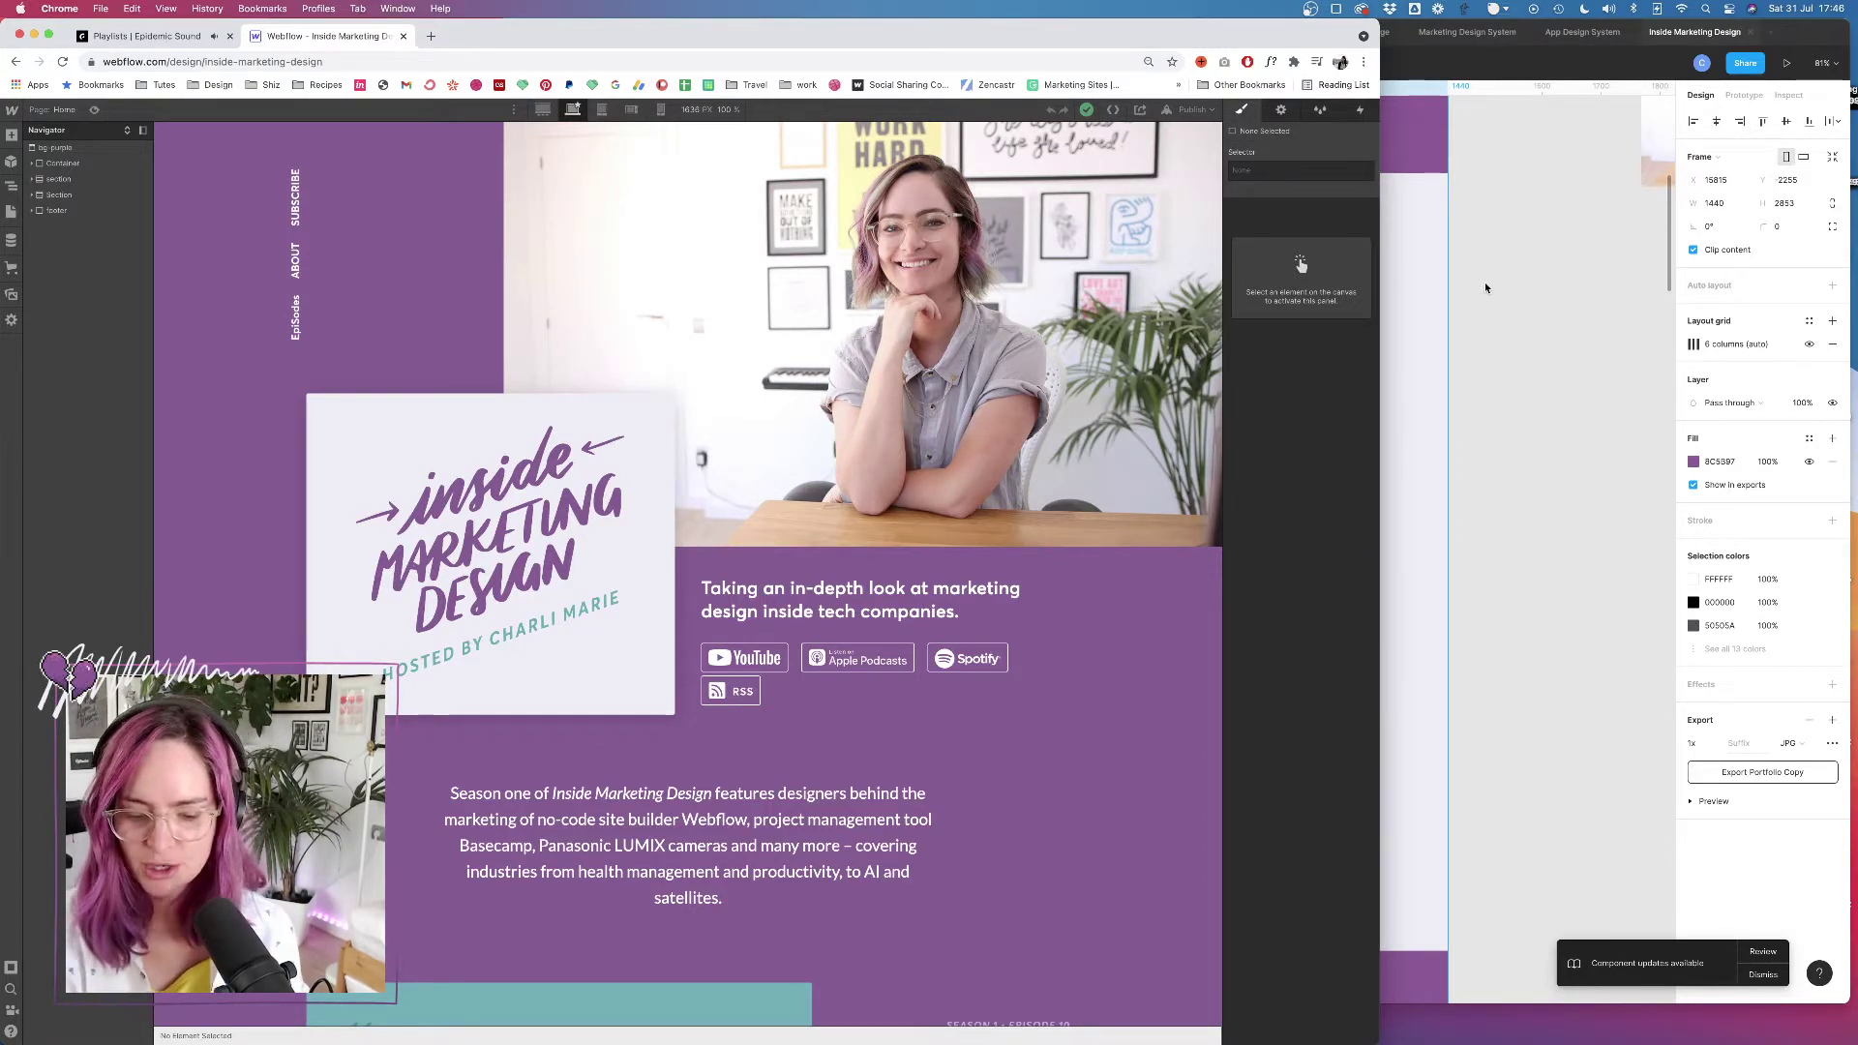
# Switch to Figma and hide the layout grids on the Inside Marketing Design page frames
pyautogui.click(1544, 245)
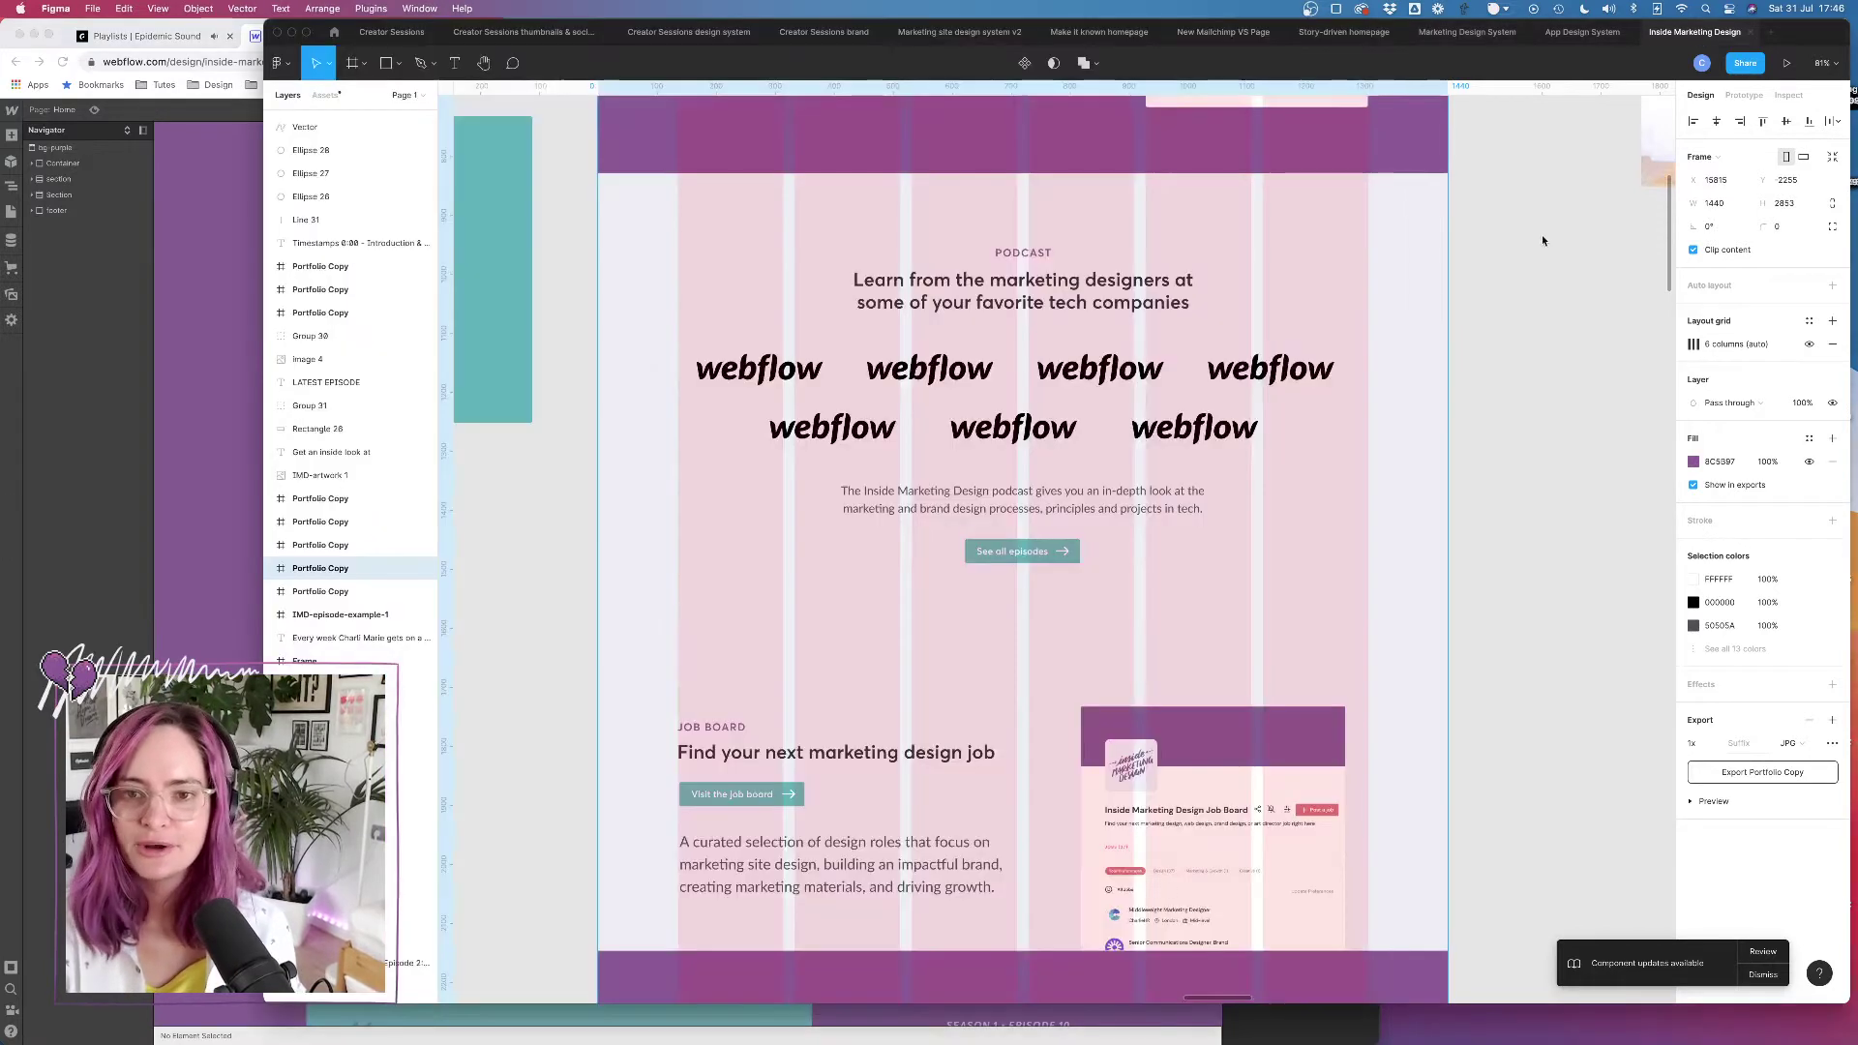
pyautogui.scroll(-5, 1165, 306)
pyautogui.scroll(3, 1166, 305)
pyautogui.hscroll(2, 1166, 306)
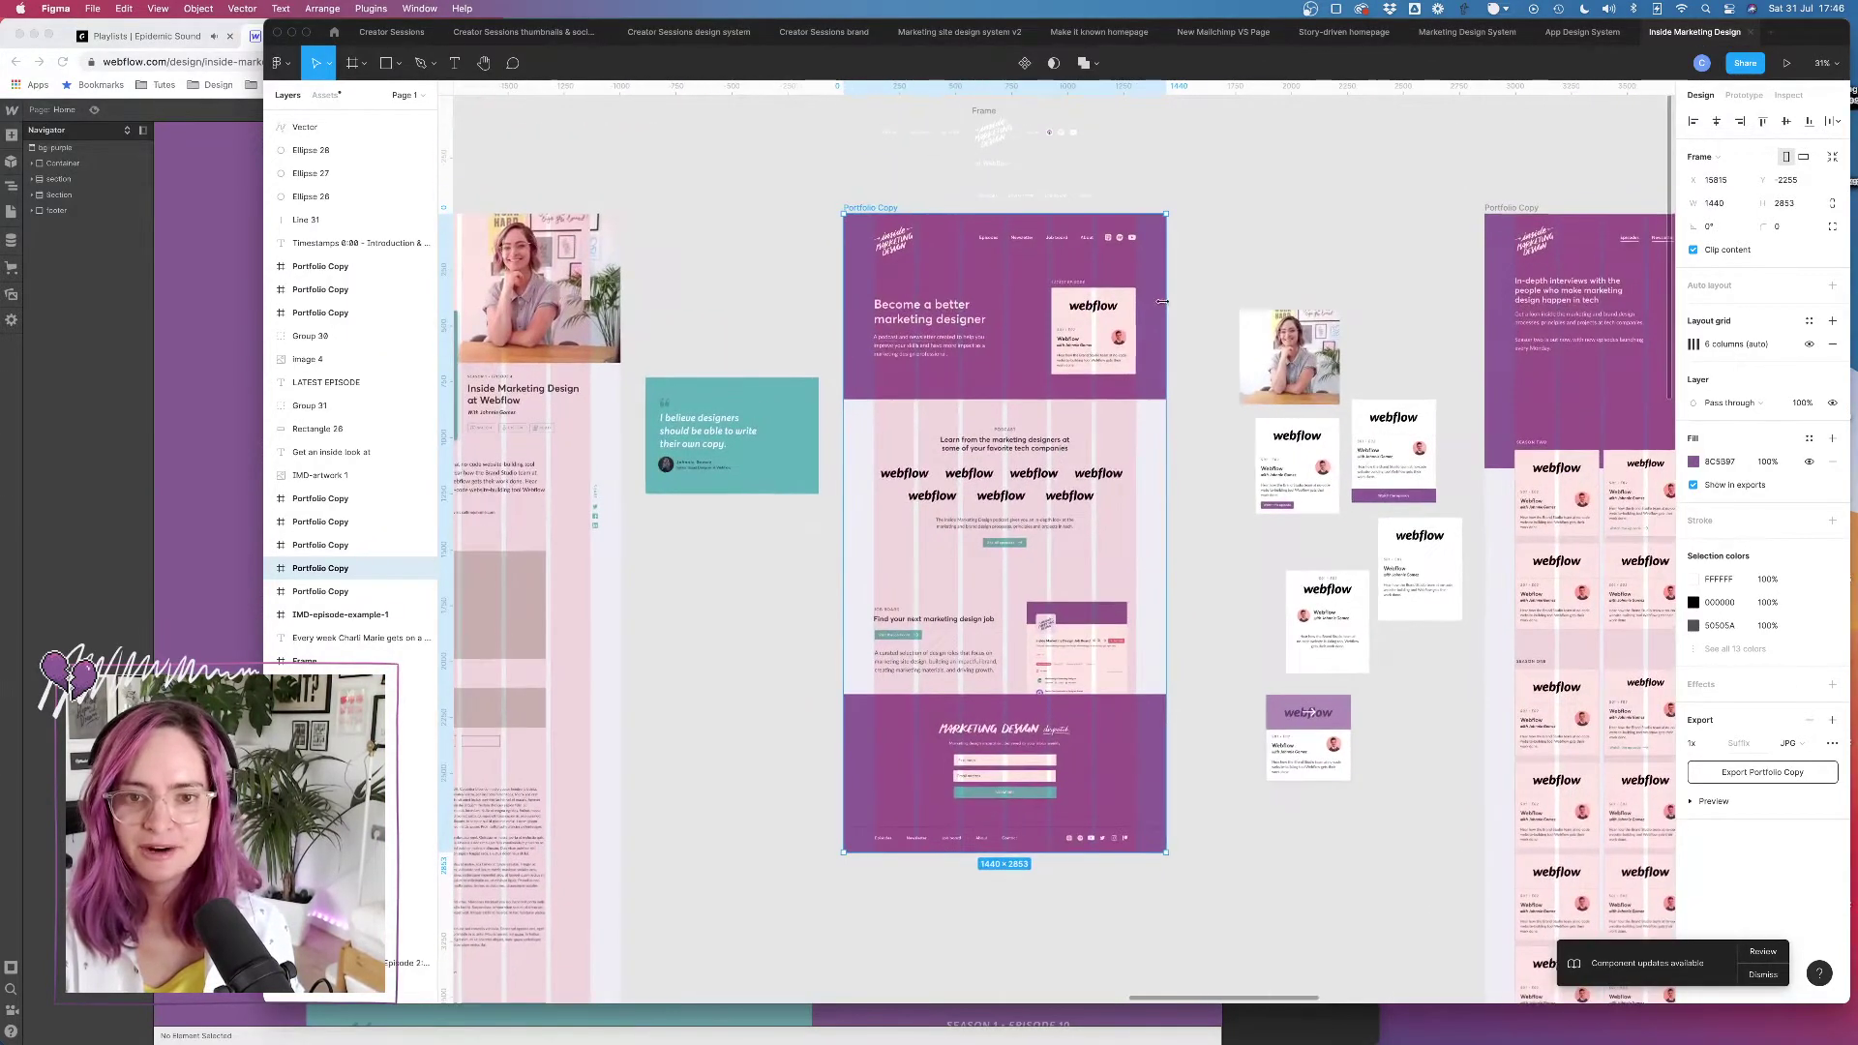
pyautogui.scroll(5, 1190, 291)
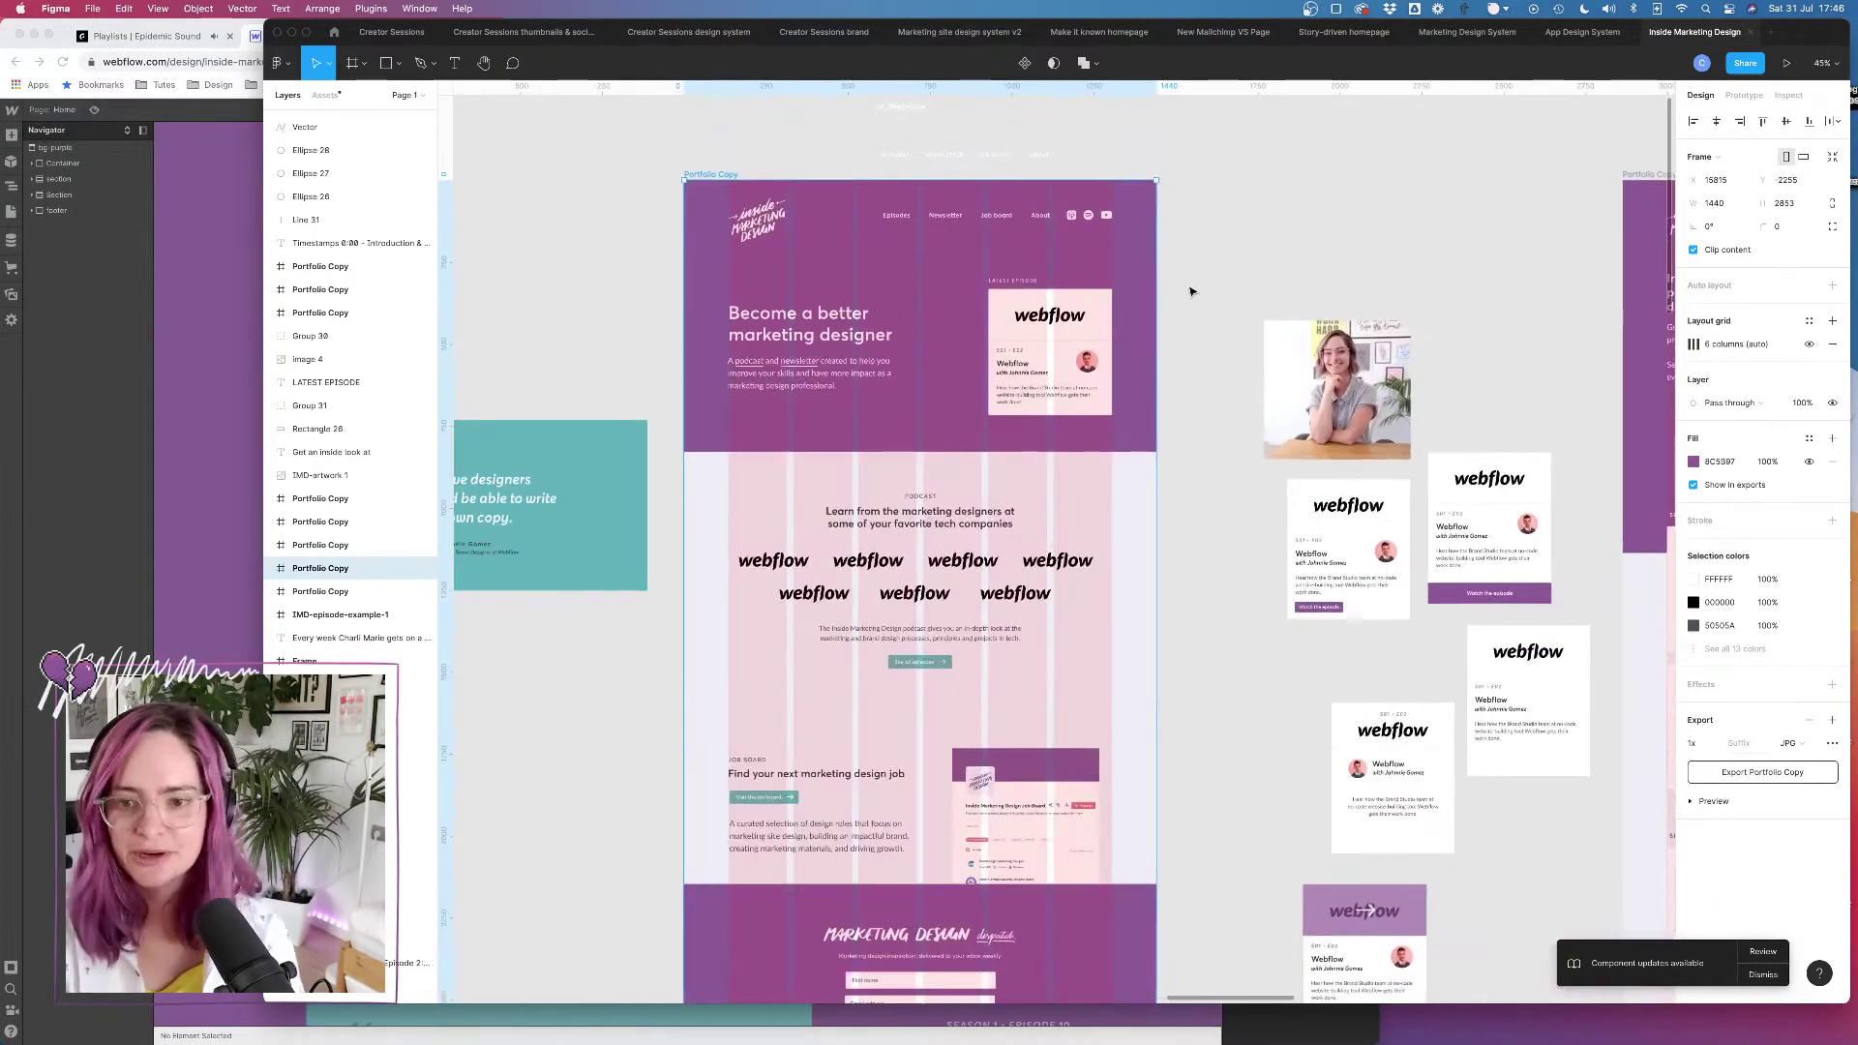
pyautogui.scroll(-2, 1200, 276)
pyautogui.hscroll(-2, 1200, 276)
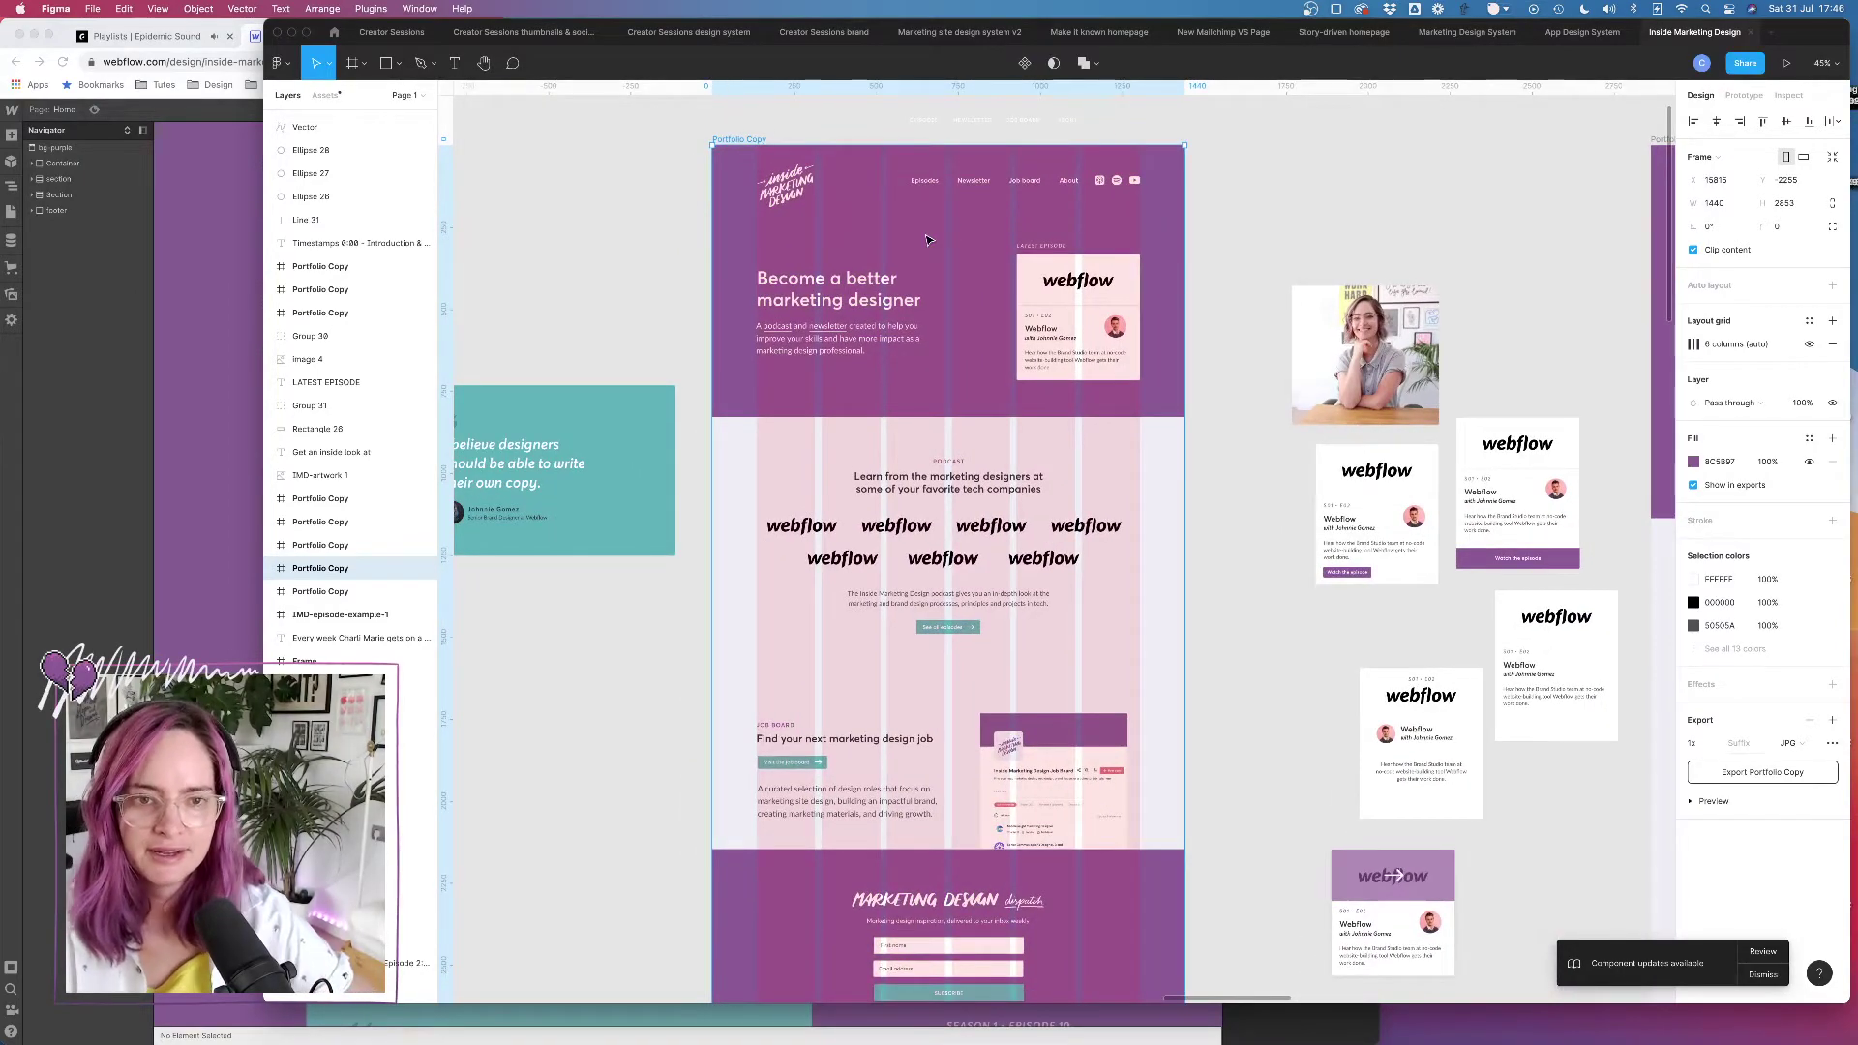
pyautogui.hscroll(-10, 1208, 256)
pyautogui.scroll(-3, 927, 240)
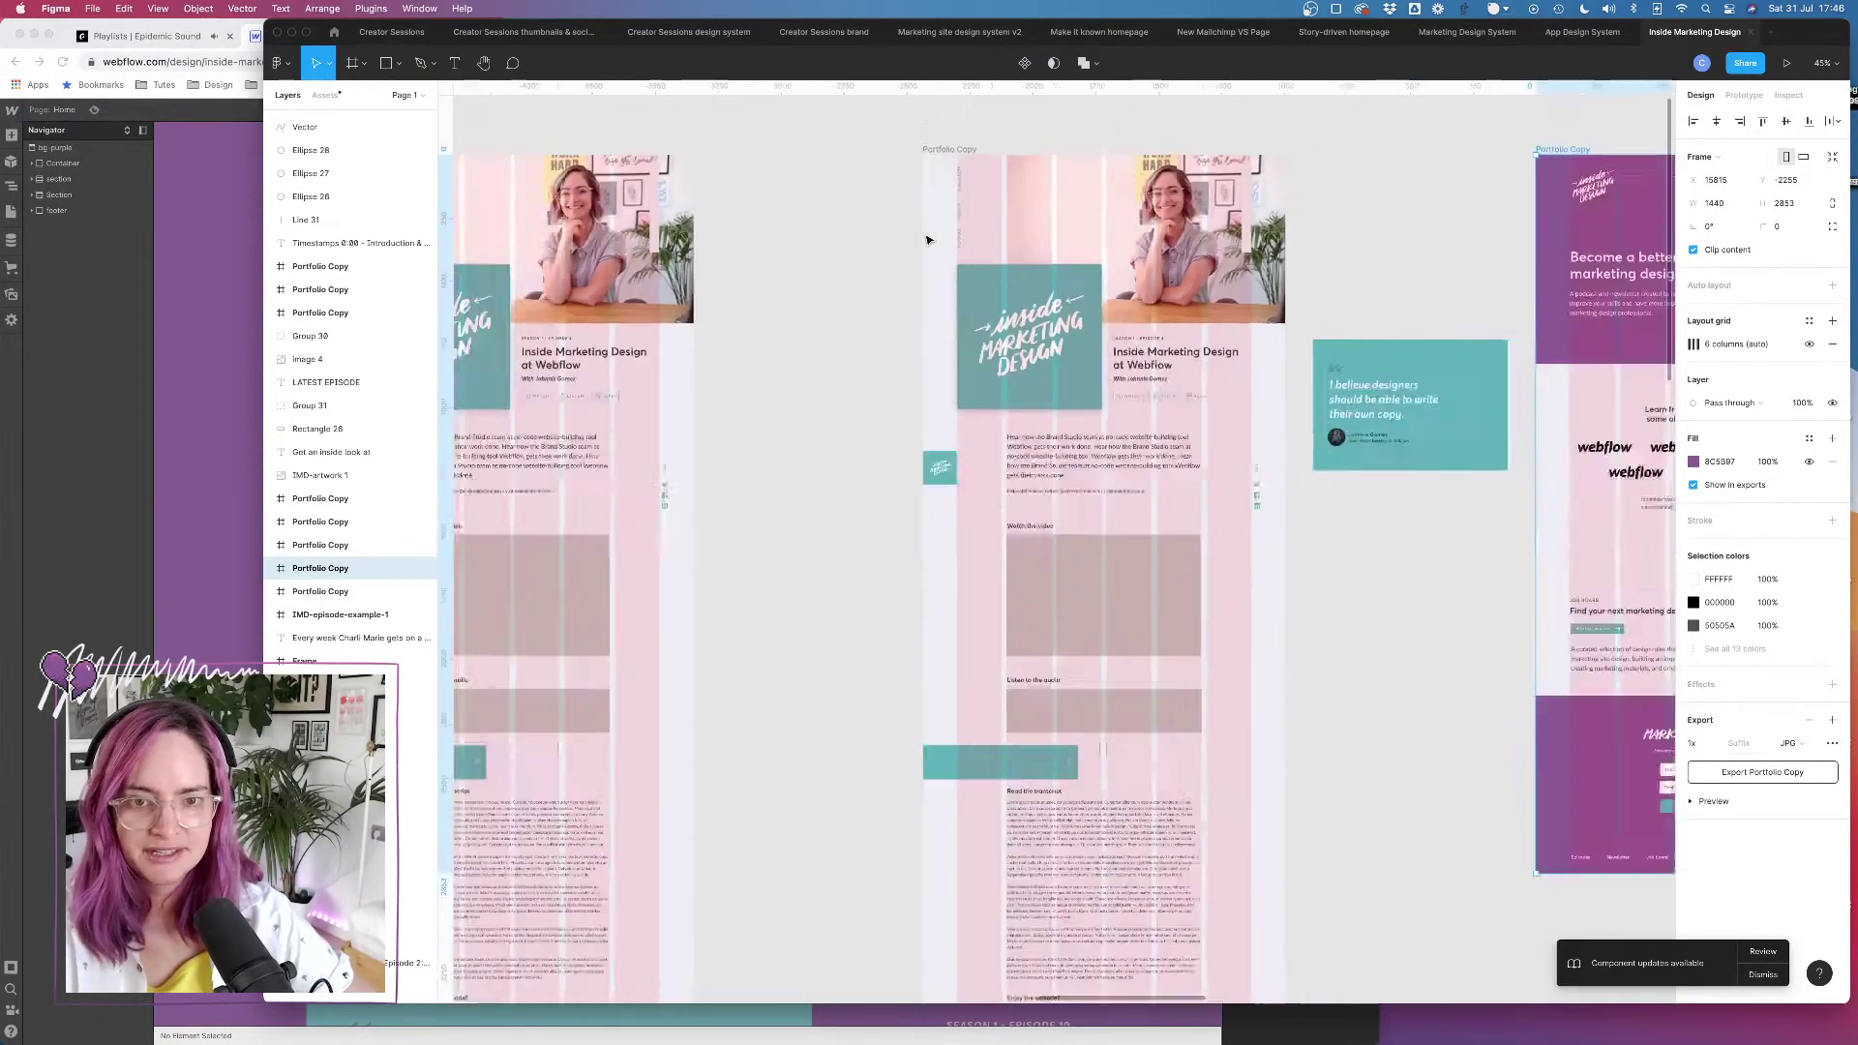
pyautogui.scroll(6, 924, 241)
pyautogui.hotkey('ctrl', 'g')
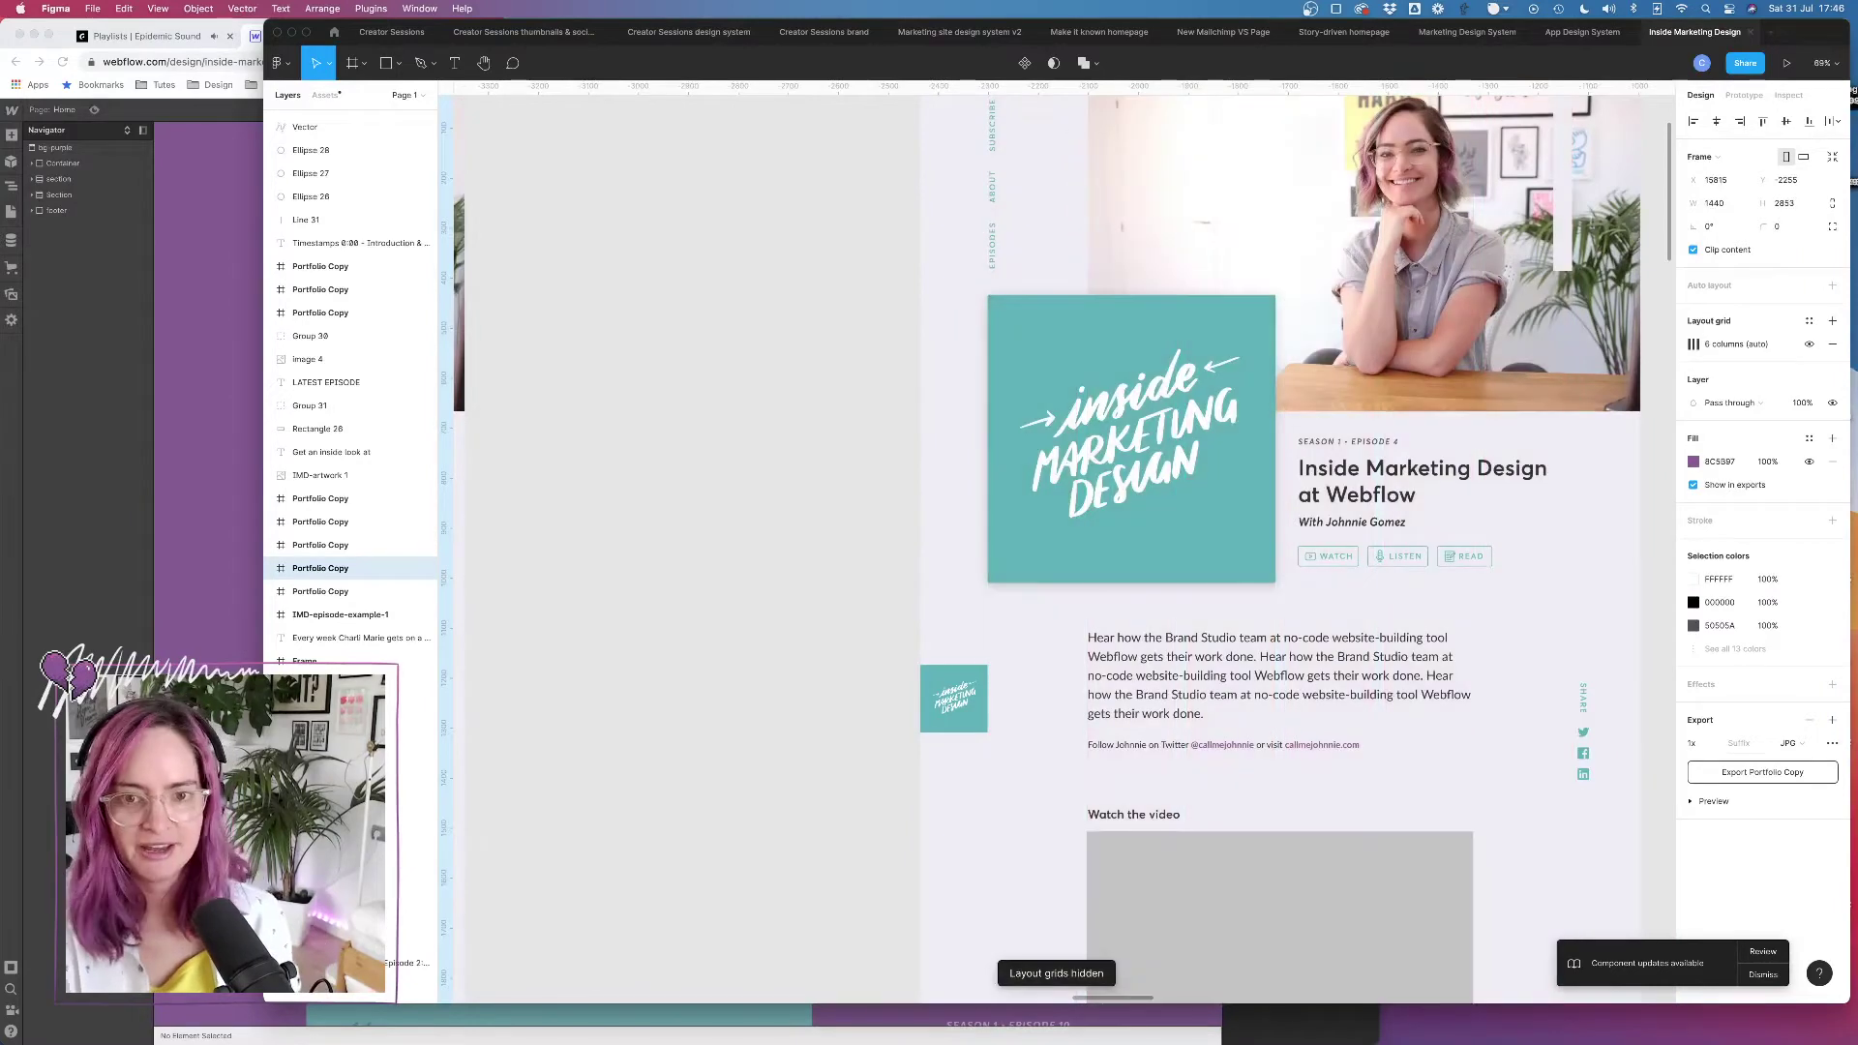
# Compare the old episode page header with the new homepage design and review the homepage's sections down to the footer
pyautogui.scroll(3, 953, 276)
pyautogui.hscroll(2, 953, 276)
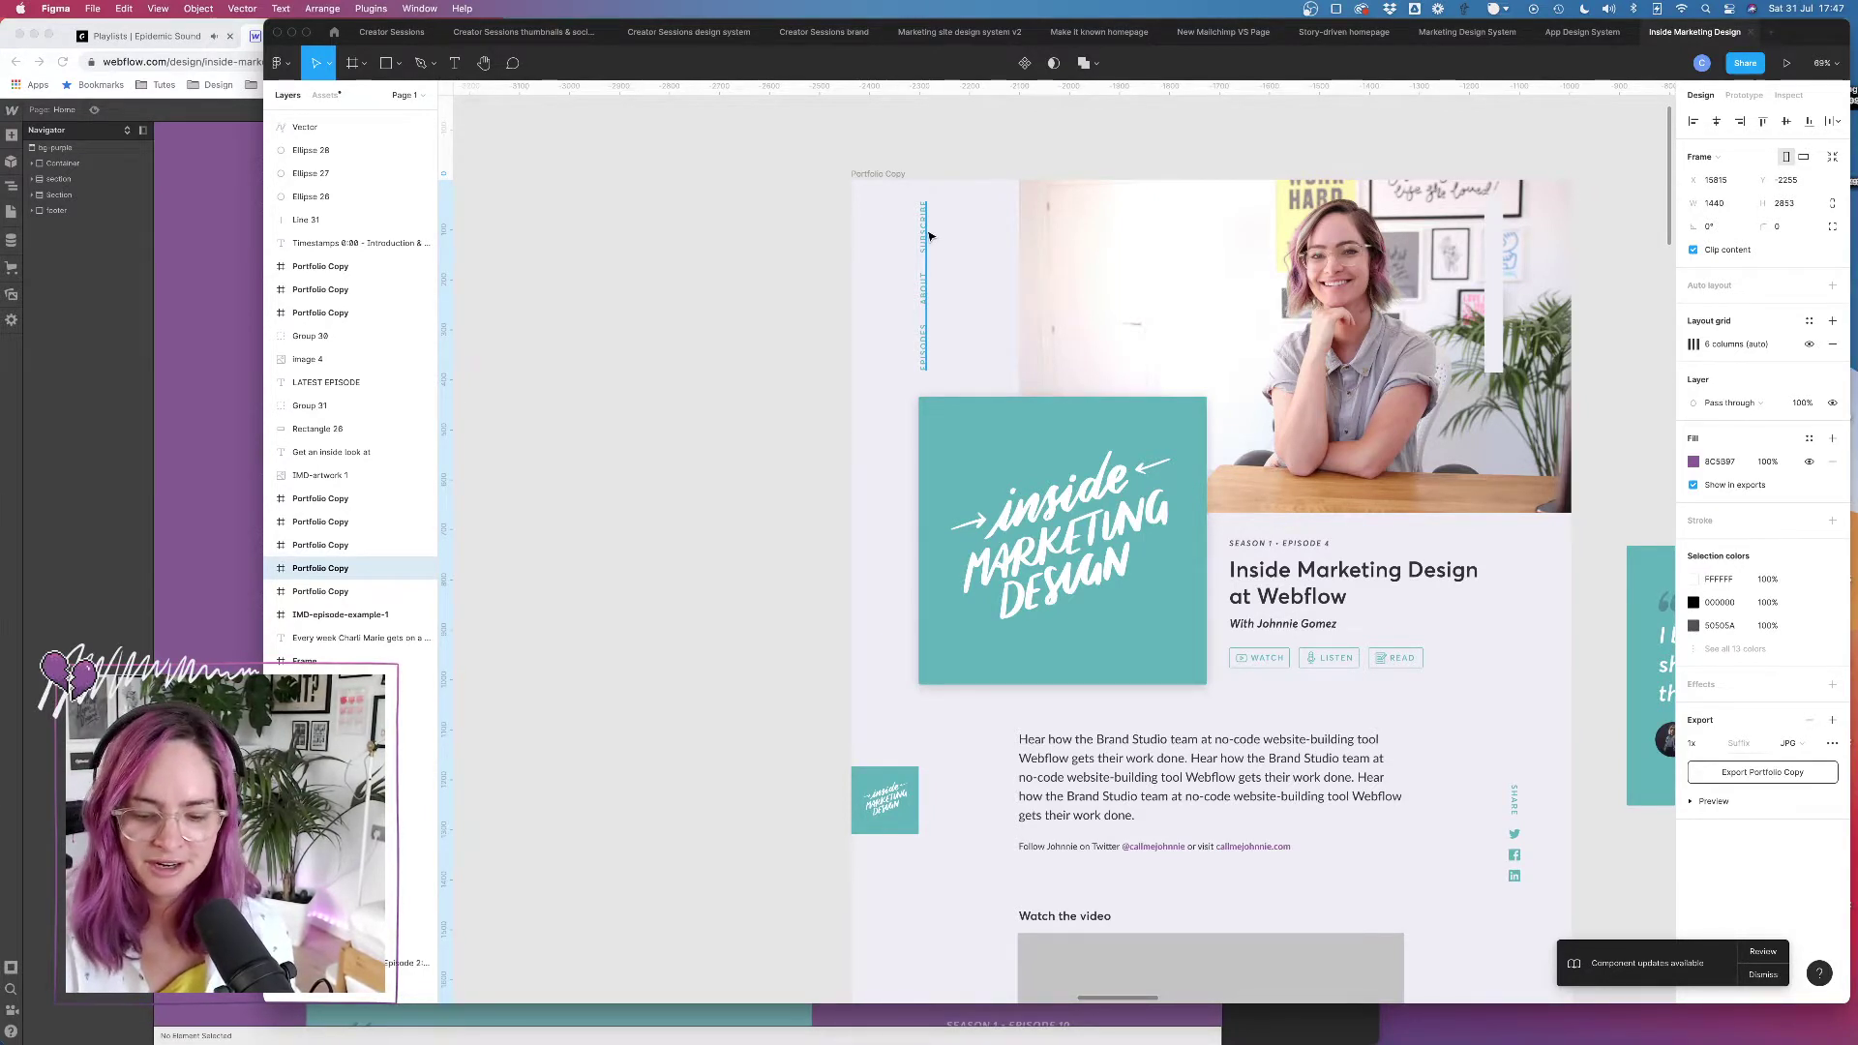
pyautogui.hscroll(15, 927, 236)
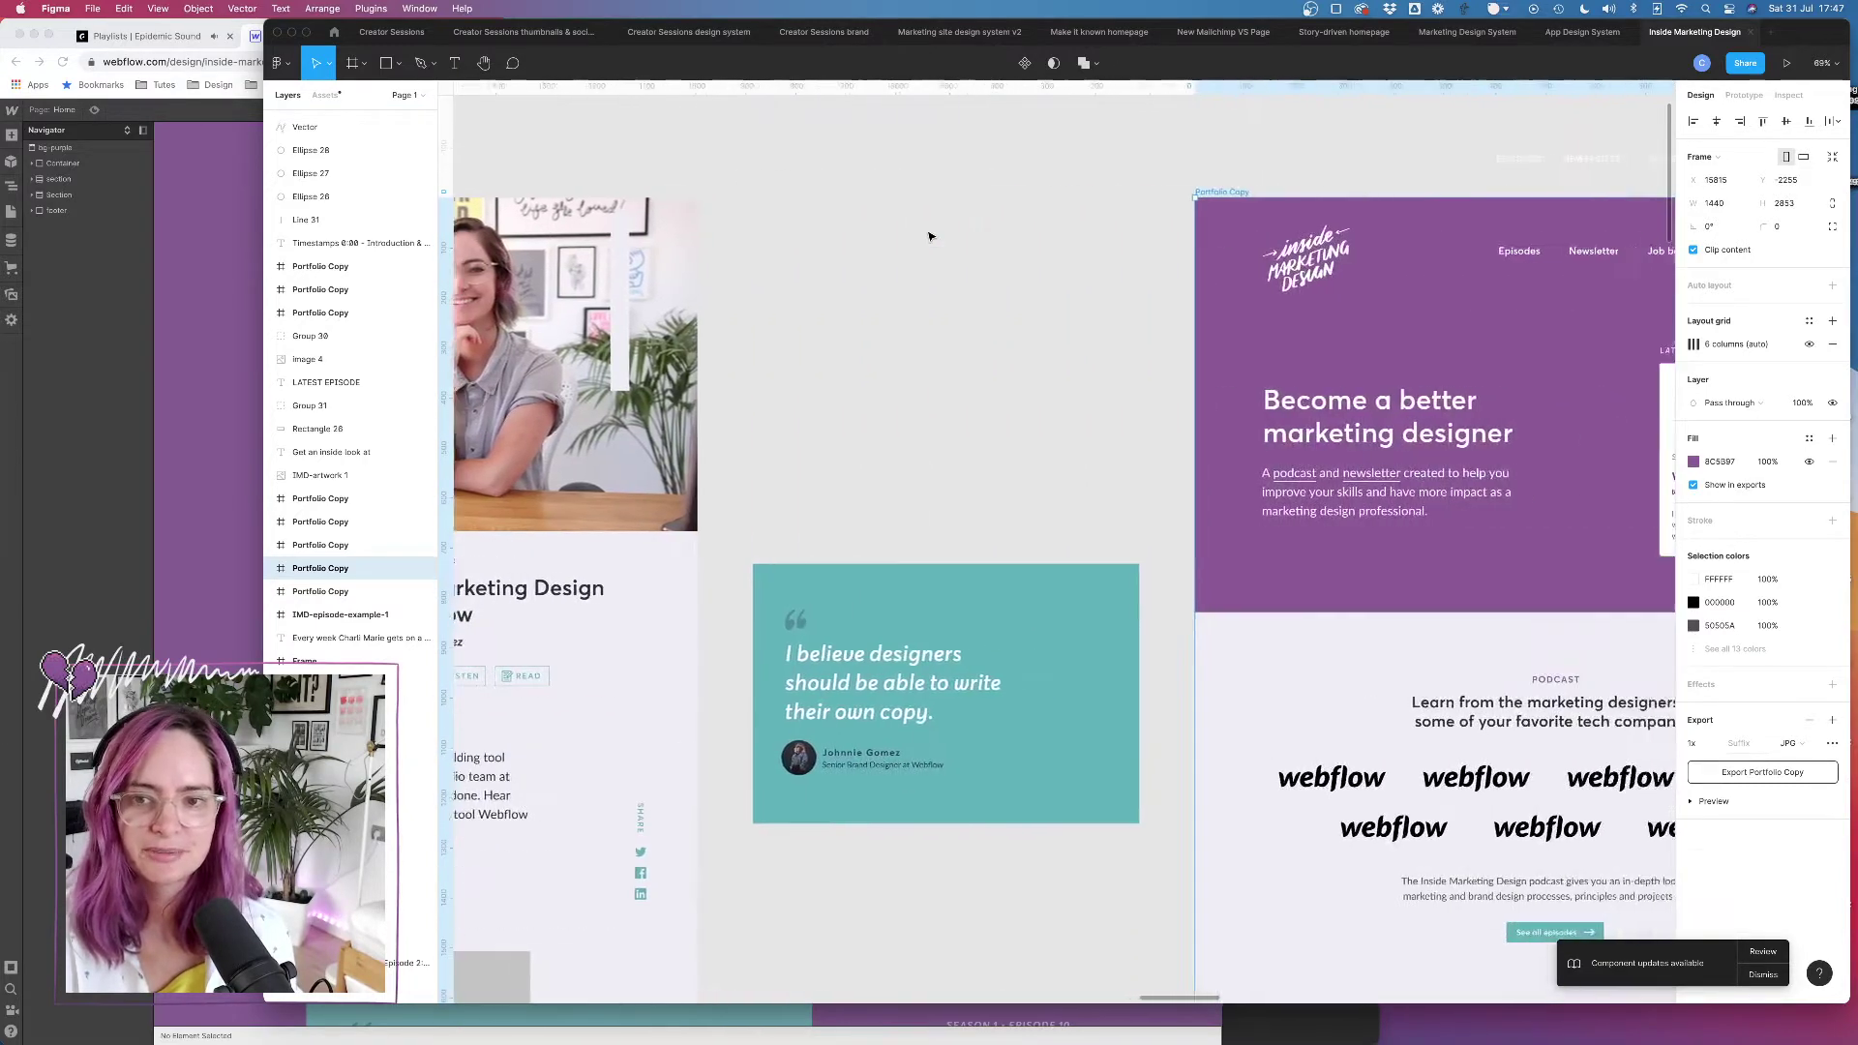
pyautogui.hscroll(-5, 927, 235)
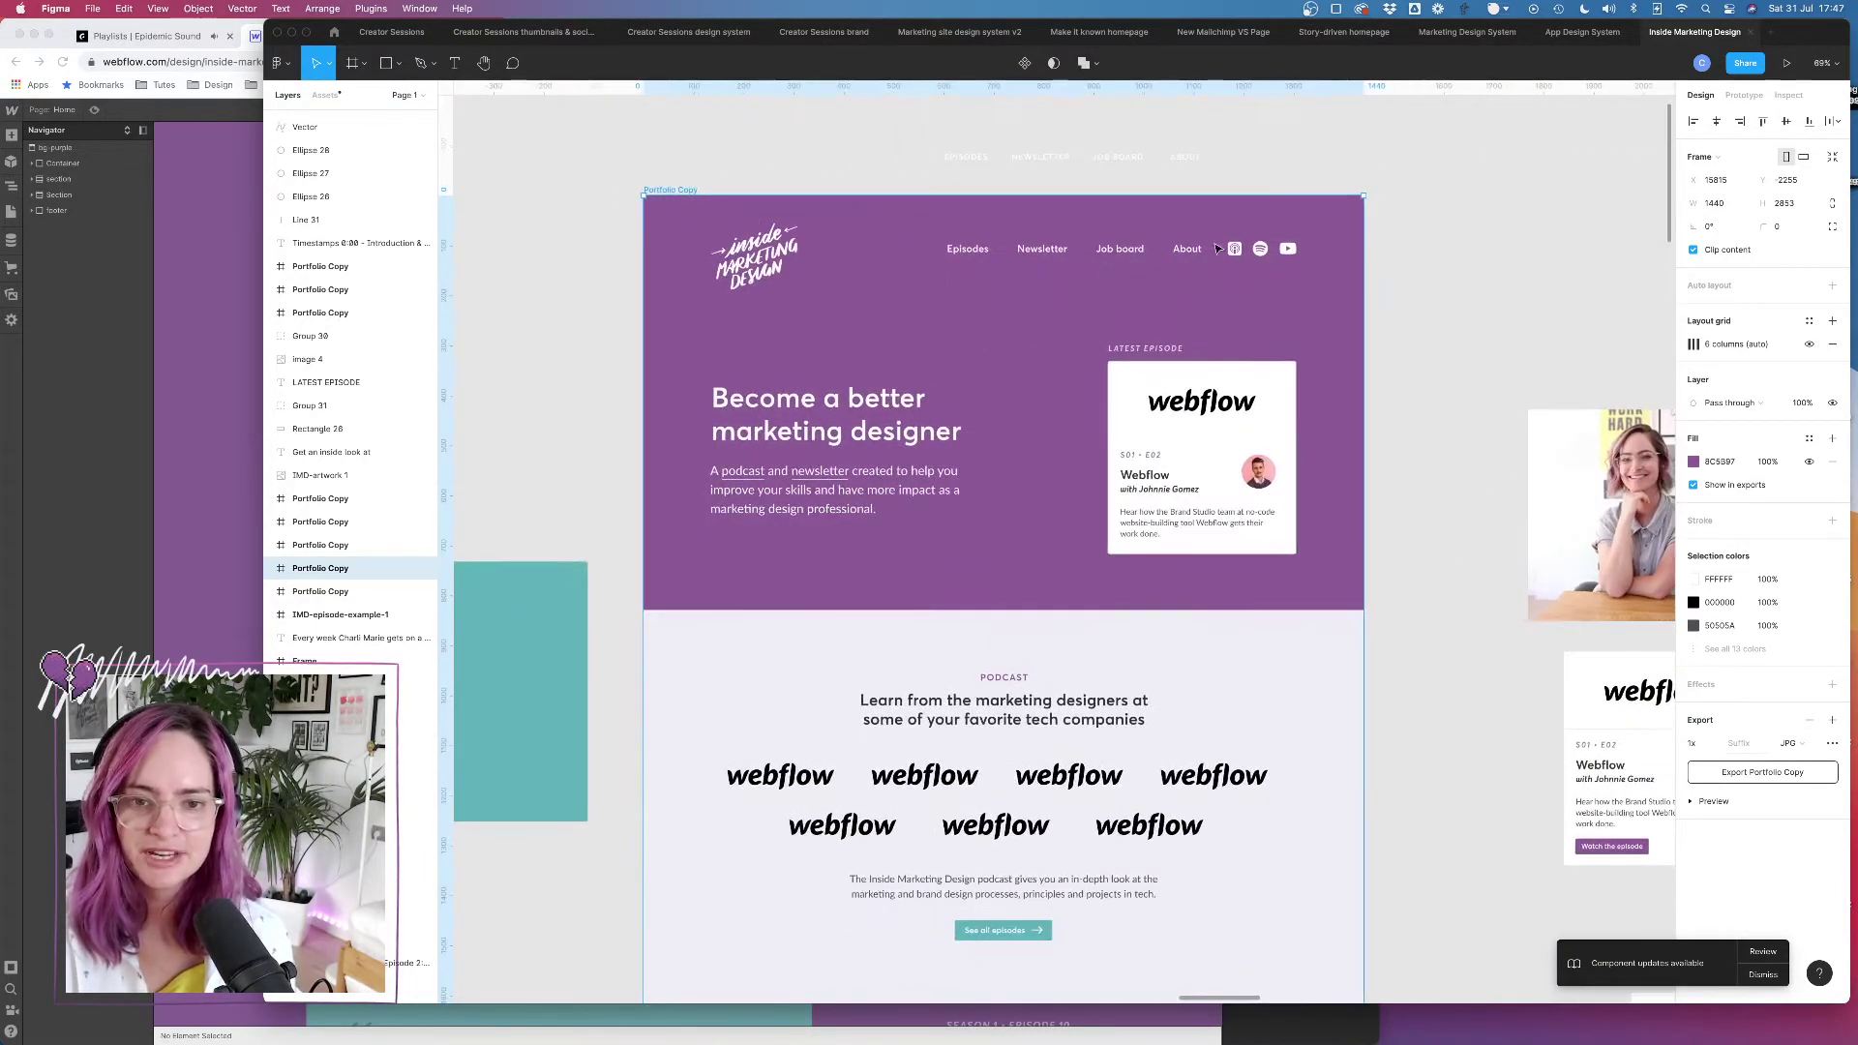
pyautogui.scroll(-2, 1112, 290)
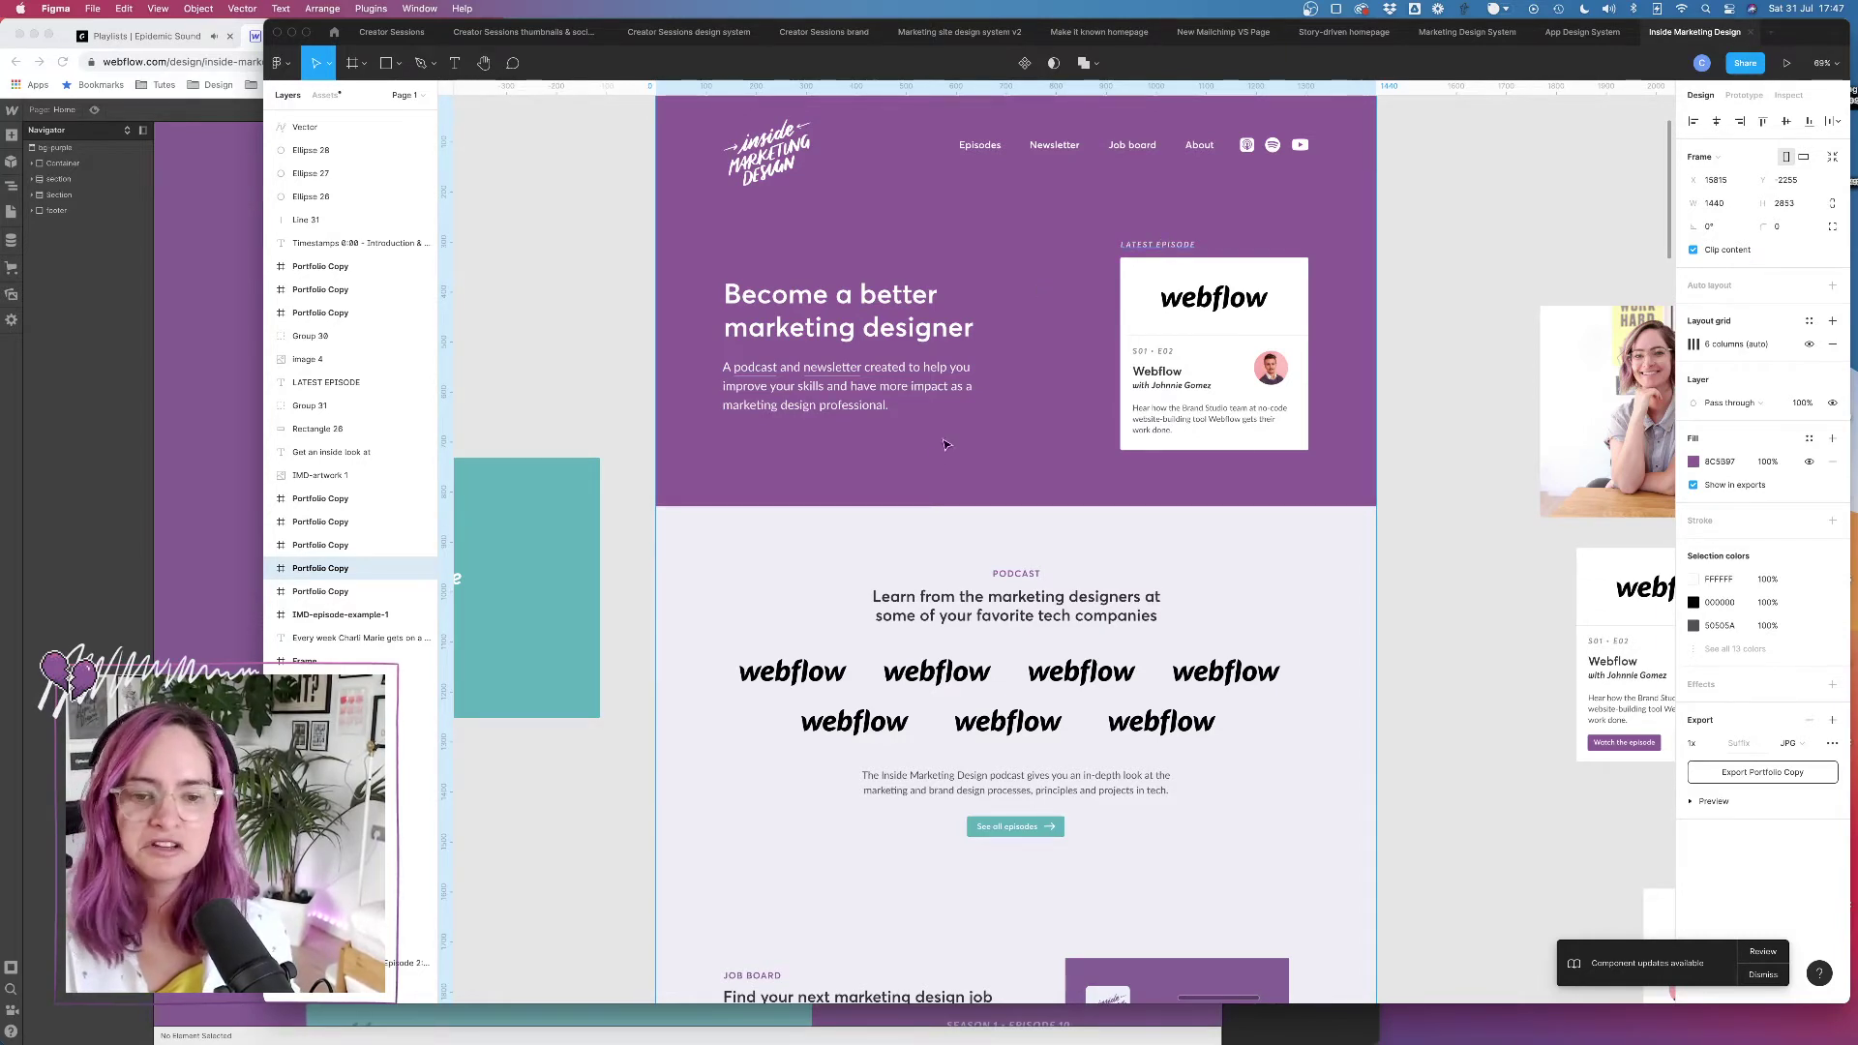
pyautogui.scroll(-5, 972, 503)
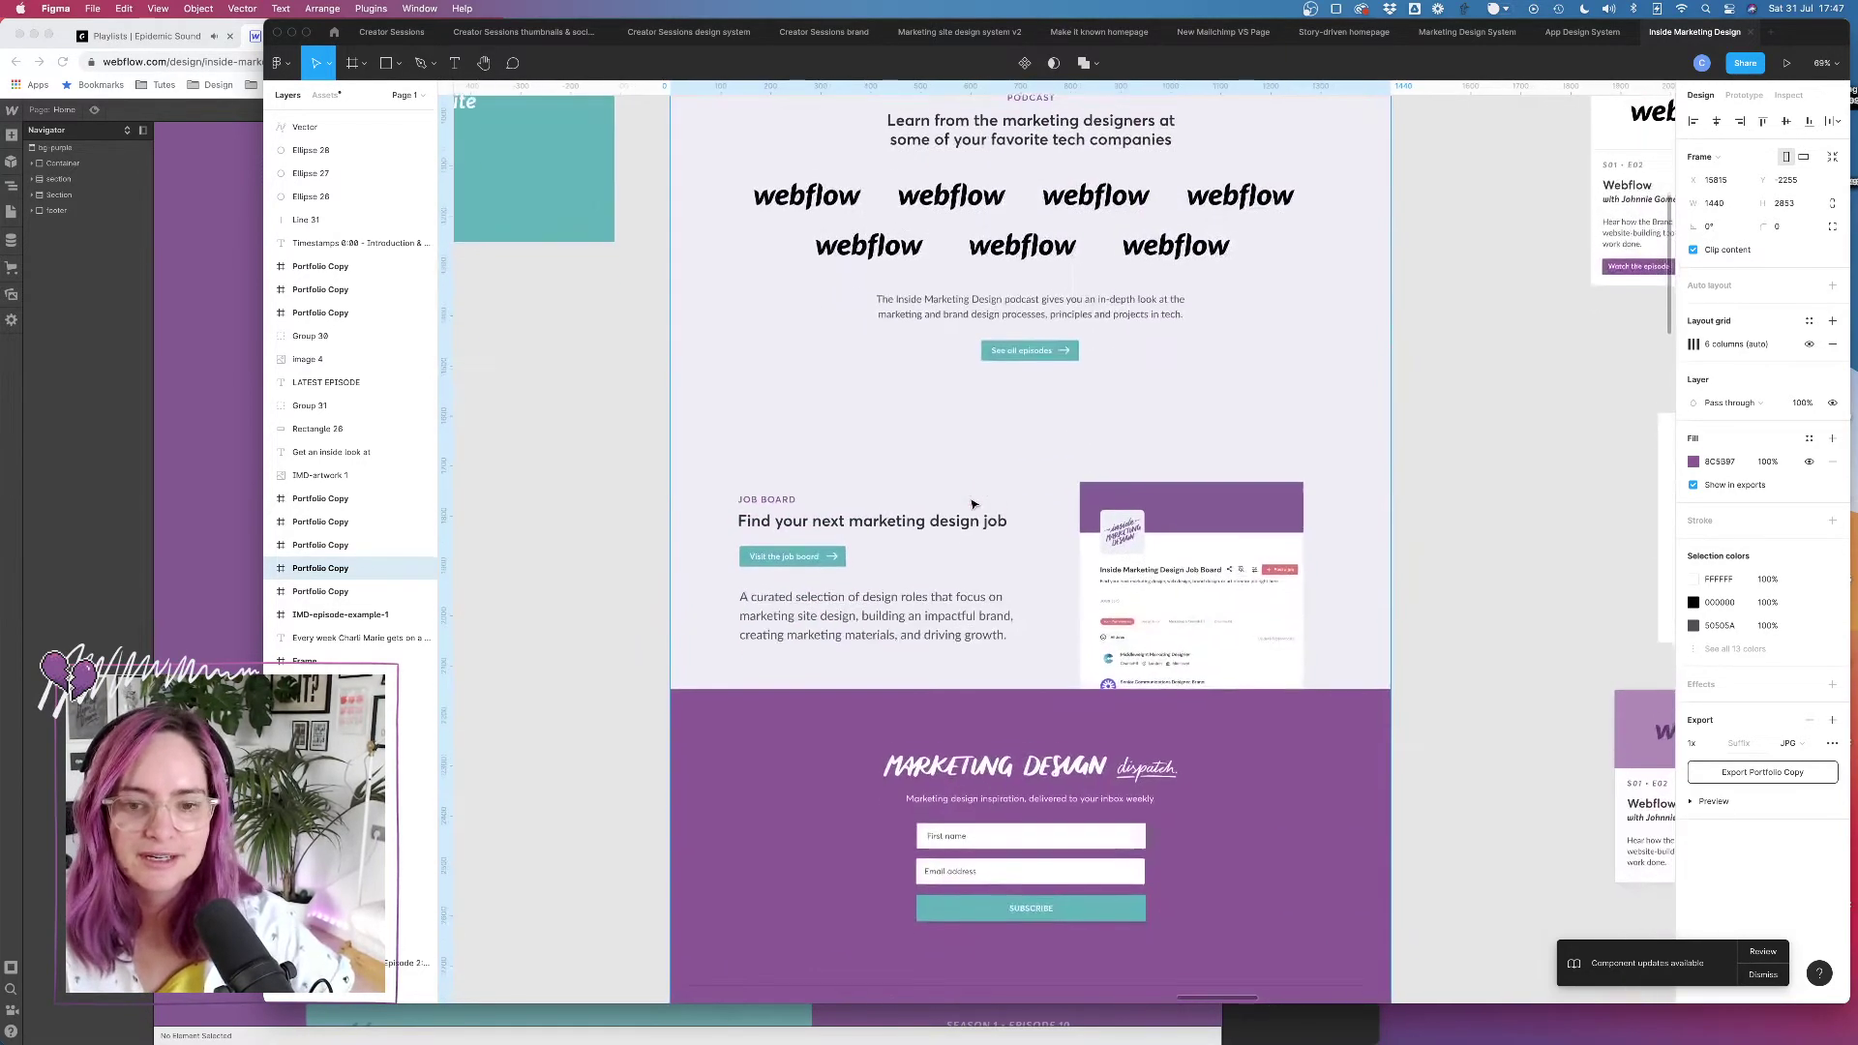
pyautogui.scroll(-2, 972, 503)
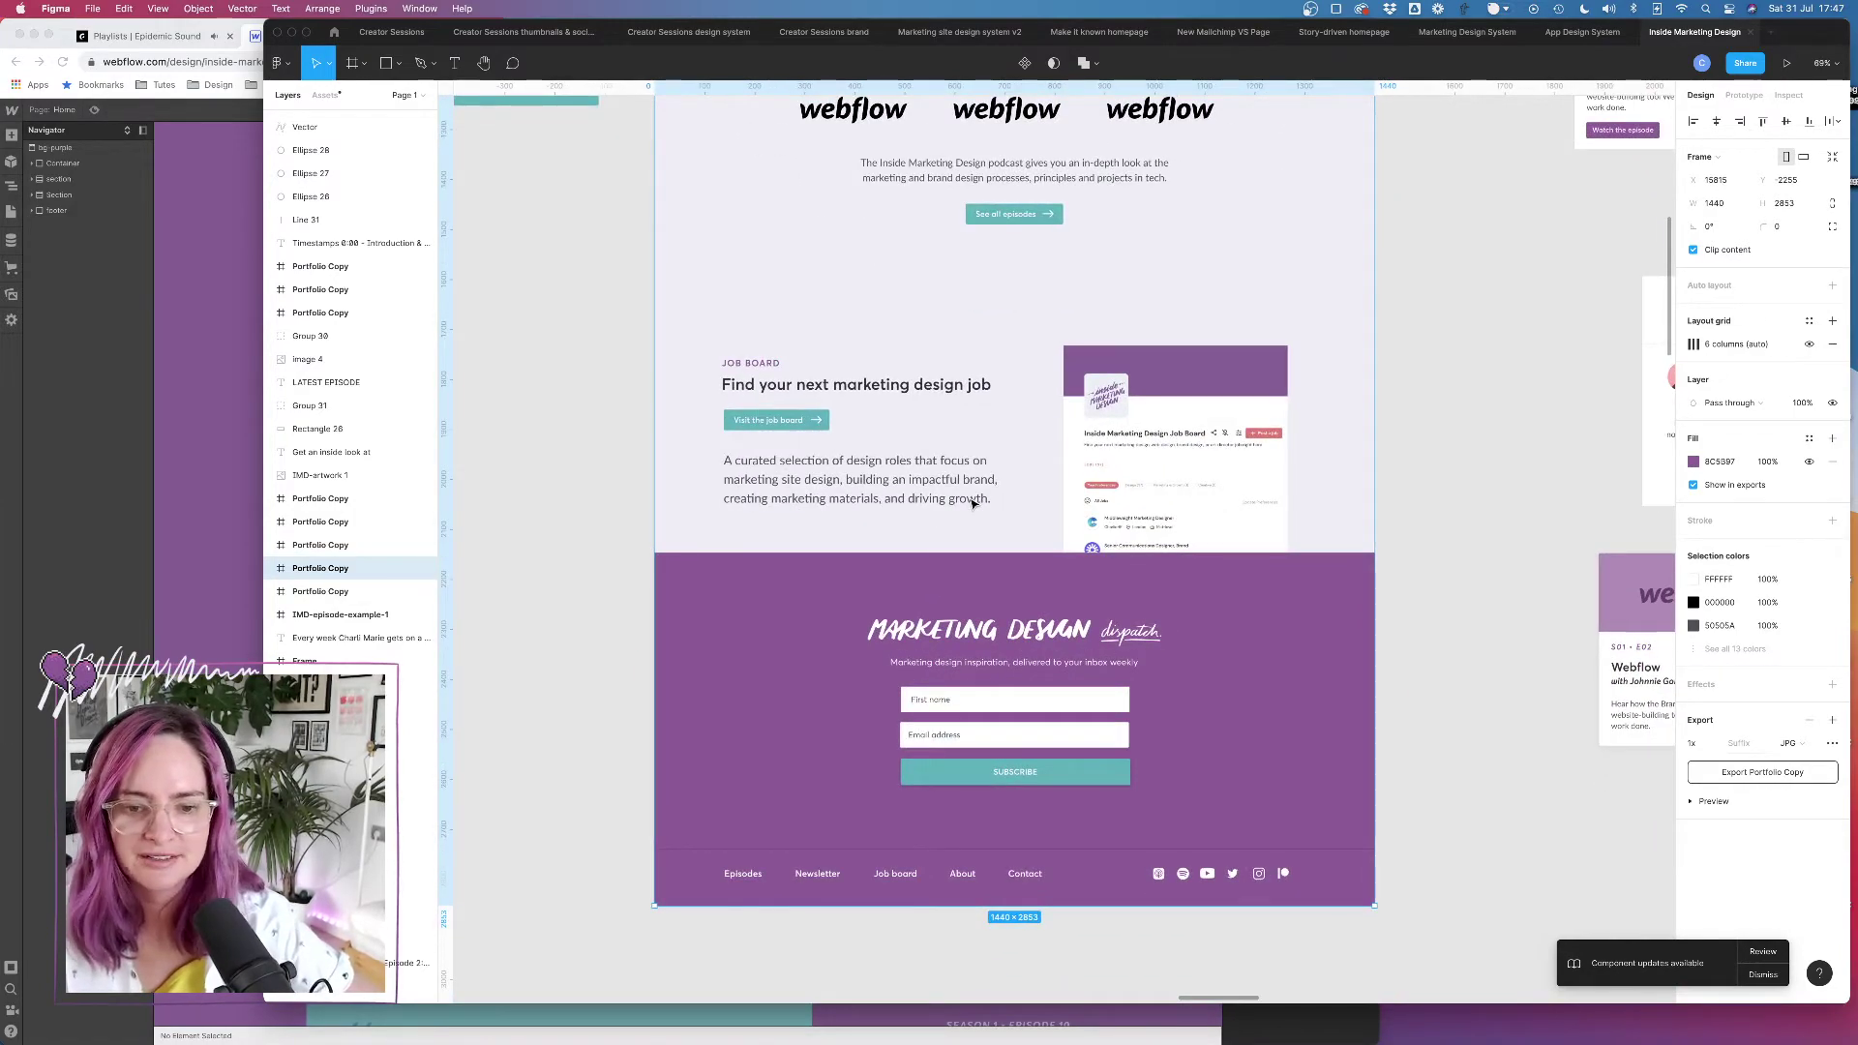
# Examine the episode listing page designs, including the latest-episode feature and the Season Two and Season One card grids
pyautogui.scroll(-5, 972, 504)
pyautogui.hscroll(5, 972, 503)
pyautogui.hscroll(10, 972, 503)
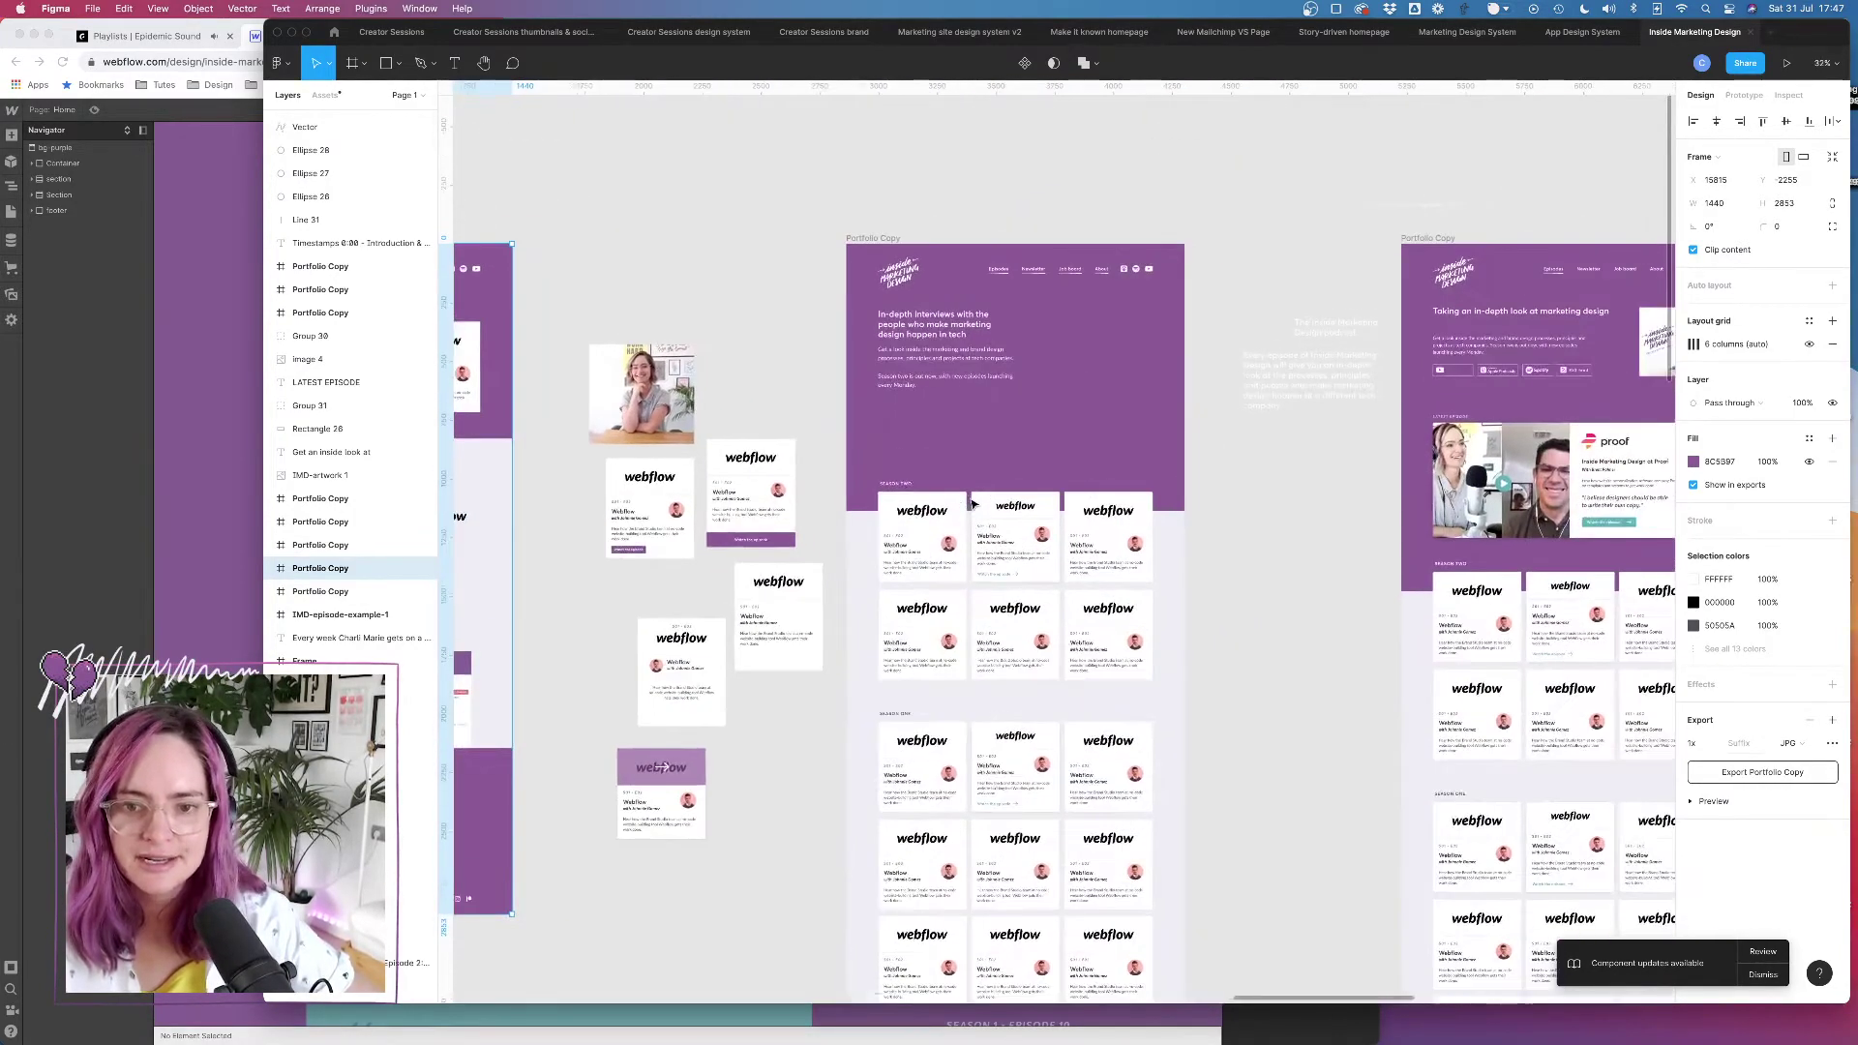
pyautogui.scroll(-3, 972, 503)
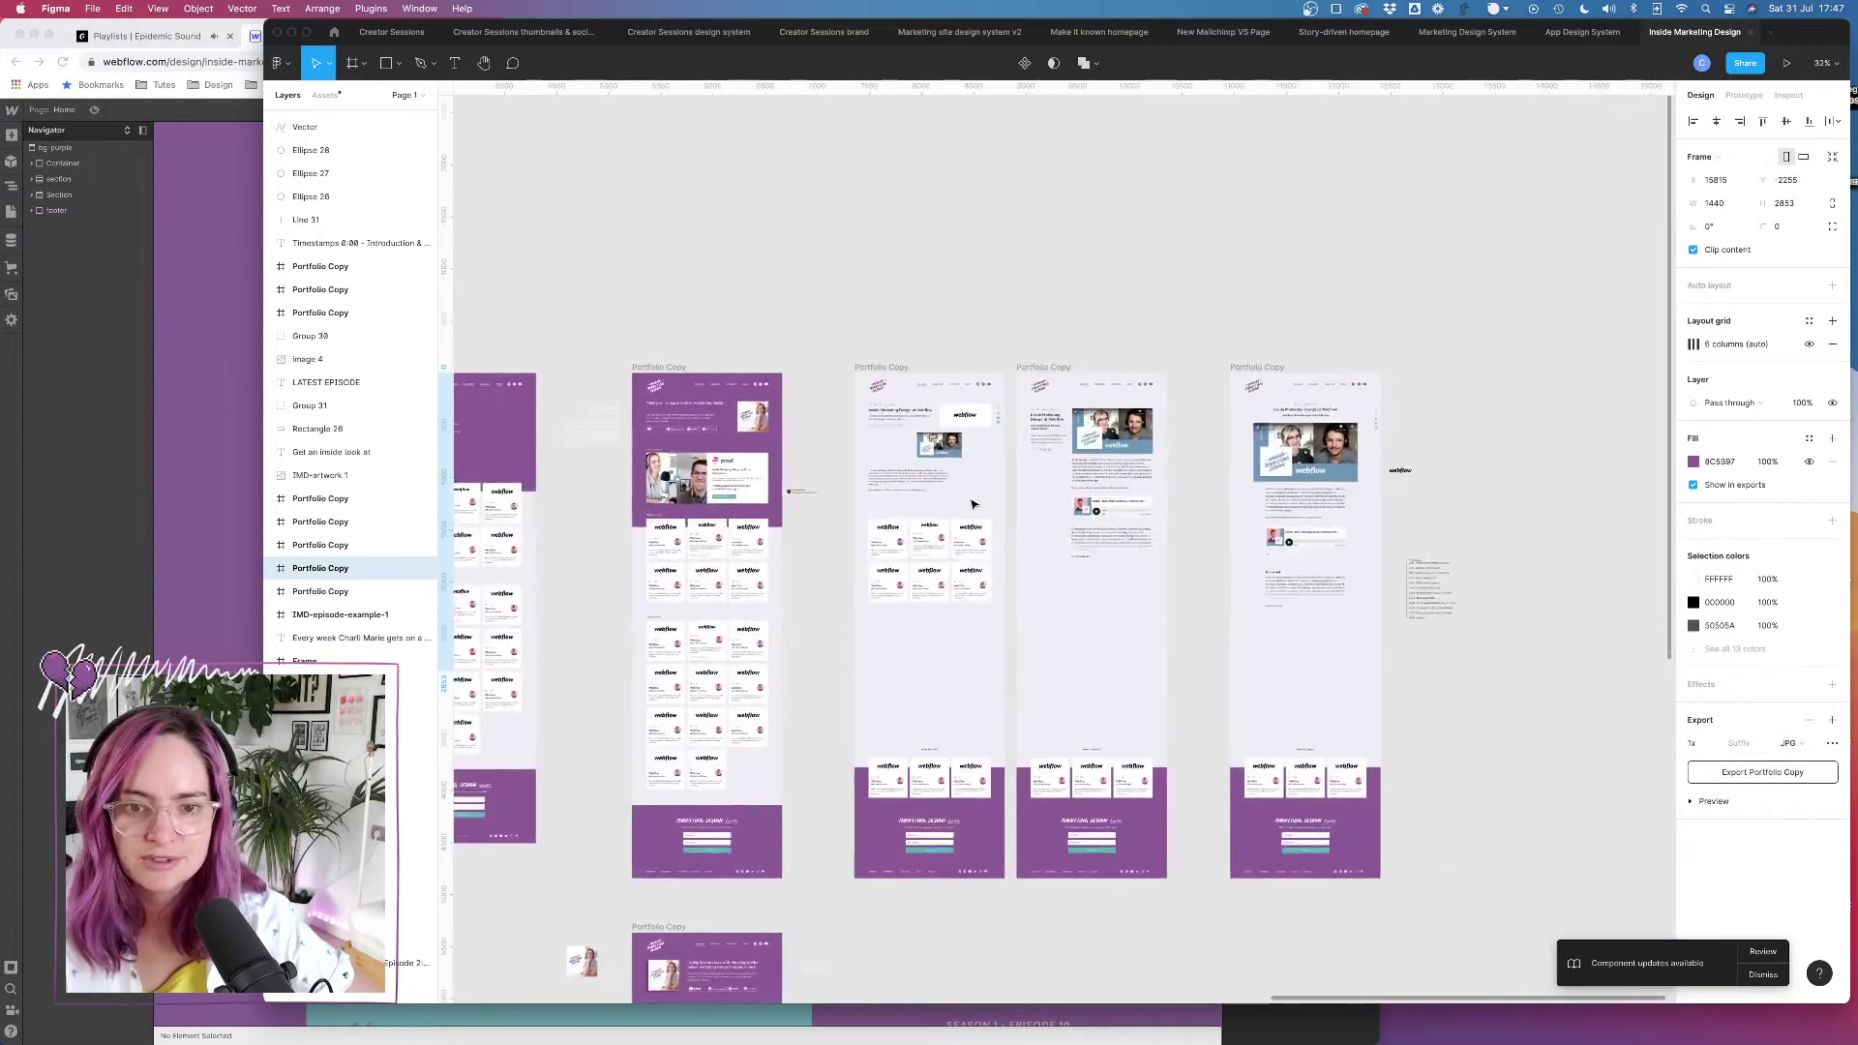
pyautogui.hscroll(-5, 972, 503)
pyautogui.scroll(5, 979, 472)
pyautogui.hscroll(-5, 979, 472)
pyautogui.scroll(-3, 979, 472)
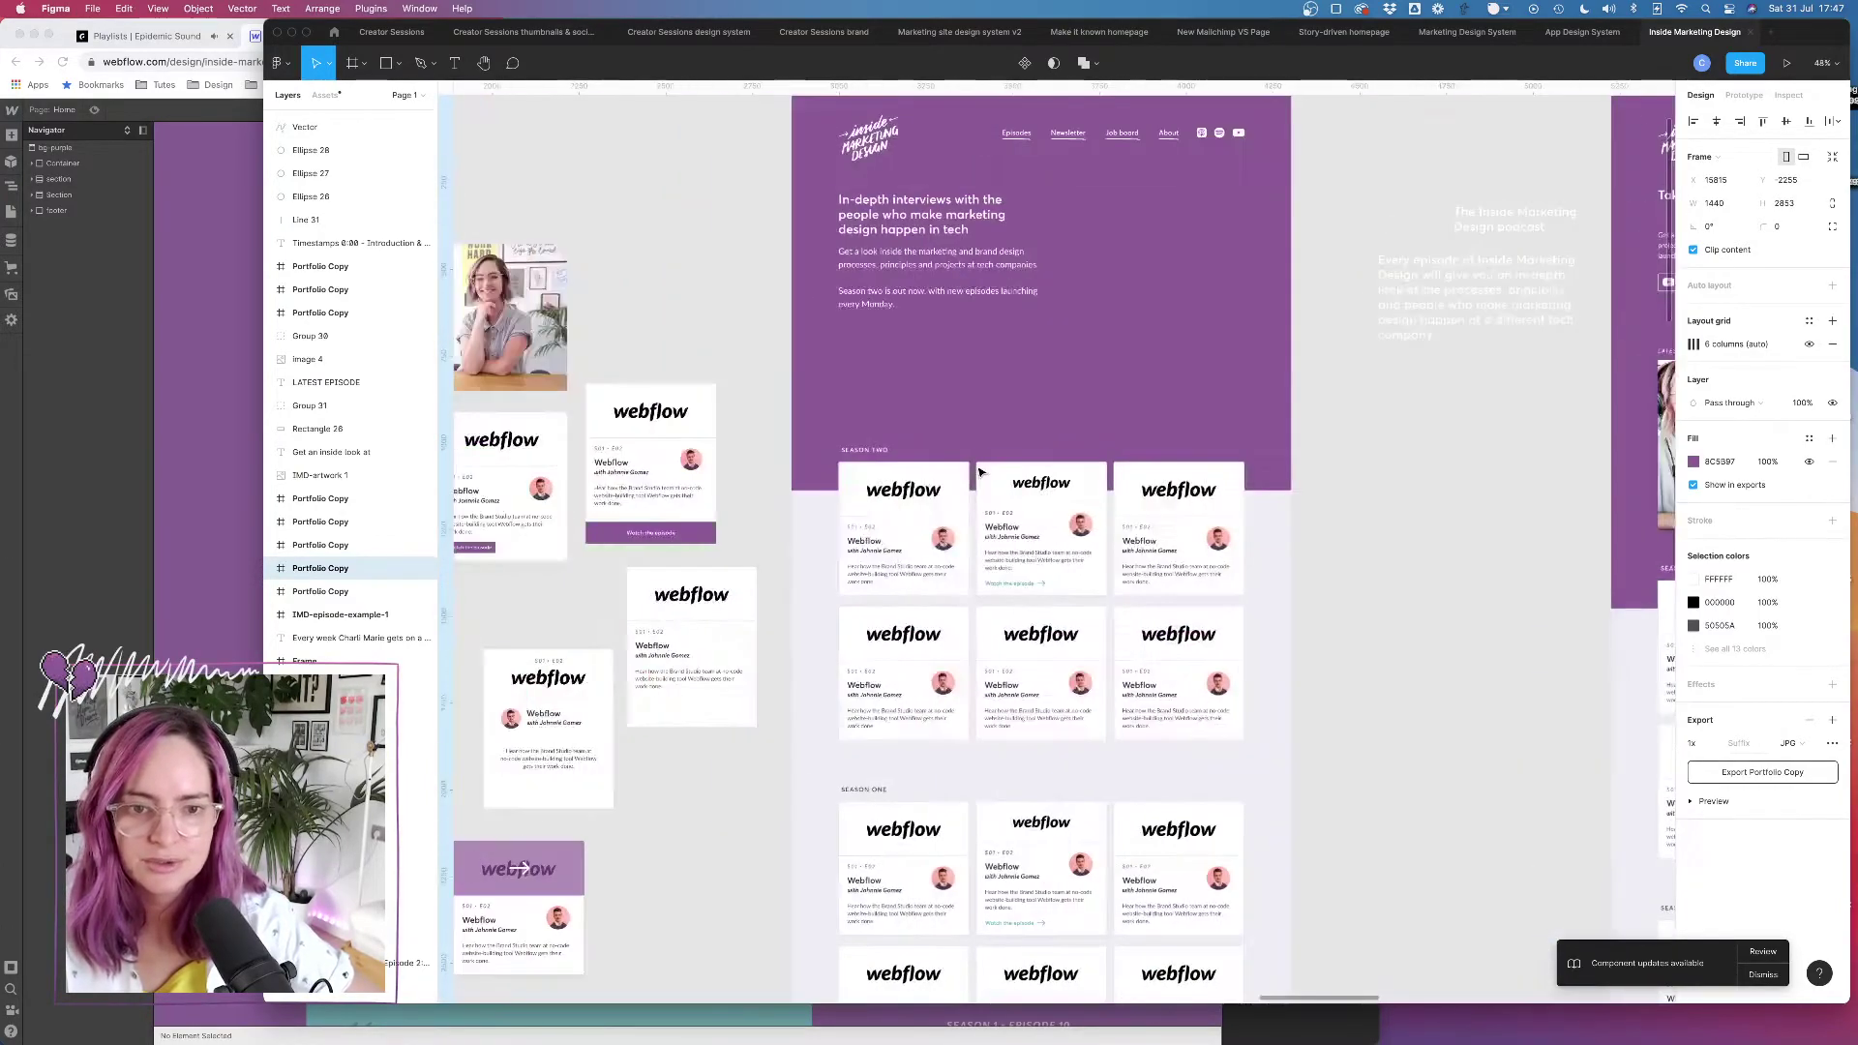
pyautogui.hscroll(5, 979, 472)
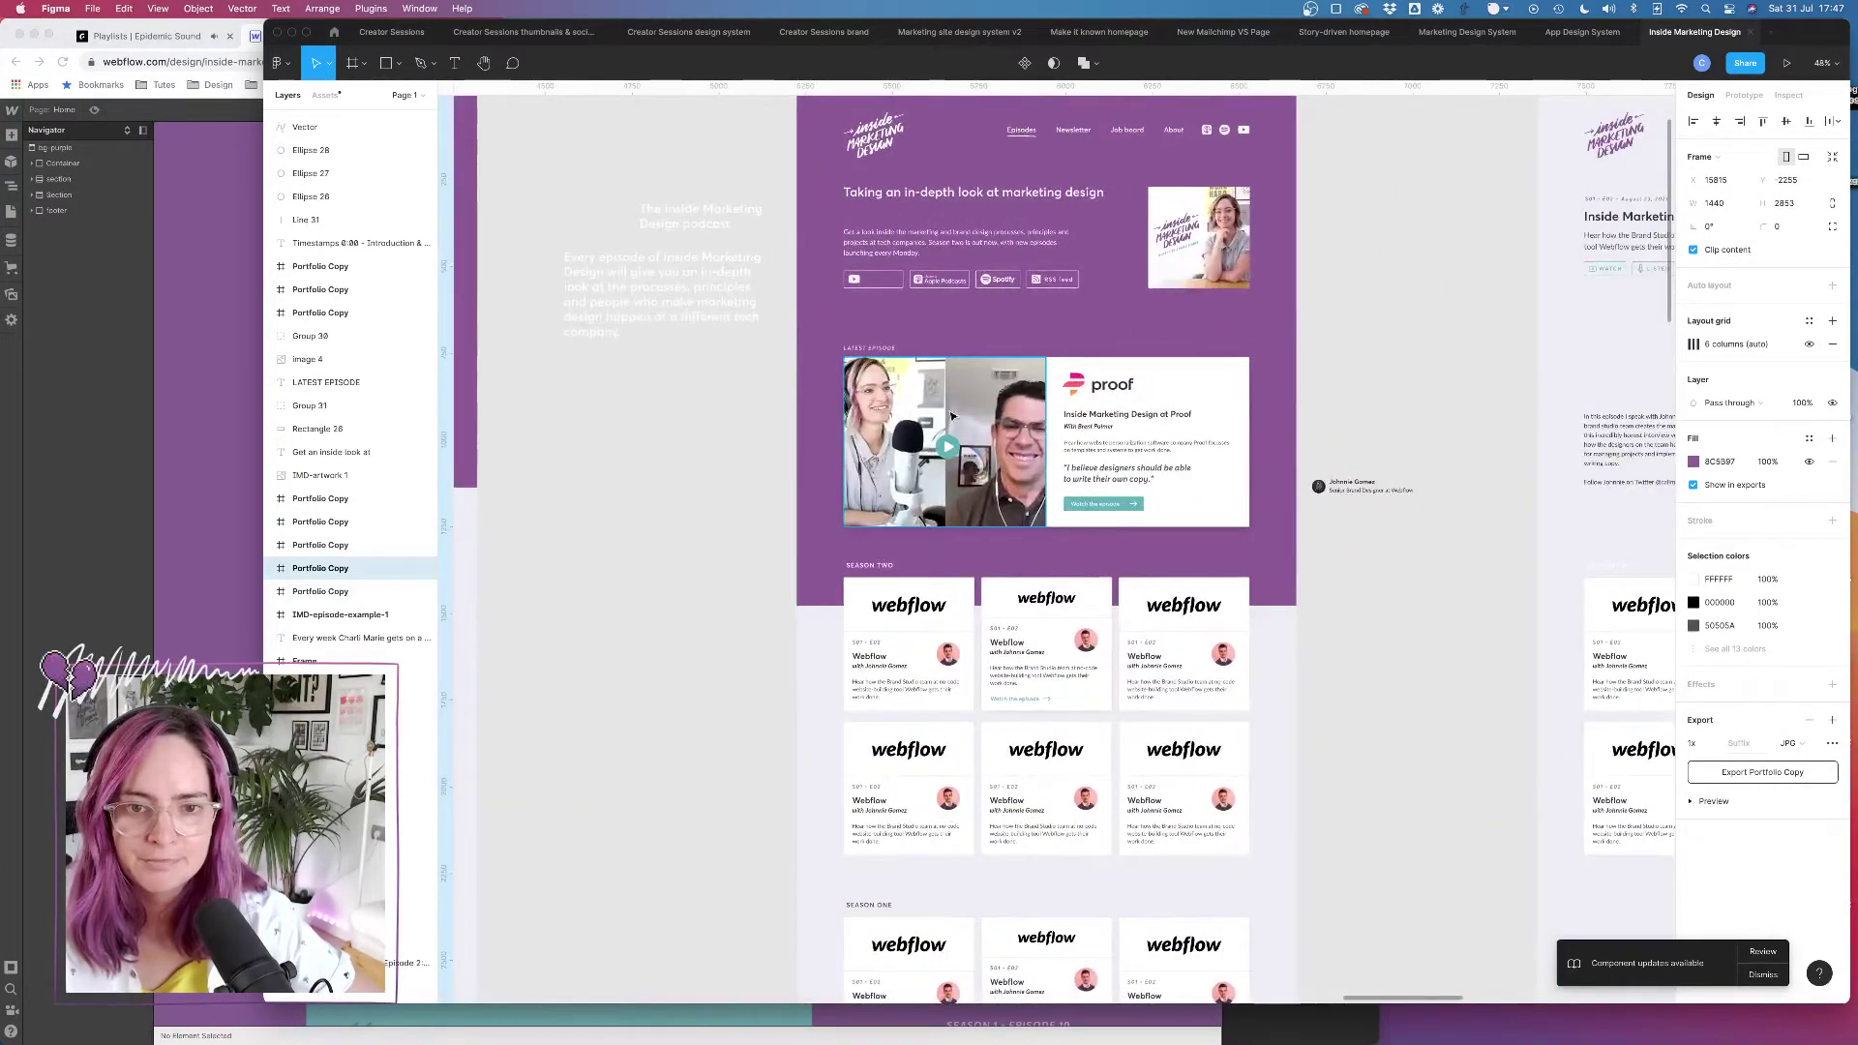
pyautogui.scroll(-5, 963, 602)
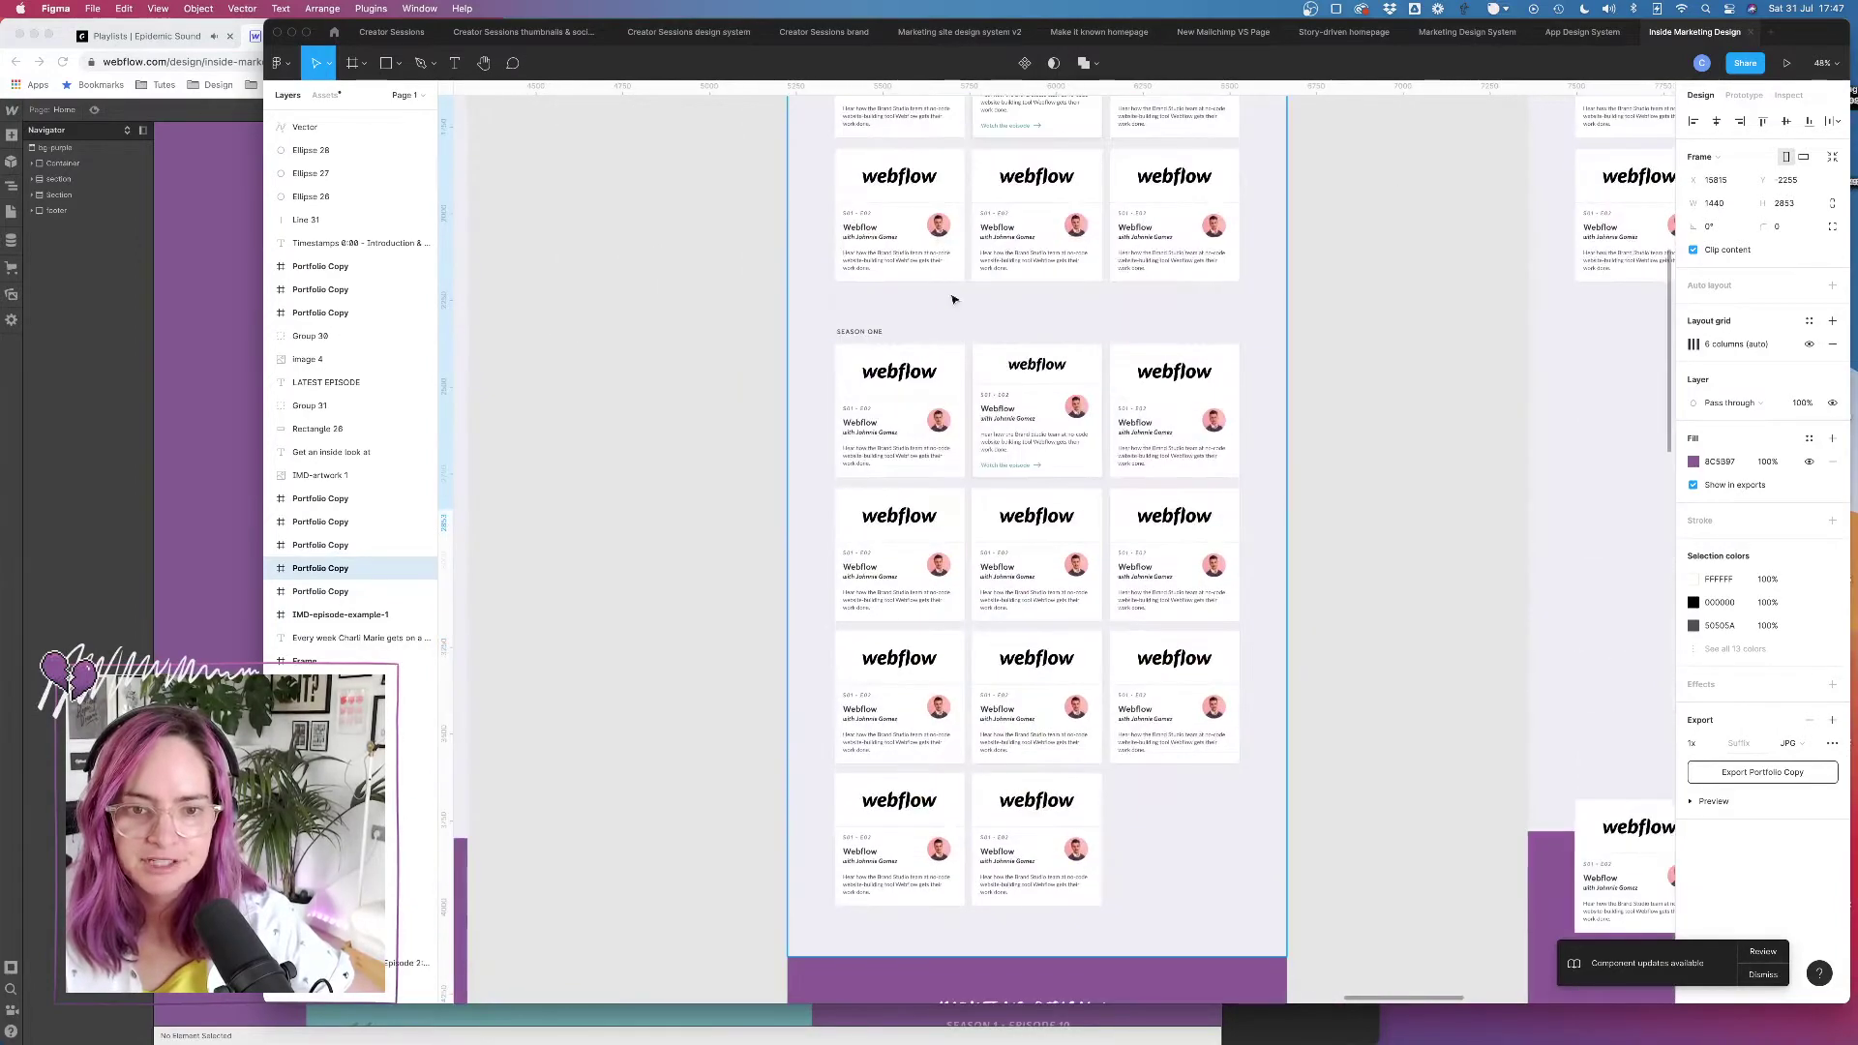
pyautogui.scroll(3, 953, 300)
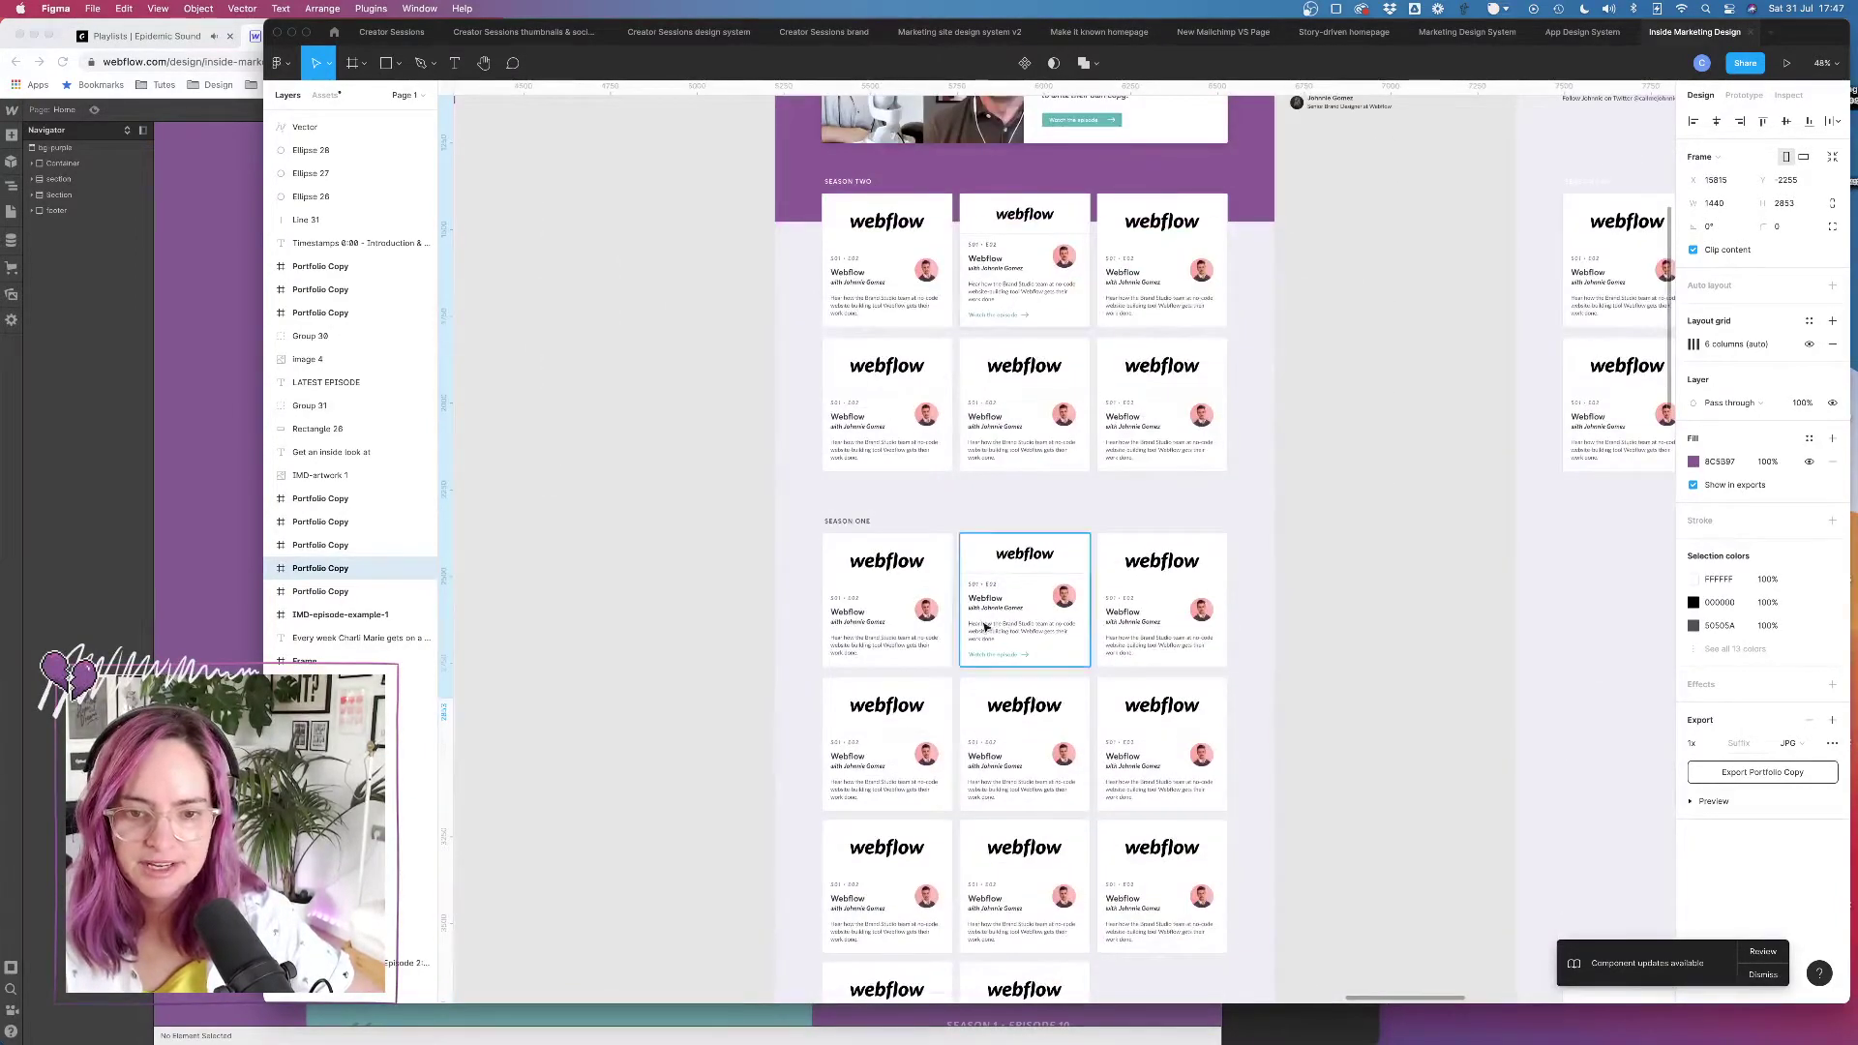
pyautogui.scroll(5, 867, 524)
pyautogui.scroll(1, 867, 525)
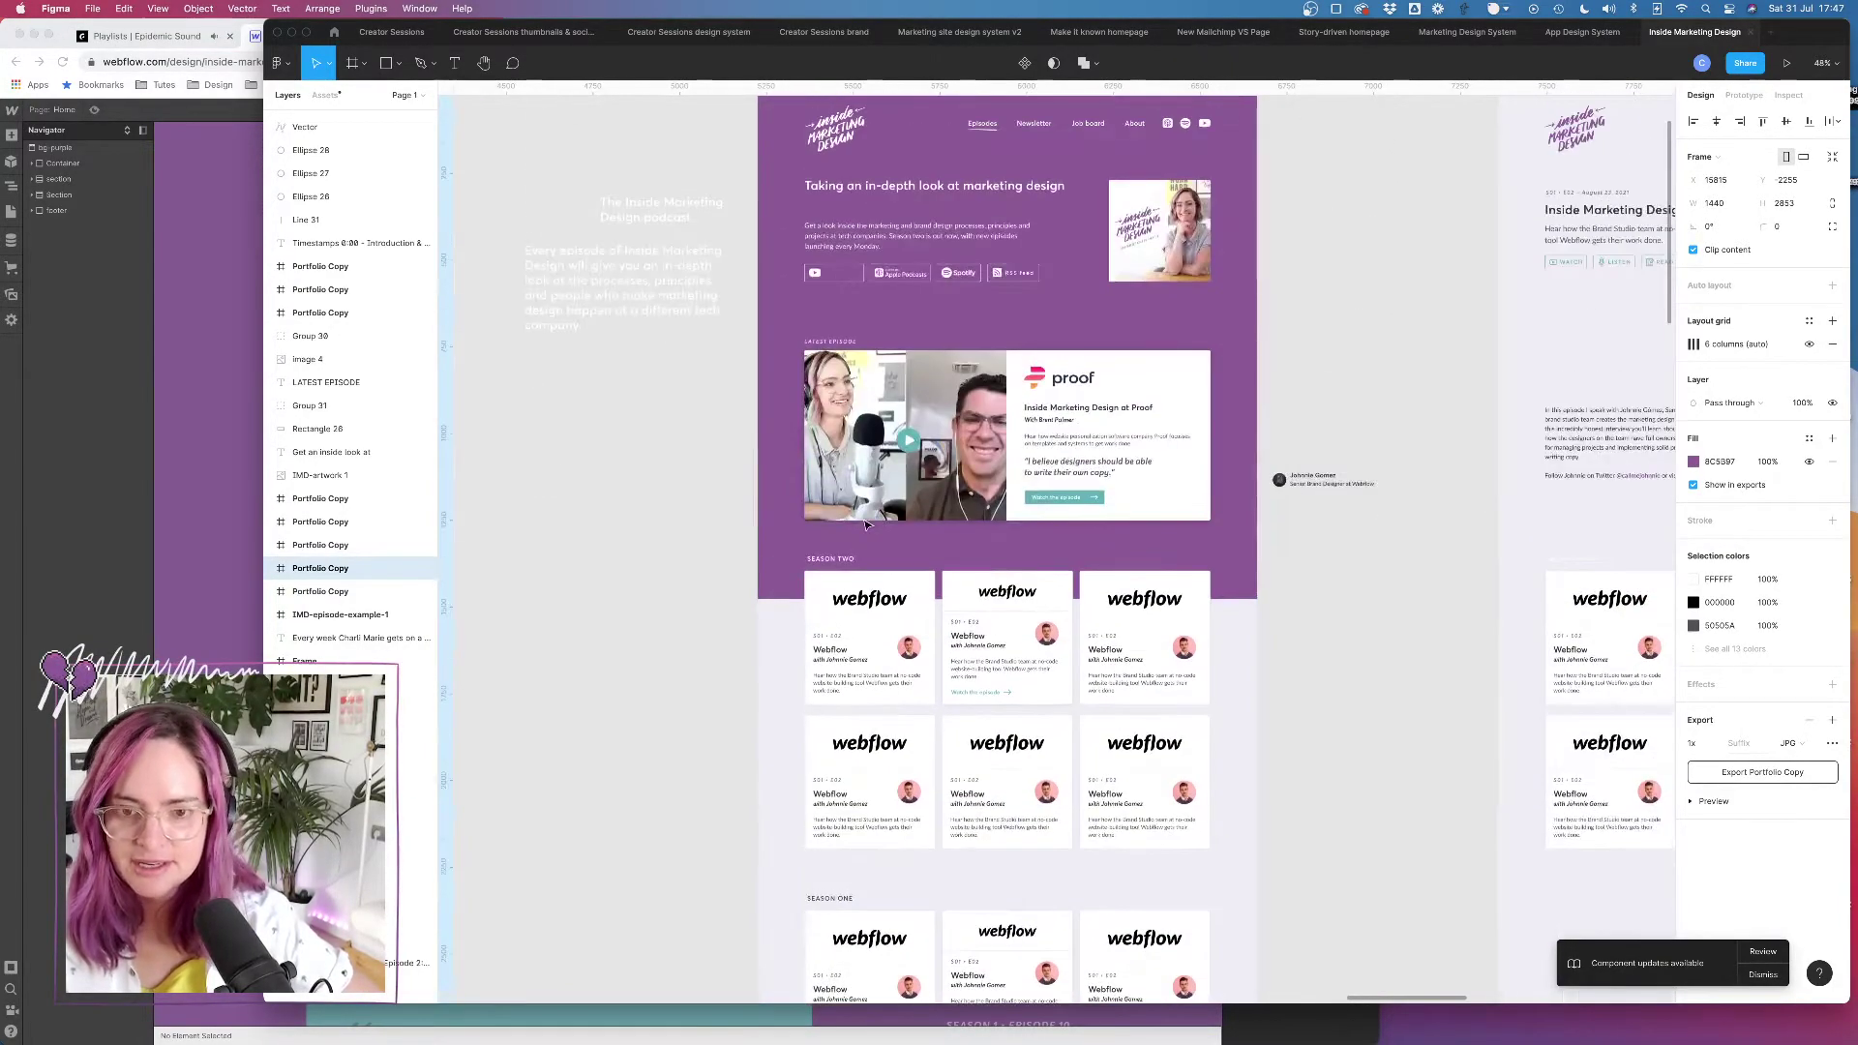
pyautogui.scroll(-3, 867, 524)
# Switch to Webflow in Chrome and open the New homepage page in the Designer
pyautogui.click(192, 275)
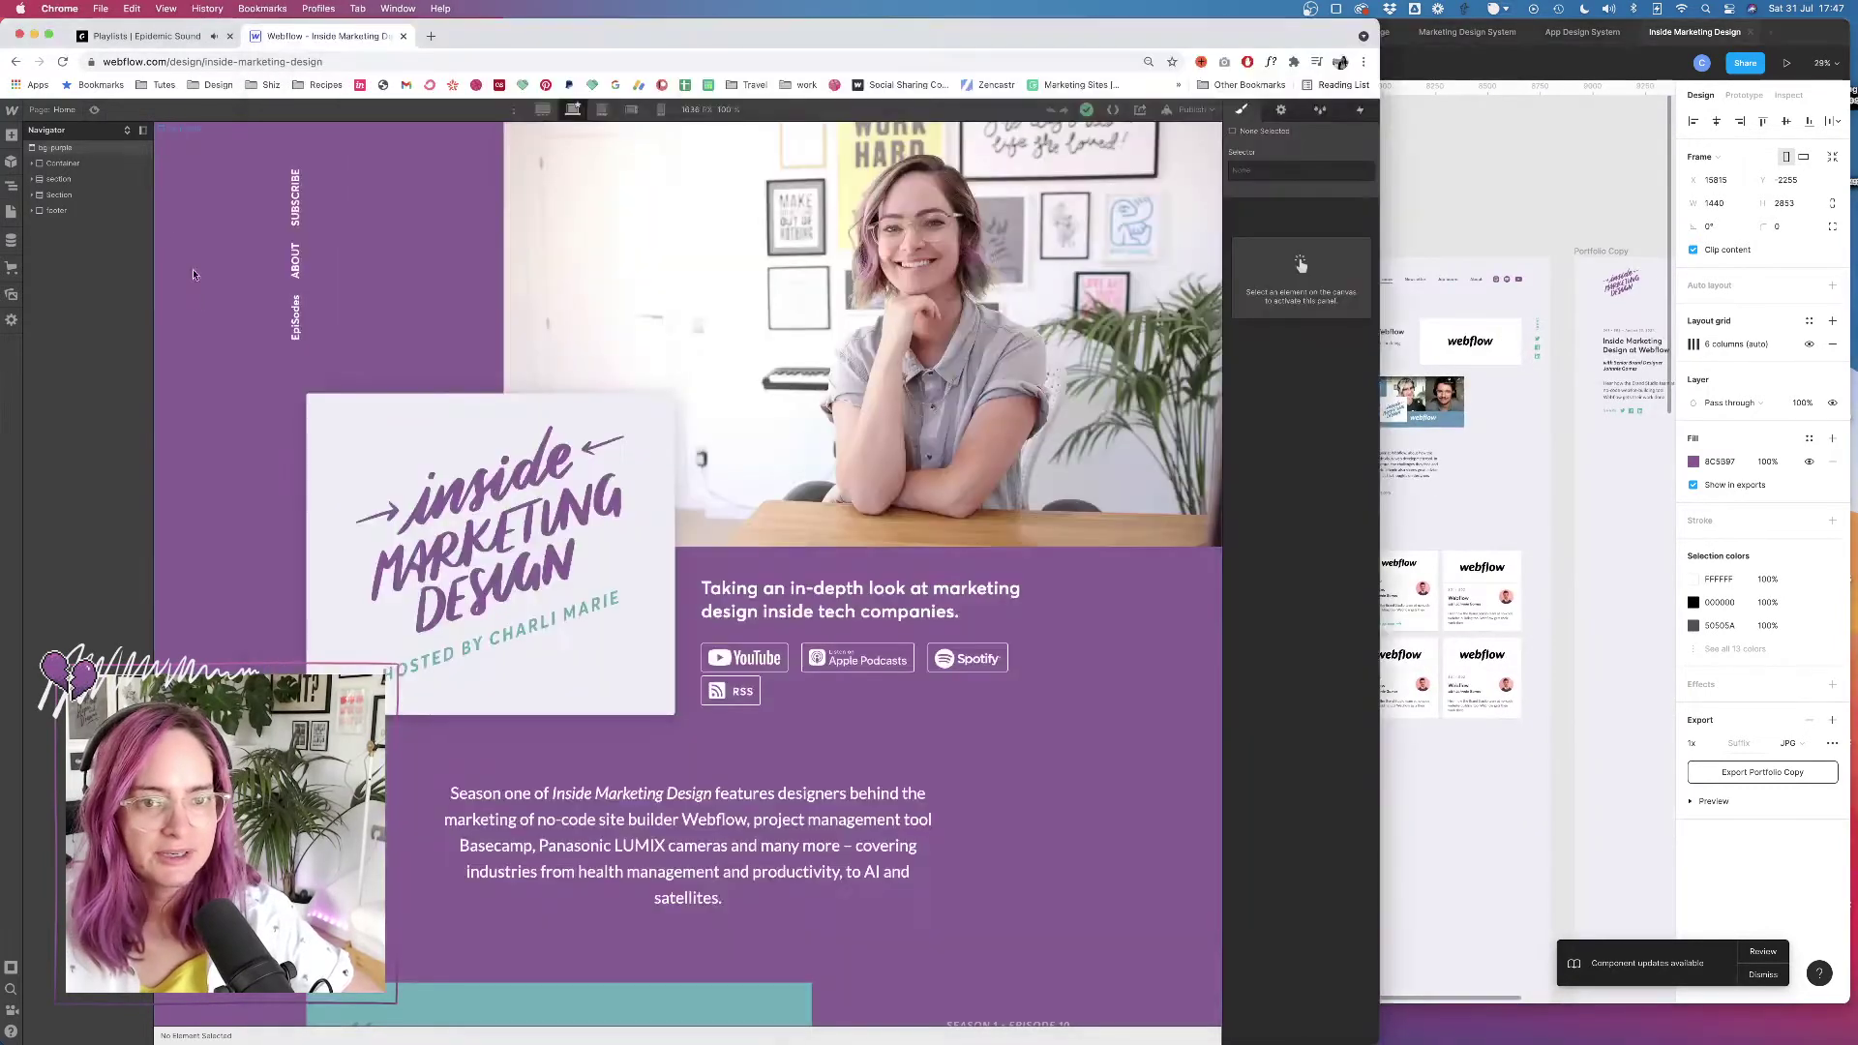
pyautogui.click(10, 211)
pyautogui.click(97, 292)
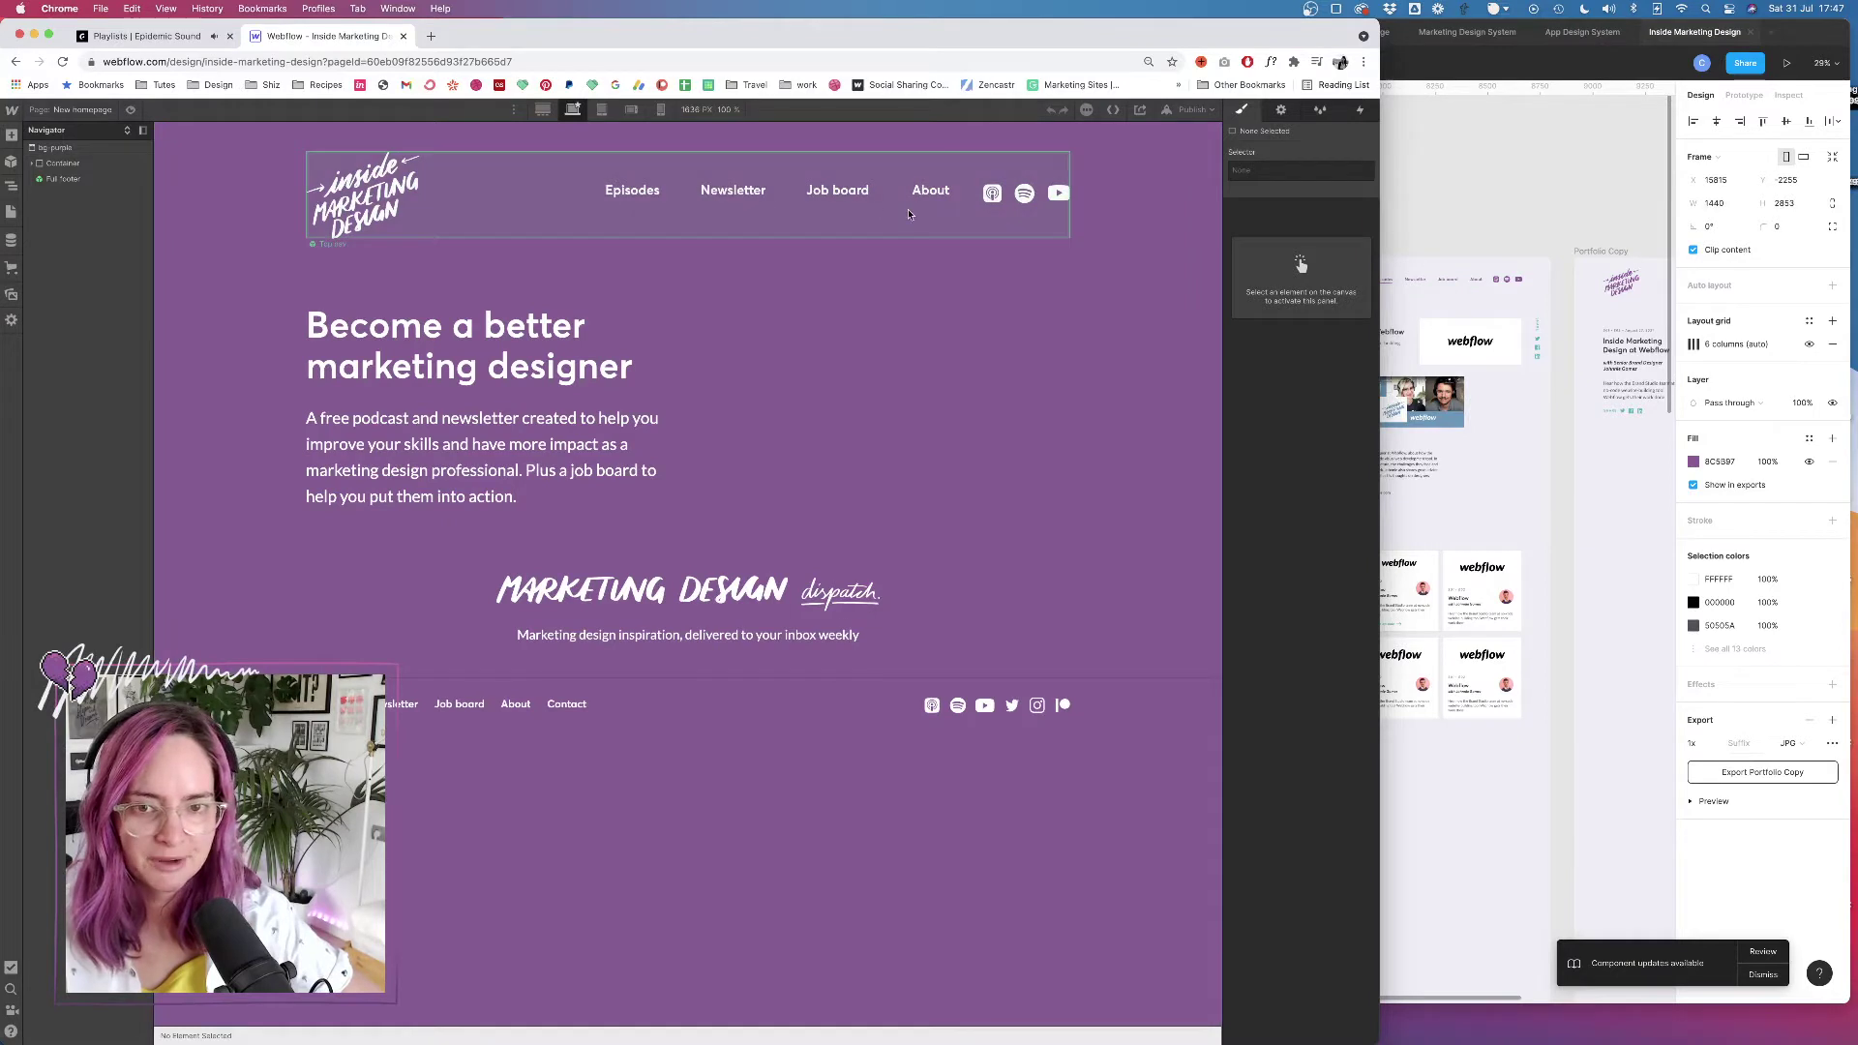
# Inspect the top nav symbol, open the Full footer symbol for editing, and select the newsletter footer form nested in it
pyautogui.click(909, 214)
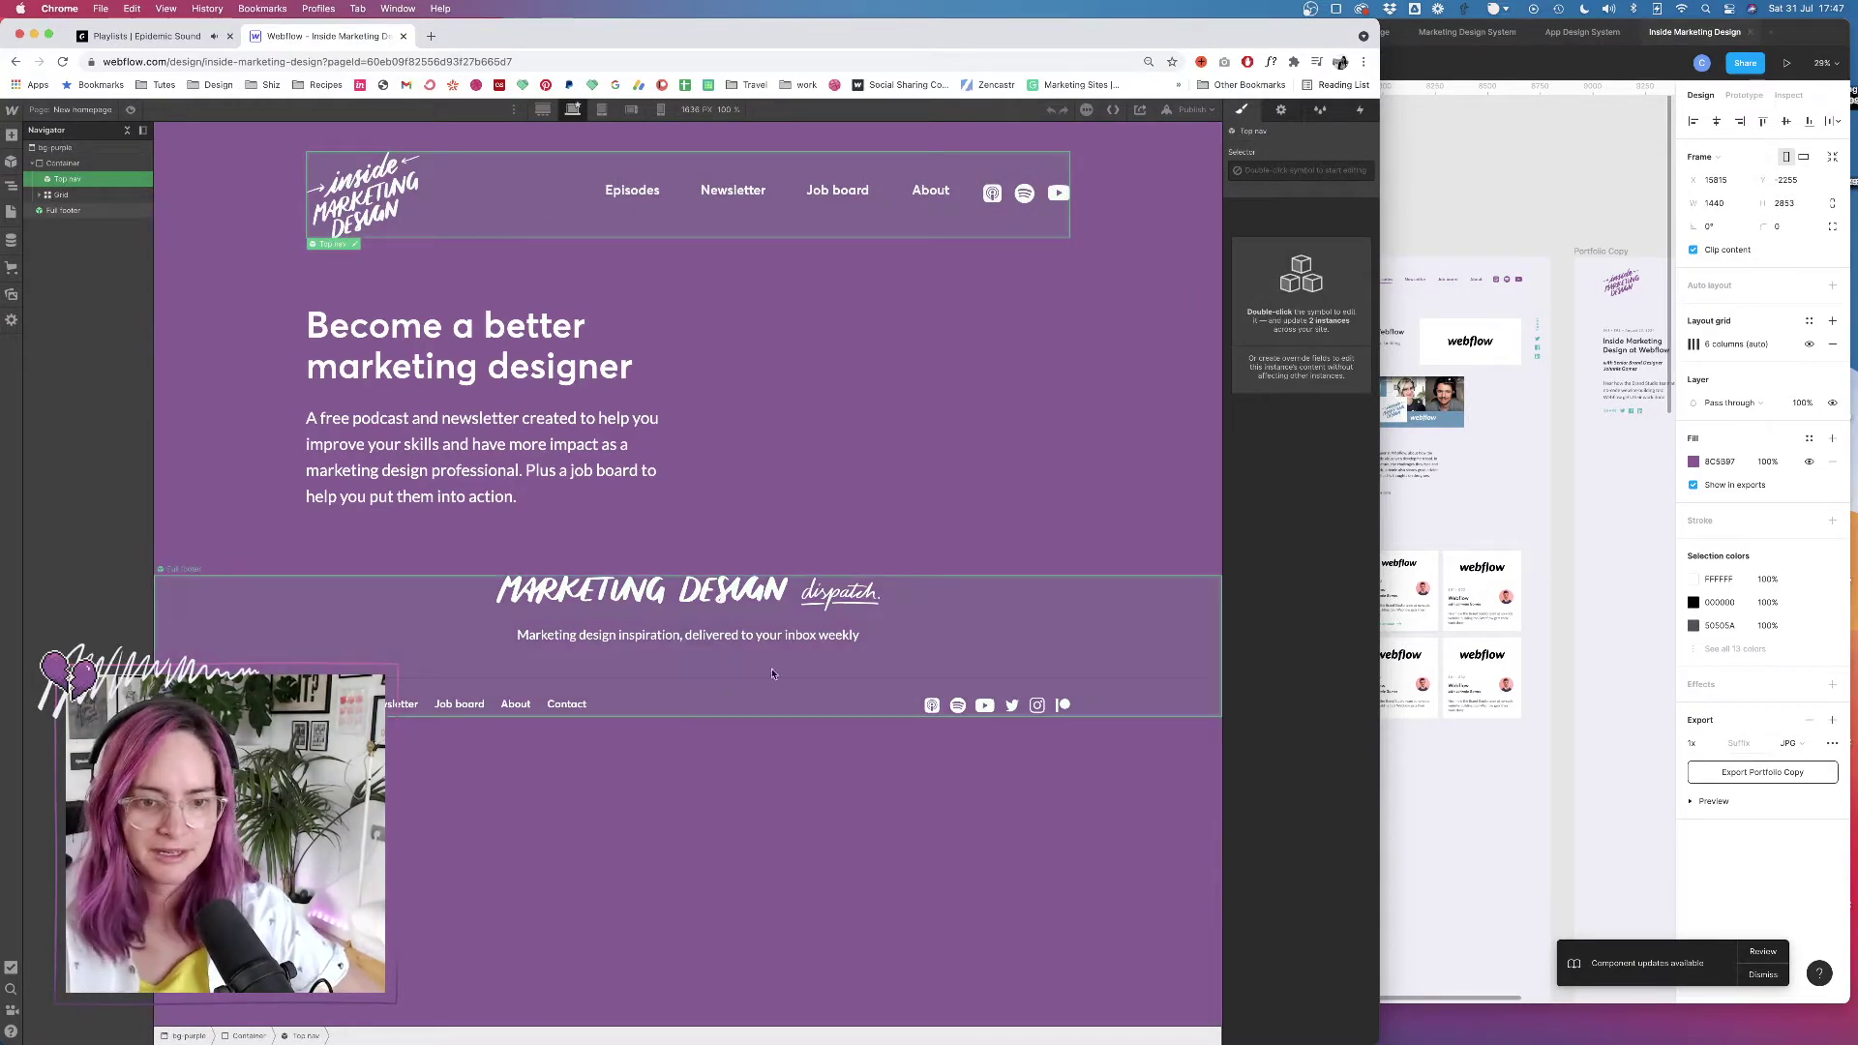
pyautogui.click(675, 666)
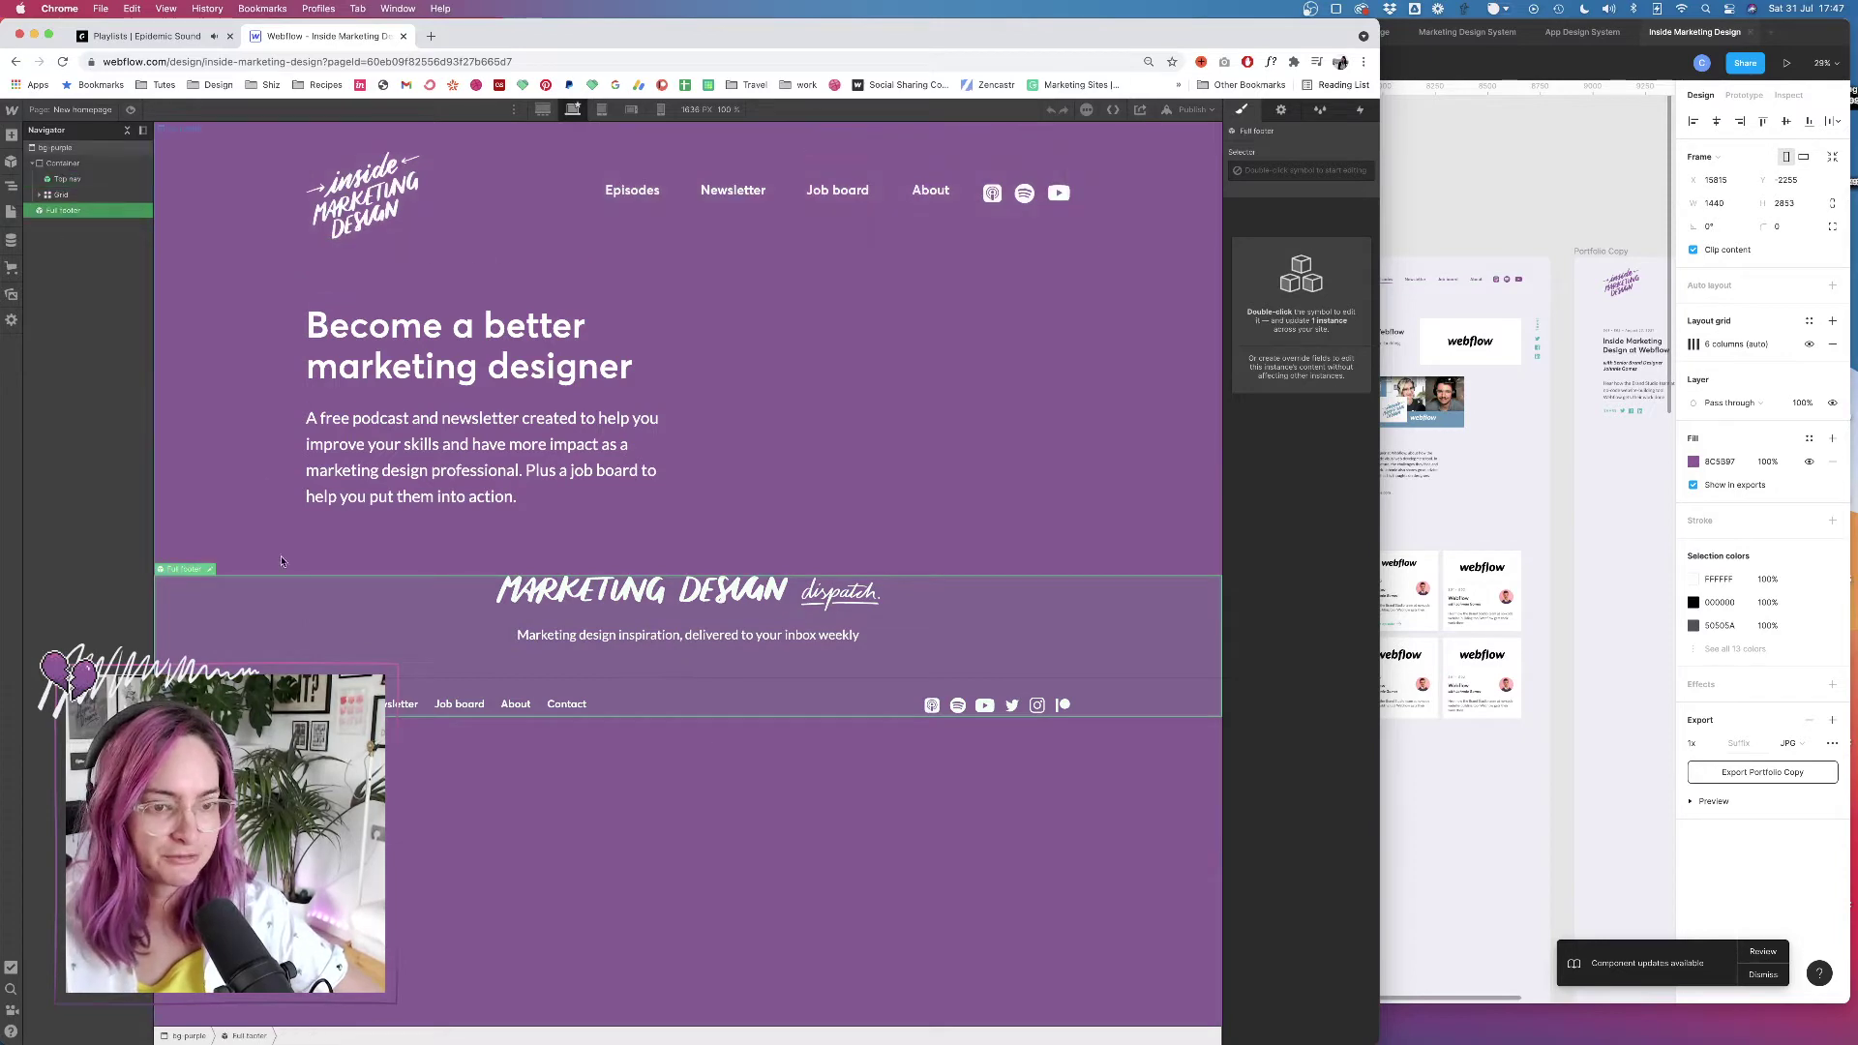
pyautogui.doubleClick(285, 617)
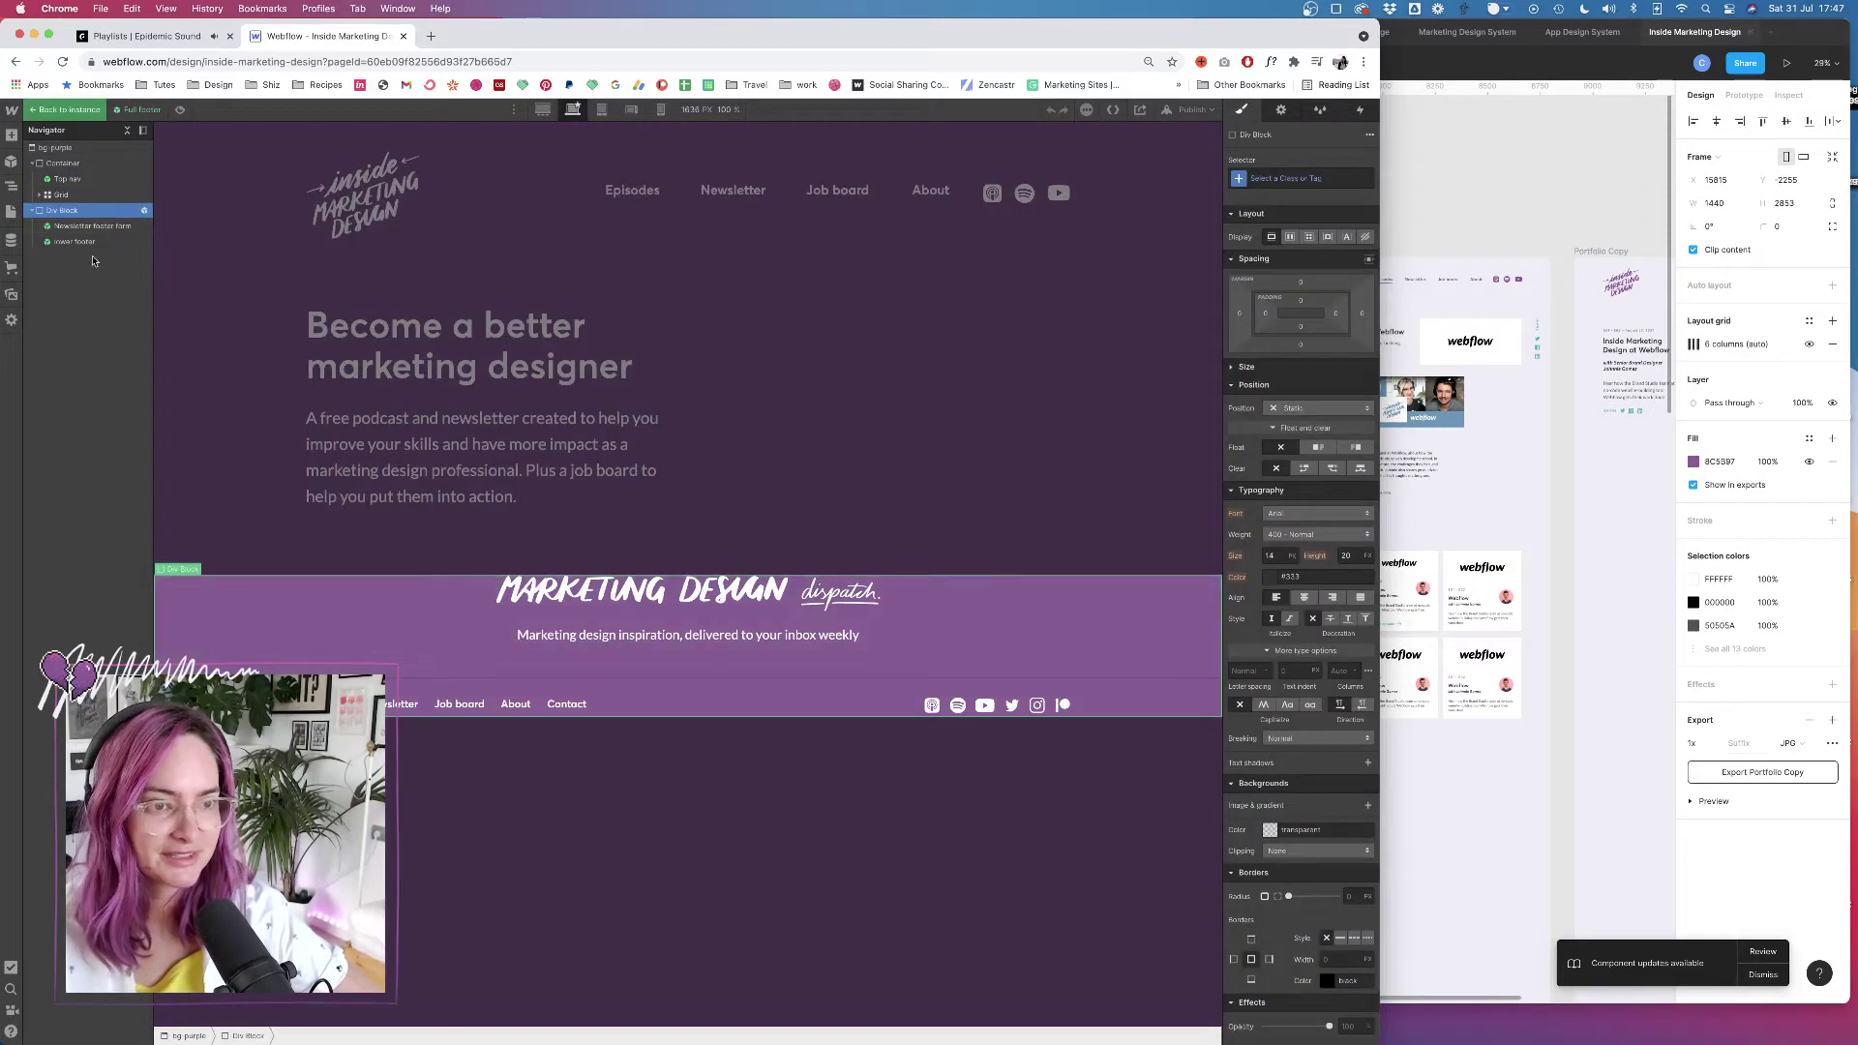
pyautogui.click(85, 226)
pyautogui.click(80, 242)
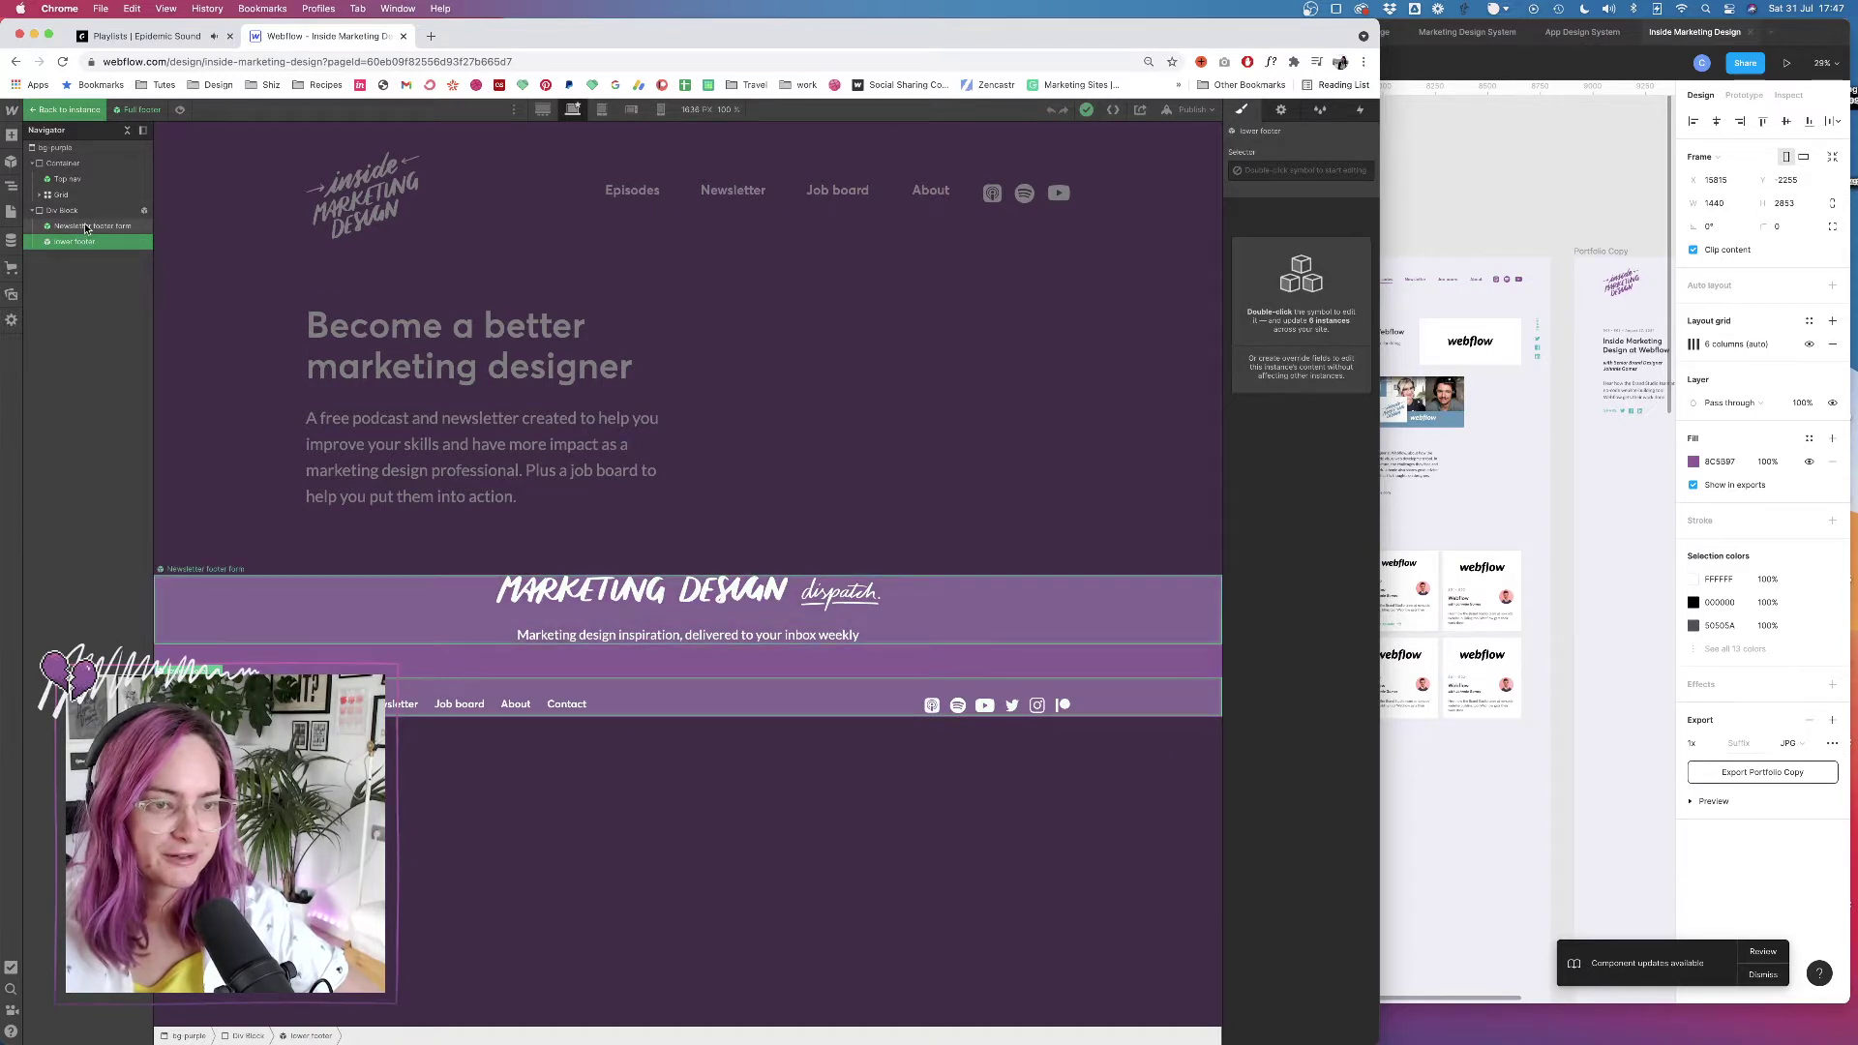
pyautogui.click(86, 227)
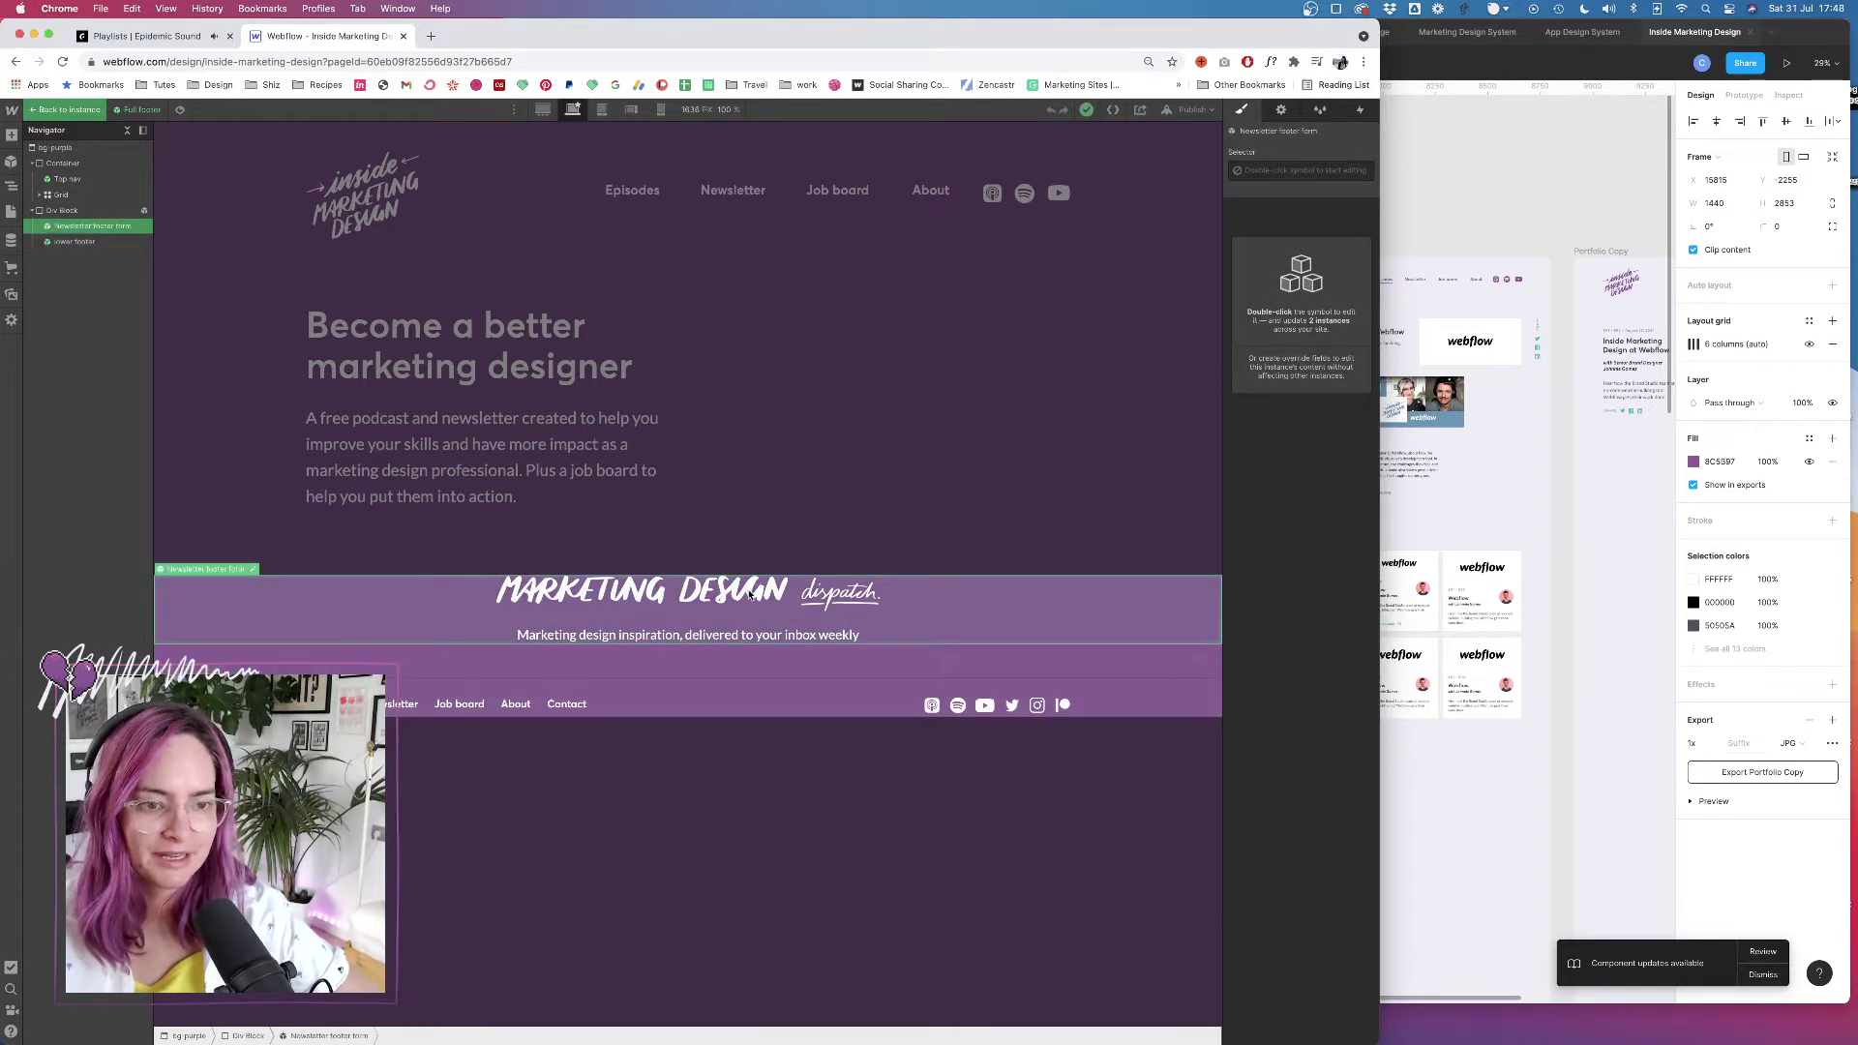
# Open app.convertkit.com/users/login in a new browser tab and log in with the saved credentials
pyautogui.click(429, 34)
pyautogui.write('app.convertkit.com')
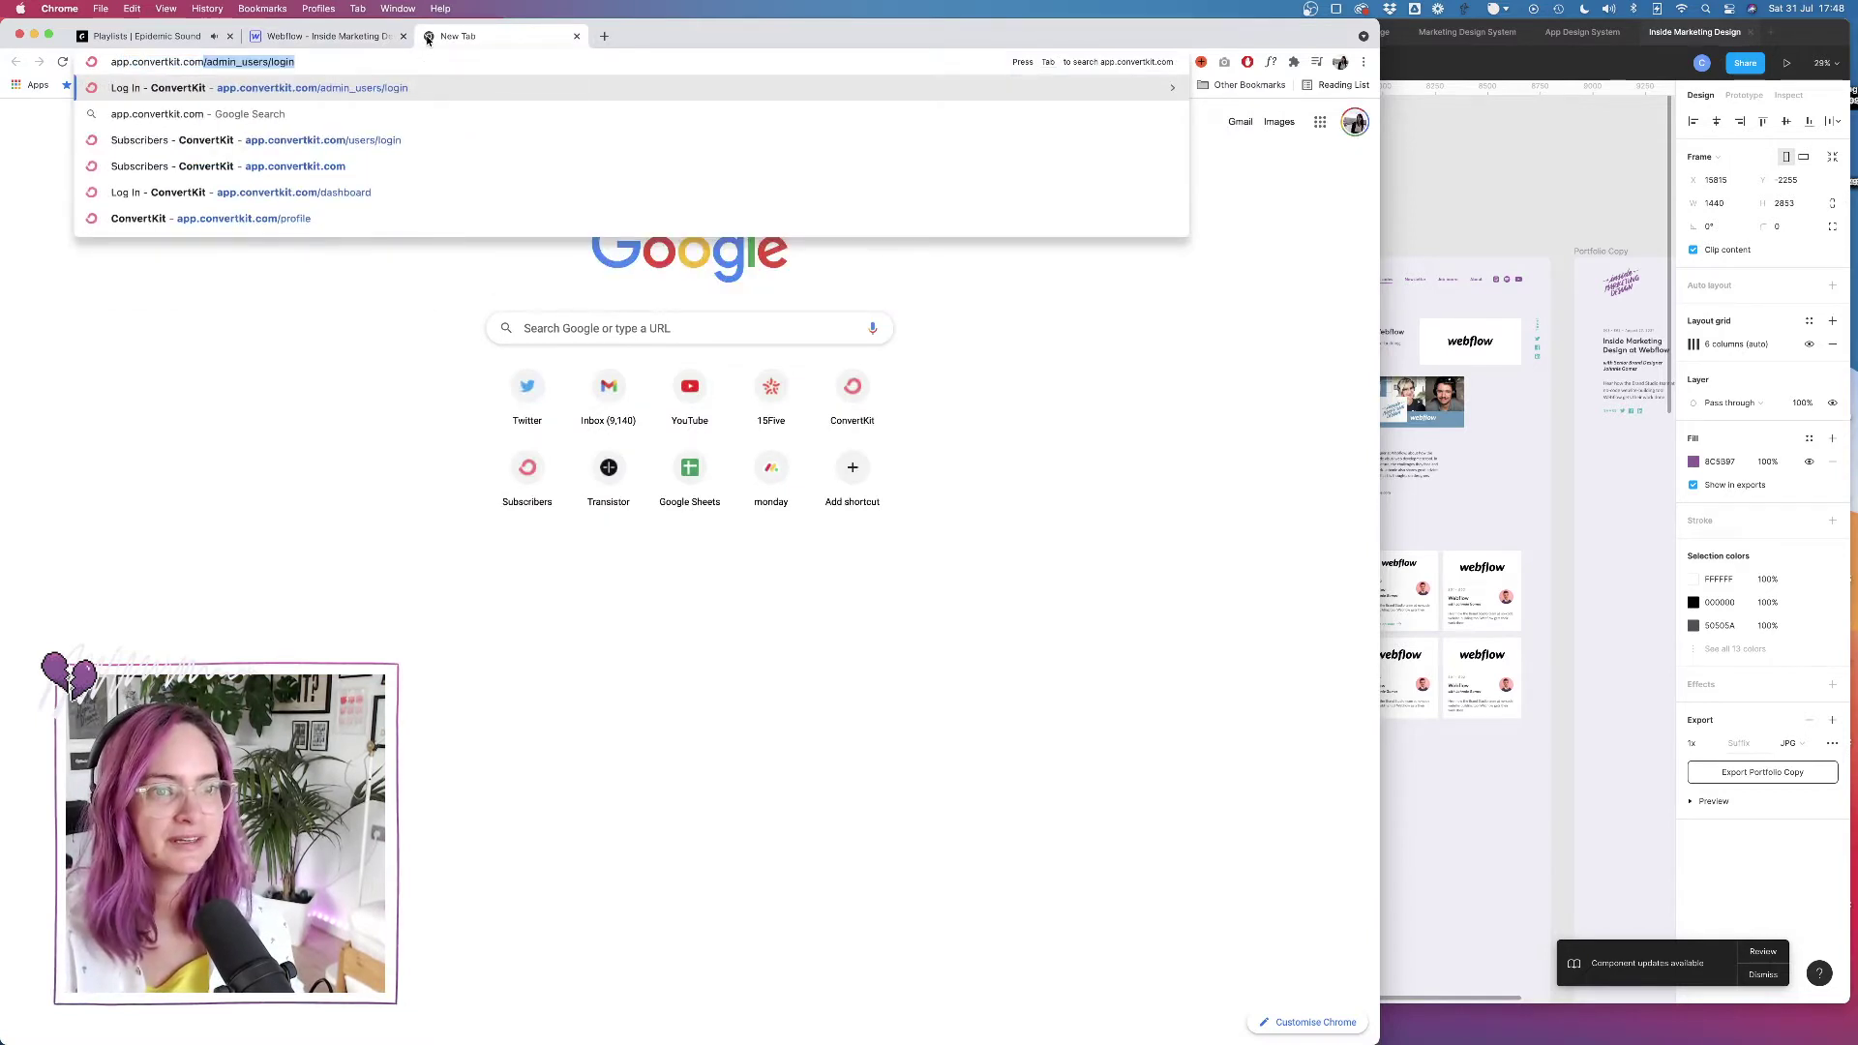
pyautogui.write('/users/login')
pyautogui.press('Return')
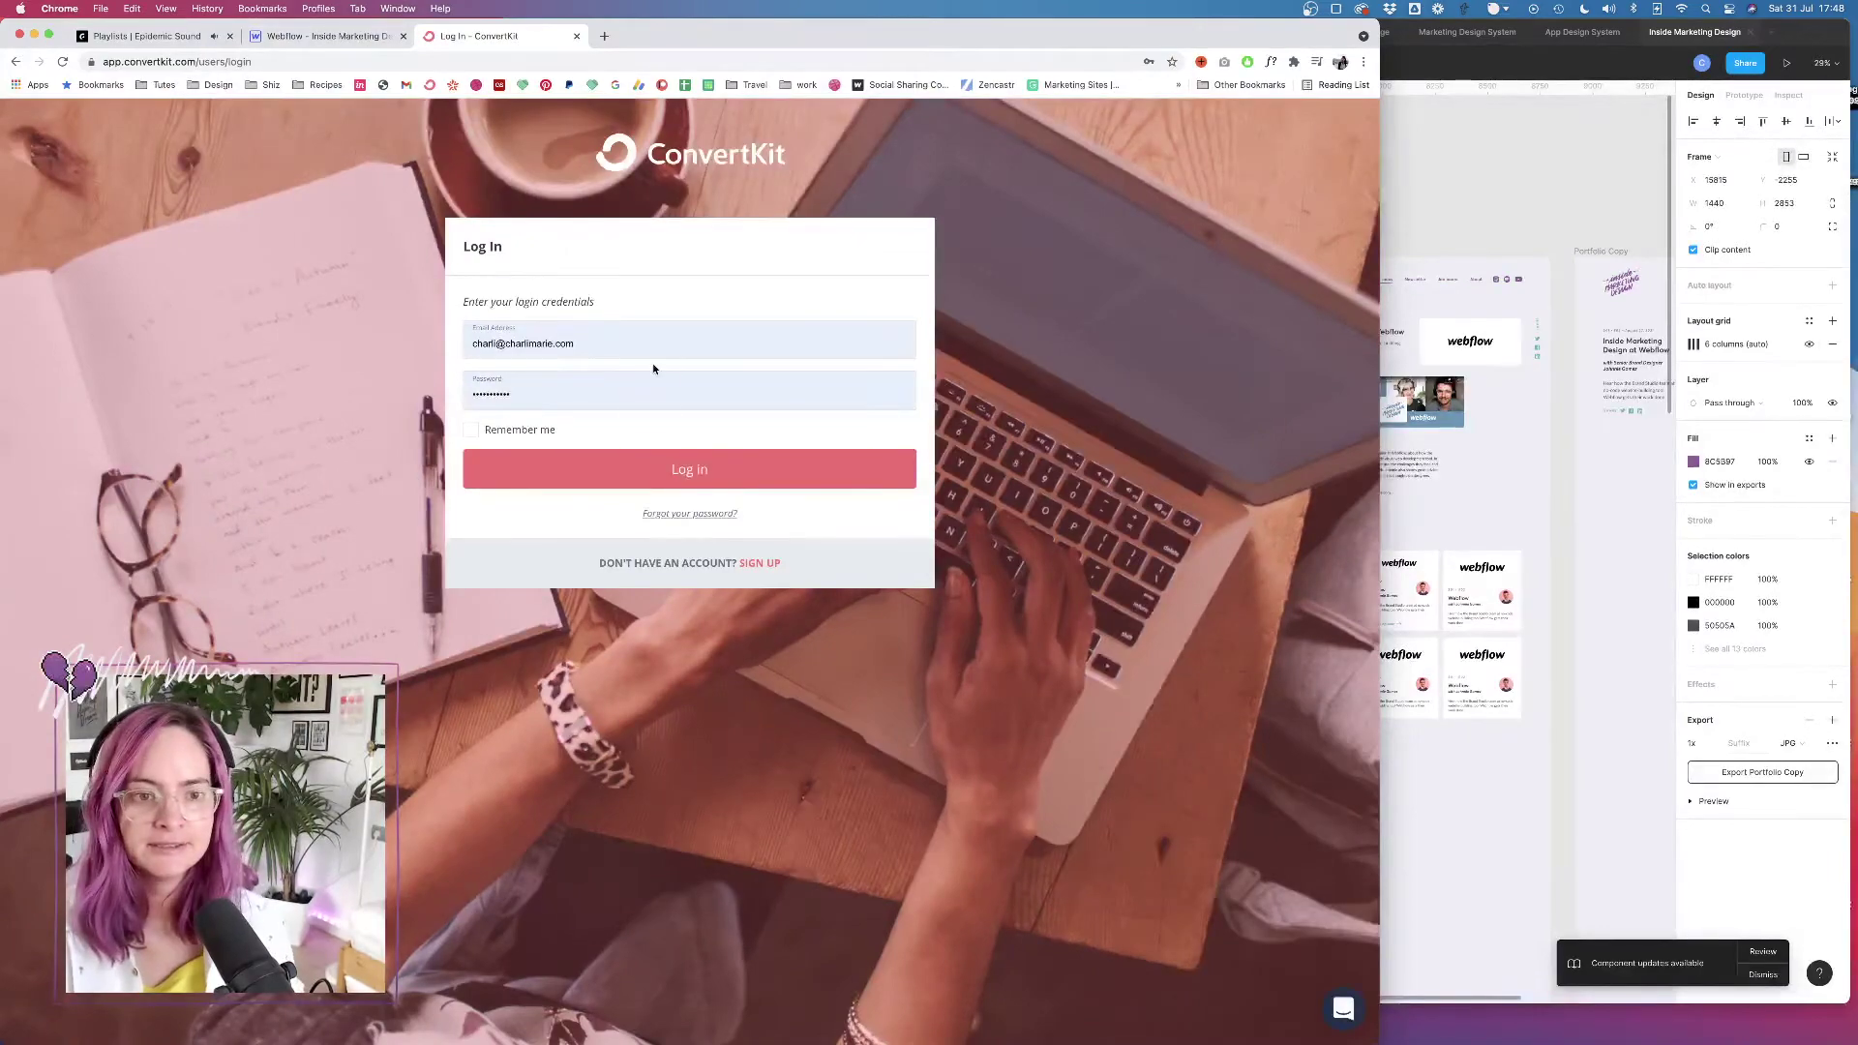
# Switch to Figma and examine the Marketing Design Dispatch signup form at the bottom of the homepage design
pyautogui.press('super+Tab')
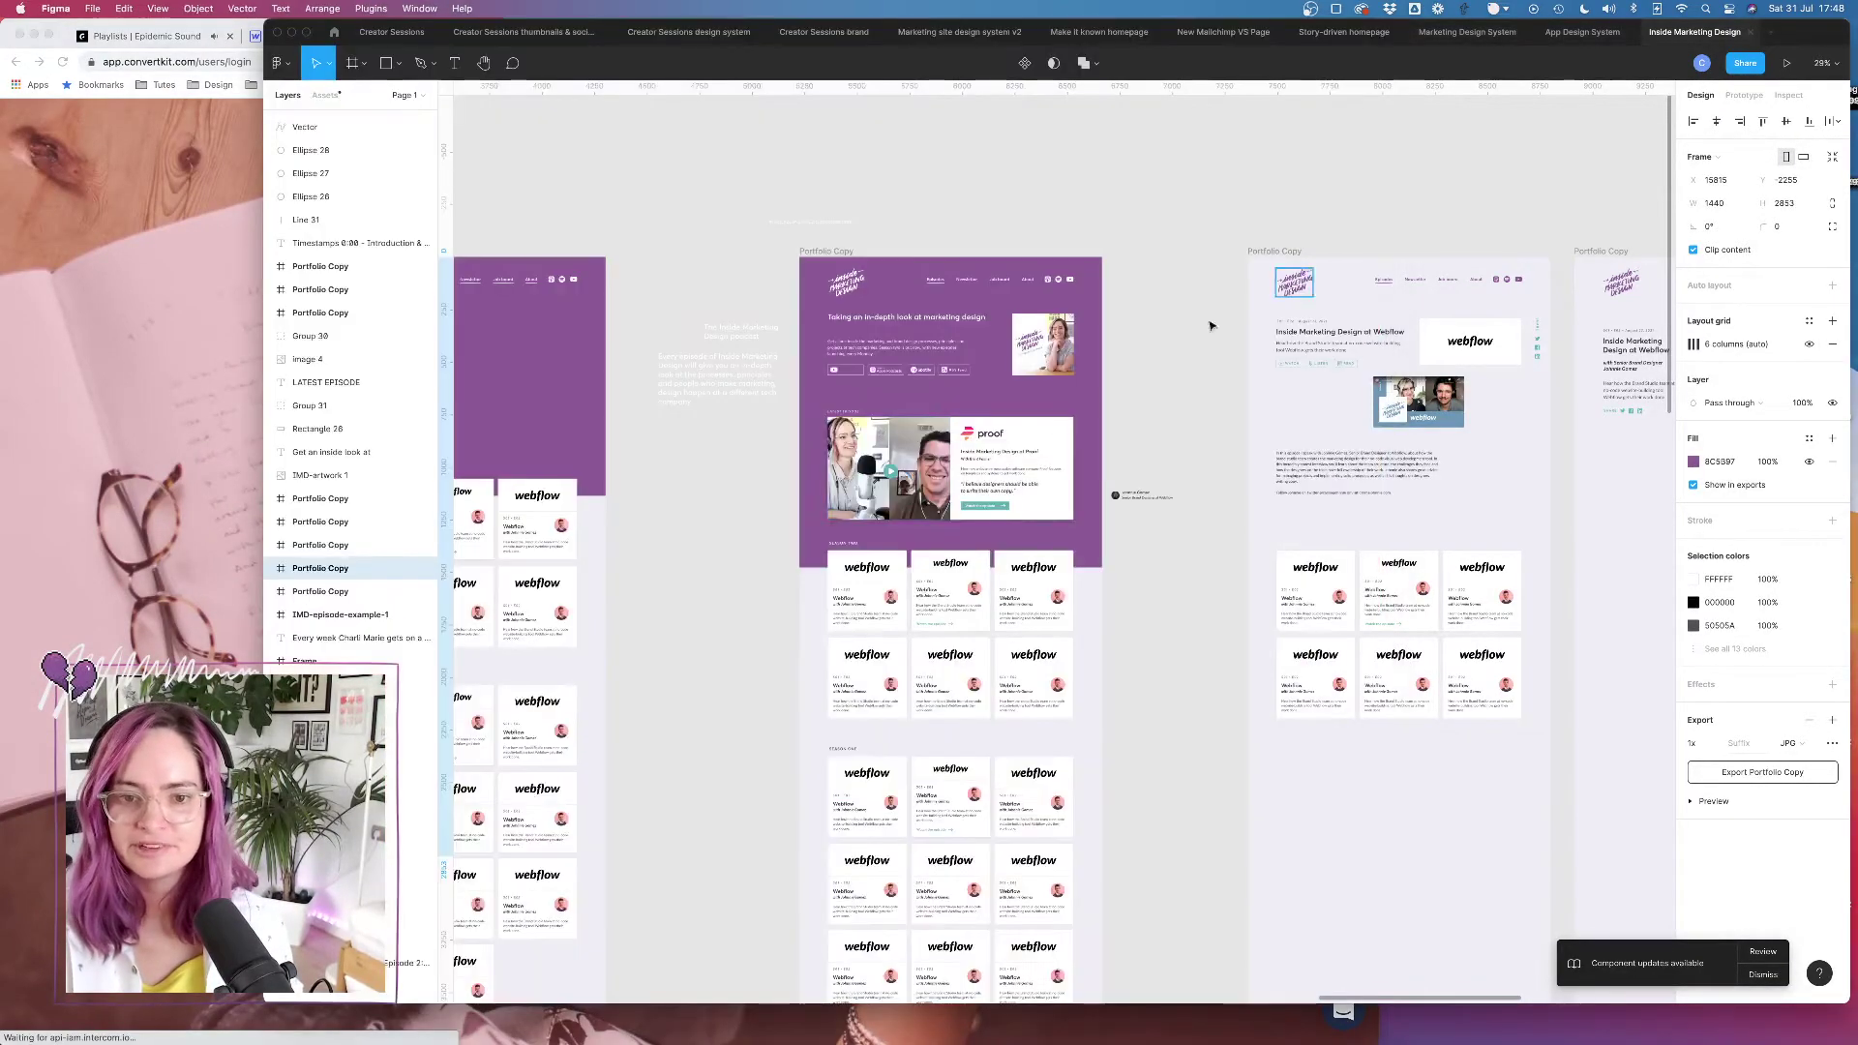
pyautogui.scroll(-15, 943, 515)
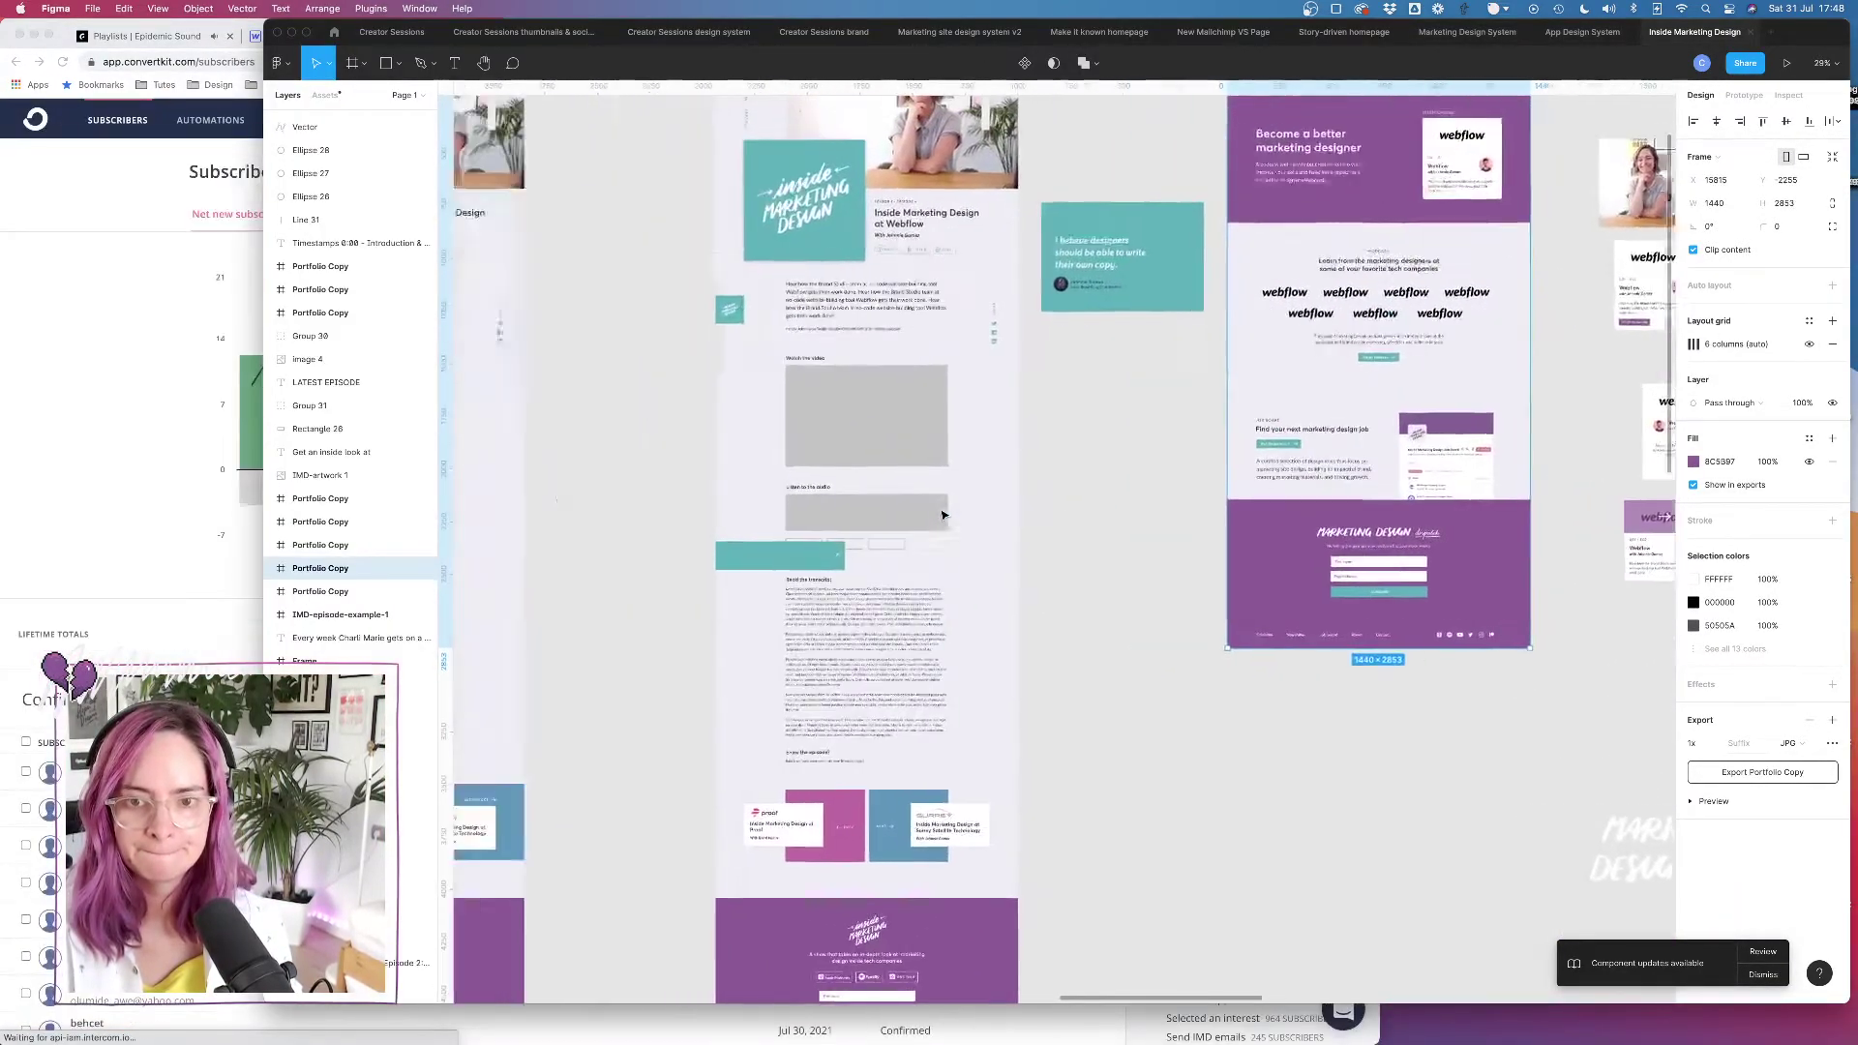
pyautogui.hscroll(5, 943, 515)
pyautogui.scroll(10, 961, 514)
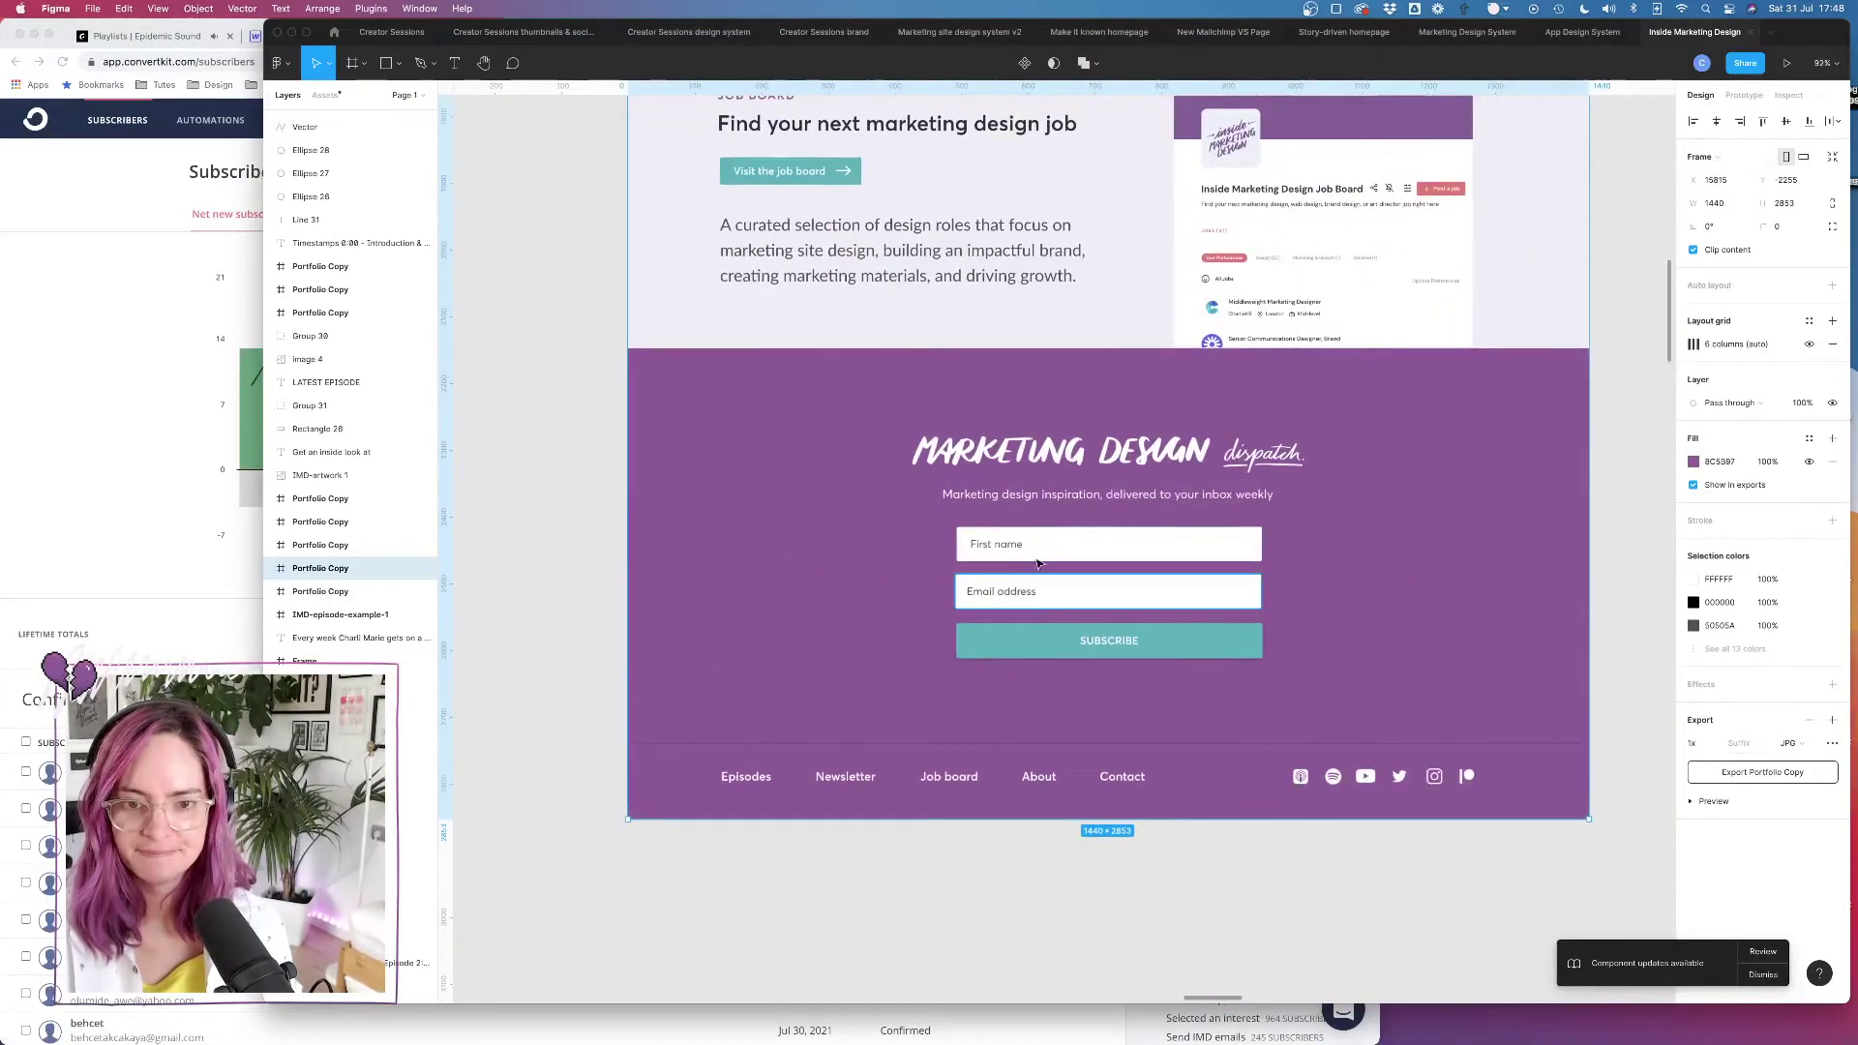
# Switch to ConvertKit in Chrome, open the form "Blog footer form - Content creation", and duplicate it
pyautogui.click(75, 229)
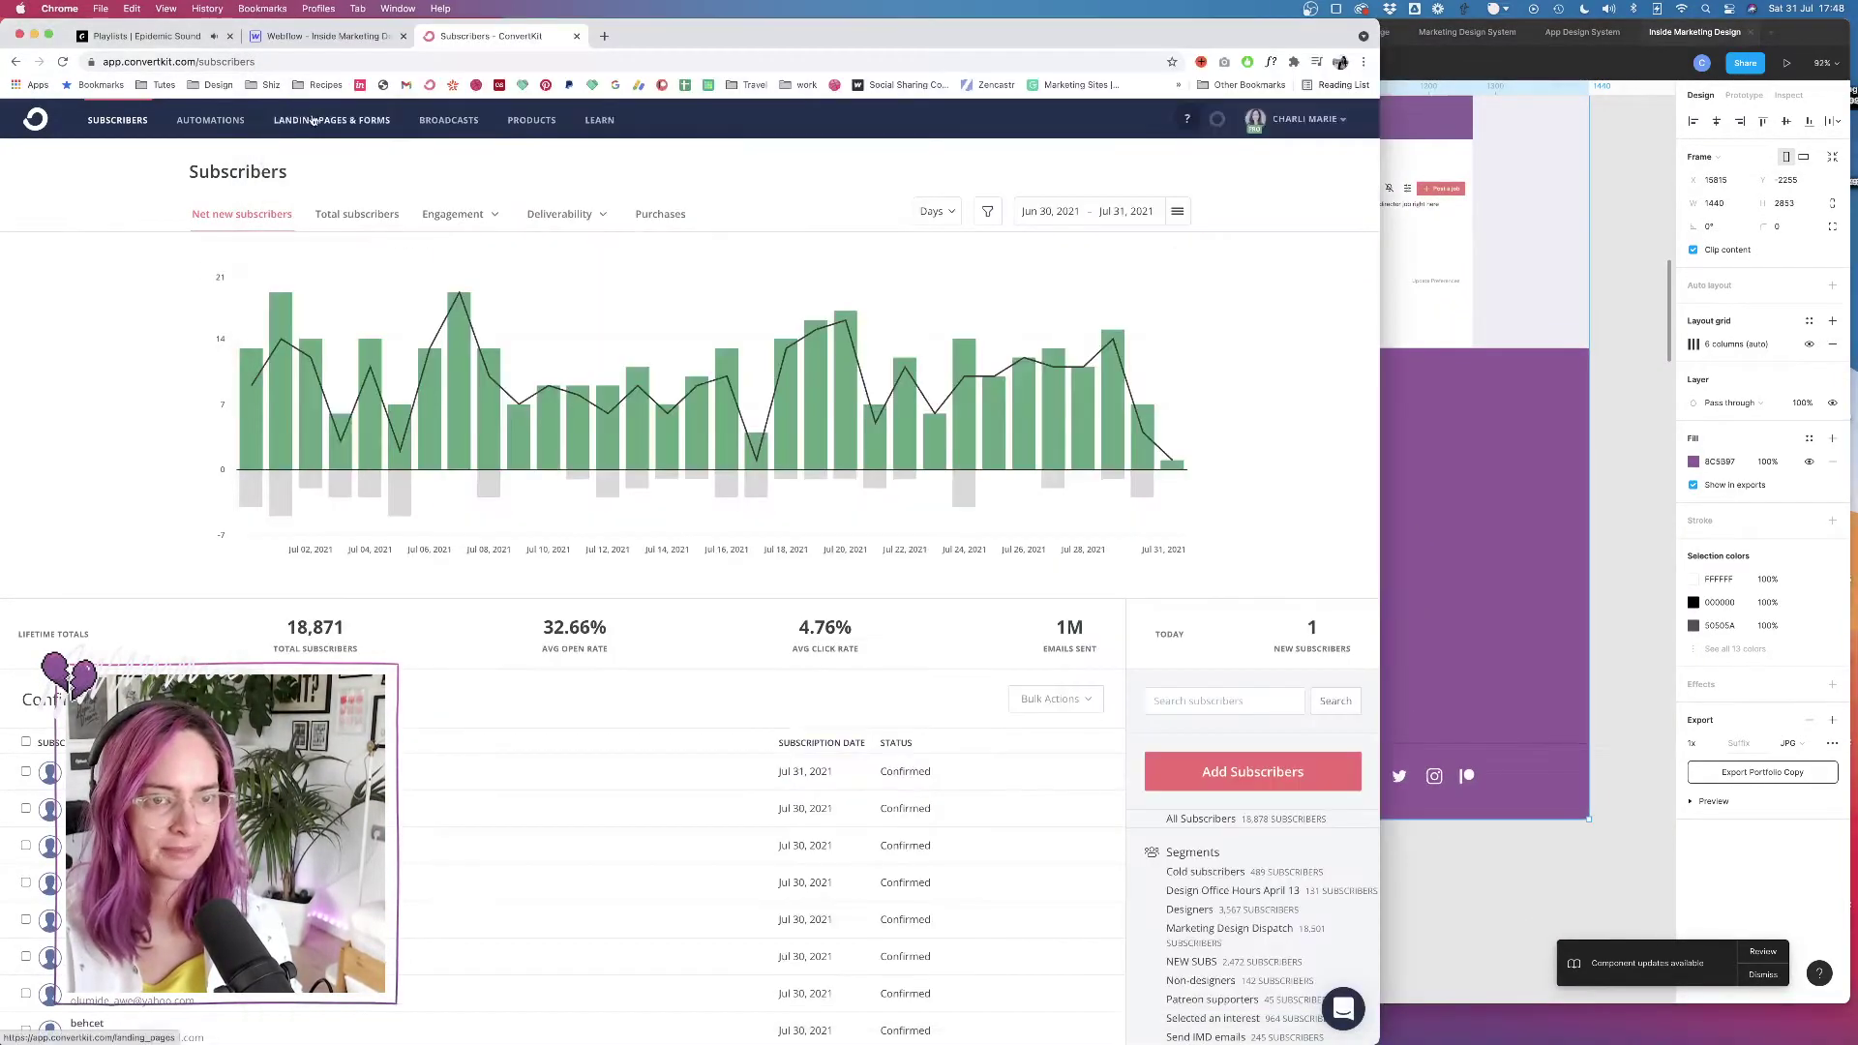
pyautogui.click(319, 122)
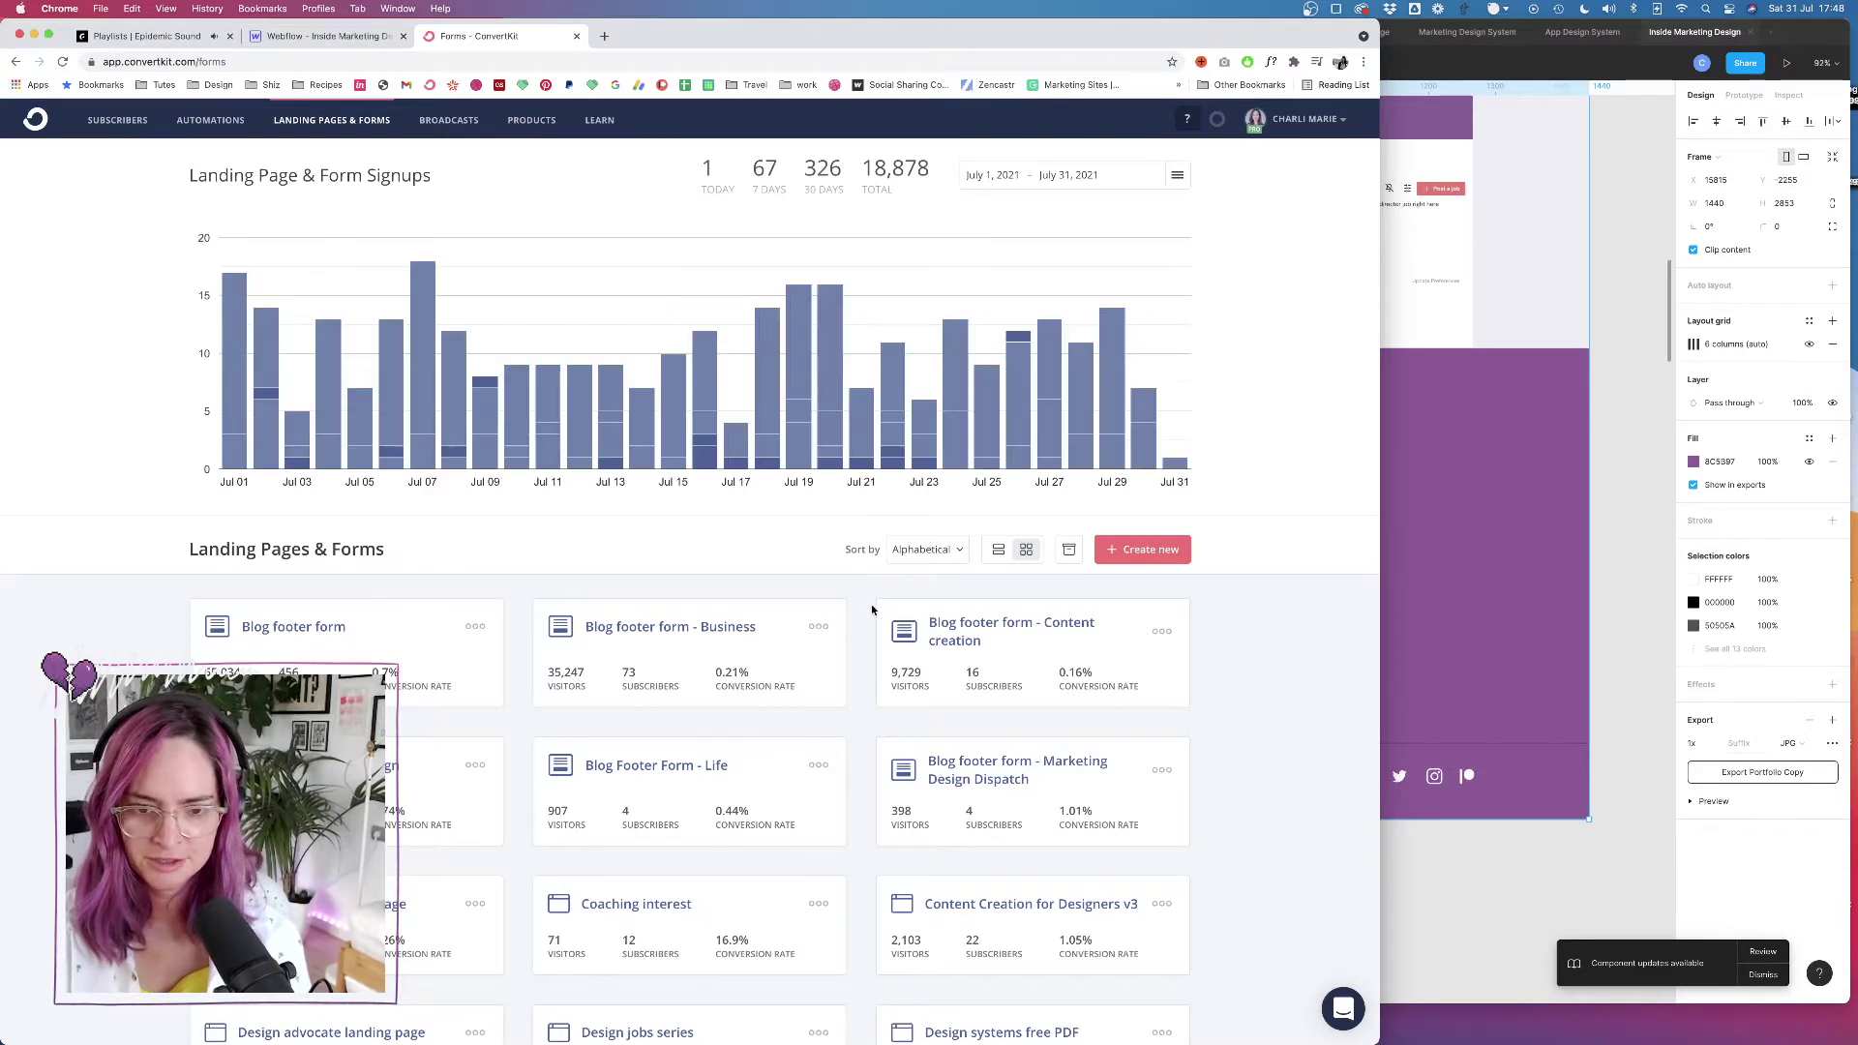
pyautogui.click(1030, 627)
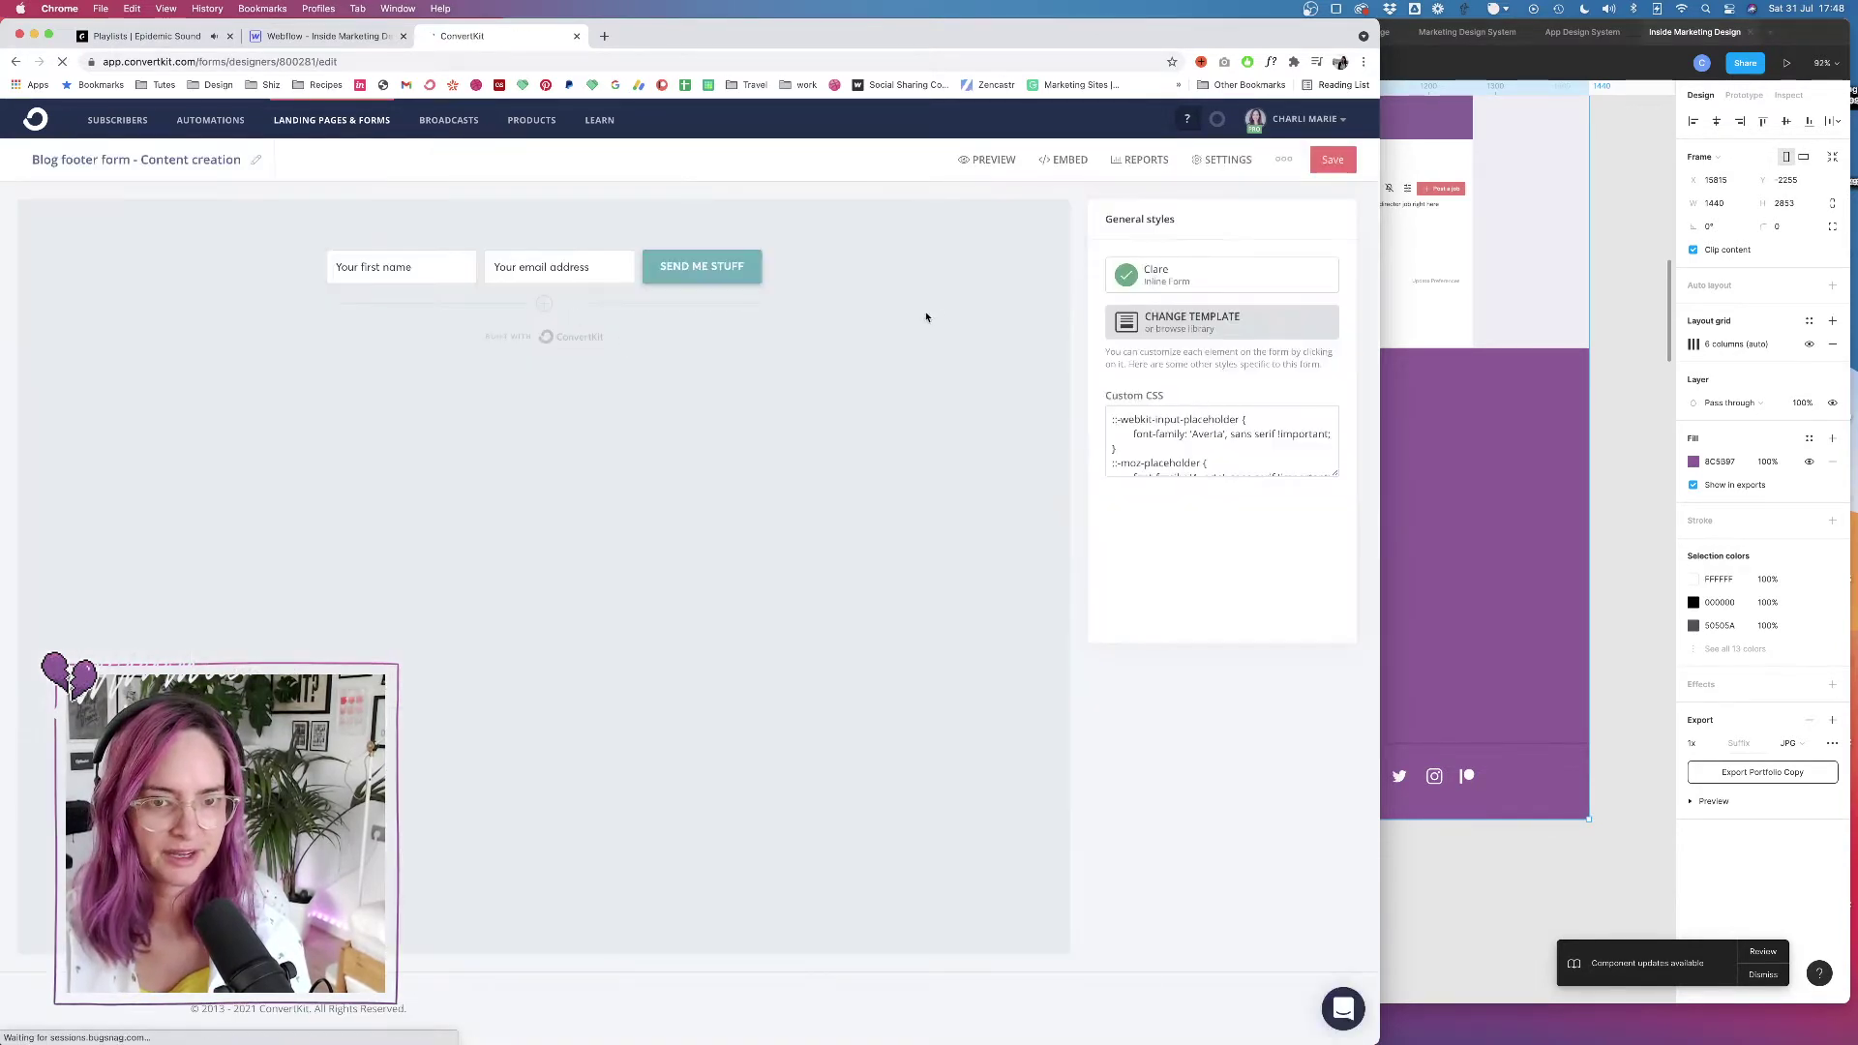
pyautogui.click(1282, 160)
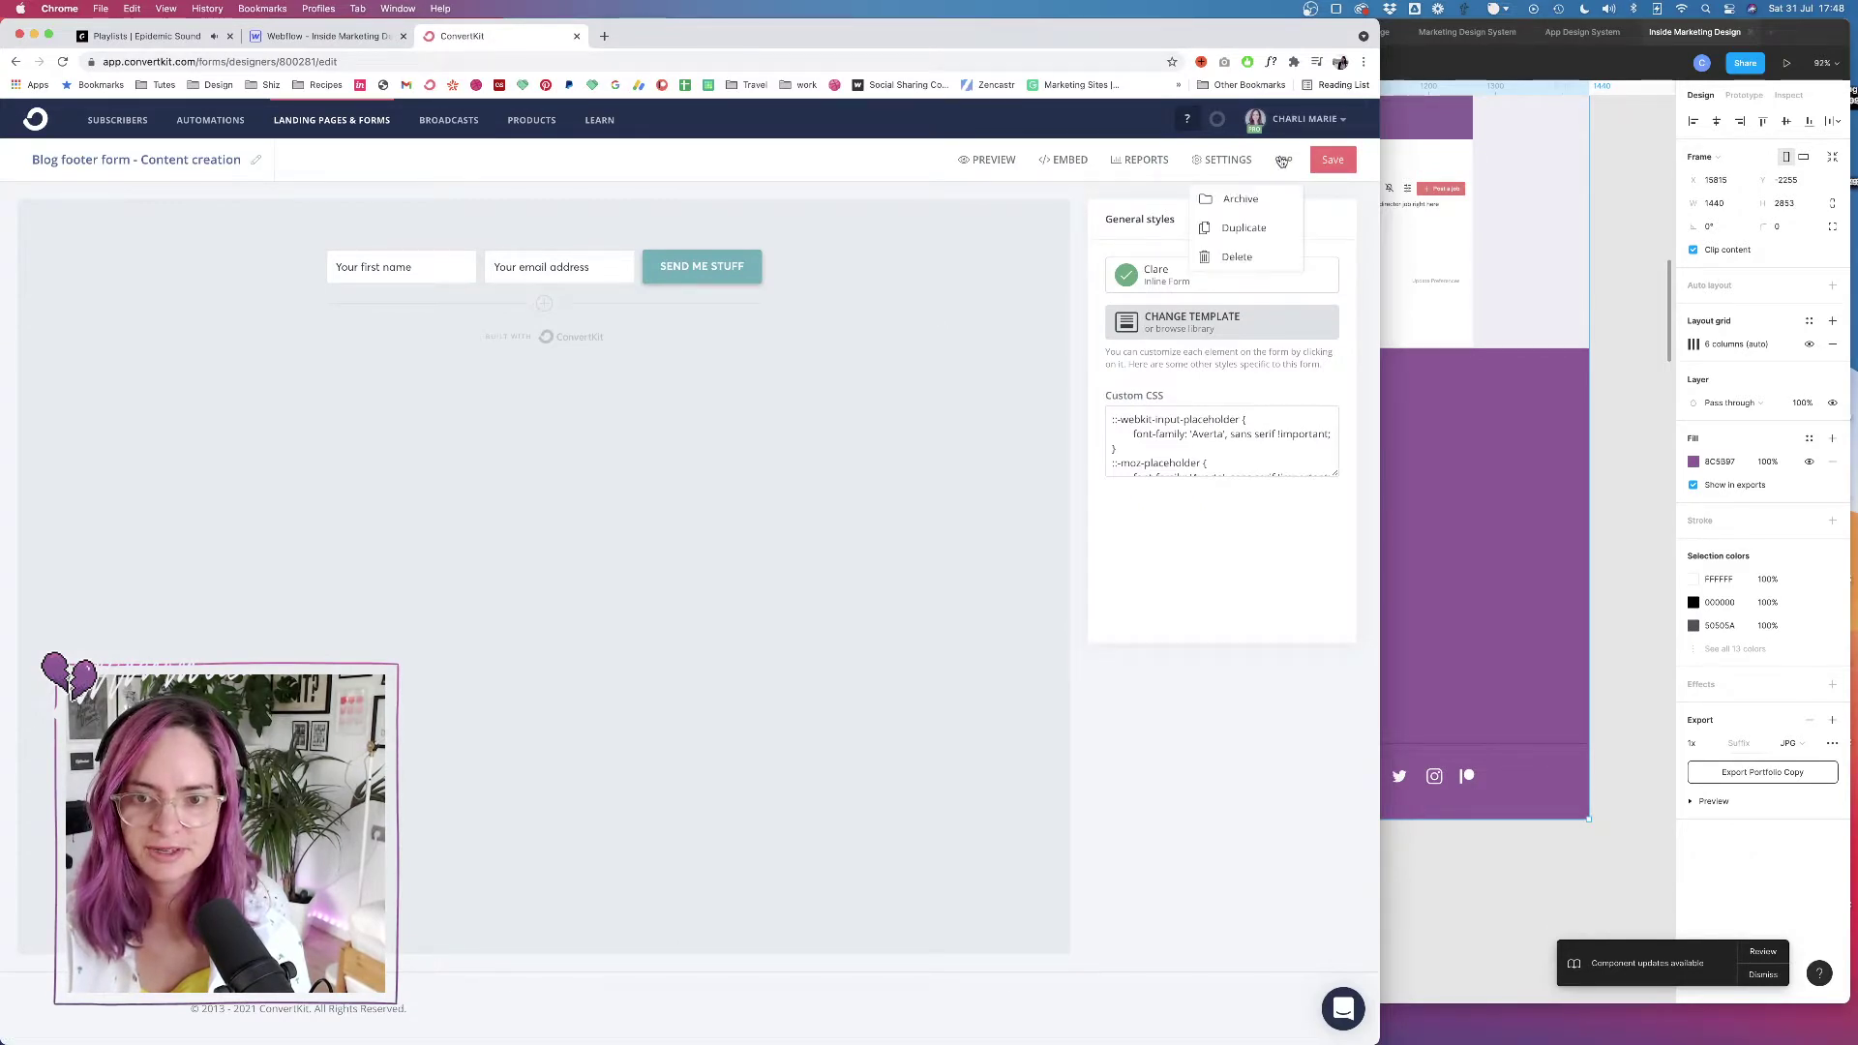
pyautogui.click(1241, 228)
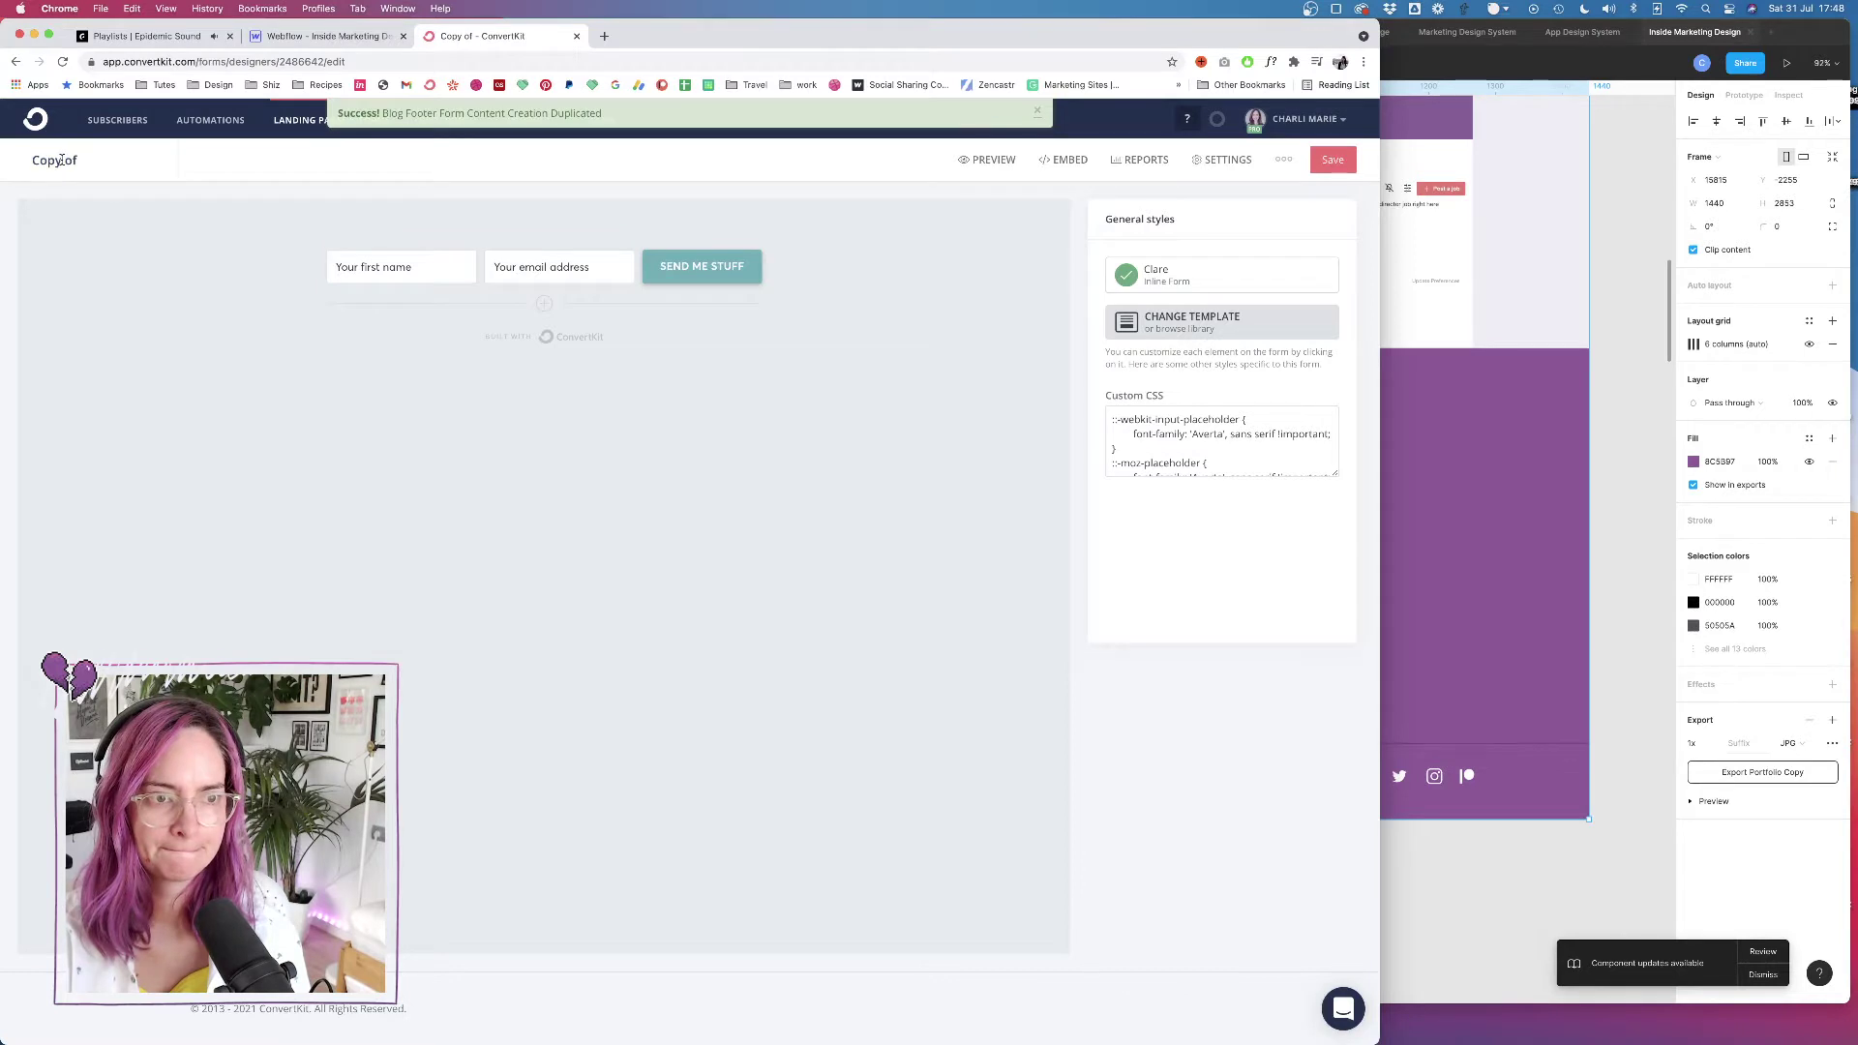
# Rename the duplicated form "Marketing Design Dispatch - IMD footer"
pyautogui.tripleClick(61, 161)
pyautogui.write('Mar')
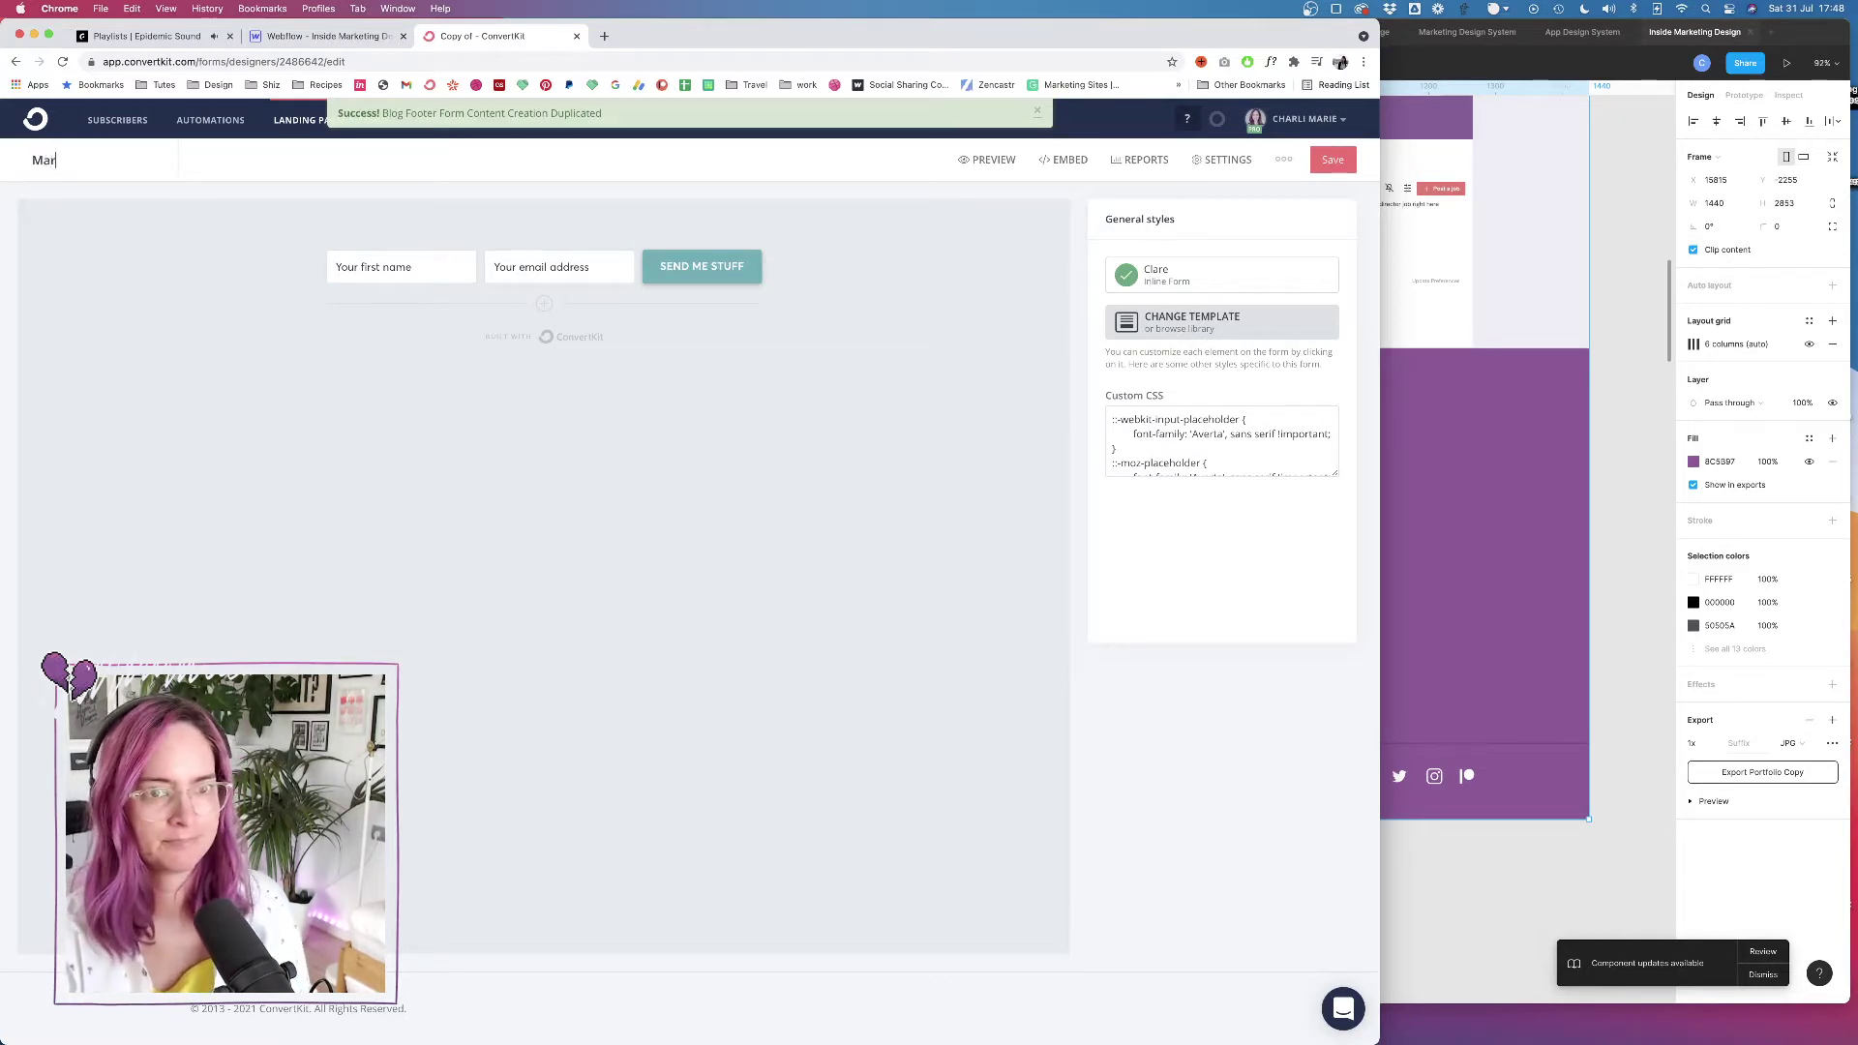
pyautogui.write('keting')
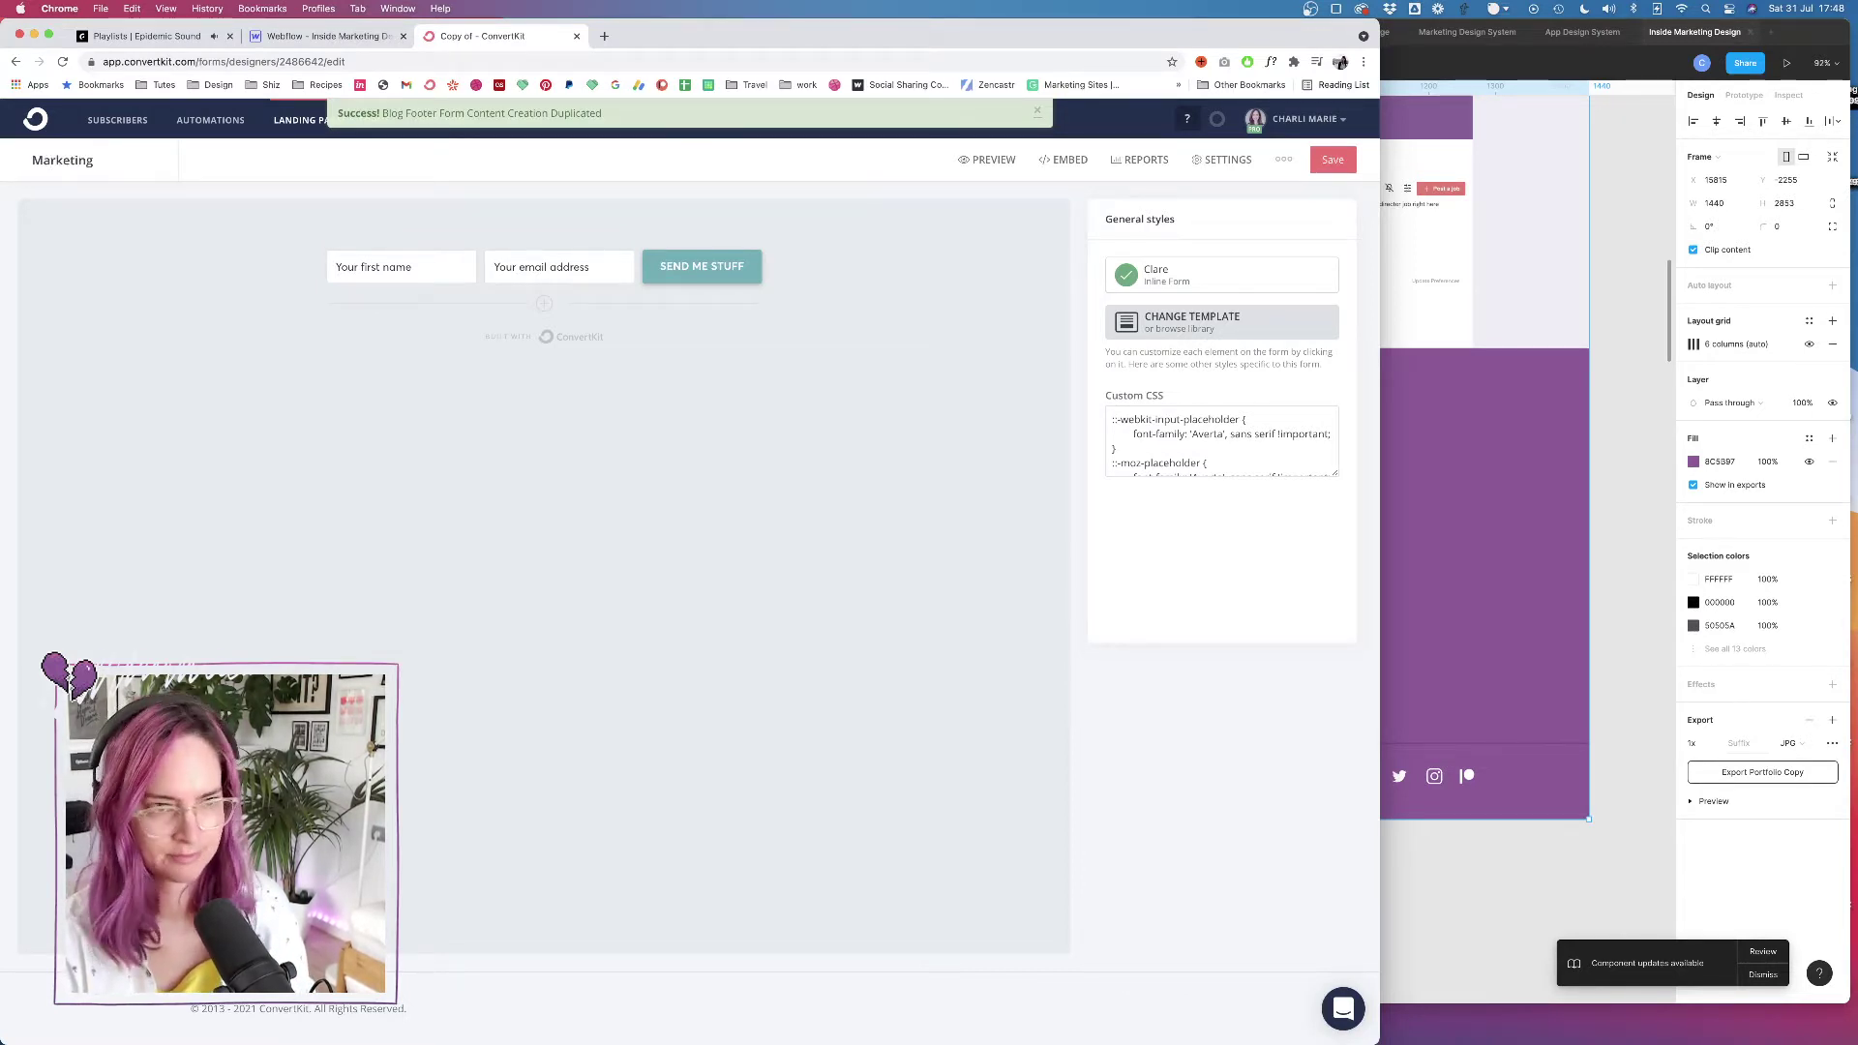
pyautogui.write(' Design Di')
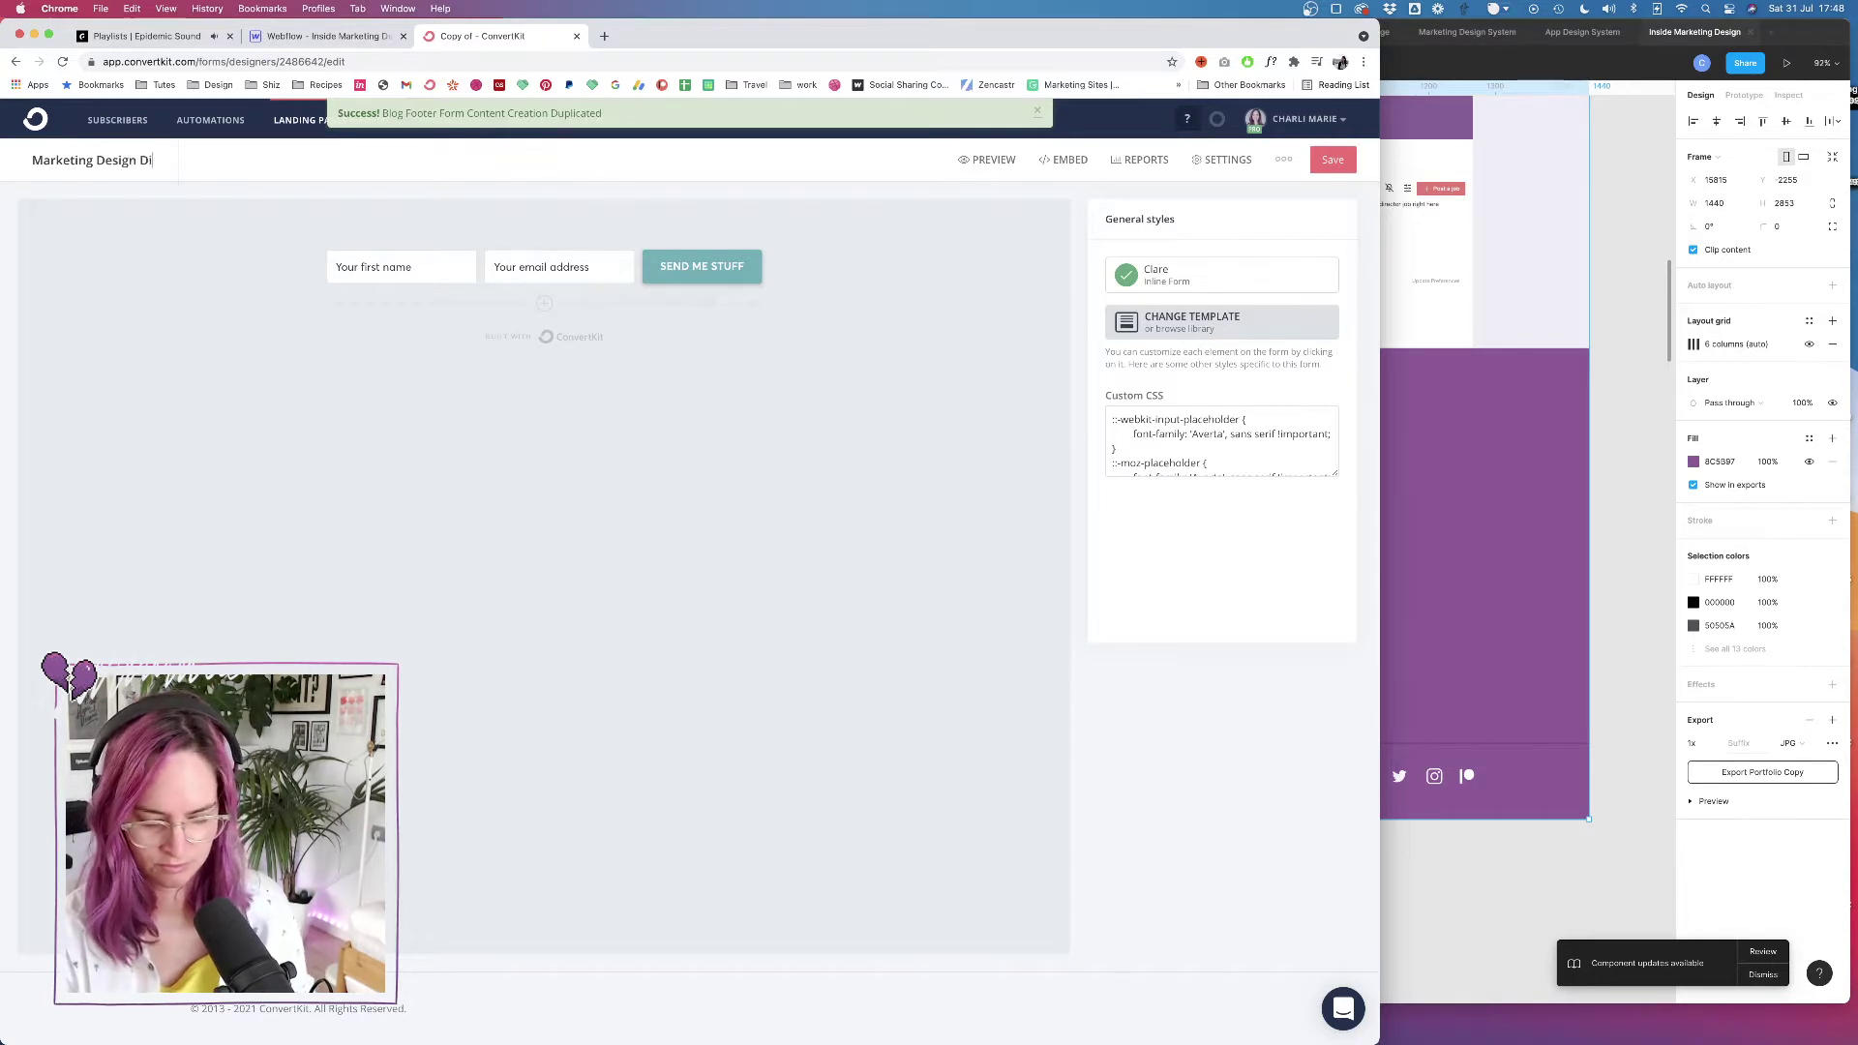
pyautogui.write('spatch - IM')
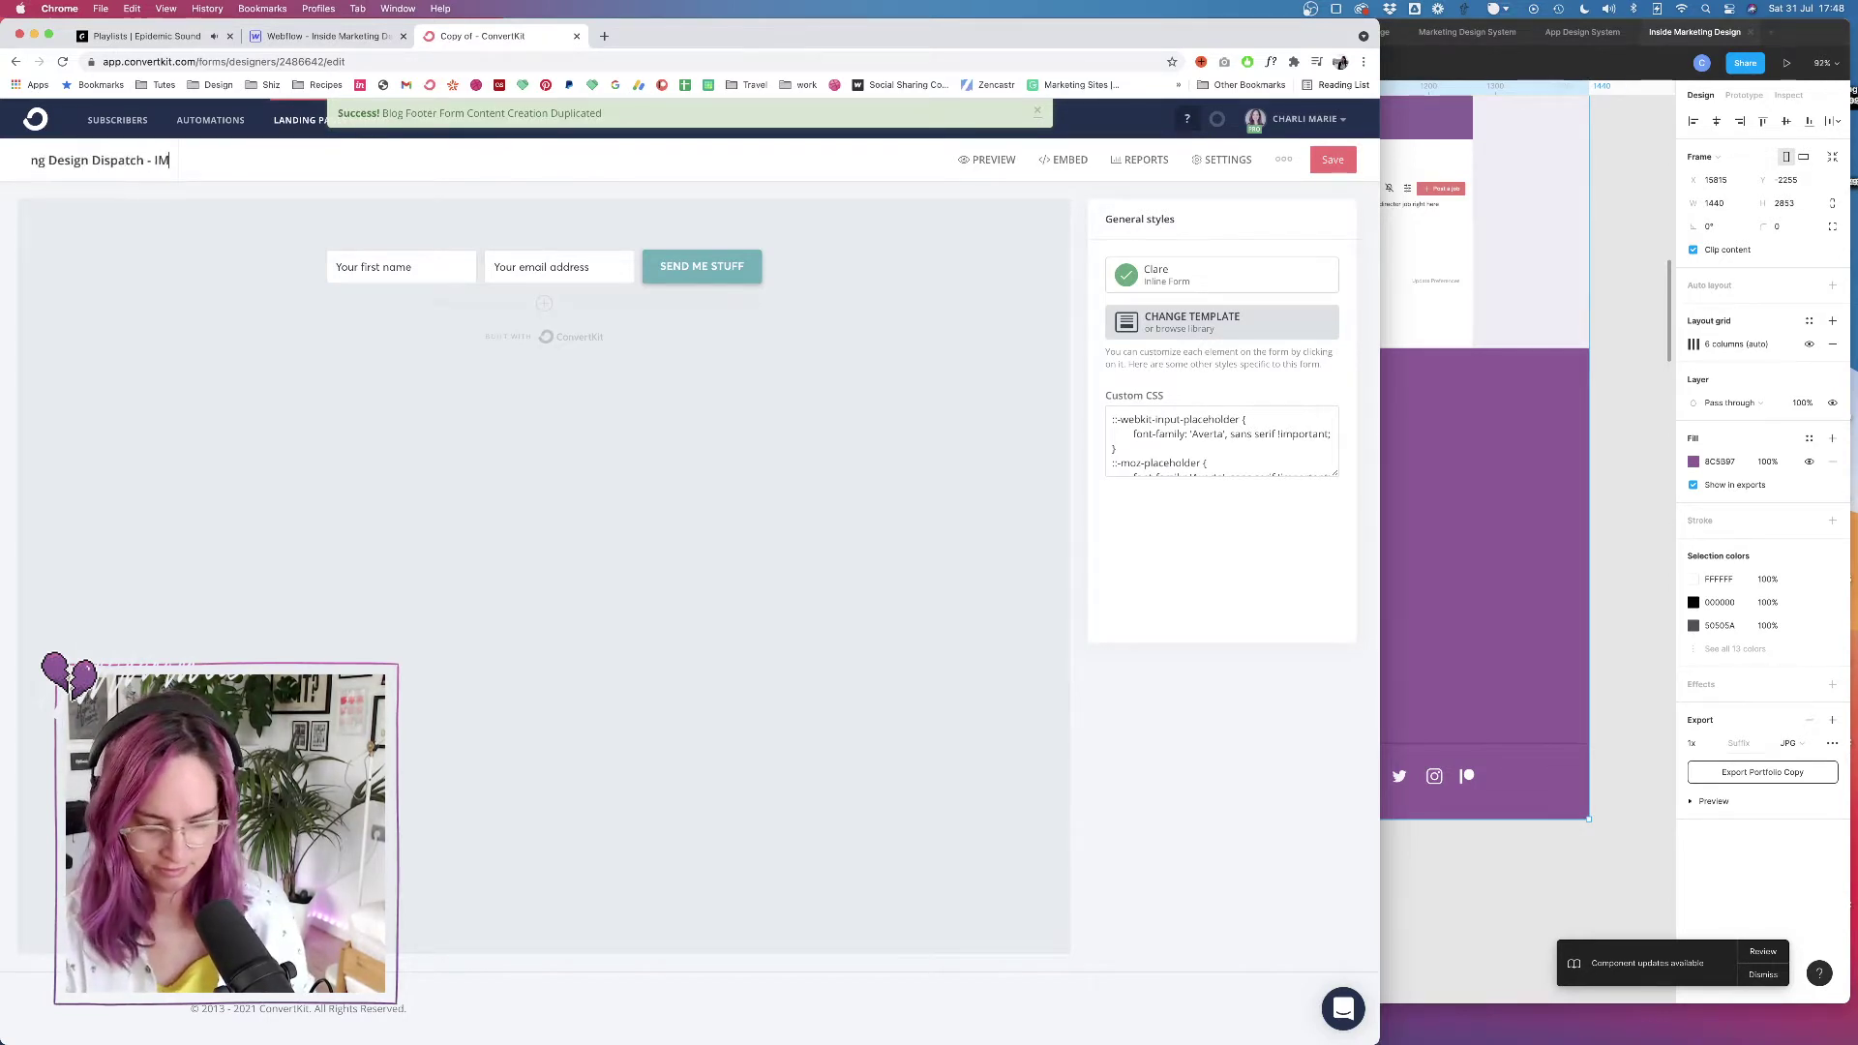
pyautogui.write('D footer')
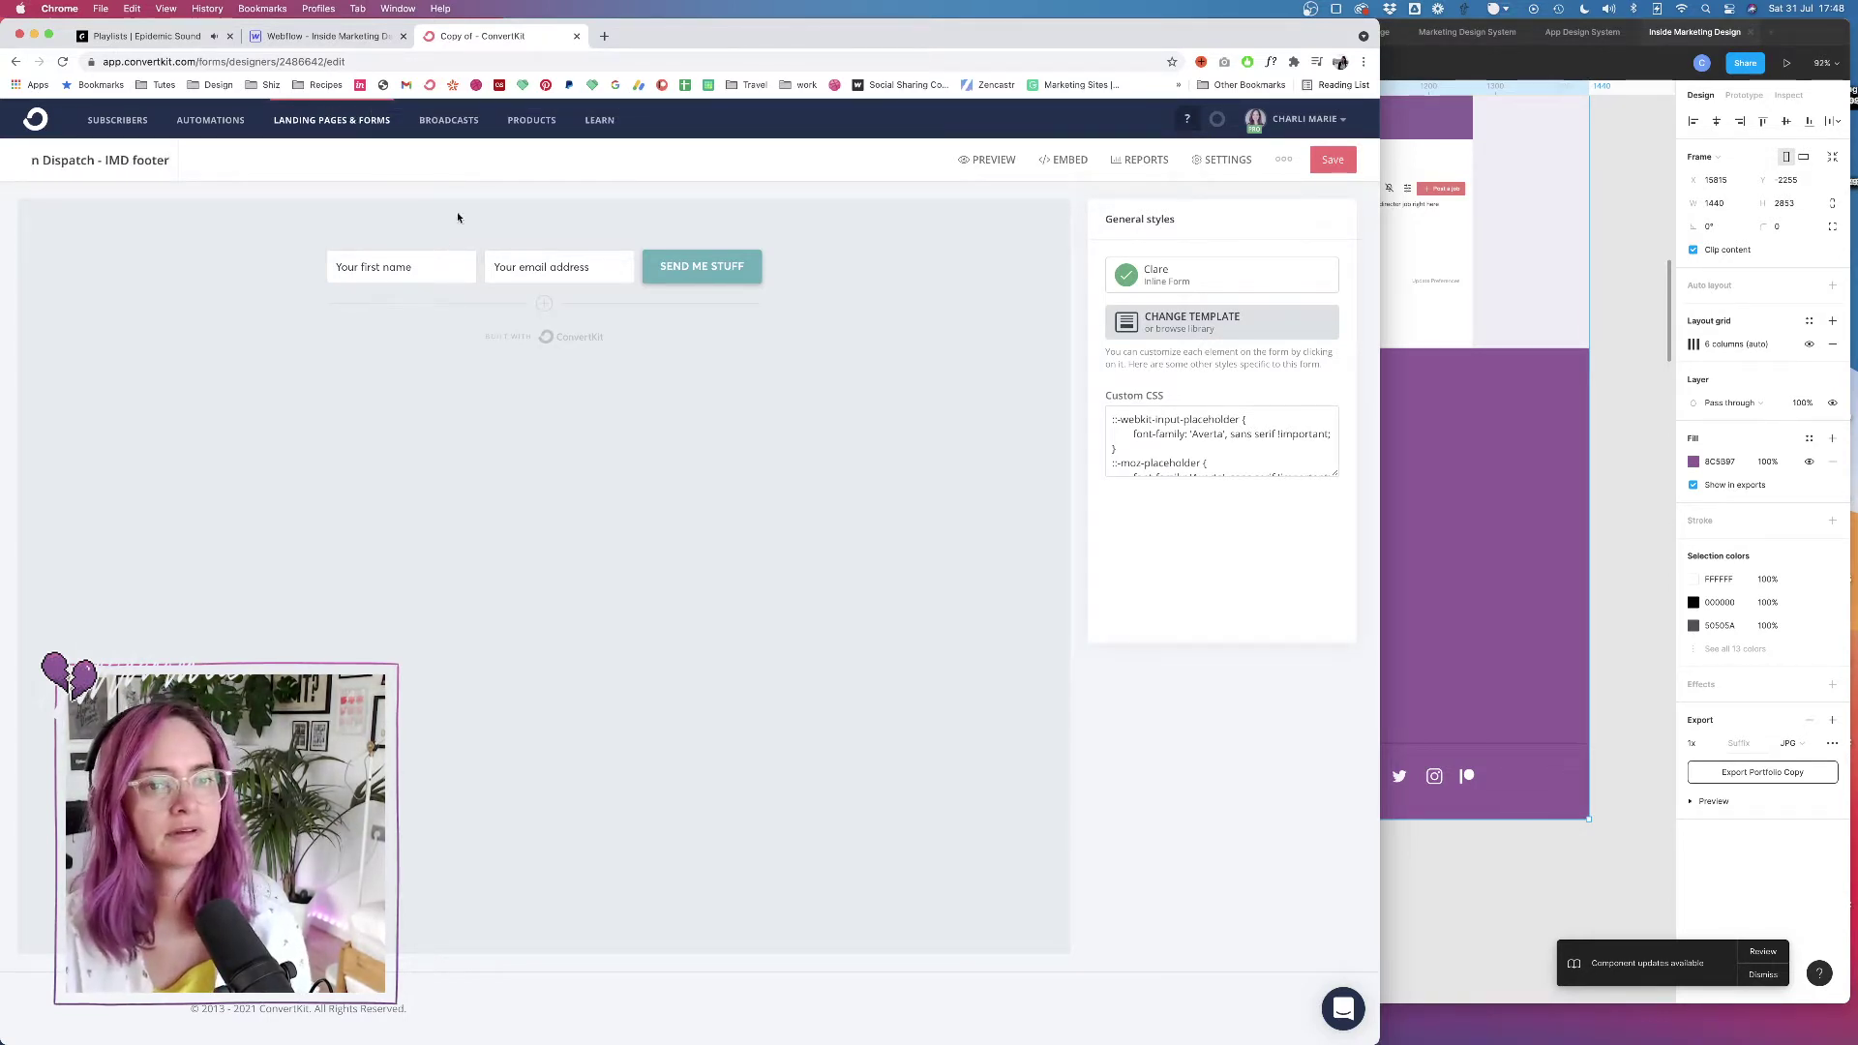
pyautogui.click(458, 216)
# Check the signup button in the Figma design and change the ConvertKit form's button label to "SUBSCRIBE"
pyautogui.press('super+Tab')
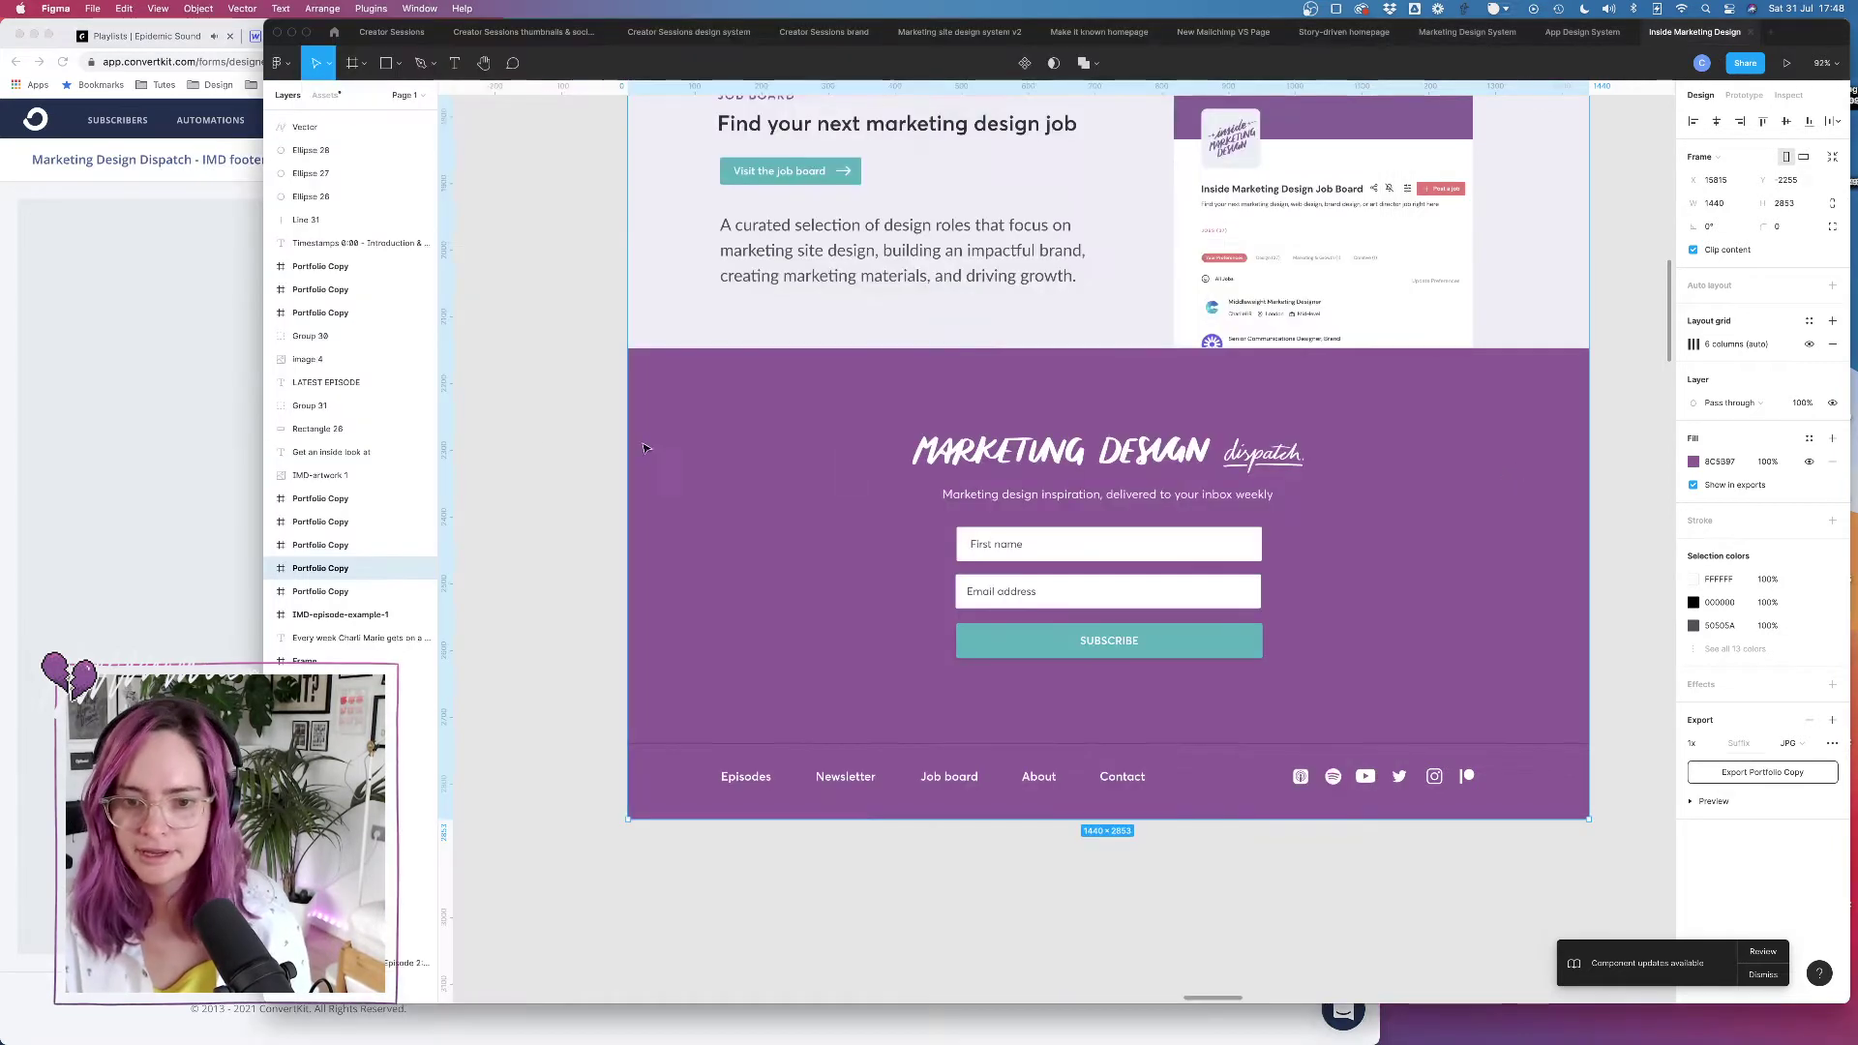
pyautogui.press('super+Tab')
pyautogui.click(727, 269)
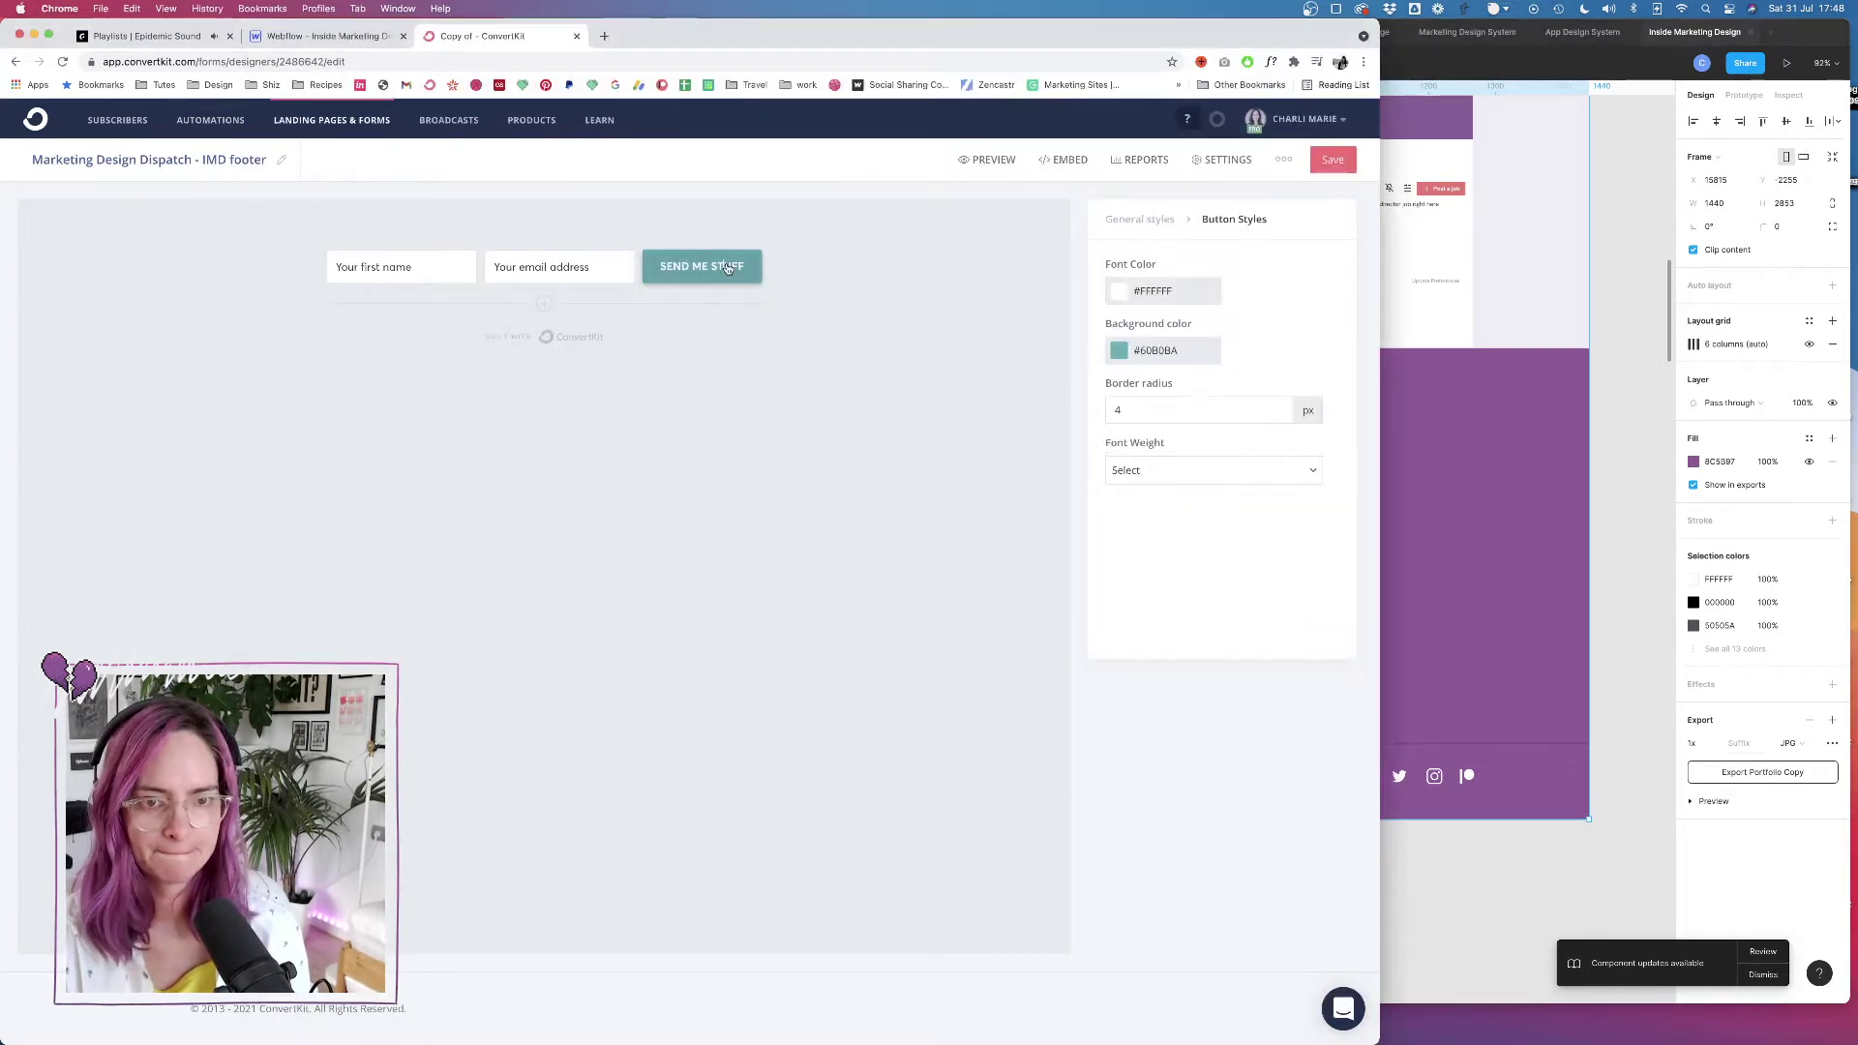
pyautogui.tripleClick(727, 269)
pyautogui.write('Subs')
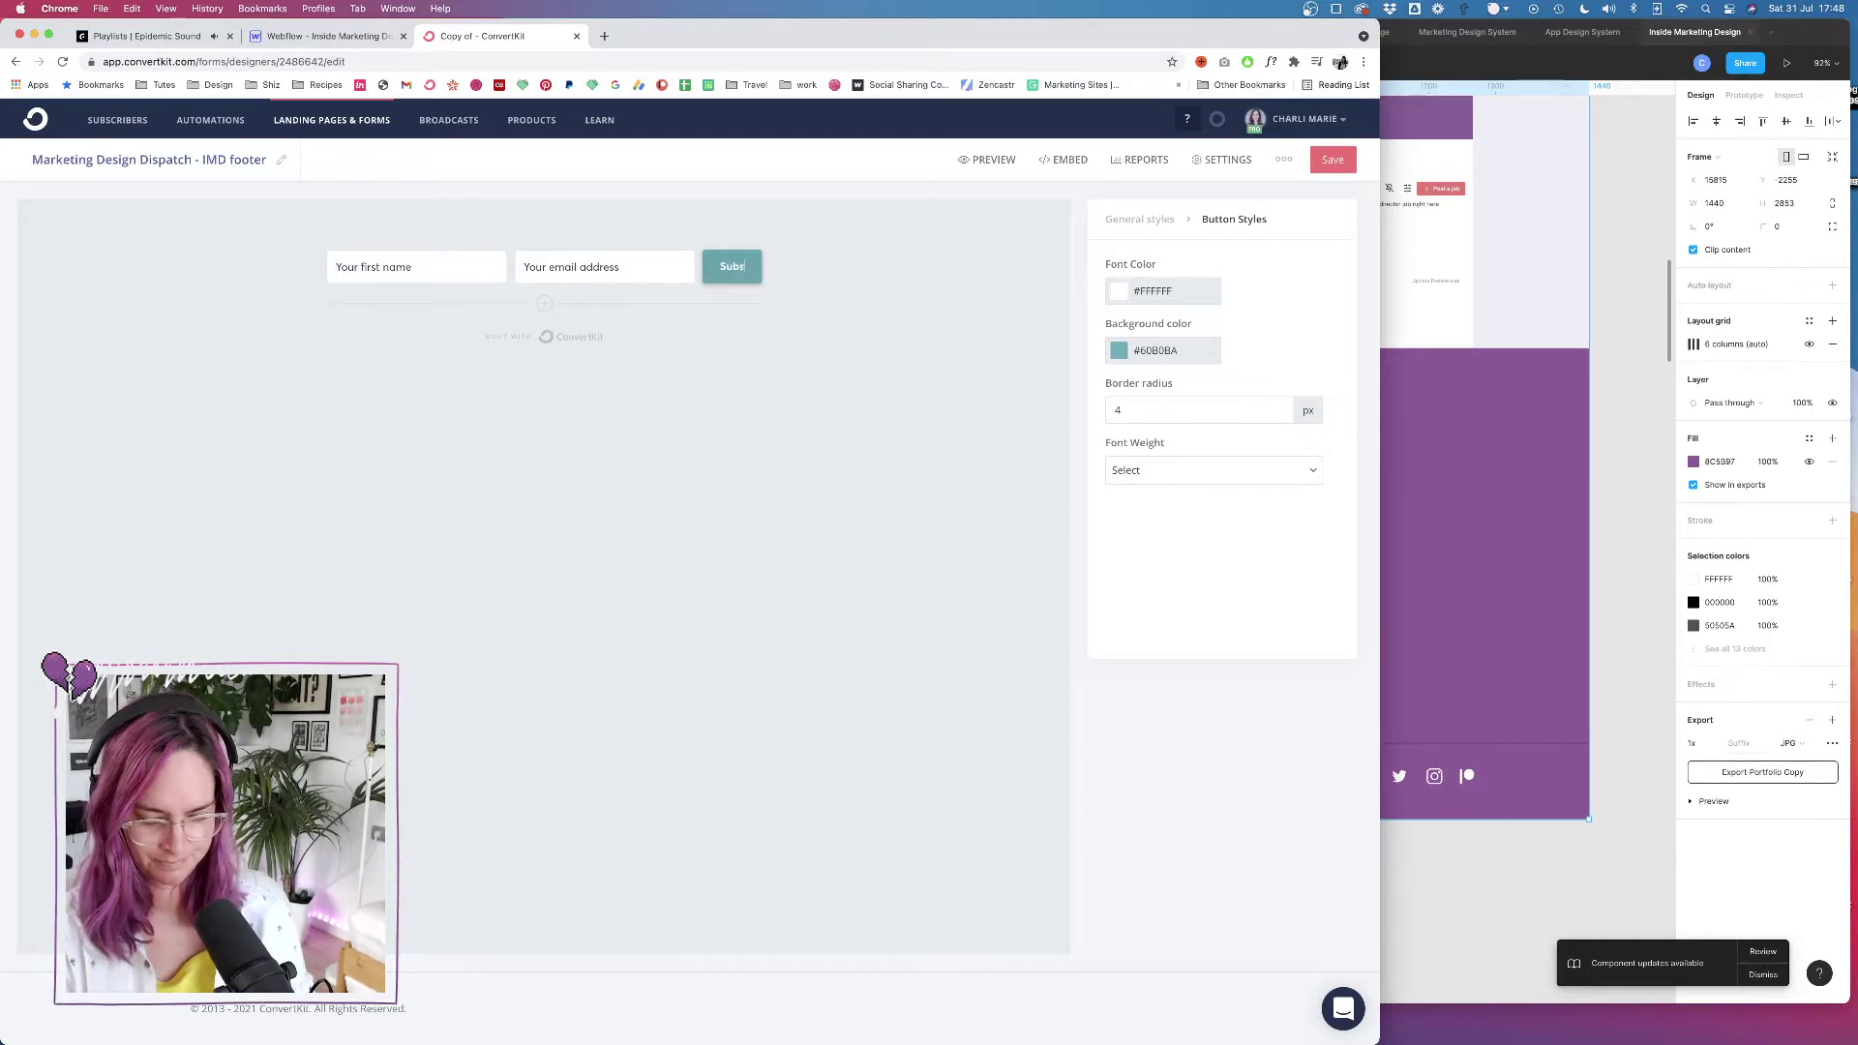
pyautogui.write('cribe')
pyautogui.press('BackSpace')
pyautogui.press('BackSpace')
pyautogui.press('BackSpace')
pyautogui.press('BackSpace')
pyautogui.press('BackSpace')
pyautogui.press('BackSpace')
pyautogui.press('BackSpace')
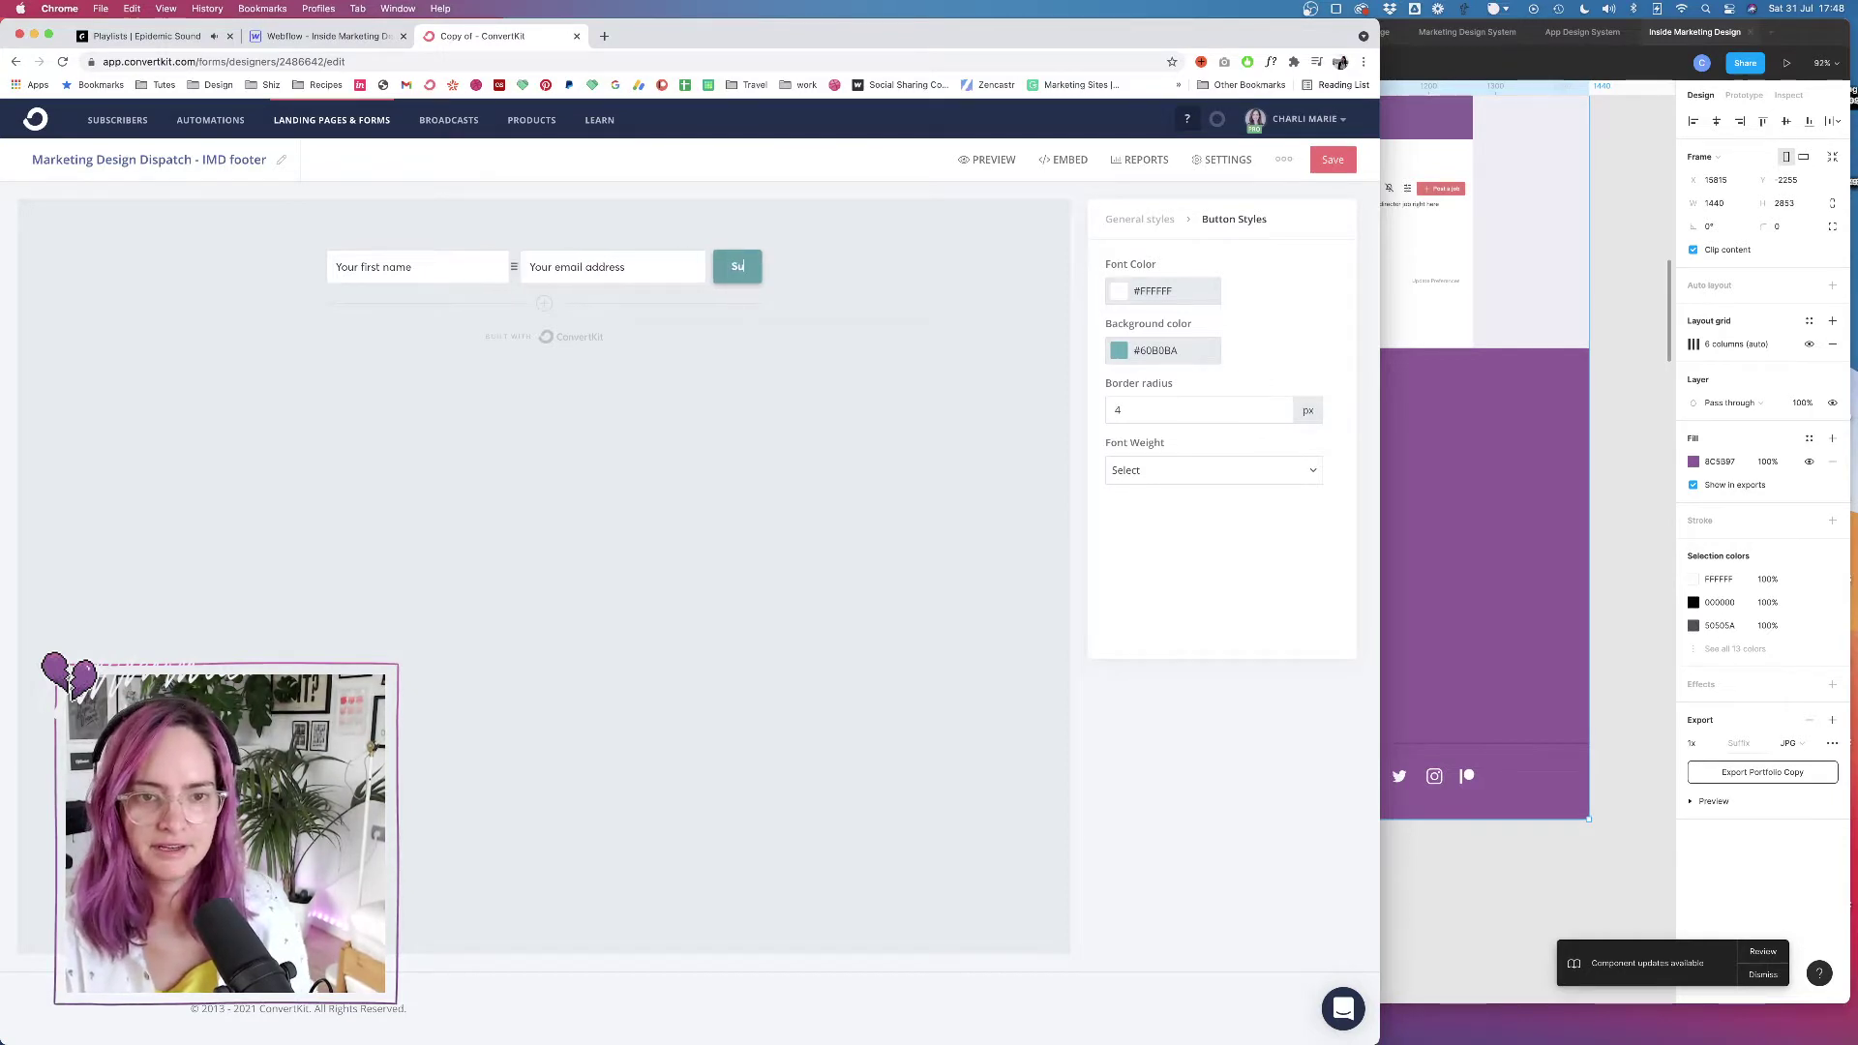
pyautogui.write('b')
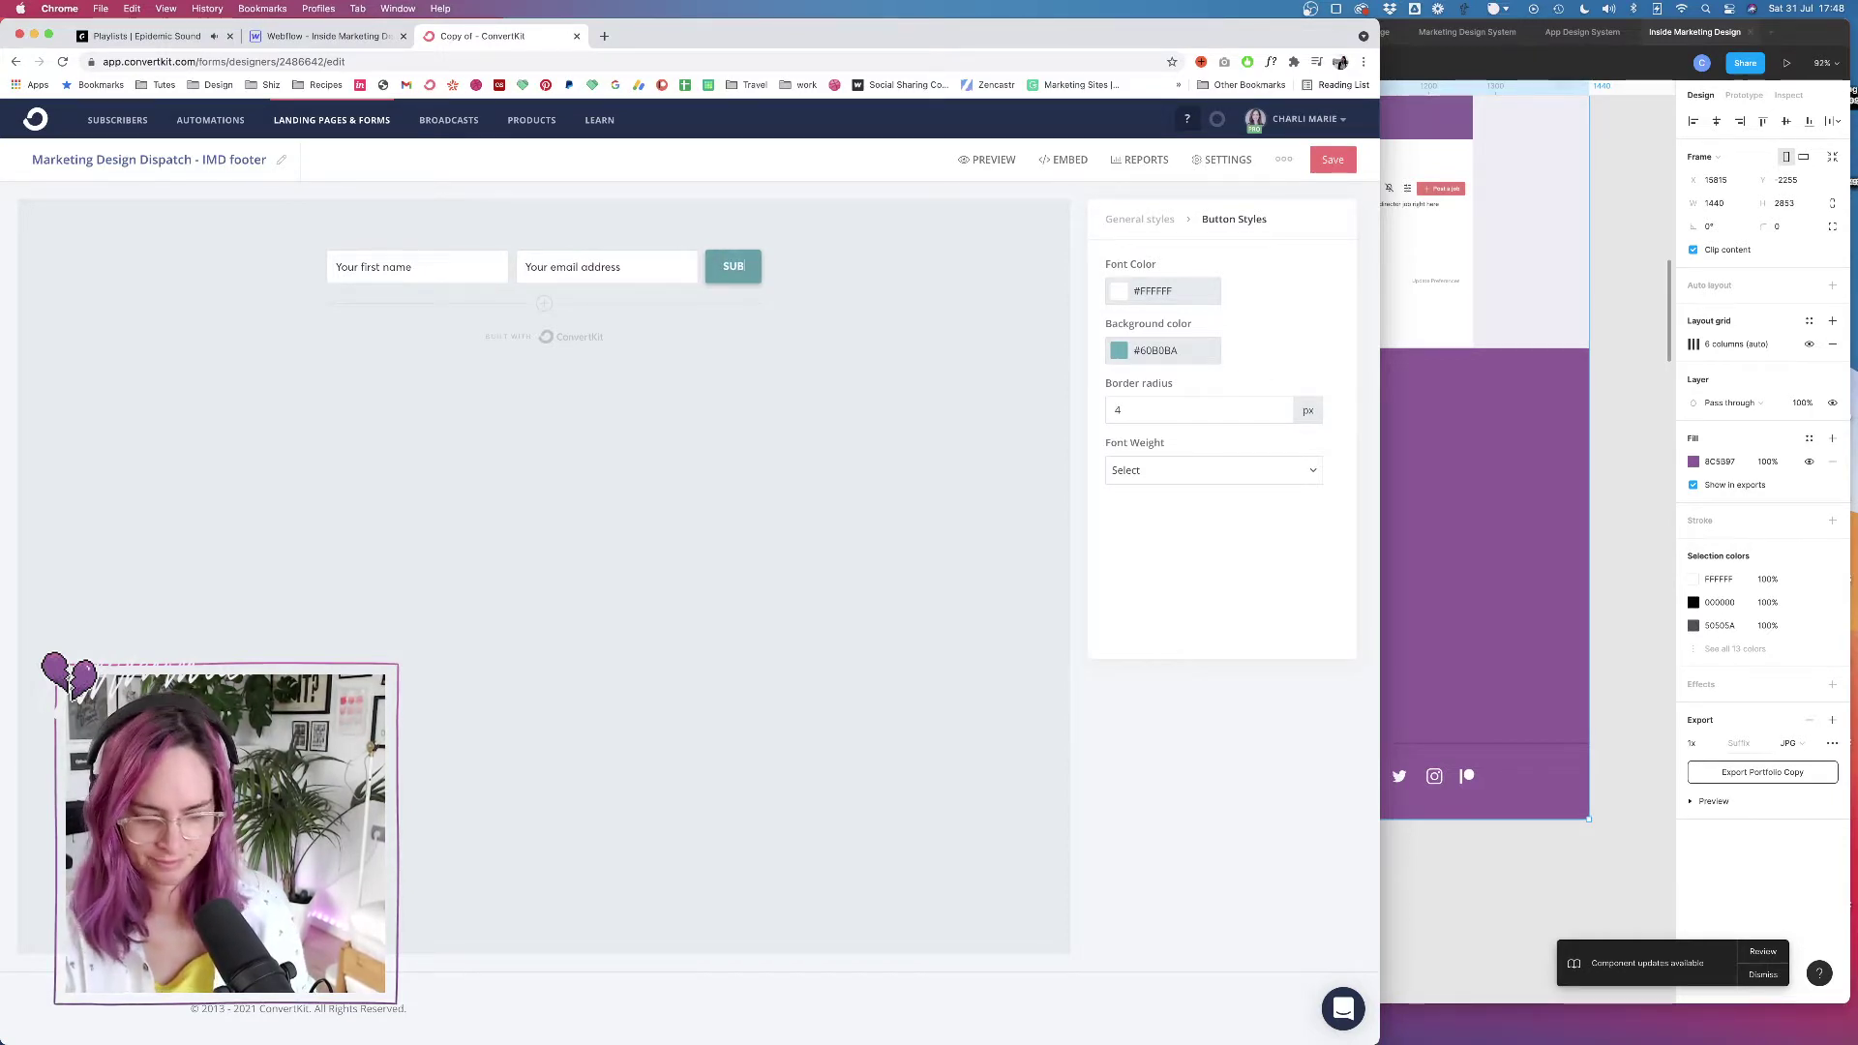
pyautogui.write('scribe')
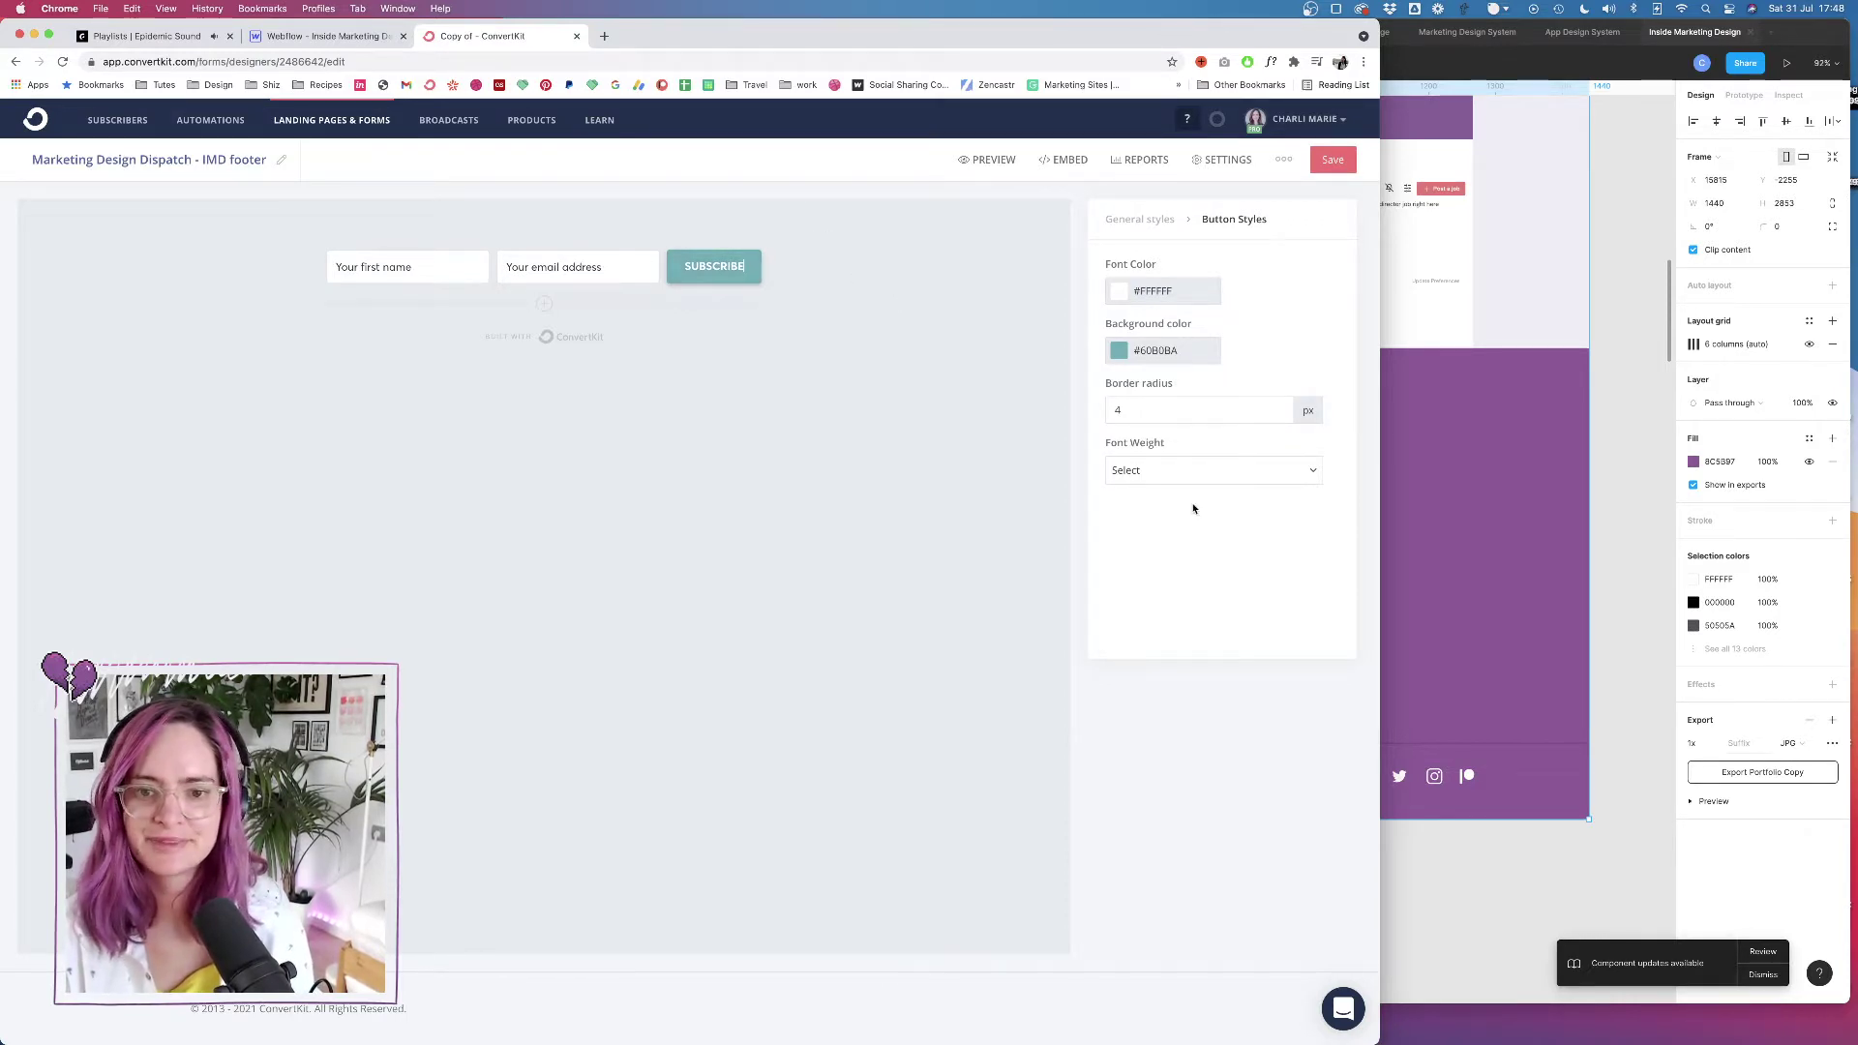
# Preview the Marketing Design Dispatch footer form, exit the preview, and save the form
pyautogui.click(987, 159)
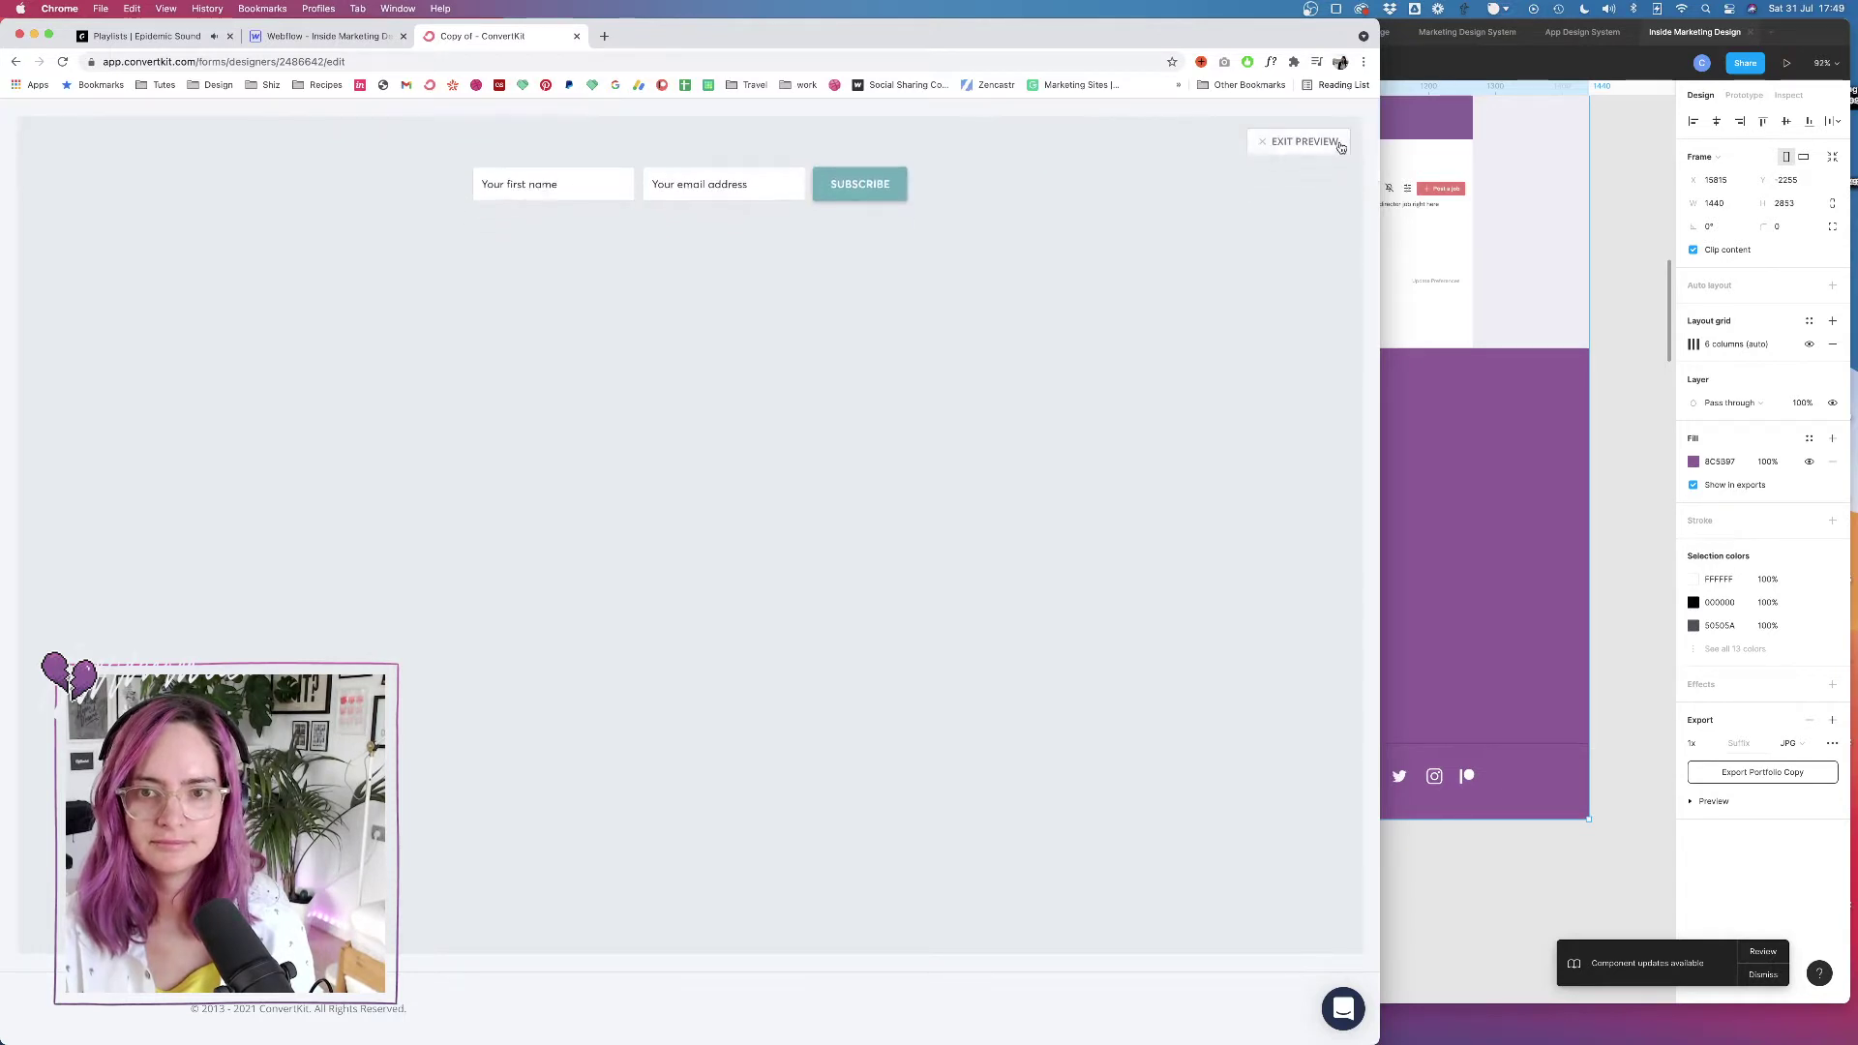
pyautogui.click(1337, 146)
pyautogui.click(1344, 120)
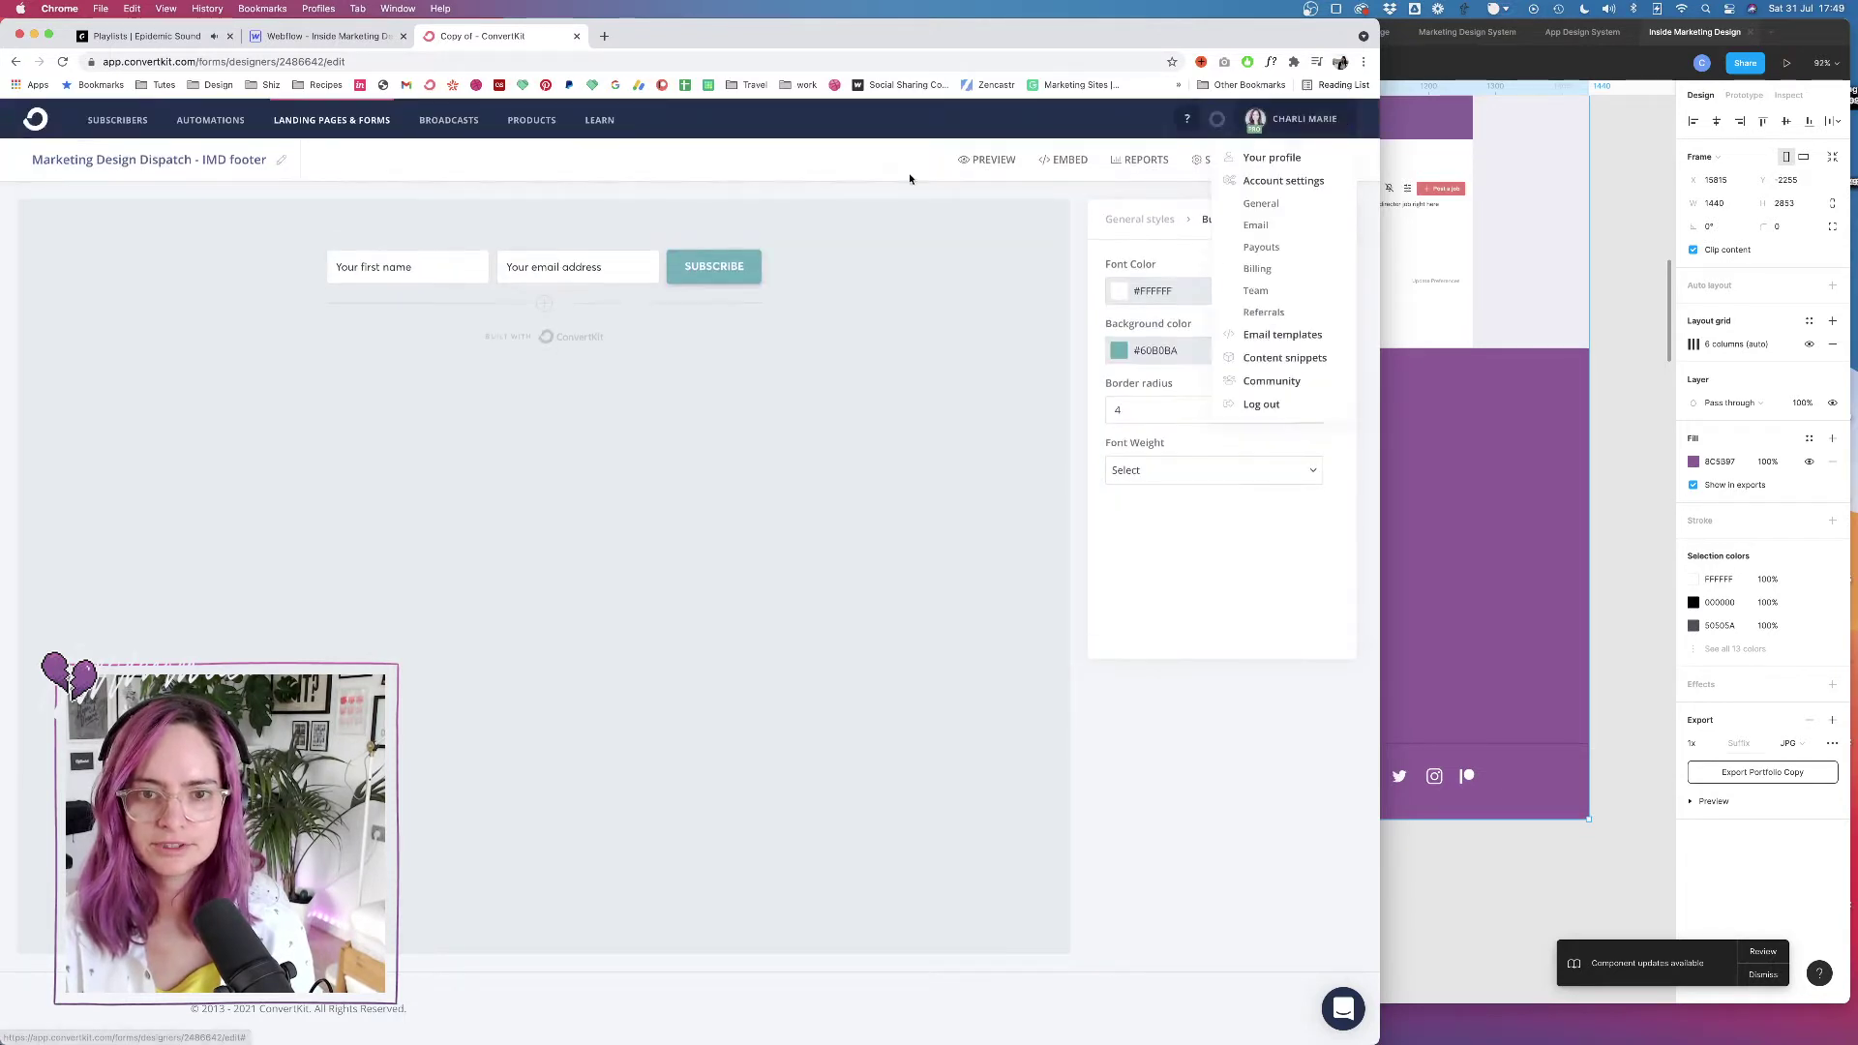
pyautogui.click(888, 153)
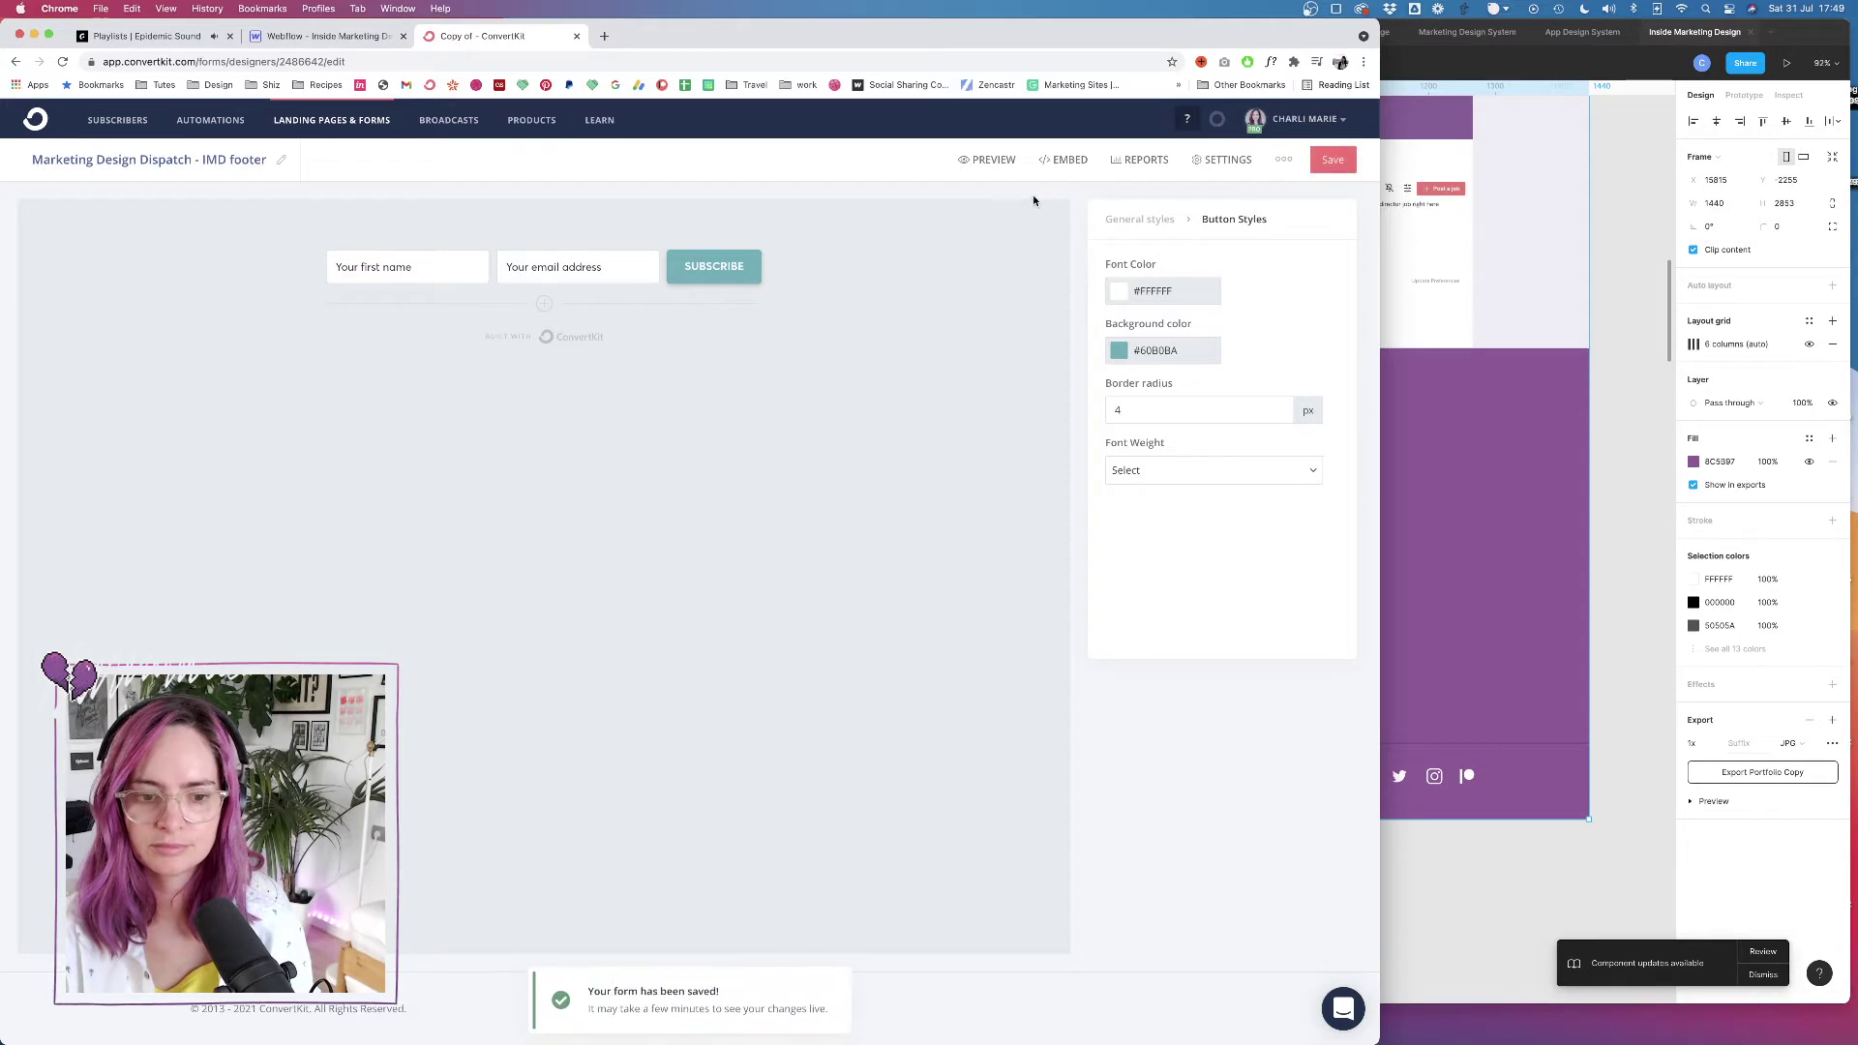
# Copy the form's JavaScript embed code and switch back to the Webflow Designer
pyautogui.click(1065, 159)
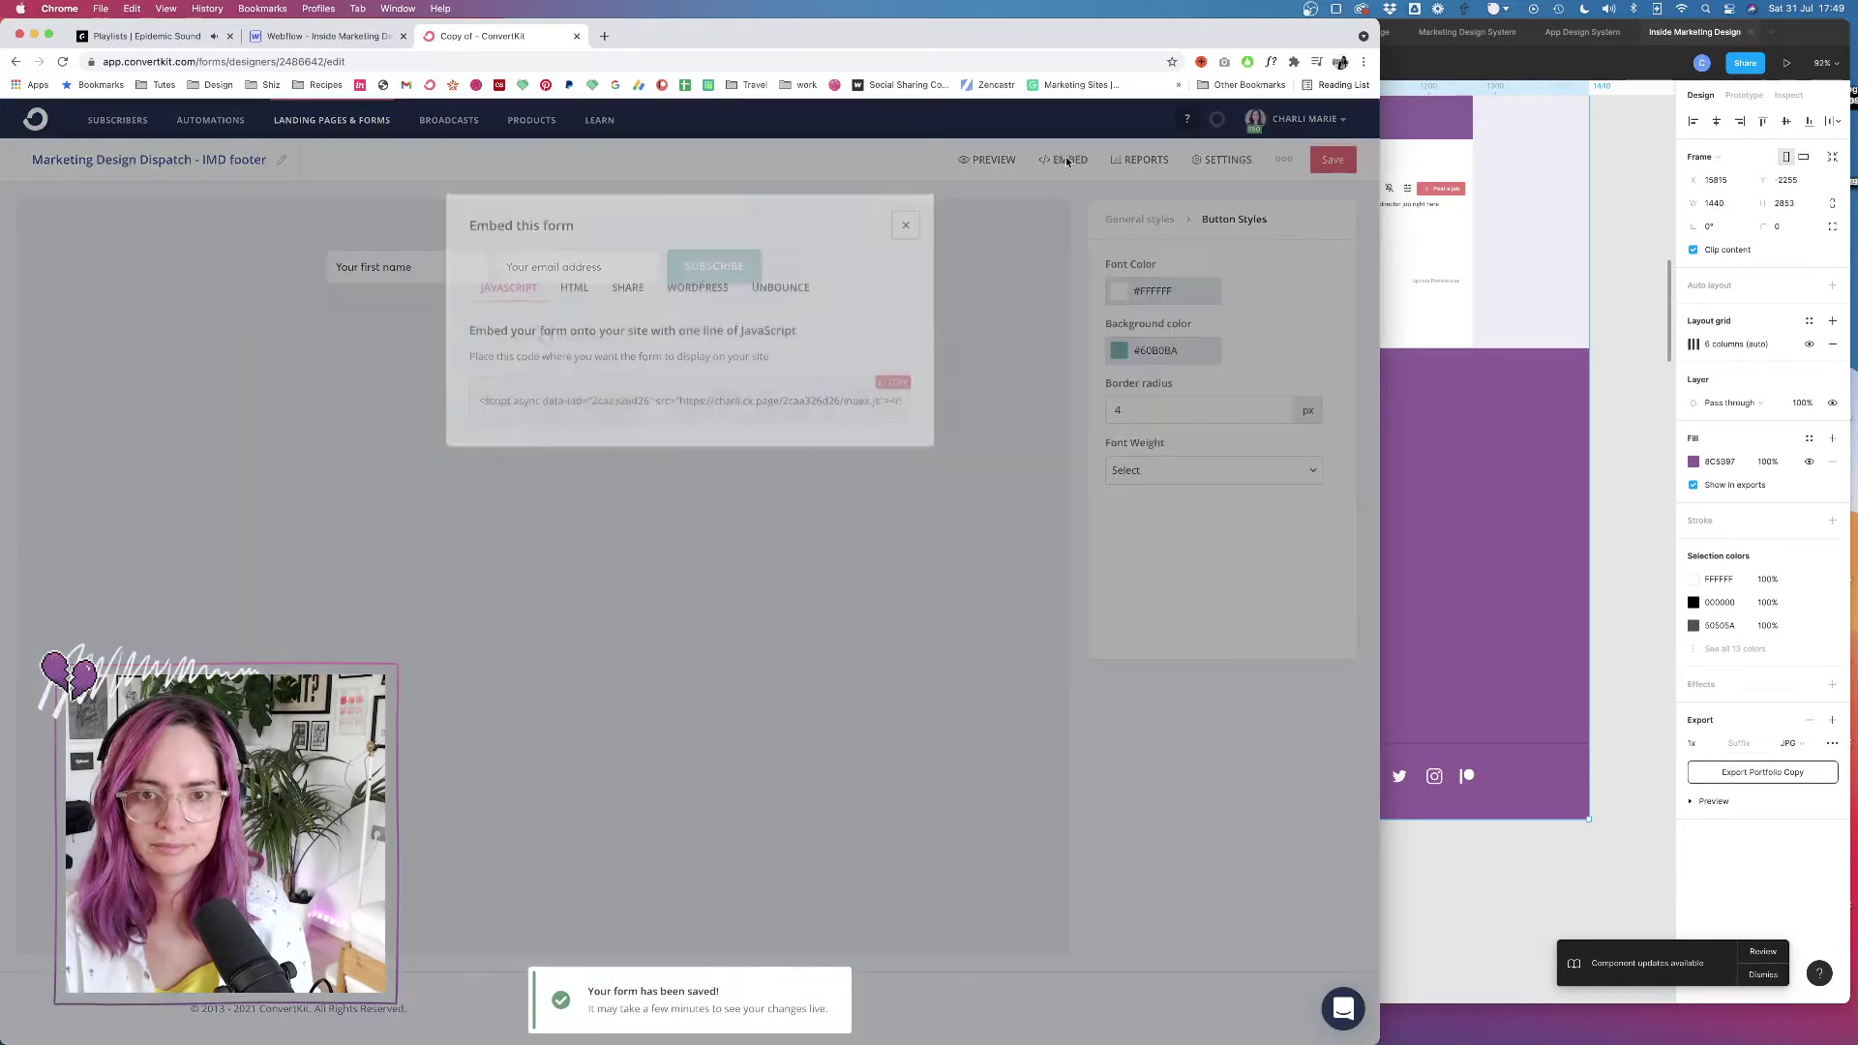
pyautogui.click(899, 387)
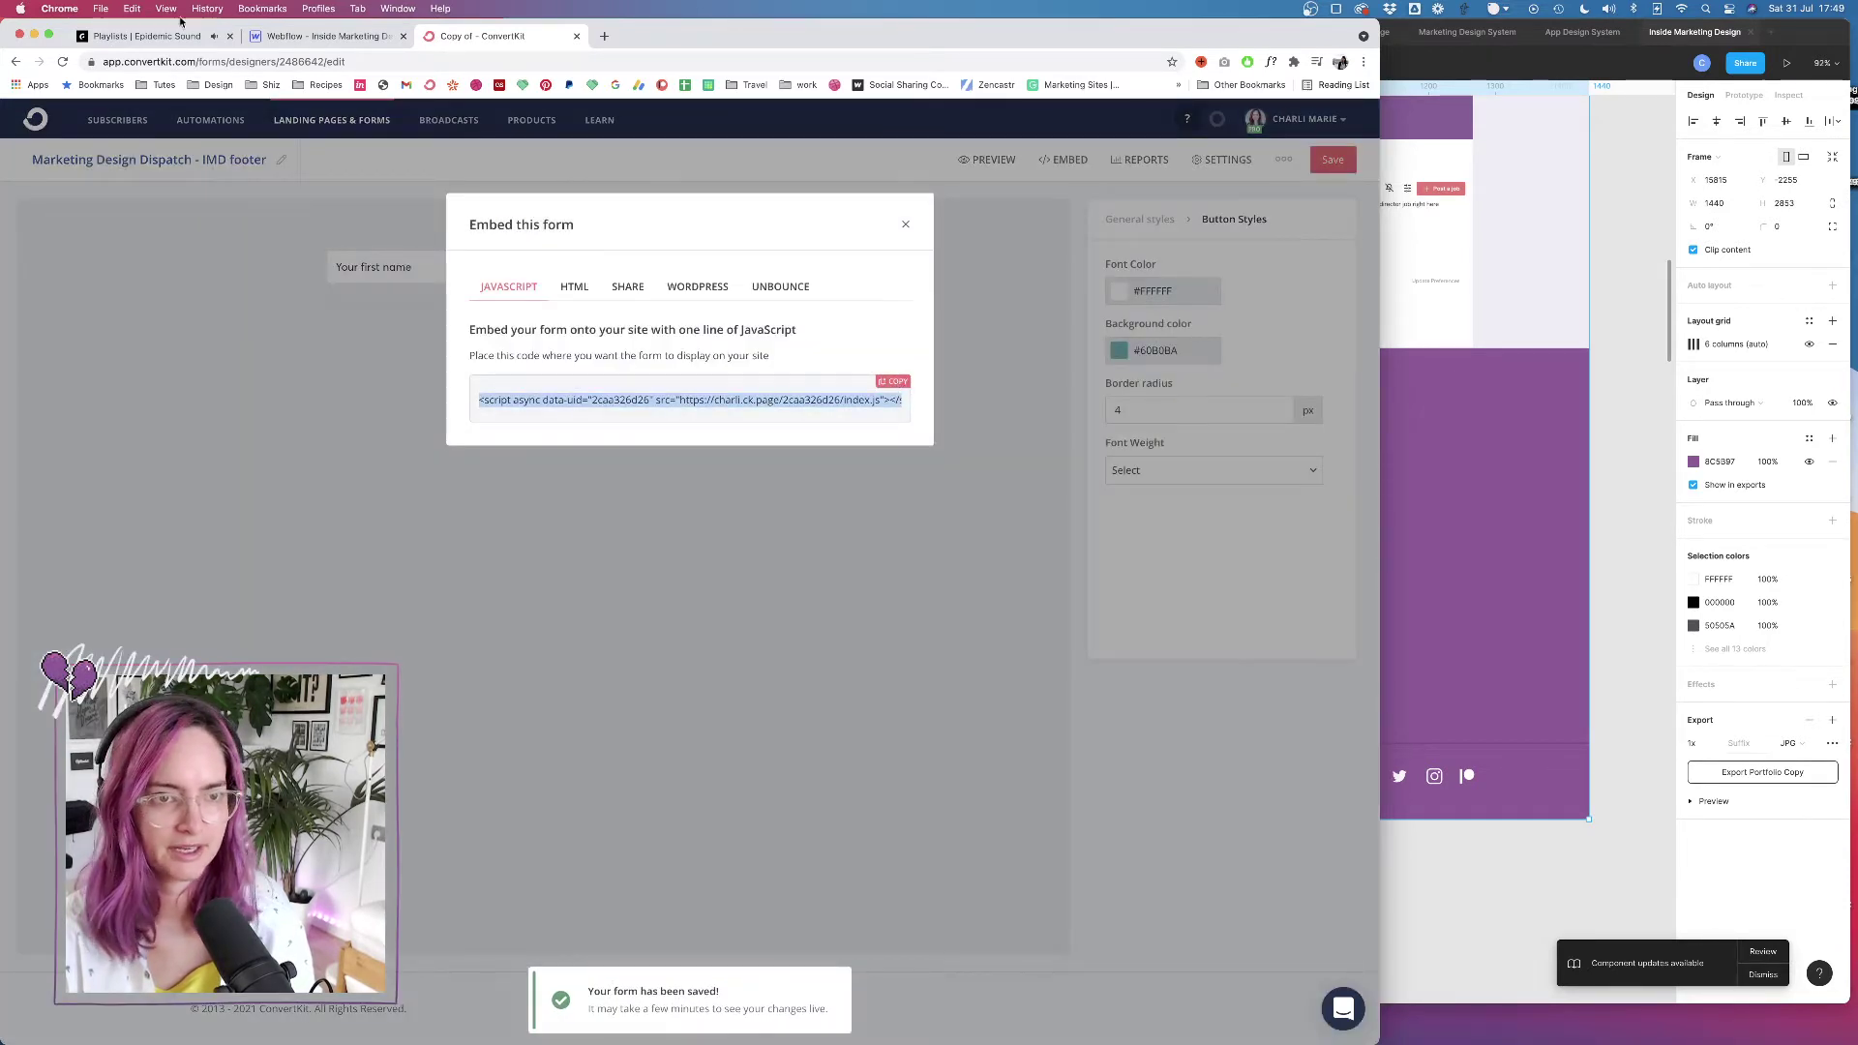
pyautogui.click(324, 36)
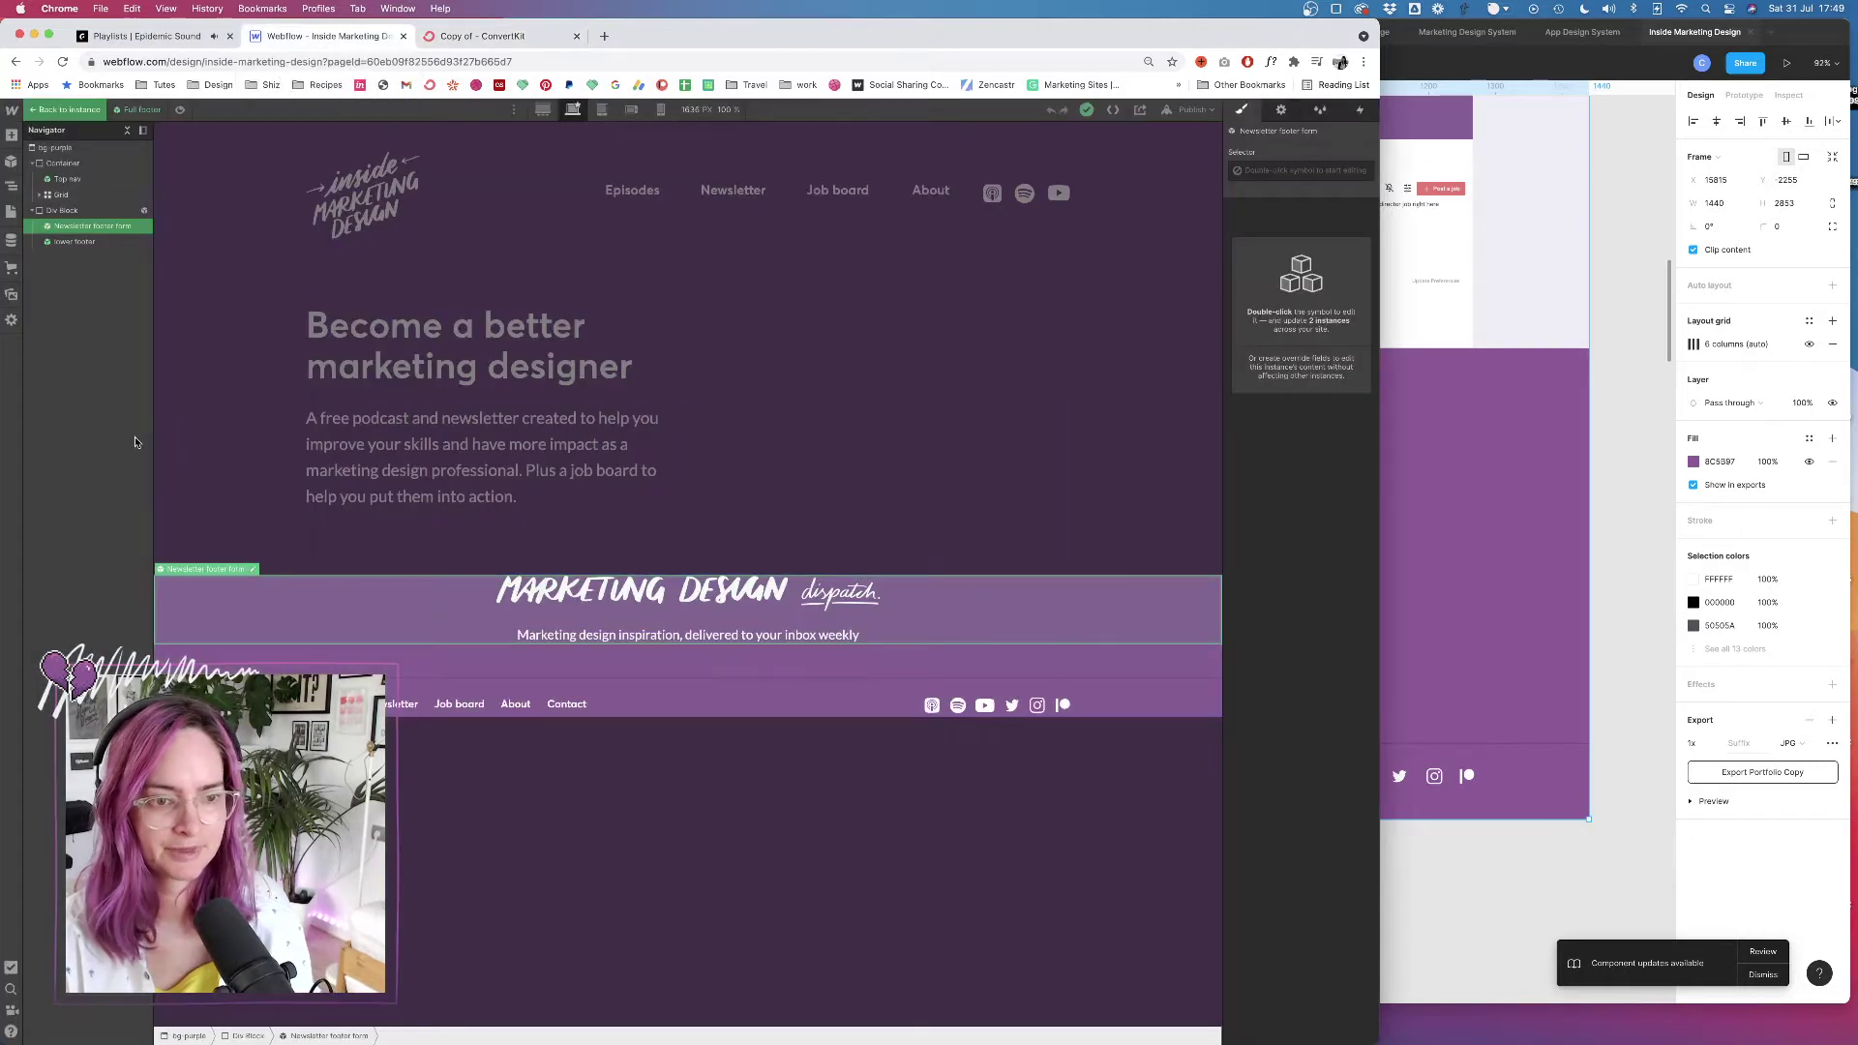
# Open the Newsletter footer form symbol for editing and select the inner newsletter-footer-form block inside its container
pyautogui.doubleClick(79, 226)
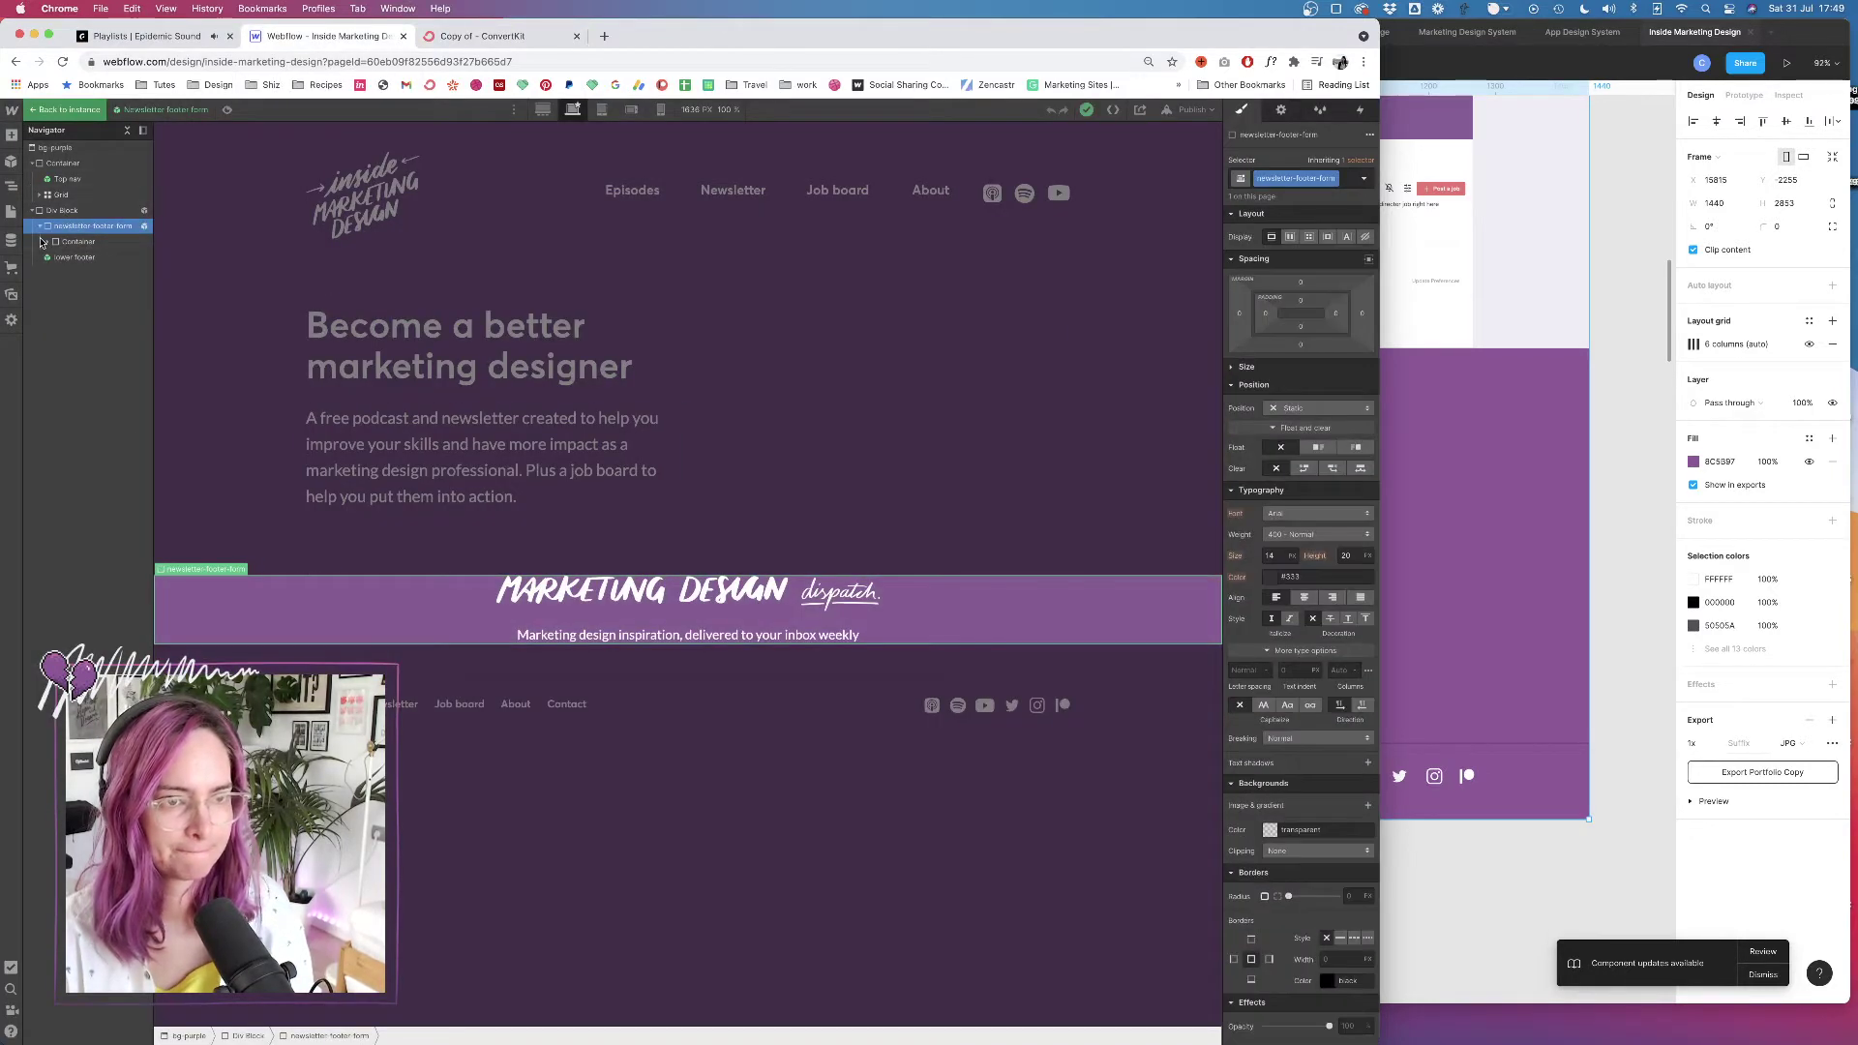
pyautogui.click(44, 242)
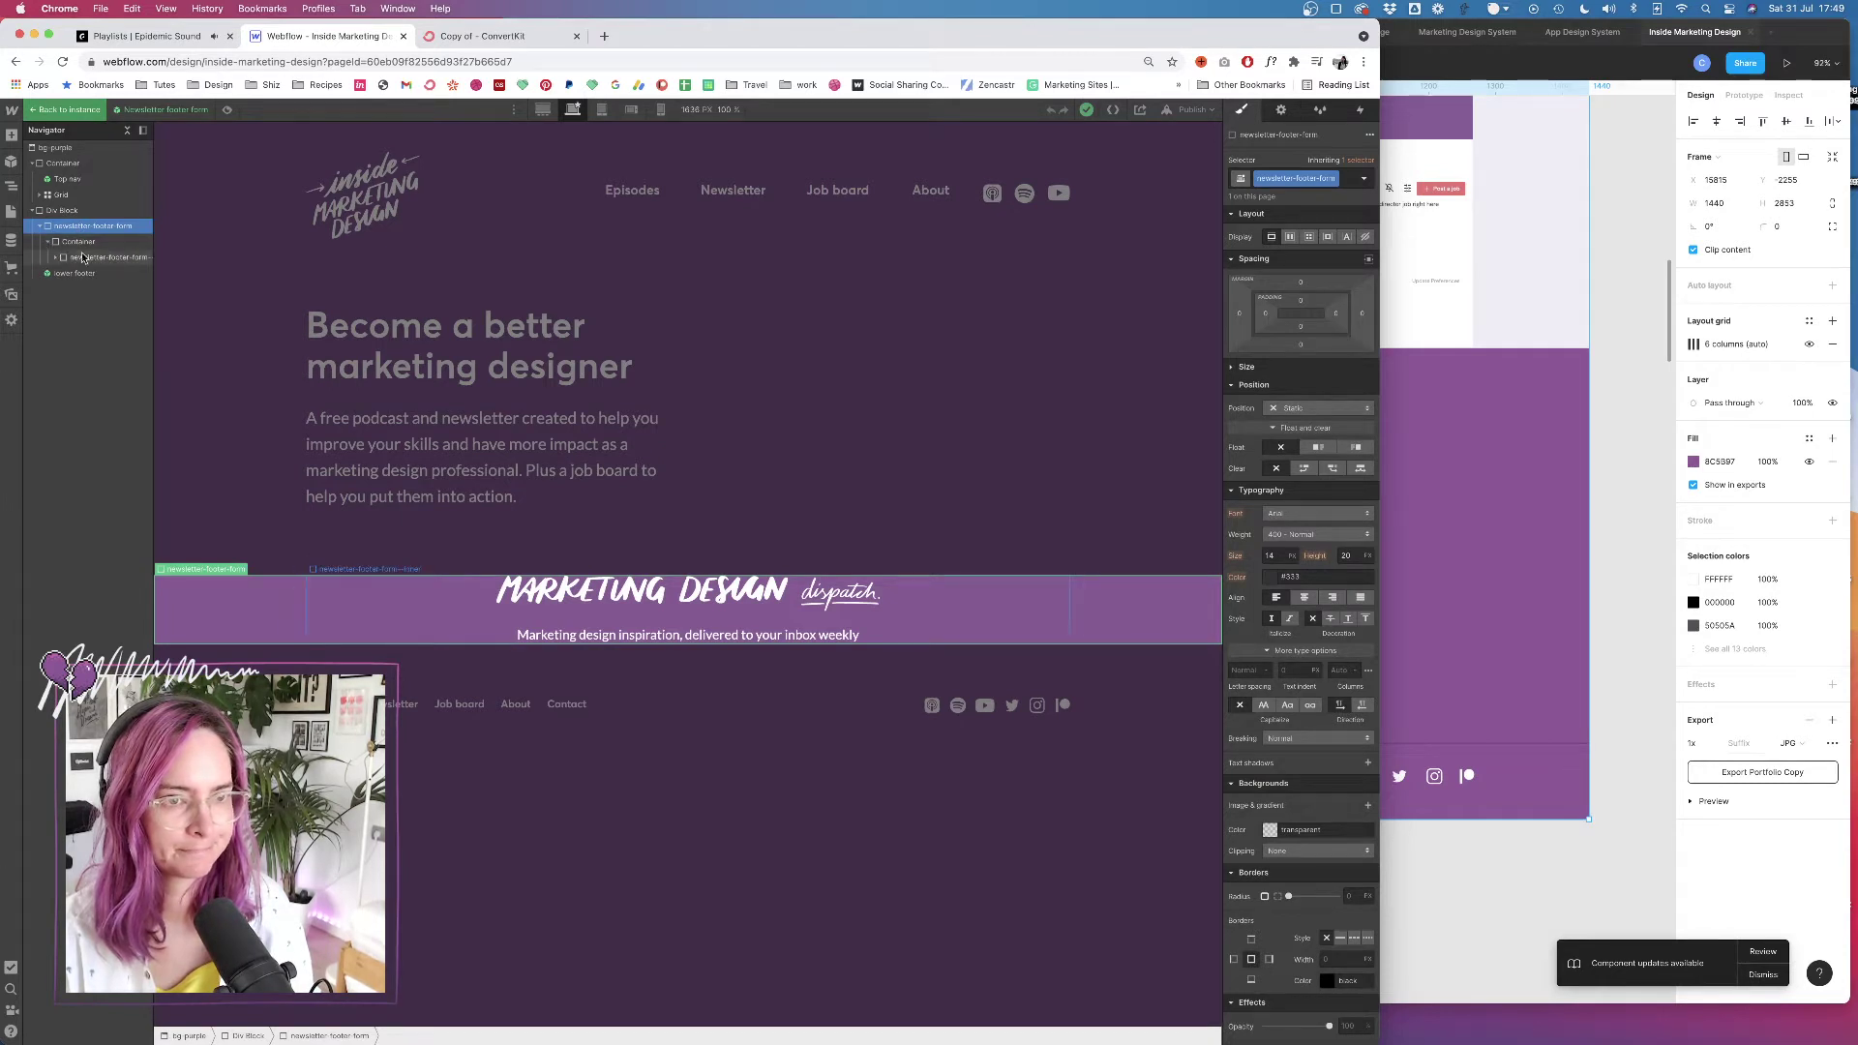
pyautogui.click(85, 259)
pyautogui.click(53, 258)
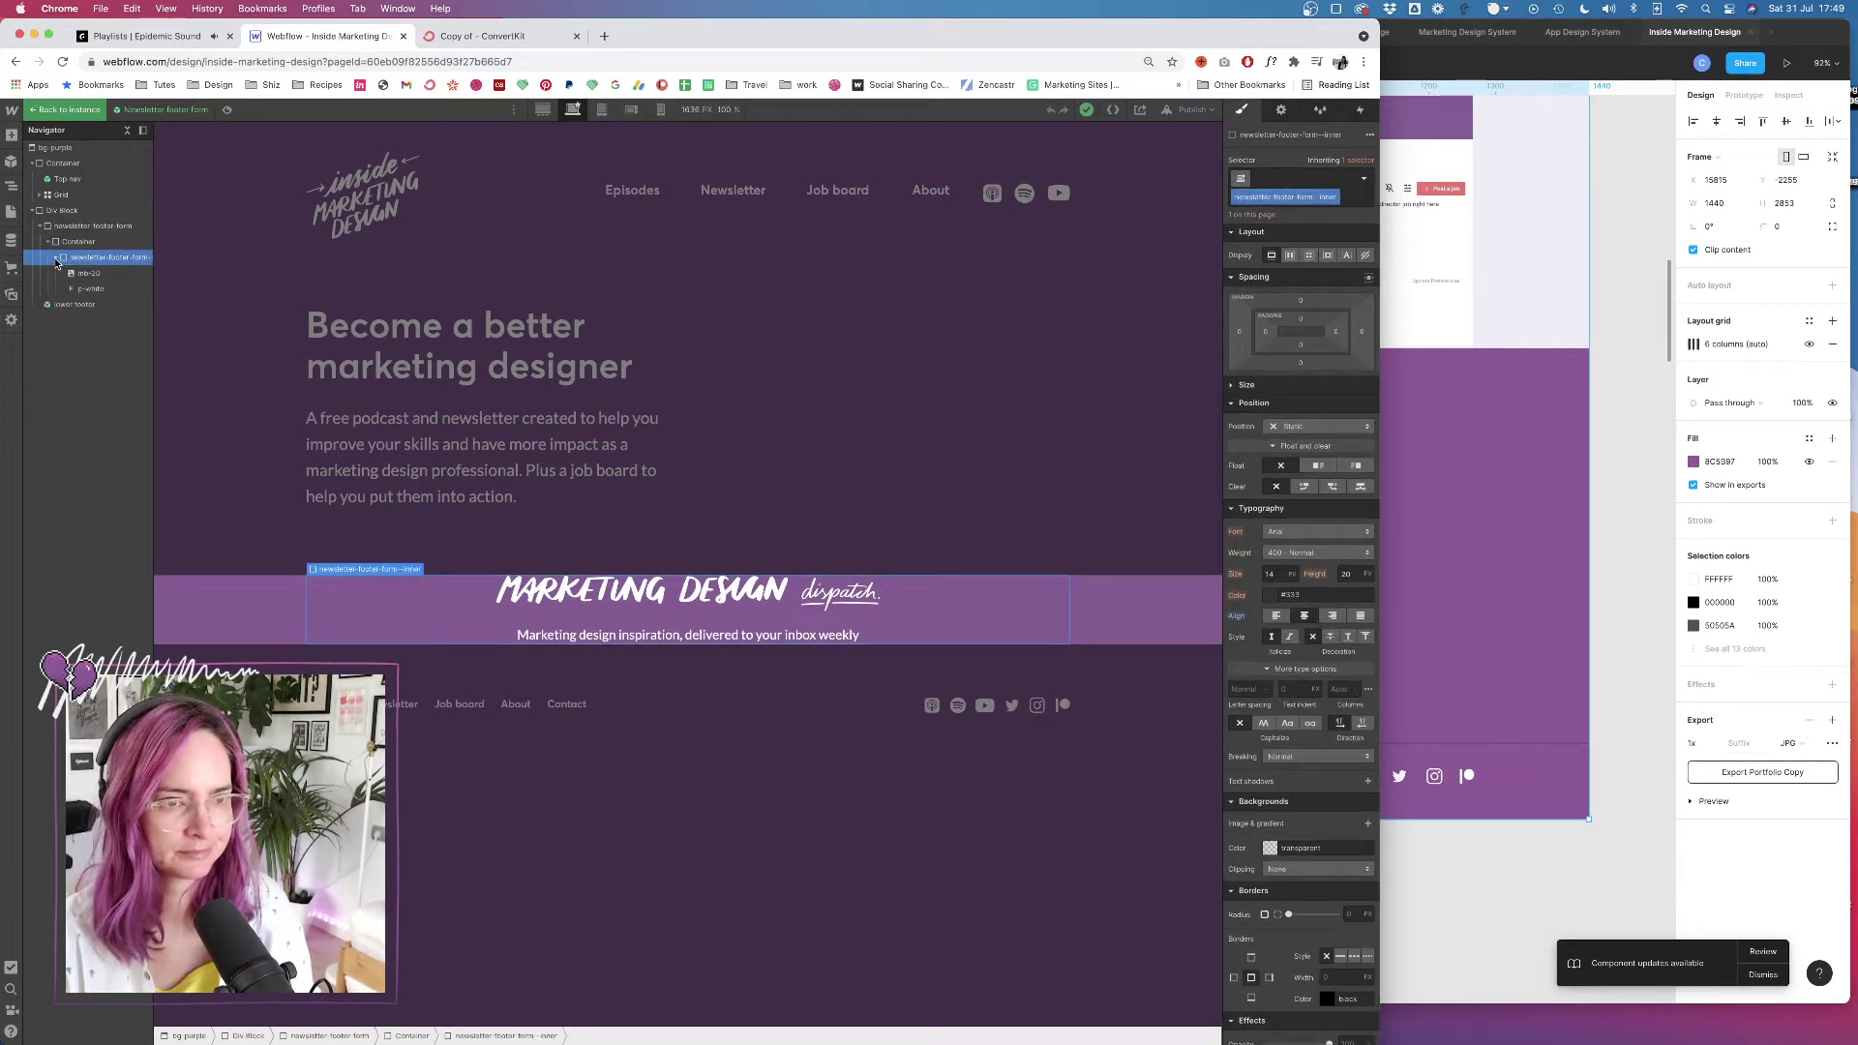
# Add an HTML Embed below the newsletter tagline, paste the ConvertKit script into it, and save the code
pyautogui.click(11, 137)
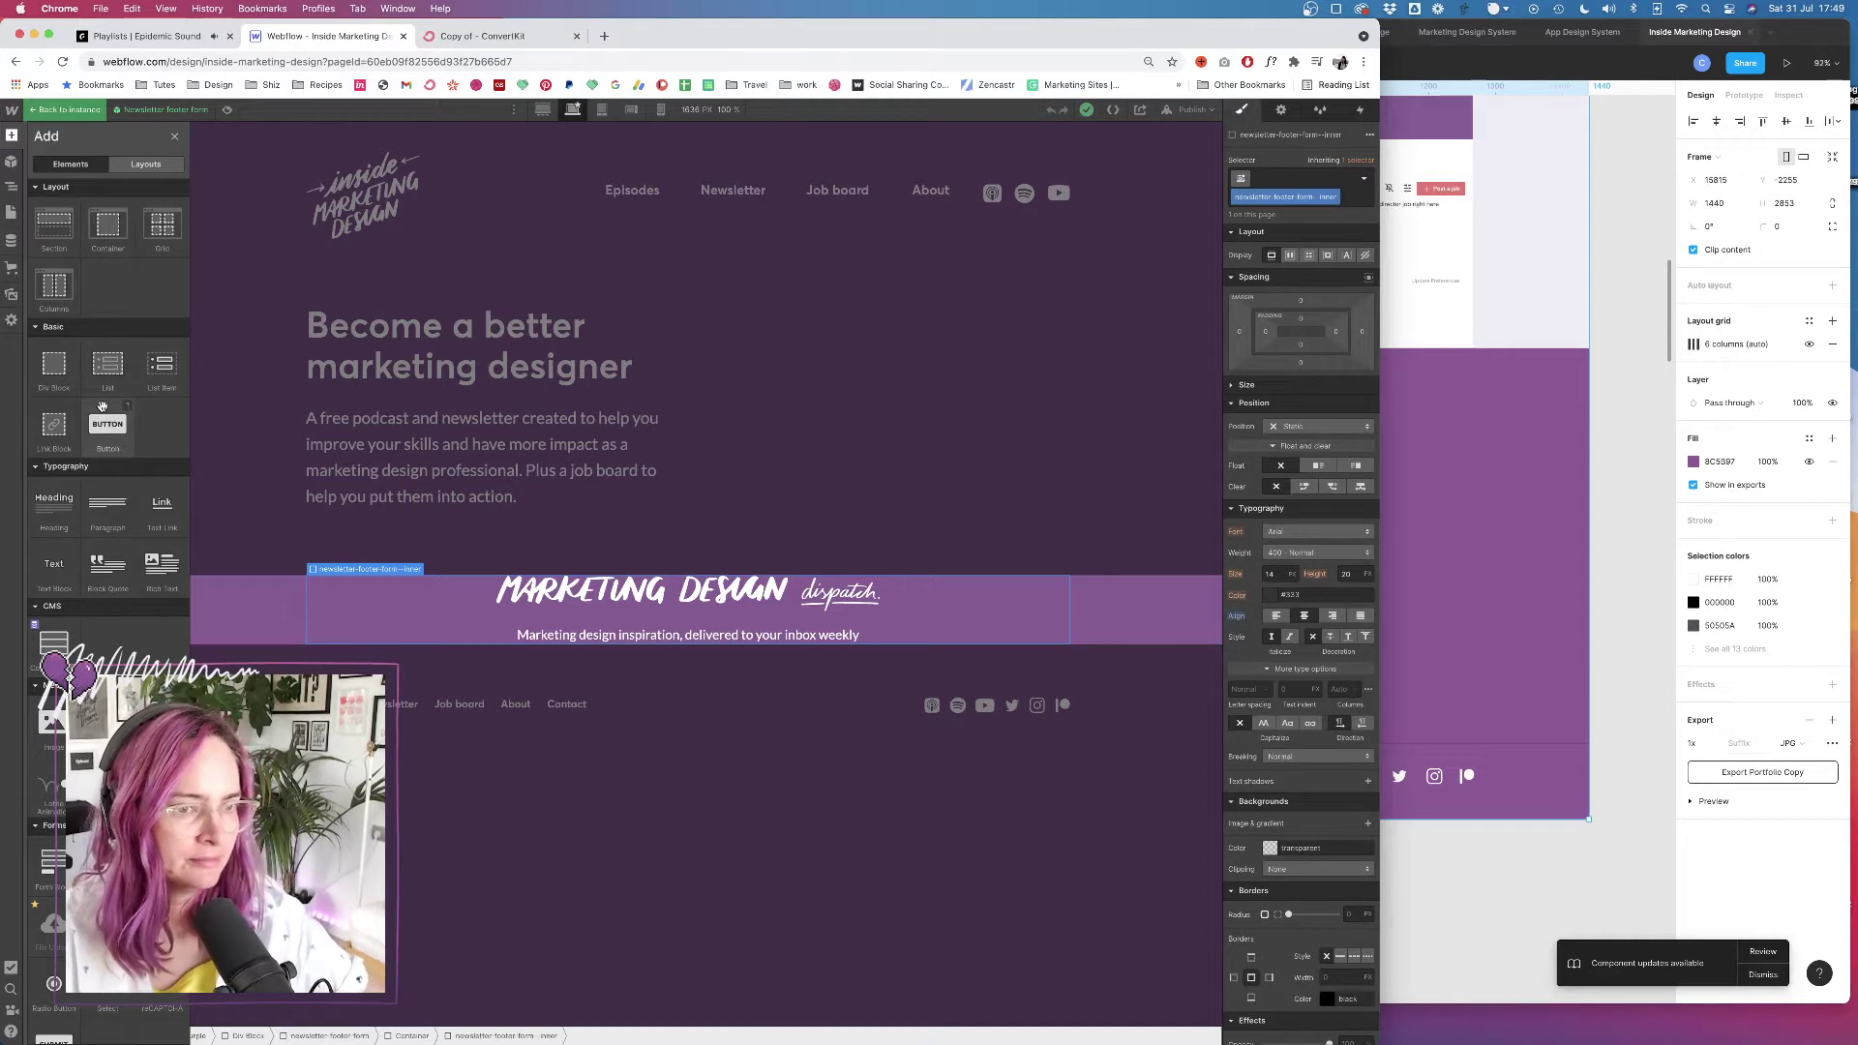
pyautogui.scroll(-5, 107, 484)
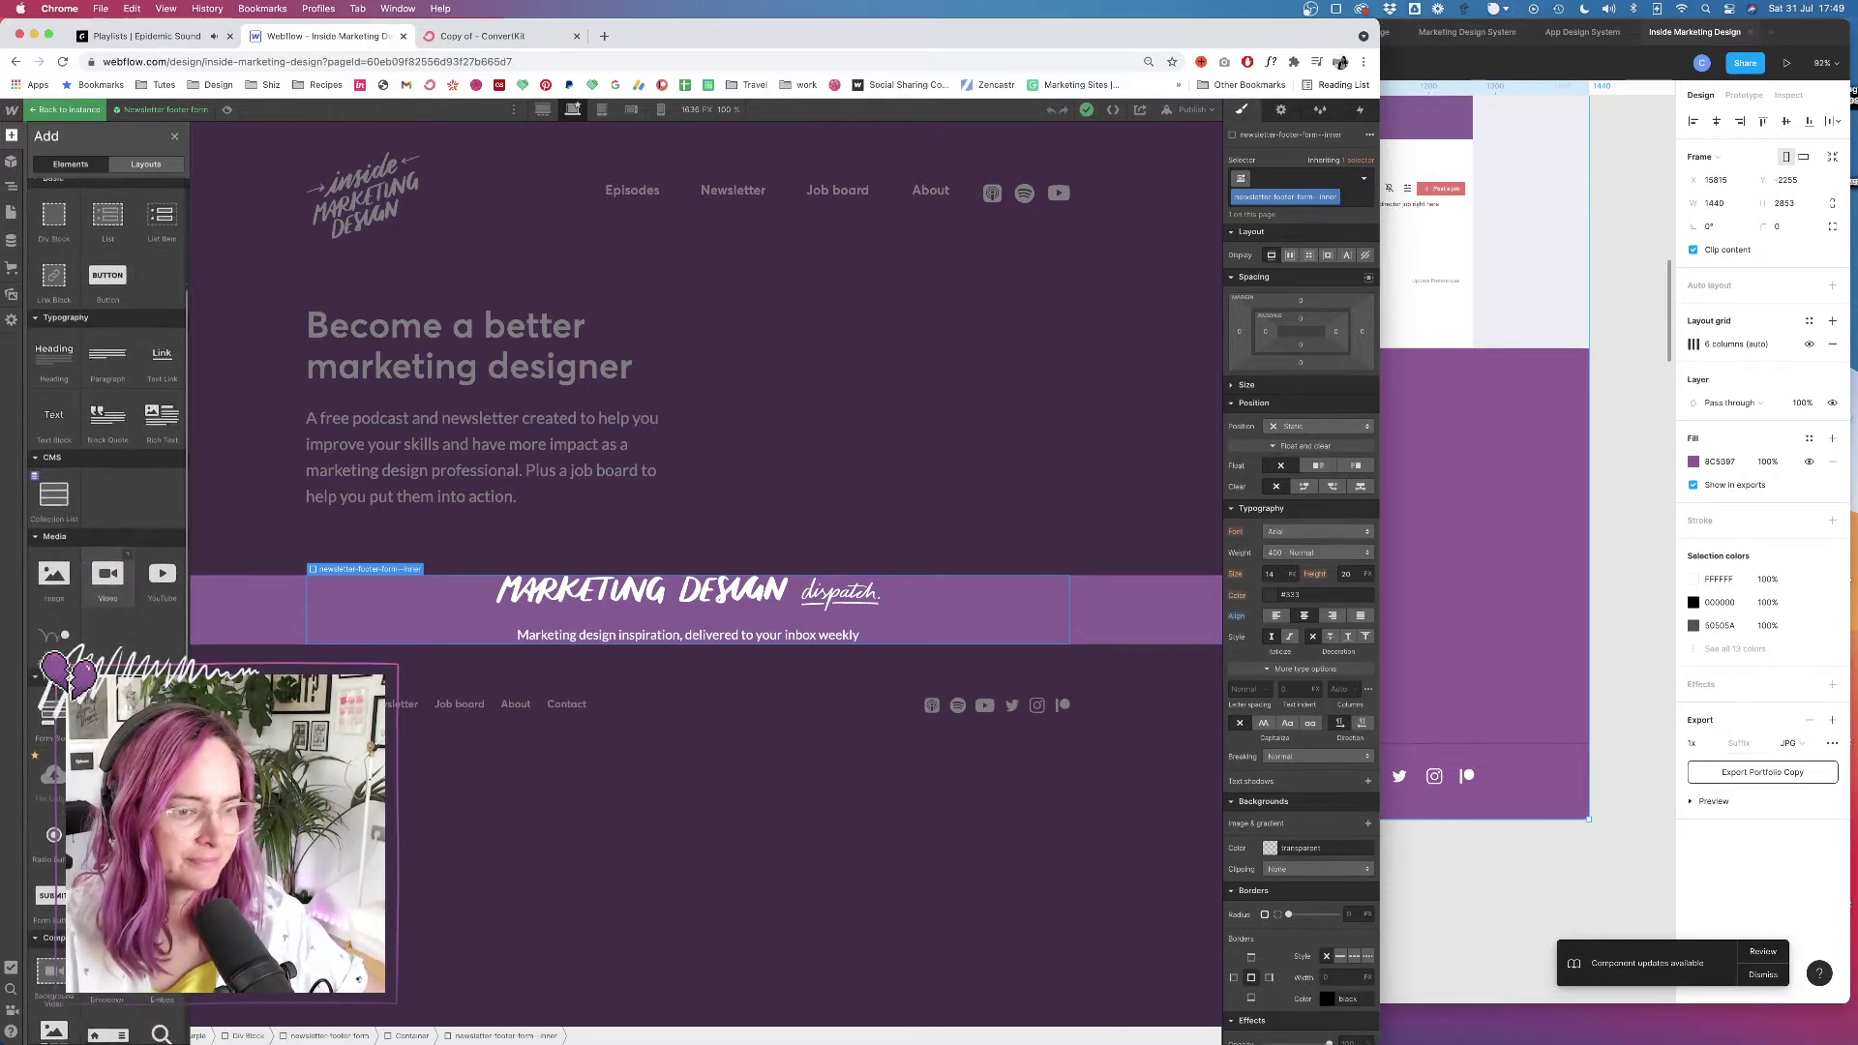
pyautogui.moveTo(162, 904); pyautogui.dragTo(348, 580)
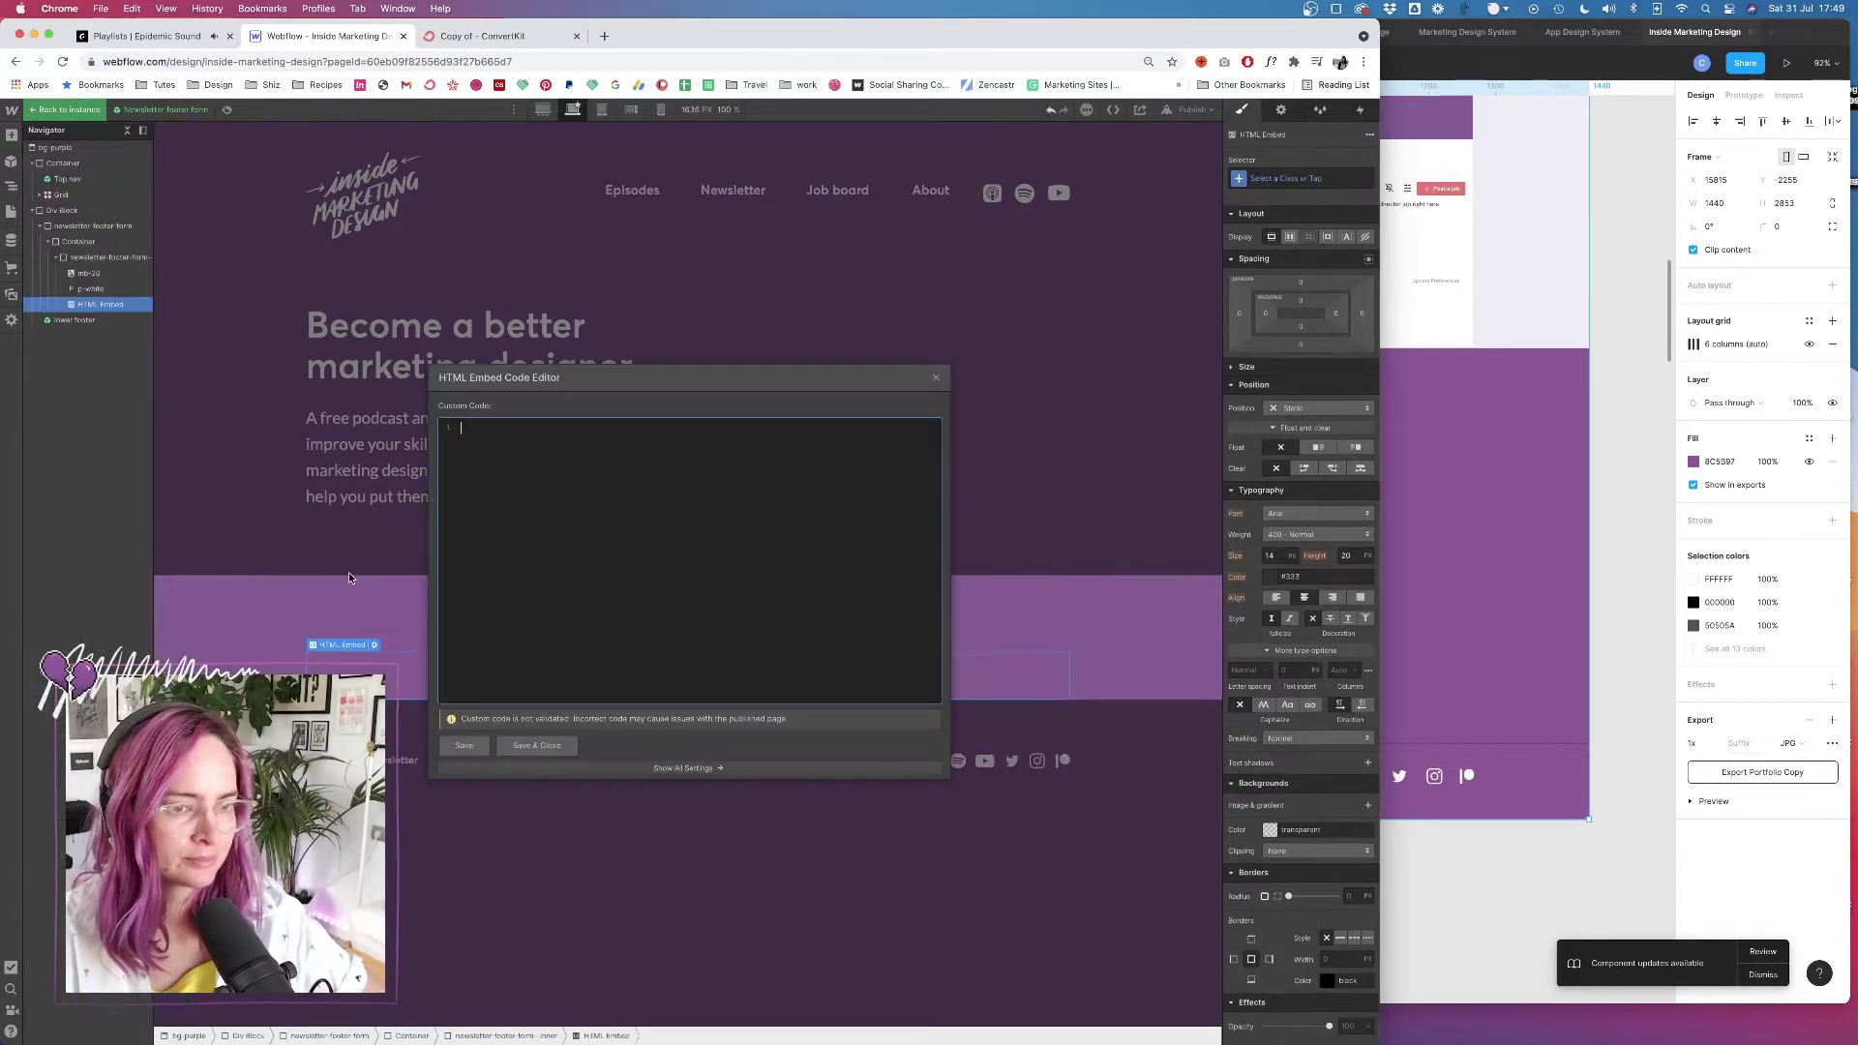
pyautogui.press('cmd+v')
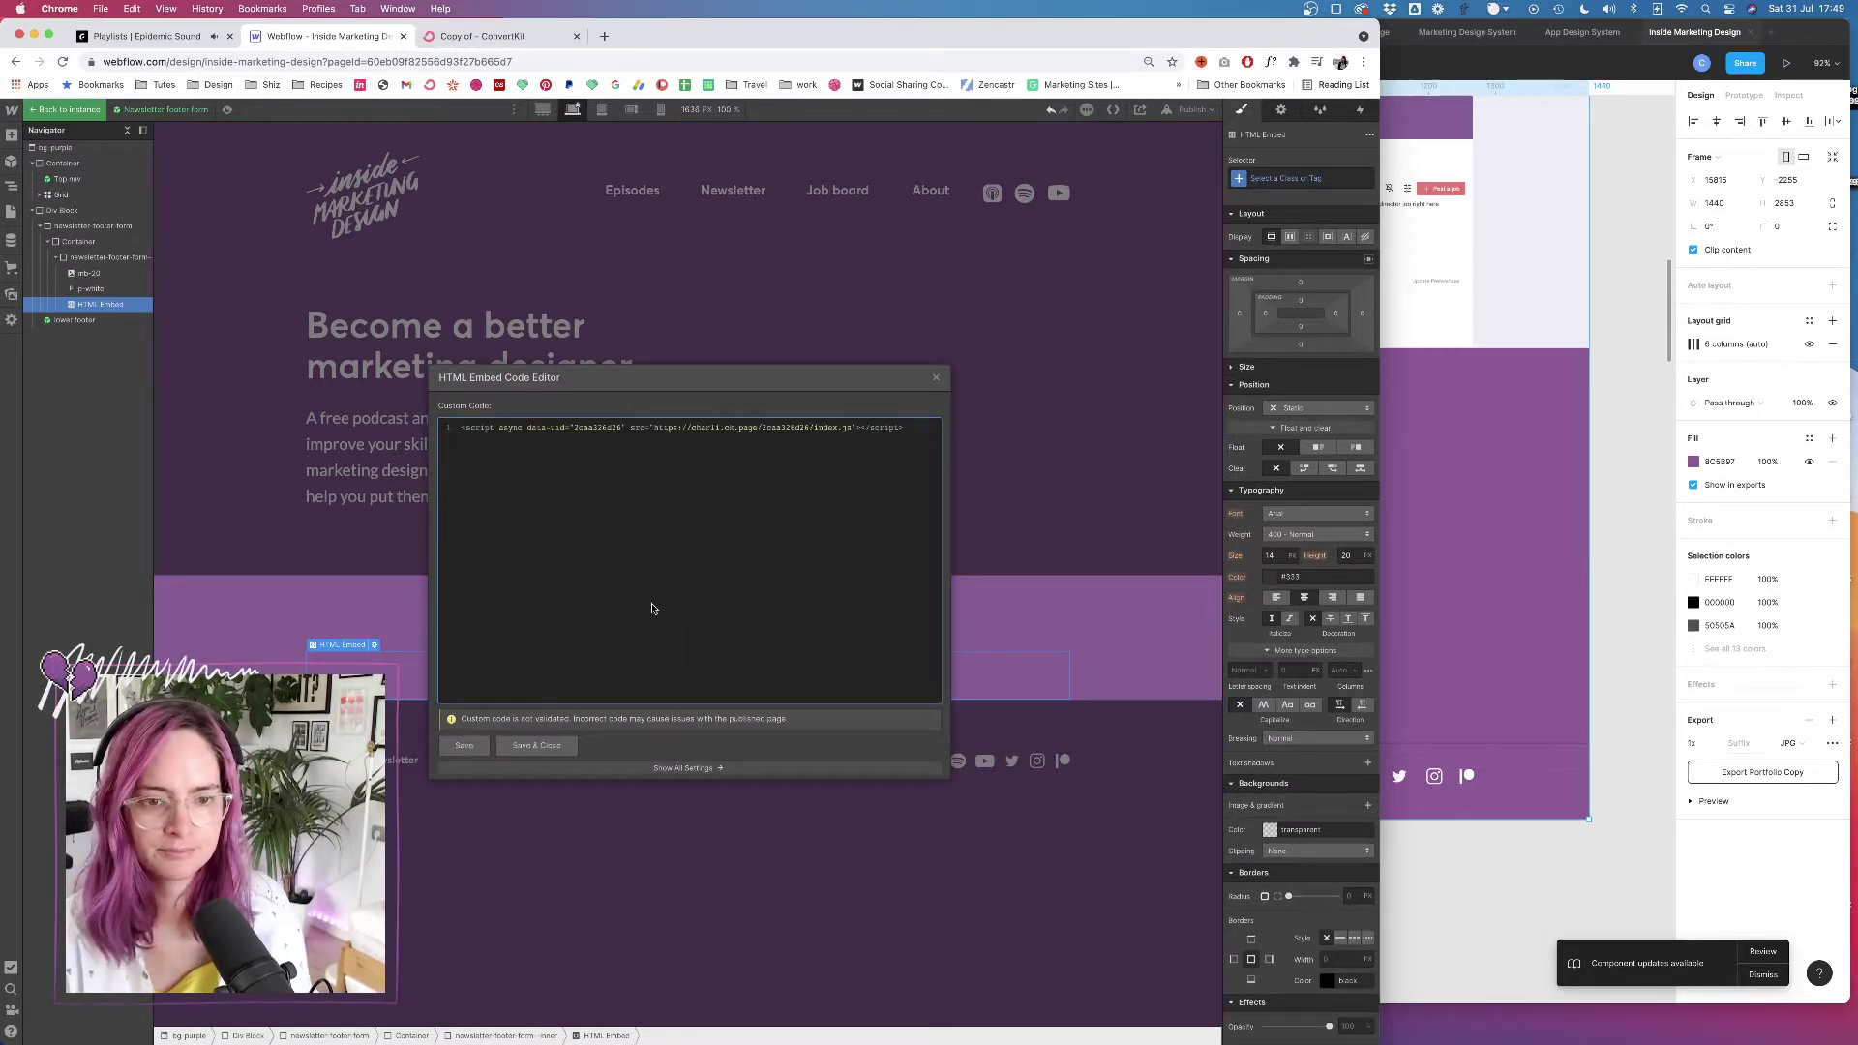
pyautogui.click(541, 747)
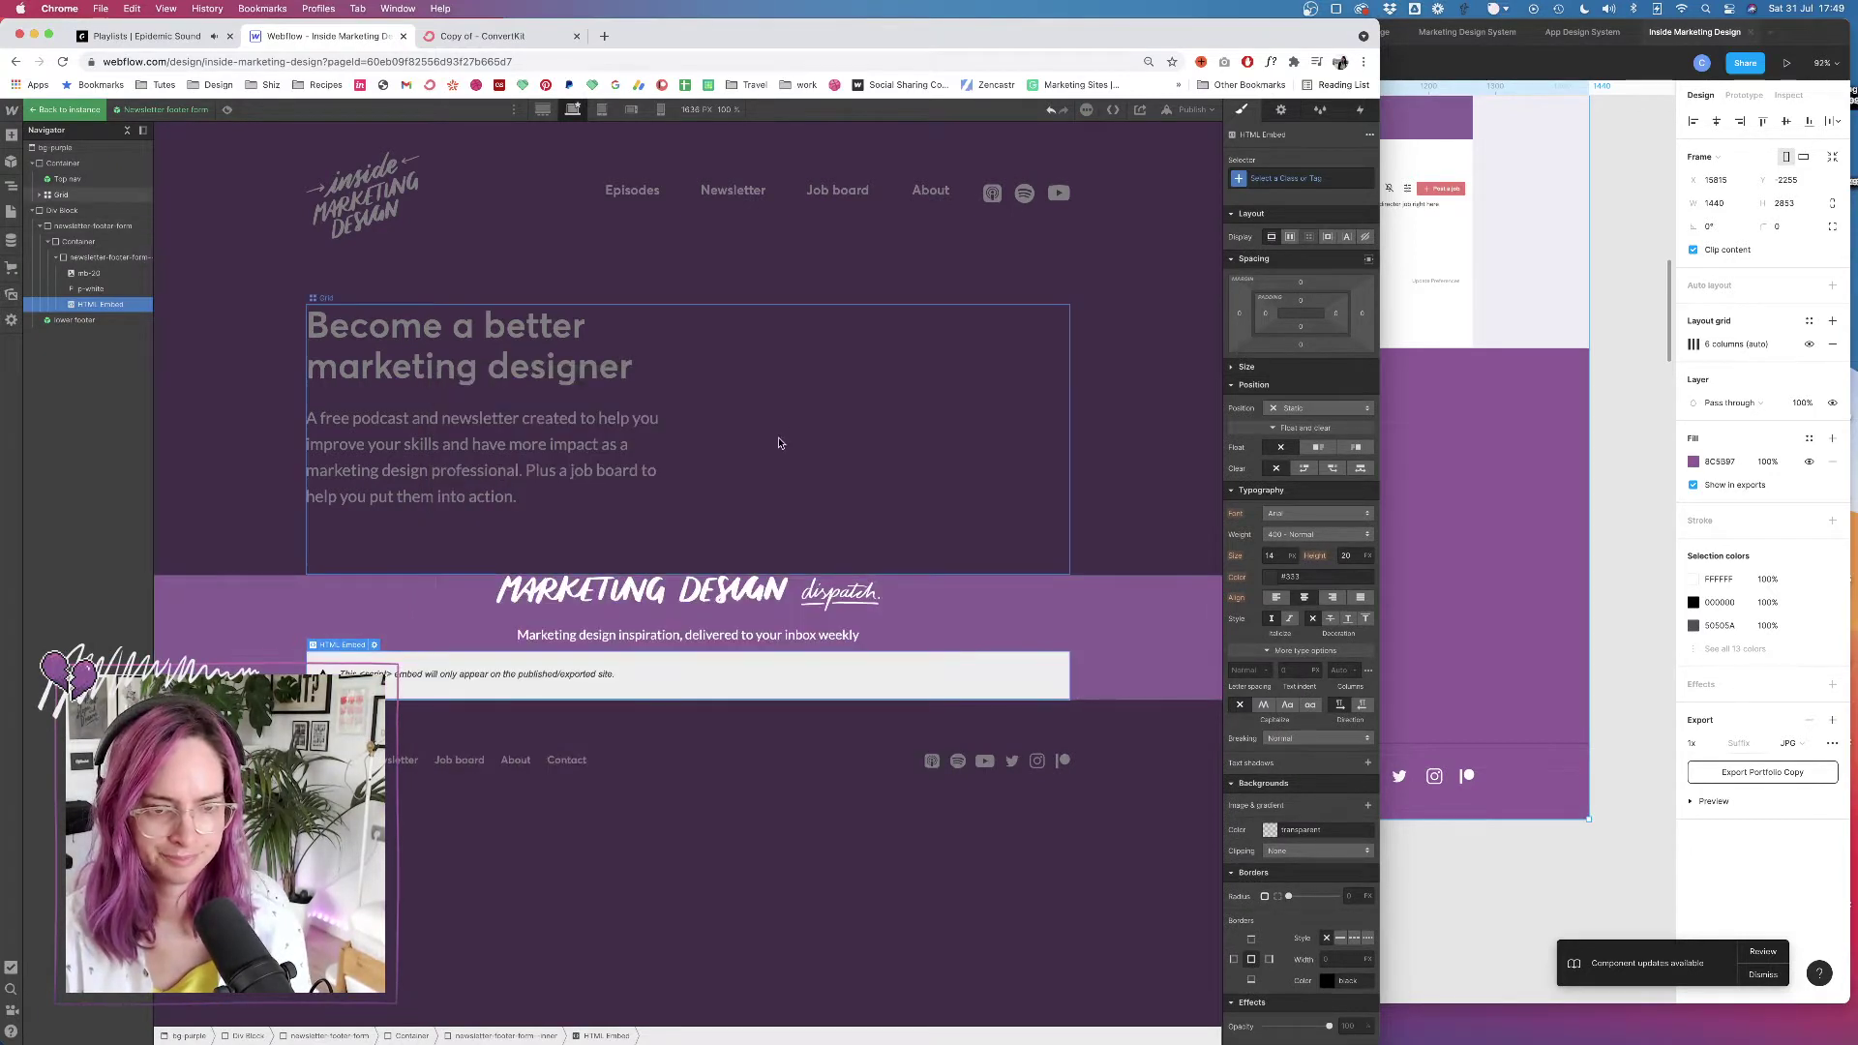
# Switch to Figma and check the dimensions of the First name field's rectangle in the signup form
pyautogui.click(1645, 331)
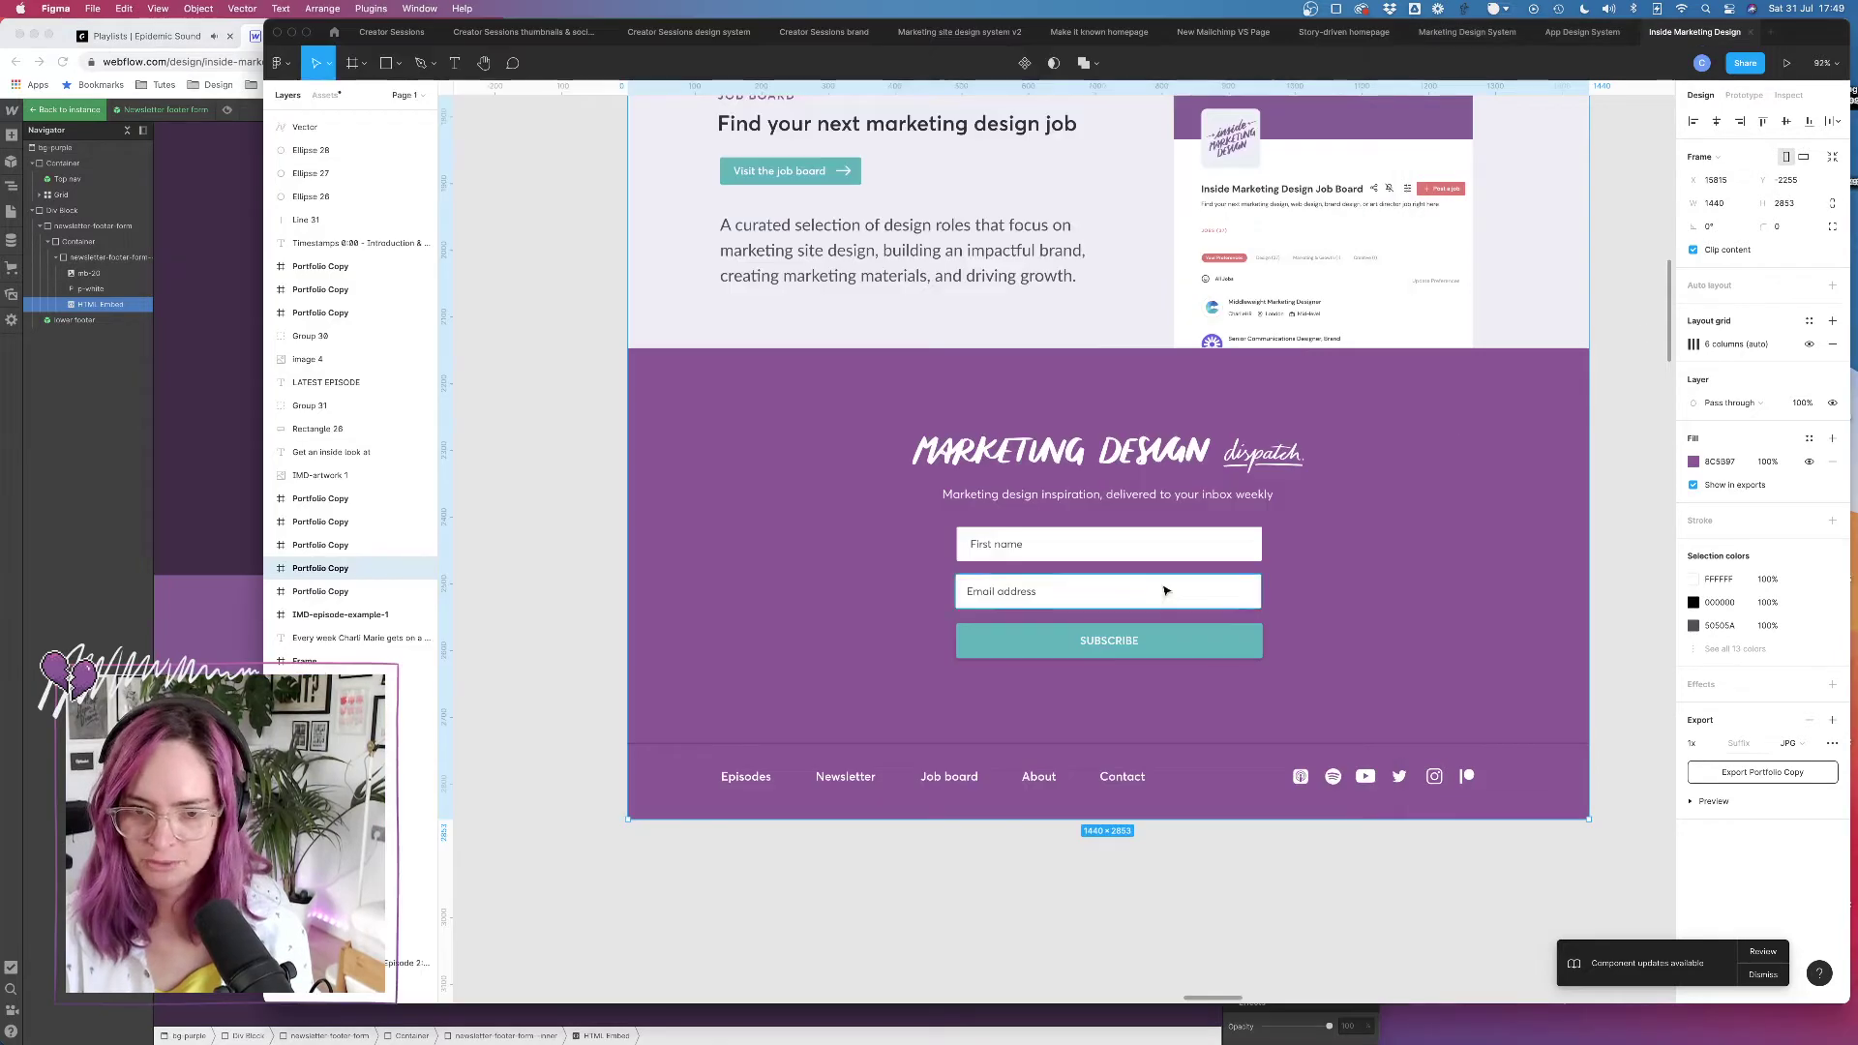
pyautogui.click(1215, 543)
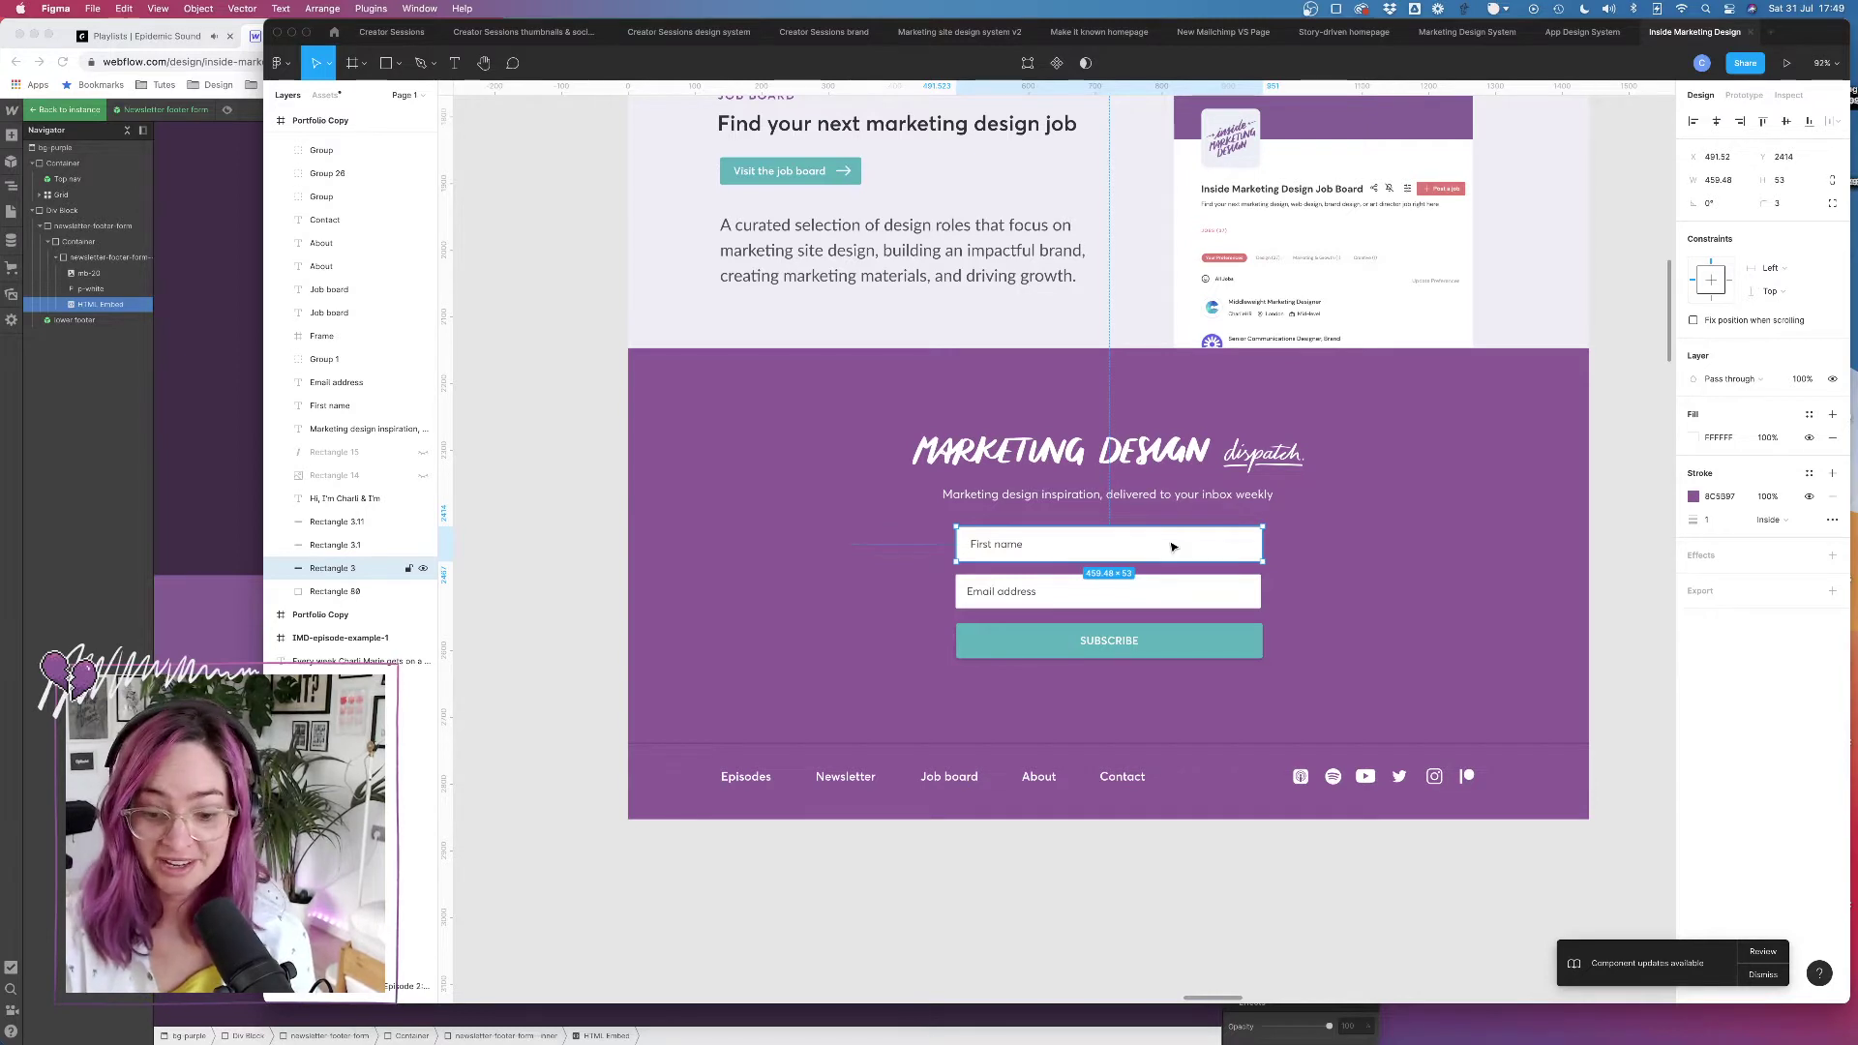
# Switch back to Webflow and give the HTML Embed the new class newsletter-convertkit-form
pyautogui.click(204, 447)
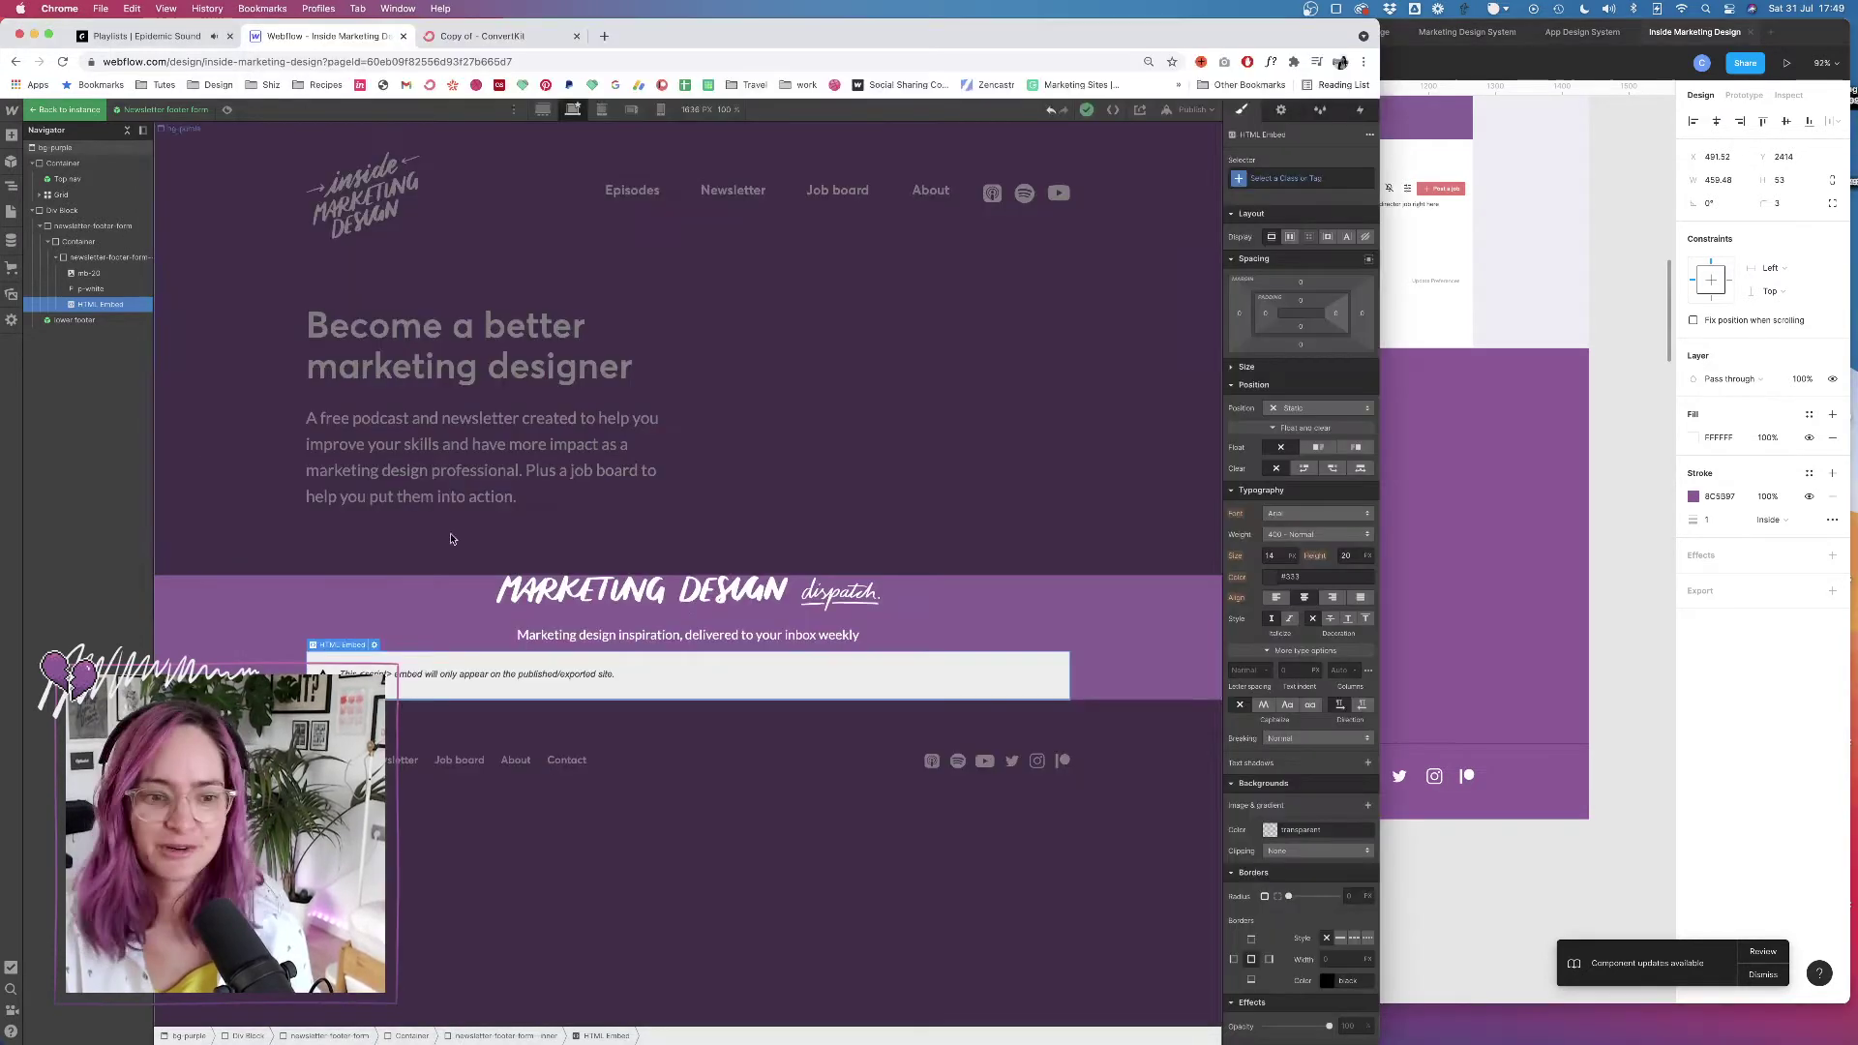
pyautogui.click(1292, 176)
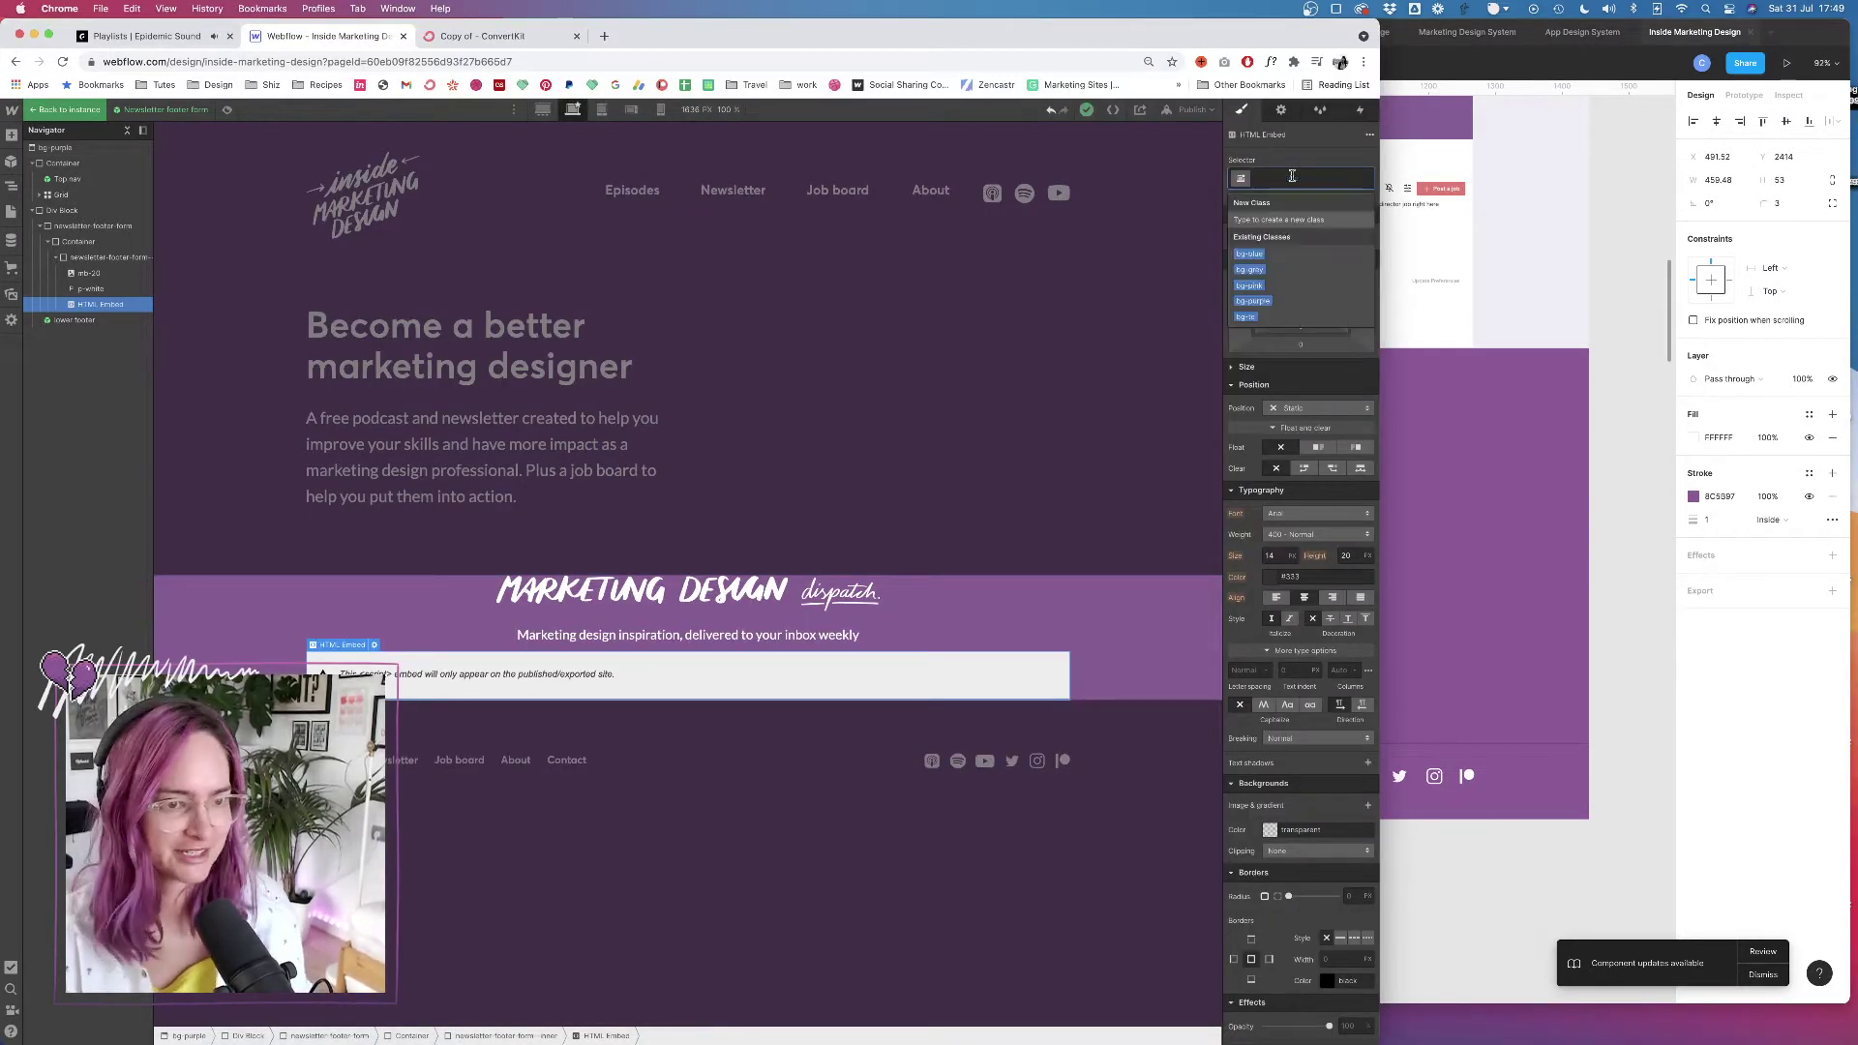
pyautogui.write('newsletter')
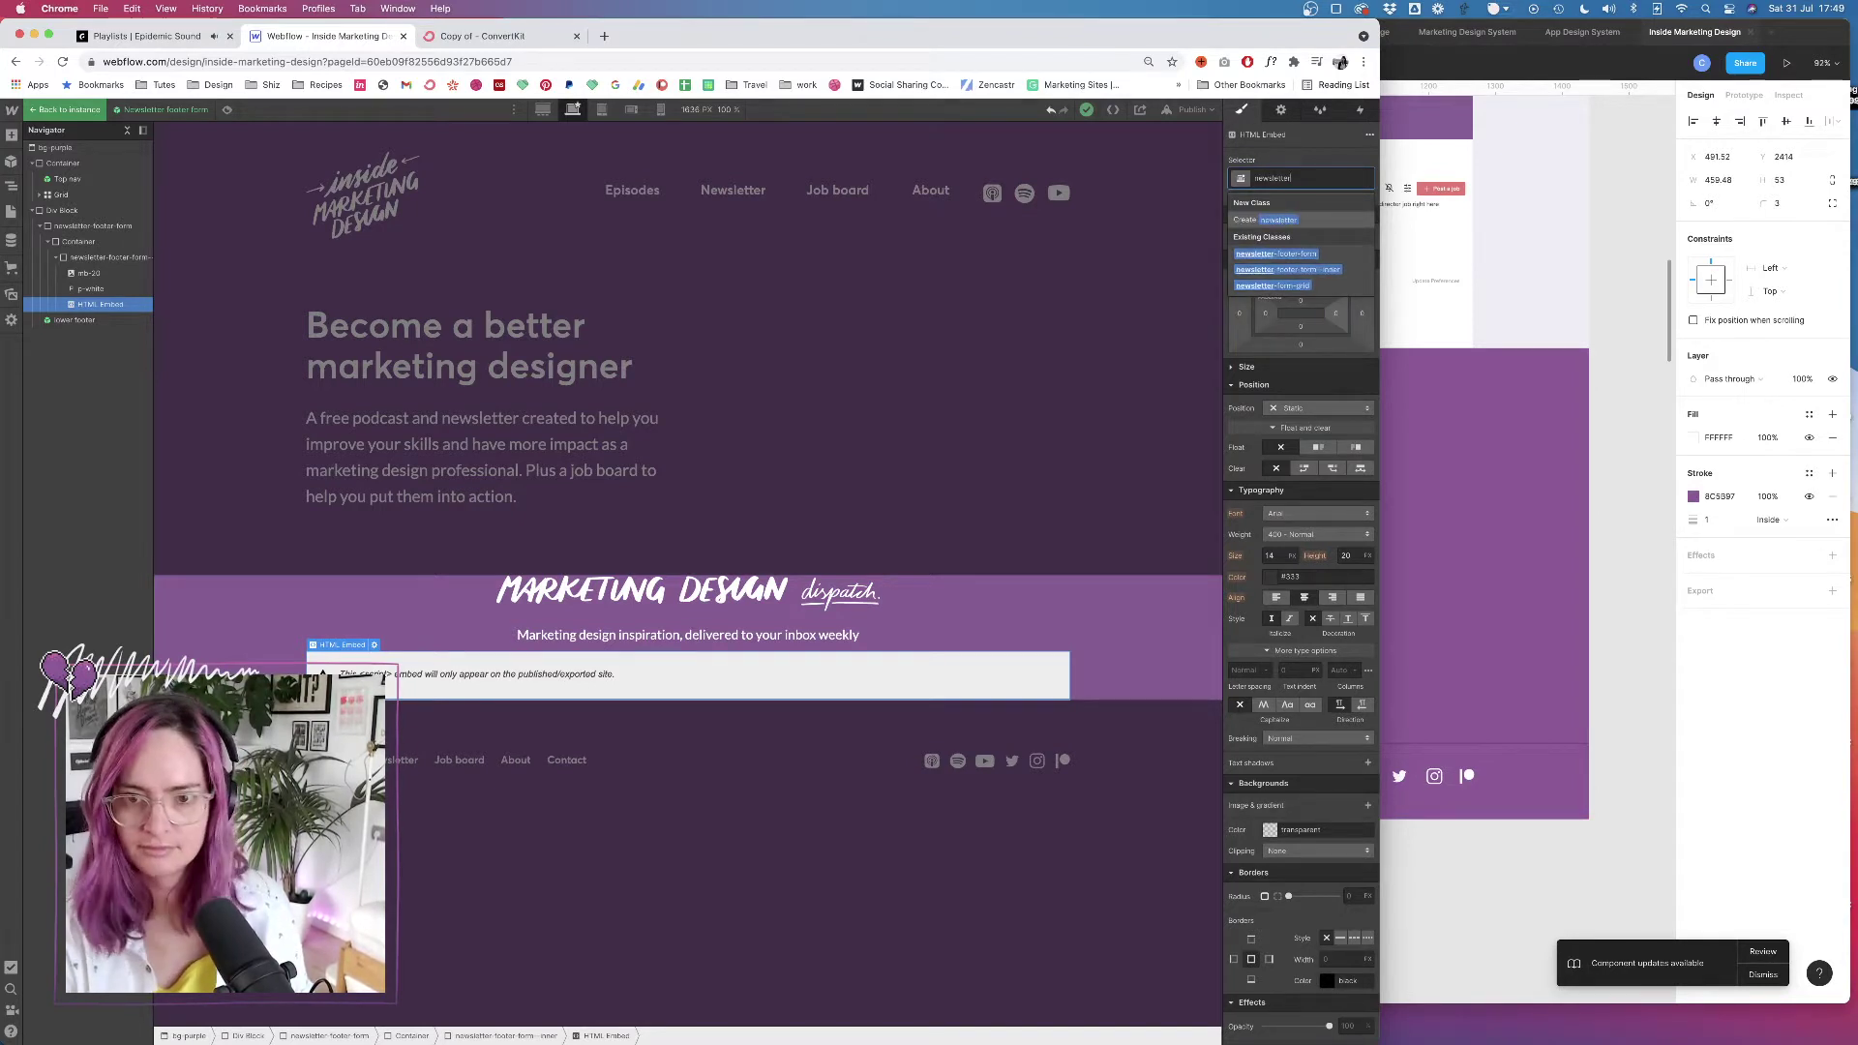
pyautogui.write('-co')
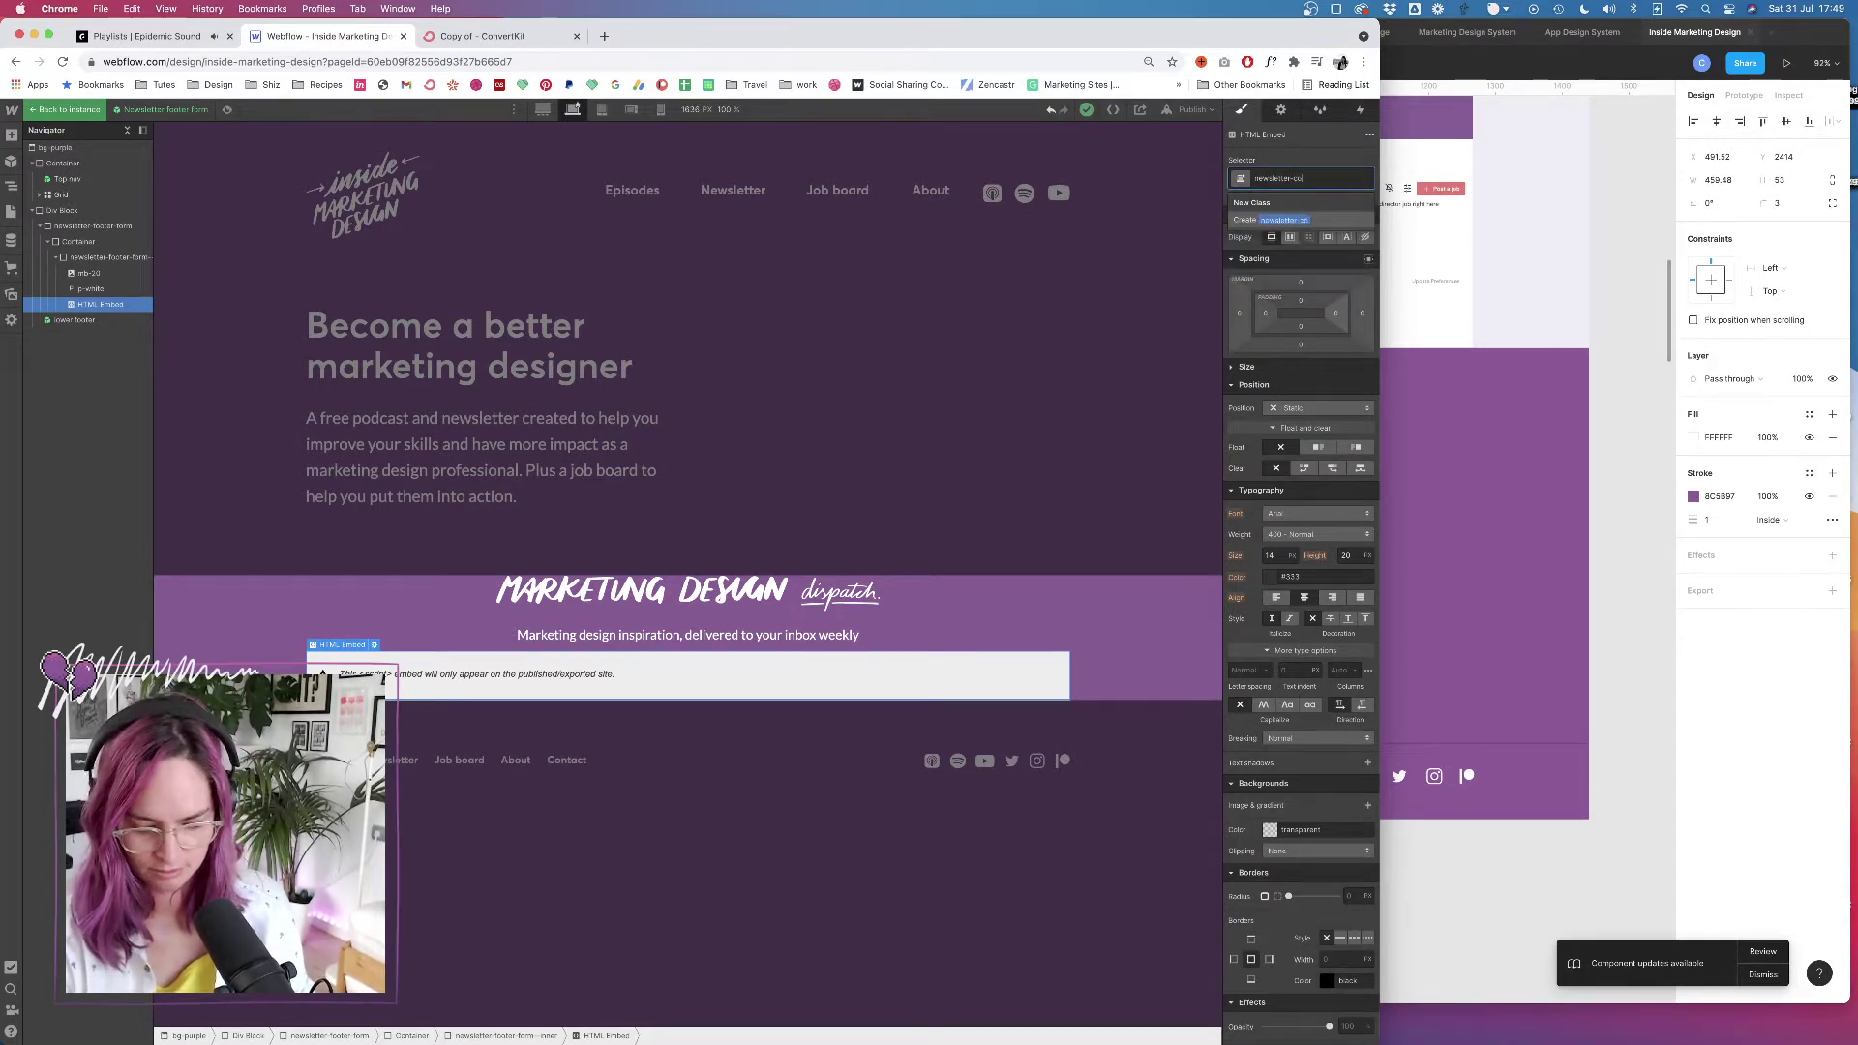
pyautogui.write('nvertkit-form')
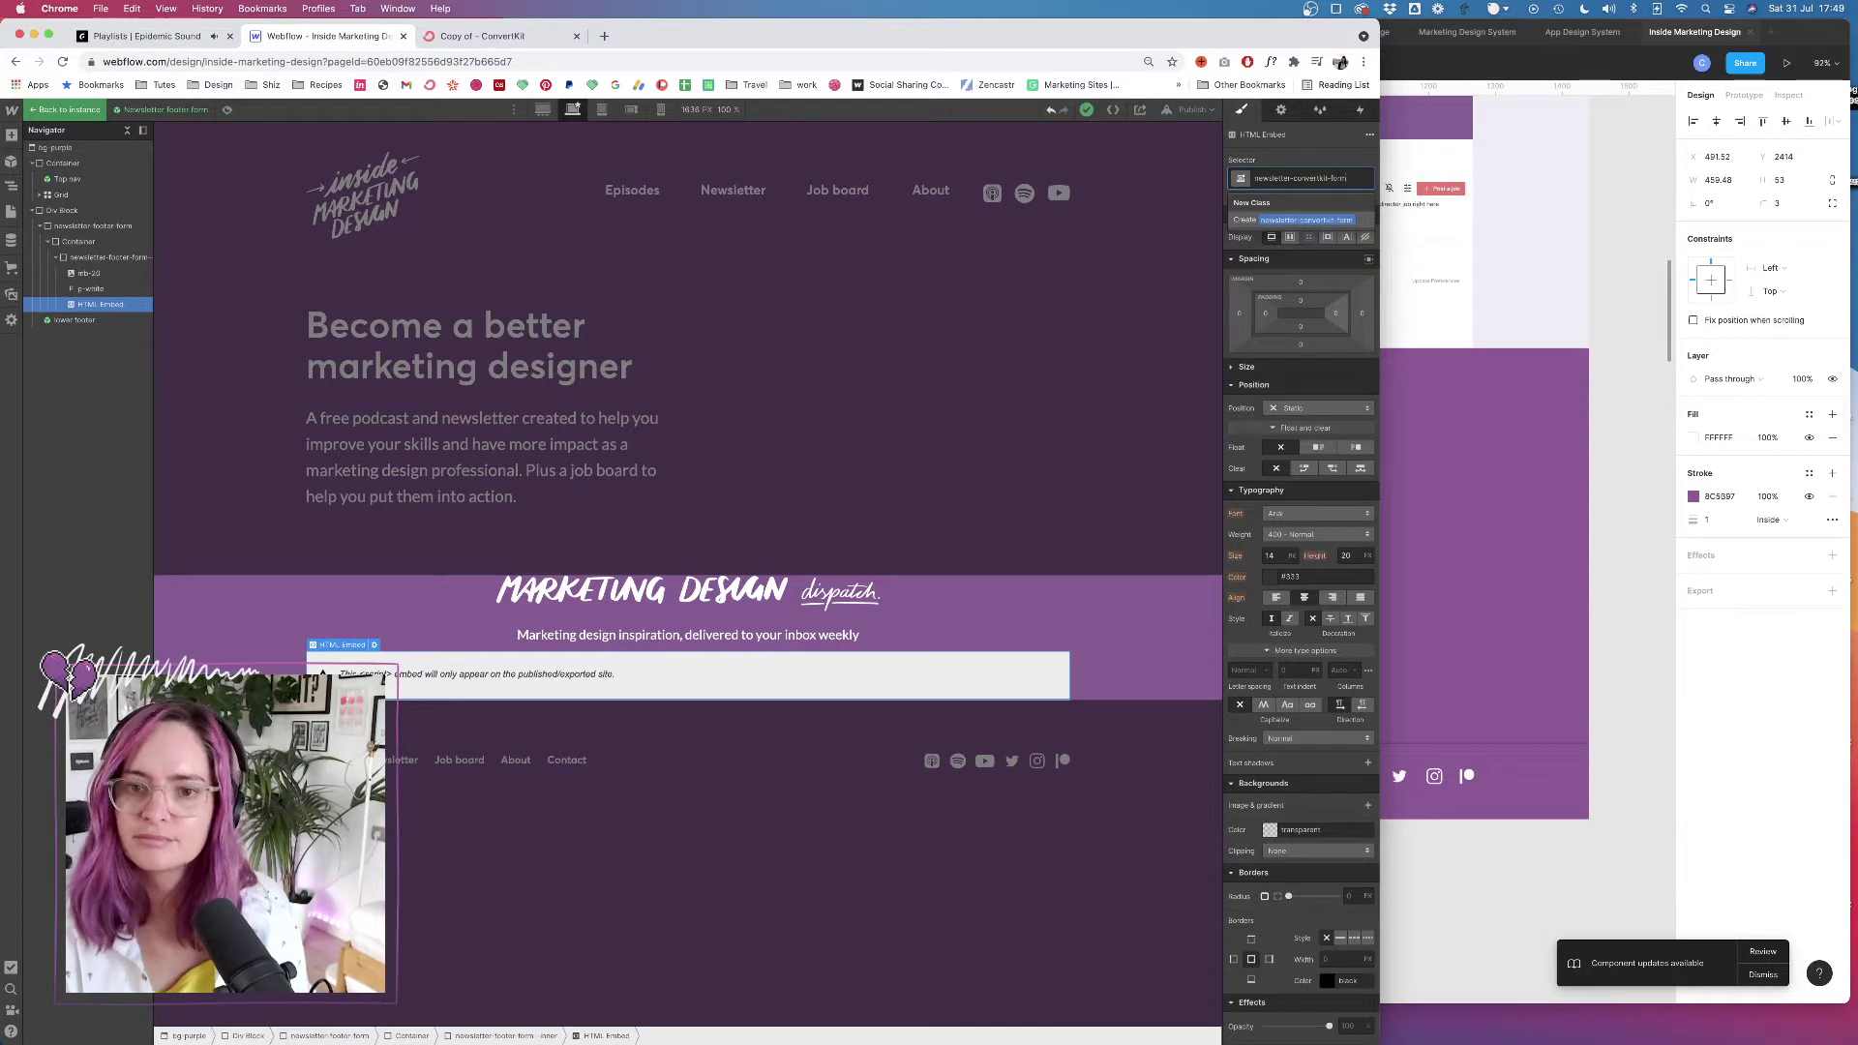
pyautogui.press('Return')
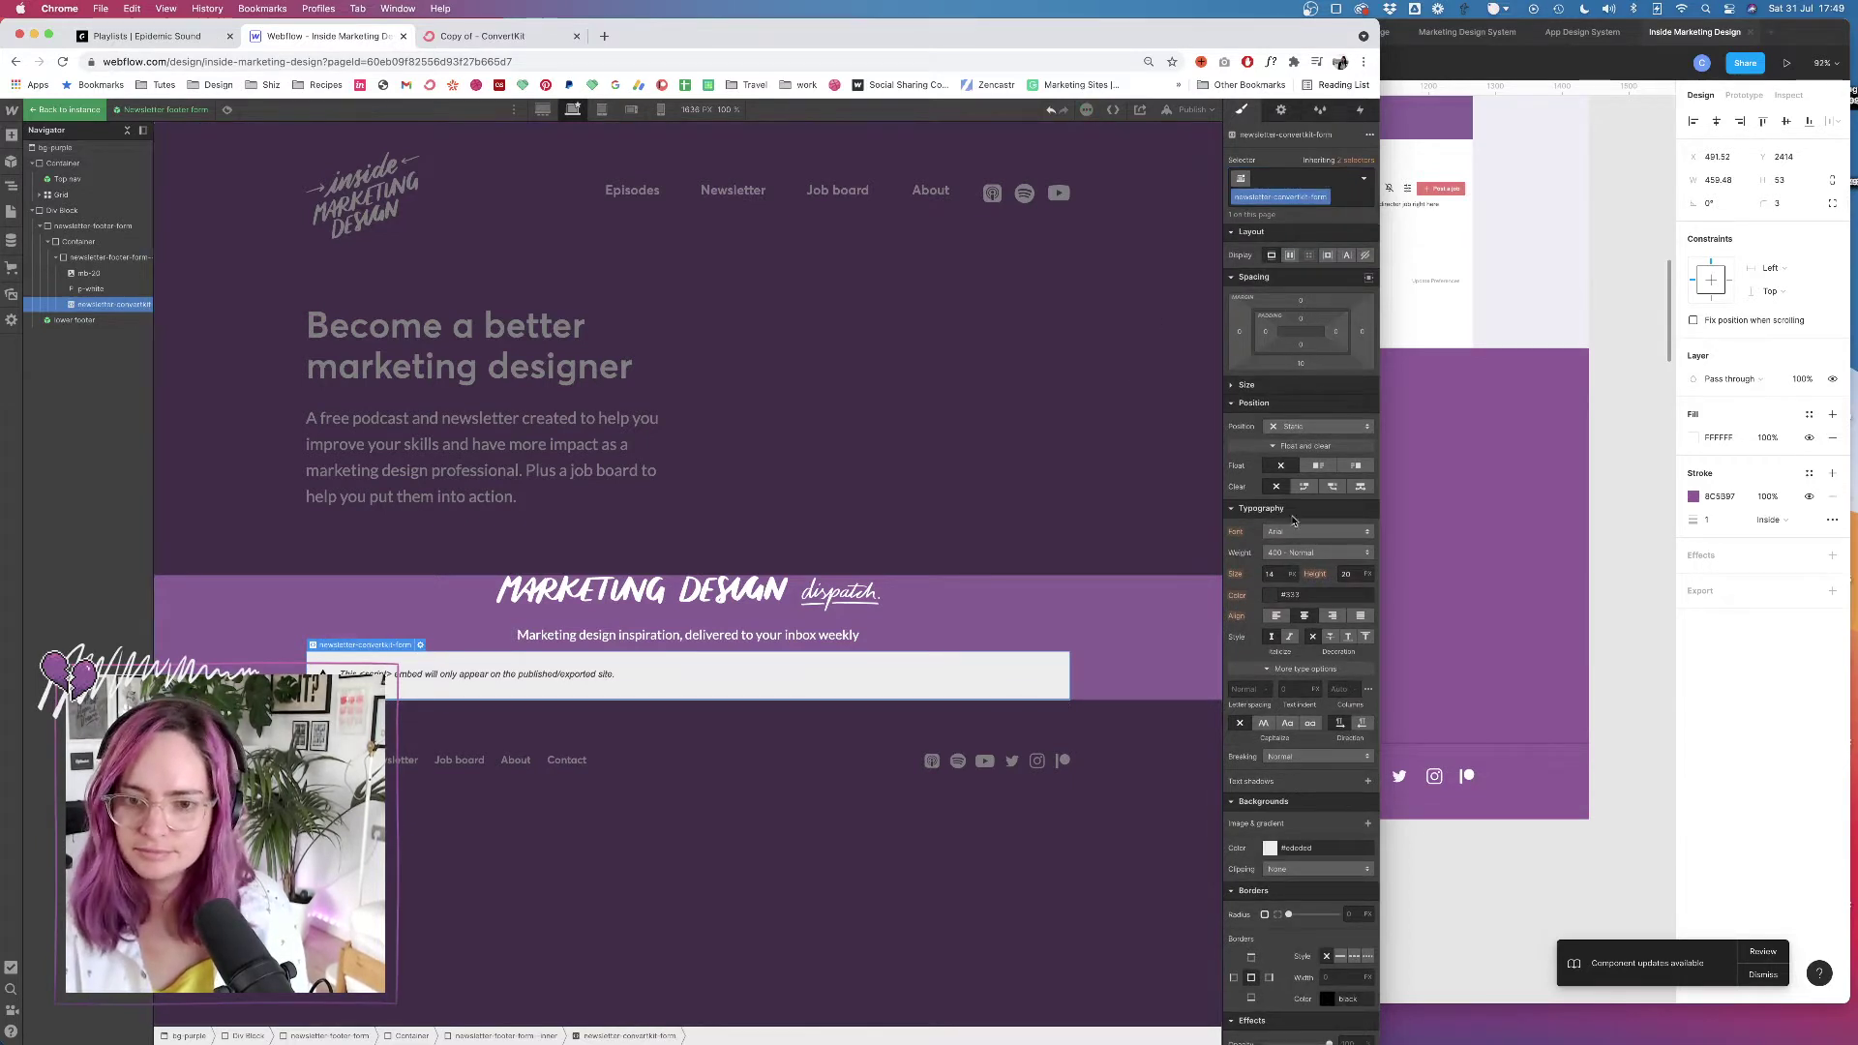
# Limit the newsletter-convertkit-form embed to a maximum width of 460 px, centre it with auto side margins, and add a top margin of about 20 px
pyautogui.click(1232, 387)
pyautogui.click(1275, 452)
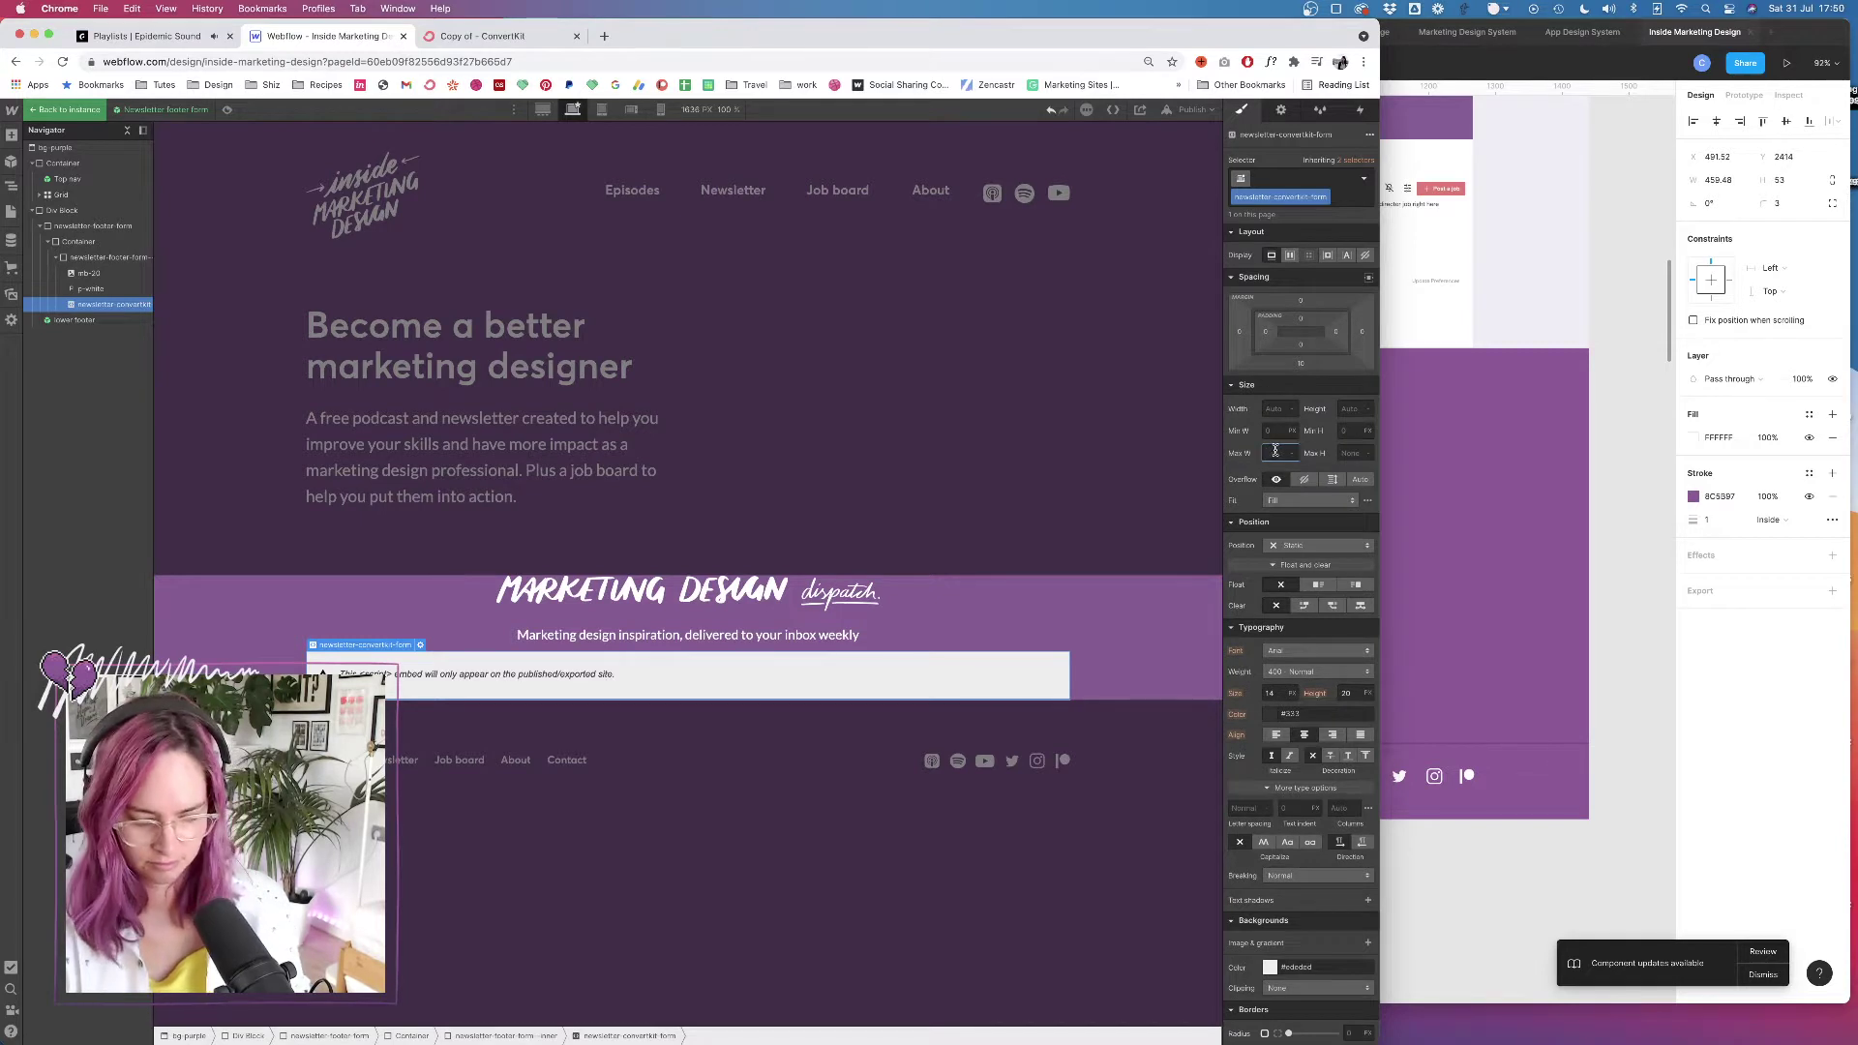
pyautogui.write('400px')
pyautogui.press('Return')
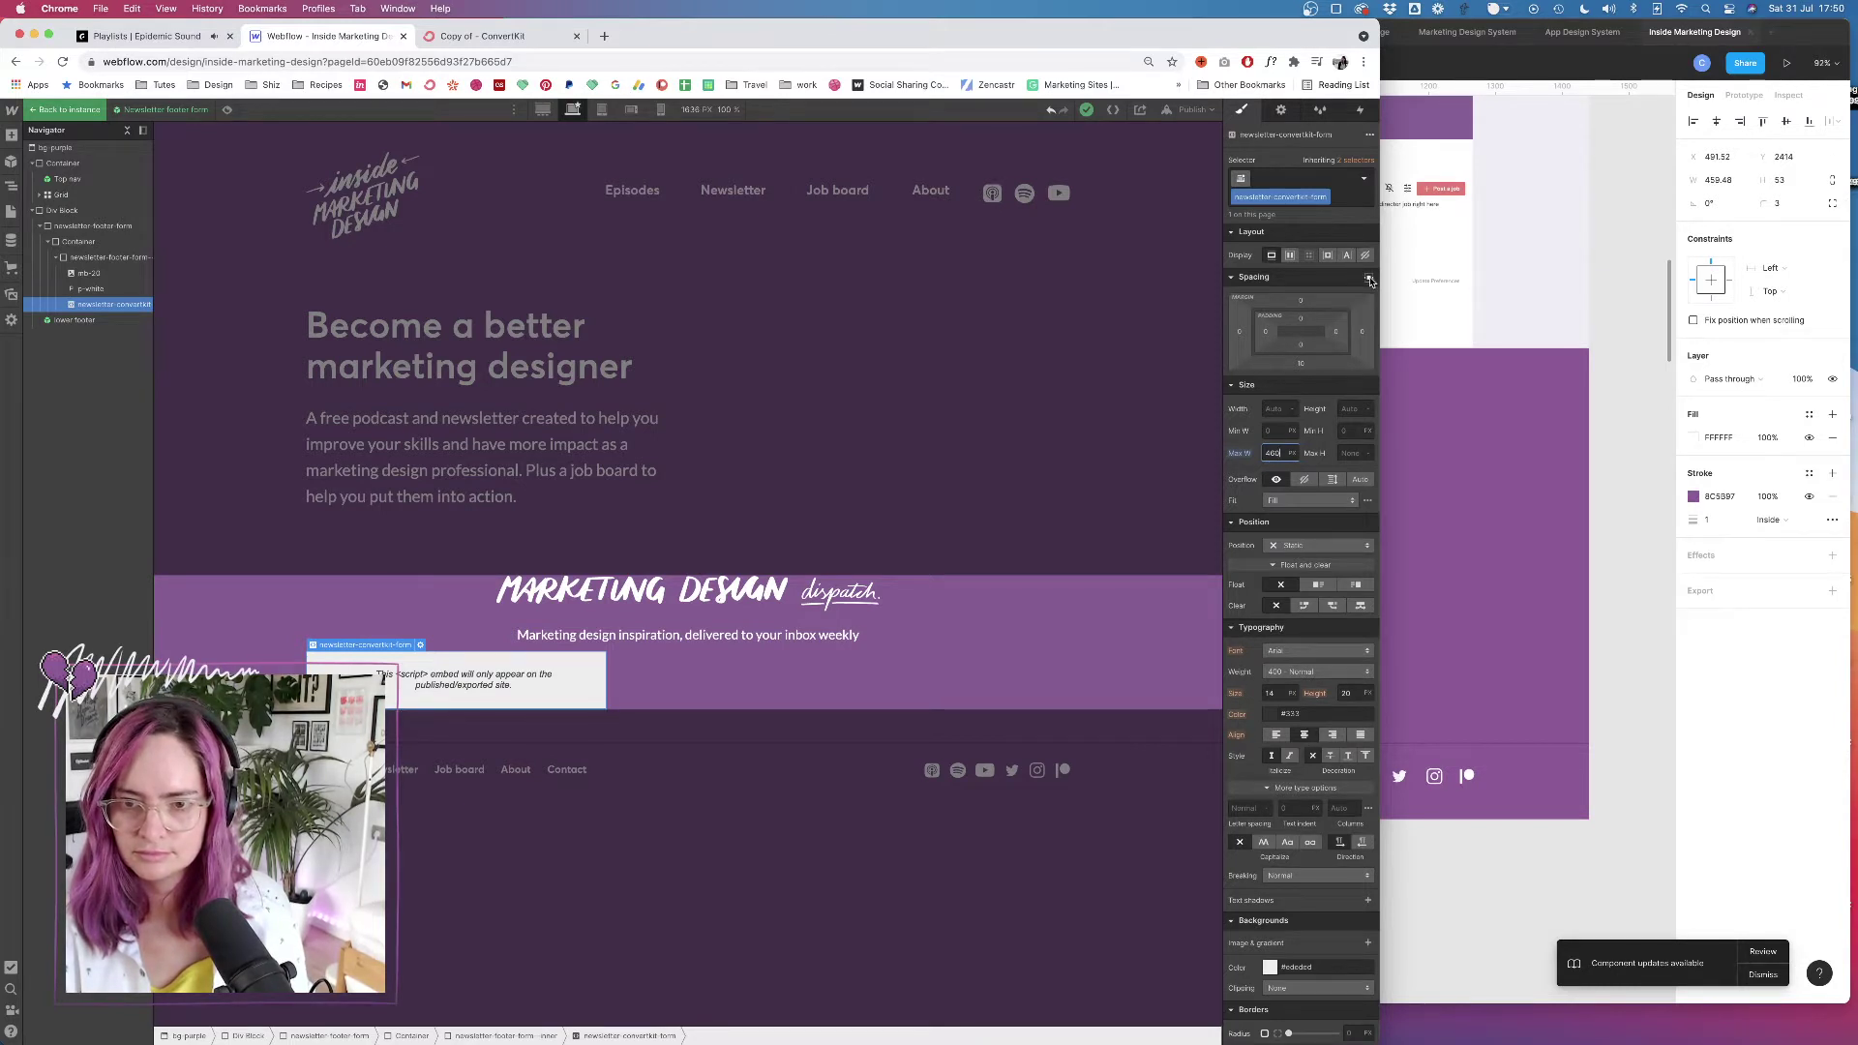
pyautogui.keyDown('alt'); pyautogui.click(1360, 306); pyautogui.keyUp('alt')
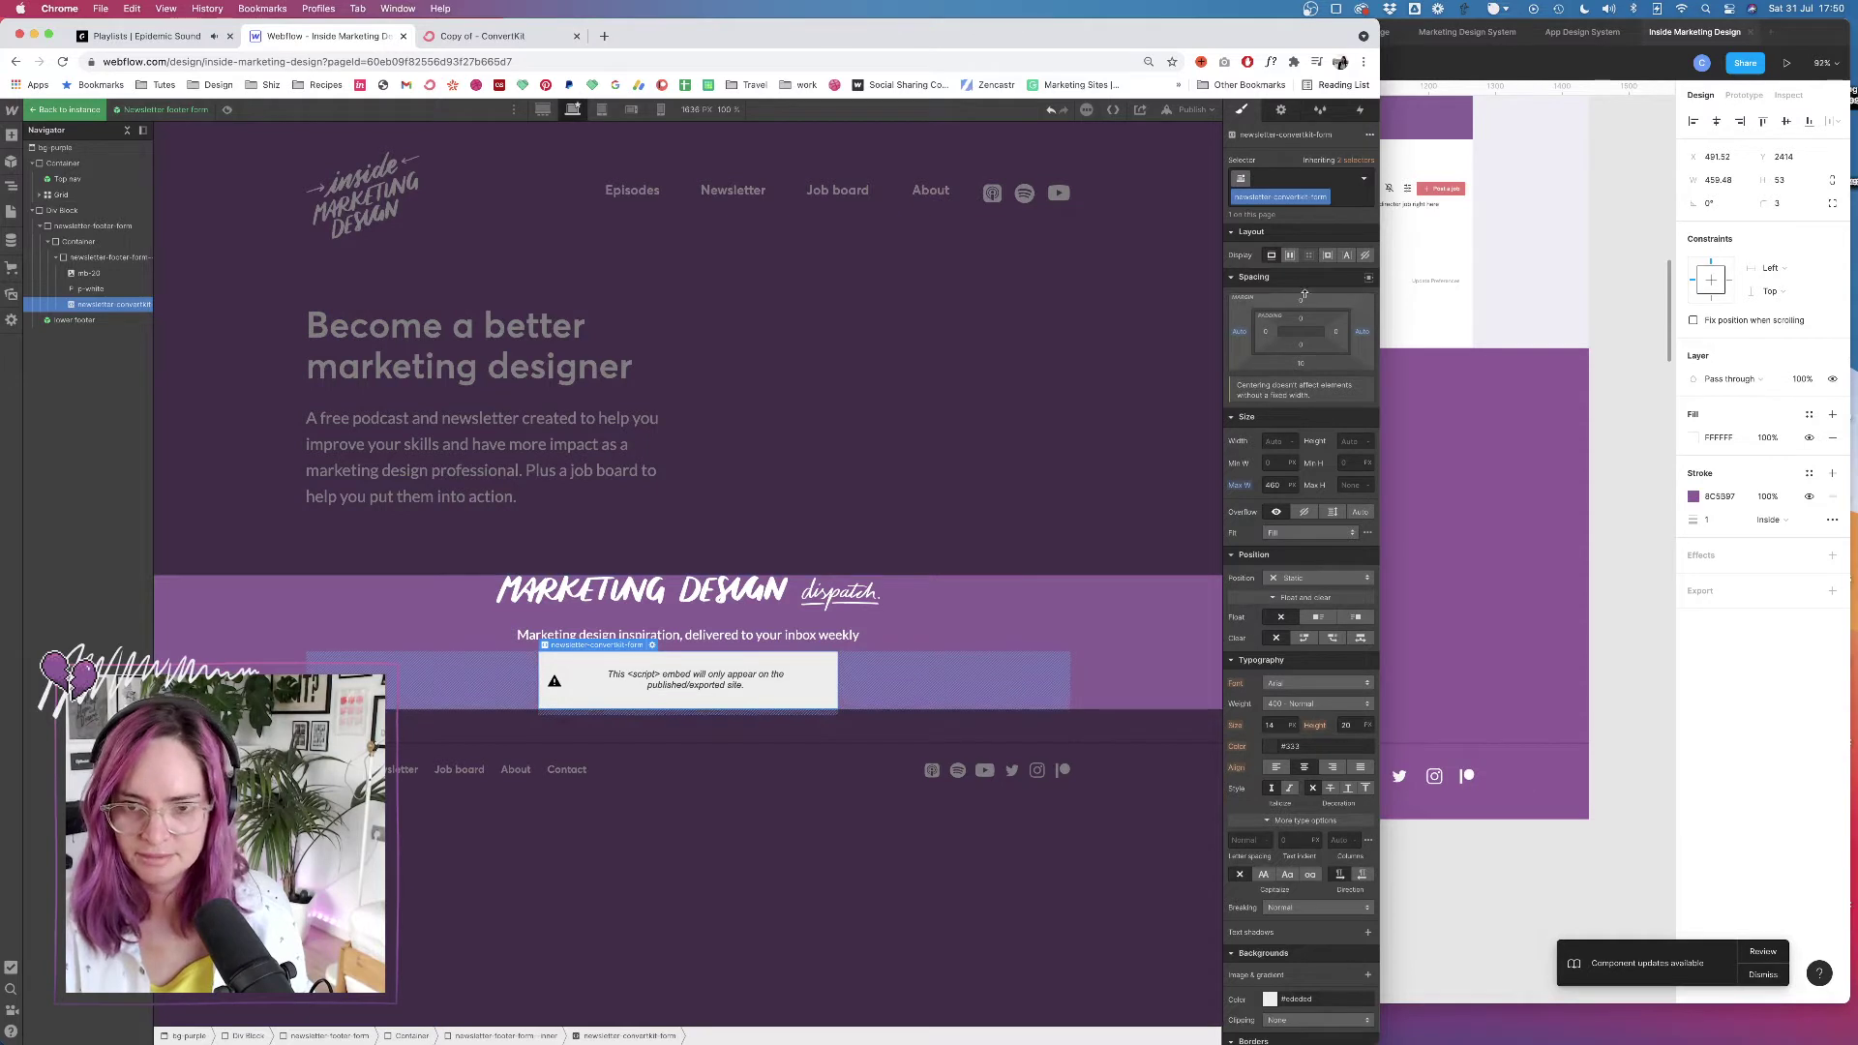
pyautogui.moveTo(1302, 306); pyautogui.dragTo(1302, 277)
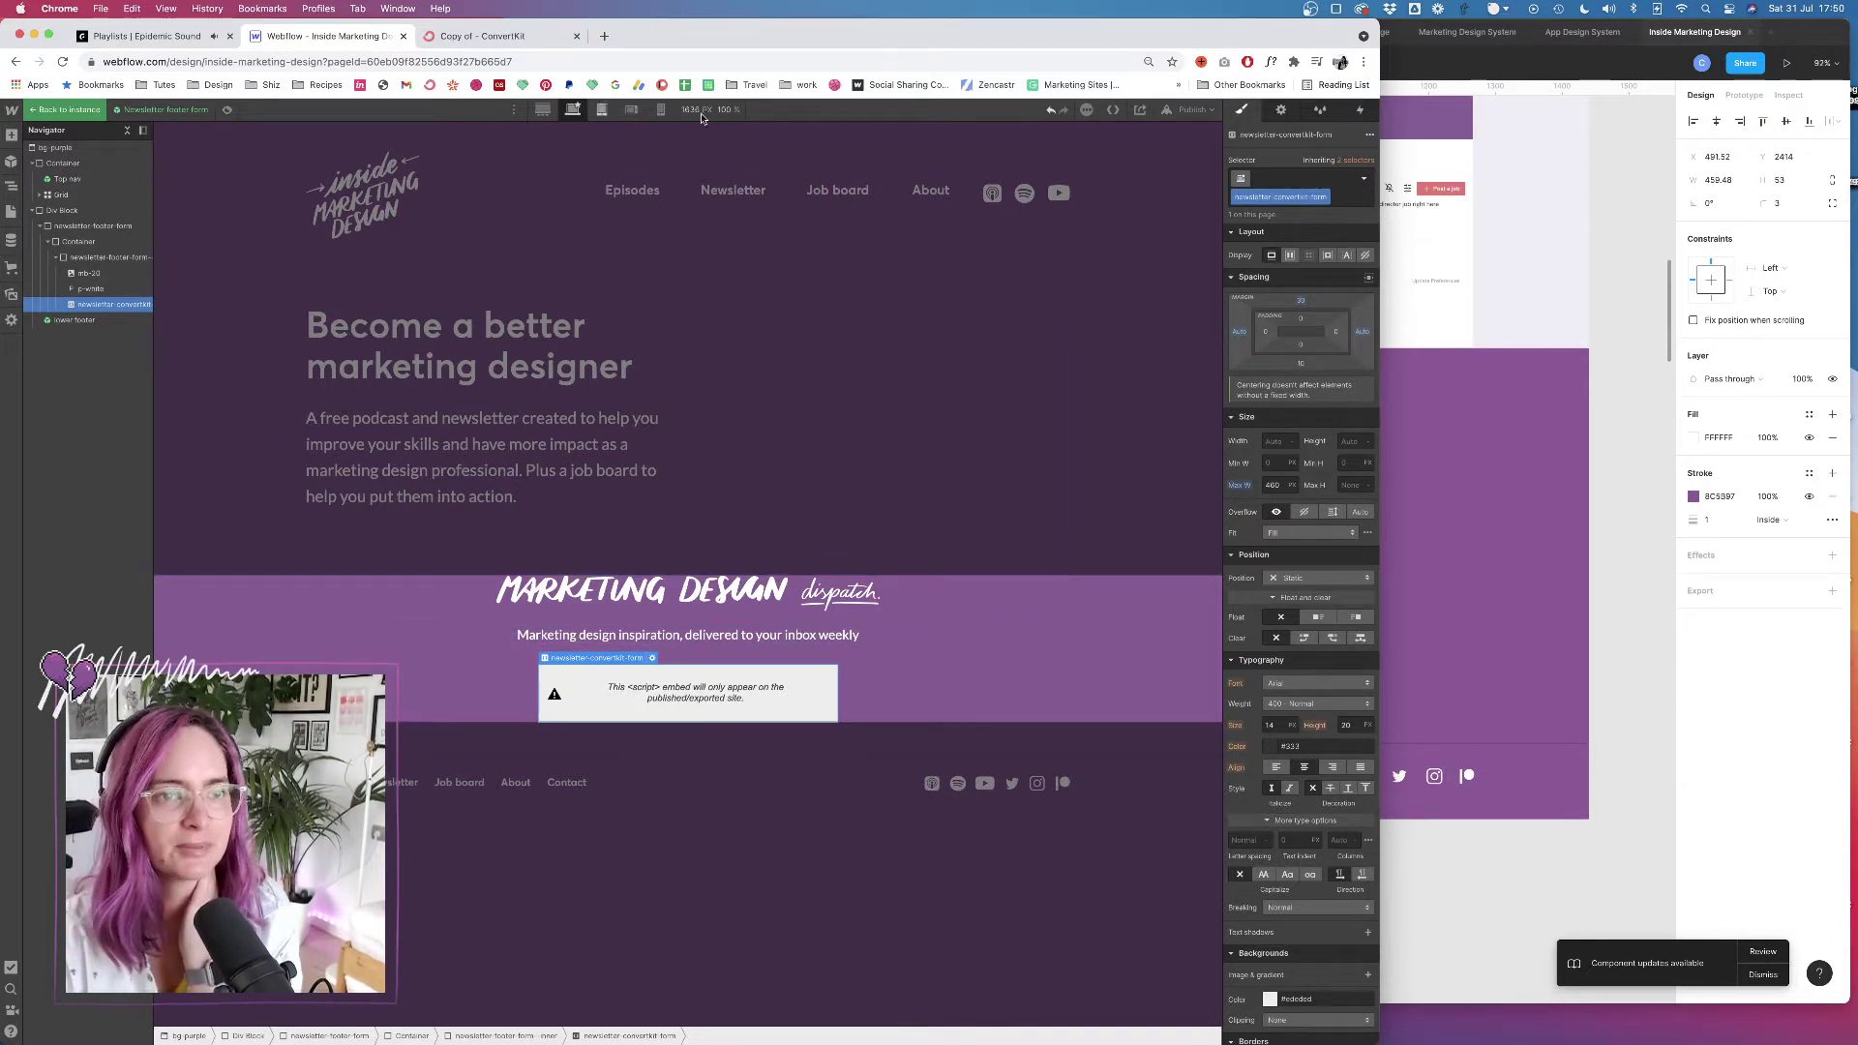
# Publish the site to the webflow.io staging domain only, leaving out insidemarketingdesign.co, and open the published page
pyautogui.click(1196, 109)
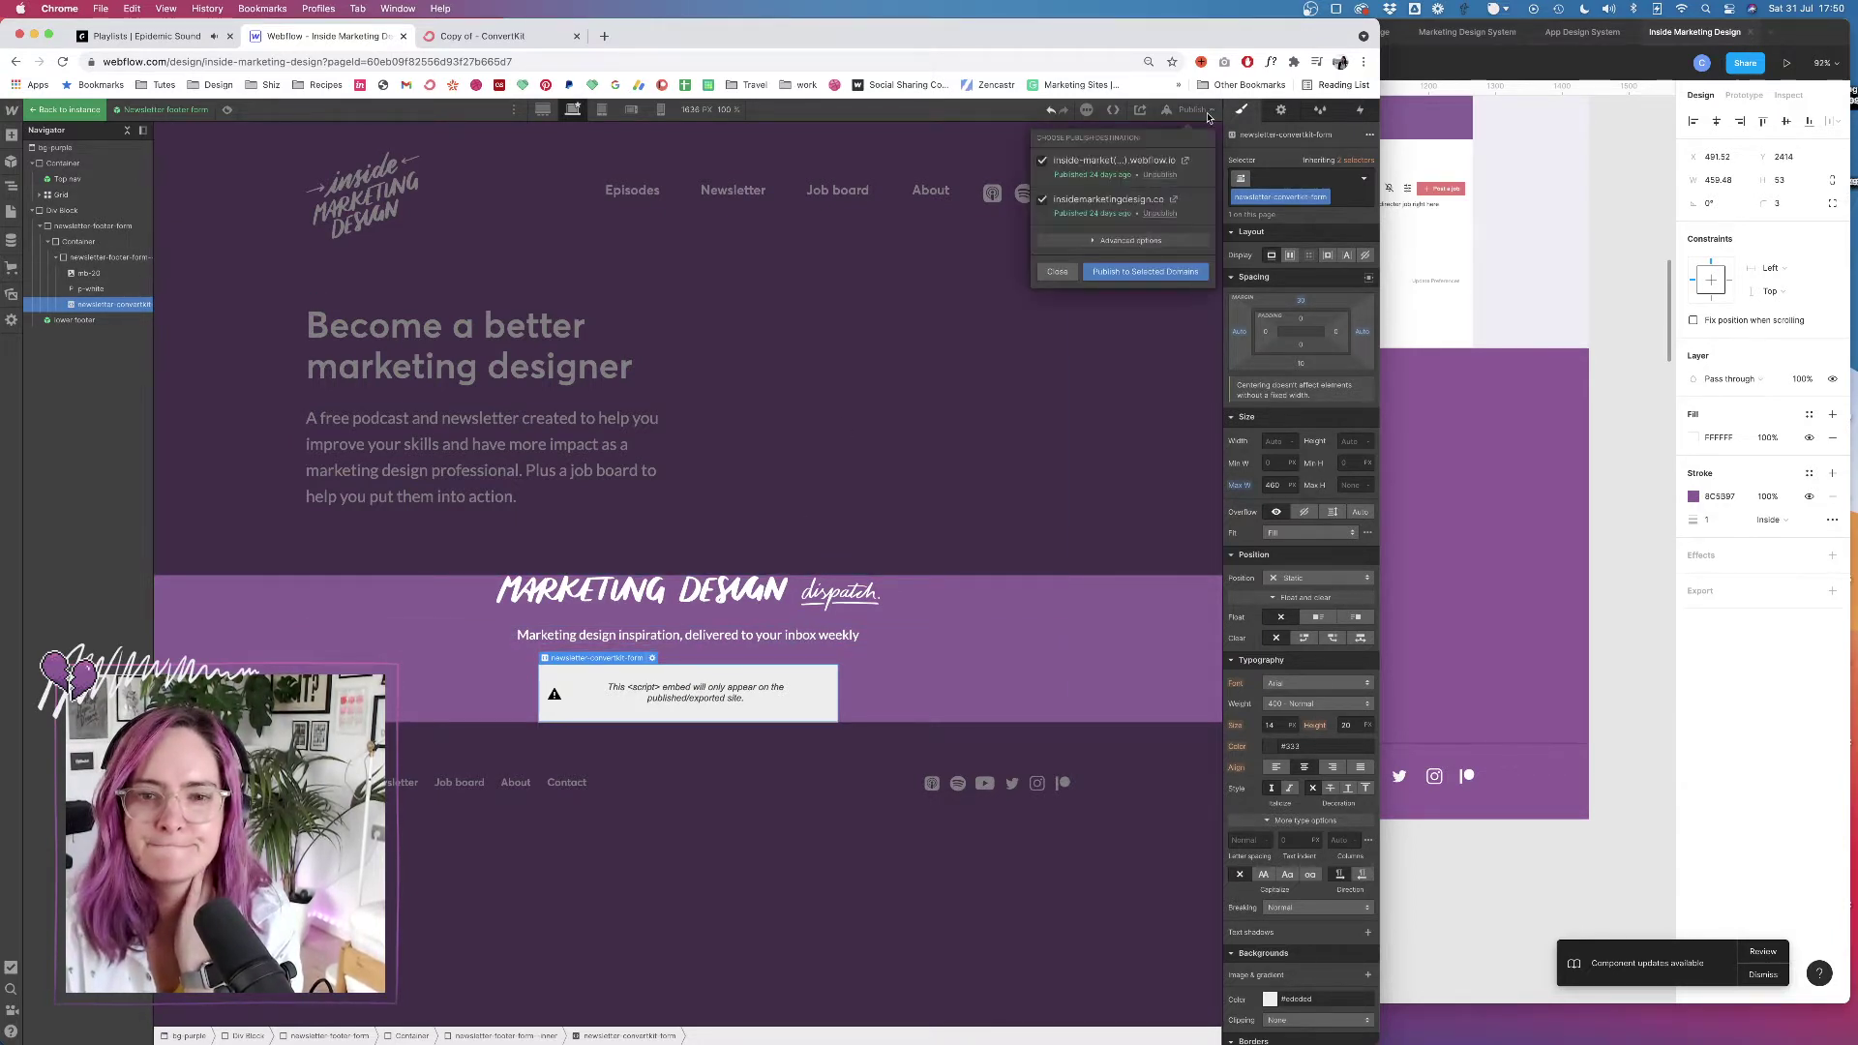
pyautogui.click(1154, 276)
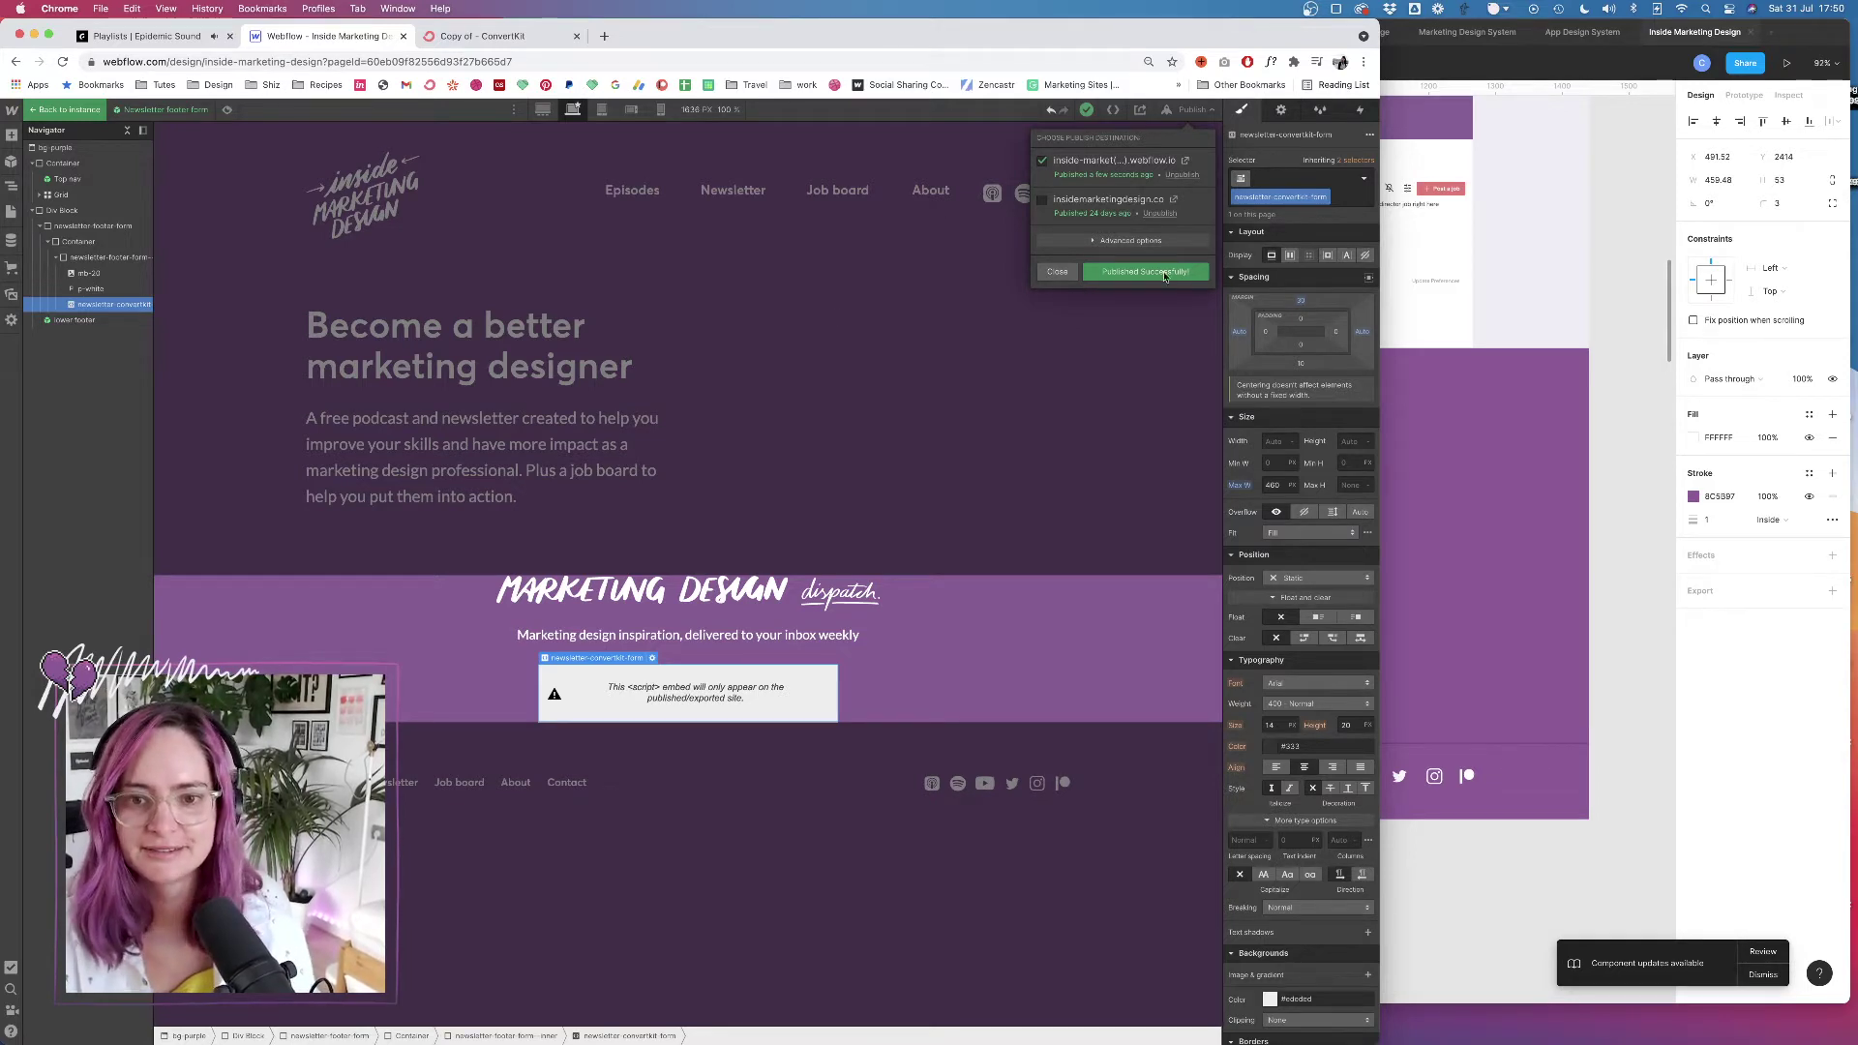
pyautogui.click(1185, 160)
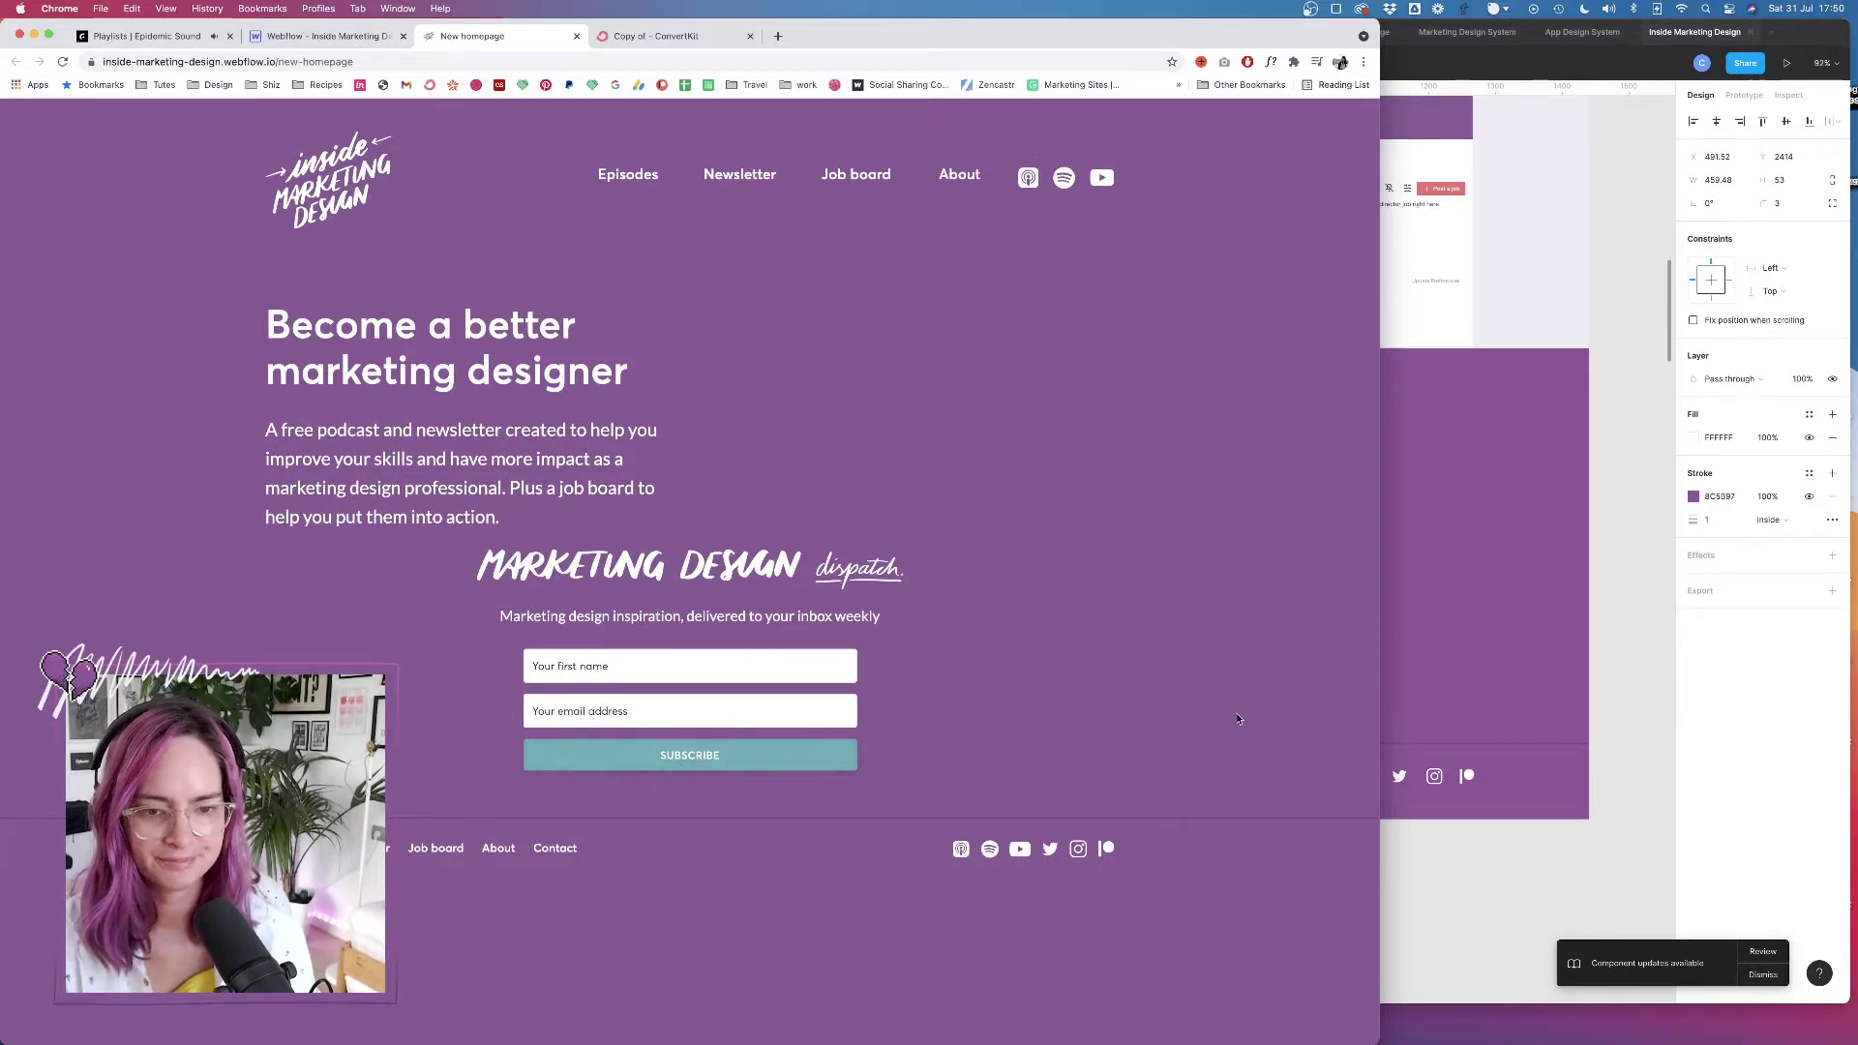
# Test the newsletter form by entering a first name and email address, consenting to promotional emails and personalized ads, and subscribing
pyautogui.click(596, 666)
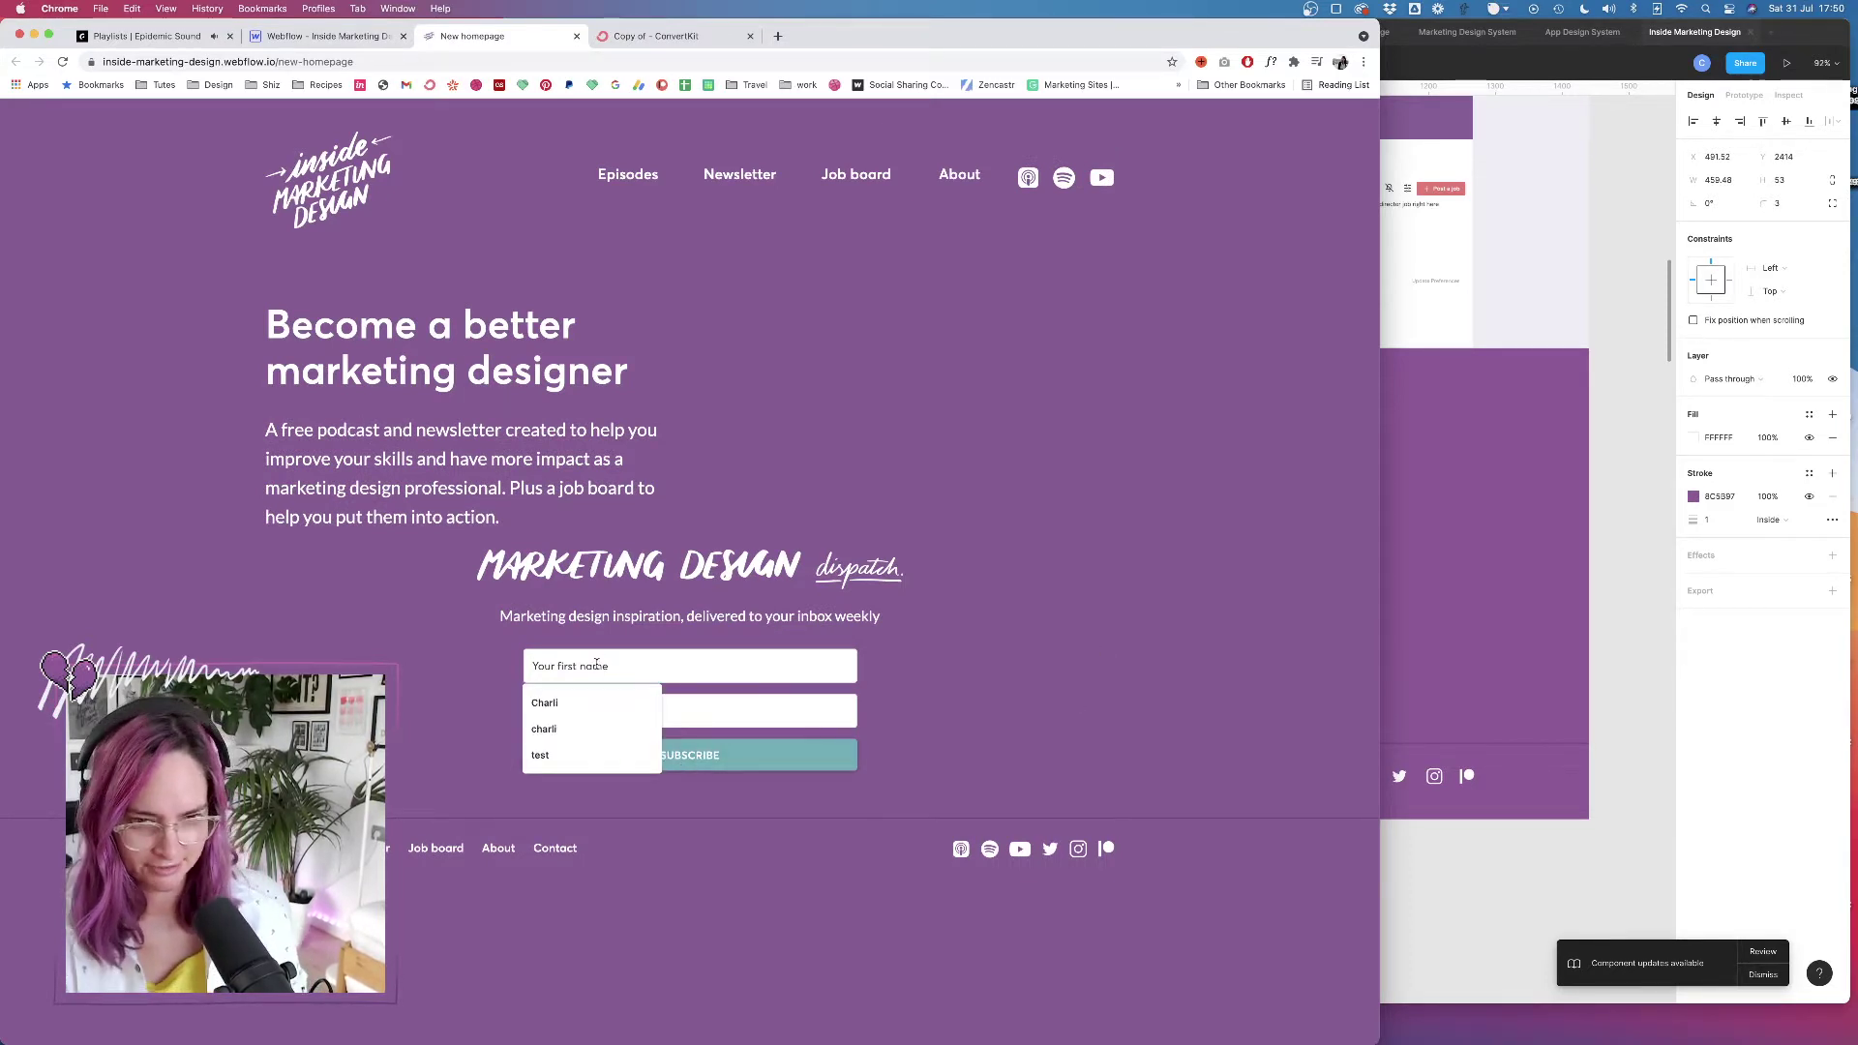
pyautogui.click(544, 703)
pyautogui.click(591, 713)
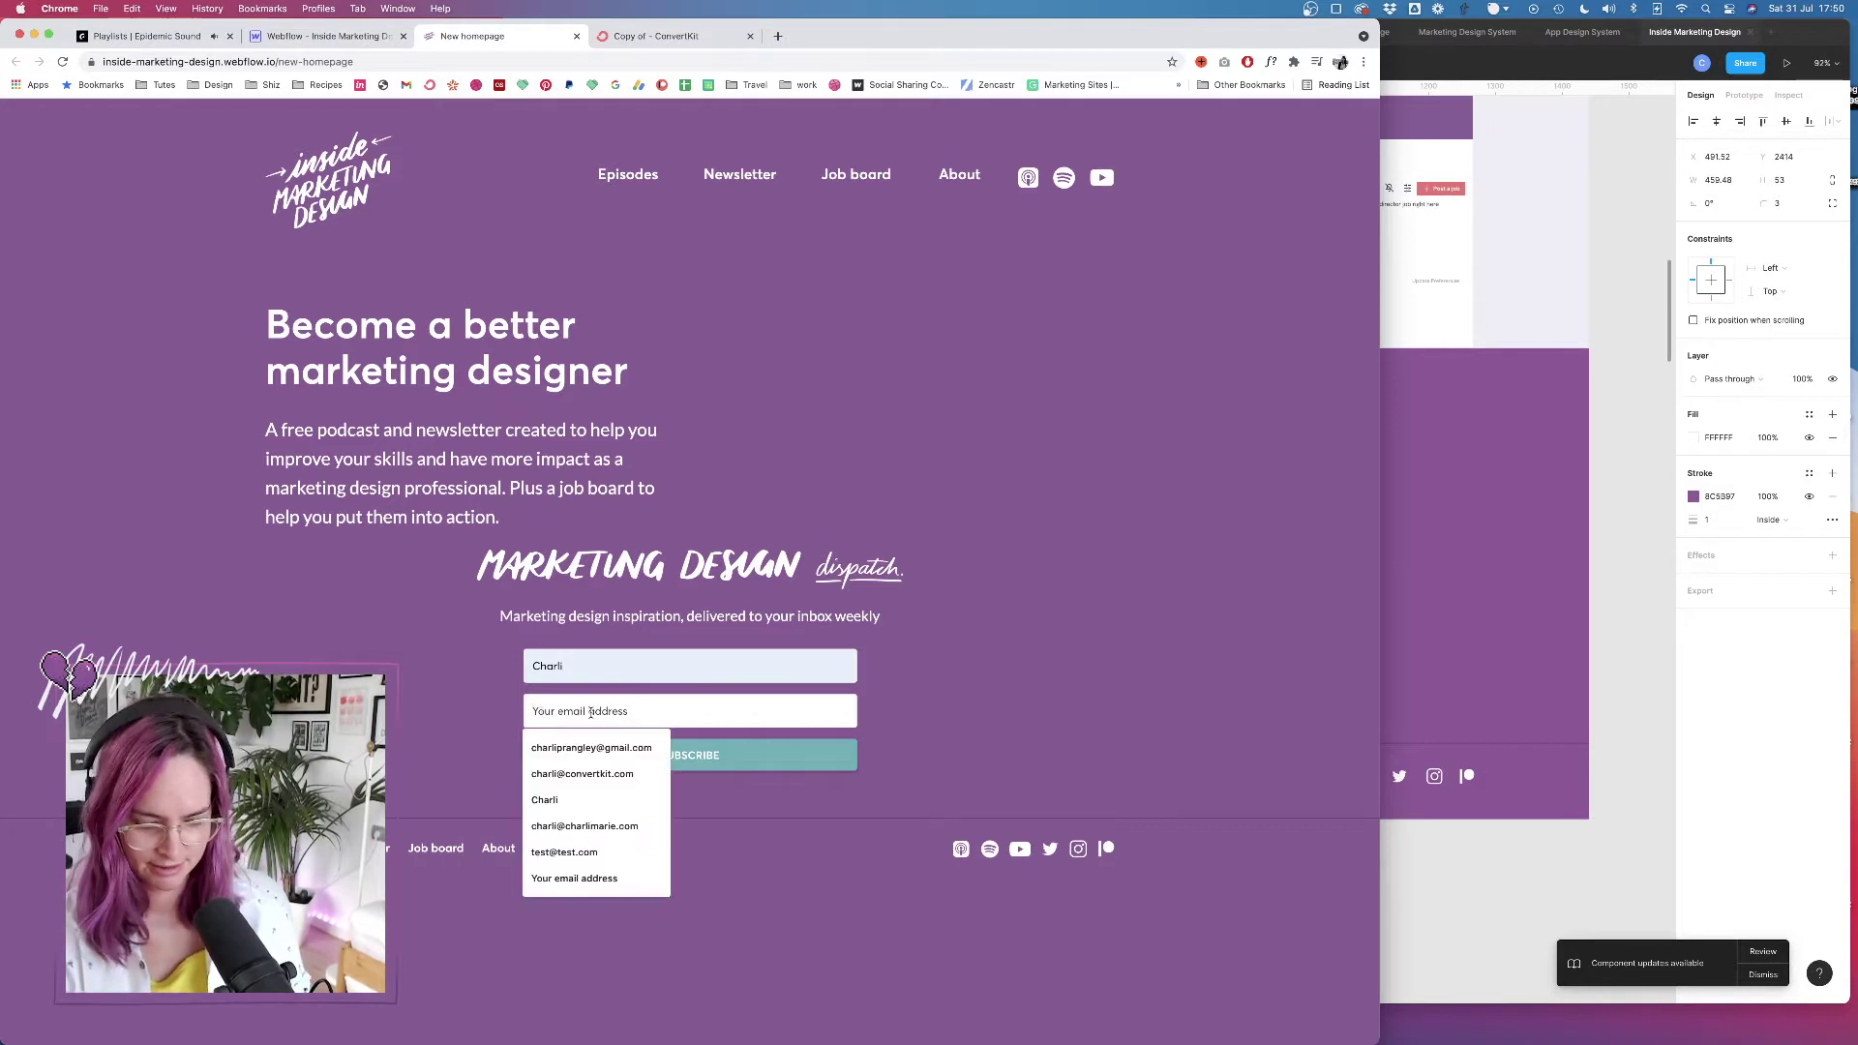
pyautogui.write('charliprangley')
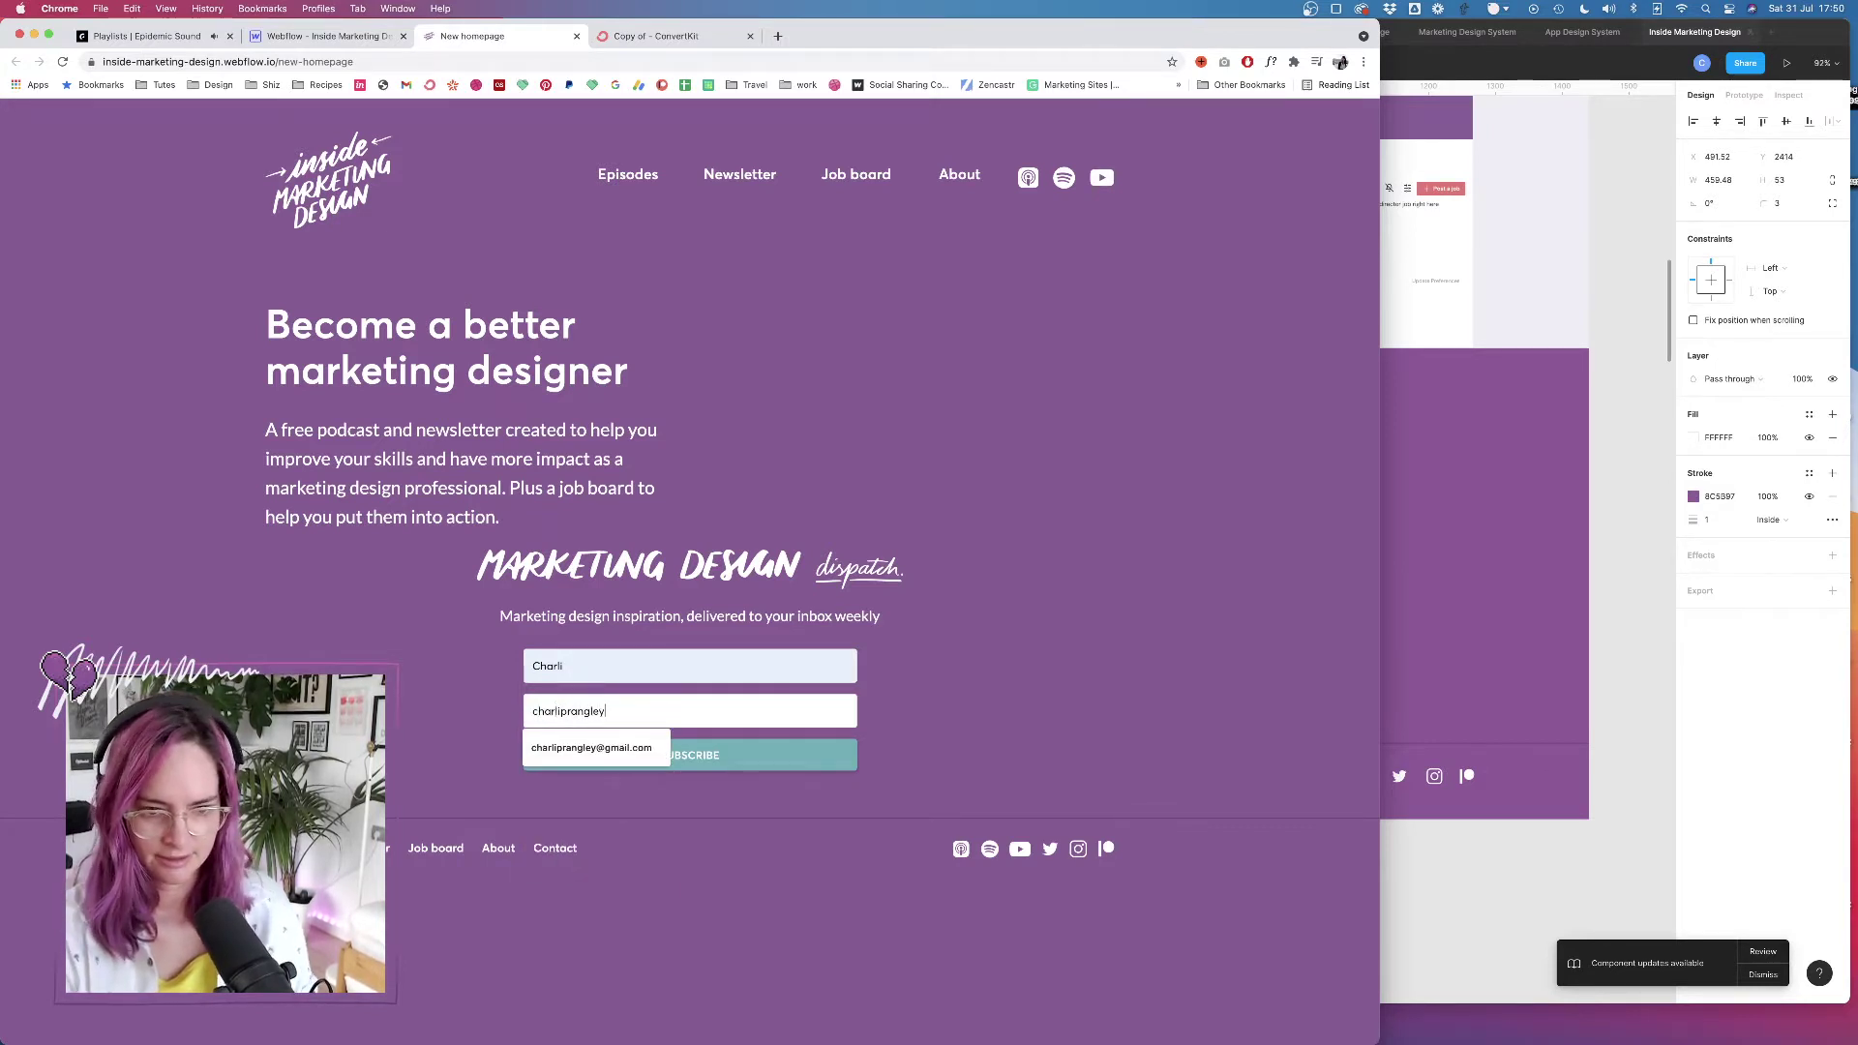
pyautogui.click(595, 750)
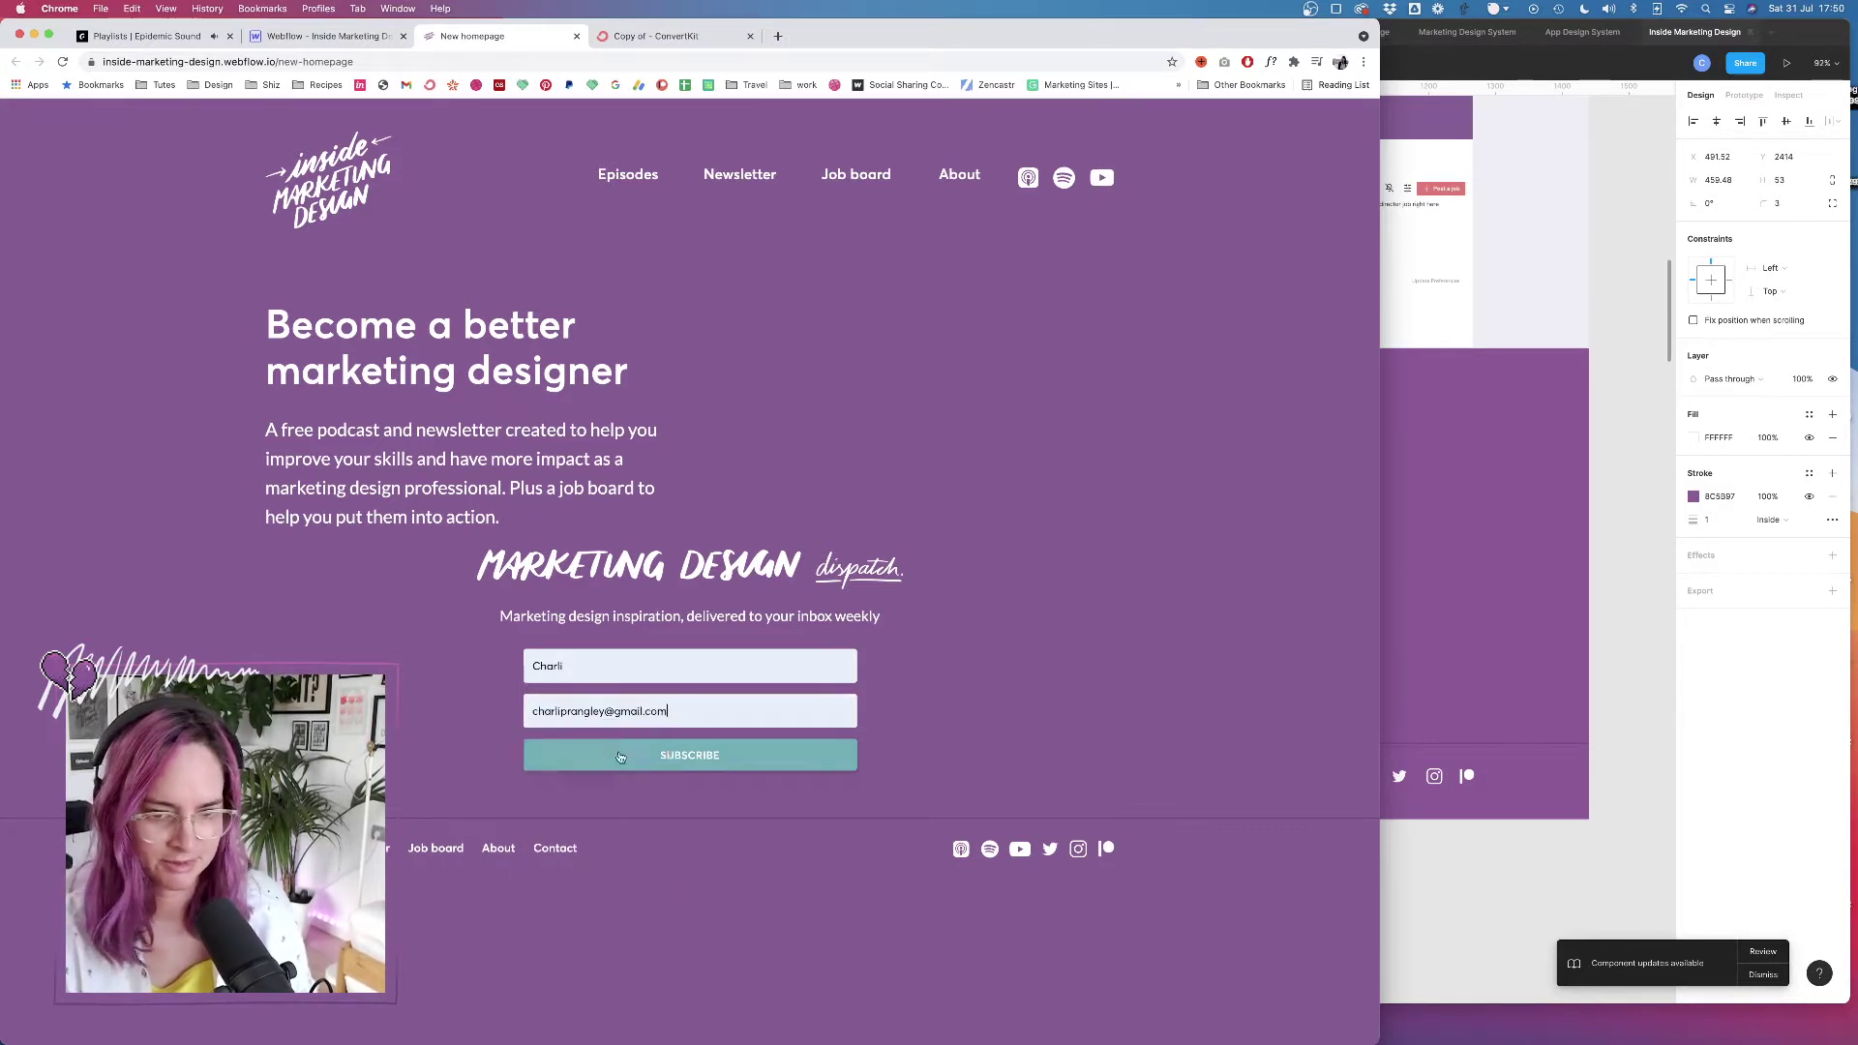
pyautogui.click(721, 752)
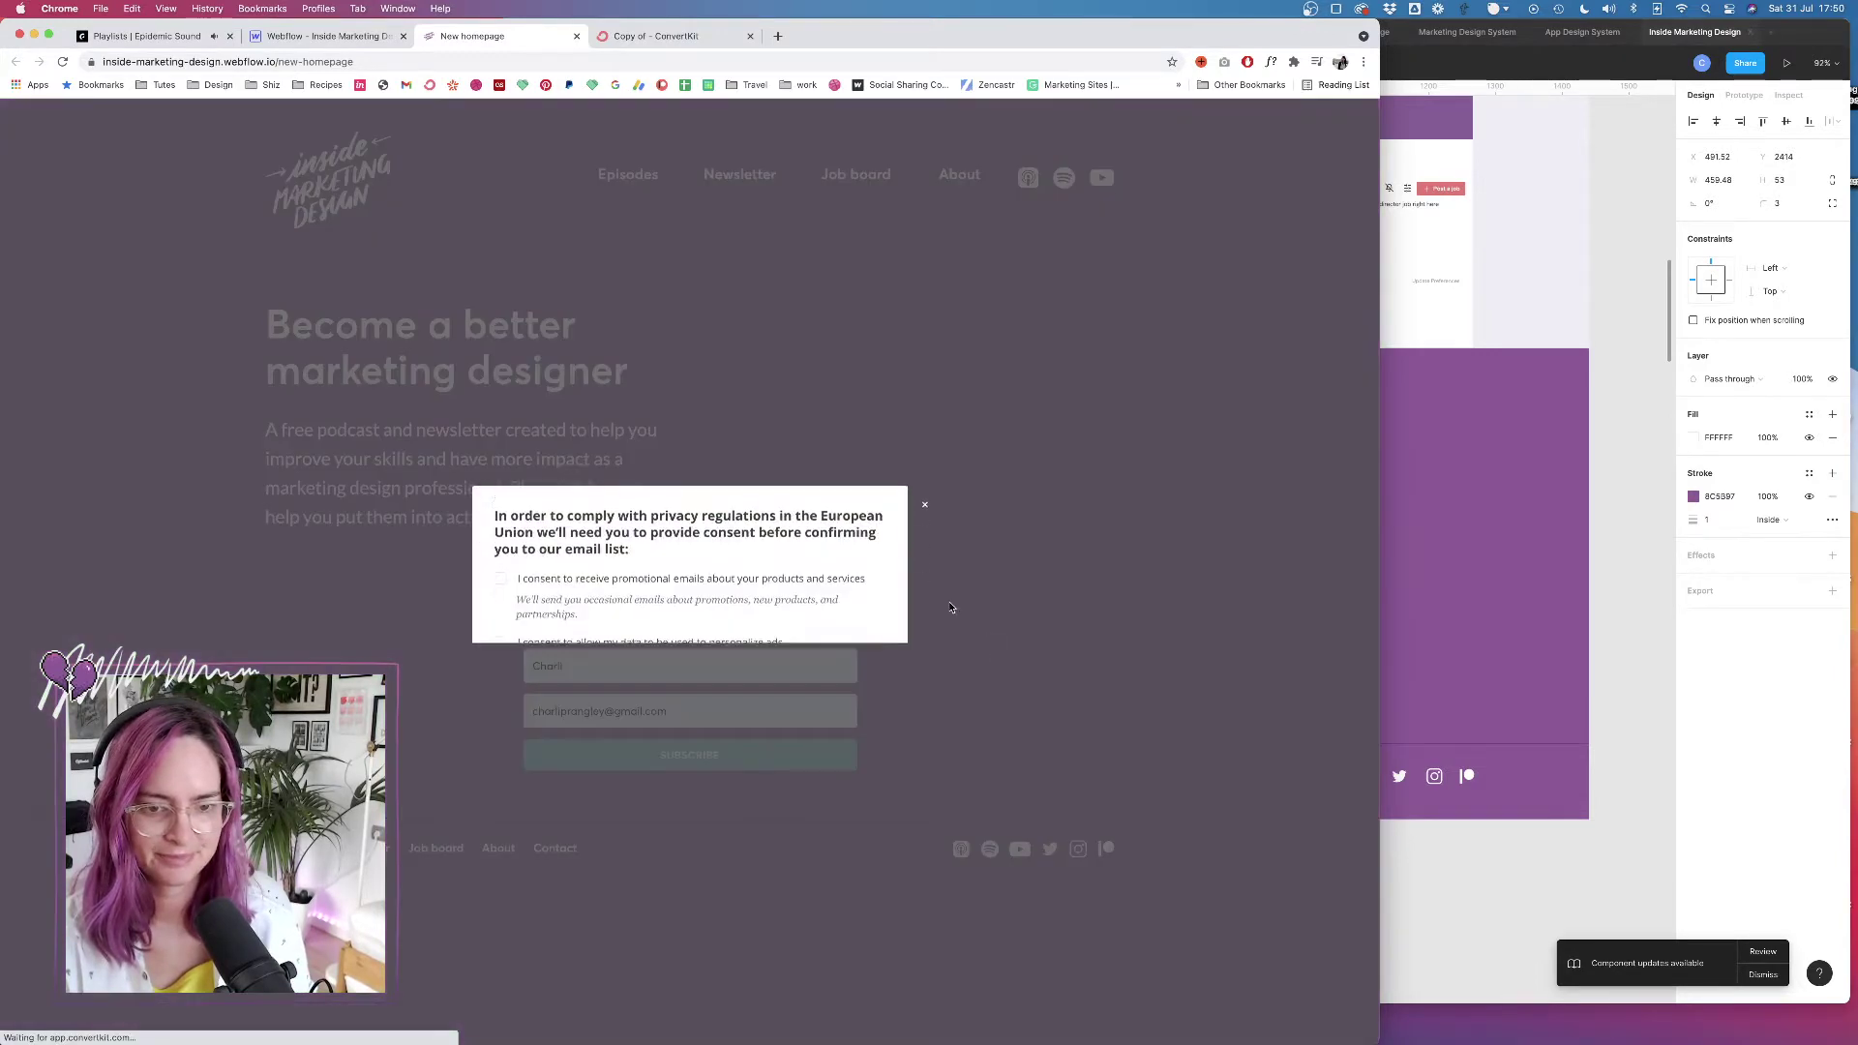
pyautogui.click(499, 591)
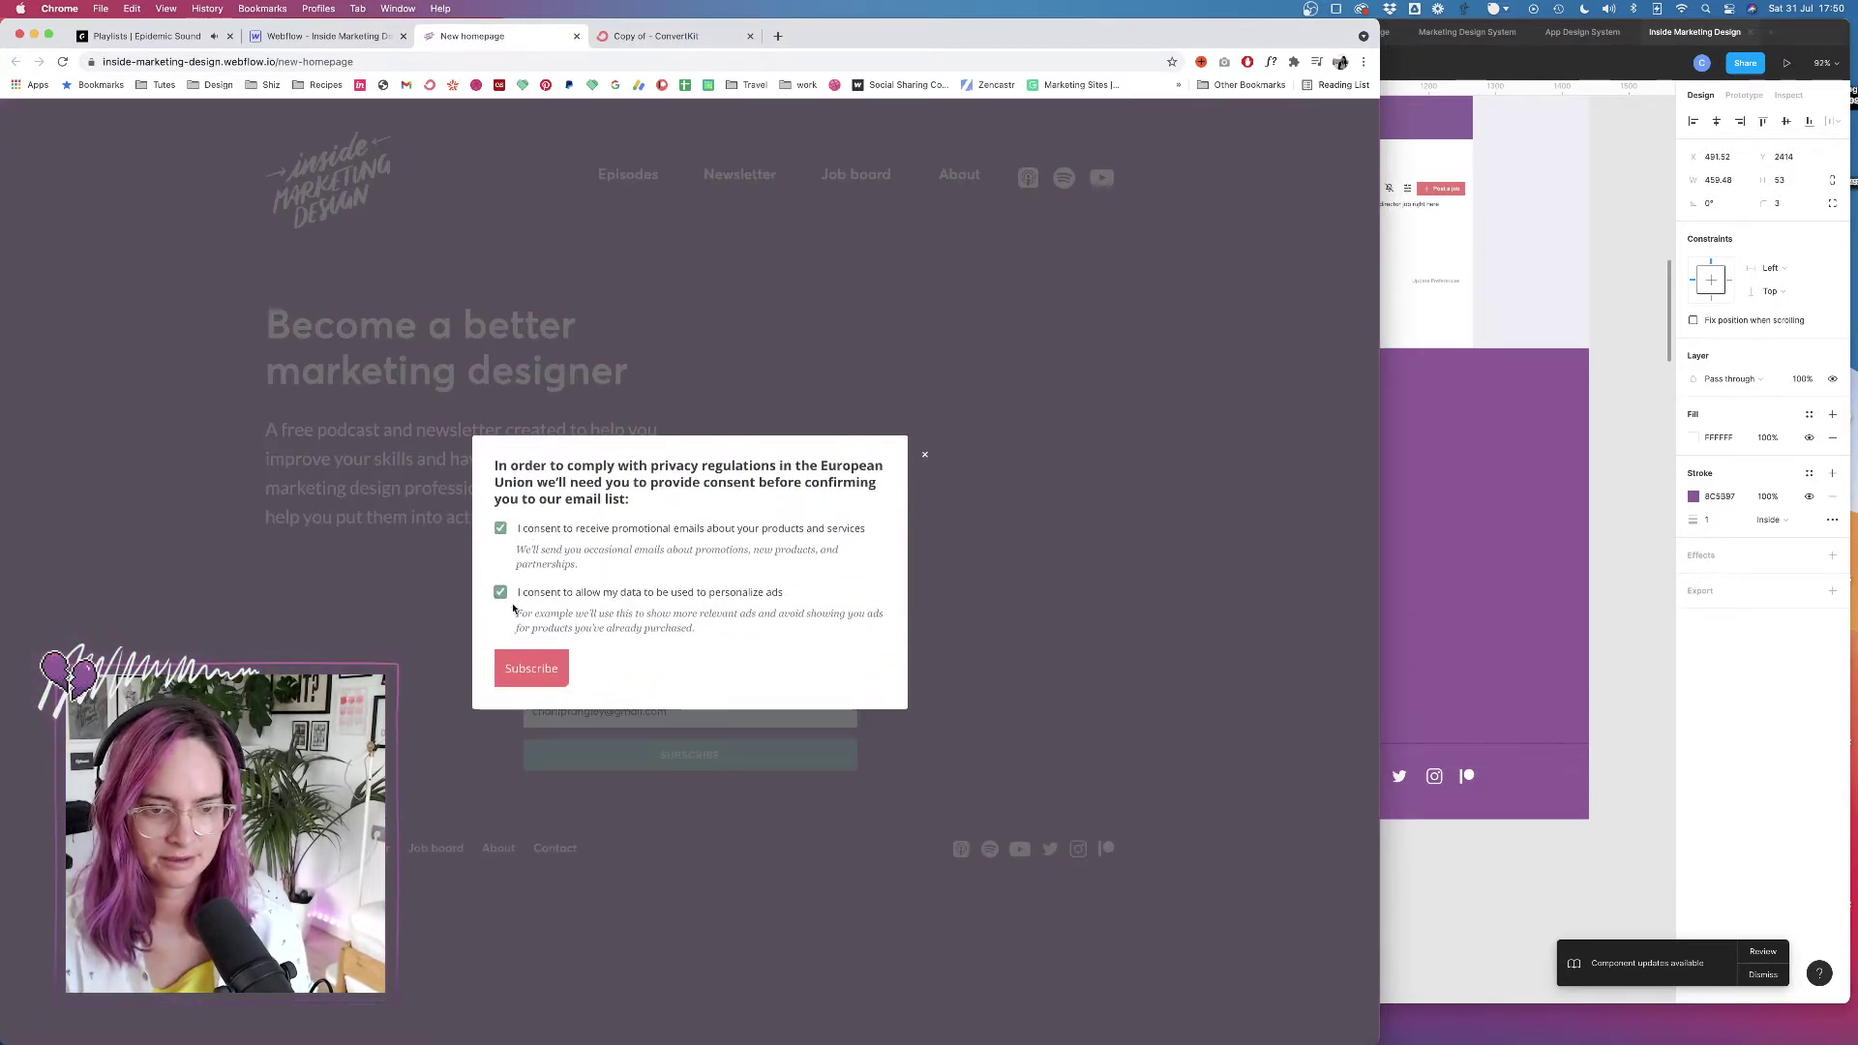
pyautogui.click(532, 667)
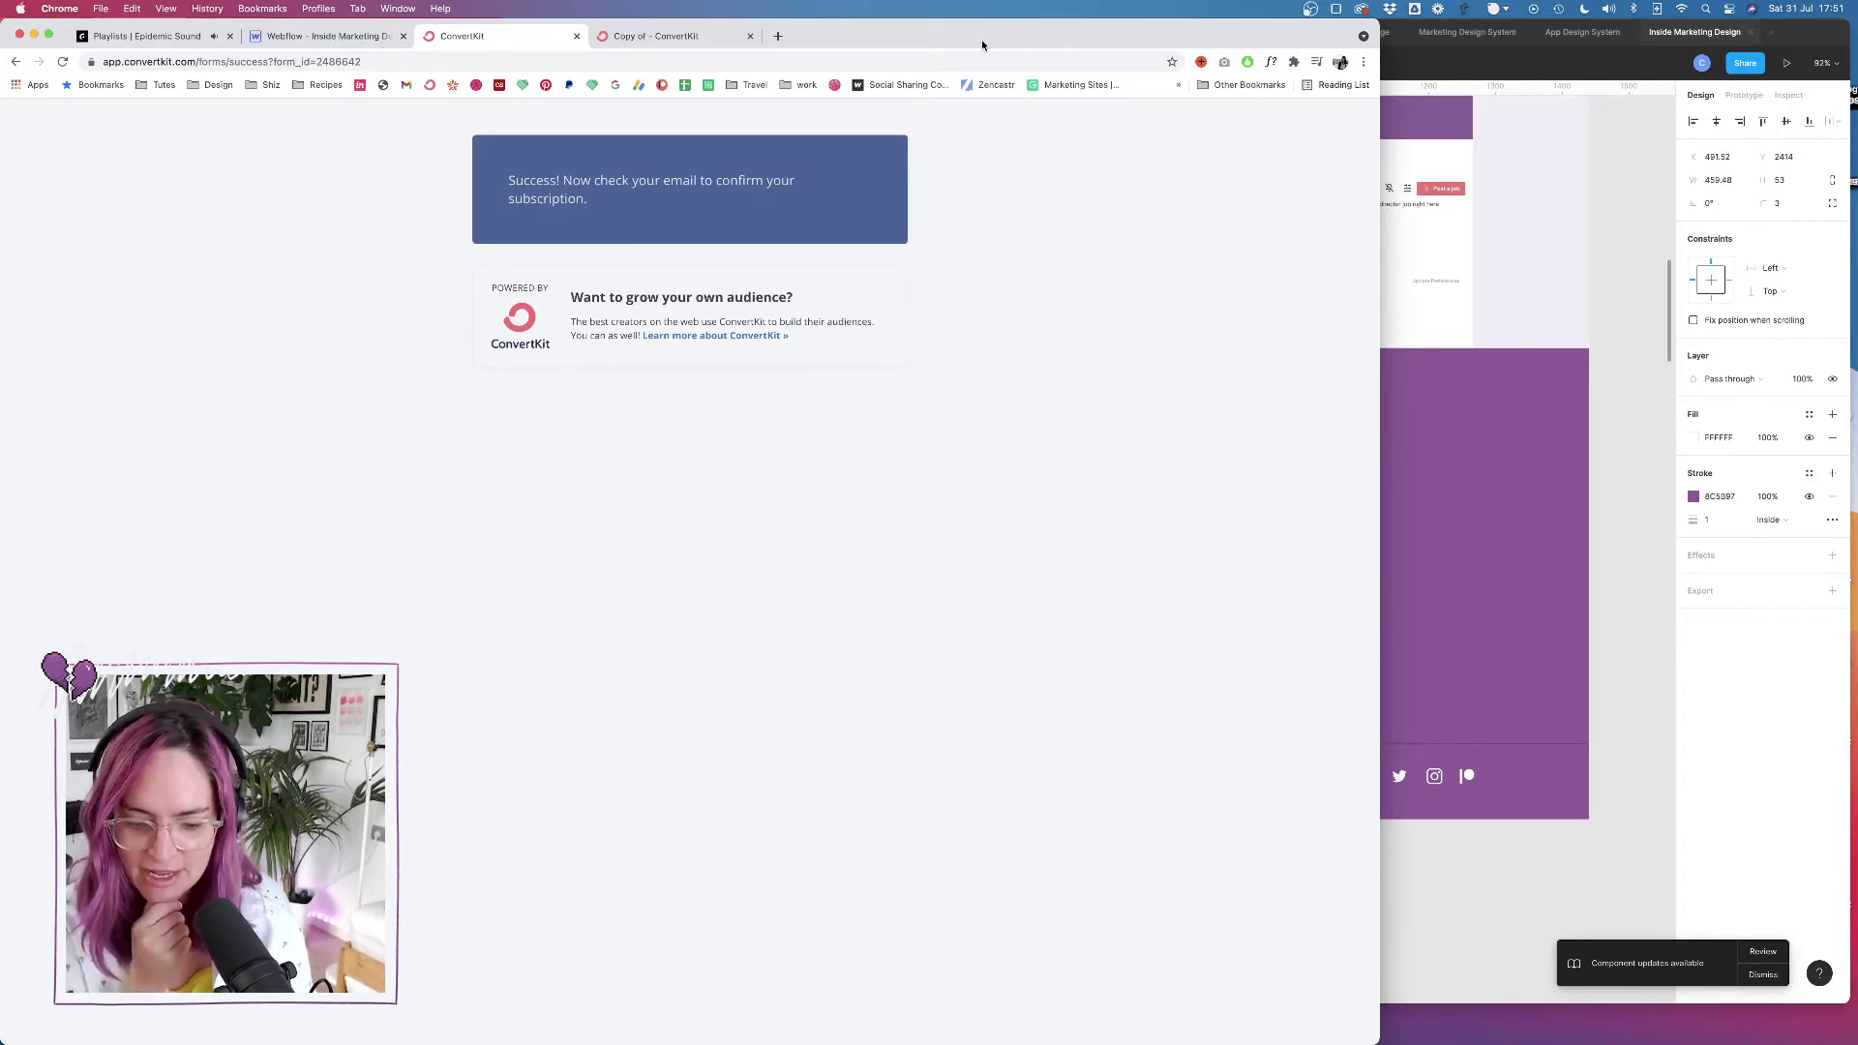
# Return to the ConvertKit form editor, close the embed dialog, and sort the Landing Pages & Forms list by Newest
pyautogui.click(778, 36)
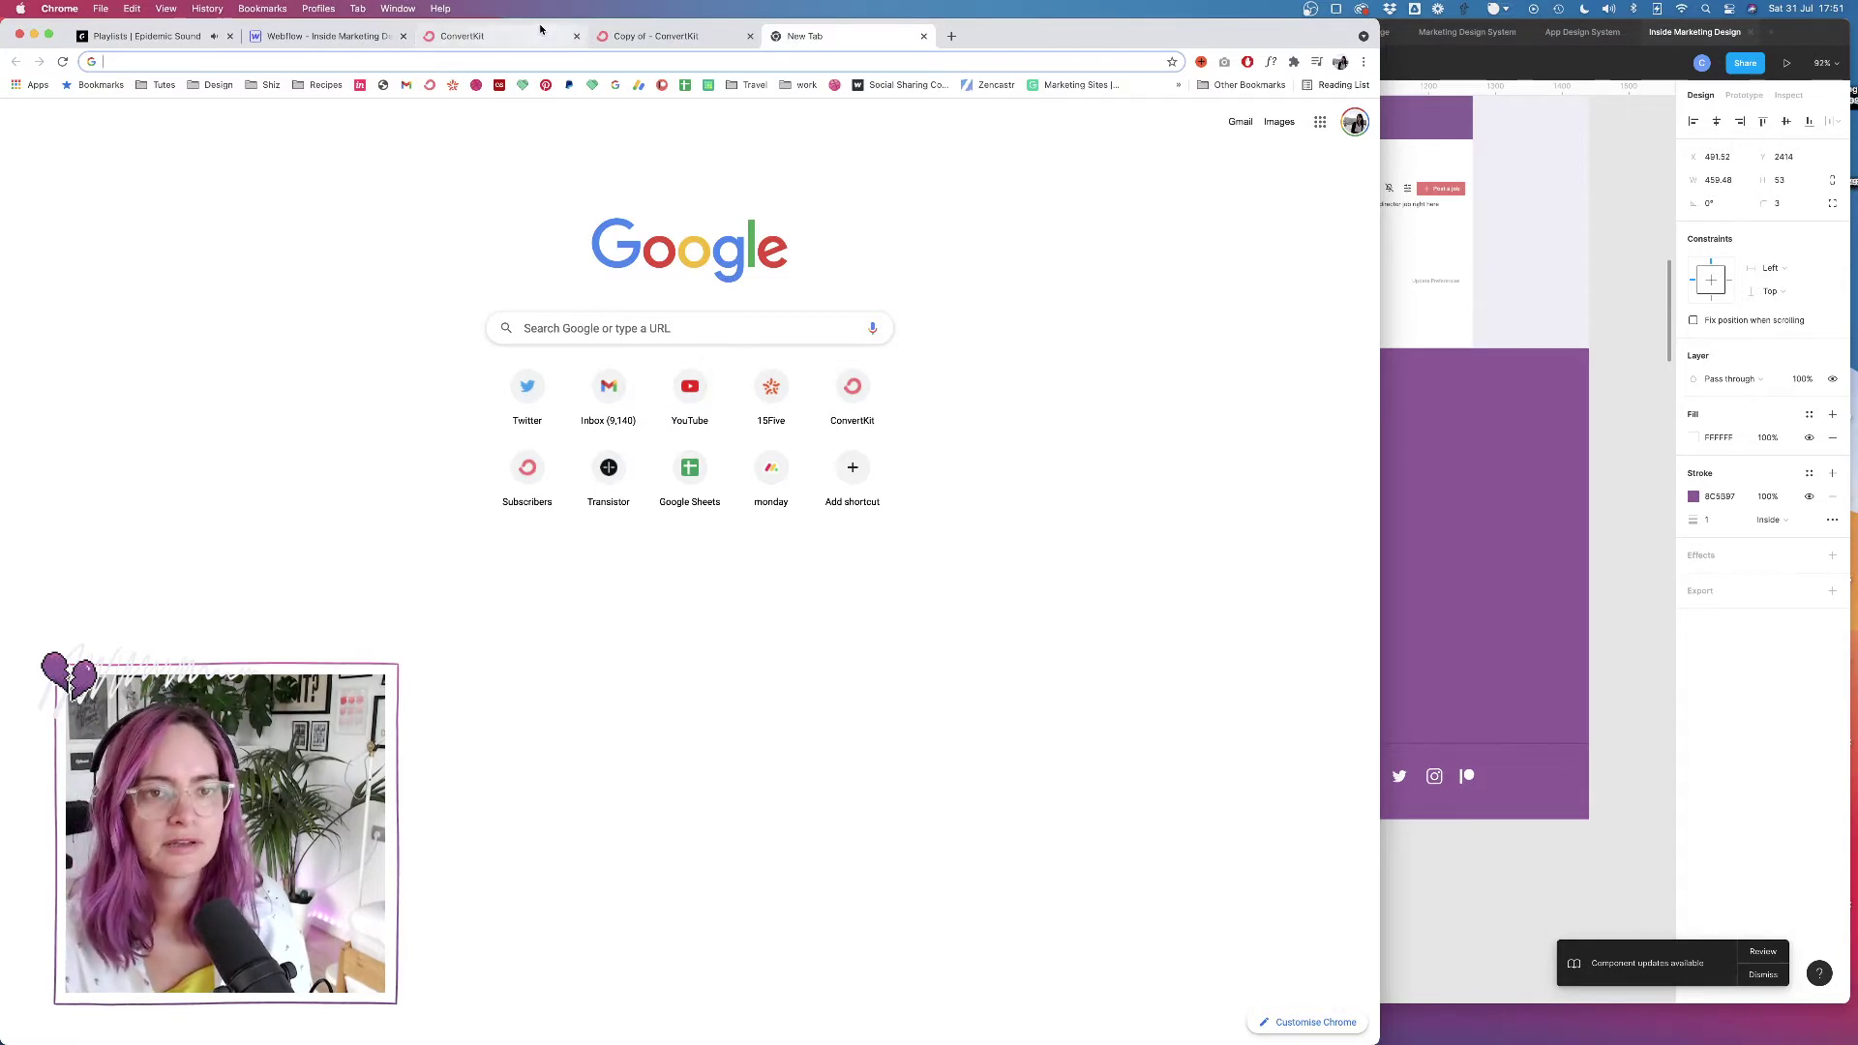
pyautogui.click(503, 36)
pyautogui.click(648, 36)
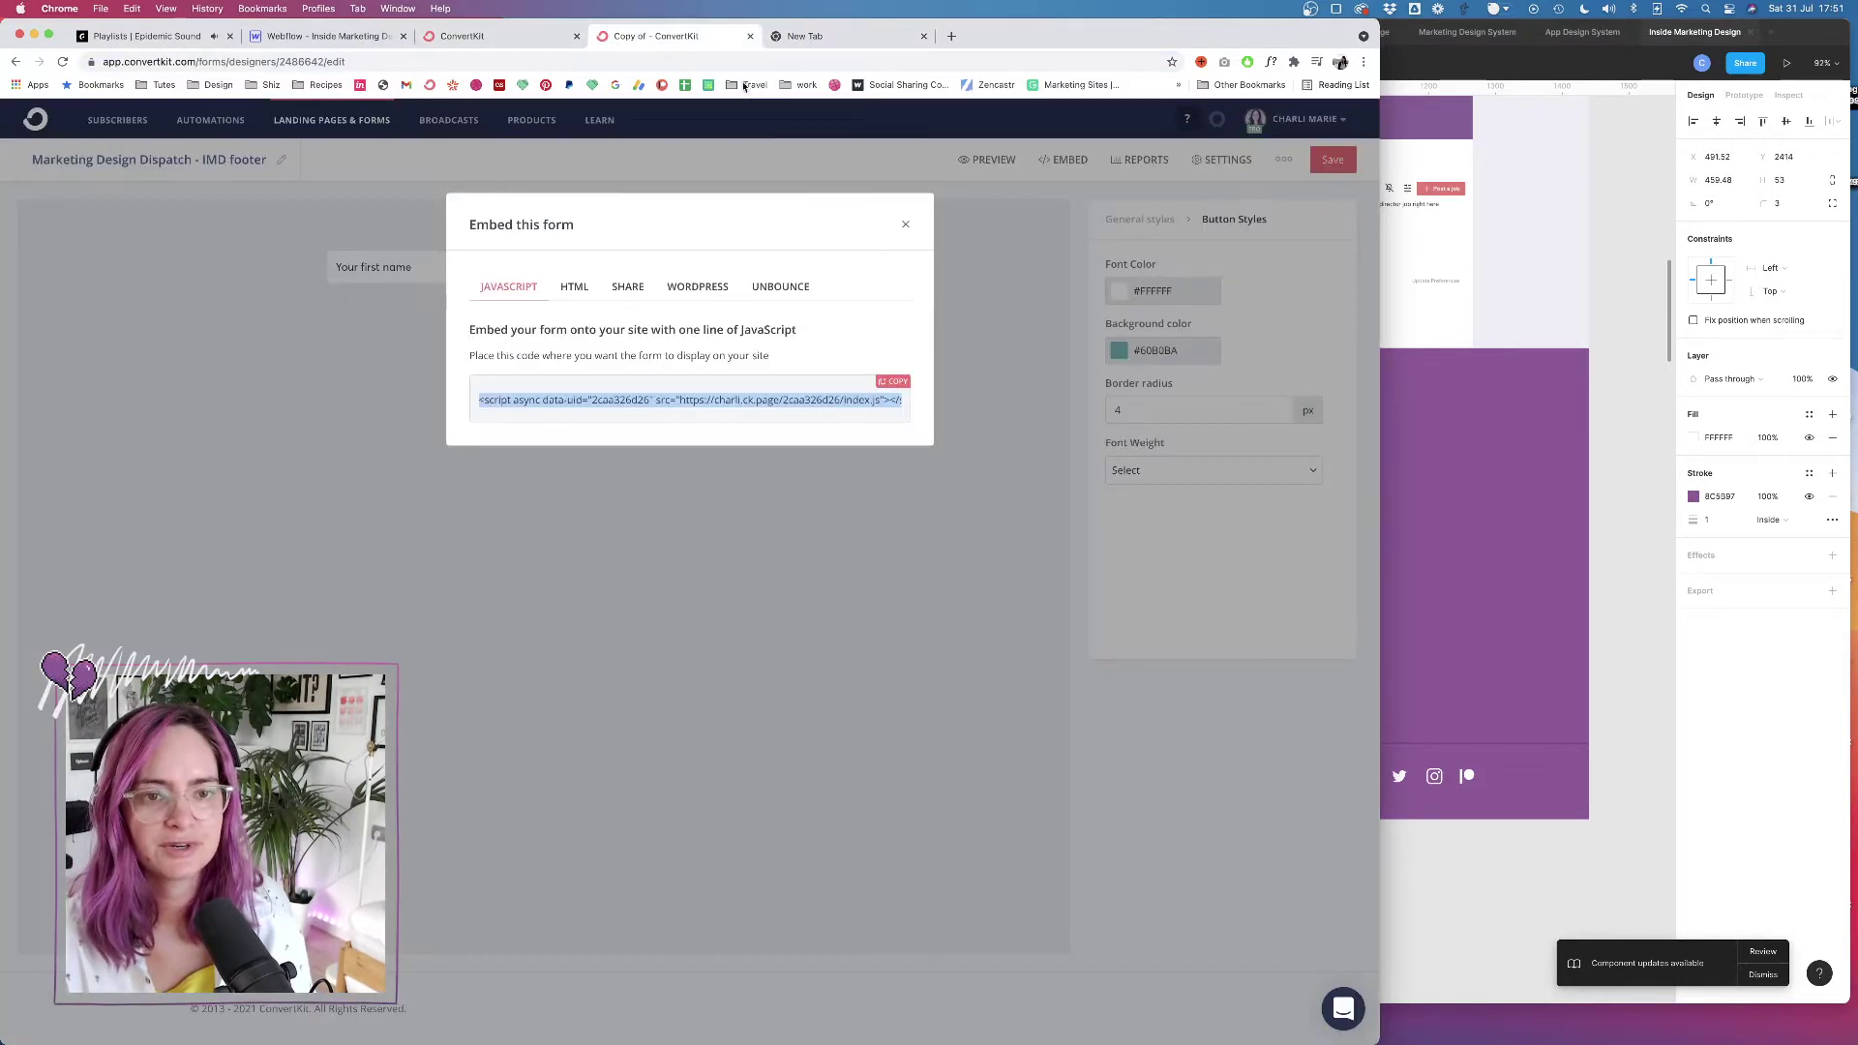
pyautogui.click(905, 225)
pyautogui.click(332, 121)
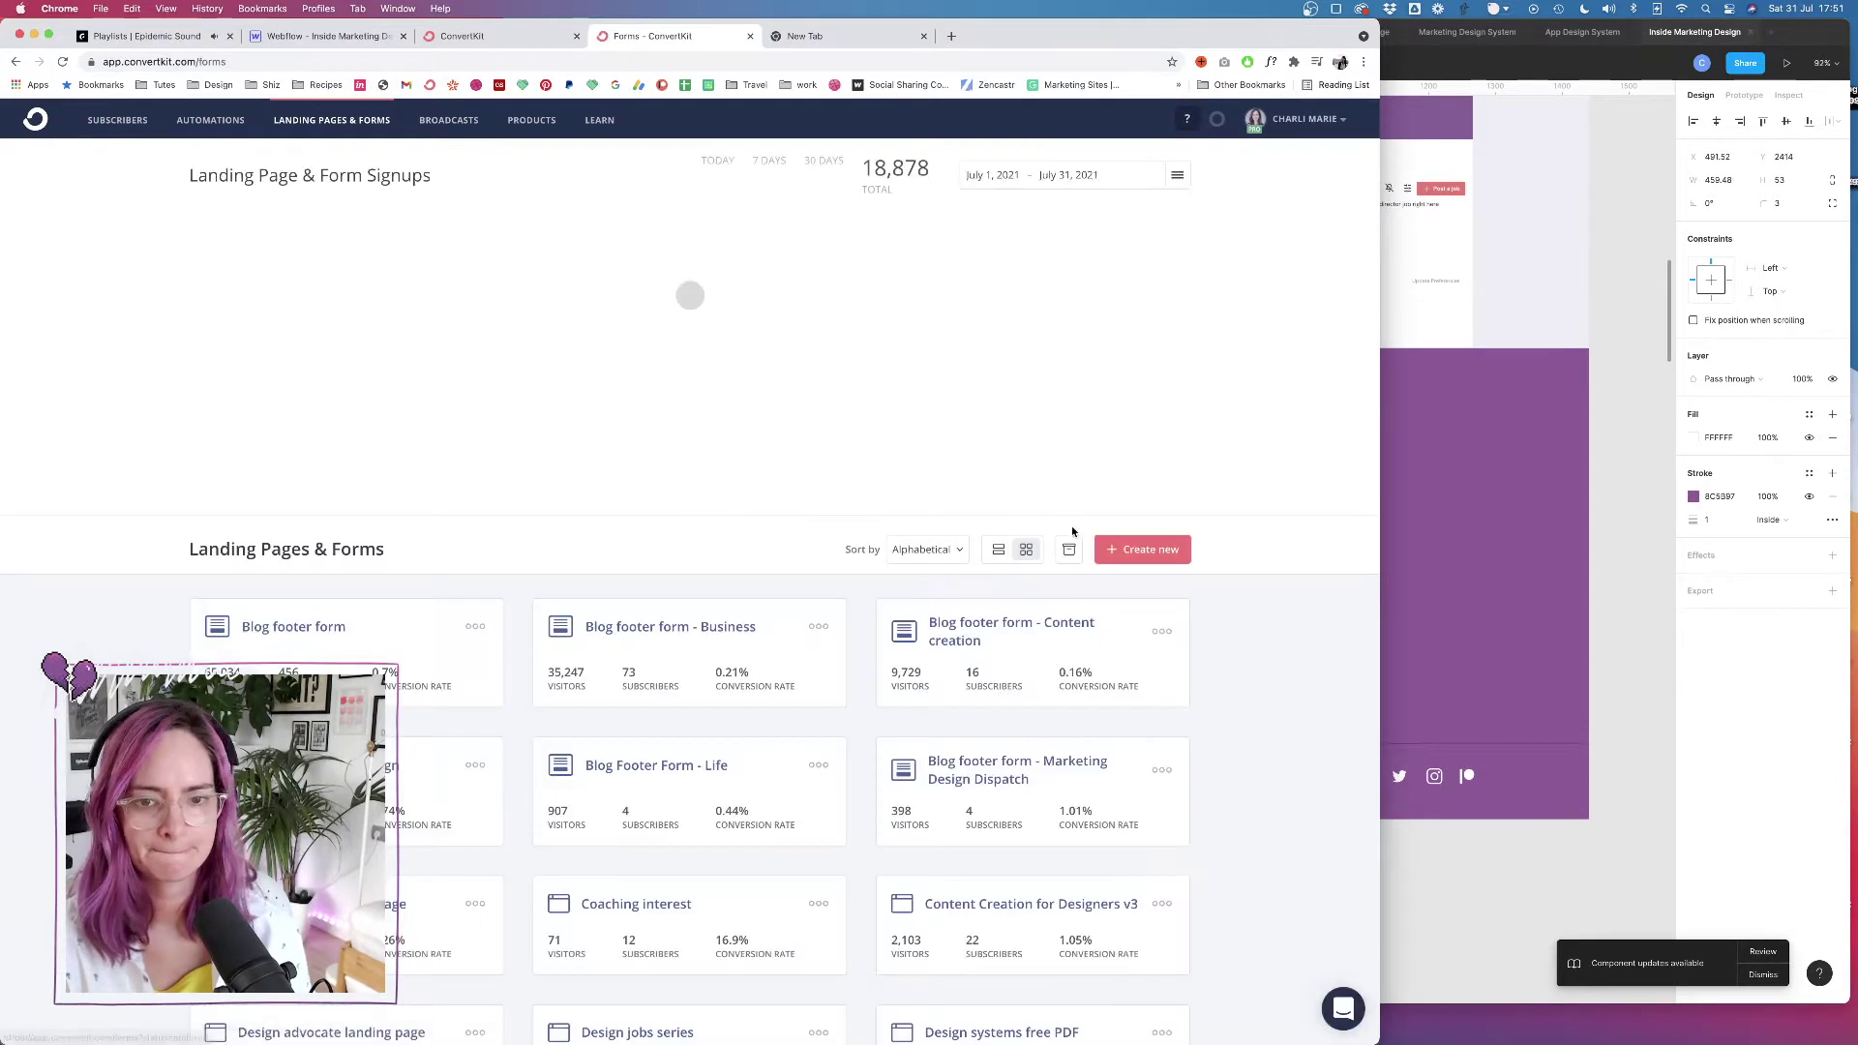
pyautogui.click(958, 549)
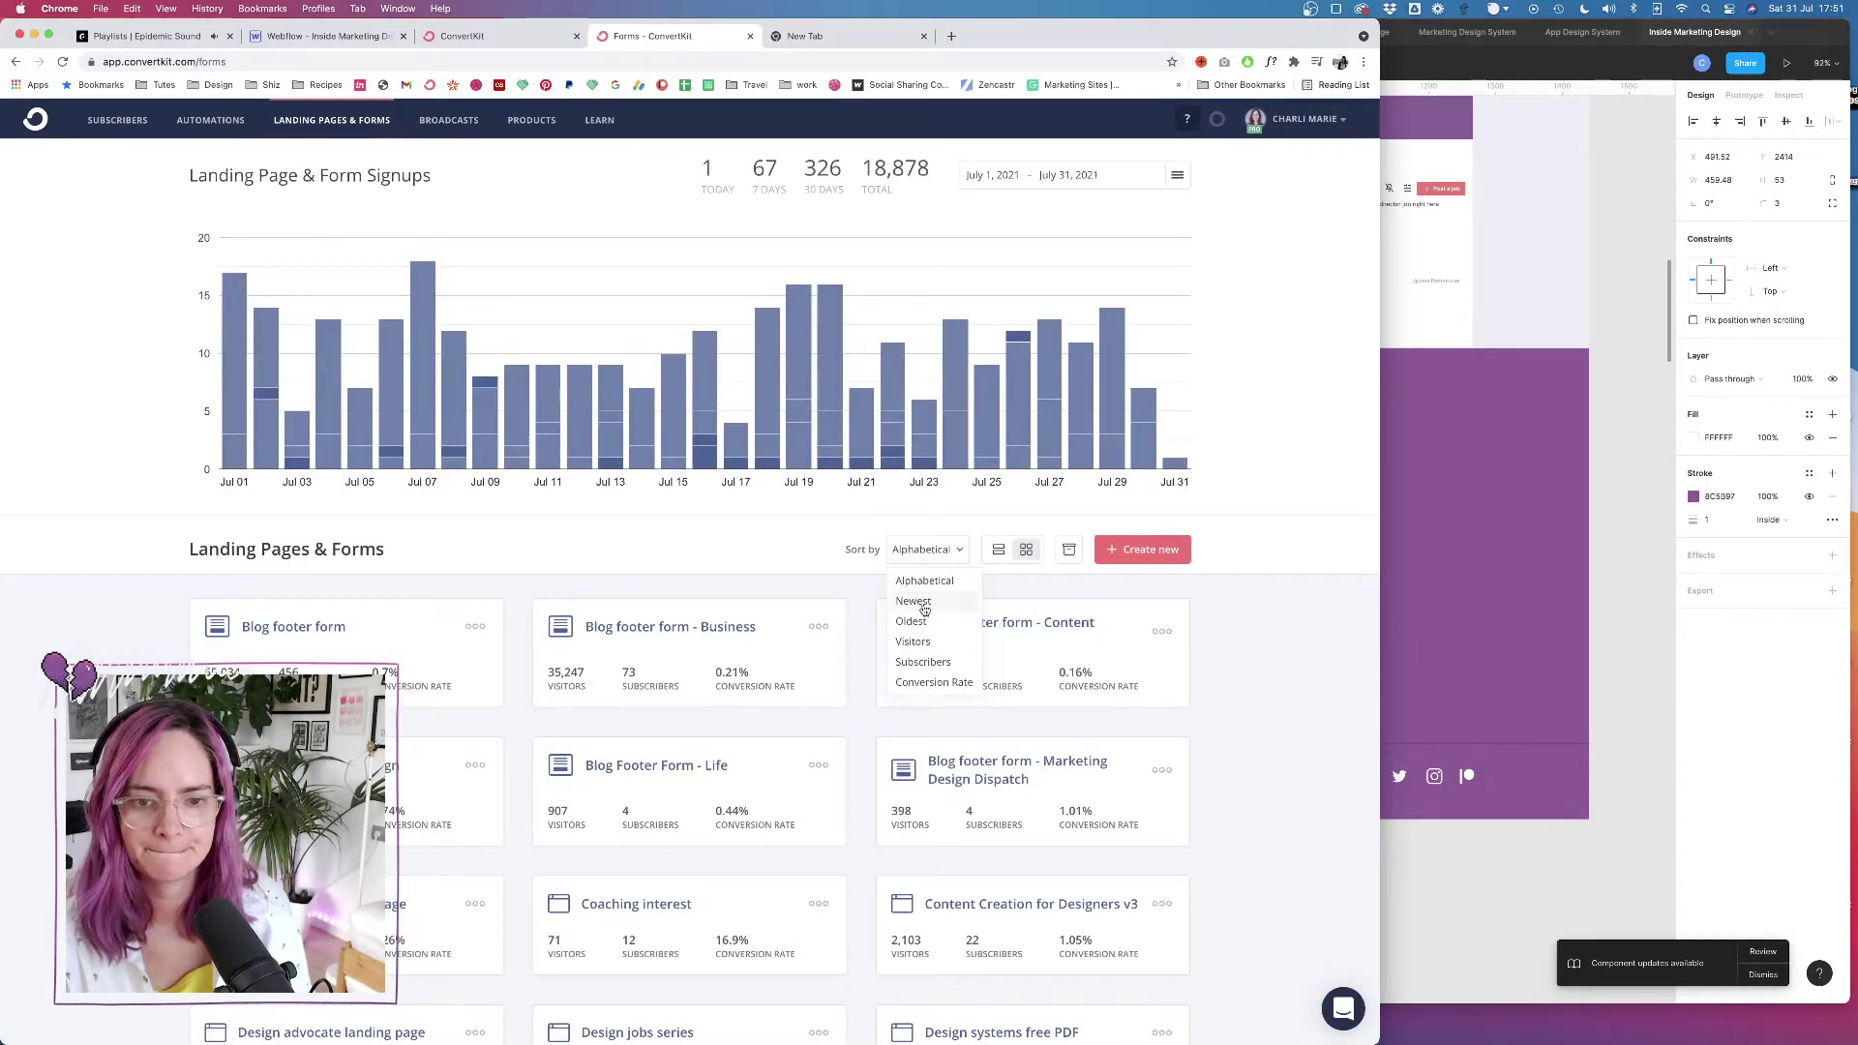
pyautogui.click(914, 601)
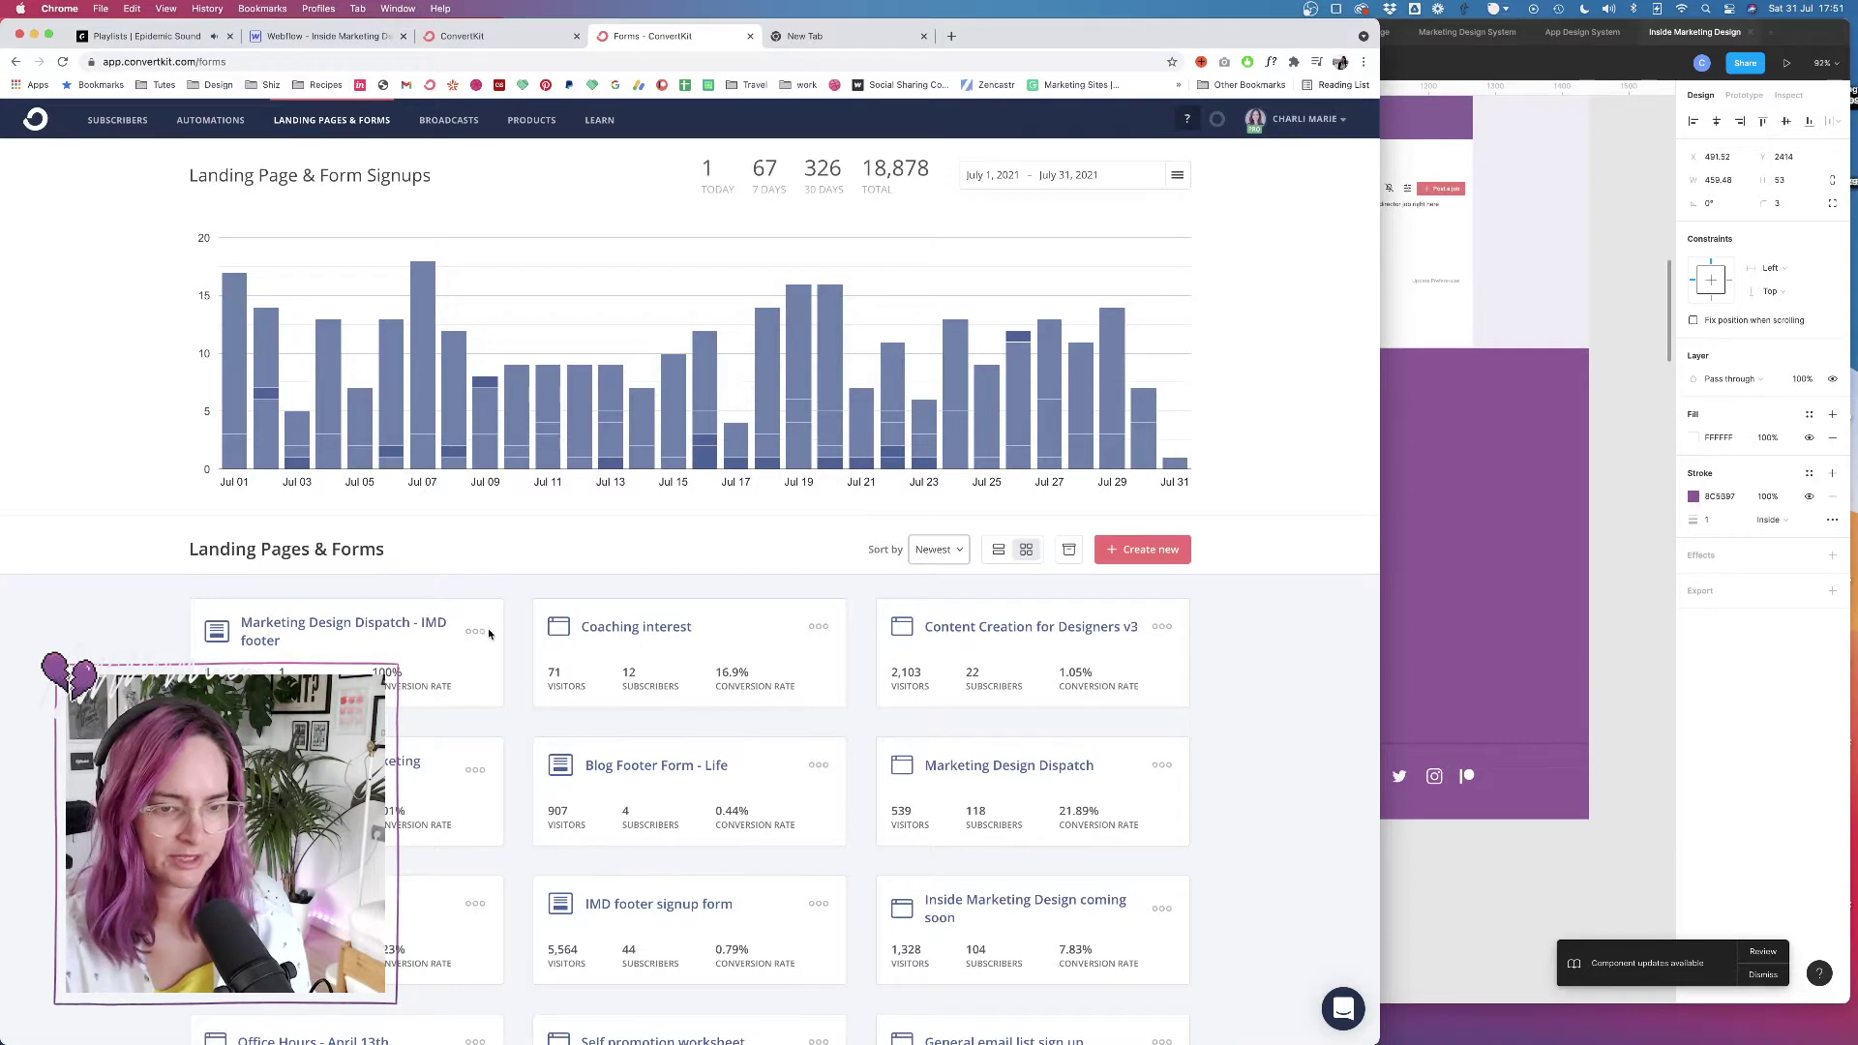
# Open the reports of the Marketing Design Dispatch - IMD footer form and view its confirmed subscribers
pyautogui.click(373, 623)
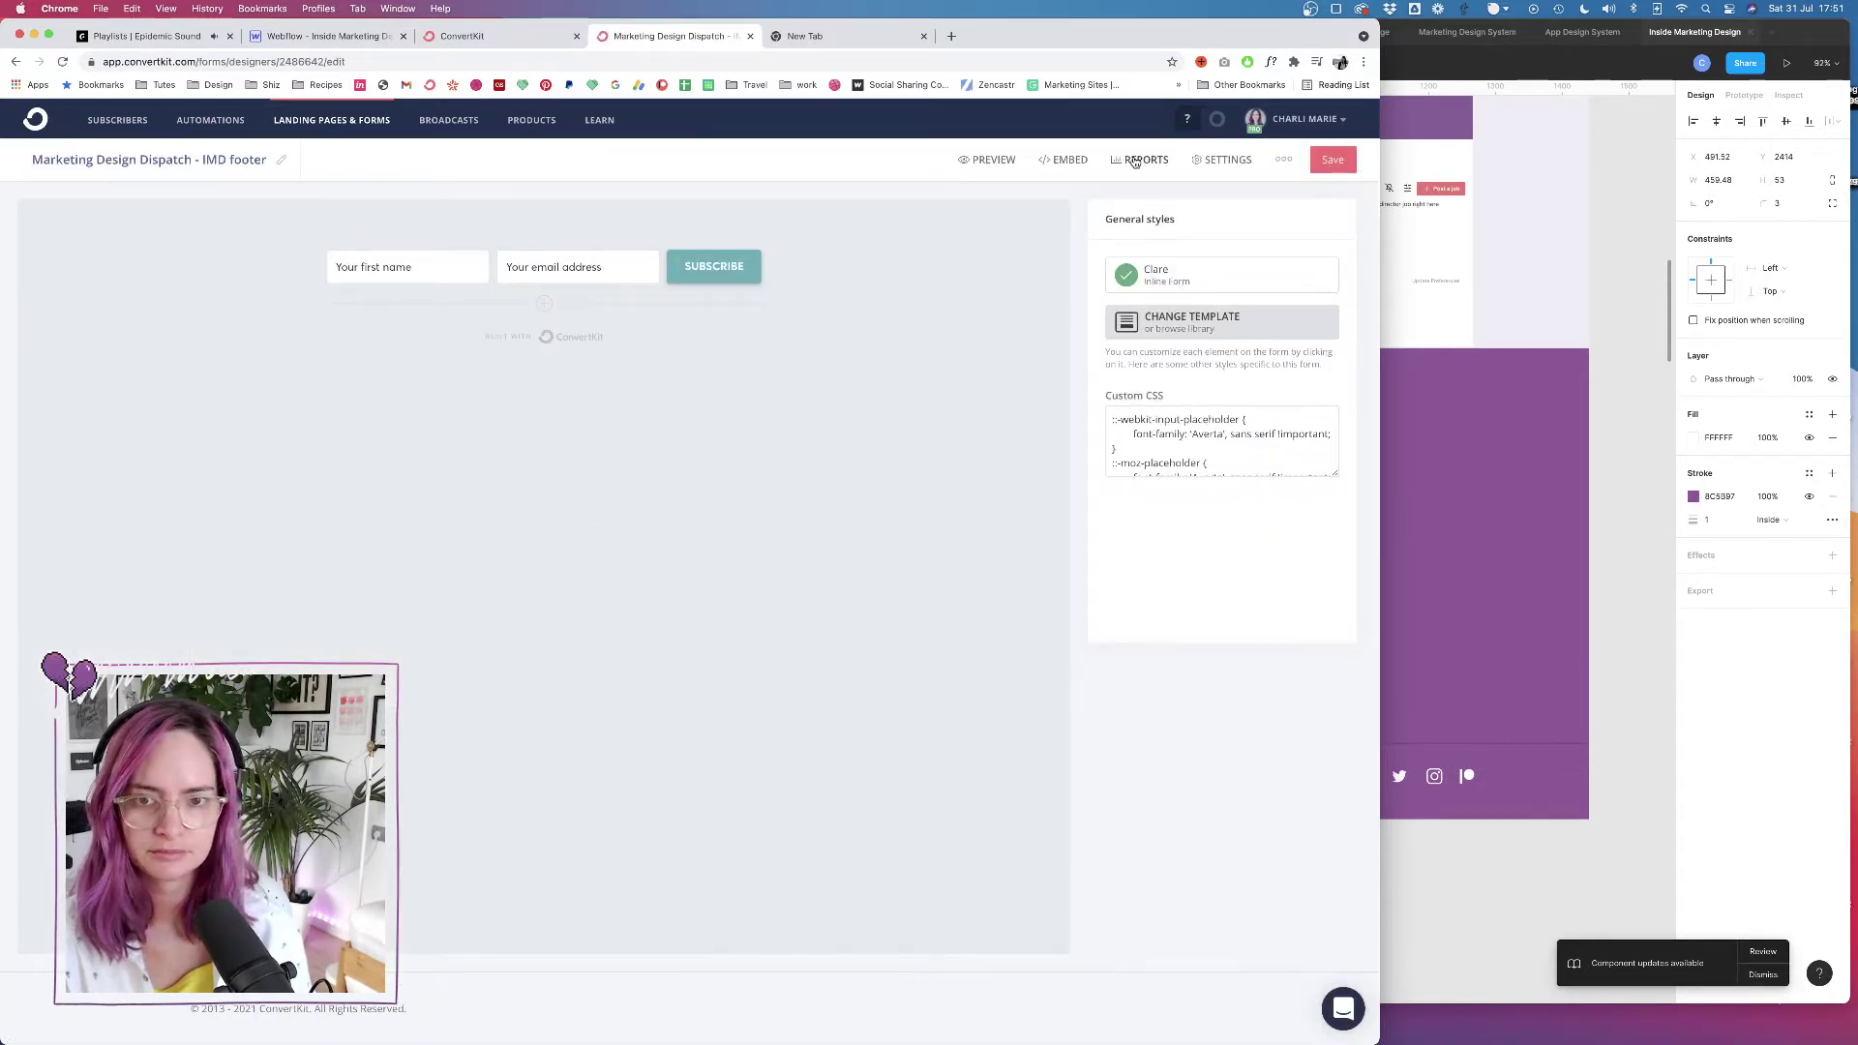
pyautogui.click(1134, 161)
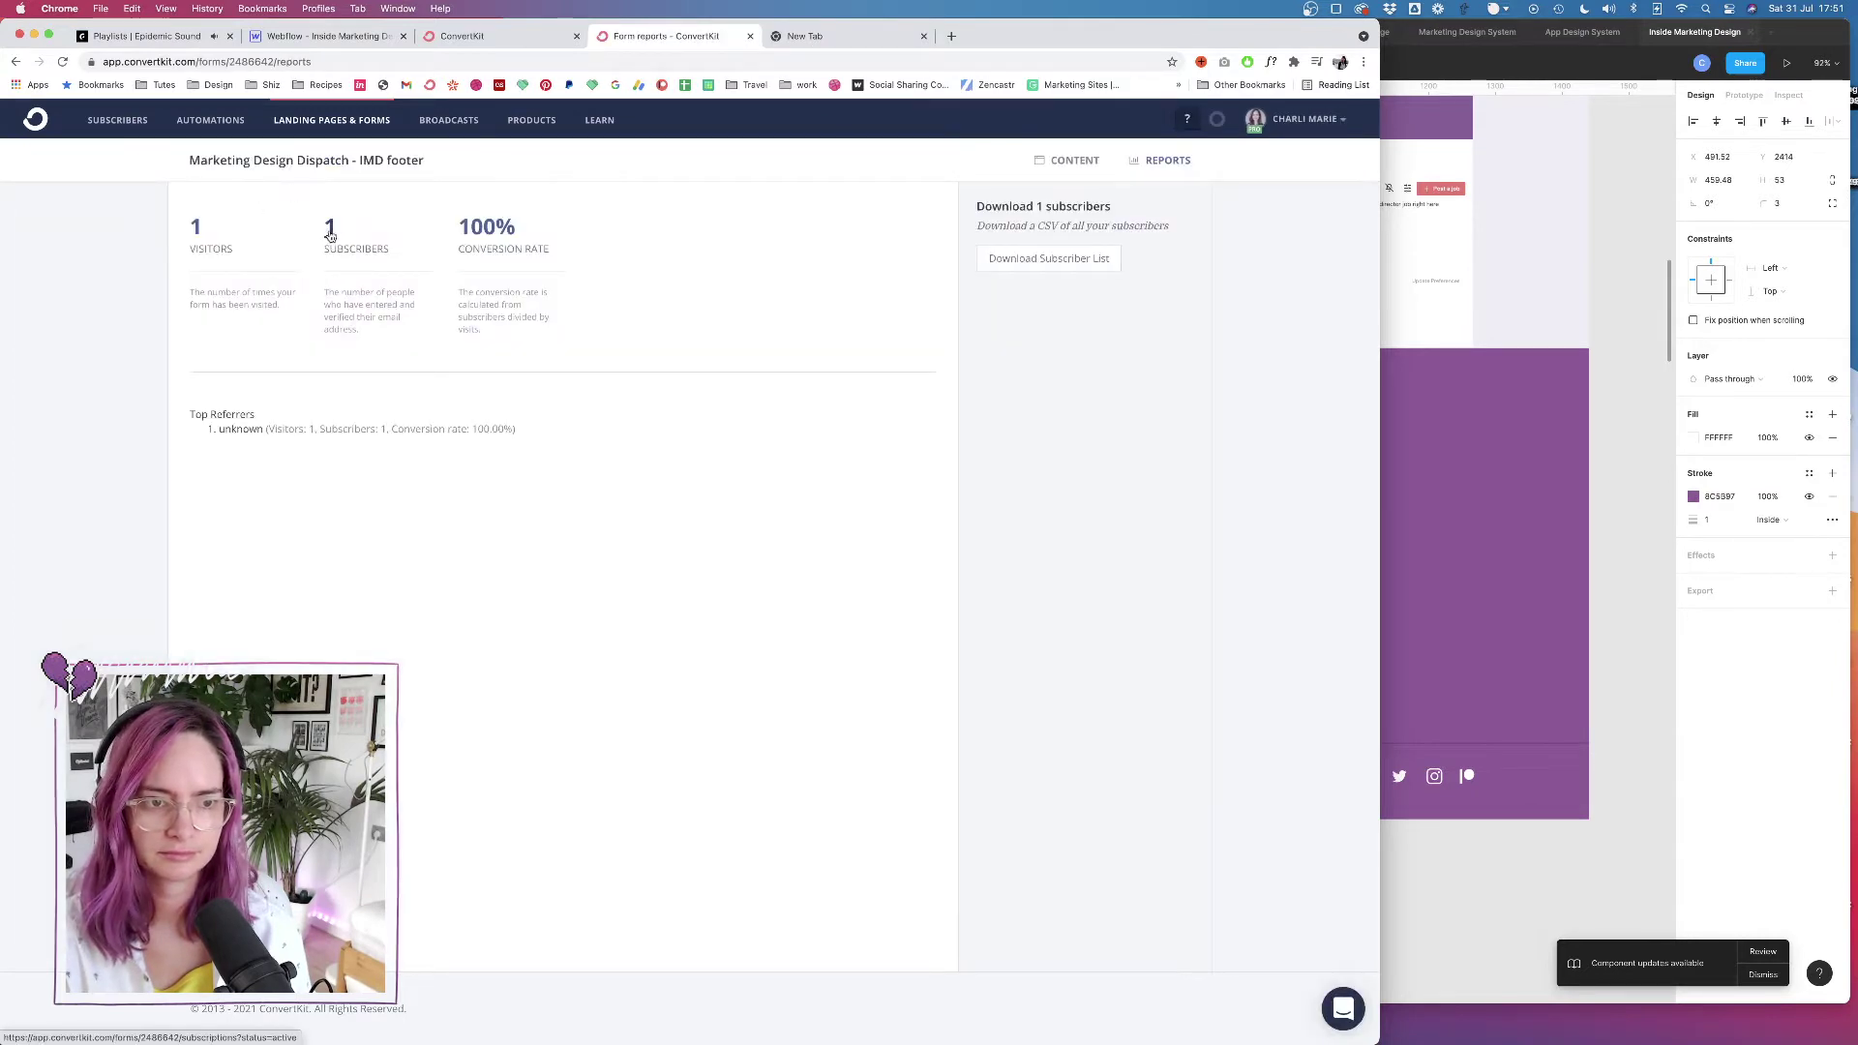
pyautogui.click(330, 234)
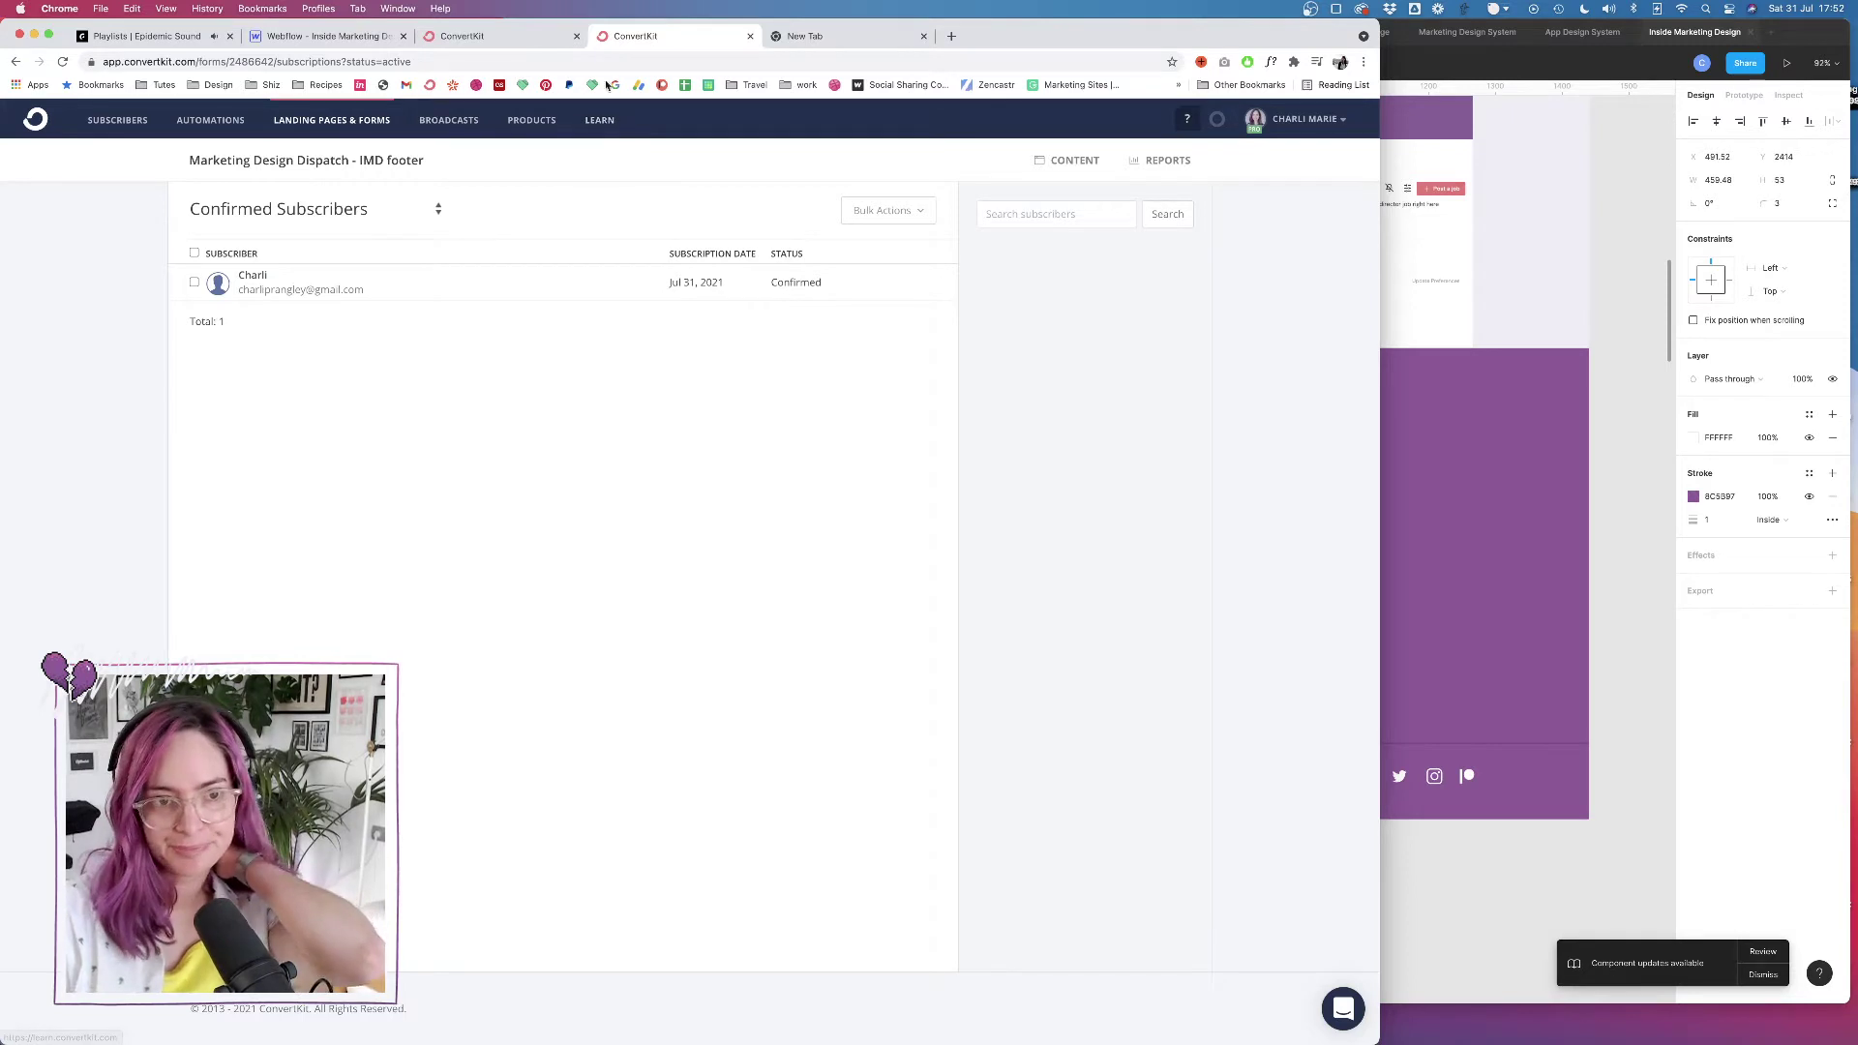
# Return to the Webflow Designer and reopen the published homepage on the webflow.io domain to review the footer form
pyautogui.click(350, 38)
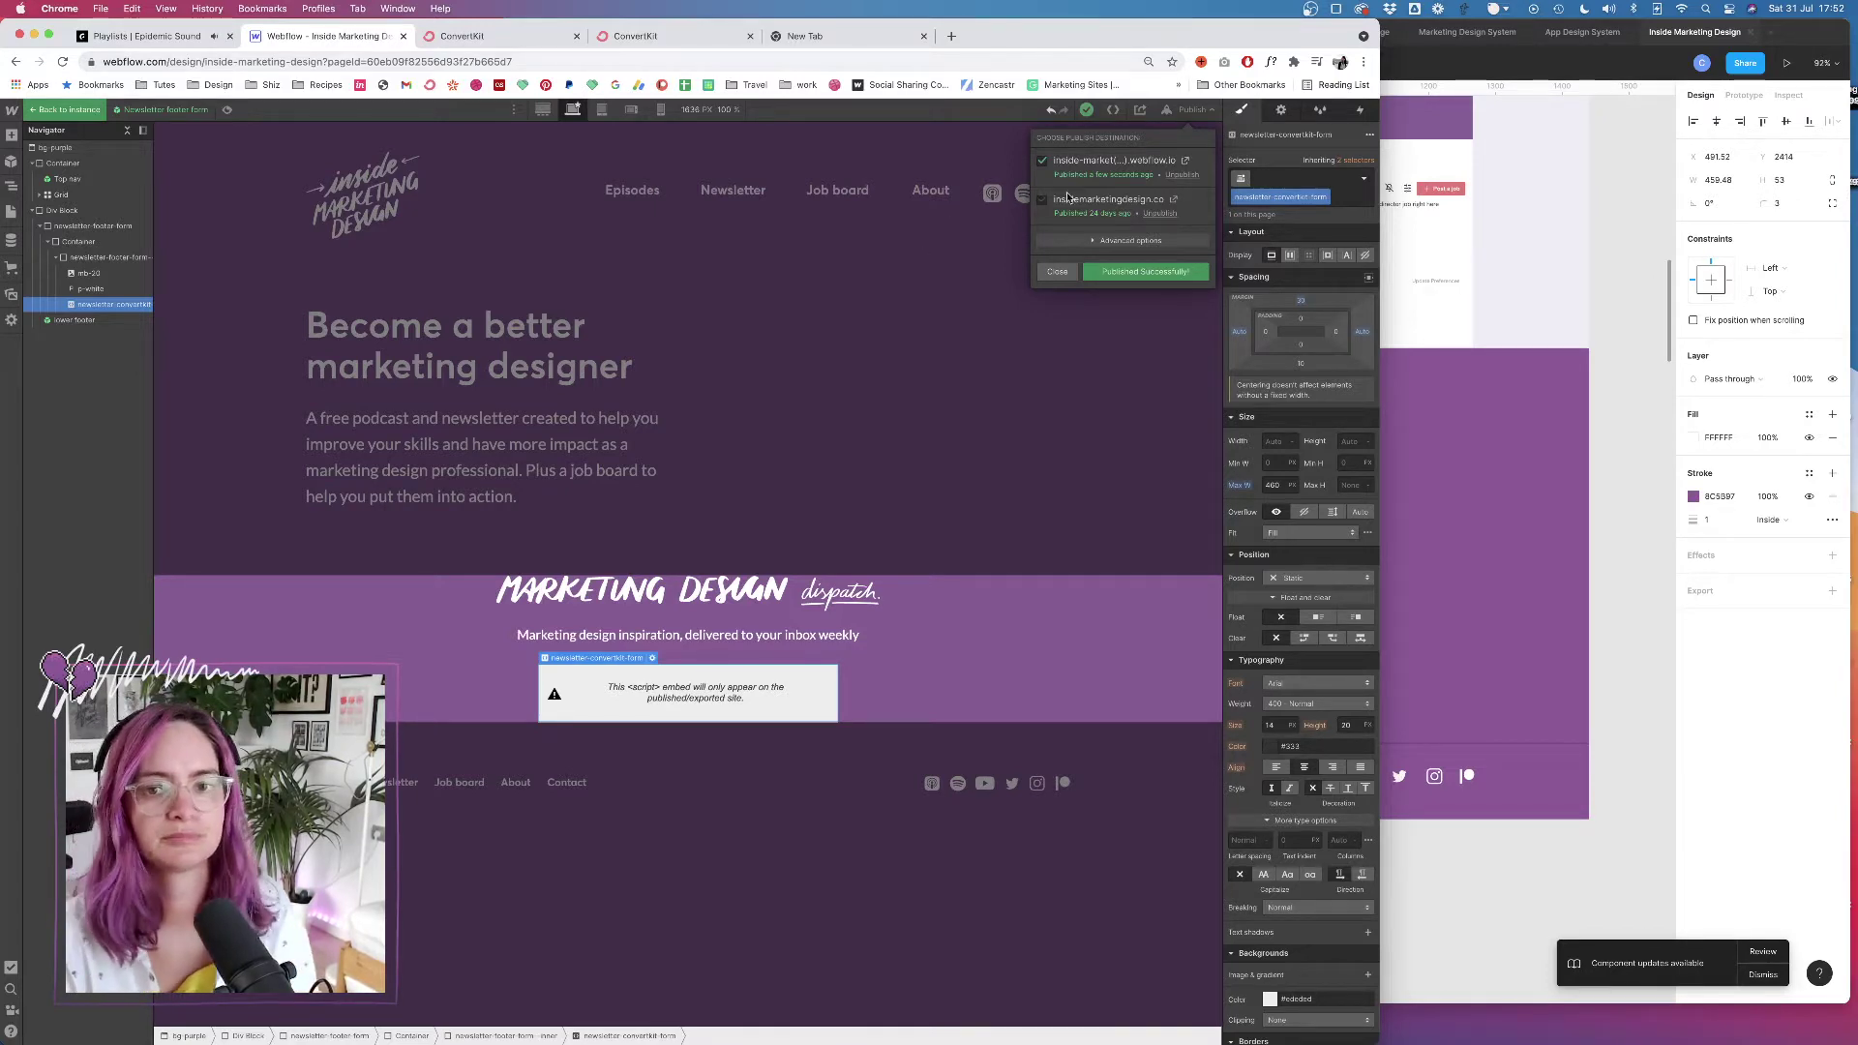
pyautogui.click(677, 36)
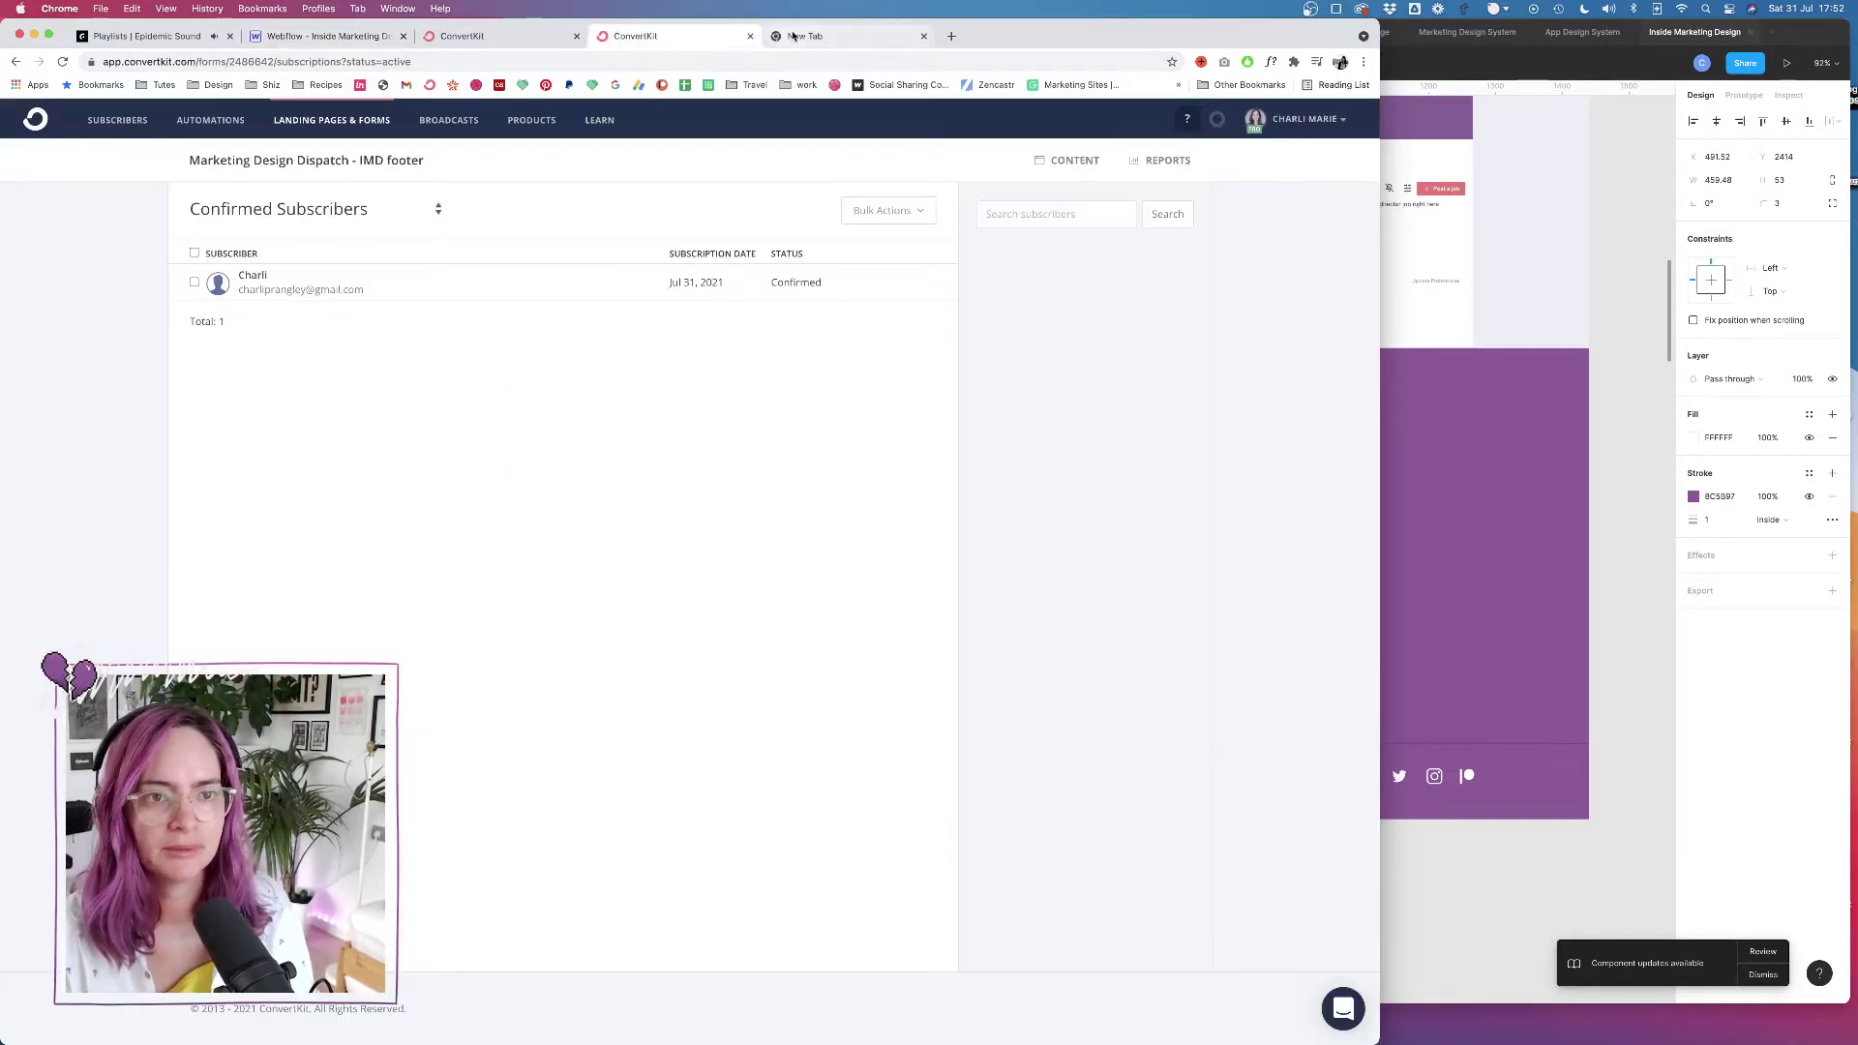
pyautogui.click(827, 37)
pyautogui.click(360, 39)
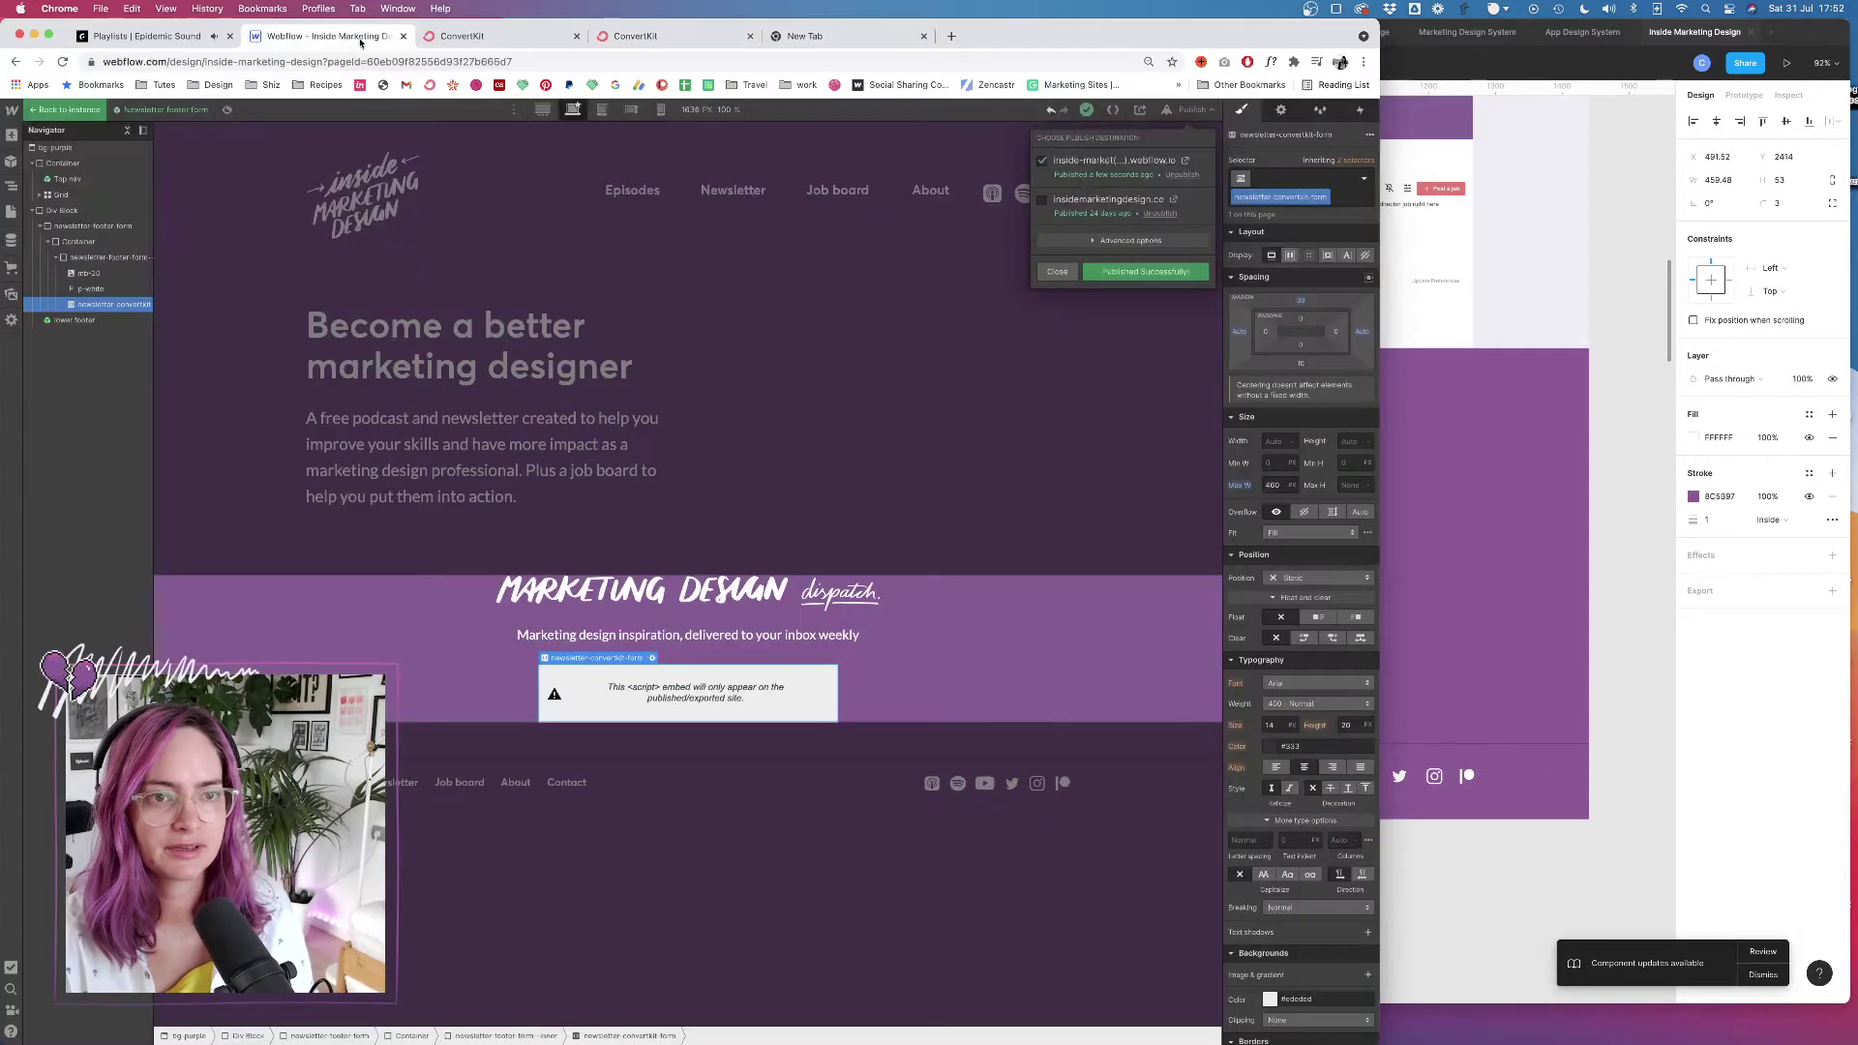
pyautogui.click(1186, 162)
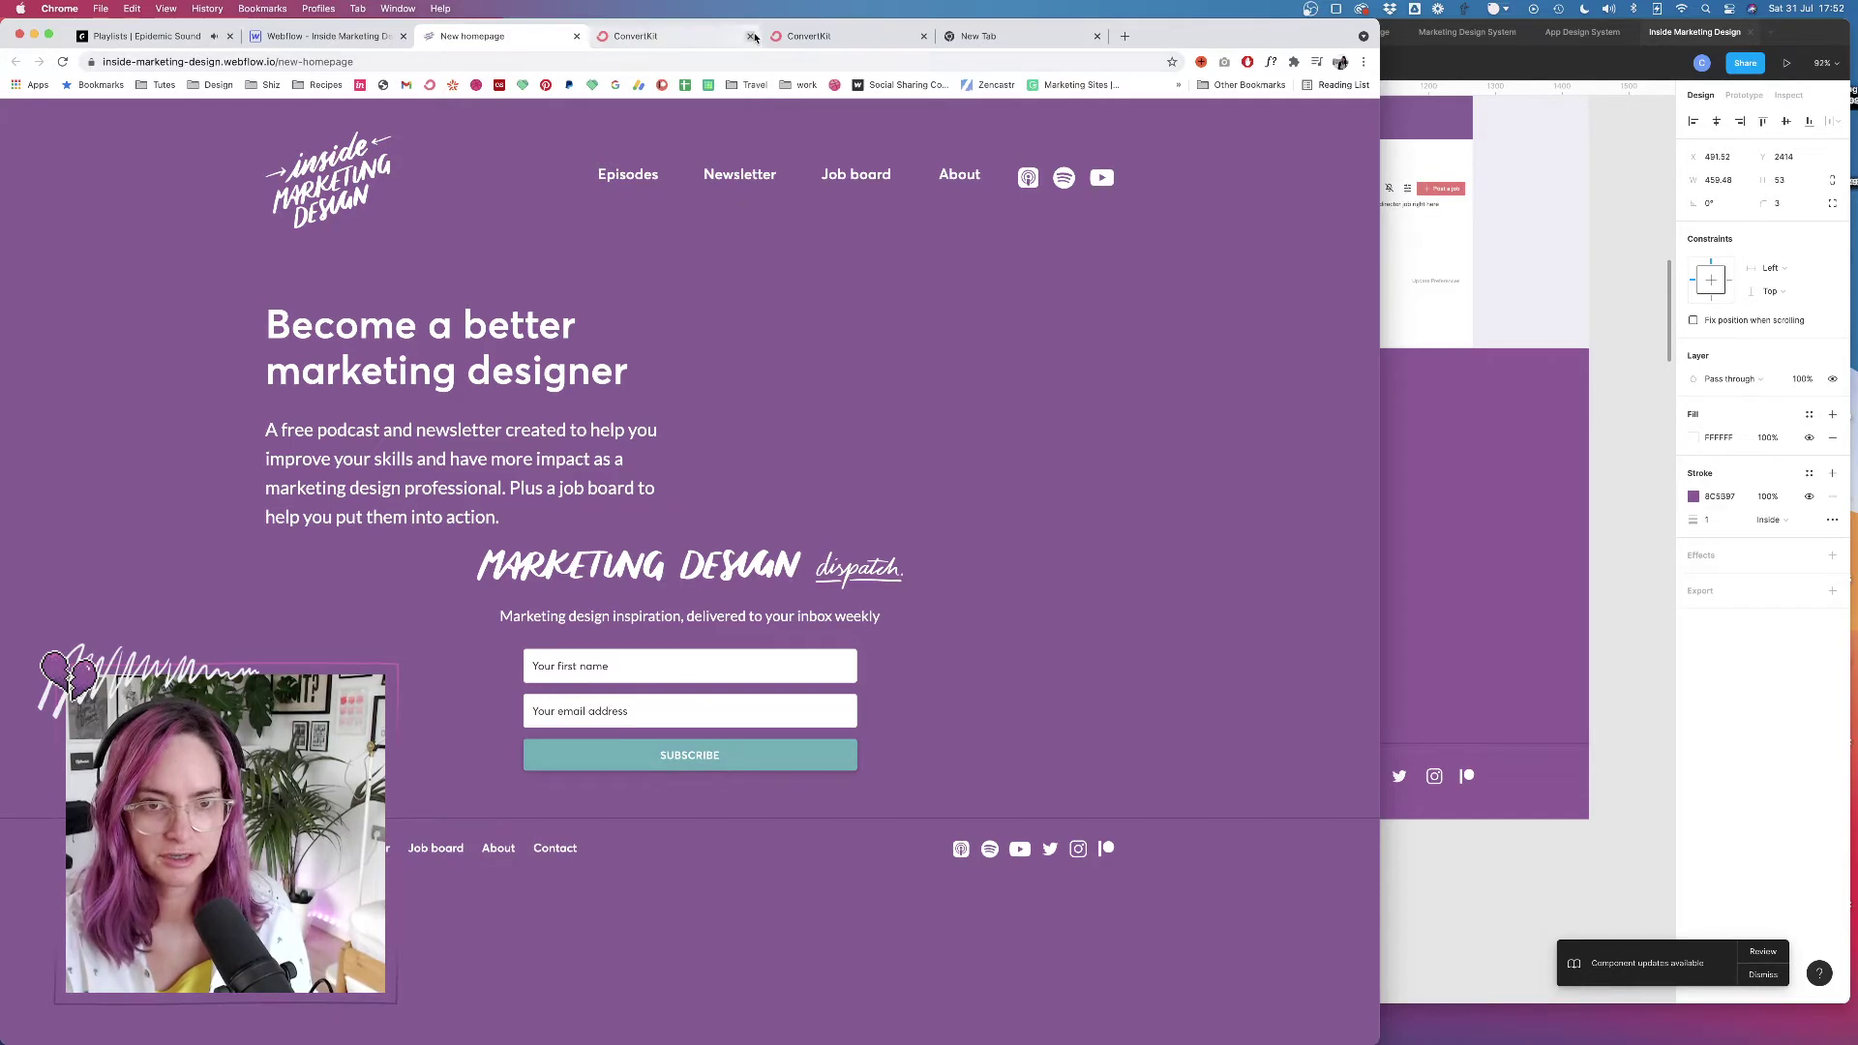
# Check the dimensions of the Marketing Design Dispatch logo group in Figma, and return to the Webflow Designer
pyautogui.click(1425, 345)
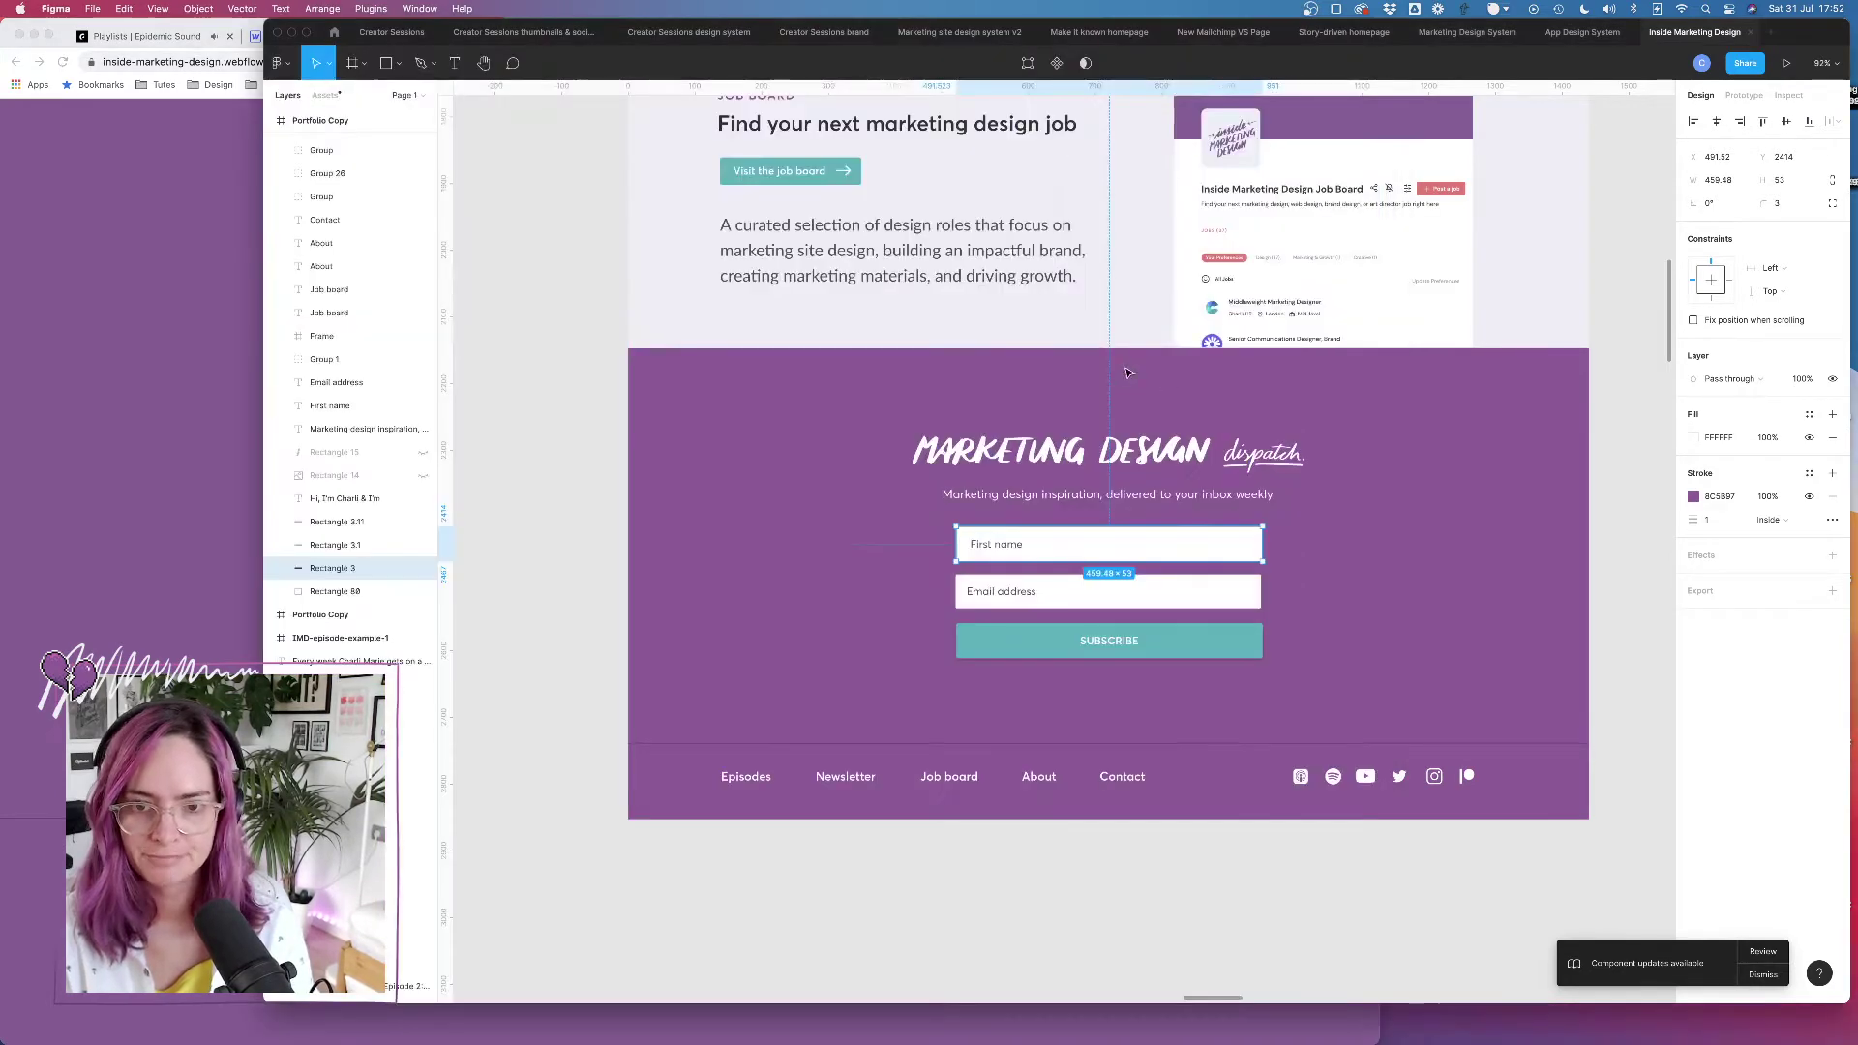
pyautogui.click(1128, 458)
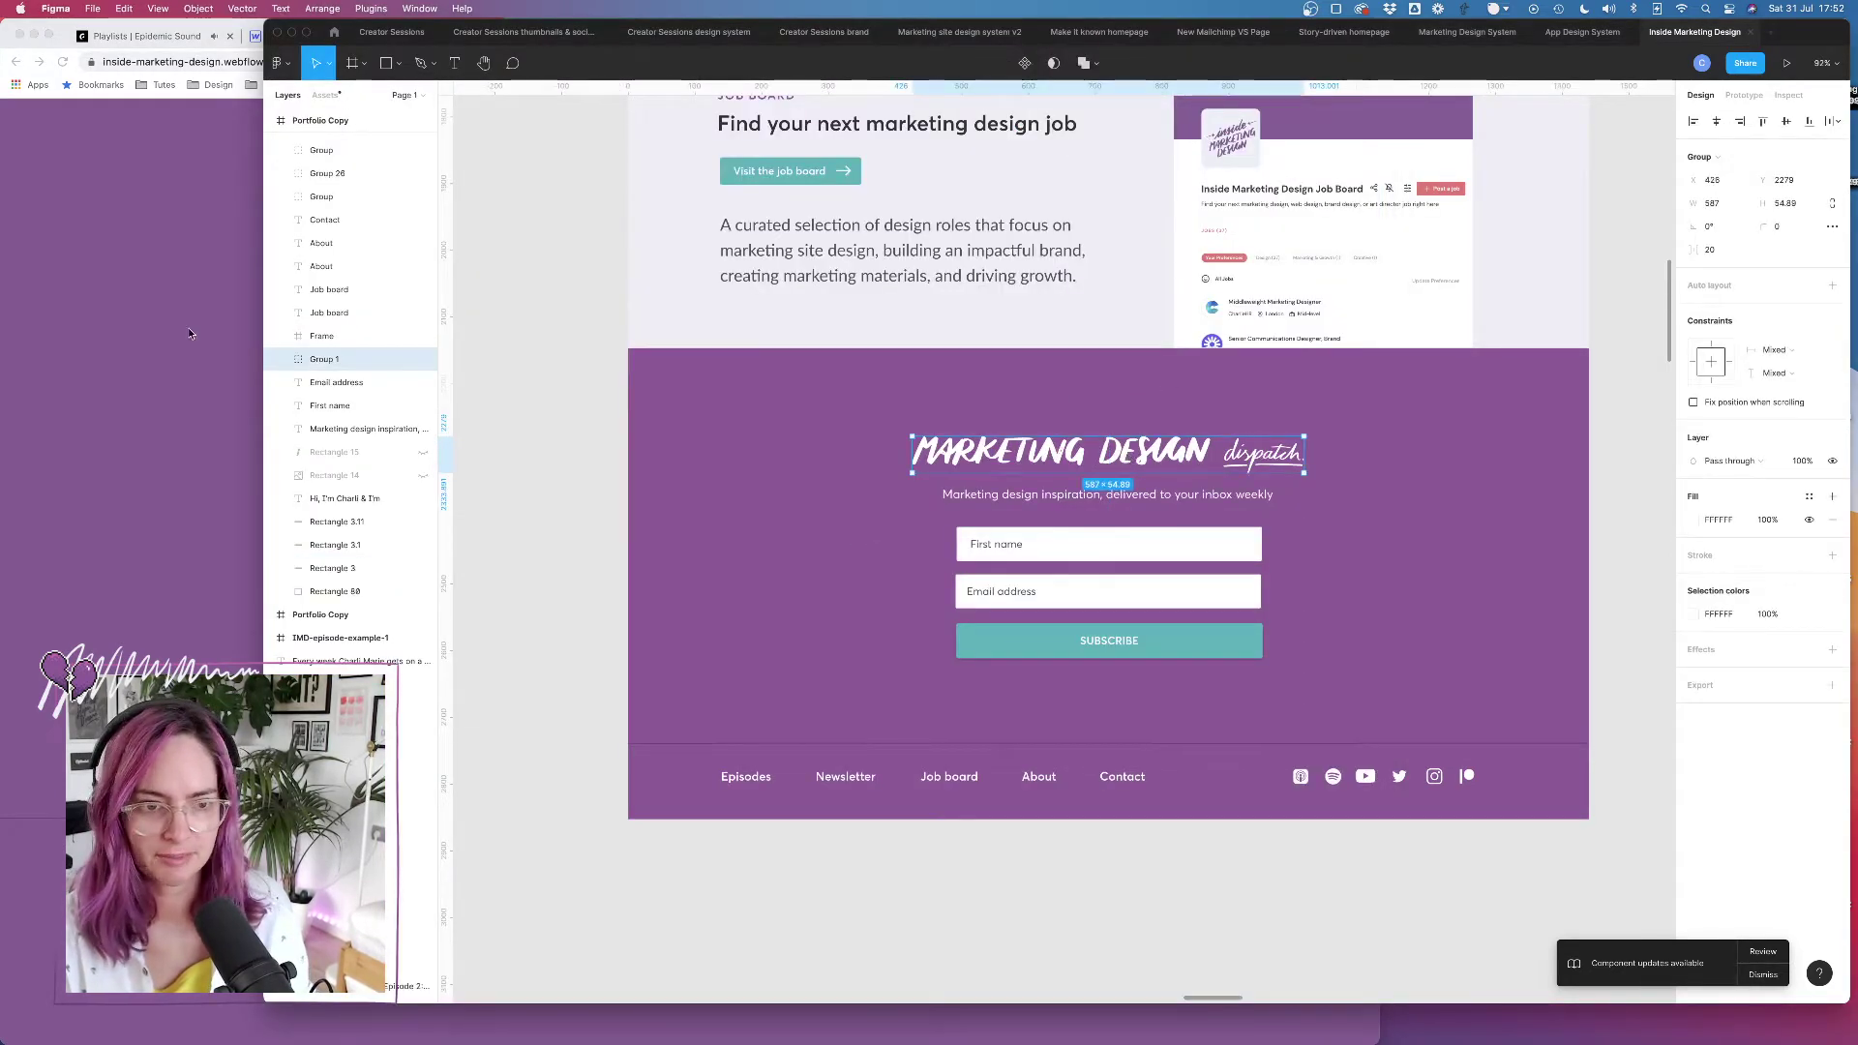
pyautogui.click(147, 246)
pyautogui.click(324, 37)
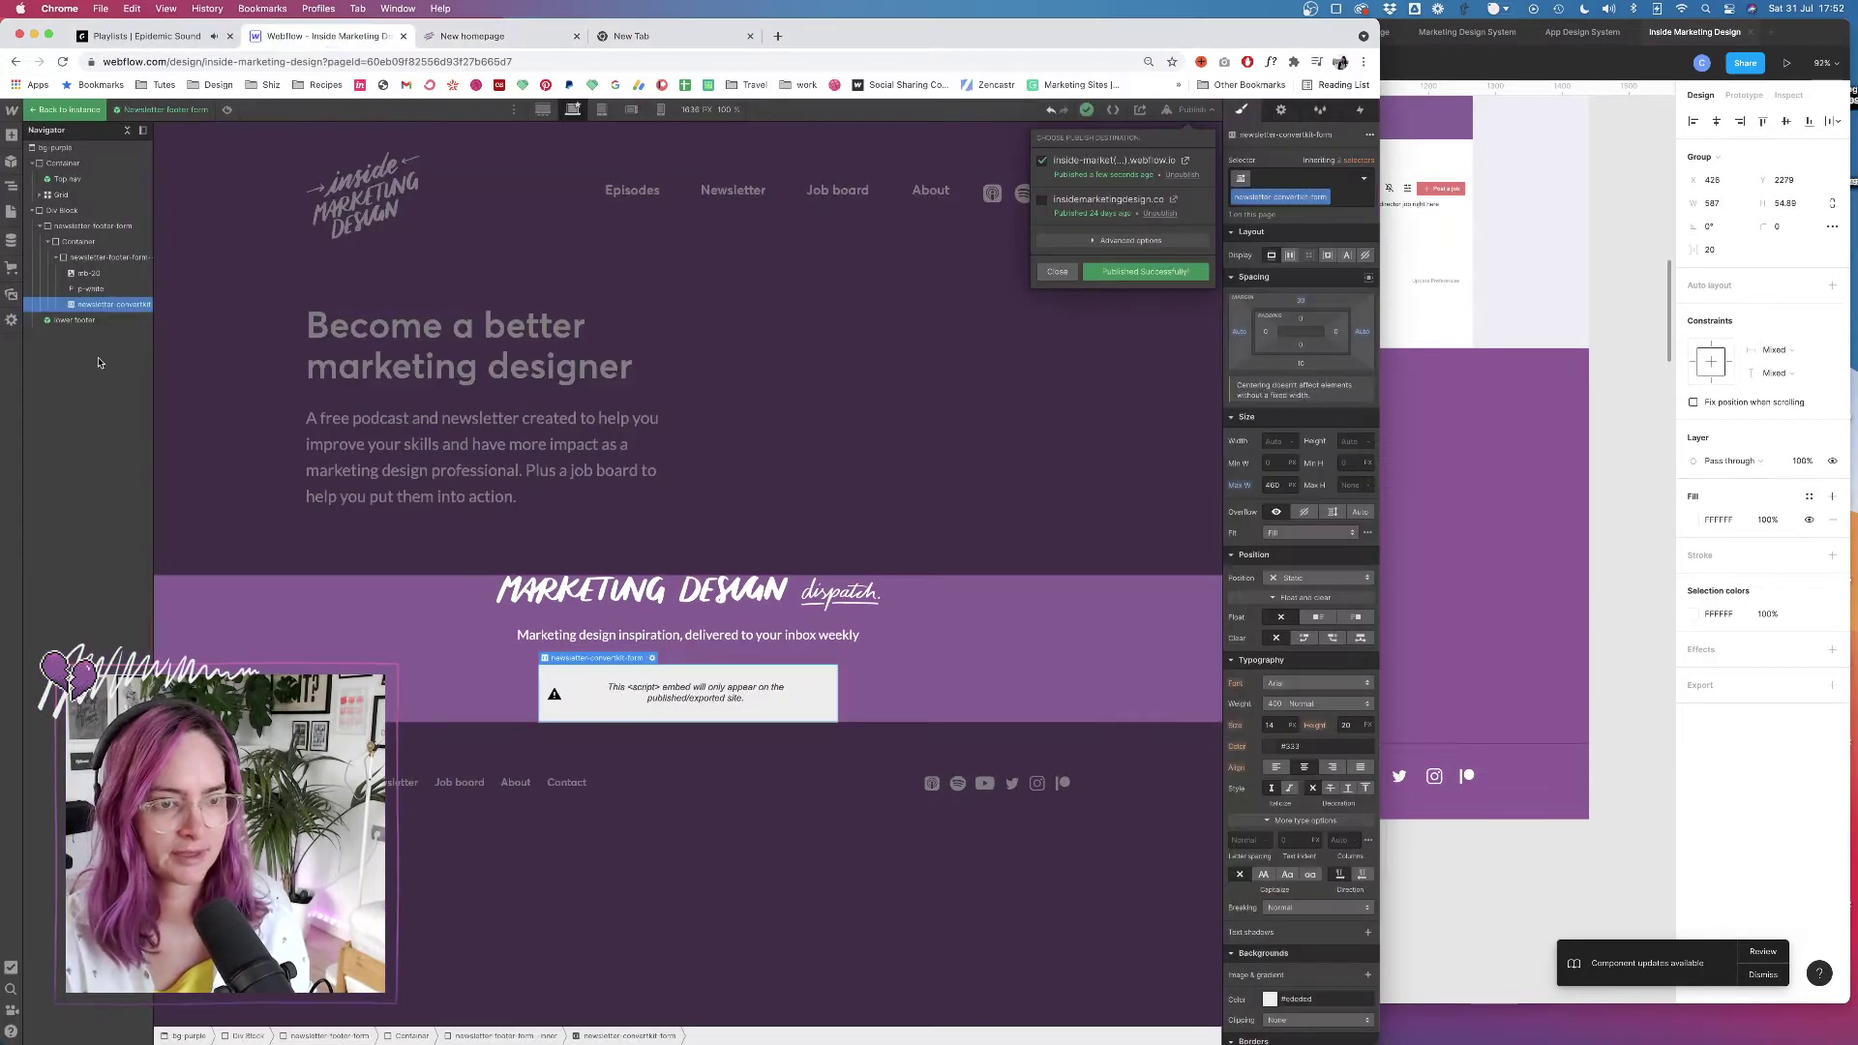
# Add a top margin to the newsletter-footer-form block inside the Newsletter footer form symbol
pyautogui.click(95, 257)
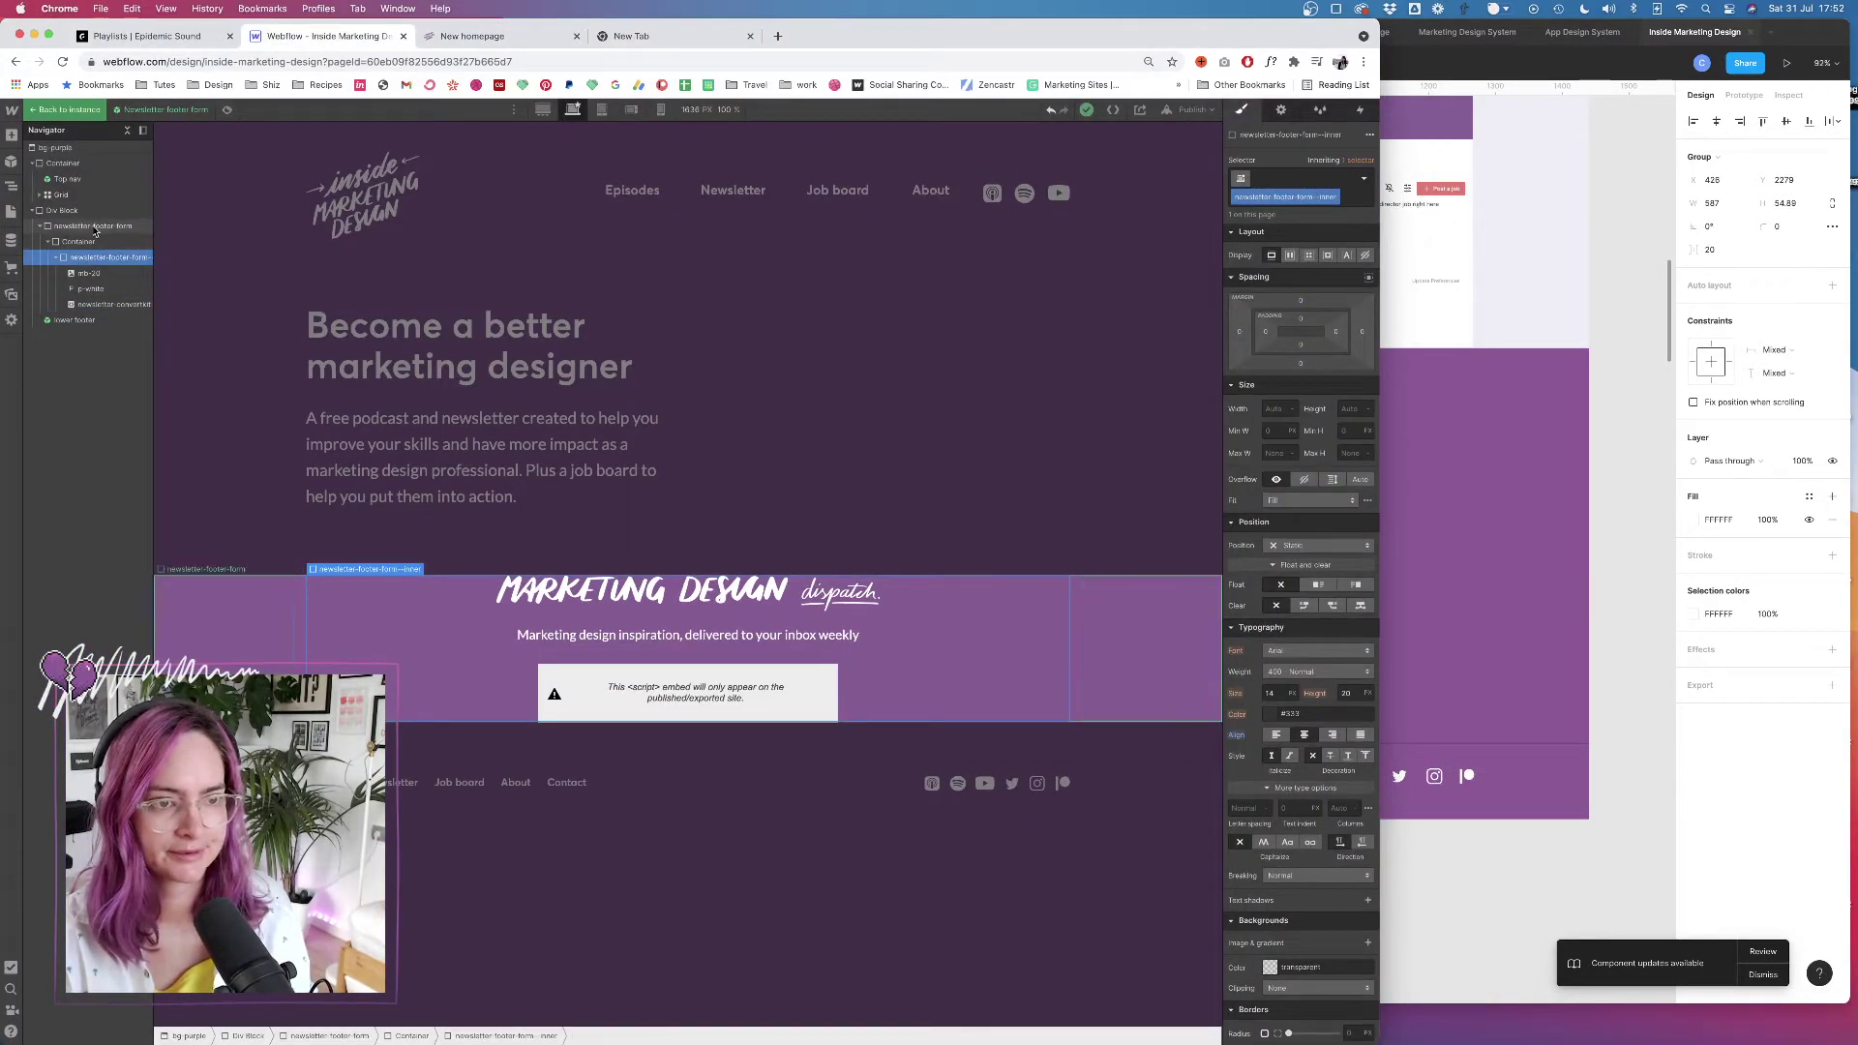
pyautogui.click(94, 227)
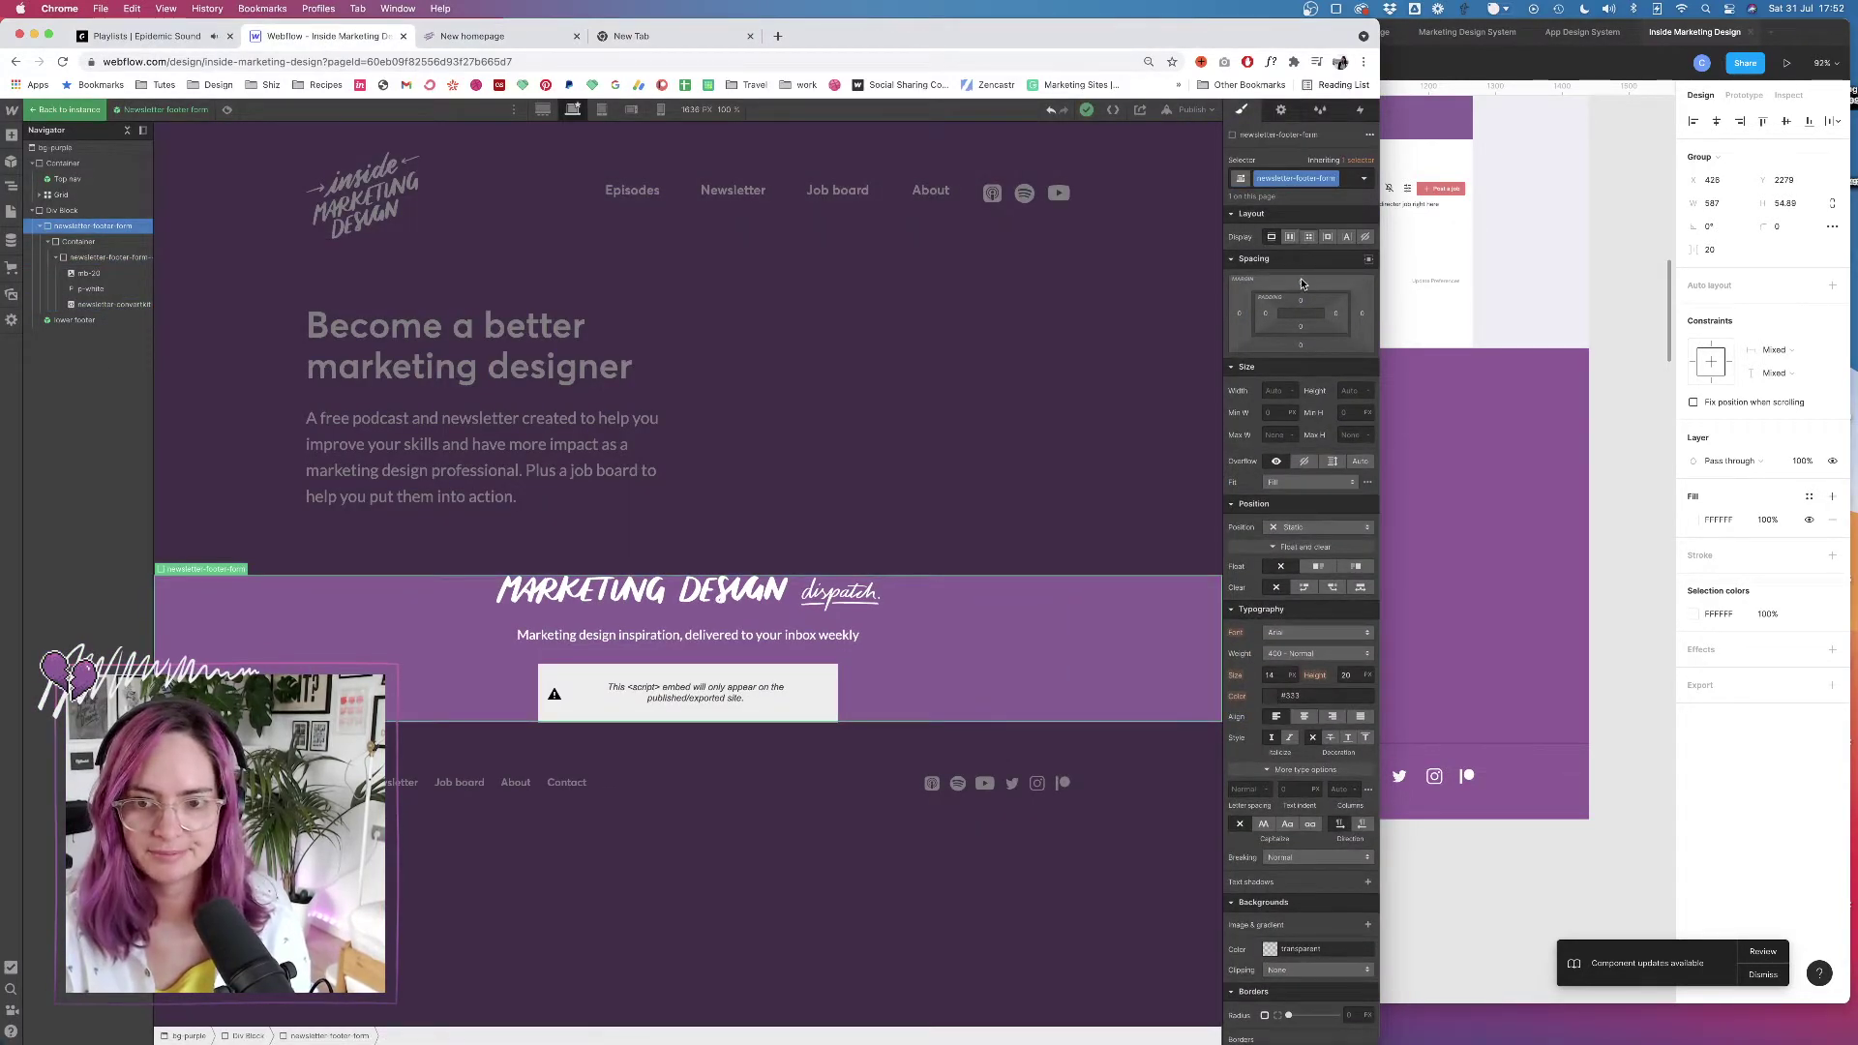
pyautogui.moveTo(1301, 283); pyautogui.dragTo(1307, 228)
# Switch to Figma to check the spacing above the Marketing Design Dispatch logo in the footer design, and return to Webflow
pyautogui.press('super+Tab')
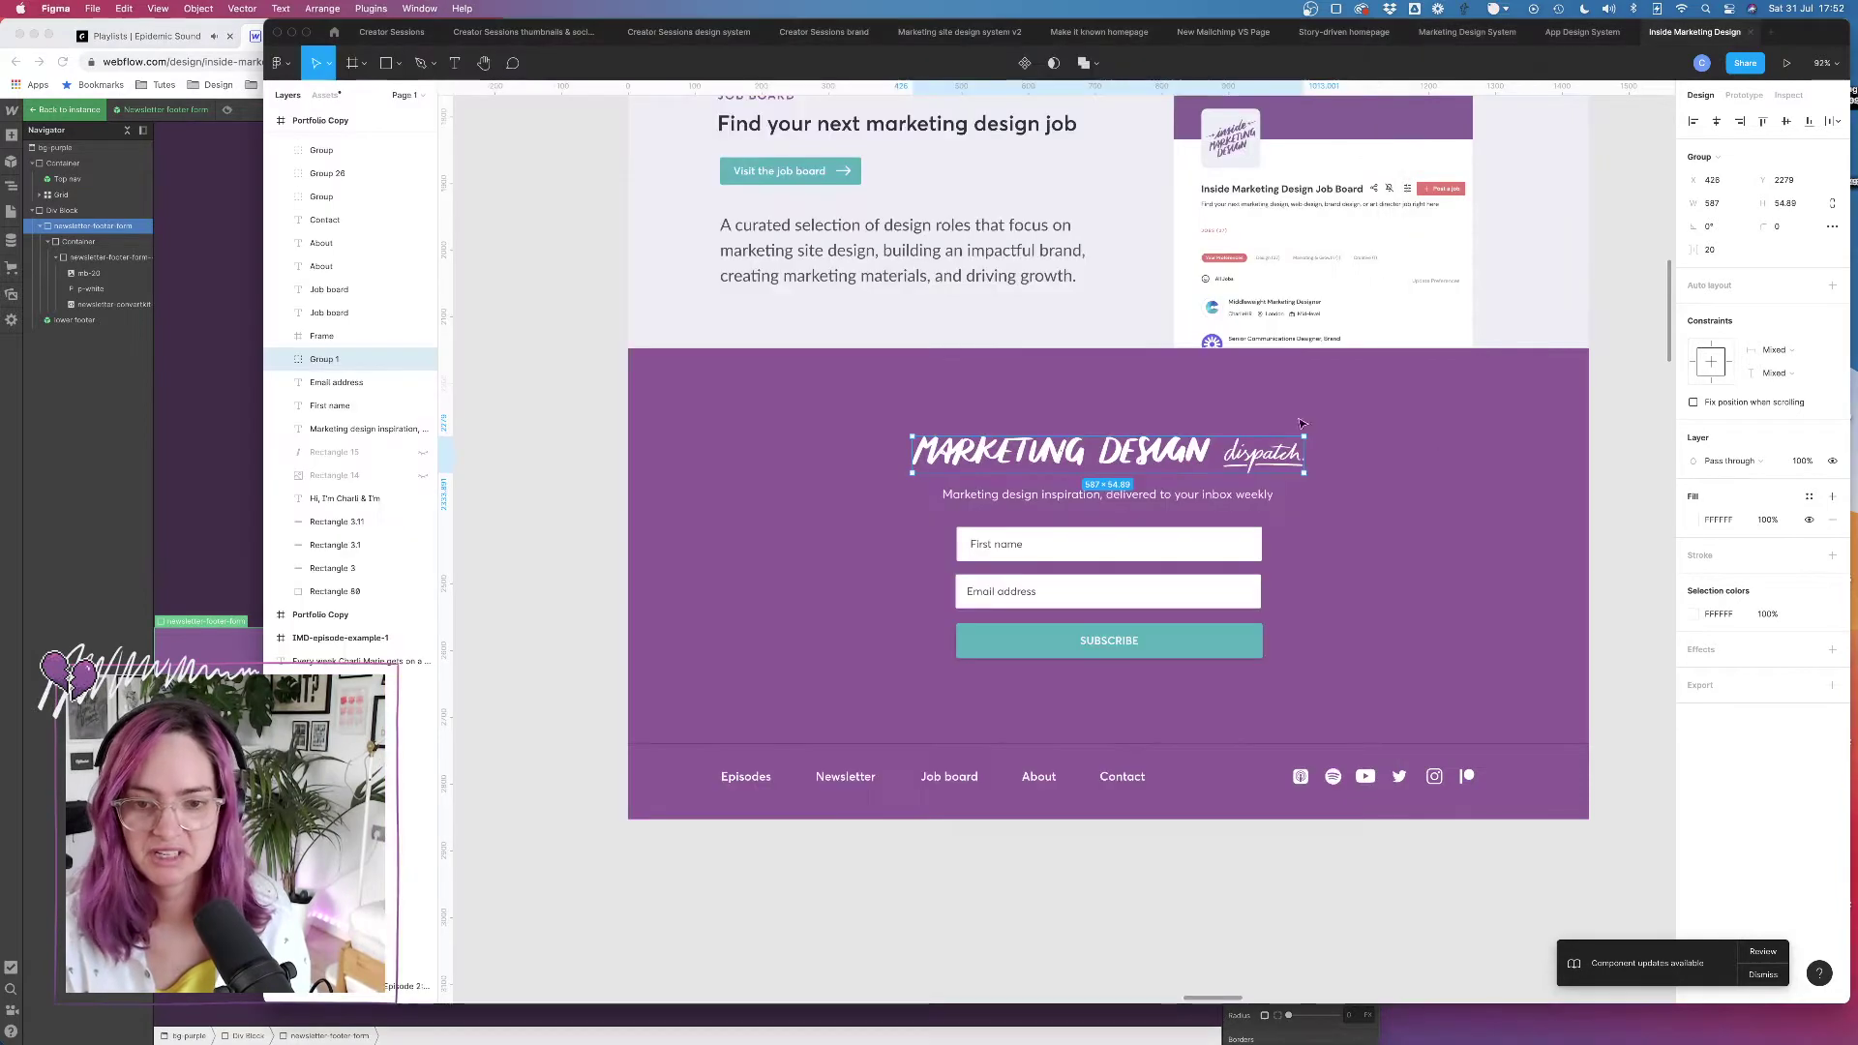
pyautogui.press('alt')
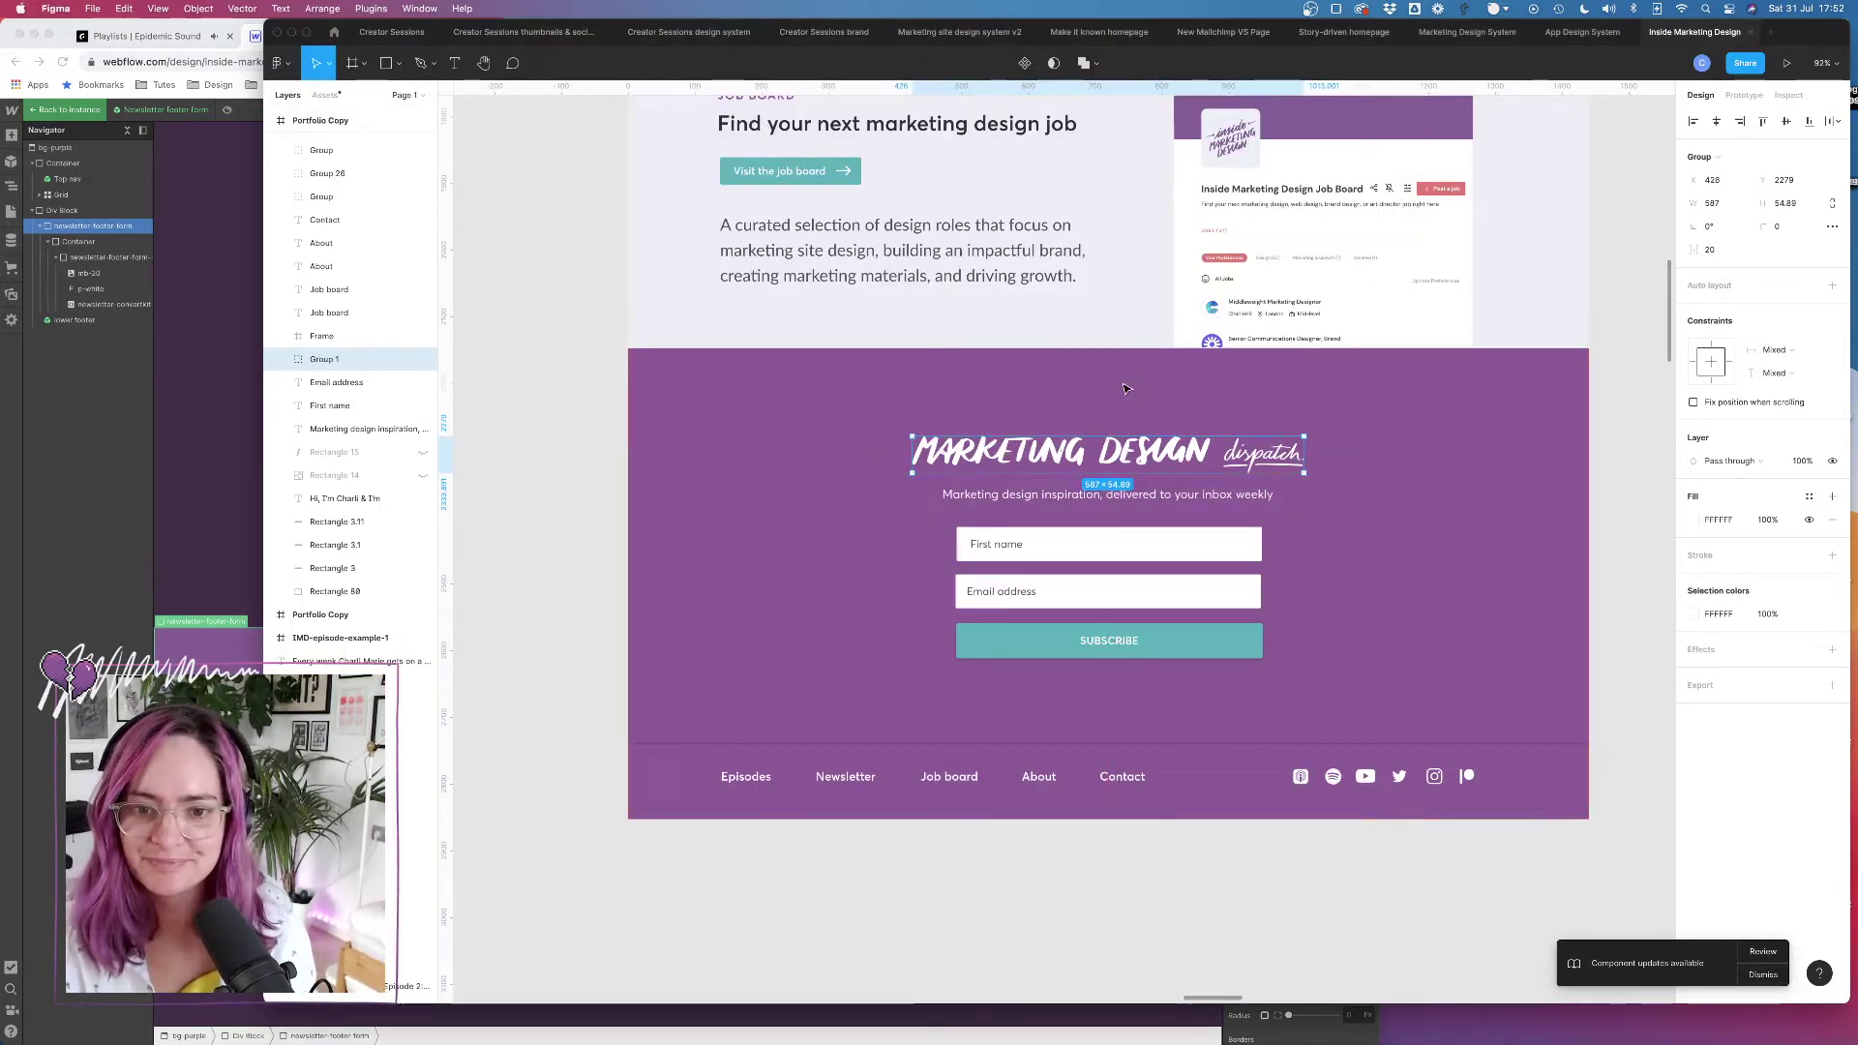
pyautogui.click(1095, 338)
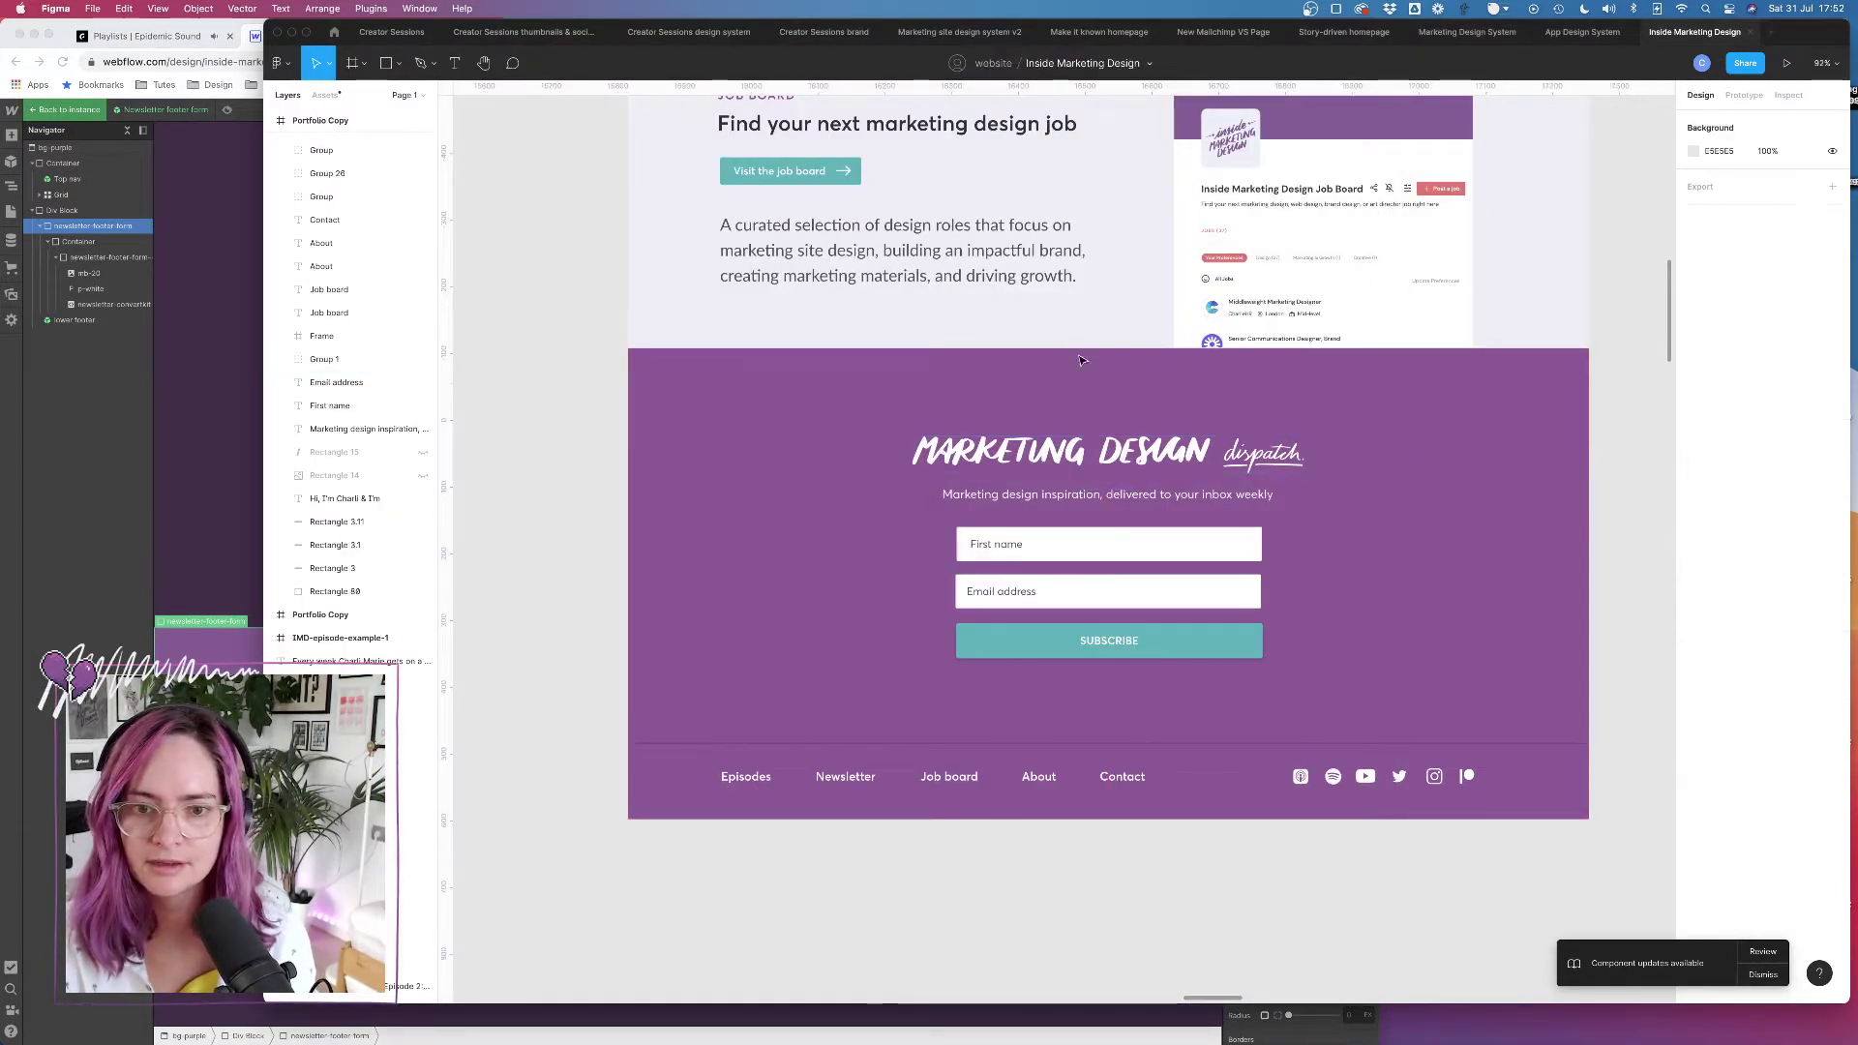
pyautogui.click(188, 480)
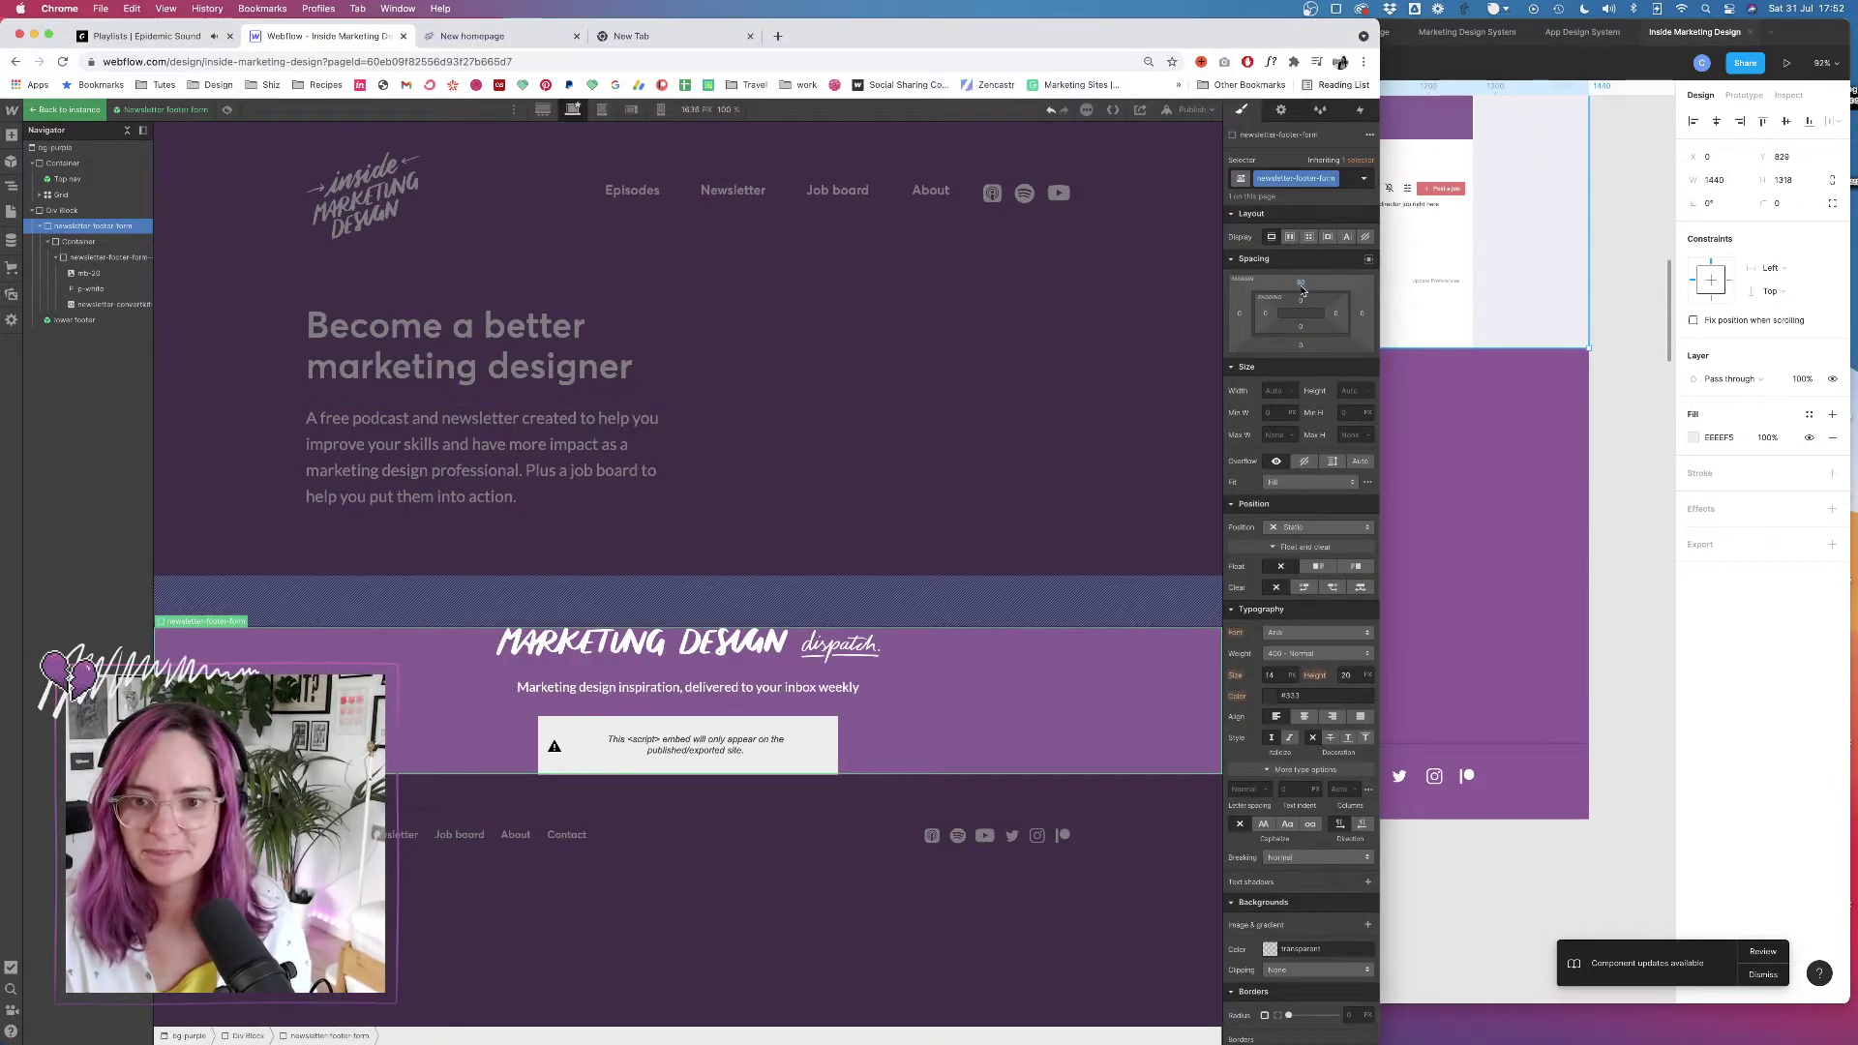
# Increase the top margin of the newsletter-footer-form block and leave symbol editing to return to the page
pyautogui.moveTo(1301, 283)
pyautogui.mouseDown()
pyautogui.moveTo(1301, 303)
pyautogui.moveTo(1318, 273)
pyautogui.mouseUp()
pyautogui.click(73, 107)
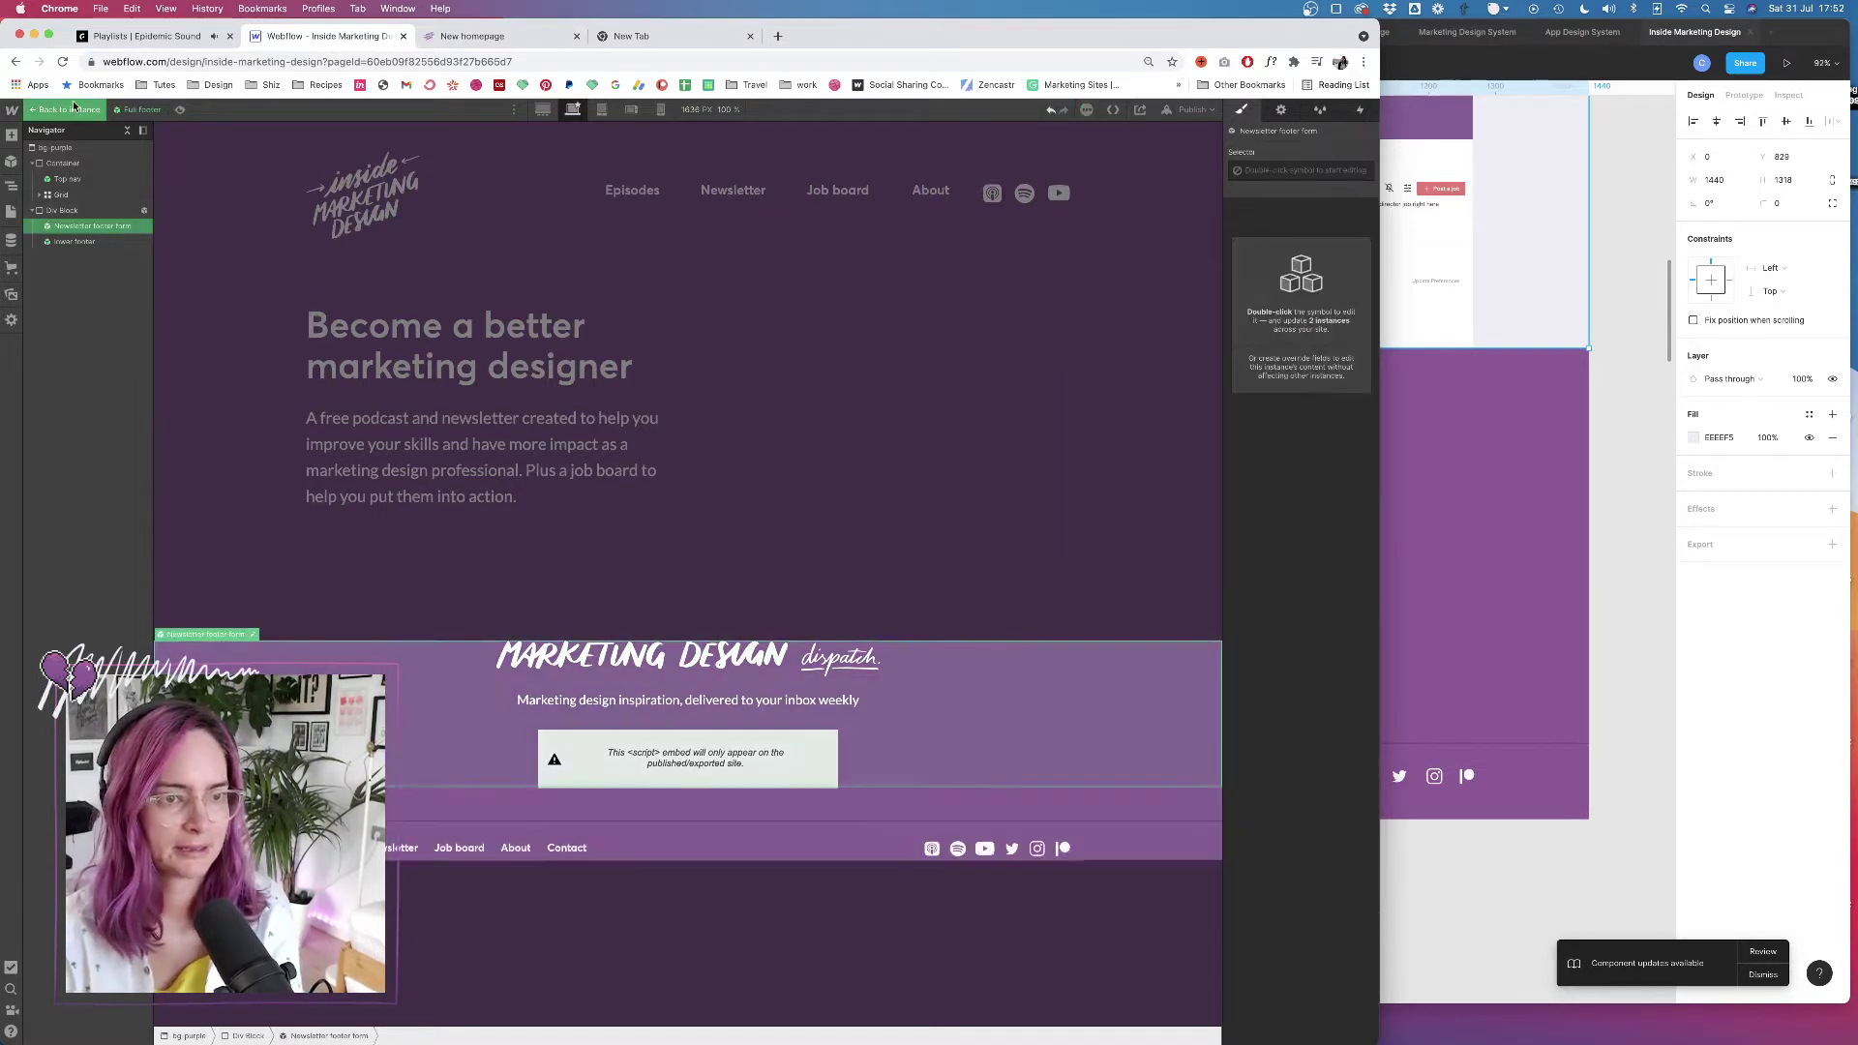
pyautogui.click(74, 111)
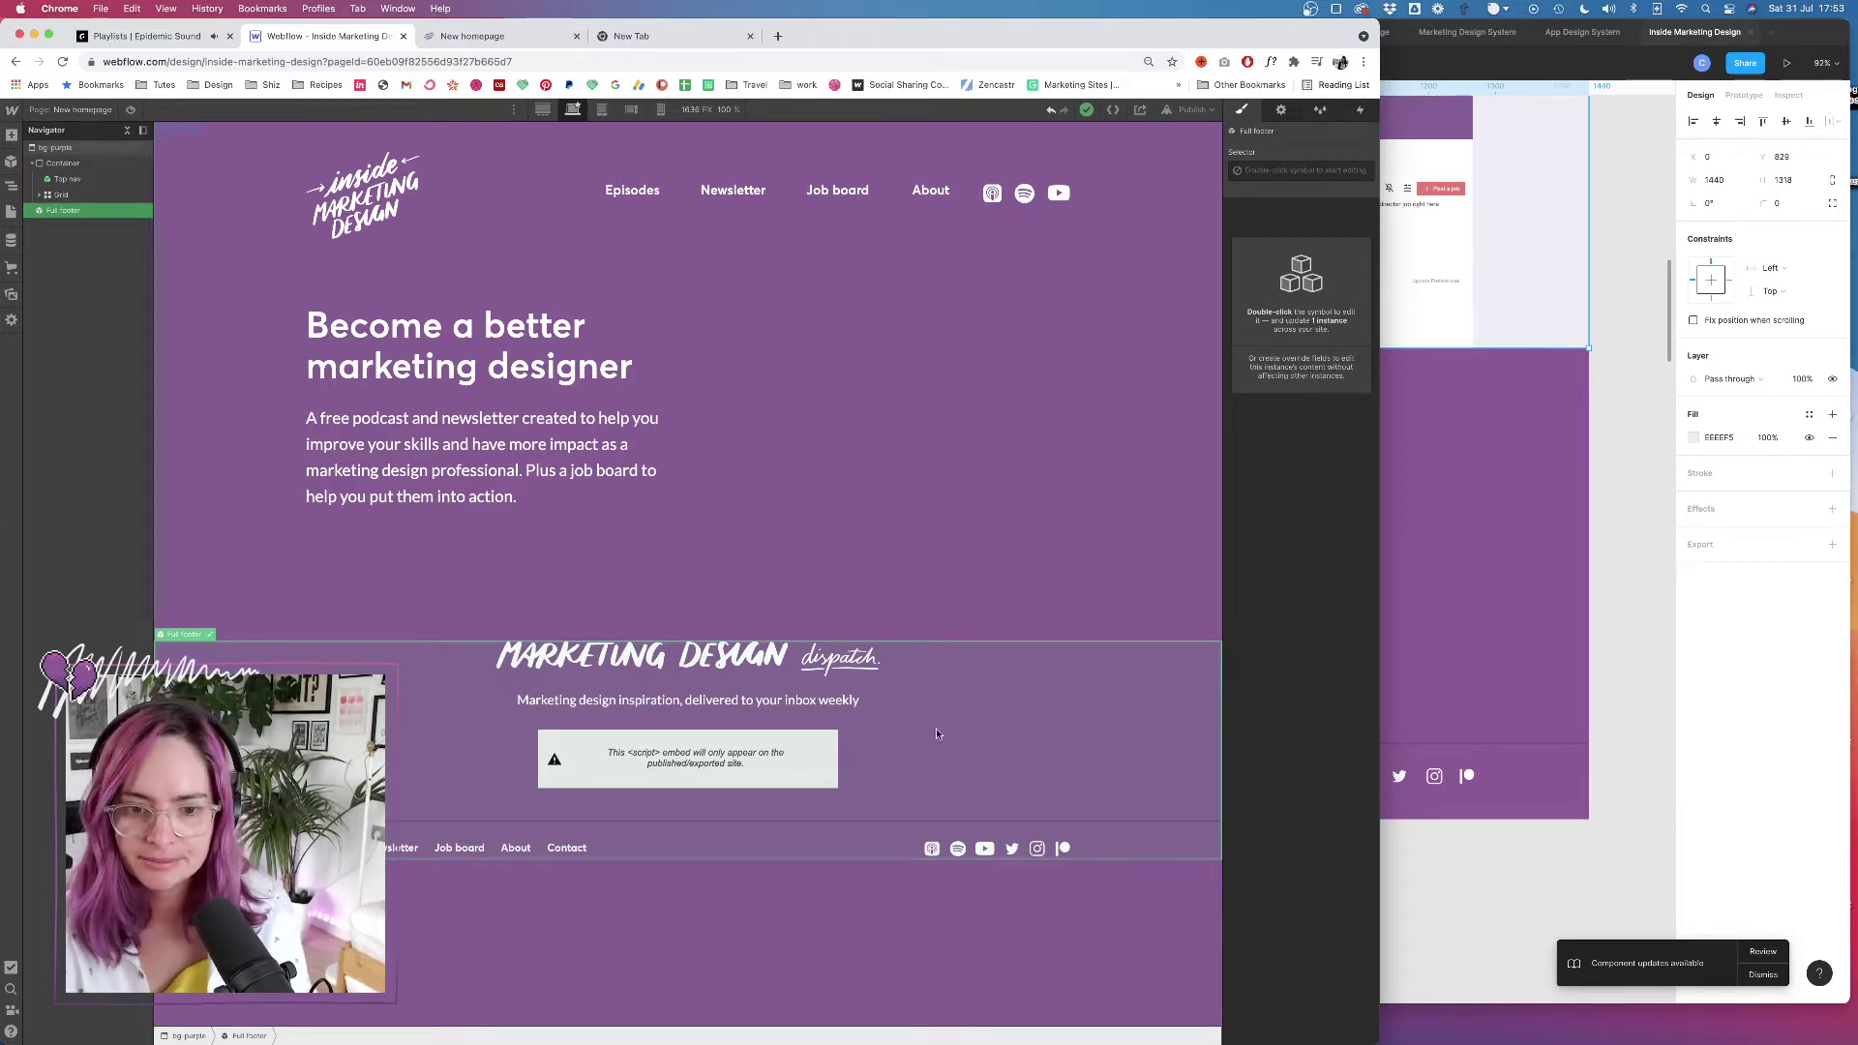
# Open the lower footer symbol for editing inside the Full footer, expand its nested elements and select the footer icons block
pyautogui.doubleClick(1003, 852)
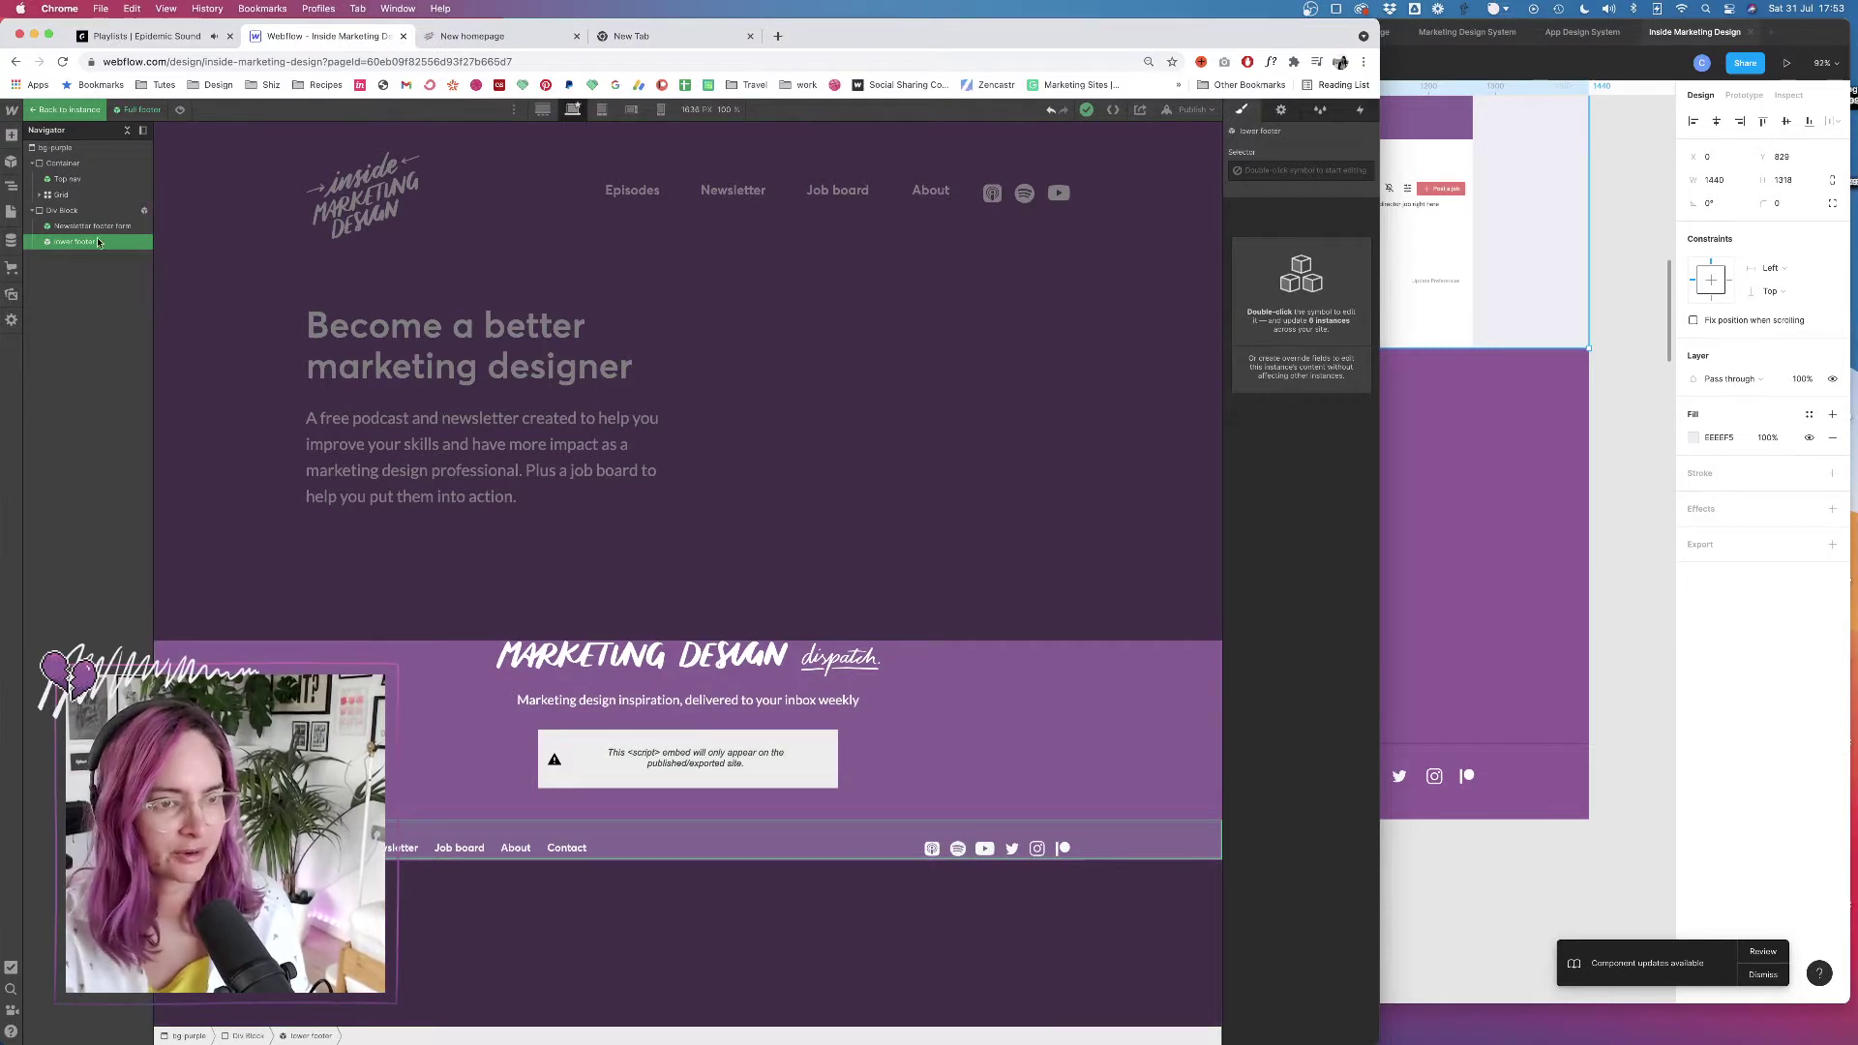
pyautogui.click(803, 821)
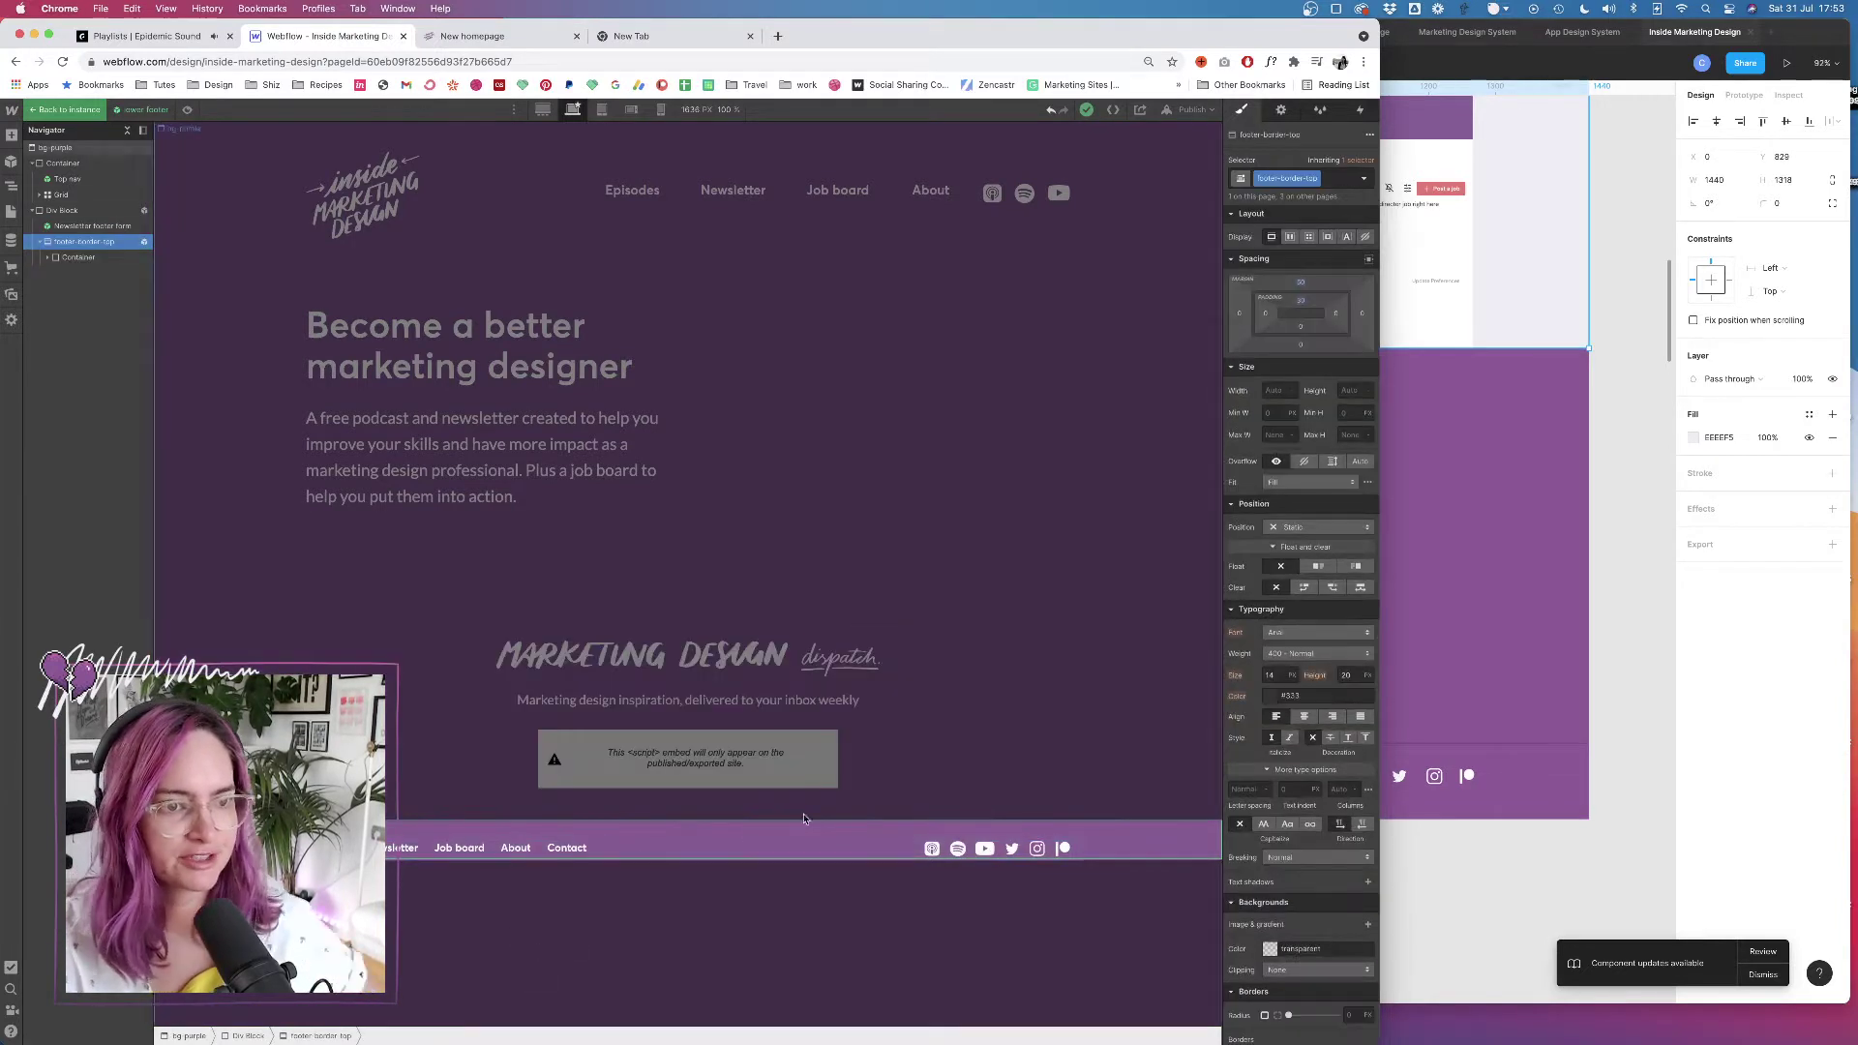
pyautogui.click(47, 257)
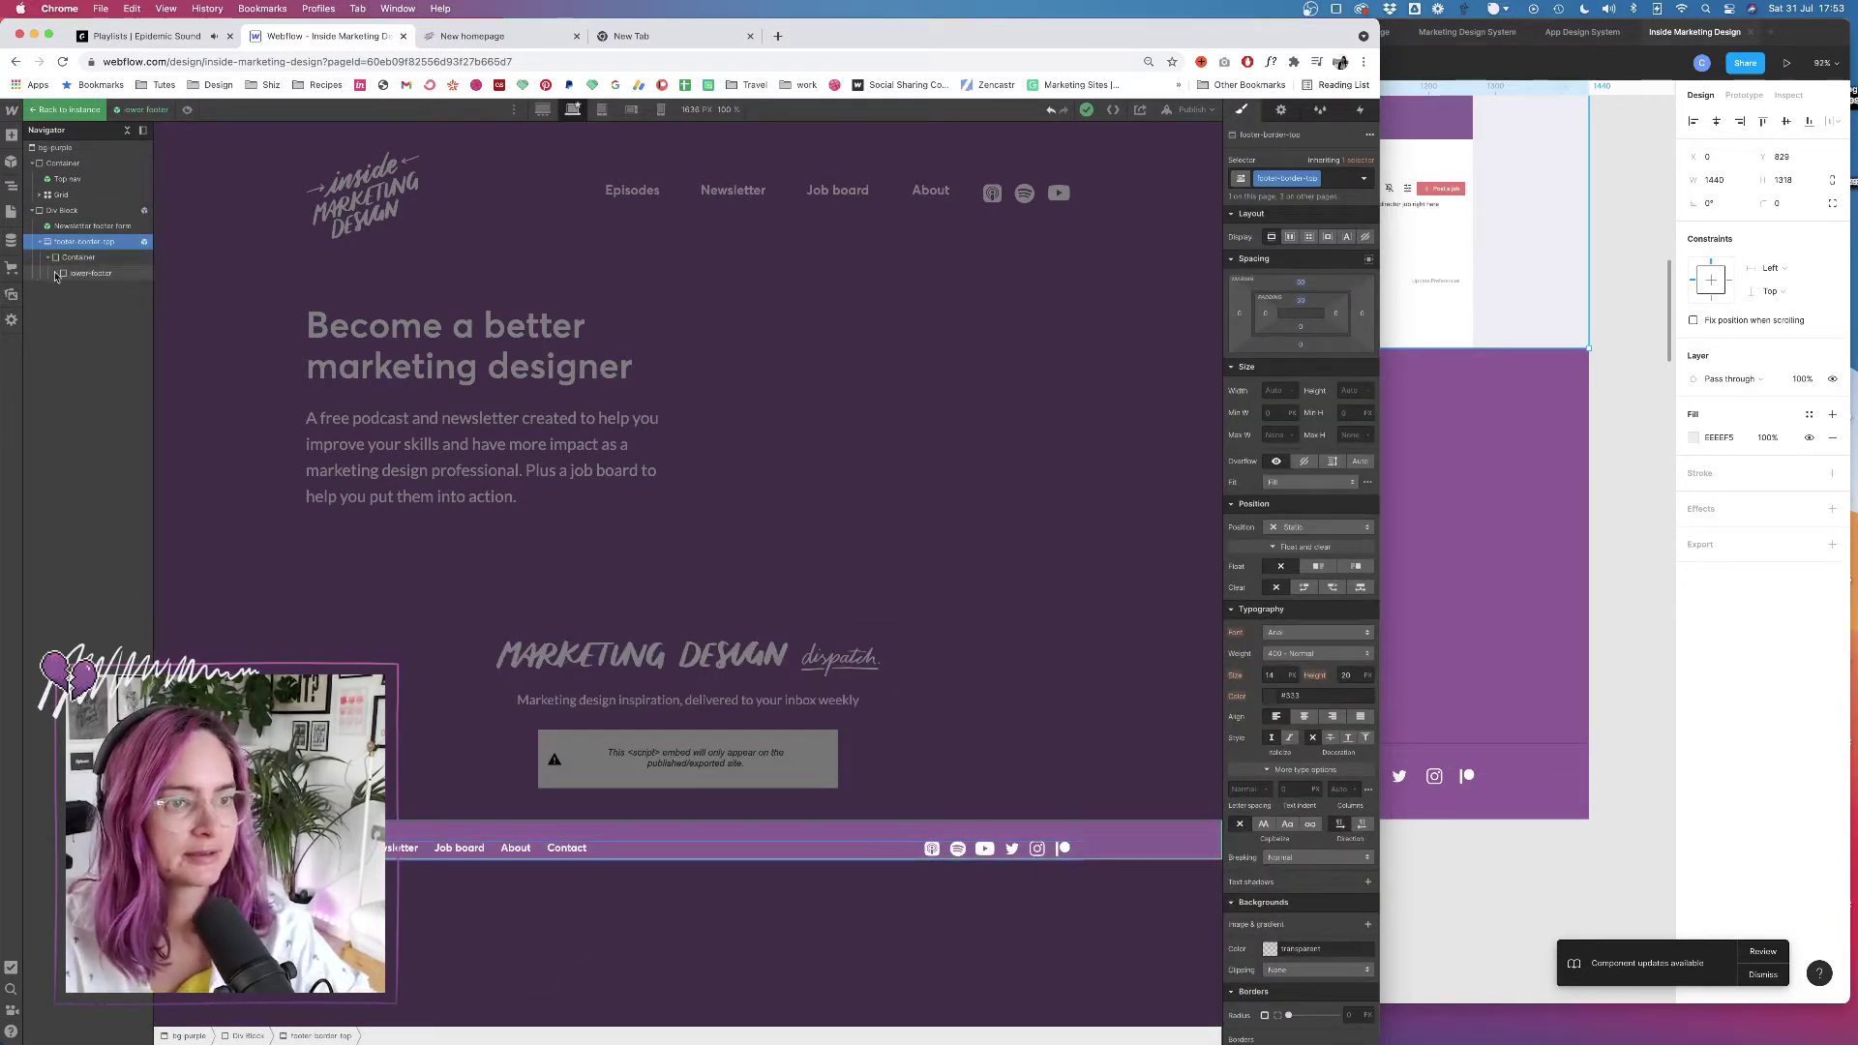
pyautogui.click(56, 275)
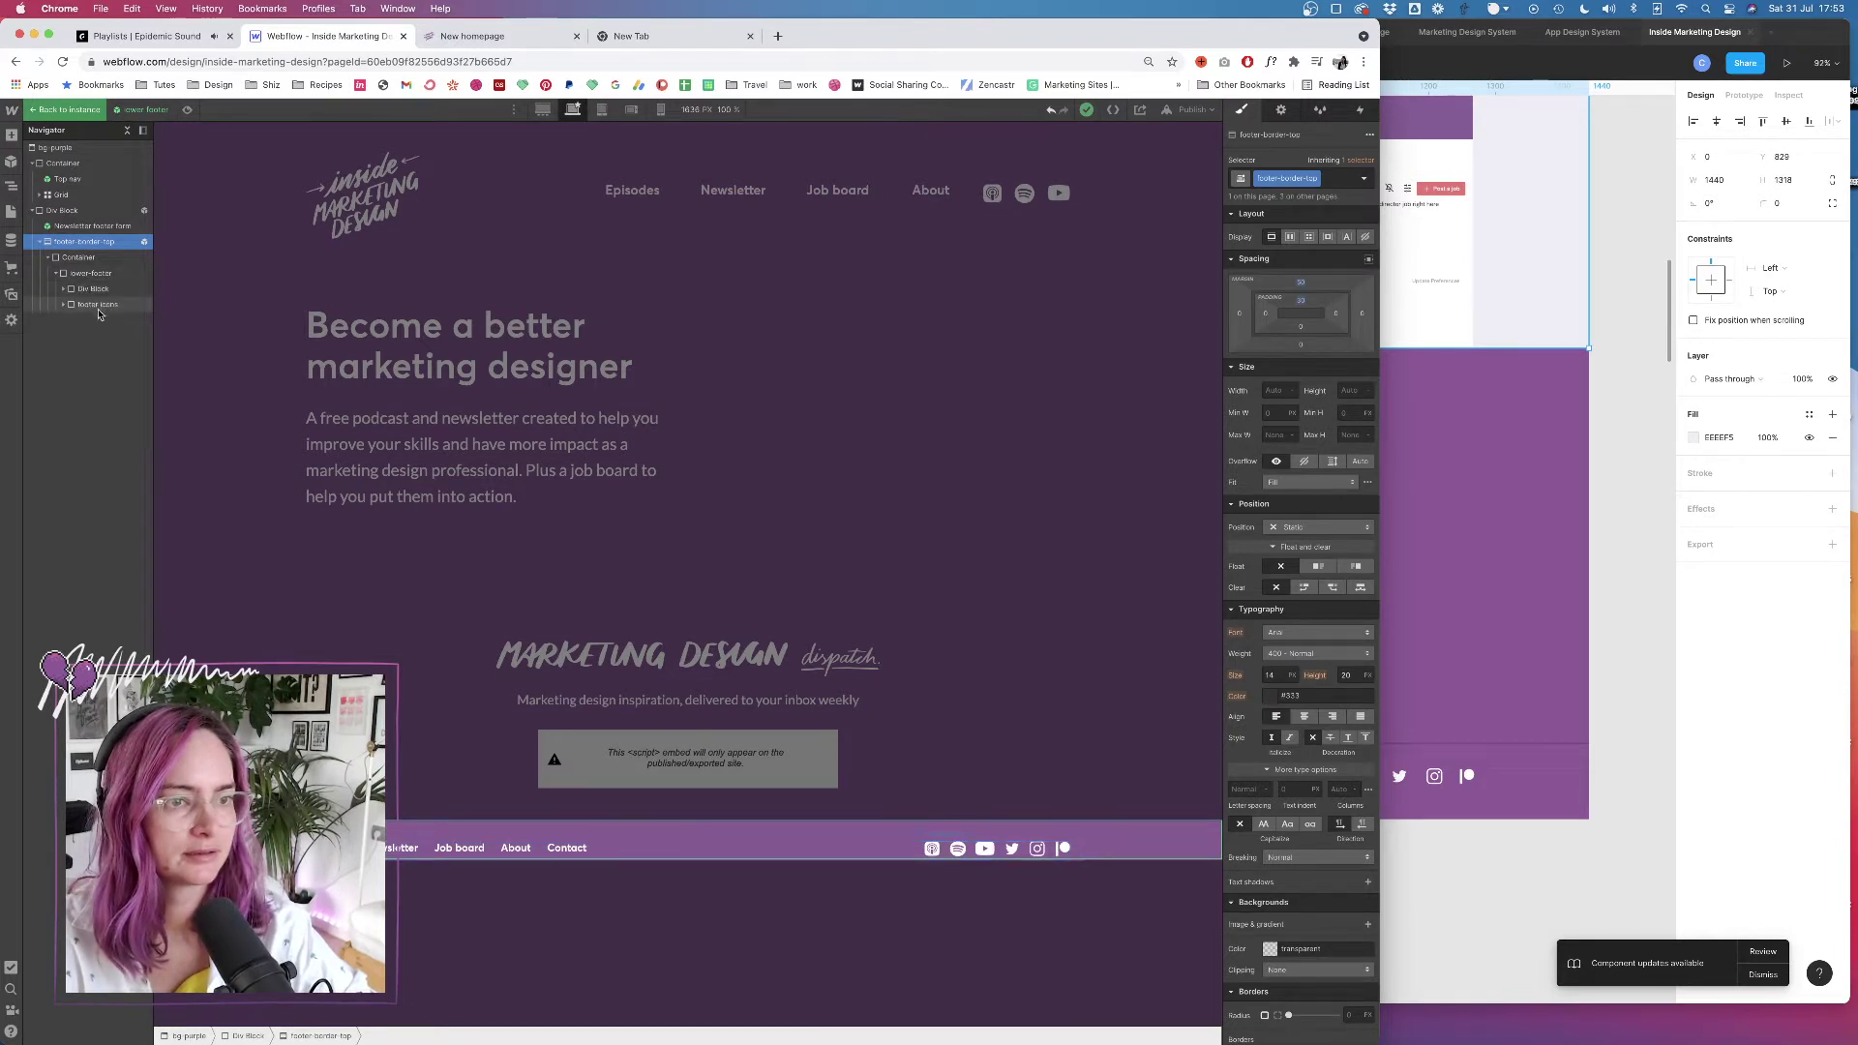
pyautogui.click(97, 305)
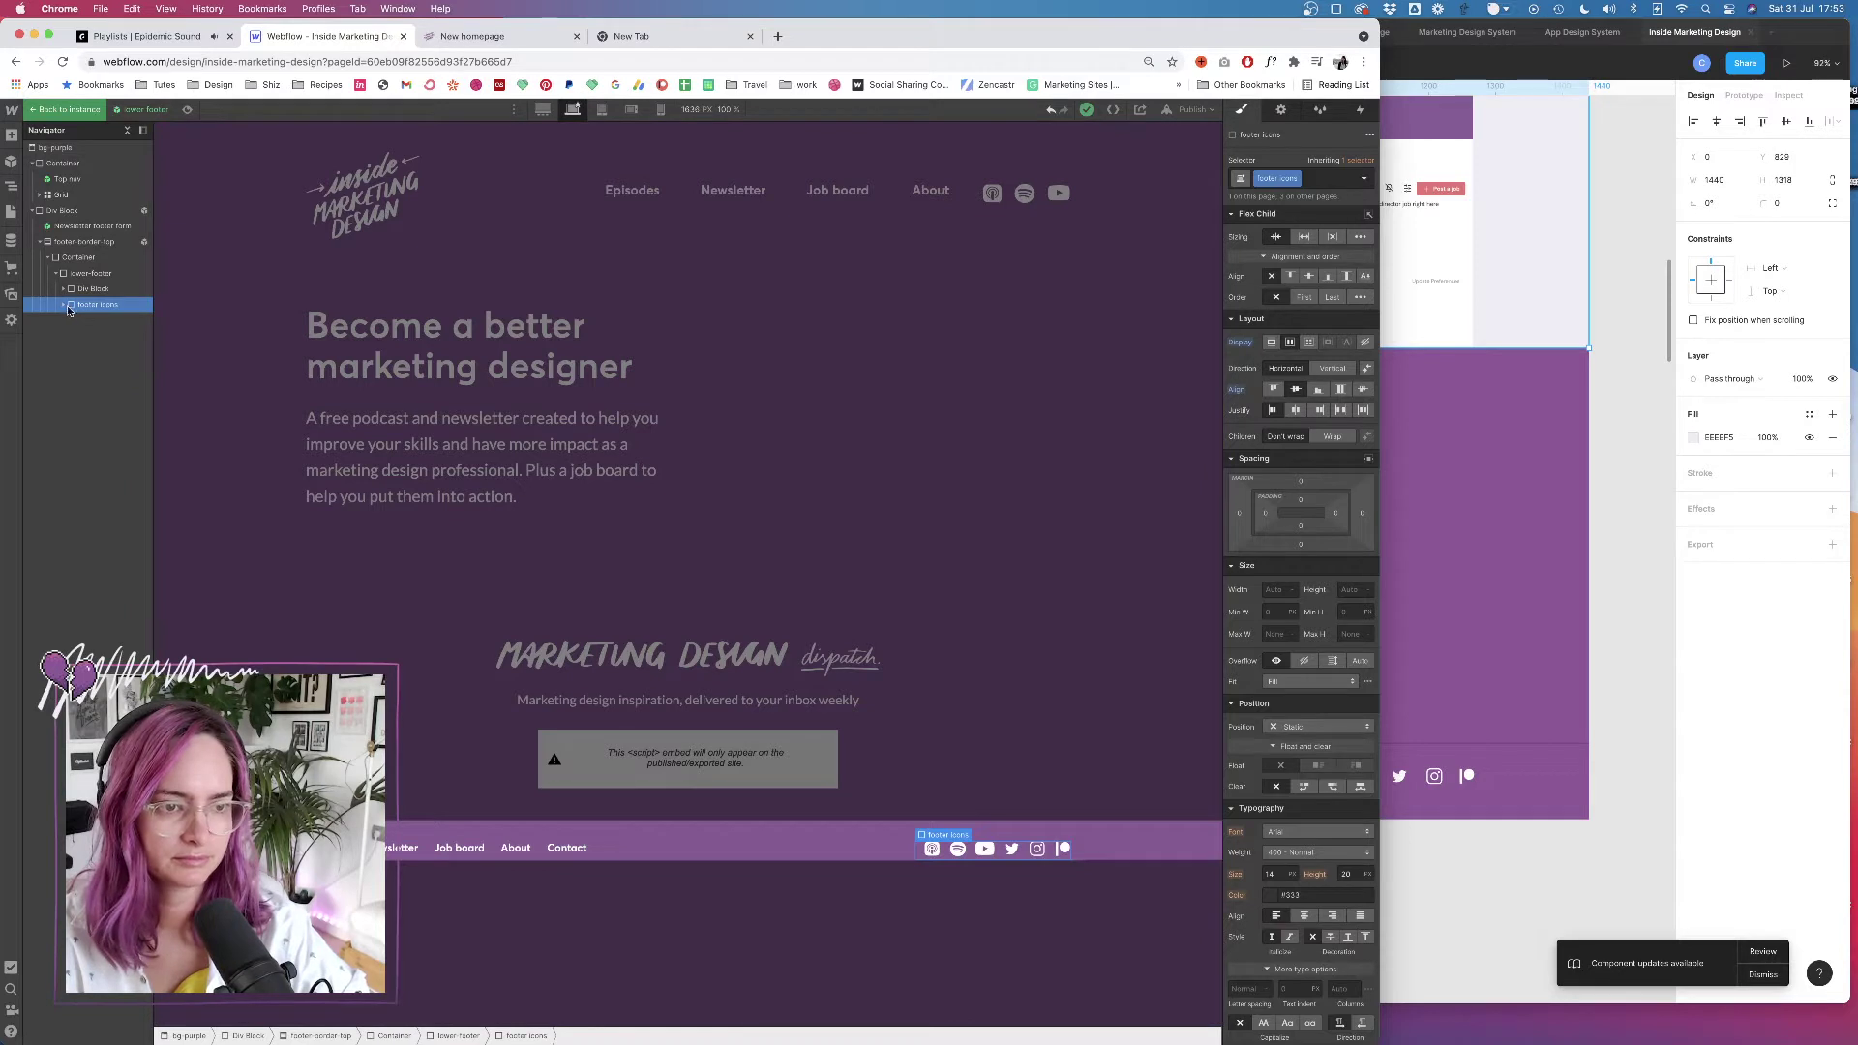
# Set the left margin of the white-link social icons in the footer to 20 px and leave symbol editing
pyautogui.click(65, 306)
pyautogui.click(96, 320)
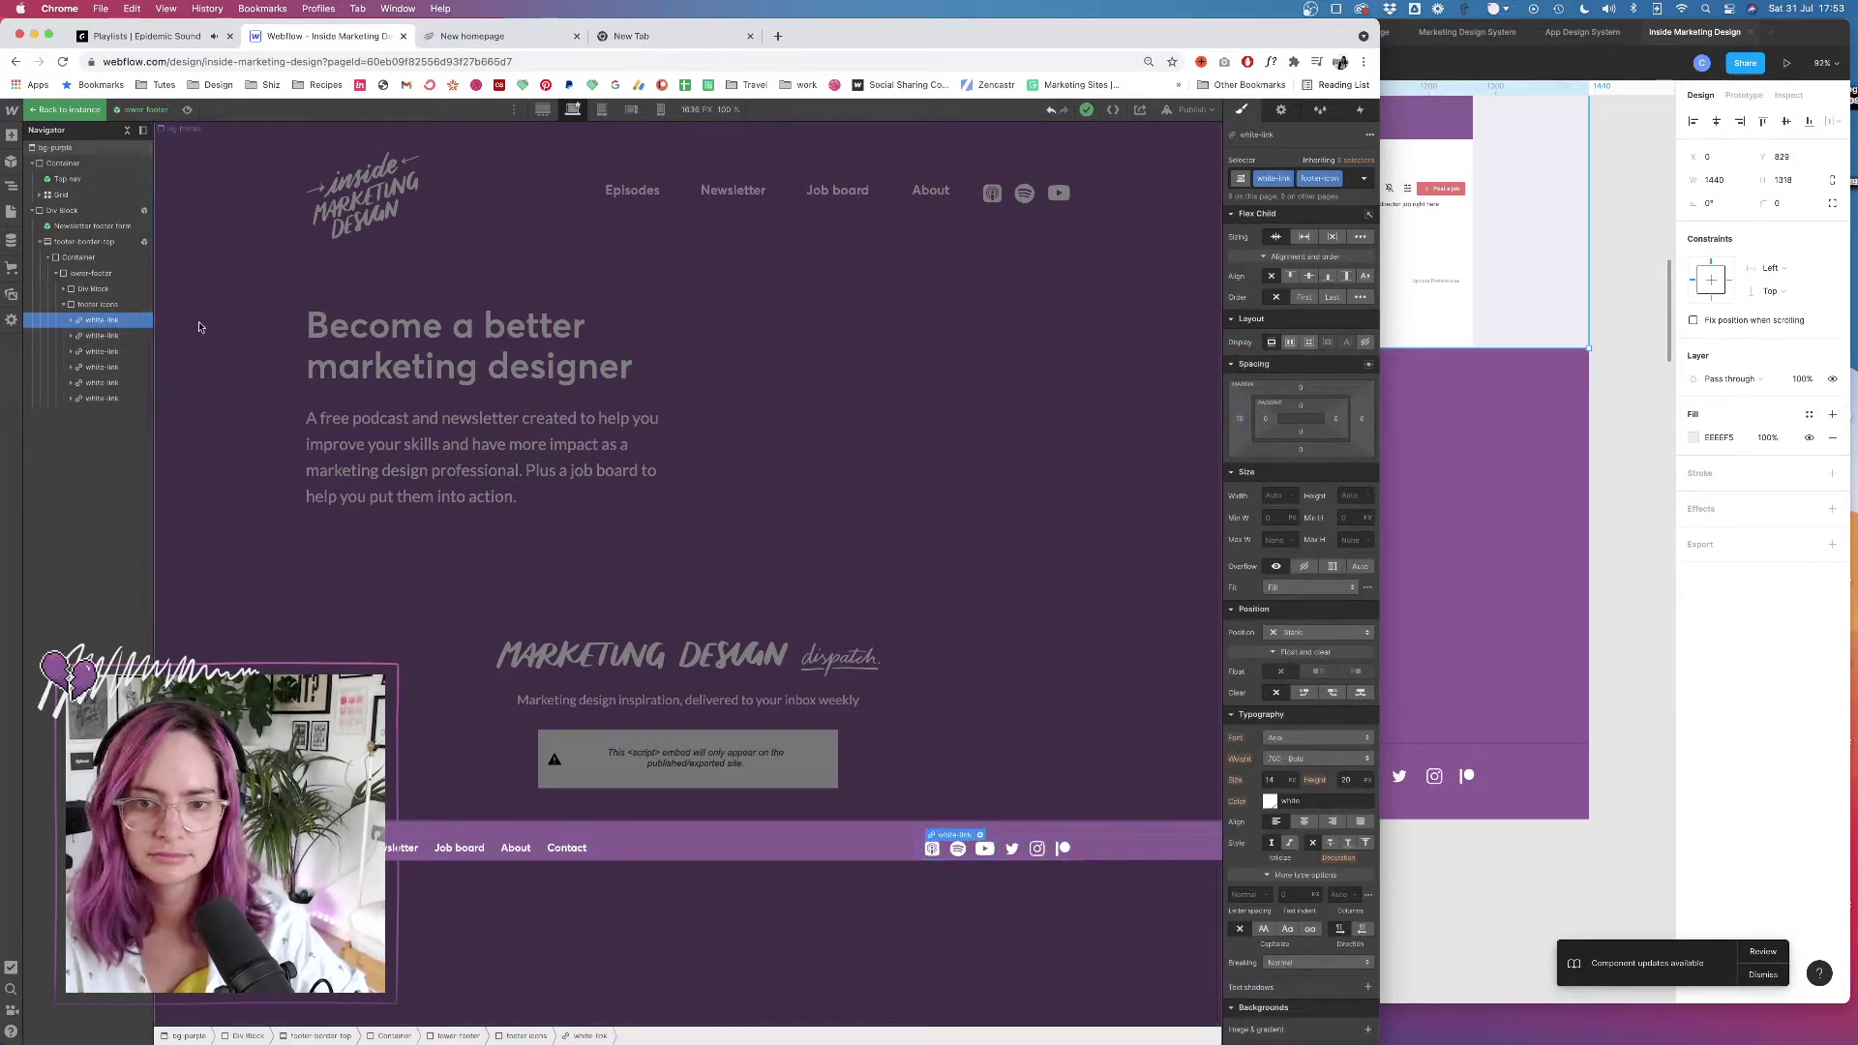
pyautogui.click(104, 336)
pyautogui.click(99, 351)
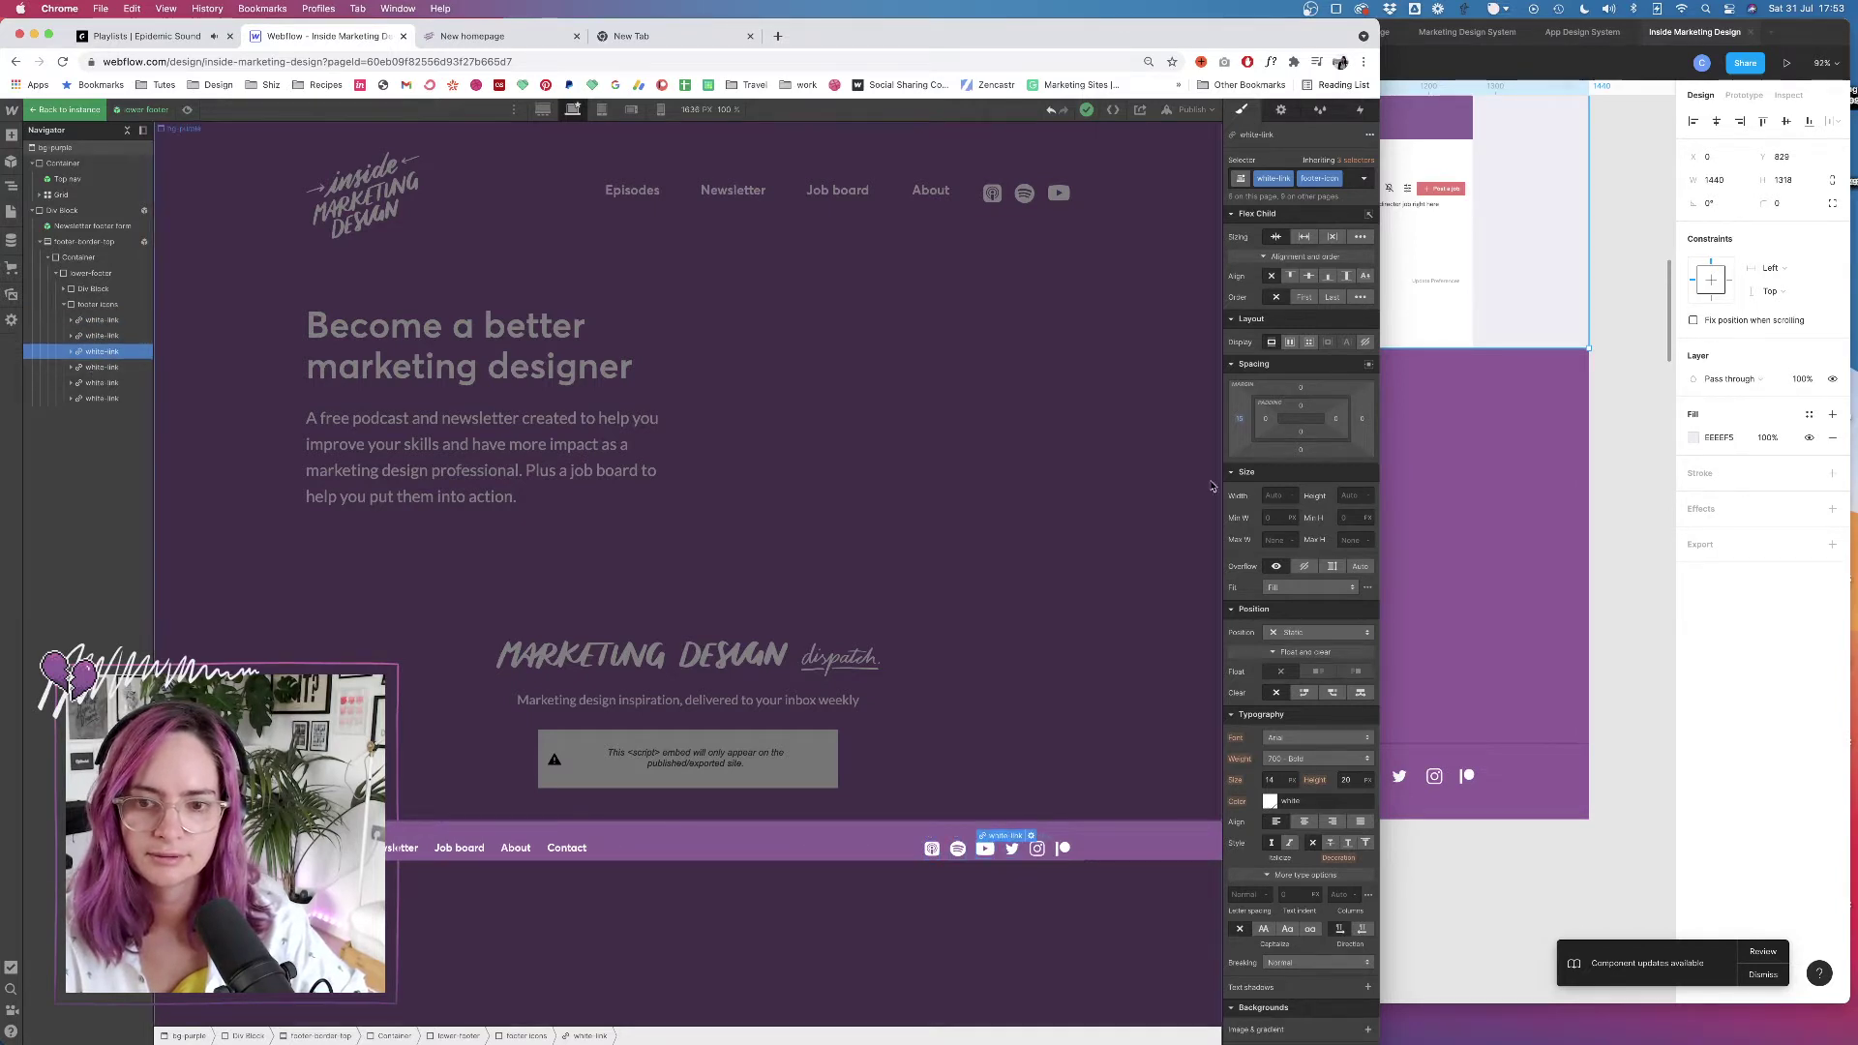
pyautogui.moveTo(1239, 419); pyautogui.dragTo(1232, 421)
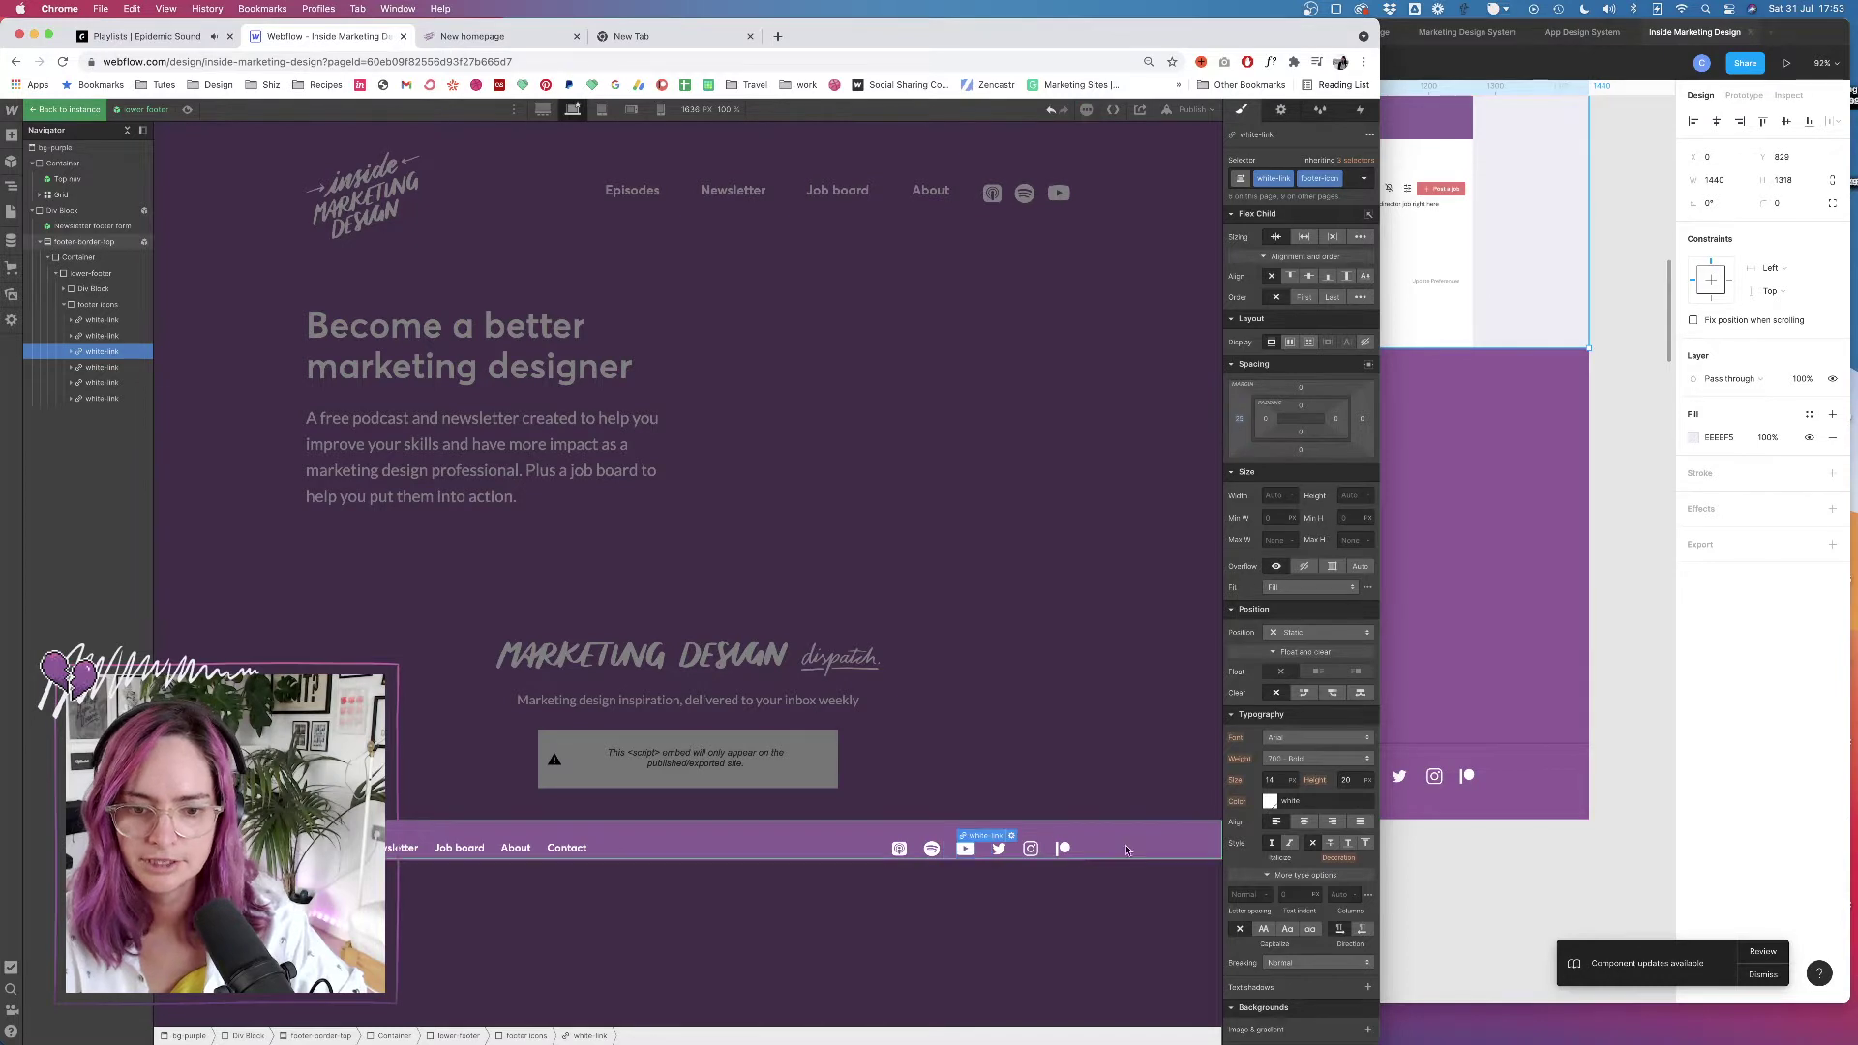
pyautogui.click(1240, 423)
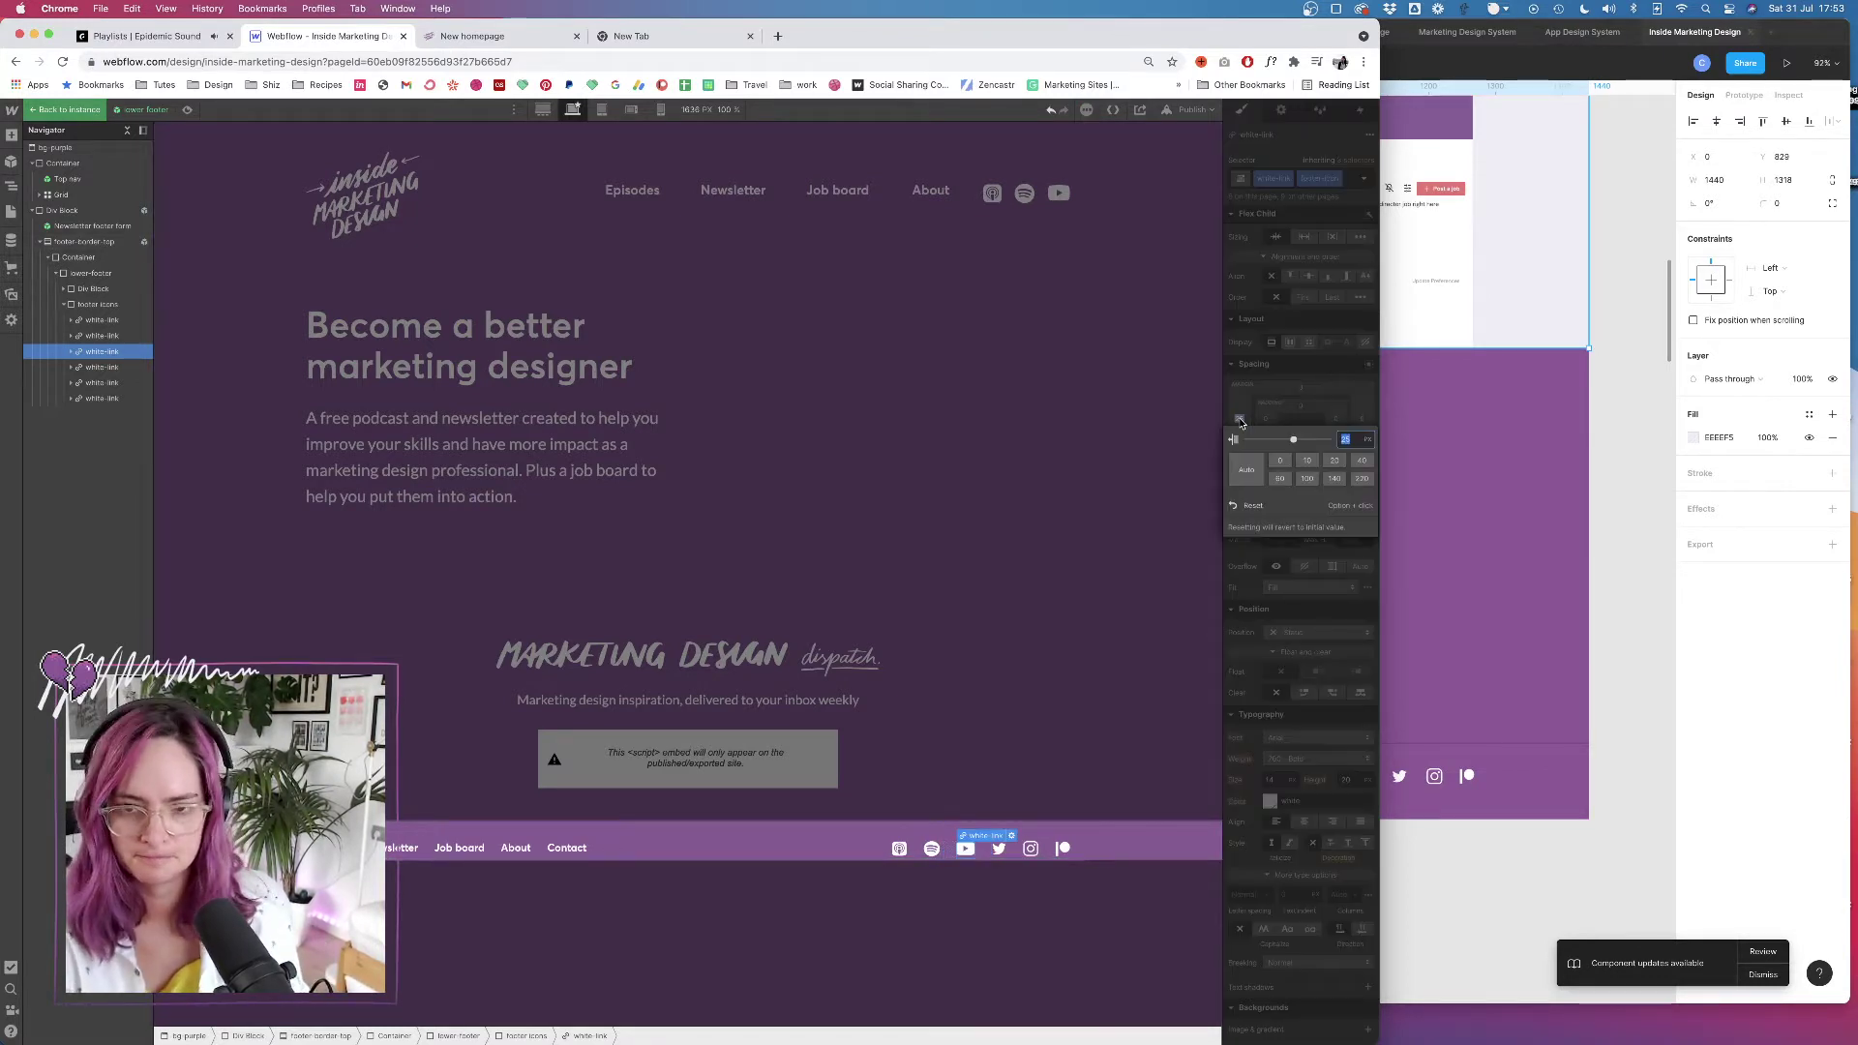
pyautogui.click(1334, 461)
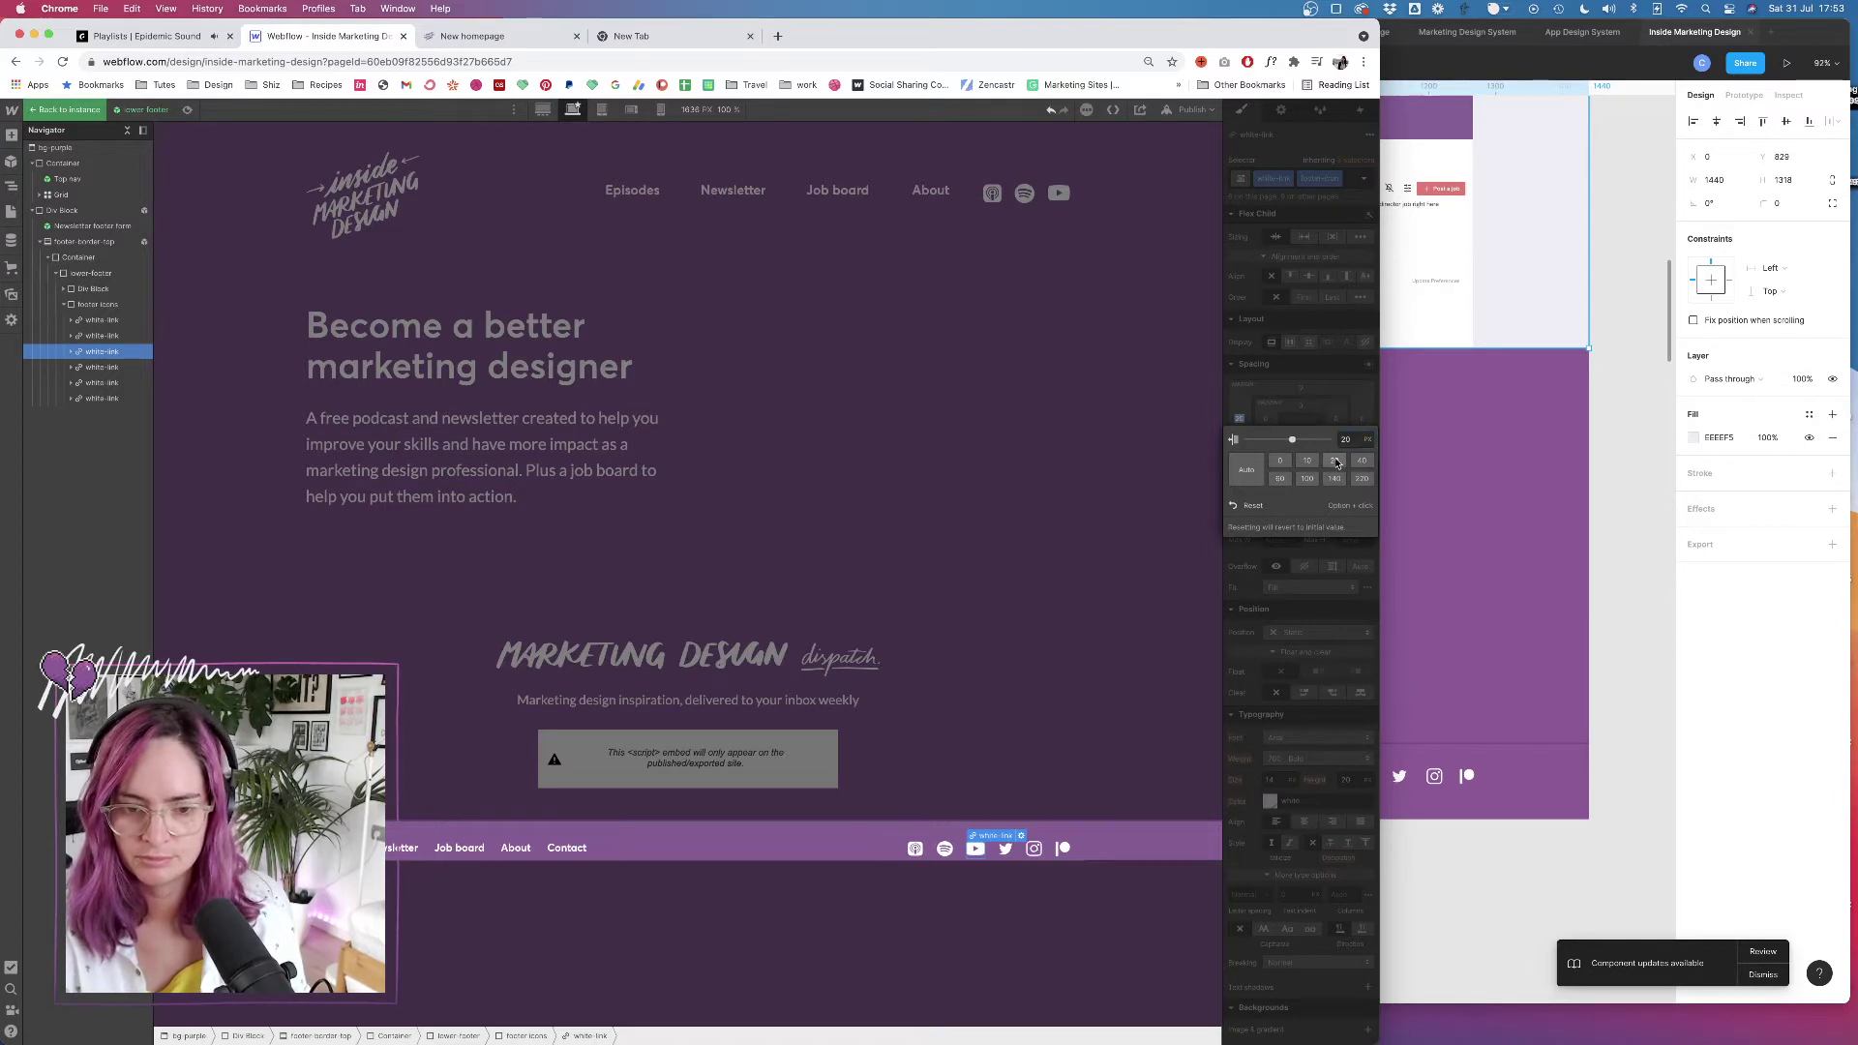
pyautogui.doubleClick(1129, 683)
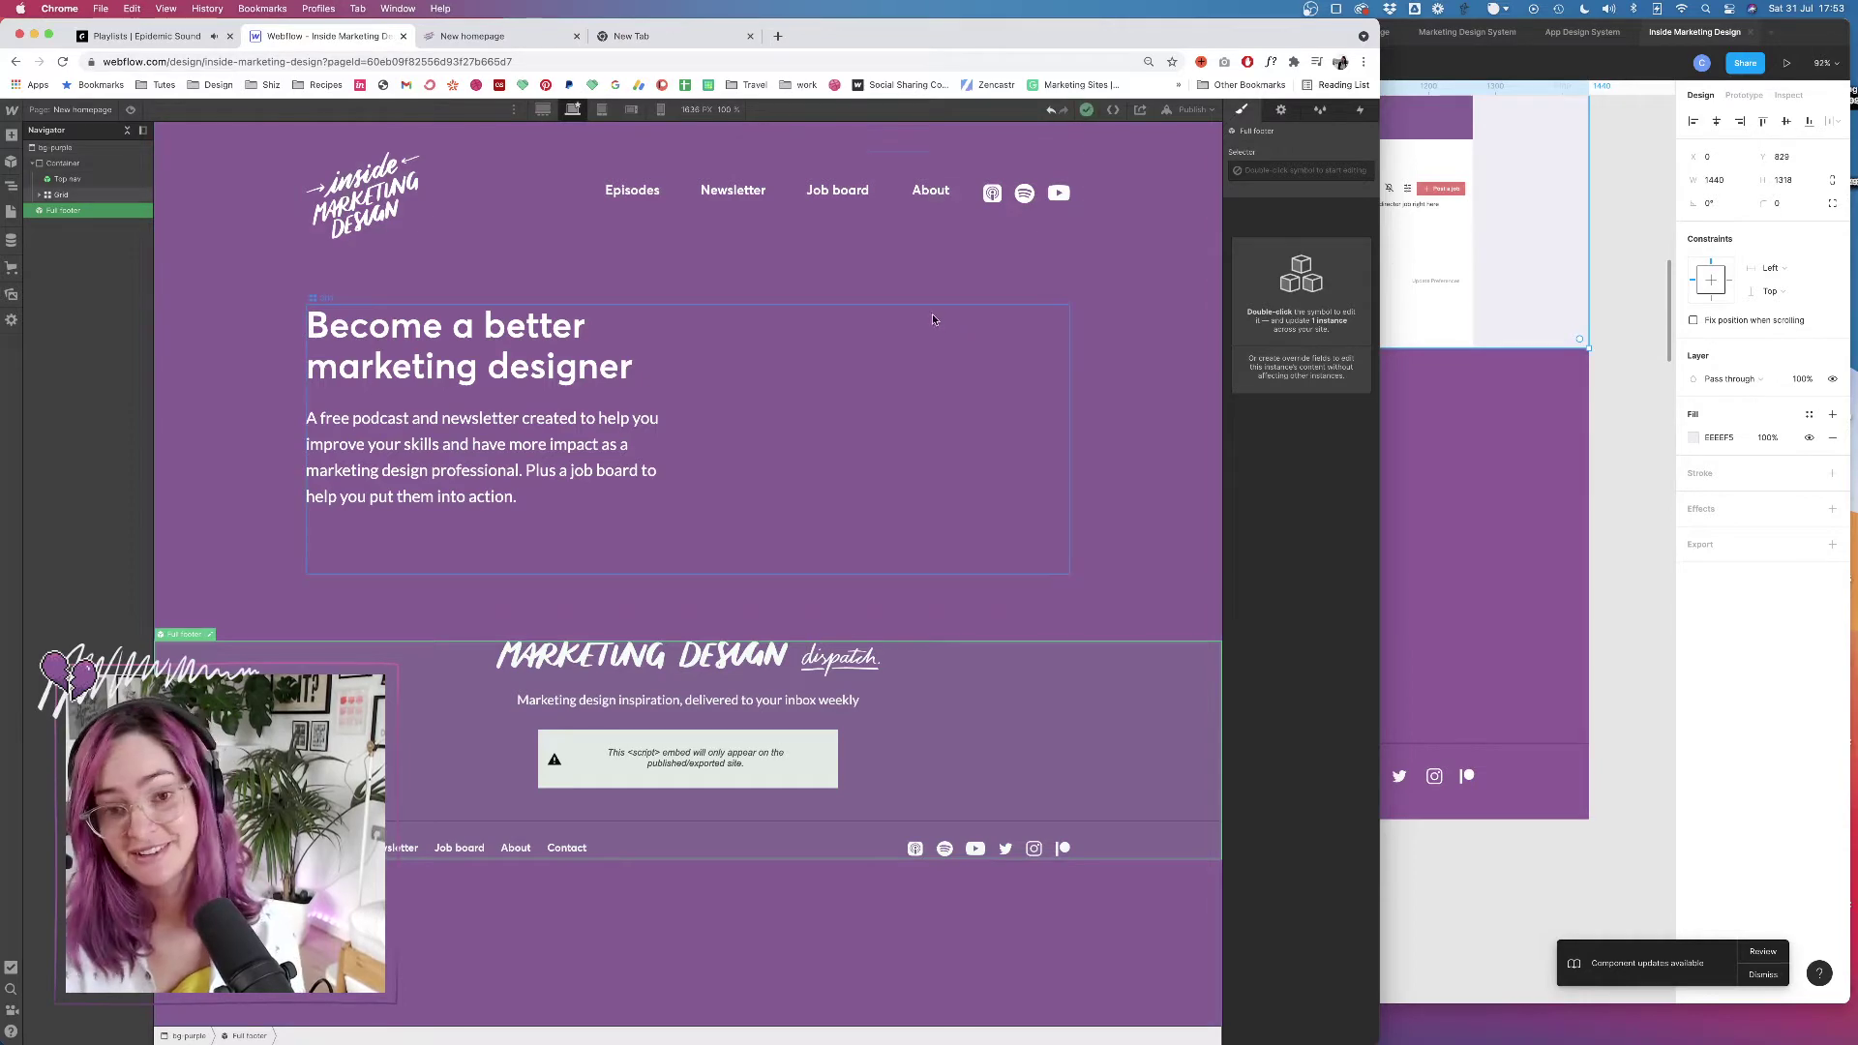
# Switch to Figma and review the homepage hero and the podcast section beneath it
pyautogui.click(1524, 290)
pyautogui.scroll(20, 1323, 242)
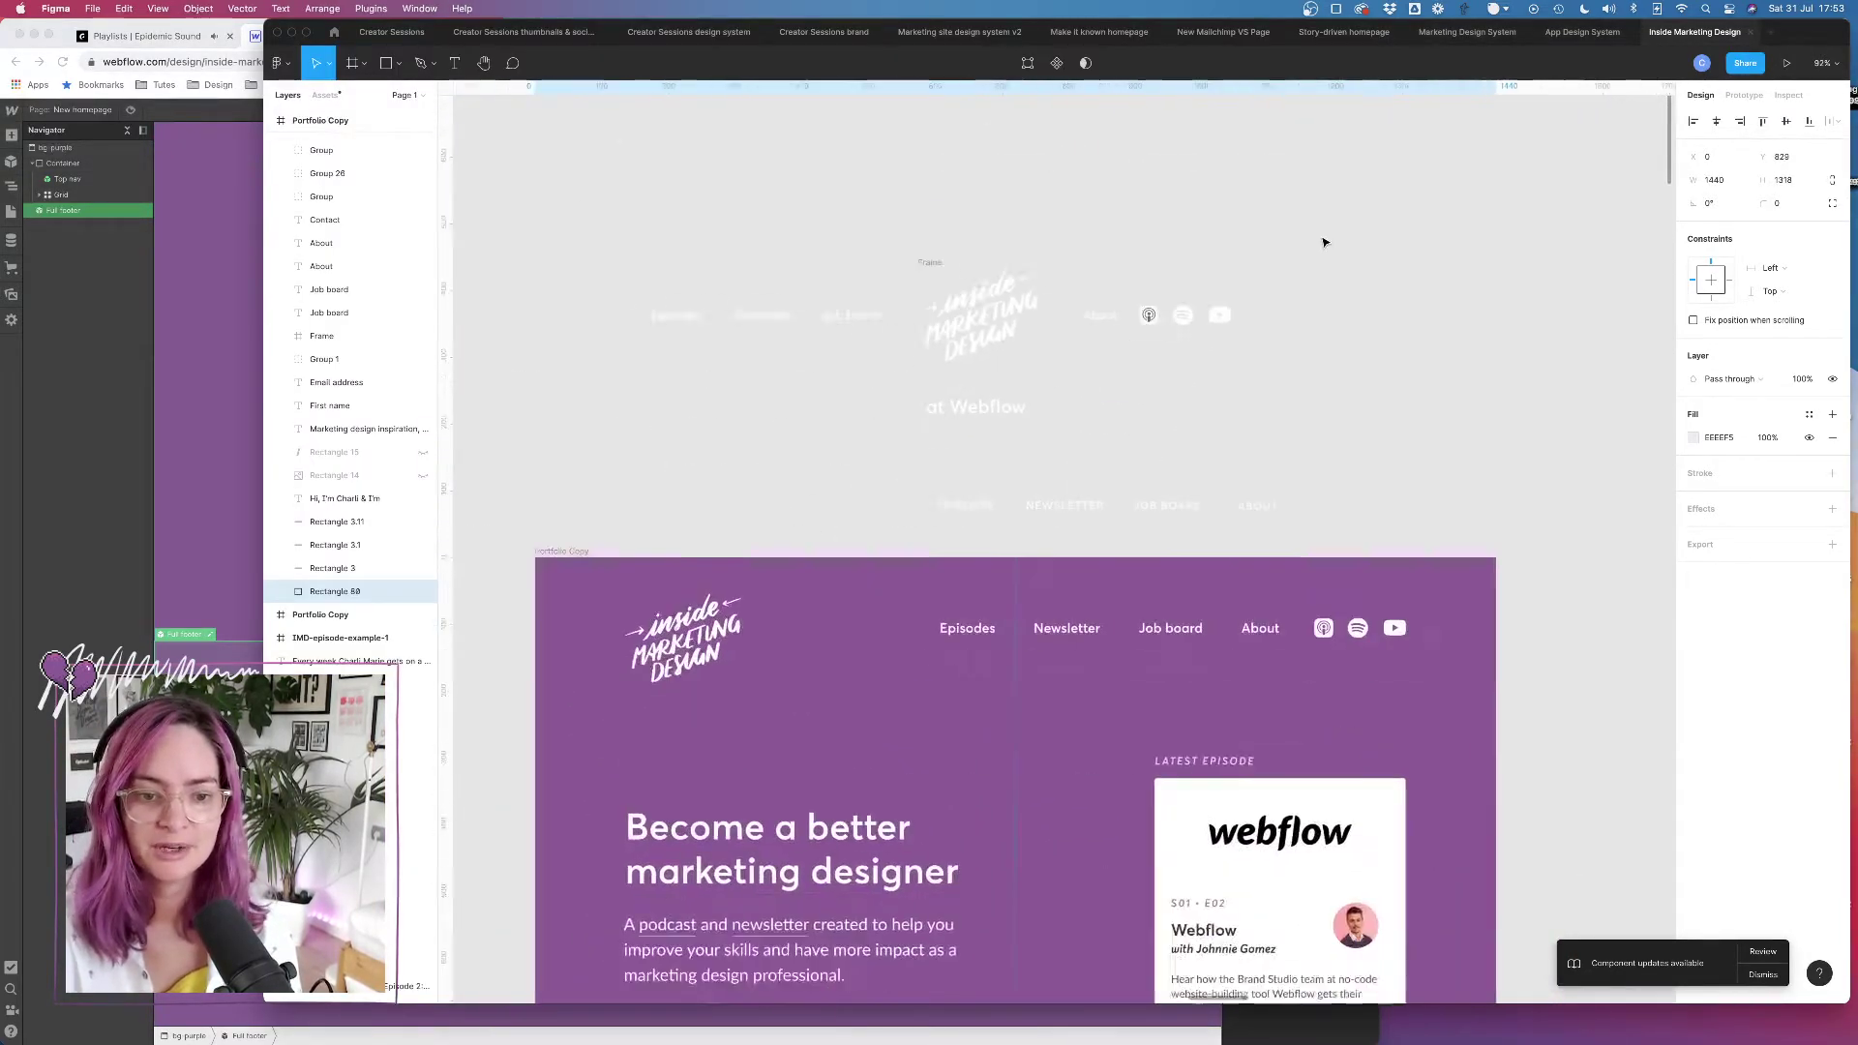
pyautogui.scroll(-1, 1323, 242)
pyautogui.scroll(3, 1161, 387)
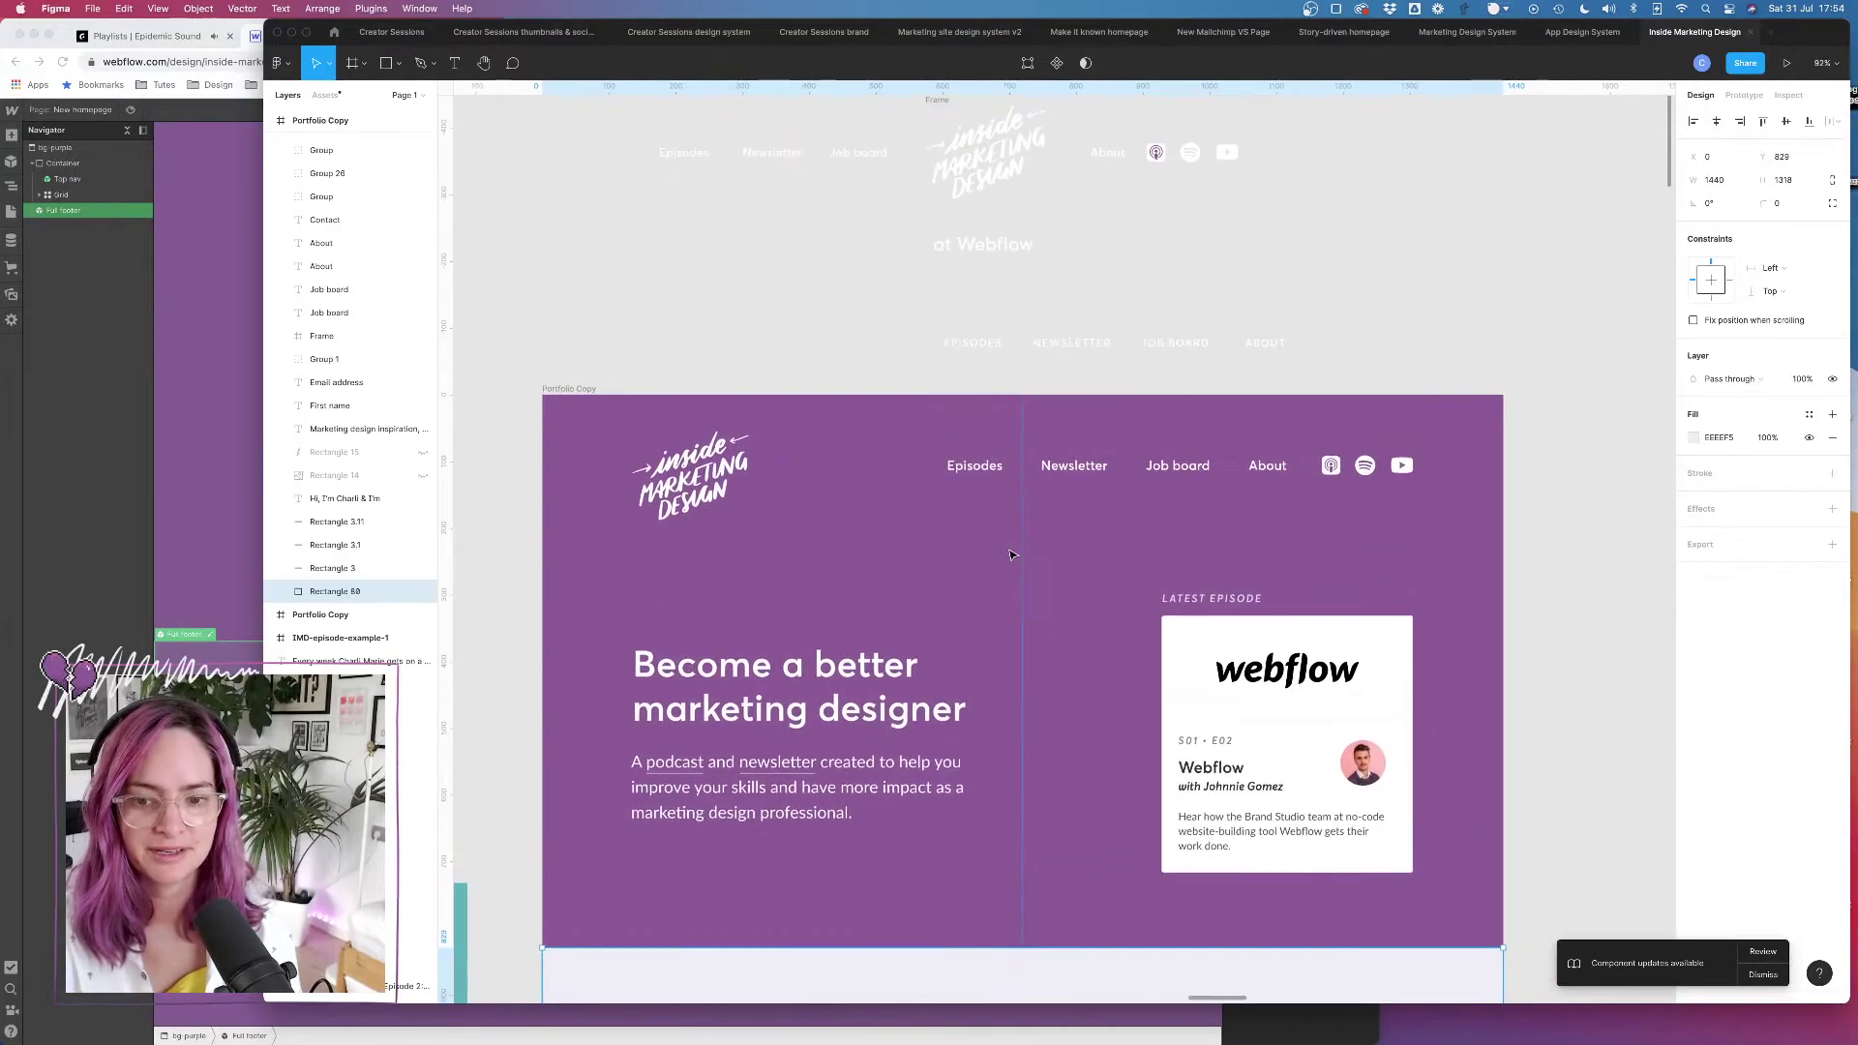
pyautogui.scroll(-5, 1161, 546)
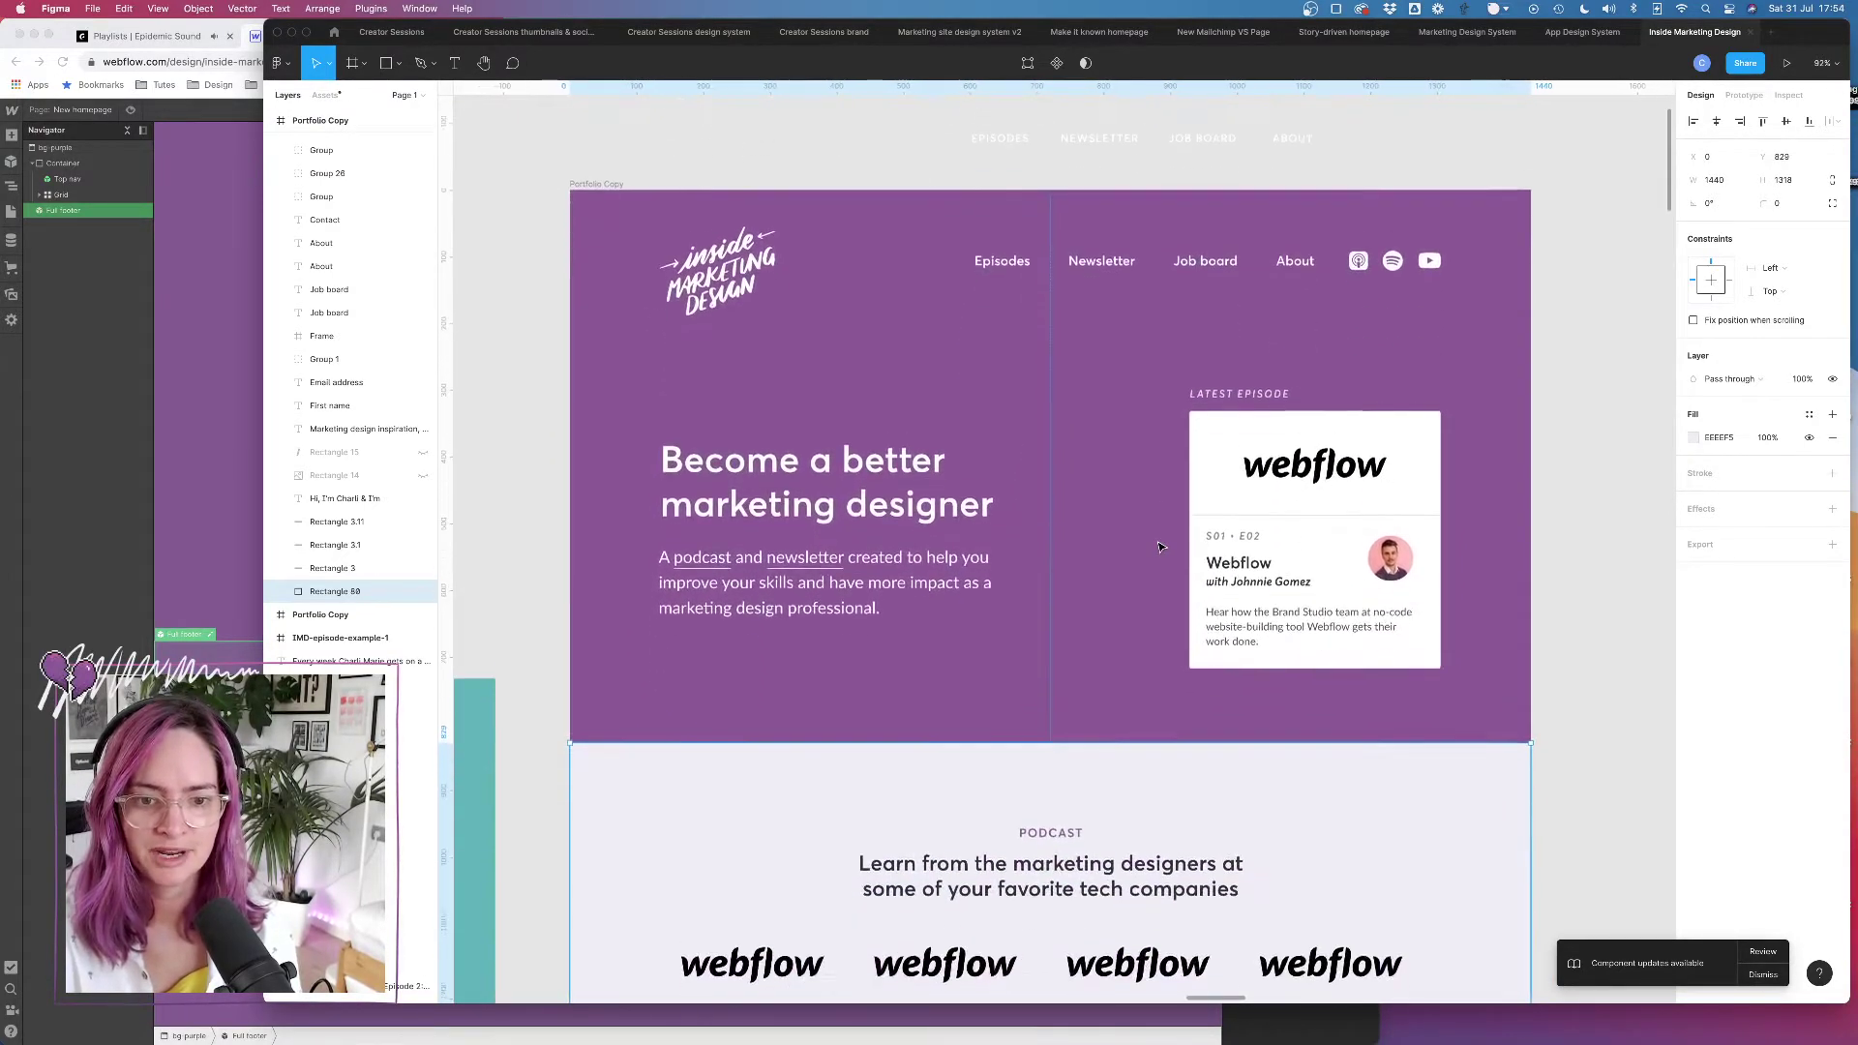
pyautogui.scroll(-1, 1160, 546)
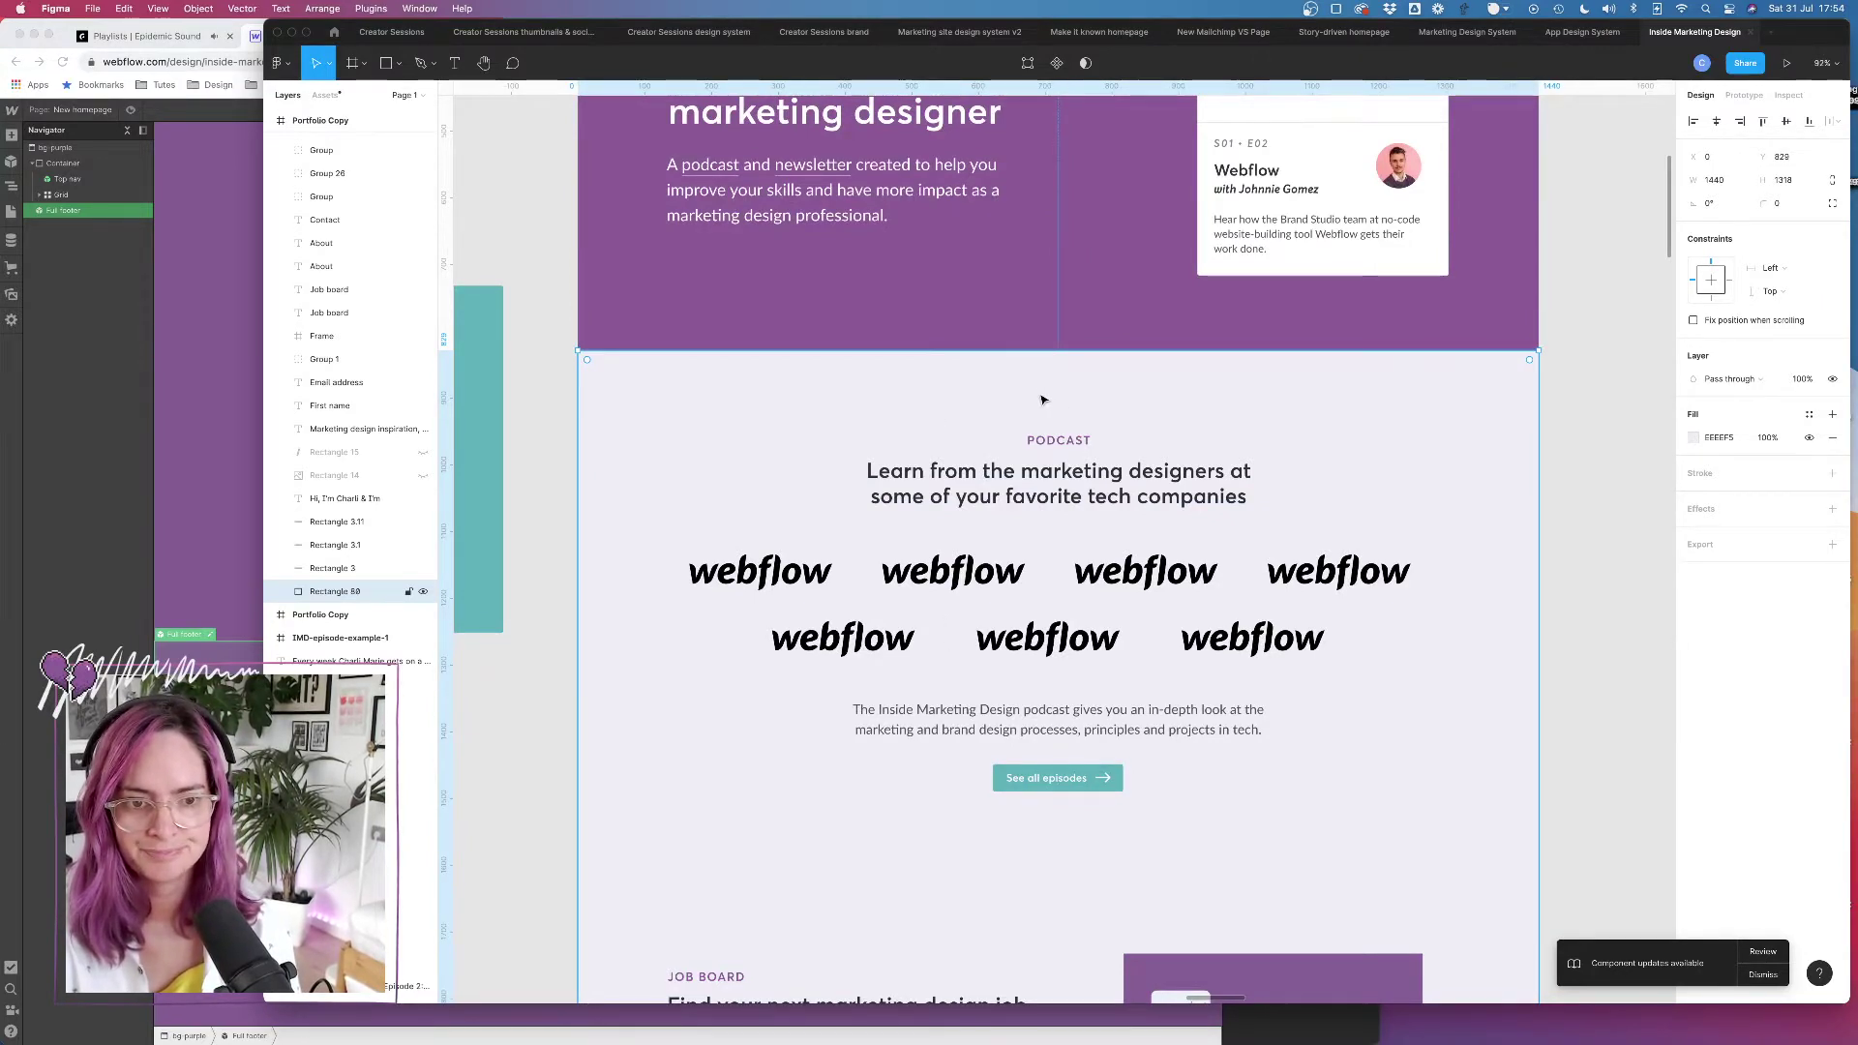
# Return to Chrome and search Google in the empty tab for "webflow change background color on scroll"
pyautogui.click(196, 300)
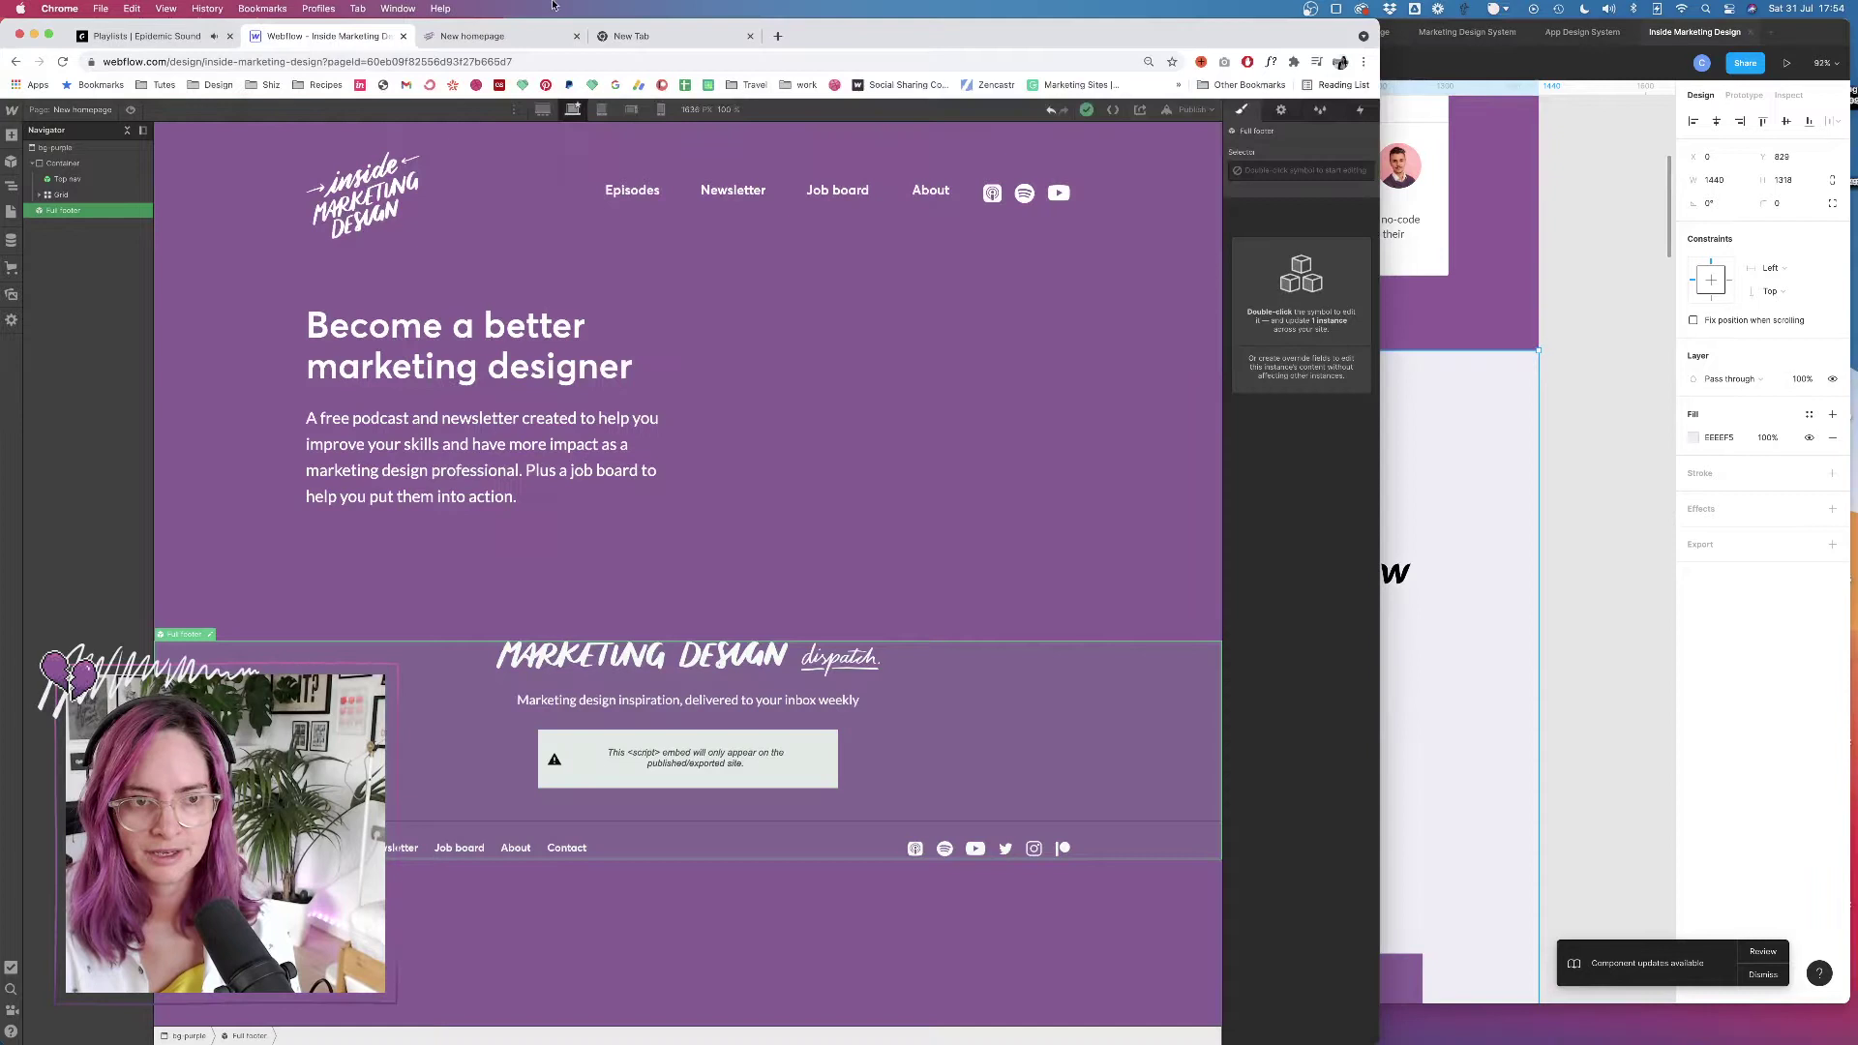
pyautogui.click(697, 40)
pyautogui.click(569, 58)
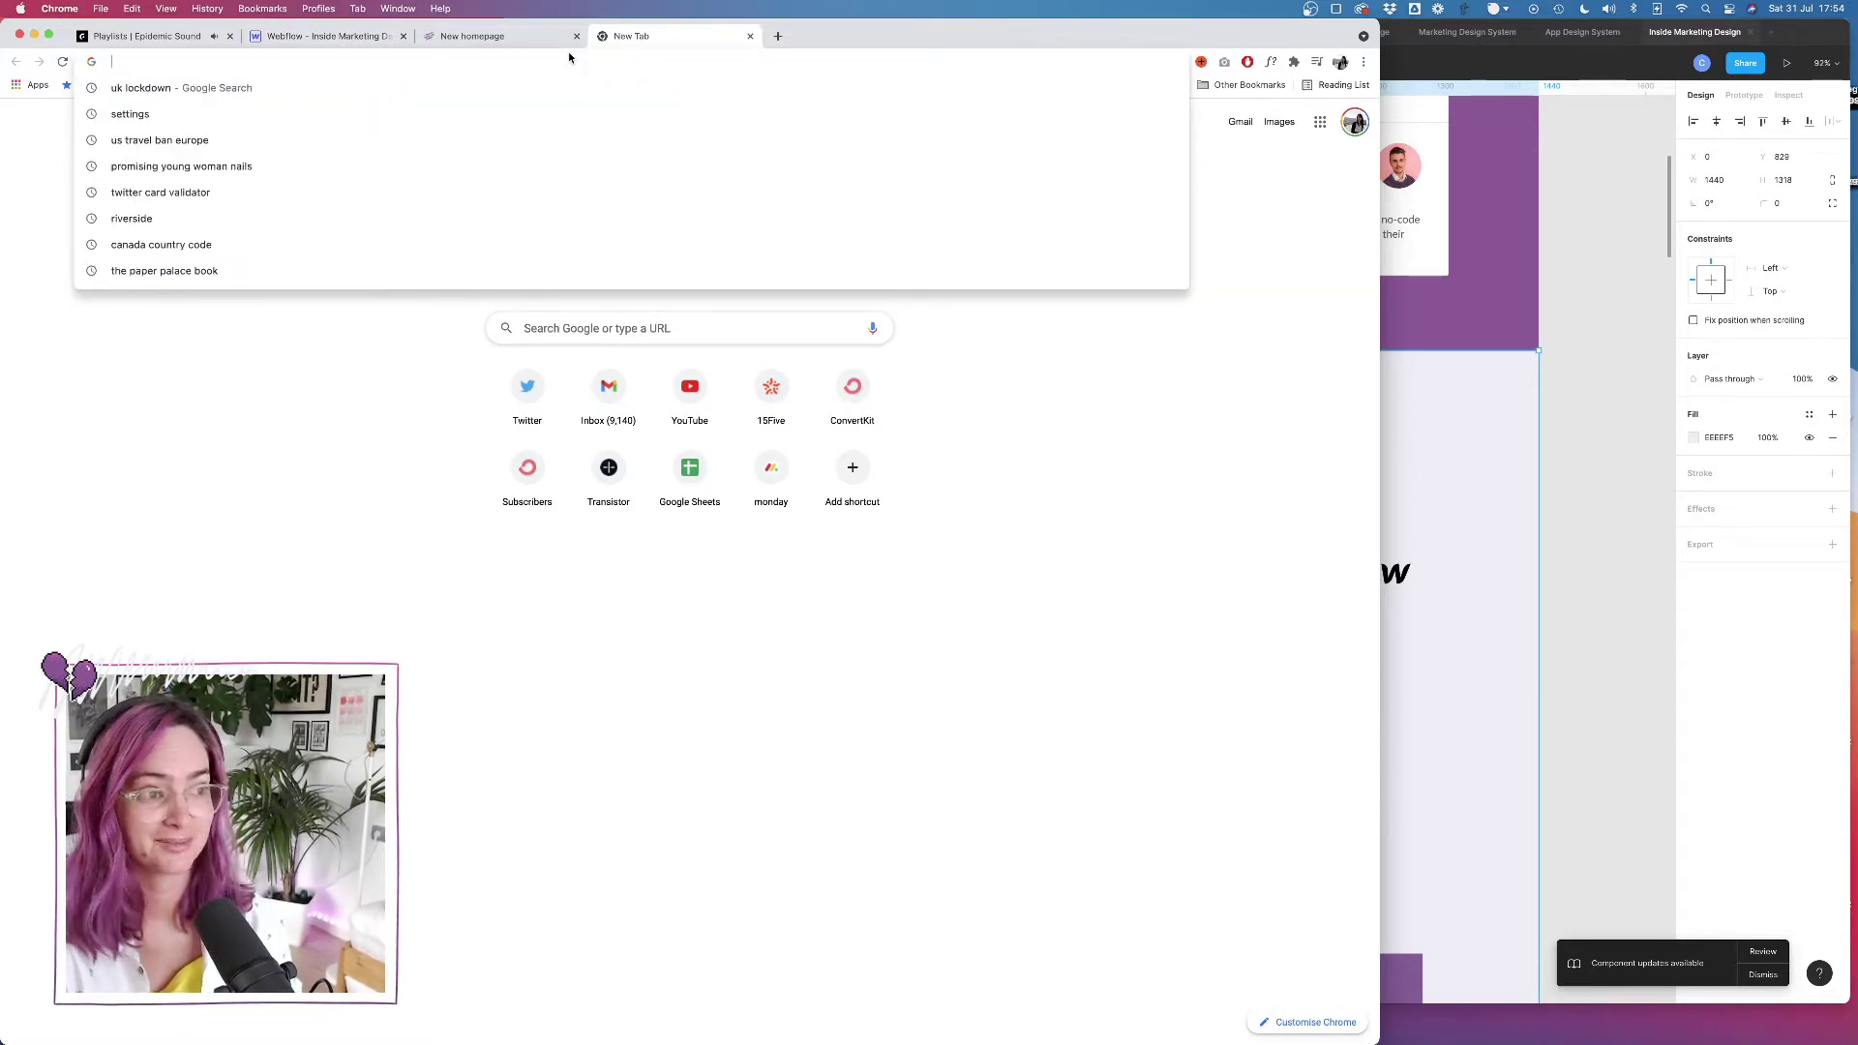
pyautogui.write('webf')
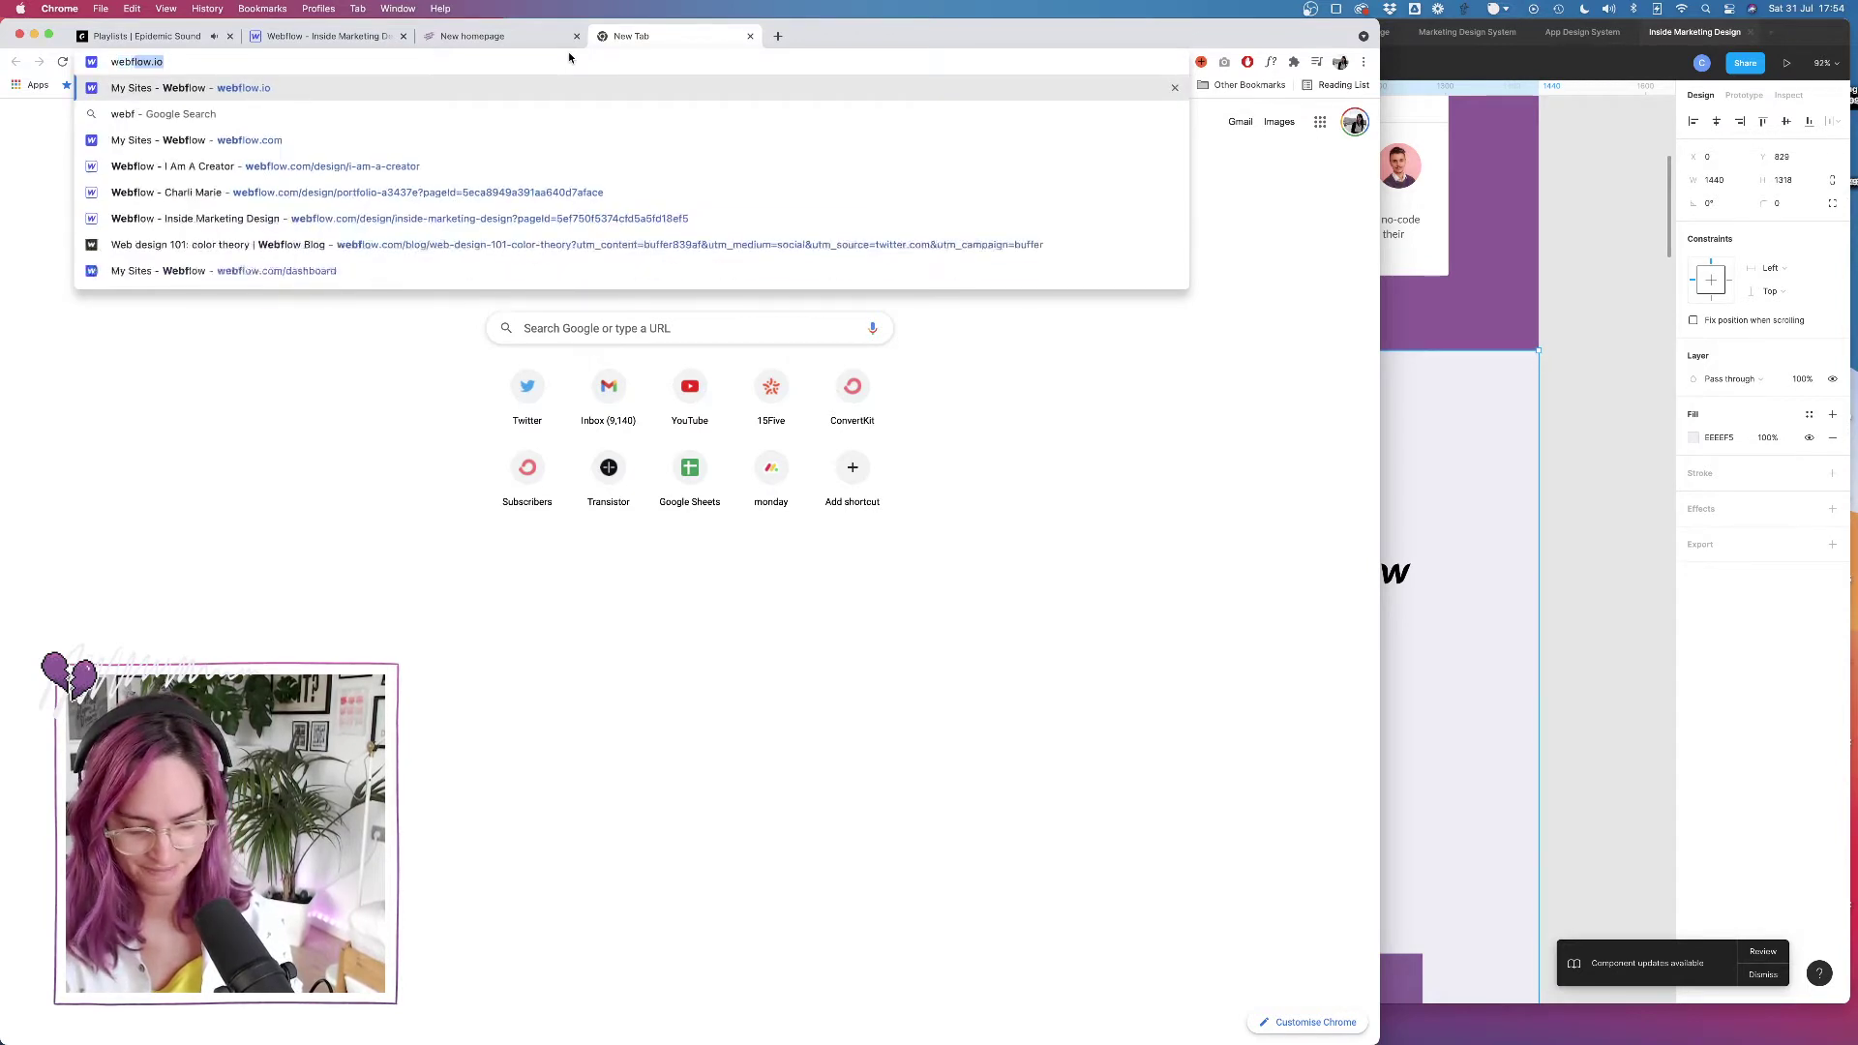
pyautogui.write('low chan')
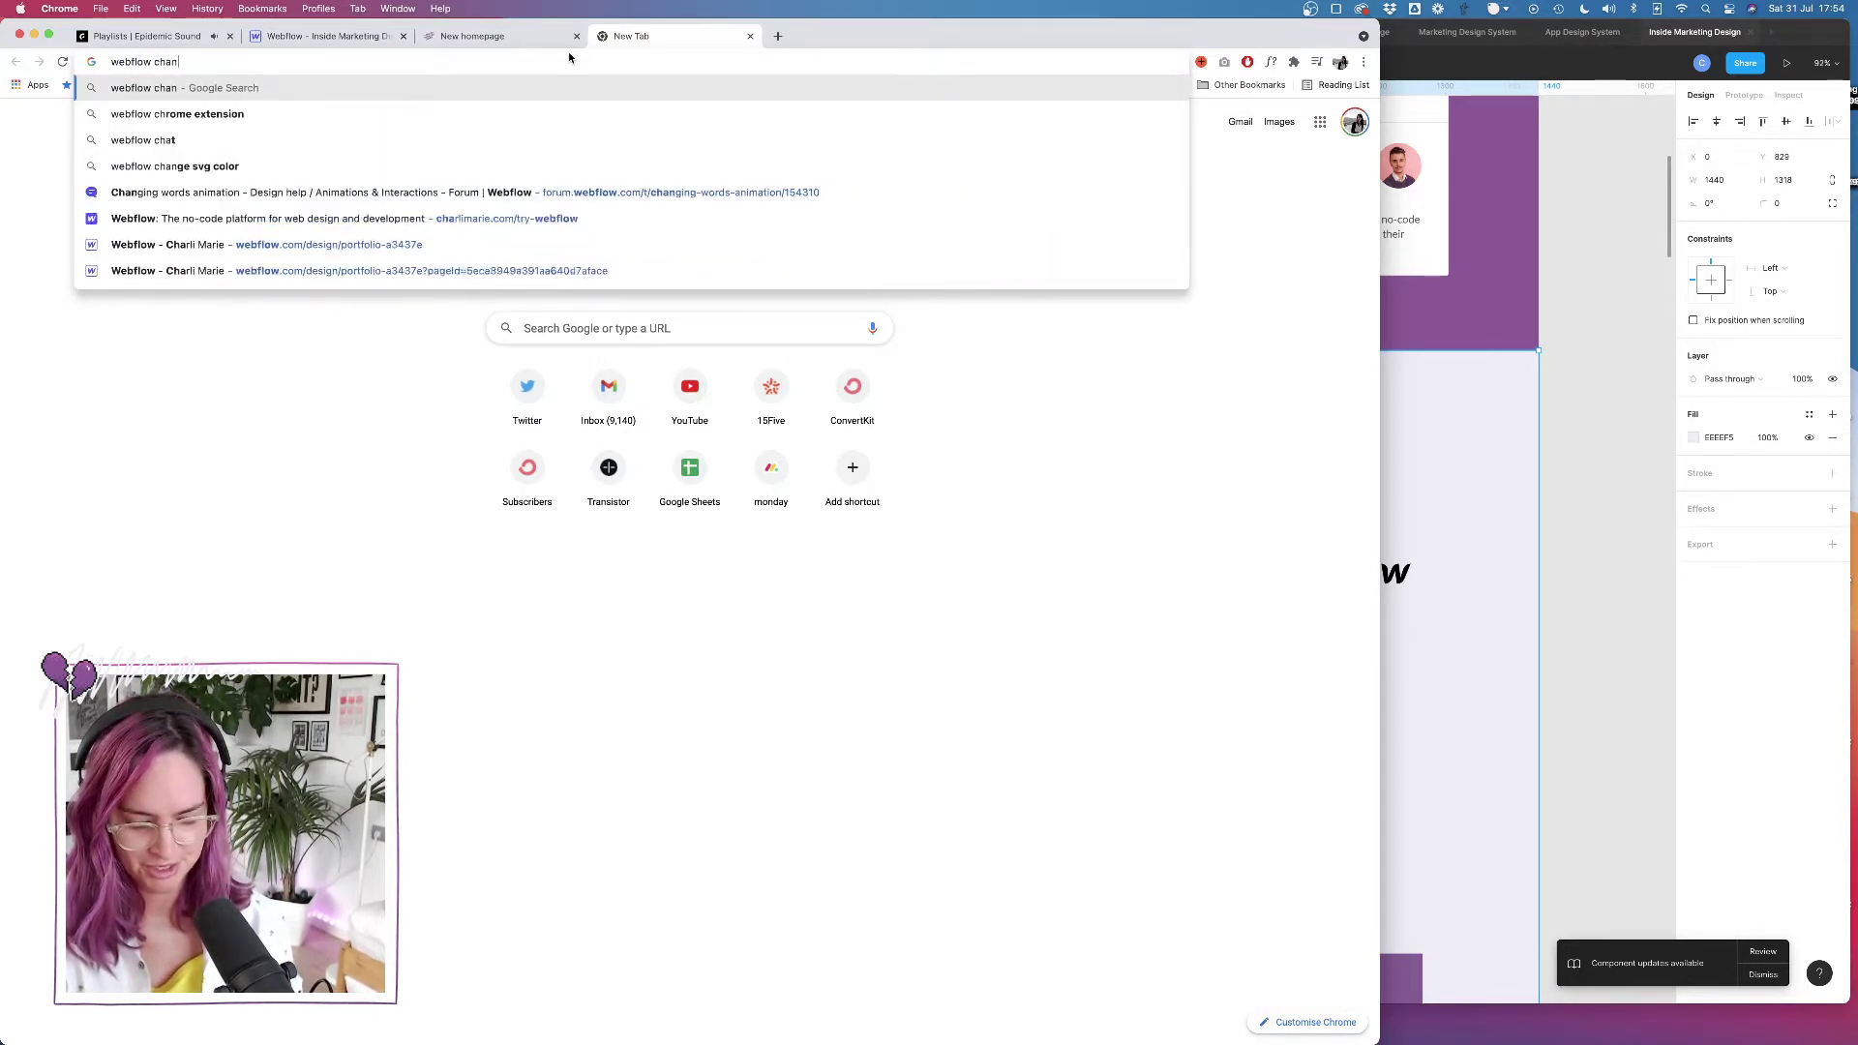
pyautogui.write('ge background color on scroo')
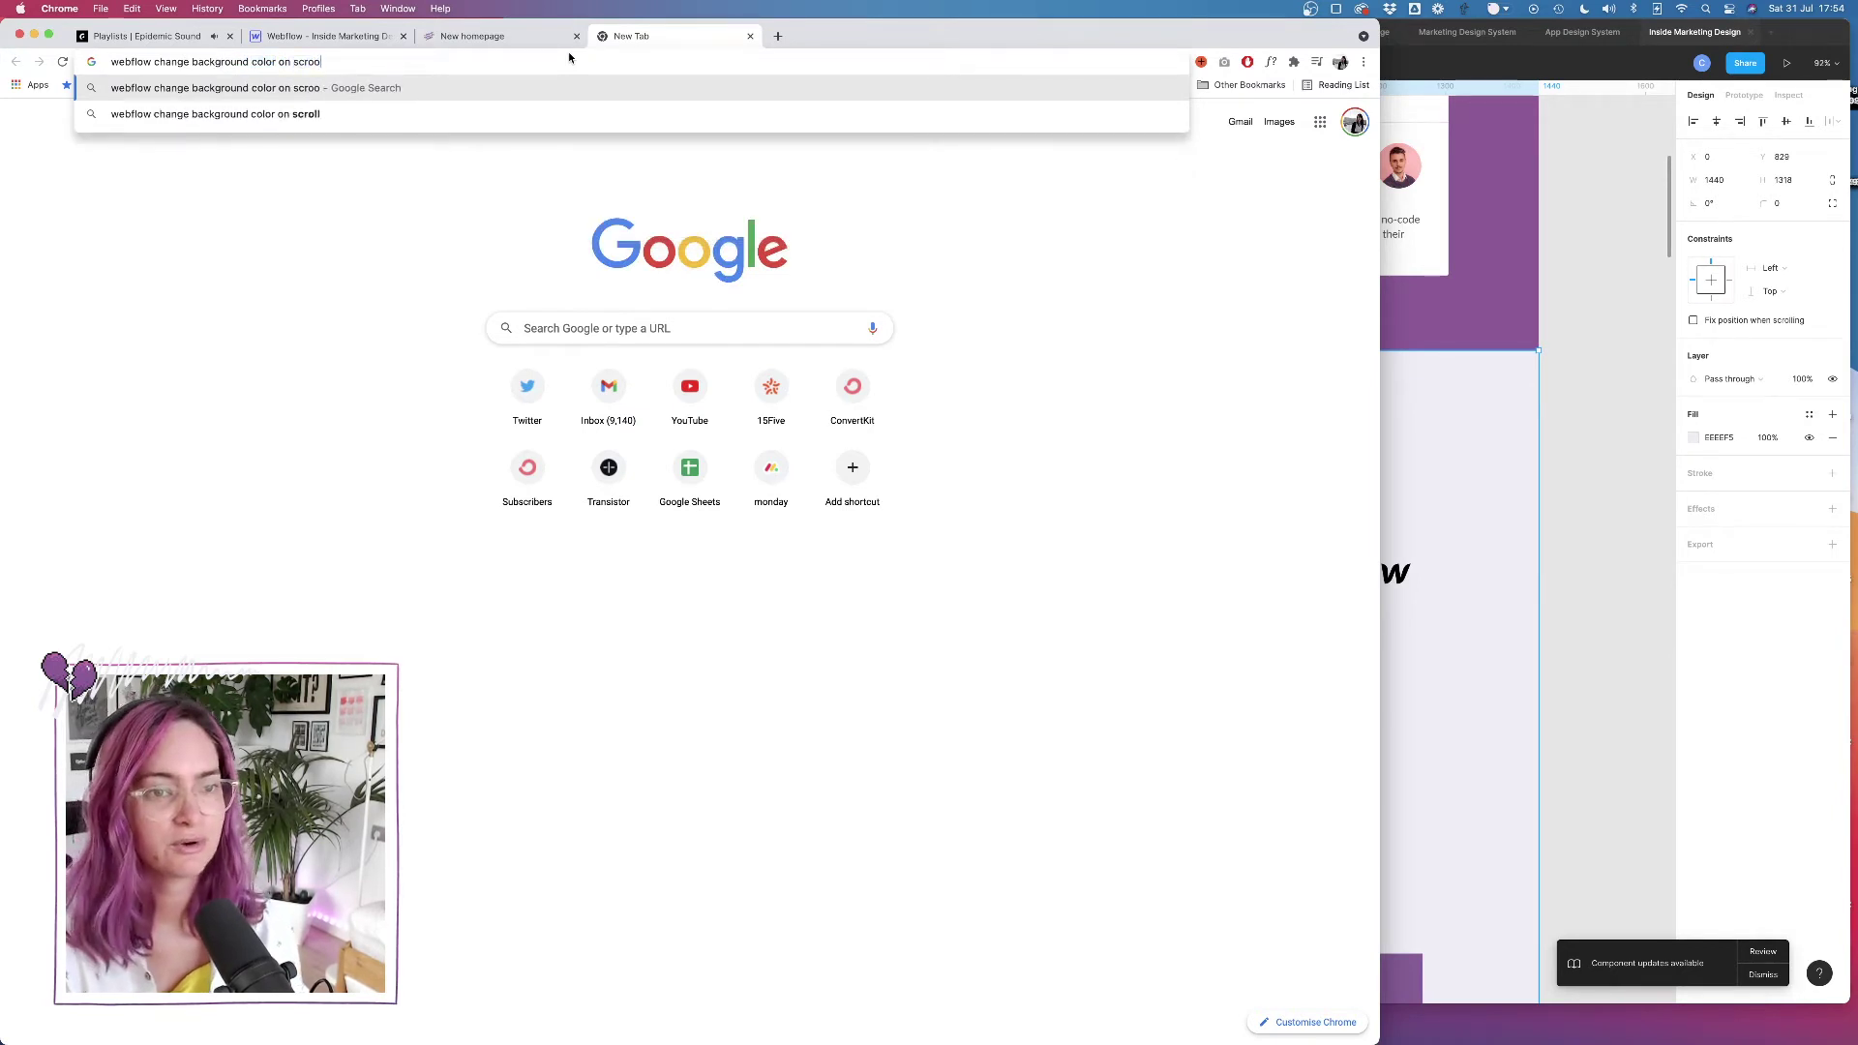
pyautogui.press('BackSpace')
pyautogui.write('ll')
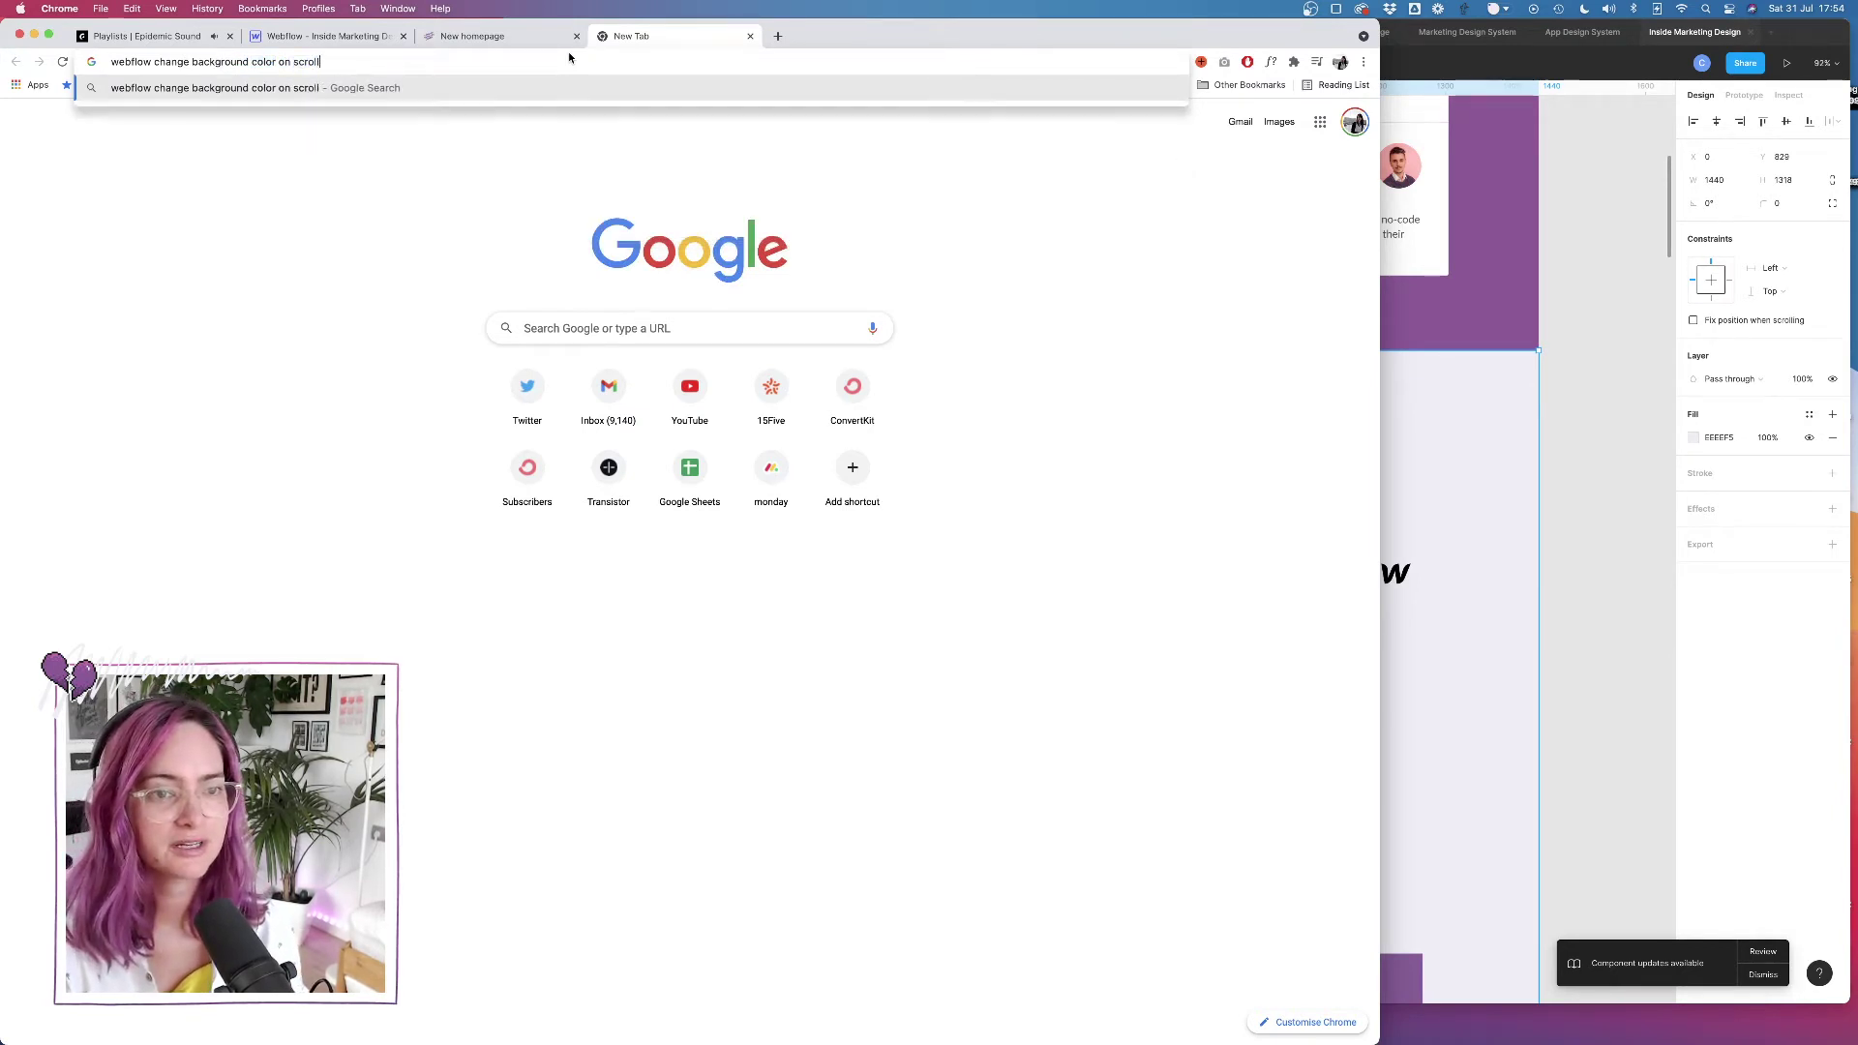
pyautogui.press('Return')
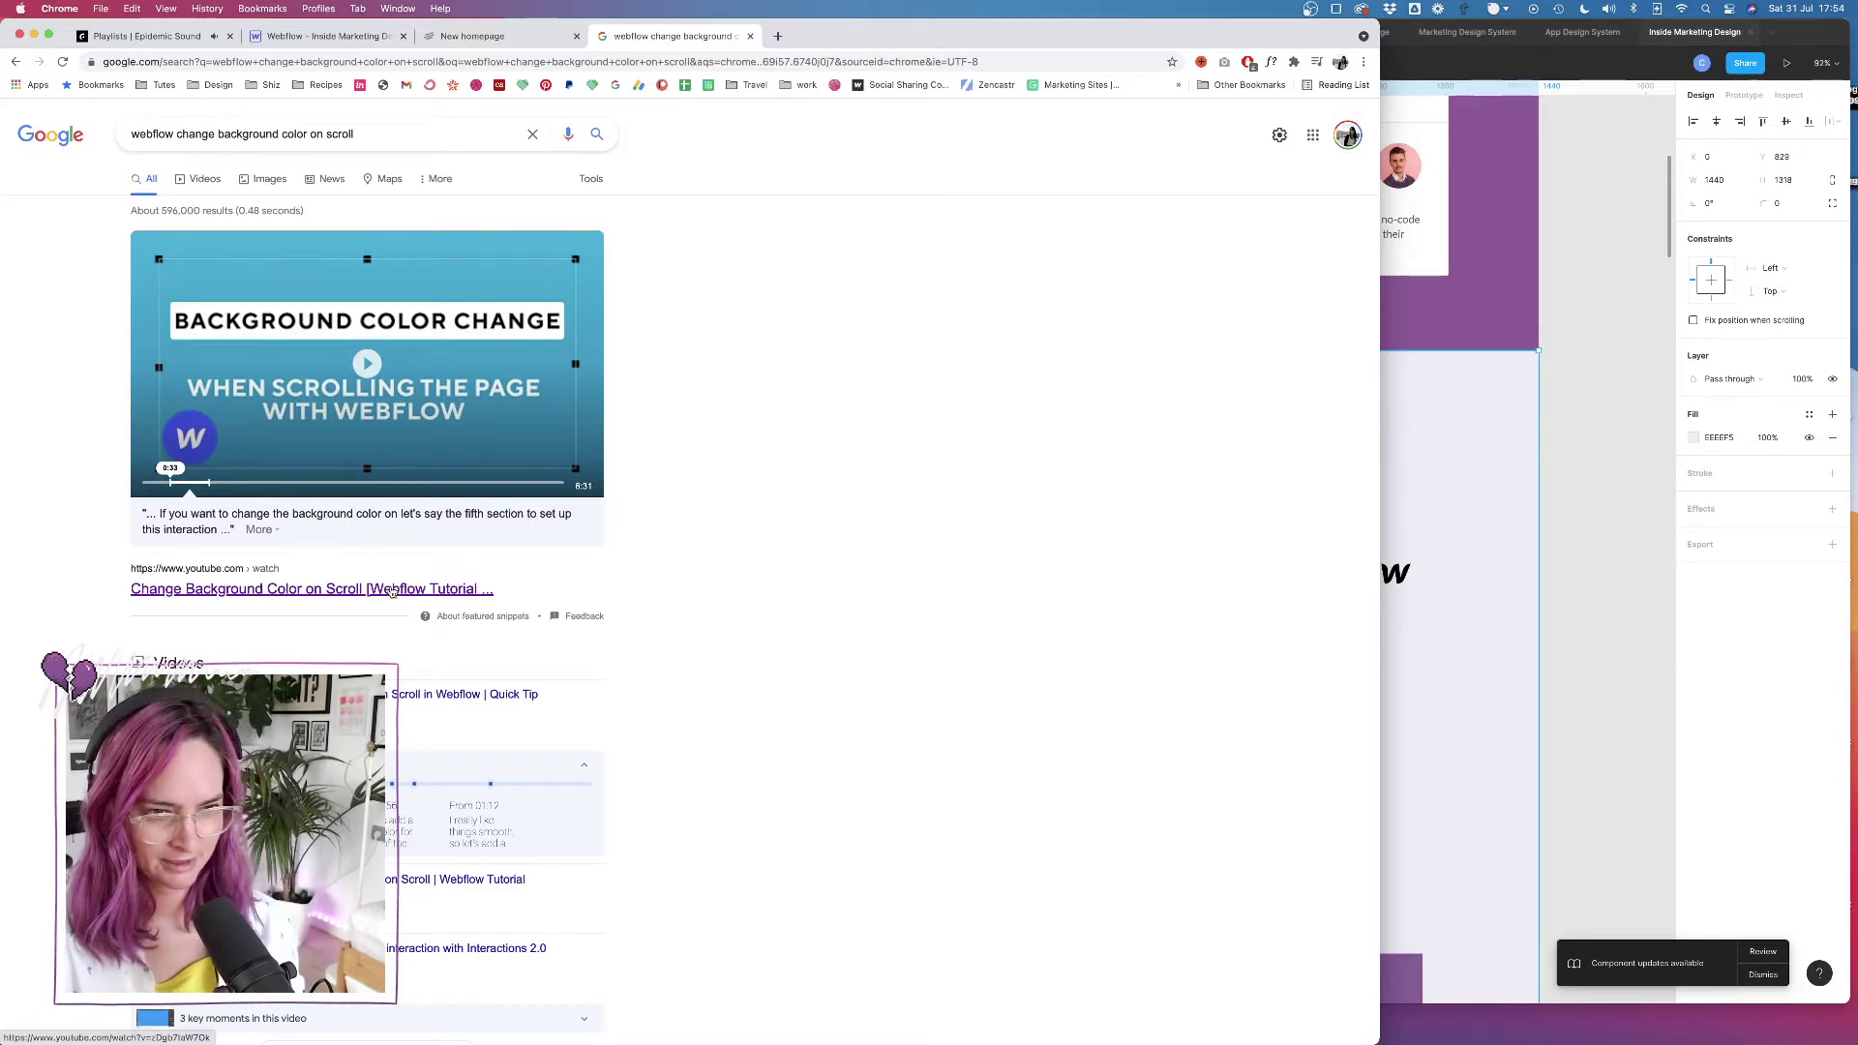
# Browse the results, open the YouTube video "Change Background Color on Scroll" in a new tab and skip ahead to its Webflow demonstration
pyautogui.scroll(-5, 503, 595)
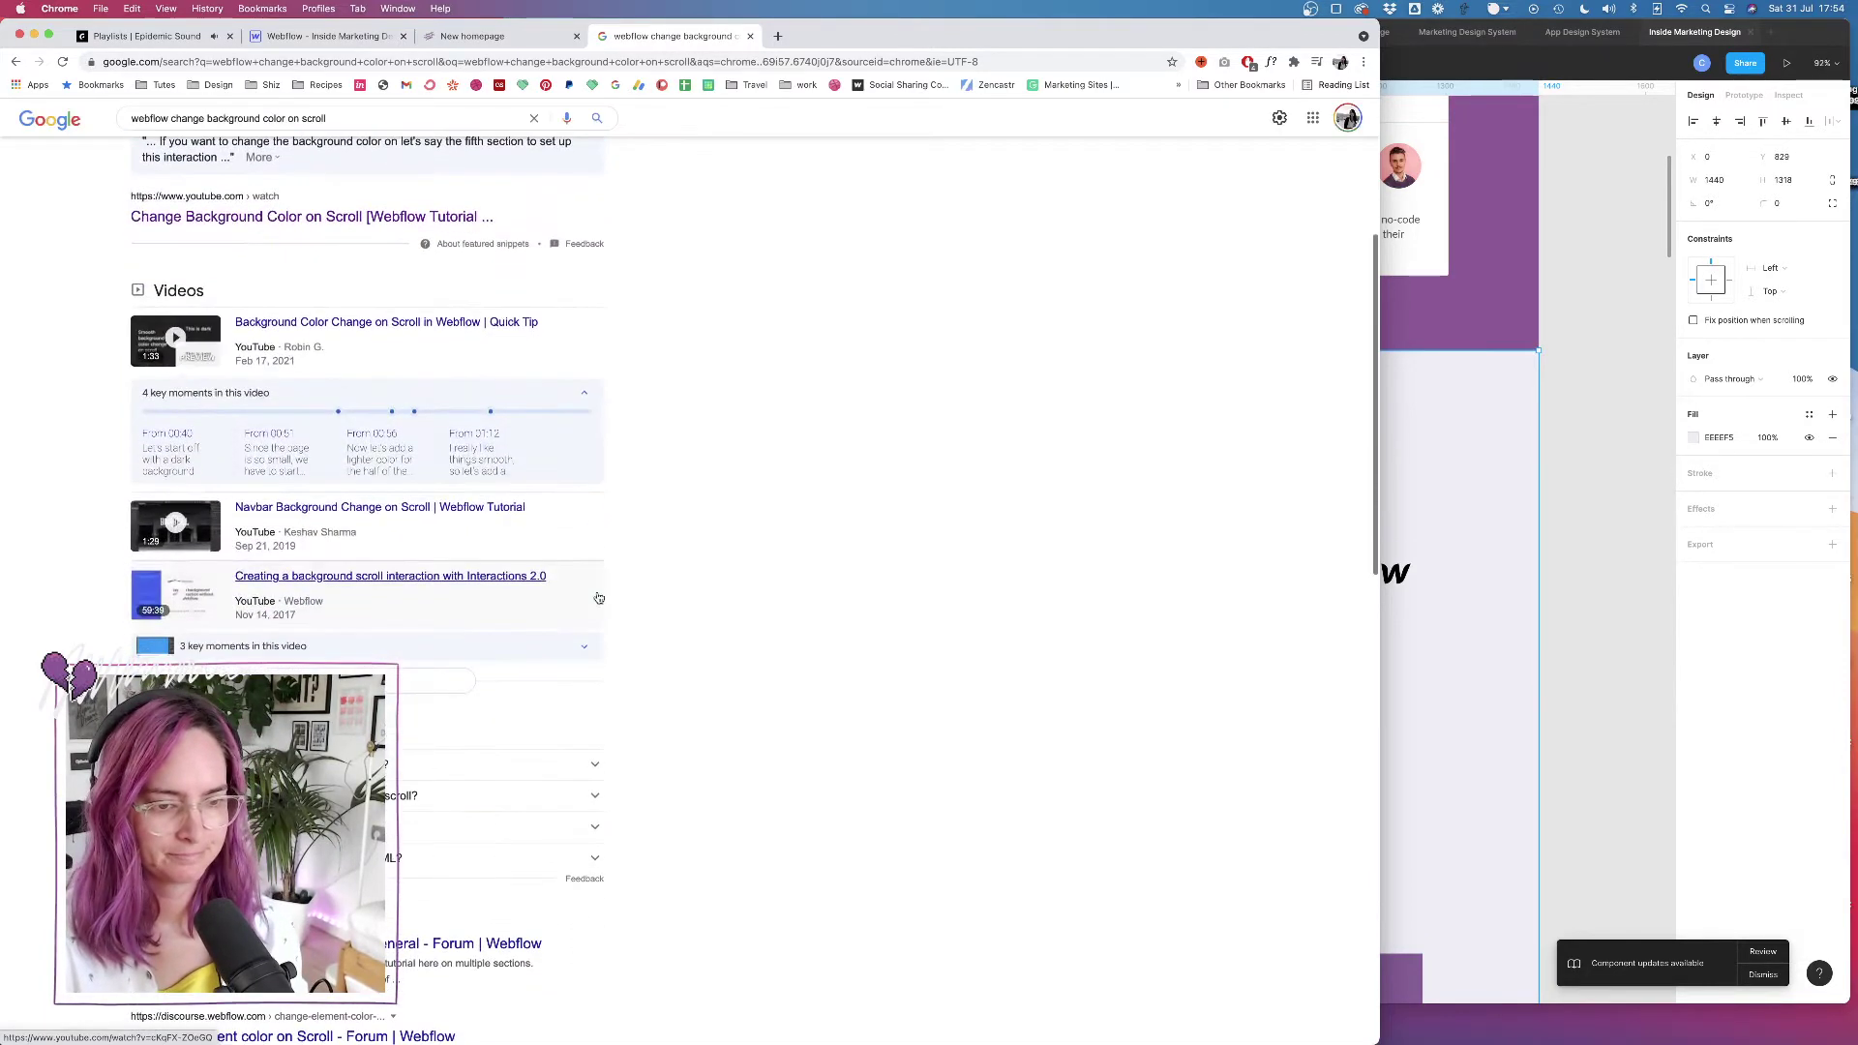
pyautogui.scroll(-3, 599, 598)
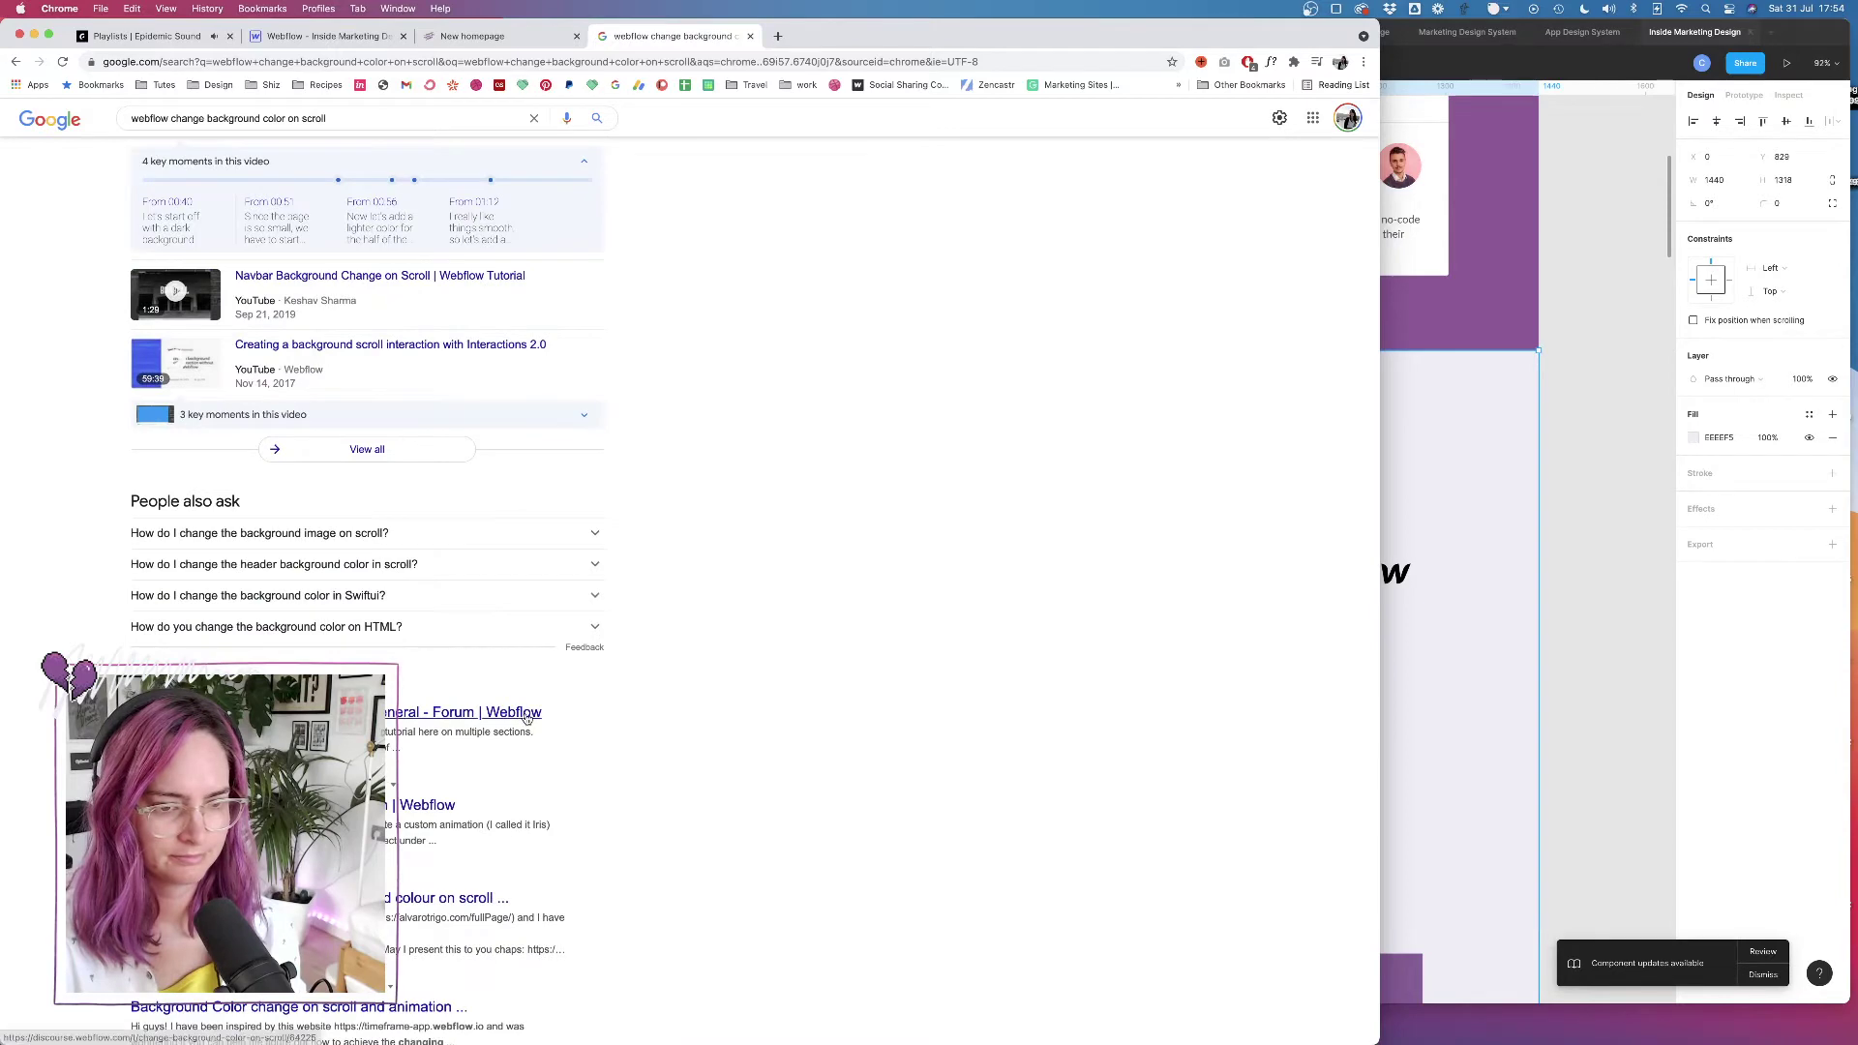
pyautogui.scroll(5, 572, 711)
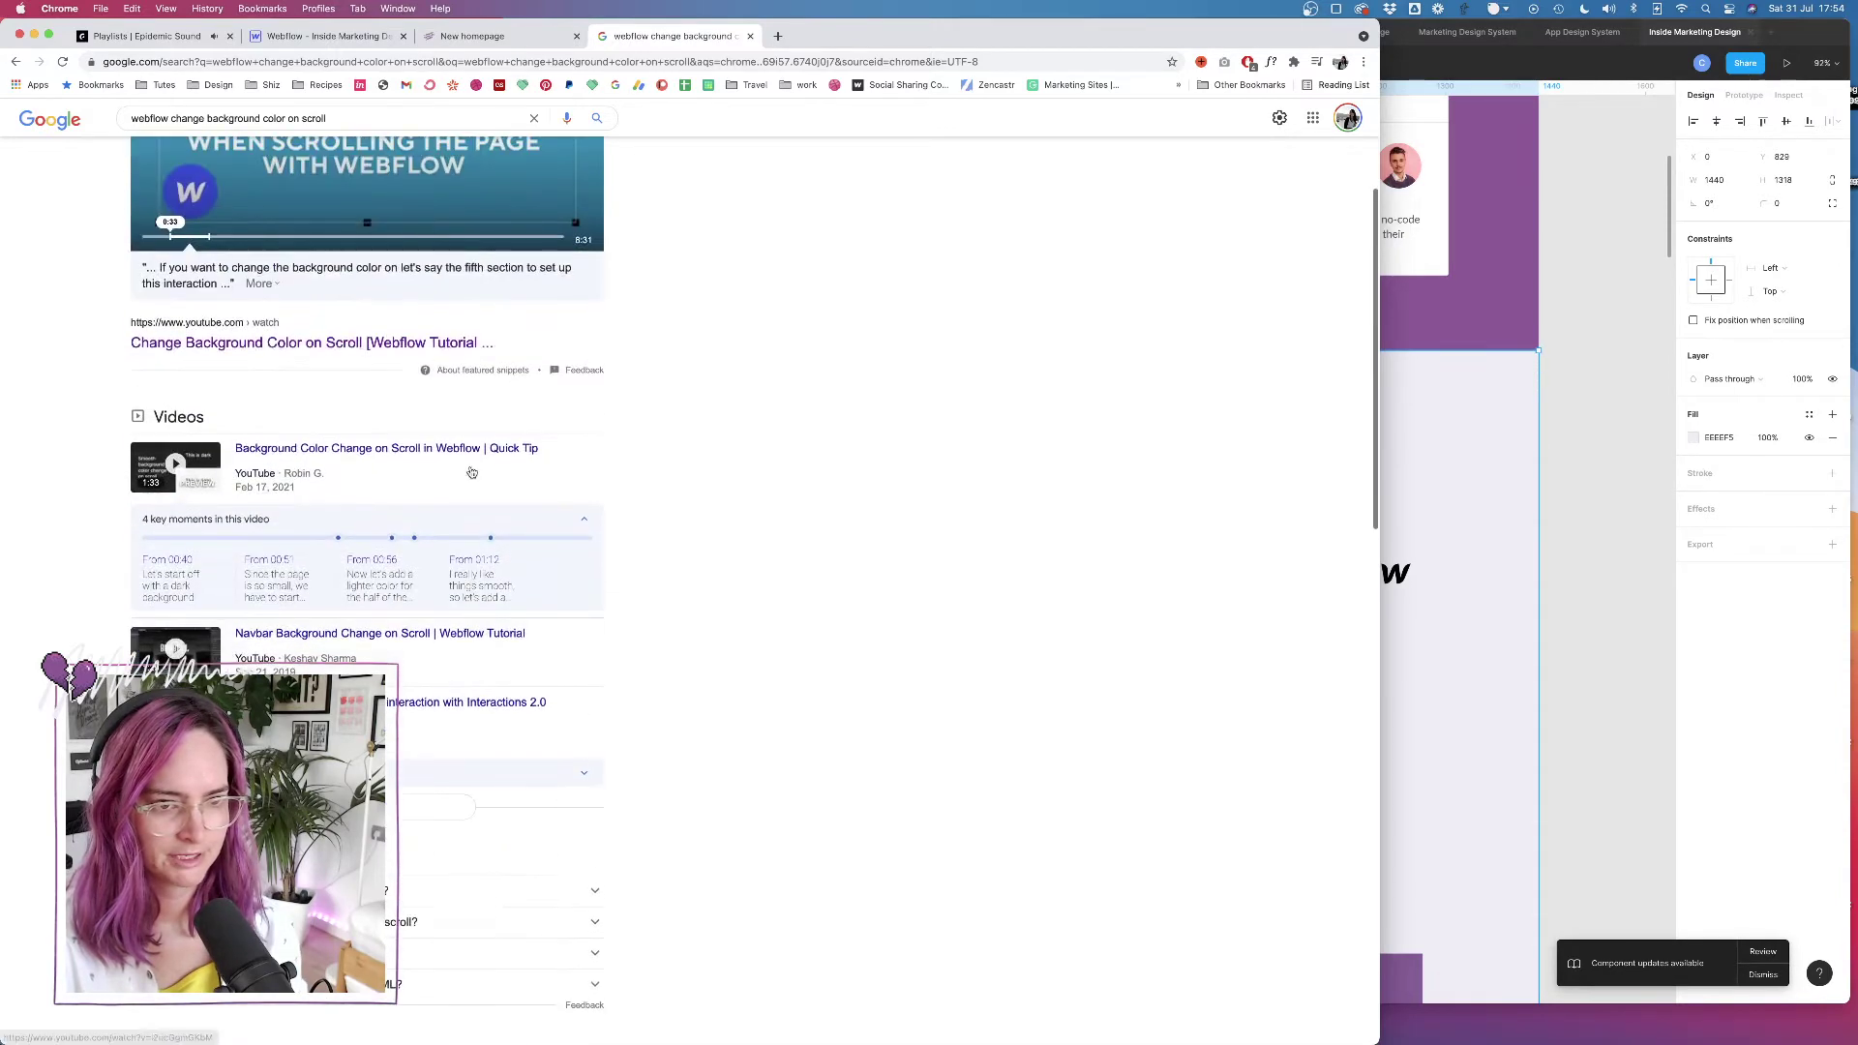
pyautogui.keyDown('super'); pyautogui.click(358, 342); pyautogui.keyUp('super')
pyautogui.click(842, 36)
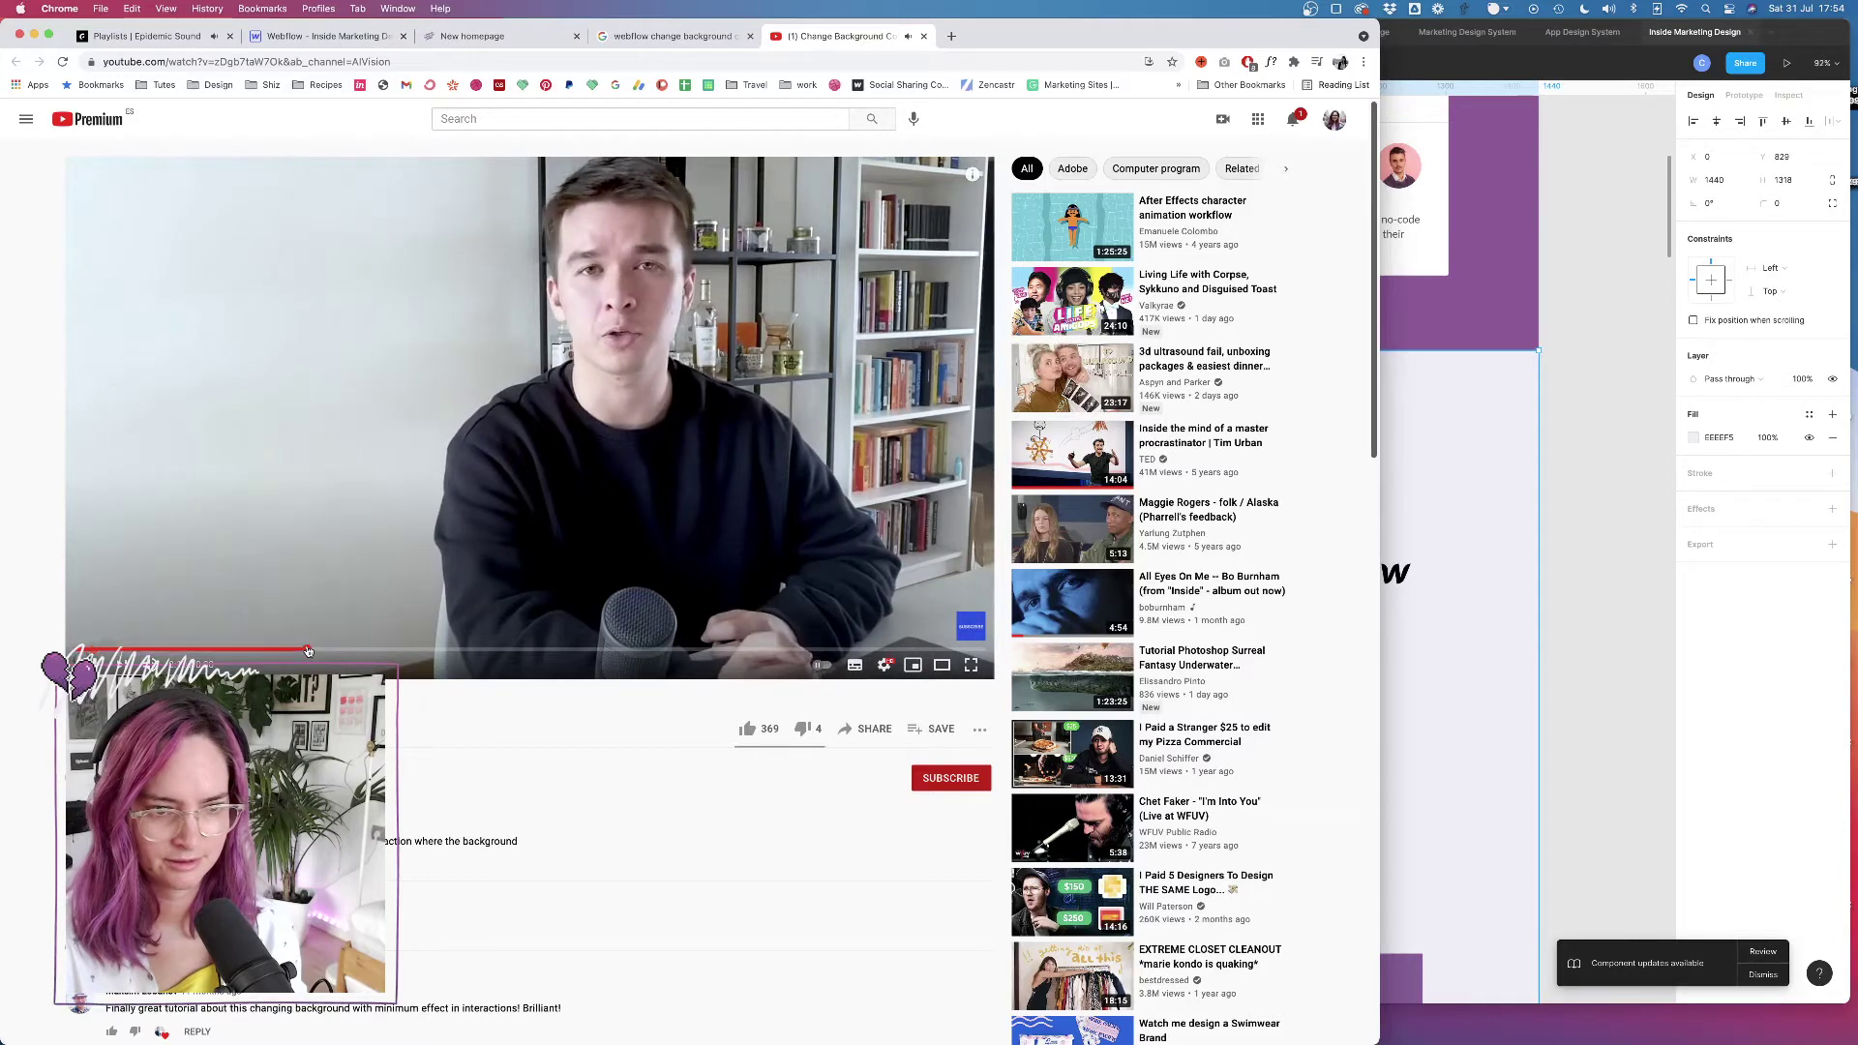
pyautogui.click(306, 649)
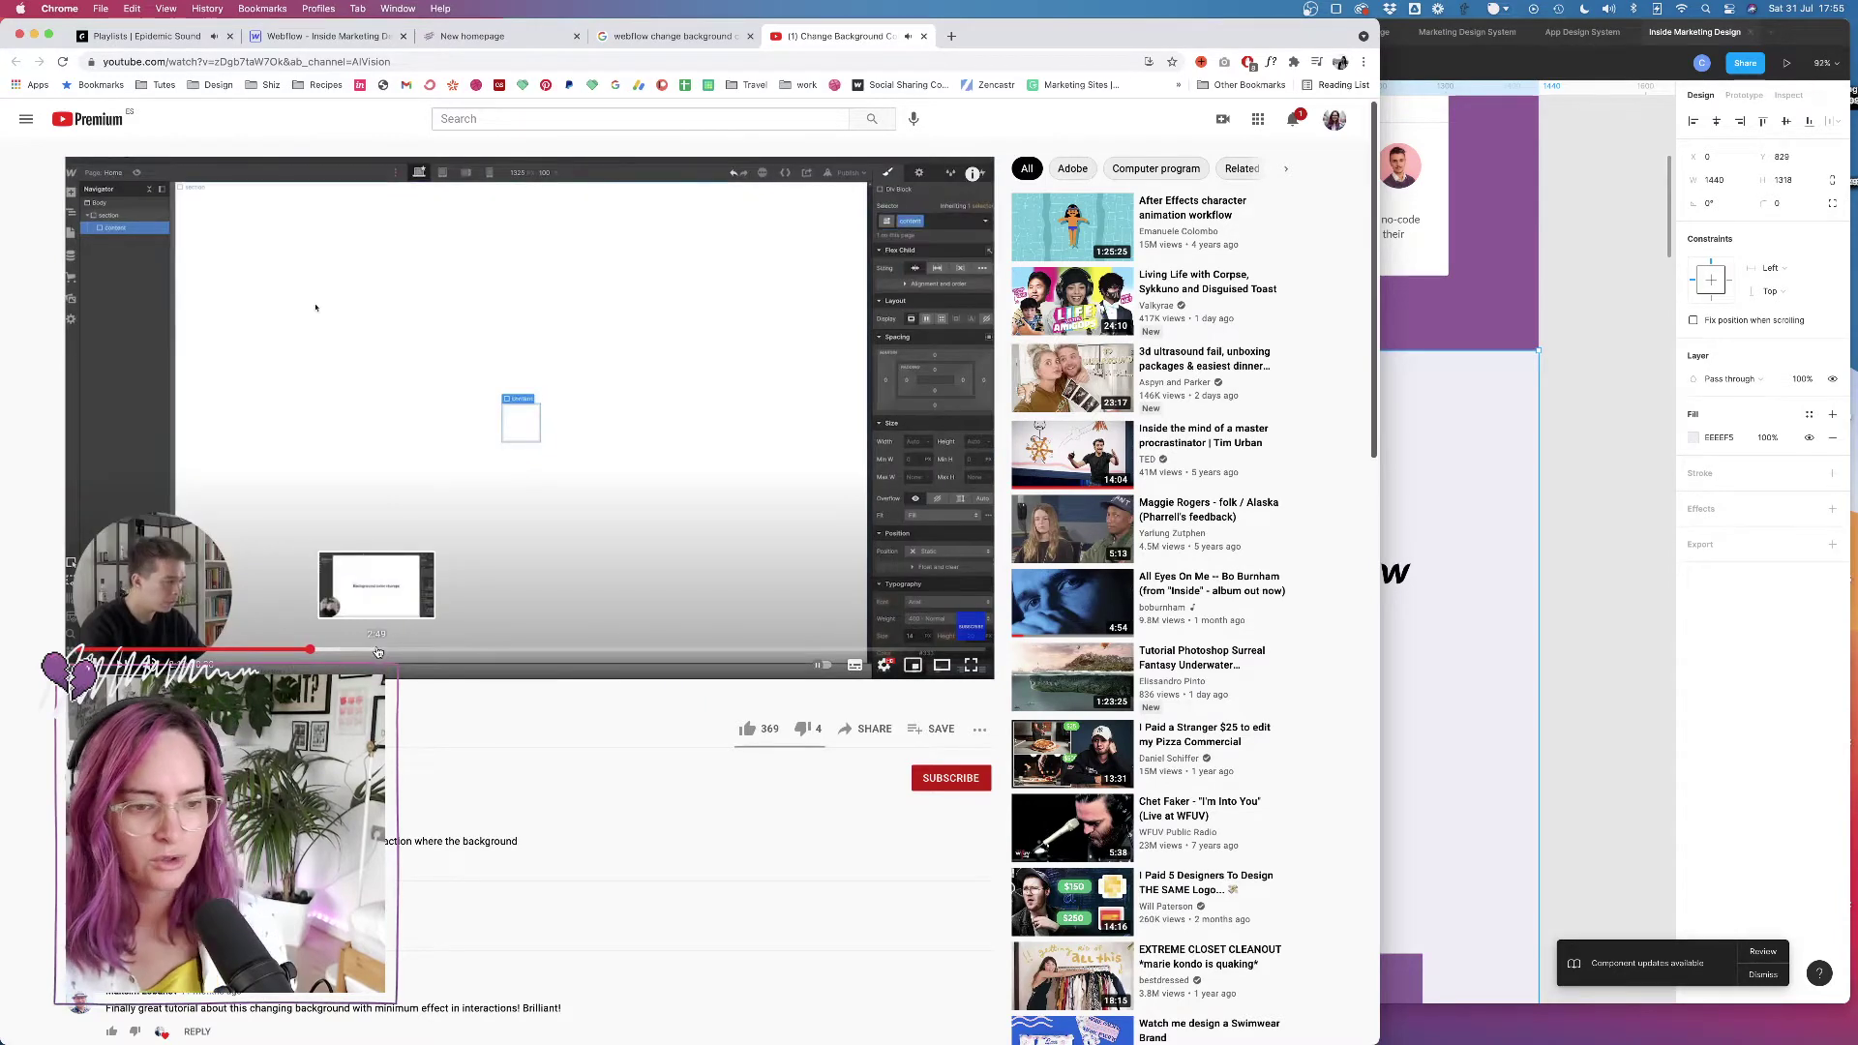
# Watch the tutorial's section setup in Webflow, check its playback speed setting and replay from where the section is sized
pyautogui.scroll(-1, 149, 460)
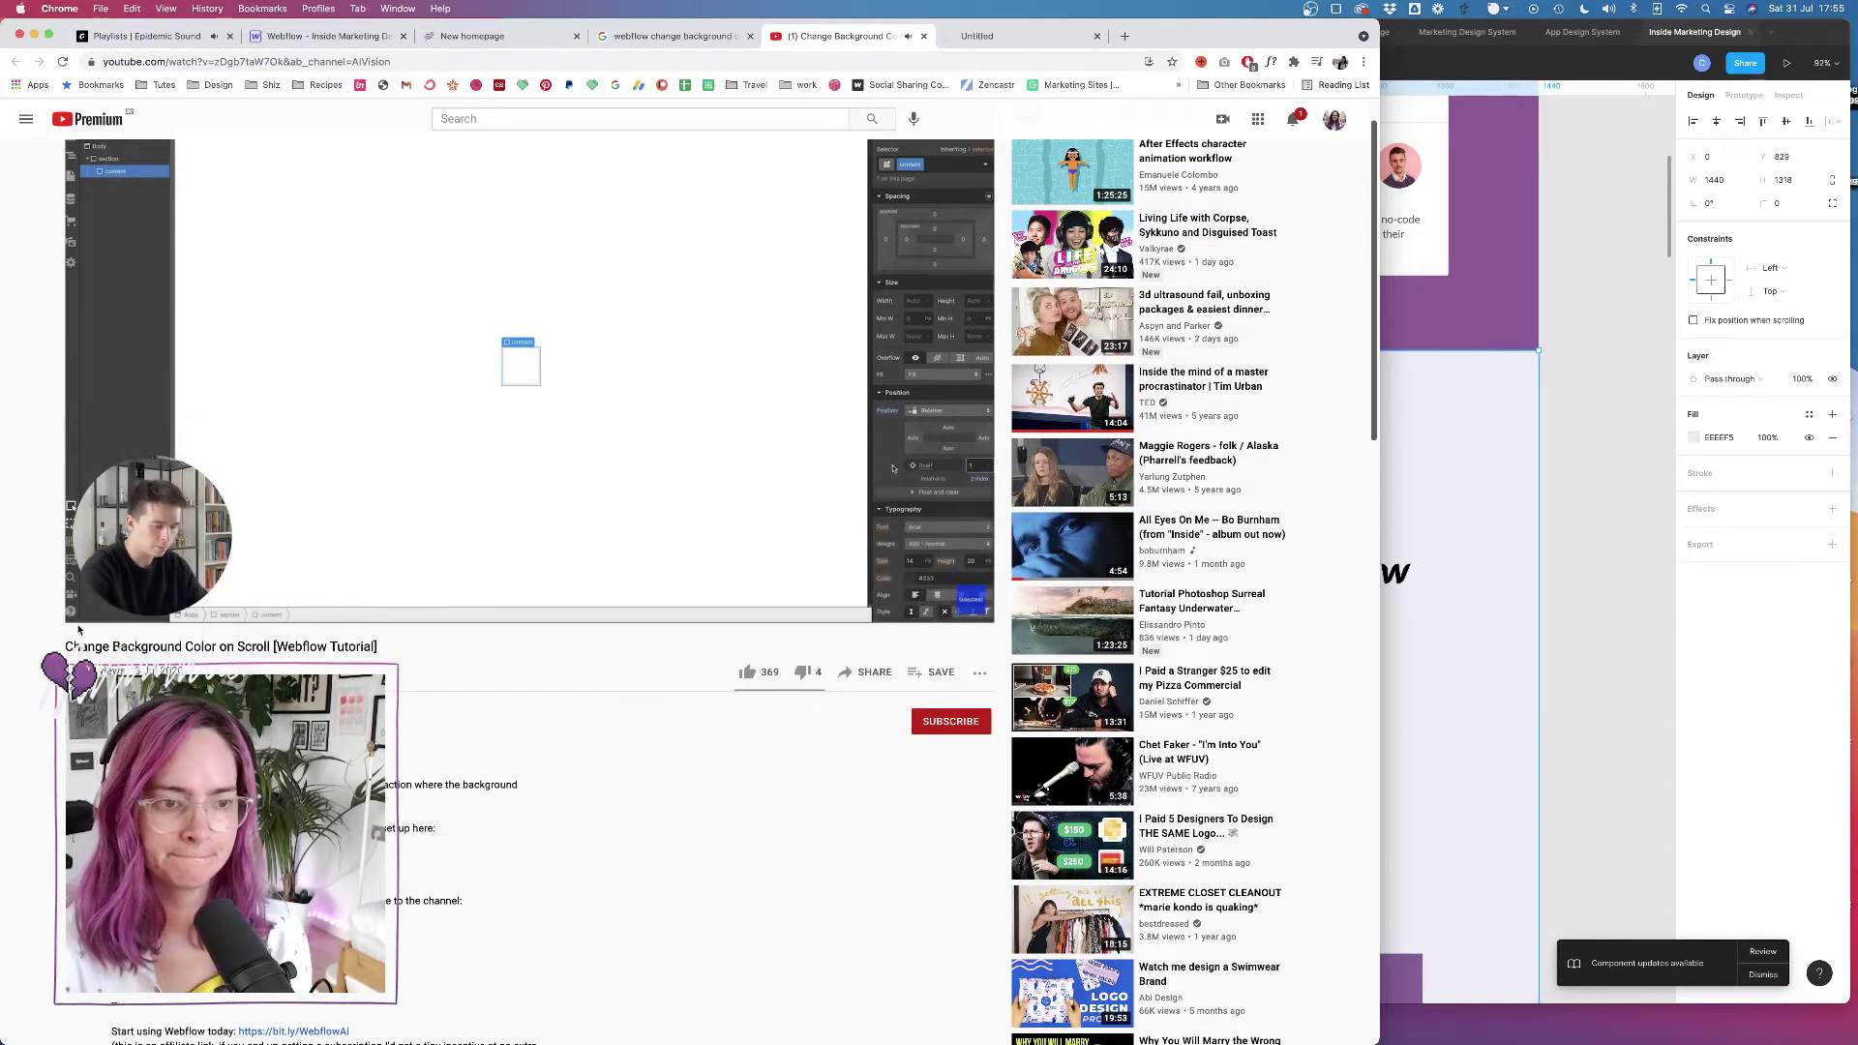
pyautogui.click(87, 608)
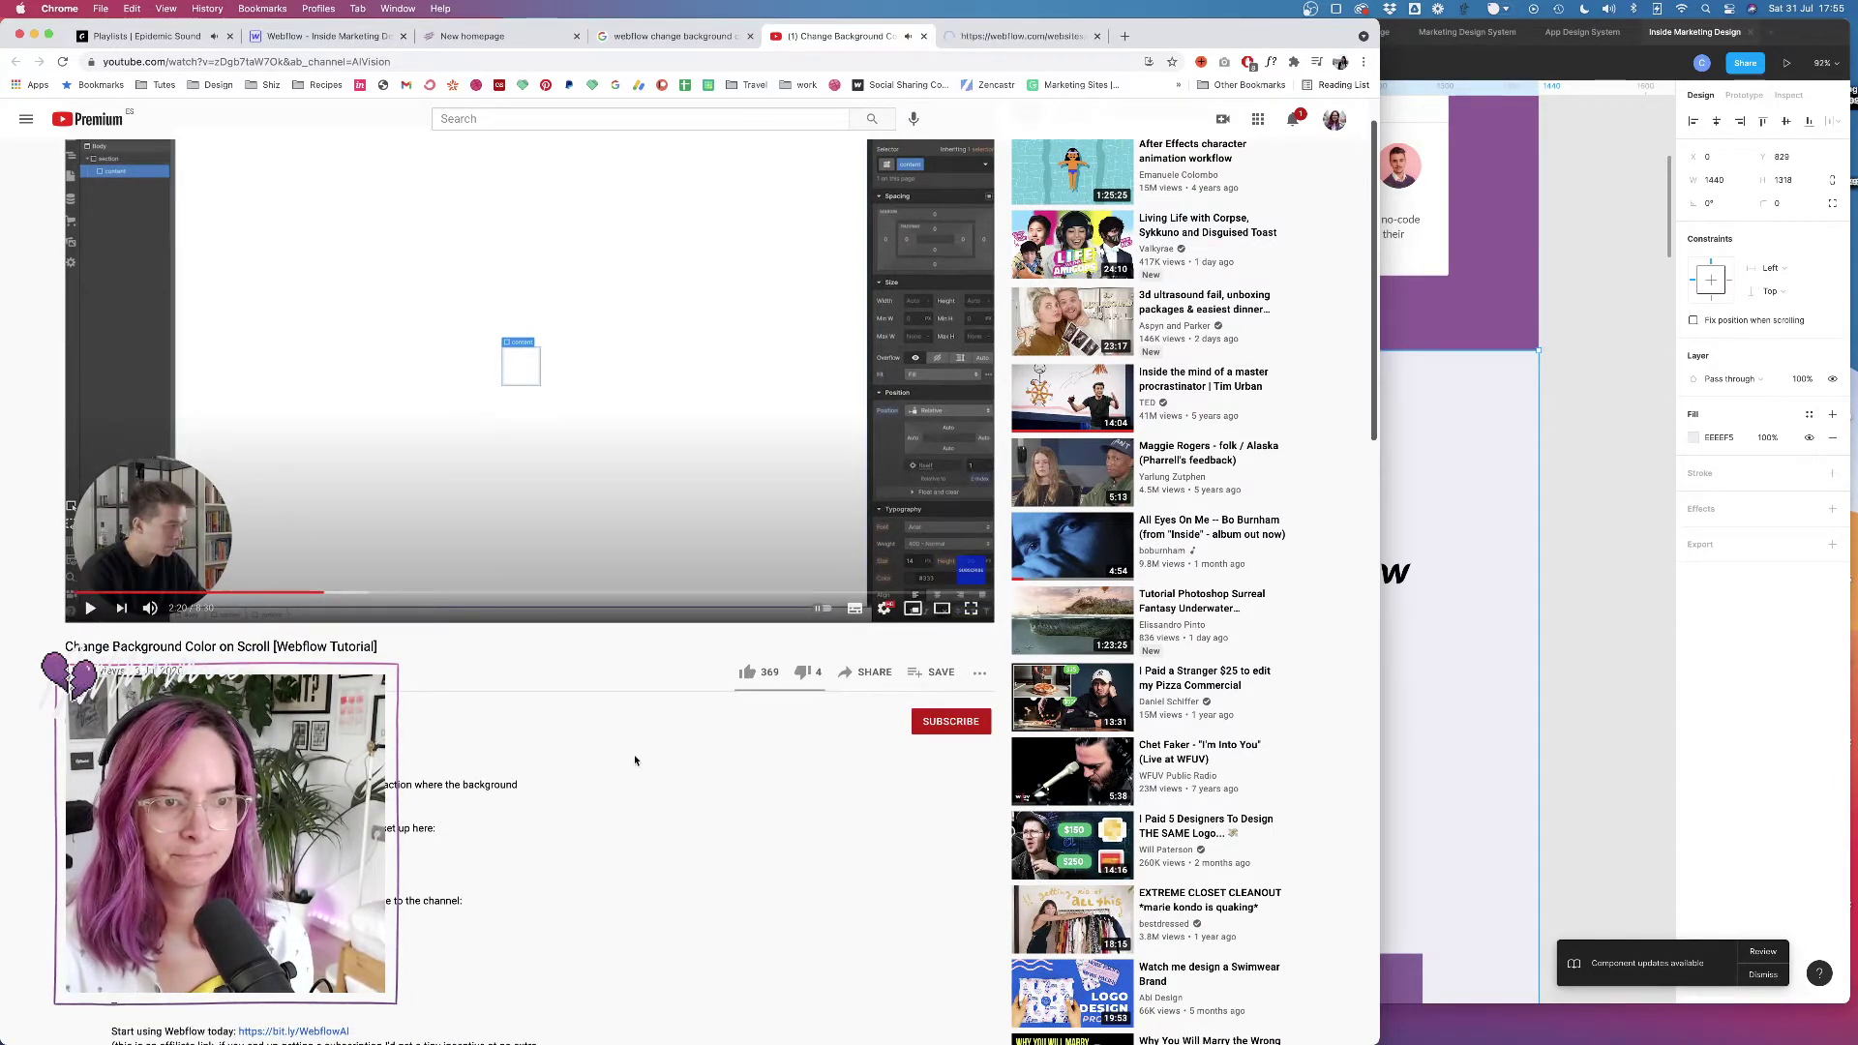
pyautogui.scroll(1, 609, 775)
pyautogui.scroll(1, 609, 774)
pyautogui.click(88, 664)
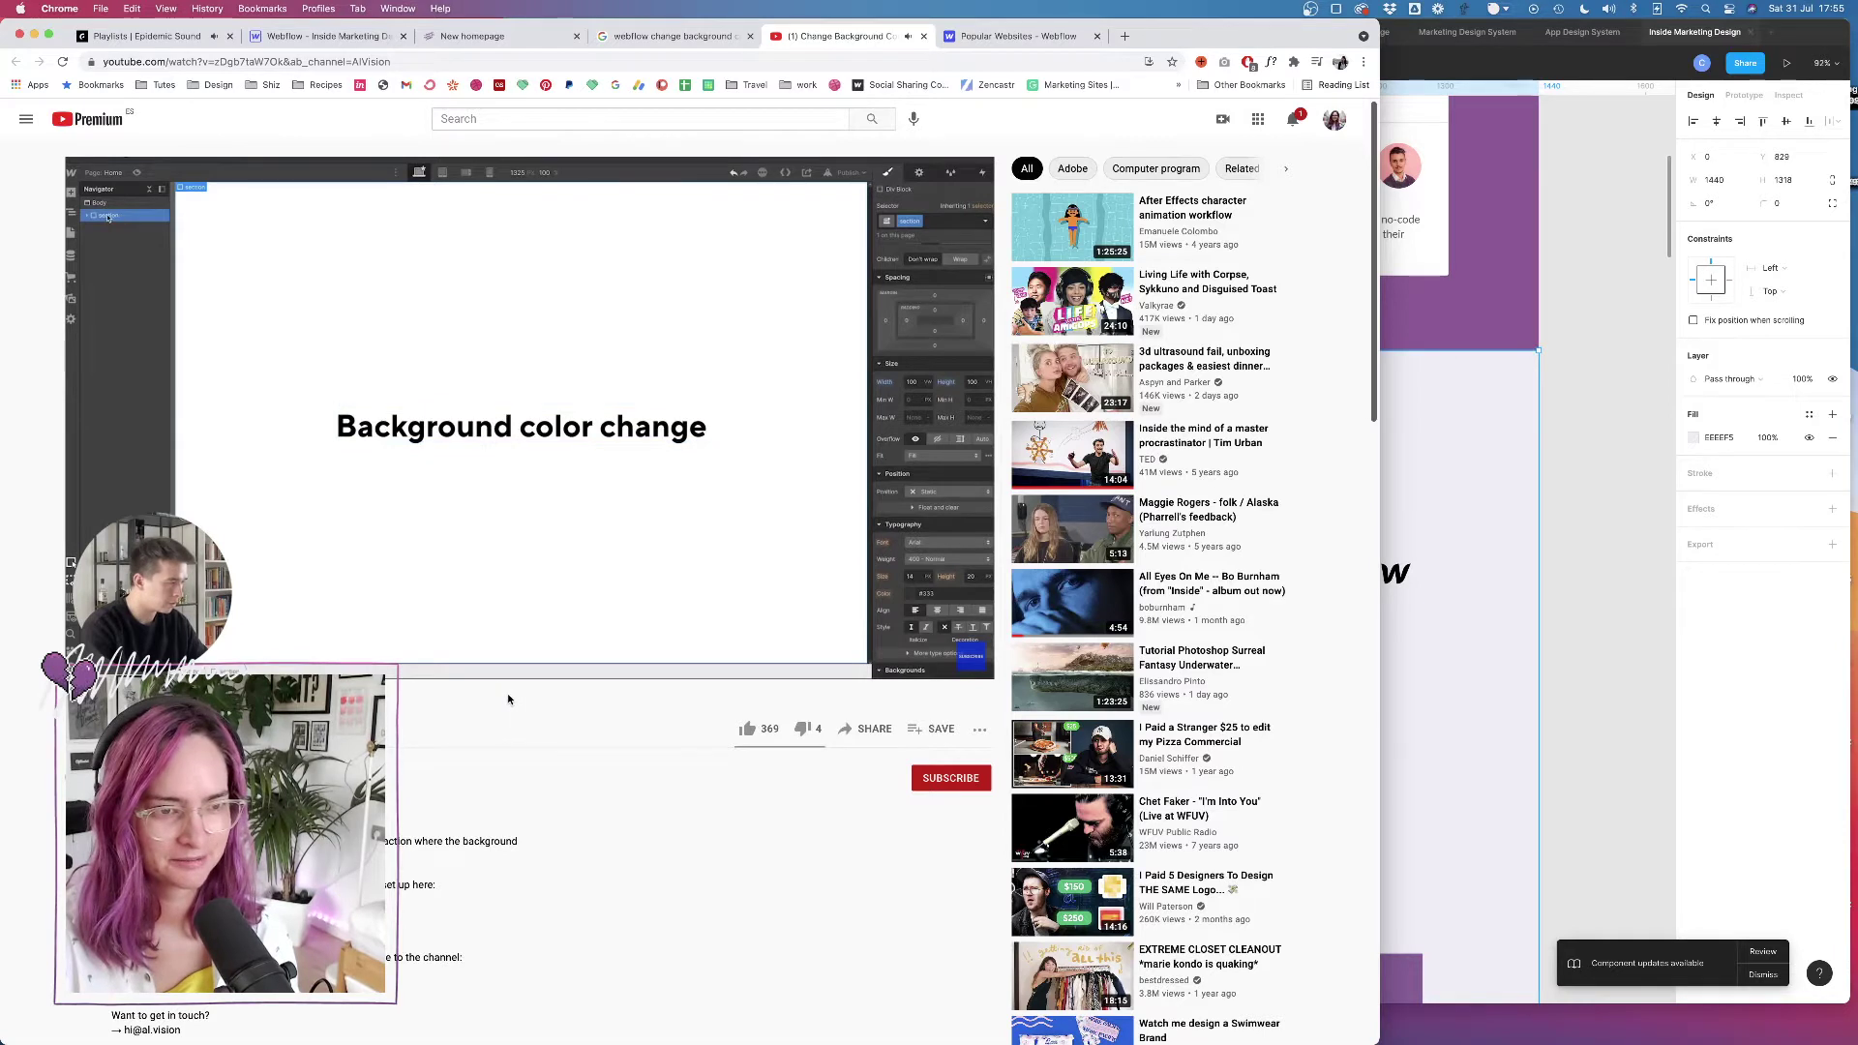
pyautogui.click(883, 665)
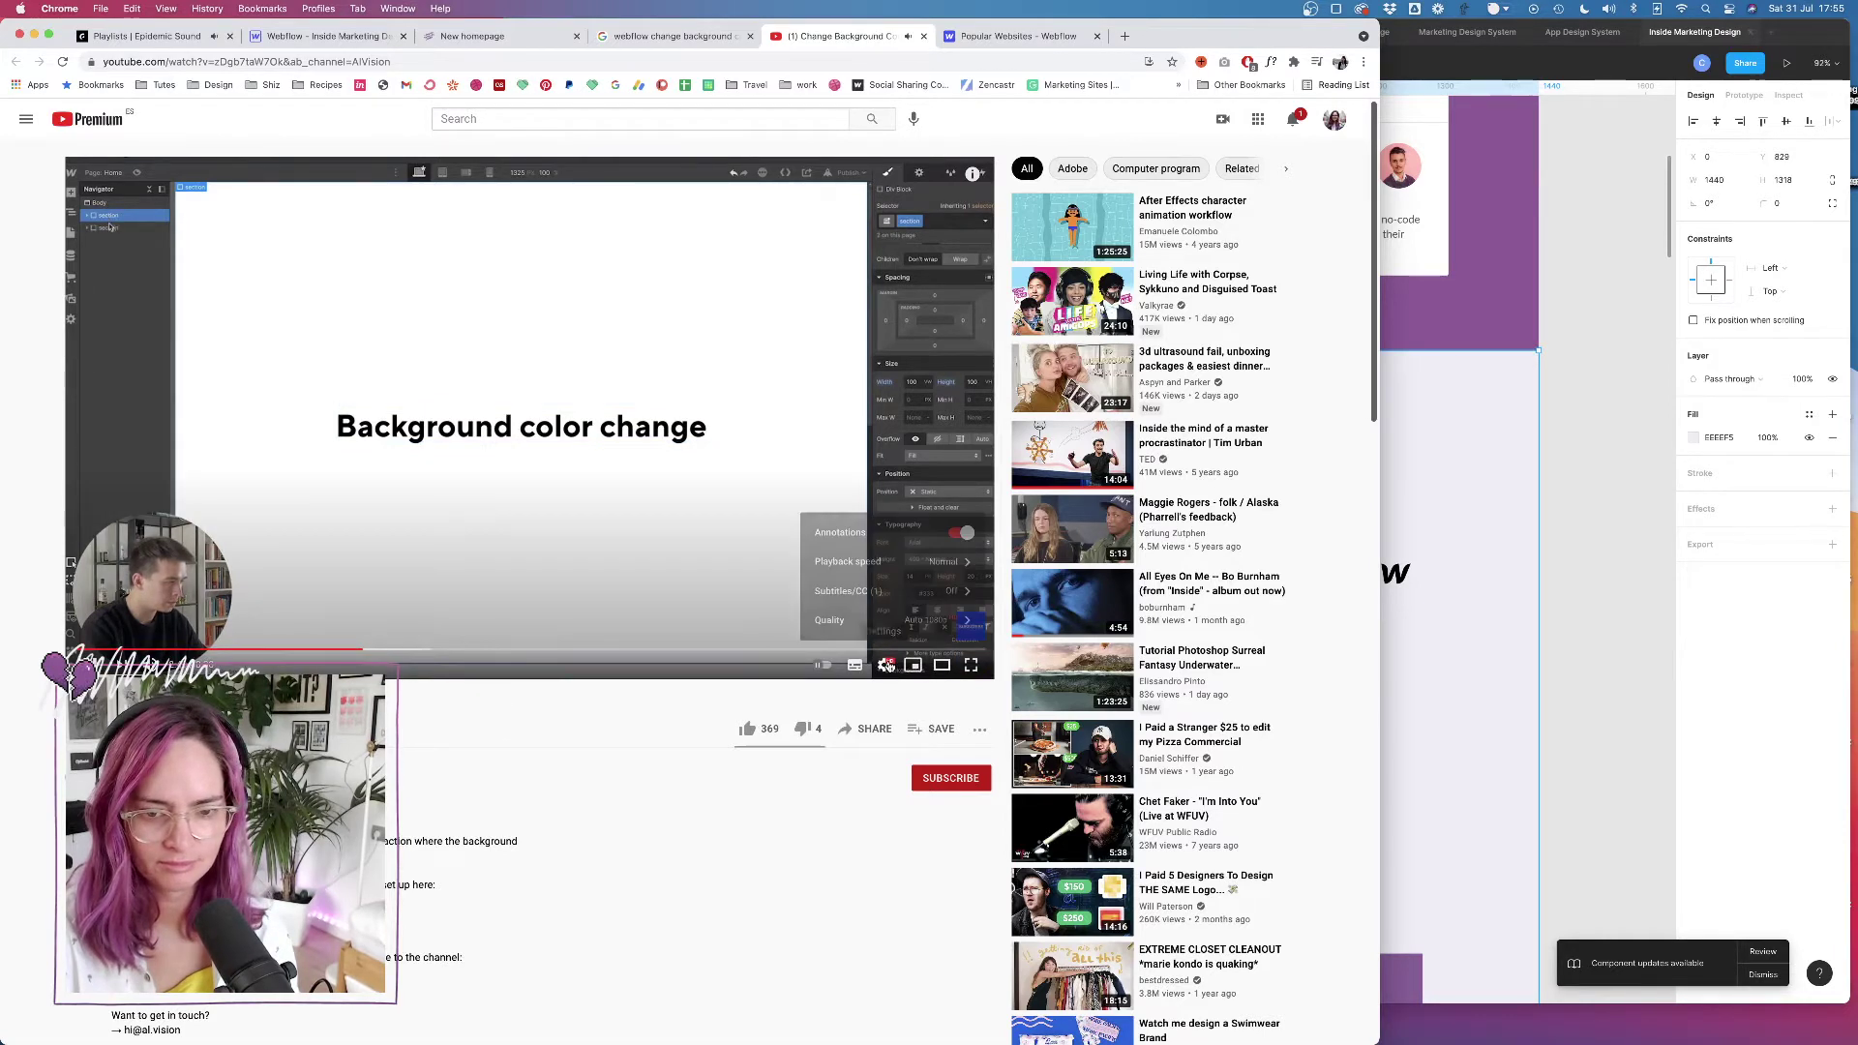
pyautogui.click(951, 569)
pyautogui.click(844, 600)
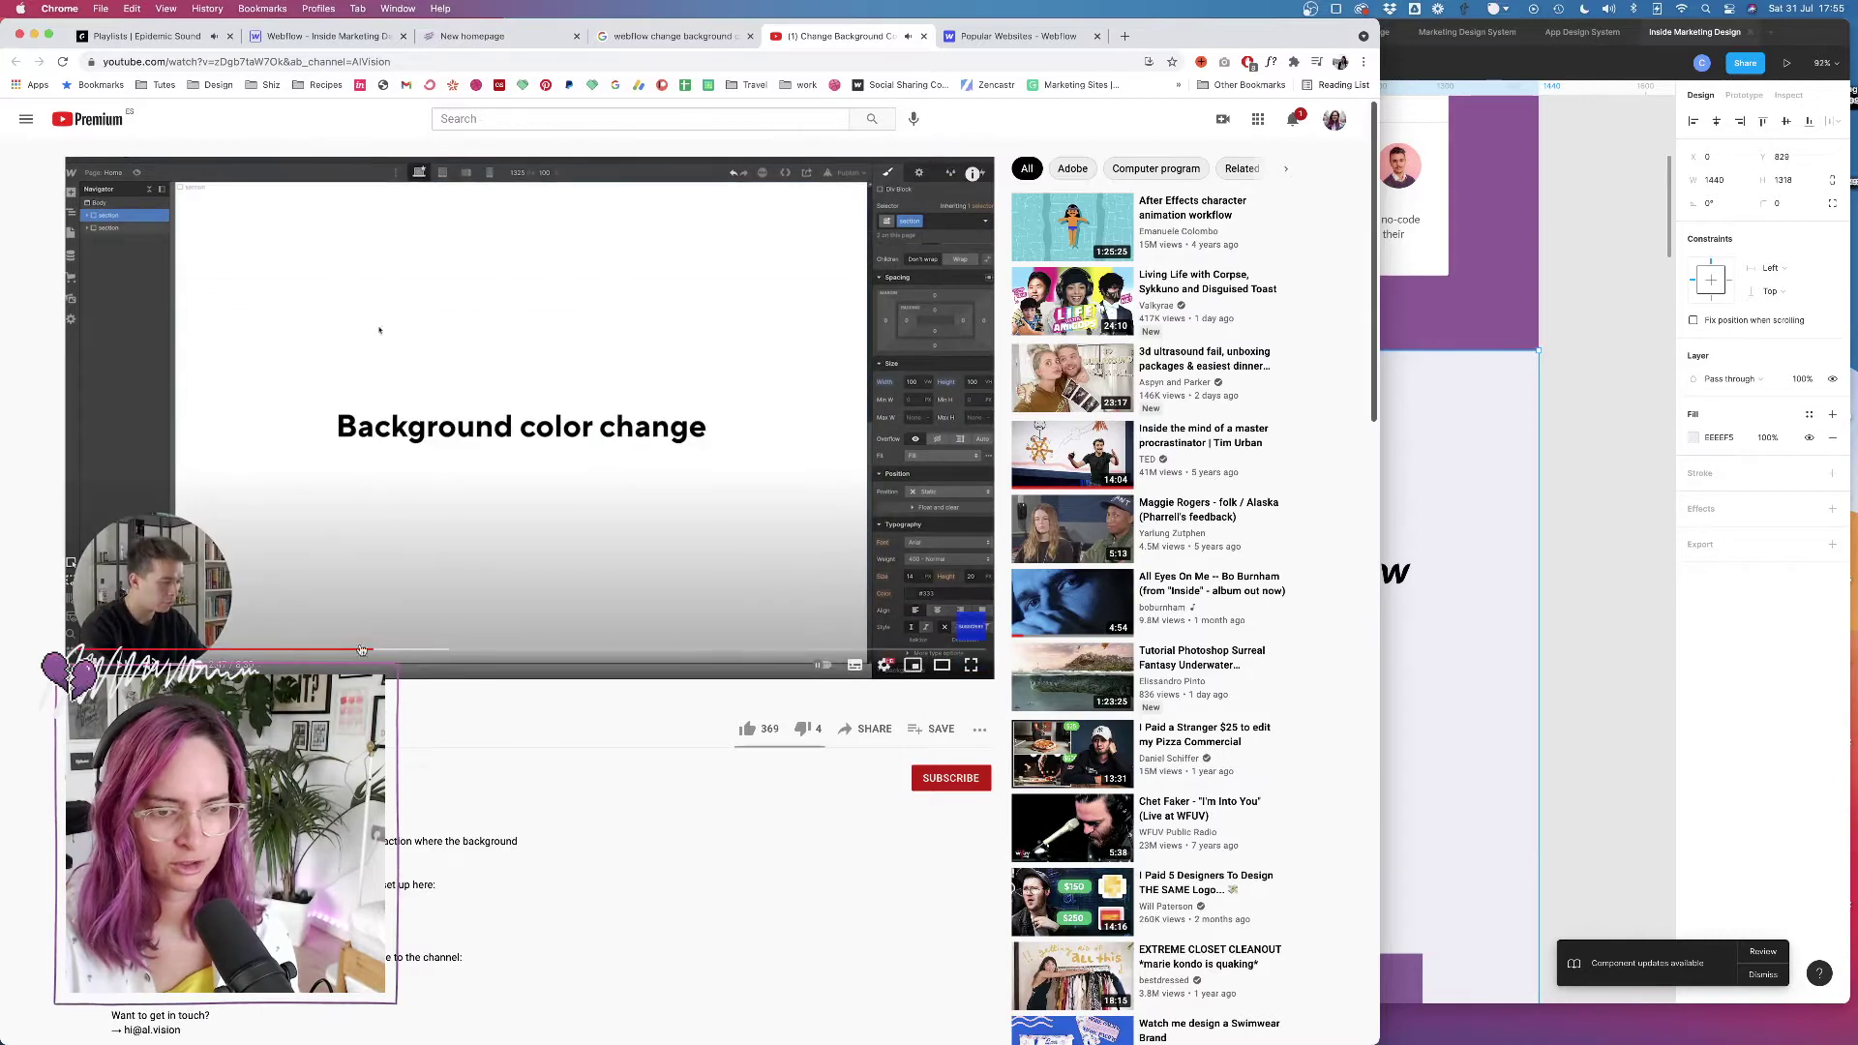
pyautogui.click(255, 649)
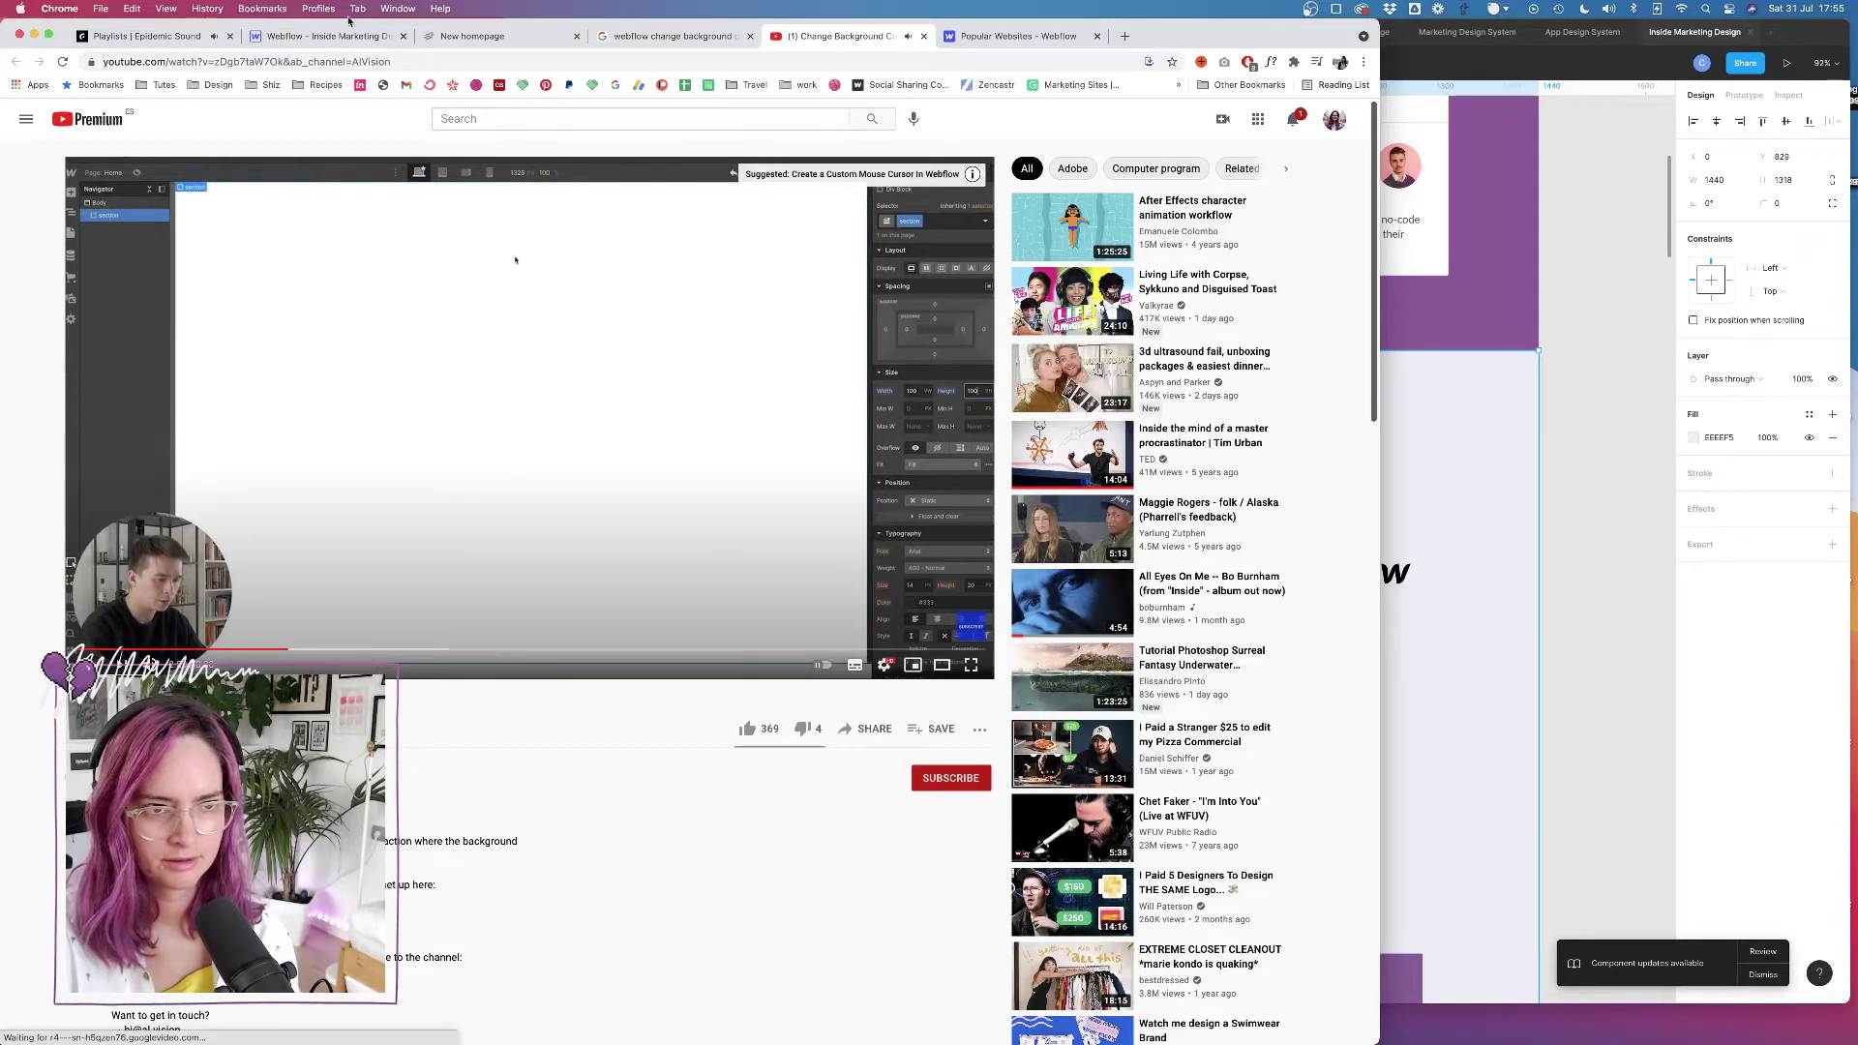
# Return to the Webflow Designer and add a div block to the bg purple body of the New homepage
pyautogui.click(513, 37)
pyautogui.press('super+alt+Left')
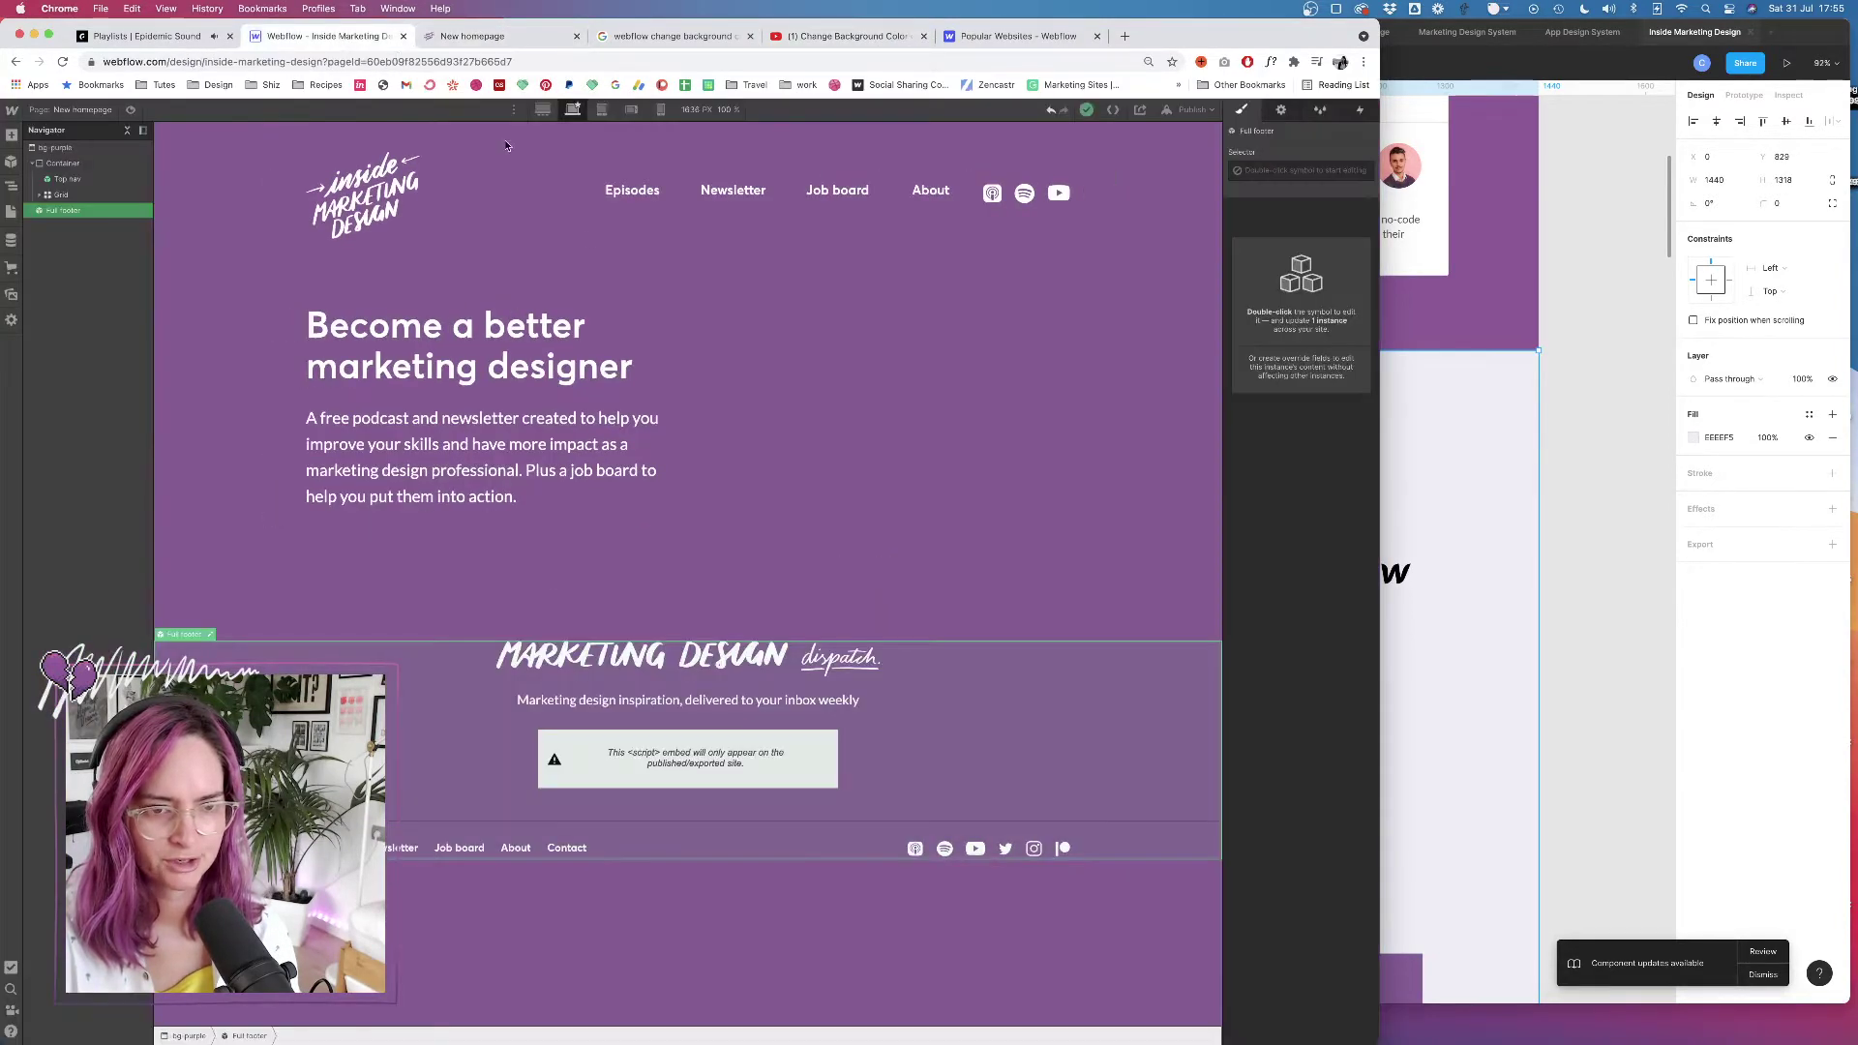
pyautogui.click(60, 163)
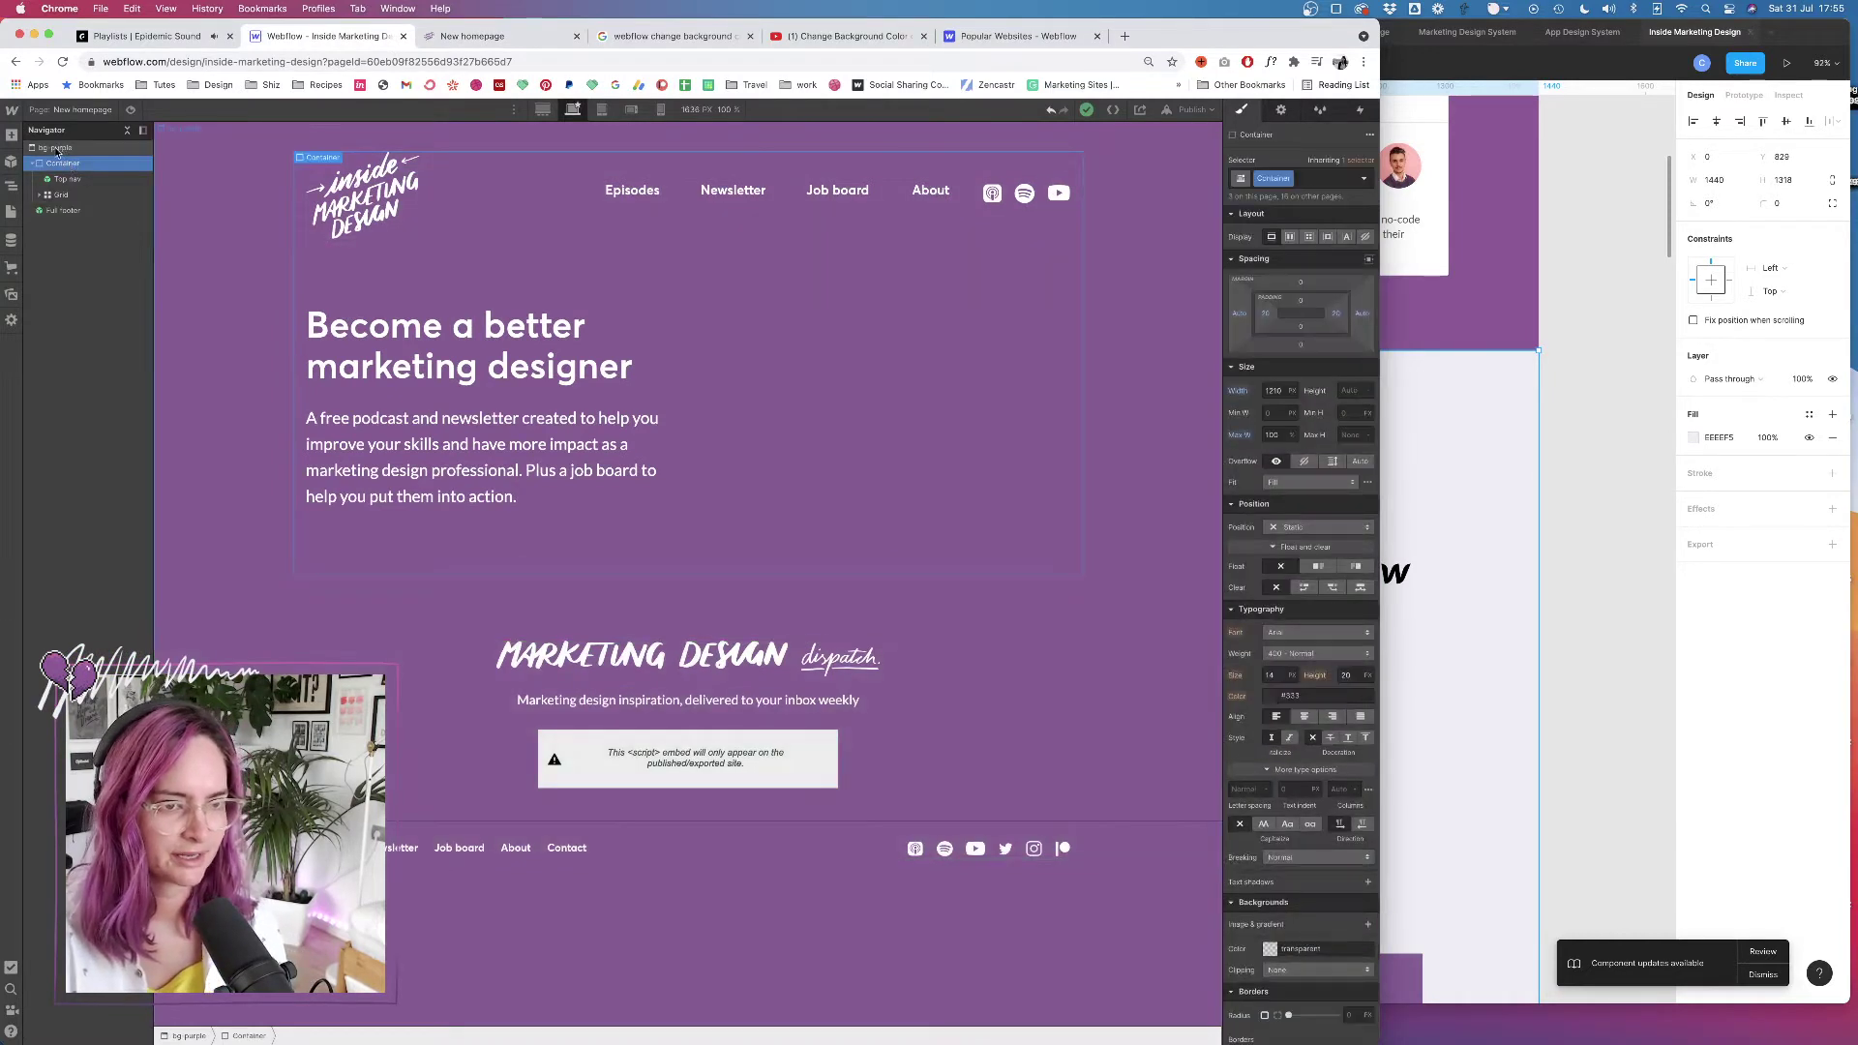
pyautogui.click(59, 148)
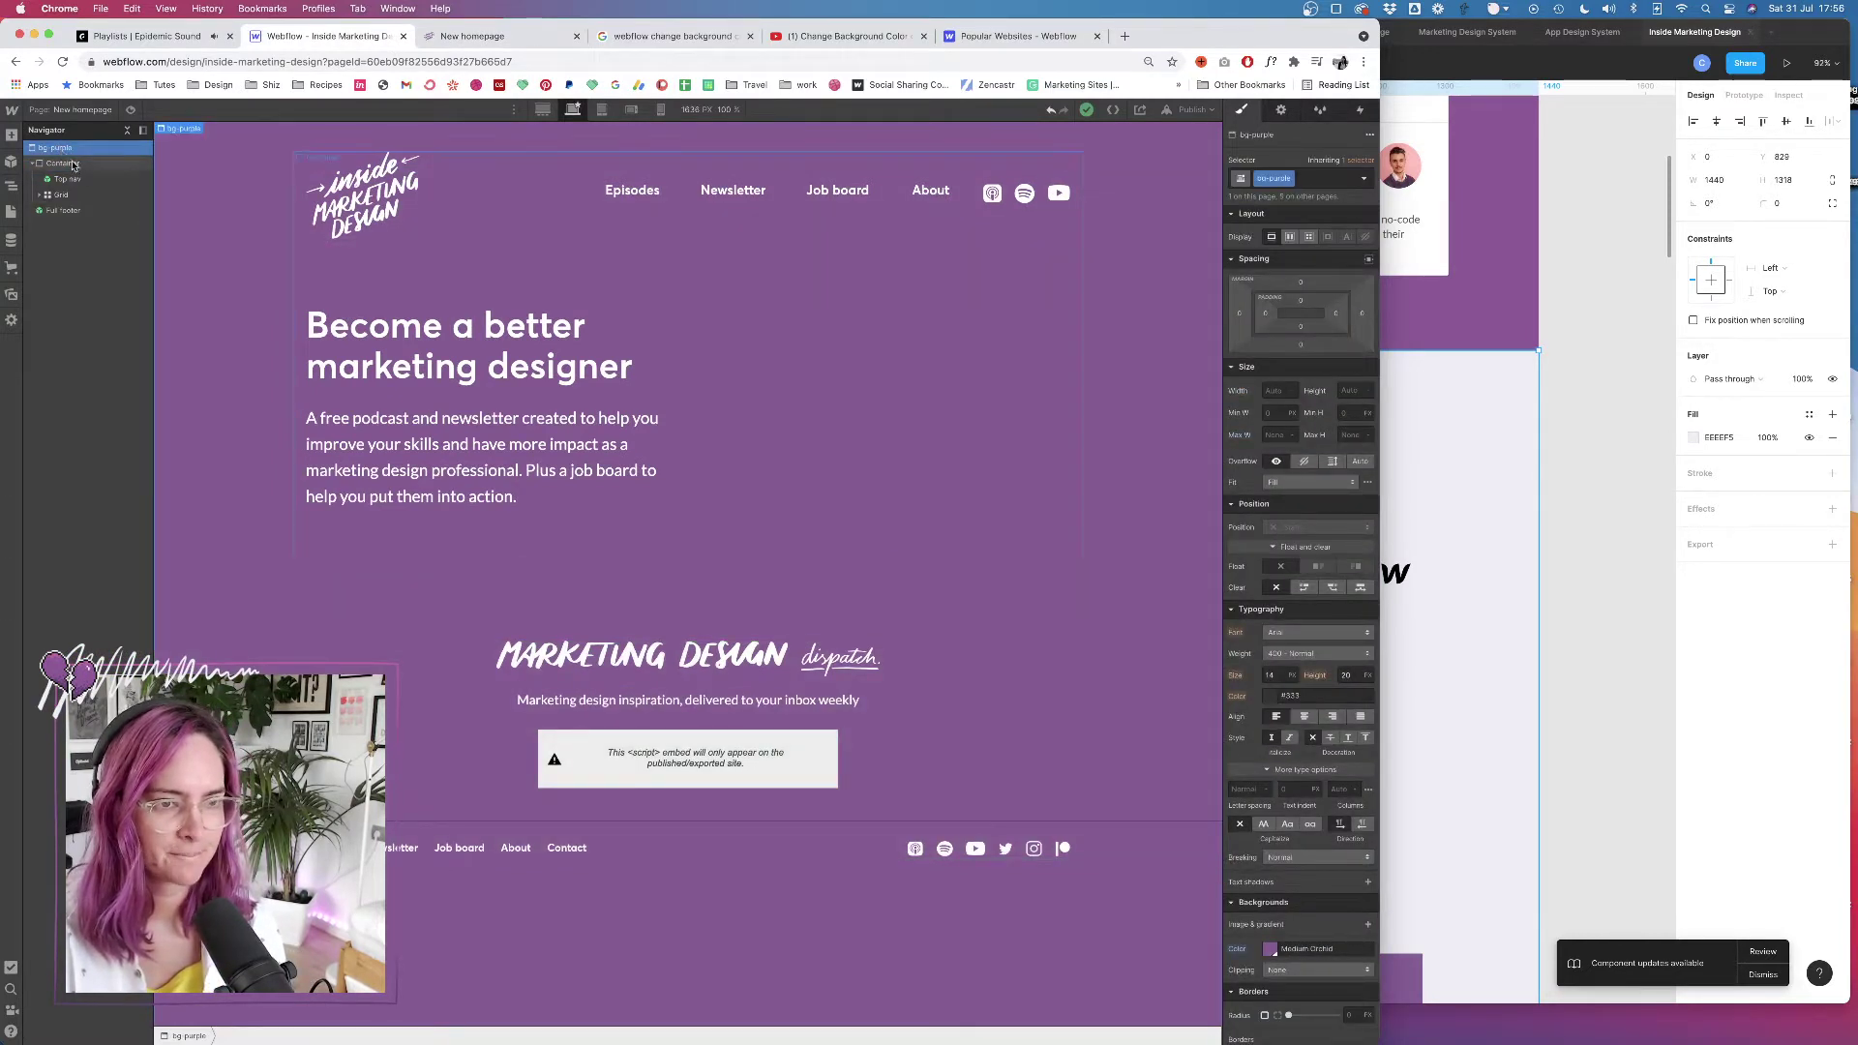
pyautogui.click(11, 136)
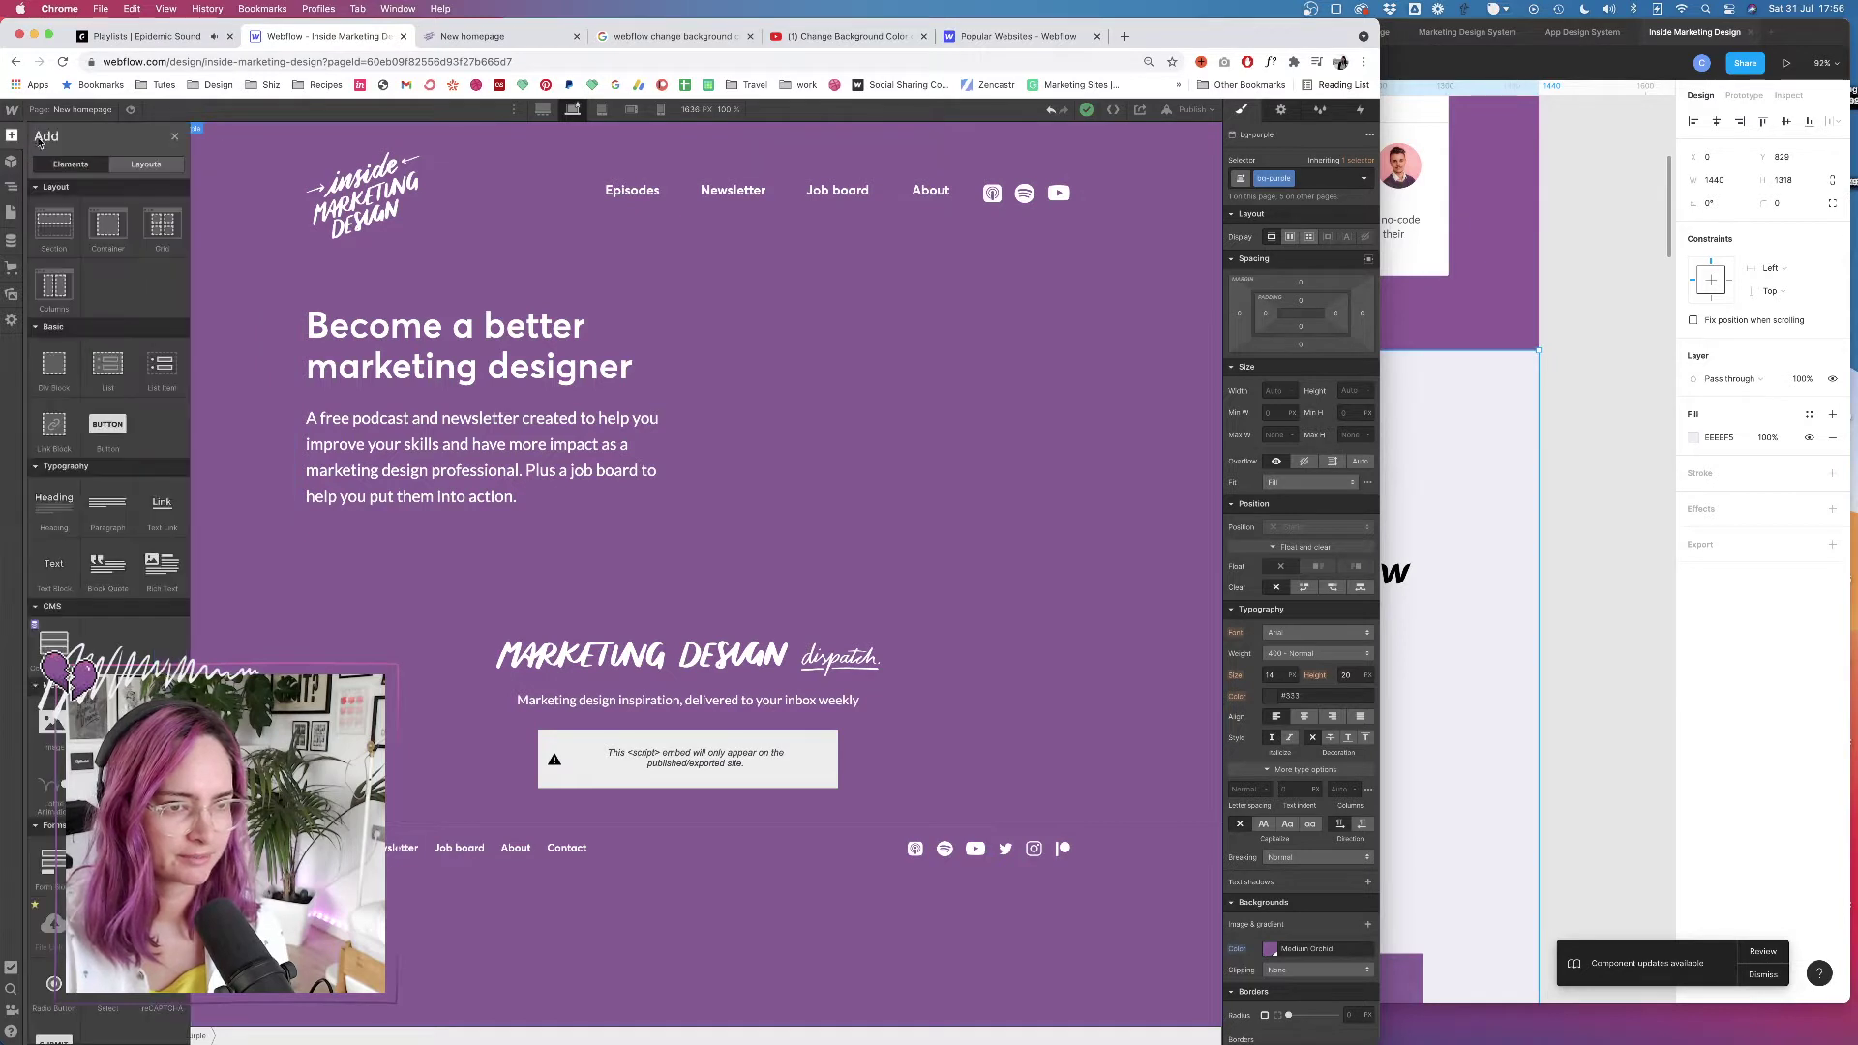
pyautogui.click(53, 365)
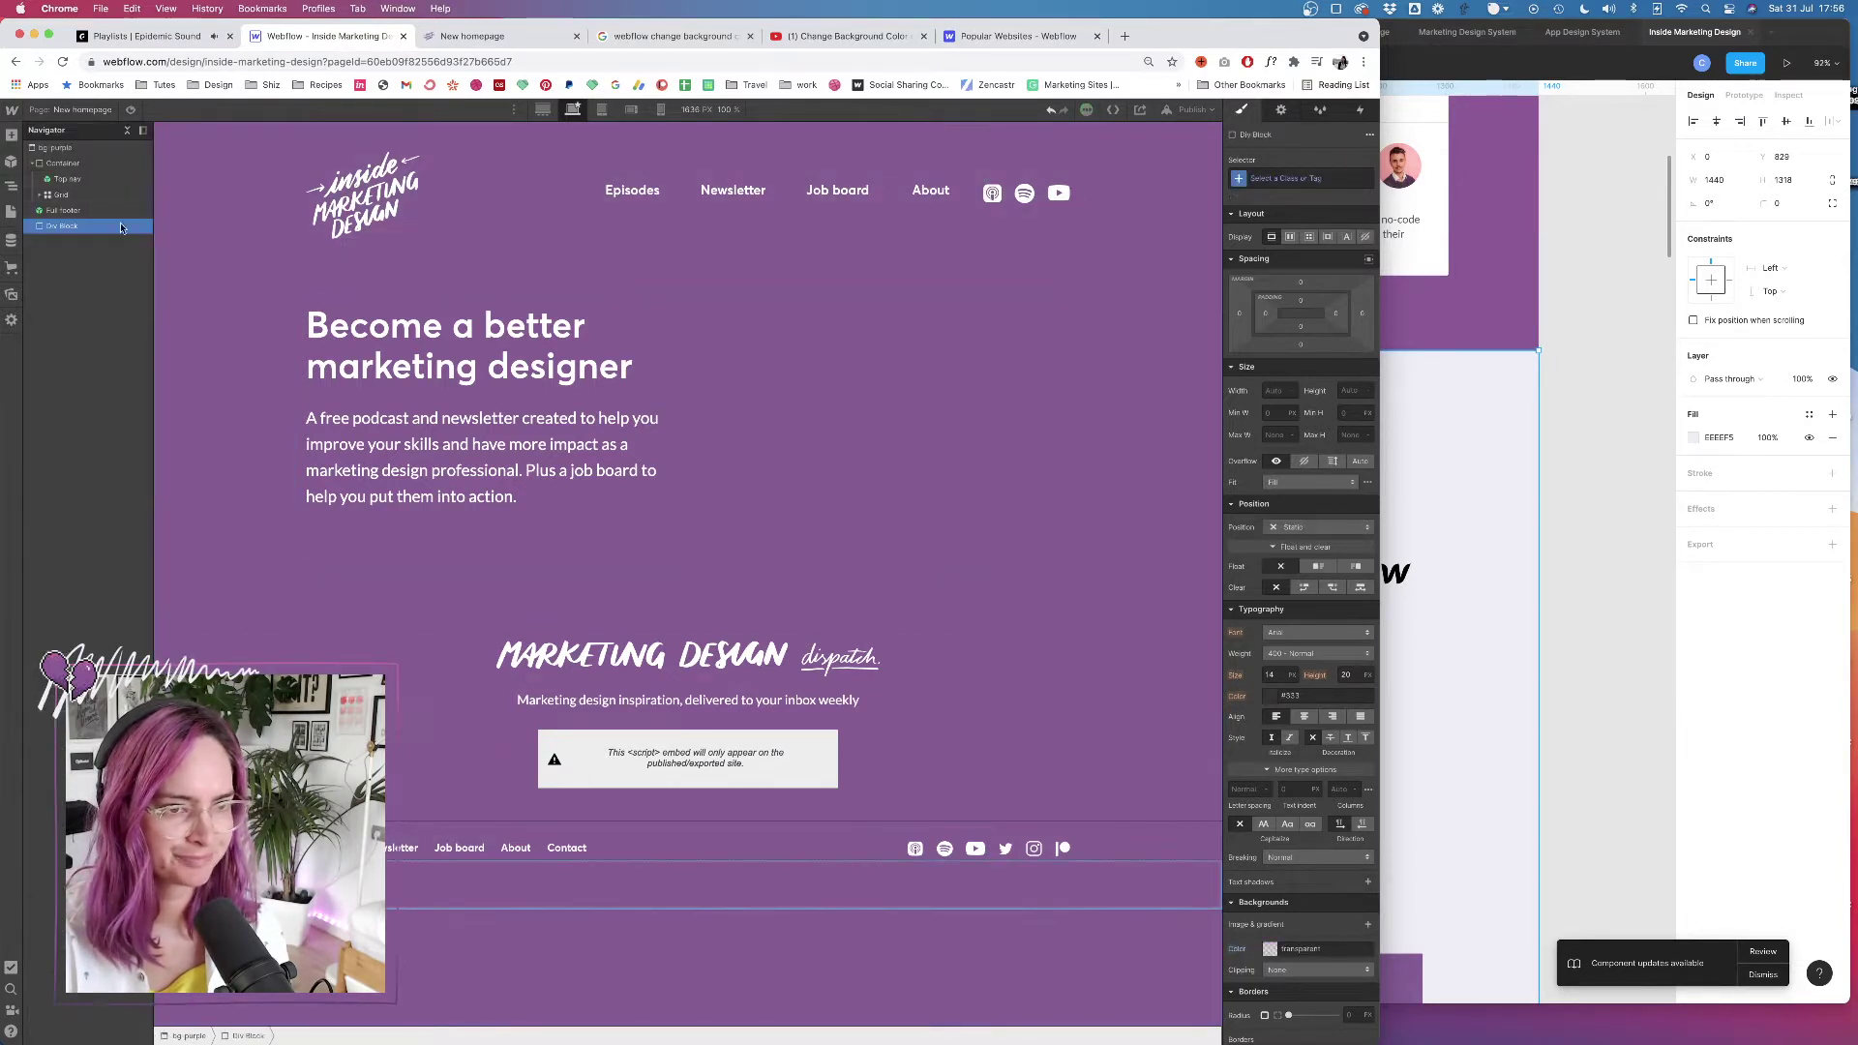
# Give the new div block the class "purple-fading section"
pyautogui.click(1282, 176)
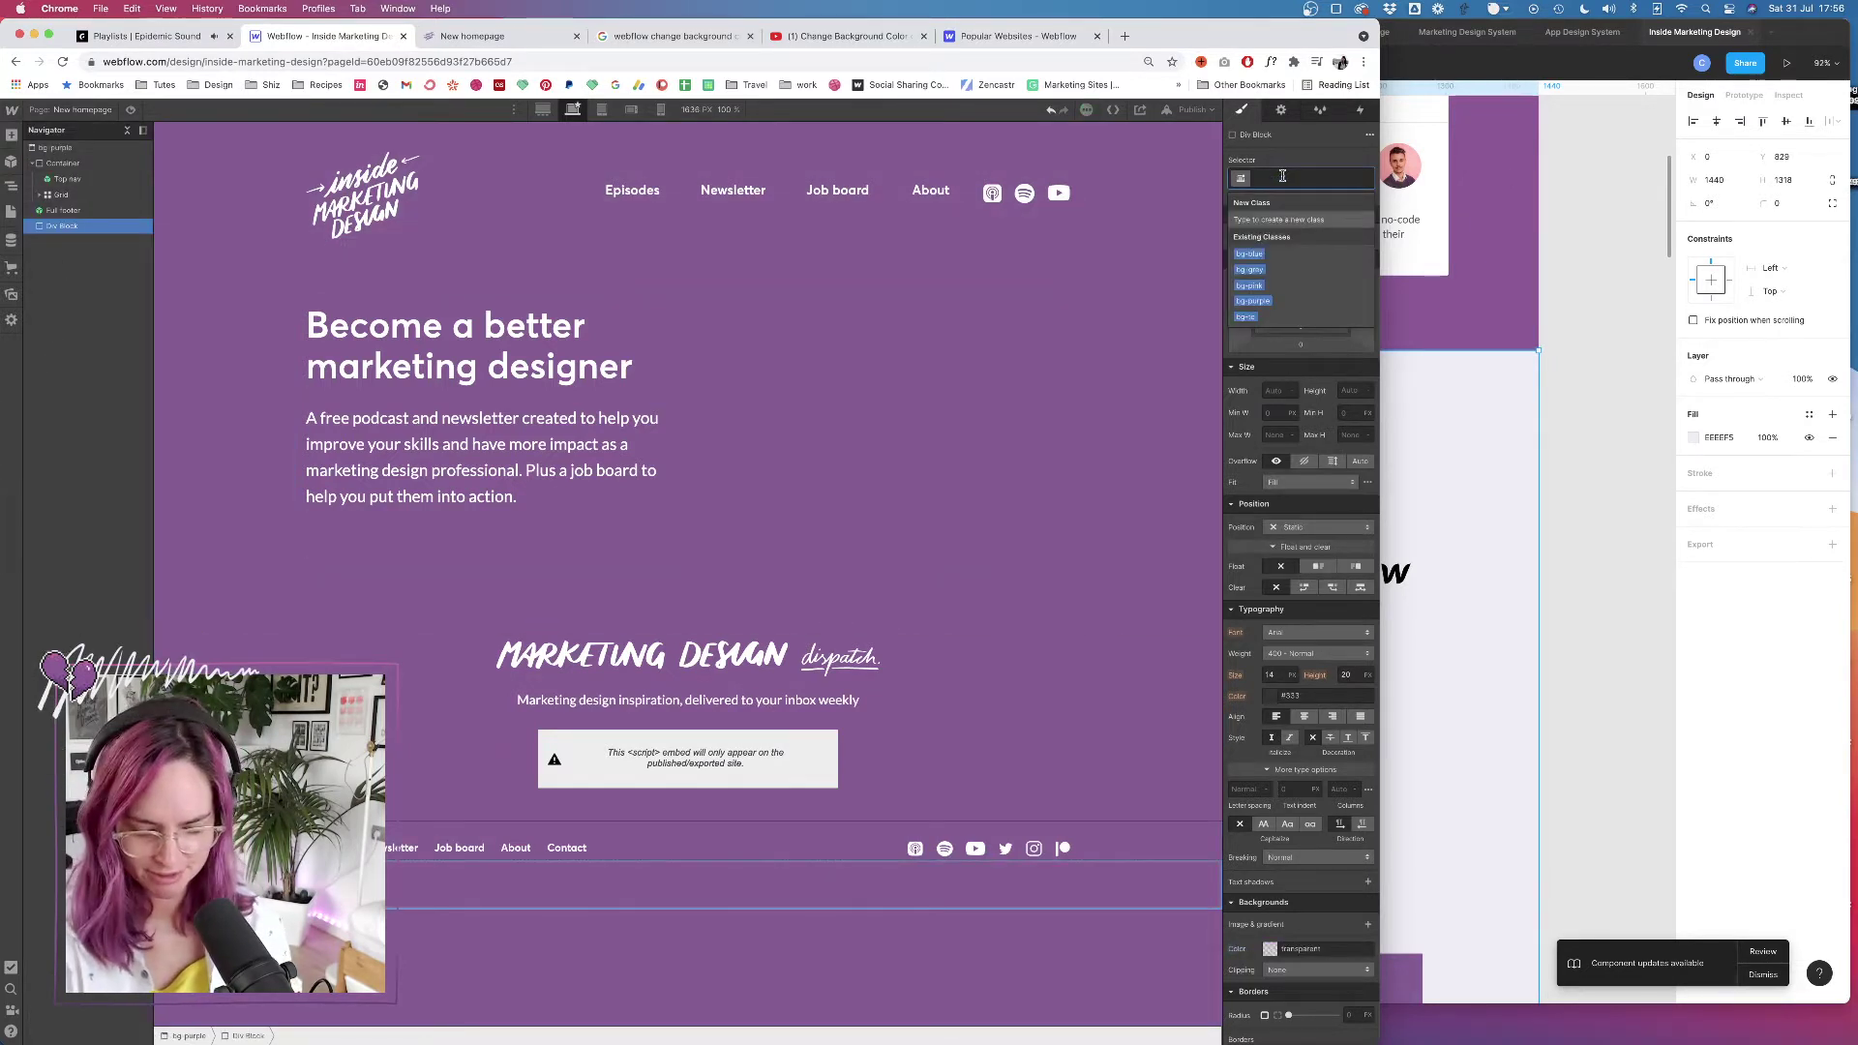
pyautogui.write('purple')
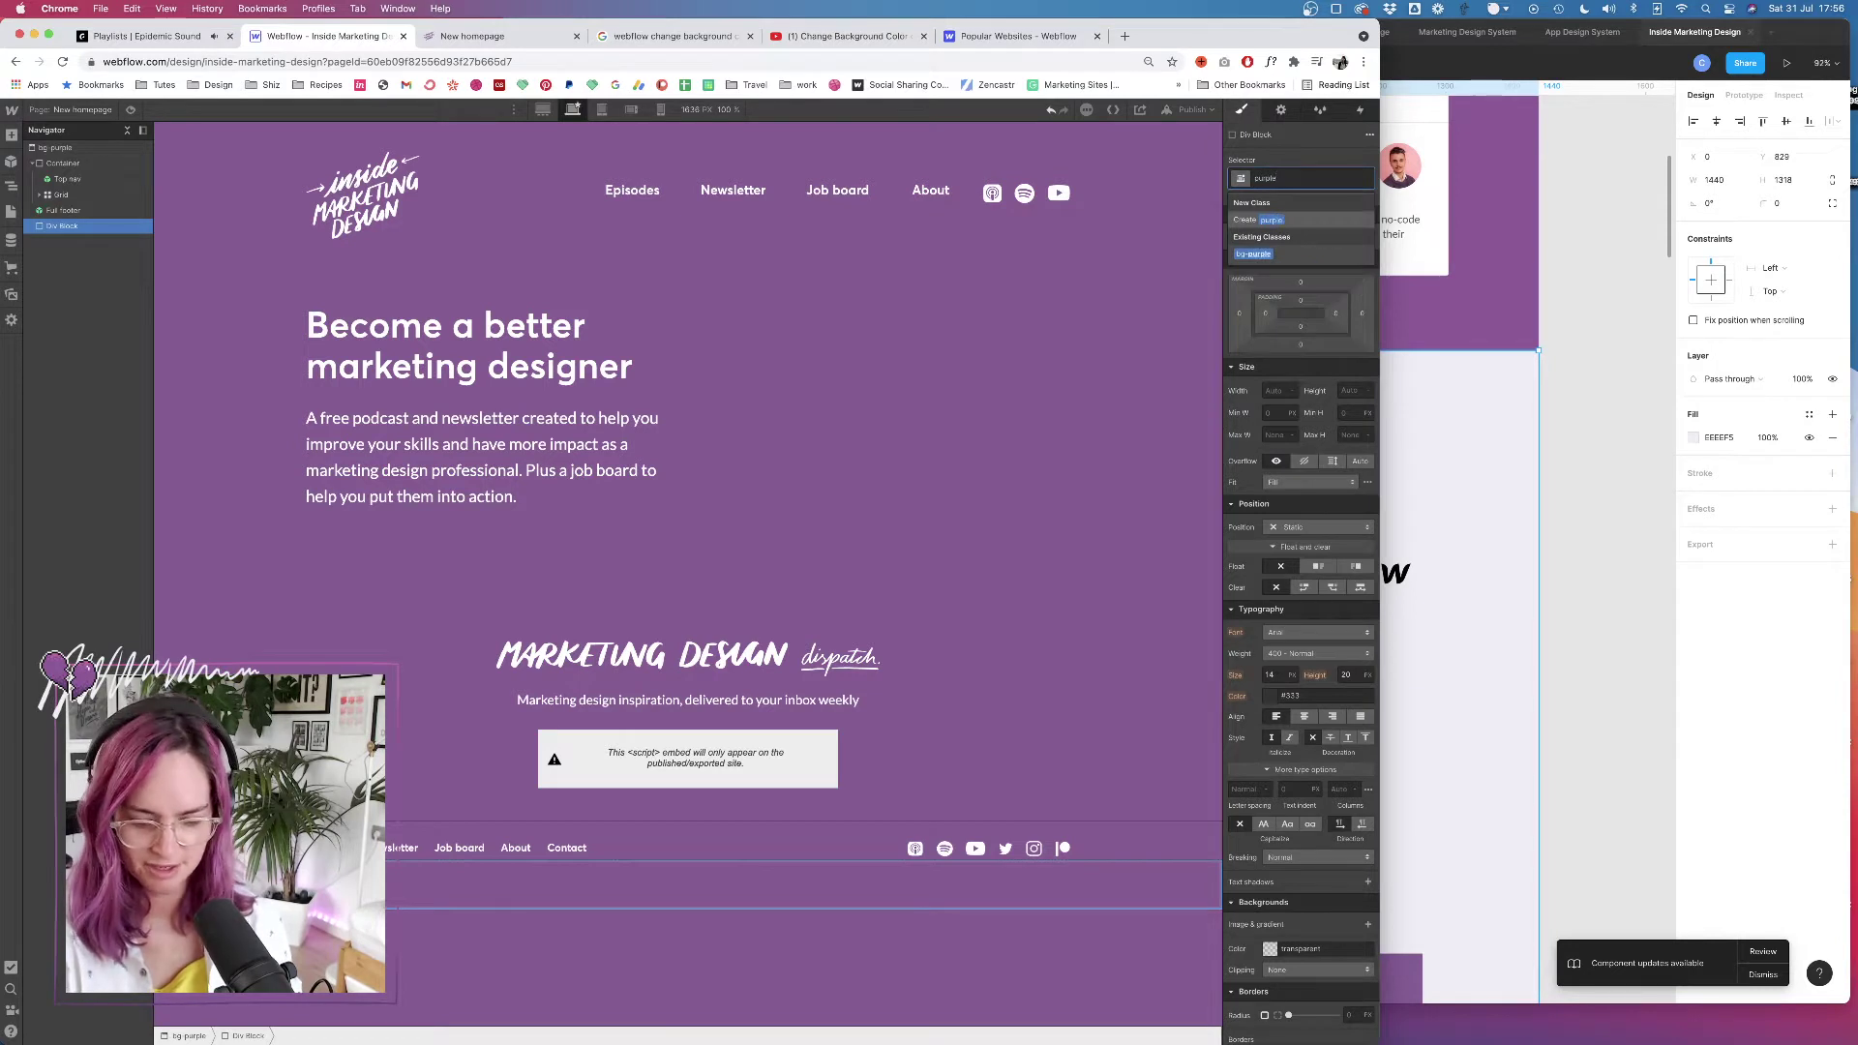
pyautogui.write('-fading s')
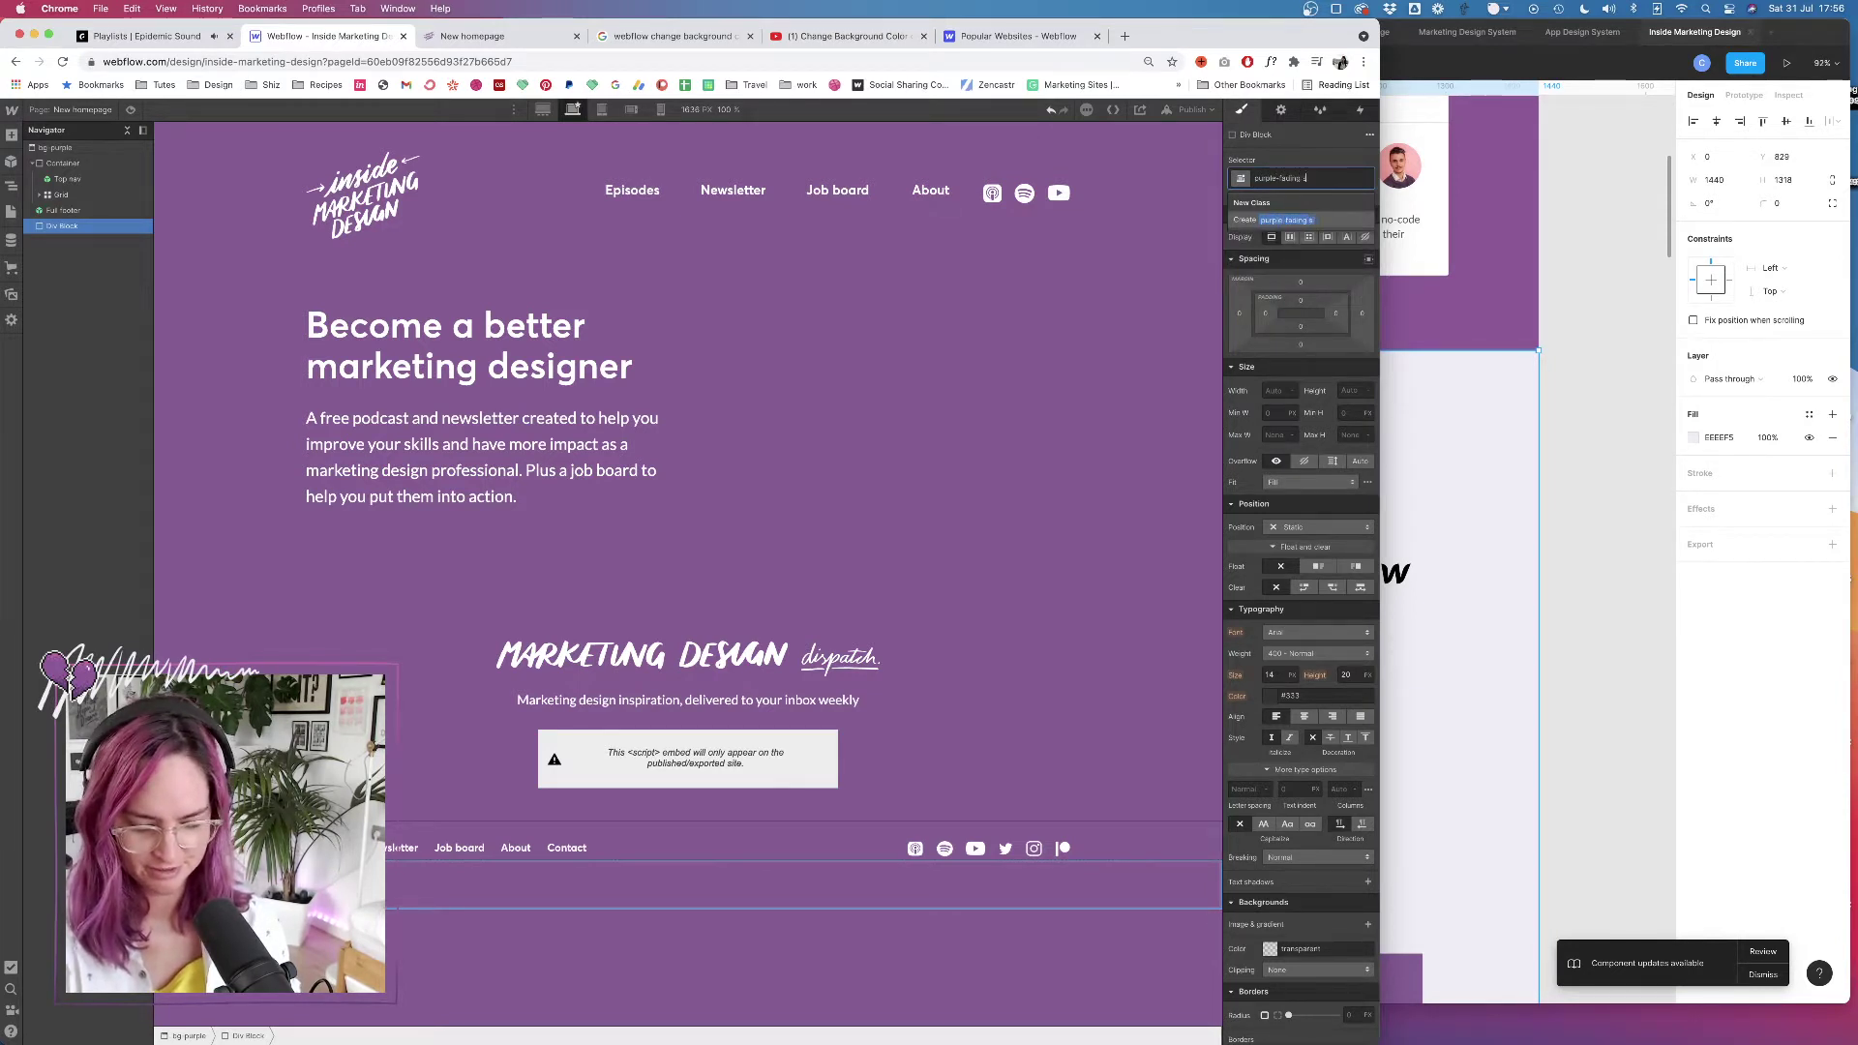
pyautogui.write('ection')
pyautogui.press('Return')
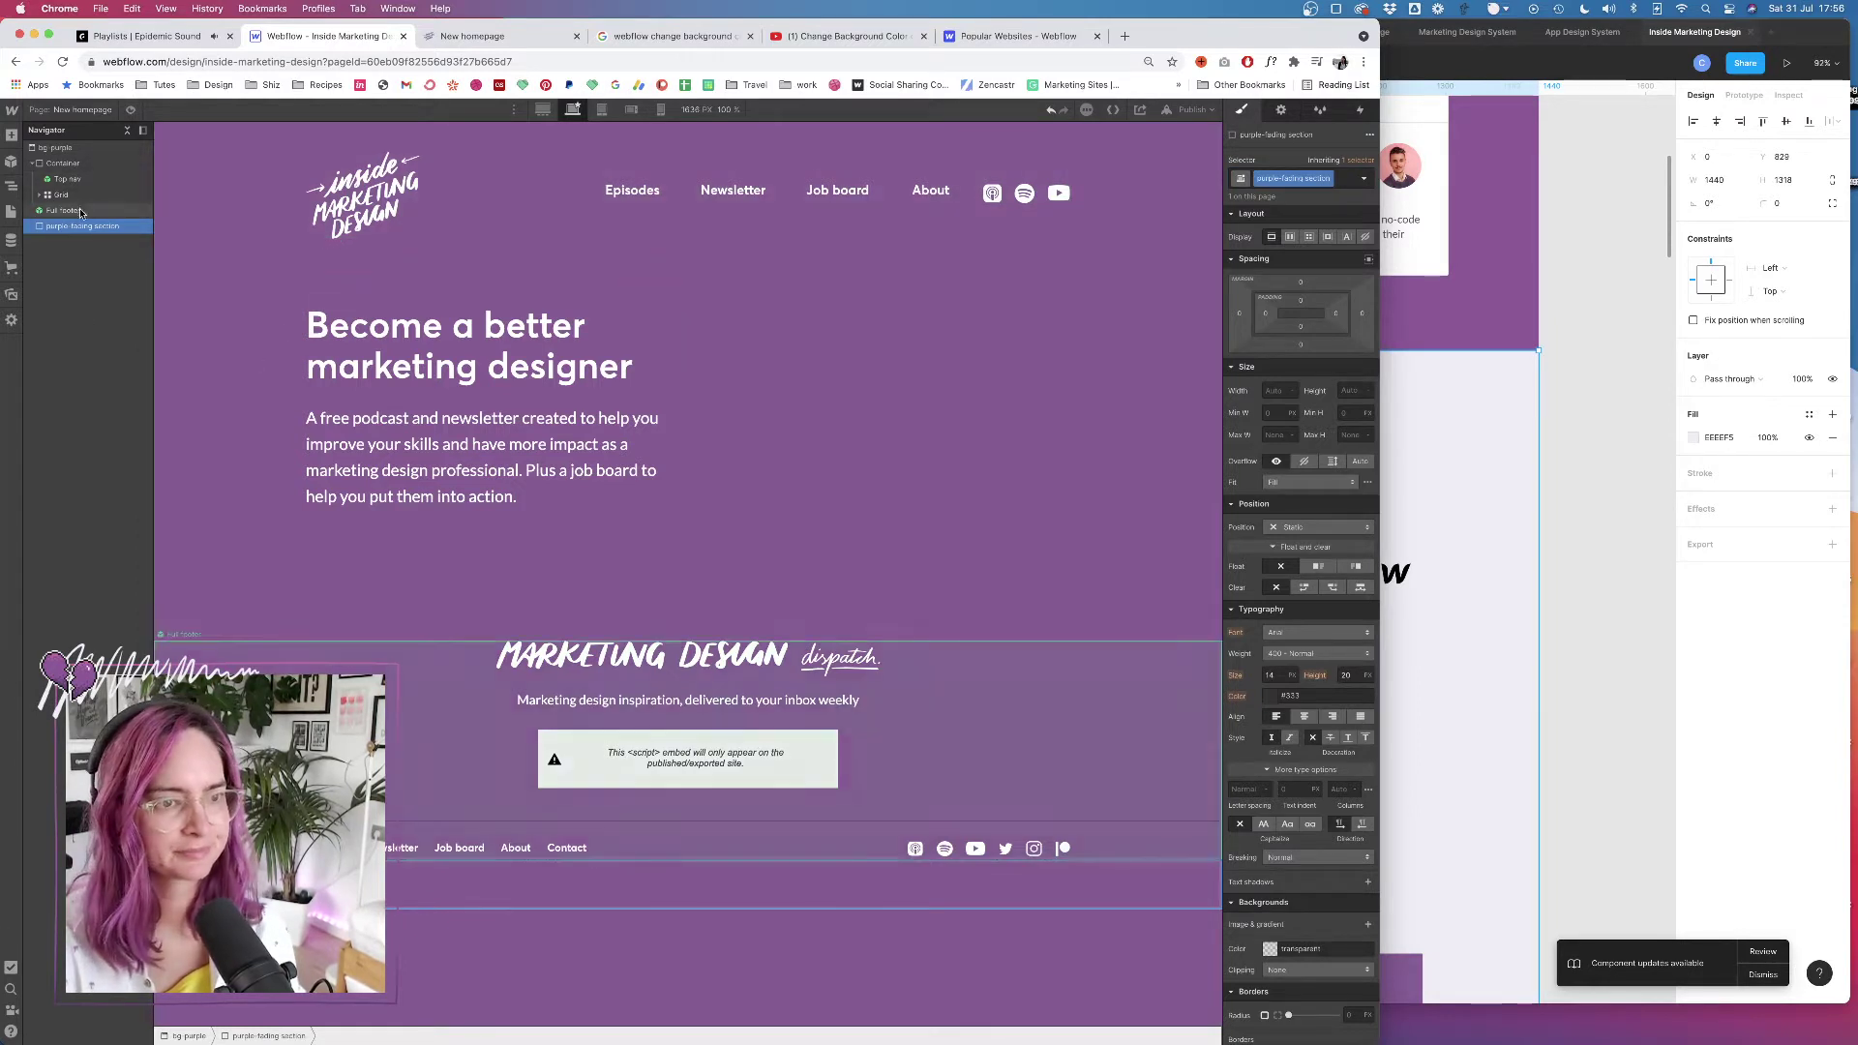
# Move the div block above the Container in the page structure and replace its class with "fading-bg-section"
pyautogui.moveTo(82, 226); pyautogui.dragTo(77, 157)
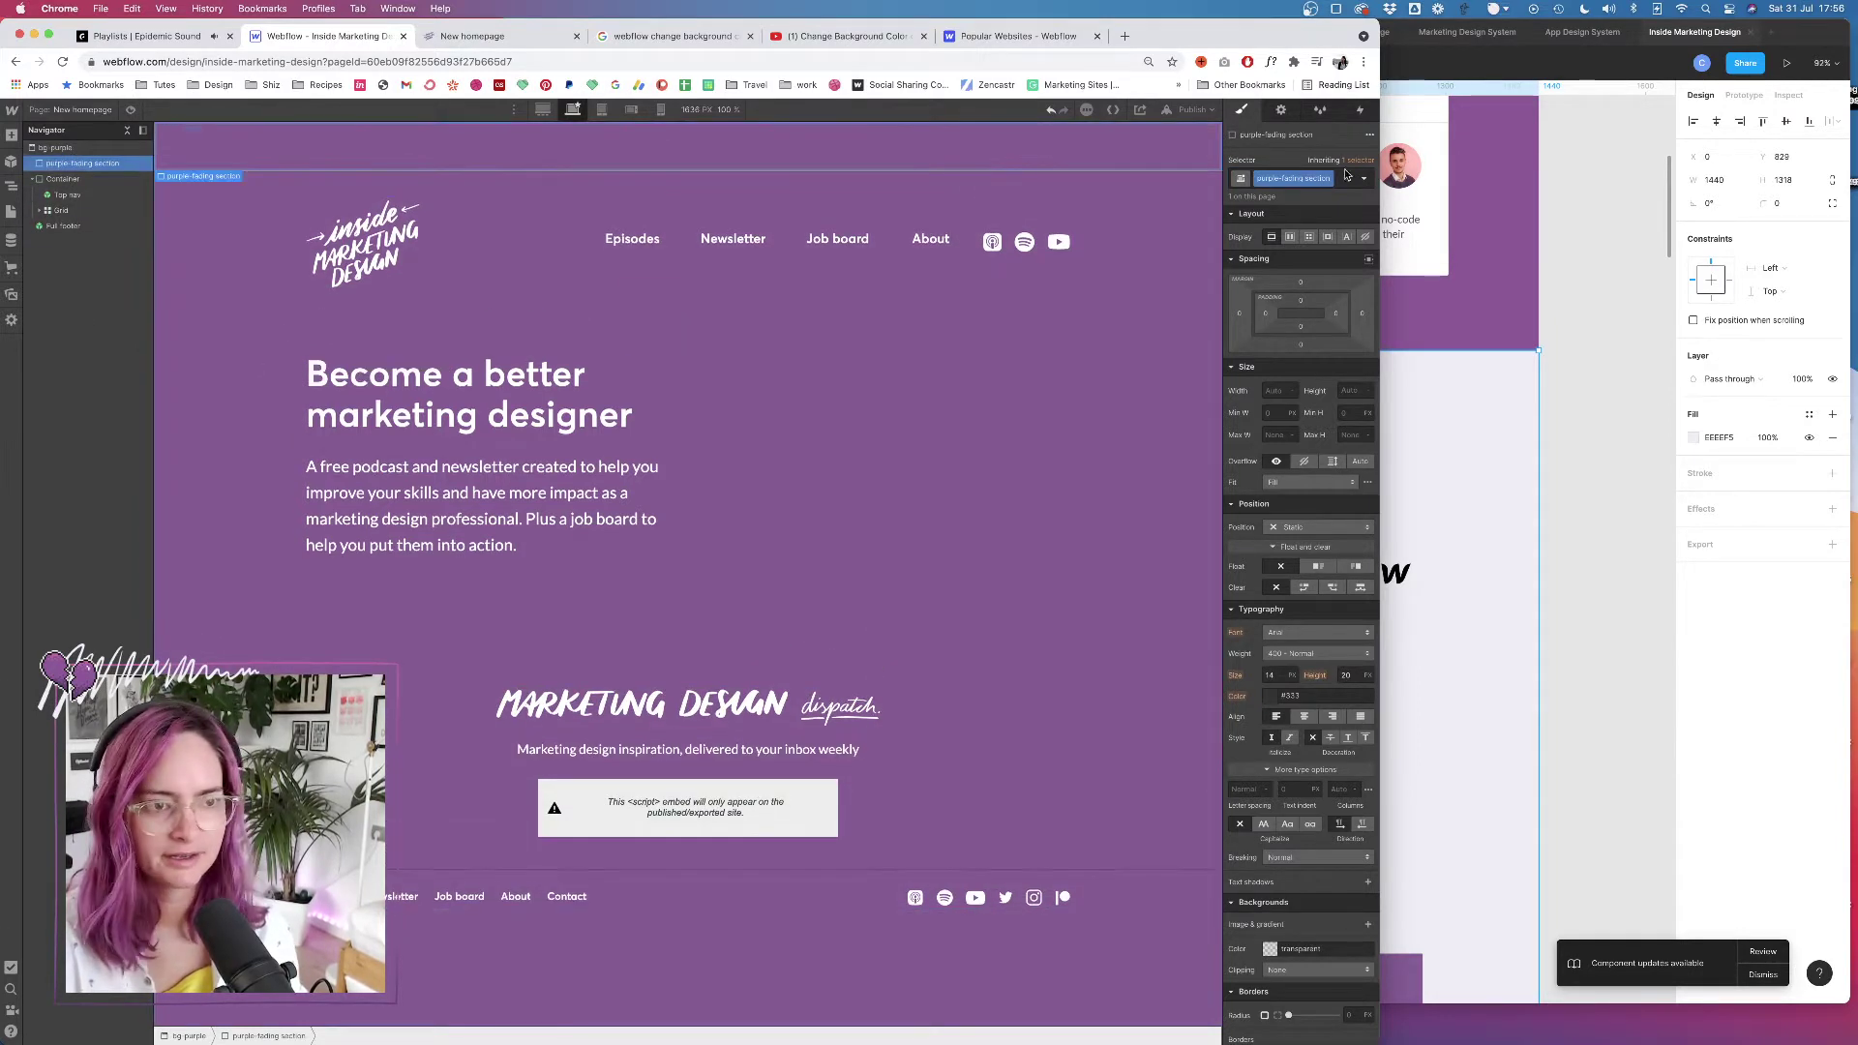
pyautogui.click(1274, 390)
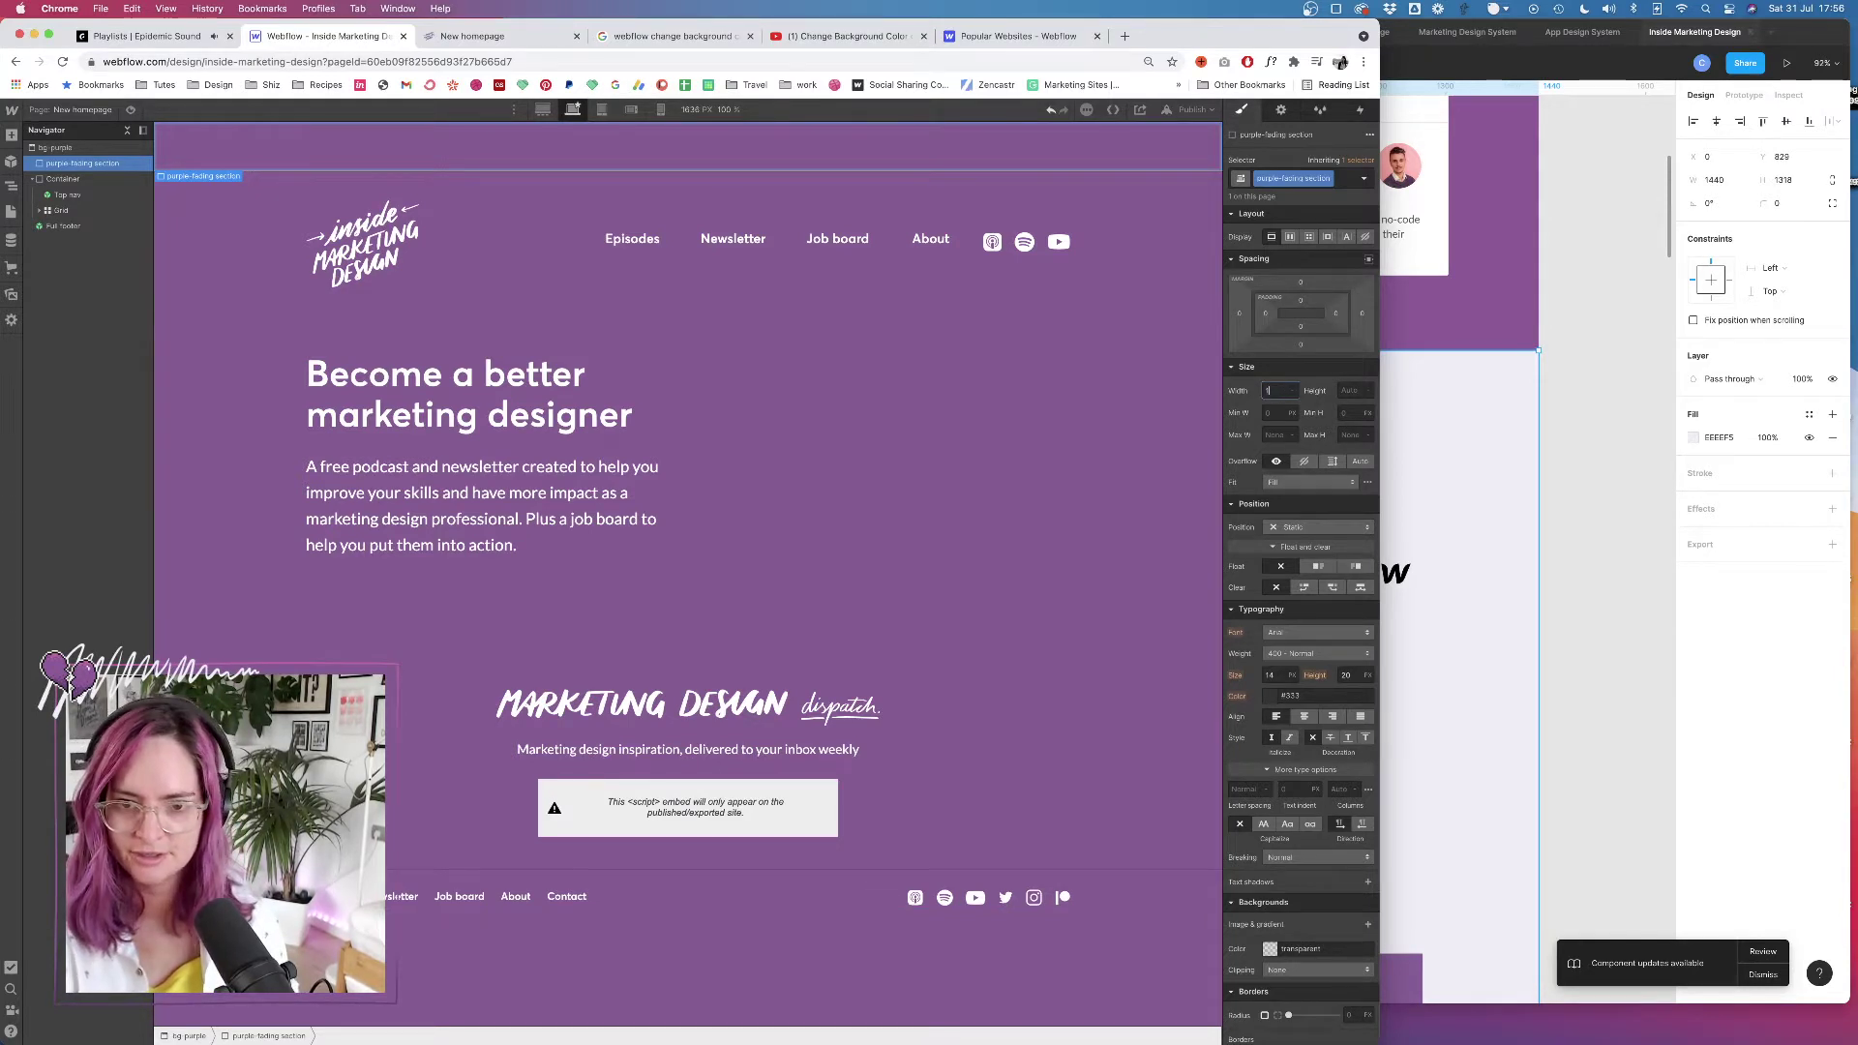
pyautogui.click(1338, 182)
pyautogui.press('BackSpace')
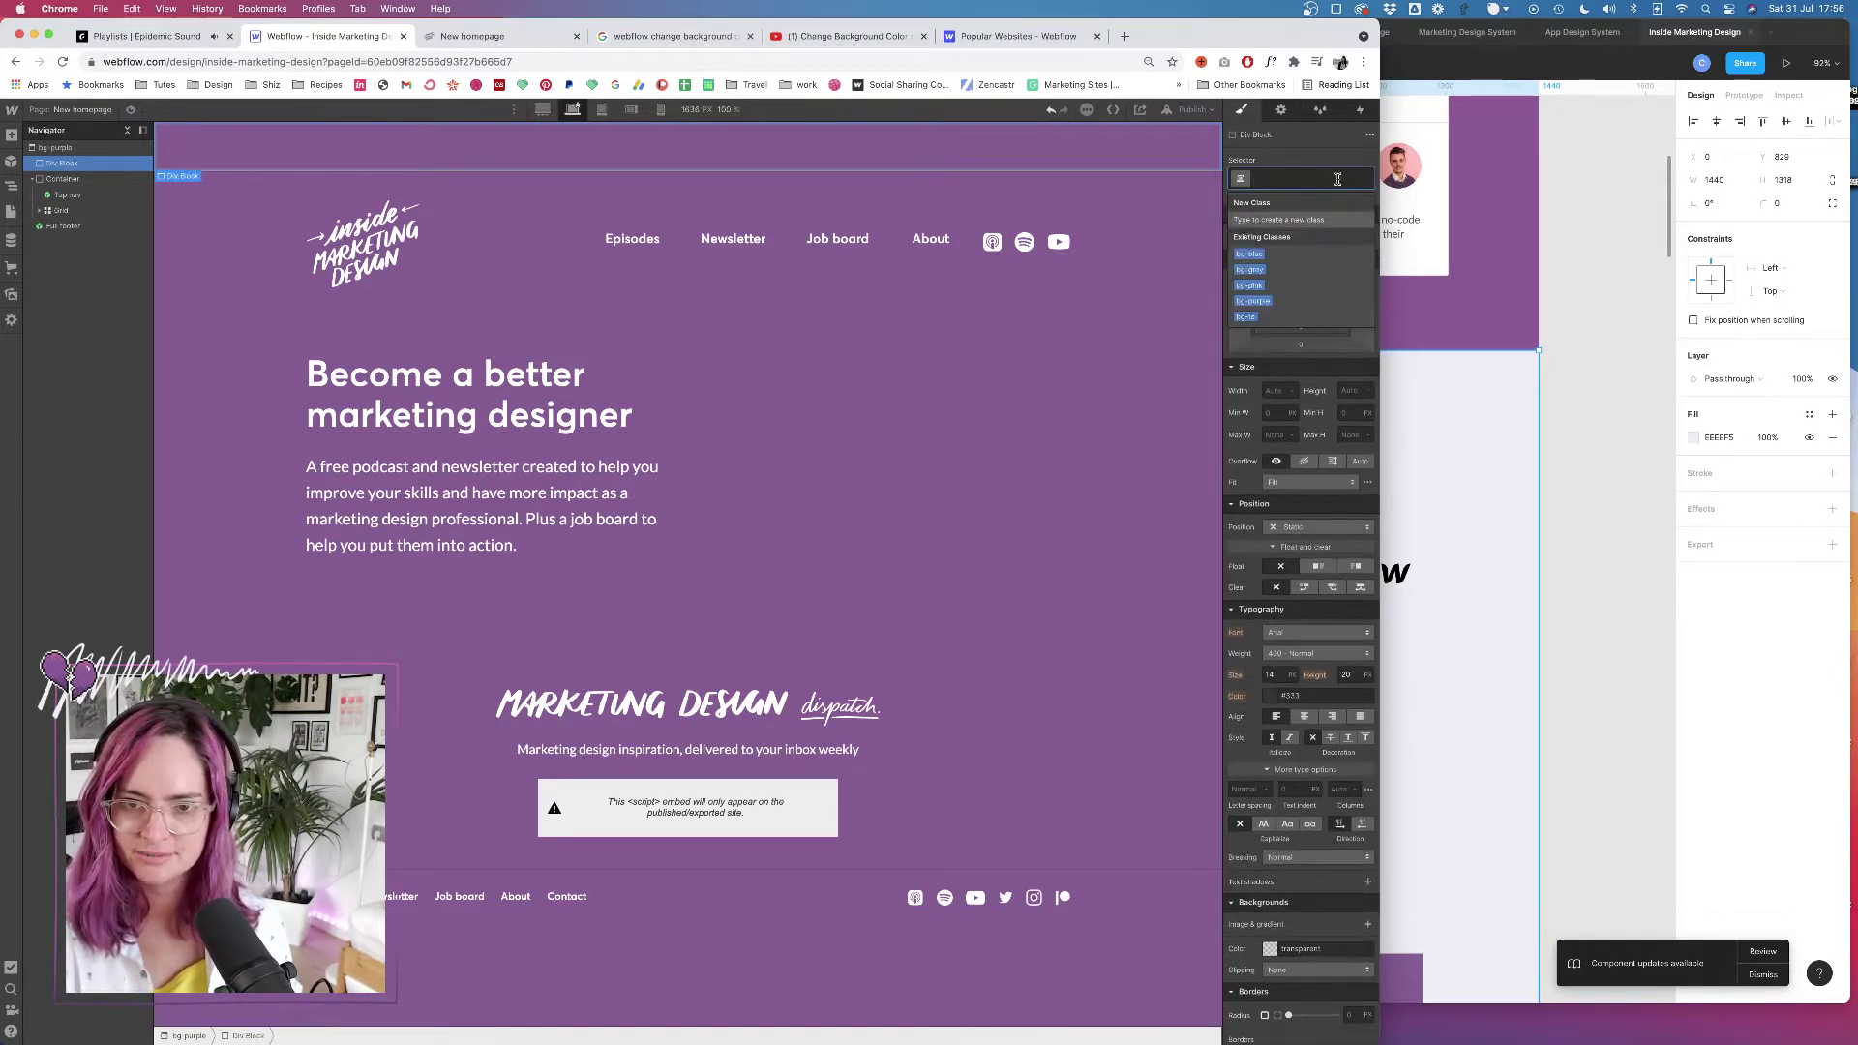
pyautogui.write('fading')
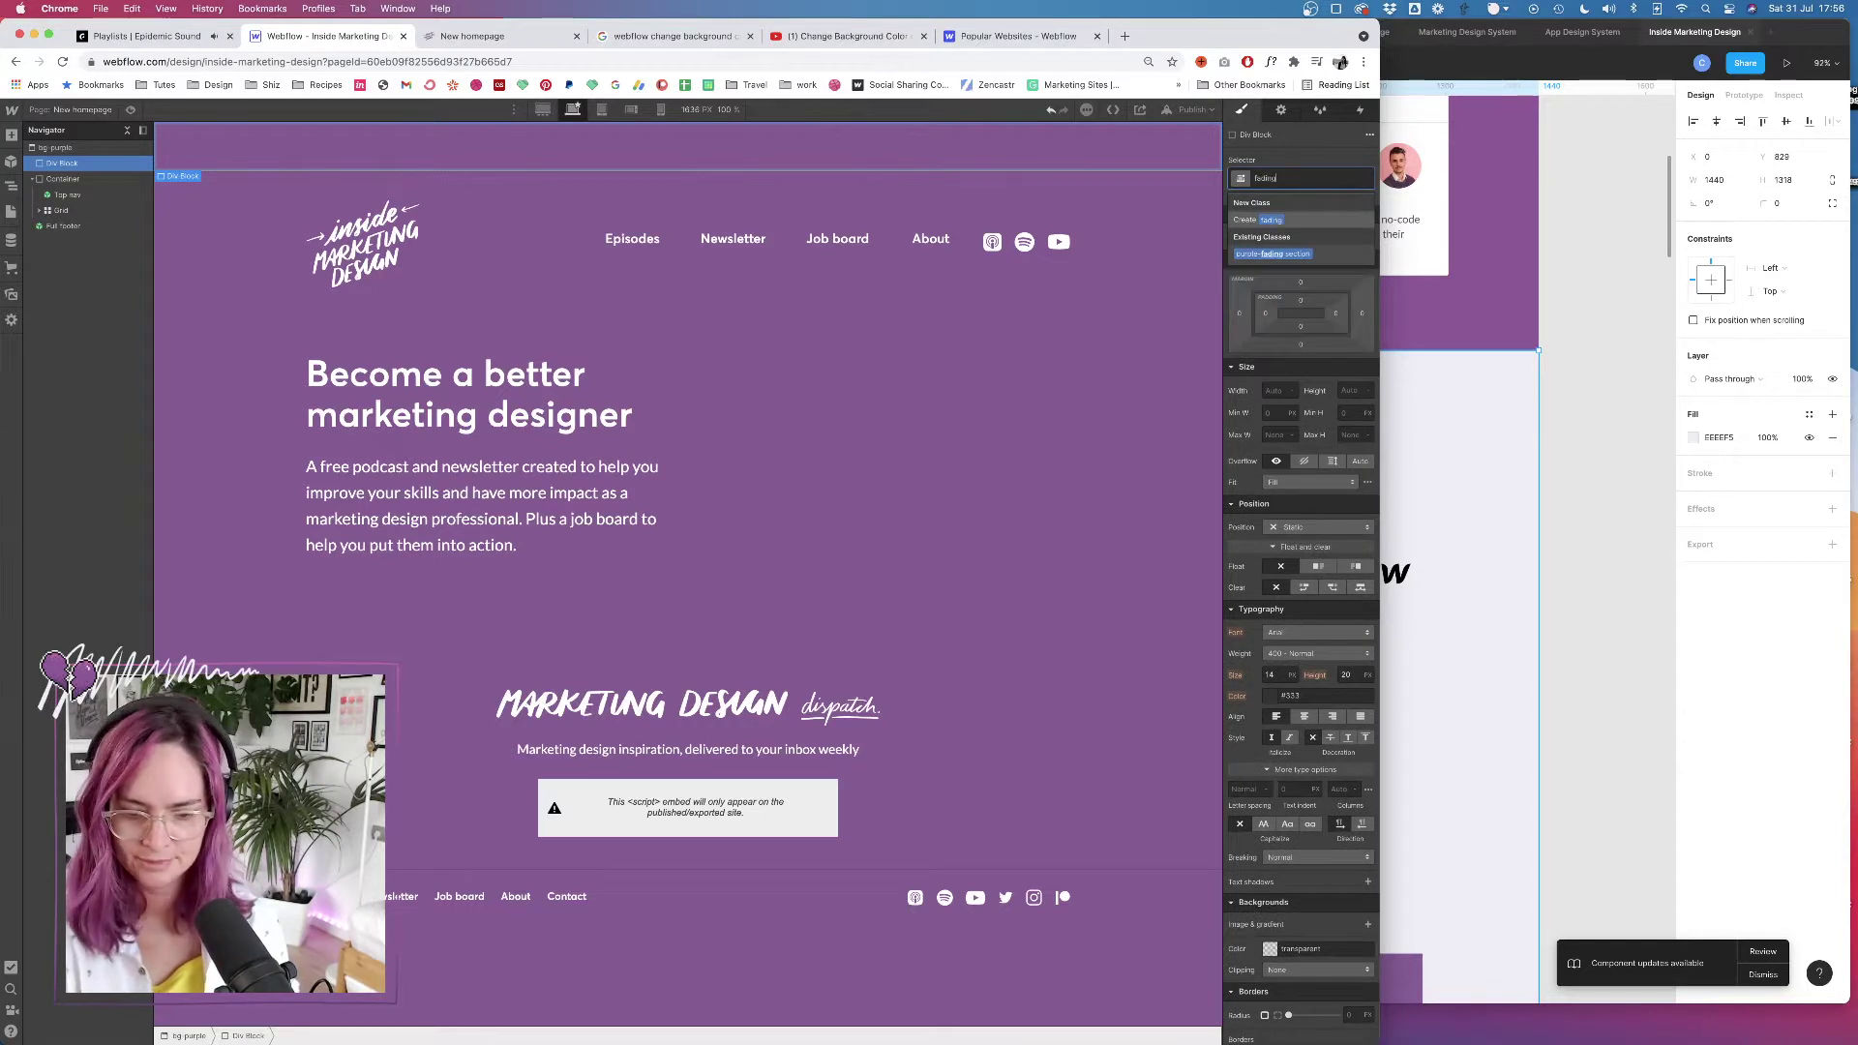
pyautogui.write('-bg-section')
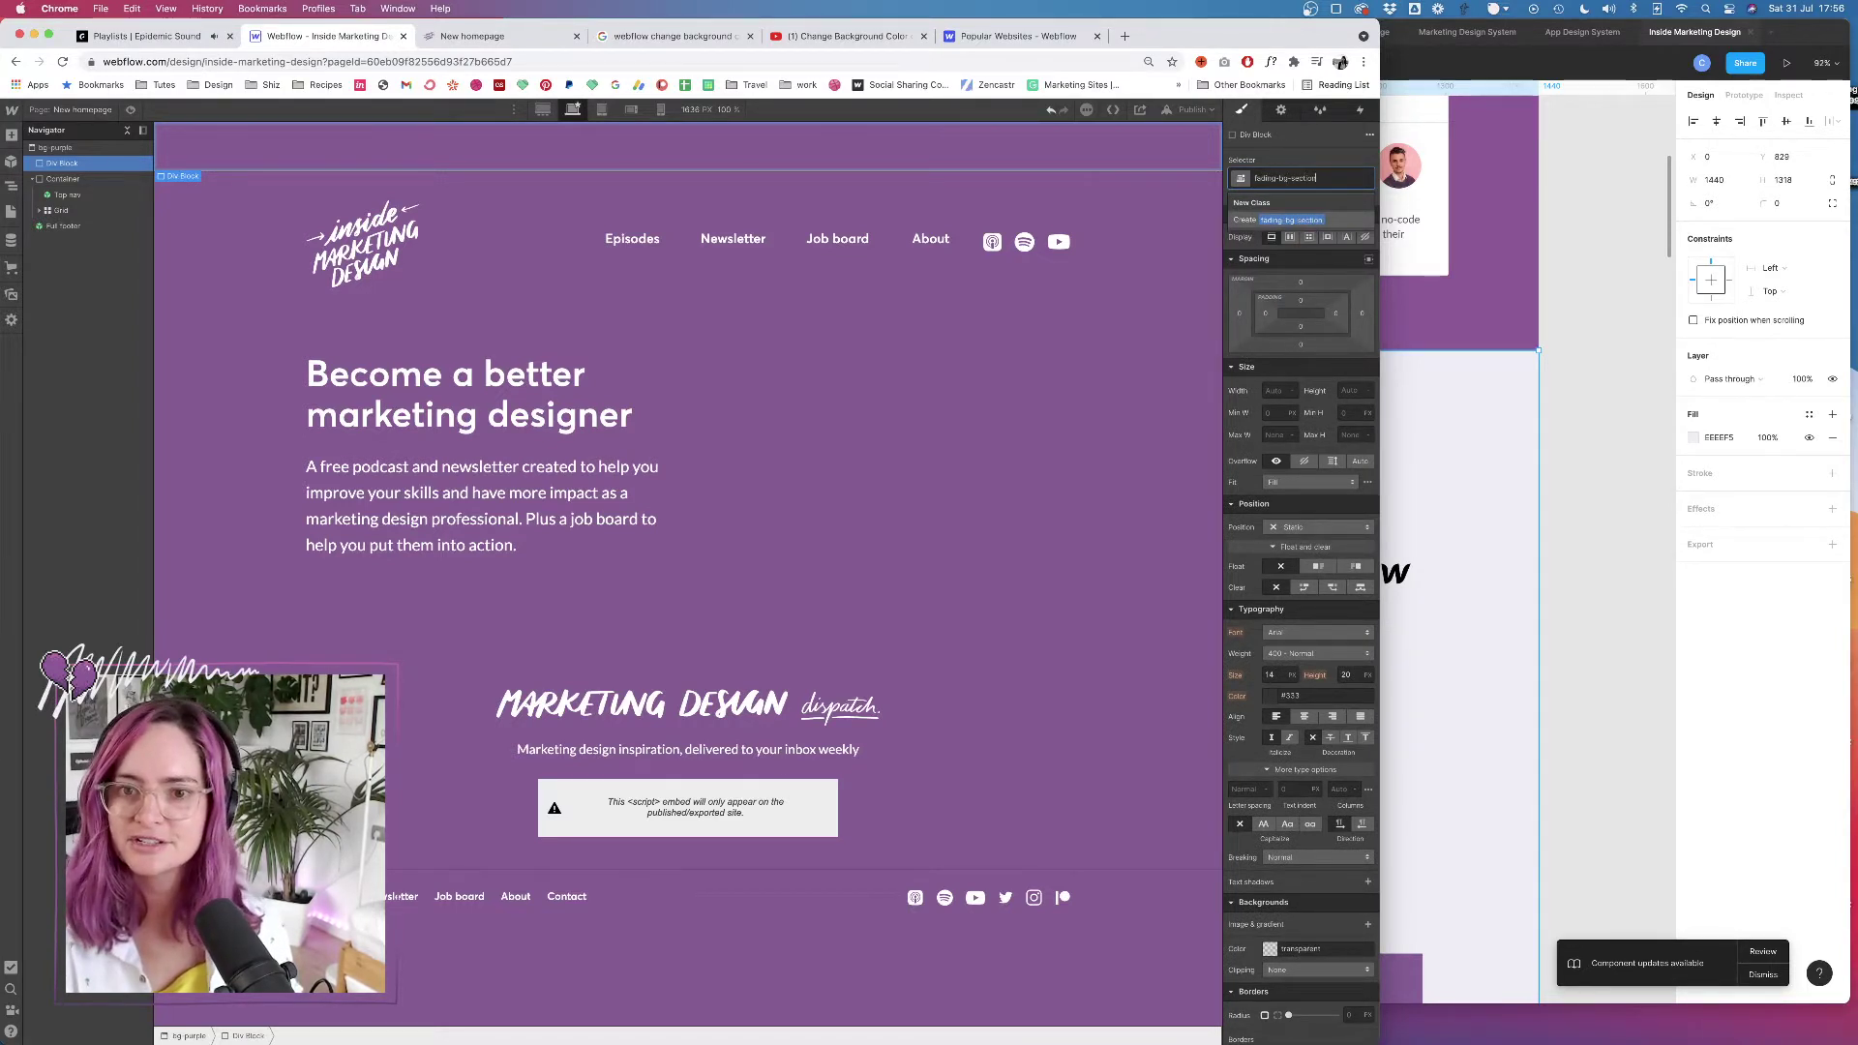
pyautogui.press('Return')
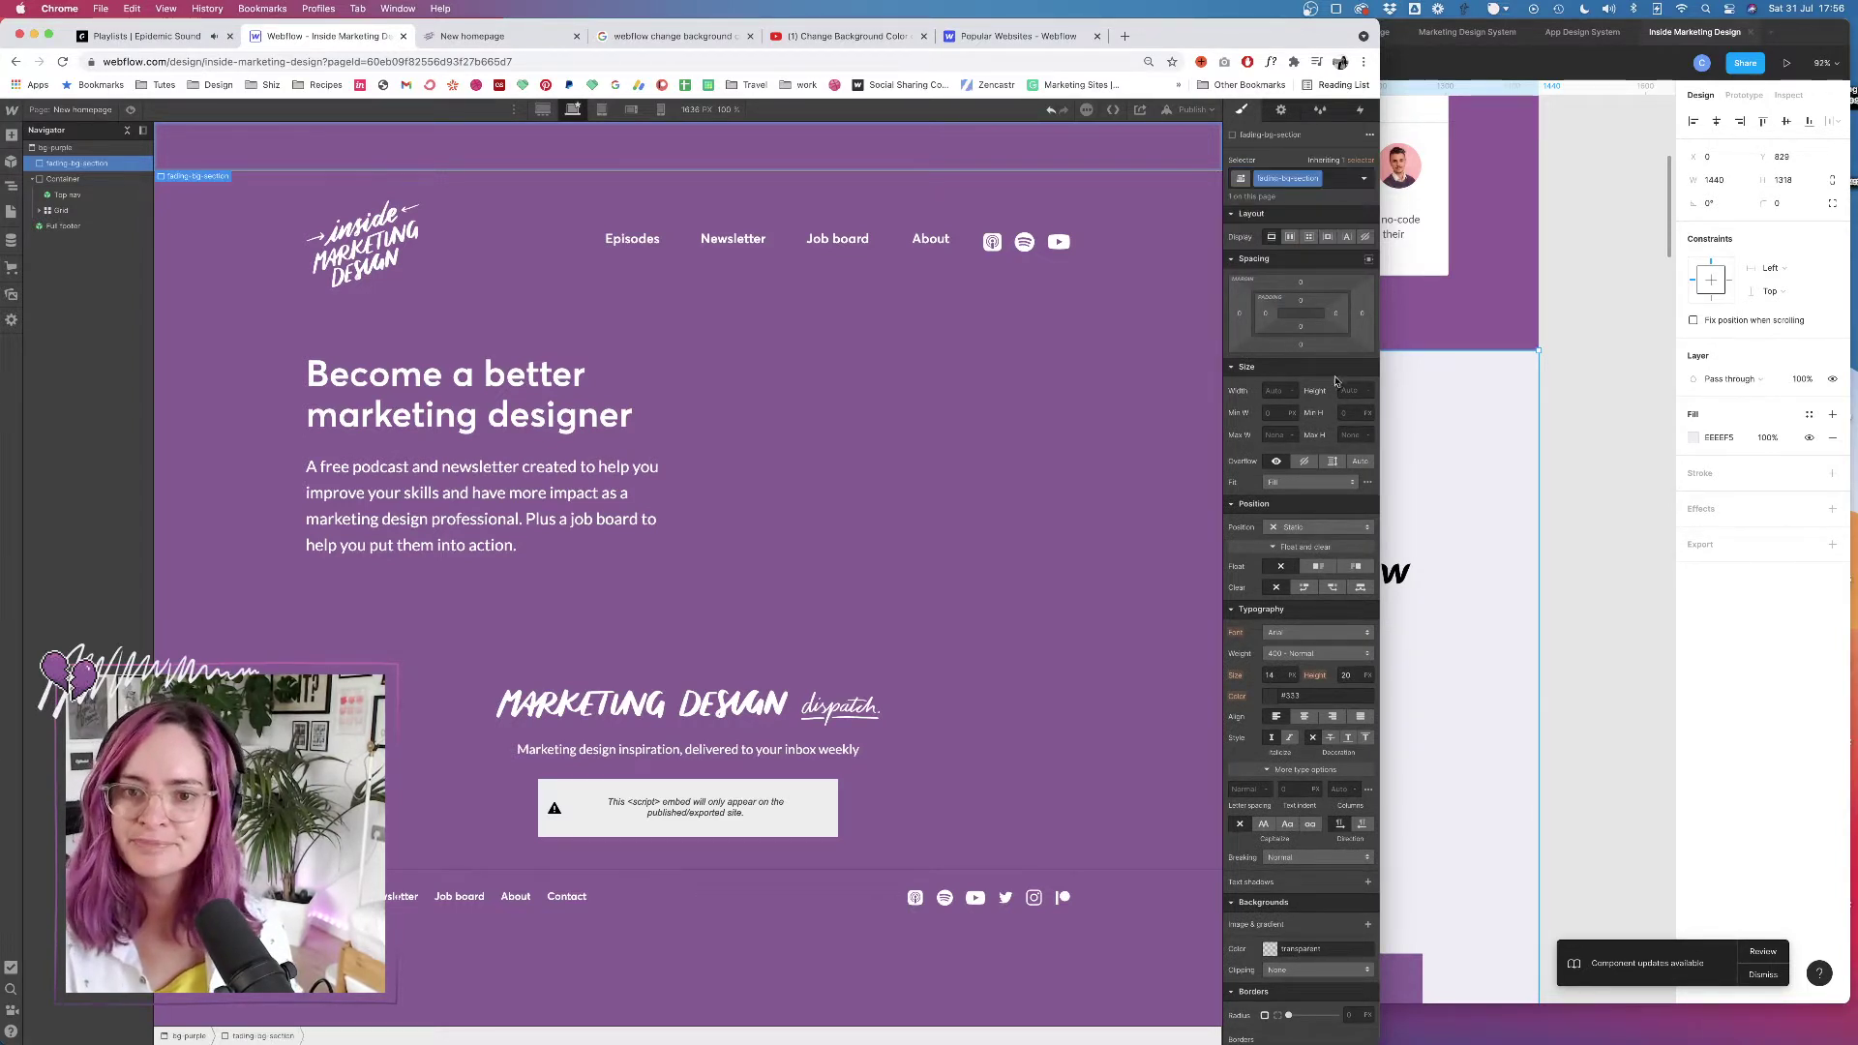
# Set the fading-bg-section to 100 VW wide and 100 VH high
pyautogui.click(1278, 392)
pyautogui.write('1')
pyautogui.write('00vw')
pyautogui.press('Return')
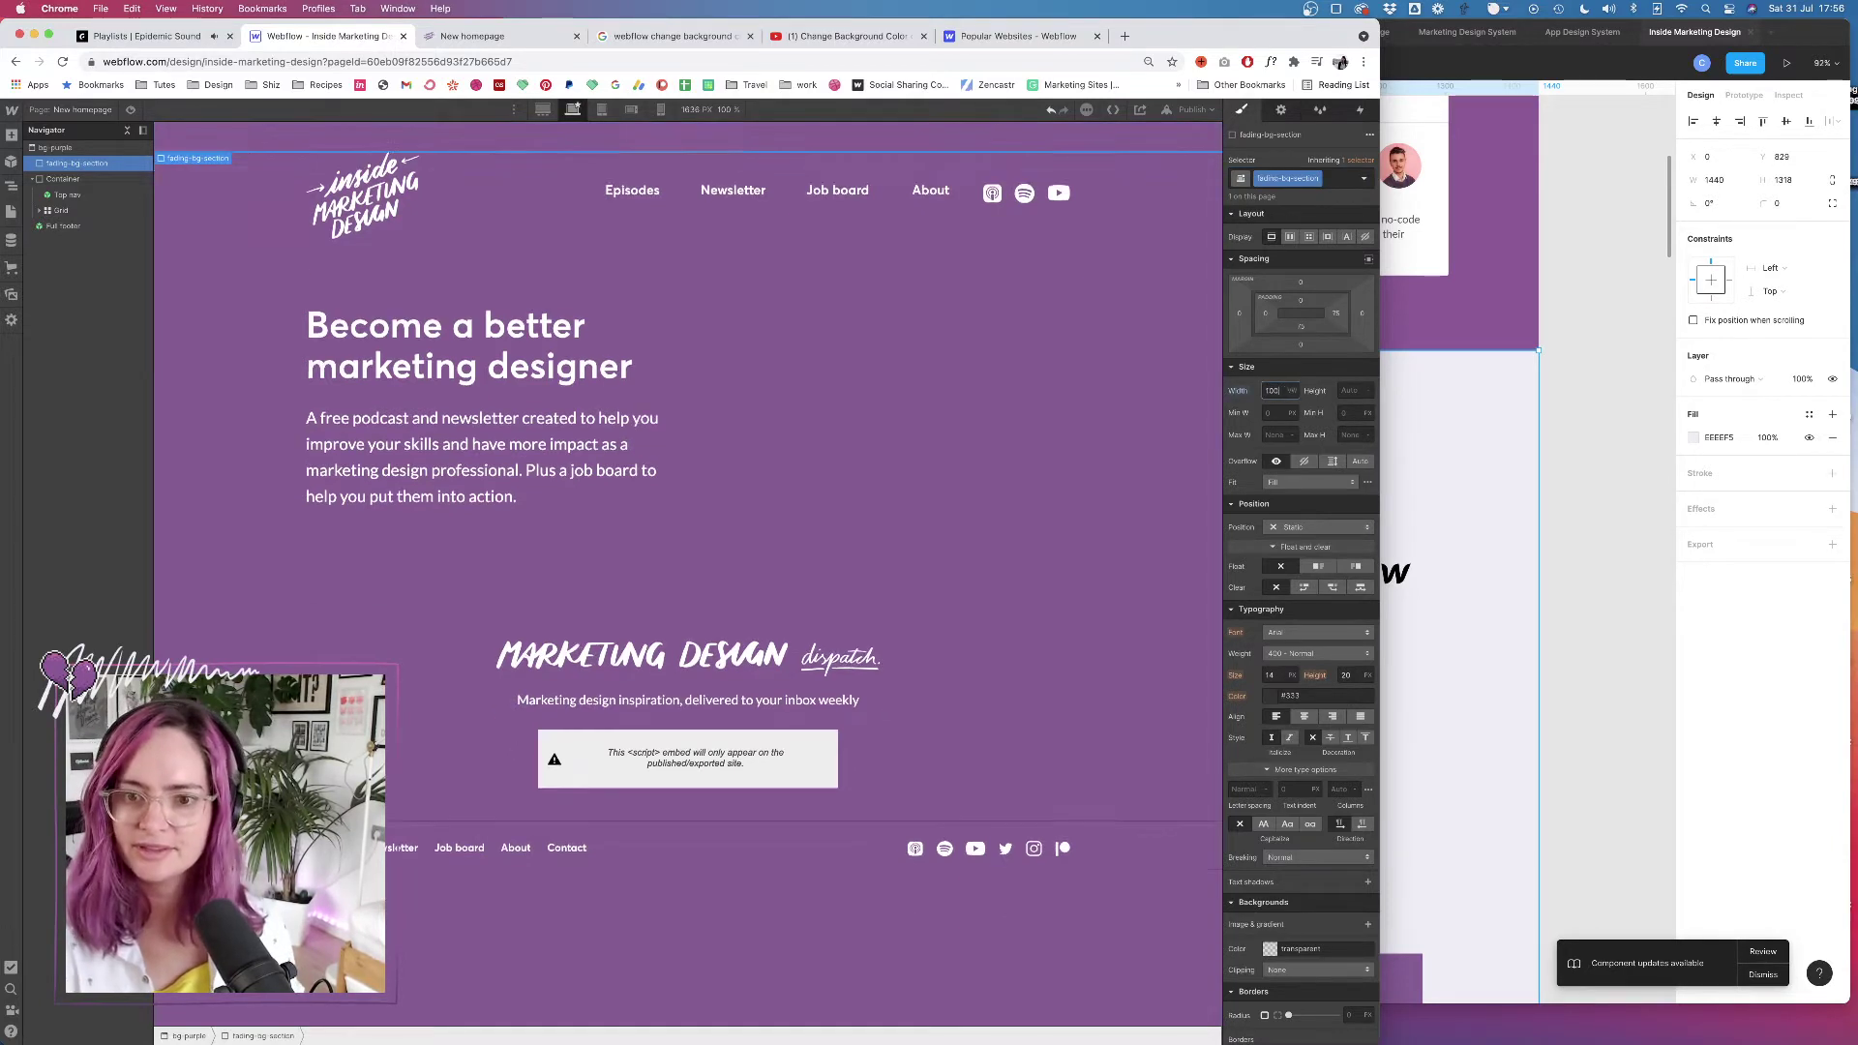
pyautogui.write('100')
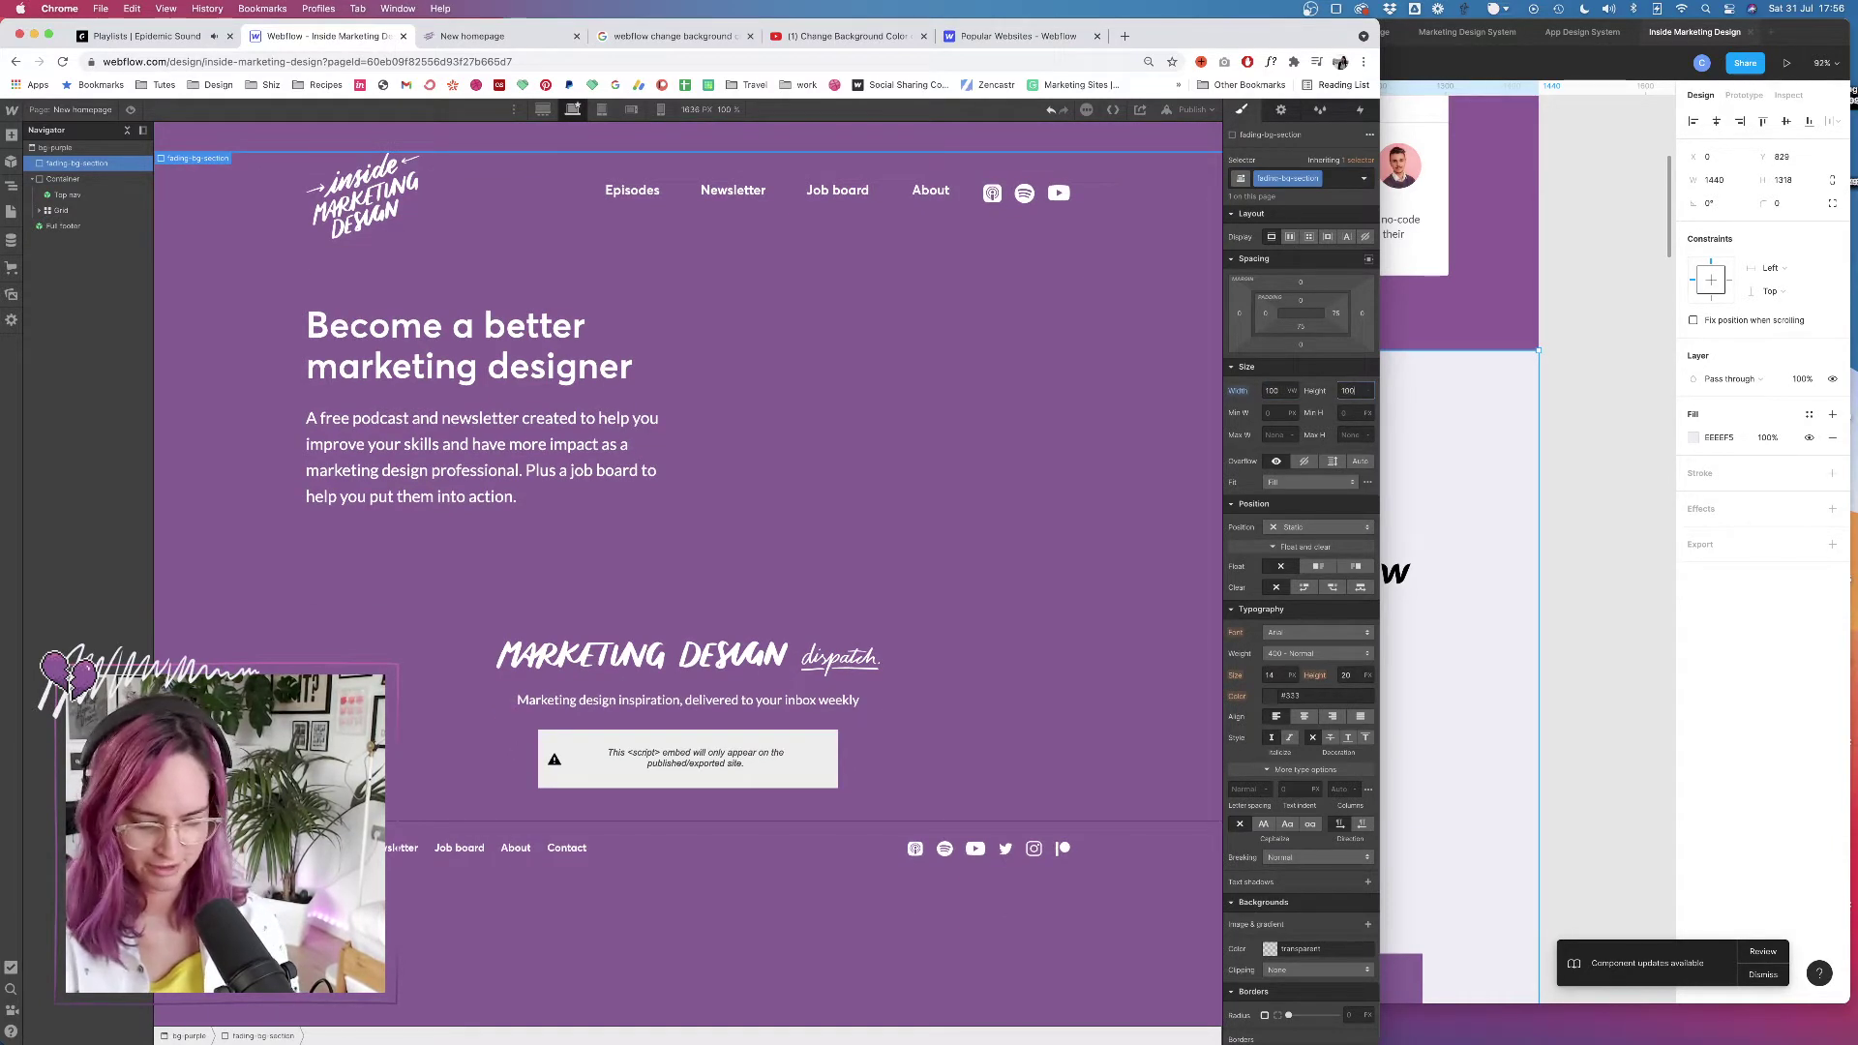
pyautogui.write('vh')
pyautogui.press('Return')
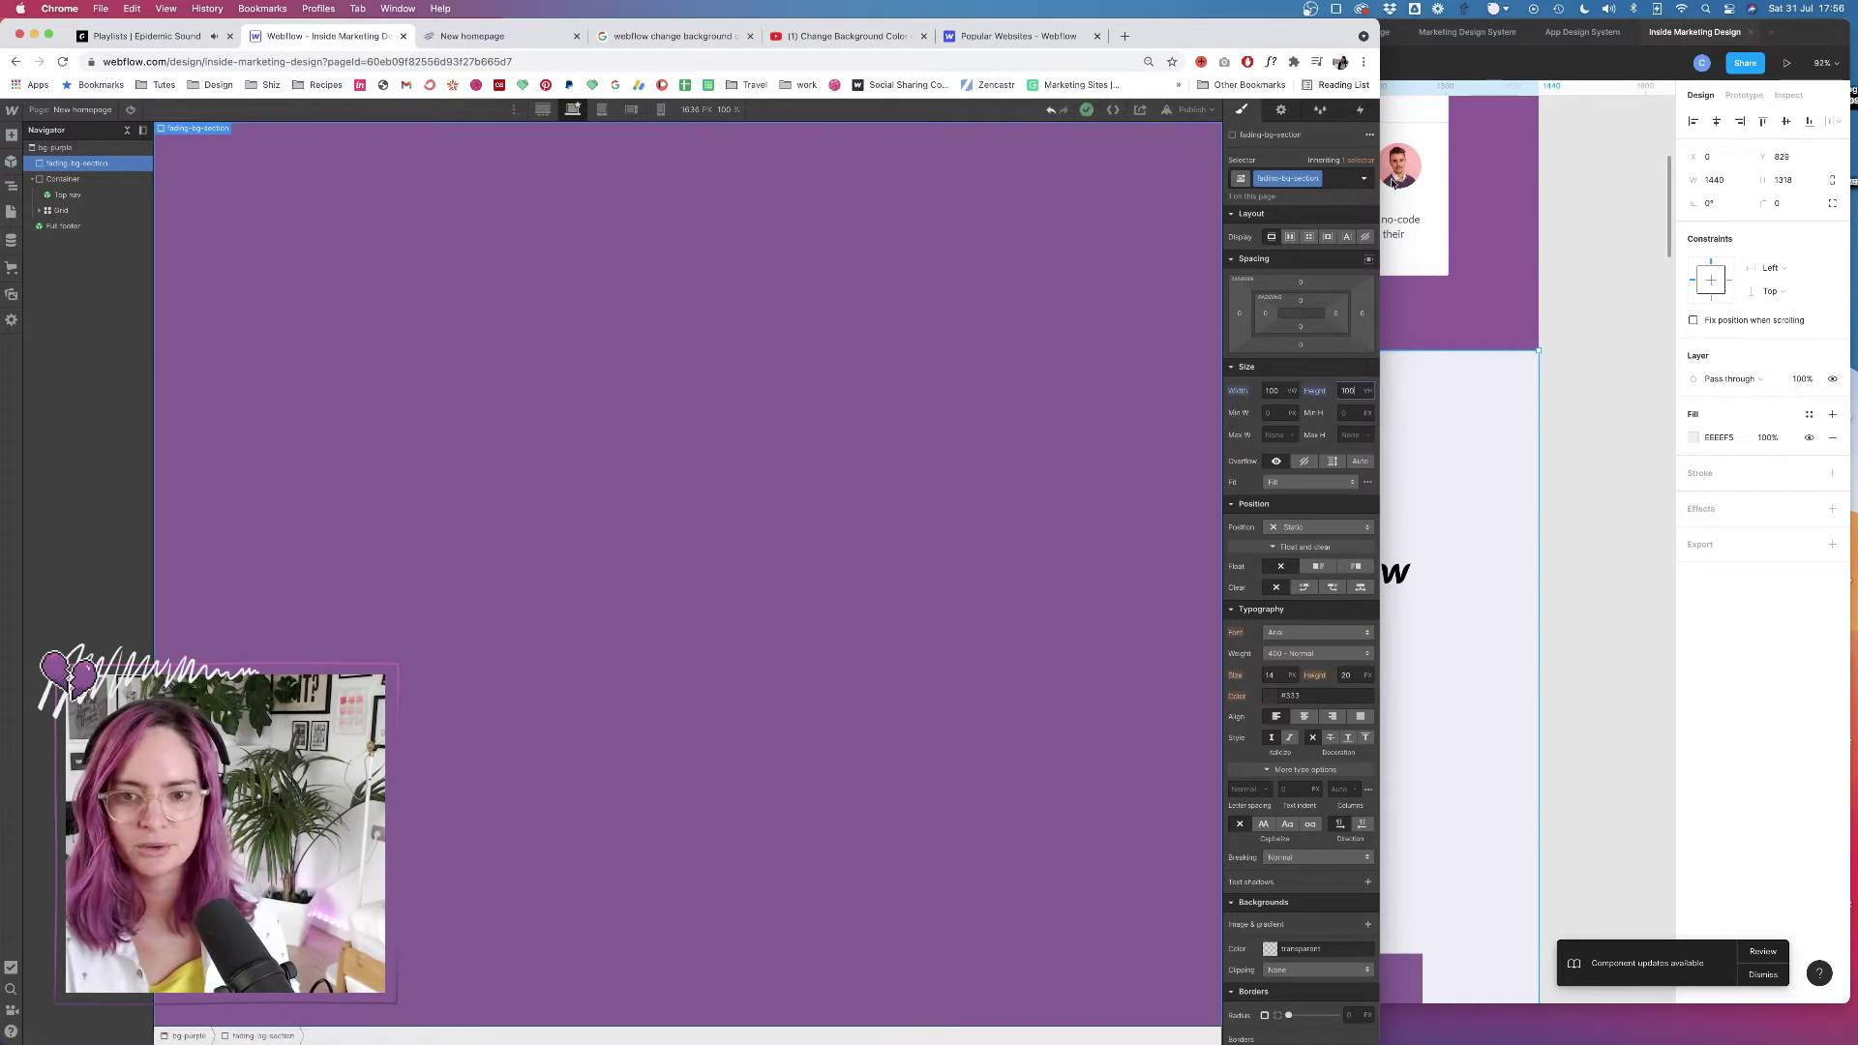
# Add the combo class "purple" to the fading-bg-section and set its background colour to the Medium Orchid swatch
pyautogui.click(1330, 182)
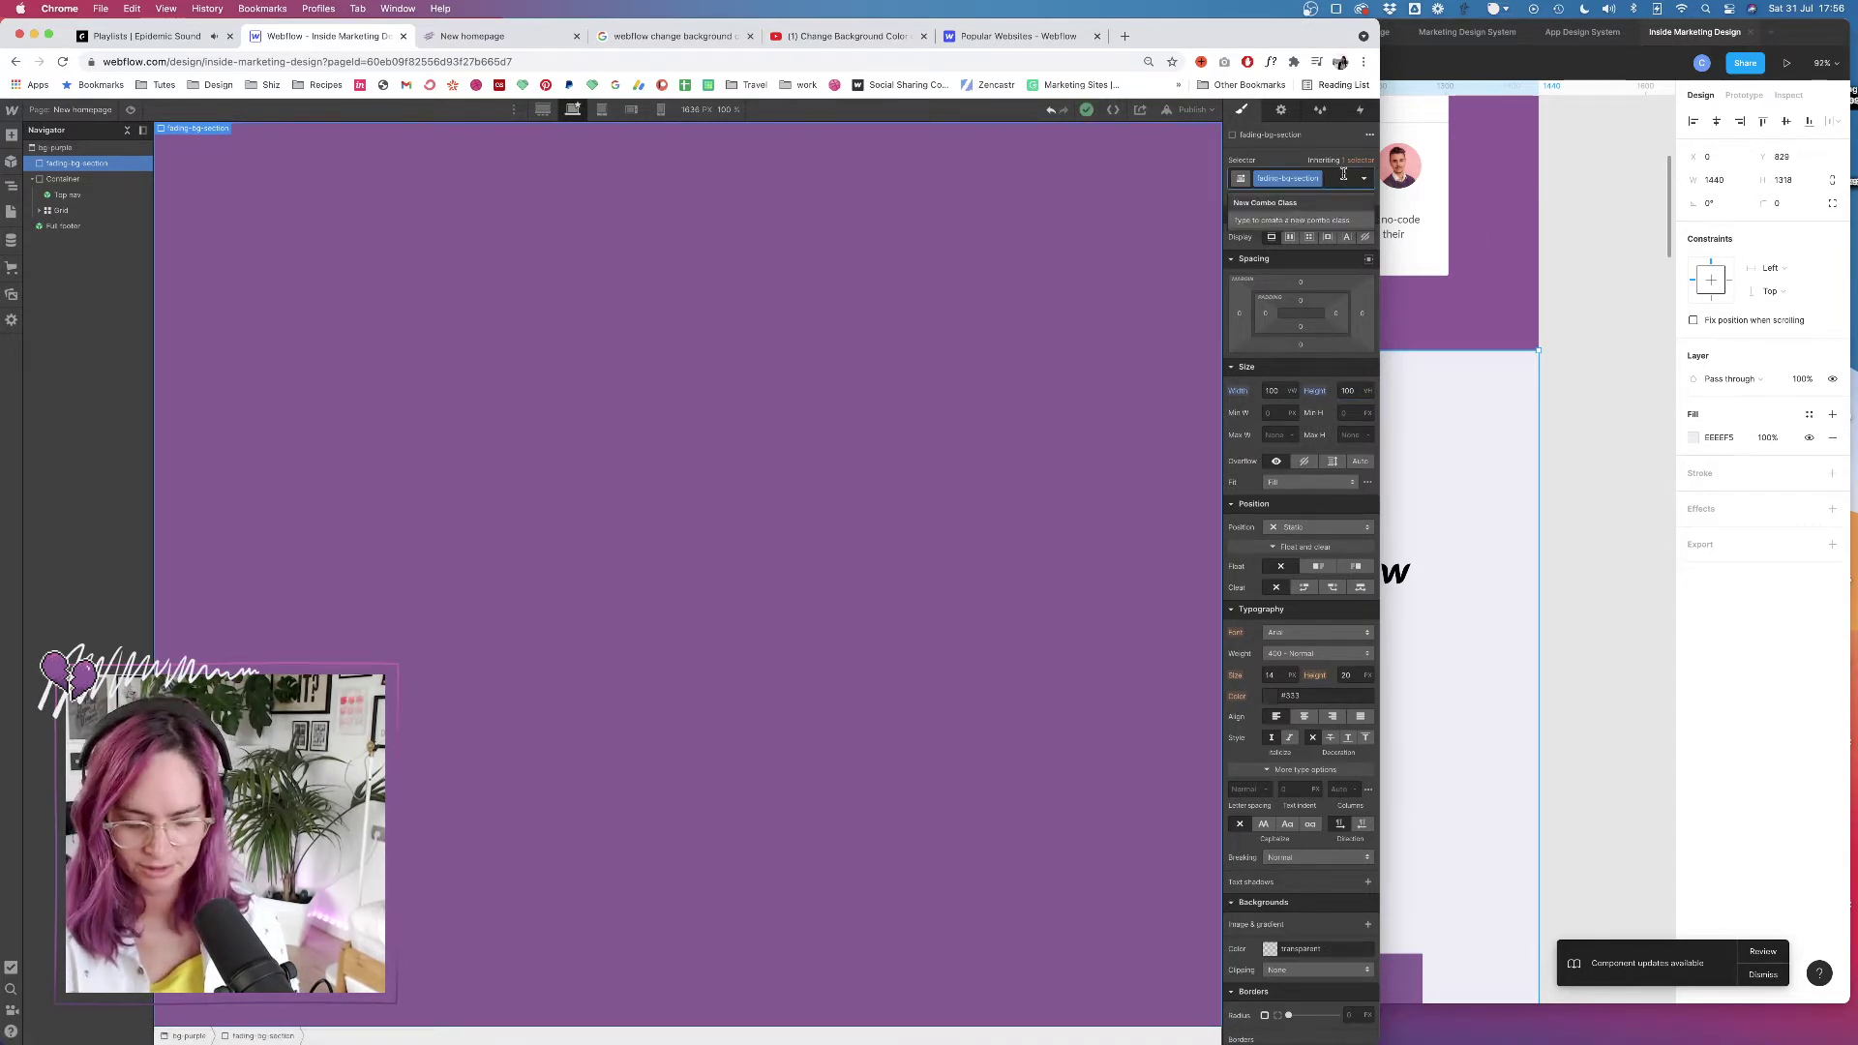
pyautogui.write('purple')
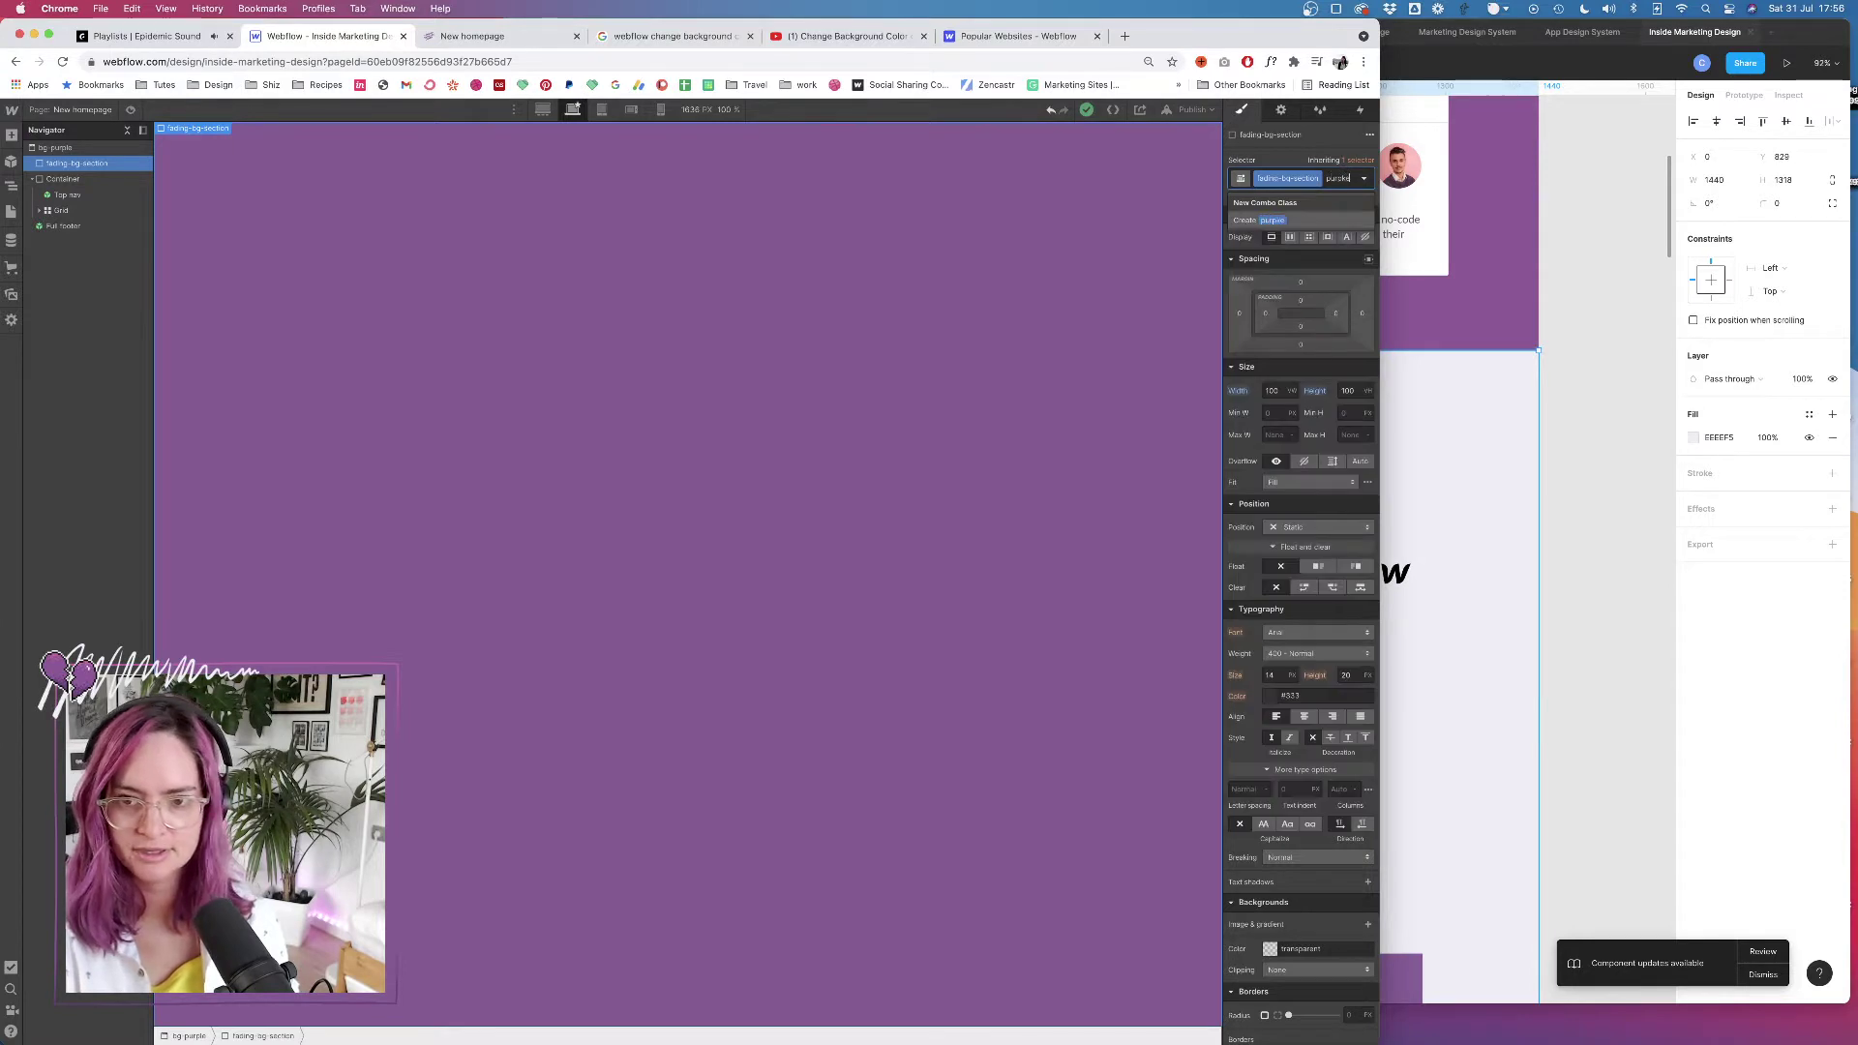
pyautogui.press('BackSpace')
pyautogui.press('BackSpace')
pyautogui.press('Return')
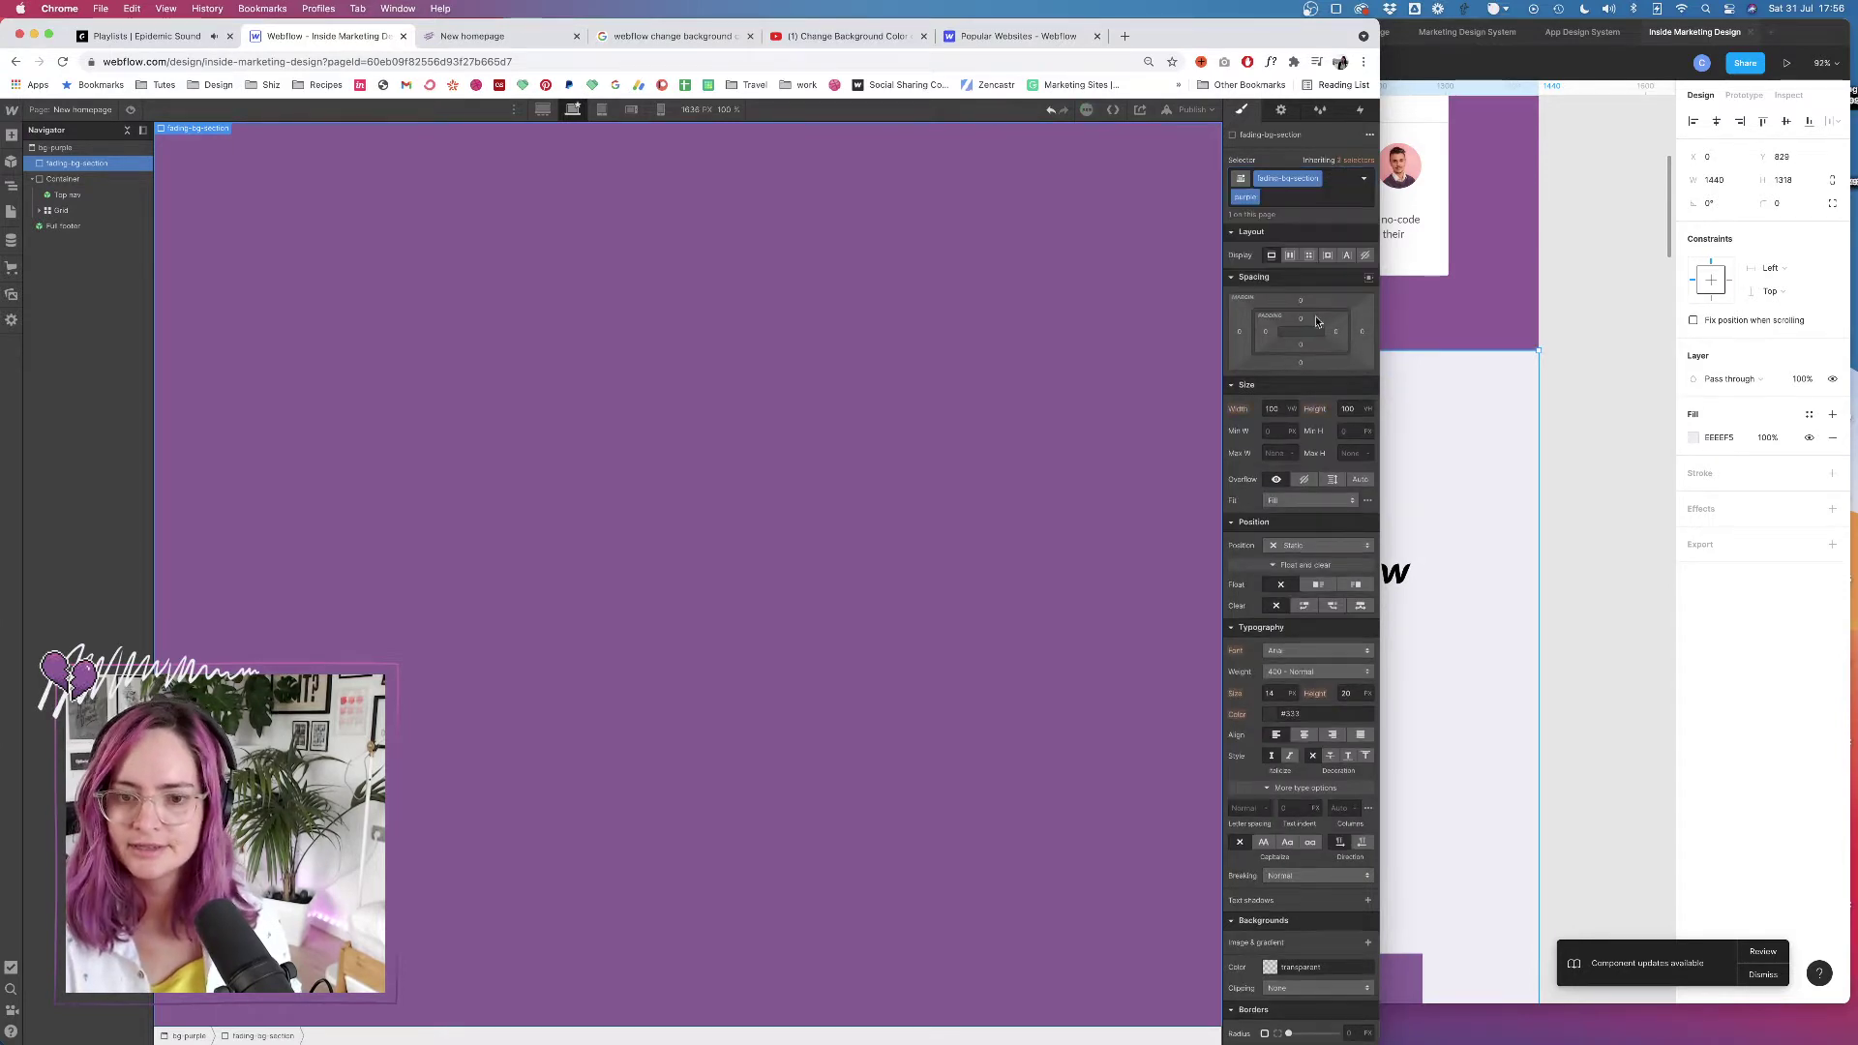
pyautogui.scroll(-4, 1248, 774)
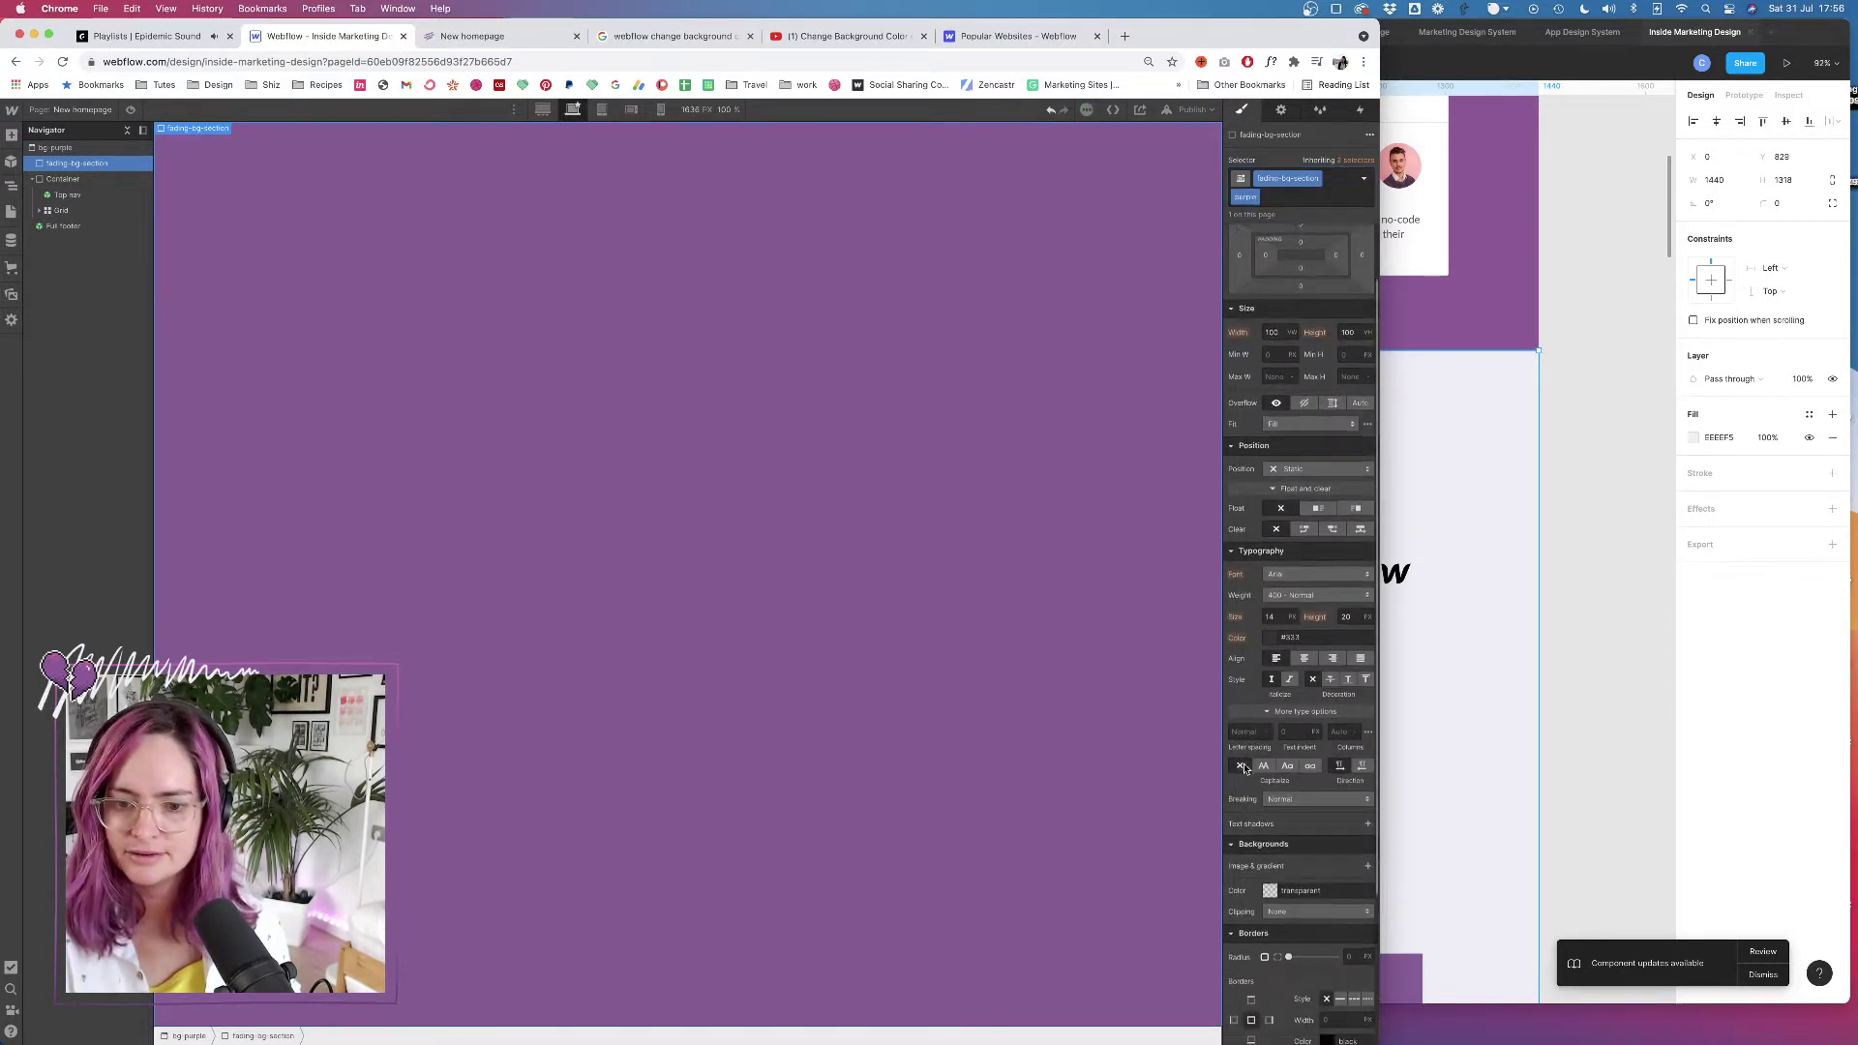
pyautogui.click(1270, 804)
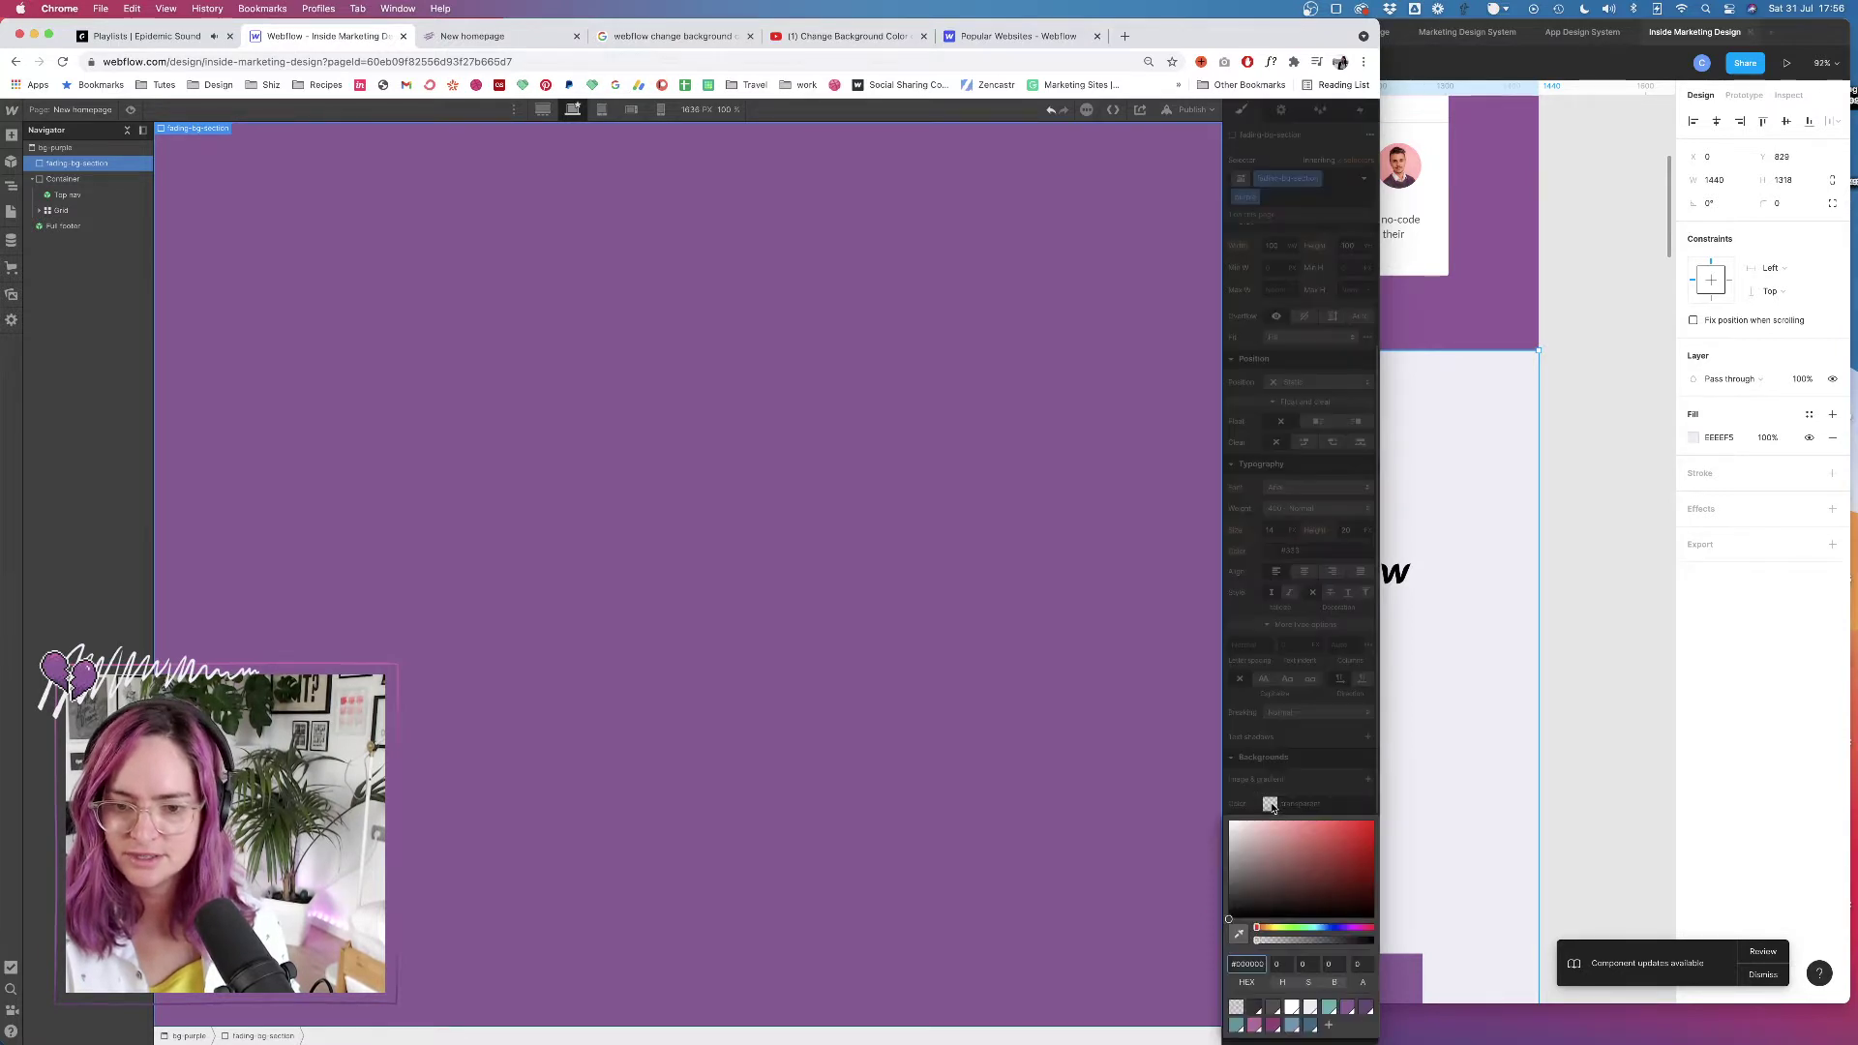
pyautogui.click(1348, 1008)
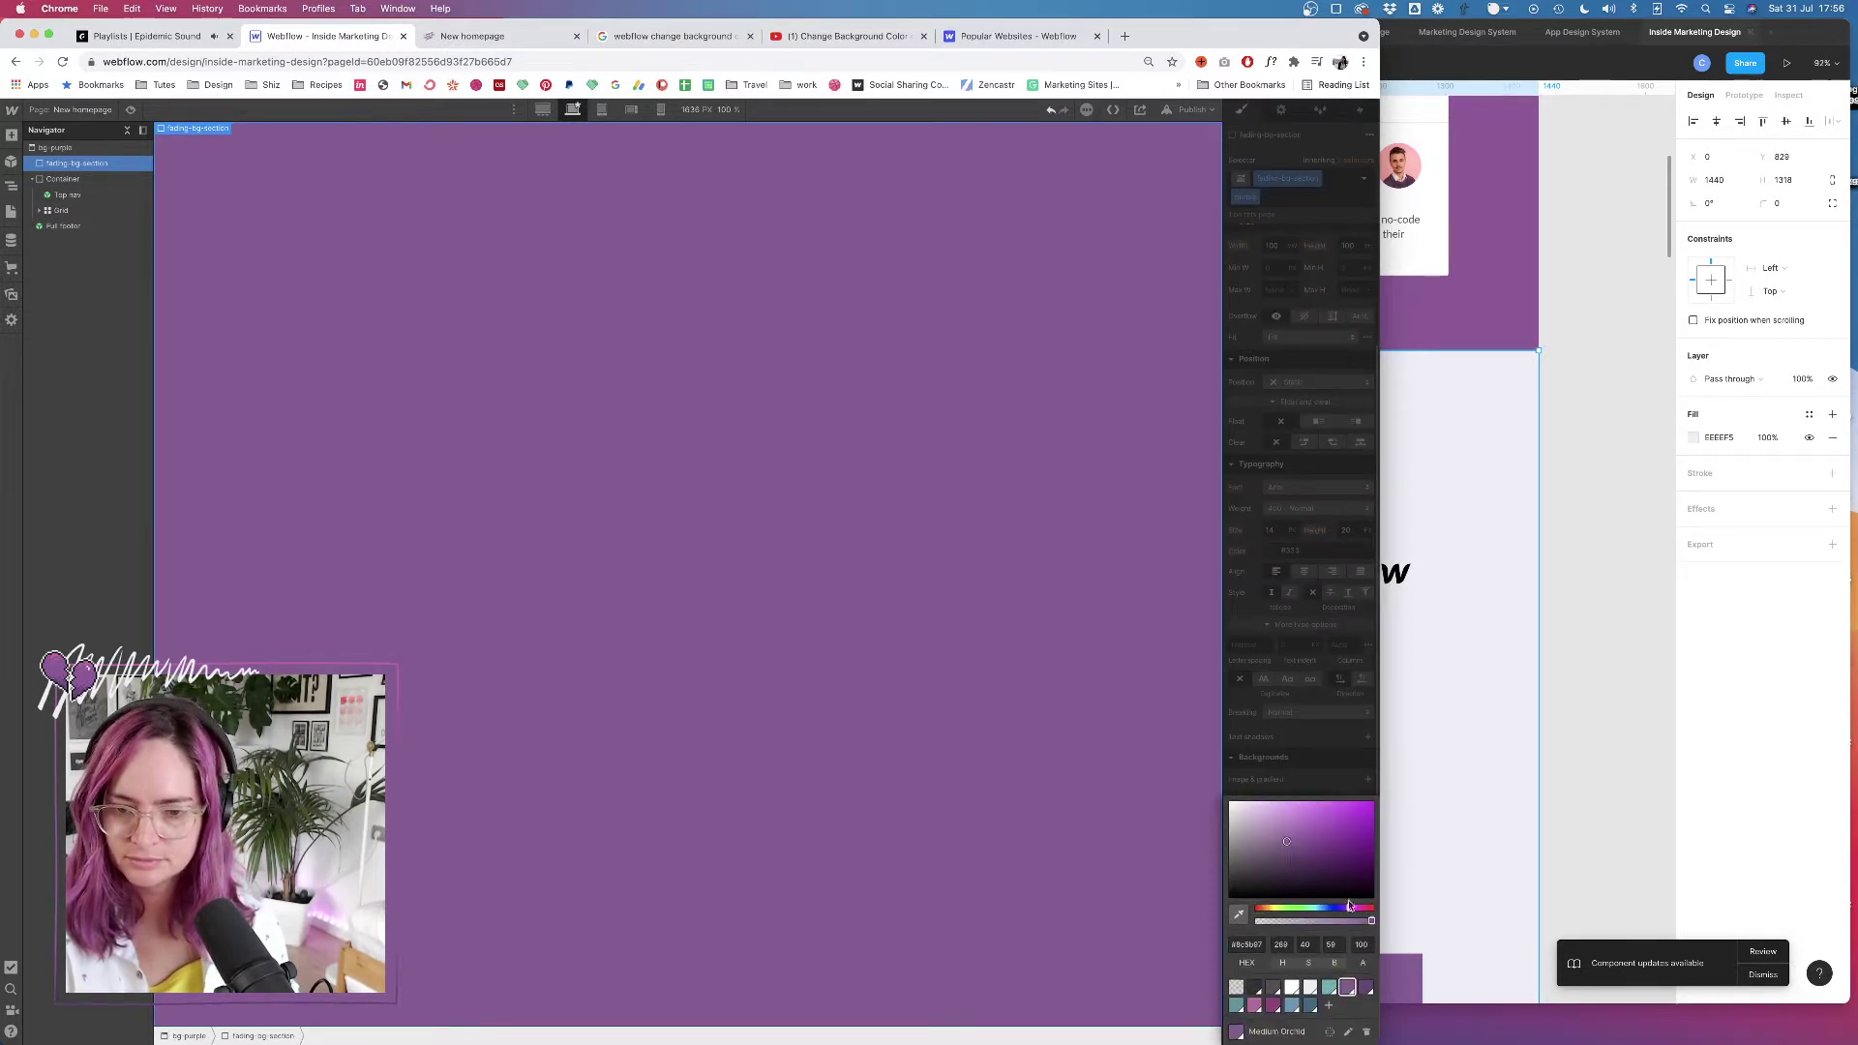
pyautogui.click(1315, 777)
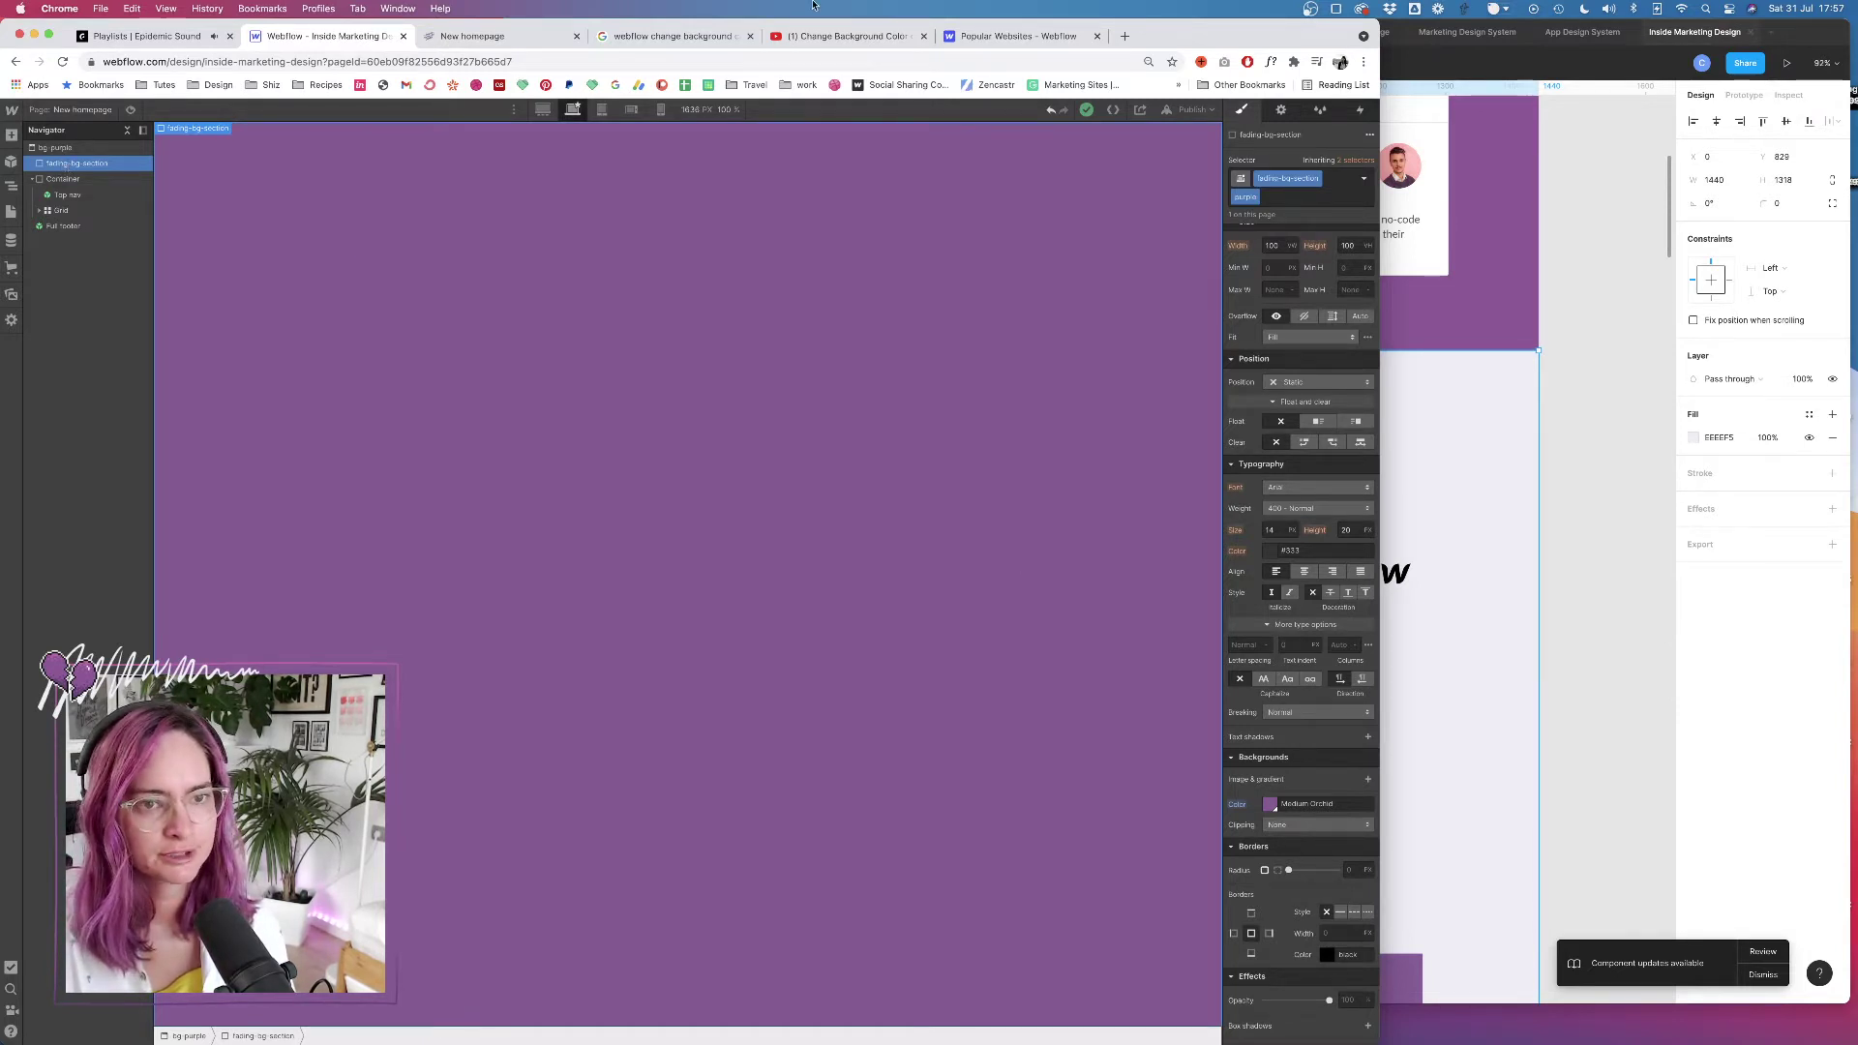
# Check the tutorial video again and nest the Container with the top nav and hero grid inside the fading-bg-section
pyautogui.click(834, 35)
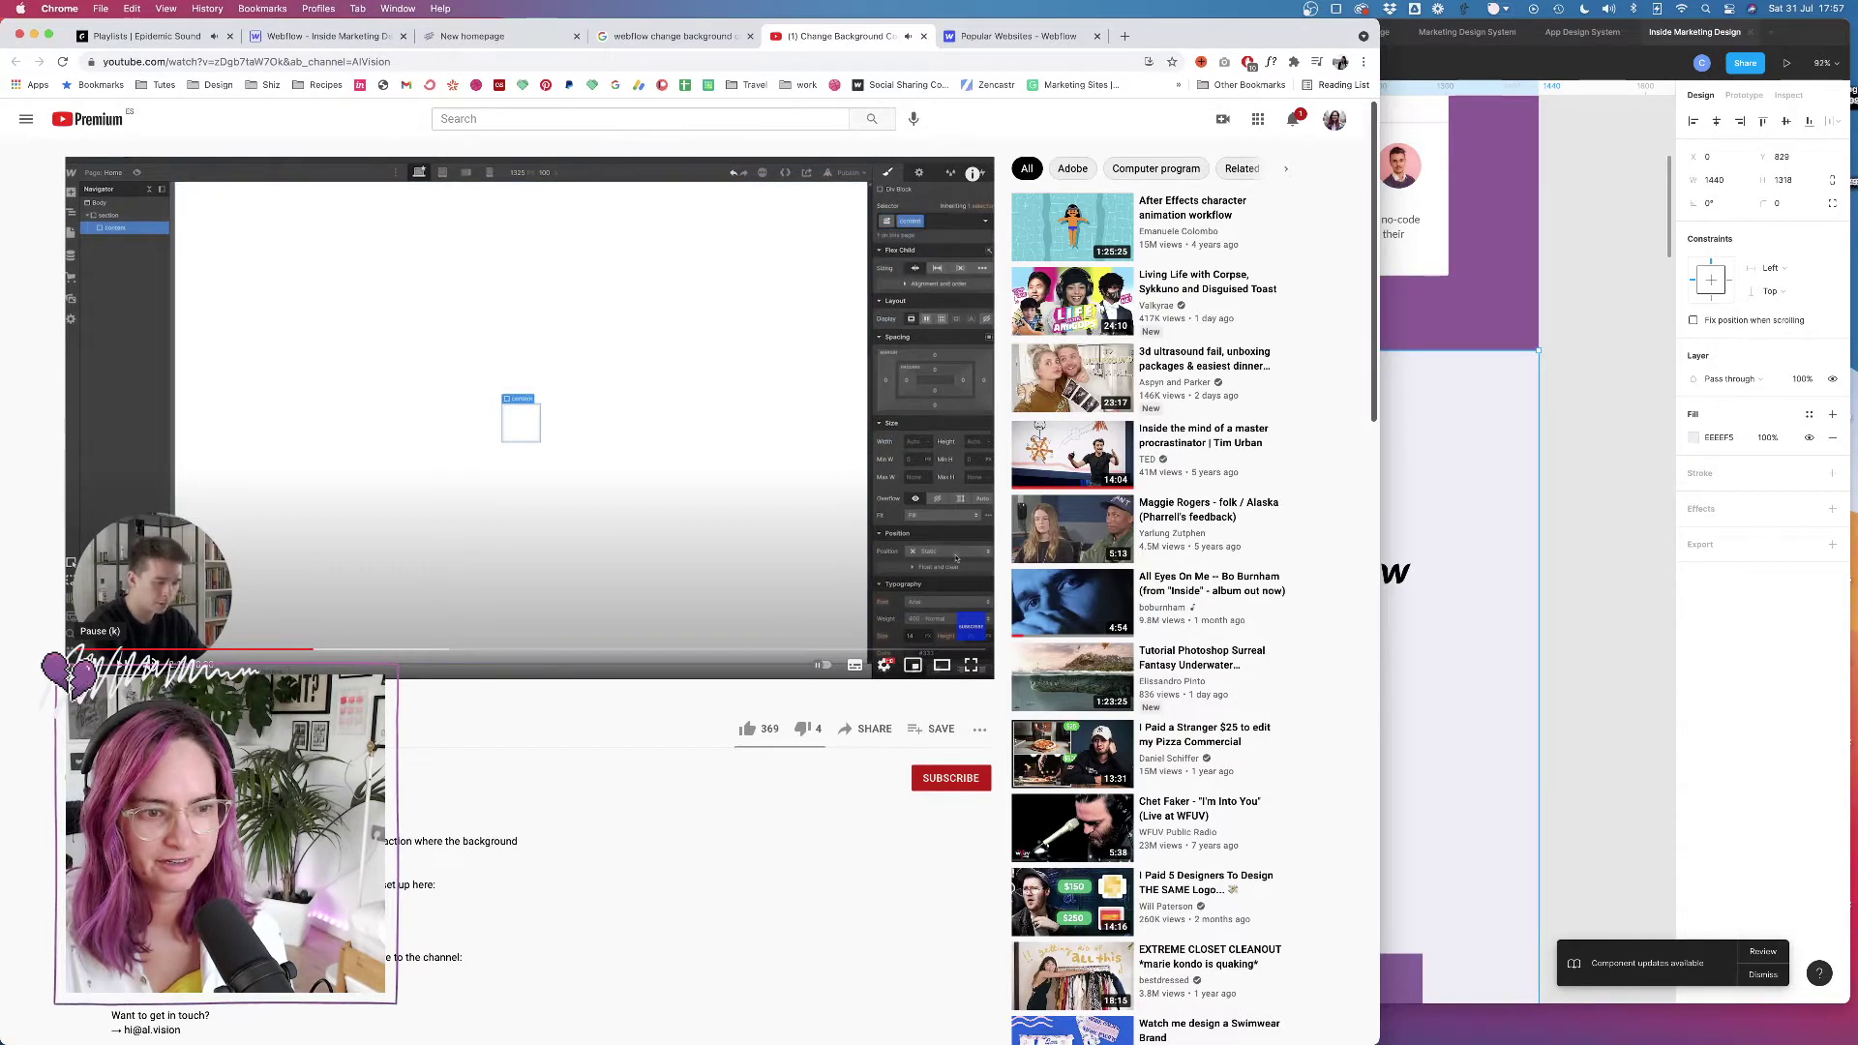
pyautogui.click(334, 36)
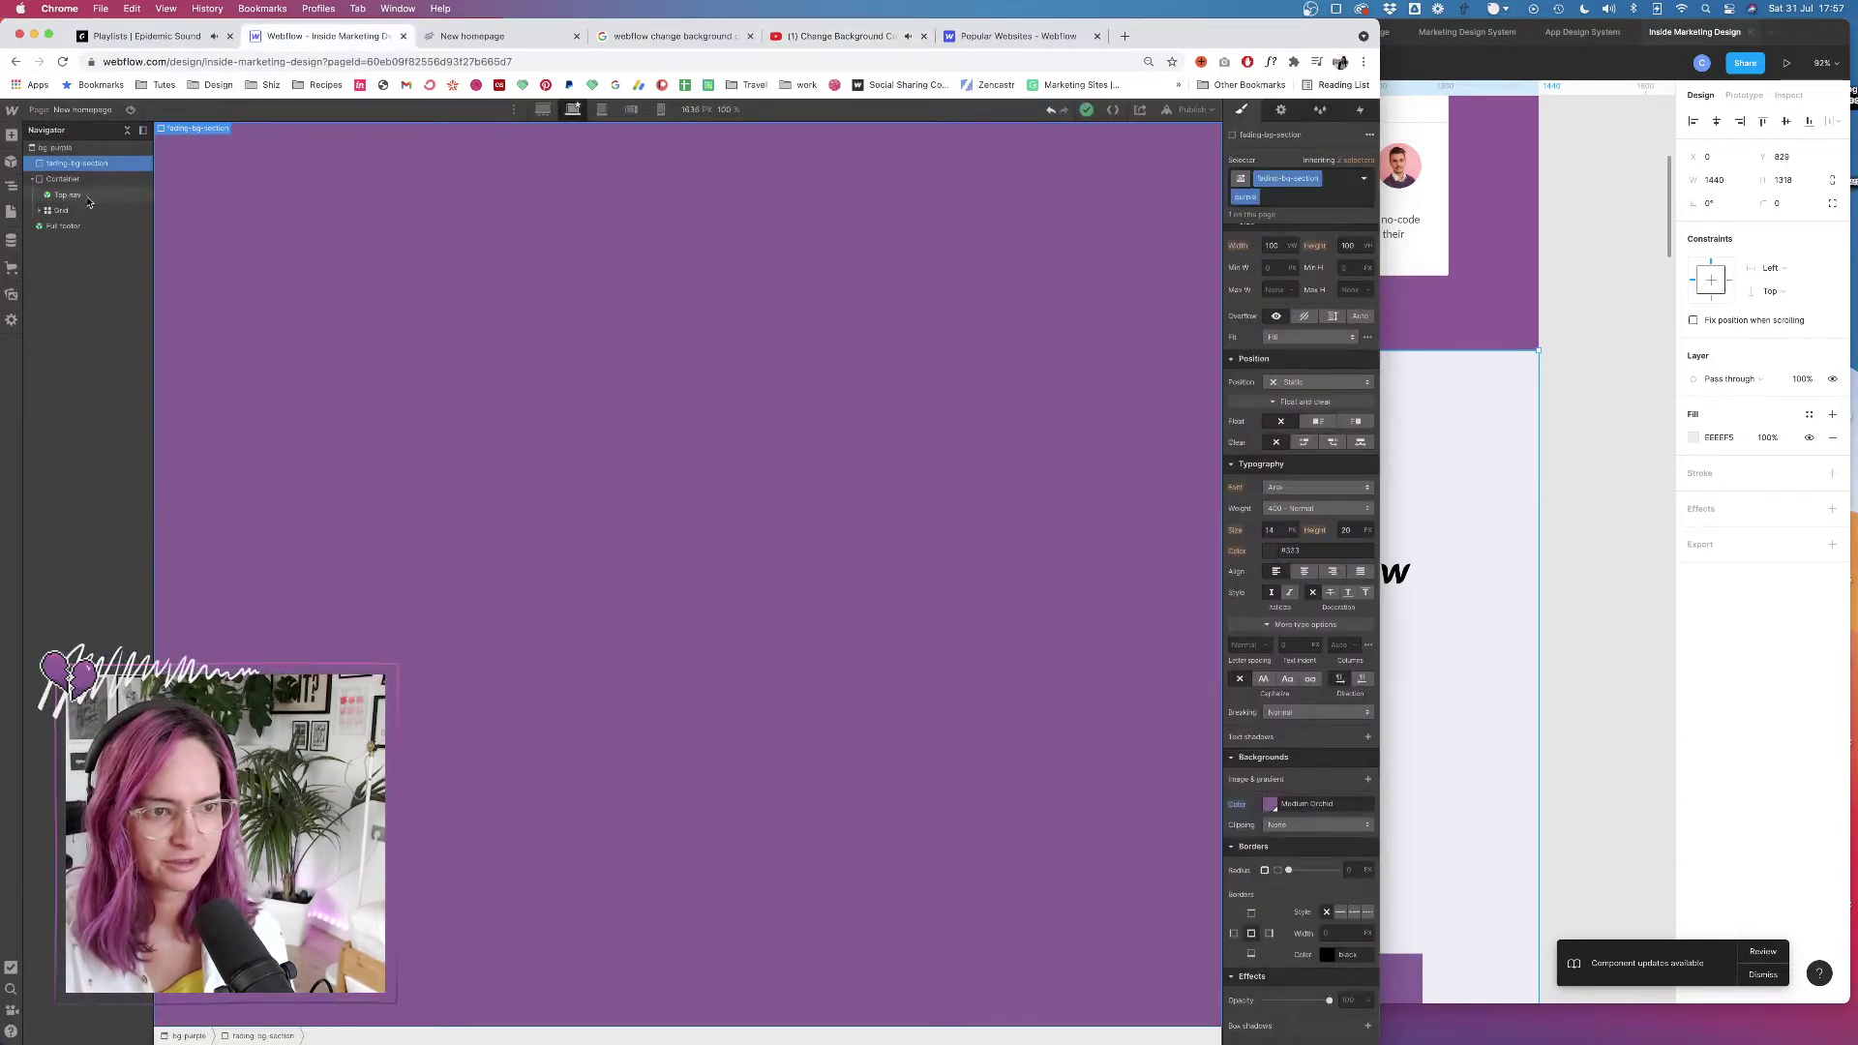
pyautogui.click(60, 180)
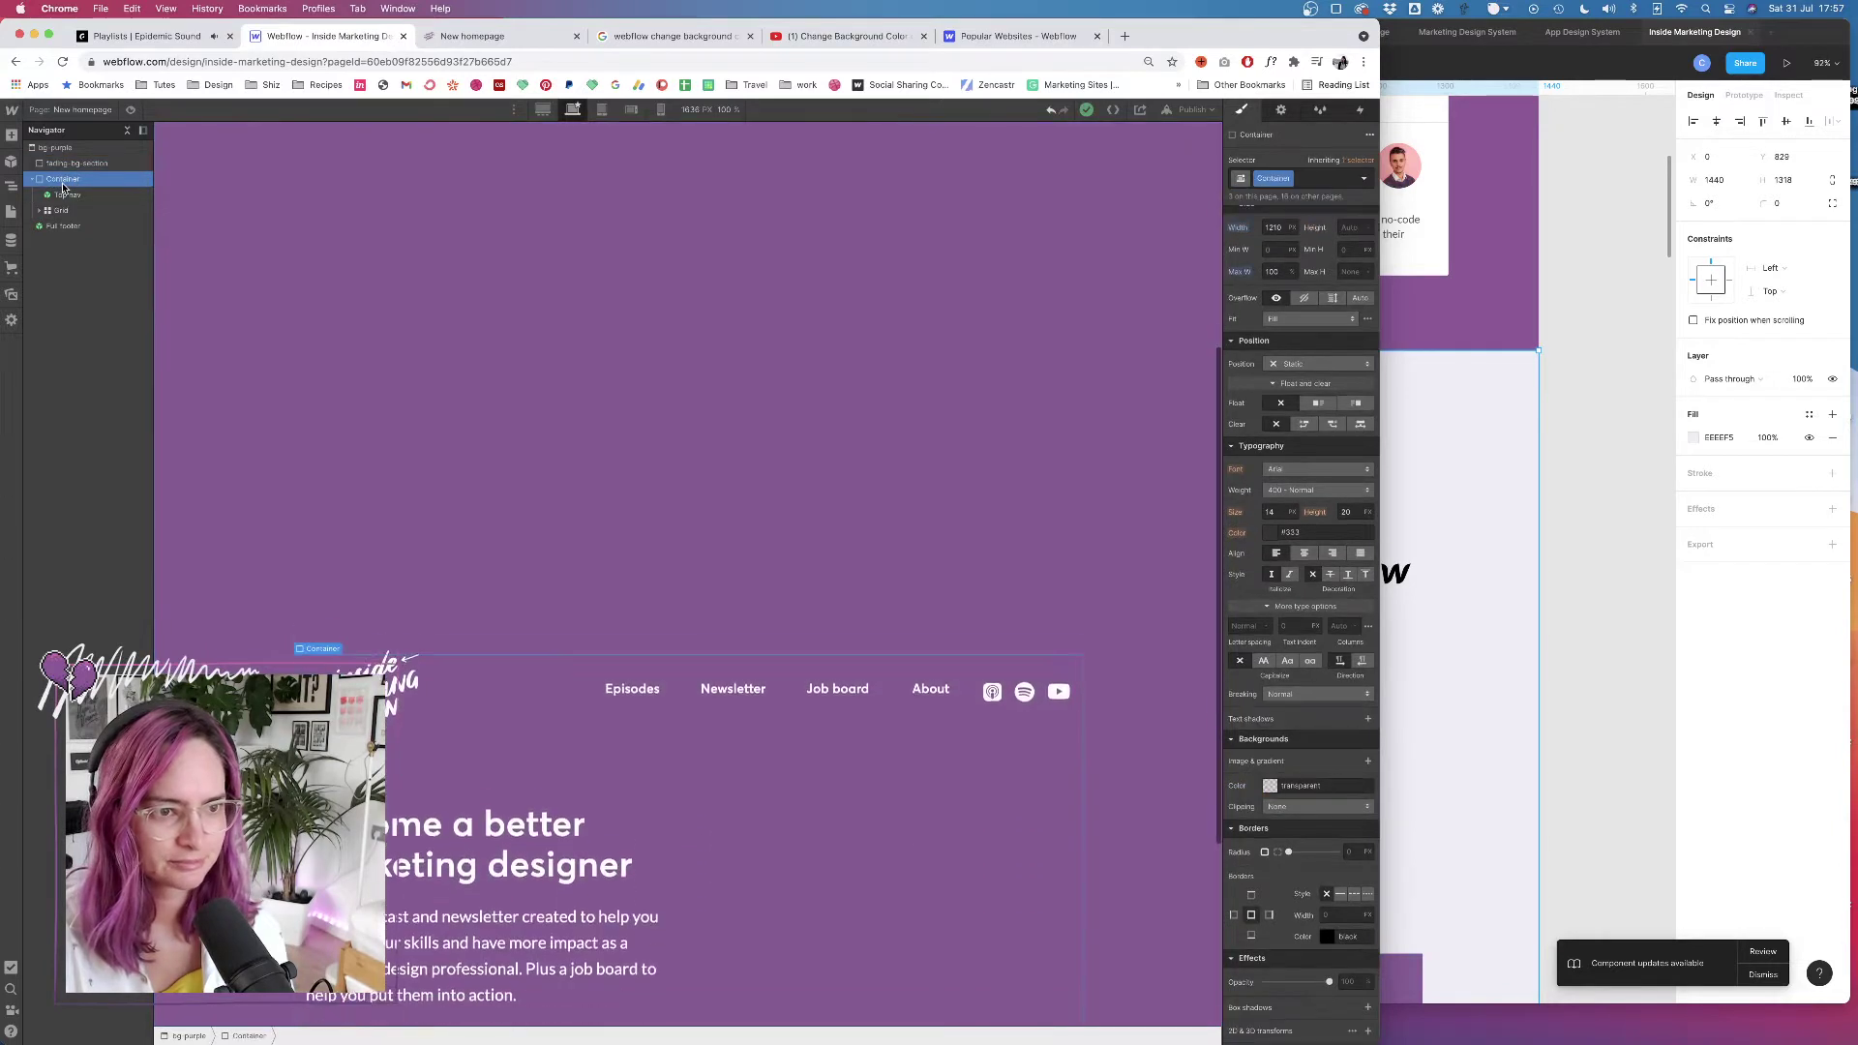
pyautogui.moveTo(60, 180); pyautogui.dragTo(76, 176)
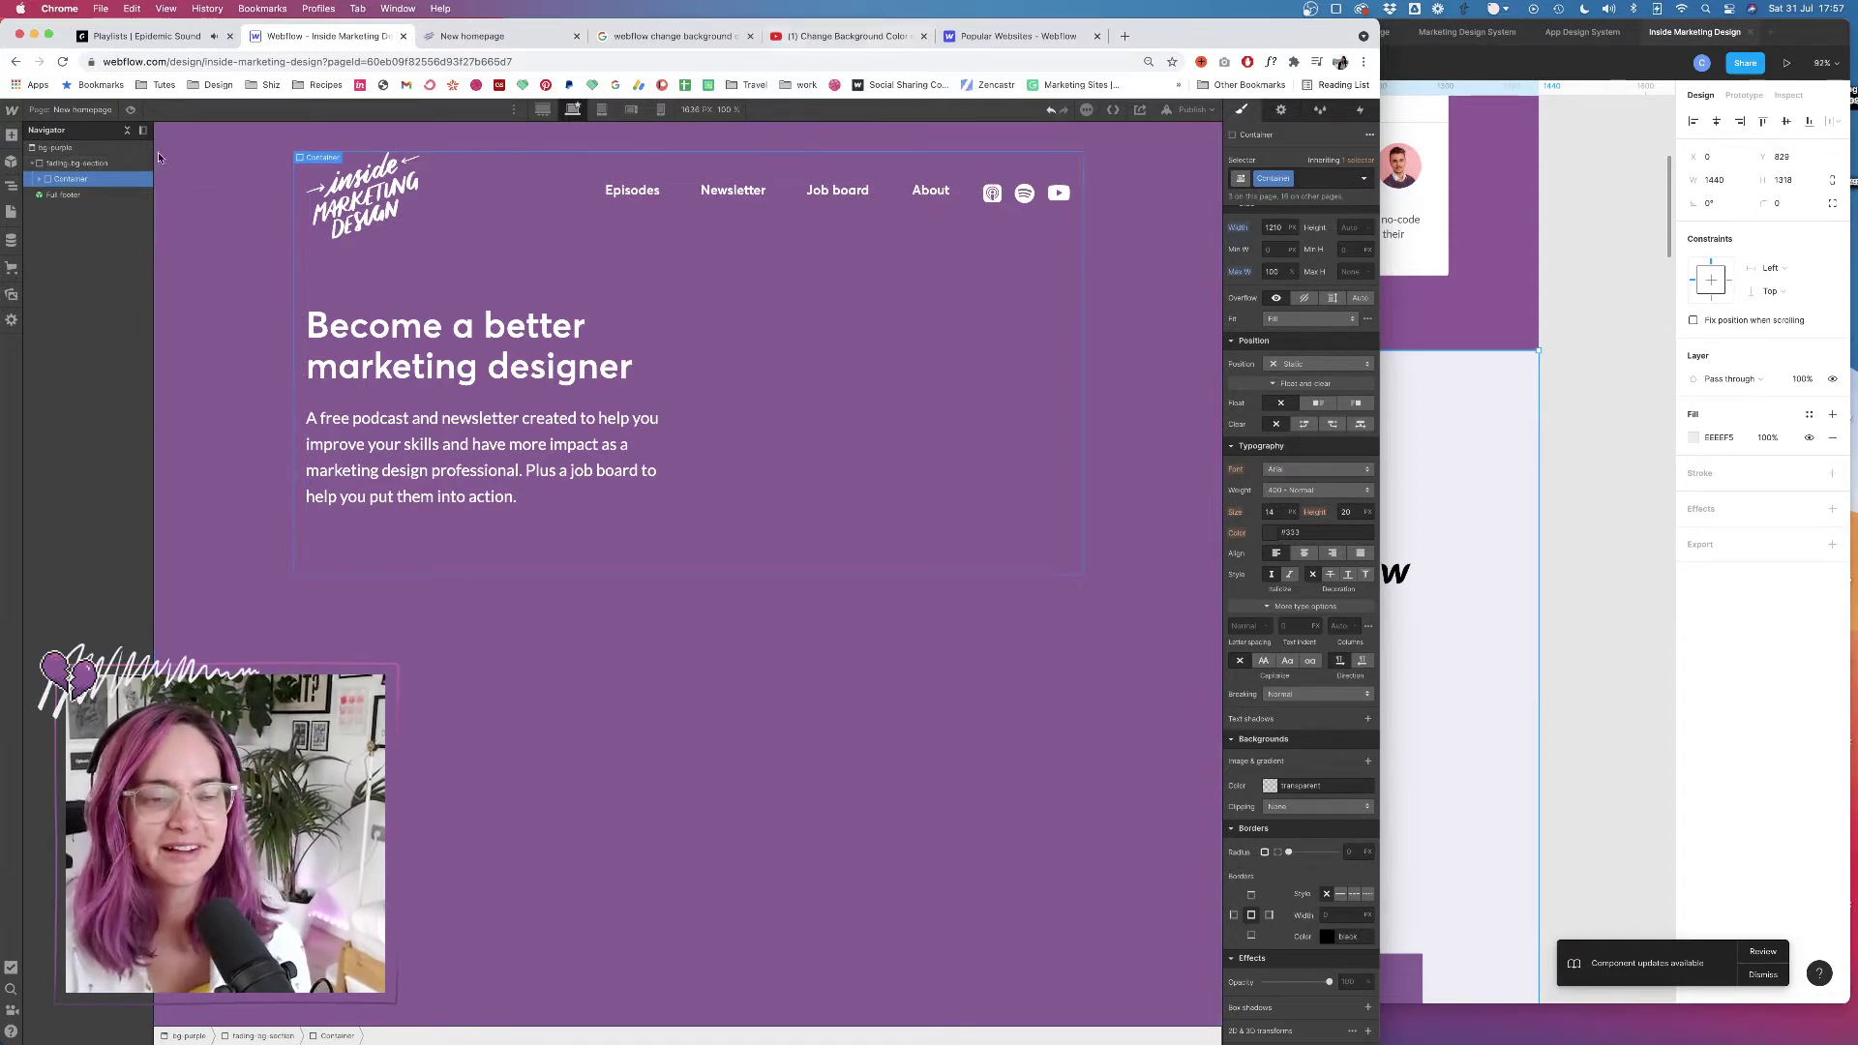
# Replay the part of the background colour change tutorial on YouTube that sets up the background holder and its position
pyautogui.click(846, 36)
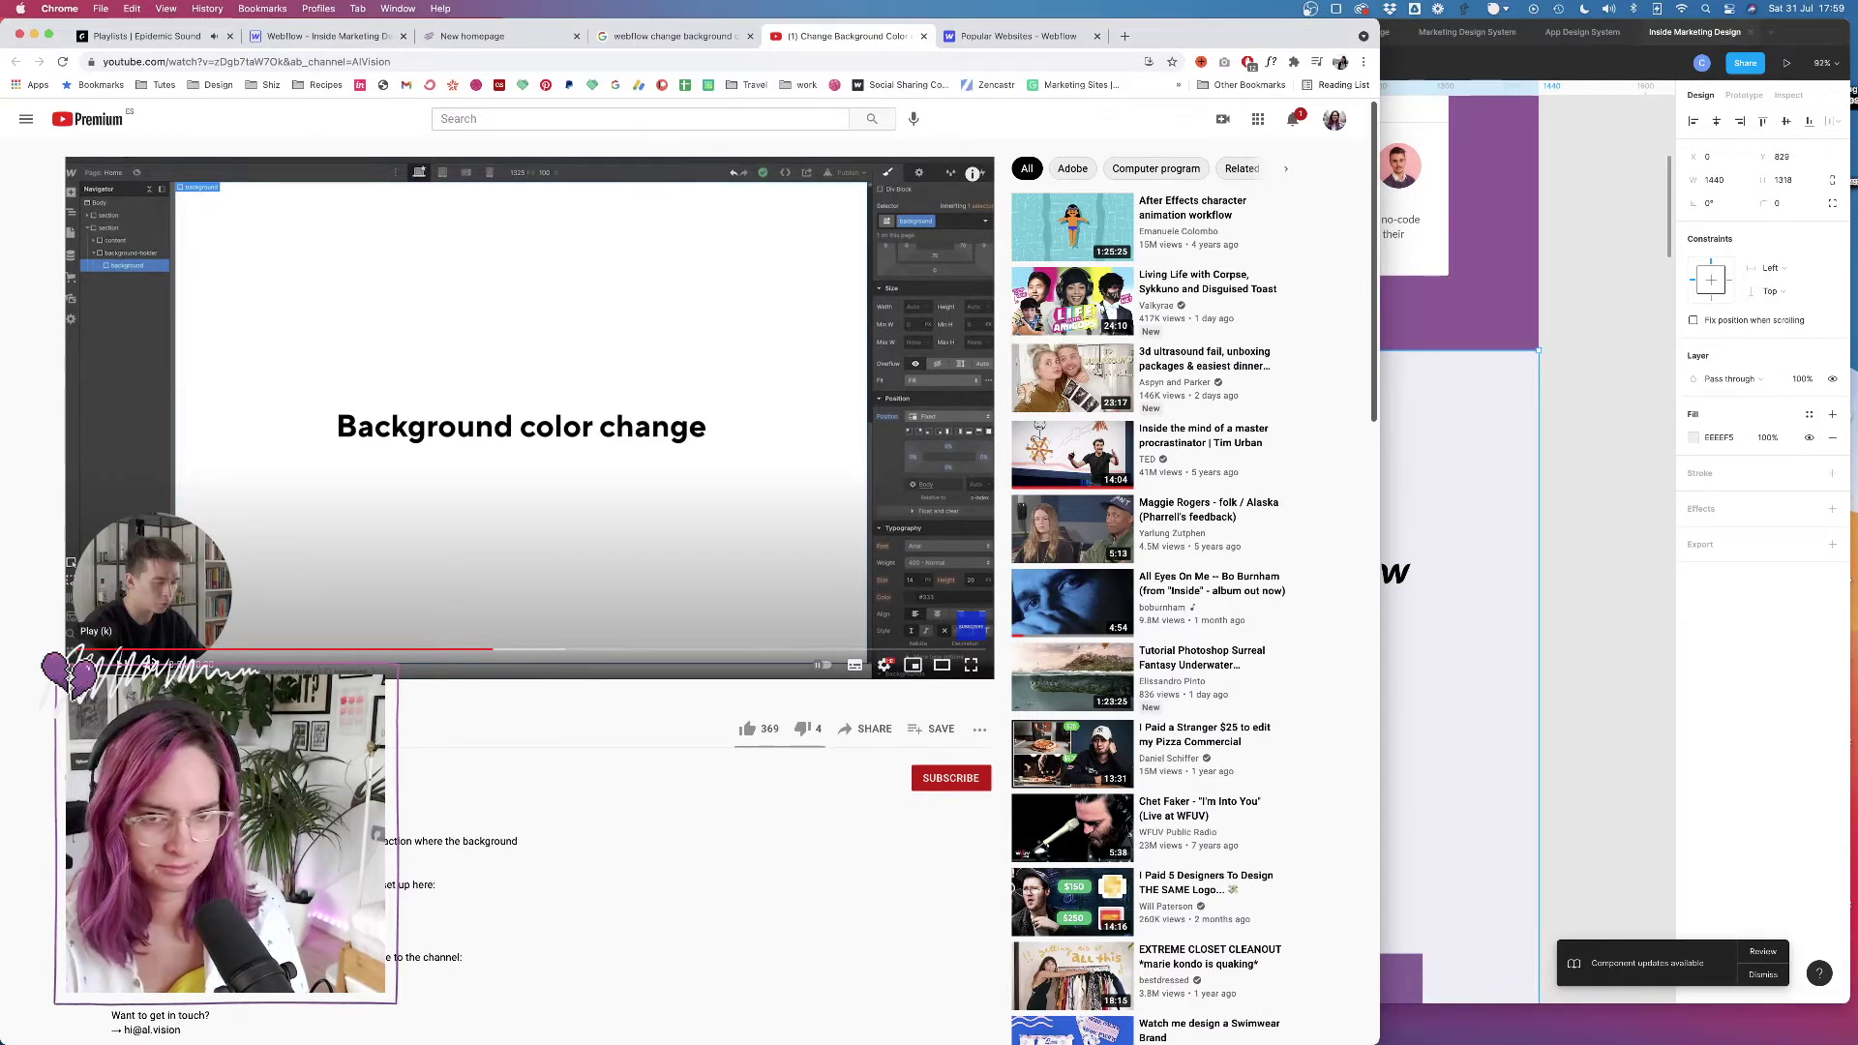
pyautogui.click(449, 650)
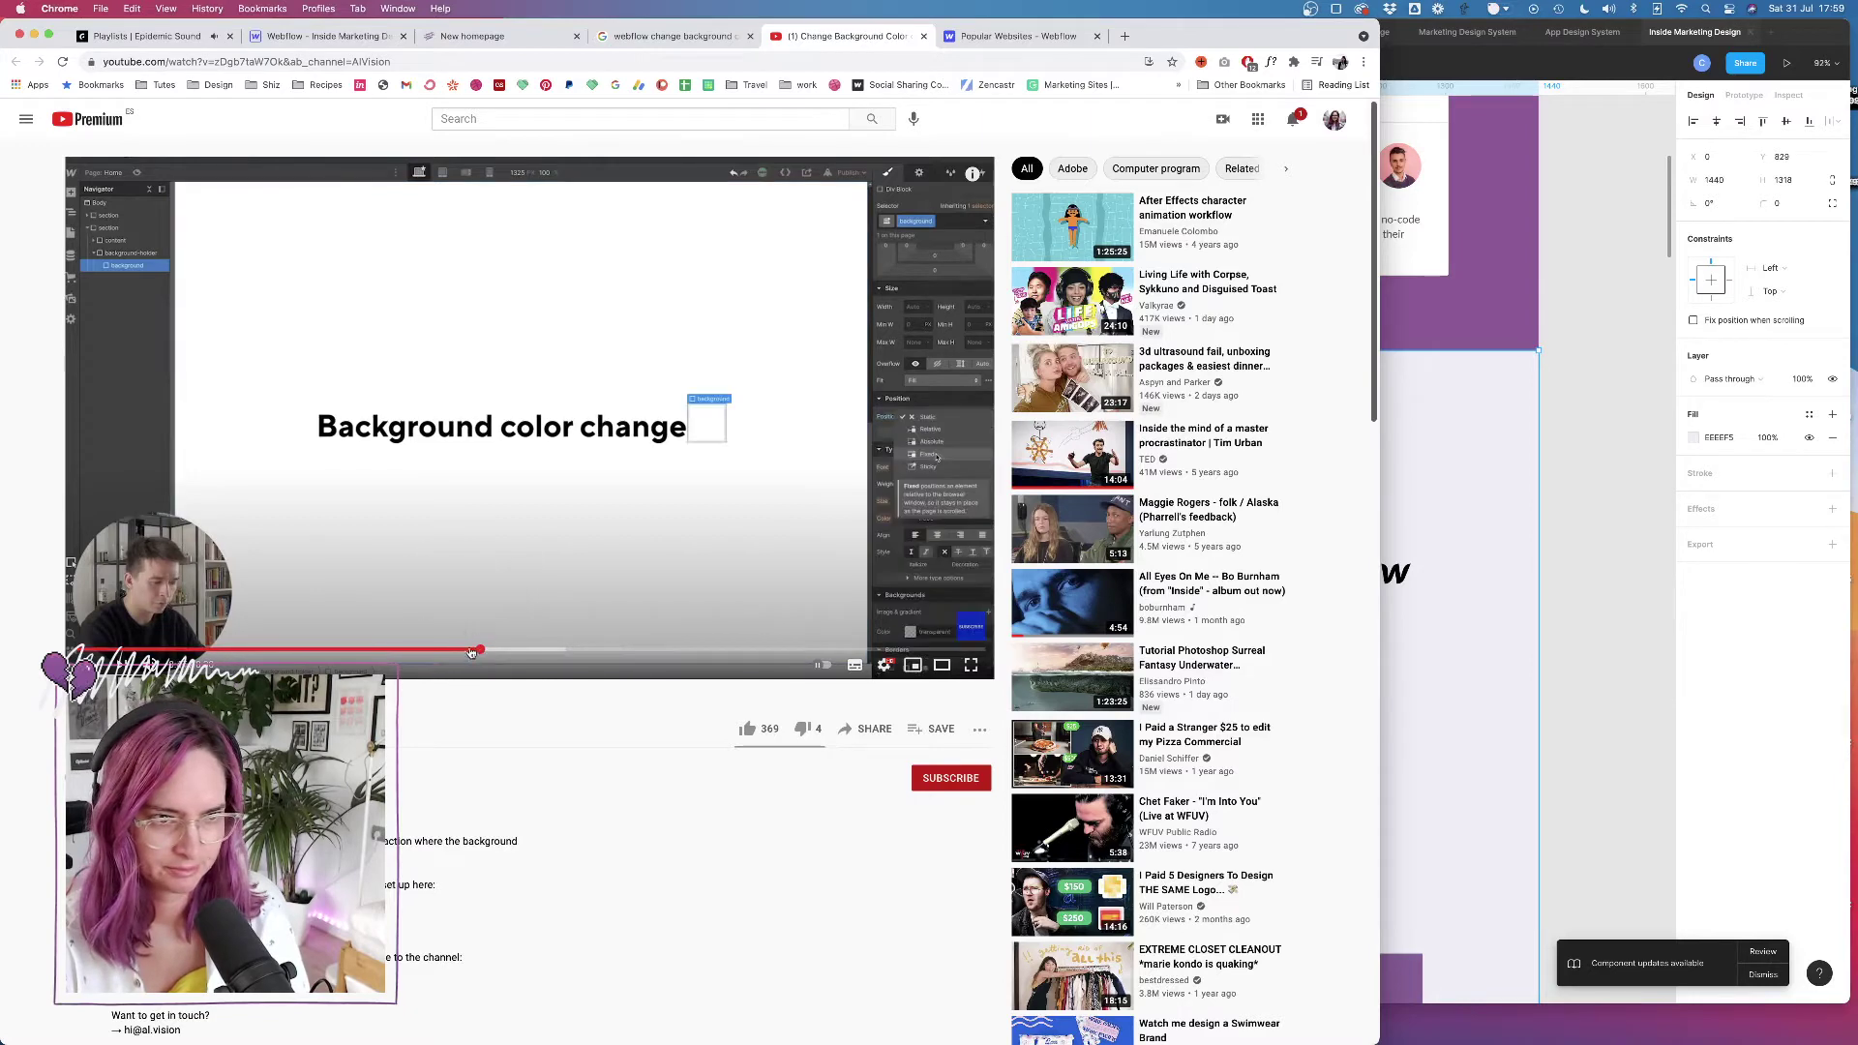
pyautogui.click(1011, 36)
pyautogui.click(864, 35)
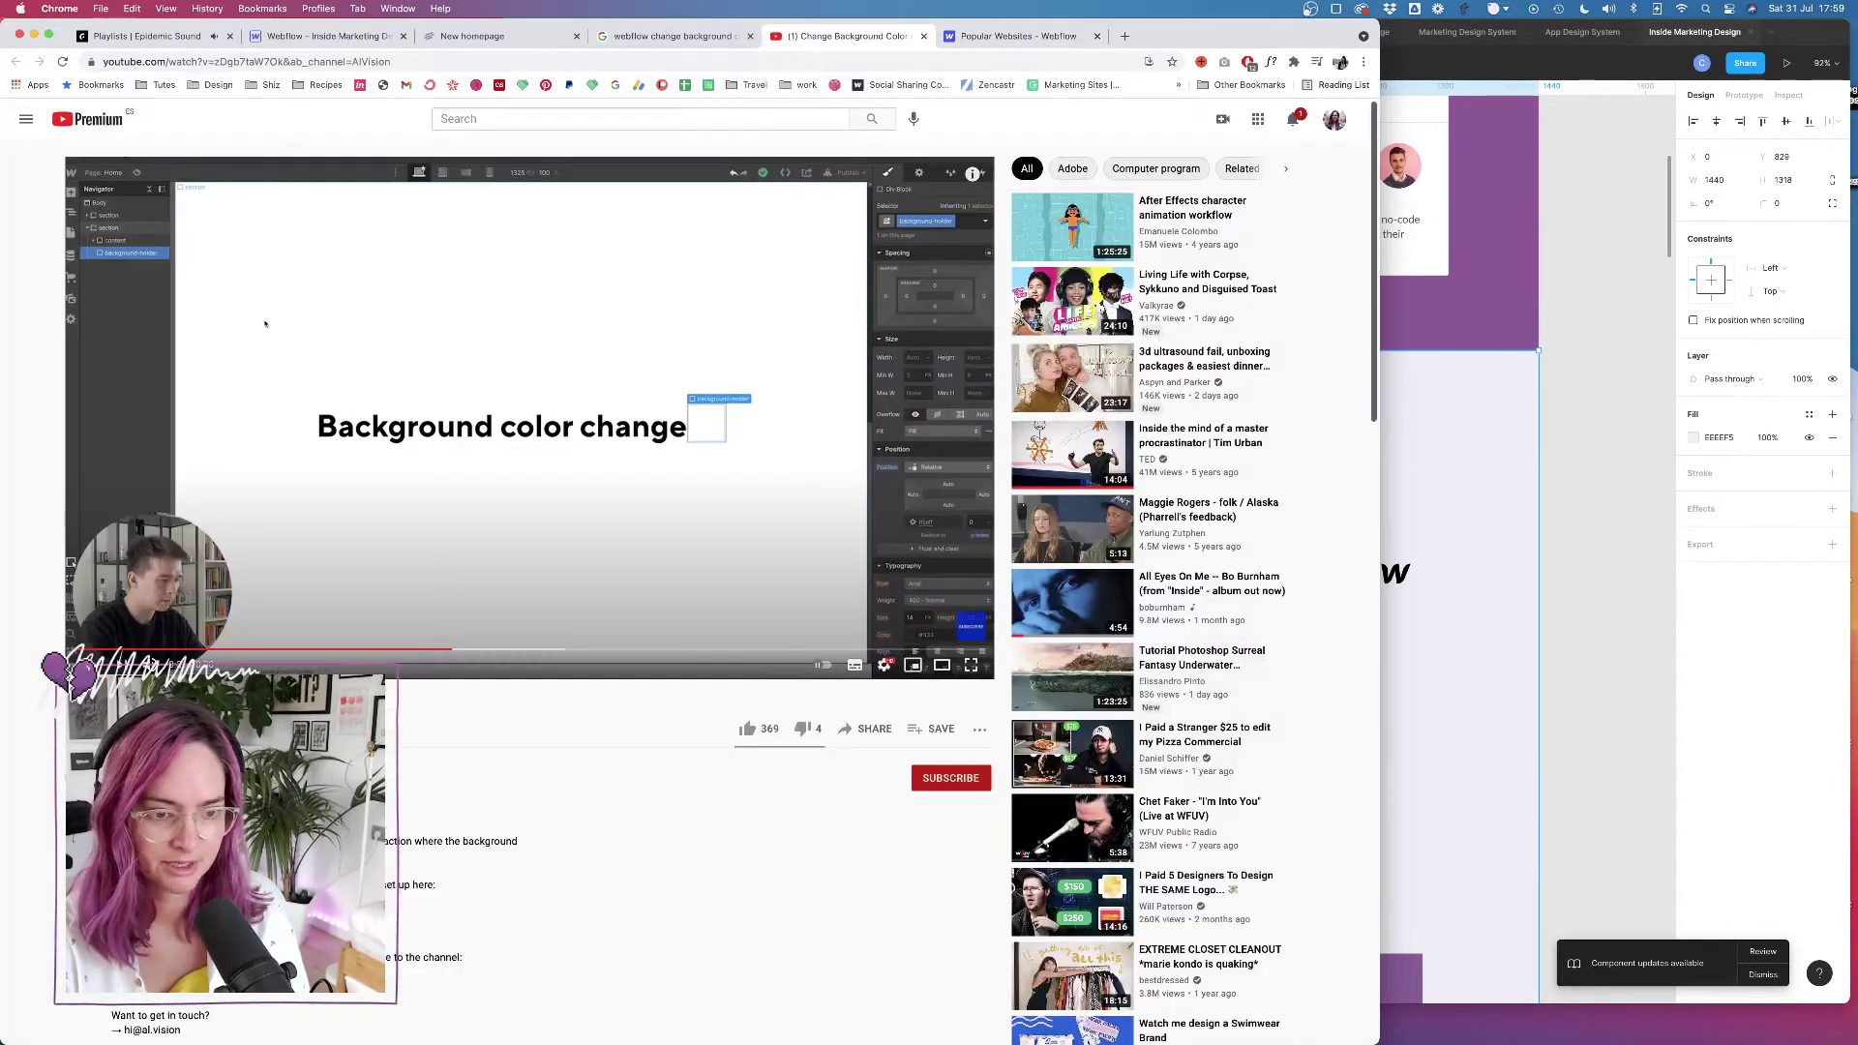
pyautogui.click(1341, 61)
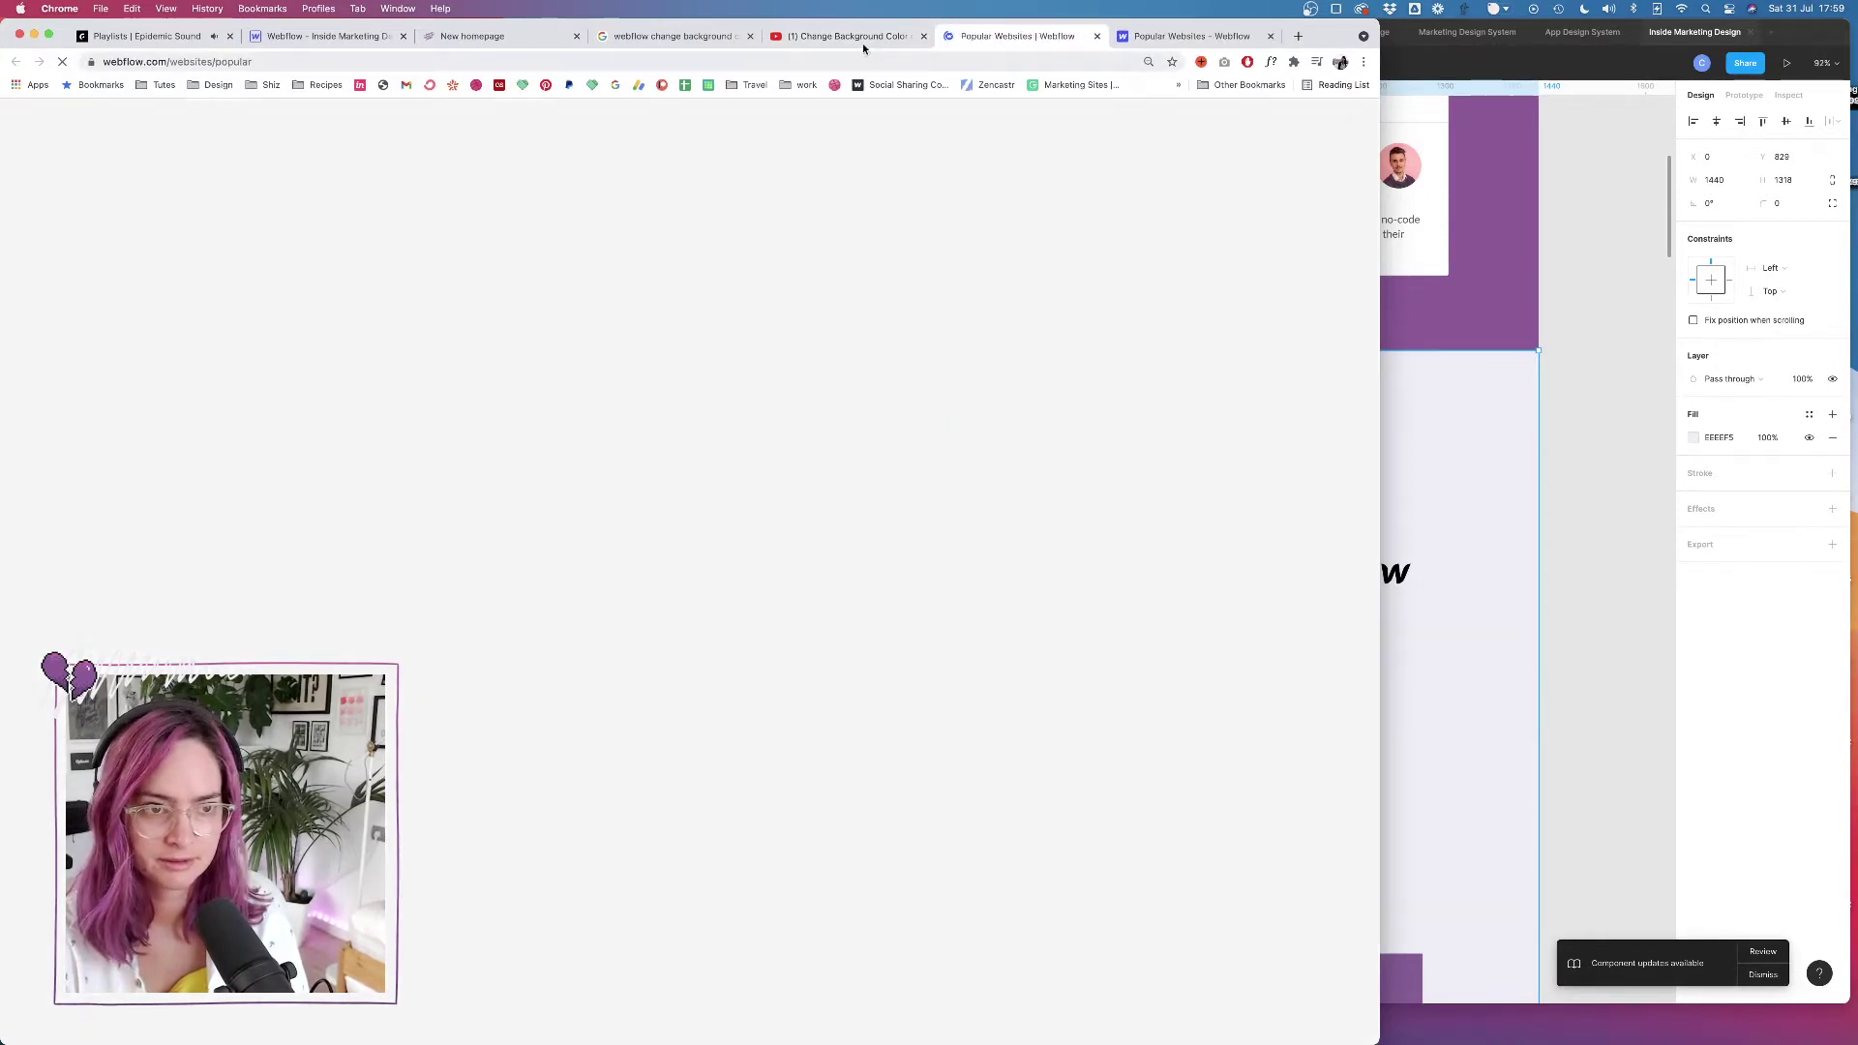
pyautogui.click(866, 35)
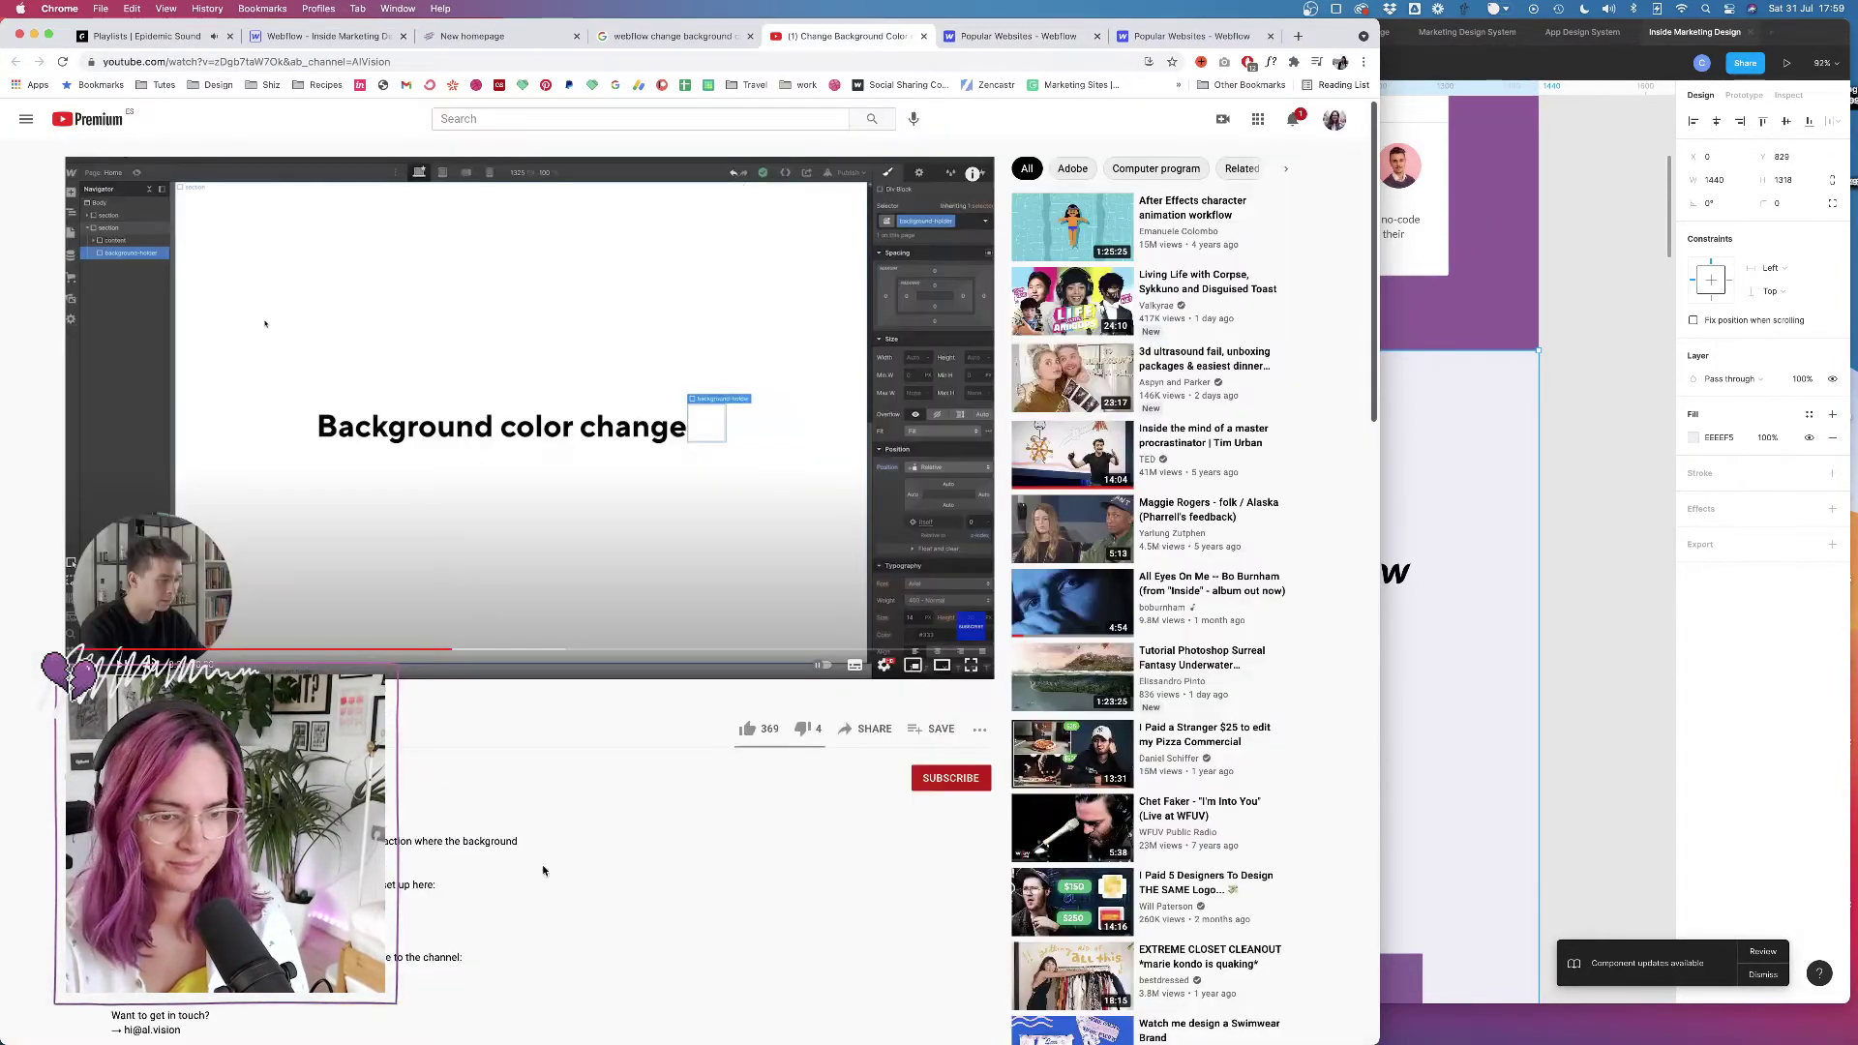
pyautogui.scroll(-2, 546, 876)
pyautogui.scroll(2, 507, 758)
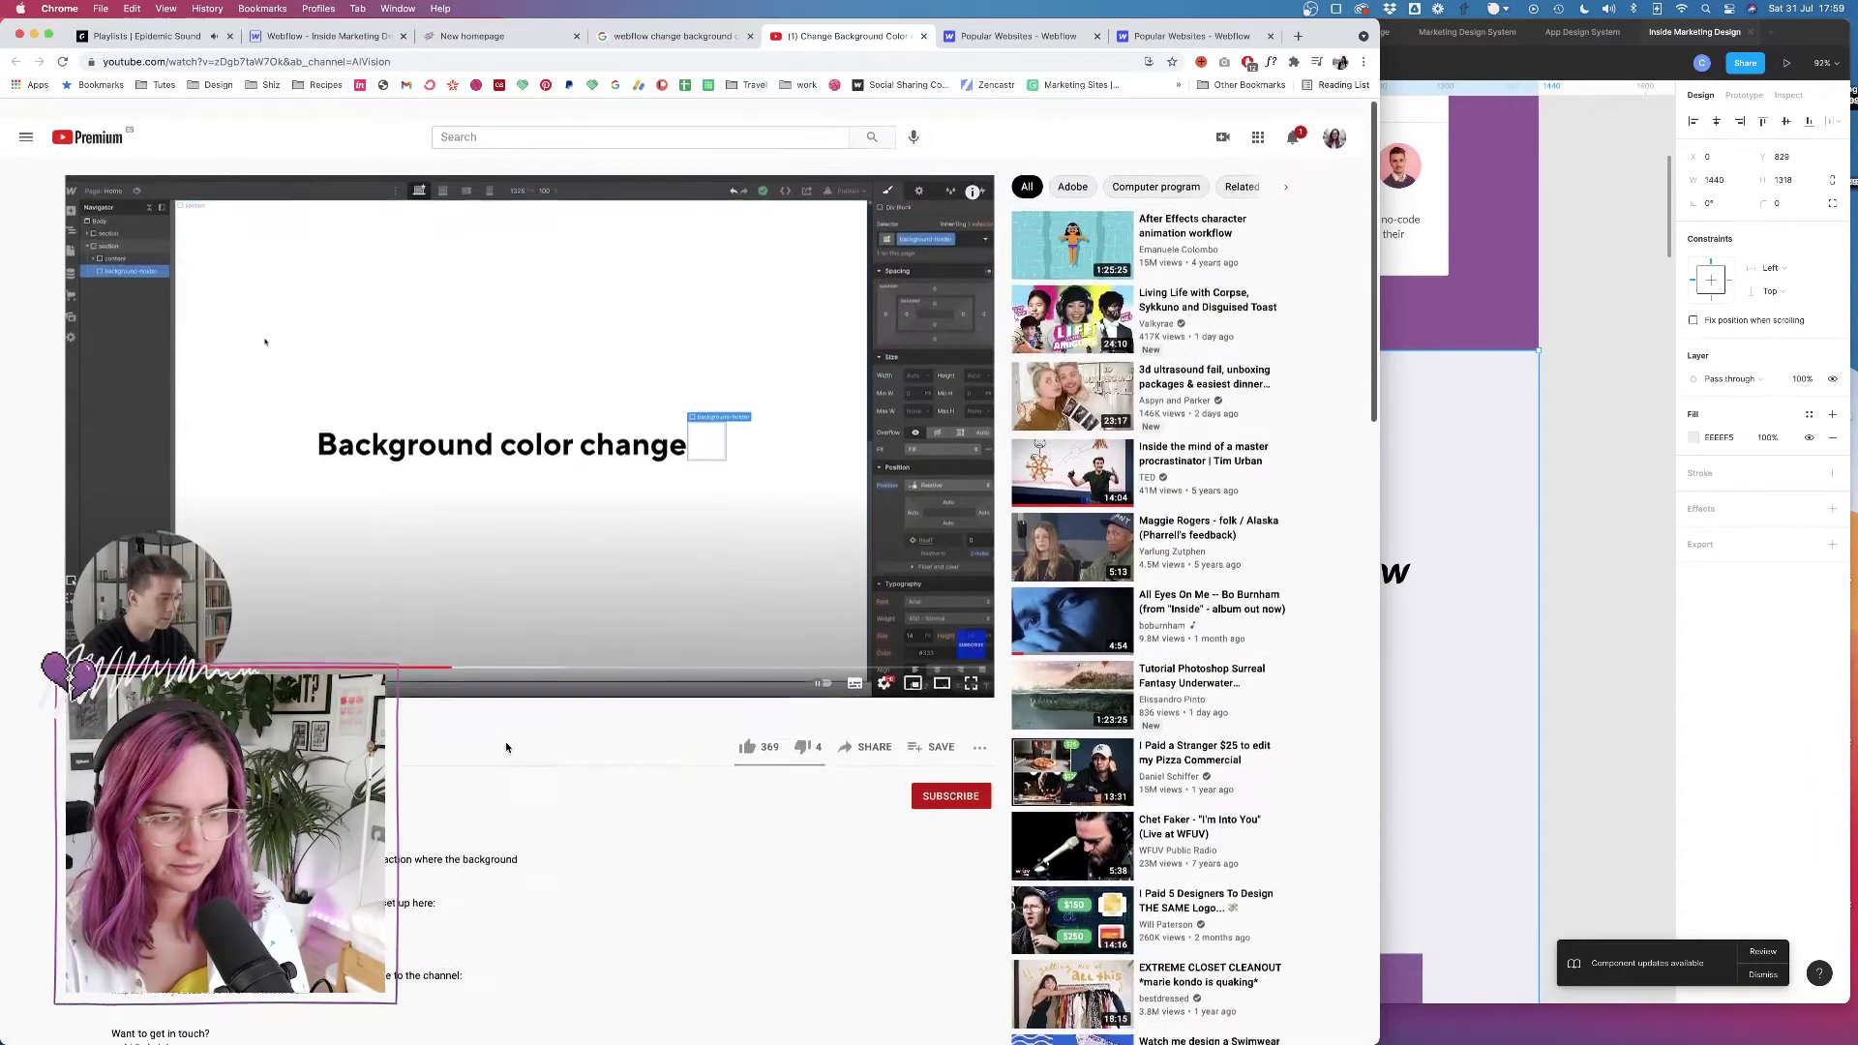
pyautogui.click(412, 651)
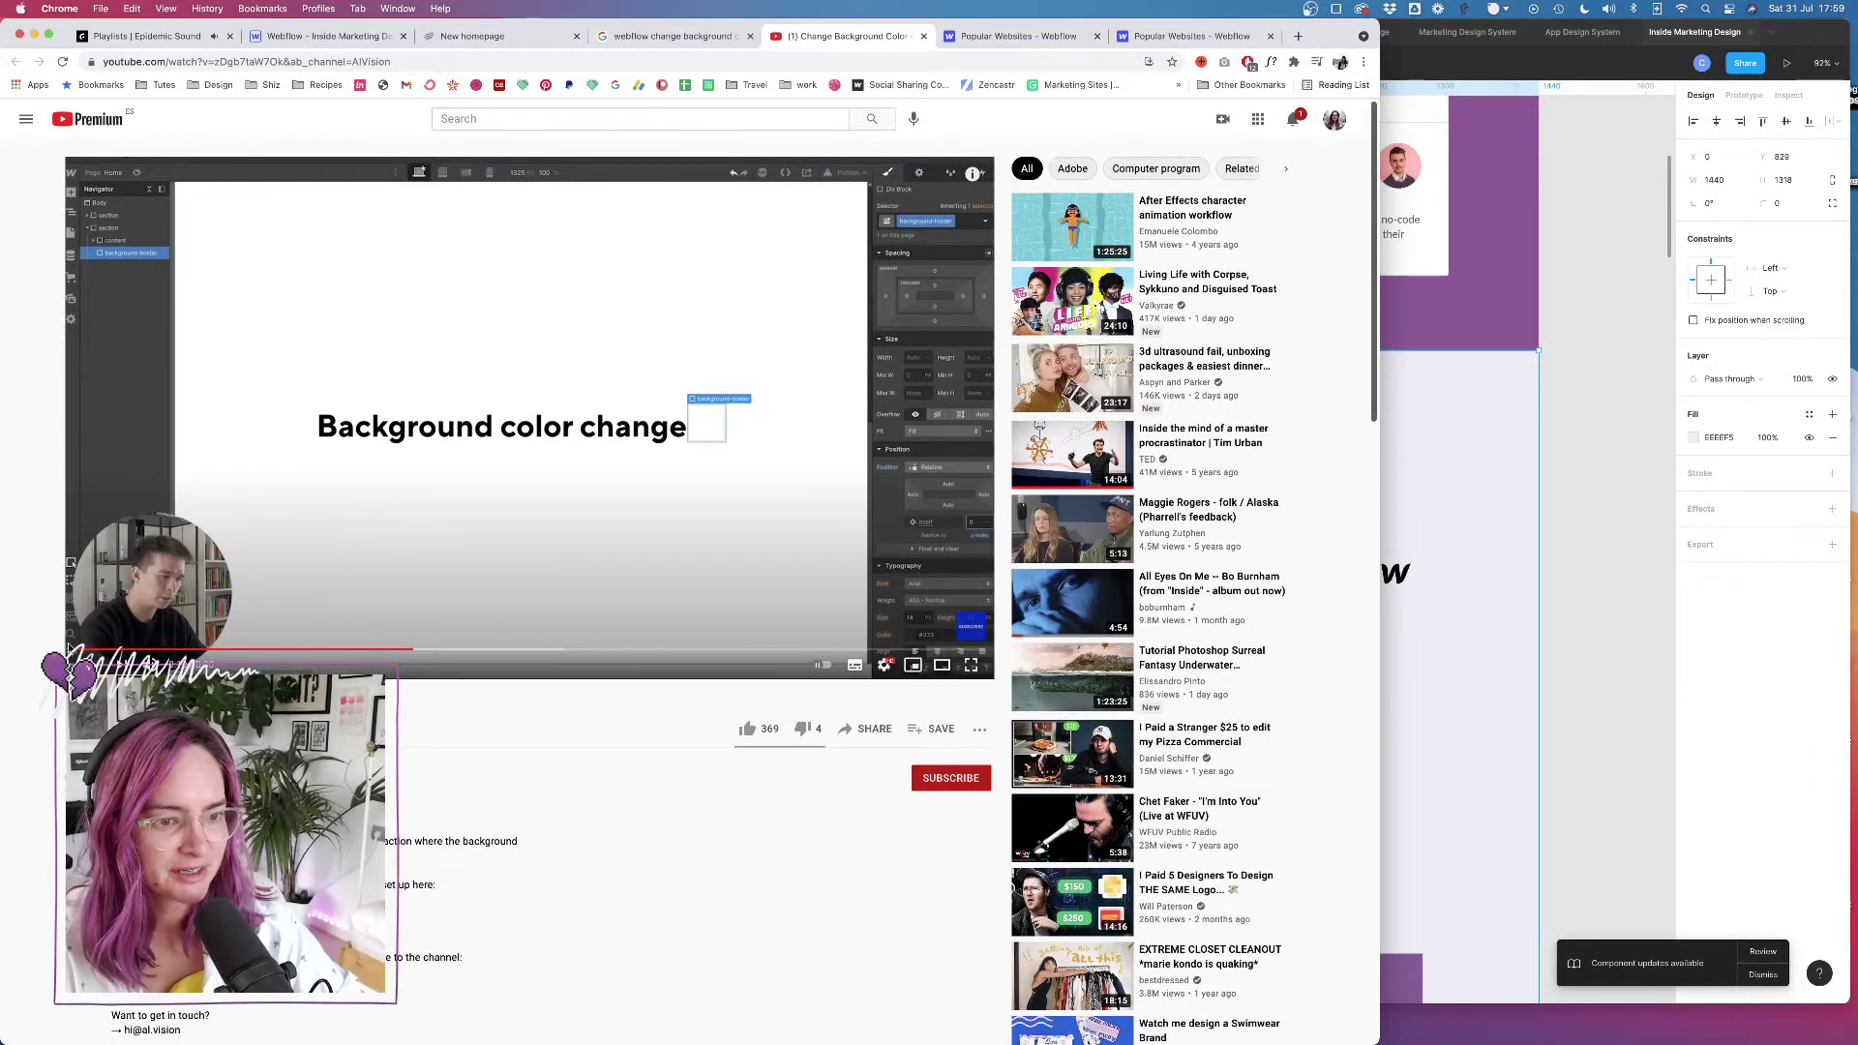
# Back in Webflow, add a new div block directly under the page body, between the fading-bg-section and the Full footer
pyautogui.click(336, 41)
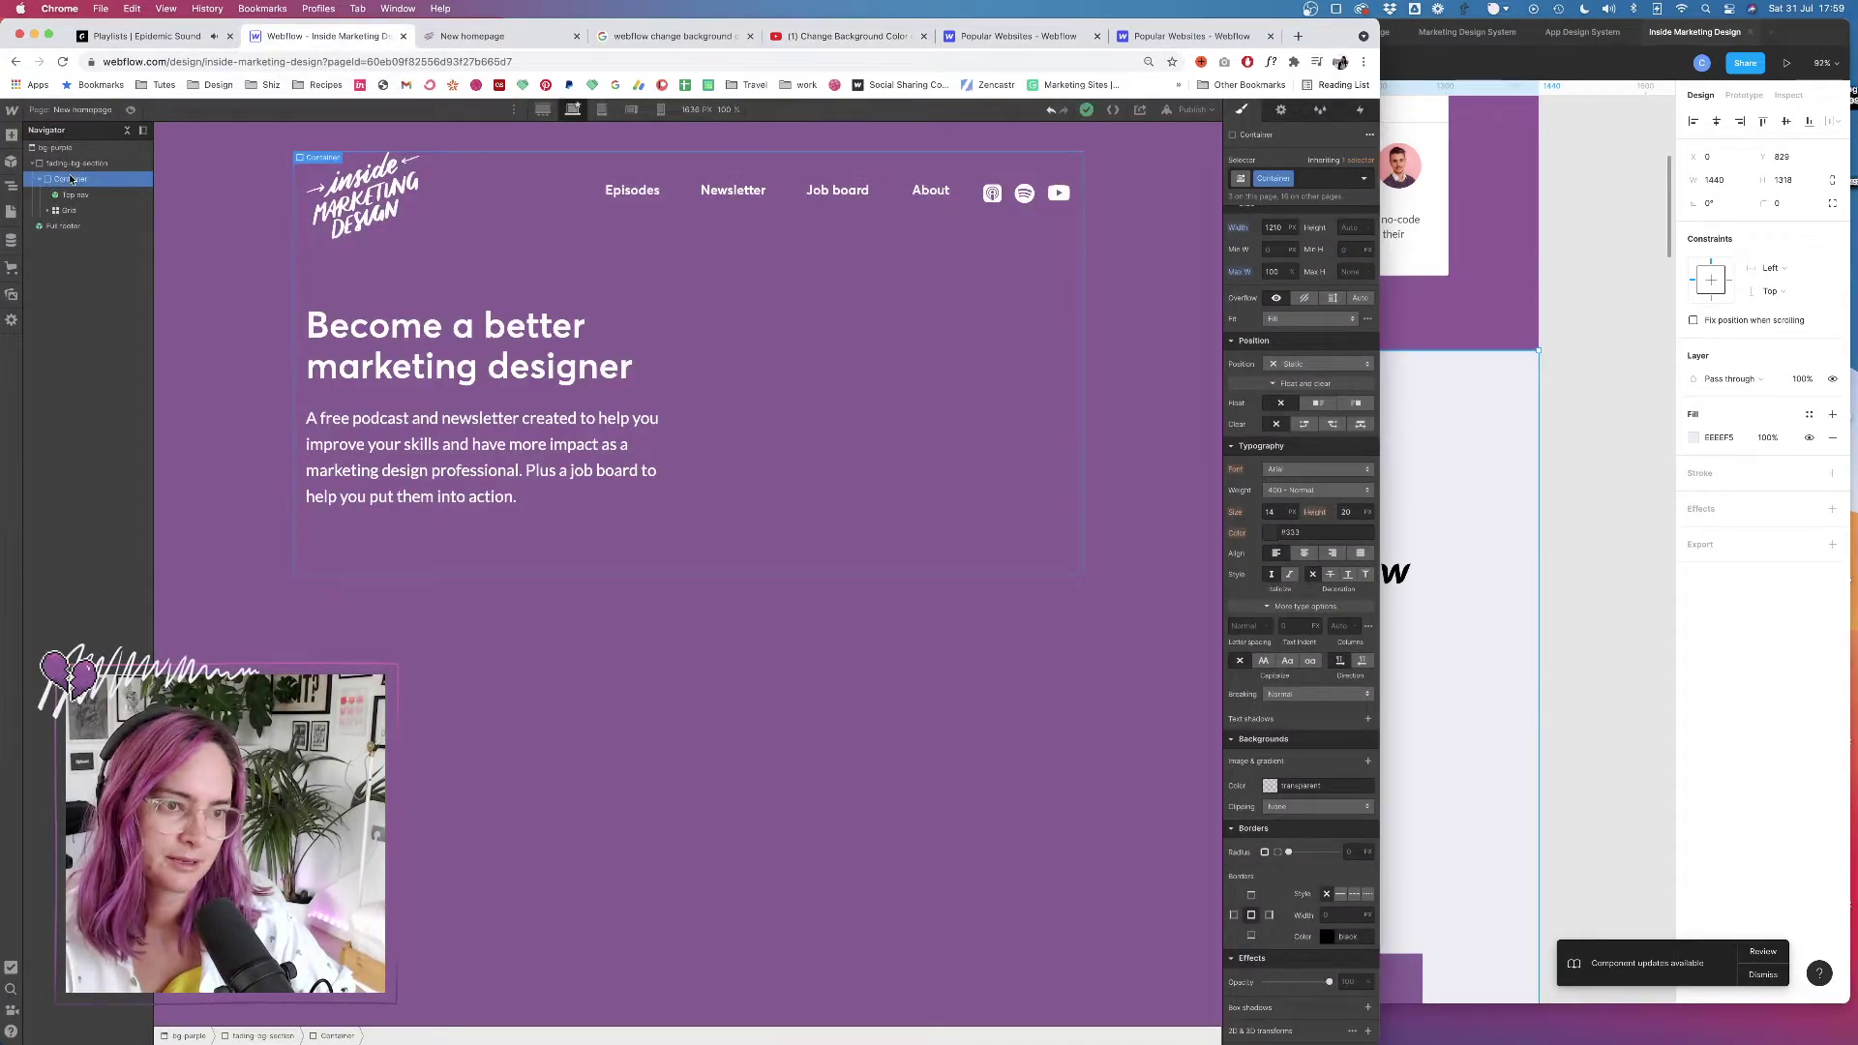
pyautogui.click(71, 163)
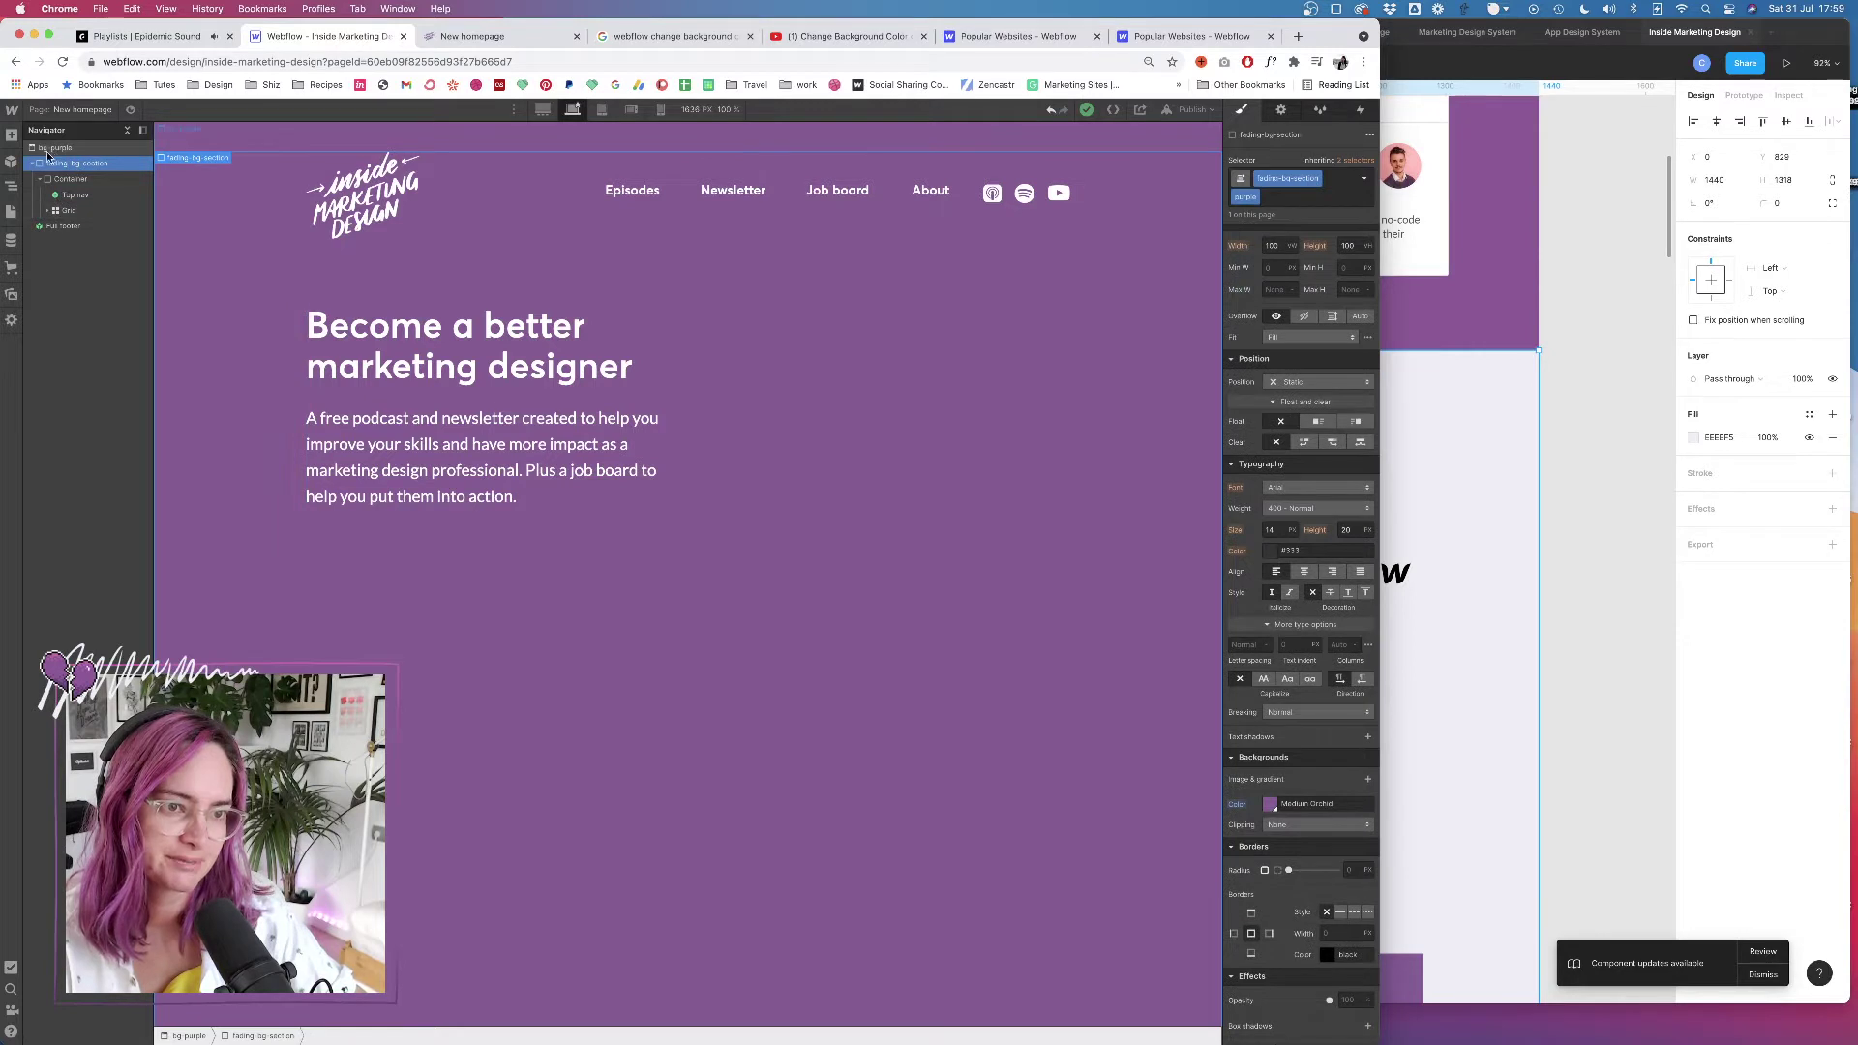
pyautogui.click(12, 135)
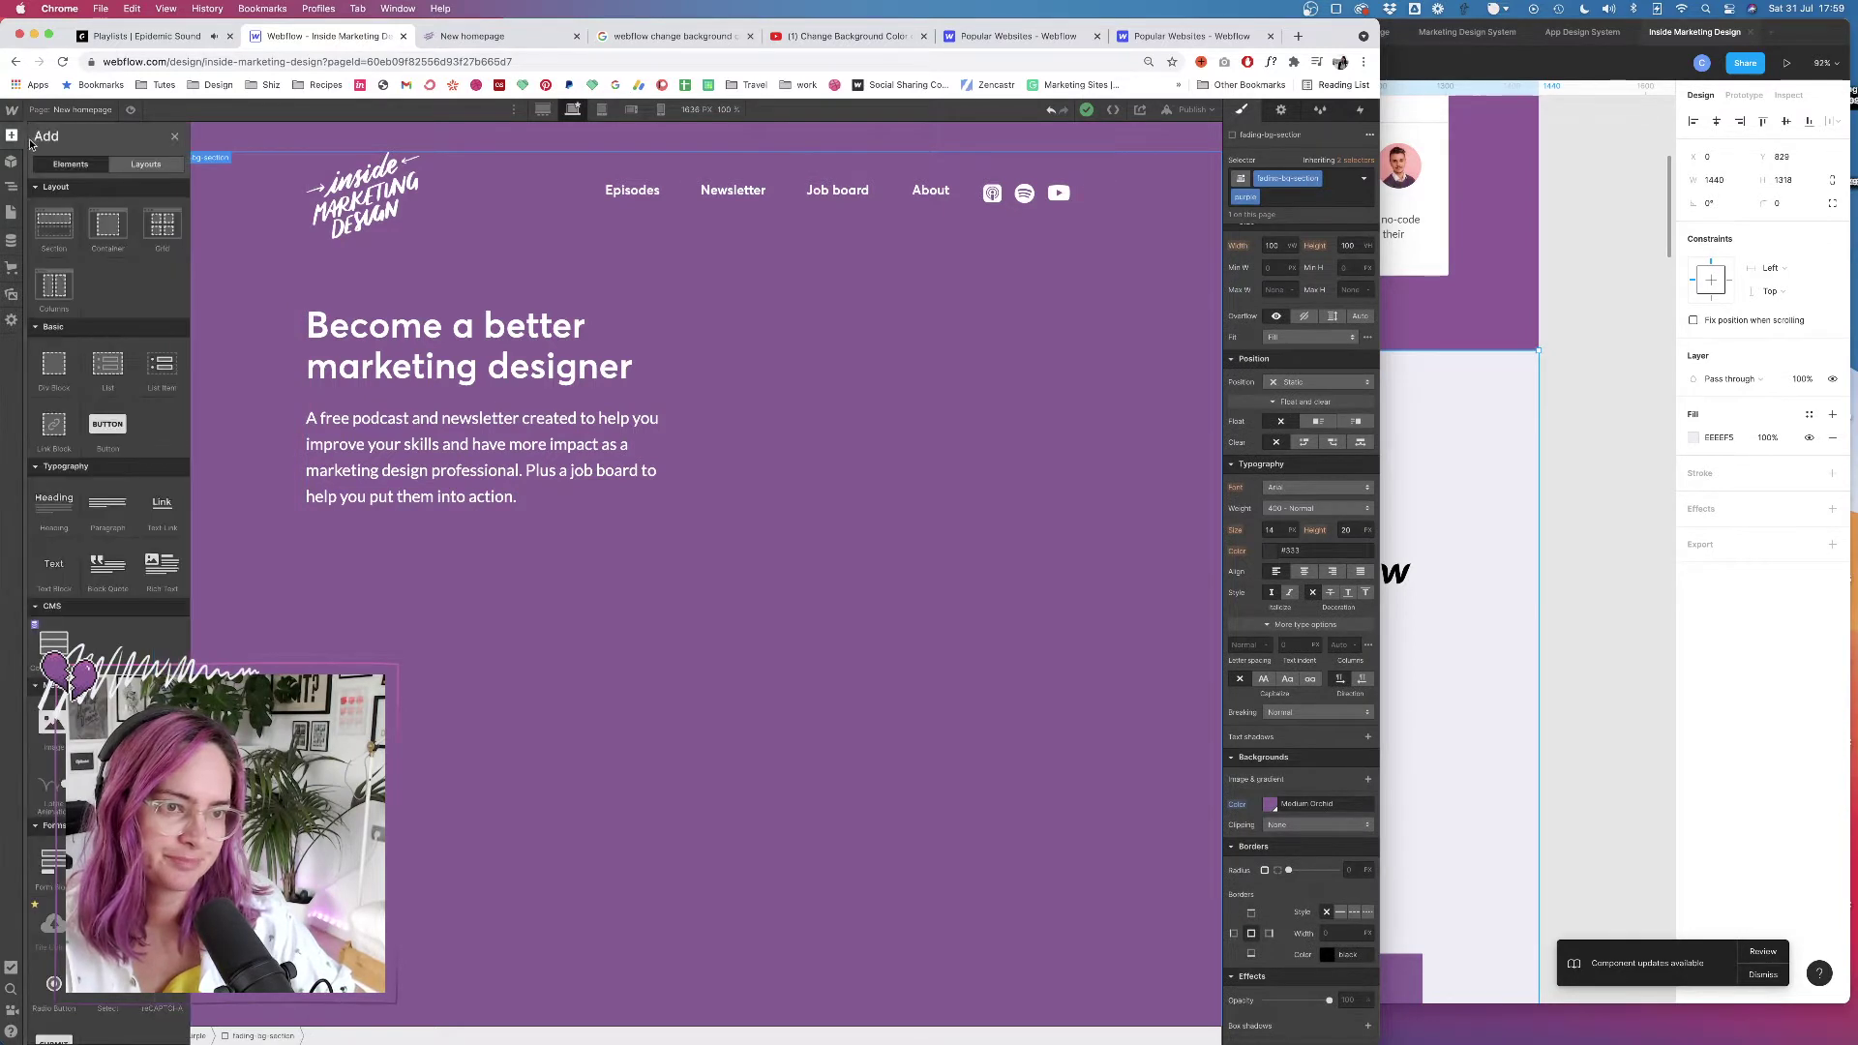
pyautogui.click(174, 135)
pyautogui.click(68, 145)
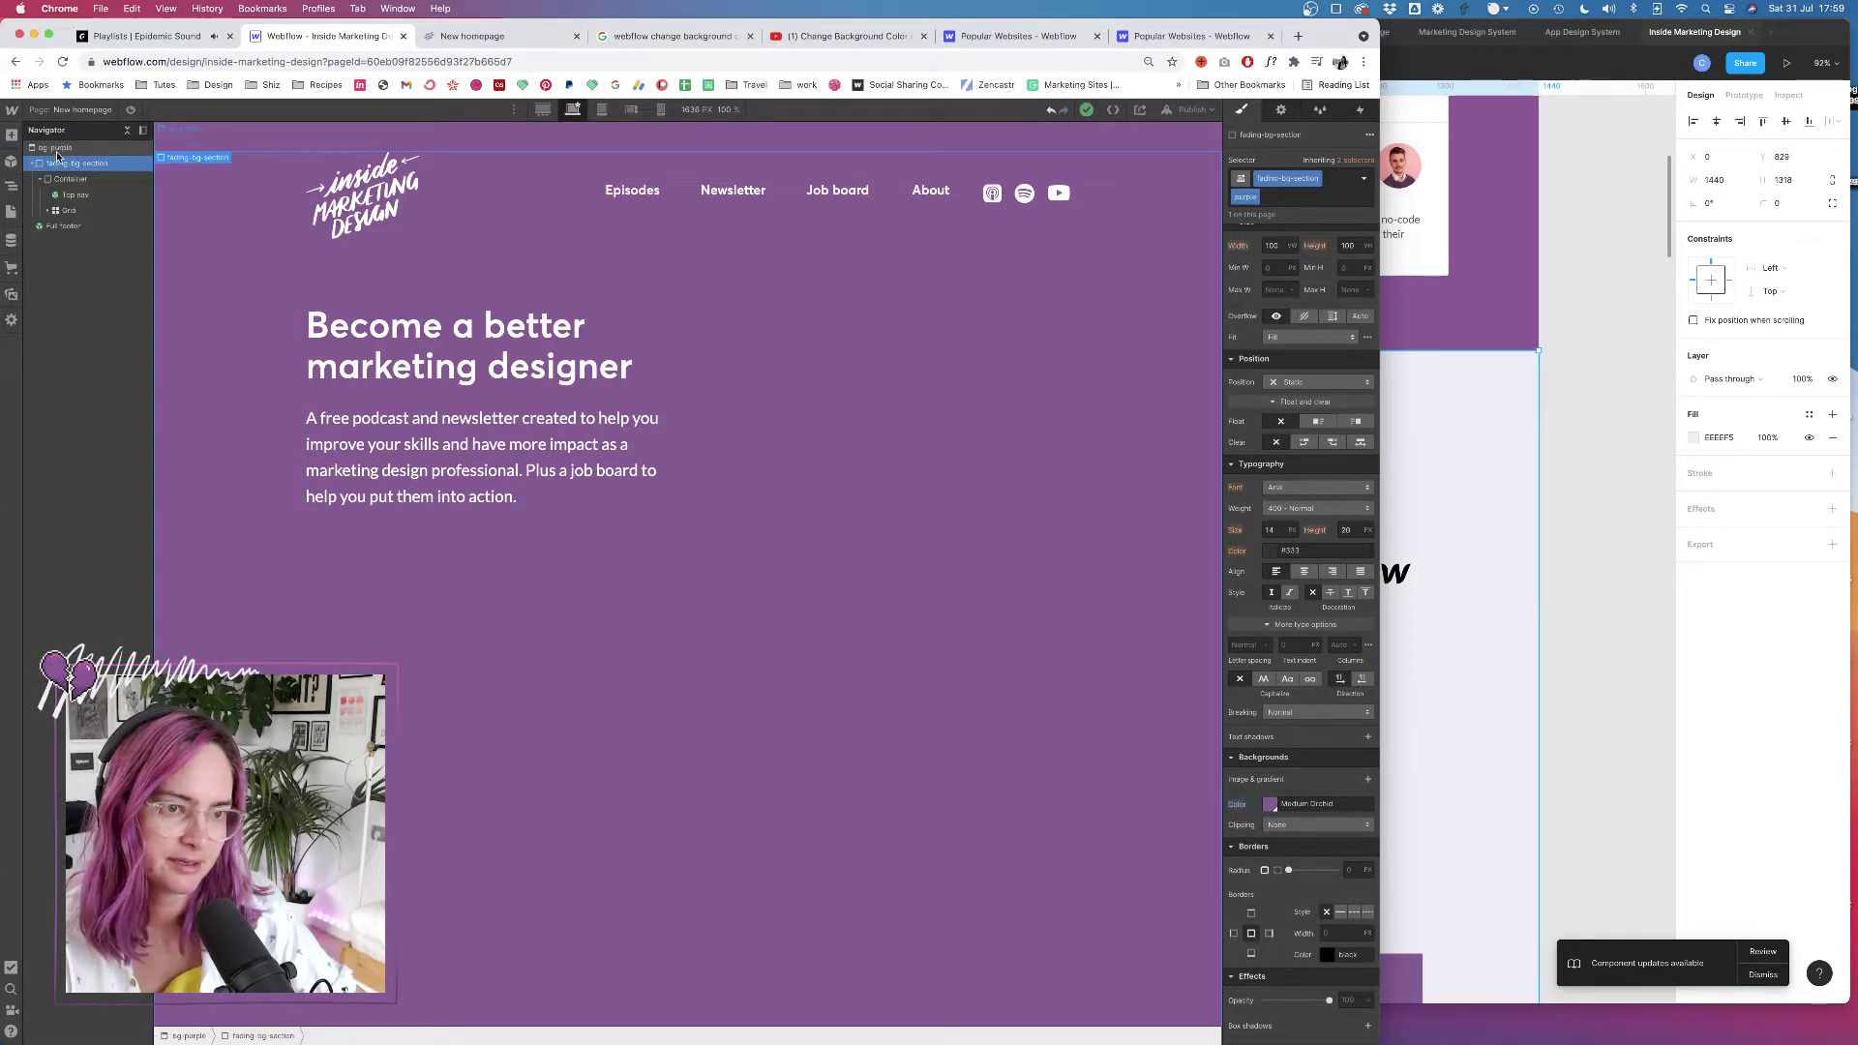
pyautogui.click(13, 135)
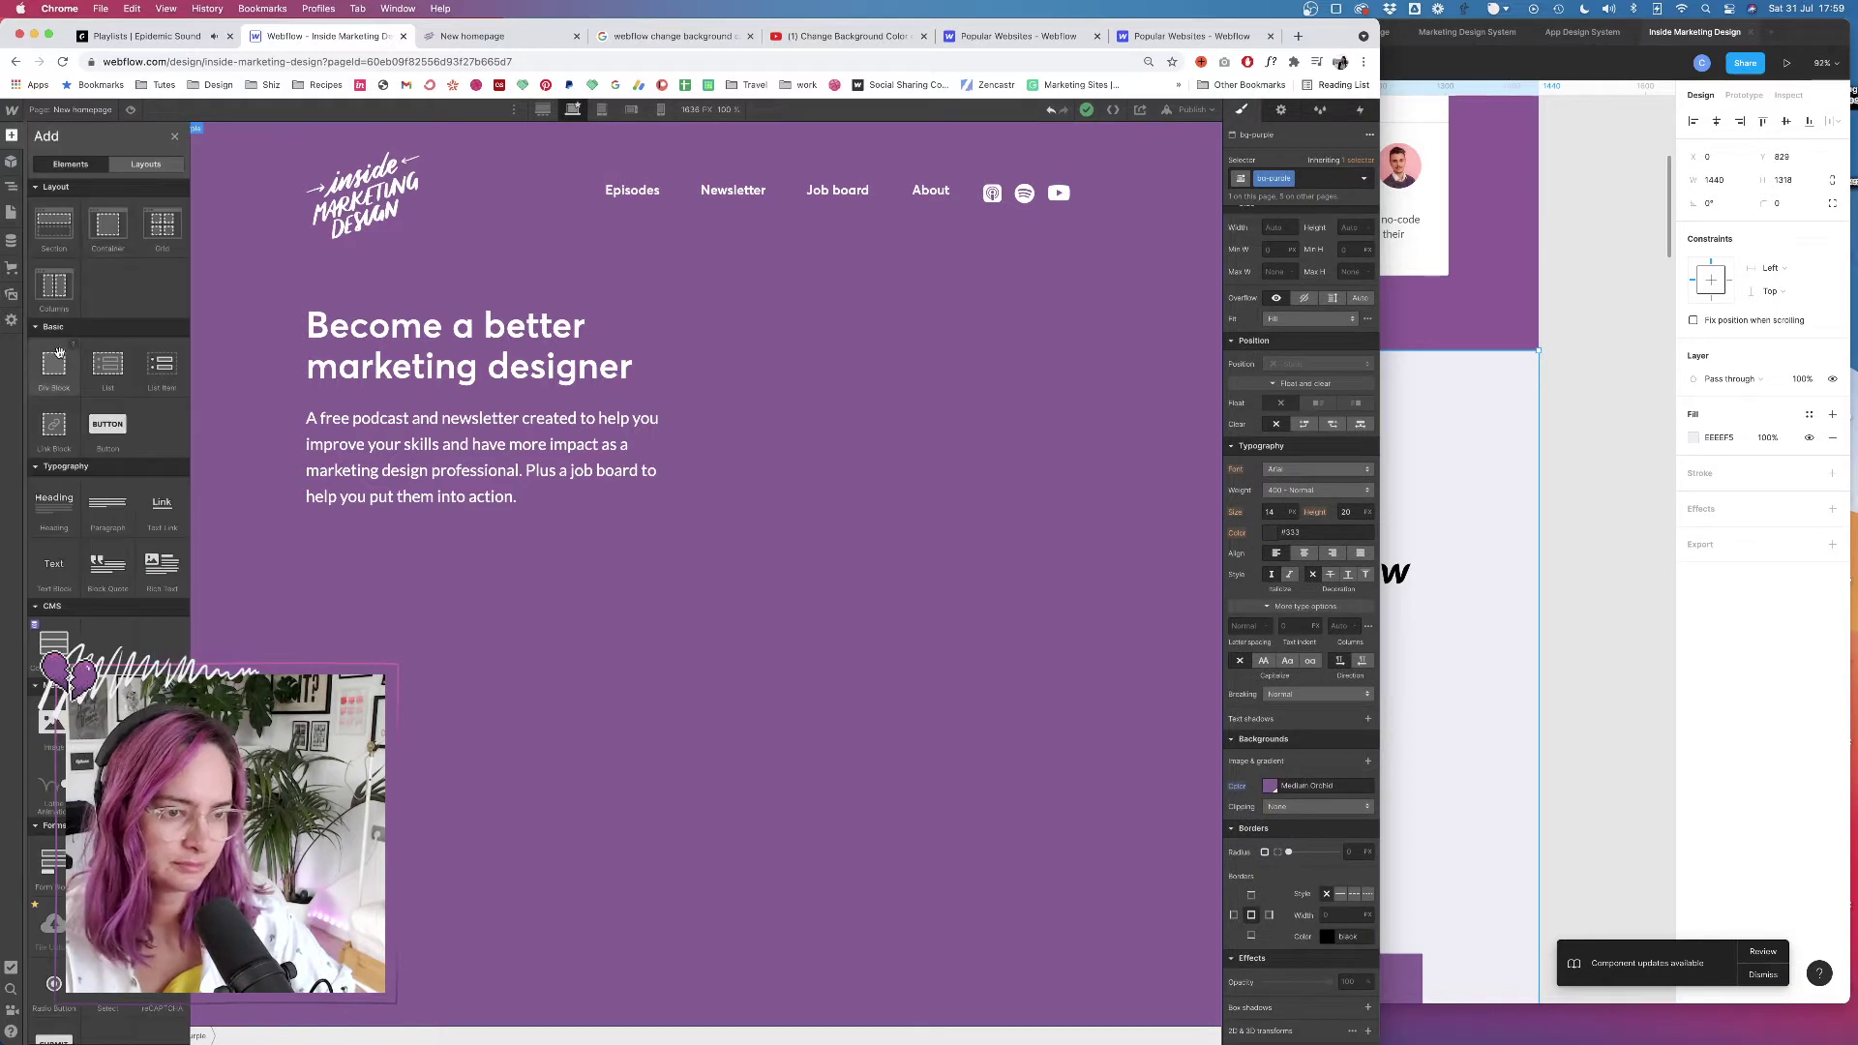
pyautogui.moveTo(53, 364); pyautogui.dragTo(48, 222)
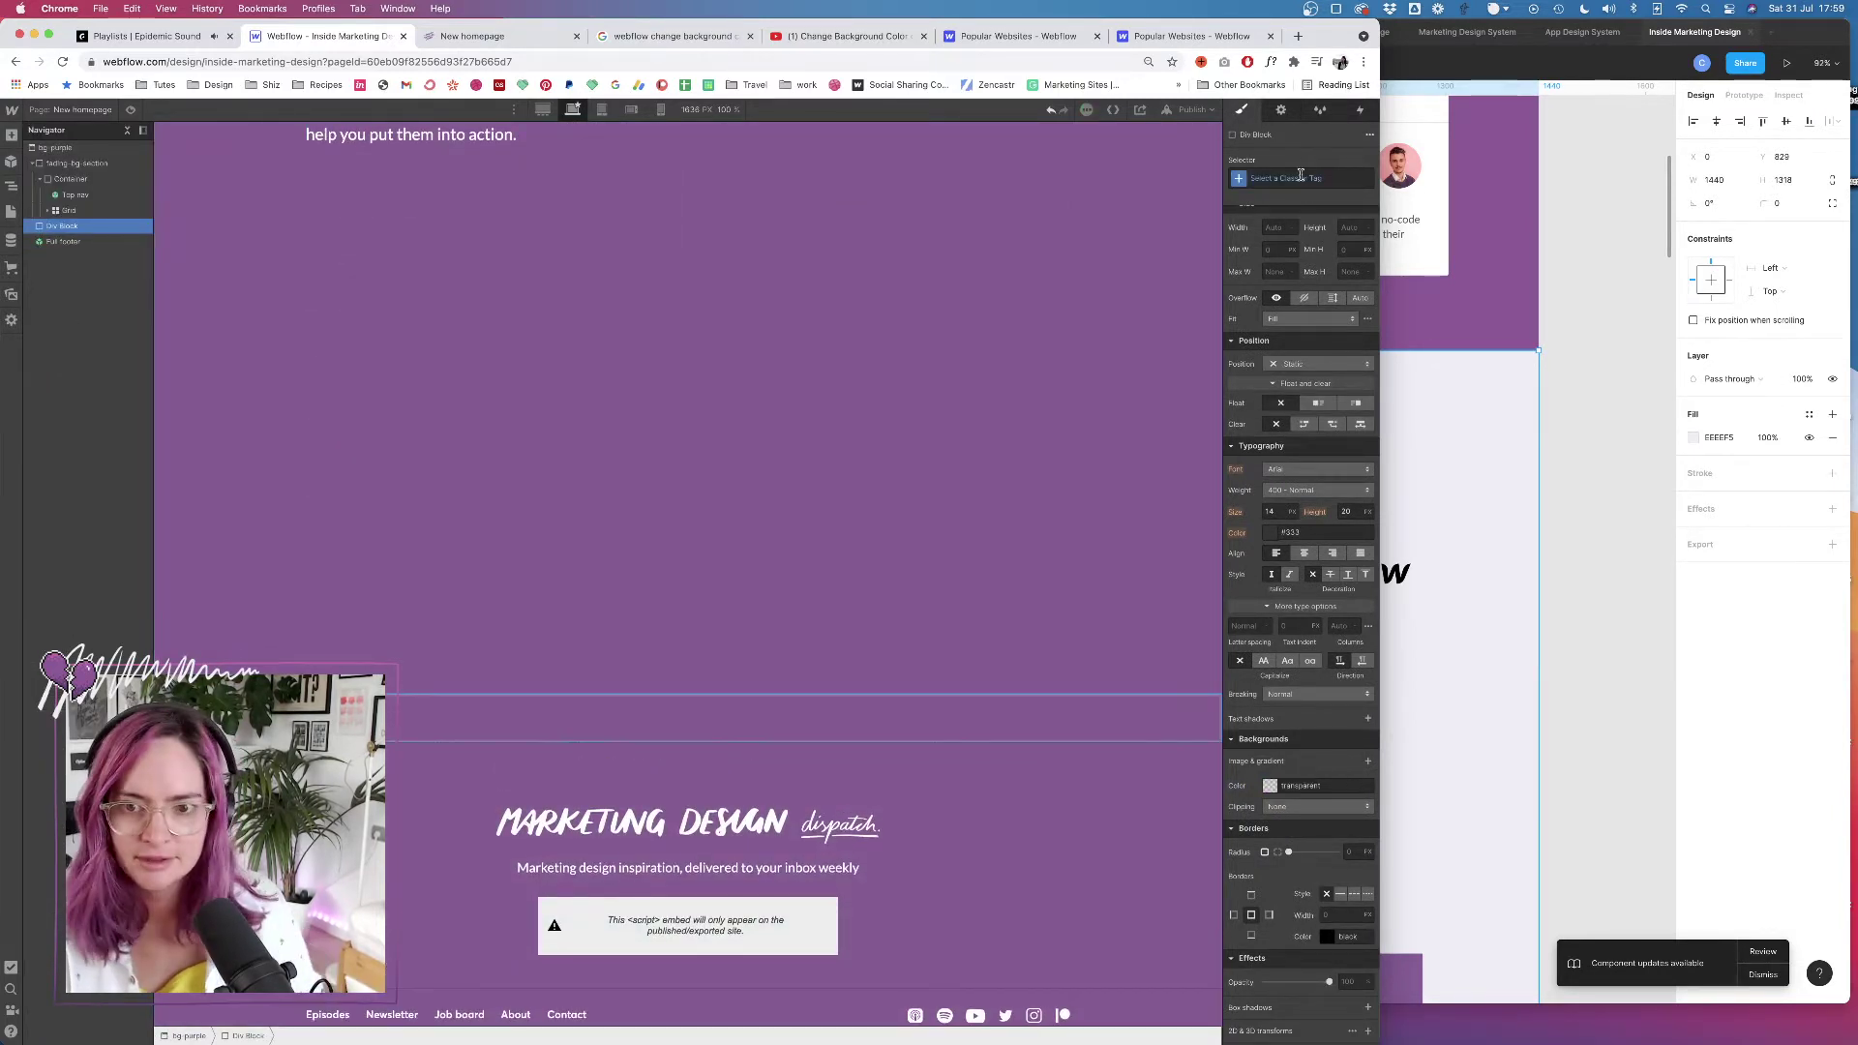
# Apply the existing class "fading-bg-section" to the new div block
pyautogui.click(1294, 180)
pyautogui.write('fadi')
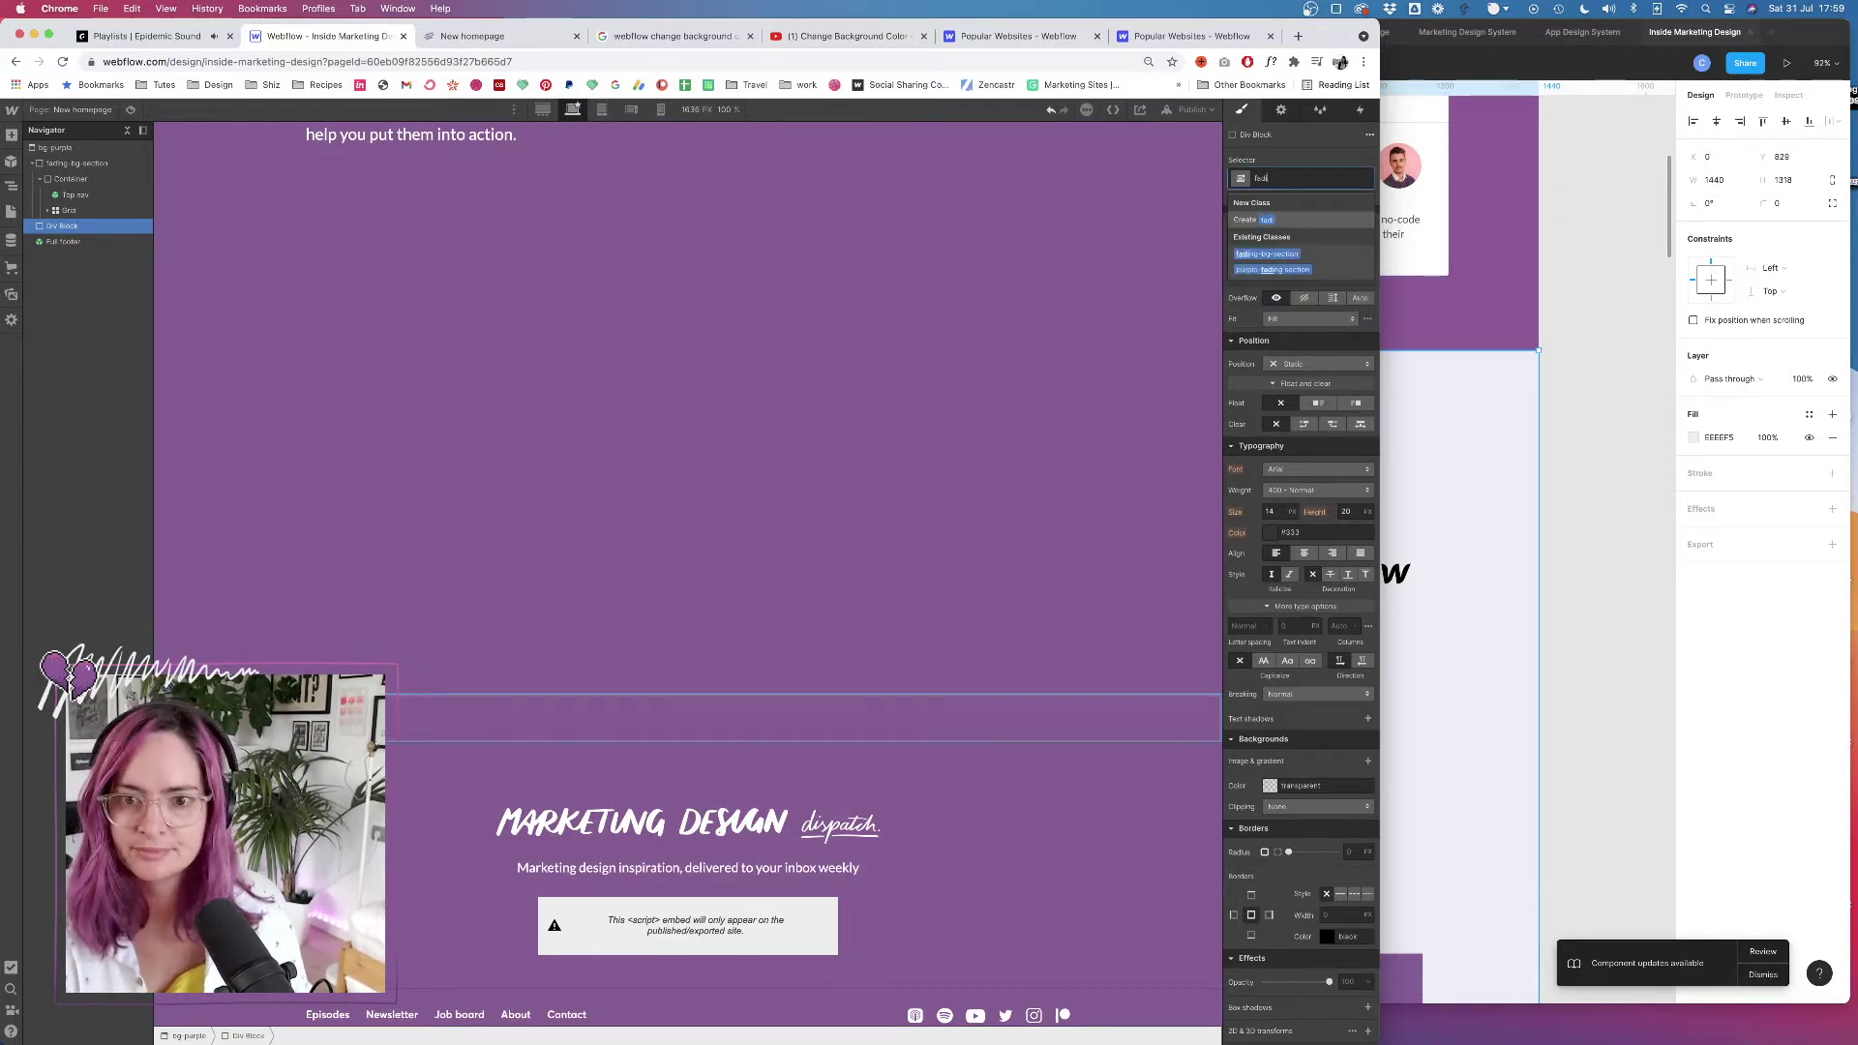
pyautogui.write('ng')
pyautogui.press('Down')
pyautogui.press('Return')
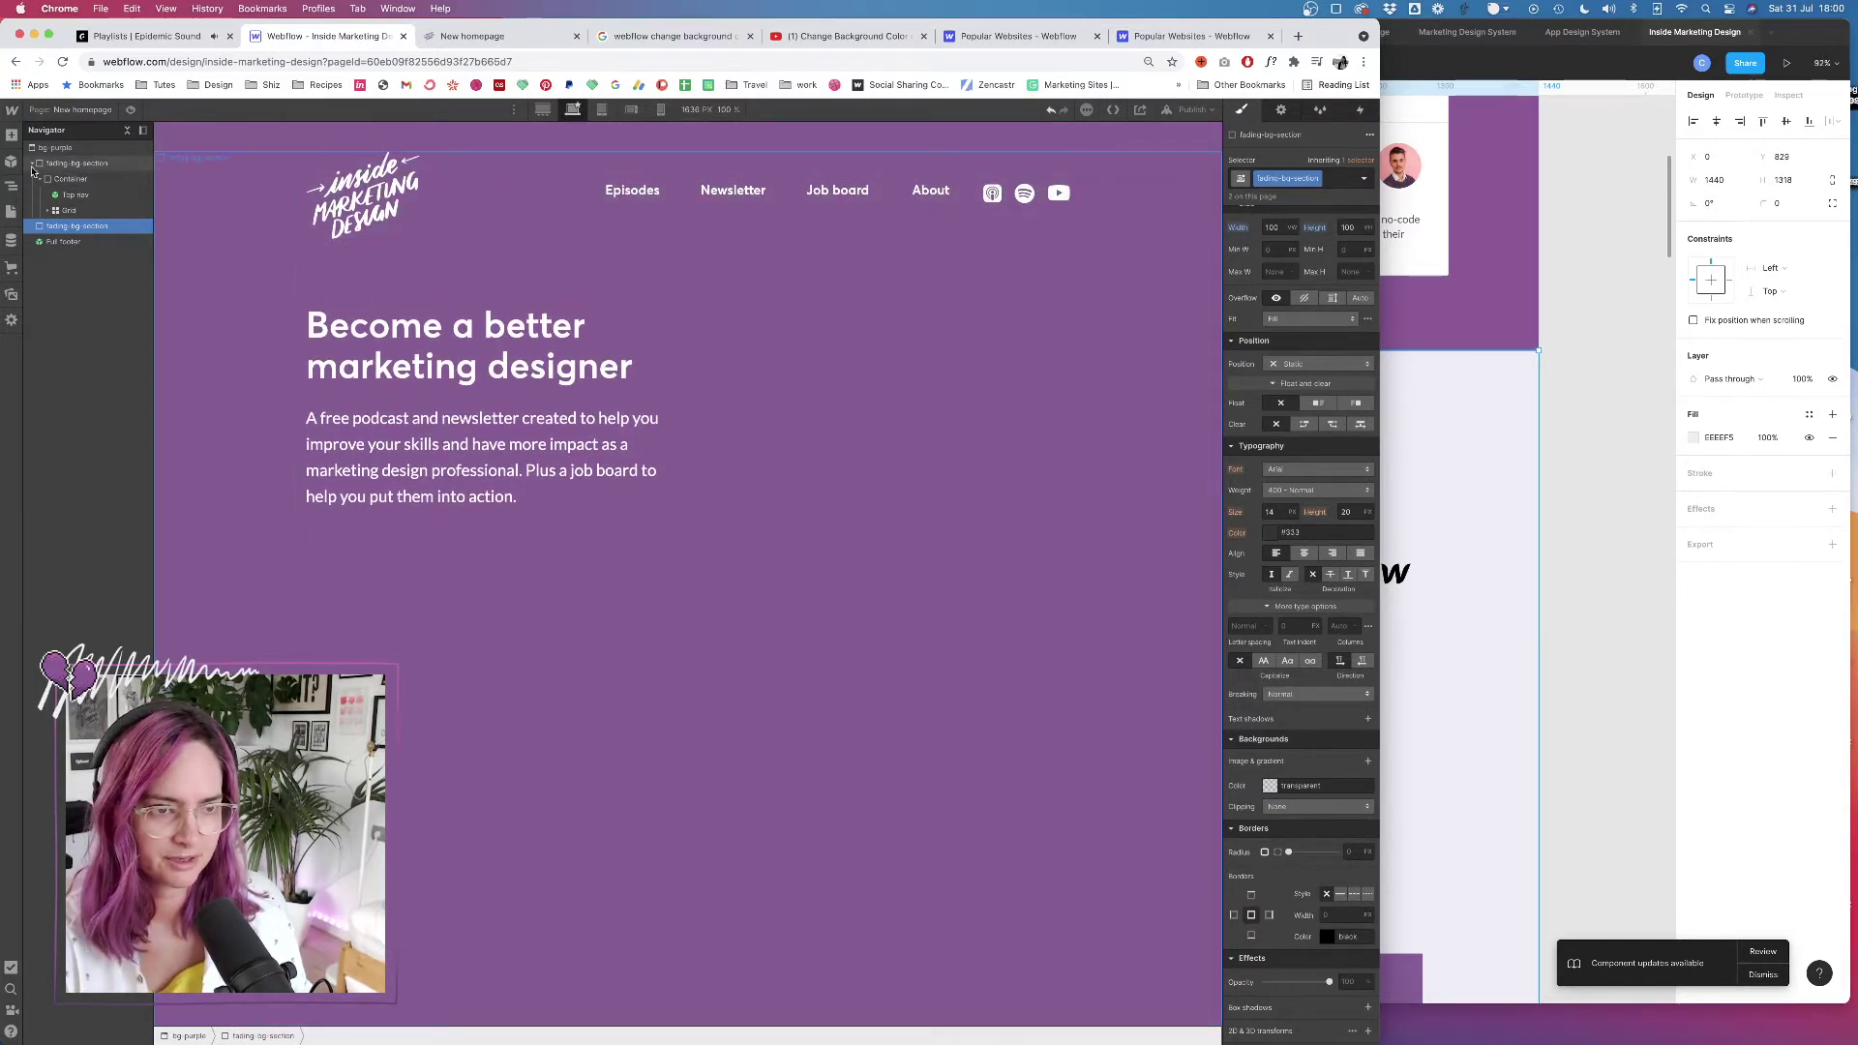
# Examine how the Top nav and Container are nested in the first fading-bg-section and how each is styled
pyautogui.click(65, 164)
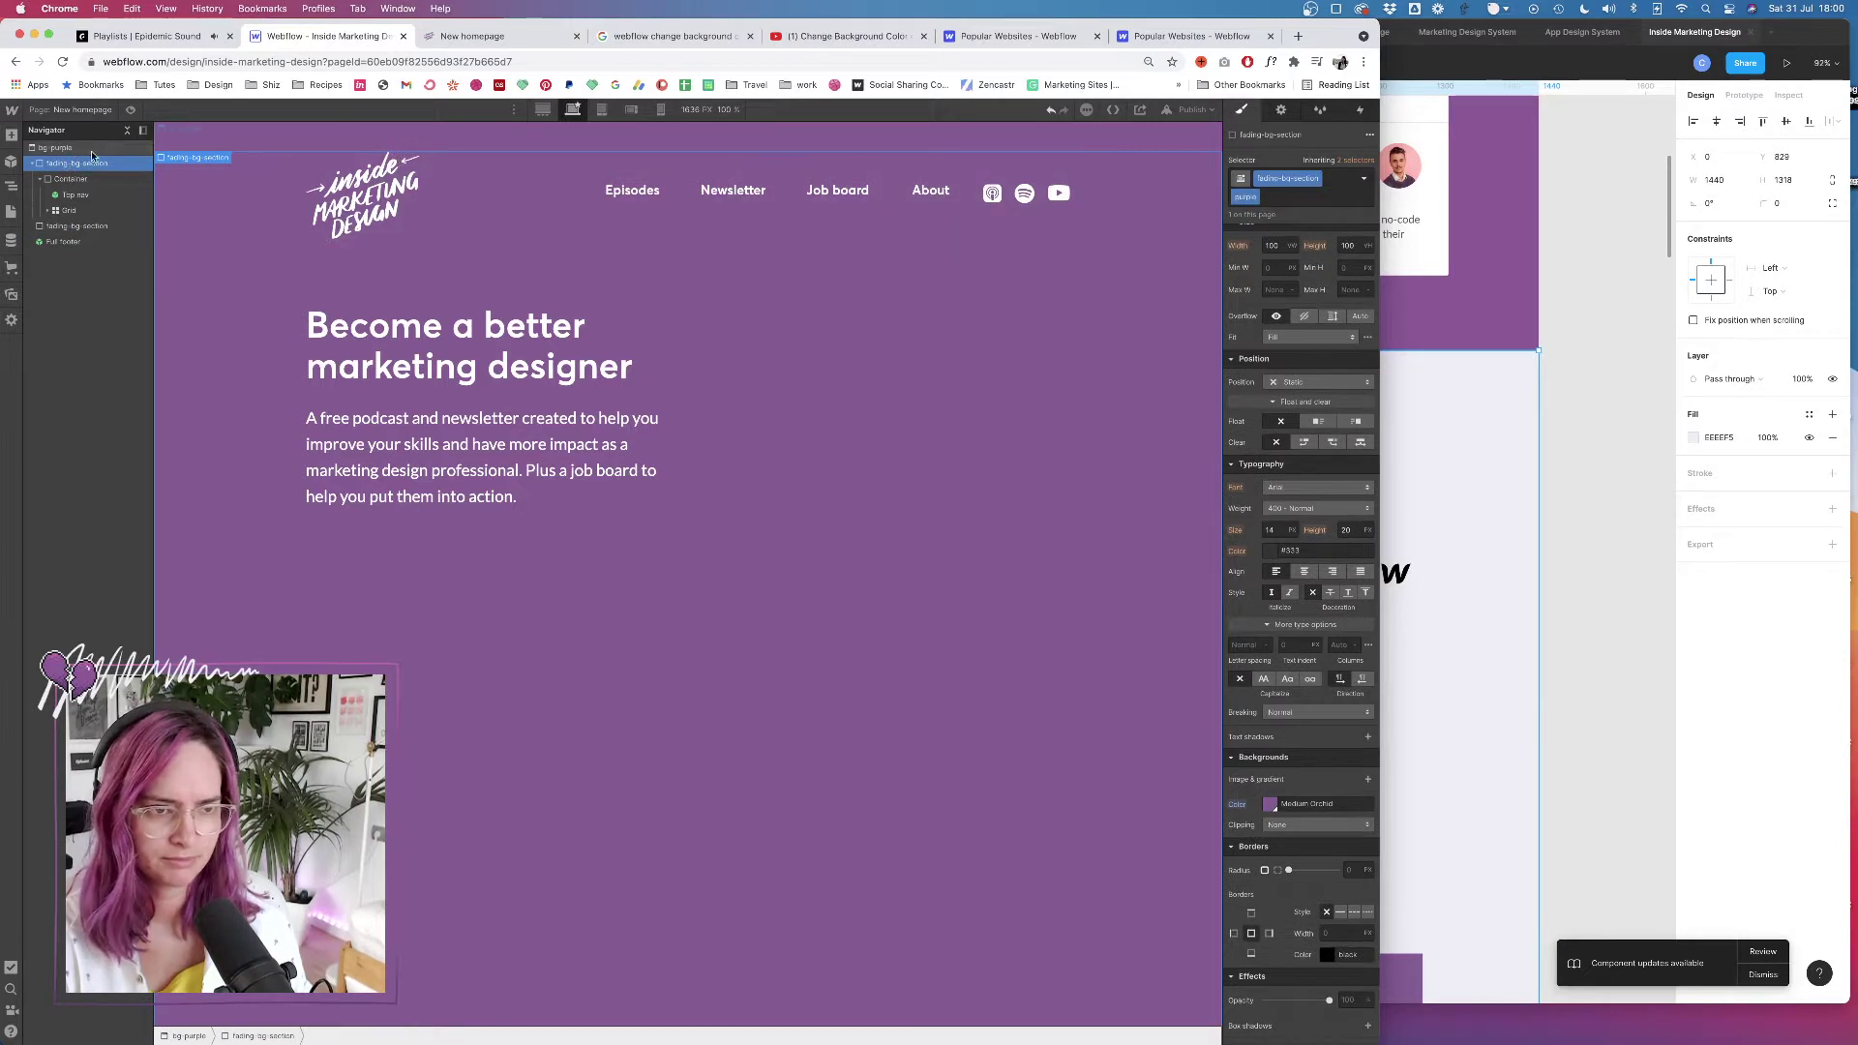
pyautogui.click(70, 179)
pyautogui.click(84, 197)
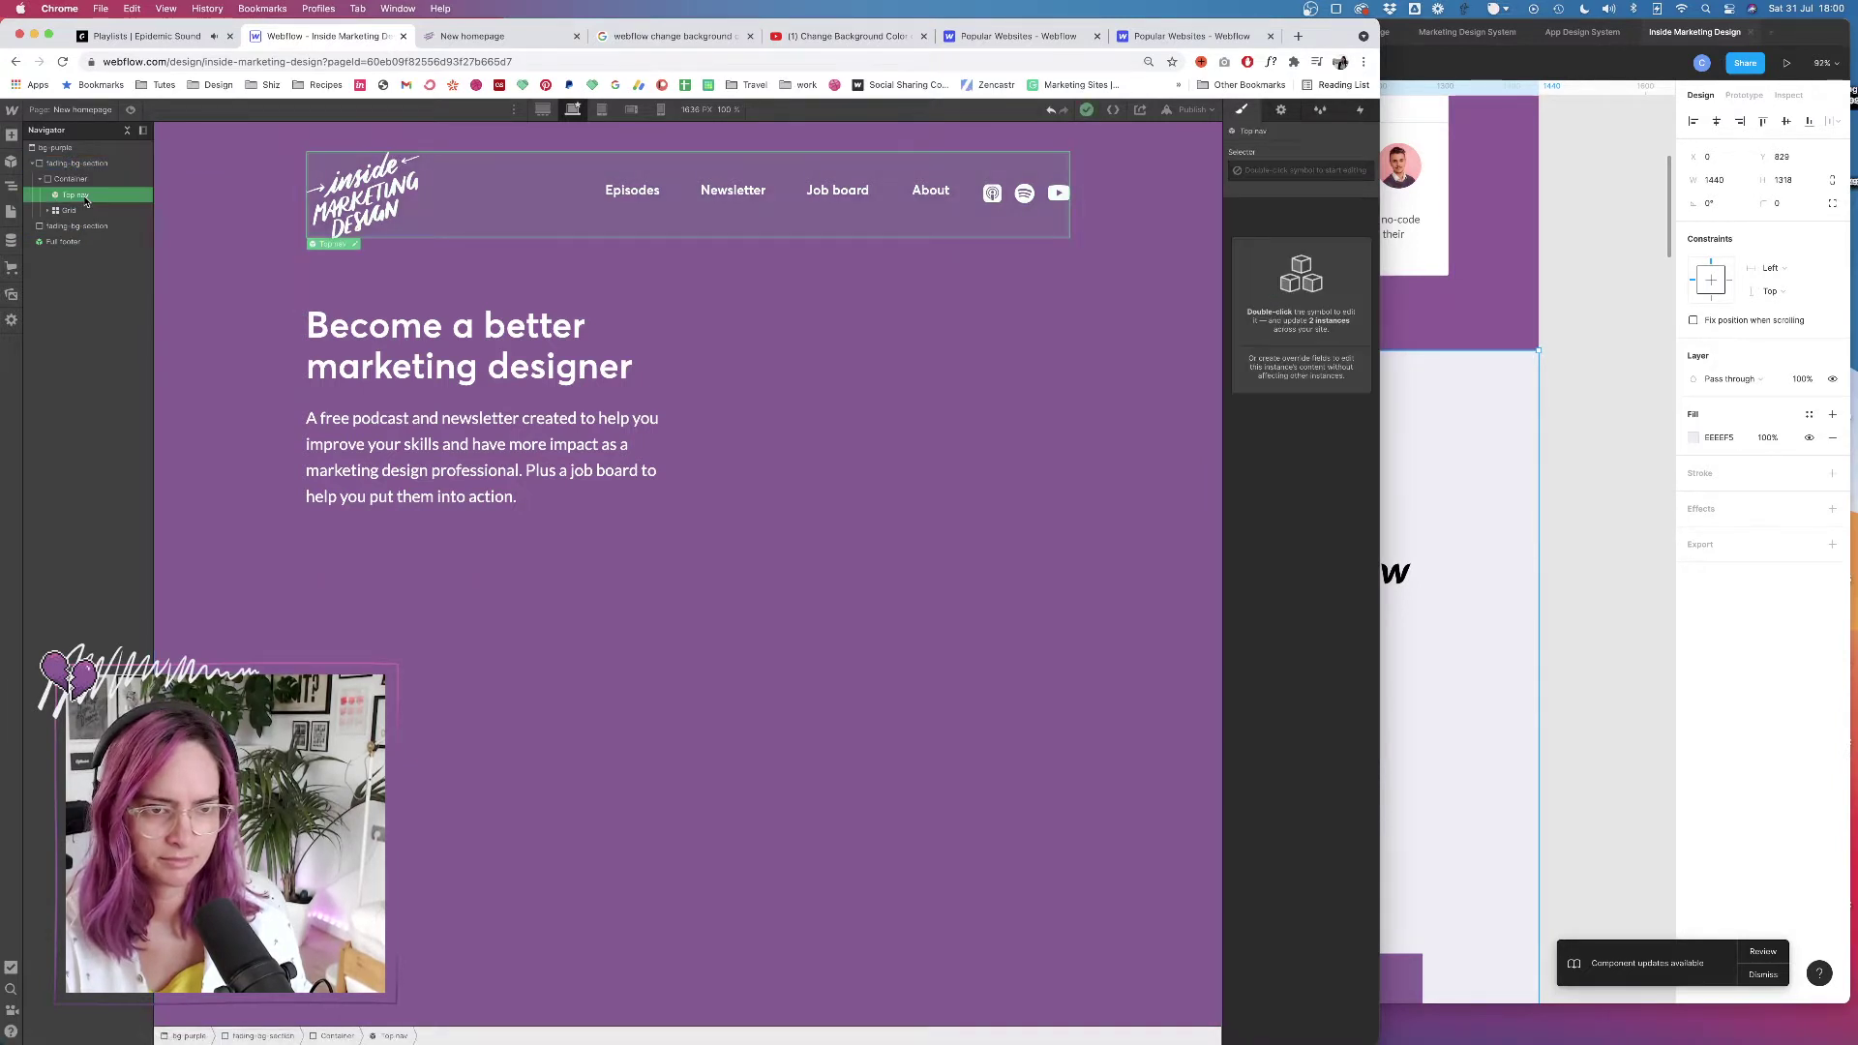
pyautogui.click(85, 182)
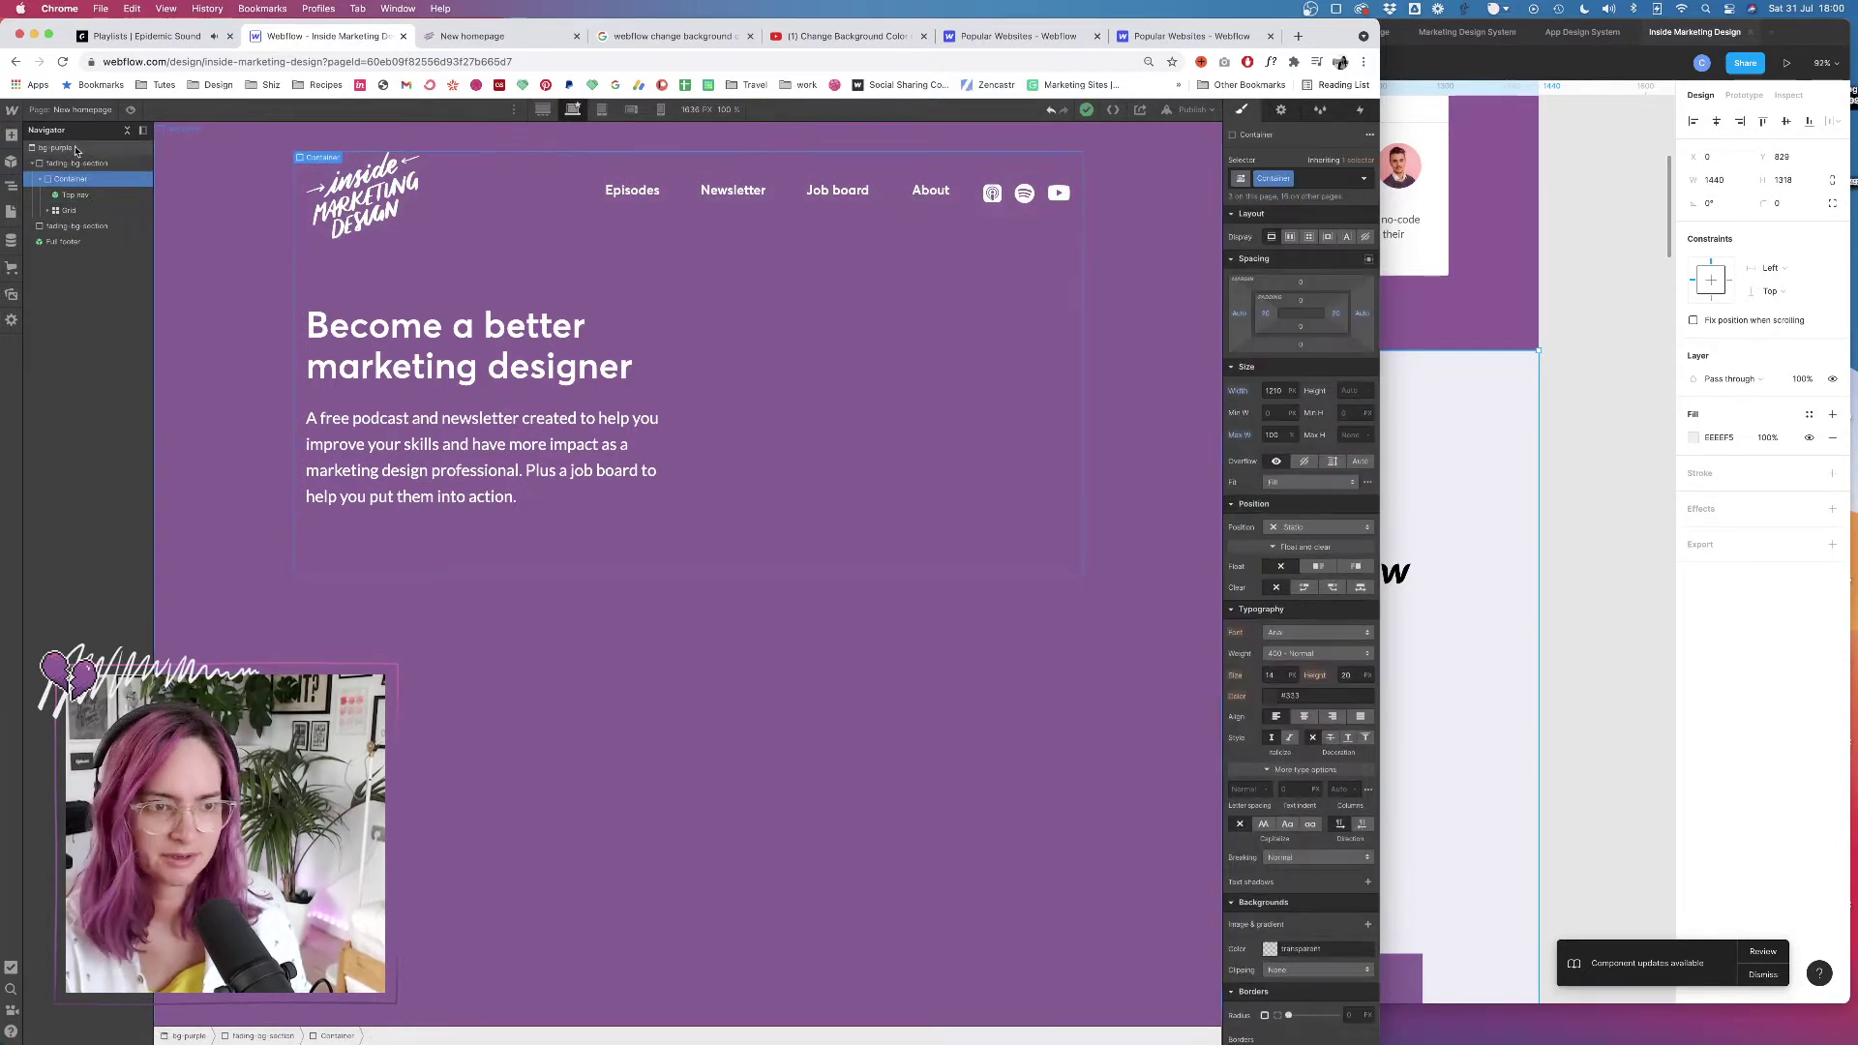
pyautogui.click(73, 160)
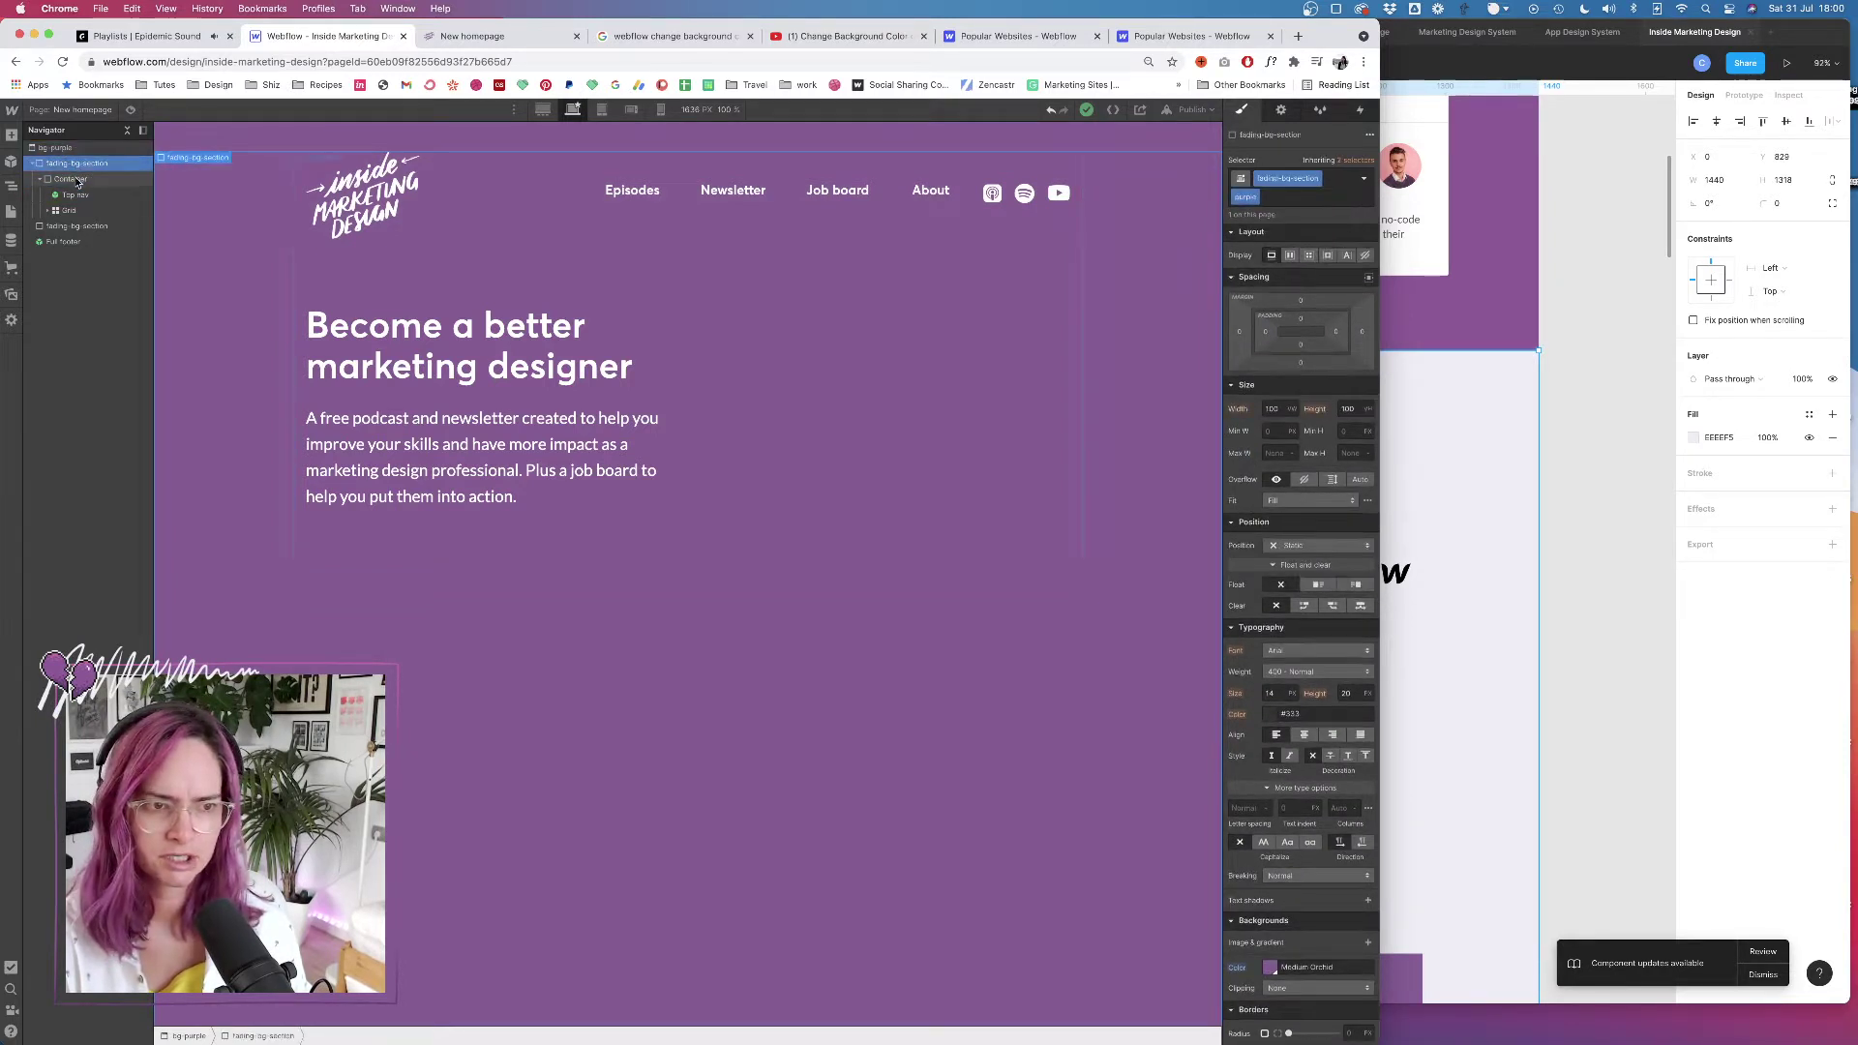
pyautogui.click(77, 196)
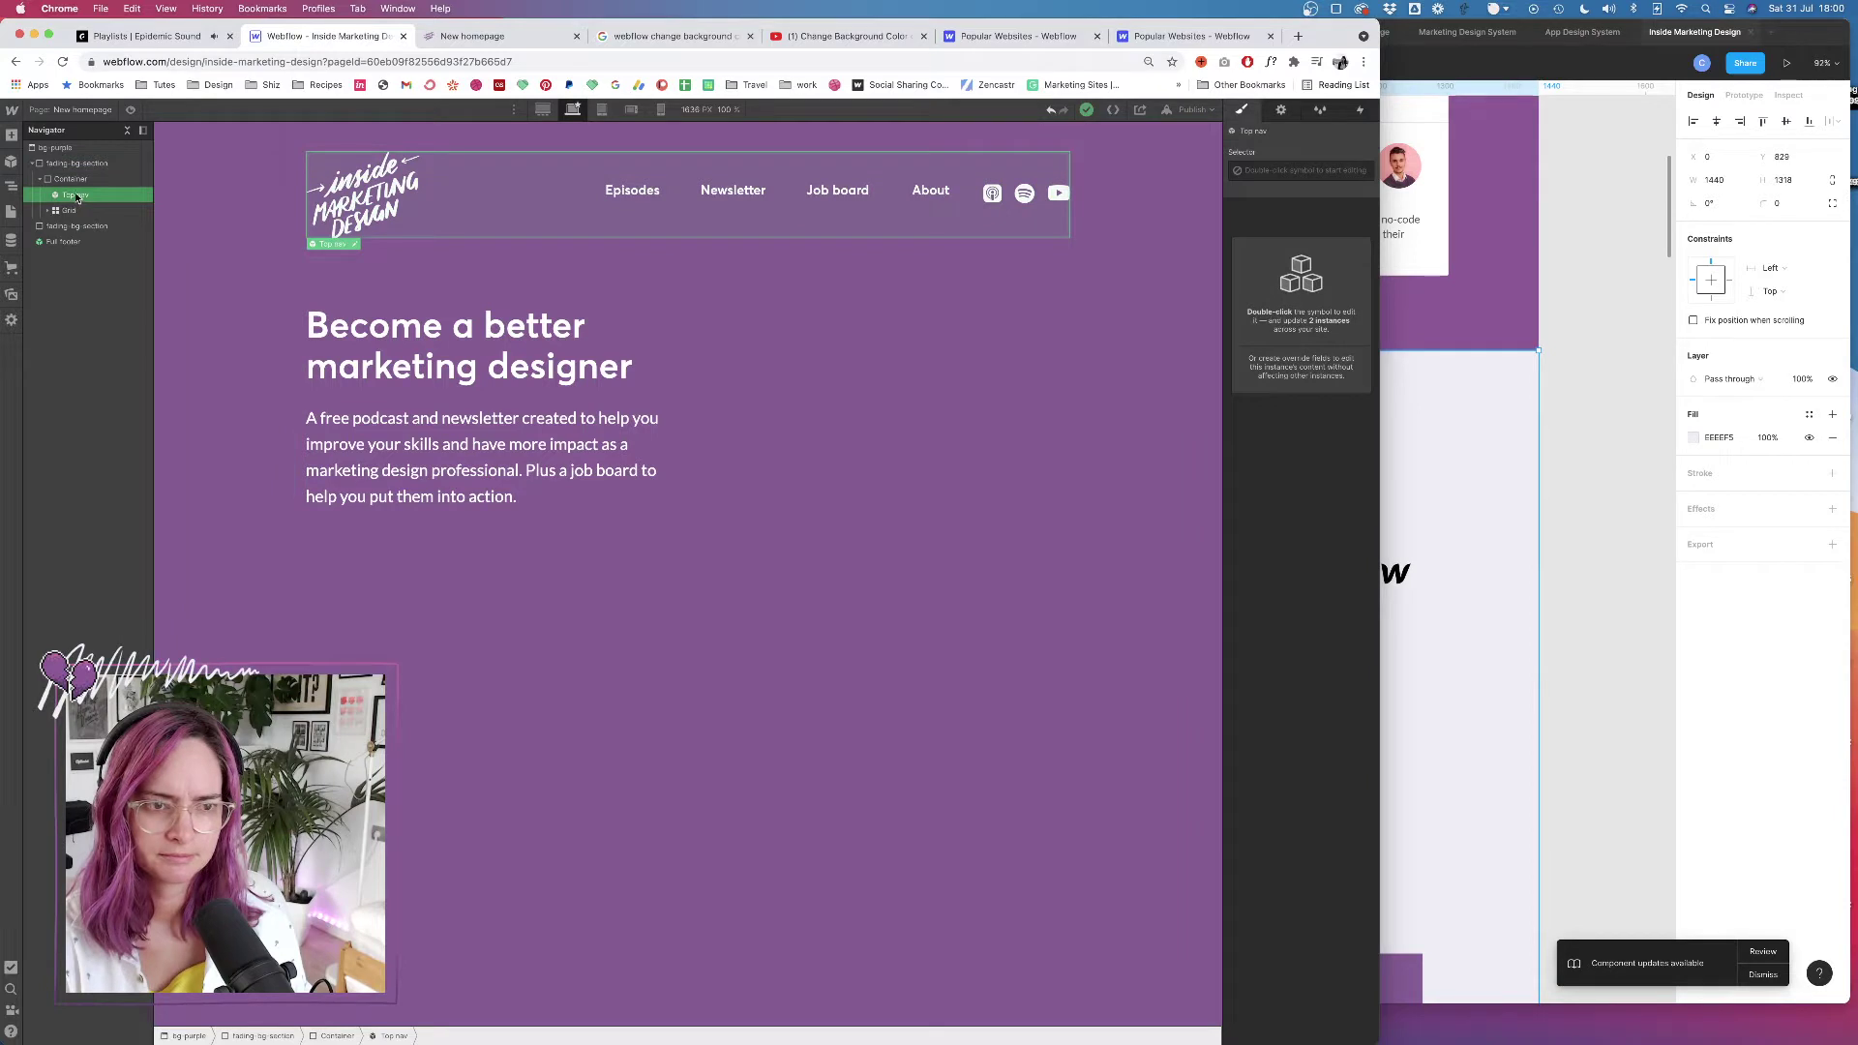
pyautogui.click(76, 179)
pyautogui.click(75, 164)
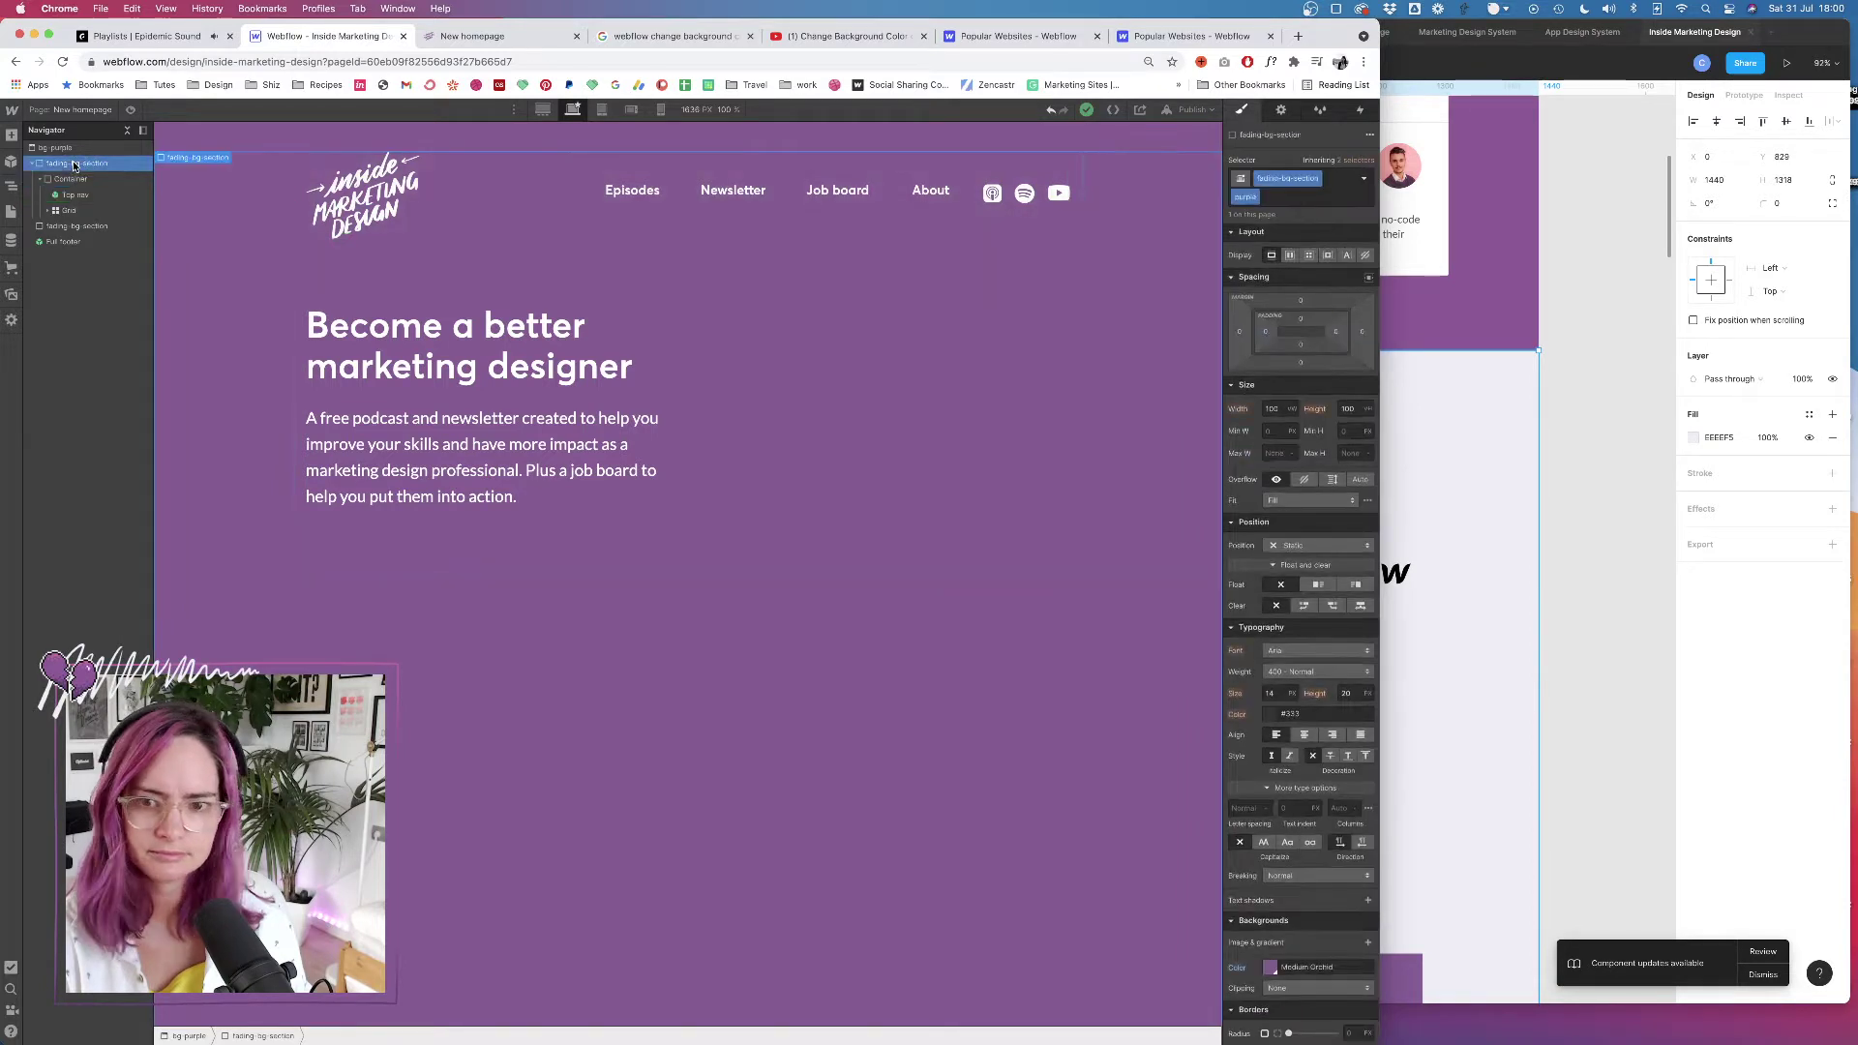
pyautogui.scroll(-1, 672, 269)
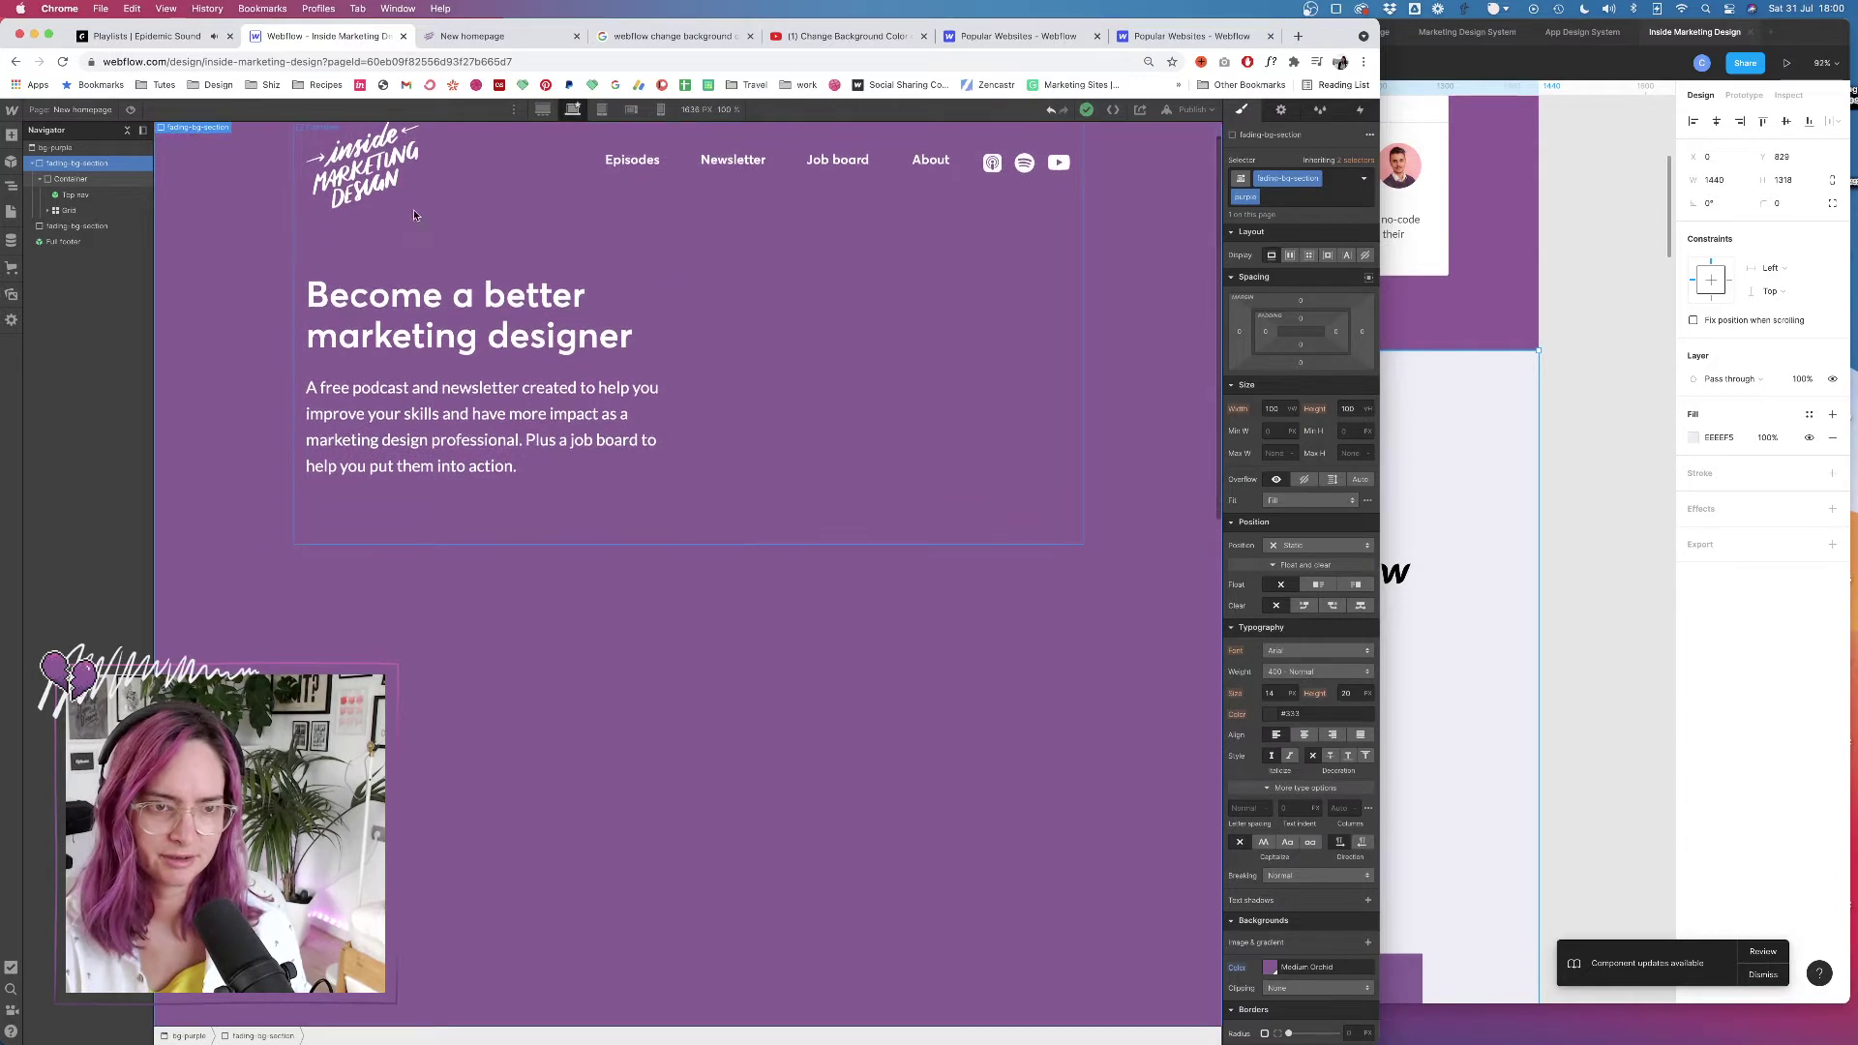
pyautogui.scroll(1, 414, 209)
pyautogui.click(75, 180)
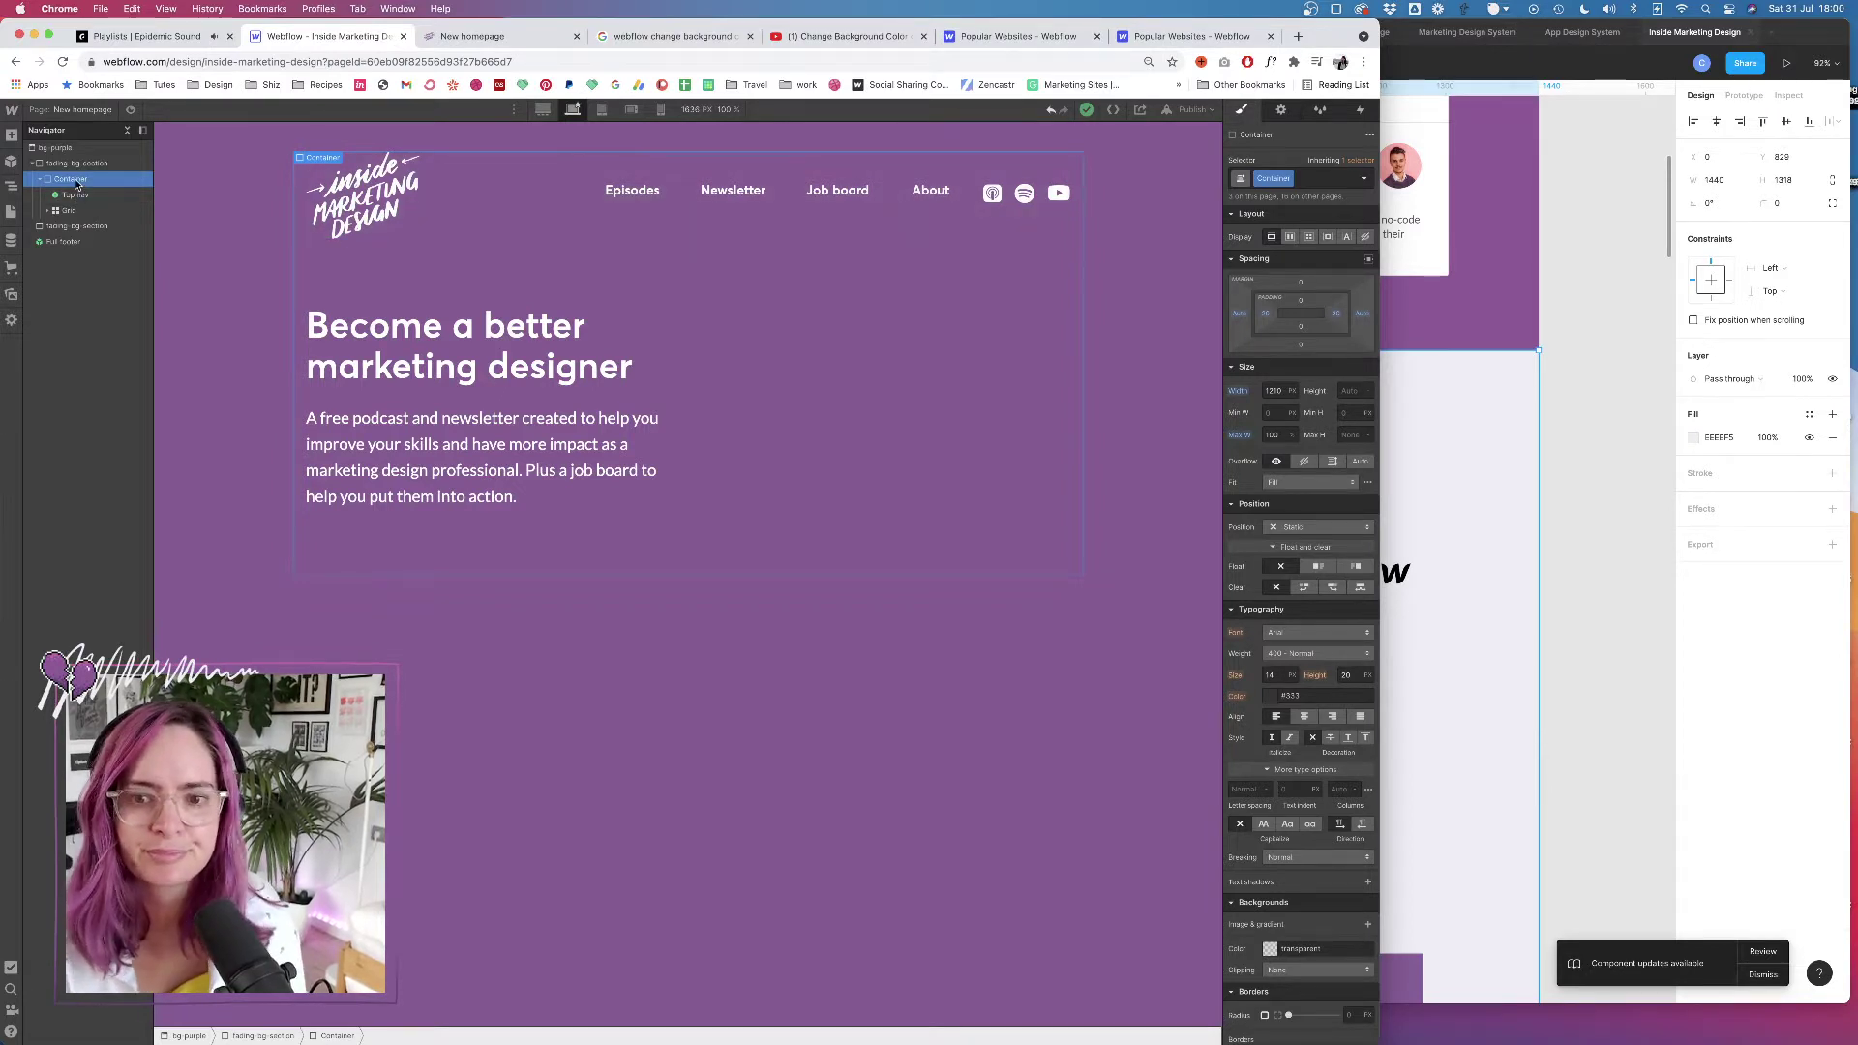
pyautogui.click(77, 163)
# Add a div block inside the second fading-bg-section and apply the existing "Container" class to it
pyautogui.click(78, 225)
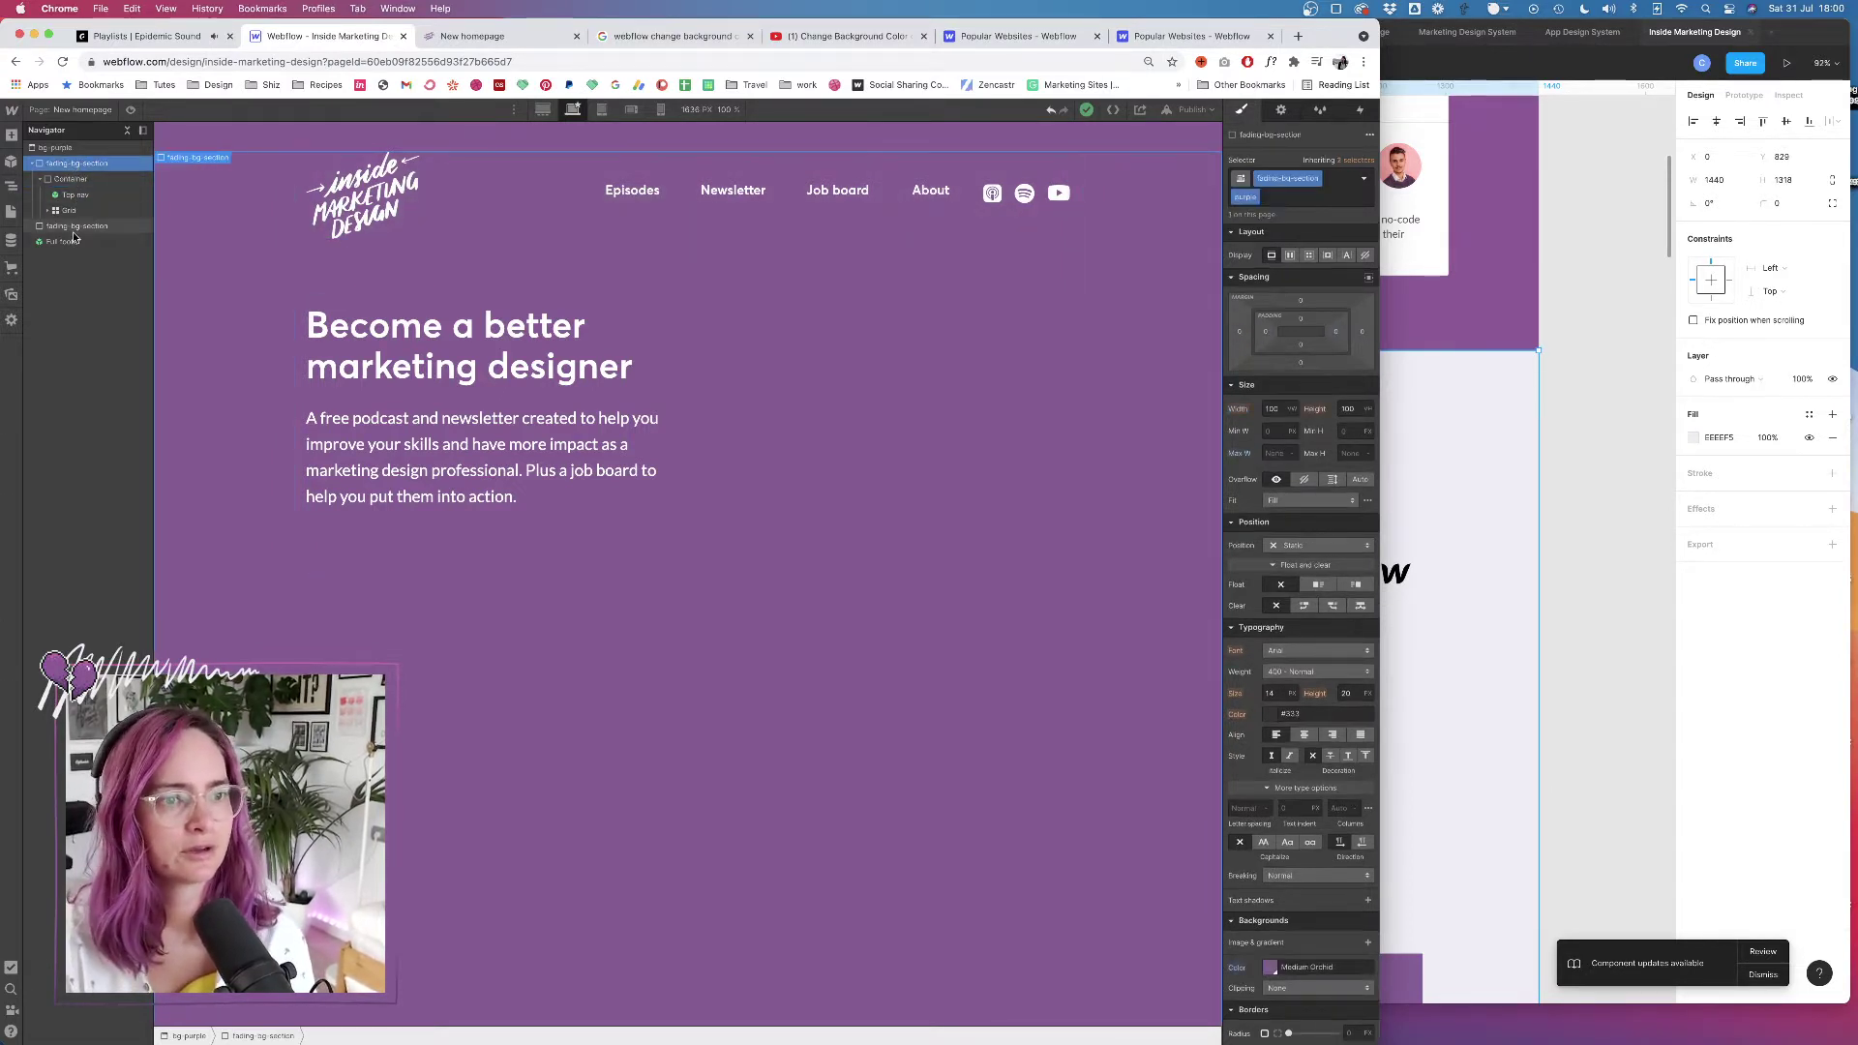
pyautogui.scroll(-3, 456, 581)
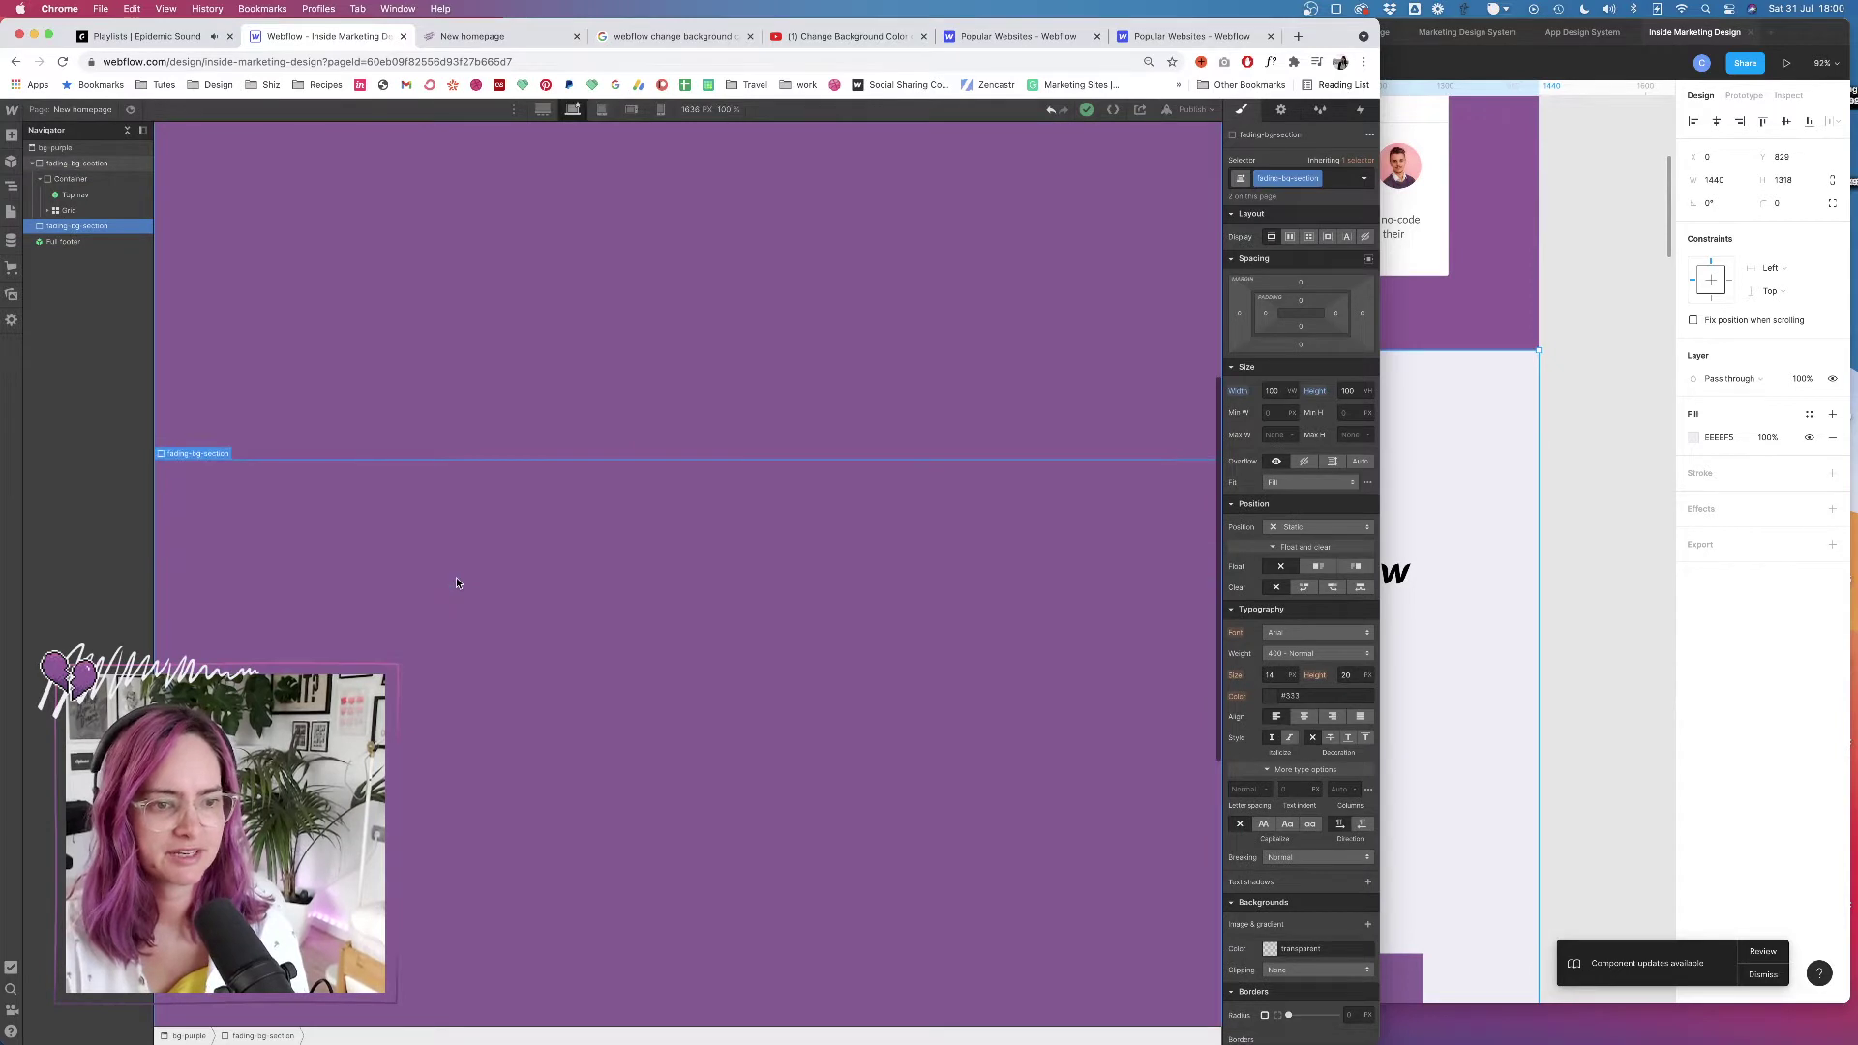
pyautogui.click(11, 134)
pyautogui.click(53, 370)
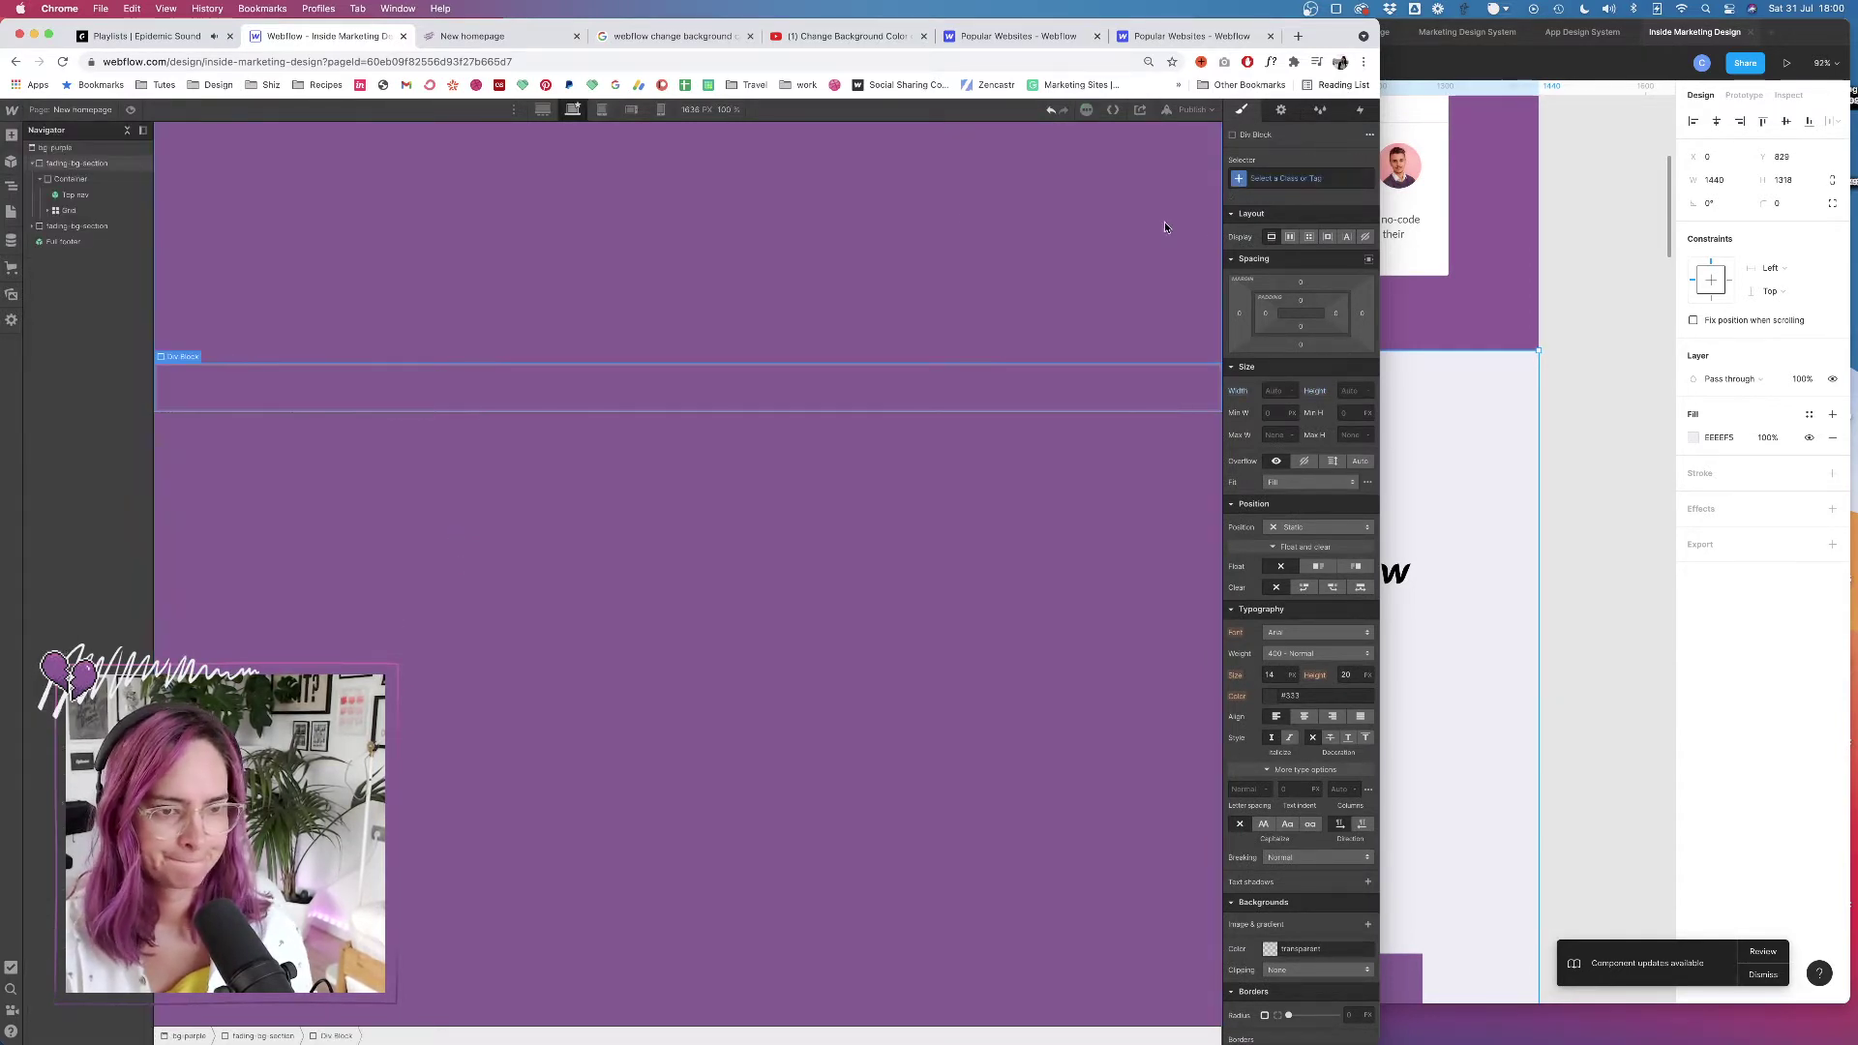
pyautogui.click(1296, 178)
pyautogui.write('cont')
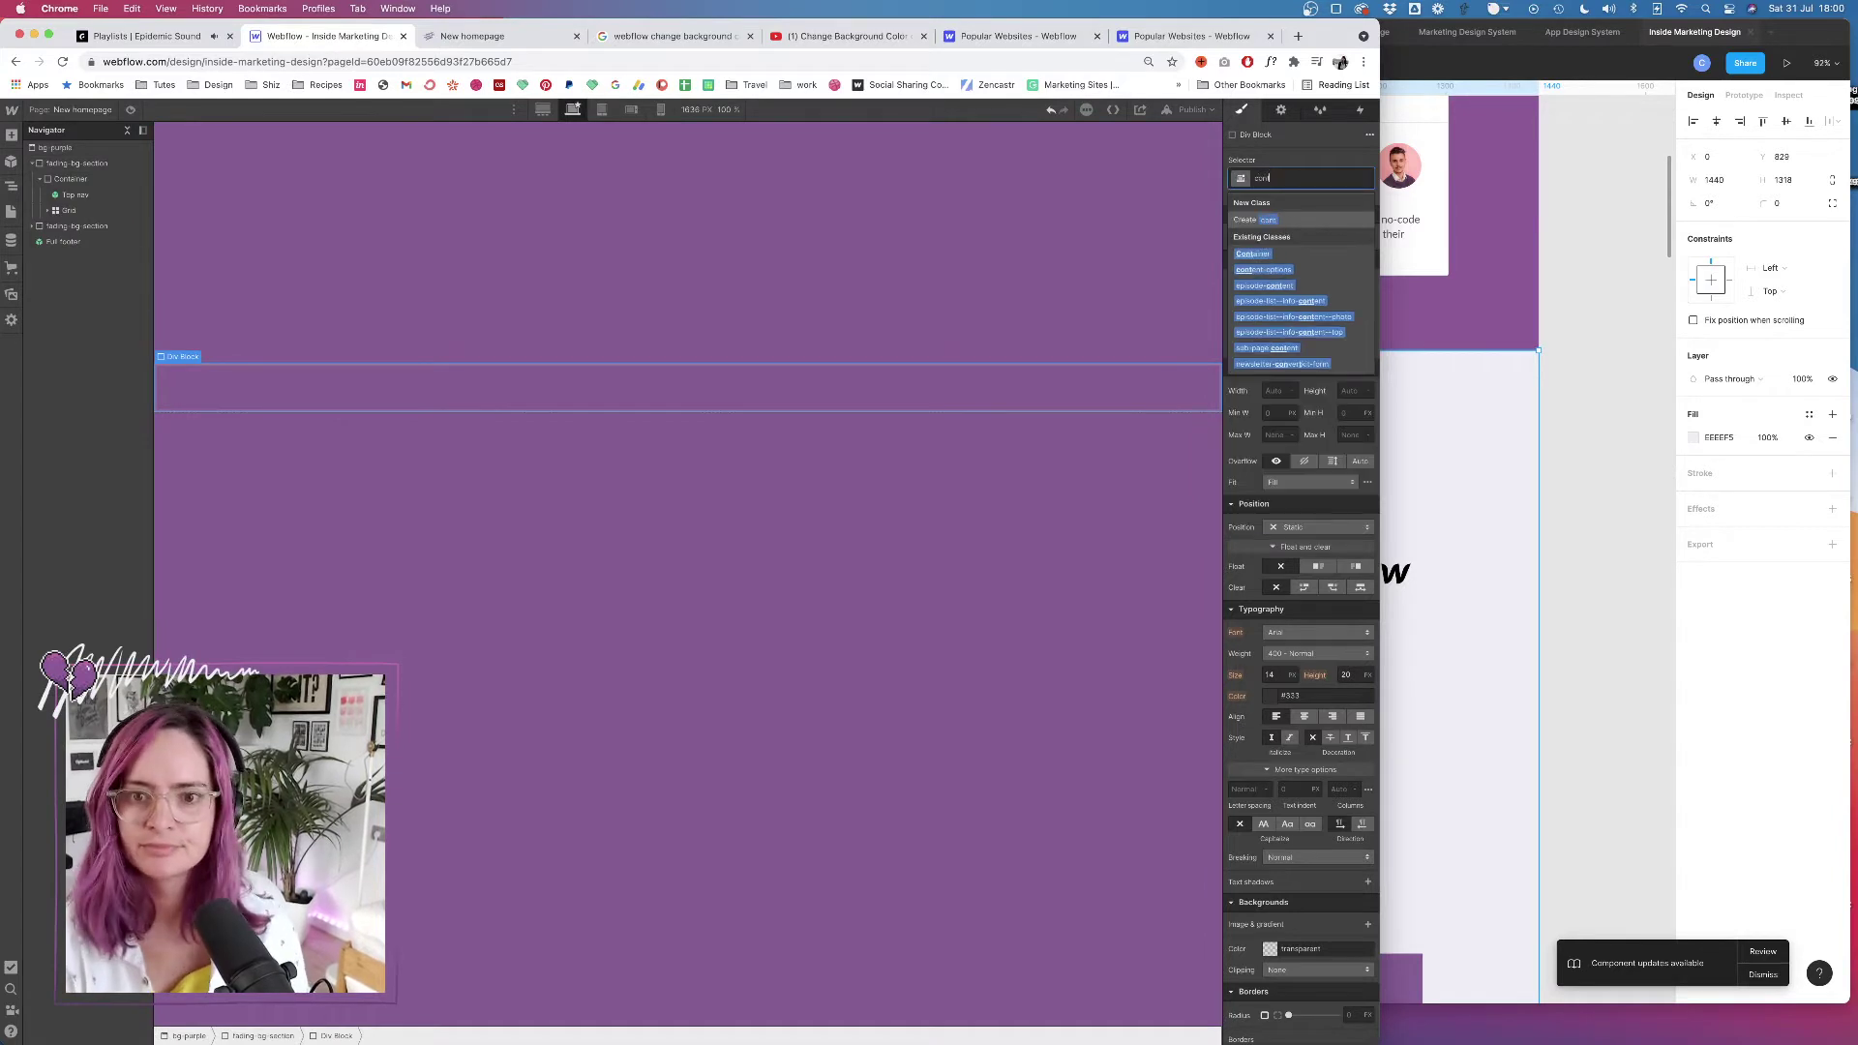
pyautogui.press('Return')
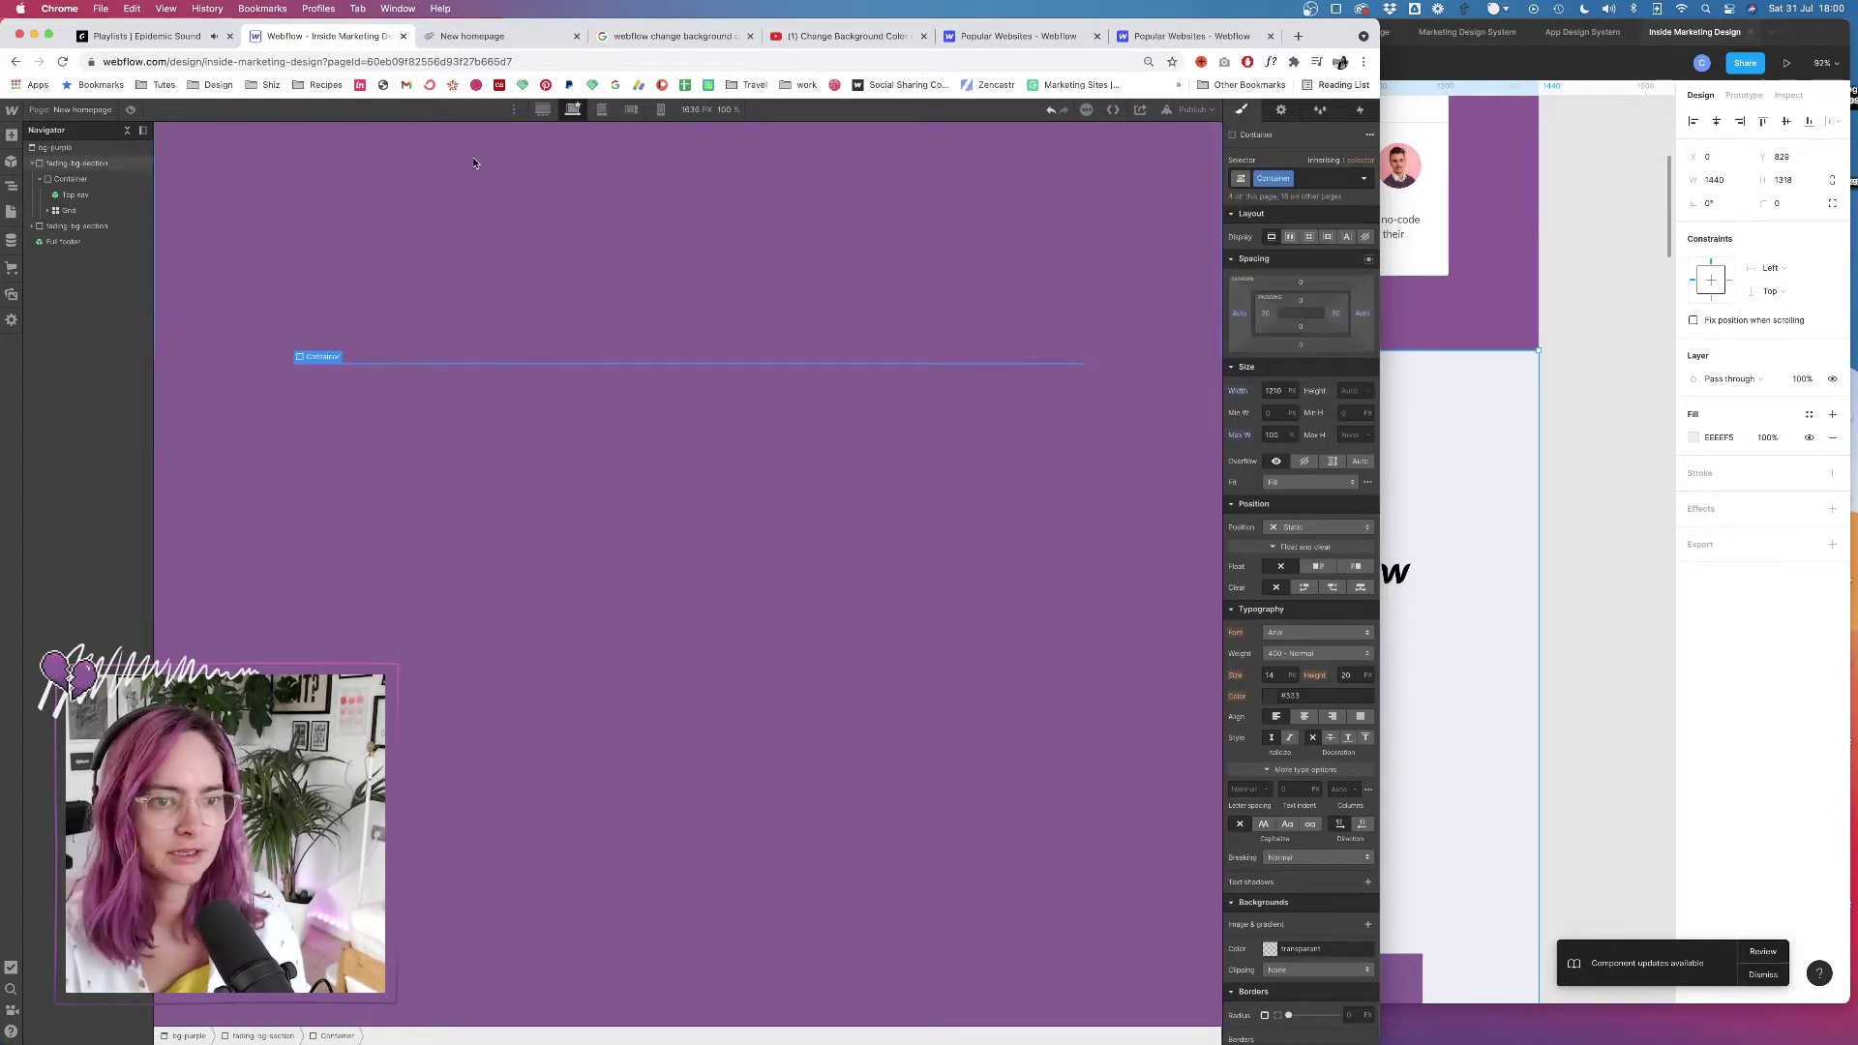
pyautogui.click(34, 227)
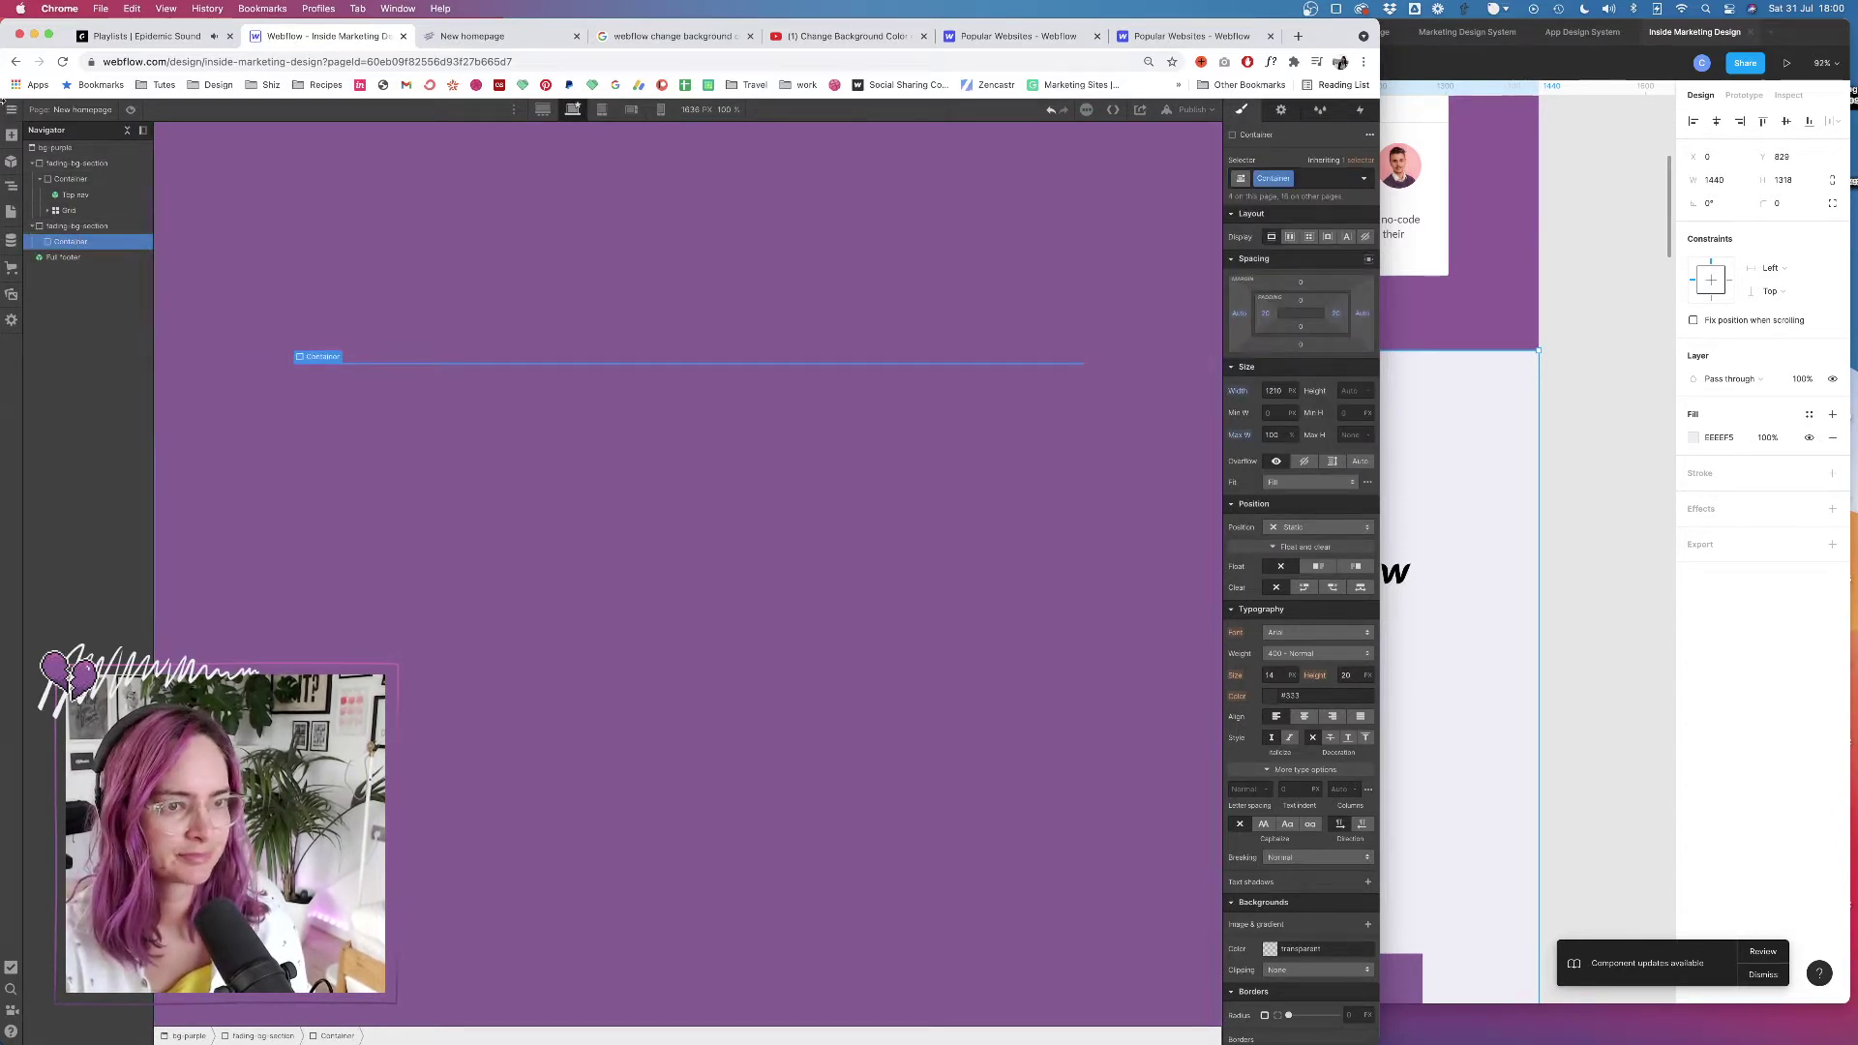
# Add a heading inside the Container of the second fading-bg-section and set its heading type to H3
pyautogui.click(1463, 515)
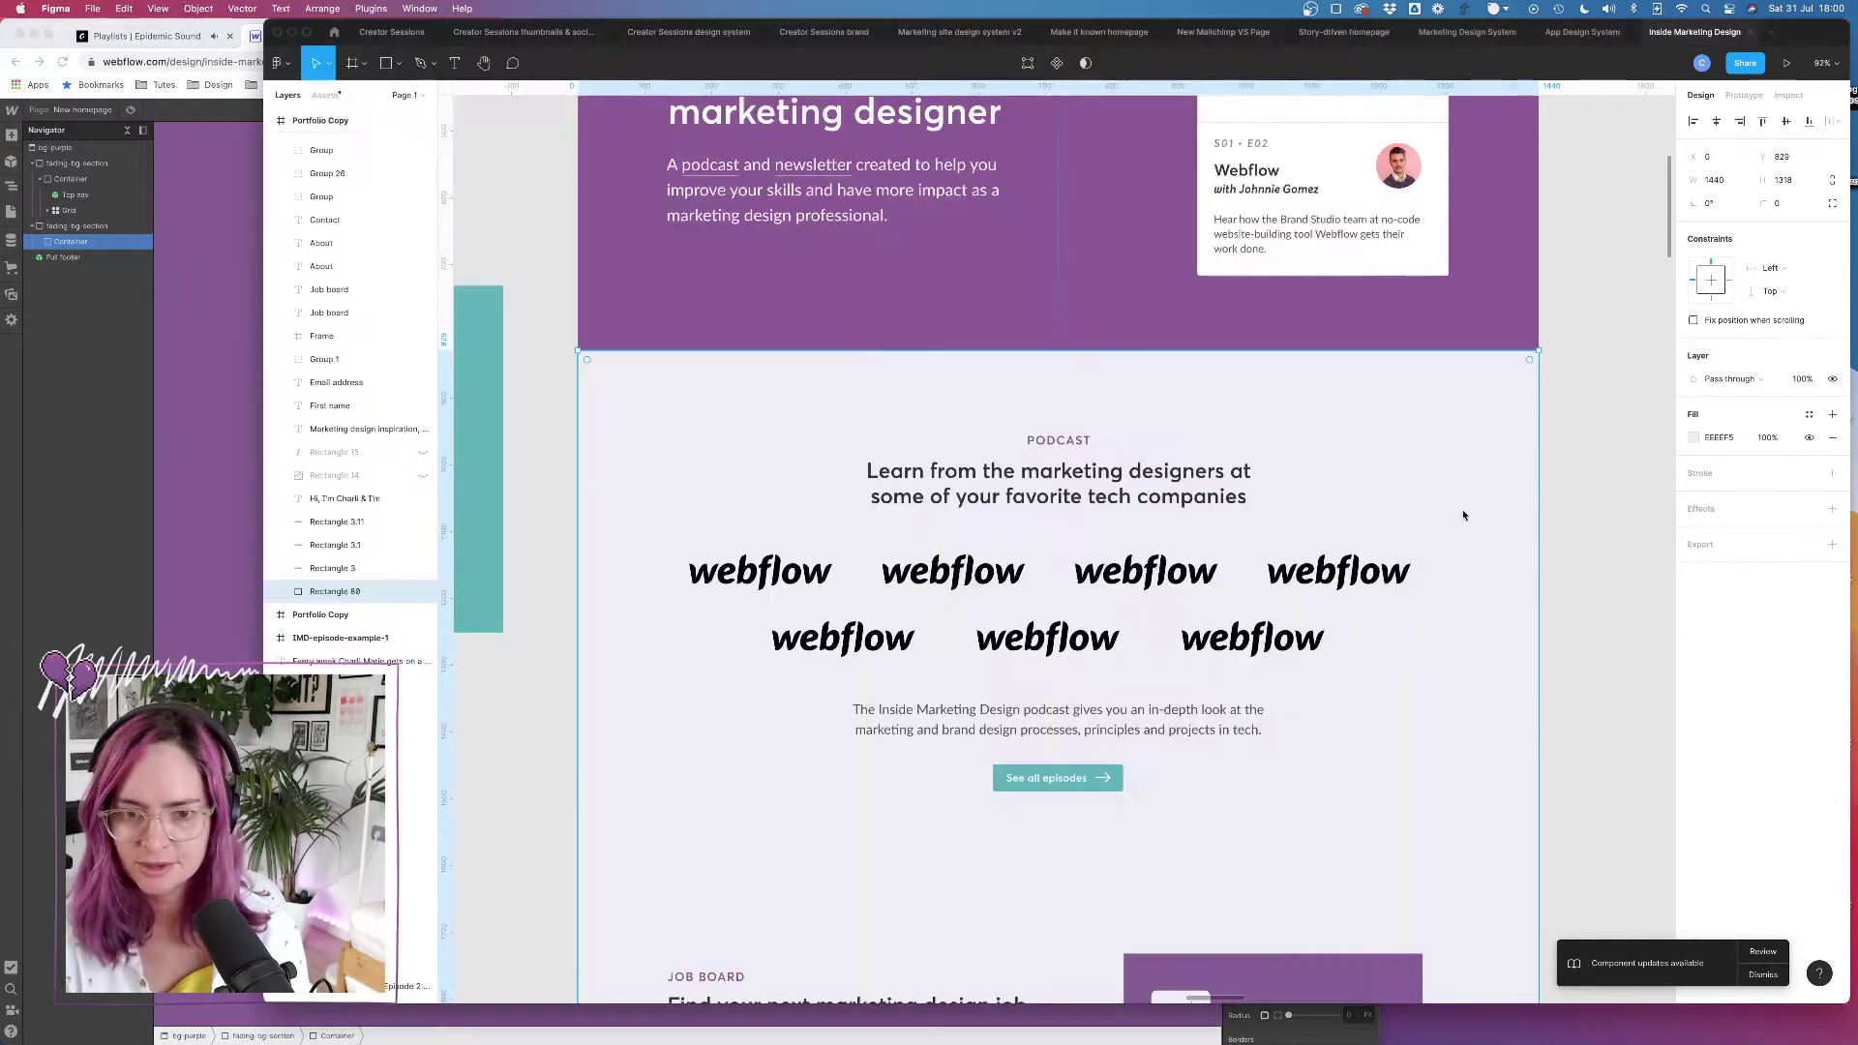
pyautogui.click(139, 384)
pyautogui.click(13, 137)
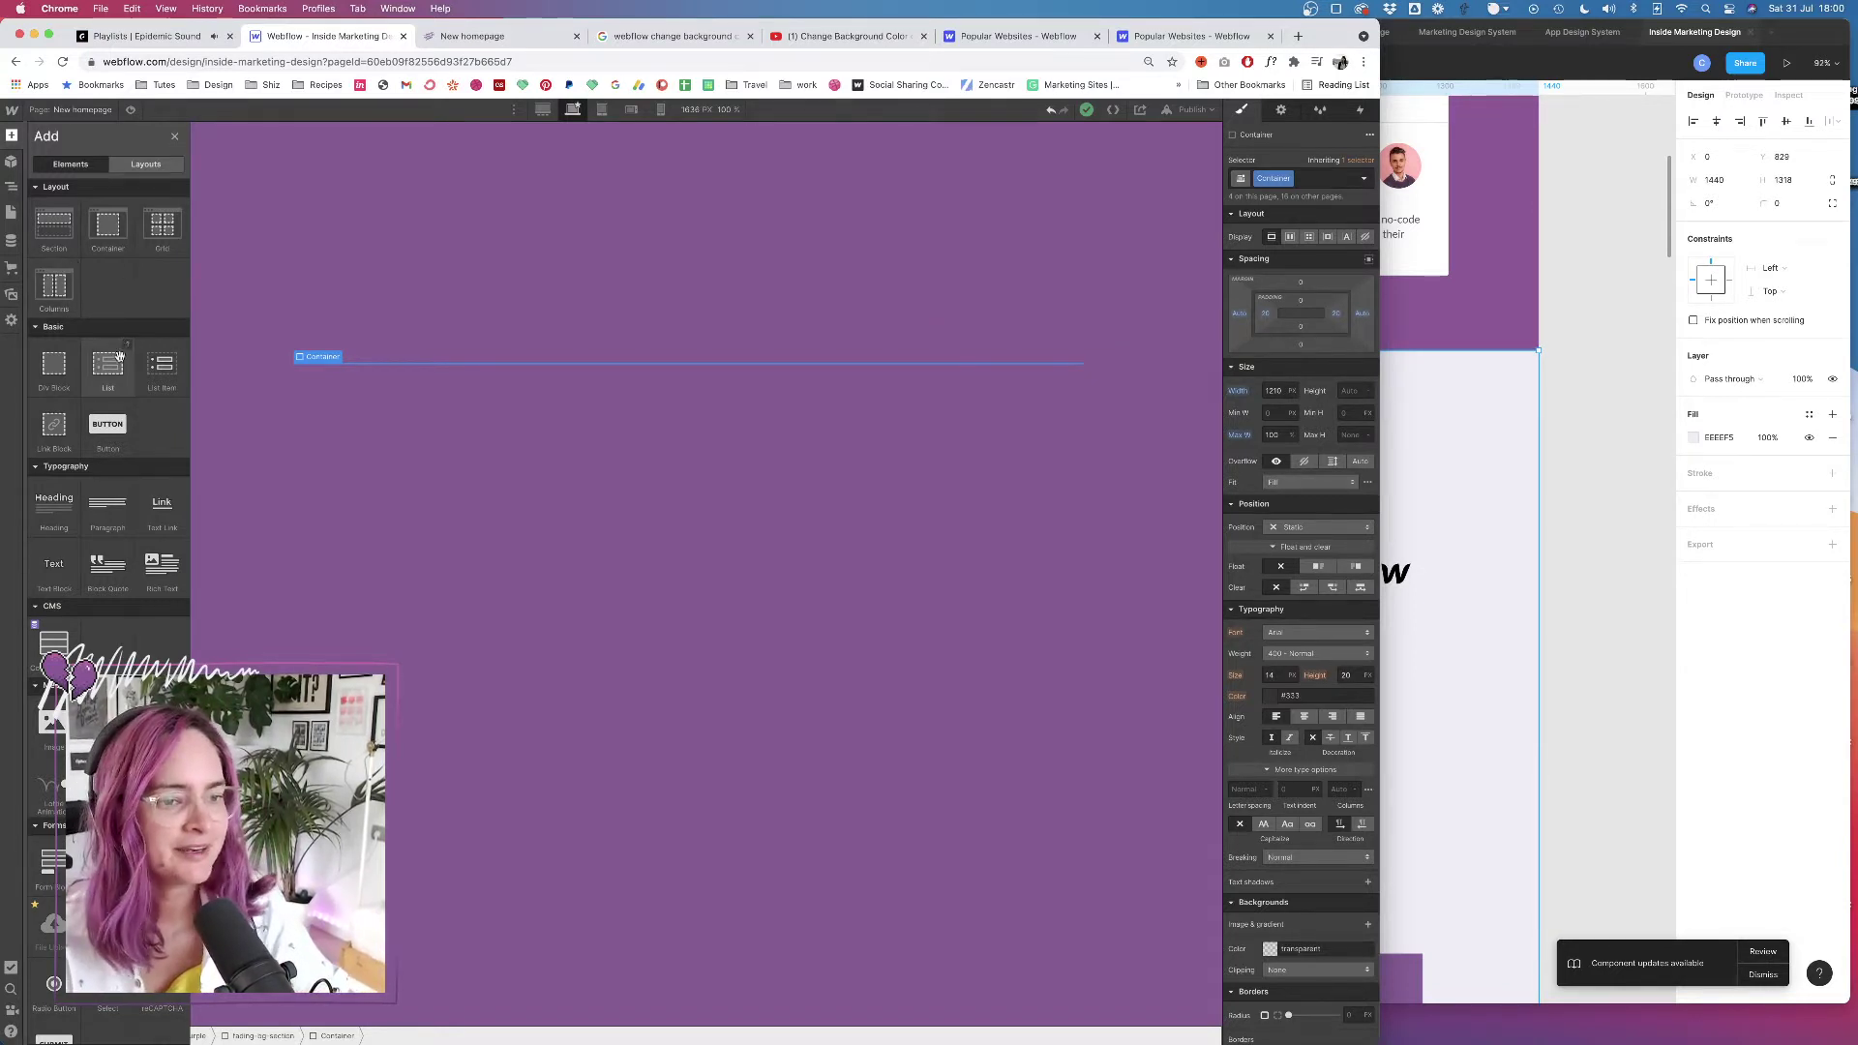
pyautogui.click(50, 506)
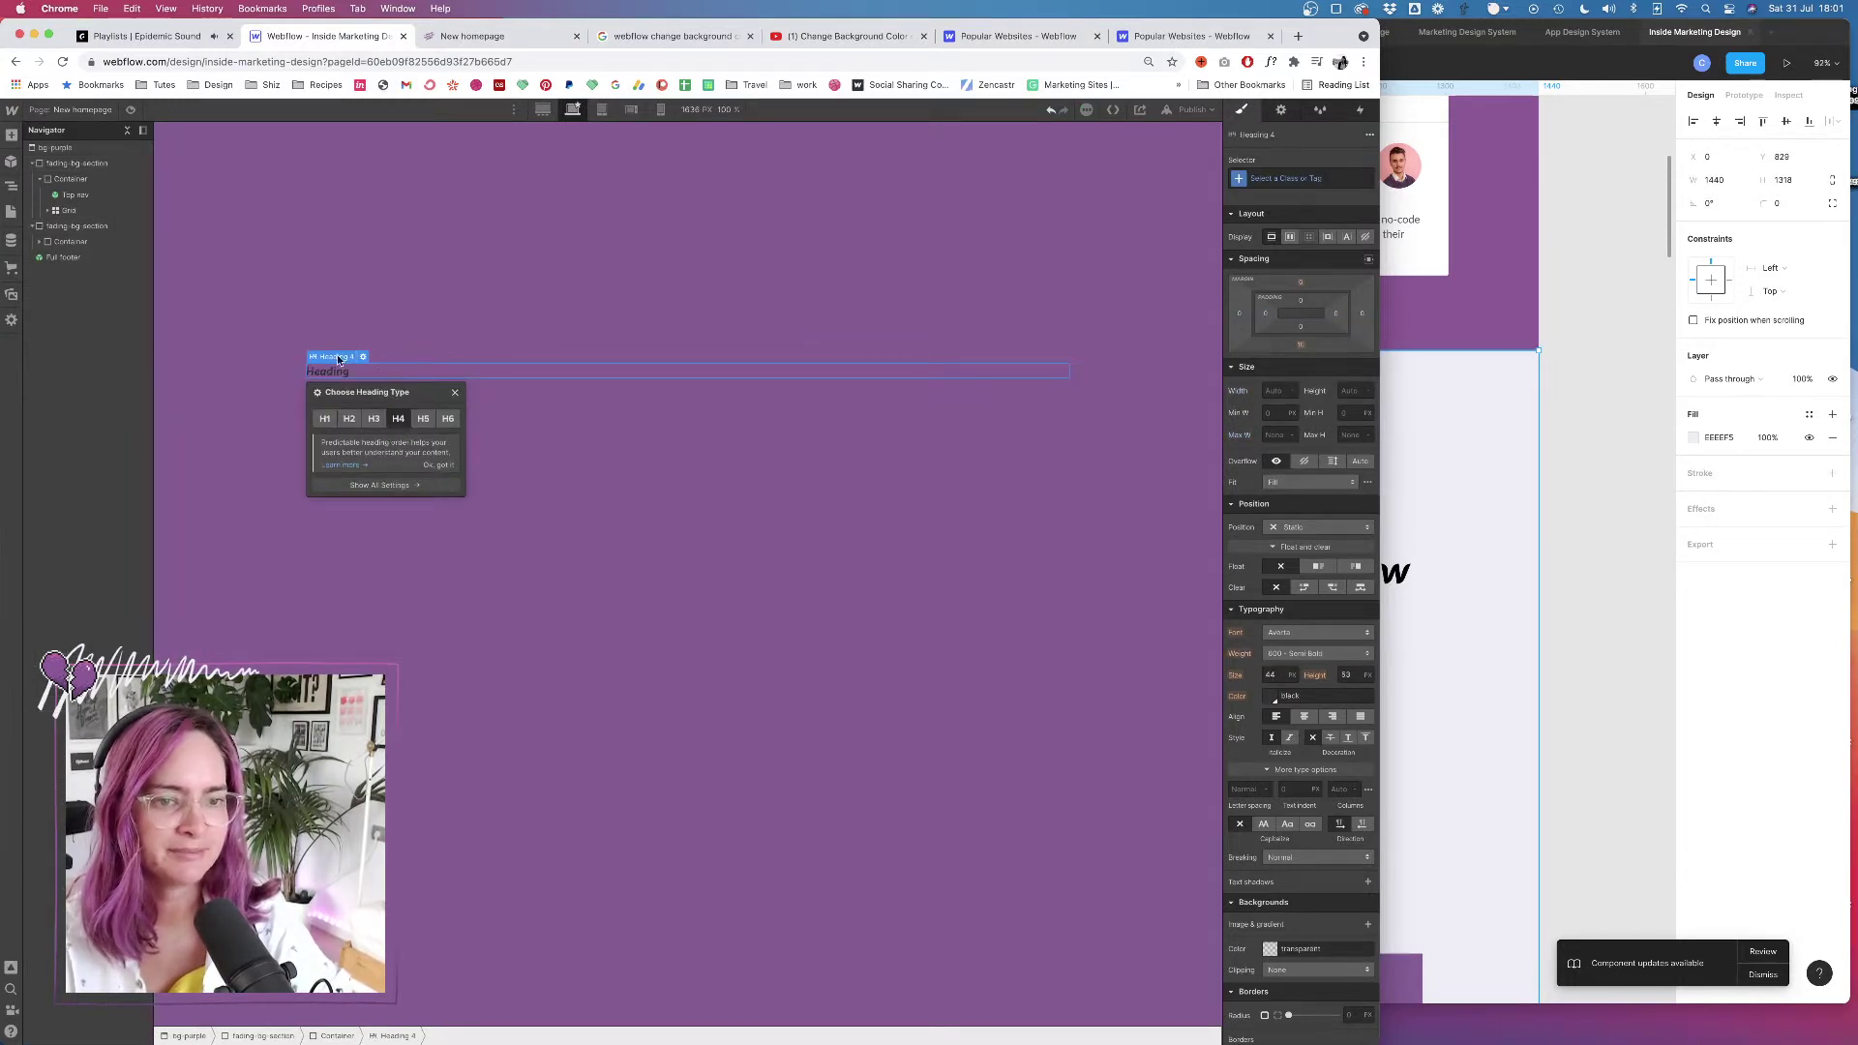
pyautogui.click(374, 420)
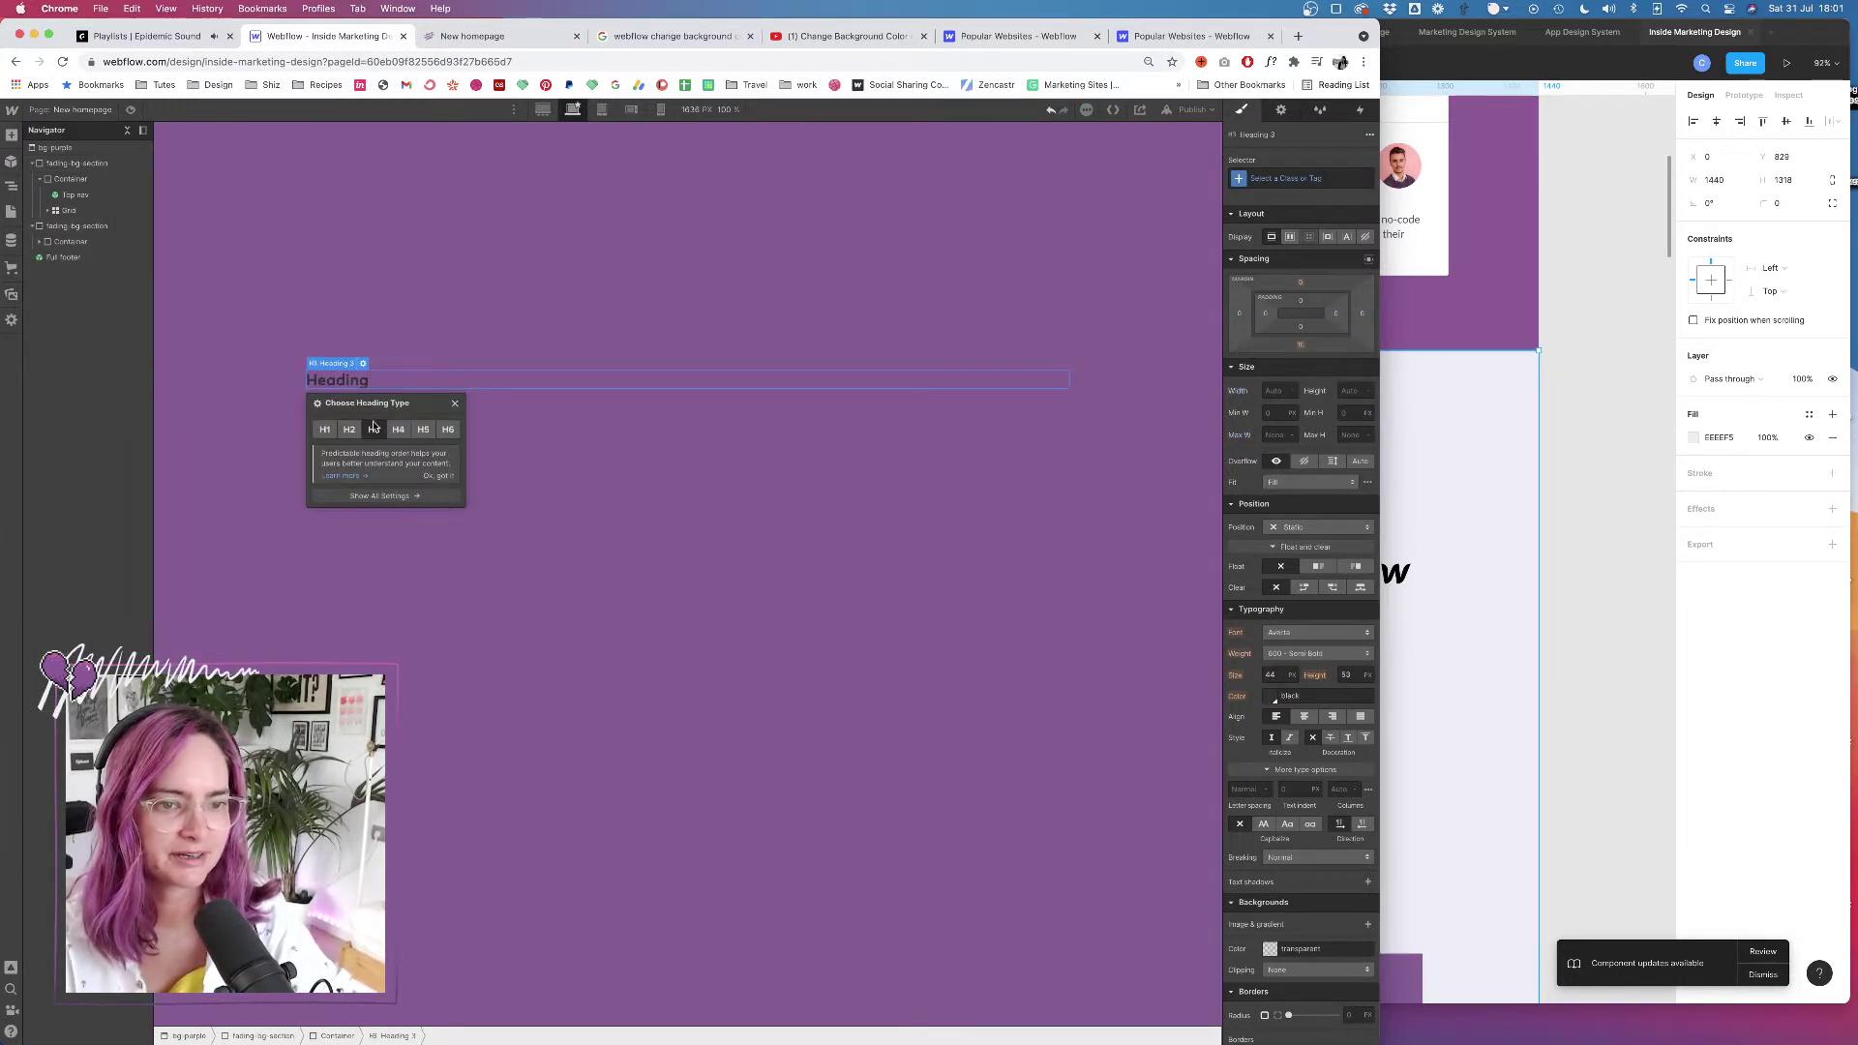
pyautogui.click(428, 438)
pyautogui.click(448, 424)
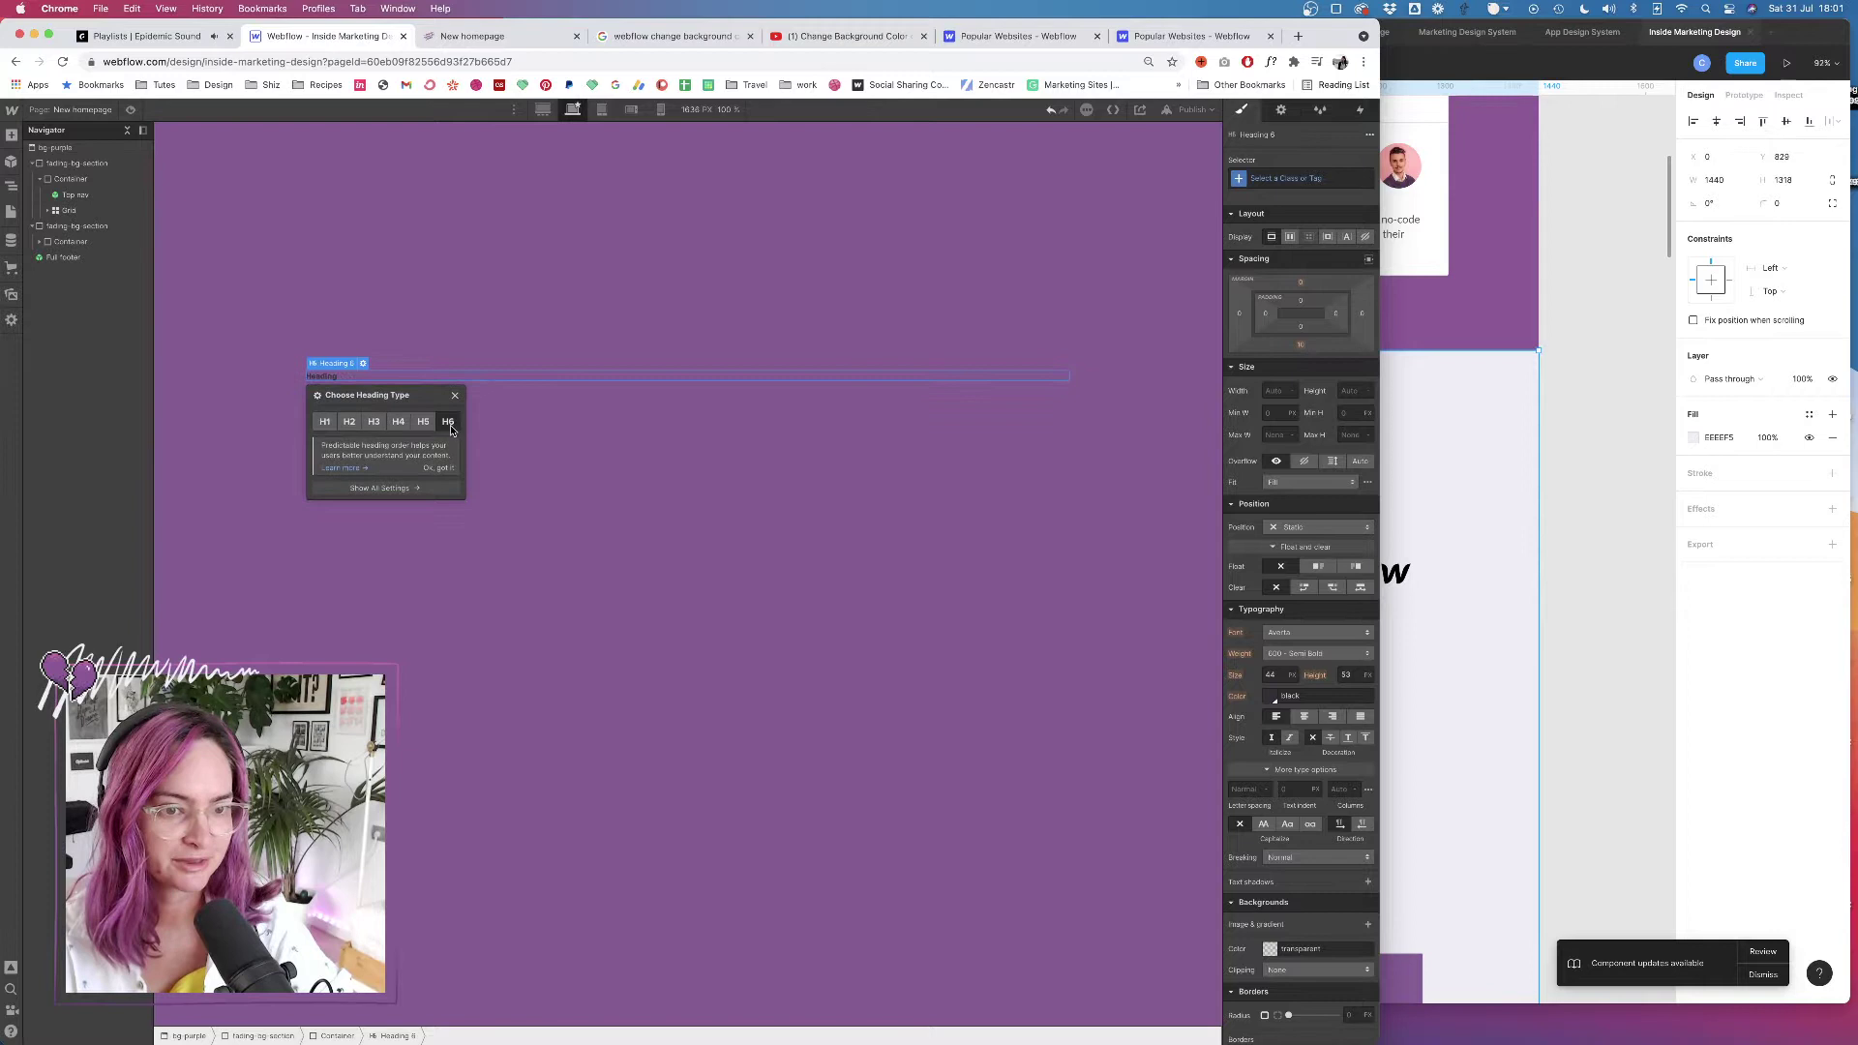
pyautogui.click(374, 422)
pyautogui.click(346, 430)
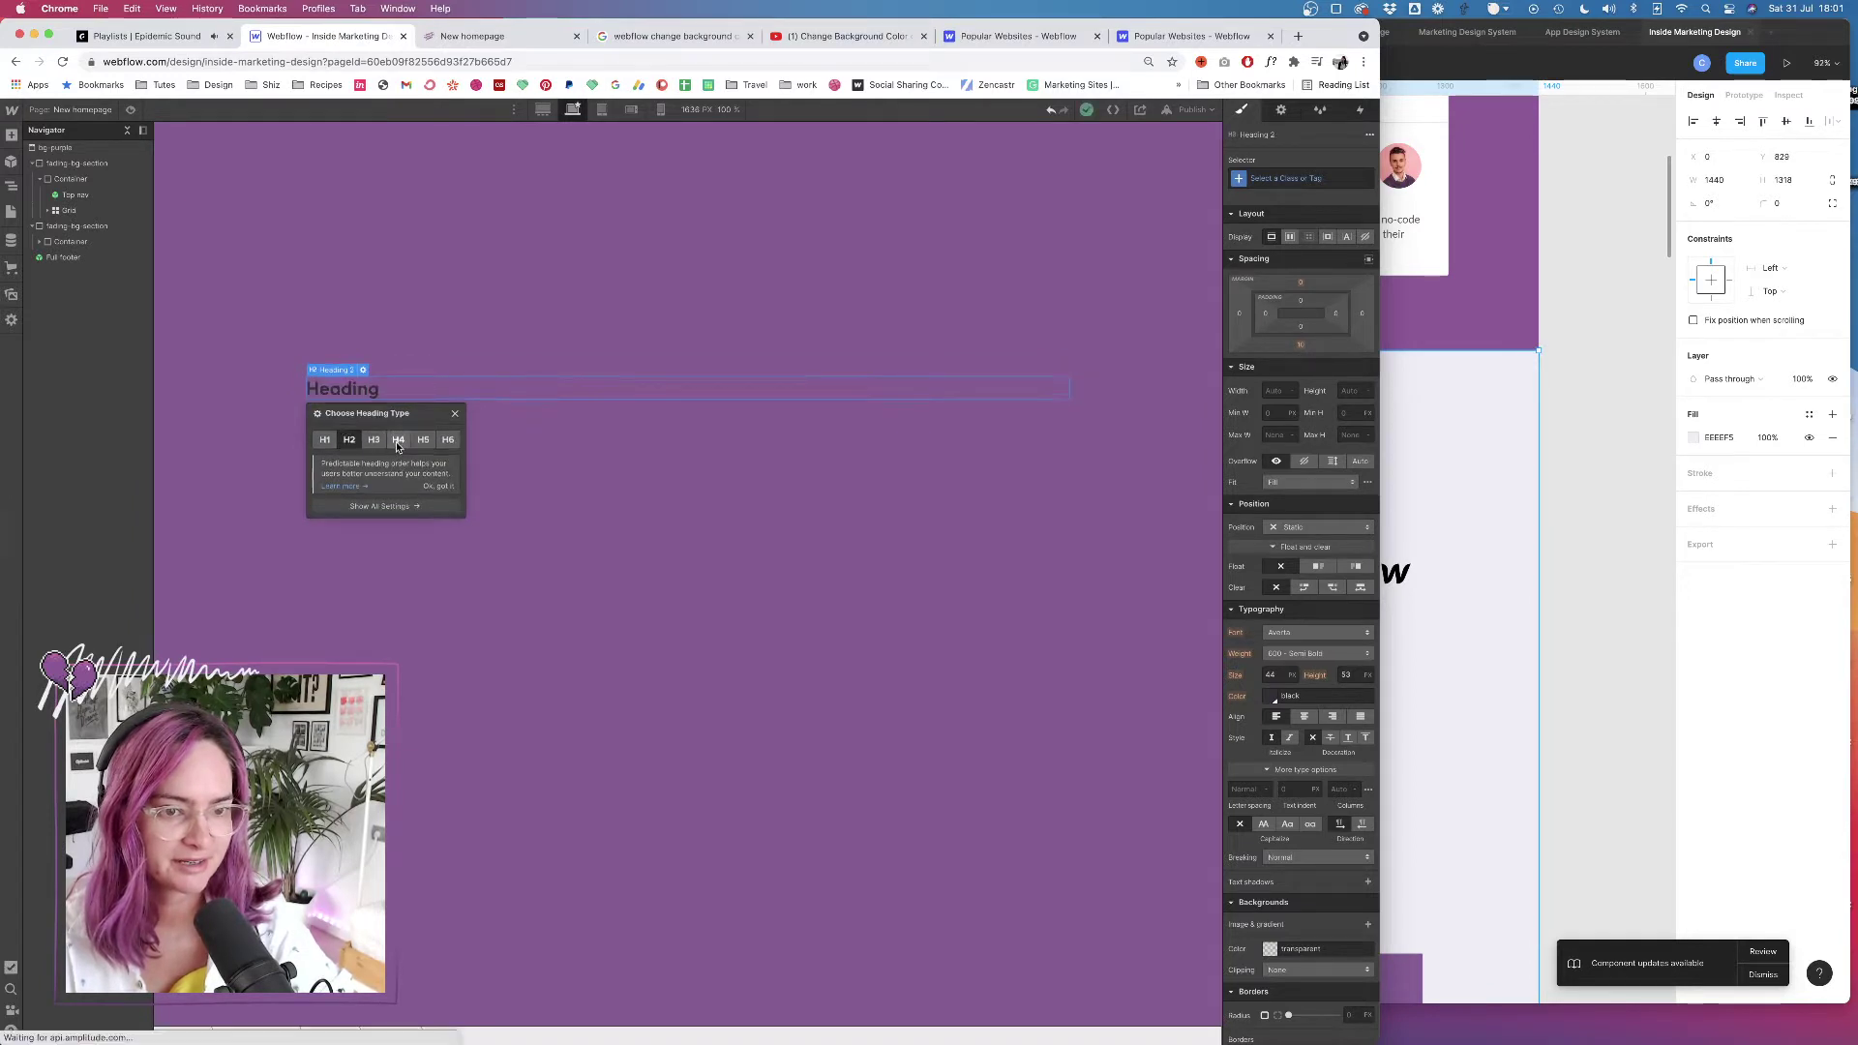
pyautogui.click(398, 437)
pyautogui.click(374, 422)
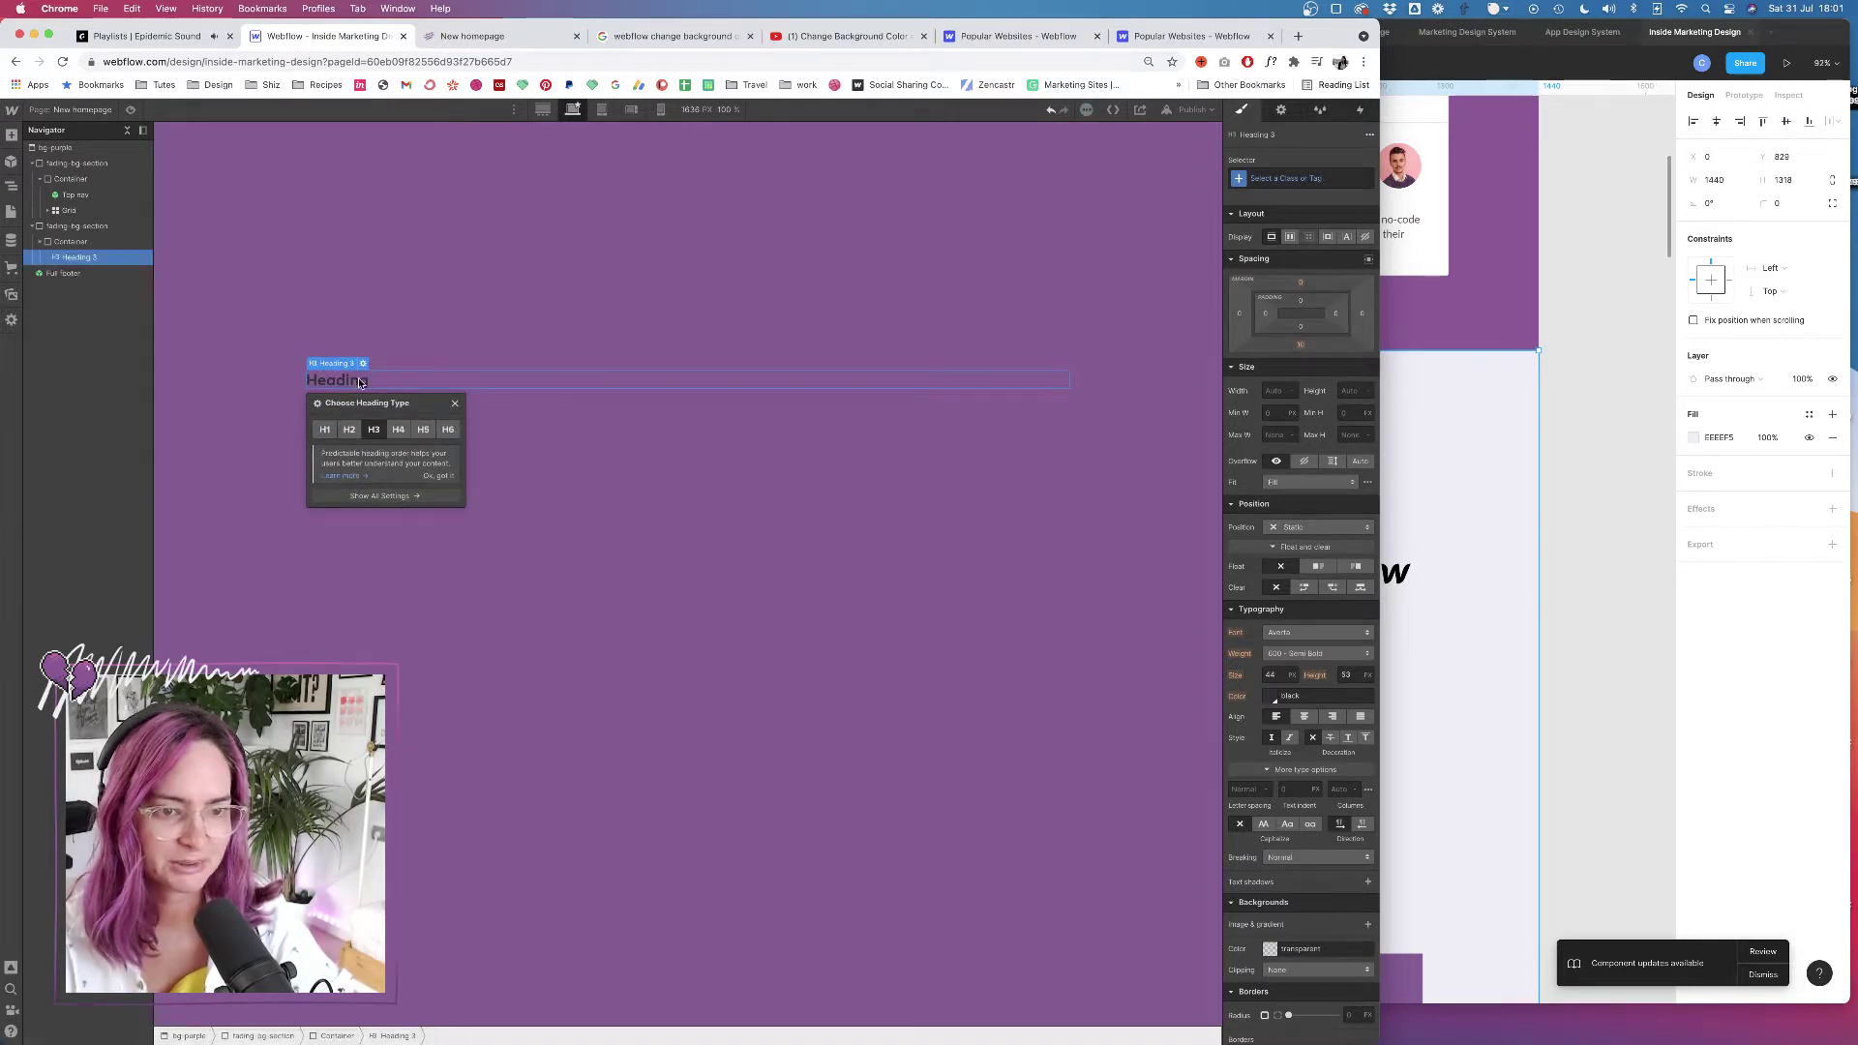
# Replace the new H3 heading's placeholder text with "Podcast"
pyautogui.doubleClick(359, 379)
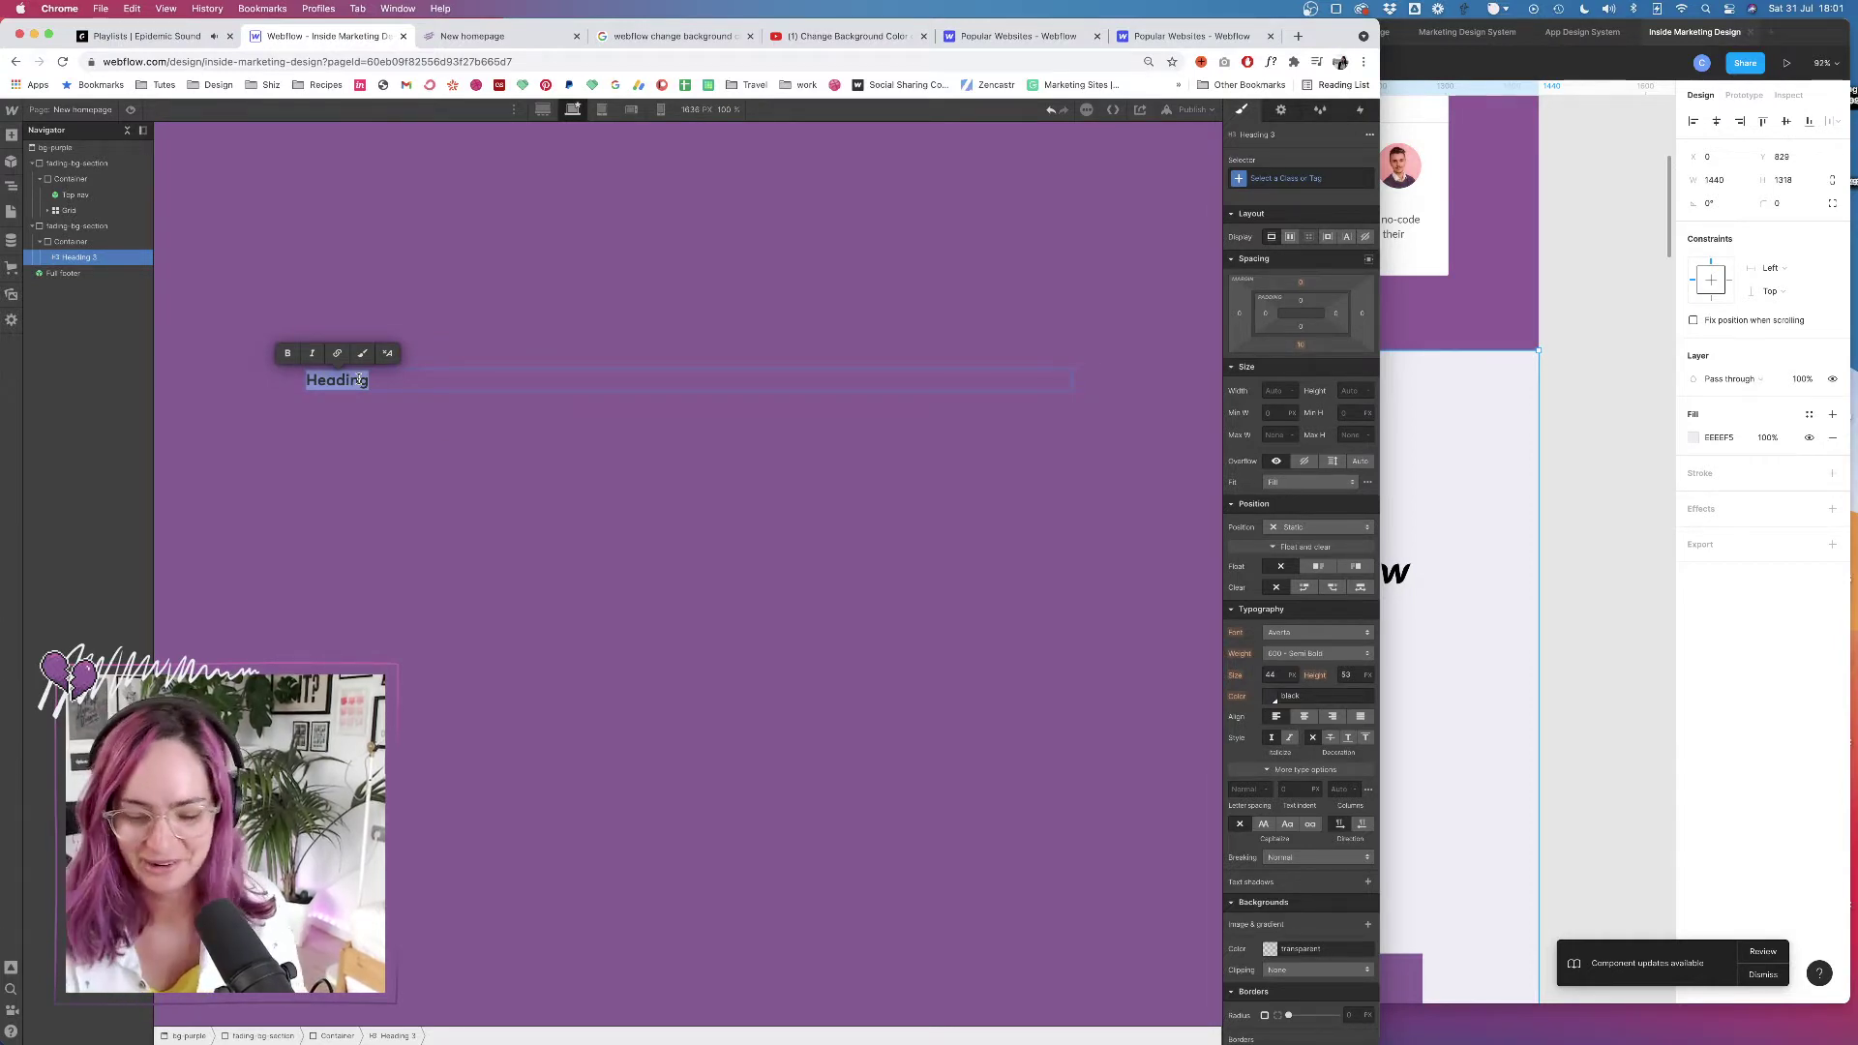
pyautogui.write('Podcast')
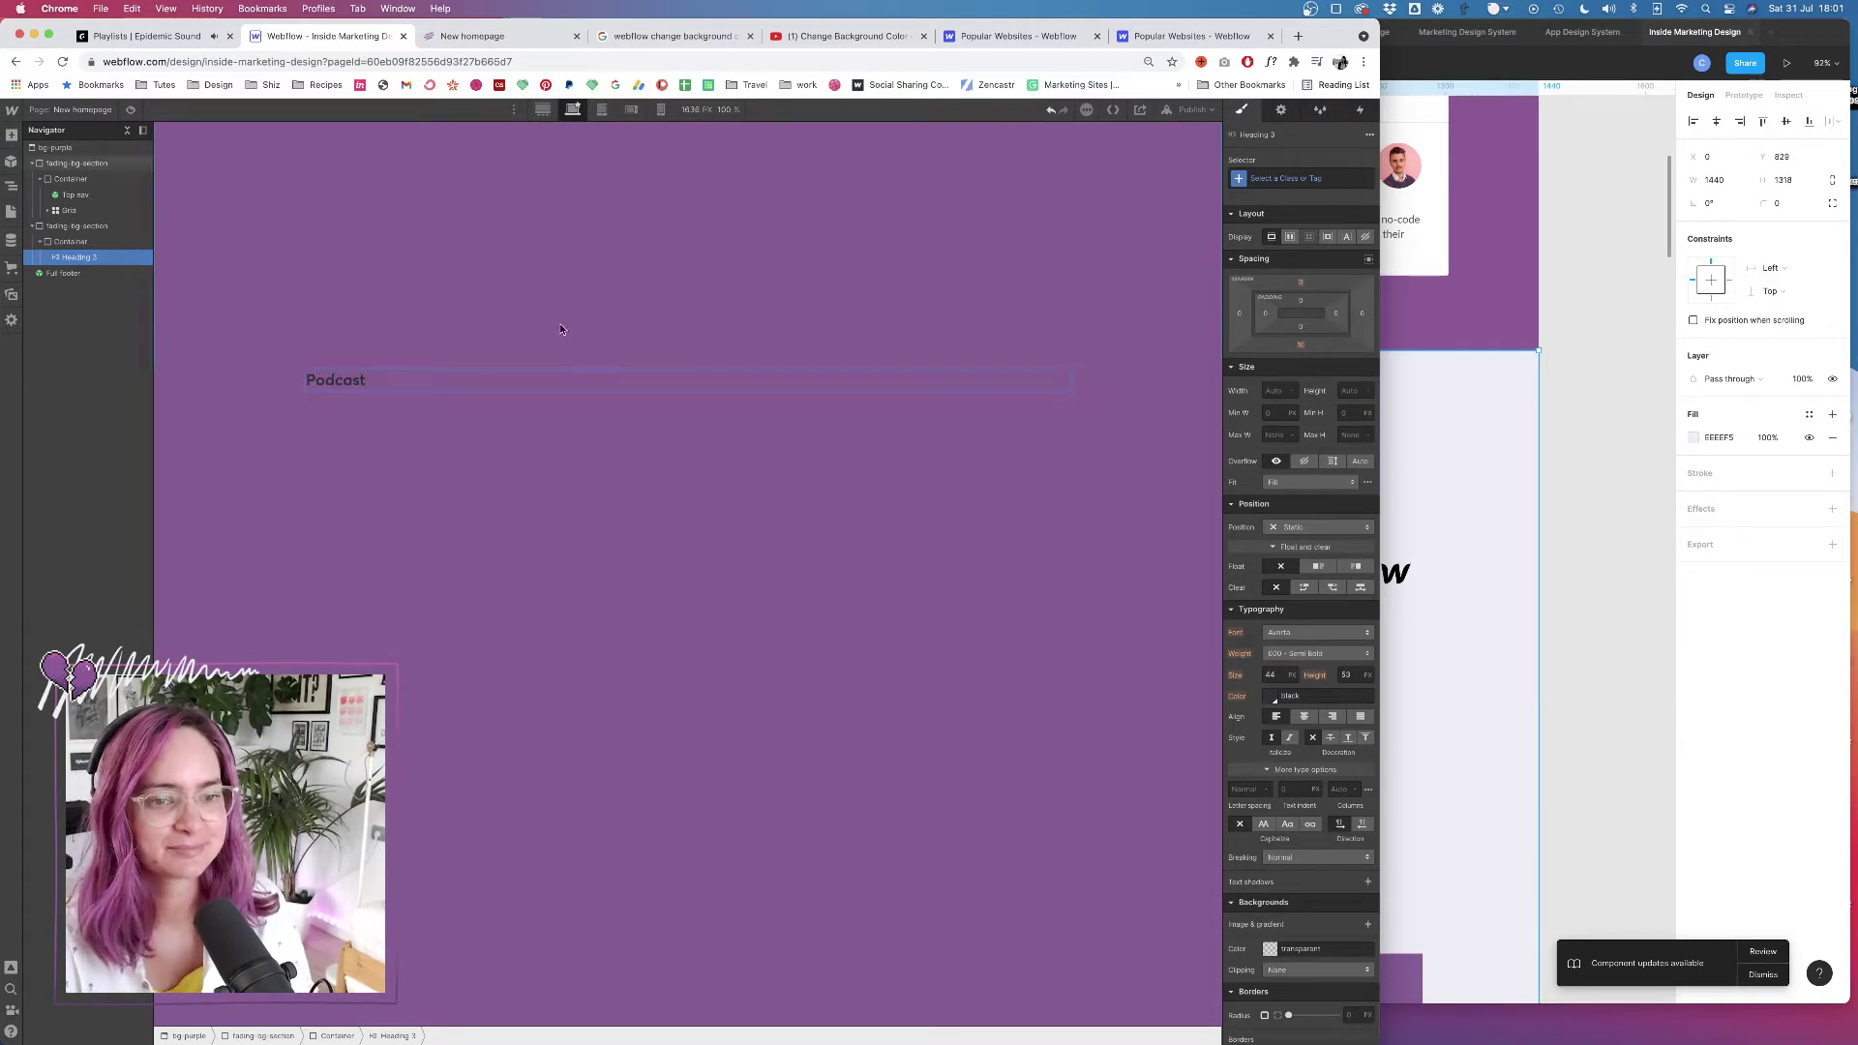
pyautogui.click(311, 455)
pyautogui.click(360, 384)
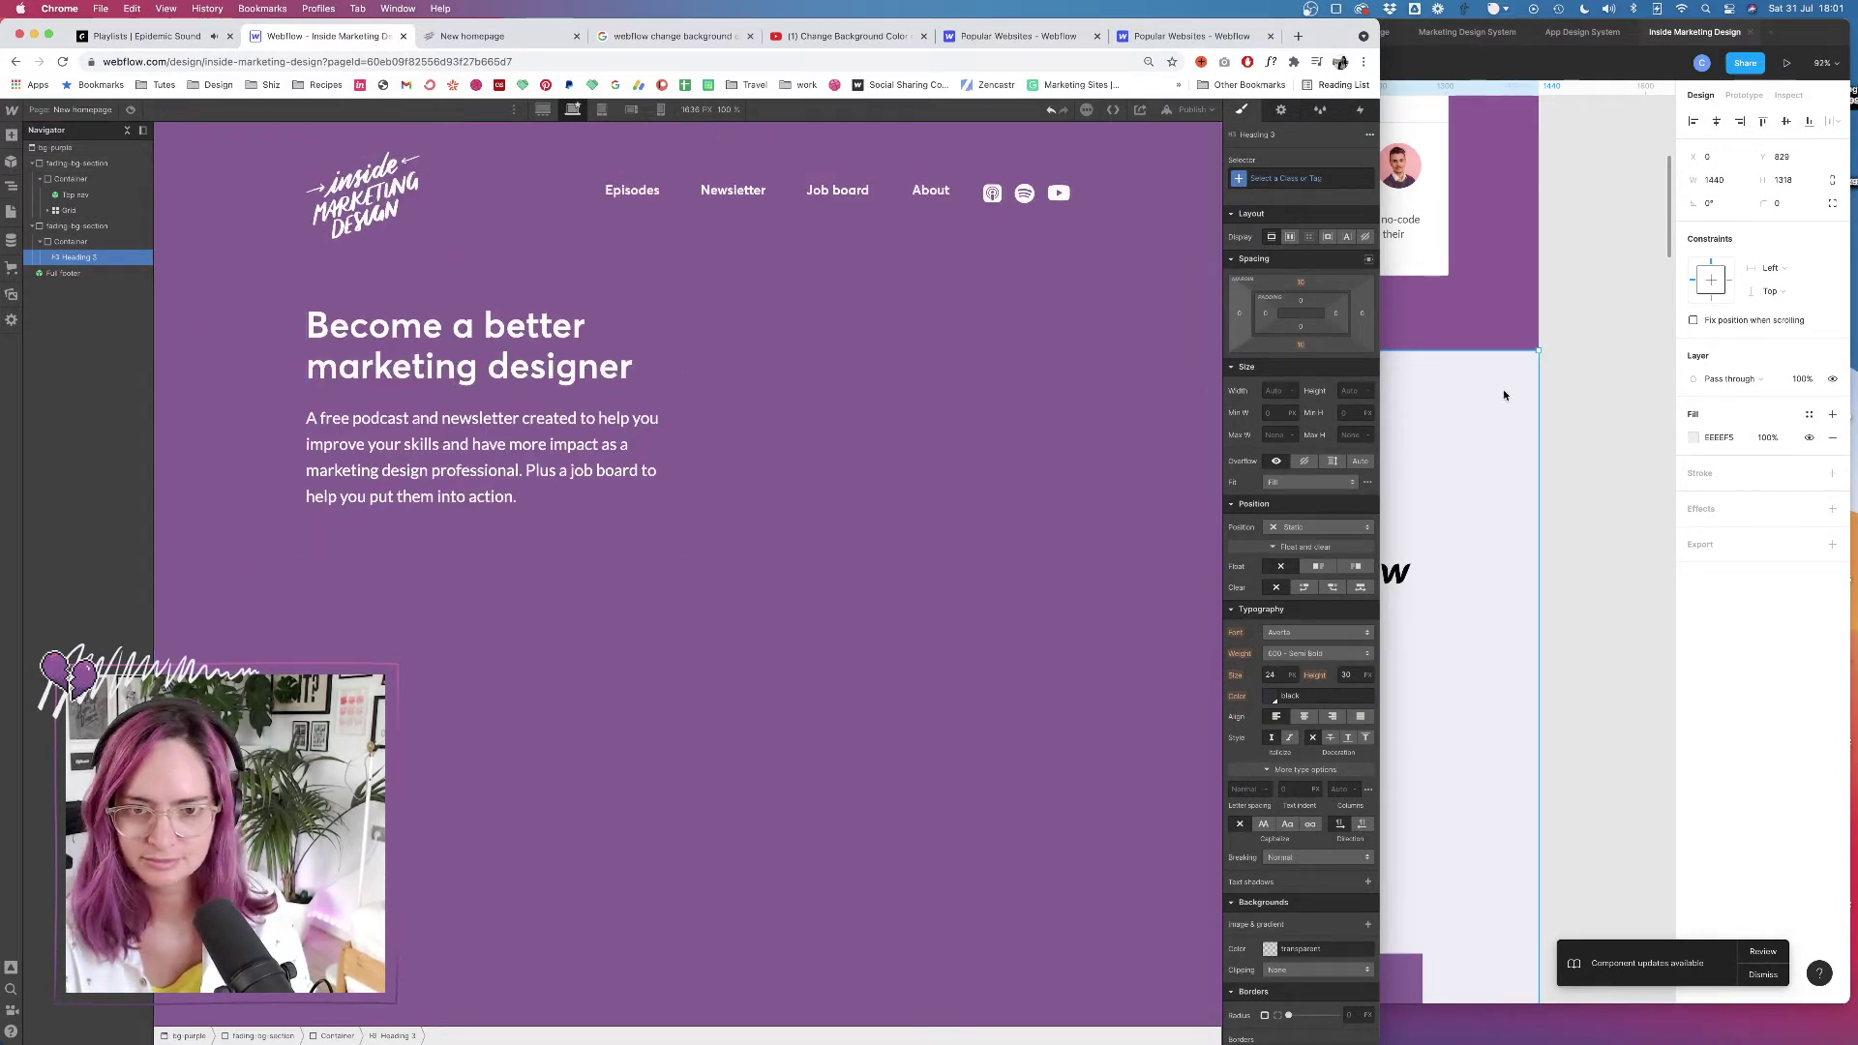
# Switch to the YouTube background colour tutorial and review how its sections, content and background holder are nested
pyautogui.click(859, 36)
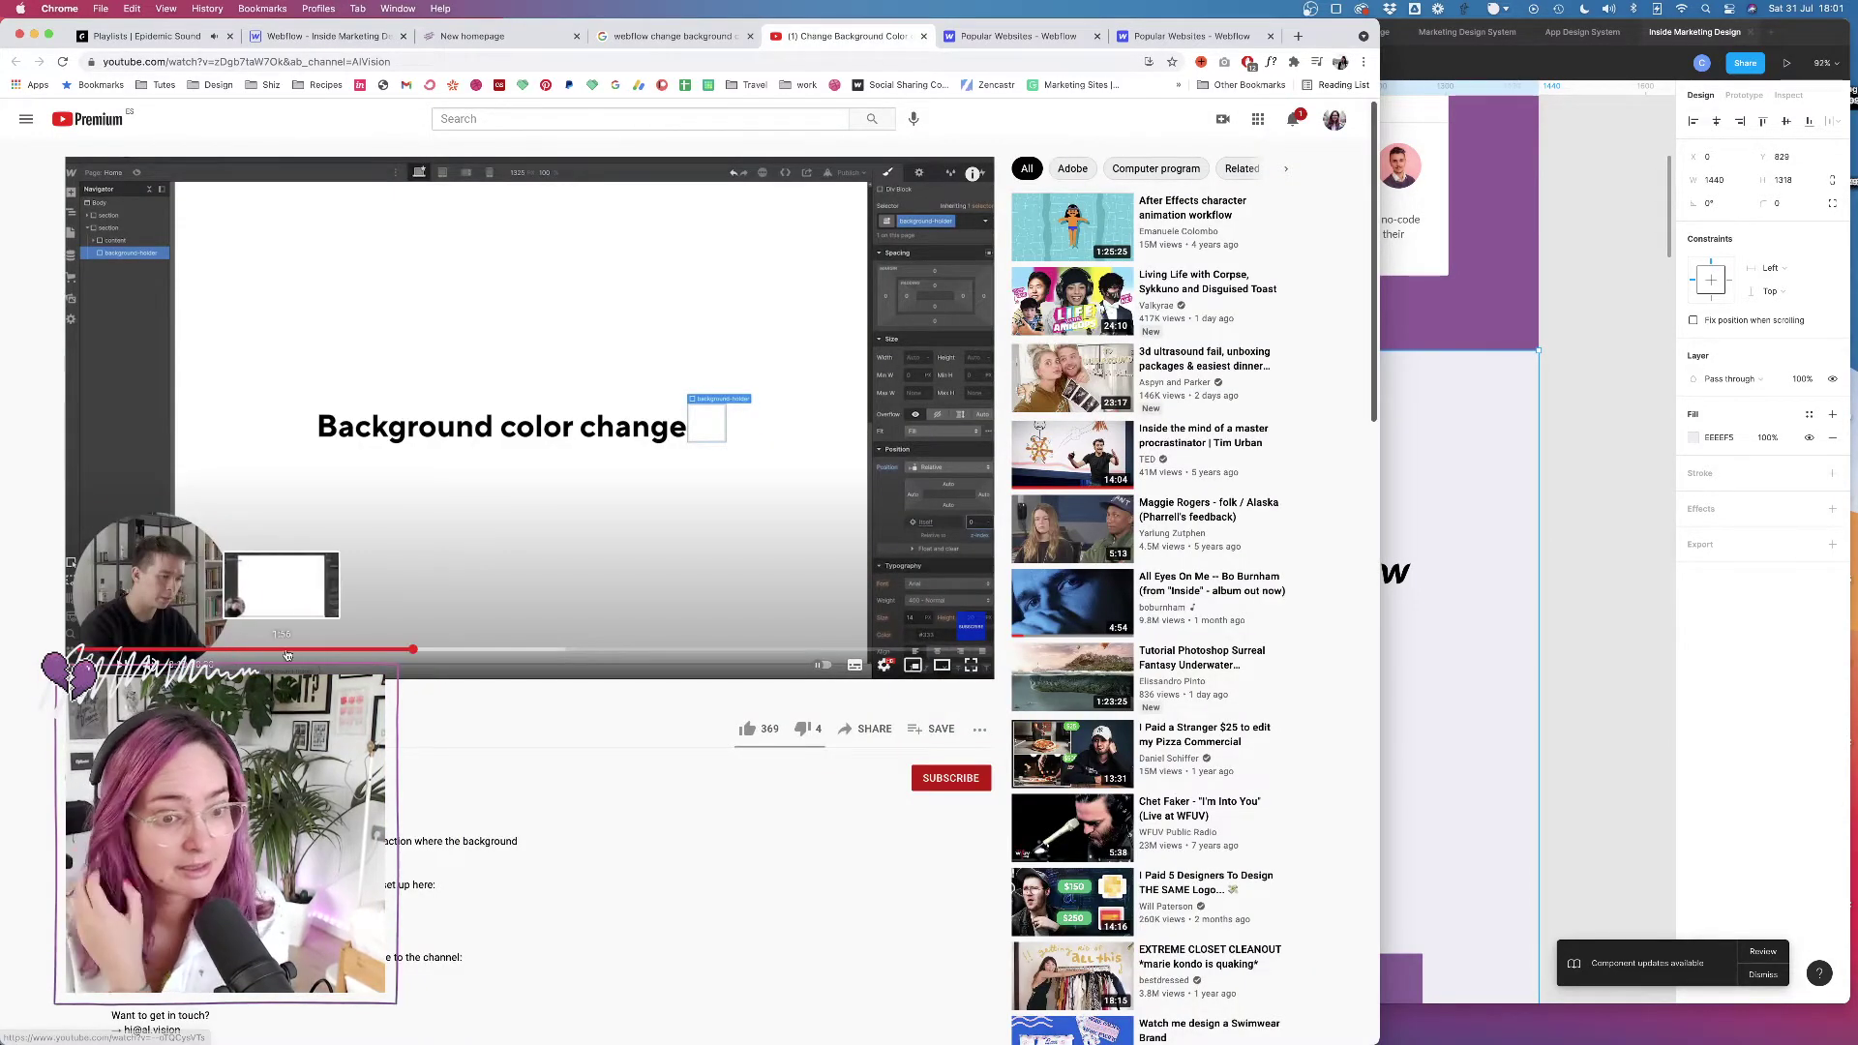
pyautogui.click(395, 651)
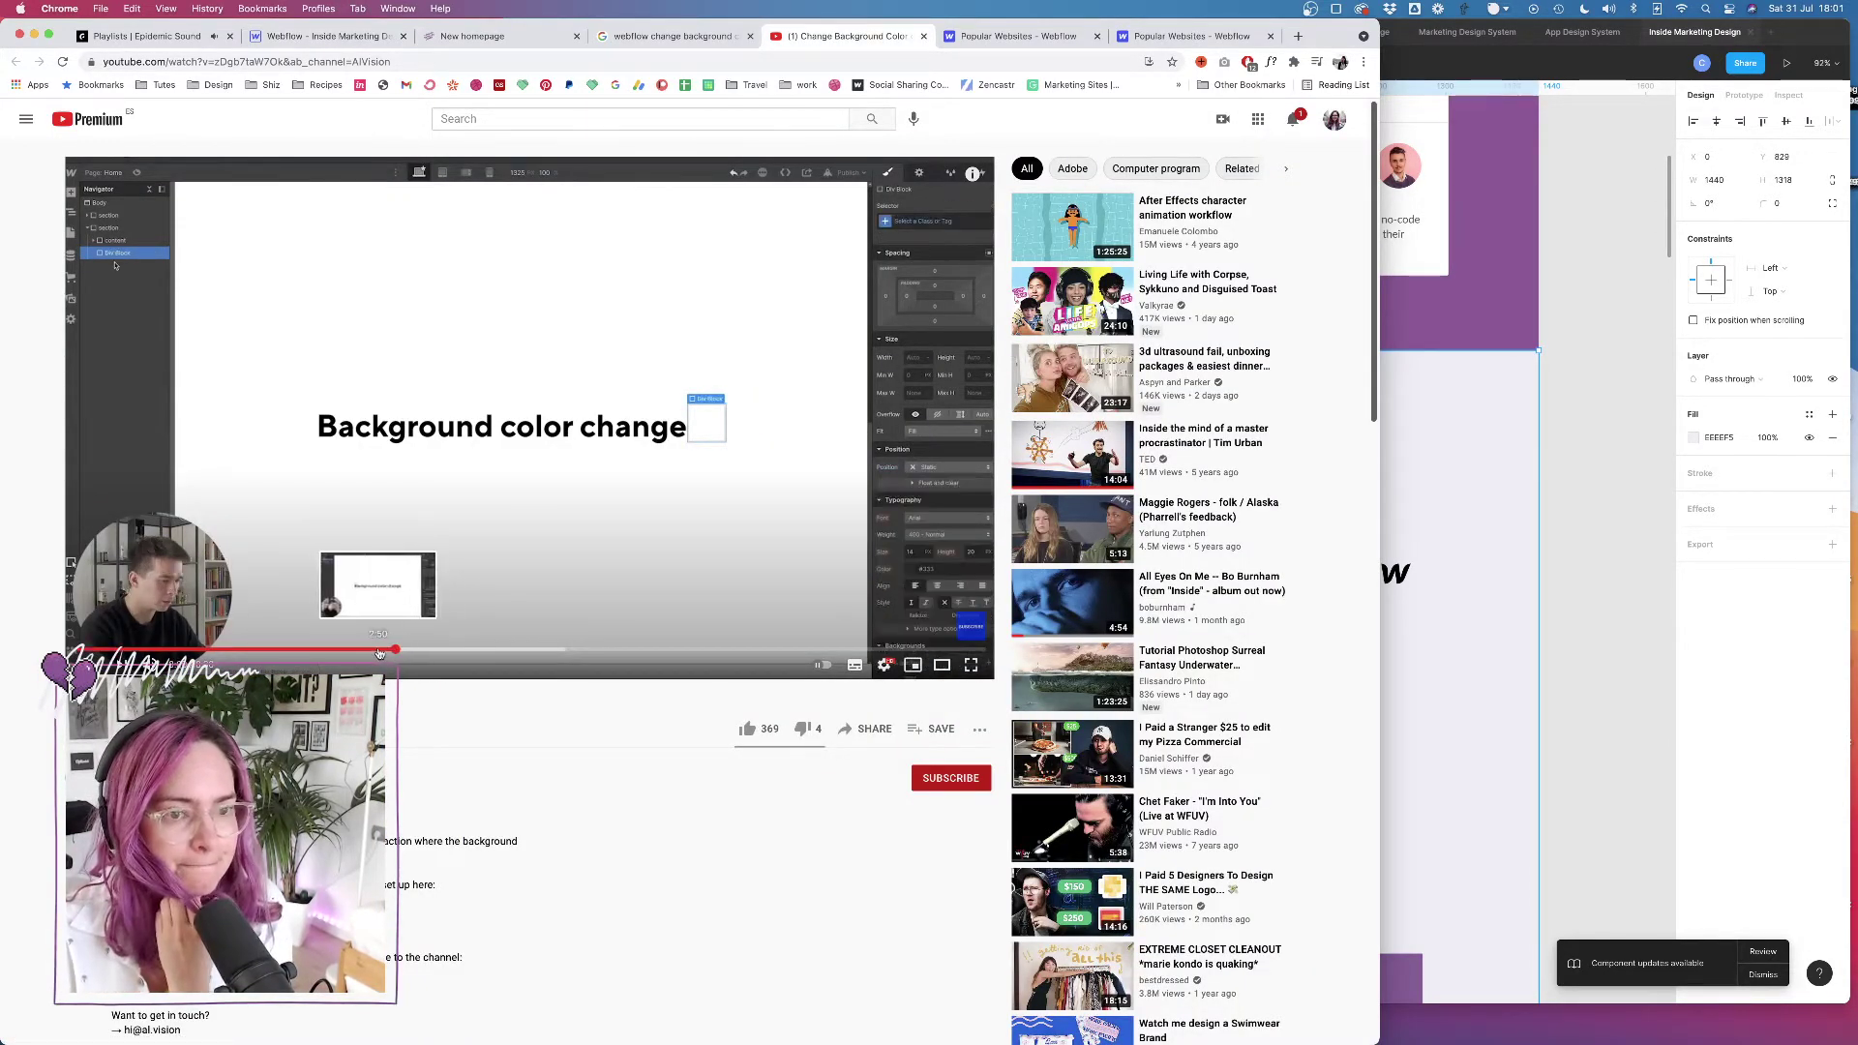
pyautogui.click(320, 653)
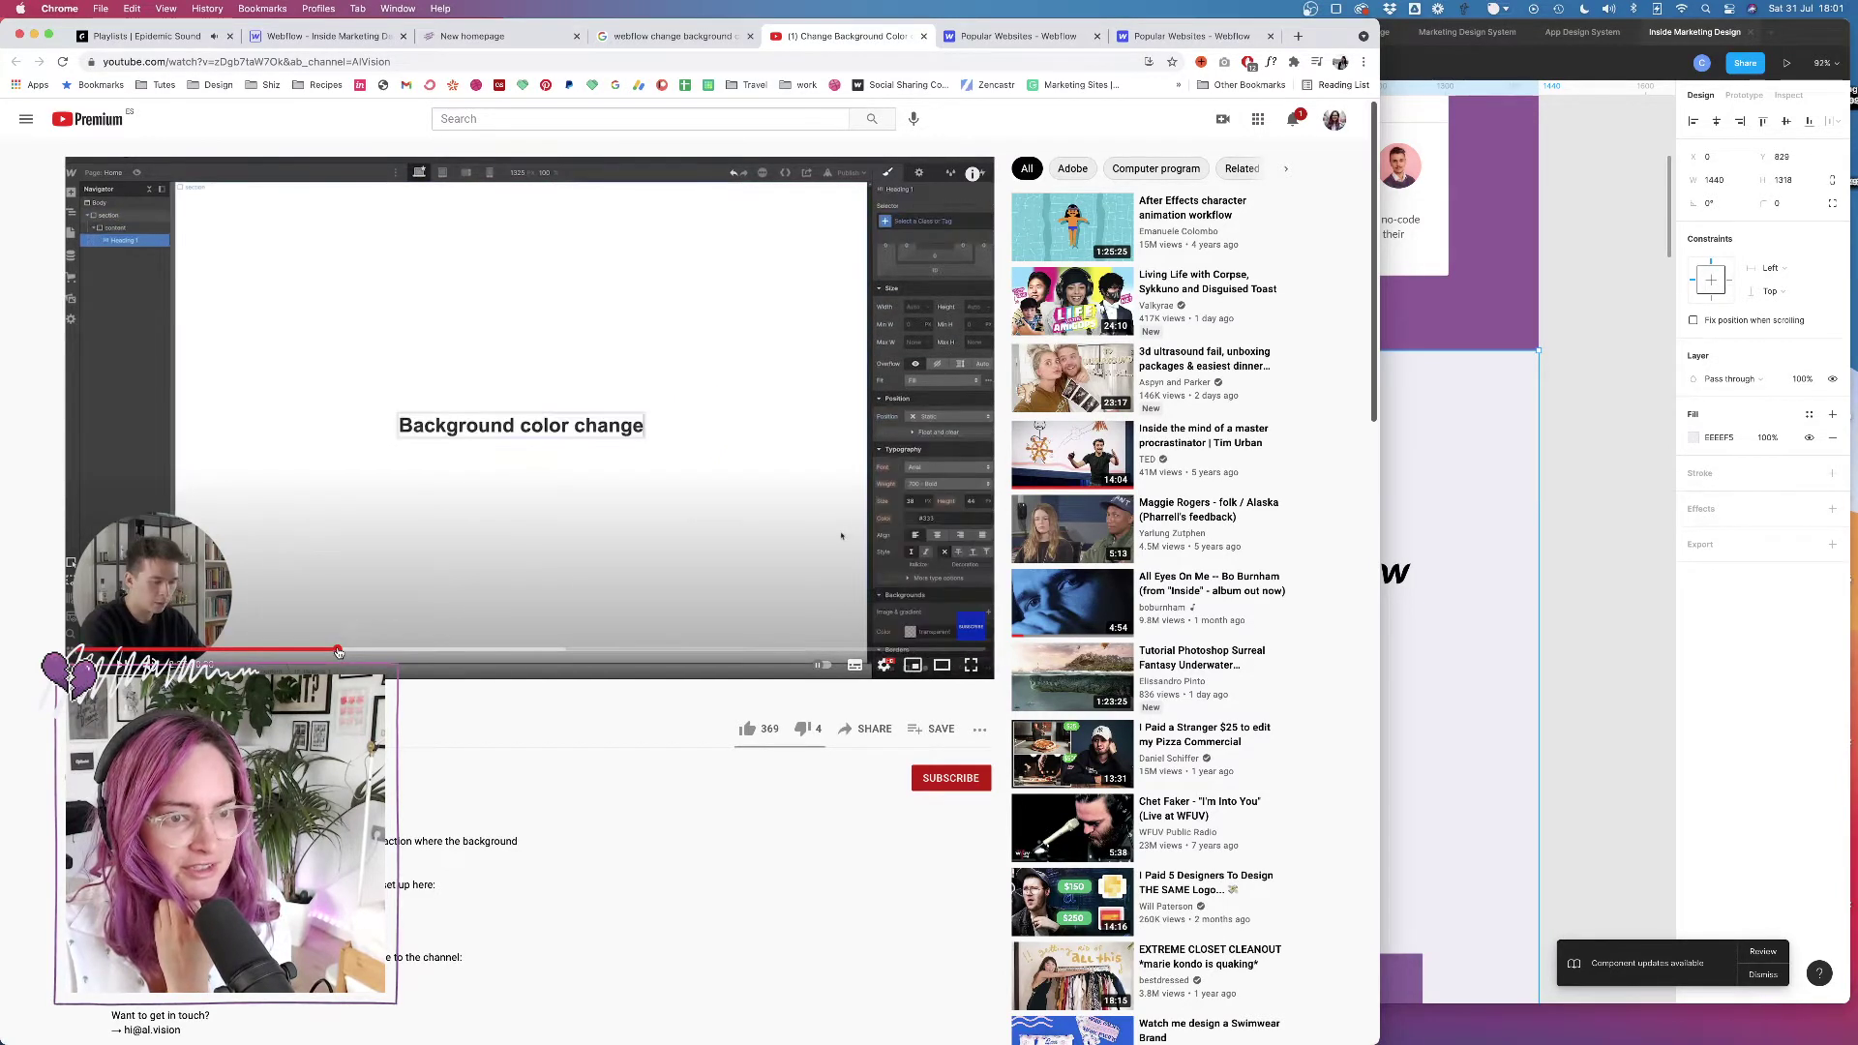
pyautogui.click(338, 653)
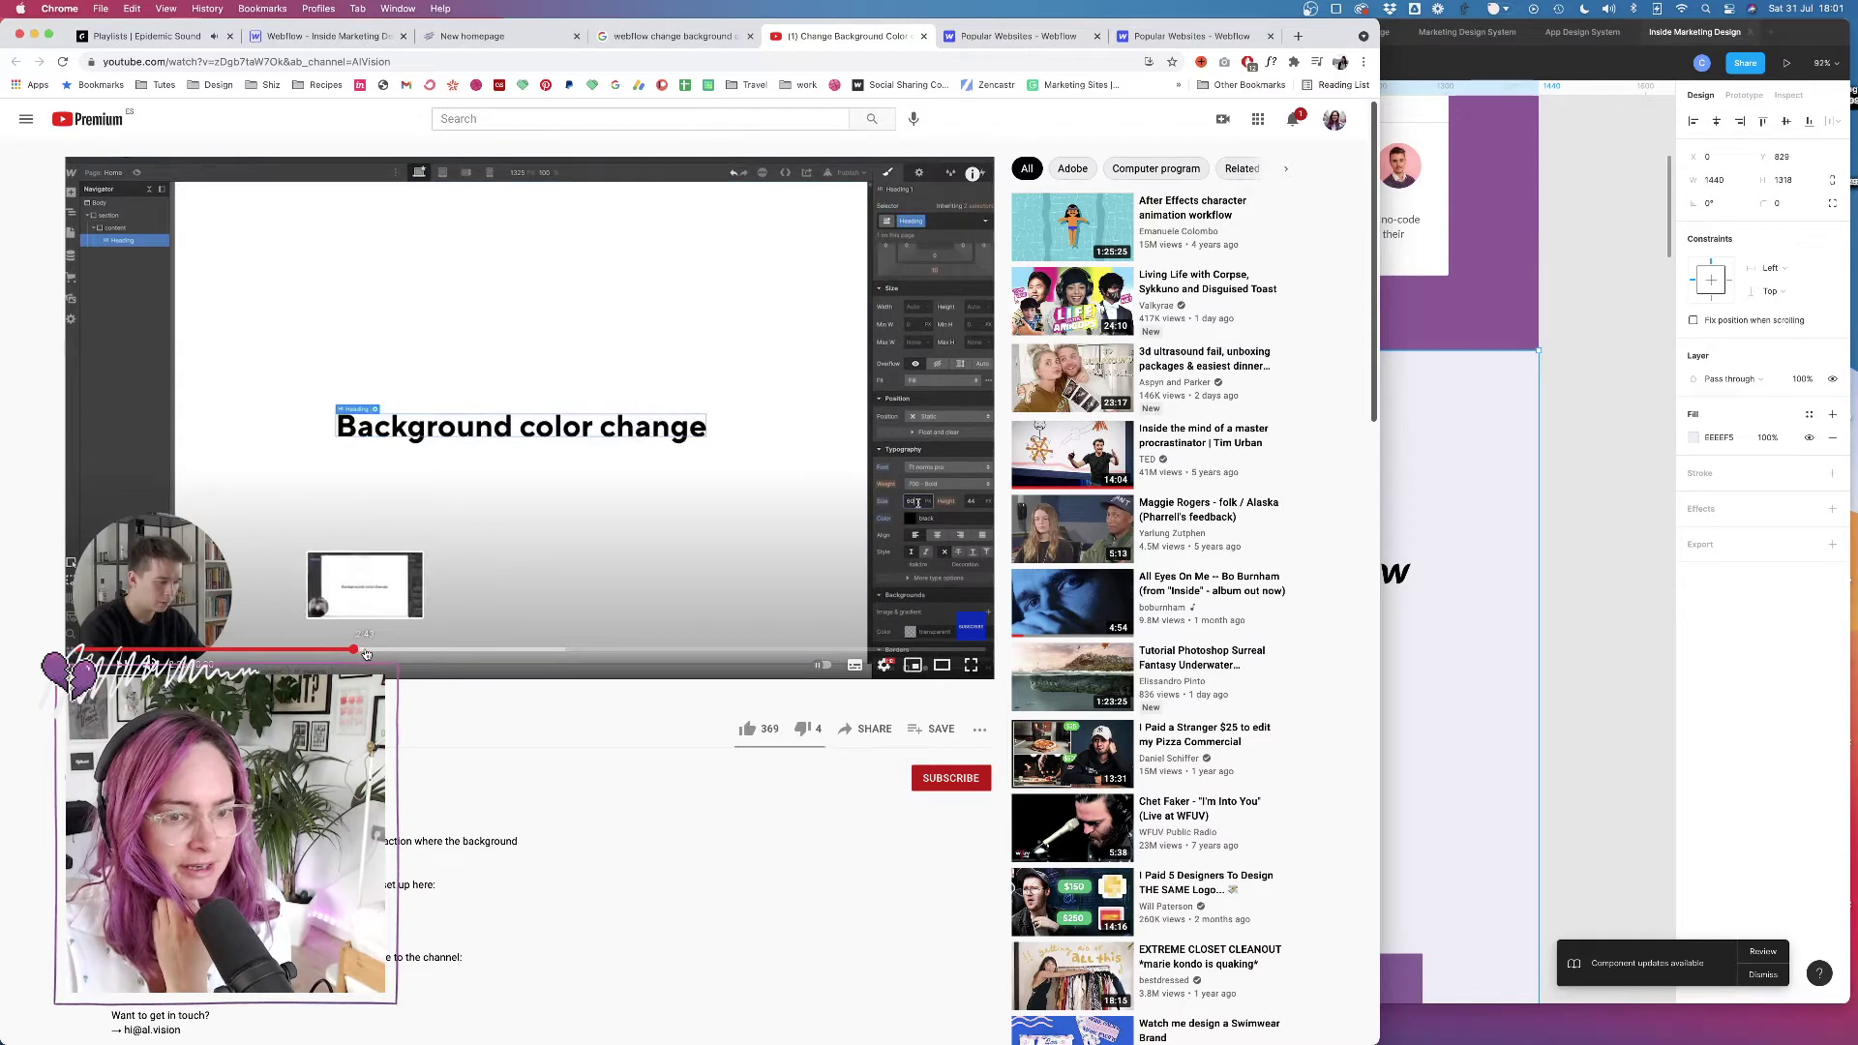
pyautogui.click(365, 653)
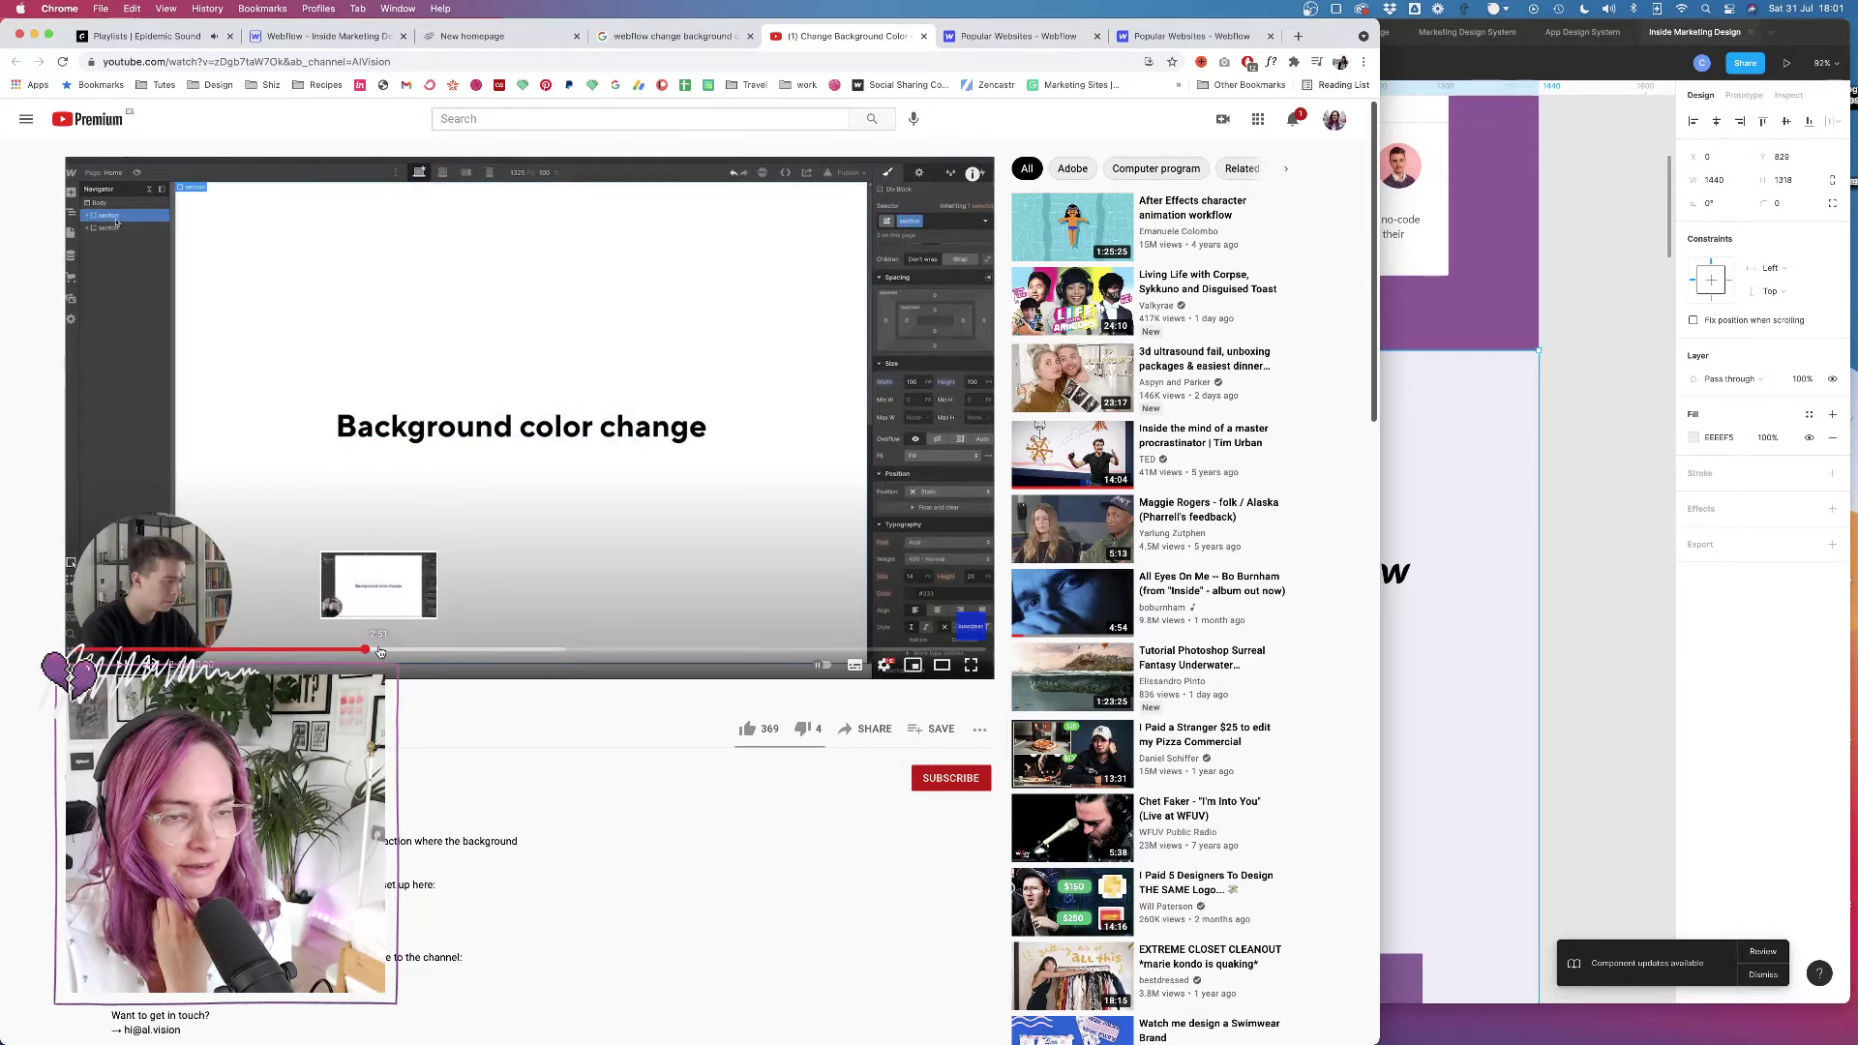
pyautogui.click(380, 653)
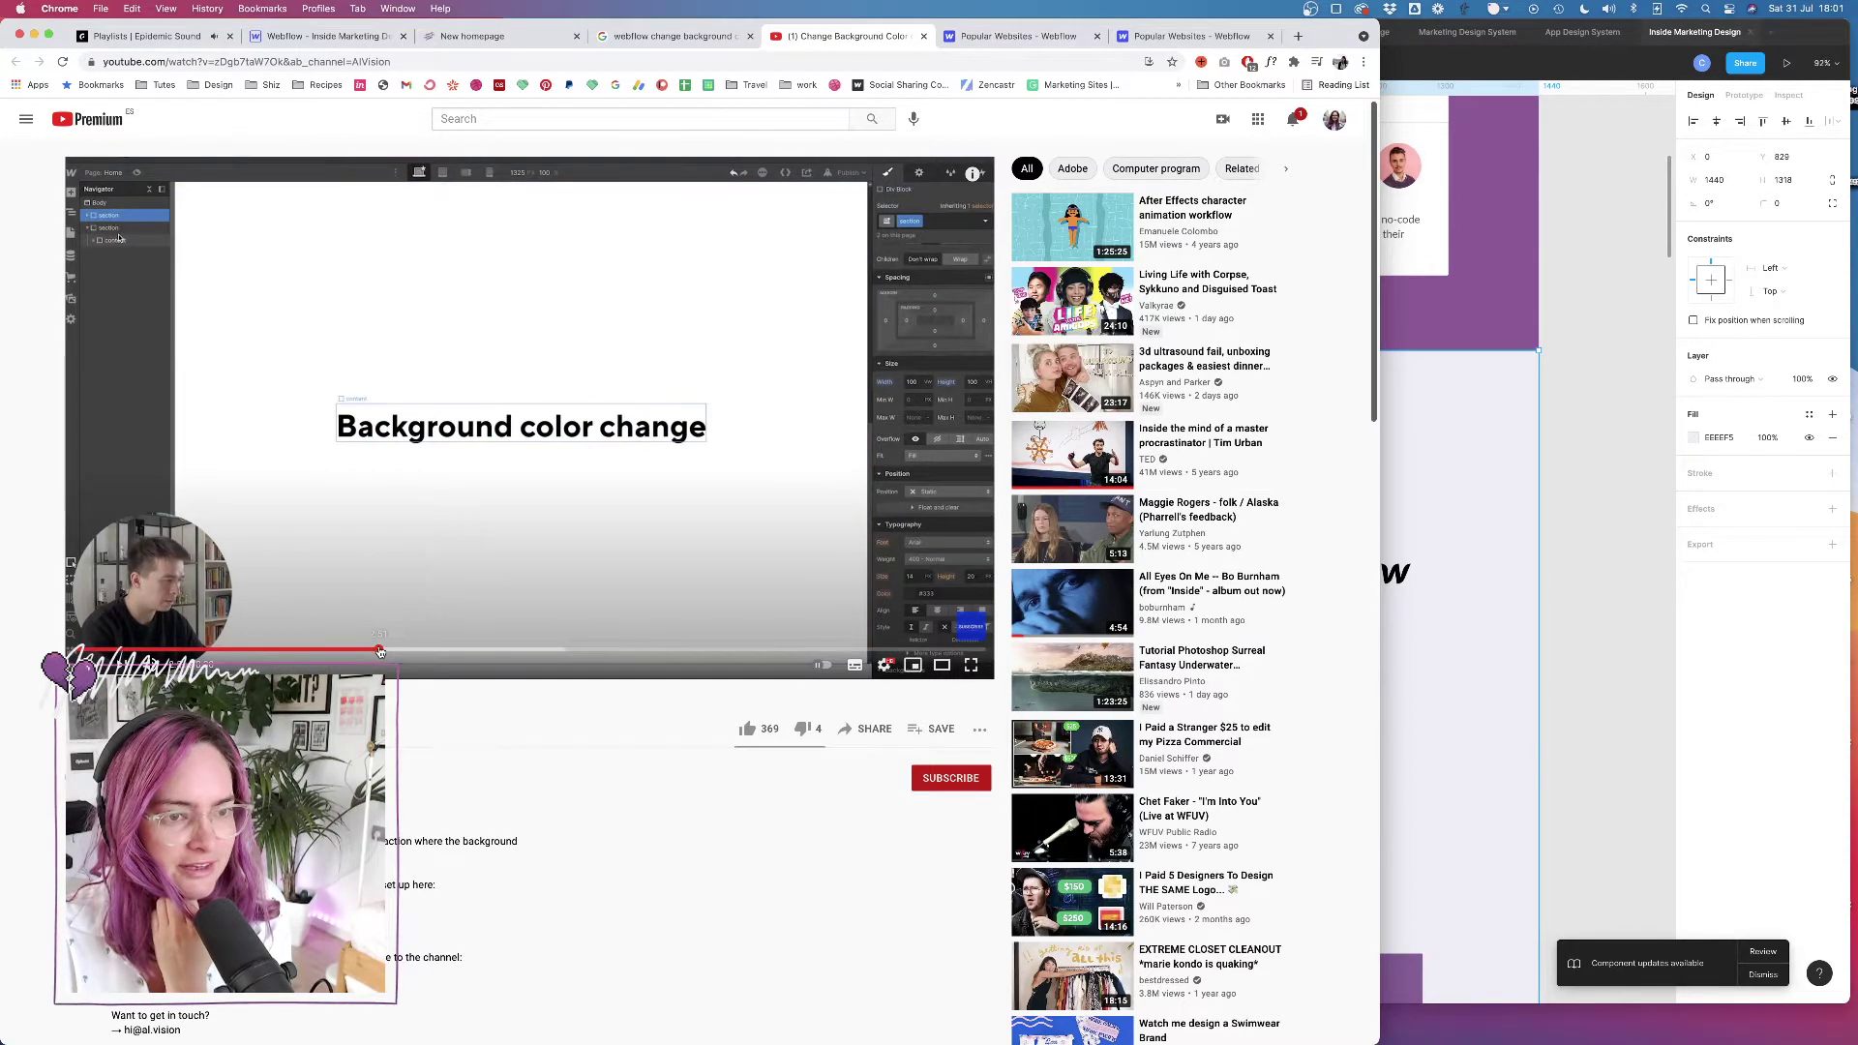
# Back in Webflow, remove the "purple" combo class from the first fading-bg-section
pyautogui.click(514, 39)
pyautogui.click(300, 37)
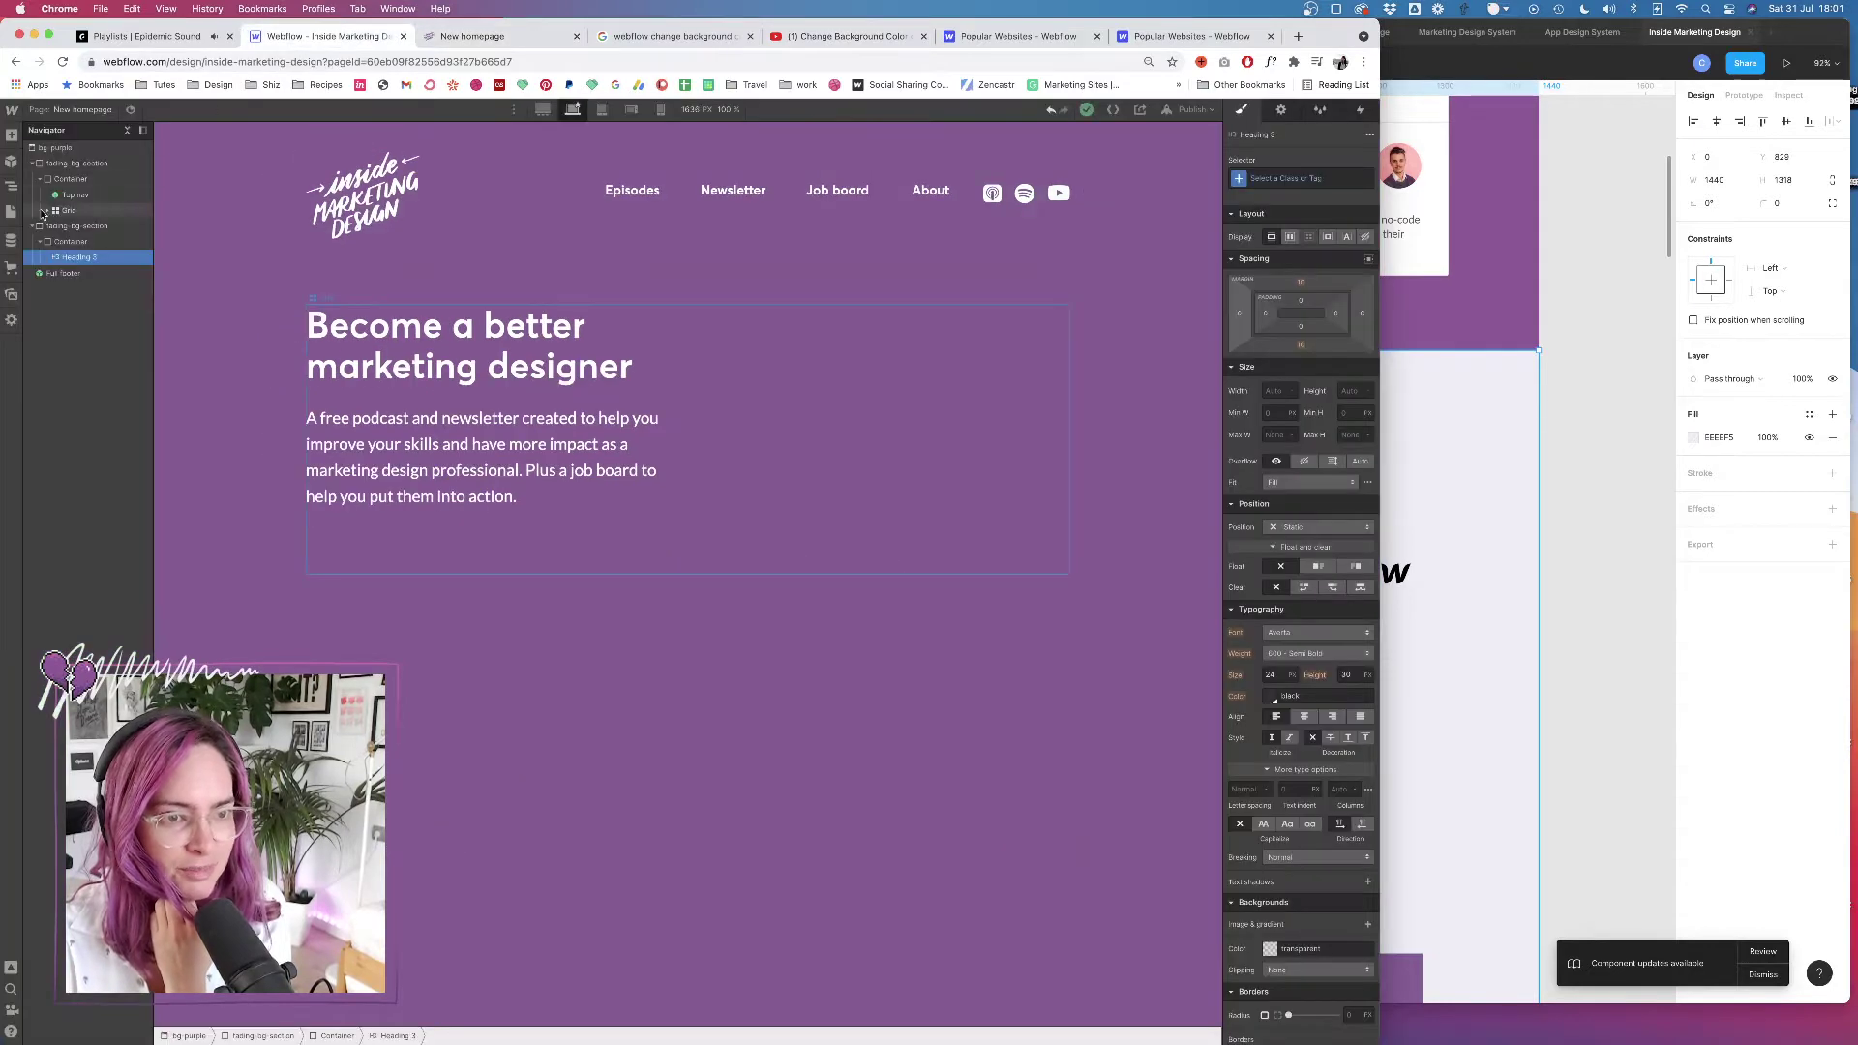
pyautogui.click(77, 163)
pyautogui.click(1275, 198)
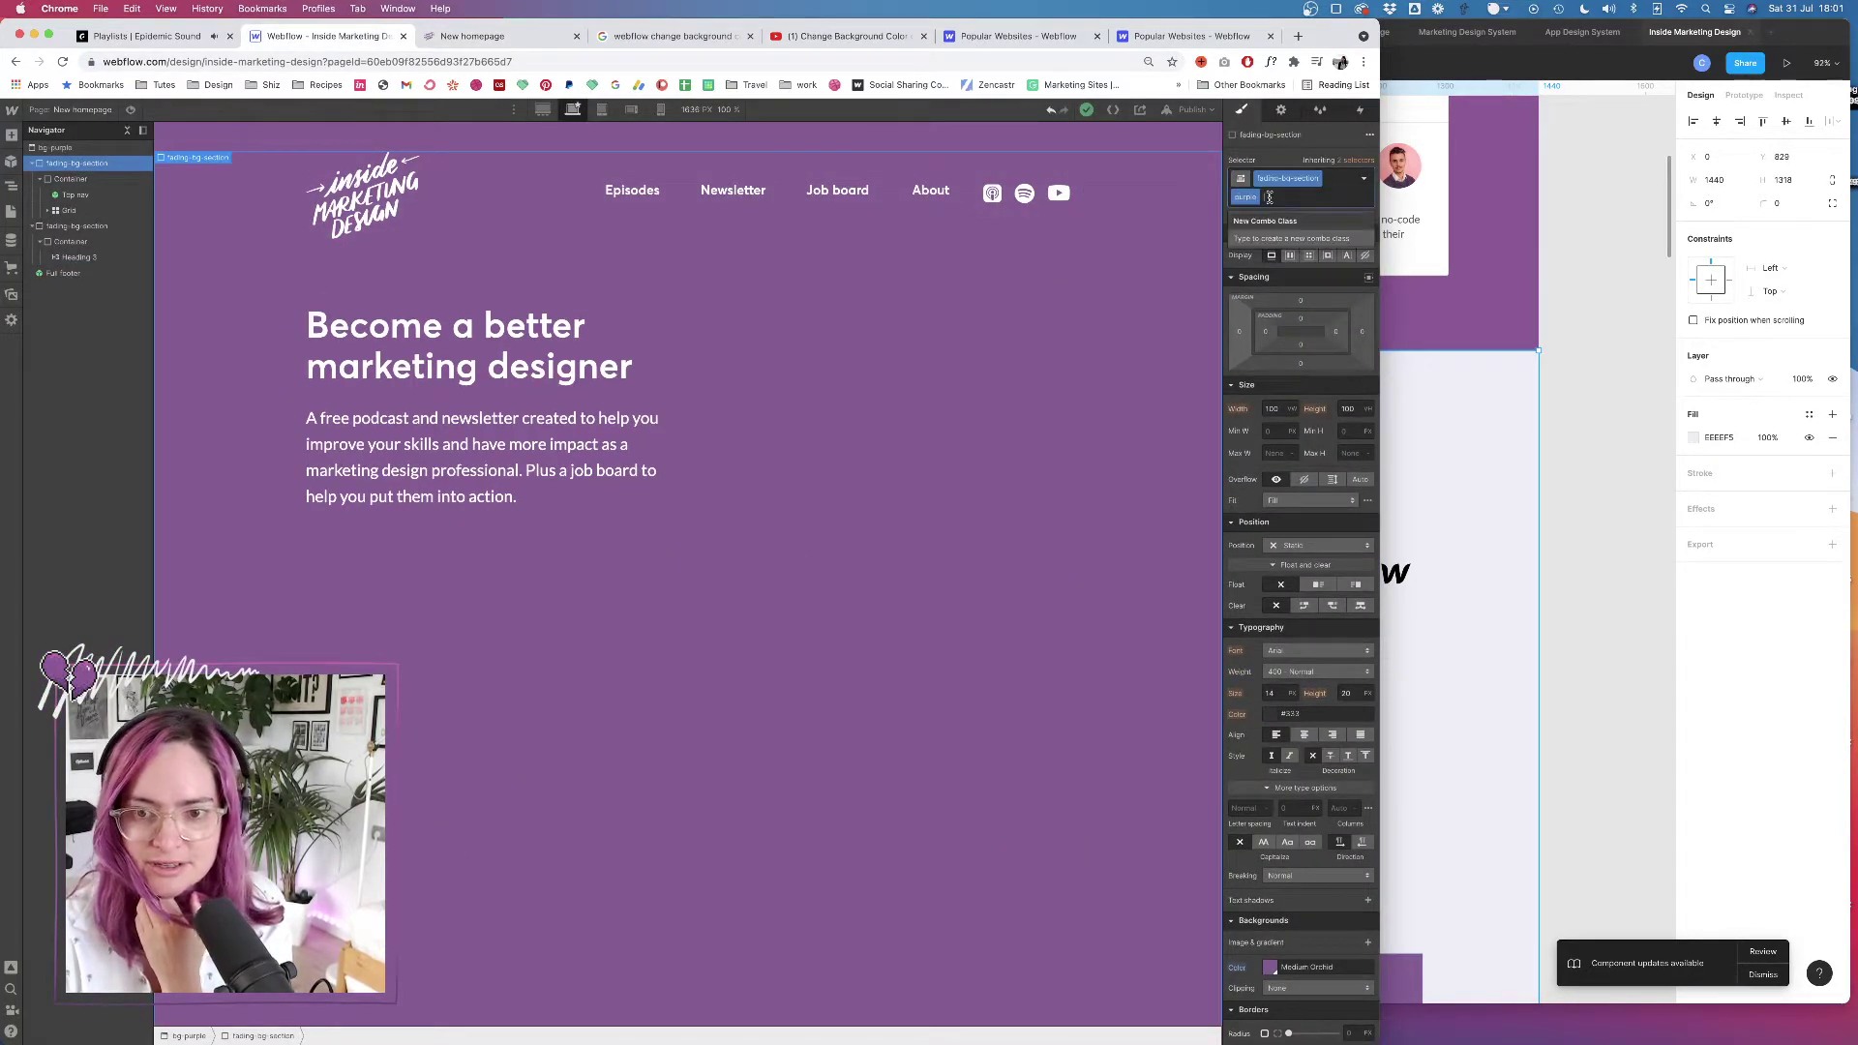
pyautogui.press('BackSpace')
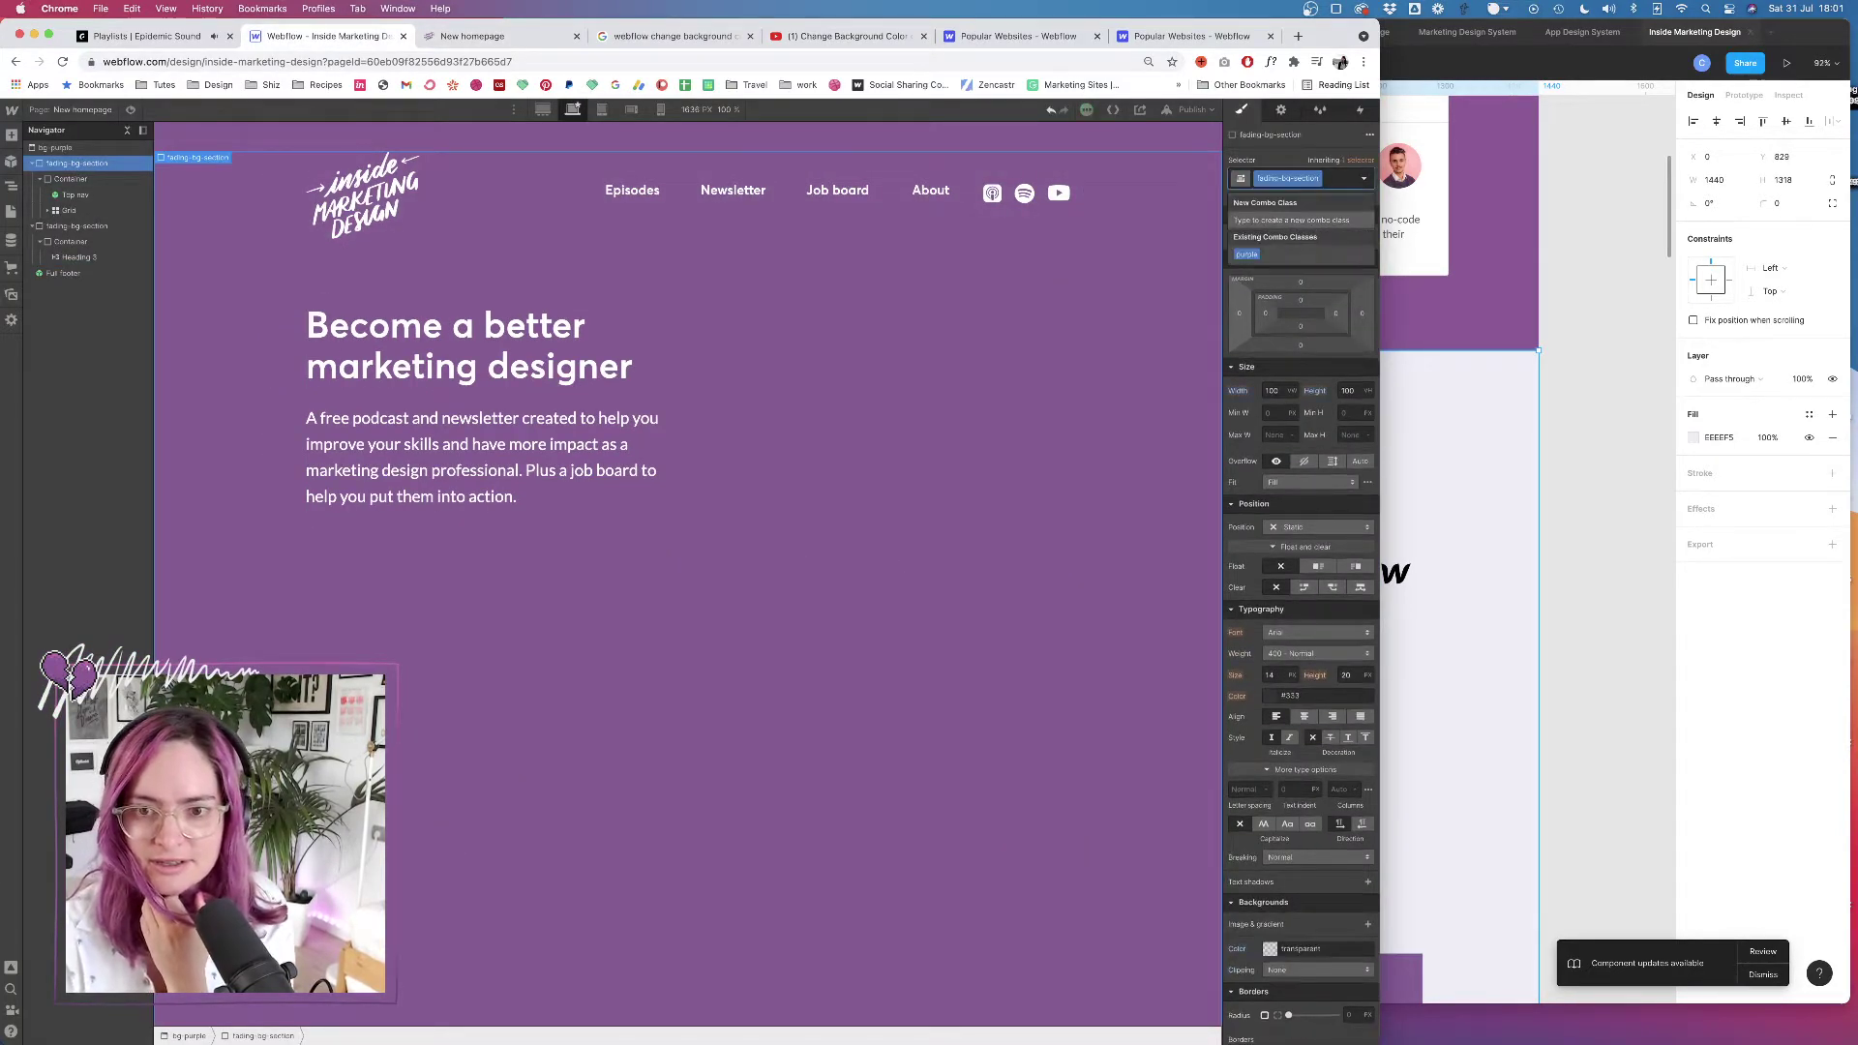
# Consult the YouTube tutorial, and in Webflow add a div block inside the second fading-bg-section, below its Container
pyautogui.click(852, 36)
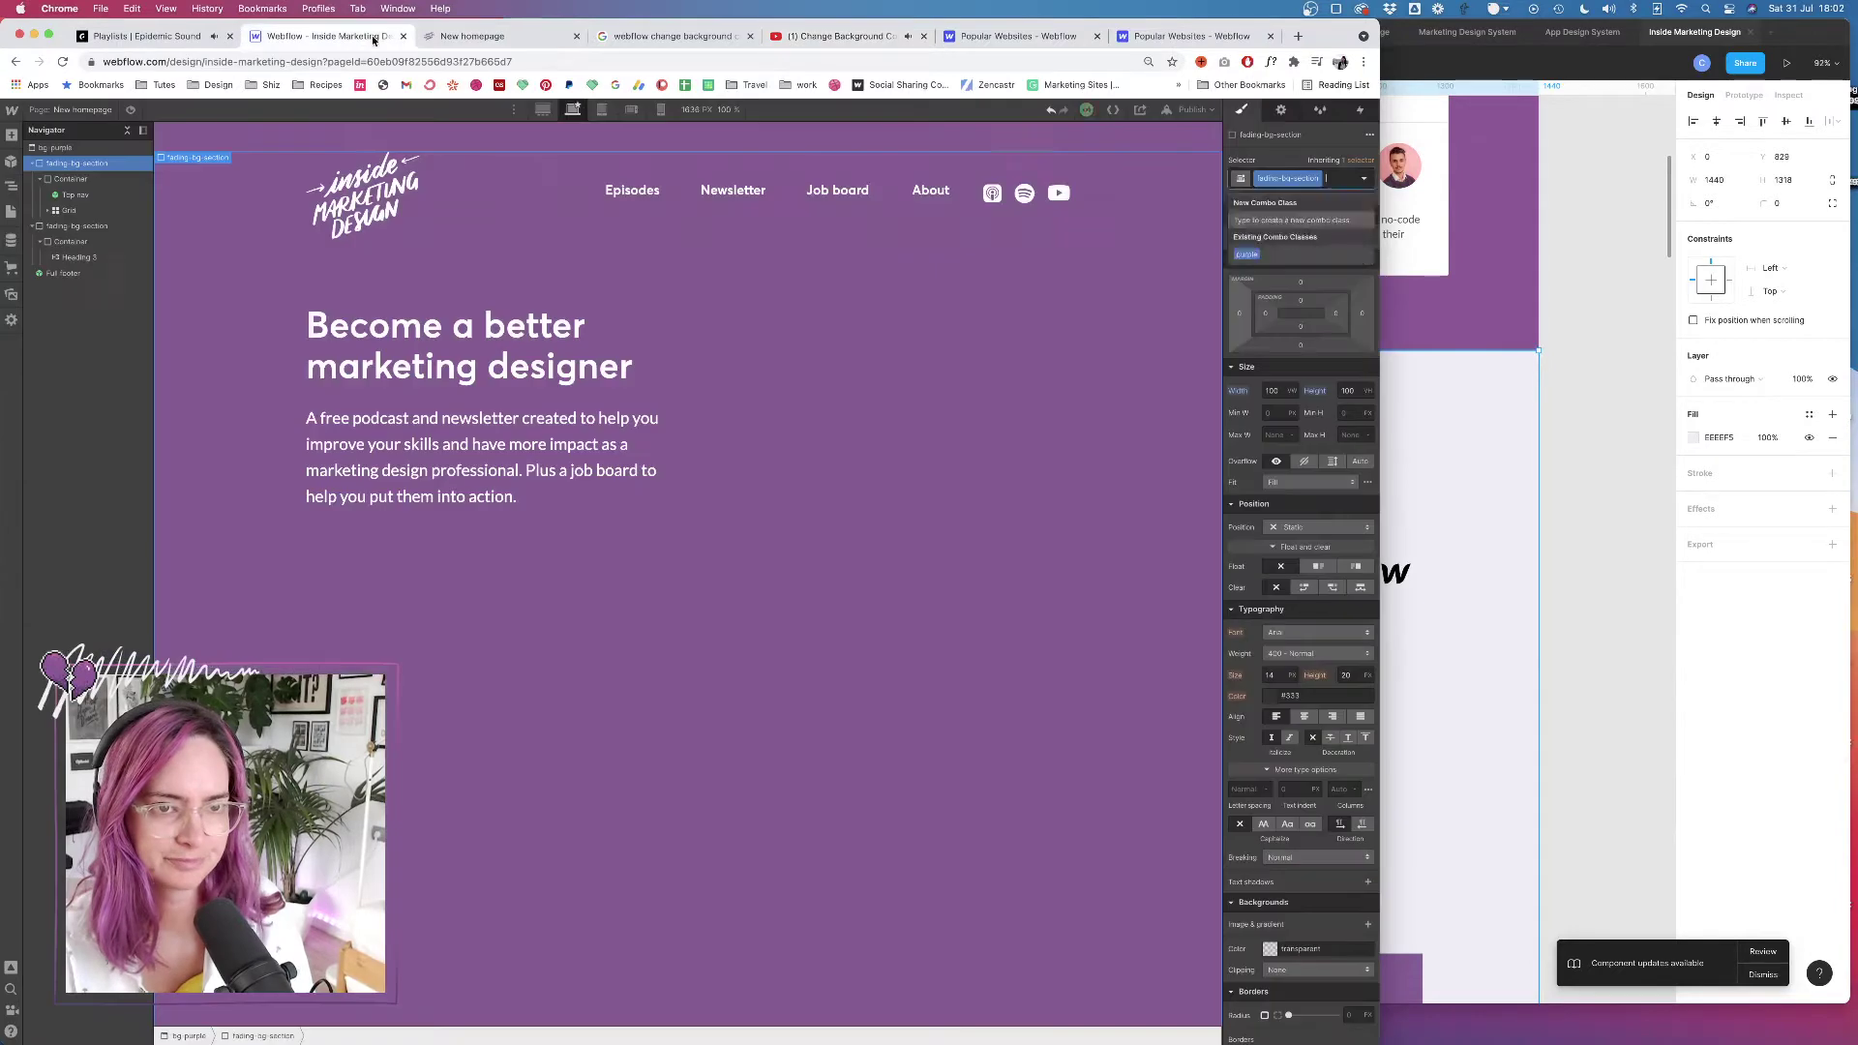
pyautogui.click(319, 36)
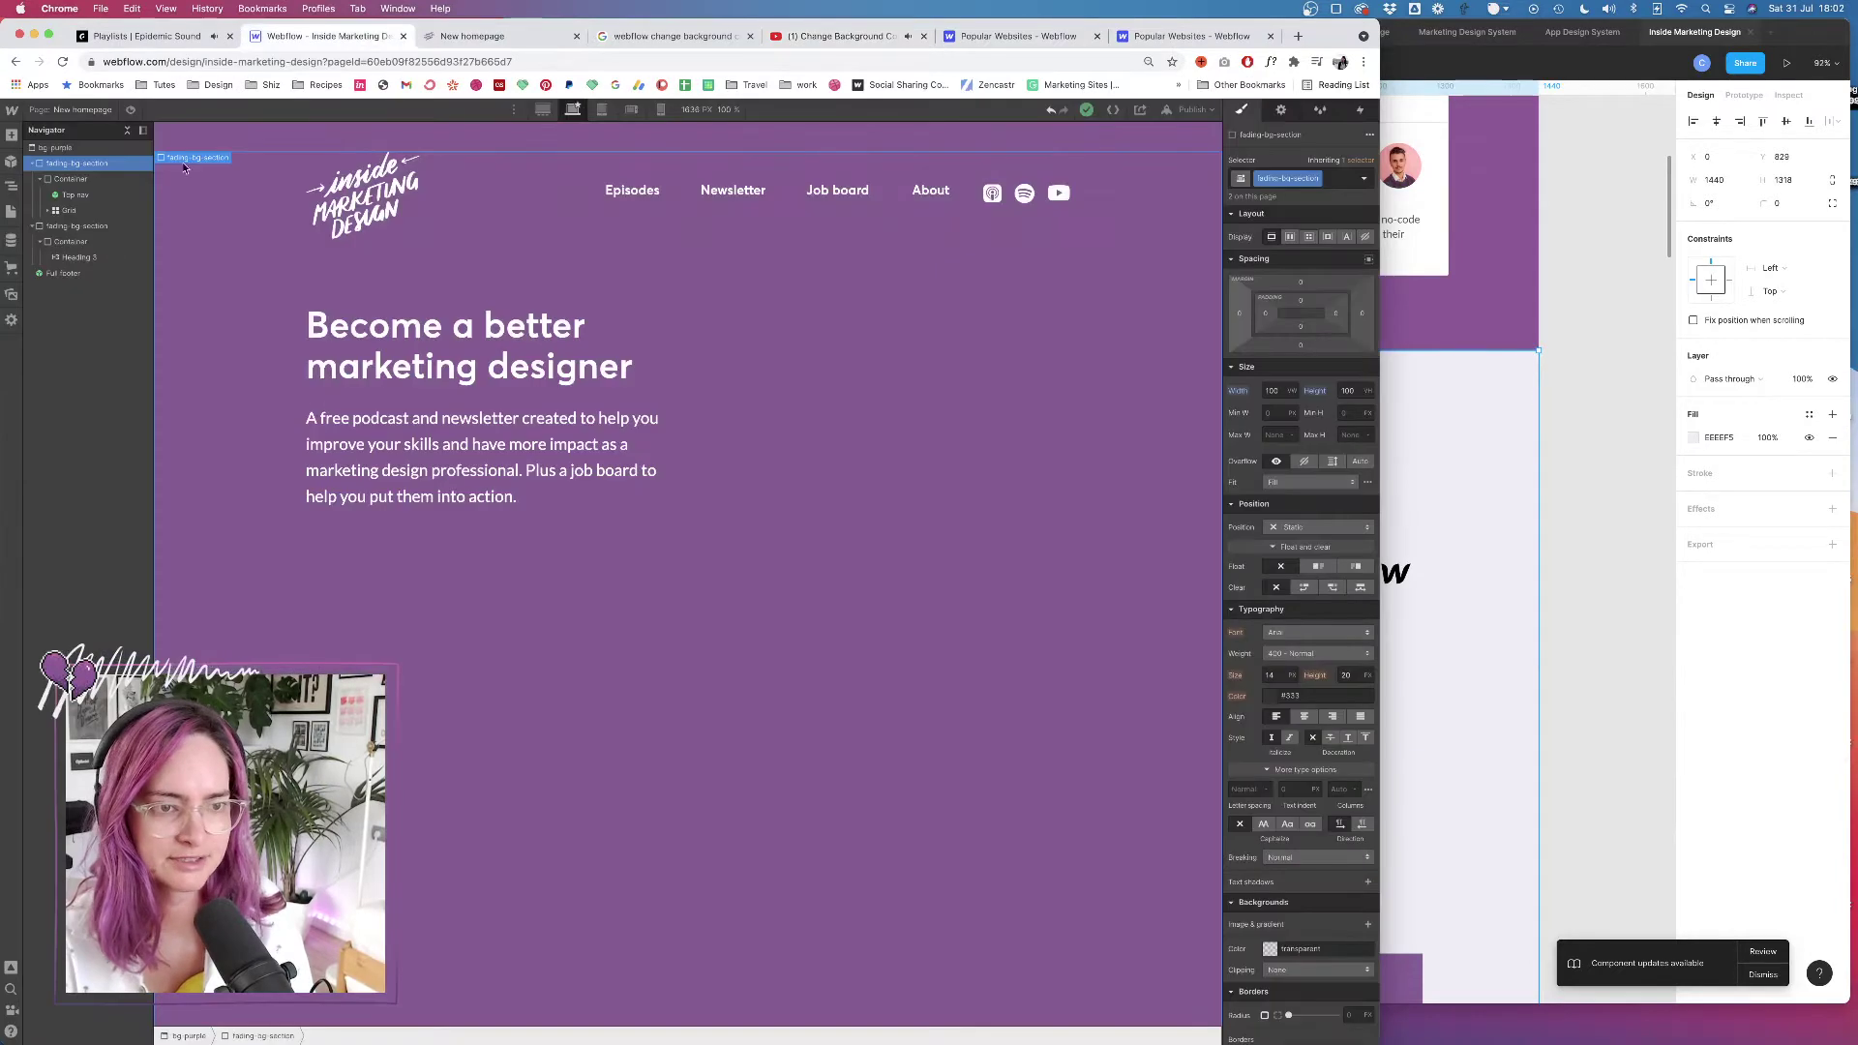
pyautogui.click(77, 225)
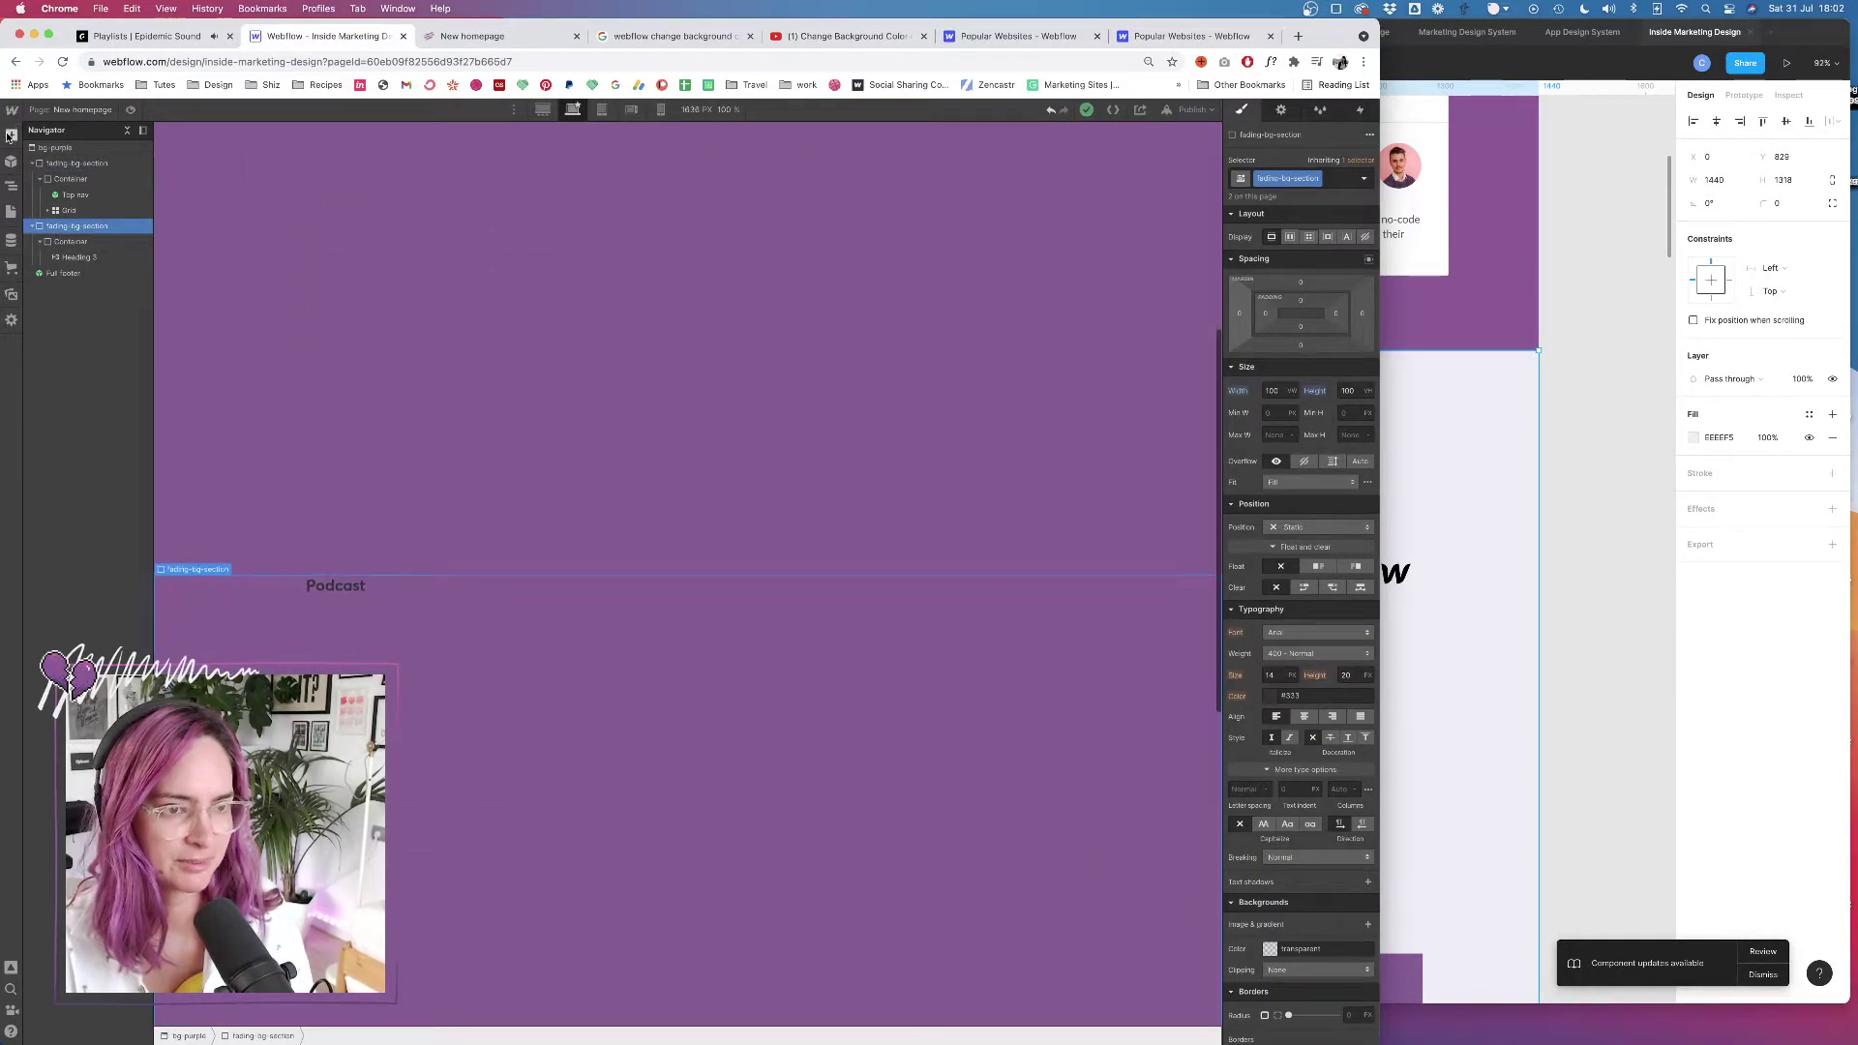
pyautogui.press('super+e')
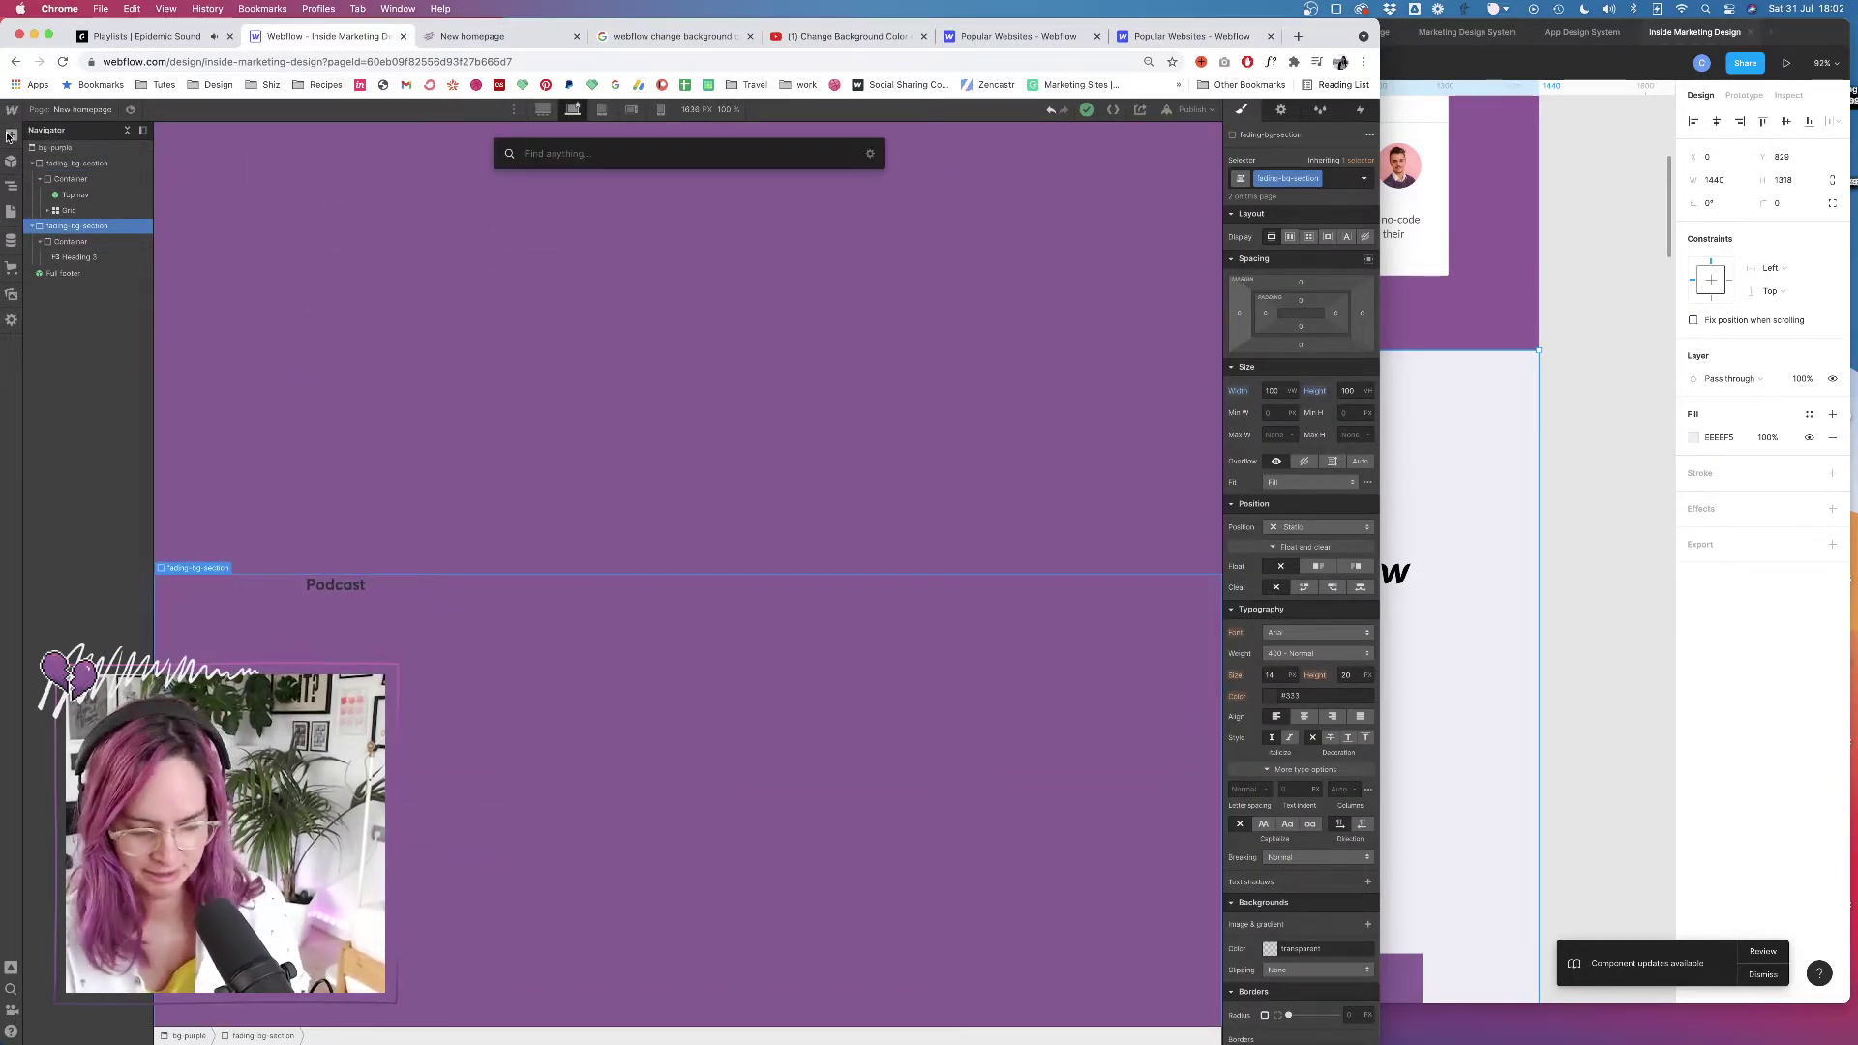
pyautogui.write('div')
pyautogui.press('Return')
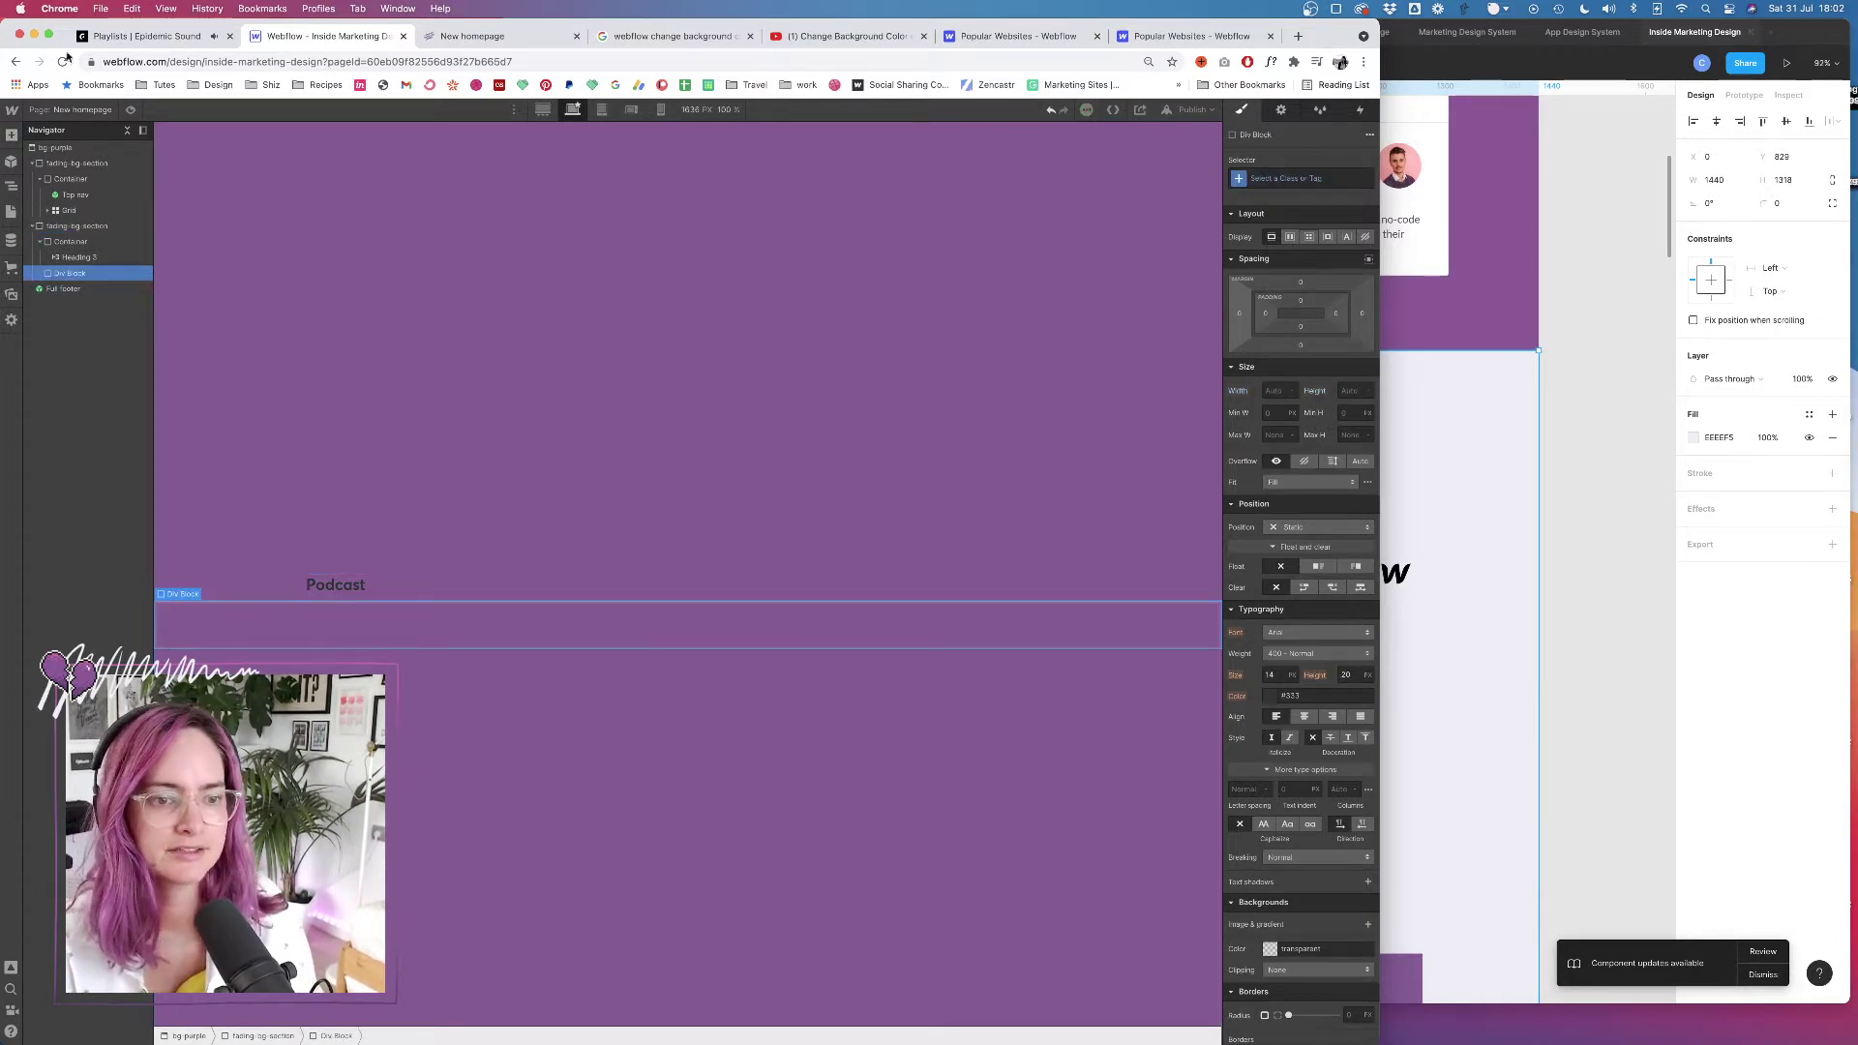
# Give the new div block a new class named "background-holder"
pyautogui.click(1290, 175)
pyautogui.write('ba')
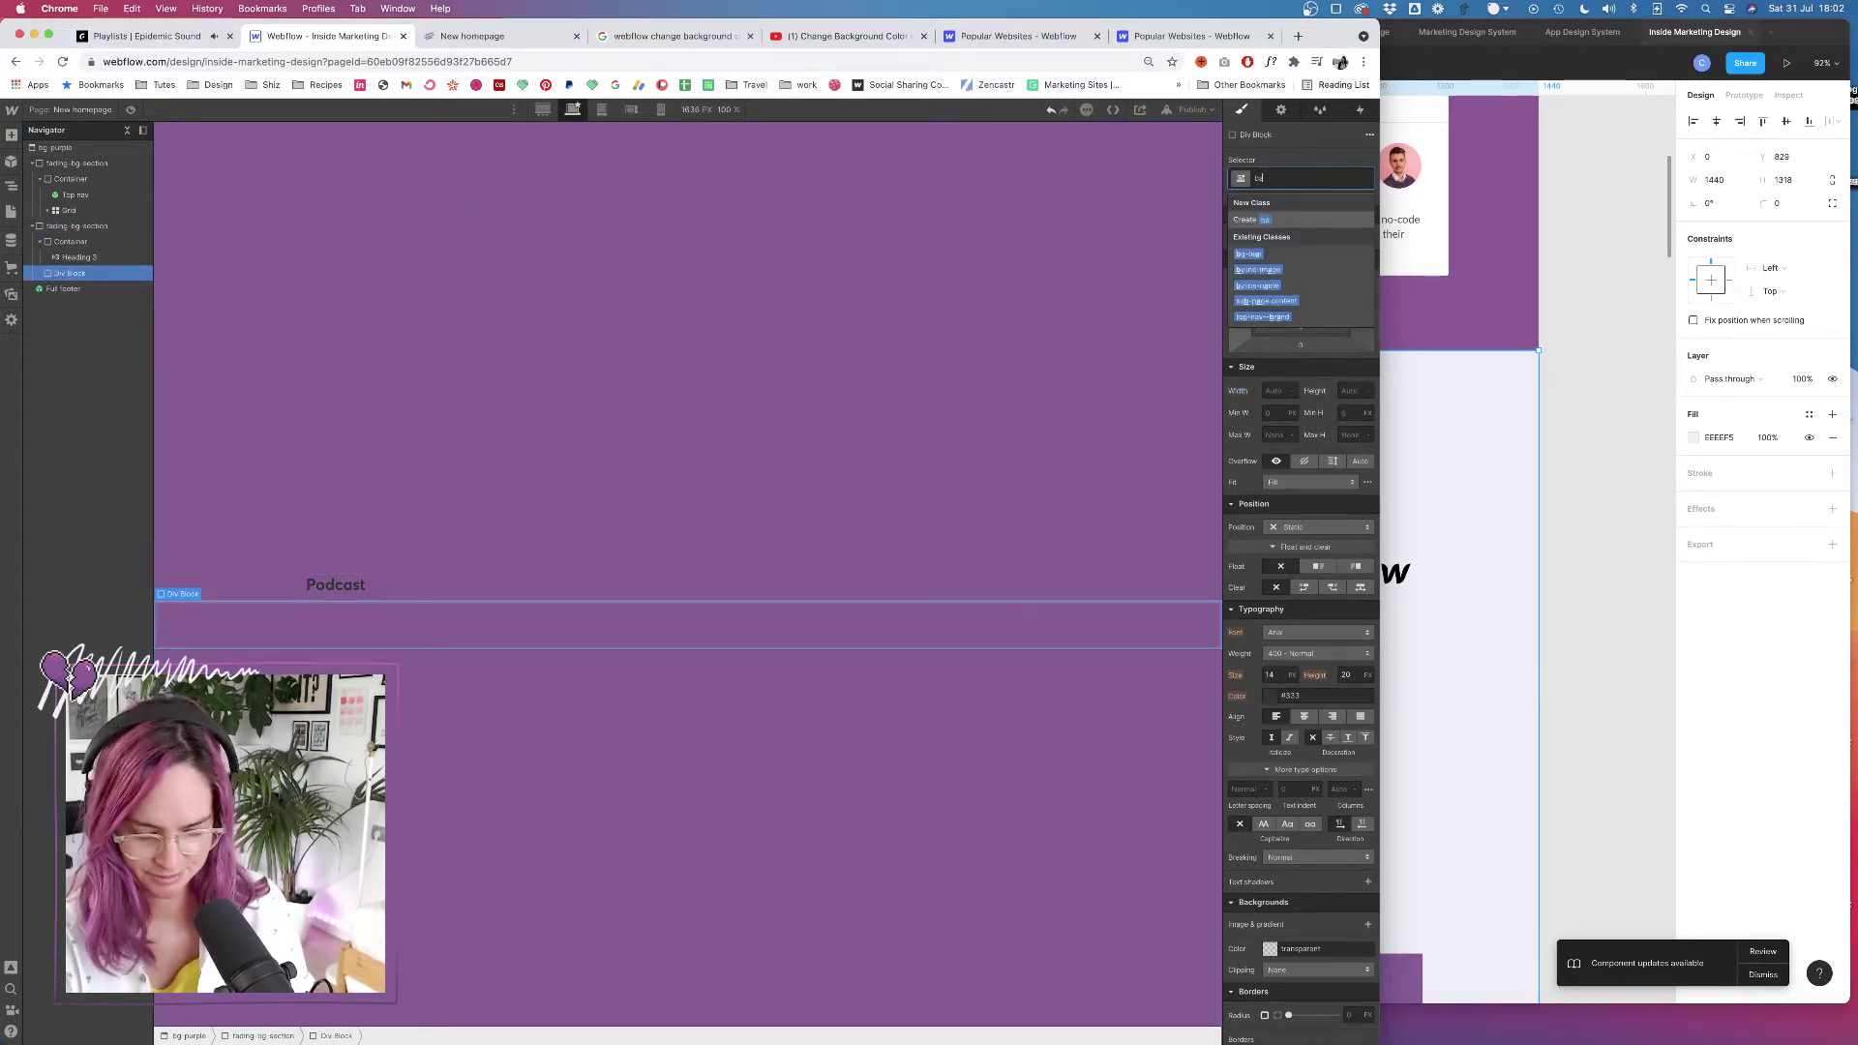
pyautogui.write('ckground-holder')
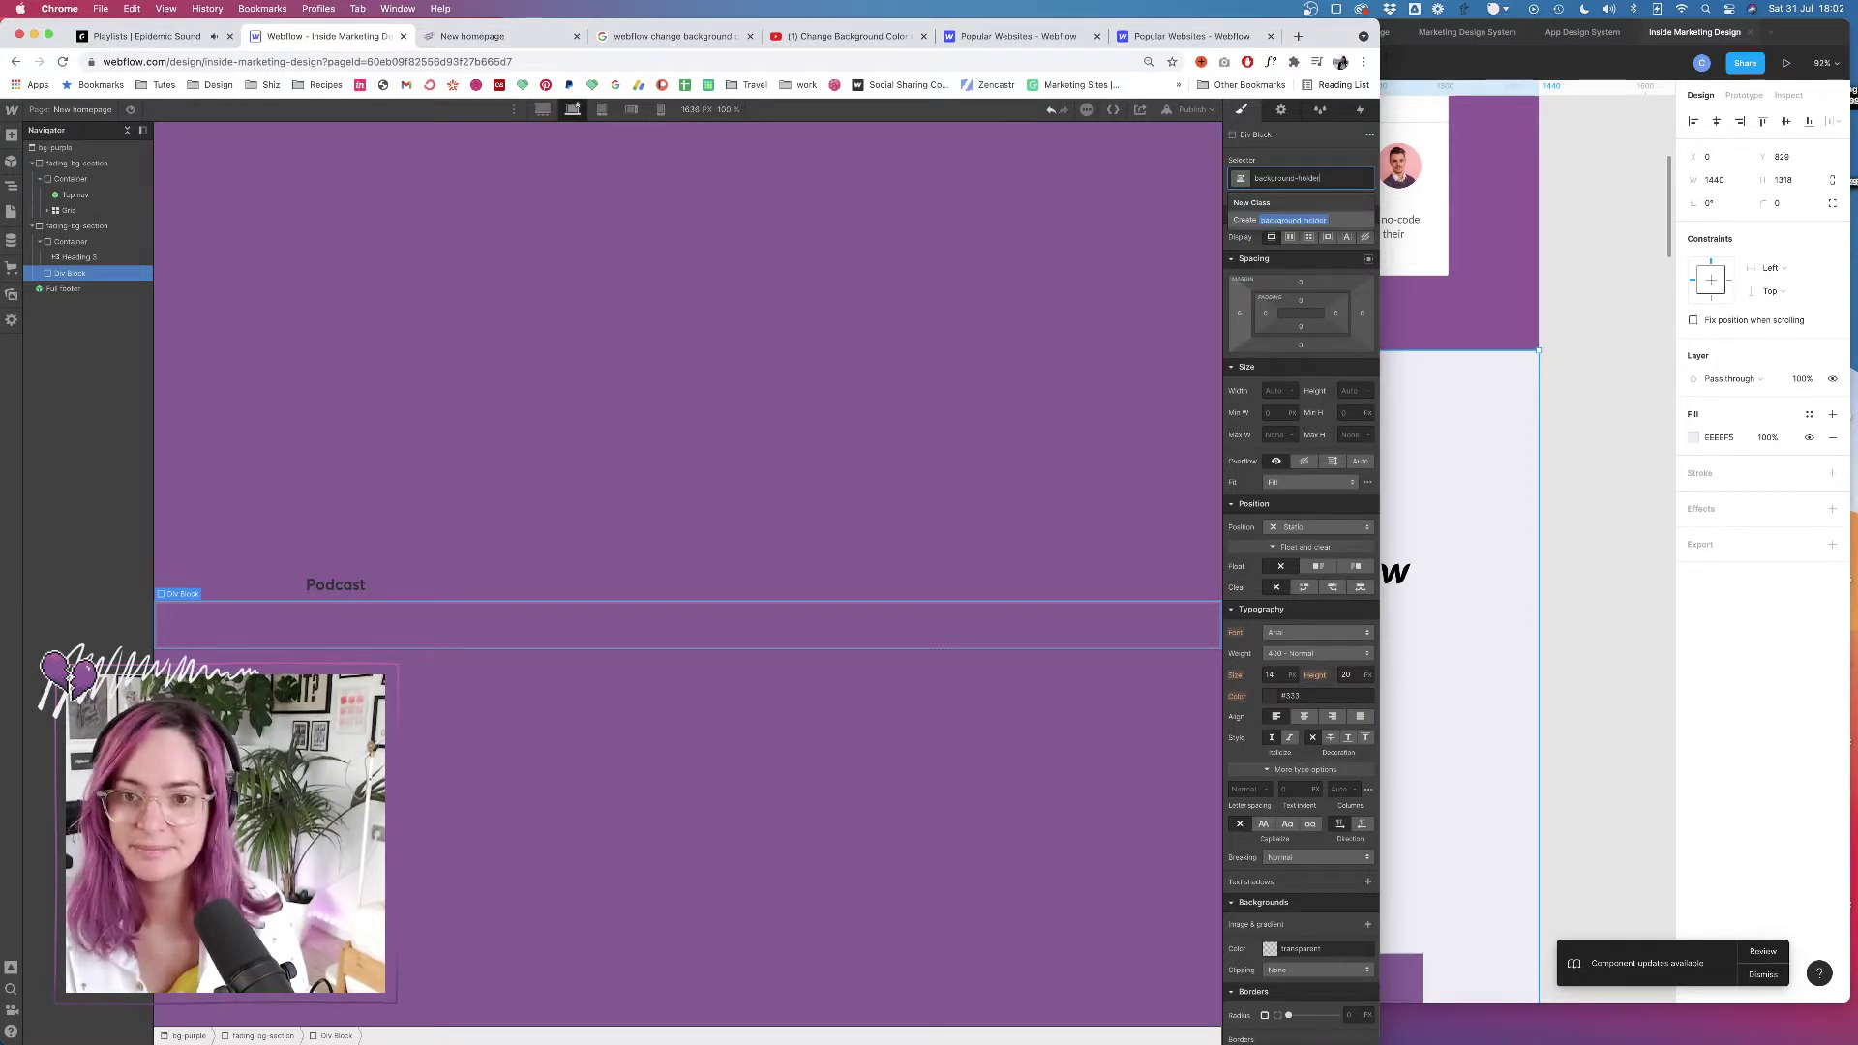
pyautogui.press('Return')
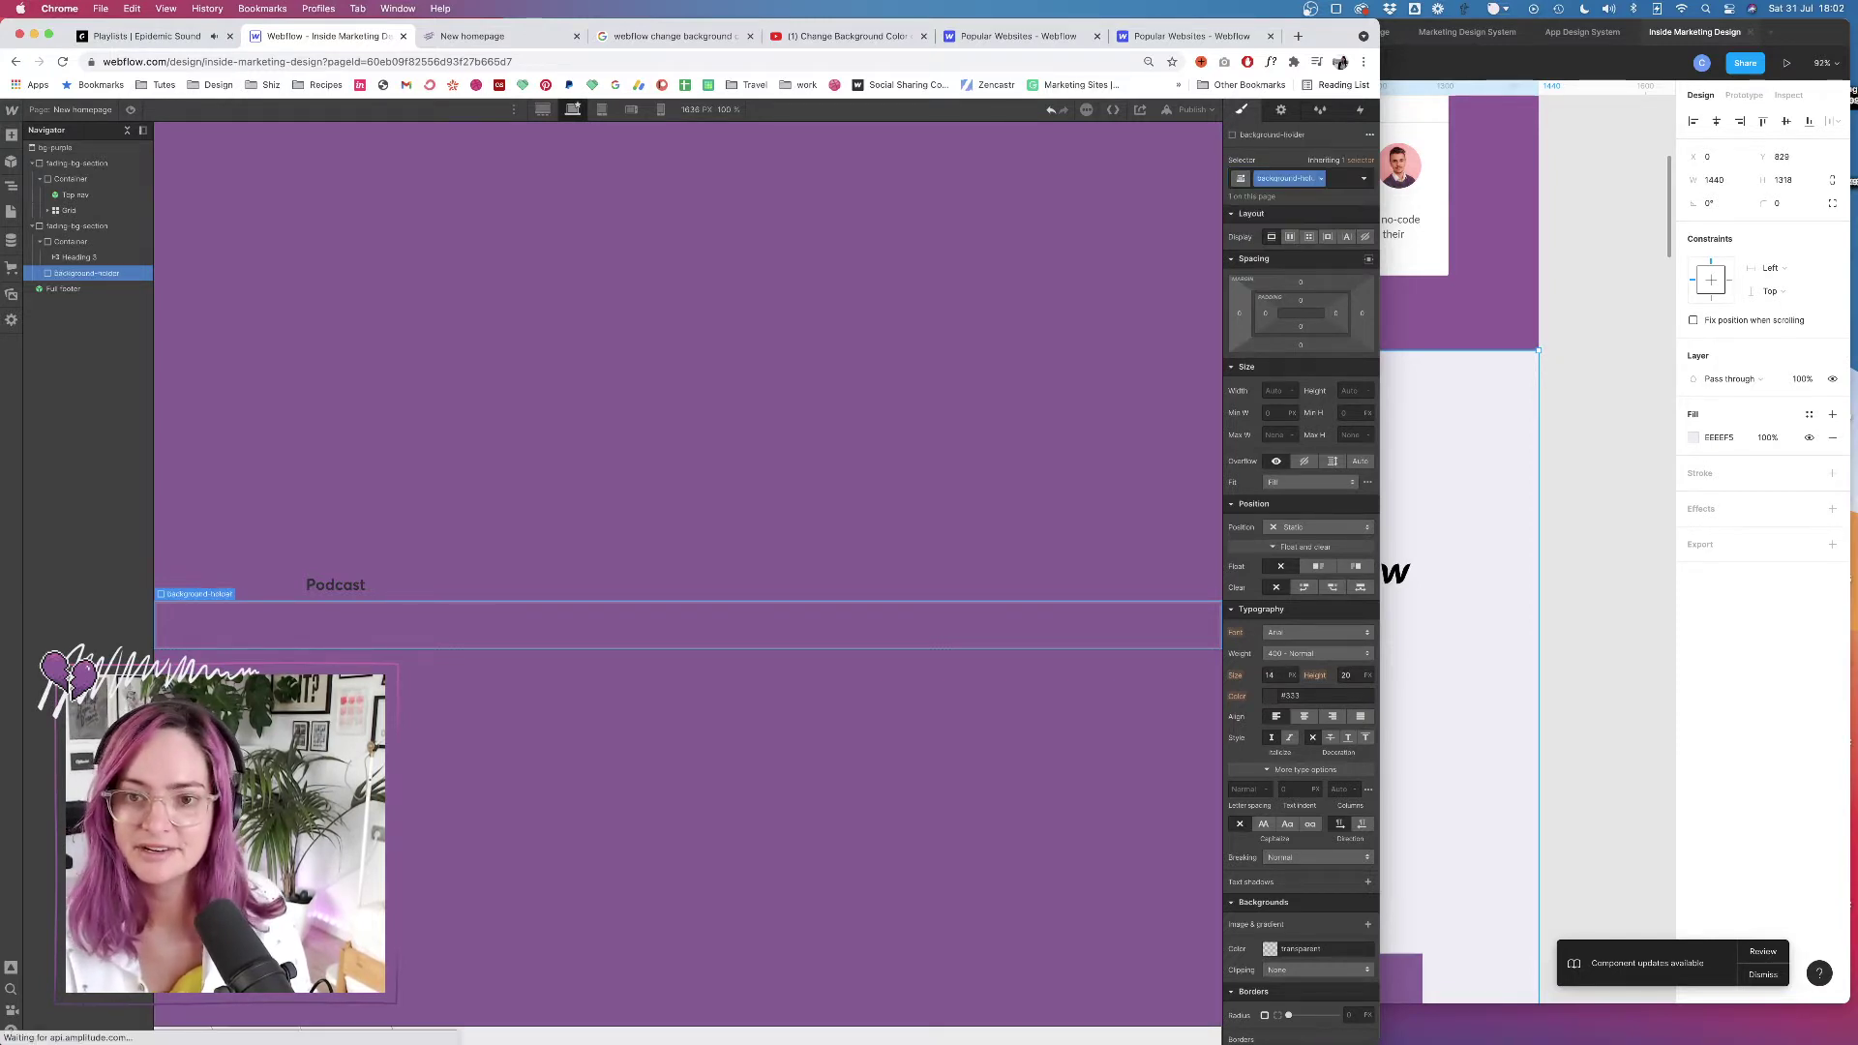
# Follow the YouTube tutorial's positioning and set the background-holder in Webflow to Relative position with a z-index of 0
pyautogui.click(847, 35)
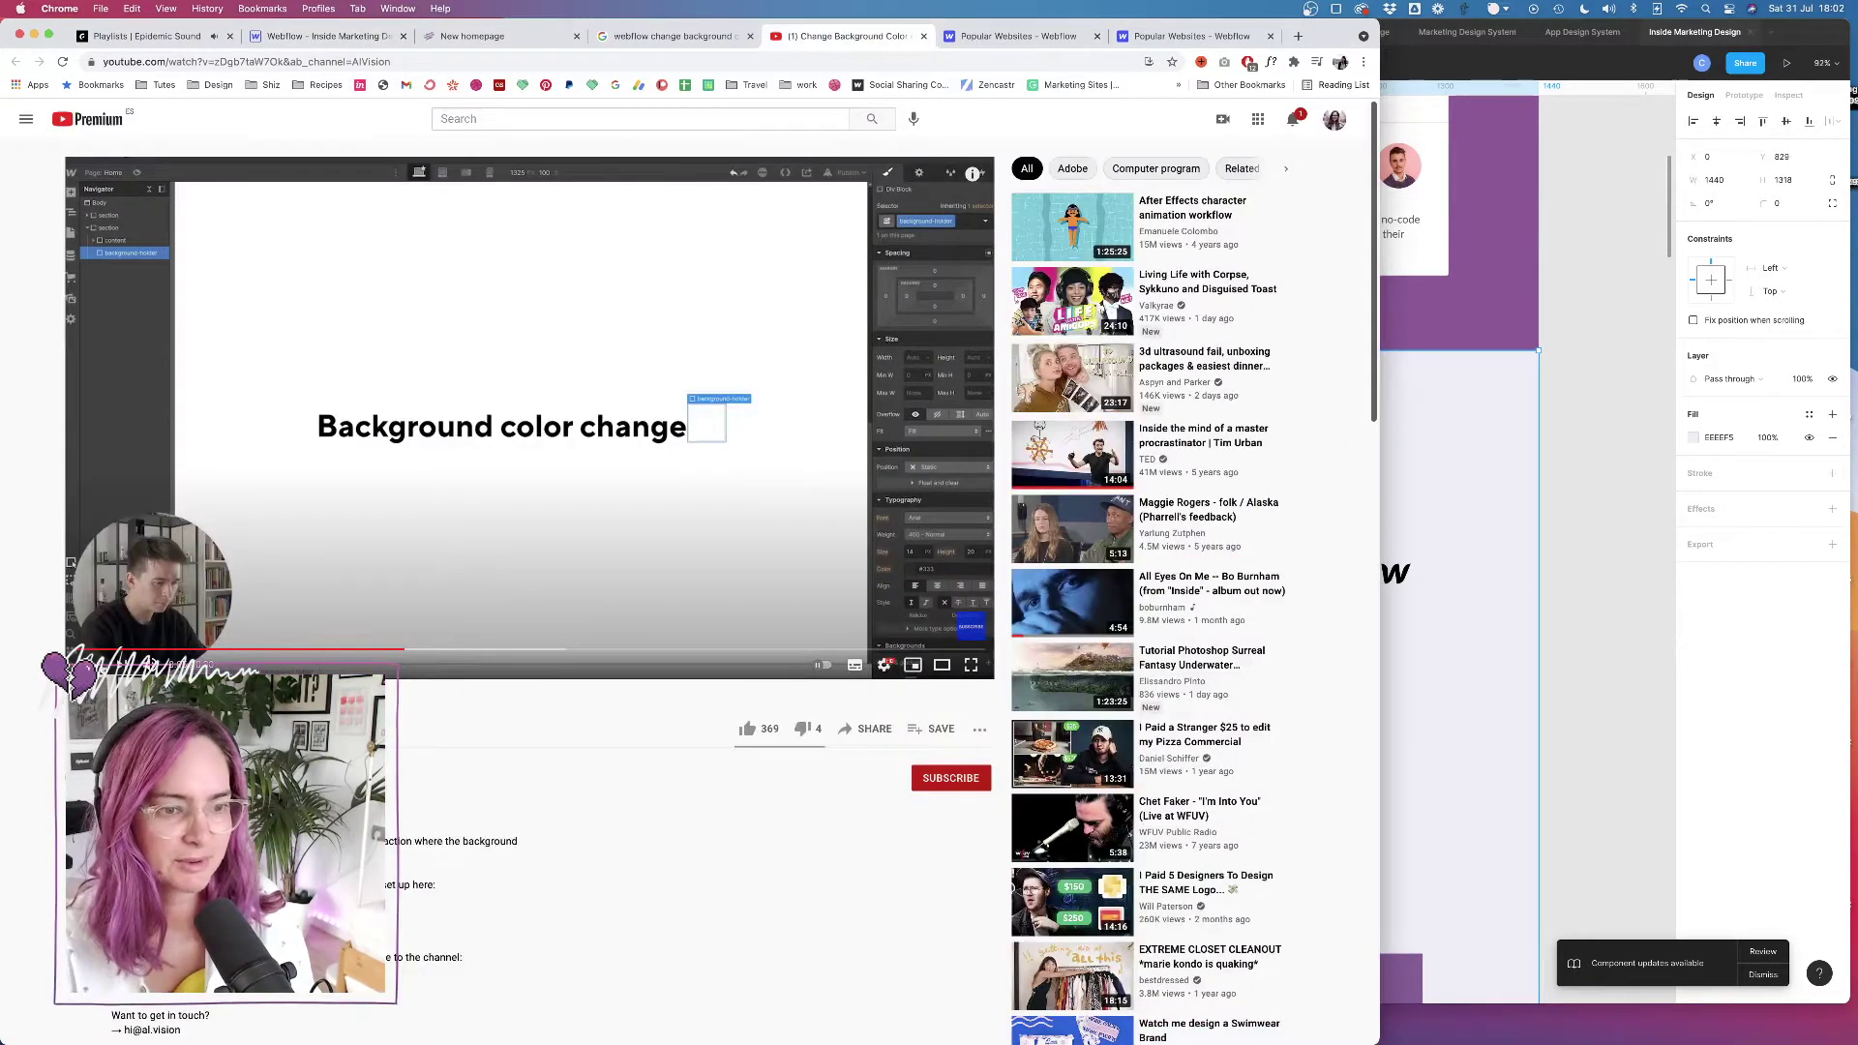
pyautogui.click(81, 665)
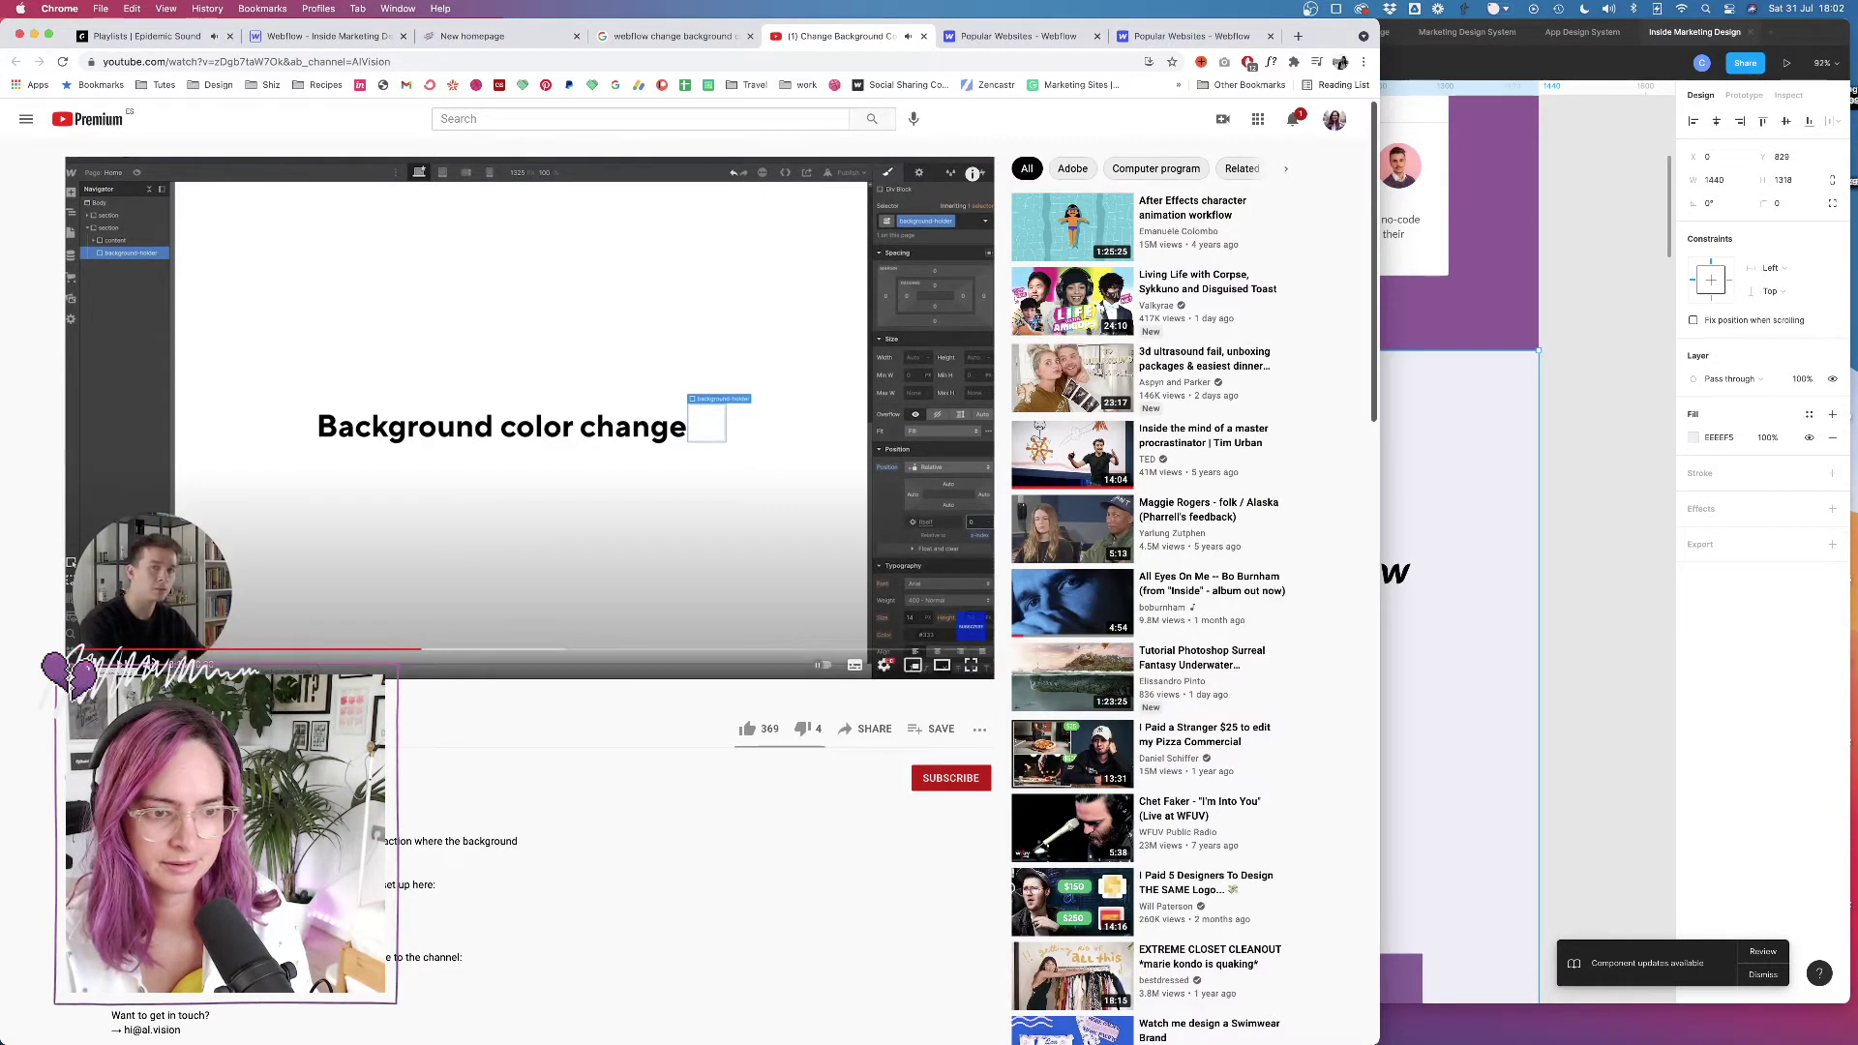
pyautogui.click(324, 35)
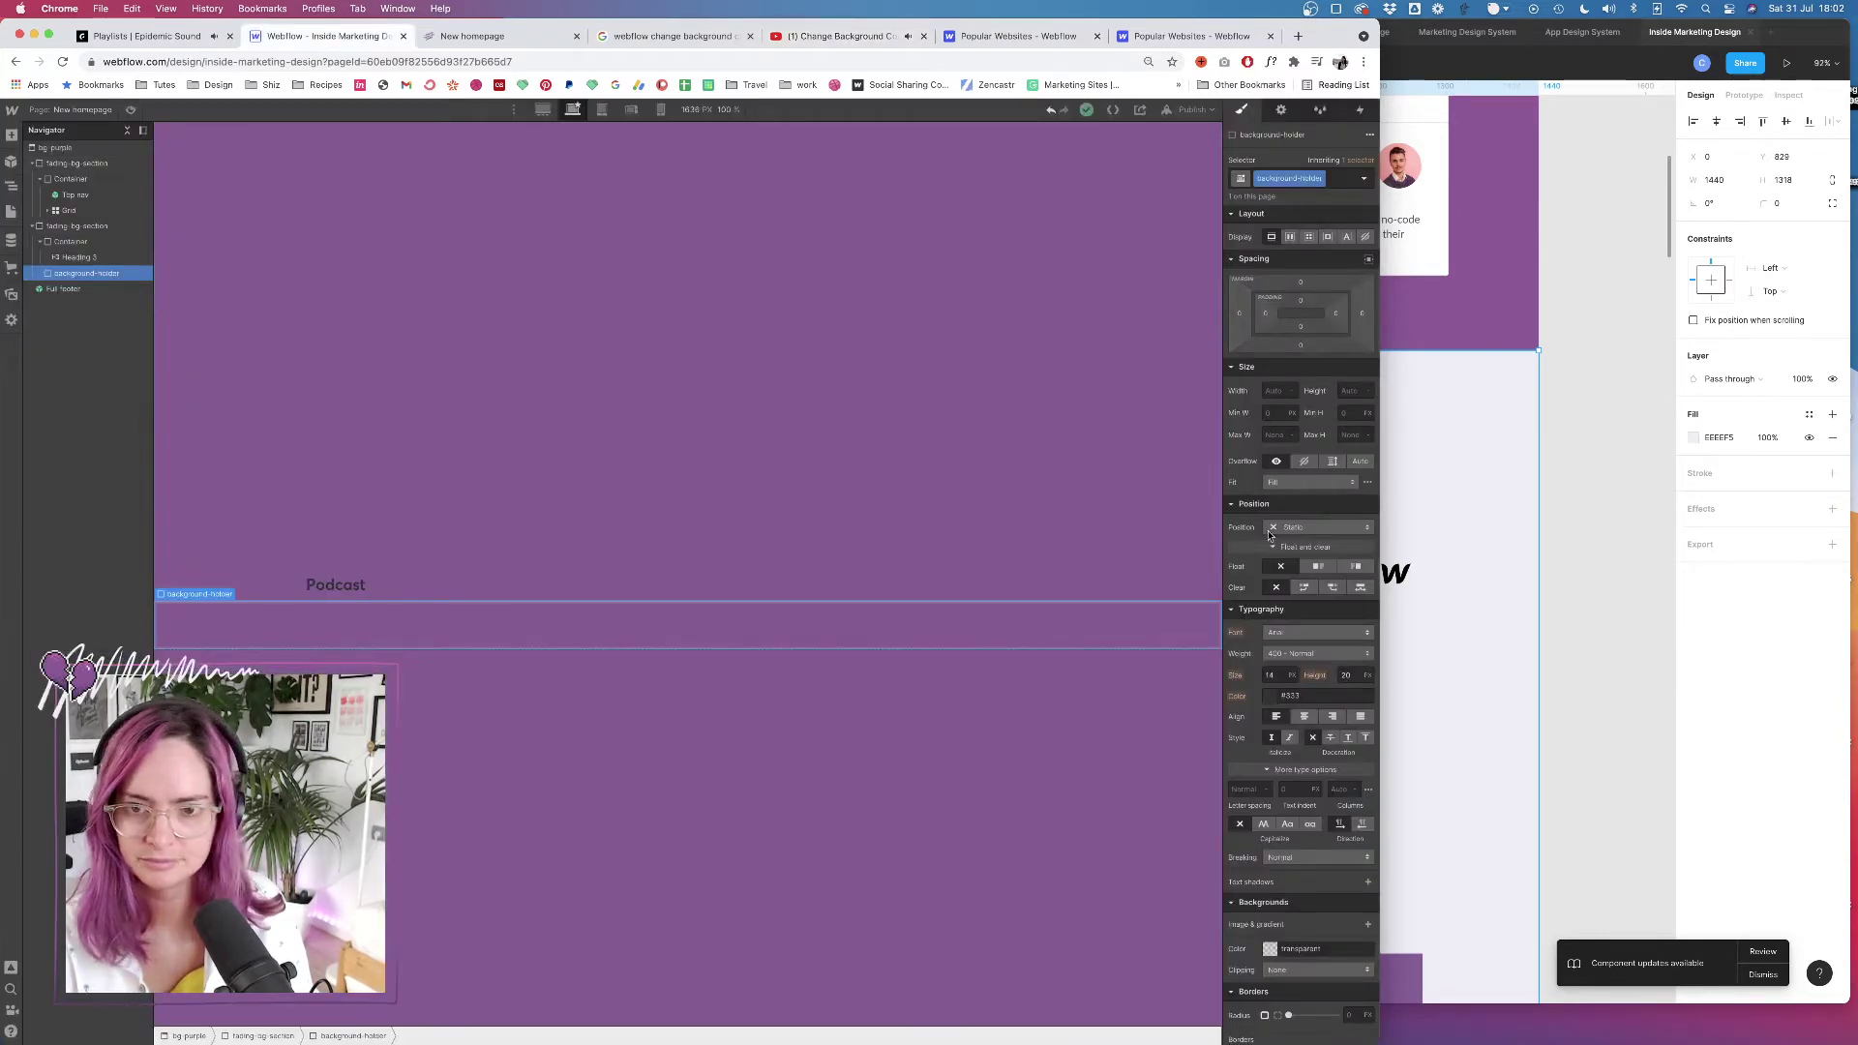
pyautogui.click(1322, 526)
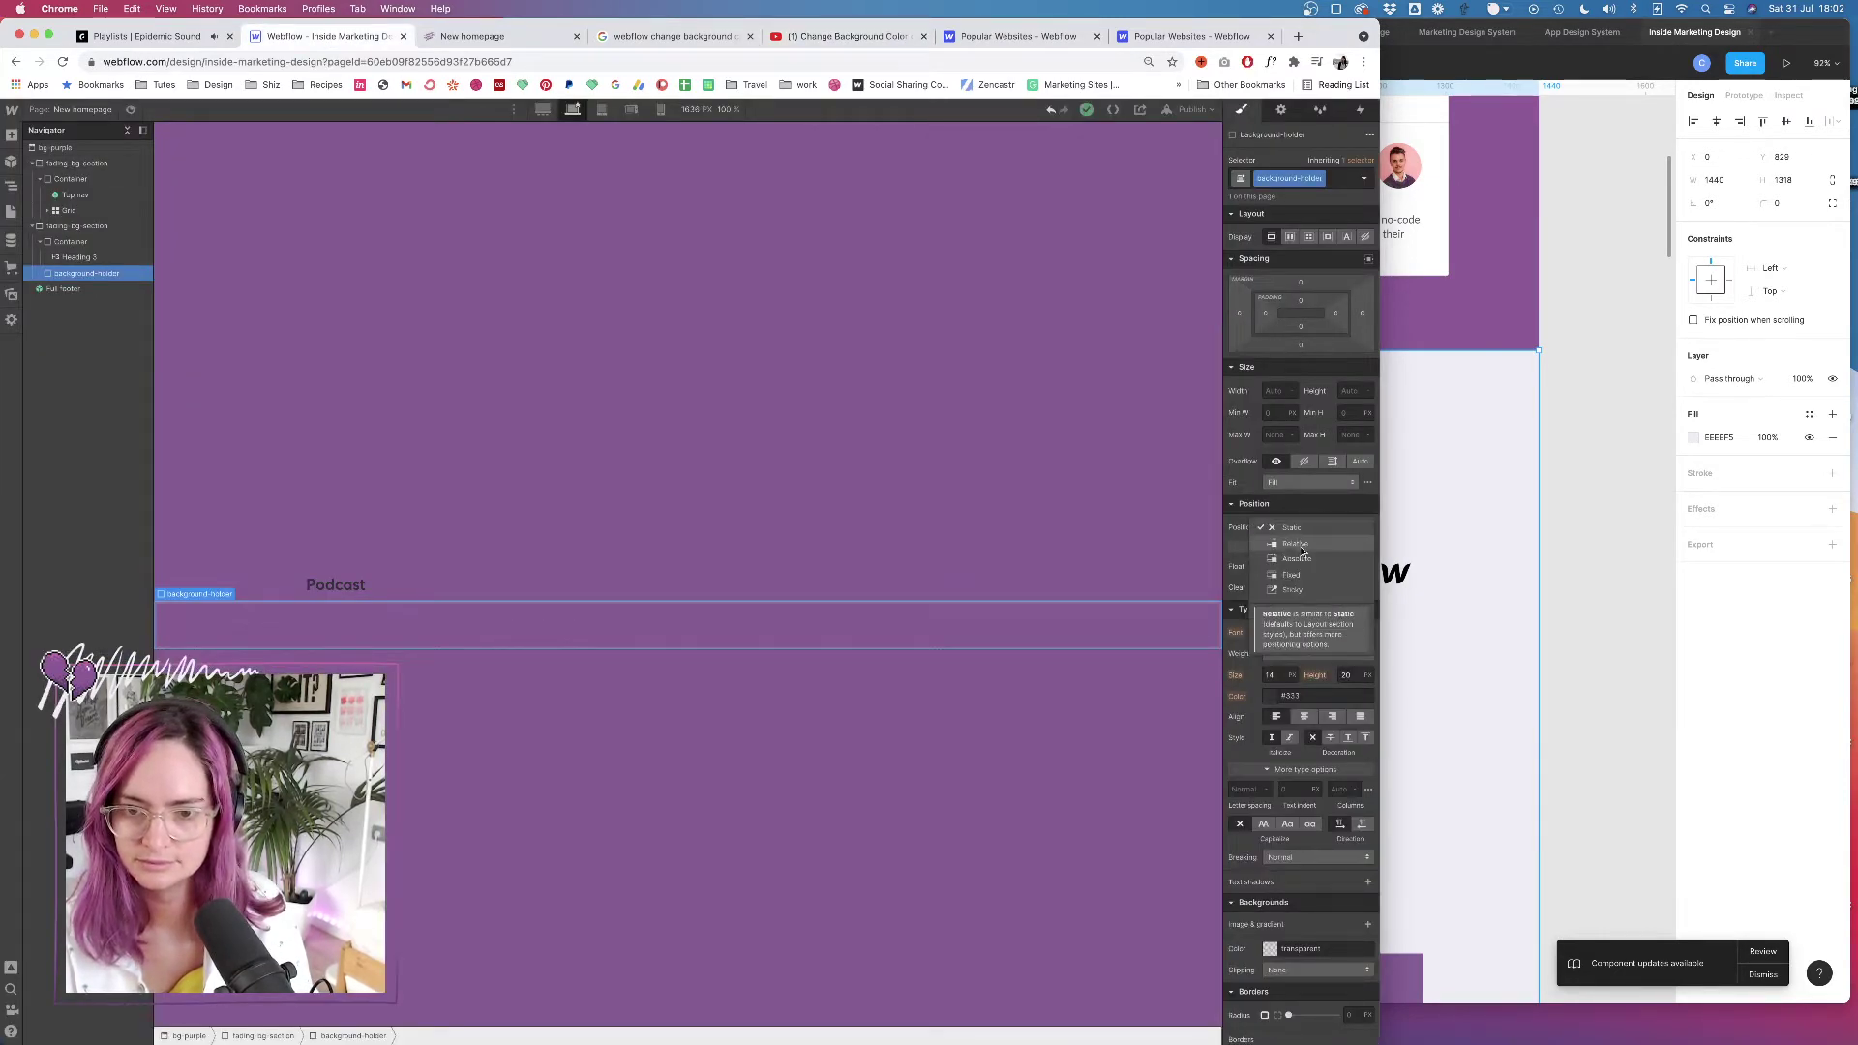
pyautogui.click(1306, 555)
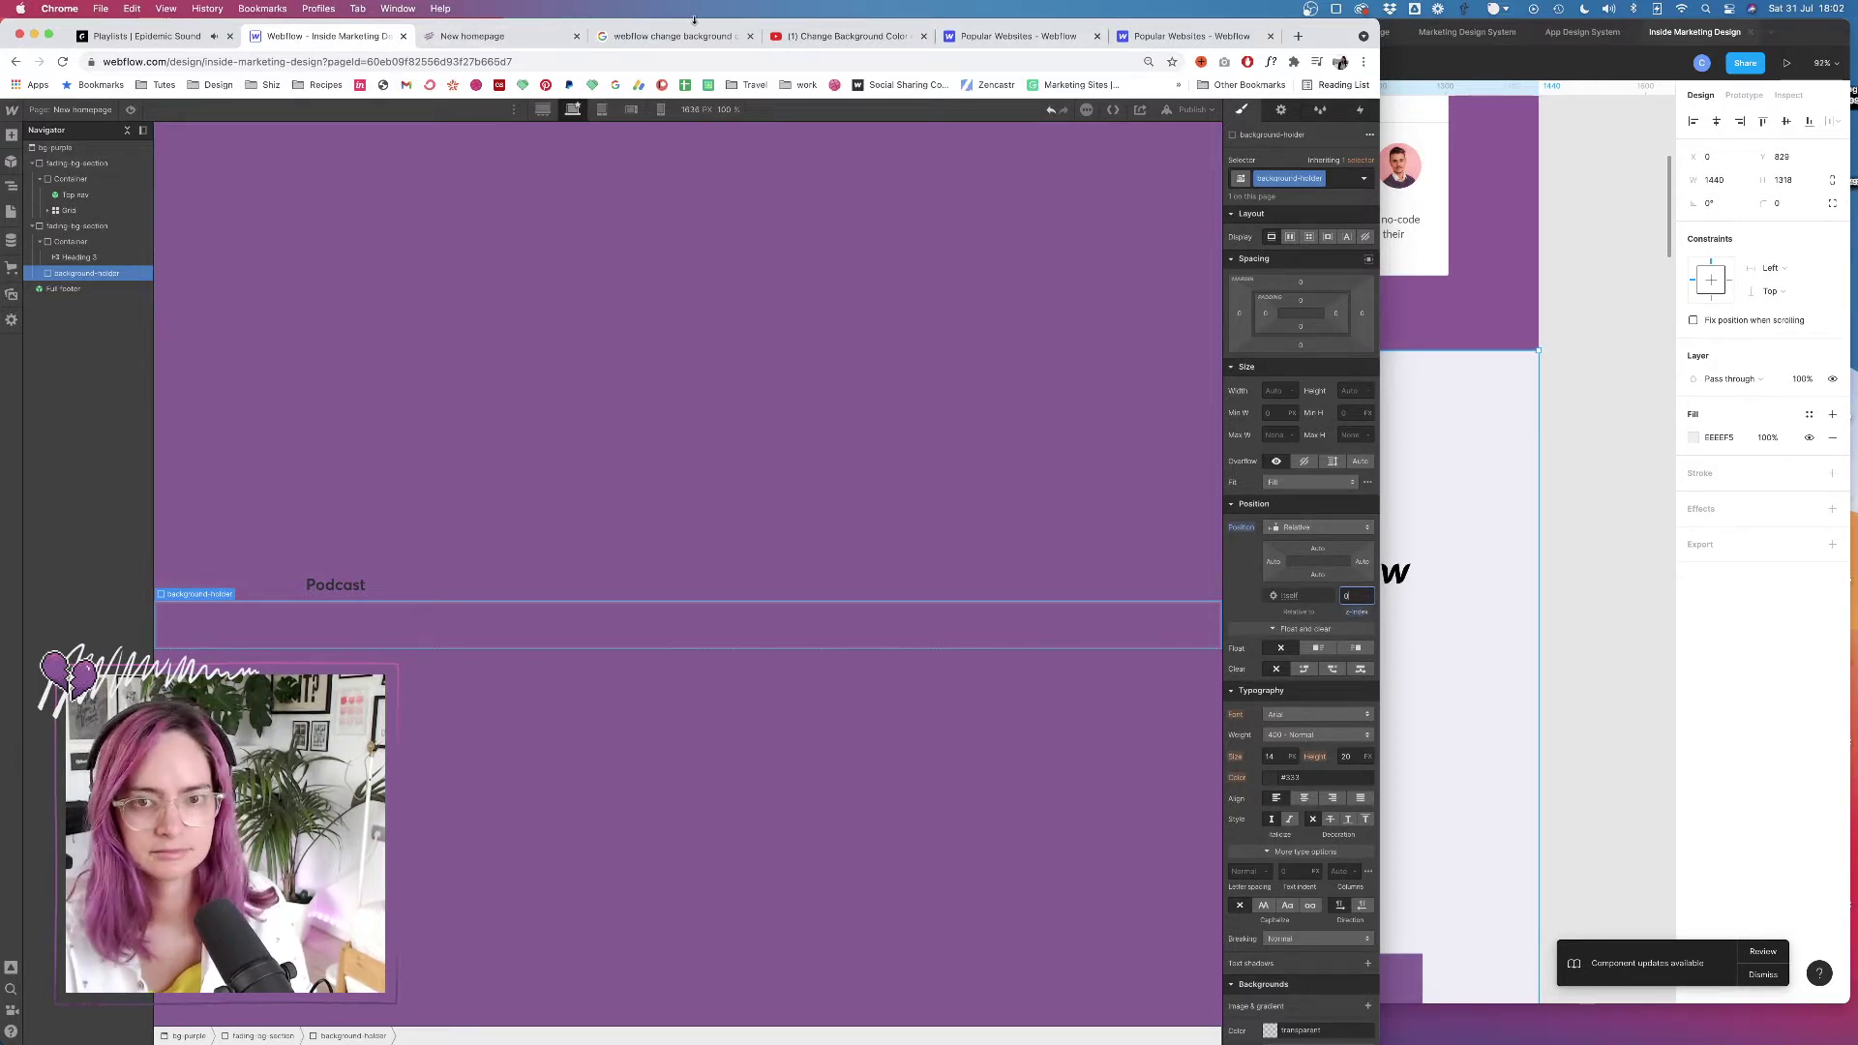
# Continue the YouTube tutorial, and in Webflow add a div block inside the background-holder of the second fading-bg-section
pyautogui.click(837, 36)
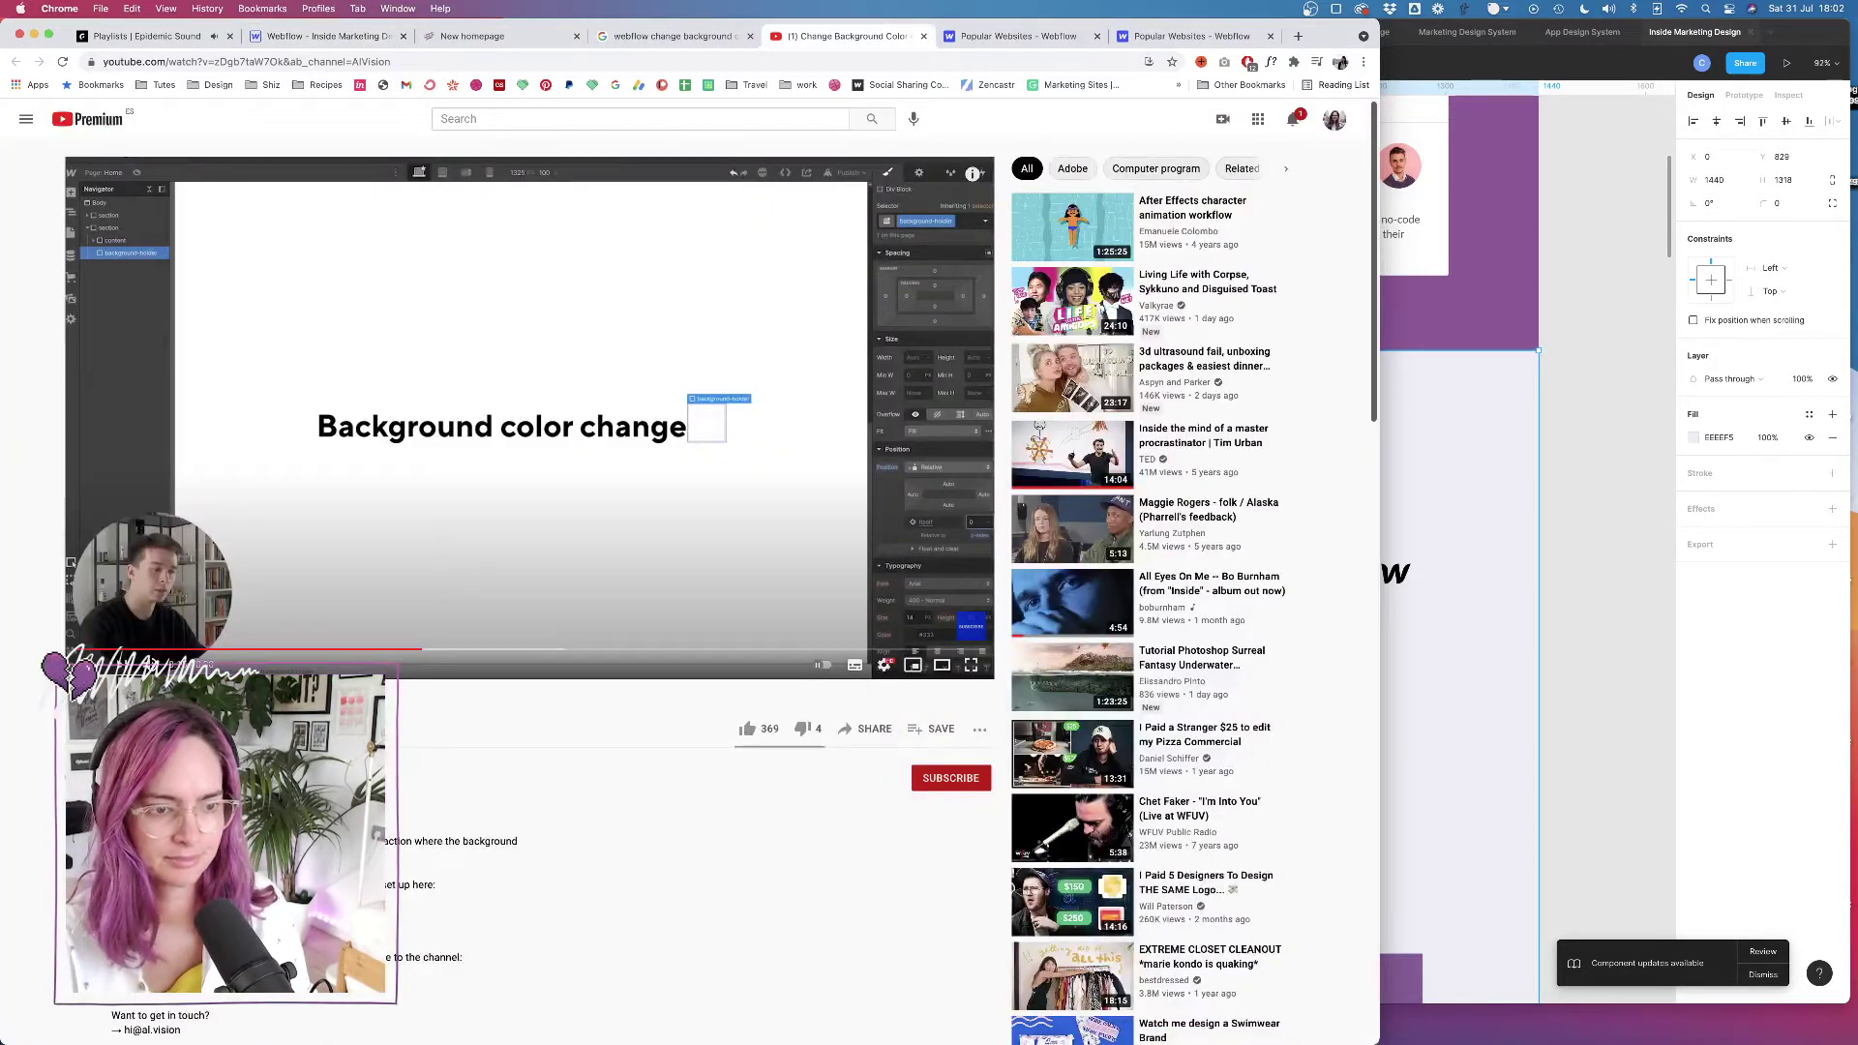
pyautogui.click(85, 665)
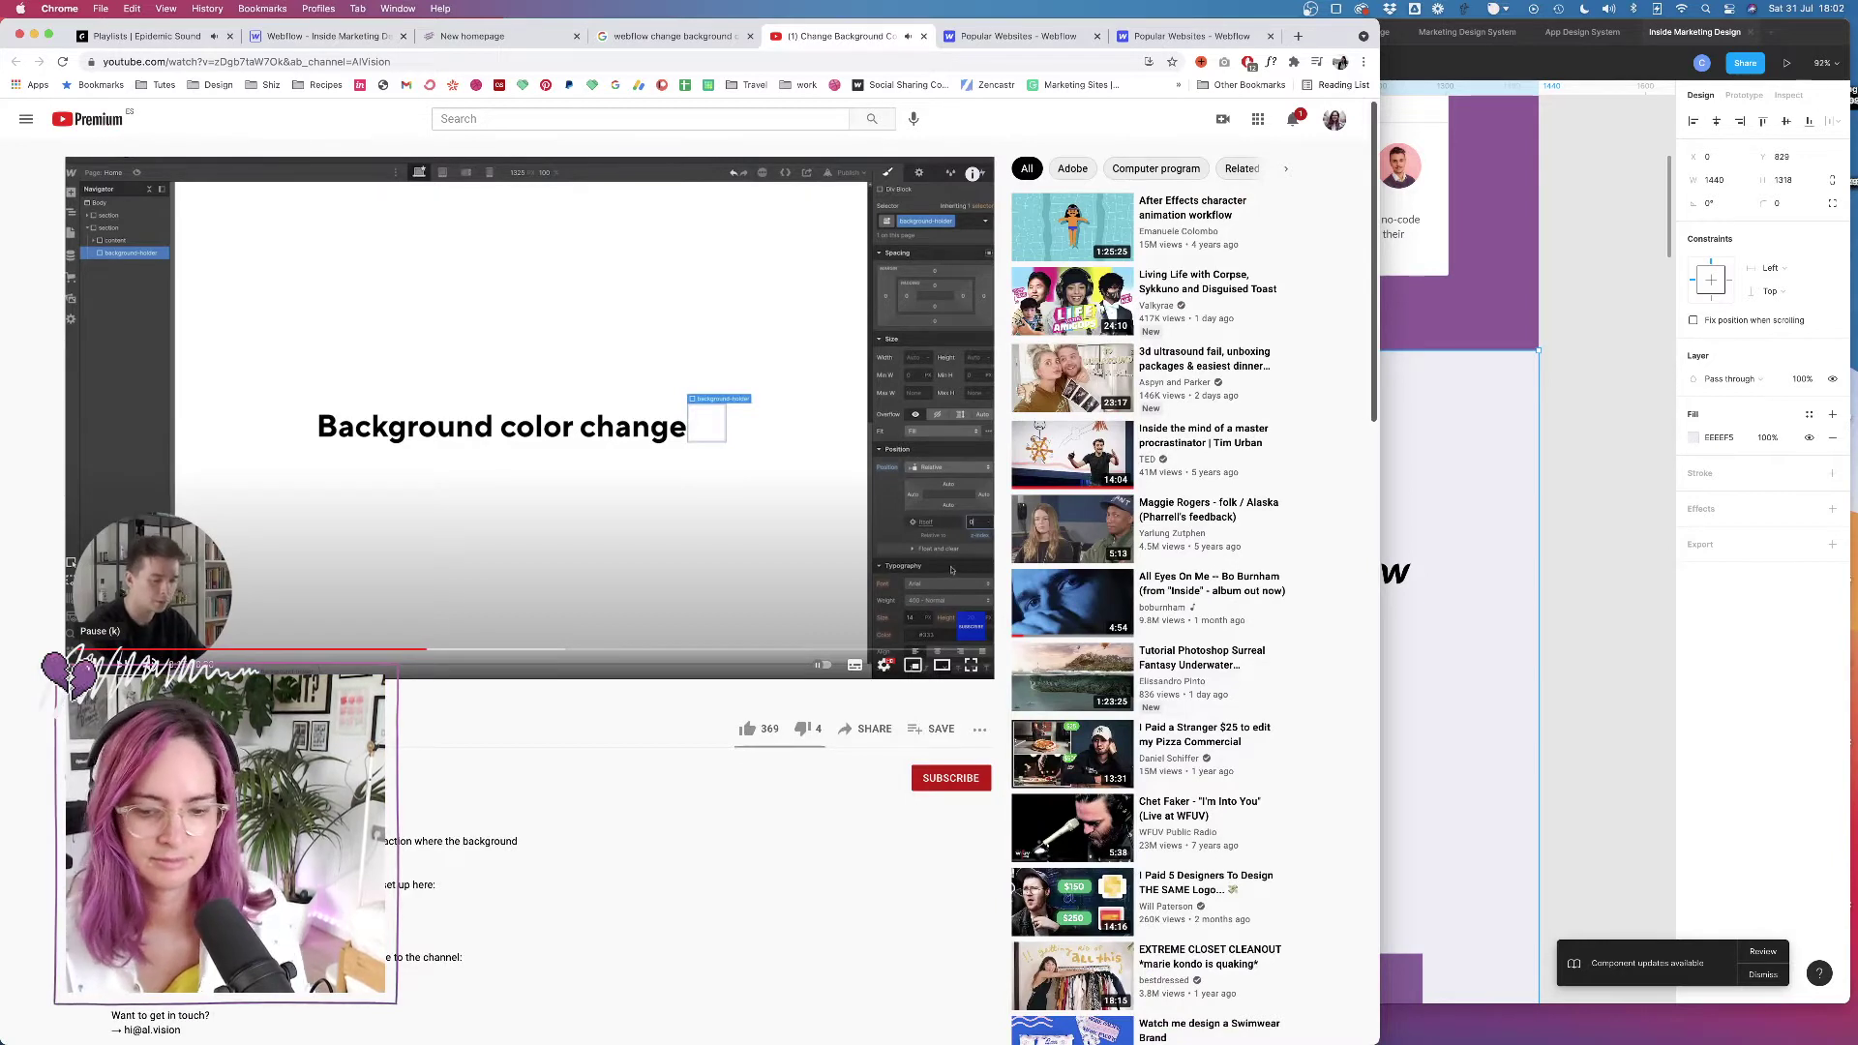
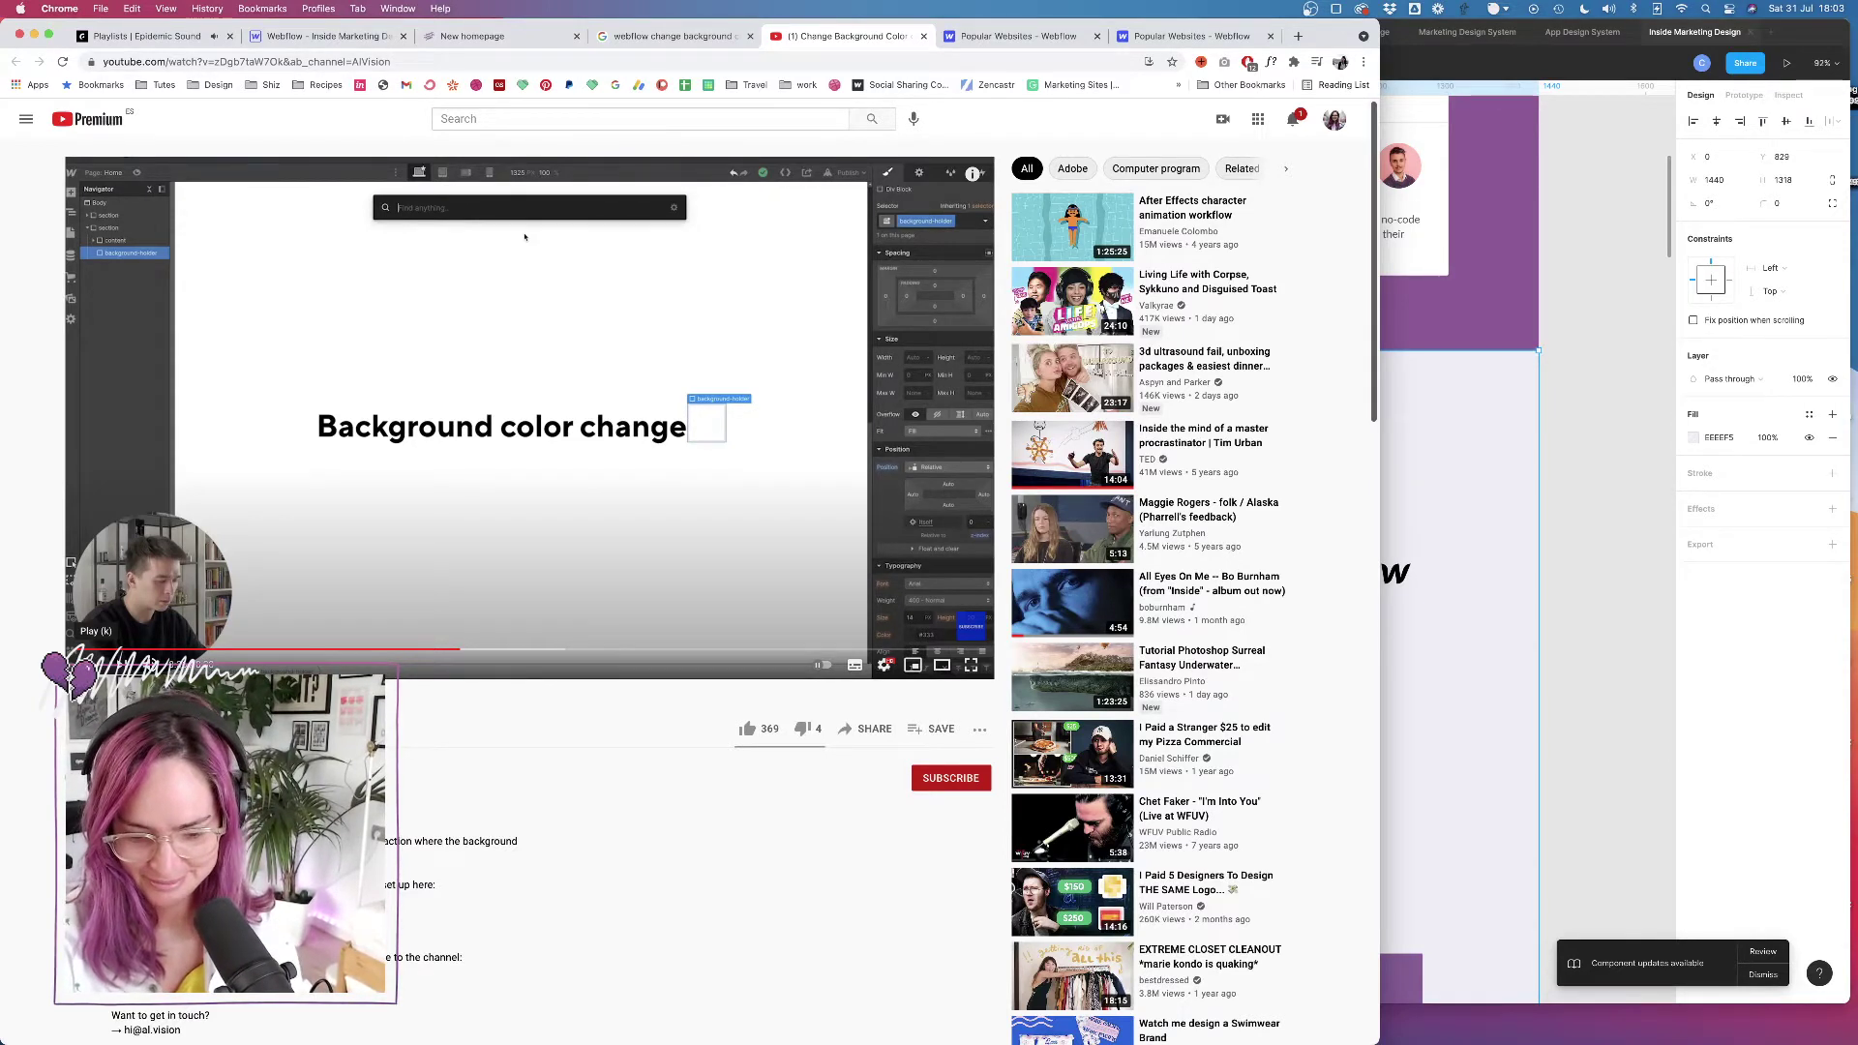
pyautogui.click(80, 666)
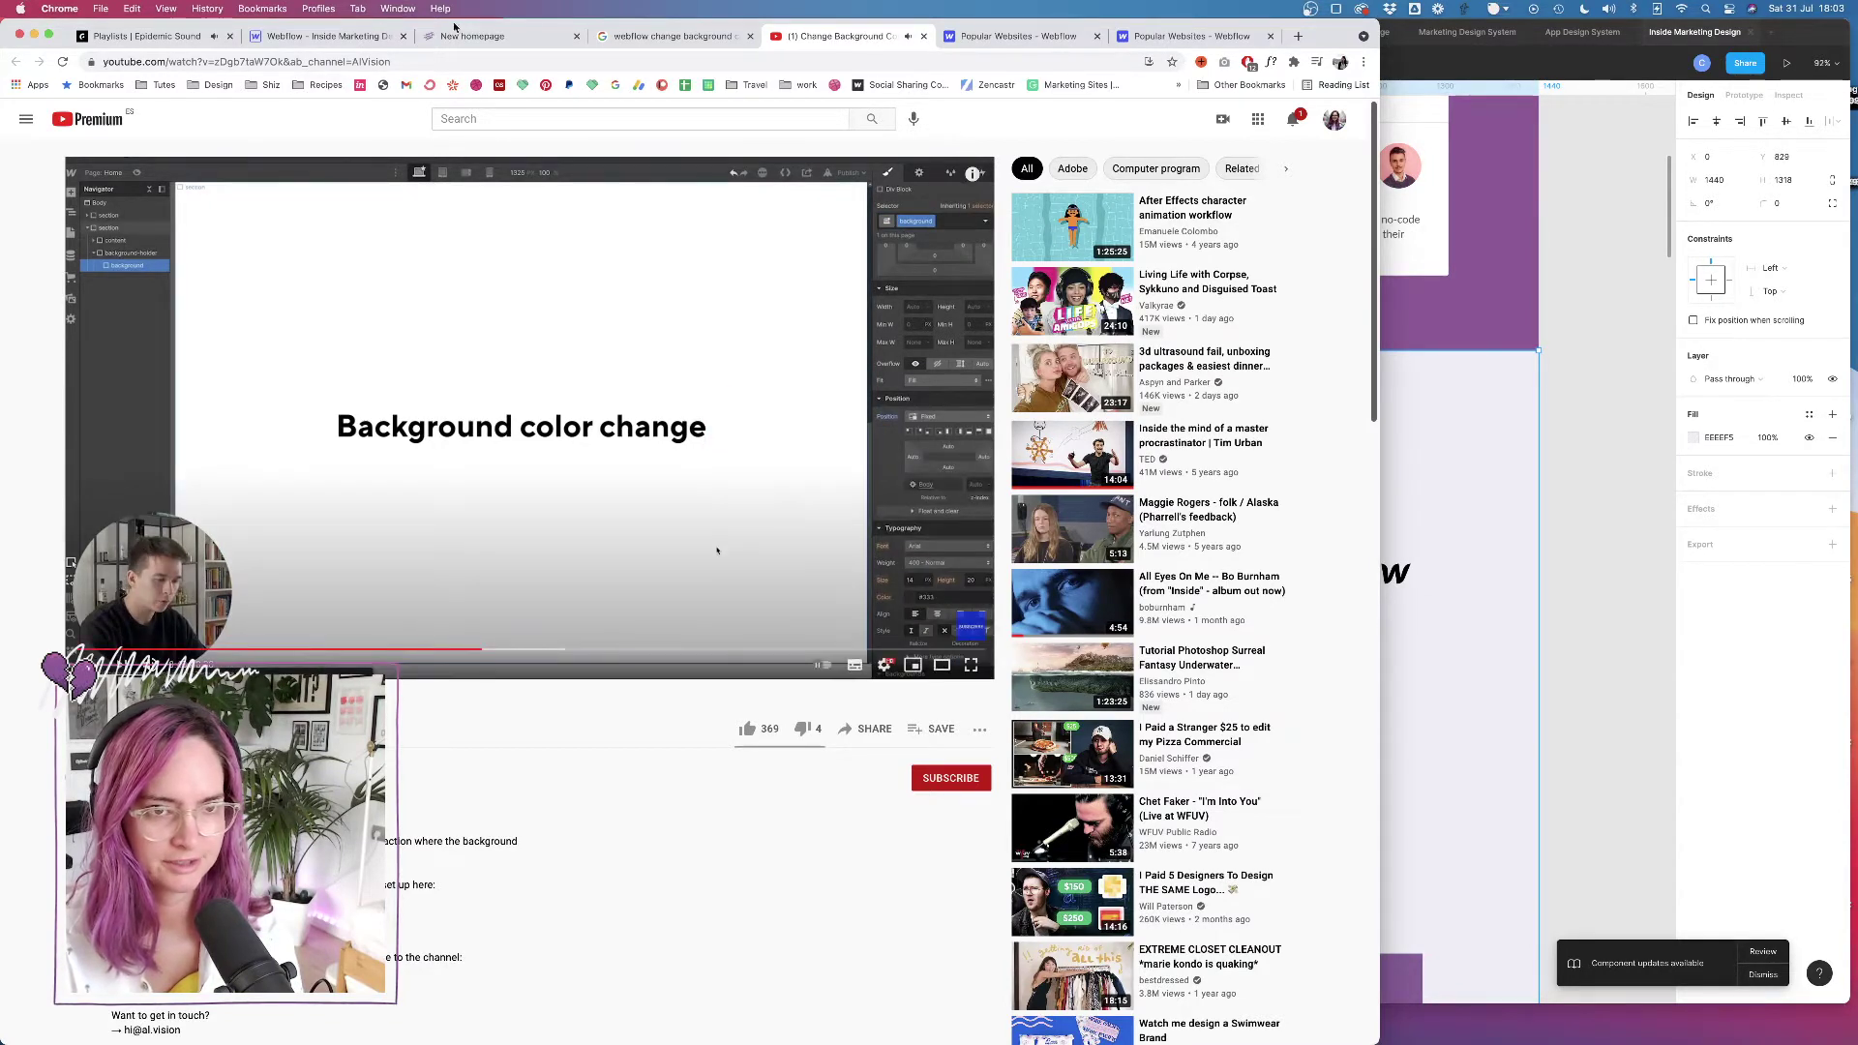
pyautogui.click(328, 35)
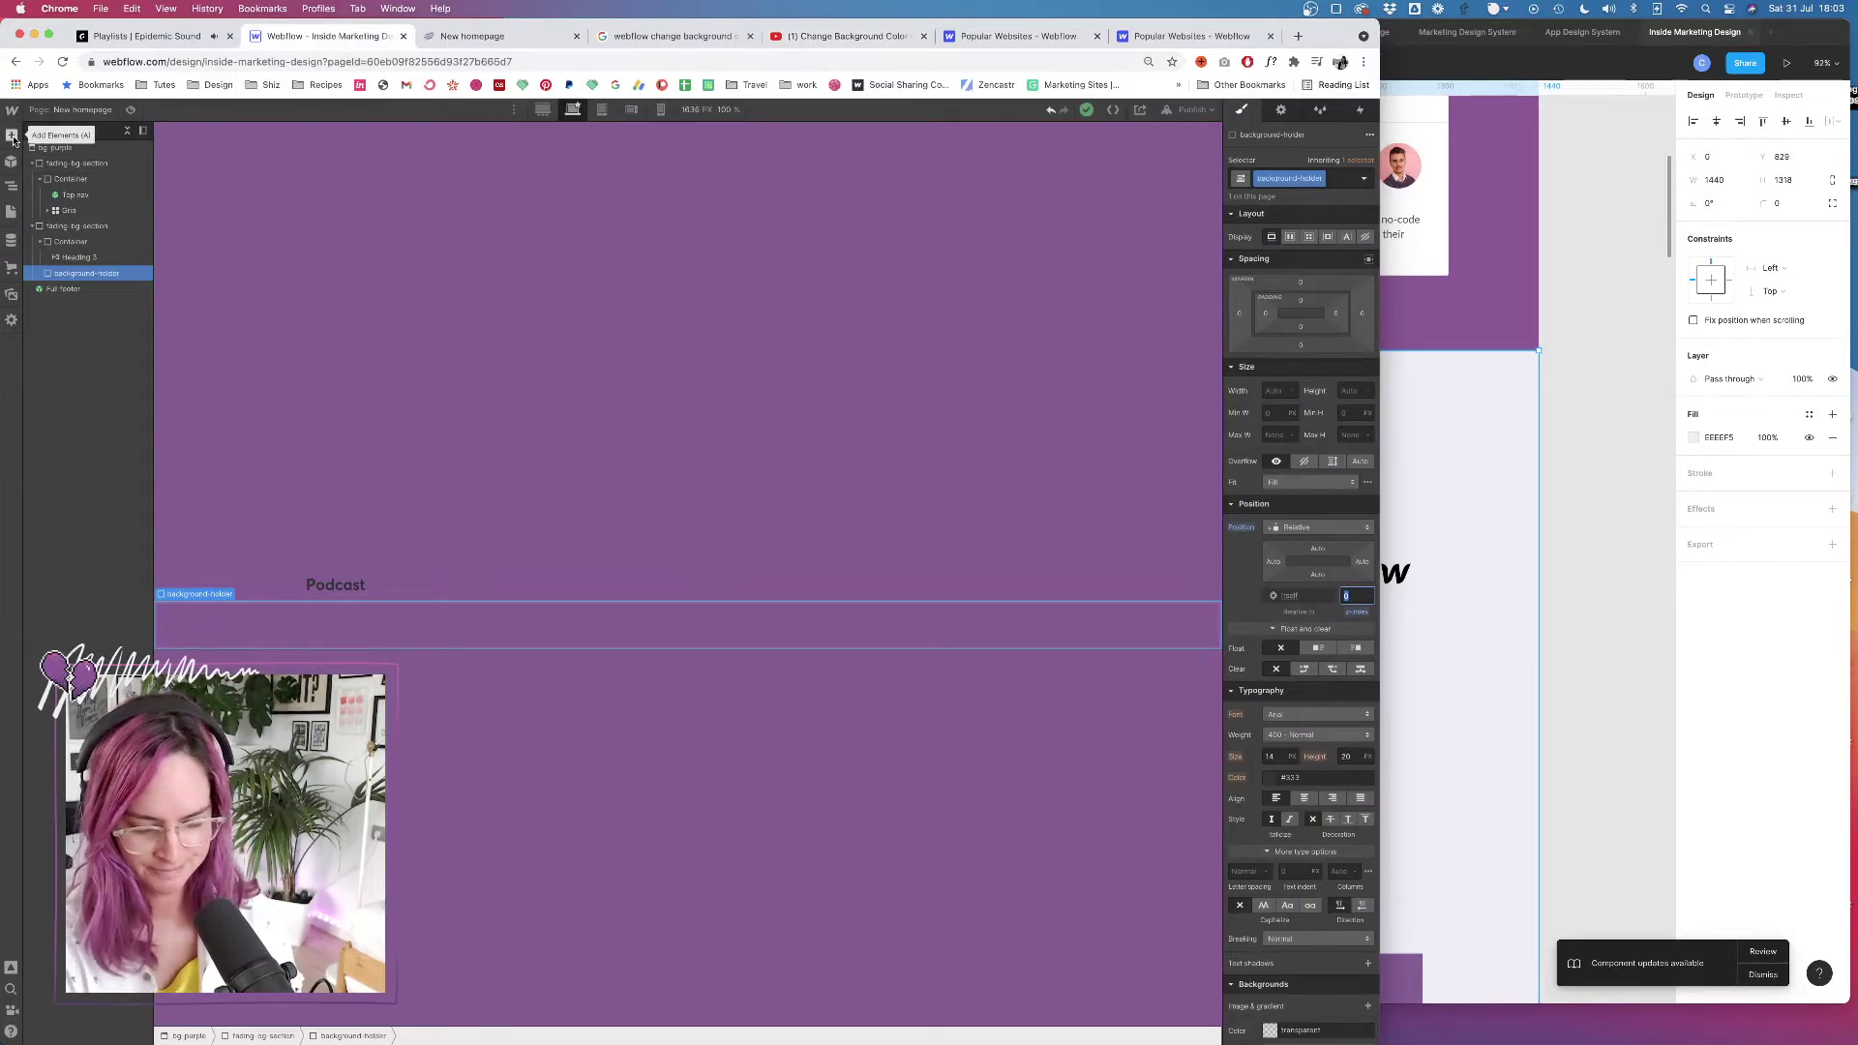
pyautogui.click(430, 515)
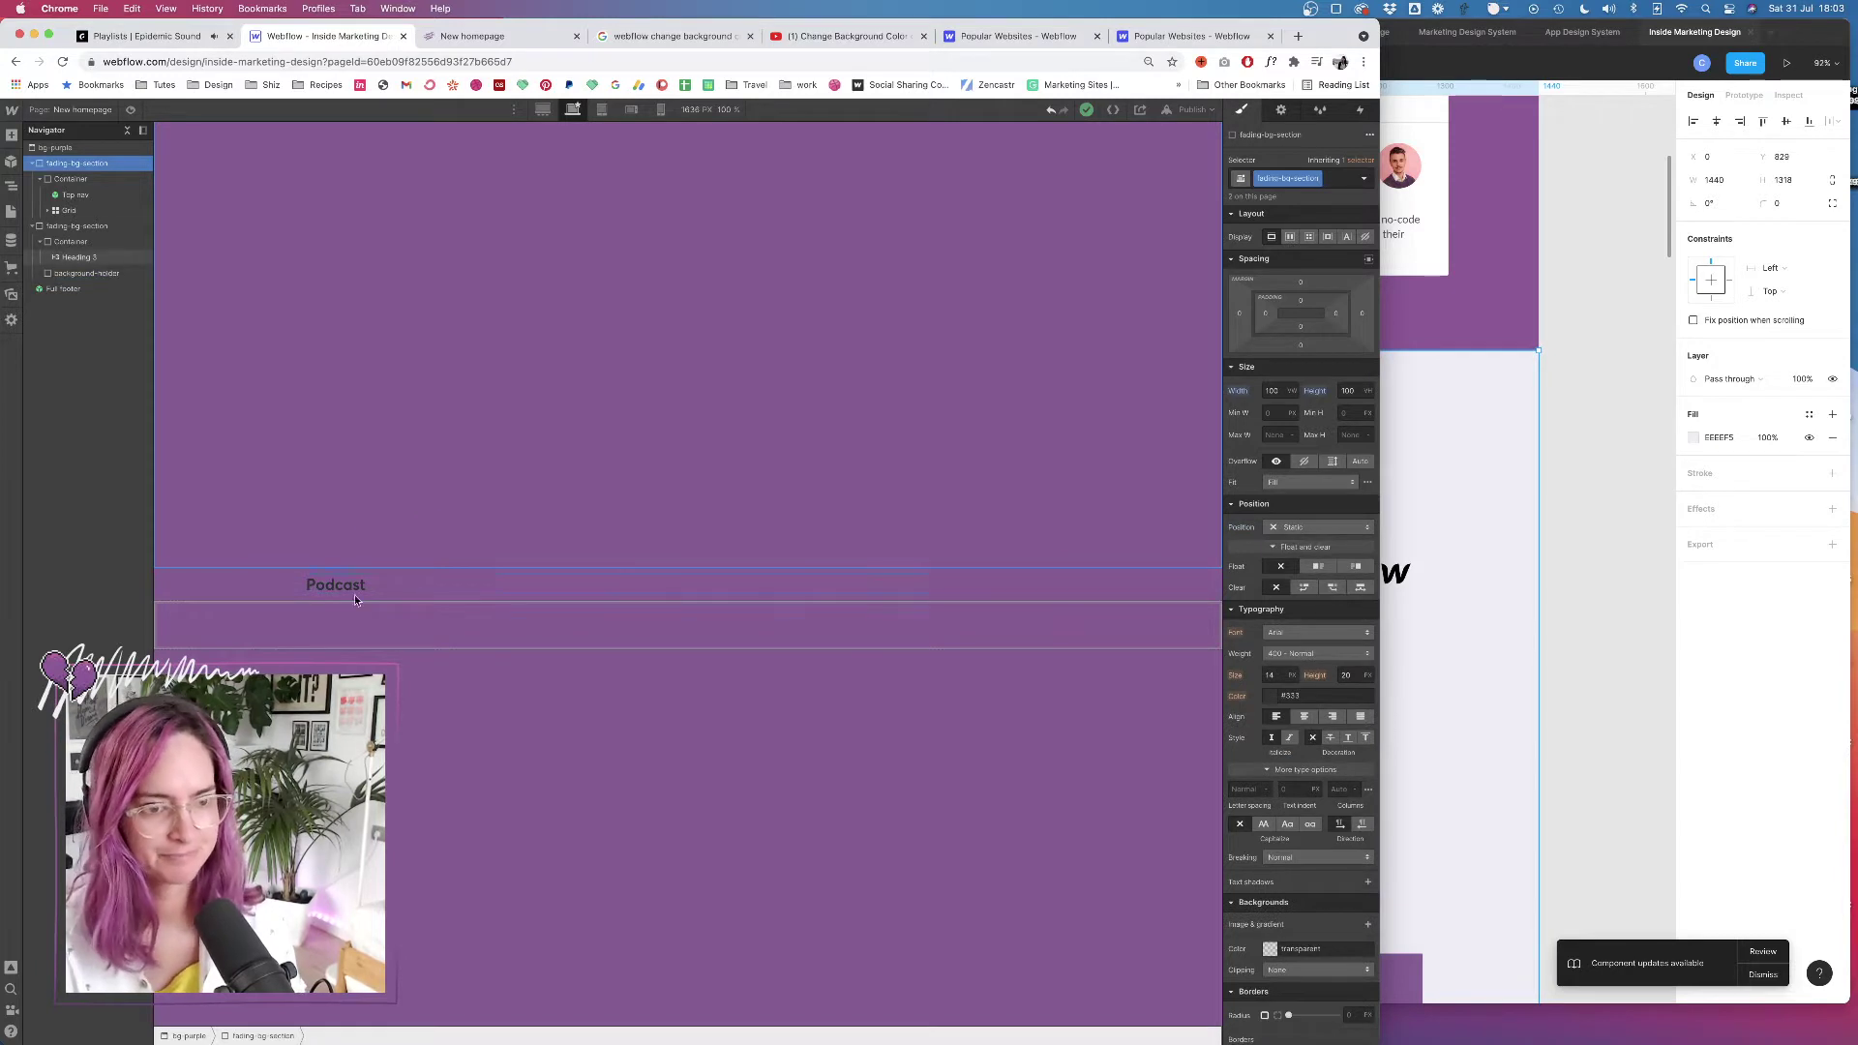
pyautogui.click(372, 614)
pyautogui.press('super+e')
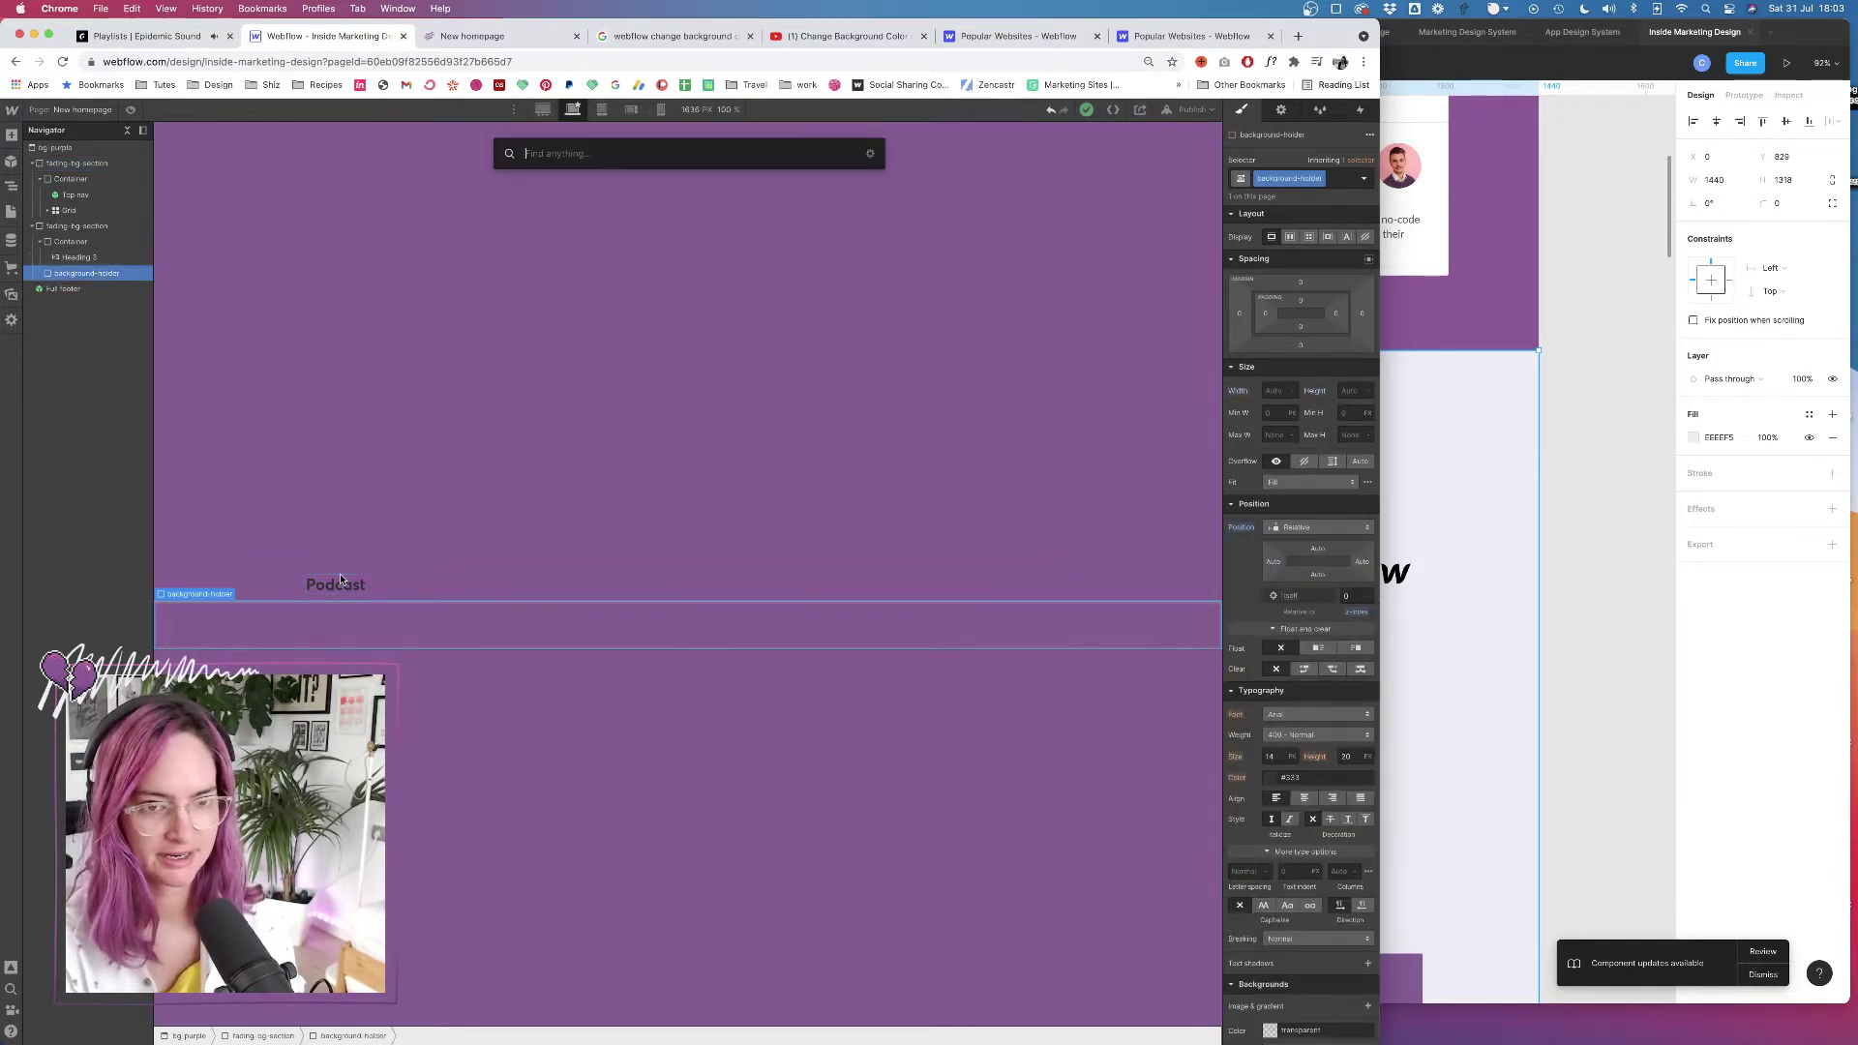
pyautogui.write('div')
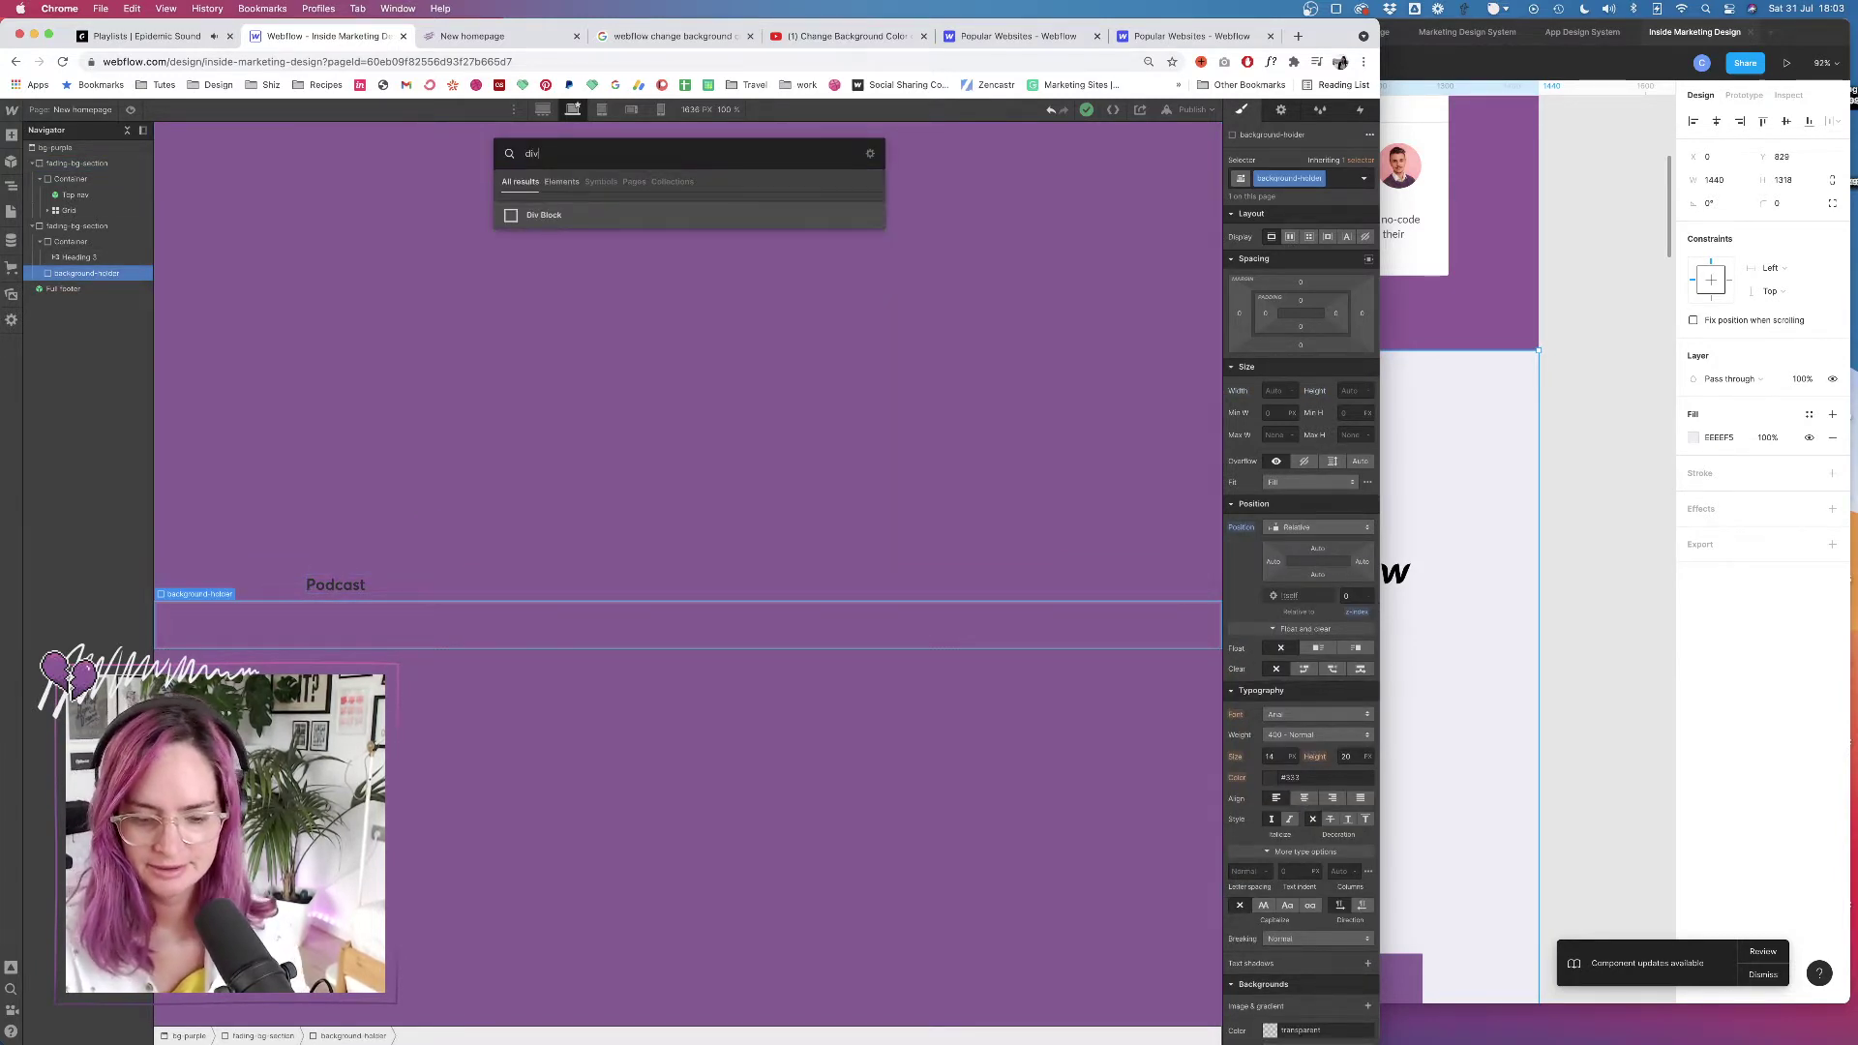
pyautogui.press('Return')
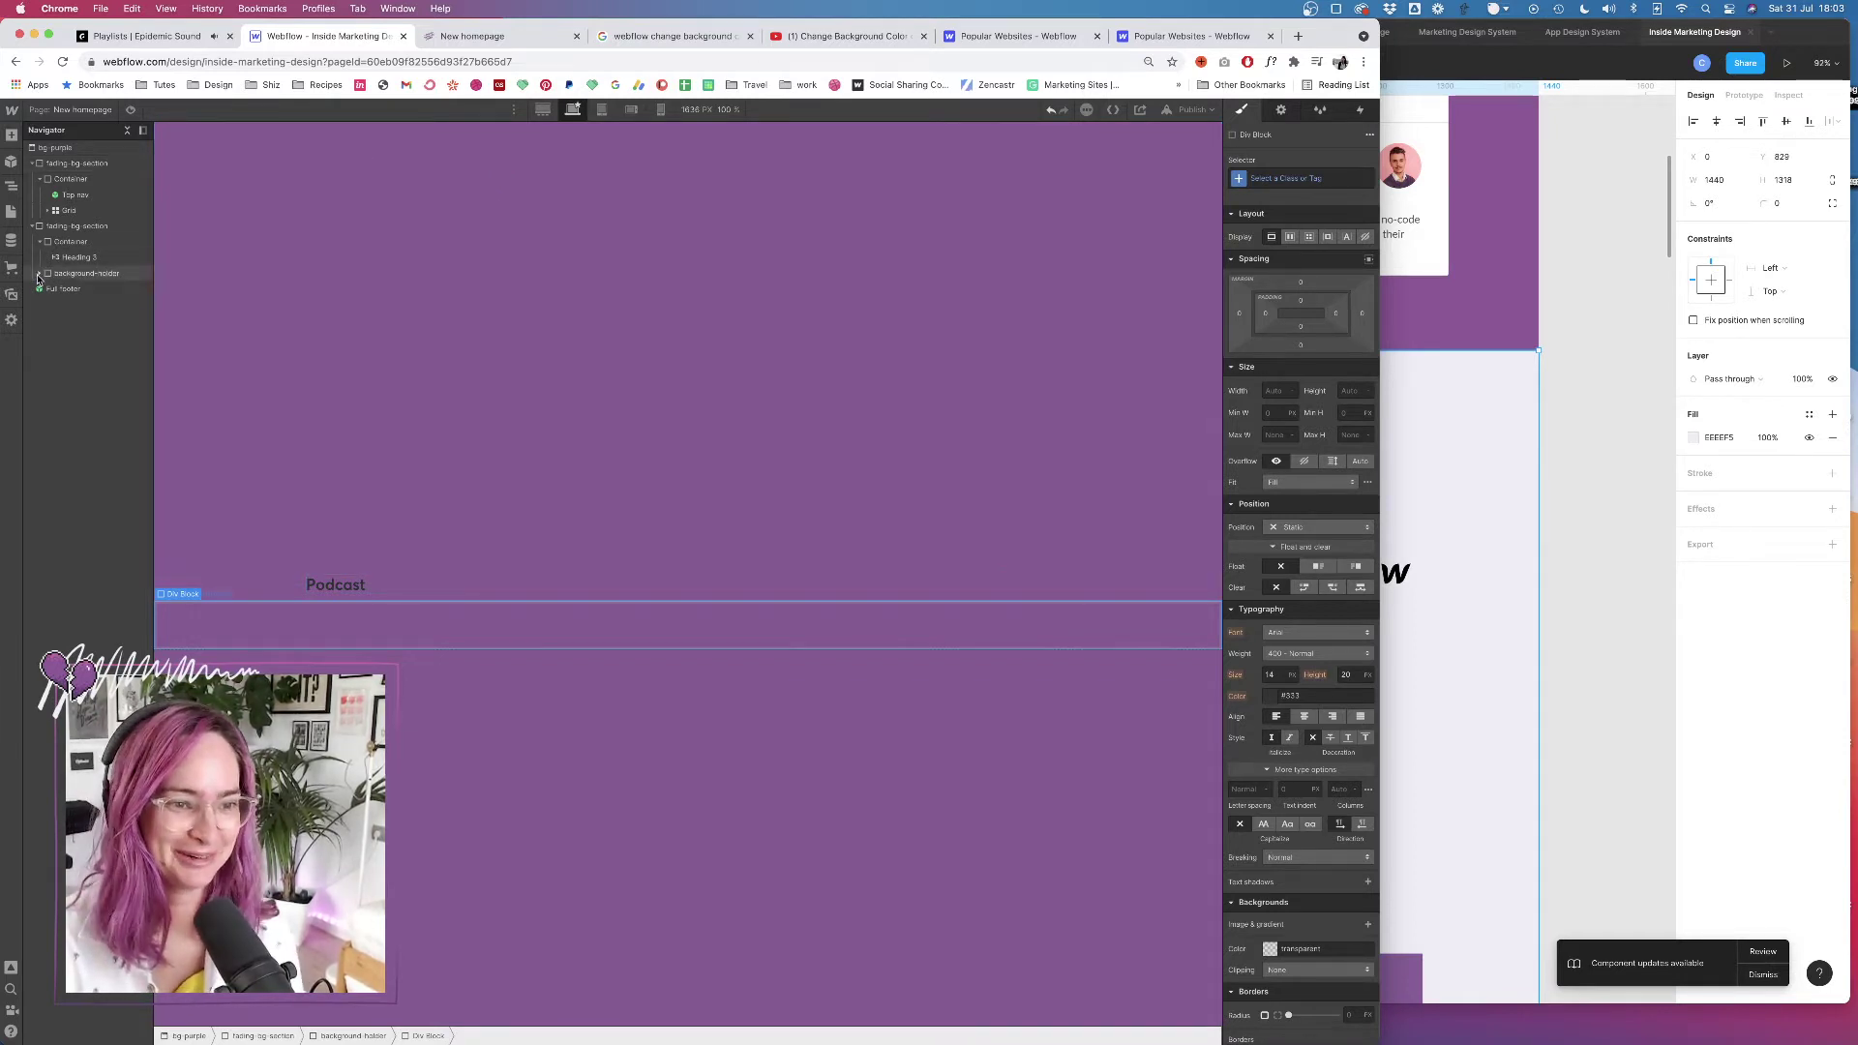
# Give the new div block a new class named "gray-bg-fadein"
pyautogui.click(1288, 177)
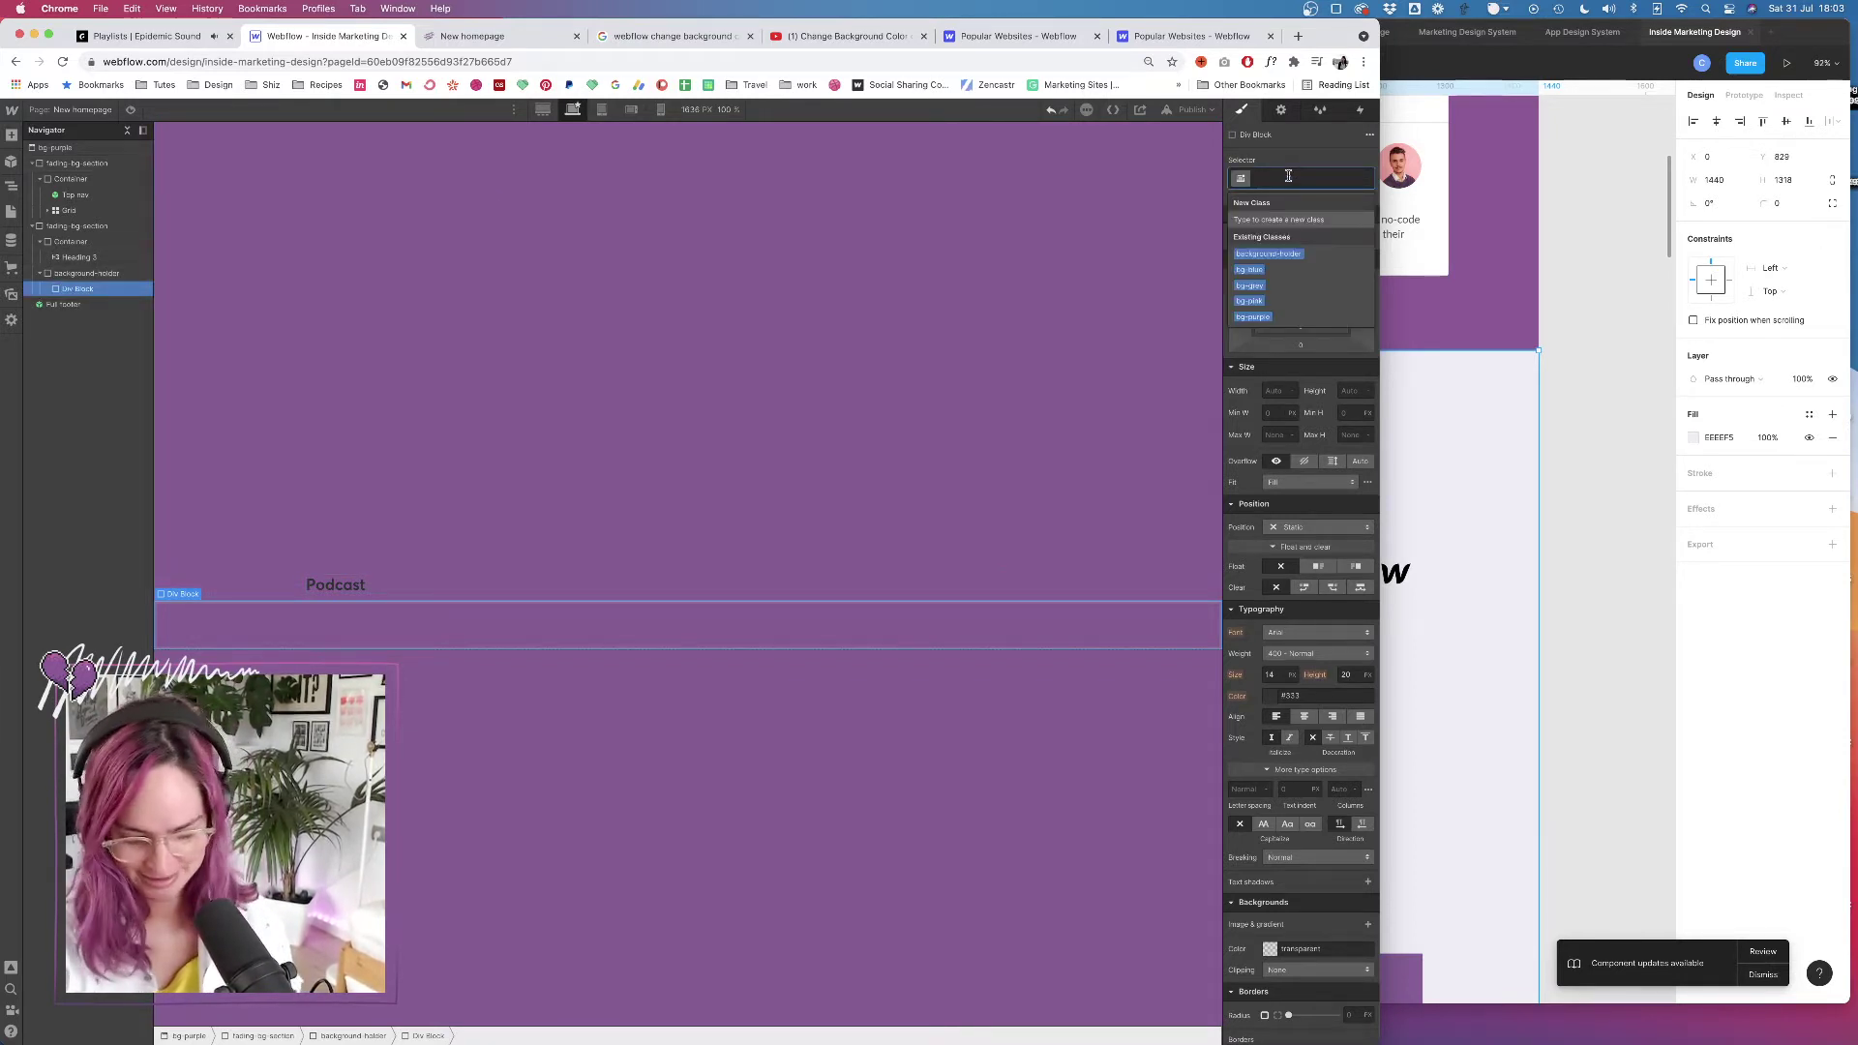
pyautogui.write('gray-bg-fadein')
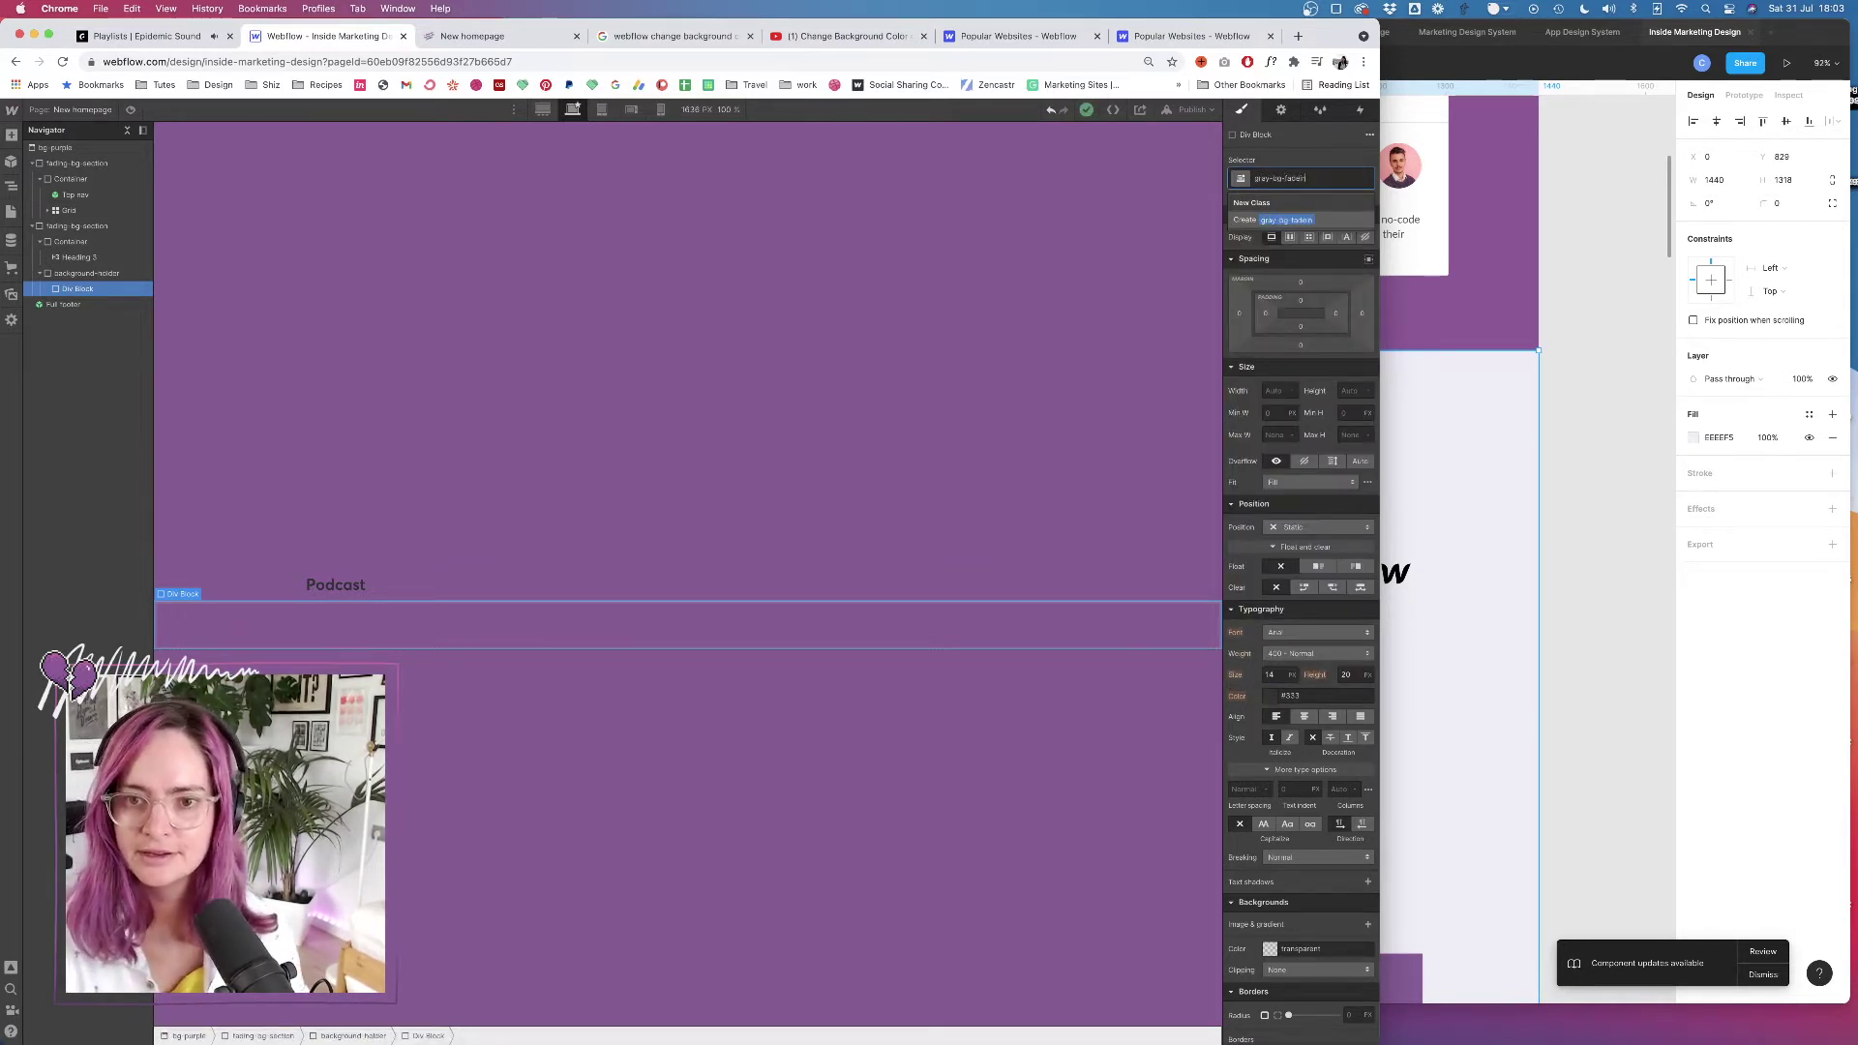
pyautogui.press('Return')
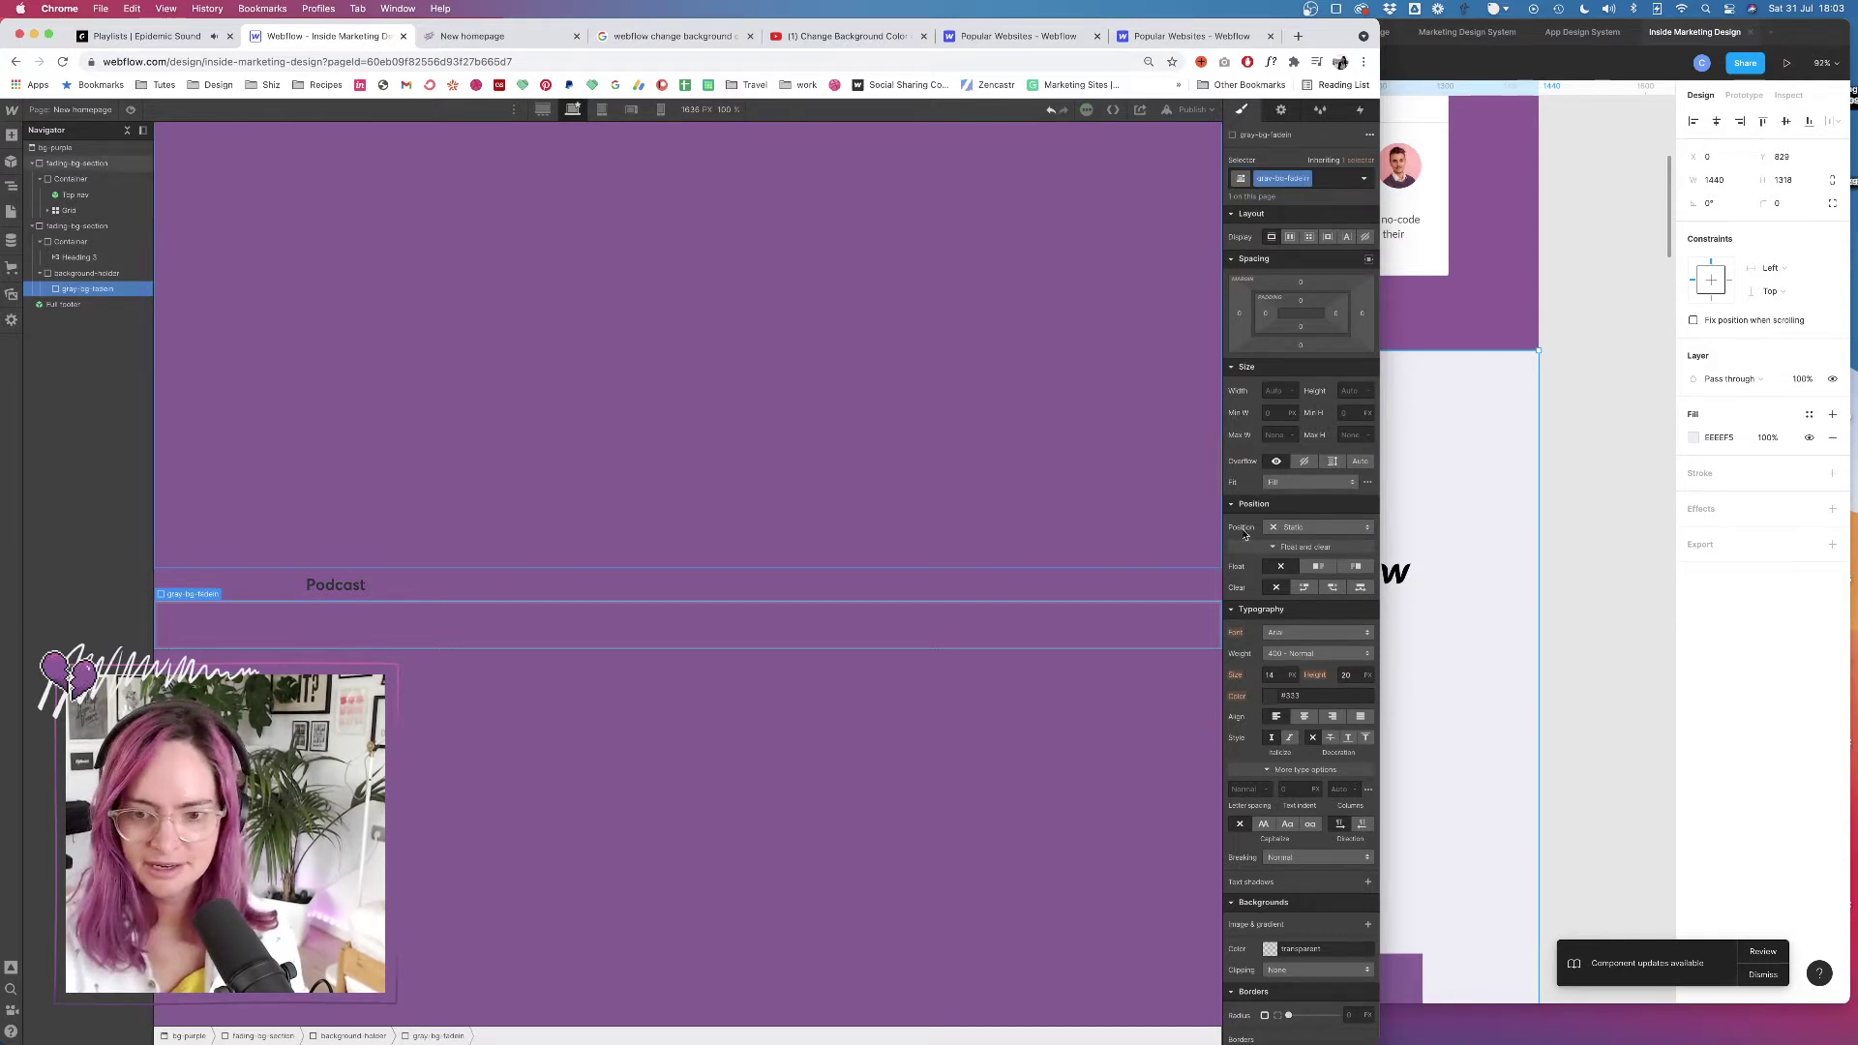
# Set the gray-bg-fadein div to Fixed position, check the YouTube tutorial, and in Webflow apply the full-cover preset with 0% on all sides
pyautogui.click(1306, 525)
pyautogui.click(1297, 574)
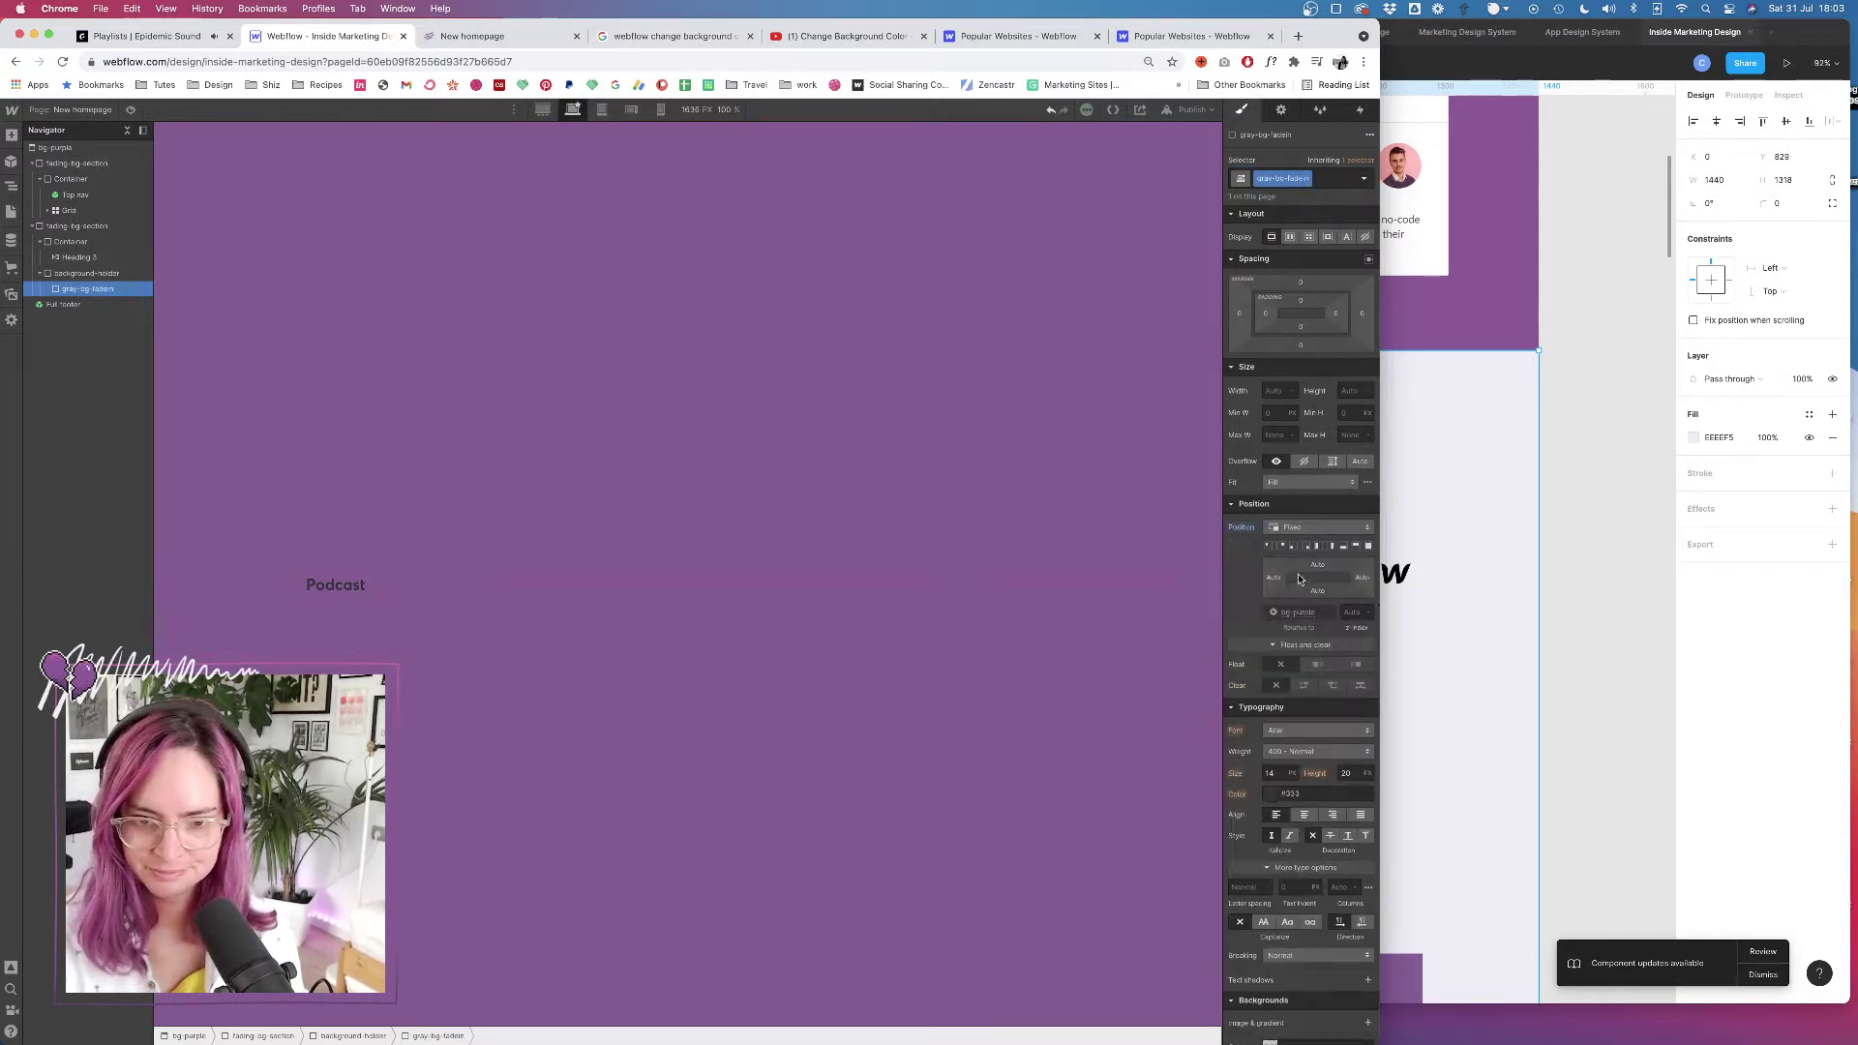
pyautogui.click(498, 40)
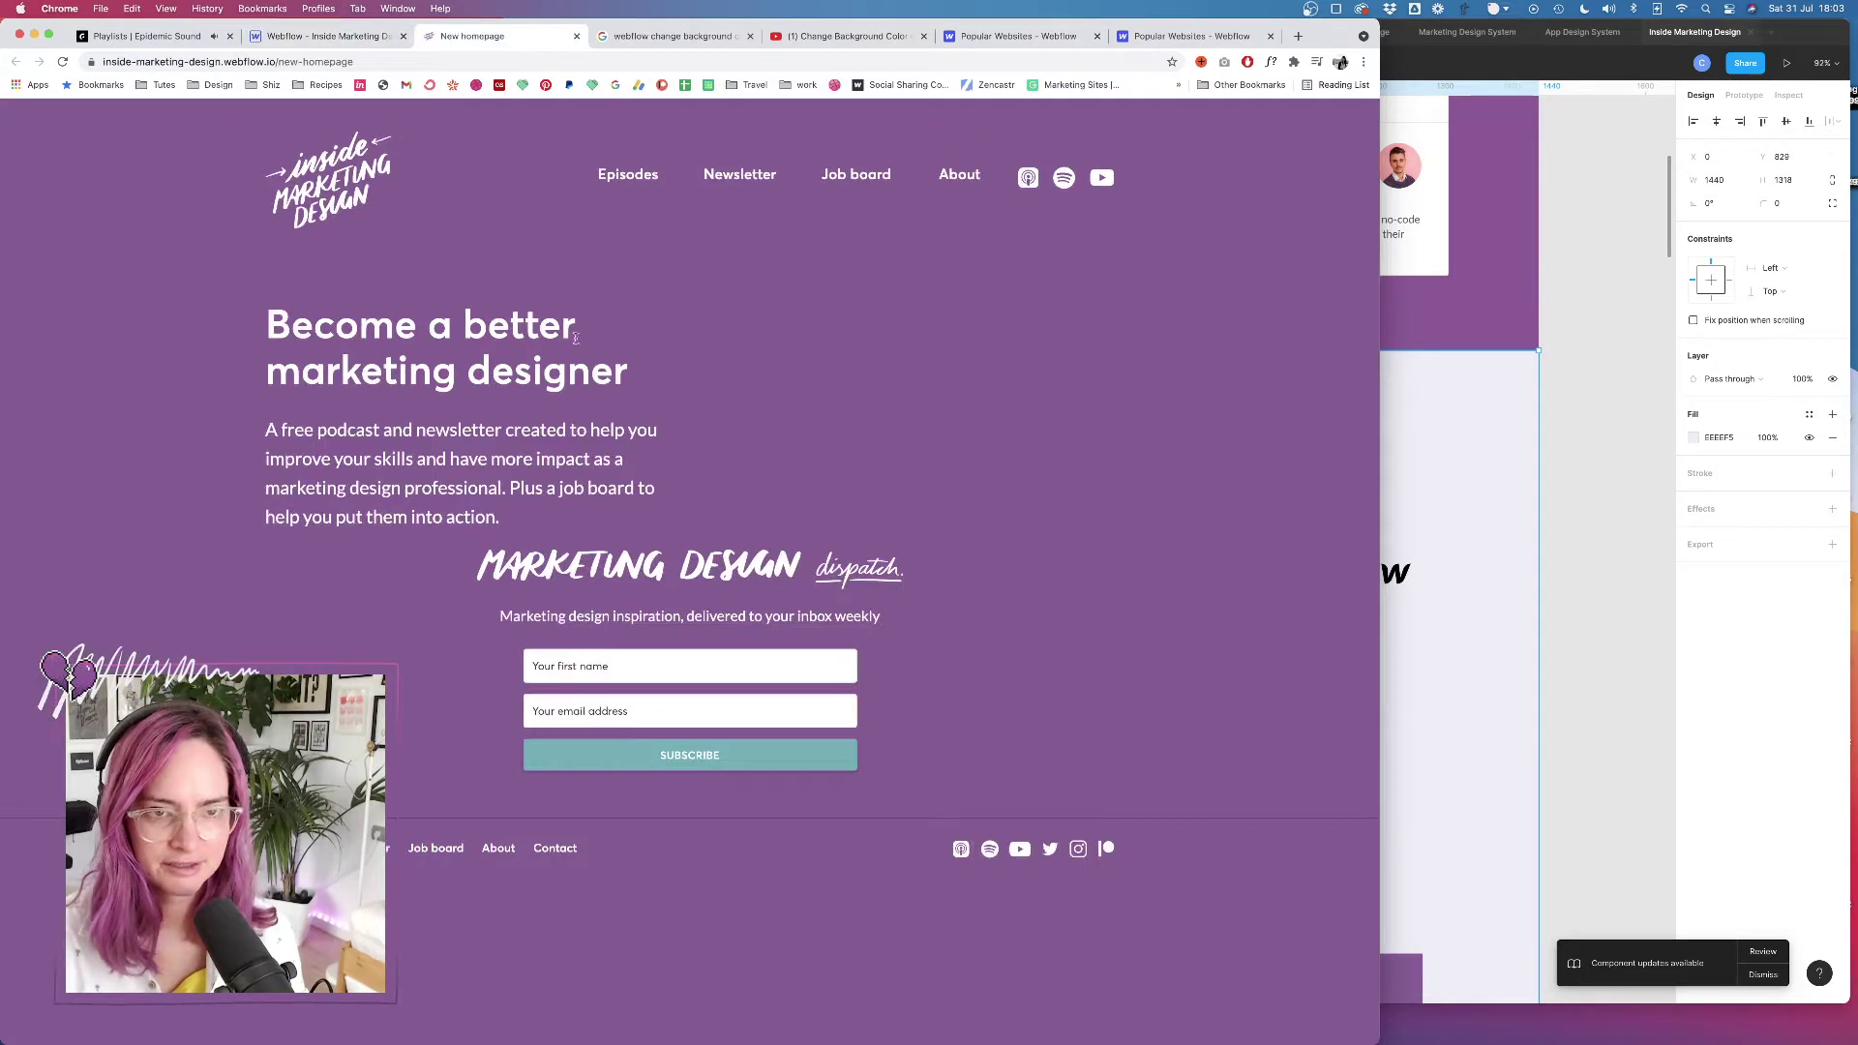
pyautogui.click(847, 36)
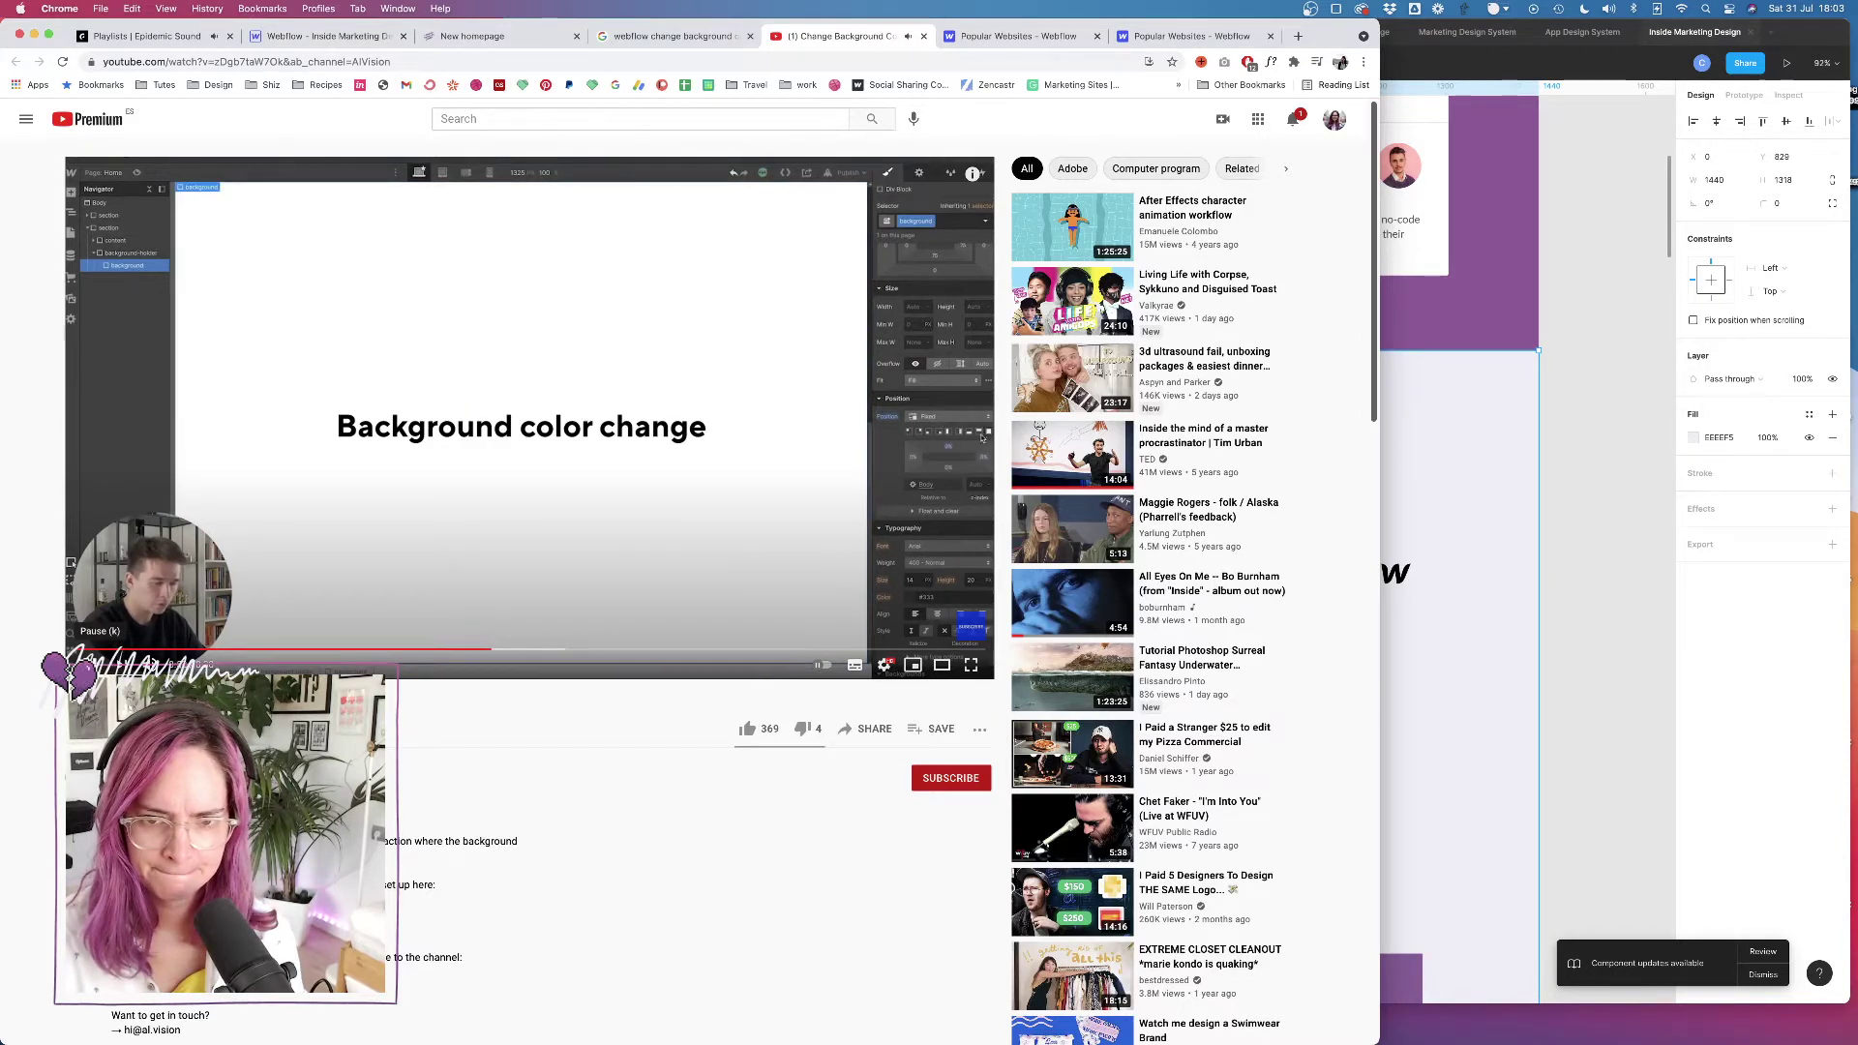
pyautogui.click(81, 665)
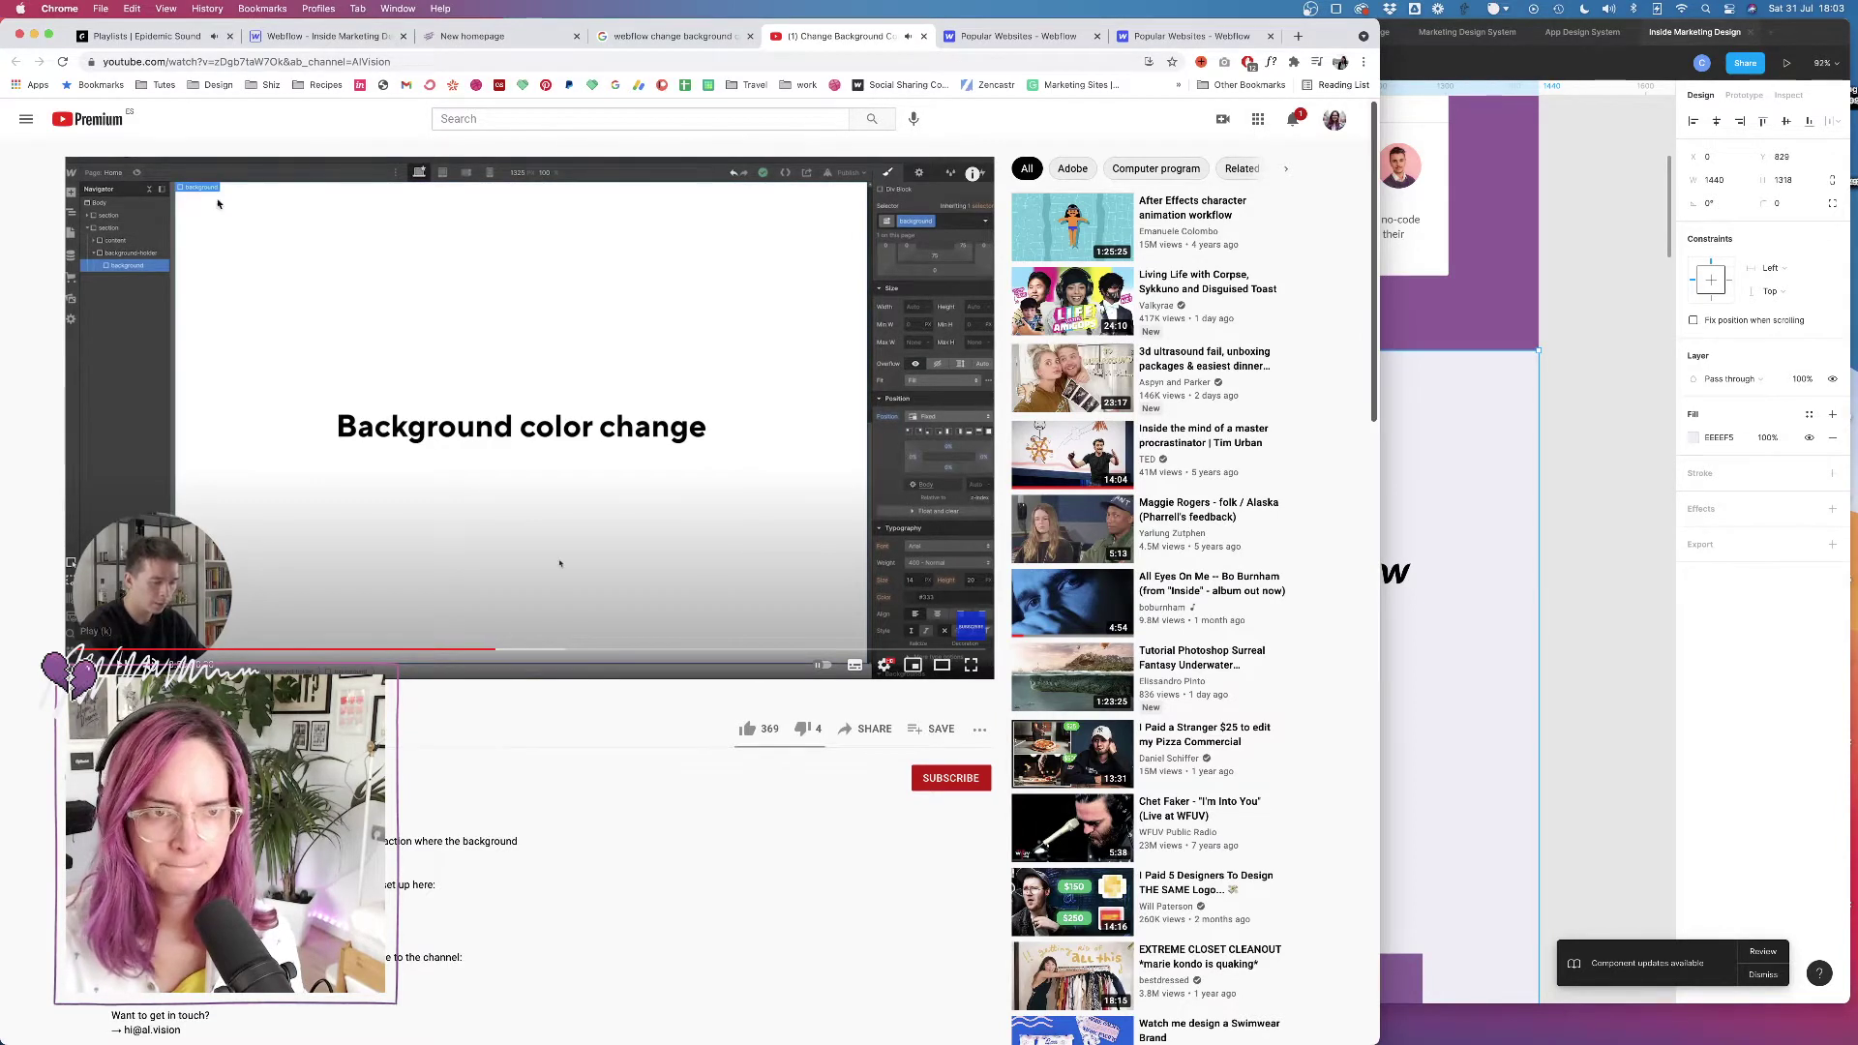
pyautogui.click(320, 36)
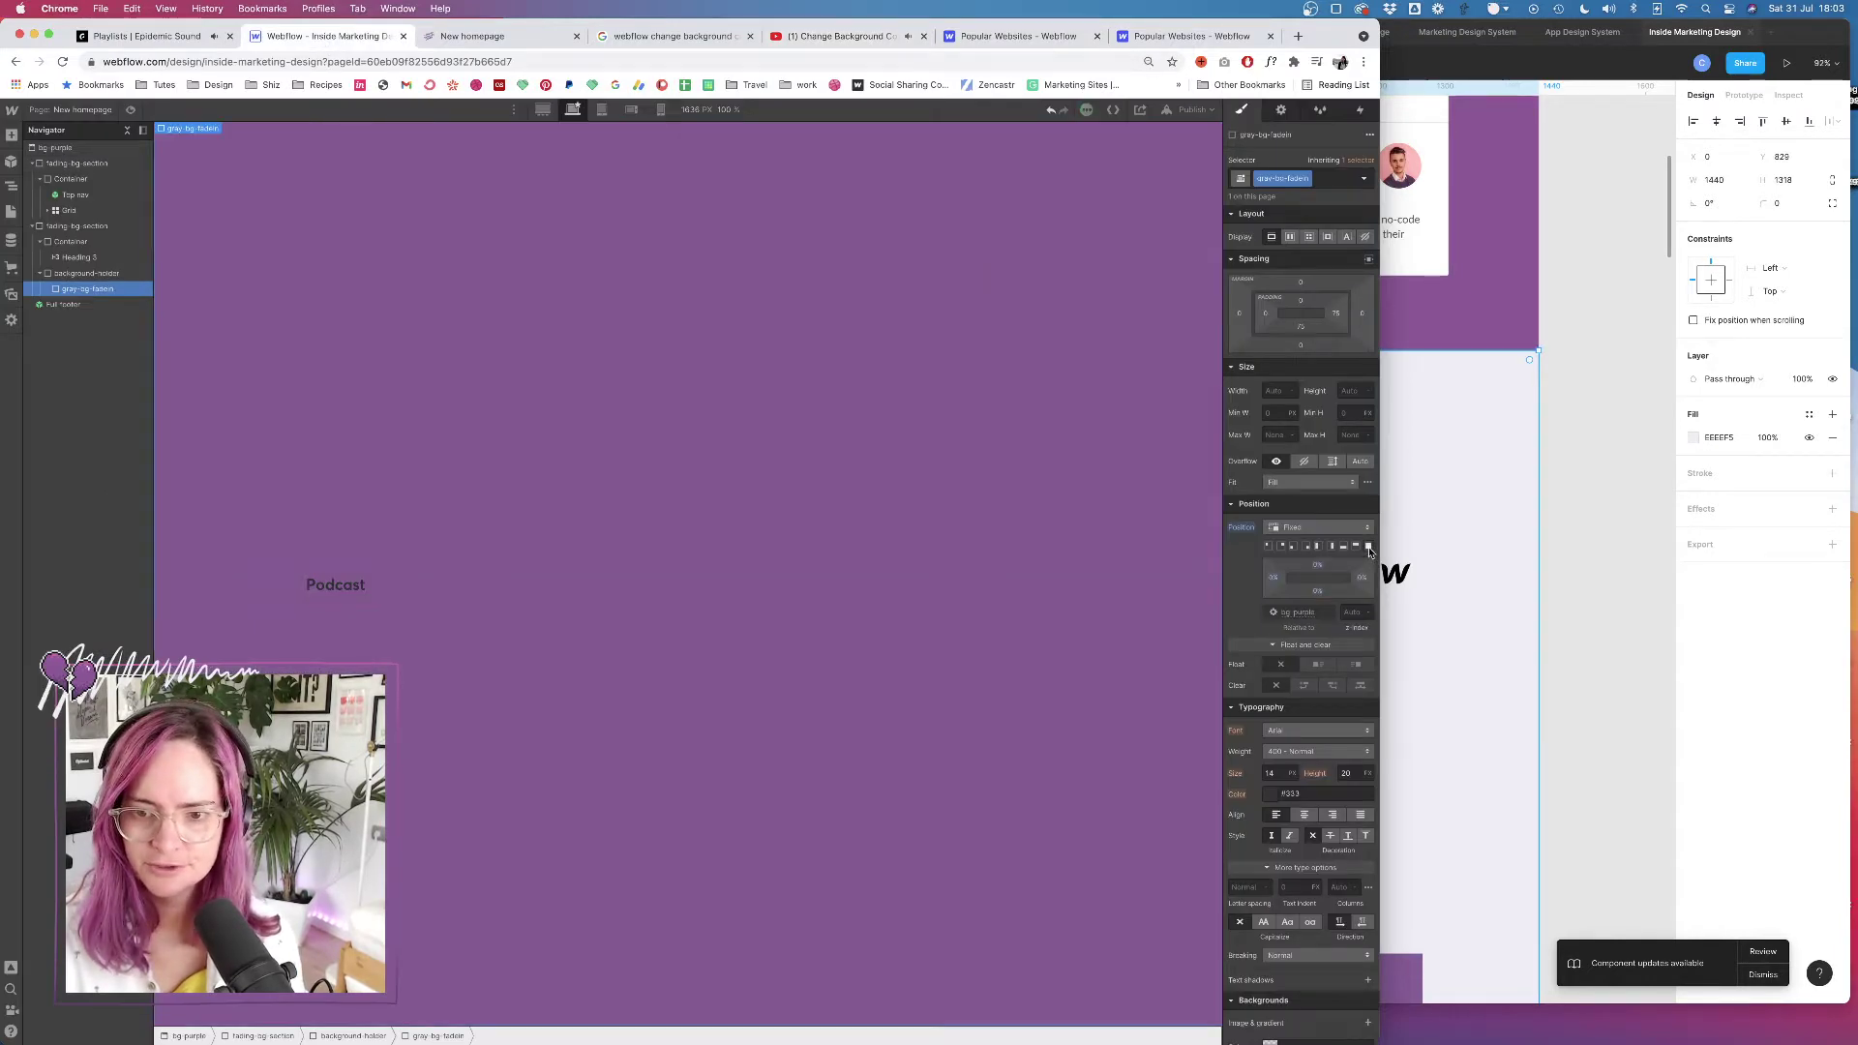
# Follow the YouTube tutorial's next part, and in Webflow set the gray-bg-fadein div's background colour to the Ghost White swatch
pyautogui.click(842, 36)
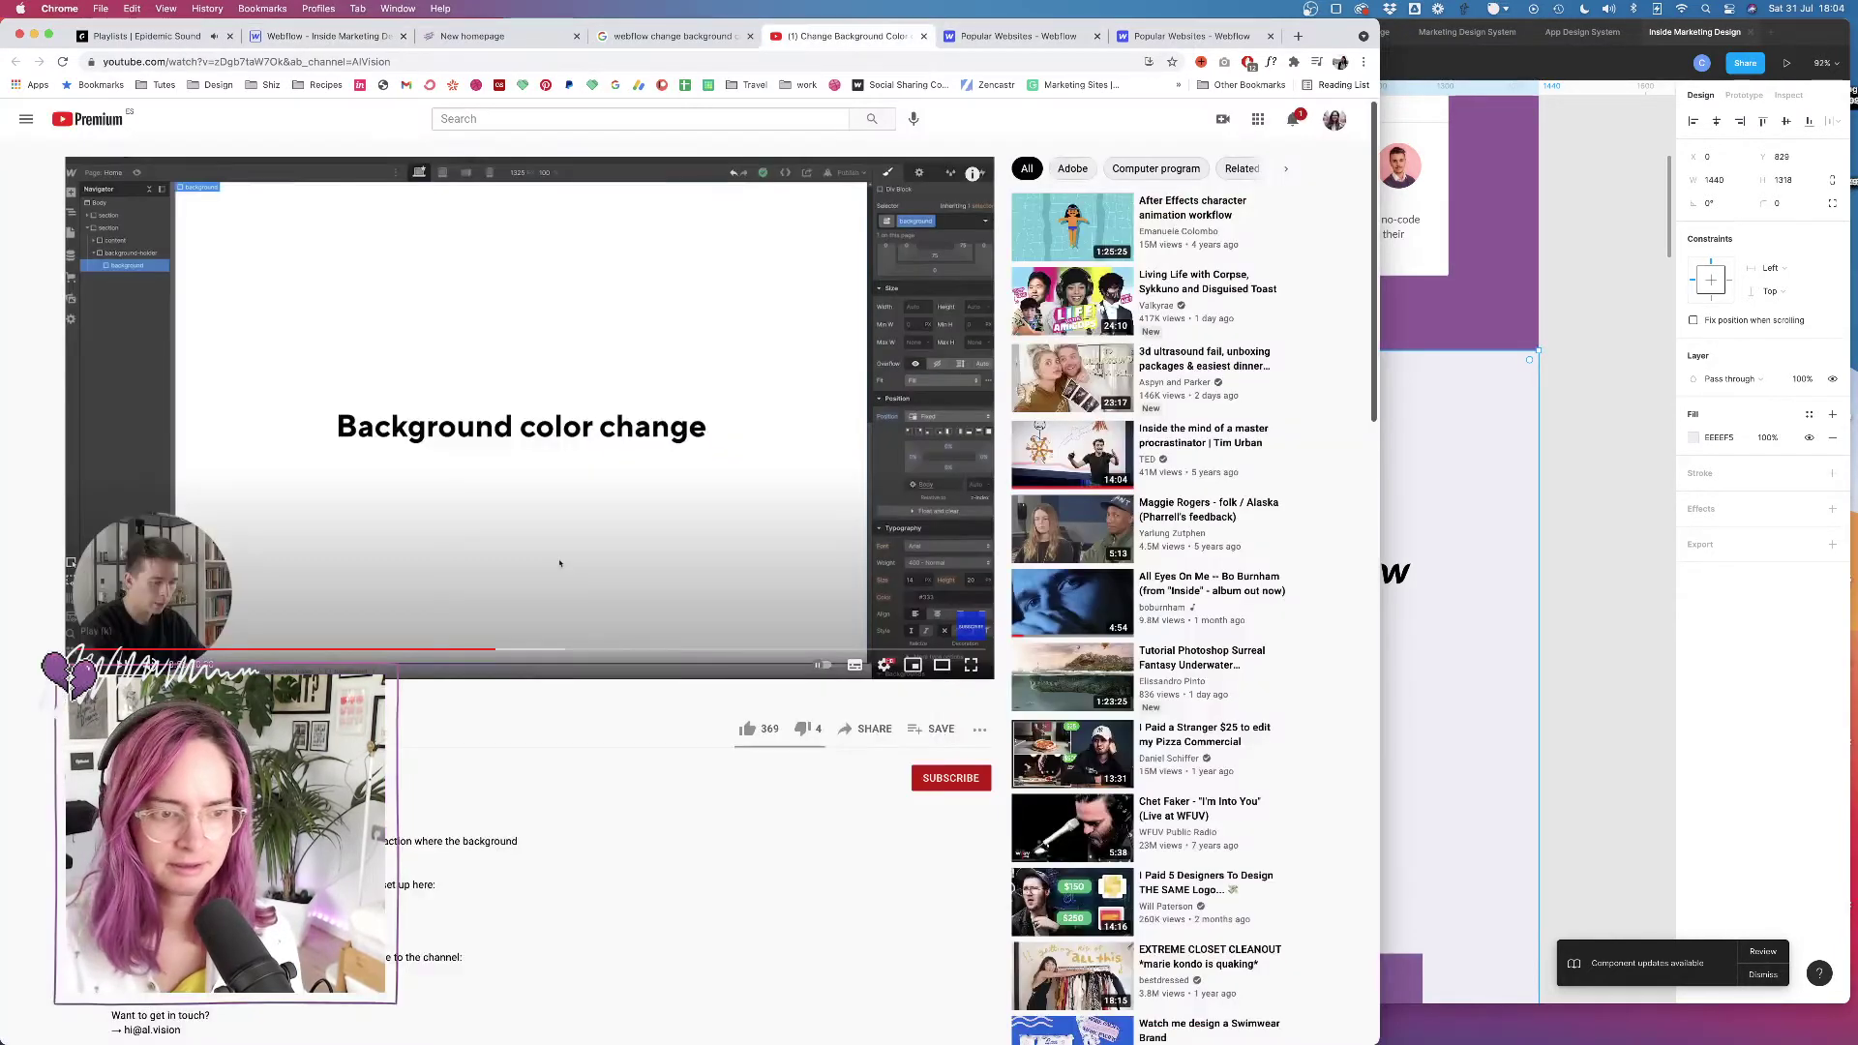
pyautogui.click(82, 665)
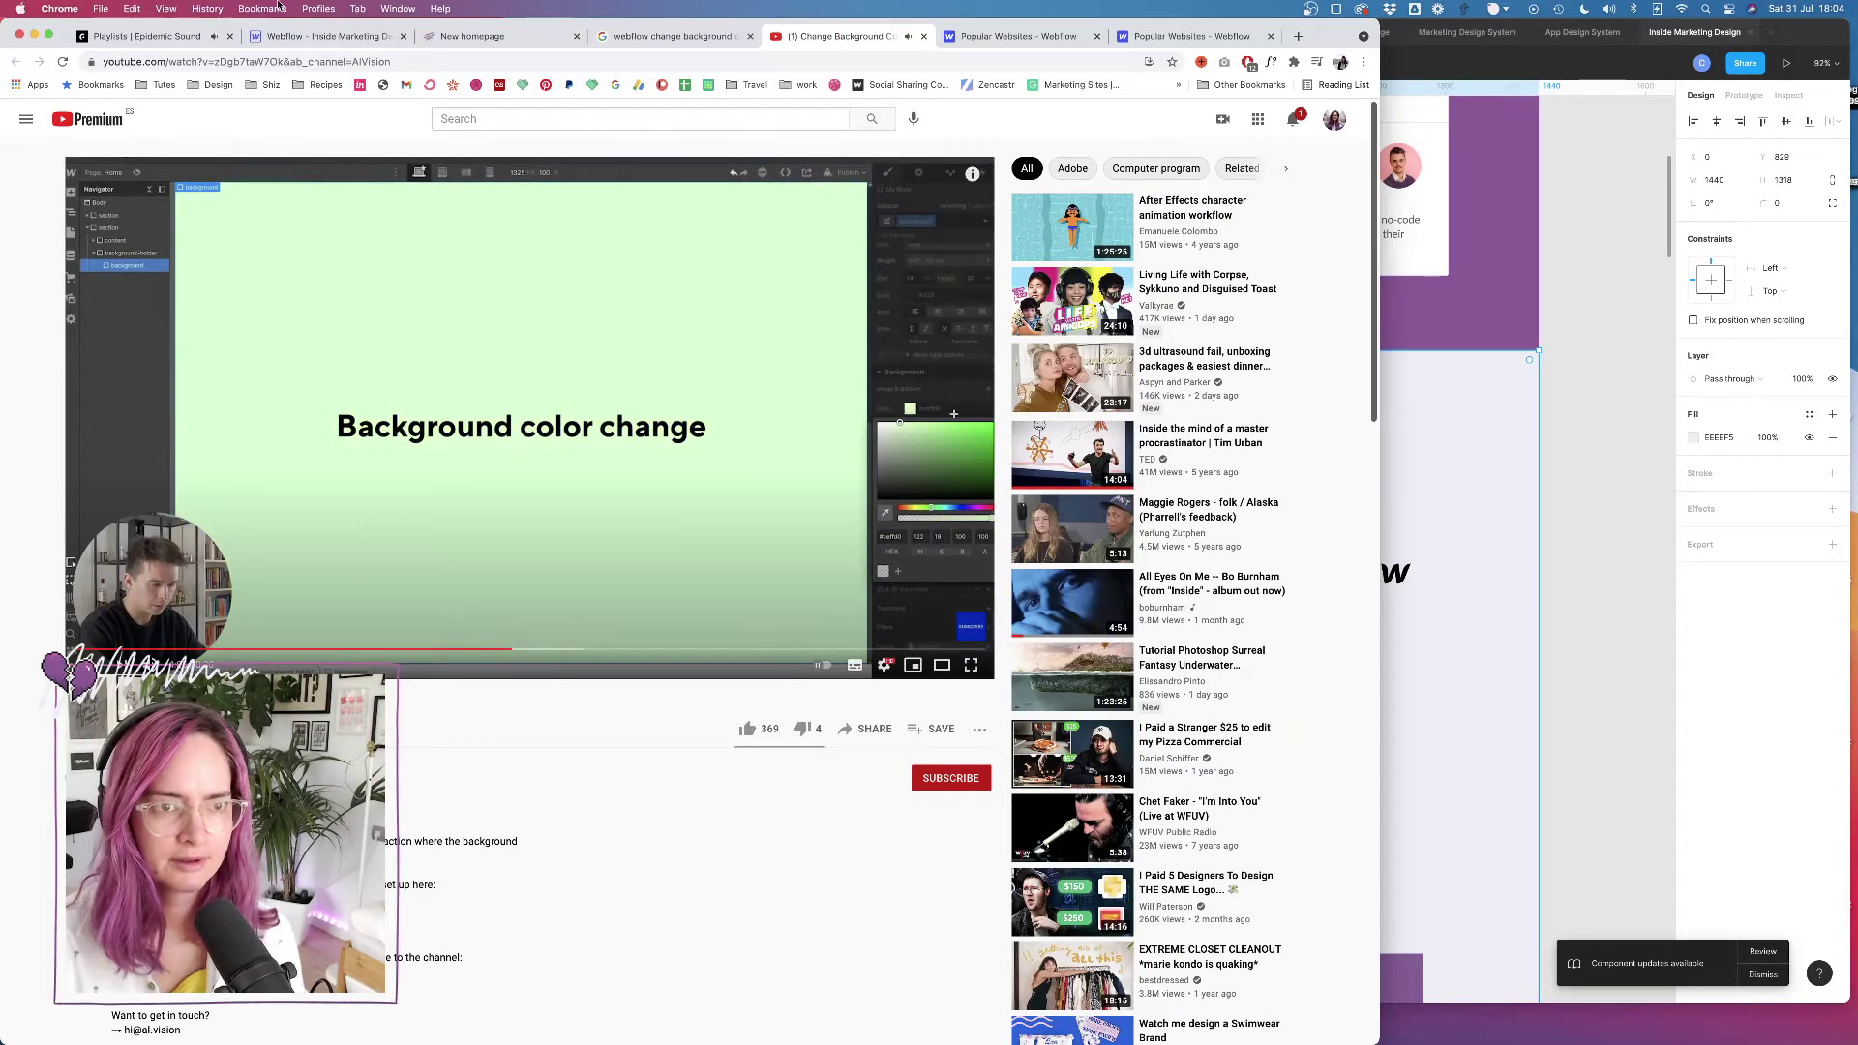
pyautogui.click(332, 39)
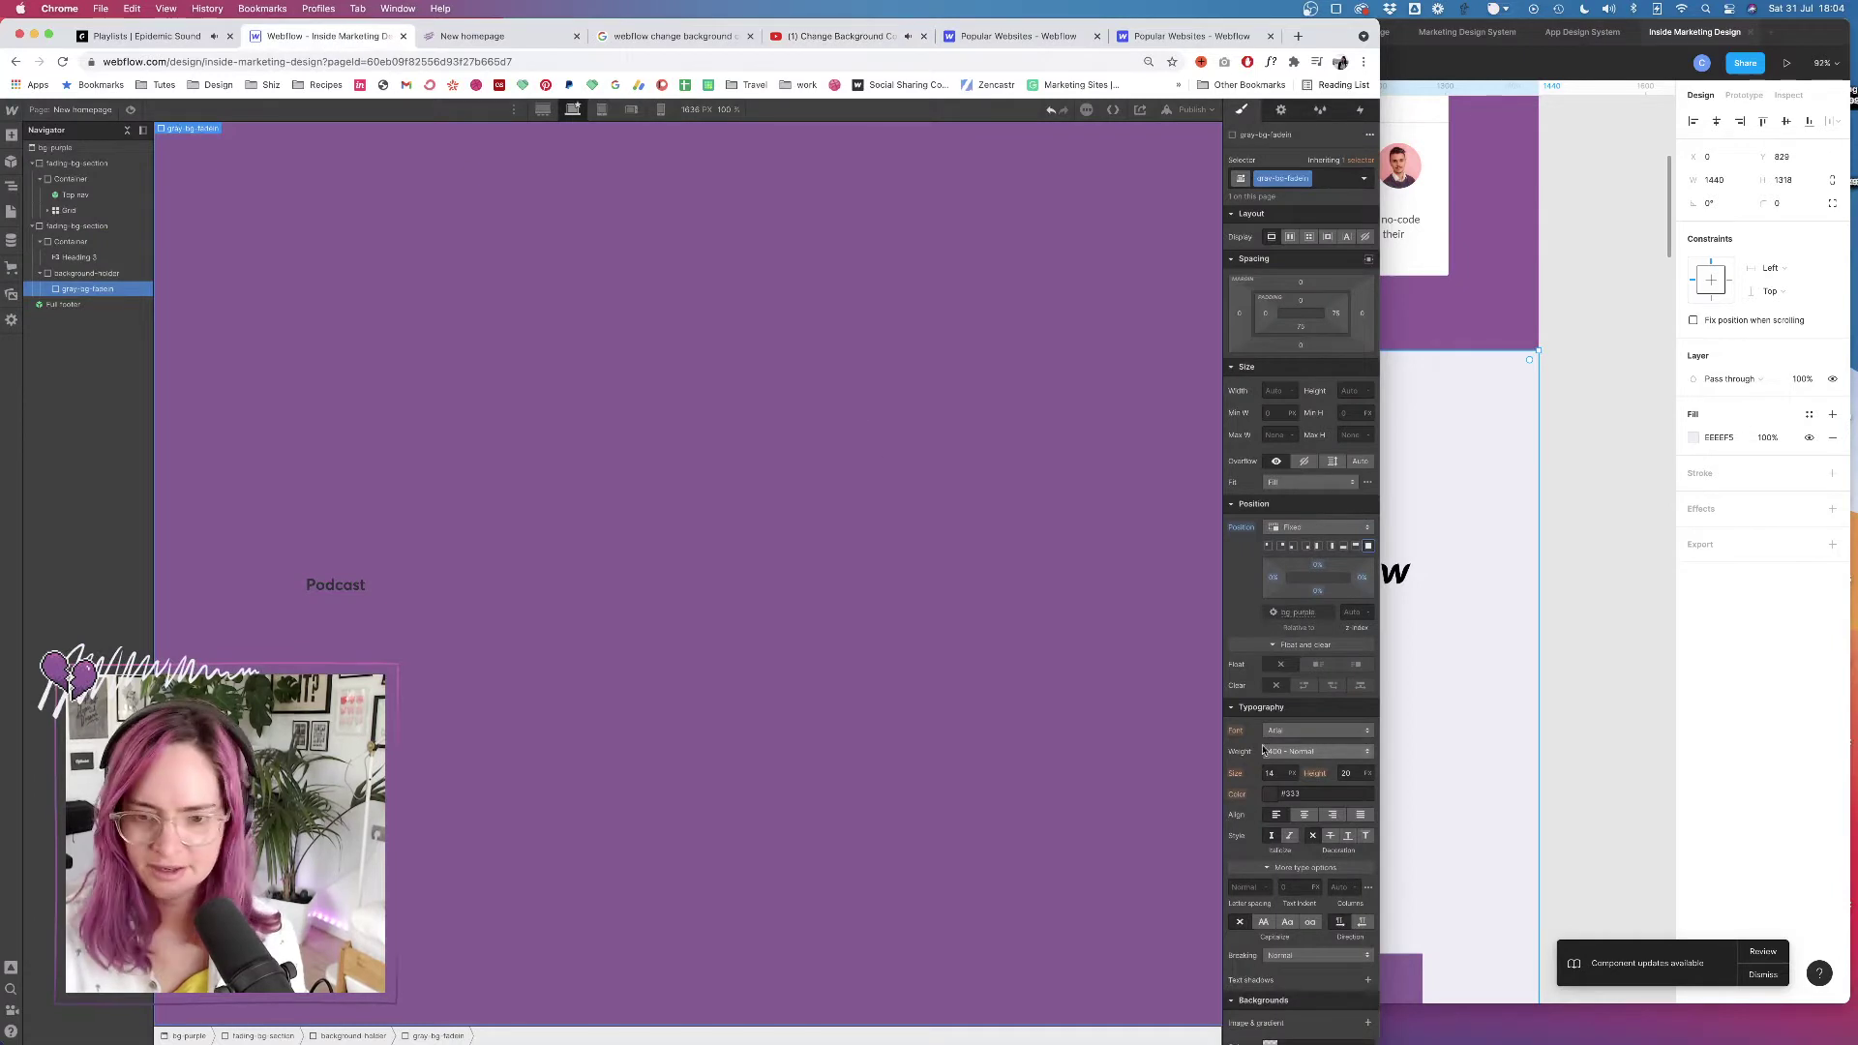
pyautogui.scroll(-3, 1254, 724)
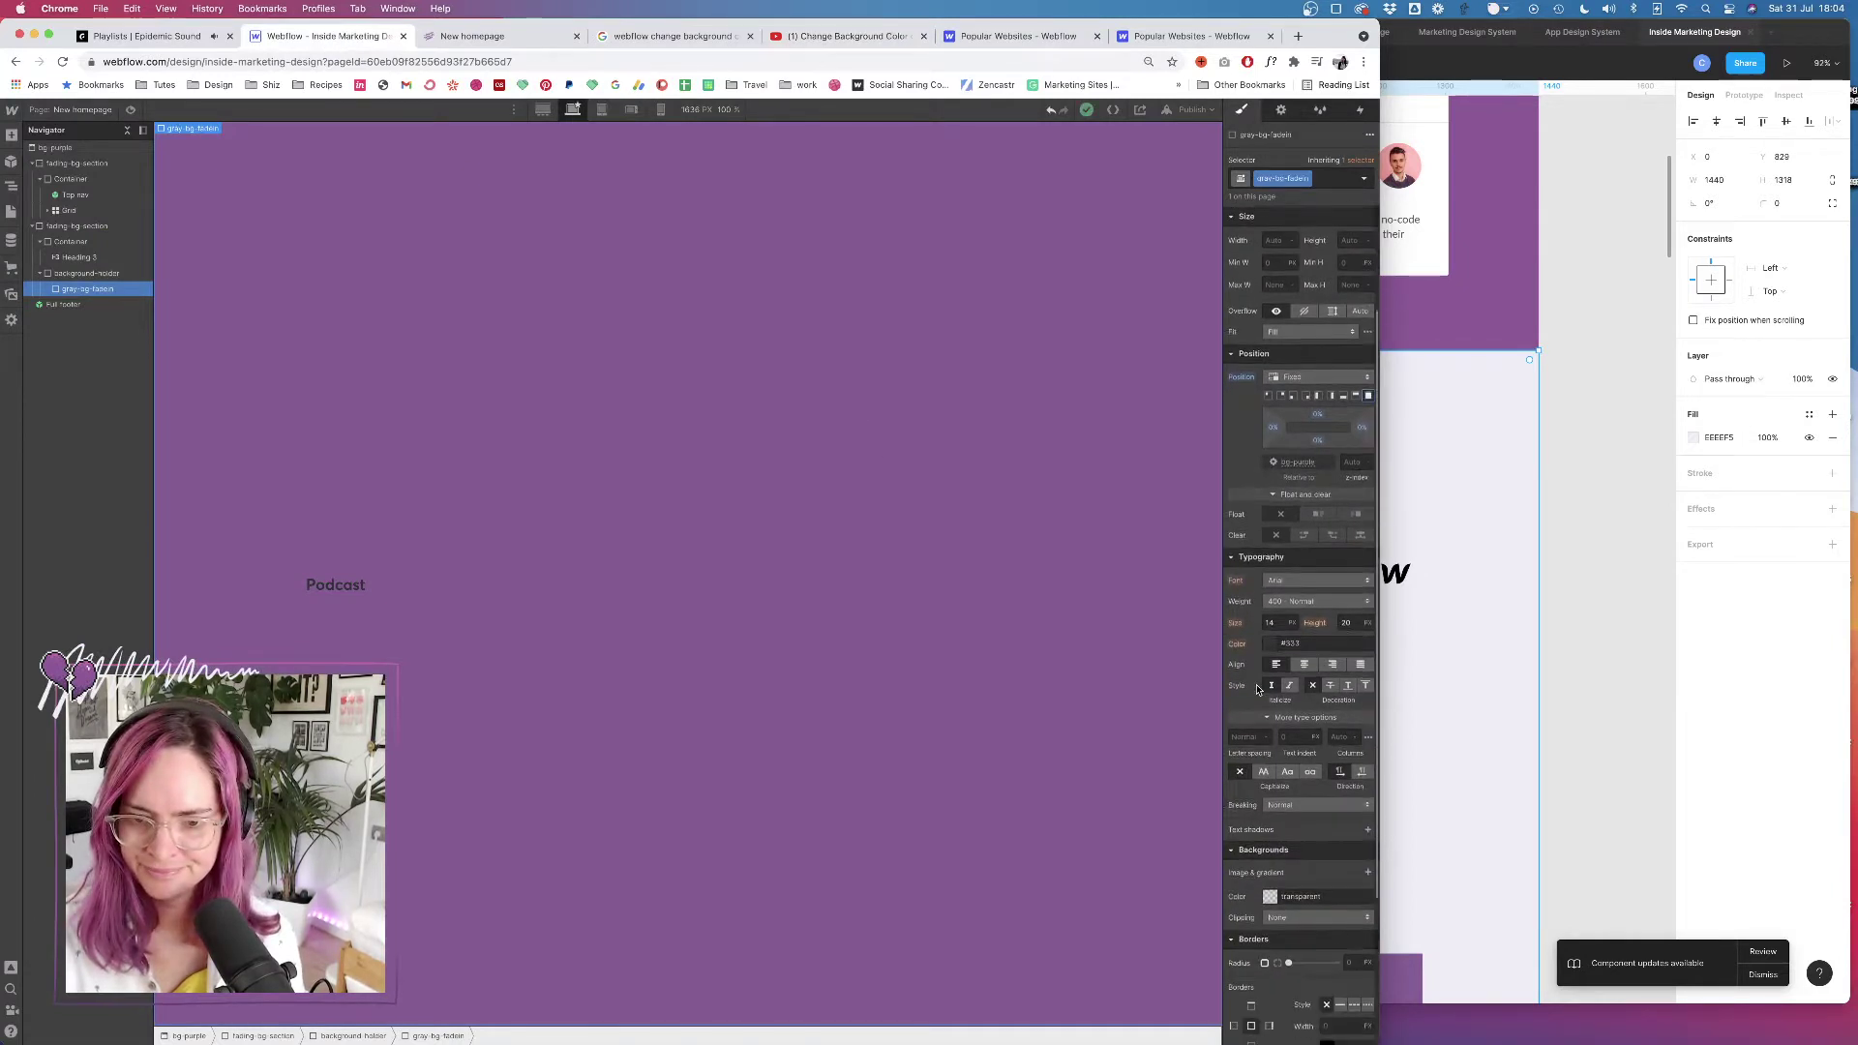
pyautogui.click(1271, 890)
pyautogui.click(1311, 848)
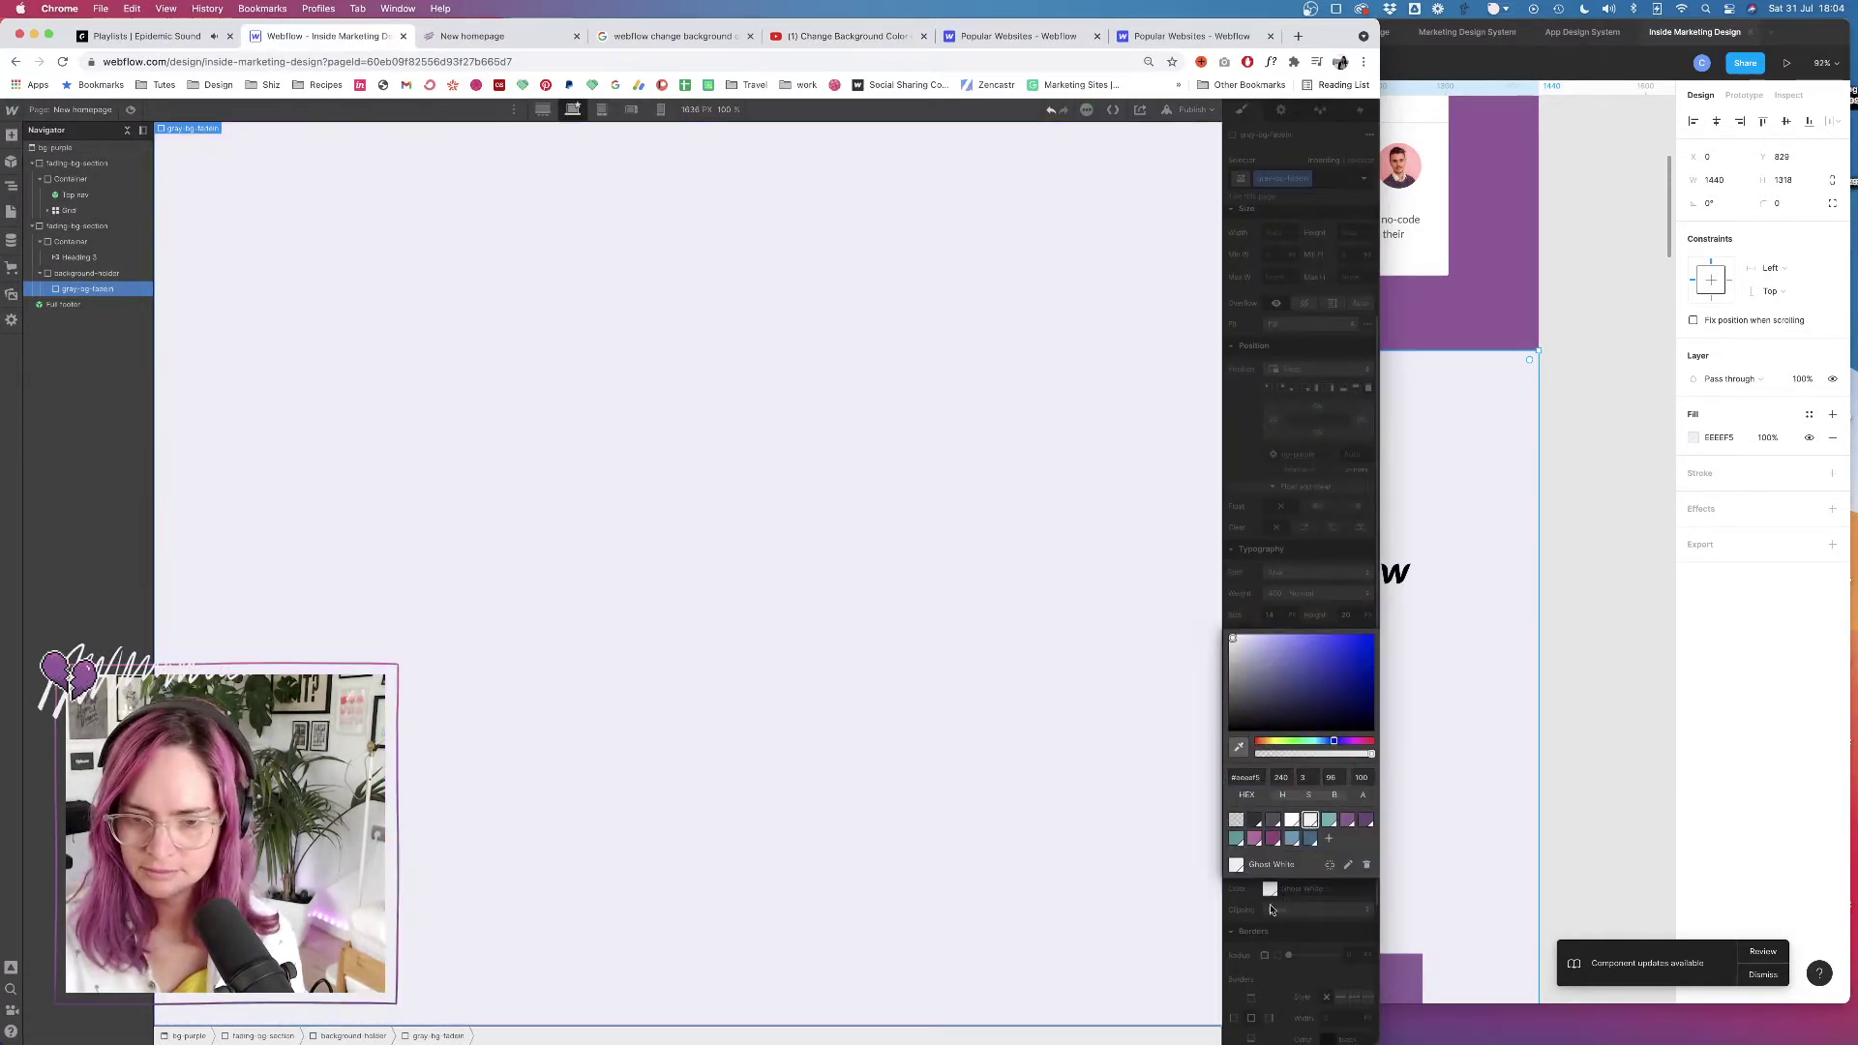
pyautogui.click(1273, 924)
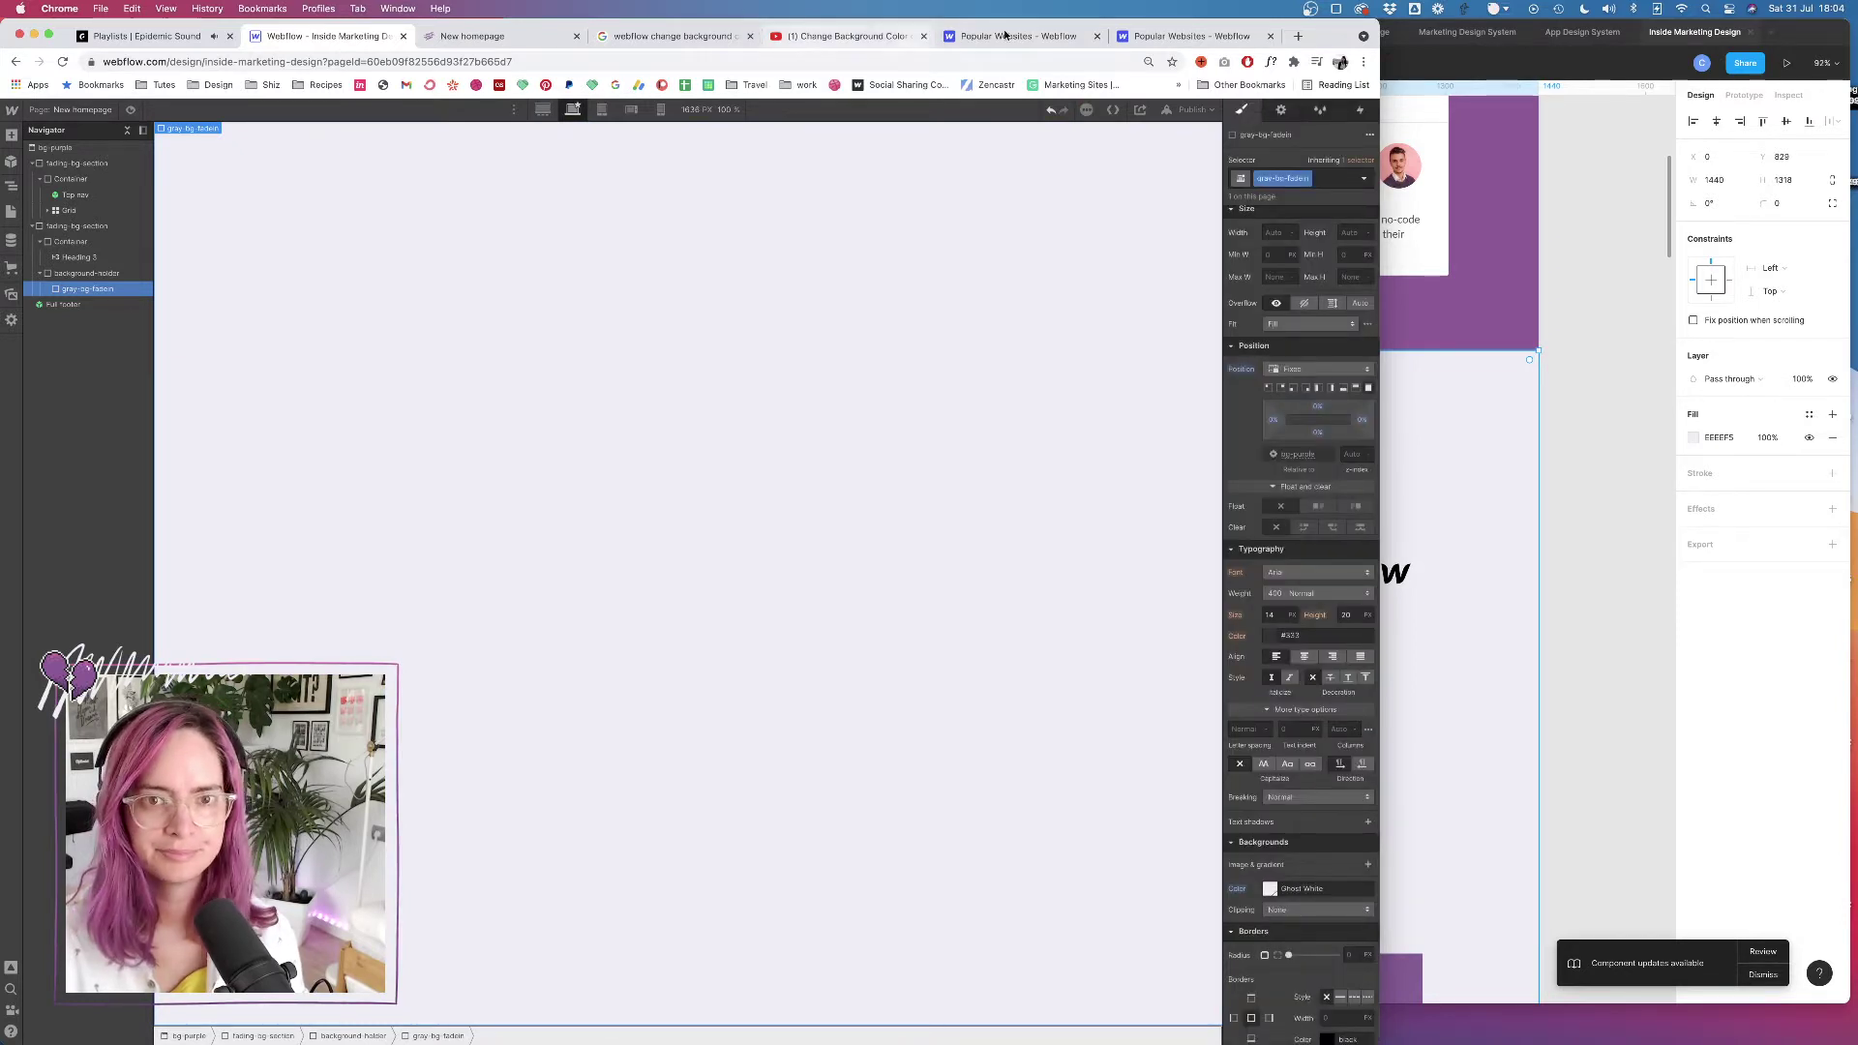
# Watch more of the YouTube tutorial, and in Webflow examine how the gray-bg-fadein layer sits over the page sections
pyautogui.click(847, 36)
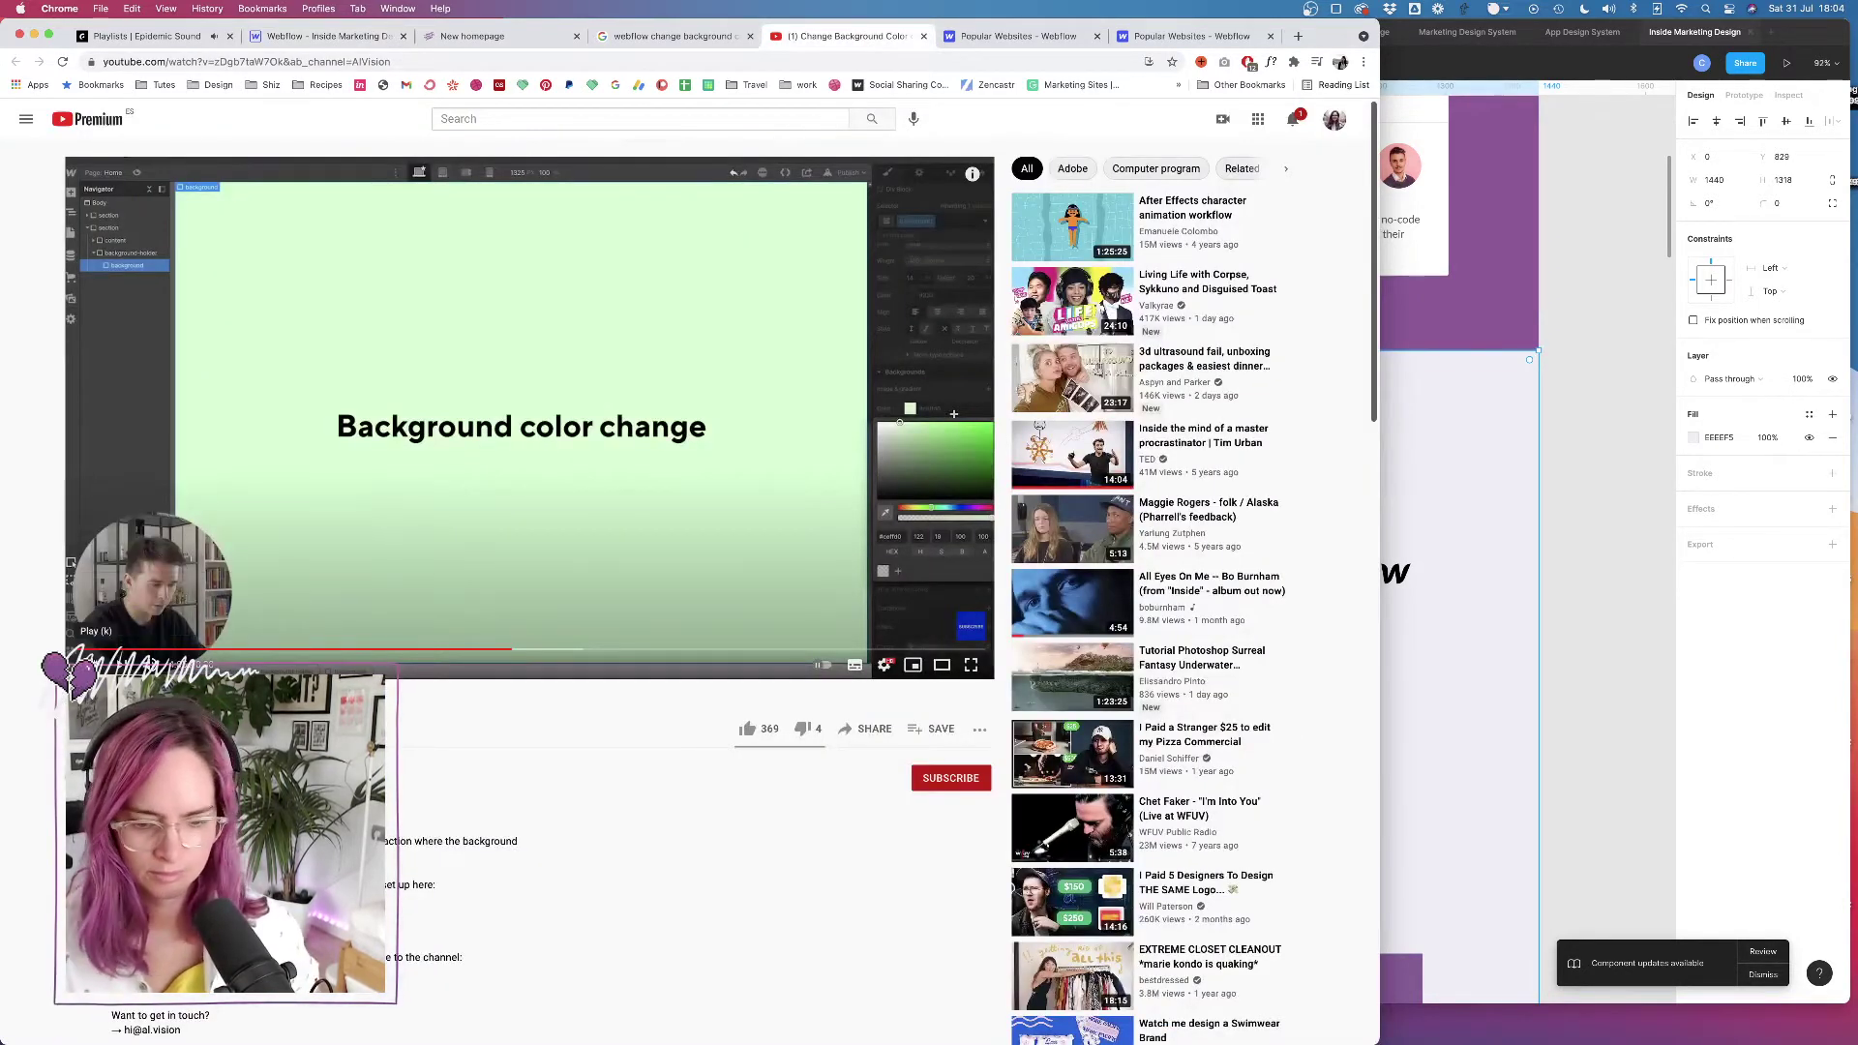
pyautogui.click(80, 665)
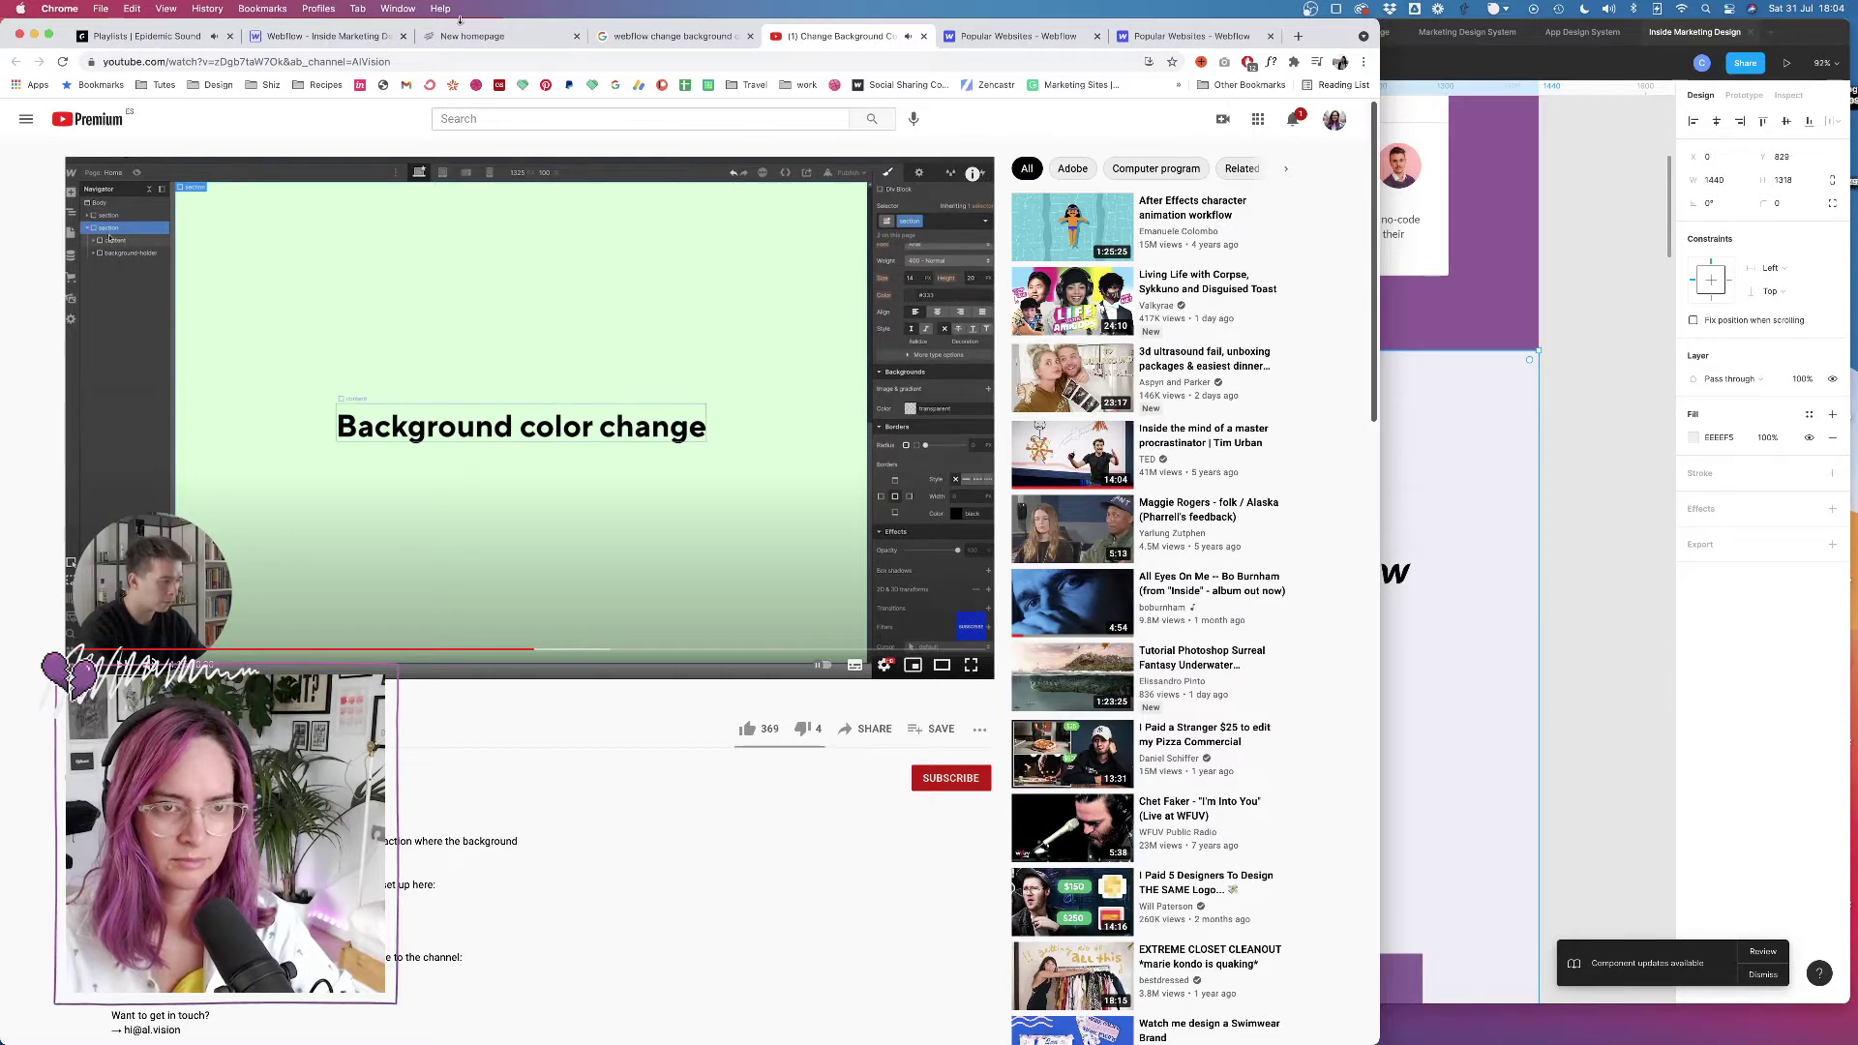
pyautogui.click(324, 36)
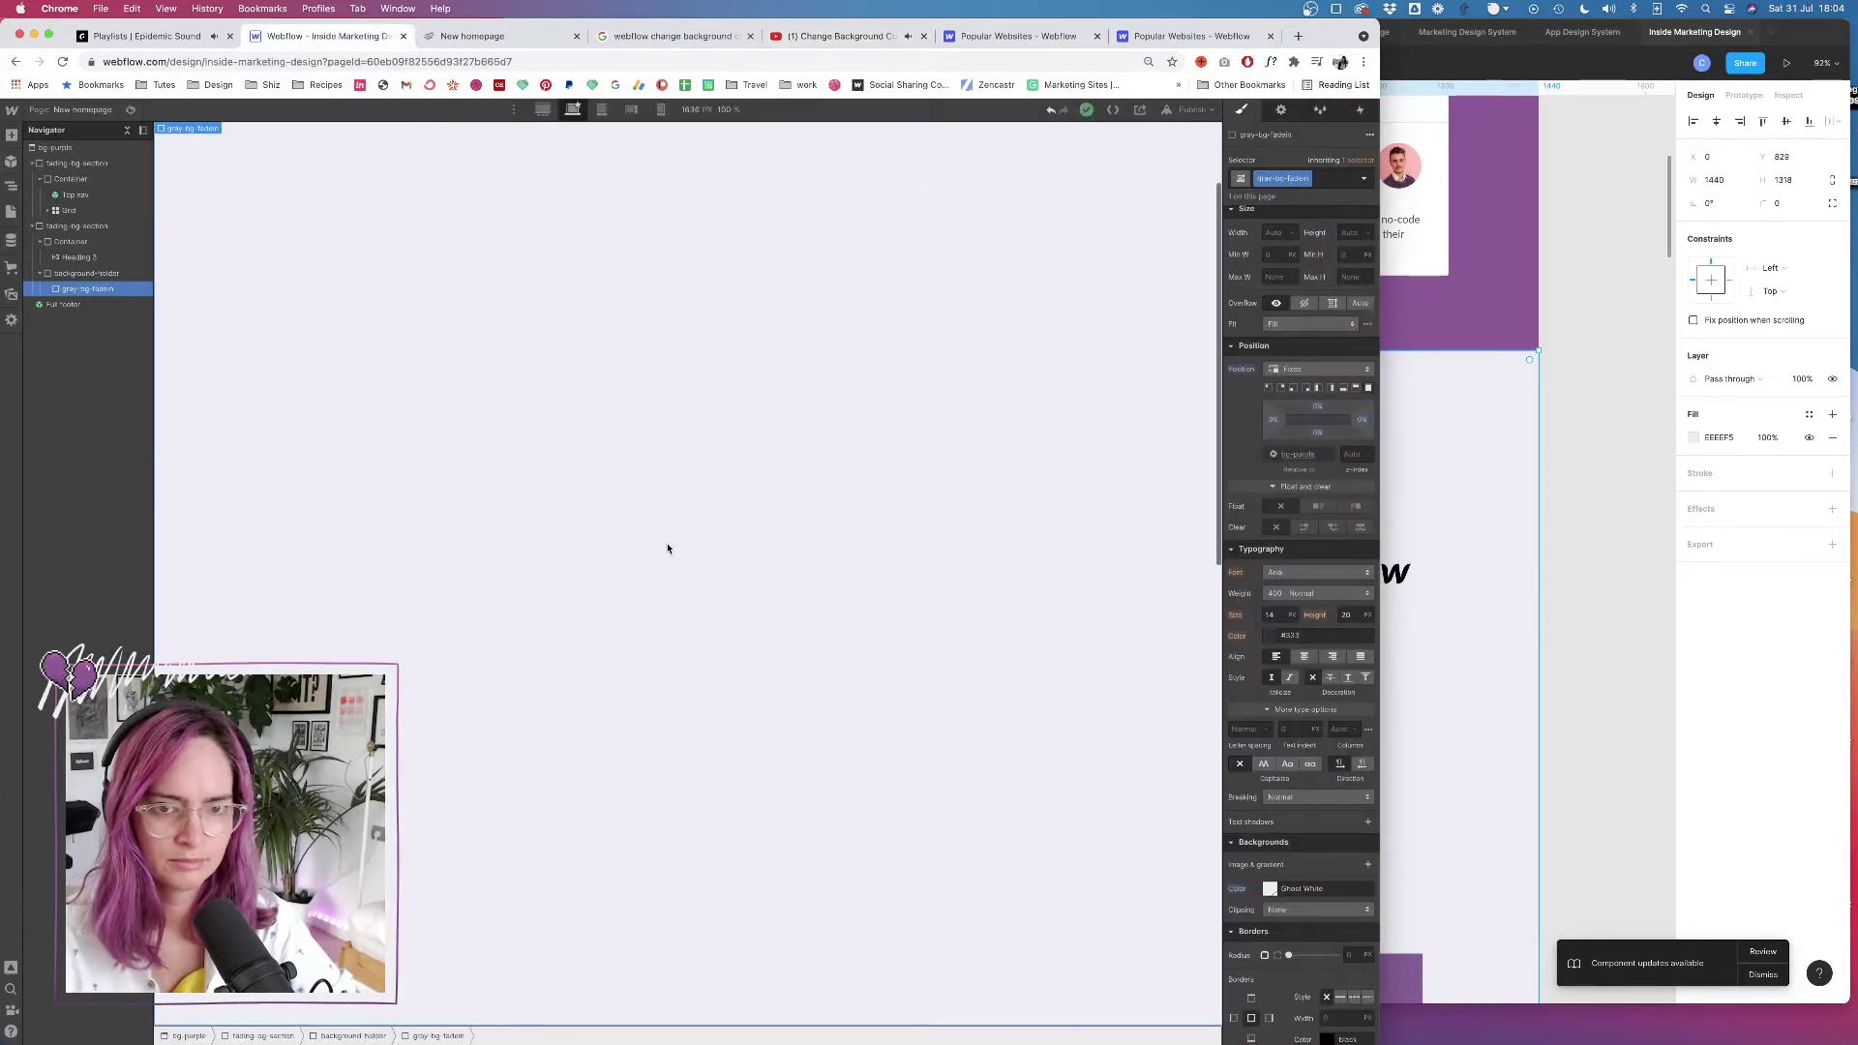
pyautogui.scroll(-10, 666, 549)
pyautogui.scroll(10, 666, 549)
pyautogui.scroll(-8, 666, 548)
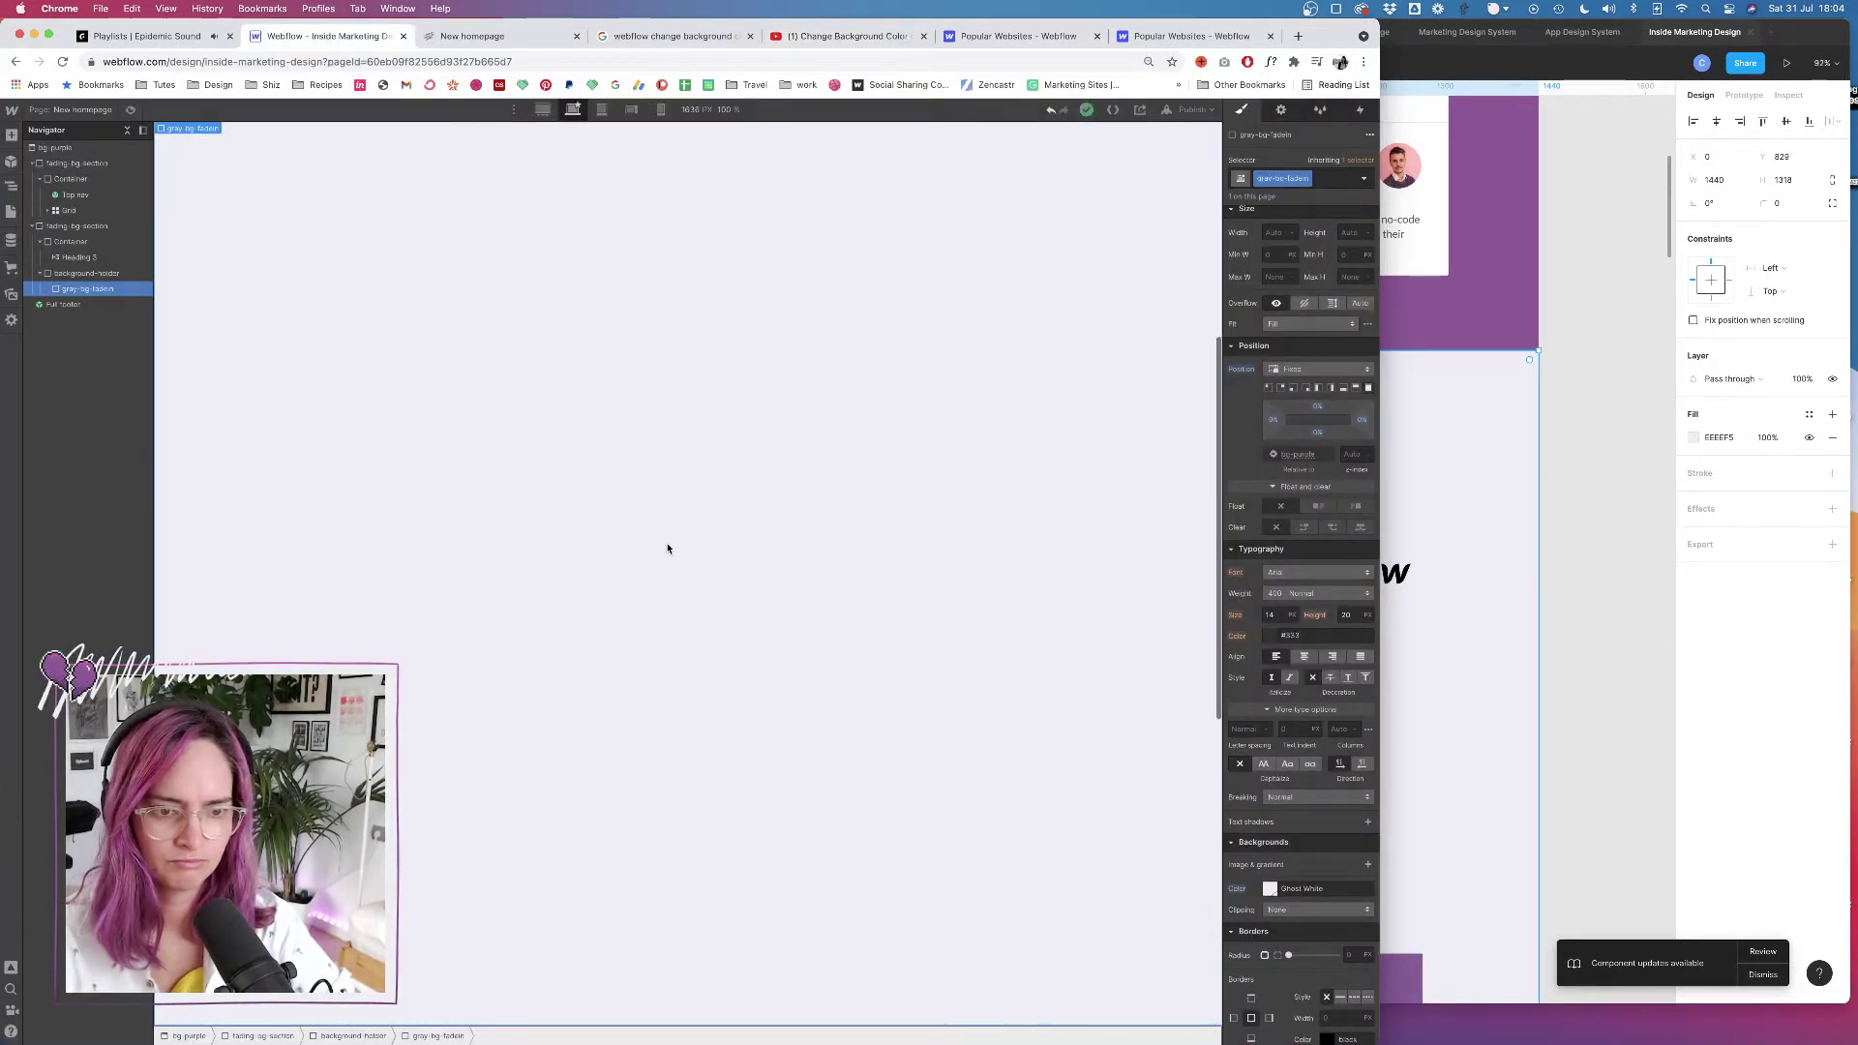
pyautogui.scroll(10, 666, 549)
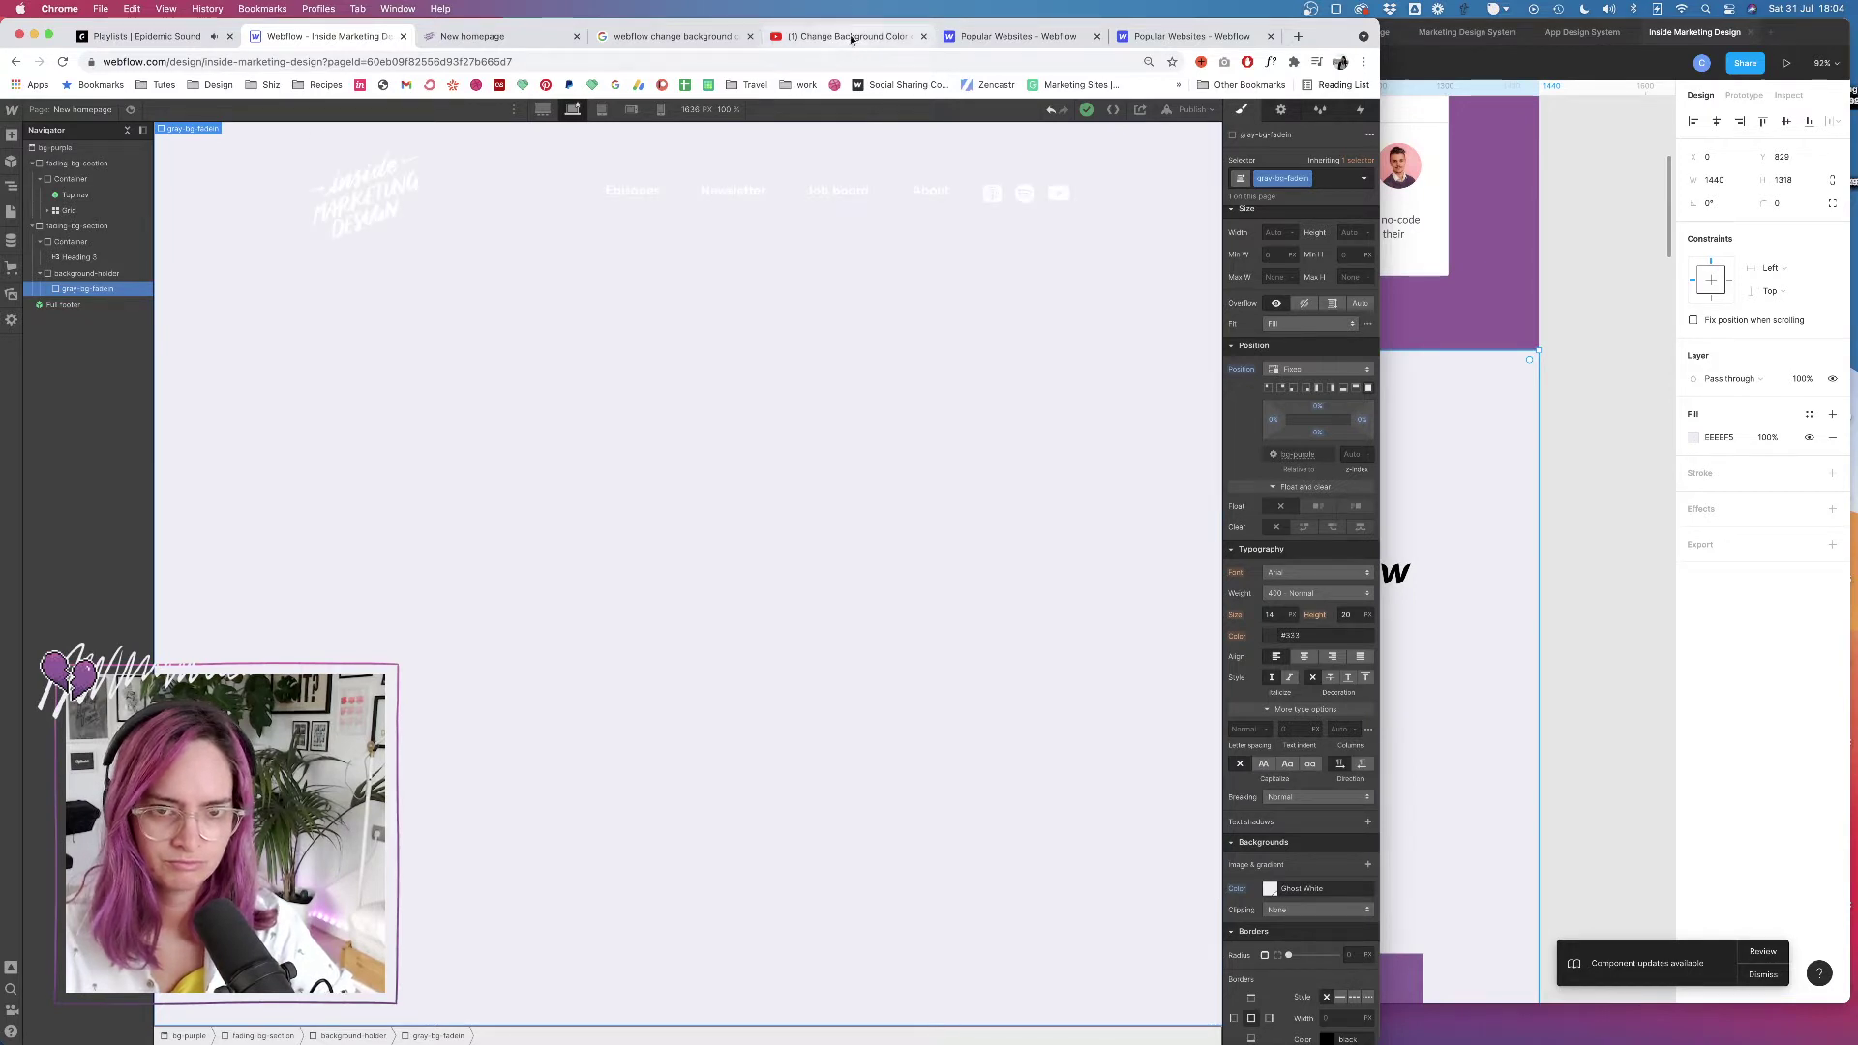
pyautogui.scroll(-3, 767, 394)
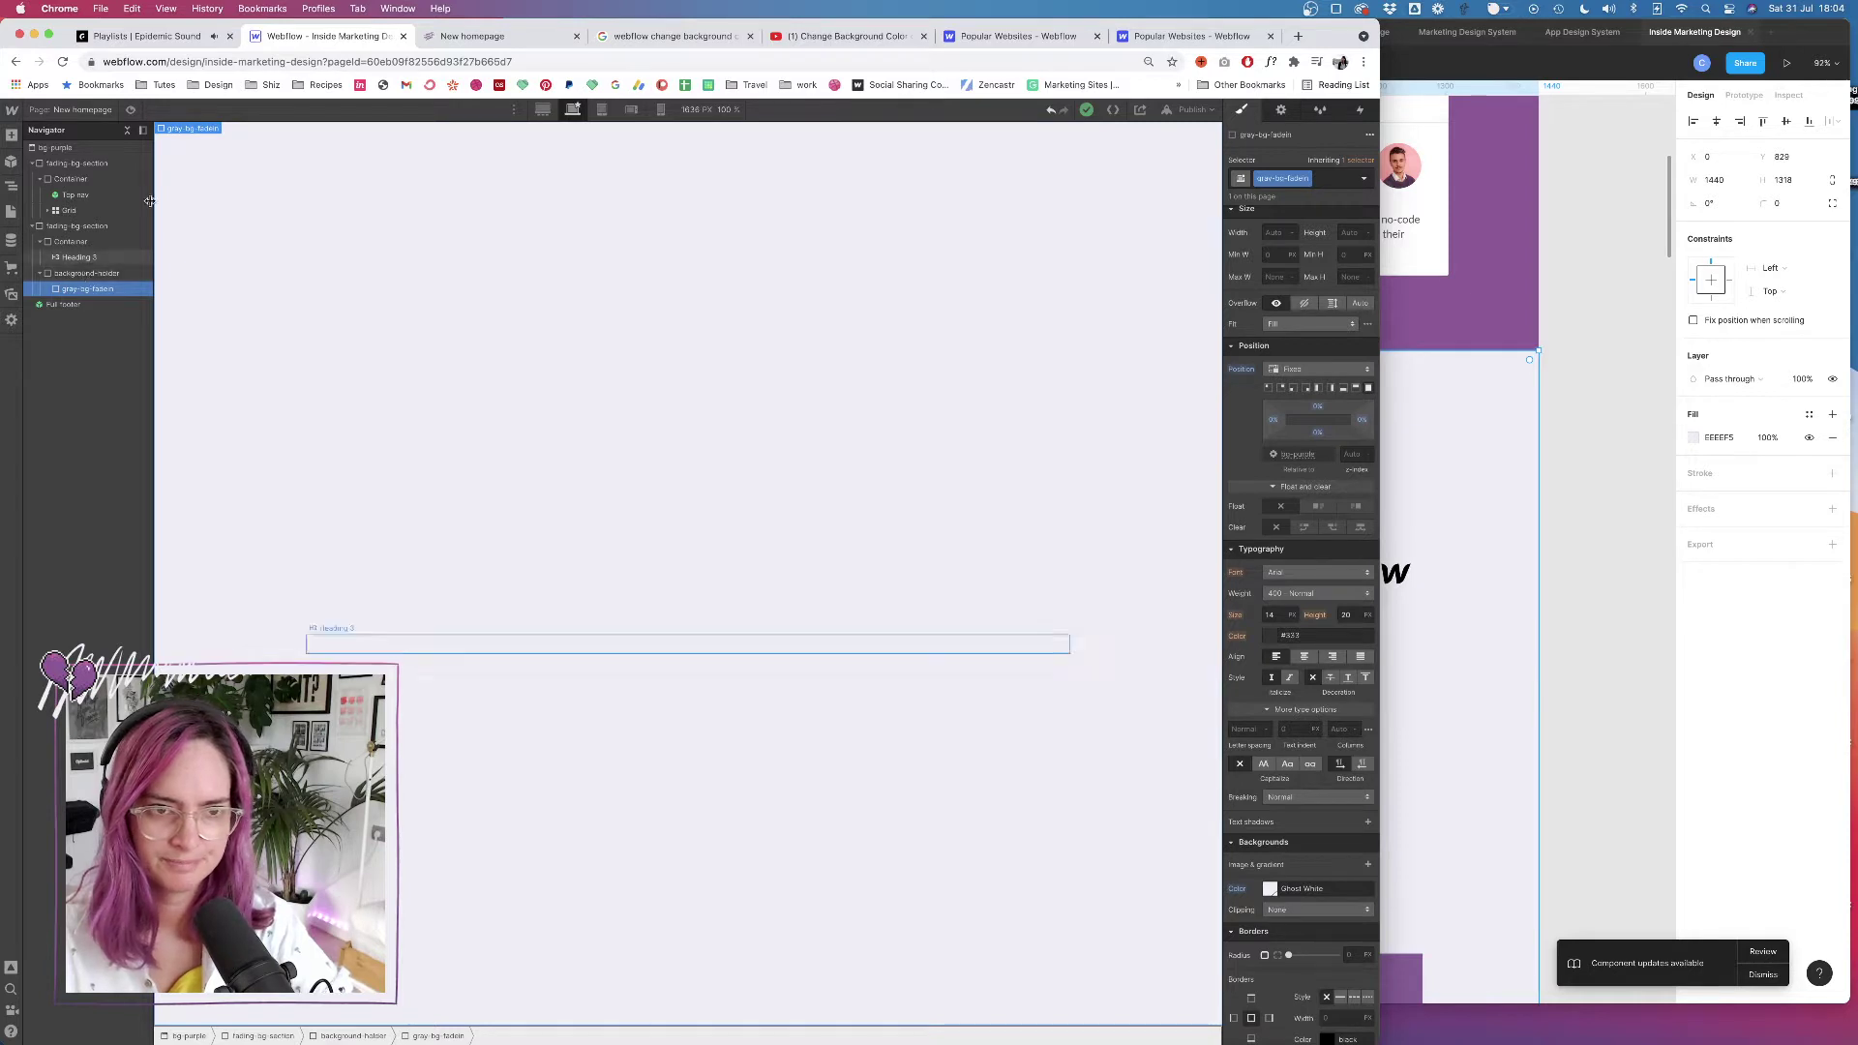
# Check the YouTube tutorial, and in Webflow give the second fading-bg-section a Scroll into view trigger with the Start an animation action
pyautogui.click(850, 36)
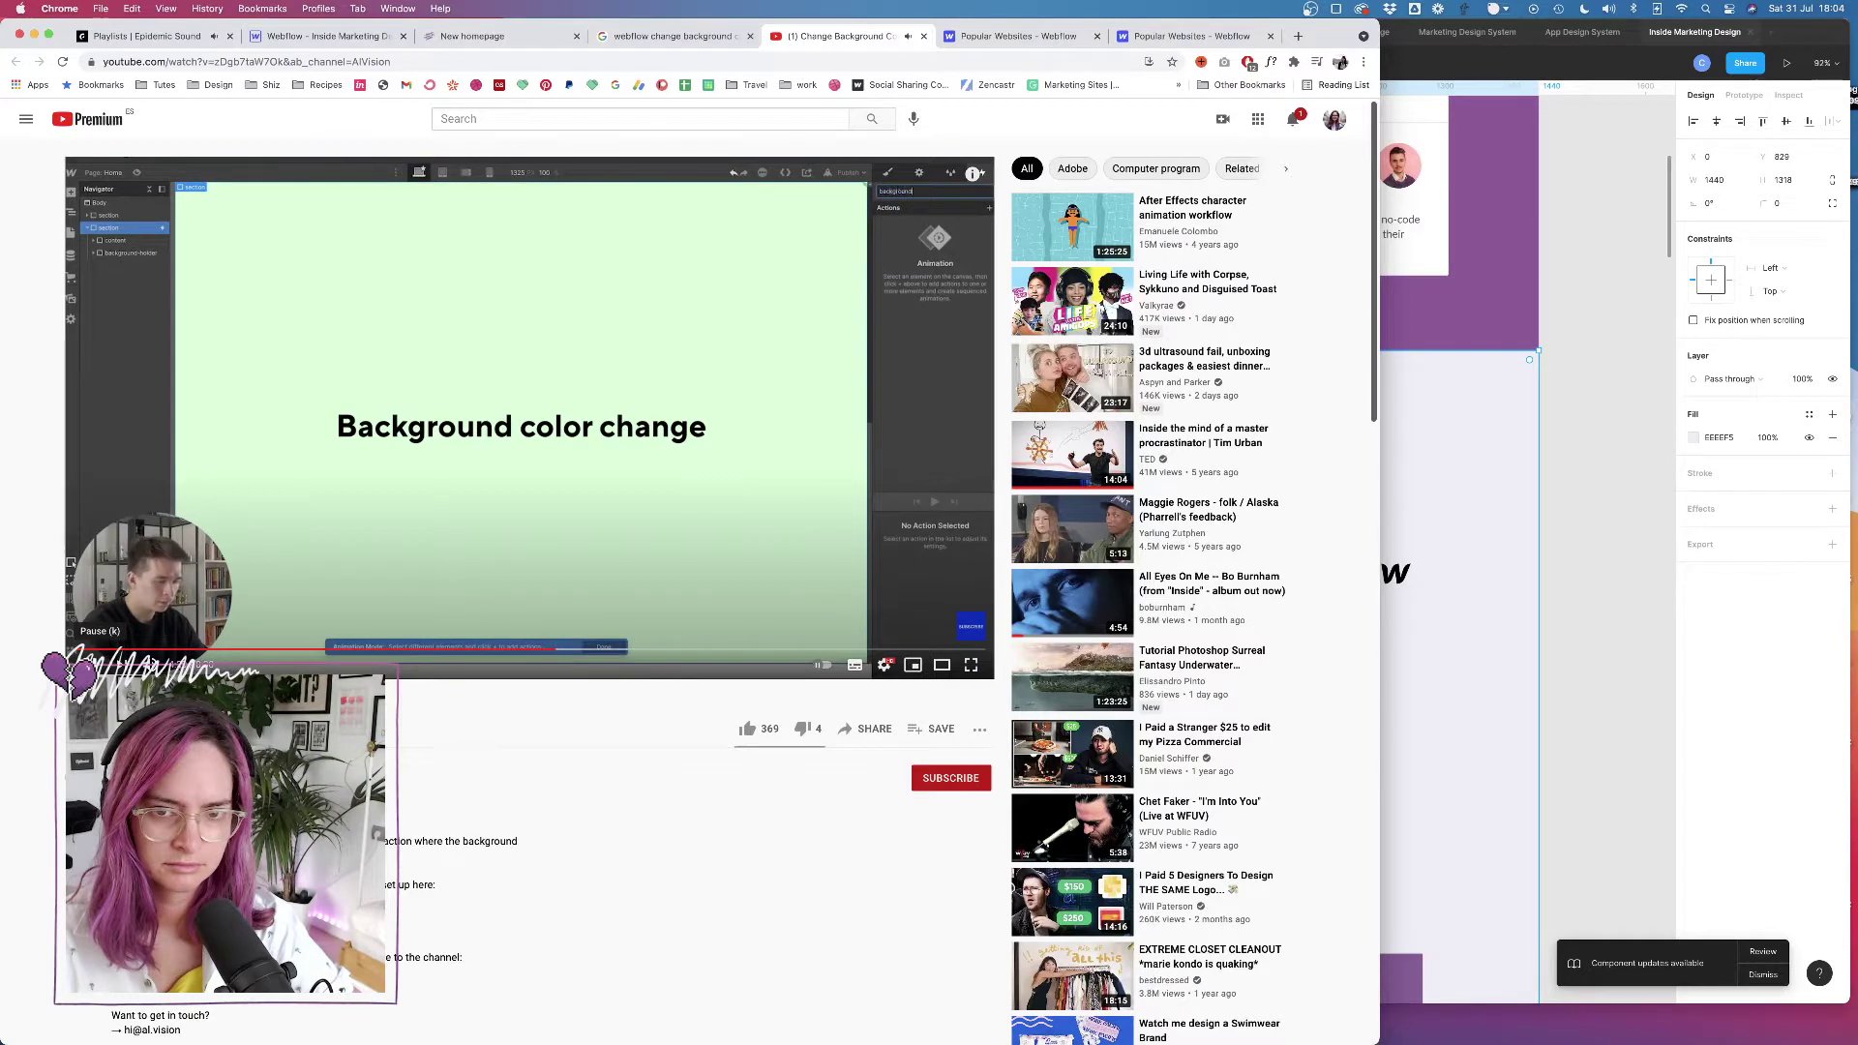
pyautogui.click(324, 36)
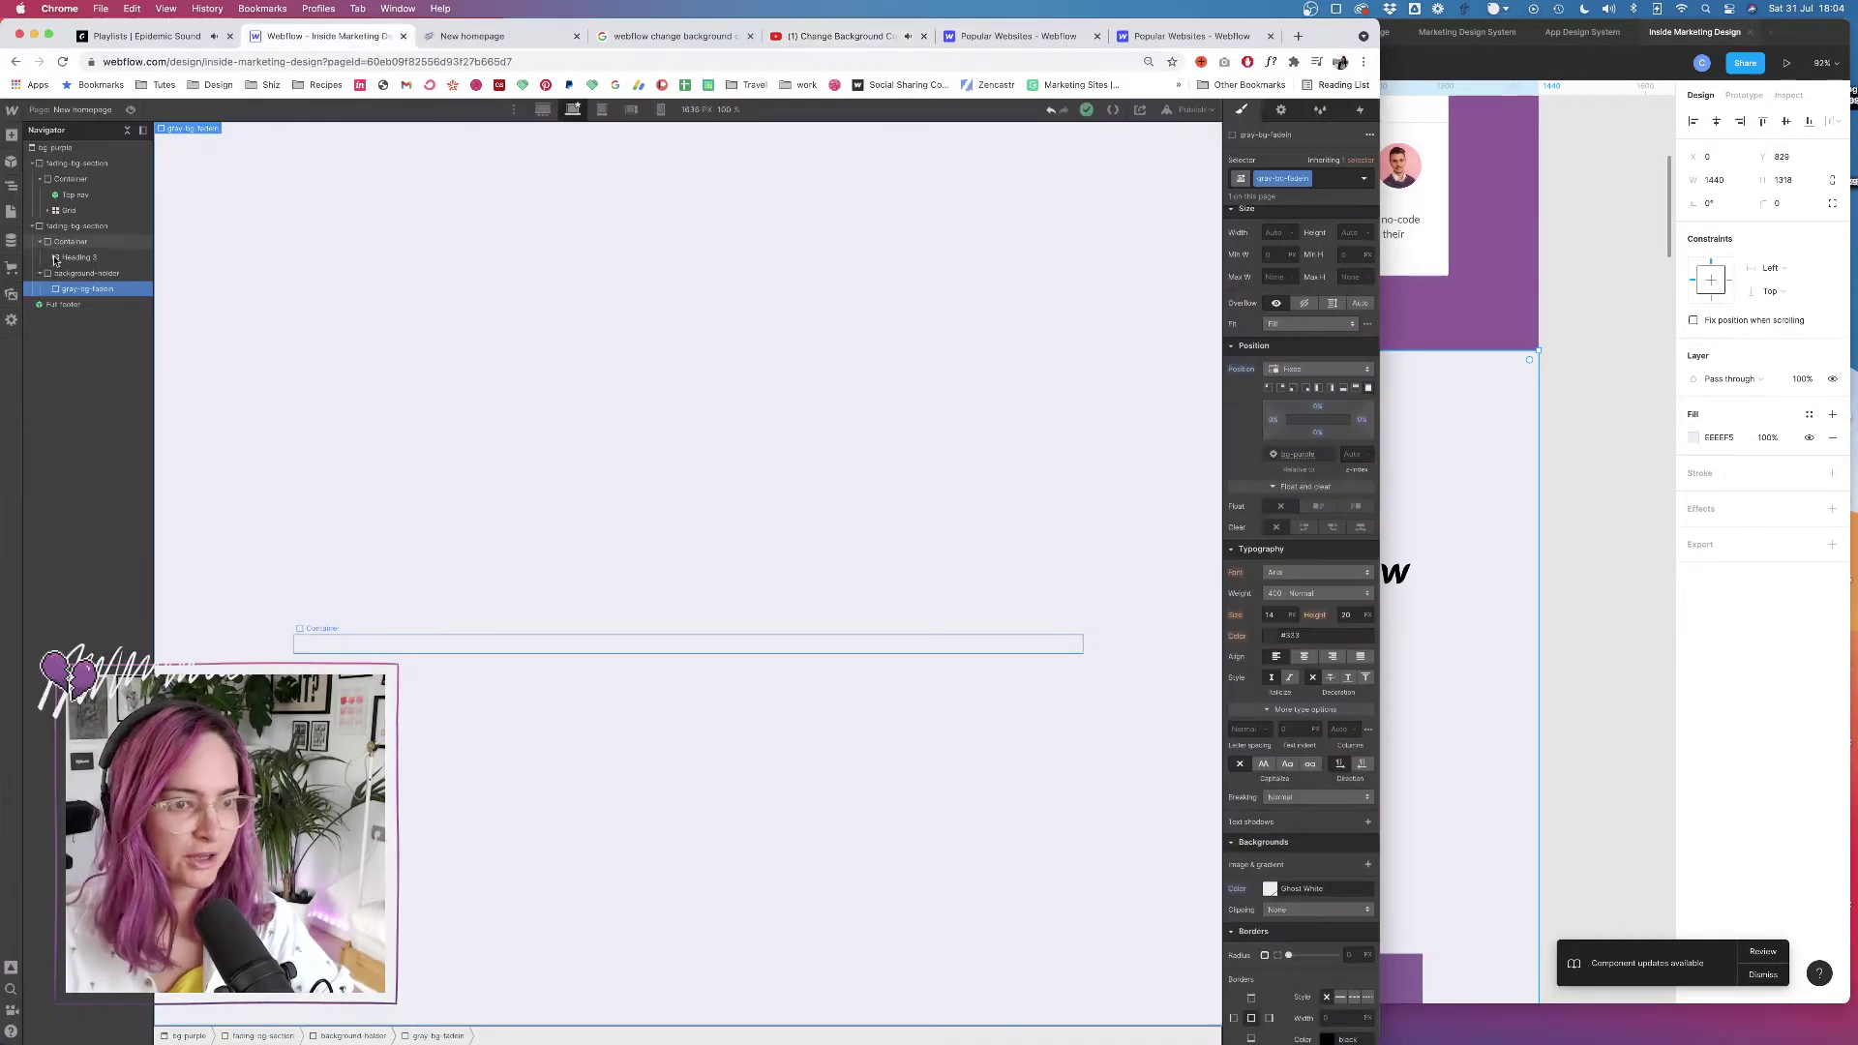
pyautogui.click(78, 225)
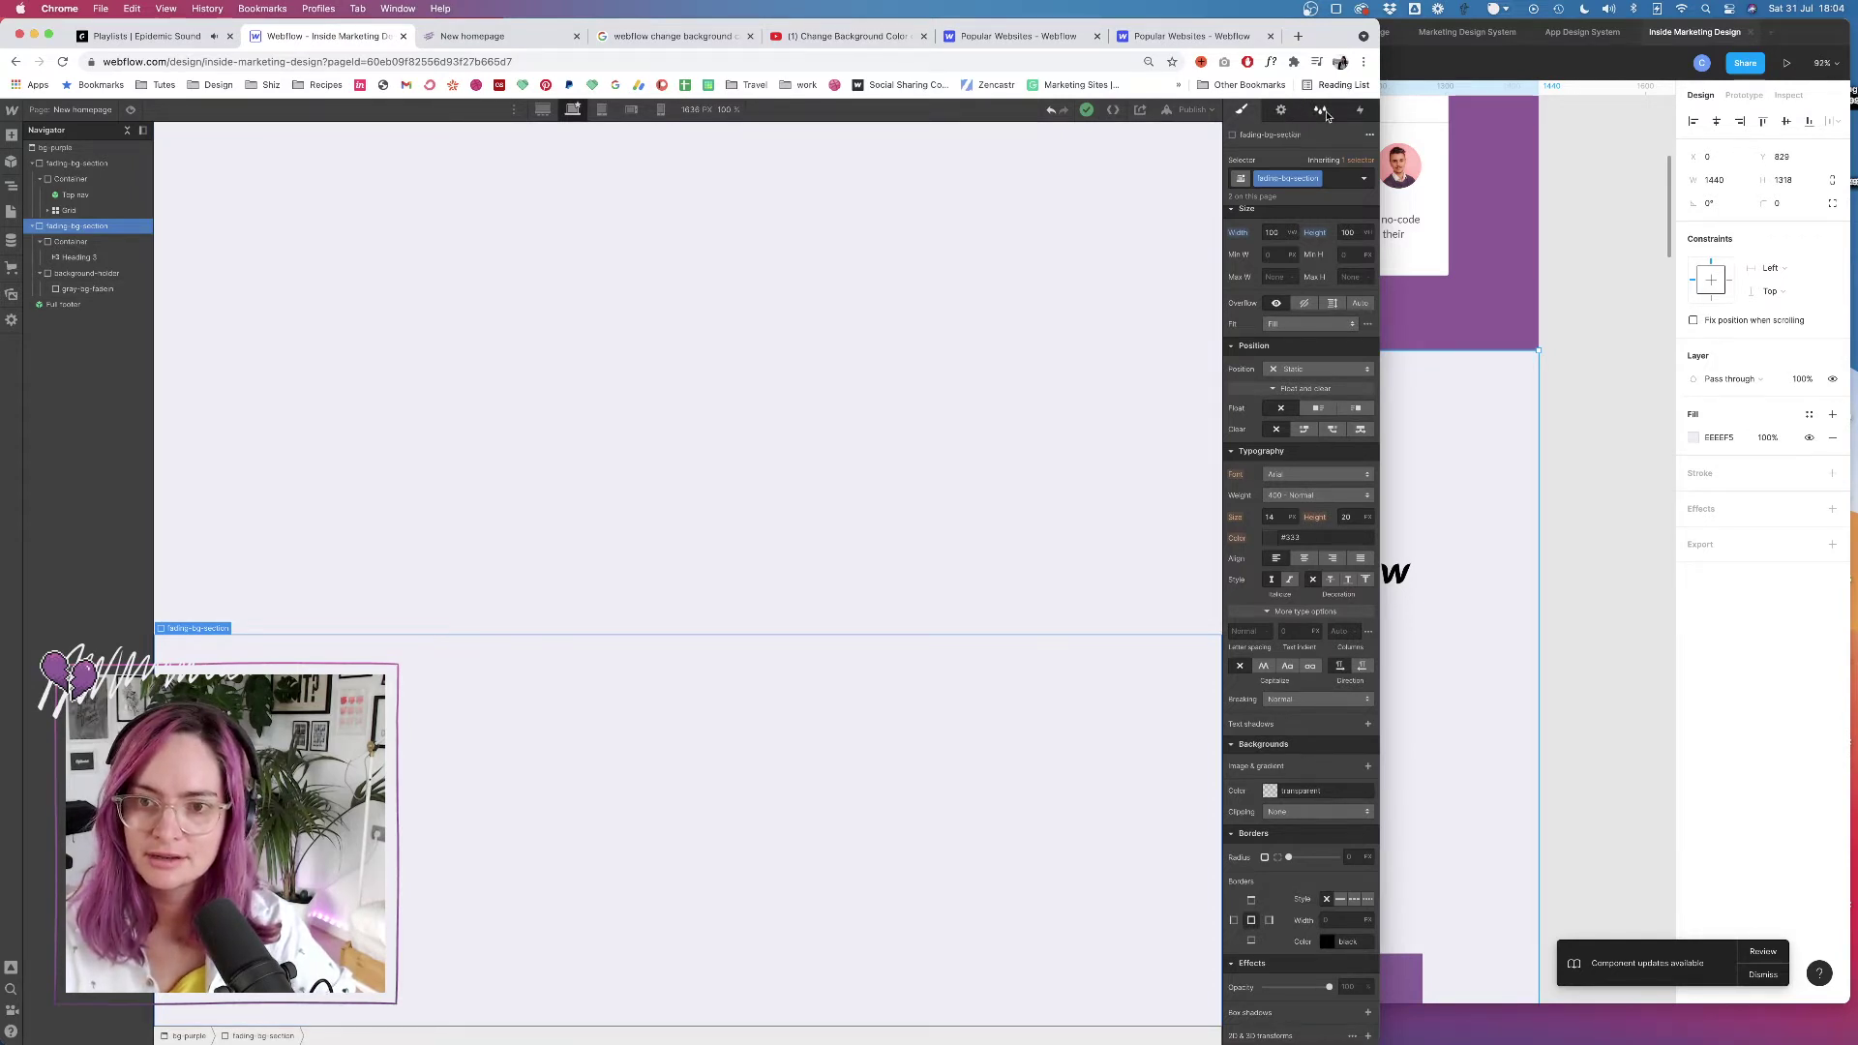
pyautogui.click(1359, 111)
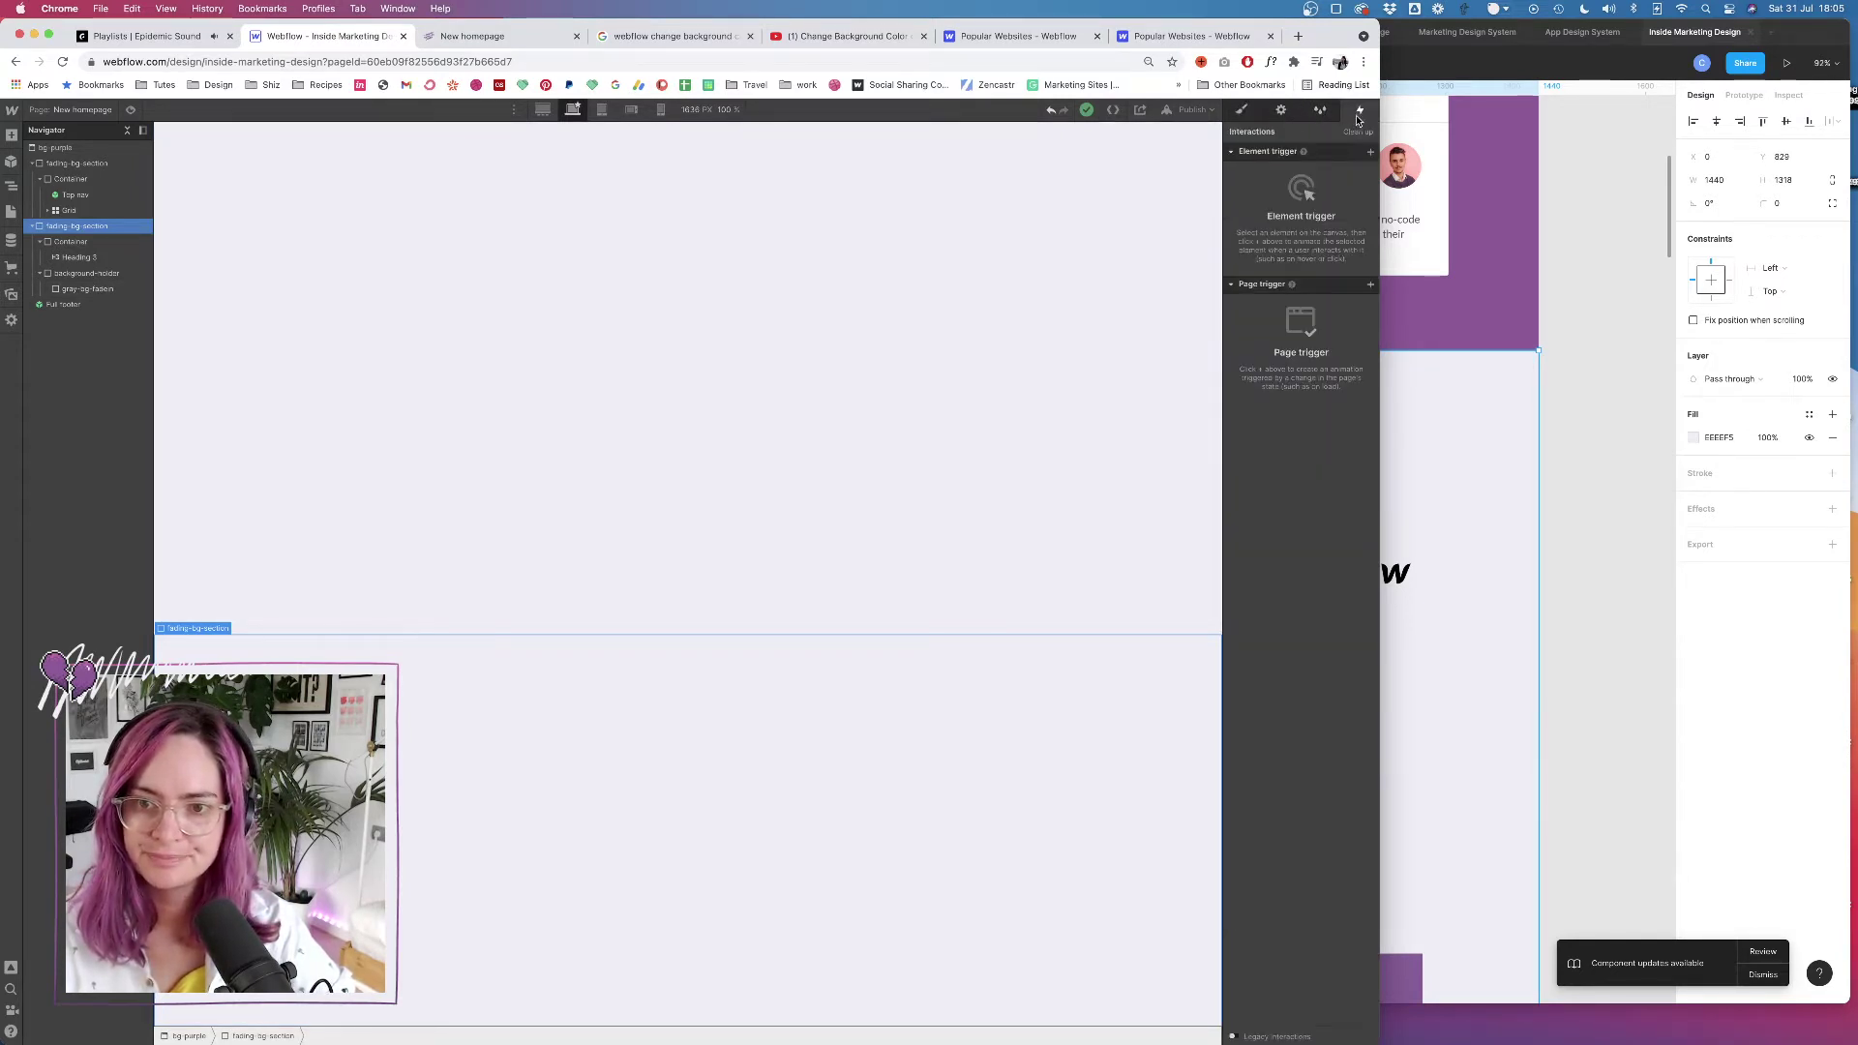
pyautogui.click(1371, 152)
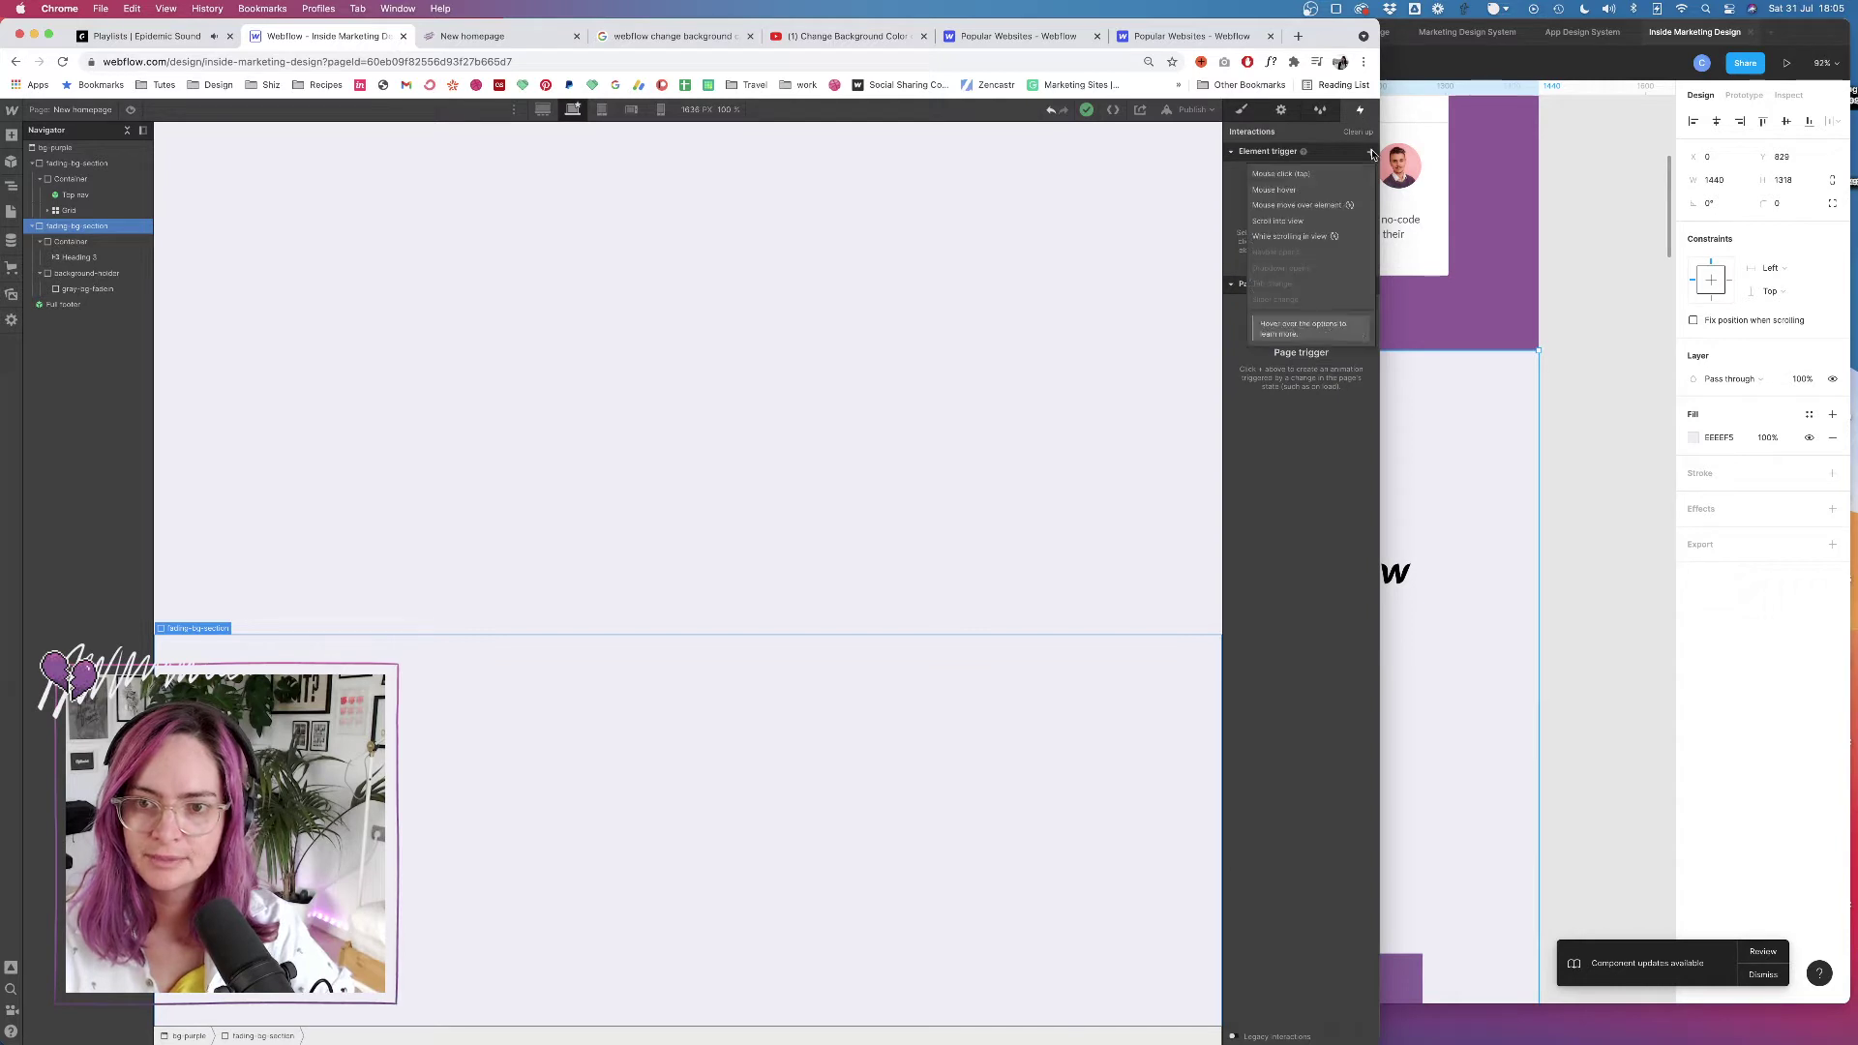
pyautogui.click(1292, 221)
pyautogui.click(1335, 225)
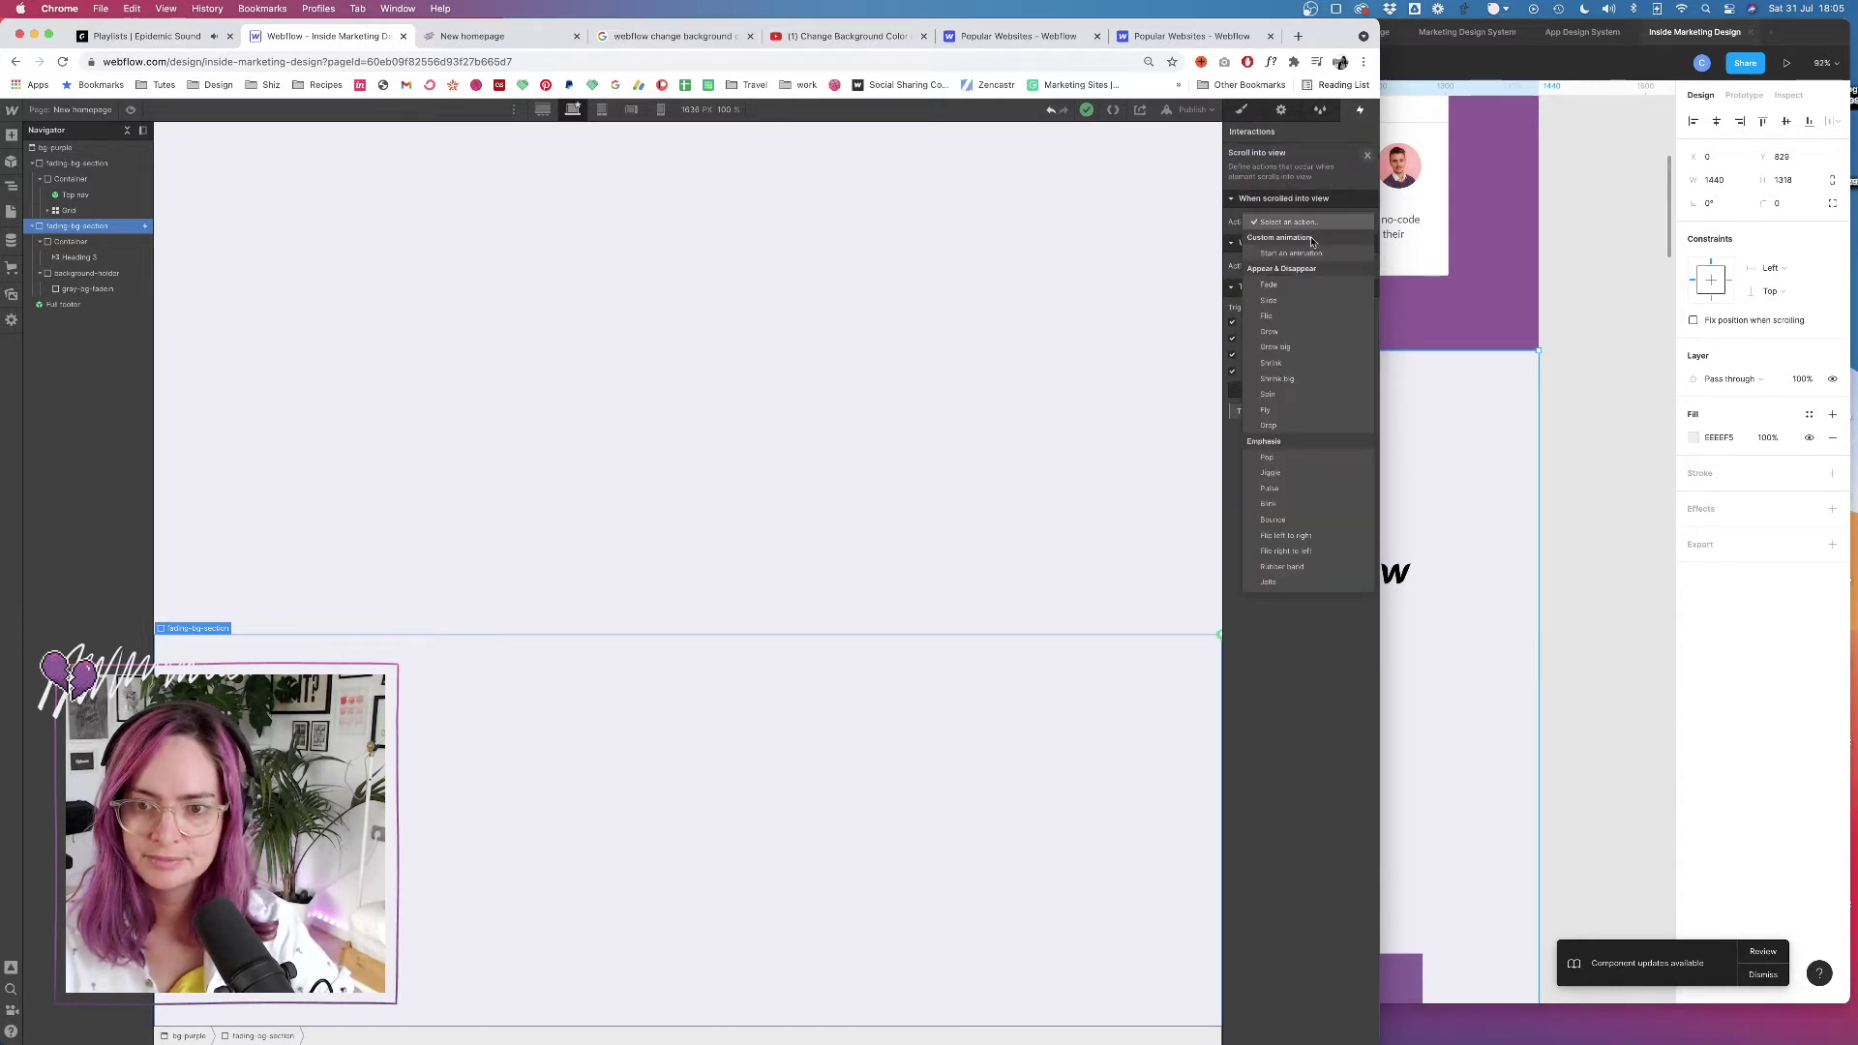
pyautogui.click(1297, 253)
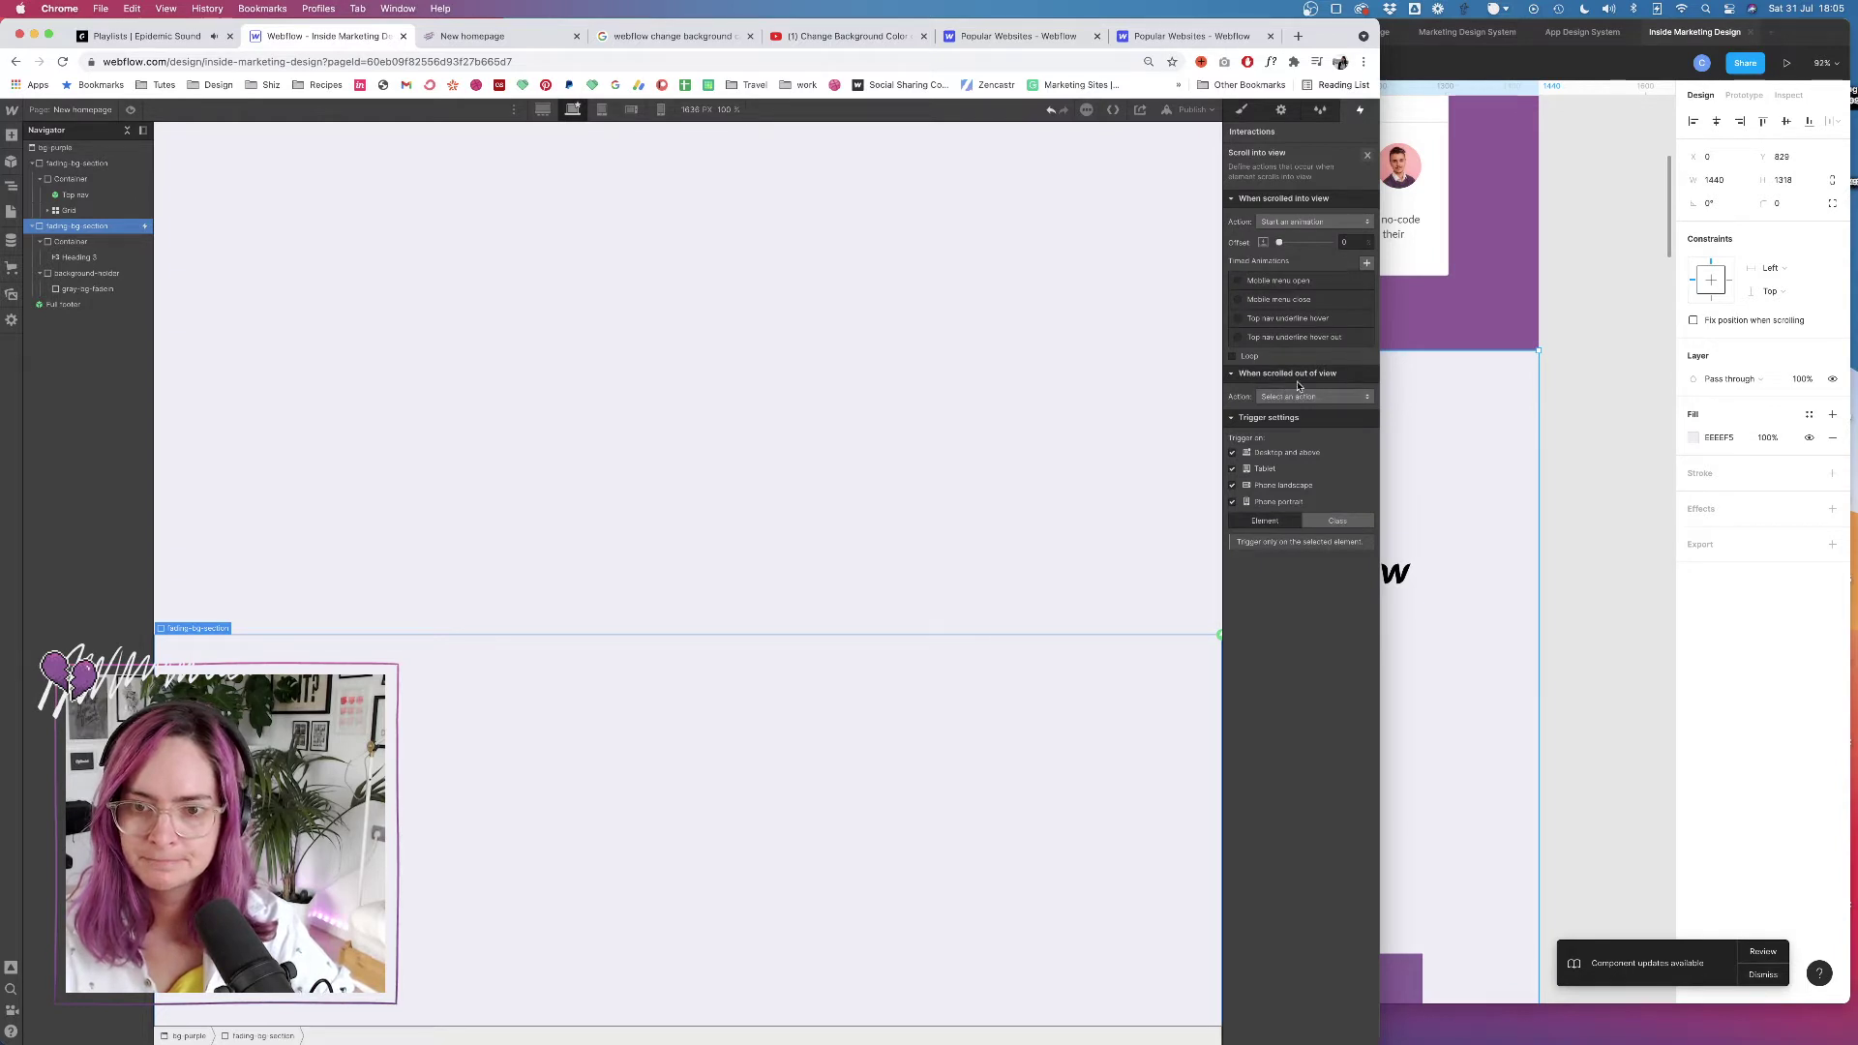
# Create a new timed animation for the scroll-into-view trigger and name it "Background color change"
pyautogui.click(1366, 262)
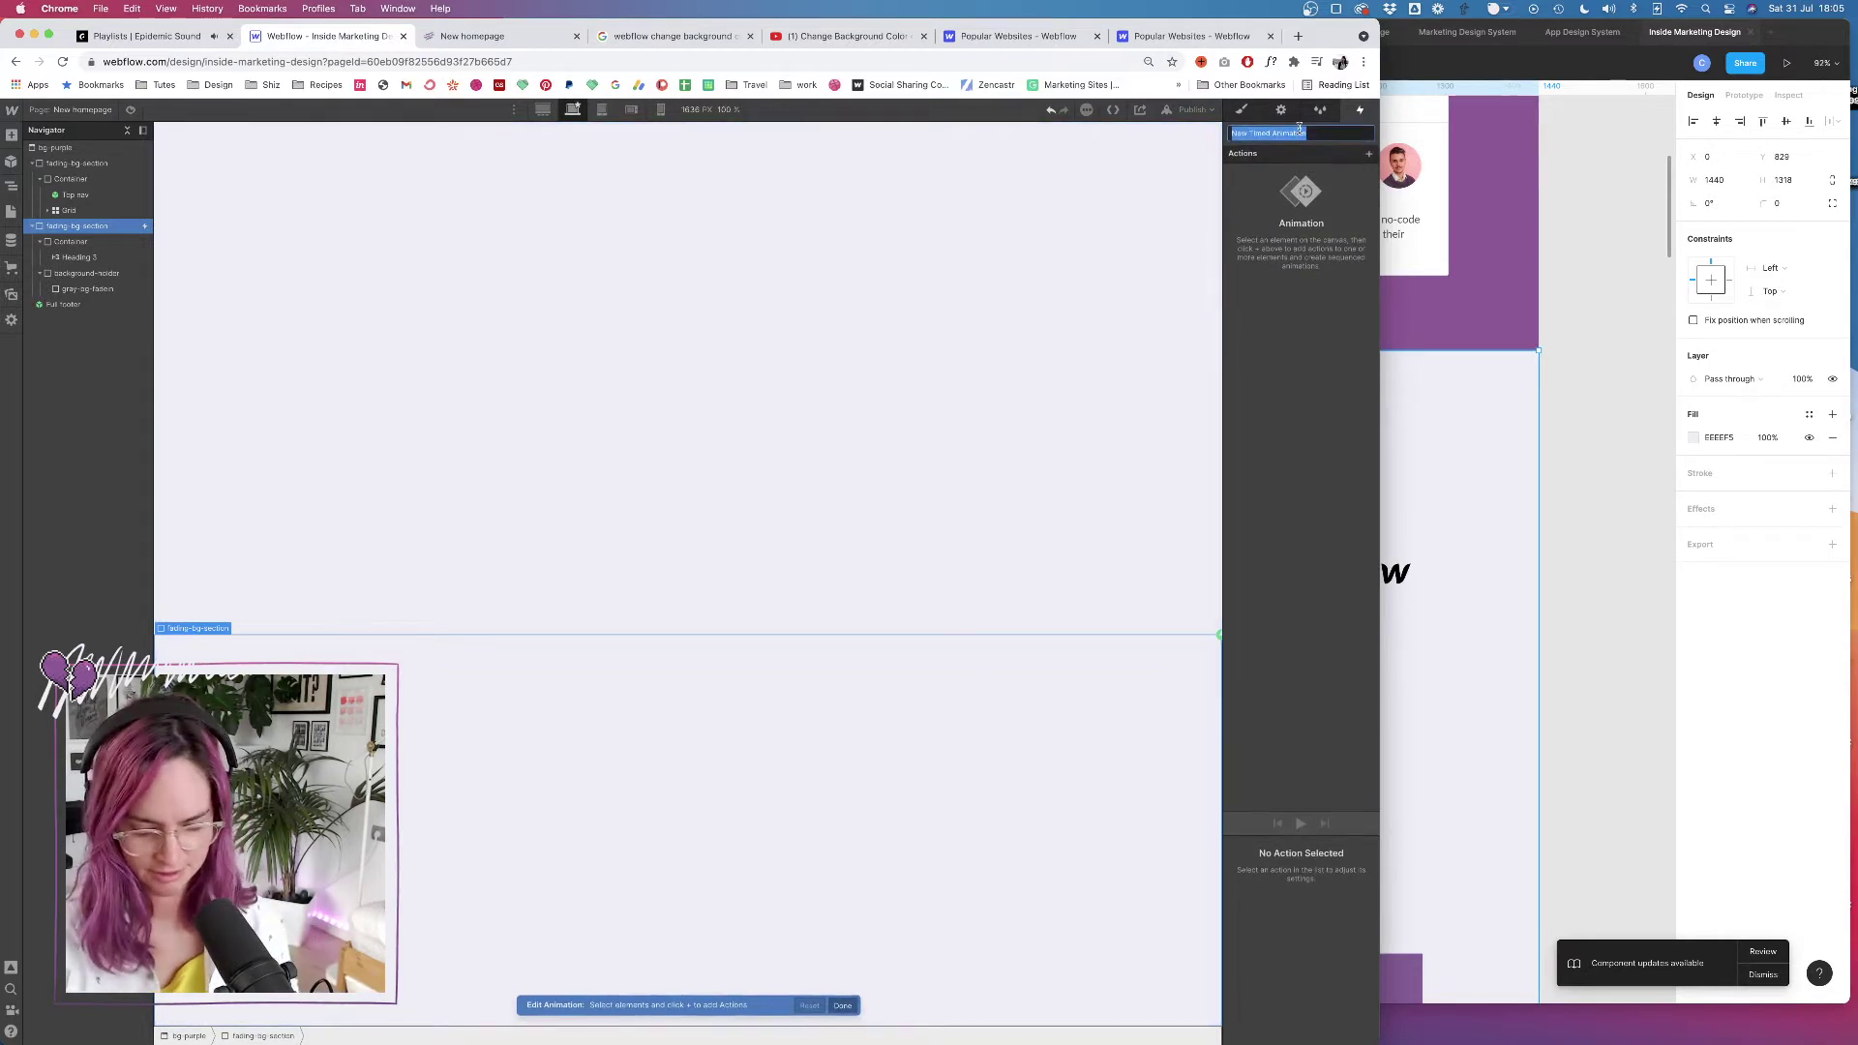
pyautogui.write('b')
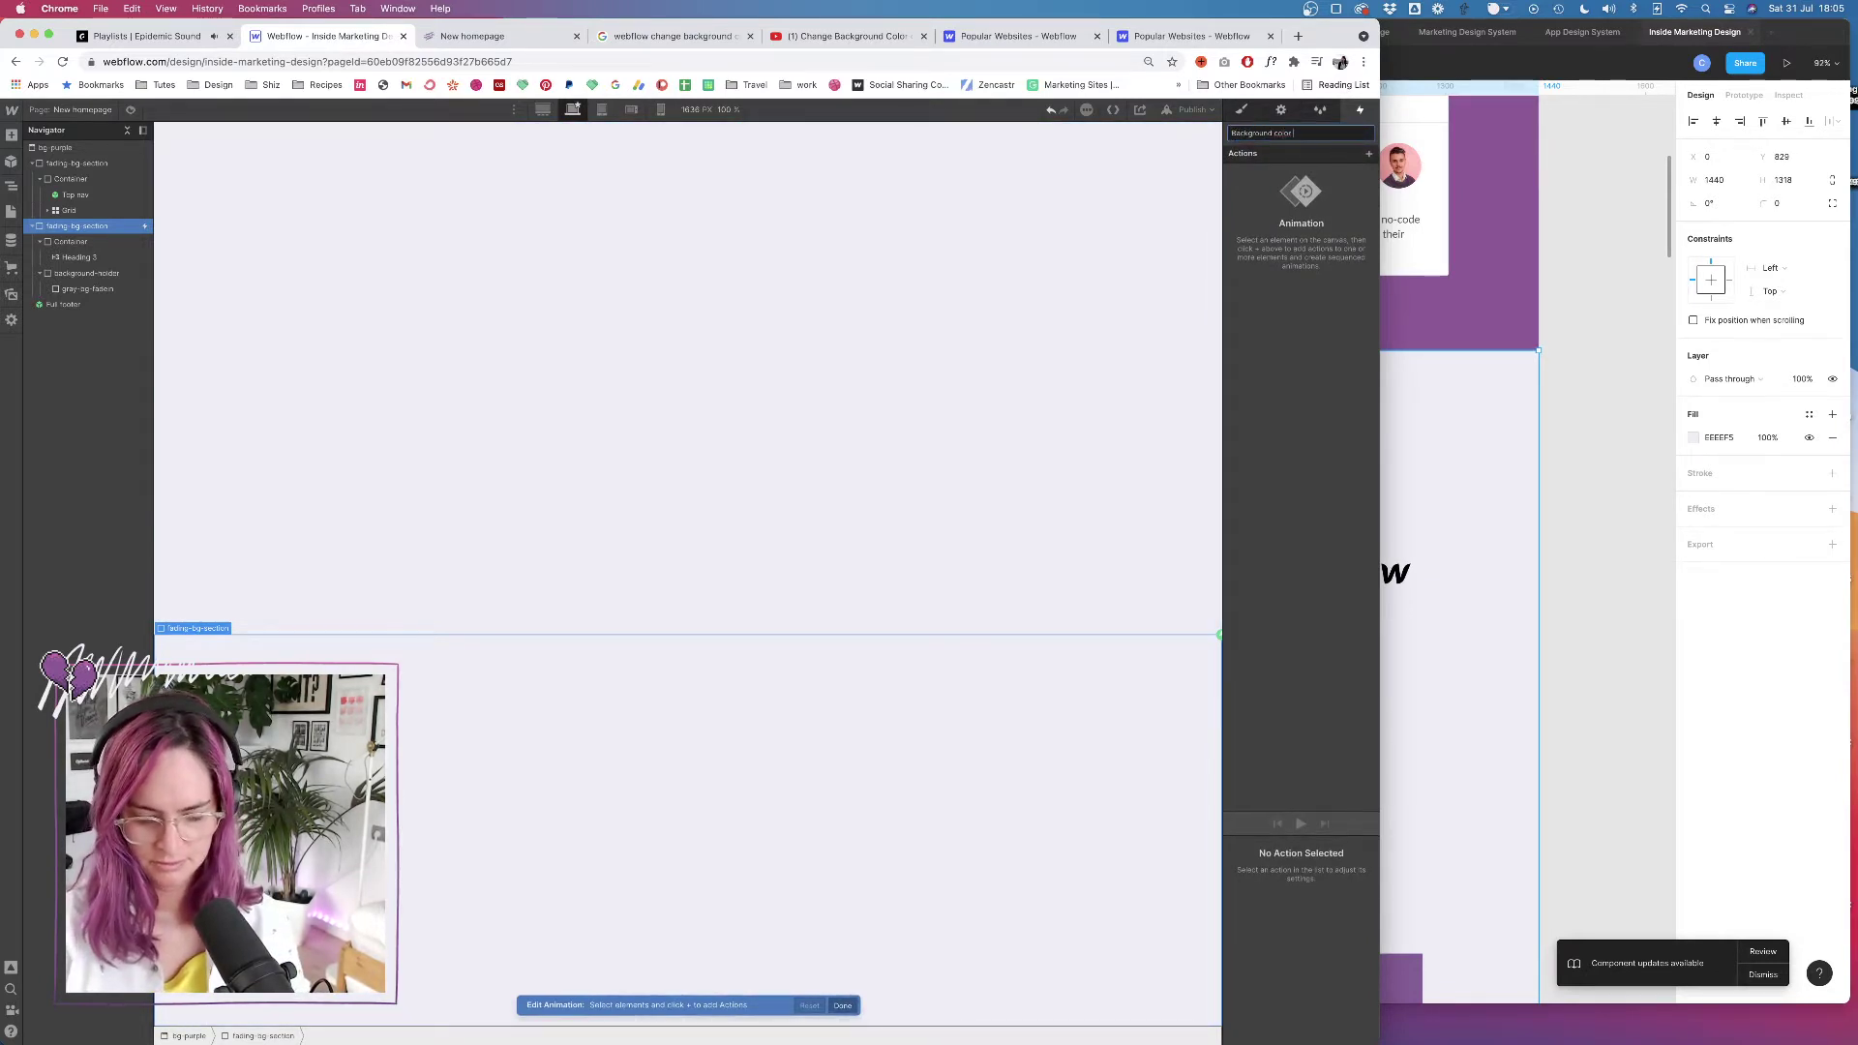
pyautogui.write('ackground color change')
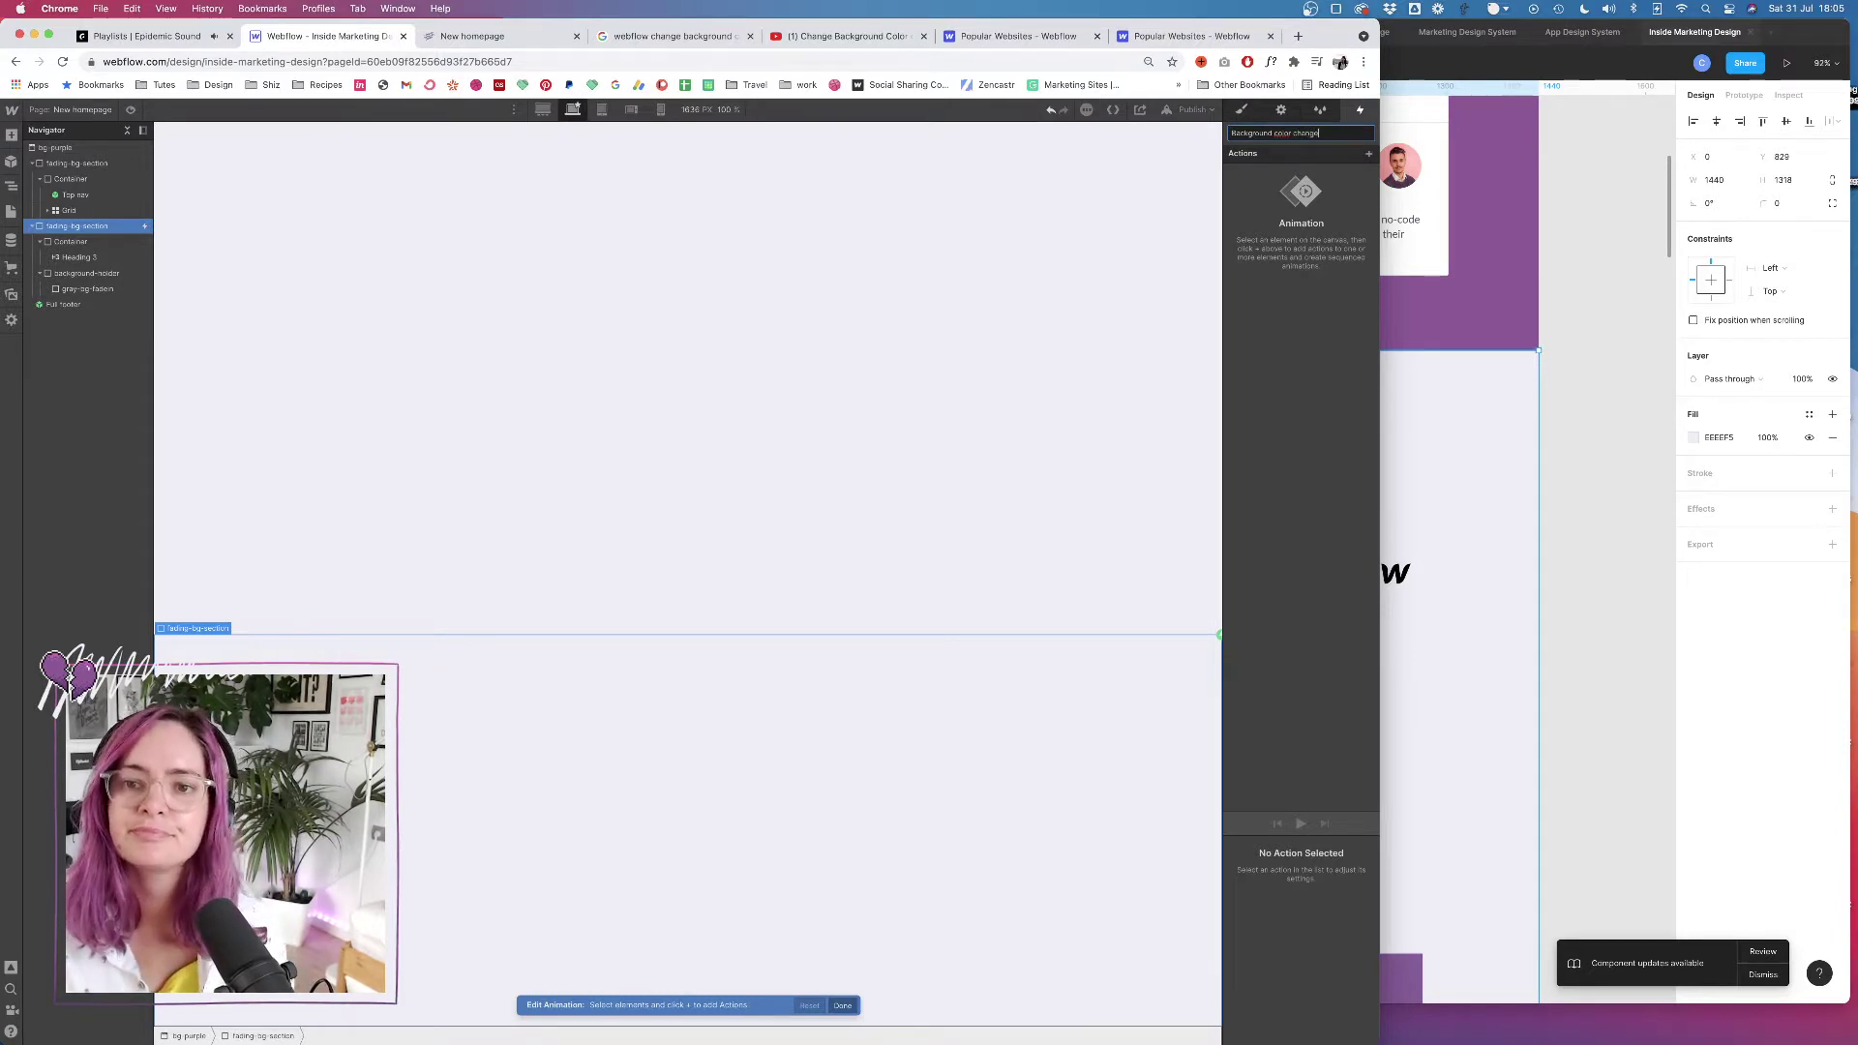
pyautogui.press('Return')
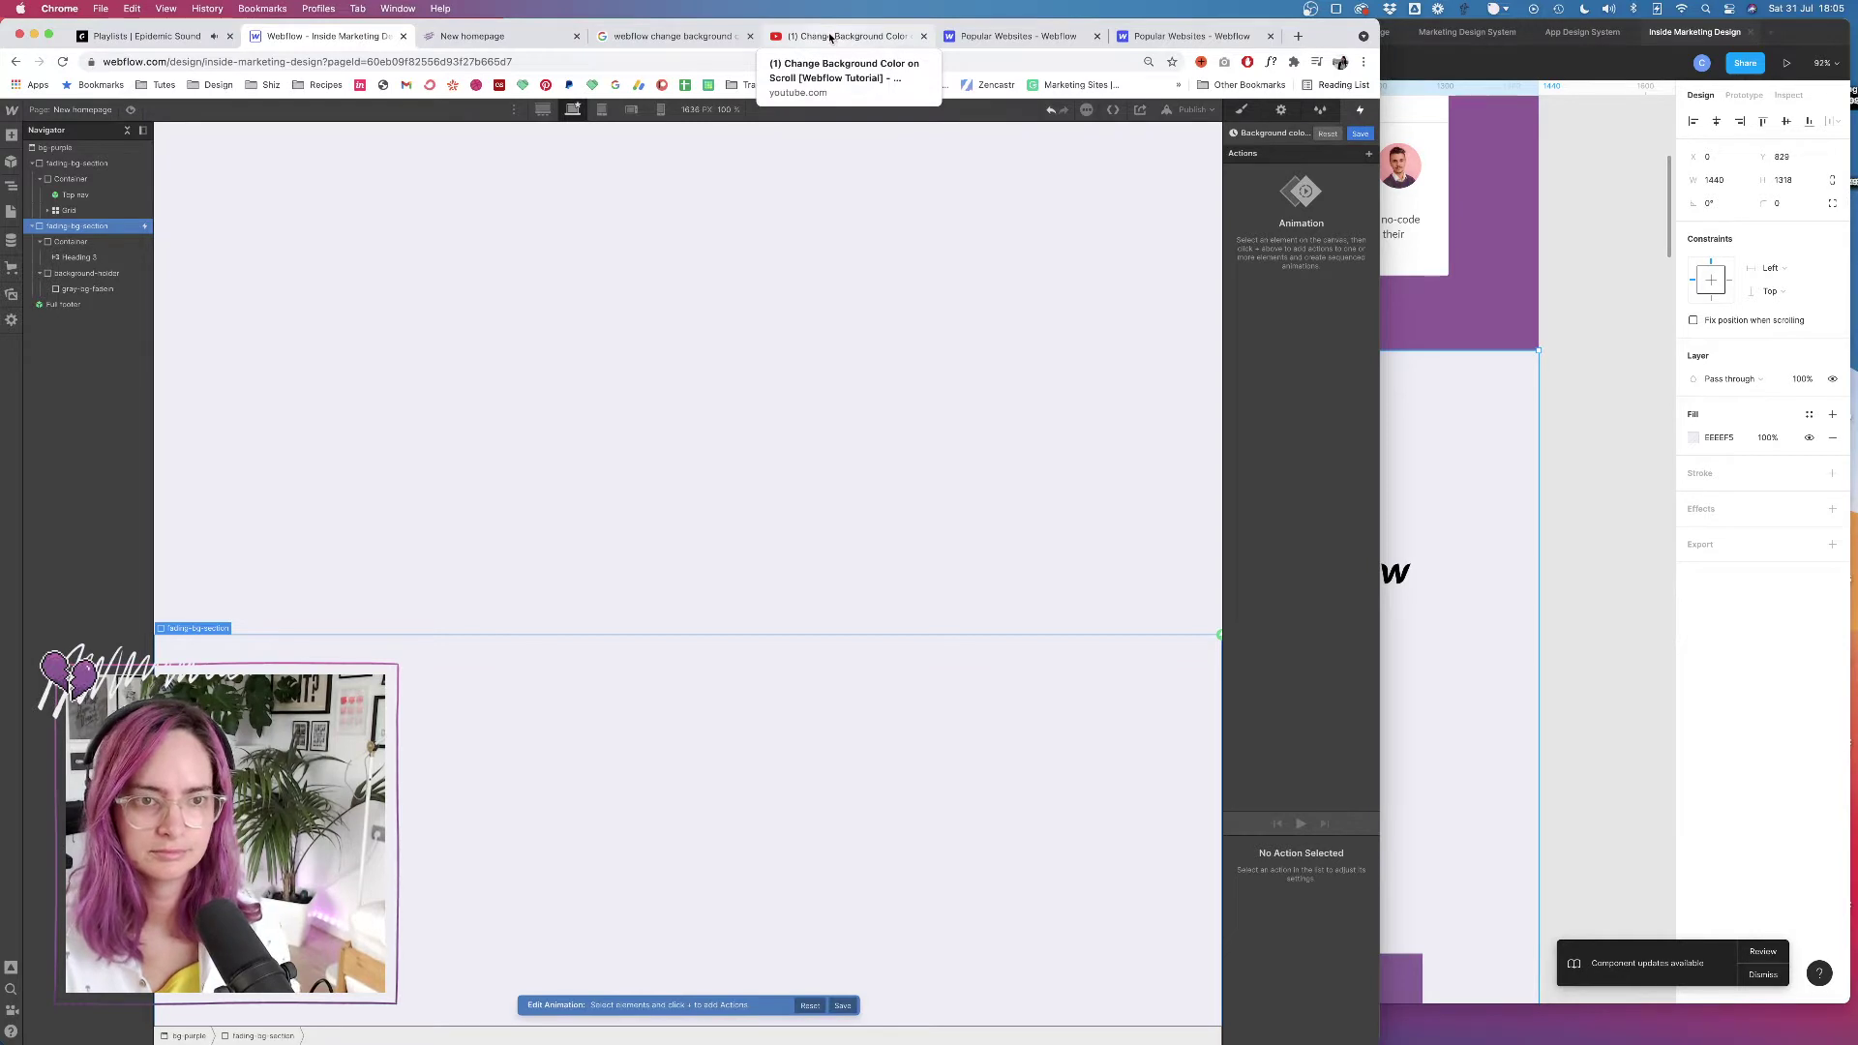
pyautogui.scroll(3, 601, 278)
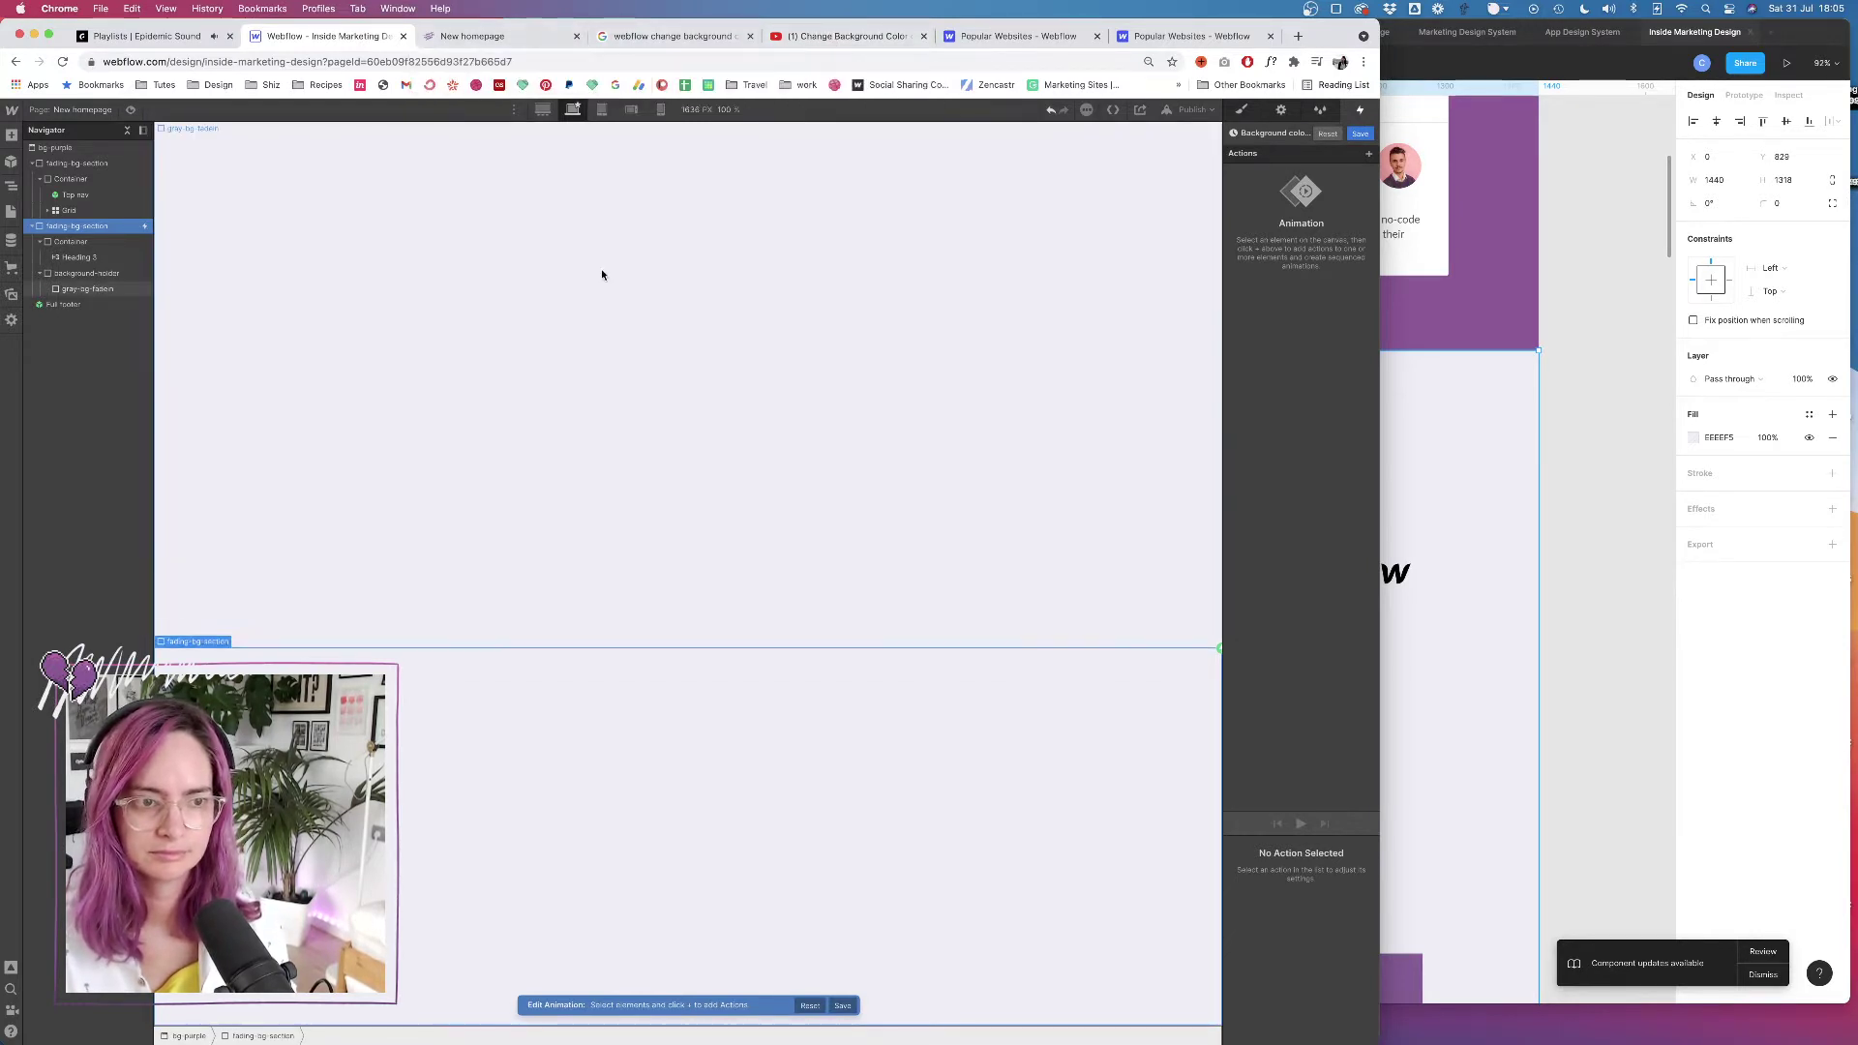
pyautogui.scroll(-1, 602, 274)
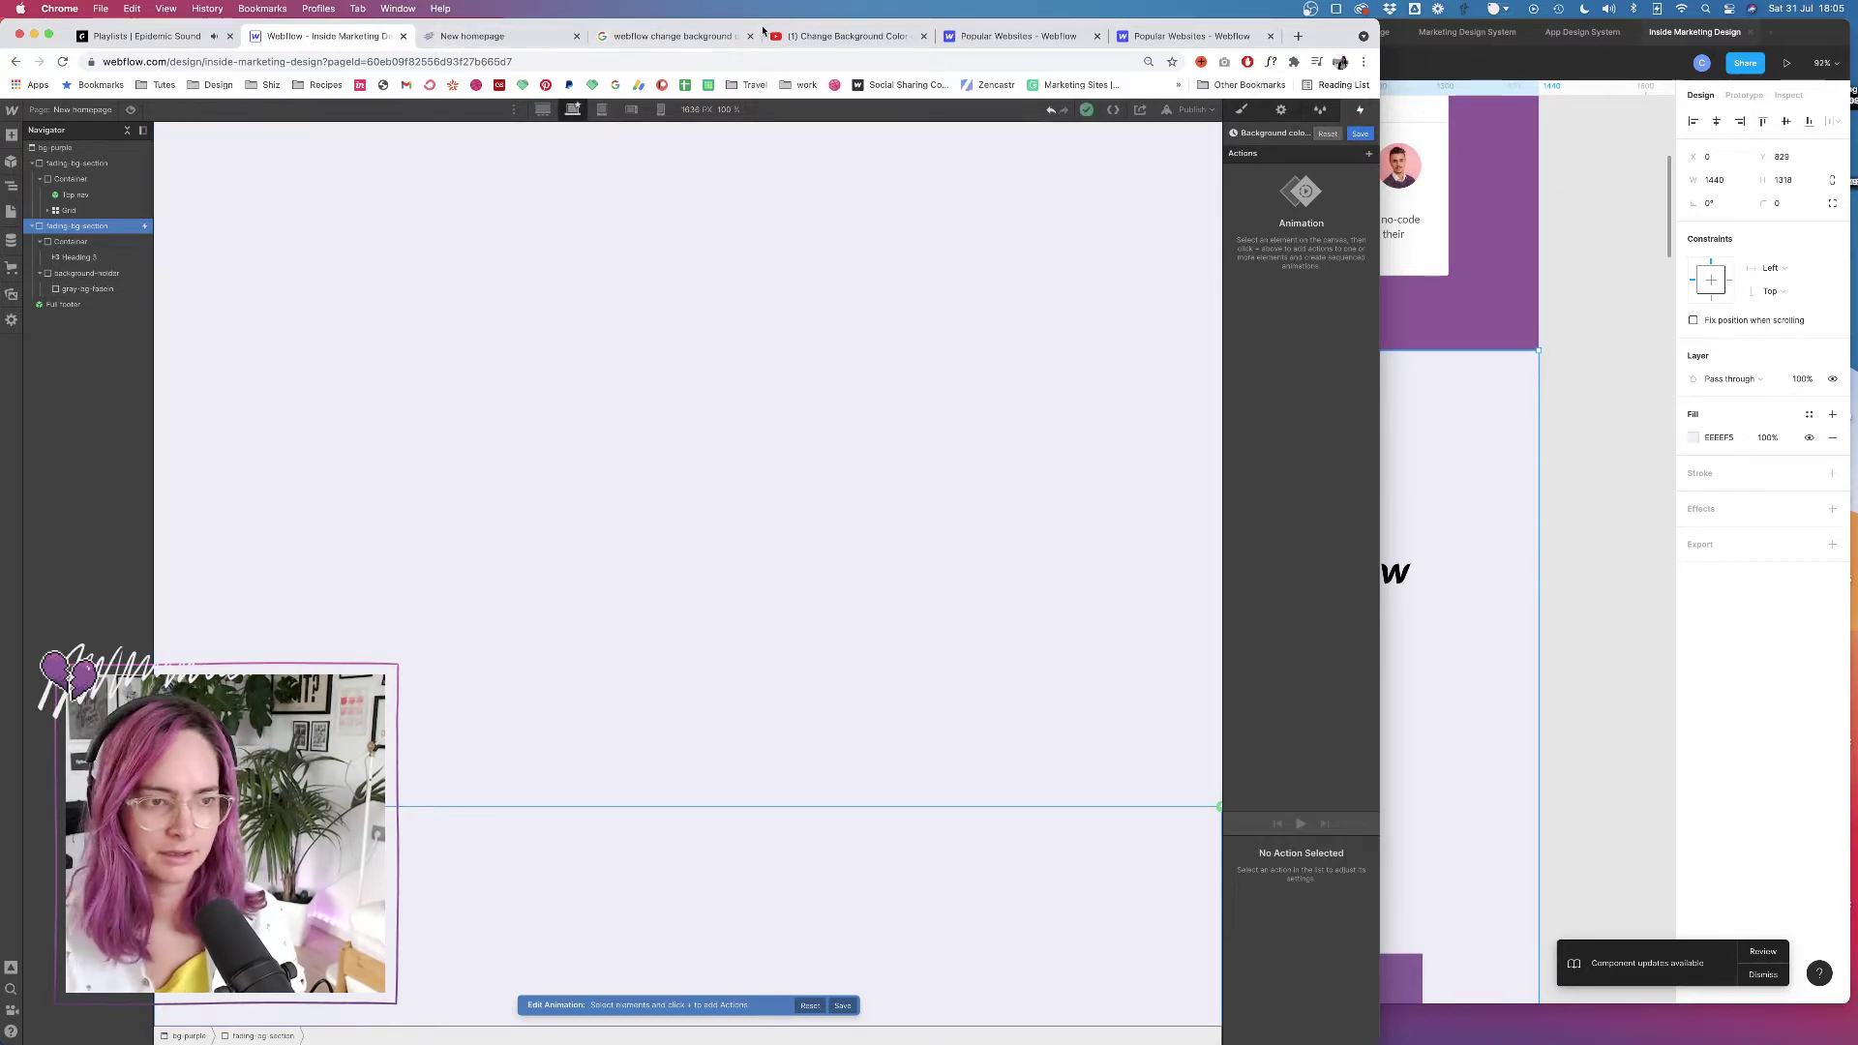
# Watch more of the YouTube tutorial, and in Webflow rename the timed animation as "Background color change scroll"
pyautogui.click(822, 36)
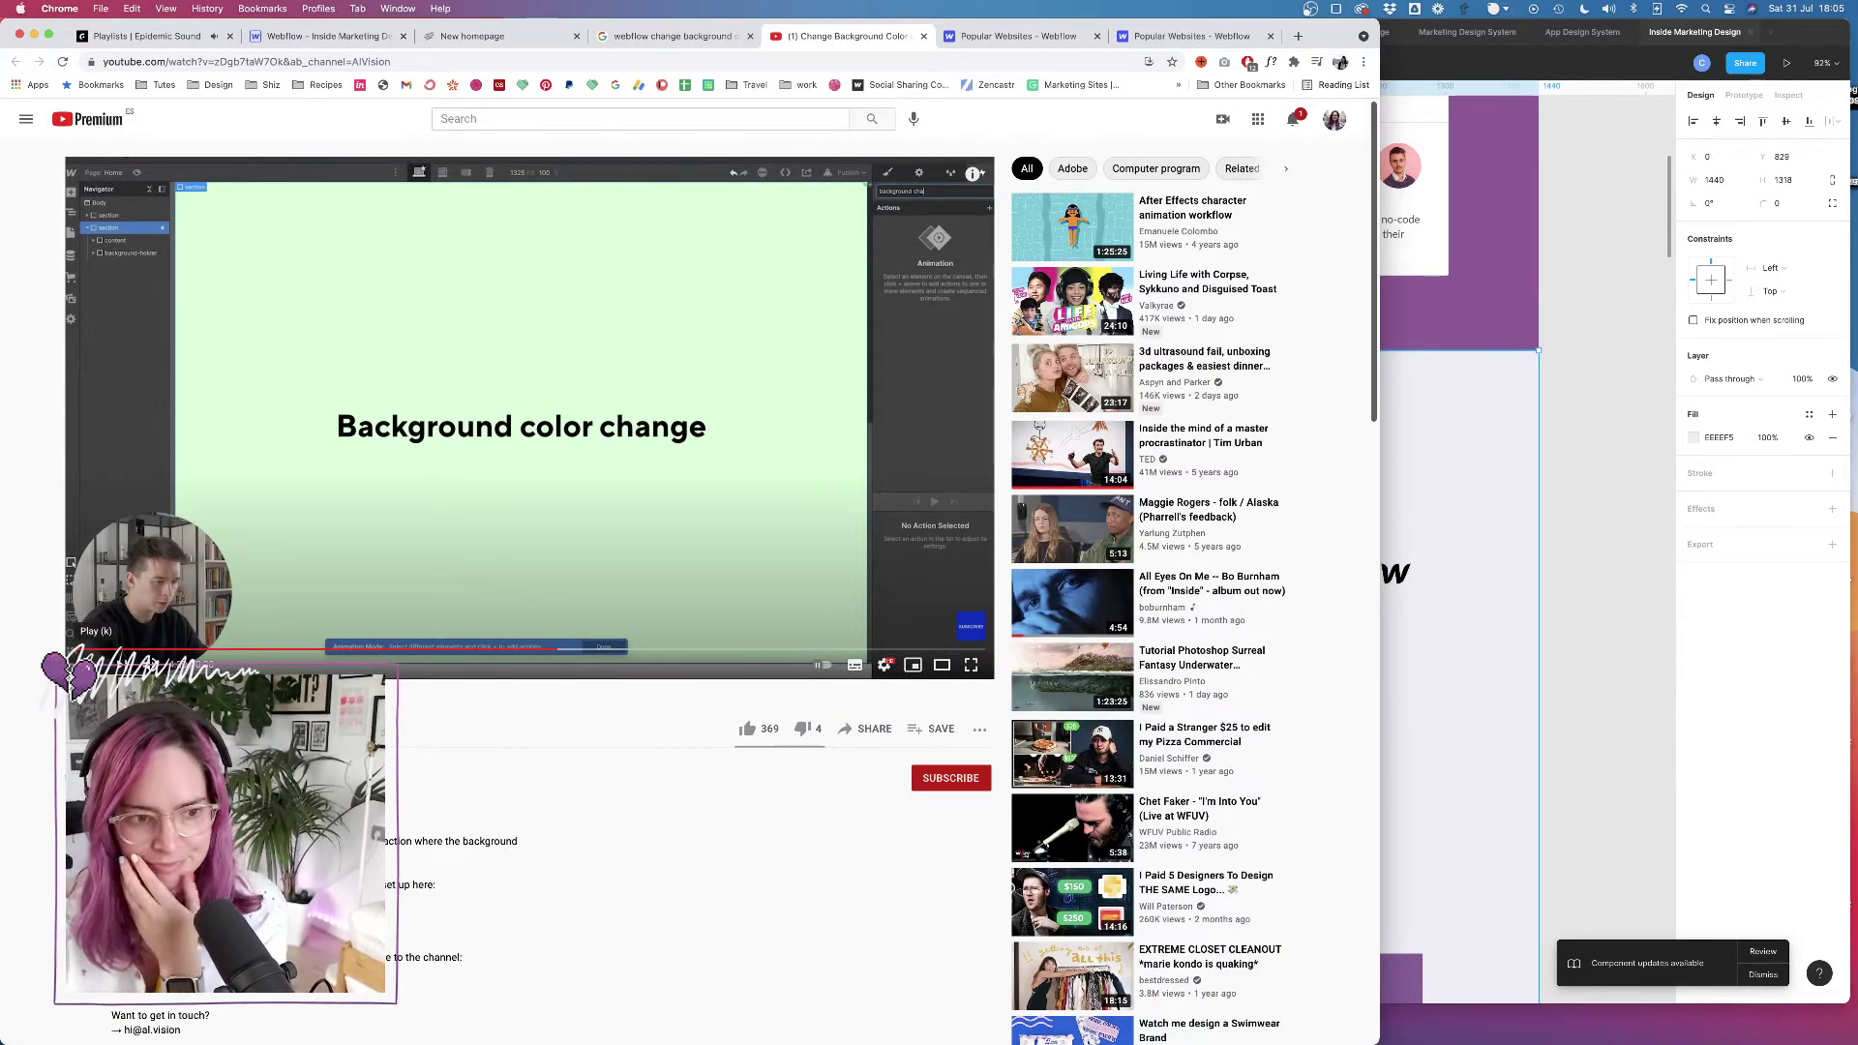
pyautogui.click(86, 665)
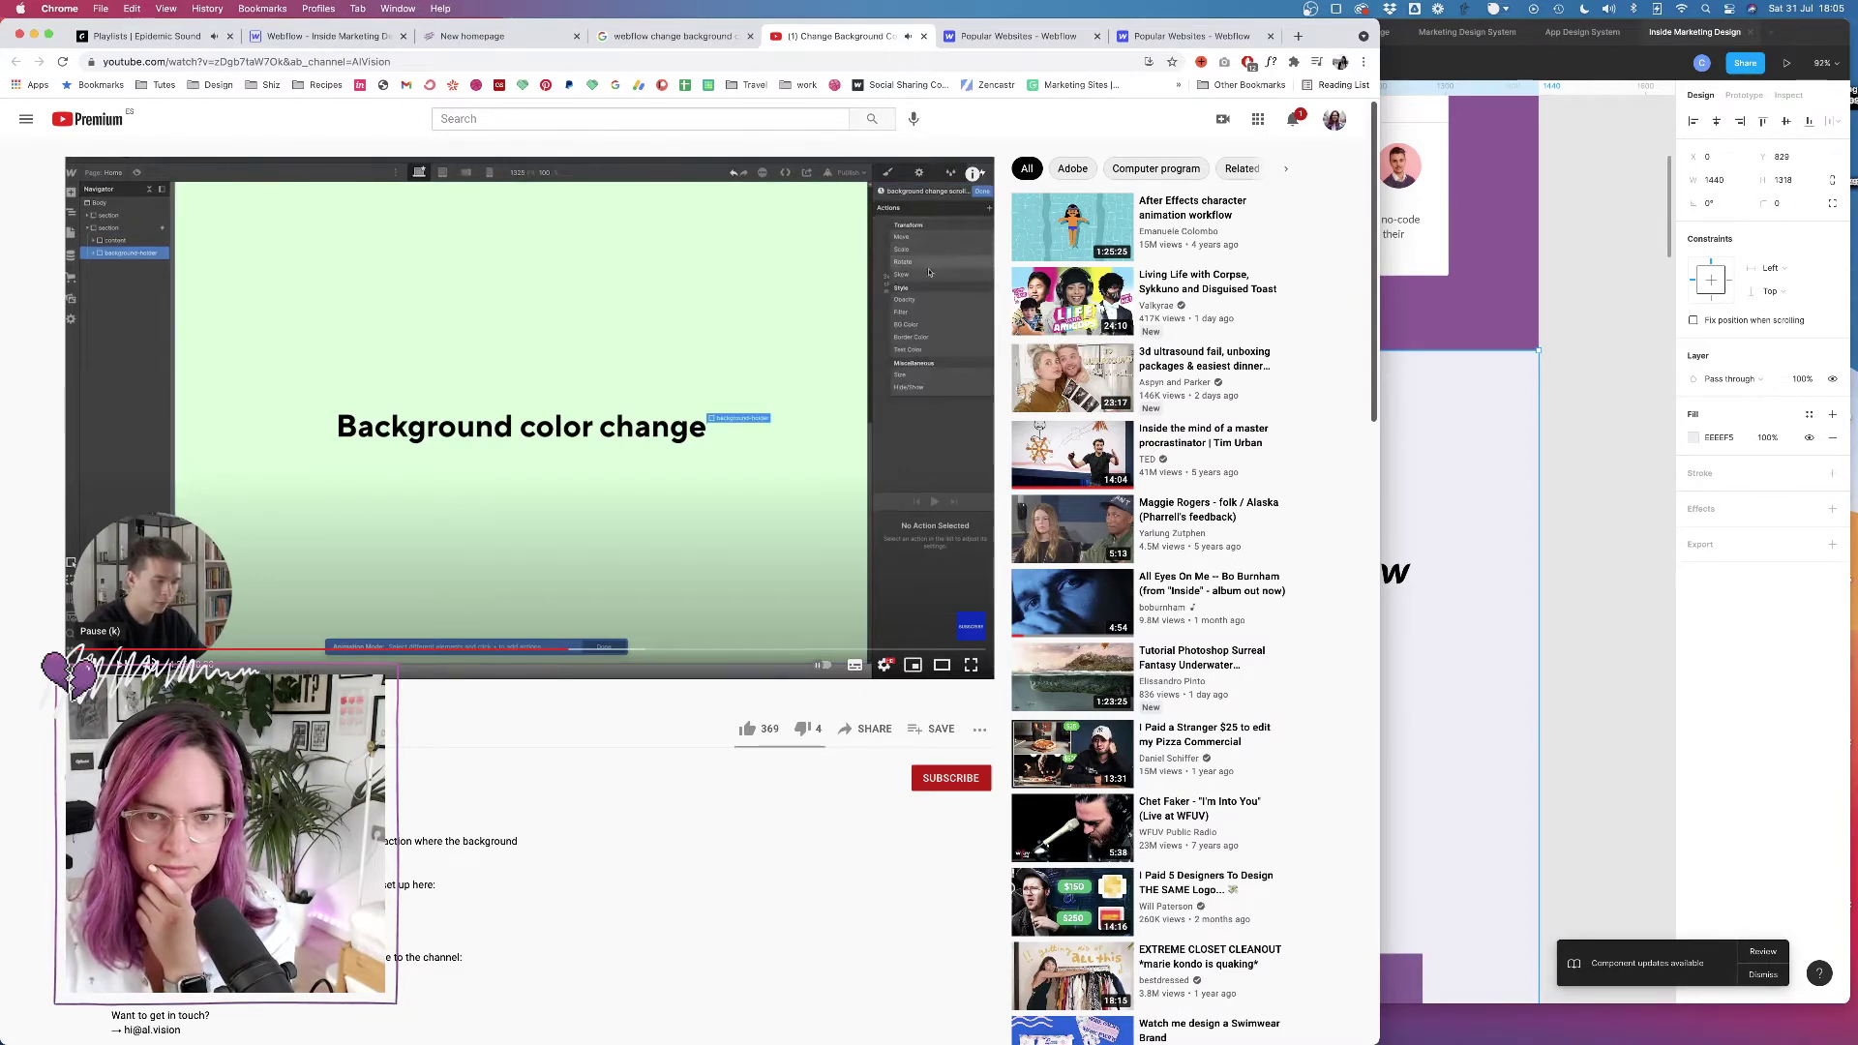
pyautogui.click(329, 36)
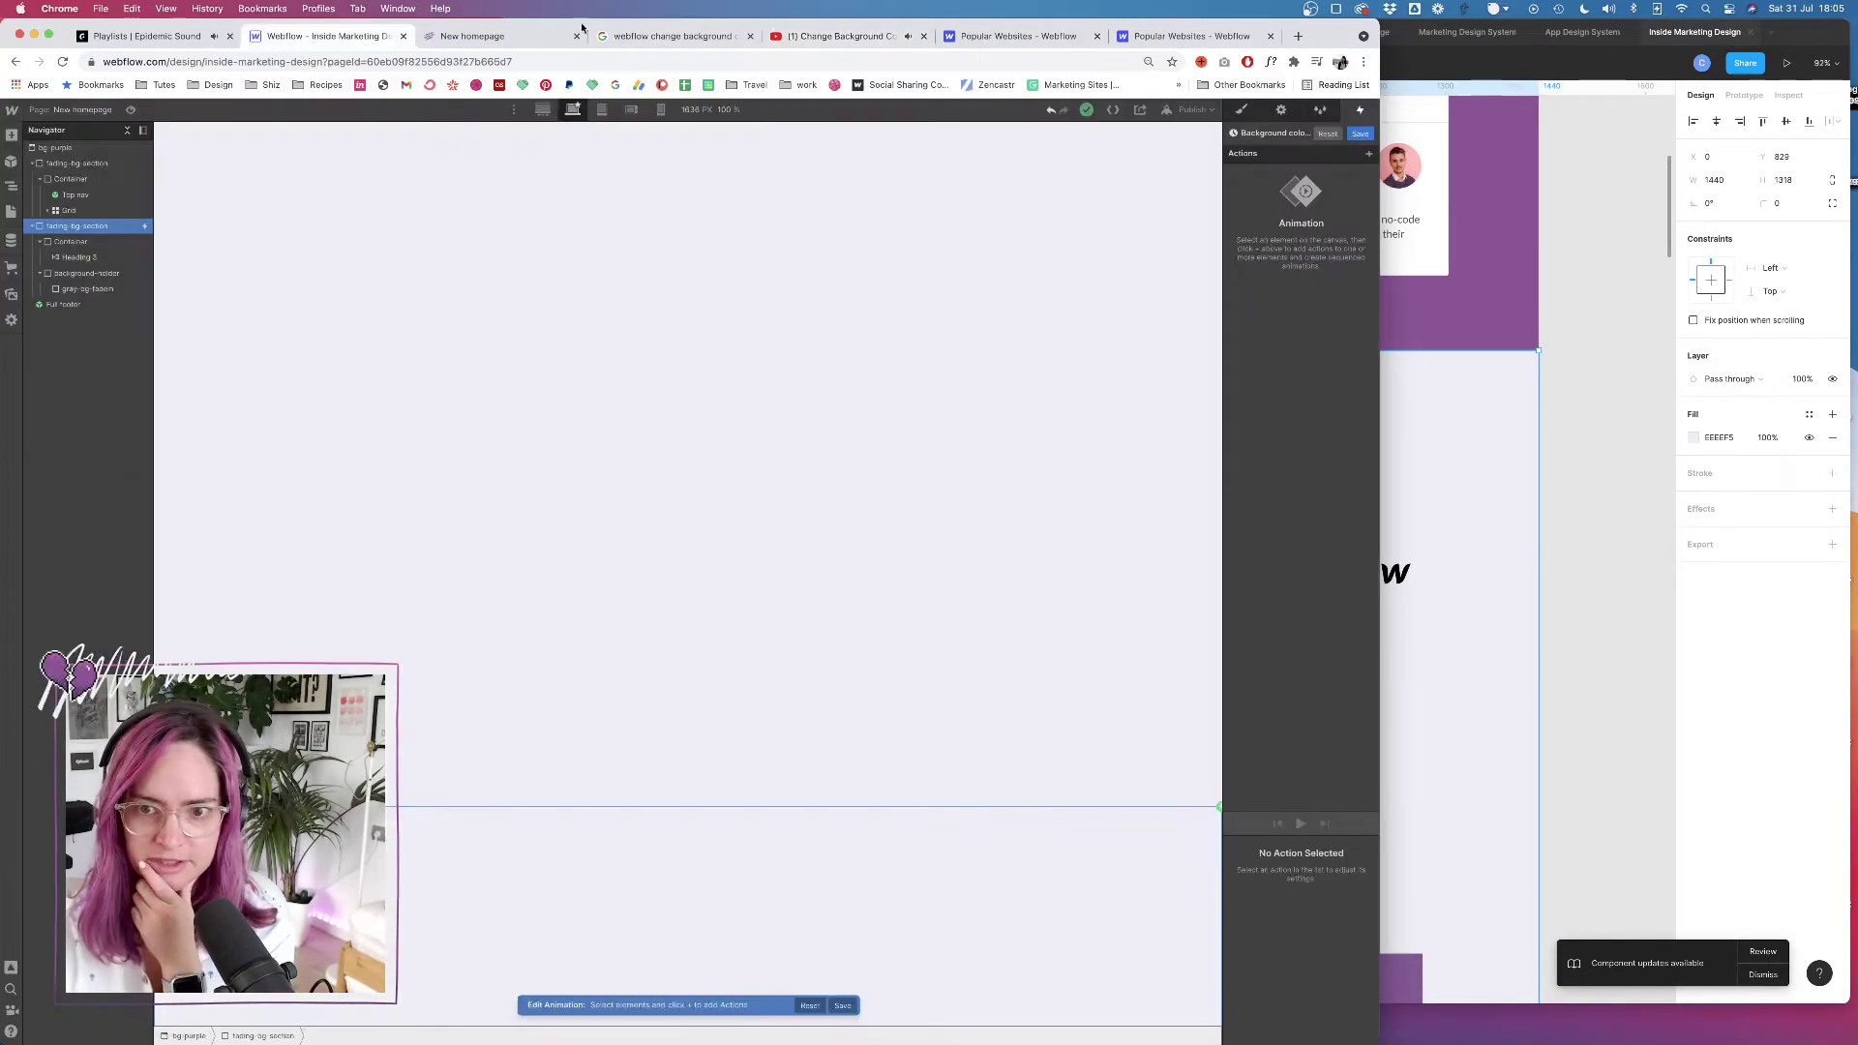
pyautogui.click(1333, 135)
pyautogui.click(1352, 132)
pyautogui.press('BackSpace')
pyautogui.press('BackSpace')
pyautogui.press('BackSpace')
pyautogui.press('BackSpace')
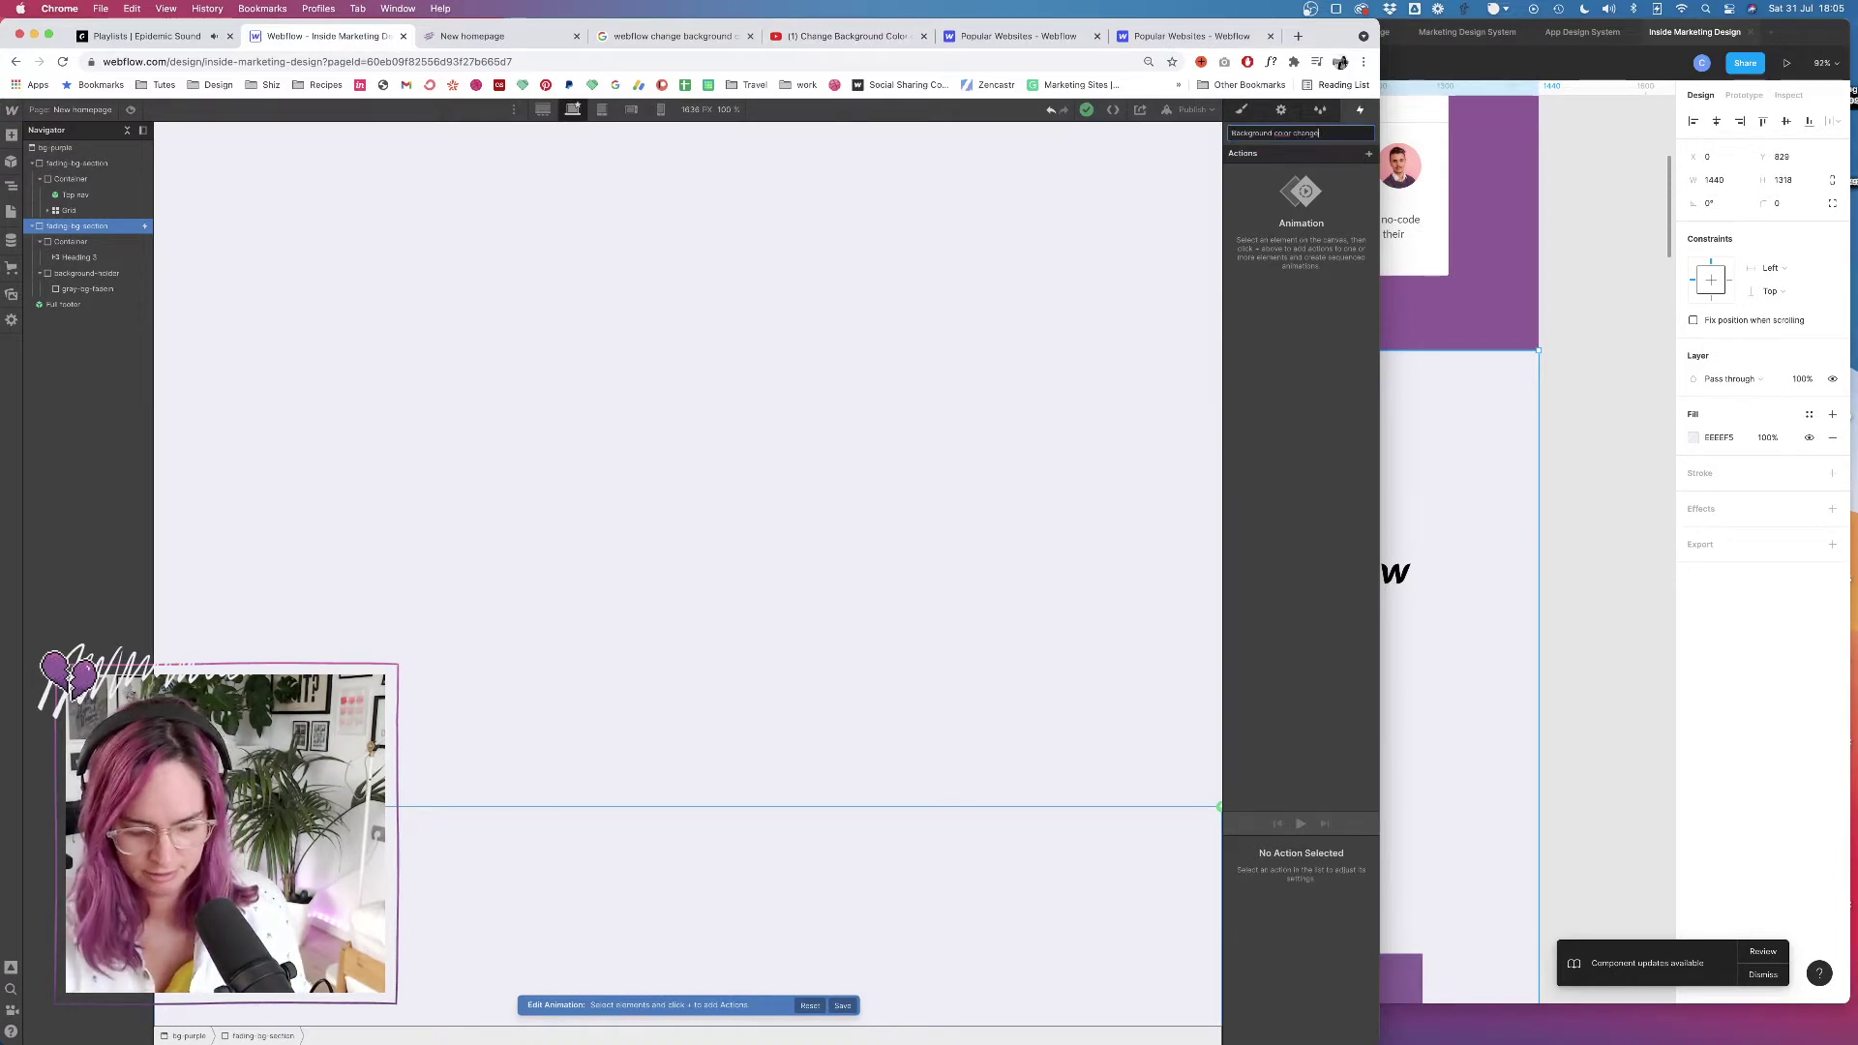
pyautogui.write('ange scroll')
pyautogui.press('Return')
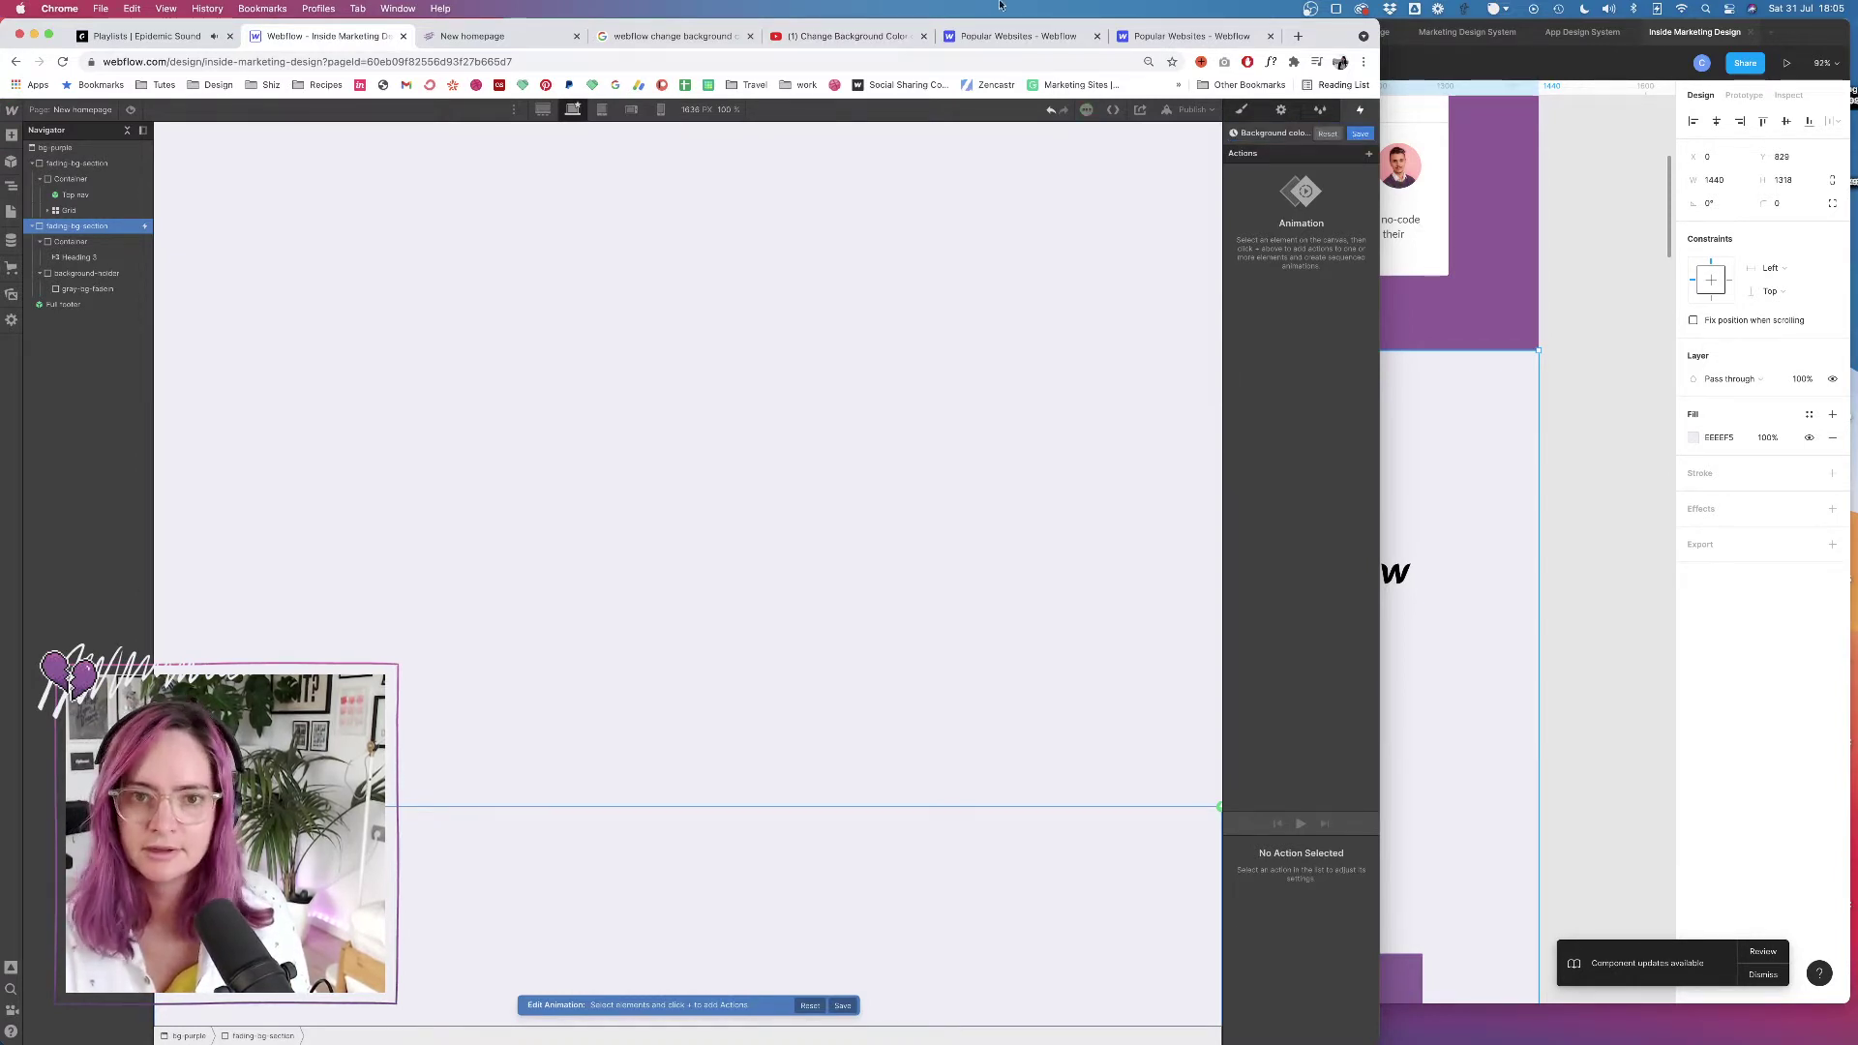
# Follow the YouTube tutorial, and in Webflow add an Opacity action of 0% on background-holder, set as the initial state
pyautogui.click(827, 46)
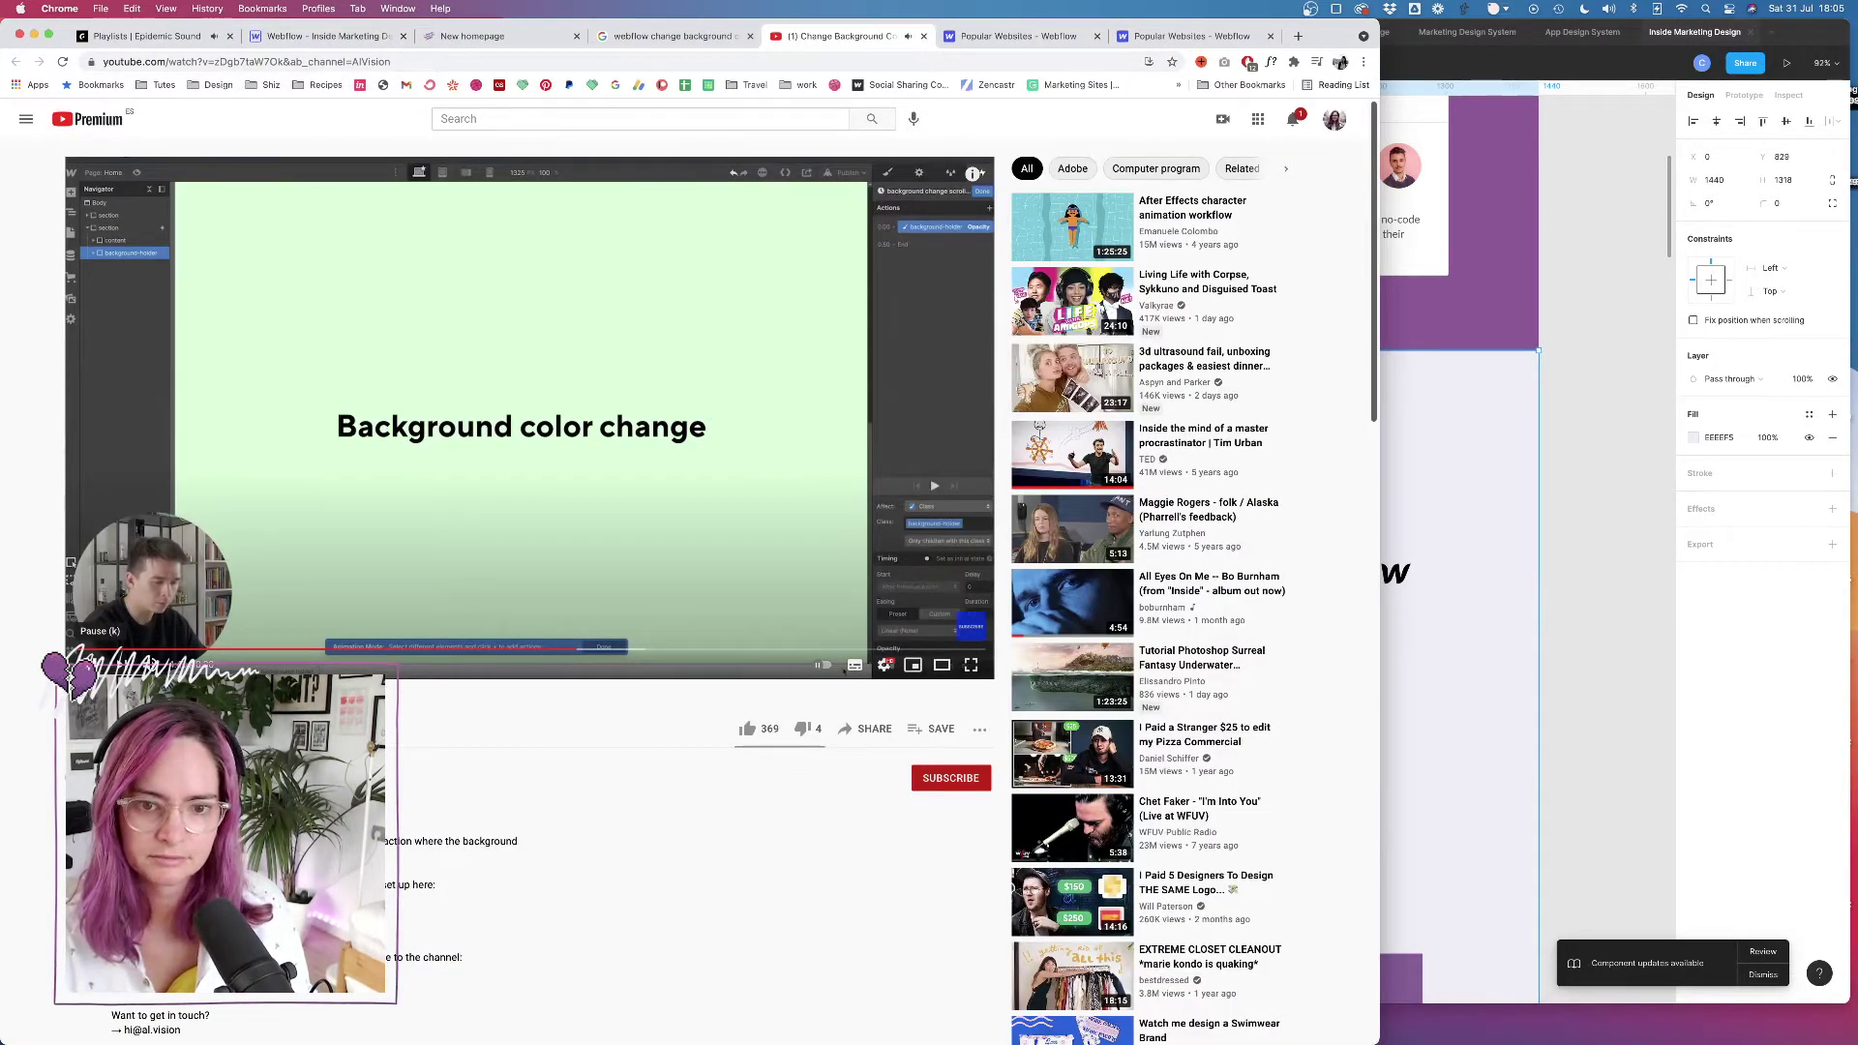
pyautogui.click(82, 666)
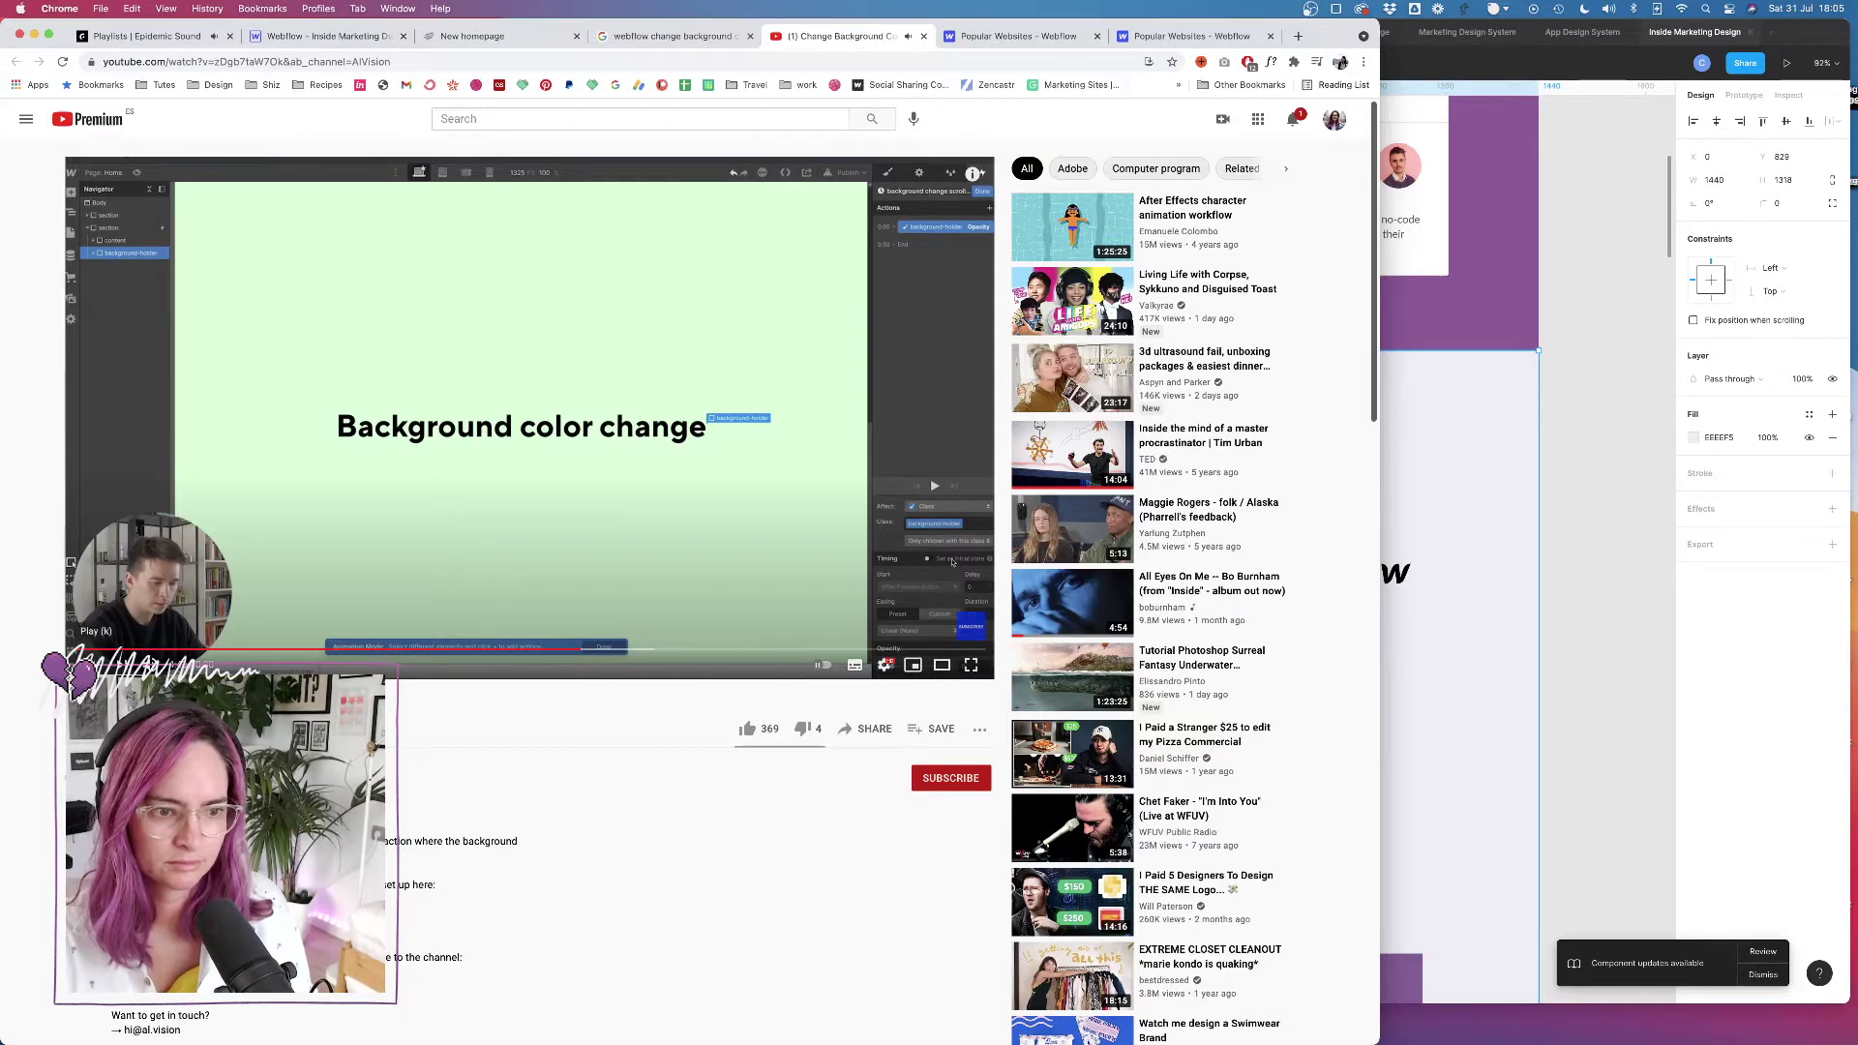
pyautogui.click(366, 37)
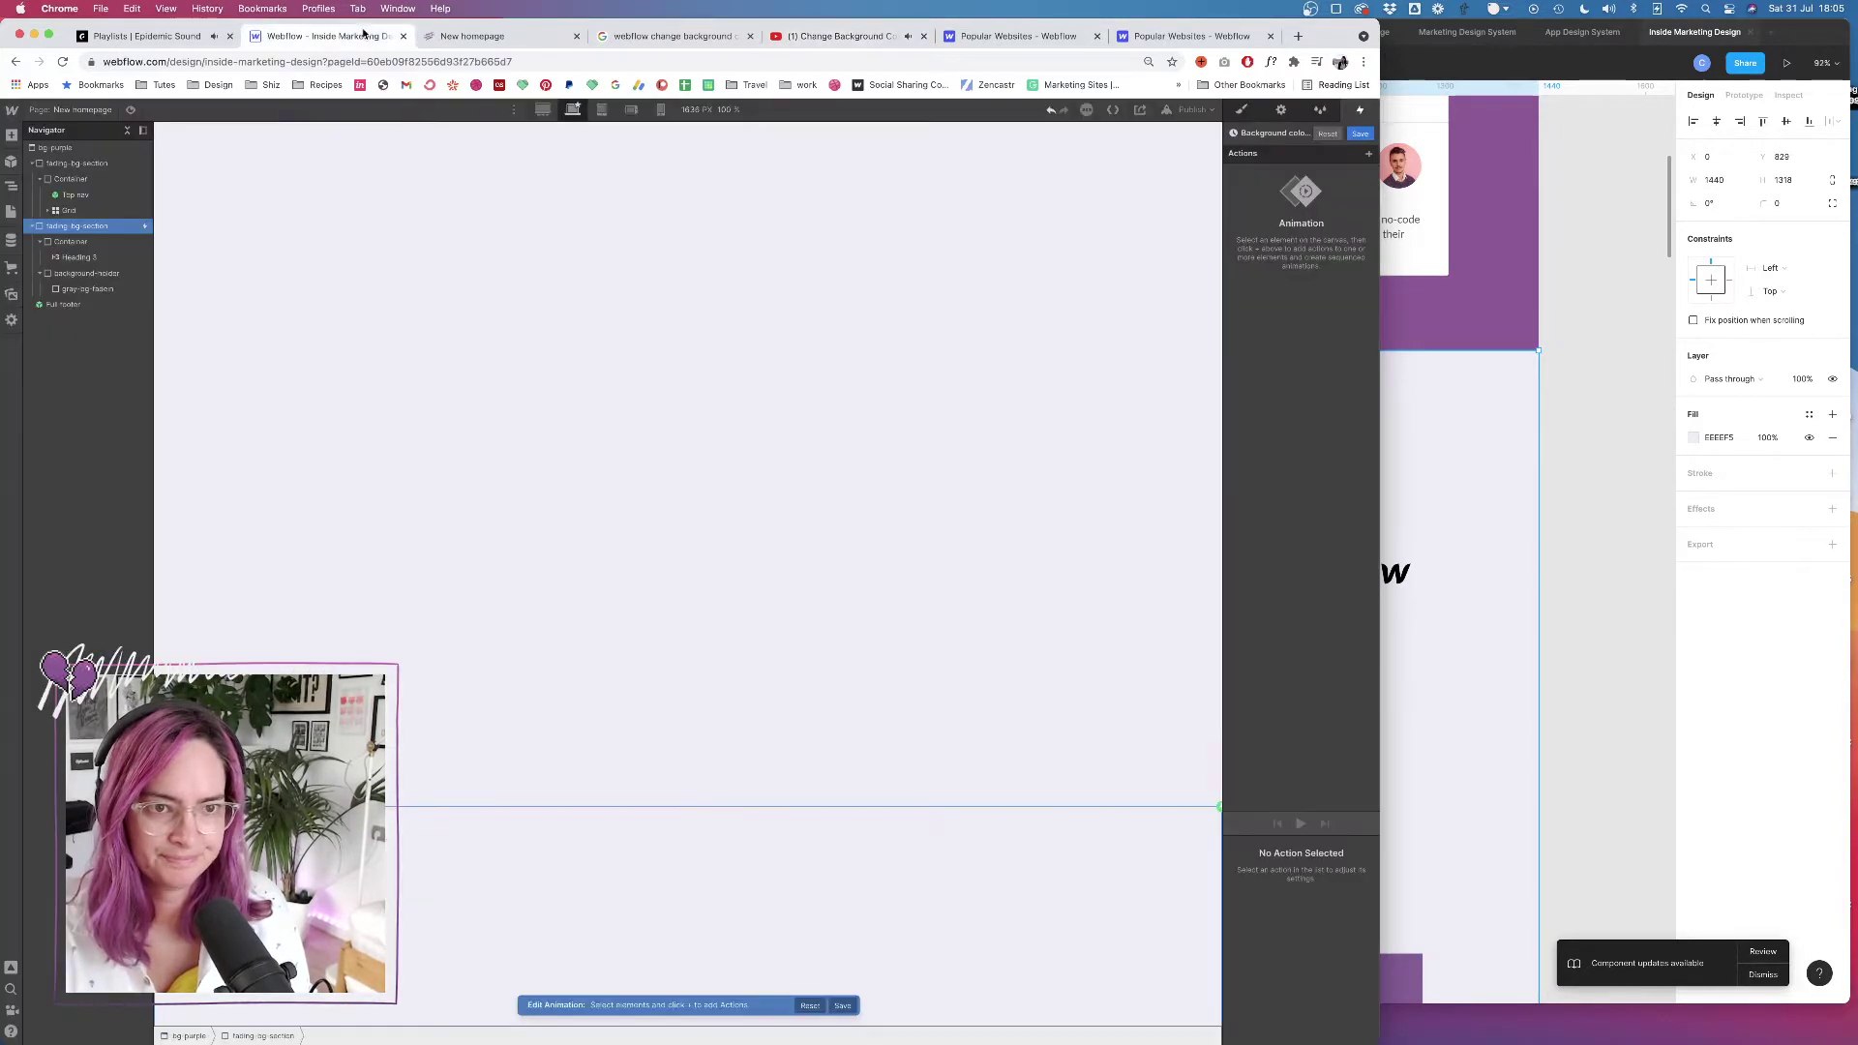
pyautogui.click(83, 274)
pyautogui.click(1369, 157)
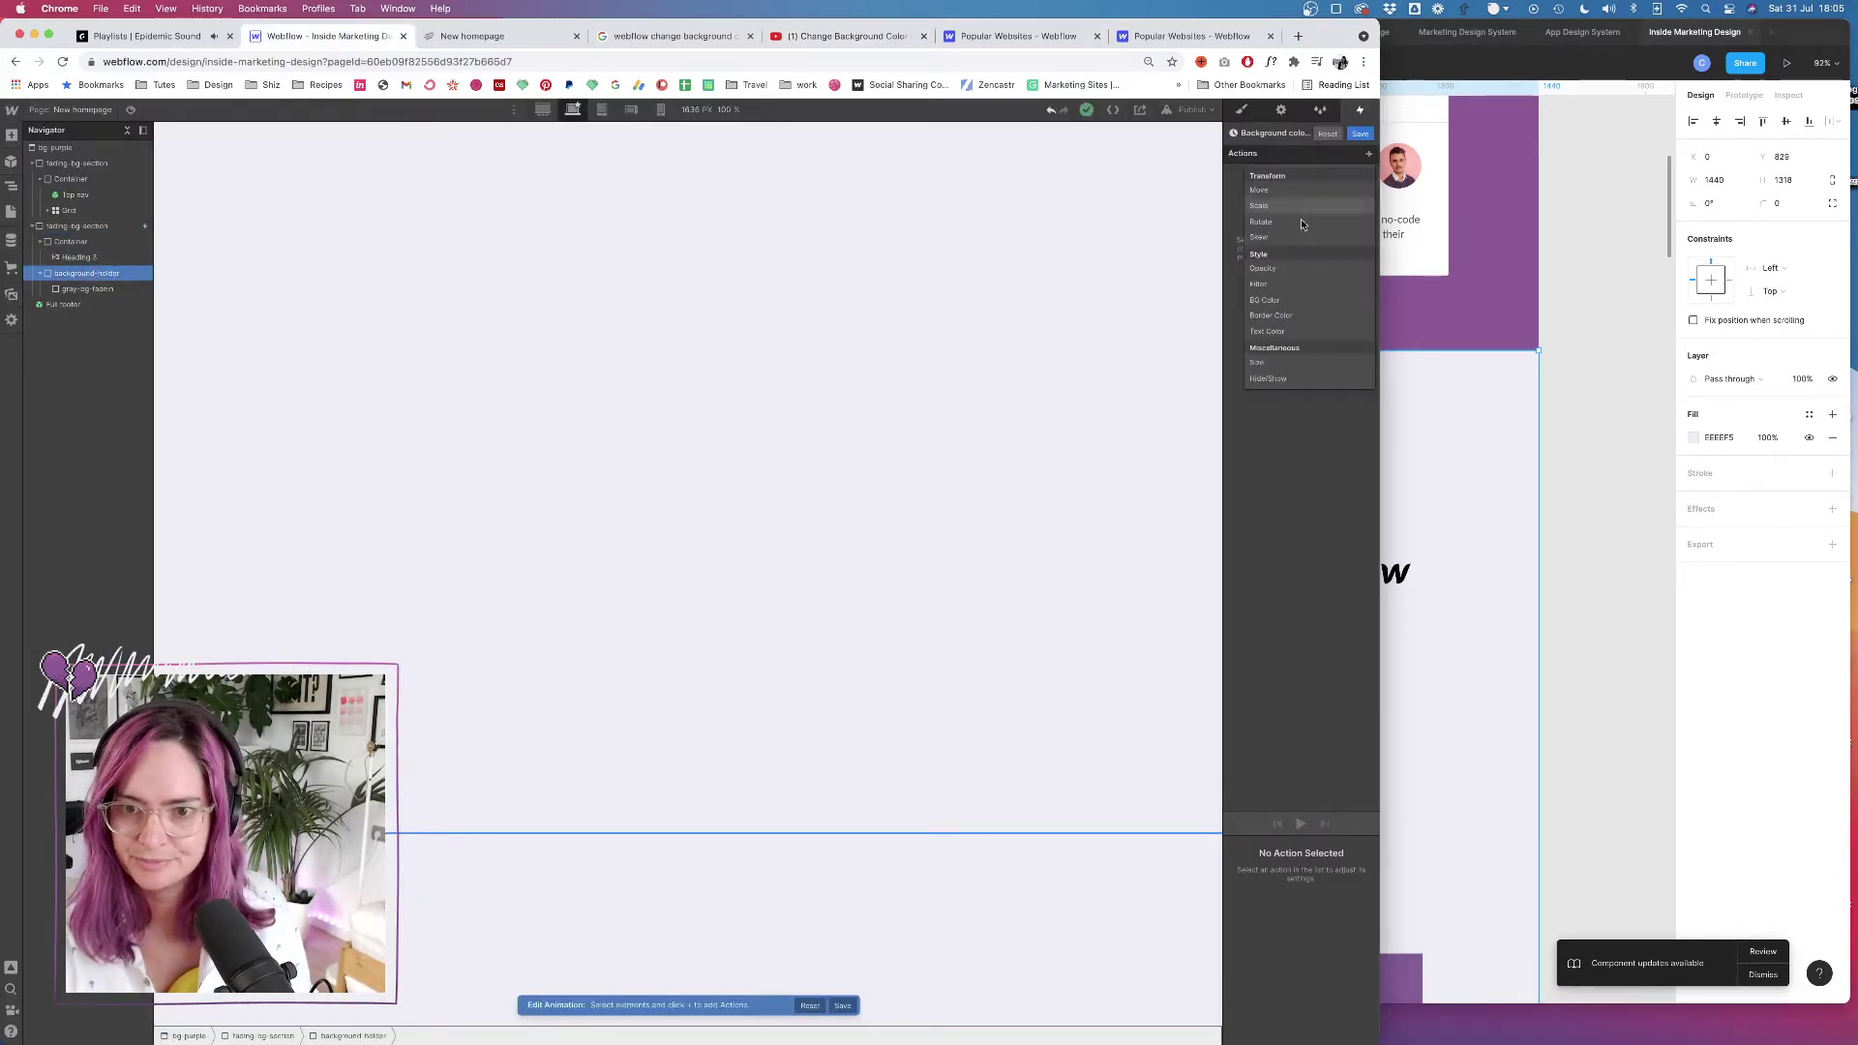
pyautogui.click(1306, 282)
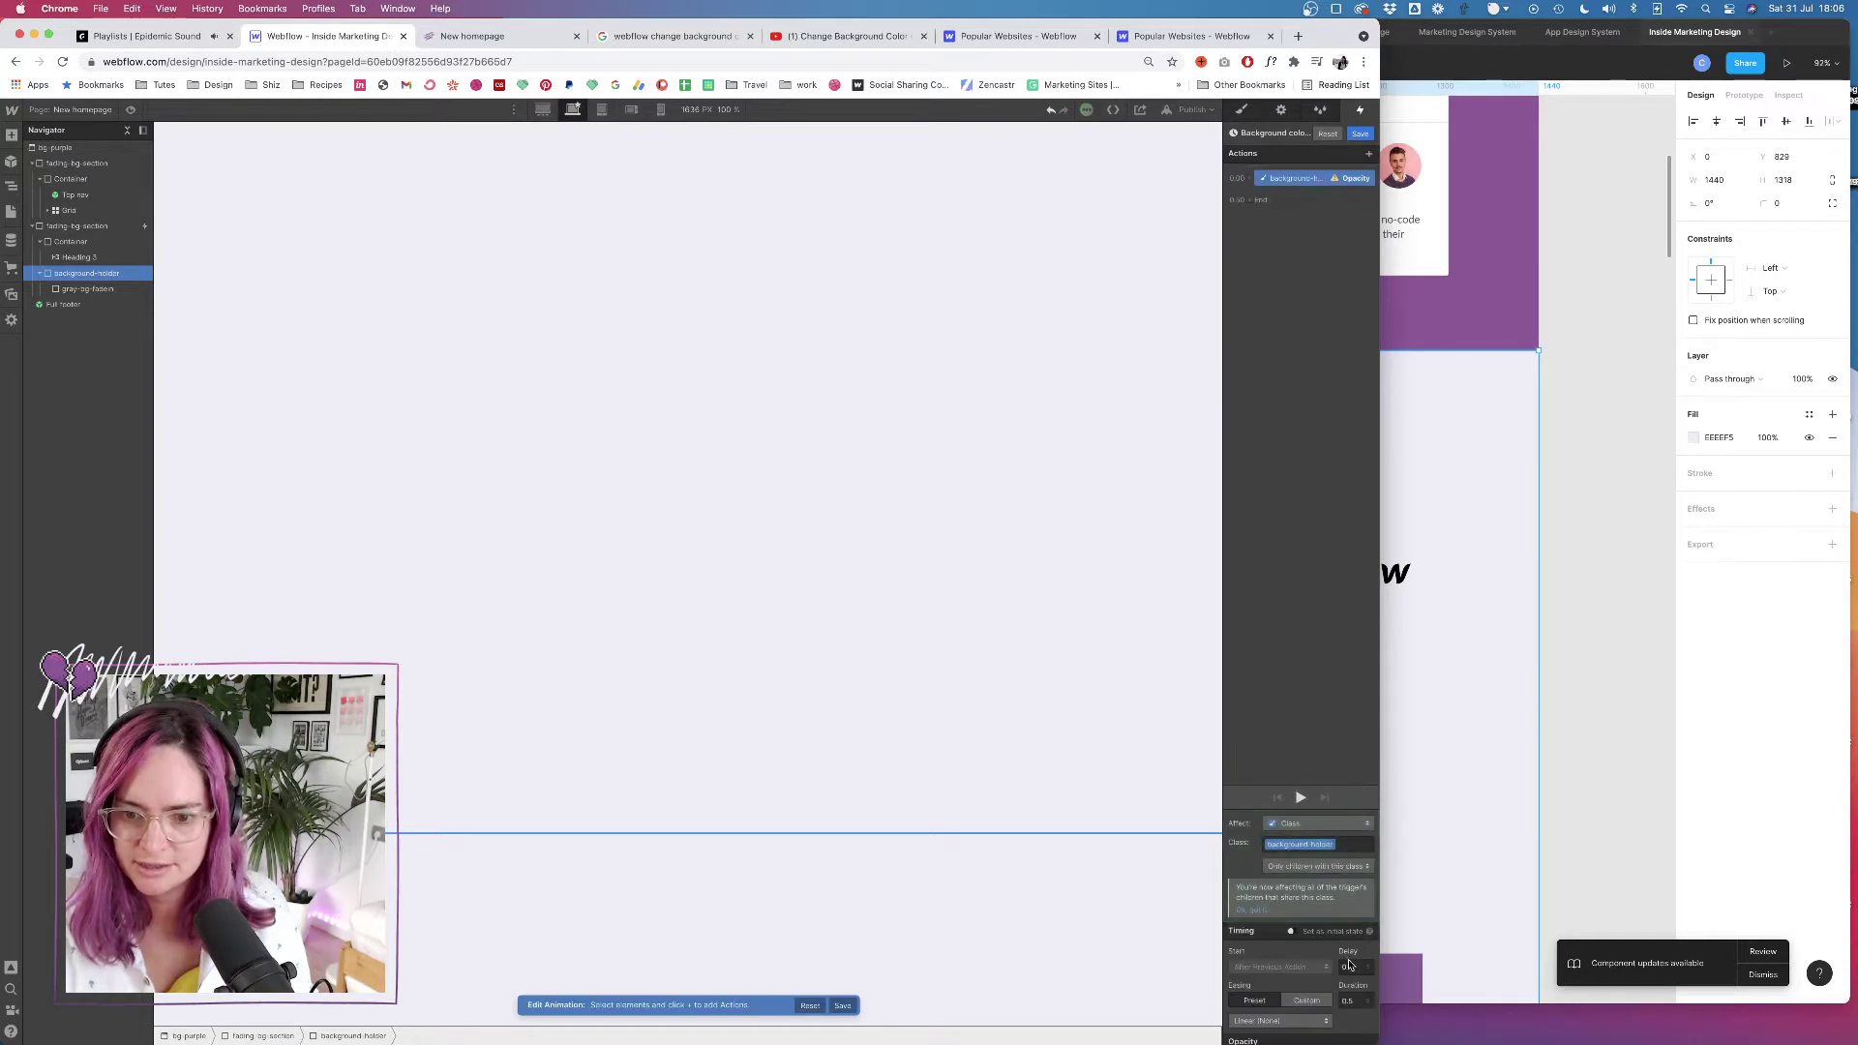
pyautogui.scroll(-1, 1328, 984)
pyautogui.click(1352, 1032)
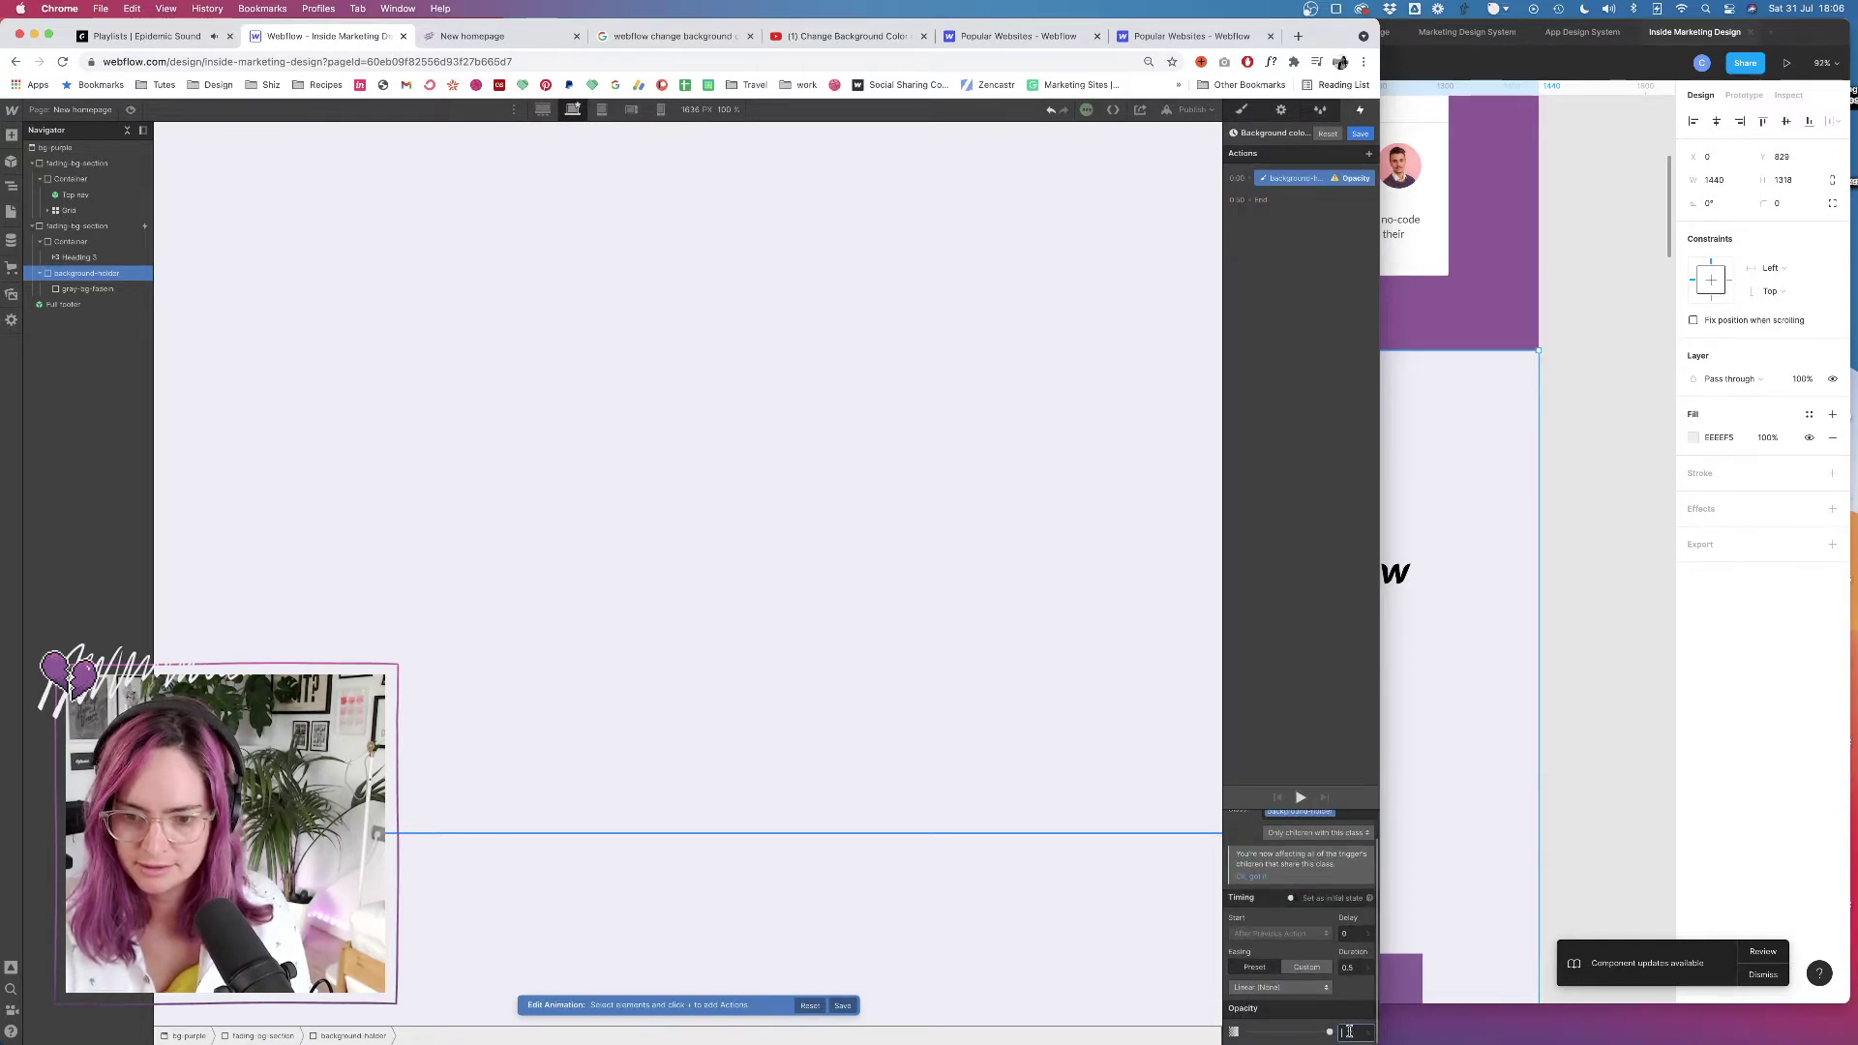
pyautogui.write('0')
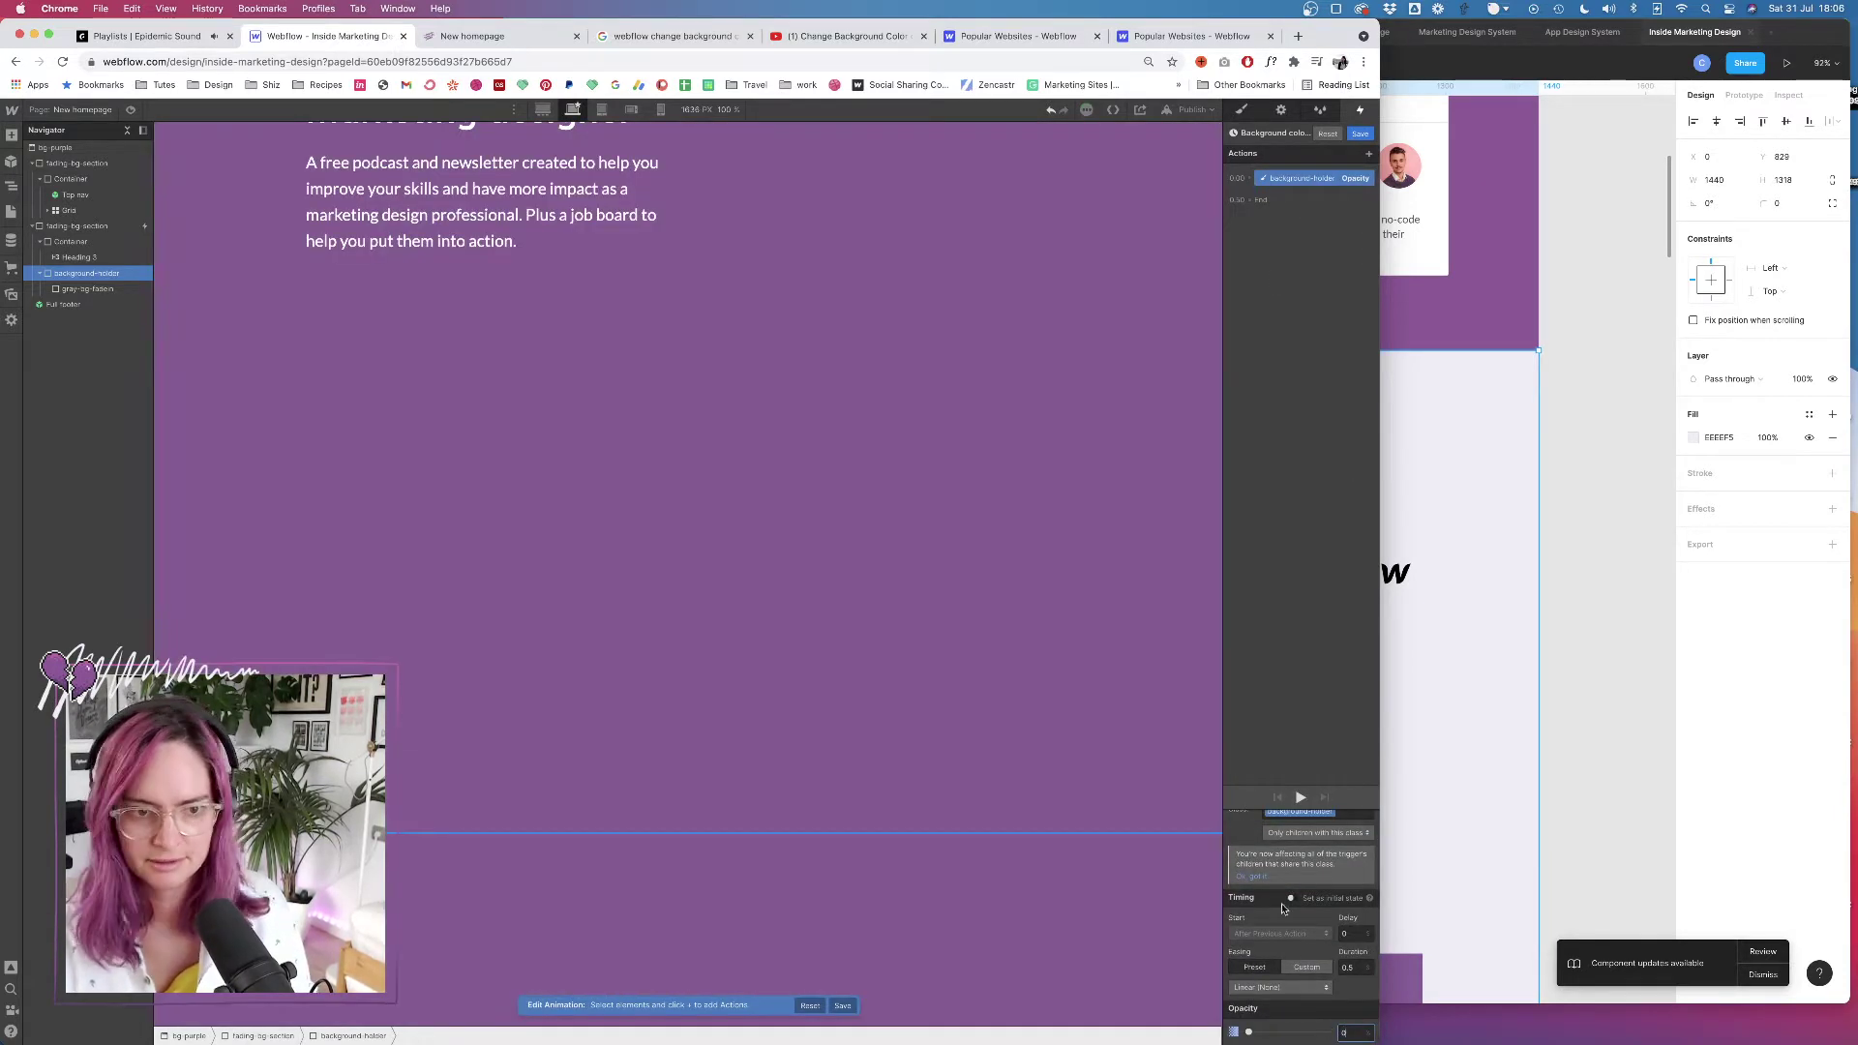
pyautogui.scroll(1, 1328, 951)
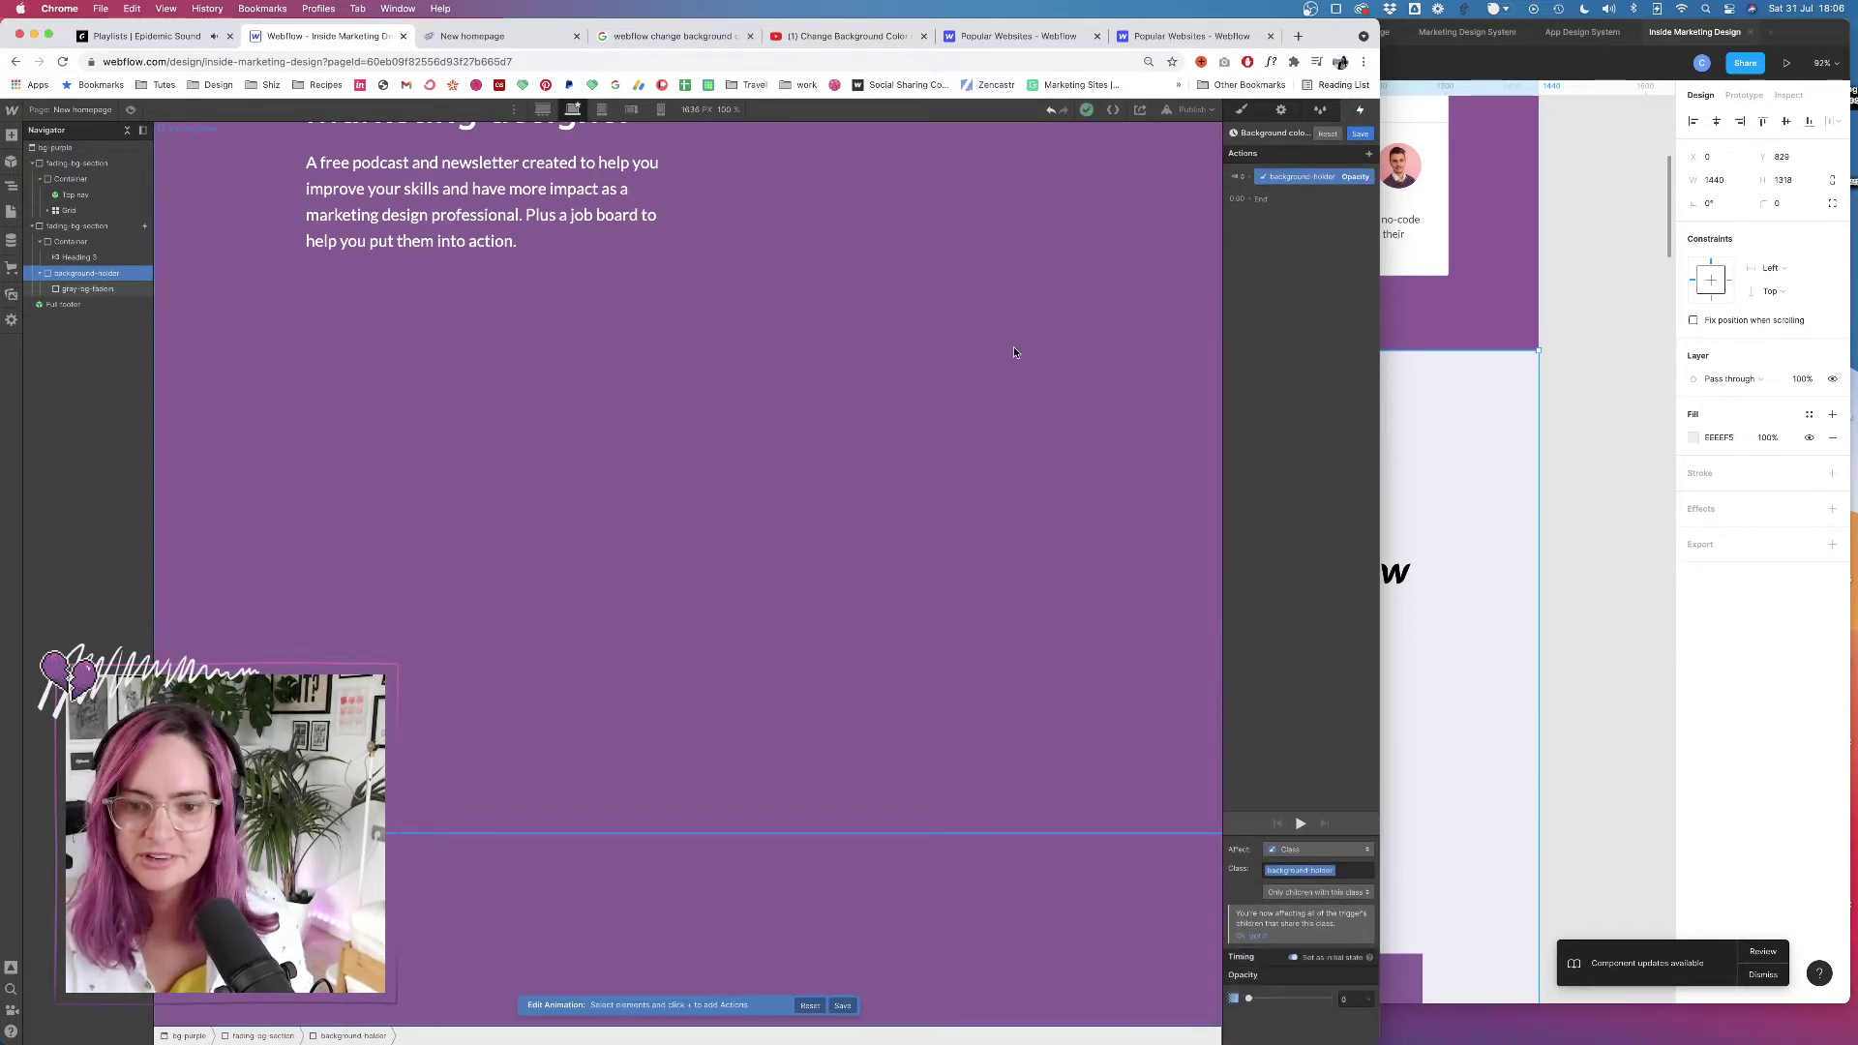
# Watch the tutorial's next part, and in Webflow add a Hide/Show action on background-holder with display None, set as the initial state
pyautogui.click(871, 36)
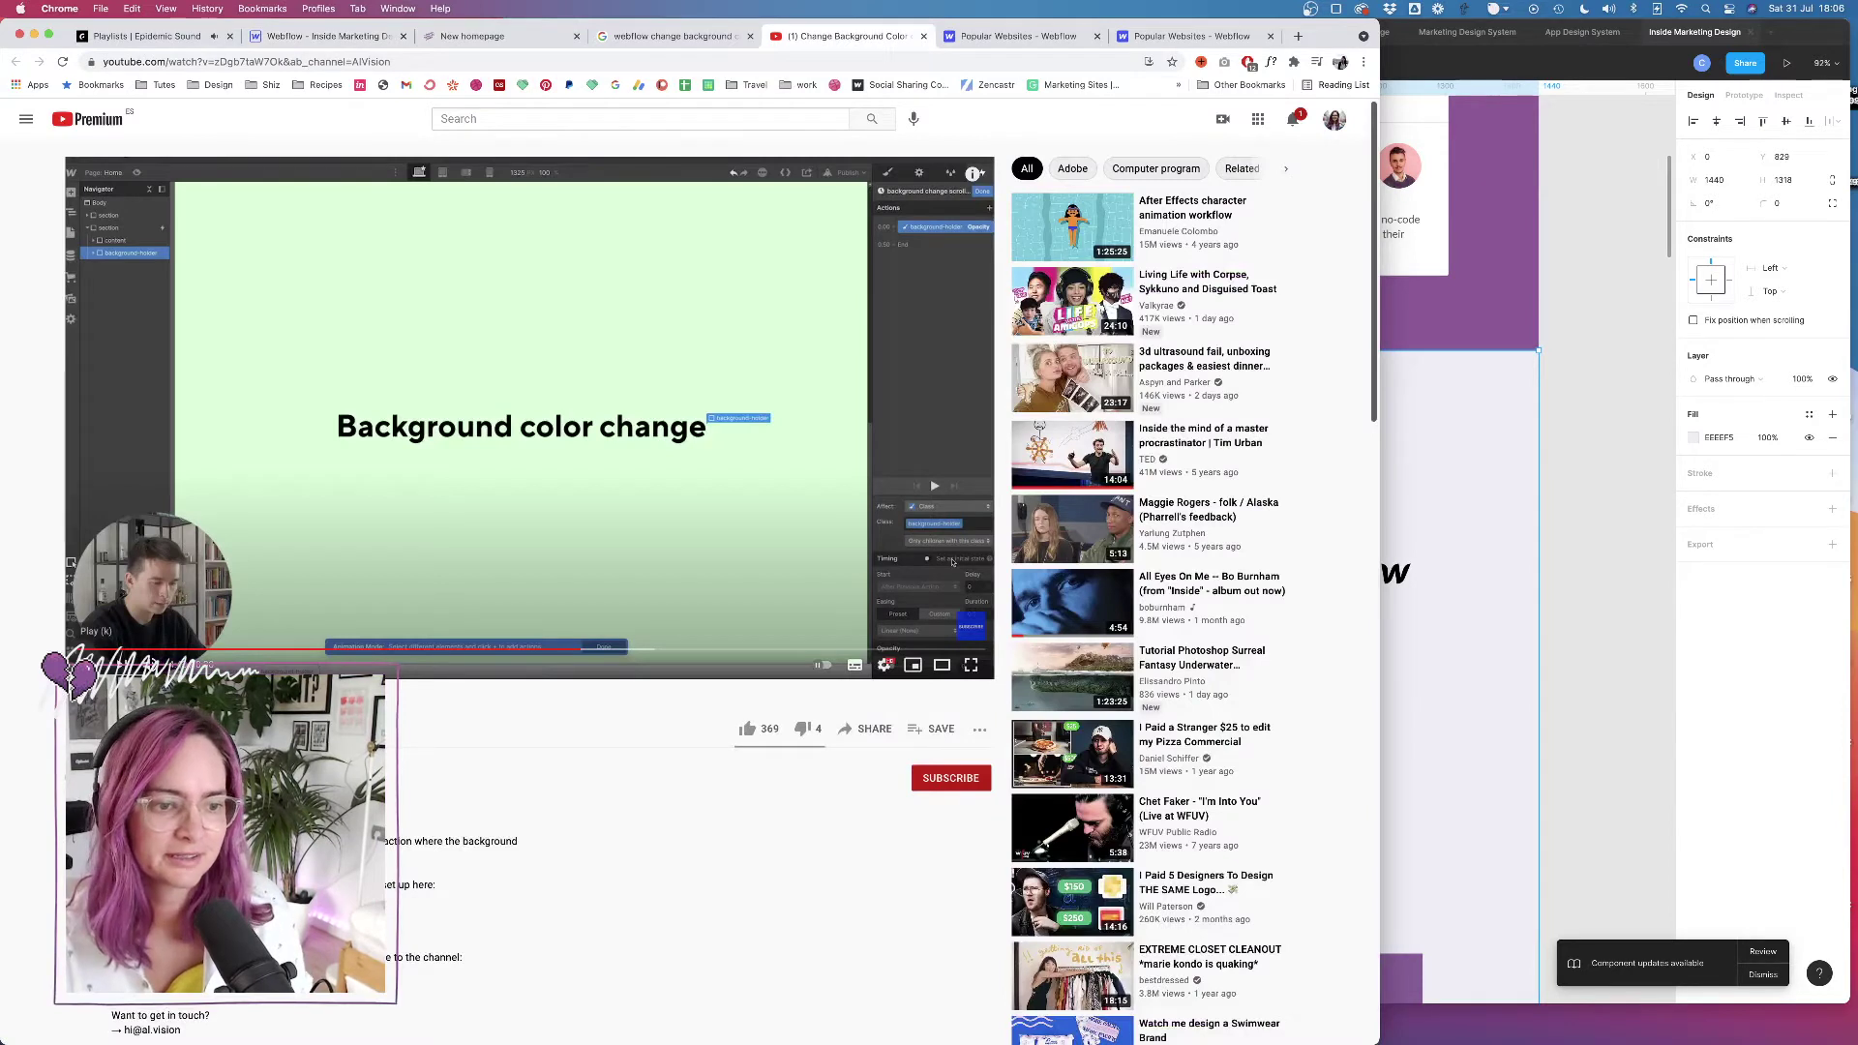
pyautogui.click(85, 664)
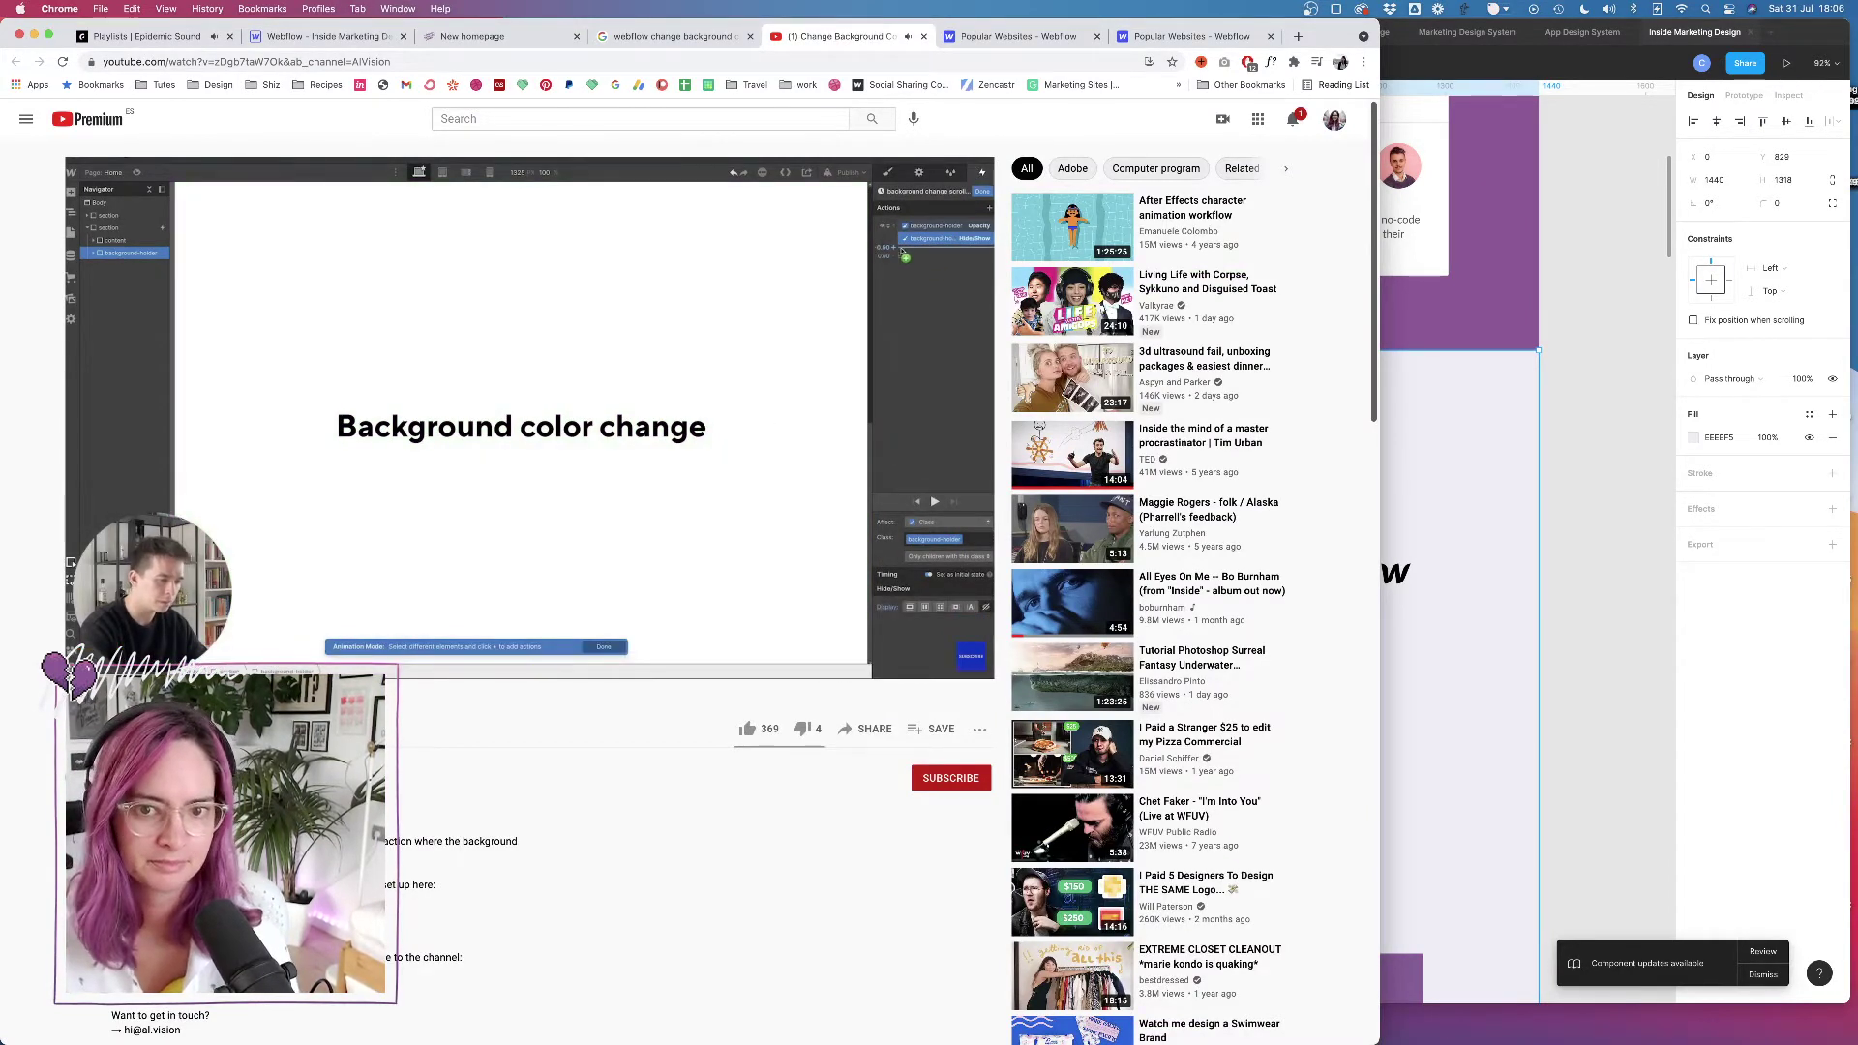
pyautogui.click(488, 36)
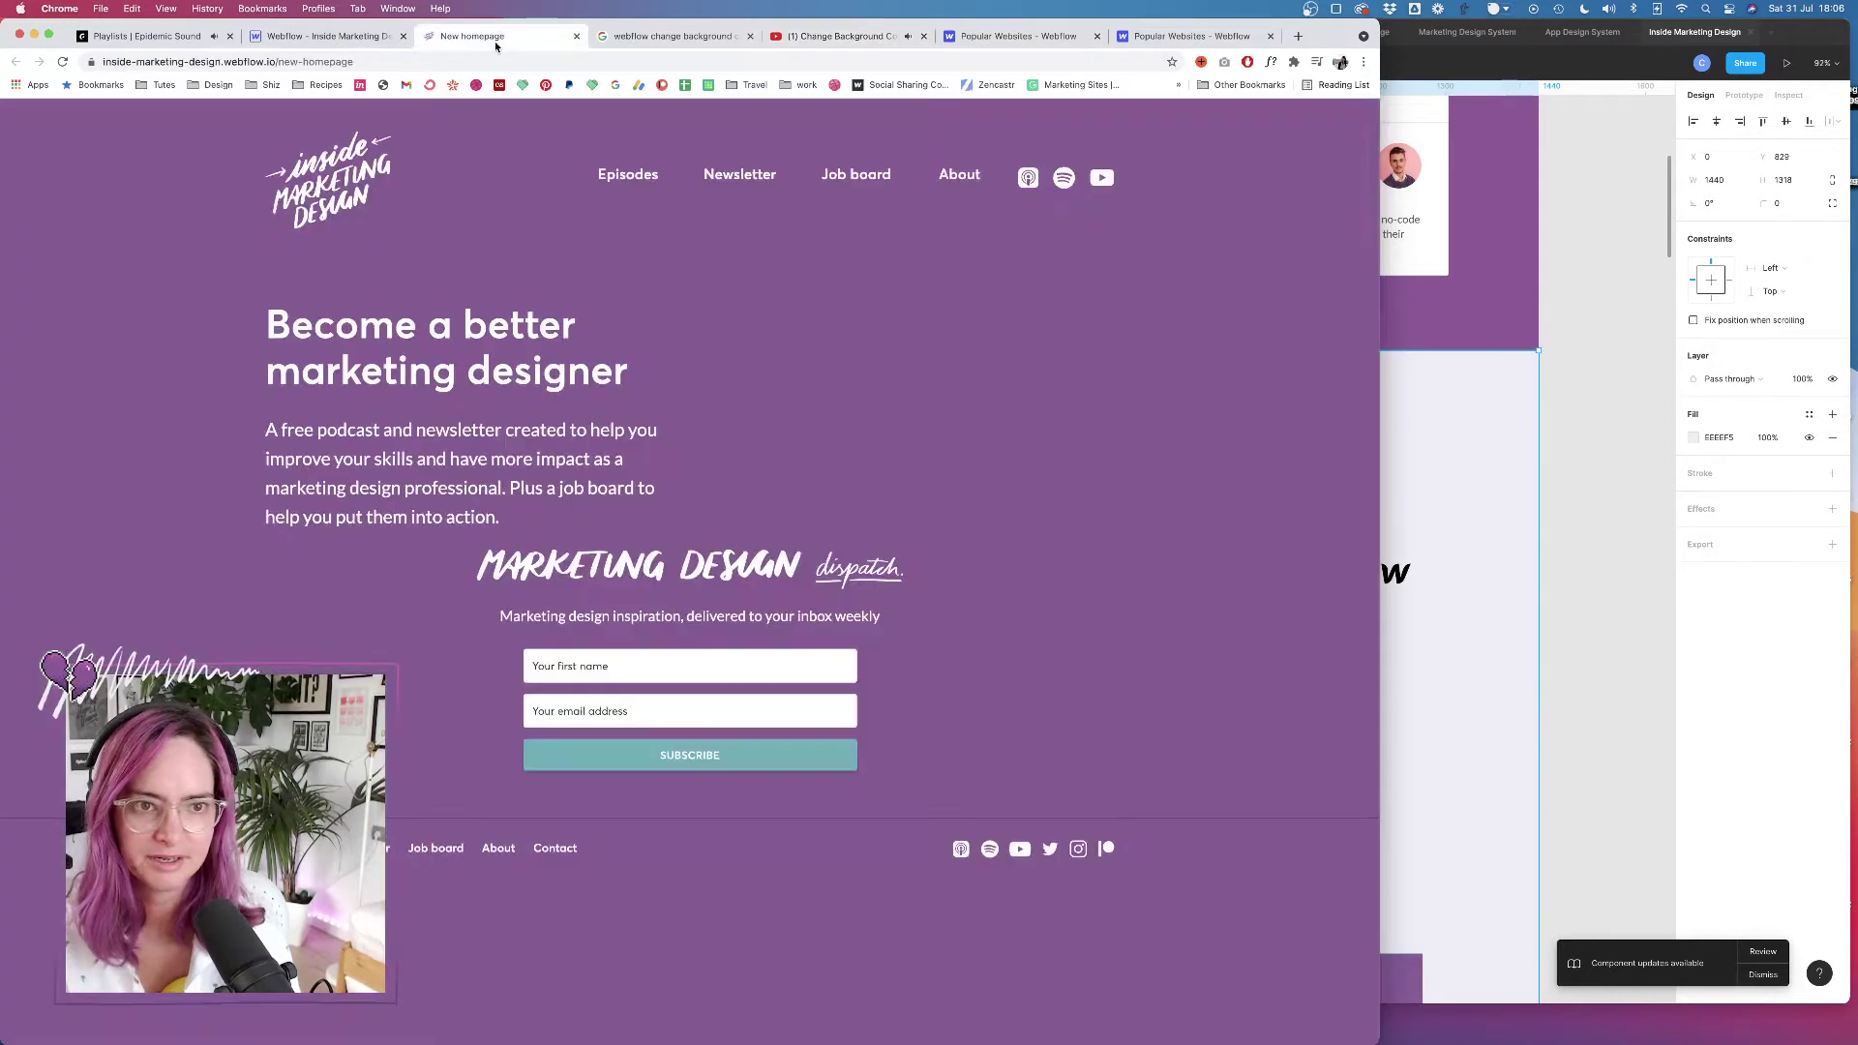
pyautogui.click(319, 36)
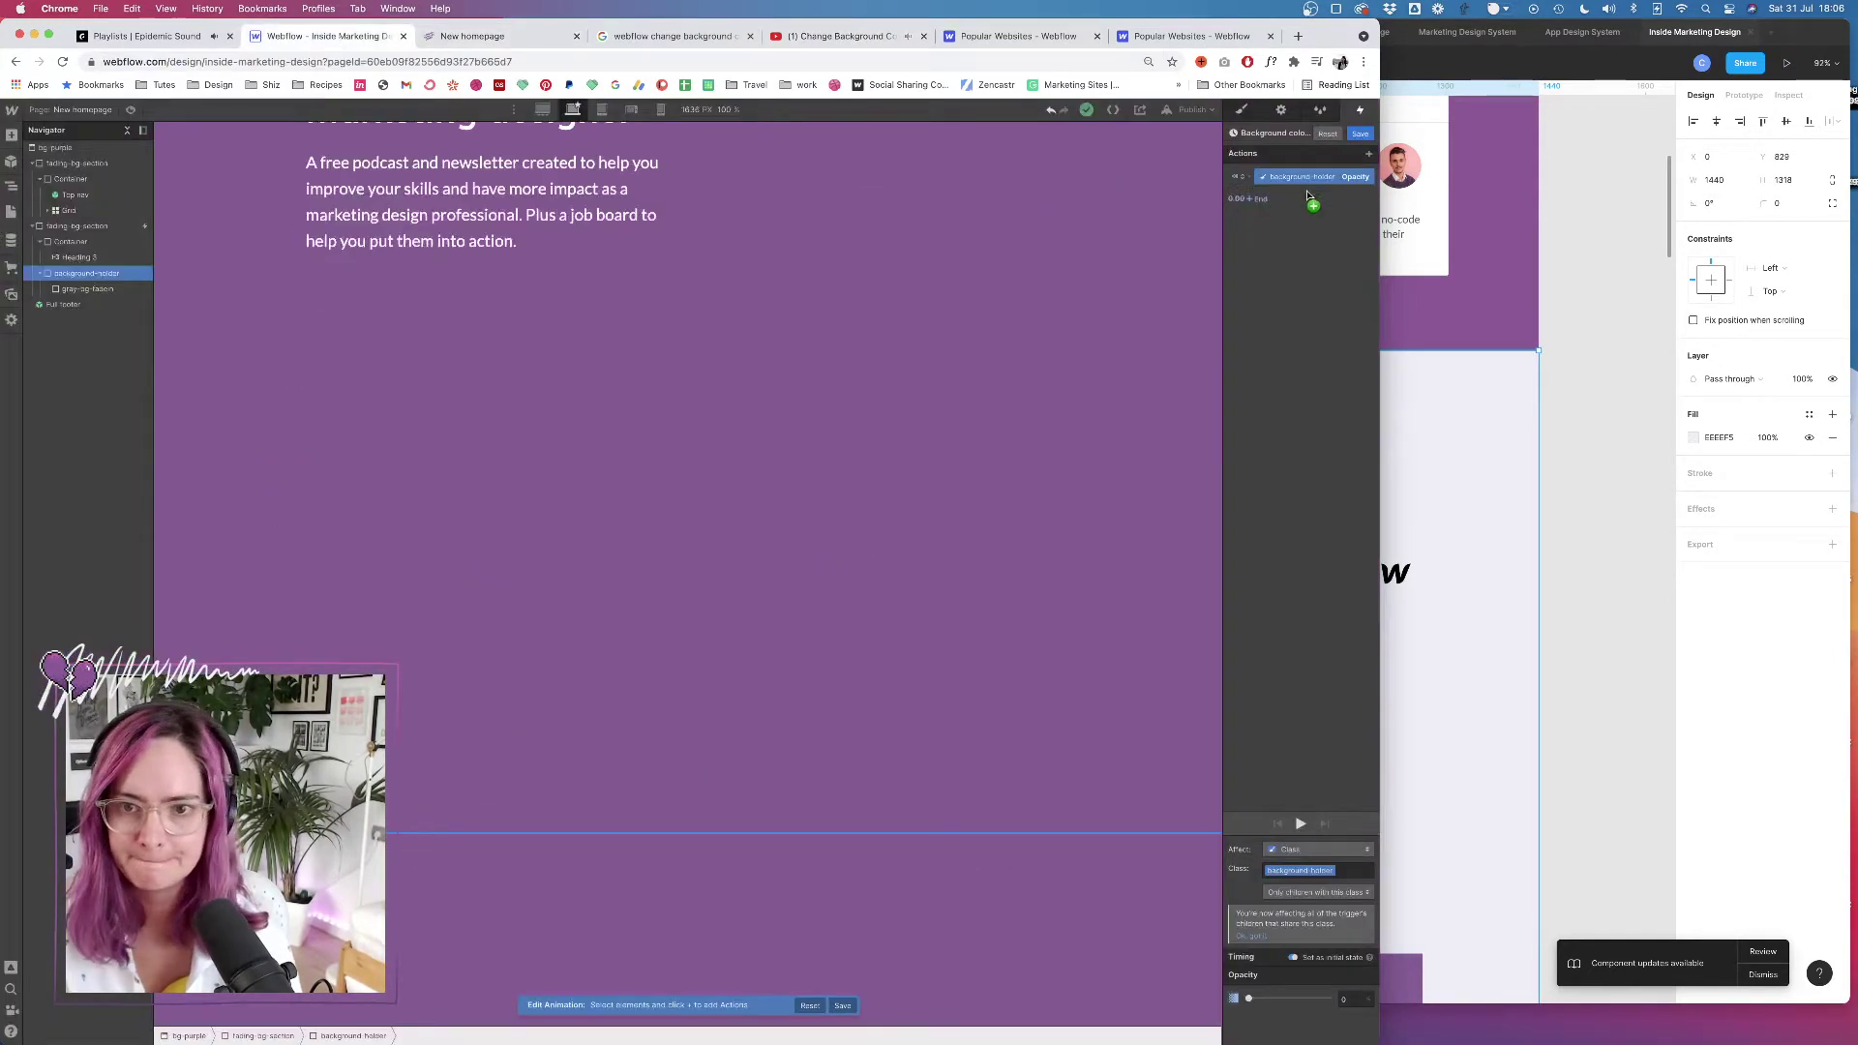
pyautogui.click(1369, 155)
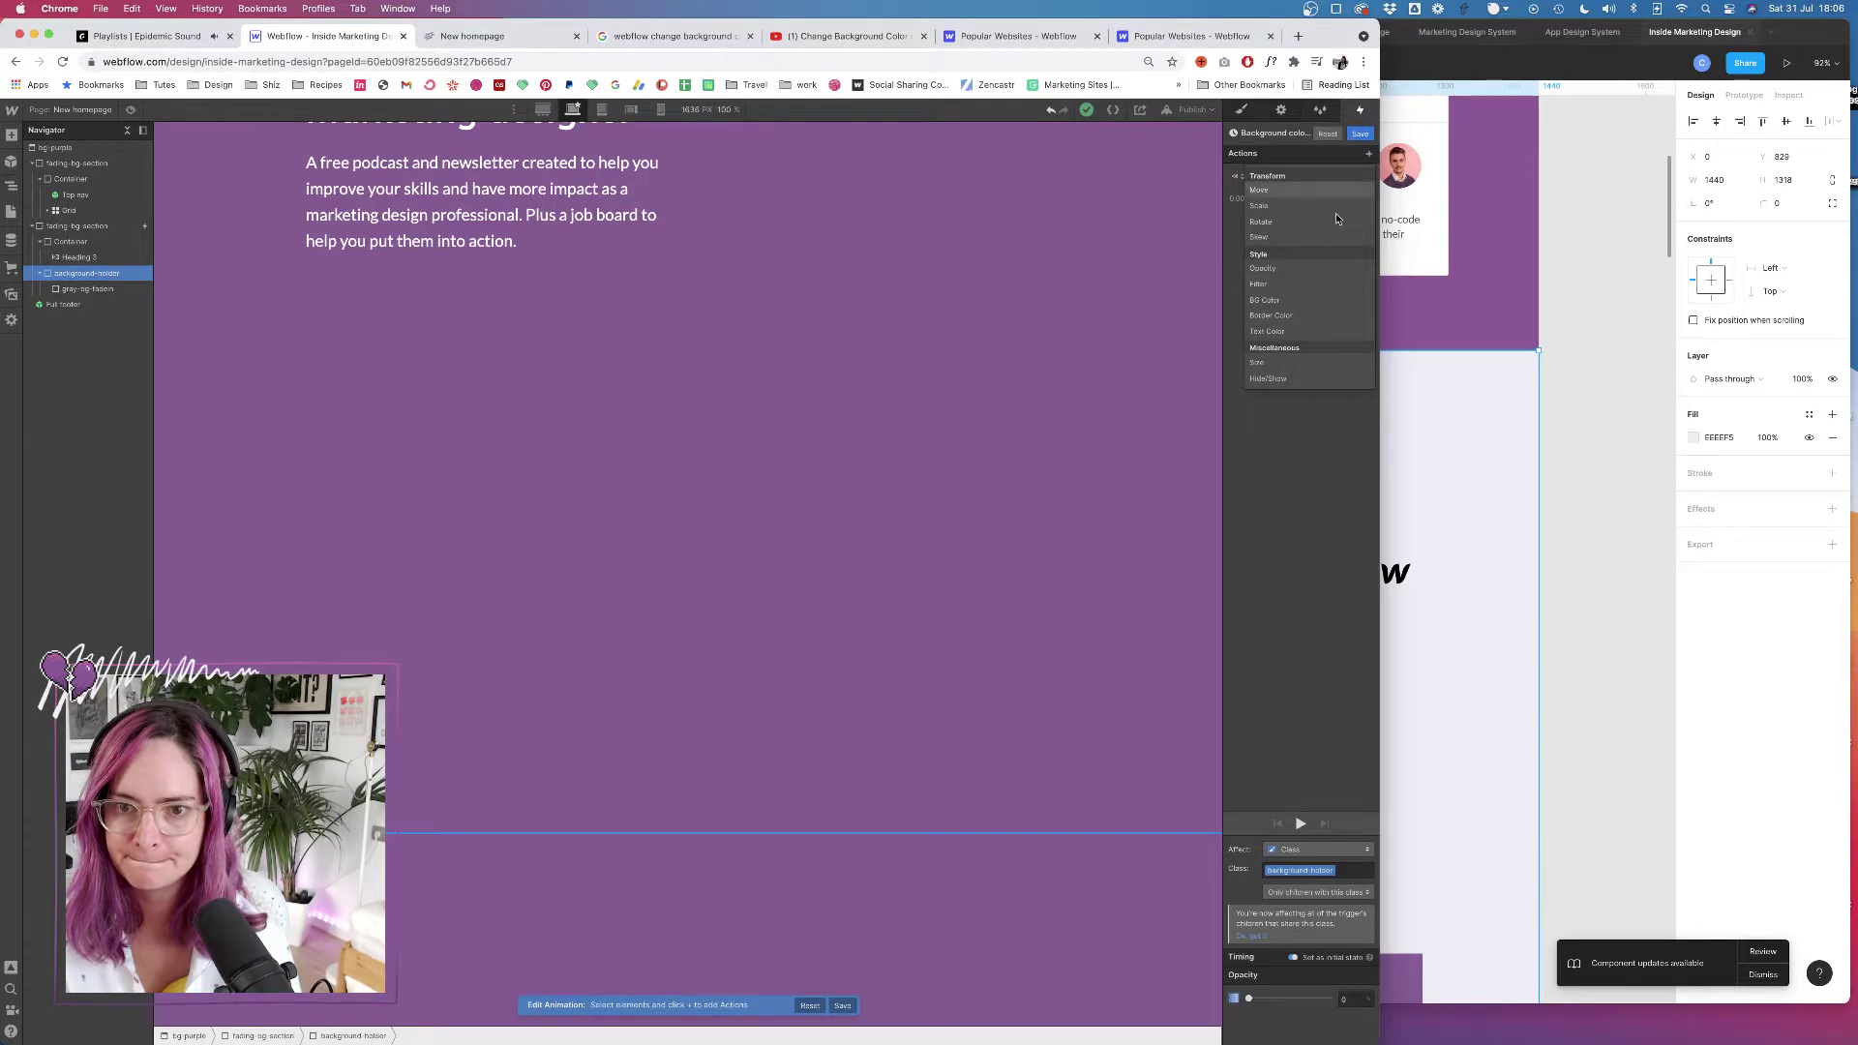
pyautogui.click(1267, 379)
pyautogui.scroll(-1, 1340, 985)
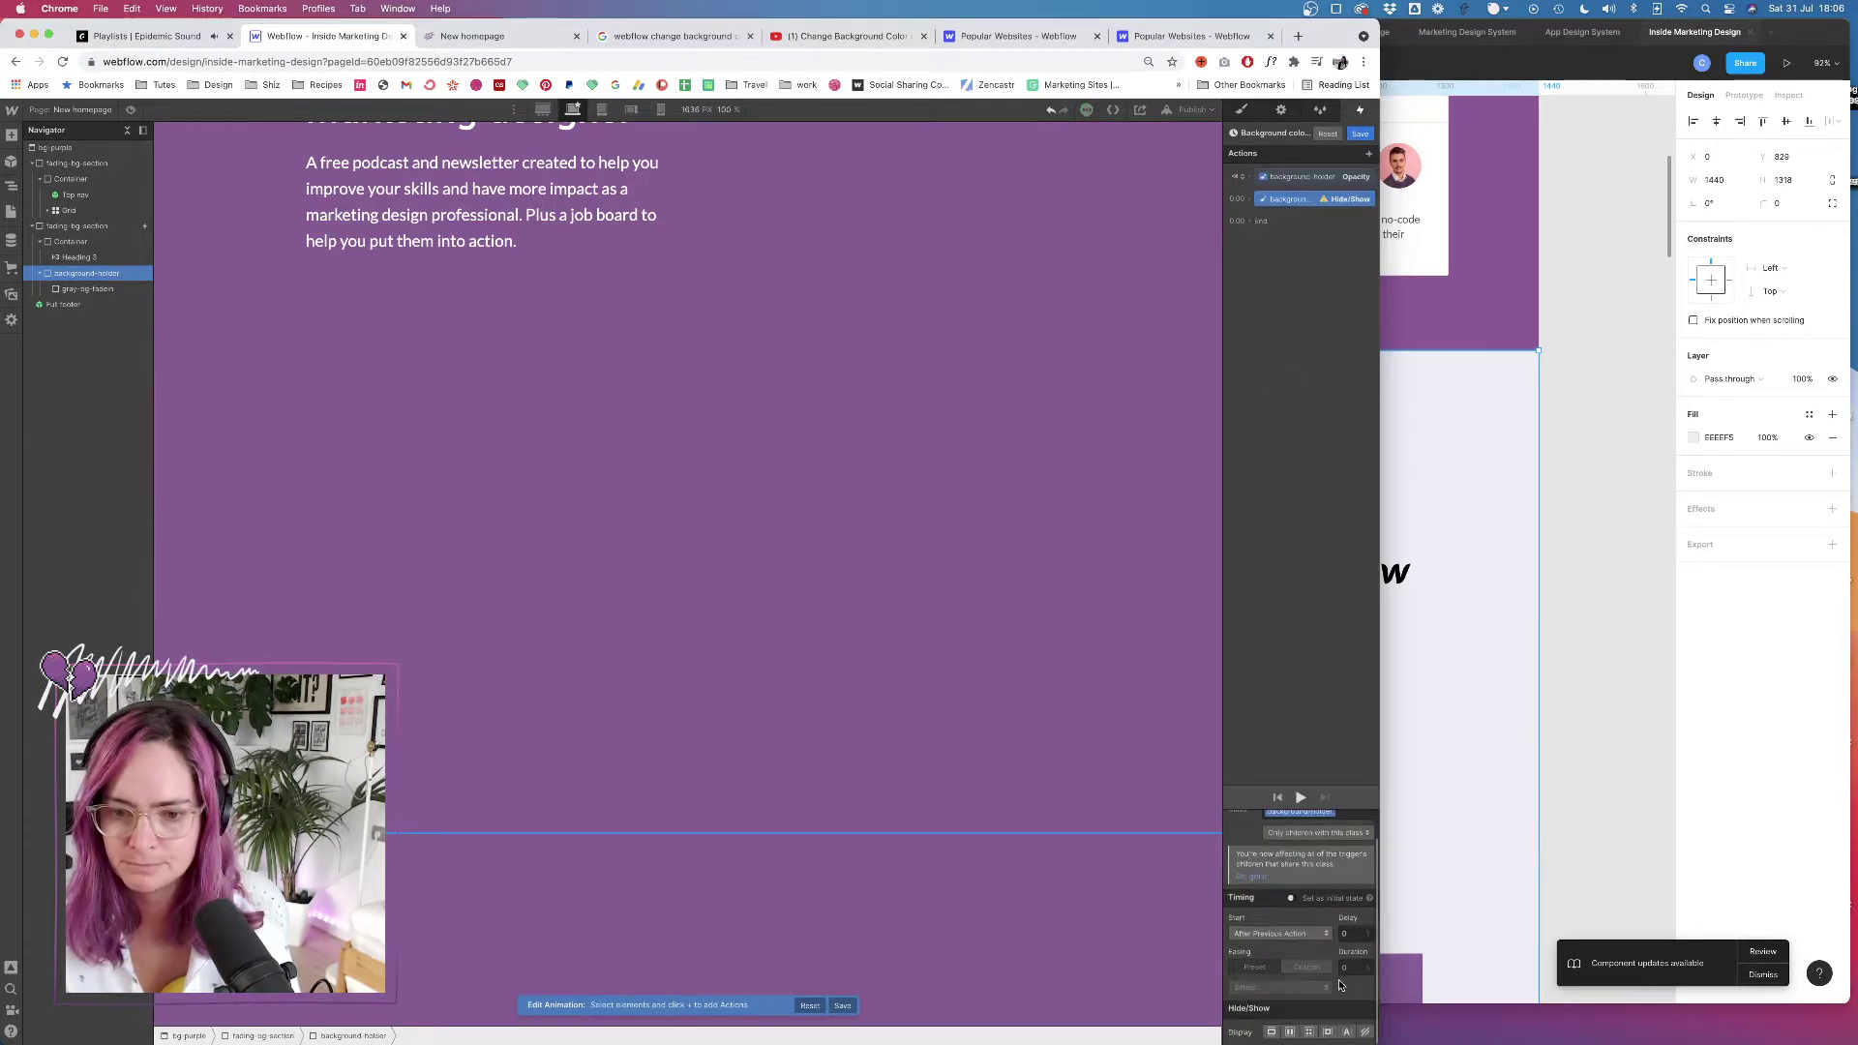
pyautogui.click(1365, 1032)
pyautogui.click(1290, 897)
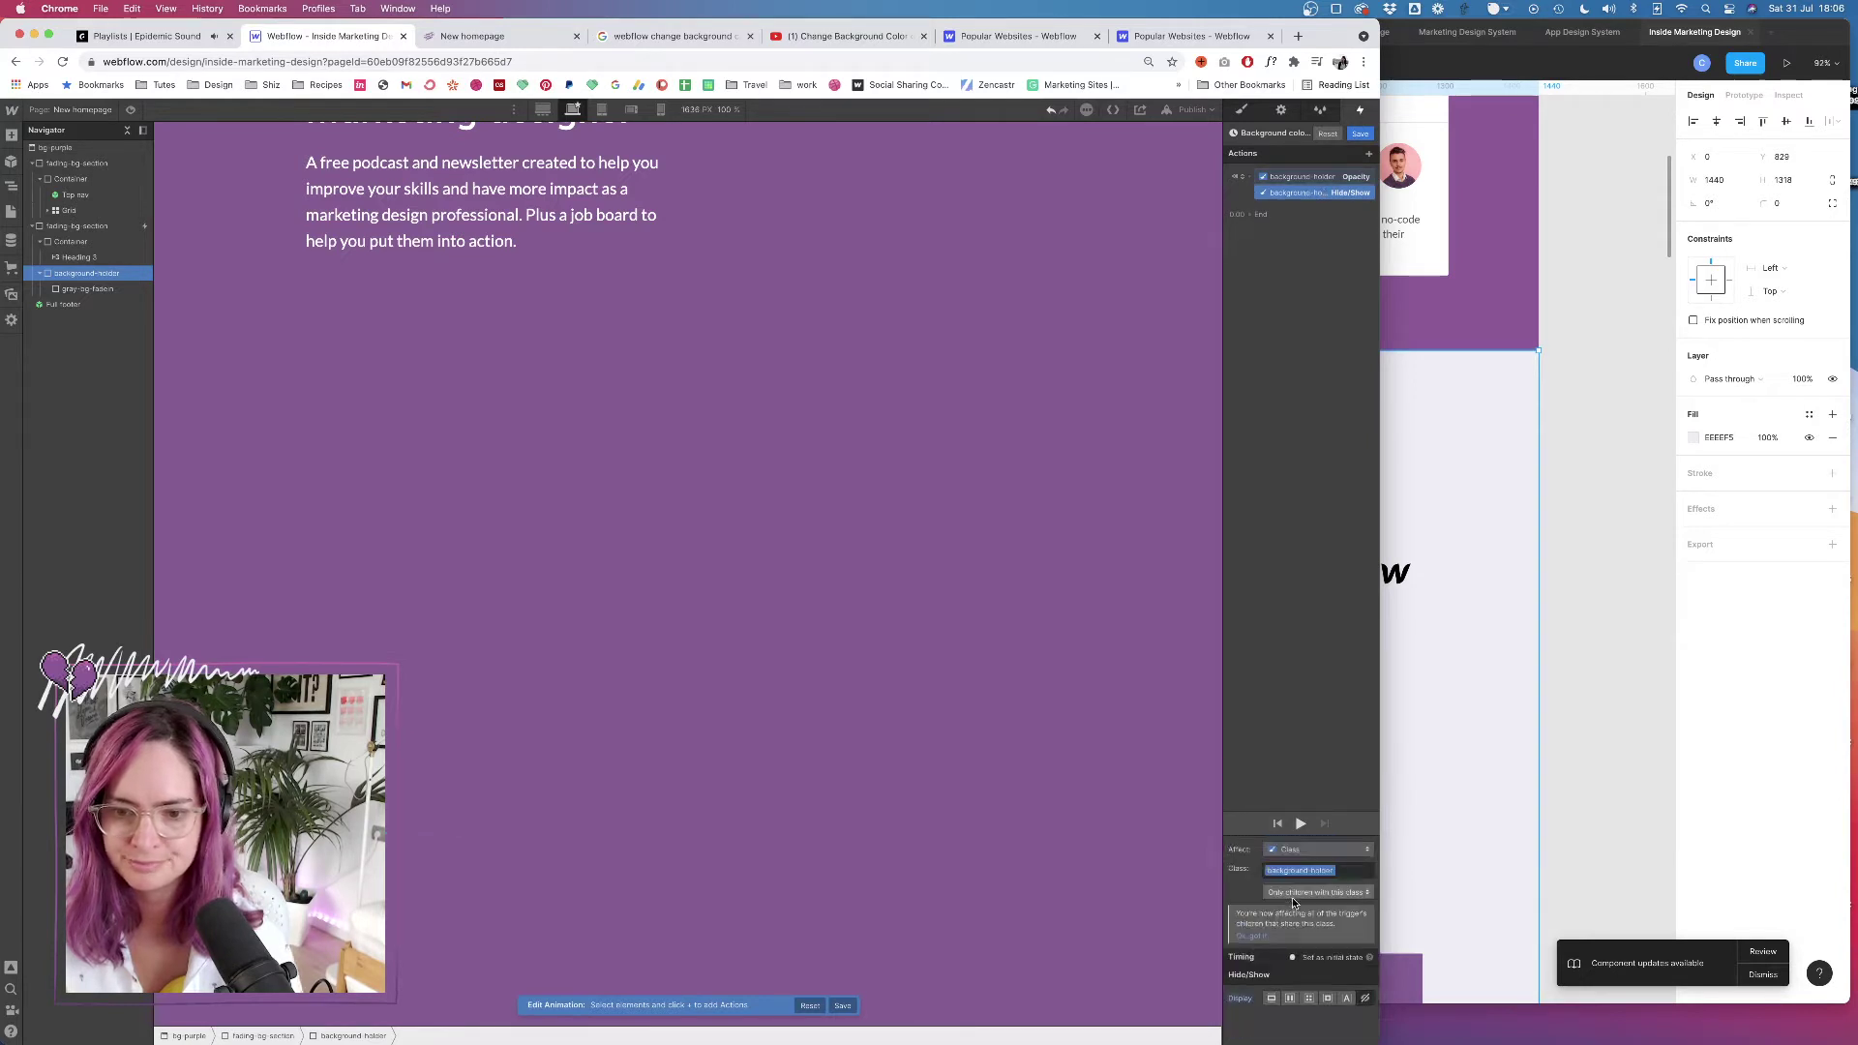
# Watch the YouTube tutorial's next part, and in Webflow add a non-initial Hide/Show action on background-holder with display Block
pyautogui.click(821, 41)
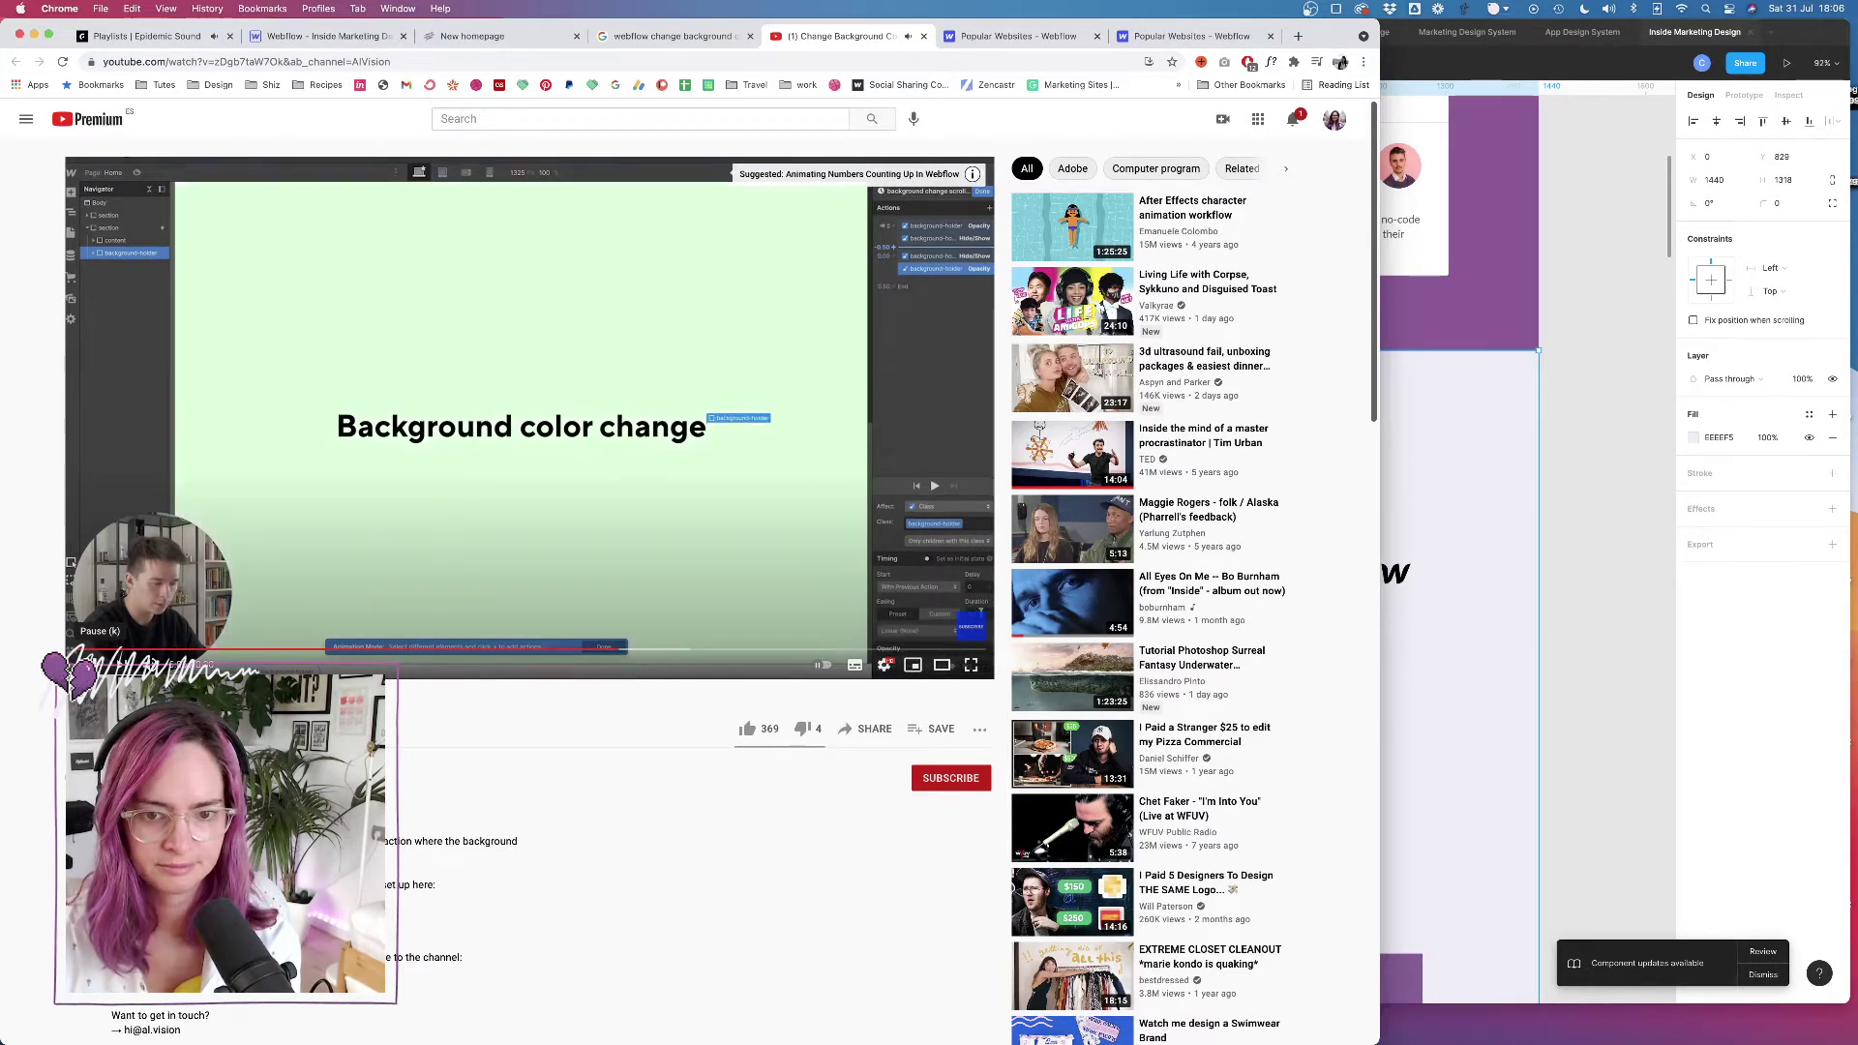
pyautogui.click(329, 36)
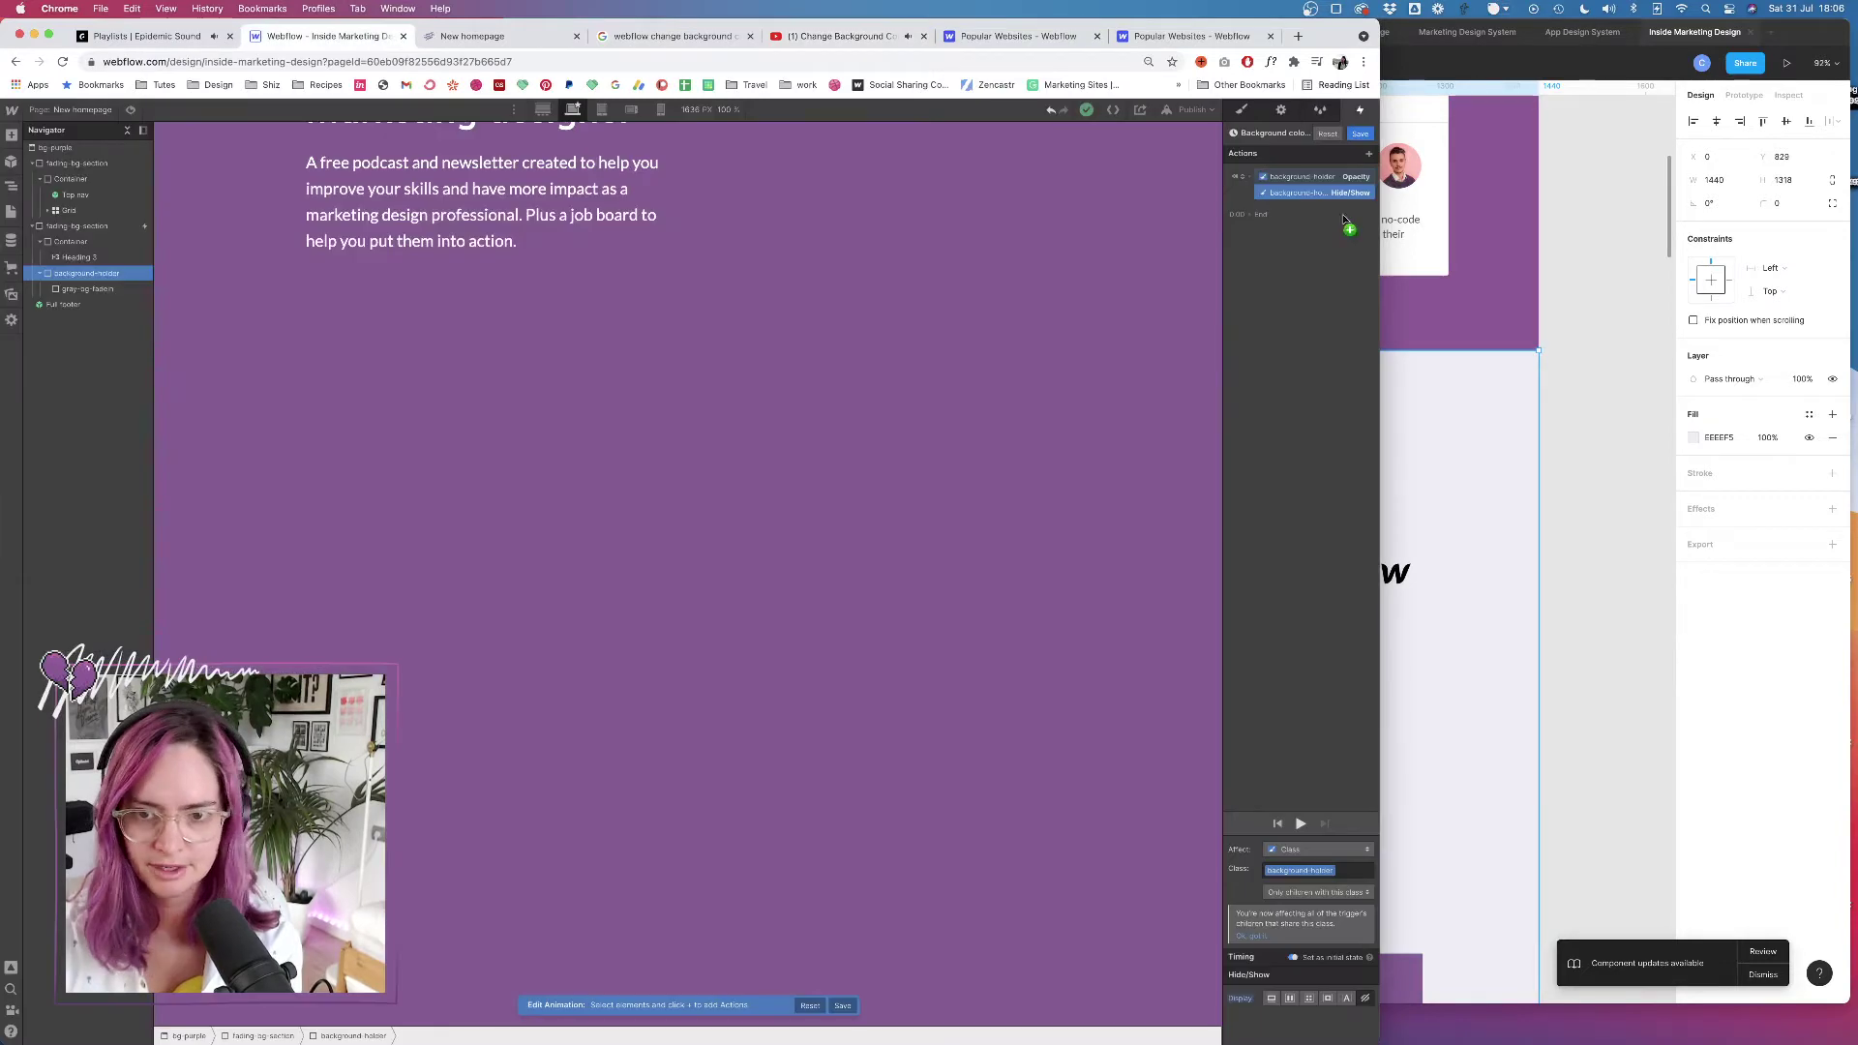
pyautogui.moveTo(1346, 215); pyautogui.dragTo(1243, 205)
pyautogui.click(1250, 204)
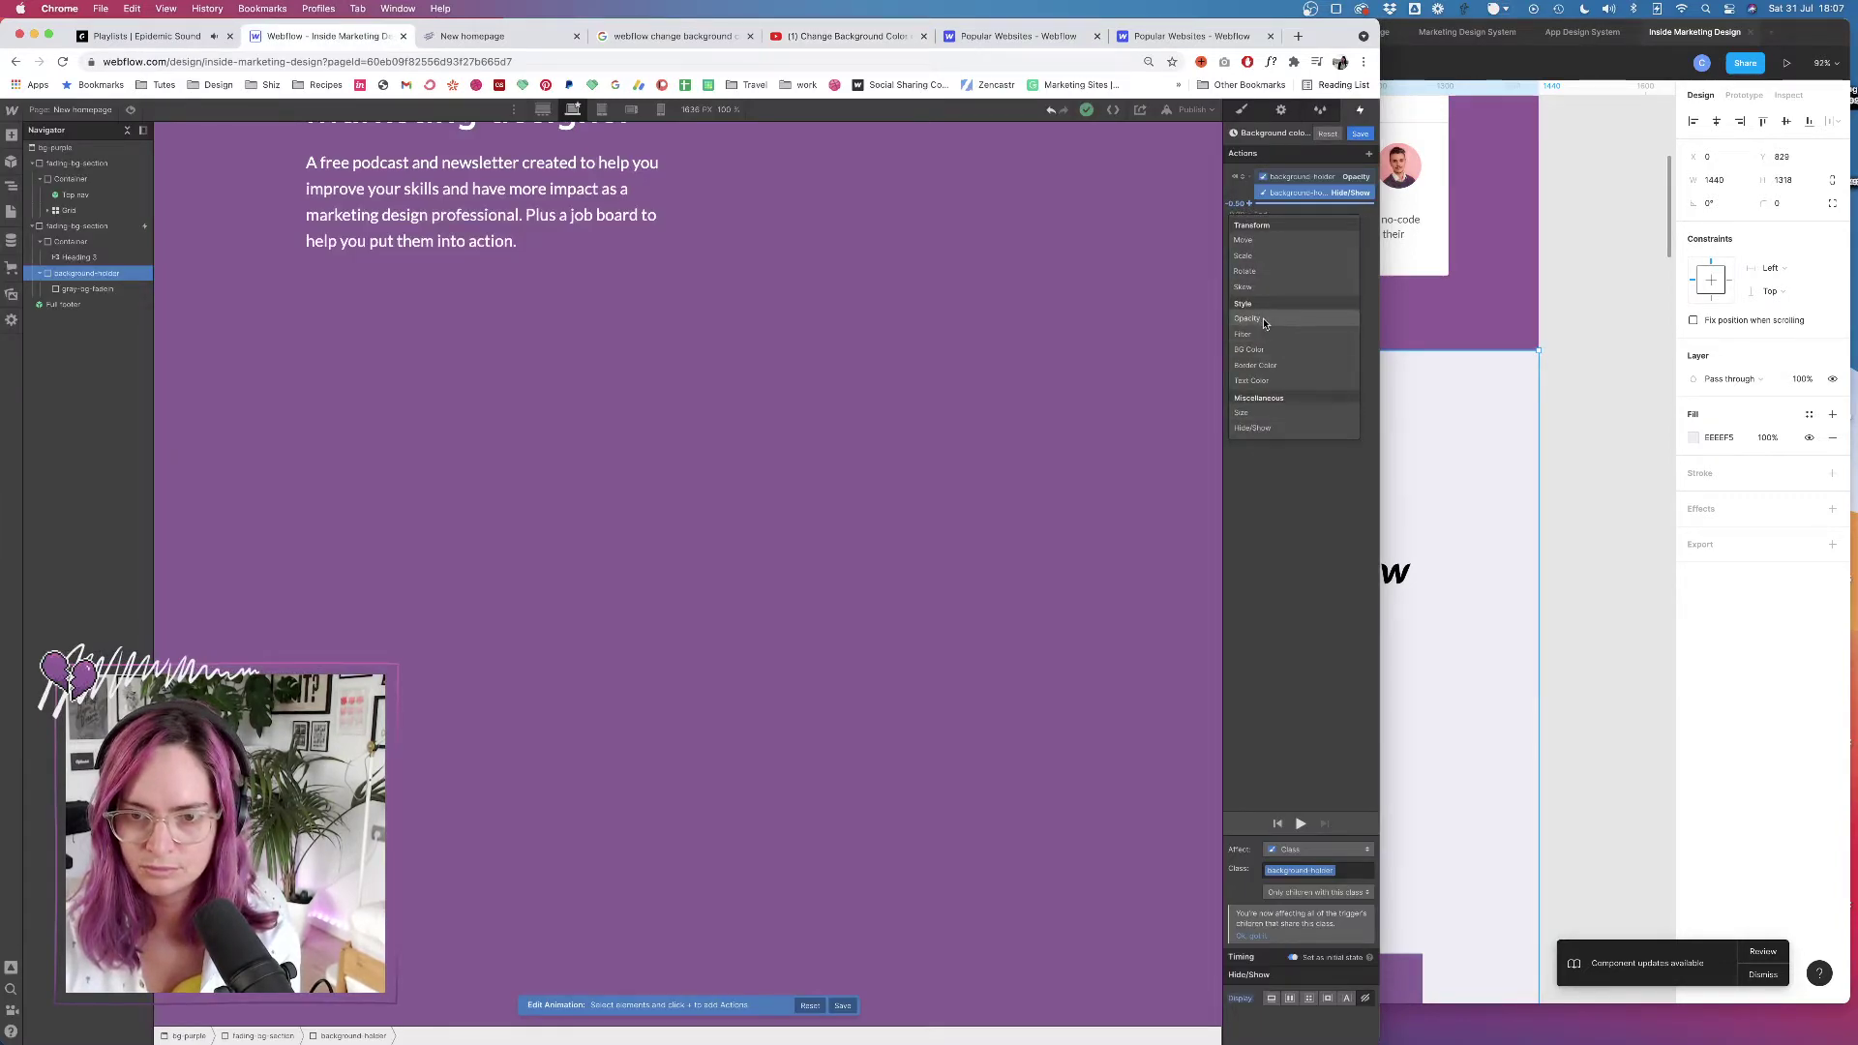
pyautogui.click(1252, 427)
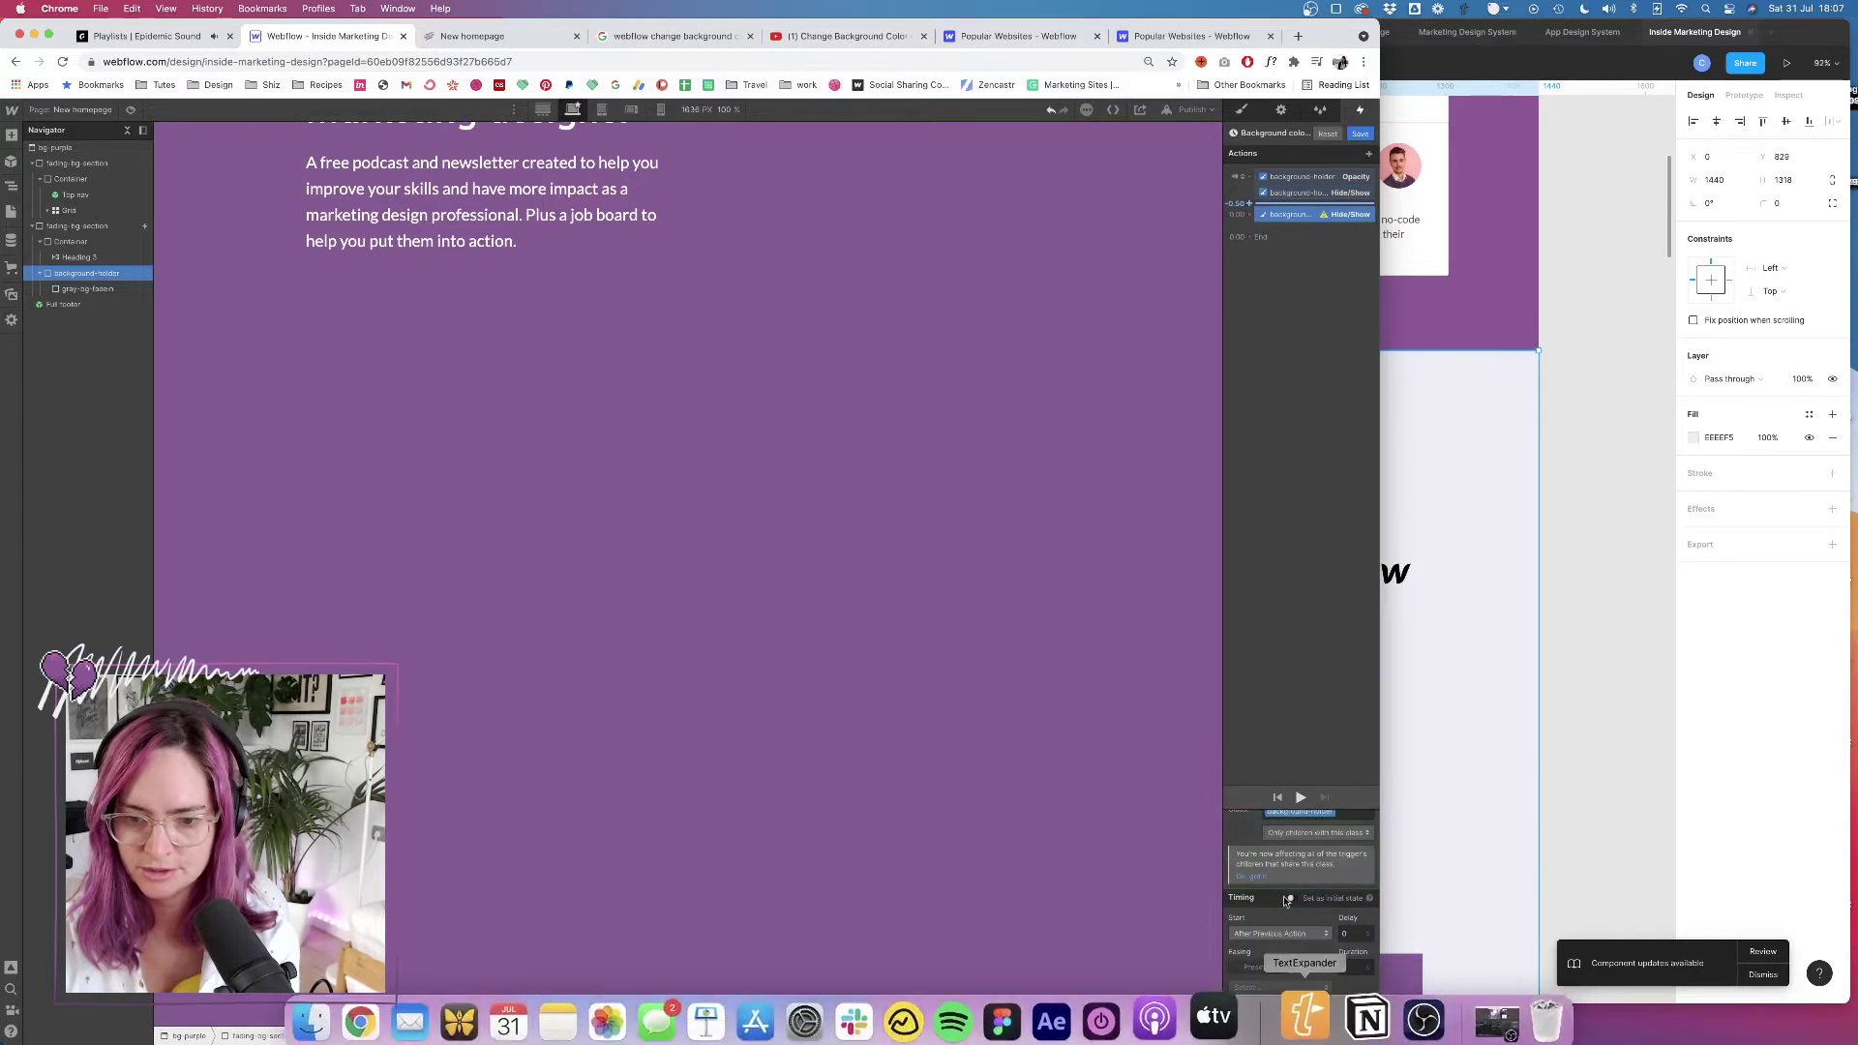
pyautogui.click(1271, 1031)
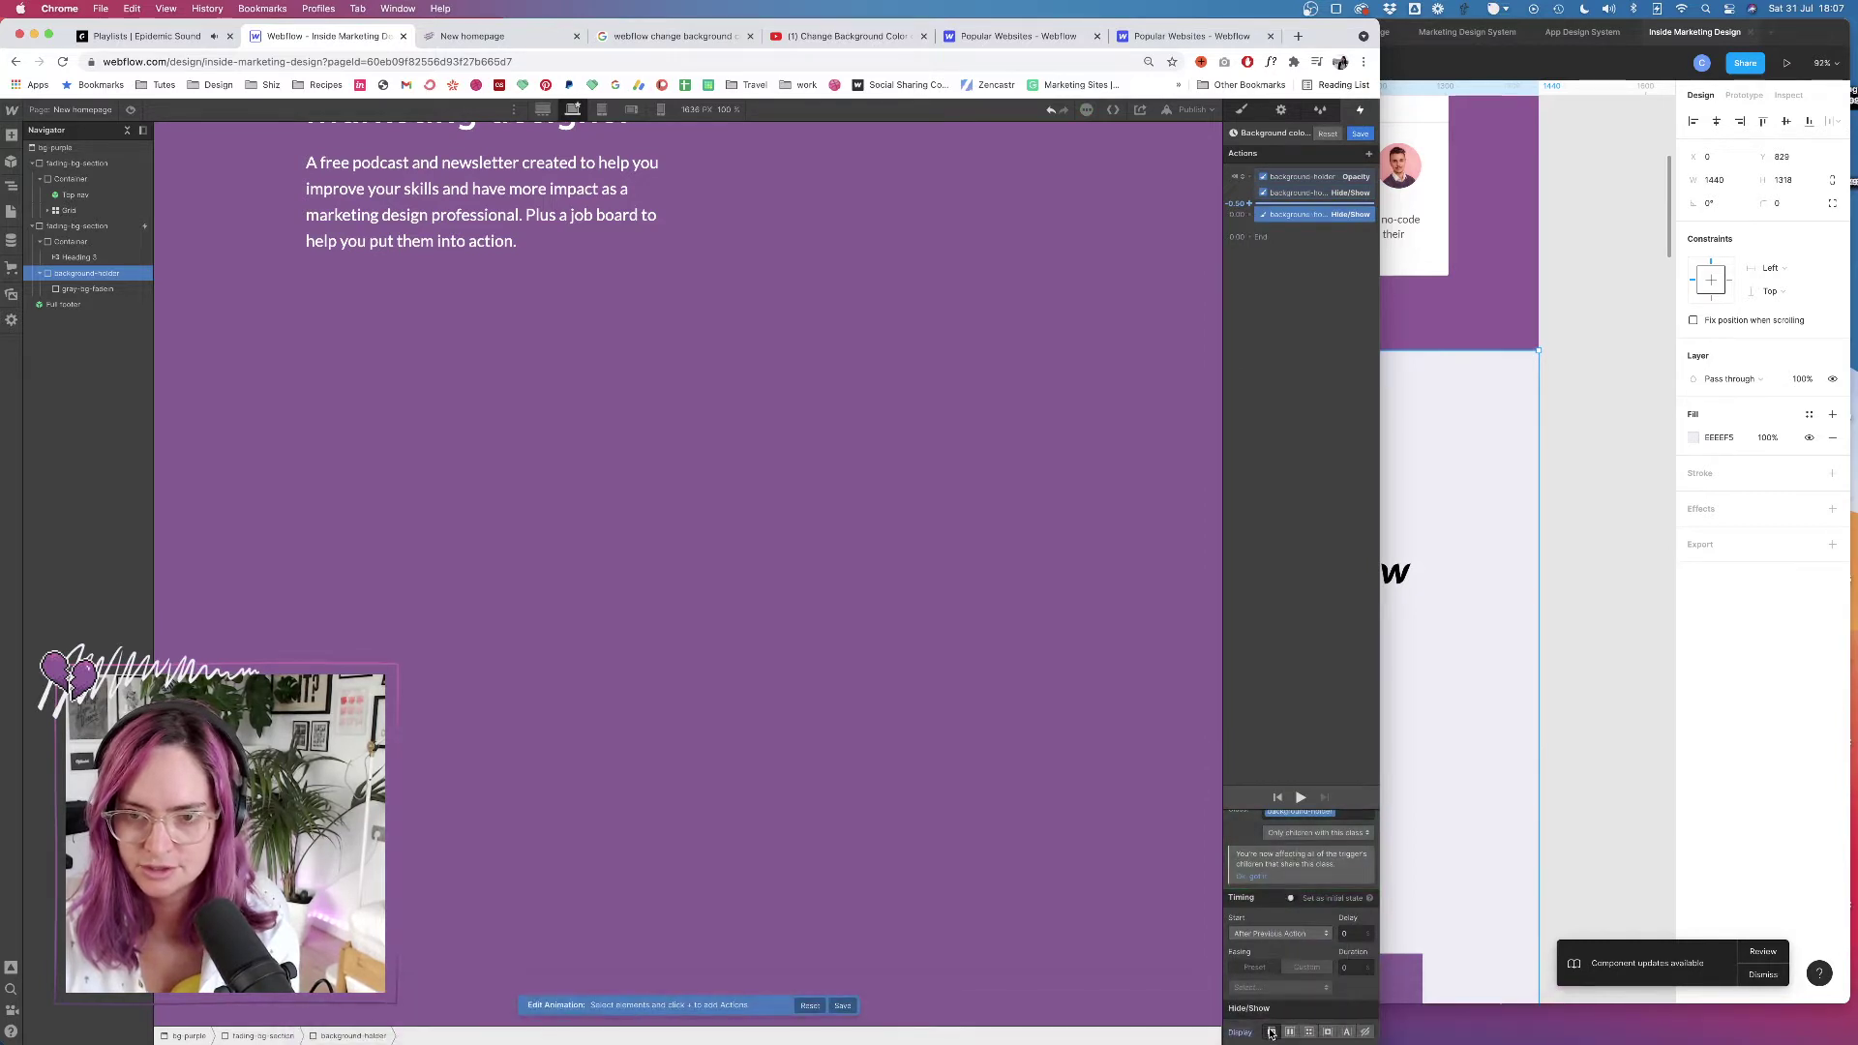
# Add an Opacity action of 100% on background-holder, running together with the Block Hide/Show action
pyautogui.click(1249, 214)
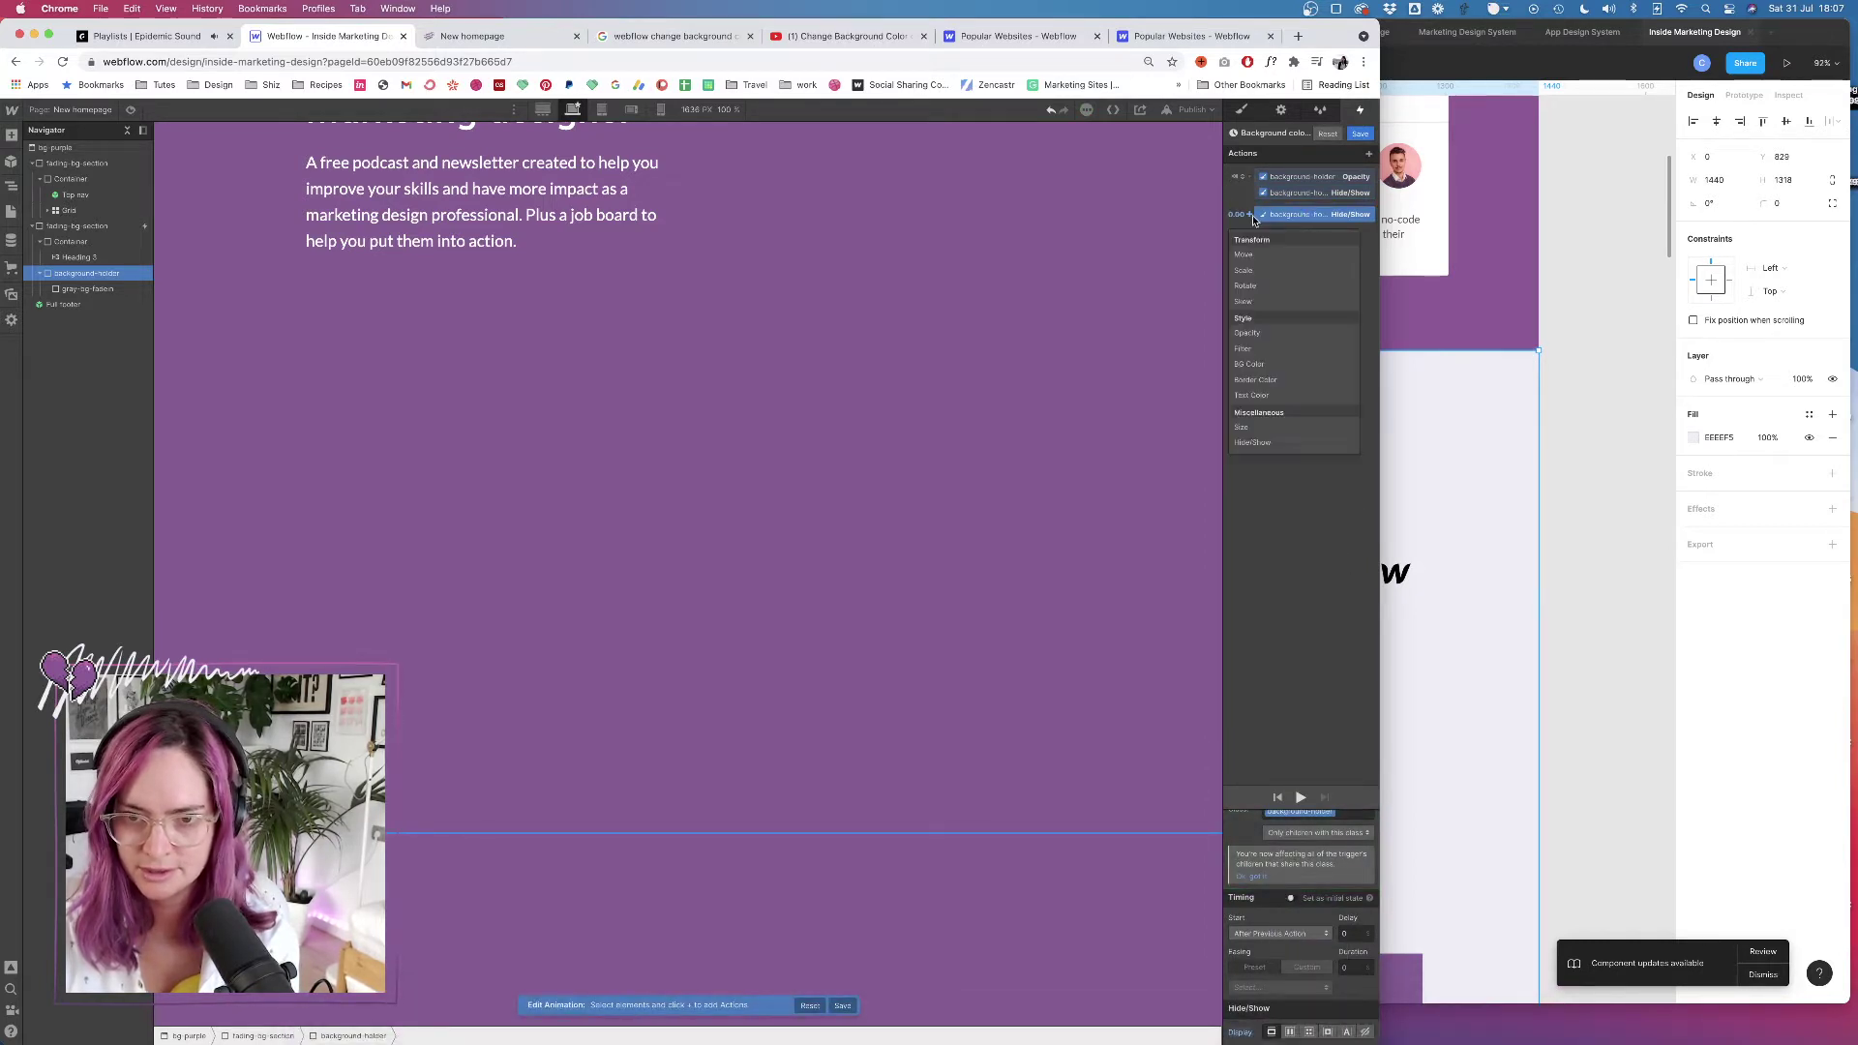
pyautogui.click(1247, 332)
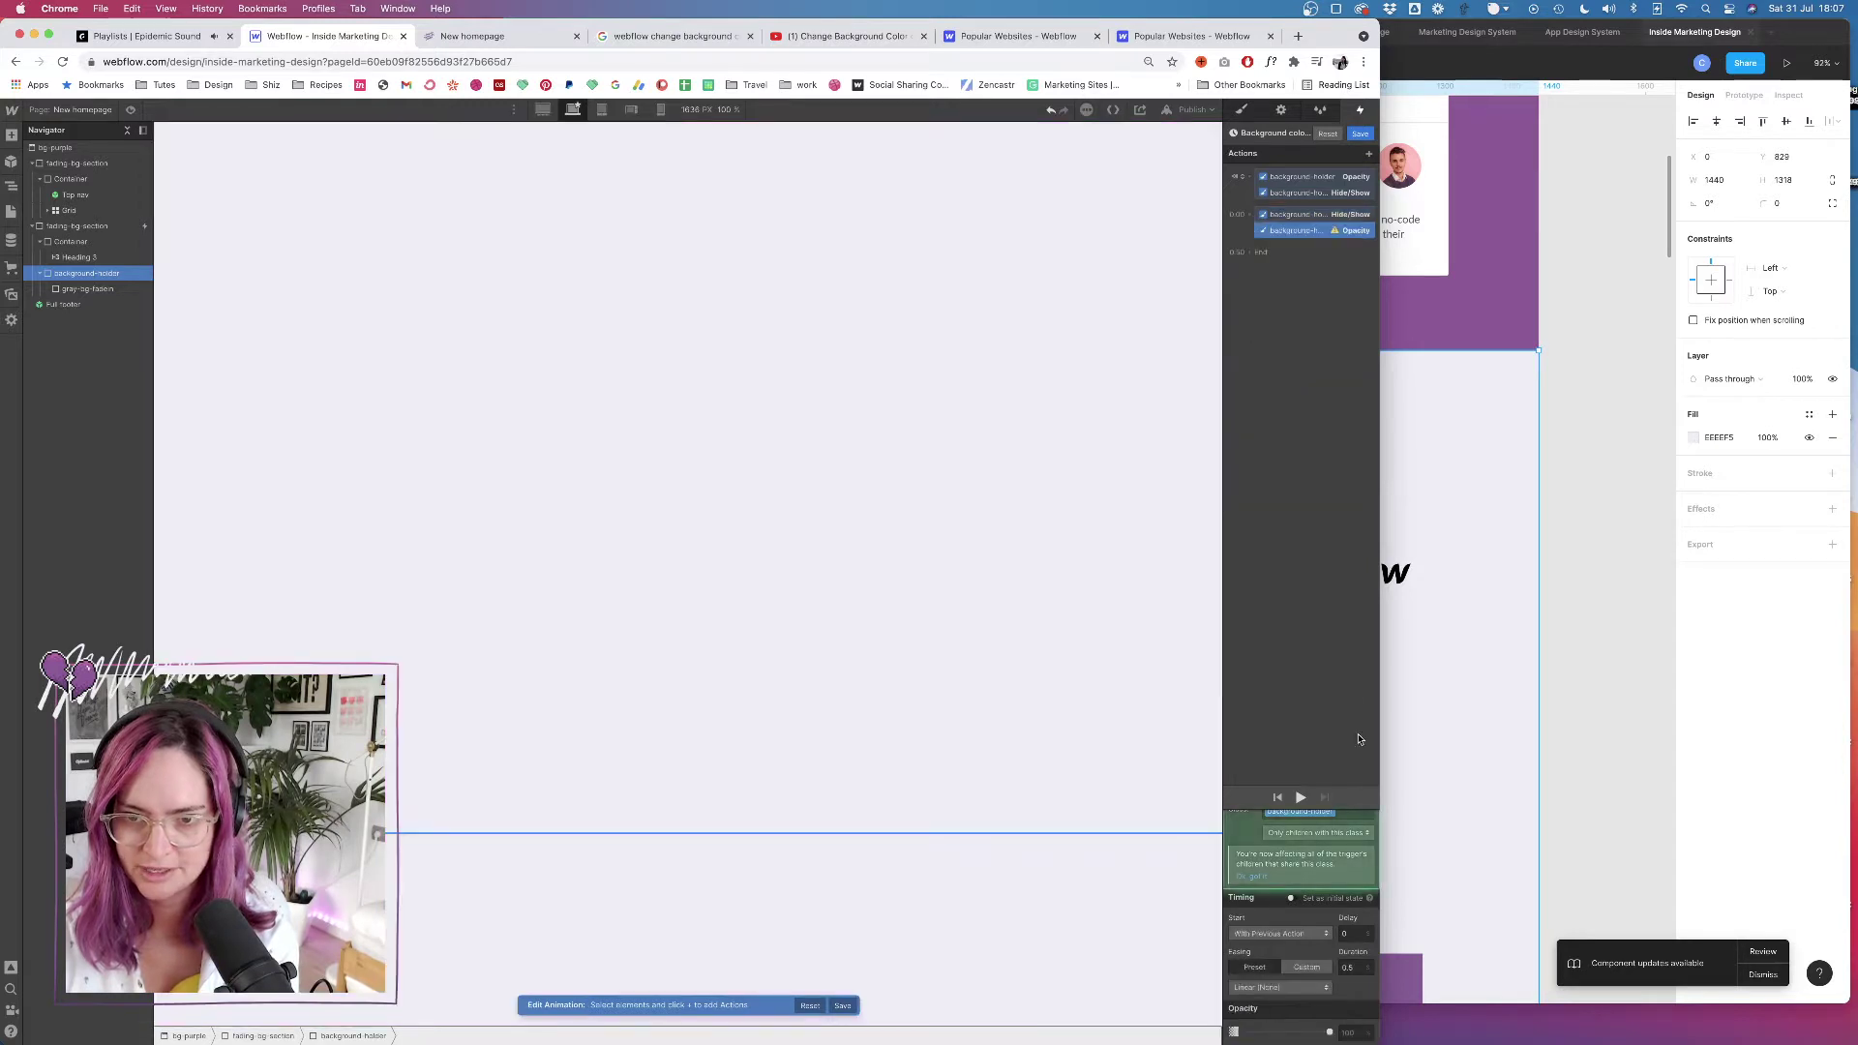
pyautogui.click(1350, 1033)
pyautogui.write('100')
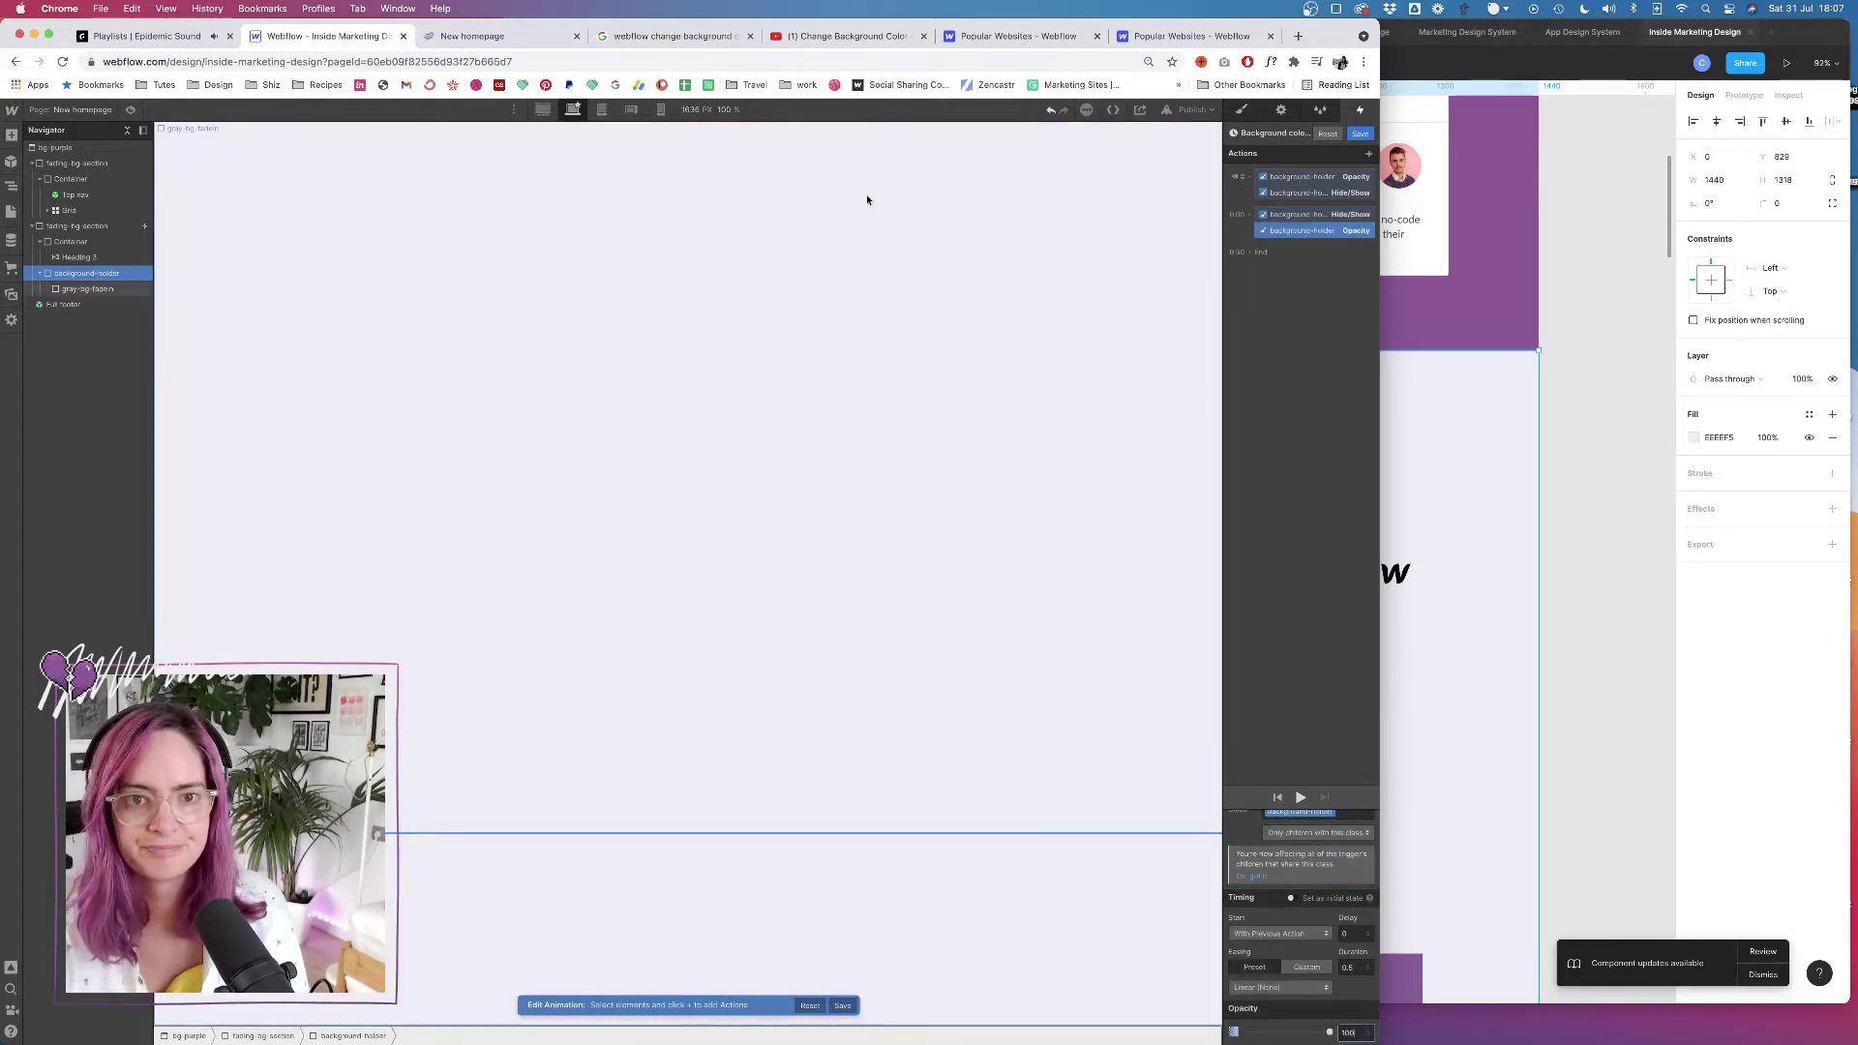
# Continue the YouTube tutorial, and in Webflow give the 100% Opacity action a 0.8 s duration with Ease easing
pyautogui.click(847, 36)
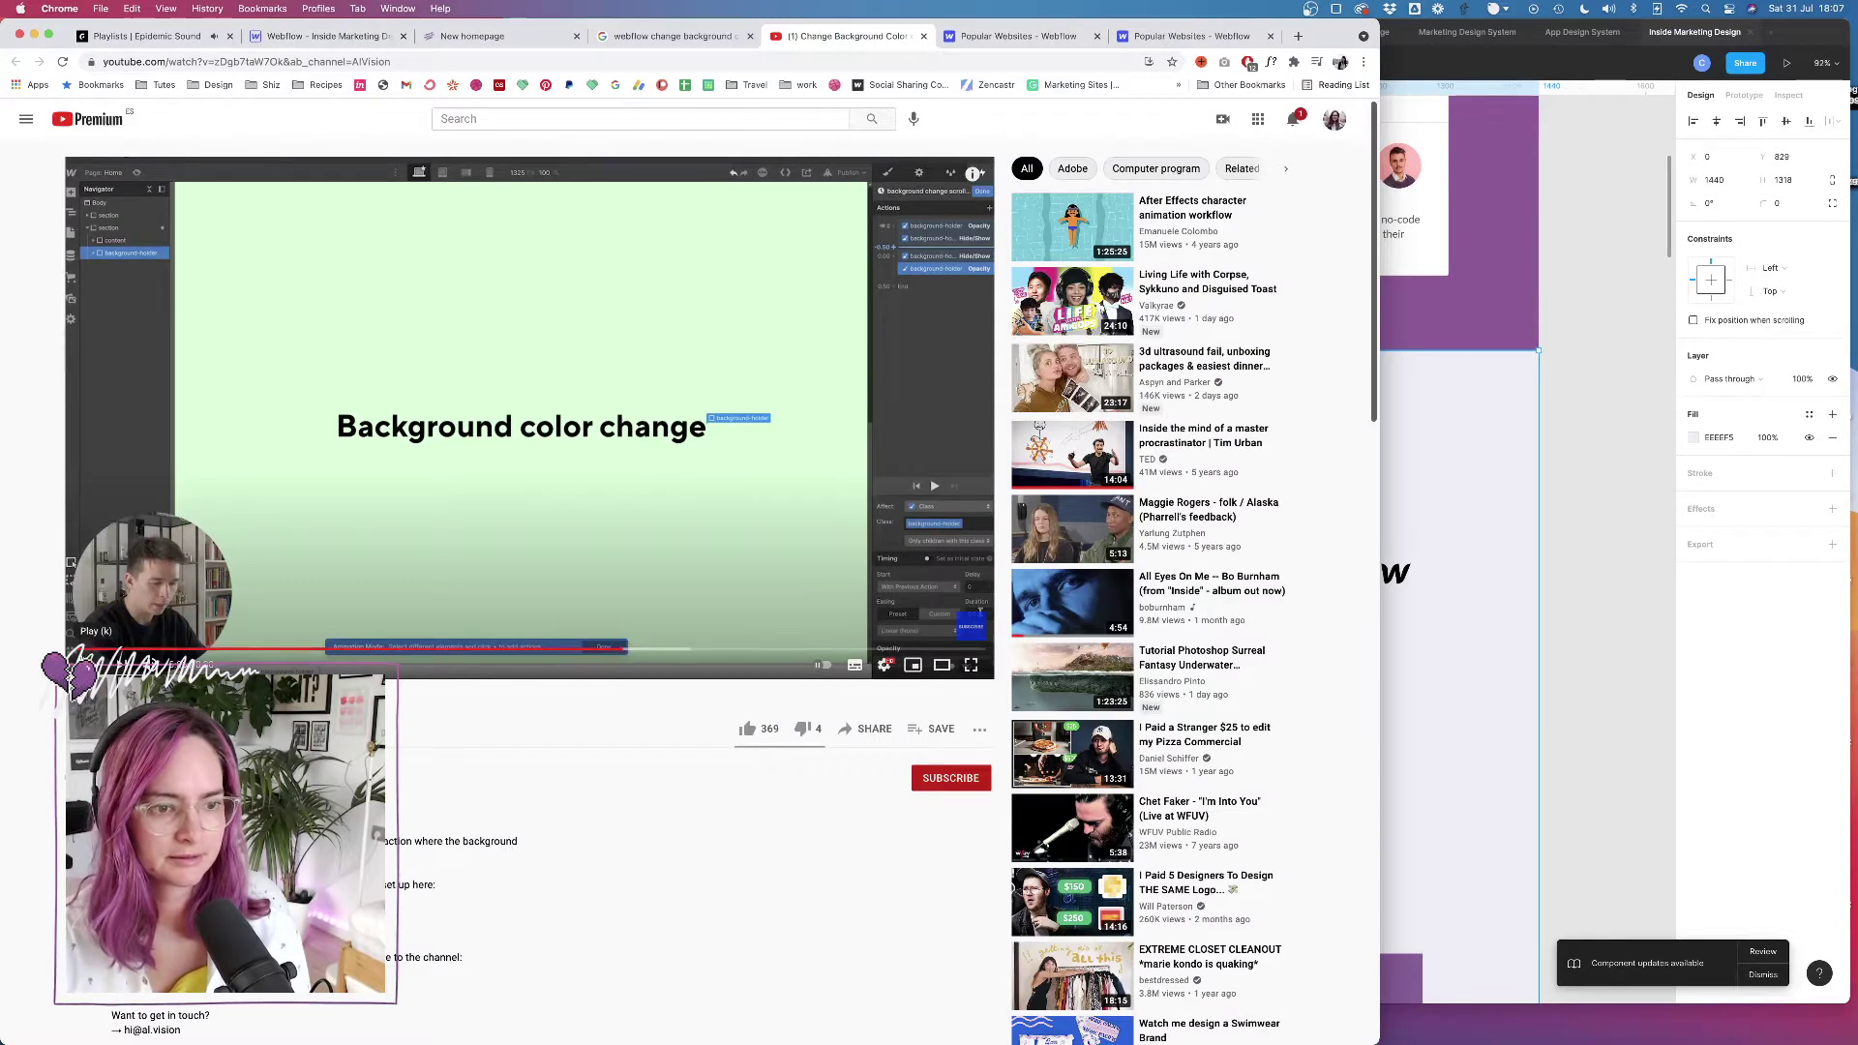
pyautogui.click(85, 665)
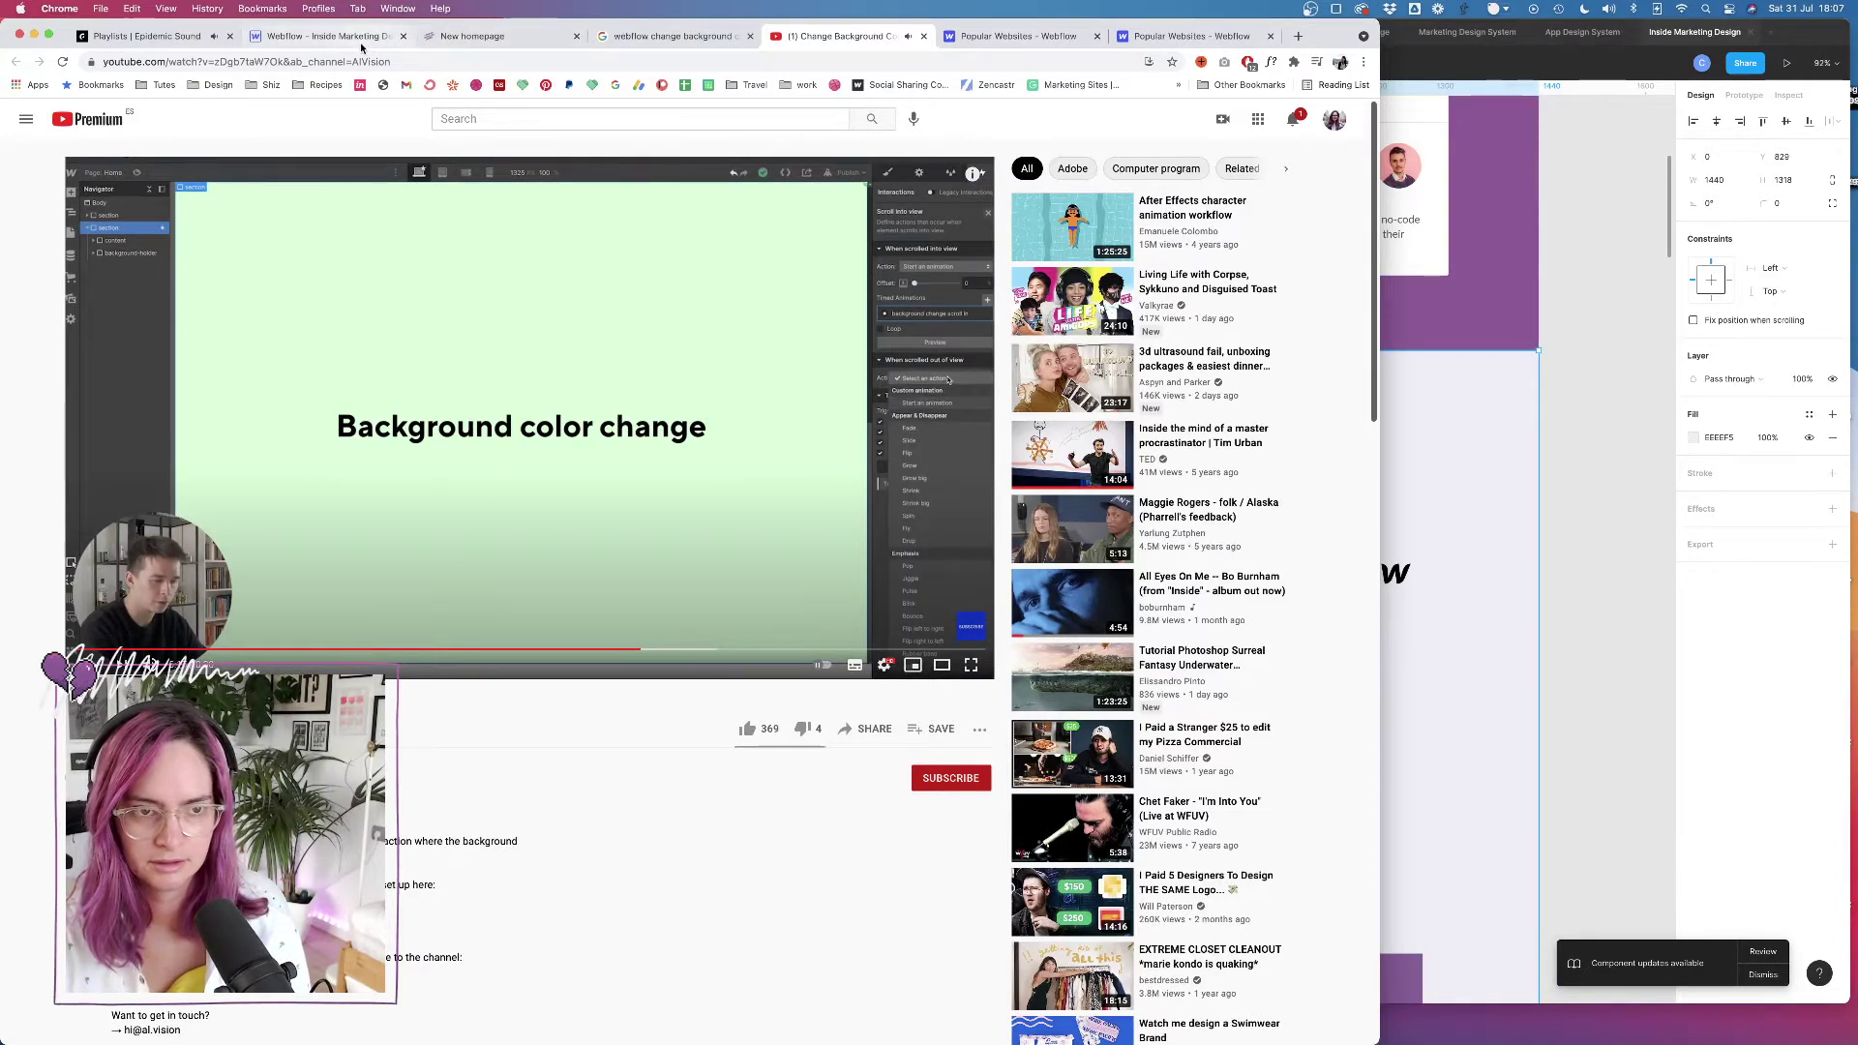
pyautogui.click(329, 36)
pyautogui.click(1353, 967)
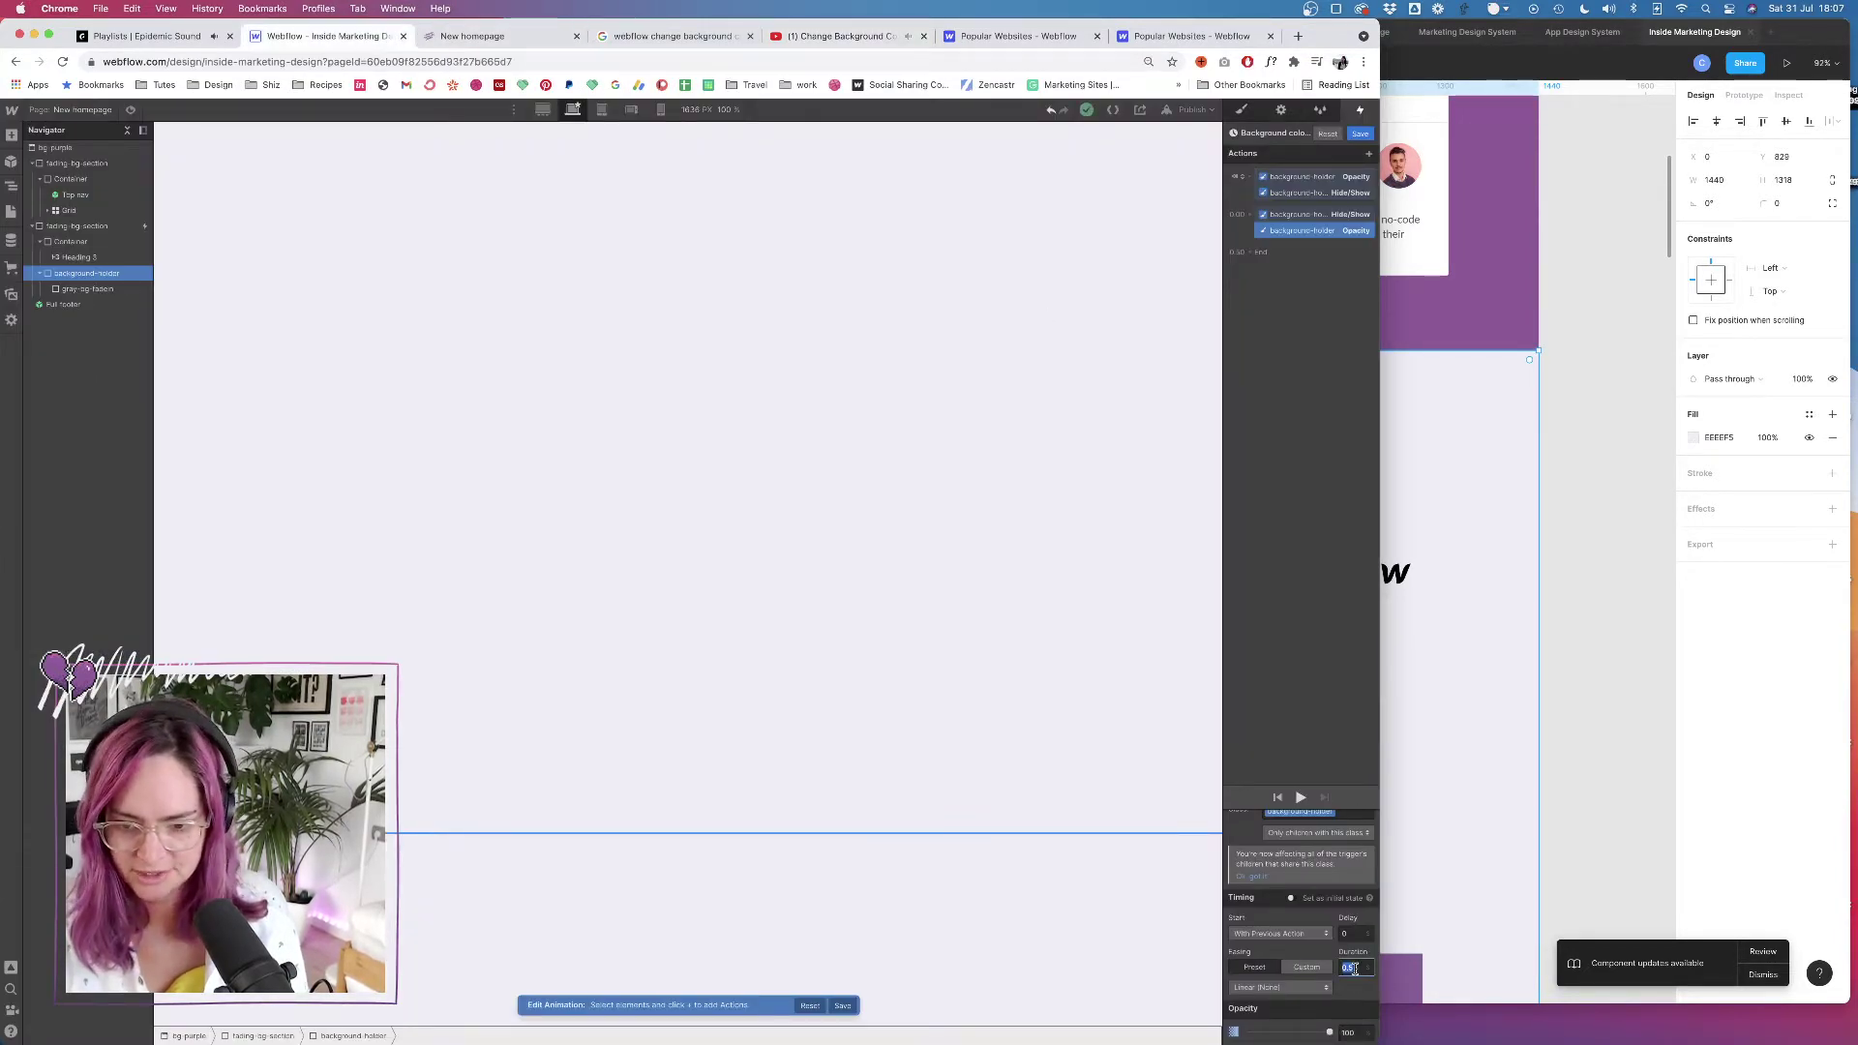
pyautogui.click(1279, 987)
pyautogui.click(1253, 396)
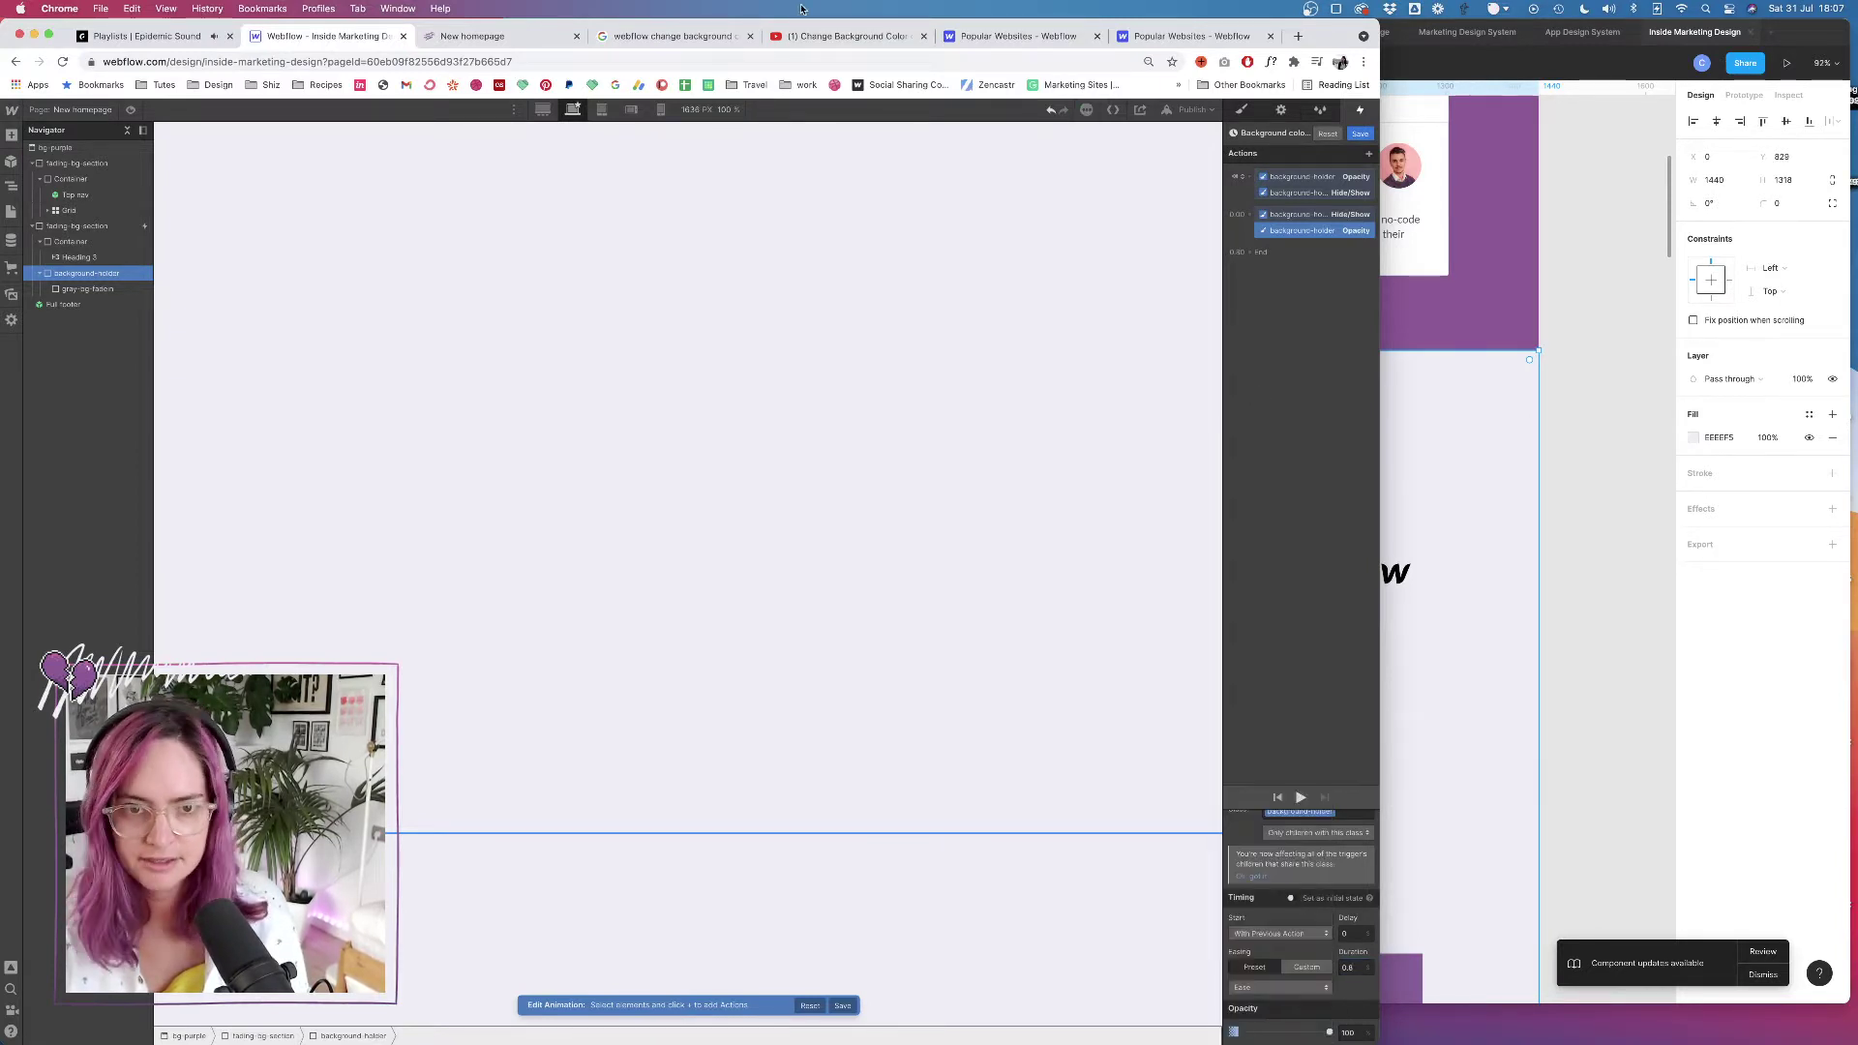
# Watch how the YouTube tutorial sets up the scroll-out animation, and in Webflow save the scroll-in animation
pyautogui.click(840, 36)
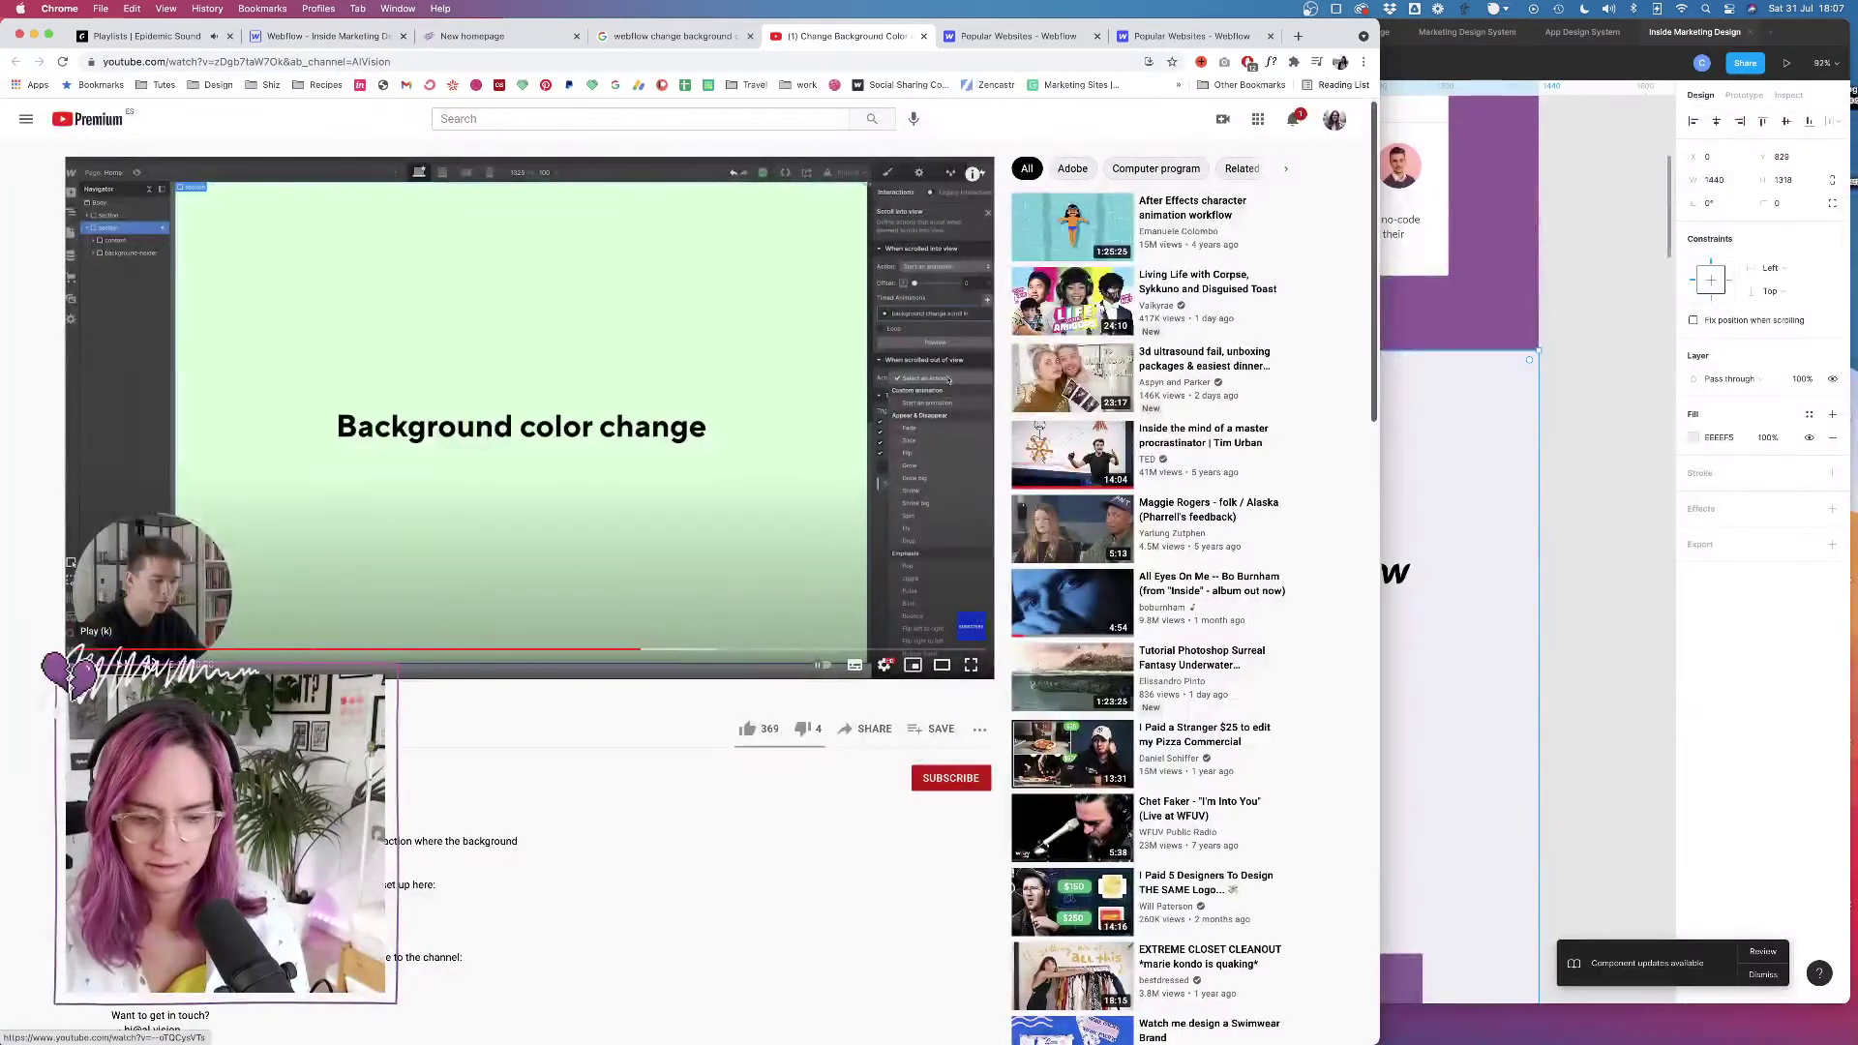
pyautogui.click(81, 665)
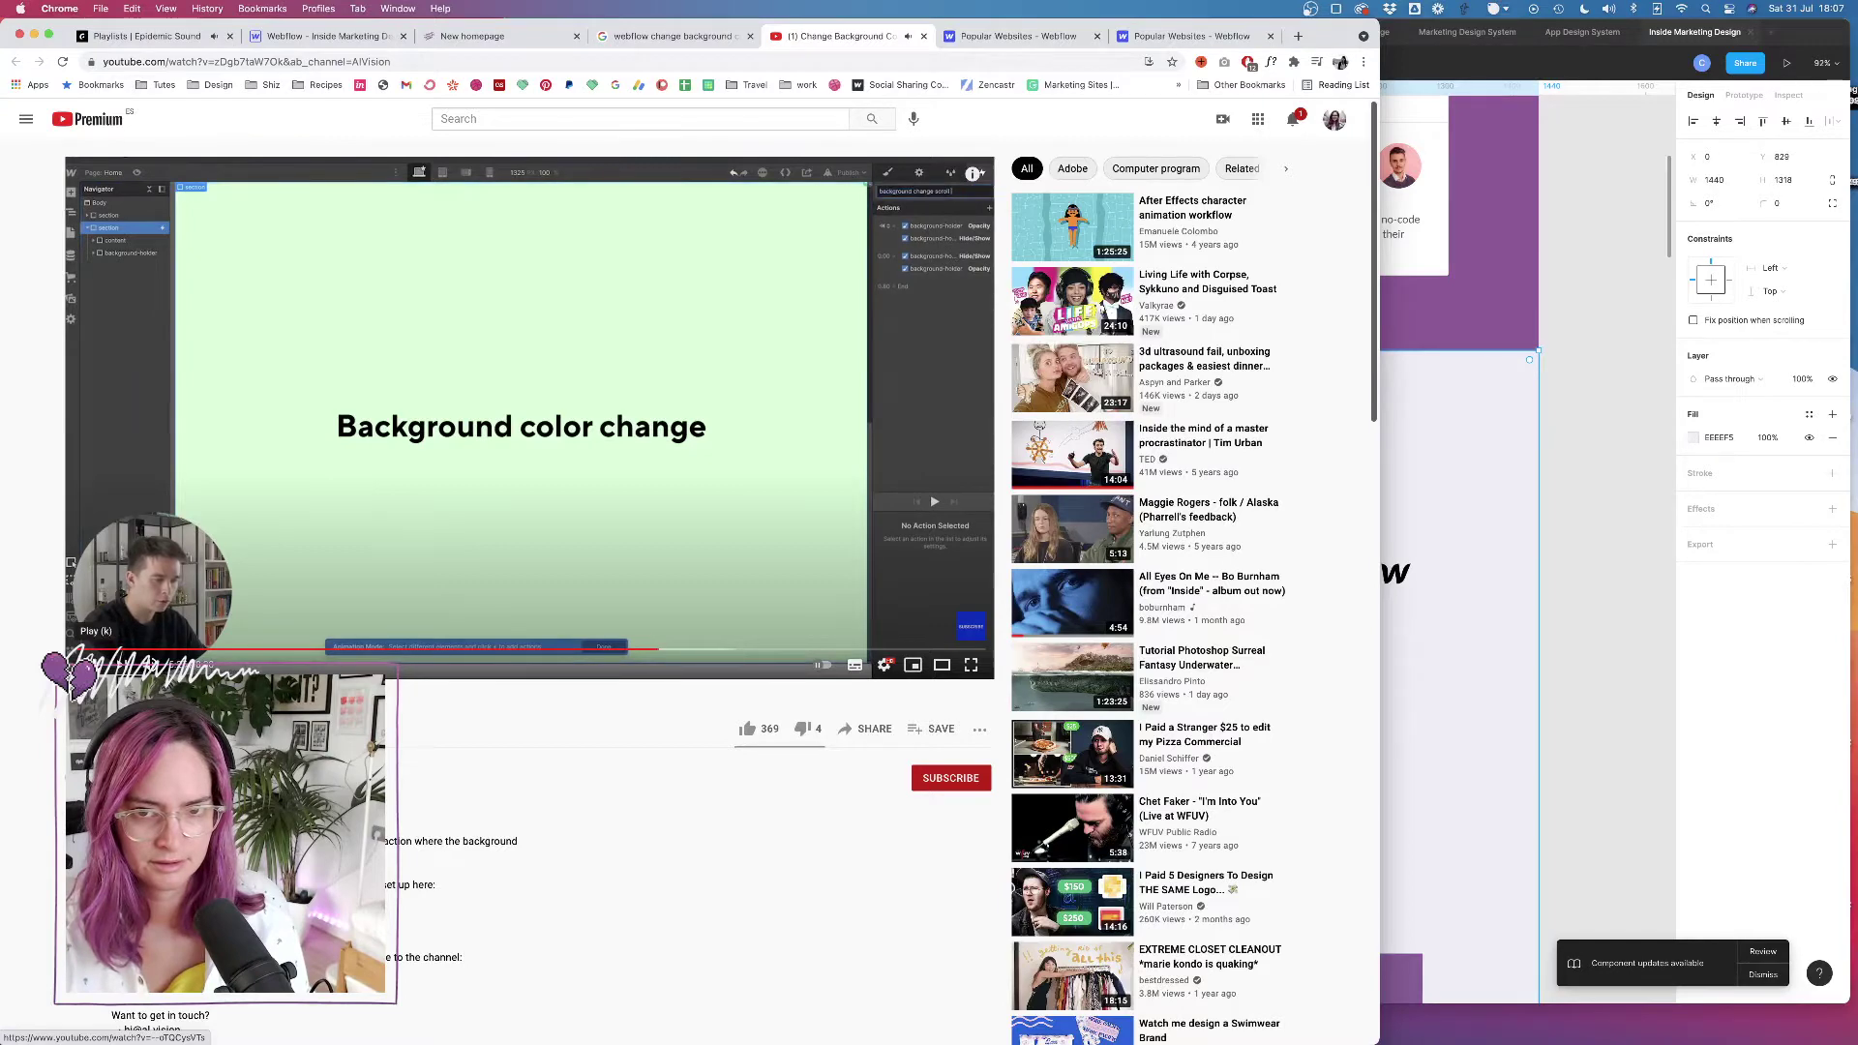
pyautogui.click(362, 38)
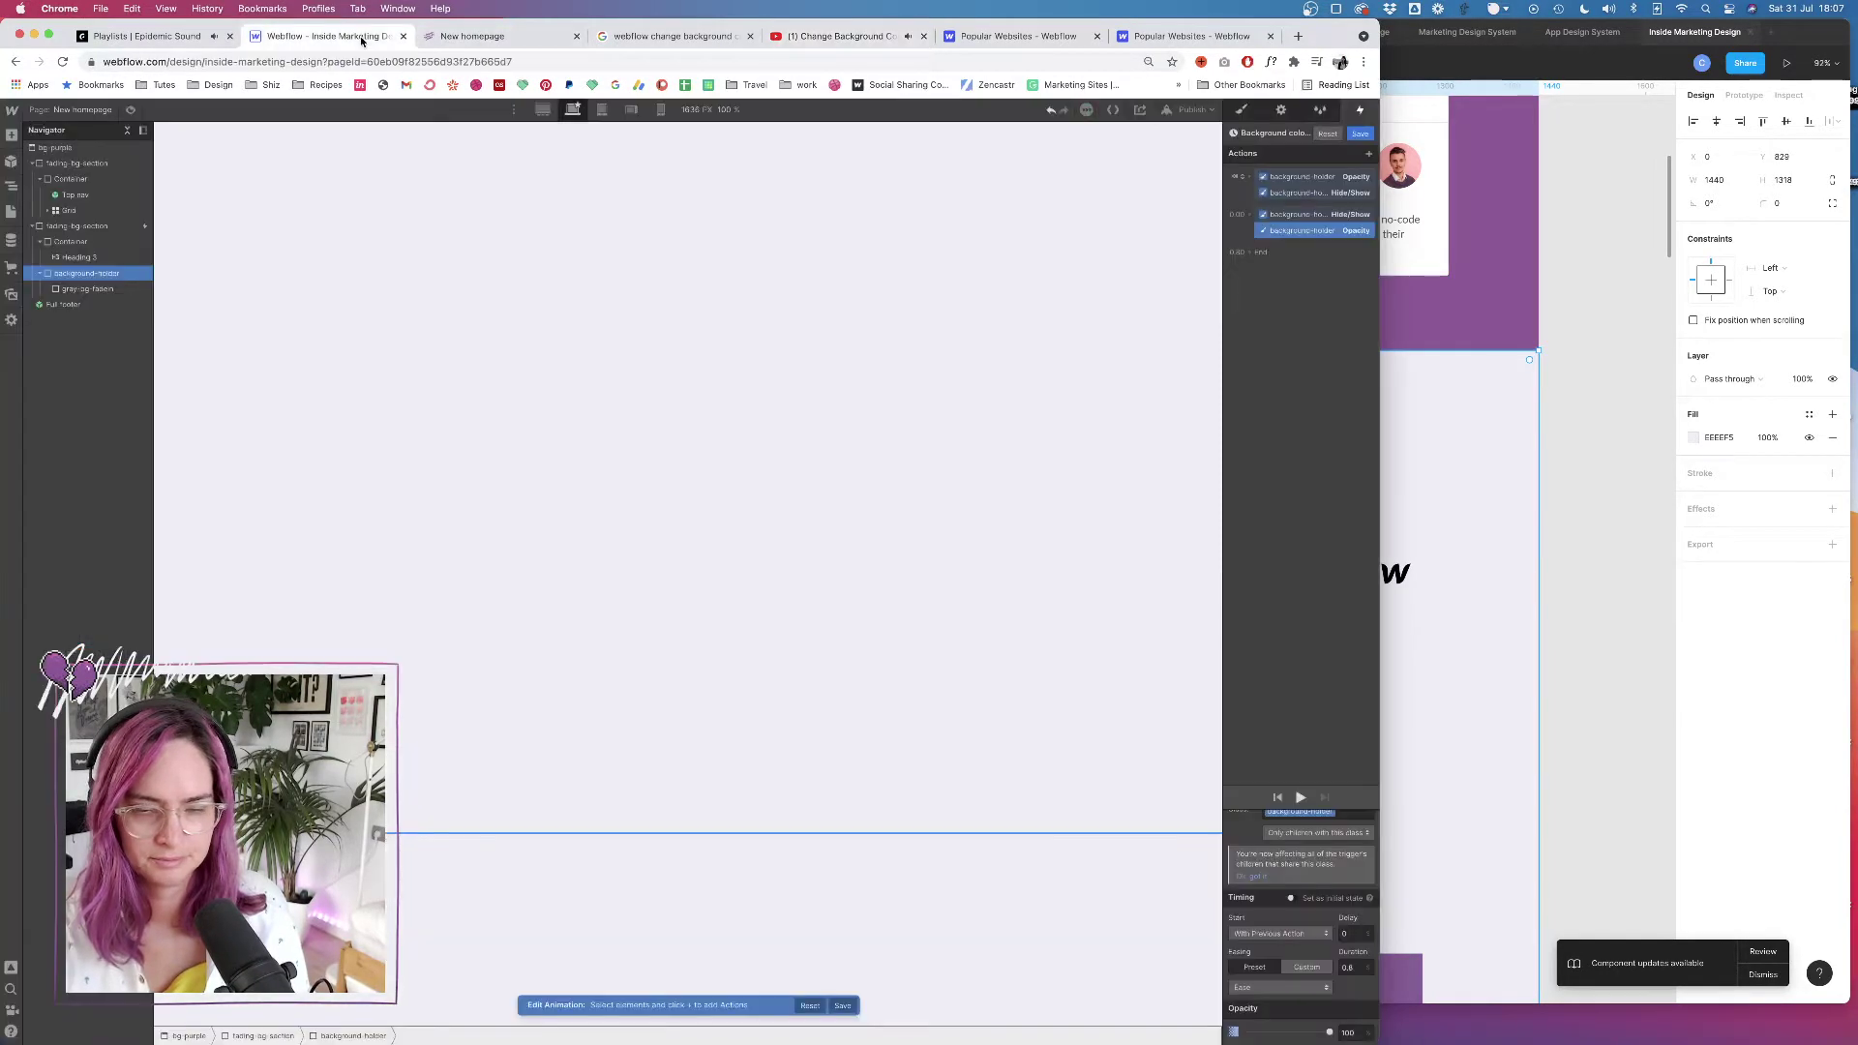
pyautogui.click(1365, 136)
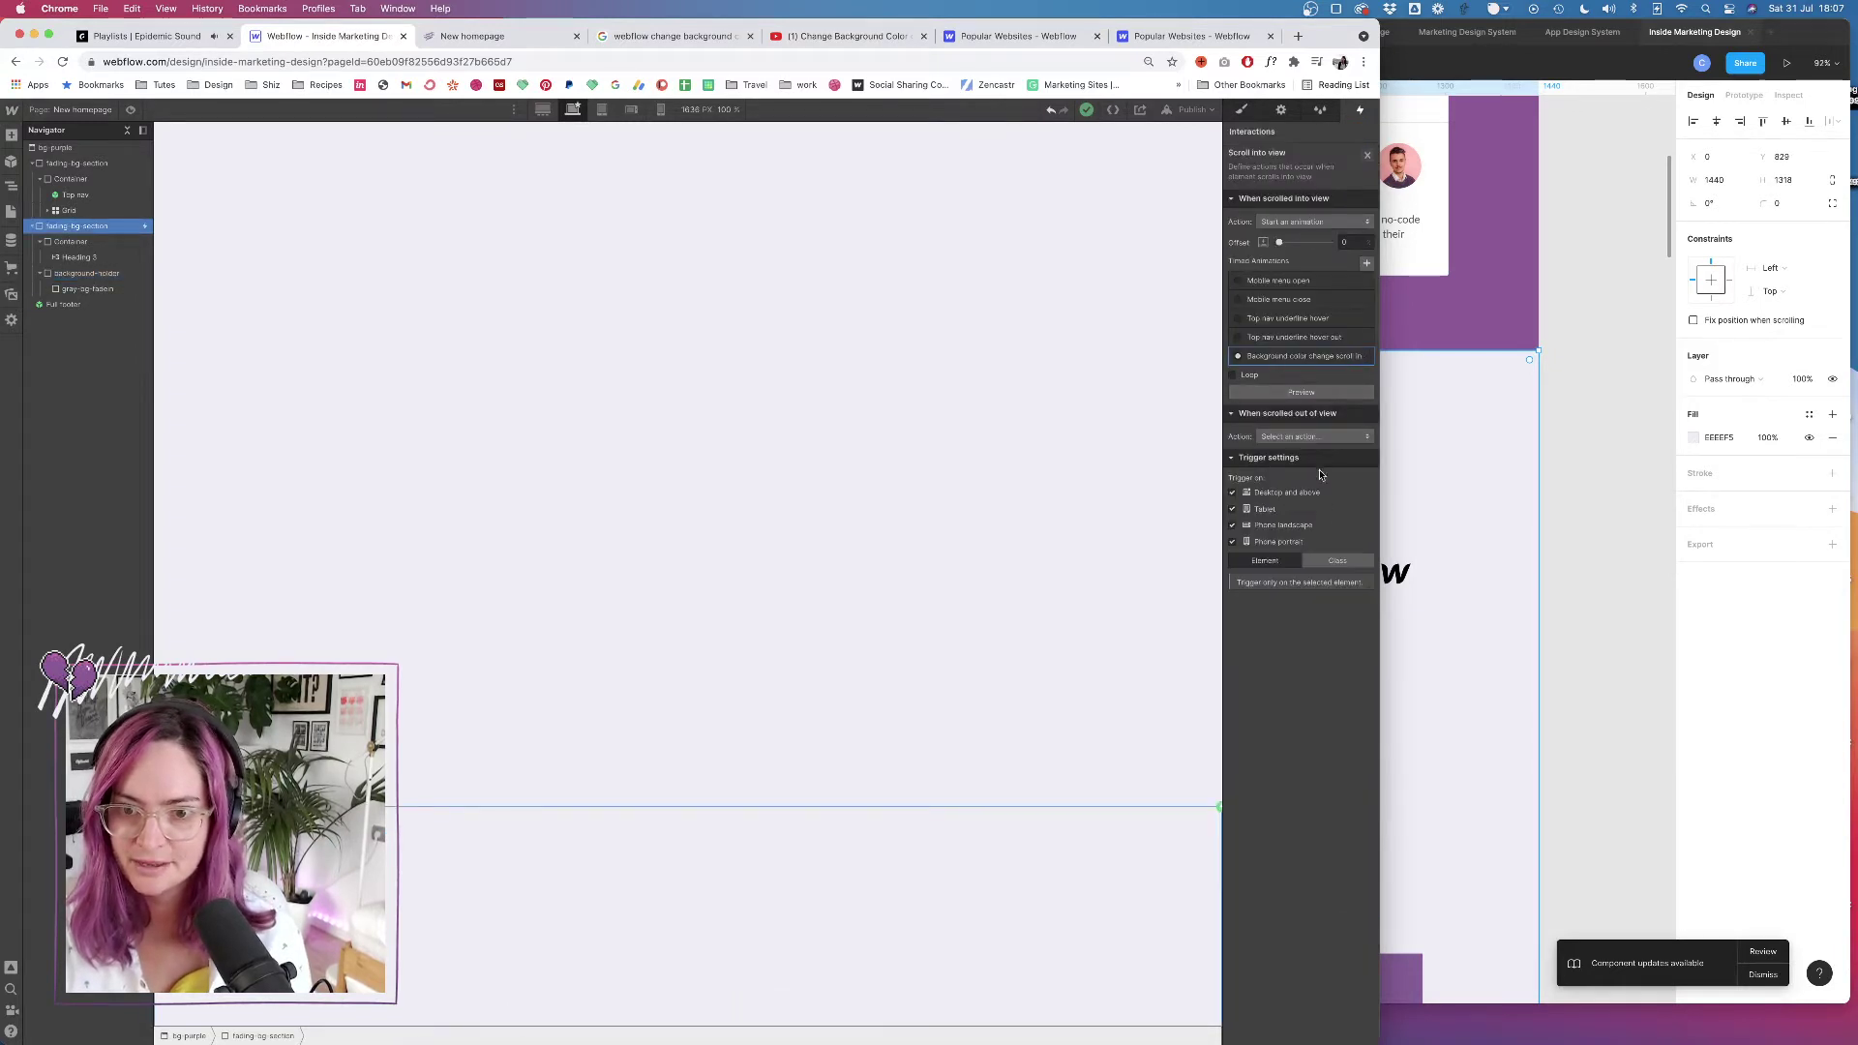
# Set the scrolled-out-of-view action to start an animation, and duplicate the "Background color change scroll in" animation
pyautogui.click(1313, 436)
pyautogui.click(1301, 470)
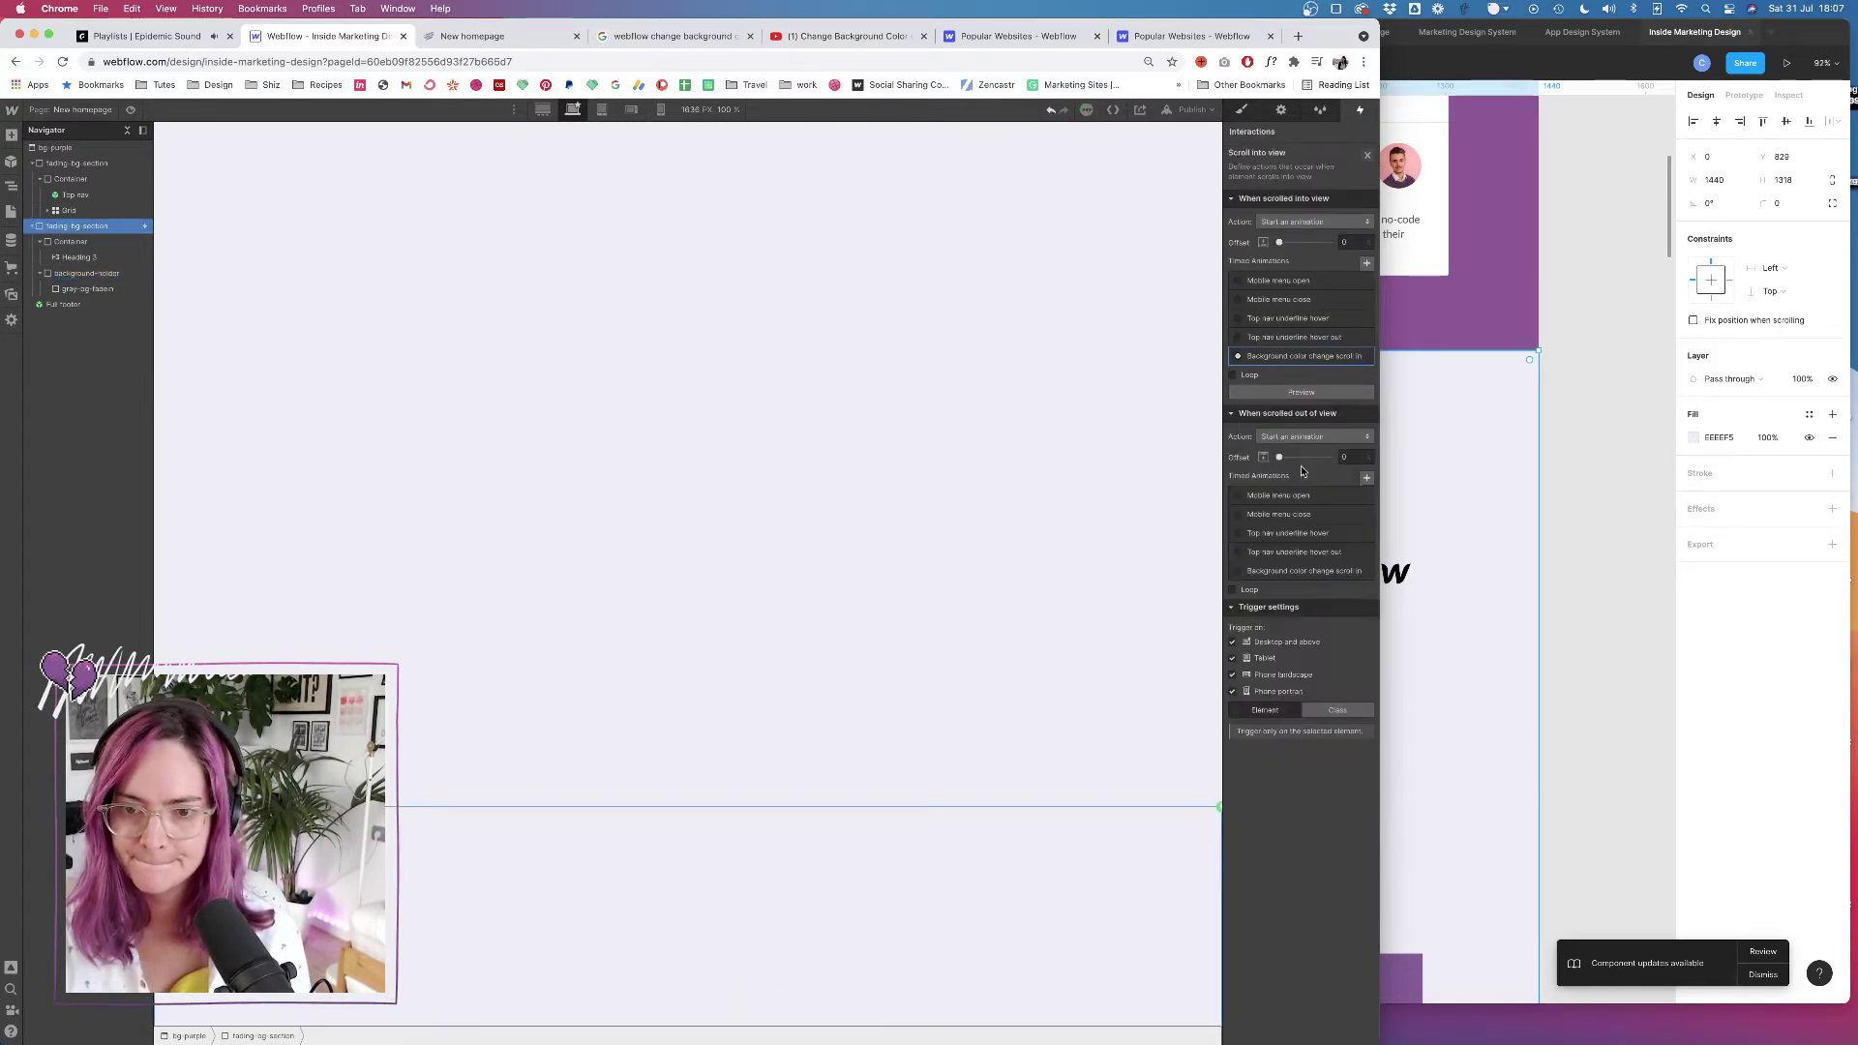
pyautogui.click(1364, 571)
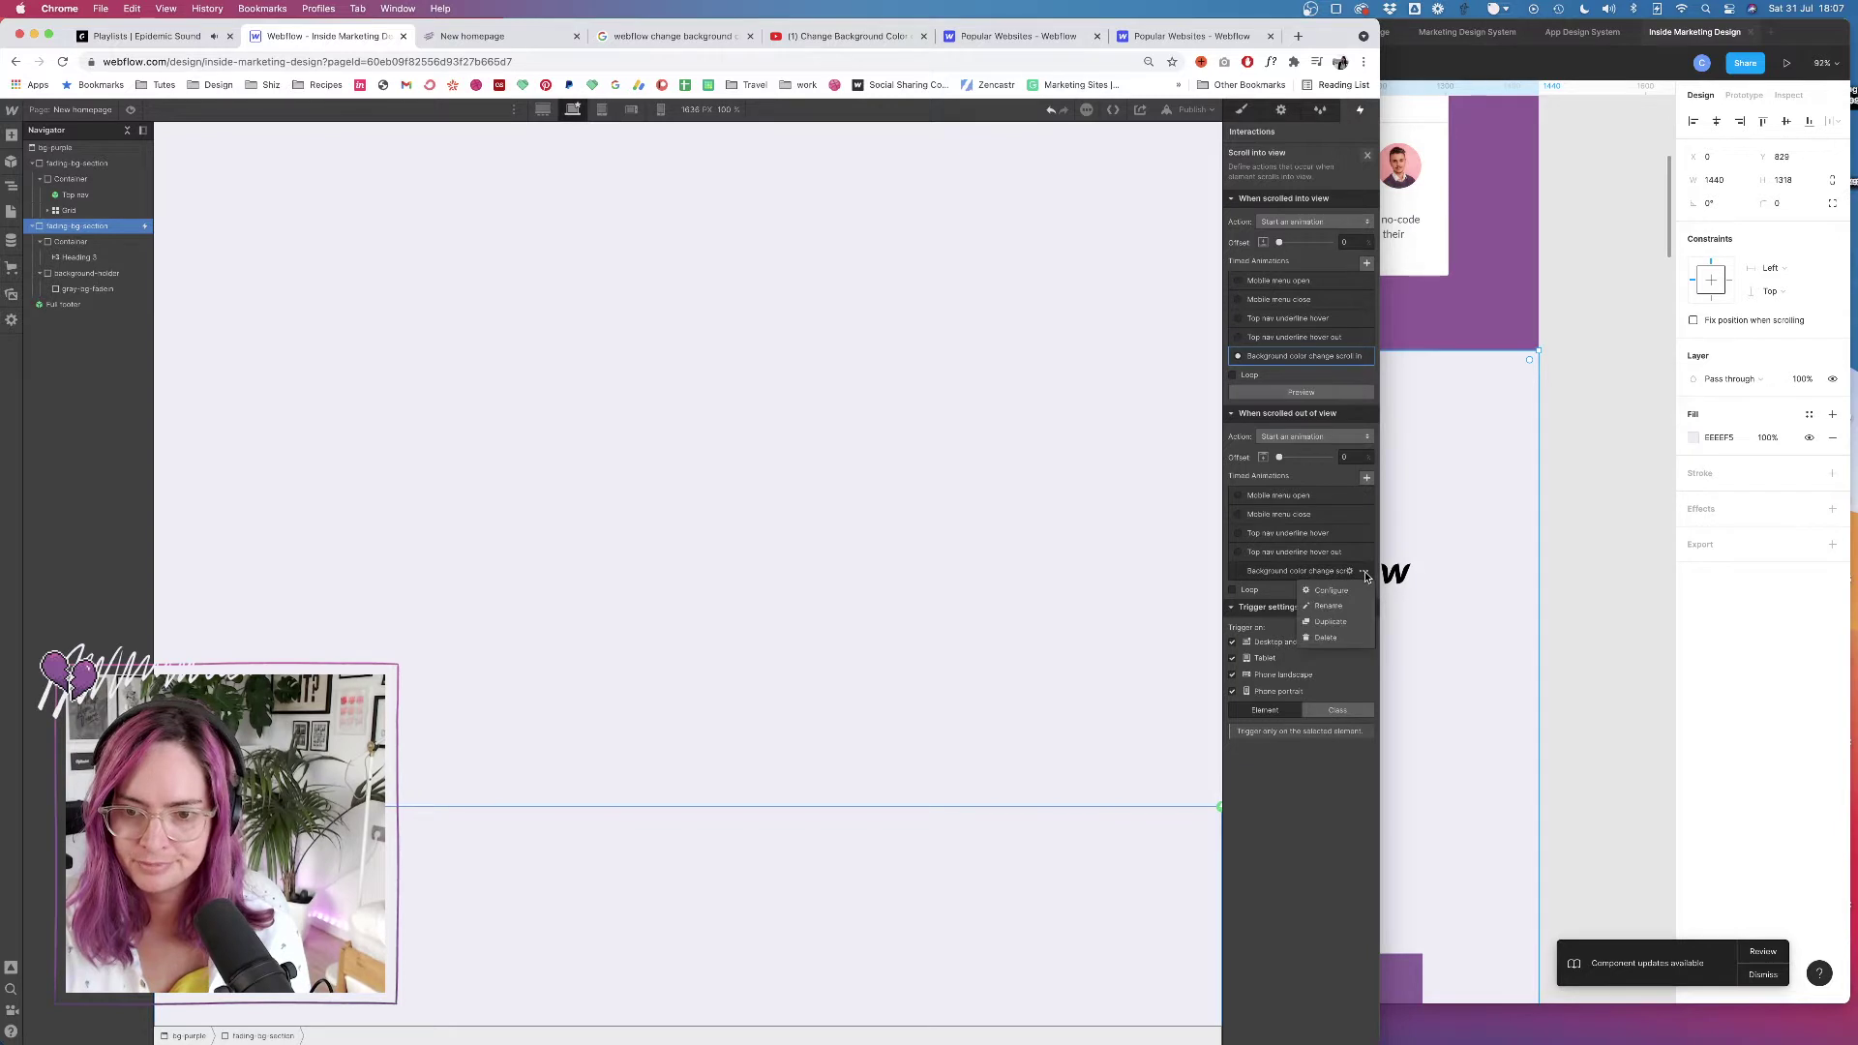
pyautogui.click(1335, 621)
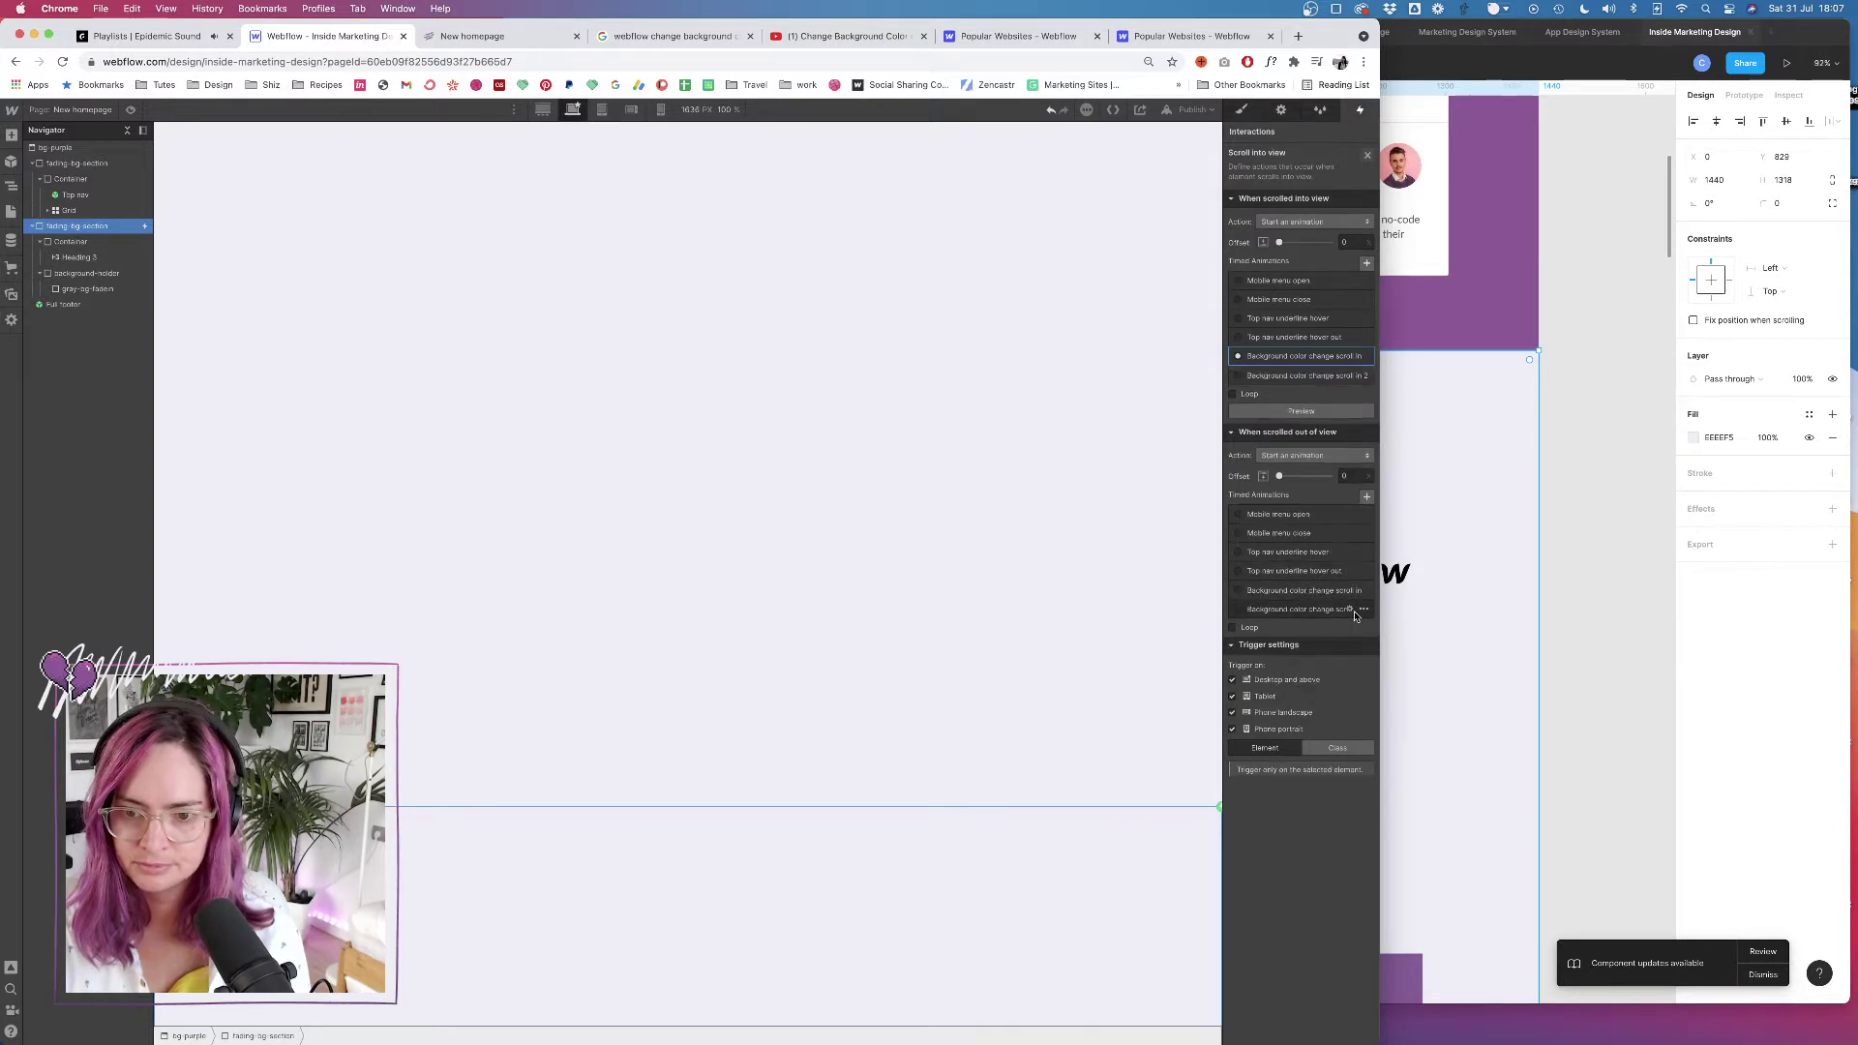
# Rename the duplicated animation "Background color change scroll out" and save it
pyautogui.click(1349, 609)
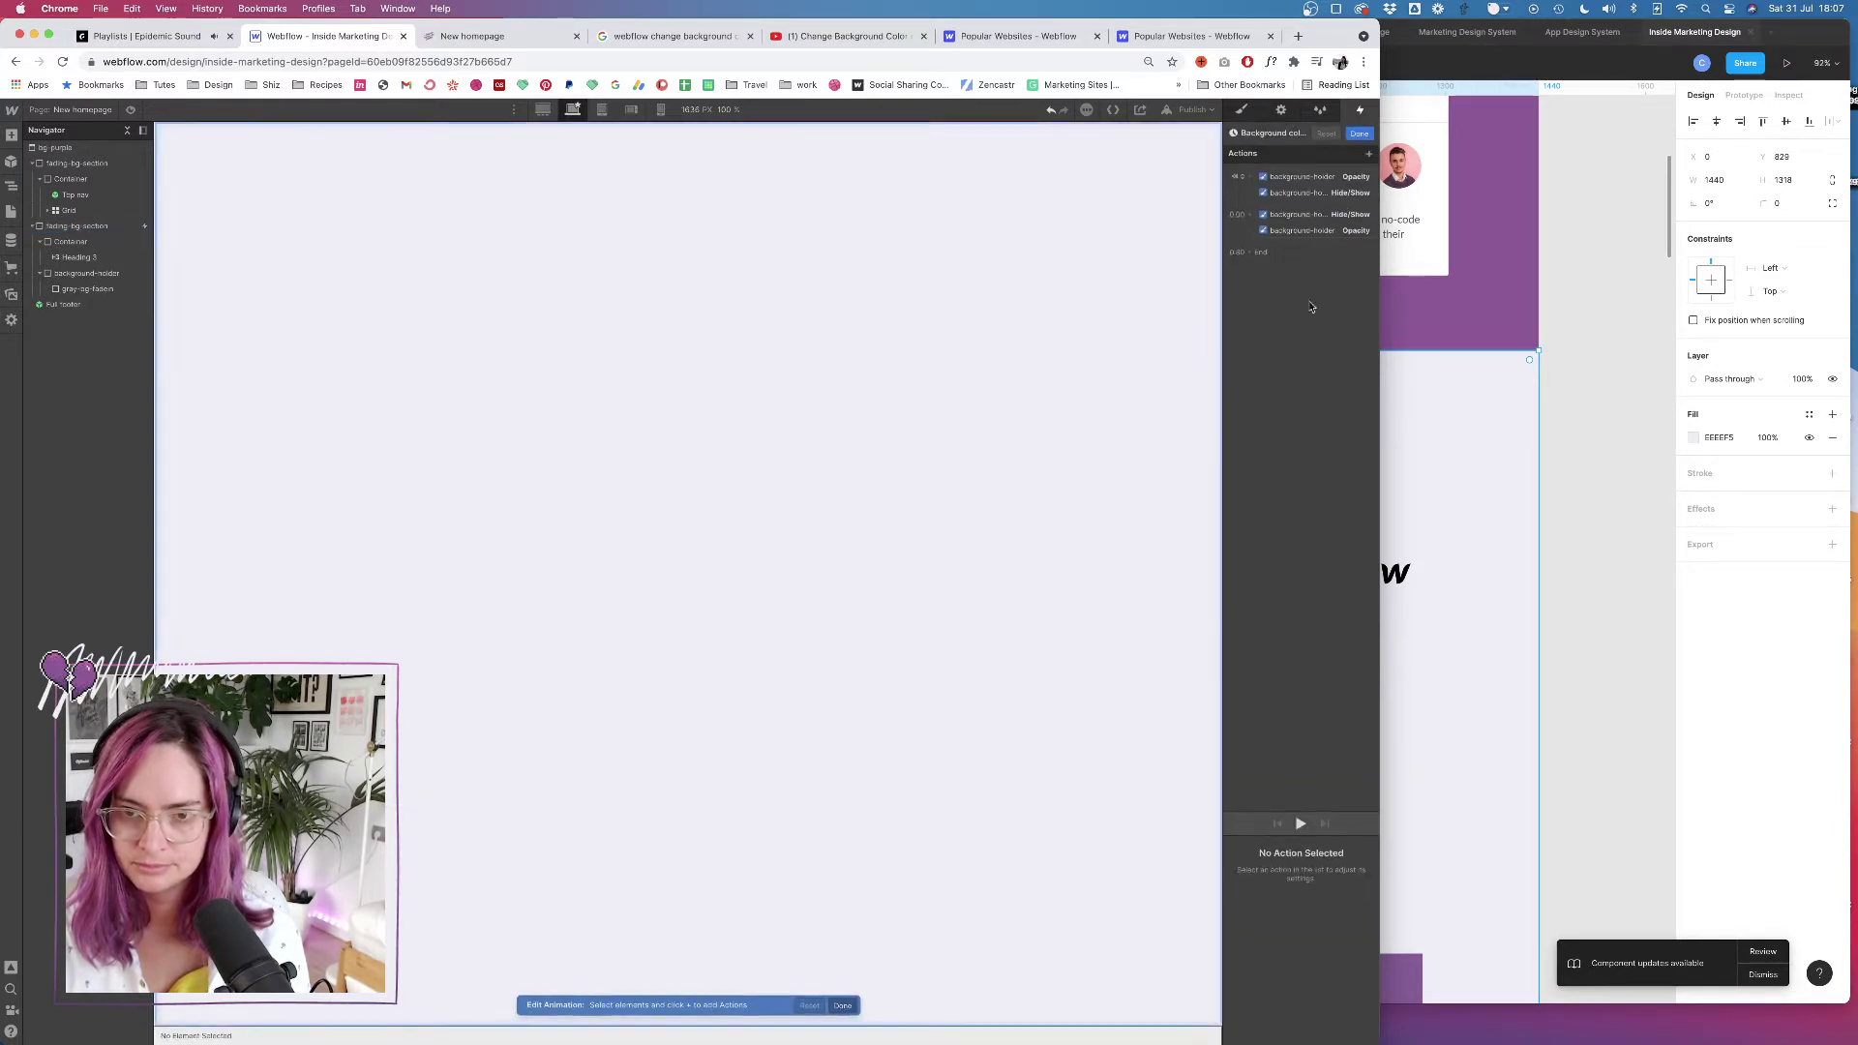
pyautogui.click(1287, 132)
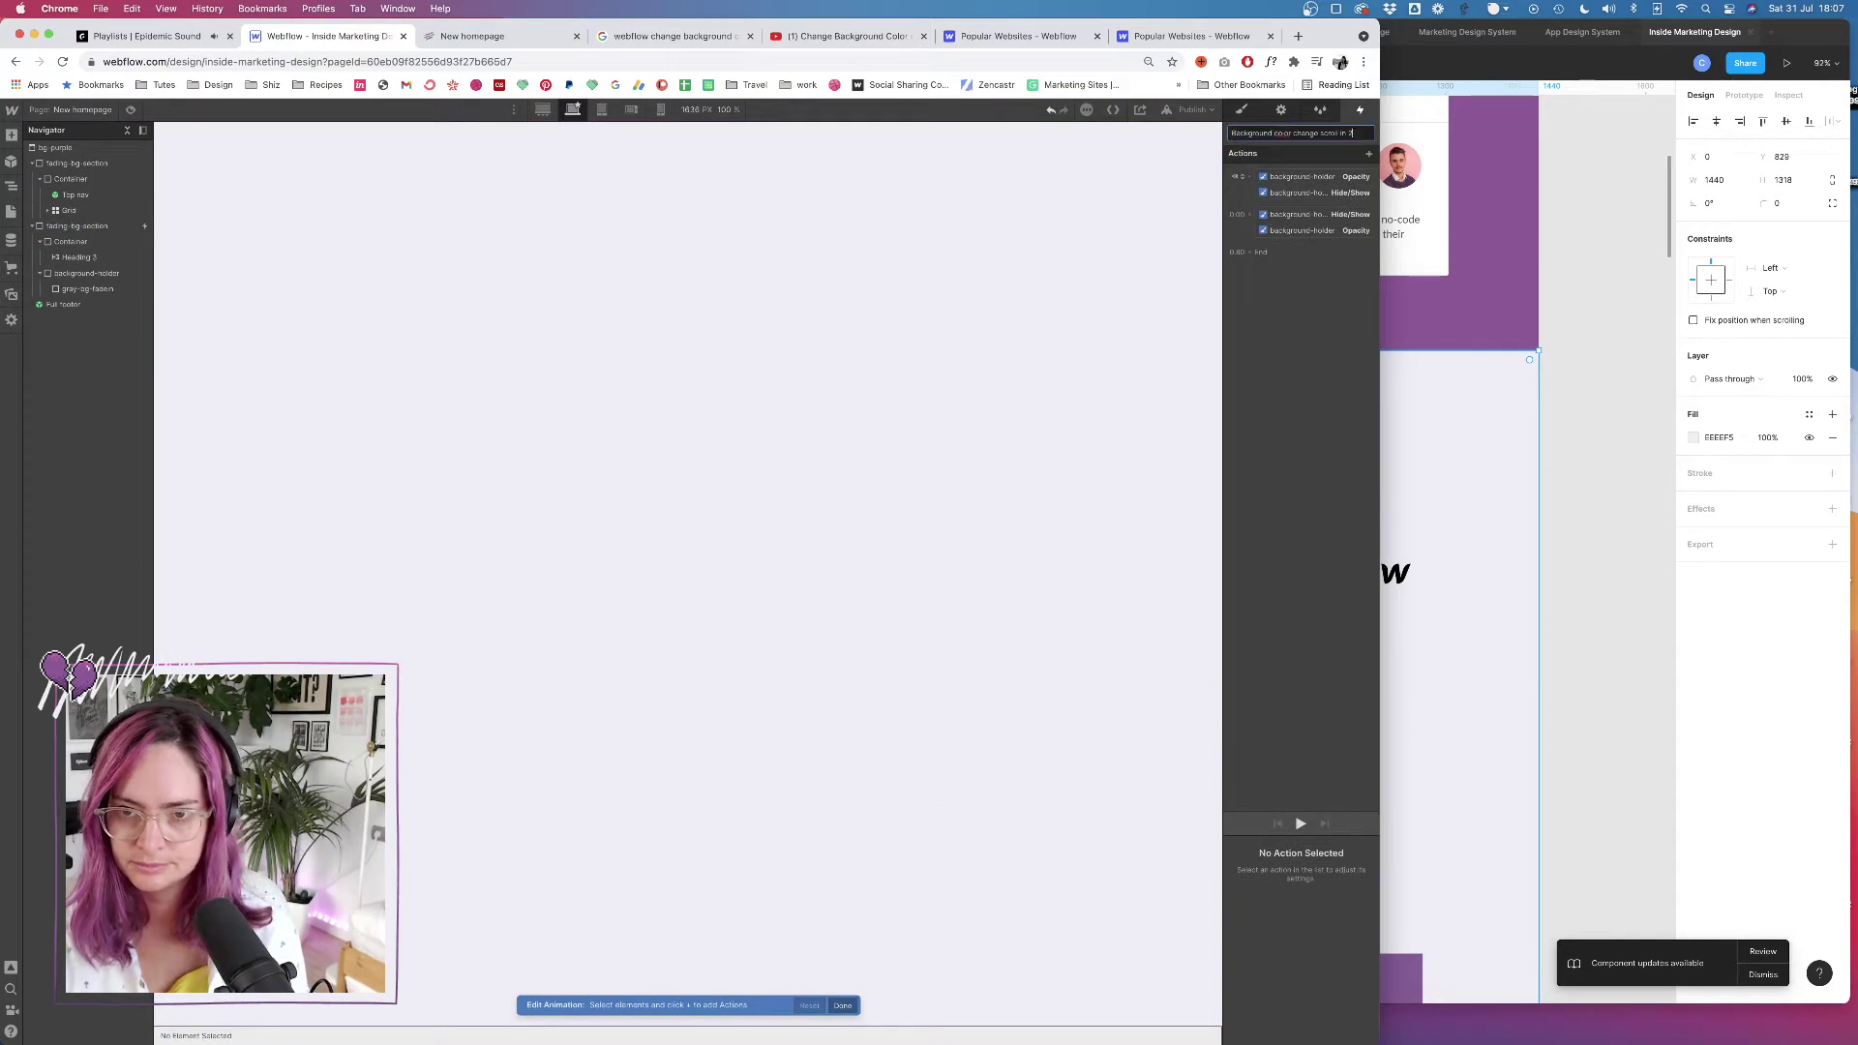
pyautogui.write('out')
pyautogui.press('Return')
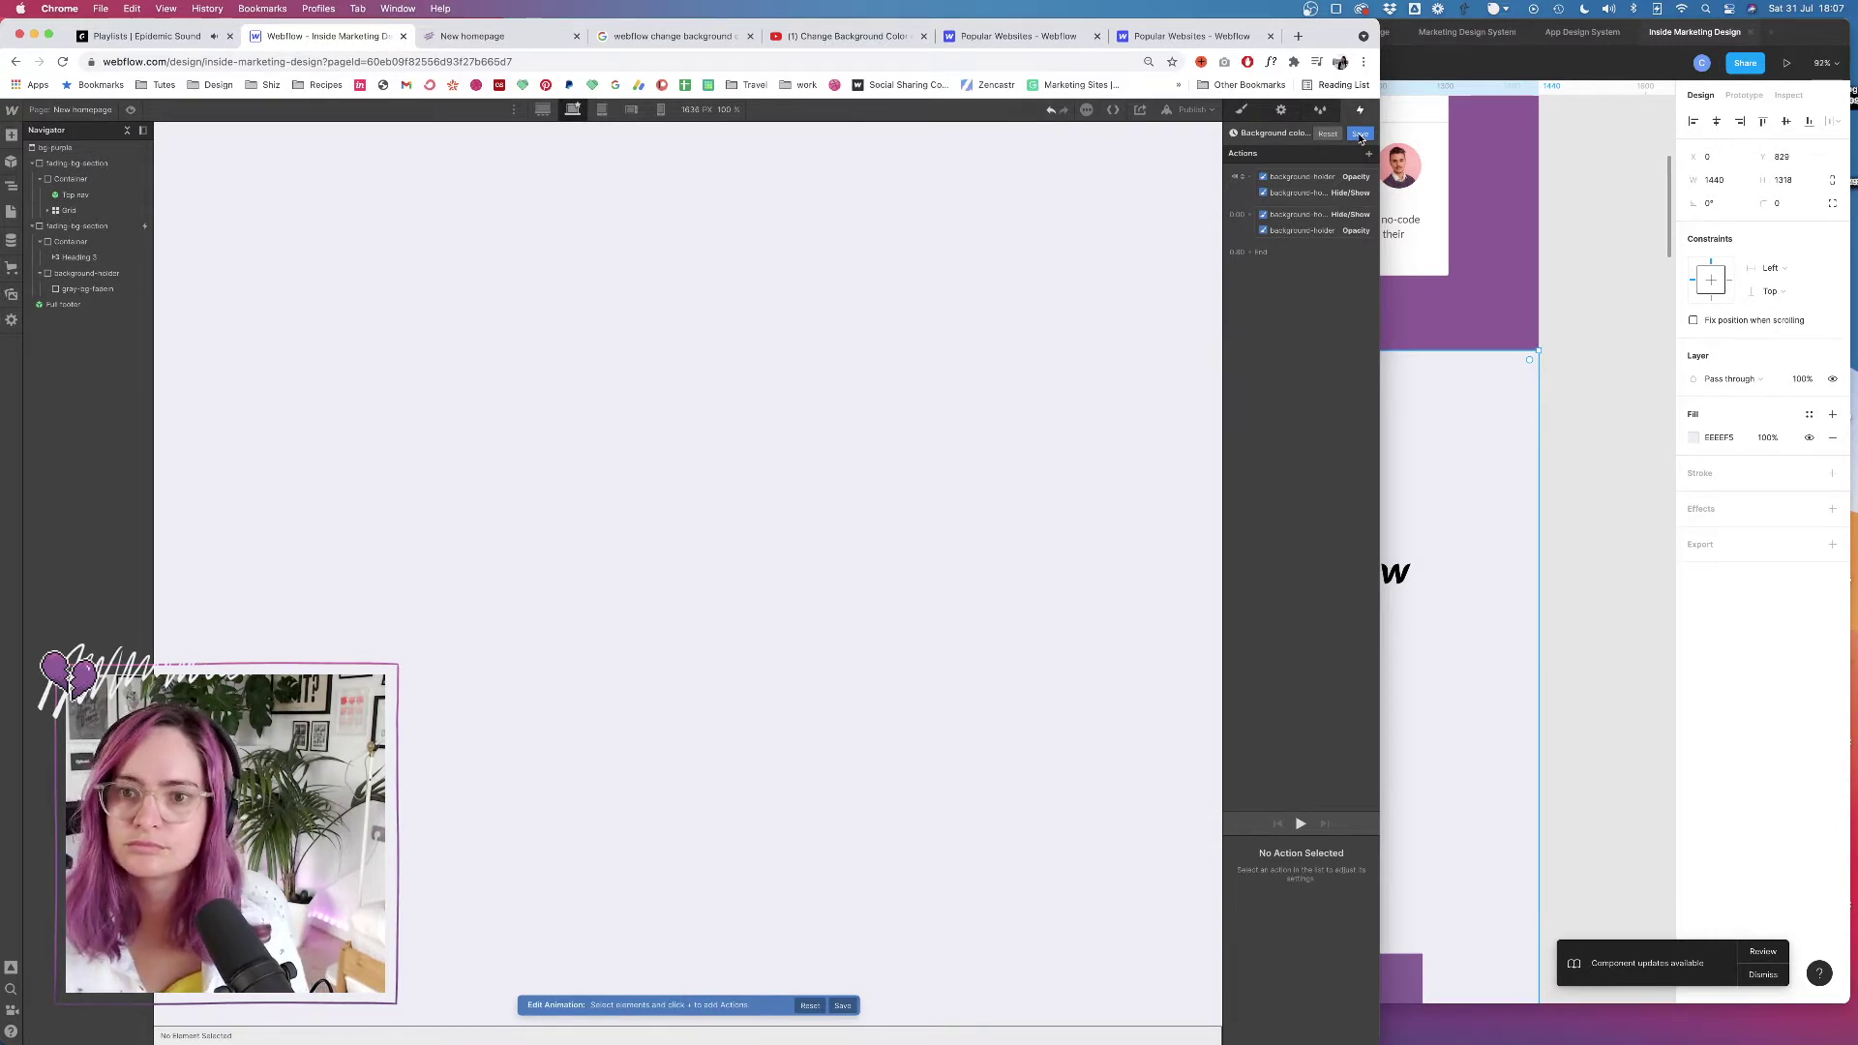
pyautogui.click(1359, 134)
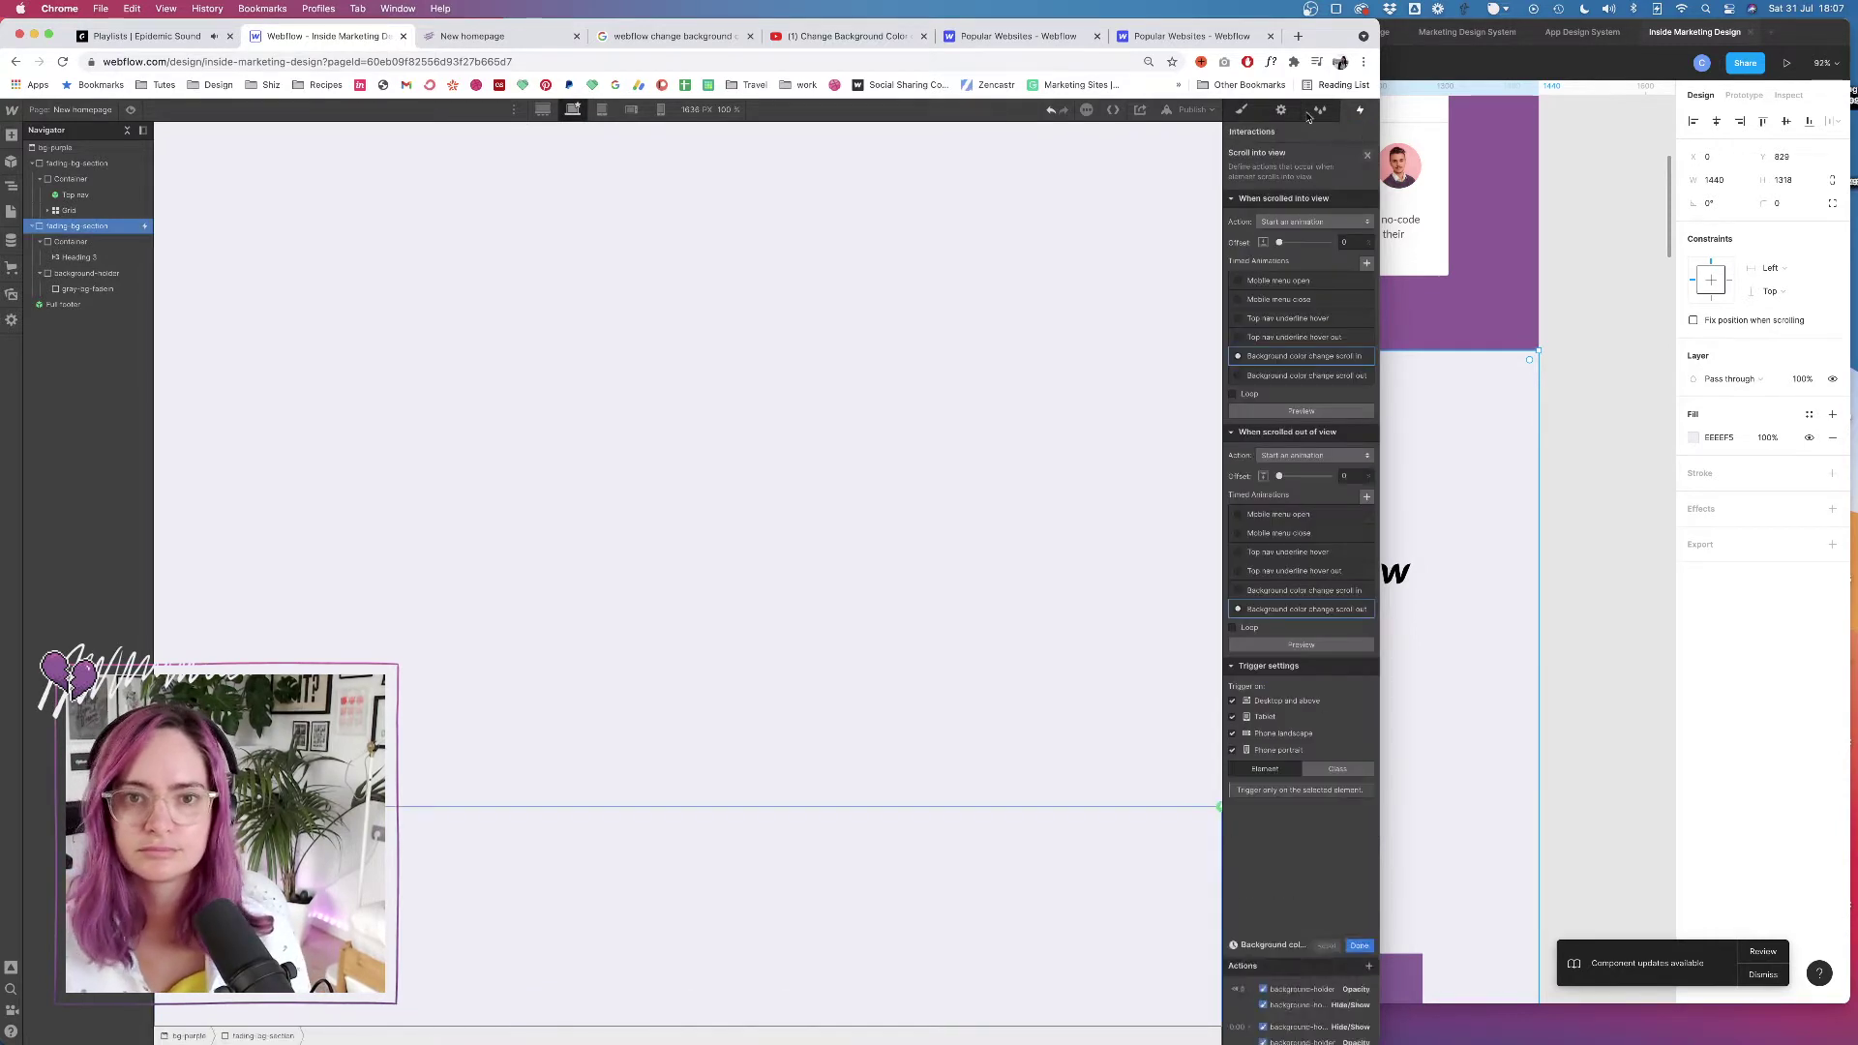
# Follow the YouTube tutorial, and in Webflow delete both initial-state actions from the scroll-out animation
pyautogui.click(1300, 611)
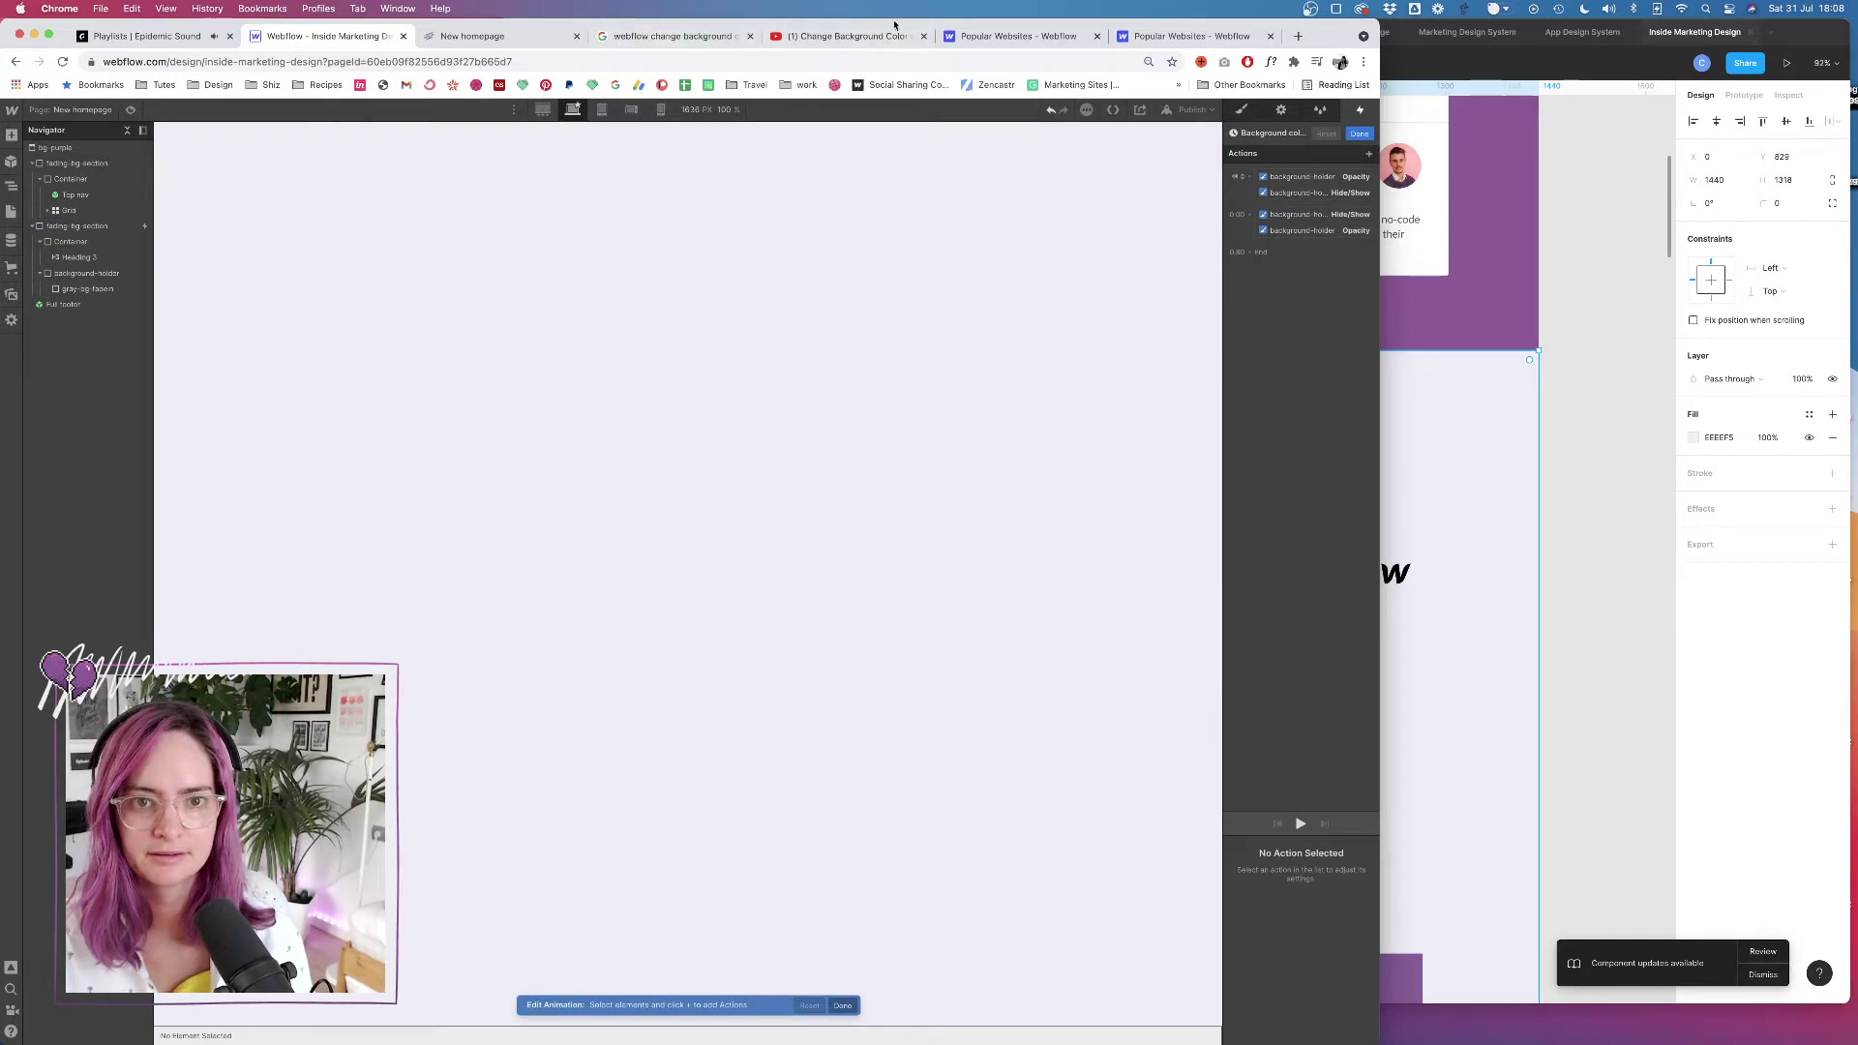
pyautogui.click(844, 36)
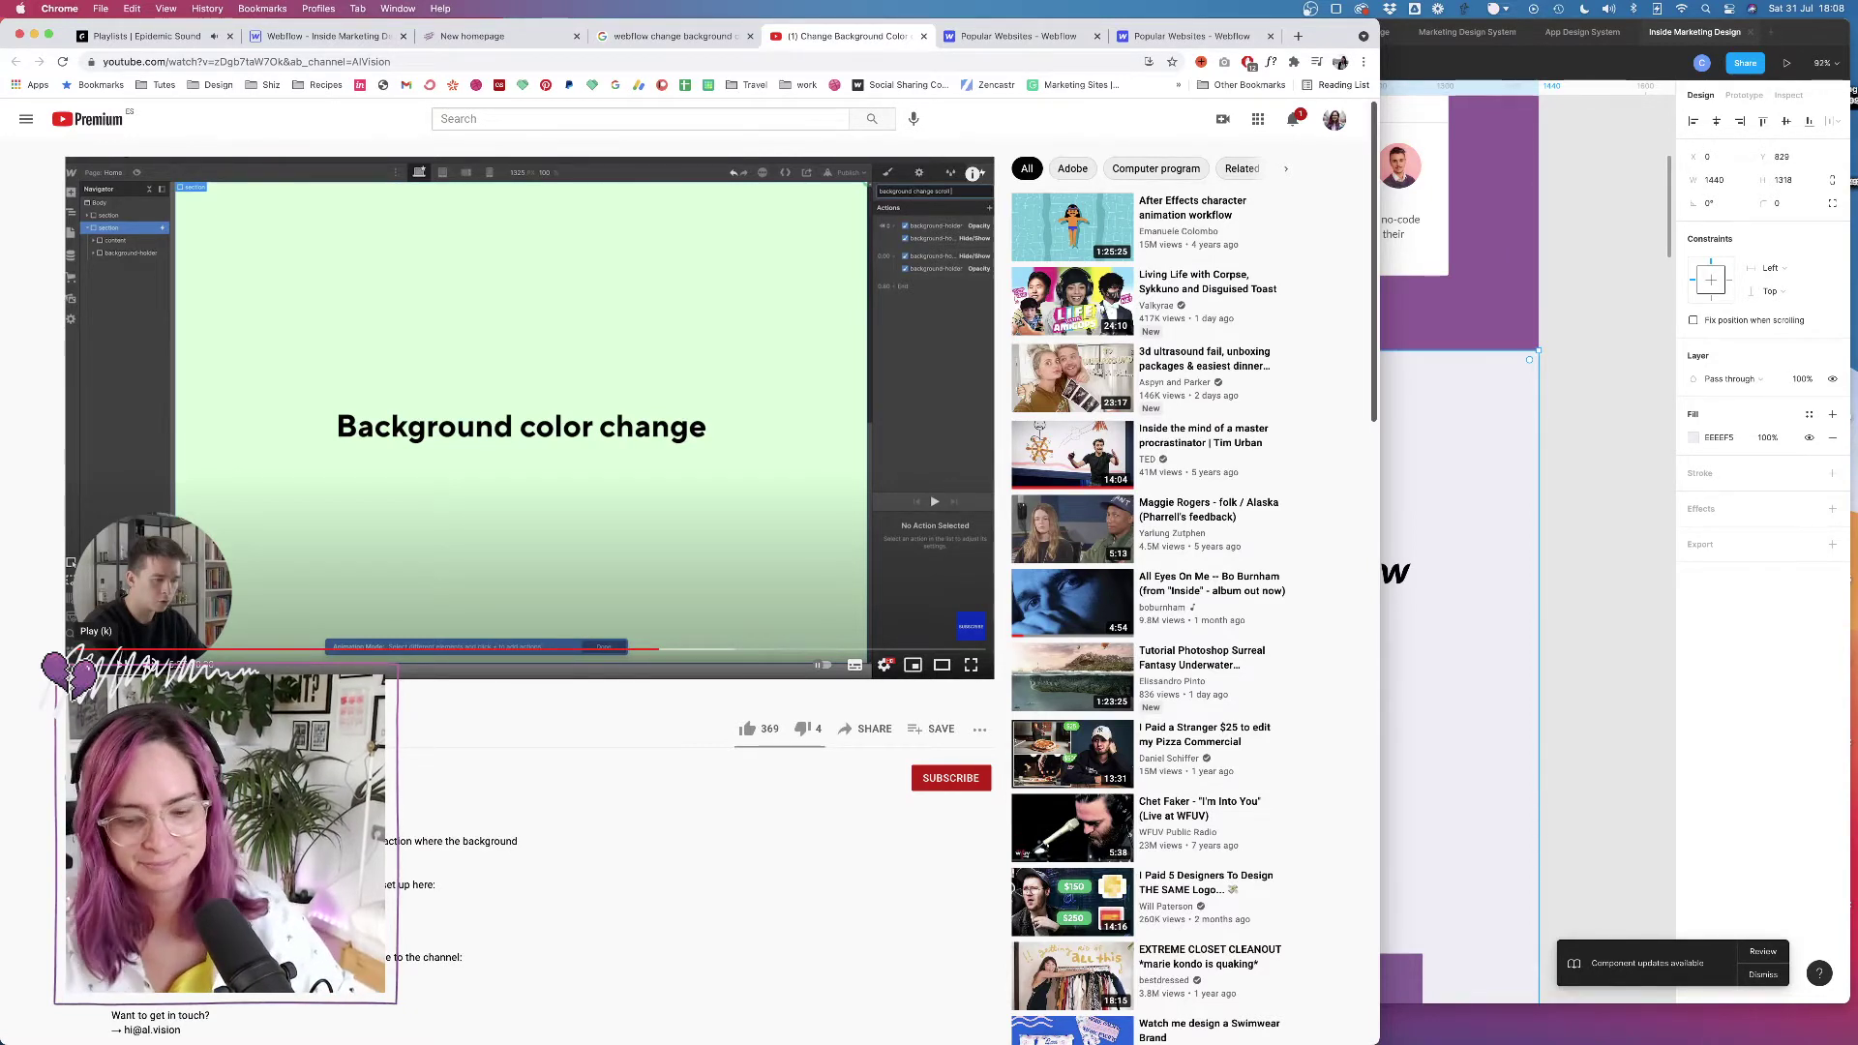
pyautogui.click(93, 665)
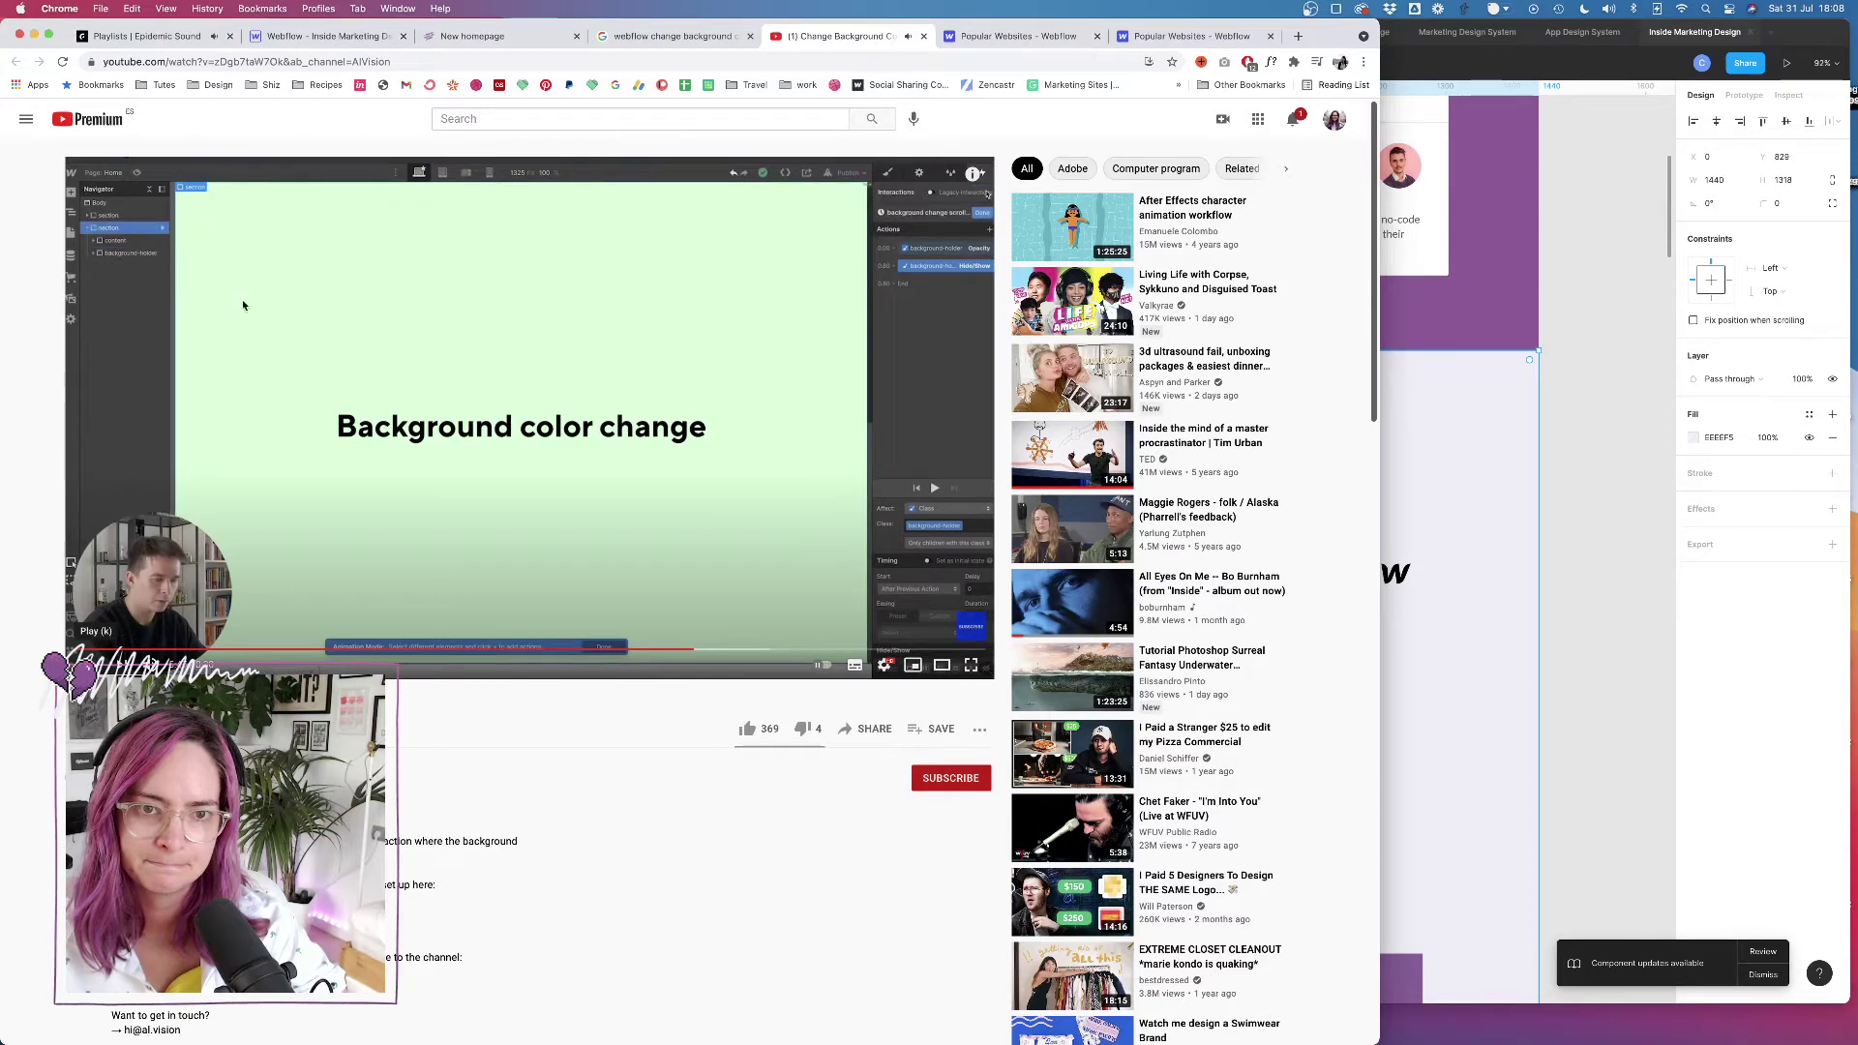
pyautogui.click(324, 36)
pyautogui.click(1330, 180)
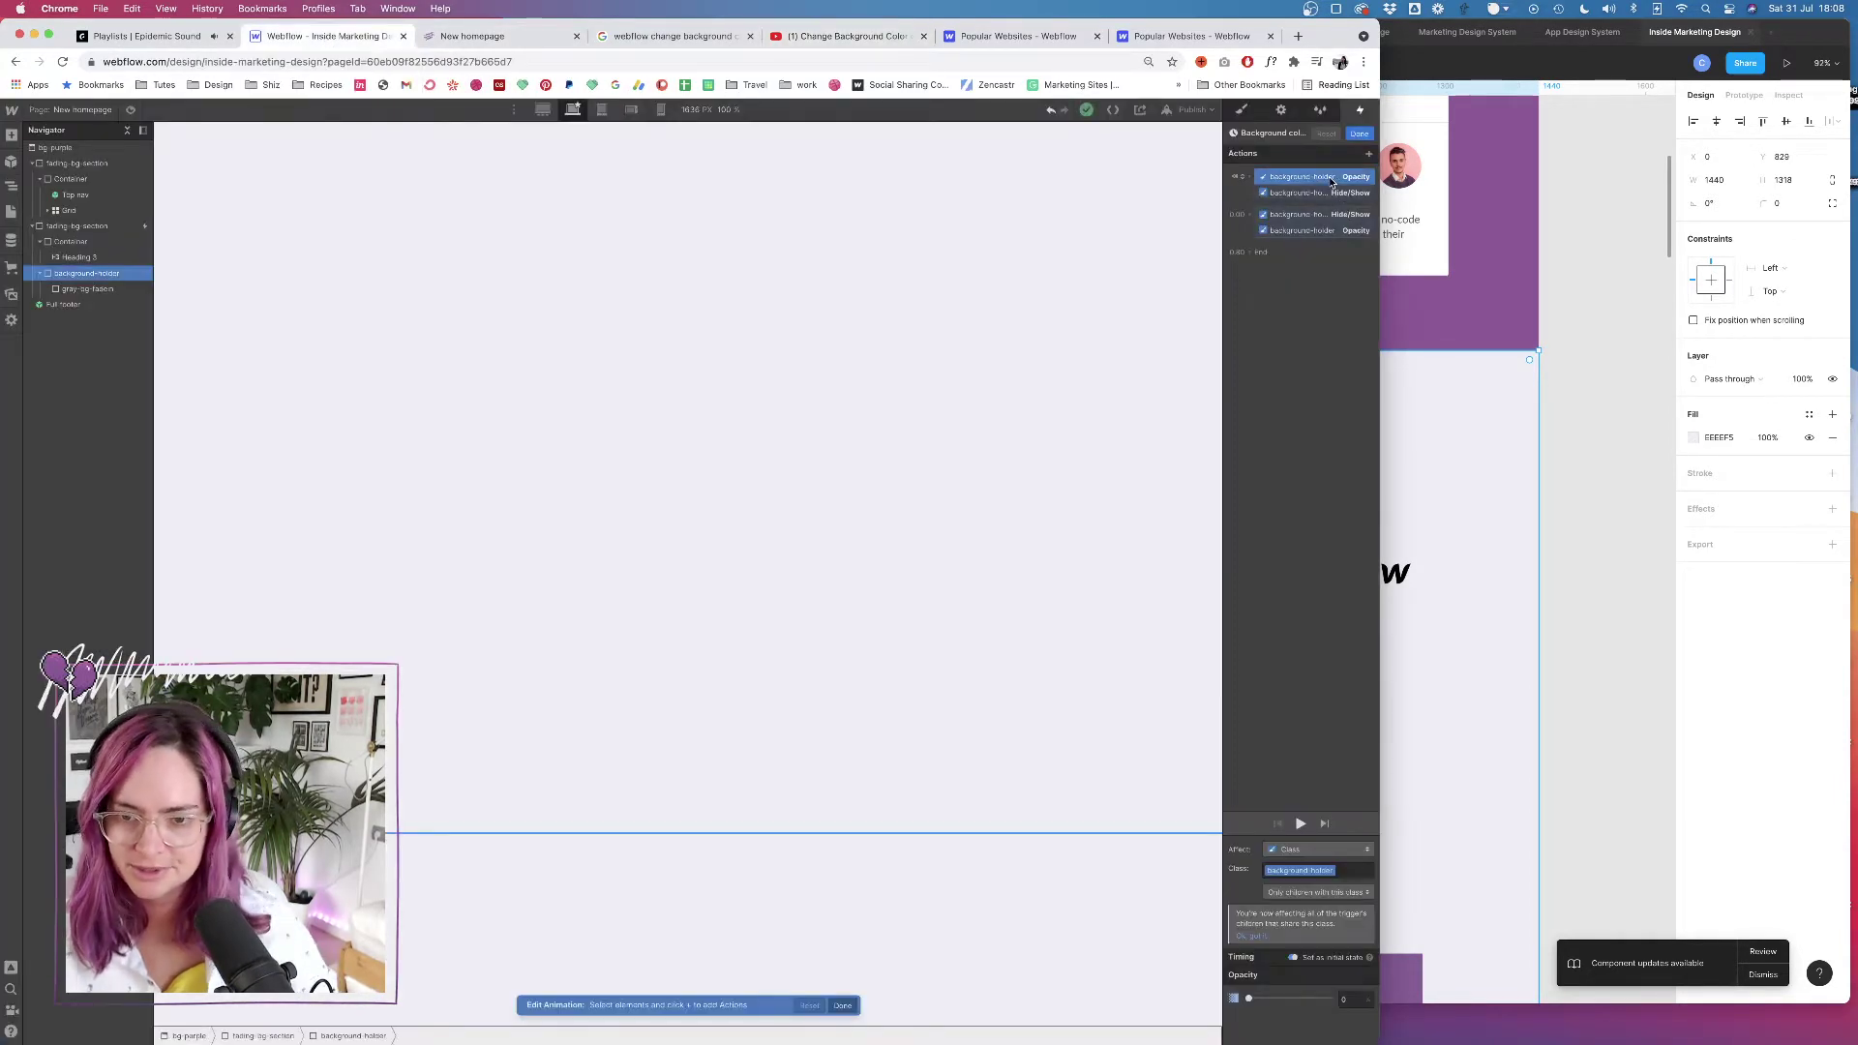
pyautogui.press('Delete')
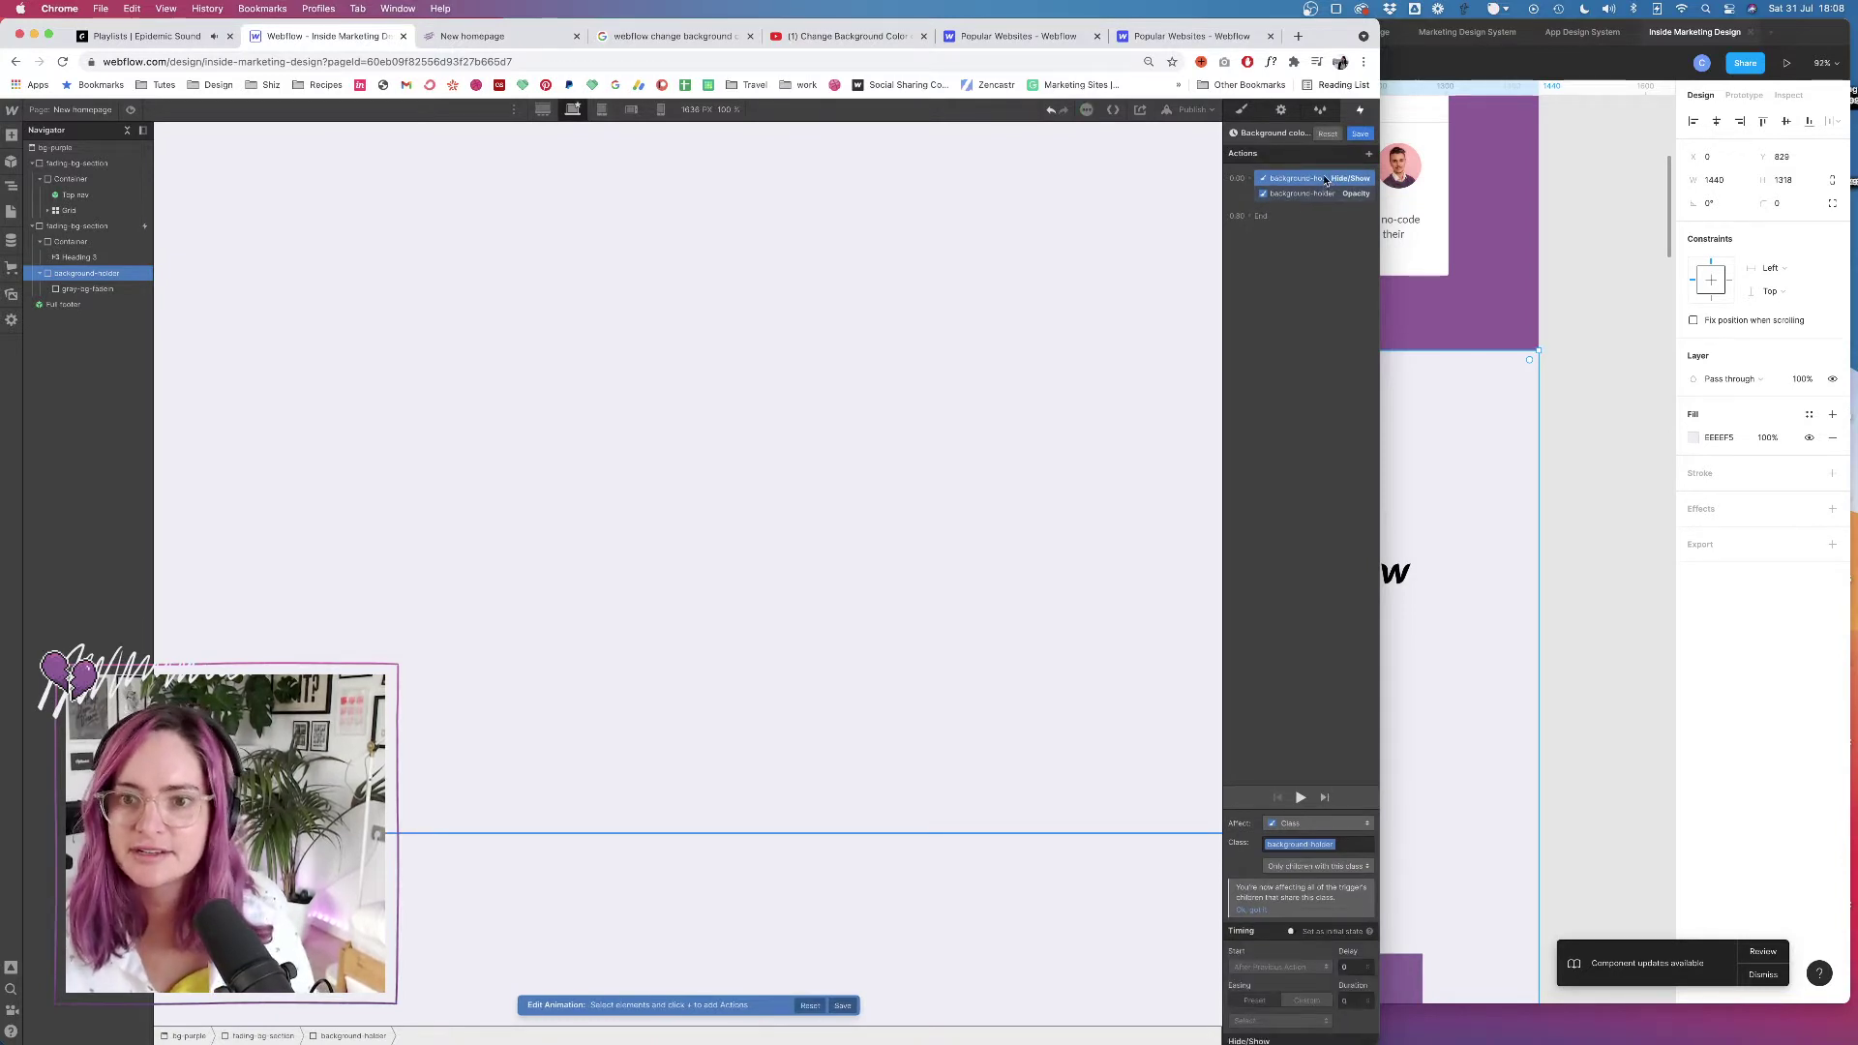
# Move the Hide/Show action after the Opacity action in the scroll-out animation, and set the Opacity to 0%
pyautogui.moveTo(1325, 180); pyautogui.dragTo(1327, 219)
pyautogui.click(1331, 180)
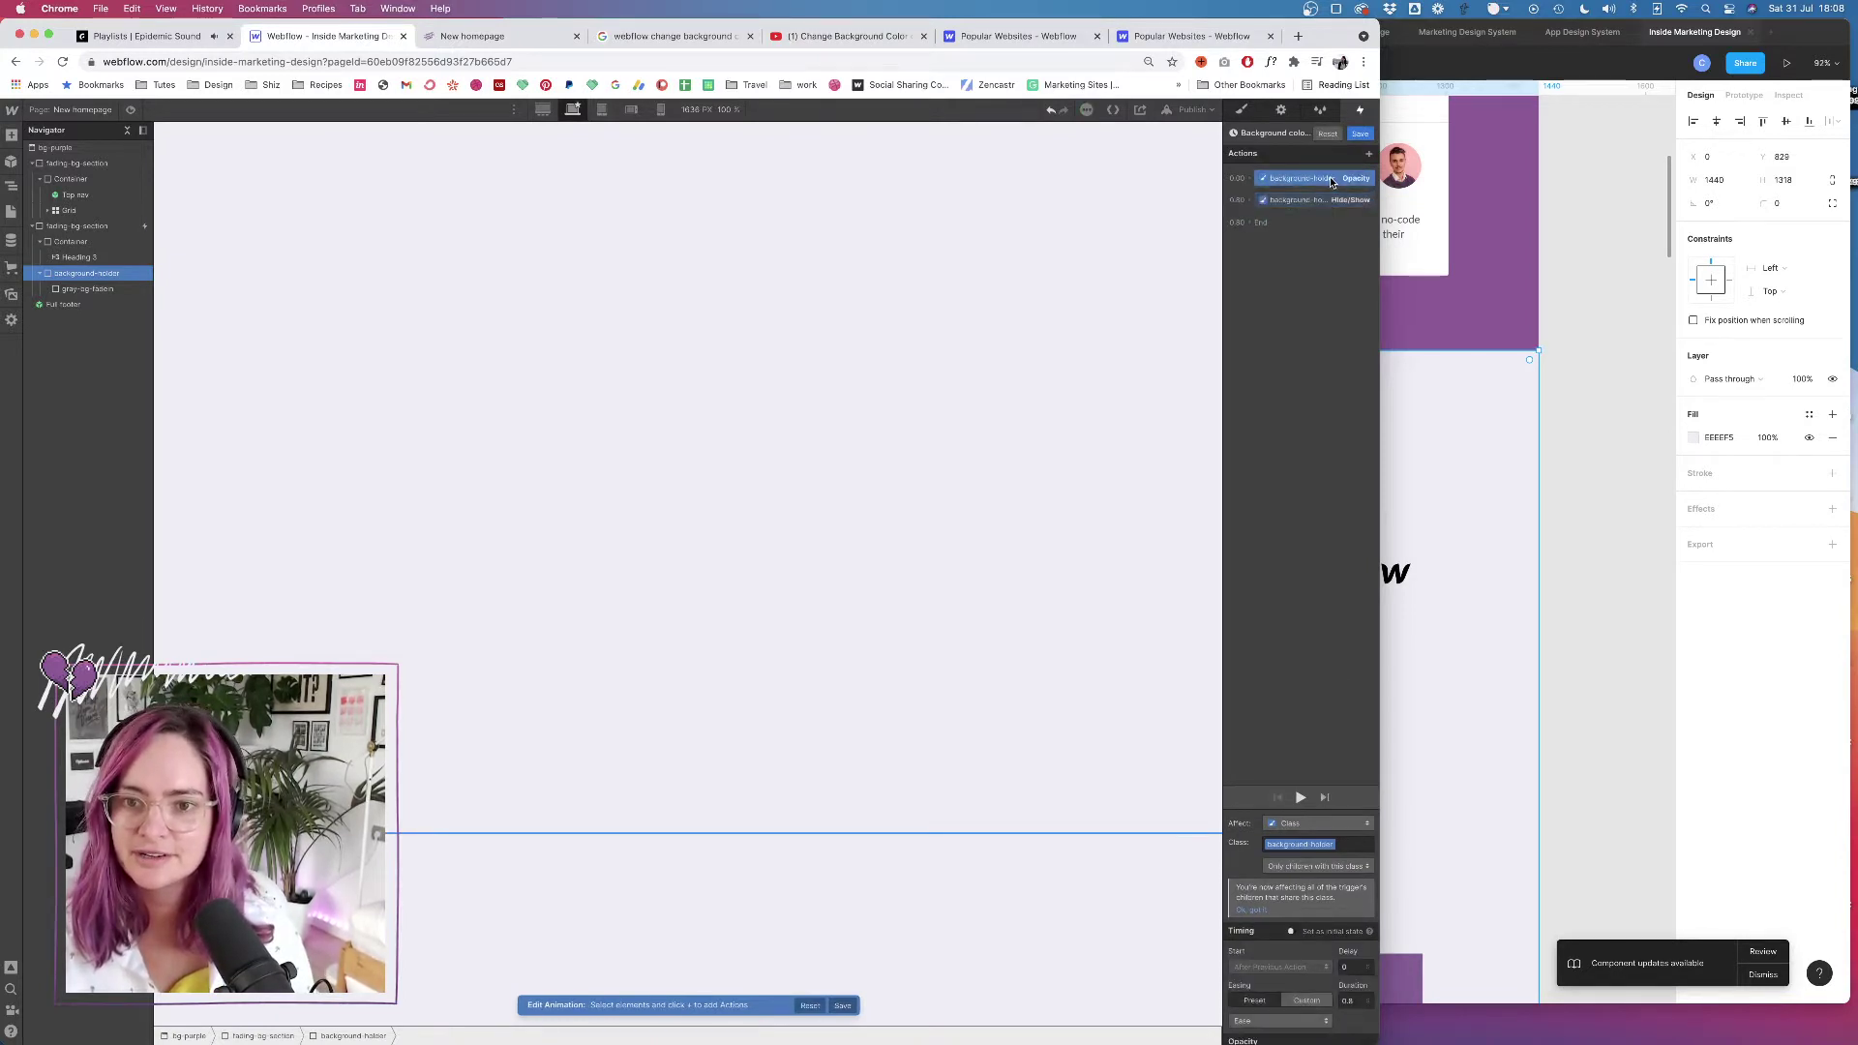
pyautogui.scroll(-1, 1323, 988)
pyautogui.click(1344, 1032)
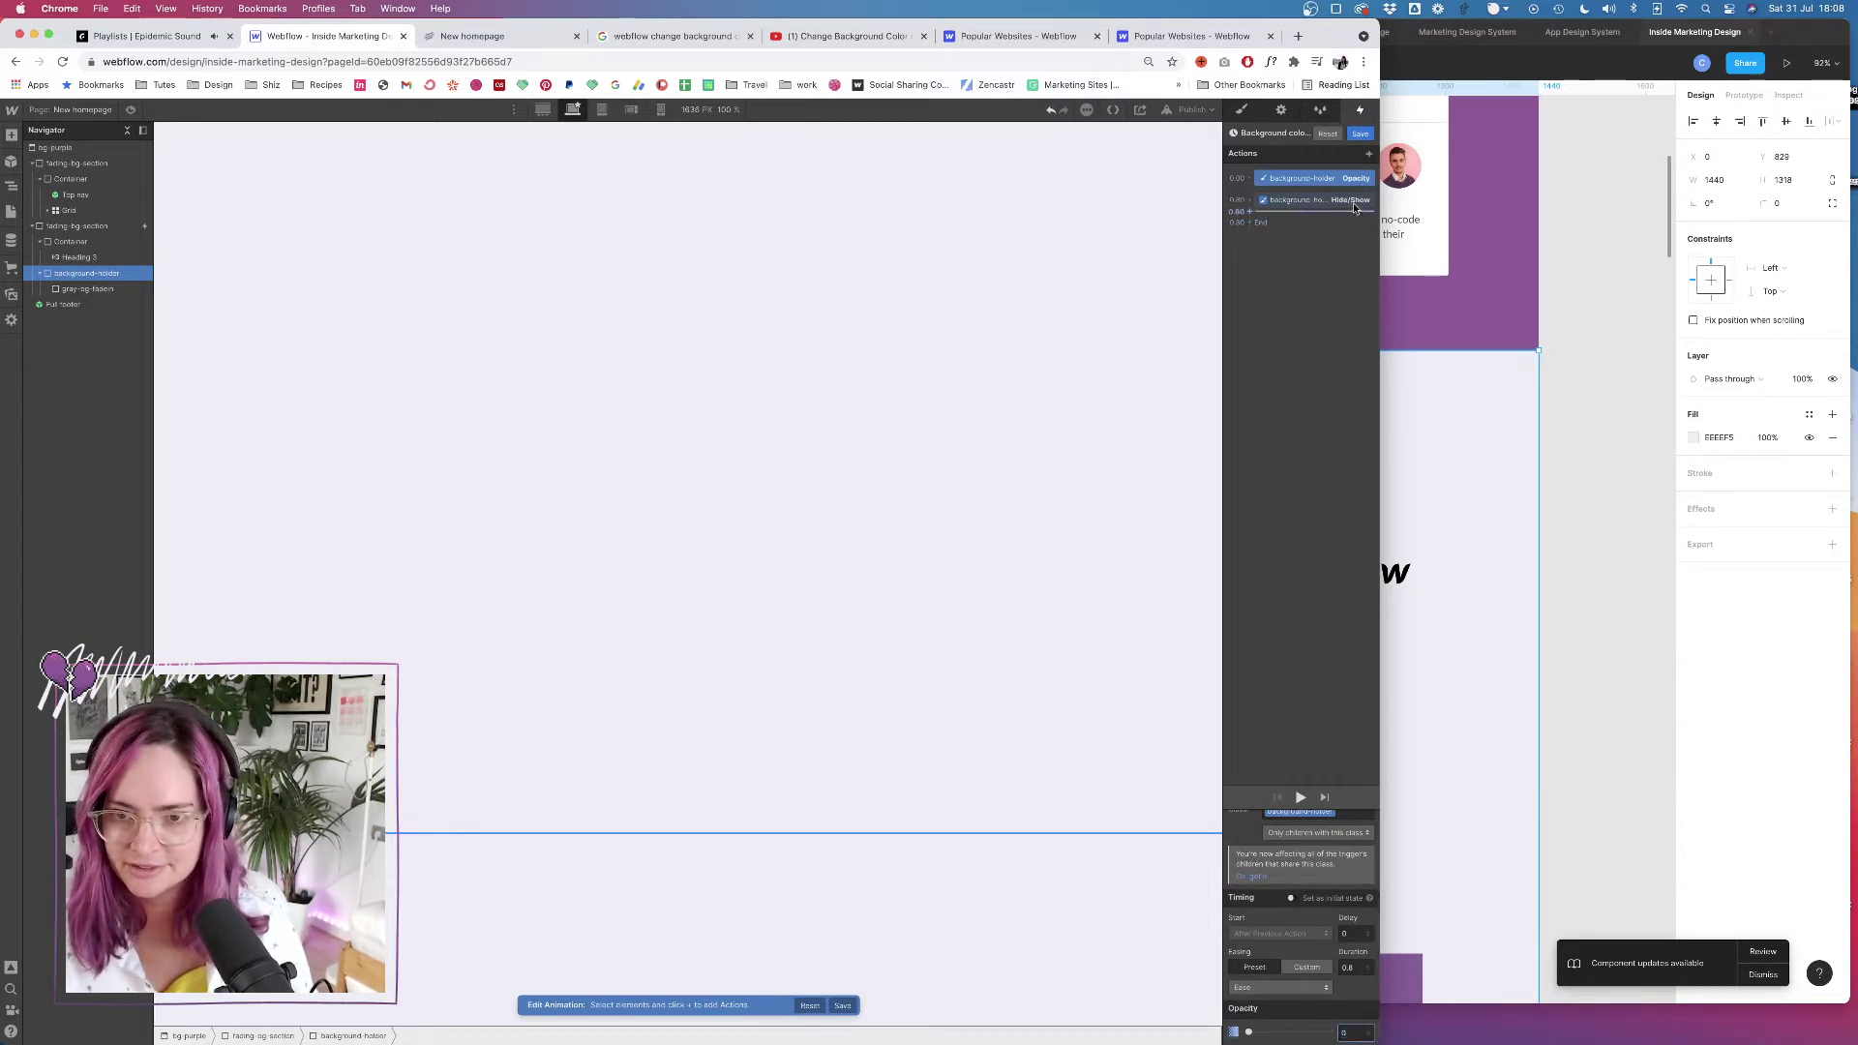
# Set the scroll-out Hide/Show action's display to None and save the animation
pyautogui.click(1306, 199)
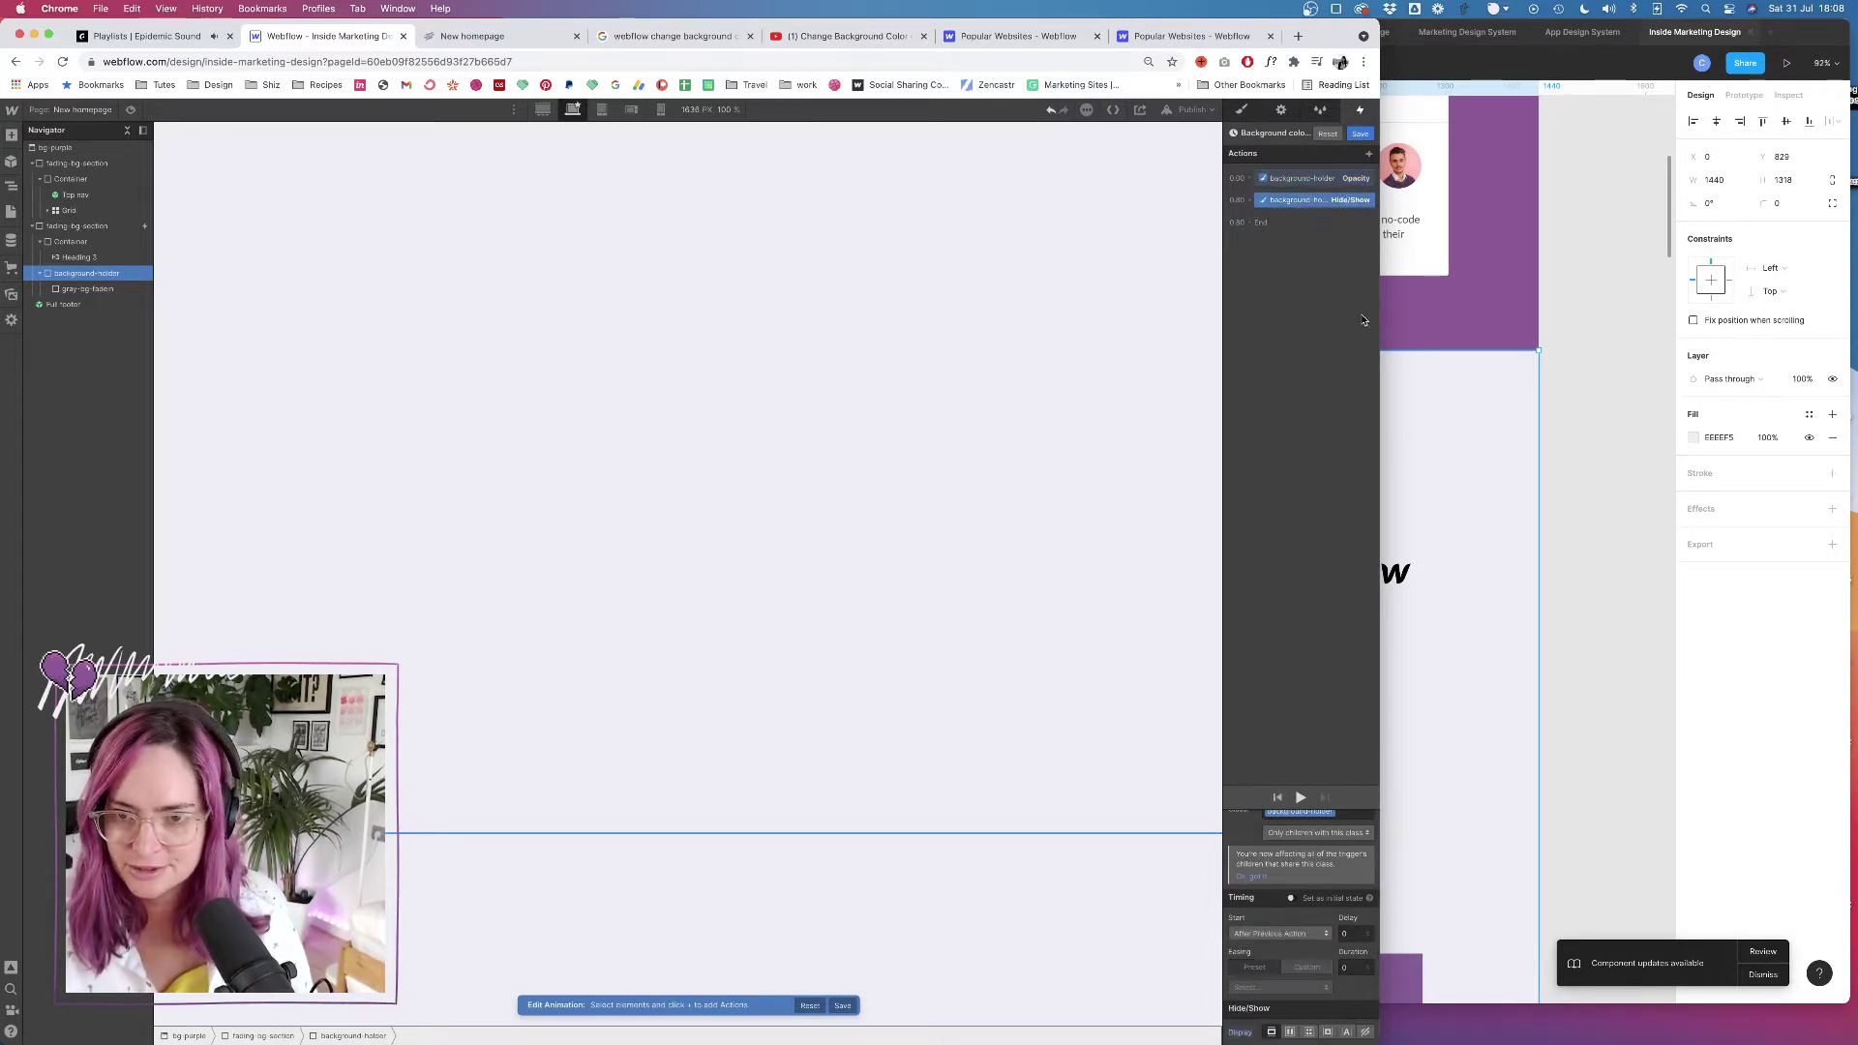
pyautogui.click(1367, 1033)
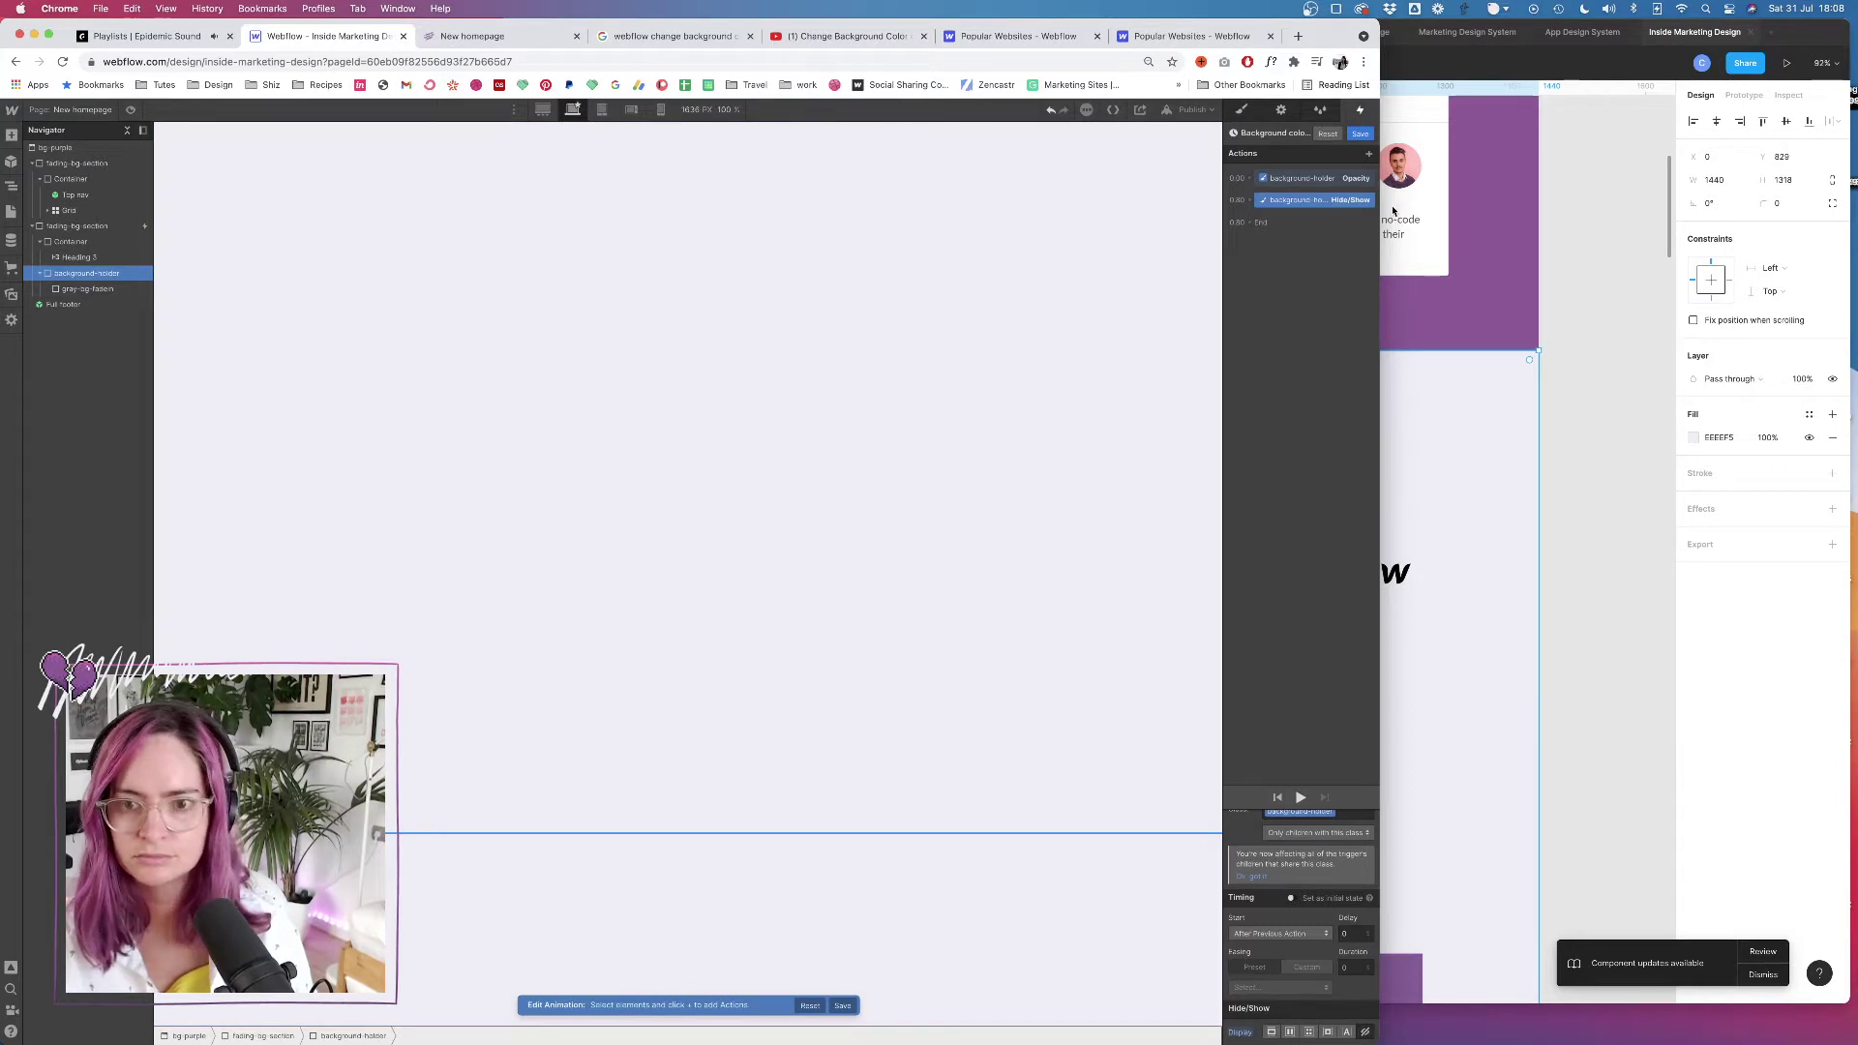
pyautogui.click(1322, 200)
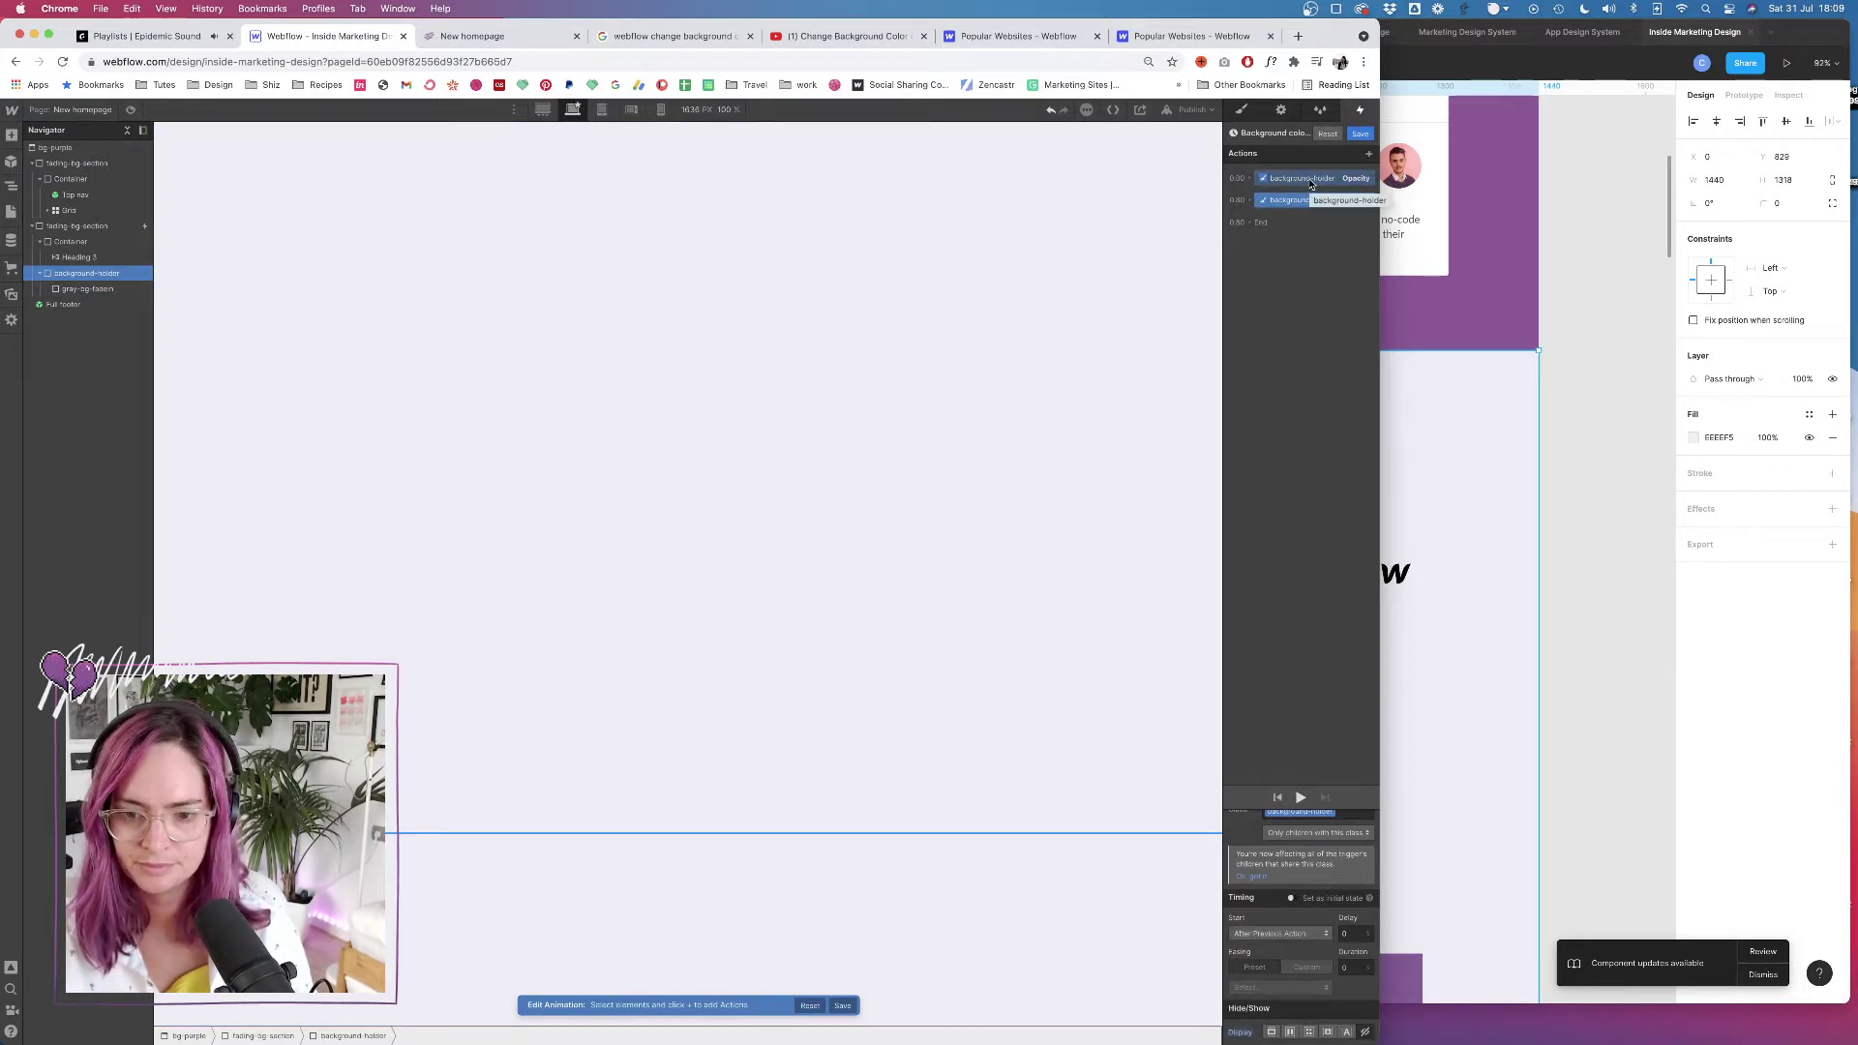
pyautogui.click(1311, 182)
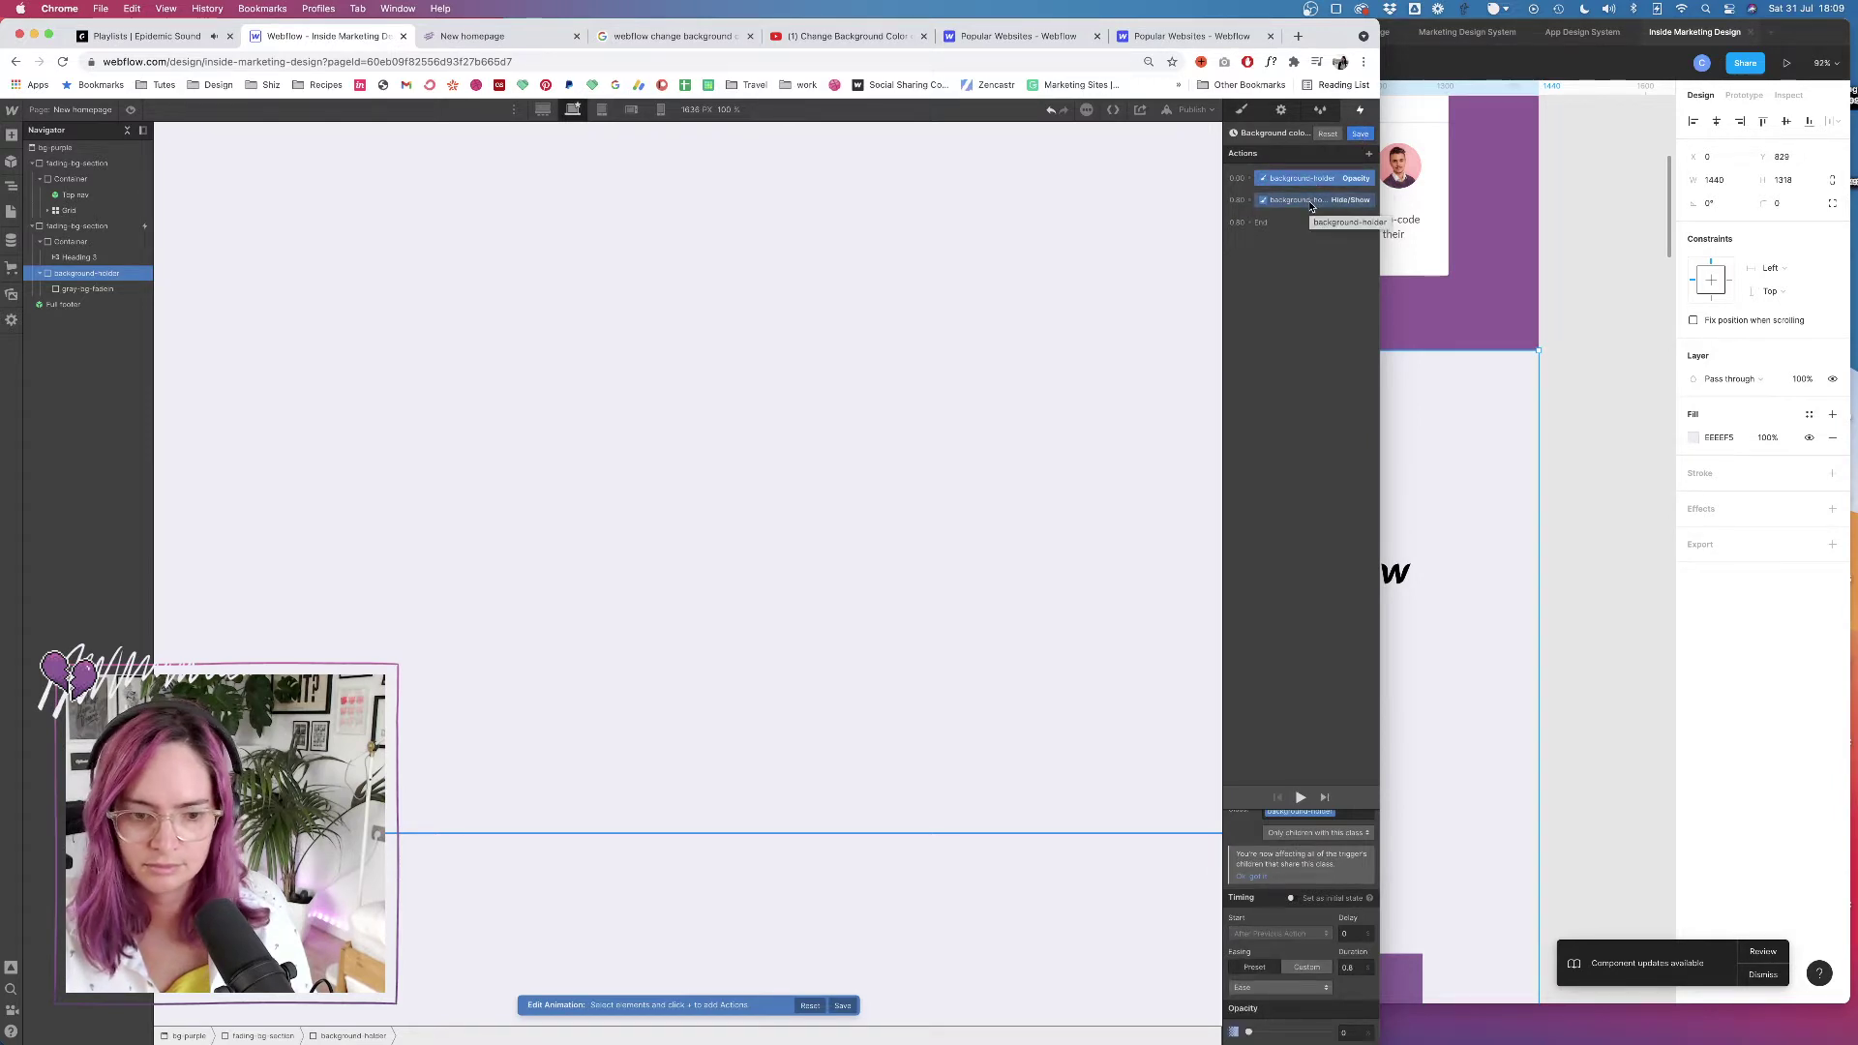
pyautogui.click(1361, 134)
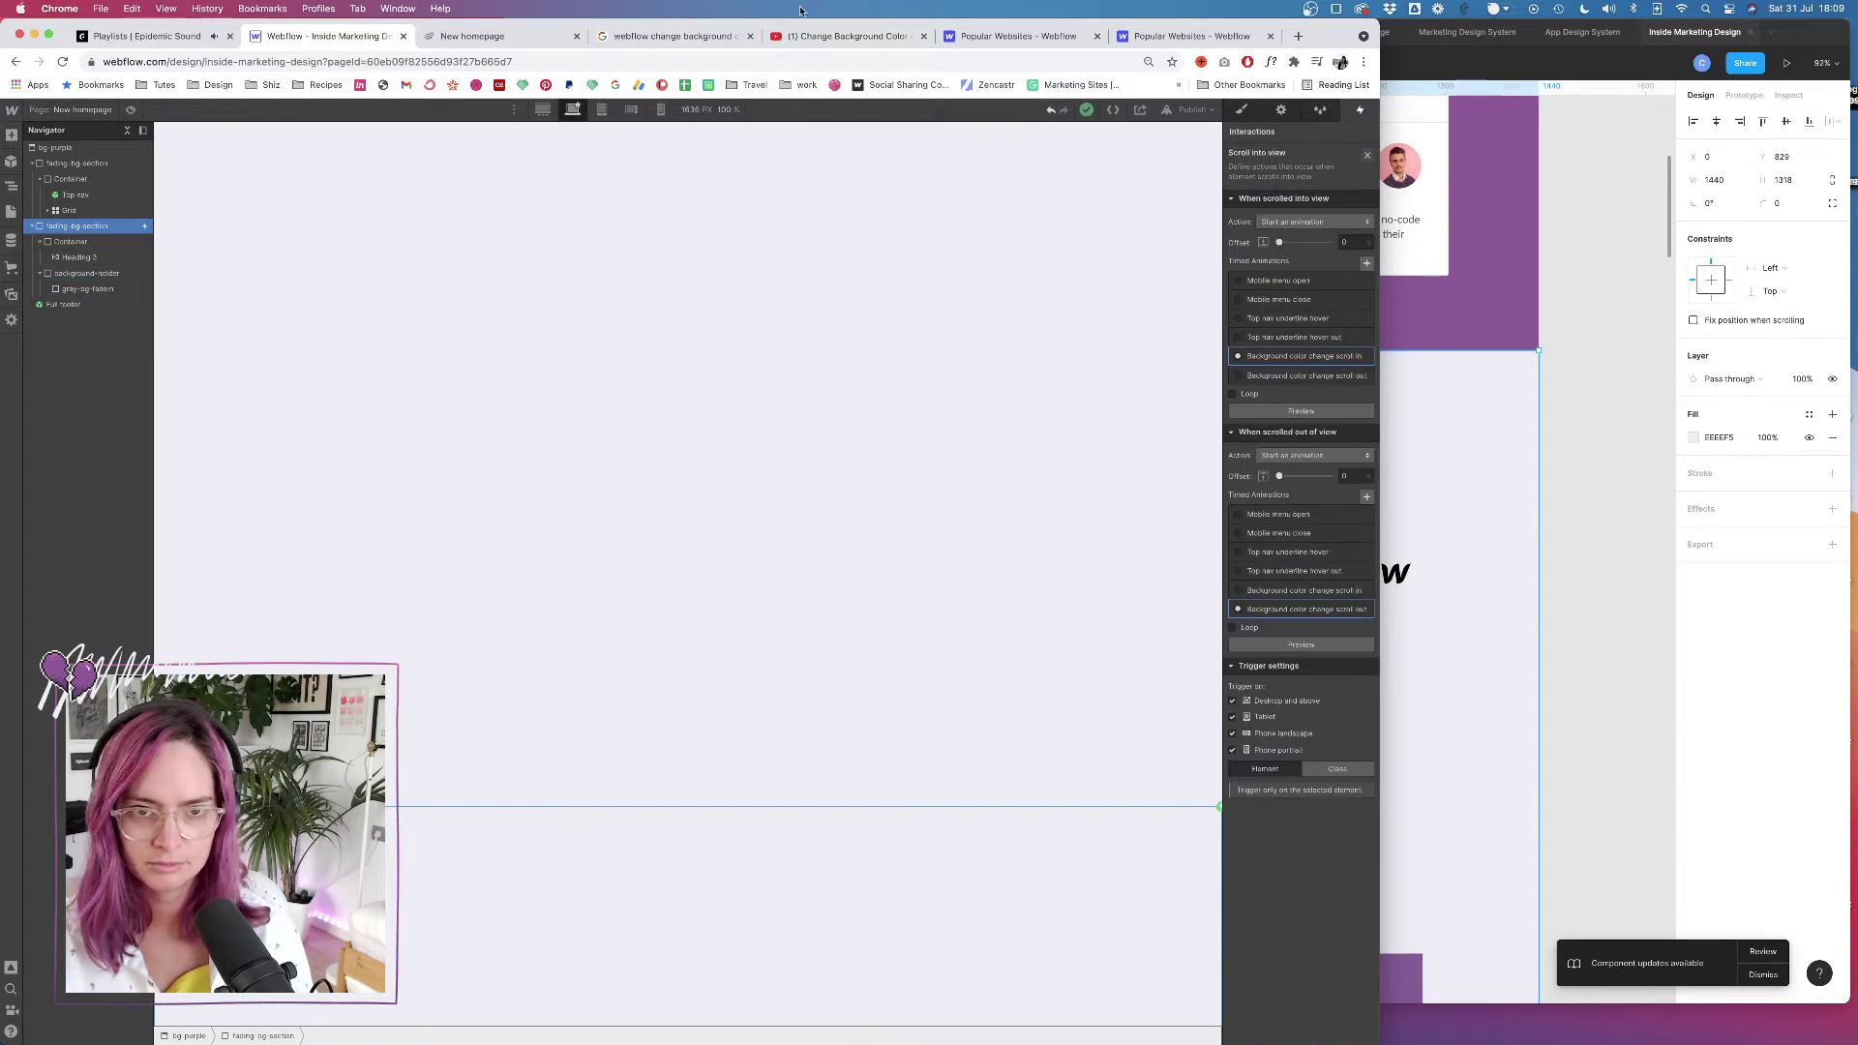
# Follow the YouTube tutorial, and in Webflow set the offset to 30 for both the scrolled-into-view and scrolled-out-of-view triggers
pyautogui.click(488, 35)
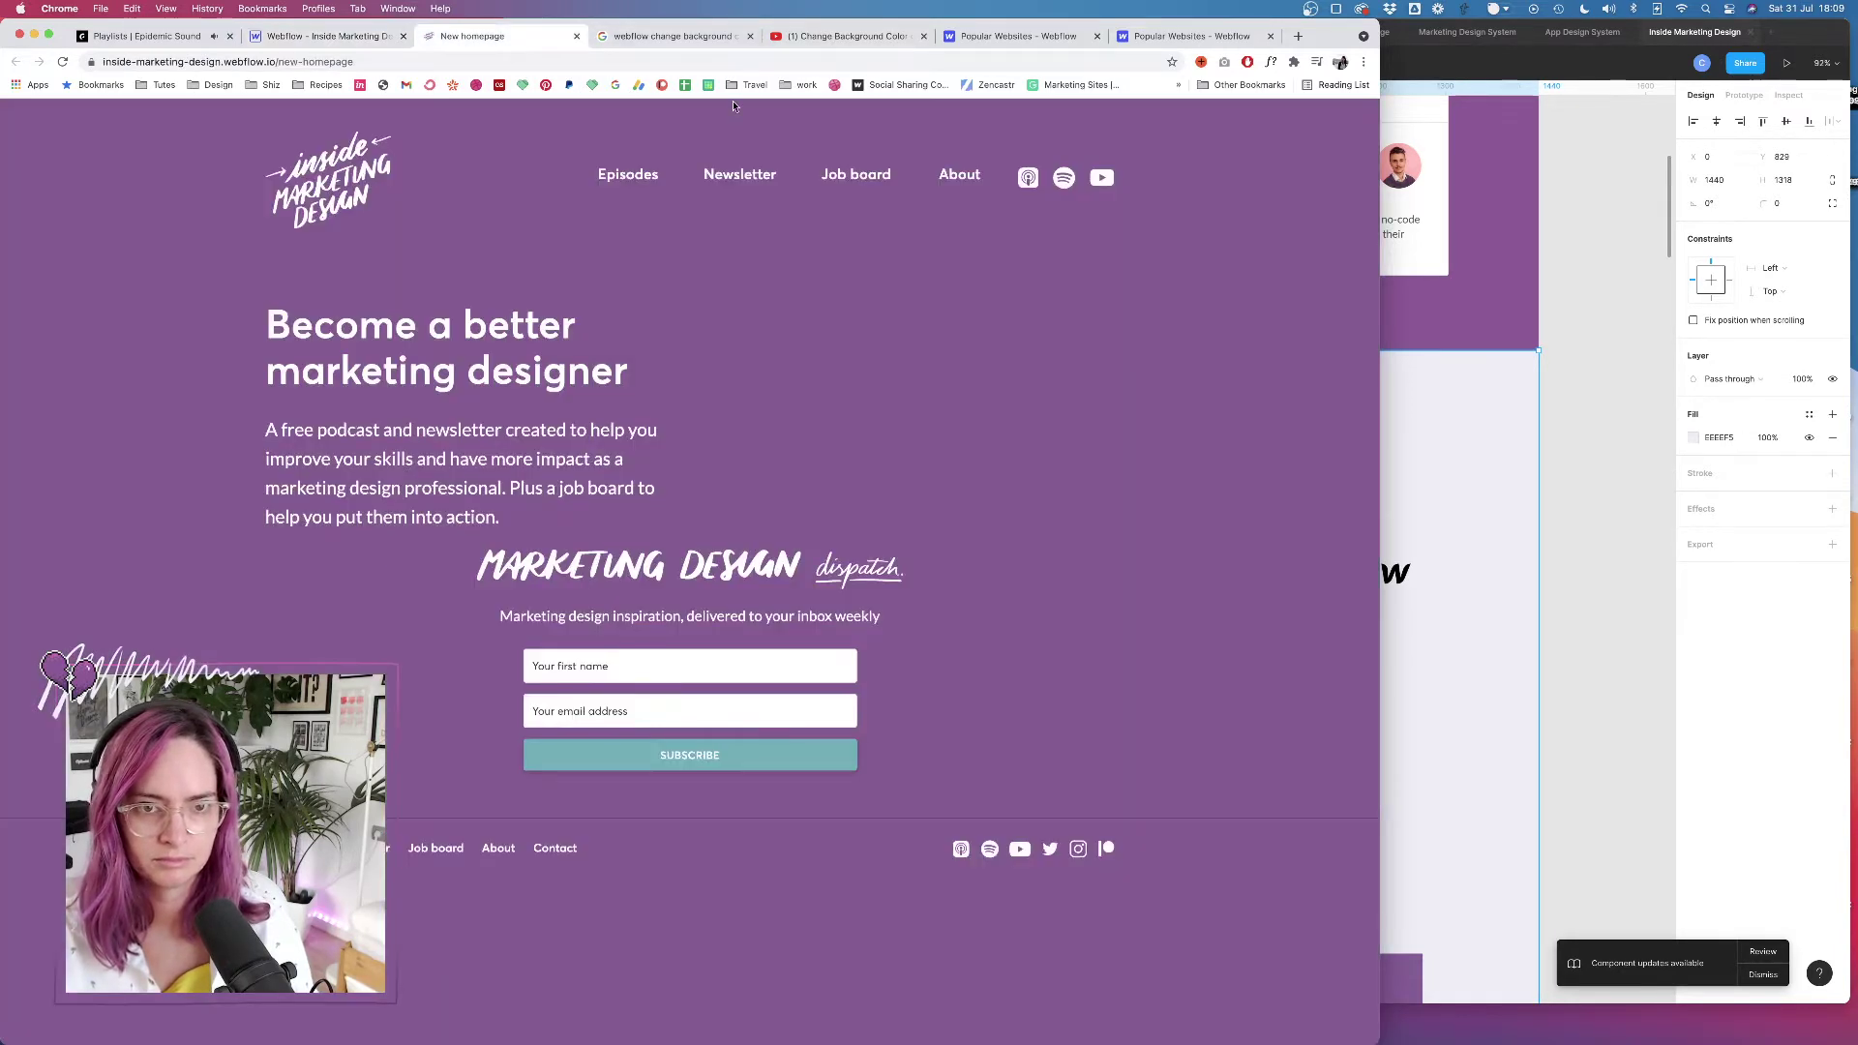
pyautogui.click(852, 36)
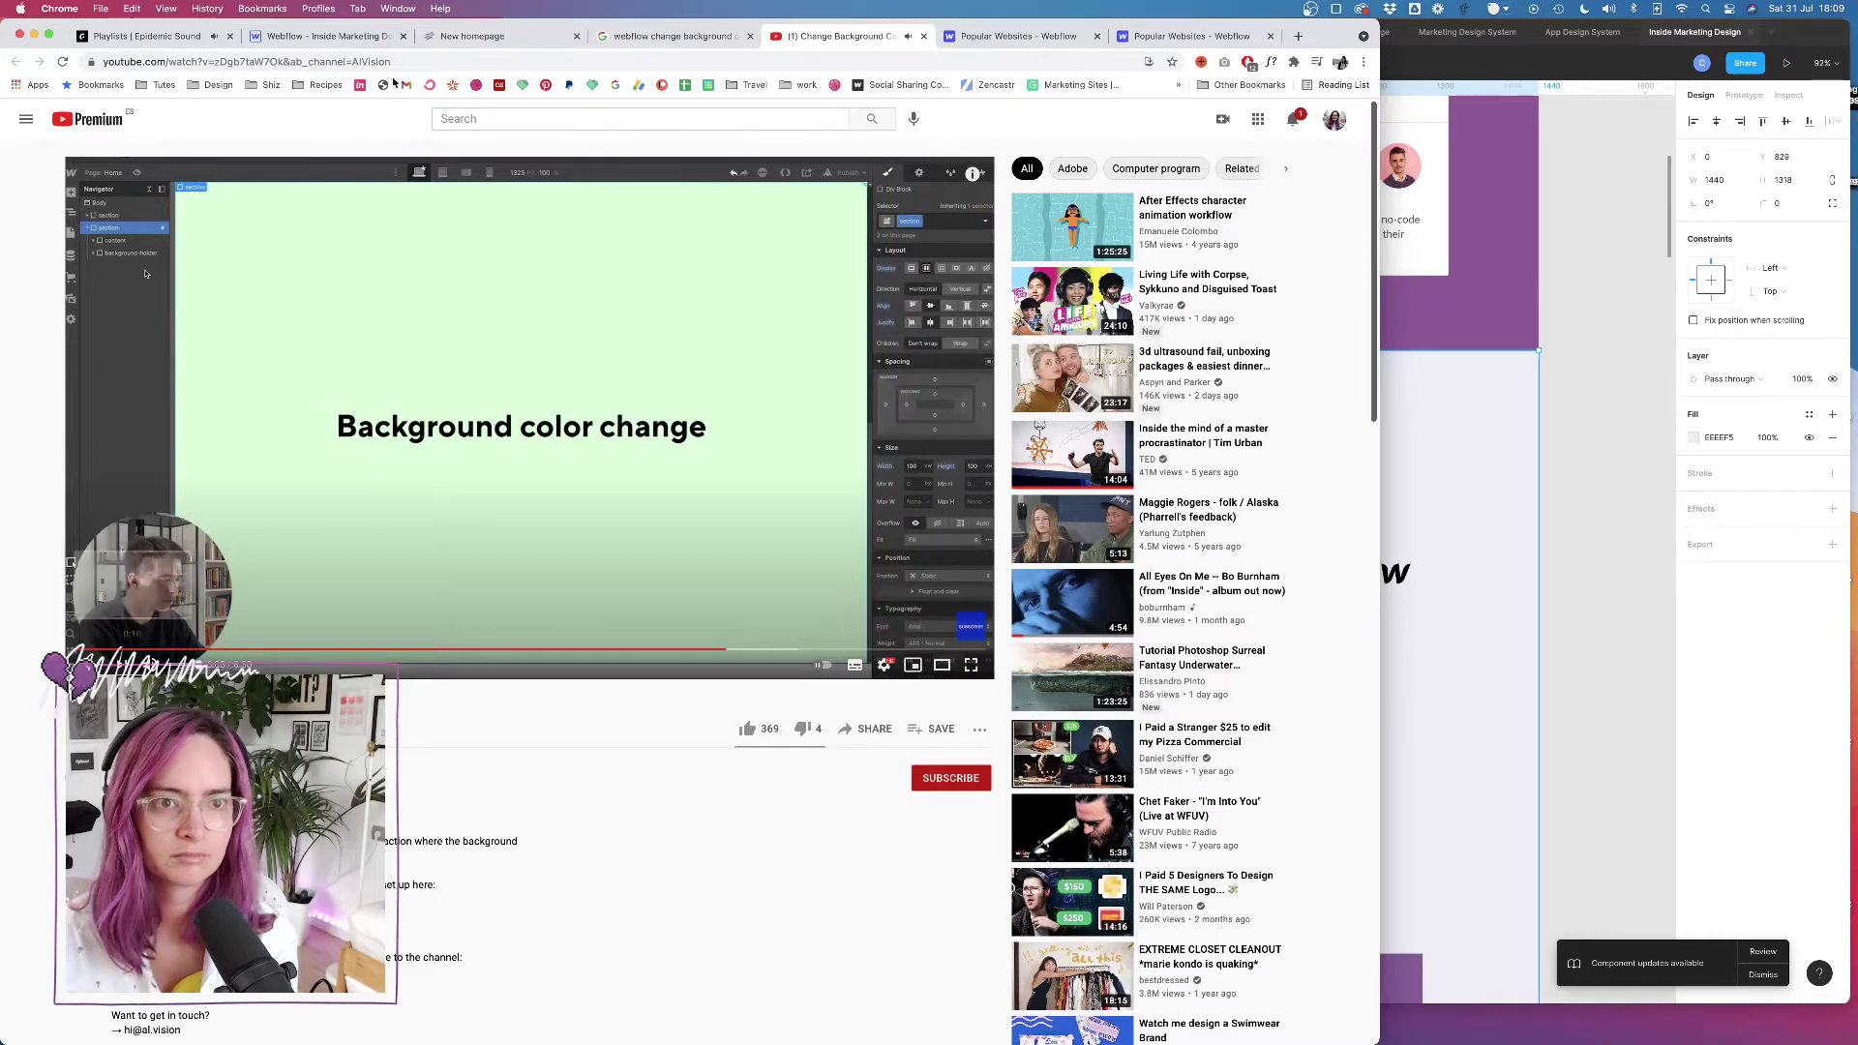
pyautogui.click(322, 37)
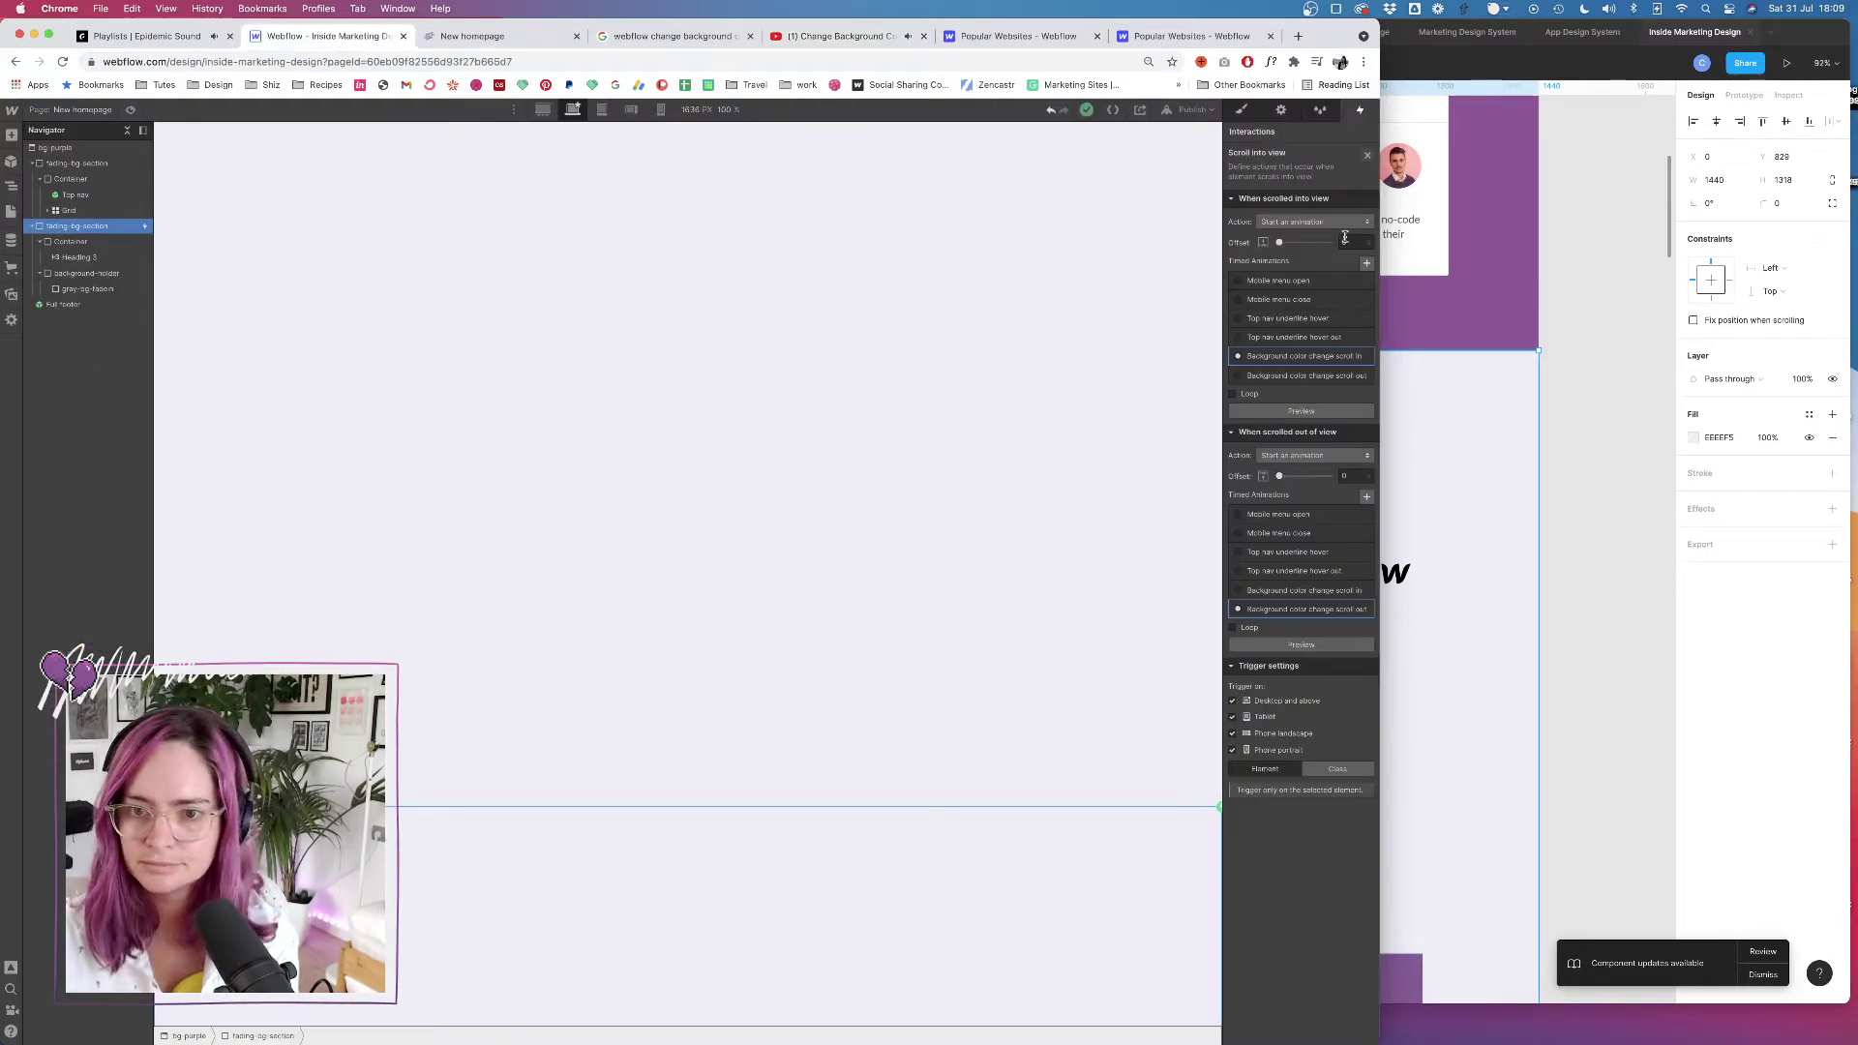
pyautogui.write('30')
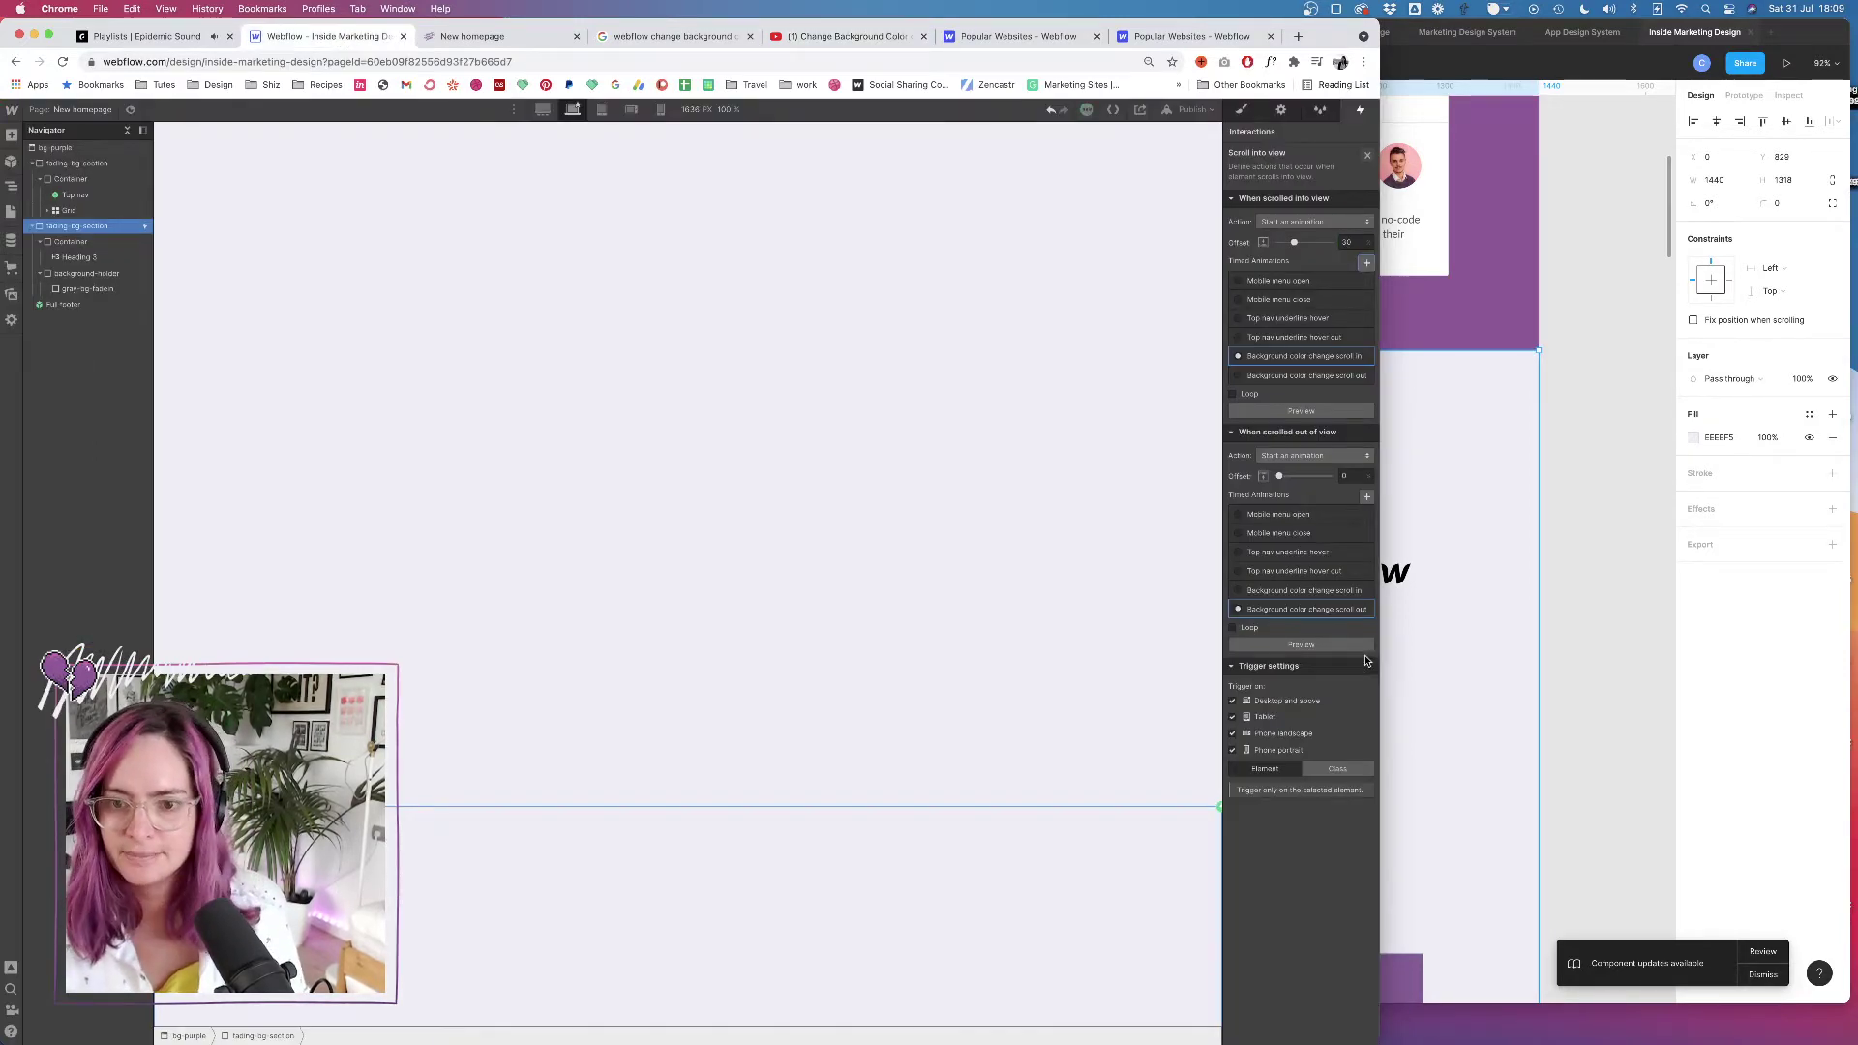
pyautogui.click(1352, 475)
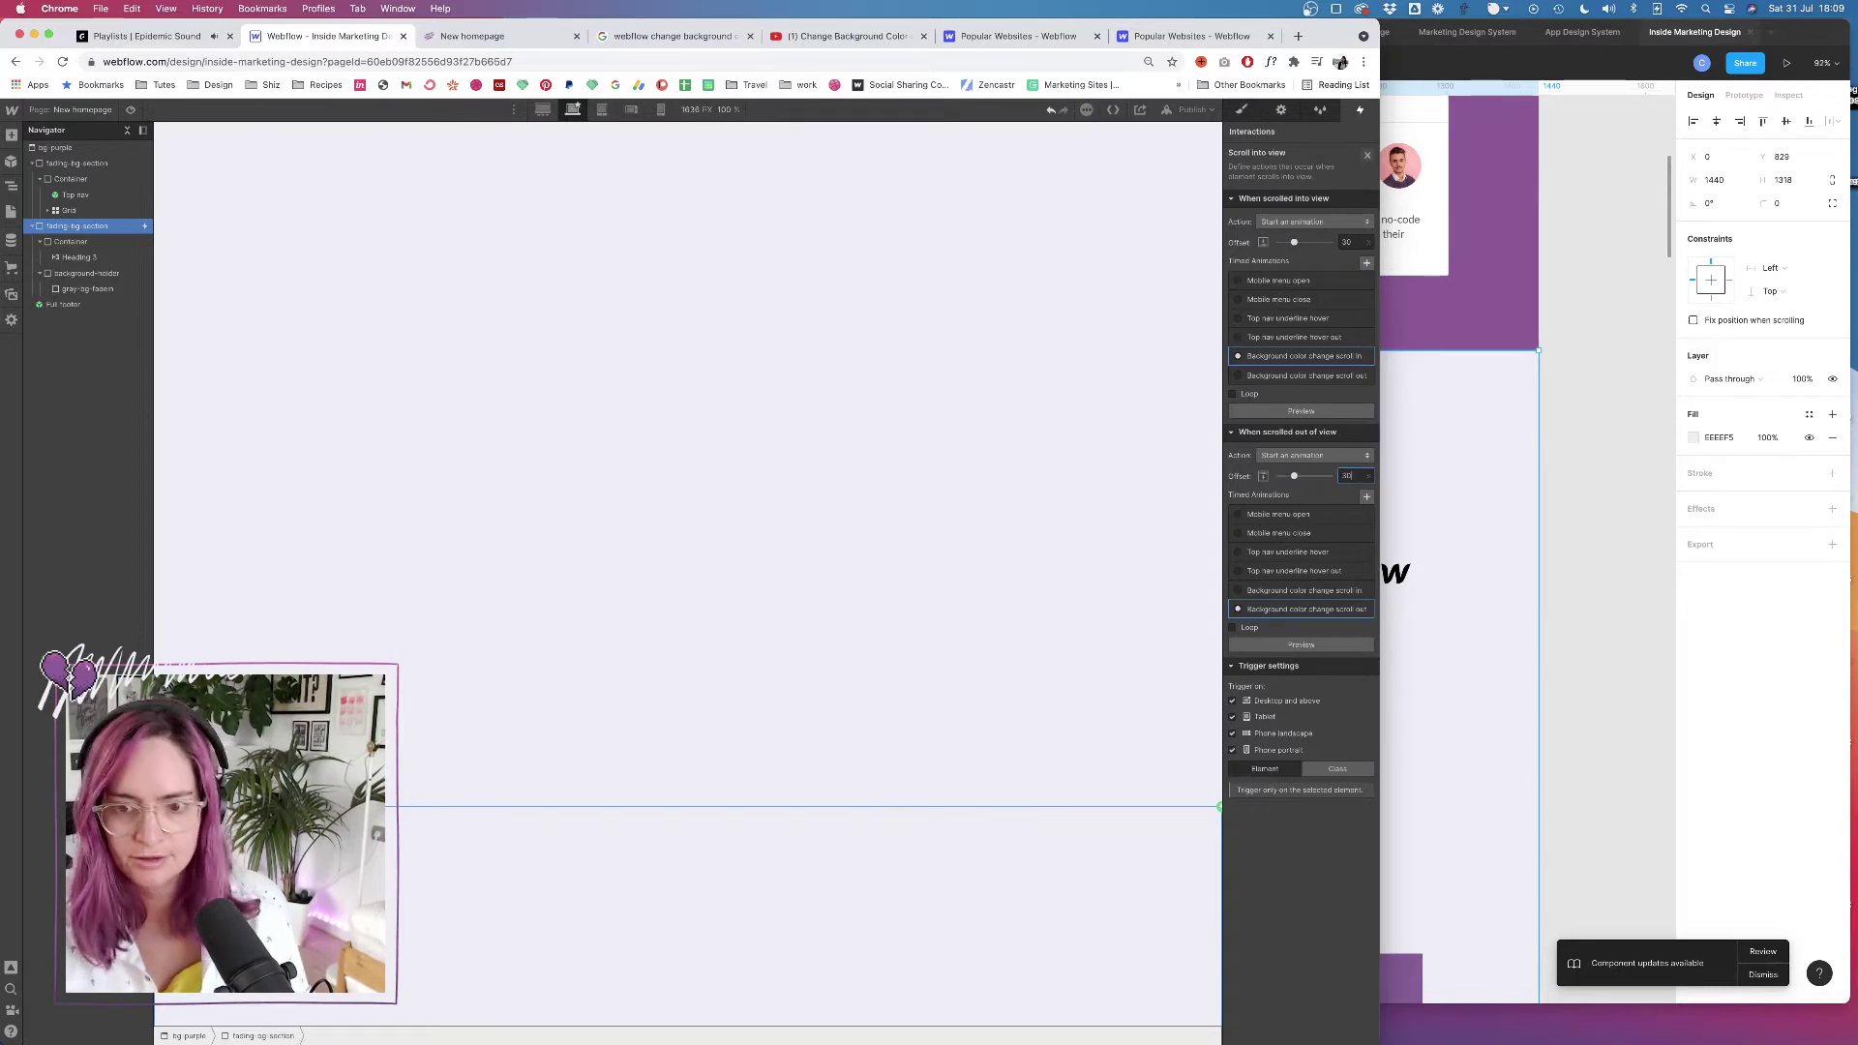
pyautogui.write('30')
pyautogui.press('Tab')
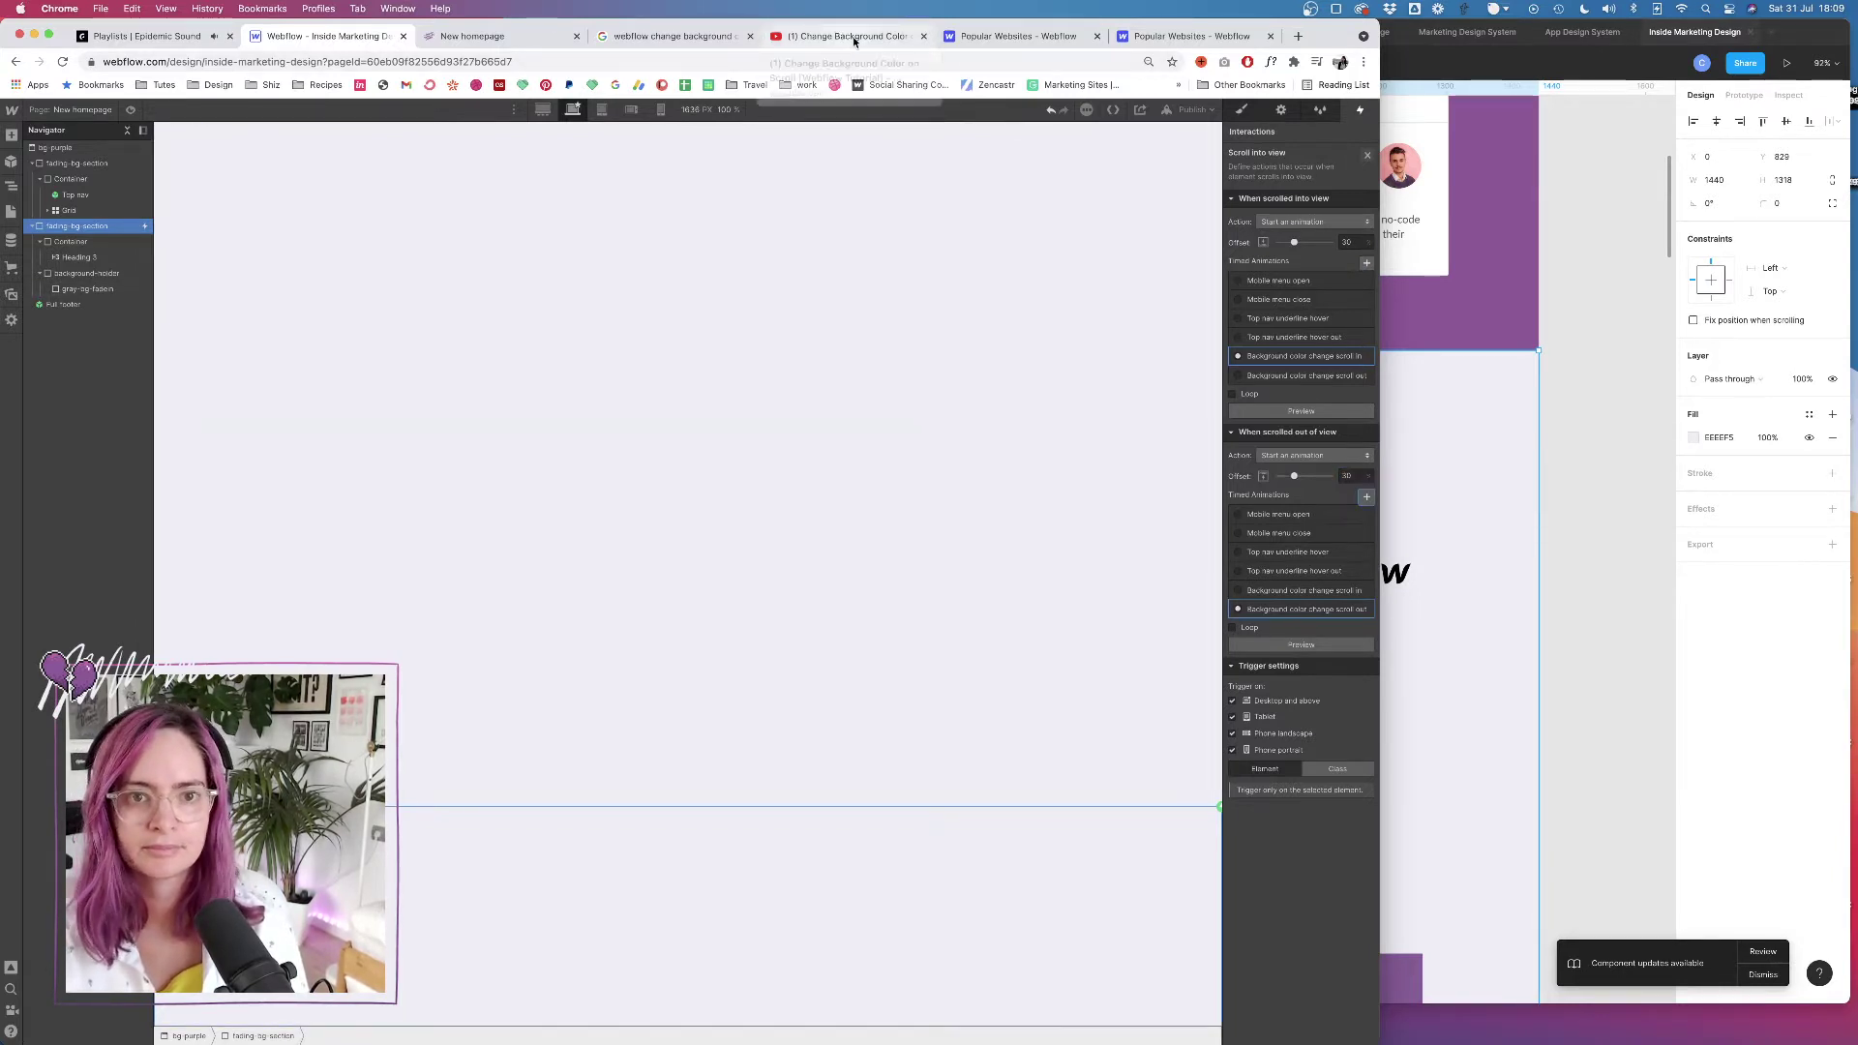
# Watch the next part of the background colour tutorial on YouTube and like the video
pyautogui.click(841, 35)
pyautogui.click(82, 665)
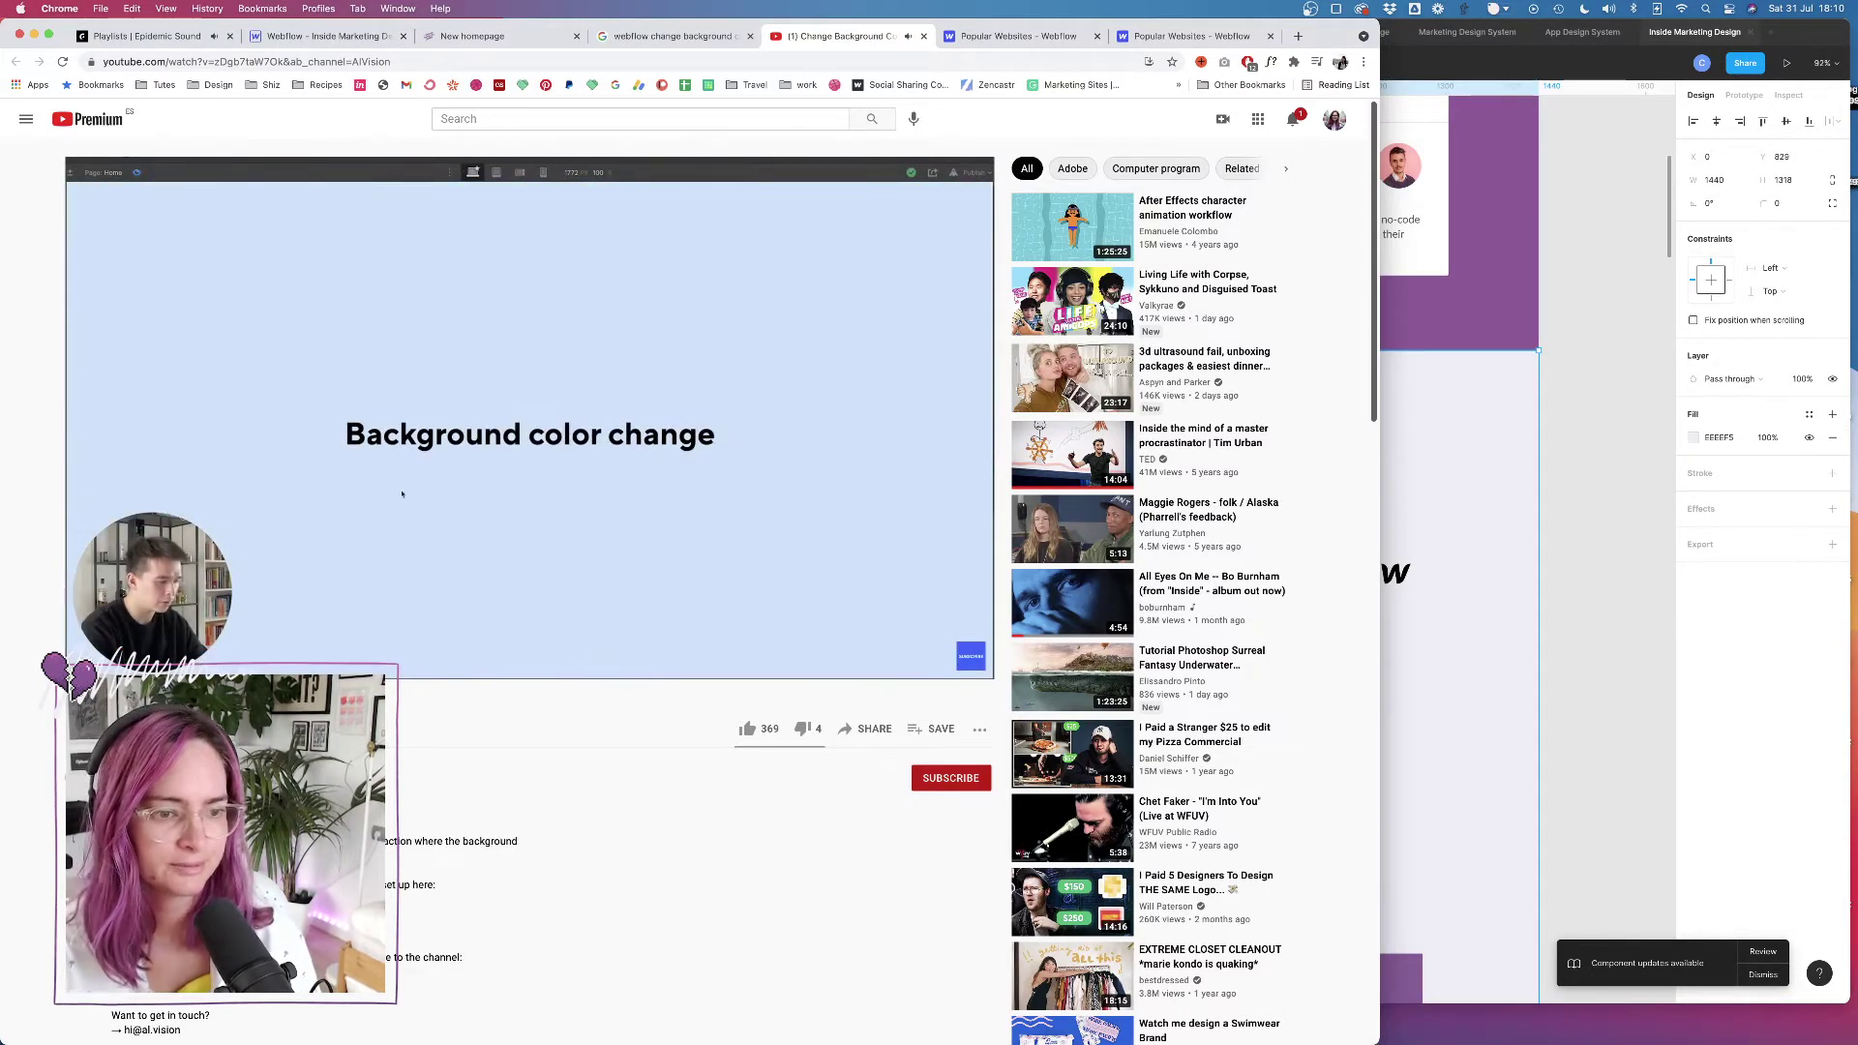
pyautogui.click(747, 729)
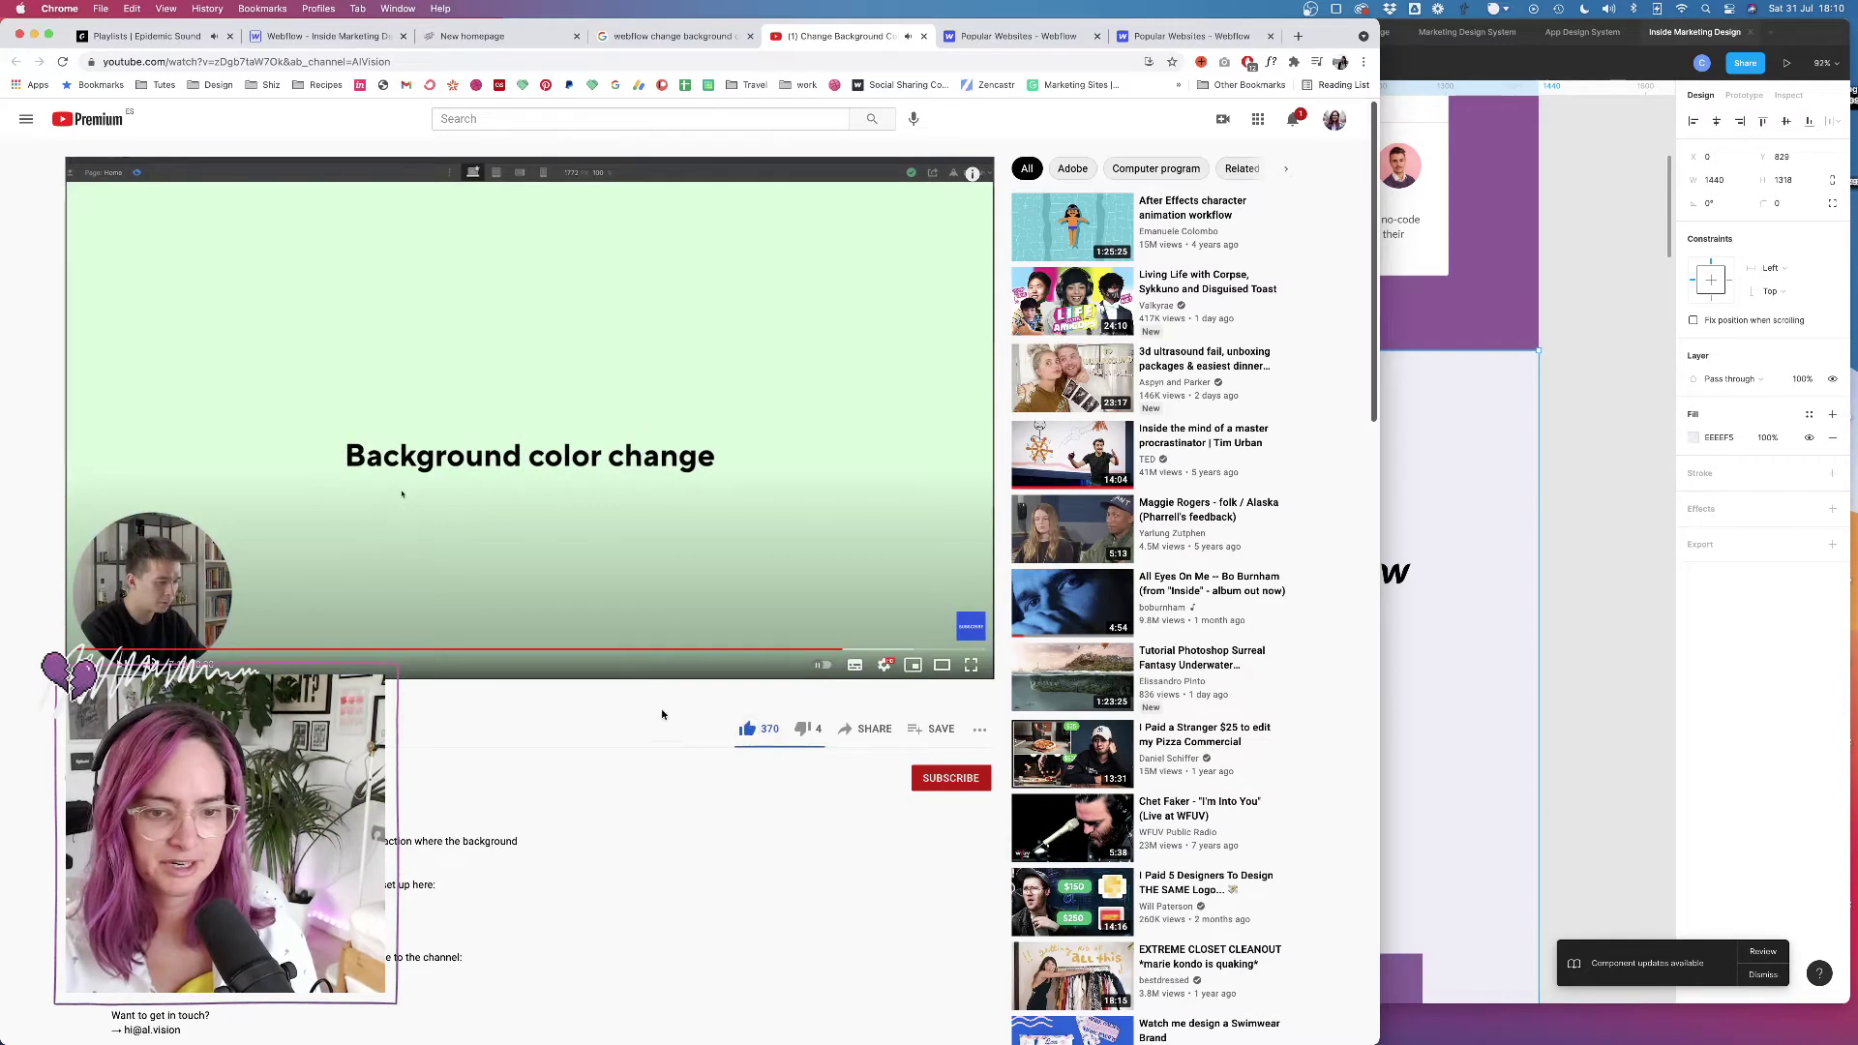
# Switch back to Webflow and add a new combo class "z-1" to the Container in the first section
pyautogui.click(392, 29)
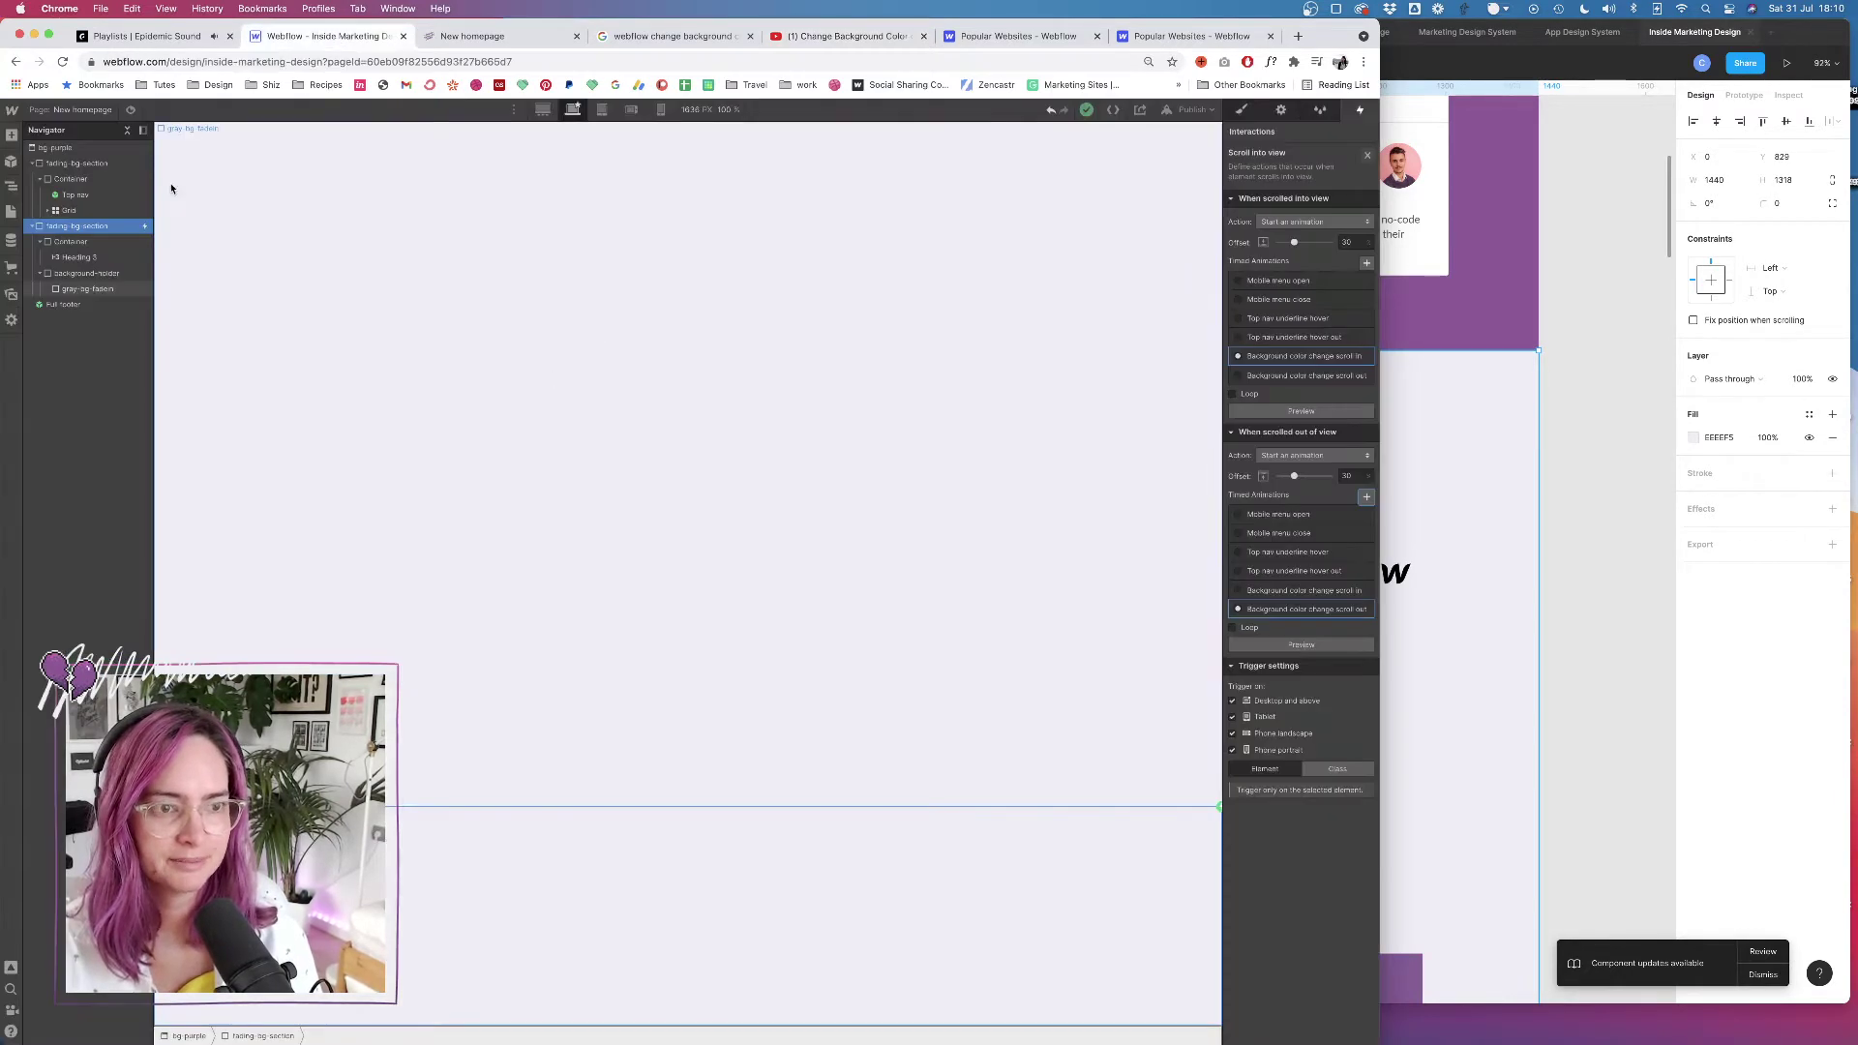
pyautogui.click(75, 180)
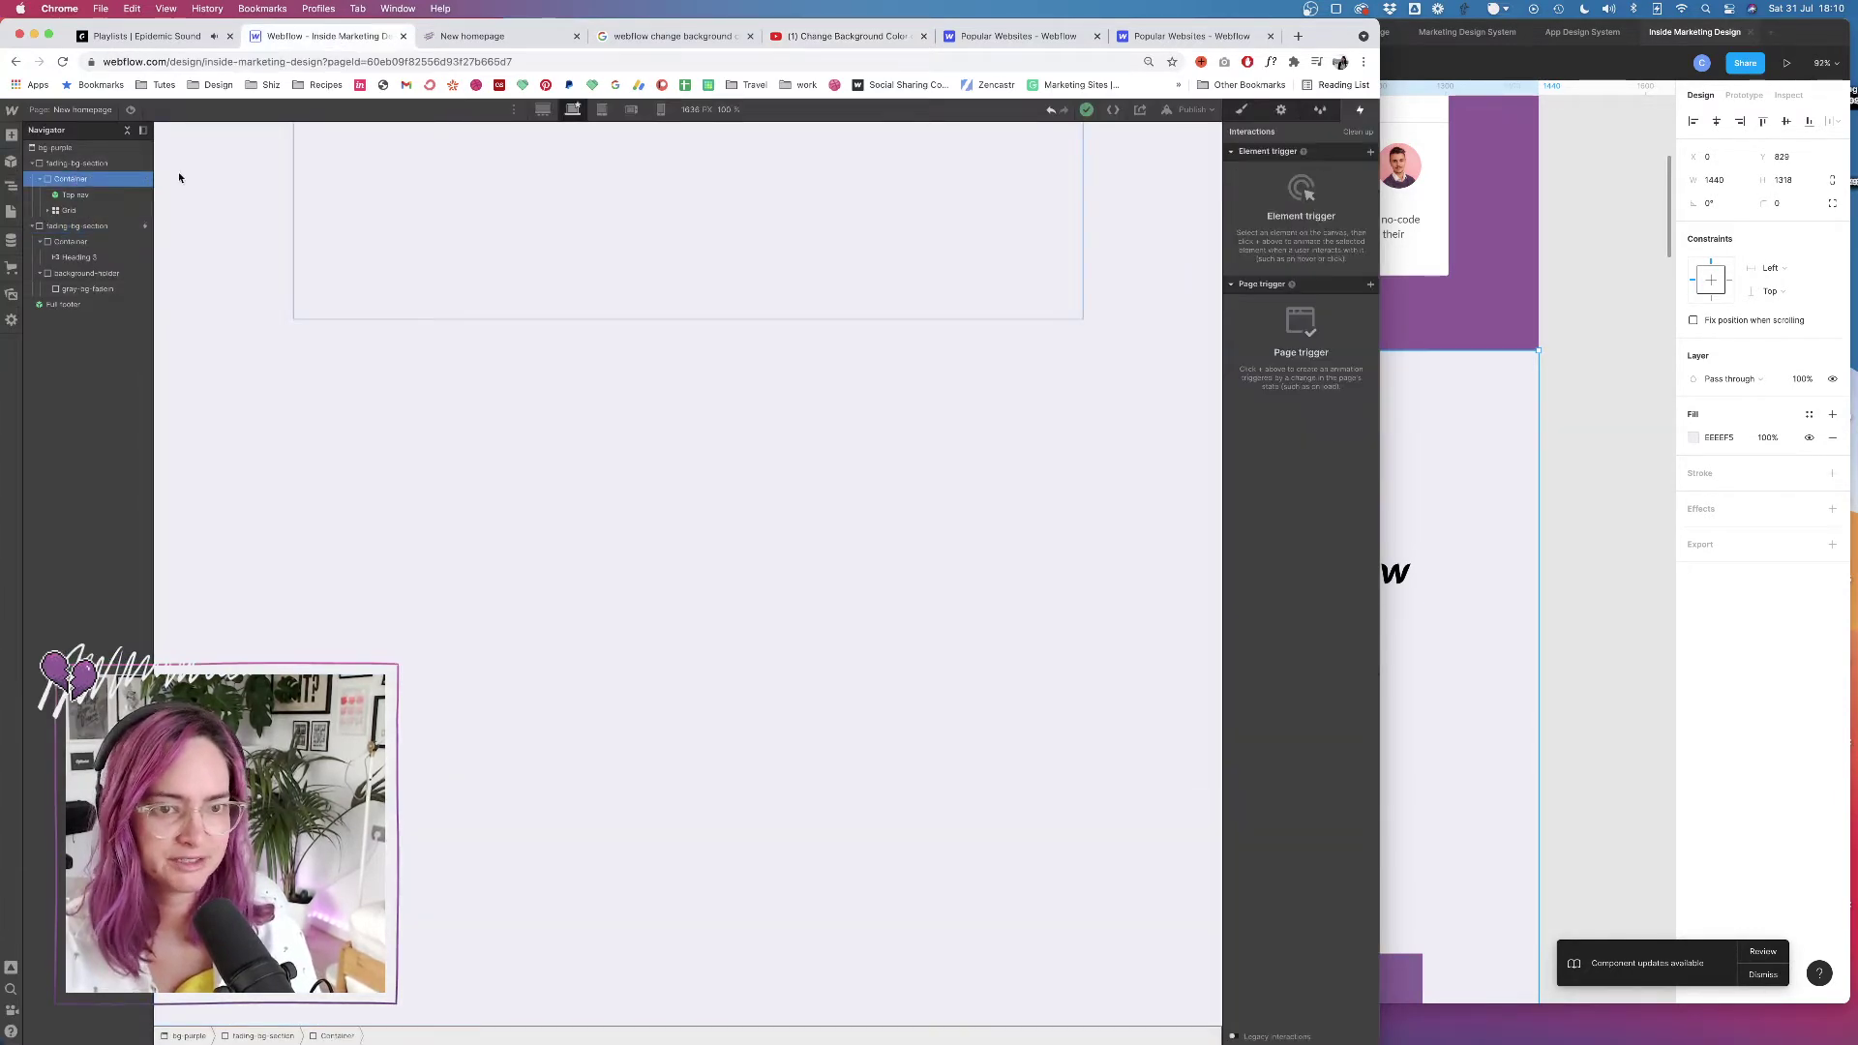
pyautogui.click(1244, 110)
pyautogui.click(1316, 179)
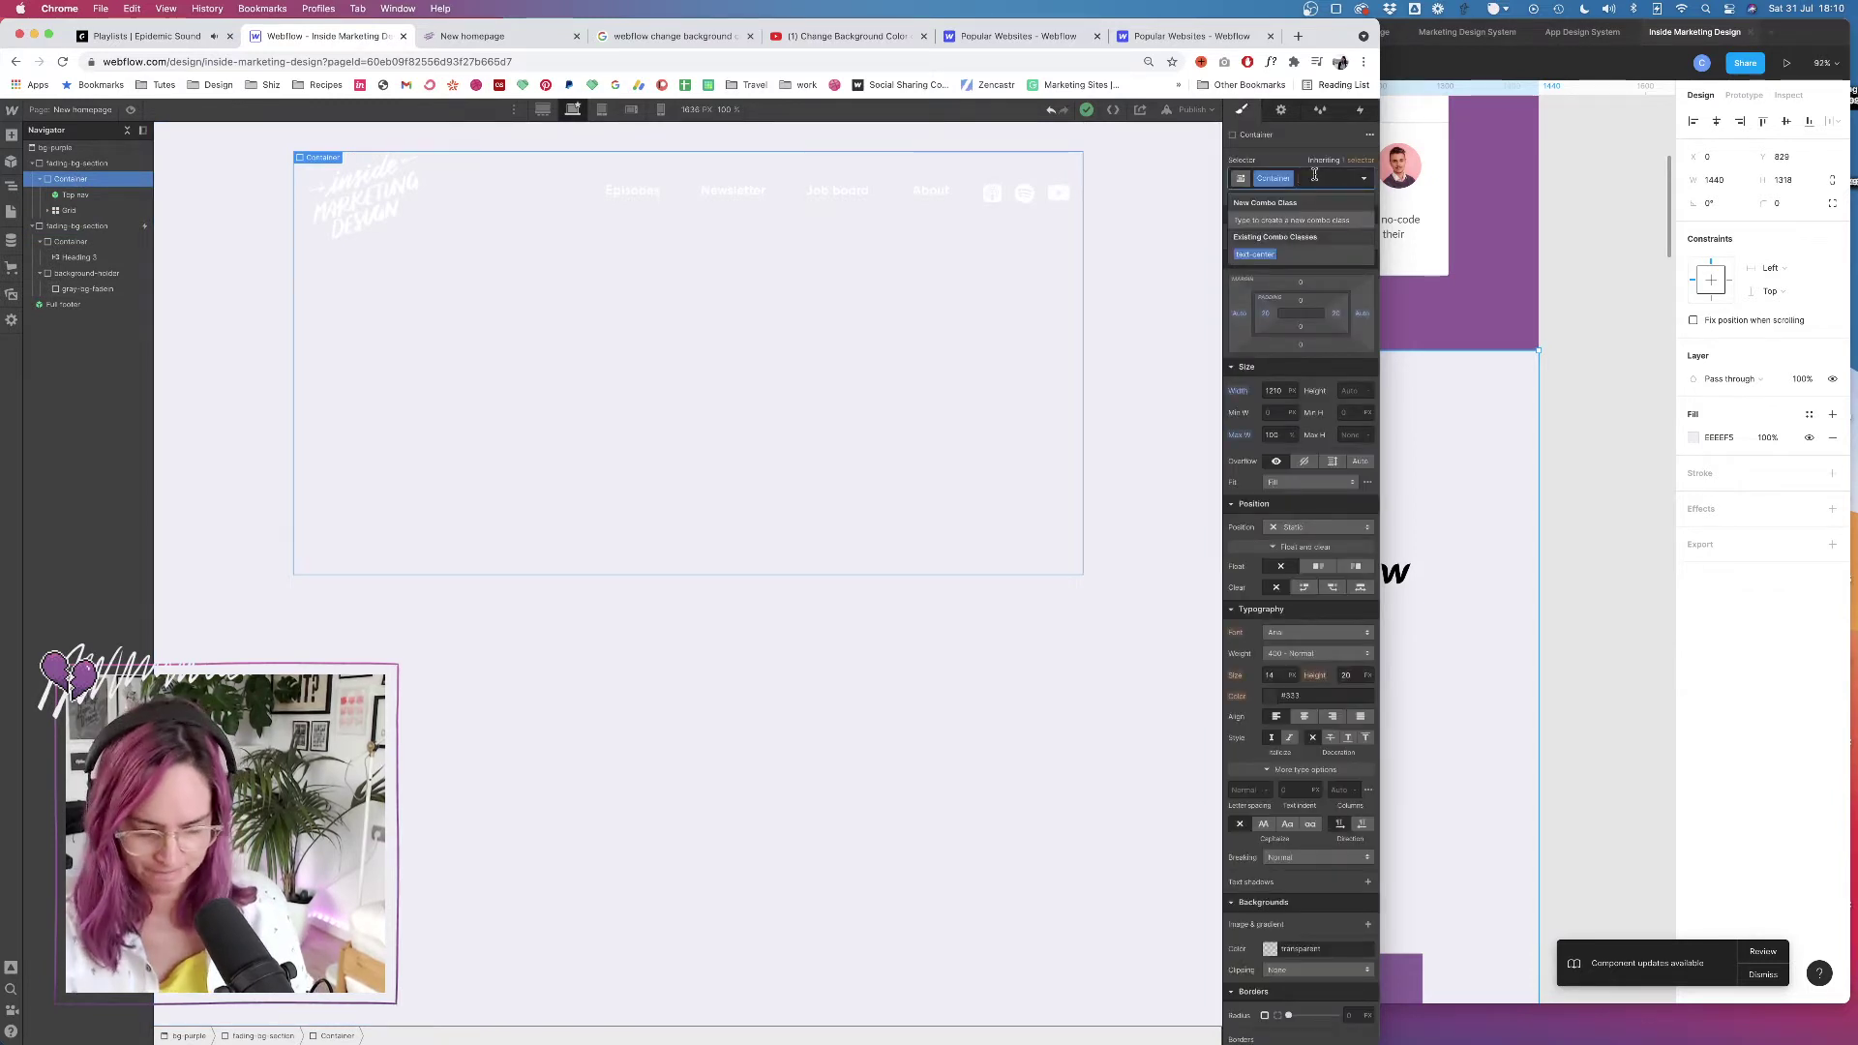
pyautogui.write('z-1')
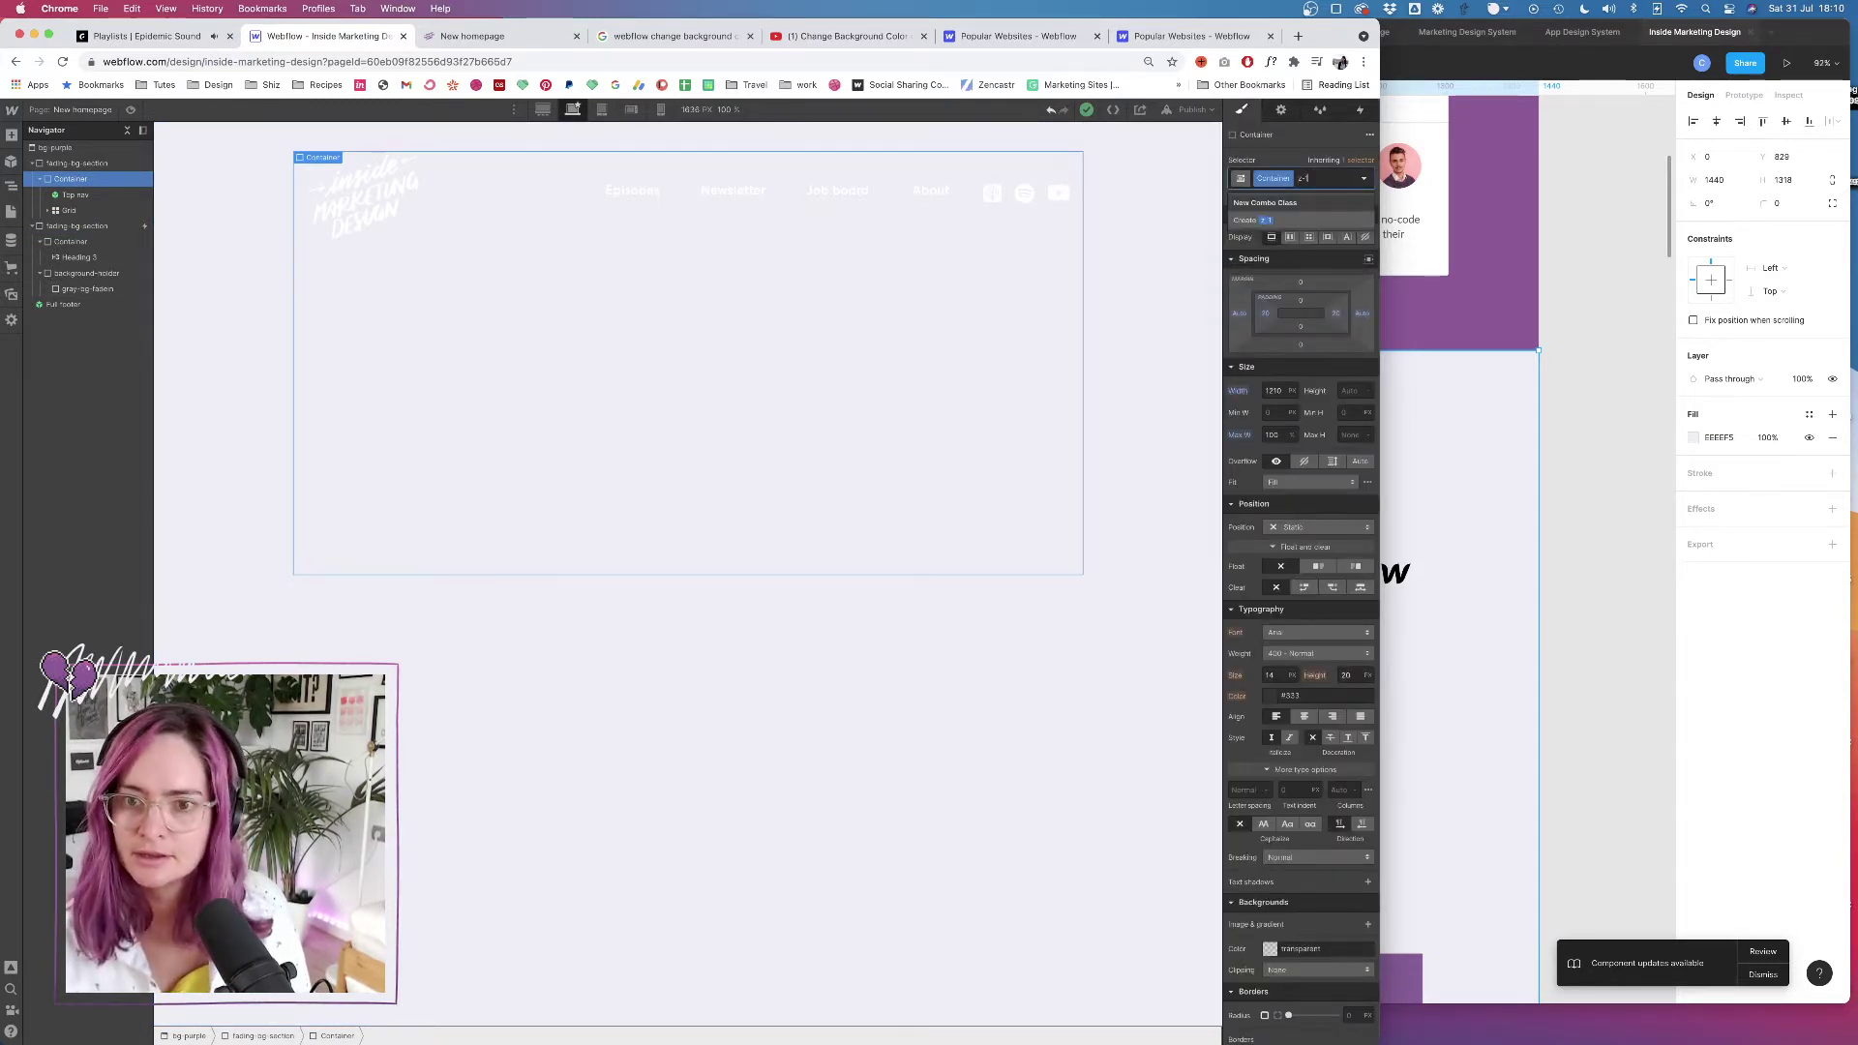
pyautogui.press('Return')
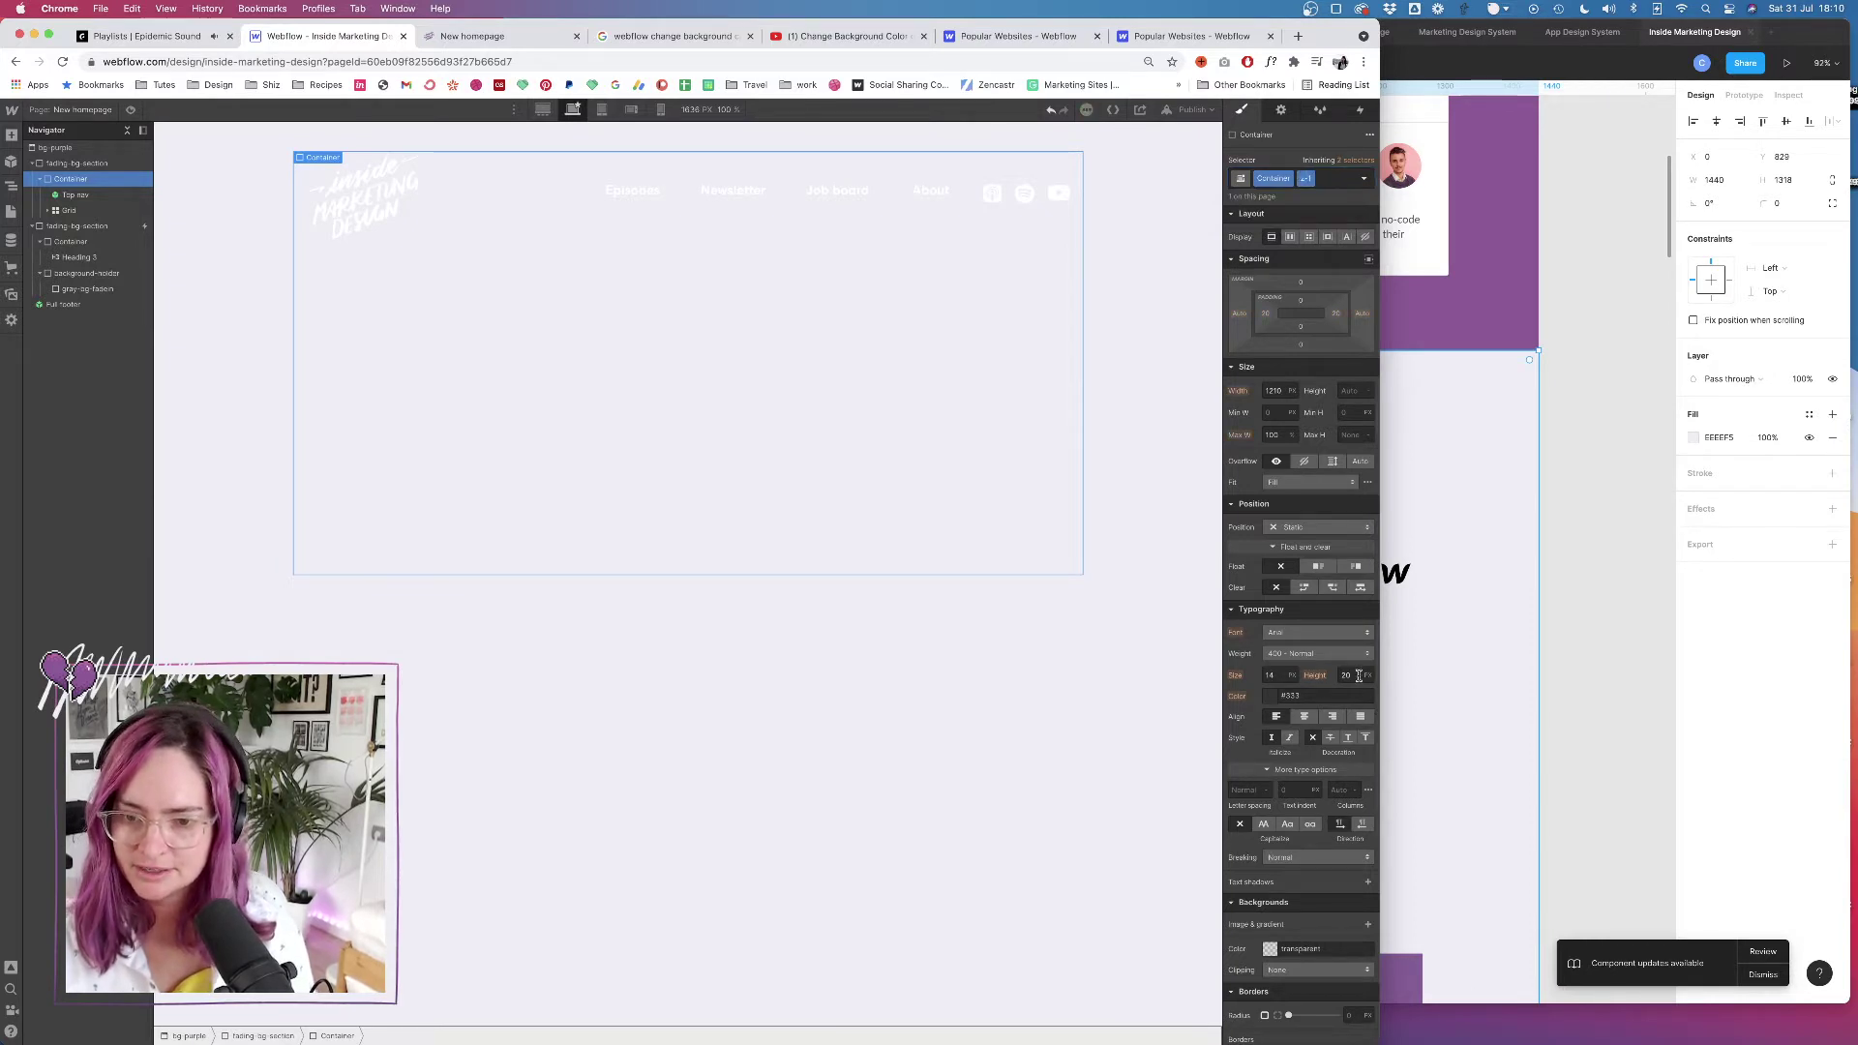
# Set the z-1 combo class to Relative position with a z-index of 1
pyautogui.click(1314, 528)
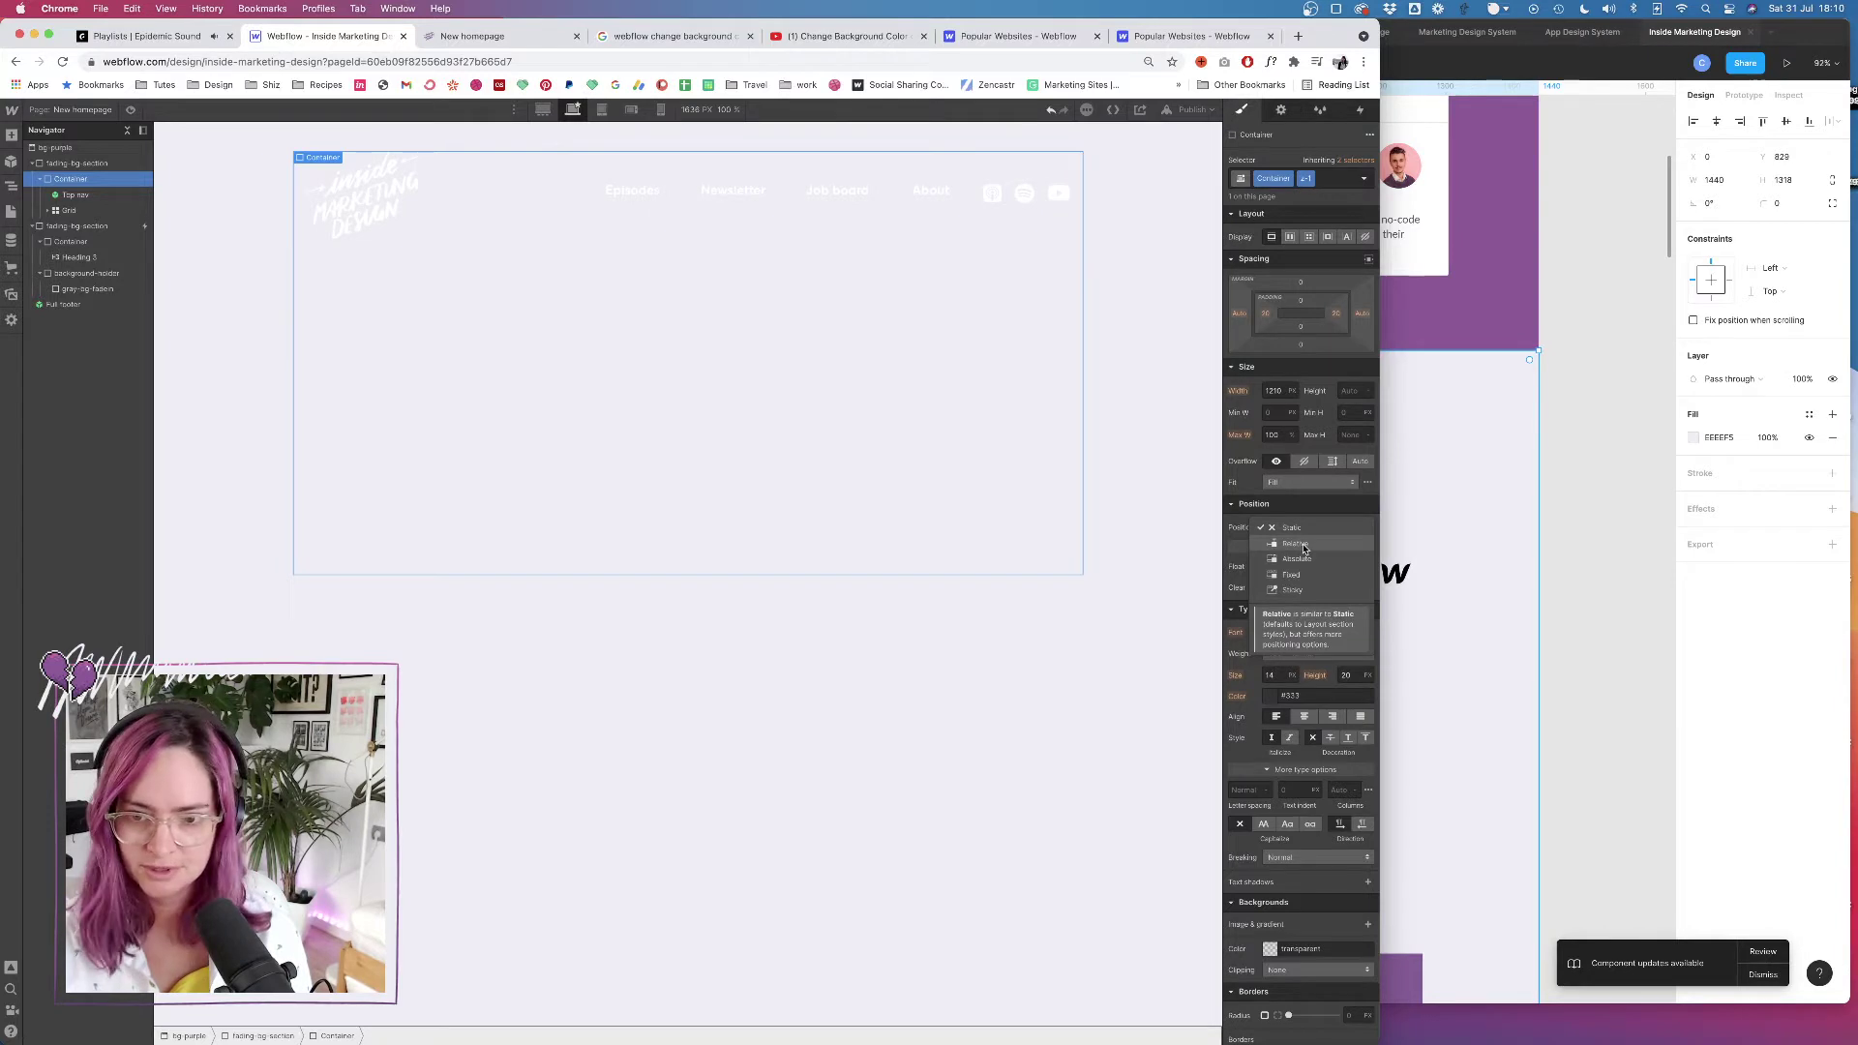
pyautogui.click(1304, 548)
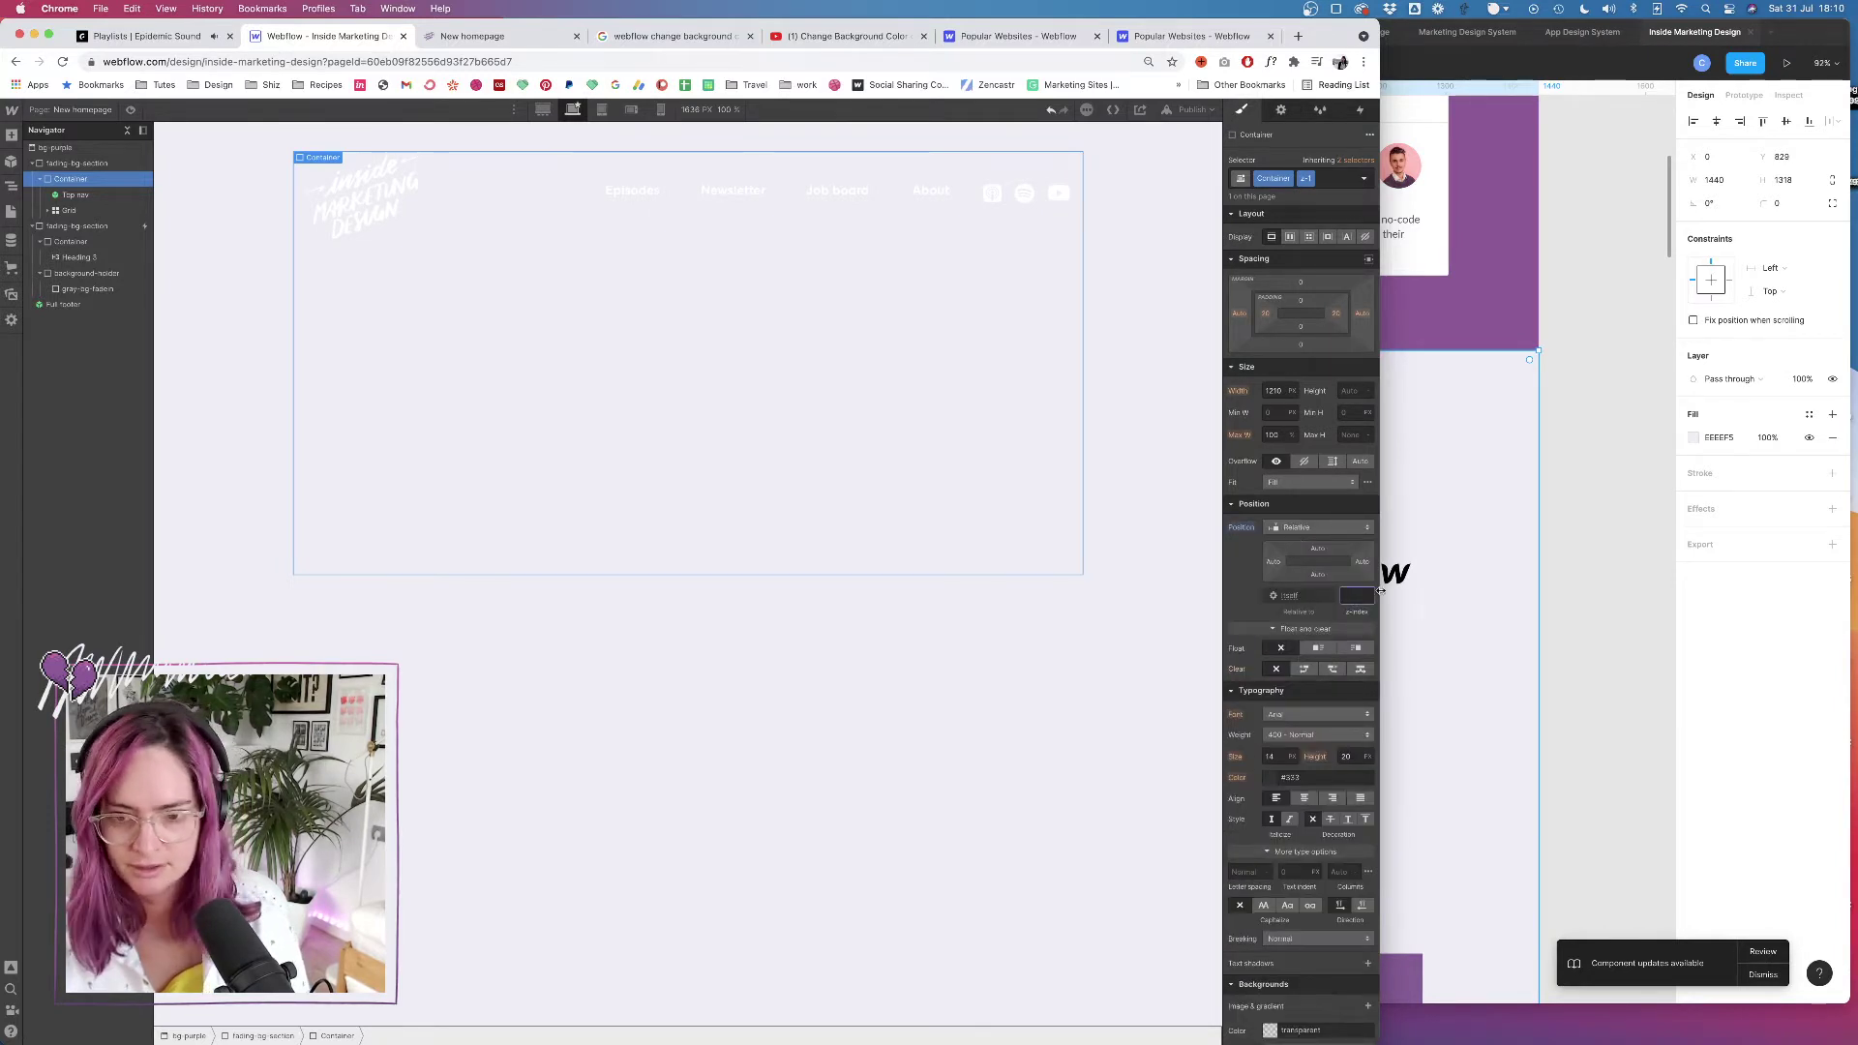
pyautogui.write('1')
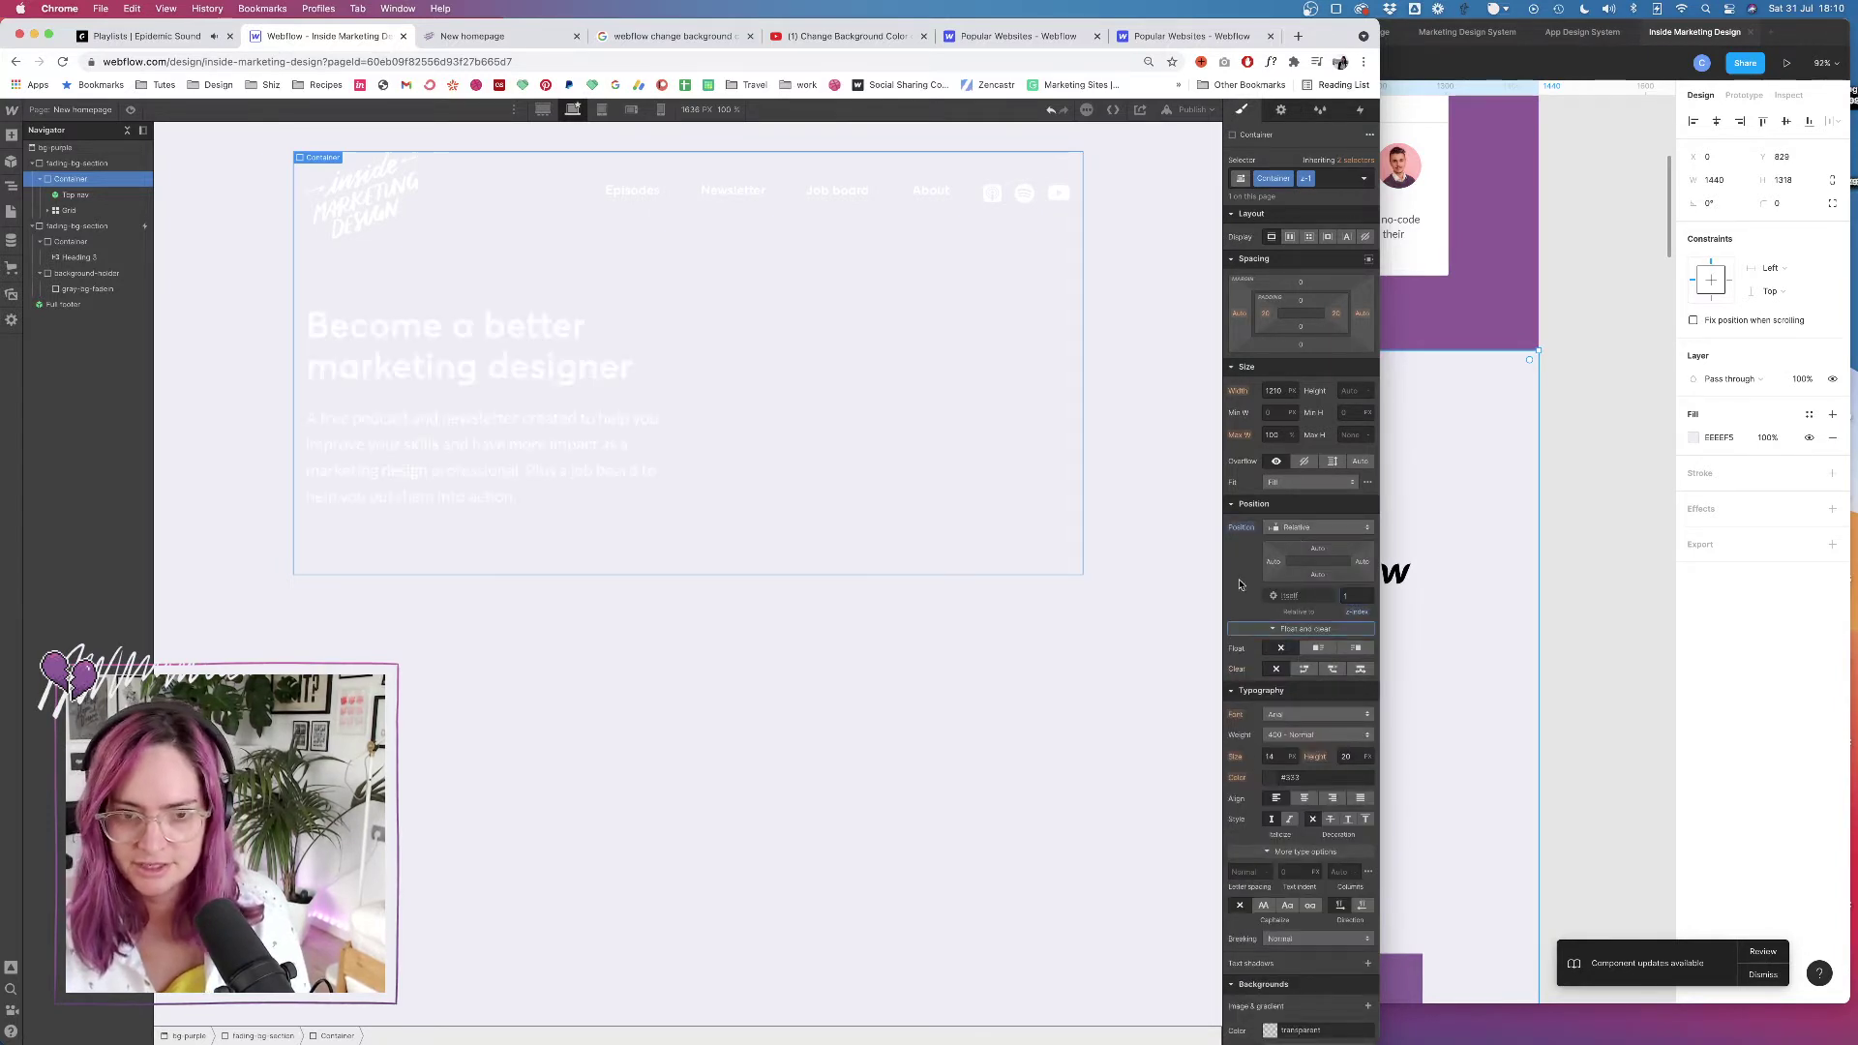
# Apply the existing z-1 combo class to the Container in the second fading background section
pyautogui.click(75, 244)
pyautogui.press('super+z')
pyautogui.press('super+z')
pyautogui.click(1313, 181)
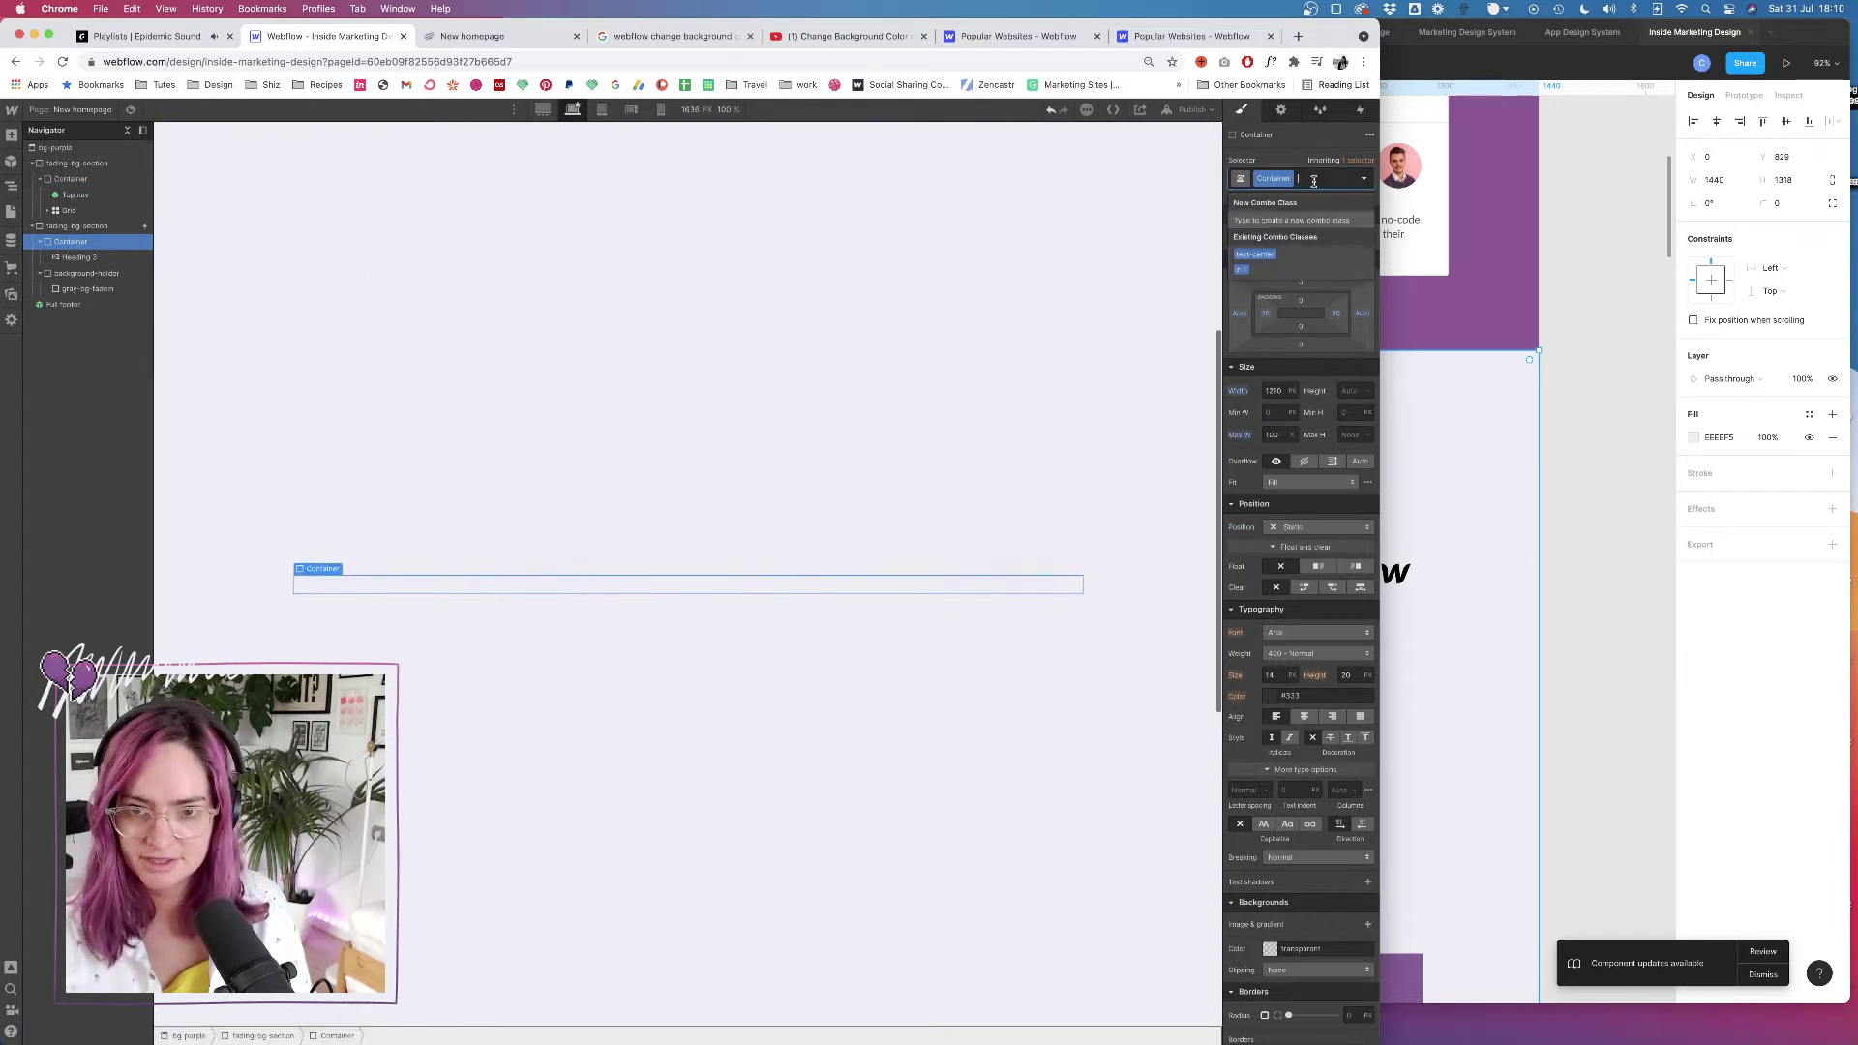
pyautogui.click(1241, 269)
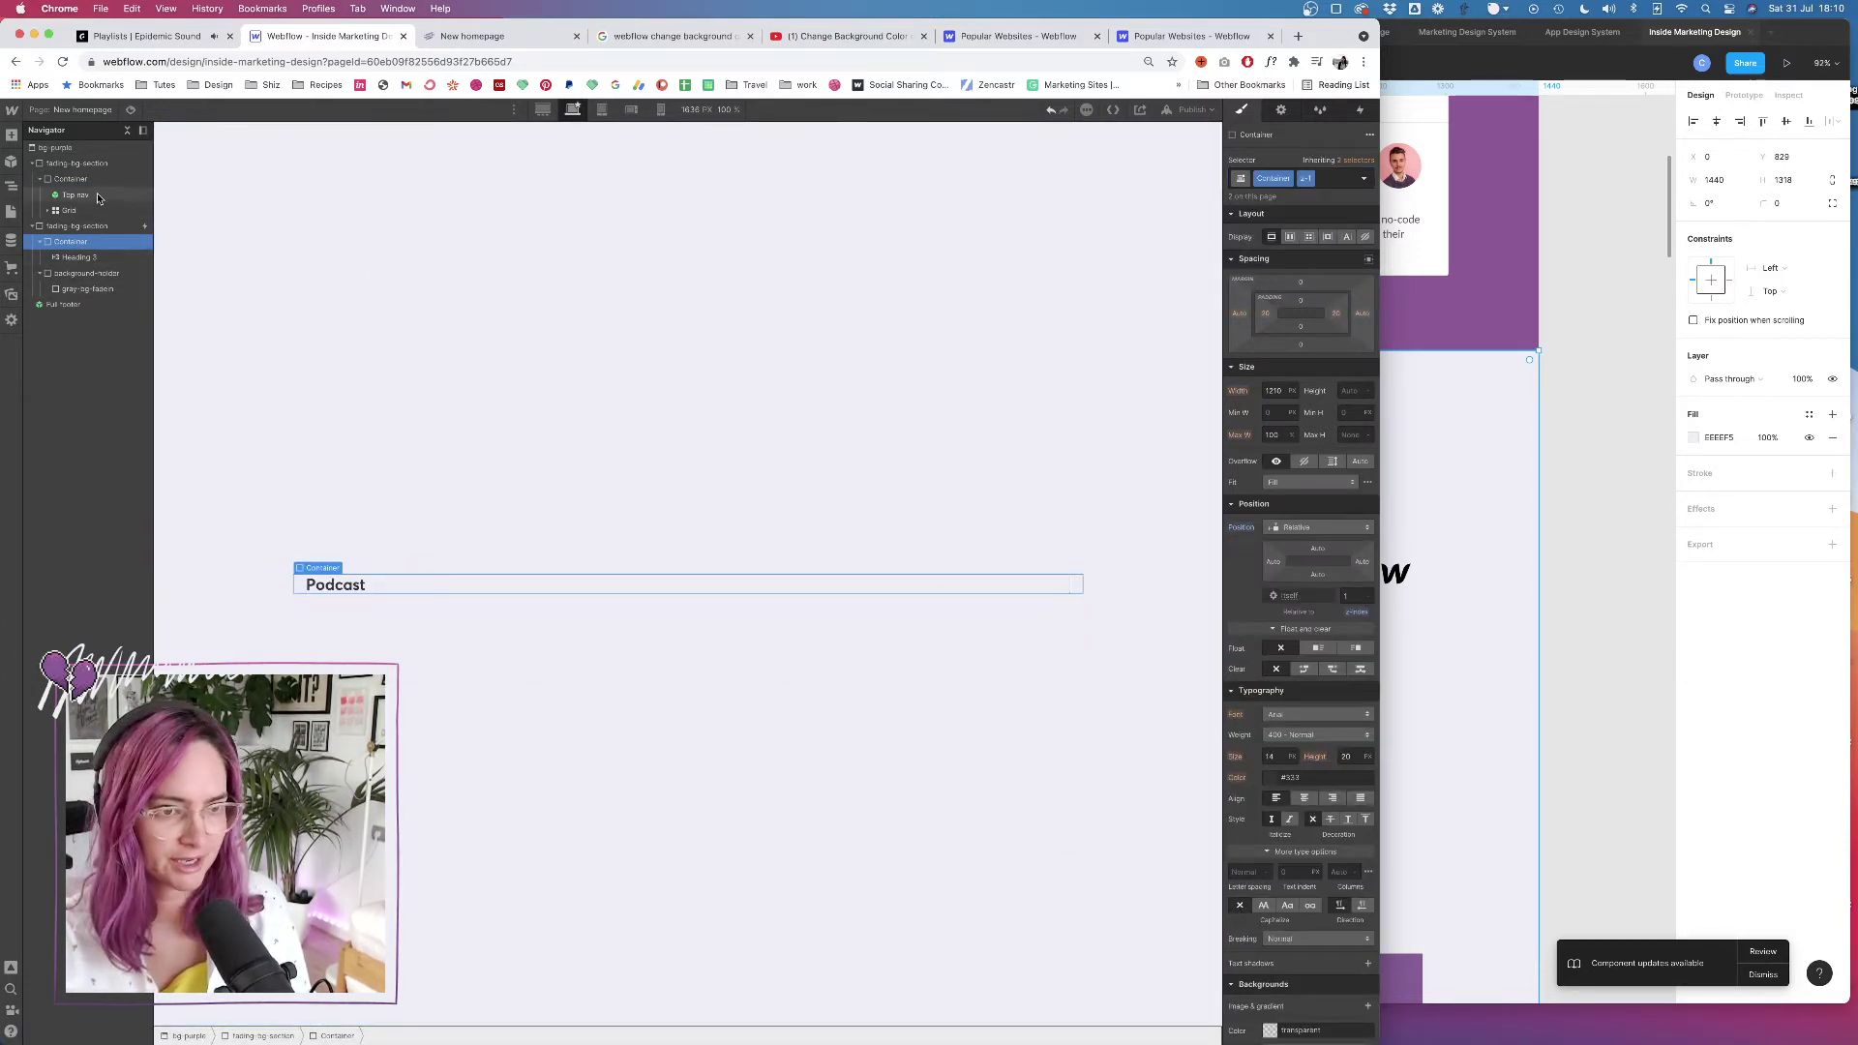
# Preview the page and check the background colour change between the hero and Podcast sections
pyautogui.click(128, 110)
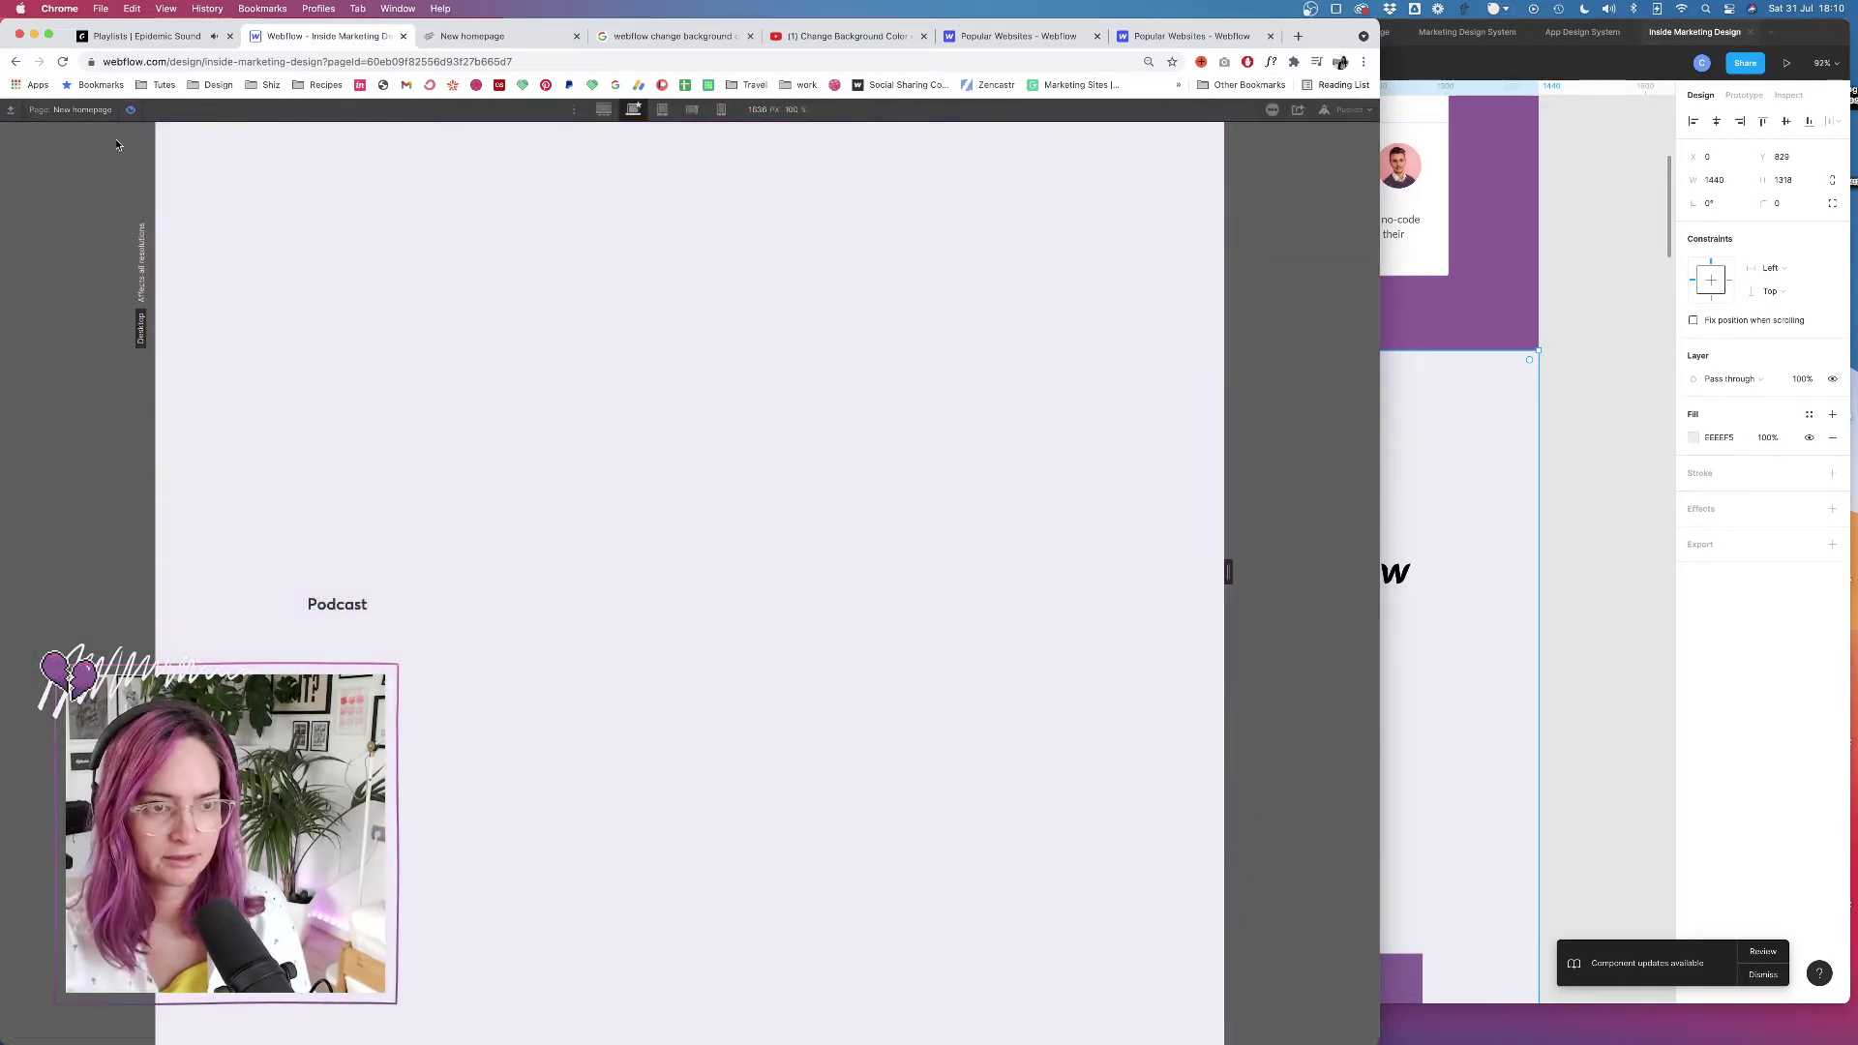
pyautogui.scroll(-5, 501, 305)
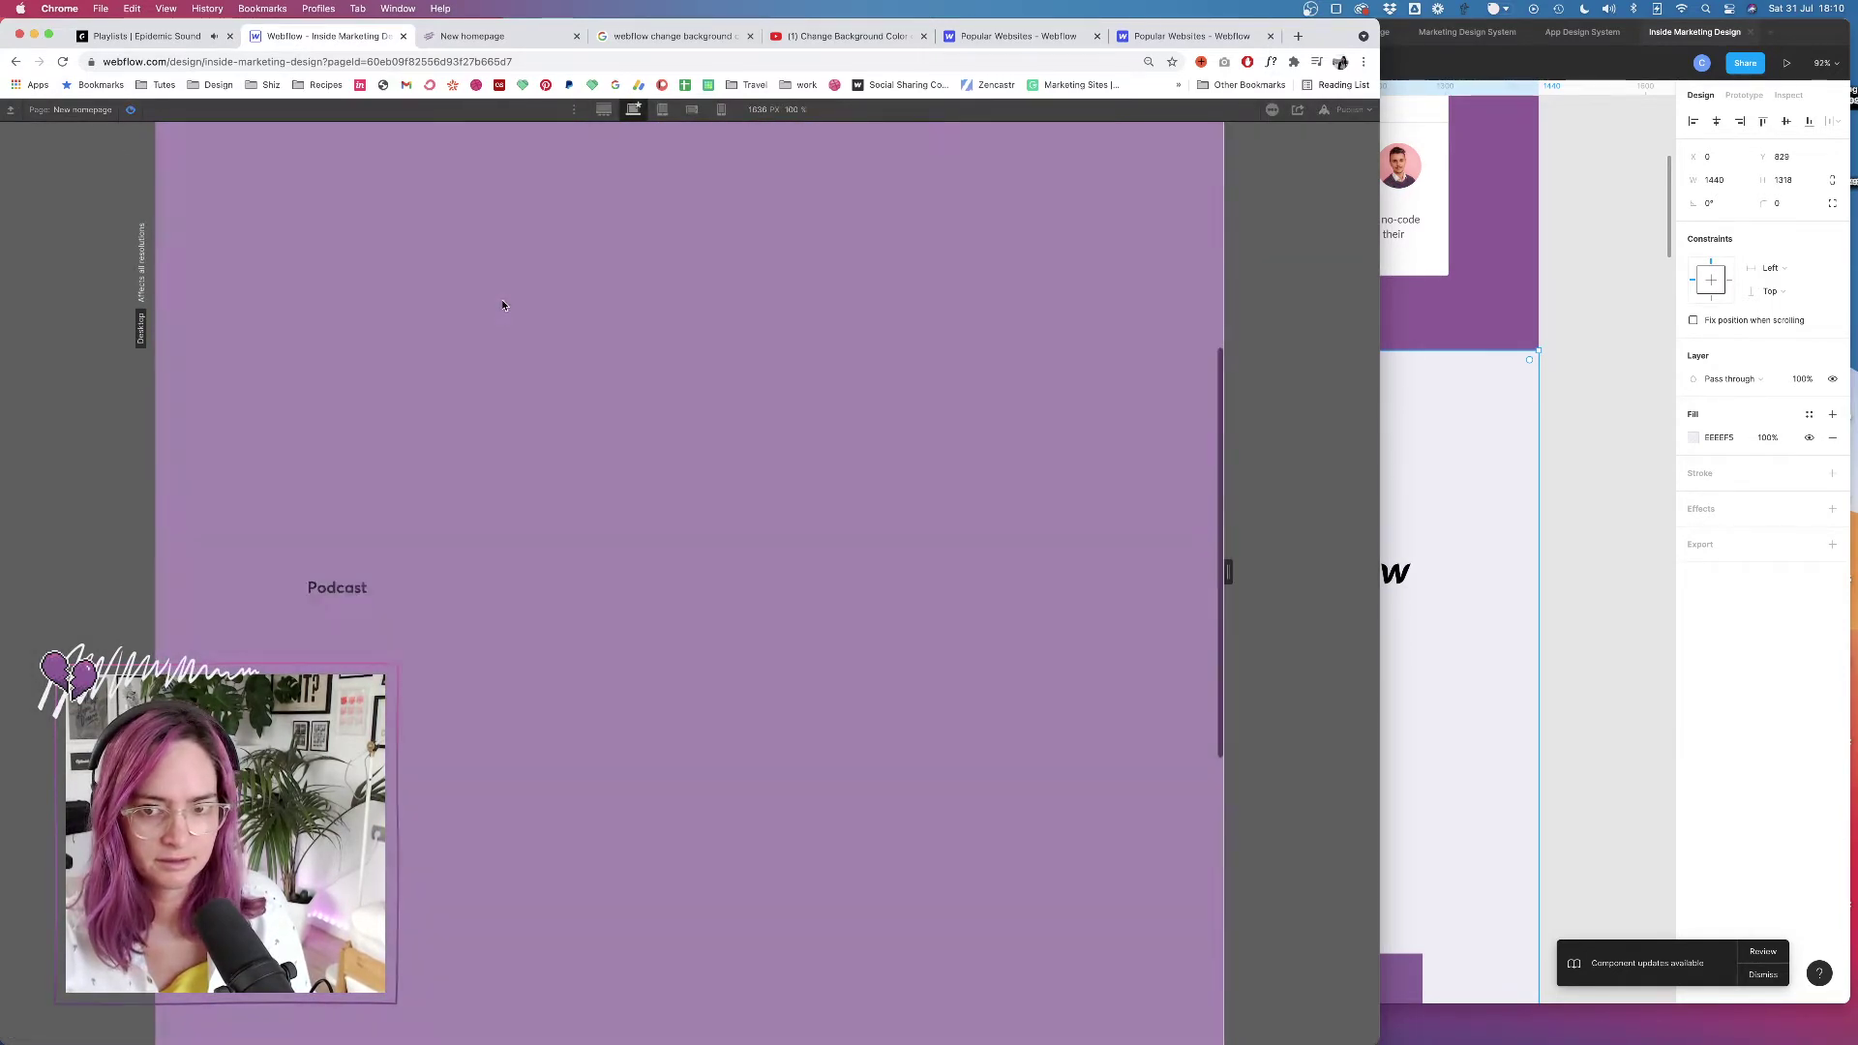
pyautogui.scroll(5, 501, 305)
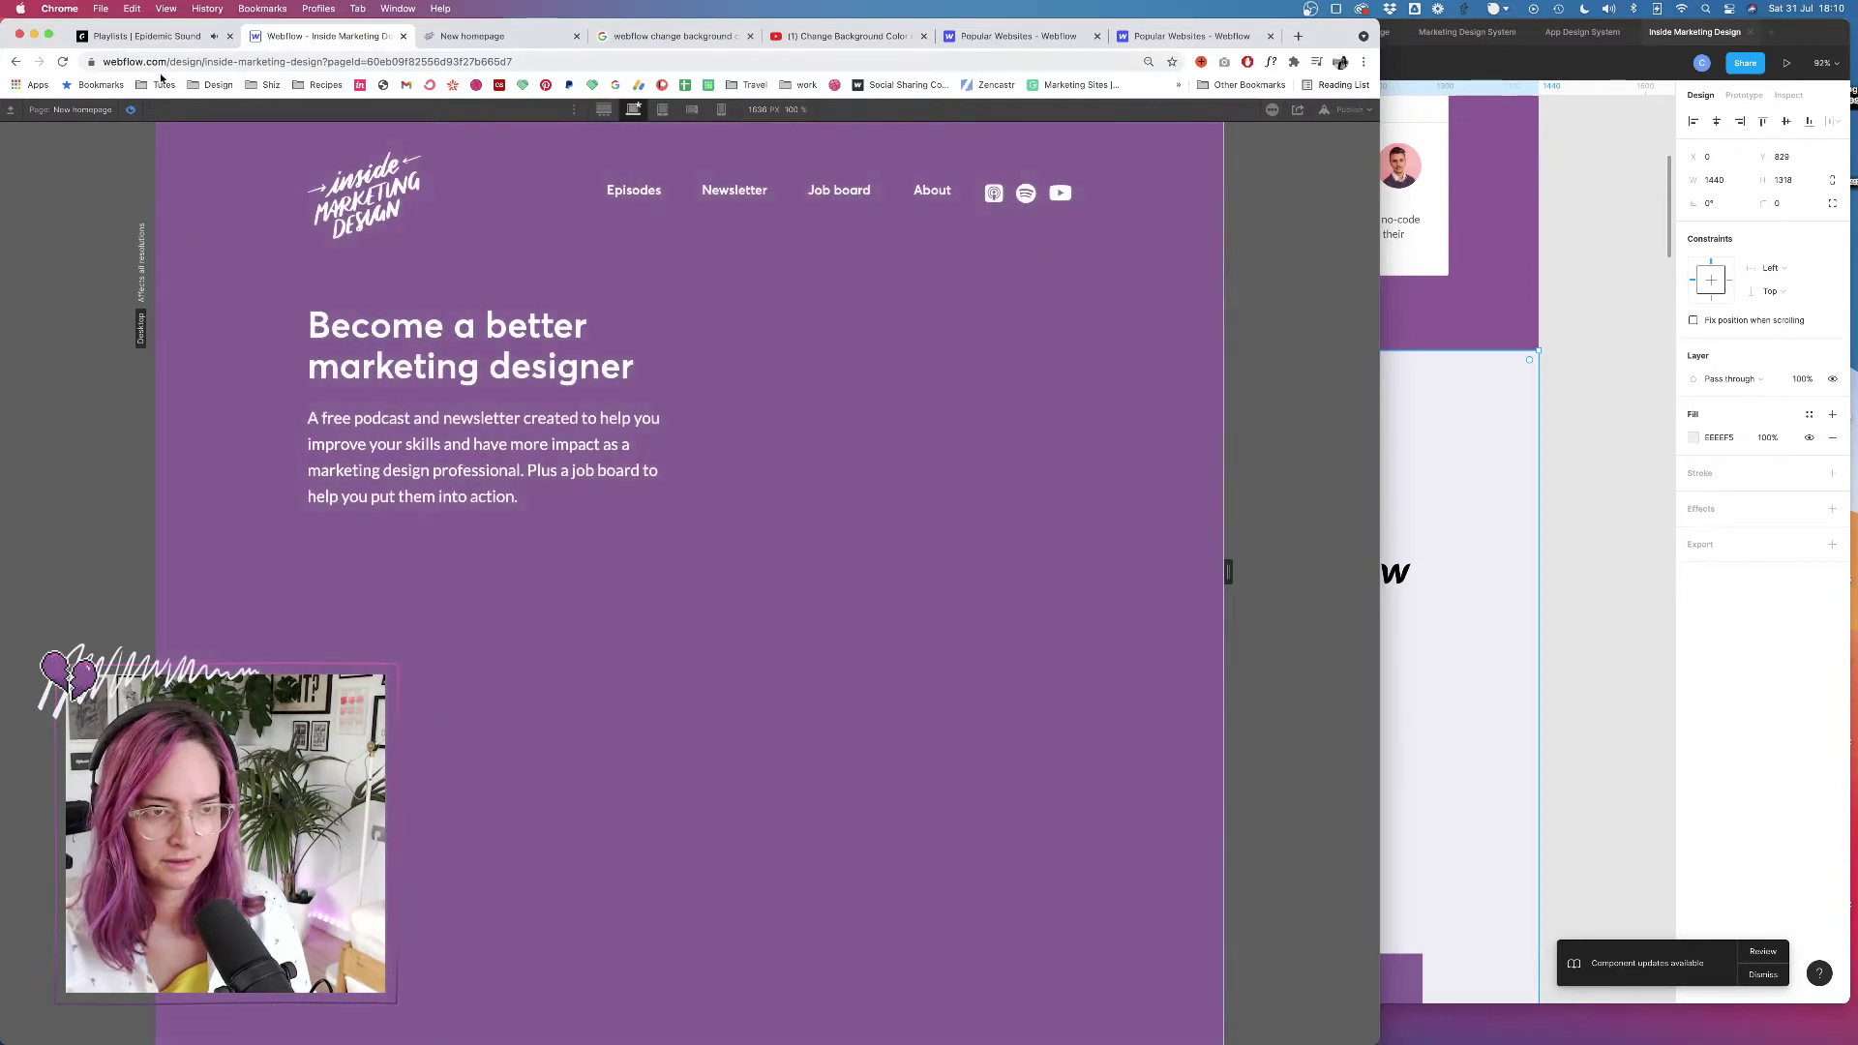
pyautogui.click(128, 110)
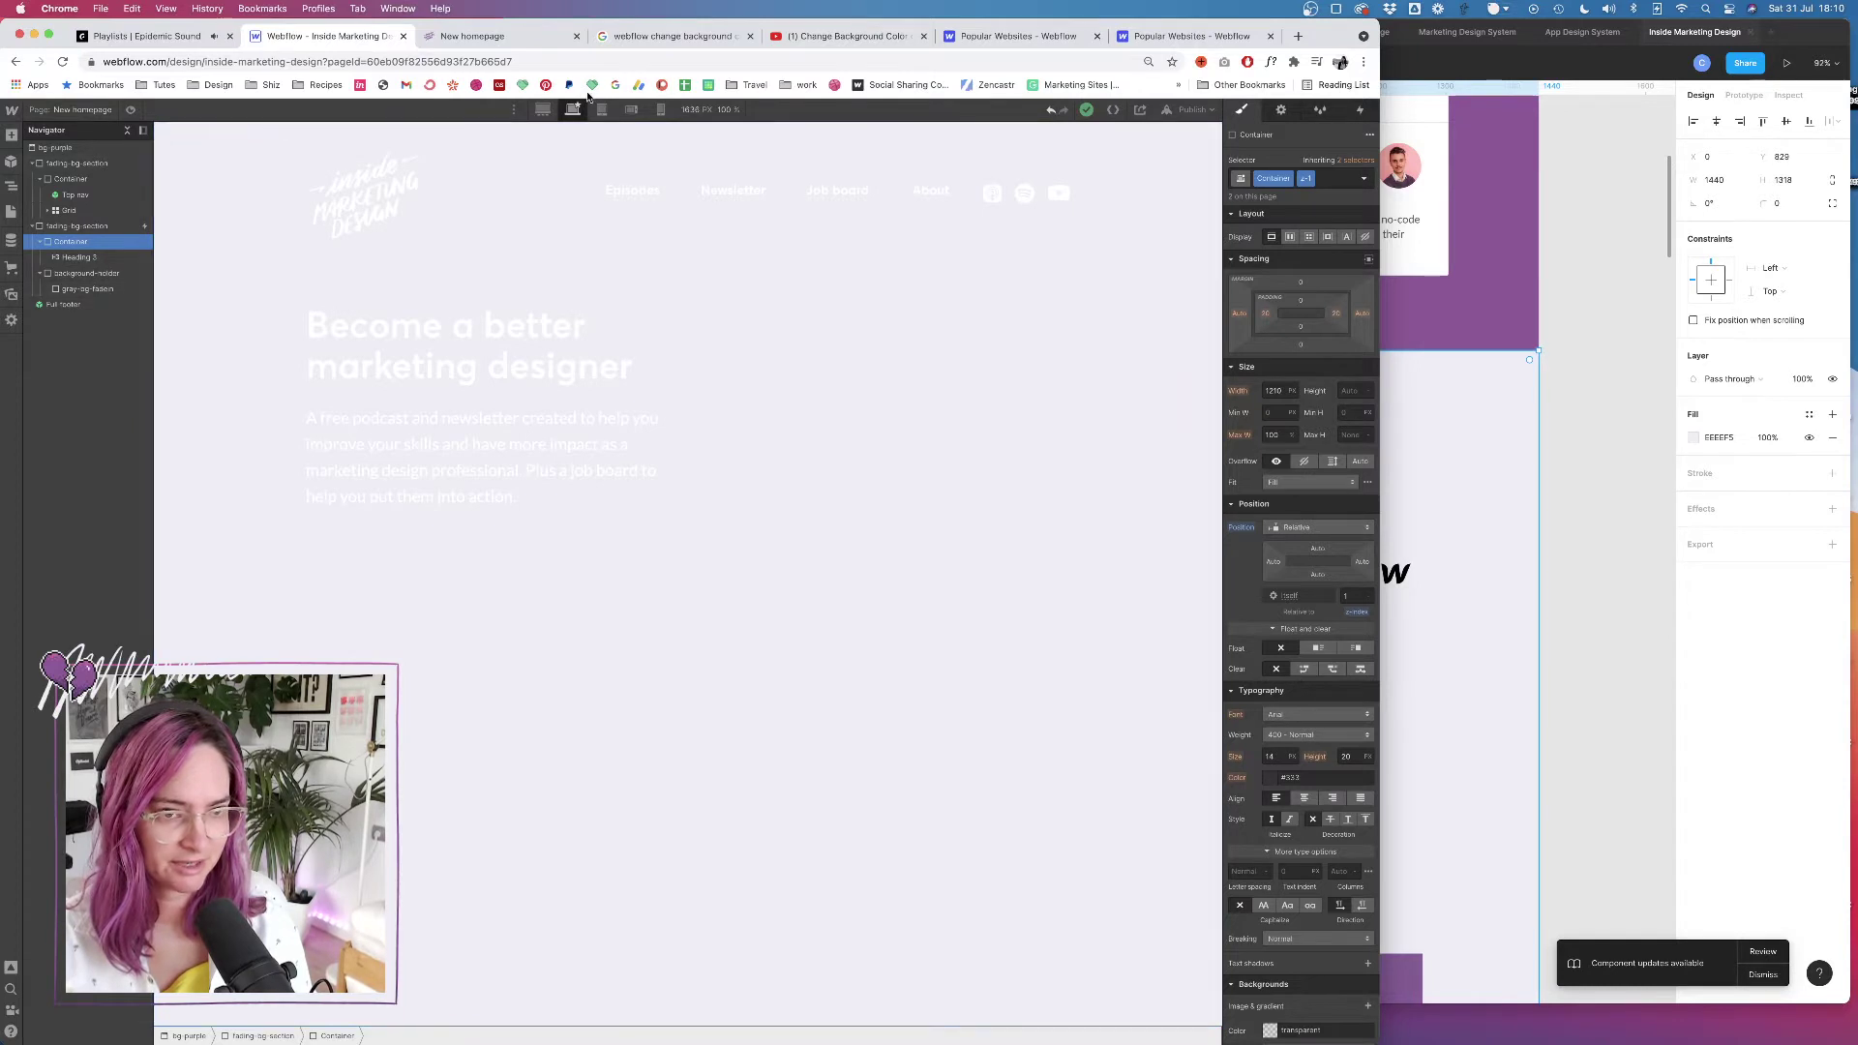
pyautogui.scroll(-10, 977, 411)
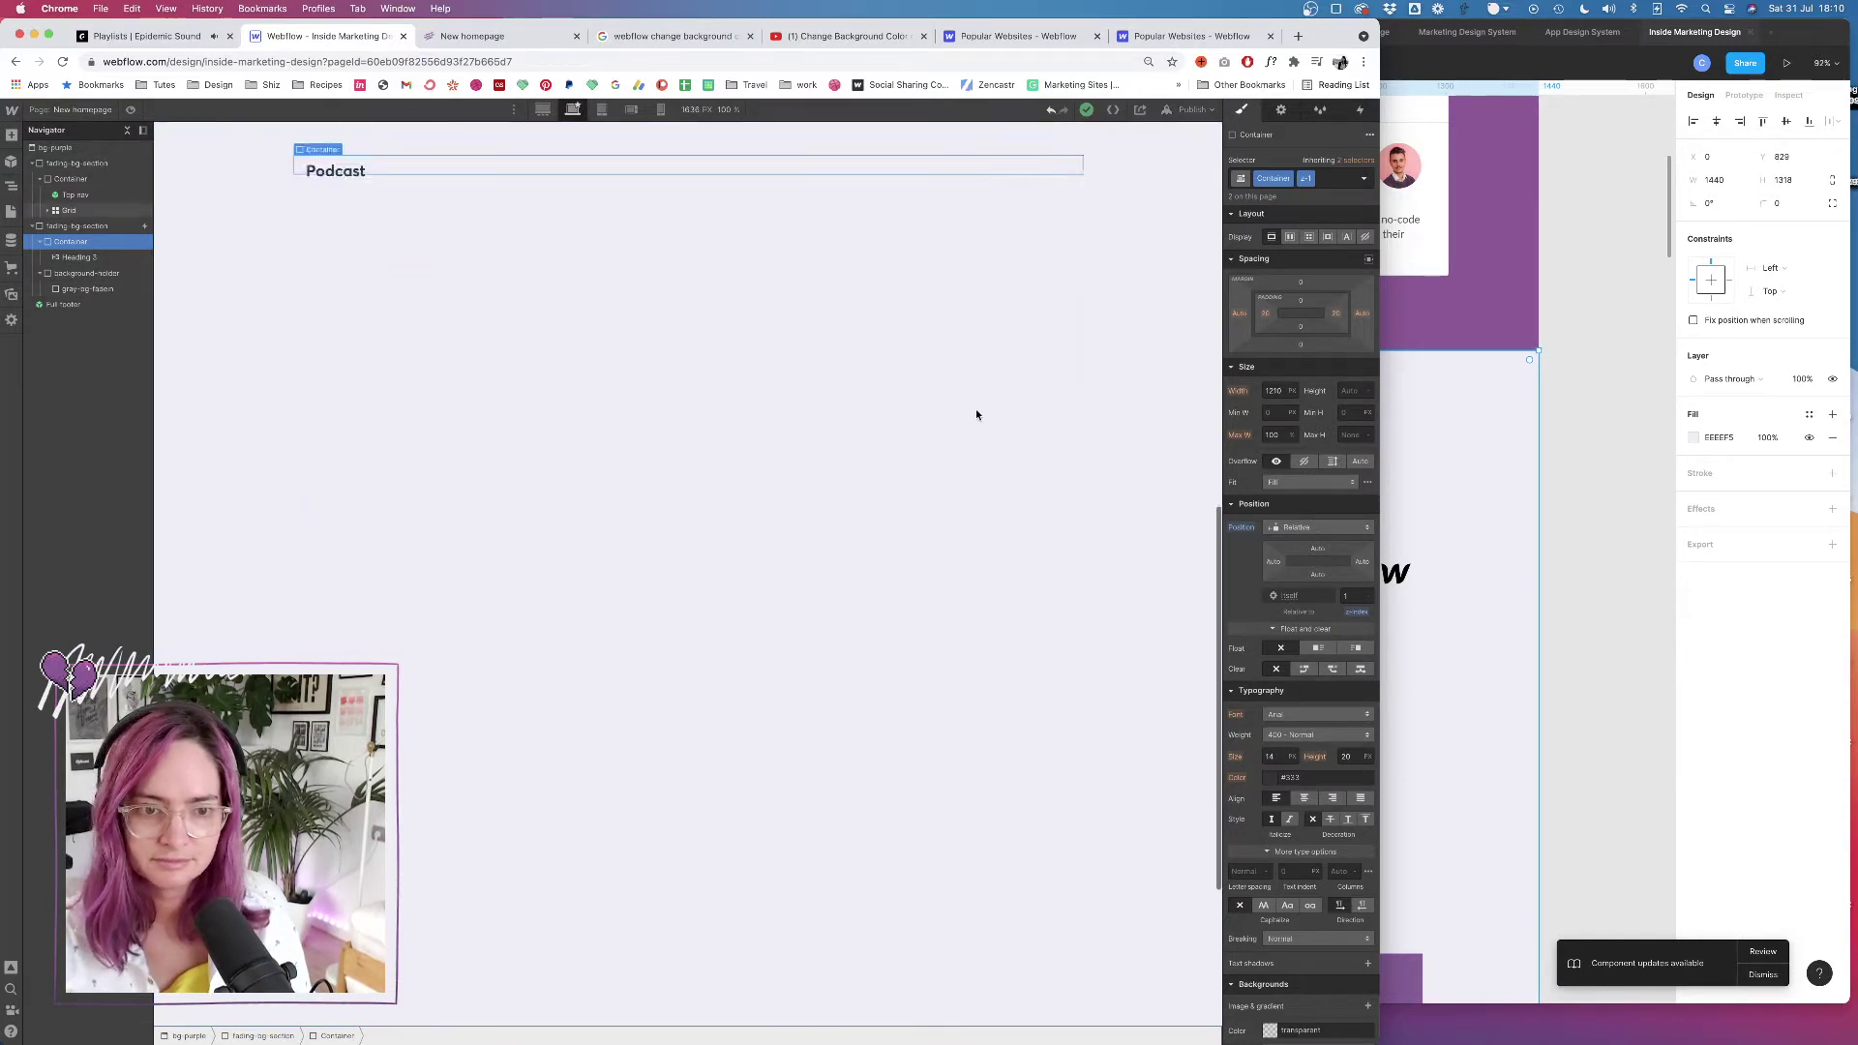
pyautogui.scroll(10, 976, 414)
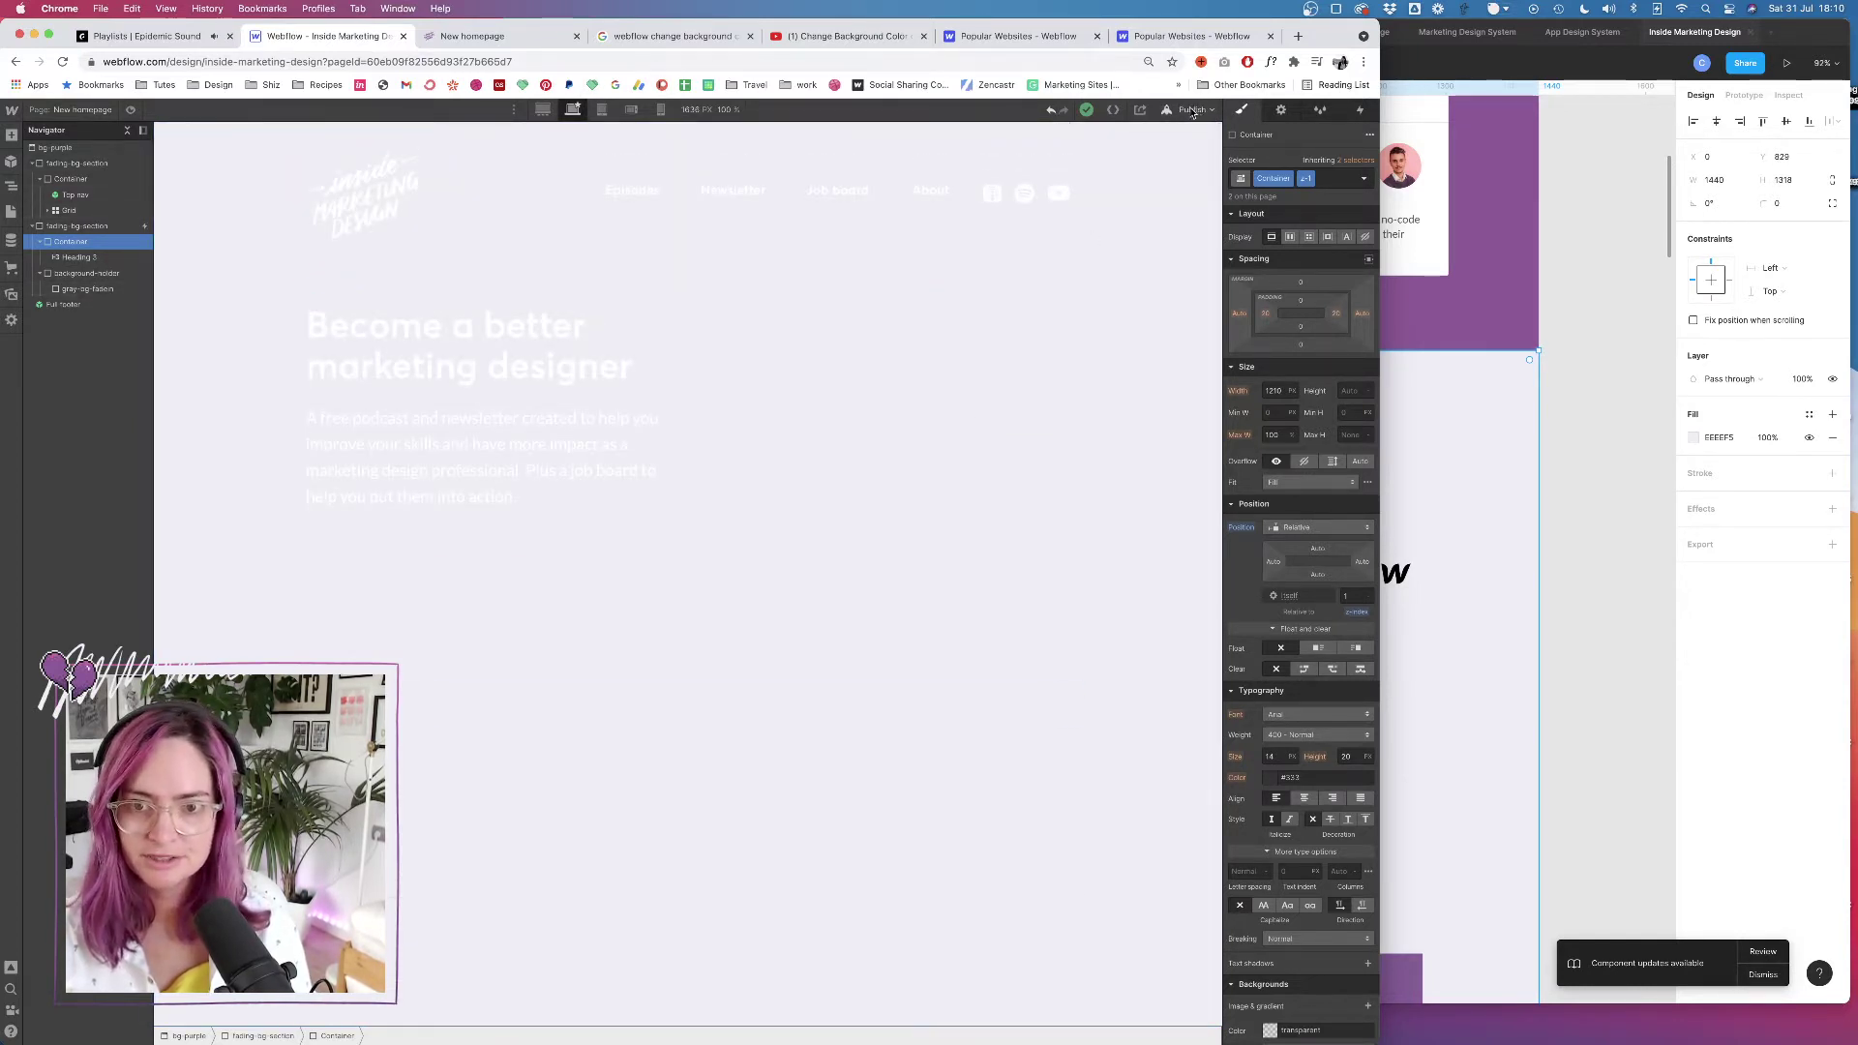
# Publish the site to the webflow.io staging domain and open the published new homepage
pyautogui.click(1192, 109)
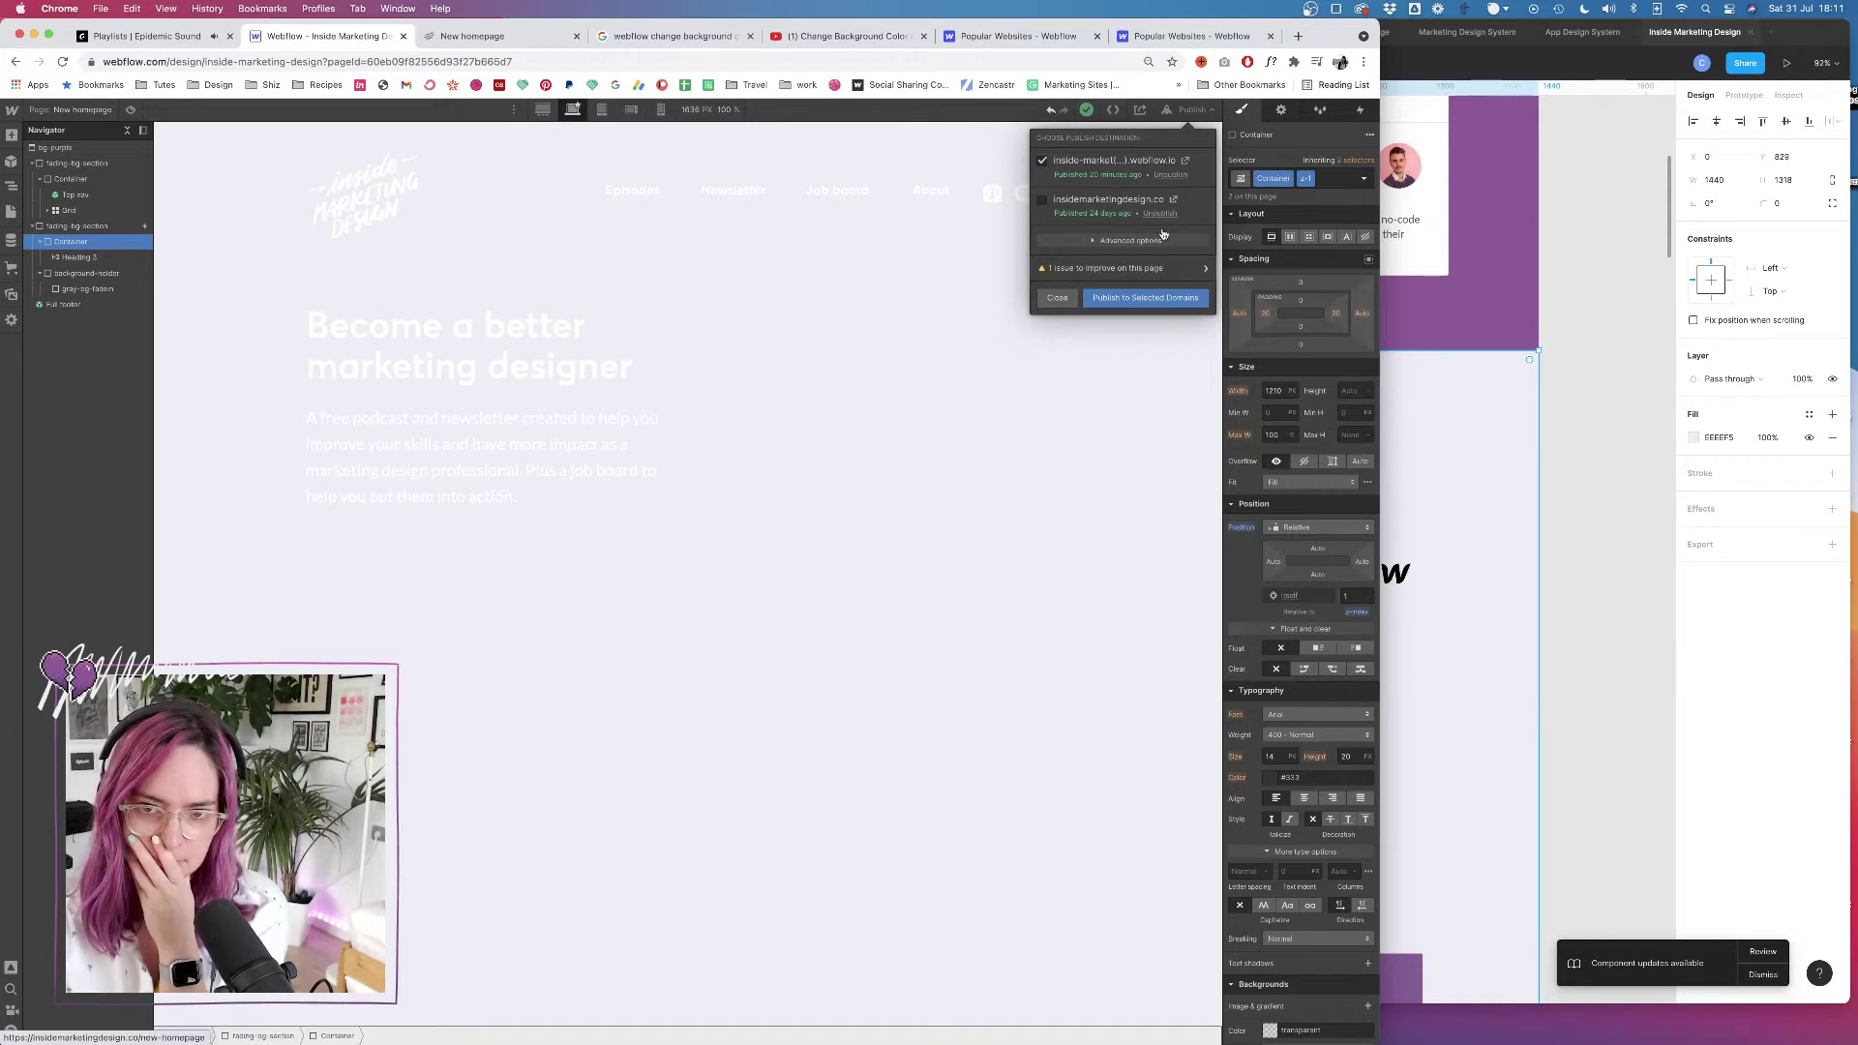
pyautogui.click(1154, 297)
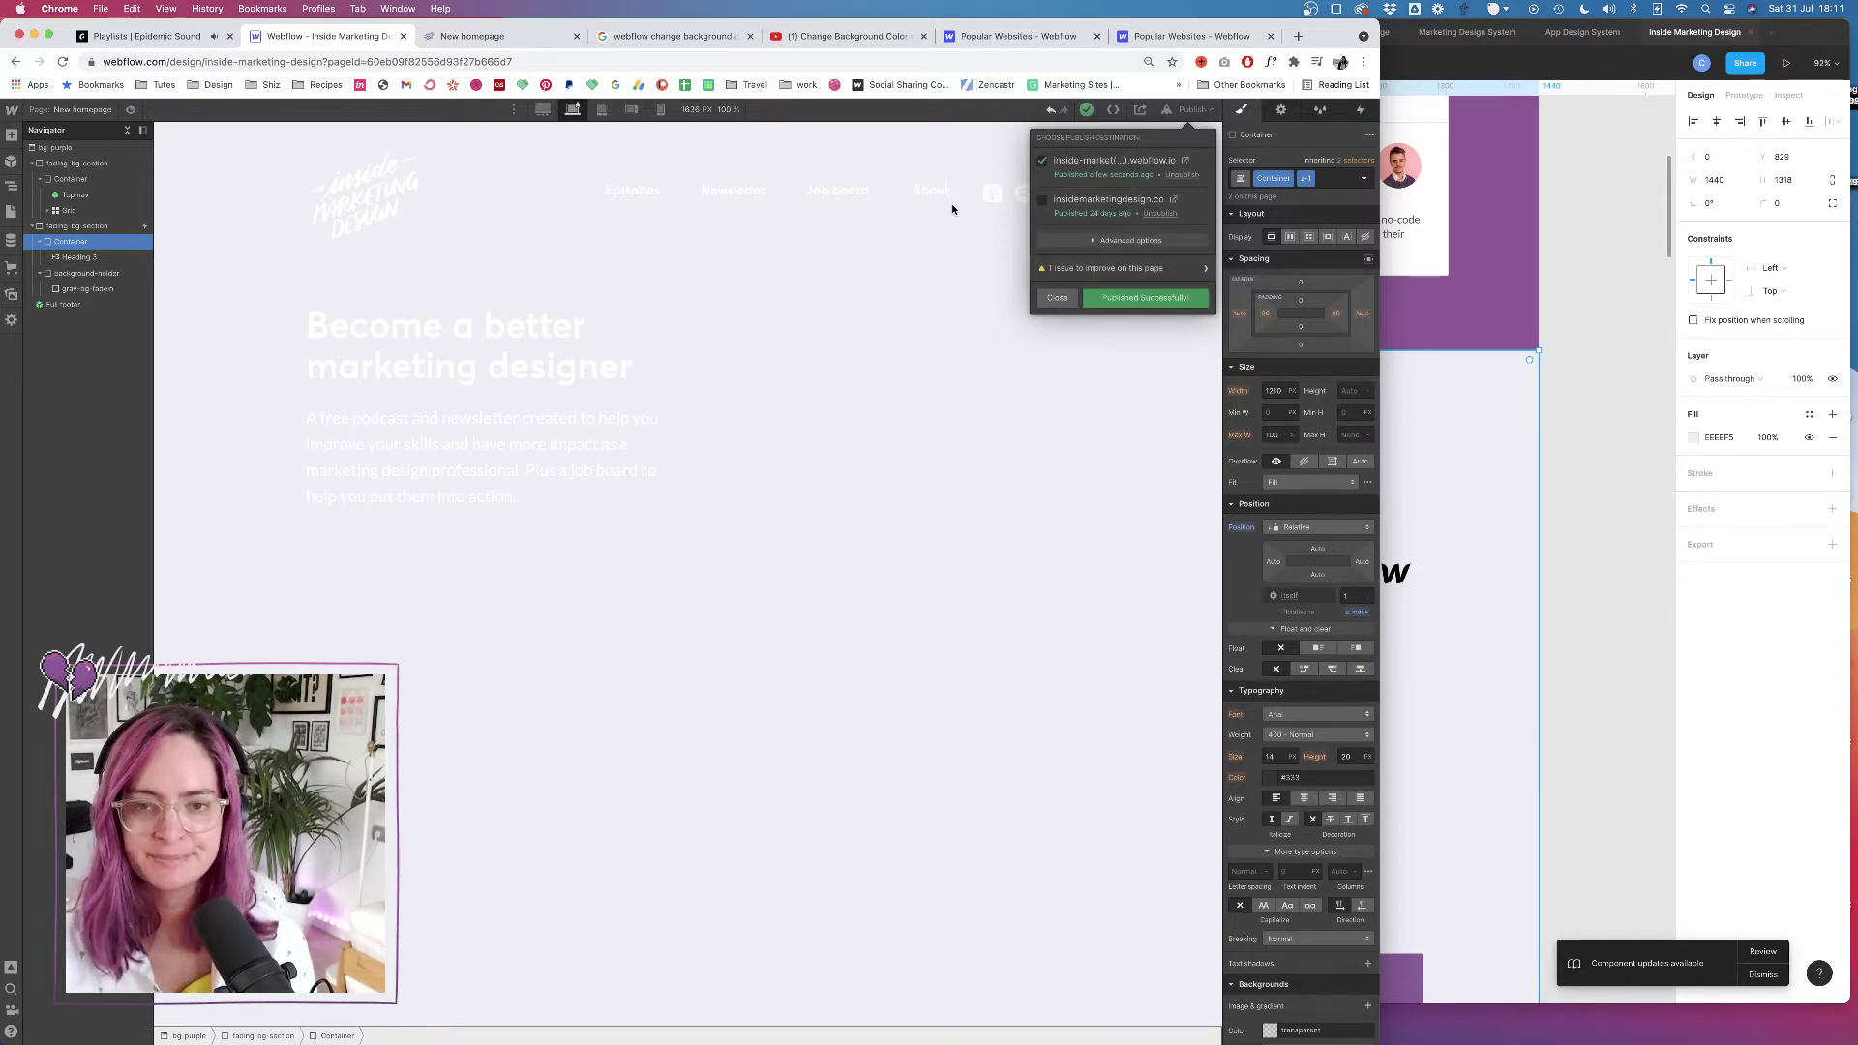
pyautogui.click(1185, 160)
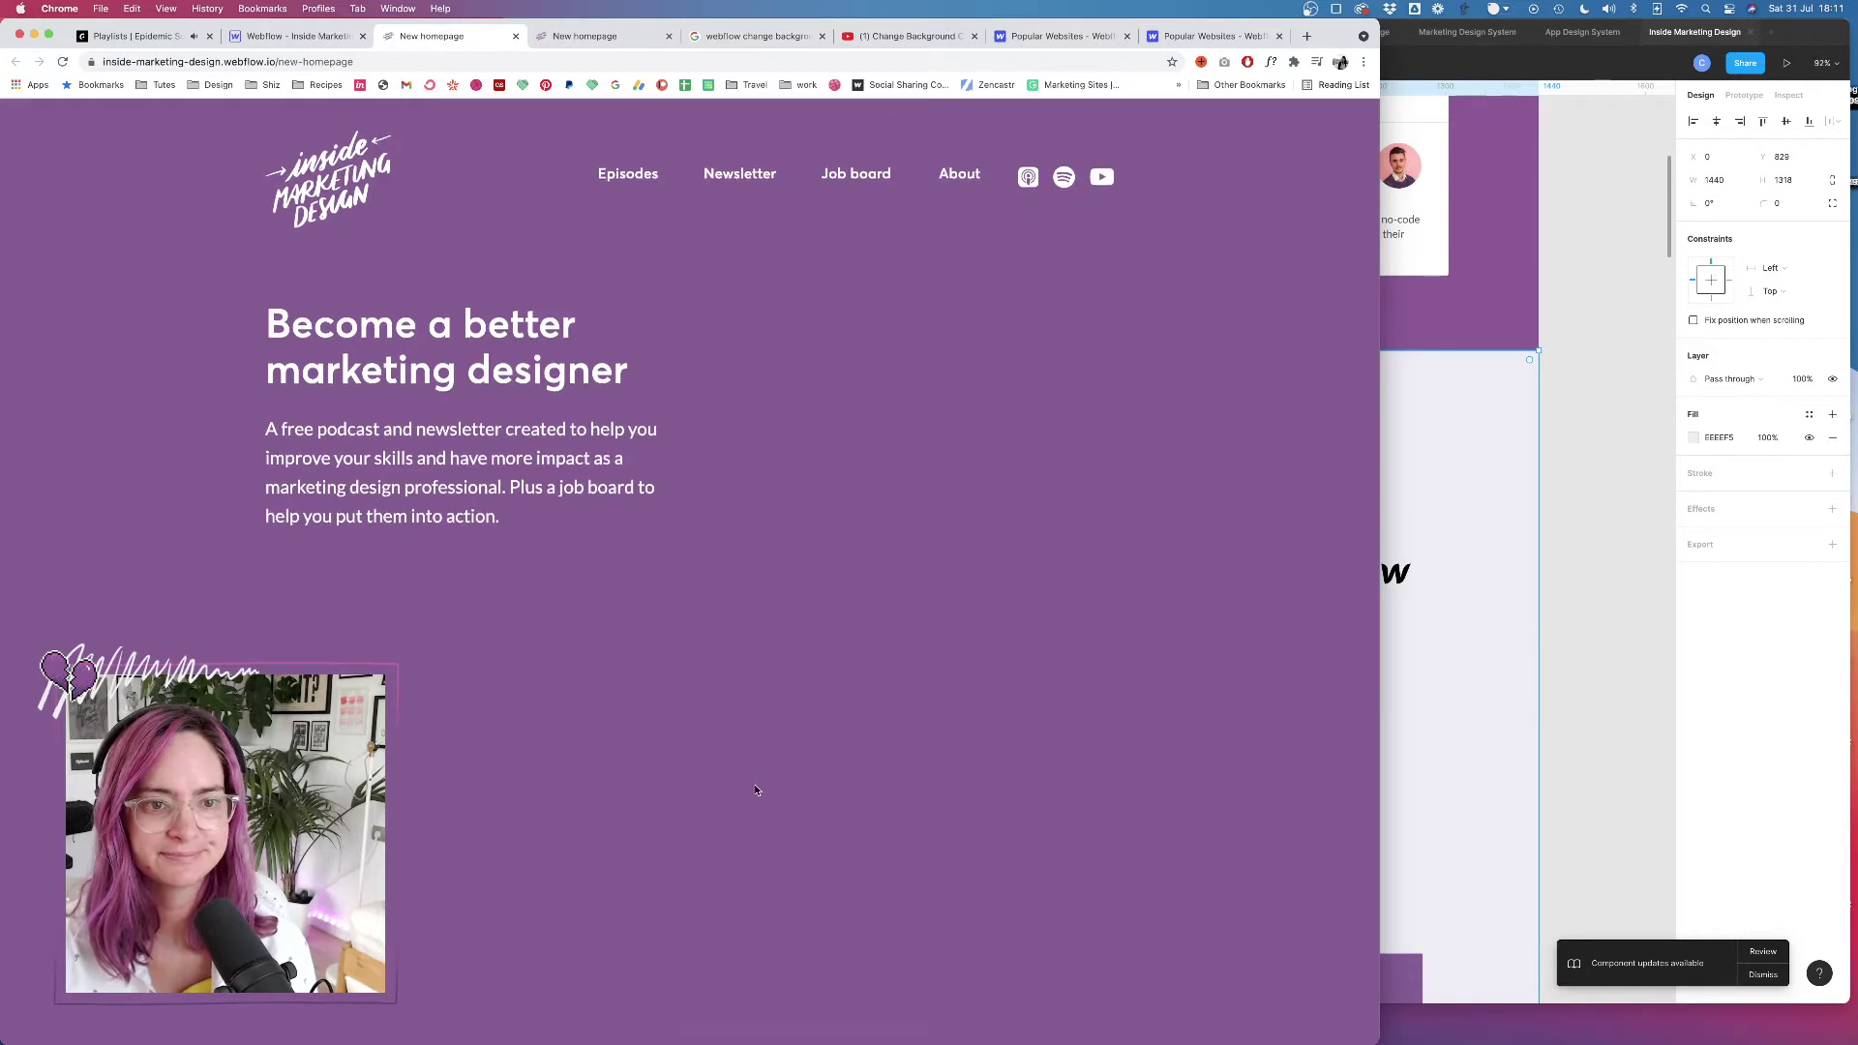
# Check the background fade on the published page from the hero down to the Podcast section and footer
pyautogui.scroll(-10, 754, 786)
pyautogui.scroll(-5, 754, 789)
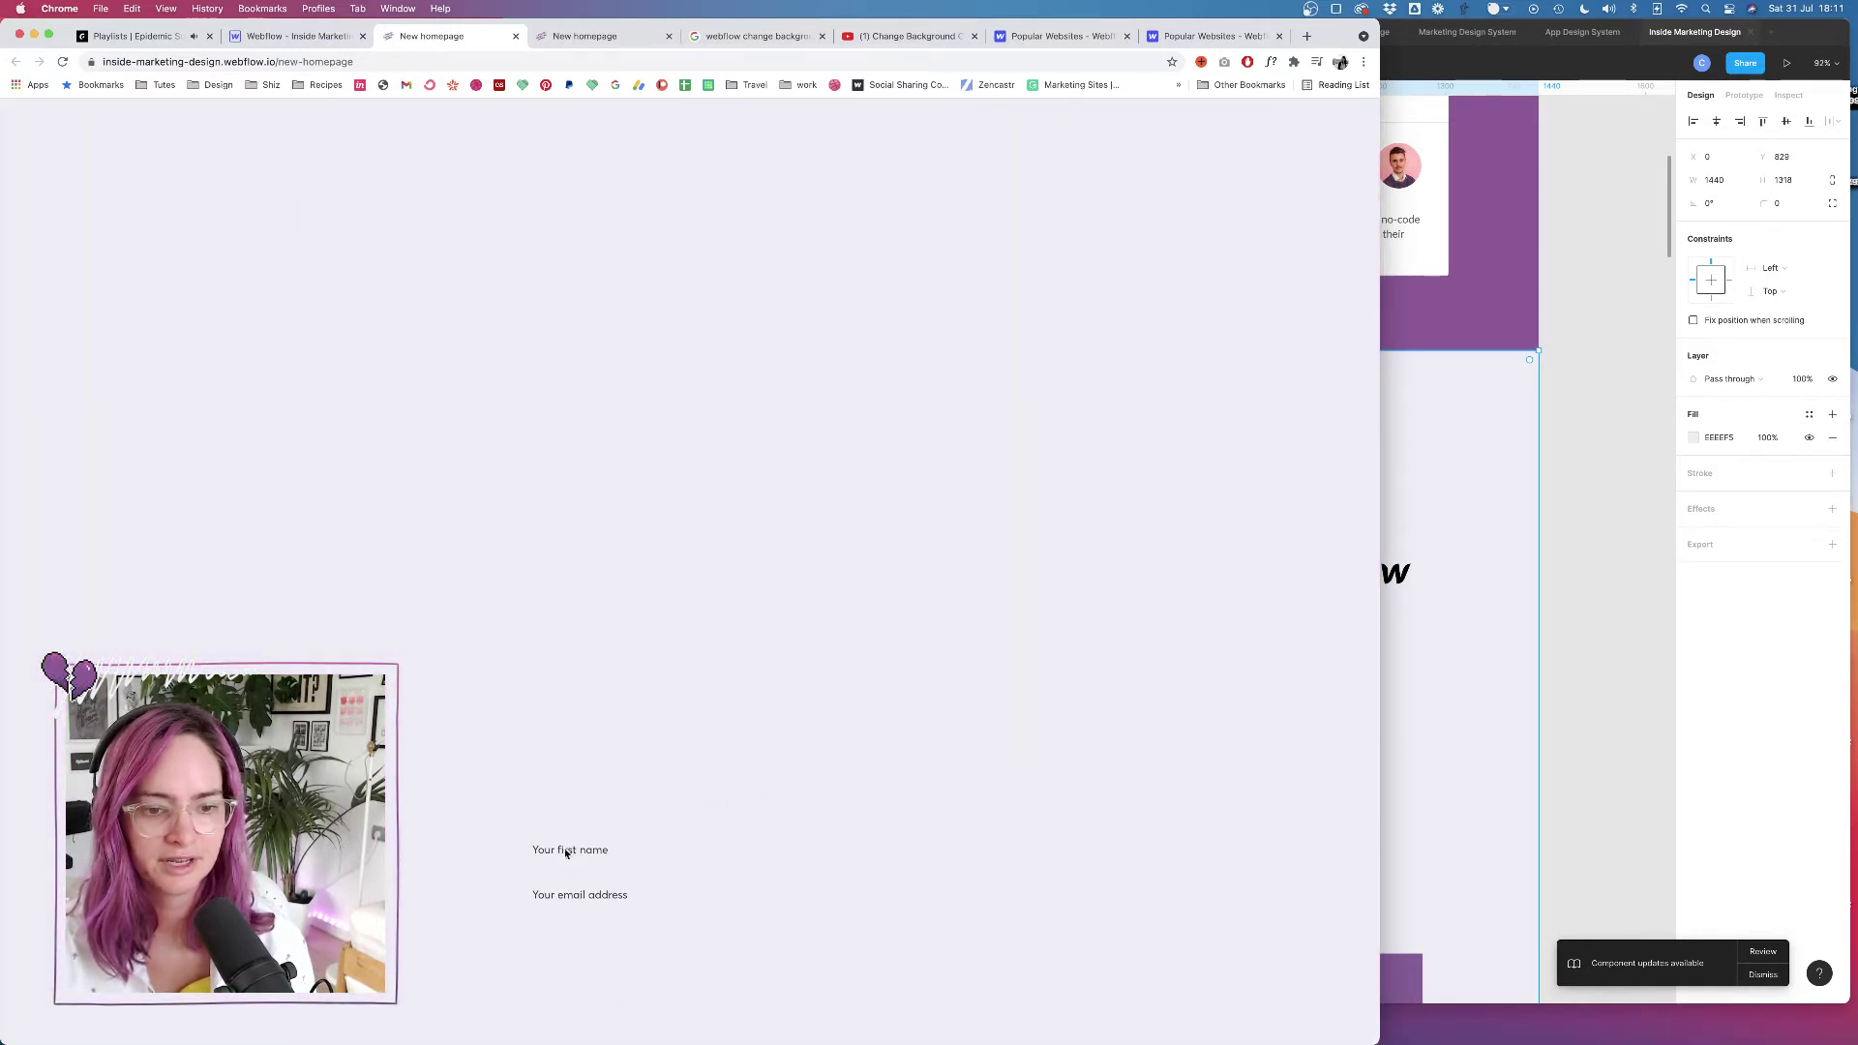
pyautogui.scroll(15, 547, 489)
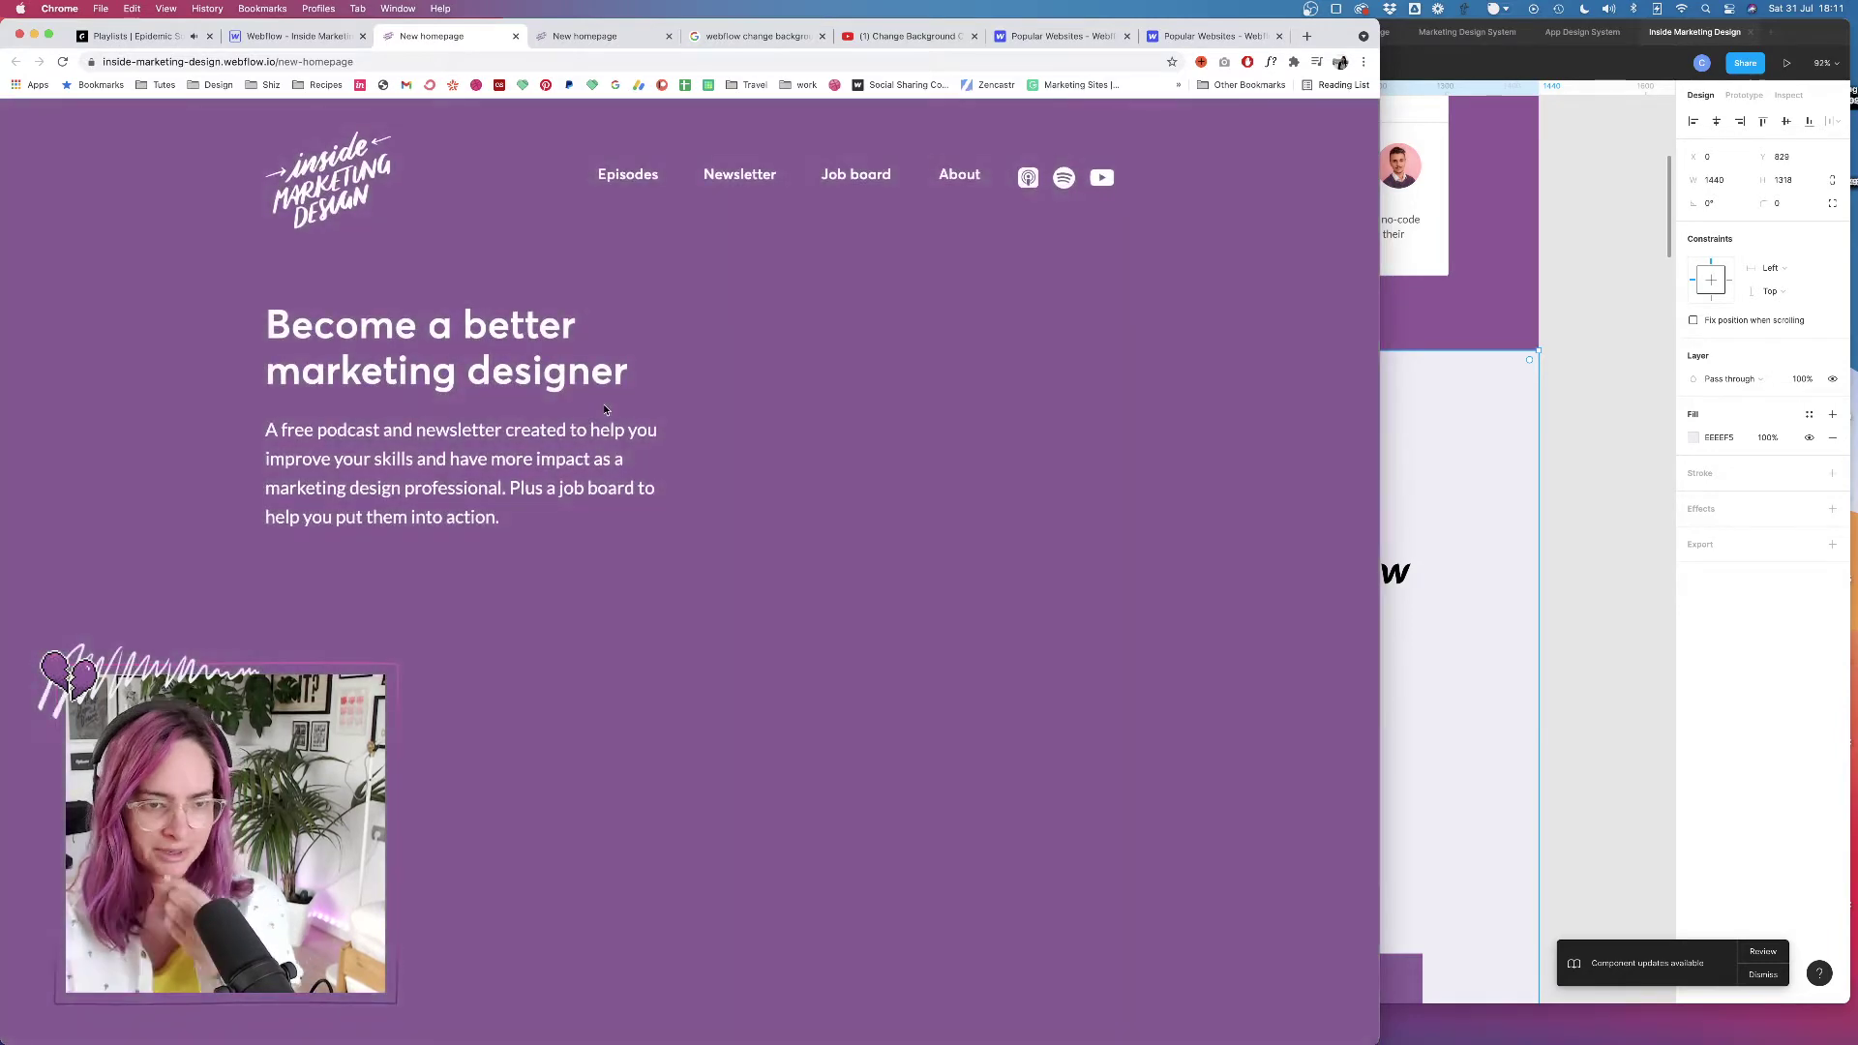
pyautogui.scroll(-5, 604, 409)
pyautogui.scroll(-4, 604, 410)
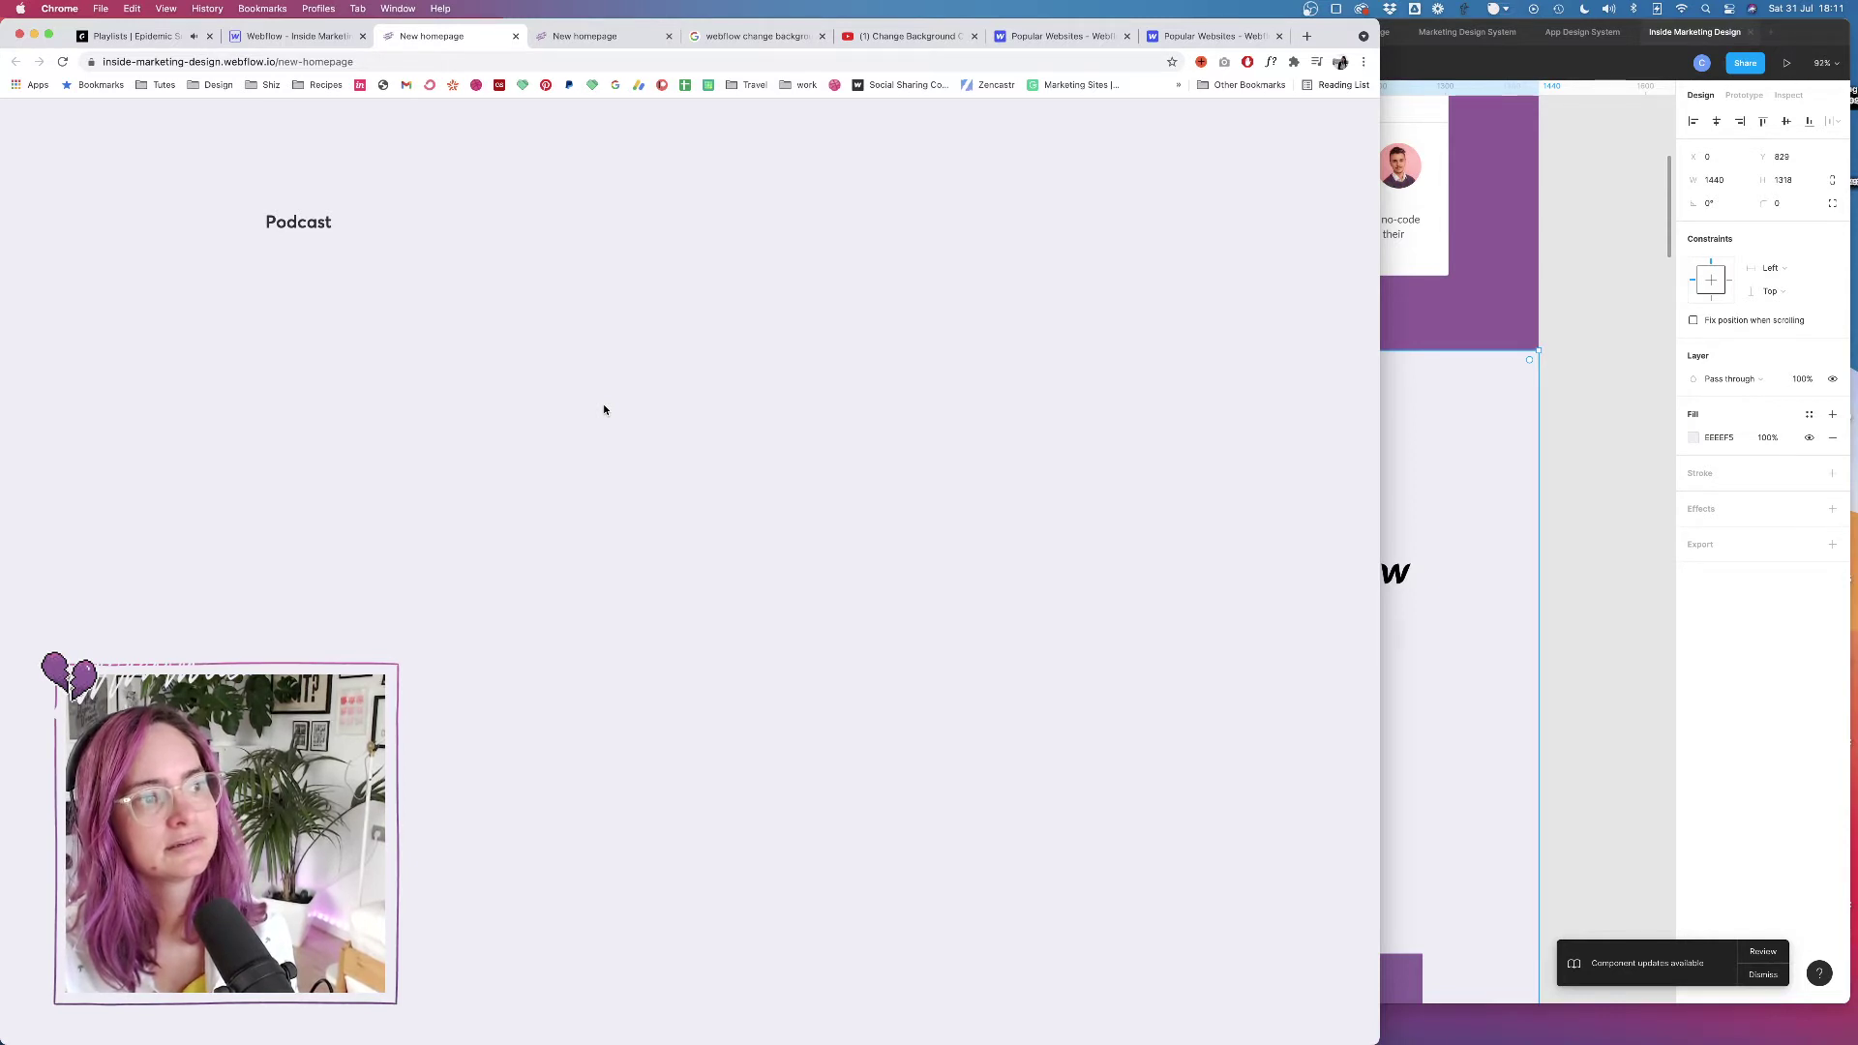
# Return to the Webflow Designer and examine the second fading-bg-section and the Full footer symbol below it
pyautogui.click(298, 36)
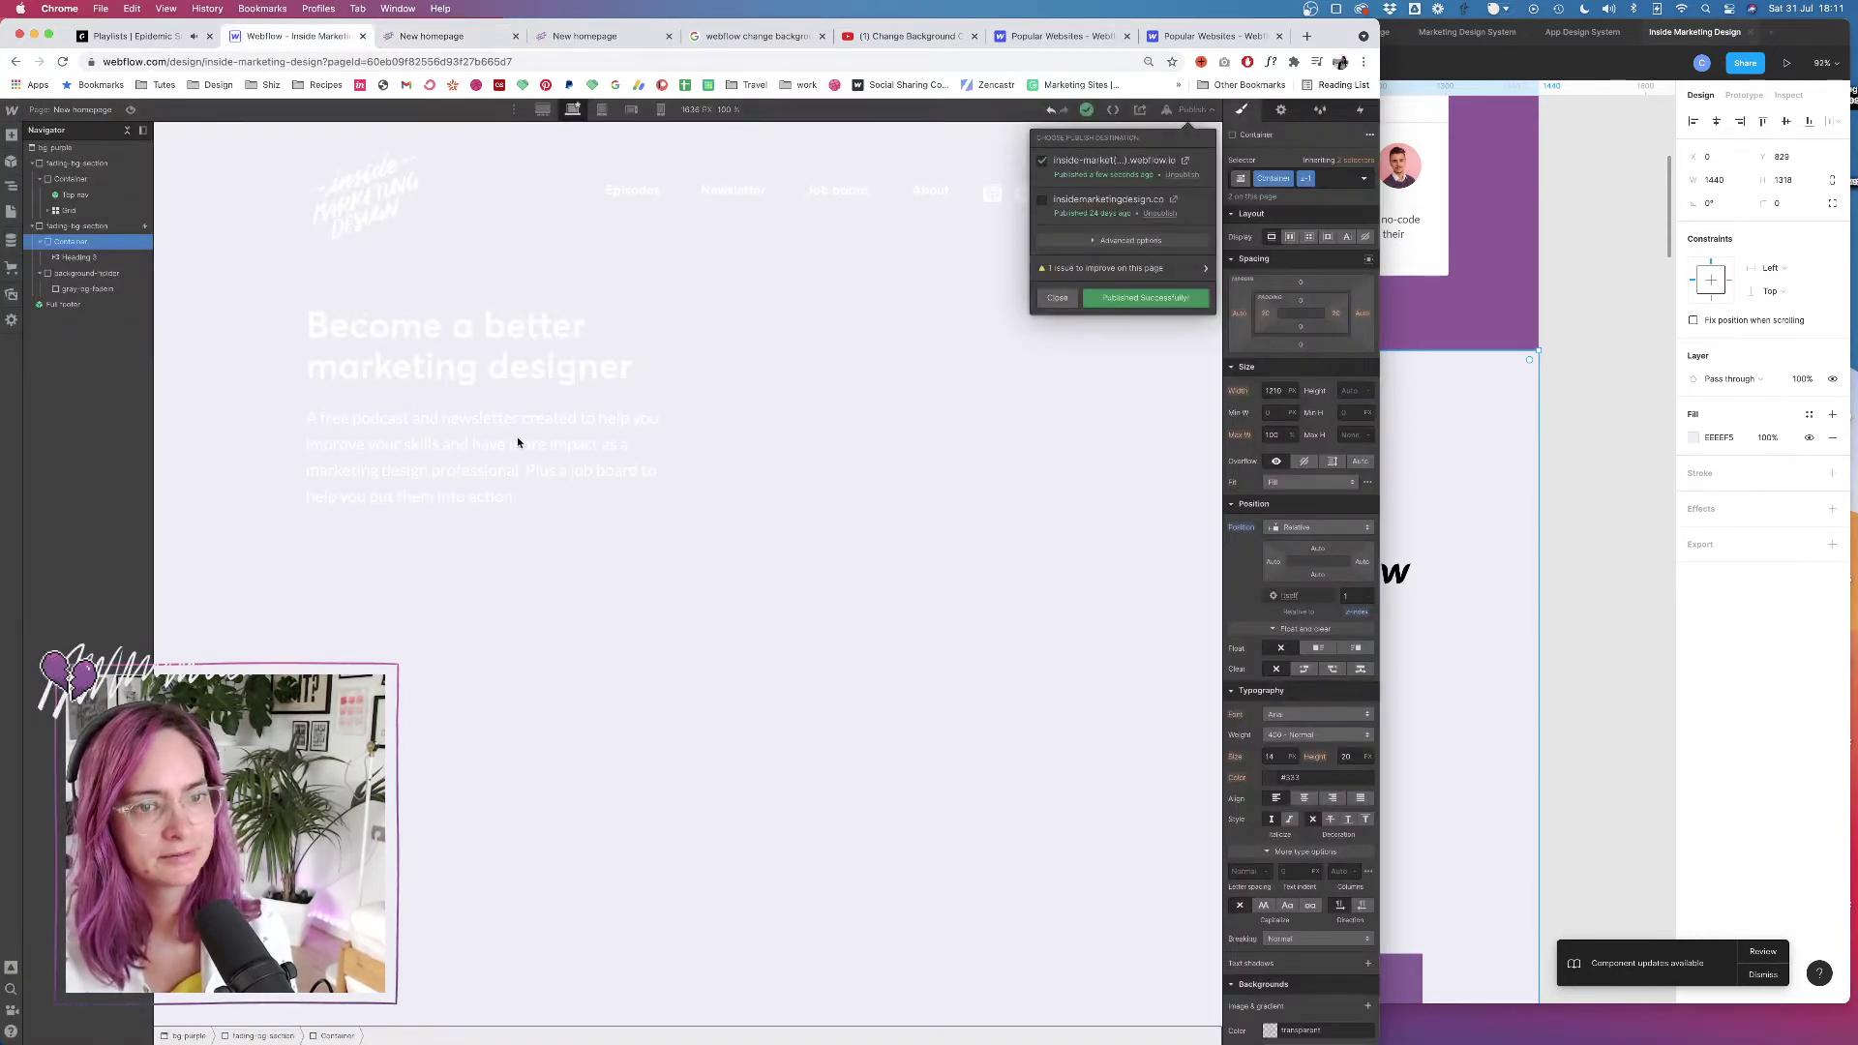
pyautogui.click(96, 226)
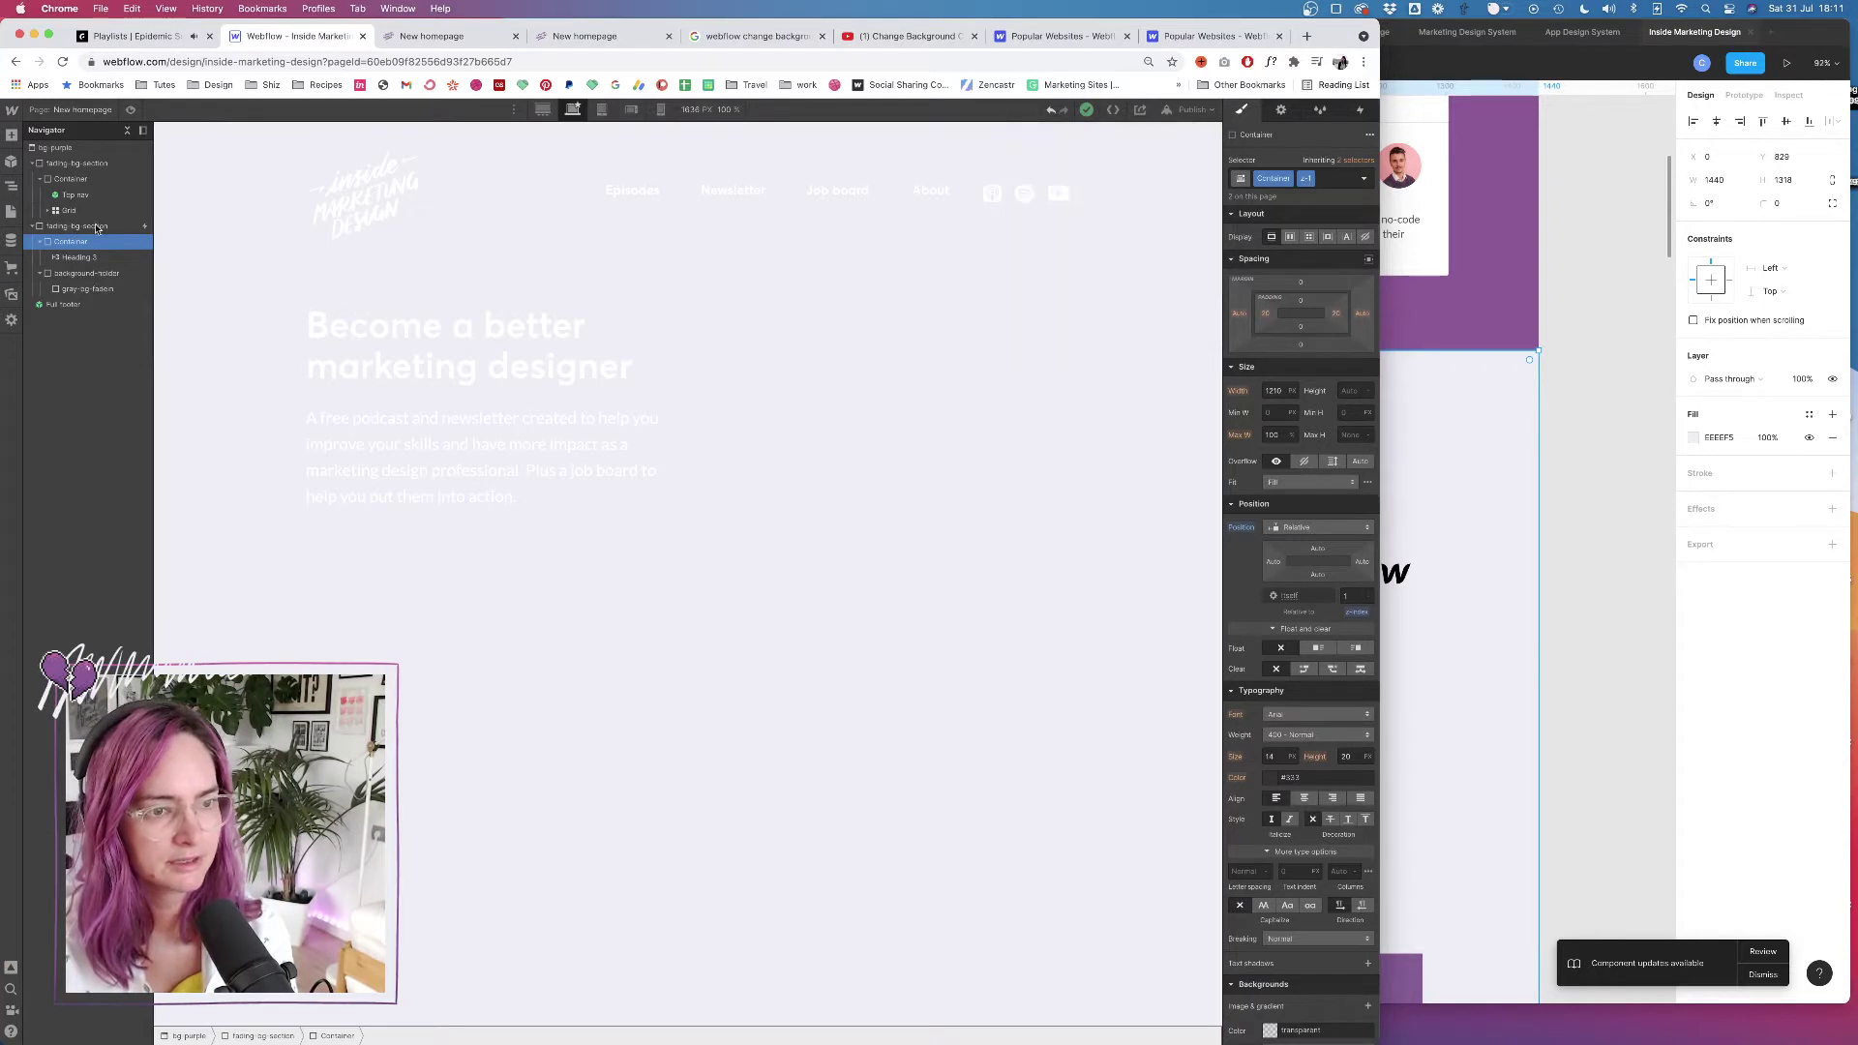
pyautogui.click(97, 227)
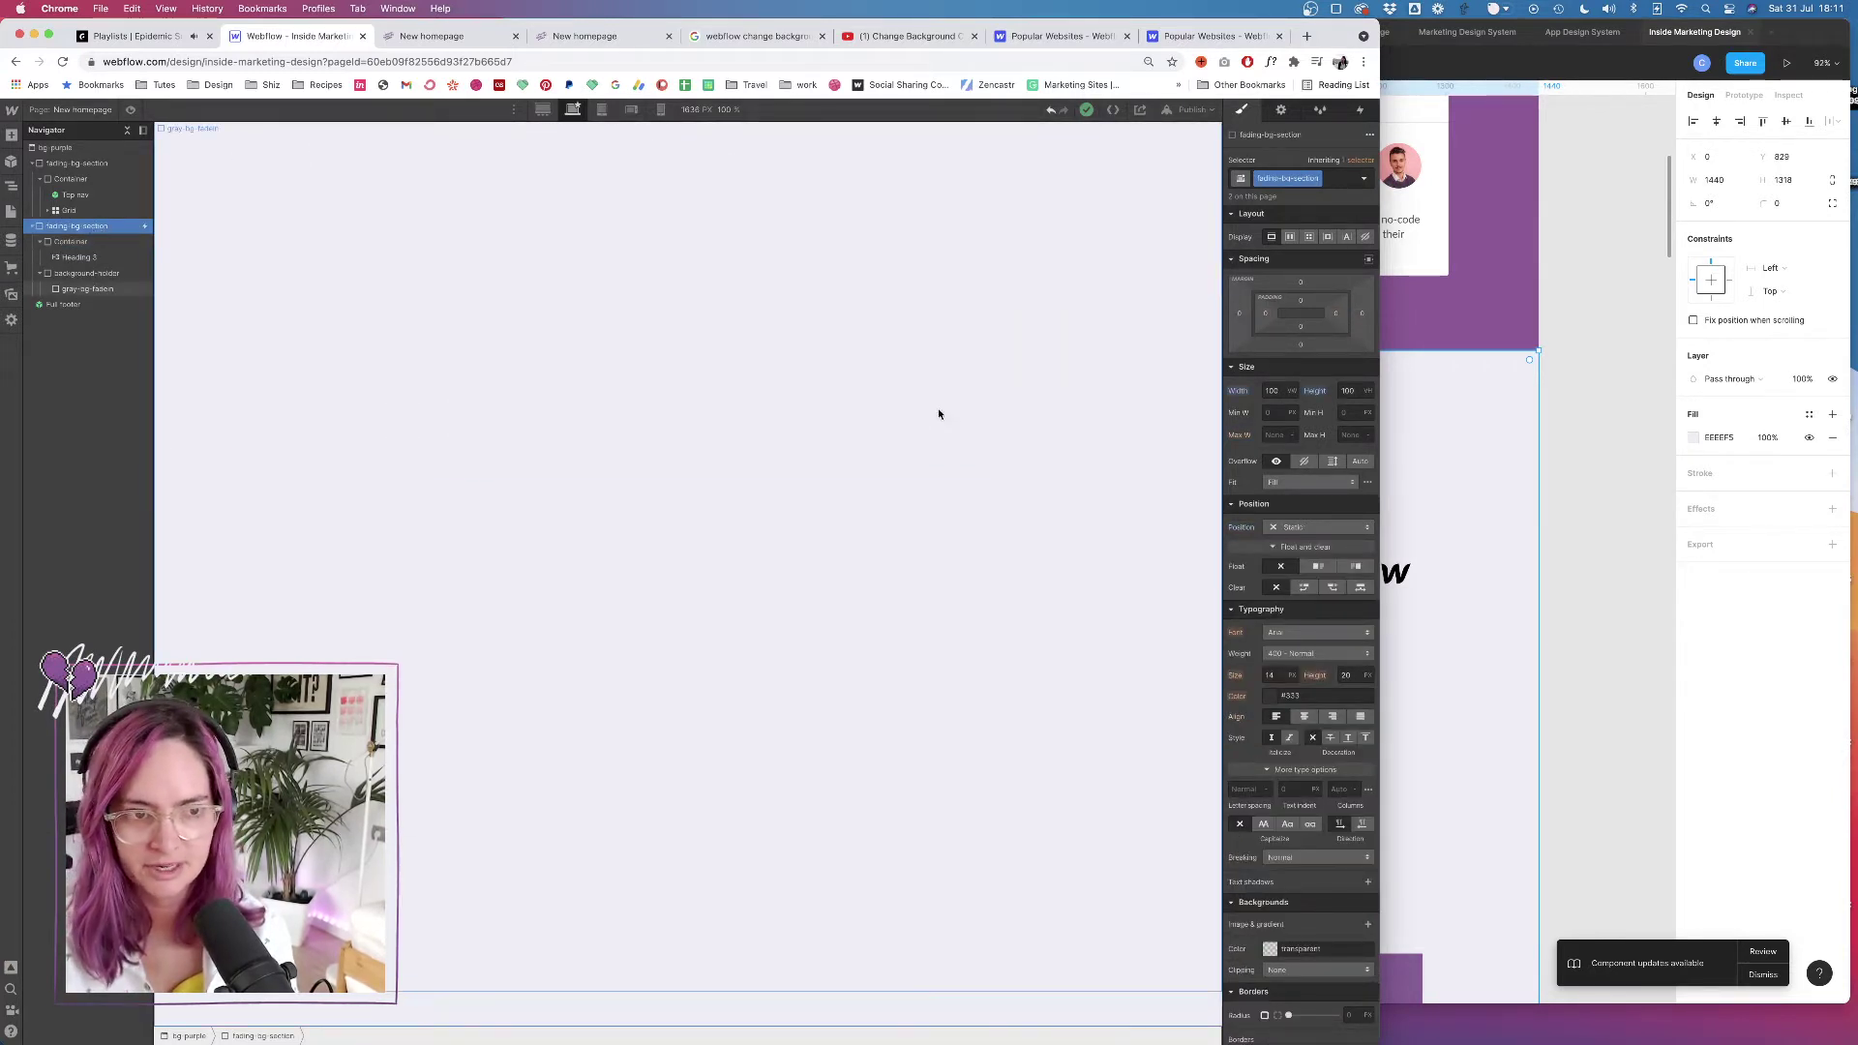
pyautogui.scroll(-3, 929, 412)
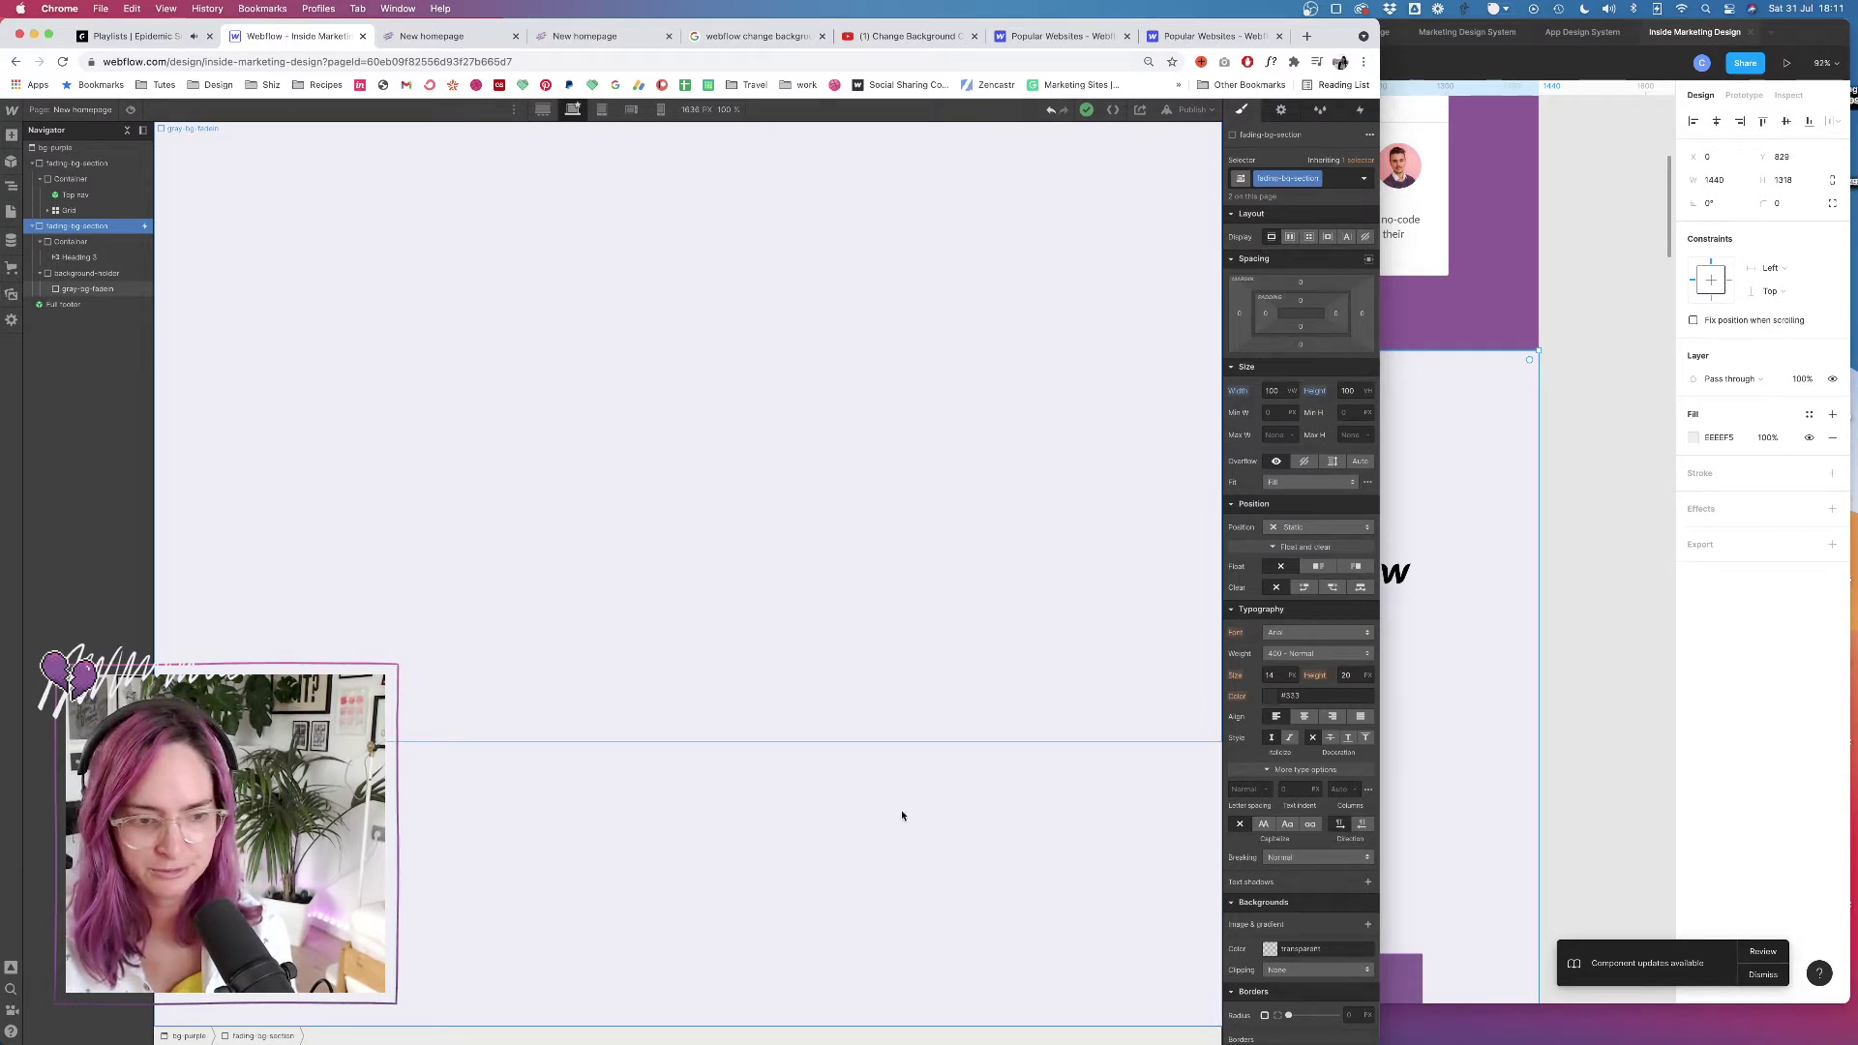
pyautogui.click(69, 307)
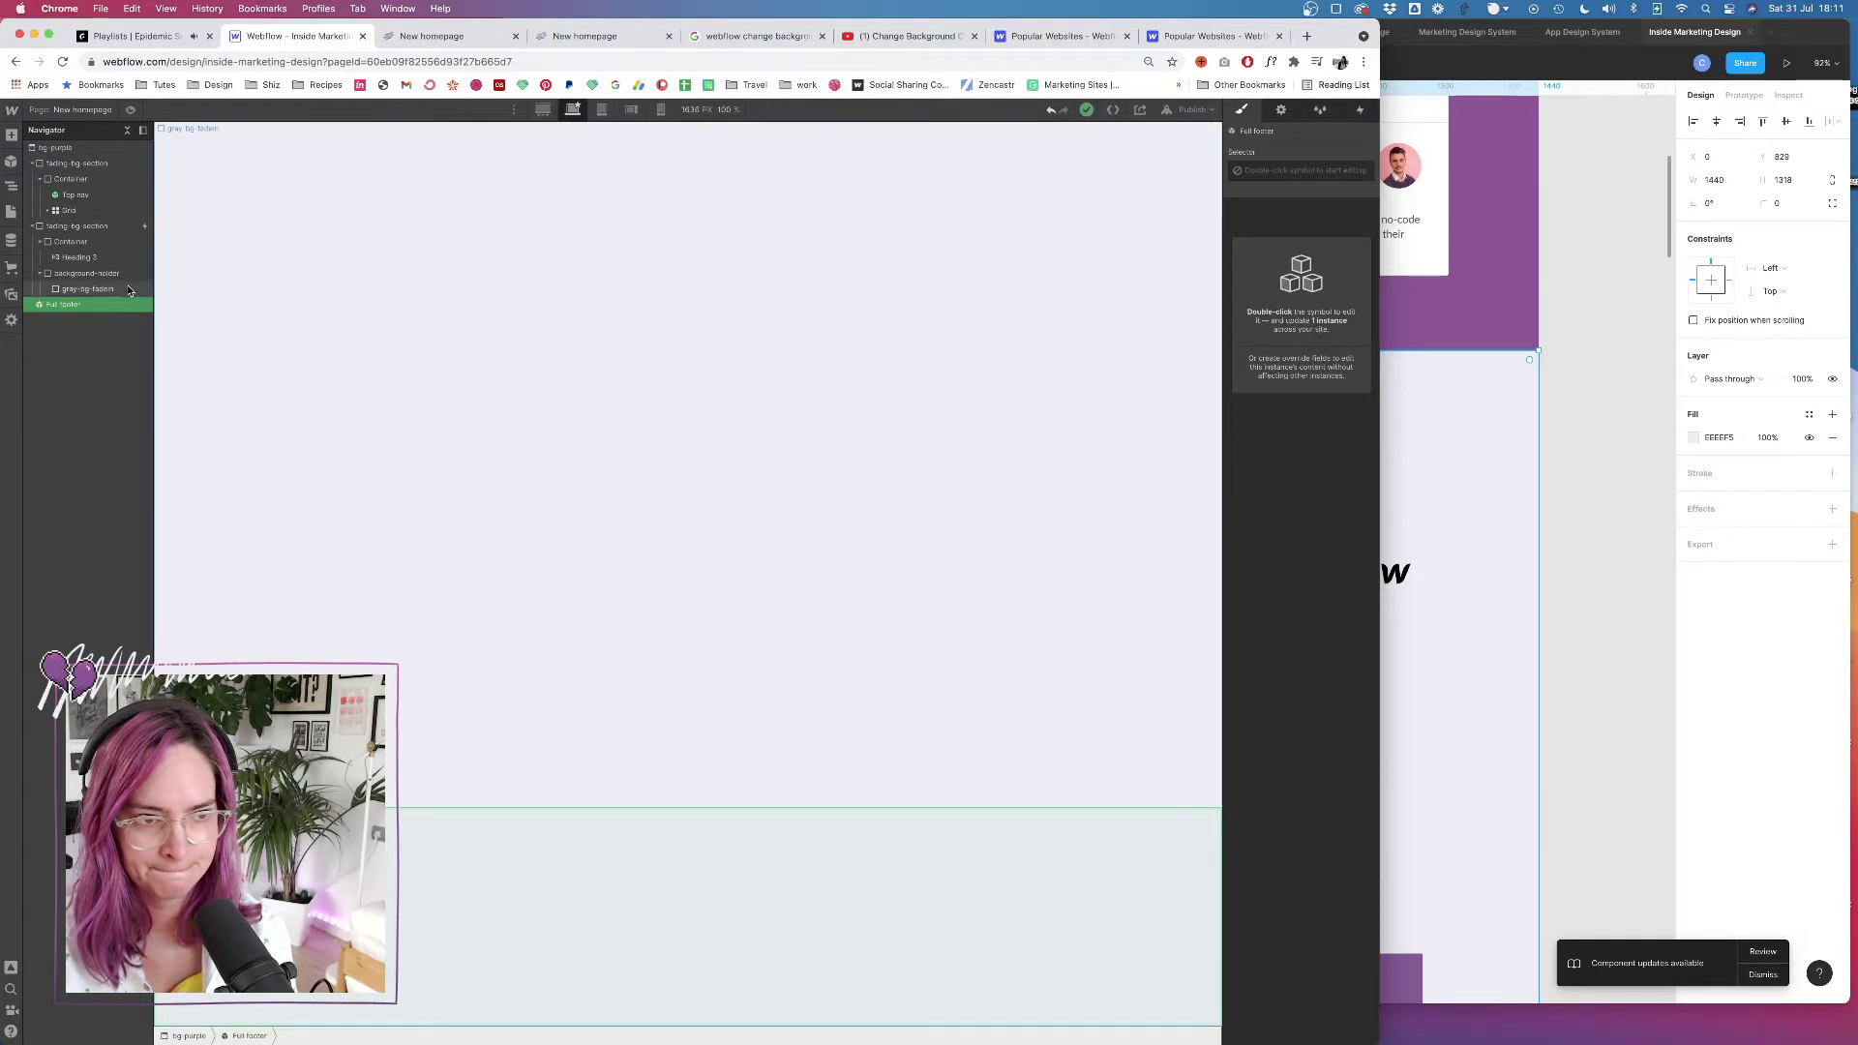
pyautogui.click(85, 228)
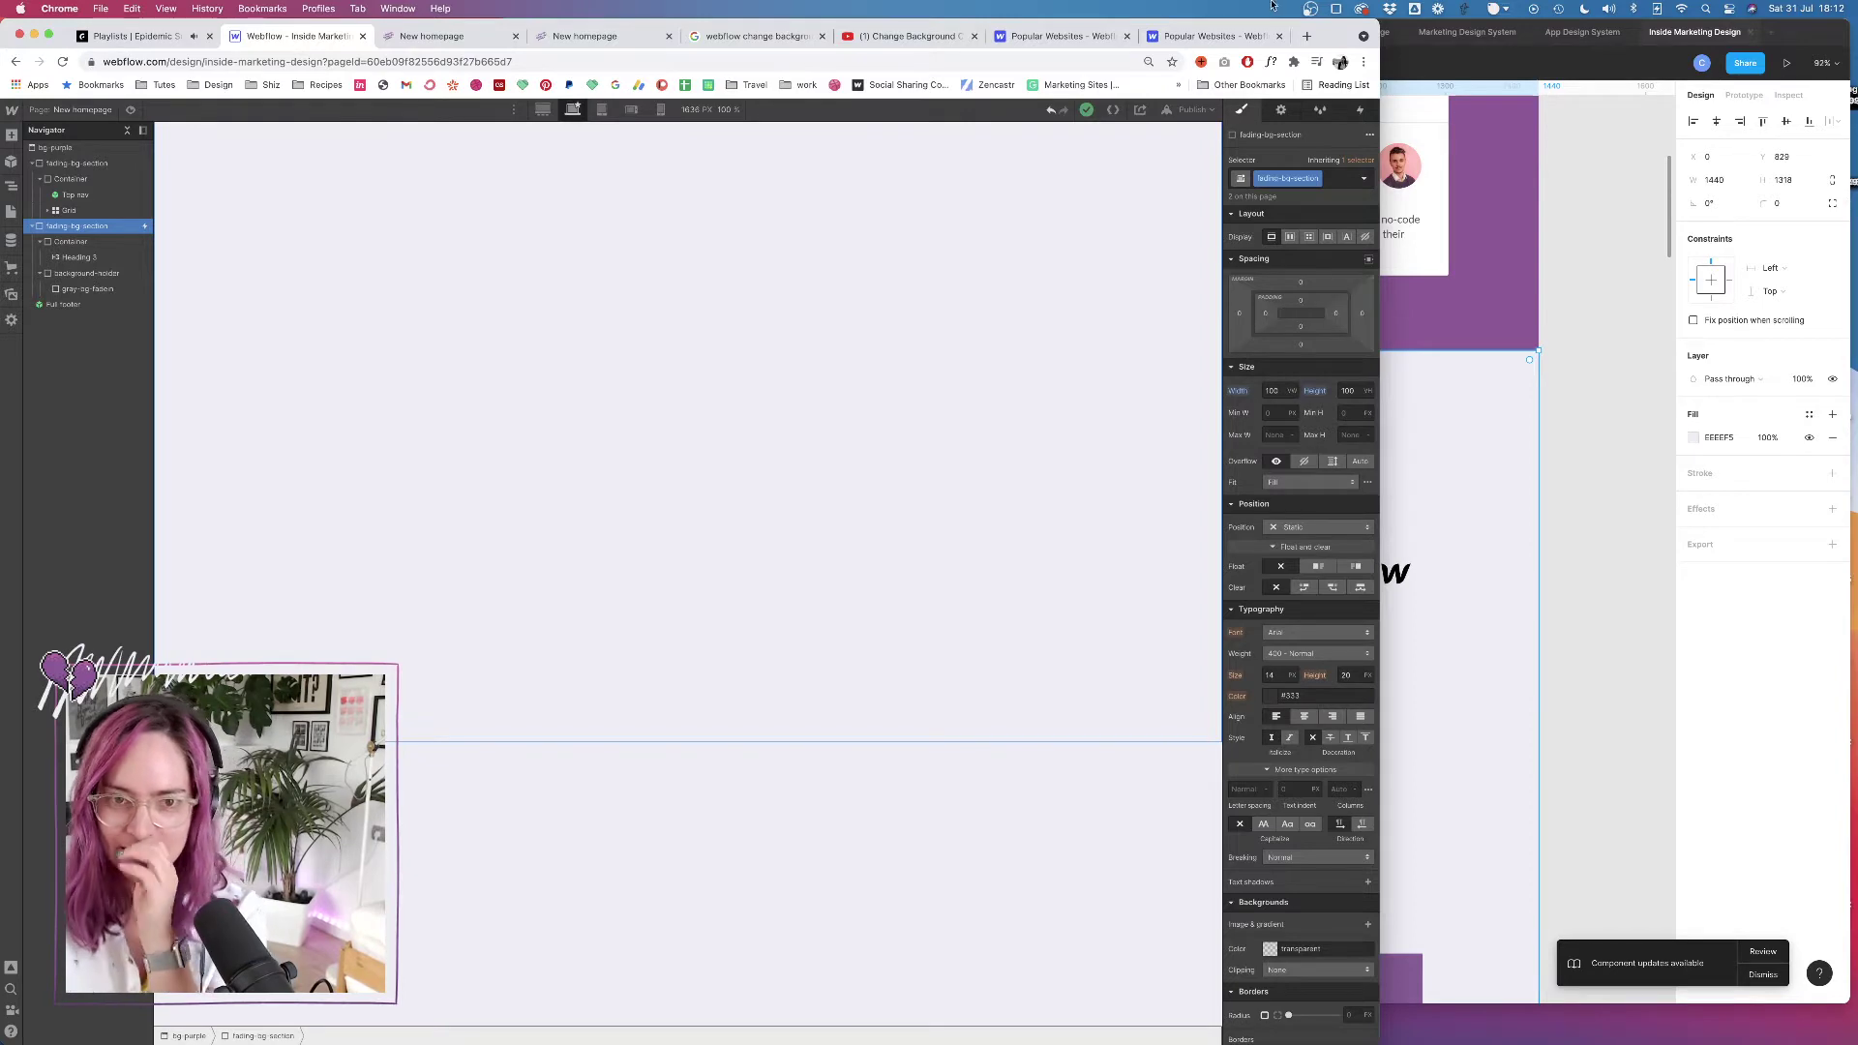
# Switch to the YouTube background colour change tutorial and post a comment ending in "so easy" with a laughing emoji
pyautogui.click(901, 34)
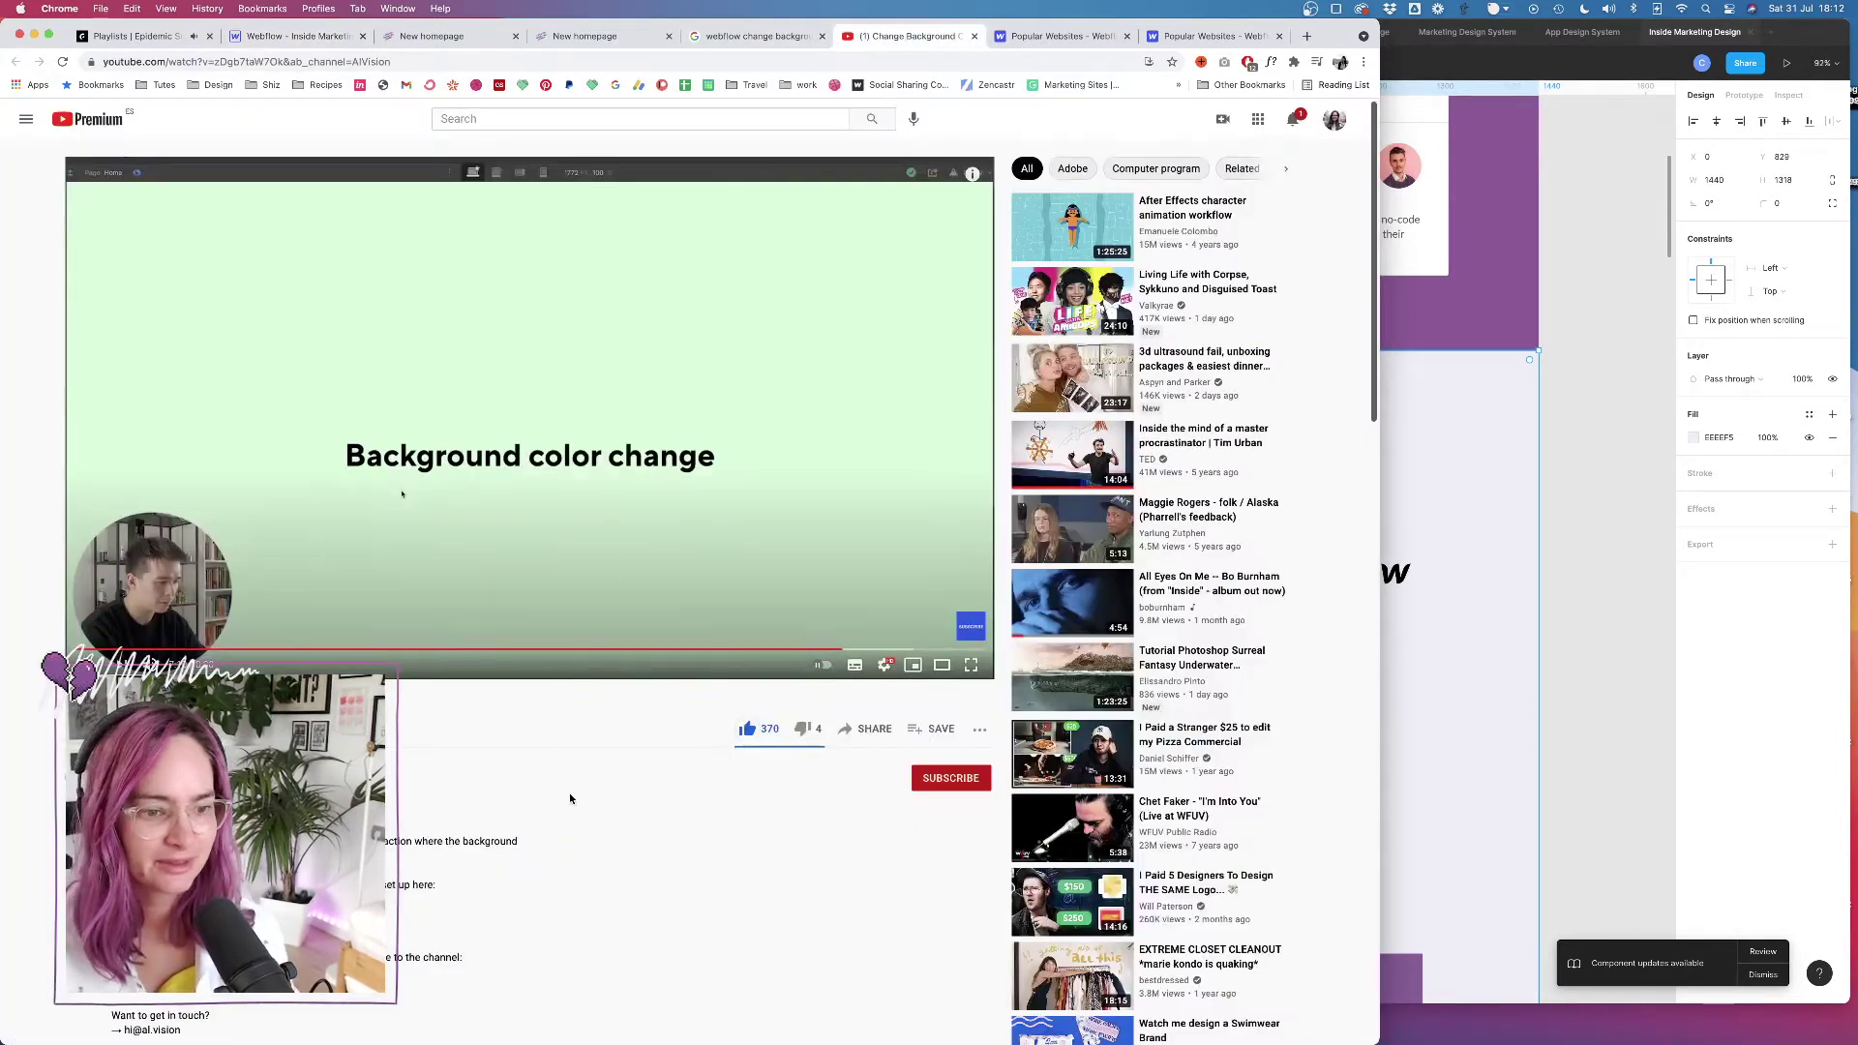
pyautogui.scroll(-5, 568, 792)
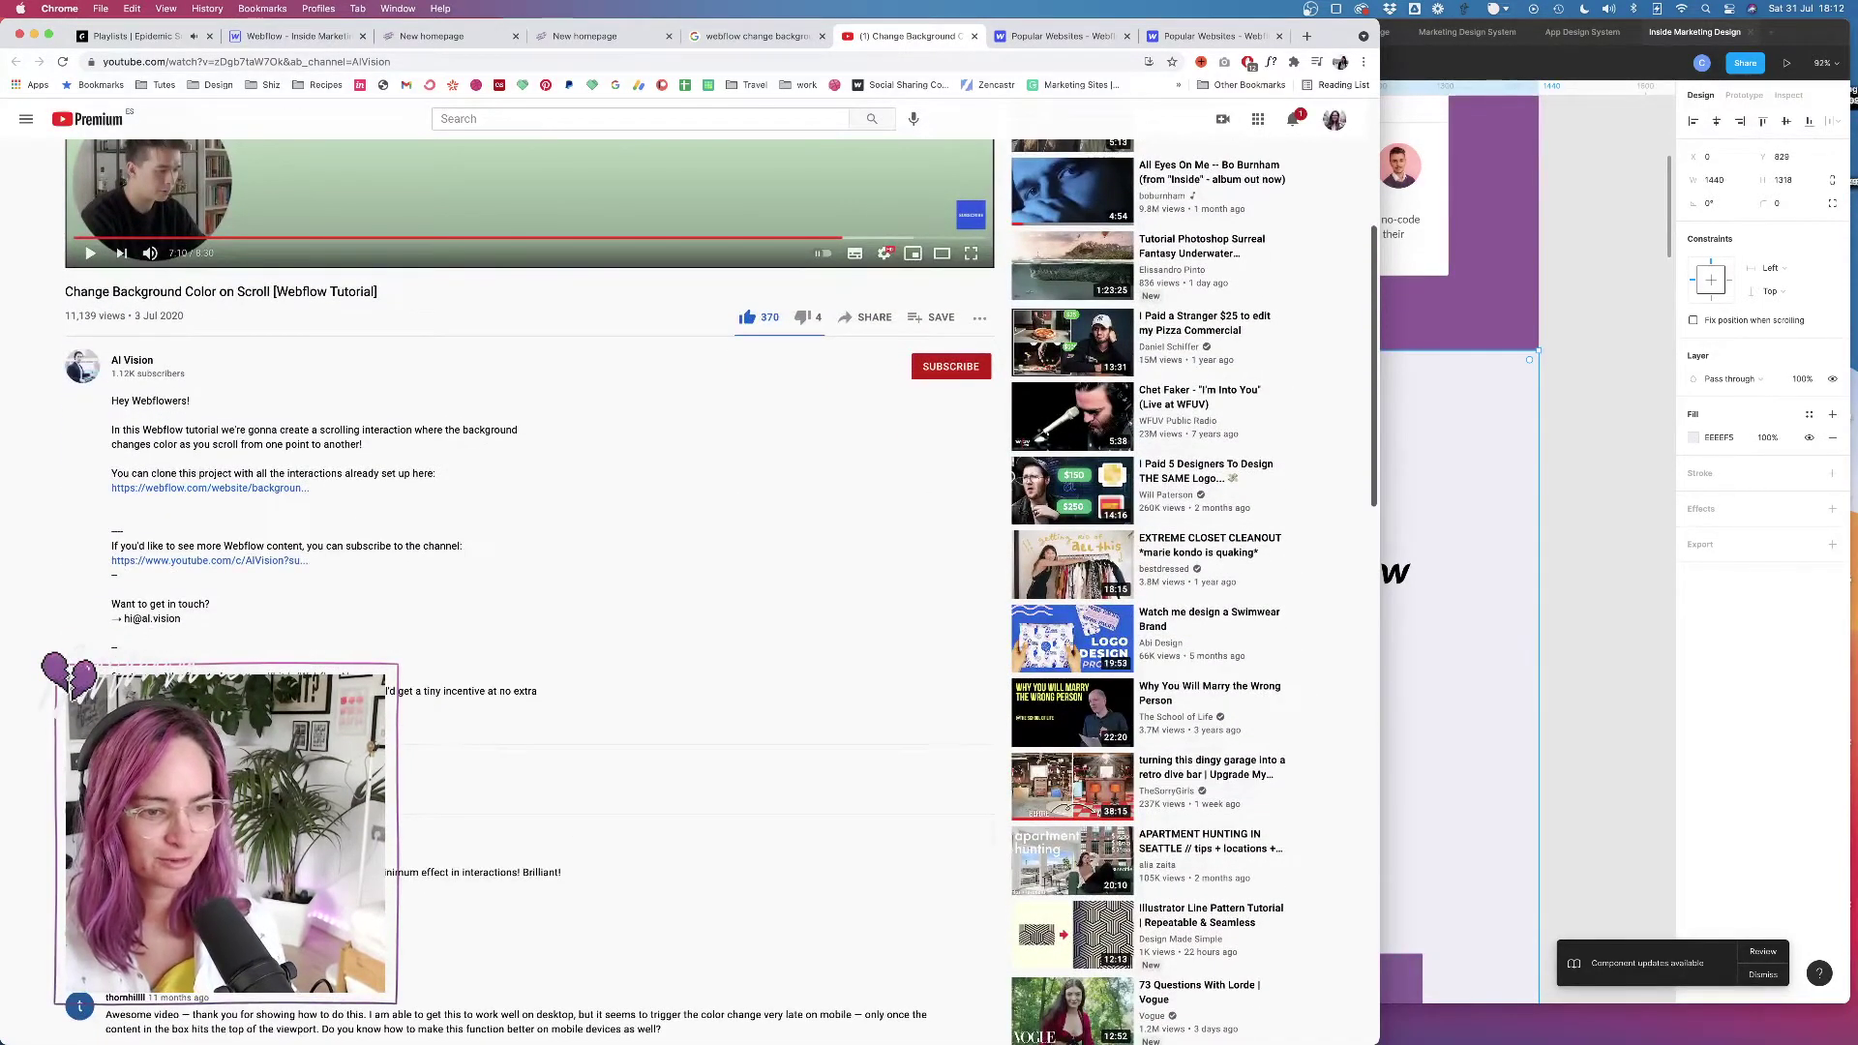
pyautogui.click(677, 799)
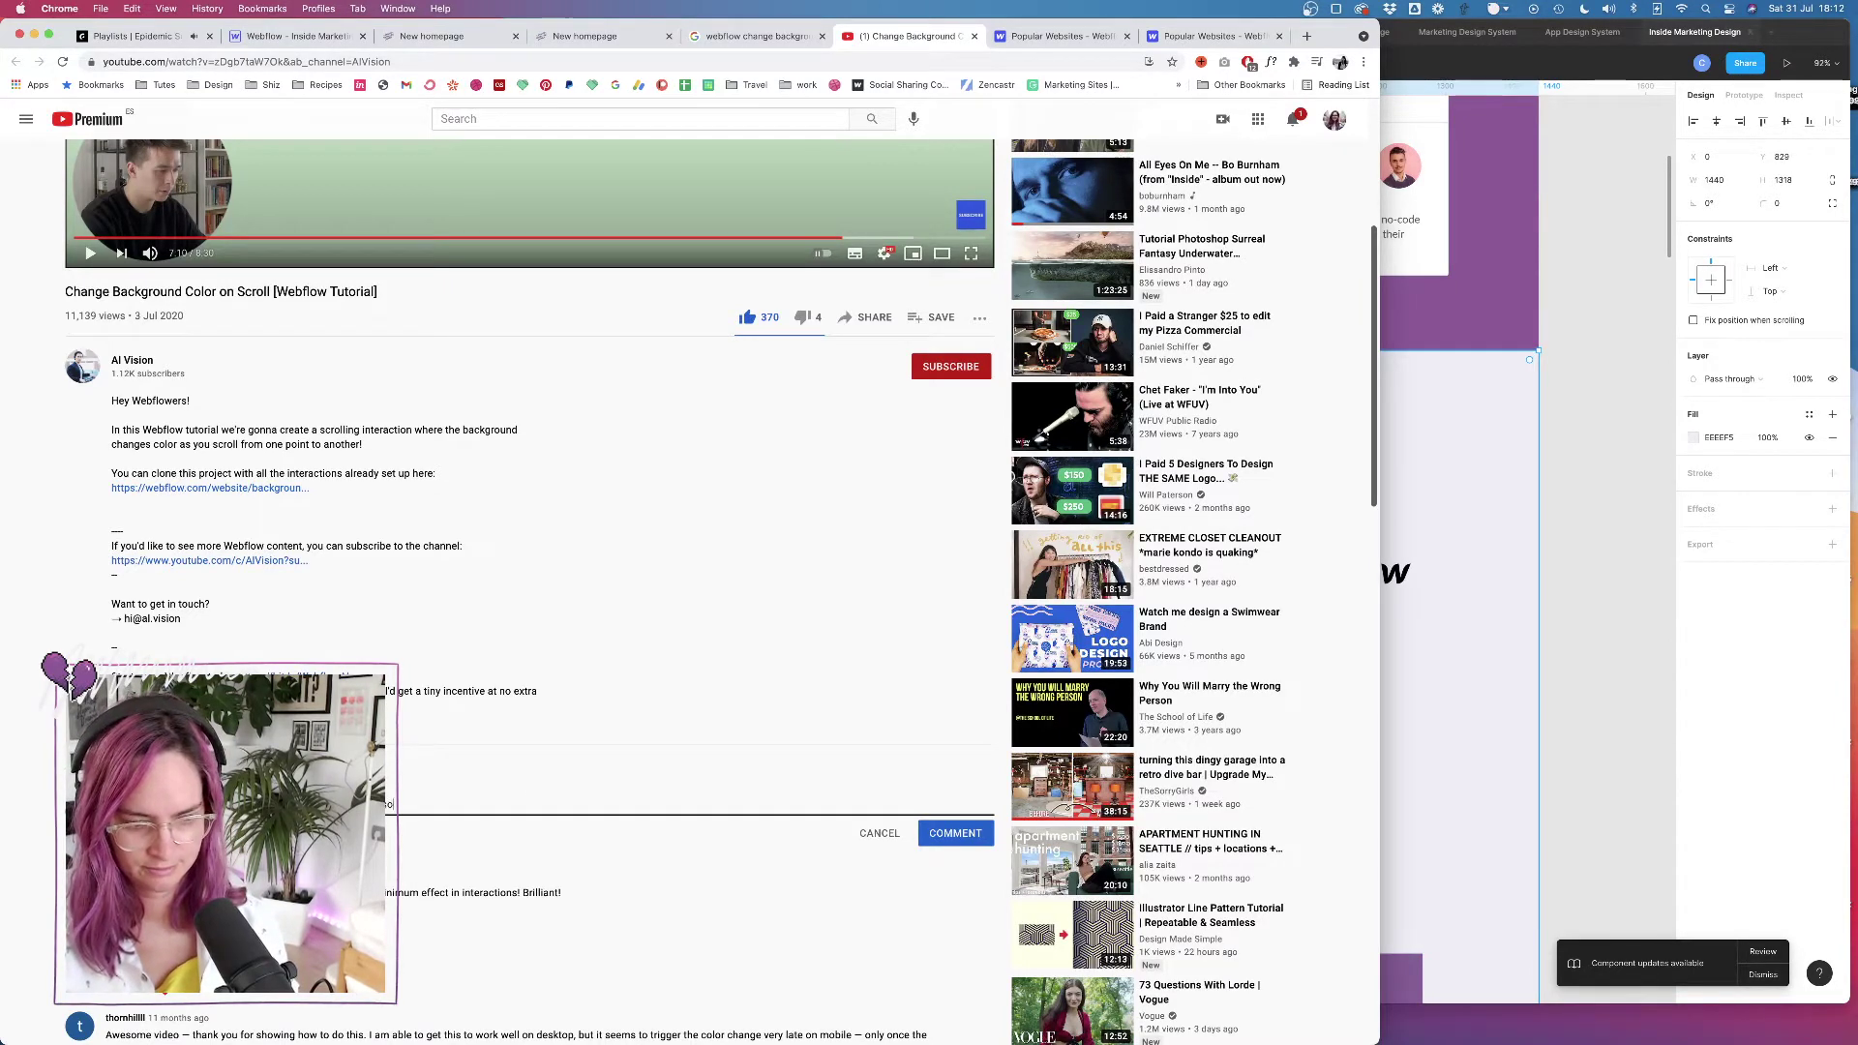
pyautogui.write('sy')
pyautogui.press('ctrl+super+space')
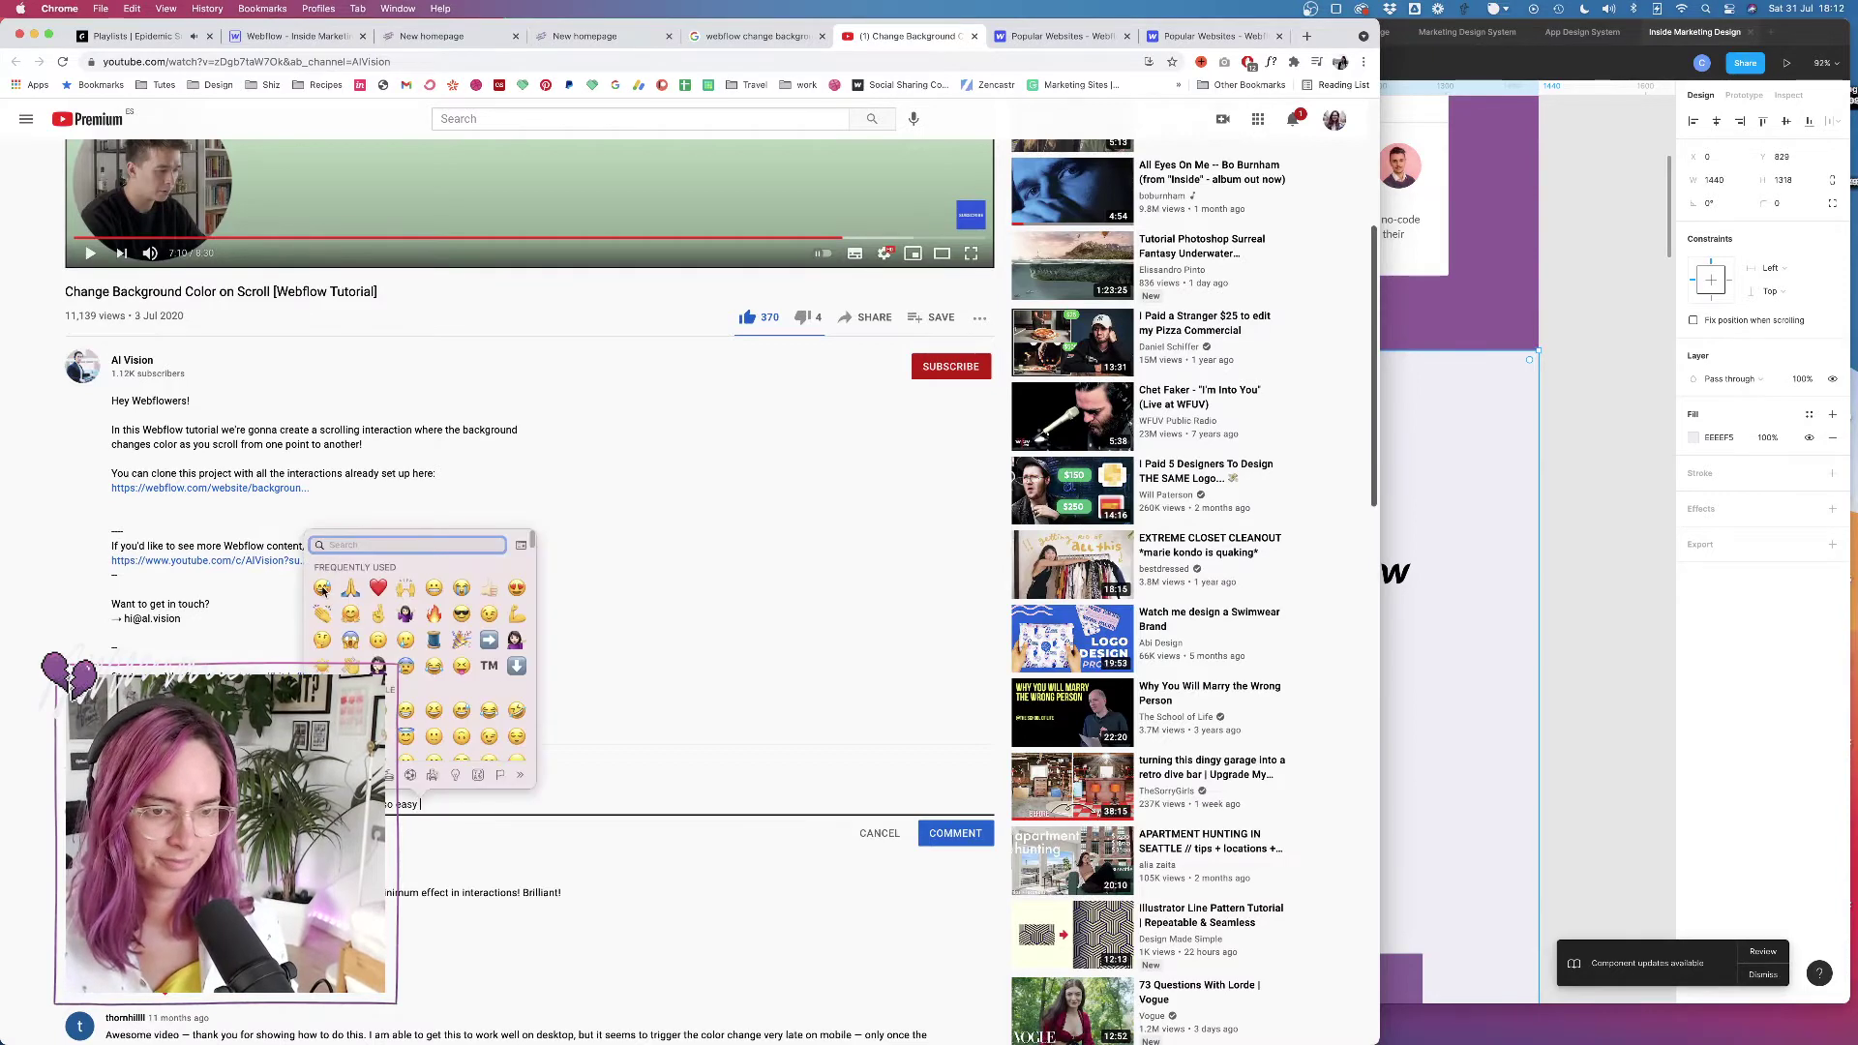
pyautogui.press('Return')
pyautogui.click(959, 836)
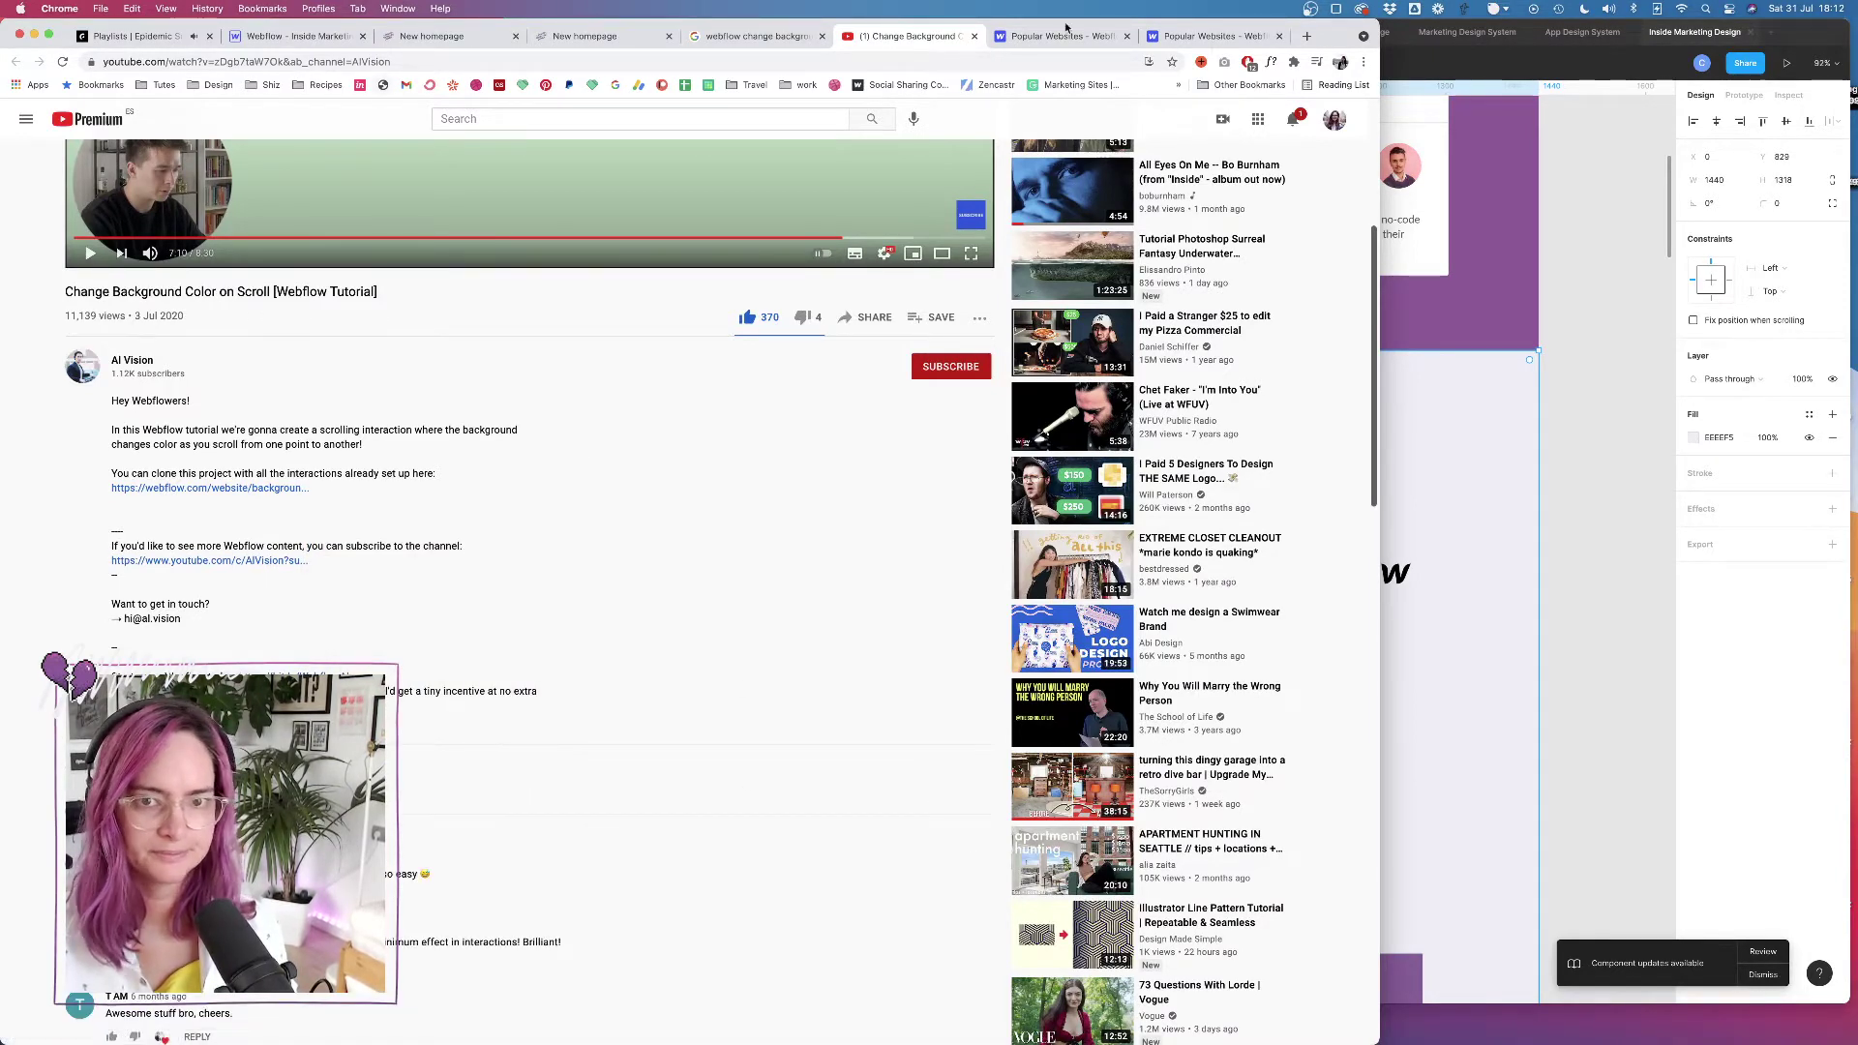
# Go back to Webflow and preview the New homepage, checking the background fade from the hero down to the page end
pyautogui.click(290, 36)
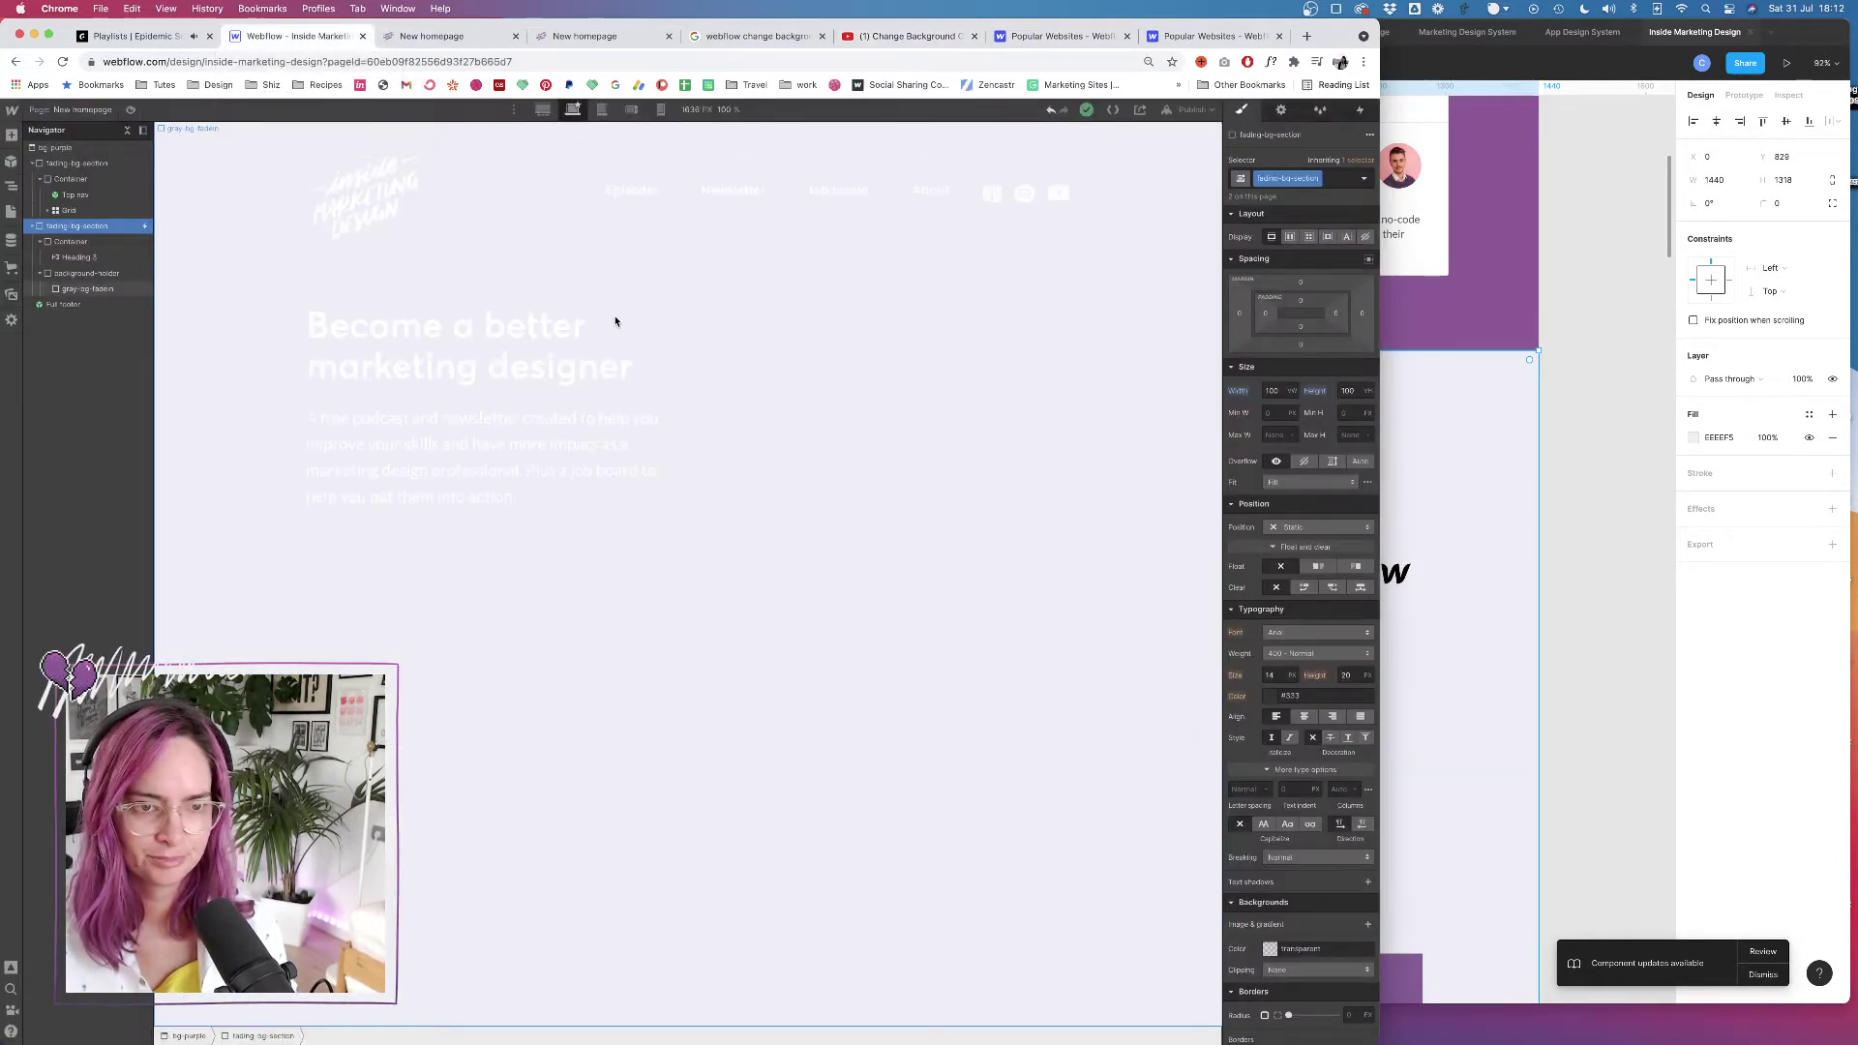
pyautogui.click(131, 110)
pyautogui.scroll(-5, 692, 391)
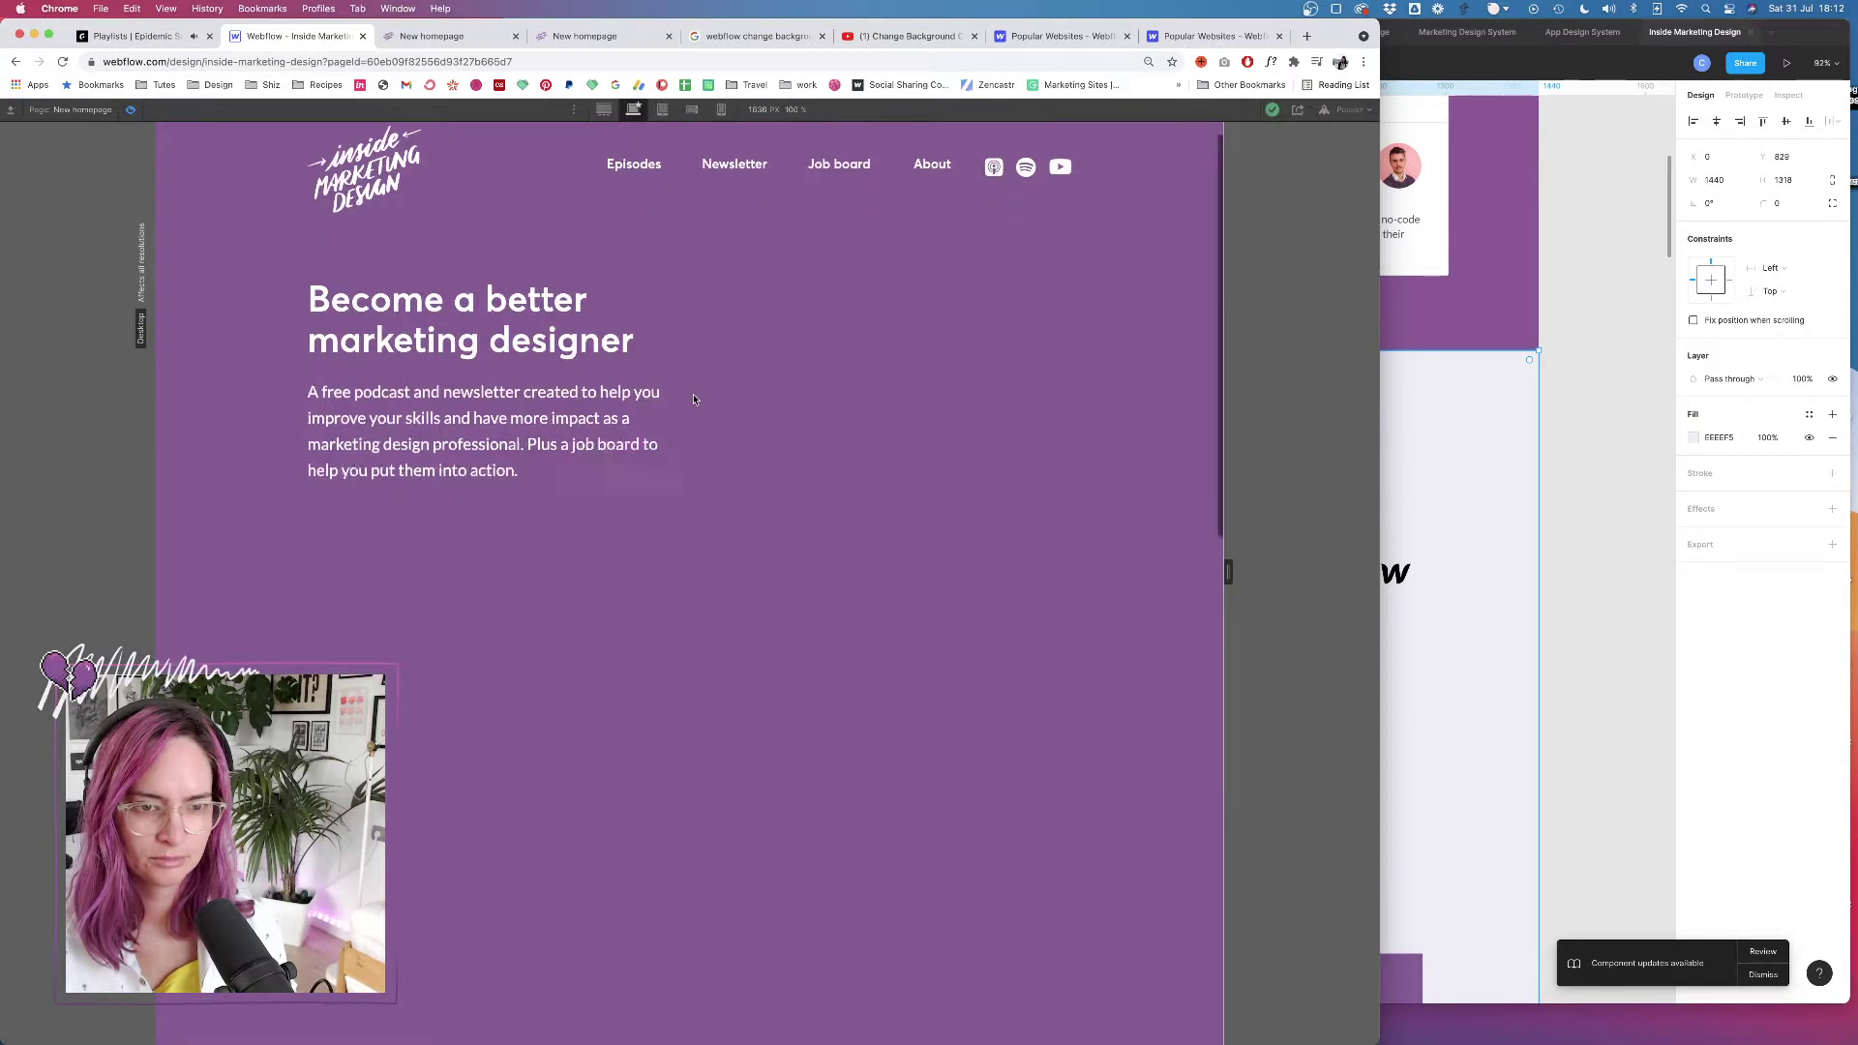
pyautogui.scroll(-5, 693, 399)
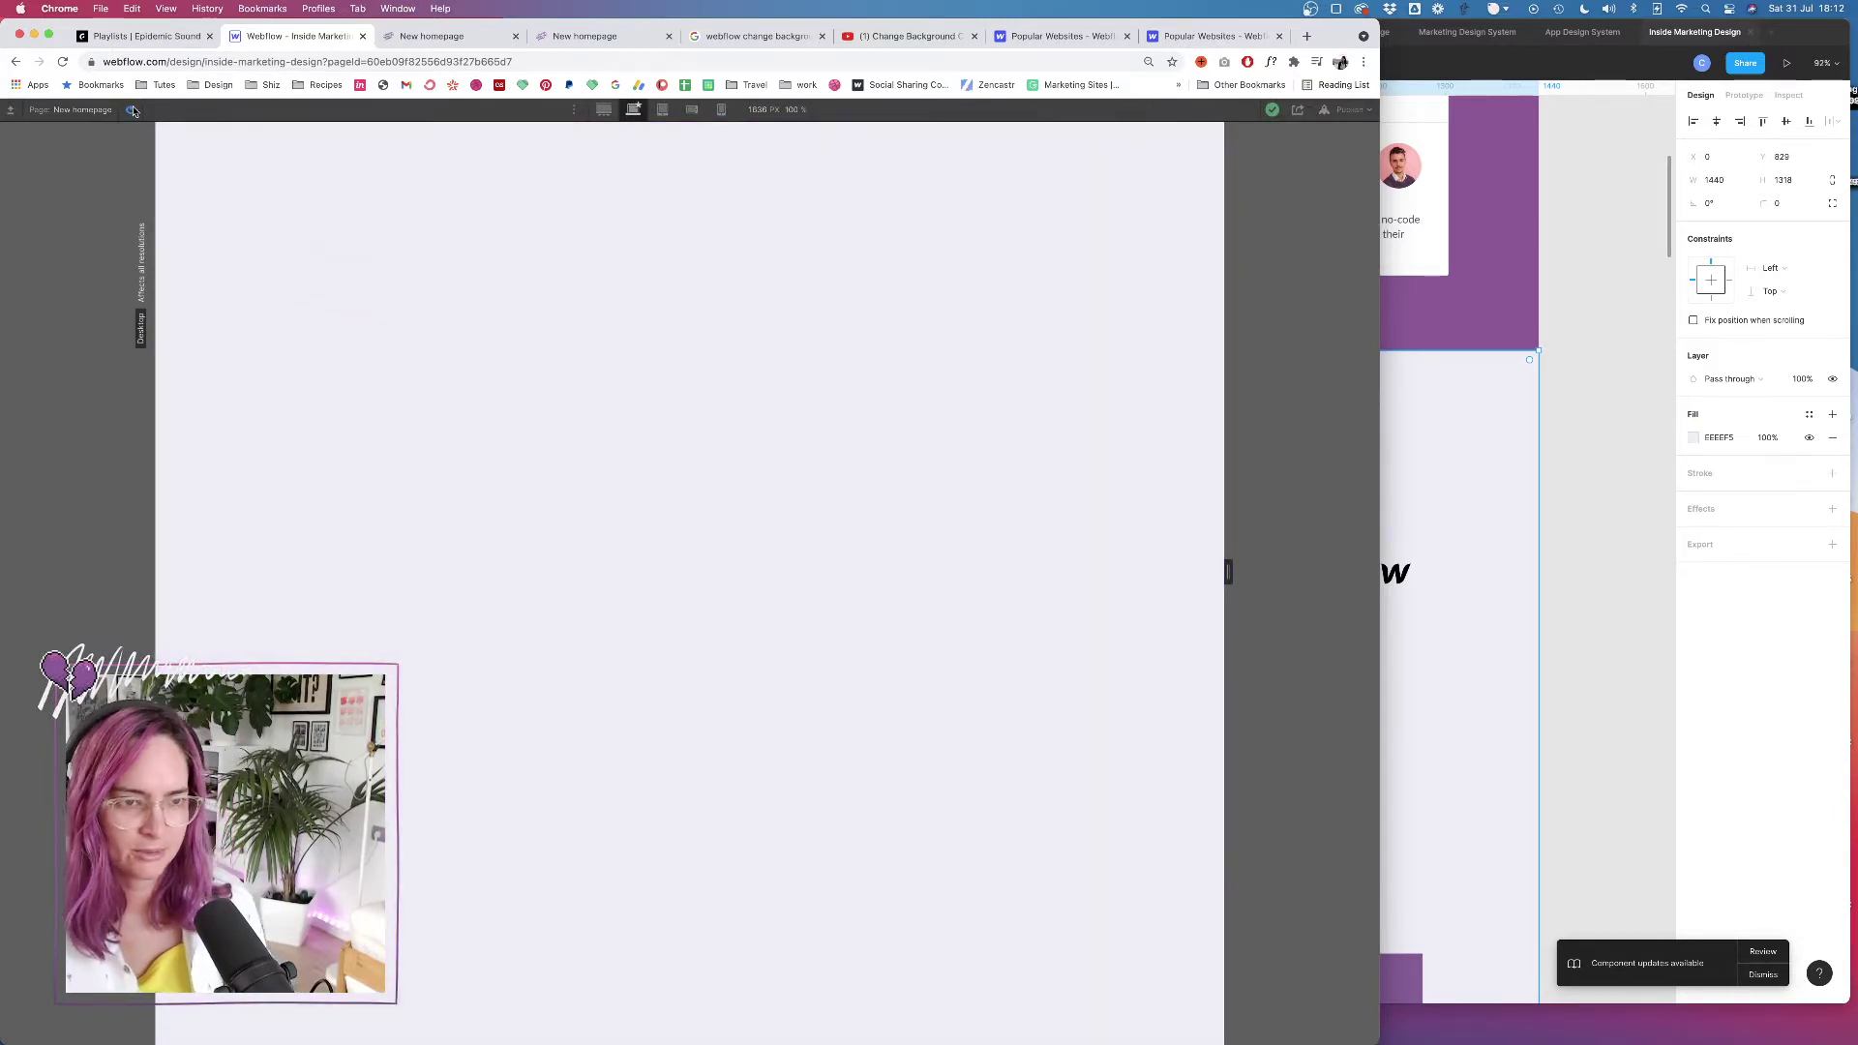
# Switch to Figma and review the homepage design from the purple hero through the job board to the purple newsletter footer
pyautogui.click(1568, 481)
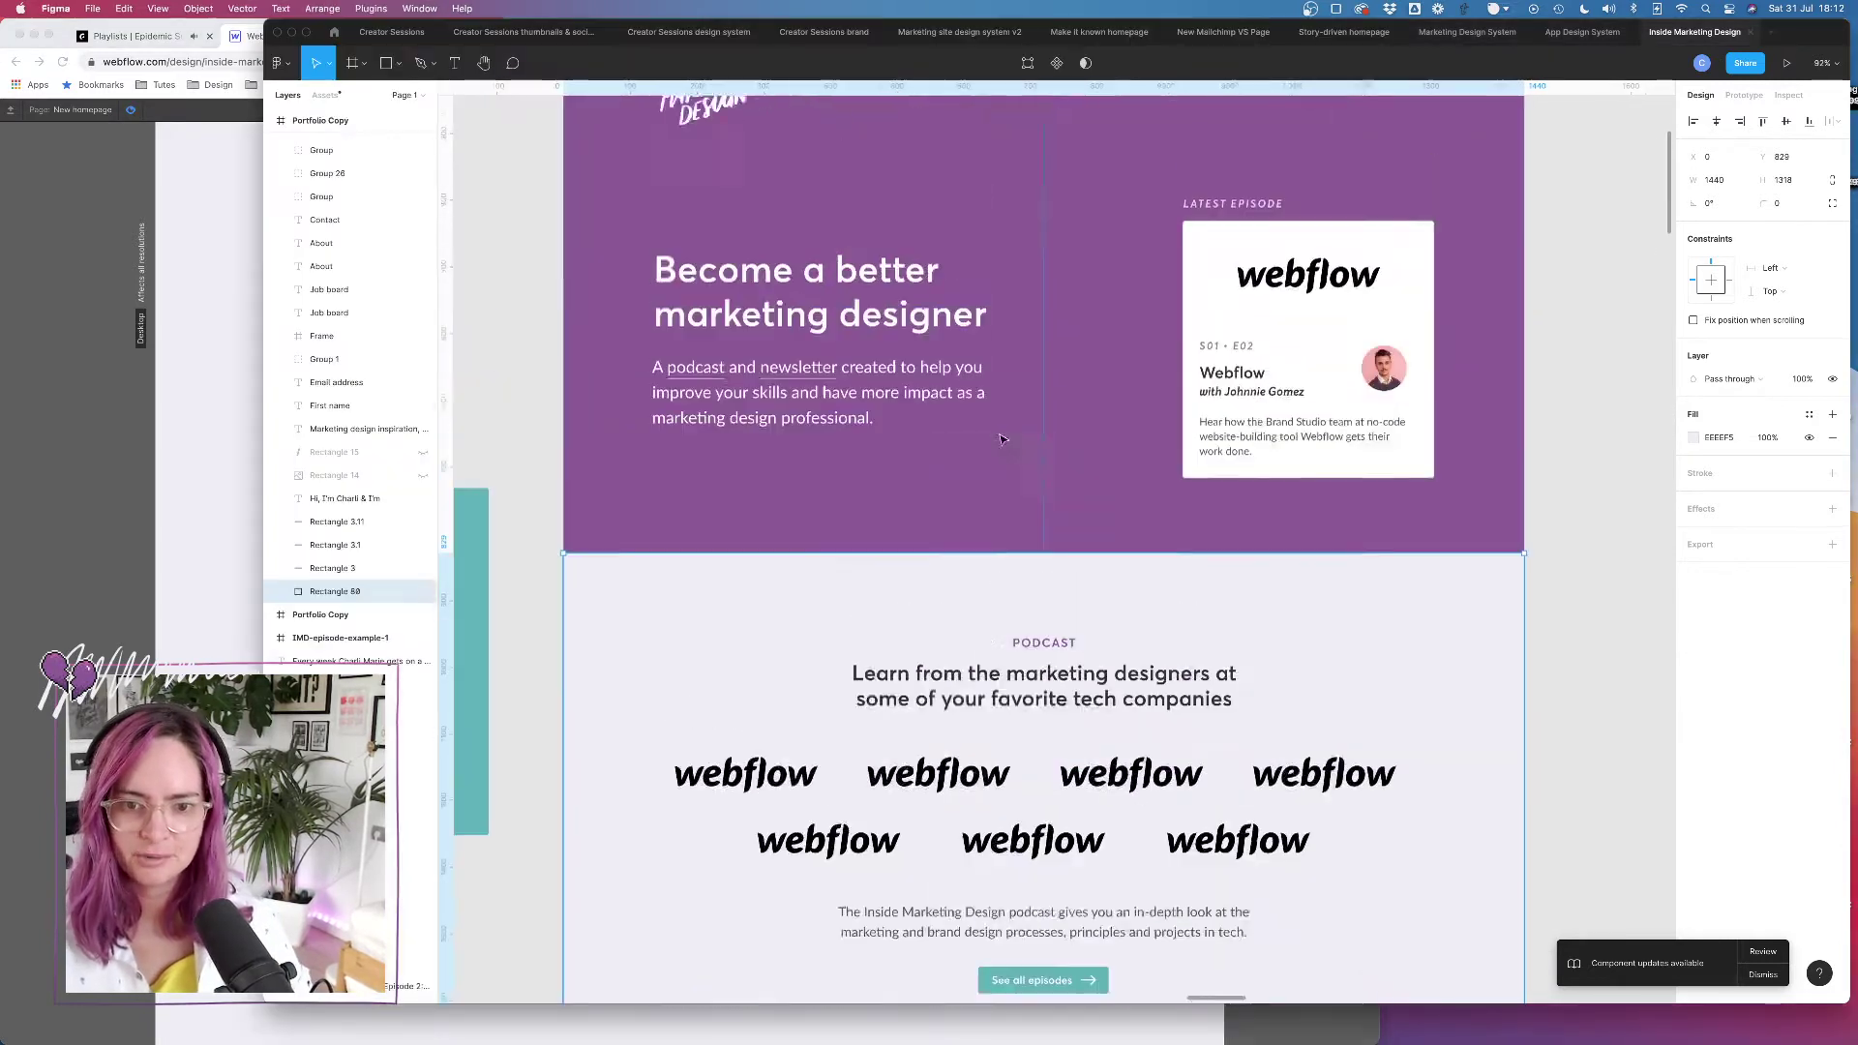
pyautogui.scroll(5, 1002, 440)
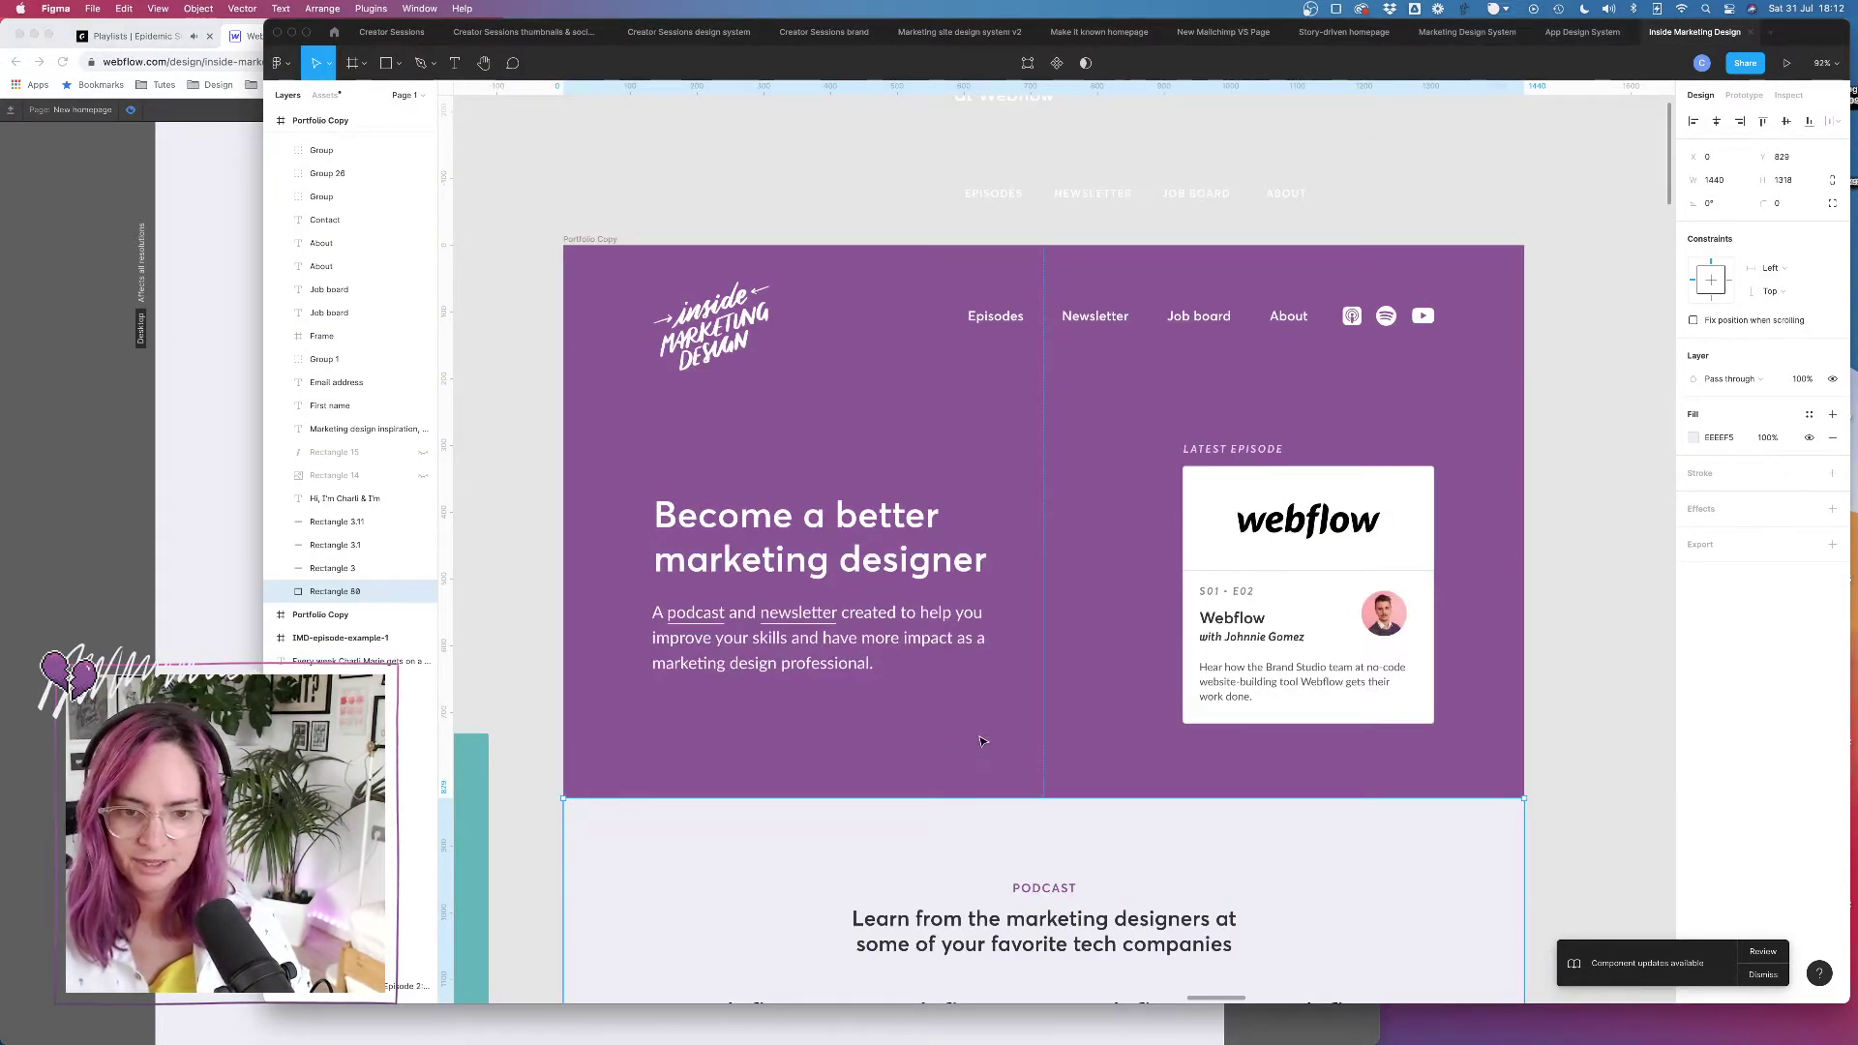
pyautogui.scroll(-15, 981, 741)
pyautogui.scroll(3, 1006, 716)
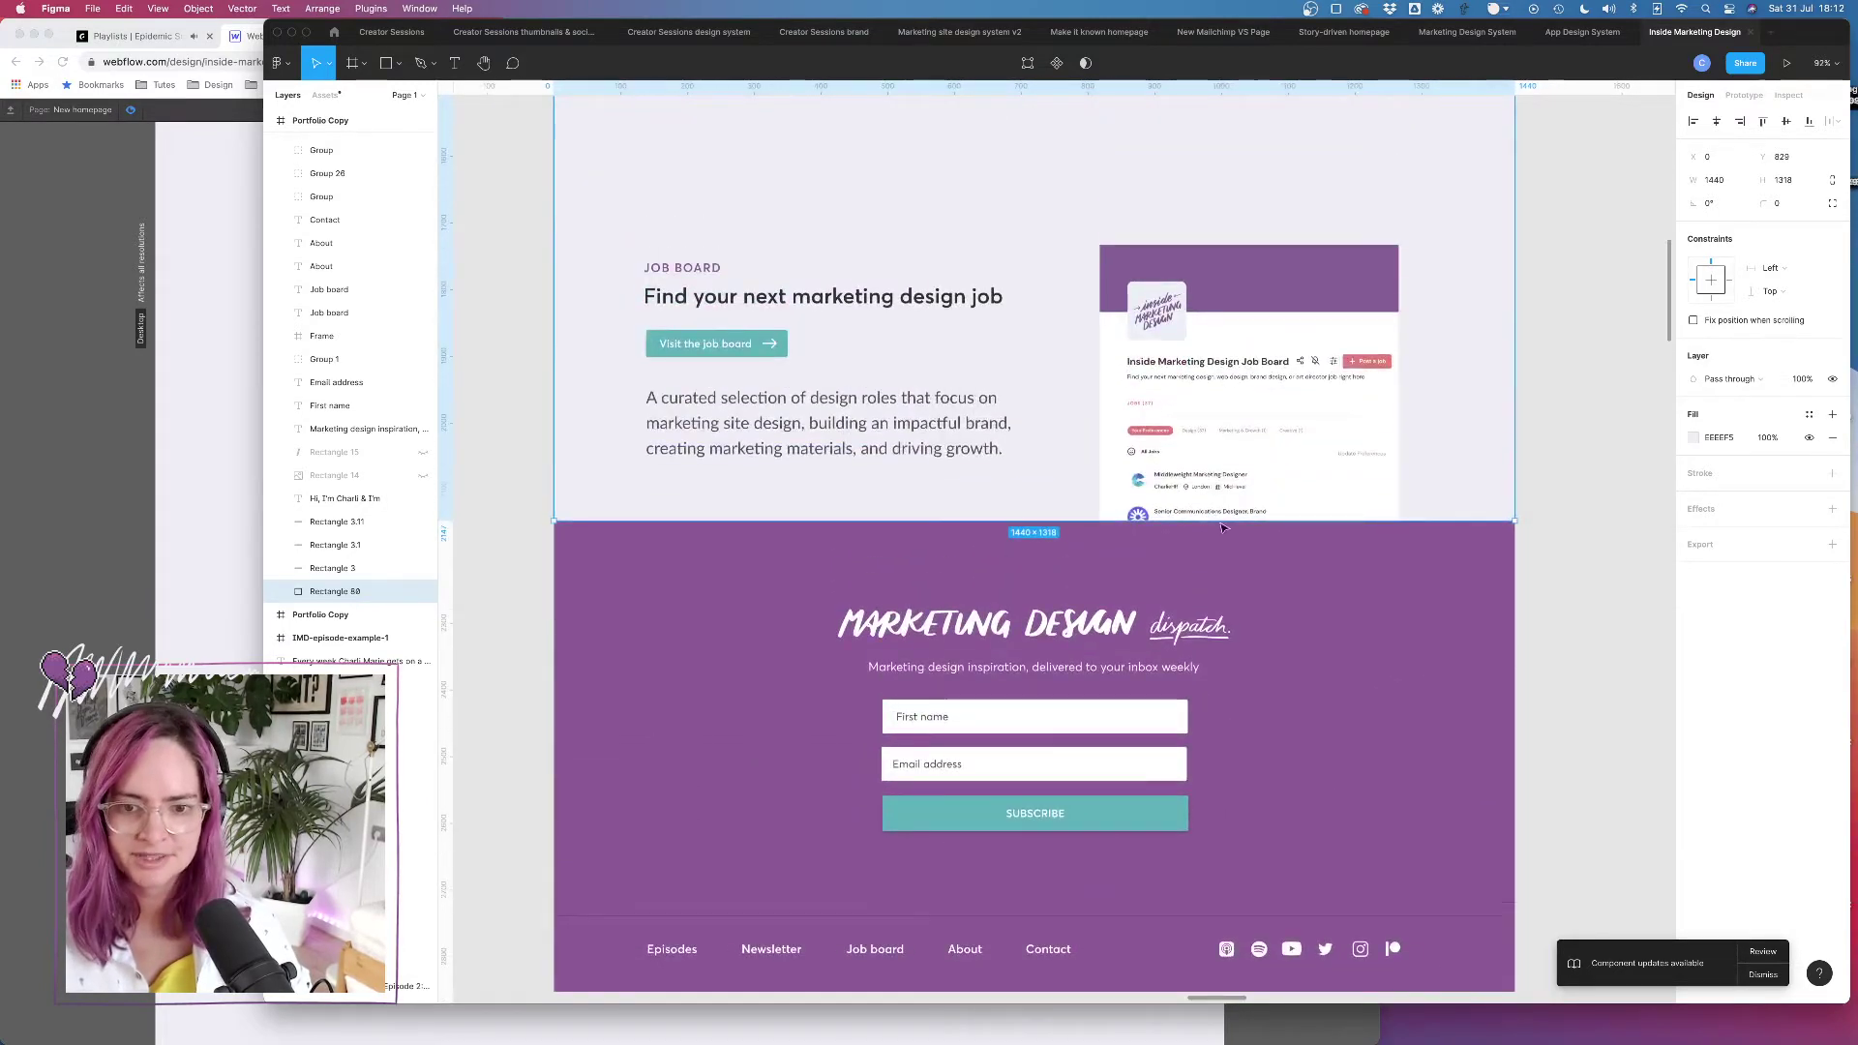
# Back in Webflow, open the Full footer symbol for editing and give its outer Div Block a new class named purple-footer
pyautogui.click(208, 450)
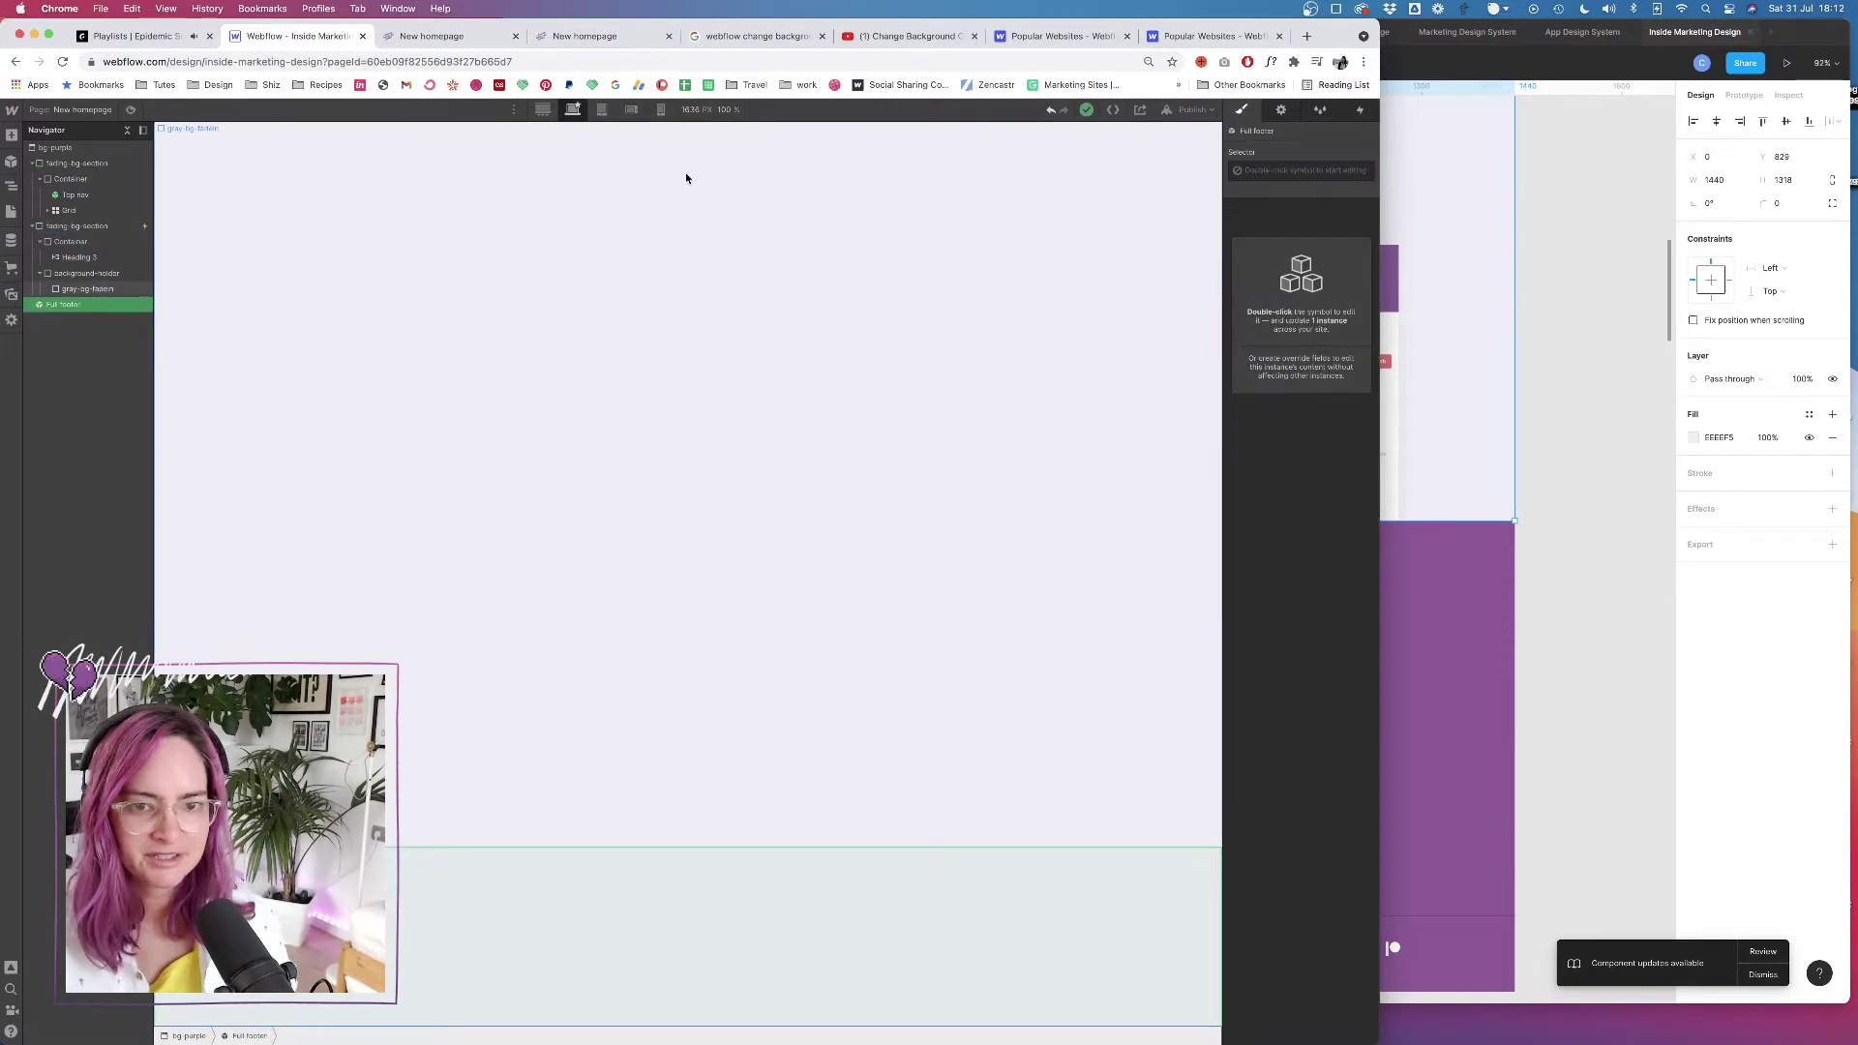
pyautogui.doubleClick(60, 306)
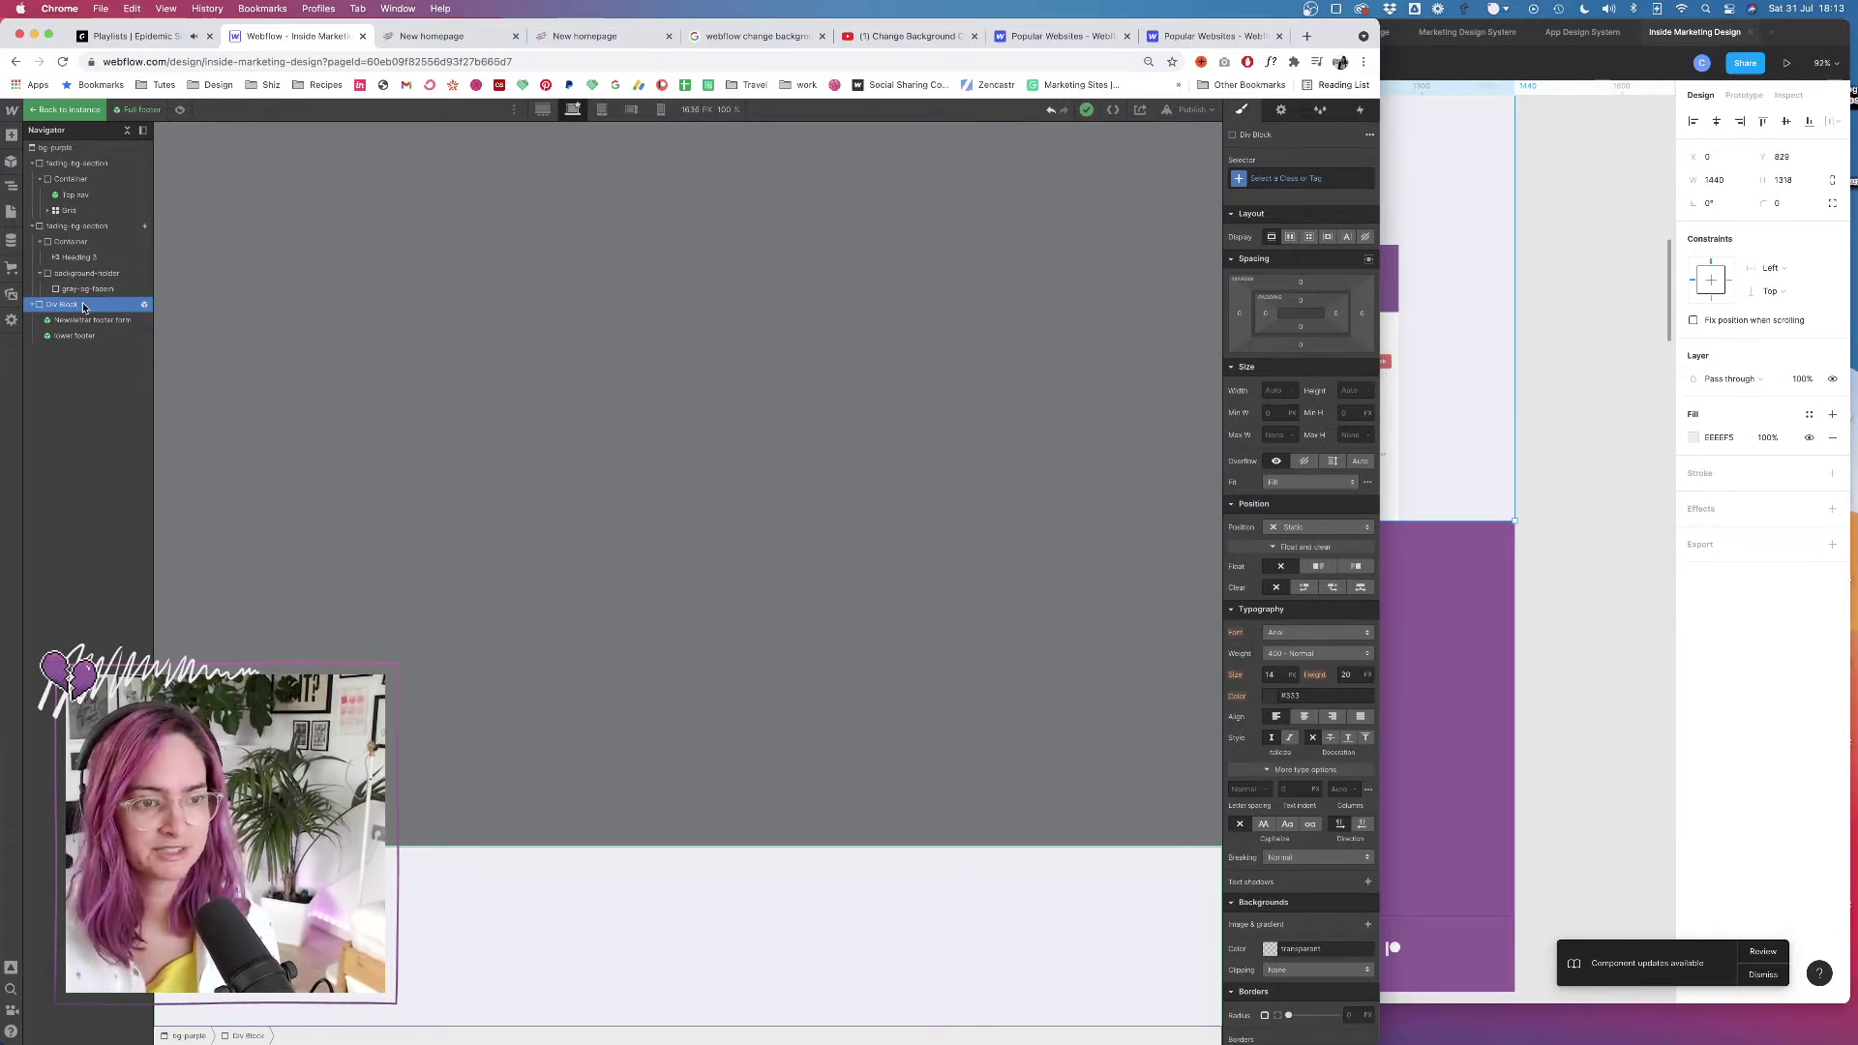
pyautogui.click(1274, 179)
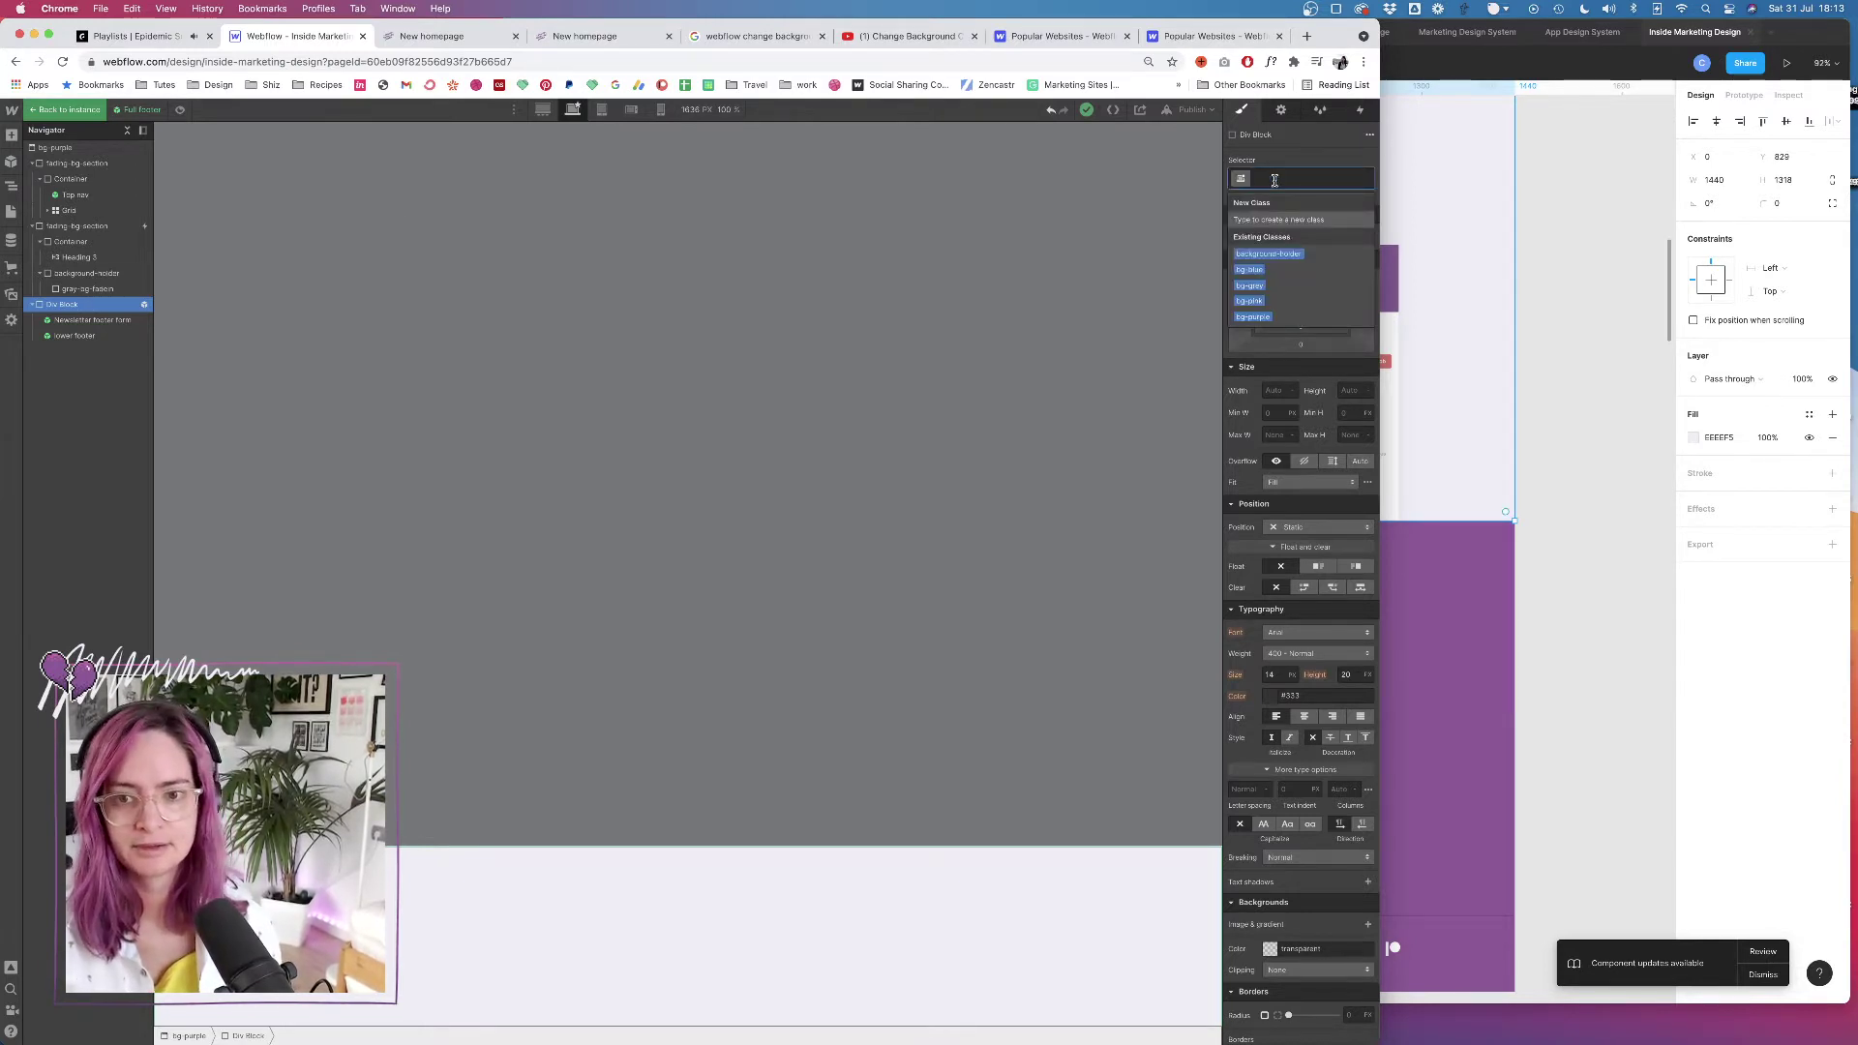
pyautogui.write('footer')
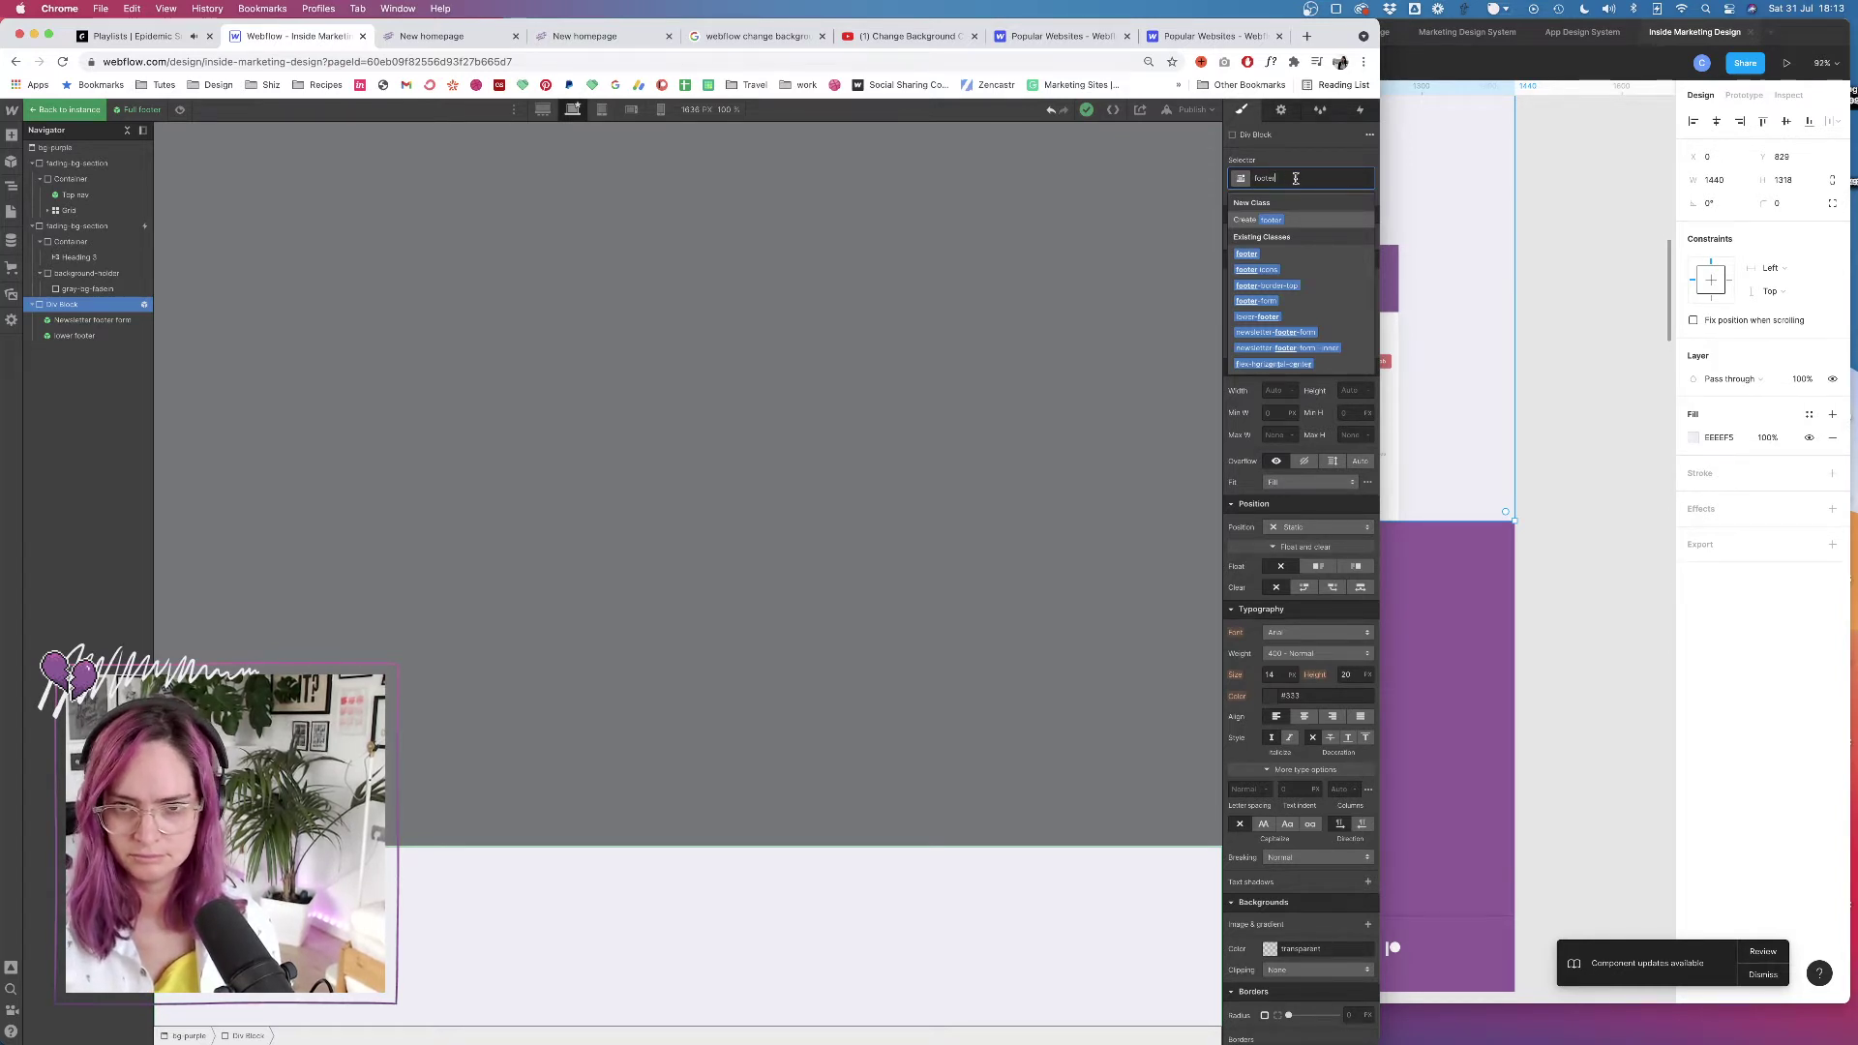
pyautogui.press('BackSpace')
pyautogui.press('BackSpace')
pyautogui.press('BackSpace')
pyautogui.press('BackSpace')
pyautogui.press('BackSpace')
pyautogui.press('BackSpace')
pyautogui.write('pu')
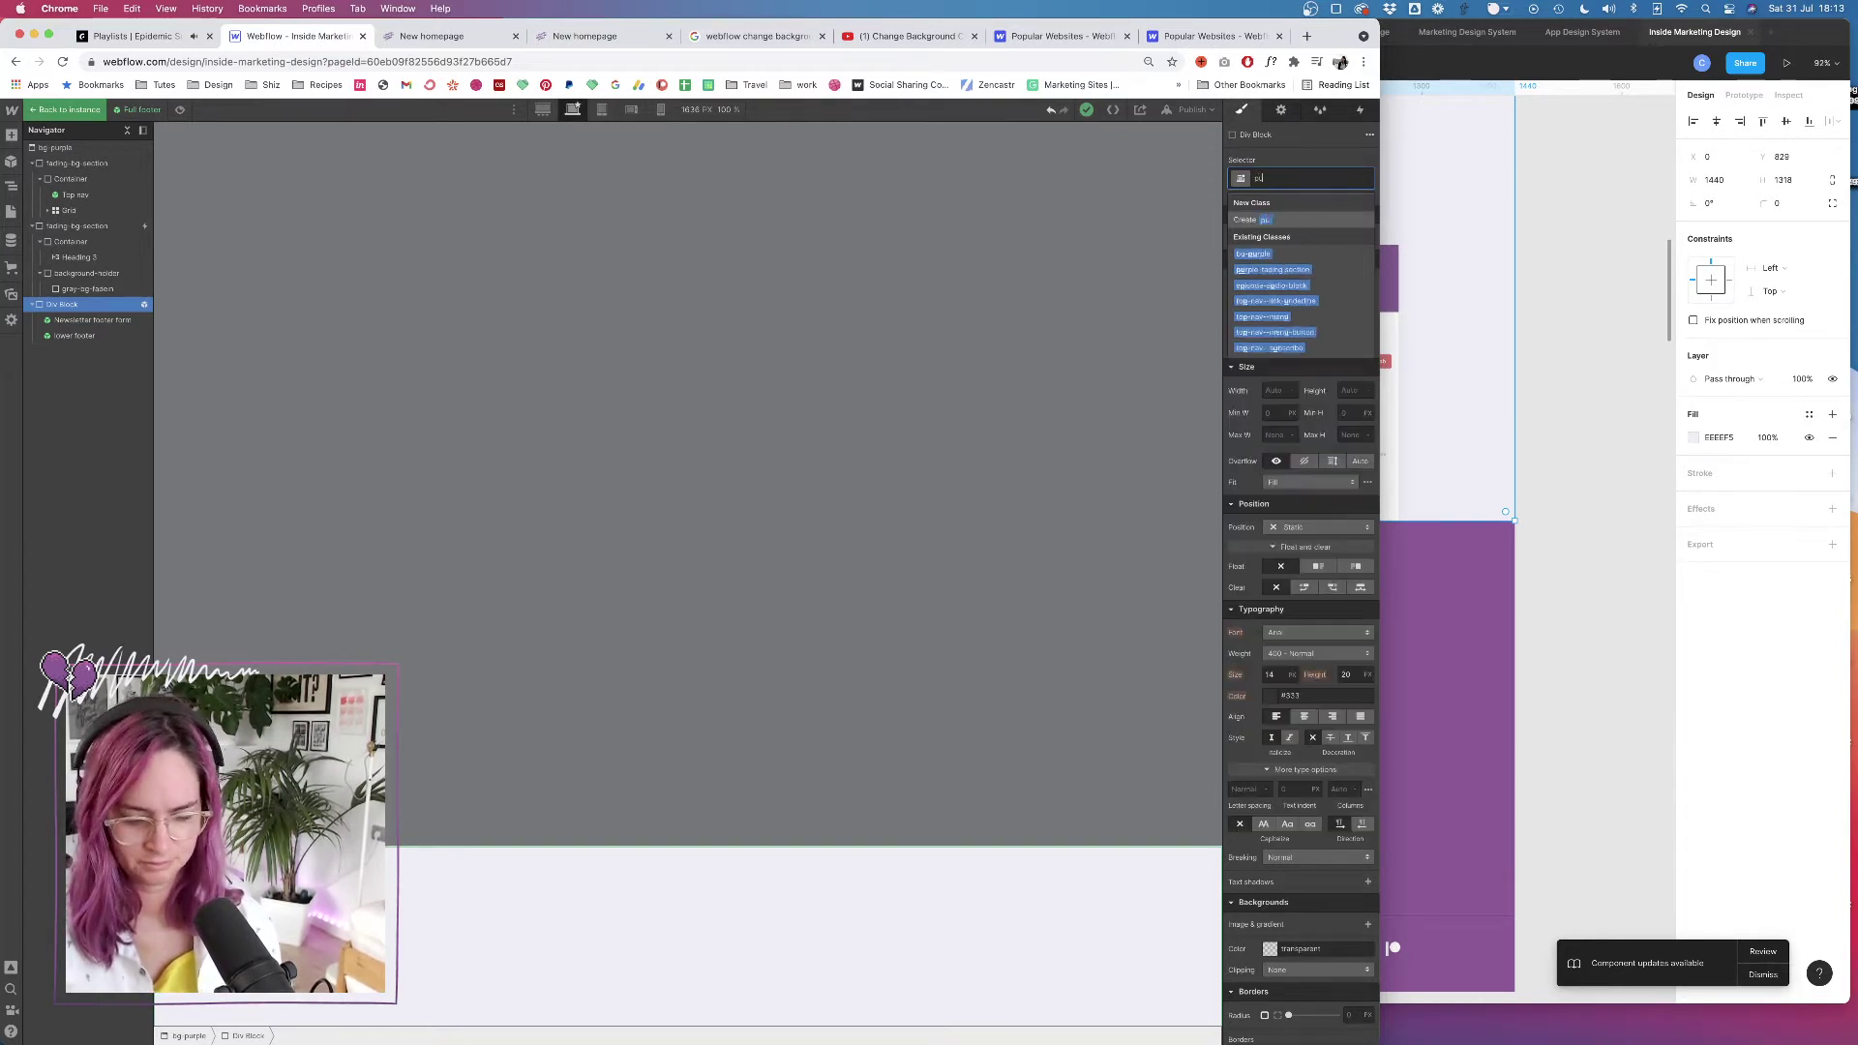
pyautogui.write('rple-footer')
pyautogui.press('Return')
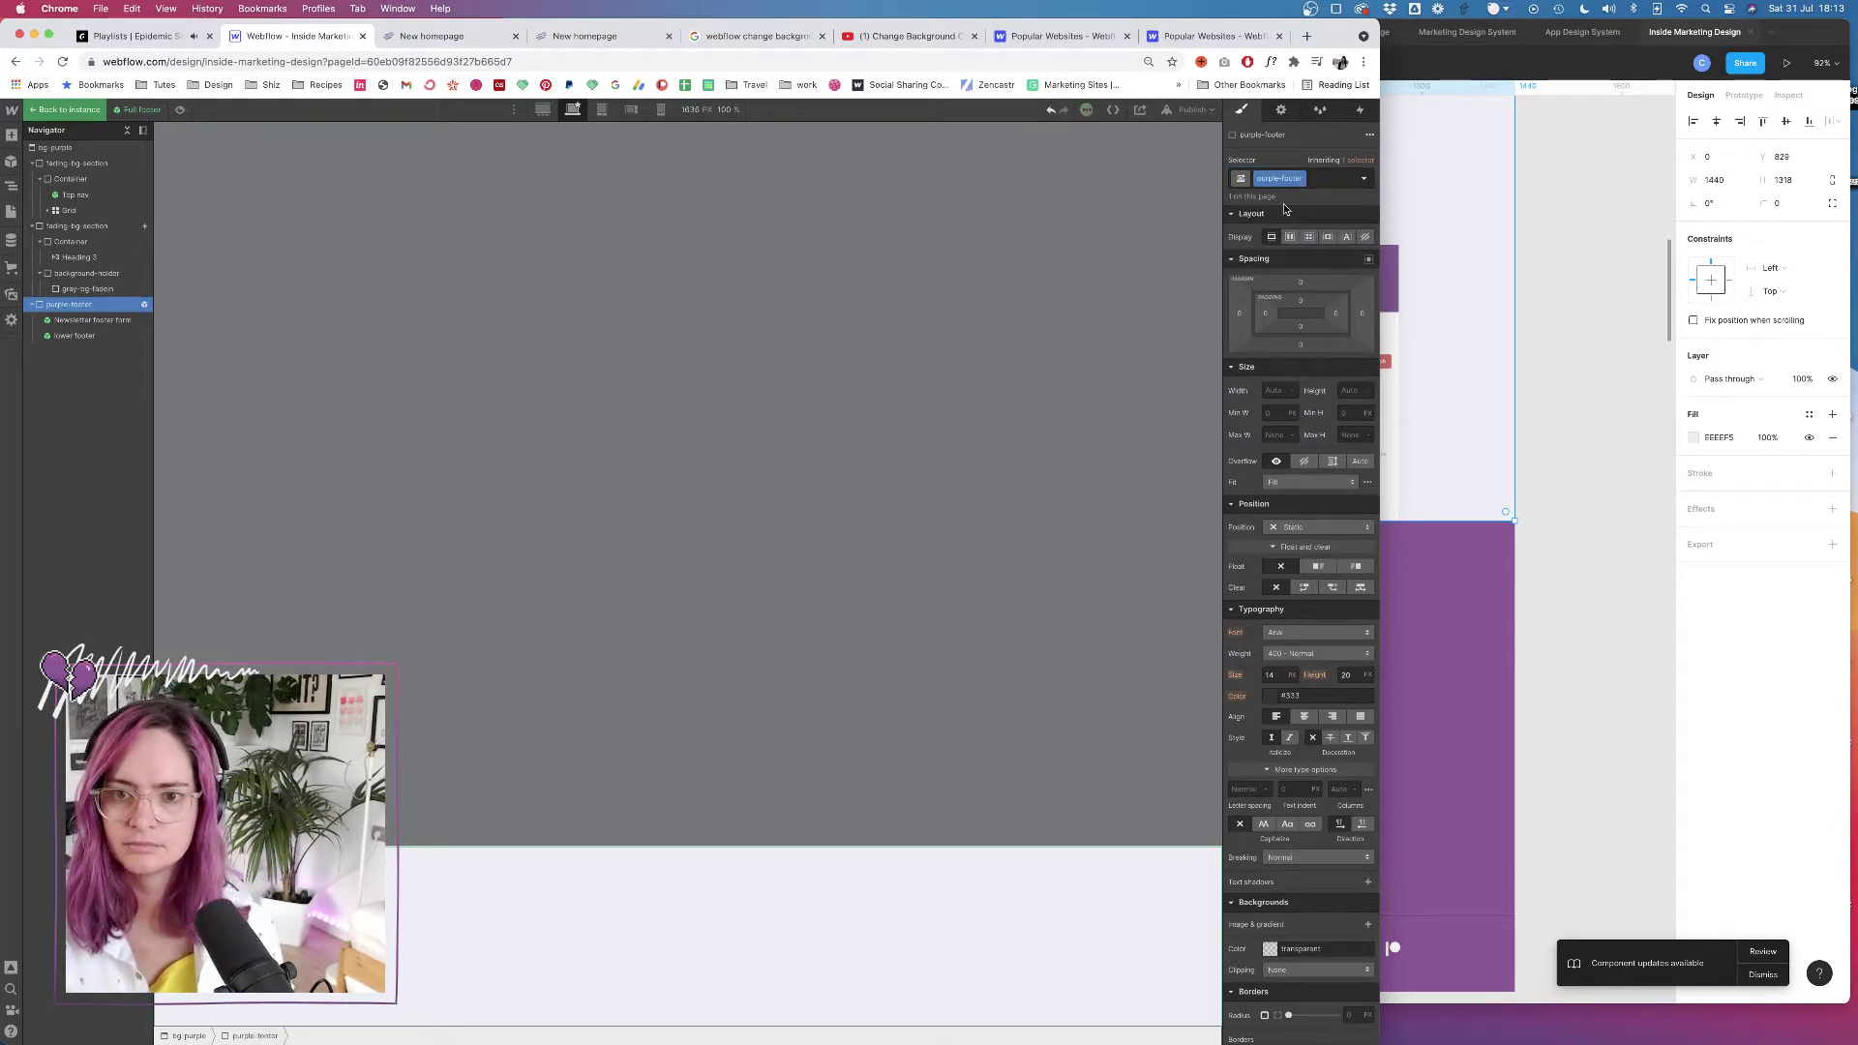
# Set the purple-footer block's position to Relative with a z-index of 2
pyautogui.click(1303, 530)
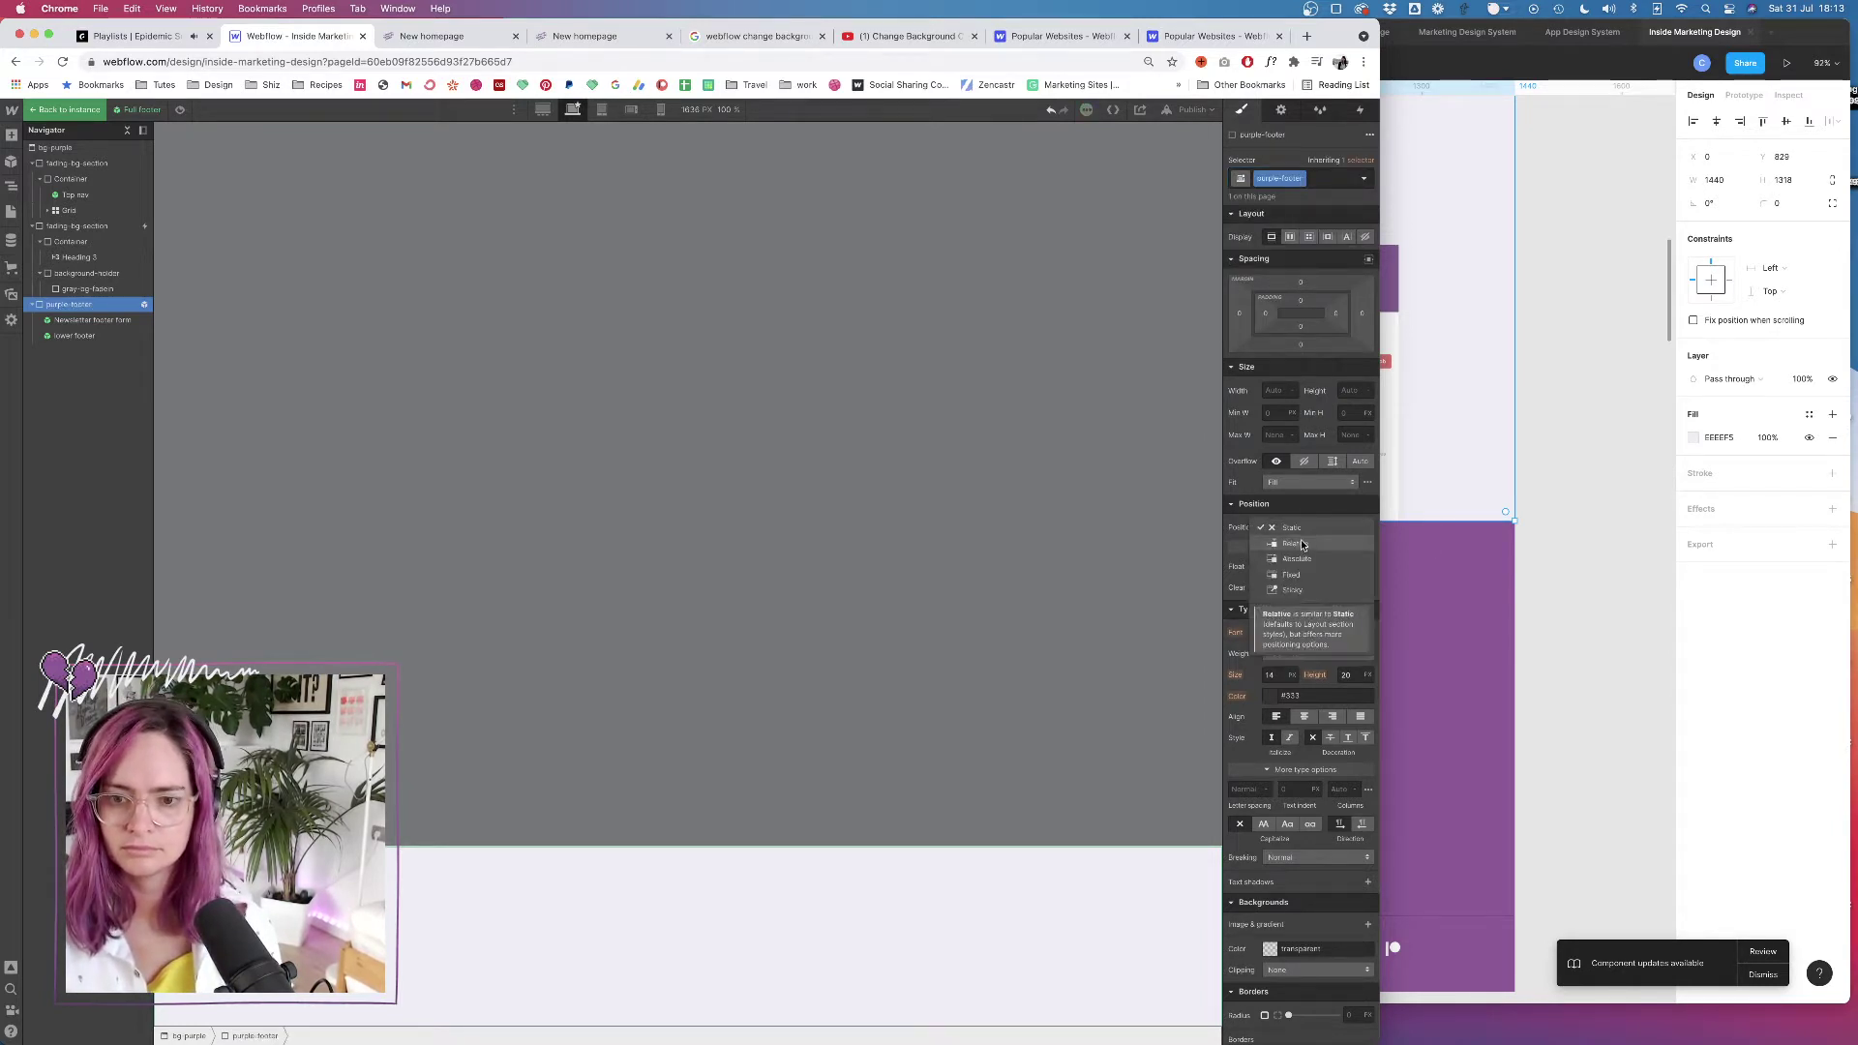
pyautogui.click(1304, 547)
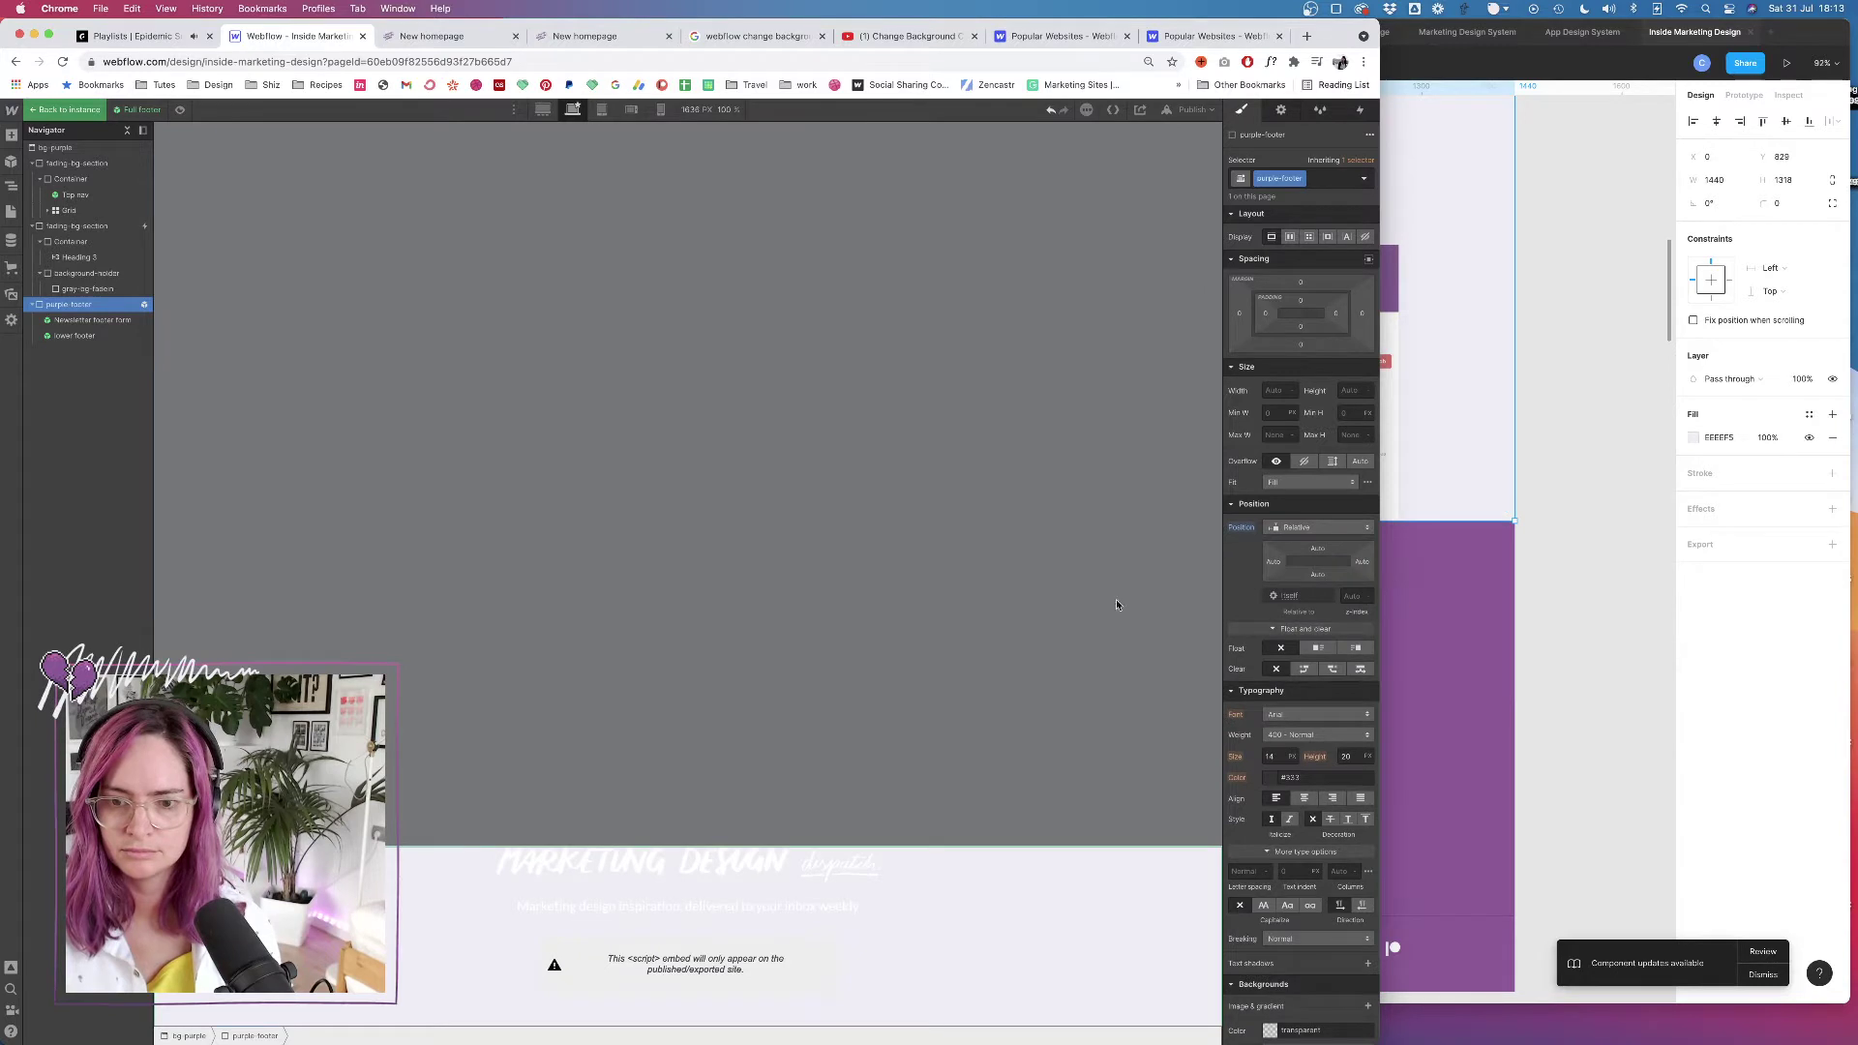
pyautogui.scroll(-2, 873, 753)
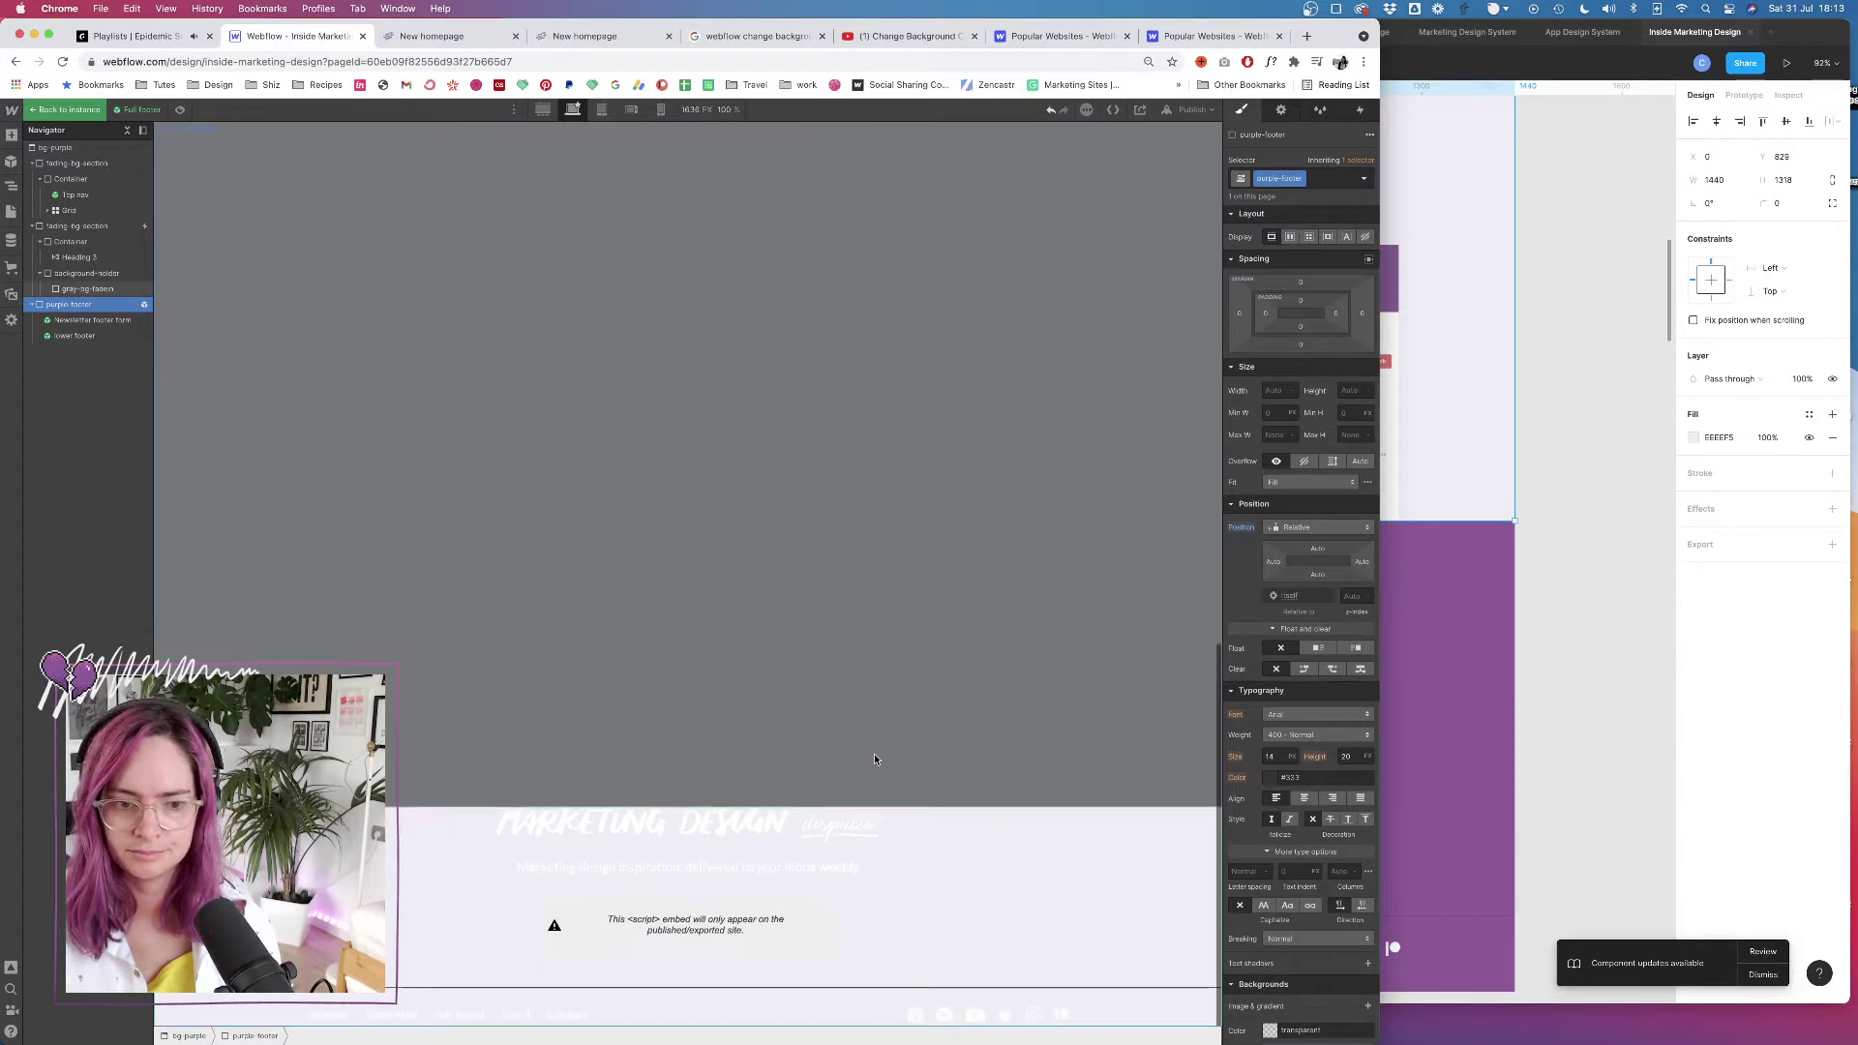
pyautogui.click(1354, 594)
pyautogui.write('2')
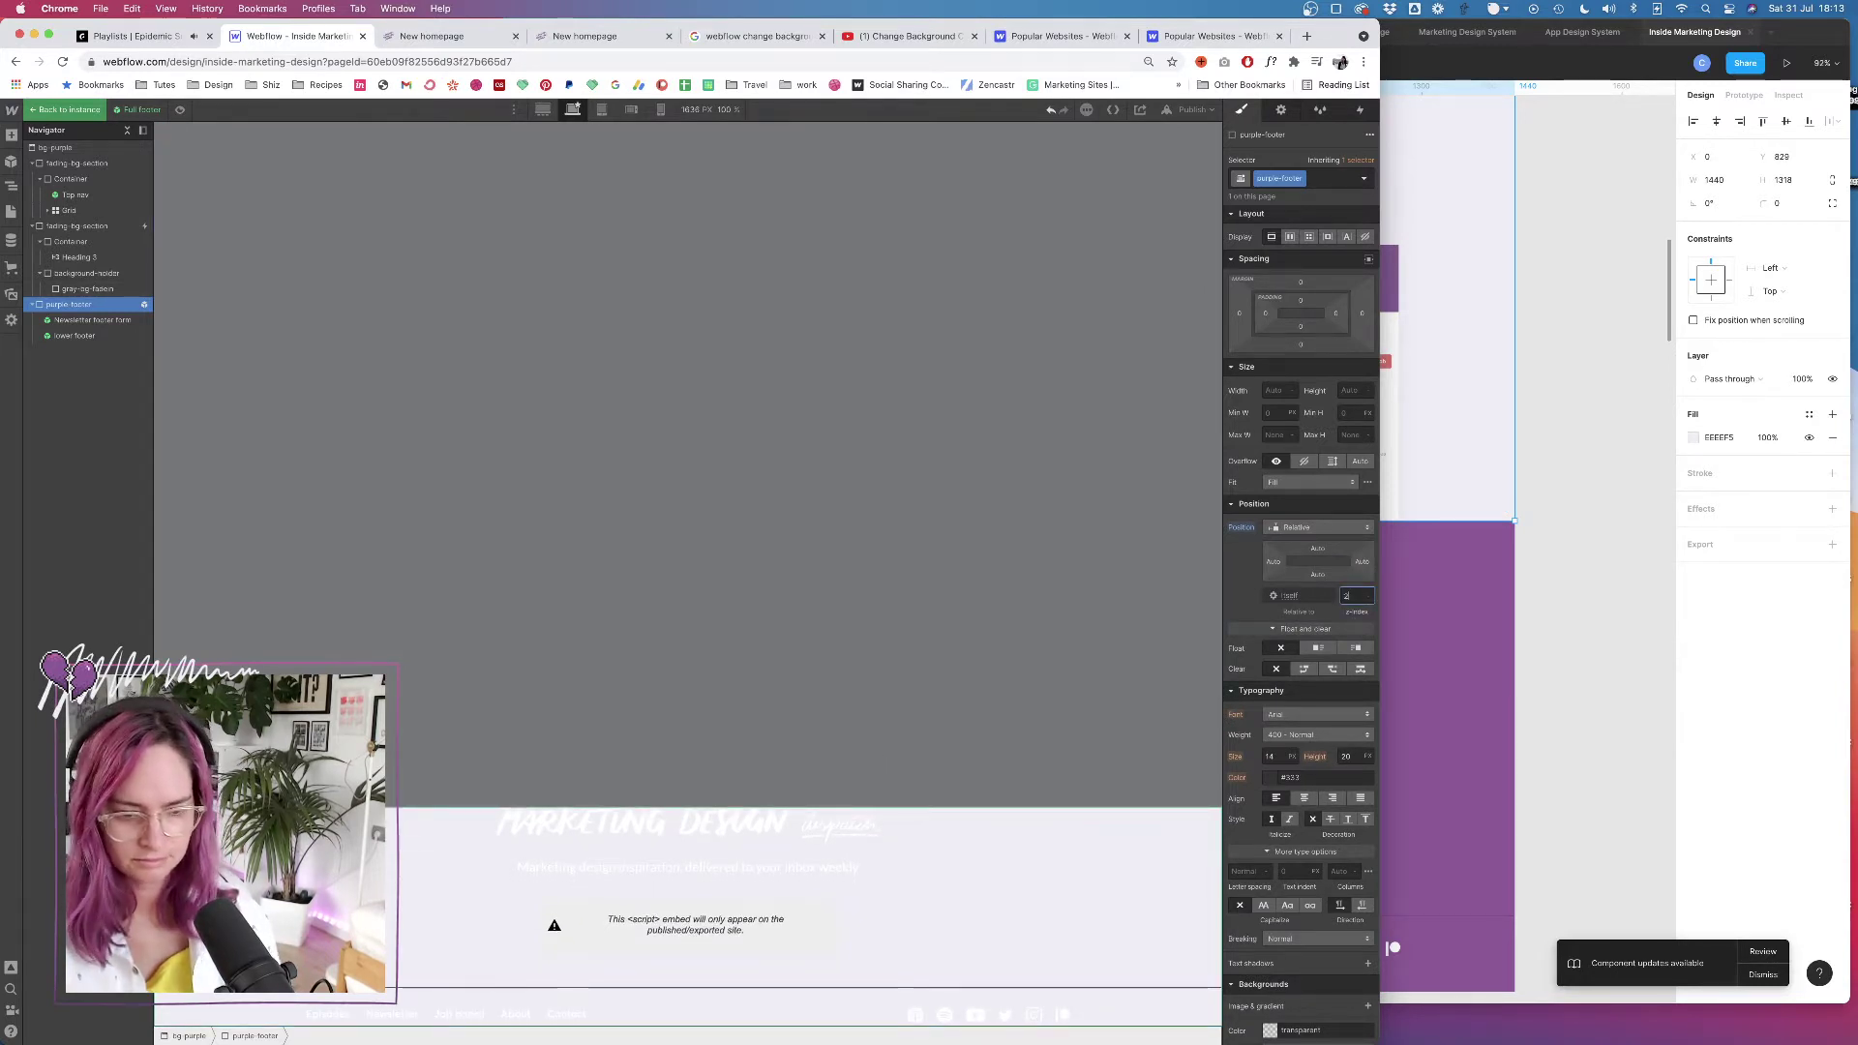
# Set the purple-footer background colour to the Medium Orchid swatch and select the Newsletter footer form inside it
pyautogui.scroll(-8, 1248, 639)
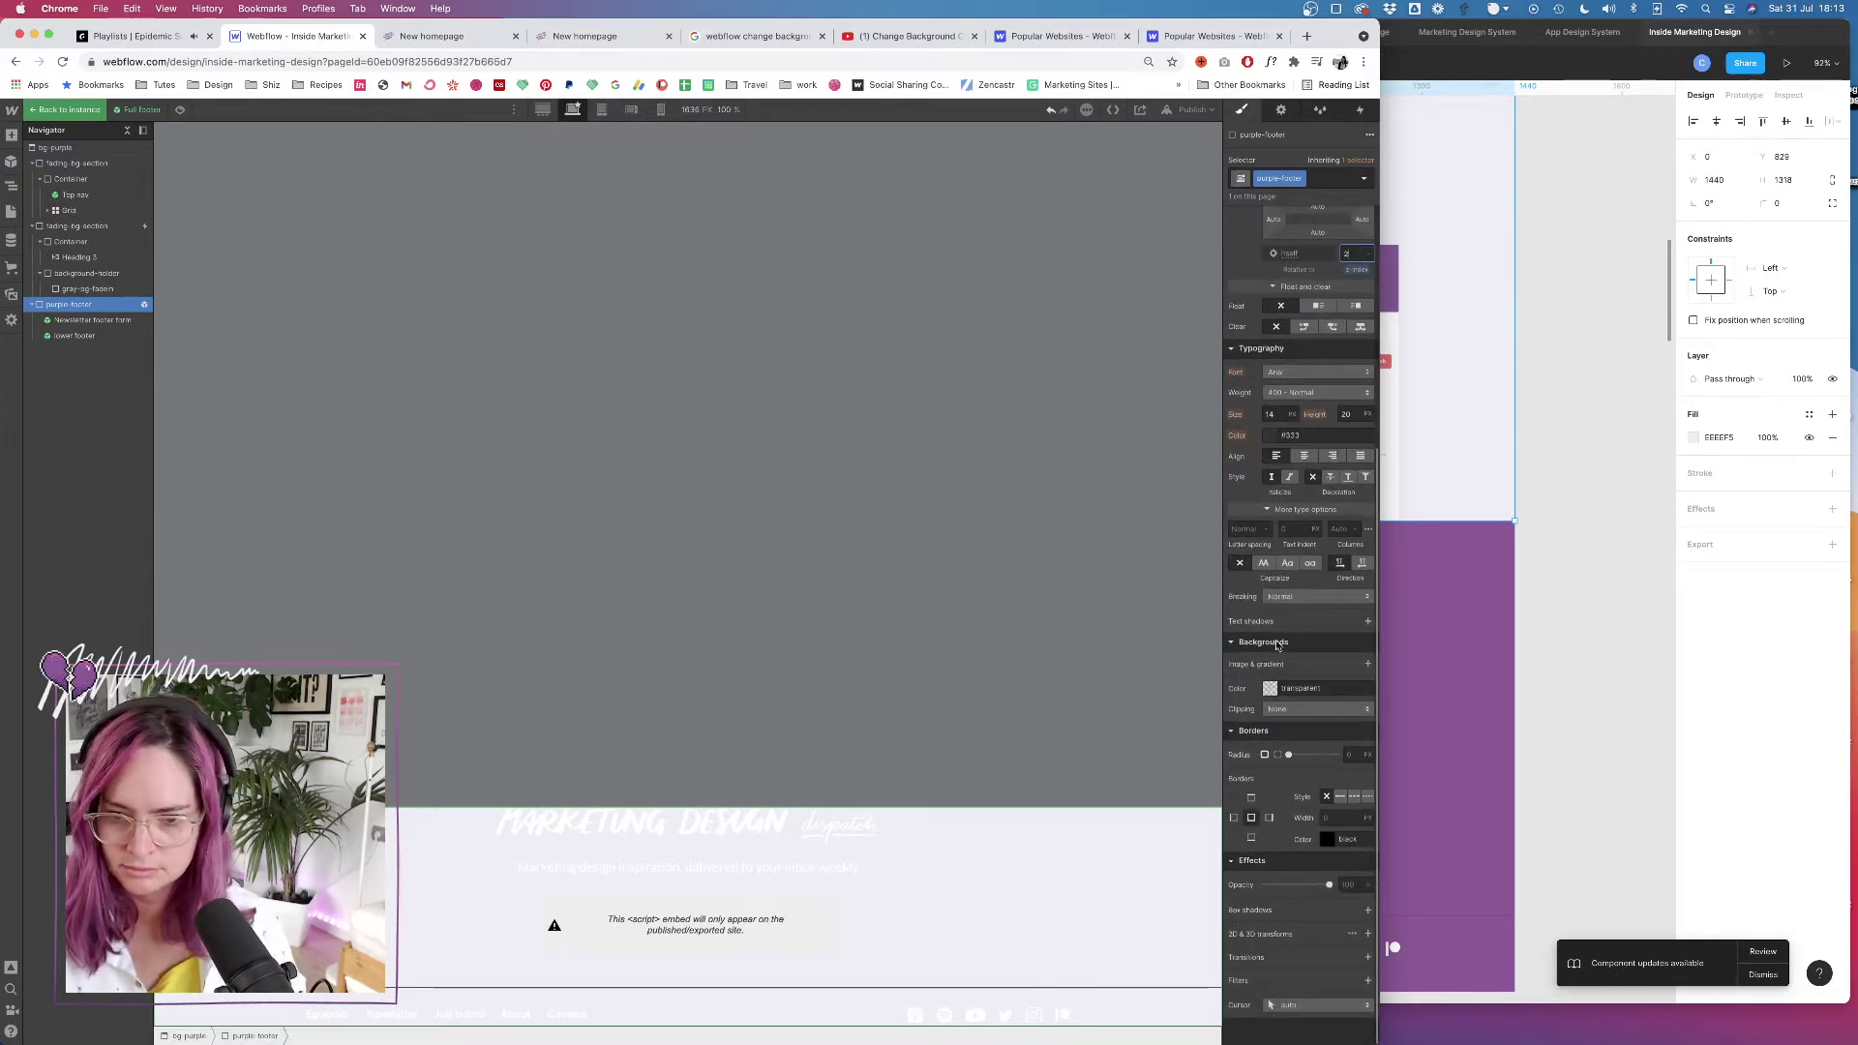
pyautogui.click(1269, 688)
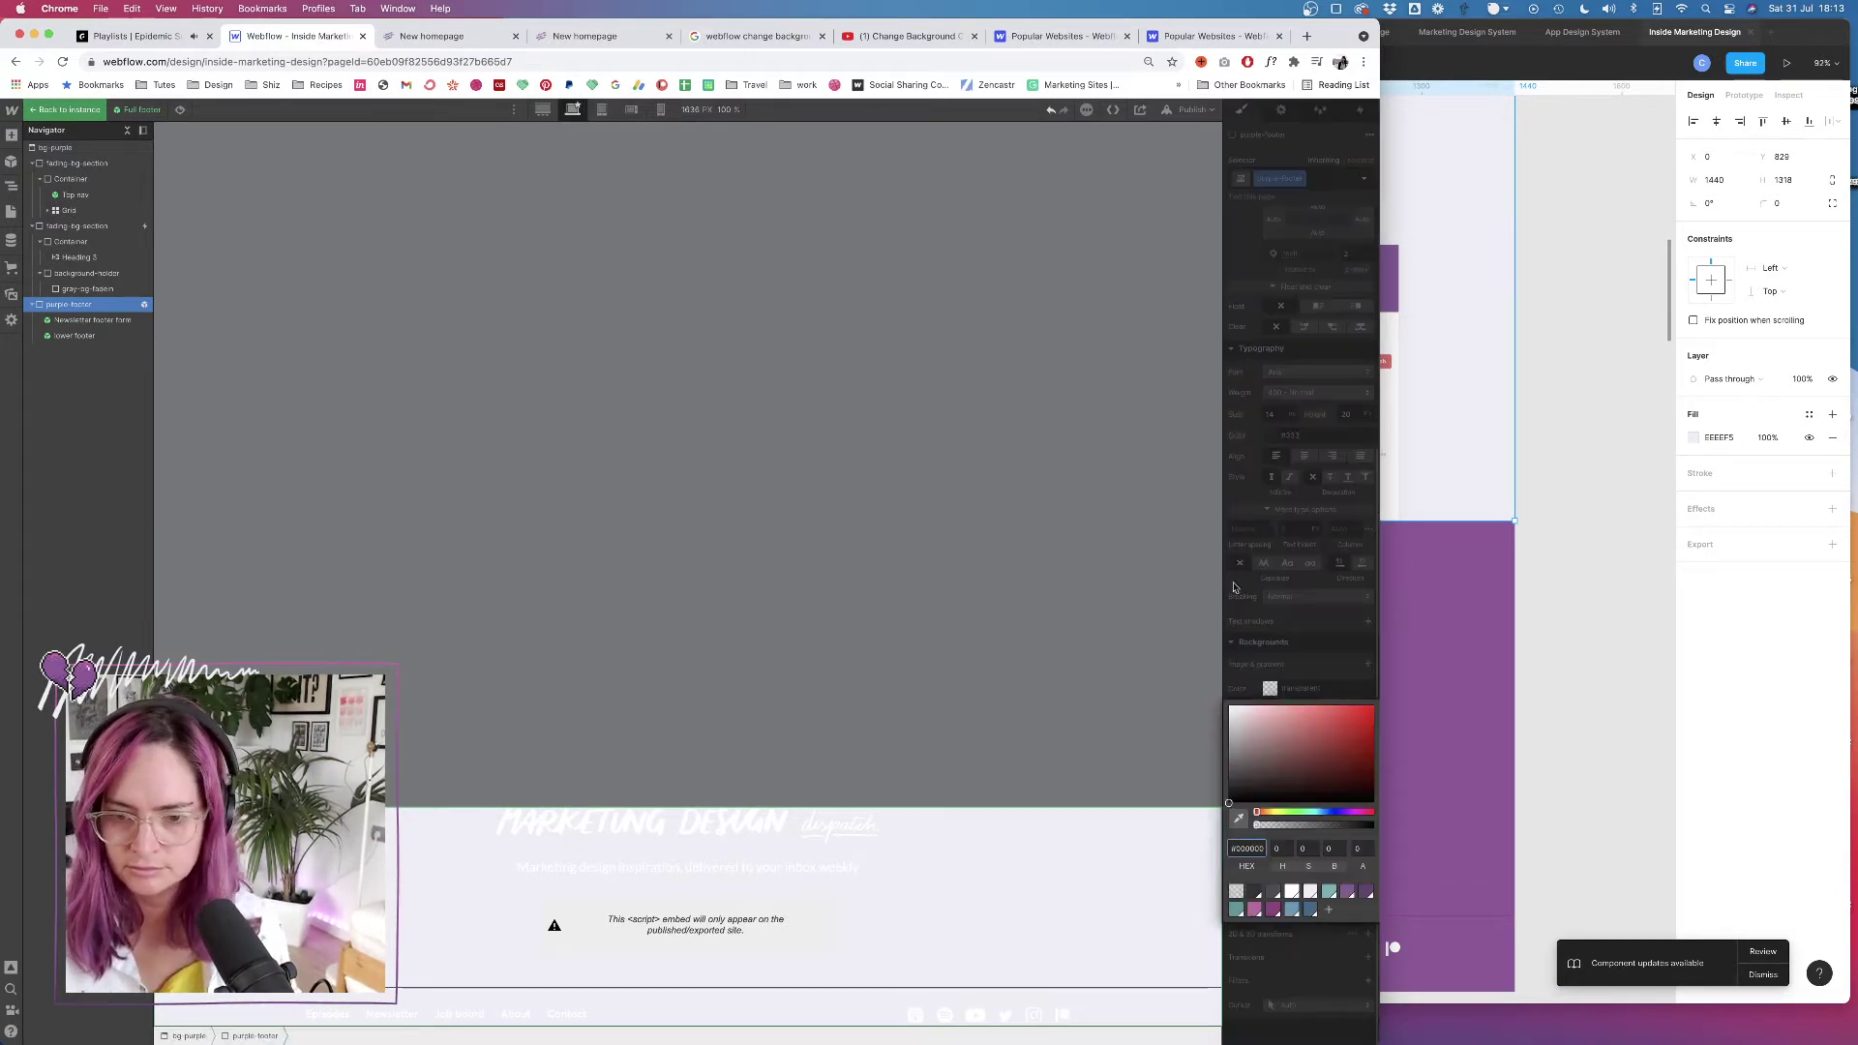
pyautogui.click(1347, 891)
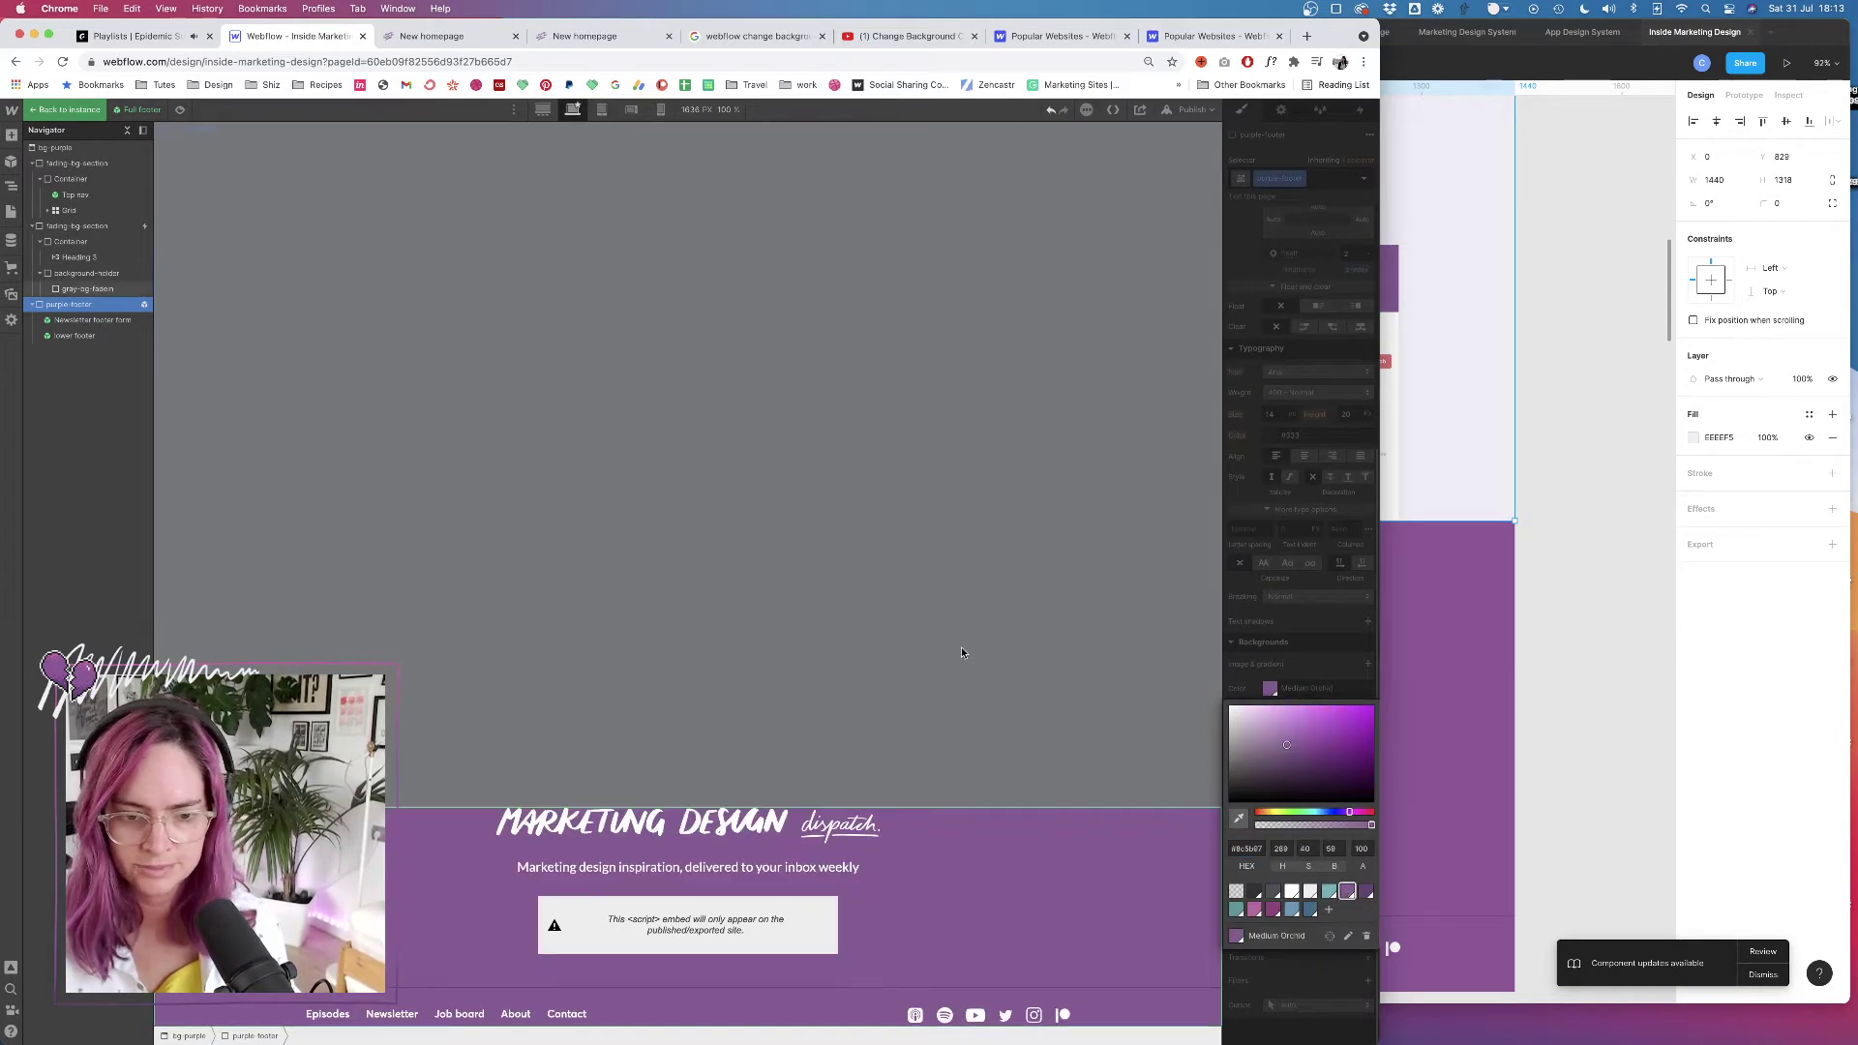
pyautogui.click(93, 319)
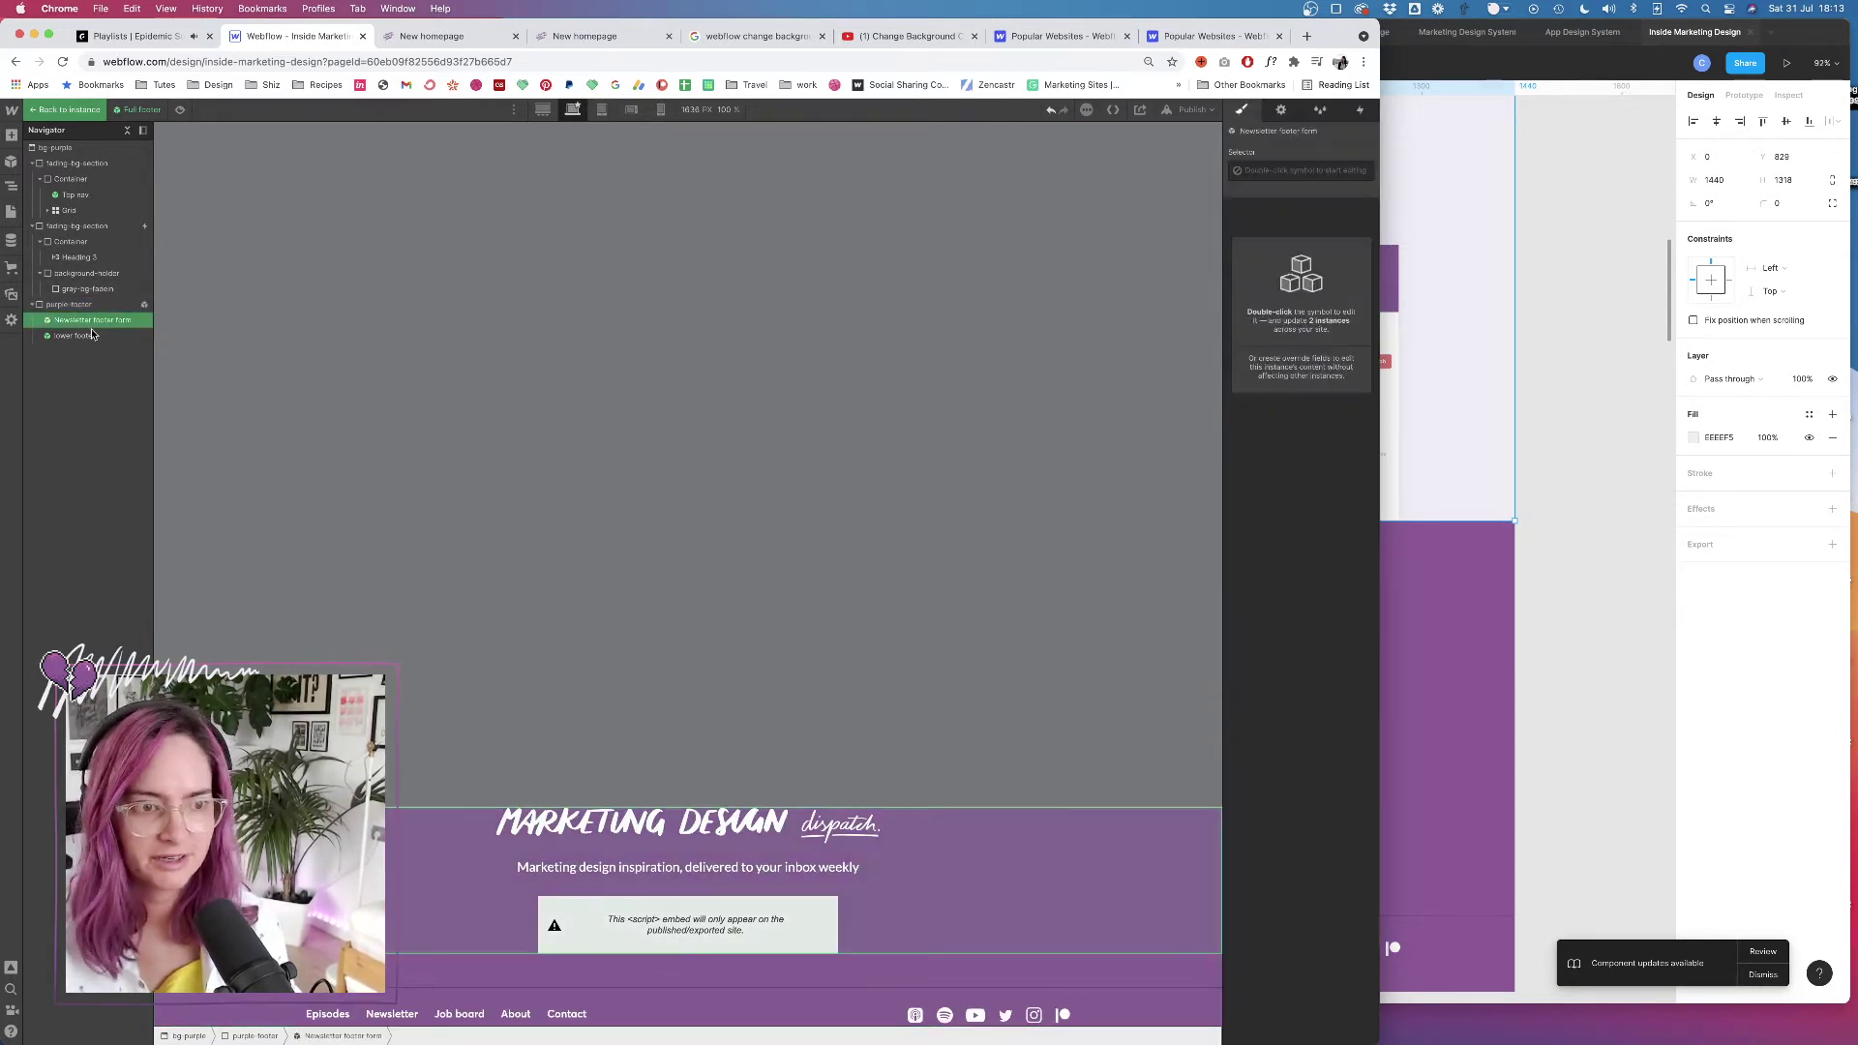
# Replace the top margin of the newsletter footer form symbol with 100 px of top padding
pyautogui.doubleClick(87, 322)
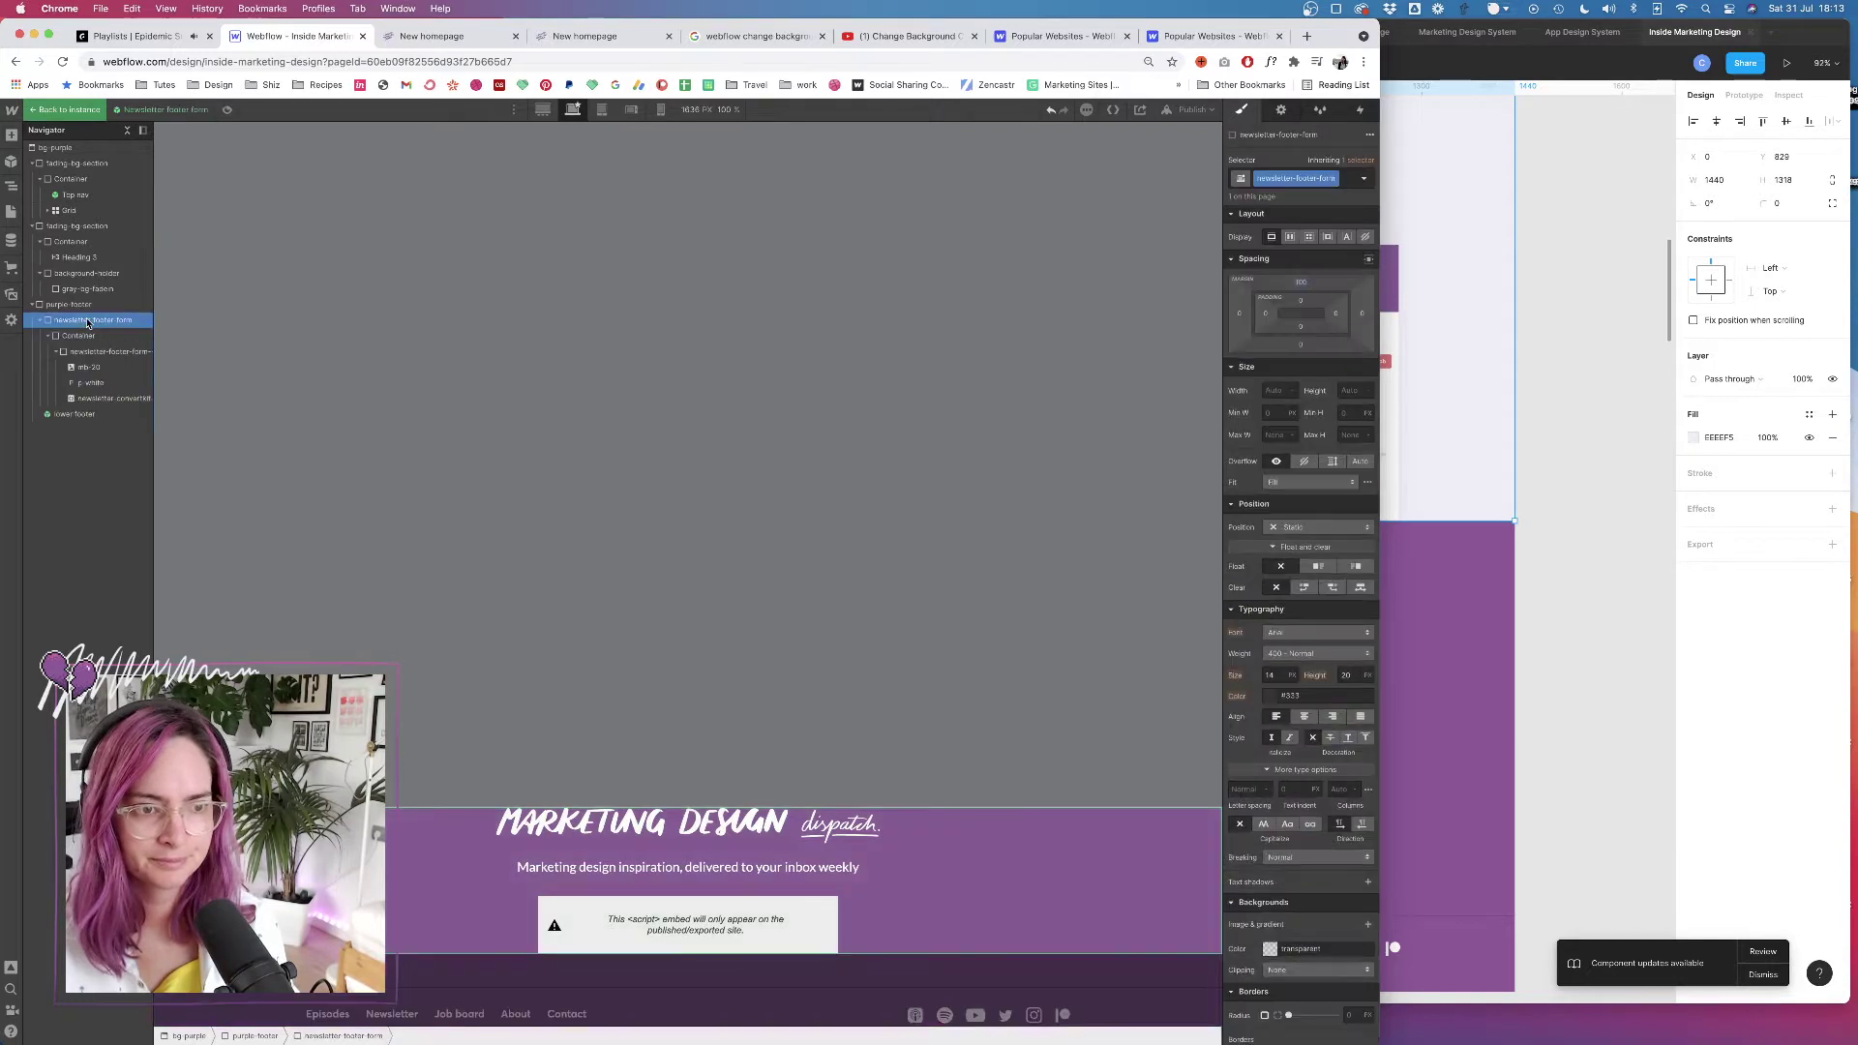
pyautogui.click(1300, 287)
pyautogui.click(1307, 278)
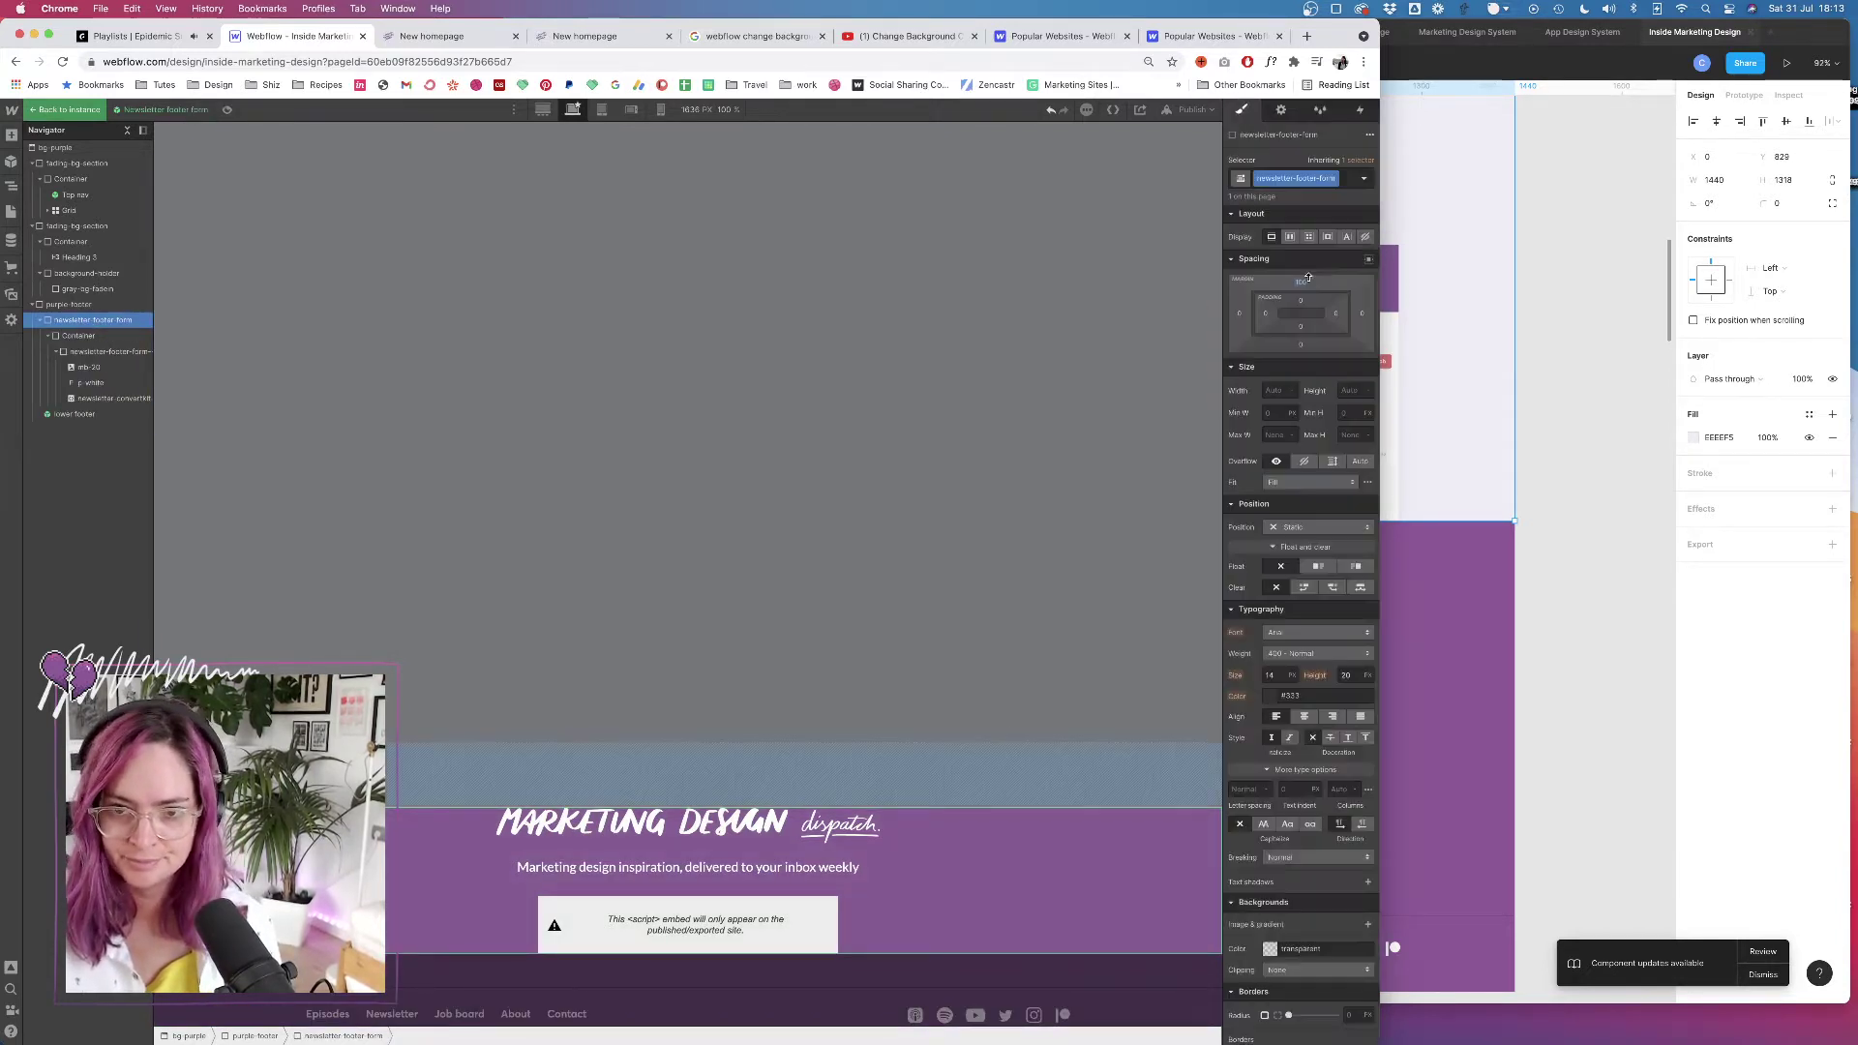
pyautogui.click(1301, 301)
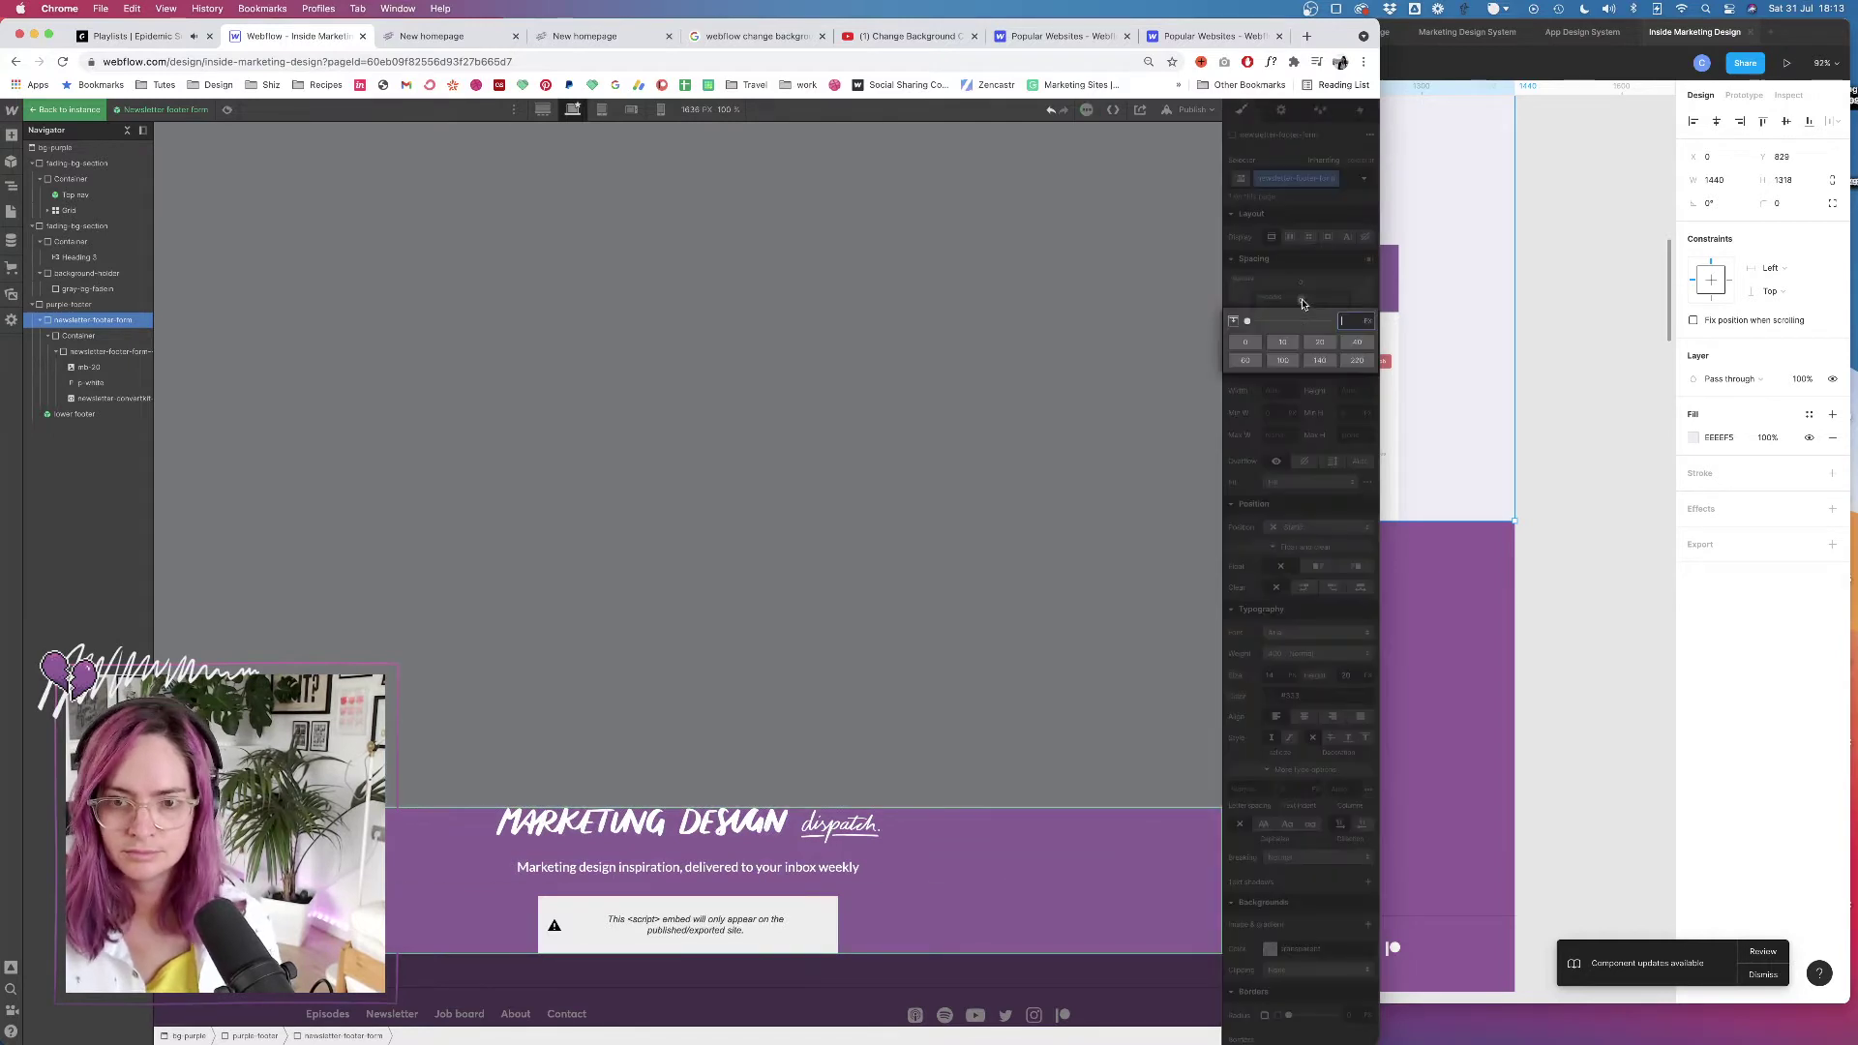
pyautogui.write('100')
pyautogui.press('Return')
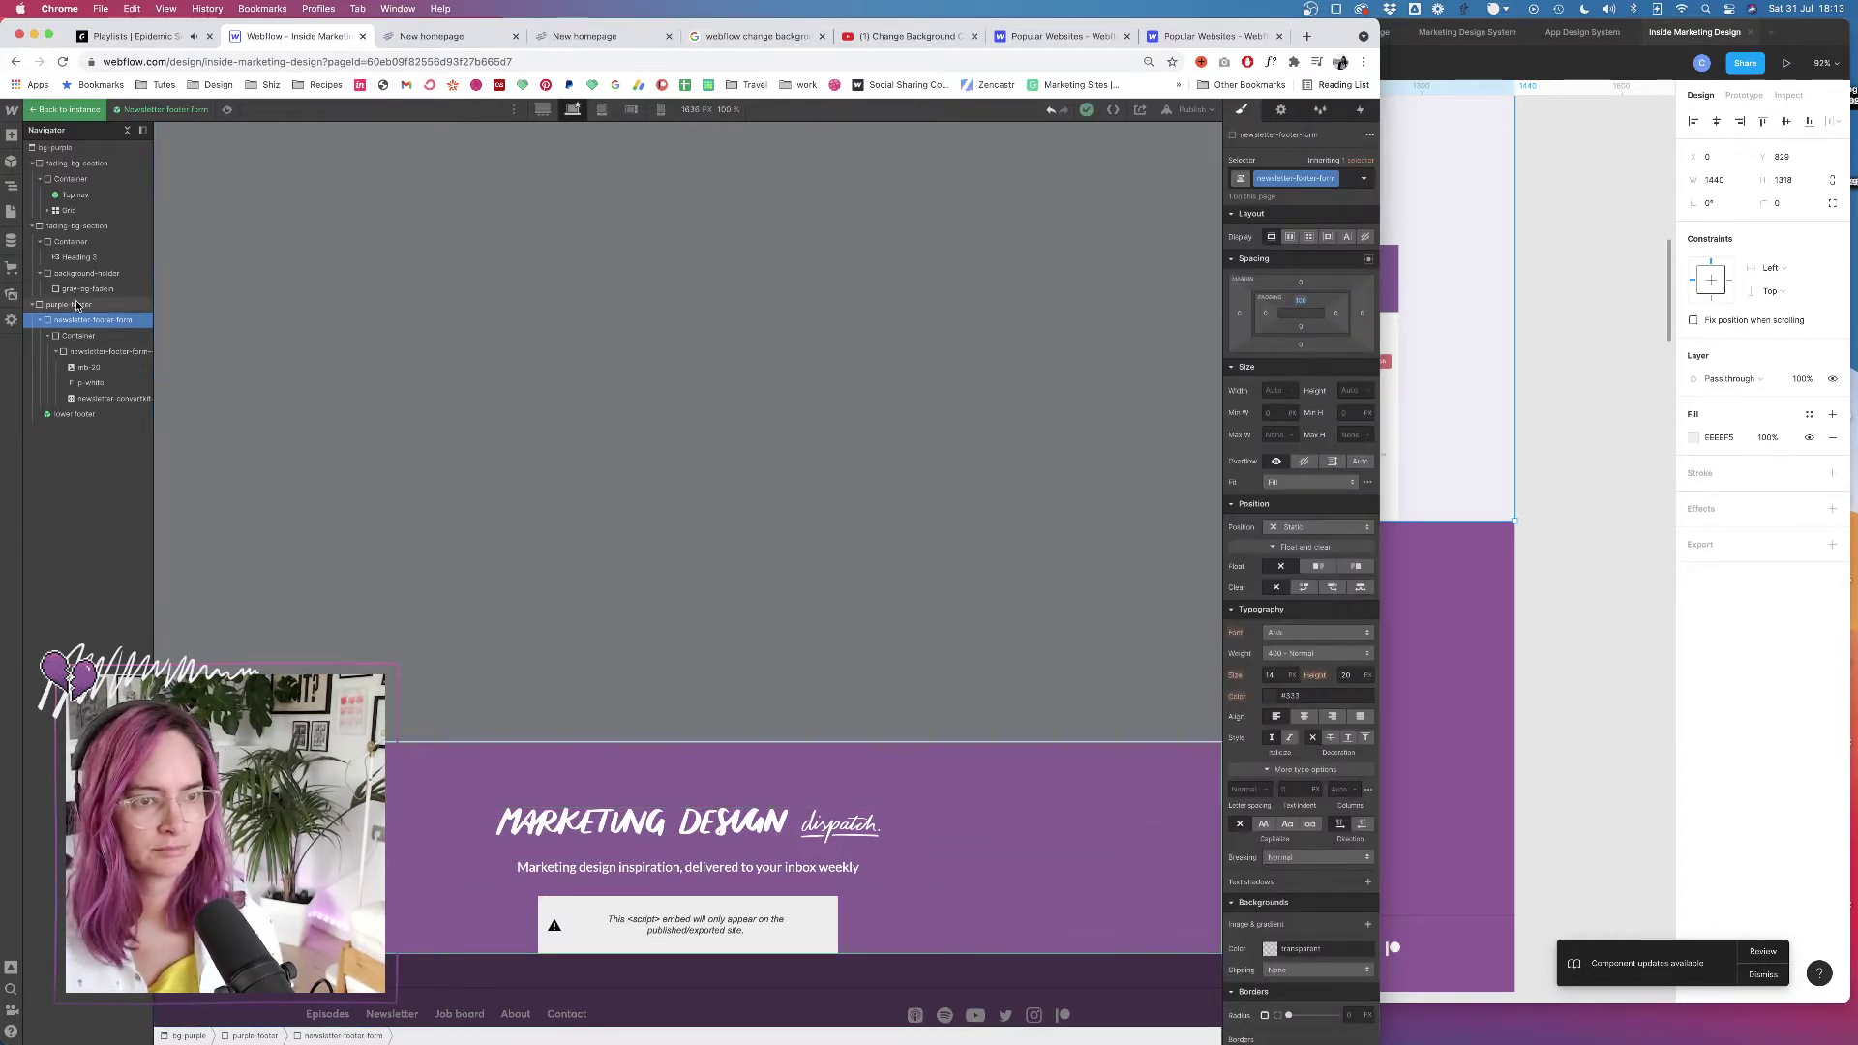
pyautogui.click(77, 111)
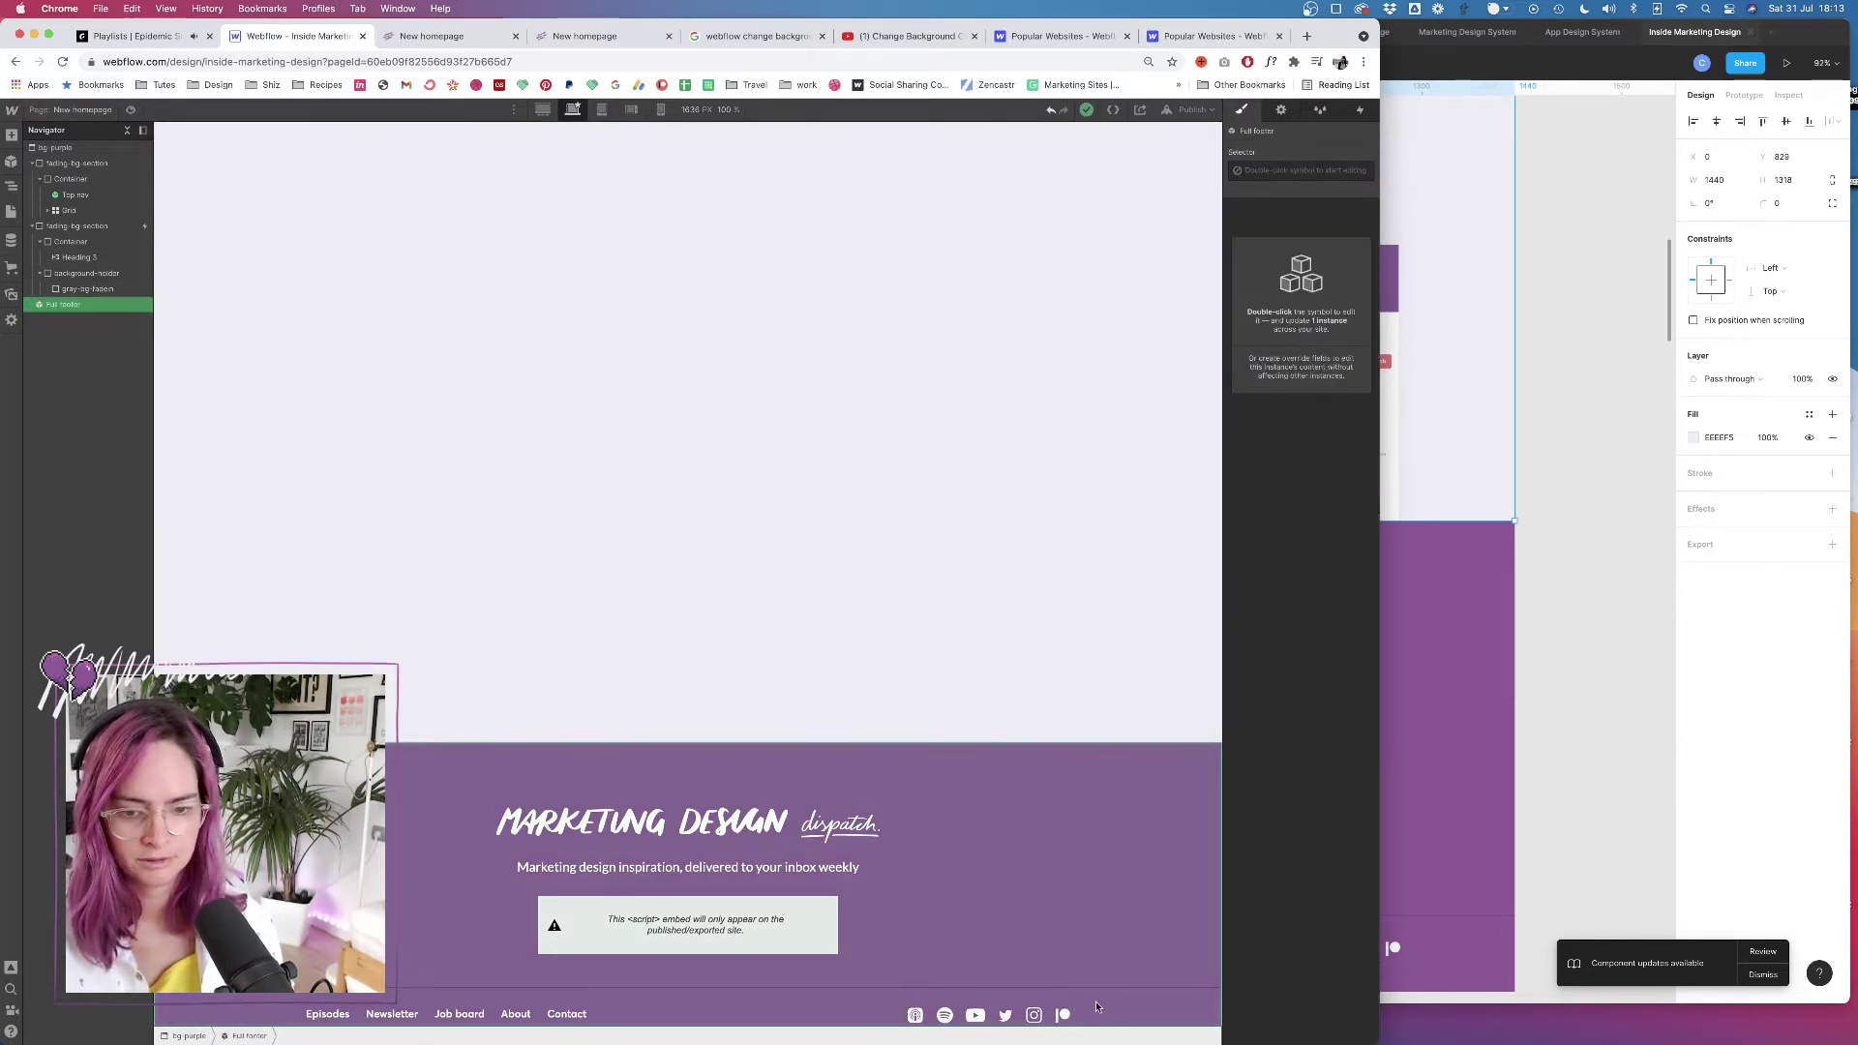
# Add about 30 px of bottom padding to the purple-footer block inside the Full footer symbol
pyautogui.doubleClick(77, 305)
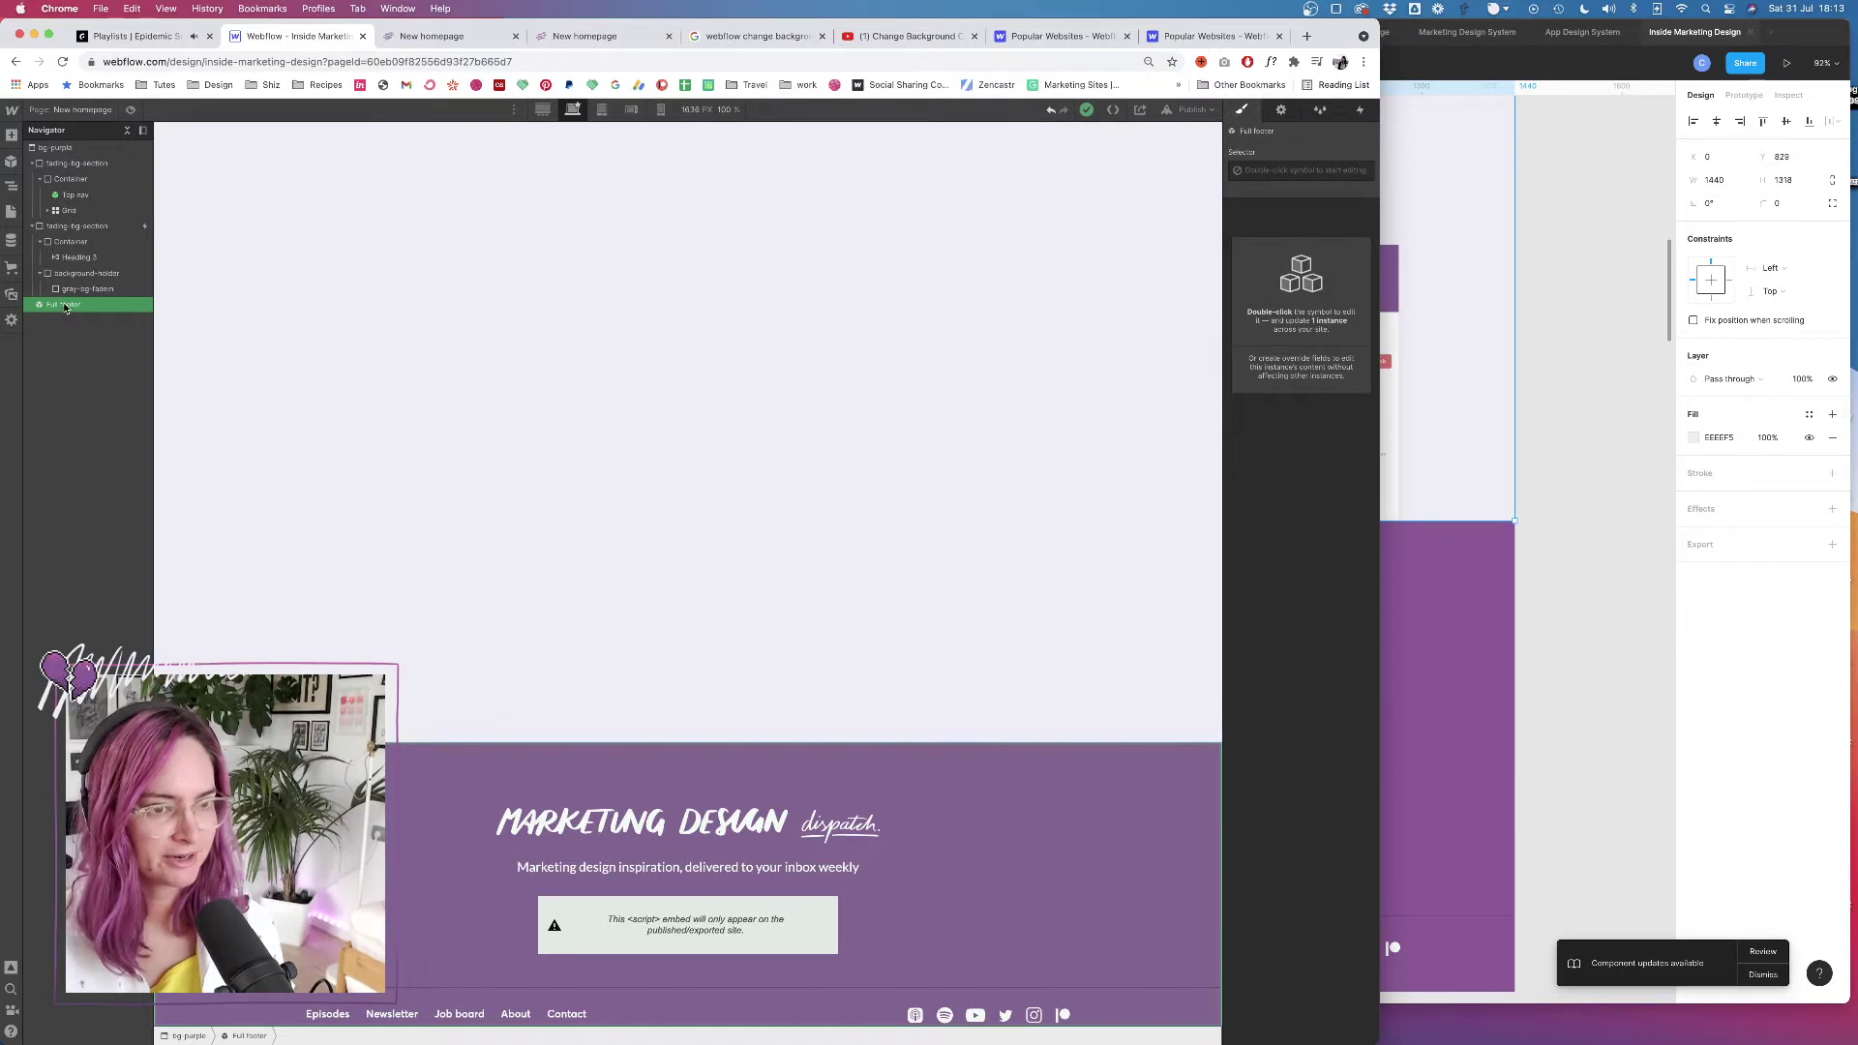
pyautogui.doubleClick(84, 336)
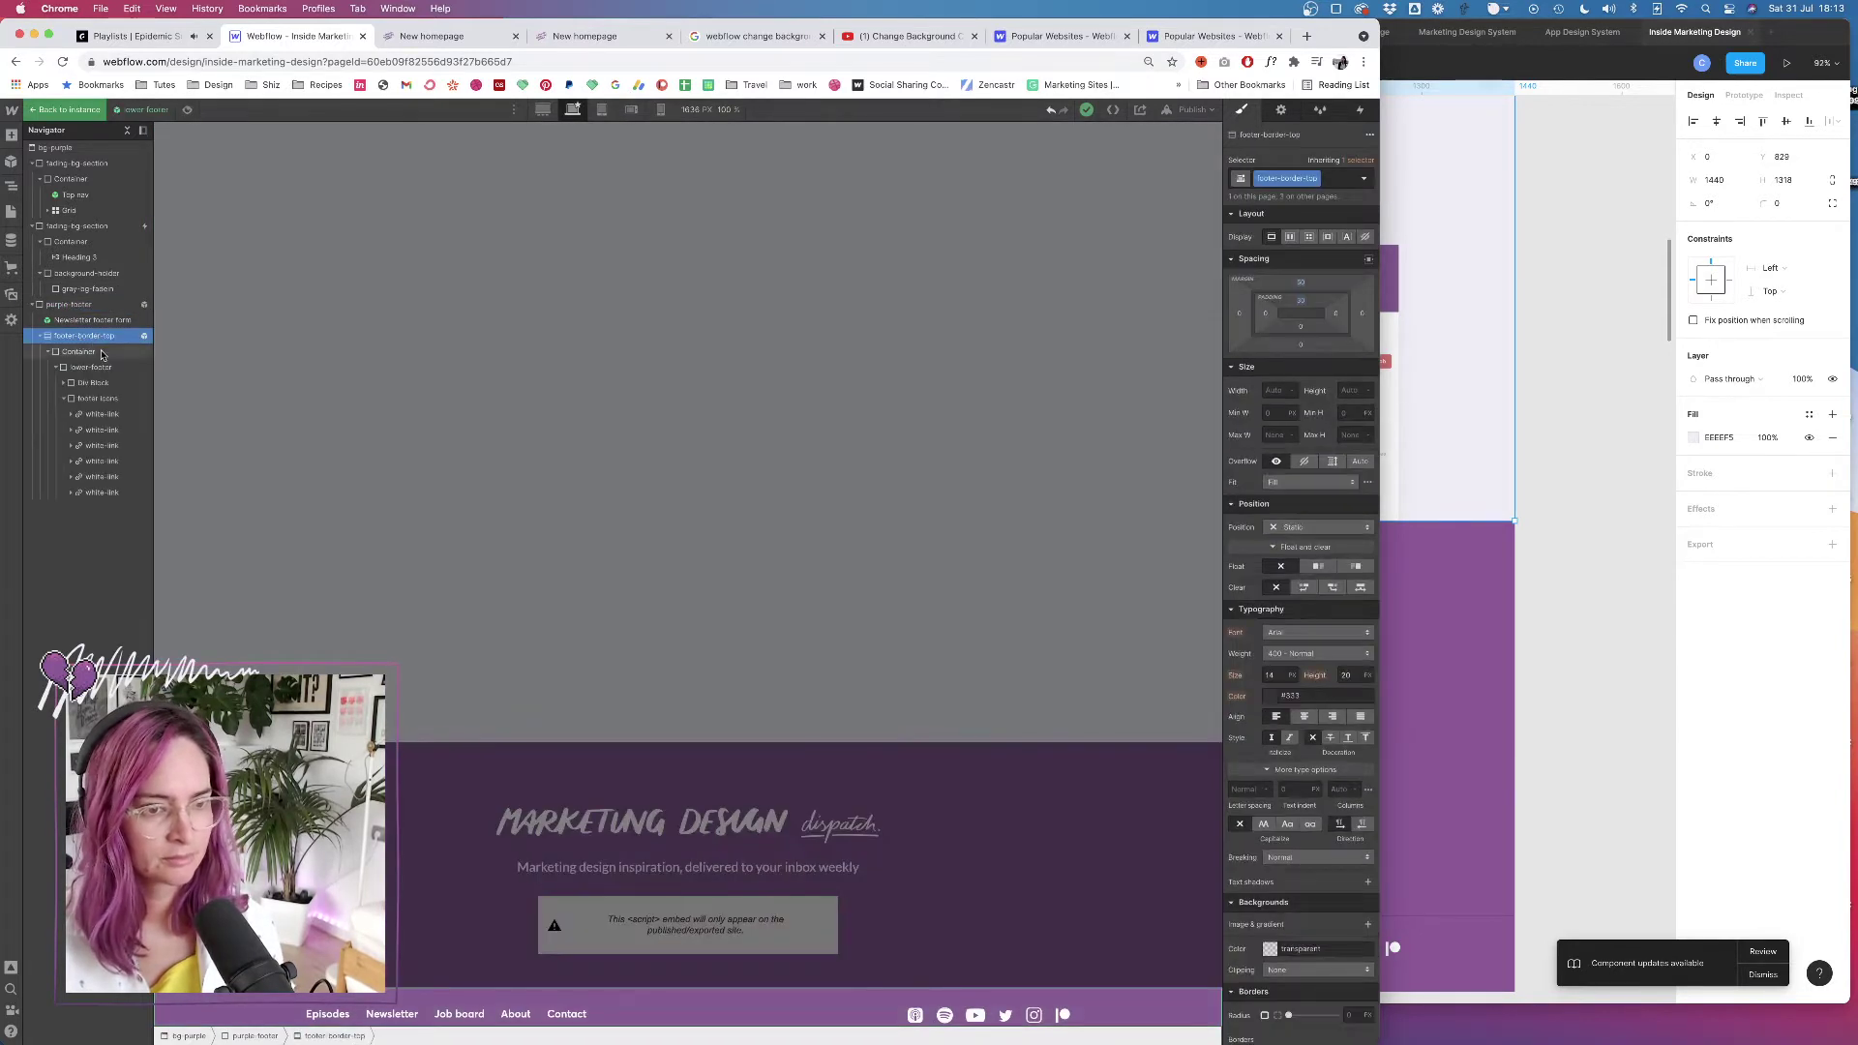
pyautogui.click(70, 304)
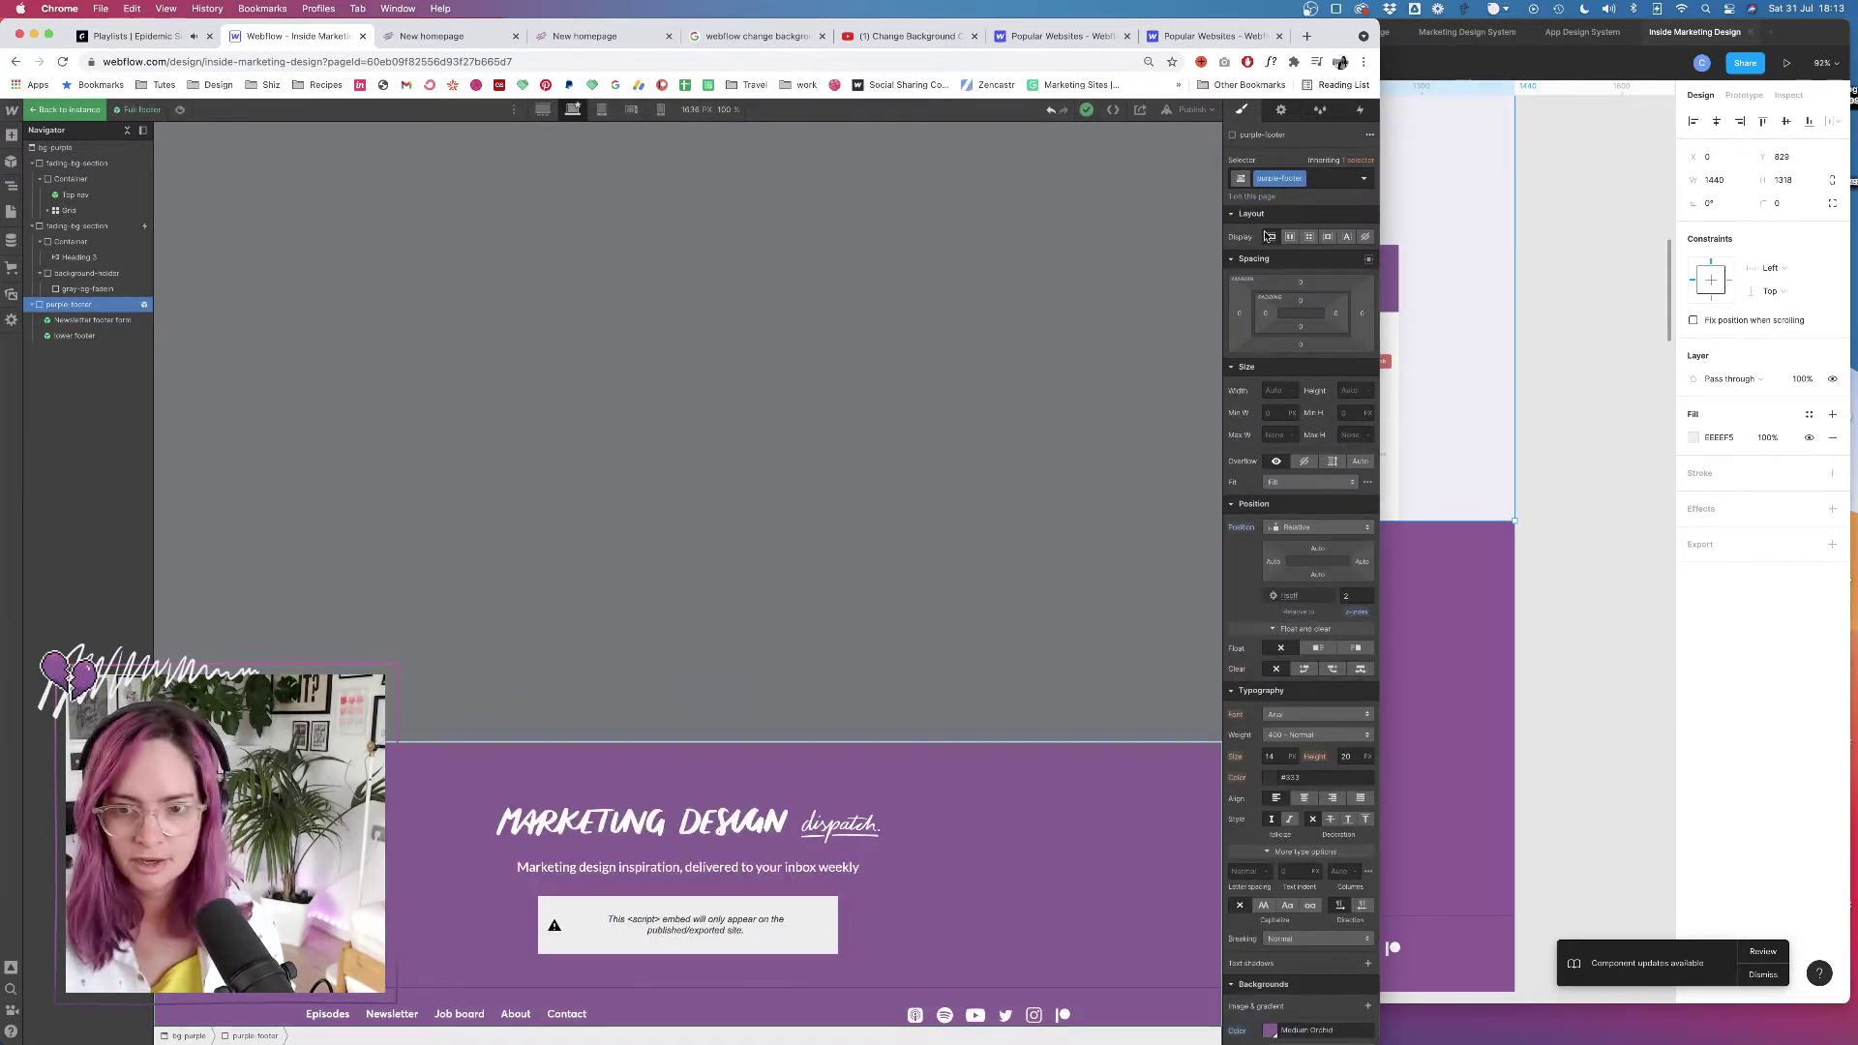
pyautogui.moveTo(1306, 338); pyautogui.dragTo(1303, 308)
pyautogui.scroll(-1, 867, 642)
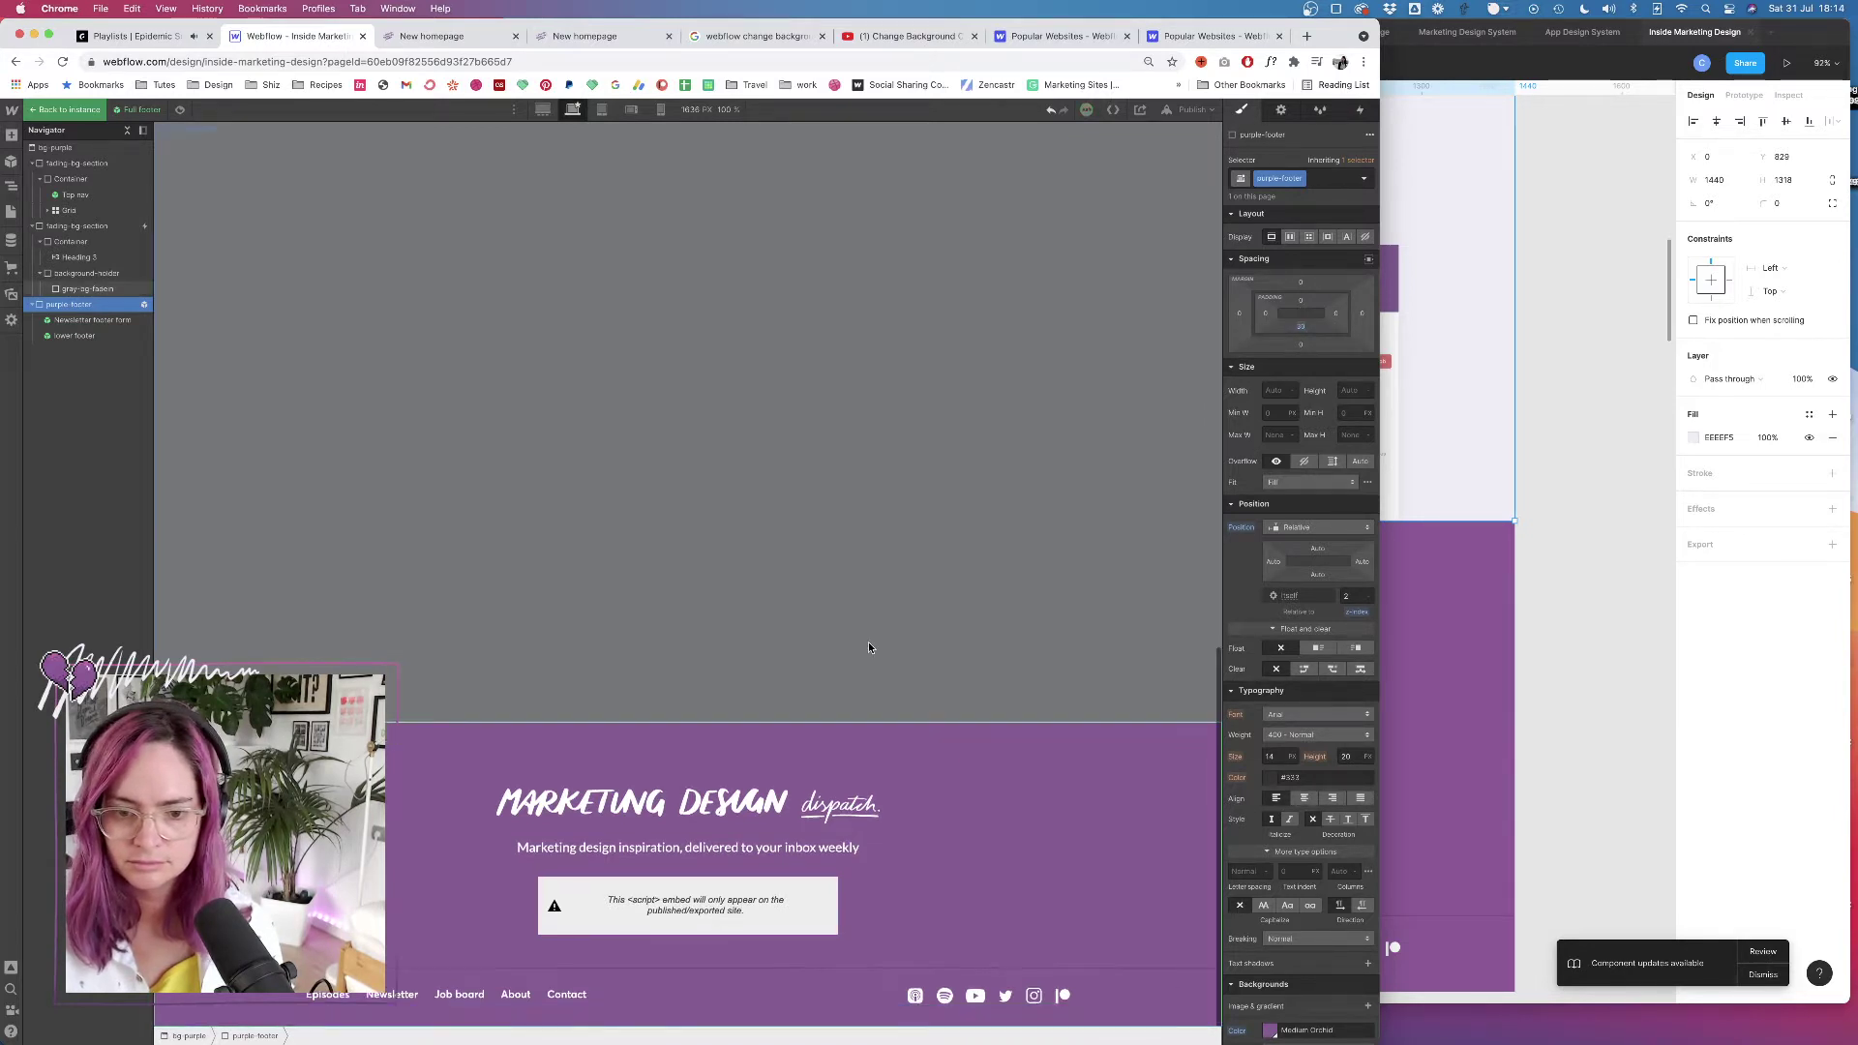
pyautogui.click(64, 109)
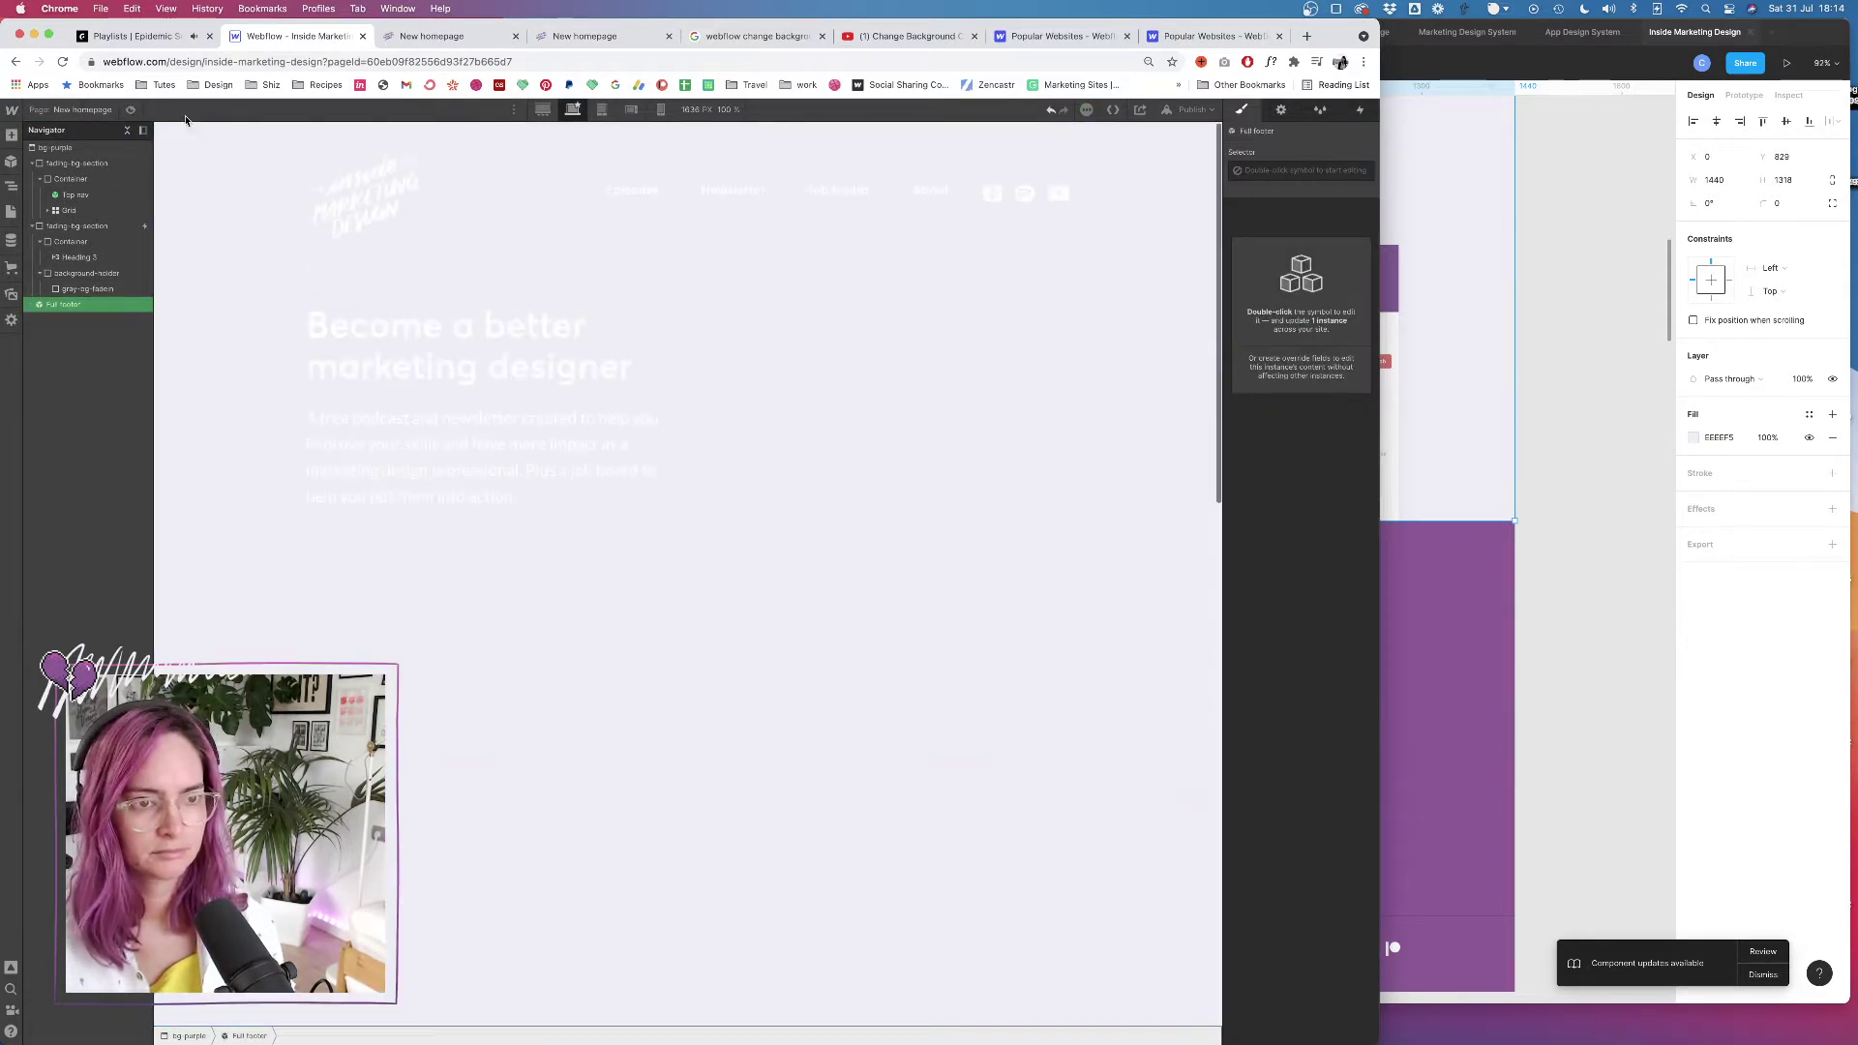
# Preview the homepage and examine how the background colour fades between the Podcast section and the purple footer
pyautogui.press('super+shift+p')
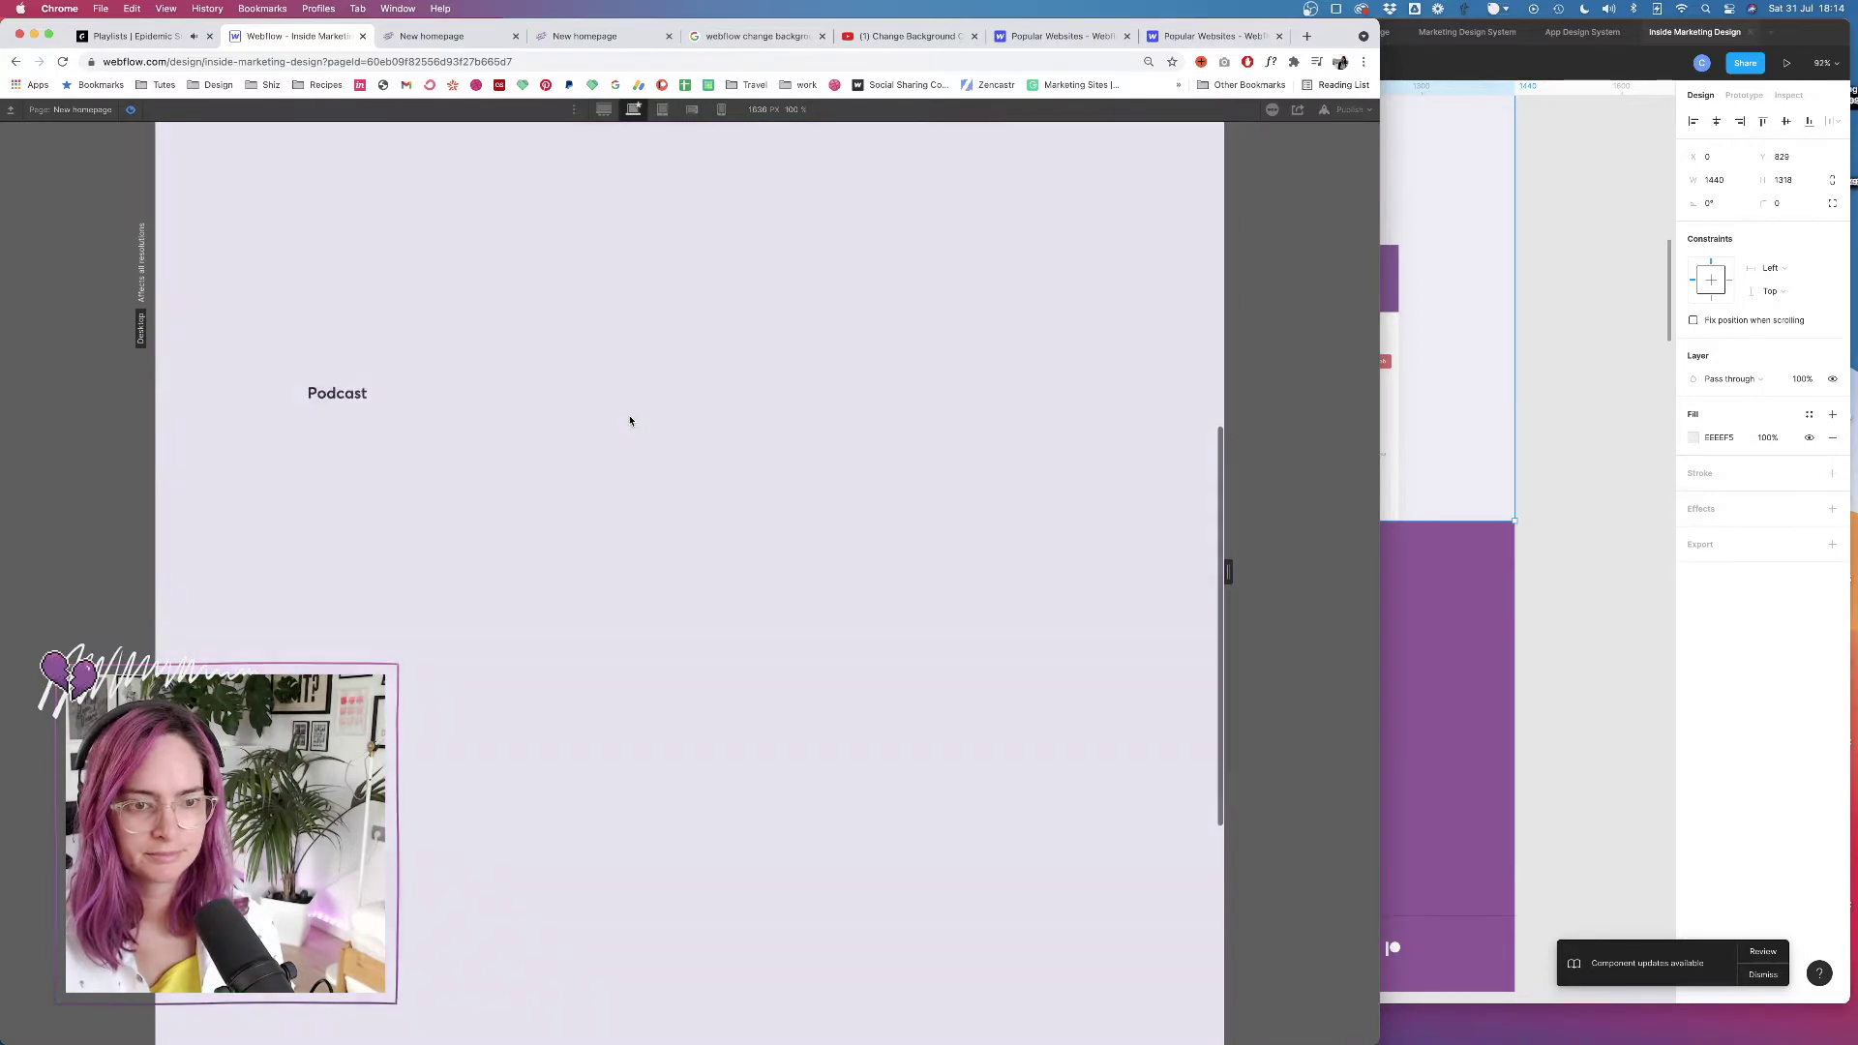
pyautogui.scroll(-5, 629, 420)
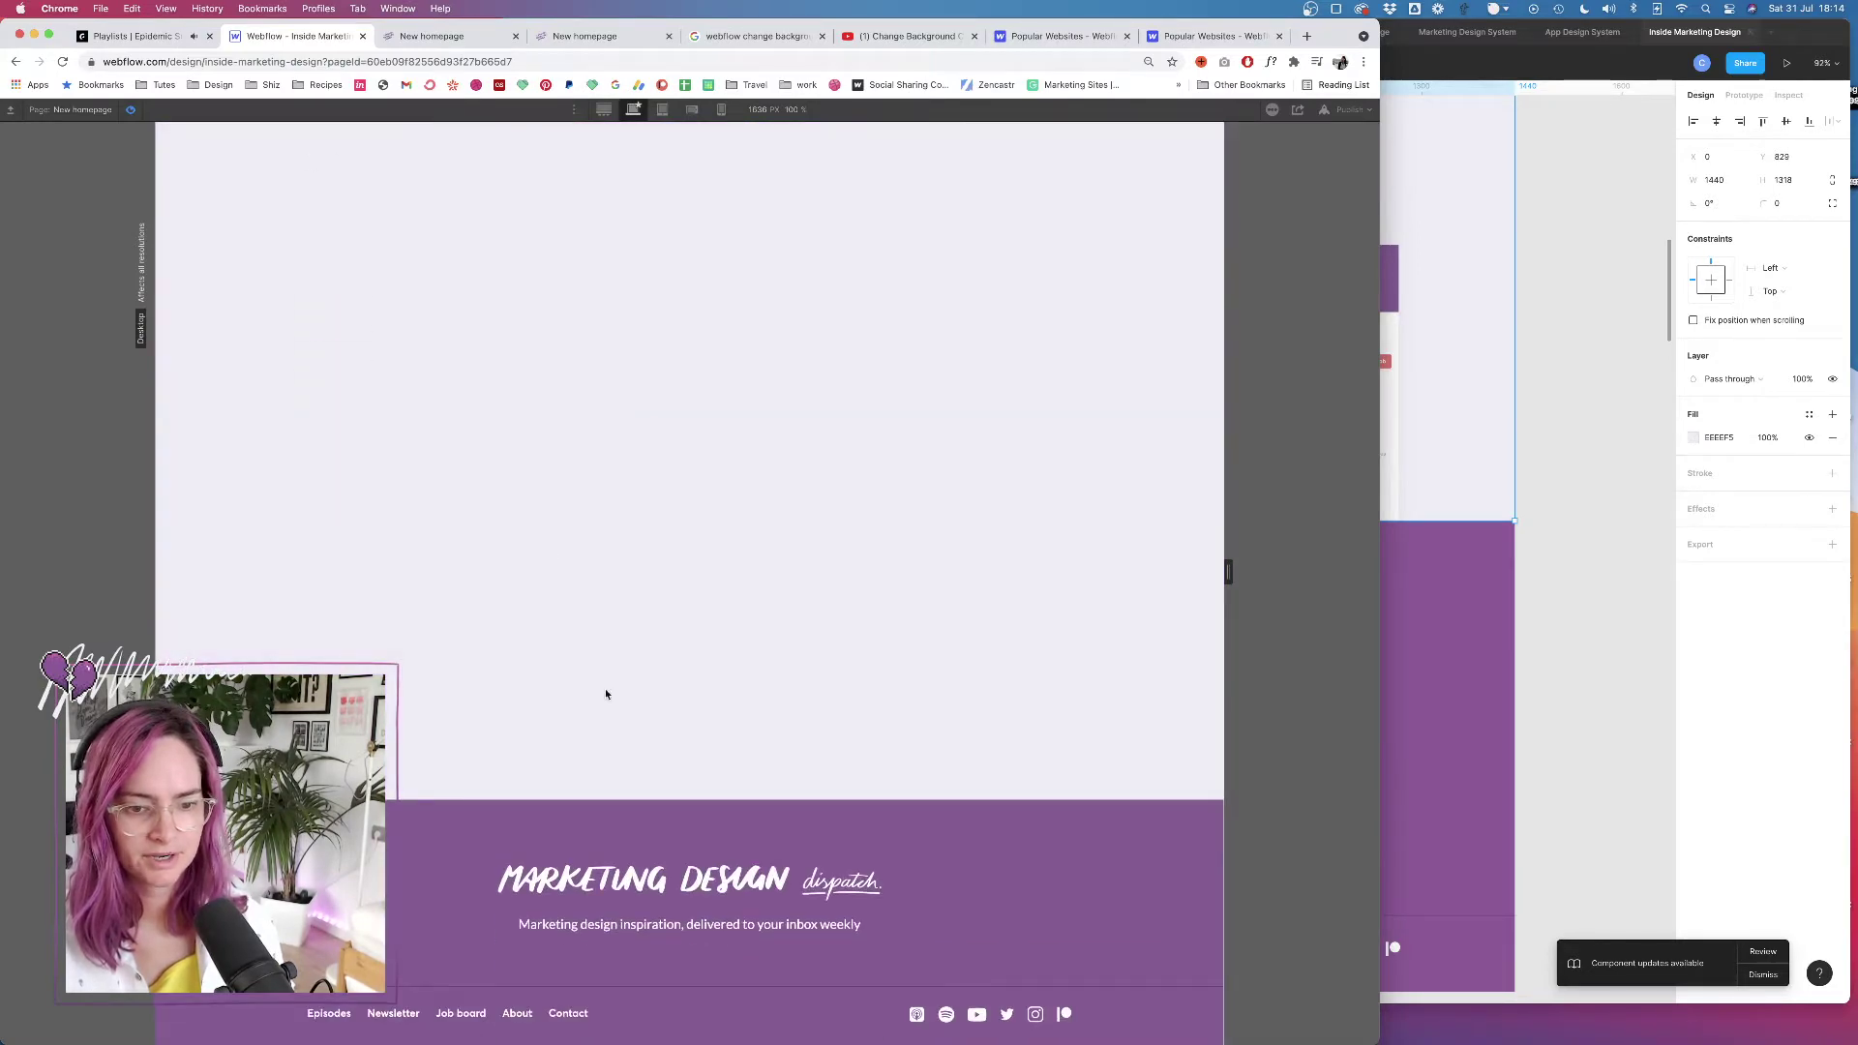
pyautogui.scroll(5, 520, 464)
pyautogui.scroll(-3, 520, 465)
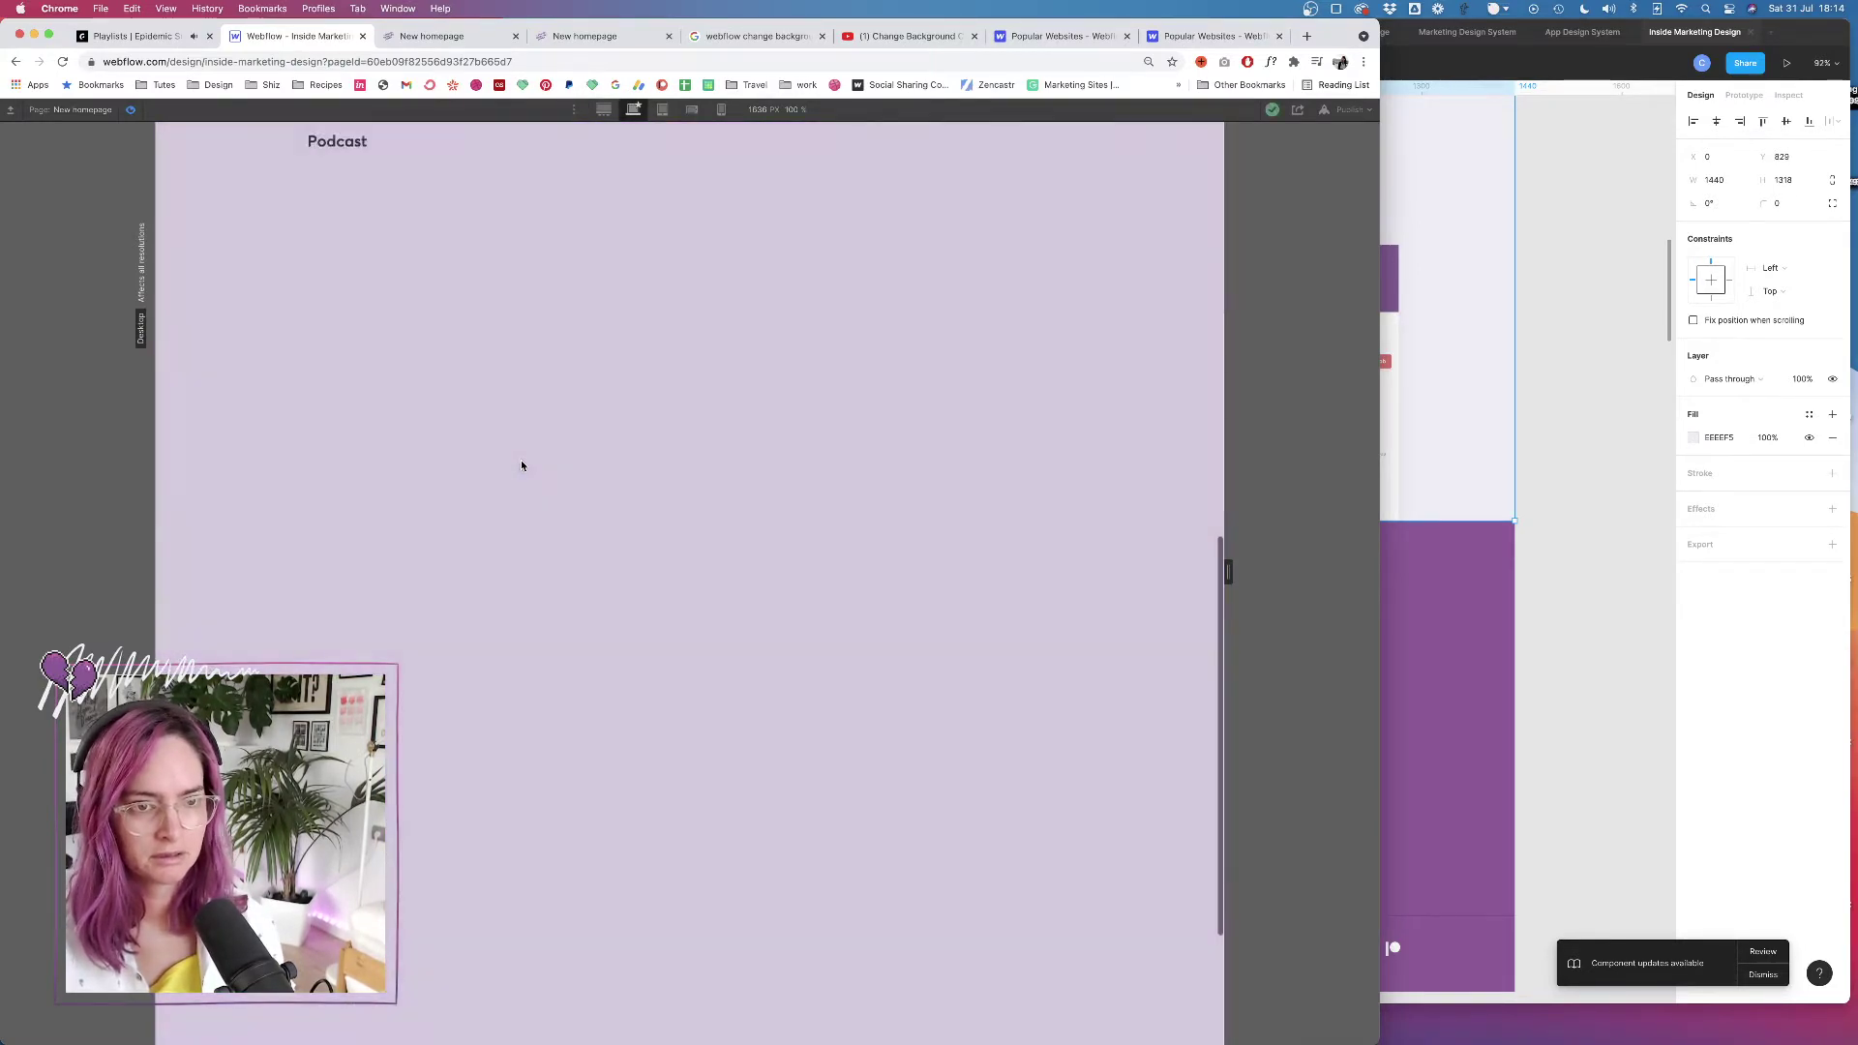
pyautogui.scroll(-5, 520, 465)
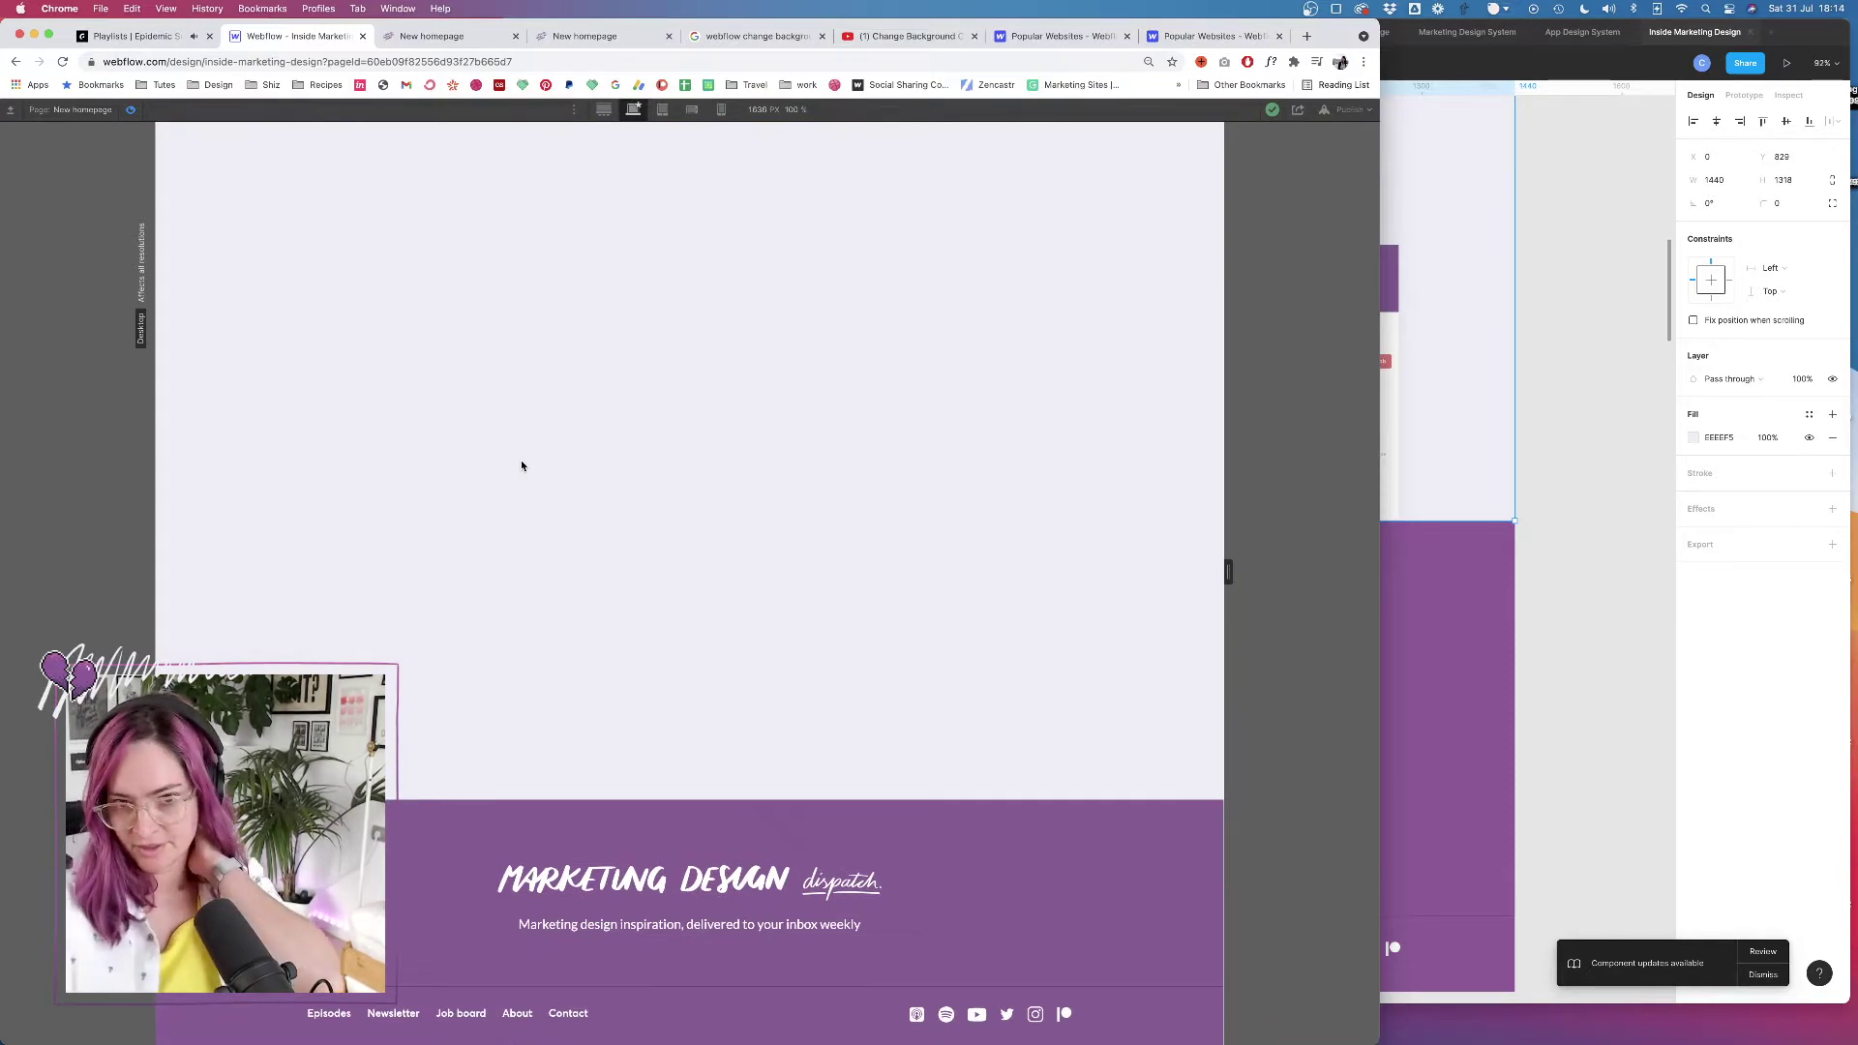
pyautogui.scroll(10, 520, 464)
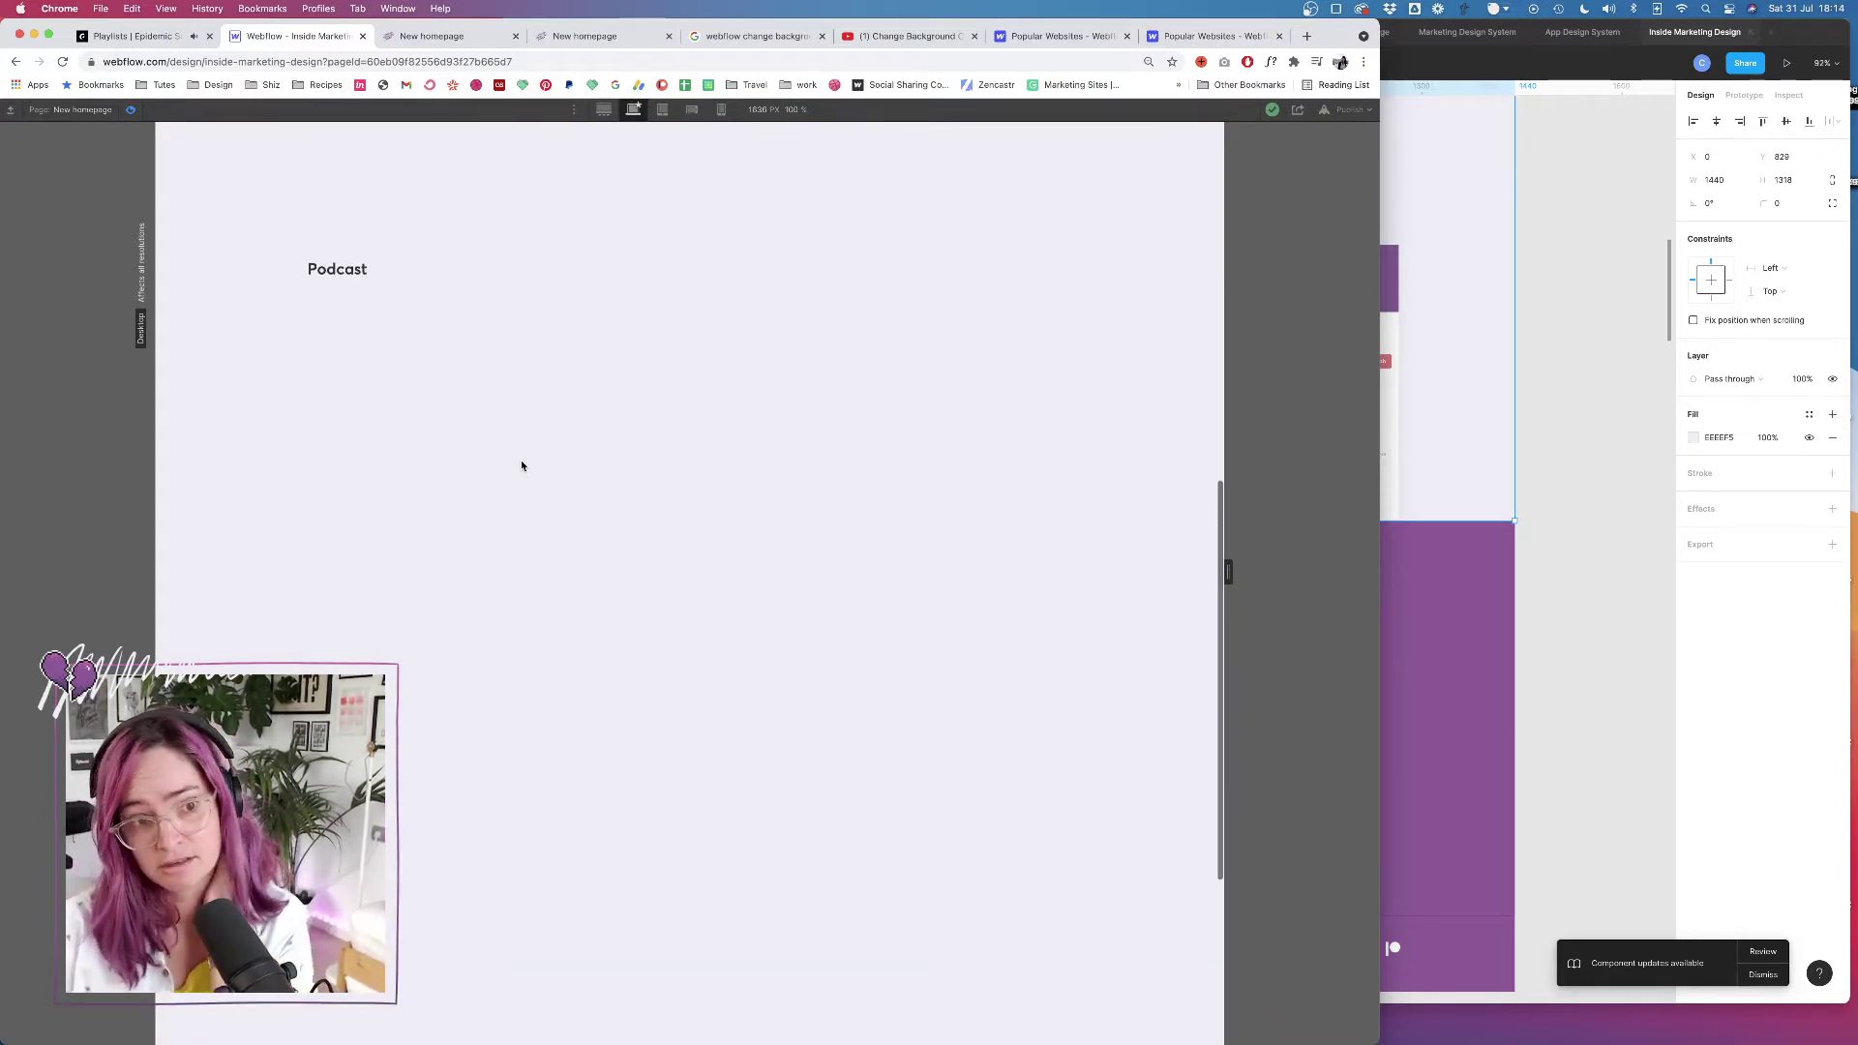
pyautogui.scroll(-10, 520, 465)
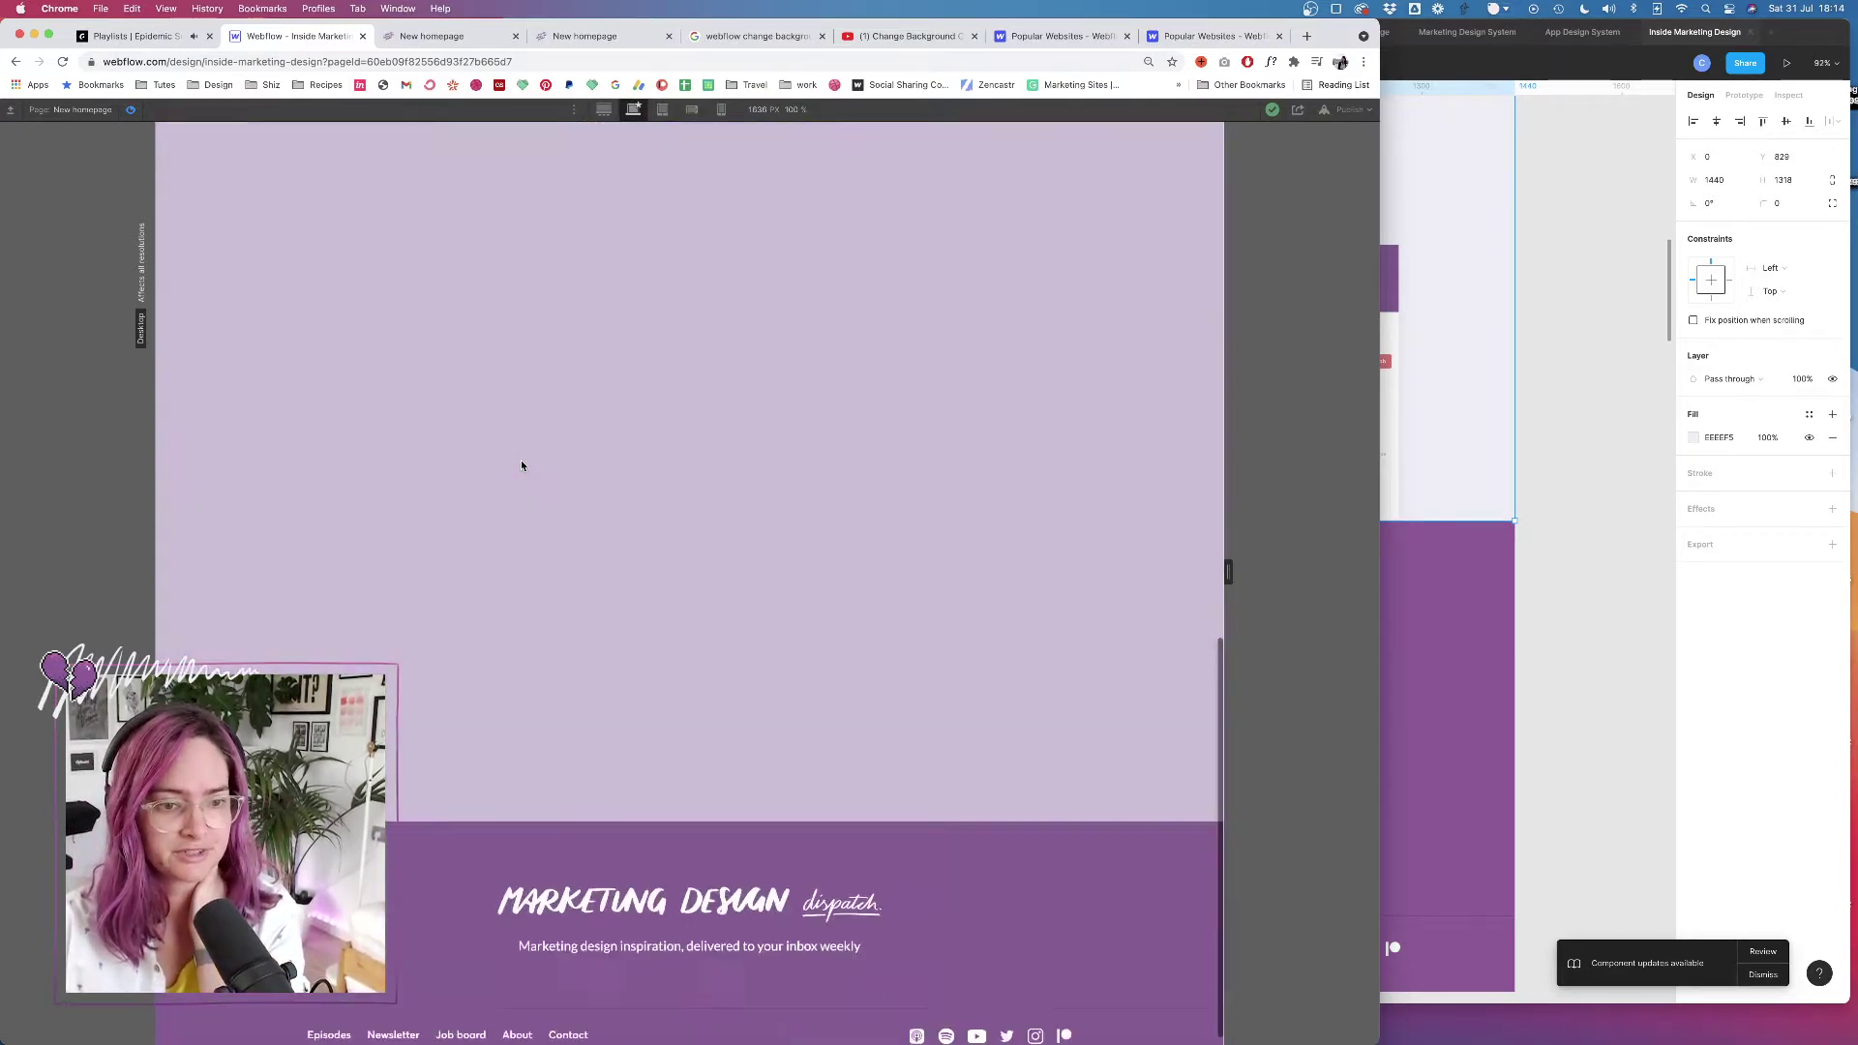
pyautogui.click(131, 110)
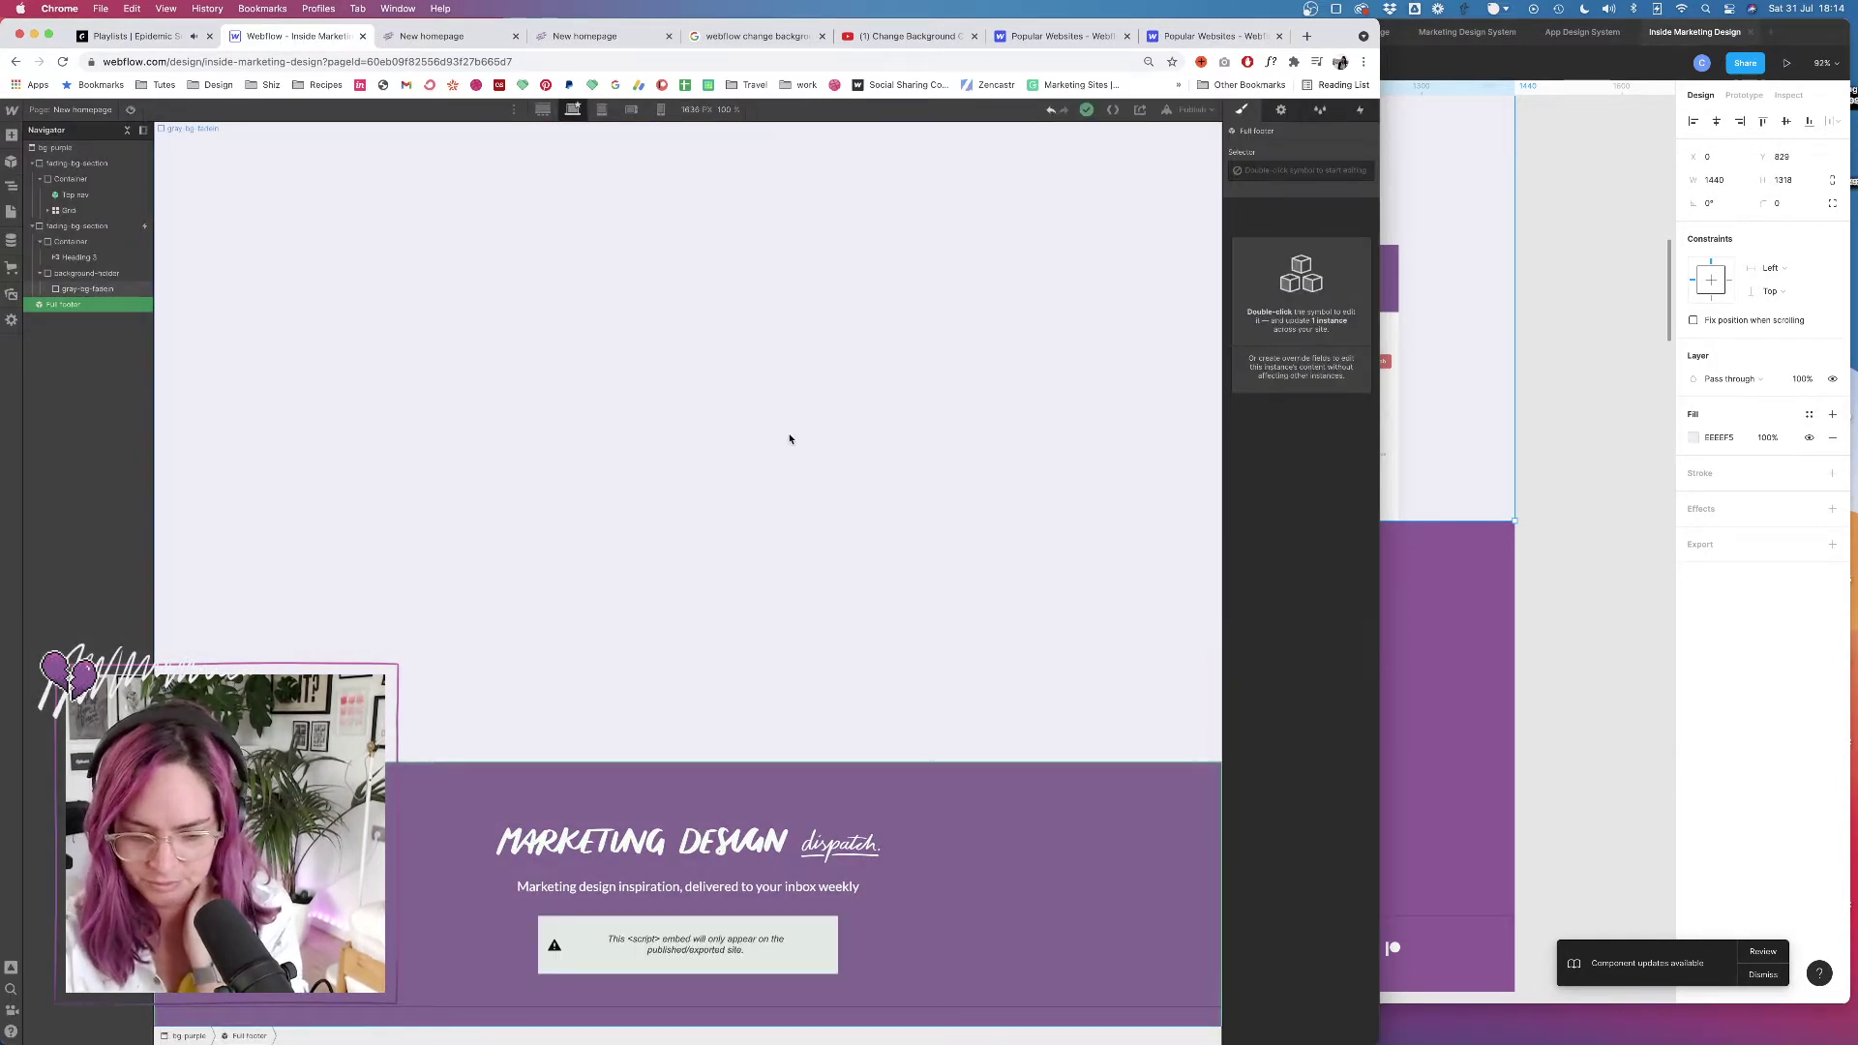
pyautogui.scroll(10, 726, 416)
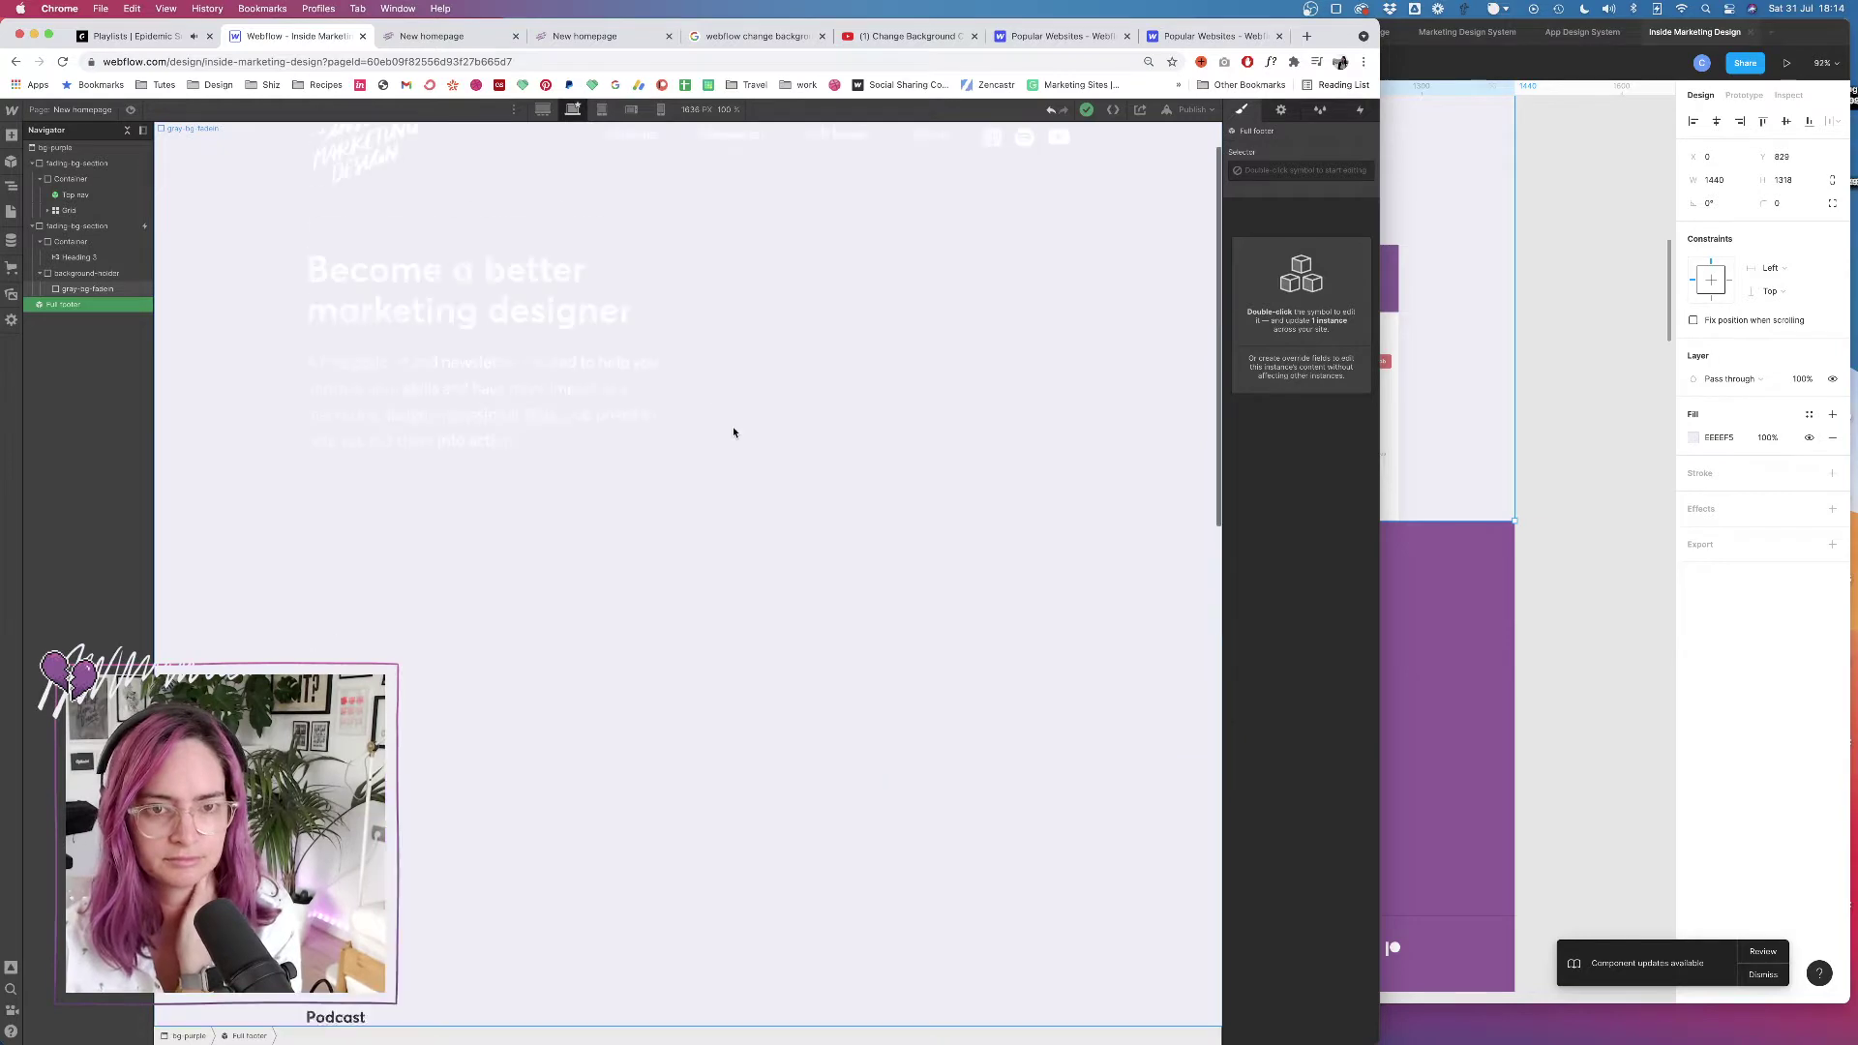
# Switch to Figma and examine the homepage mockup's podcast section and the surrounding page layouts
pyautogui.click(1579, 384)
pyautogui.scroll(8, 1065, 390)
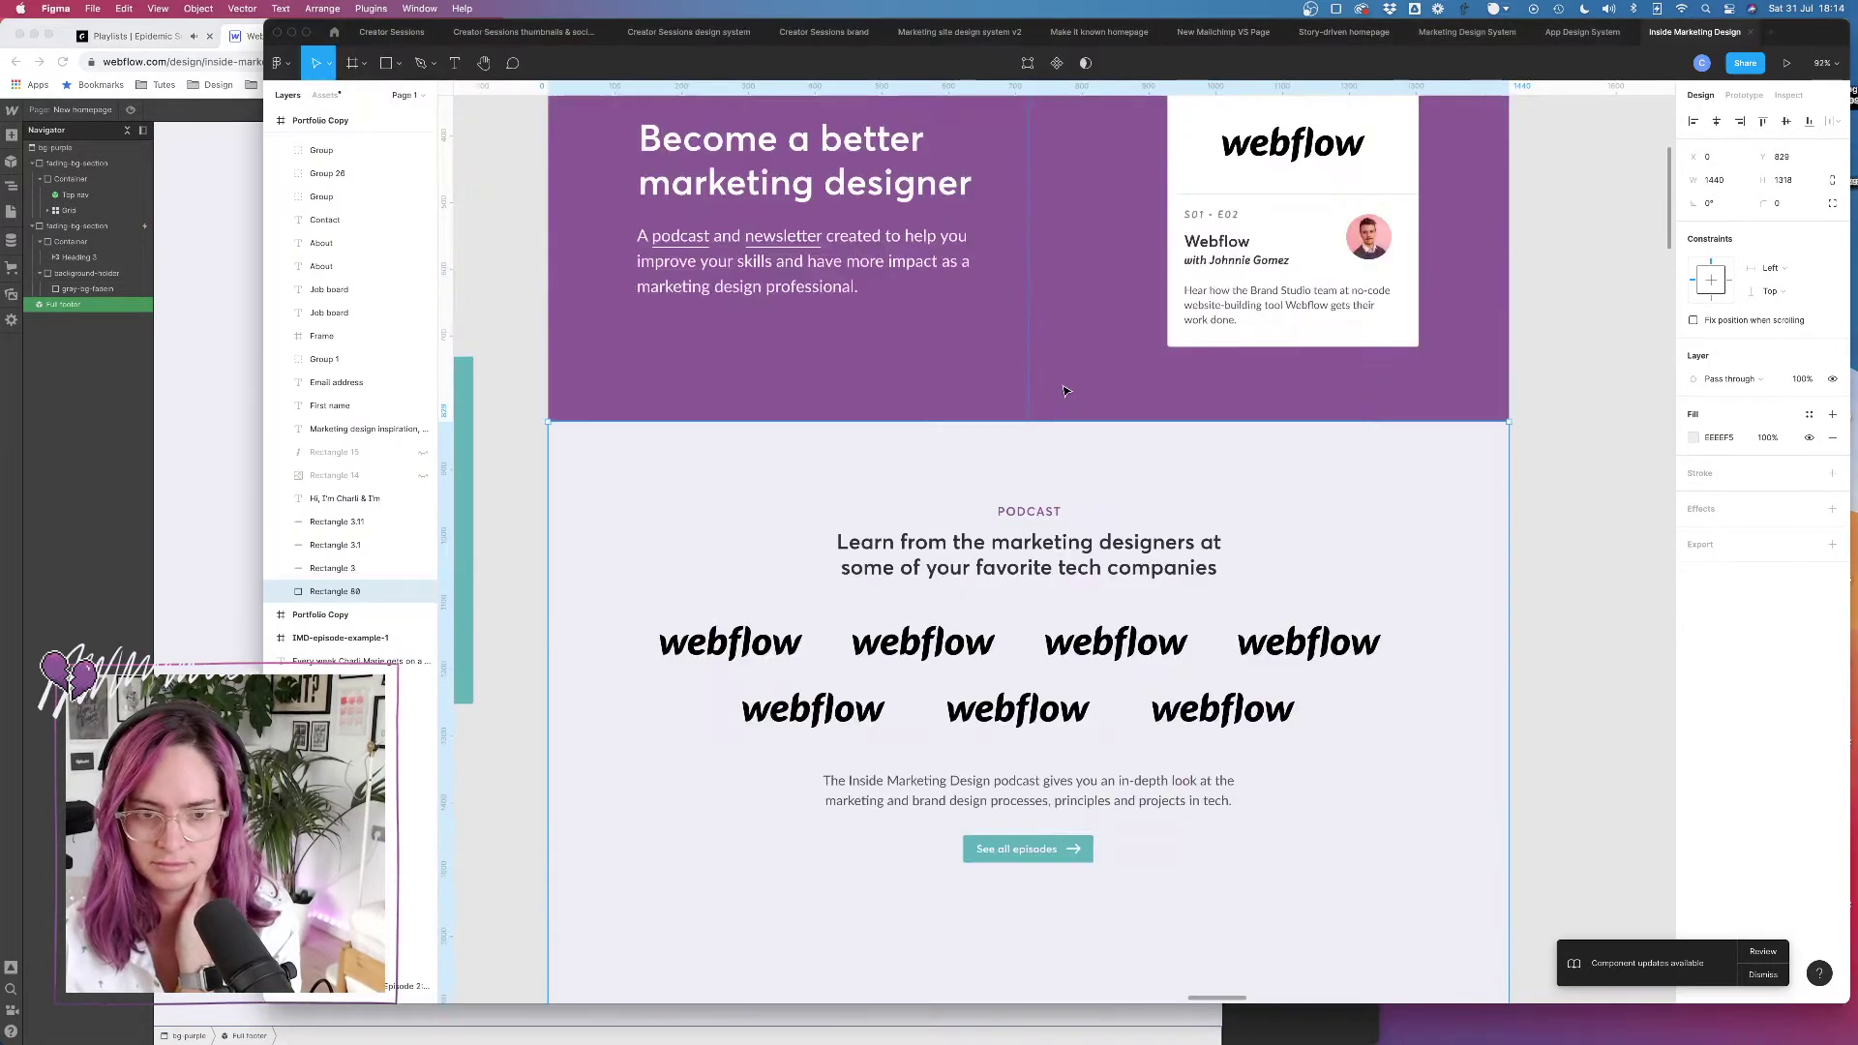
pyautogui.scroll(-4, 1065, 390)
pyautogui.scroll(3, 1065, 390)
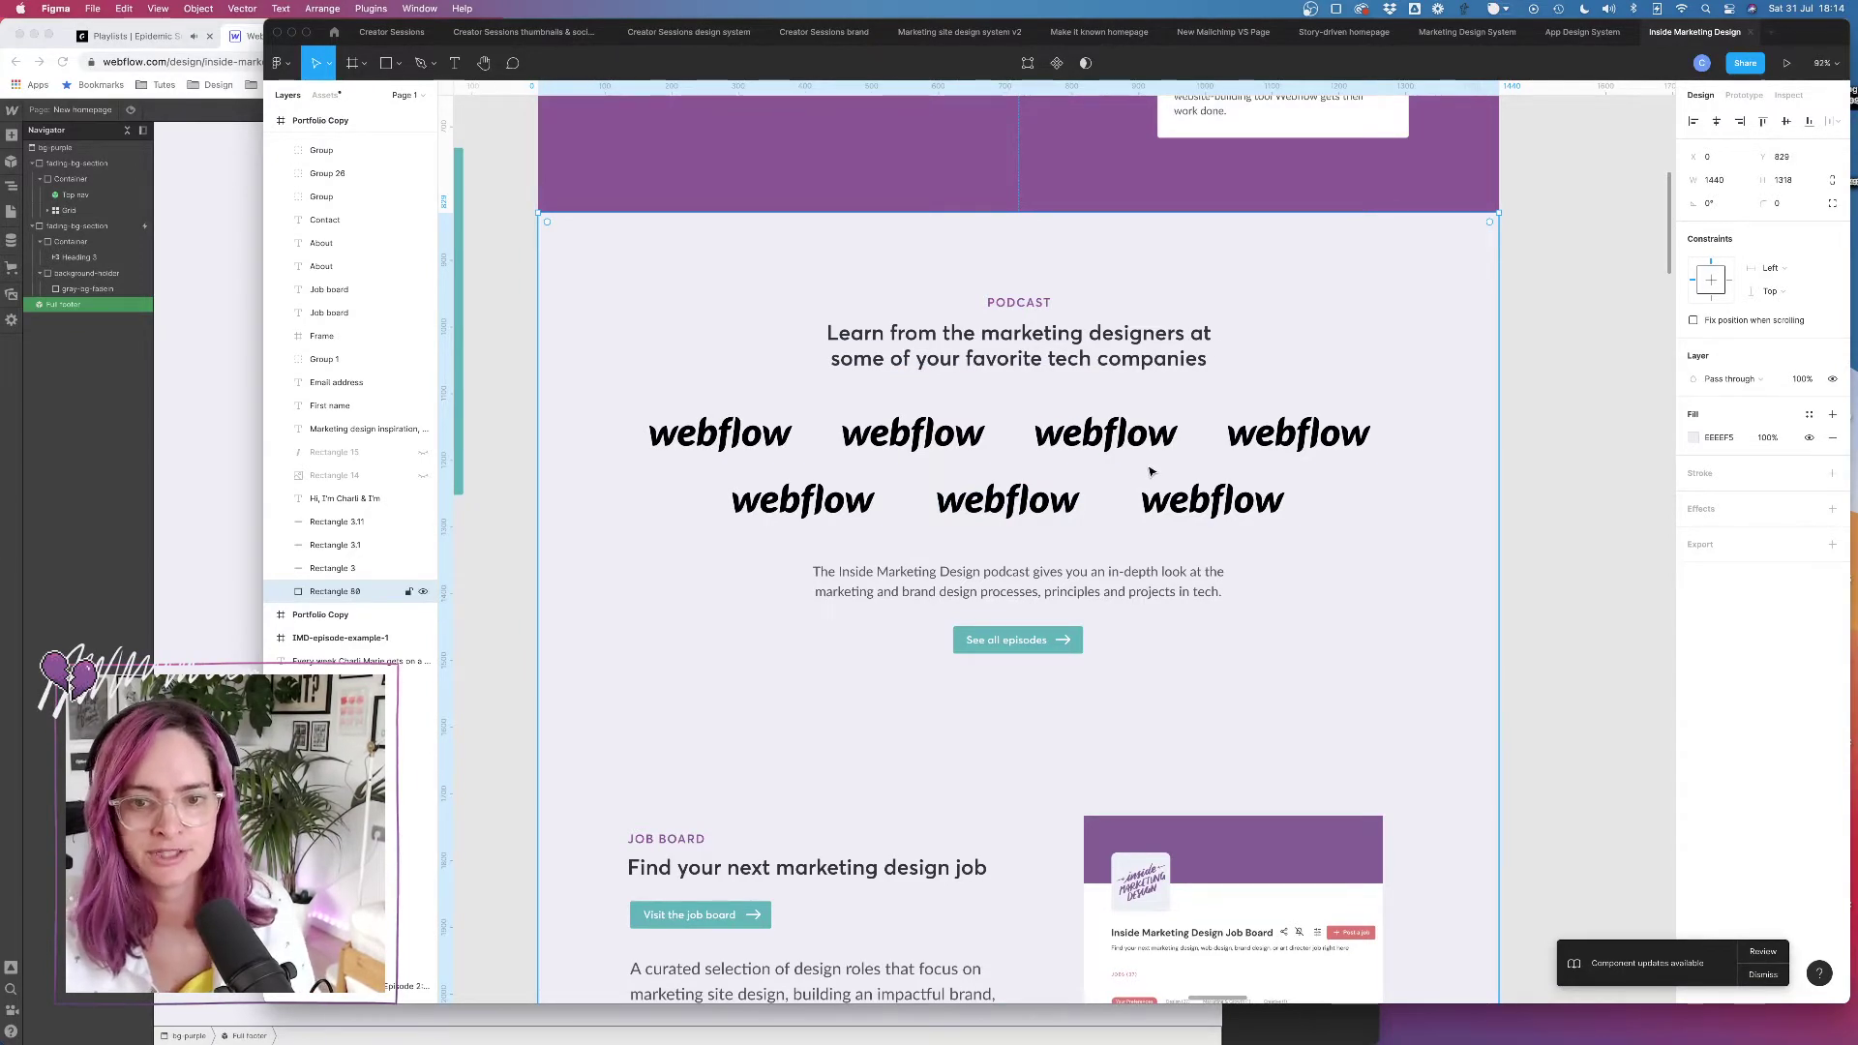
pyautogui.click(497, 188)
pyautogui.scroll(-5, 499, 192)
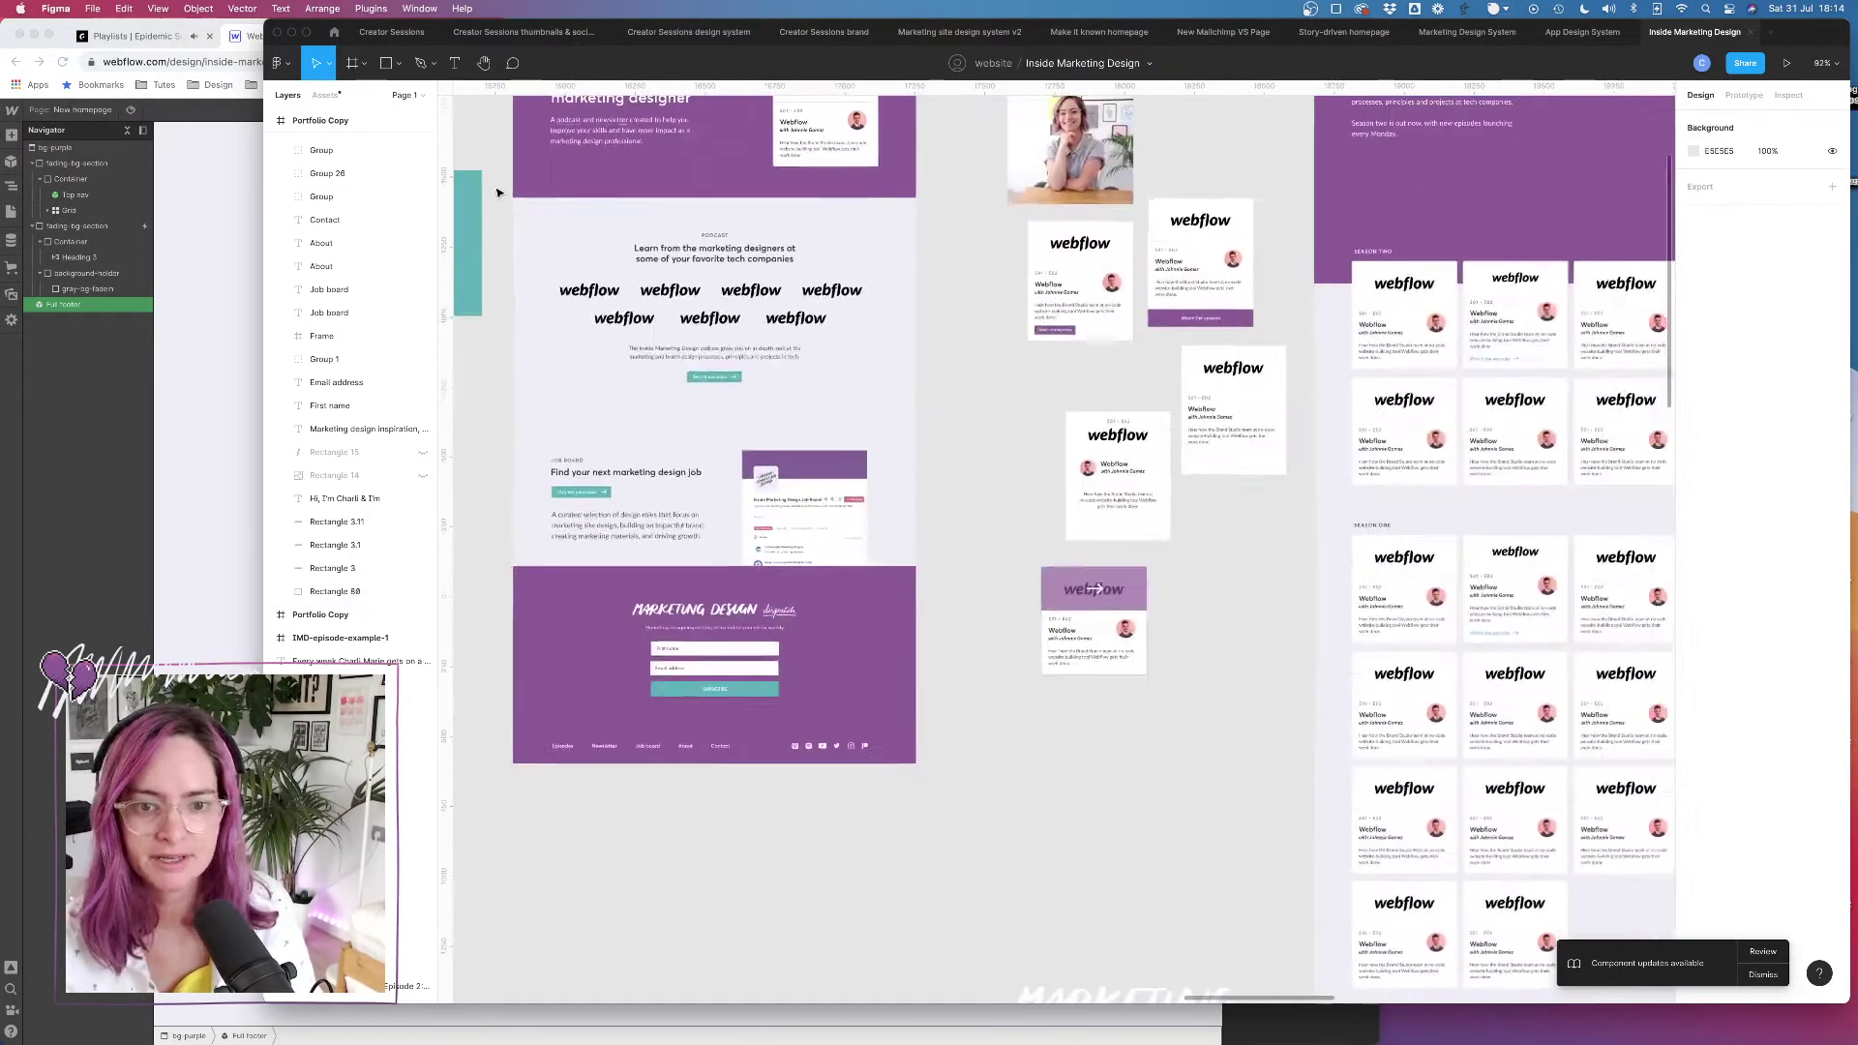
pyautogui.scroll(-10, 498, 190)
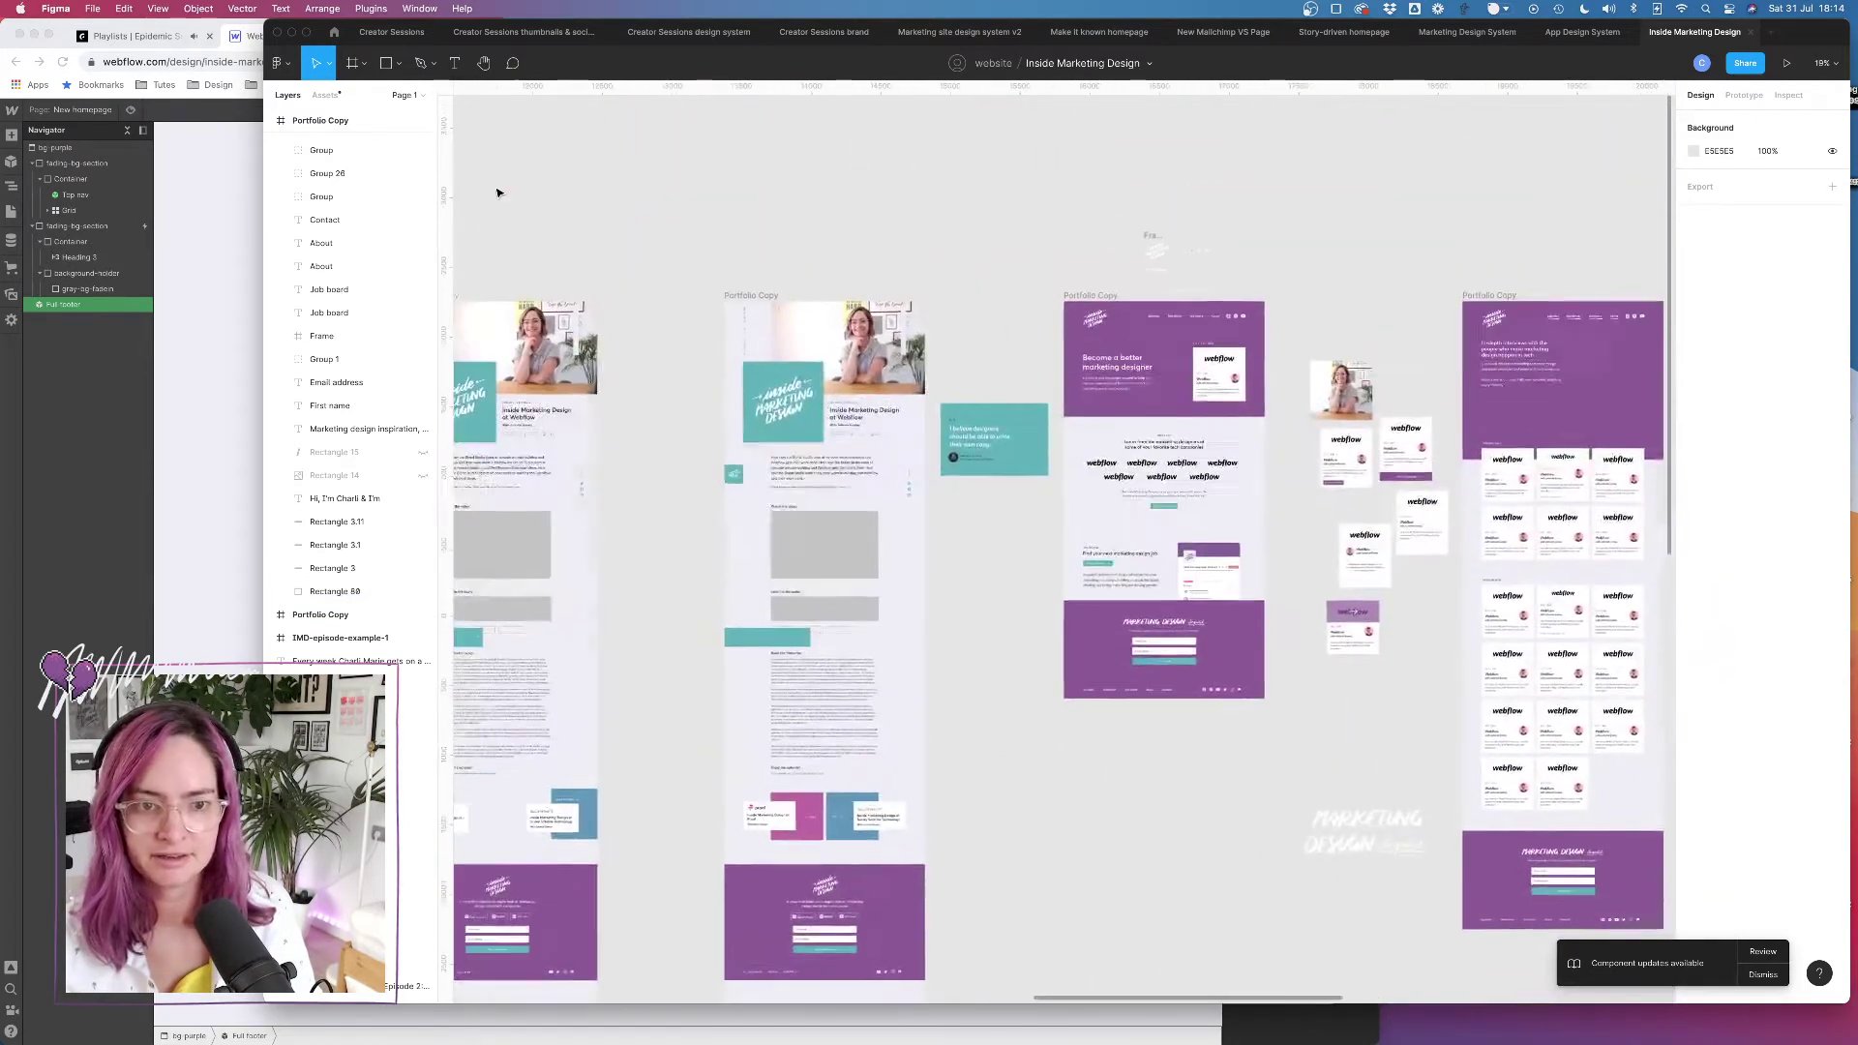
pyautogui.hscroll(-1, 497, 191)
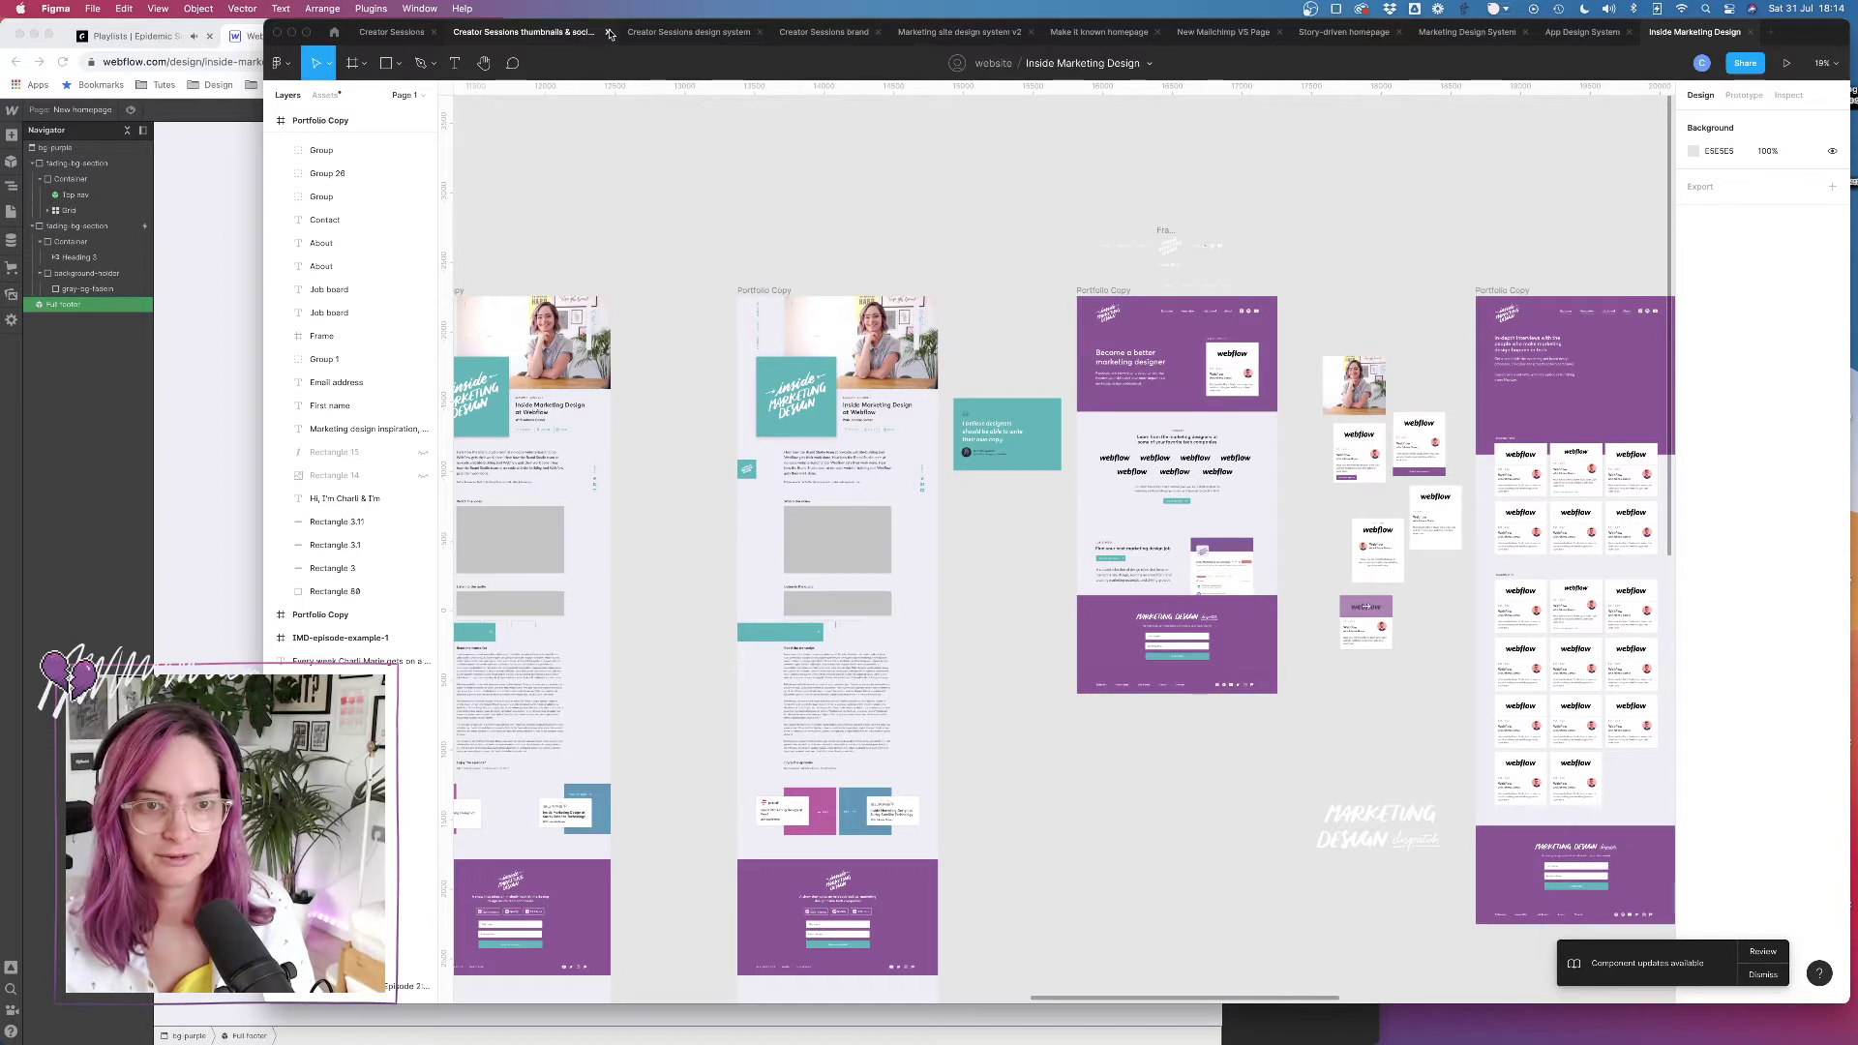
# Close every open design file except Inside Marketing Design
pyautogui.click(605, 32)
pyautogui.click(706, 33)
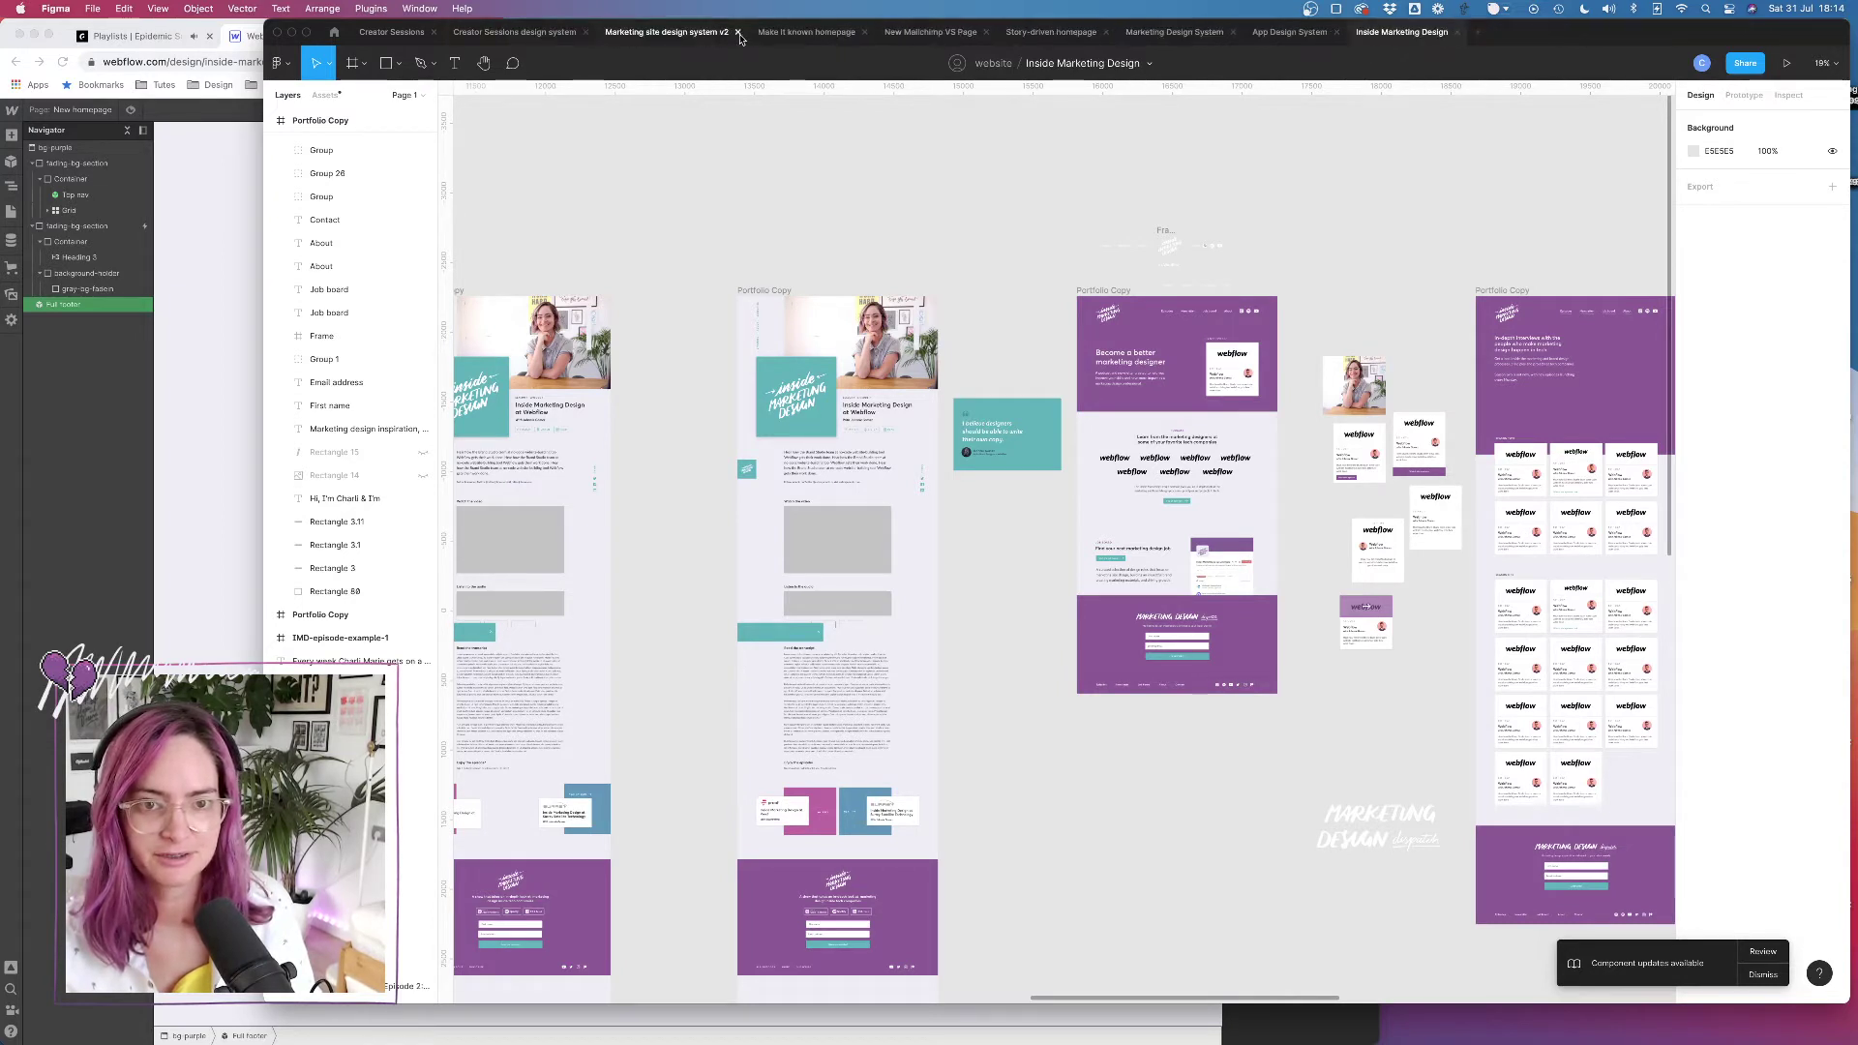
pyautogui.click(738, 33)
pyautogui.click(713, 32)
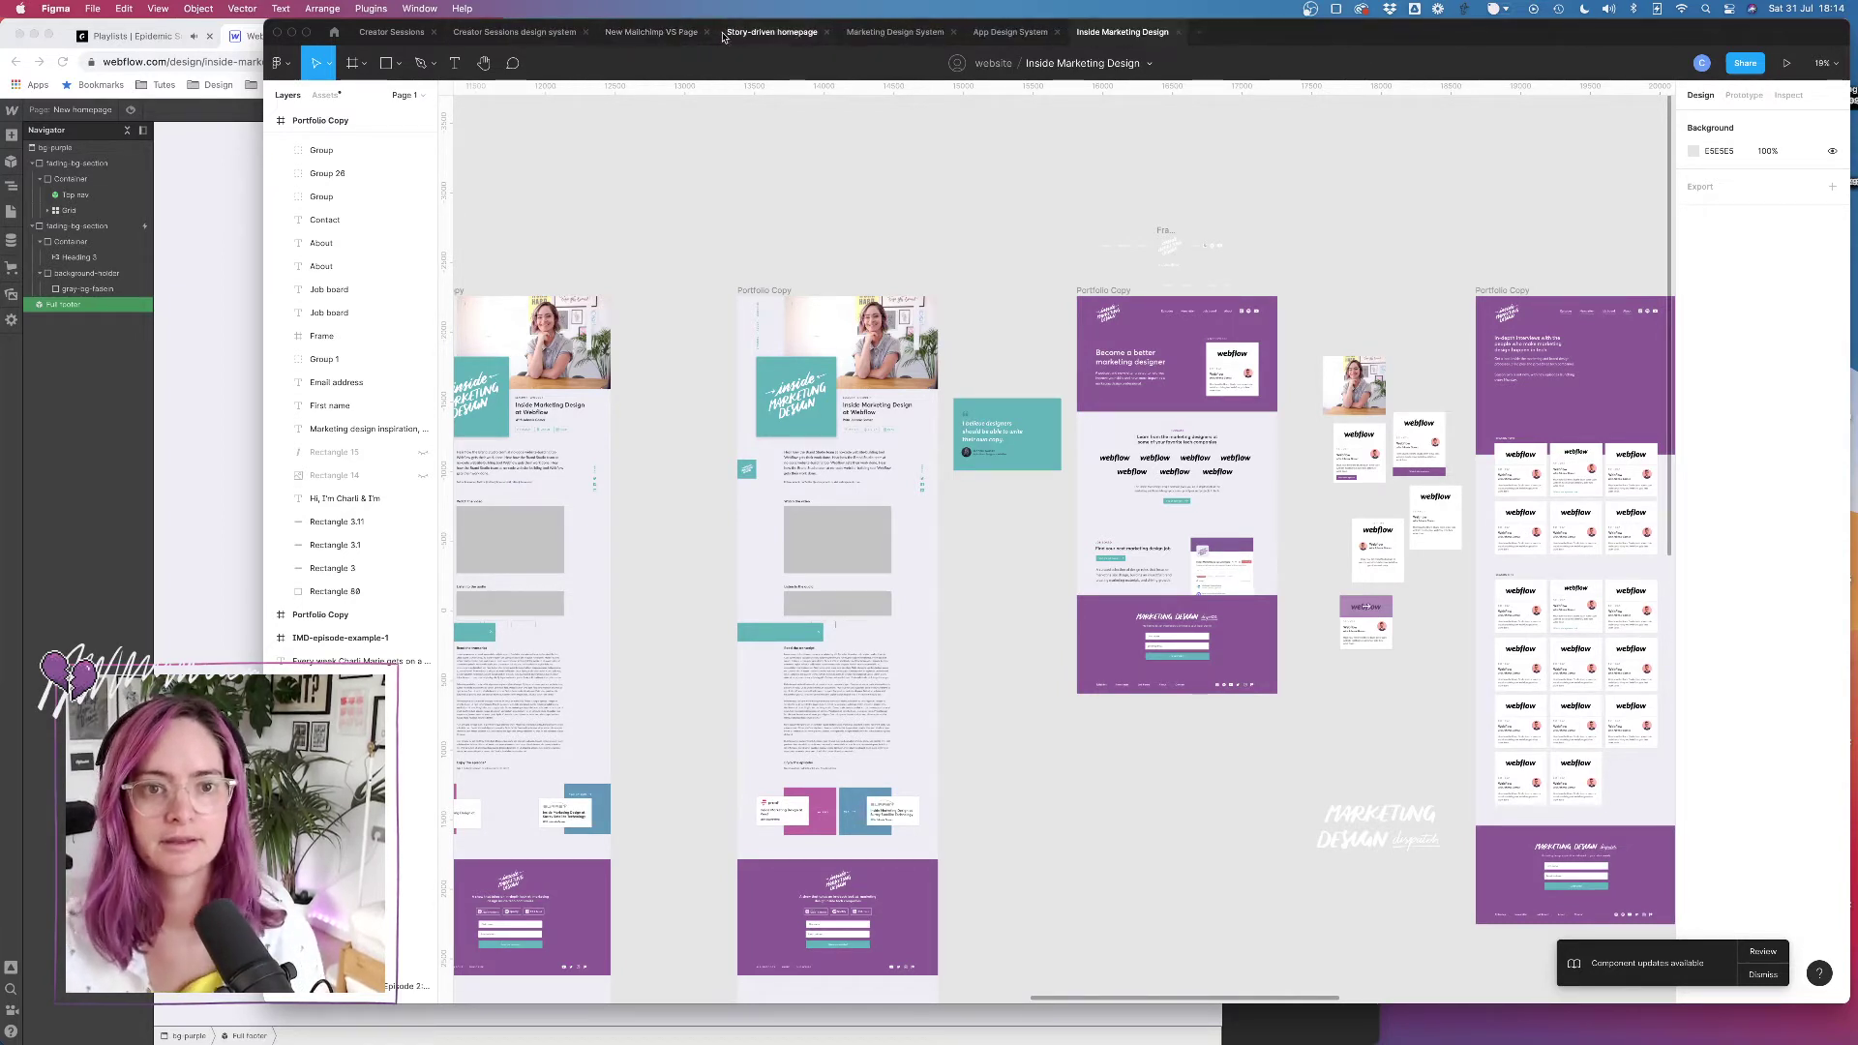
pyautogui.click(825, 33)
pyautogui.click(708, 33)
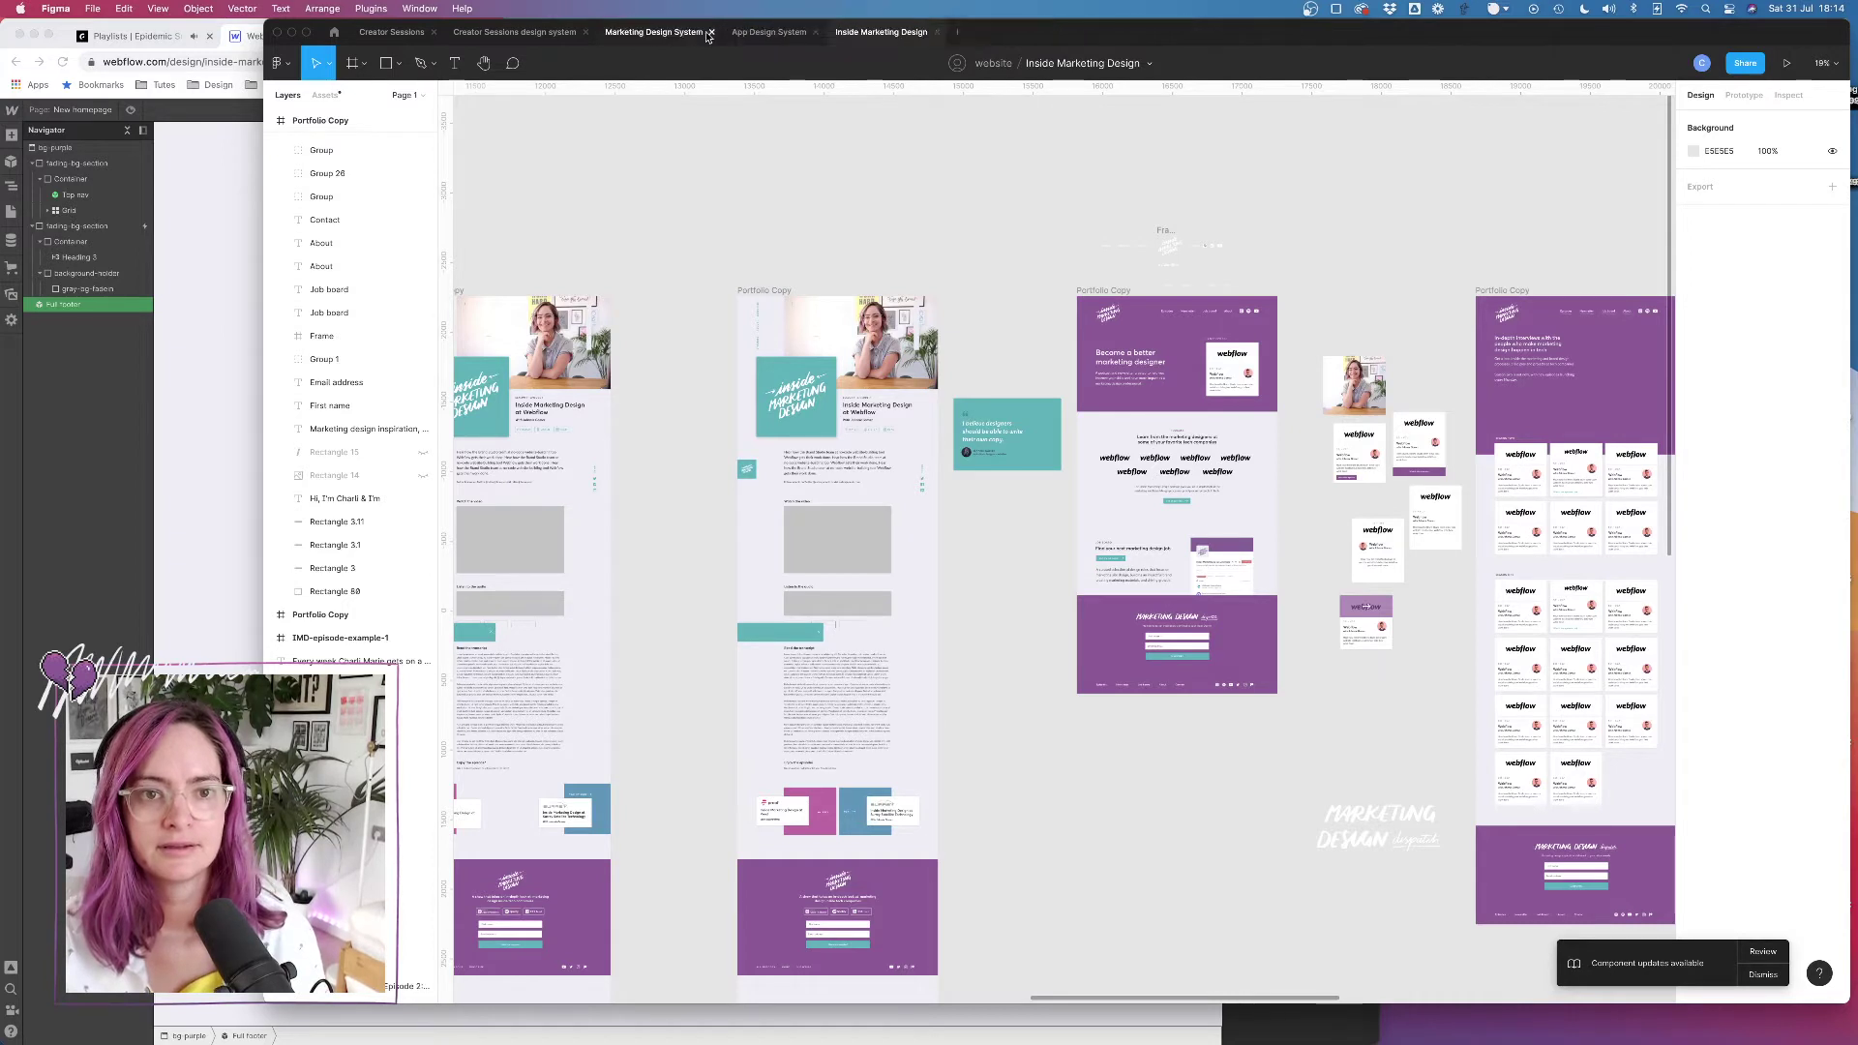
pyautogui.click(712, 33)
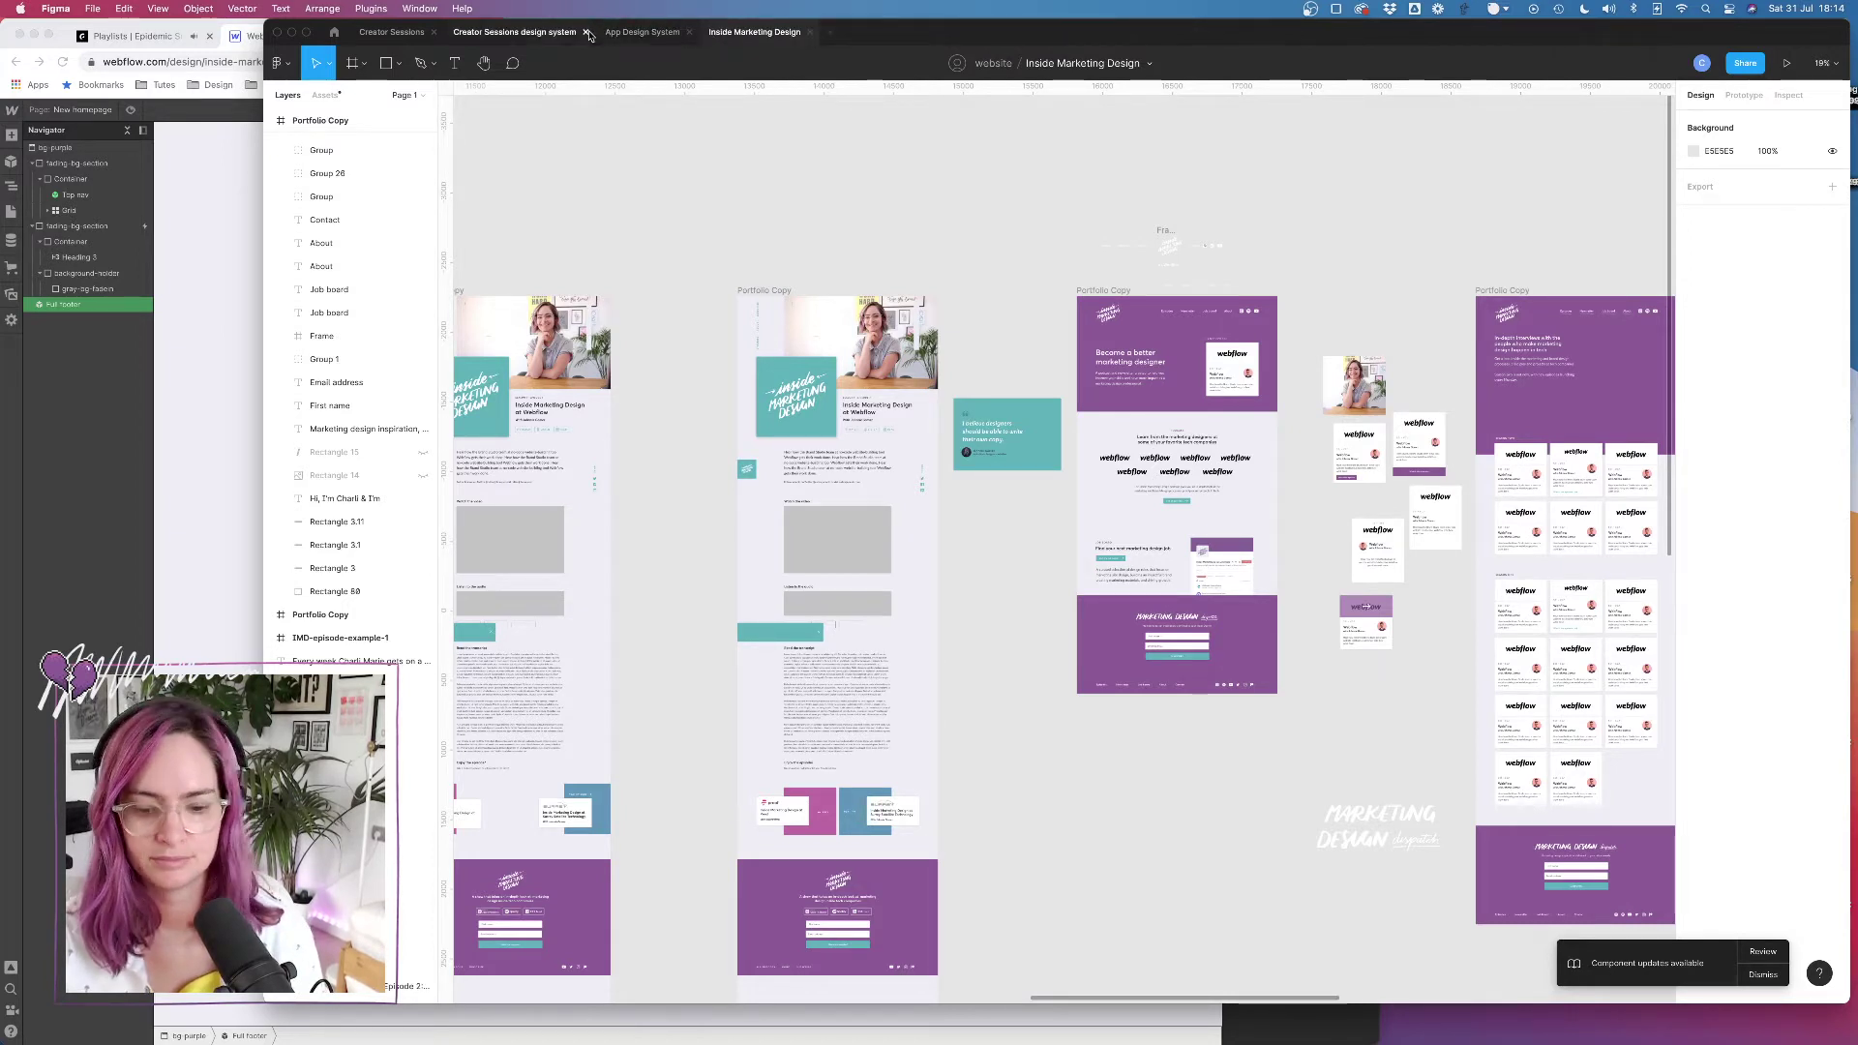
pyautogui.click(586, 32)
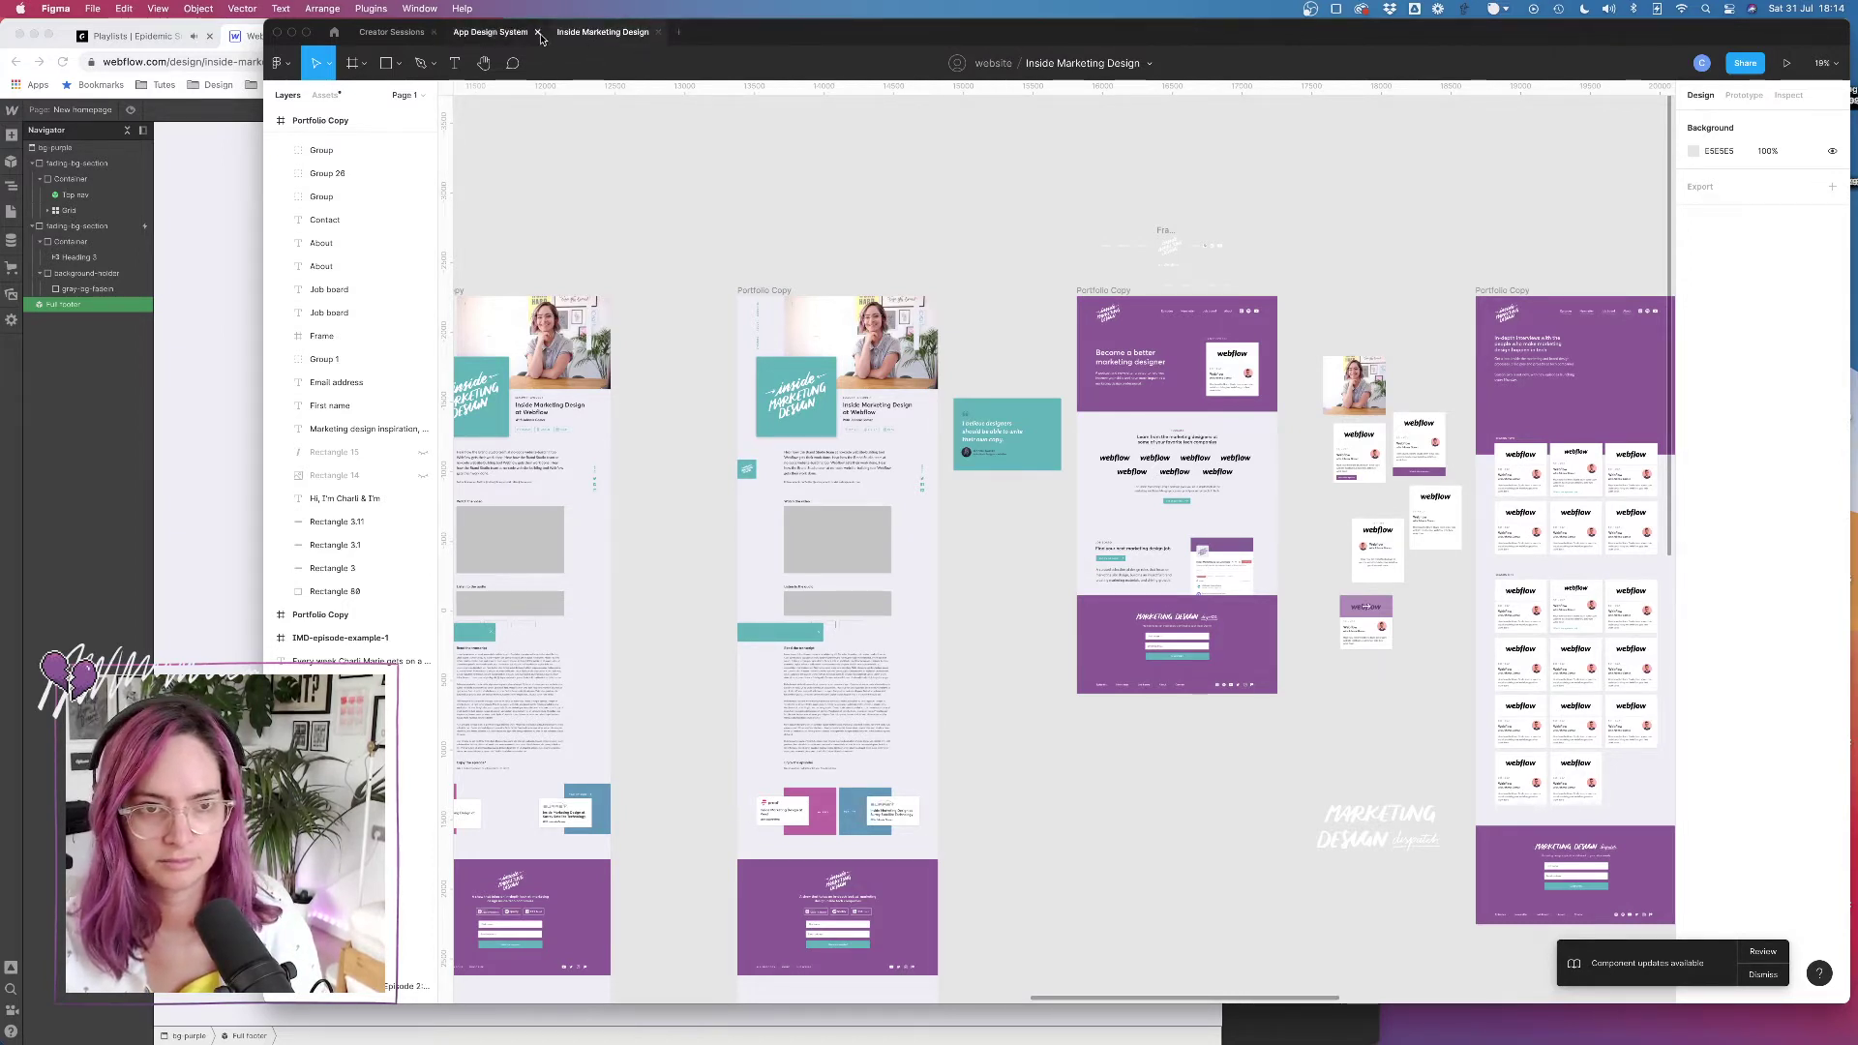
pyautogui.click(538, 32)
pyautogui.click(434, 32)
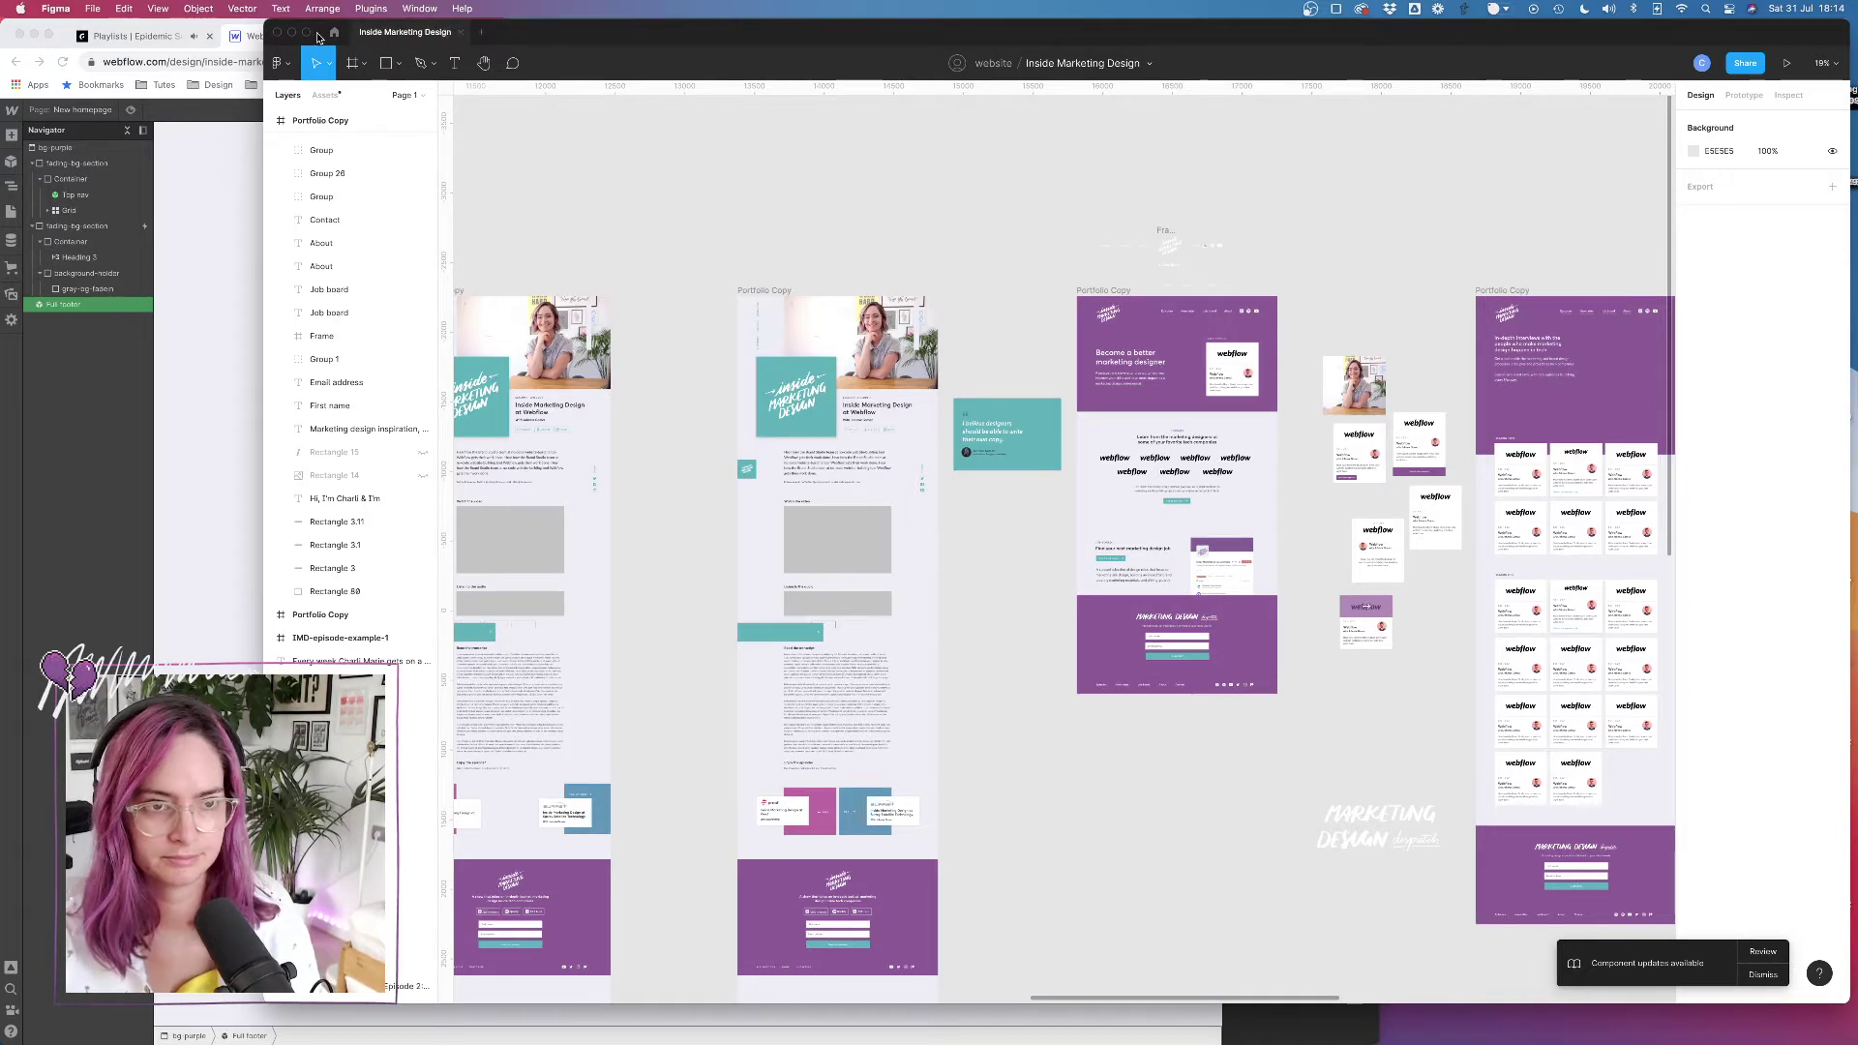
# Open the Inside Marketing Design Graphics Template (Copy) file from the Other project
pyautogui.click(334, 32)
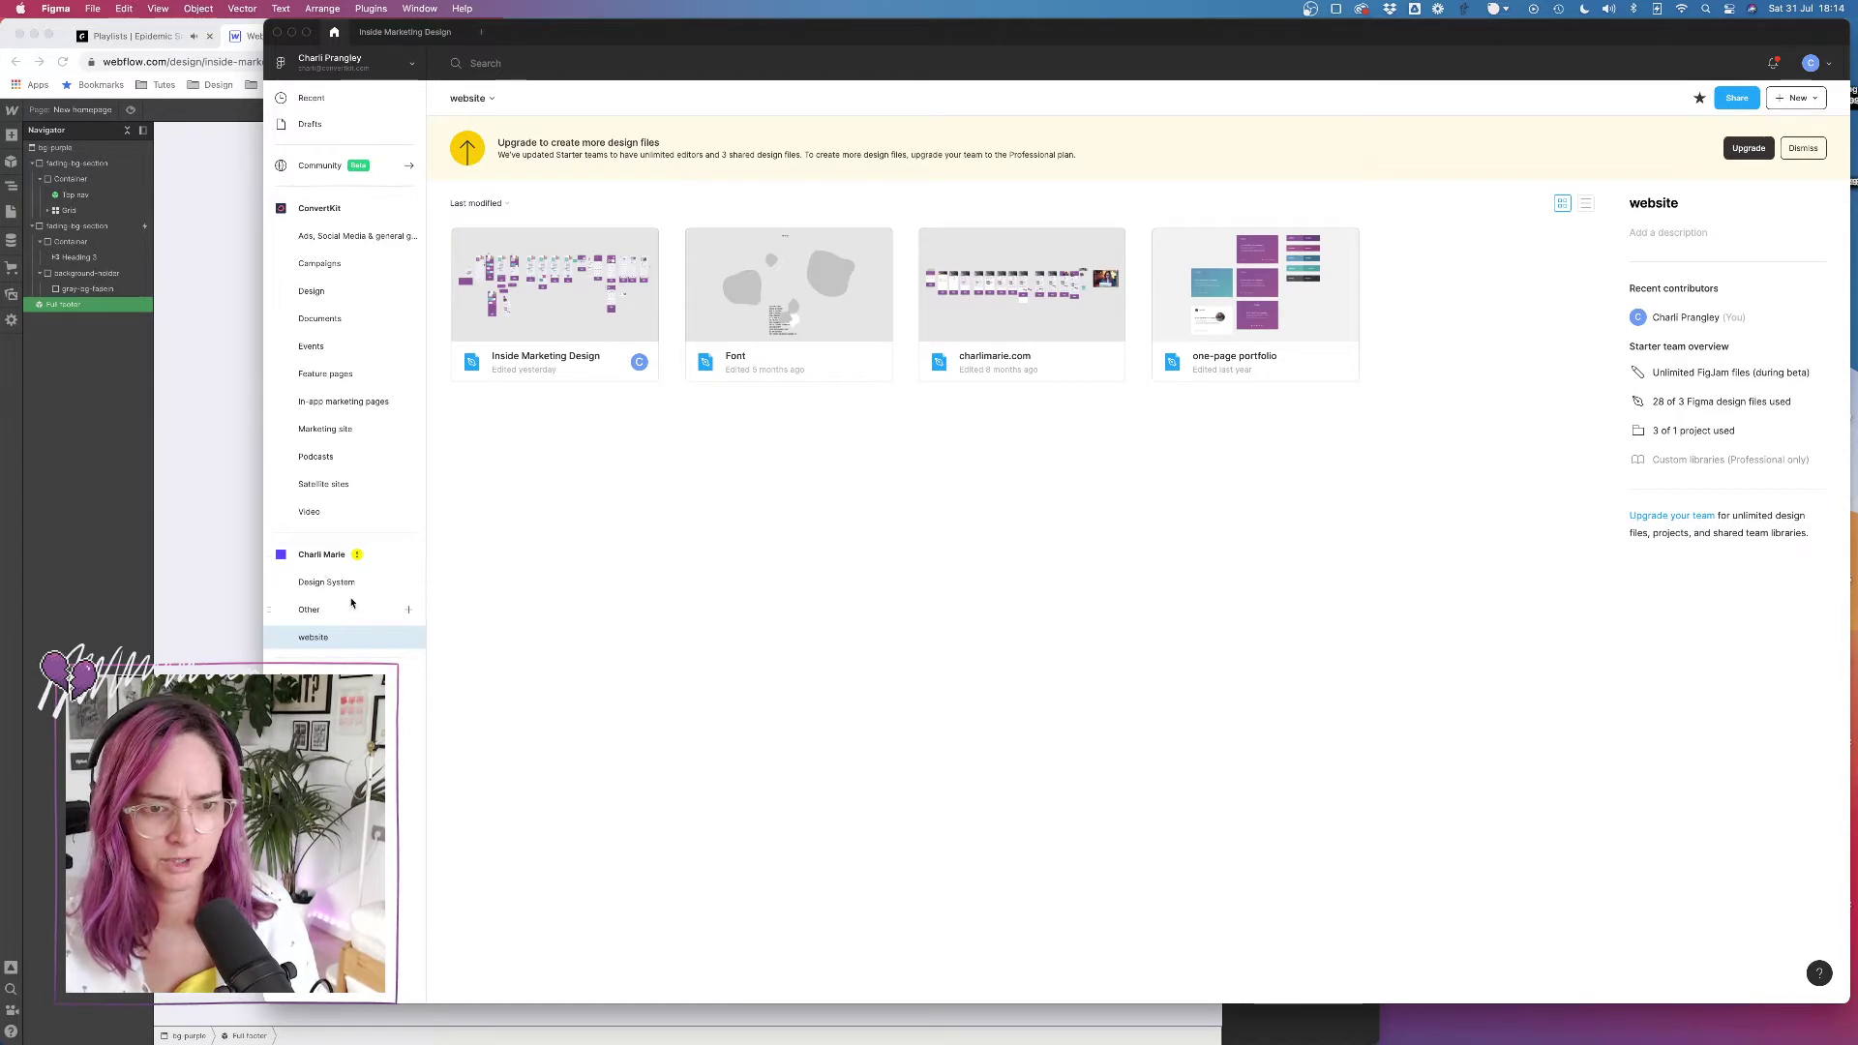
pyautogui.click(310, 610)
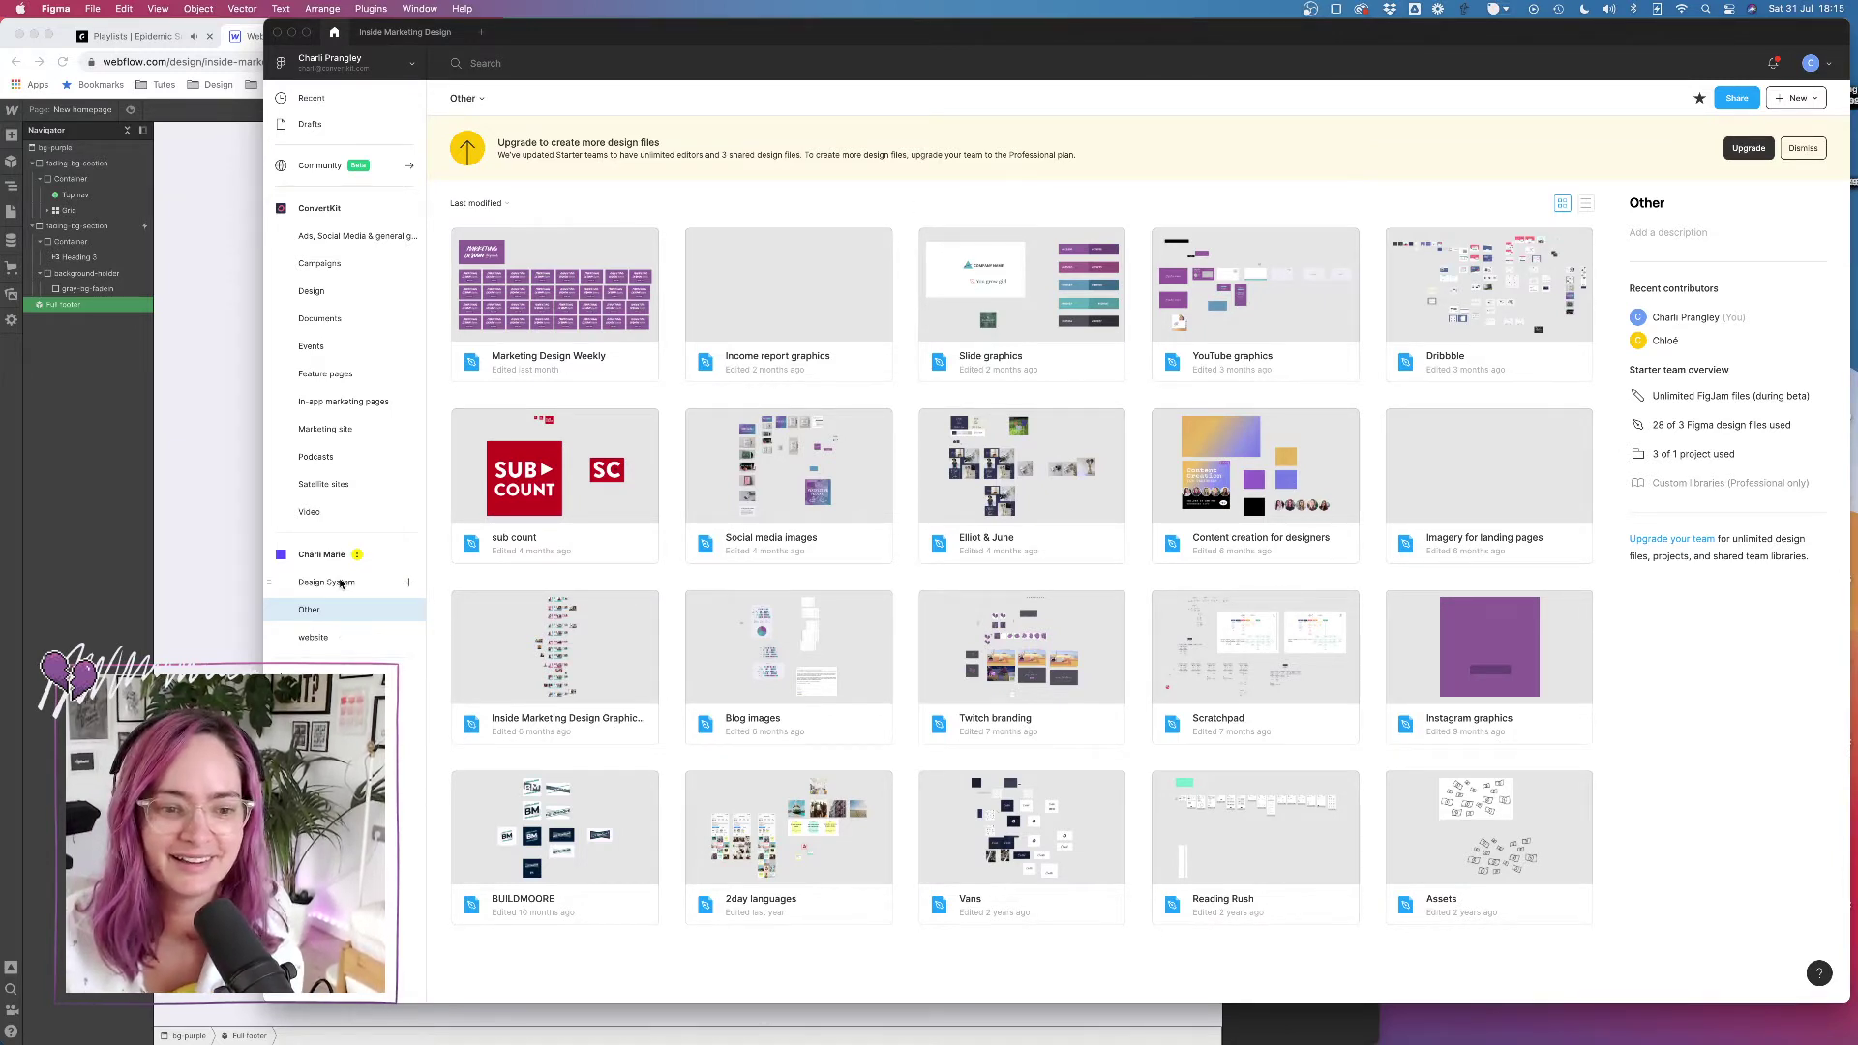
pyautogui.doubleClick(601, 613)
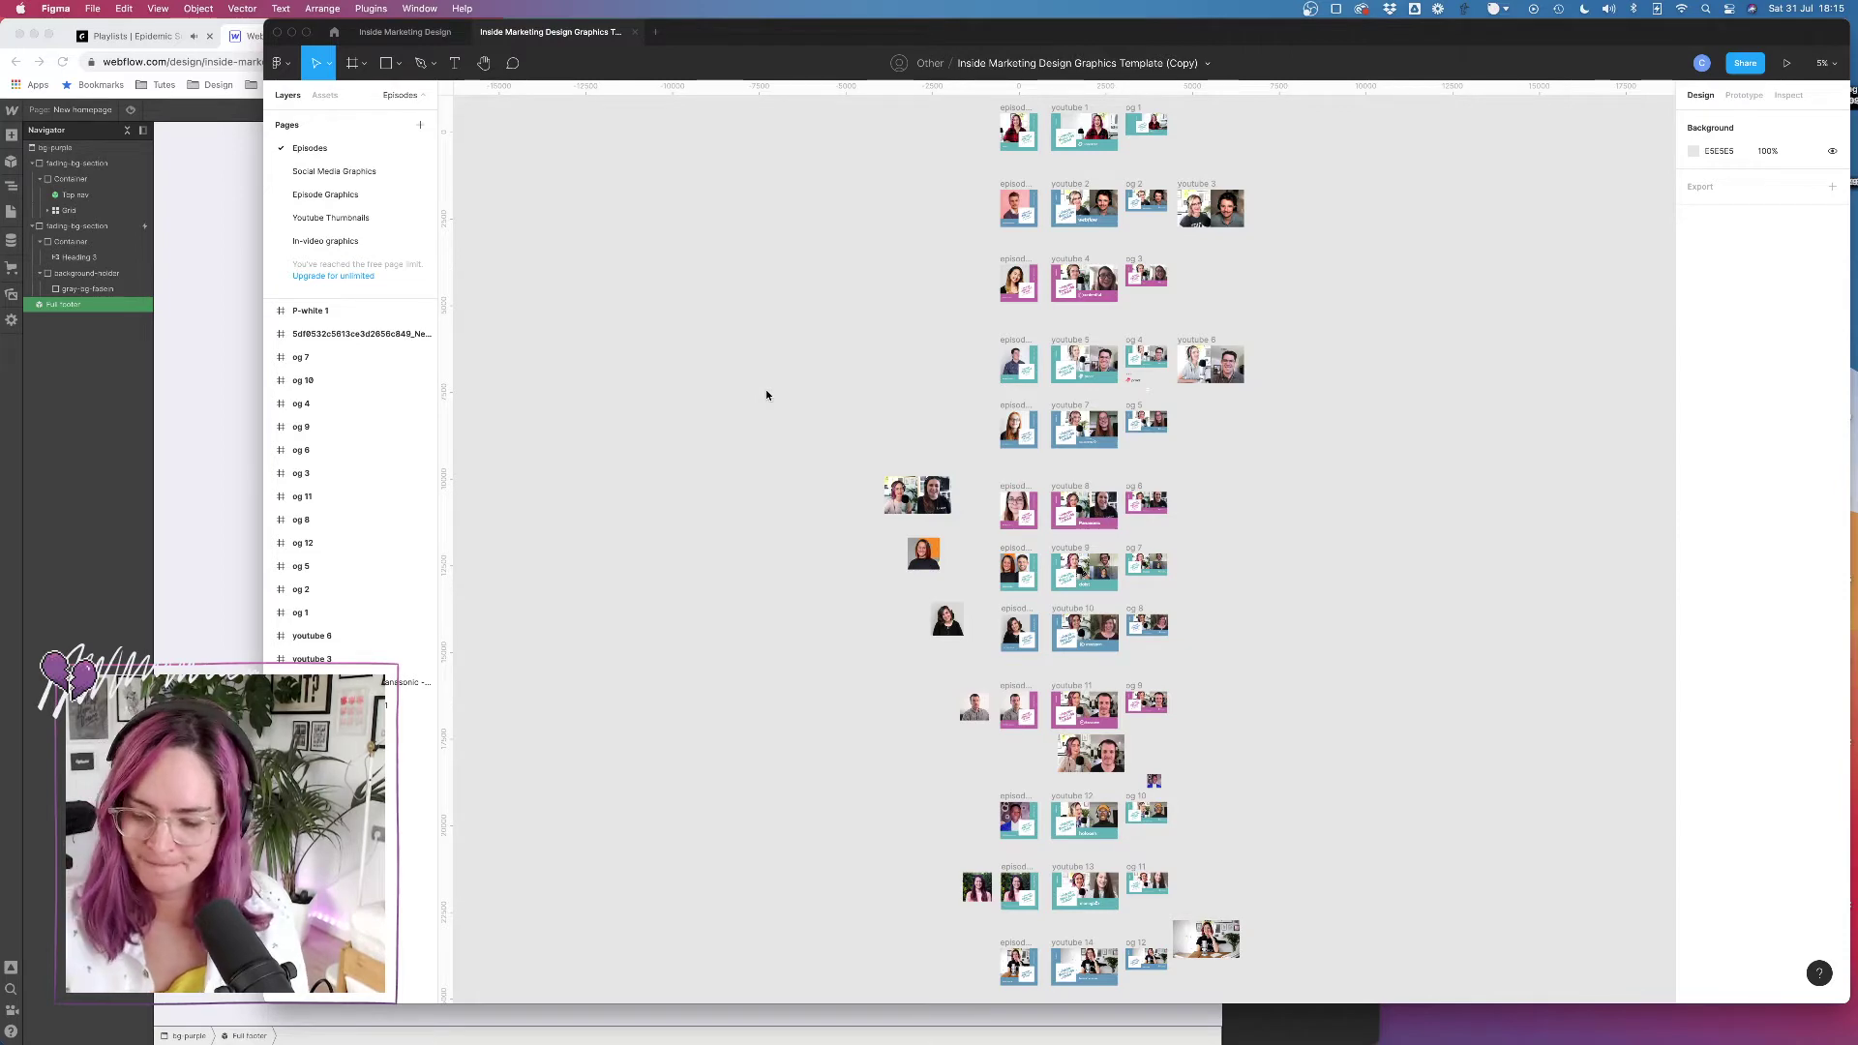
# Select all the vector shapes of the coloured Proof logo below the og 4 graphic
pyautogui.hscroll(3, 803, 363)
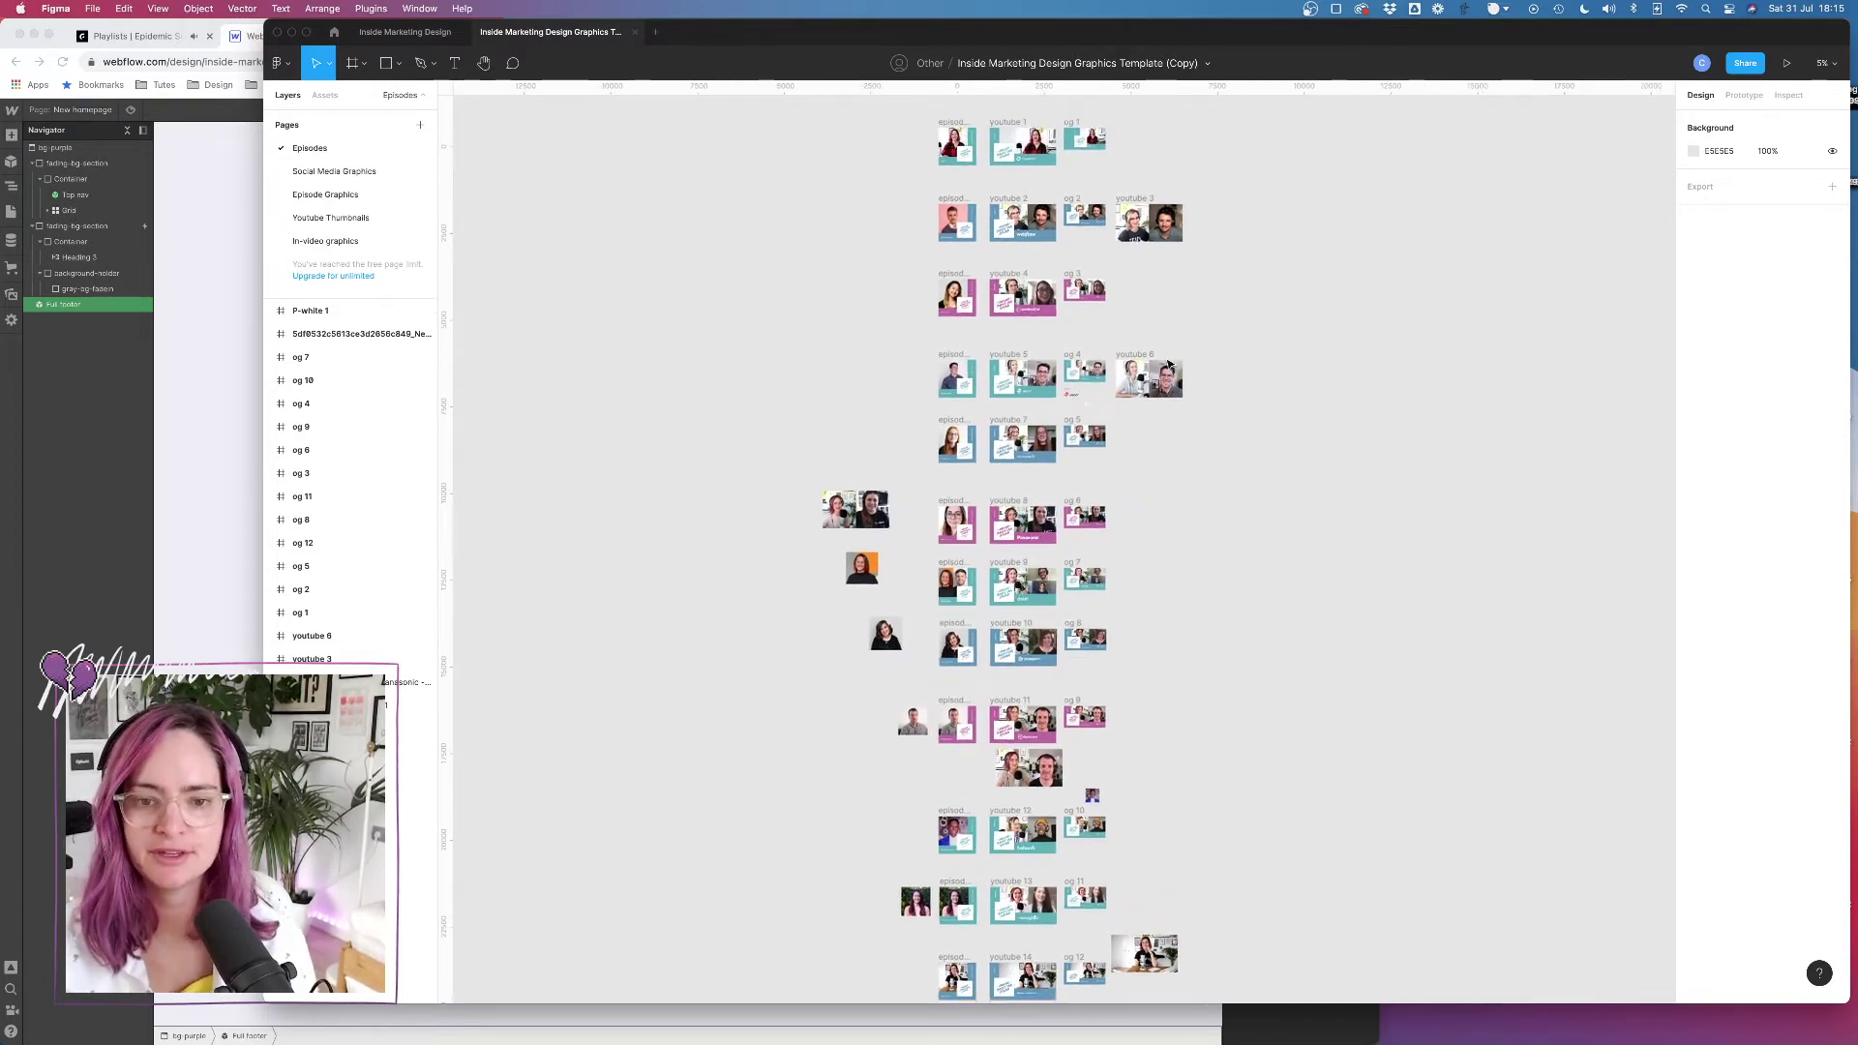
pyautogui.scroll(10, 829, 336)
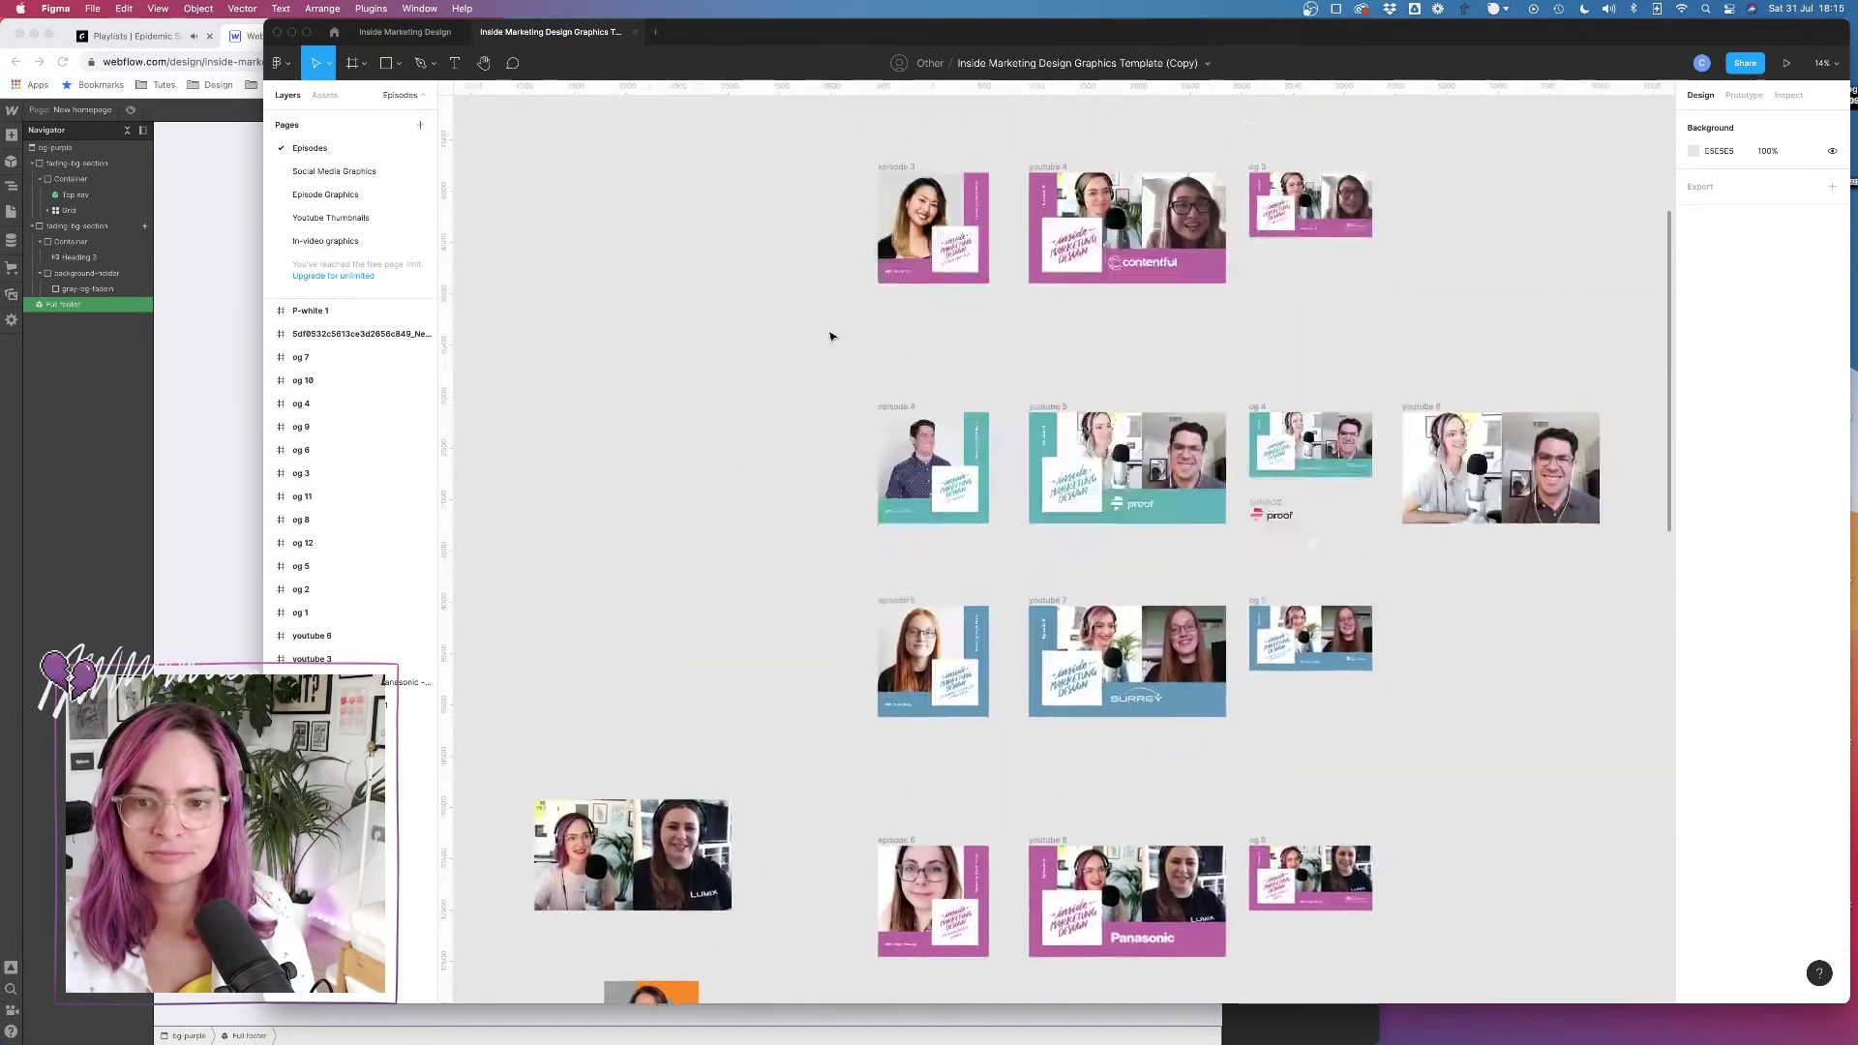
pyautogui.click(1097, 571)
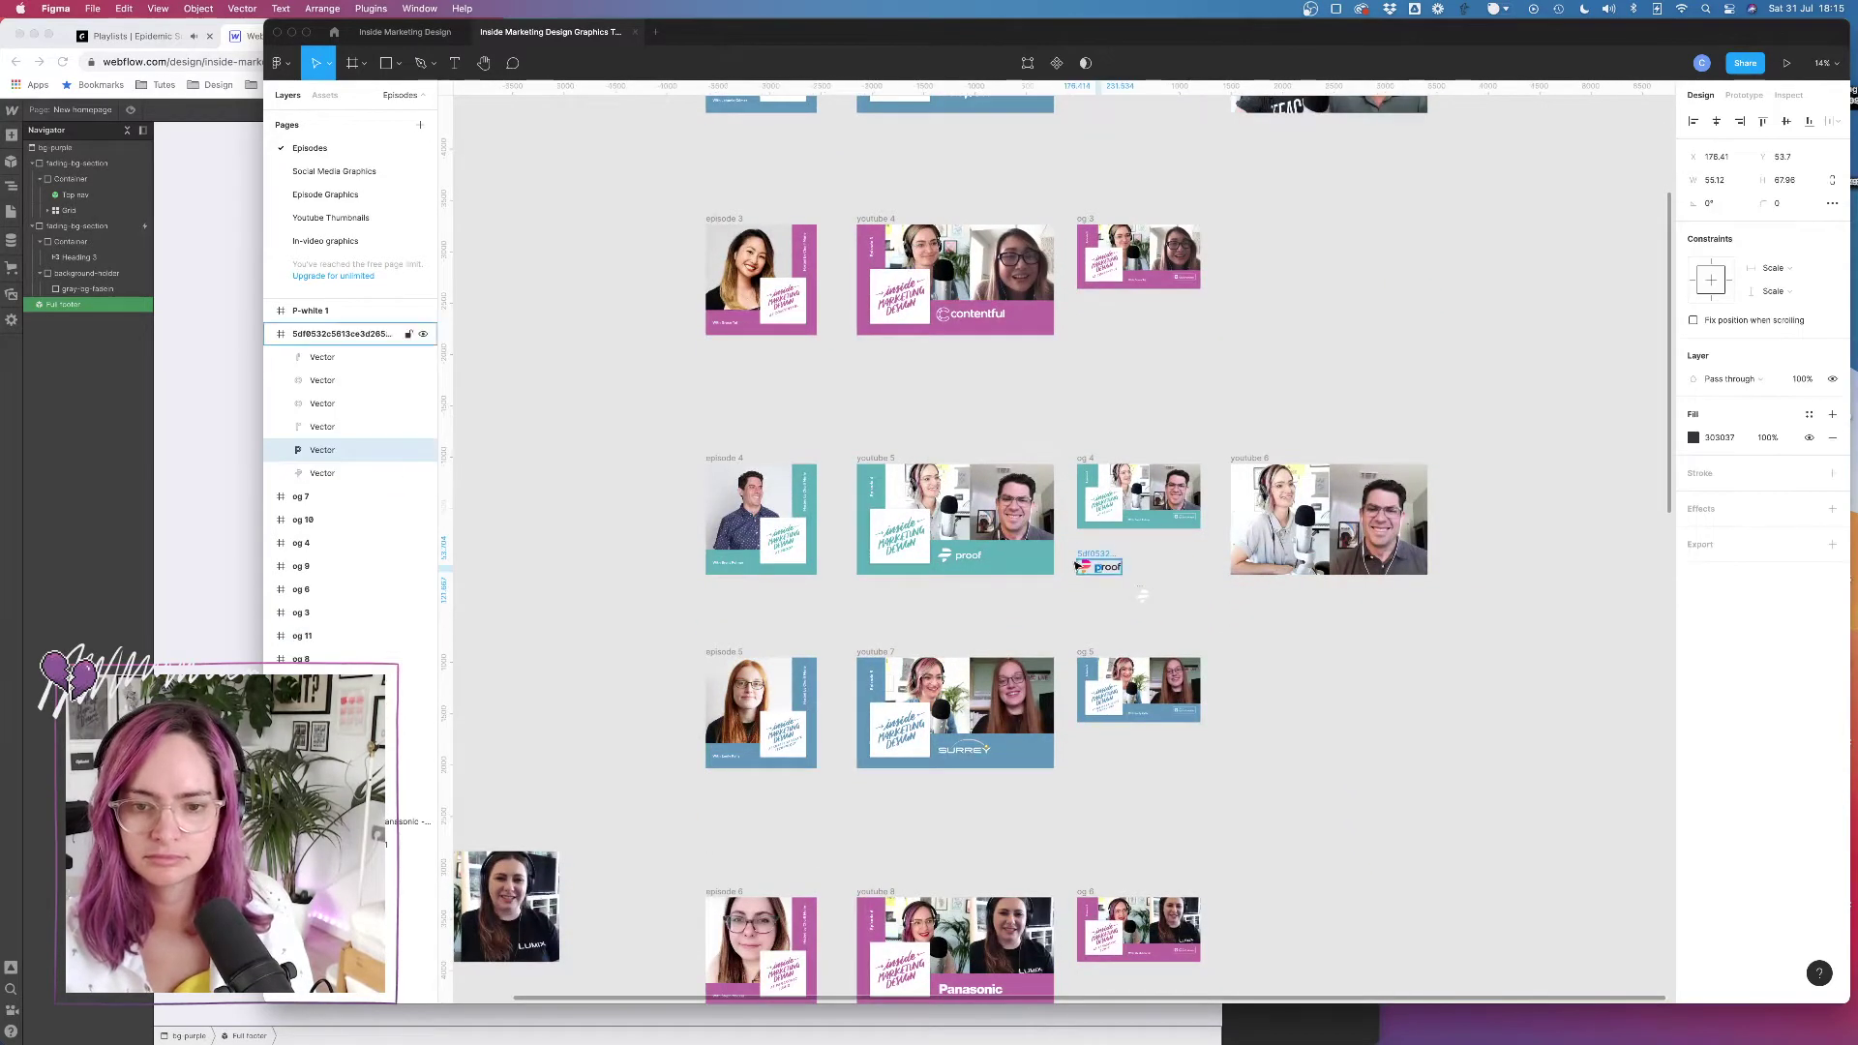
pyautogui.click(1072, 564)
pyautogui.moveTo(1109, 578); pyautogui.dragTo(1070, 558)
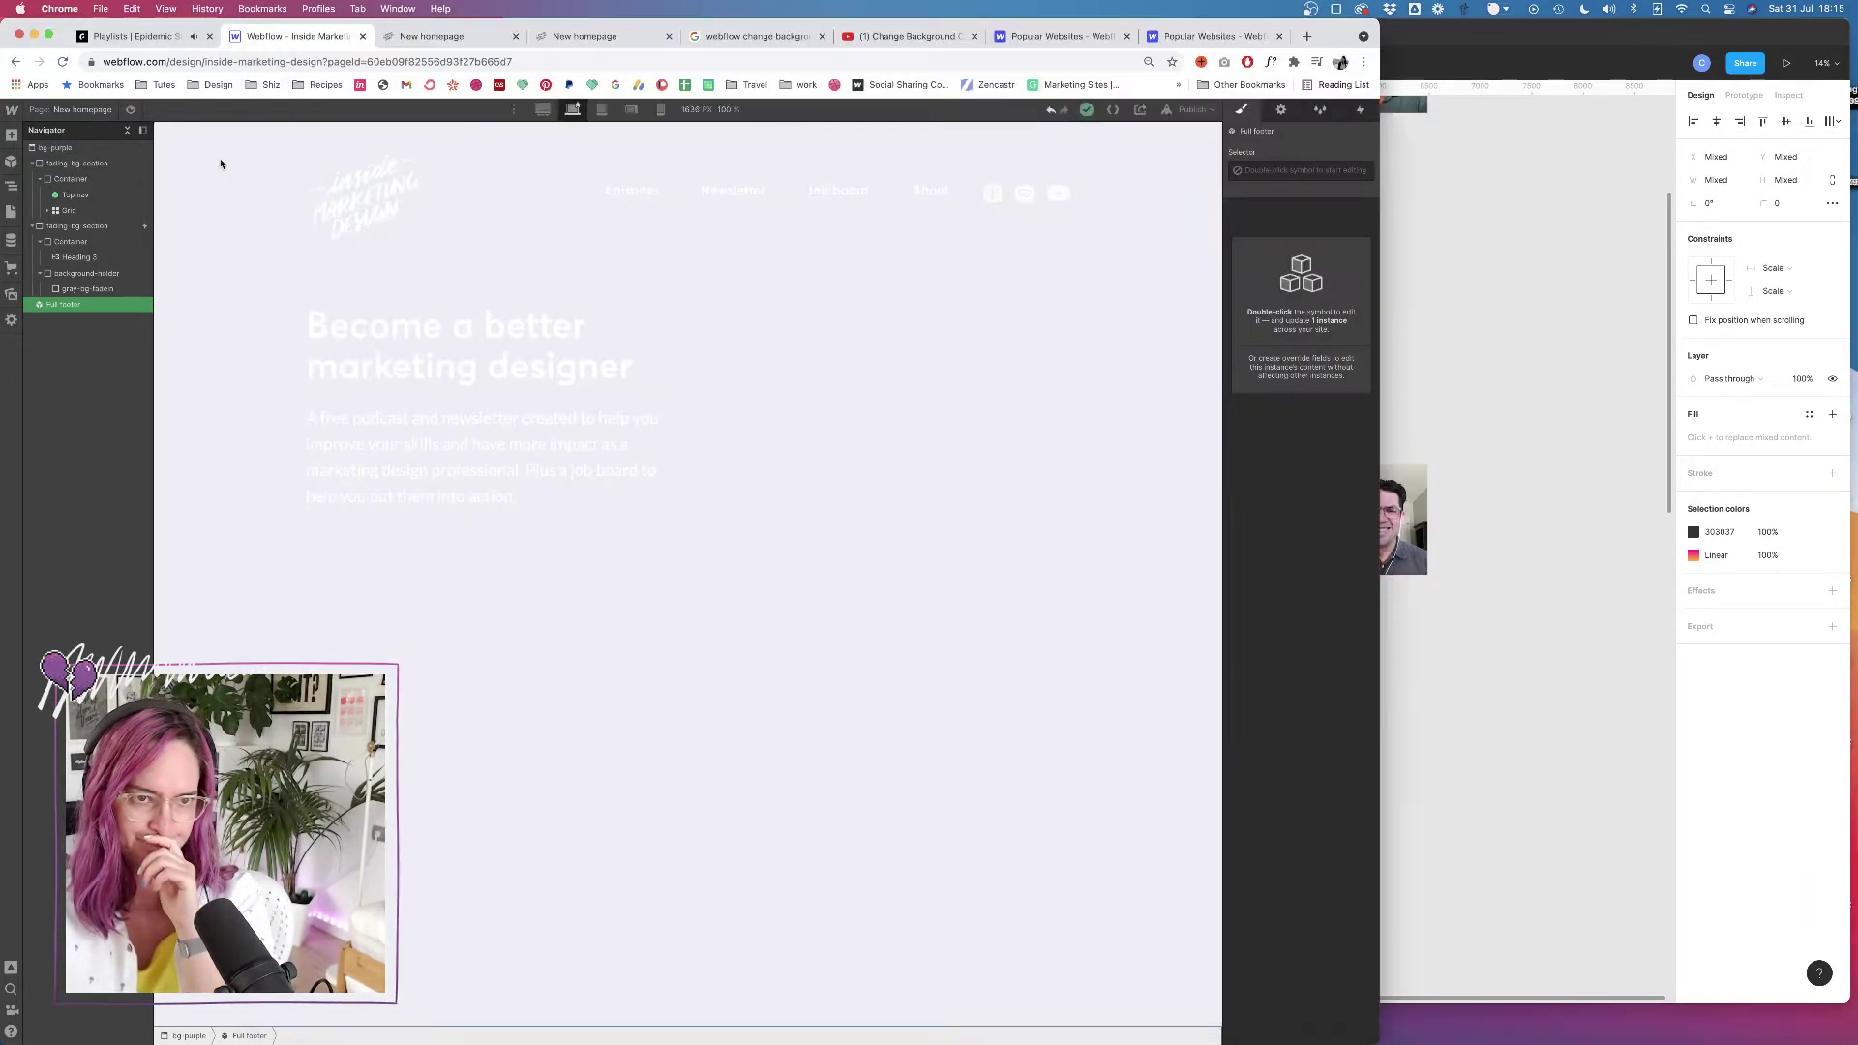
# Switch to Webflow in Chrome and preview the homepage from the hero section down to the footer
pyautogui.click(220, 162)
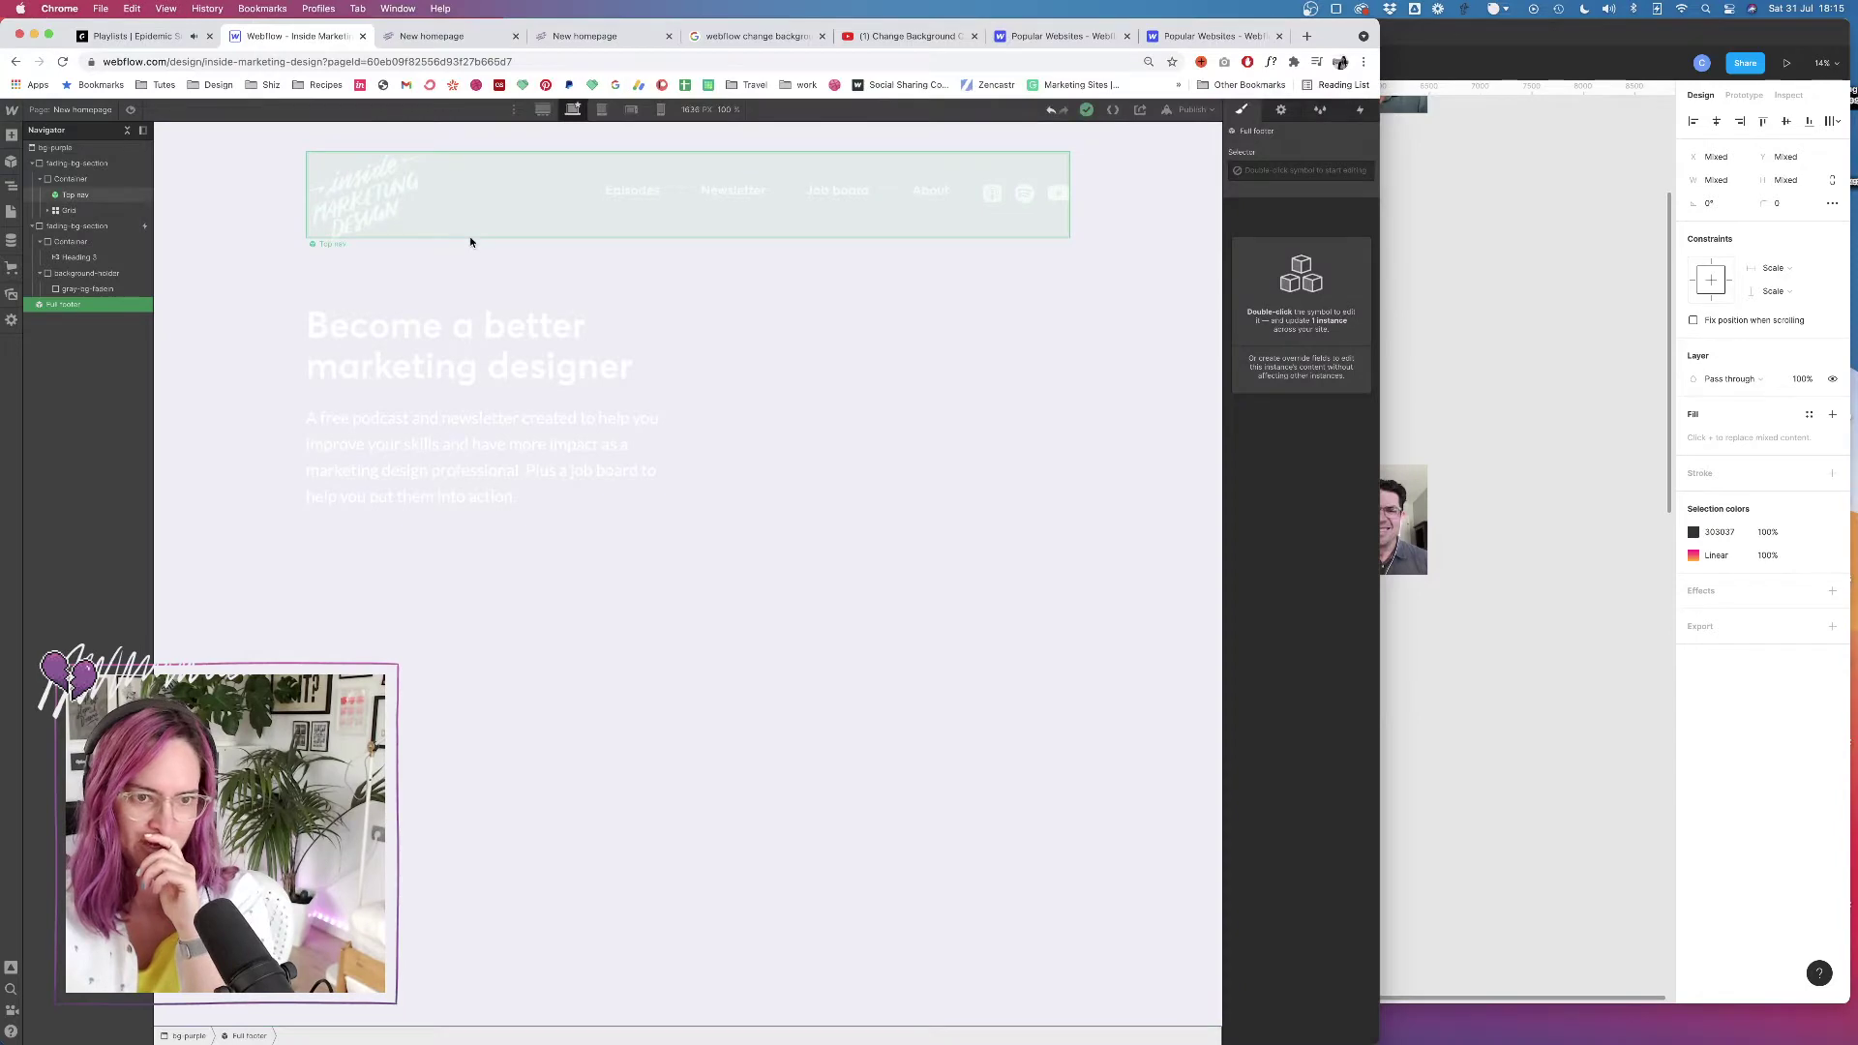
pyautogui.click(132, 111)
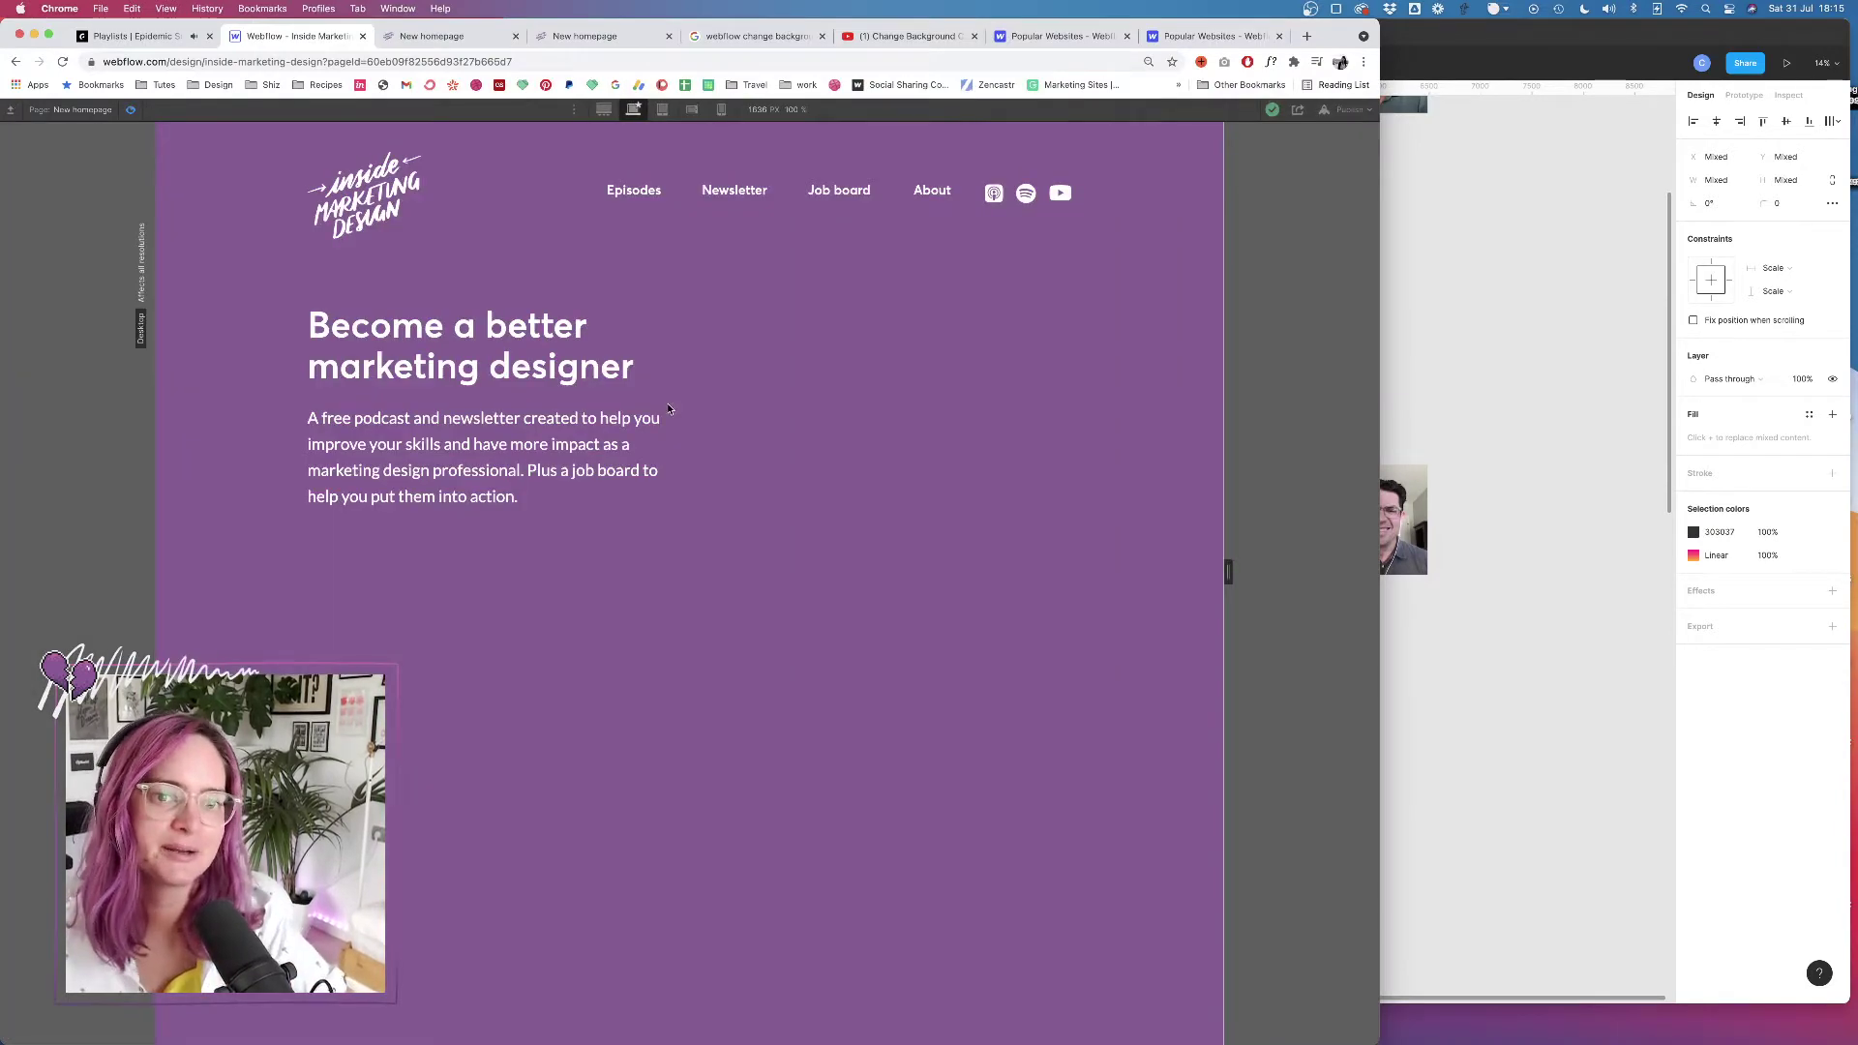
pyautogui.scroll(-10, 666, 402)
pyautogui.scroll(10, 666, 408)
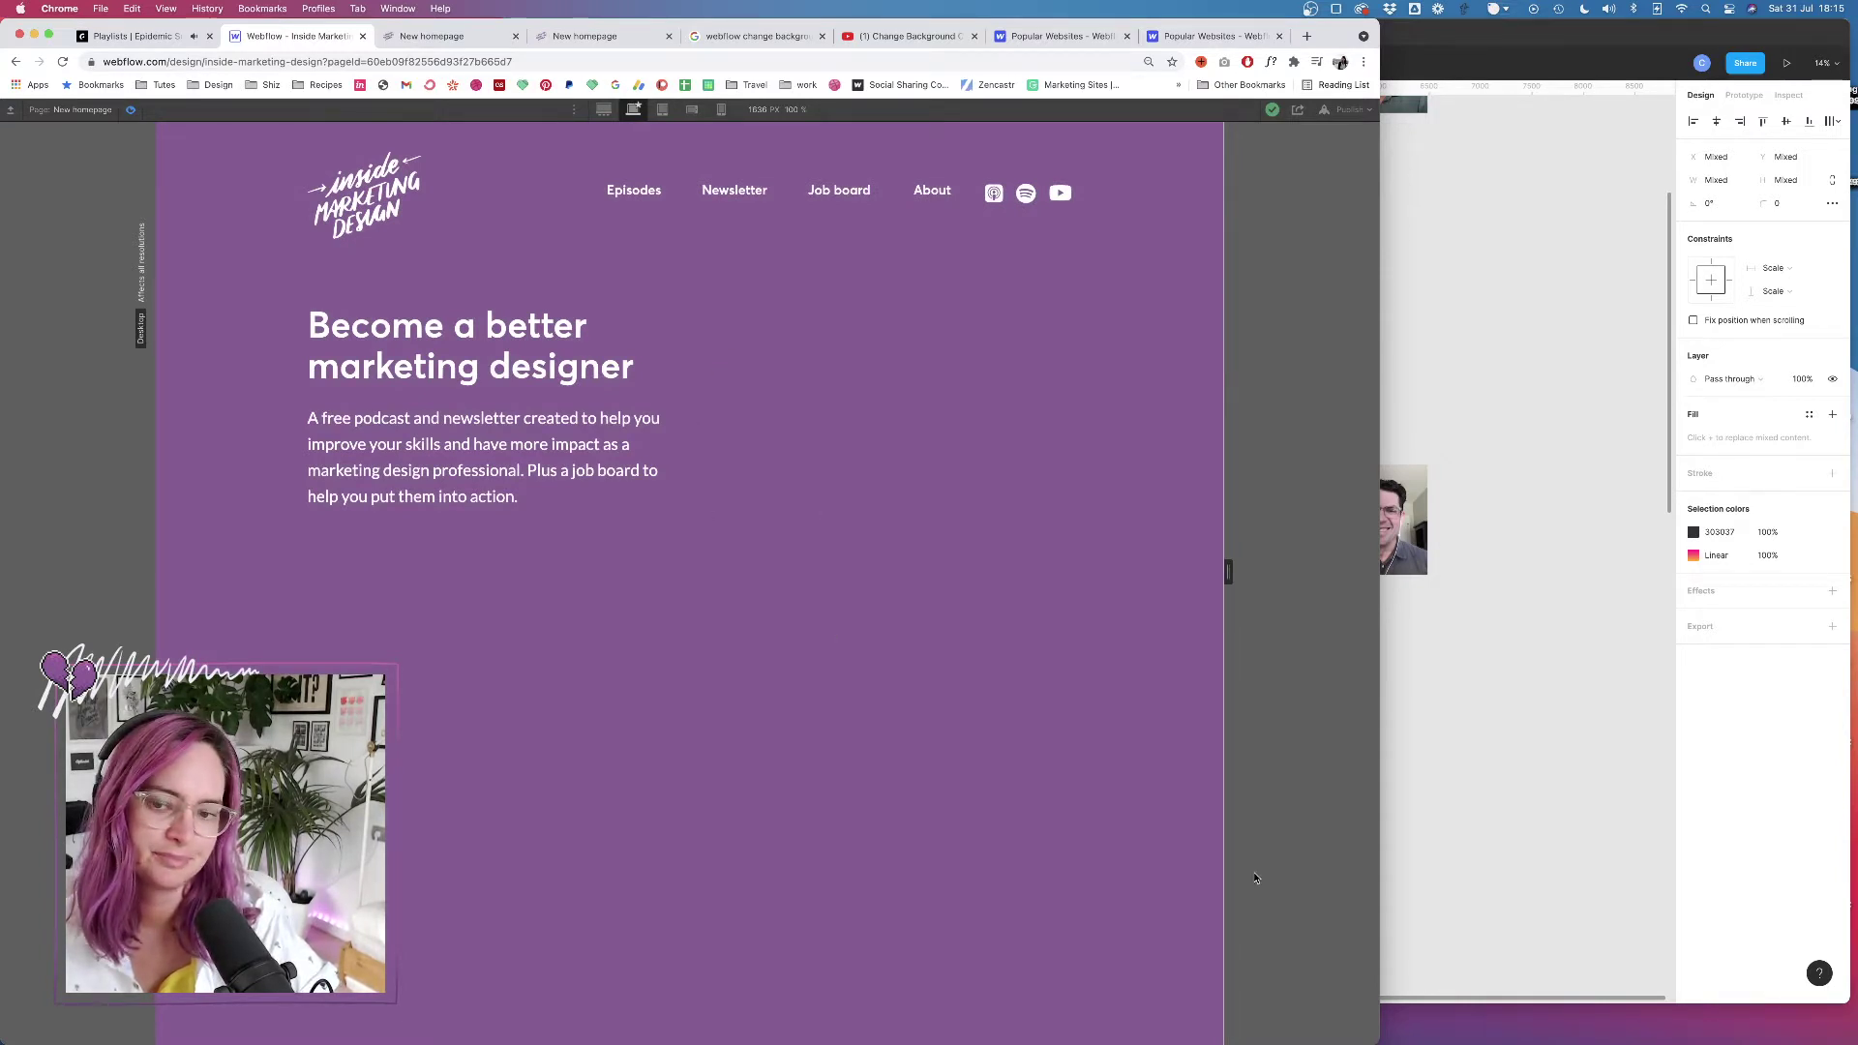
# Shorten the browser window and examine how the homepage preview scrolls at different window heights, leaving the preview at the end
pyautogui.moveTo(1287, 1026)
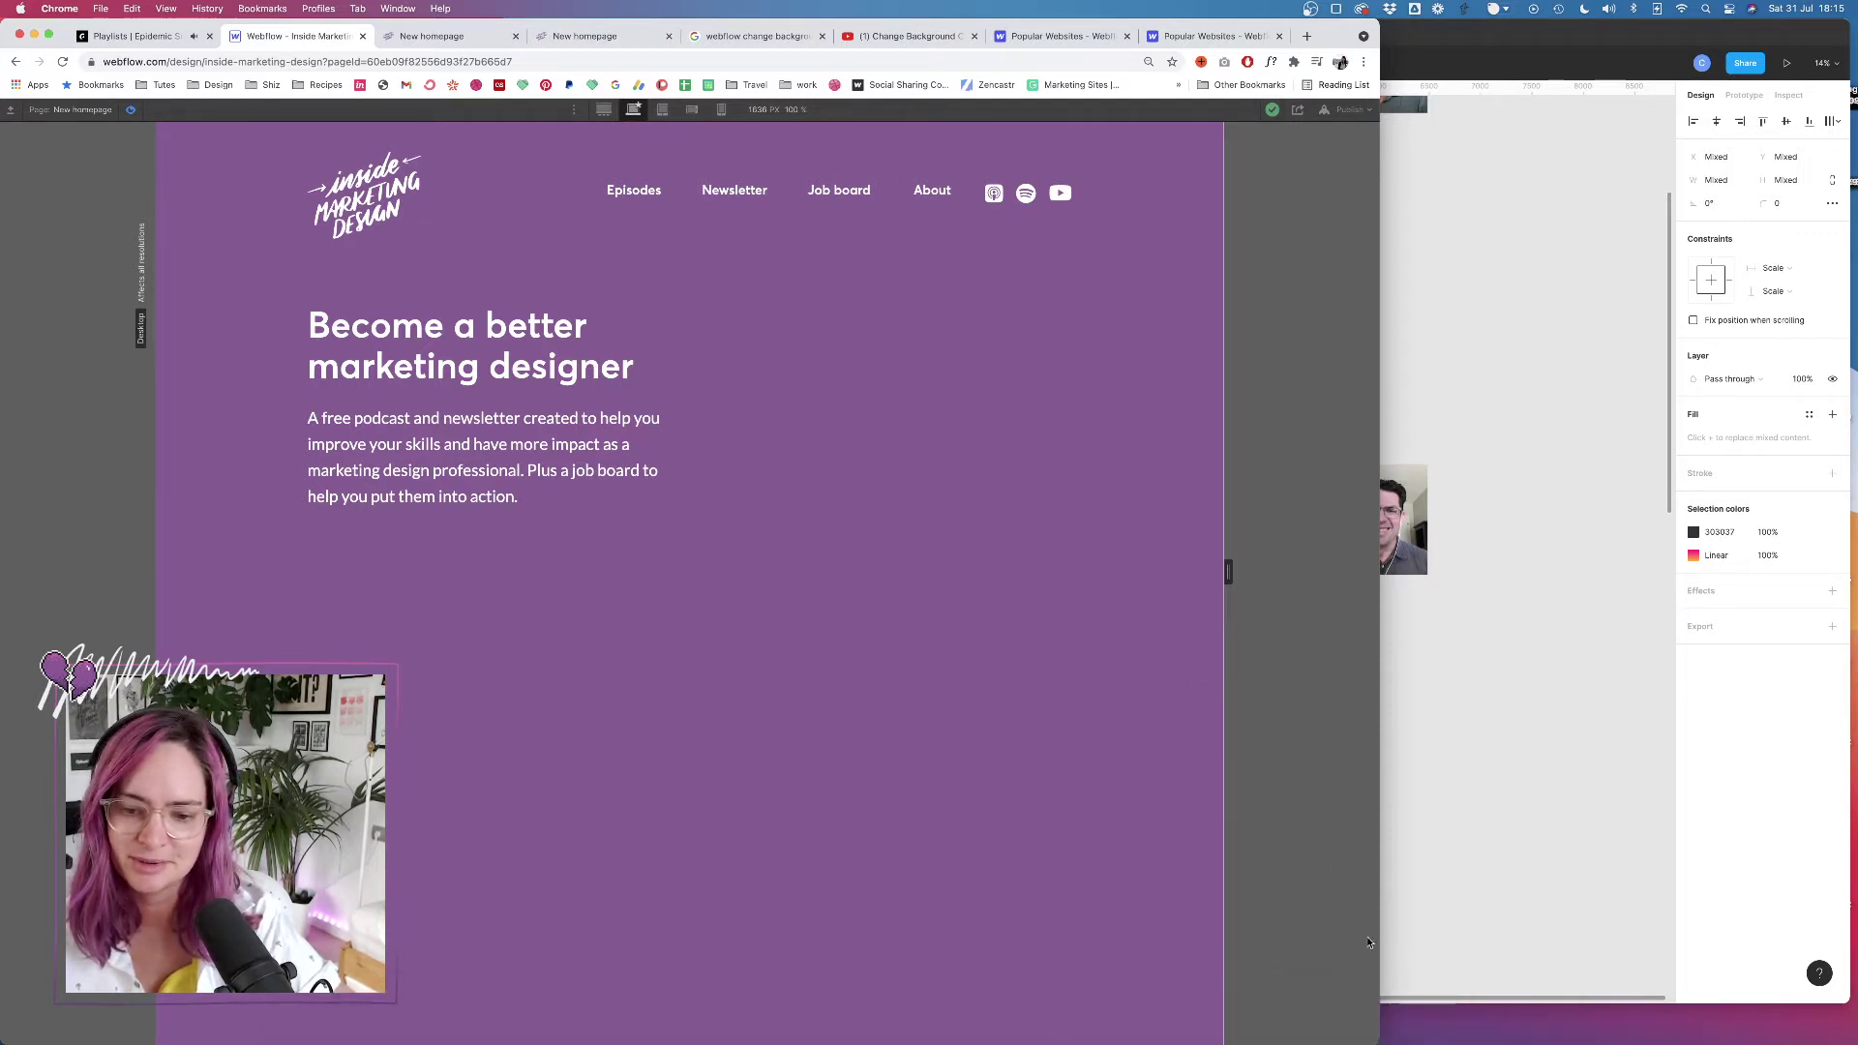
pyautogui.moveTo(1372, 1037); pyautogui.dragTo(1340, 705)
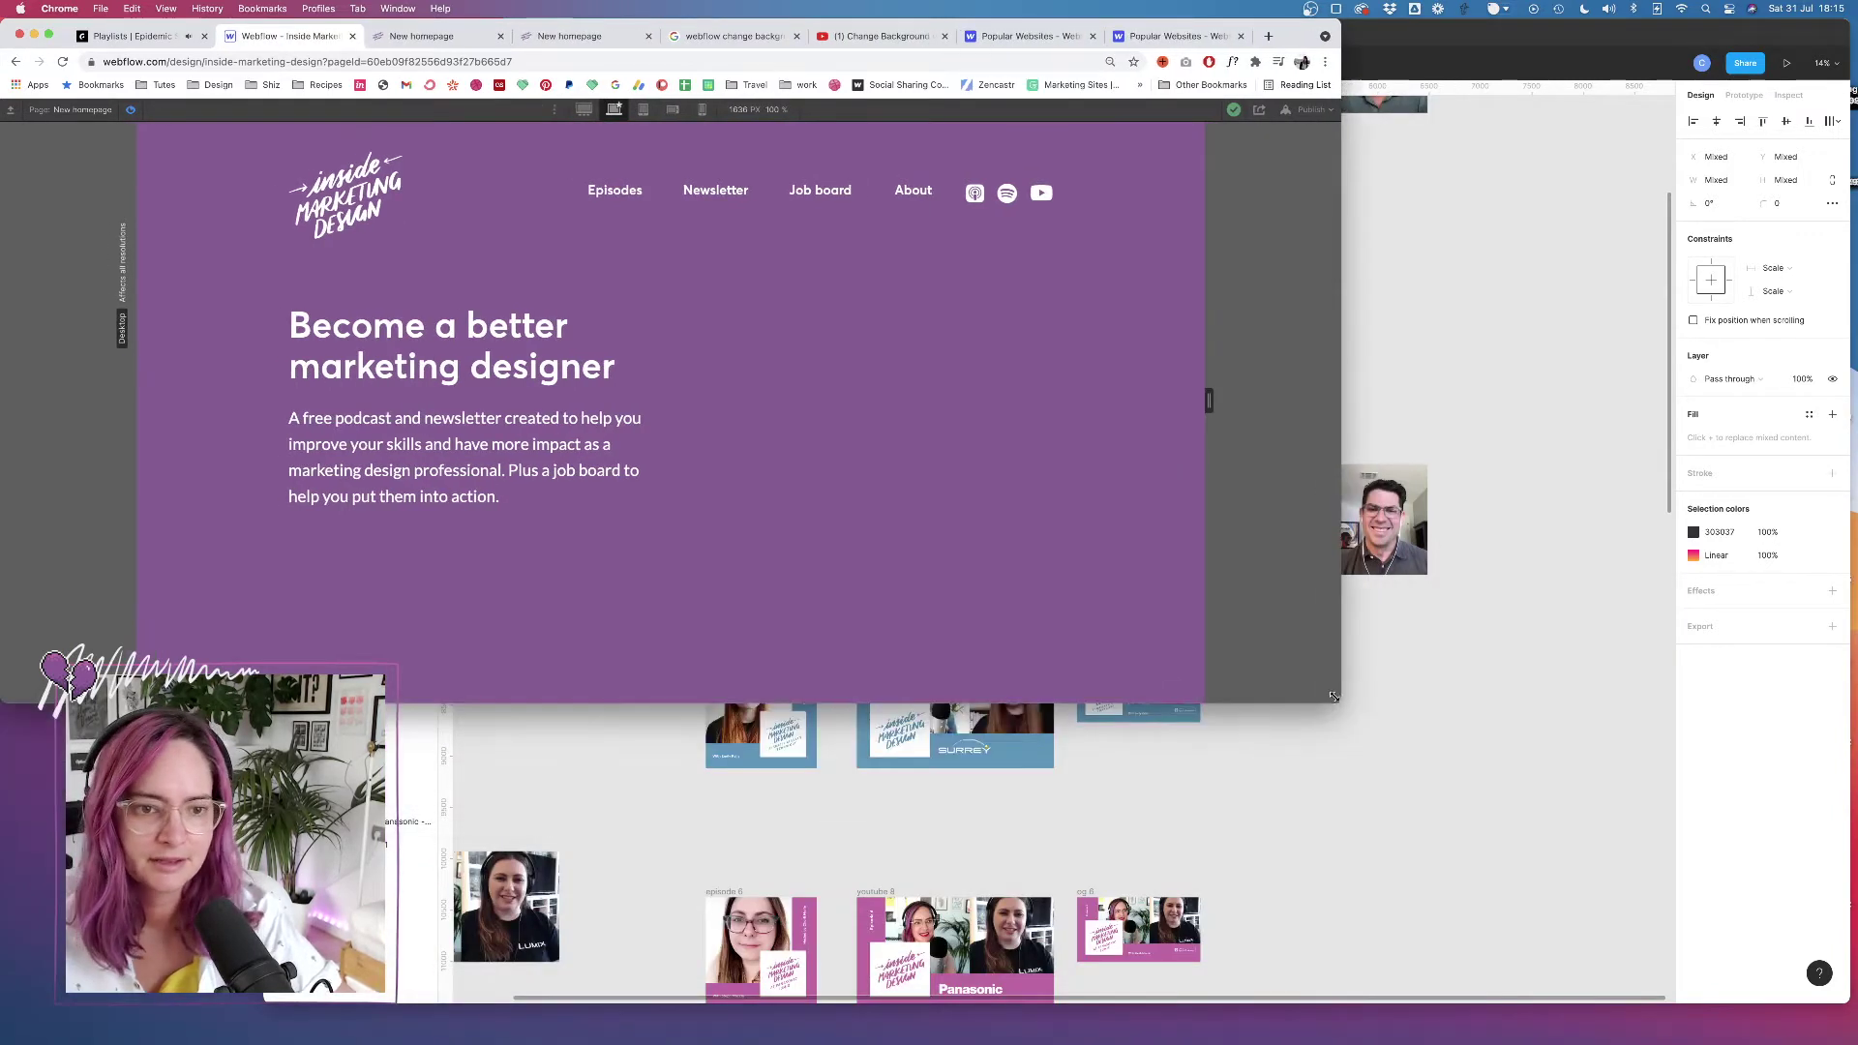
pyautogui.scroll(-6, 851, 489)
pyautogui.scroll(10, 851, 491)
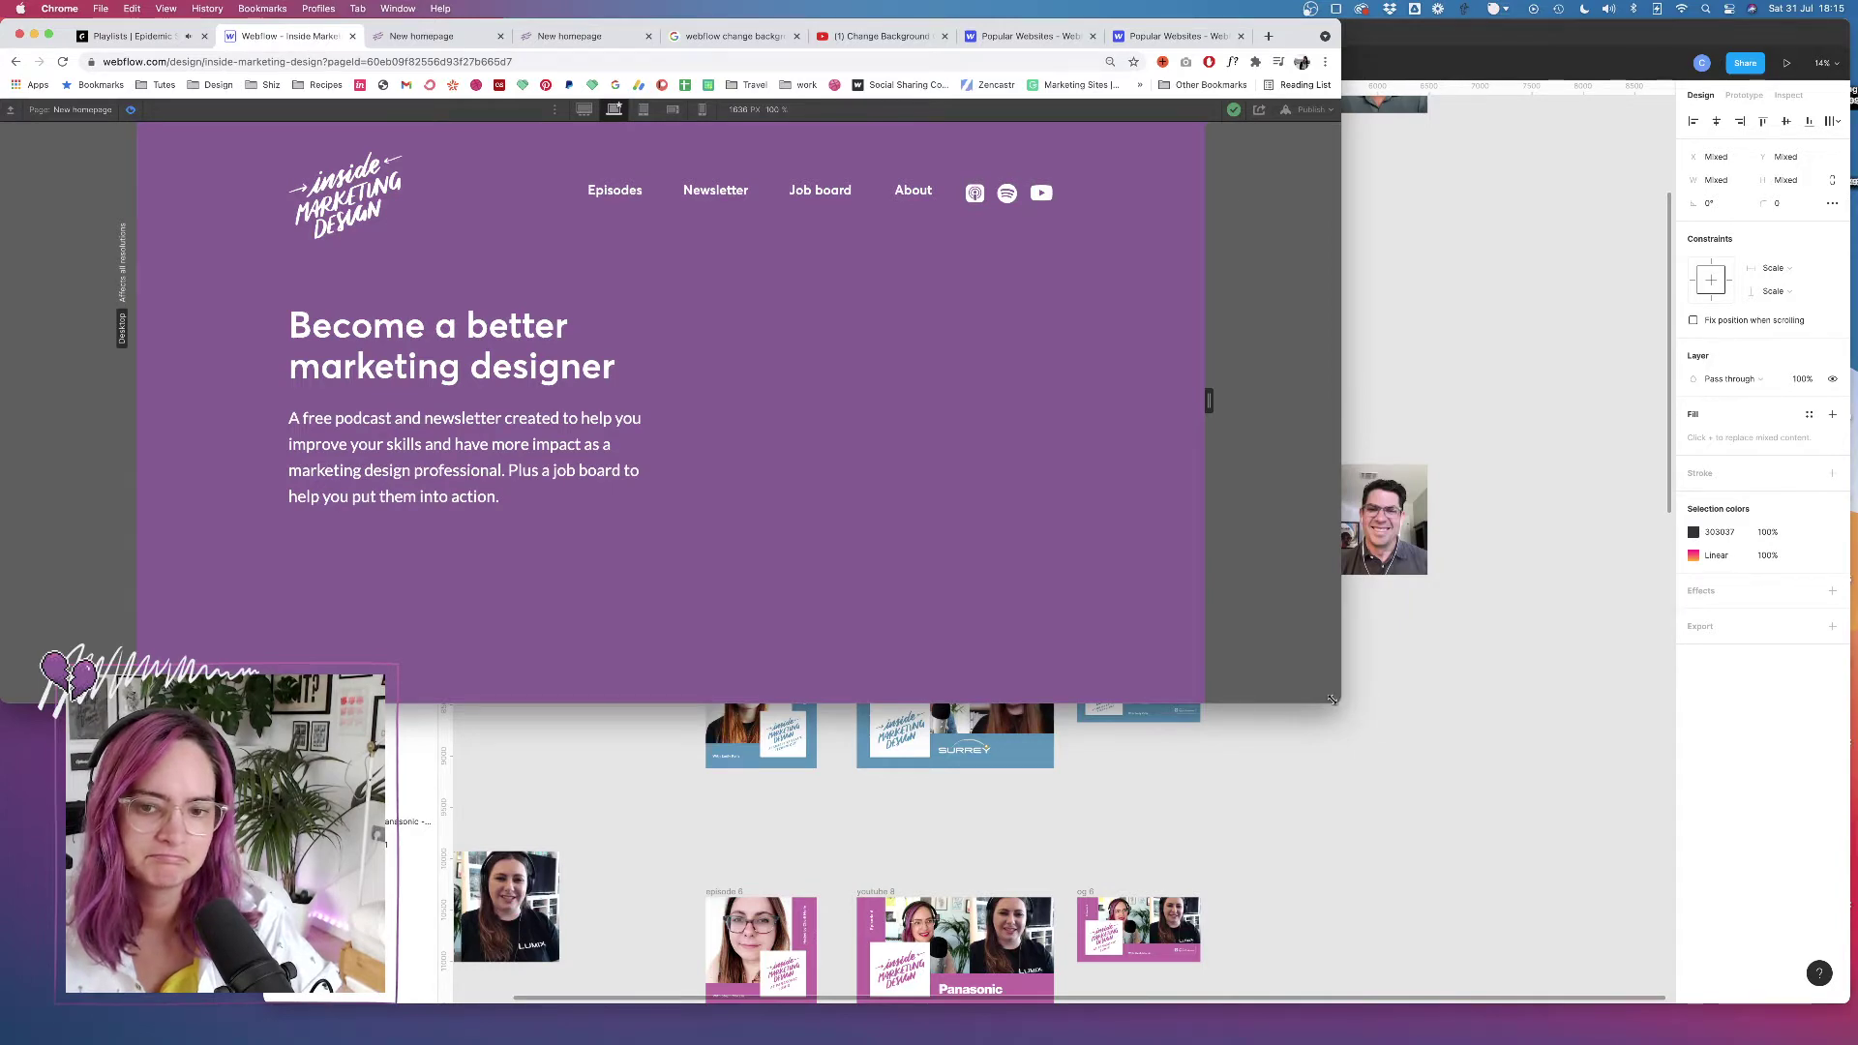
pyautogui.moveTo(1342, 701); pyautogui.dragTo(1340, 940)
pyautogui.scroll(-2, 790, 701)
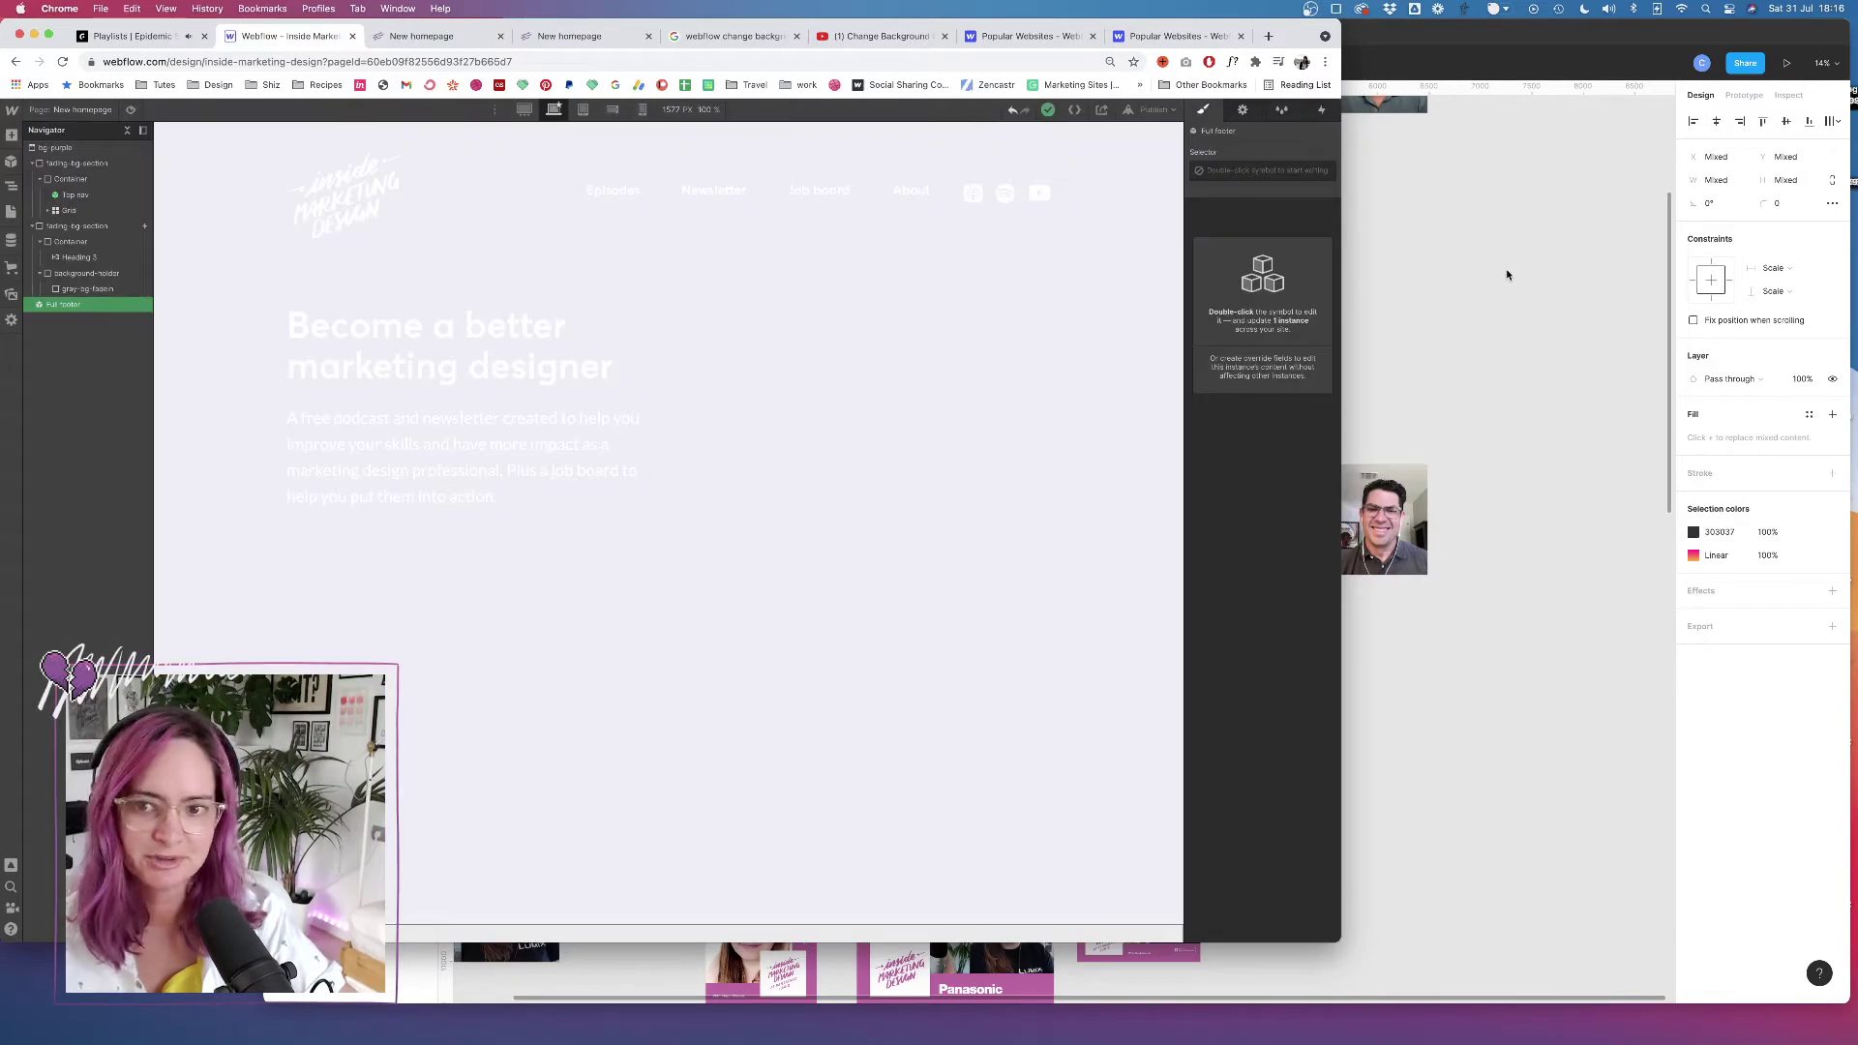
# Return to Figma and look through the company logos on the episode graphics, selecting the Moneybox logo on youtube 13
pyautogui.click(1505, 274)
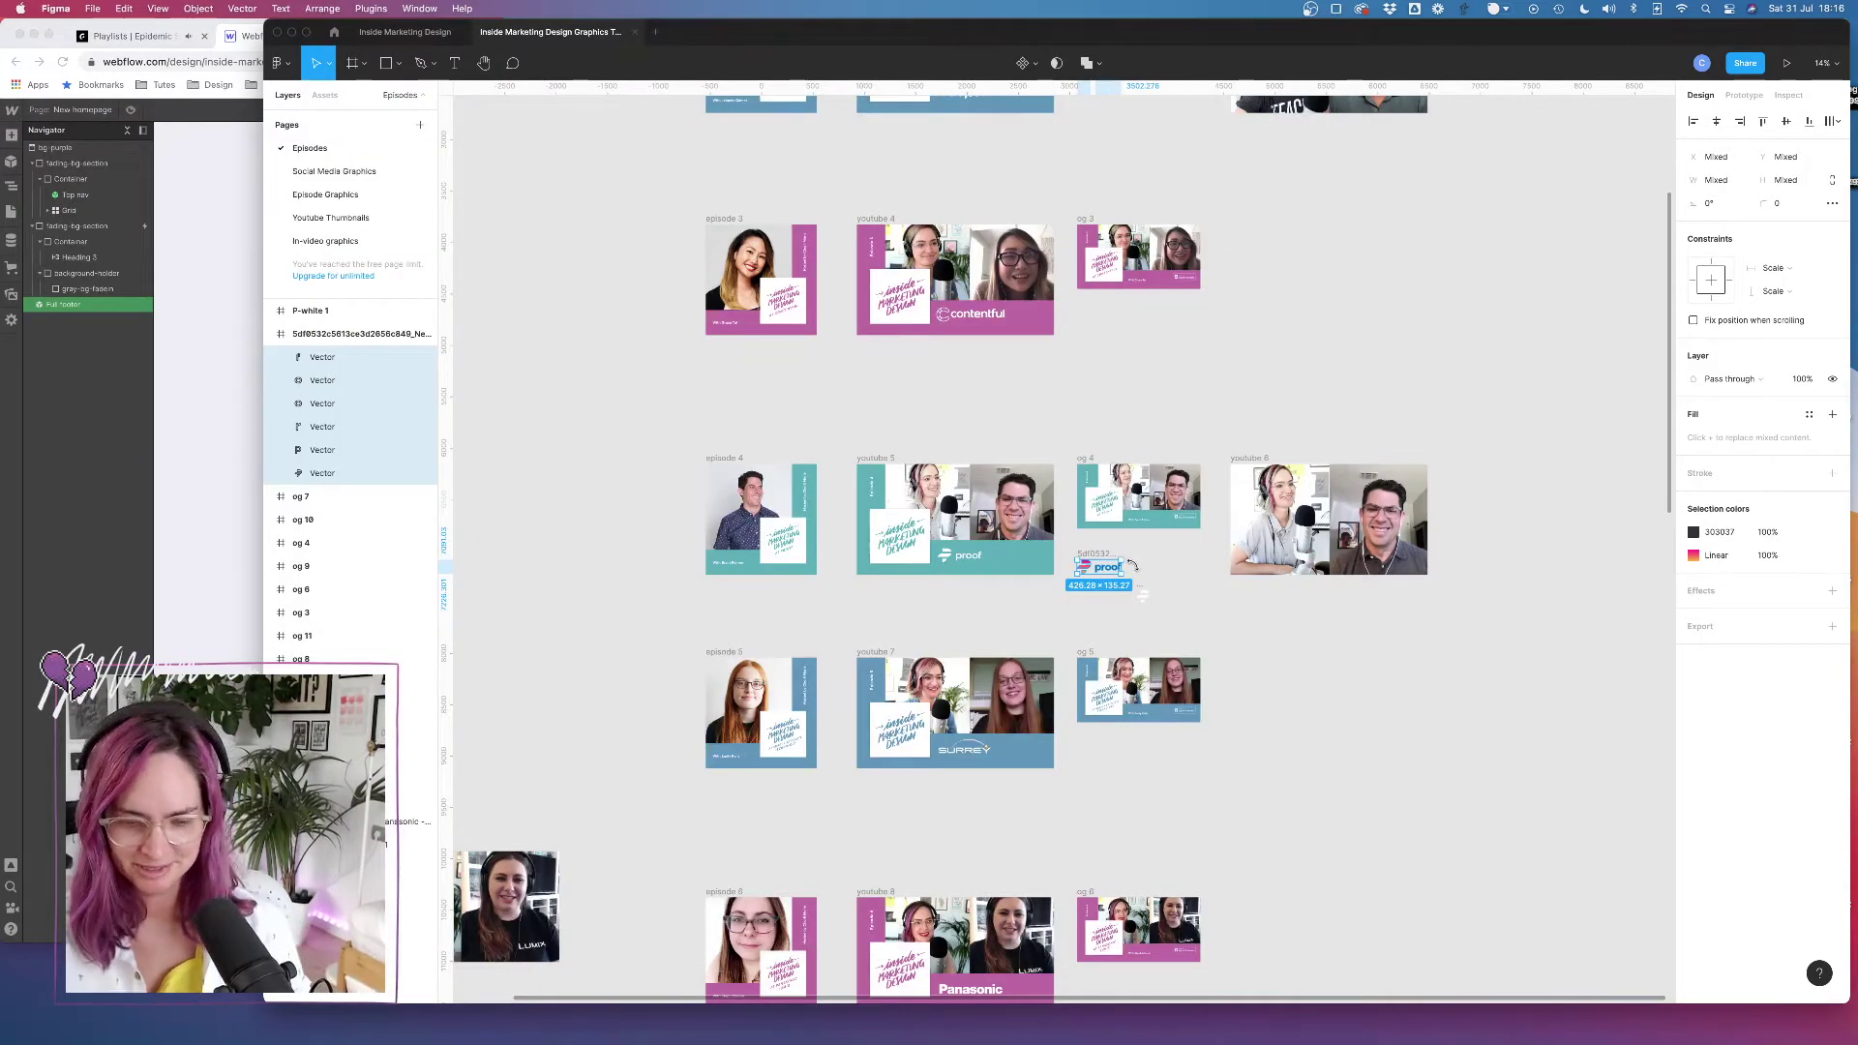
pyautogui.scroll(5, 1117, 347)
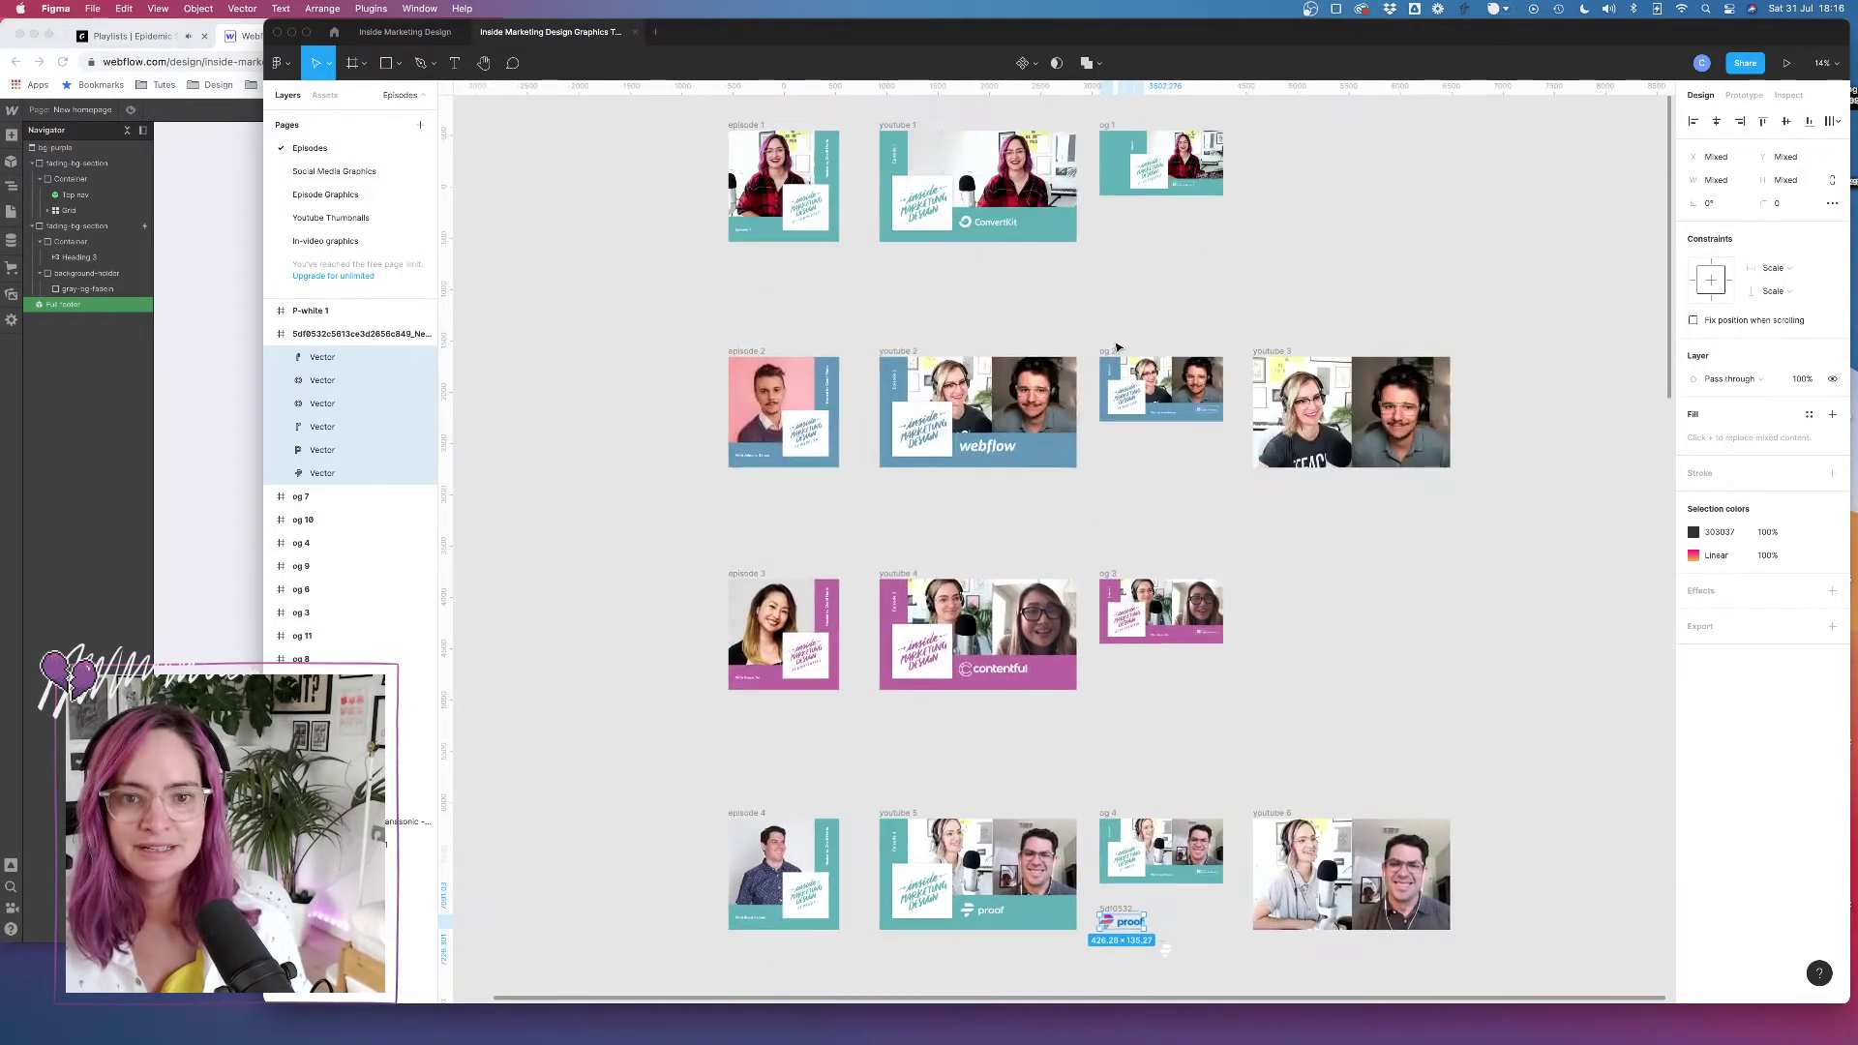
pyautogui.scroll(6, 1117, 348)
pyautogui.scroll(-15, 1118, 348)
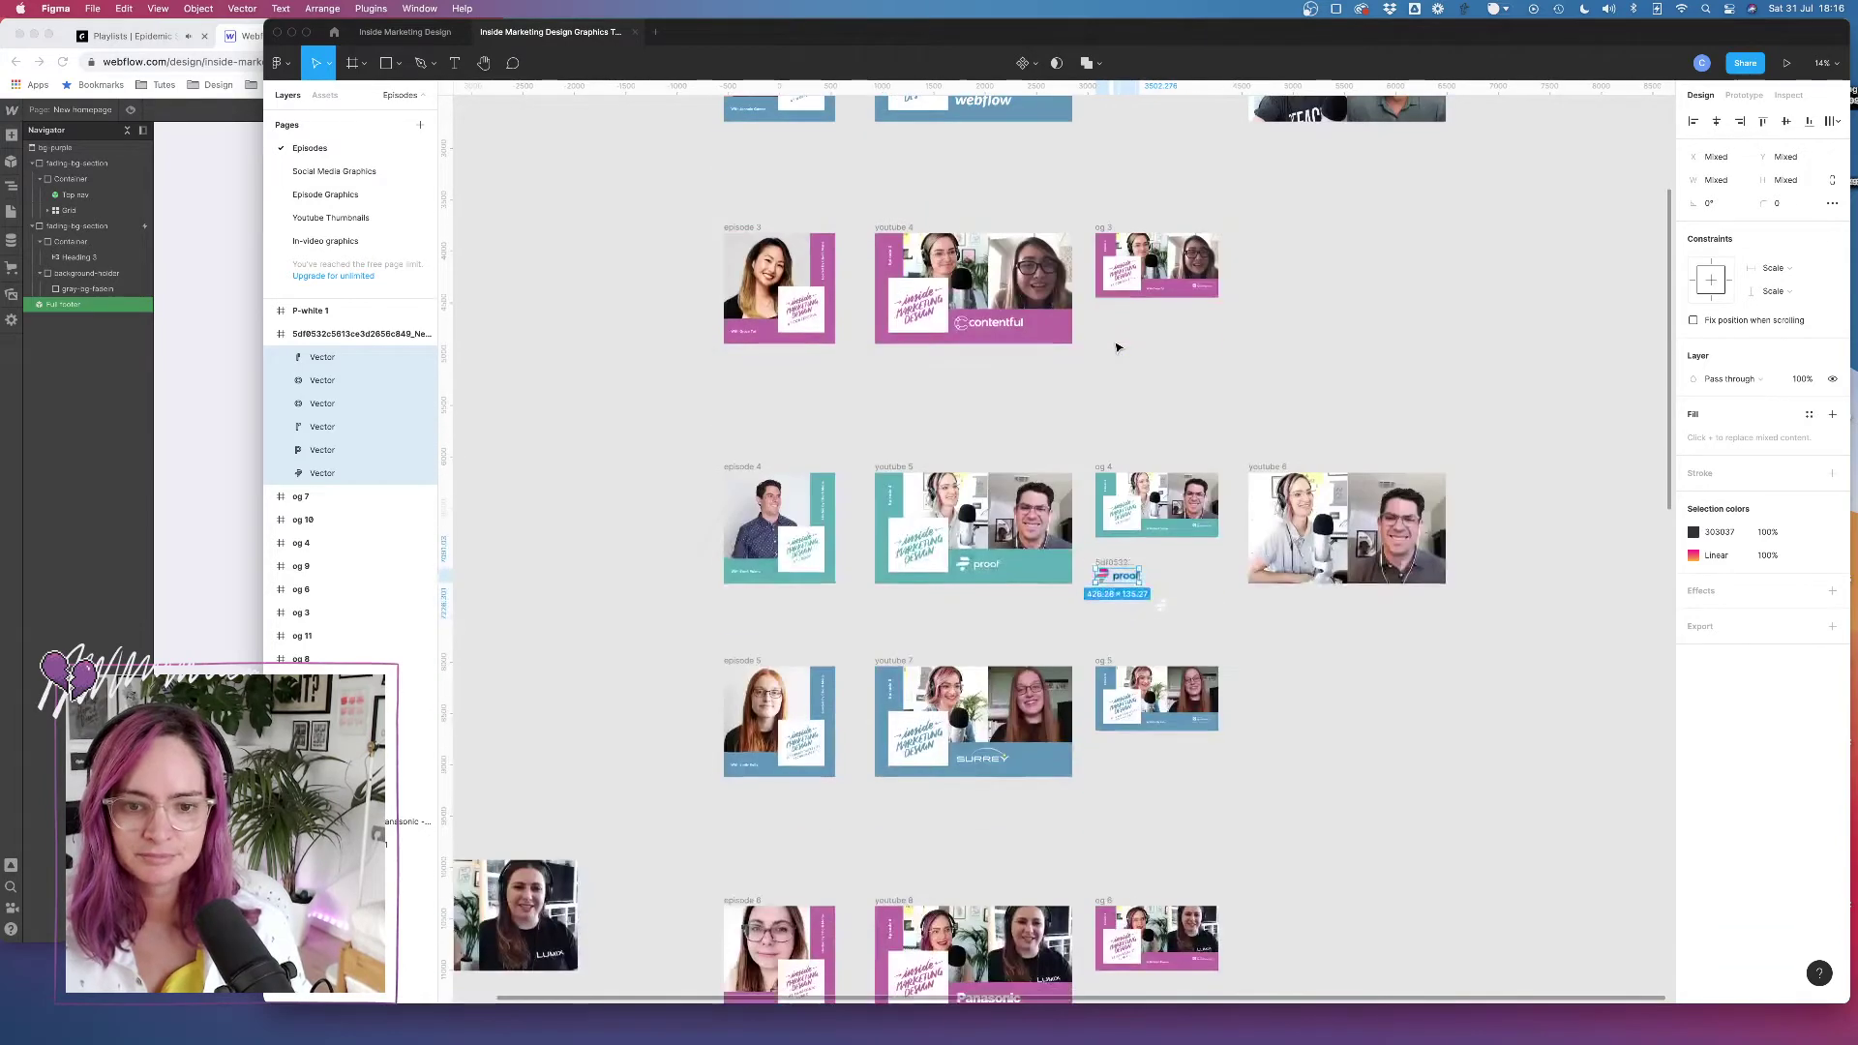
pyautogui.scroll(-7, 1118, 347)
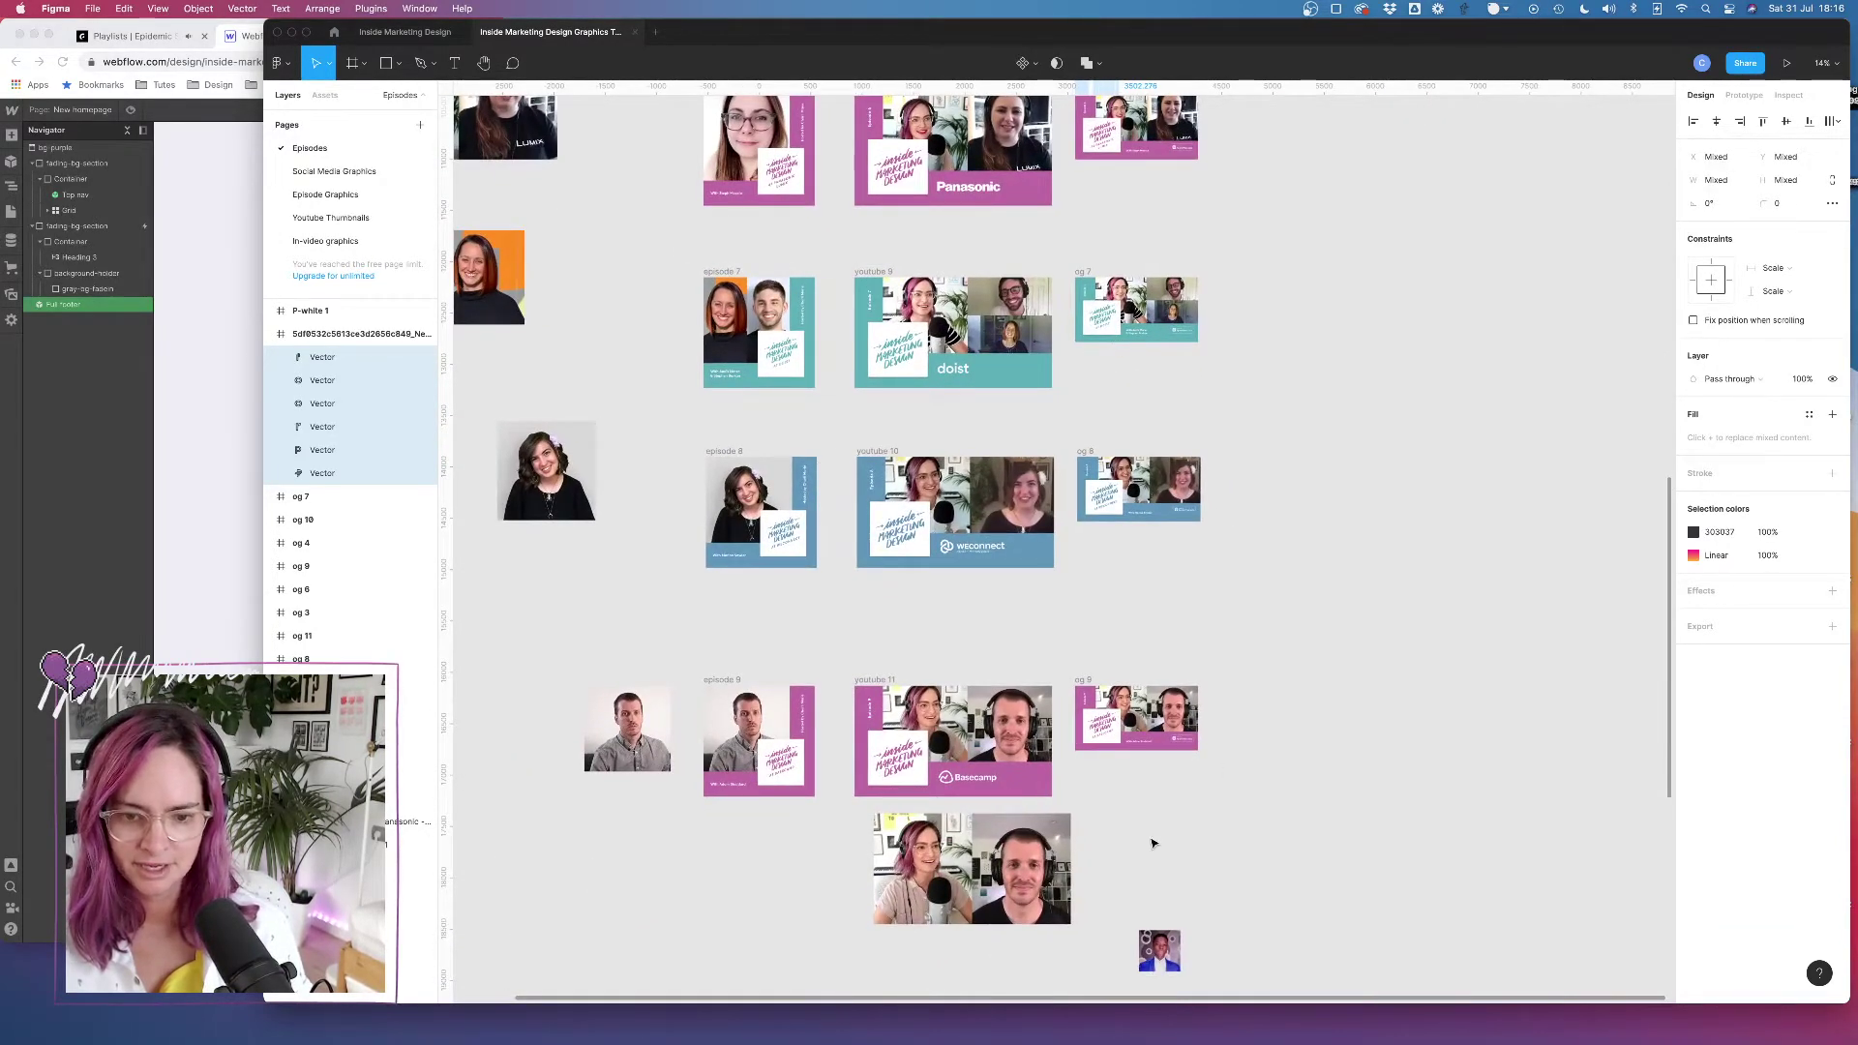
pyautogui.scroll(-12, 1152, 843)
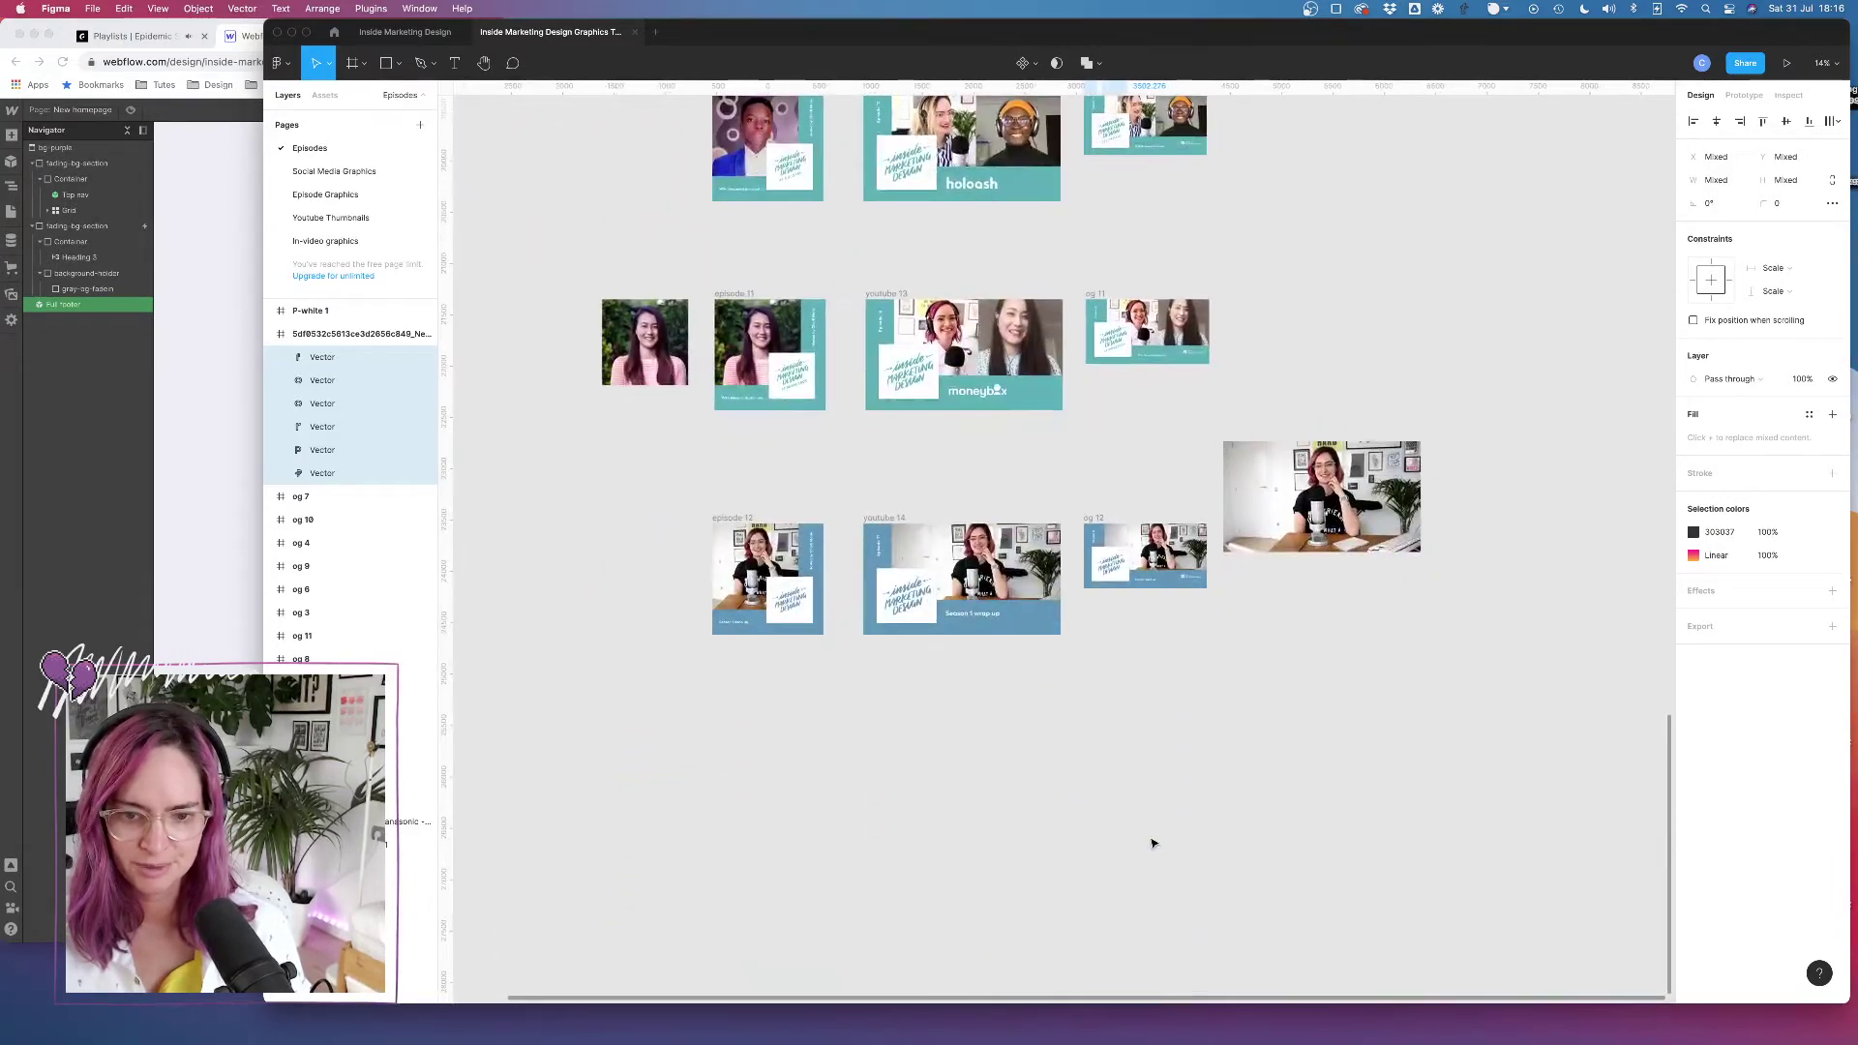
pyautogui.scroll(8, 1151, 843)
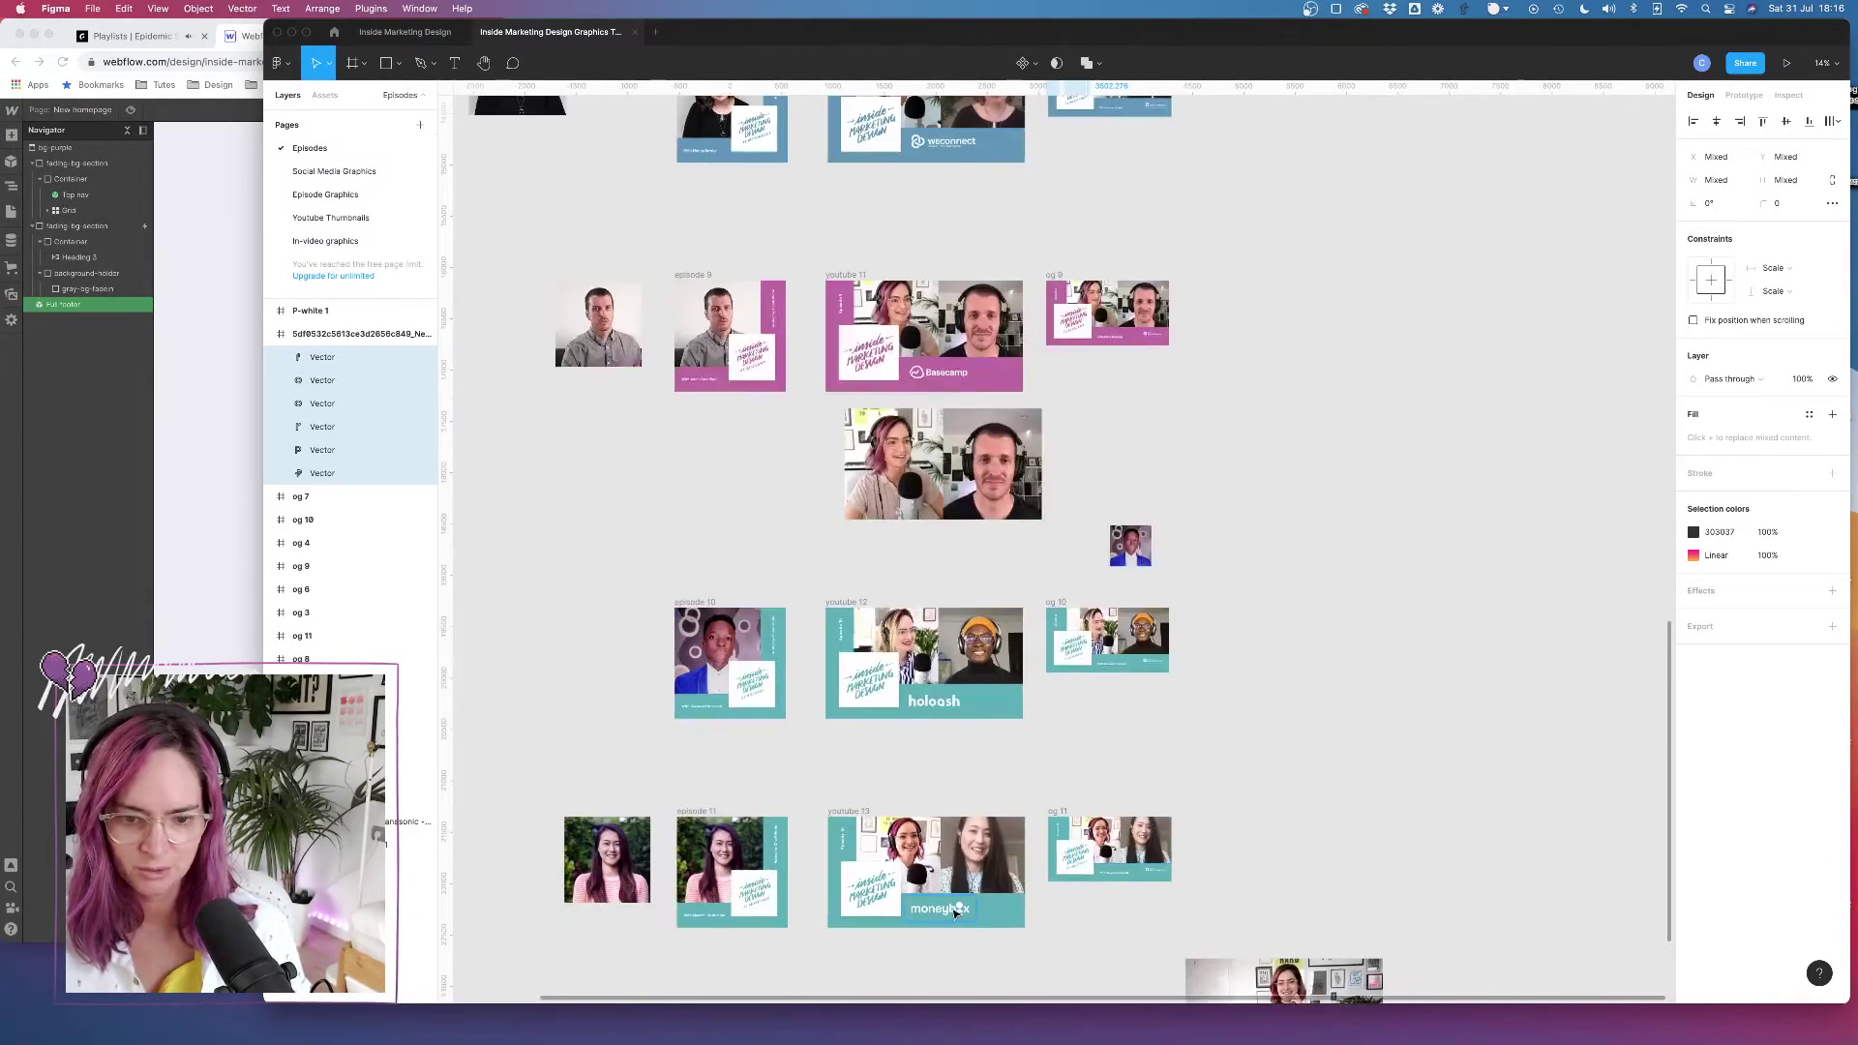
pyautogui.click(954, 911)
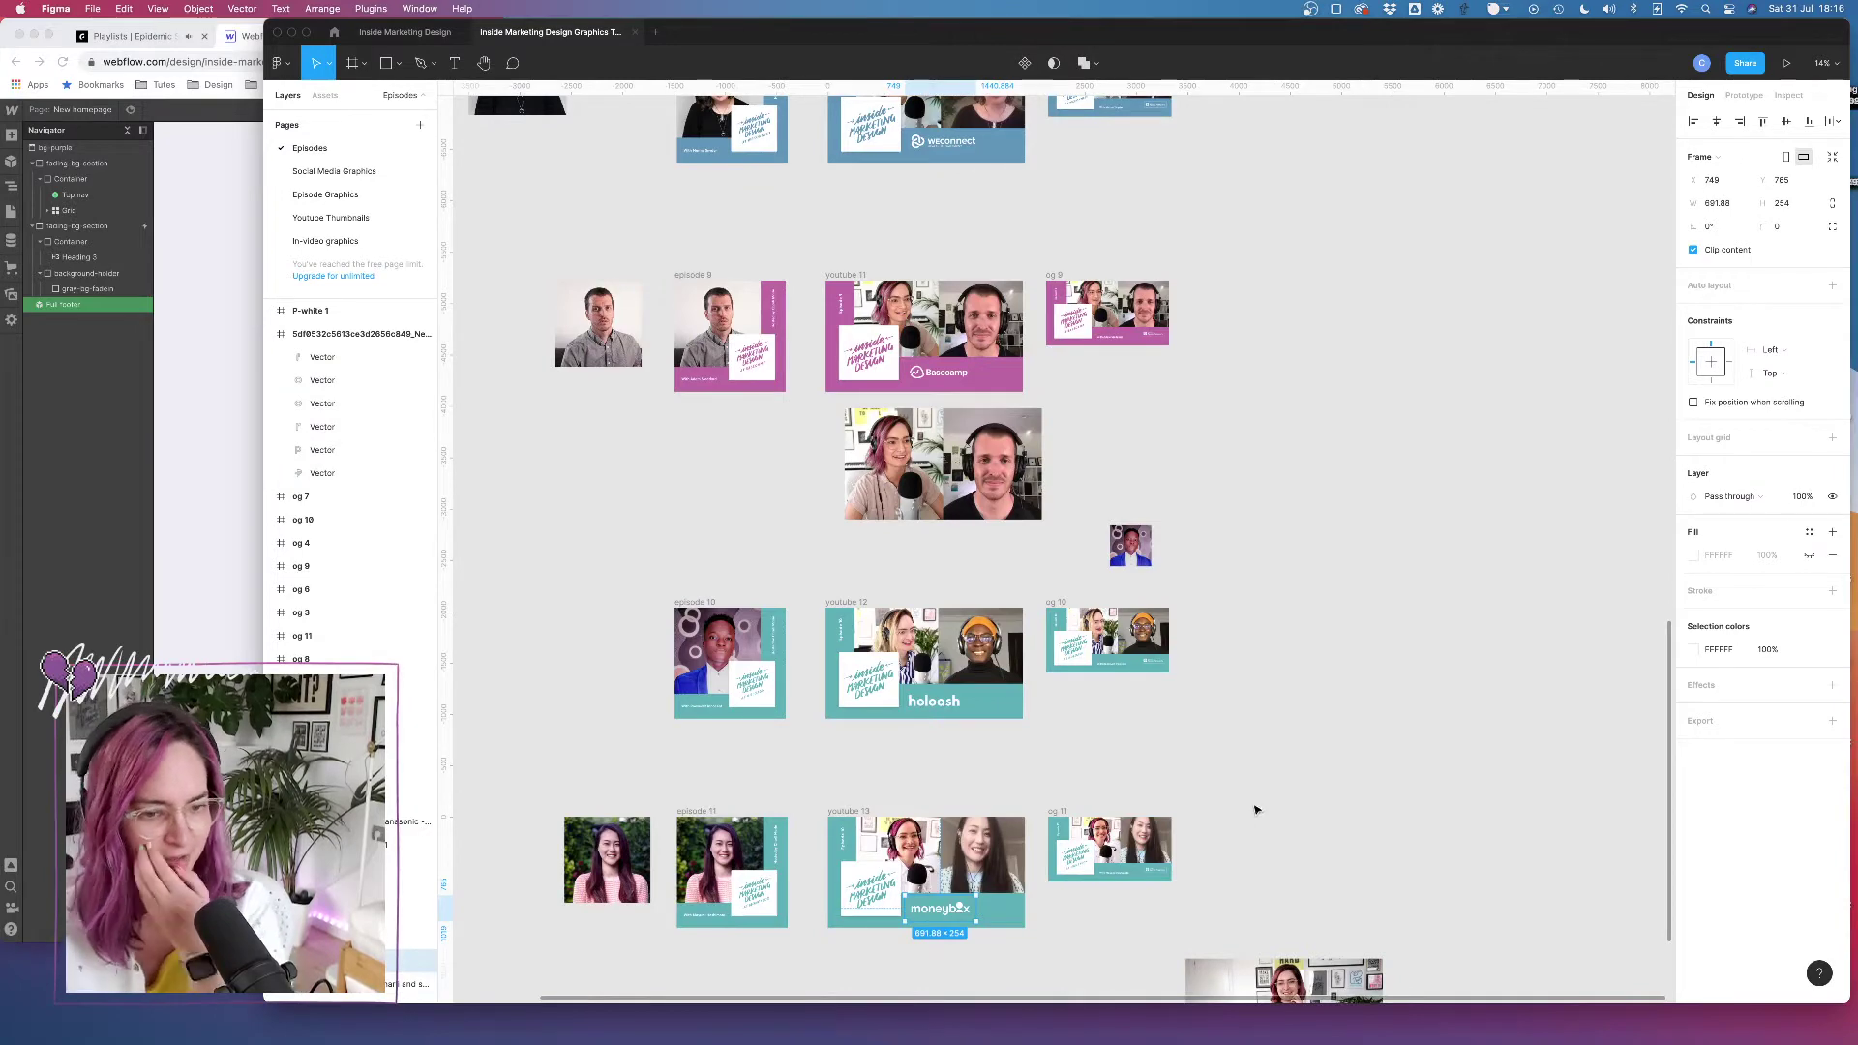
# Switch to Finder, open the Inside Marketing Design season 1 folder and widen its column to show the full episode folder names
pyautogui.moveTo(368, 1037)
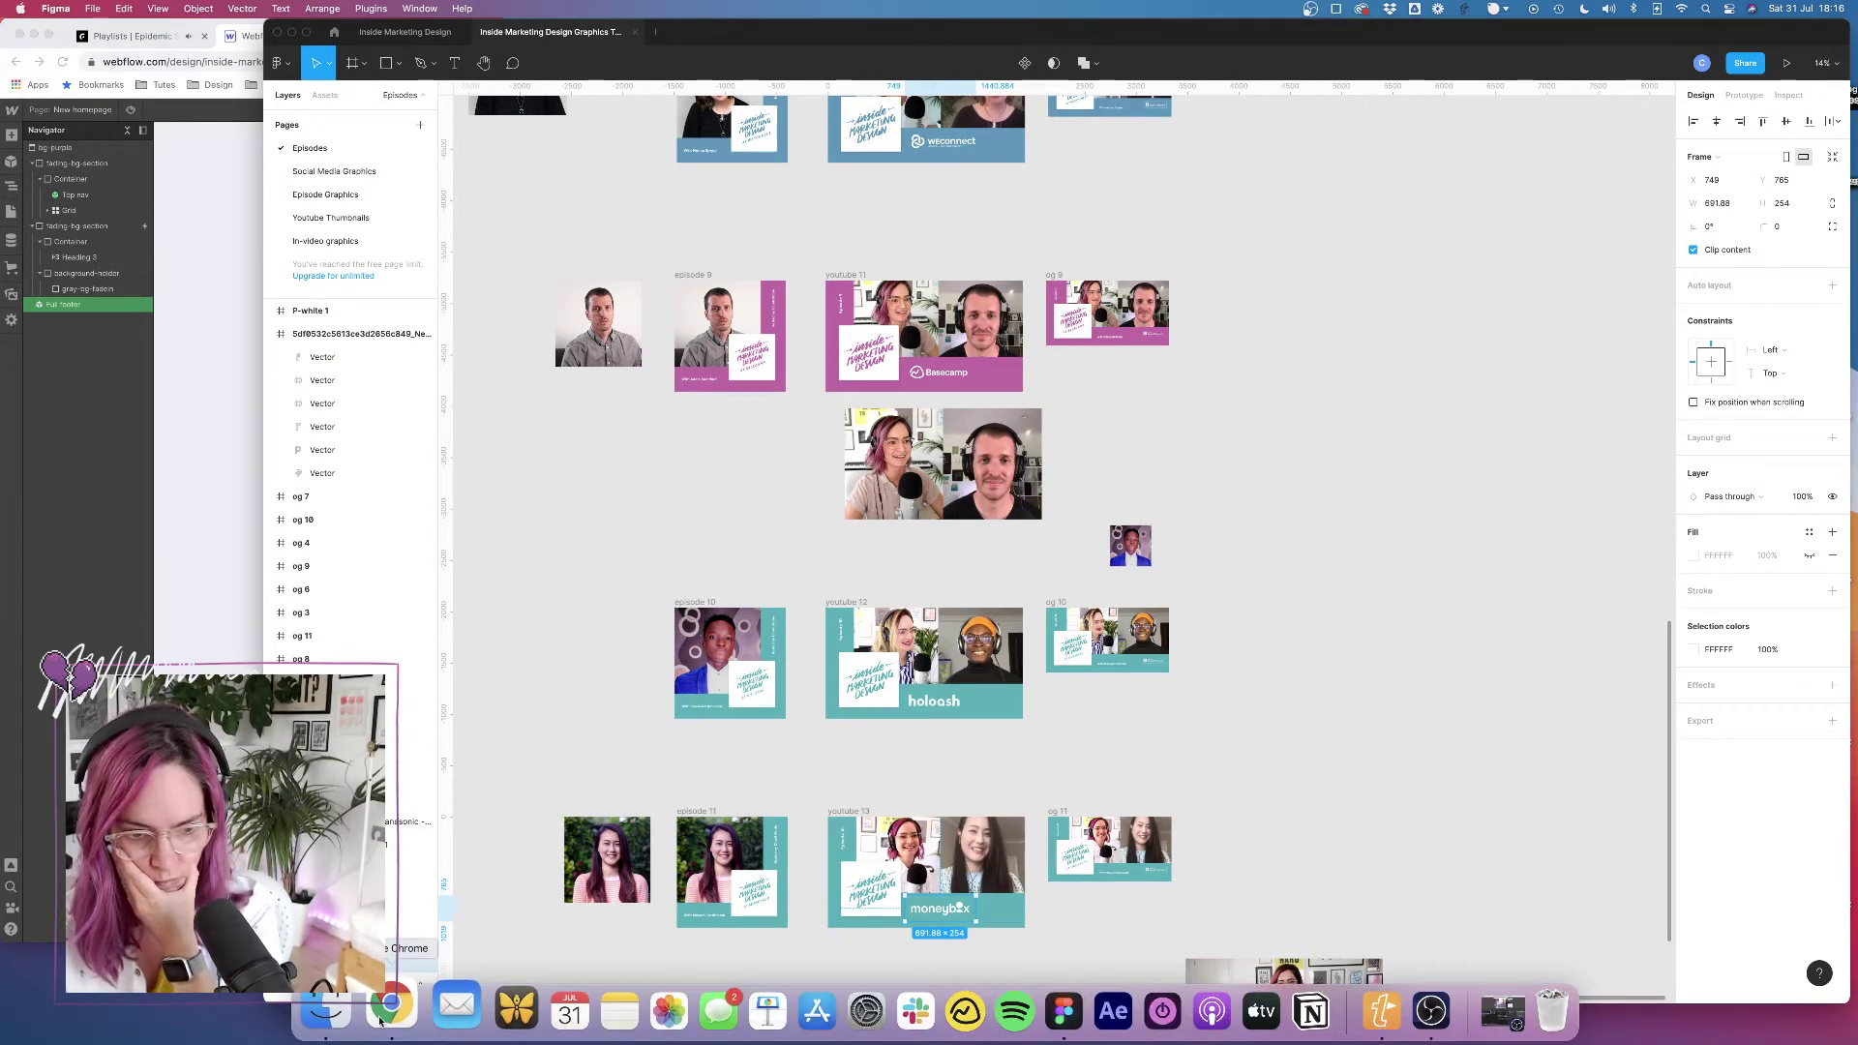
pyautogui.click(290, 1028)
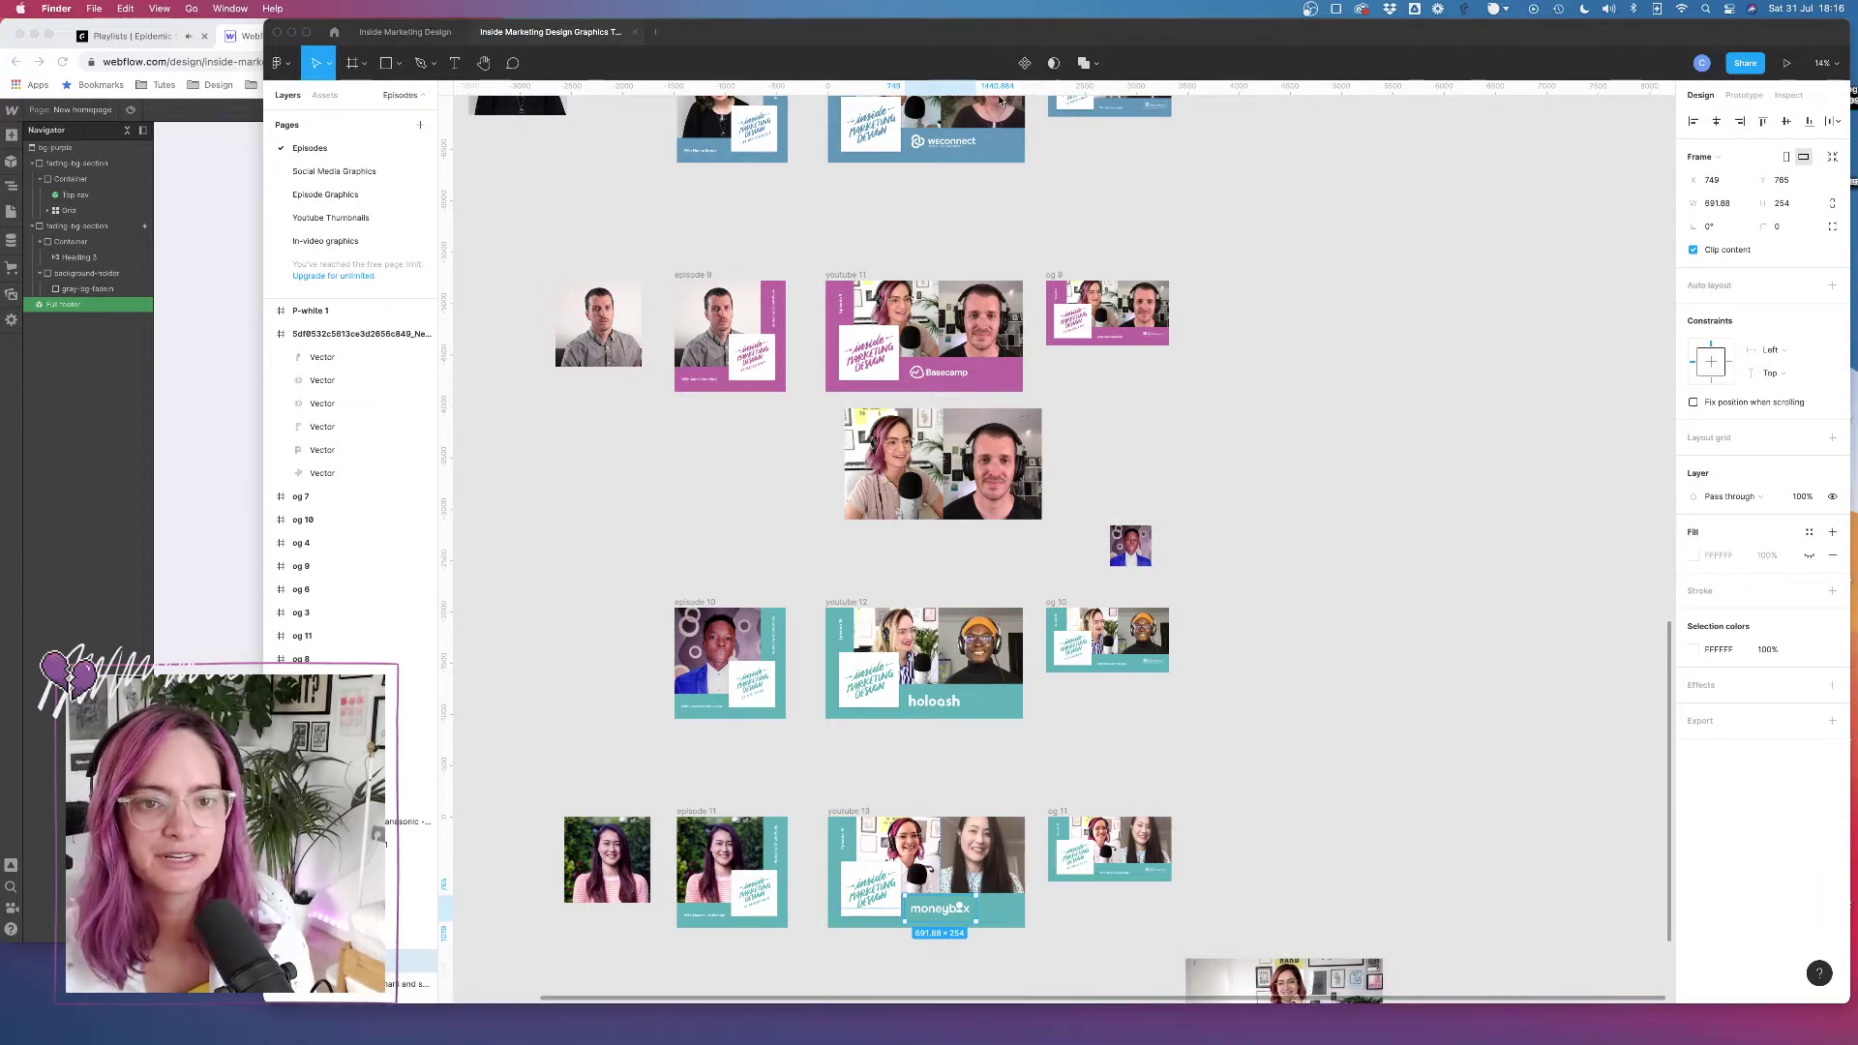
pyautogui.moveTo(548, 283); pyautogui.dragTo(1192, 212)
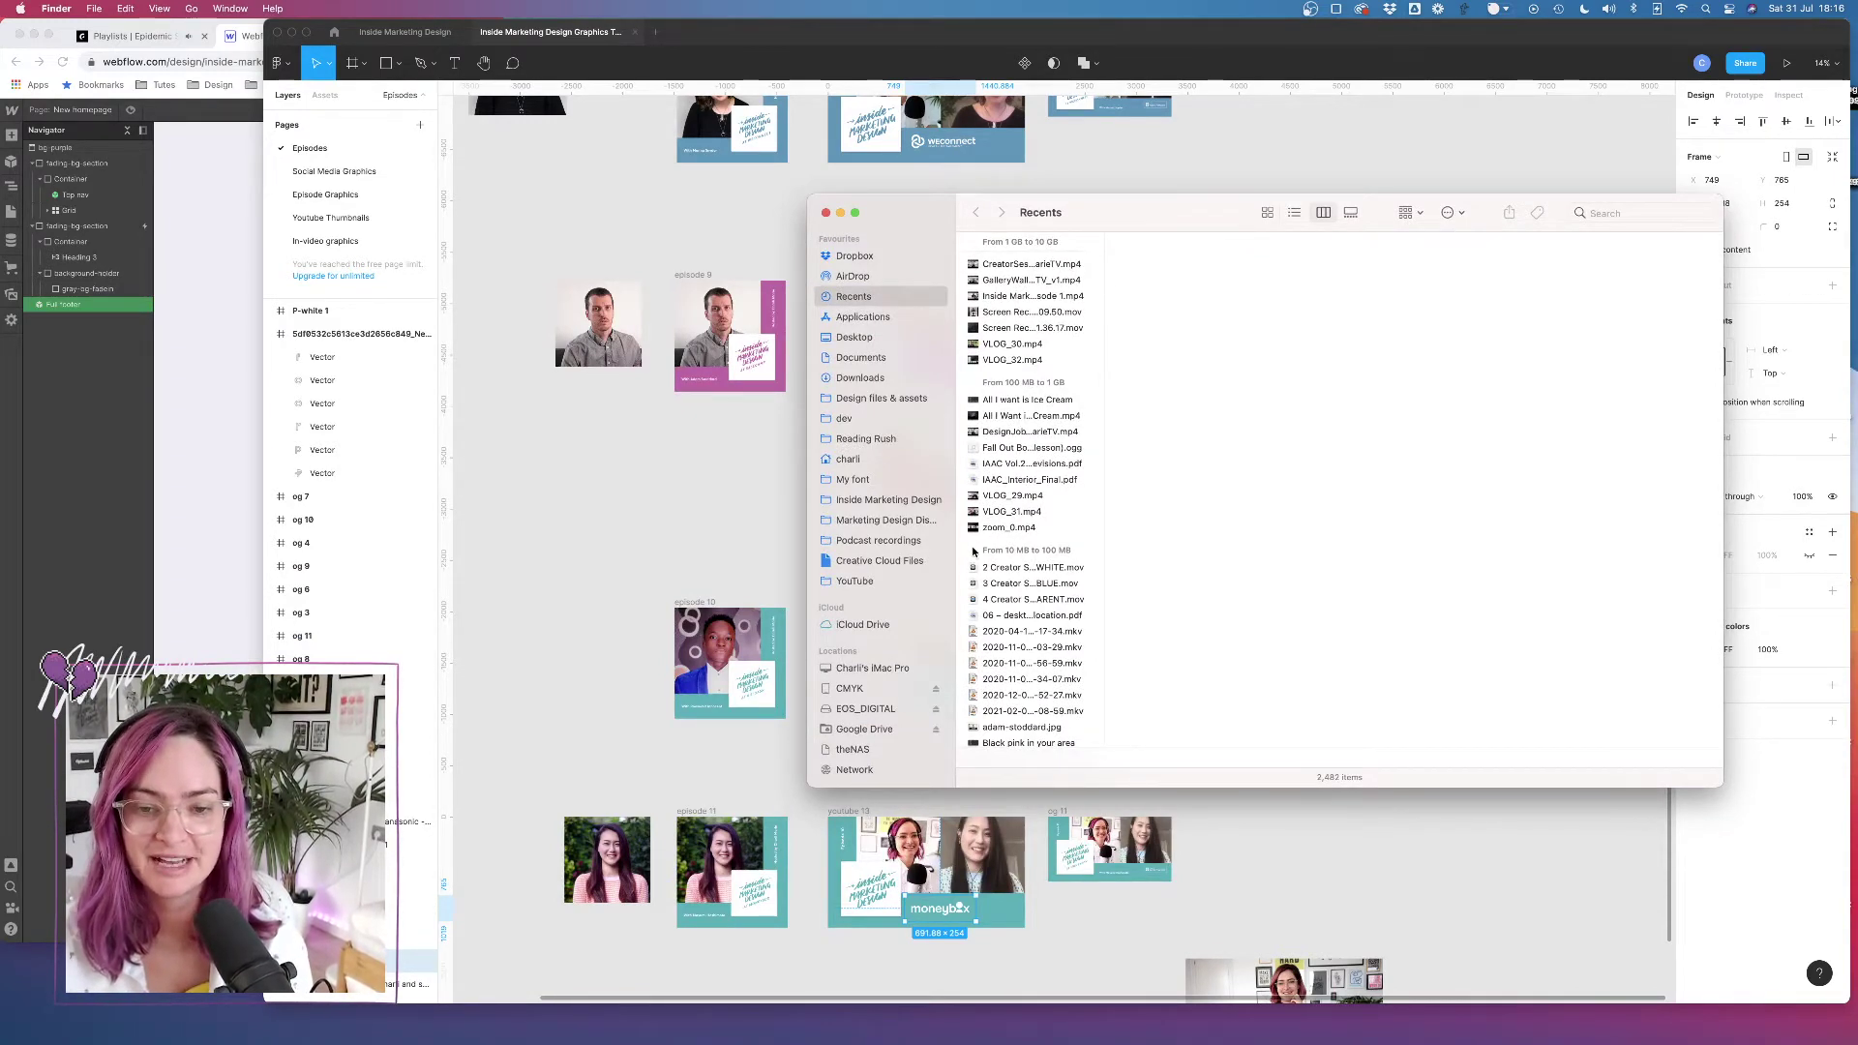
pyautogui.click(897, 500)
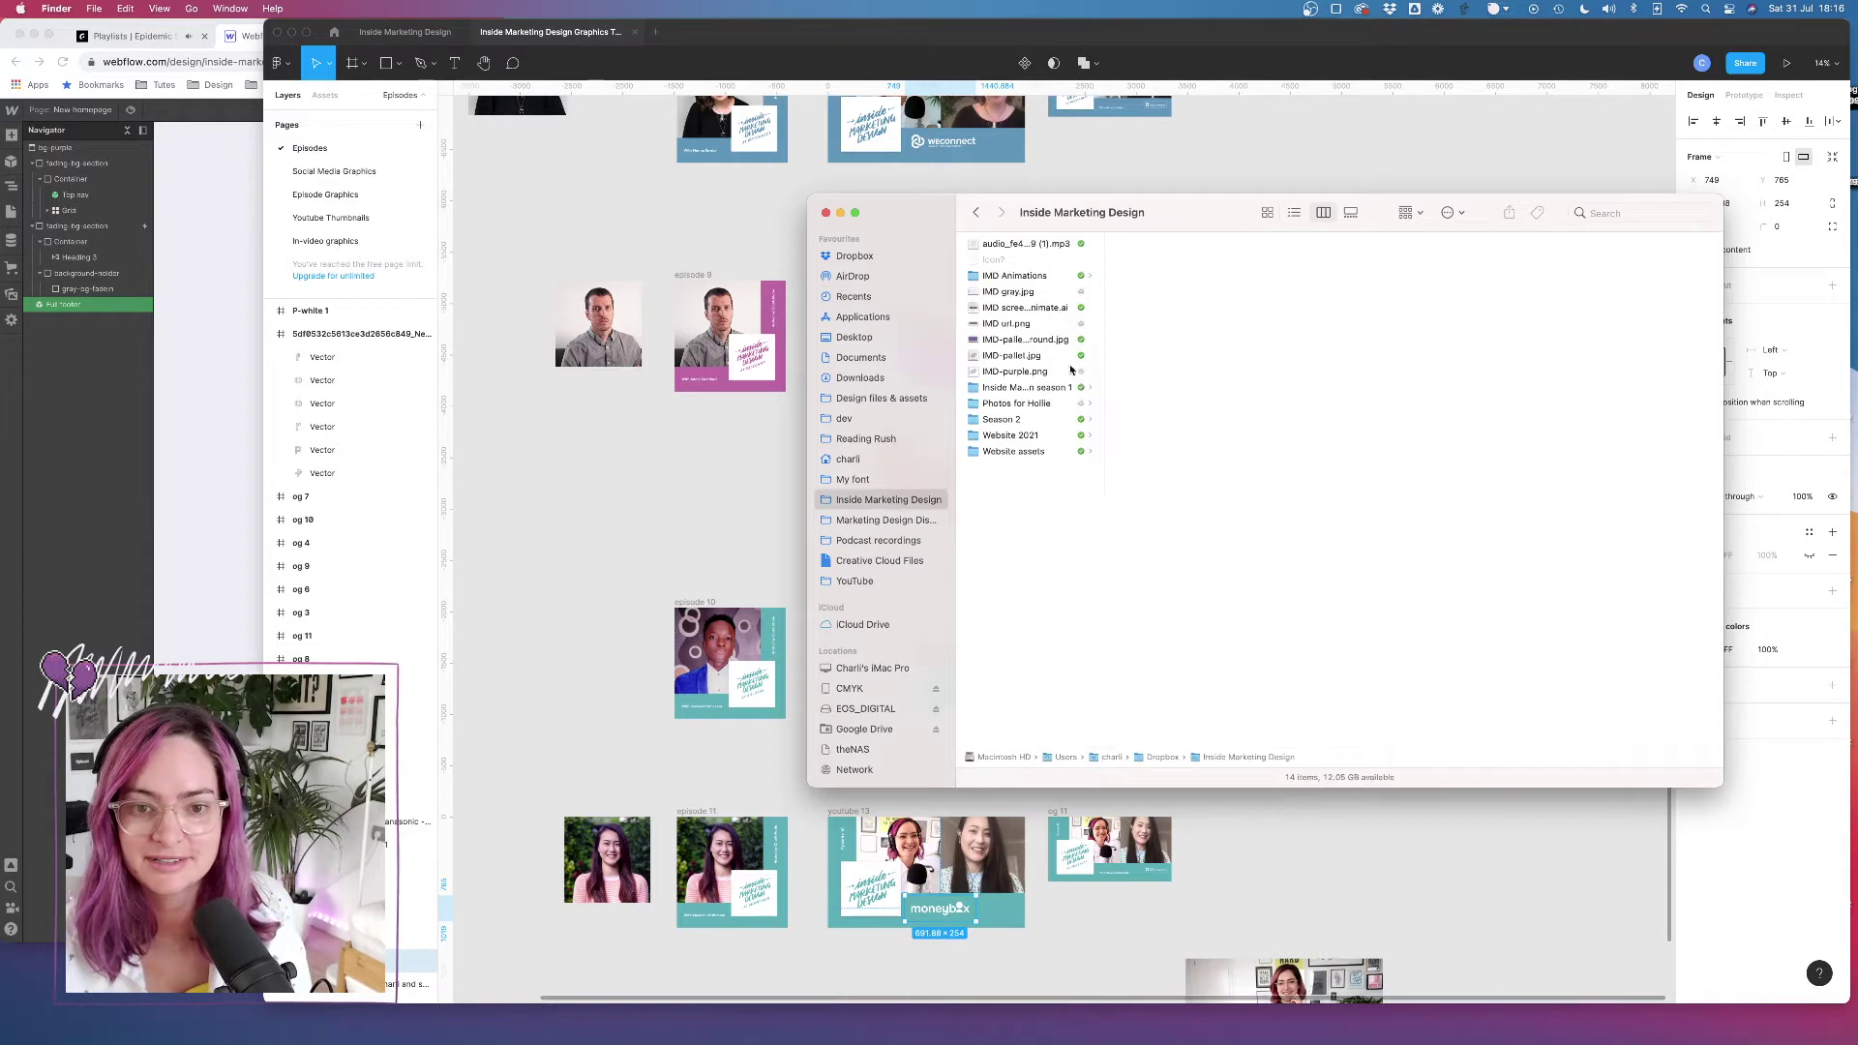
pyautogui.click(1033, 389)
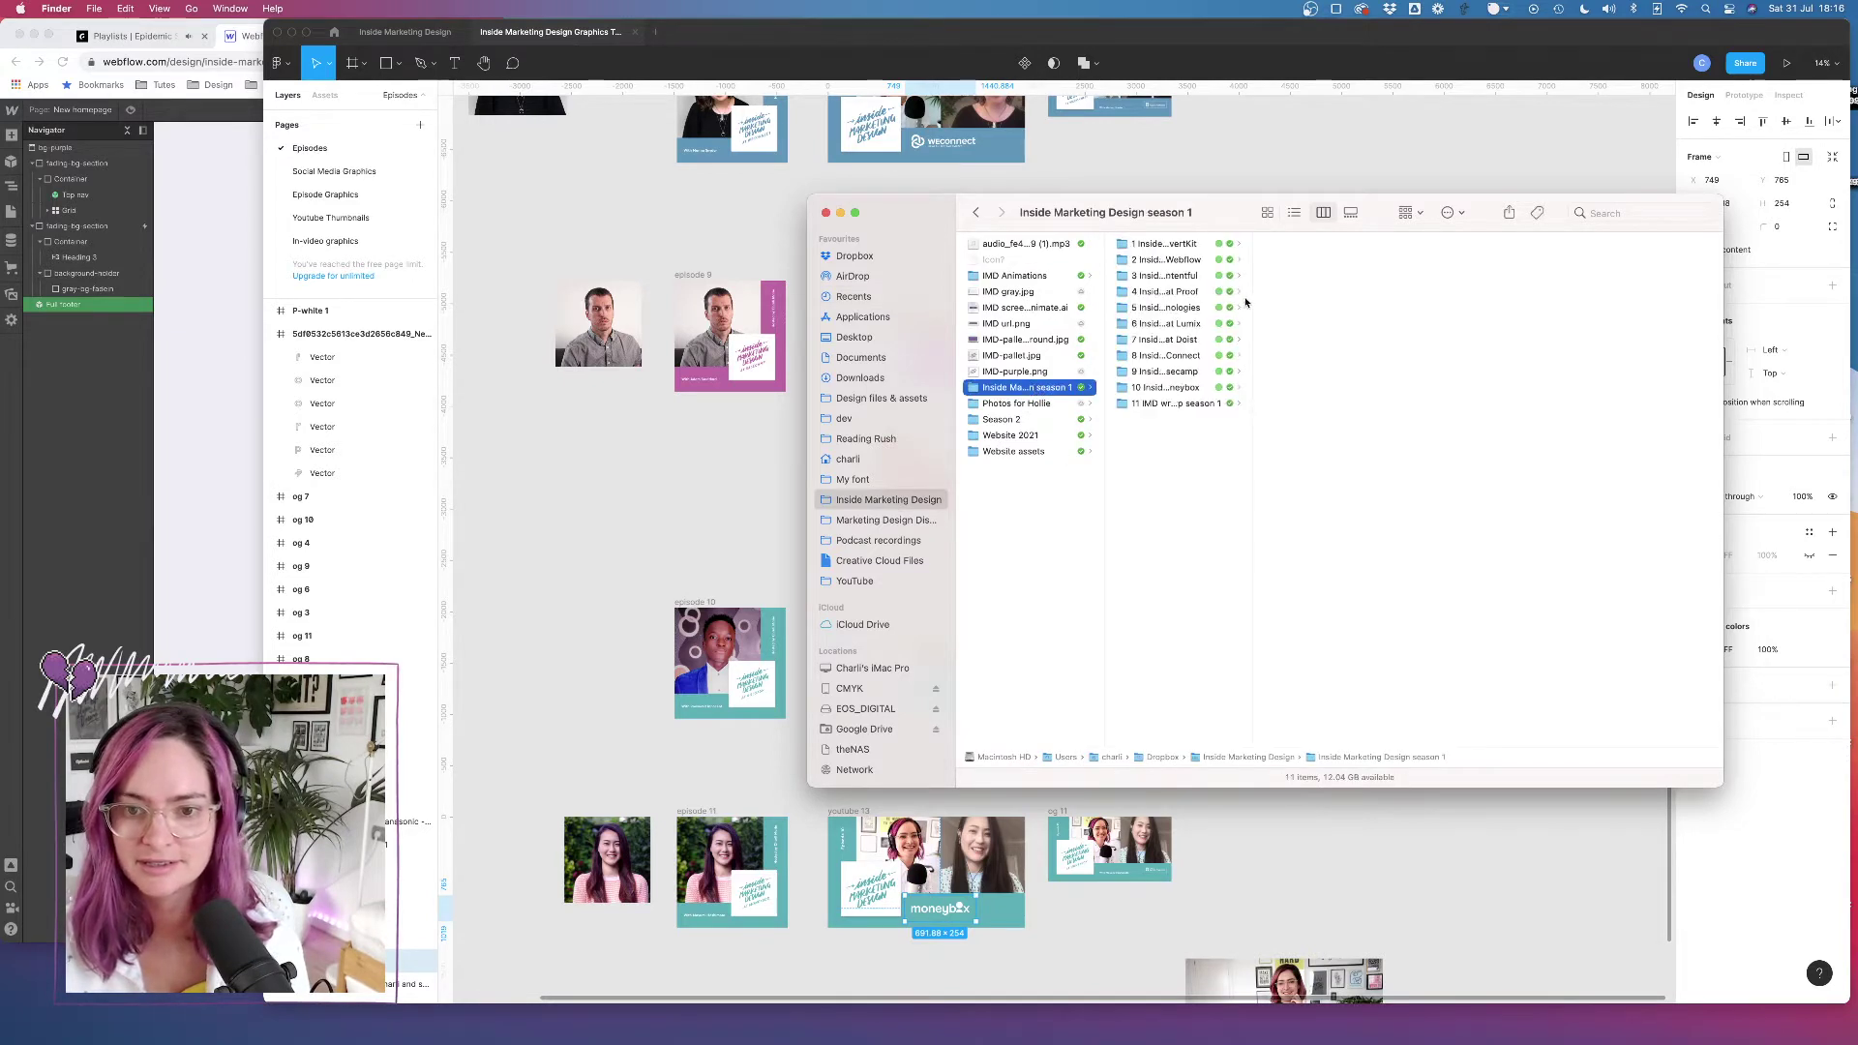
pyautogui.moveTo(1252, 287); pyautogui.dragTo(1425, 306)
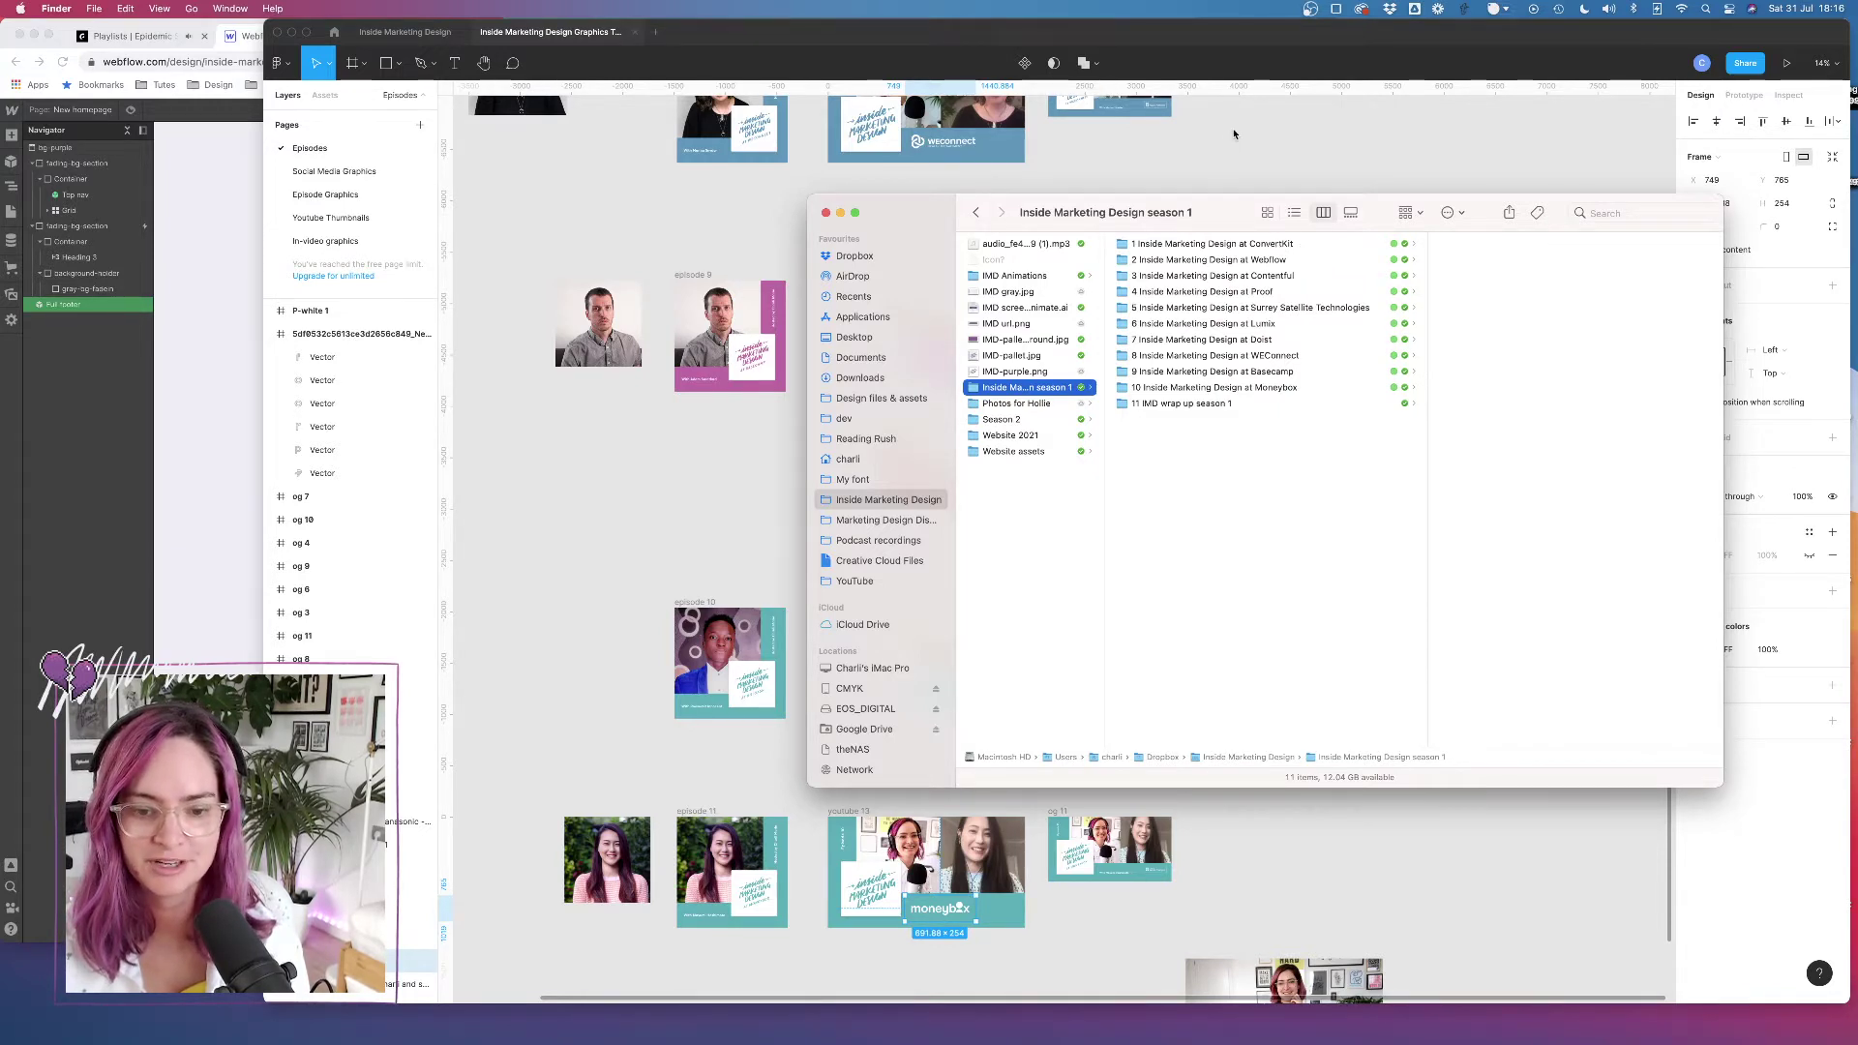
# Back in Figma, select and copy the Doist logo, the Panasonic logo and the coloured Proof logo together
pyautogui.click(1283, 149)
pyautogui.scroll(10, 916, 450)
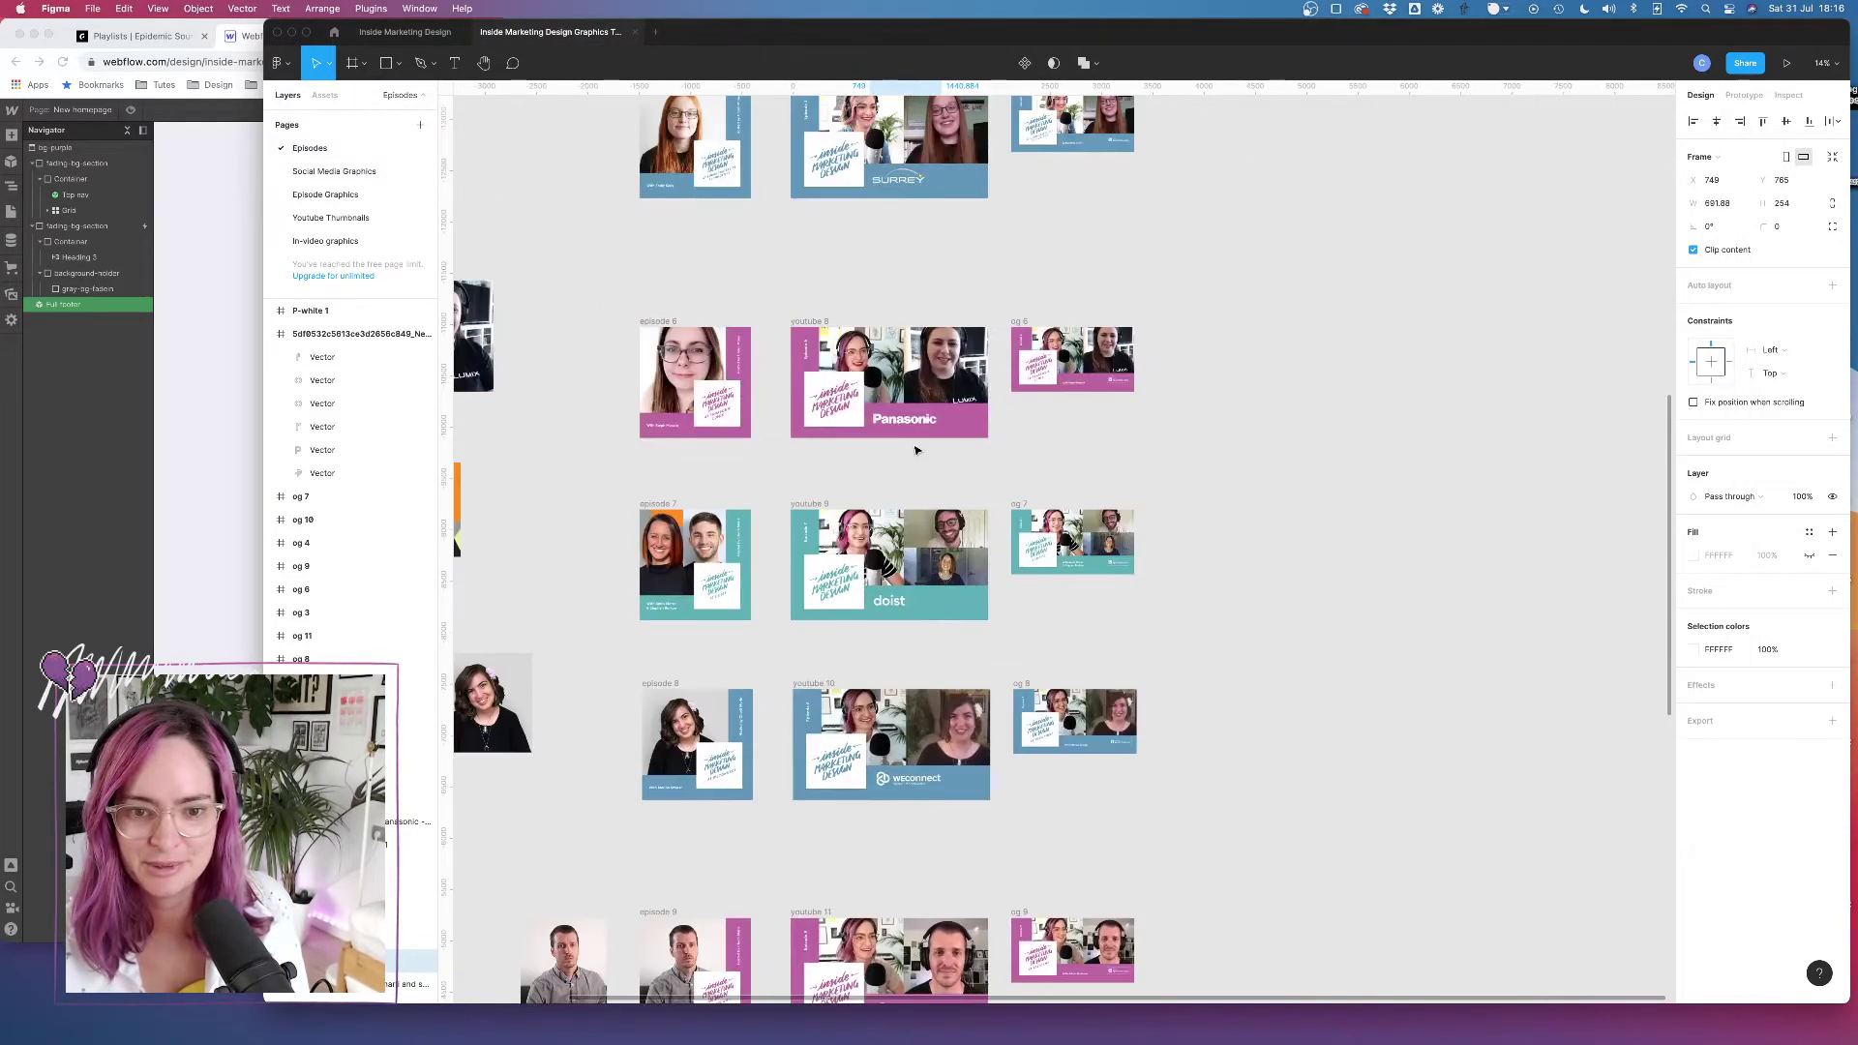
pyautogui.click(909, 420)
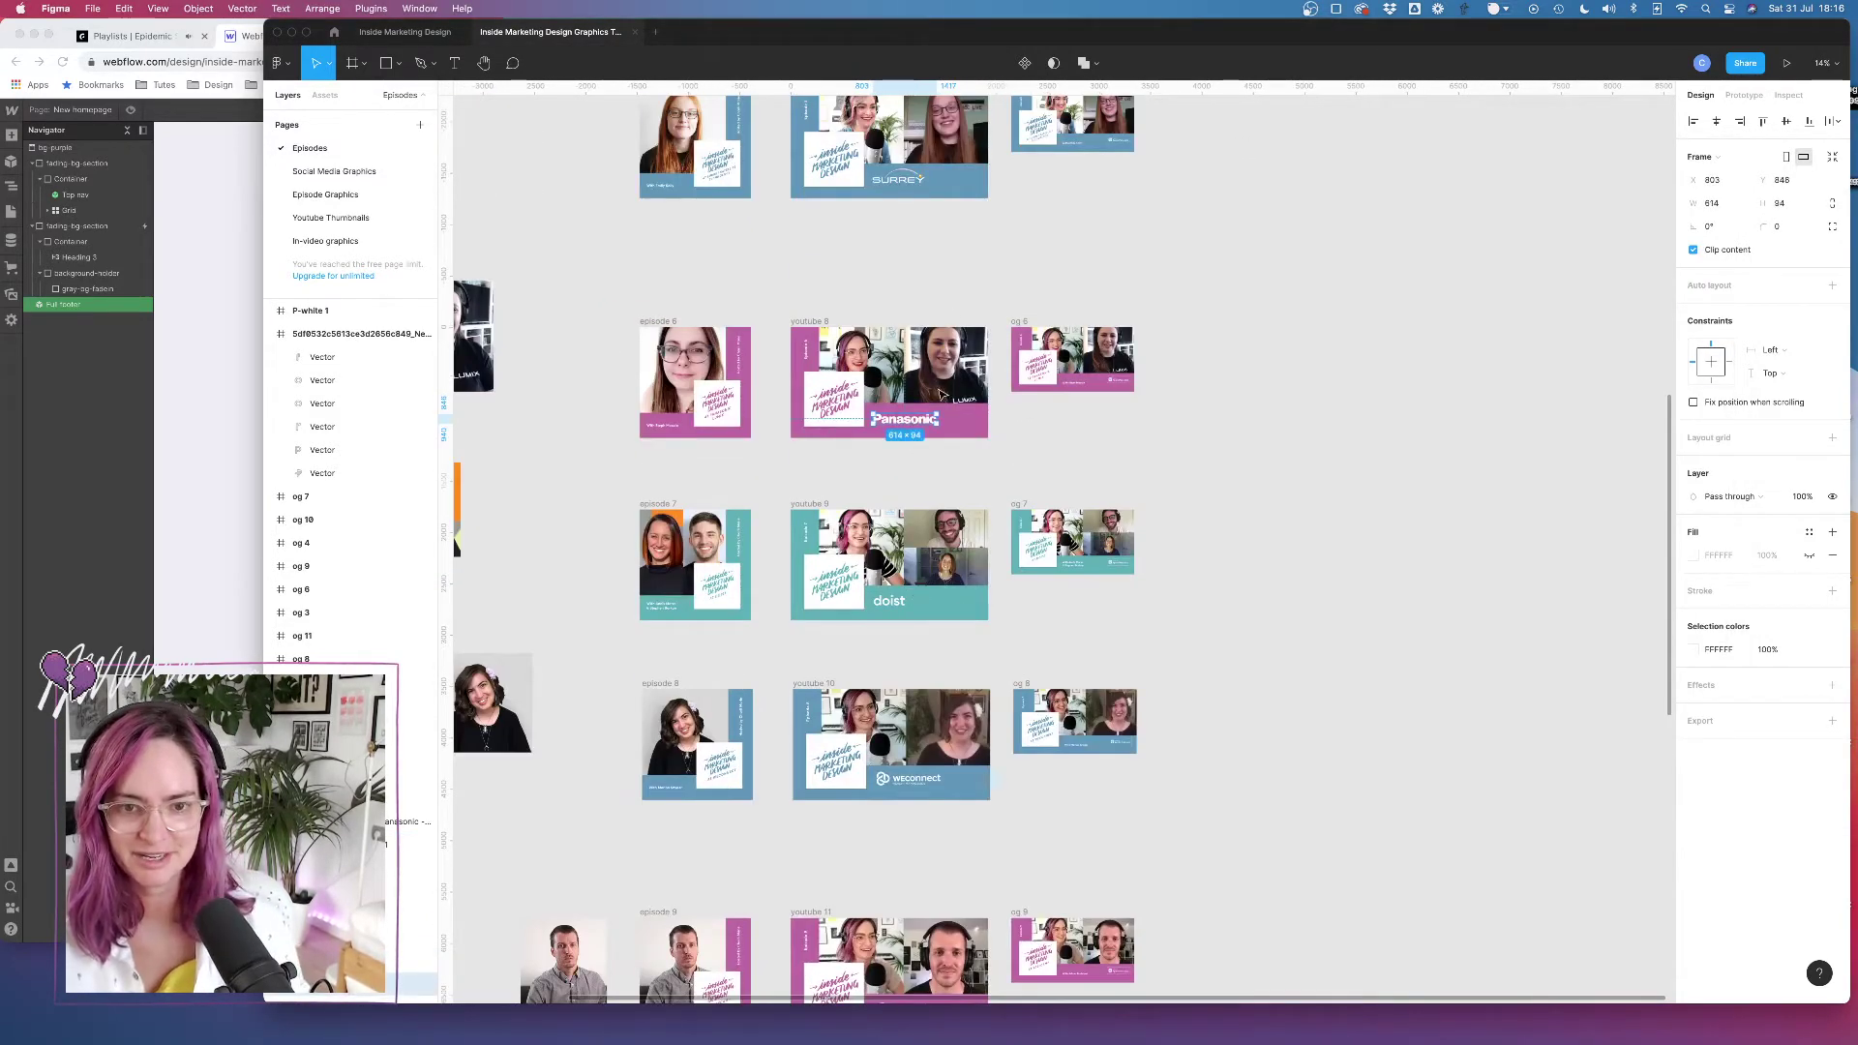
pyautogui.scroll(5, 979, 504)
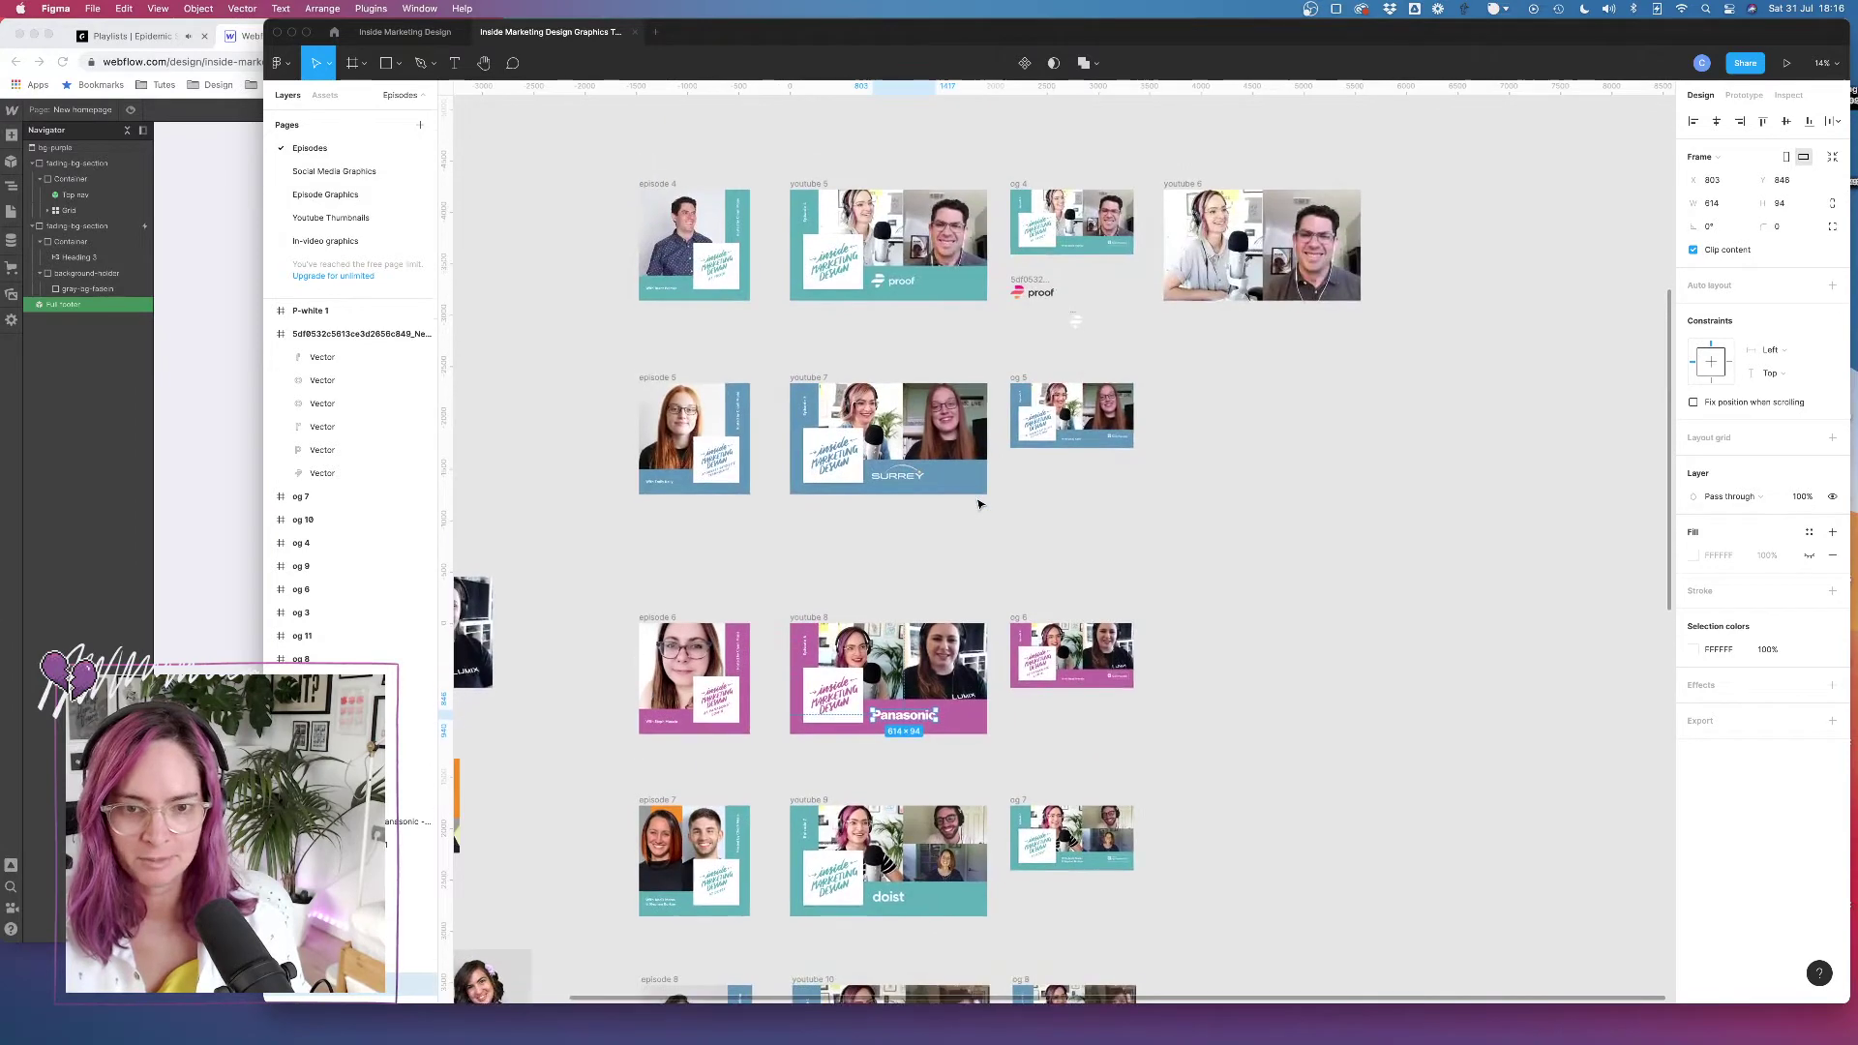
pyautogui.click(907, 869)
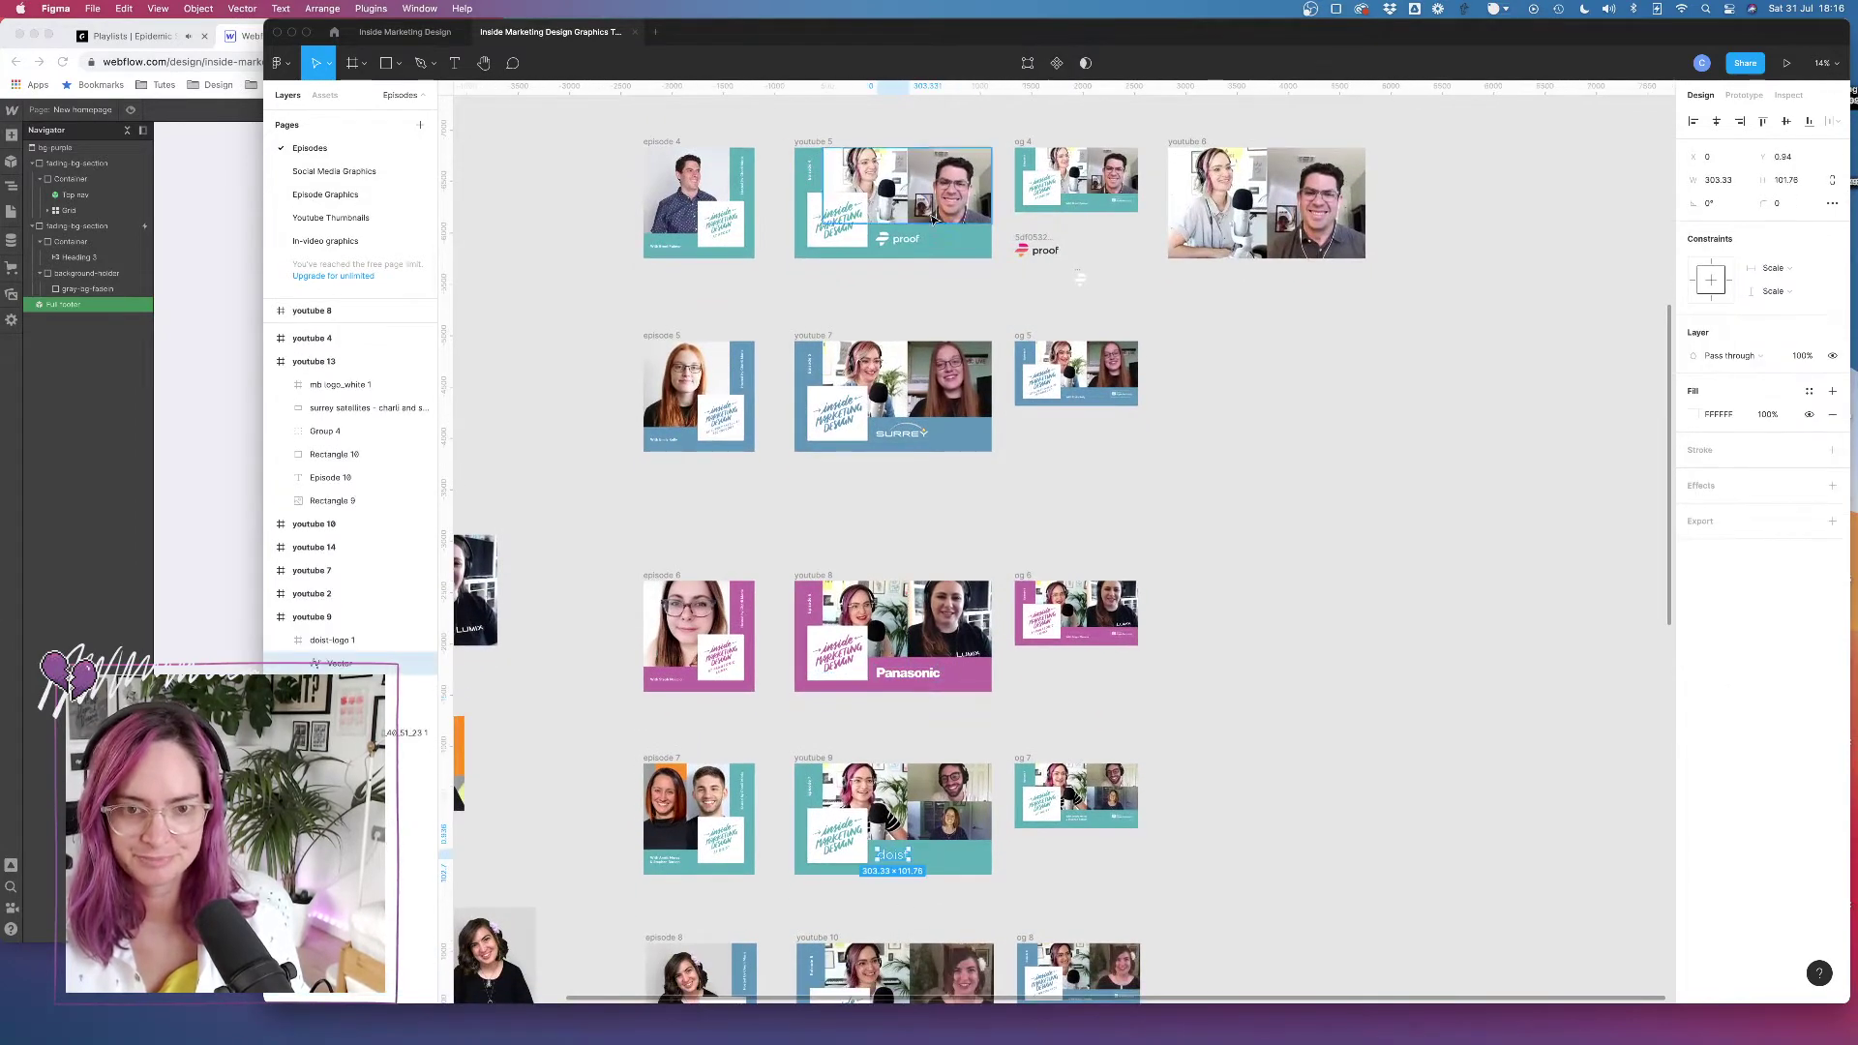
pyautogui.keyDown('shift'); pyautogui.click(915, 676); pyautogui.keyUp('shift')
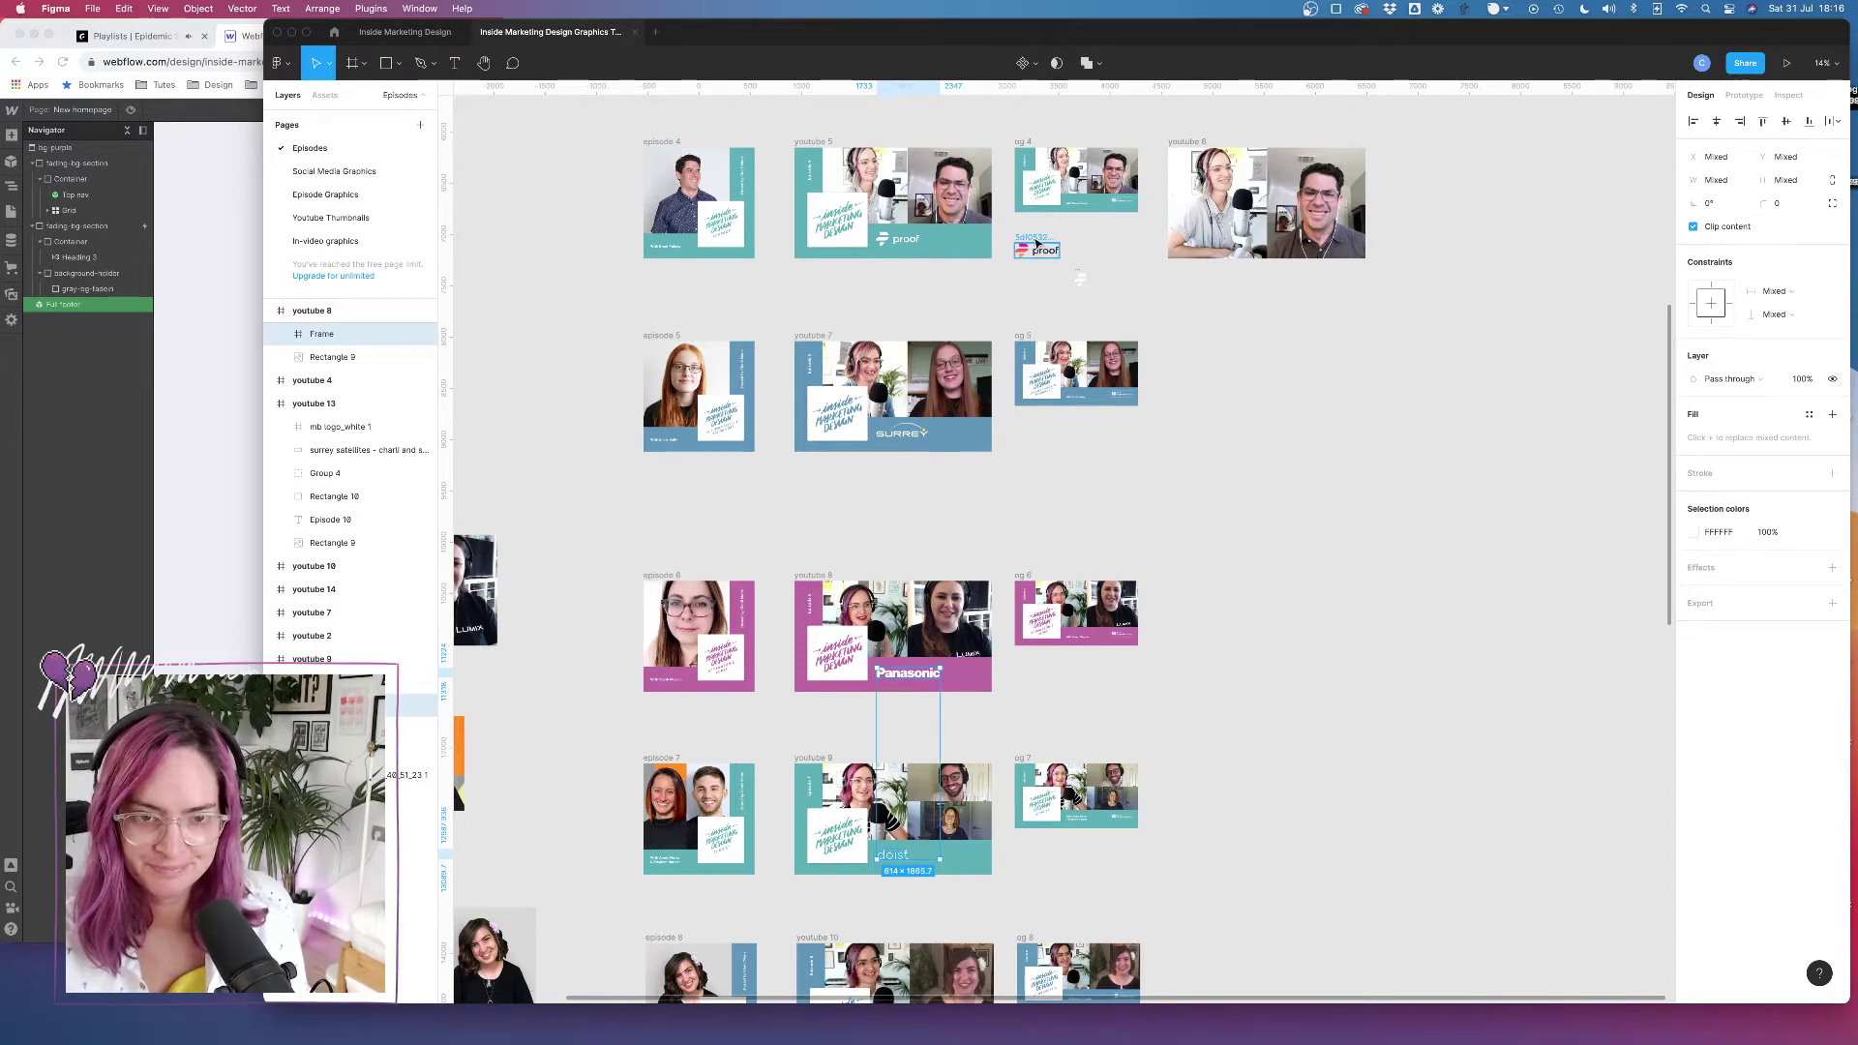
pyautogui.keyDown('shift'); pyautogui.click(1037, 247); pyautogui.keyUp('shift')
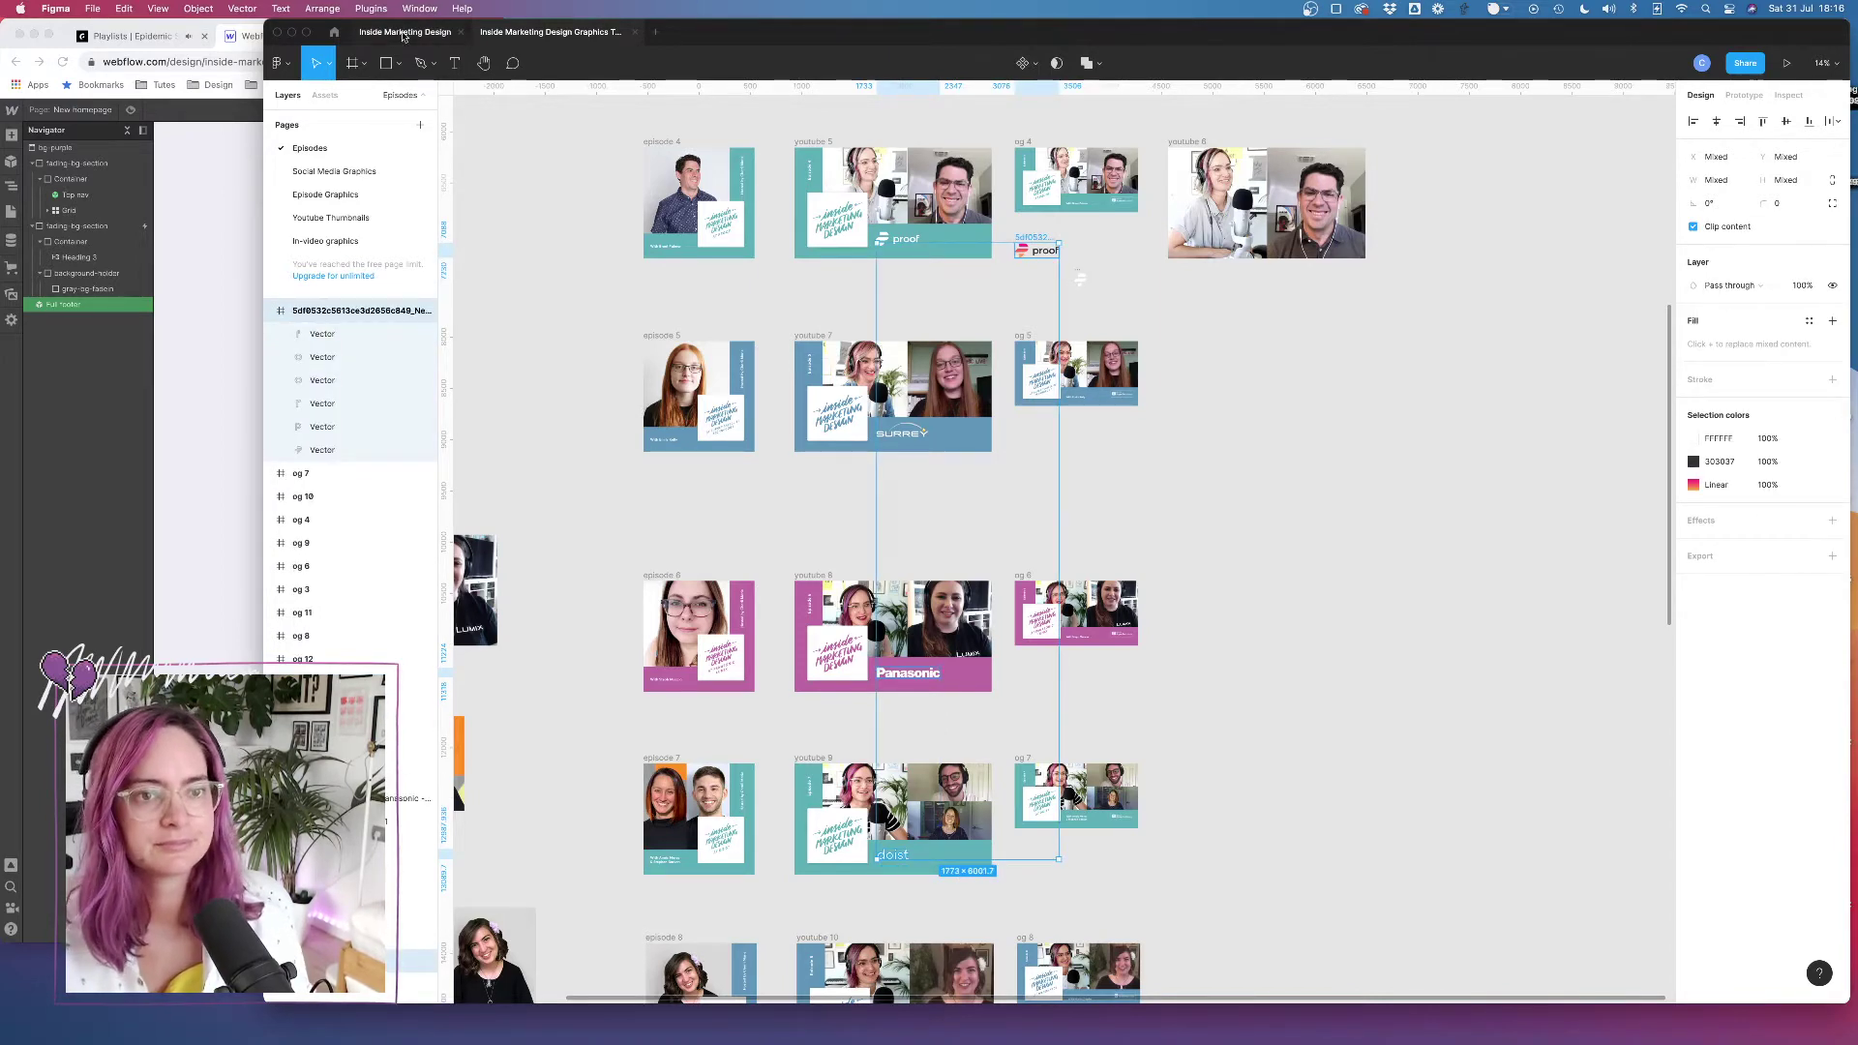
# Paste the copied logos into the Inside Marketing Design file around the homepage mockup and deselect them
pyautogui.click(404, 32)
pyautogui.scroll(-2, 1006, 527)
pyautogui.hscroll(2, 1006, 527)
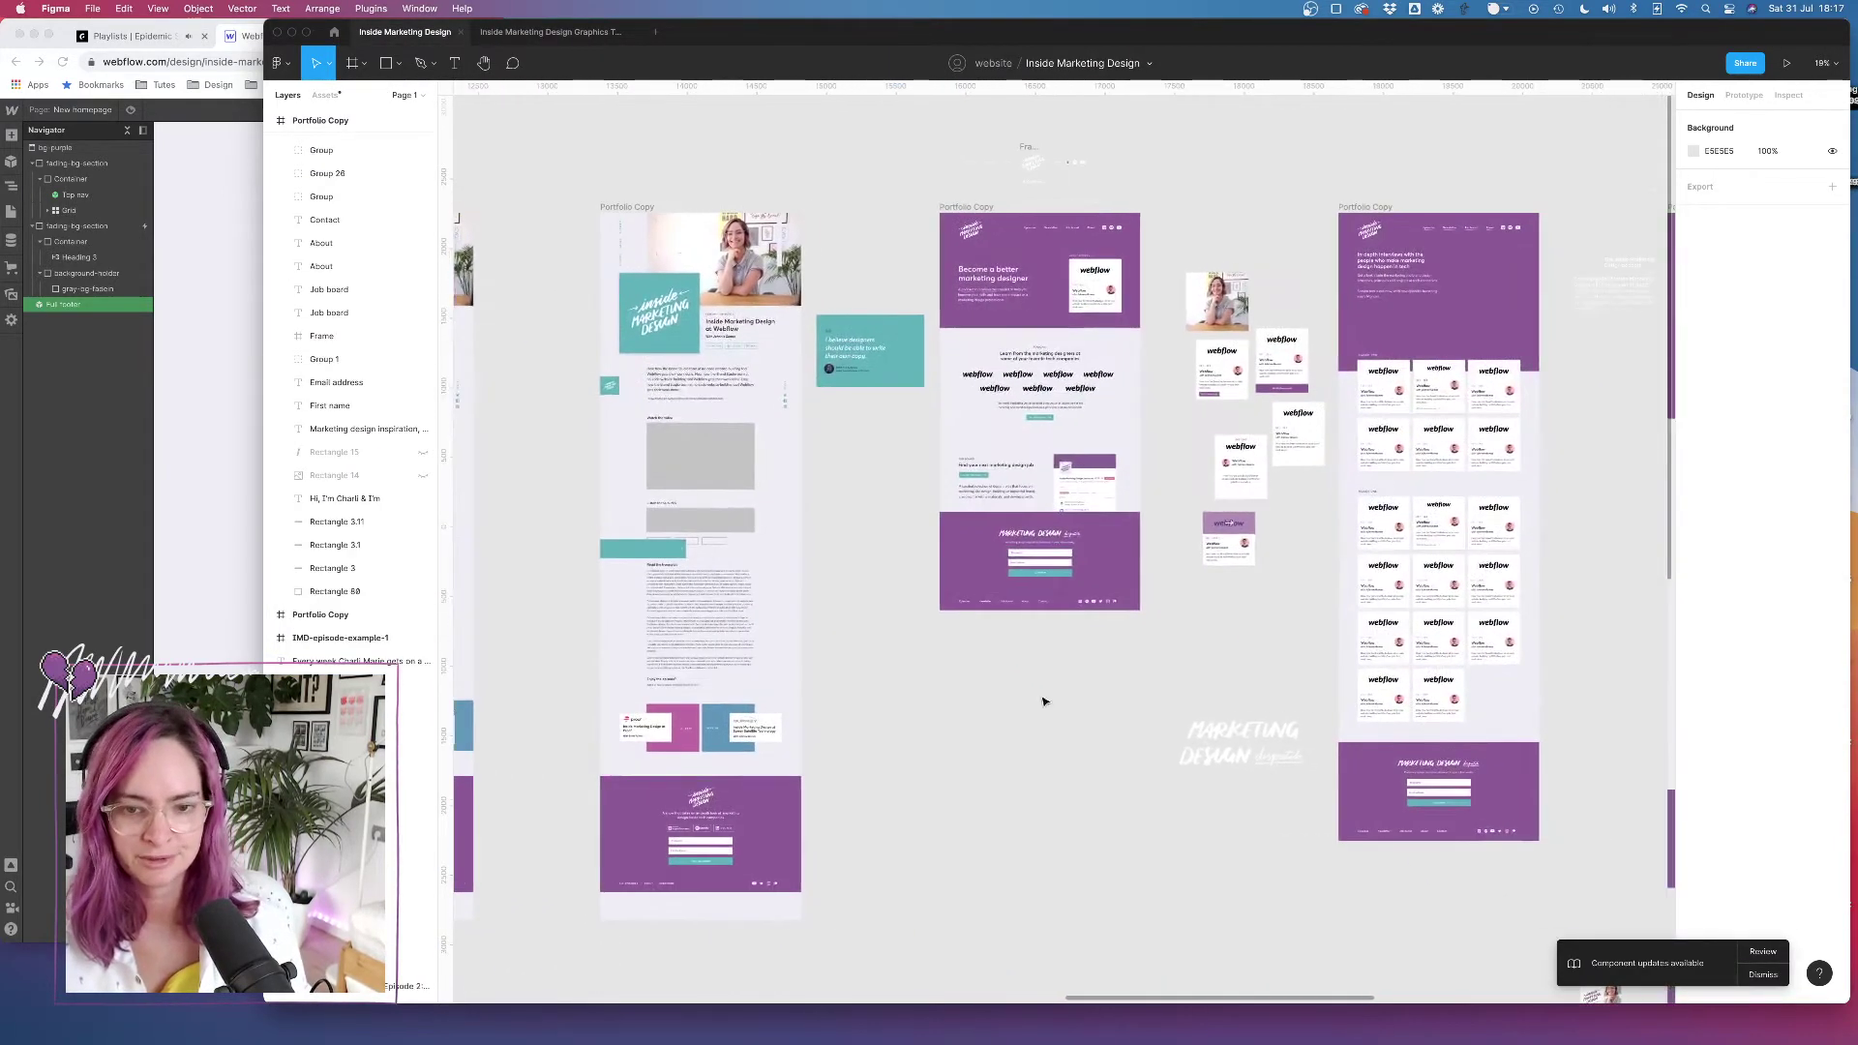
pyautogui.press('super+v')
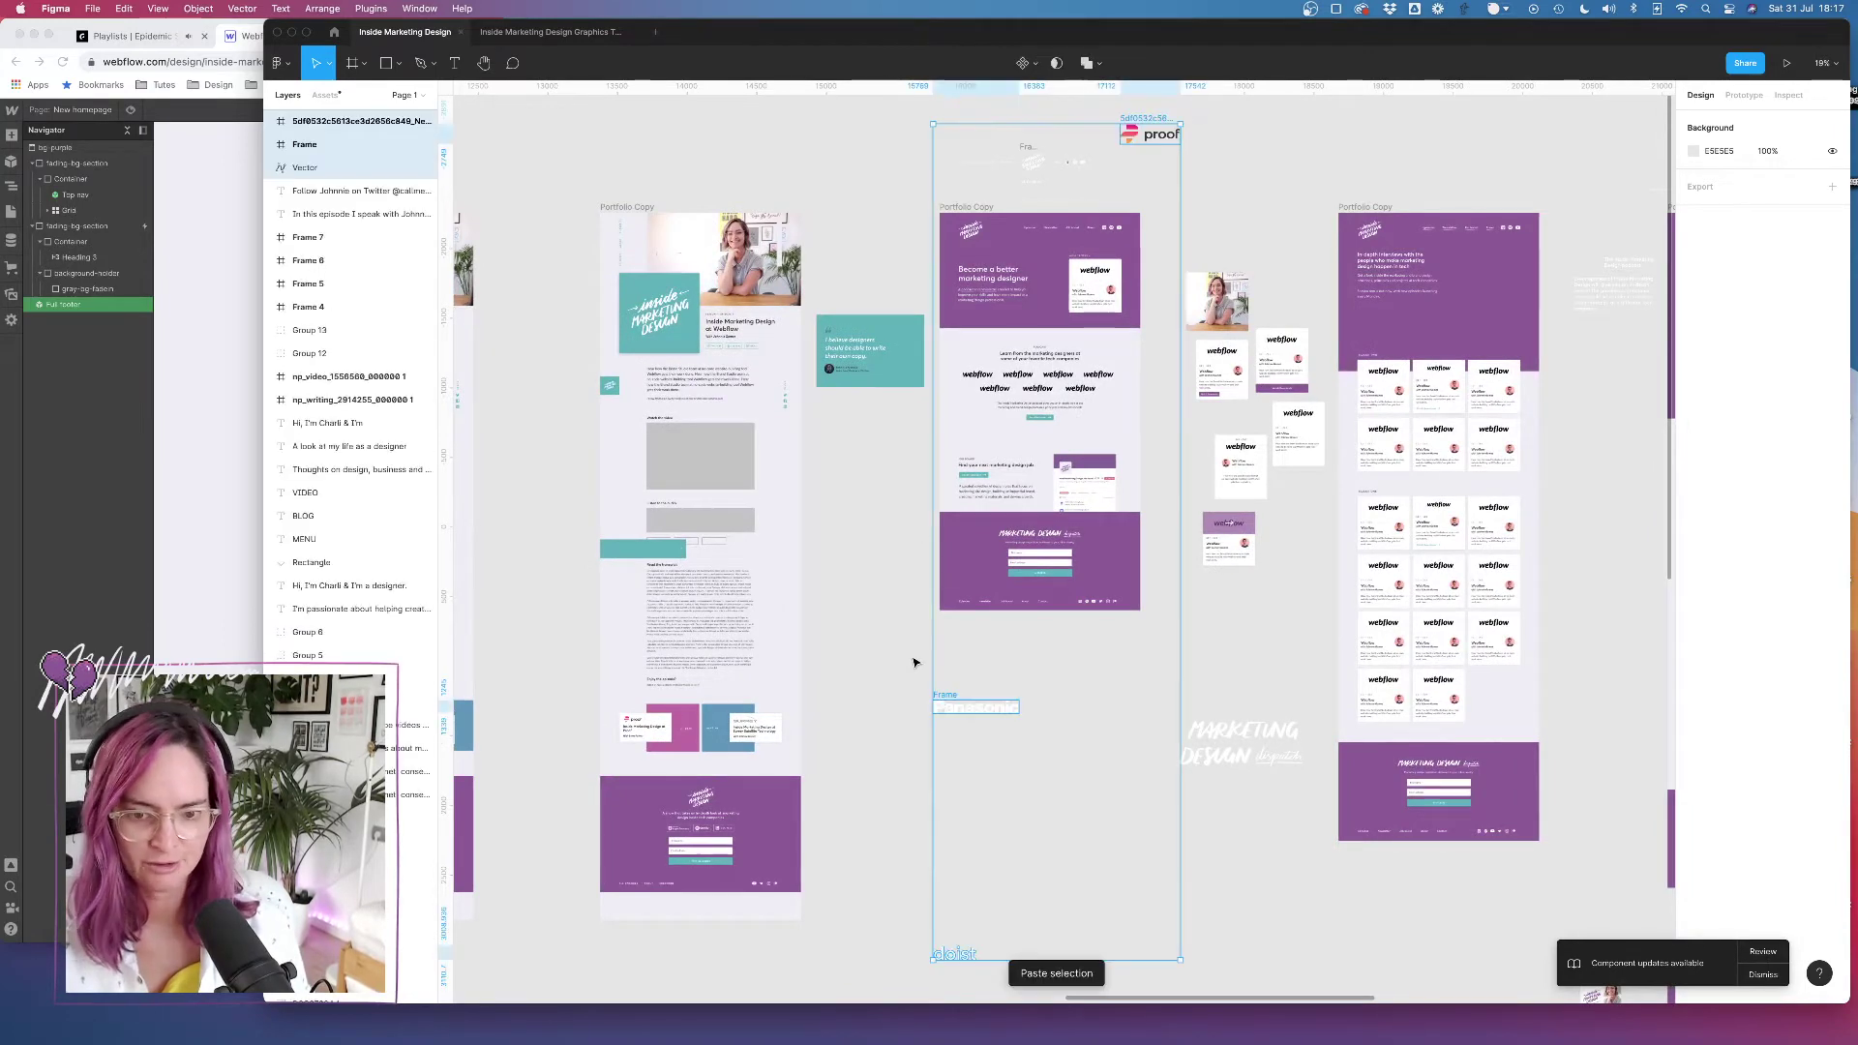
pyautogui.press('Escape')
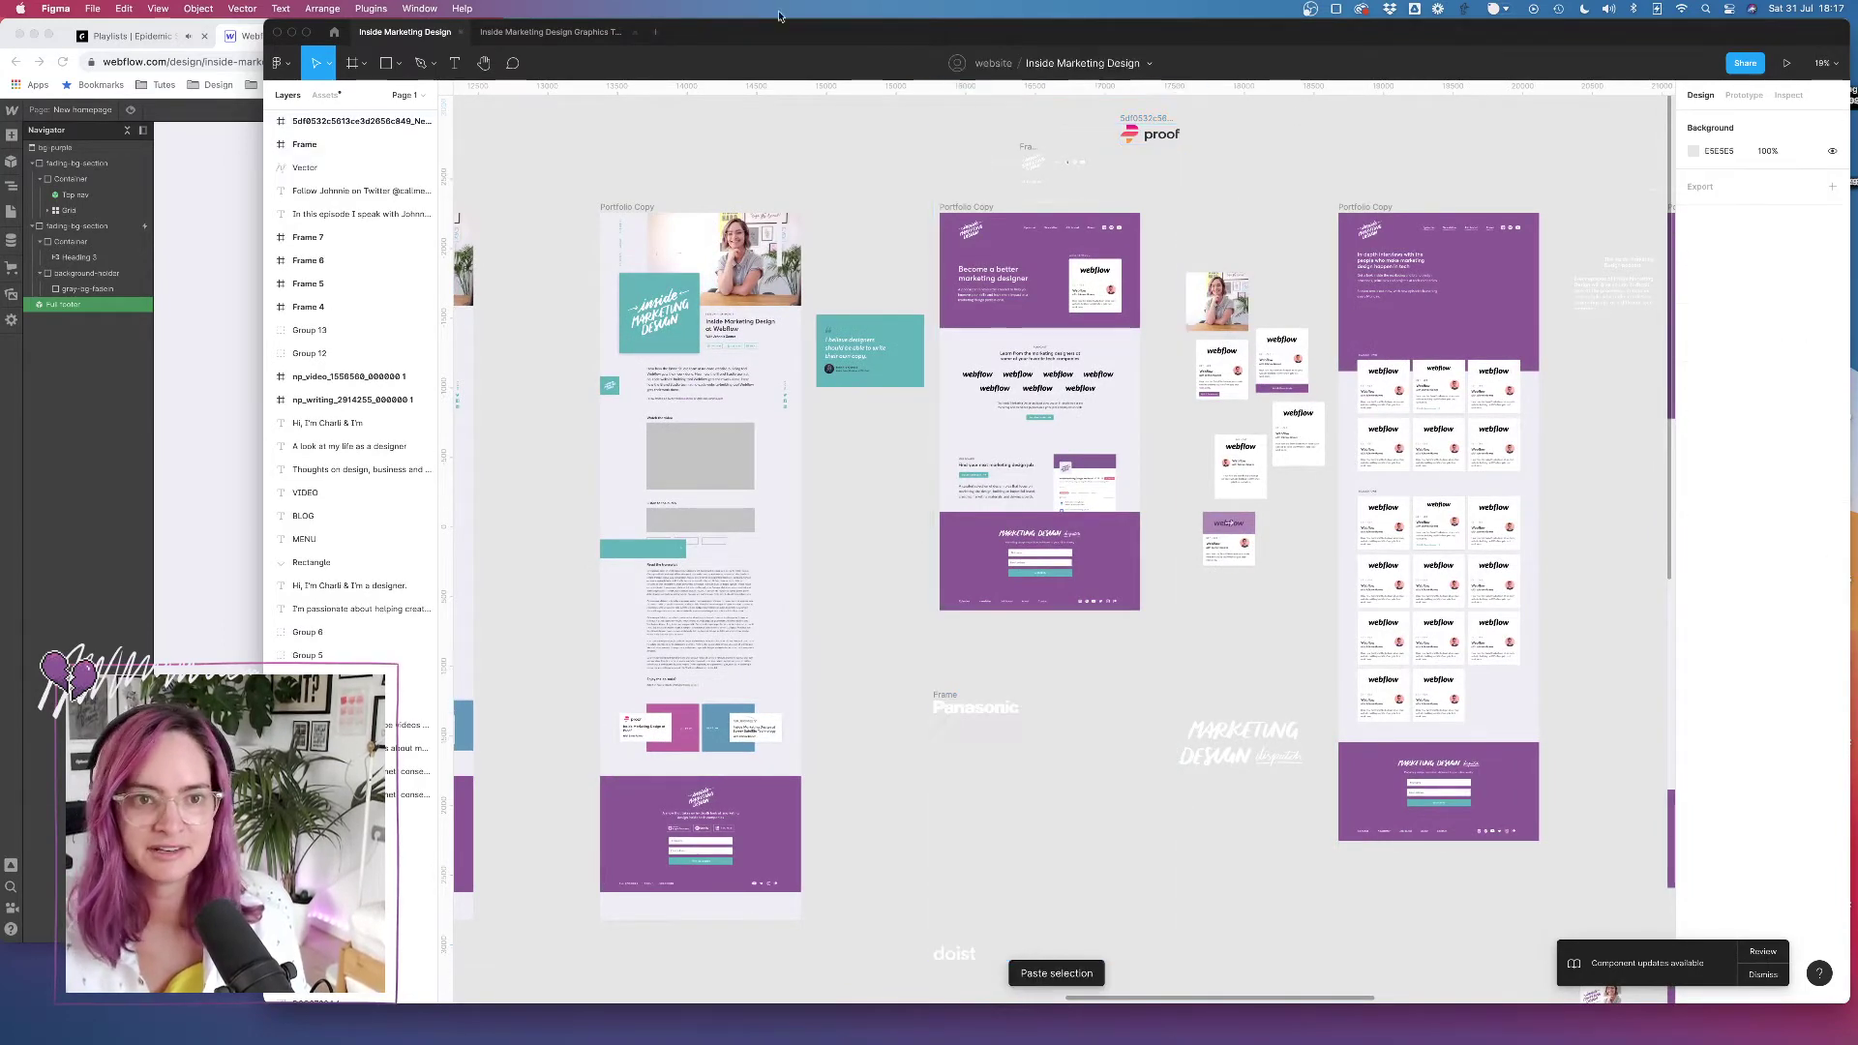
# In the graphics template file, find and copy the white Moneybox logo from the youtube 13 graphic
pyautogui.click(549, 32)
pyautogui.click(1284, 543)
pyautogui.scroll(-10, 1128, 571)
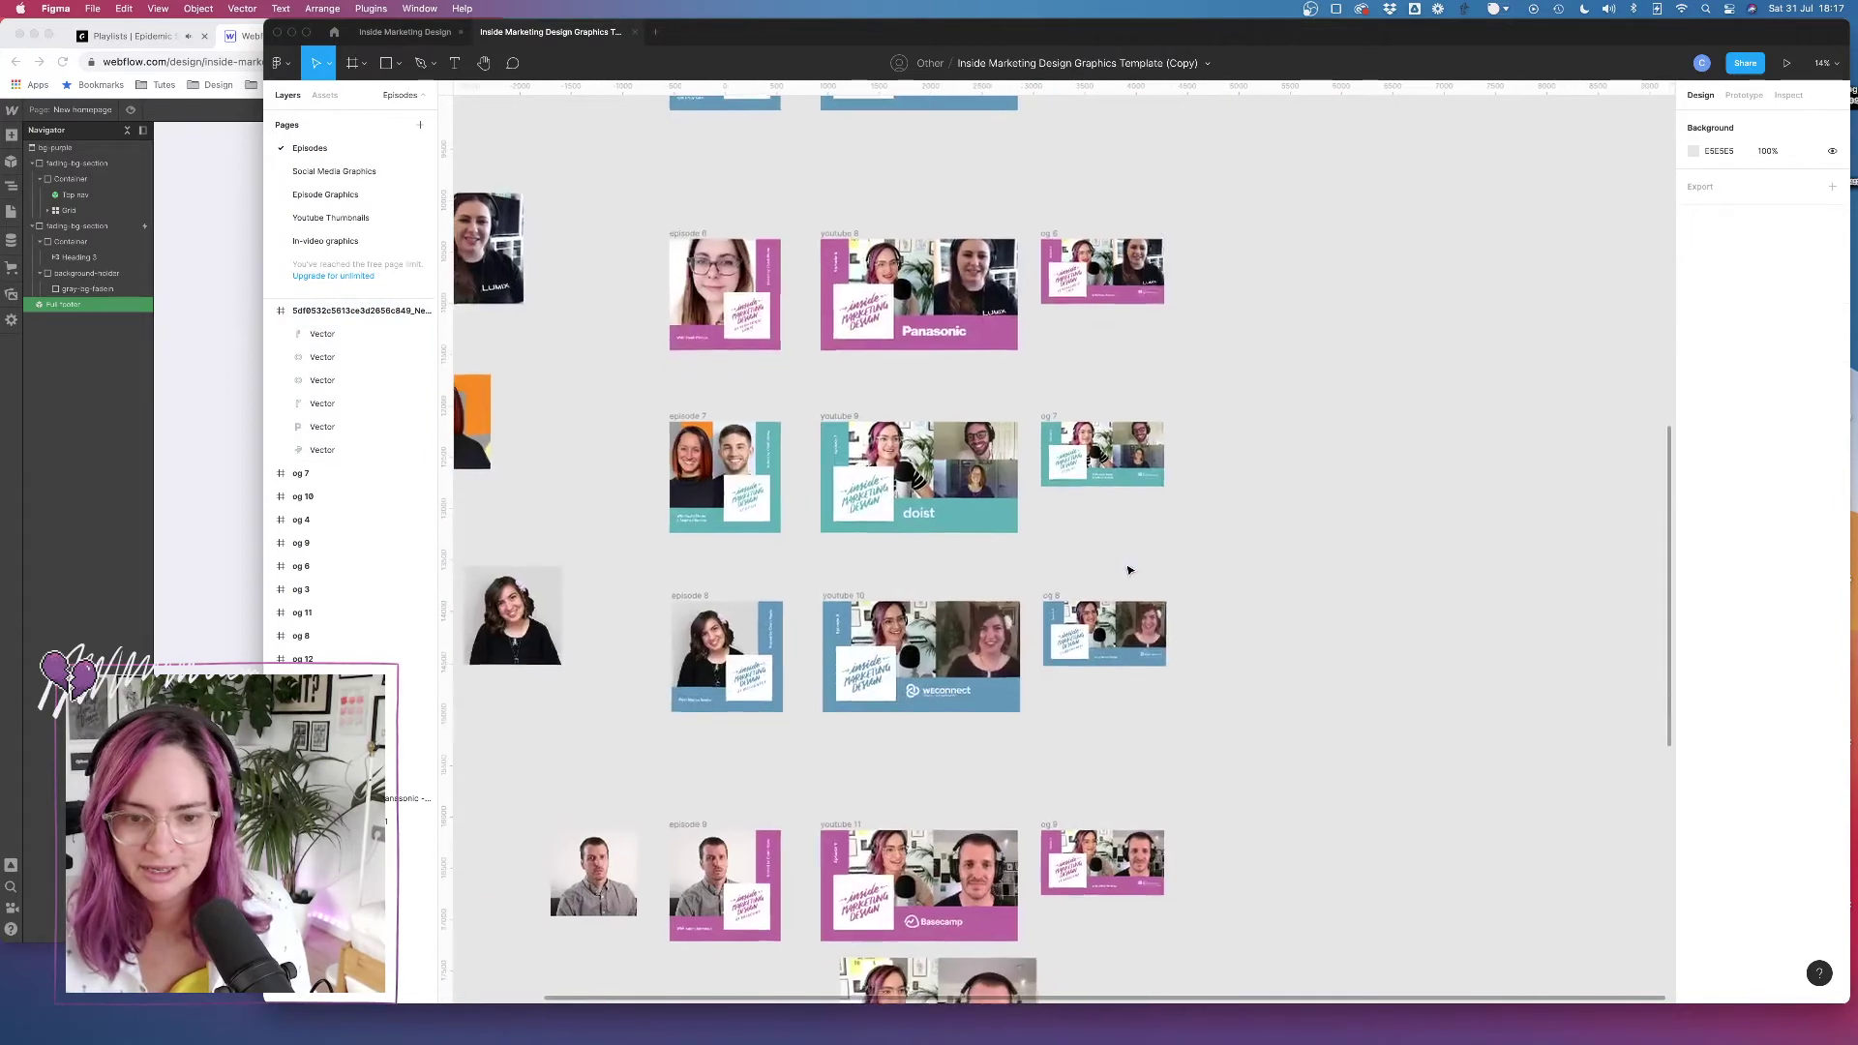
pyautogui.scroll(-1, 1078, 447)
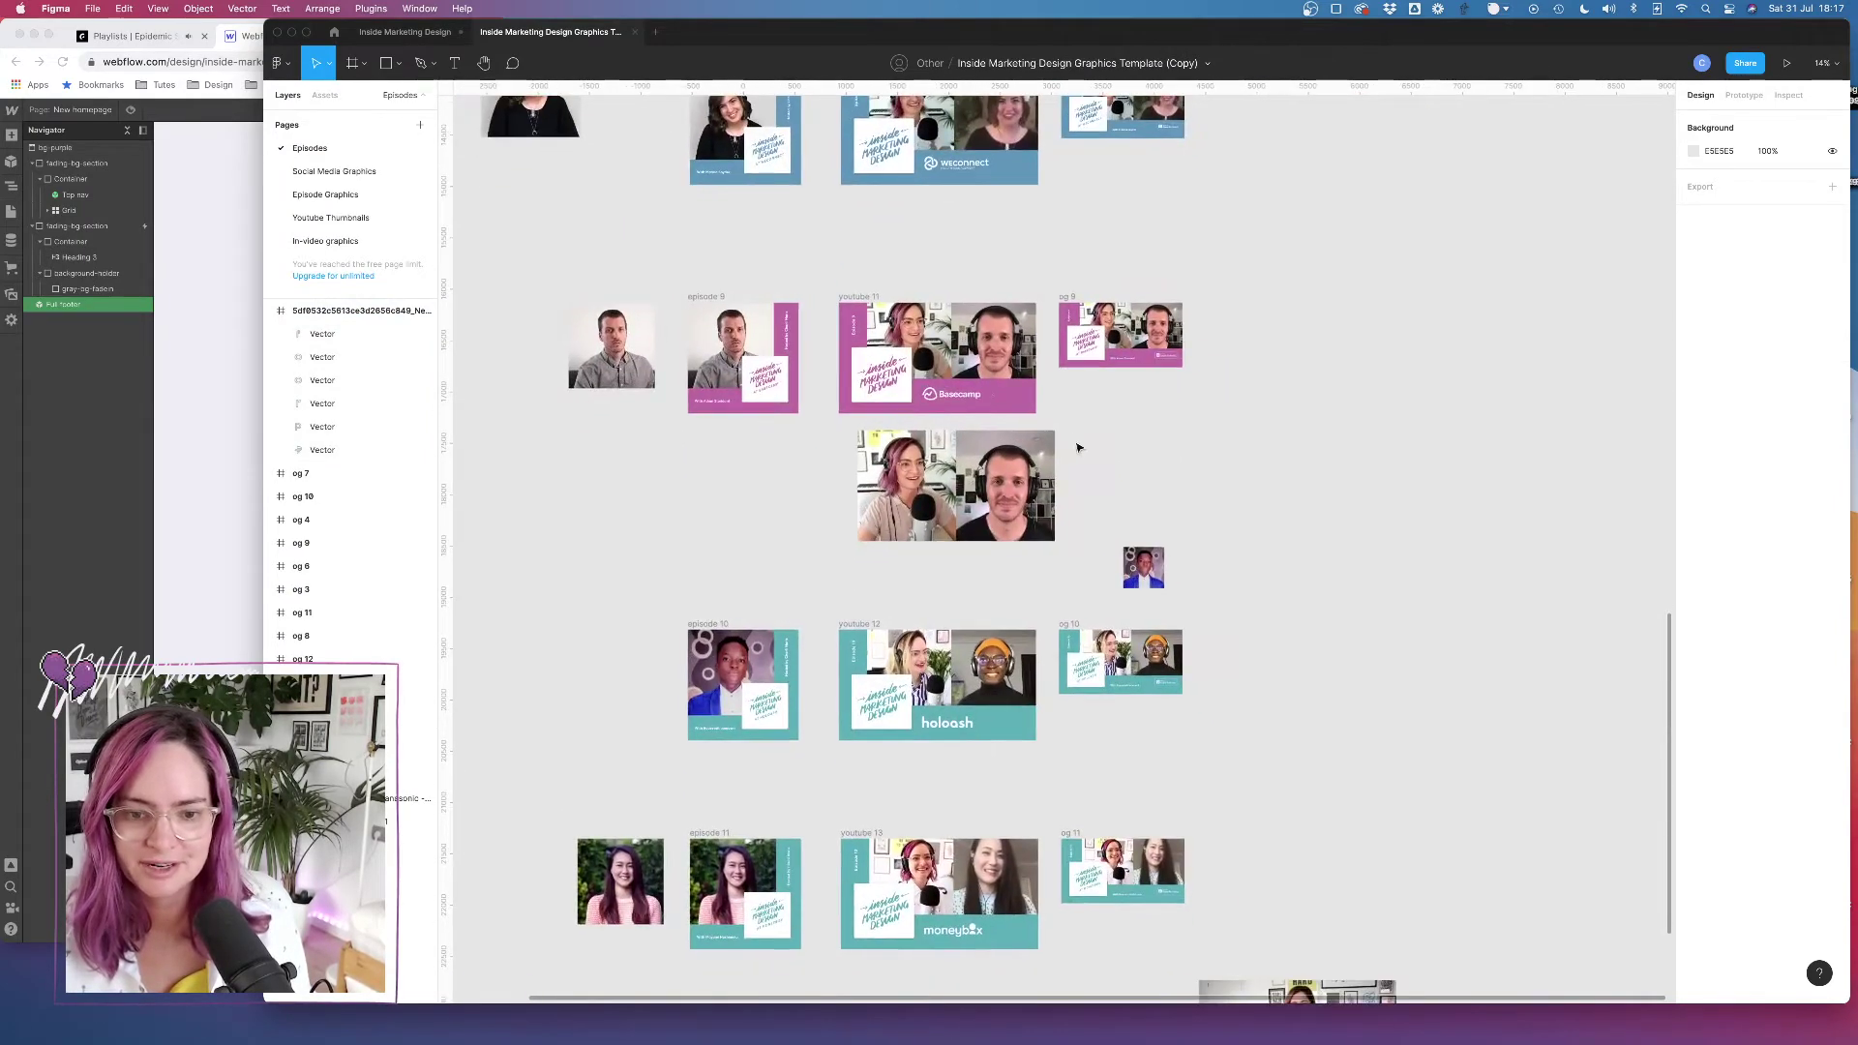
pyautogui.click(958, 400)
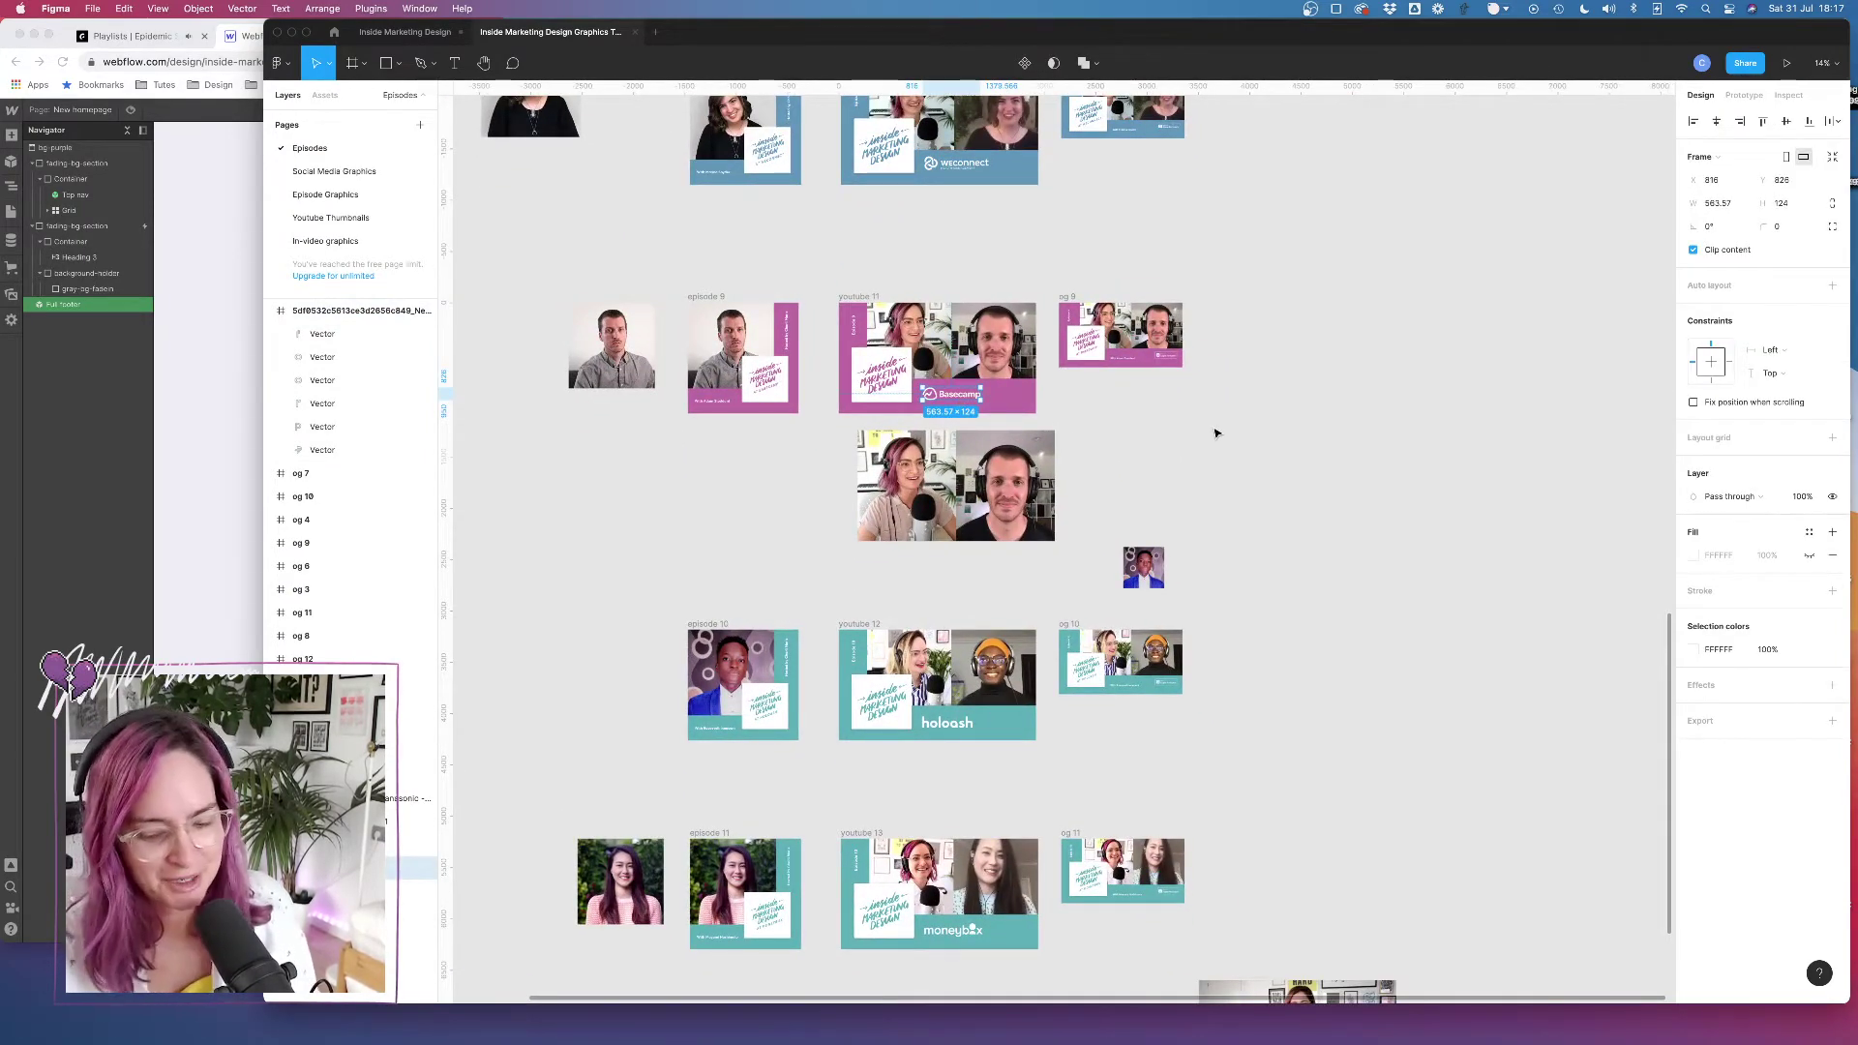
pyautogui.scroll(-5, 1227, 474)
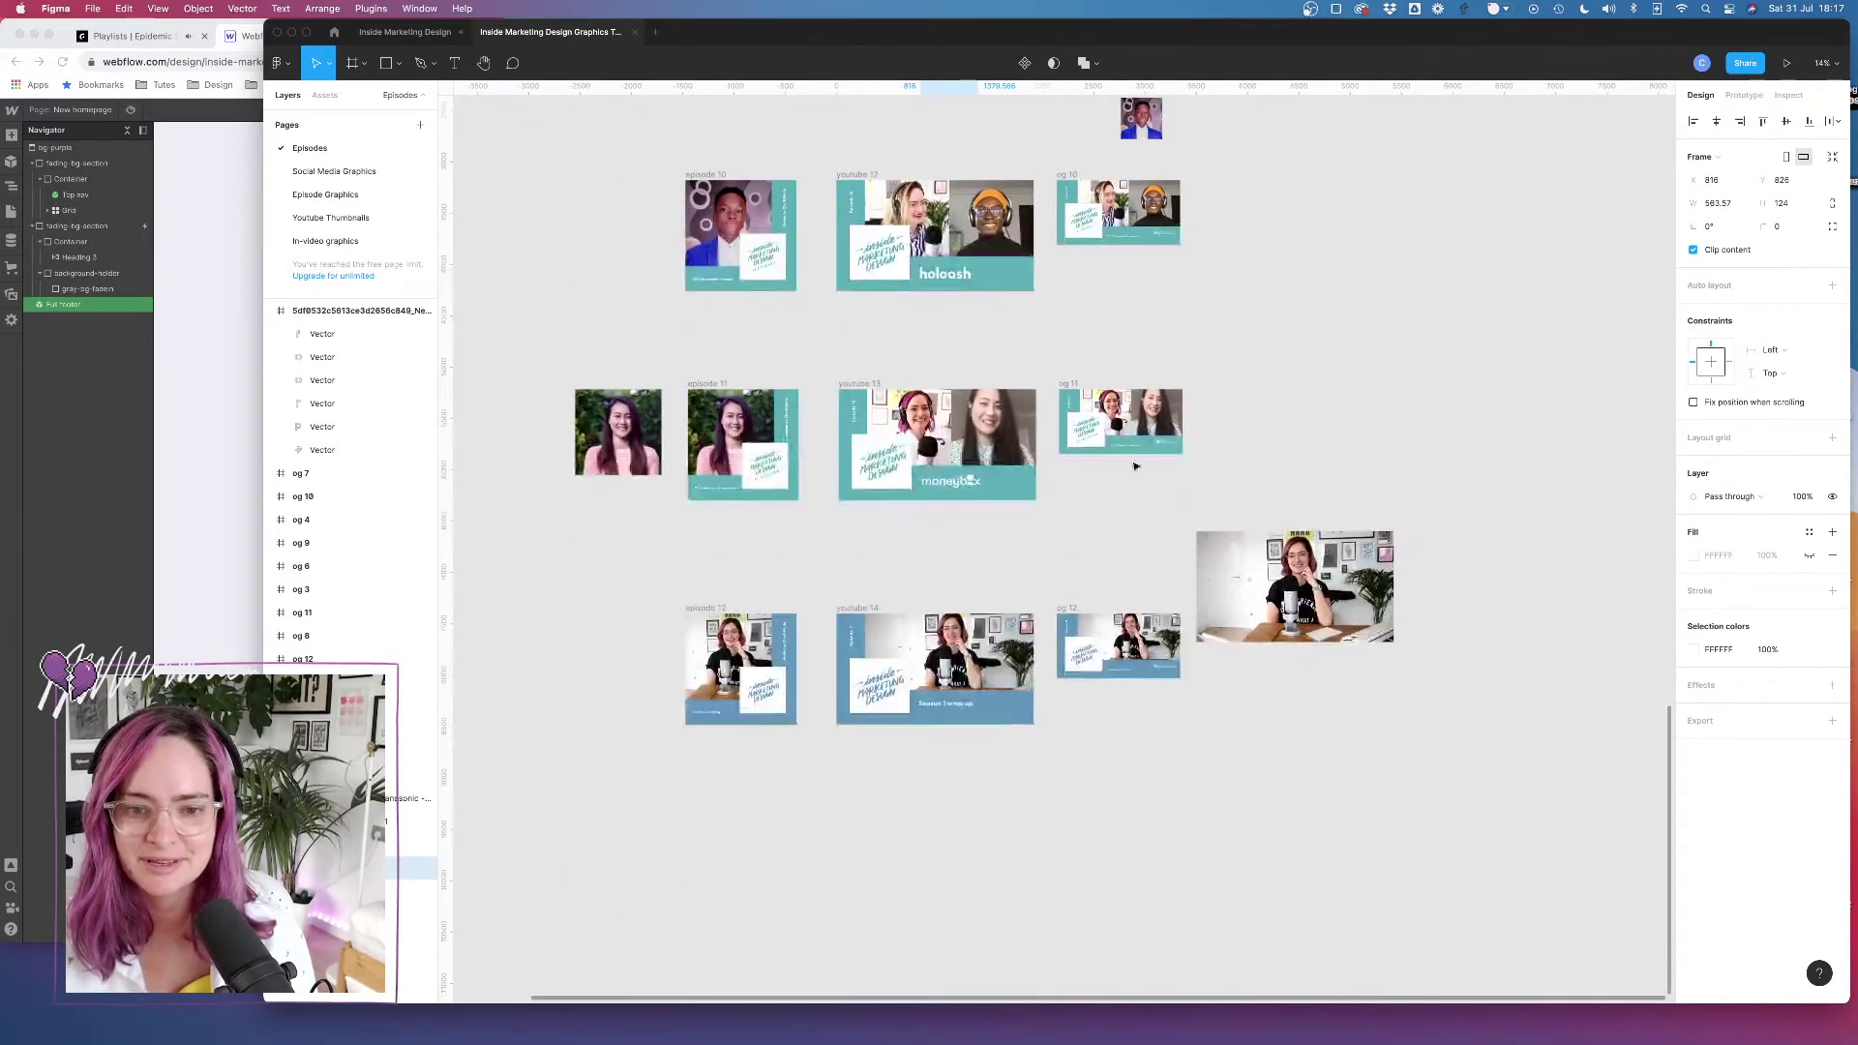
pyautogui.click(961, 482)
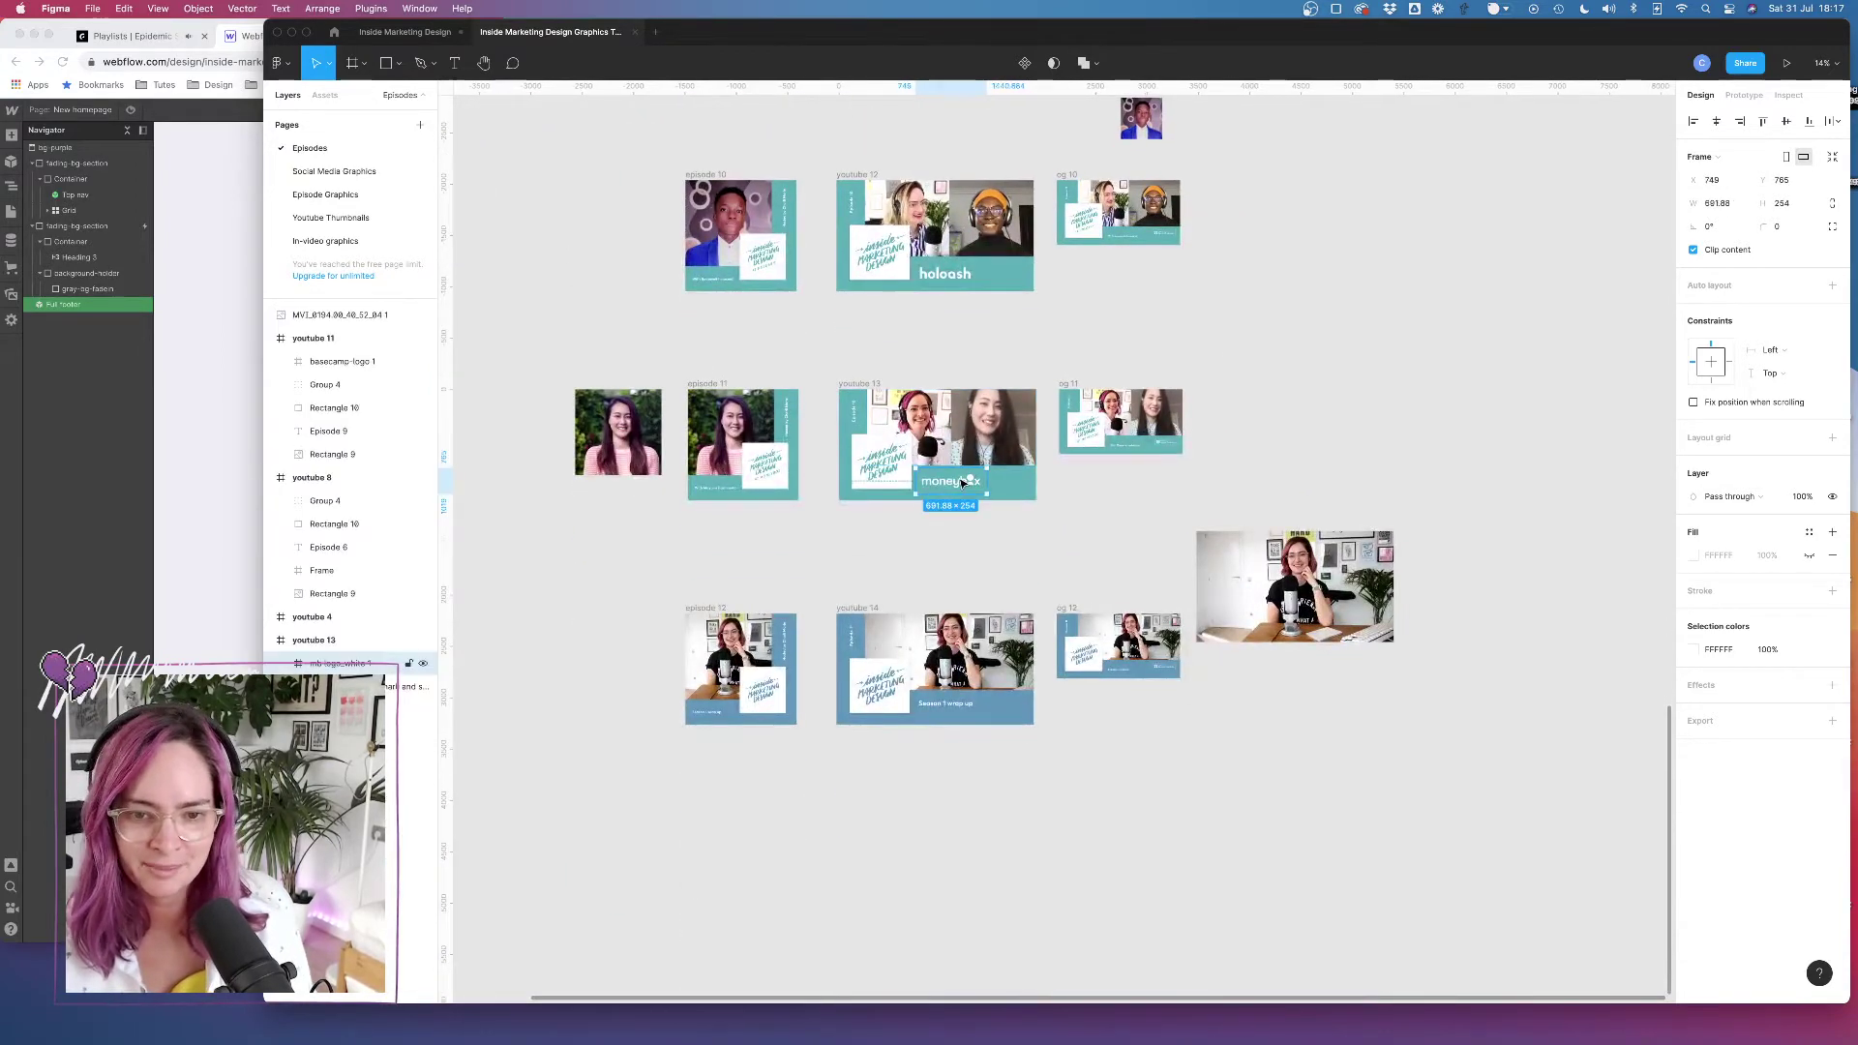
# Paste the Moneybox logo into the Inside Marketing Design file and place it on the canvas beneath the homepage mockup, below the Panasonic logo
pyautogui.click(400, 33)
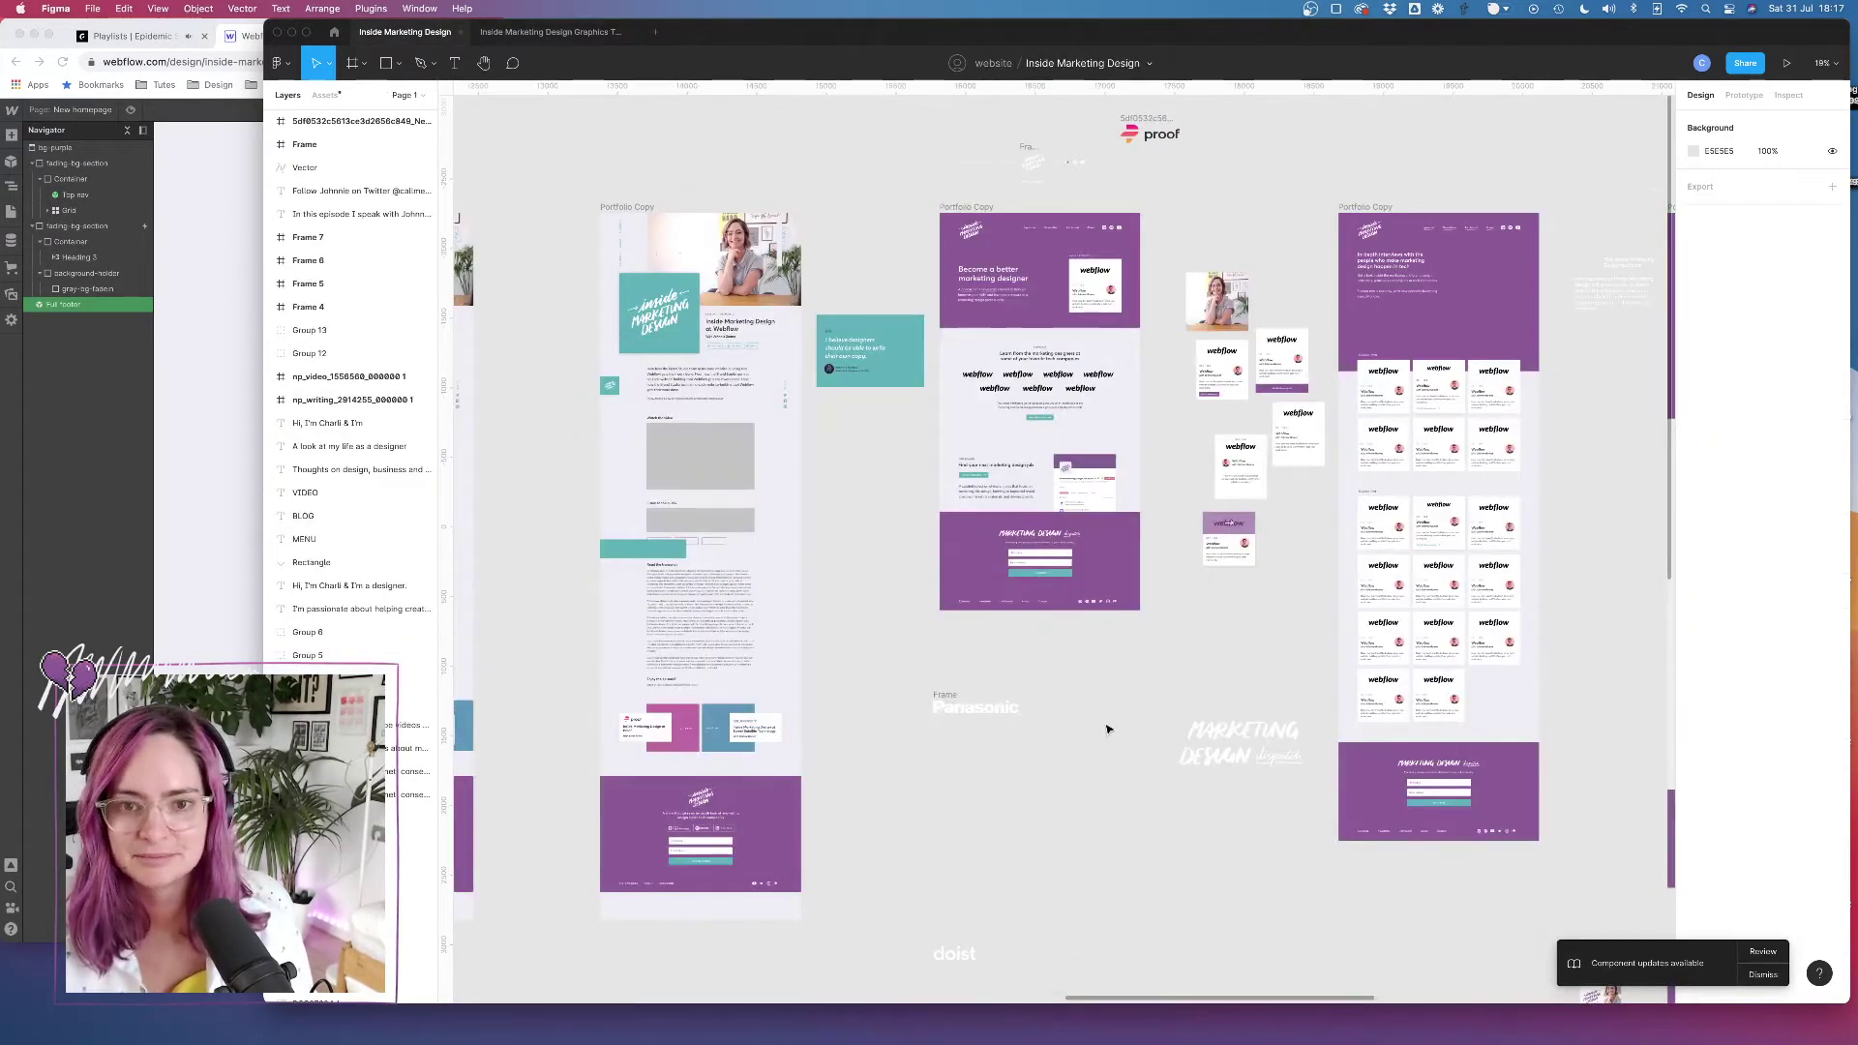
pyautogui.press('cmd+v')
pyautogui.moveTo(1074, 542); pyautogui.dragTo(1066, 770)
# Return to the graphics template file and copy the ConvertKit logo from the youtube 1 graphic
pyautogui.click(571, 34)
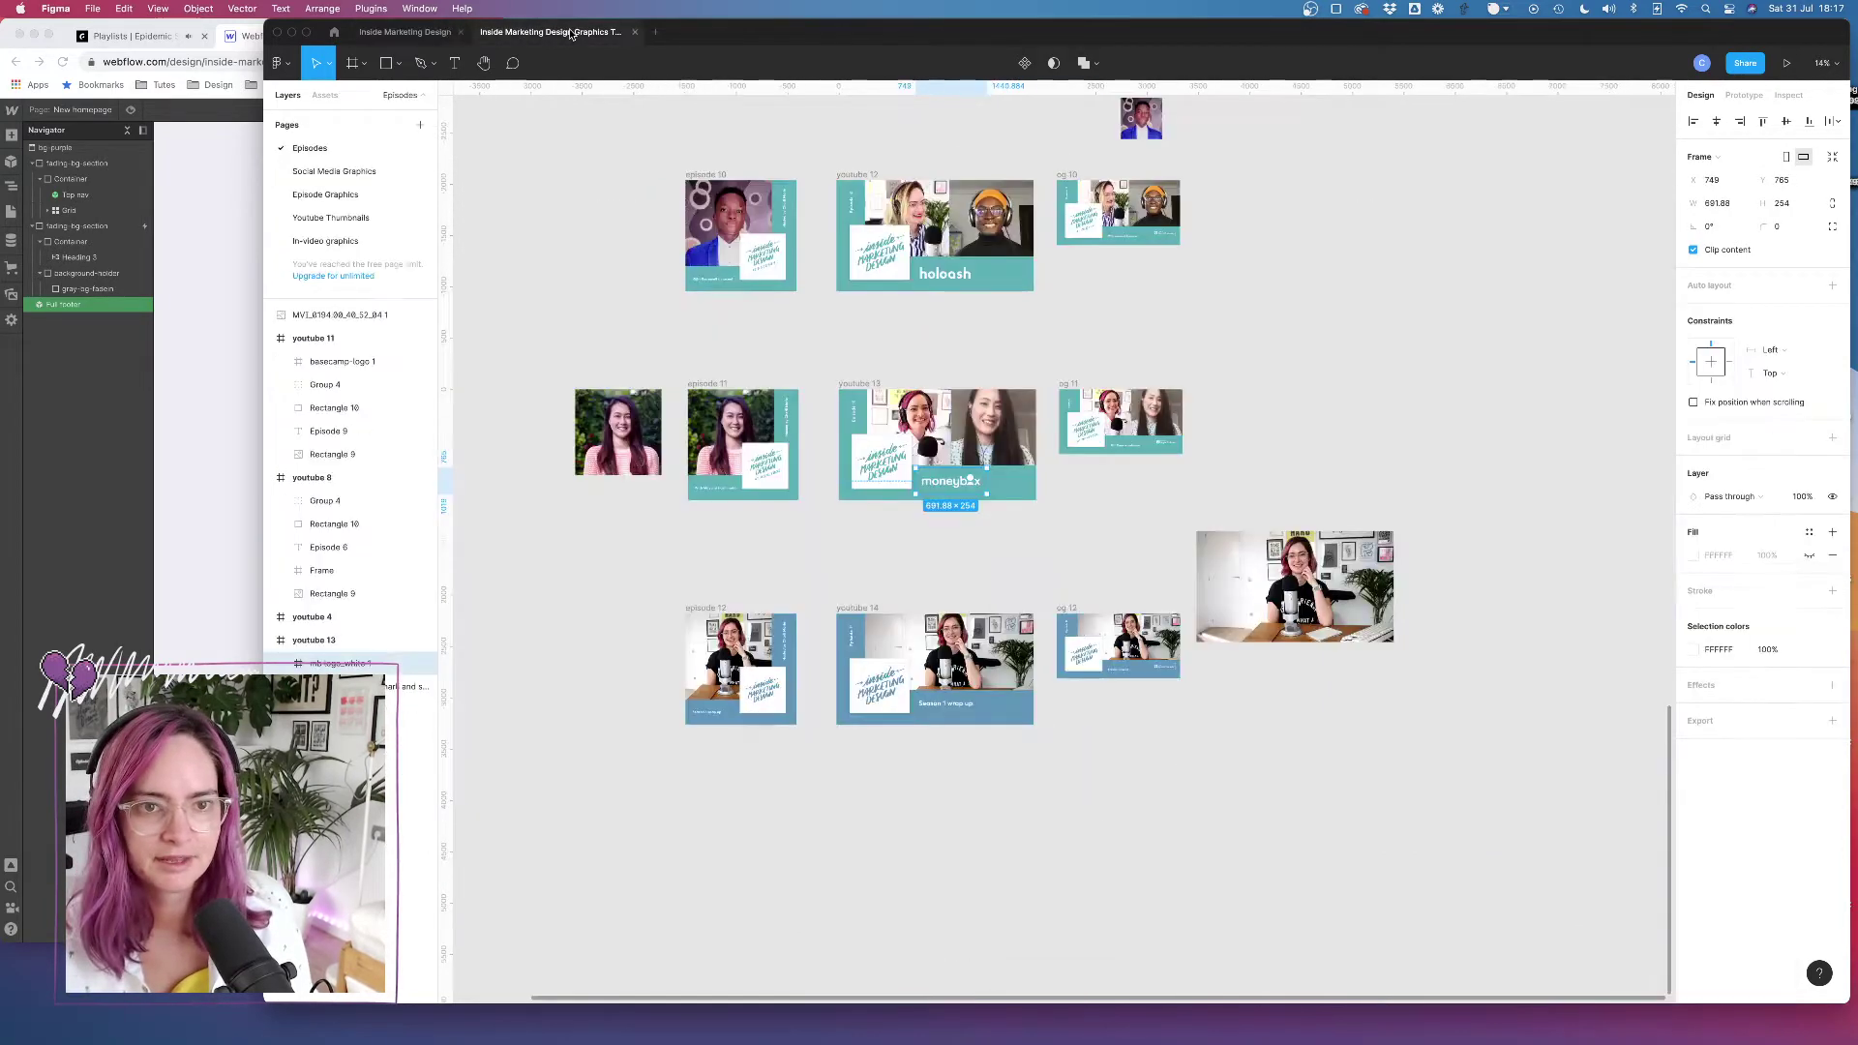
pyautogui.scroll(10, 1193, 356)
pyautogui.click(1356, 357)
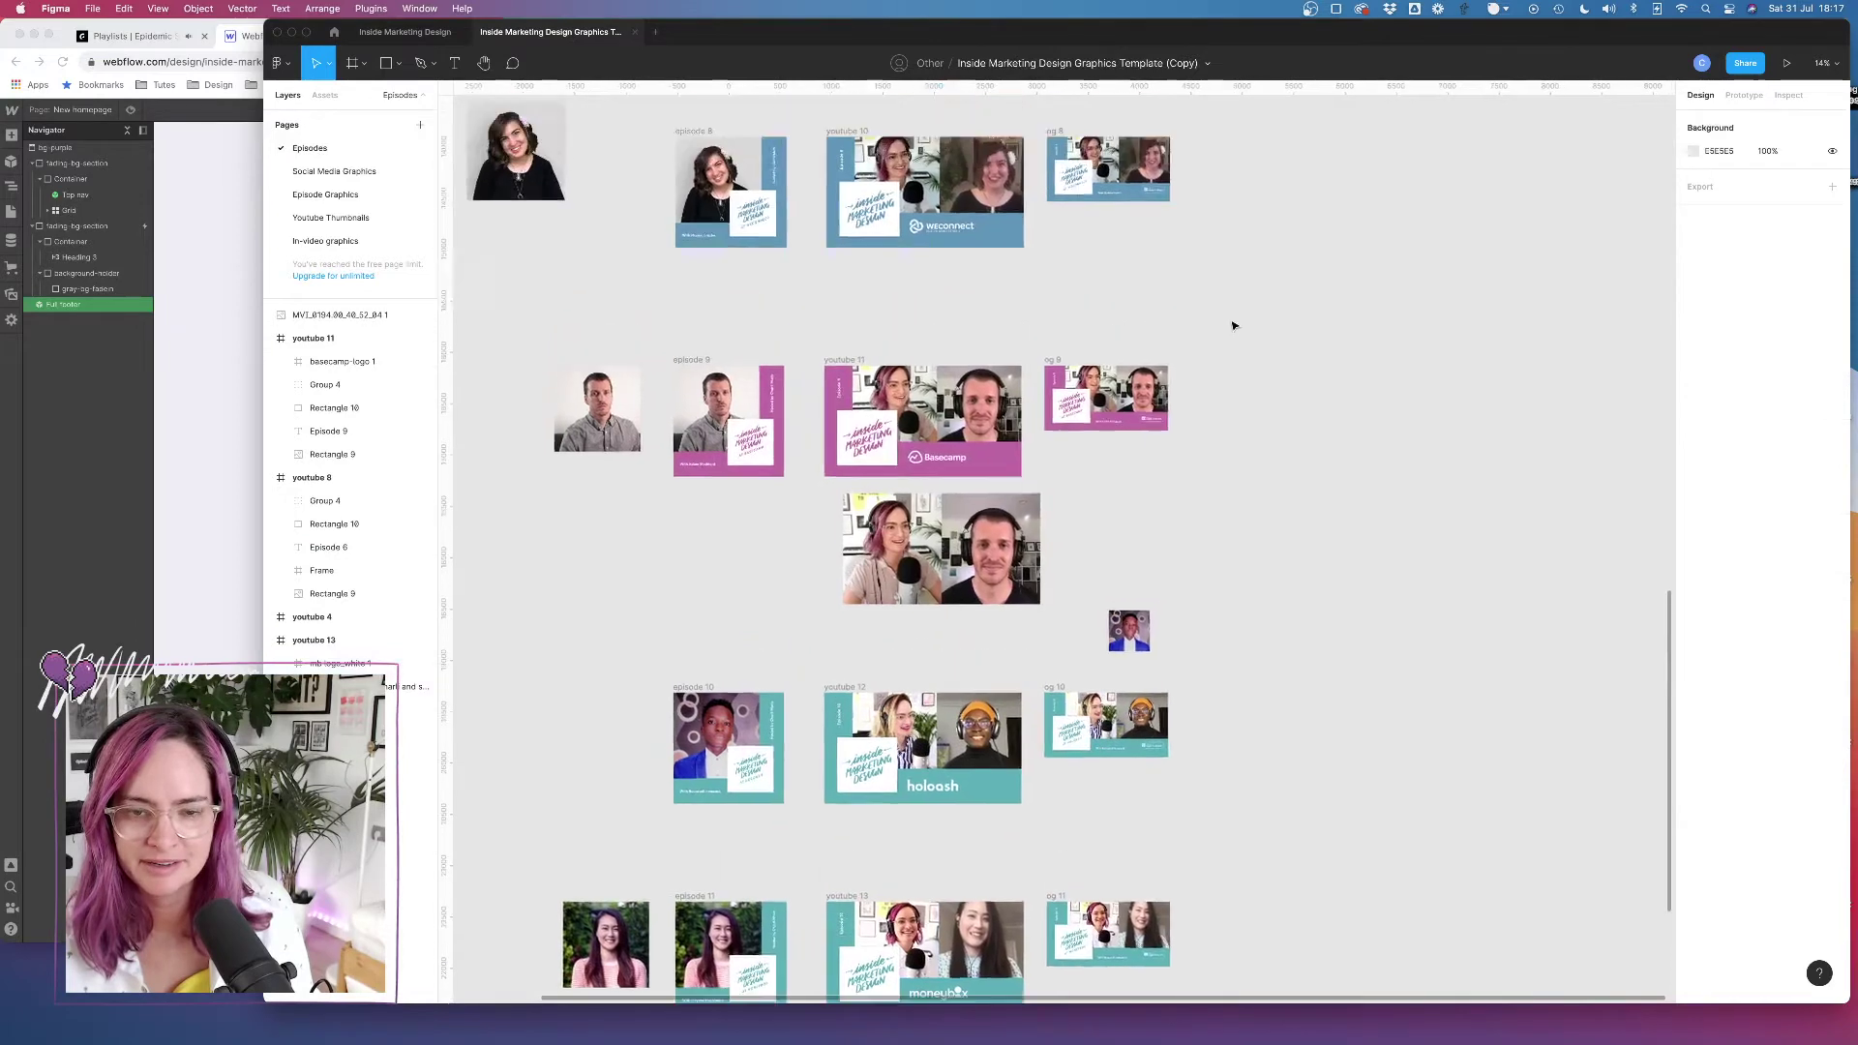
pyautogui.scroll(9, 1233, 325)
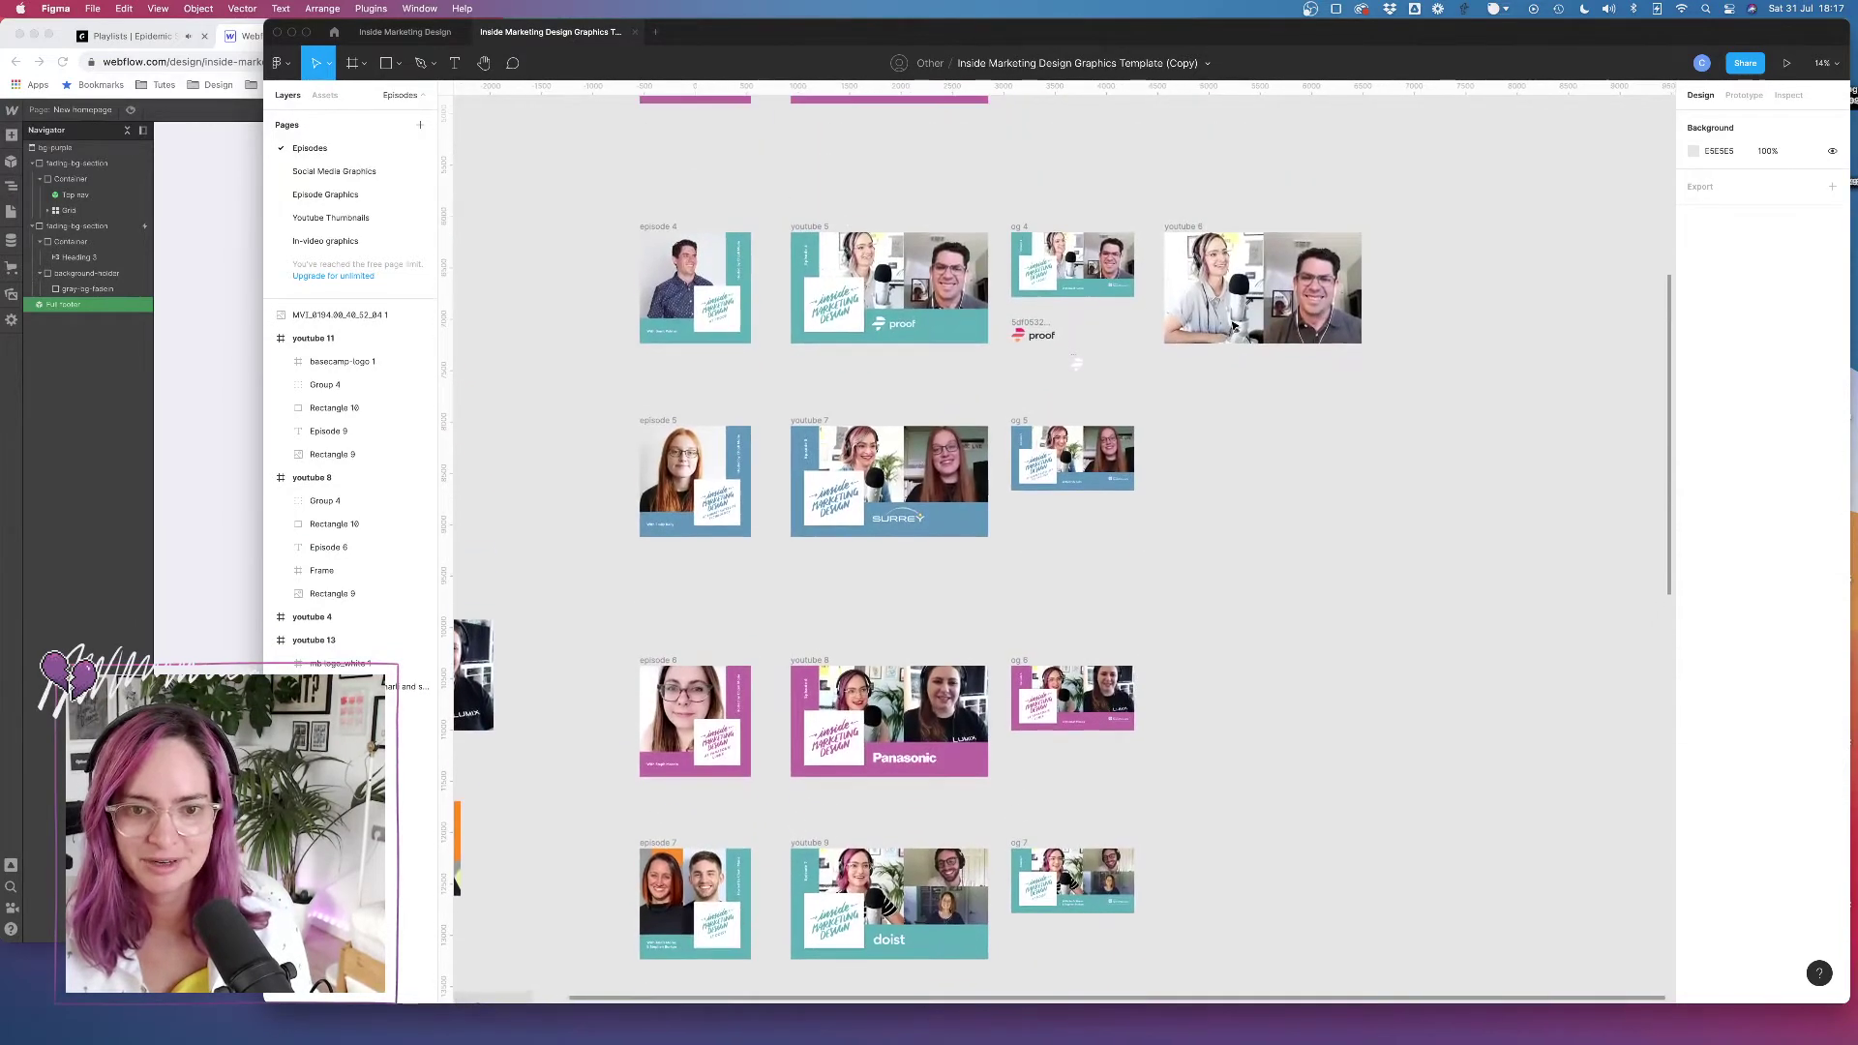
pyautogui.scroll(7, 1233, 325)
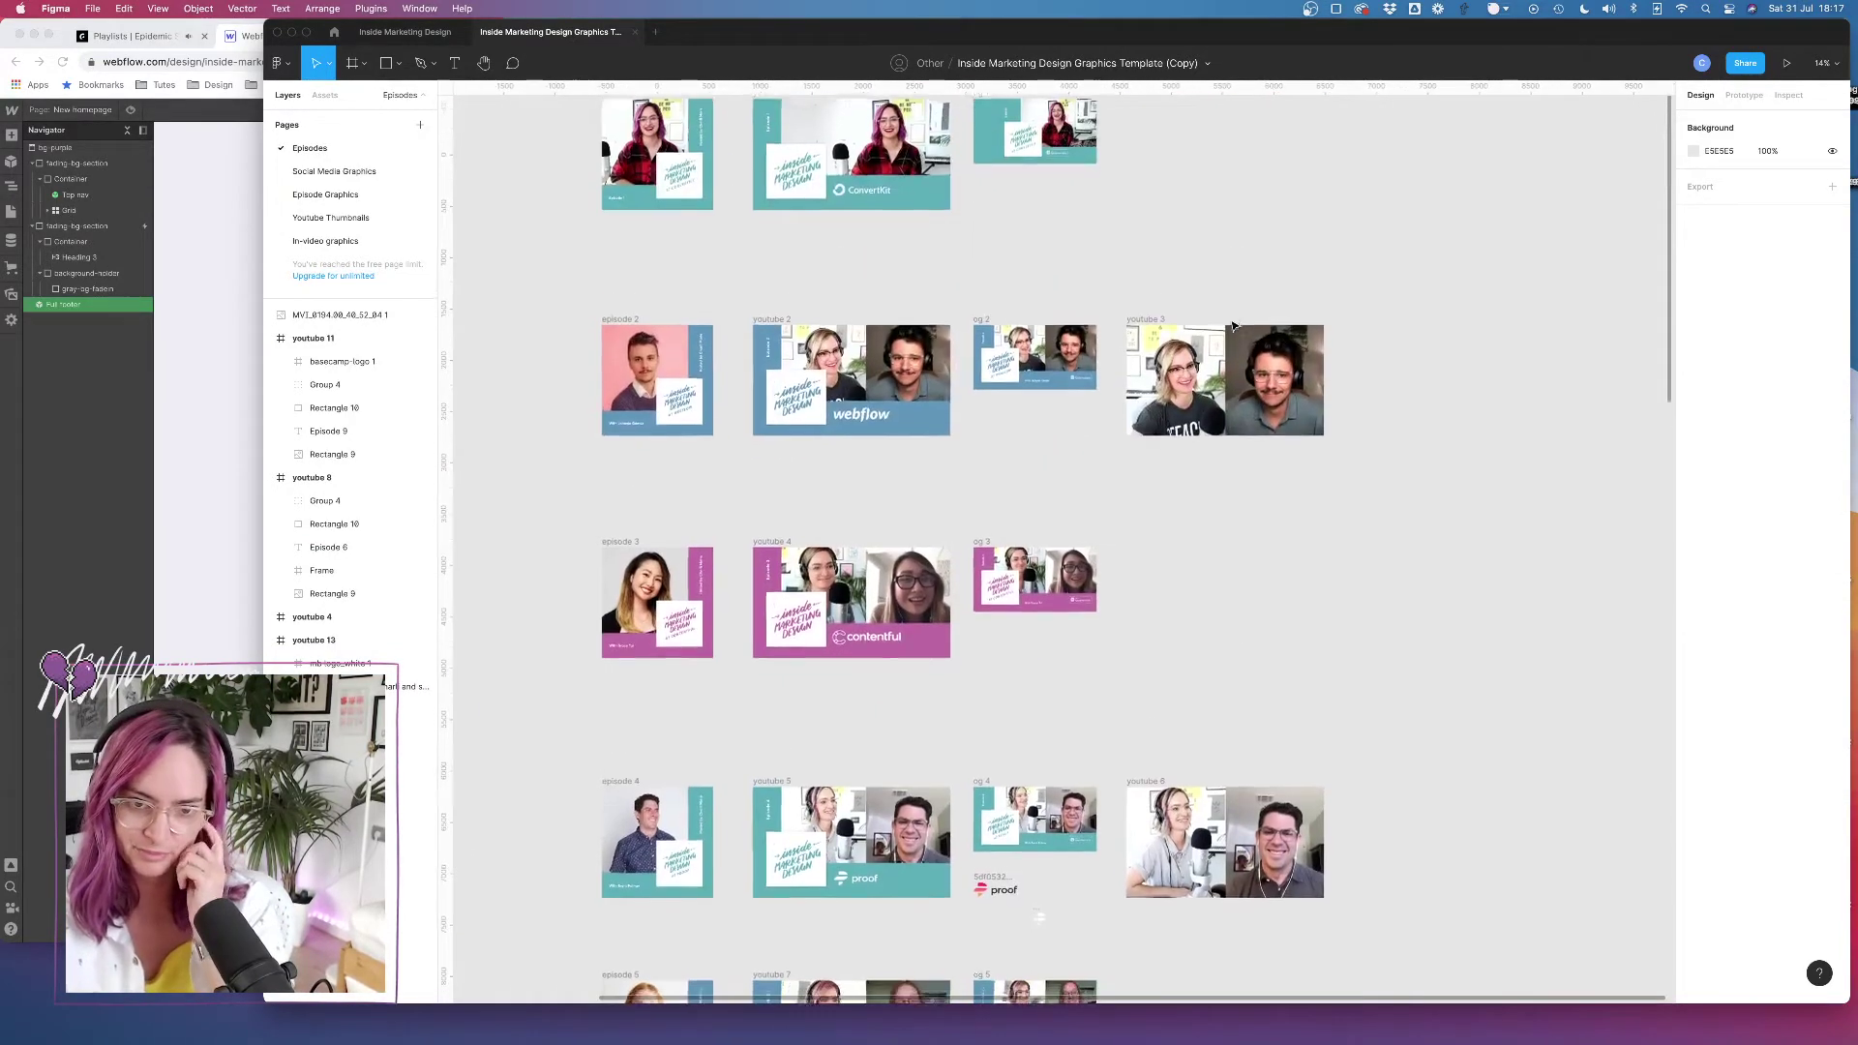
pyautogui.click(871, 197)
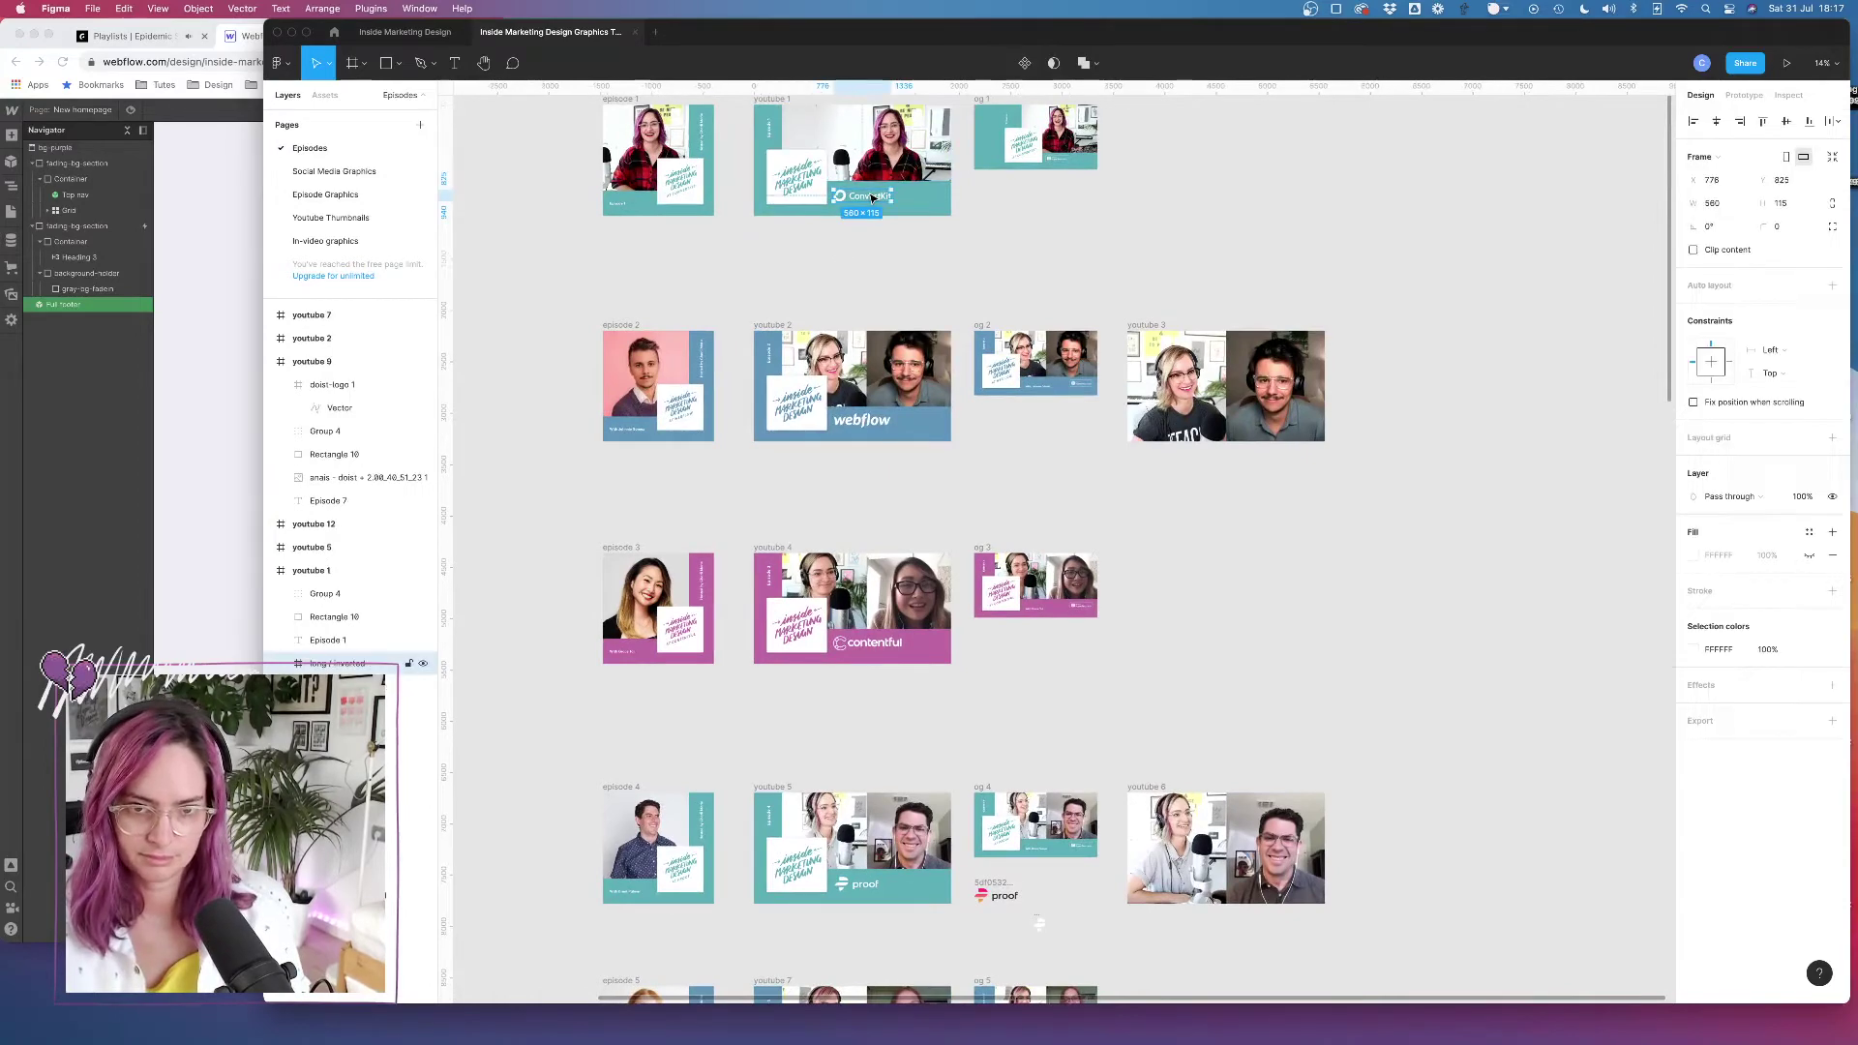
# Paste the ConvertKit logo into the Inside Marketing Design file, place it just below the homepage mockup and deselect it
pyautogui.click(410, 33)
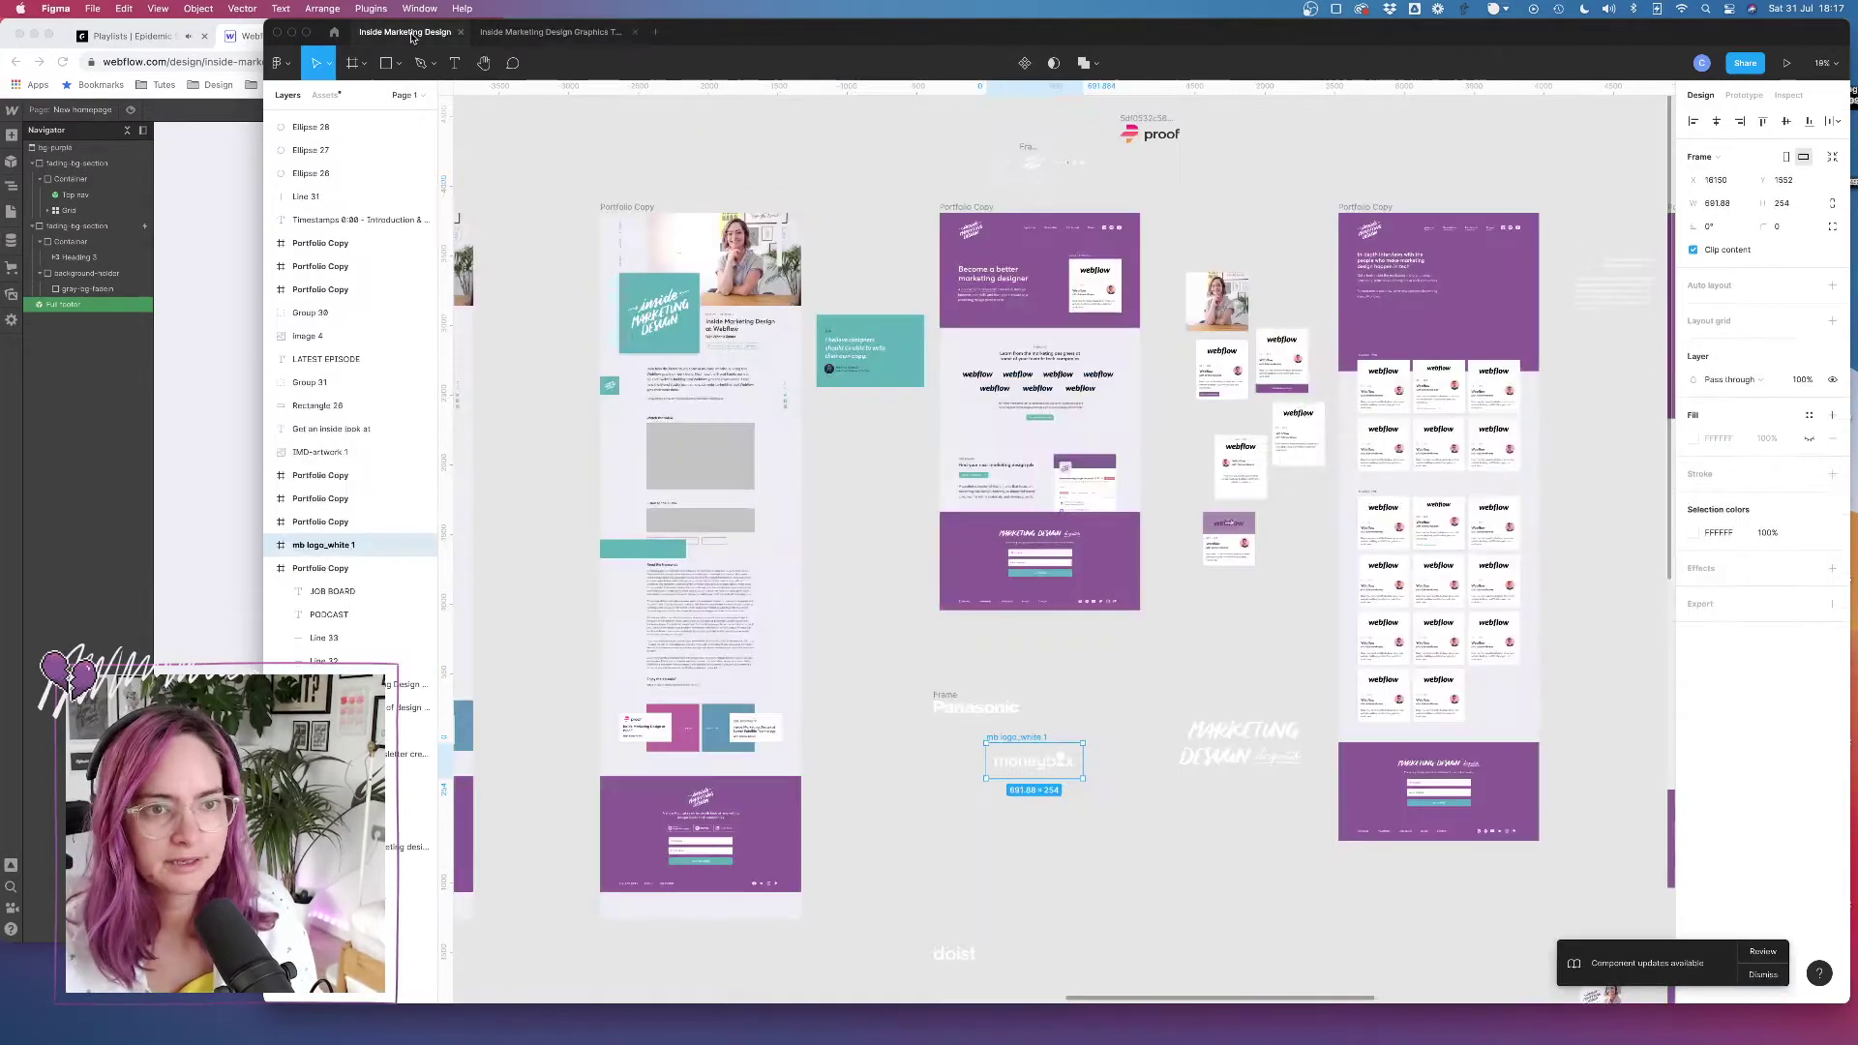
pyautogui.click(1149, 700)
pyautogui.press('super+v')
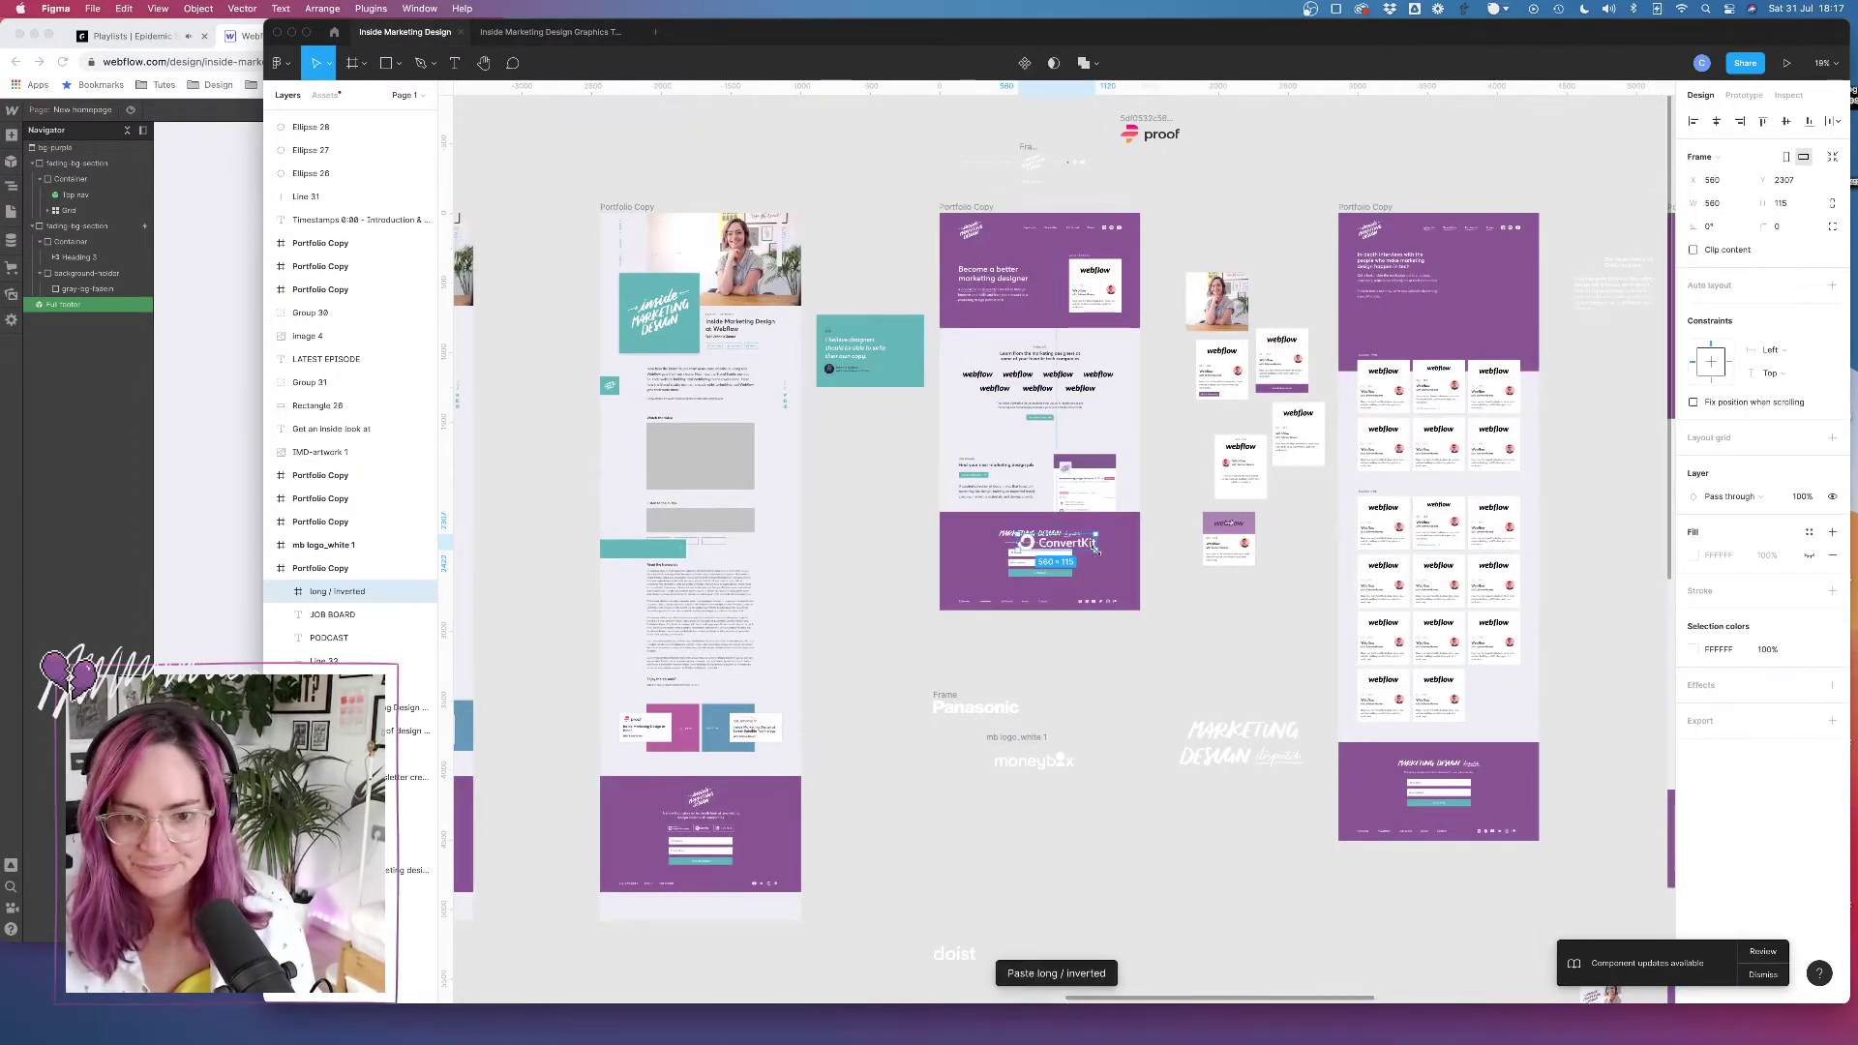
pyautogui.moveTo(1096, 550); pyautogui.dragTo(1149, 684)
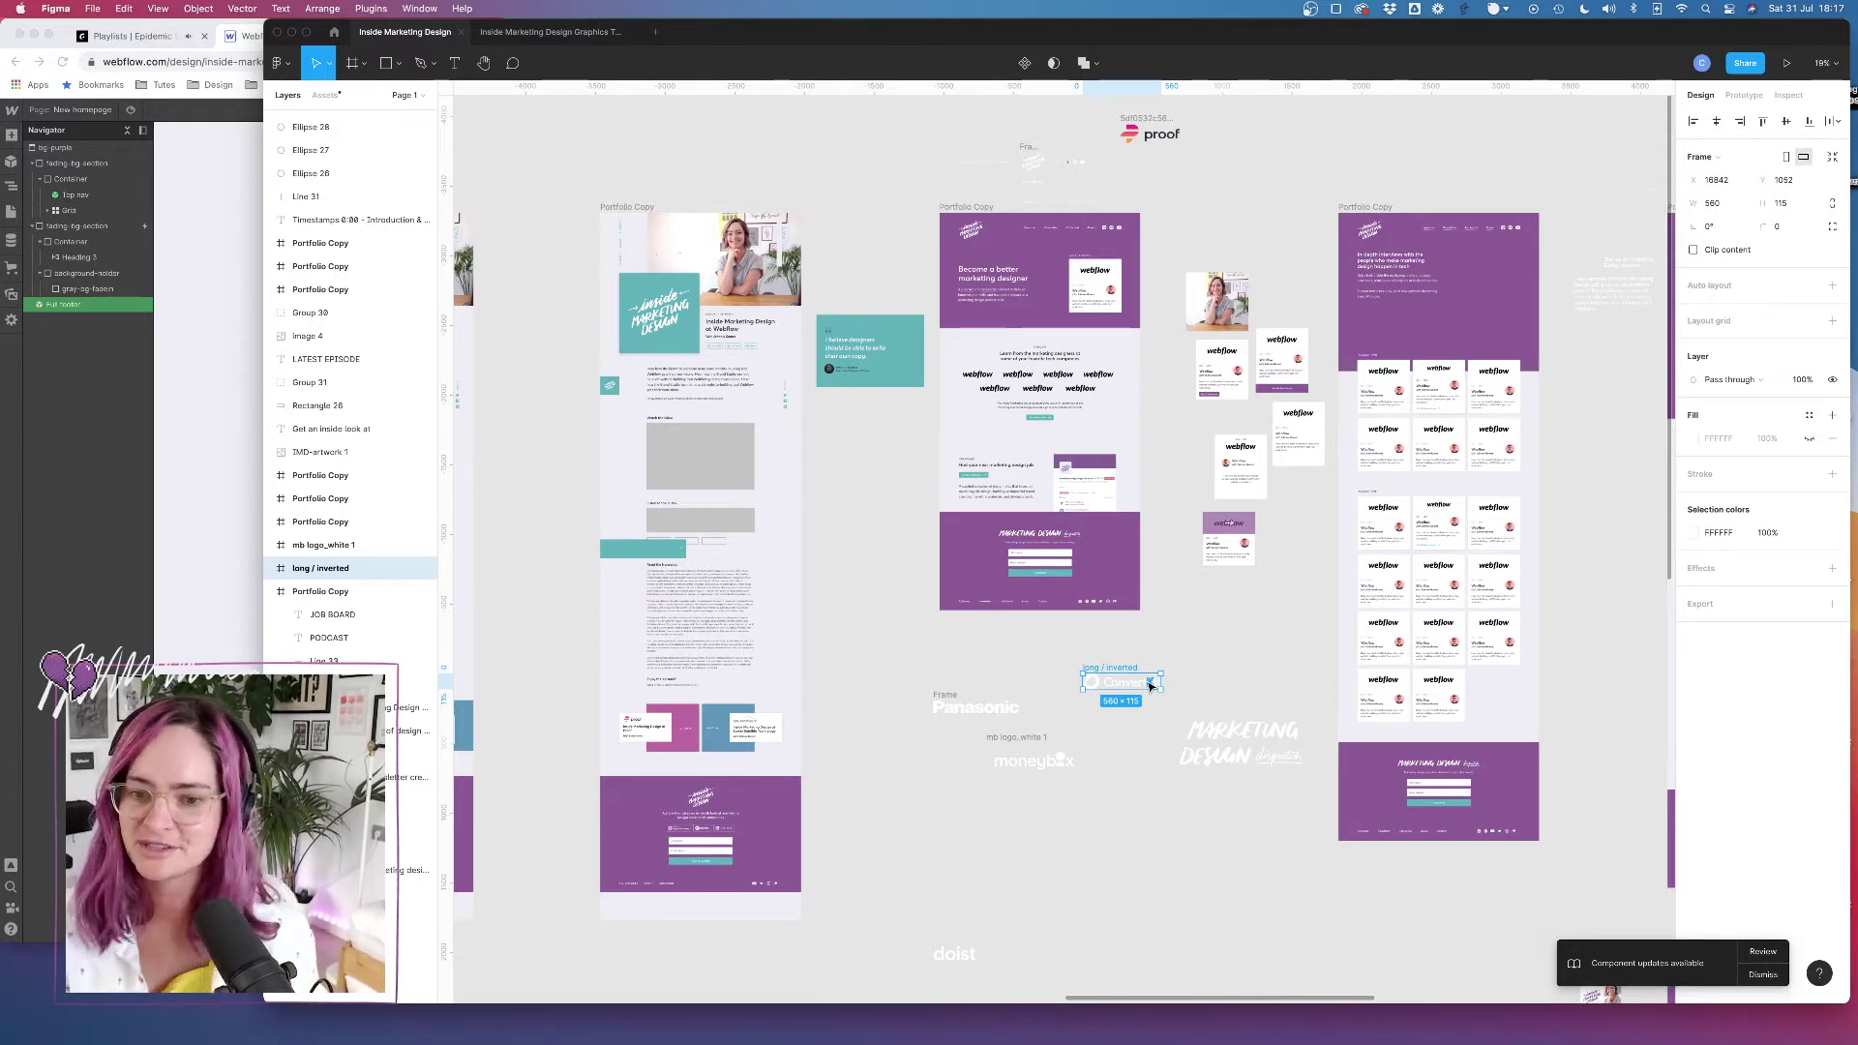
pyautogui.click(1167, 654)
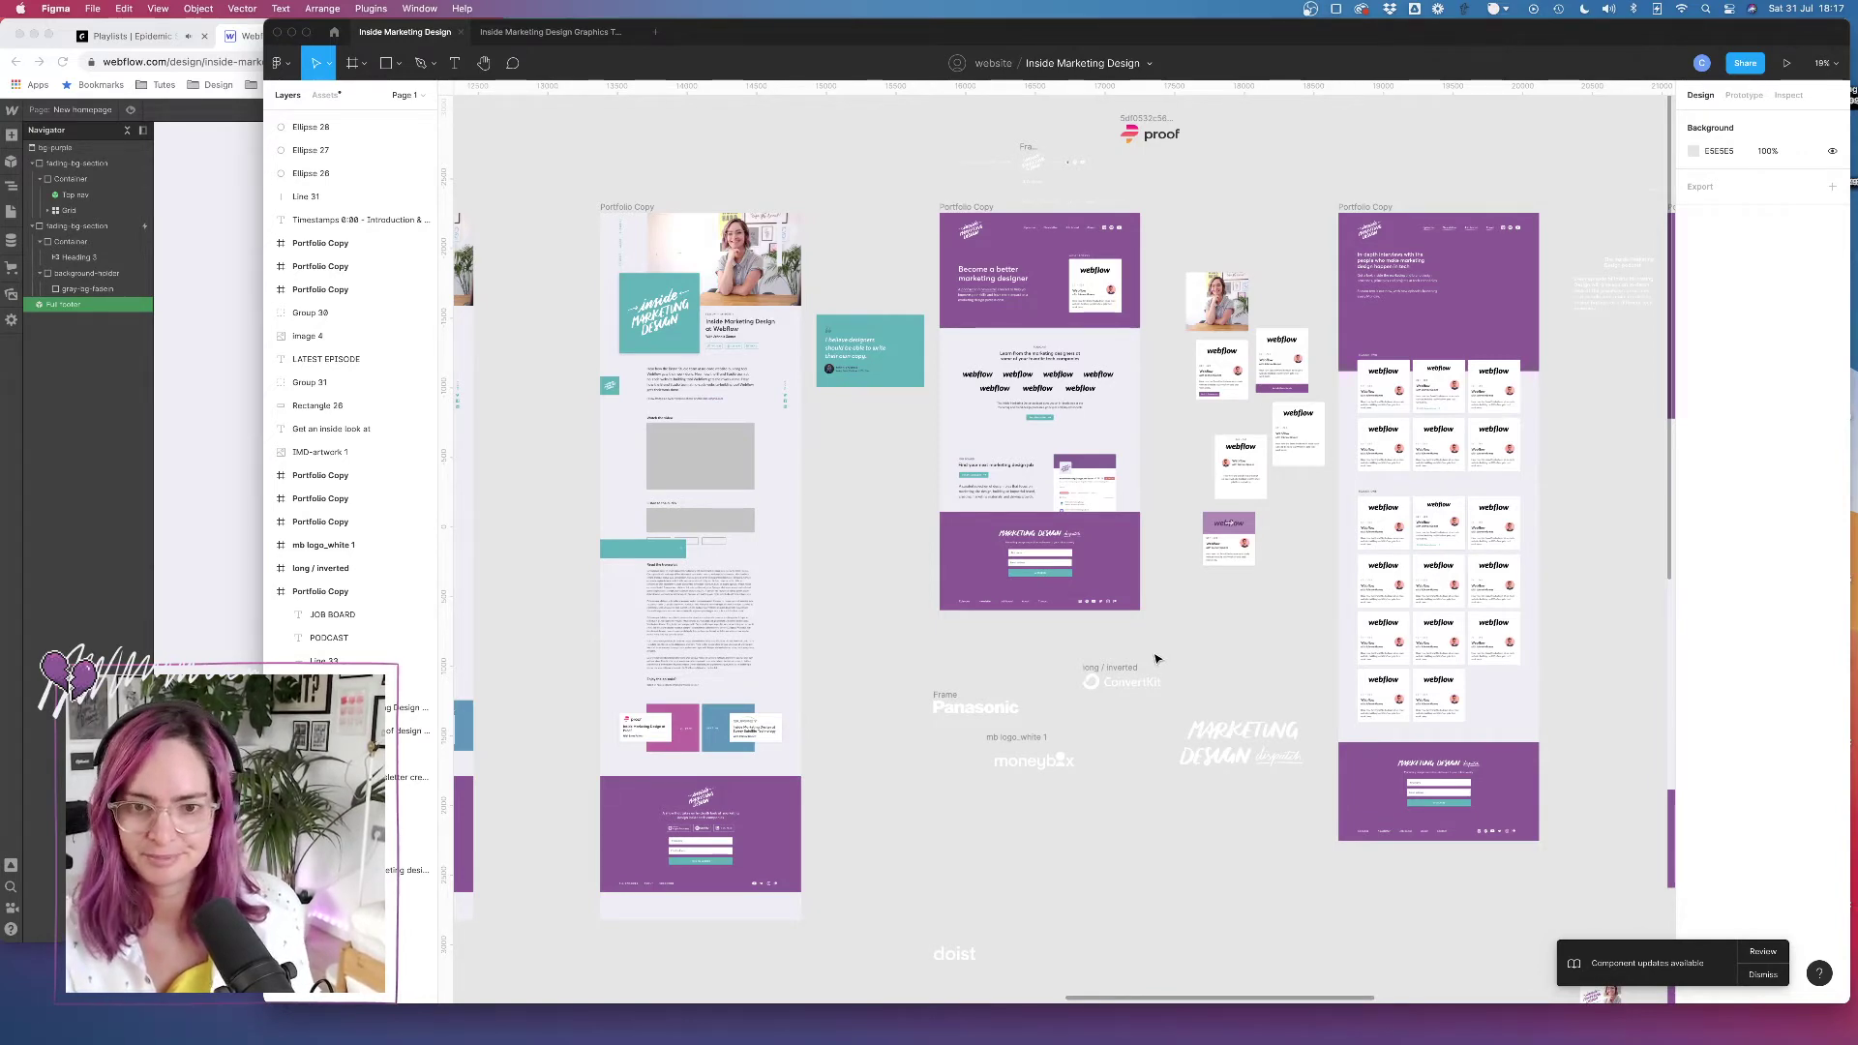
# Move the ConvertKit logo into the homepage's podcast section and delete the second Webflow placeholder logo in the first row
pyautogui.scroll(5, 1153, 659)
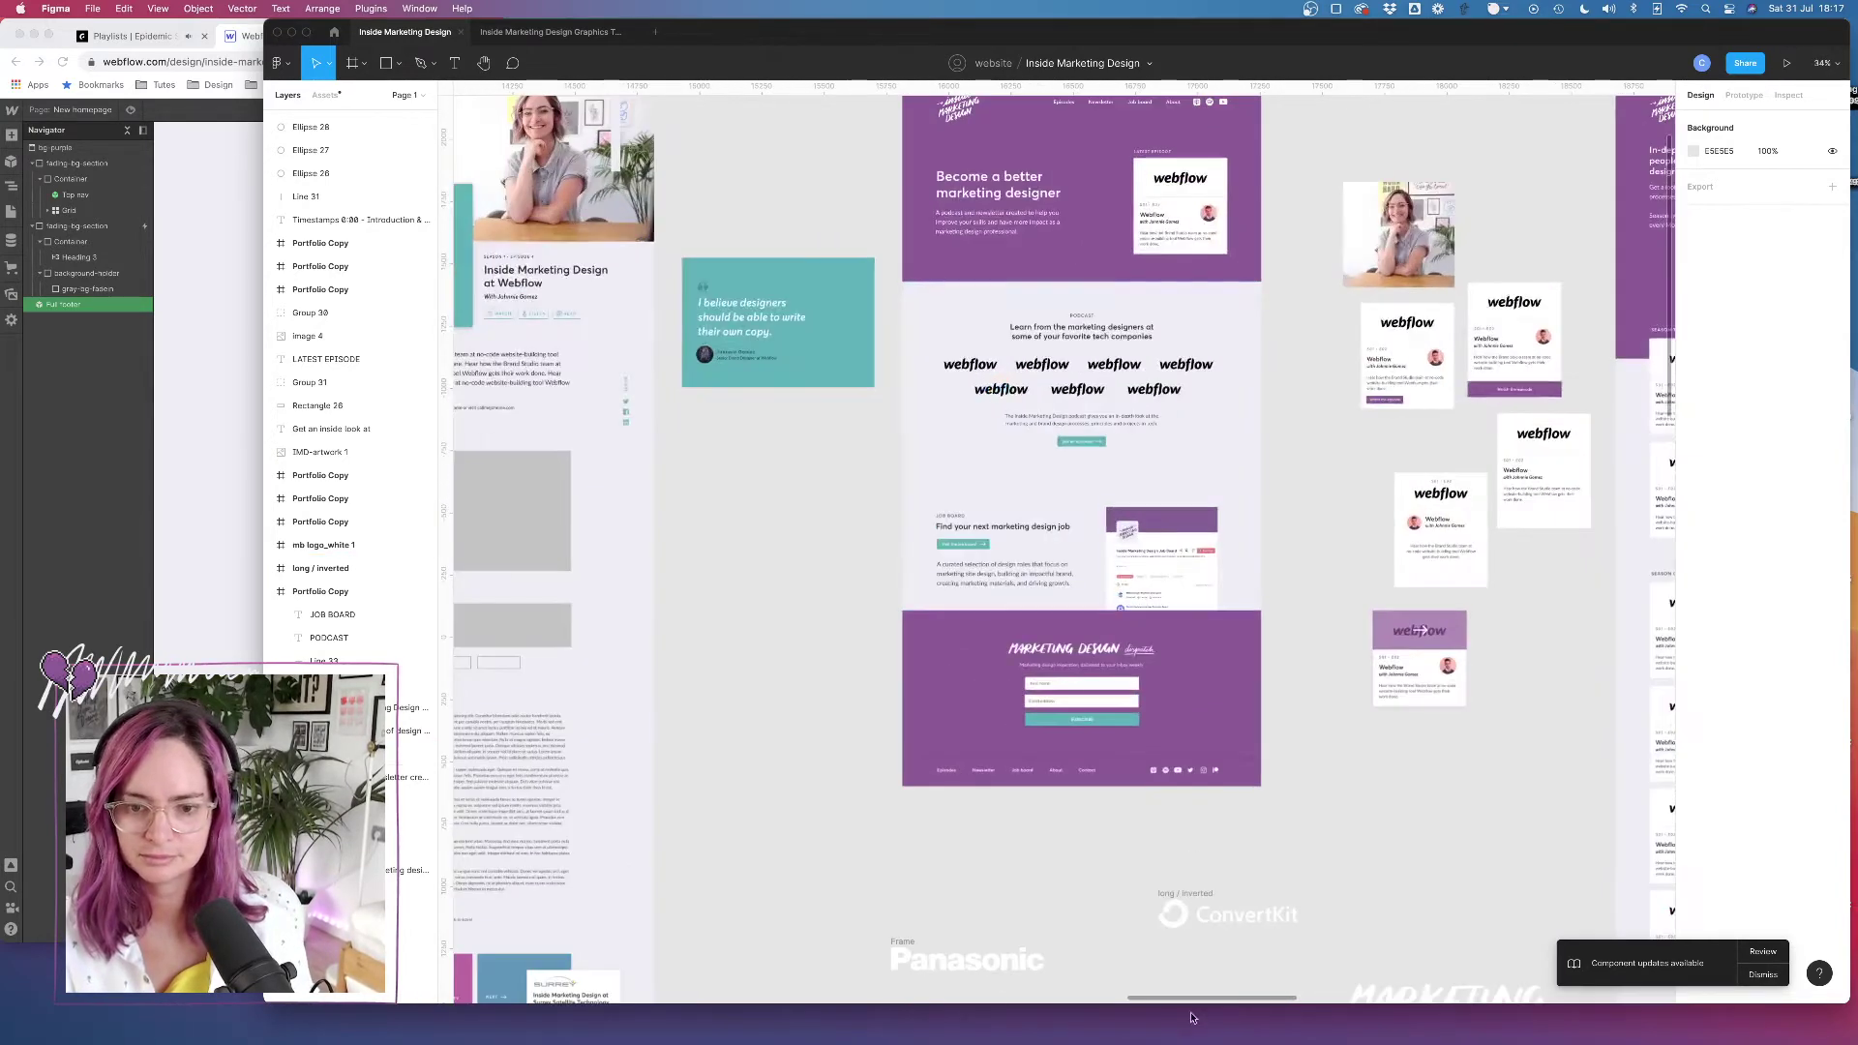
pyautogui.click(1195, 898)
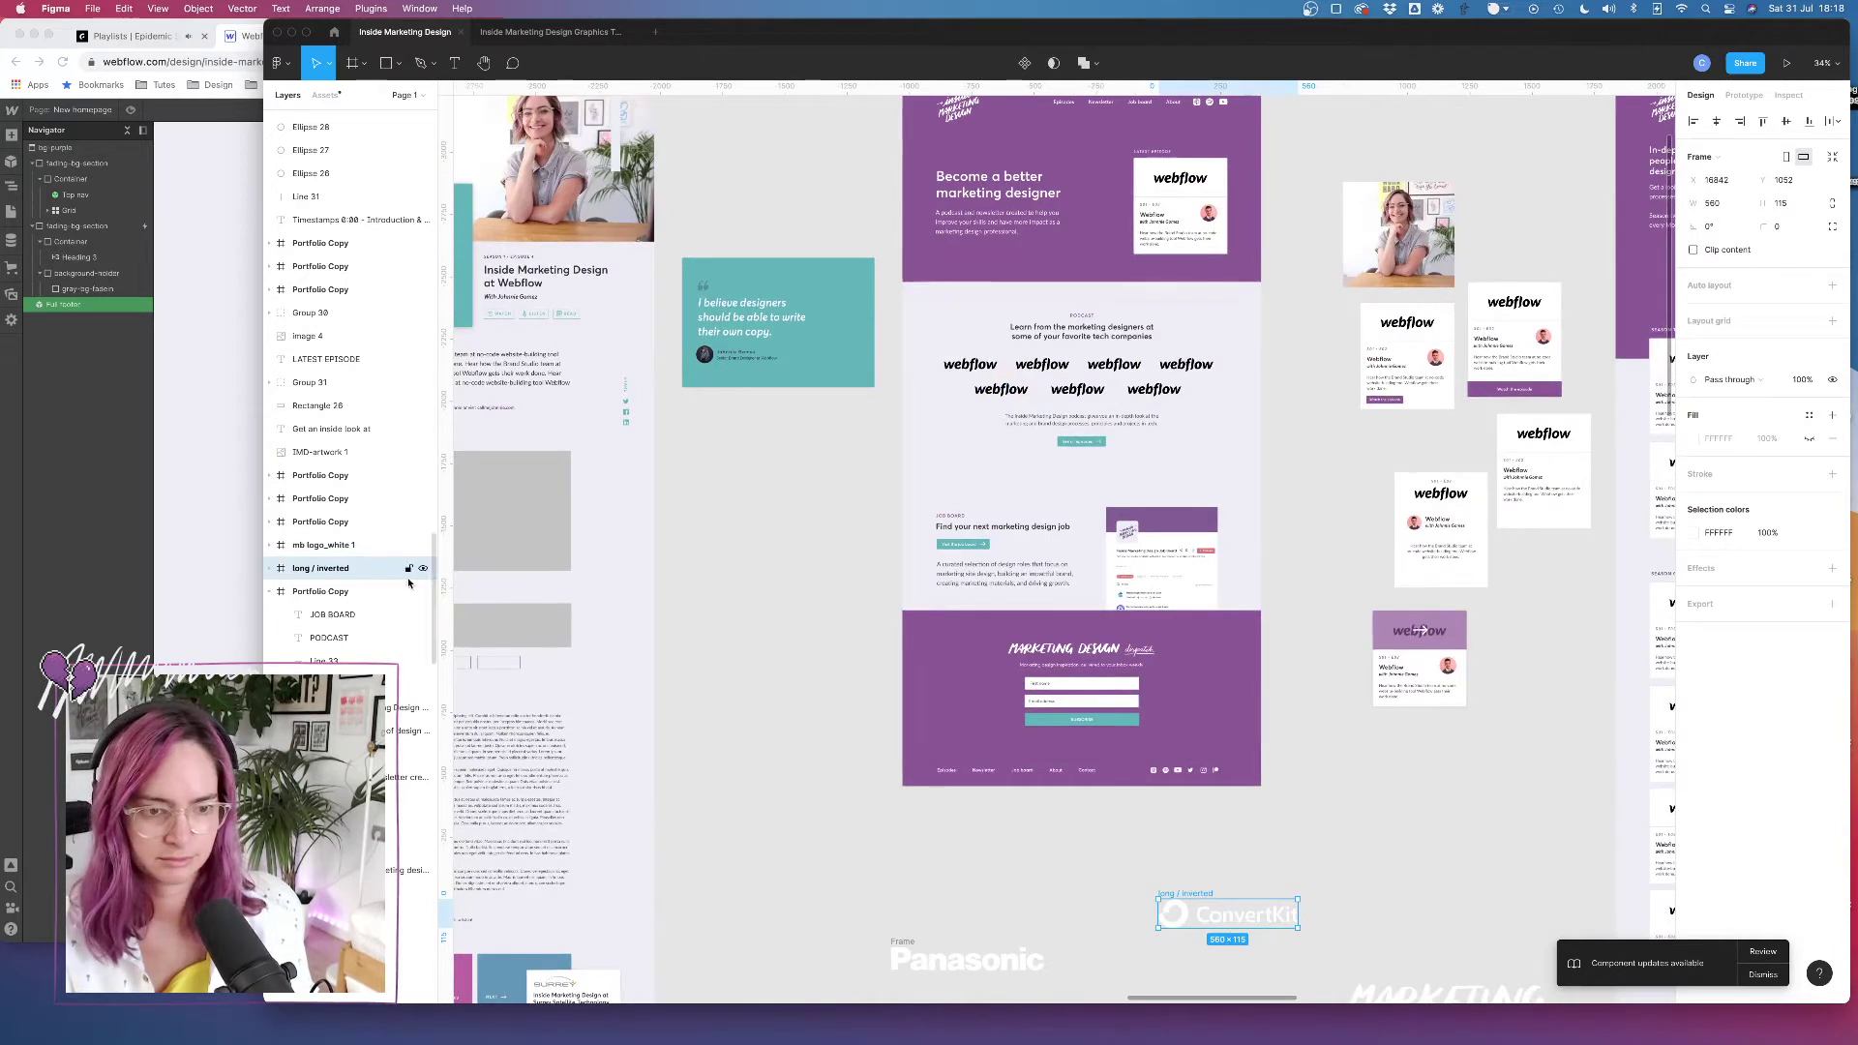
pyautogui.click(269, 569)
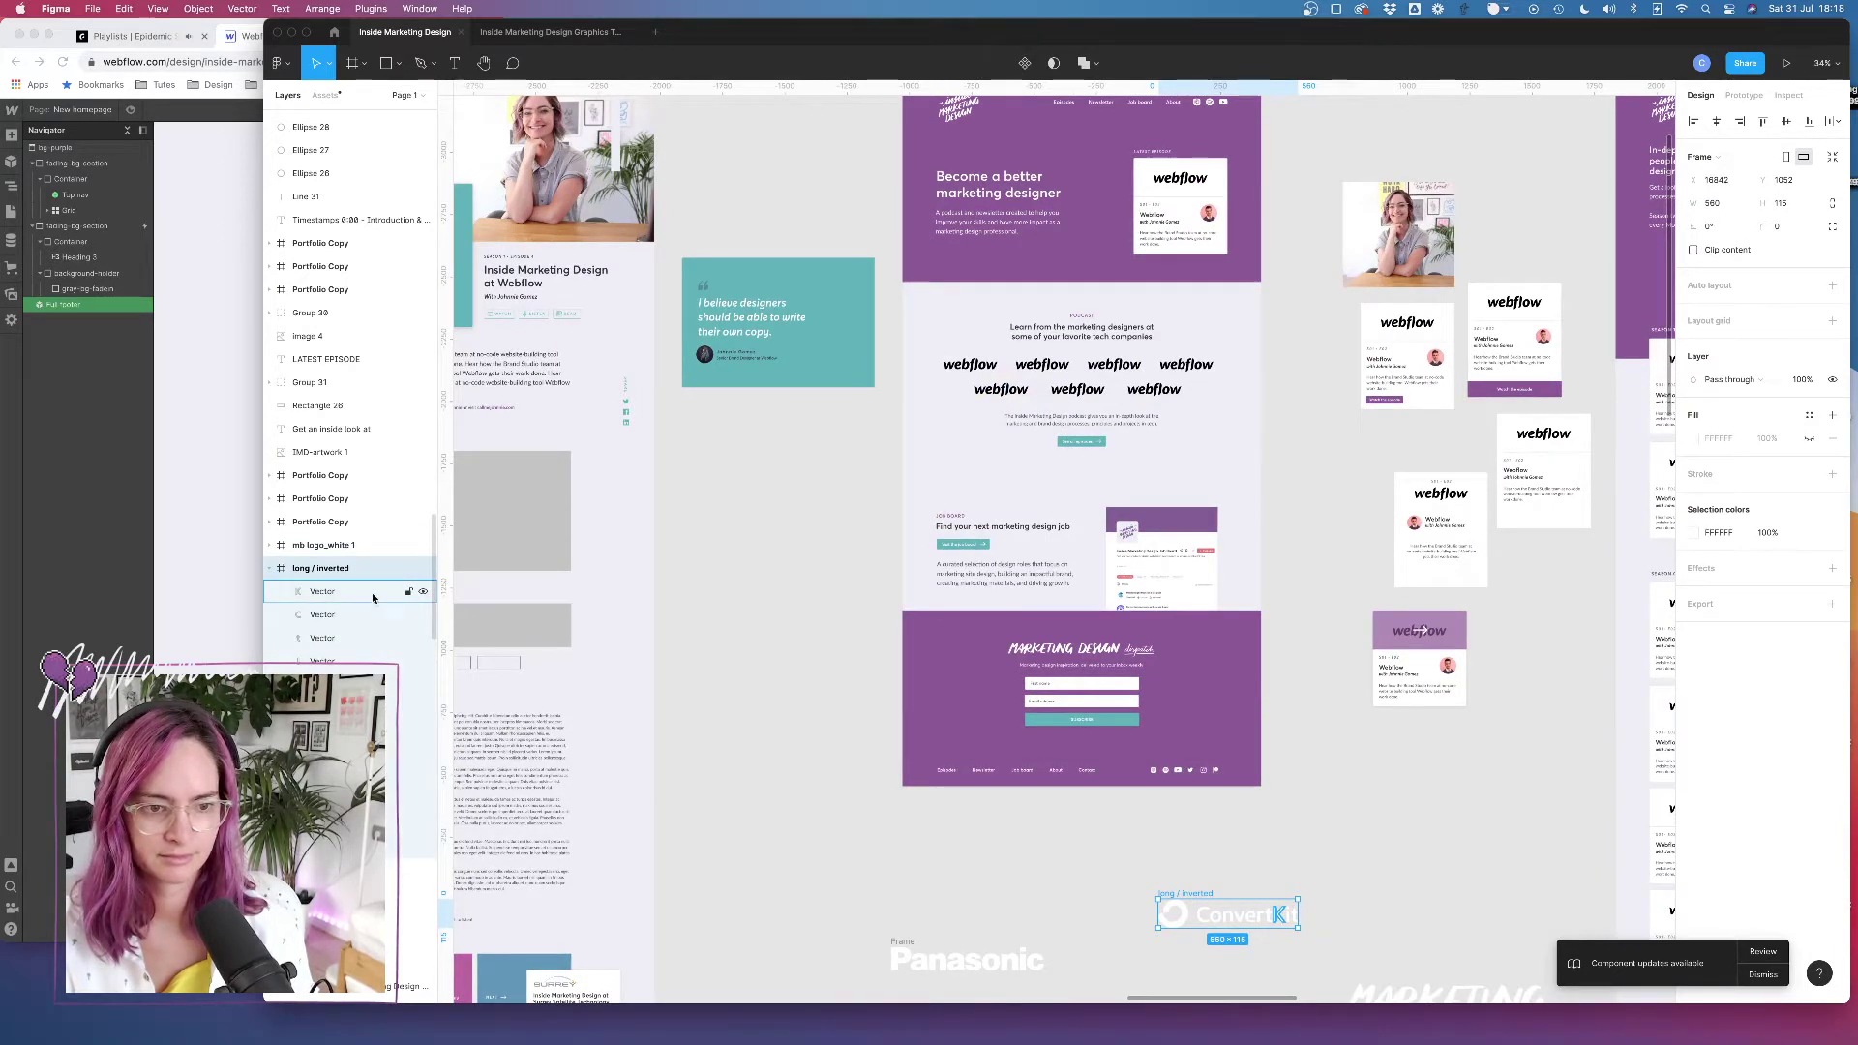
pyautogui.moveTo(1188, 900); pyautogui.dragTo(1058, 339)
pyautogui.scroll(5, 1058, 339)
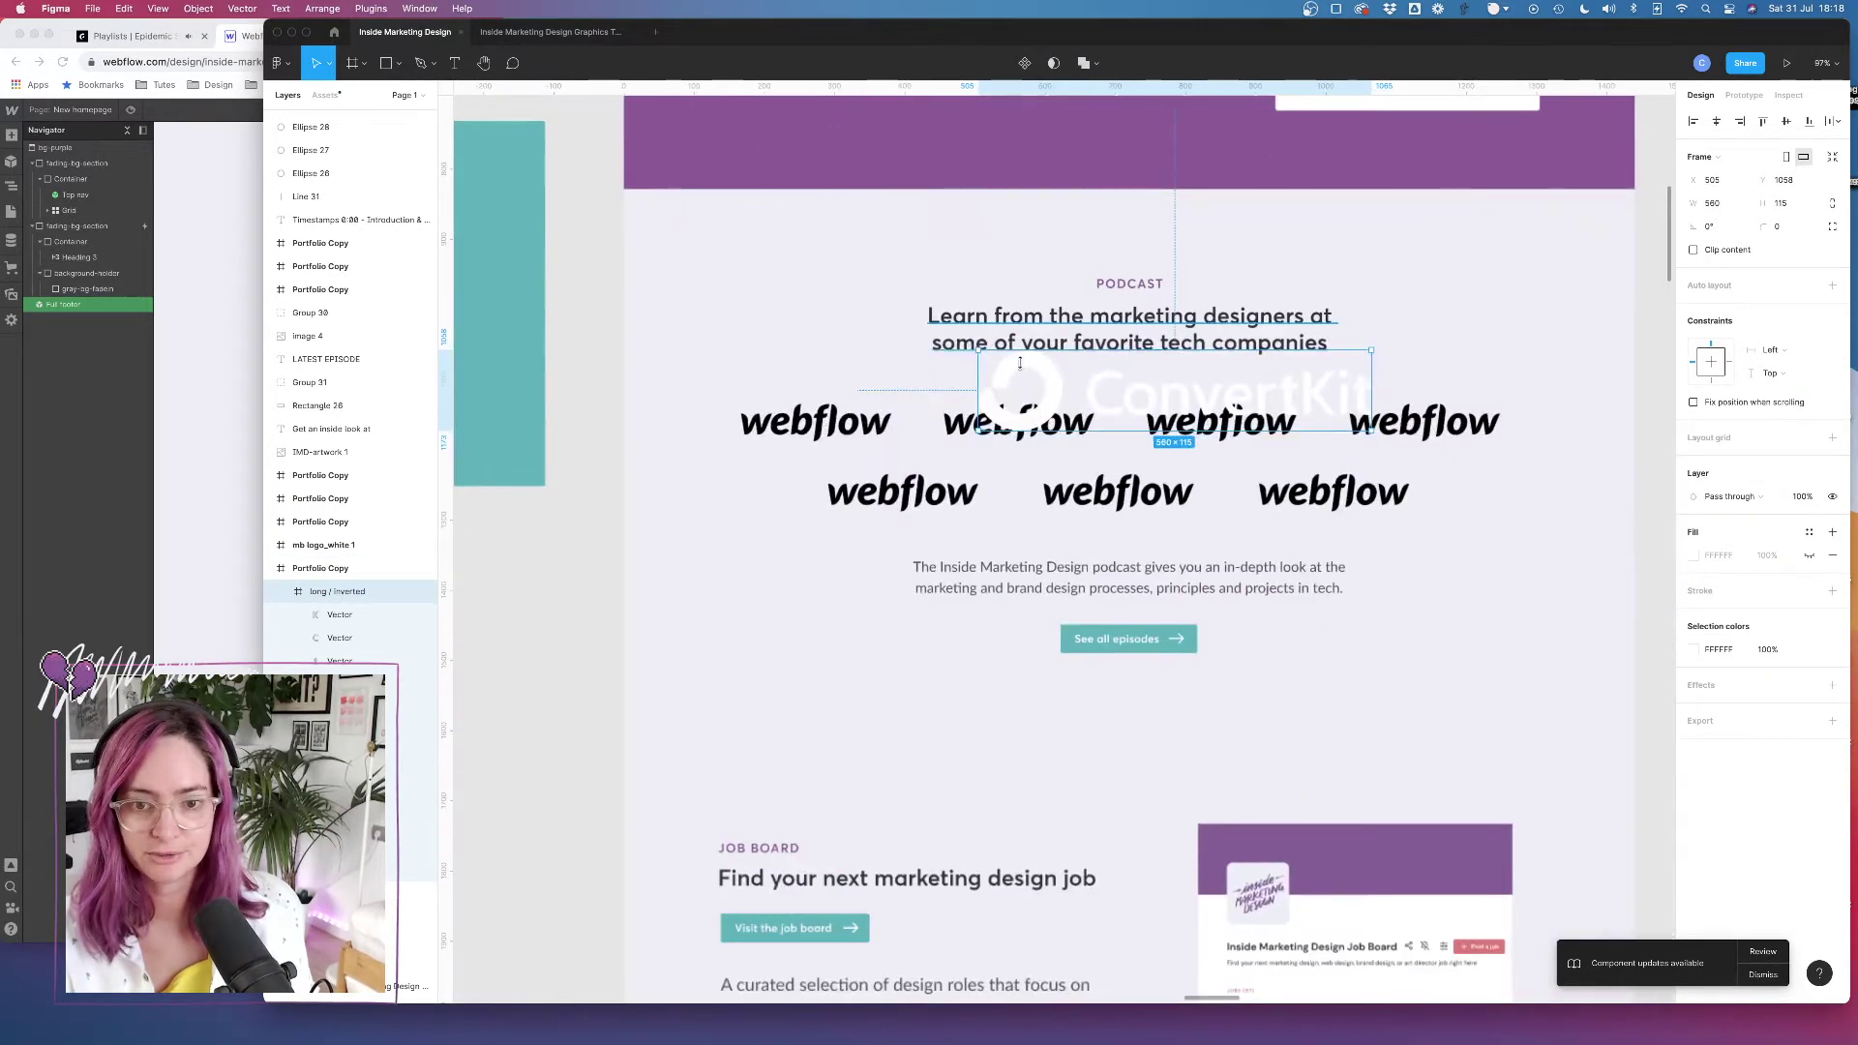
pyautogui.click(958, 437)
pyautogui.press('Delete')
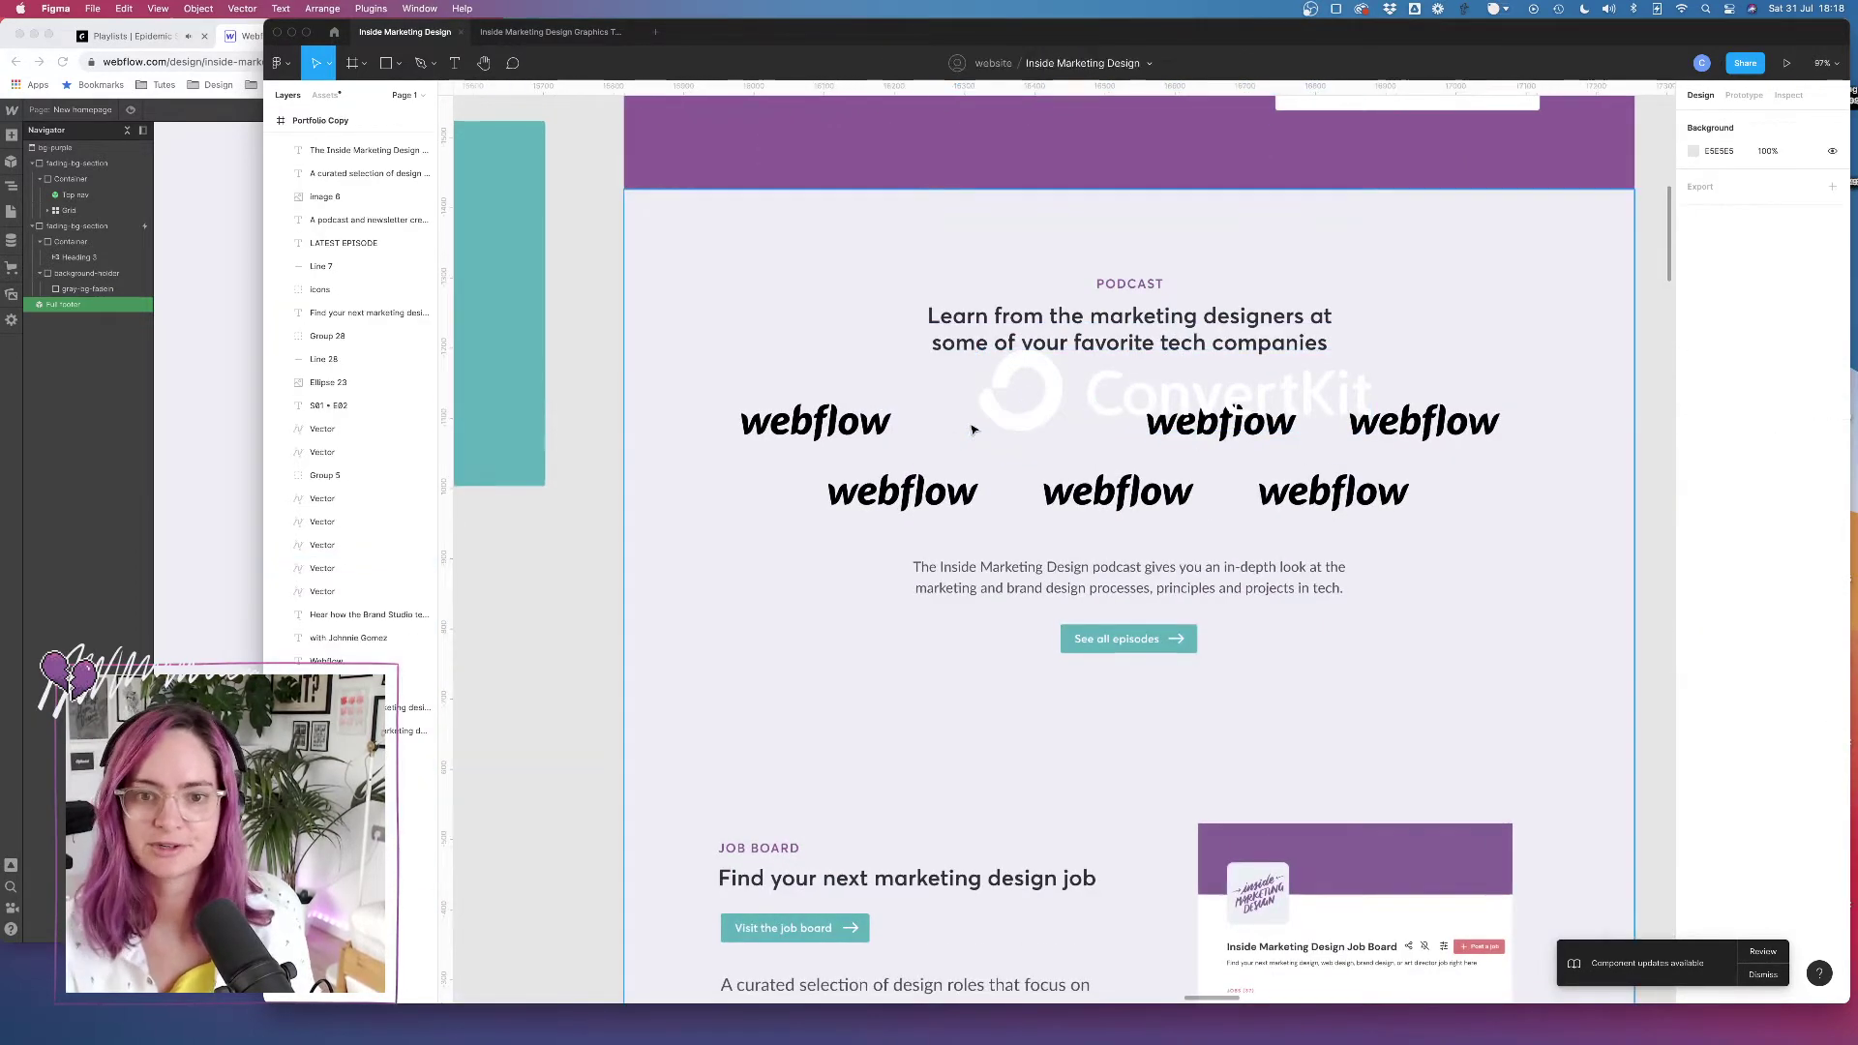
# Try filling the ConvertKit logo's frame with the dark document colour 303037, and undo the fill
pyautogui.click(1001, 389)
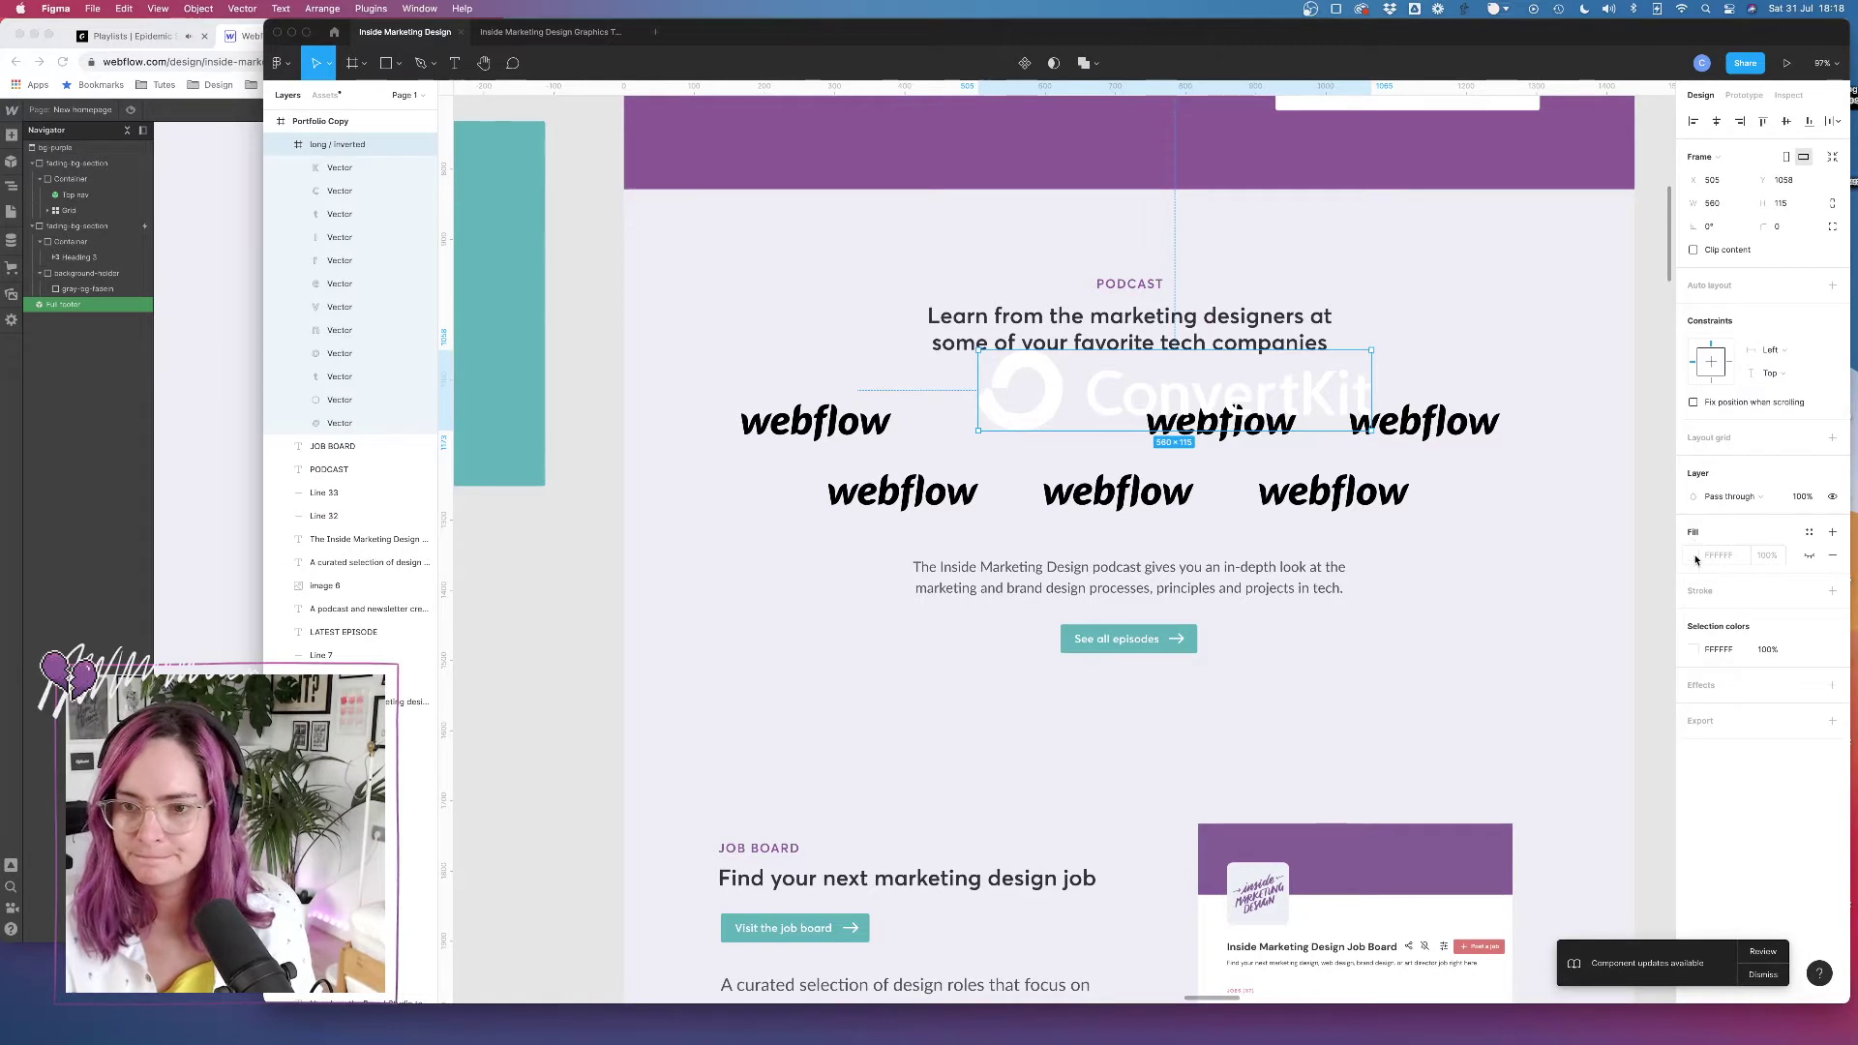
pyautogui.click(1694, 554)
pyautogui.click(1554, 866)
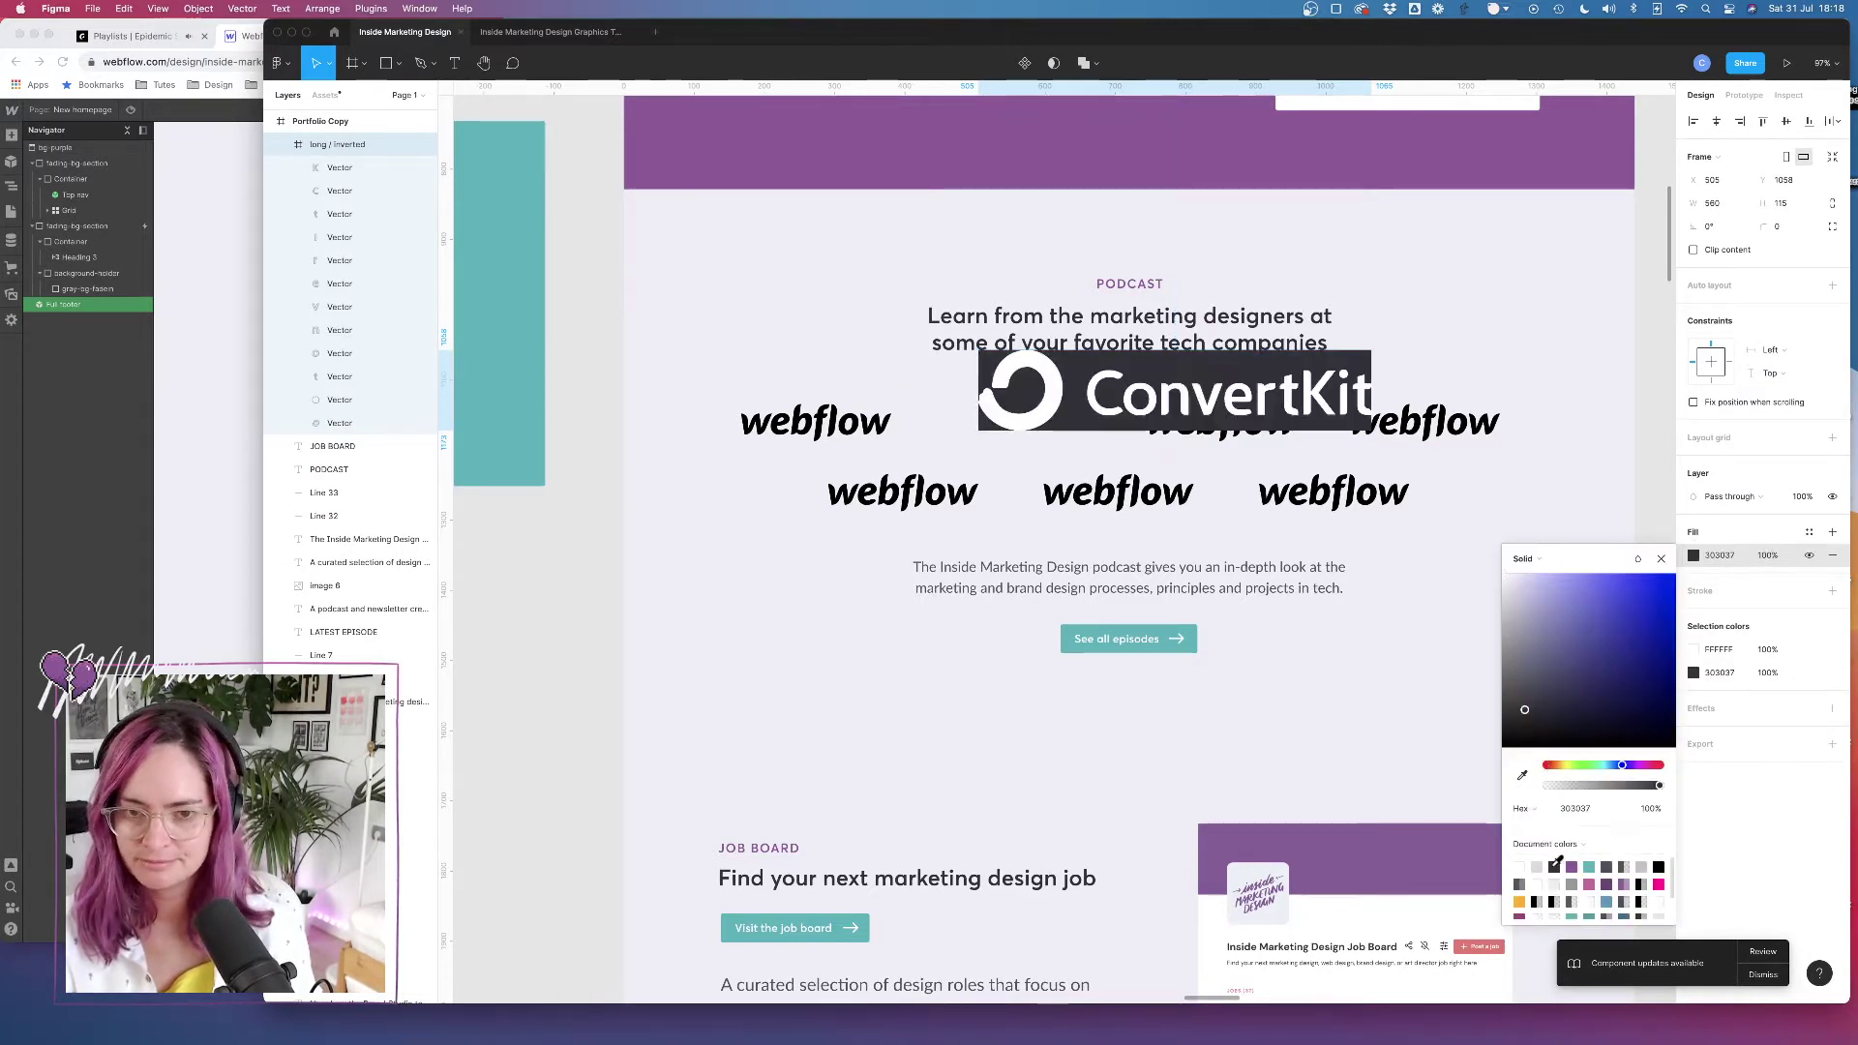
pyautogui.hotkey('ctrl', 'z')
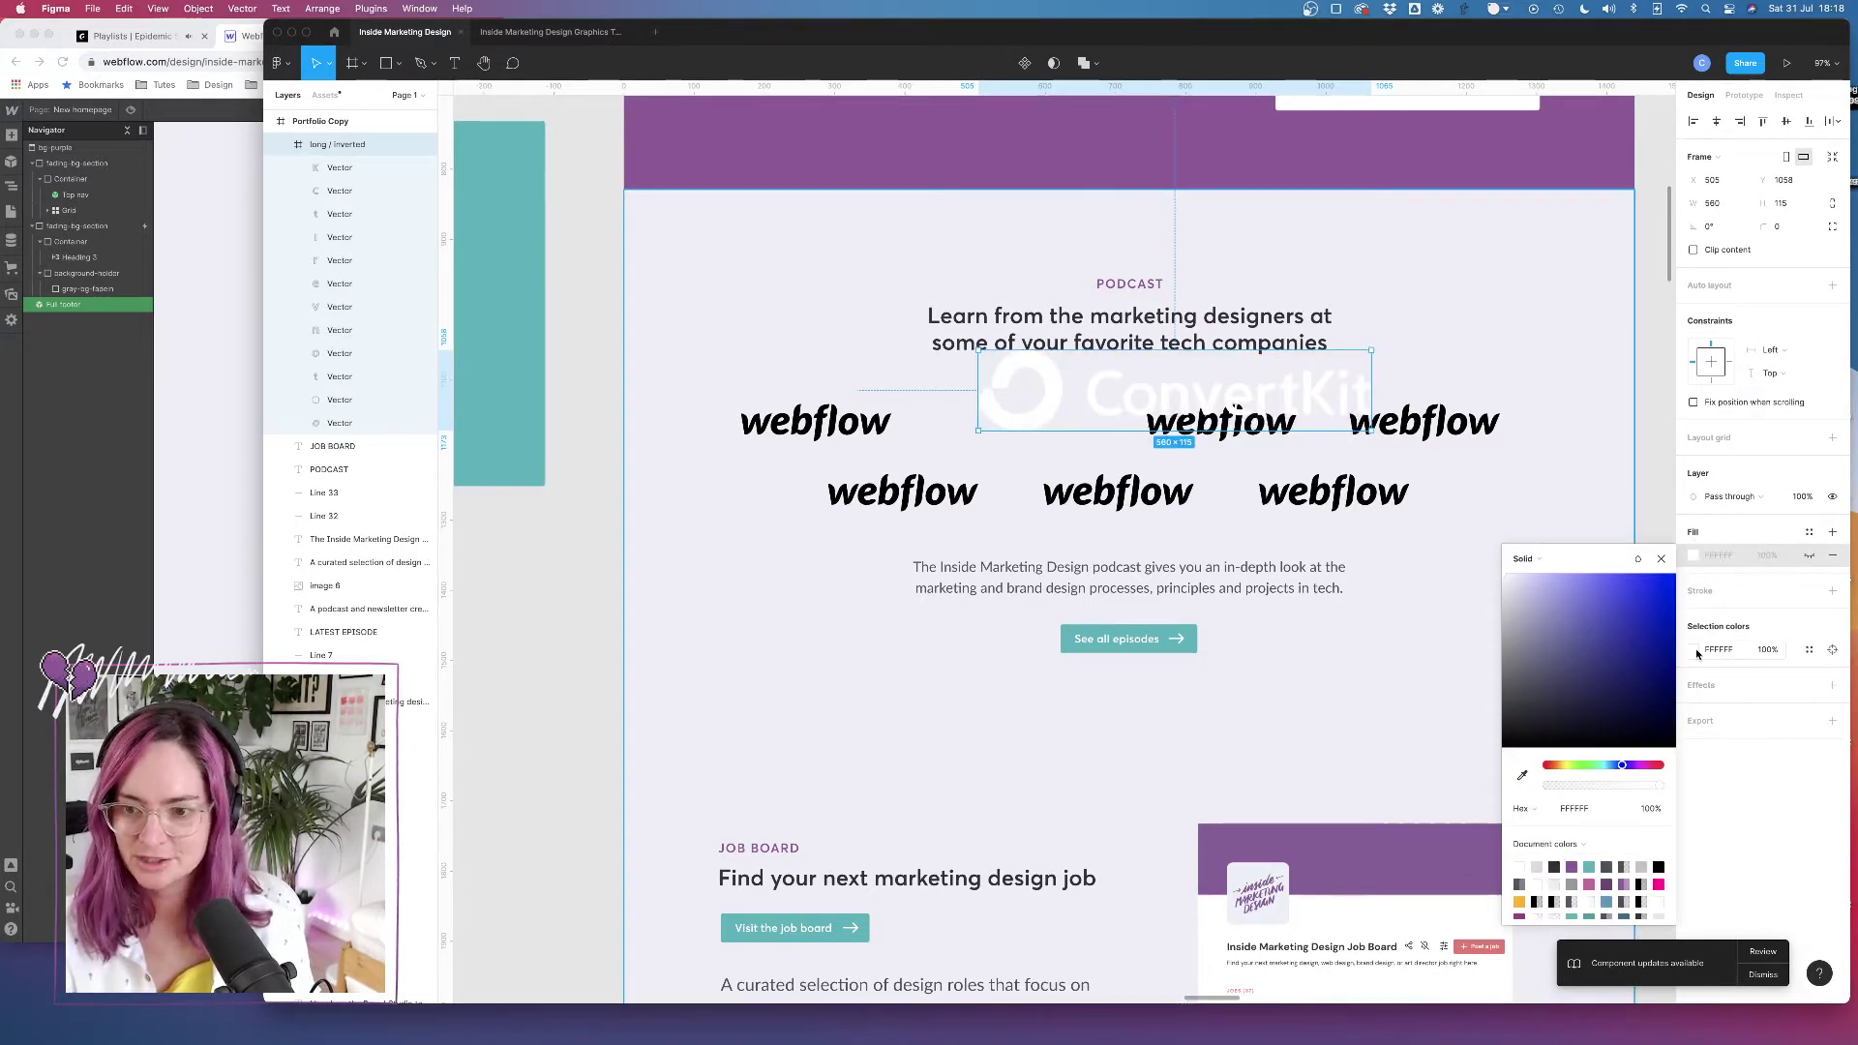
# Recolour the ConvertKit logo's white shapes to 303037 and scale it to about 254 × 52 in the gap in the first logo row
pyautogui.click(1693, 650)
pyautogui.click(1761, 974)
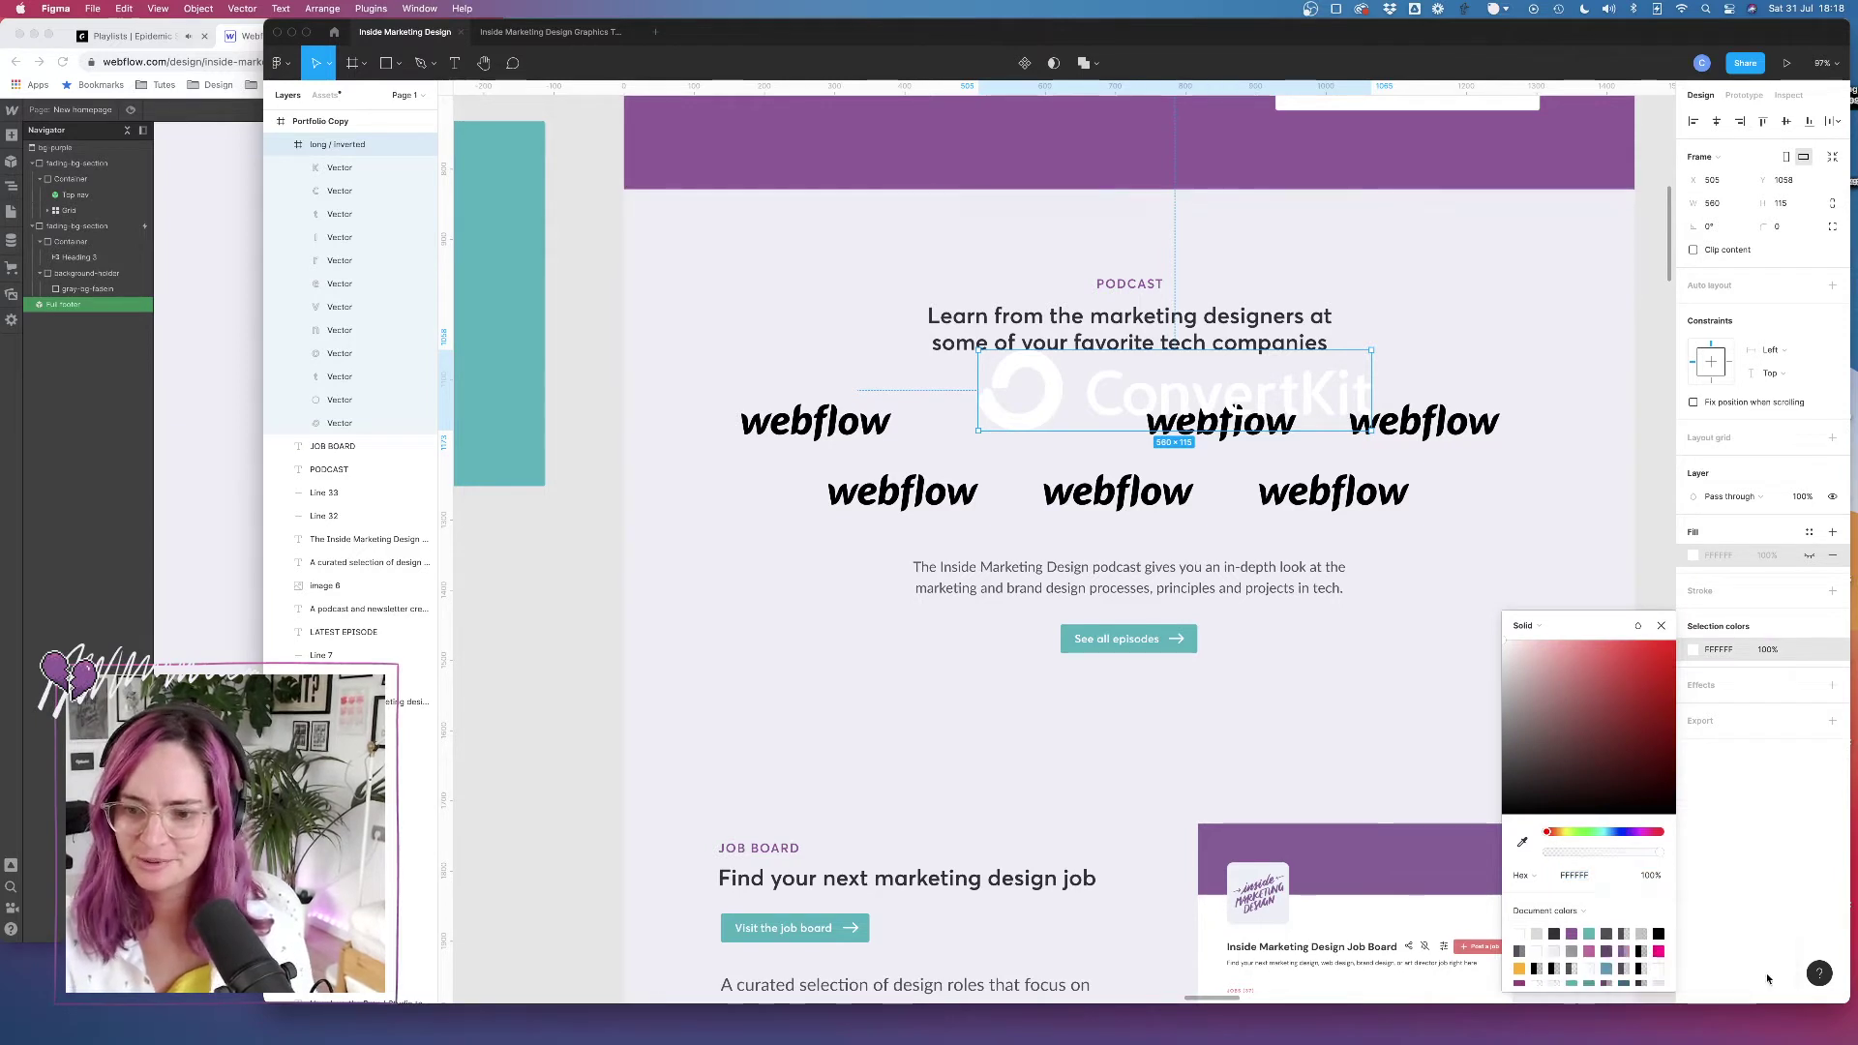
pyautogui.click(1554, 933)
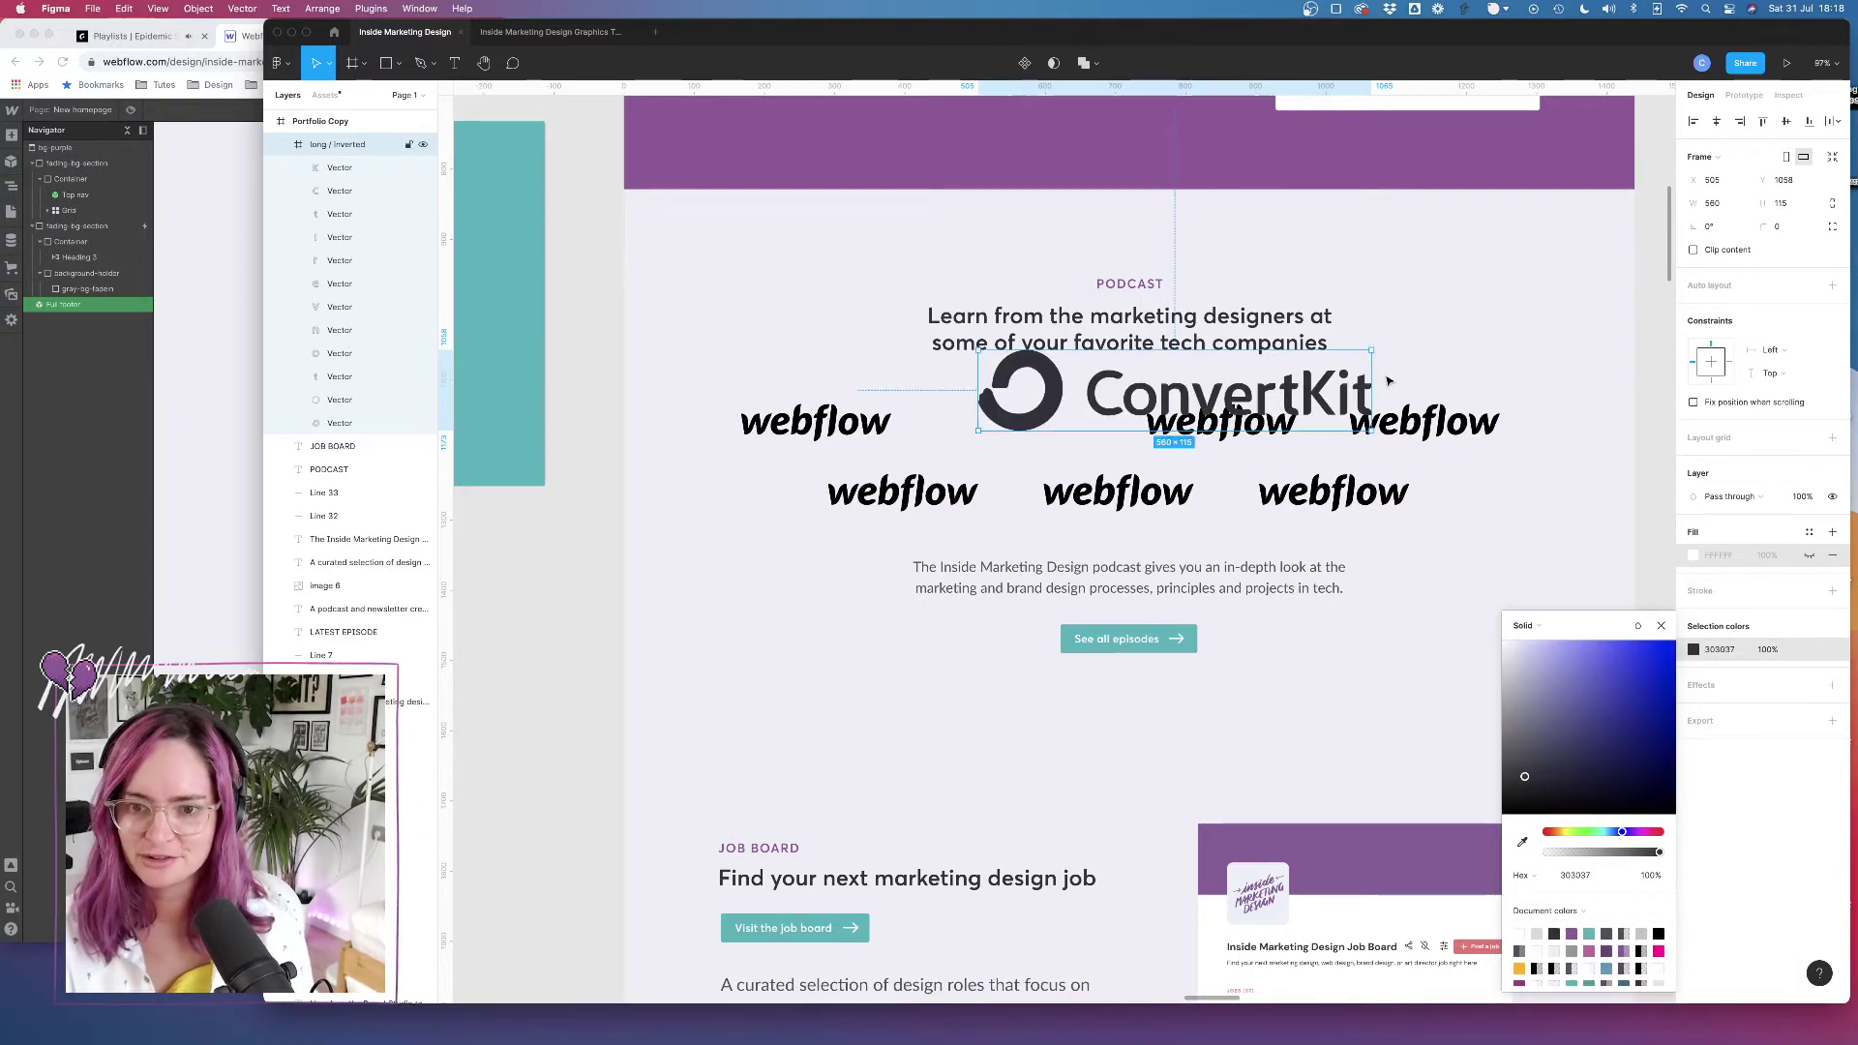
pyautogui.moveTo(1370, 350); pyautogui.dragTo(1026, 430)
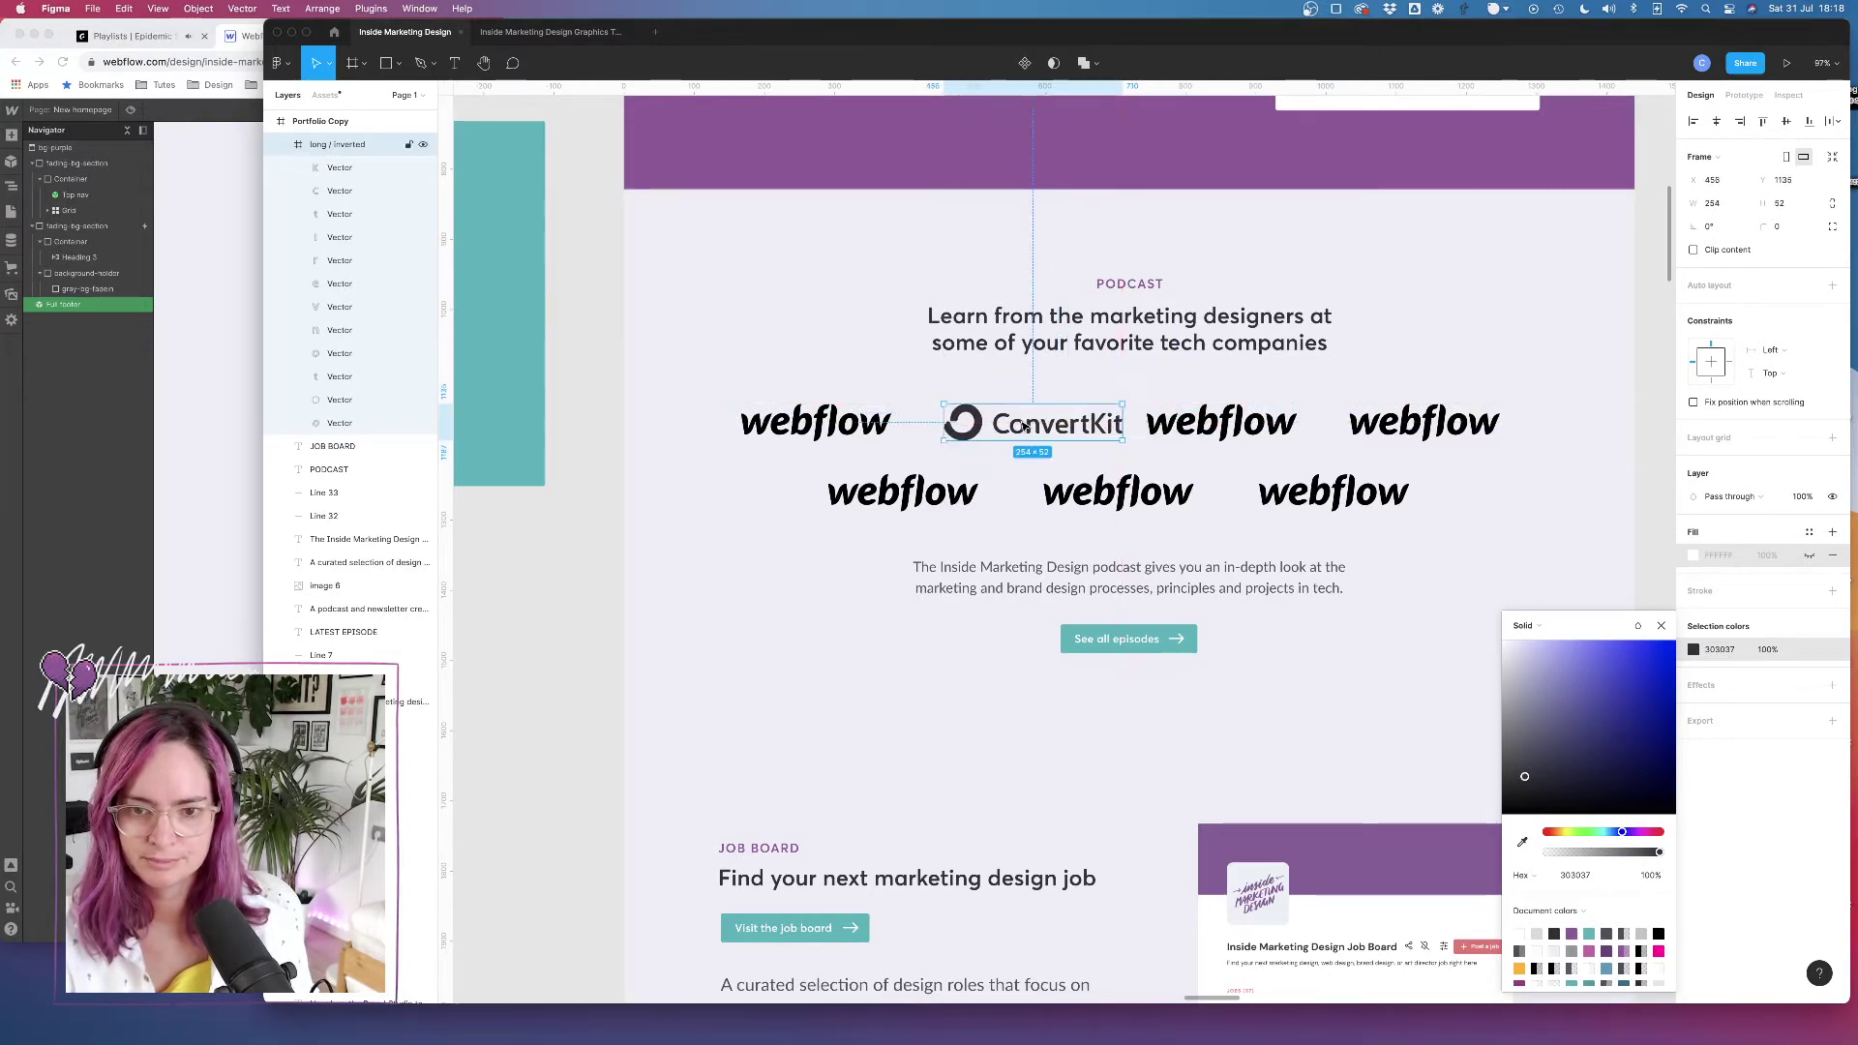
# Delete the two Webflow placeholder logos after ConvertKit in the first logo row
pyautogui.click(1223, 421)
pyautogui.press('Delete')
pyautogui.click(1412, 439)
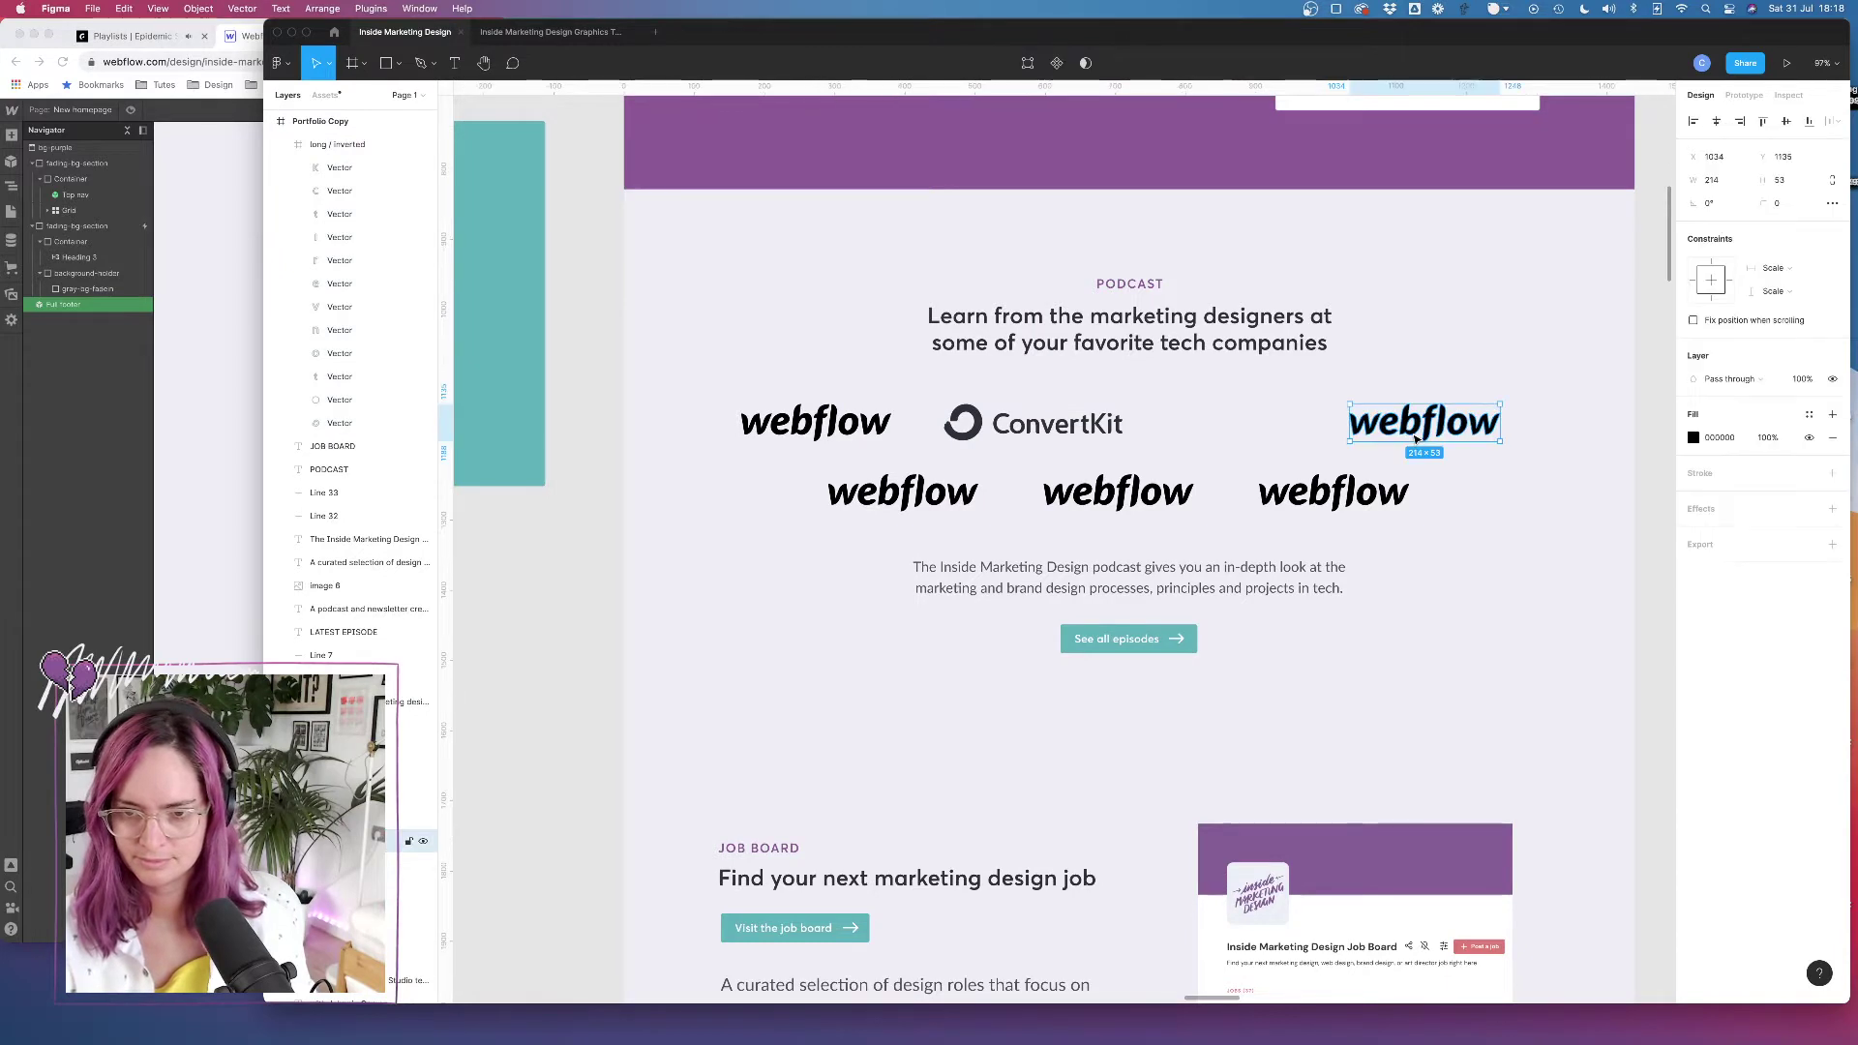
pyautogui.press('Delete')
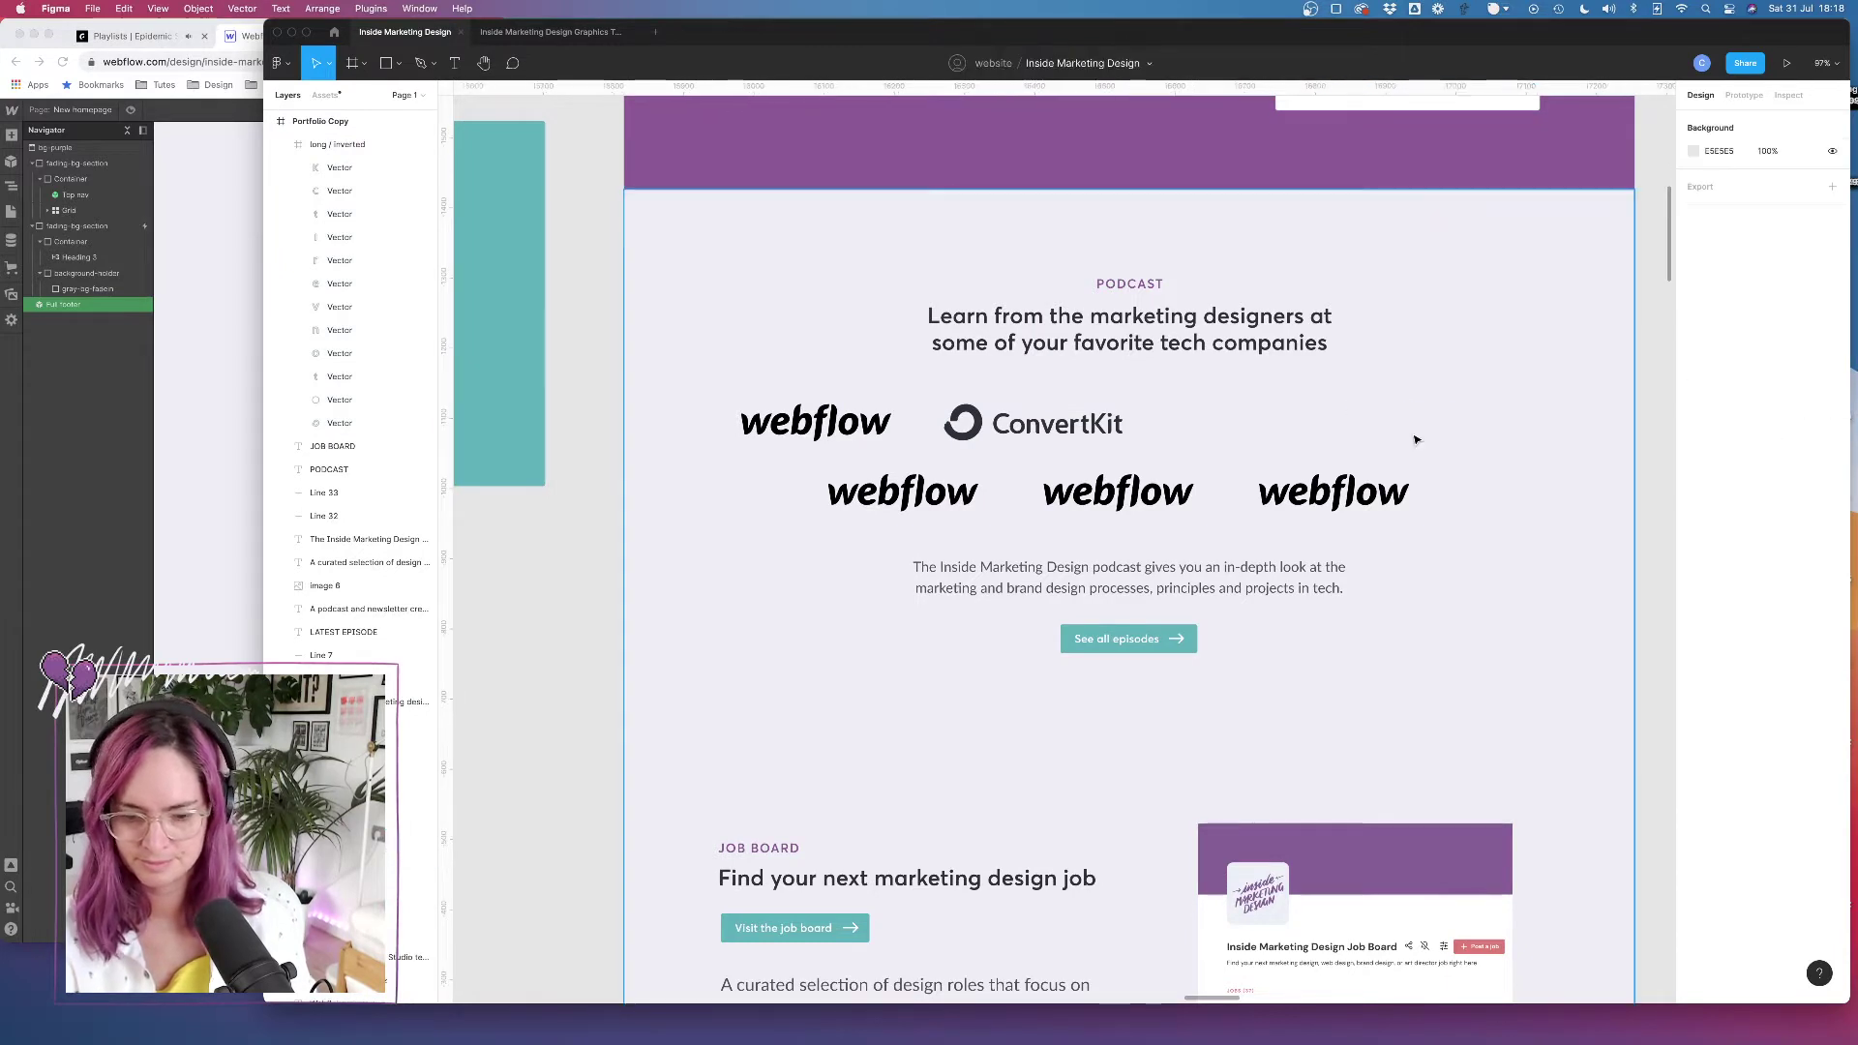
pyautogui.click(1074, 437)
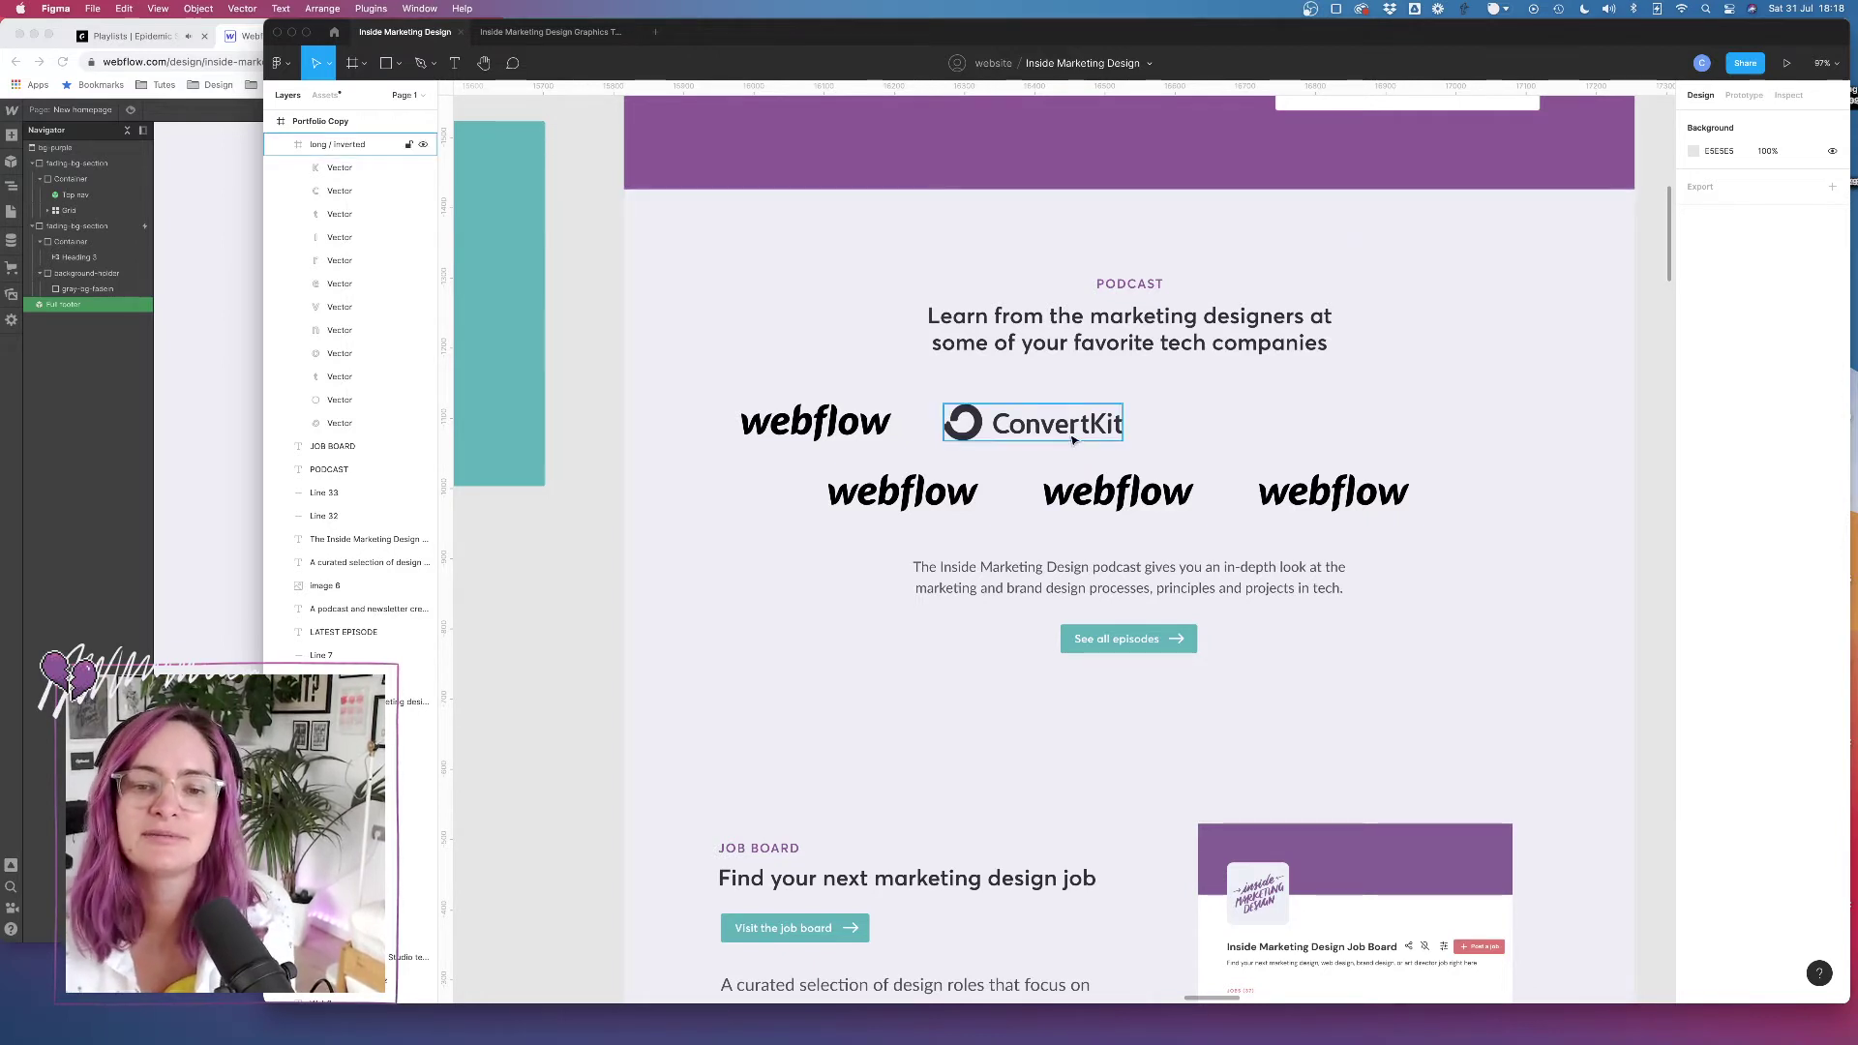
pyautogui.keyDown('shift'); pyautogui.click(842, 423); pyautogui.keyUp('shift')
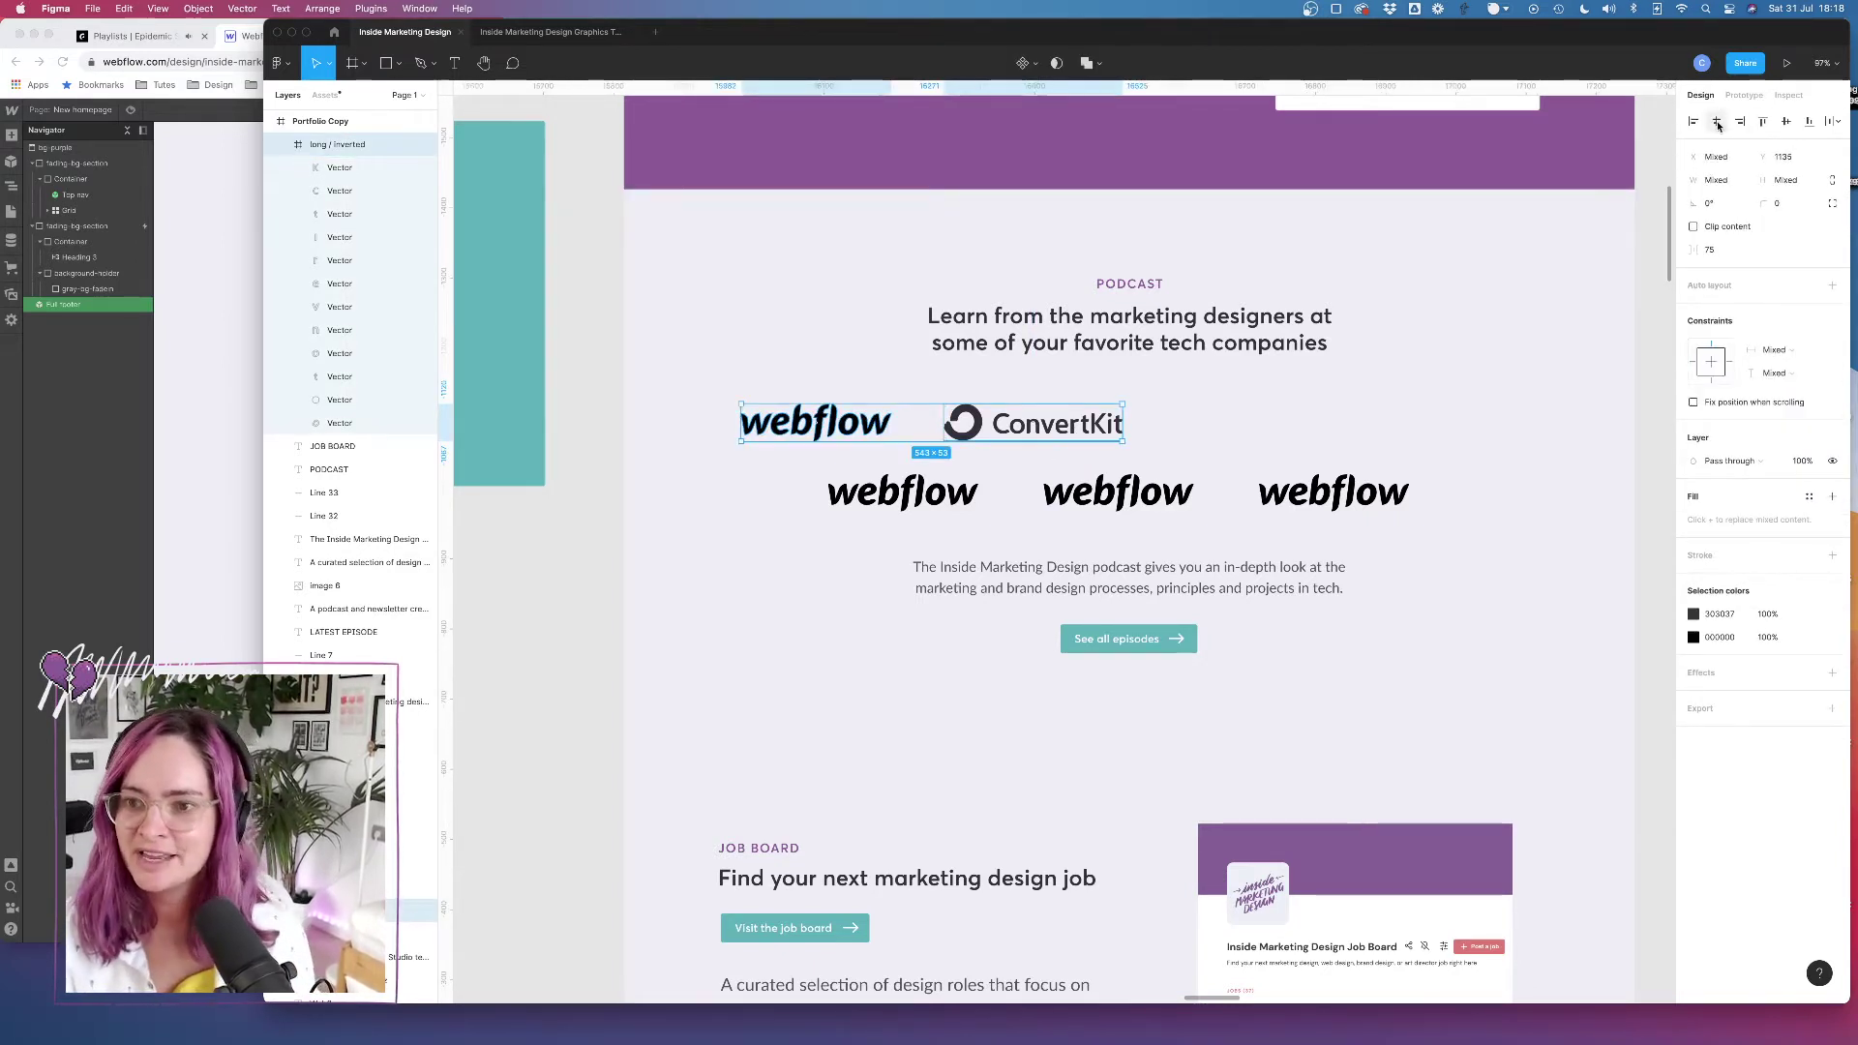
pyautogui.click(1213, 425)
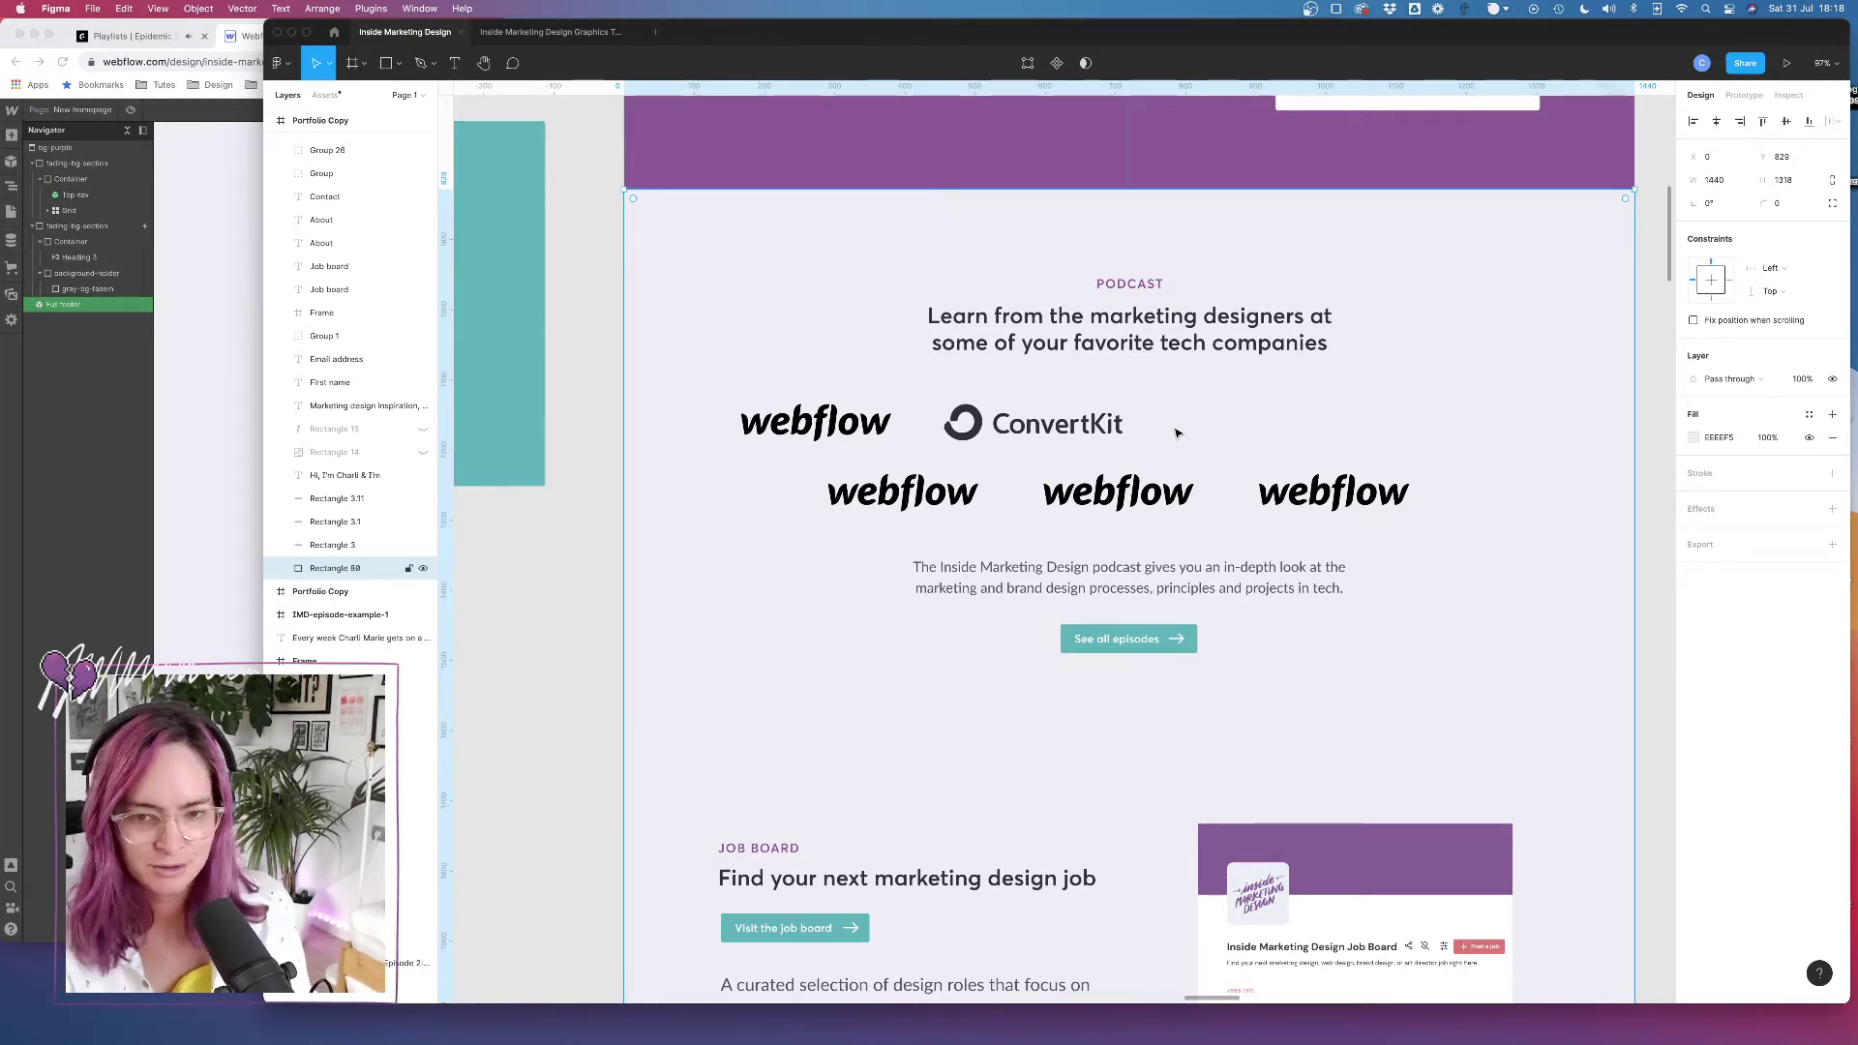
# Delete the last two Webflow placeholder logos in the second logo row
pyautogui.click(1333, 491)
pyautogui.keyDown('shift'); pyautogui.click(1174, 490); pyautogui.keyUp('shift')
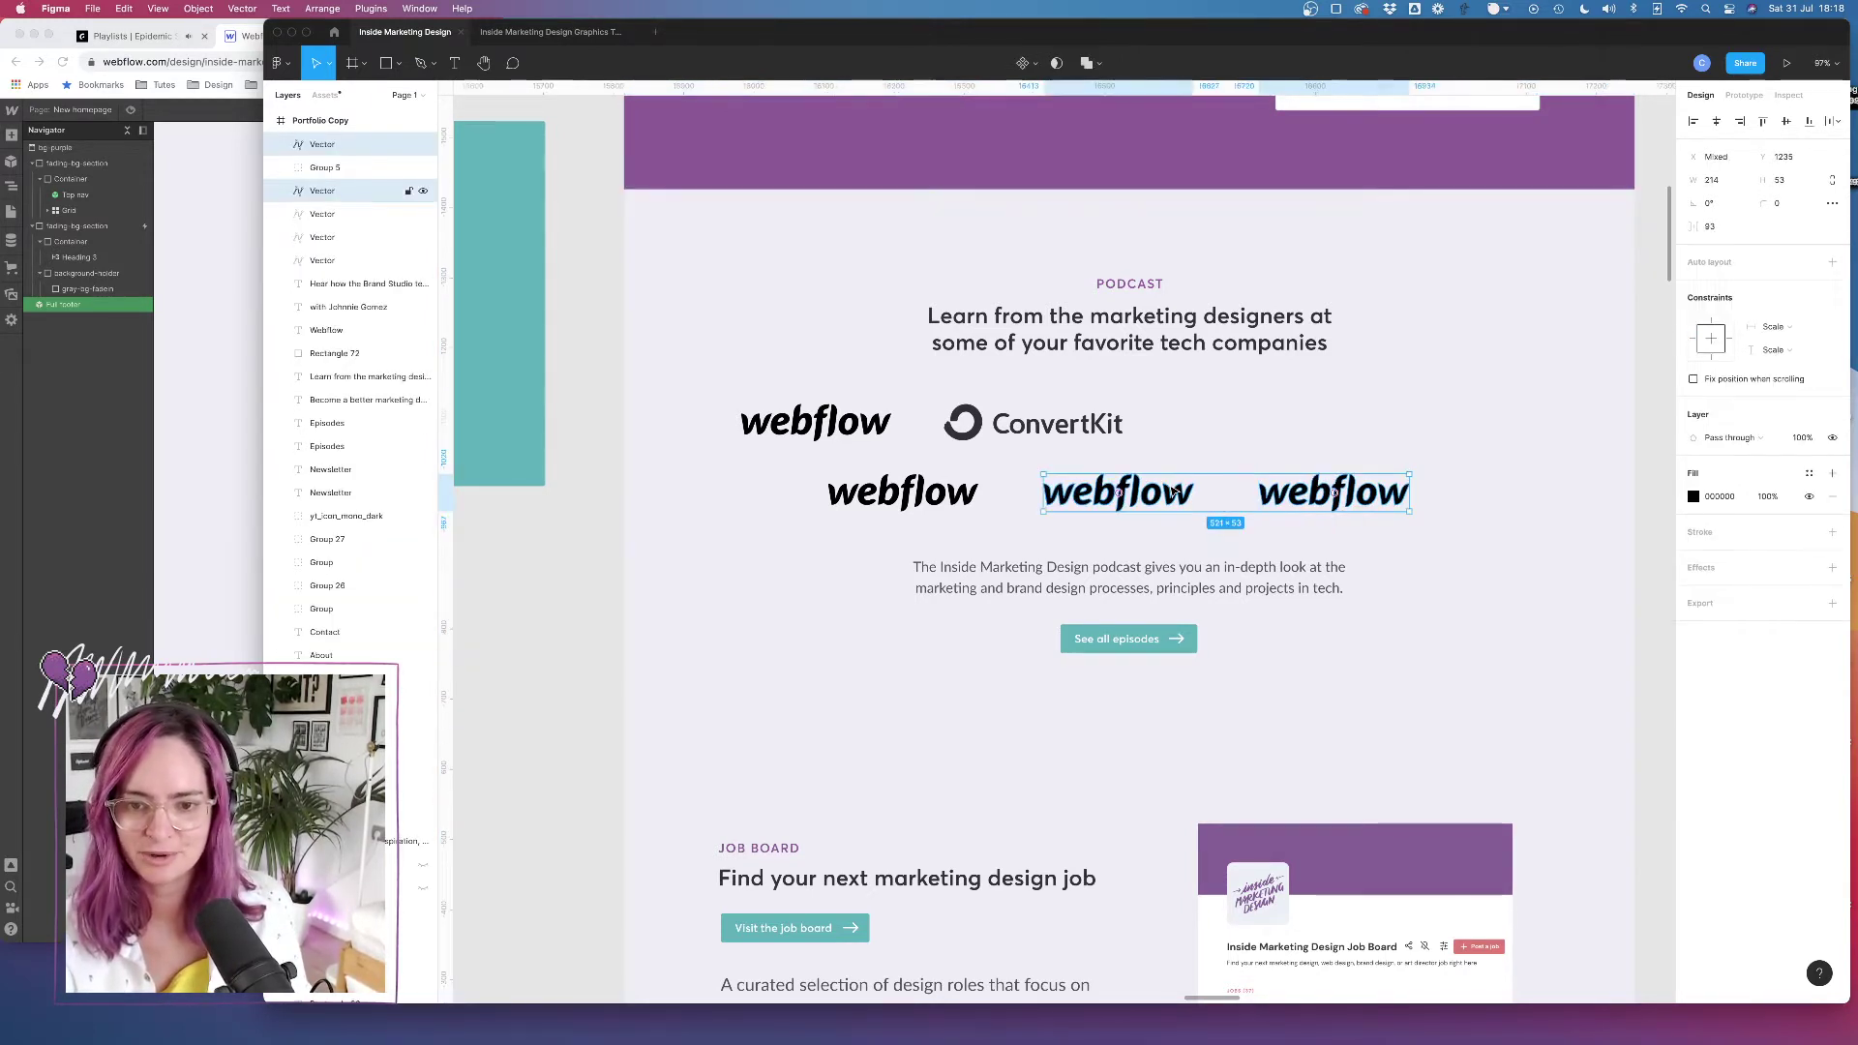
pyautogui.press('BackSpace')
# Group the white vector shapes of the Moneybox logo below the homepage mockup
pyautogui.scroll(-5, 1173, 491)
pyautogui.scroll(-10, 1174, 491)
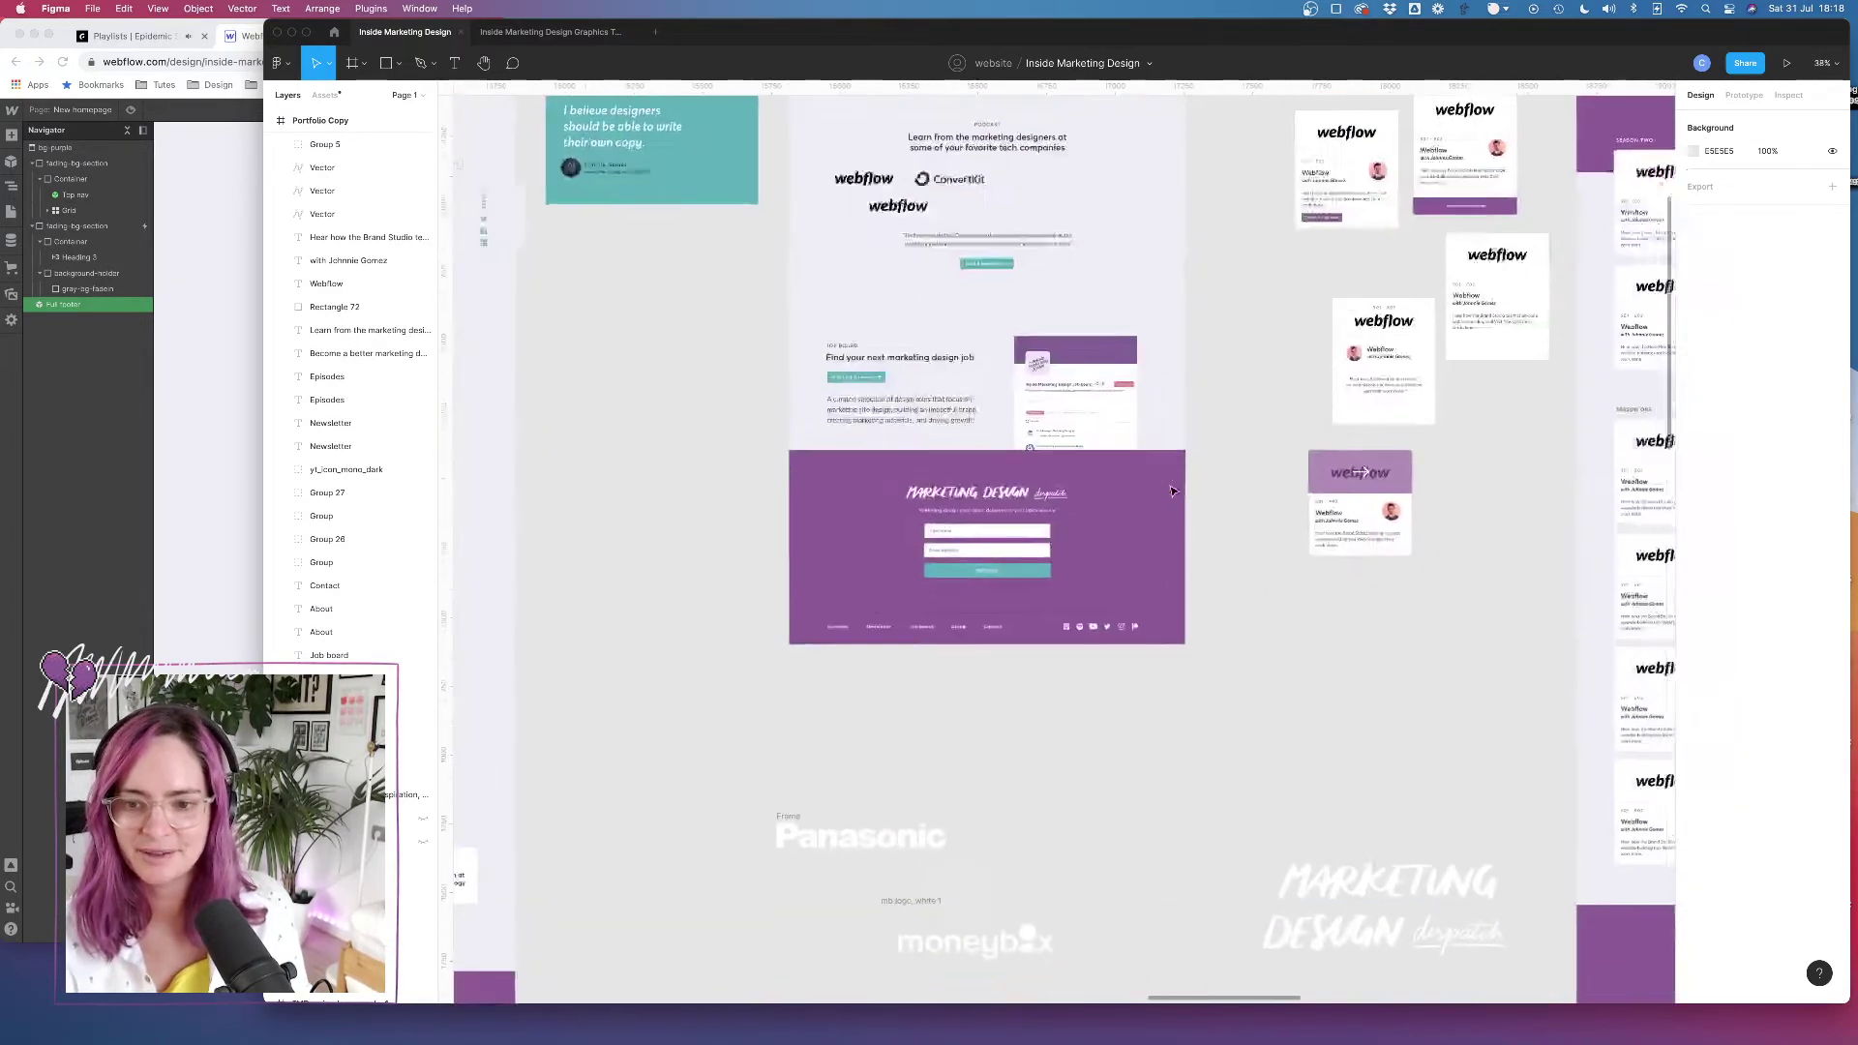
pyautogui.scroll(-1, 1172, 491)
pyautogui.click(1017, 456)
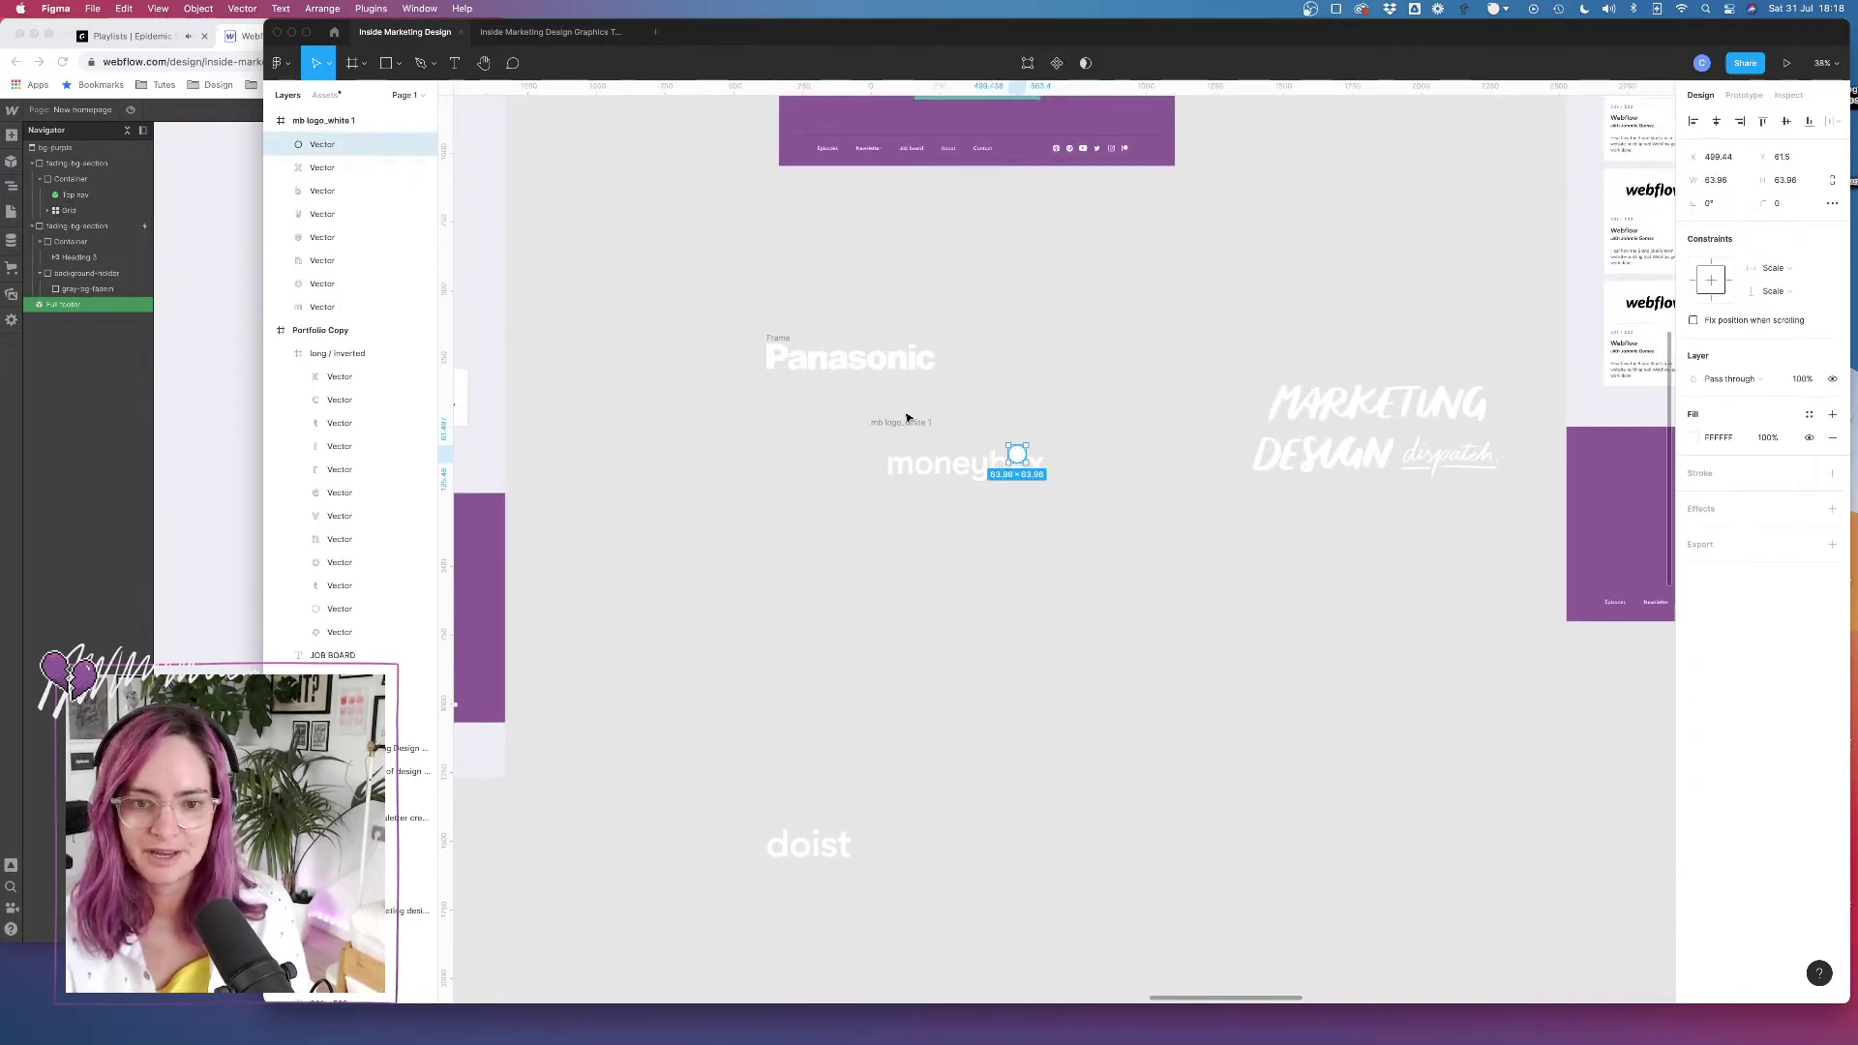
pyautogui.scroll(5, 1018, 457)
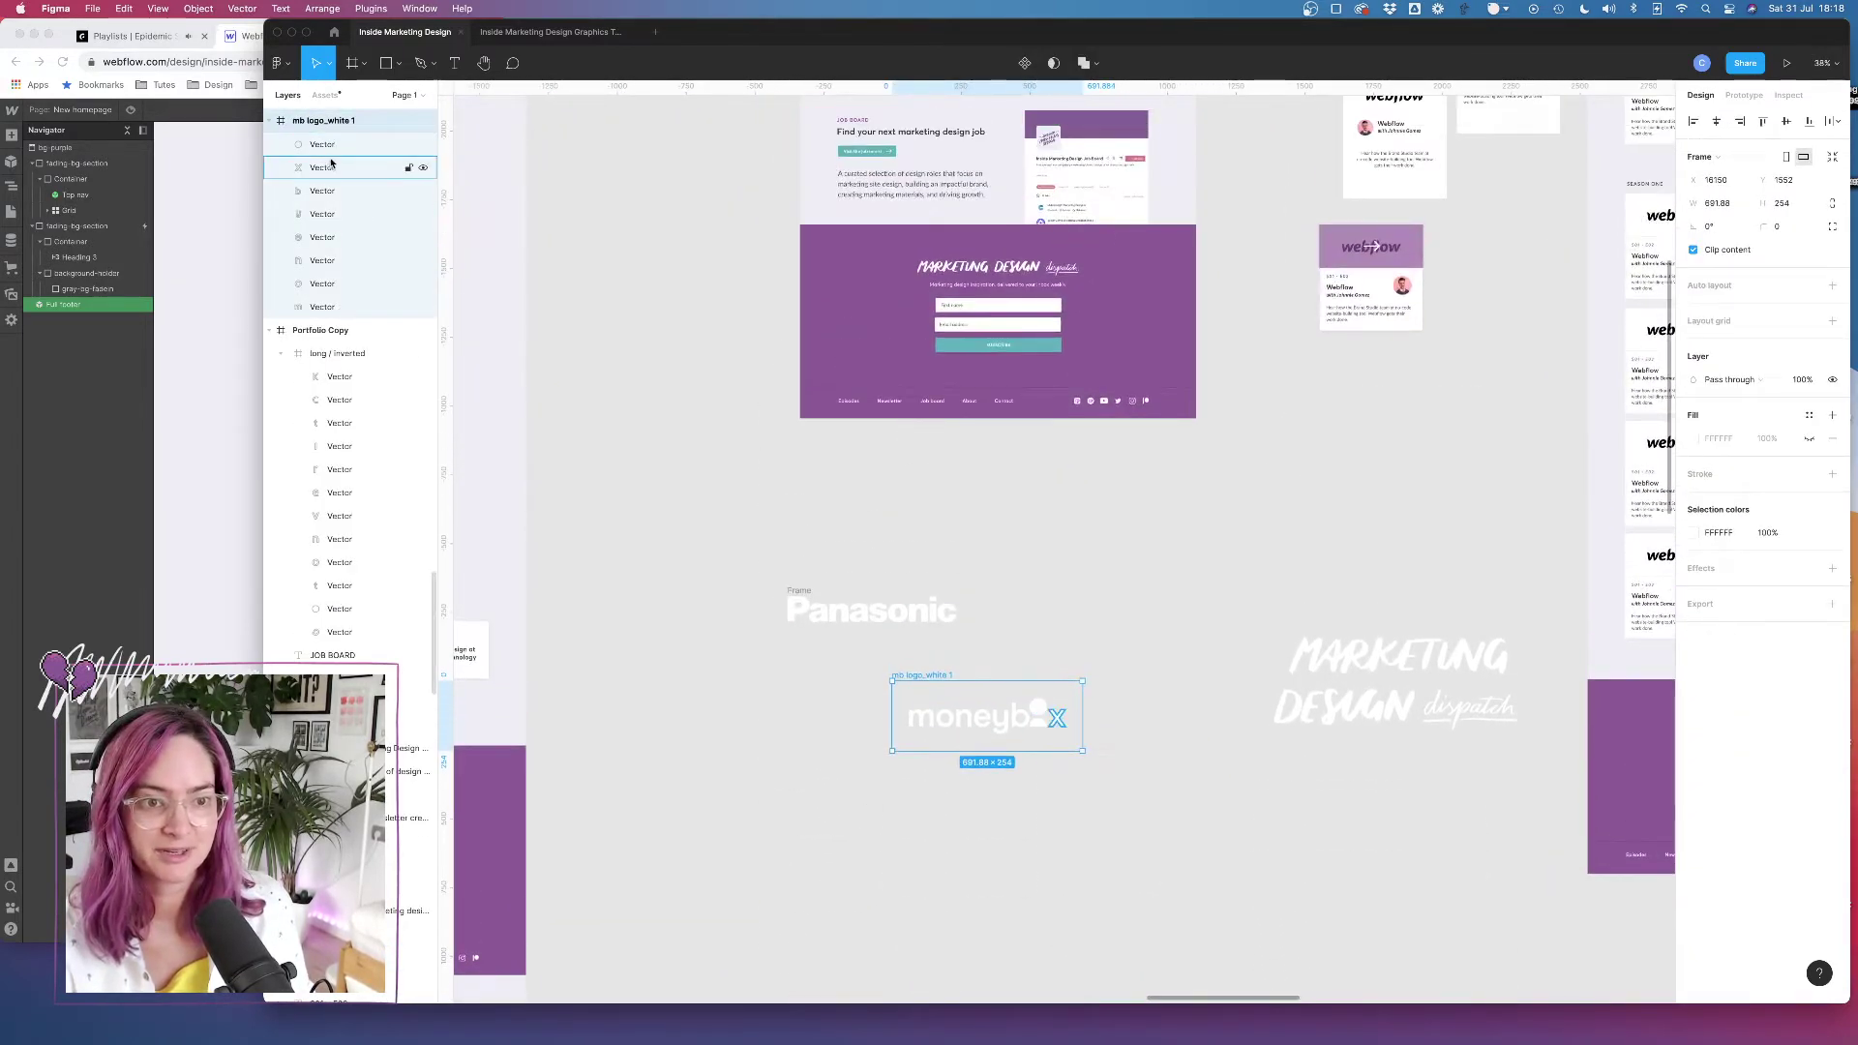
pyautogui.press('Return')
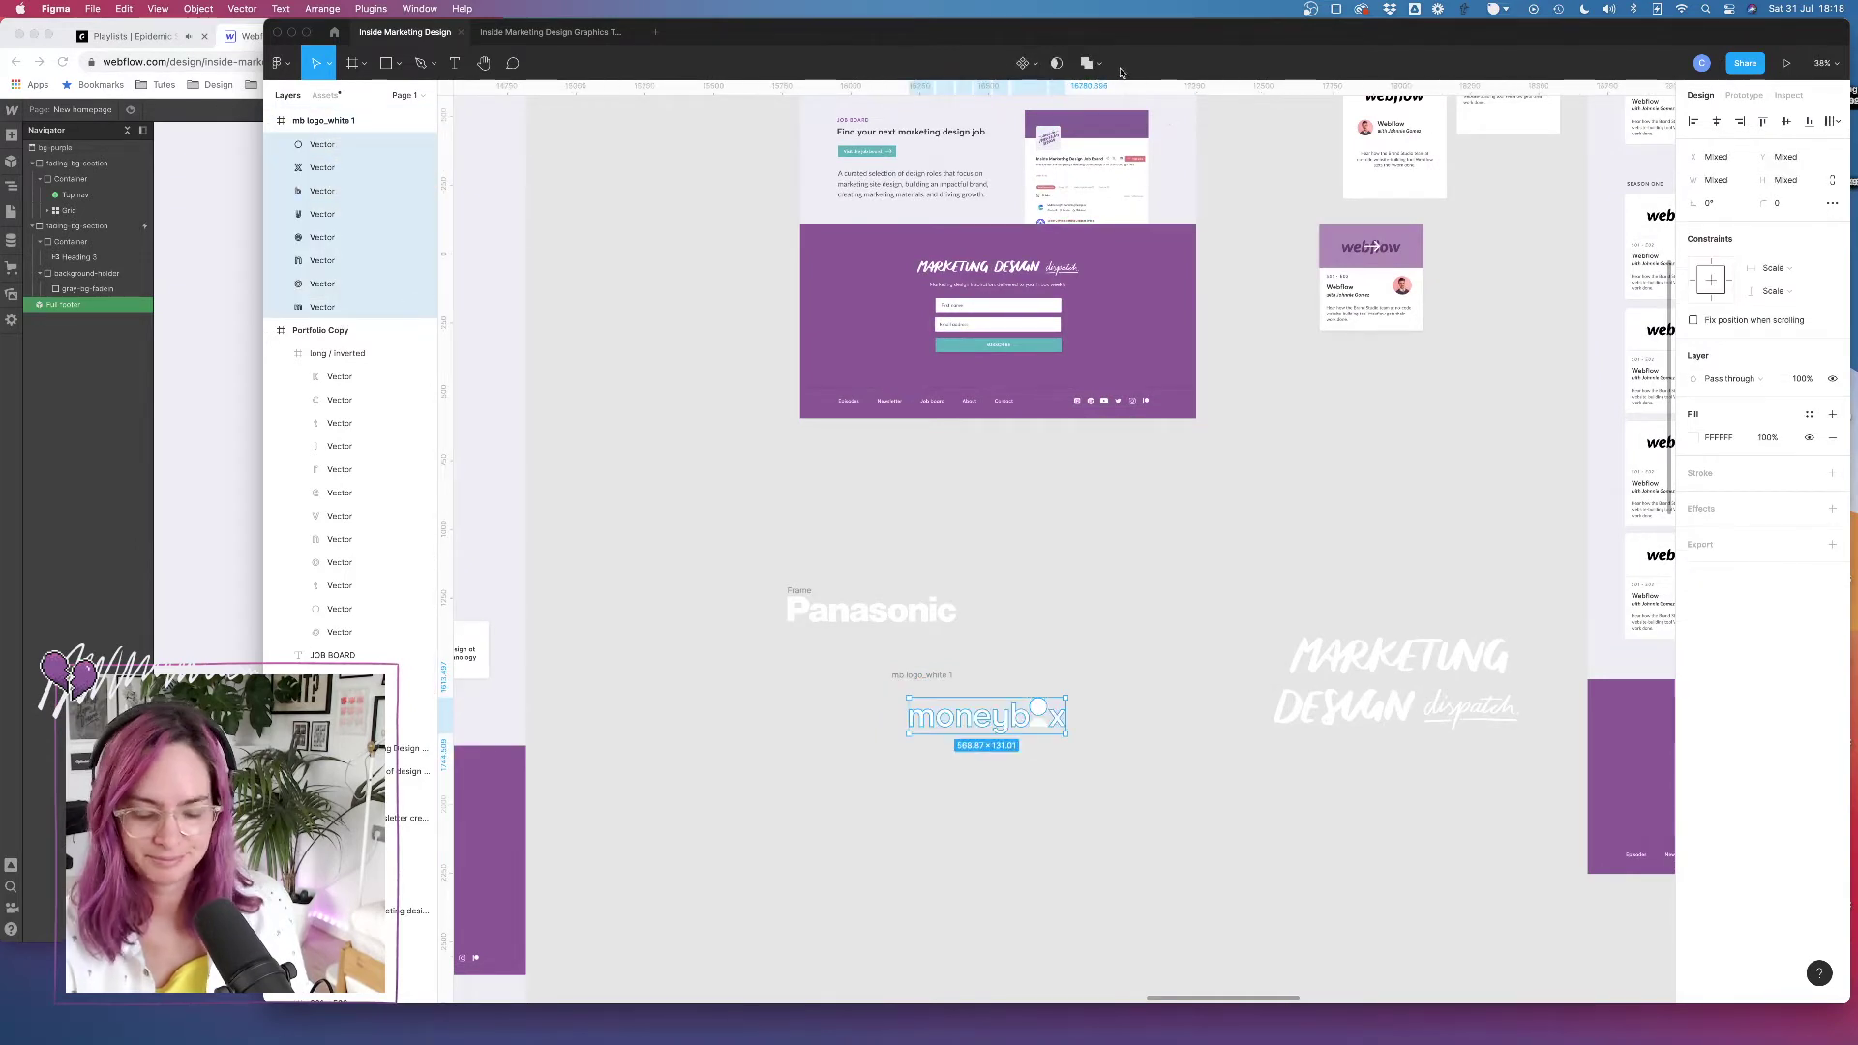
pyautogui.press('super+g')
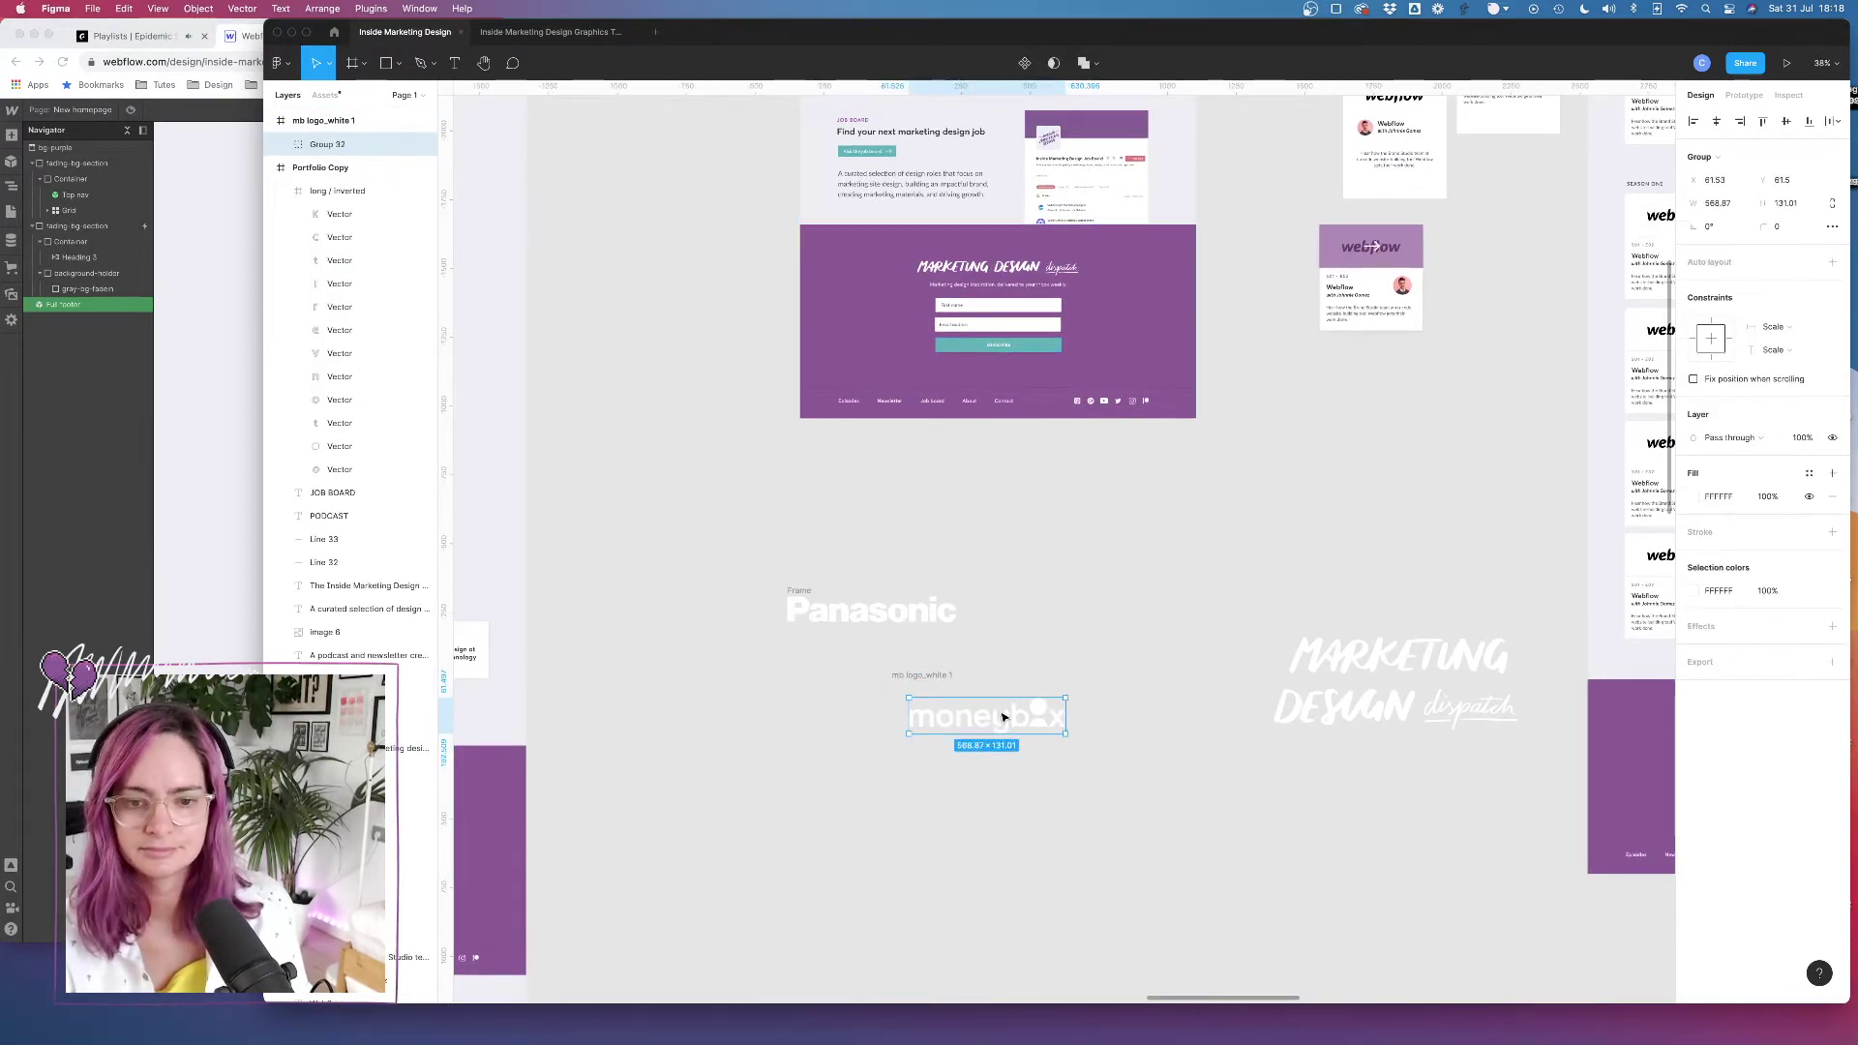
# Add the leftover vector shape in the Moneybox logo's frame to the logo's group
pyautogui.moveTo(1002, 717); pyautogui.dragTo(1273, 531)
pyautogui.press('super+z')
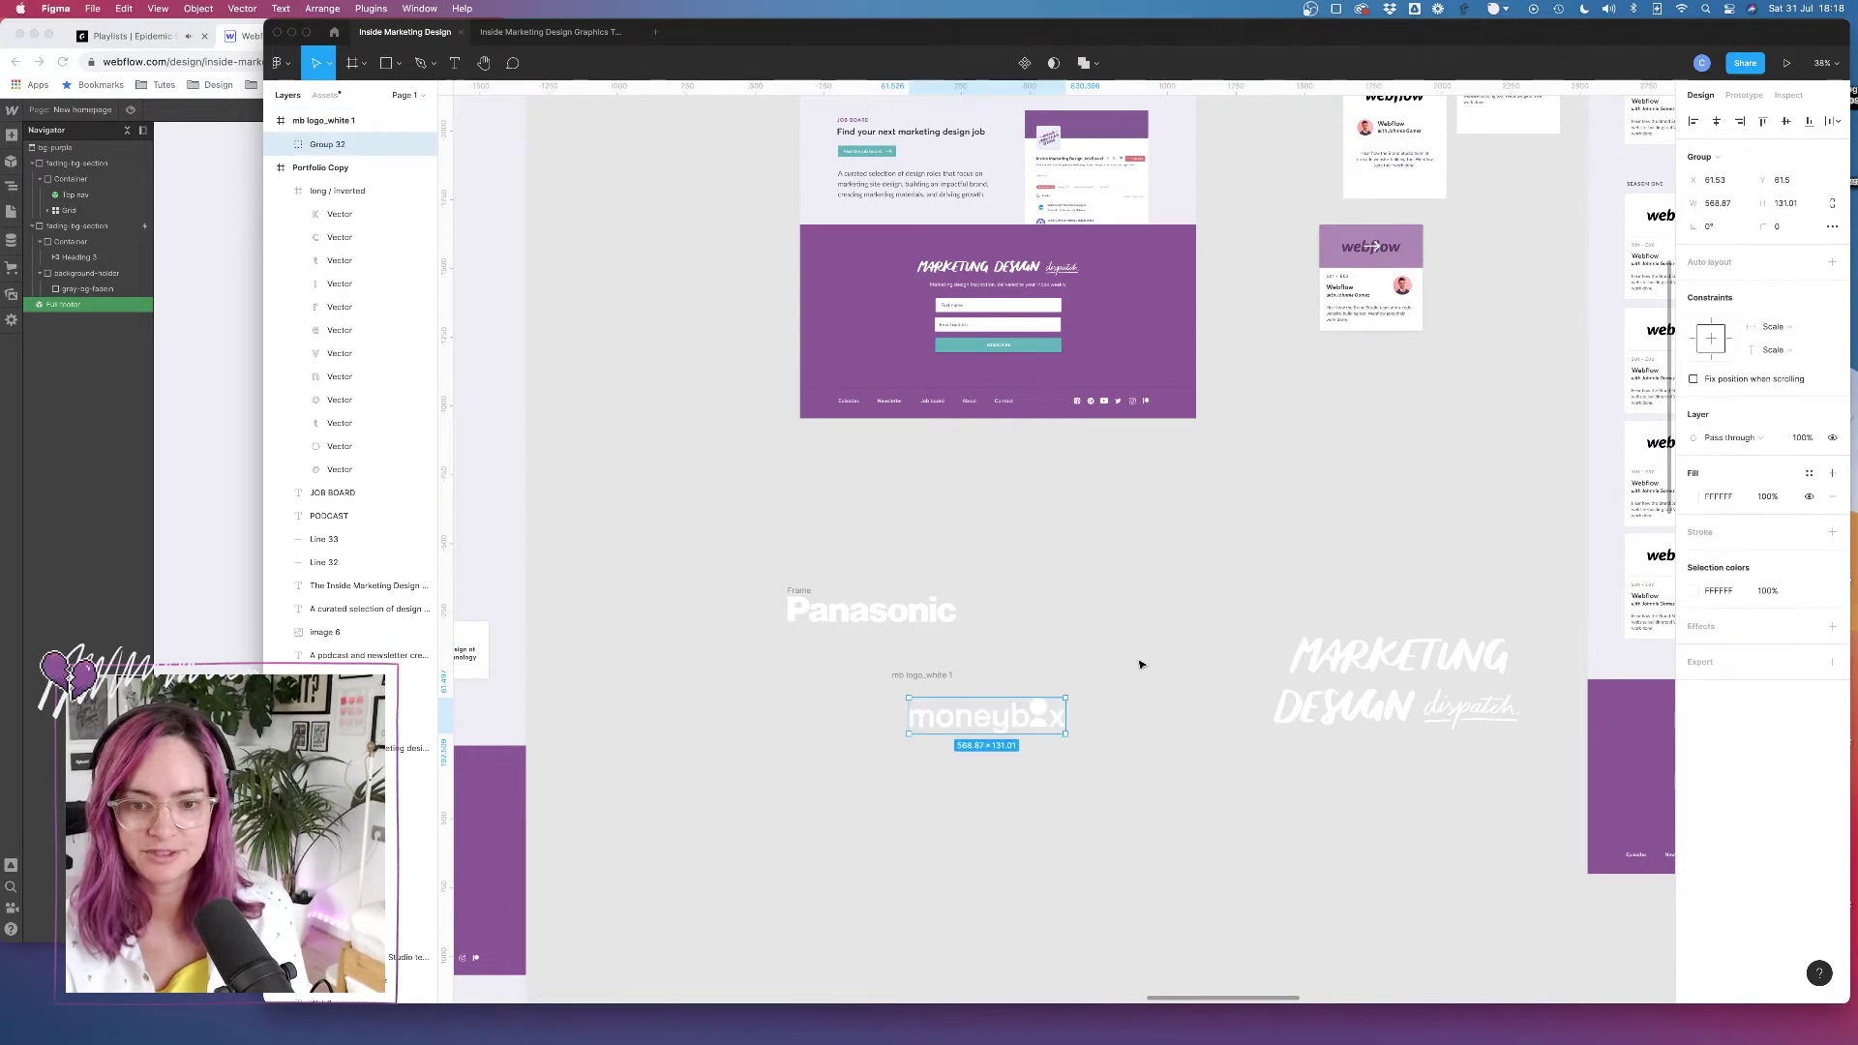
pyautogui.scroll(4, 324, 194)
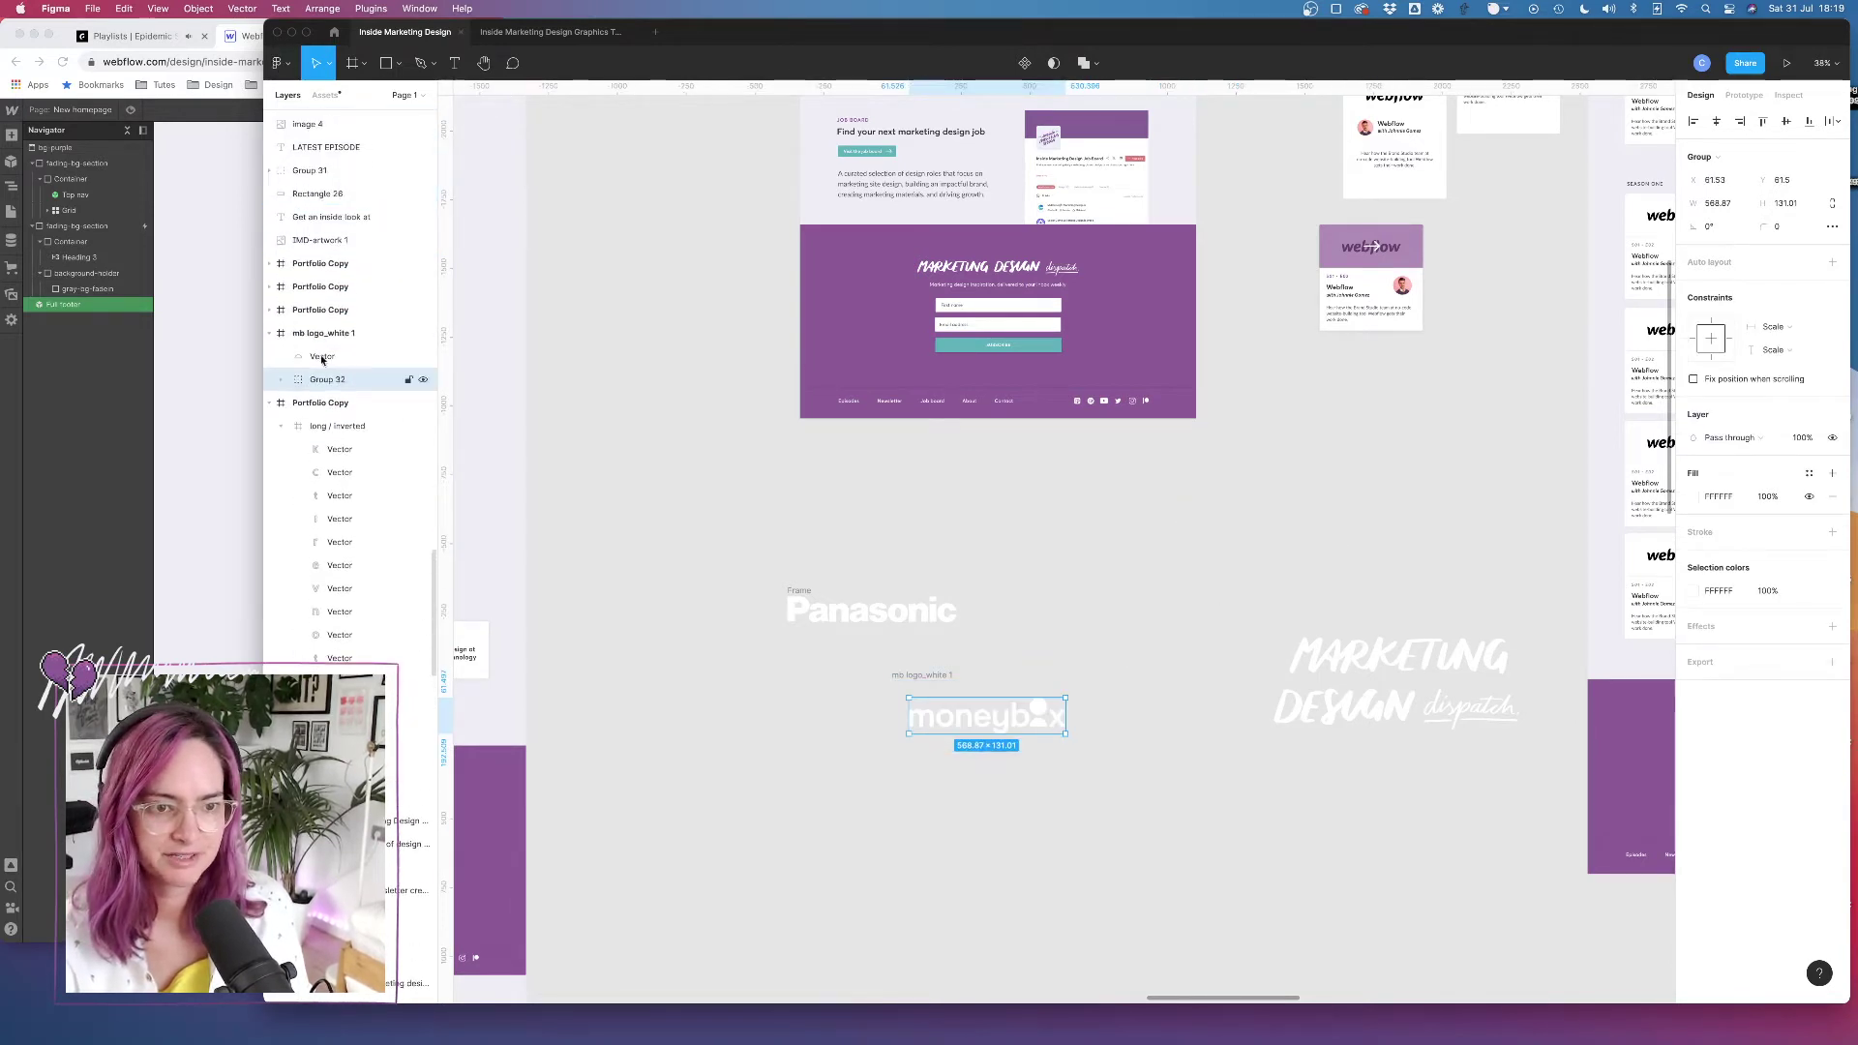
pyautogui.click(322, 356)
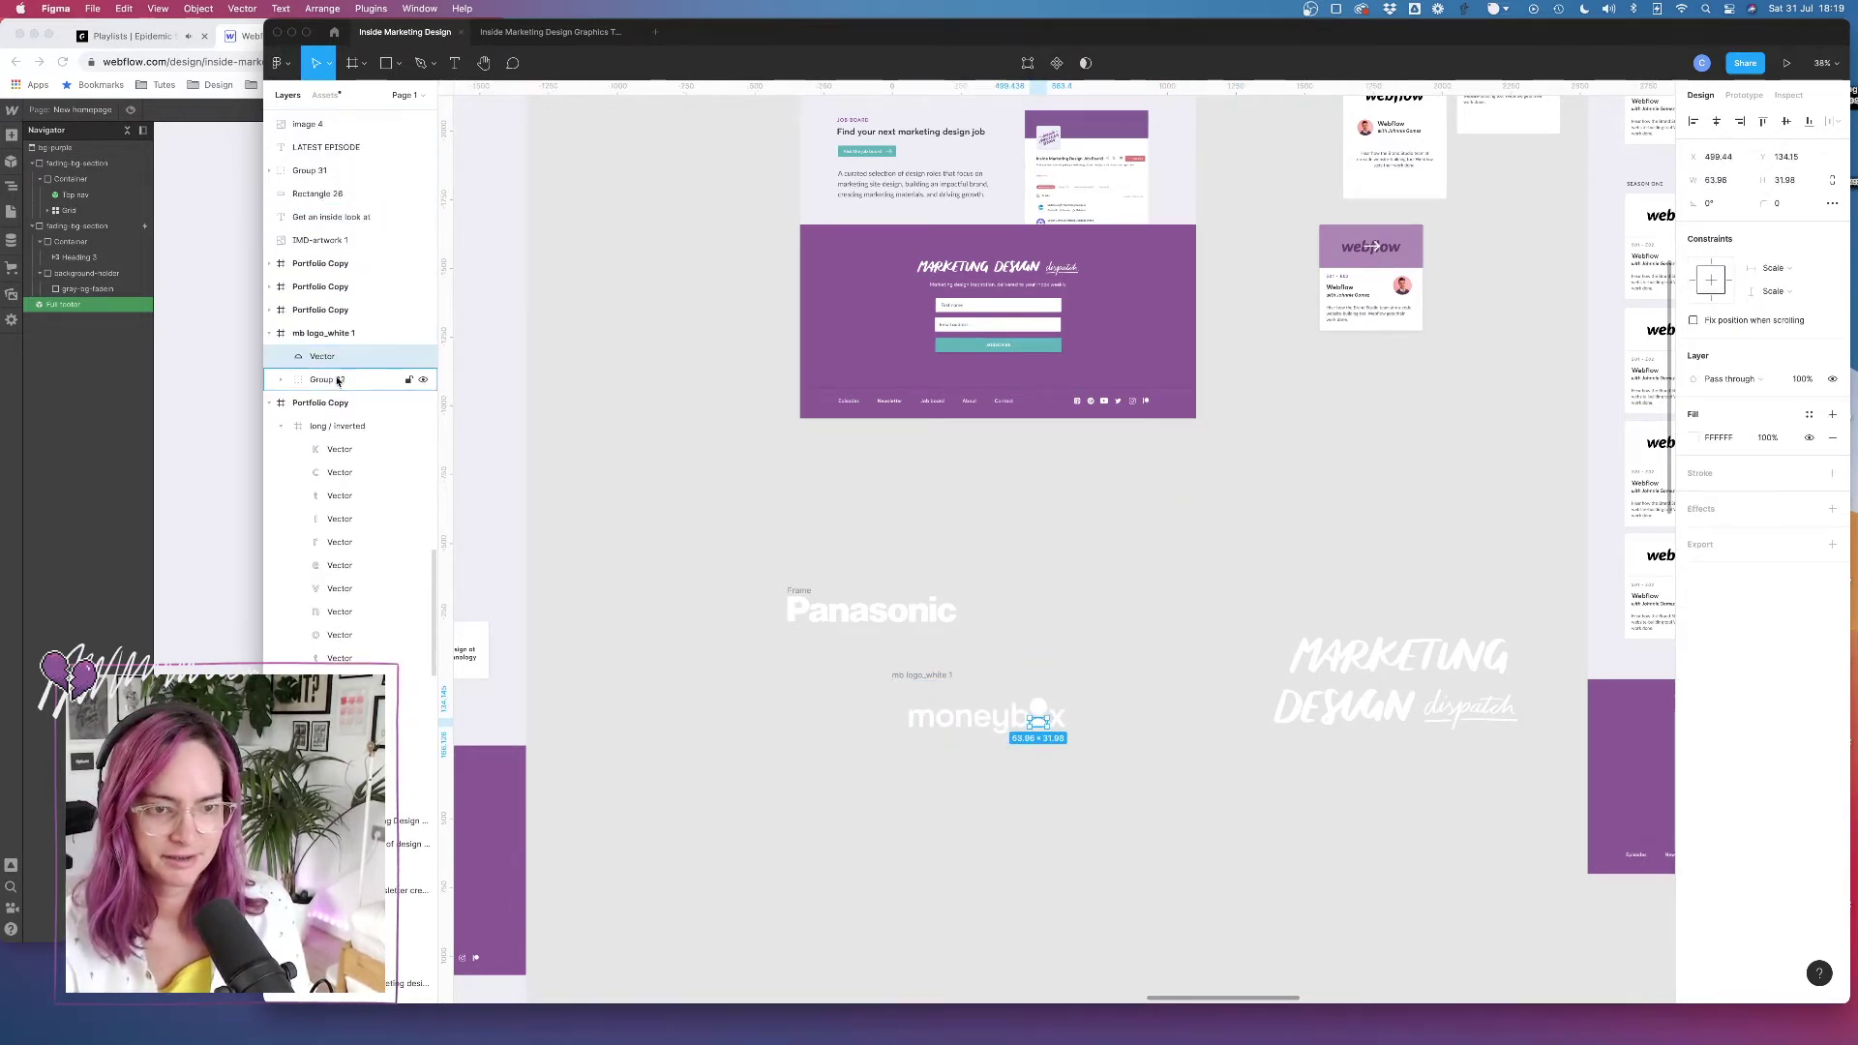
pyautogui.moveTo(337, 381); pyautogui.dragTo(337, 381)
pyautogui.click(336, 358)
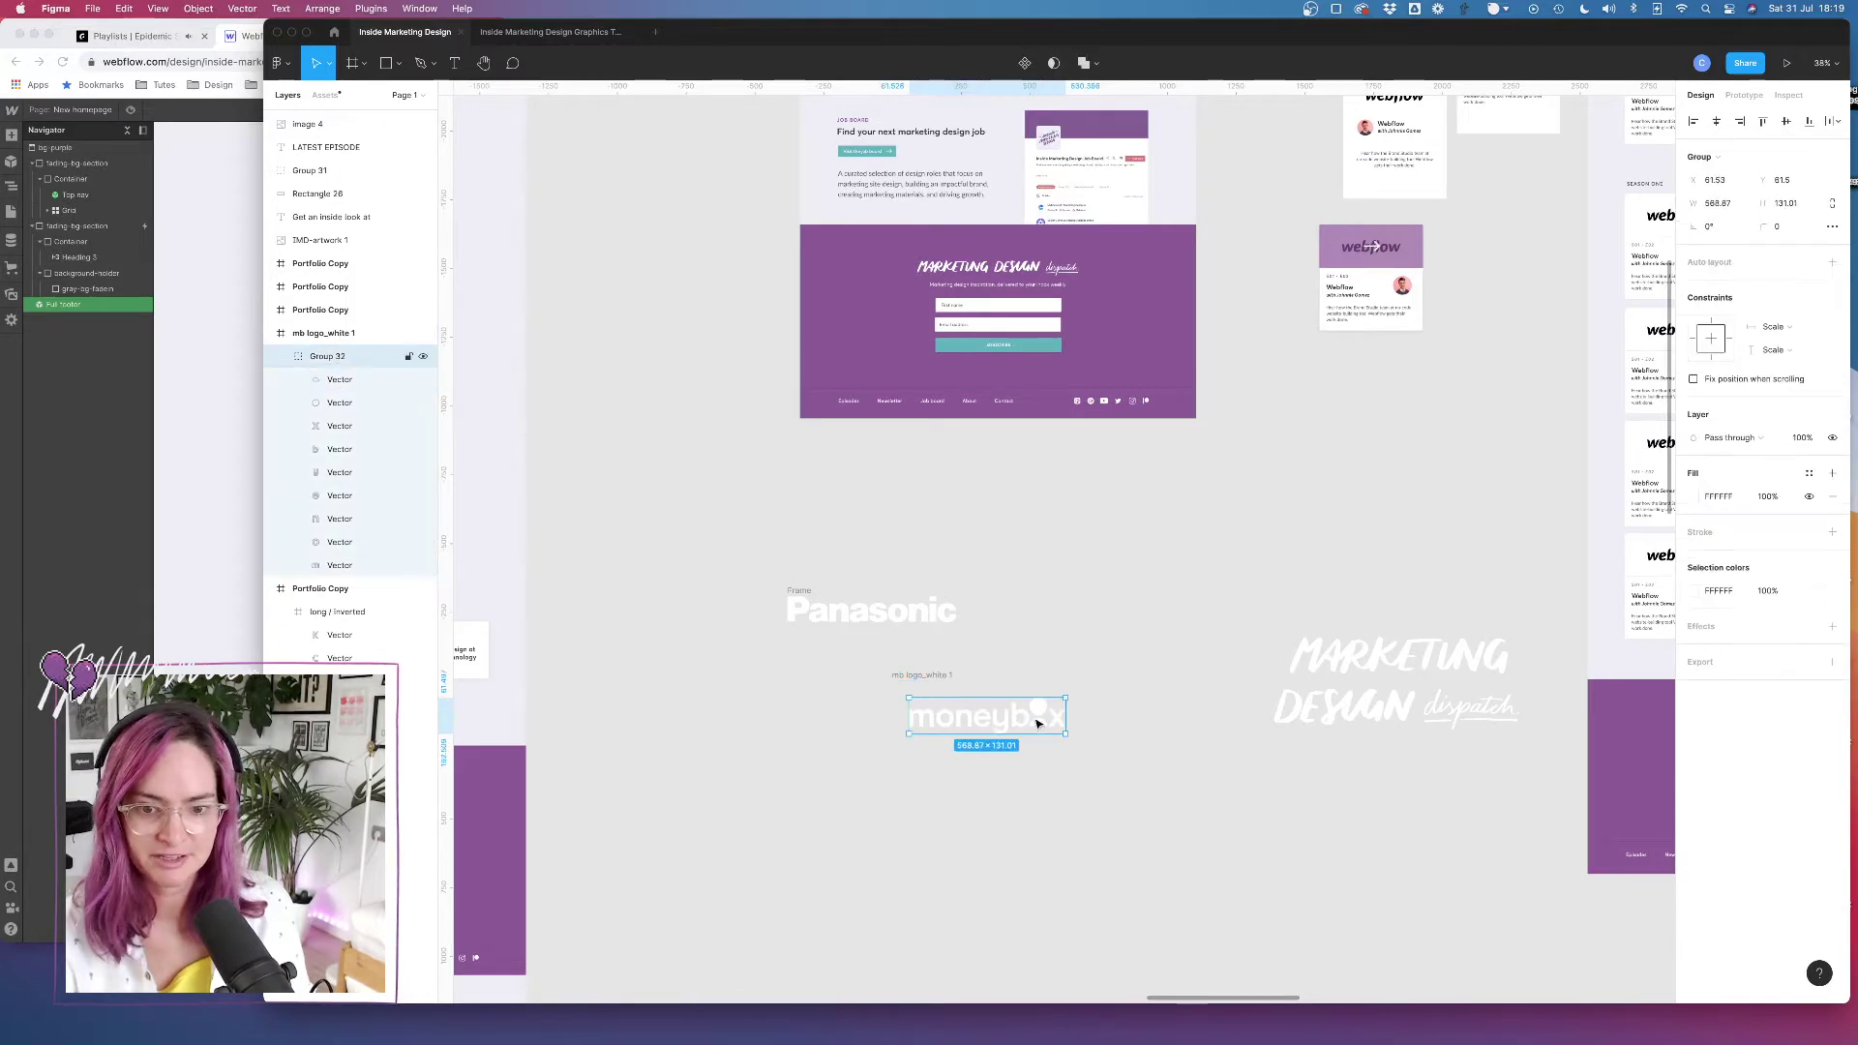
# Move the grouped Moneybox logo out of its frame into the homepage's podcast section, beside the ConvertKit logo
pyautogui.moveTo(1027, 721); pyautogui.dragTo(1295, 213)
pyautogui.scroll(4, 1295, 213)
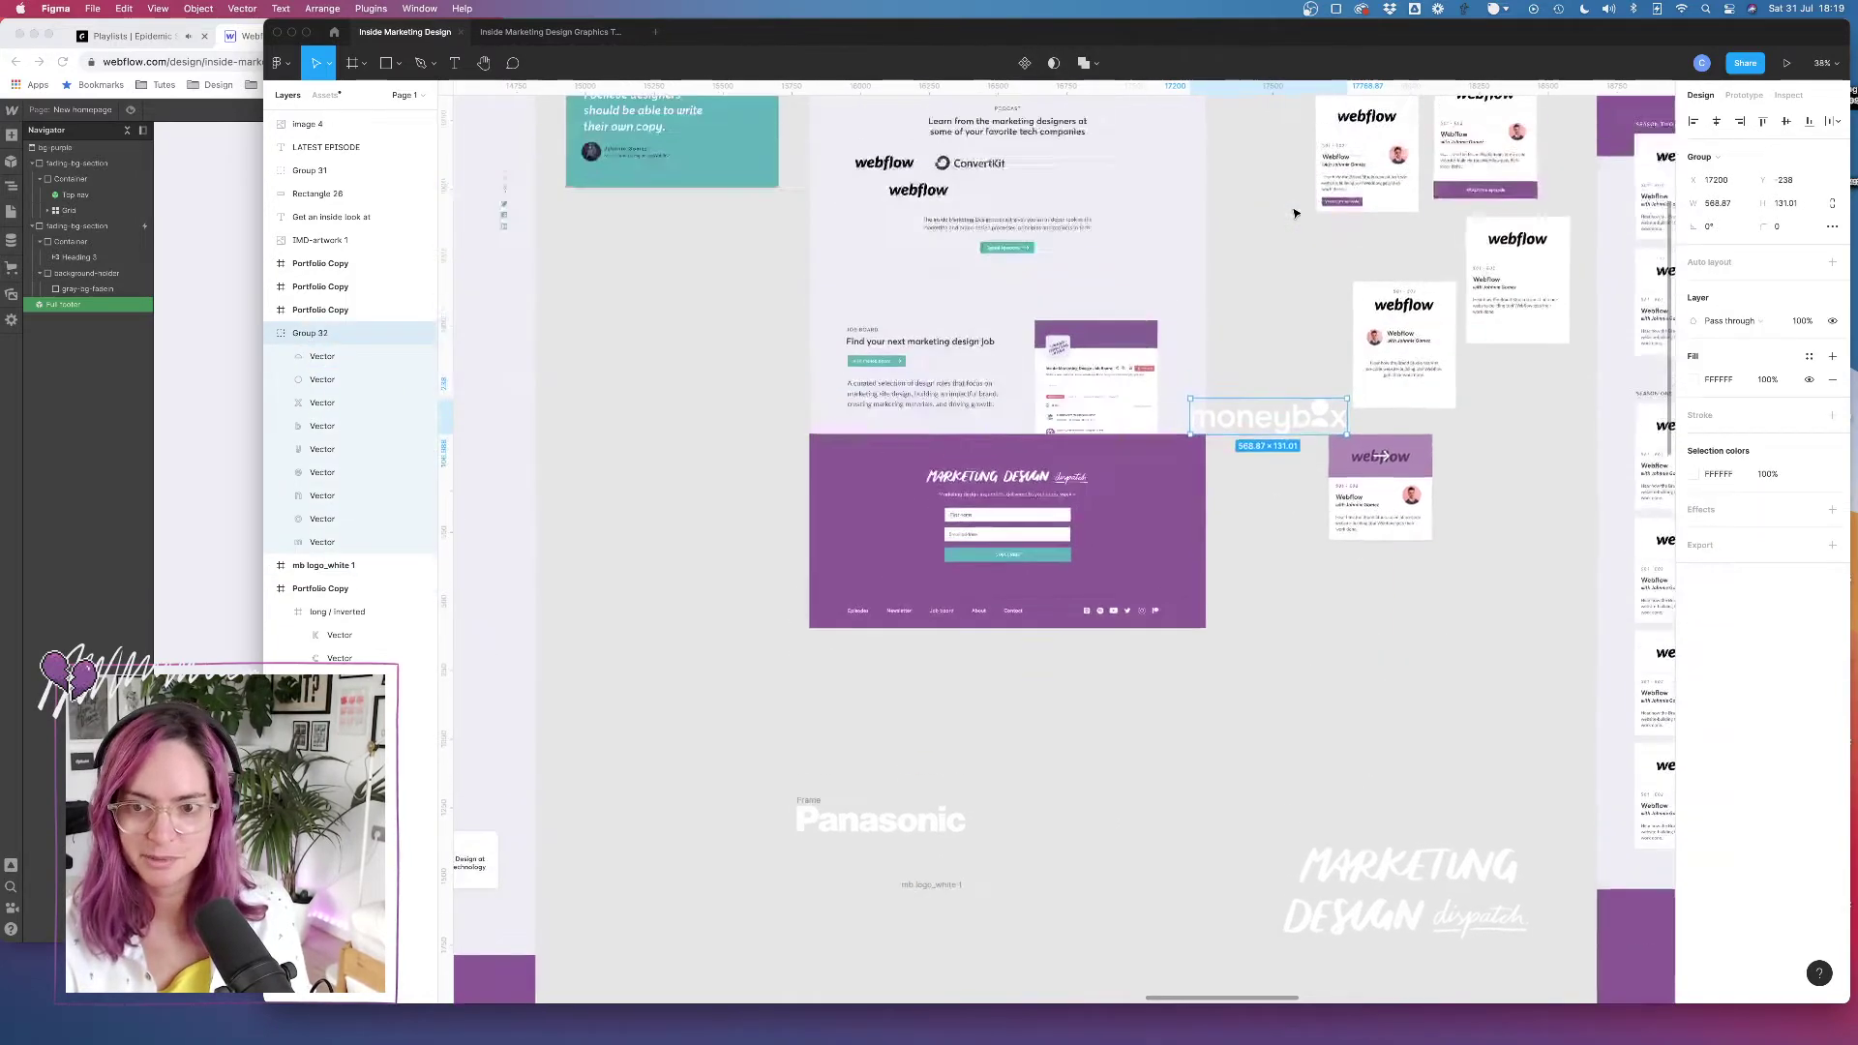
pyautogui.scroll(6, 1295, 213)
pyautogui.moveTo(1253, 711); pyautogui.dragTo(1083, 444)
pyautogui.scroll(2, 1198, 404)
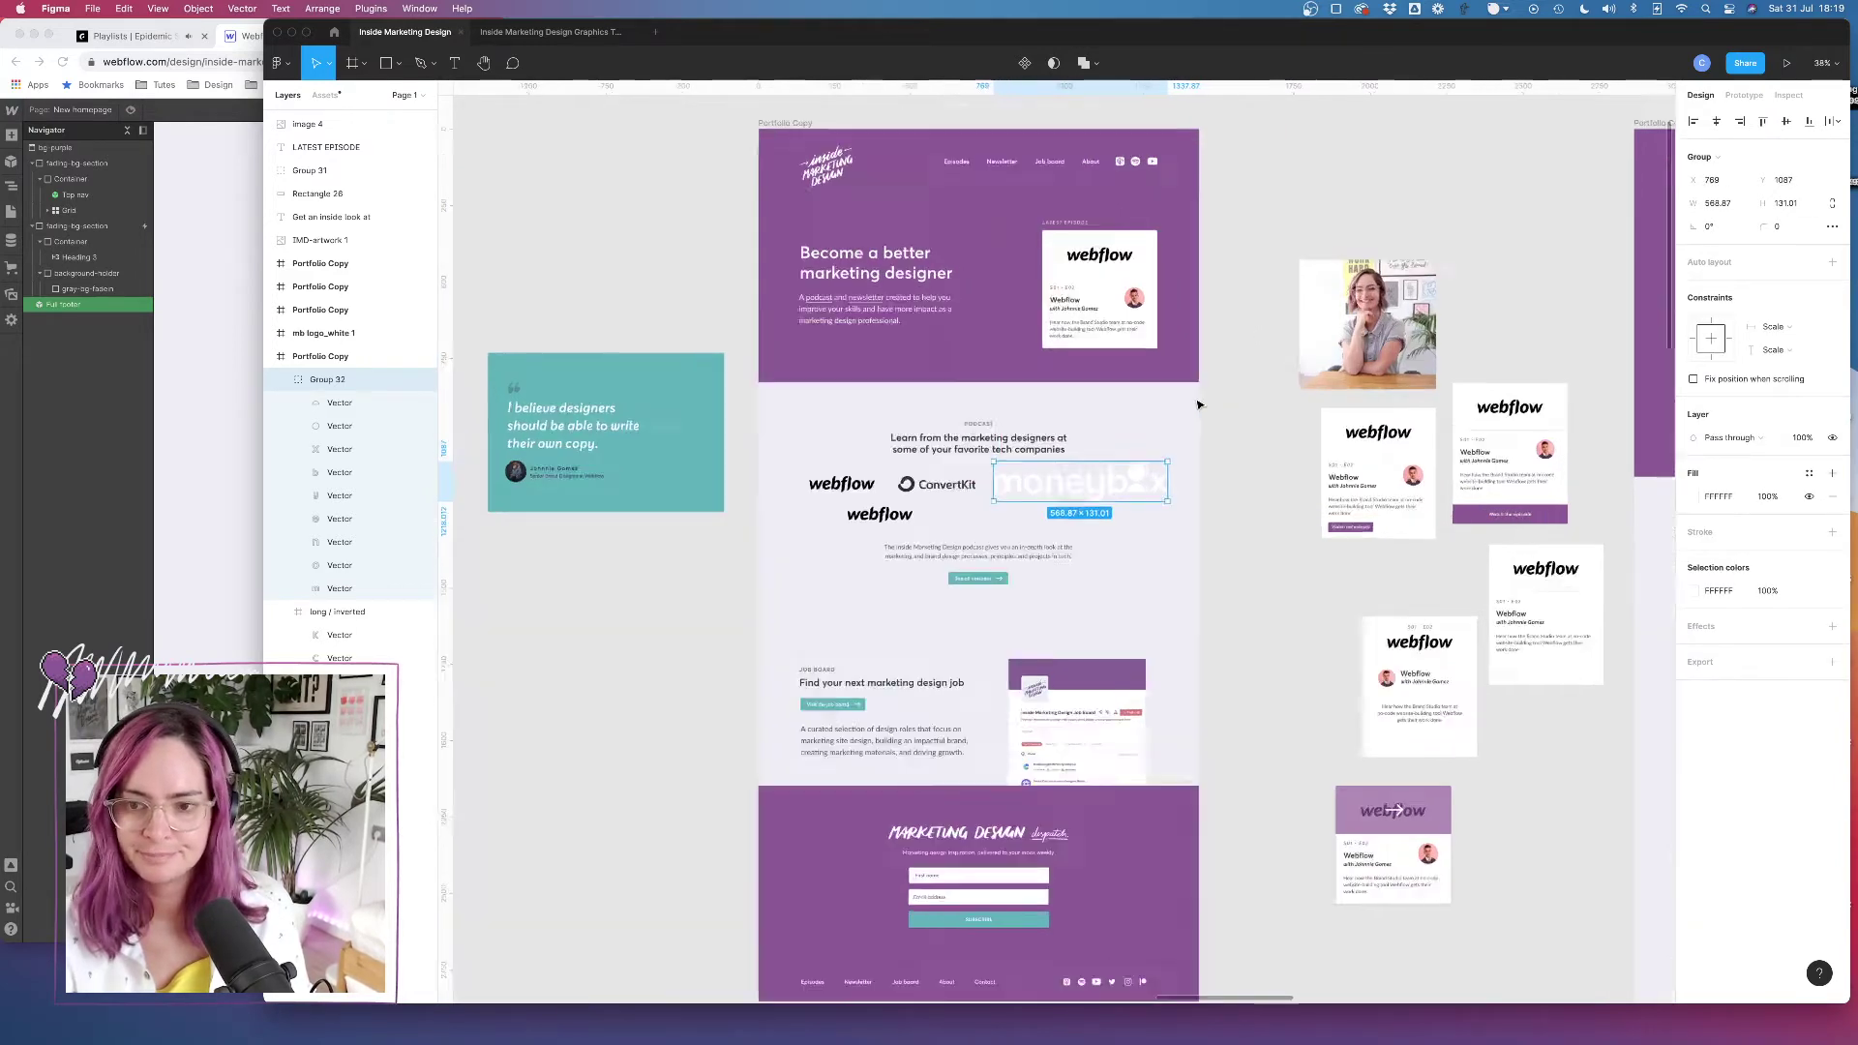
pyautogui.scroll(3, 1198, 405)
# Recolour the Moneybox logo with the dark document colour 303037
pyautogui.click(1694, 496)
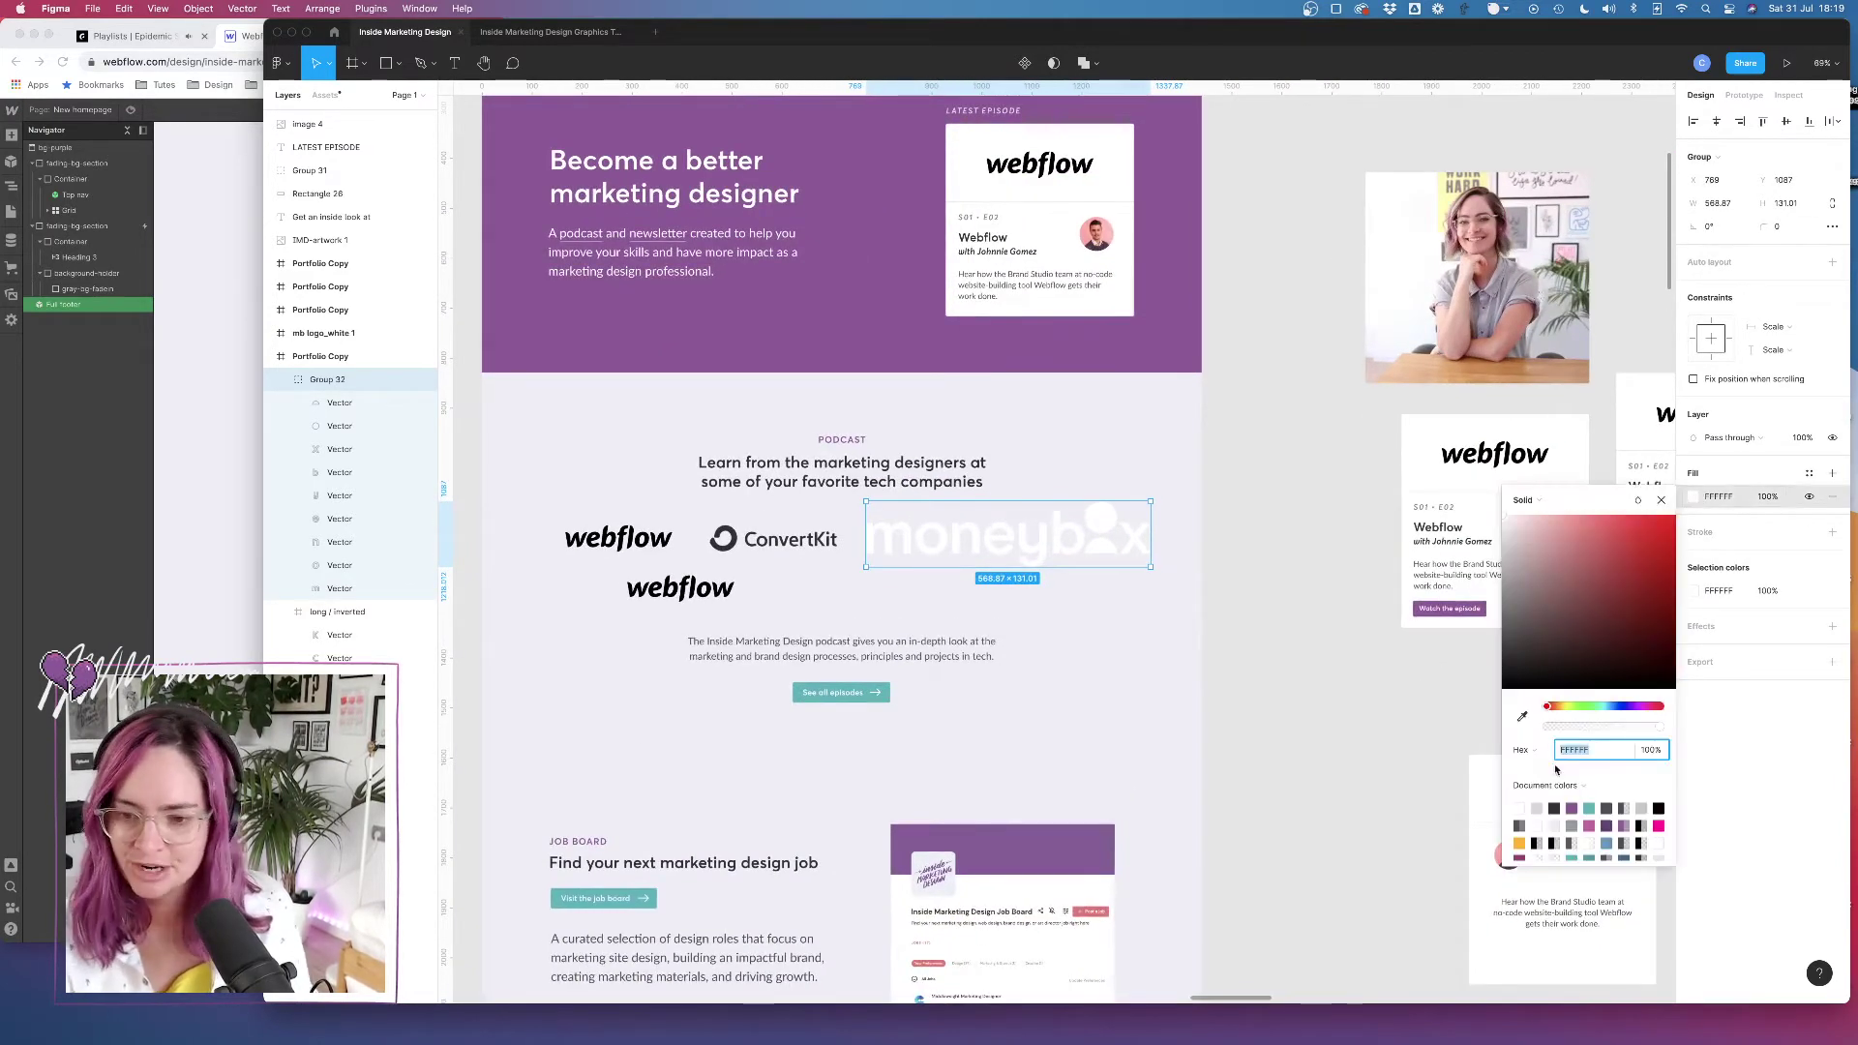
pyautogui.click(1560, 799)
pyautogui.click(1232, 464)
pyautogui.click(1102, 504)
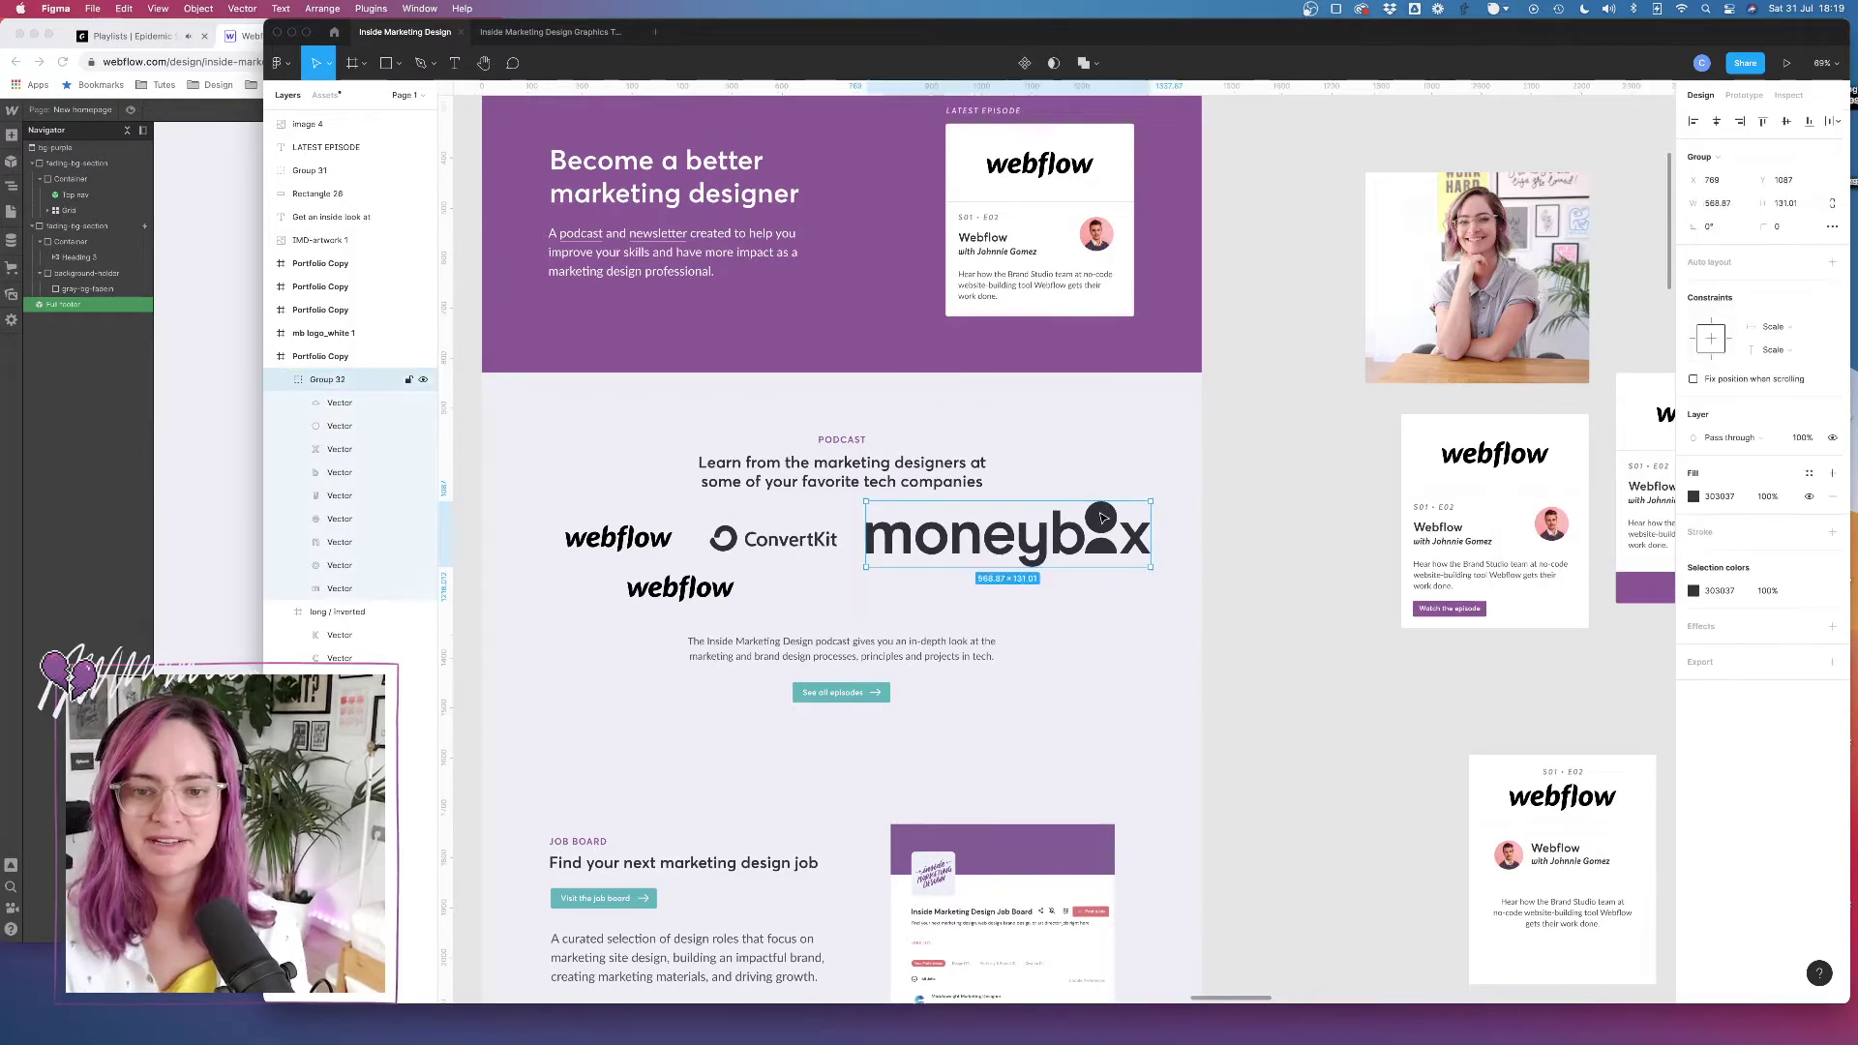
# Scale the Moneybox logo to about 227 × 52 and align it after ConvertKit in the first logo row
pyautogui.moveTo(1152, 499); pyautogui.dragTo(1008, 563)
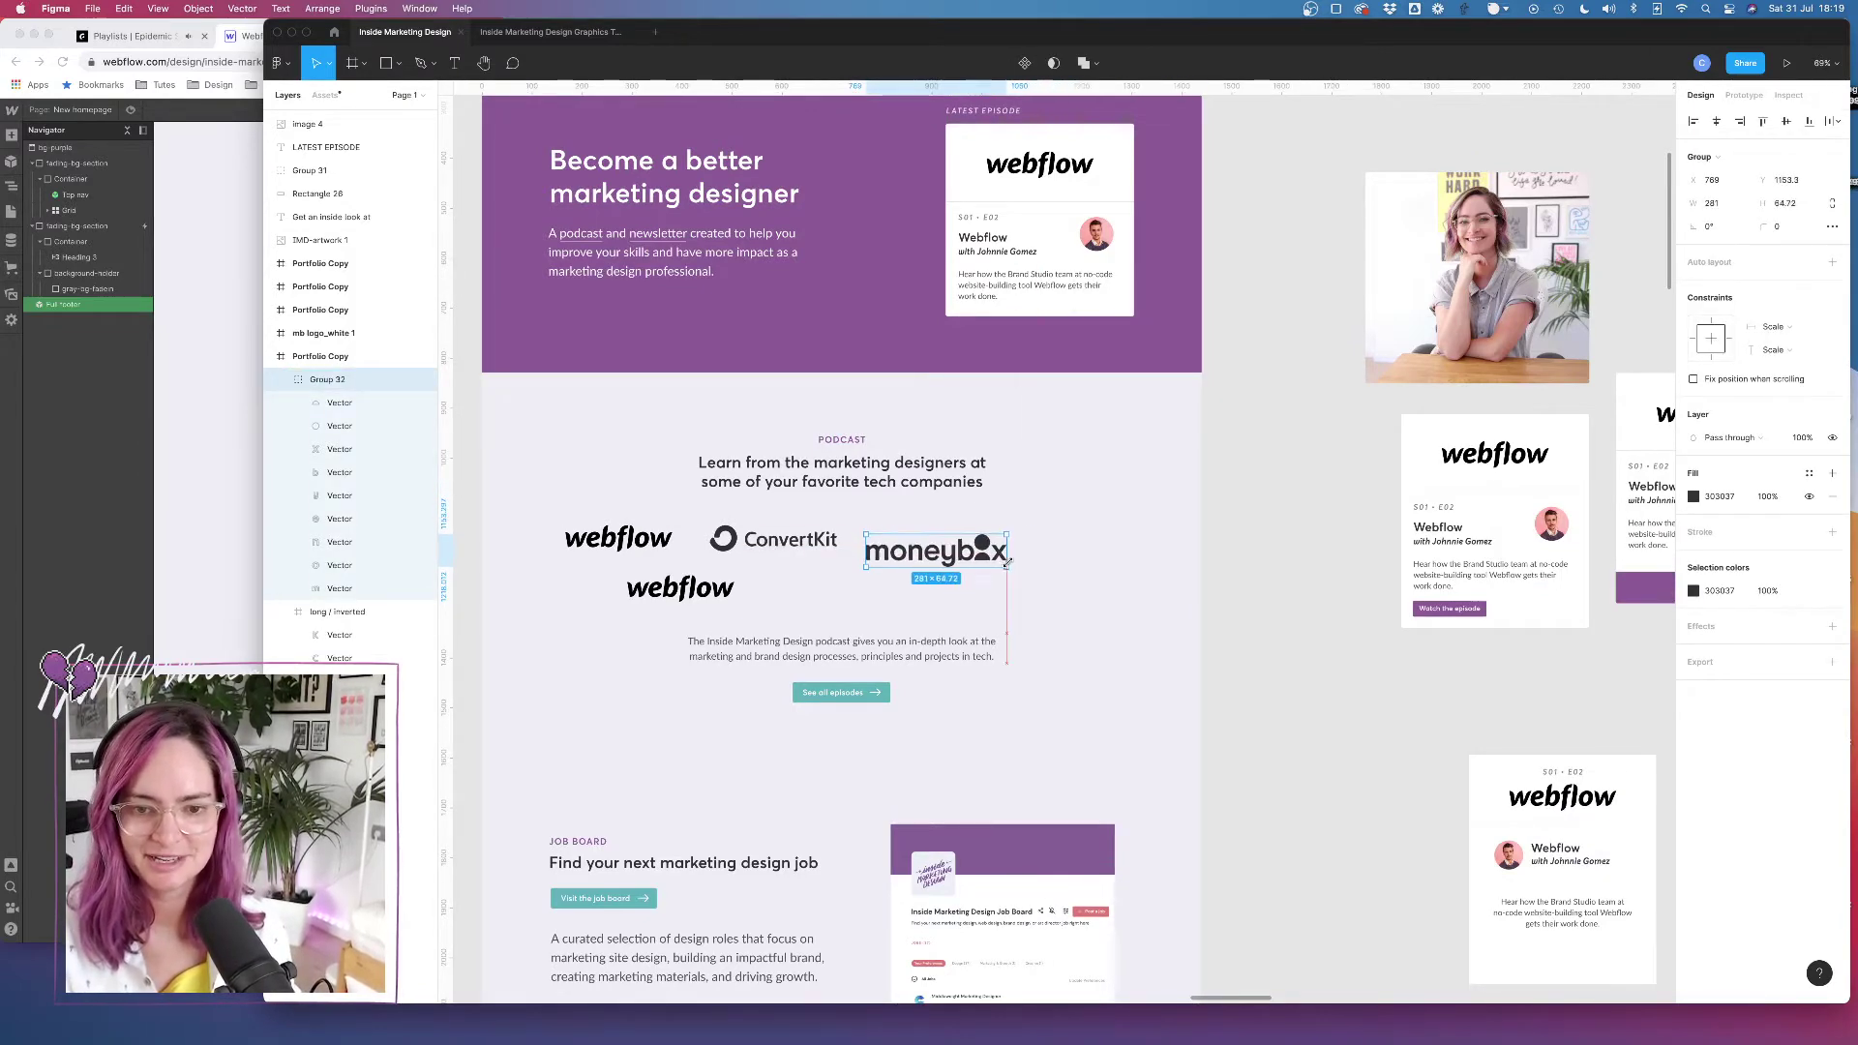
pyautogui.scroll(3, 977, 551)
pyautogui.hscroll(-5, 934, 554)
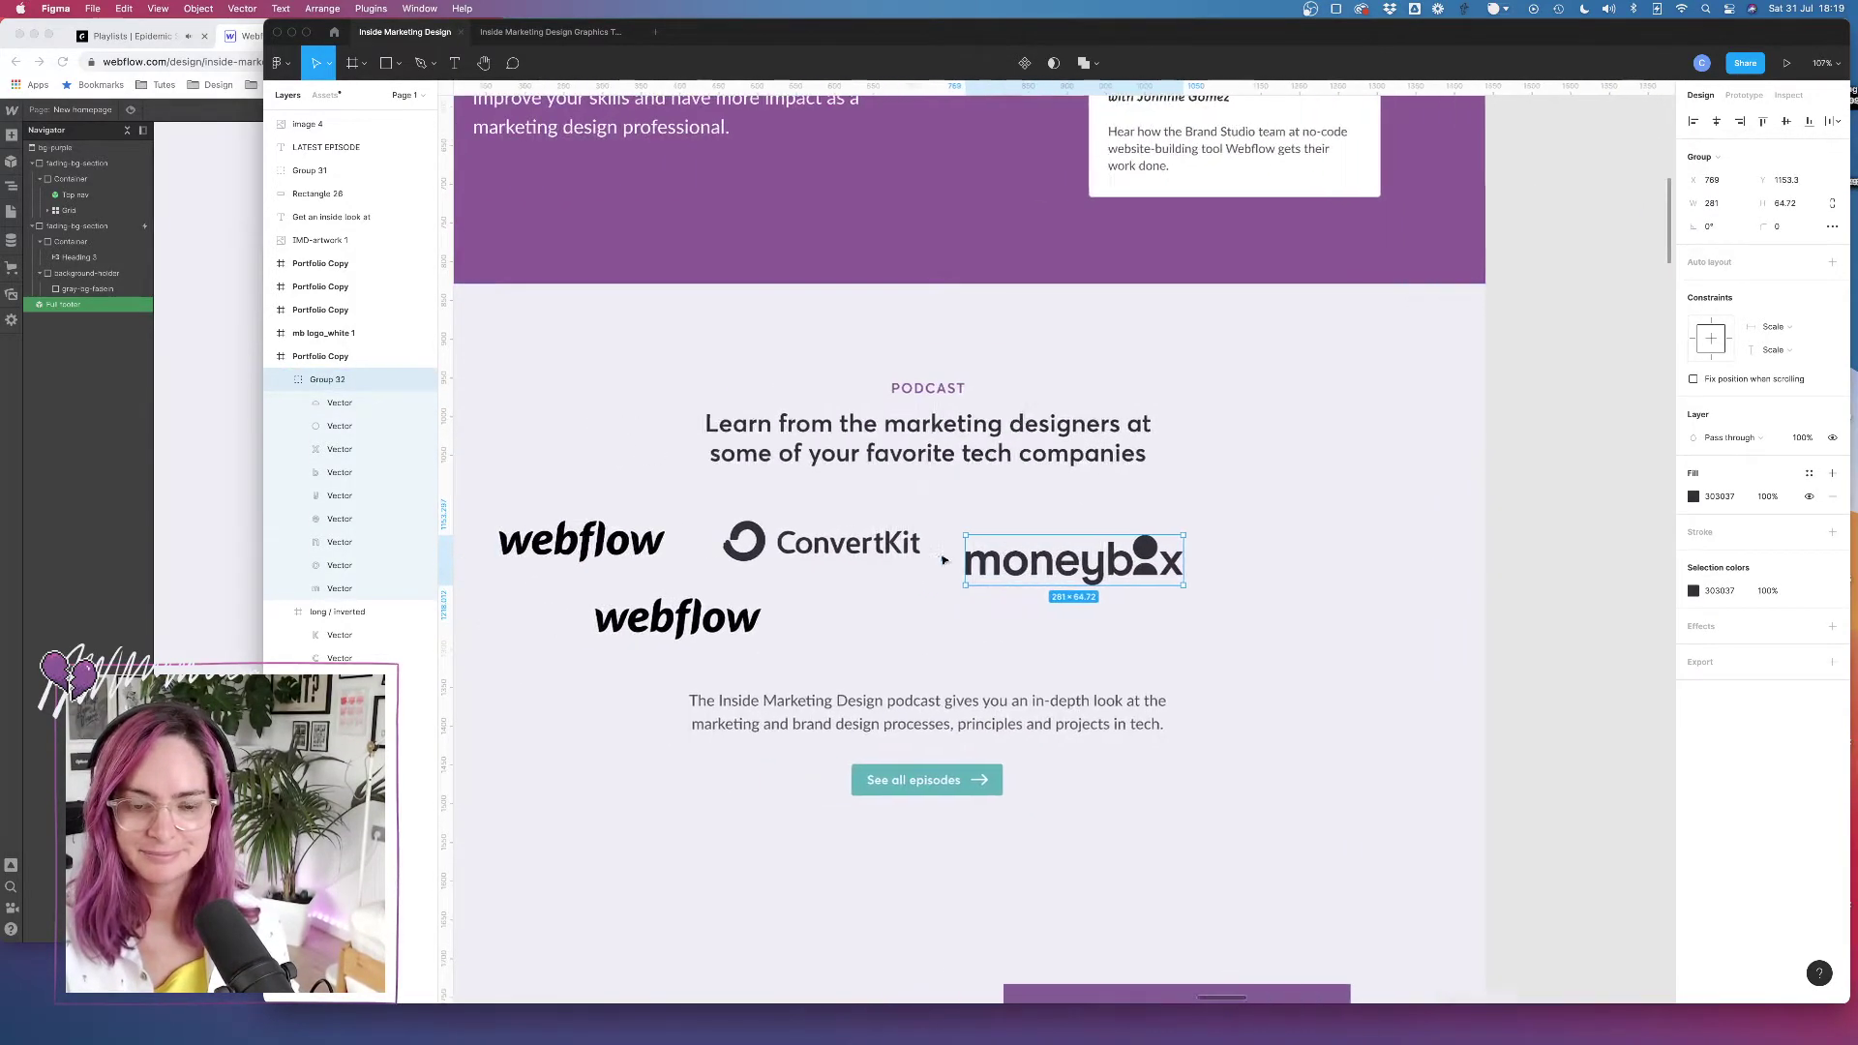
pyautogui.moveTo(1265, 535); pyautogui.dragTo(1119, 549)
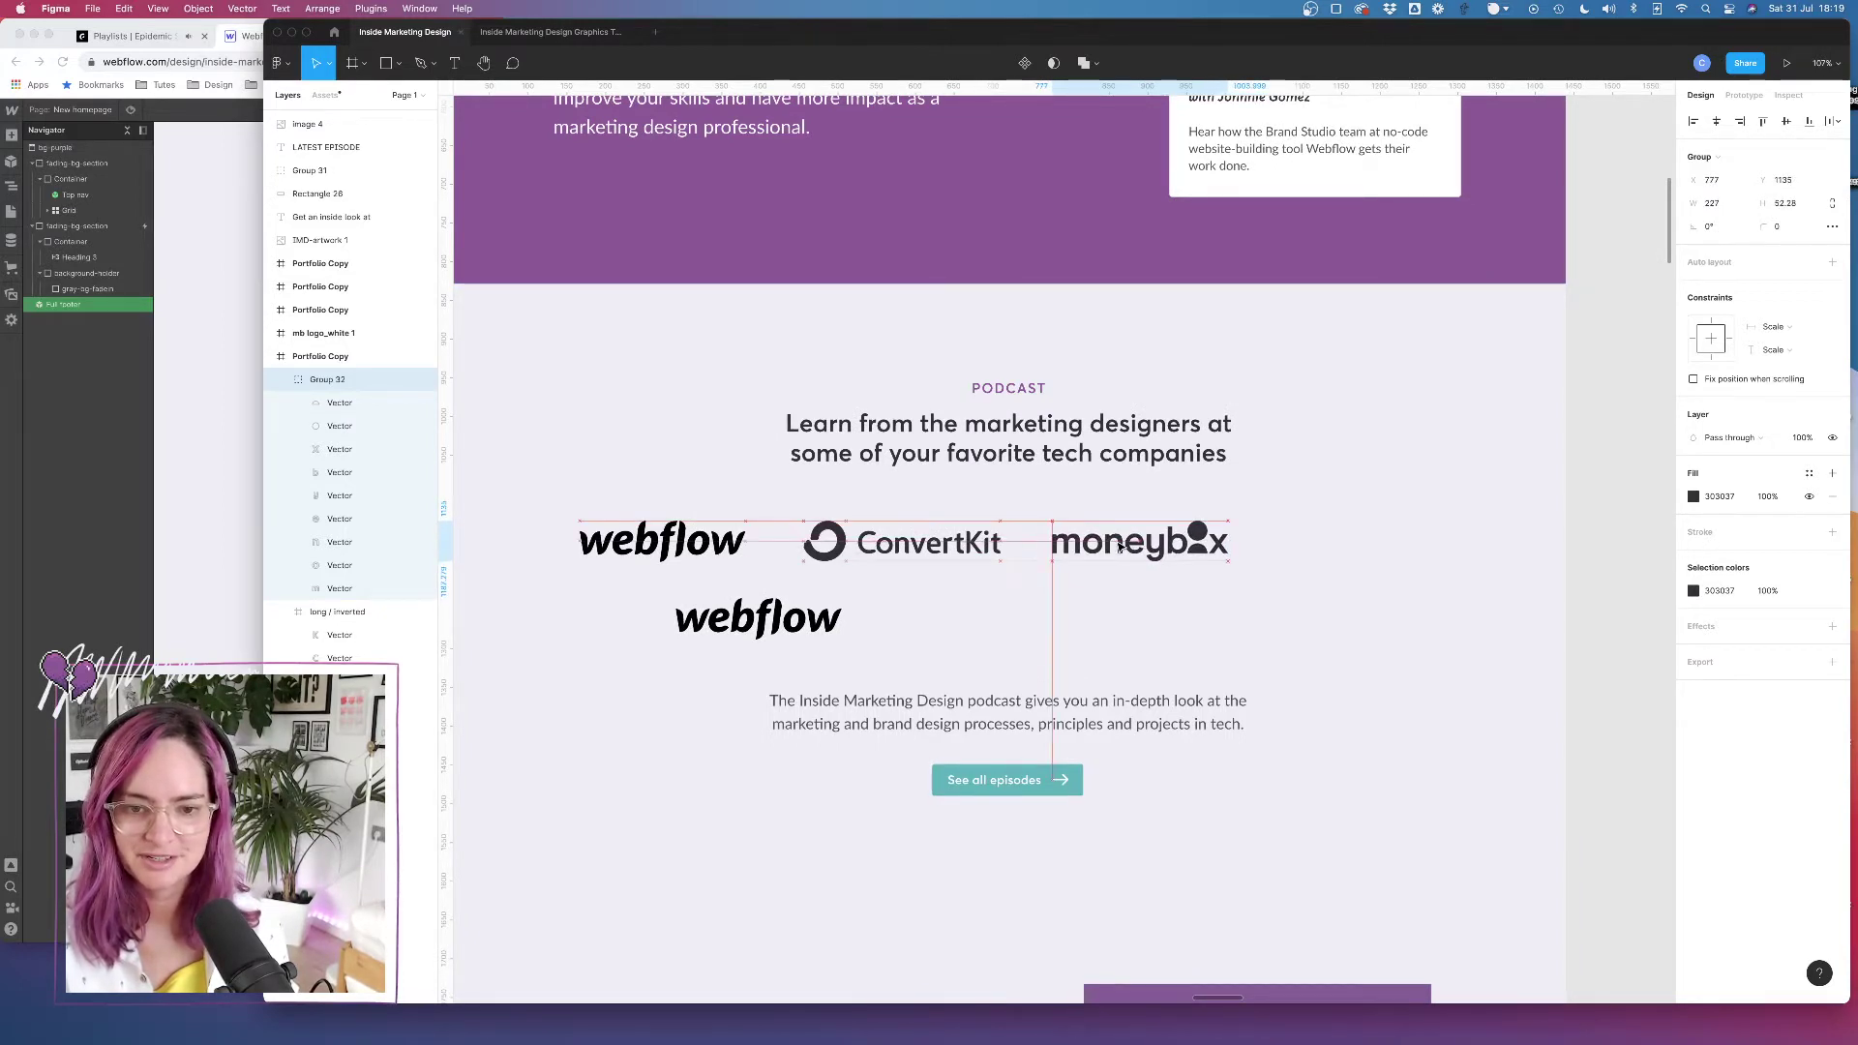
# Recolour the first row's Webflow logo to 303037 and delete the remaining Webflow placeholder in the second row
pyautogui.click(662, 540)
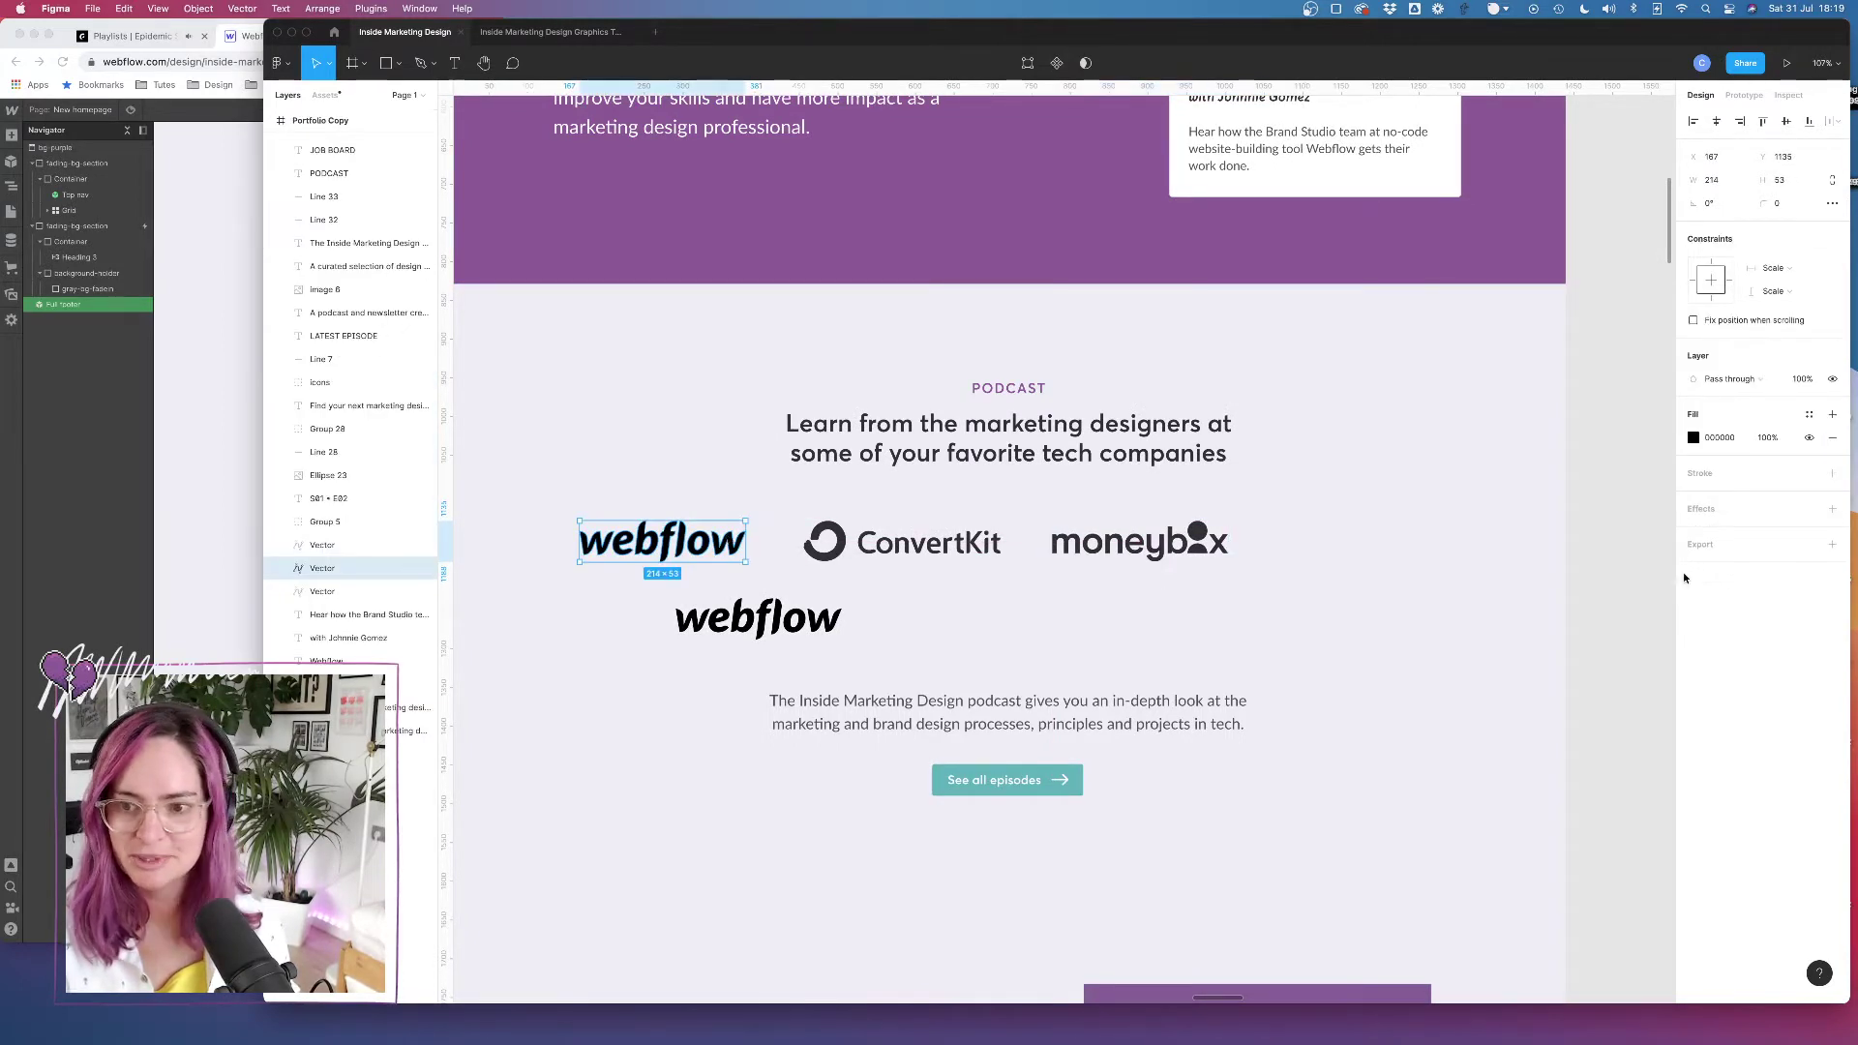
pyautogui.click(1693, 438)
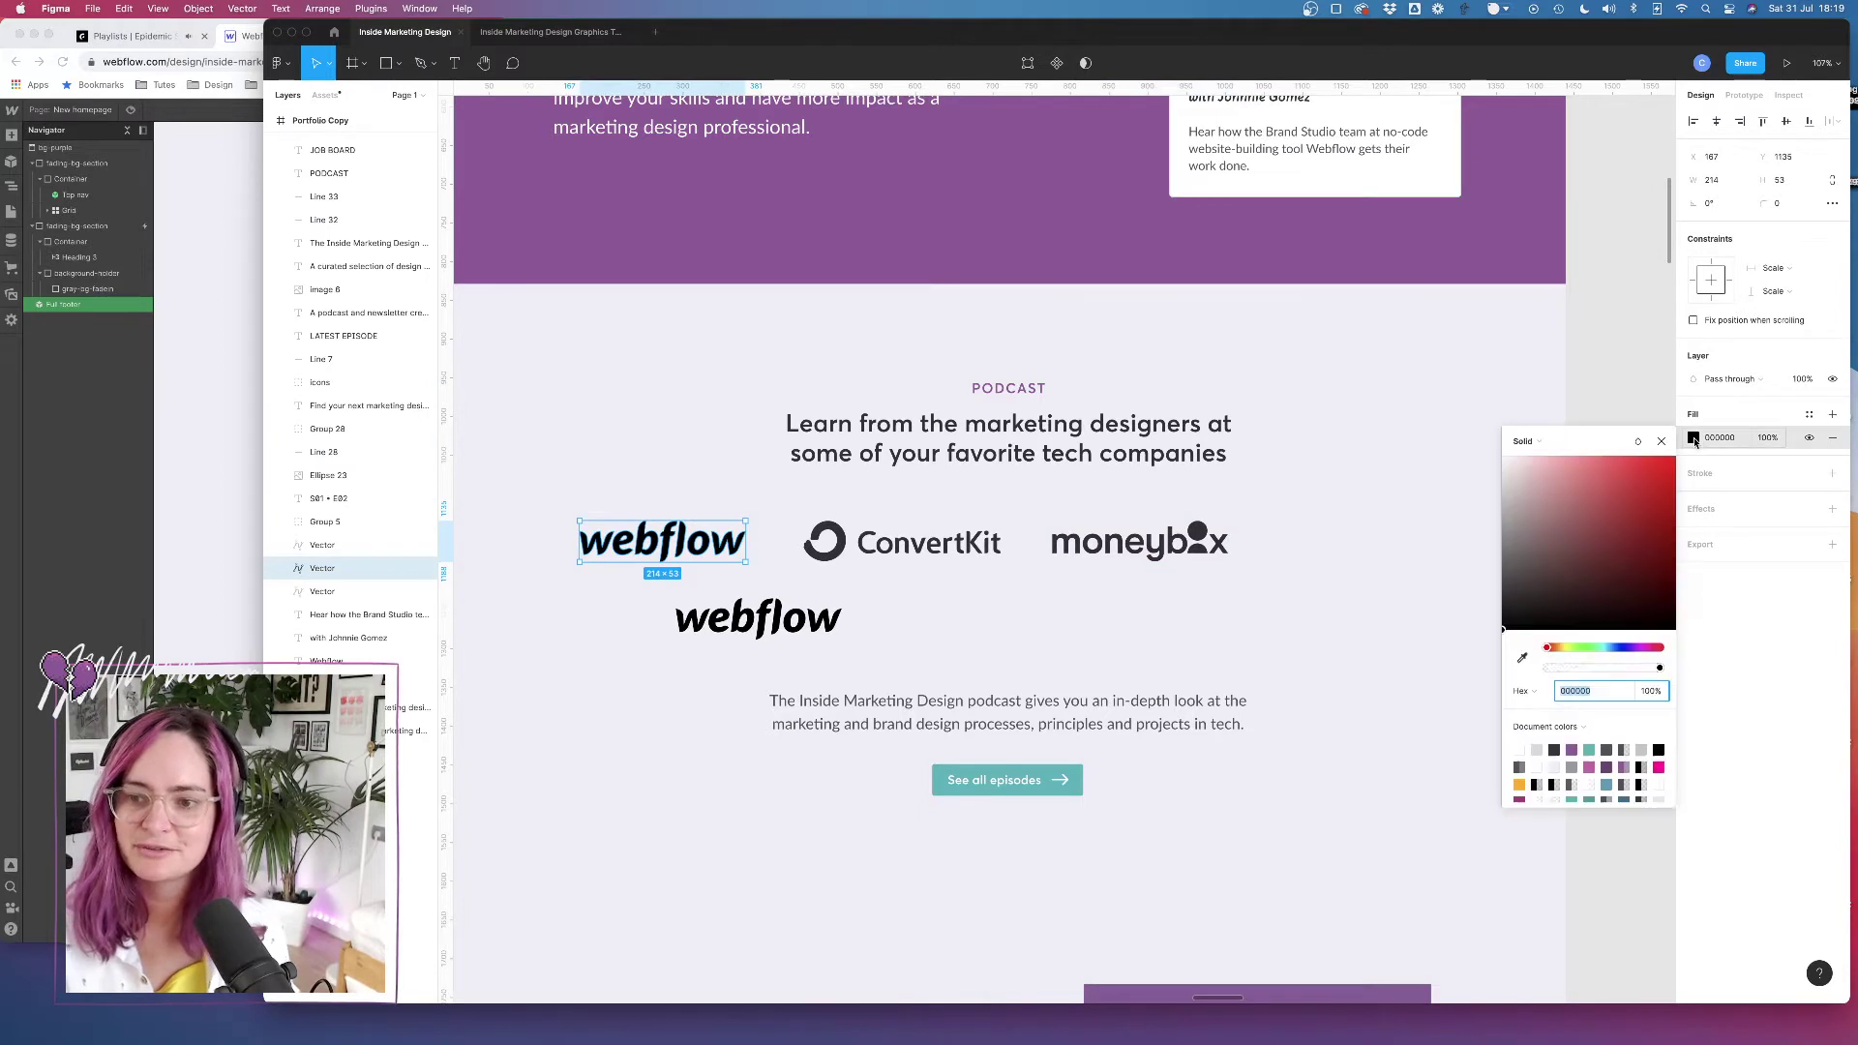
pyautogui.click(1553, 750)
pyautogui.click(1580, 365)
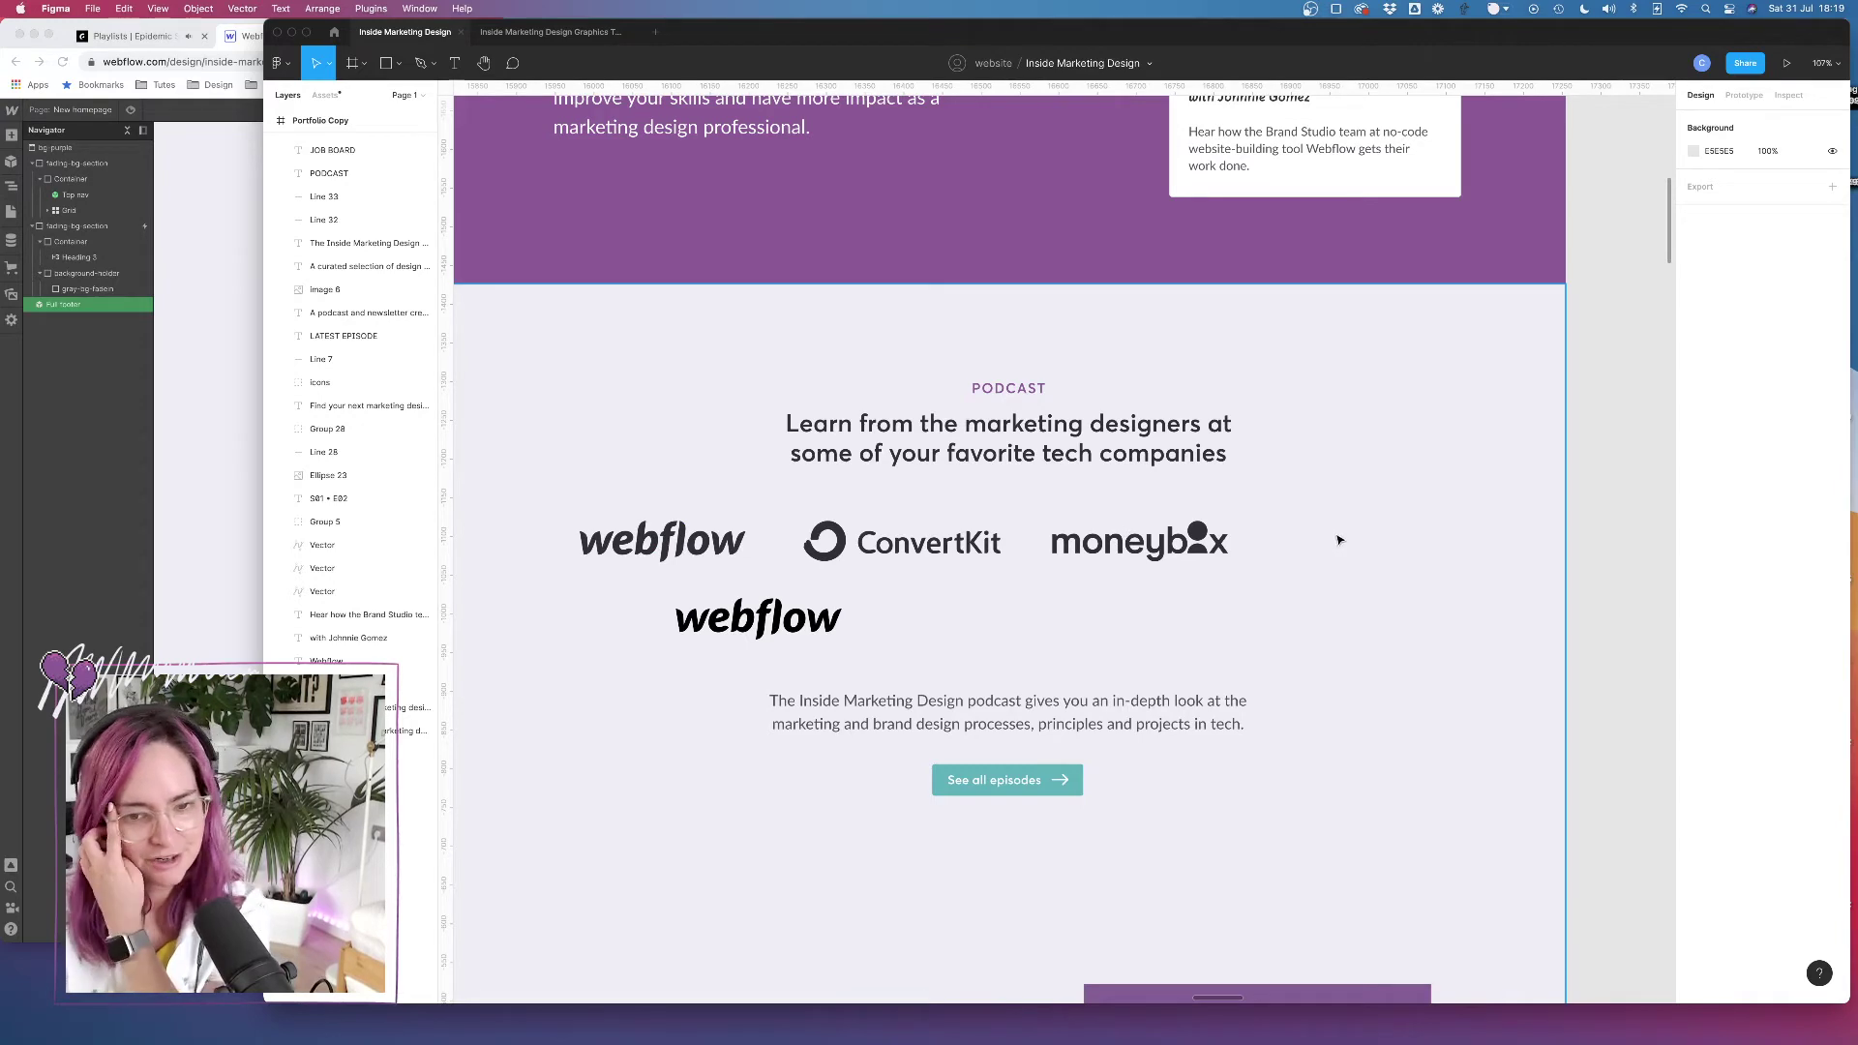
pyautogui.click(810, 621)
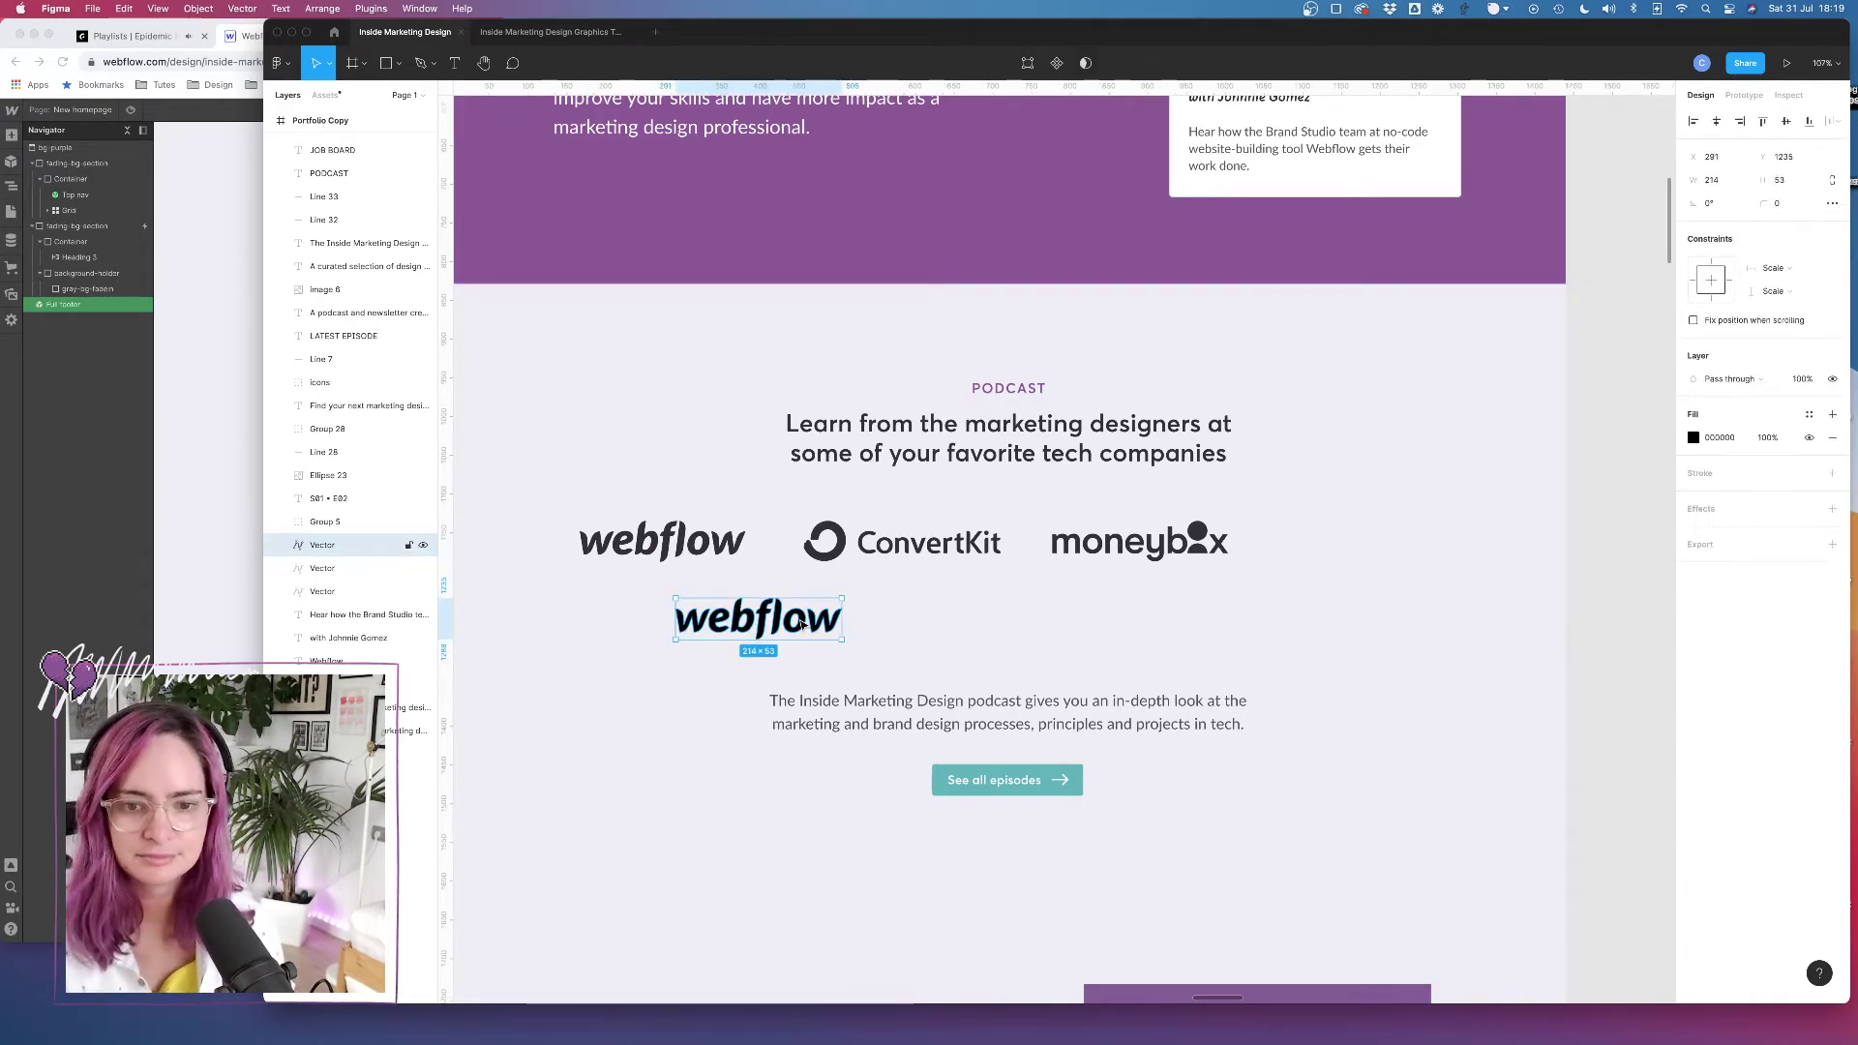
pyautogui.press('Delete')
# Move the white Panasonic logo frame from below the mockup into the podcast section, under the first logo row
pyautogui.scroll(-5, 848, 531)
pyautogui.scroll(-3, 849, 530)
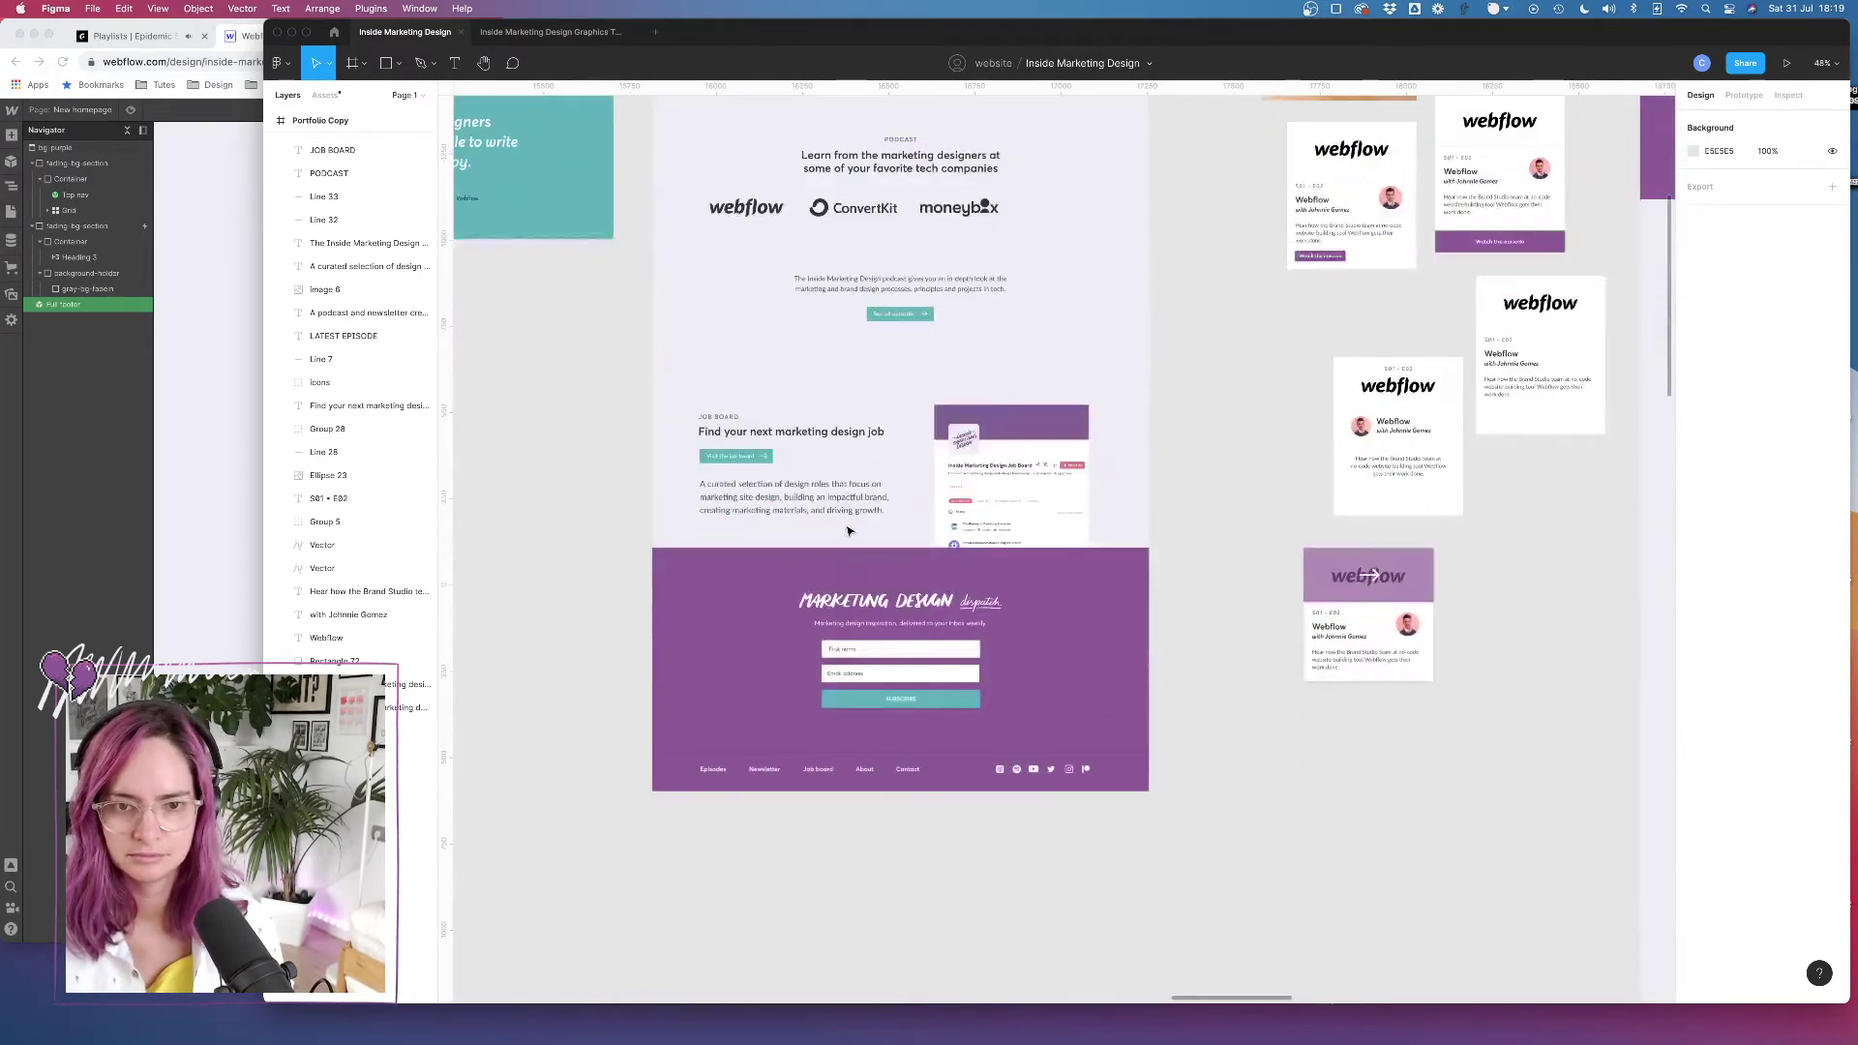
pyautogui.scroll(-5, 848, 531)
pyautogui.scroll(-4, 848, 530)
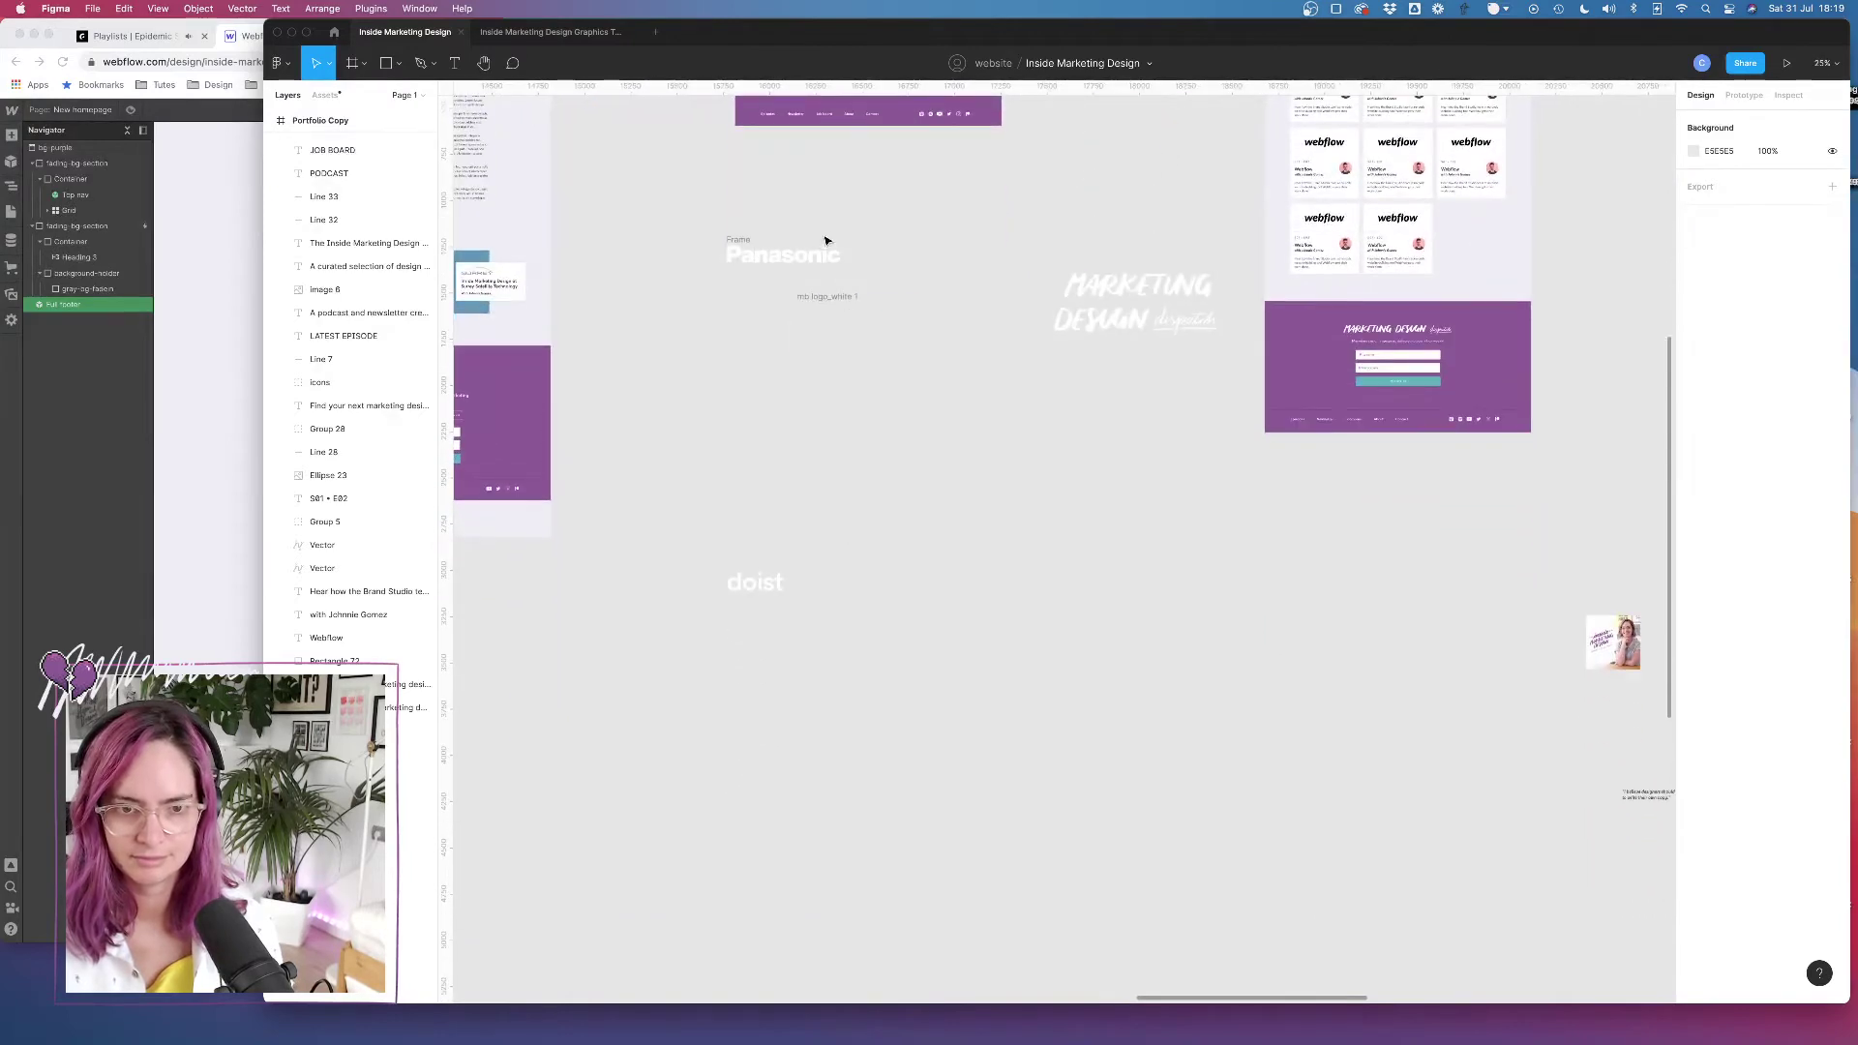
pyautogui.click(826, 250)
pyautogui.scroll(5, 812, 484)
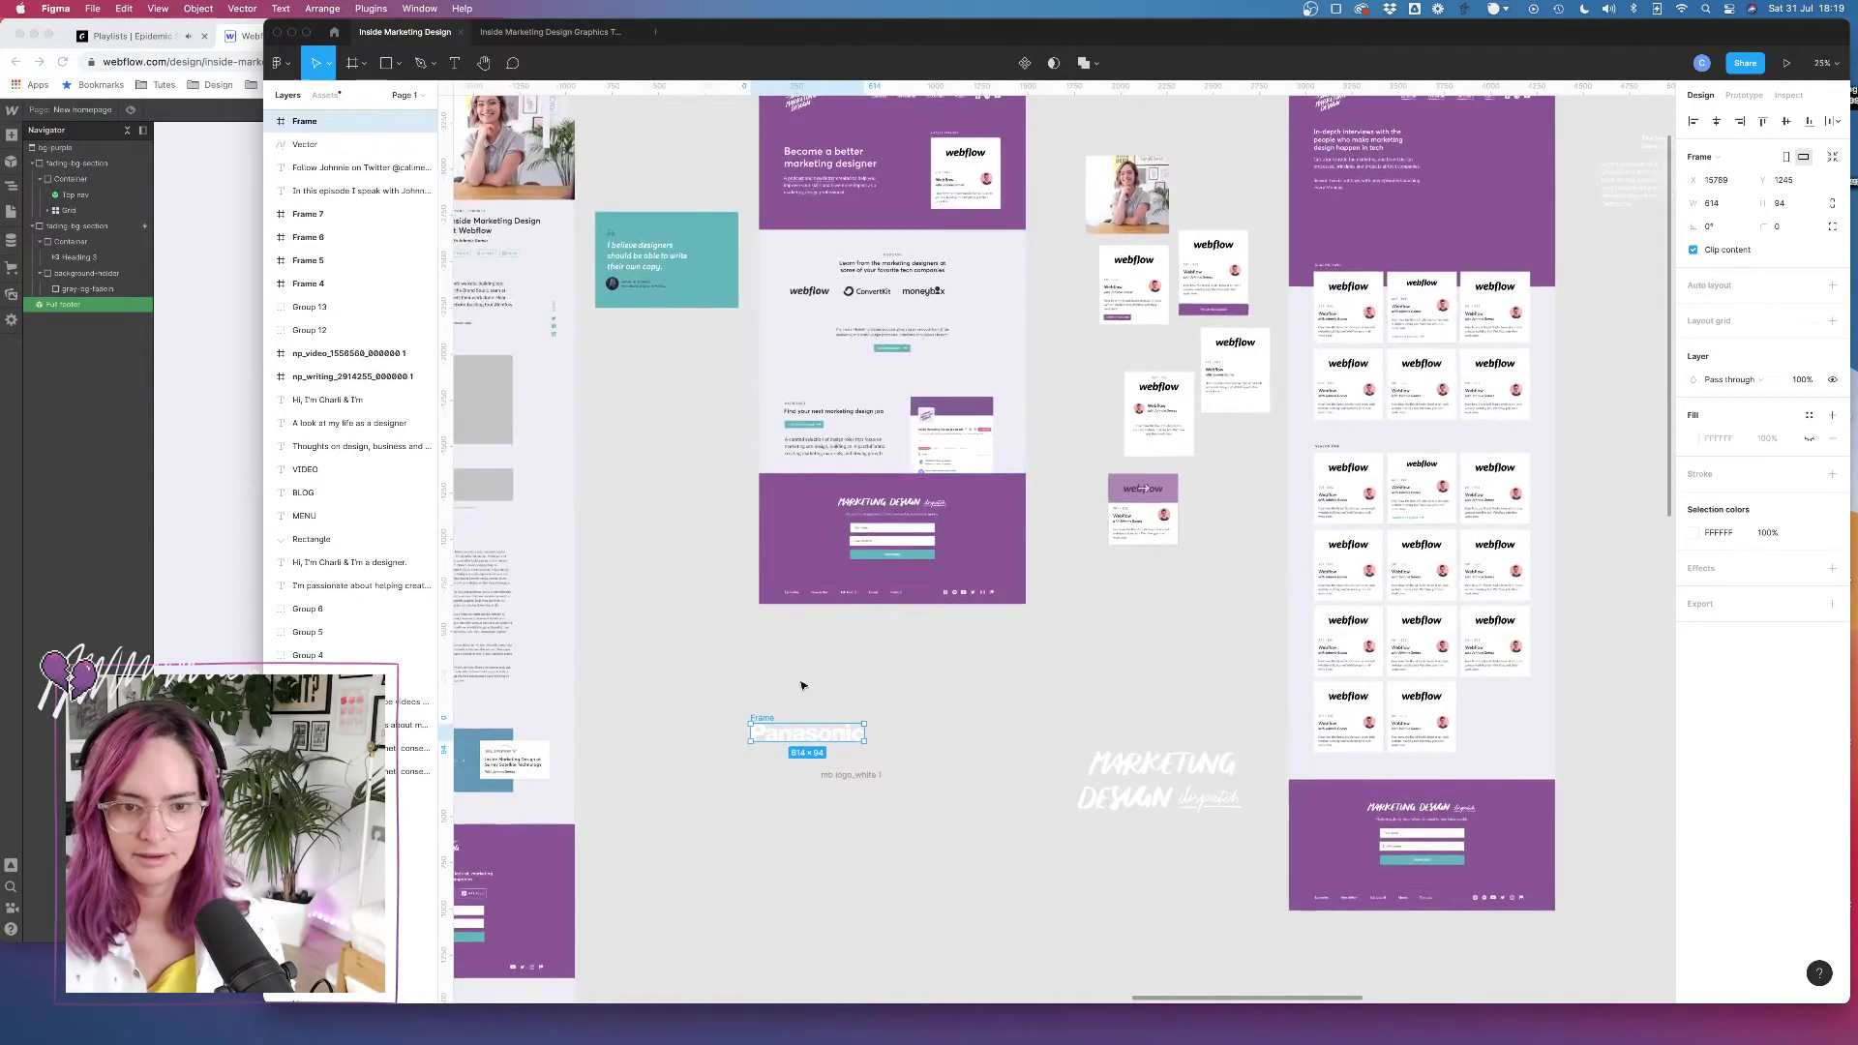
pyautogui.moveTo(808, 732); pyautogui.dragTo(911, 311)
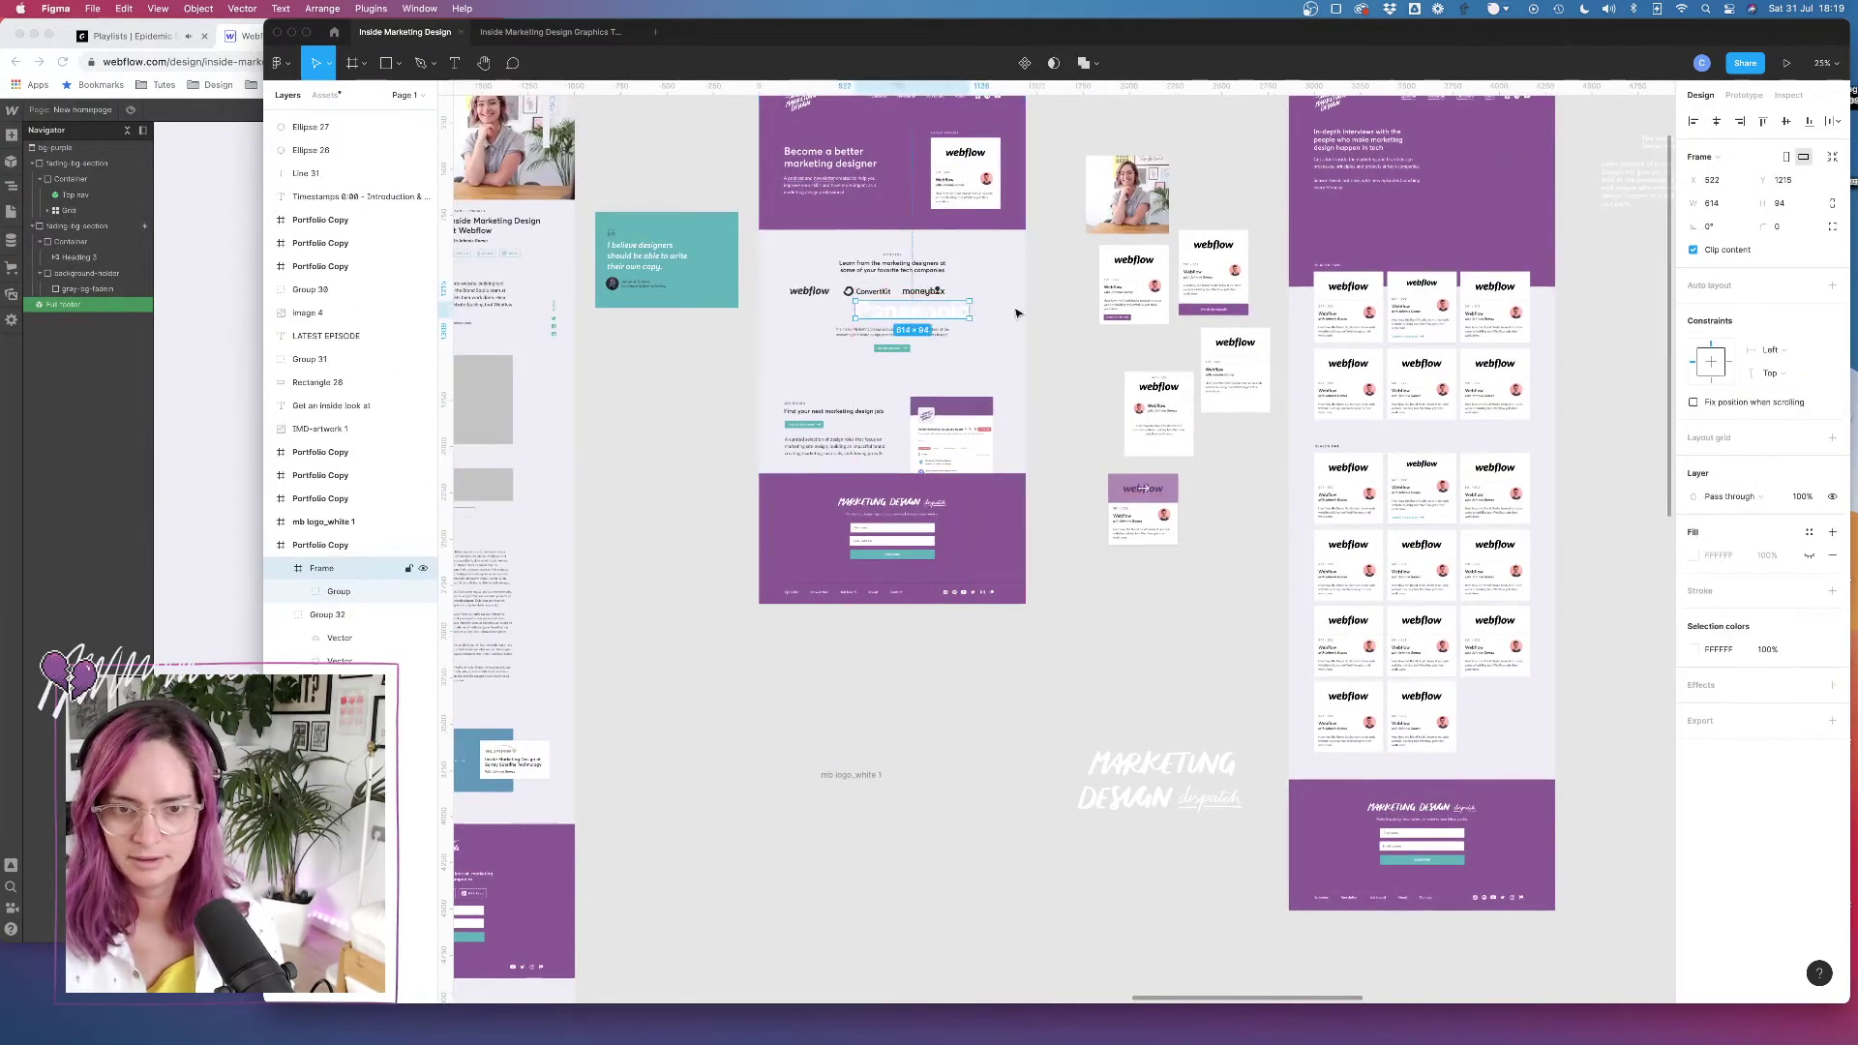
# Remove the frame around the Panasonic logo's group and recolour the group to 303037
pyautogui.click(302, 592)
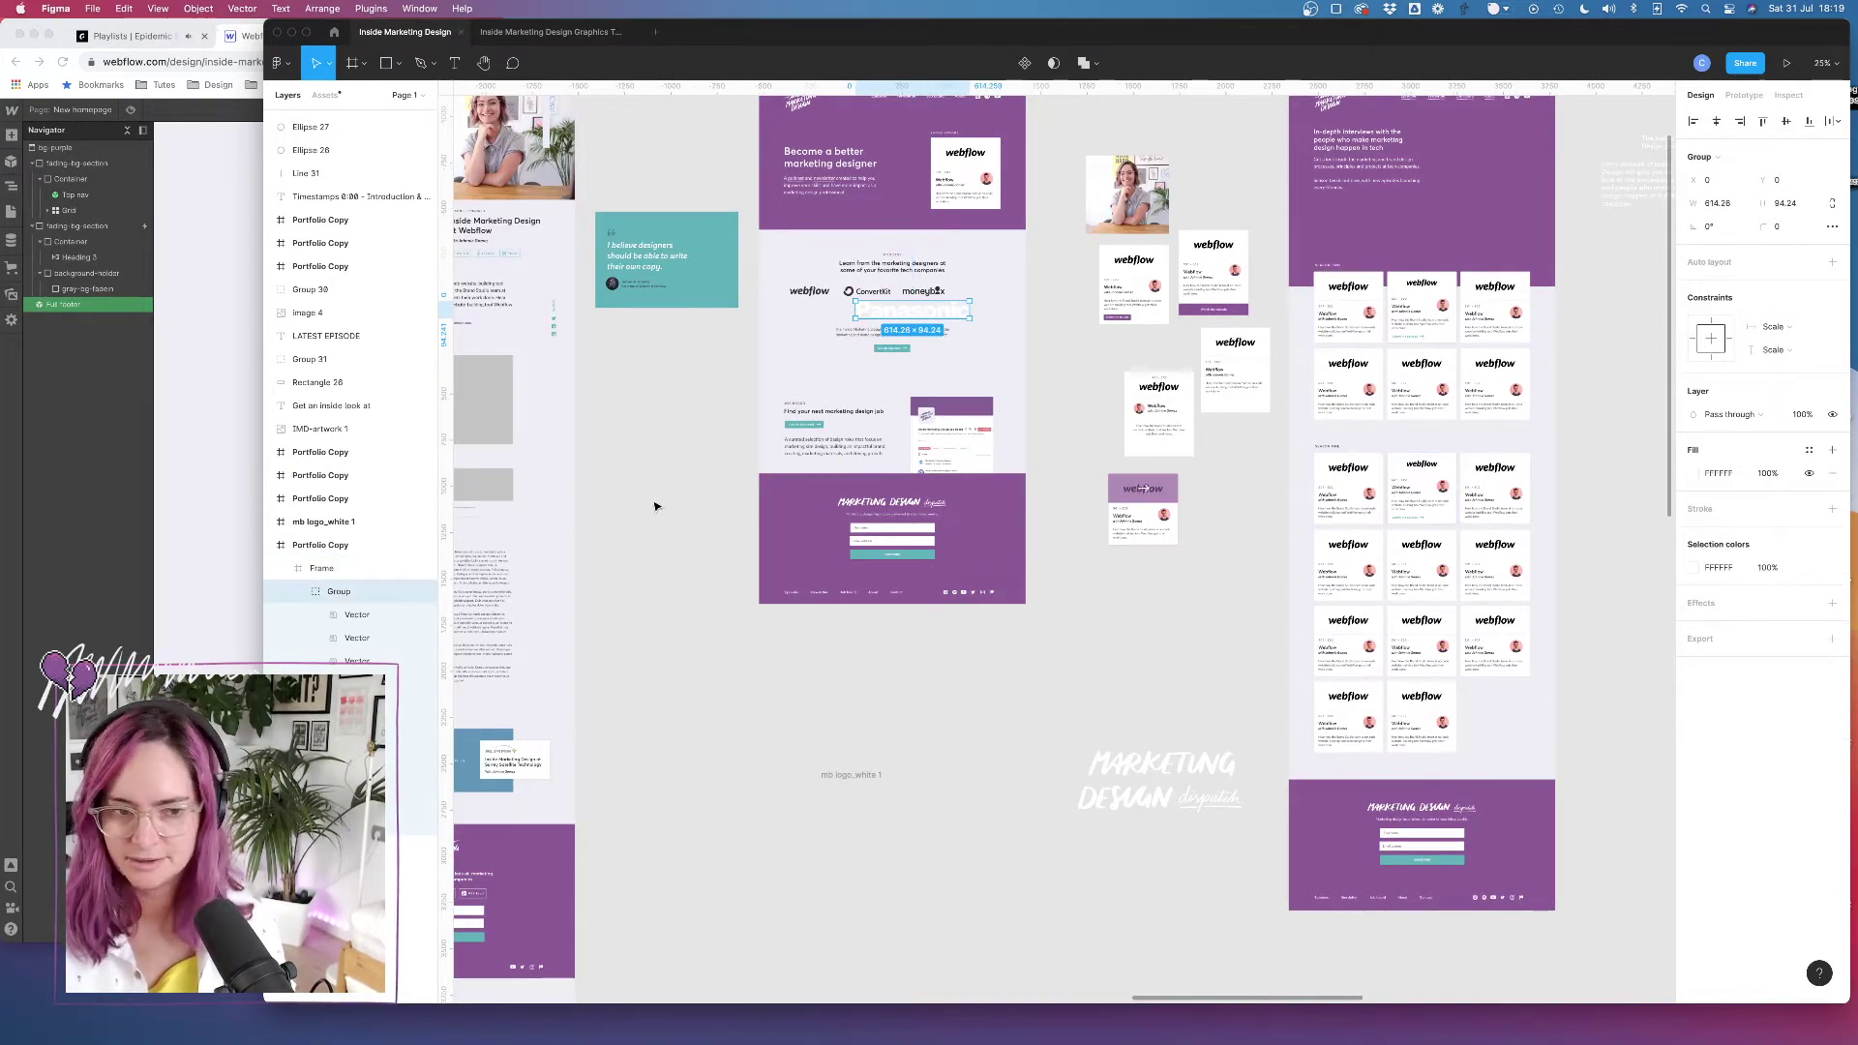
pyautogui.press('super+shift+g')
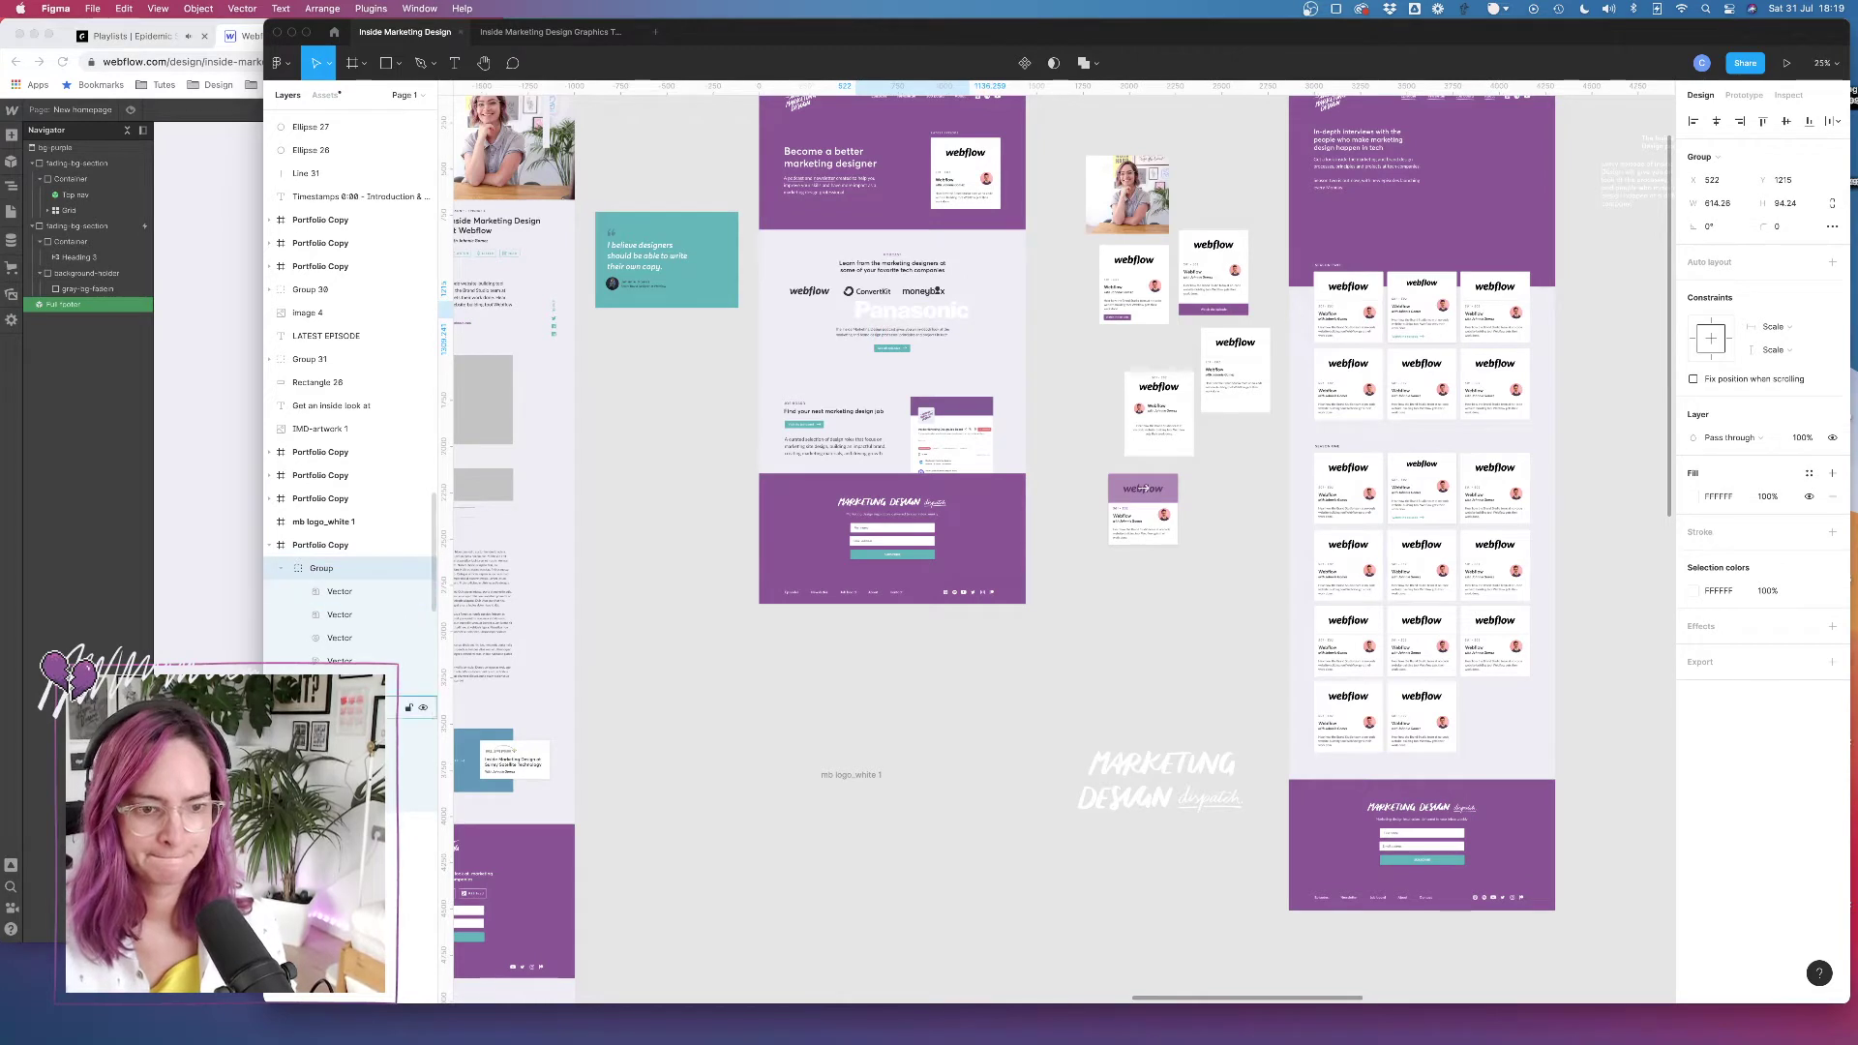
pyautogui.press('Escape')
pyautogui.click(321, 567)
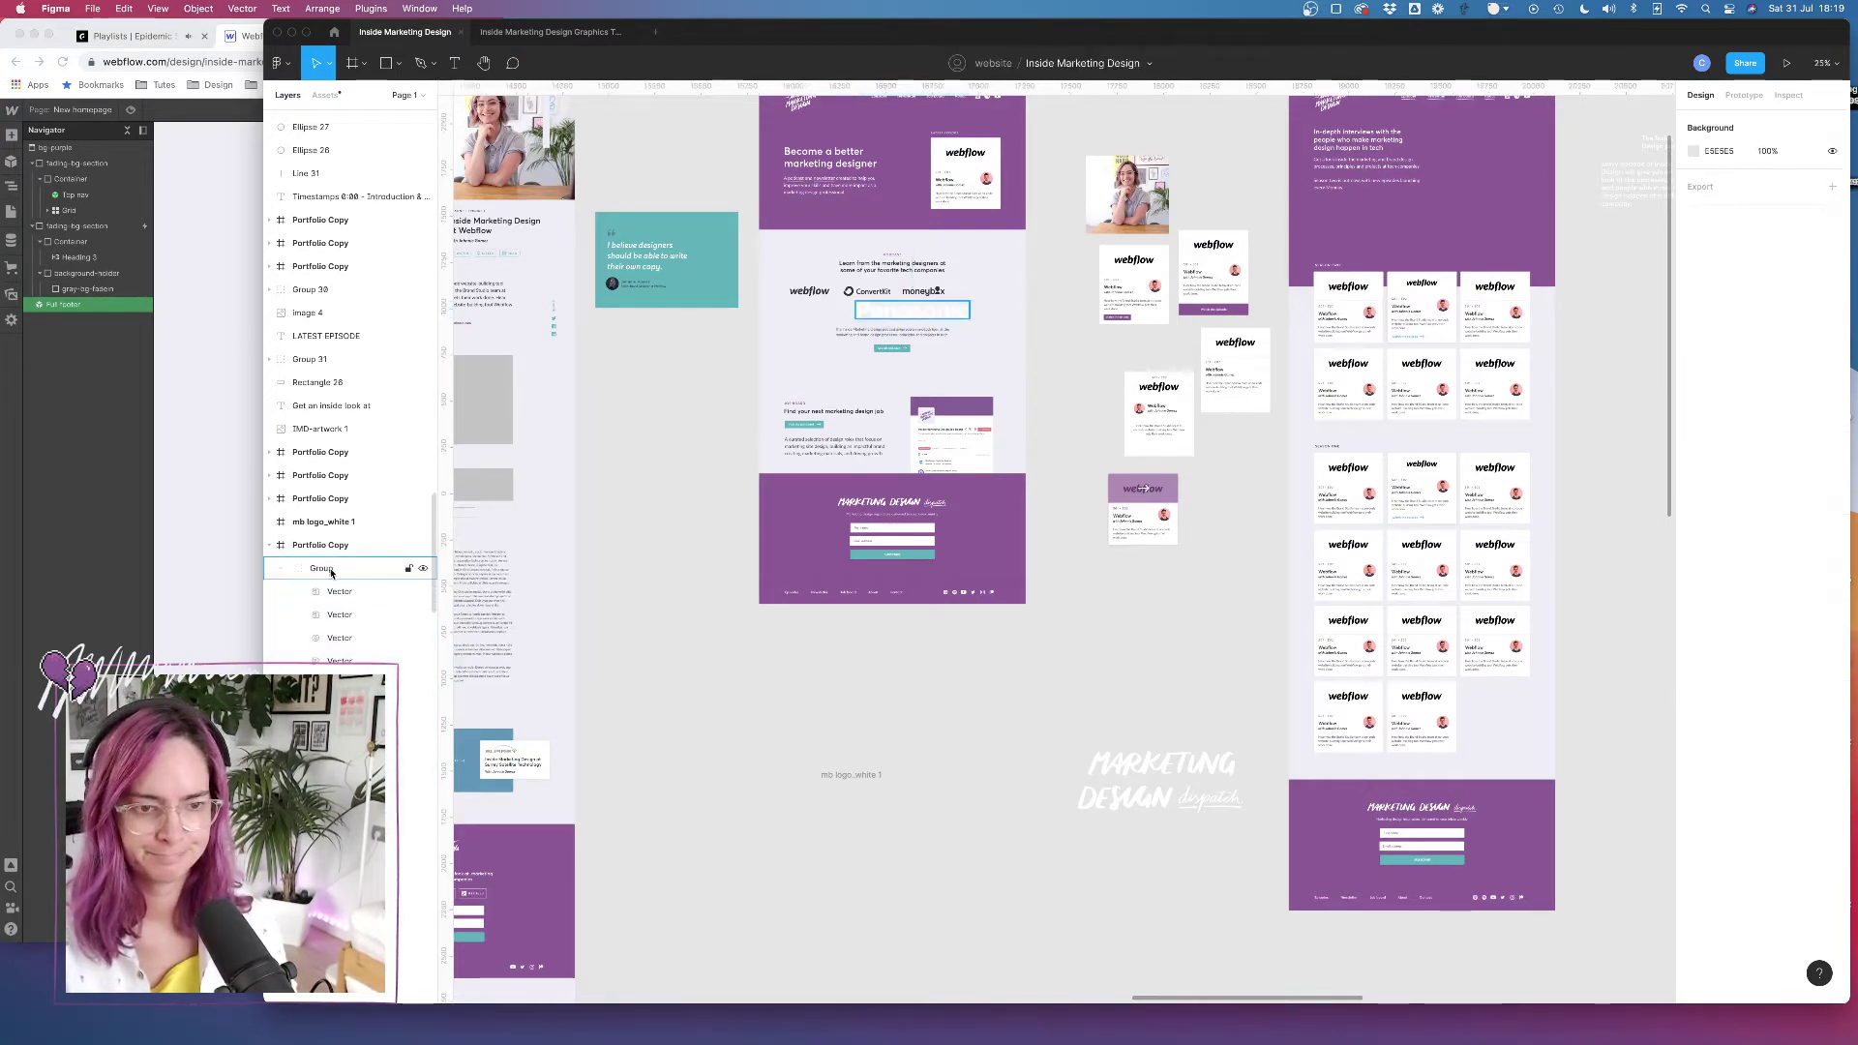
pyautogui.click(1695, 498)
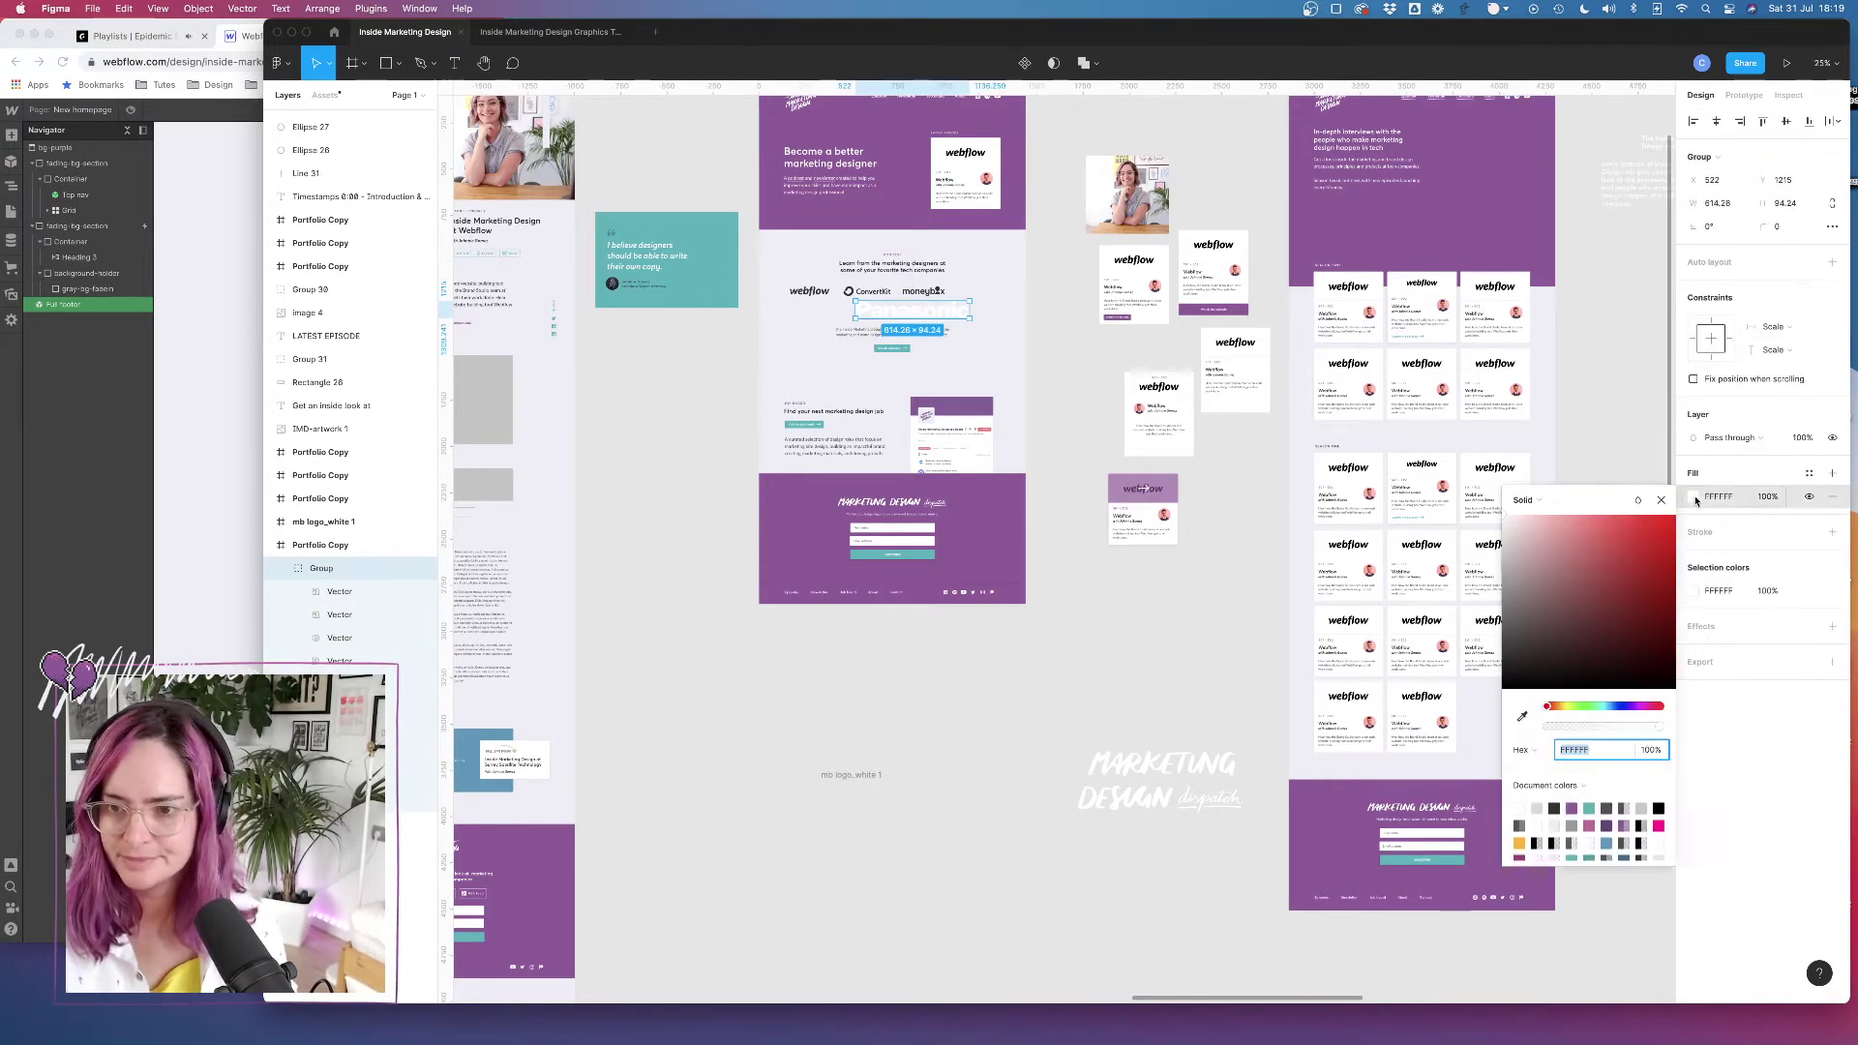
pyautogui.click(1554, 807)
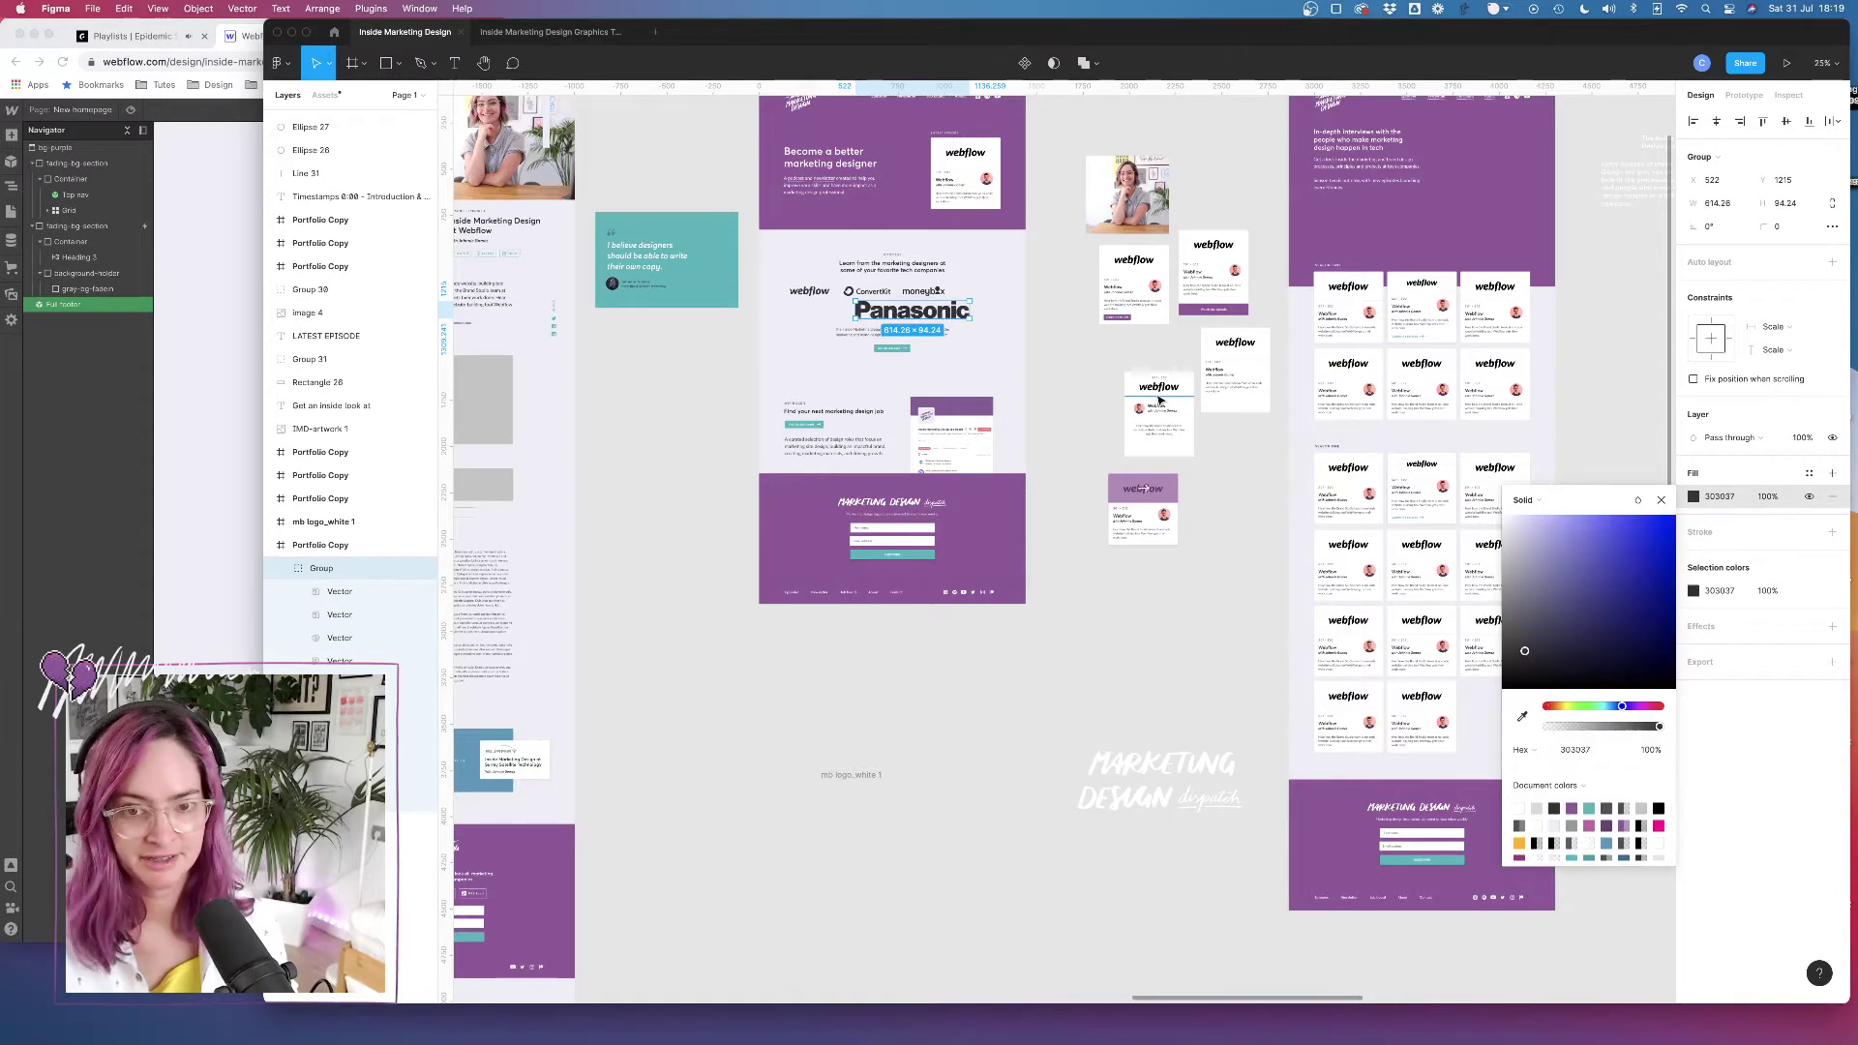
pyautogui.click(1082, 372)
# Scale the Panasonic logo to about 249 × 38 and place it at the start of the second logo row
pyautogui.scroll(5, 988, 320)
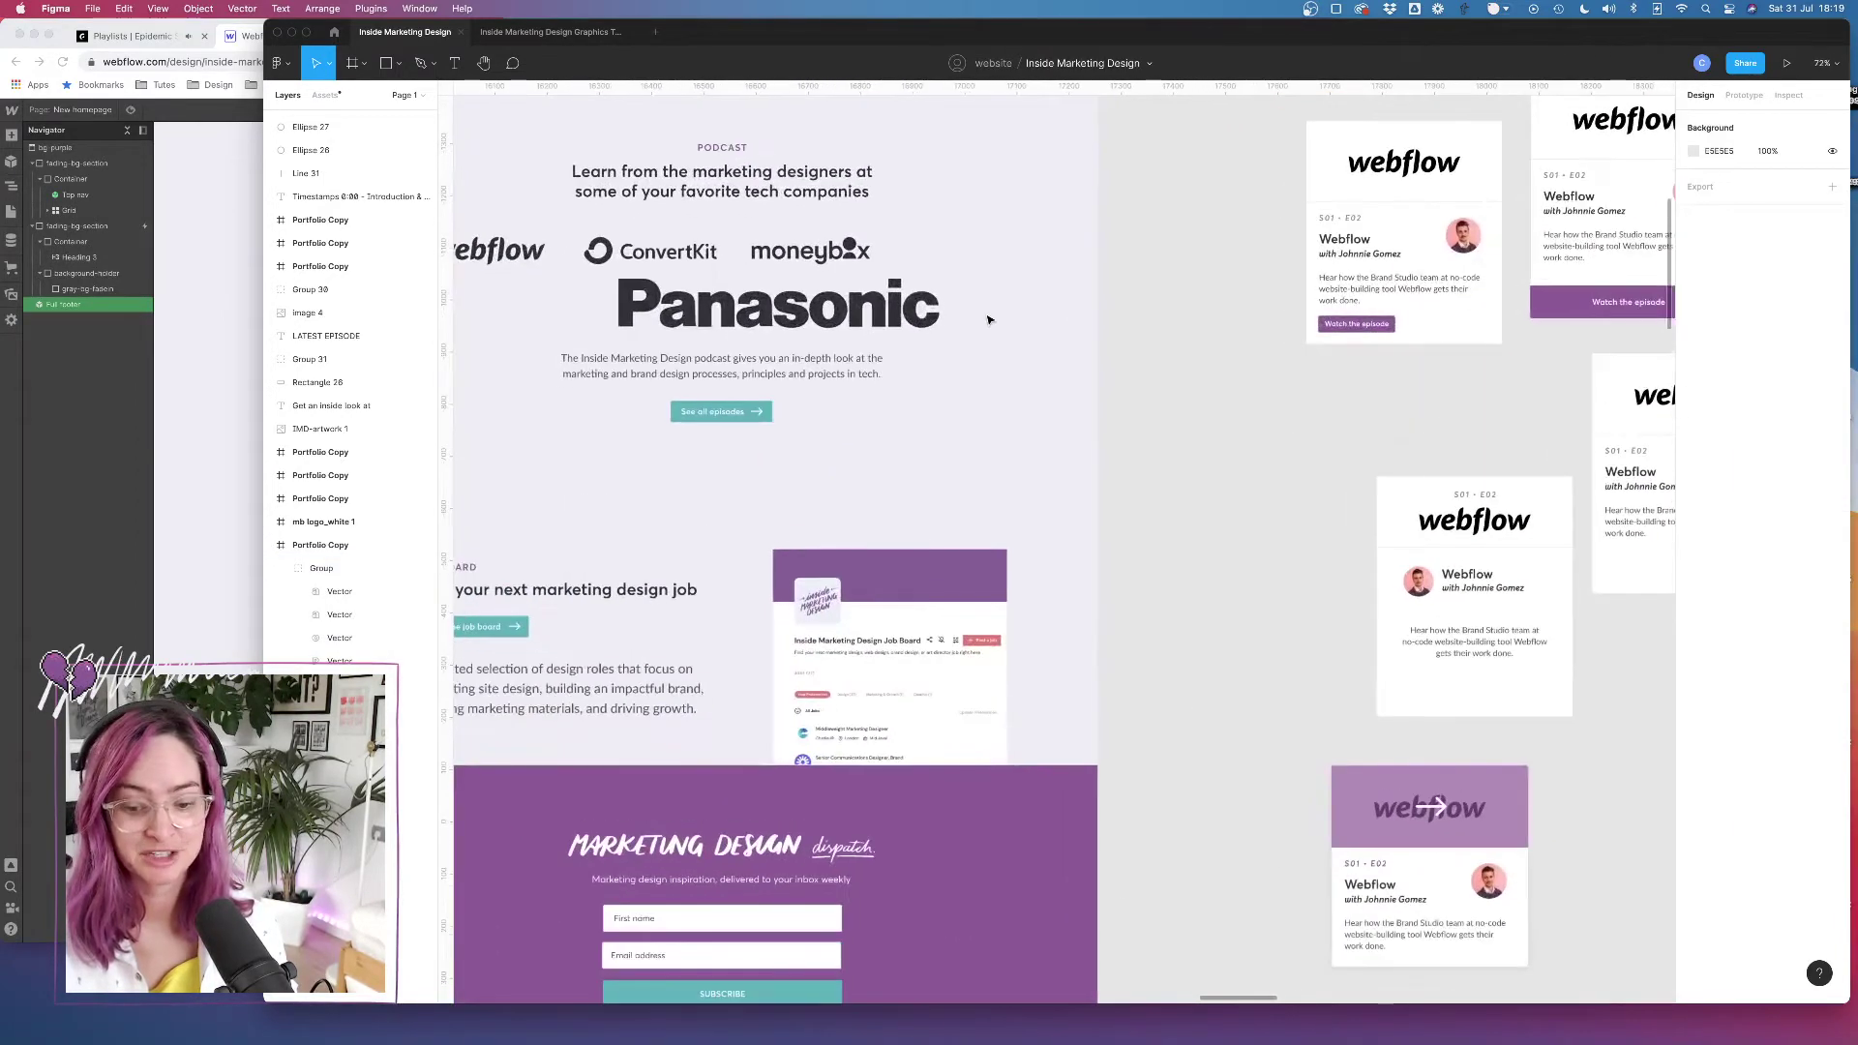
pyautogui.hscroll(-2, 988, 320)
pyautogui.scroll(1, 988, 320)
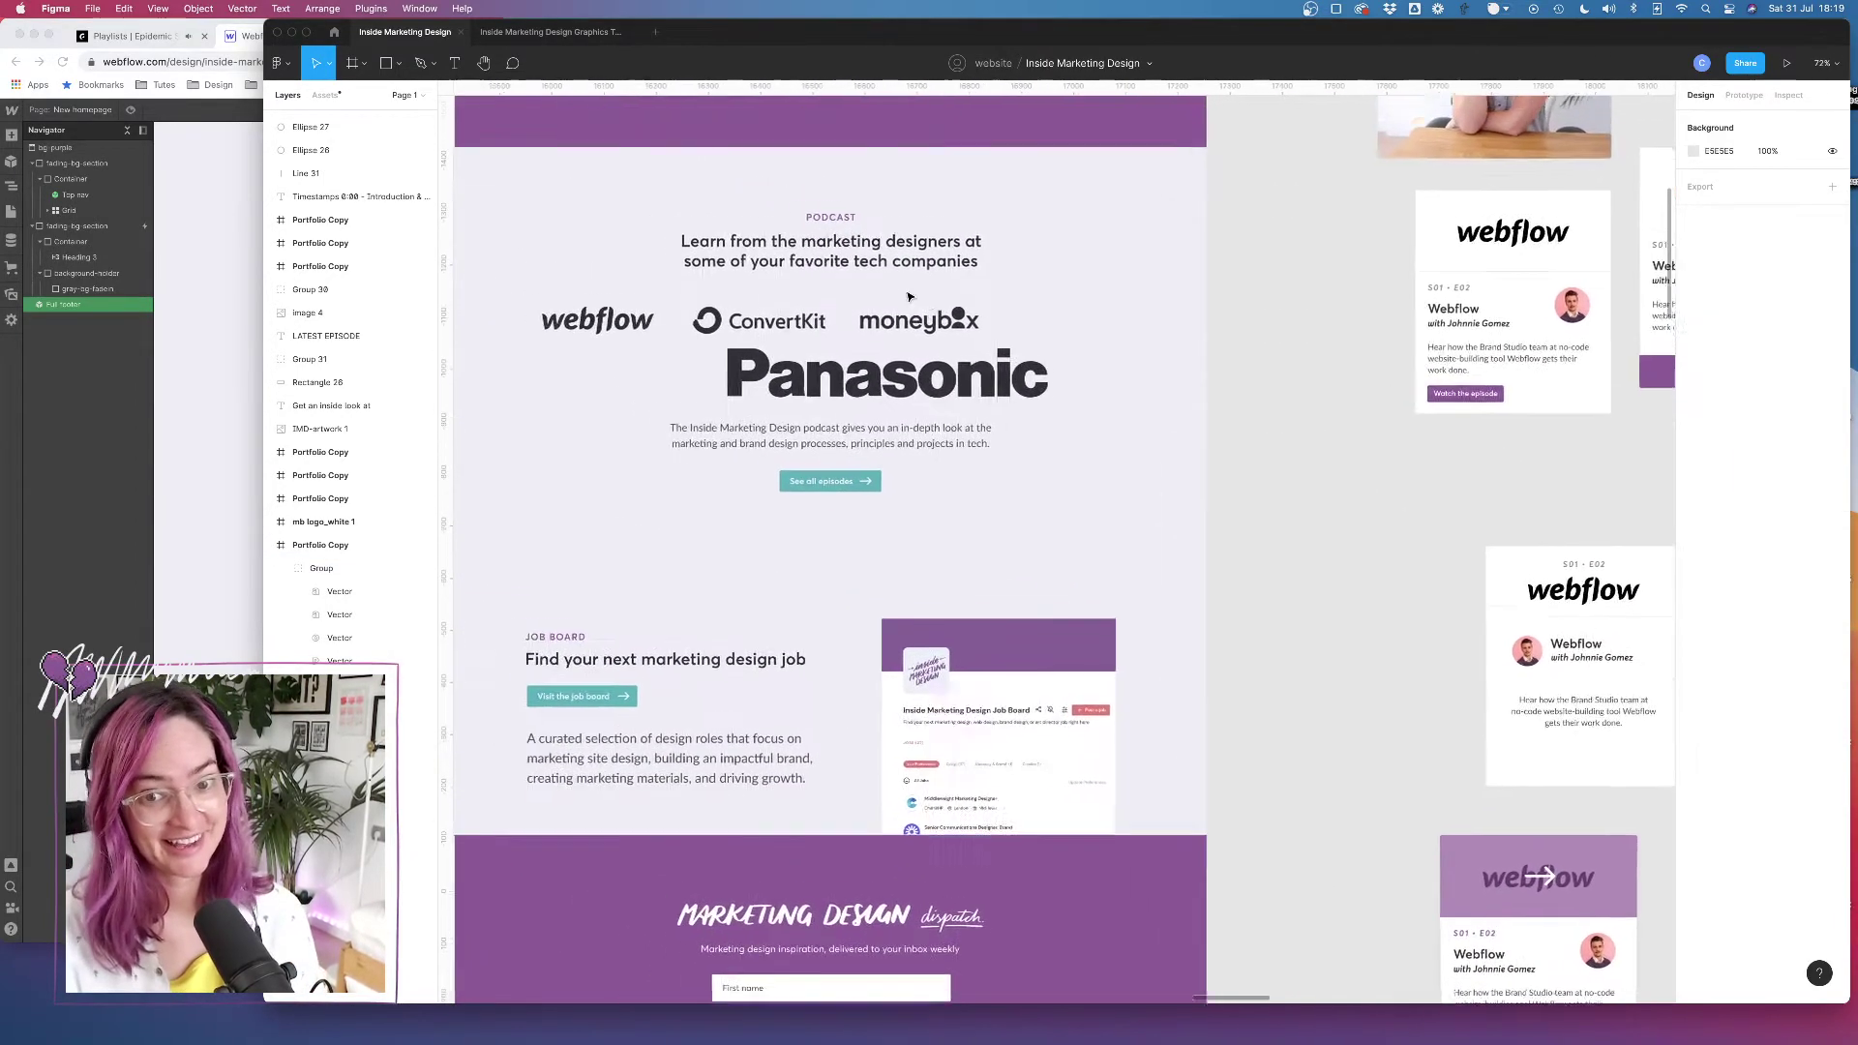
pyautogui.click(1040, 387)
pyautogui.moveTo(1053, 400); pyautogui.dragTo(934, 376)
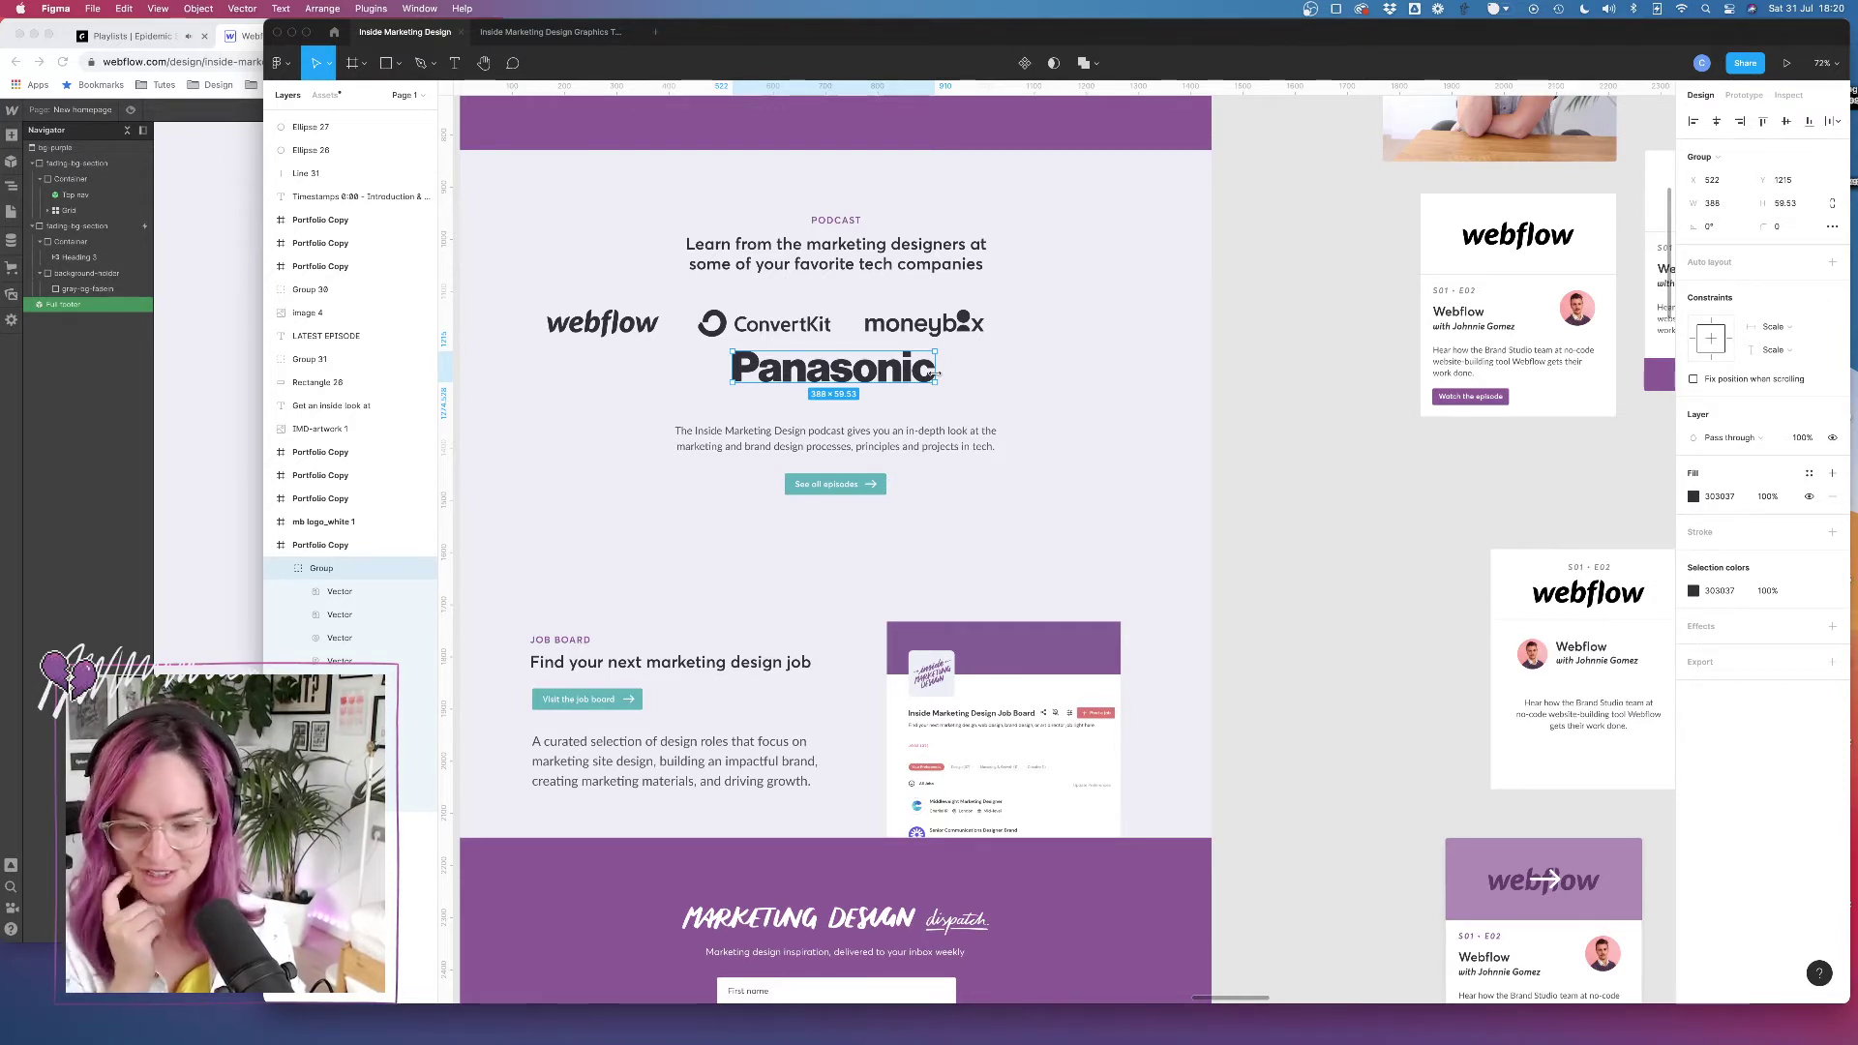
pyautogui.moveTo(935, 373); pyautogui.dragTo(701, 381)
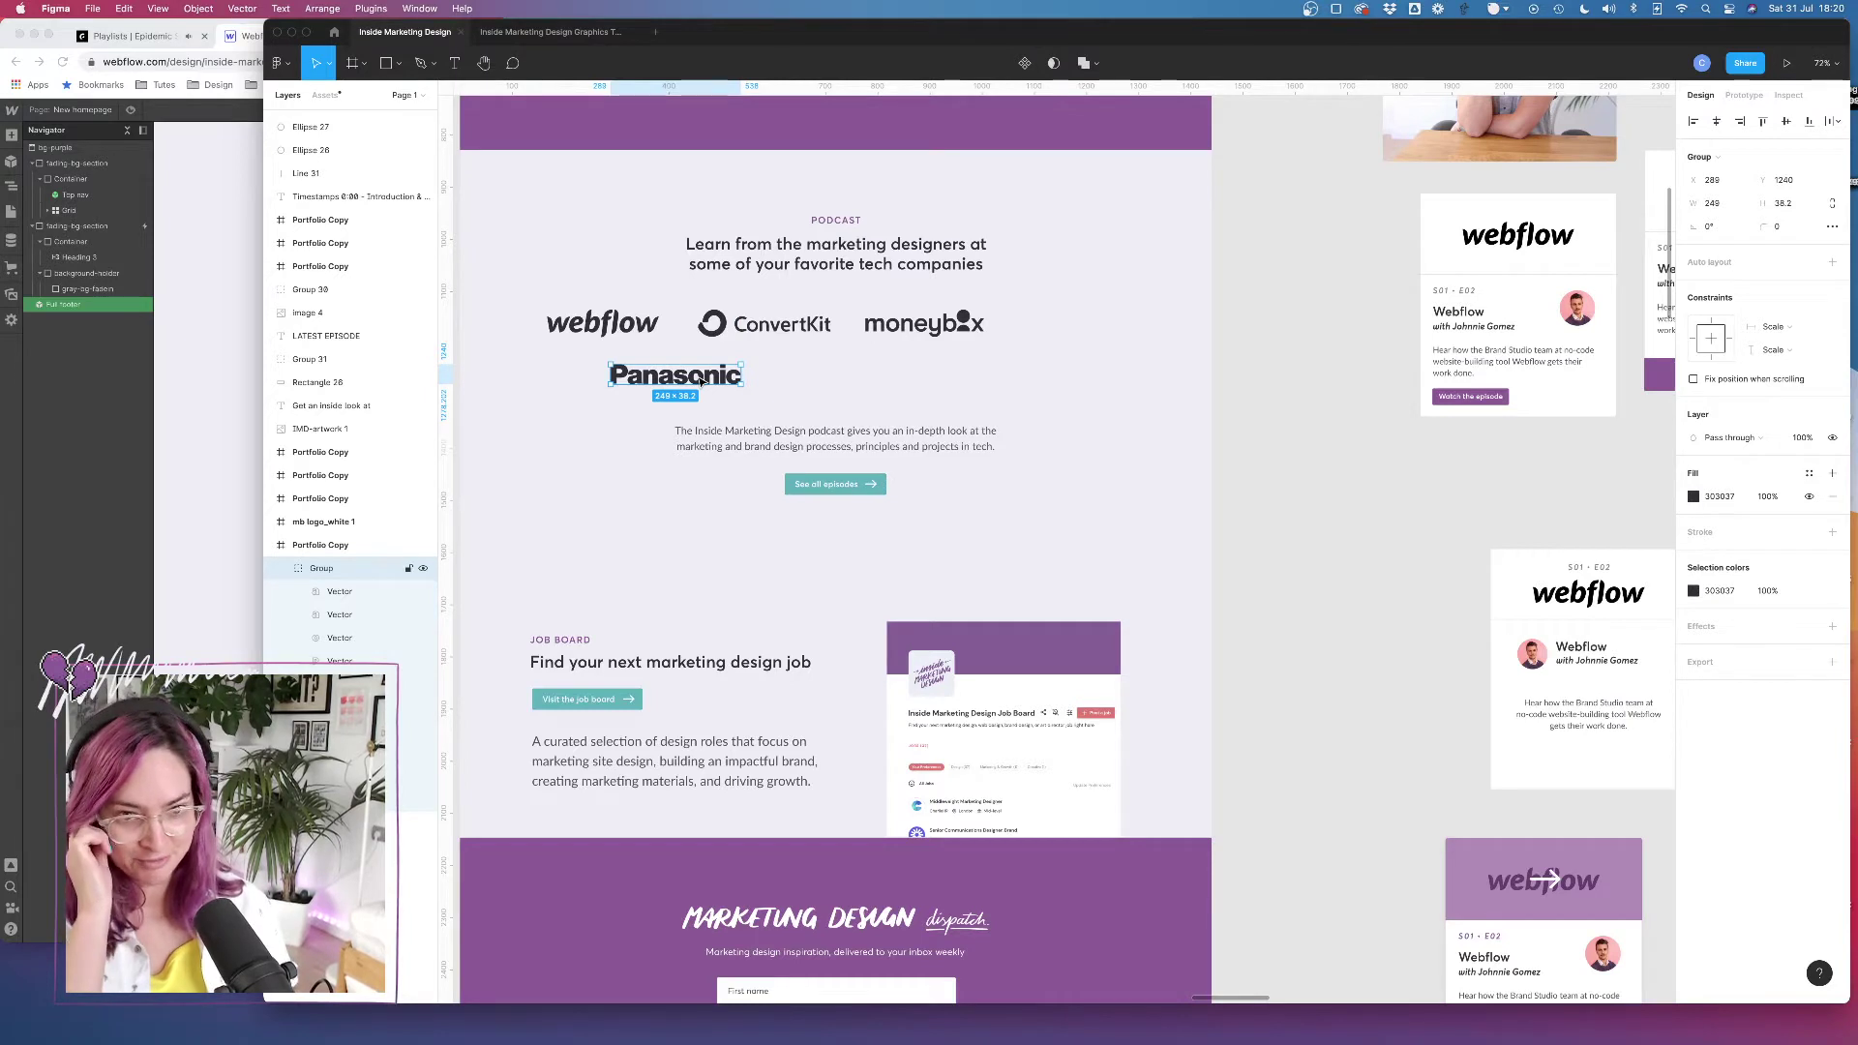
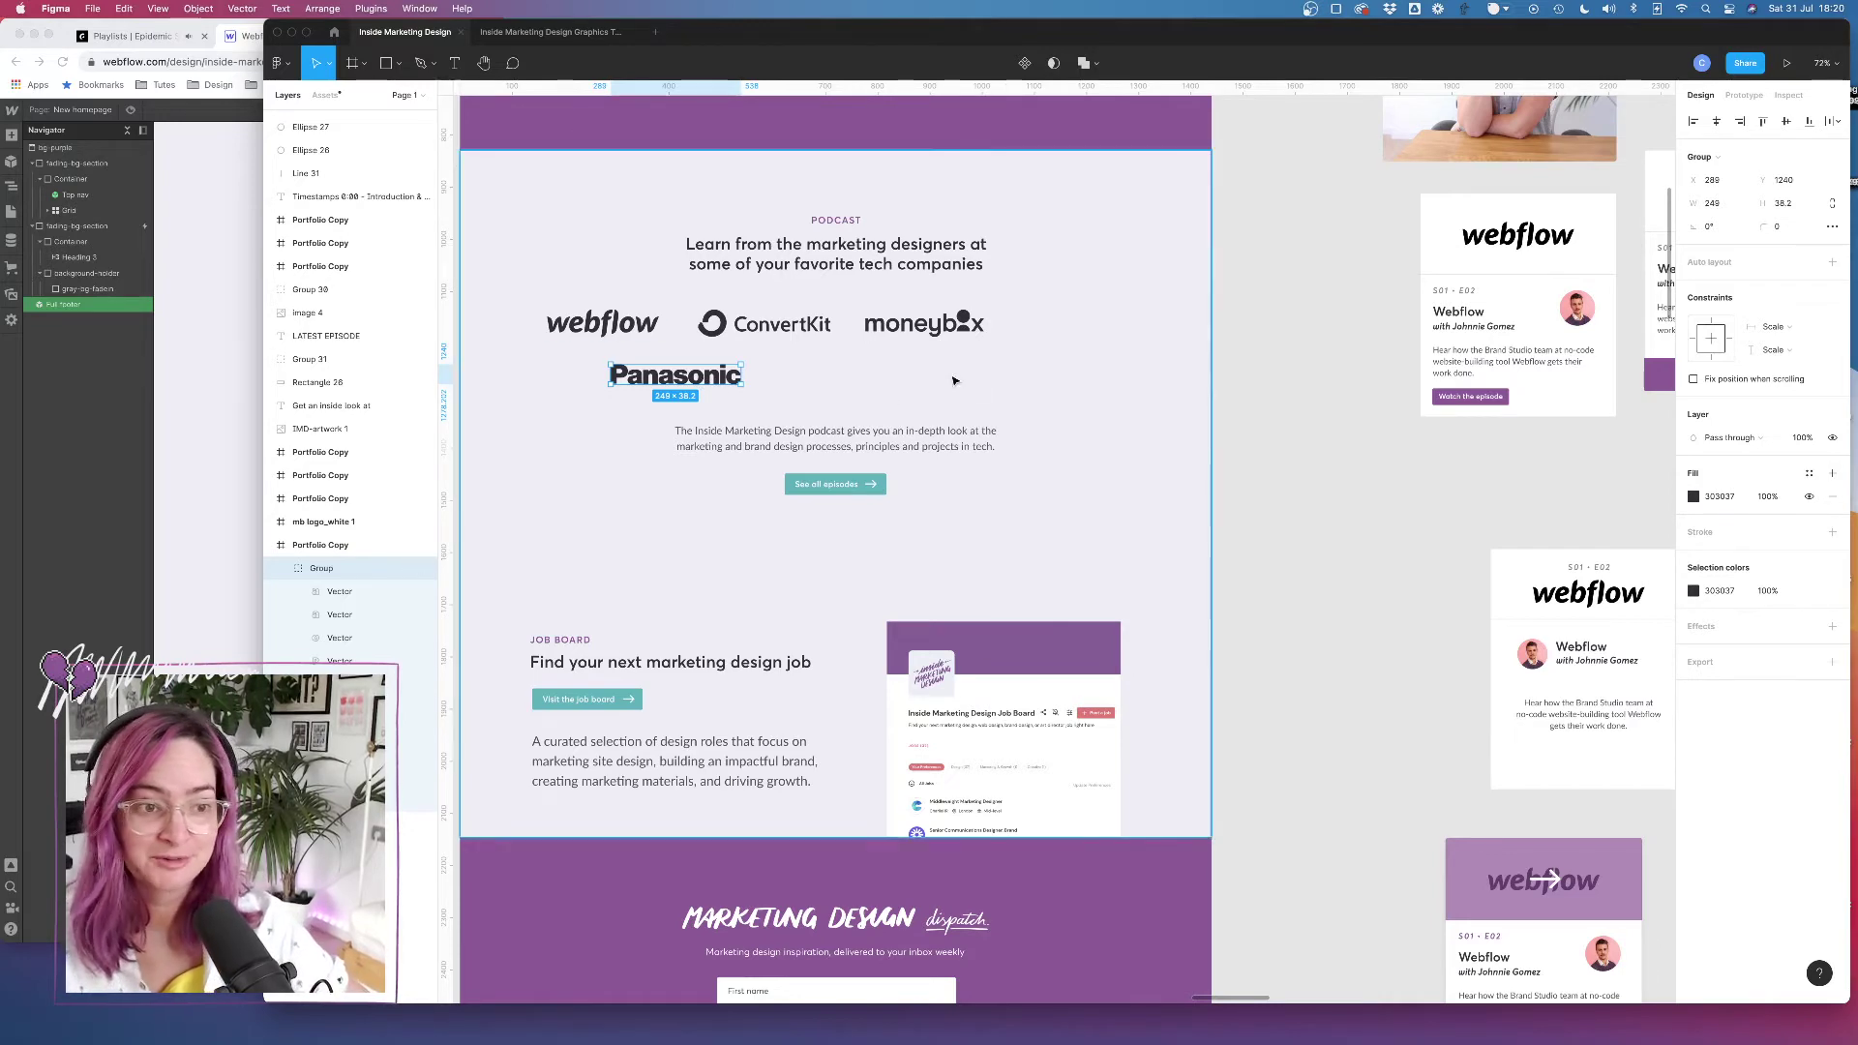
# Move the white Doist logo from below the mockup into the podcast section, beside the Panasonic logo
pyautogui.click(1326, 393)
pyautogui.scroll(-5, 1327, 394)
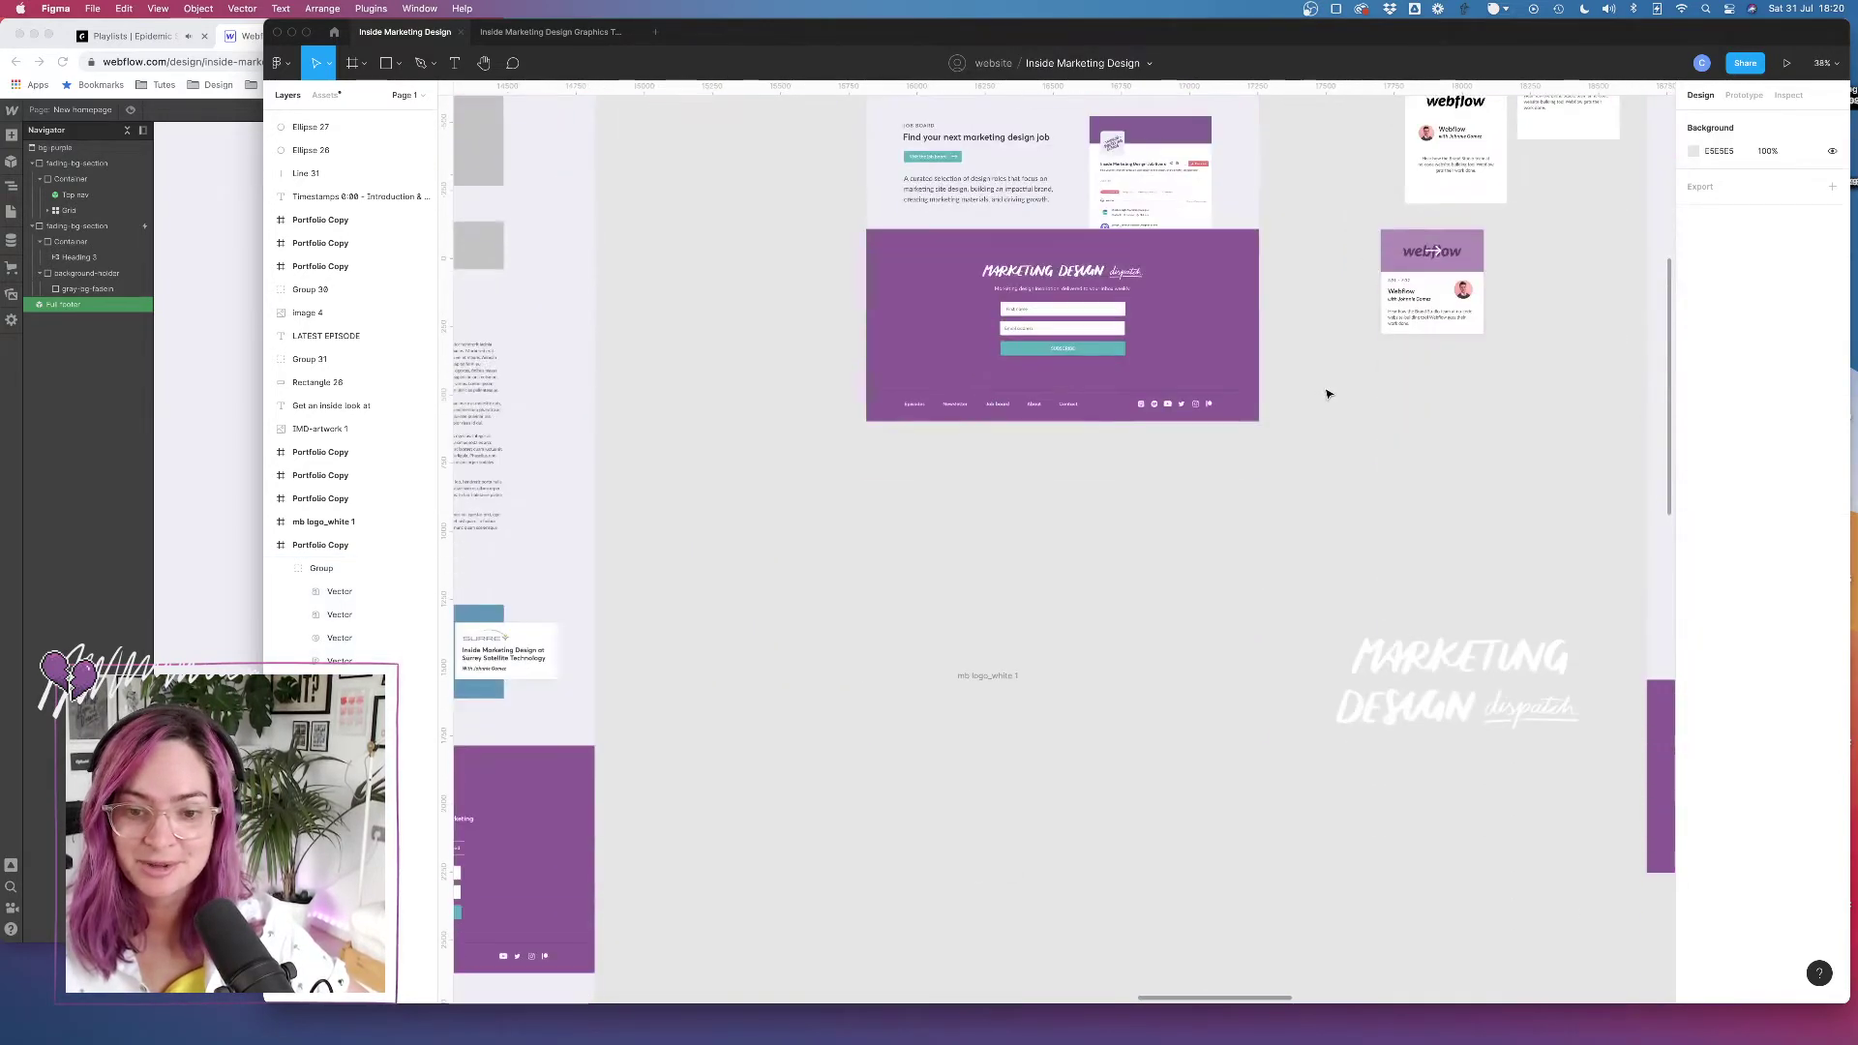
pyautogui.scroll(-5, 1326, 394)
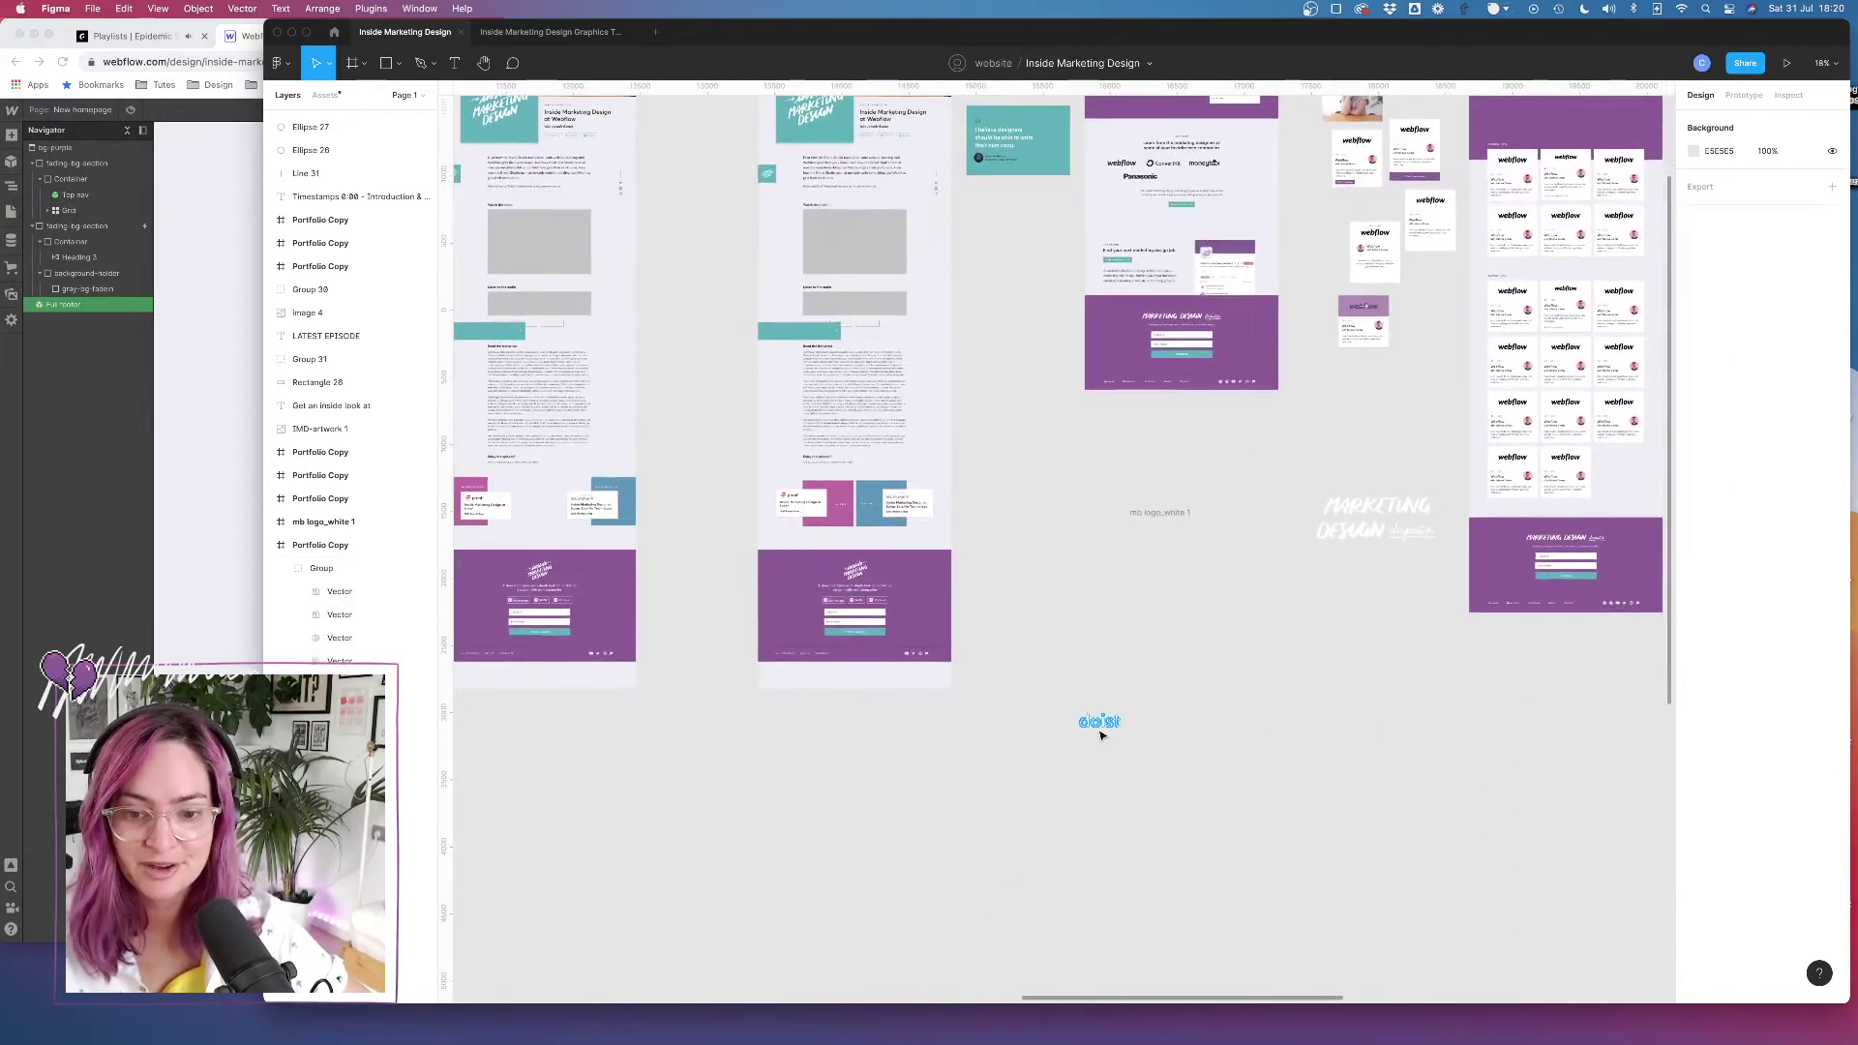
pyautogui.click(1105, 724)
pyautogui.moveTo(1108, 728); pyautogui.dragTo(1224, 190)
pyautogui.scroll(5, 1223, 190)
pyautogui.scroll(3, 1258, 290)
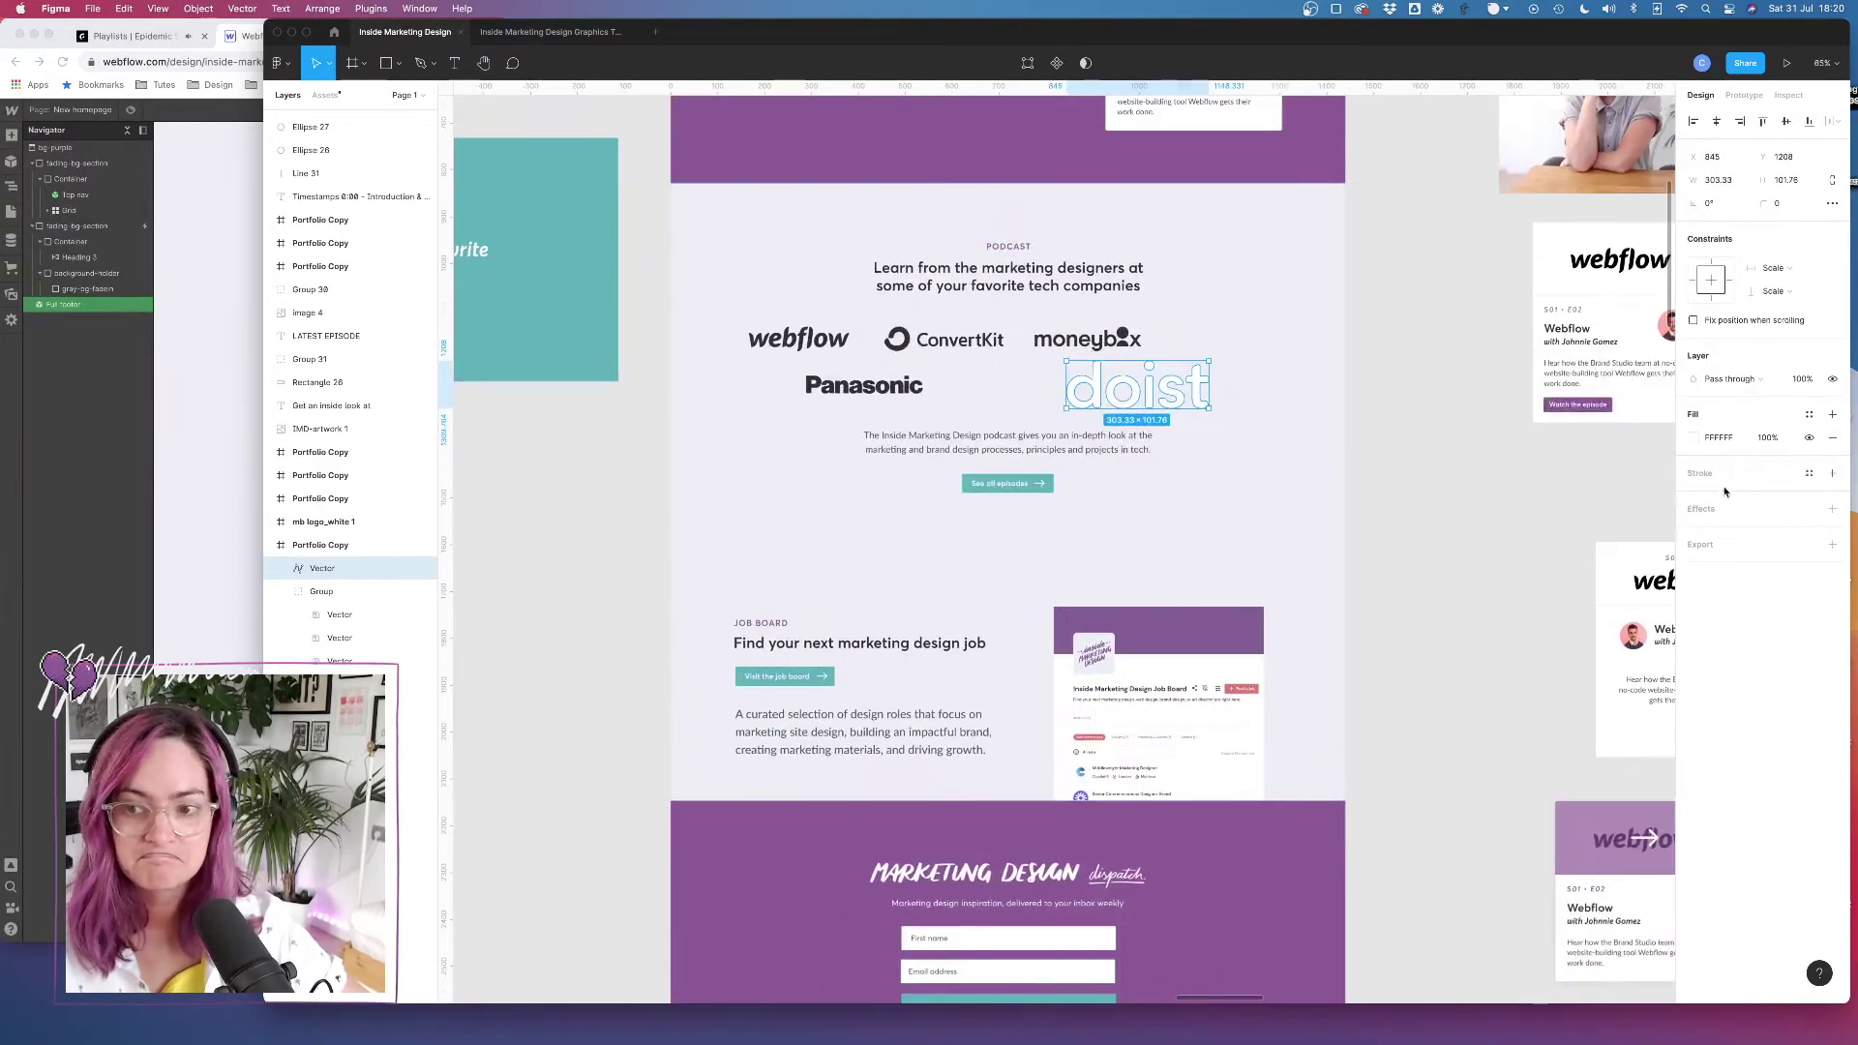
# Recolour the Doist logo to the dark document colour 303037
pyautogui.click(1693, 437)
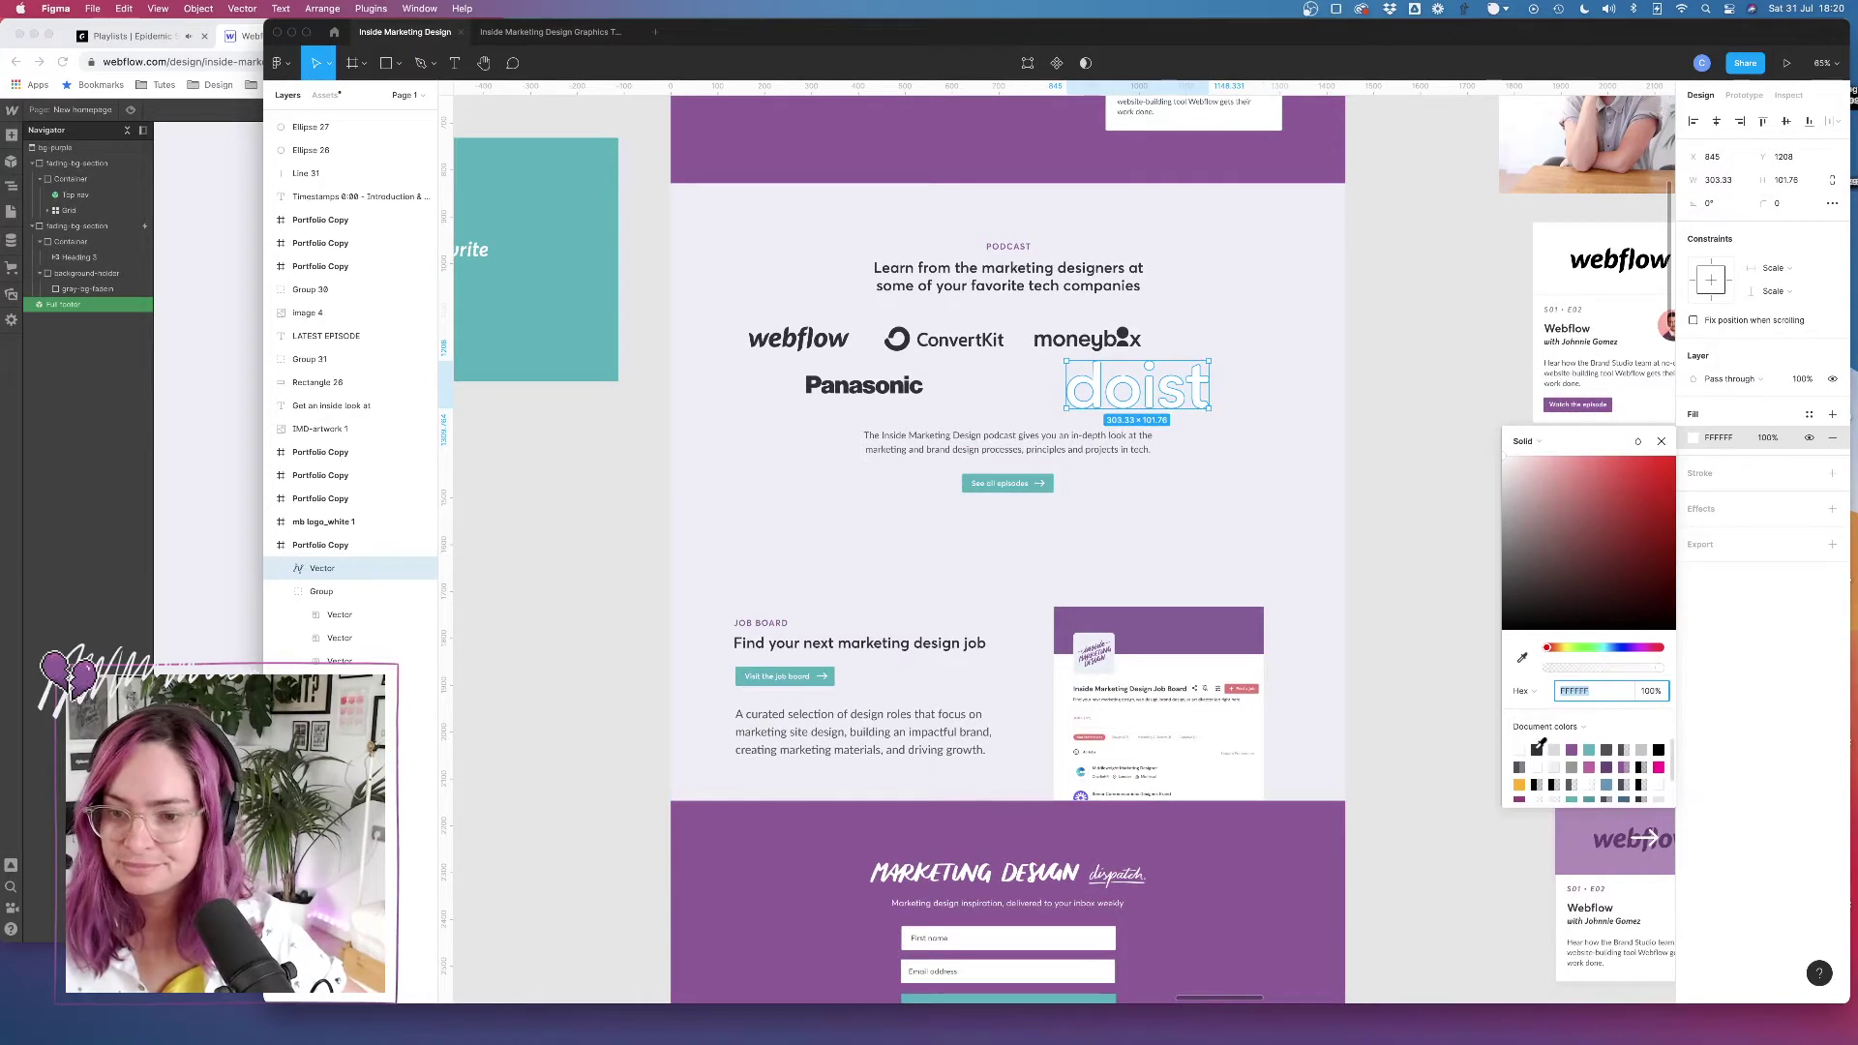
pyautogui.click(1536, 749)
pyautogui.click(1343, 358)
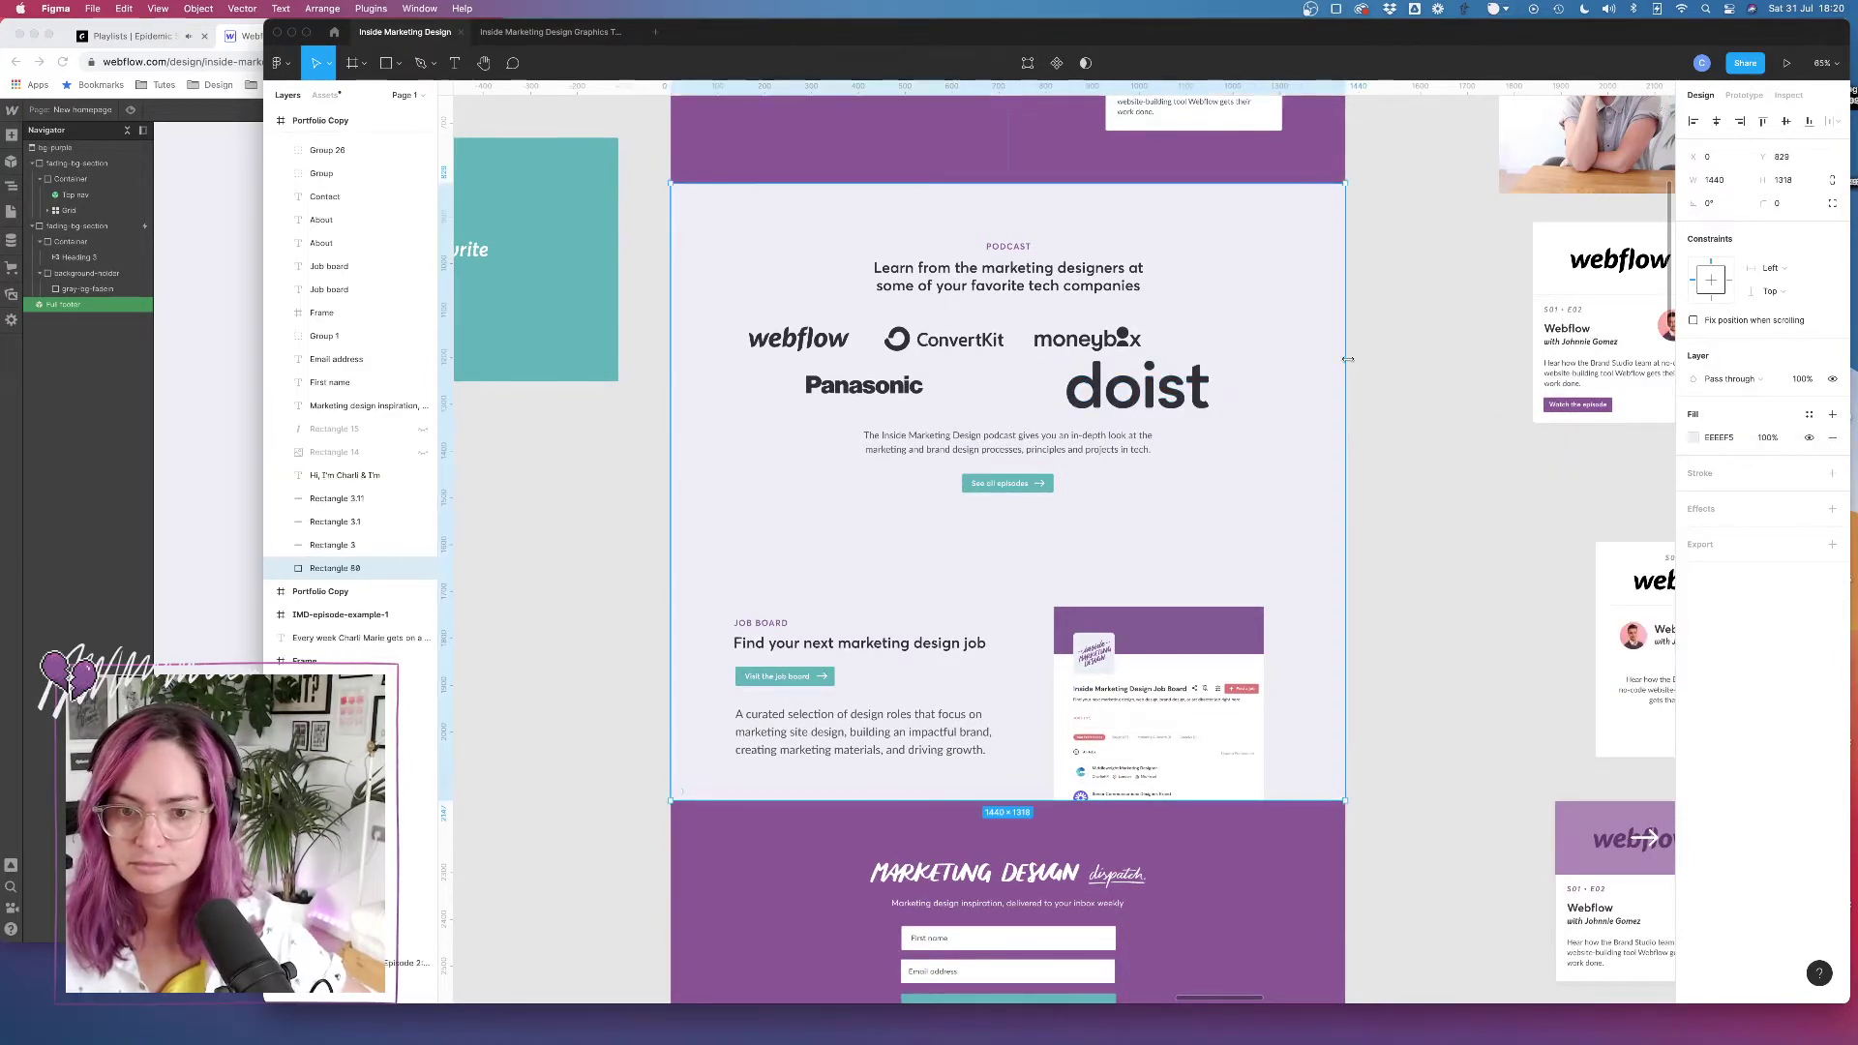
# Scale the Doist logo down to about 137 × 46 and place it beside Panasonic in the second logo row
pyautogui.click(1161, 382)
pyautogui.moveTo(1210, 361); pyautogui.dragTo(983, 388)
pyautogui.scroll(3, 983, 389)
pyautogui.hscroll(-2, 983, 389)
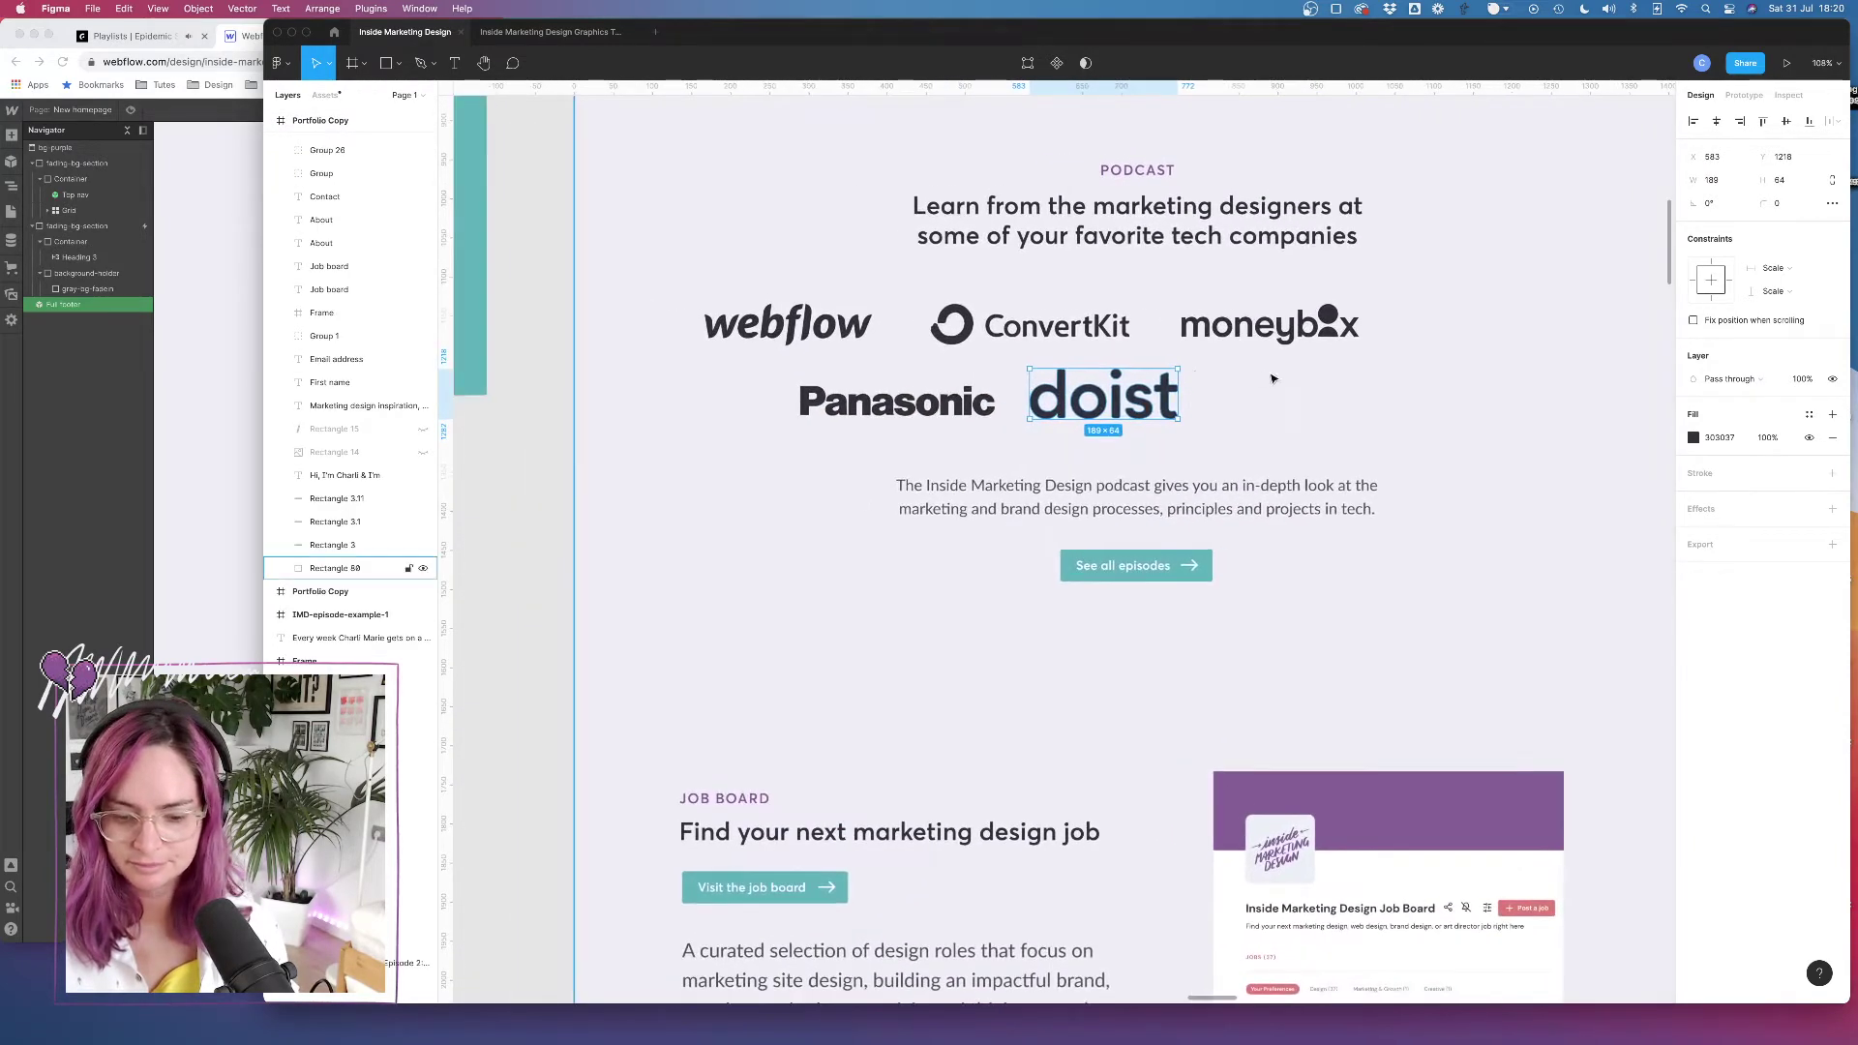
pyautogui.moveTo(1177, 369); pyautogui.dragTo(1161, 411)
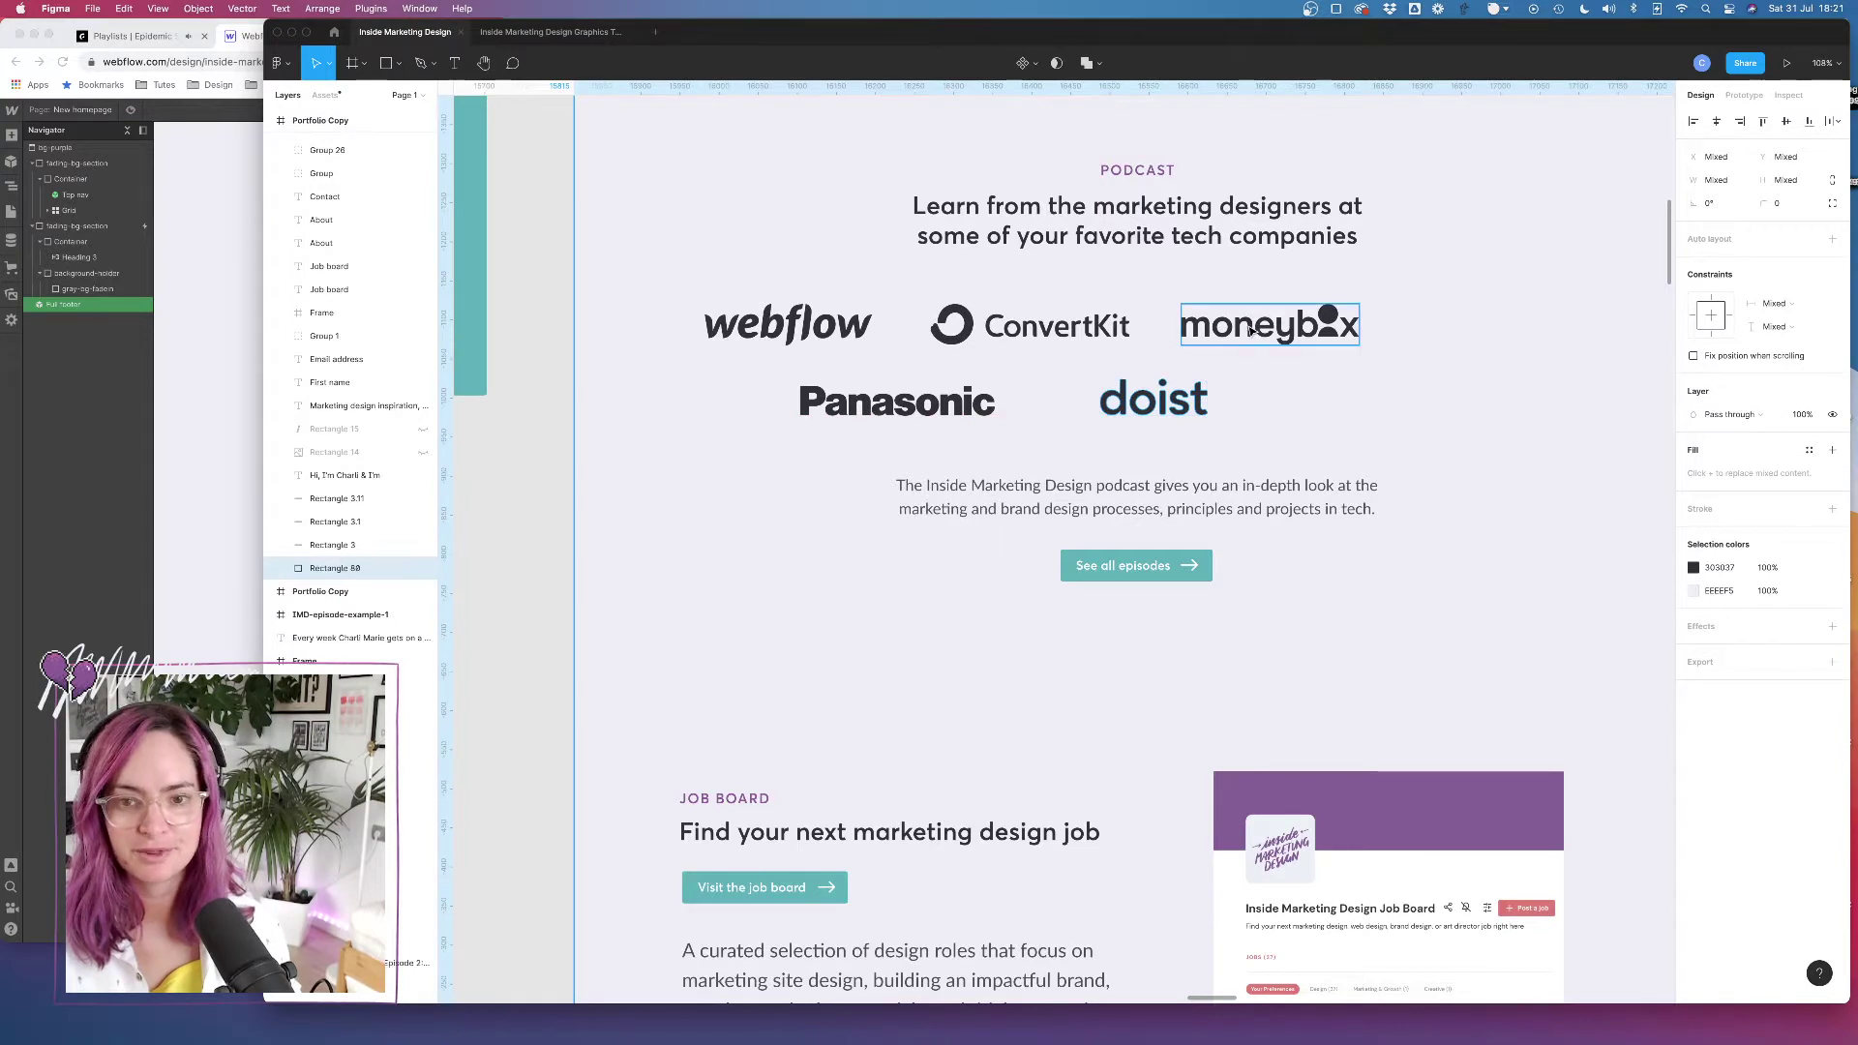
# Shift all five podcast logos together horizontally so the block sits centred under the podcast heading
pyautogui.keyDown('shift'); pyautogui.click(1305, 342); pyautogui.keyUp('shift')
pyautogui.keyDown('shift'); pyautogui.click(1042, 337); pyautogui.keyUp('shift')
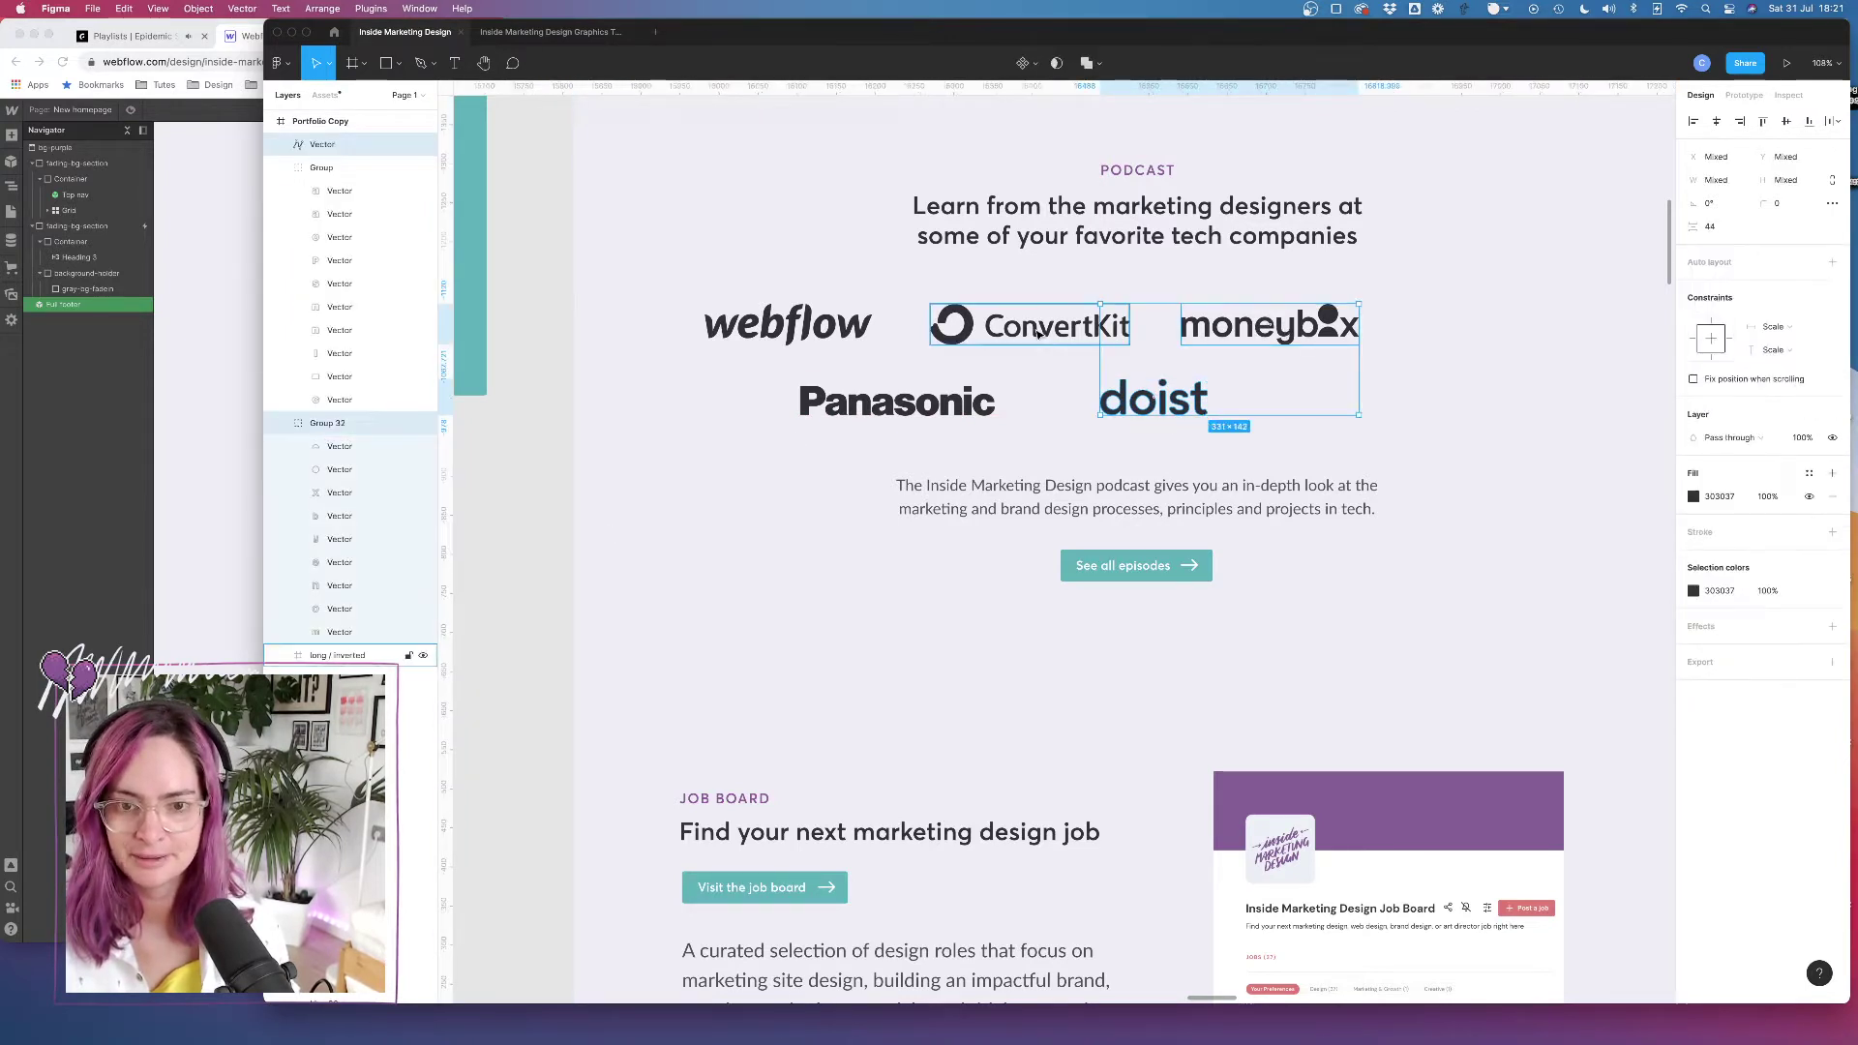
pyautogui.keyDown('shift'); pyautogui.click(917, 401); pyautogui.keyUp('shift')
pyautogui.keyDown('shift'); pyautogui.click(841, 327); pyautogui.keyUp('shift')
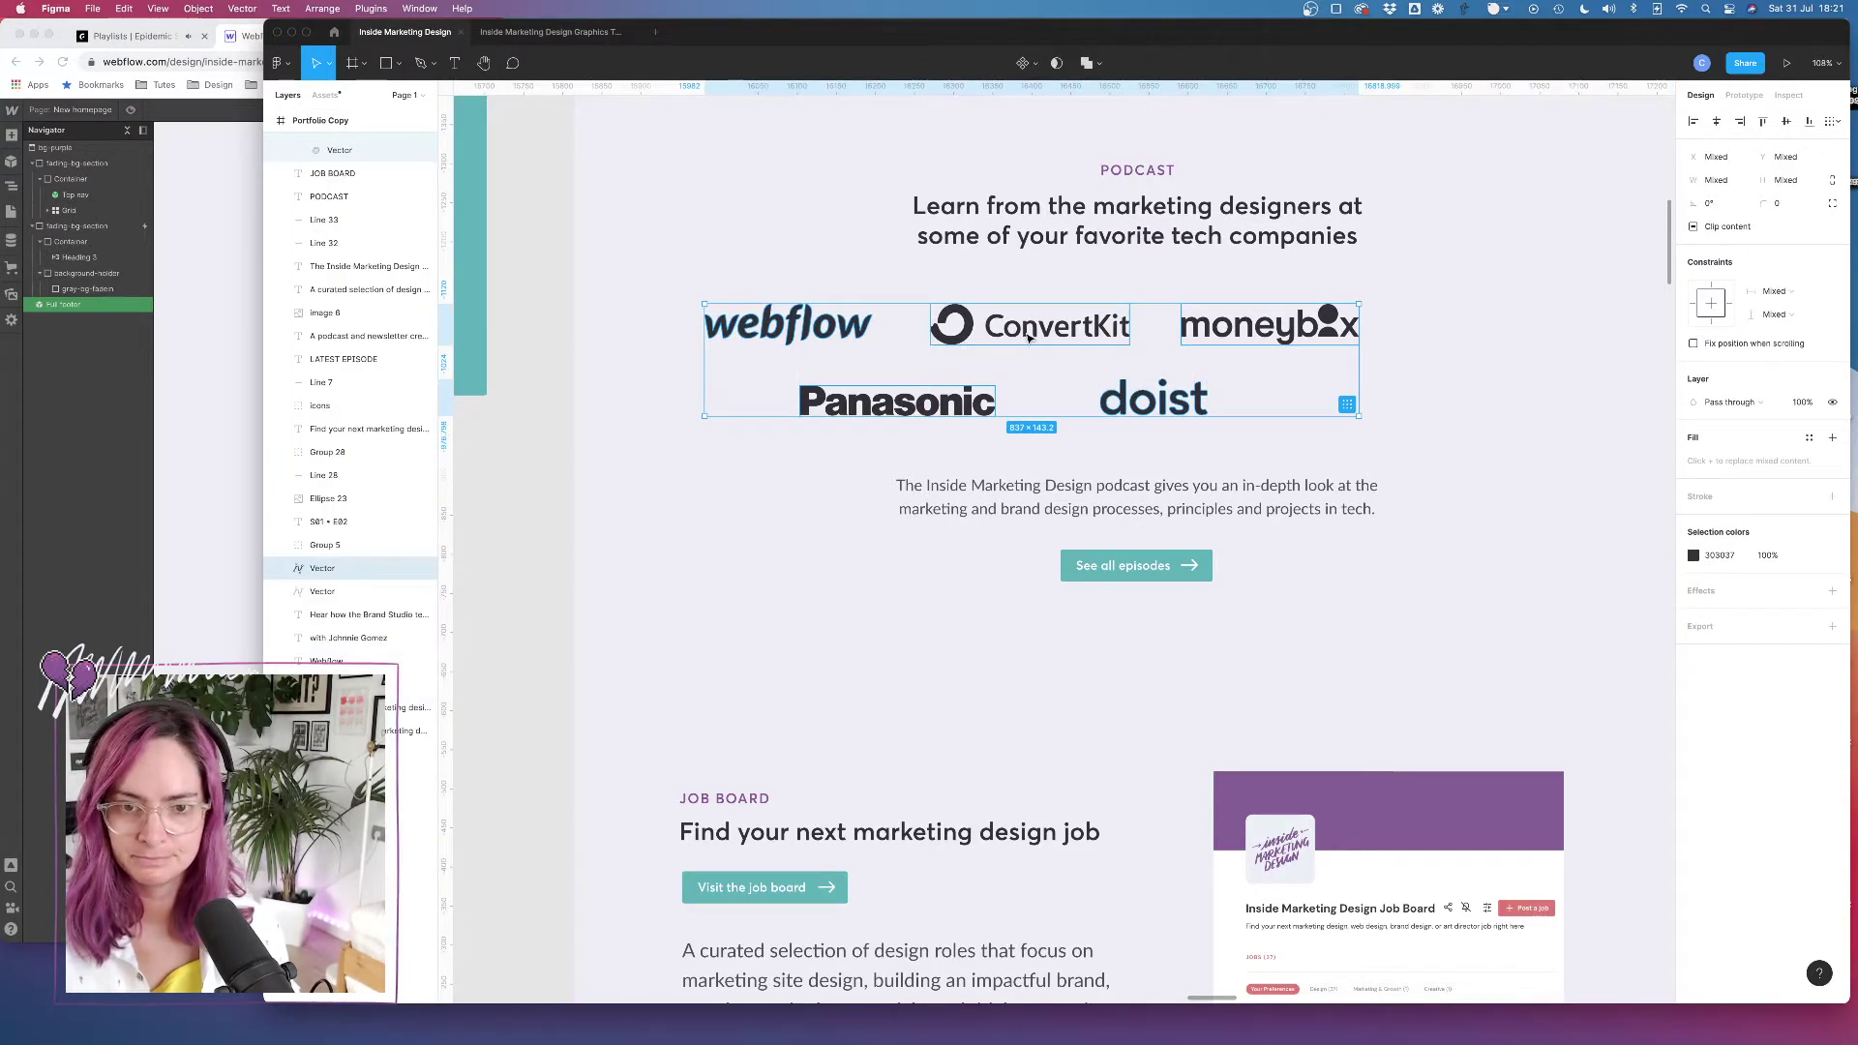
pyautogui.moveTo(1029, 339); pyautogui.dragTo(1138, 339)
pyautogui.click(891, 484)
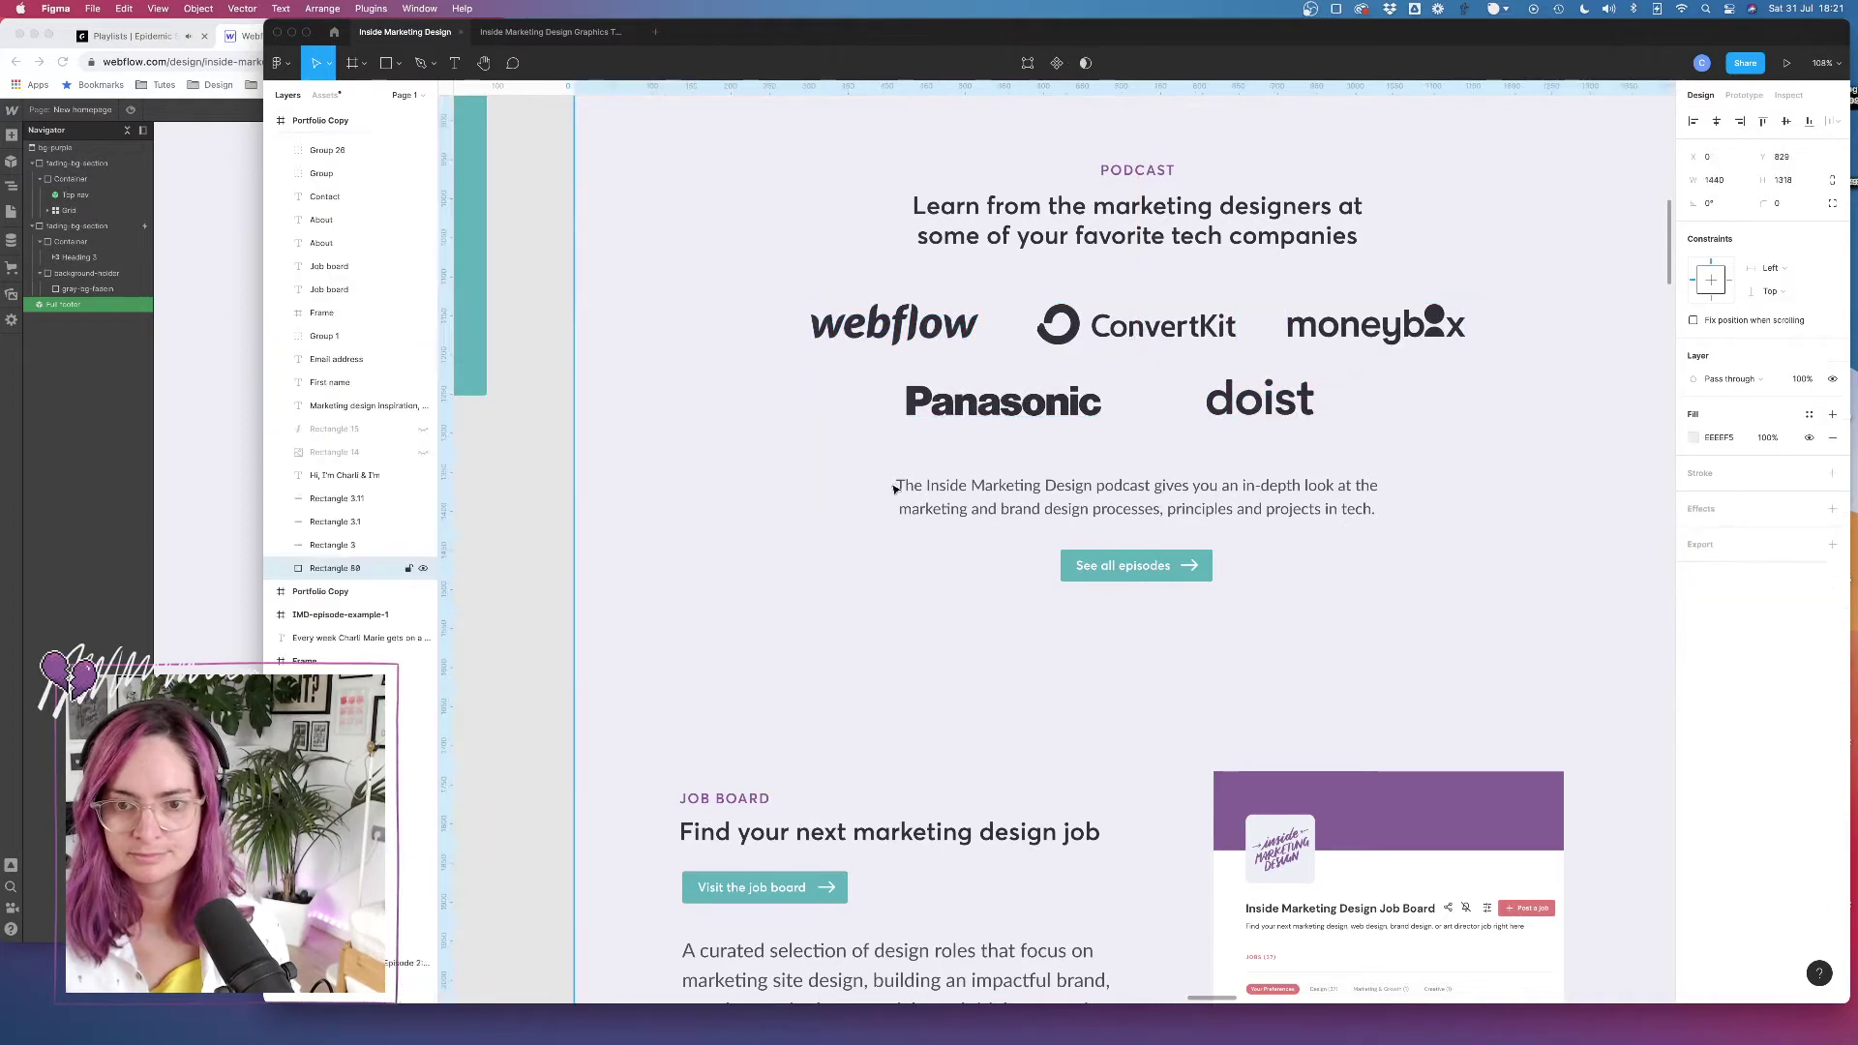
# Nudge the second row's logos horizontally, Panasonic to about X 435 and Doist to about X 802
pyautogui.moveTo(1067, 411); pyautogui.dragTo(1074, 411)
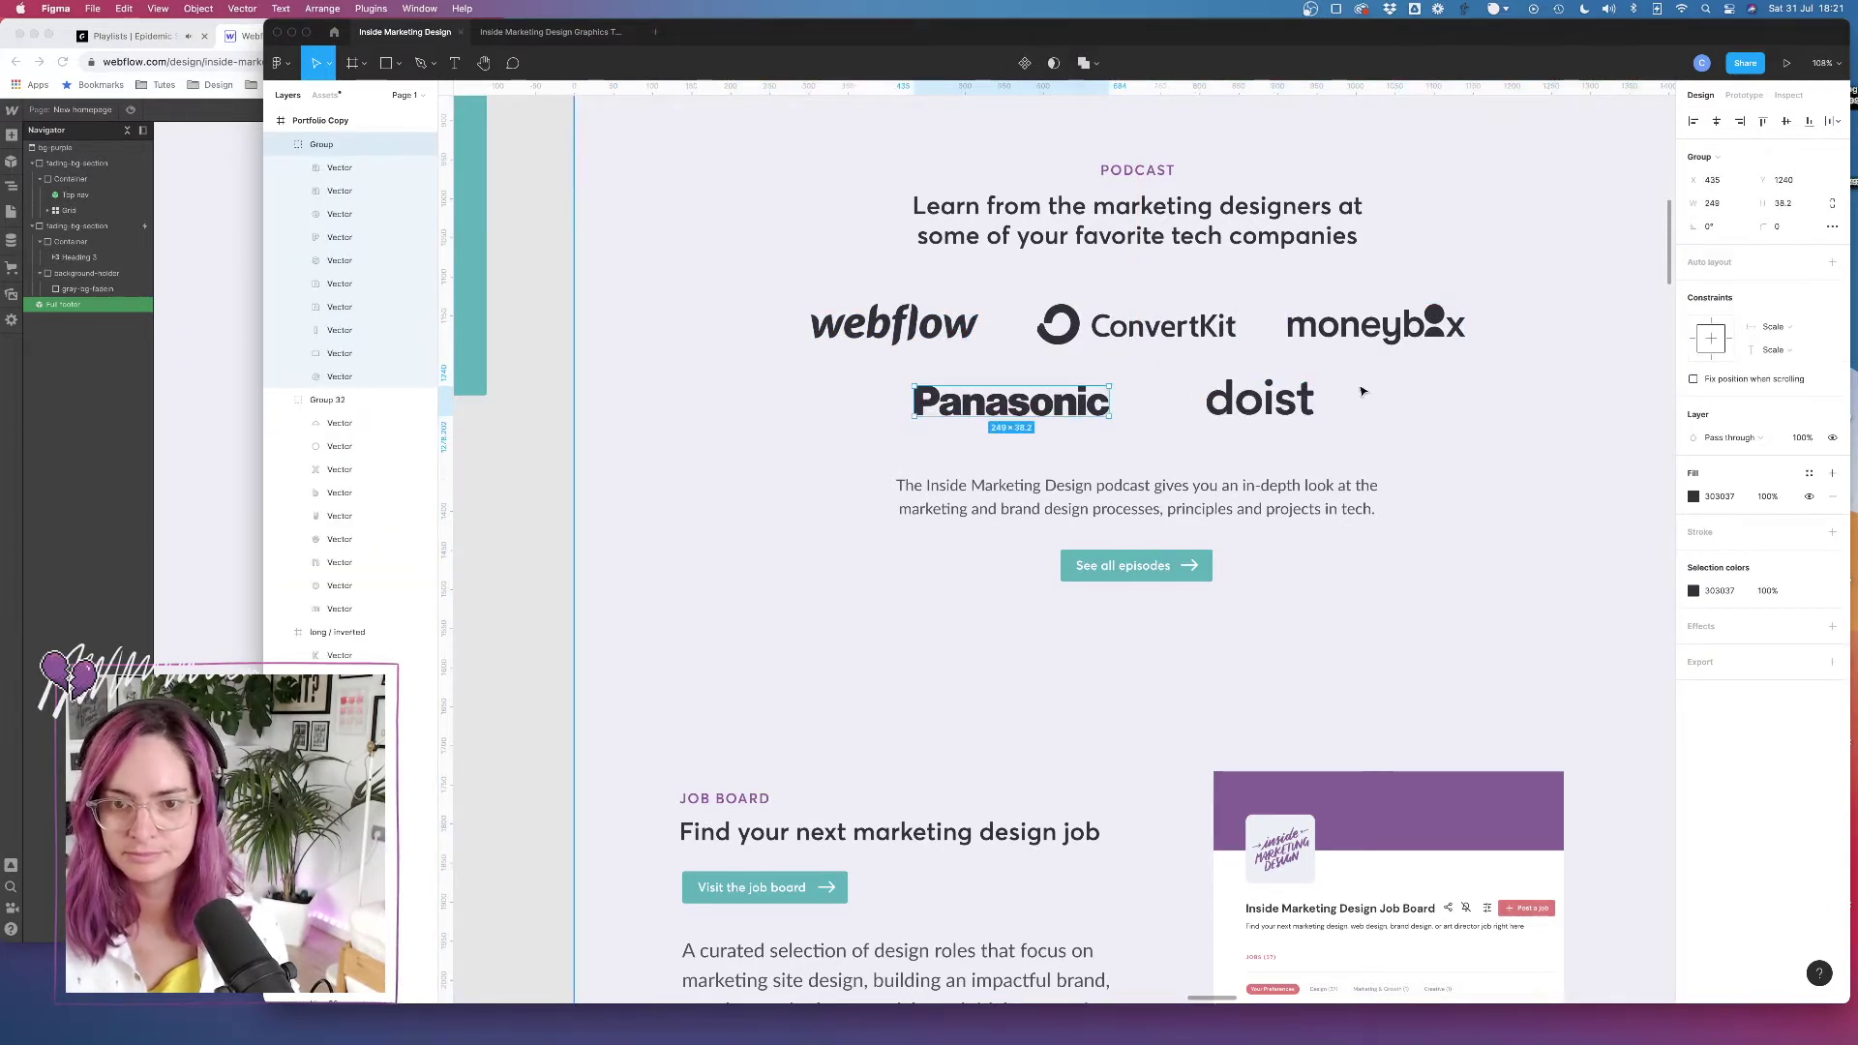
pyautogui.moveTo(1282, 401); pyautogui.dragTo(1277, 402)
pyautogui.hscroll(2, 1442, 443)
pyautogui.scroll(1, 1443, 443)
pyautogui.hscroll(1, 1442, 443)
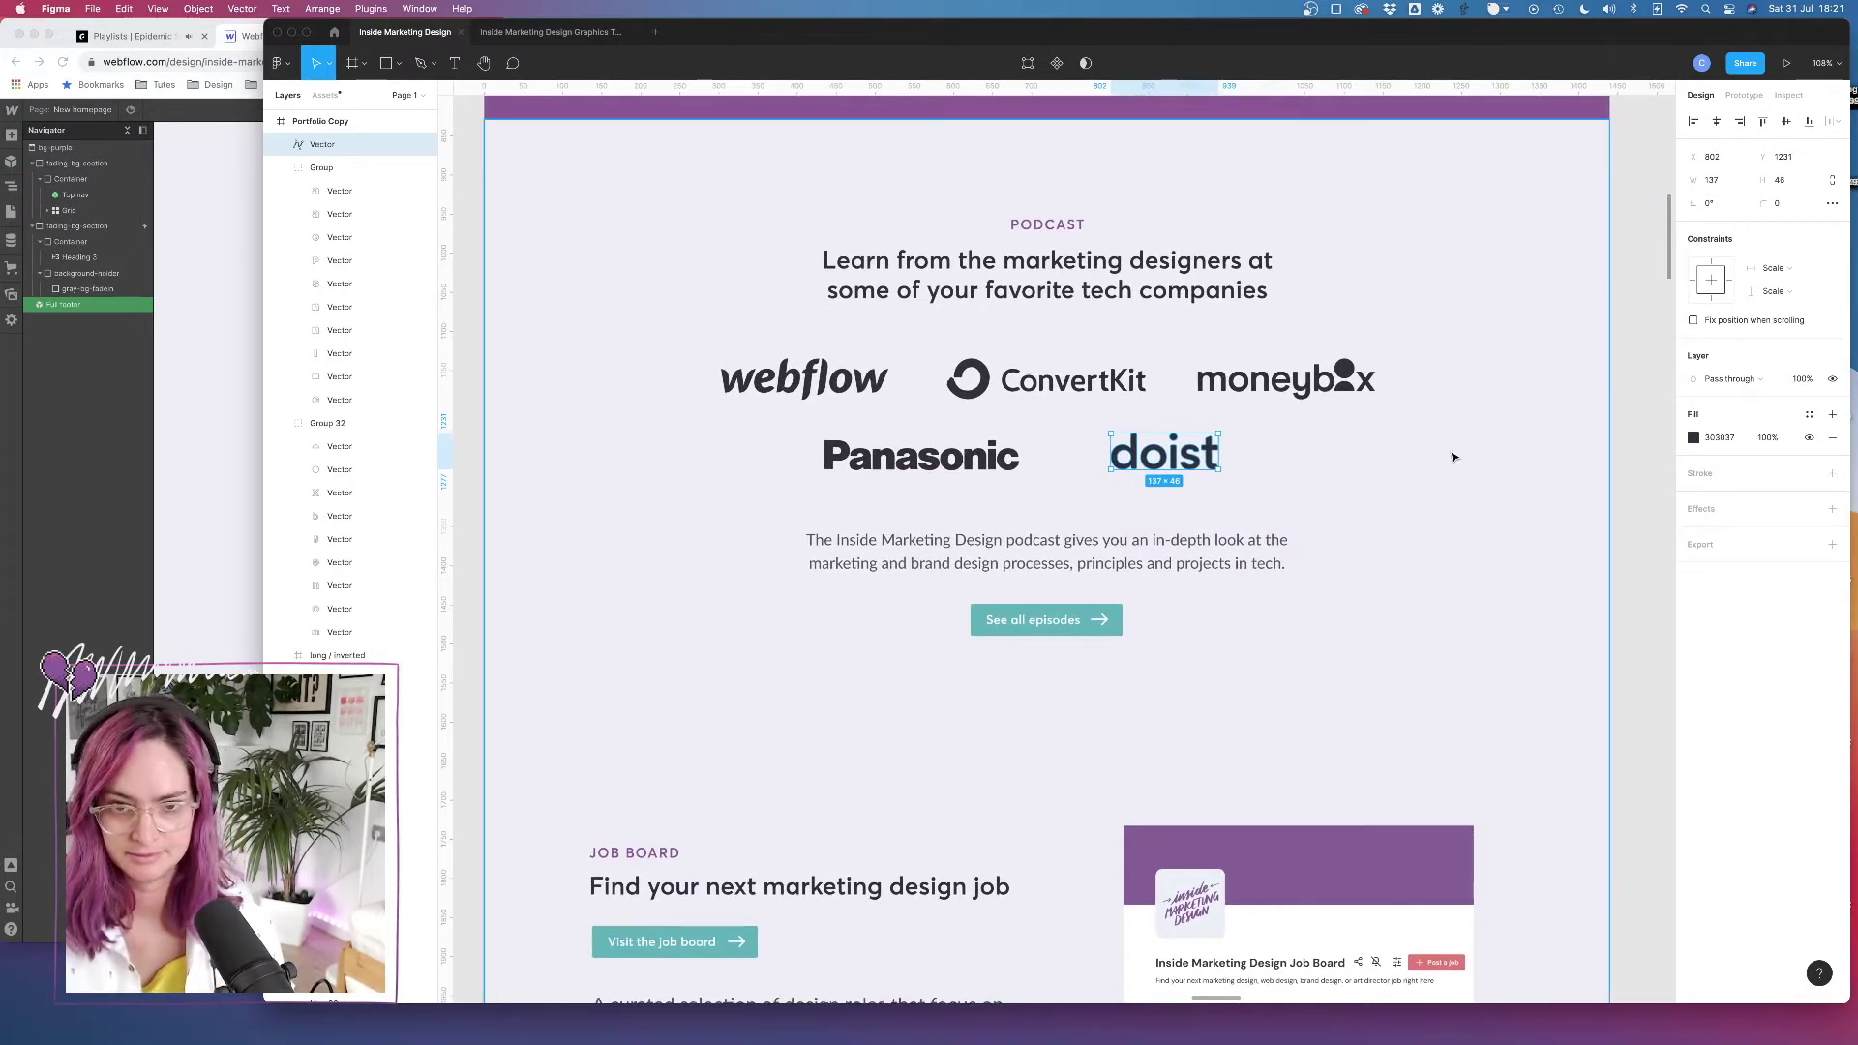
# Rename the Webflow logo's layer to webflow-logo
pyautogui.click(844, 384)
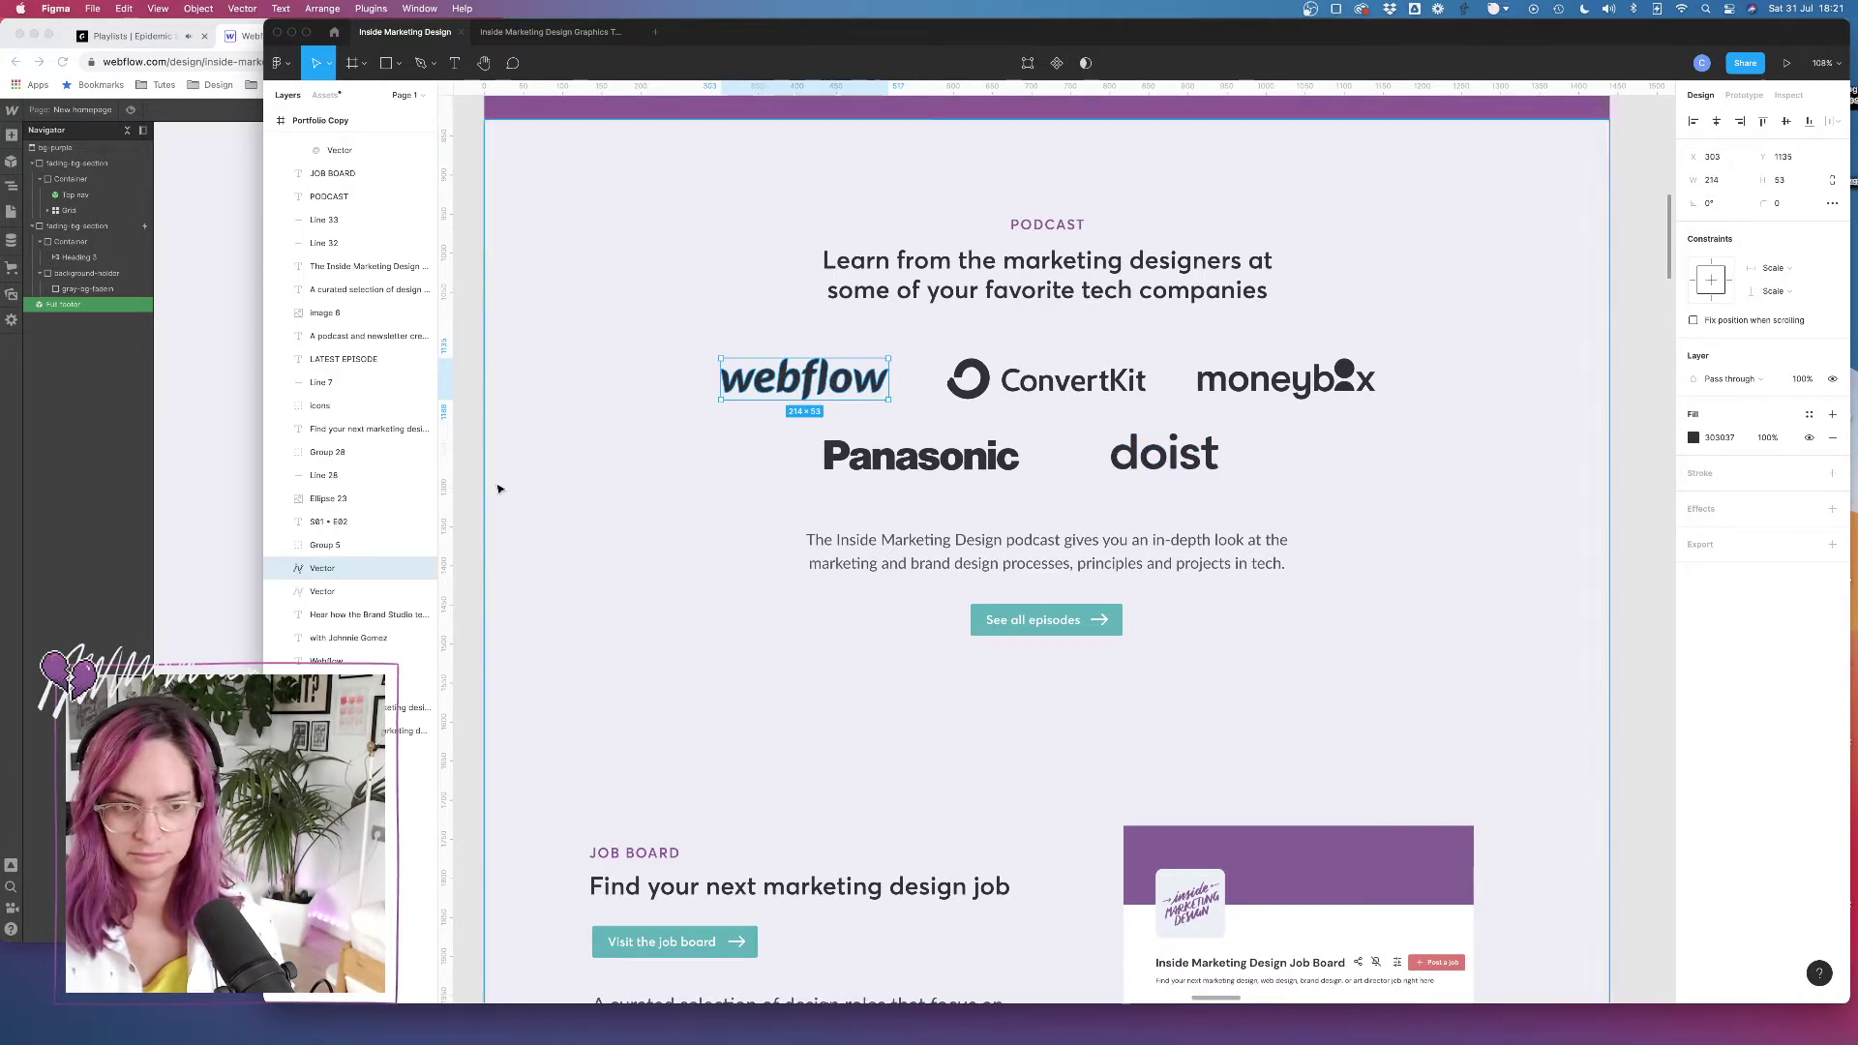
pyautogui.doubleClick(322, 569)
pyautogui.write('we')
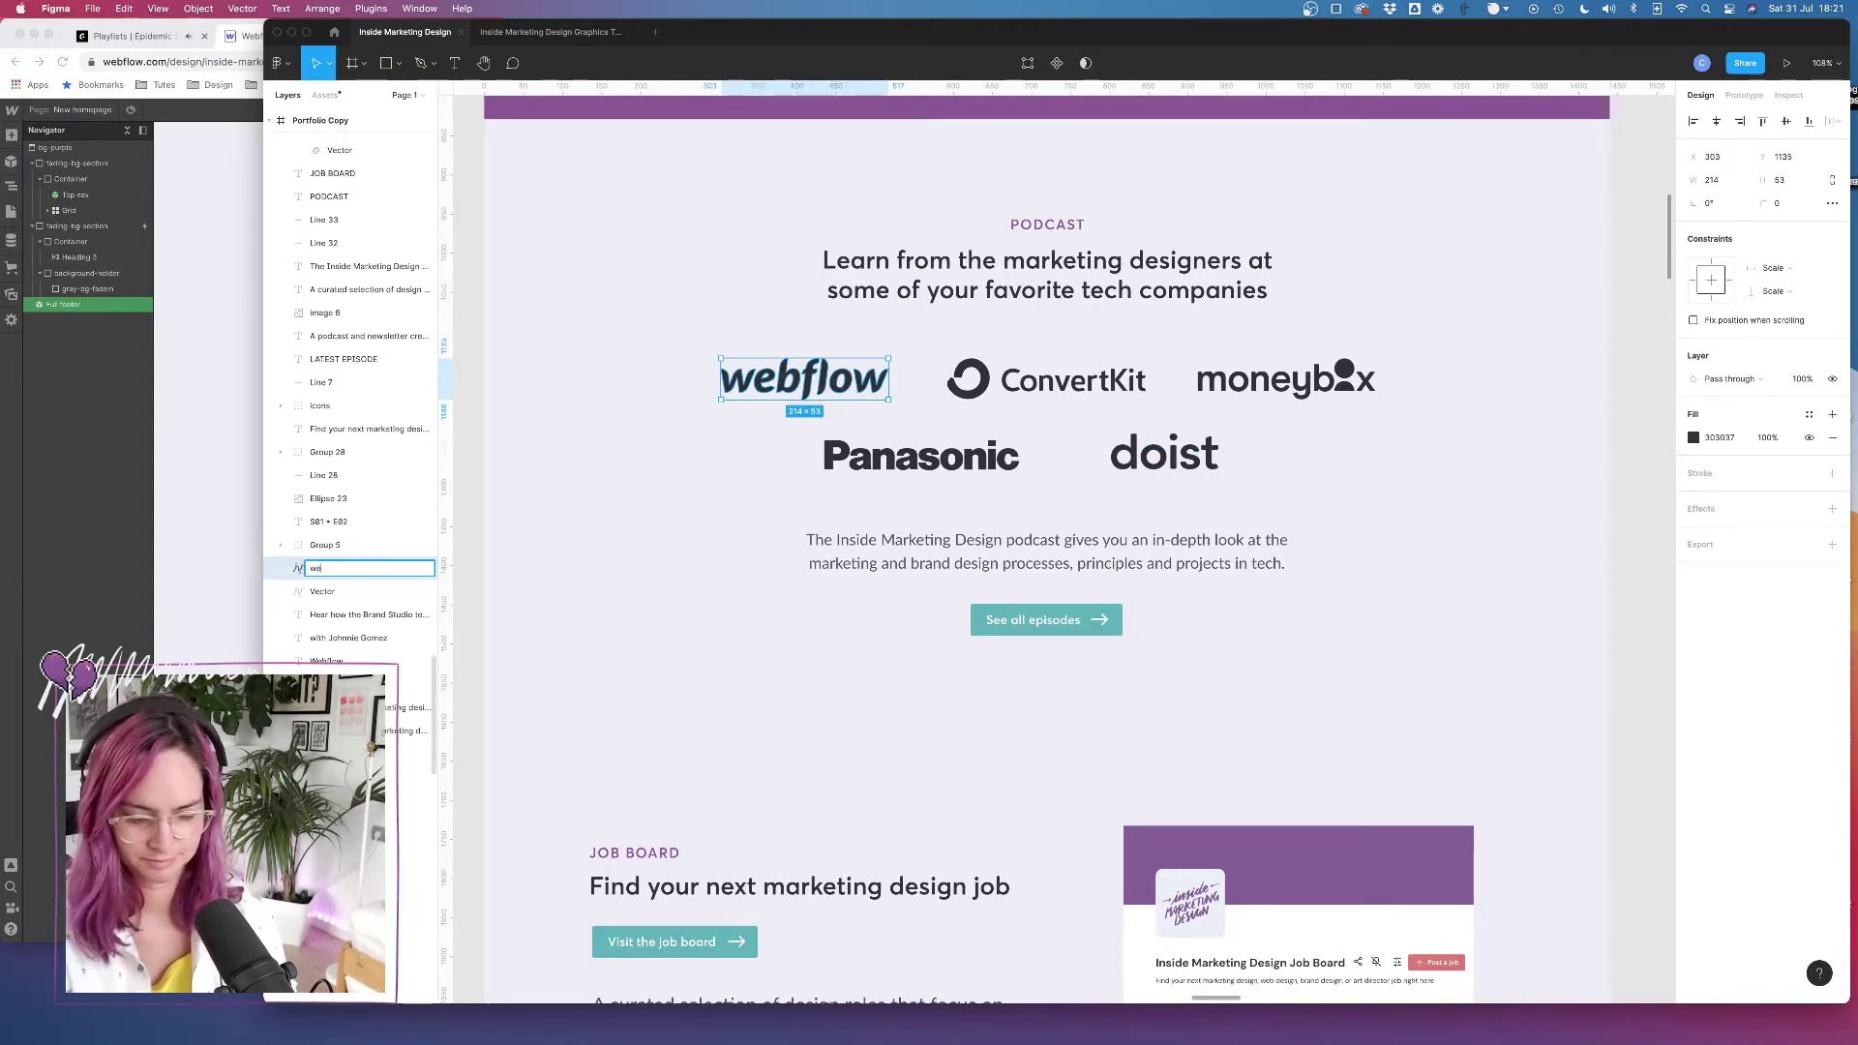
pyautogui.write('bflow-logo')
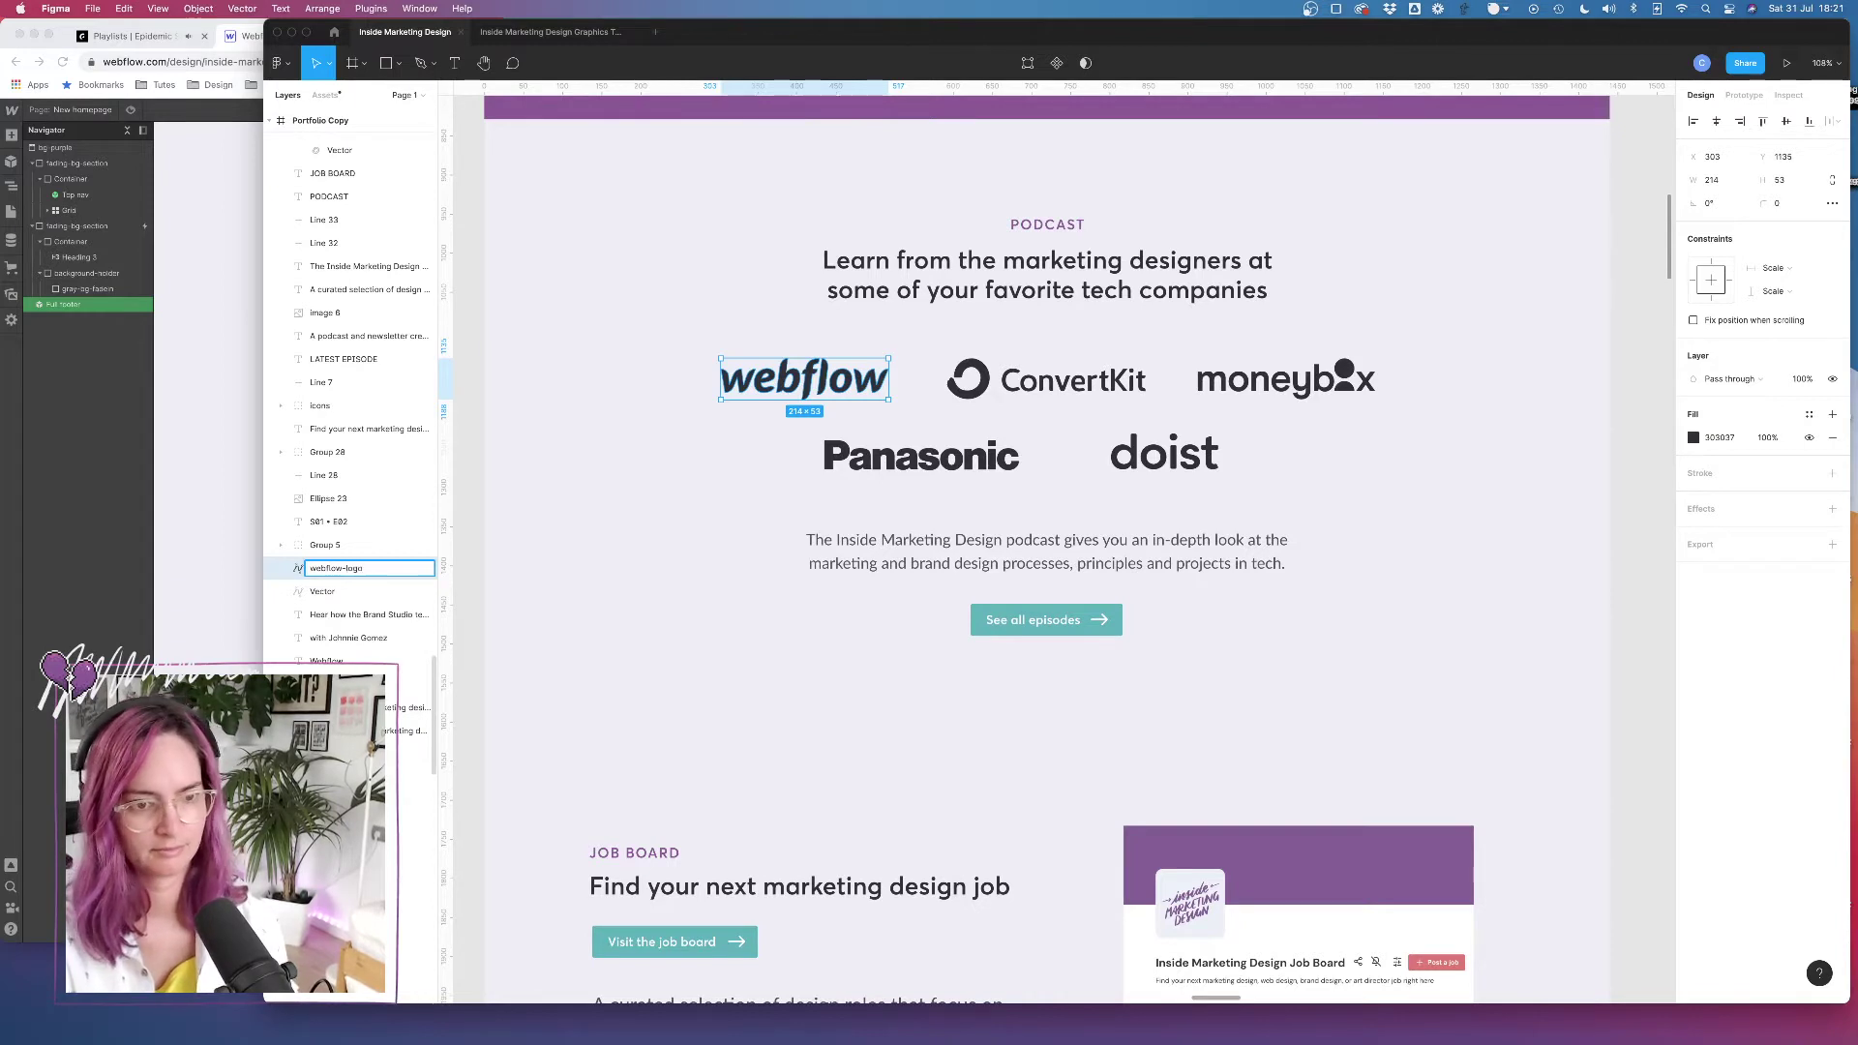
pyautogui.press('Return')
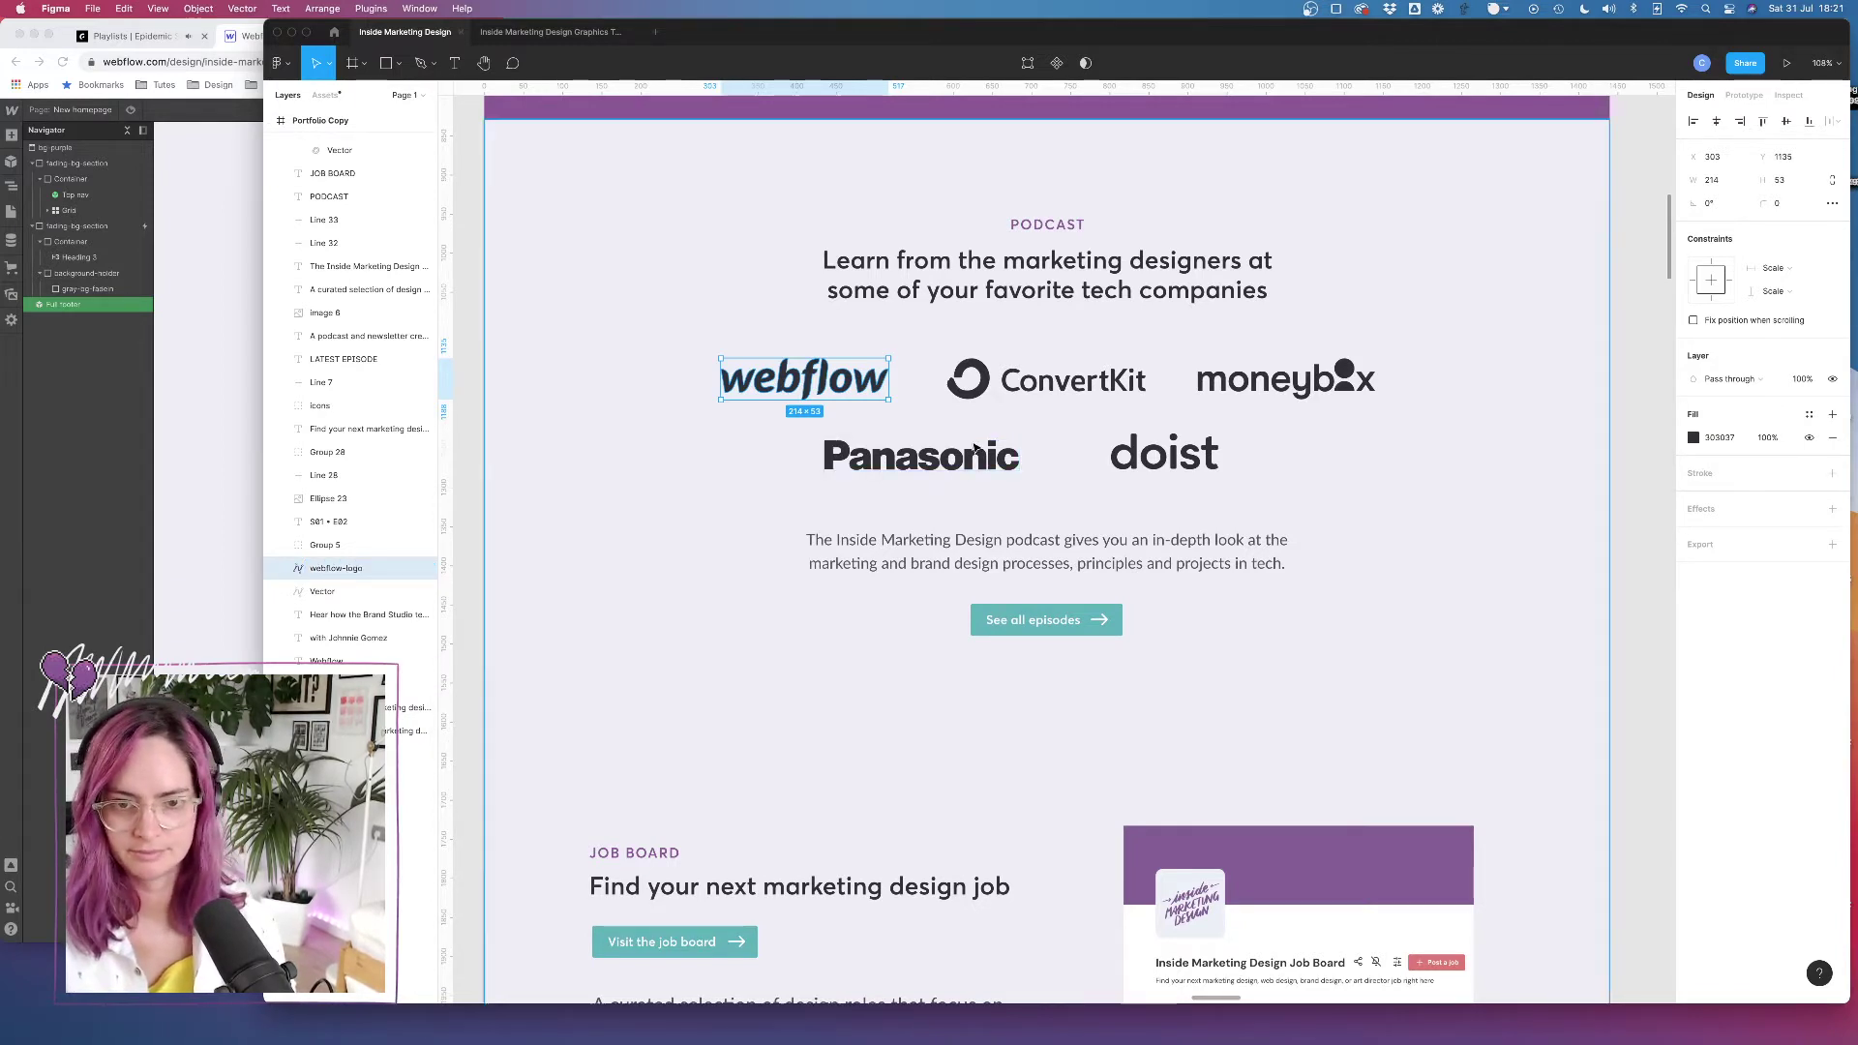
# Rename the ConvertKit logo's frame to convertkit-logo
pyautogui.click(1002, 392)
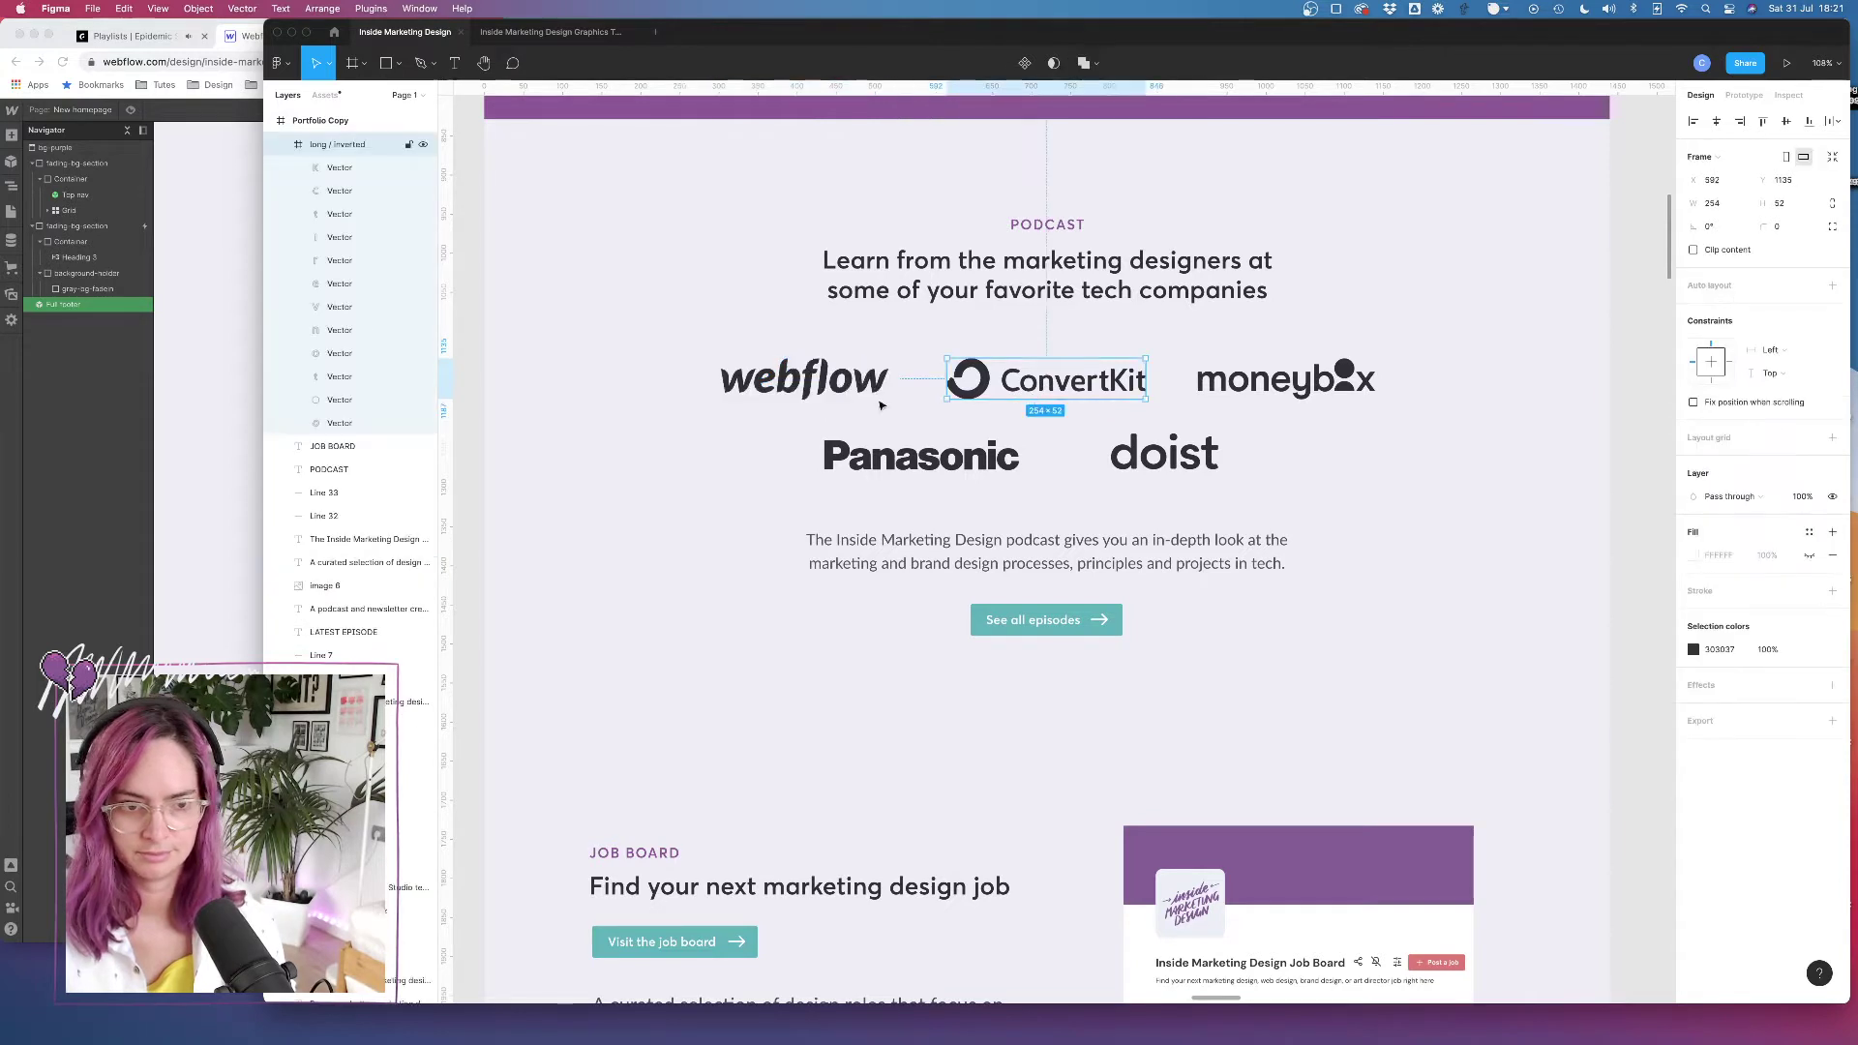
pyautogui.doubleClick(350, 145)
pyautogui.write('con')
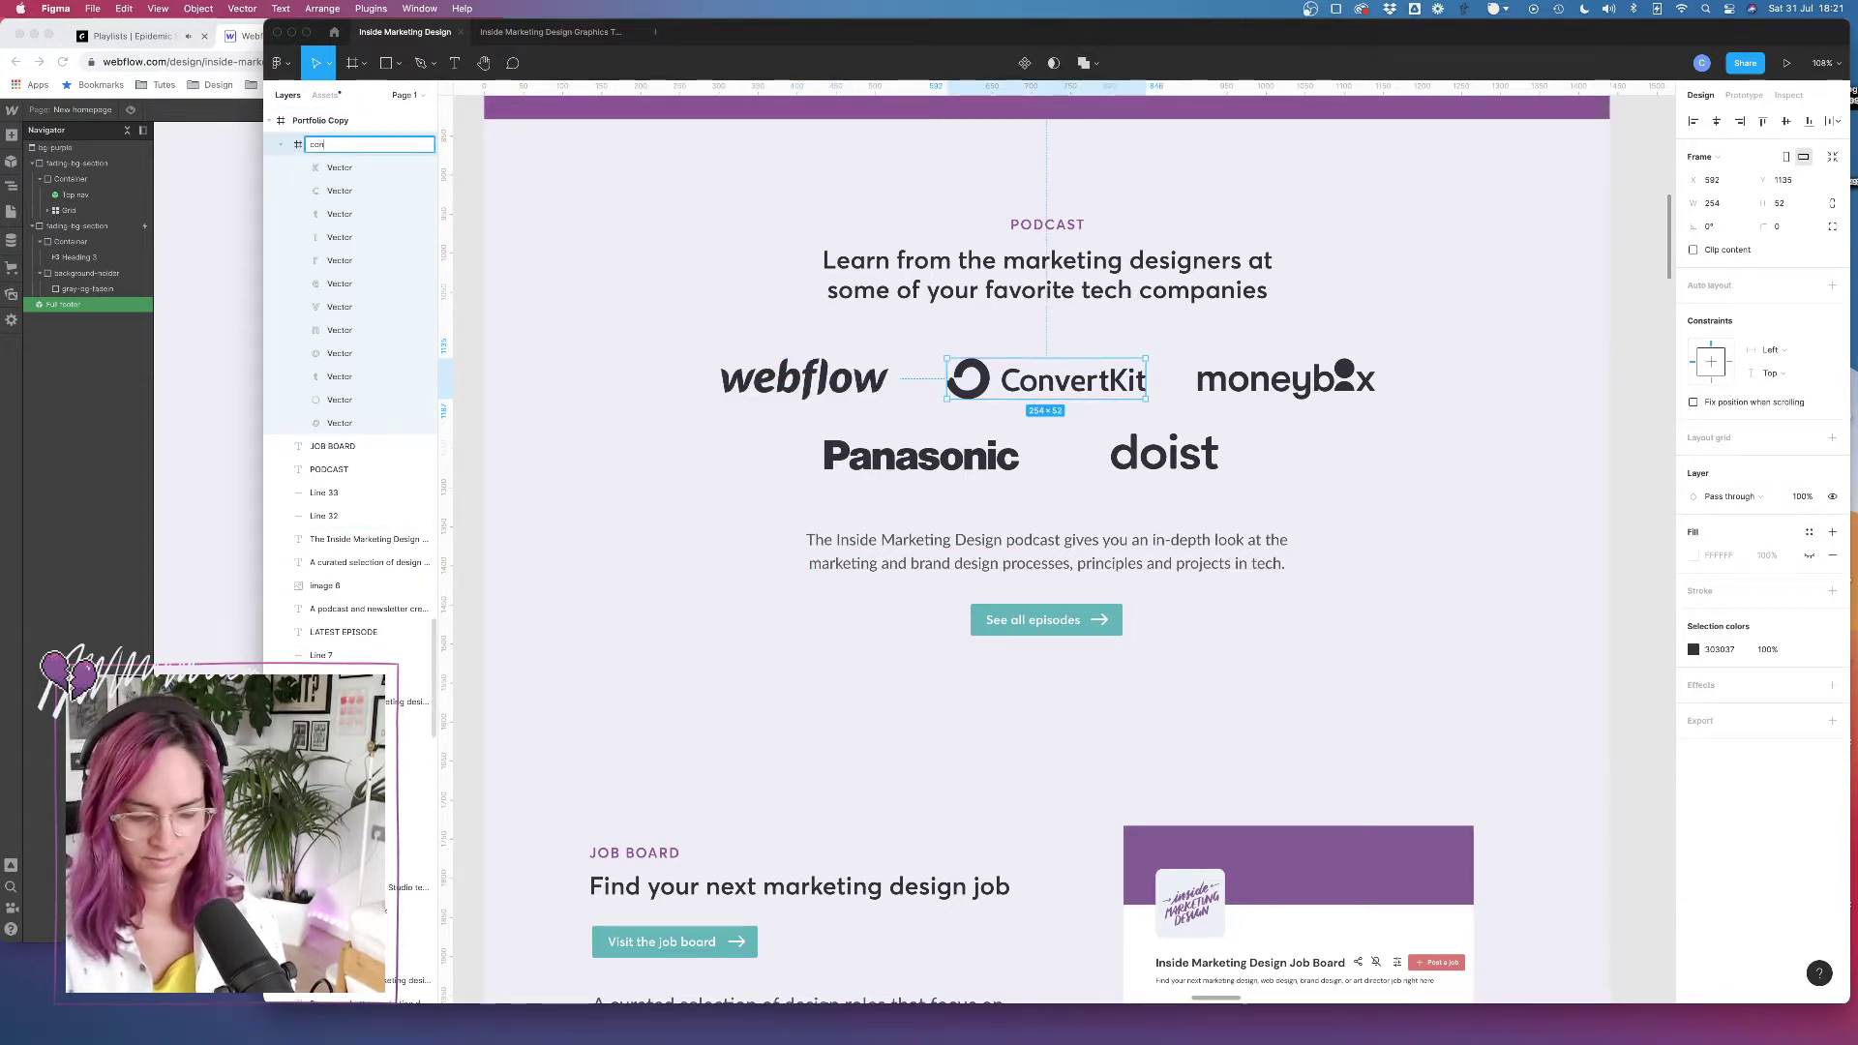
pyautogui.write('vertkit-logo')
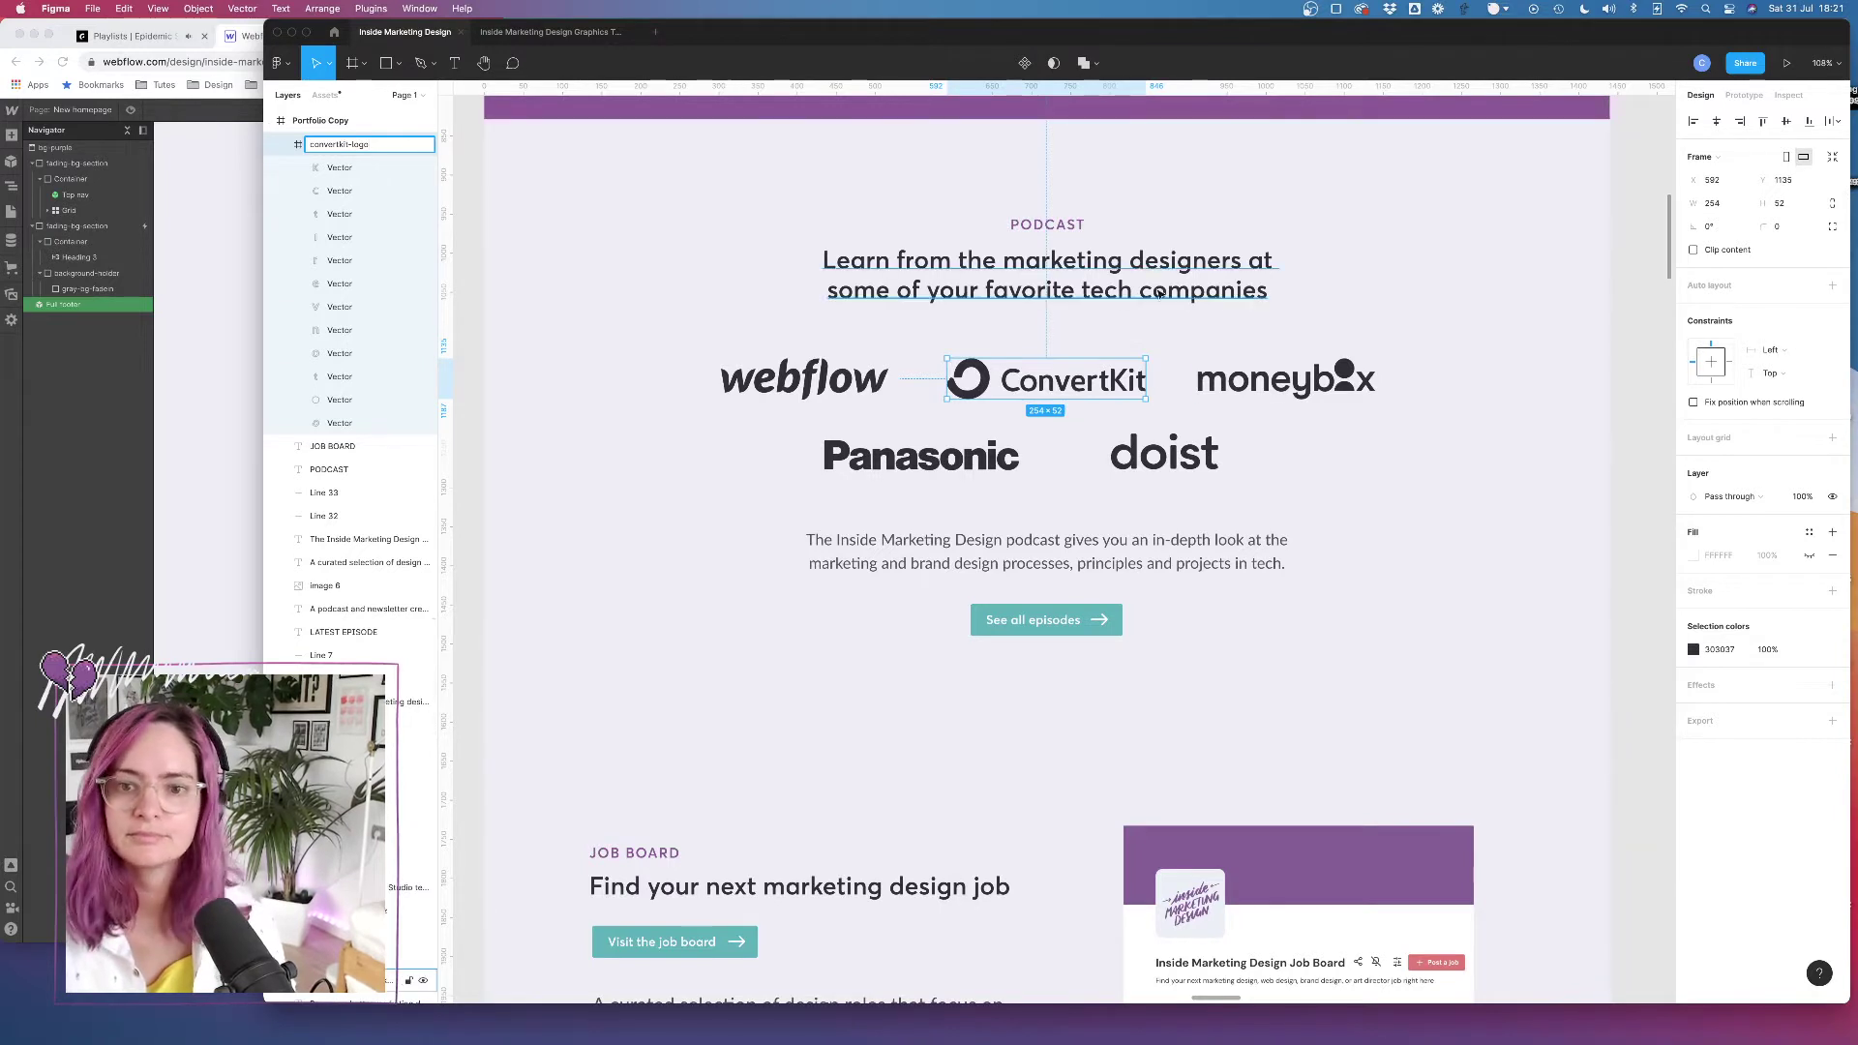
# Rename the Moneybox logo's group to moneybox-logo
pyautogui.click(1304, 384)
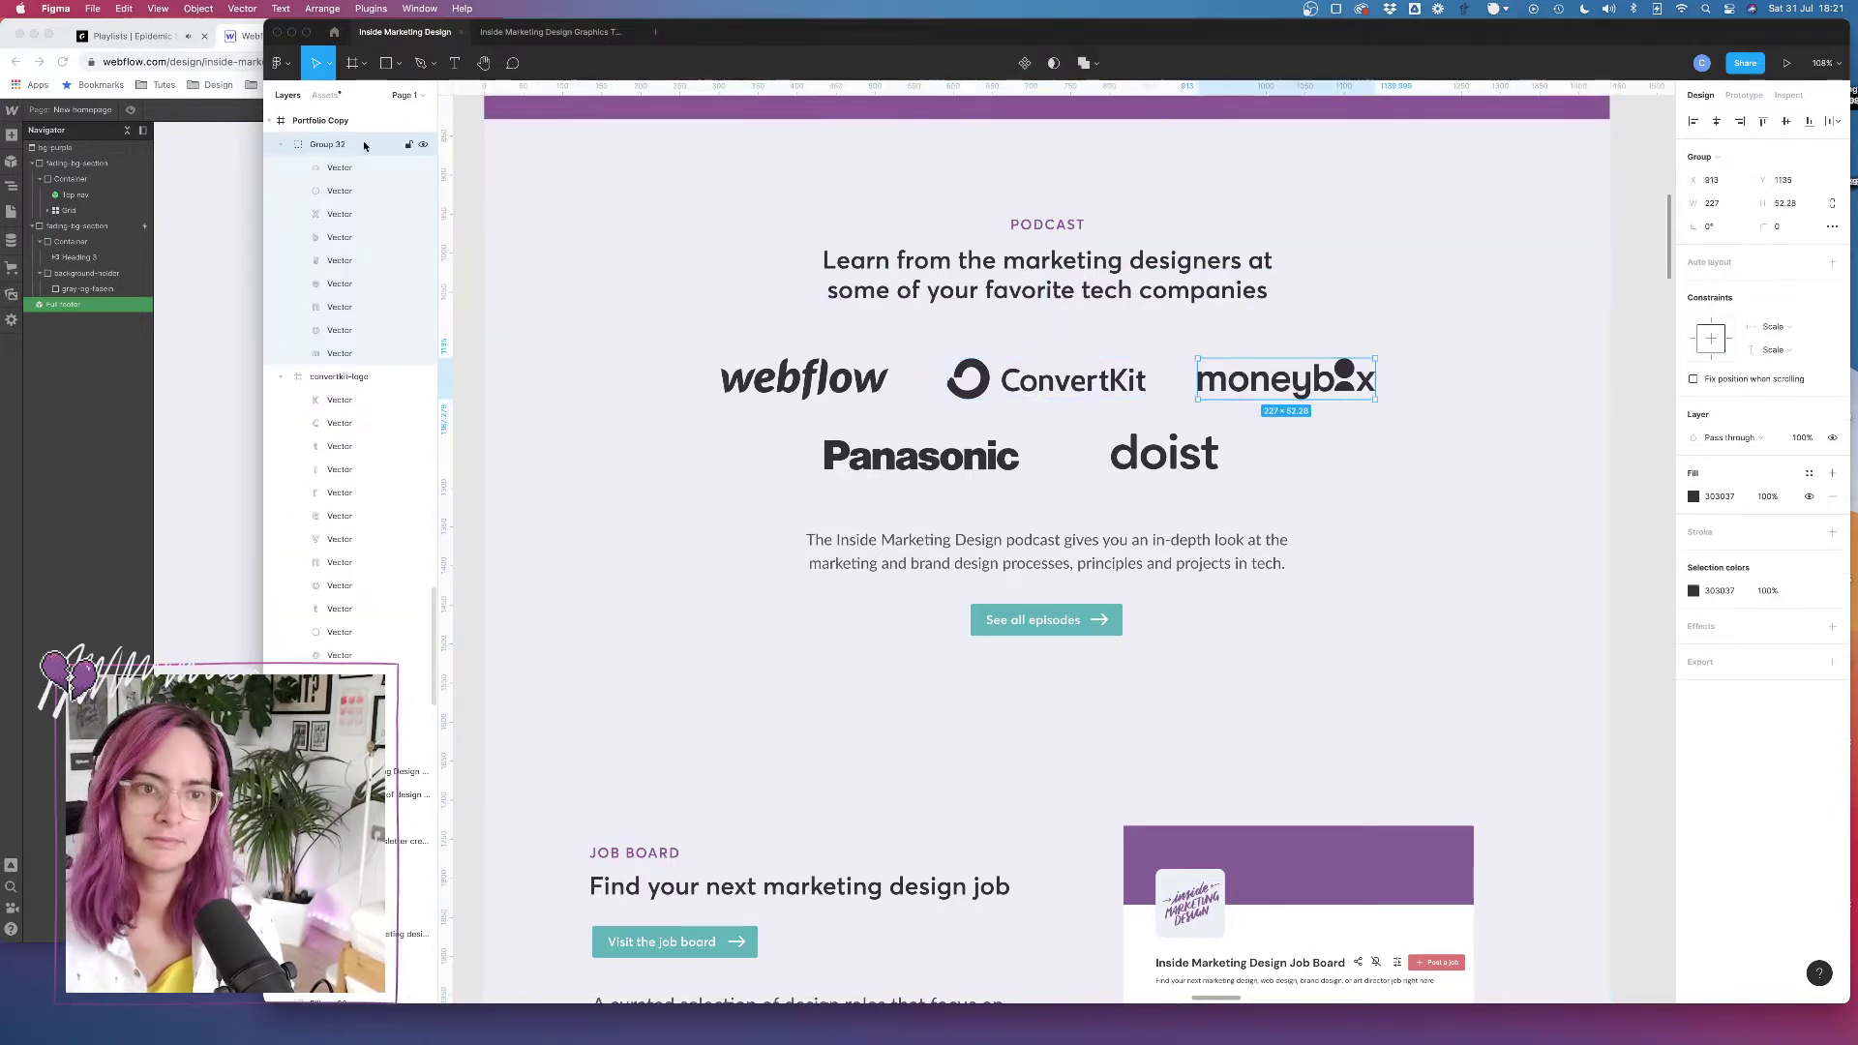
pyautogui.doubleClick(330, 147)
pyautogui.write('moneybo')
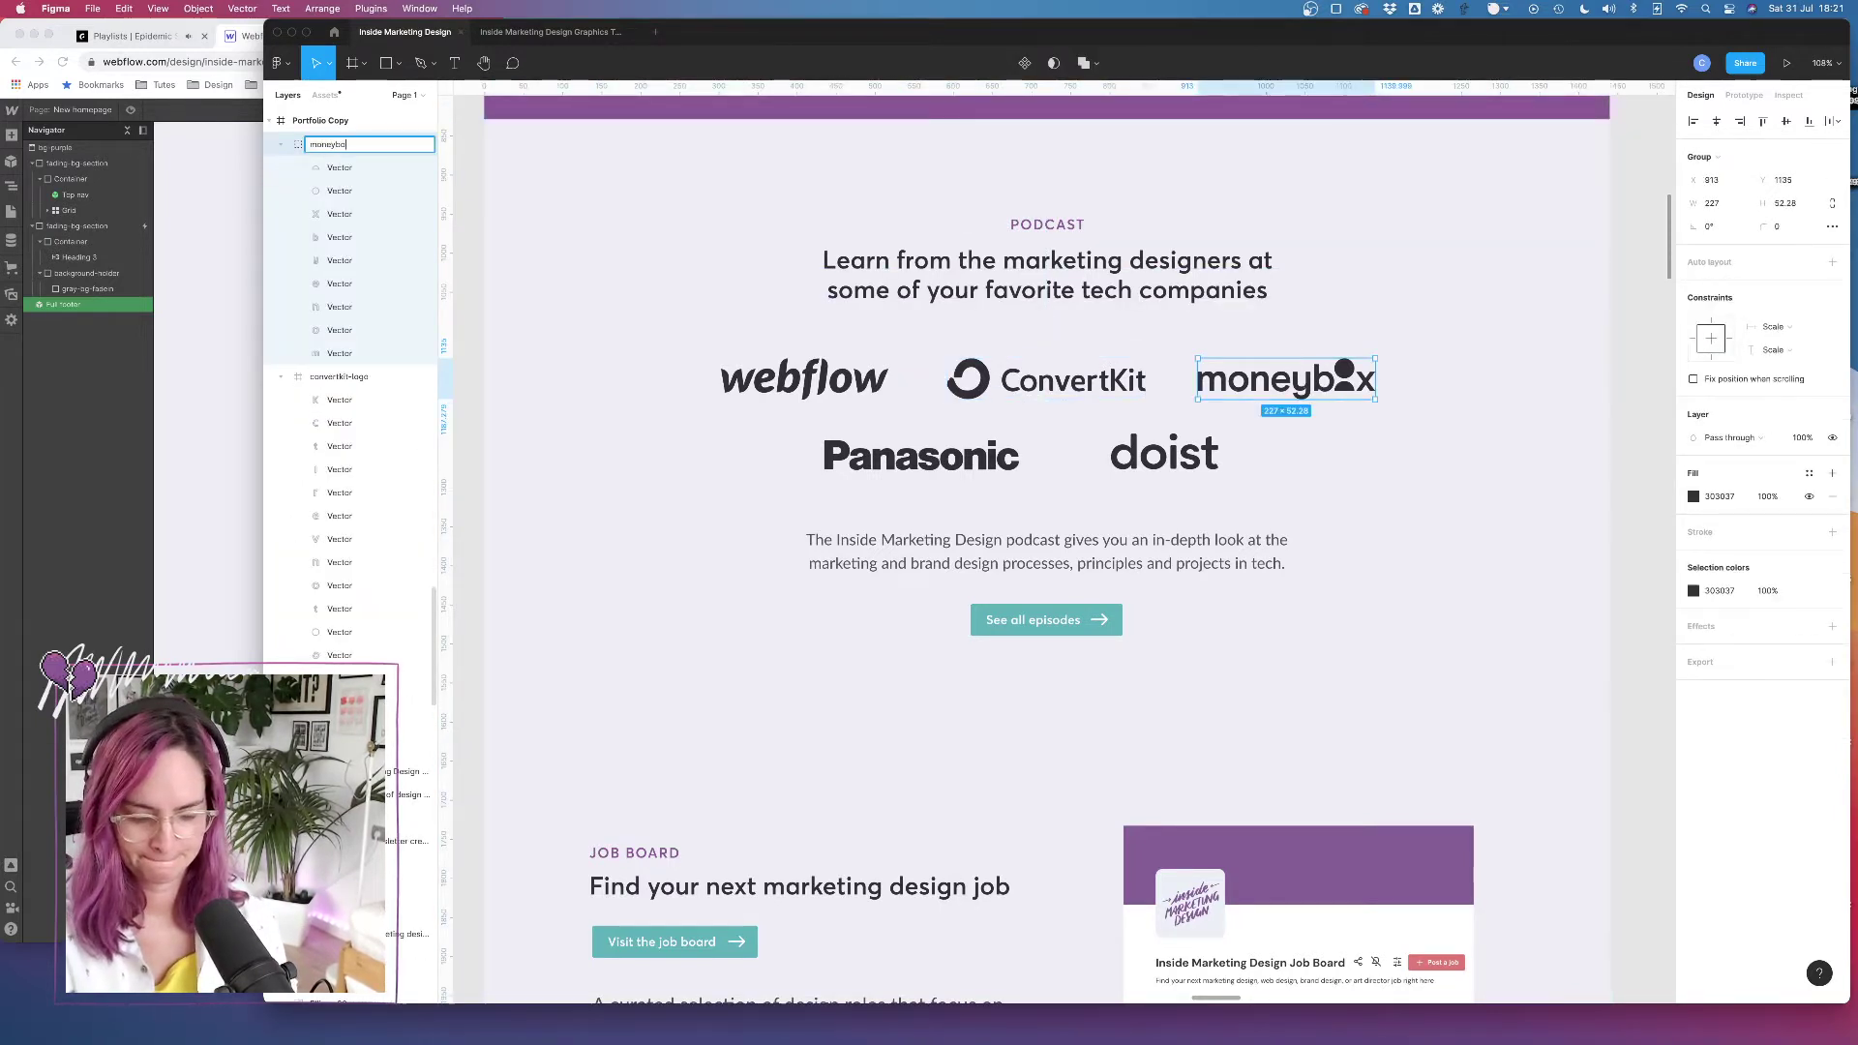
pyautogui.write('x-logo')
pyautogui.press('Return')
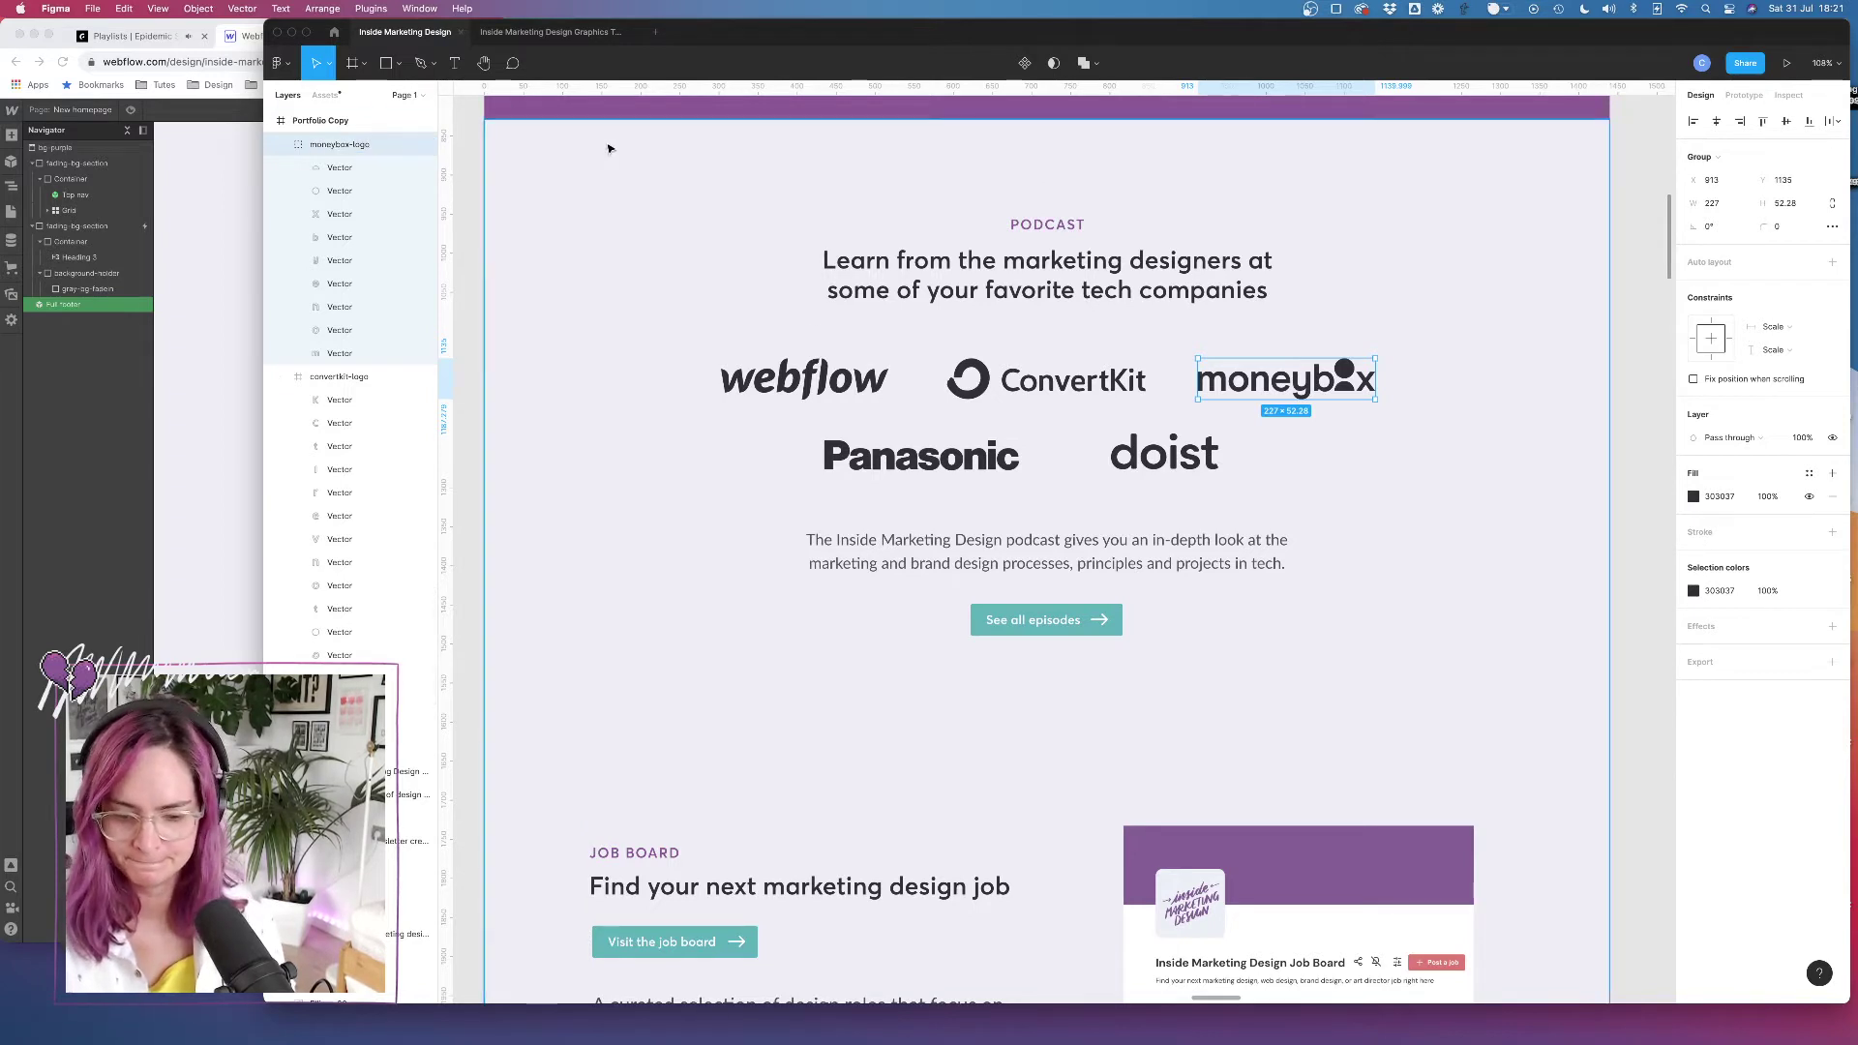
# Rename the Panasonic logo's group to panasonic-logo
pyautogui.click(851, 453)
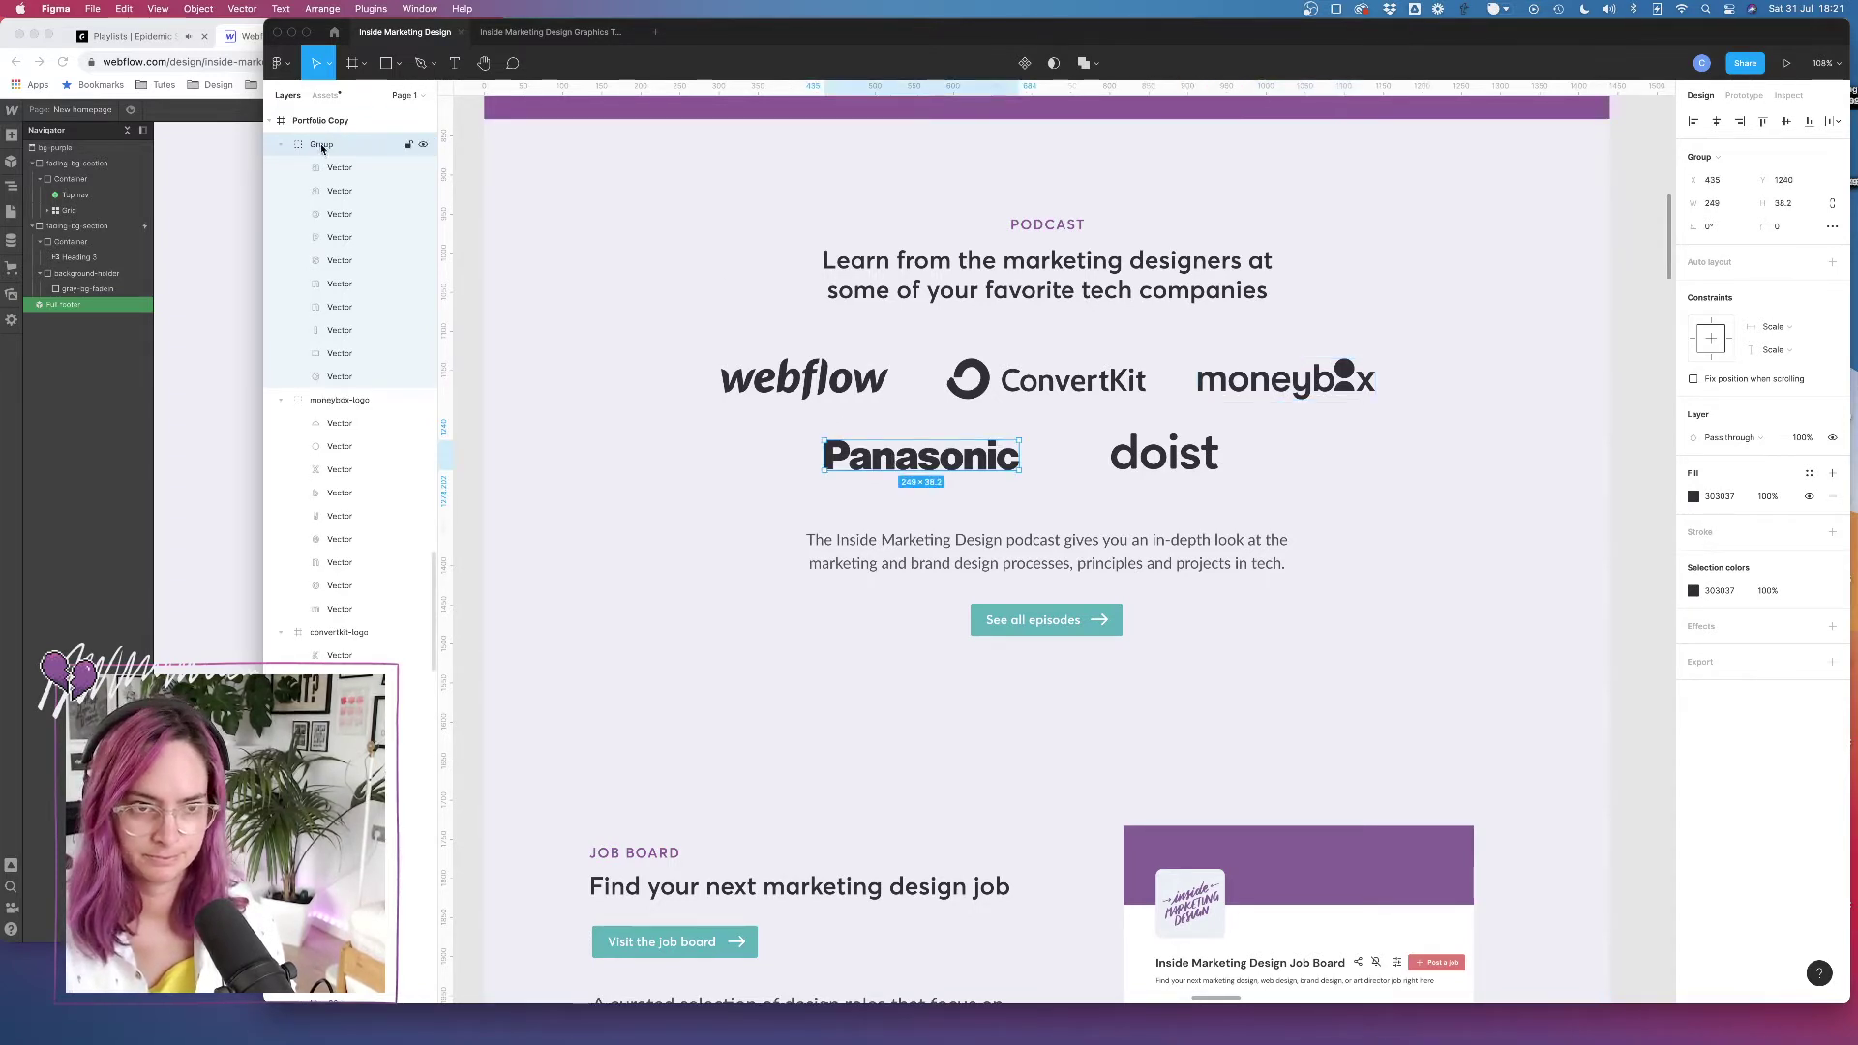
pyautogui.doubleClick(323, 145)
pyautogui.write('panasoni')
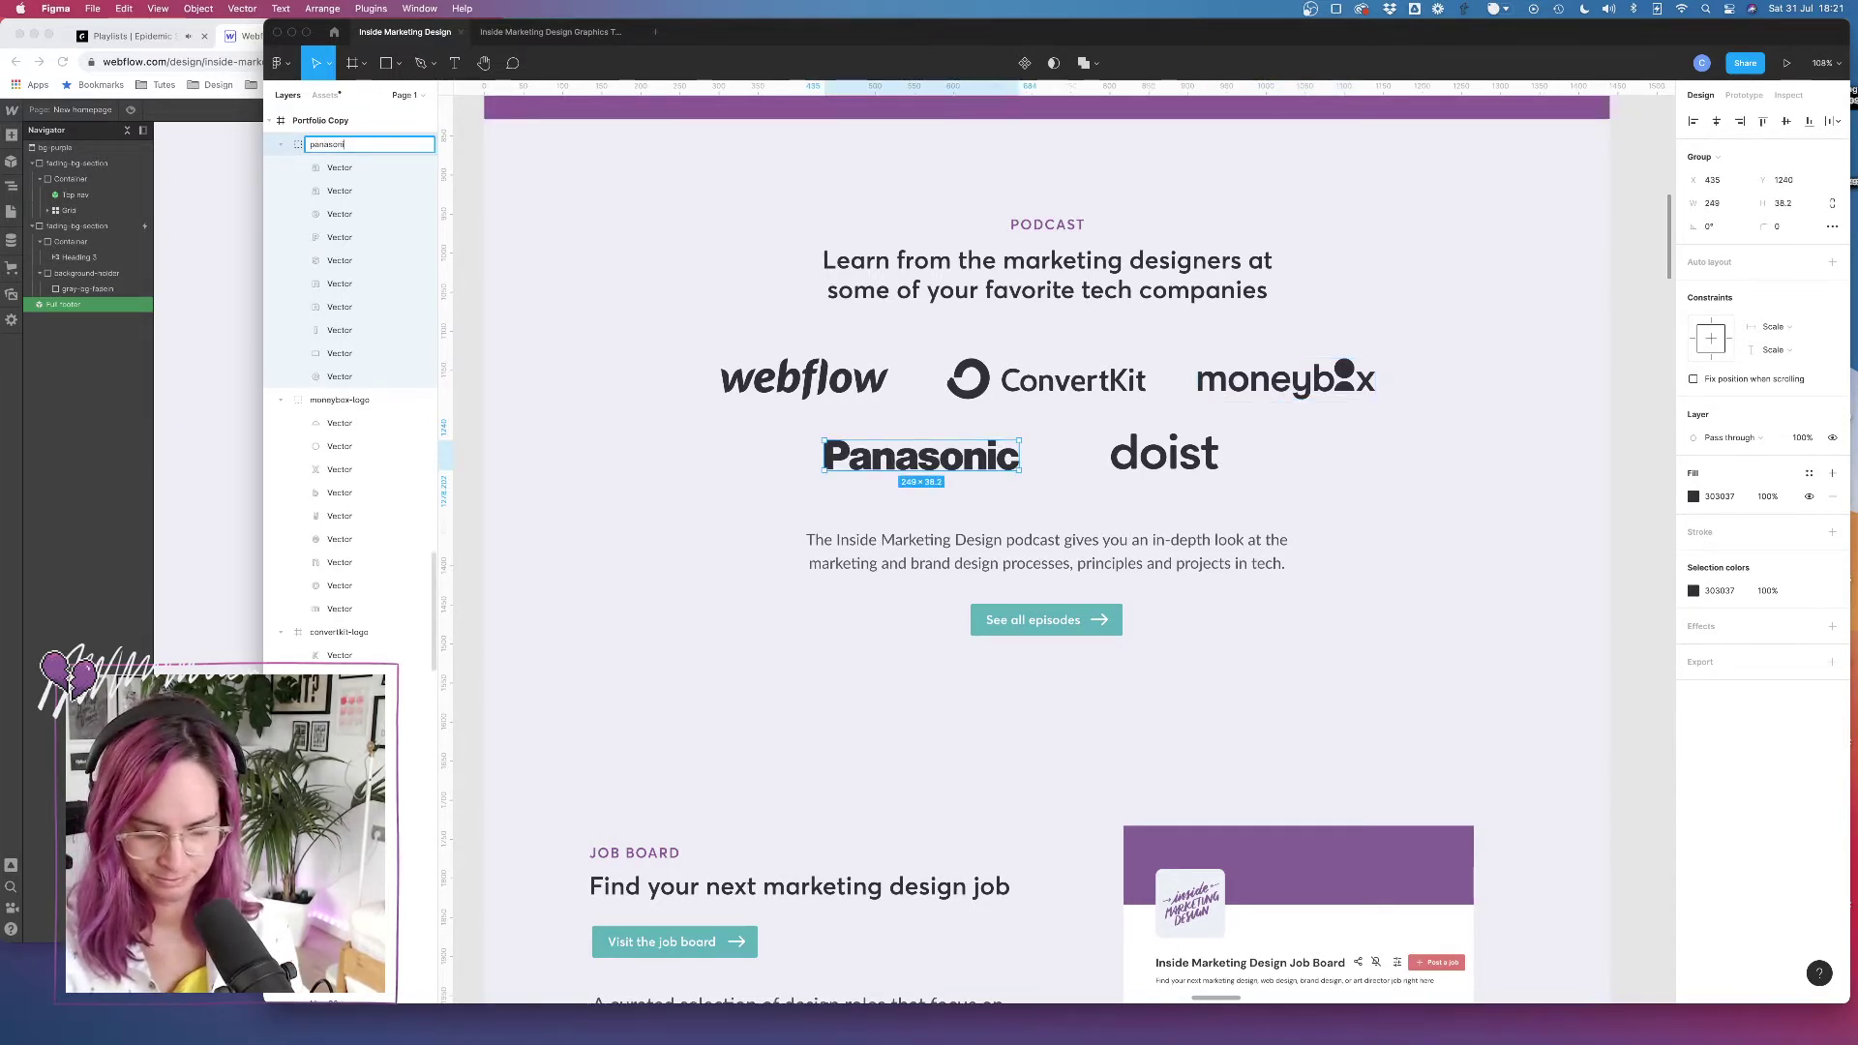
pyautogui.write('c-logo')
pyautogui.press('Return')
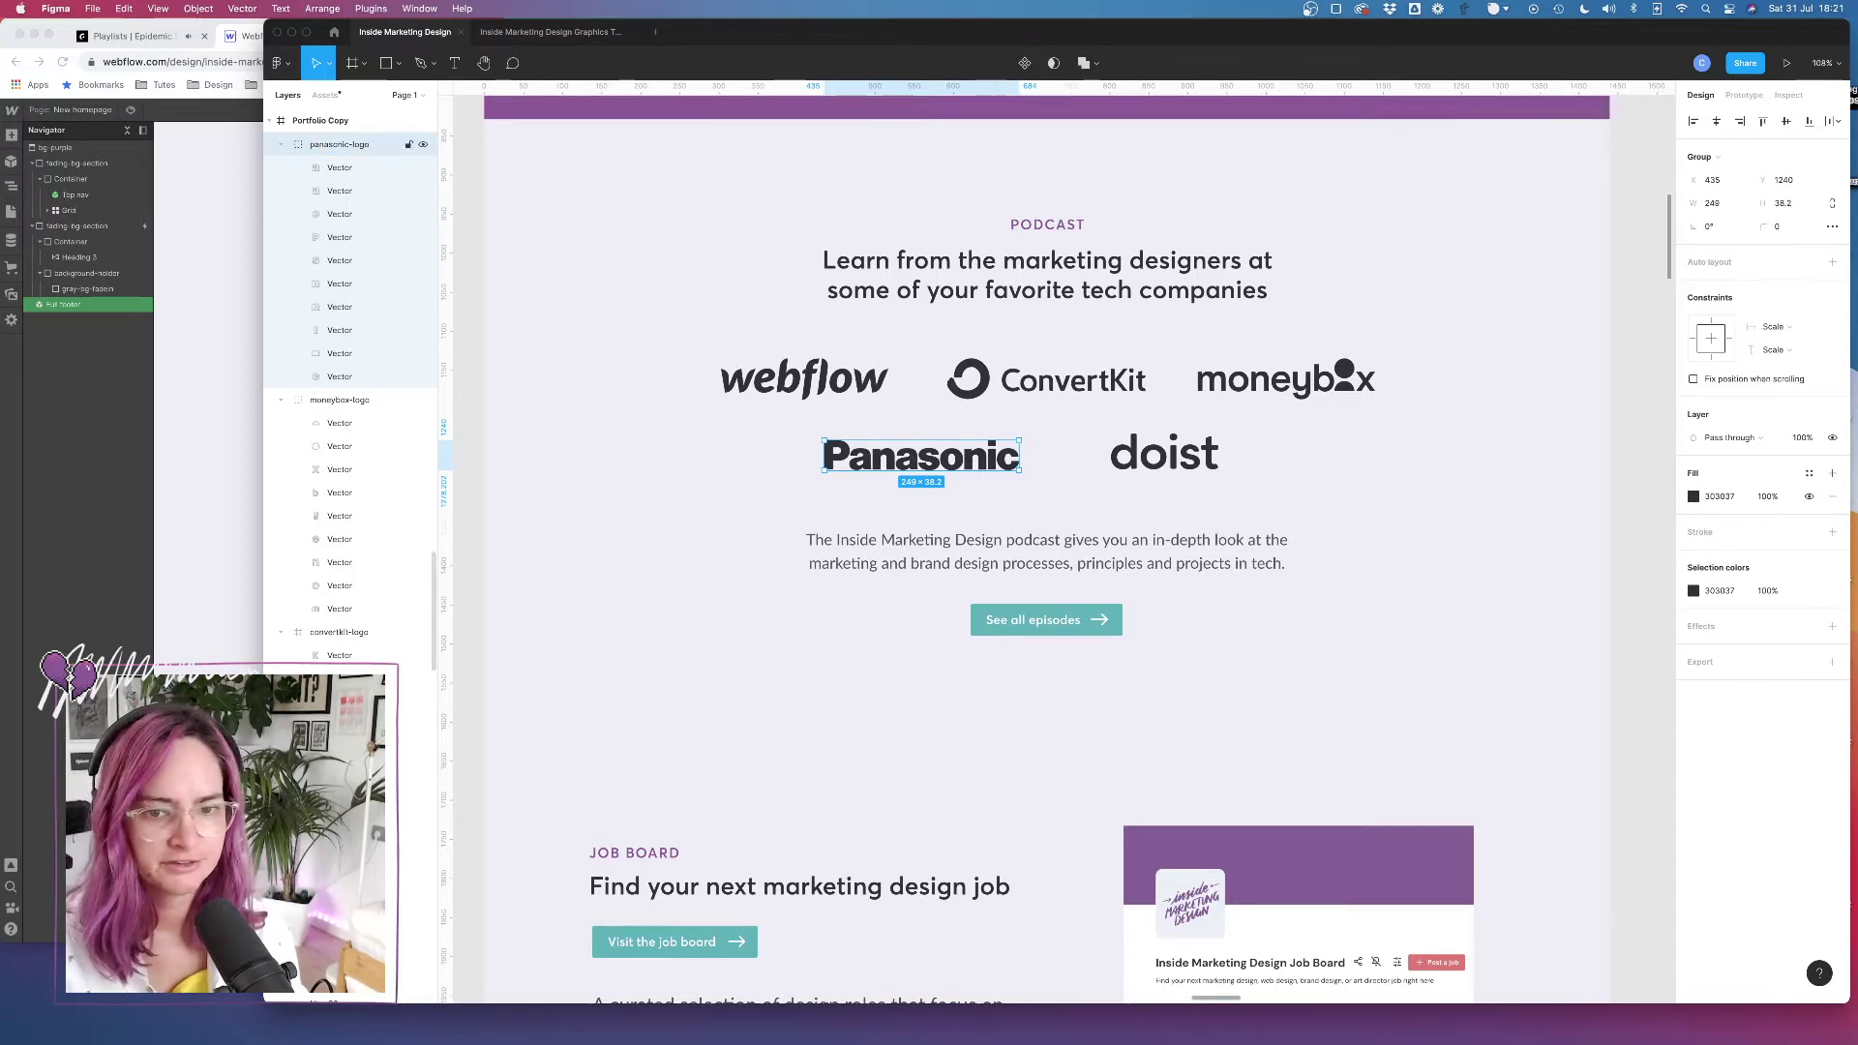
# Rename the Doist logo's vector layer to doist-logo
pyautogui.click(1163, 453)
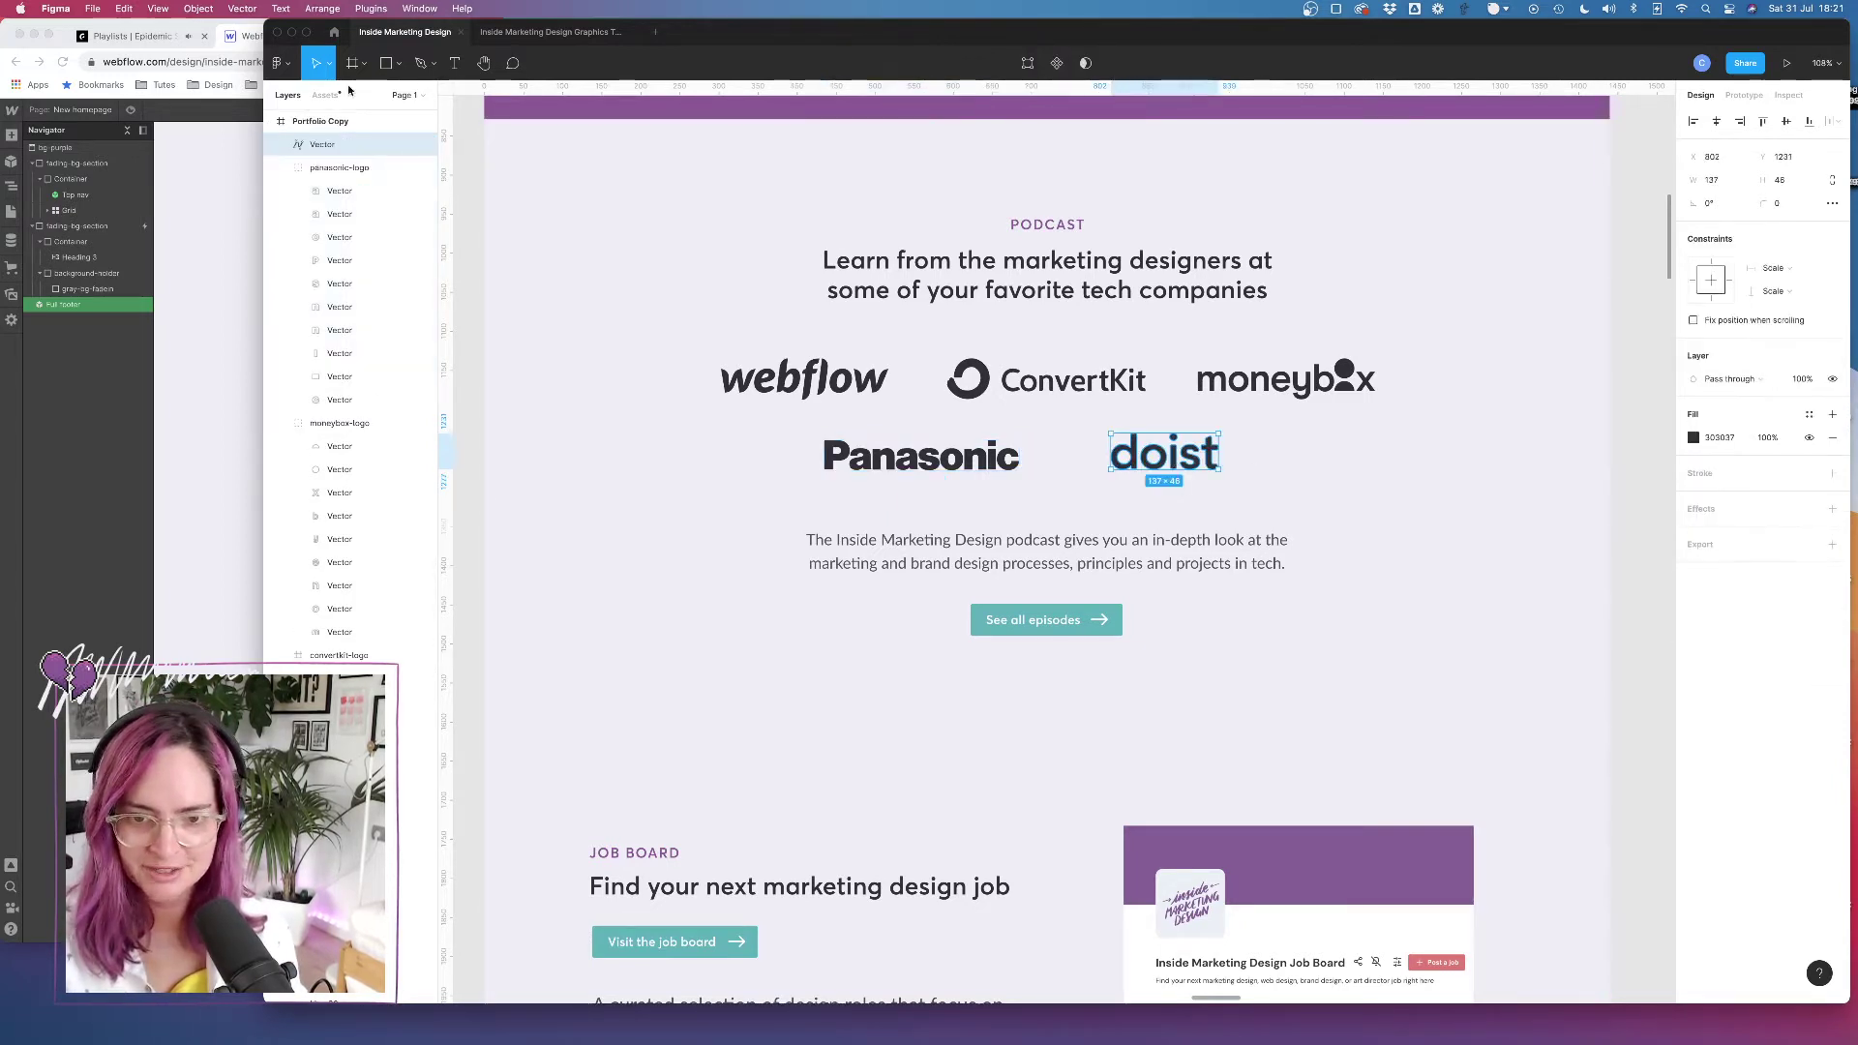
pyautogui.doubleClick(329, 145)
pyautogui.write('dosi')
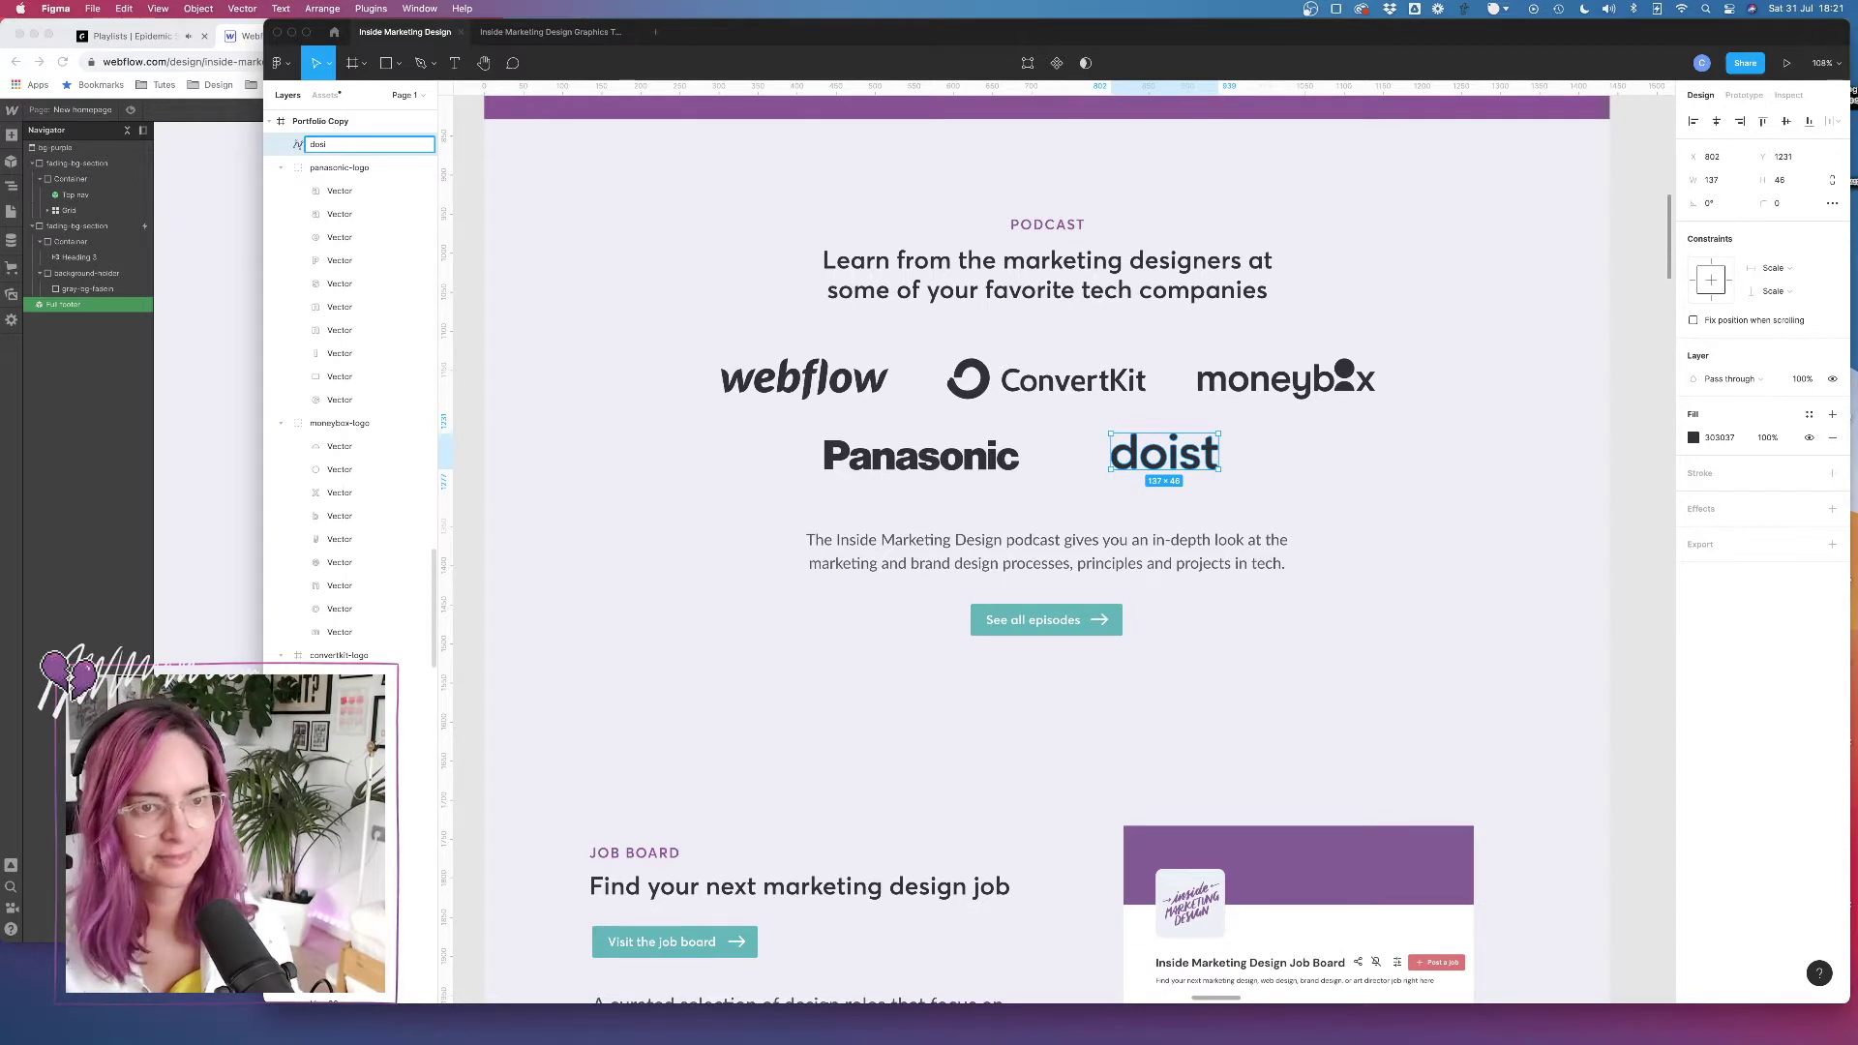
pyautogui.press('BackSpace')
pyautogui.write('ist-logo')
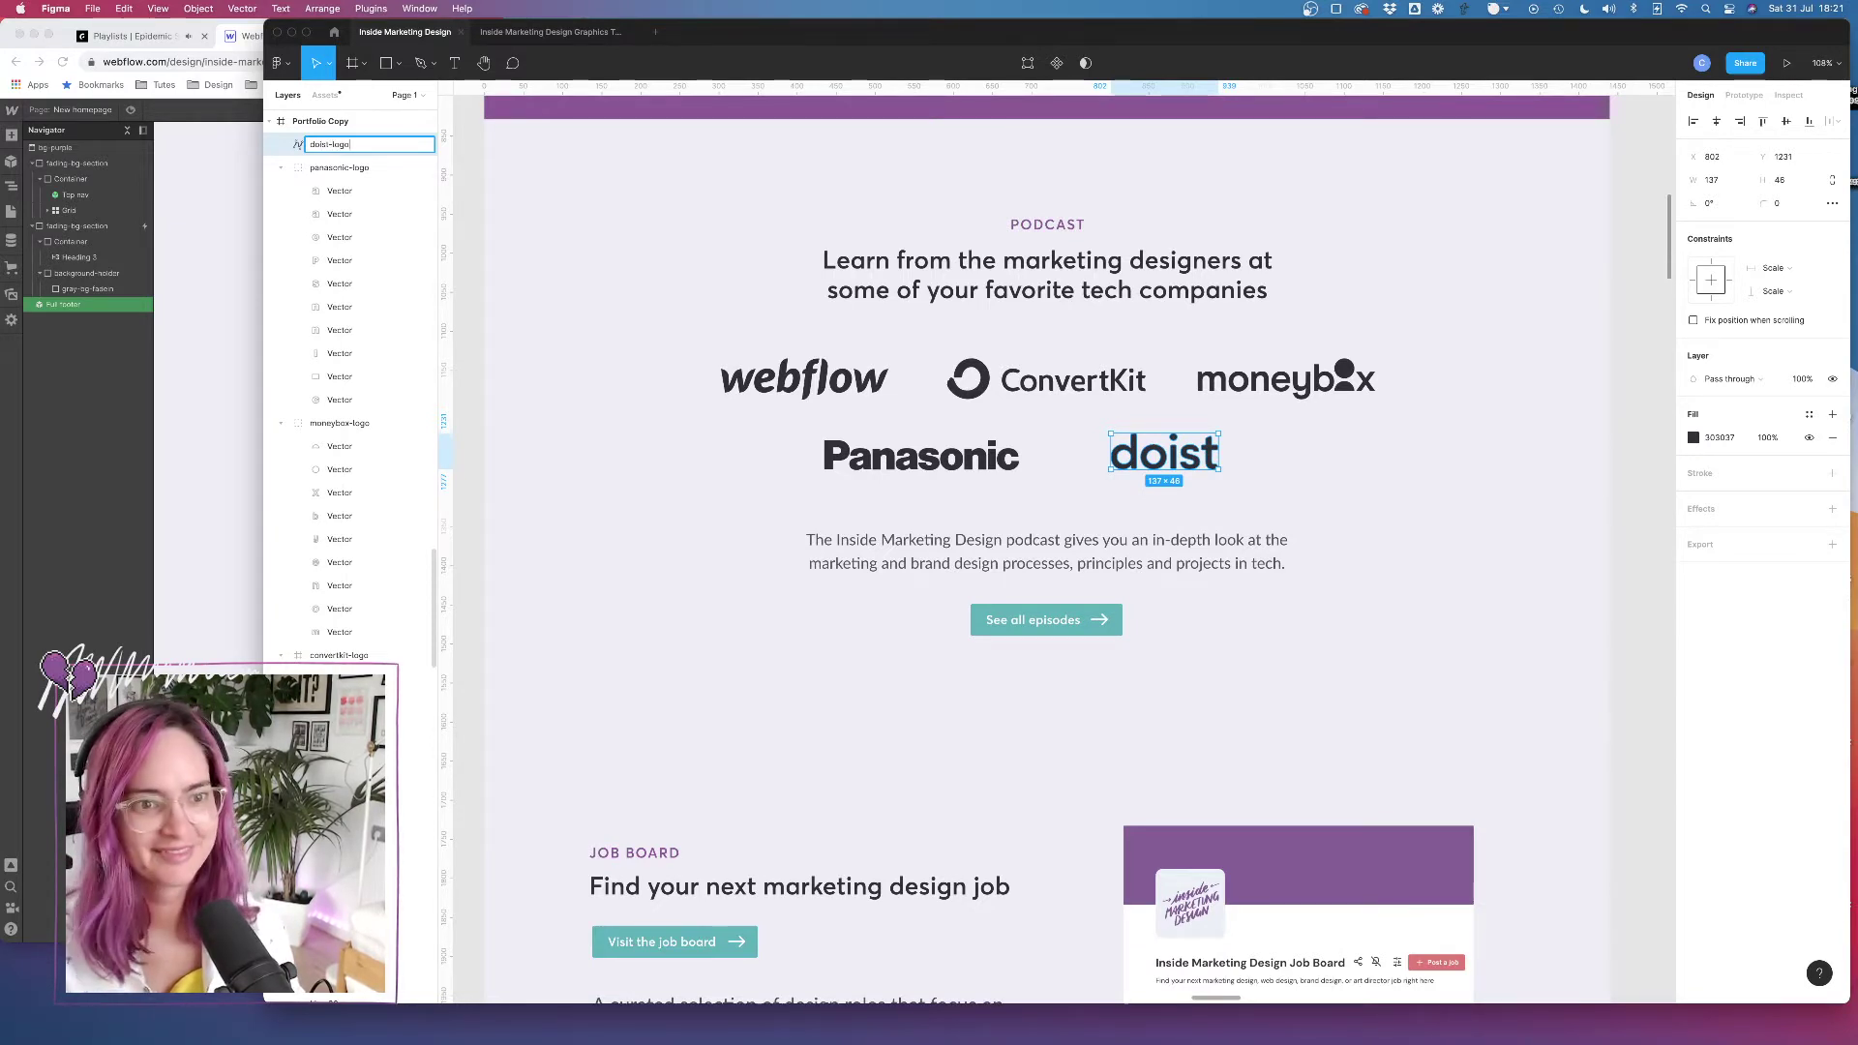
pyautogui.press('Return')
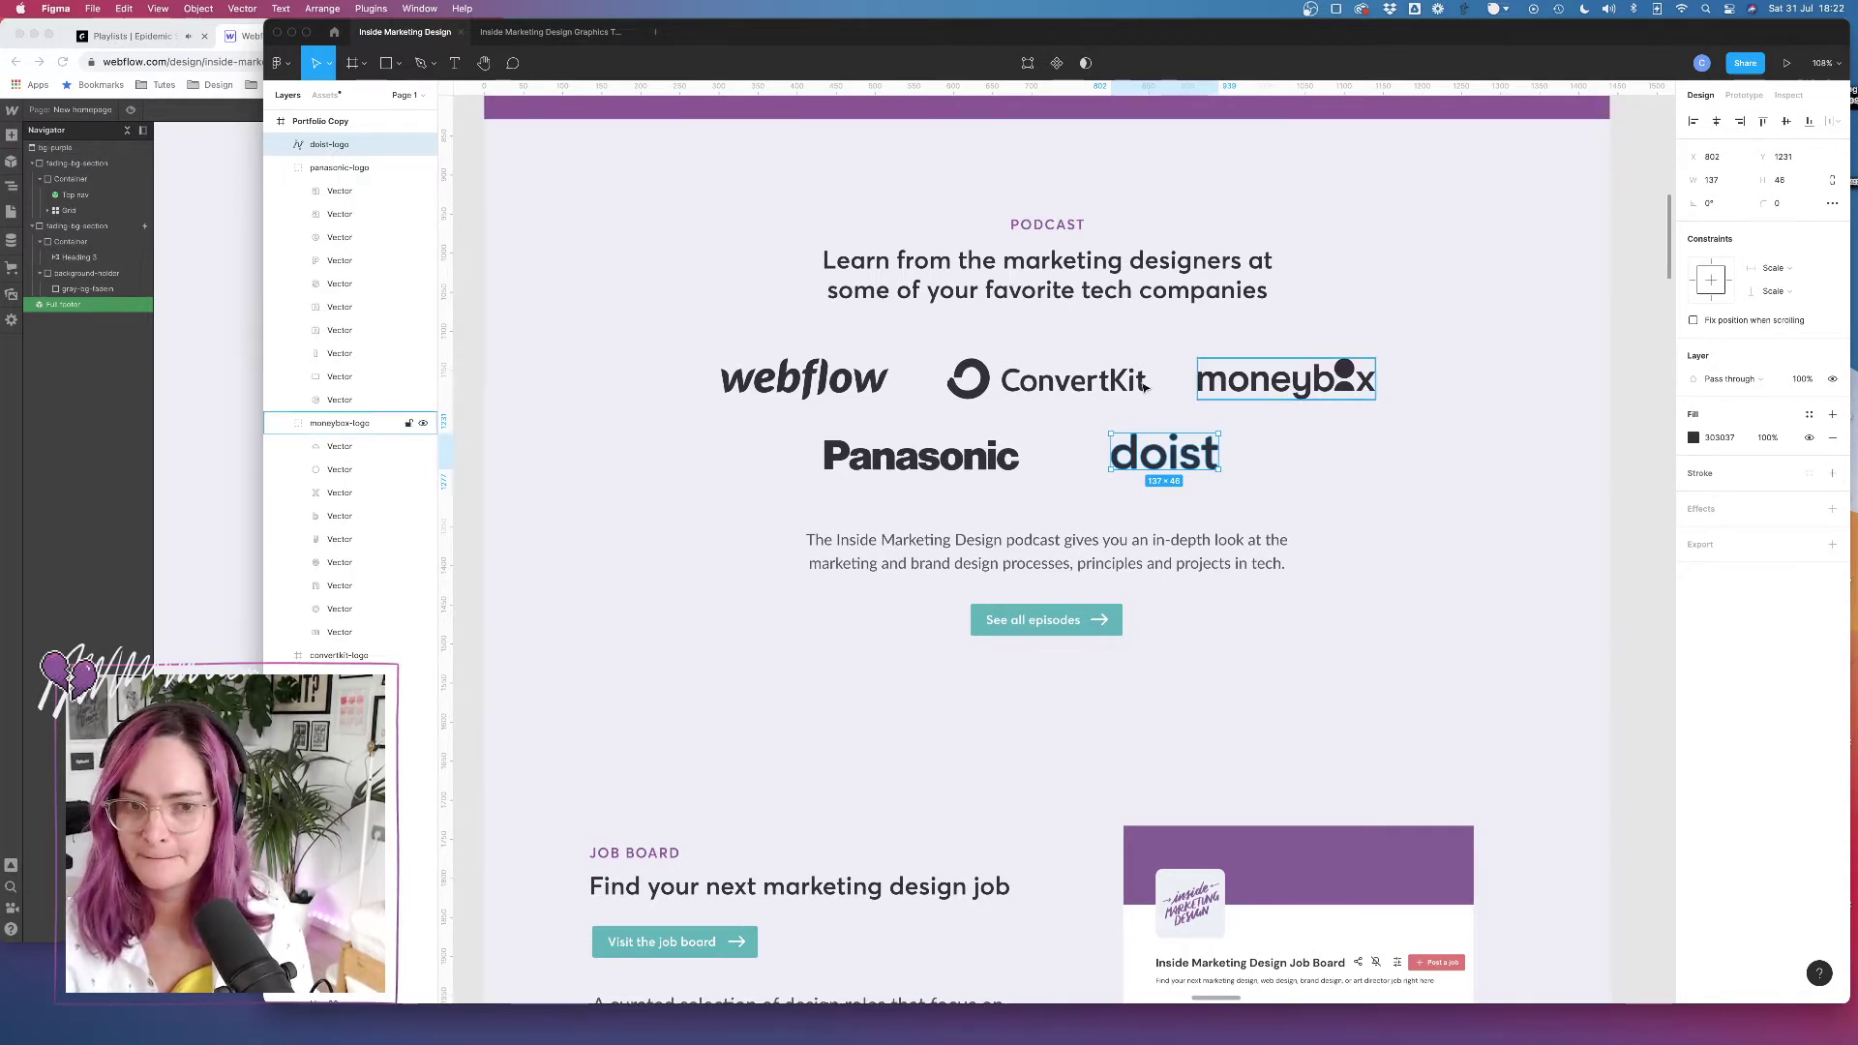
# Select all five podcast logos and add an export setting with the SVG format to them
pyautogui.press('super+a')
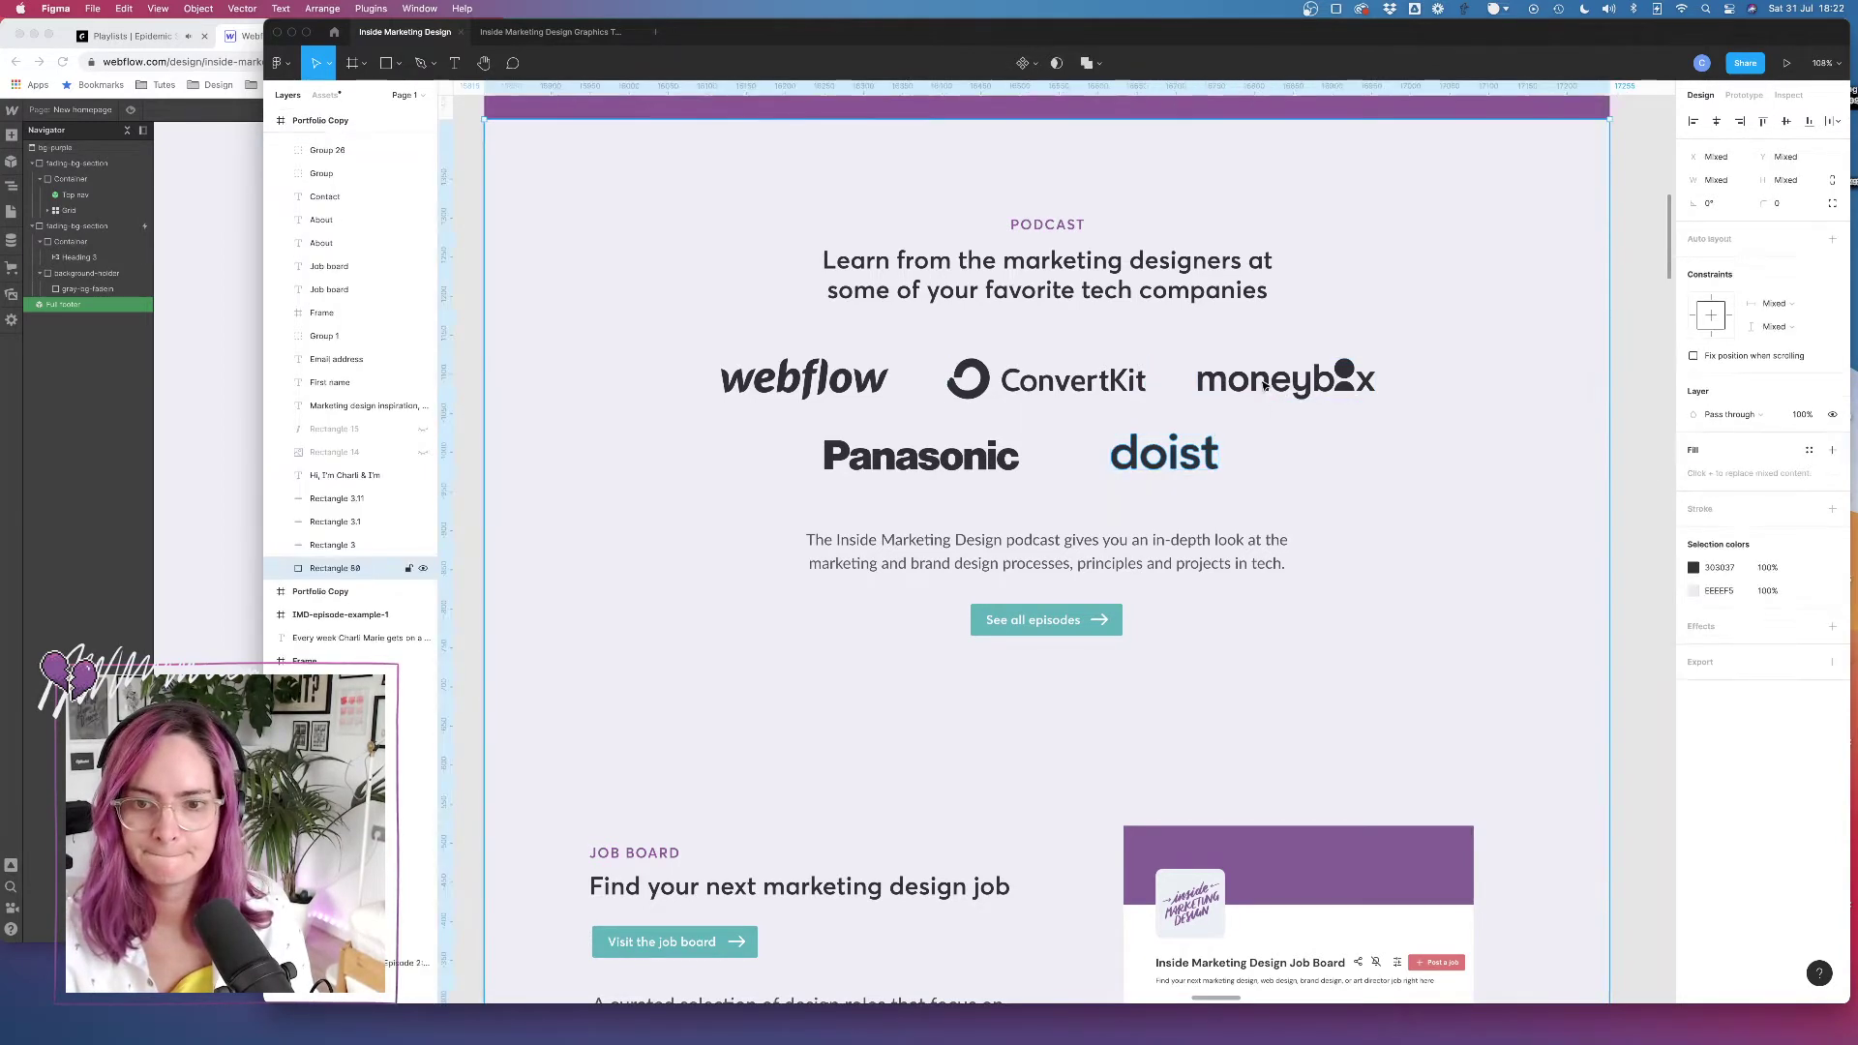
pyautogui.click(1258, 390)
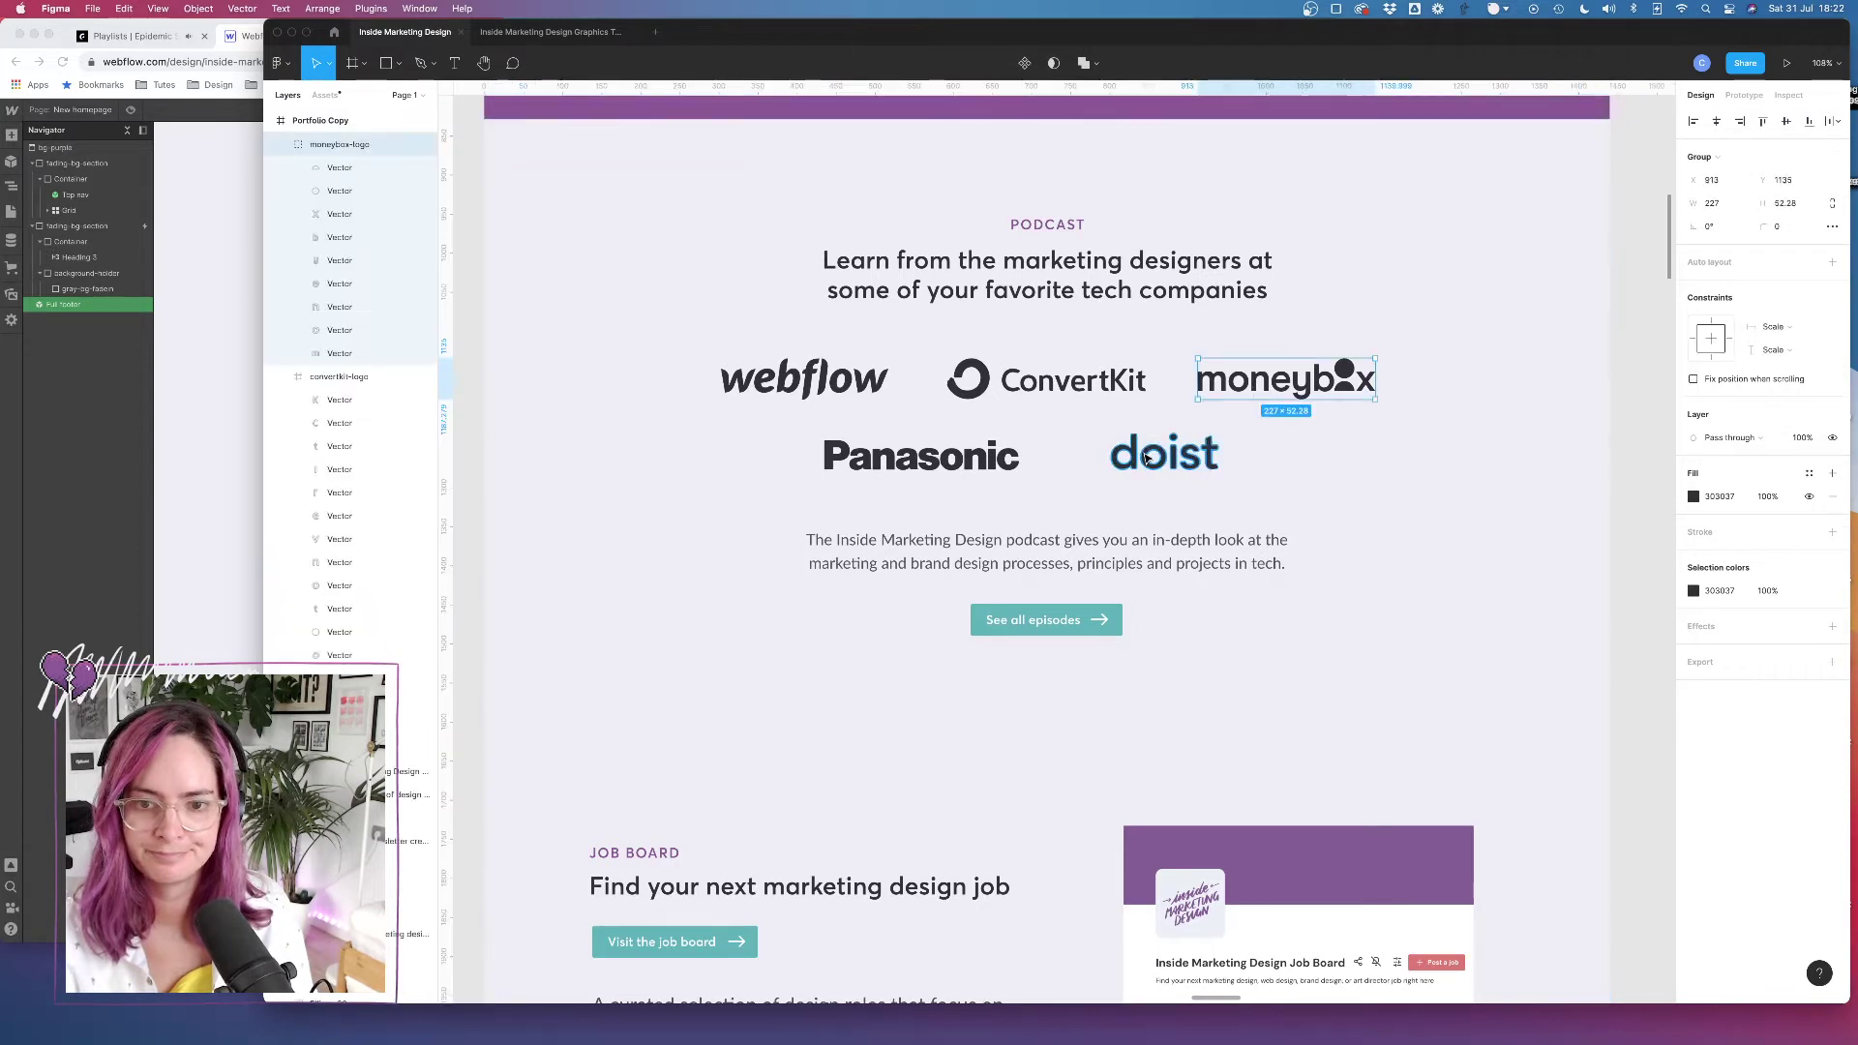
pyautogui.keyDown('shift'); pyautogui.click(1147, 457); pyautogui.keyUp('shift')
pyautogui.keyDown('shift'); pyautogui.click(1019, 385); pyautogui.keyUp('shift')
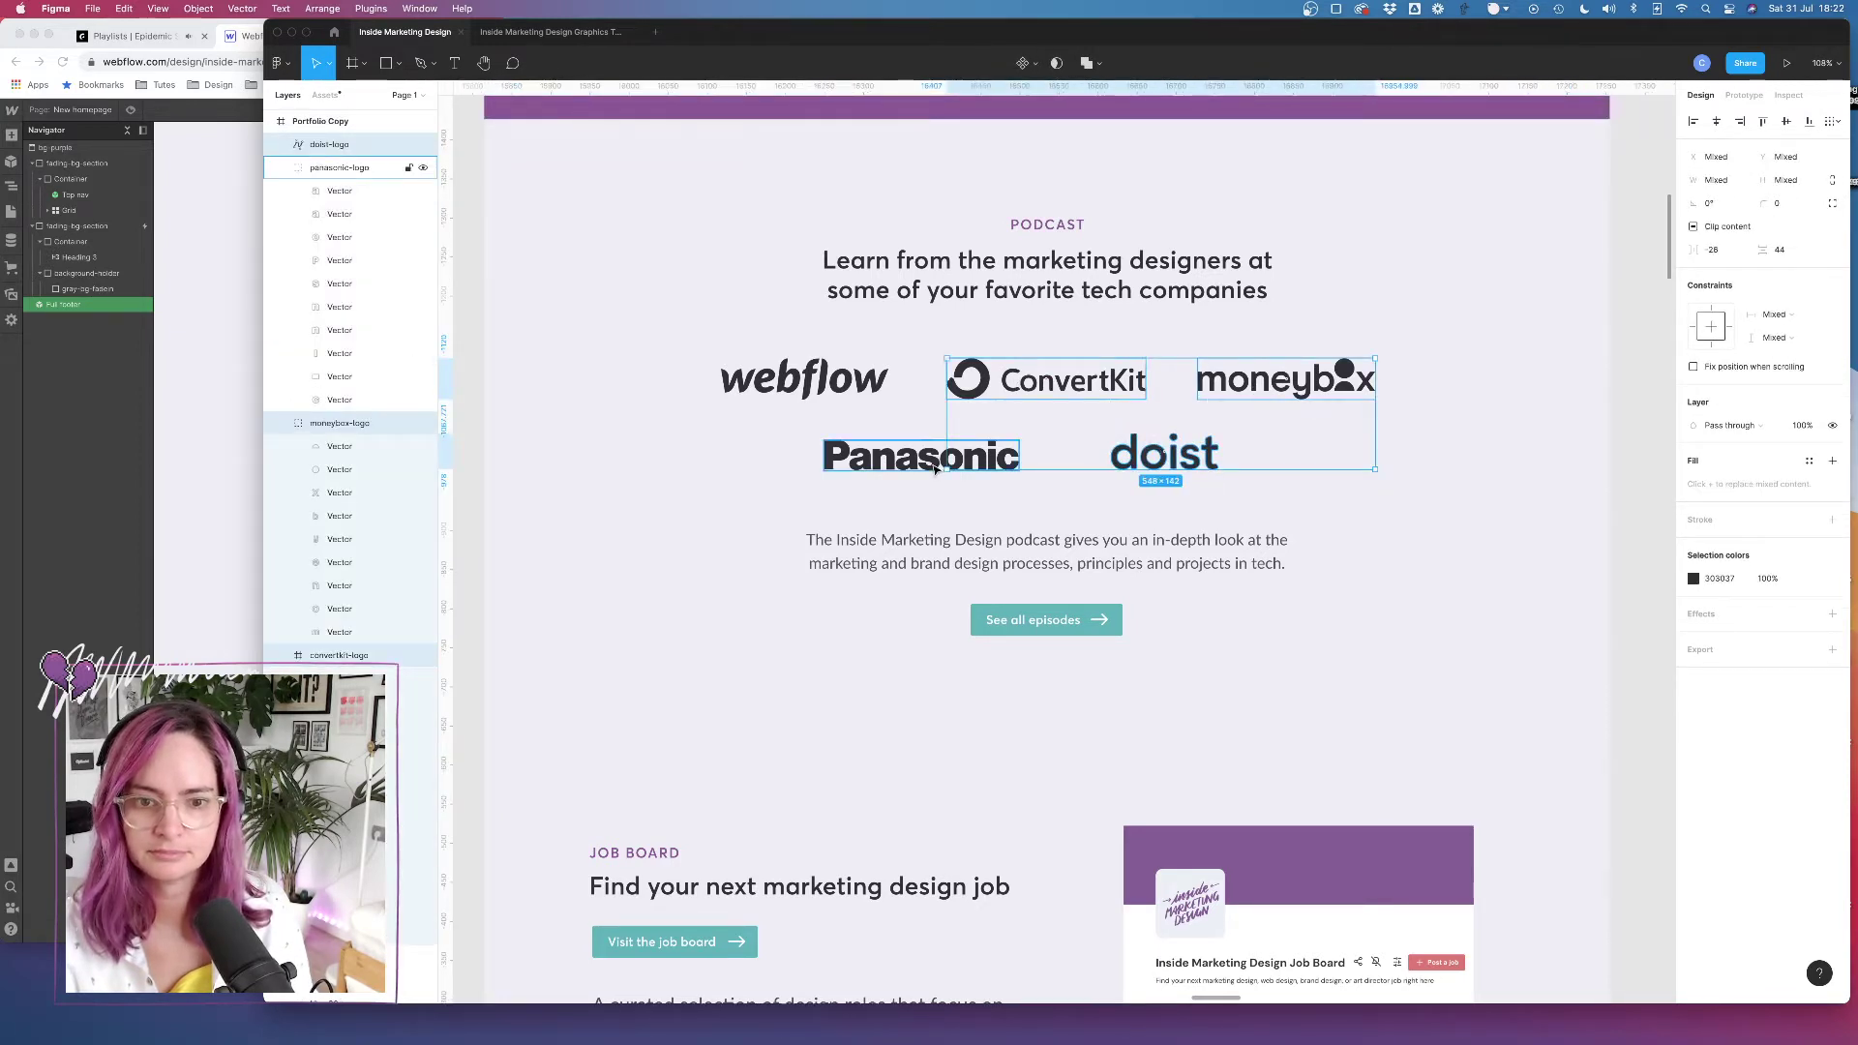
pyautogui.keyDown('shift'); pyautogui.click(919, 455); pyautogui.keyUp('shift')
pyautogui.keyDown('shift'); pyautogui.click(845, 384); pyautogui.keyUp('shift')
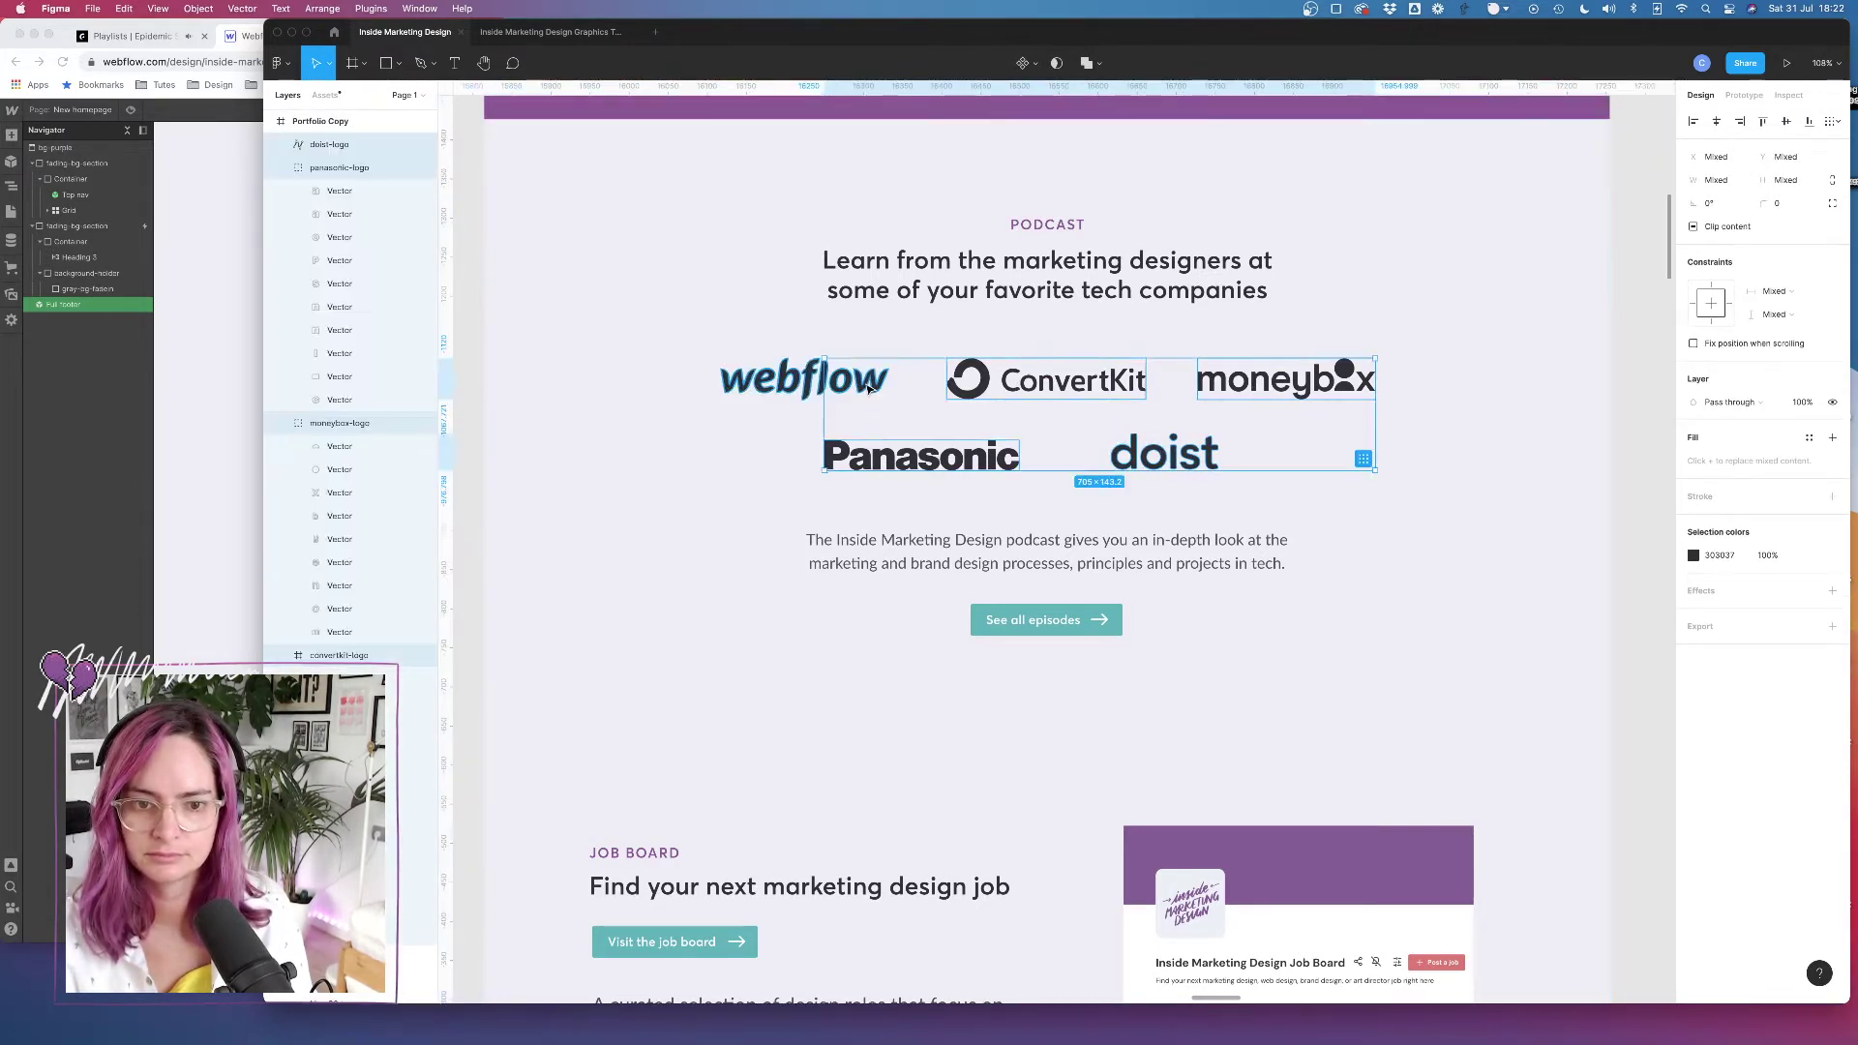
pyautogui.click(1832, 626)
pyautogui.click(1802, 673)
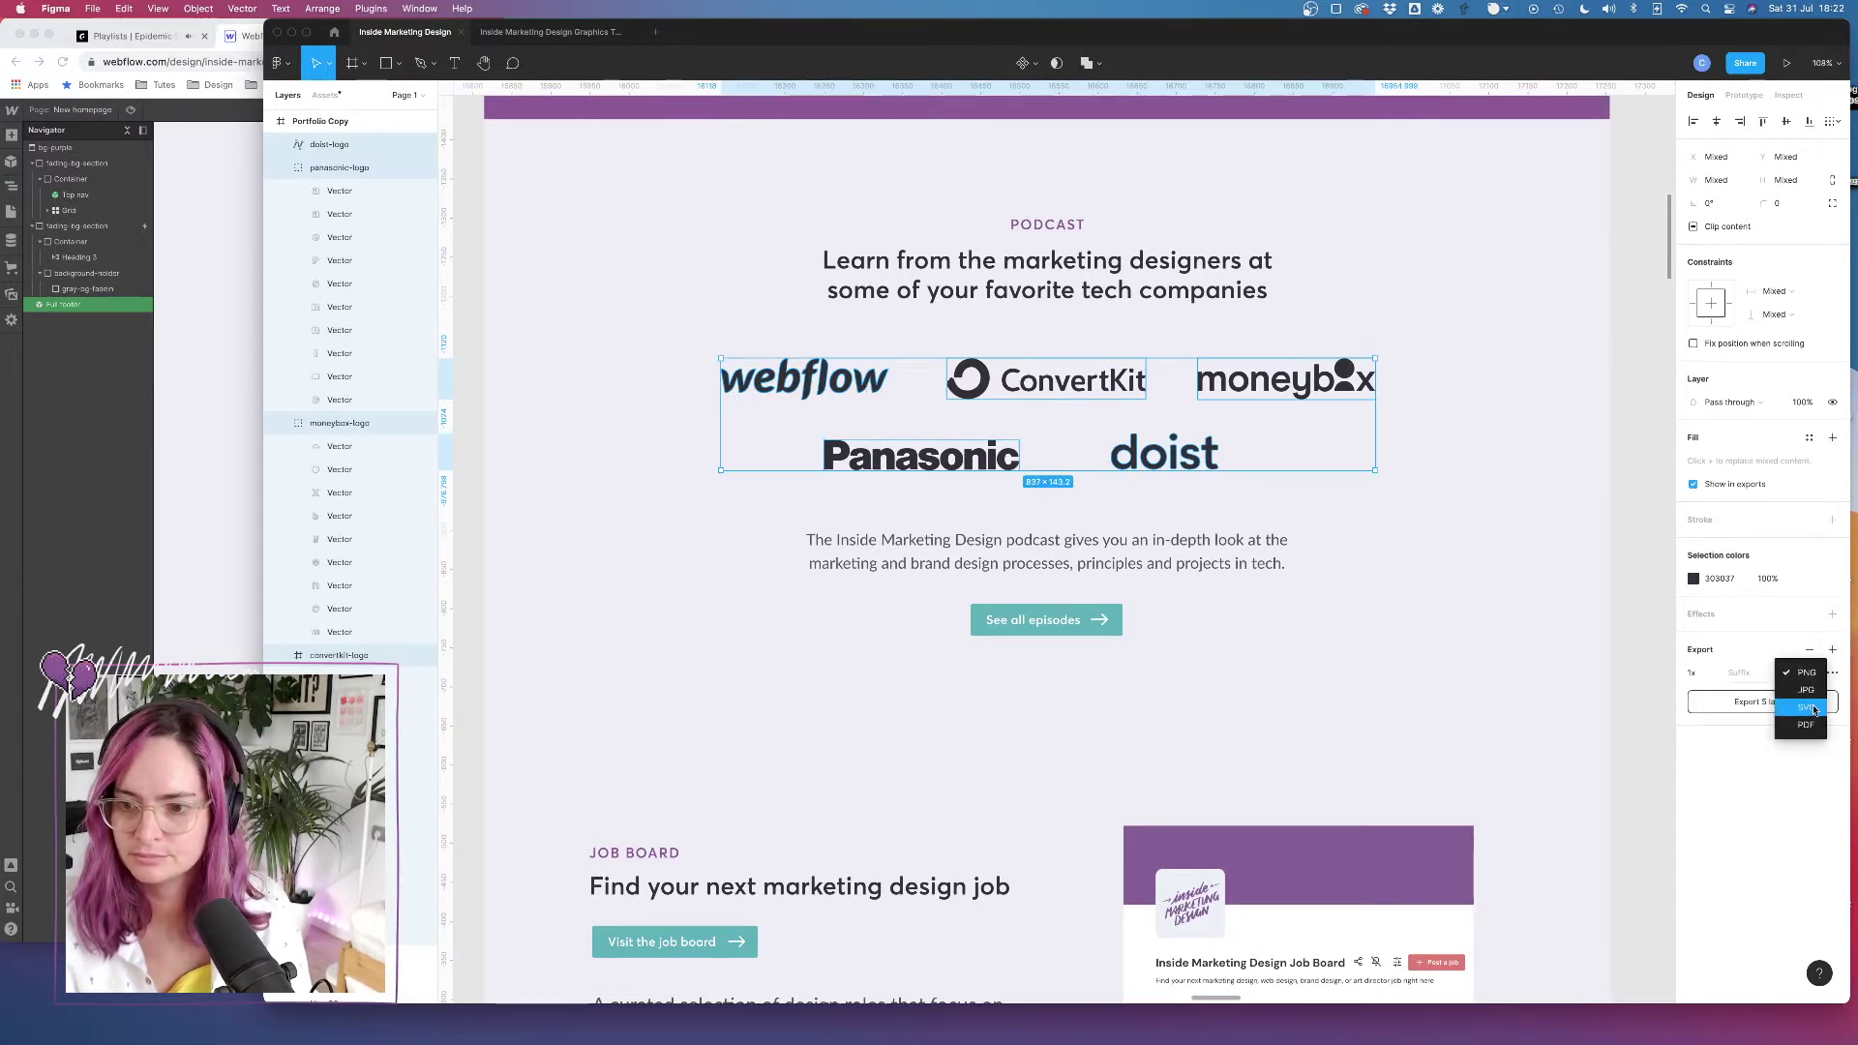
pyautogui.click(1811, 714)
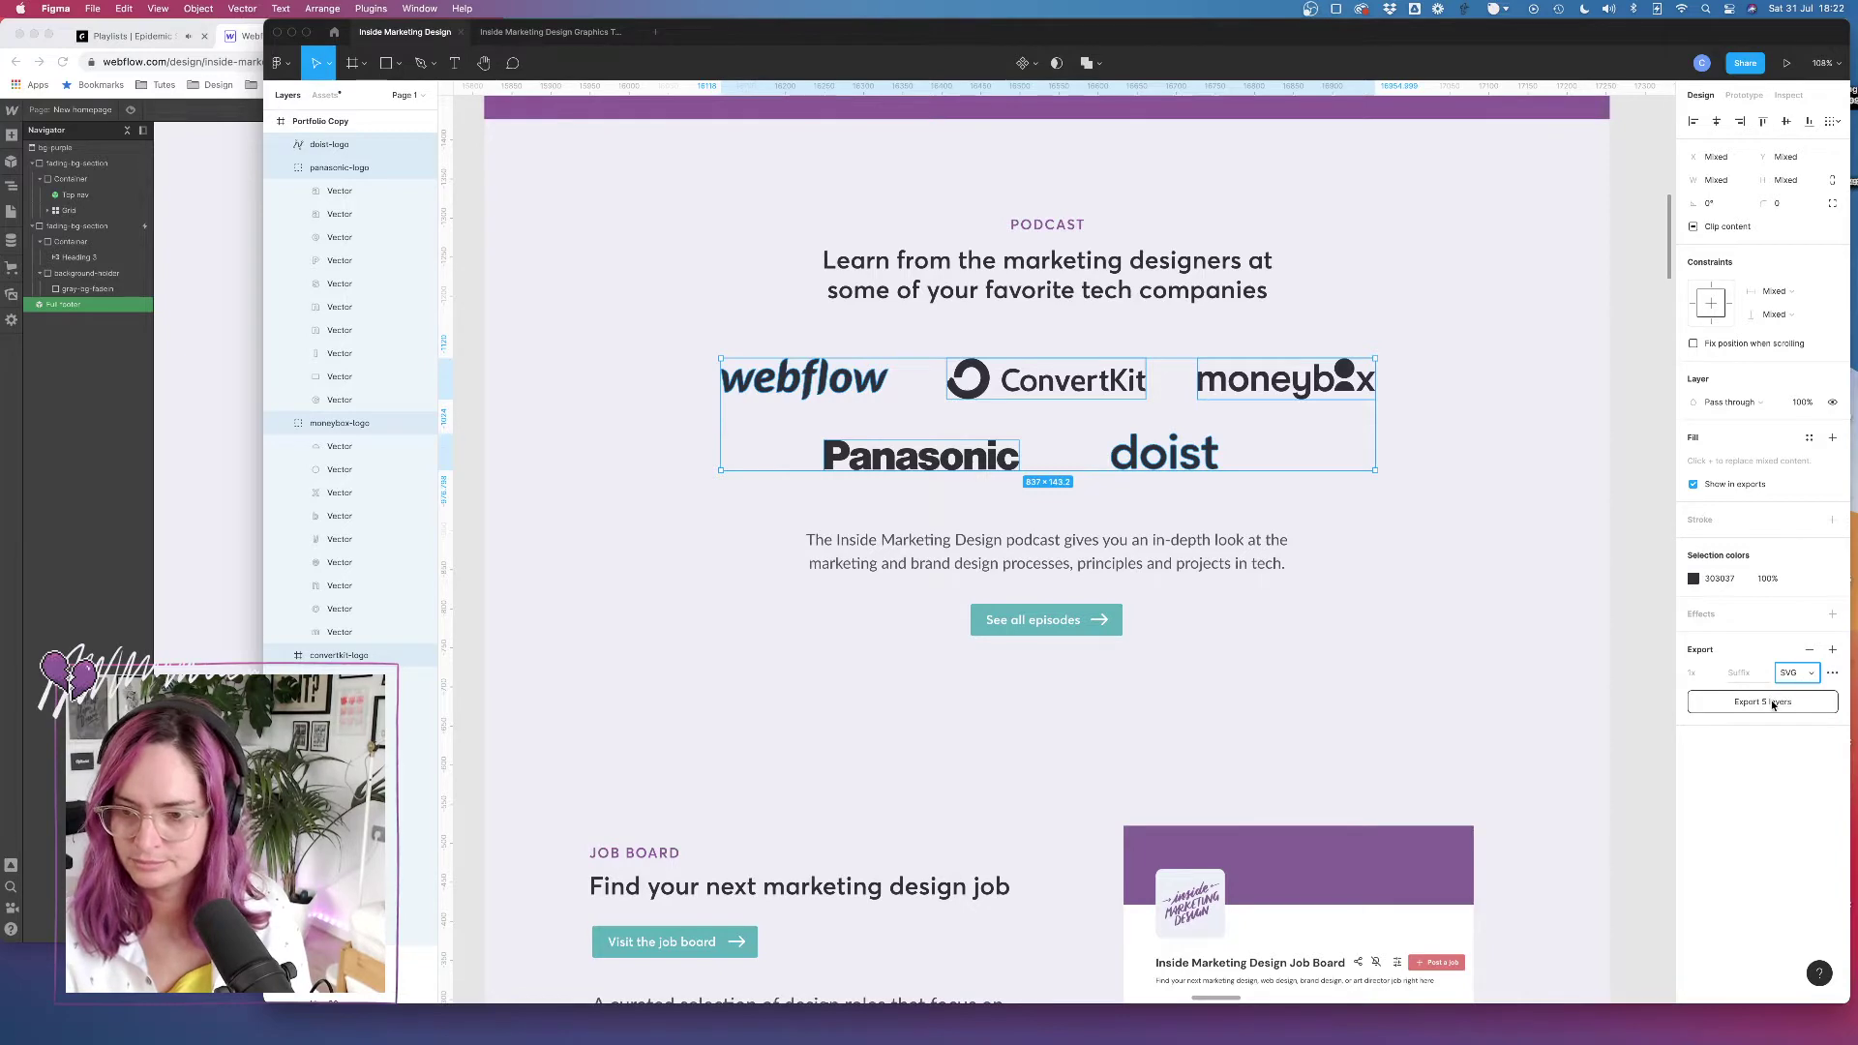
# Export the five selected podcast logos as SVG files into the Website assets folder
pyautogui.click(1774, 702)
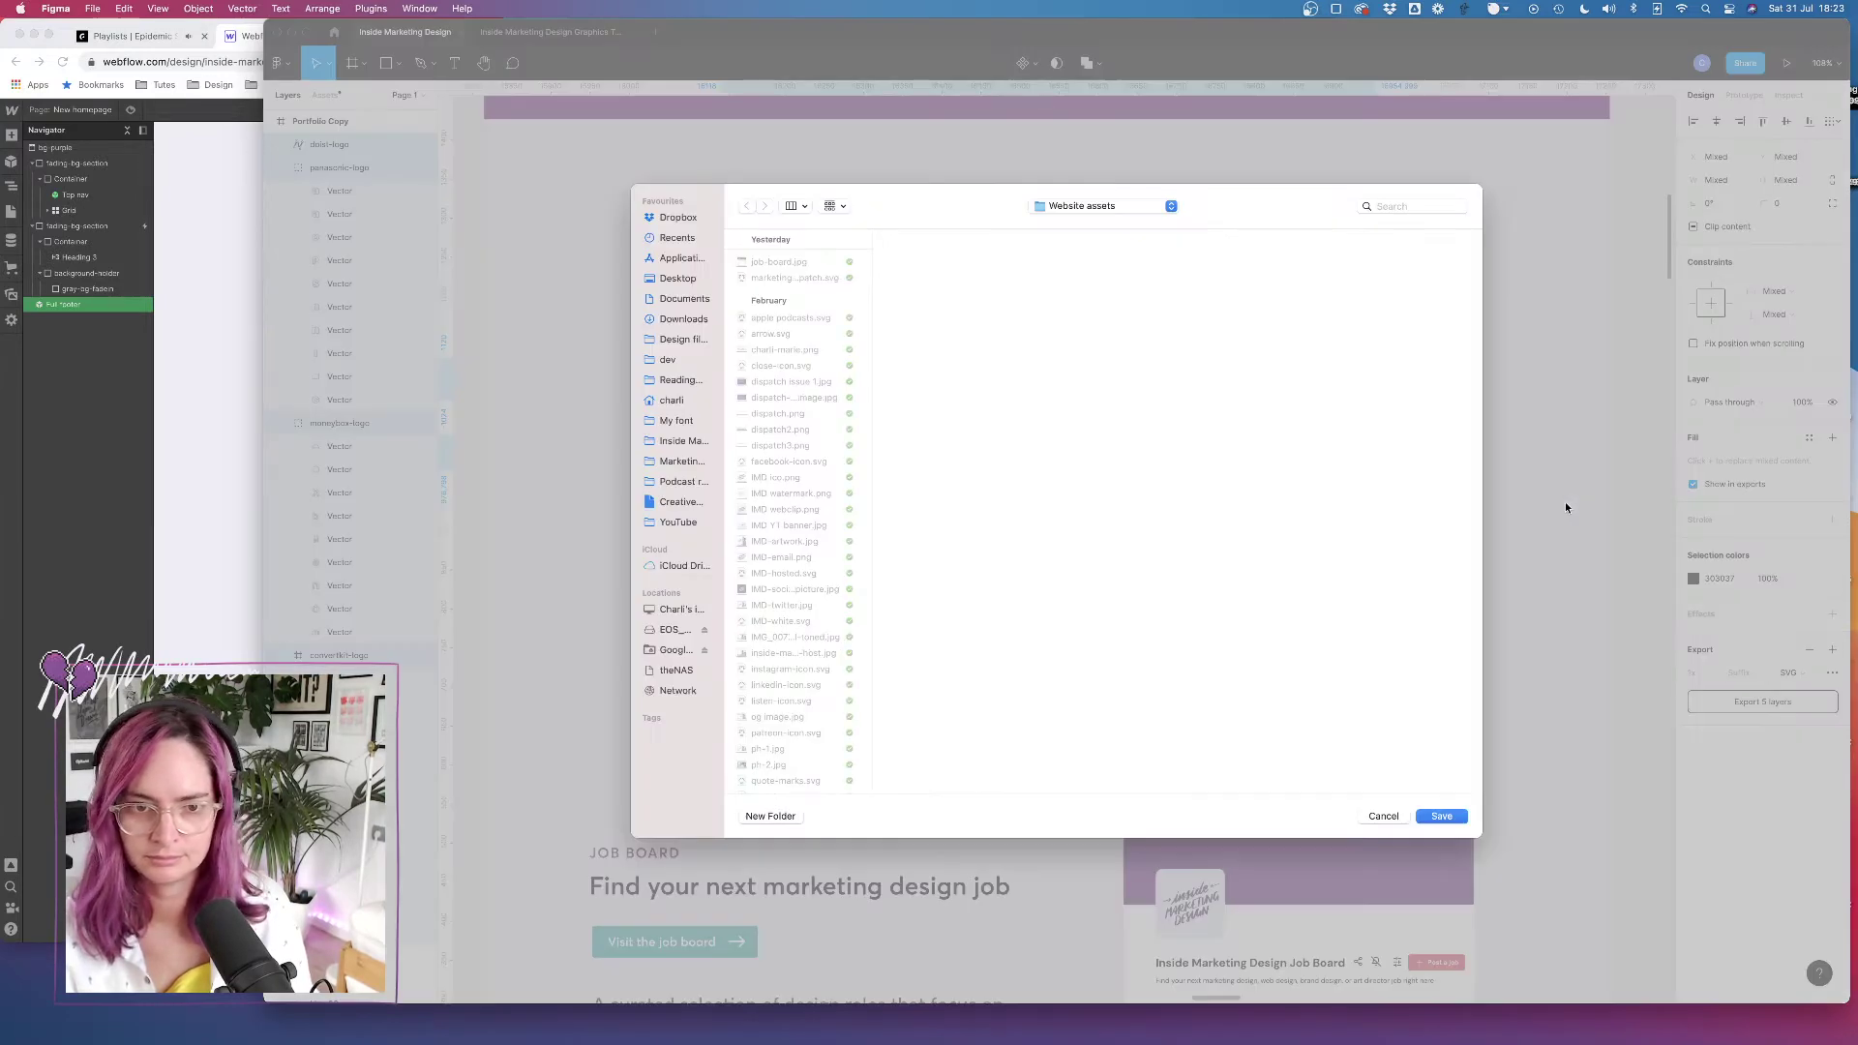
pyautogui.click(1445, 818)
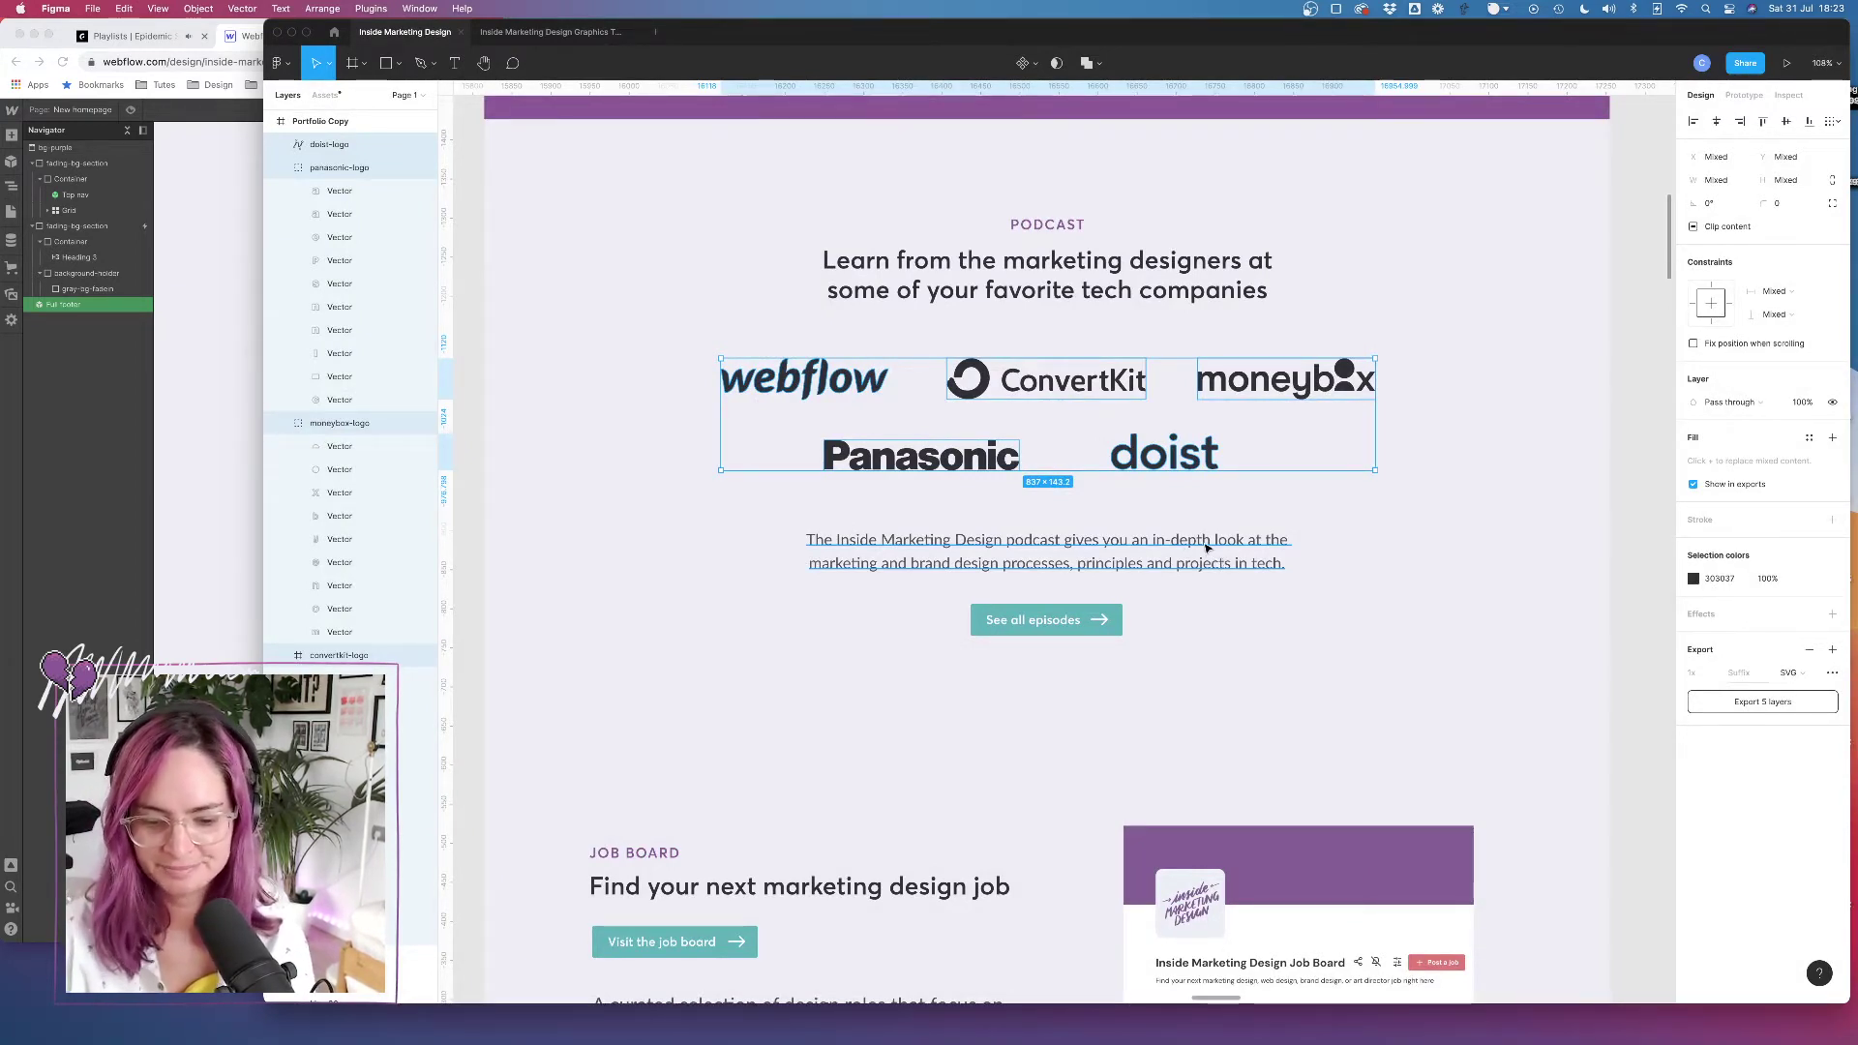
pyautogui.scroll(-2, 1093, 510)
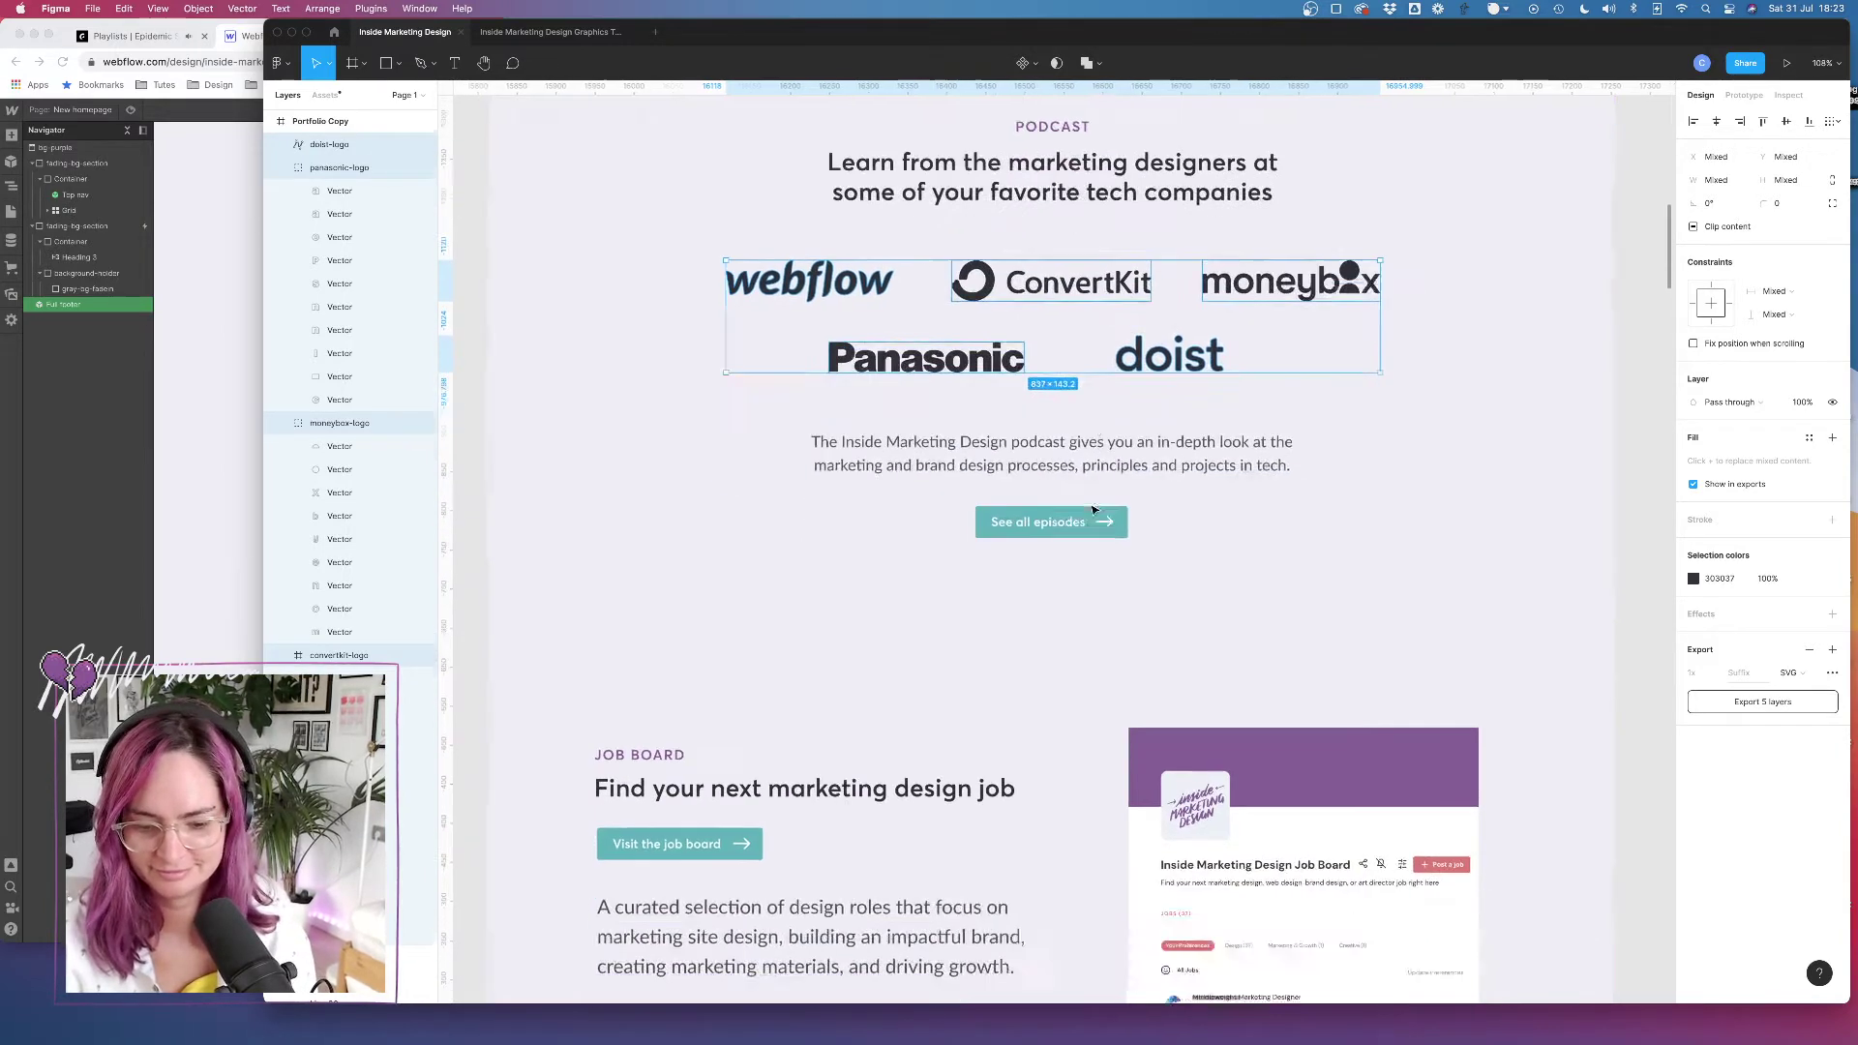
pyautogui.scroll(3, 1093, 510)
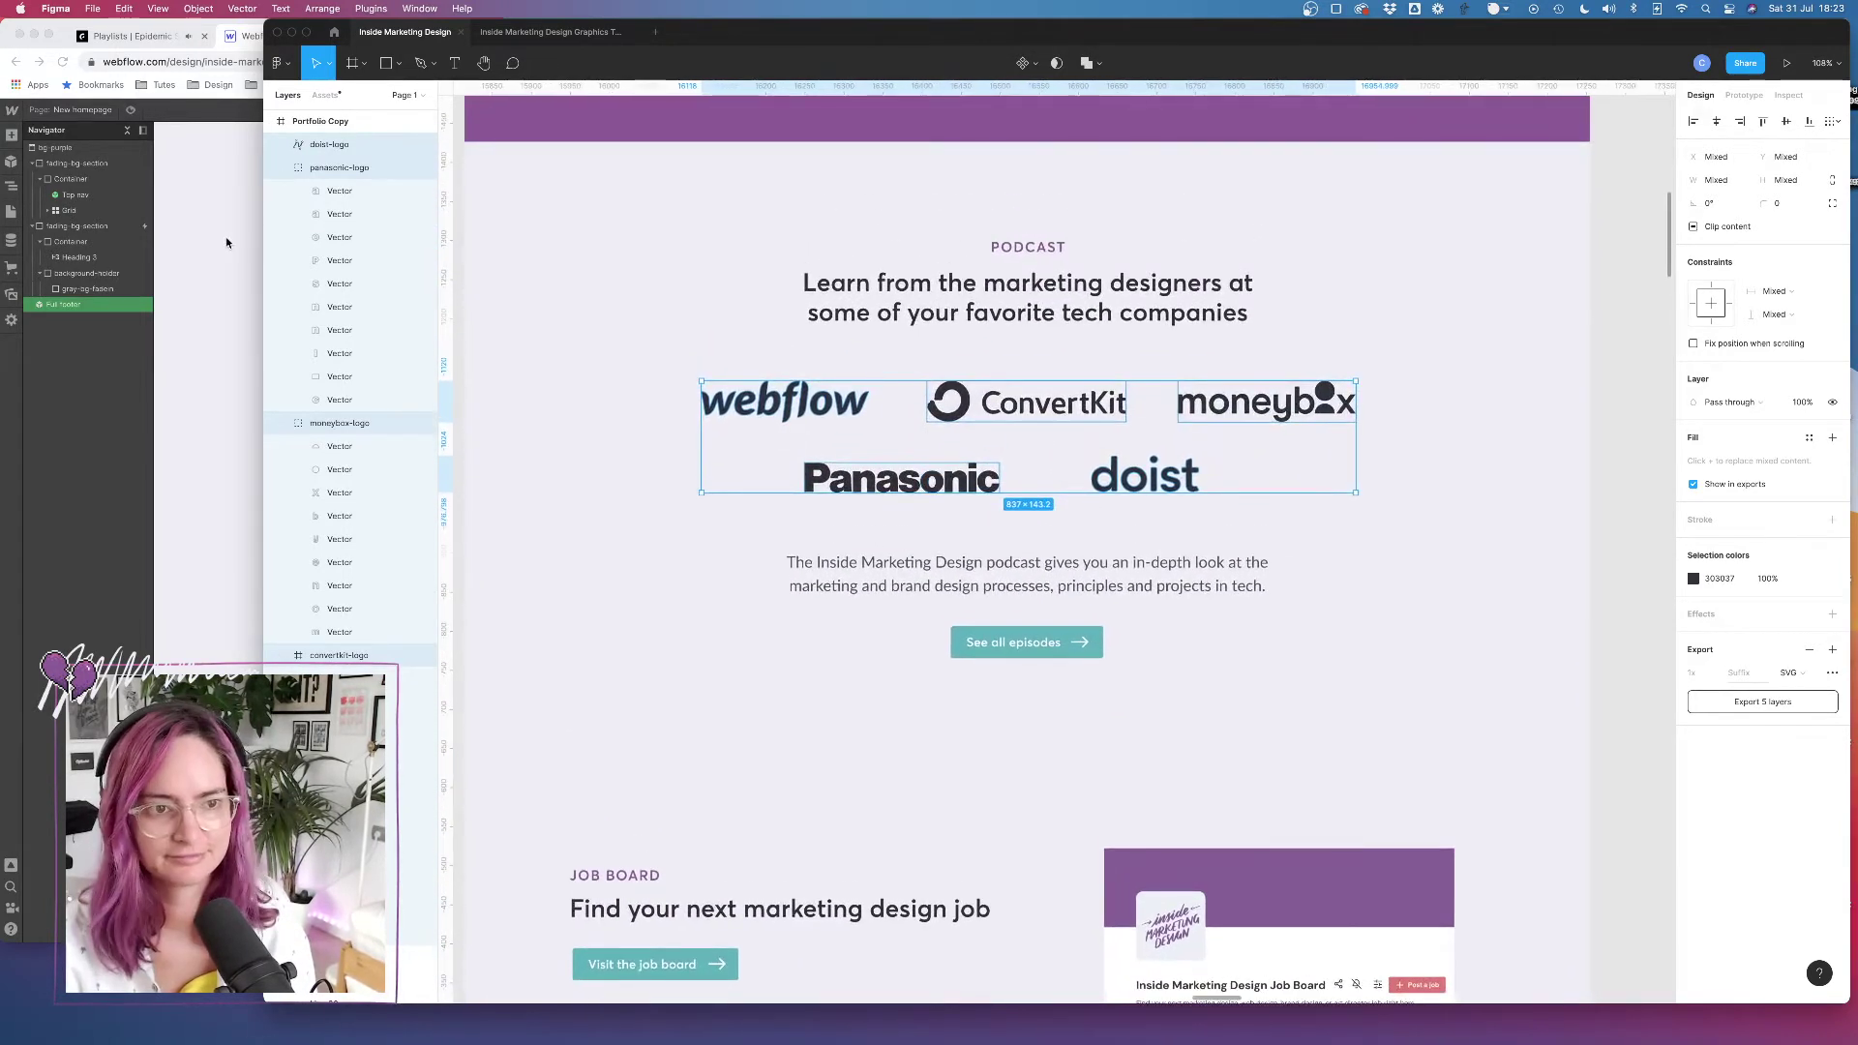
# Switch to Webflow and preview the new homepage, checking the background colour changes from the hero through the Podcast section to the footer
pyautogui.click(225, 242)
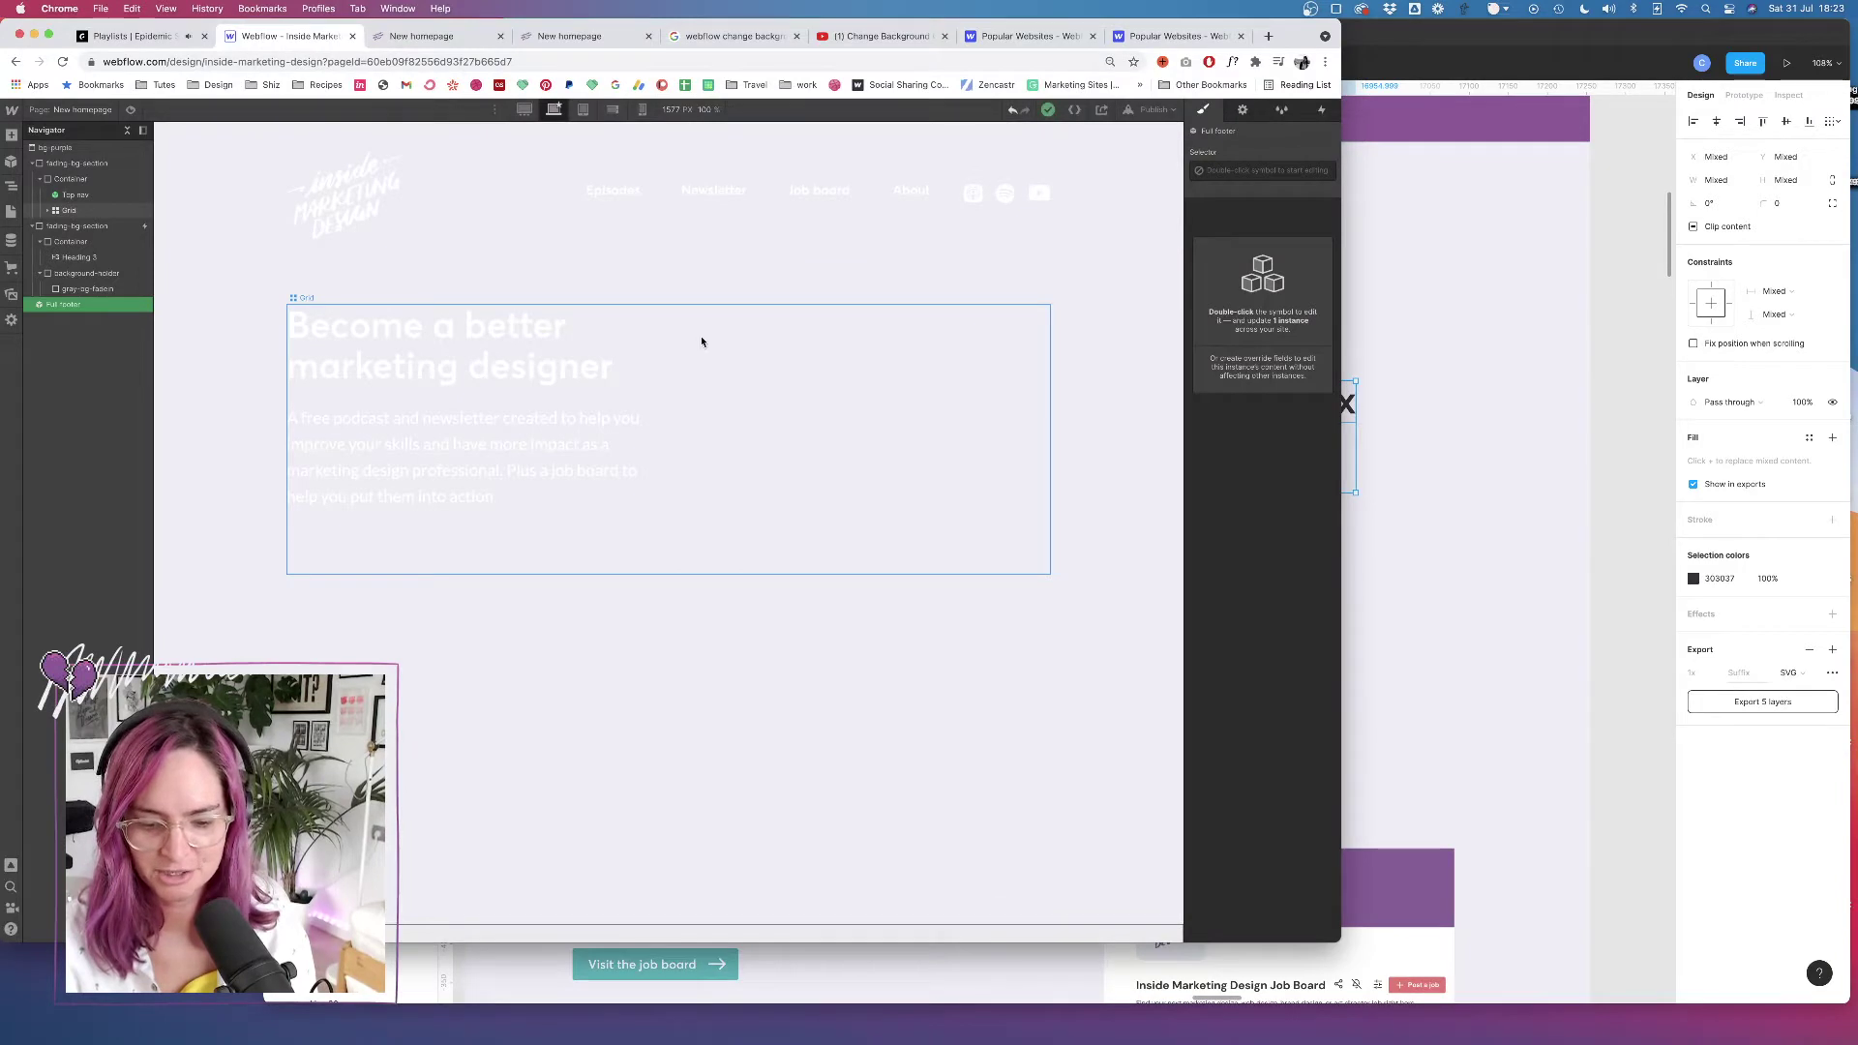
pyautogui.click(130, 111)
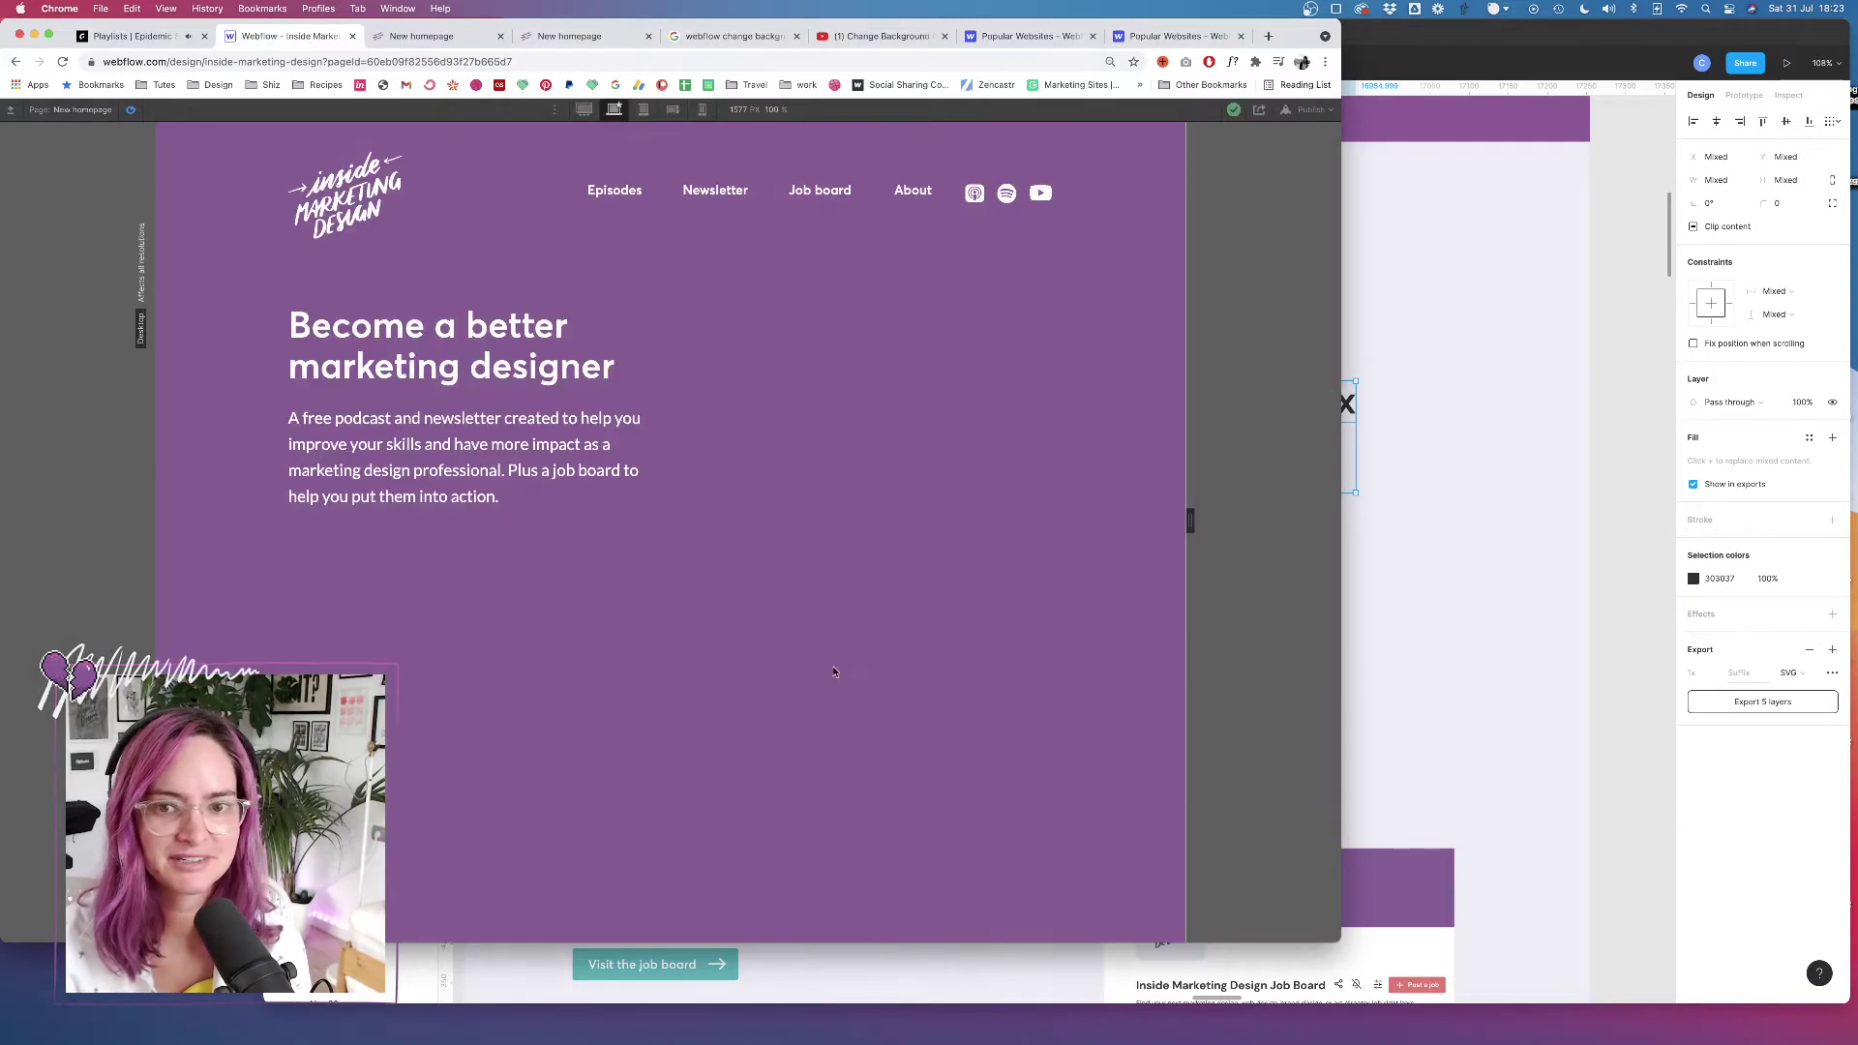
pyautogui.scroll(-5, 842, 697)
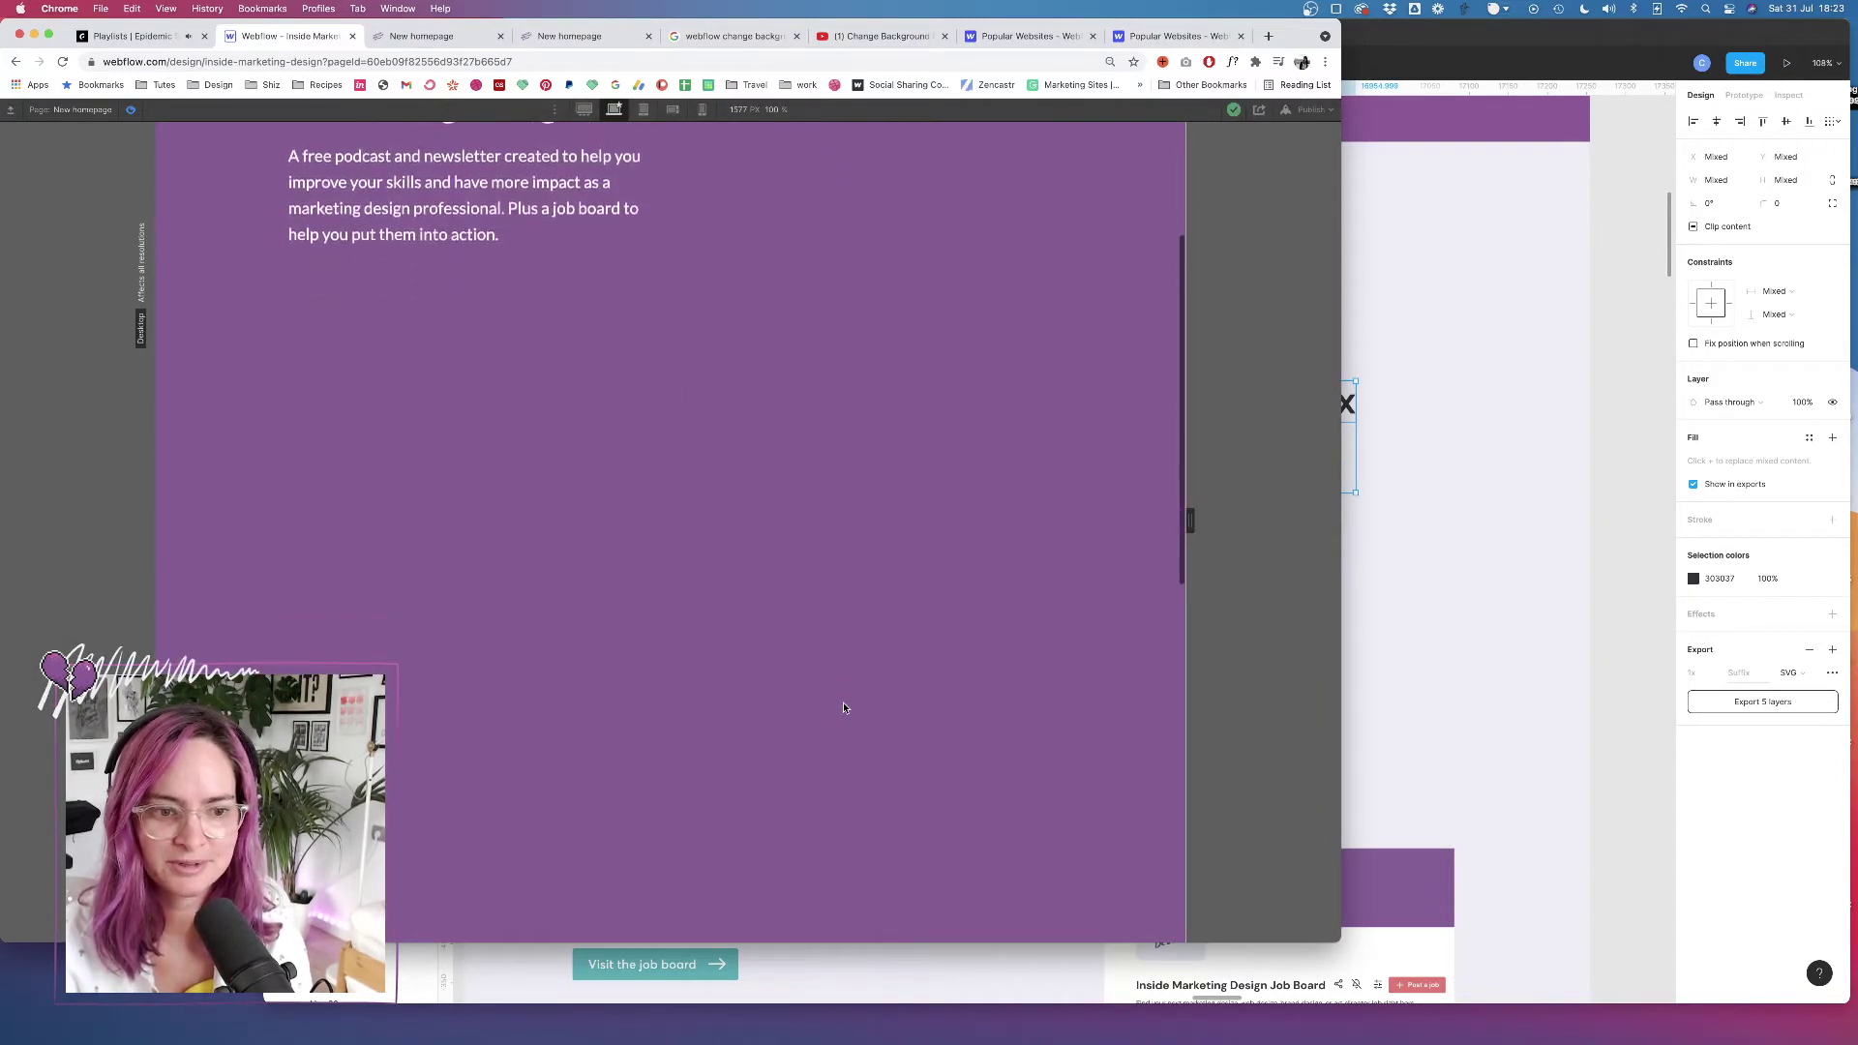
pyautogui.scroll(-10, 844, 708)
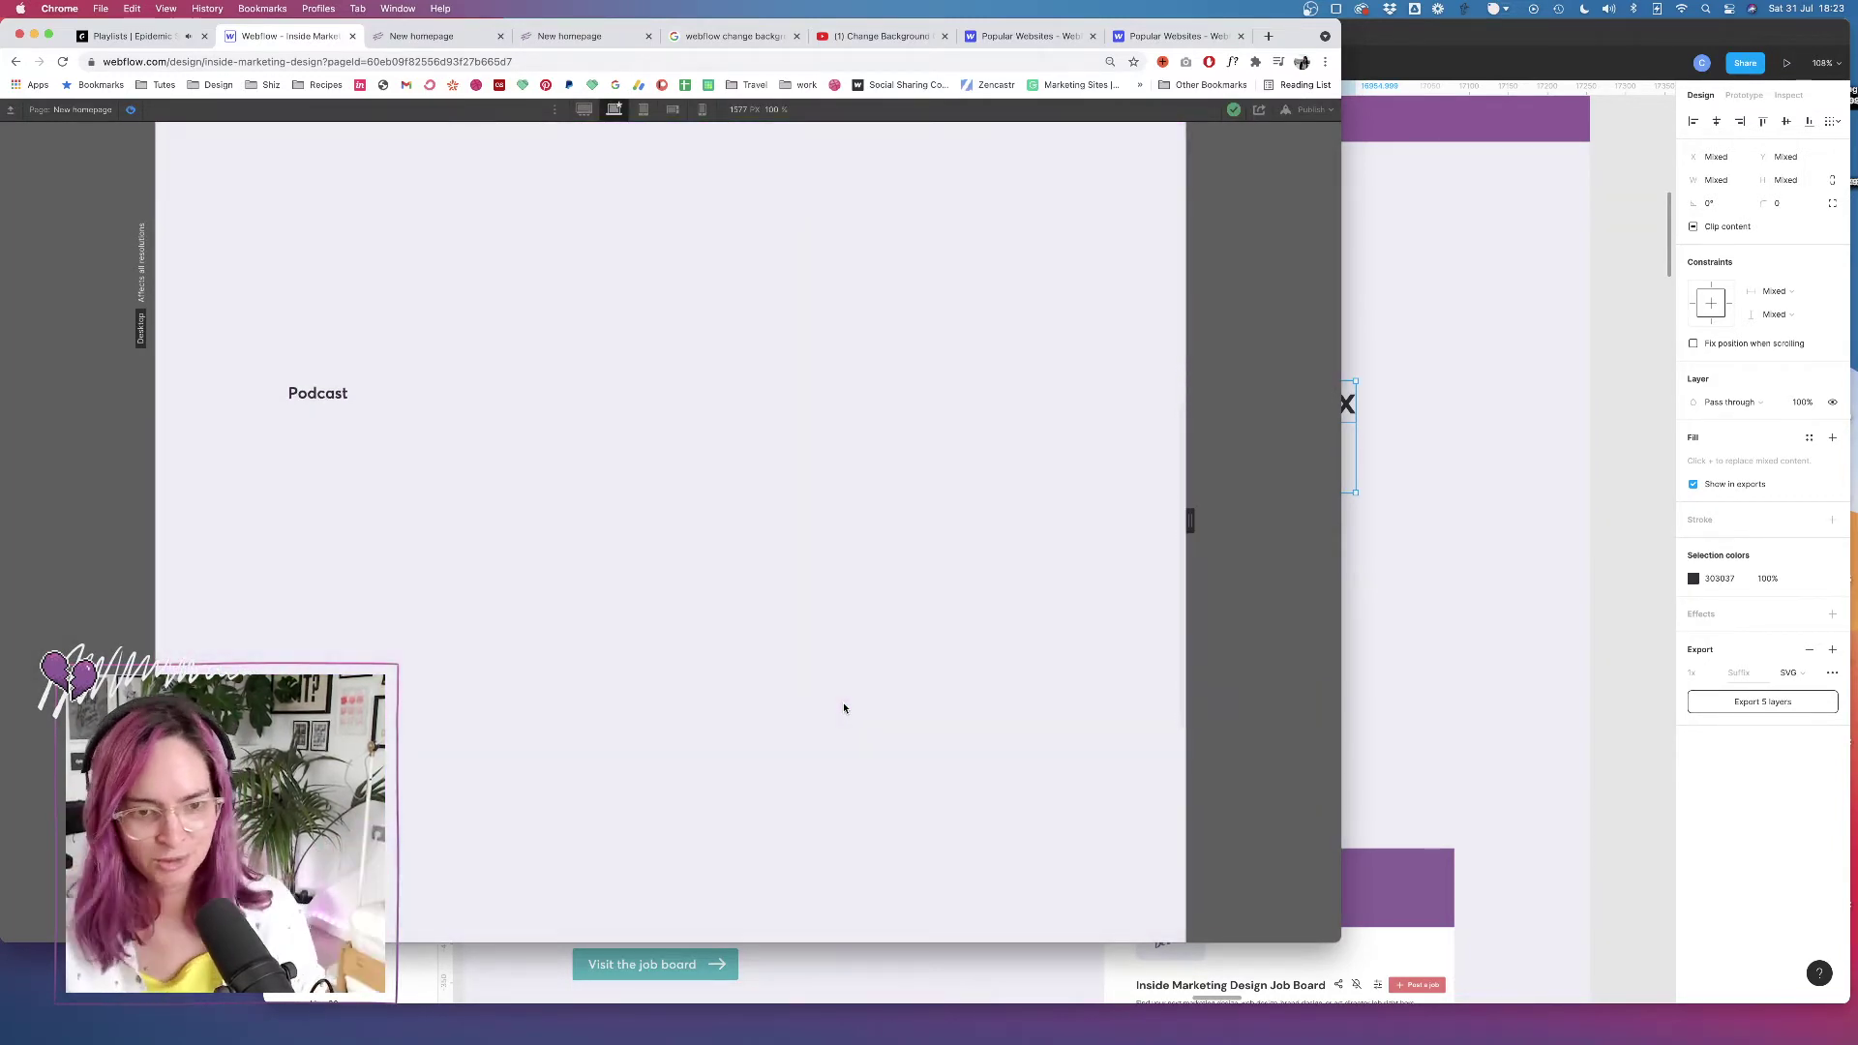
pyautogui.scroll(-8, 844, 707)
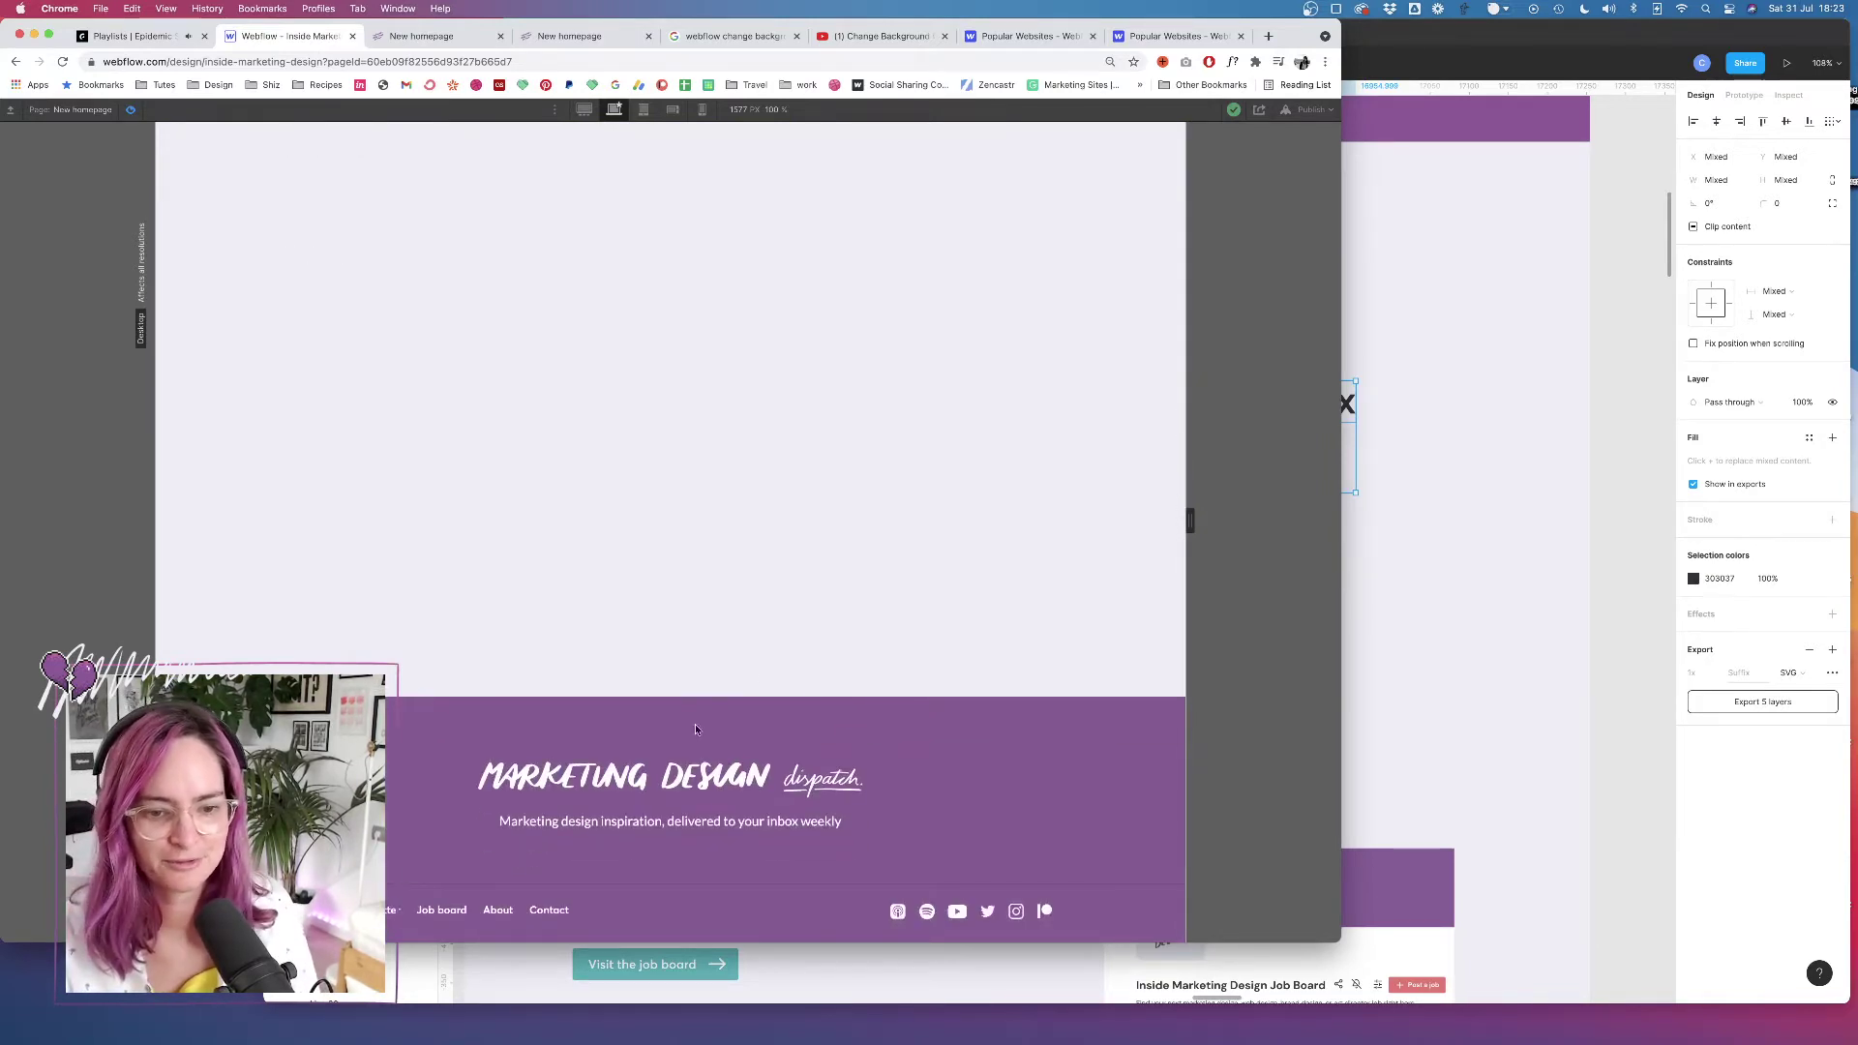
pyautogui.scroll(20, 716, 754)
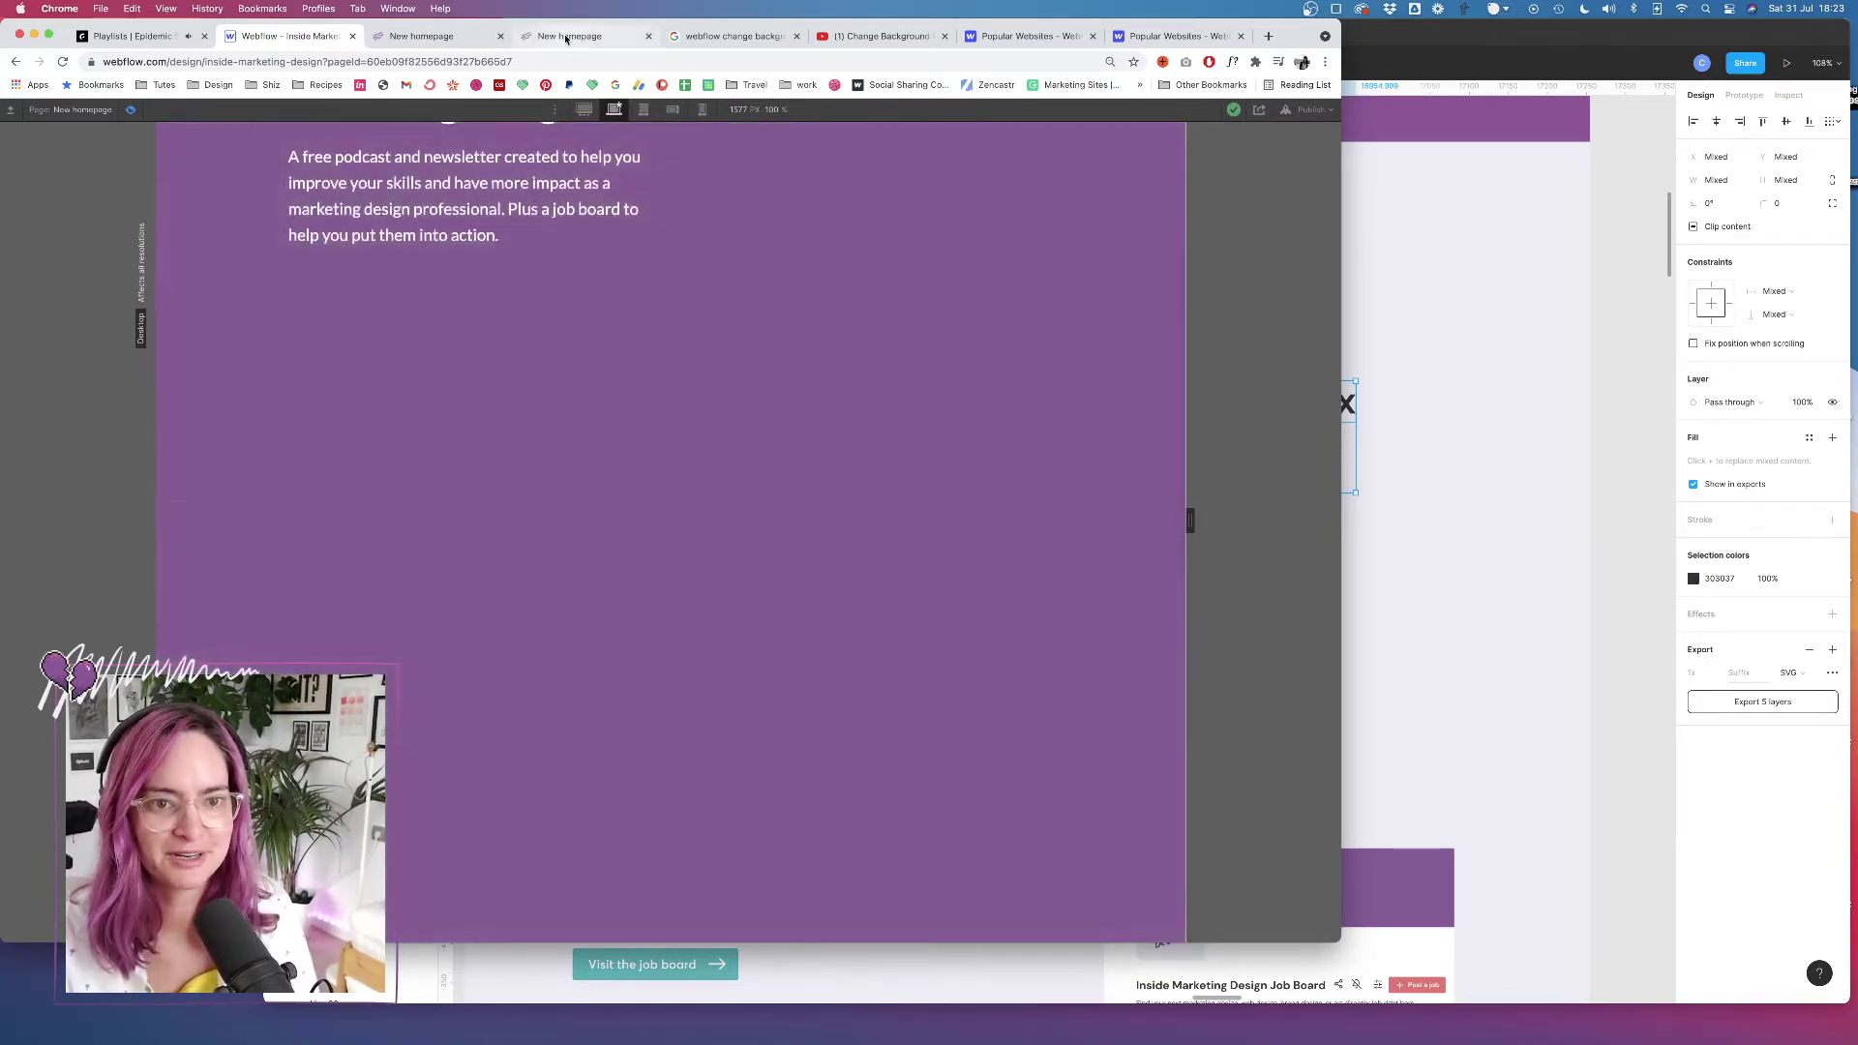
# Look at the published new homepage in its two open browser tabs
pyautogui.click(569, 36)
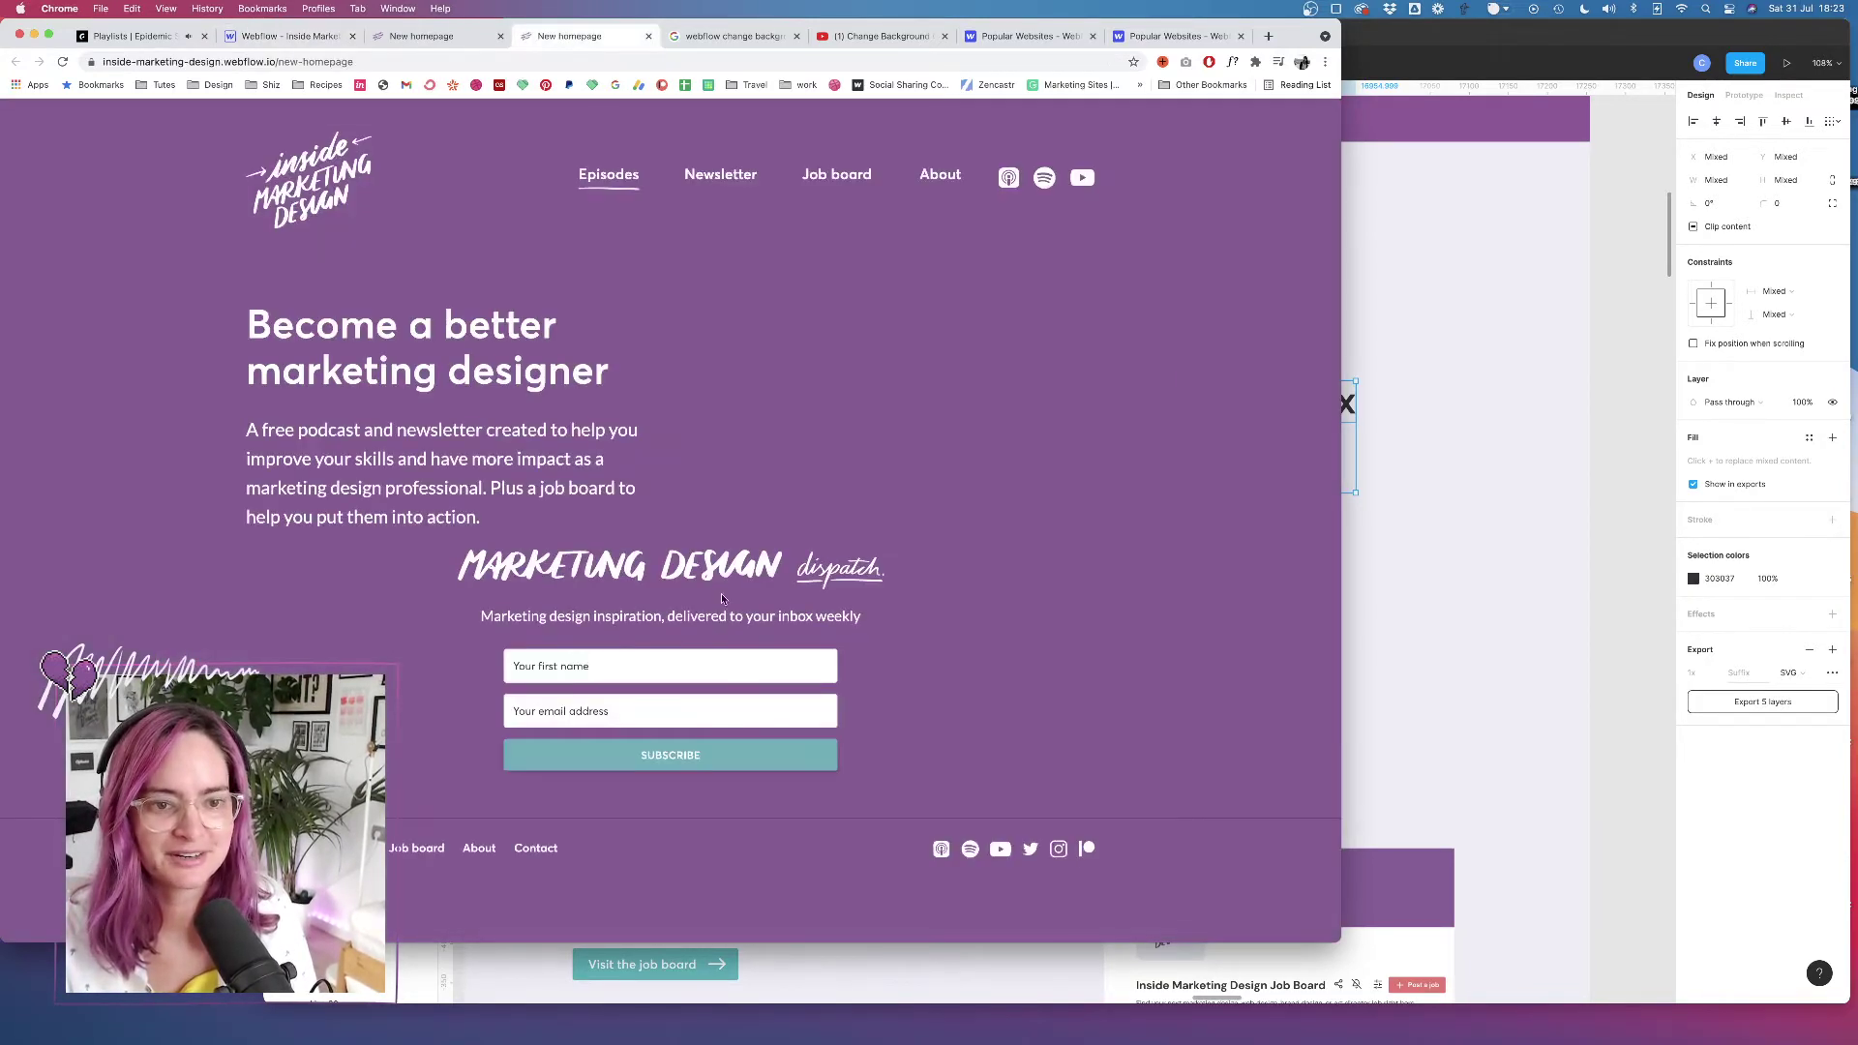
pyautogui.click(454, 36)
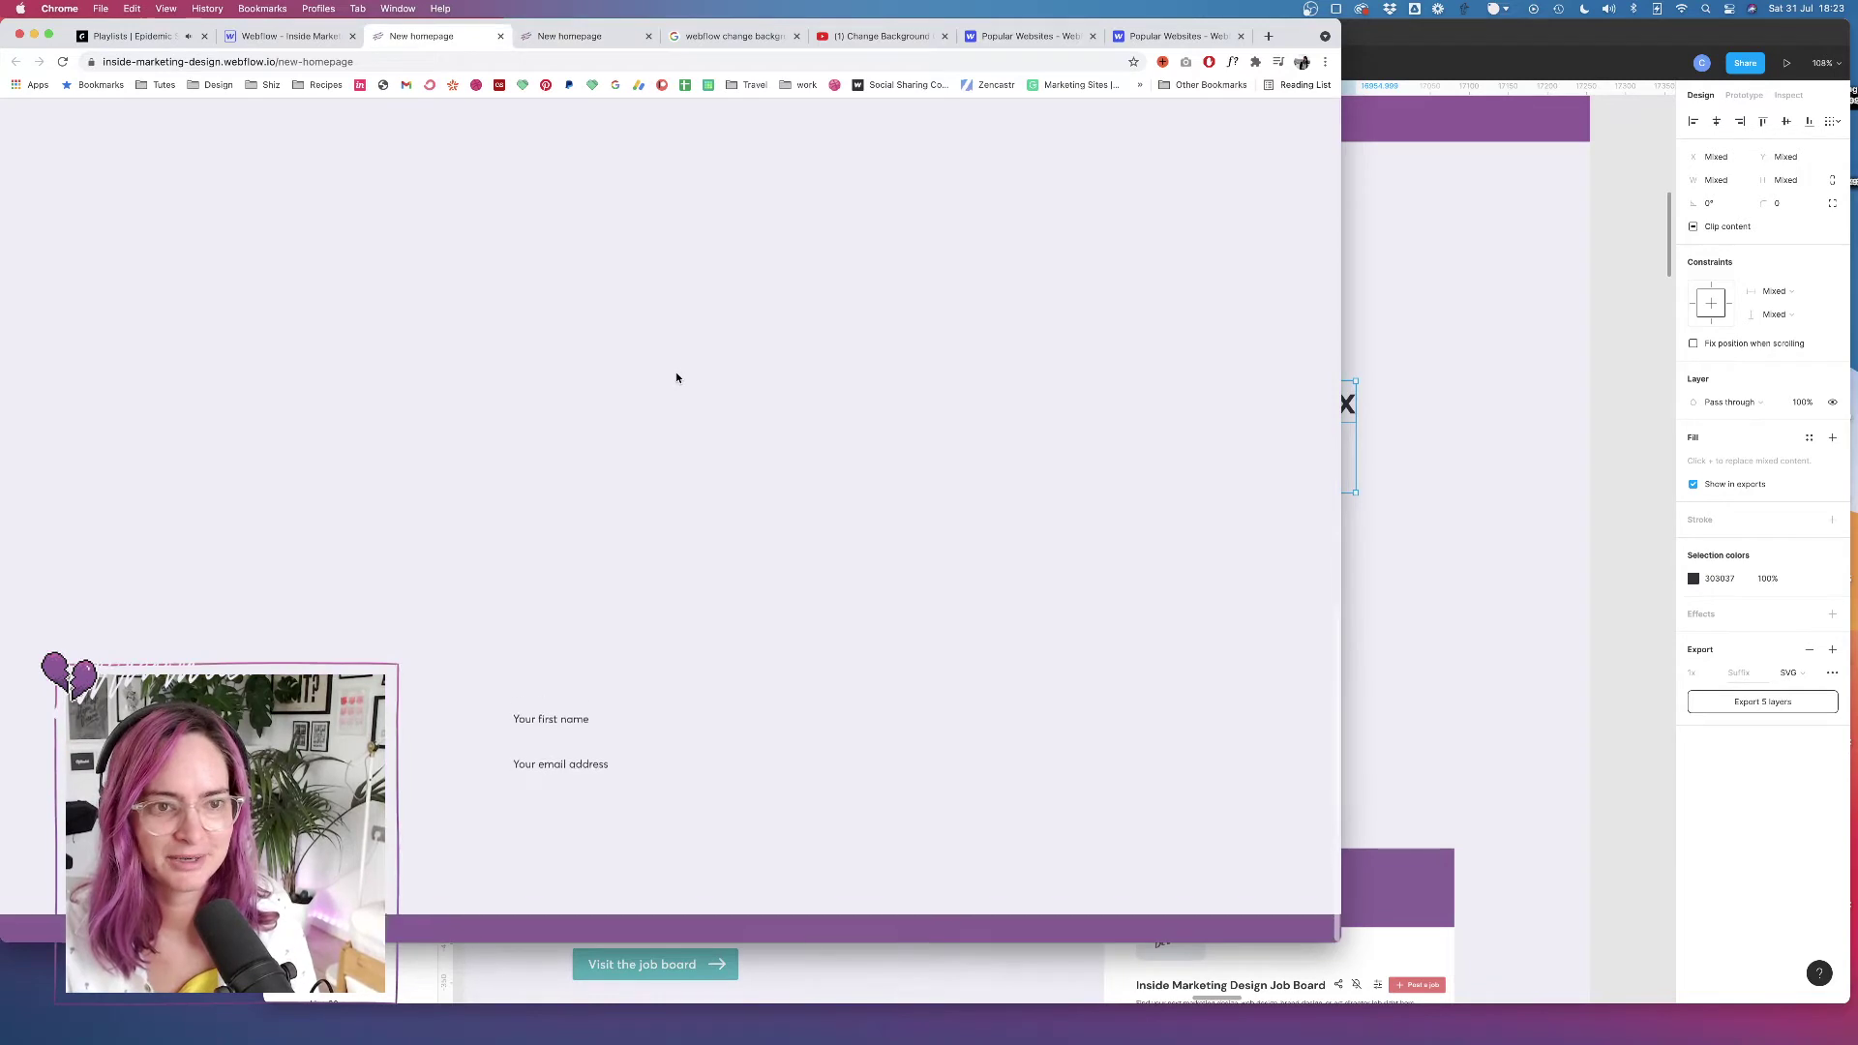
pyautogui.scroll(1, 676, 377)
# Return to the Webflow Designer, leave preview mode and publish the site to the webflow.io staging domain only
pyautogui.click(270, 37)
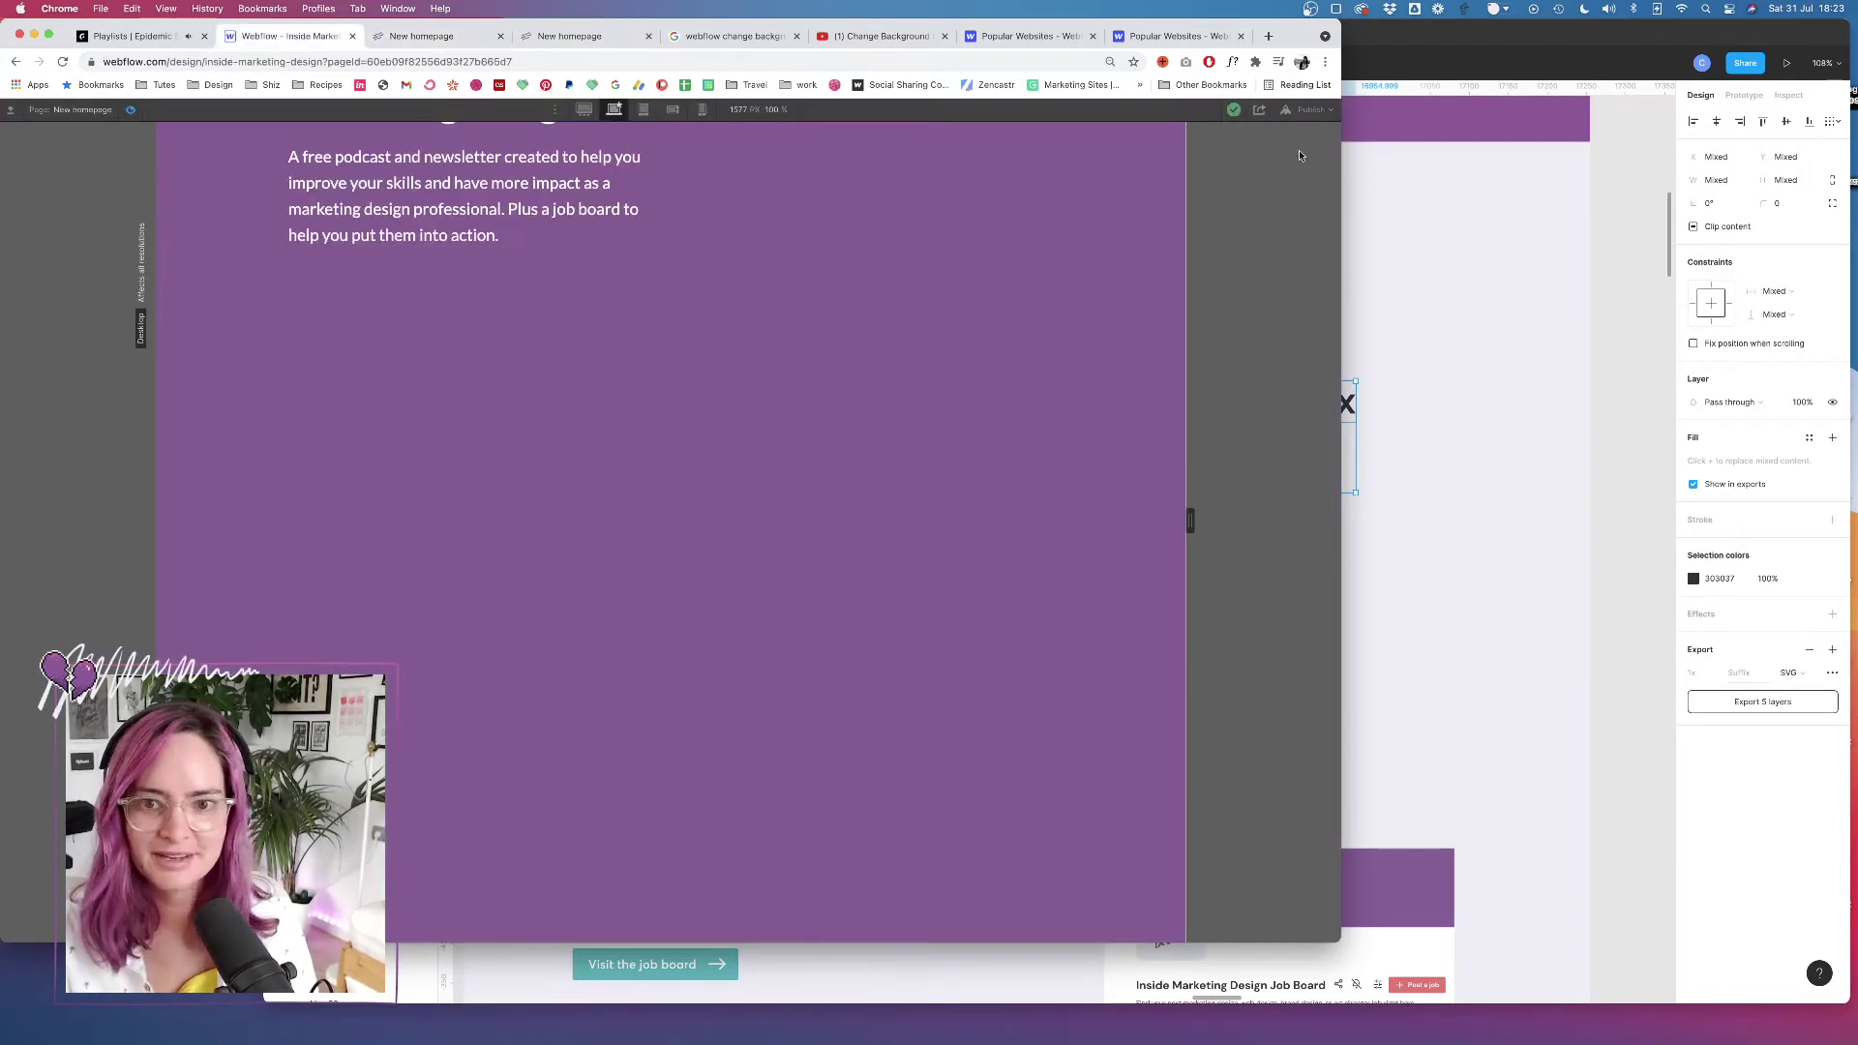
pyautogui.click(131, 111)
pyautogui.click(1153, 110)
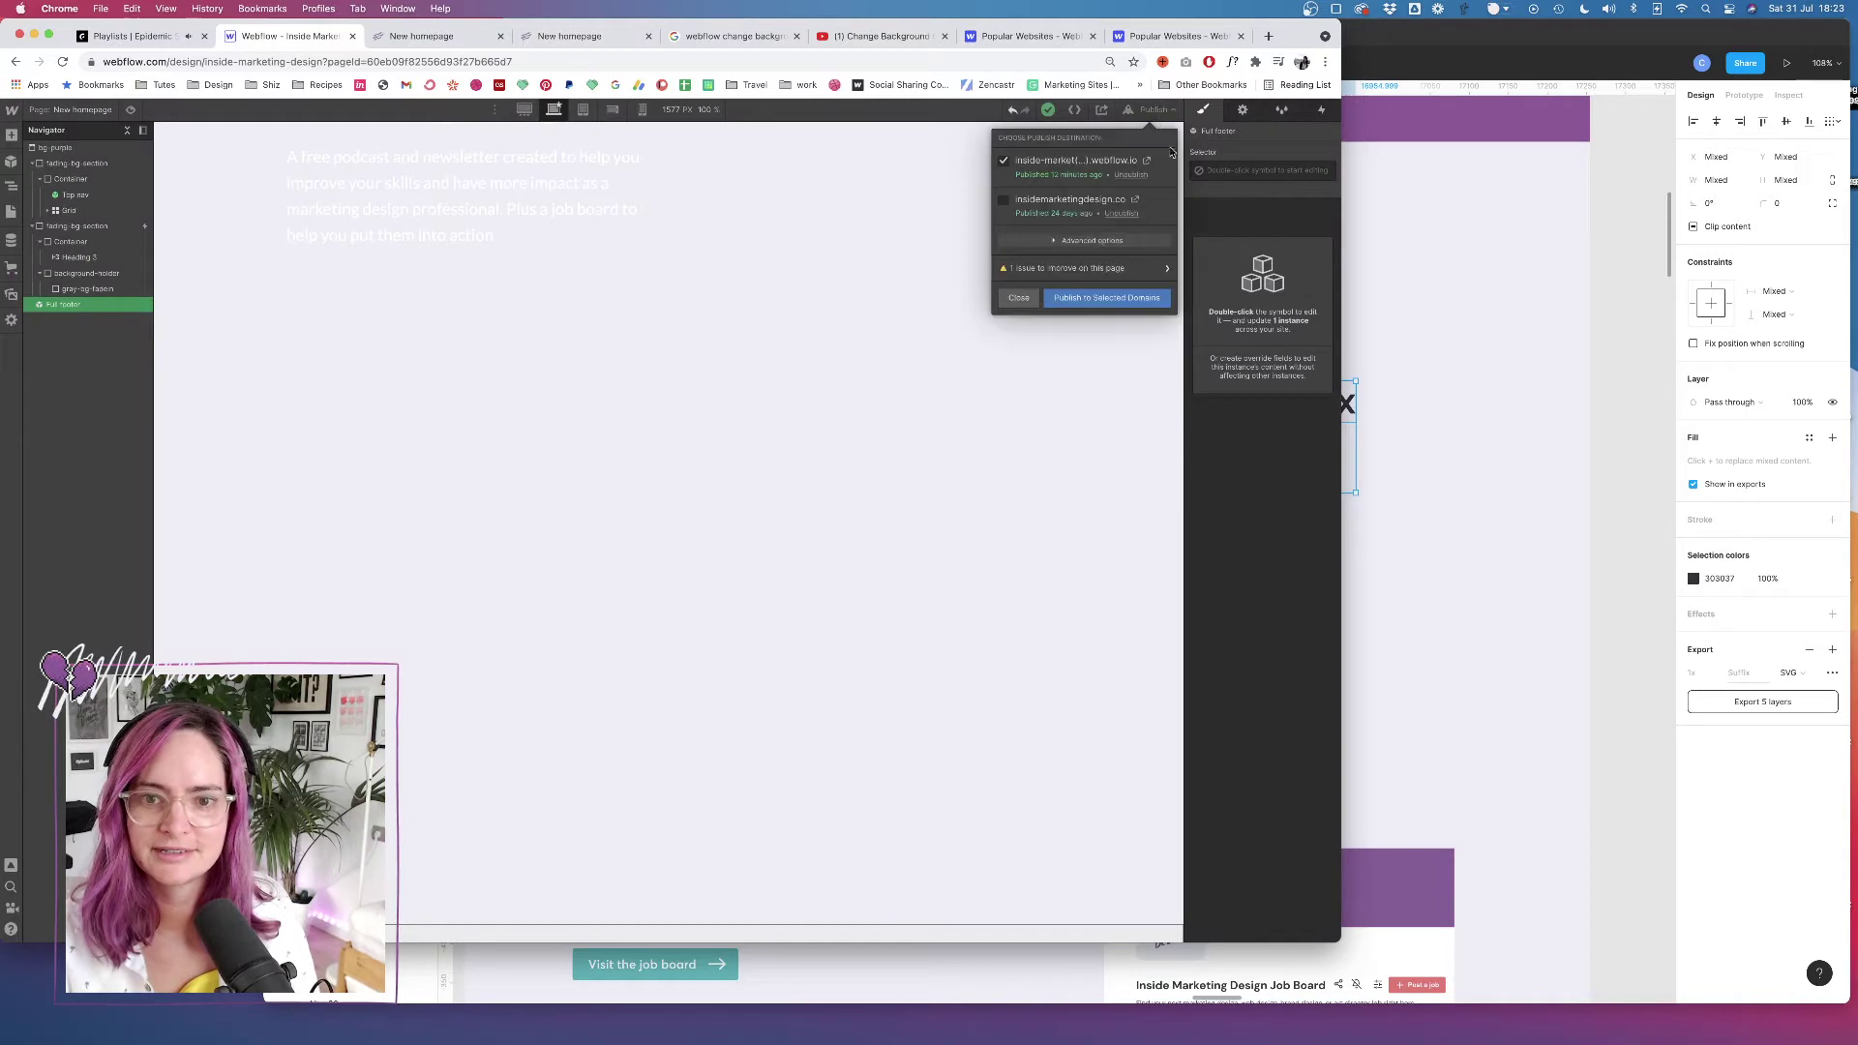
pyautogui.click(1123, 300)
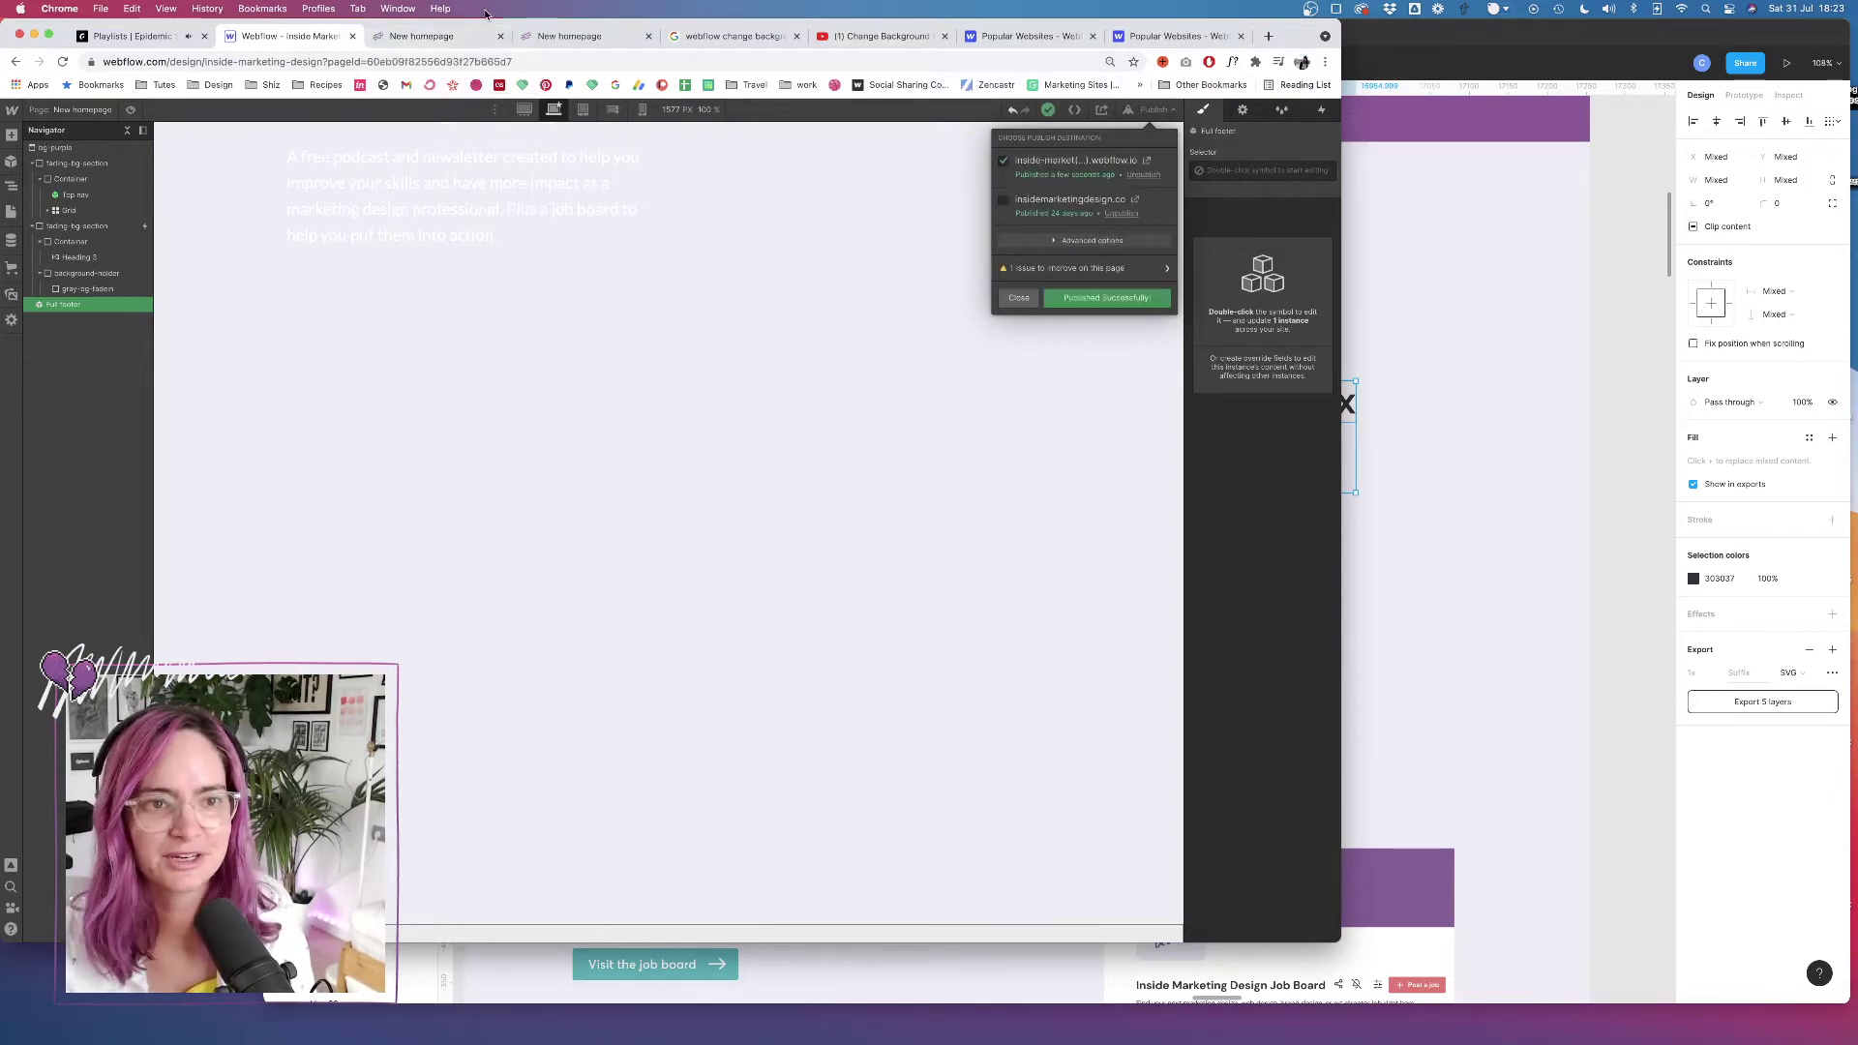
# Reload the published new homepage and examine how the background colour fades between the hero, Podcast and footer sections in both scroll directions
pyautogui.click(435, 35)
pyautogui.click(62, 63)
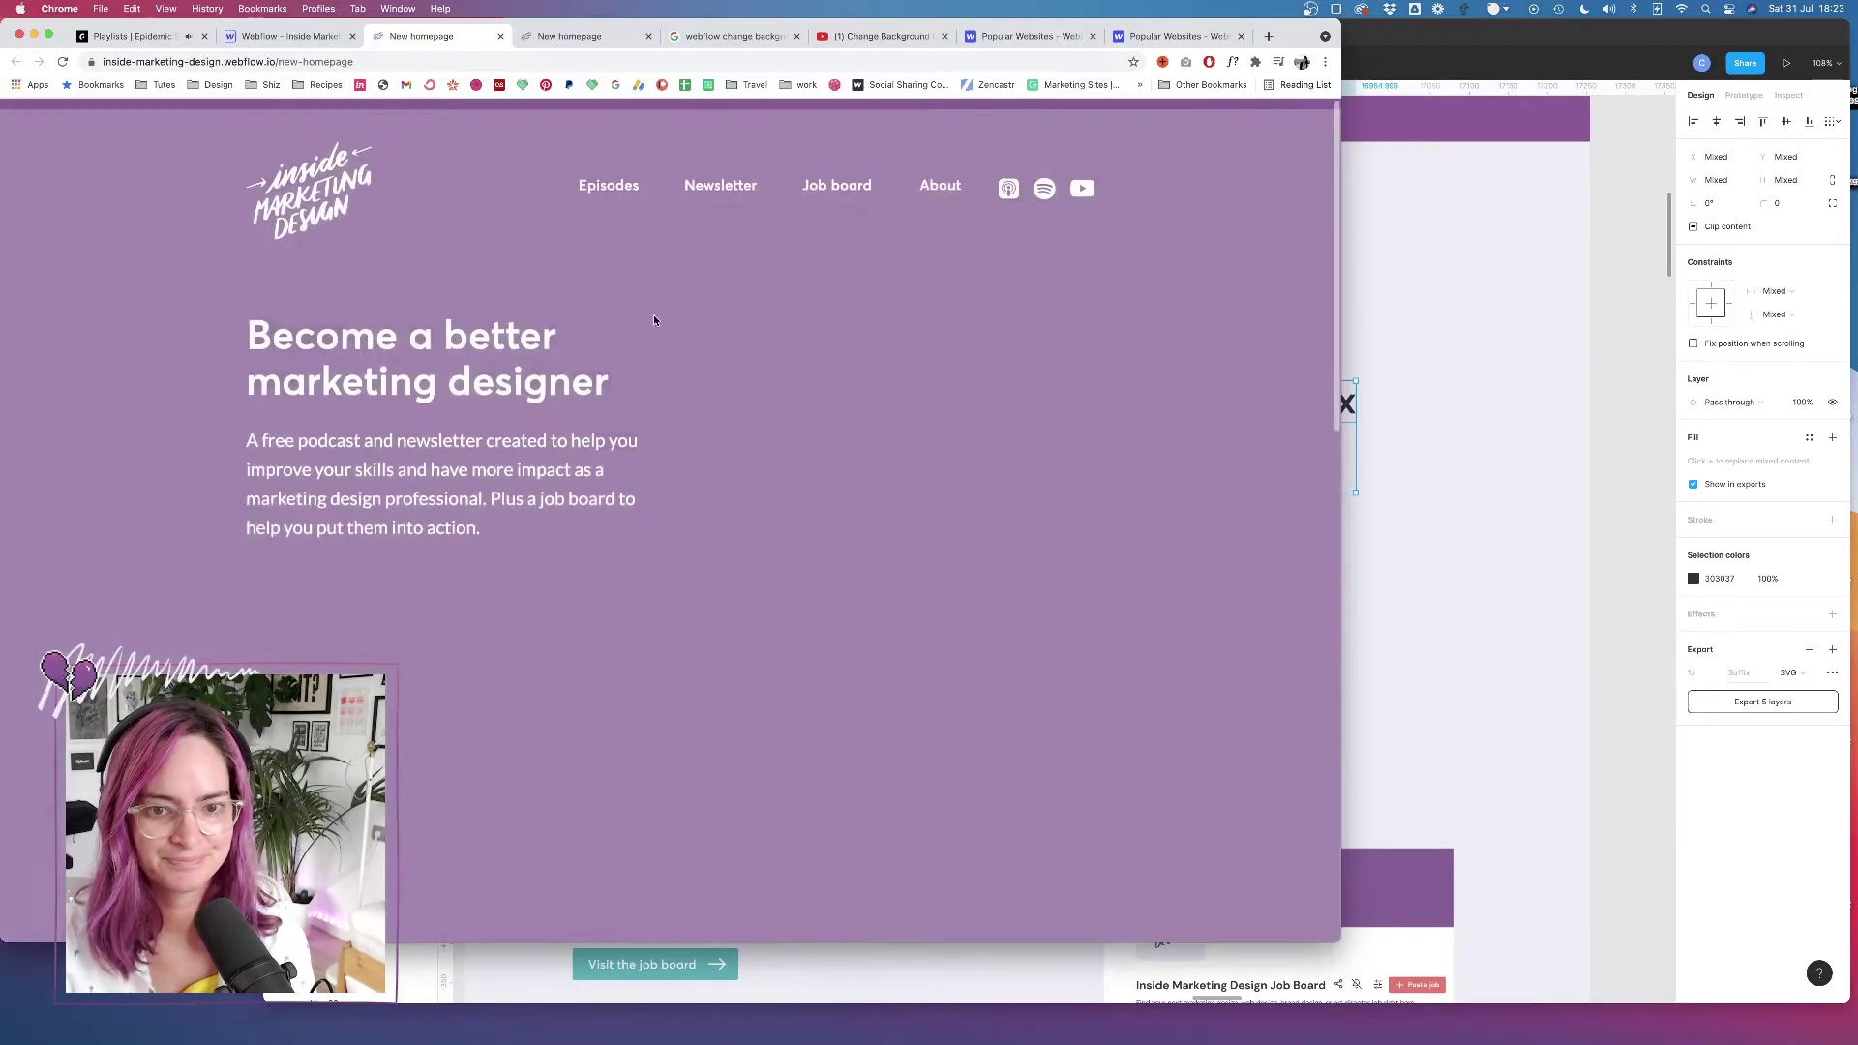
pyautogui.scroll(-10, 602, 380)
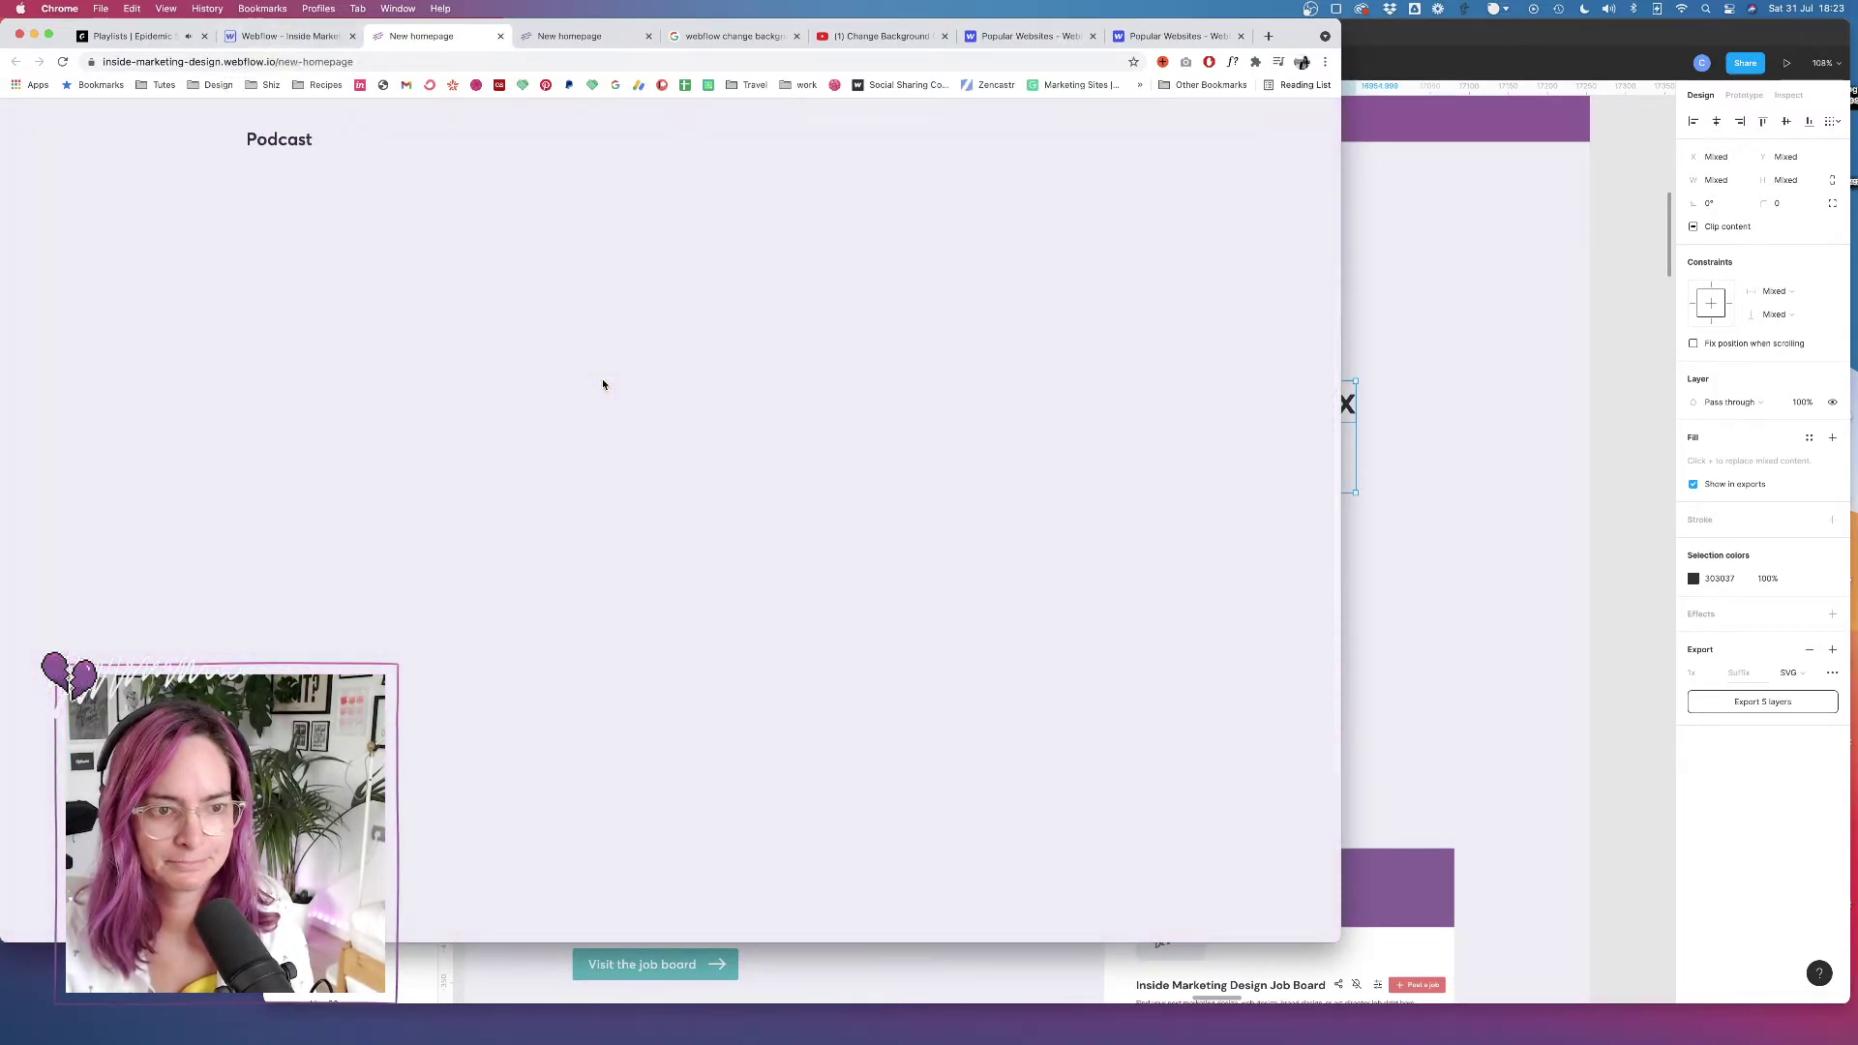
pyautogui.scroll(15, 583, 288)
pyautogui.scroll(-10, 567, 311)
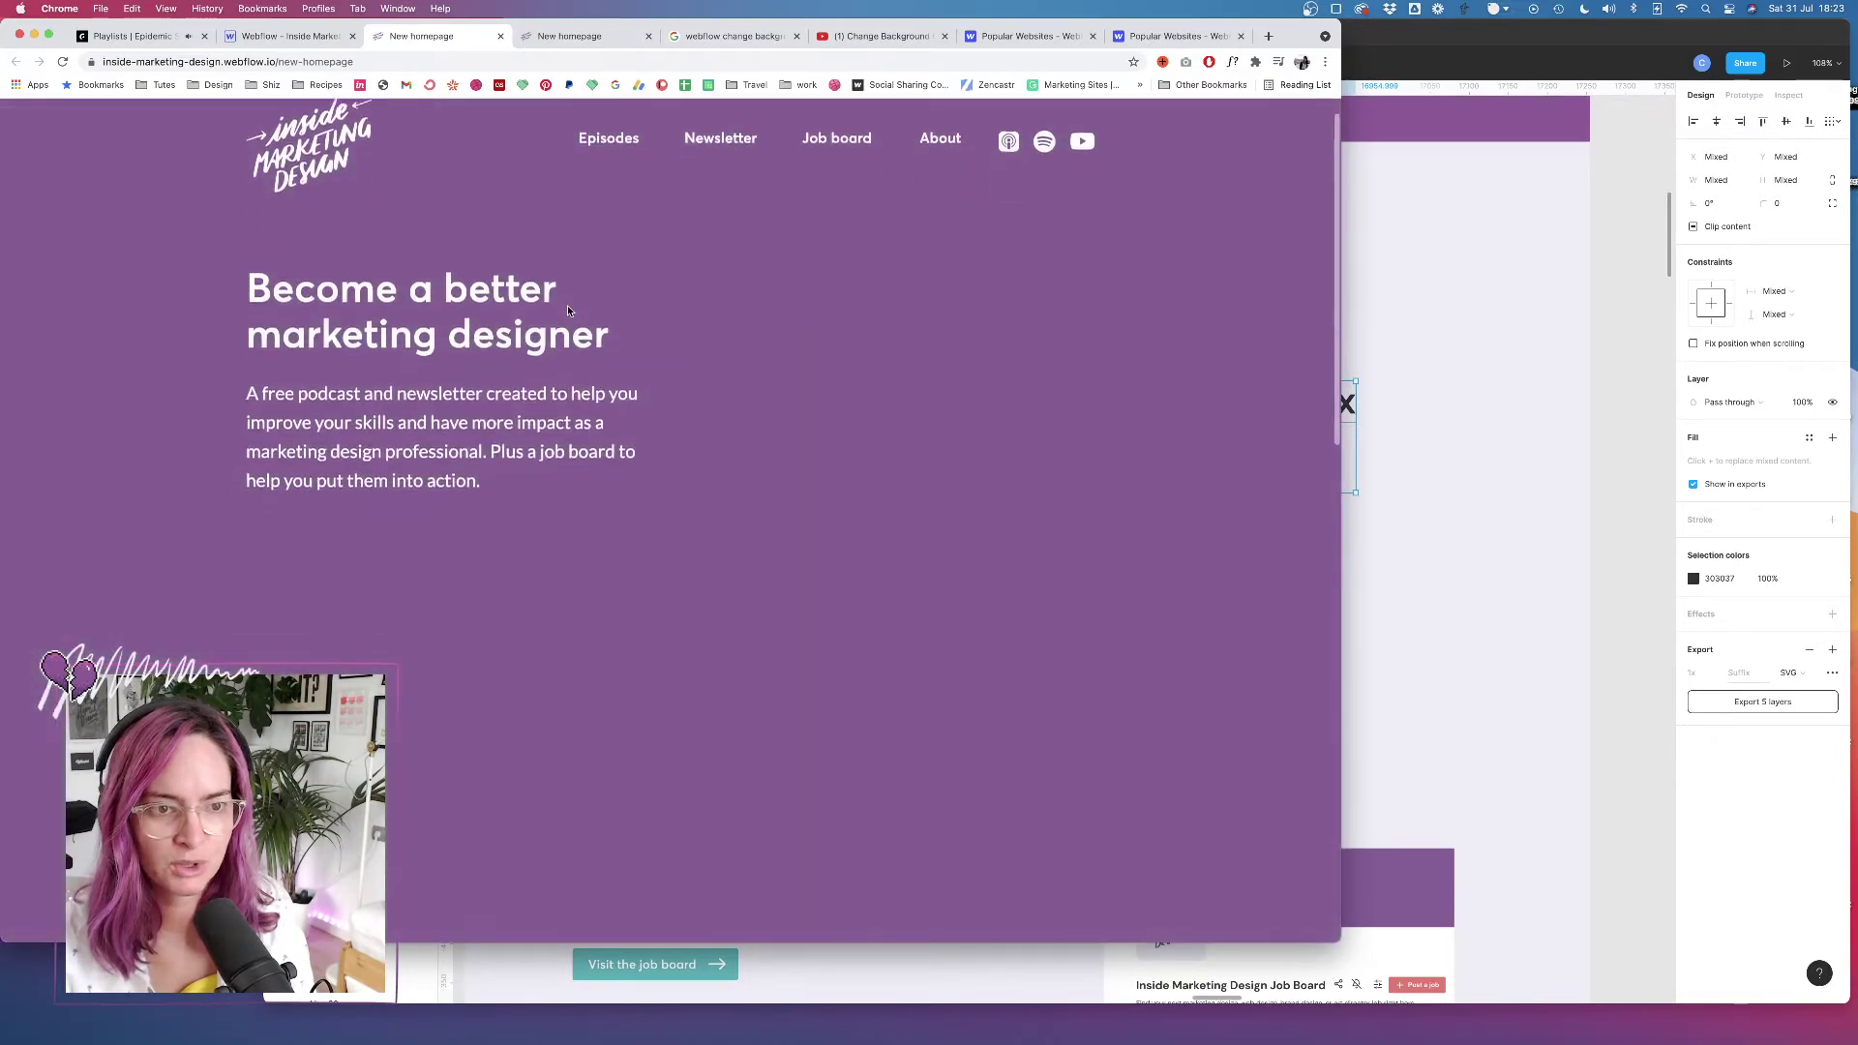
pyautogui.scroll(-5, 568, 311)
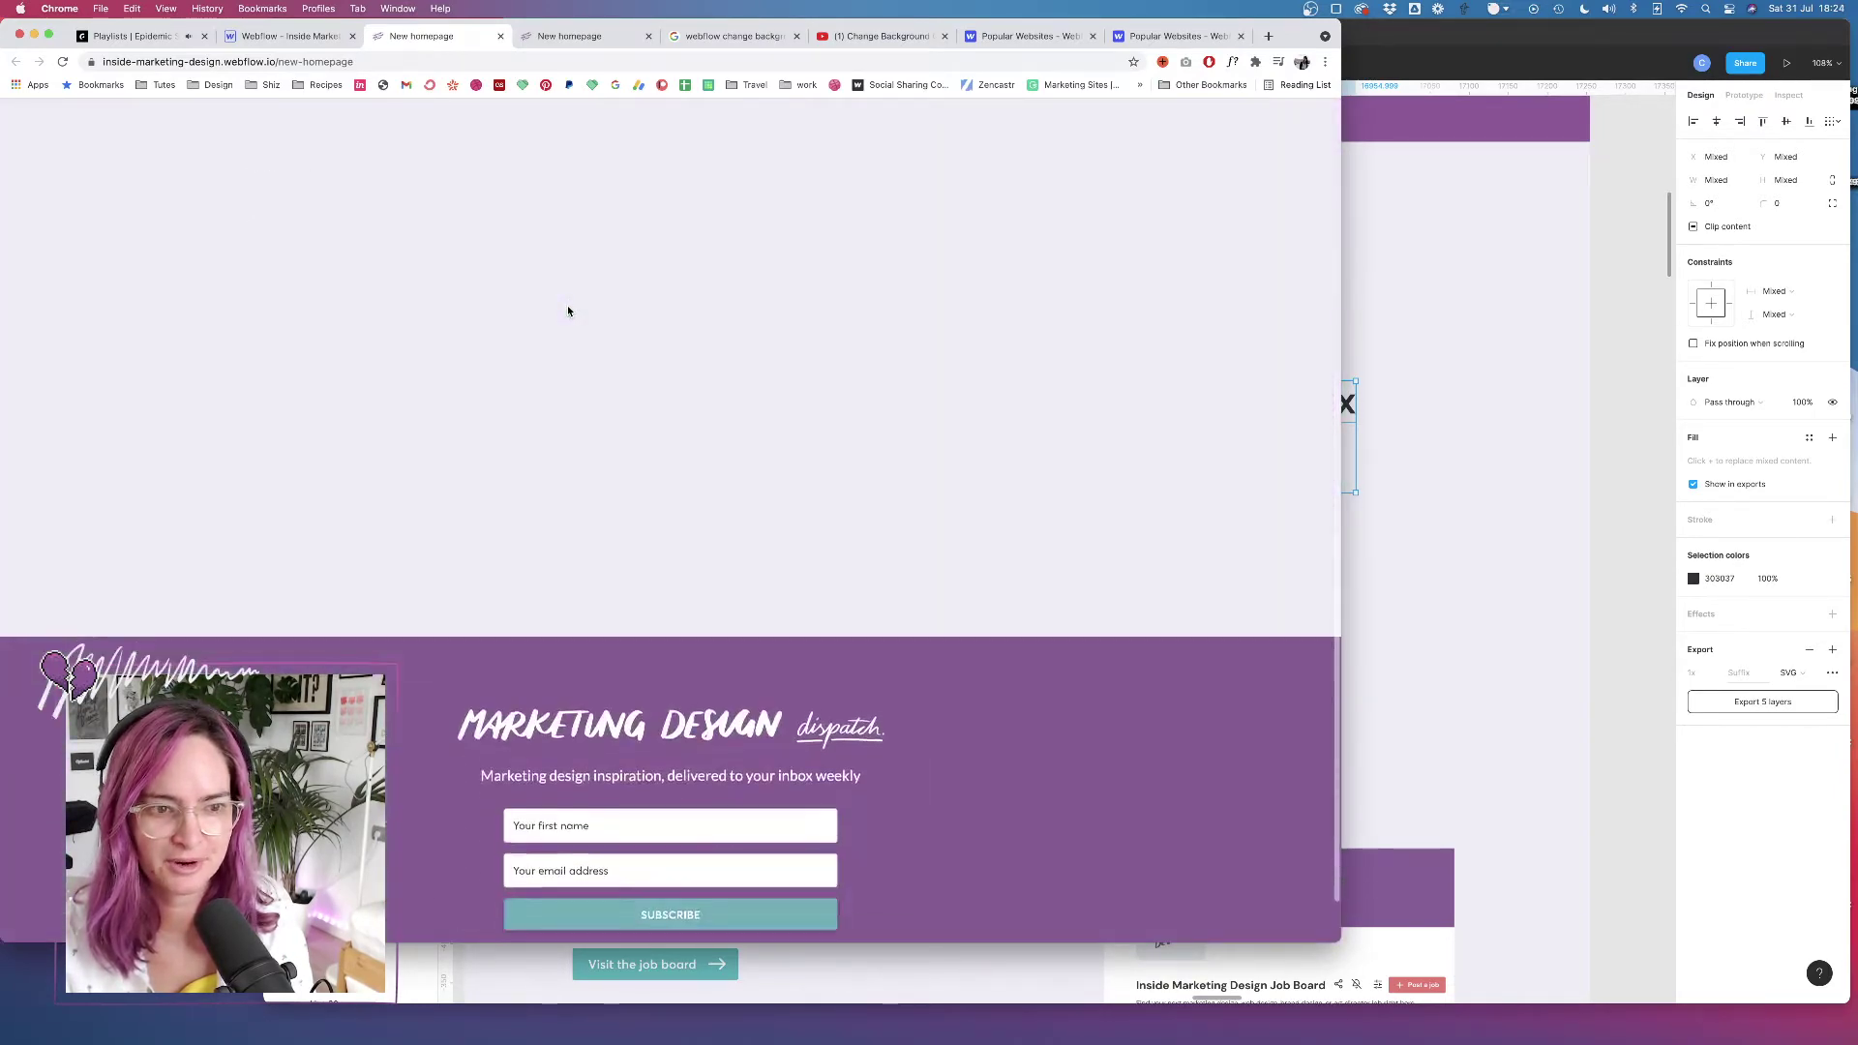
pyautogui.scroll(15, 568, 310)
pyautogui.scroll(-5, 568, 311)
pyautogui.scroll(15, 568, 310)
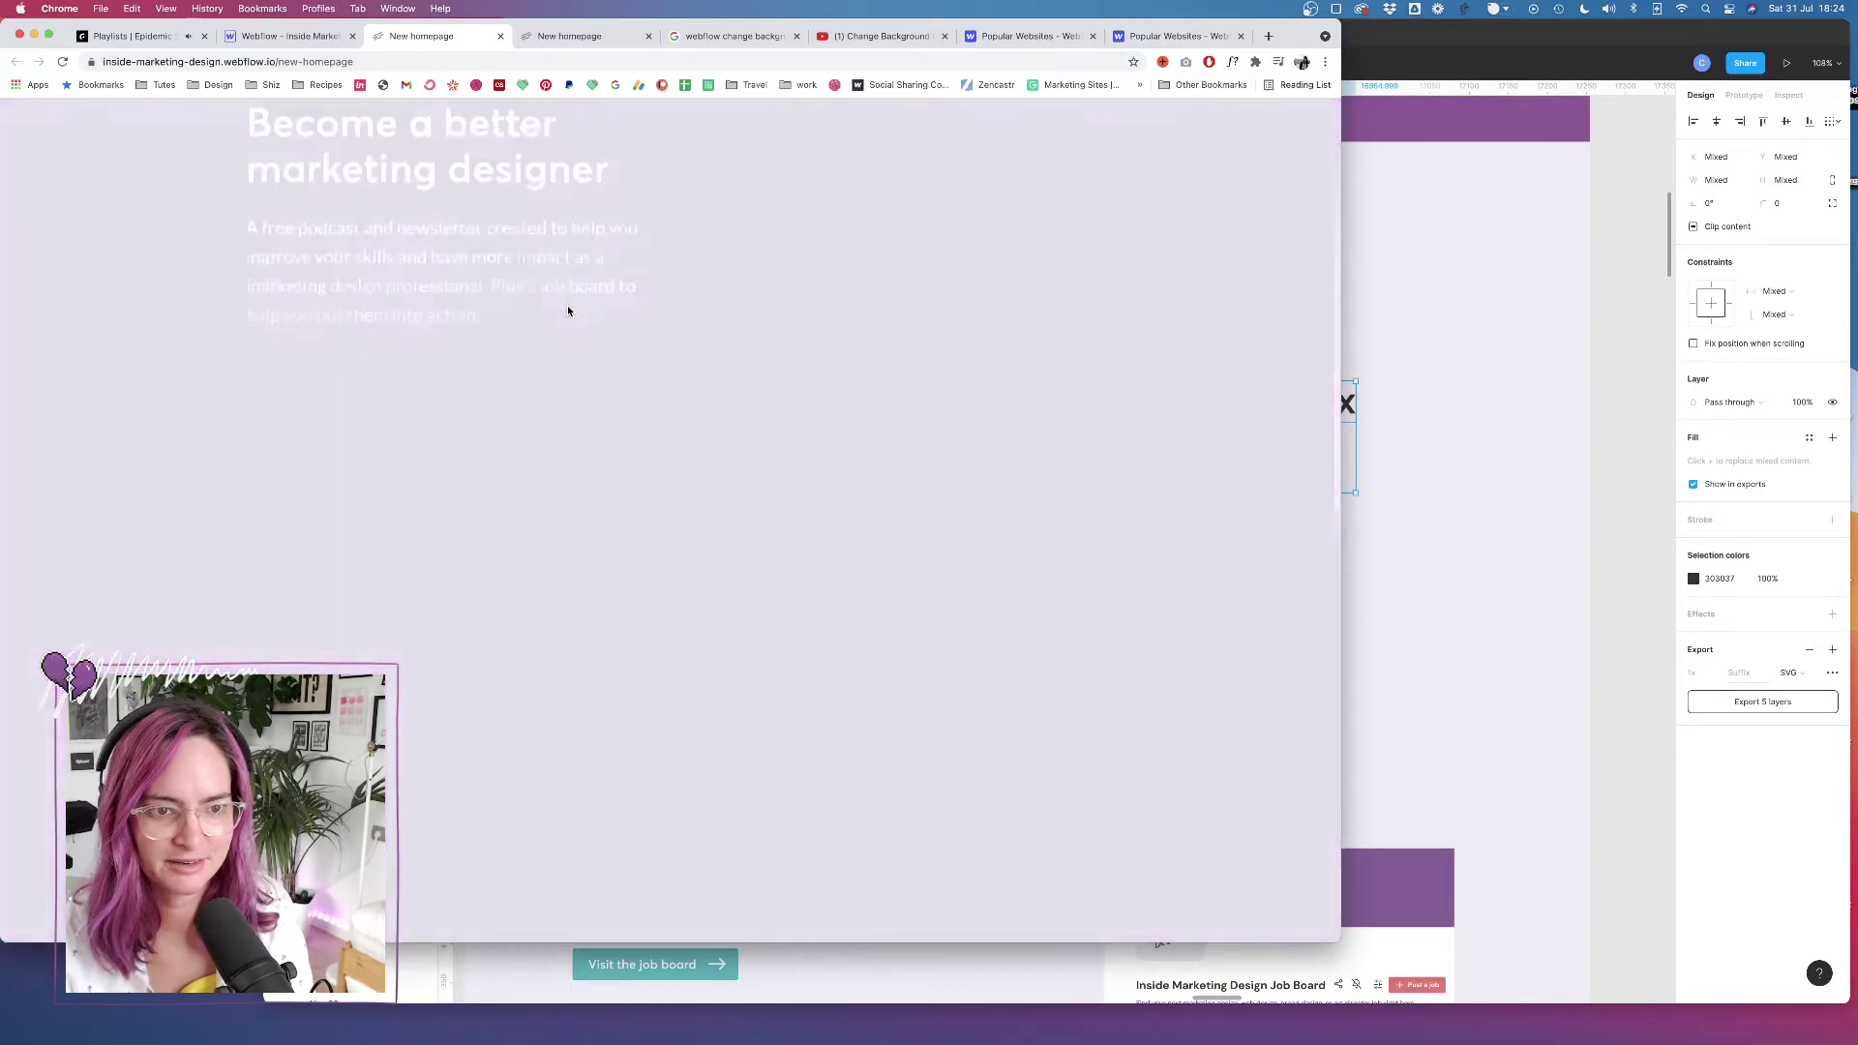
pyautogui.scroll(-15, 532, 402)
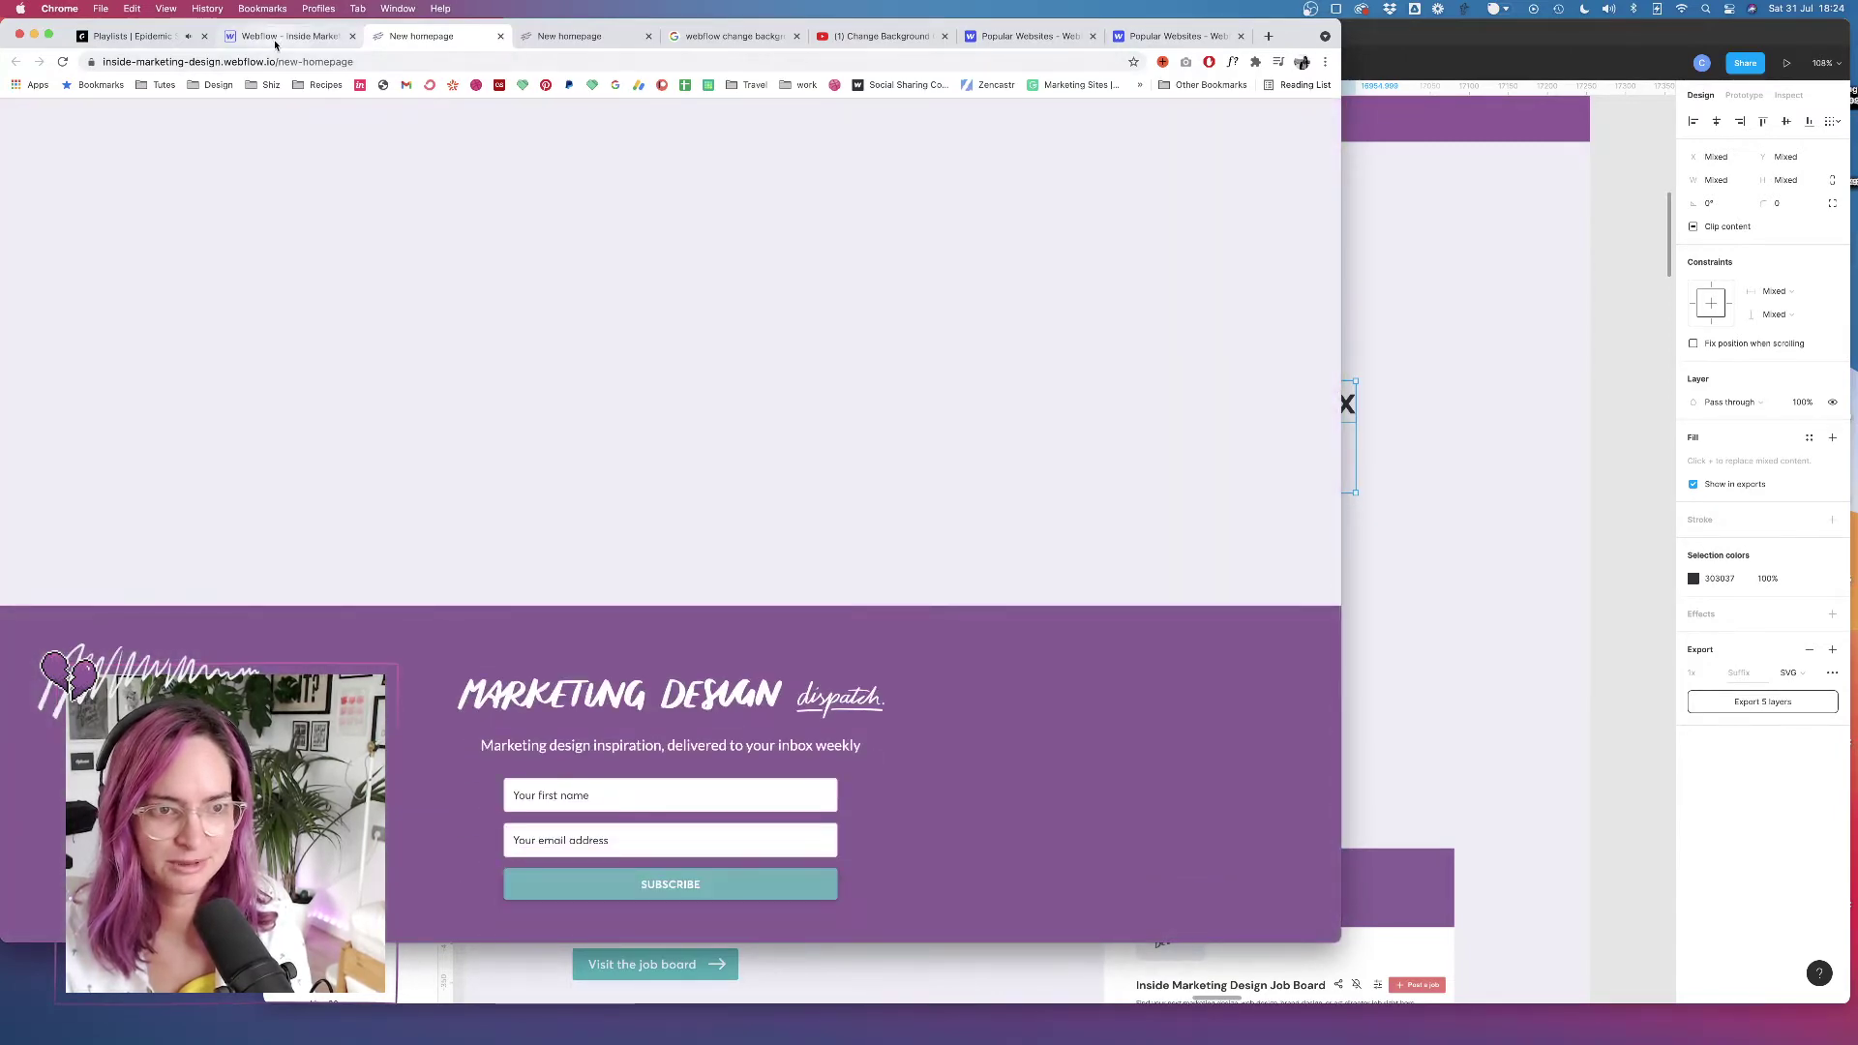
# Return to the Webflow Designer, dismiss the publish options and look over the hero section
pyautogui.click(276, 39)
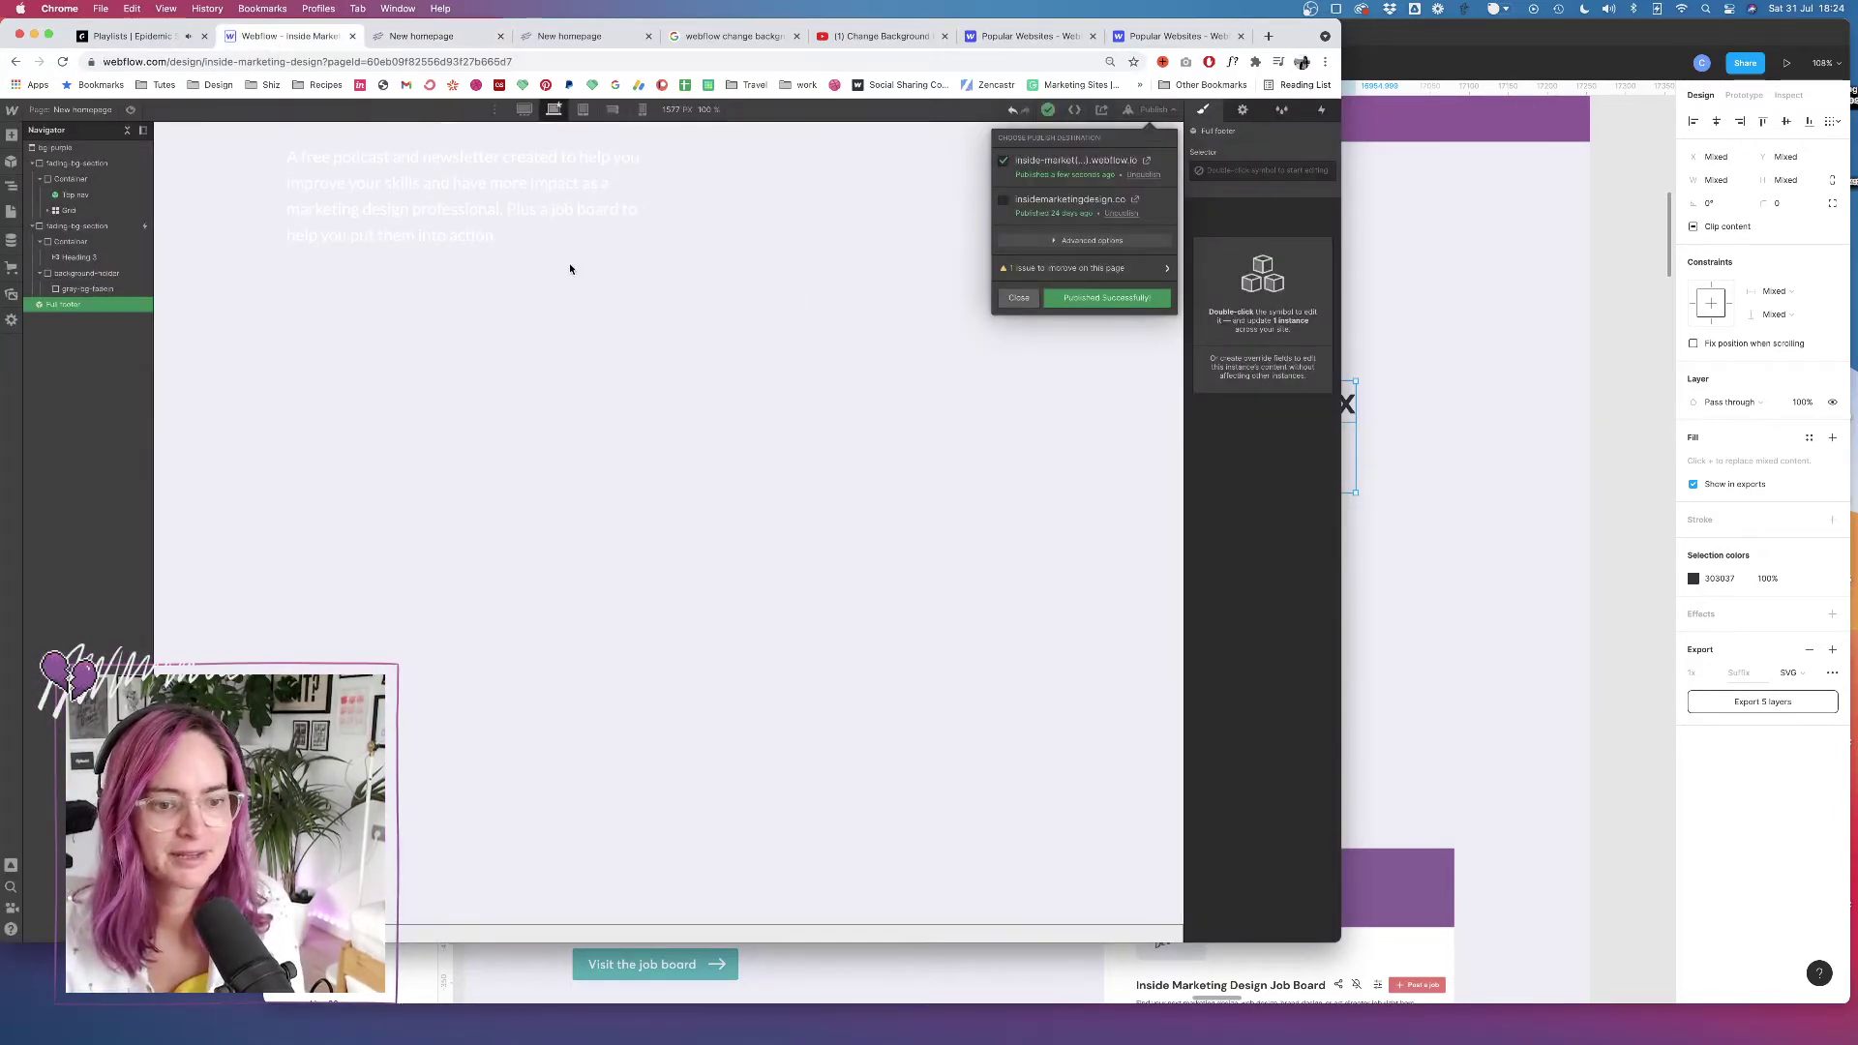
pyautogui.click(778, 306)
pyautogui.scroll(3, 626, 331)
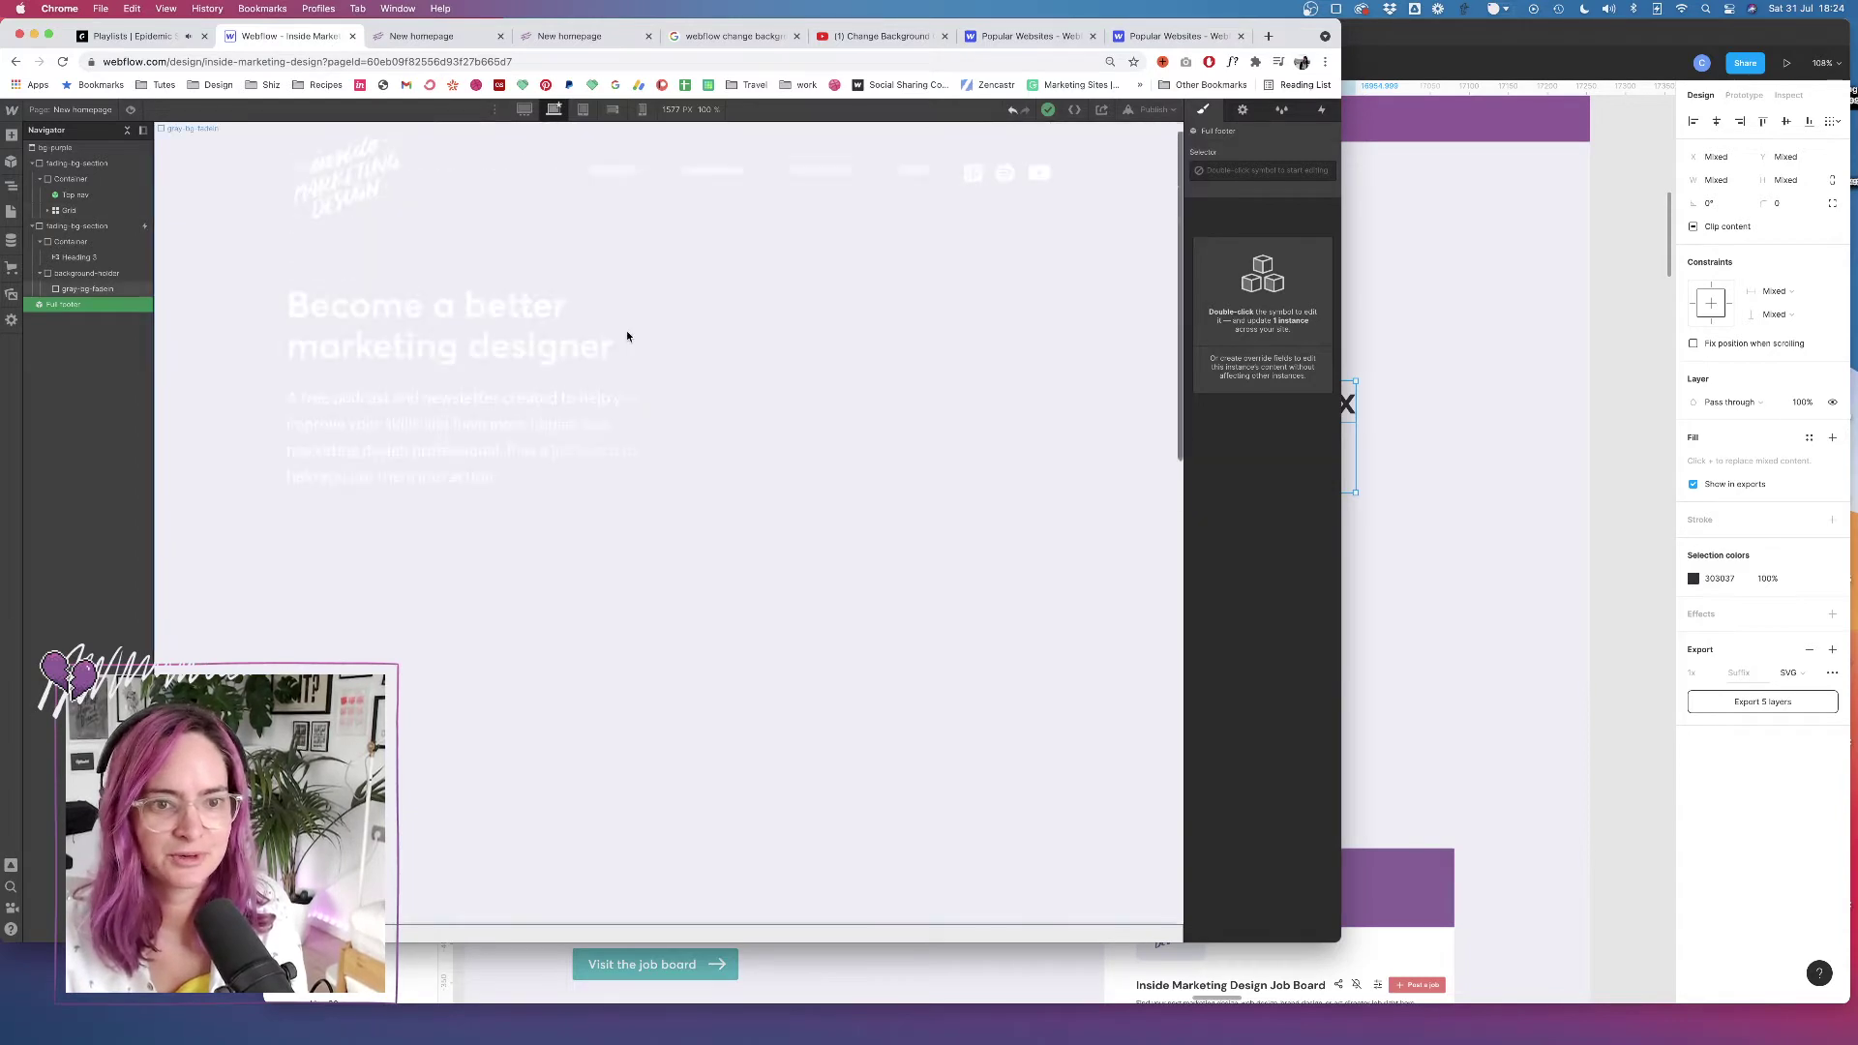
pyautogui.scroll(-2, 254, 443)
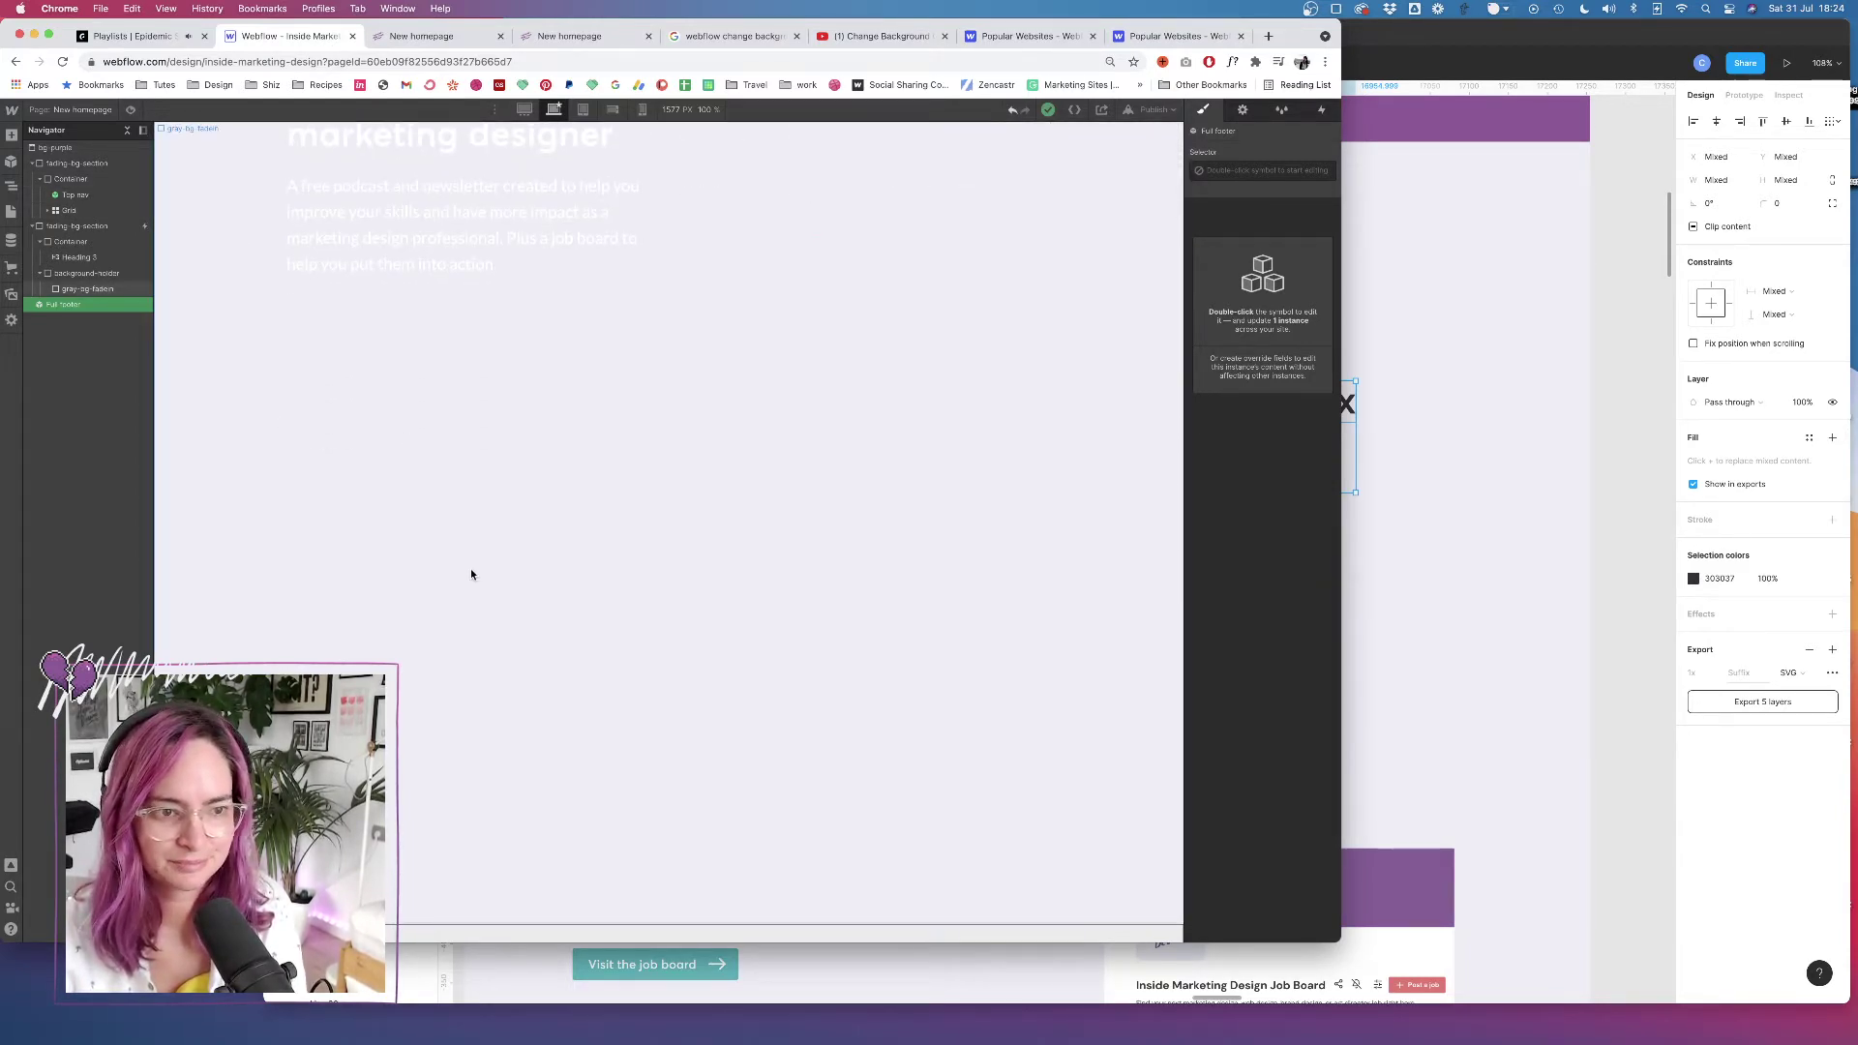
# Switch to Figma and place a copy of the "Become a better marketing designer" heading on the empty canvas above the page mockups
pyautogui.click(1492, 611)
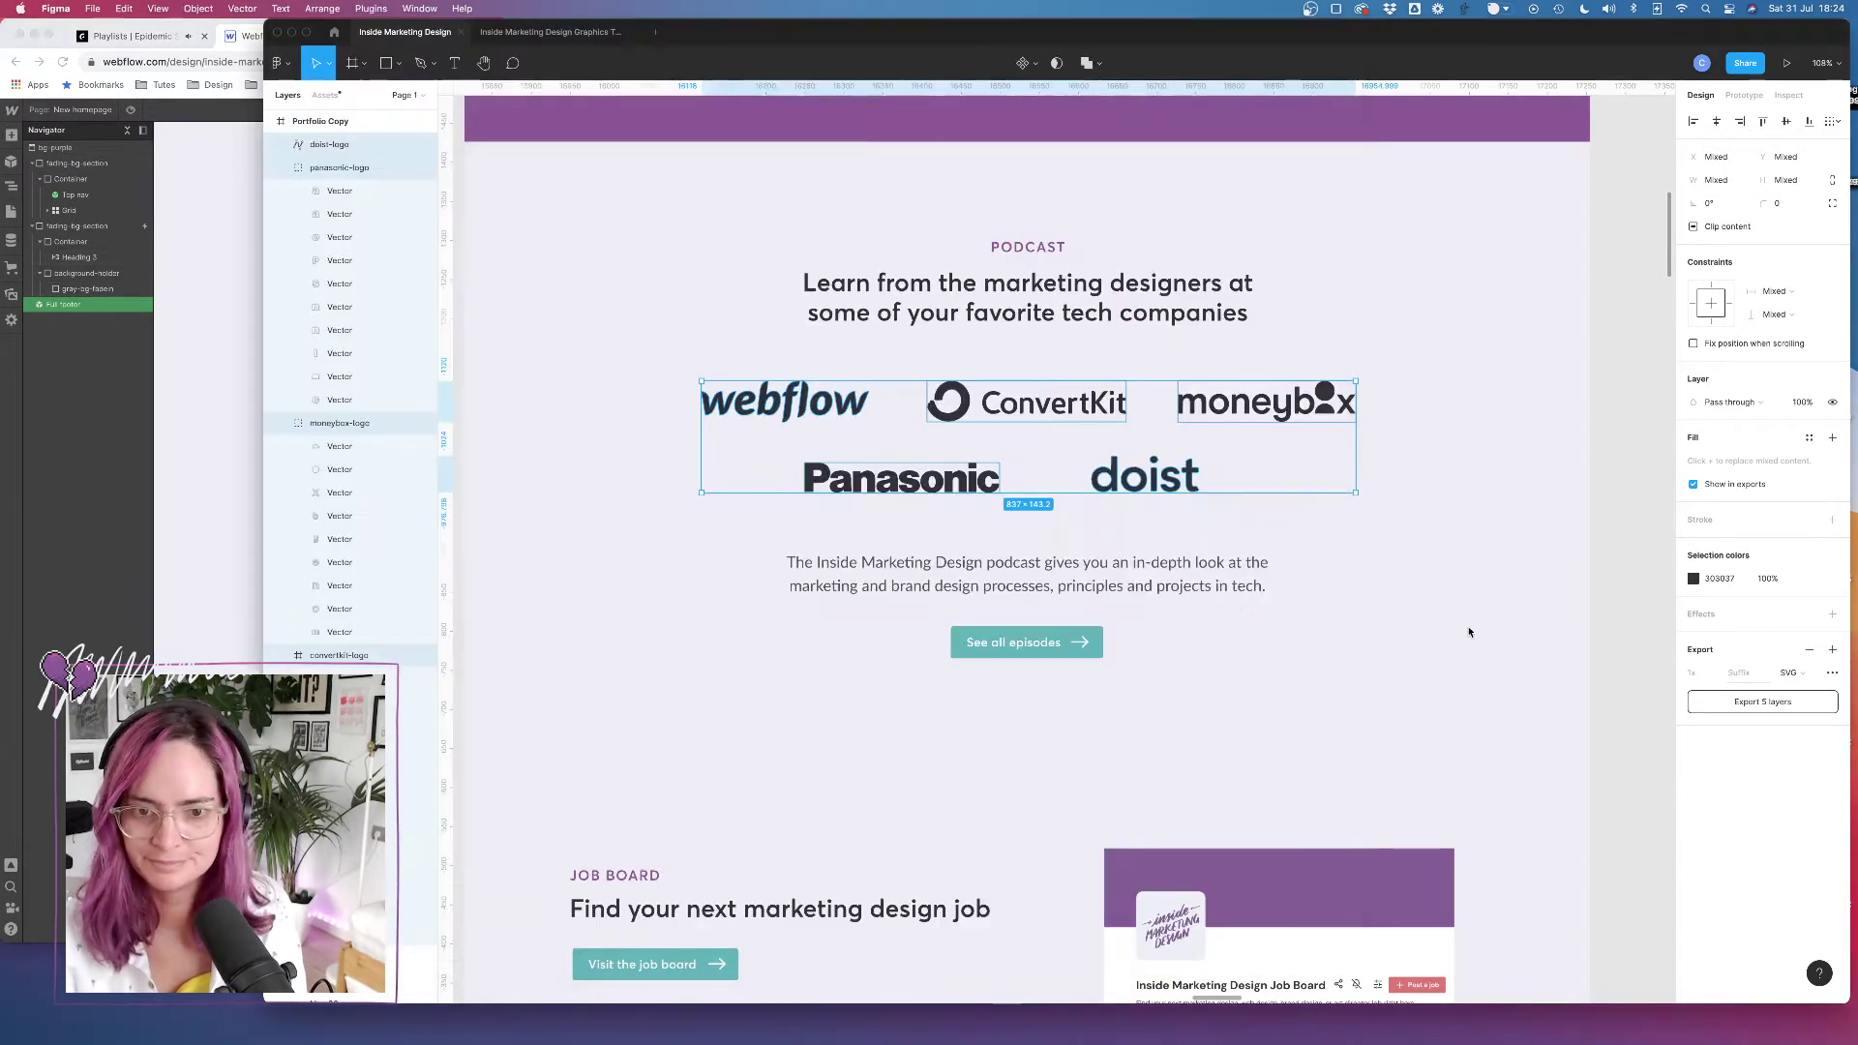
pyautogui.click(1044, 256)
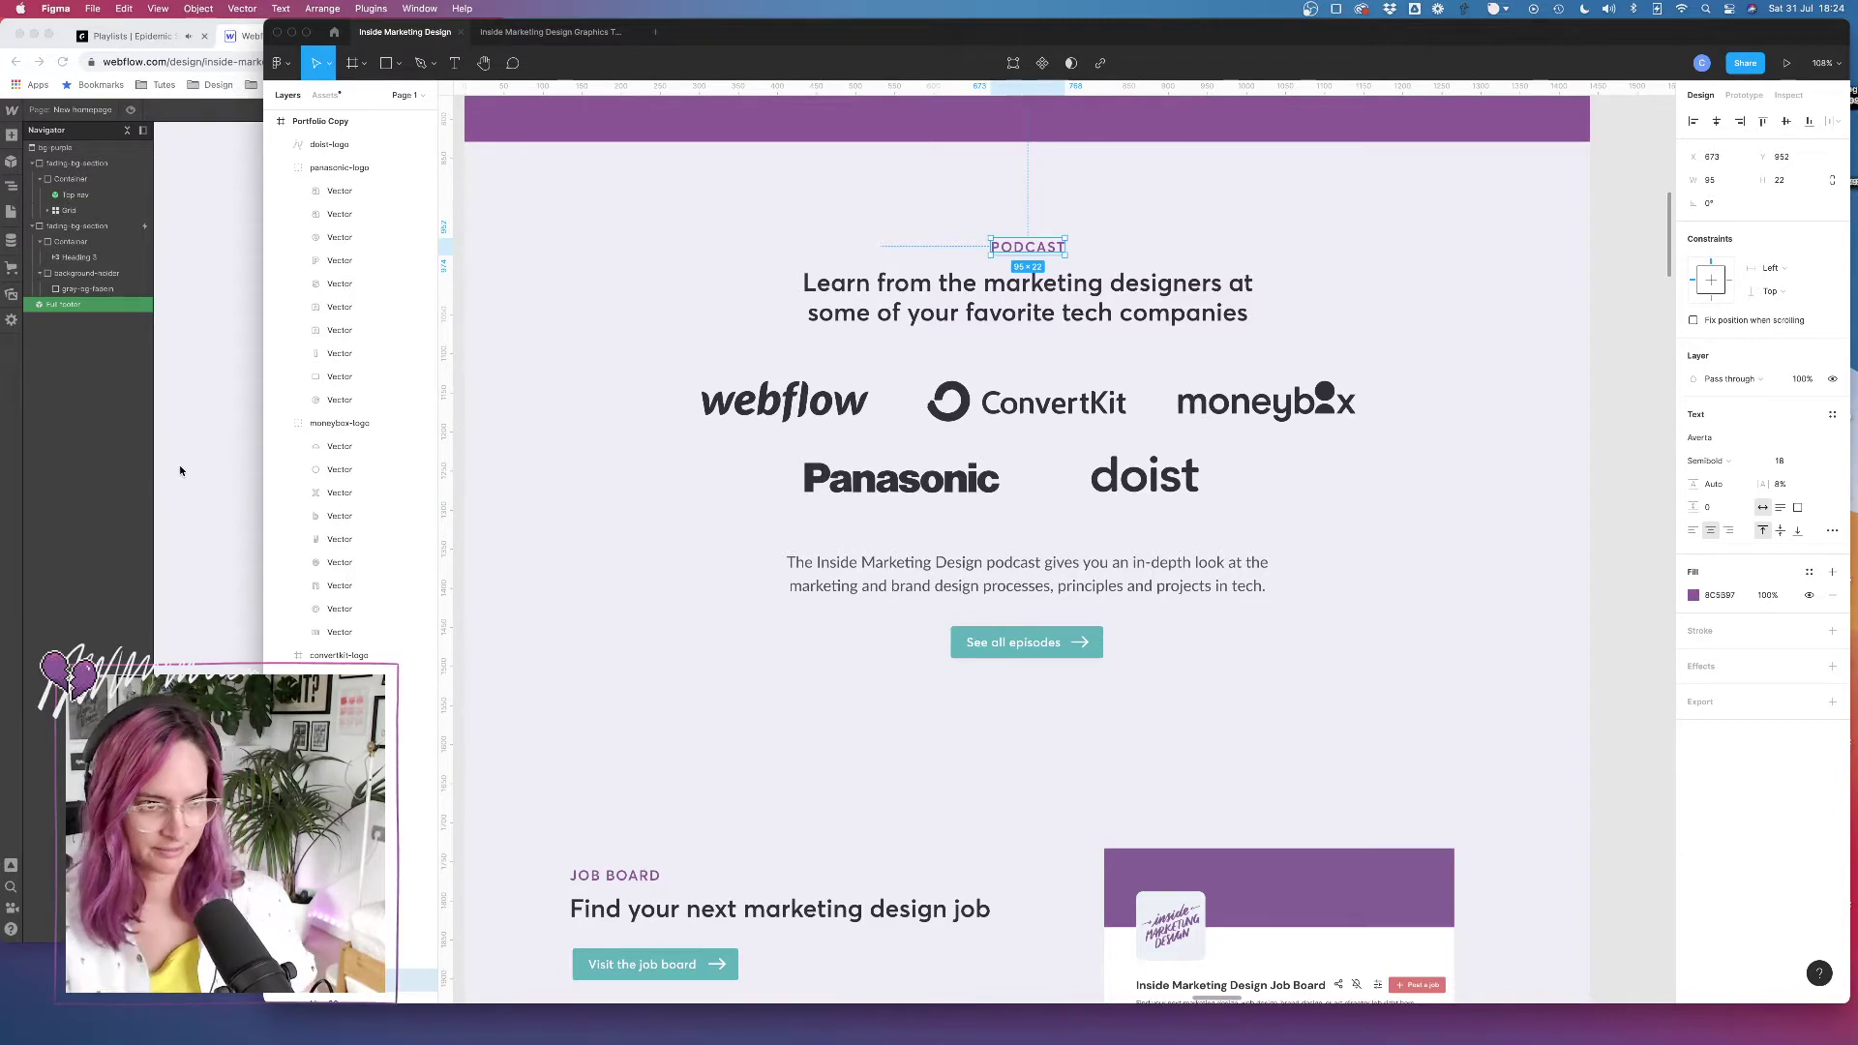
pyautogui.scroll(-5, 1034, 481)
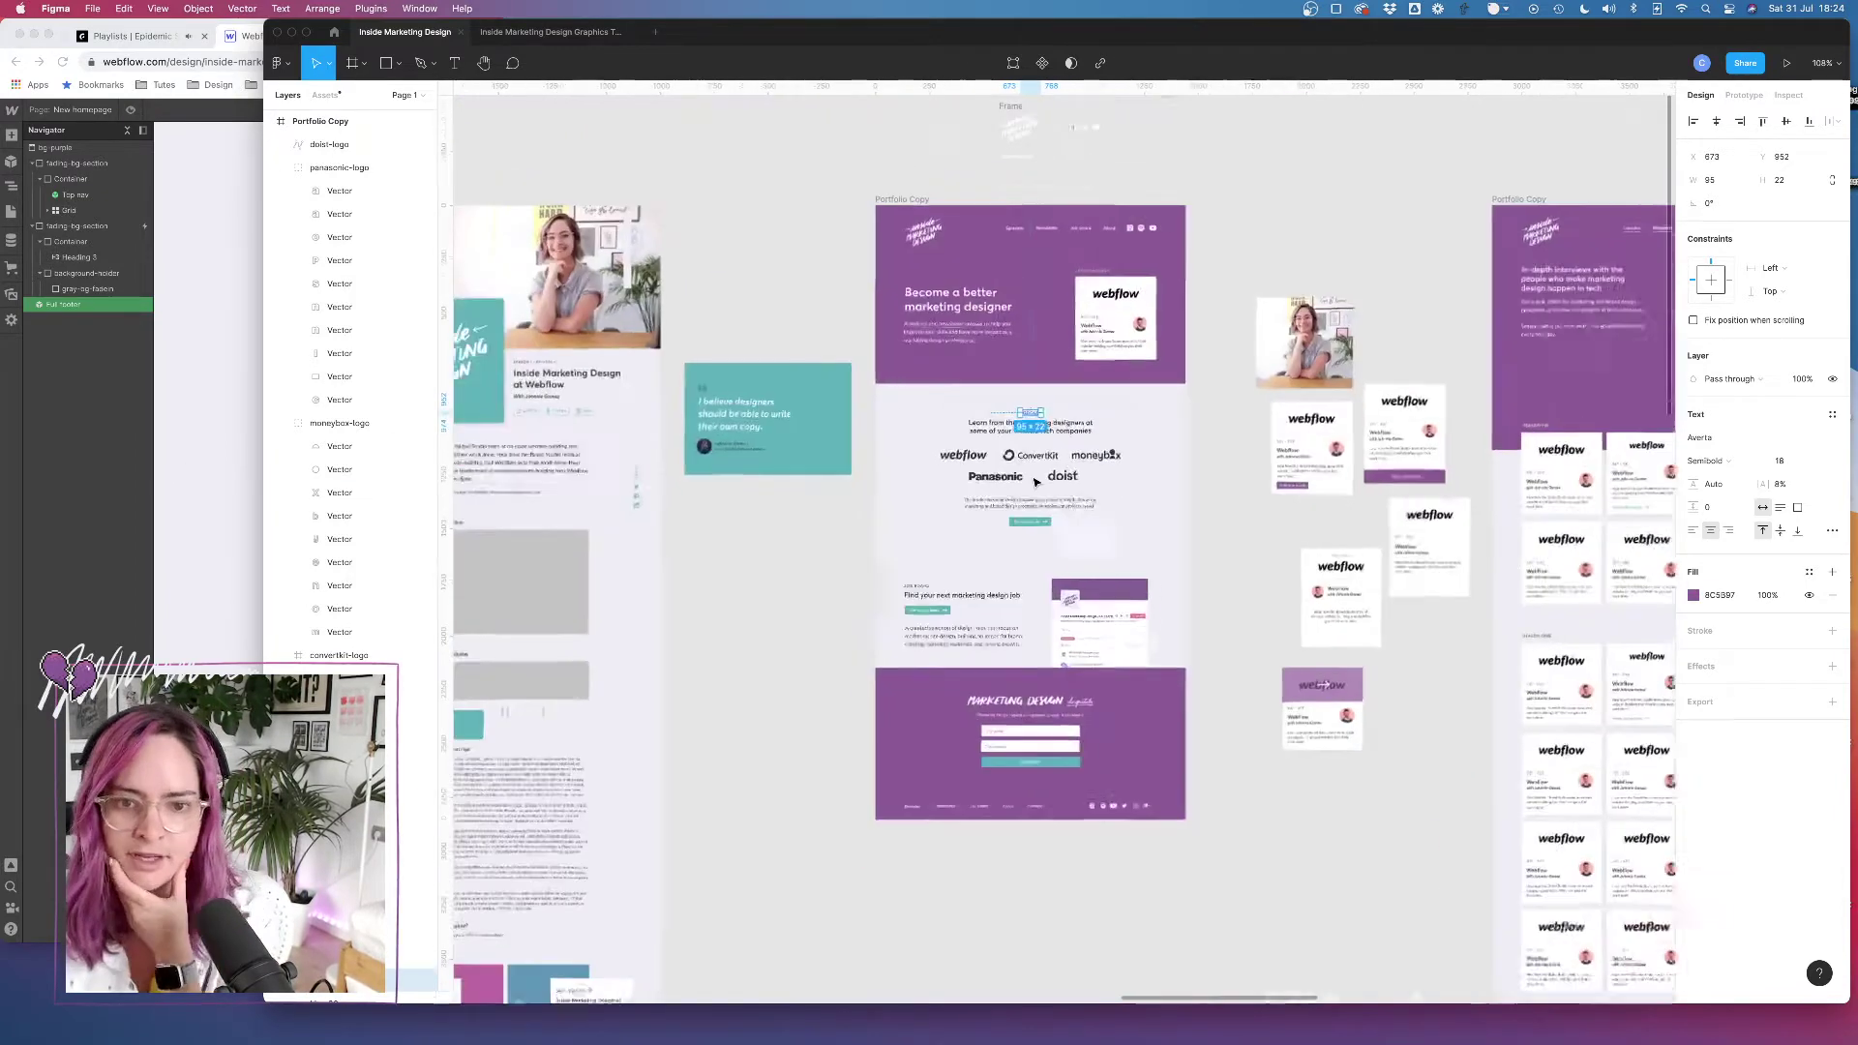
pyautogui.scroll(-2, 1034, 482)
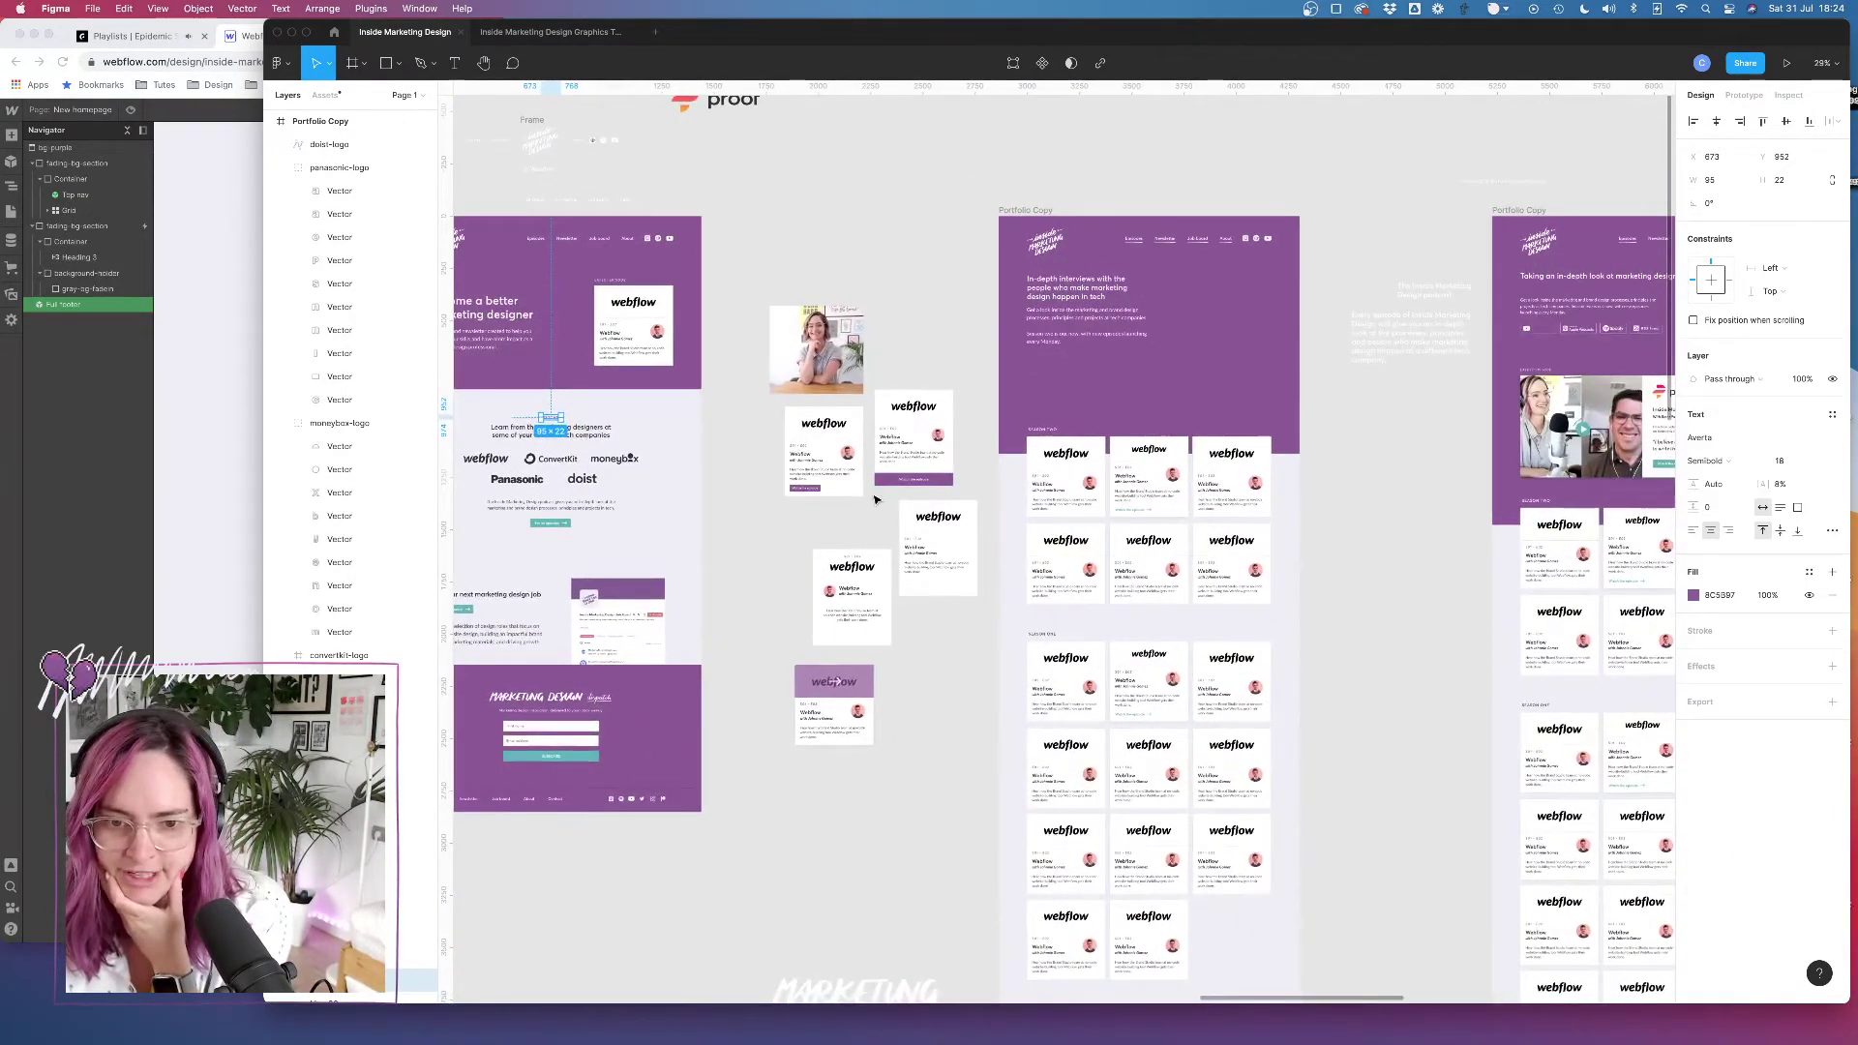
pyautogui.scroll(2, 875, 499)
pyautogui.click(793, 300)
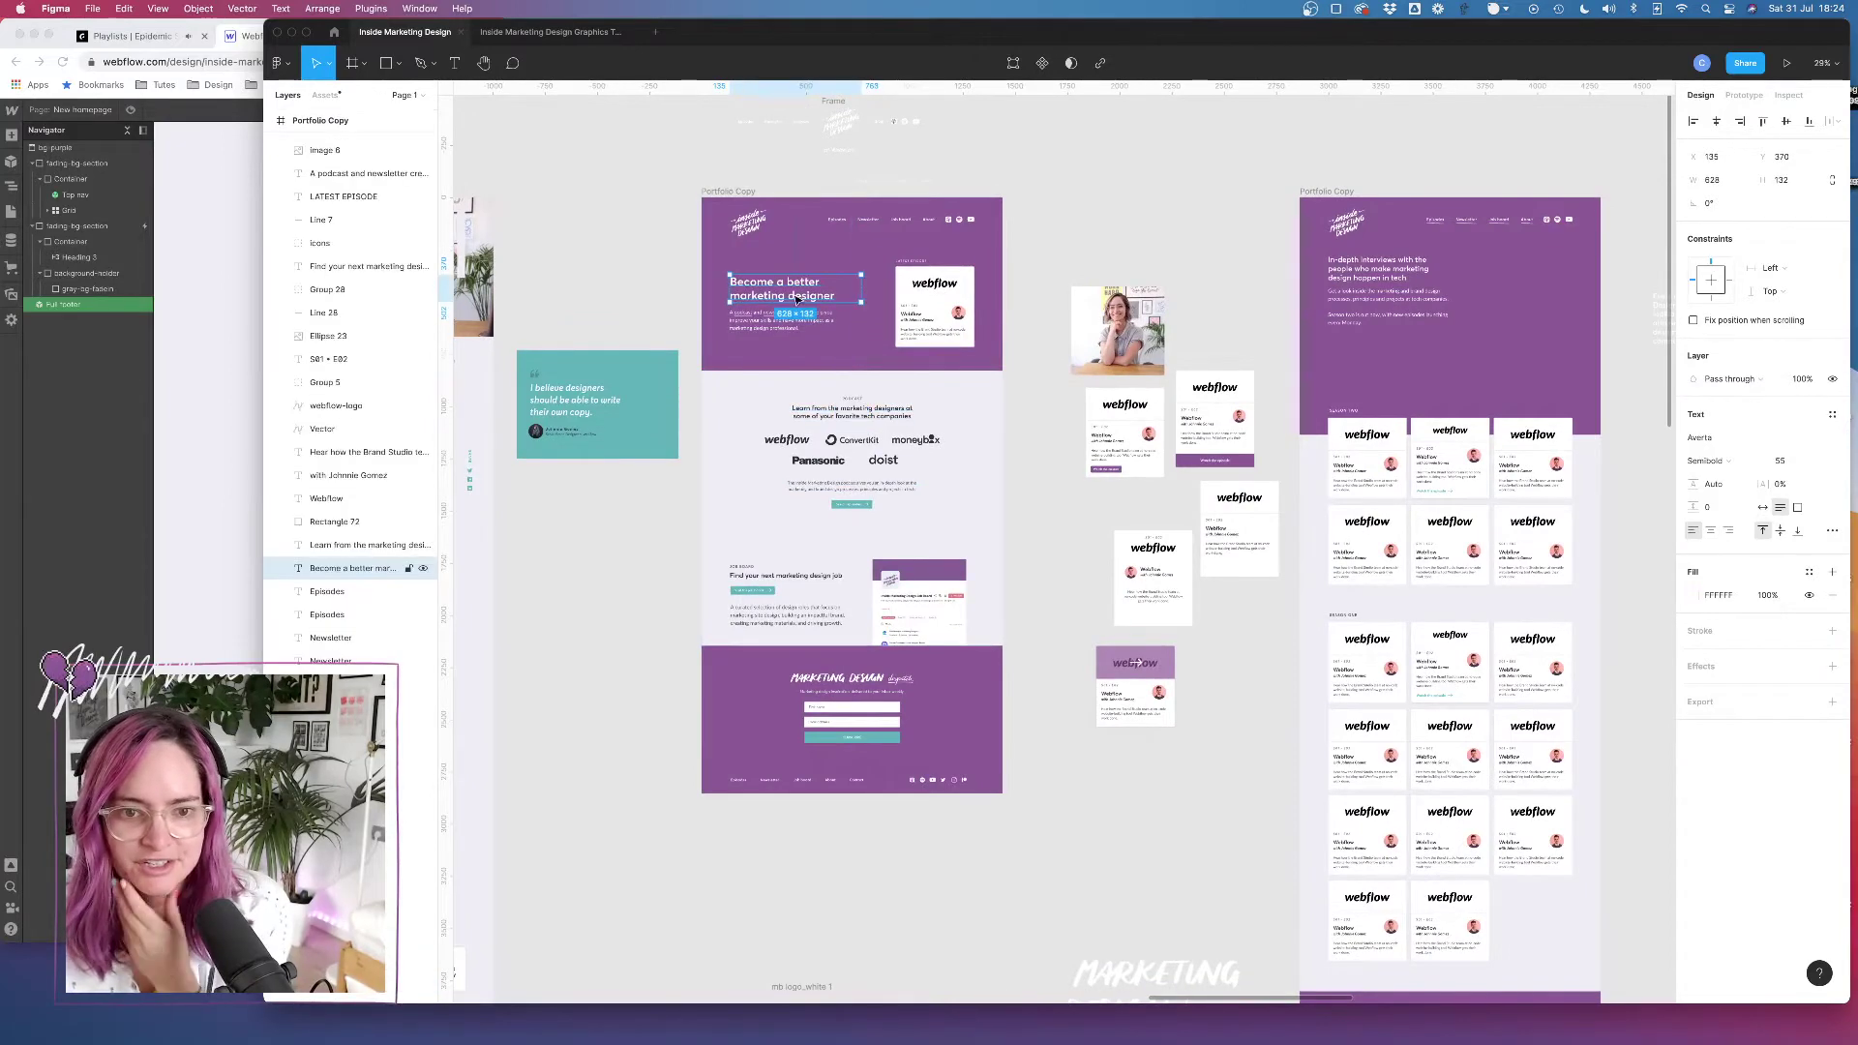
pyautogui.hscroll(3, 790, 300)
pyautogui.scroll(2, 790, 300)
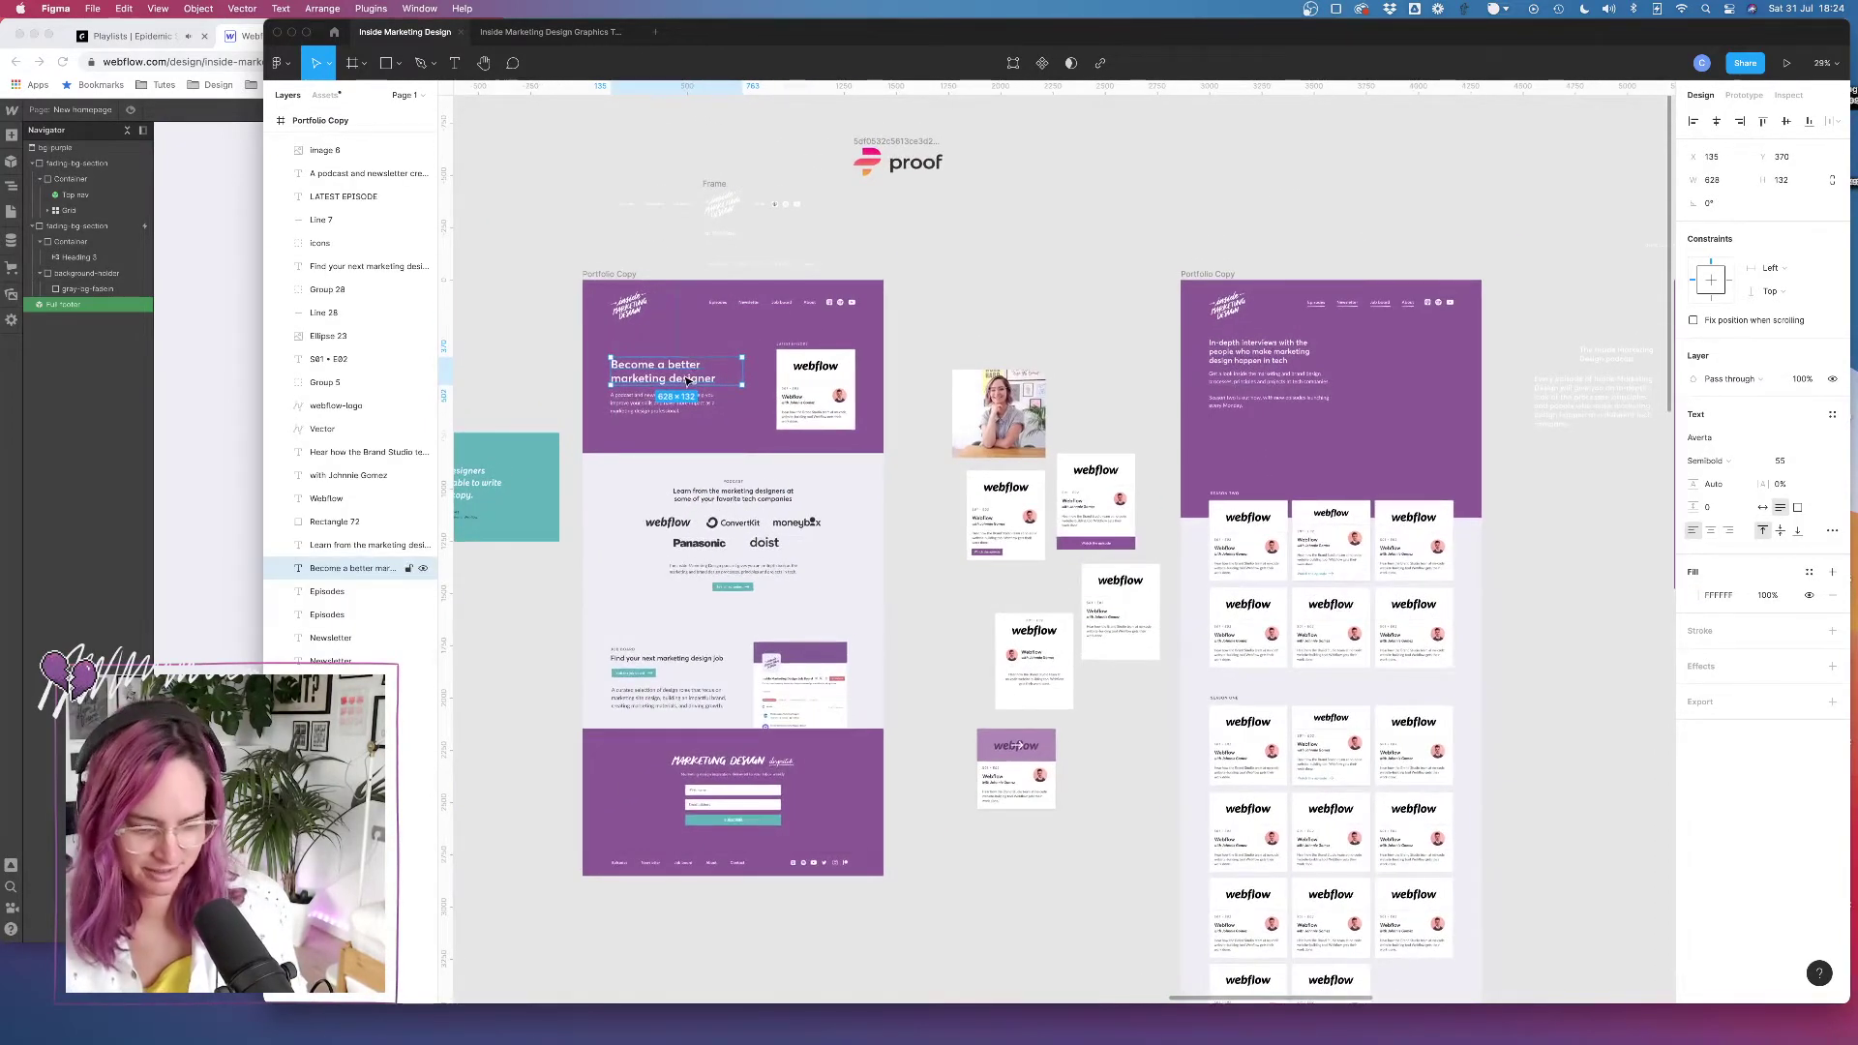
pyautogui.moveTo(687, 381); pyautogui.dragTo(1096, 196)
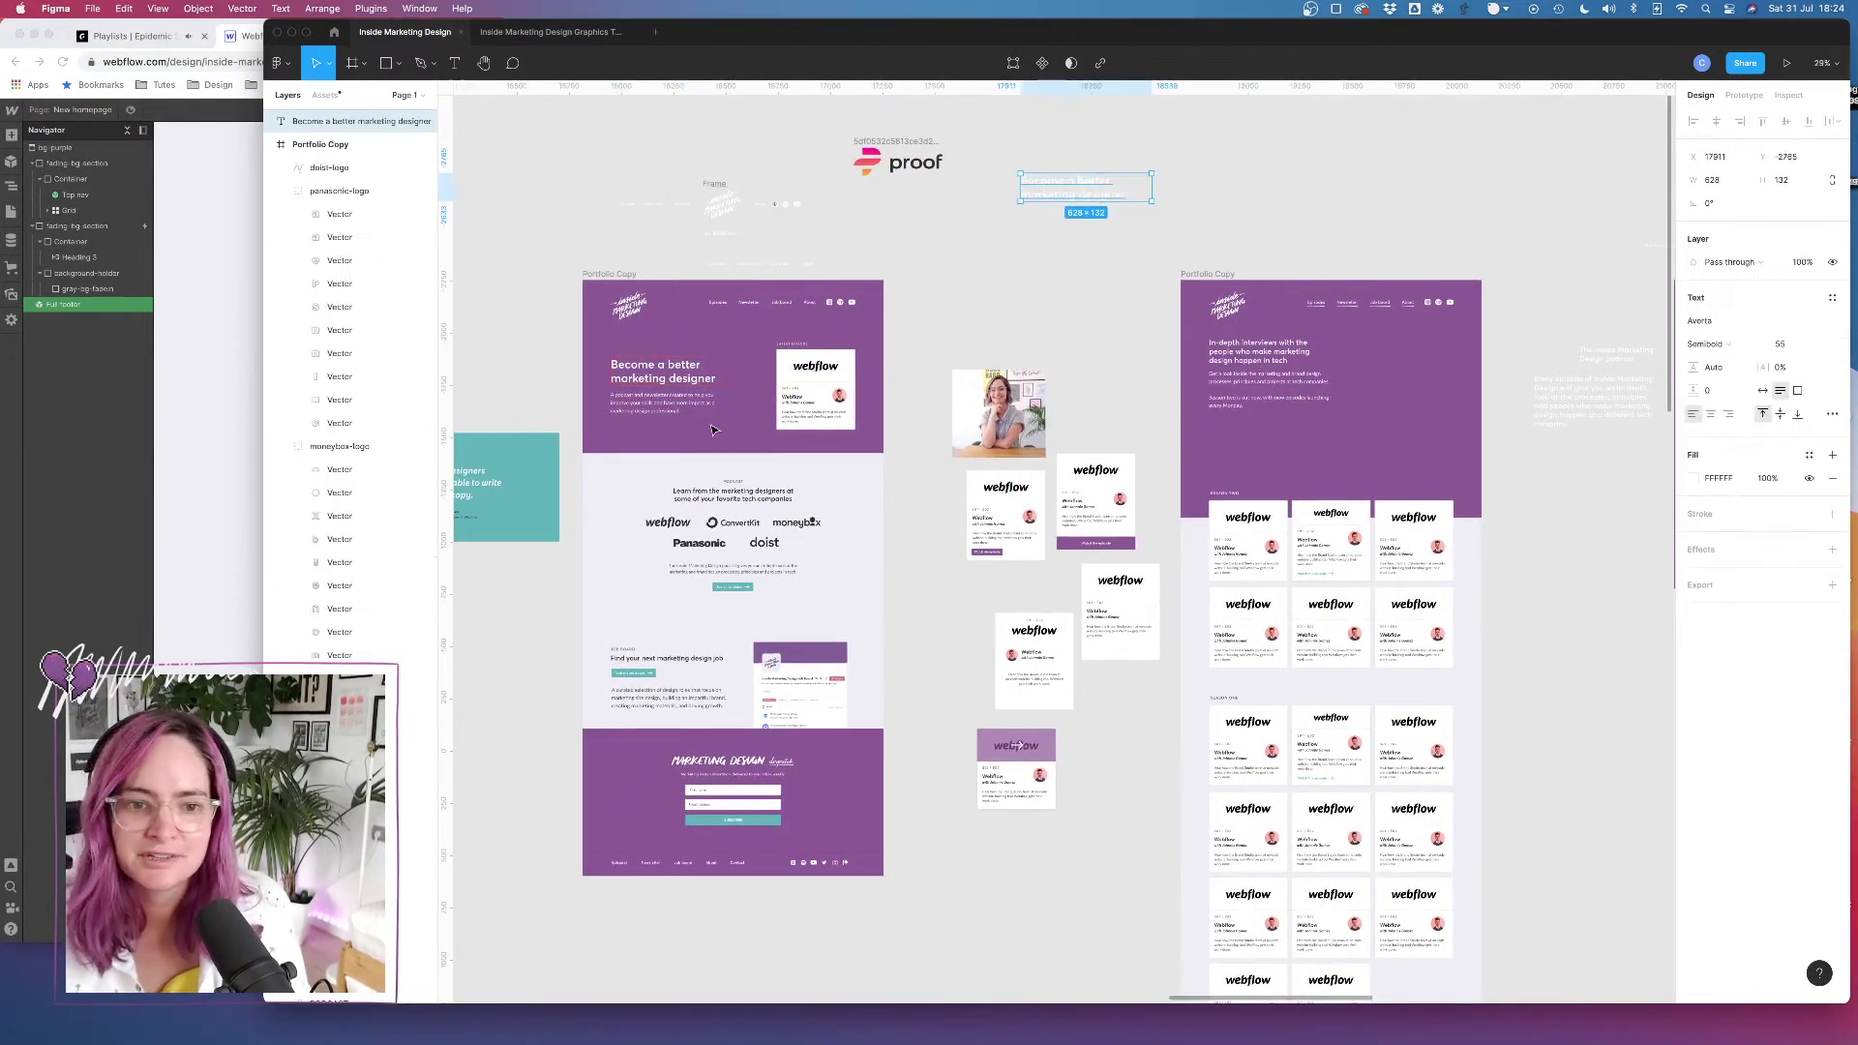
# Place copies of the "Find your next marketing design job" heading and the PODCAST label beneath the copied hero heading
pyautogui.click(732, 507)
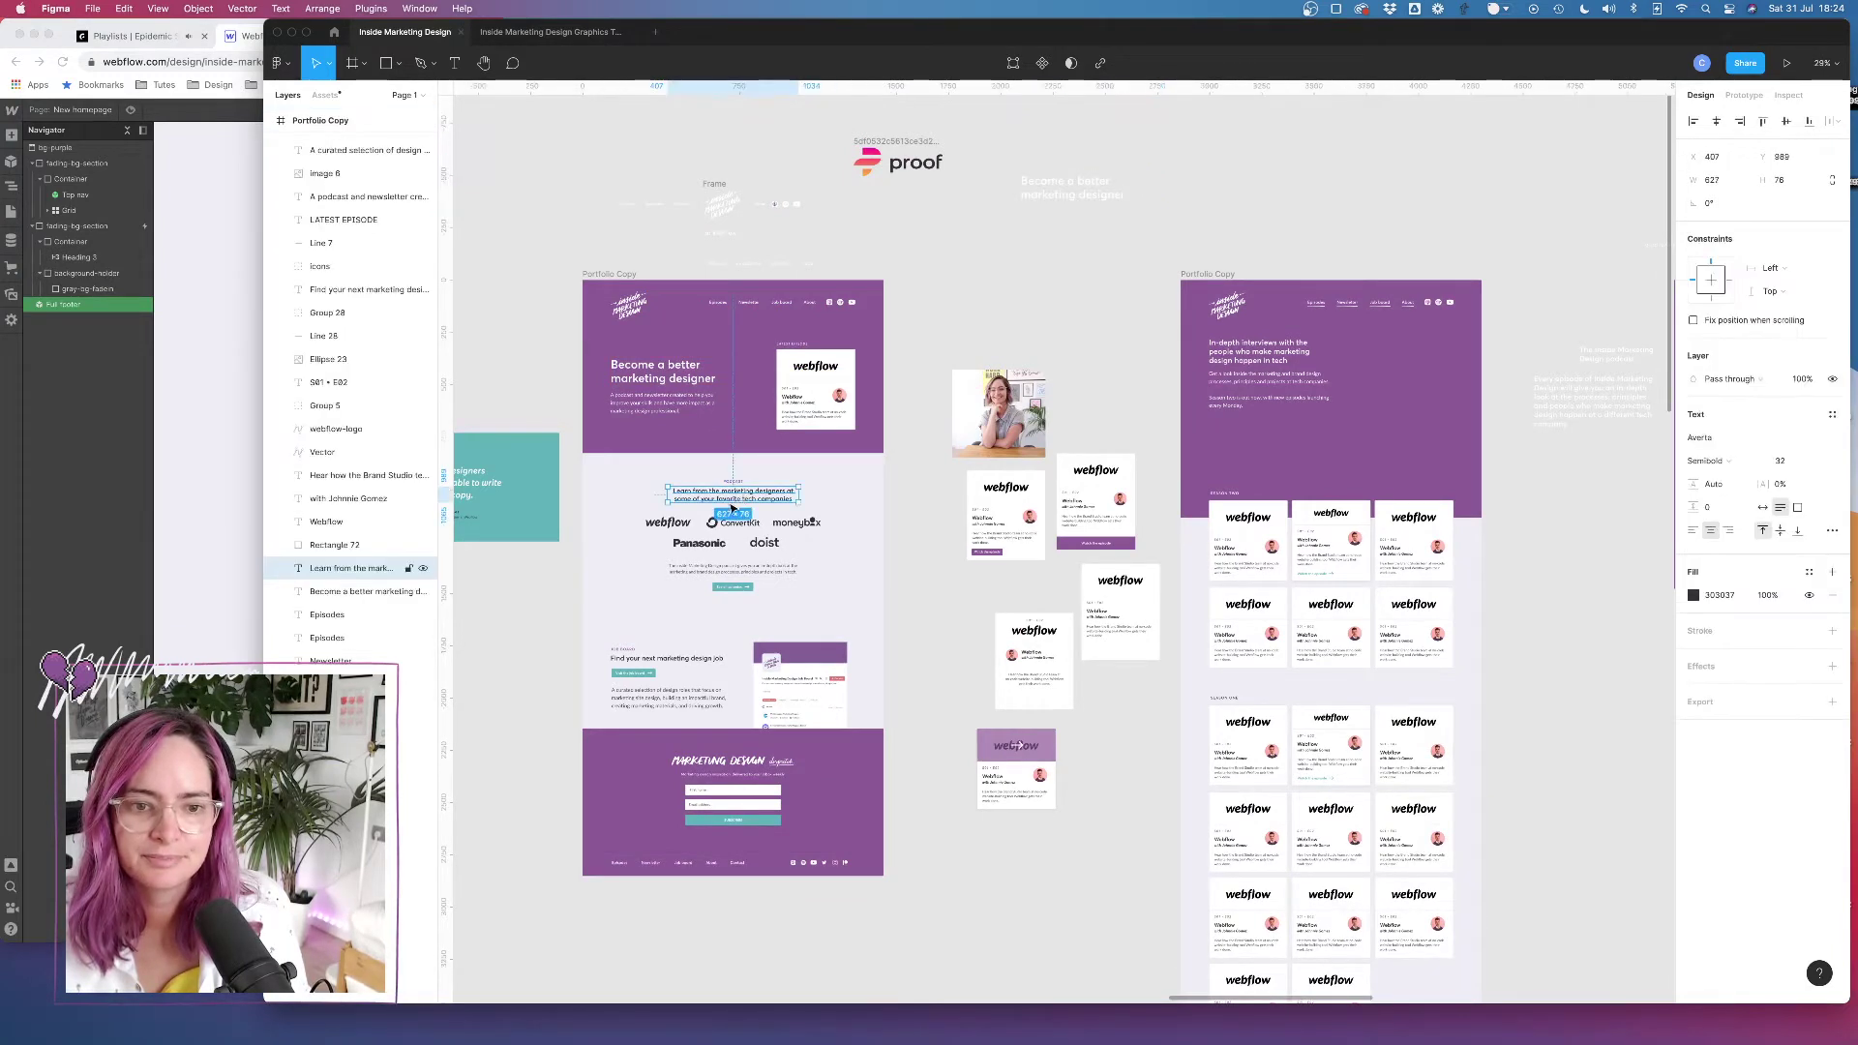
pyautogui.click(689, 665)
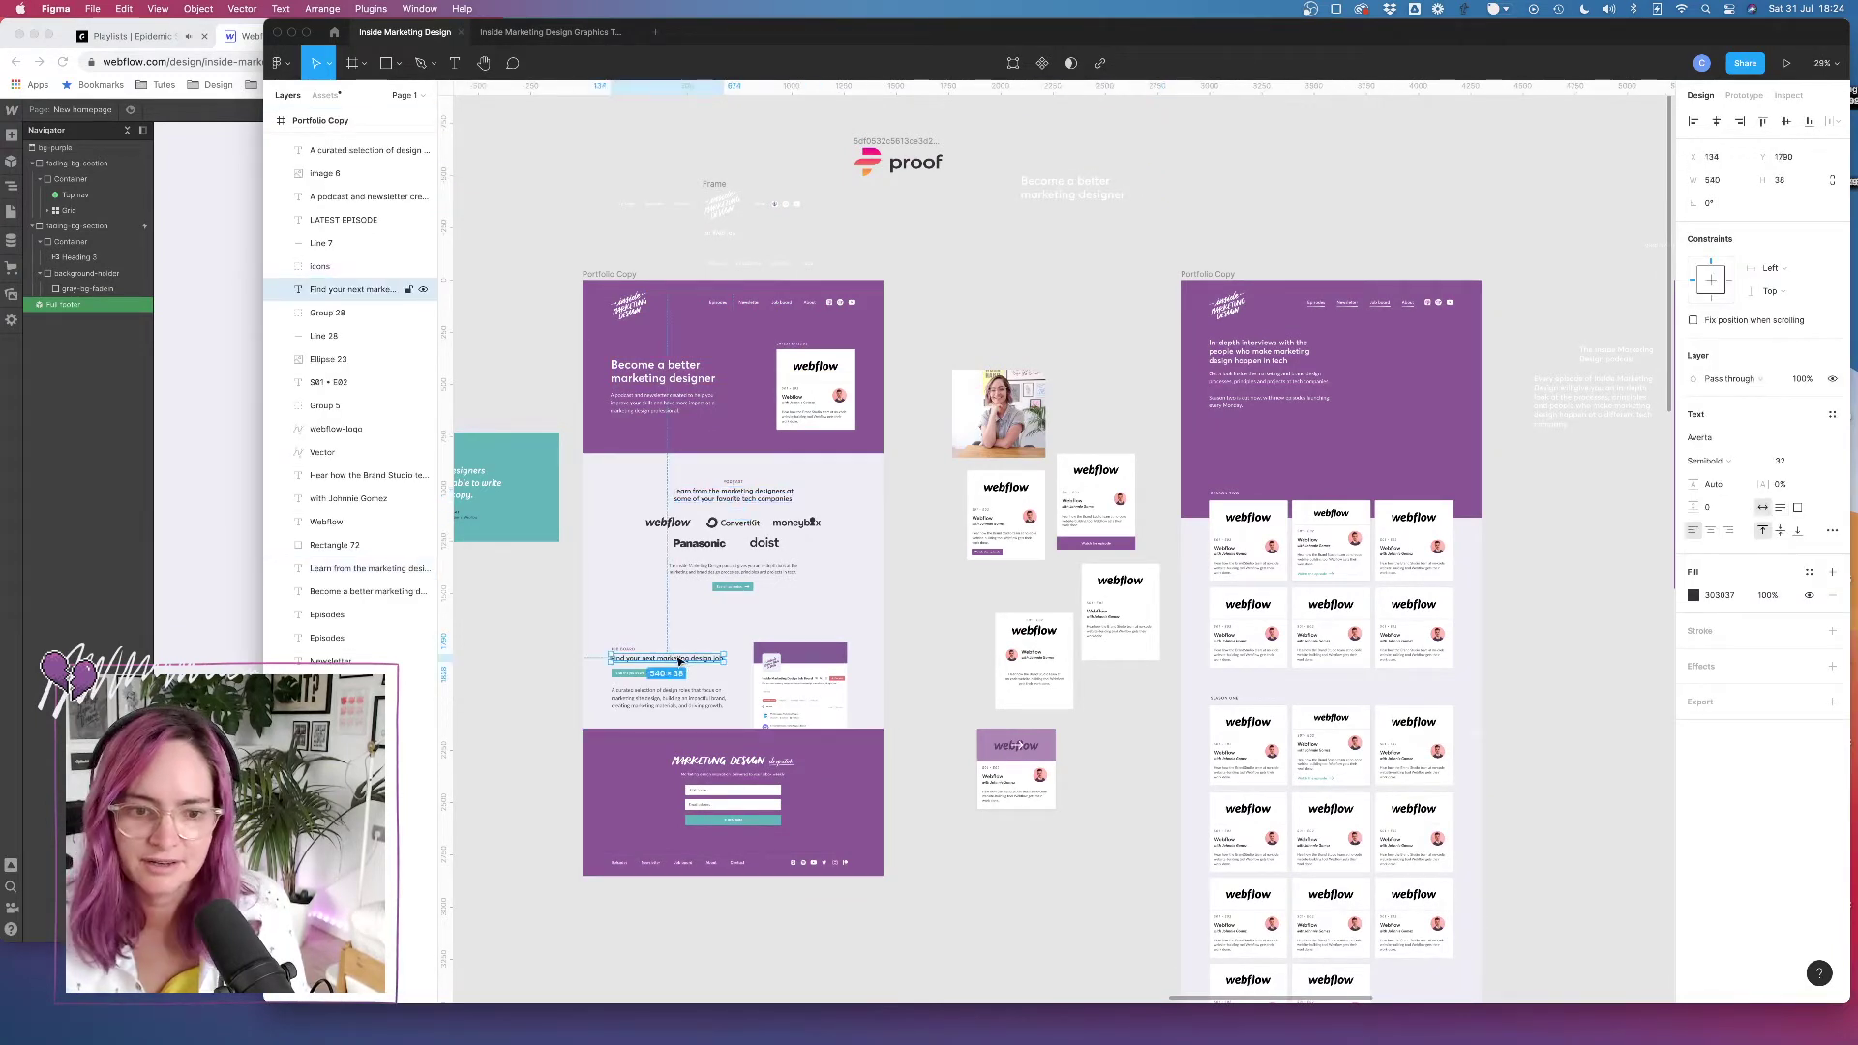
pyautogui.moveTo(689, 666); pyautogui.dragTo(1101, 202)
pyautogui.click(732, 480)
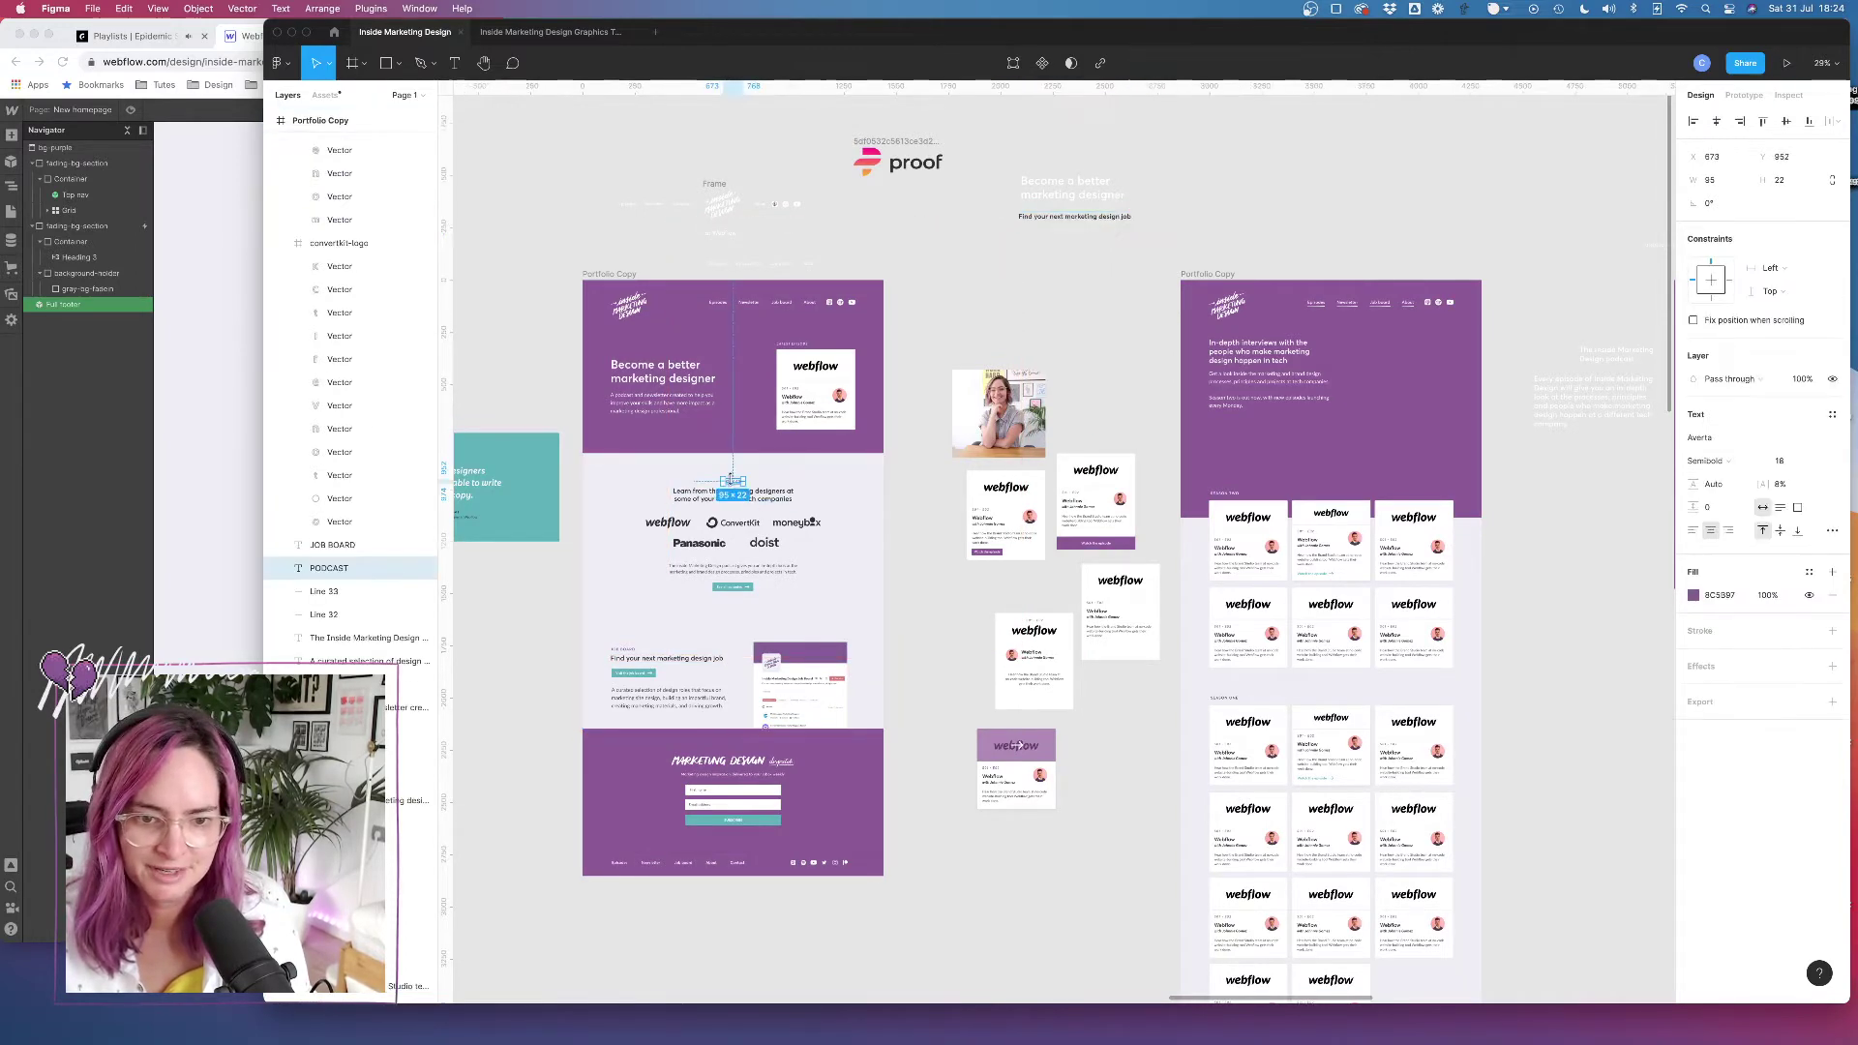
pyautogui.moveTo(735, 485); pyautogui.dragTo(1031, 253)
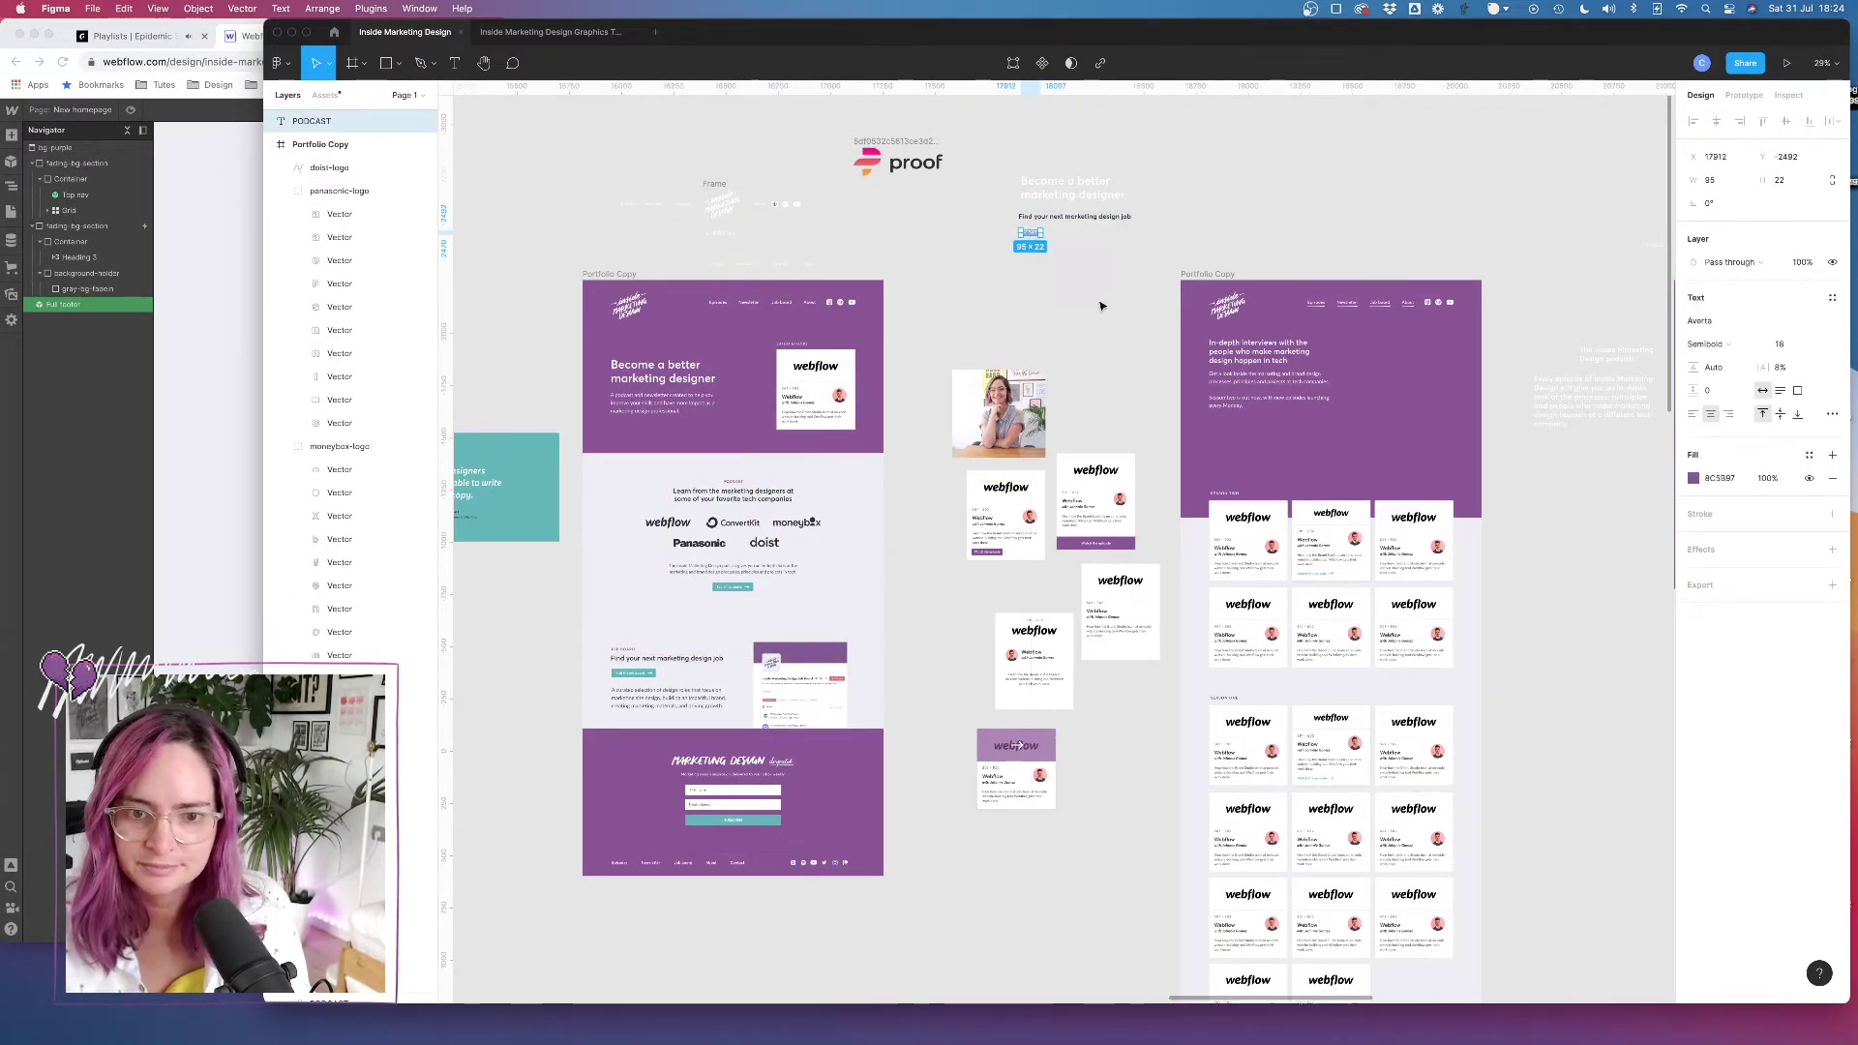
# Place copies of the episode card's Webflow title, S01 • E02 label and italic guest line beneath the copied PODCAST label
pyautogui.scroll(5, 1099, 319)
pyautogui.scroll(3, 1098, 319)
pyautogui.click(919, 838)
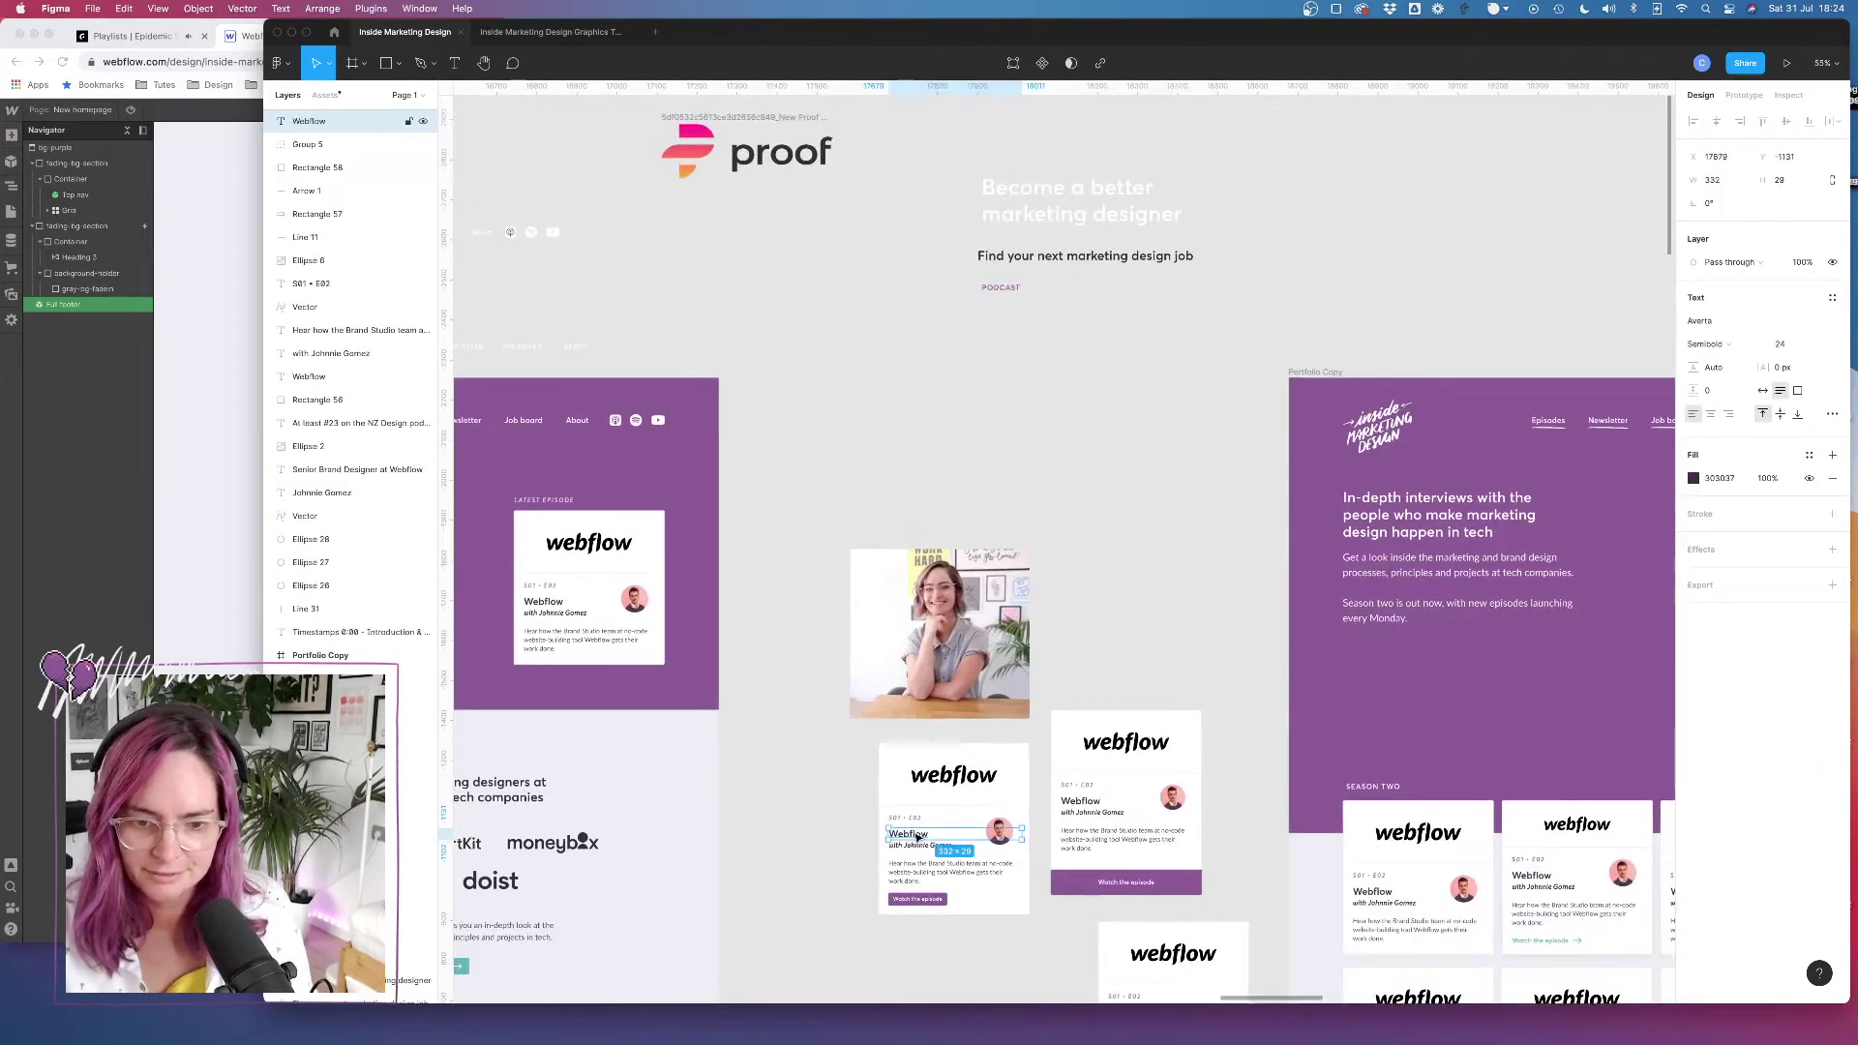
pyautogui.moveTo(919, 838); pyautogui.dragTo(1017, 317)
pyautogui.click(908, 819)
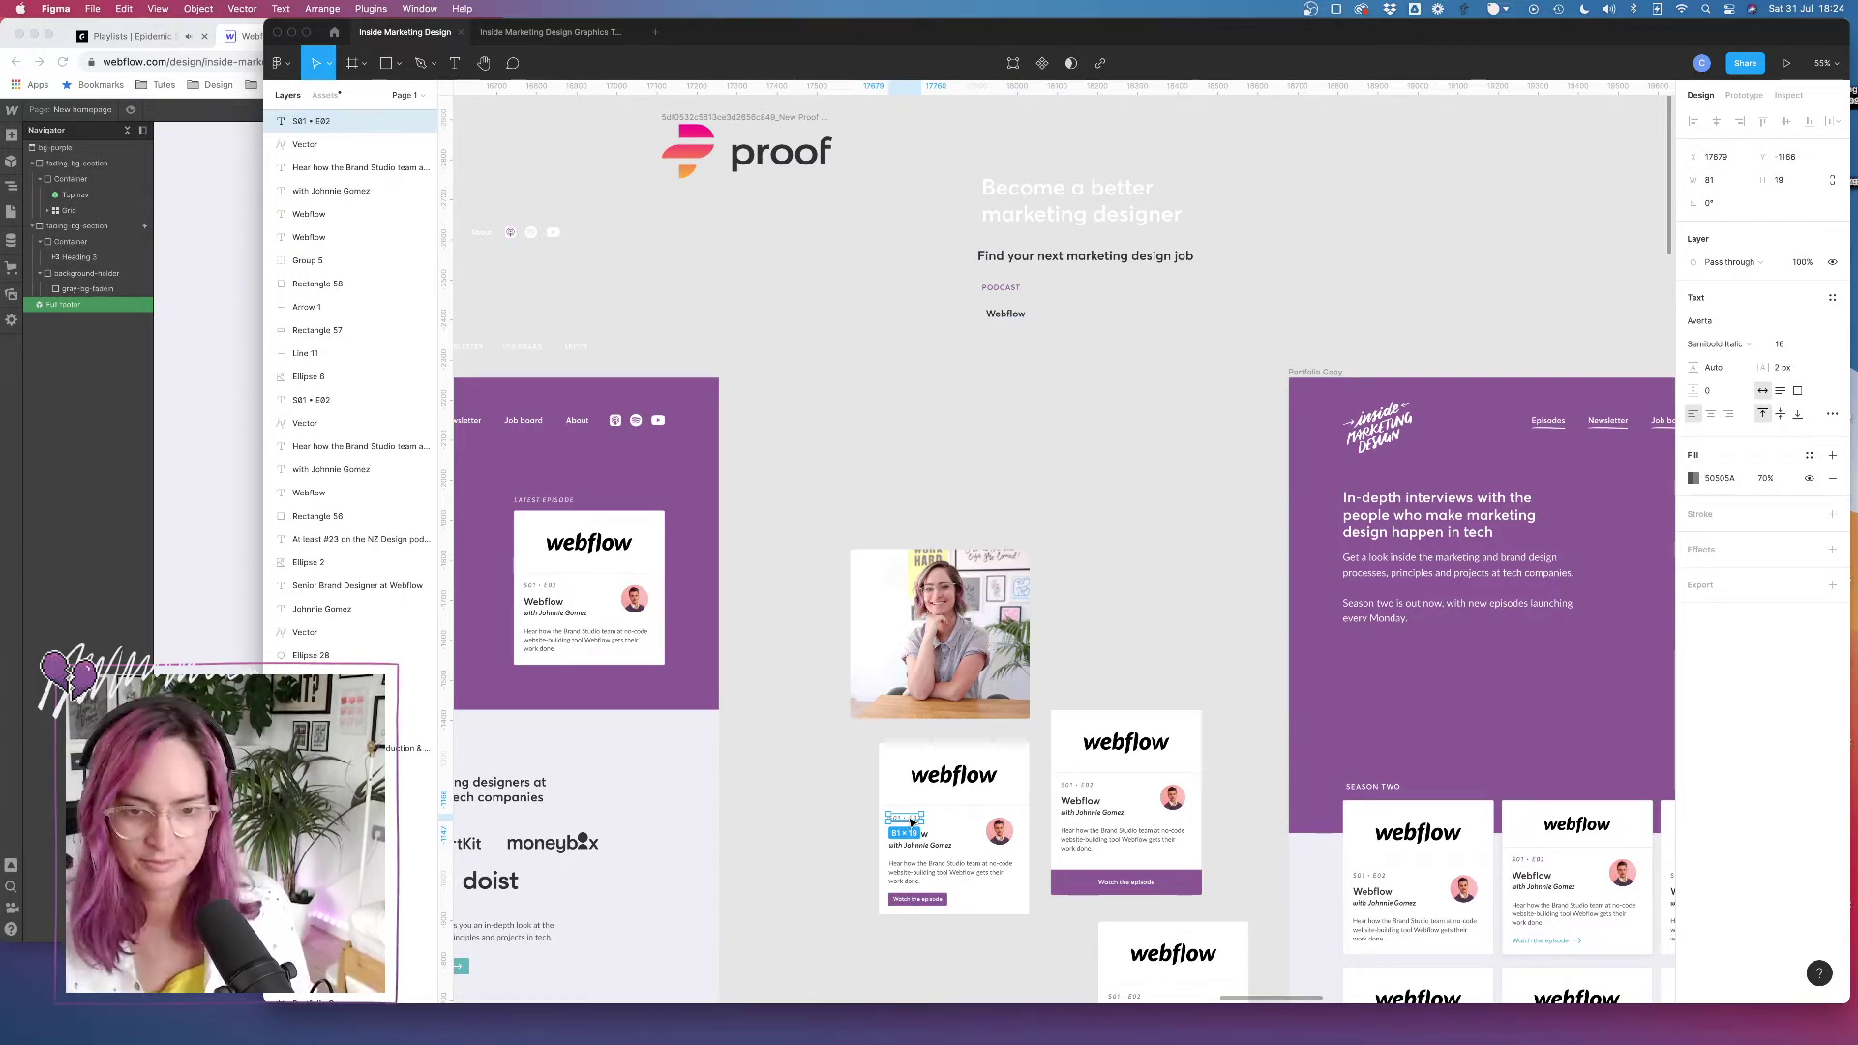
pyautogui.moveTo(911, 822); pyautogui.dragTo(1006, 345)
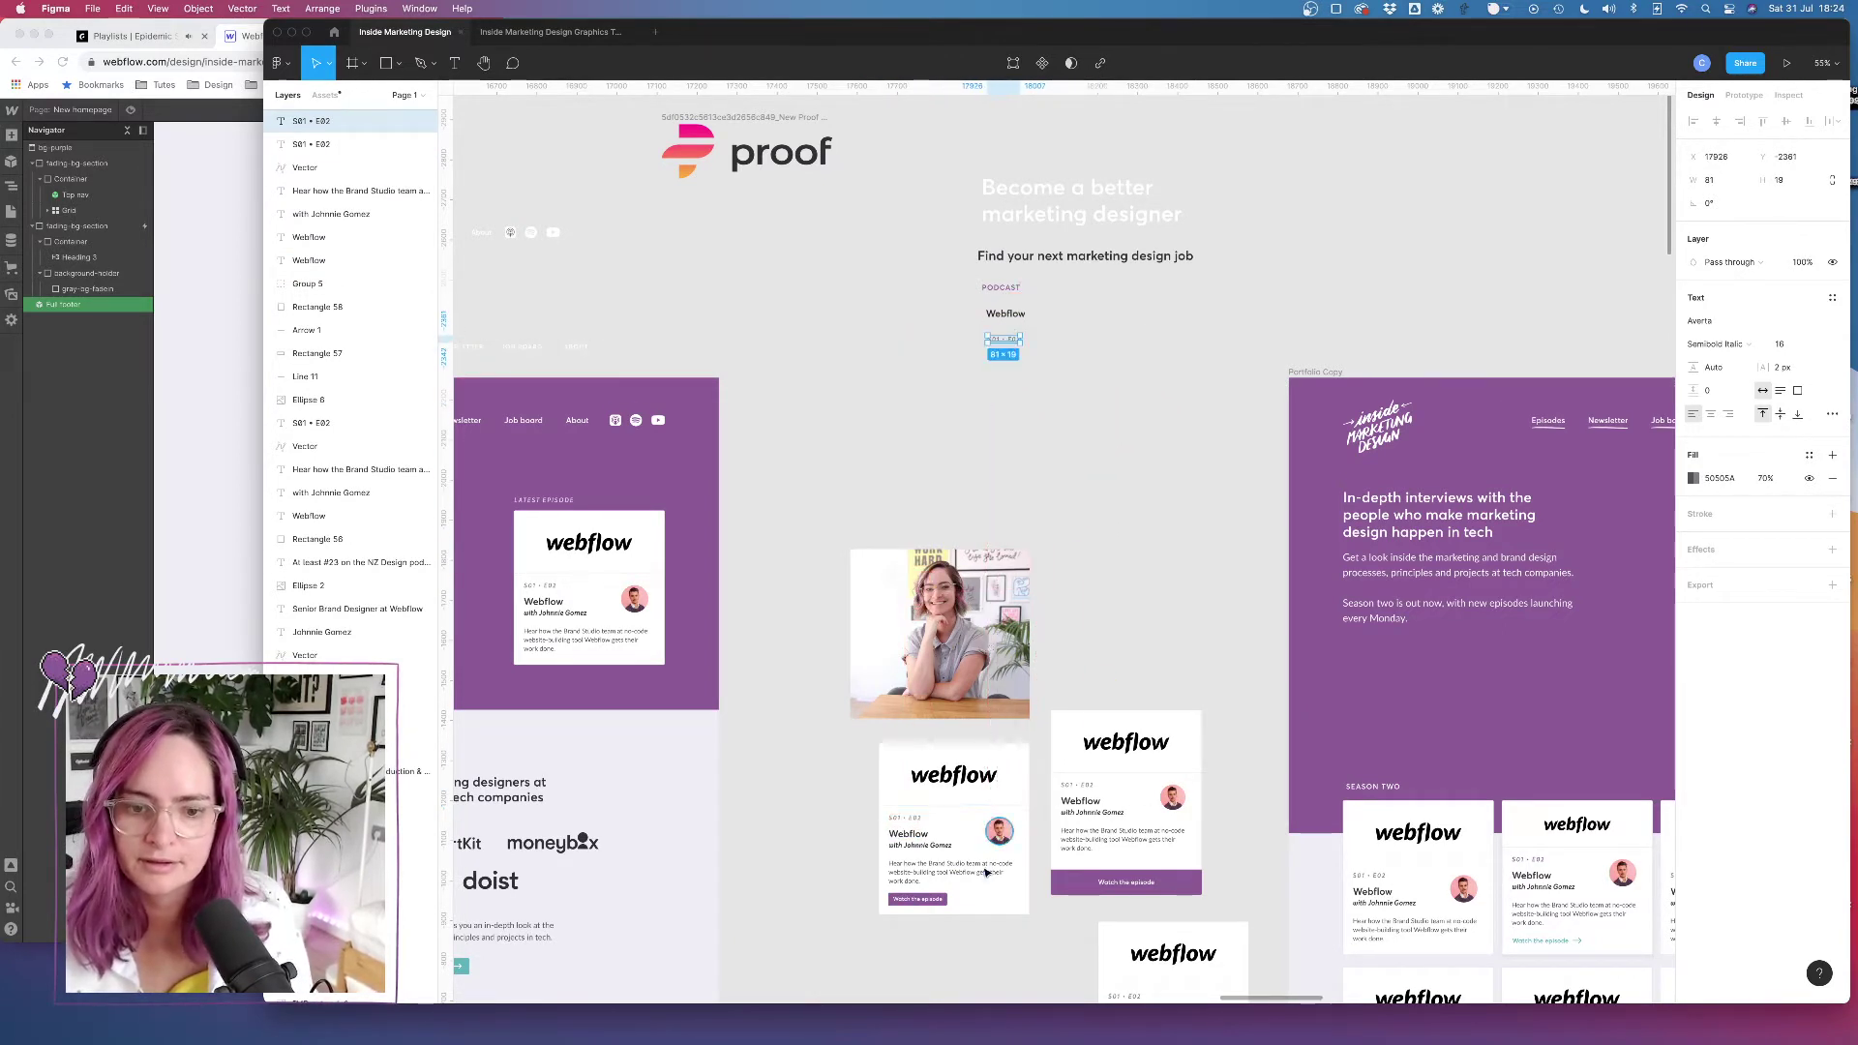
pyautogui.click(935, 846)
pyautogui.moveTo(934, 846); pyautogui.dragTo(1033, 360)
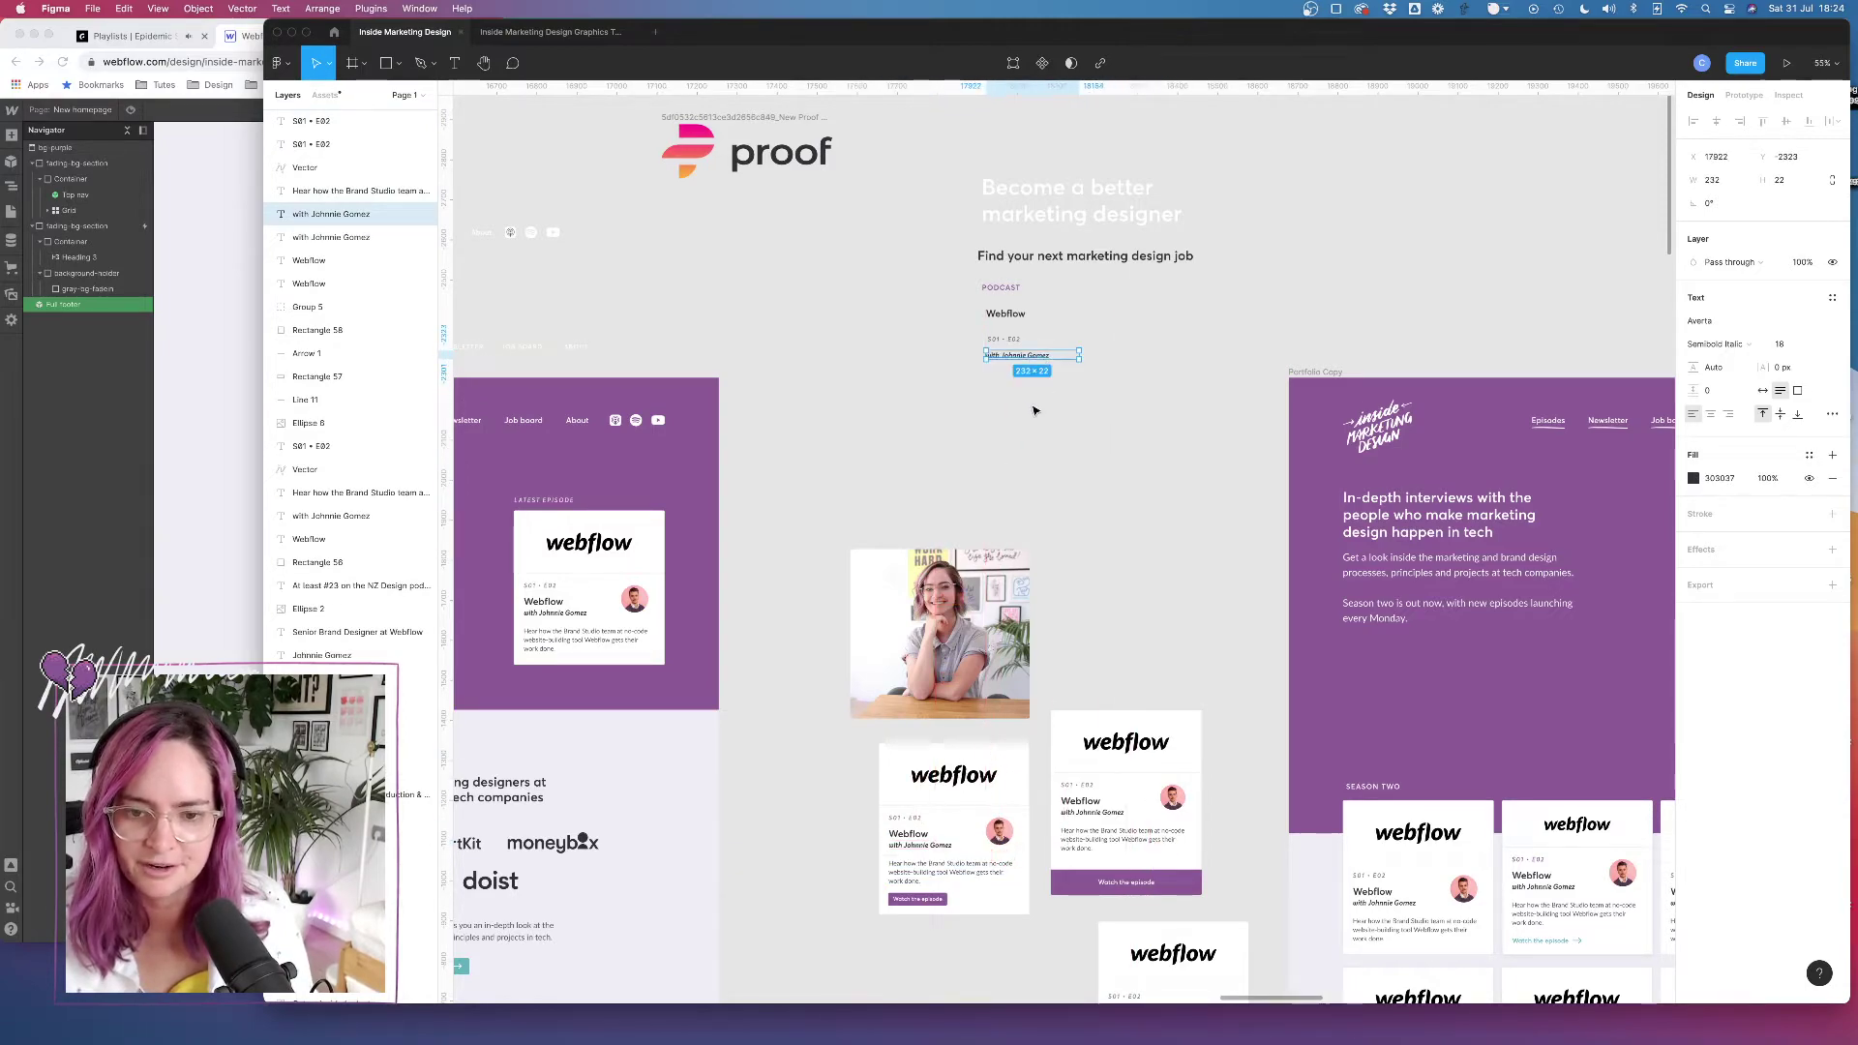
# Compare the text styles of the "In-depth interviews", "Find your next marketing design job" and "Learn from the marketing designers" headings
pyautogui.scroll(-5, 1044, 492)
pyautogui.scroll(-3, 1045, 493)
pyautogui.hscroll(3, 1048, 498)
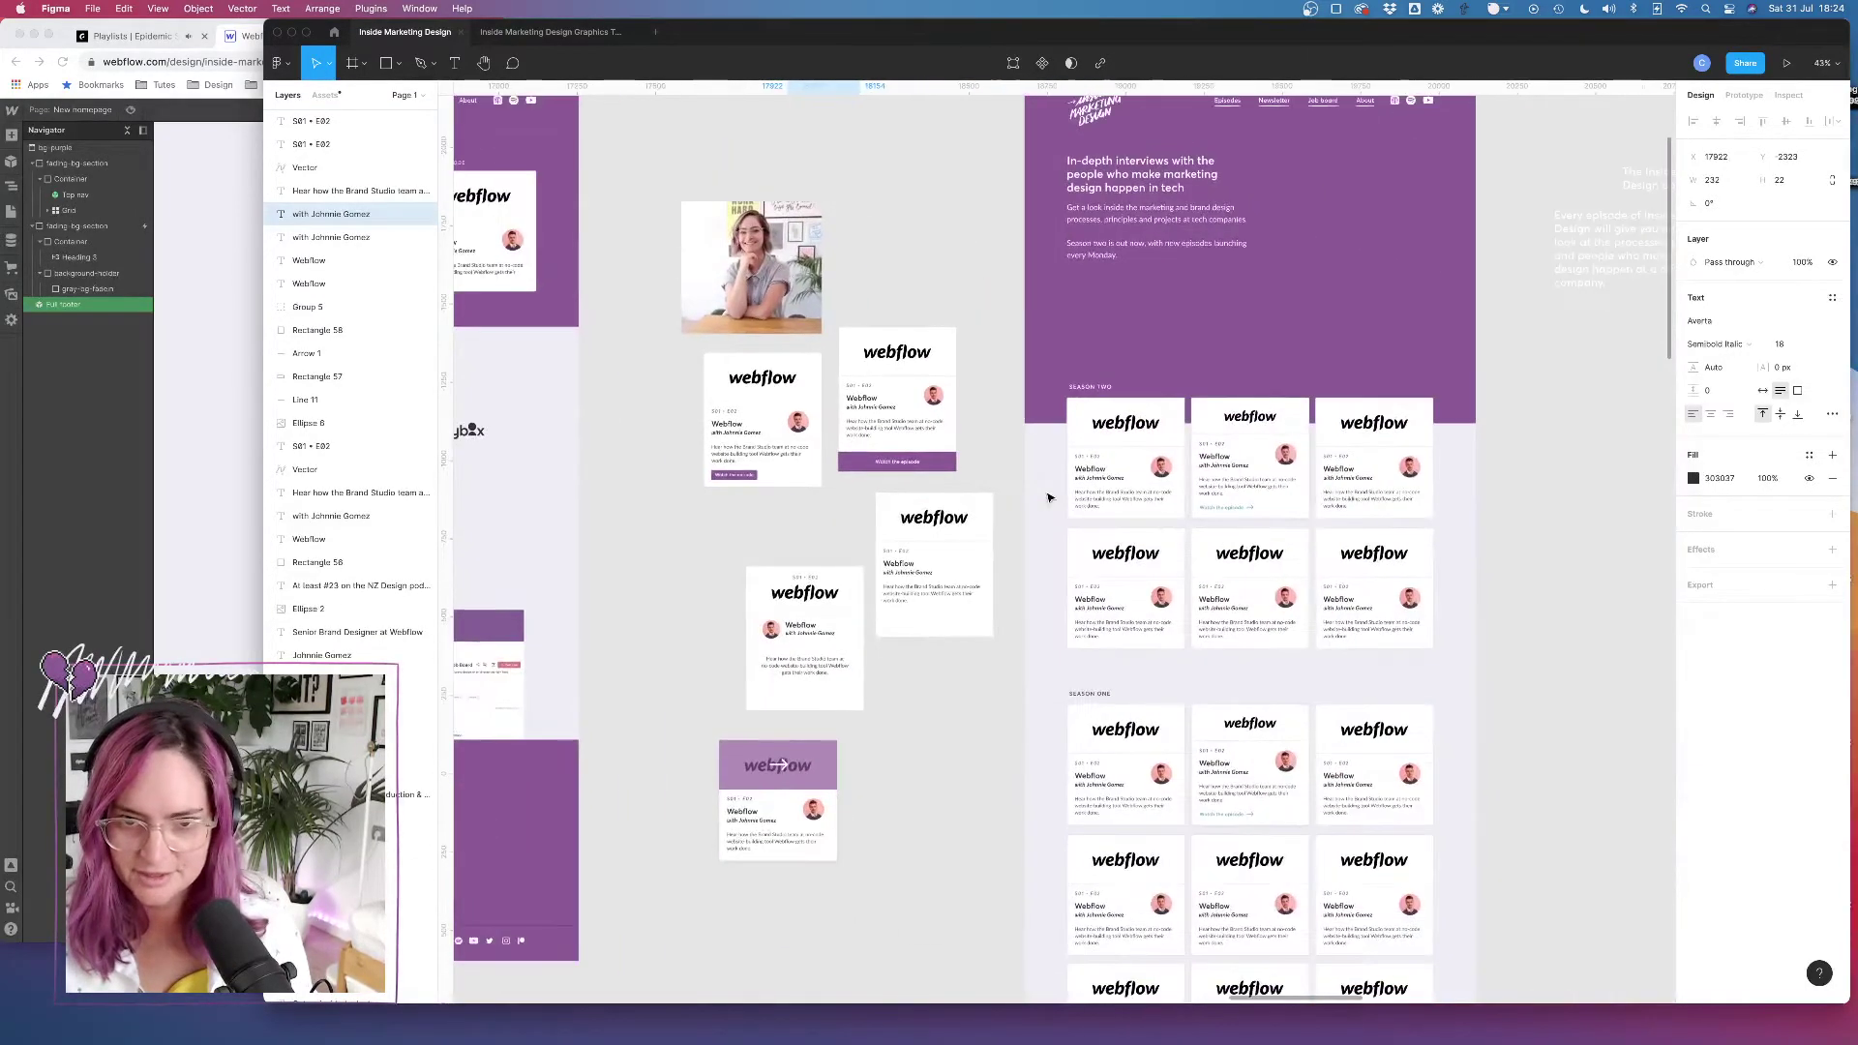
pyautogui.scroll(2, 1048, 498)
pyautogui.click(1171, 287)
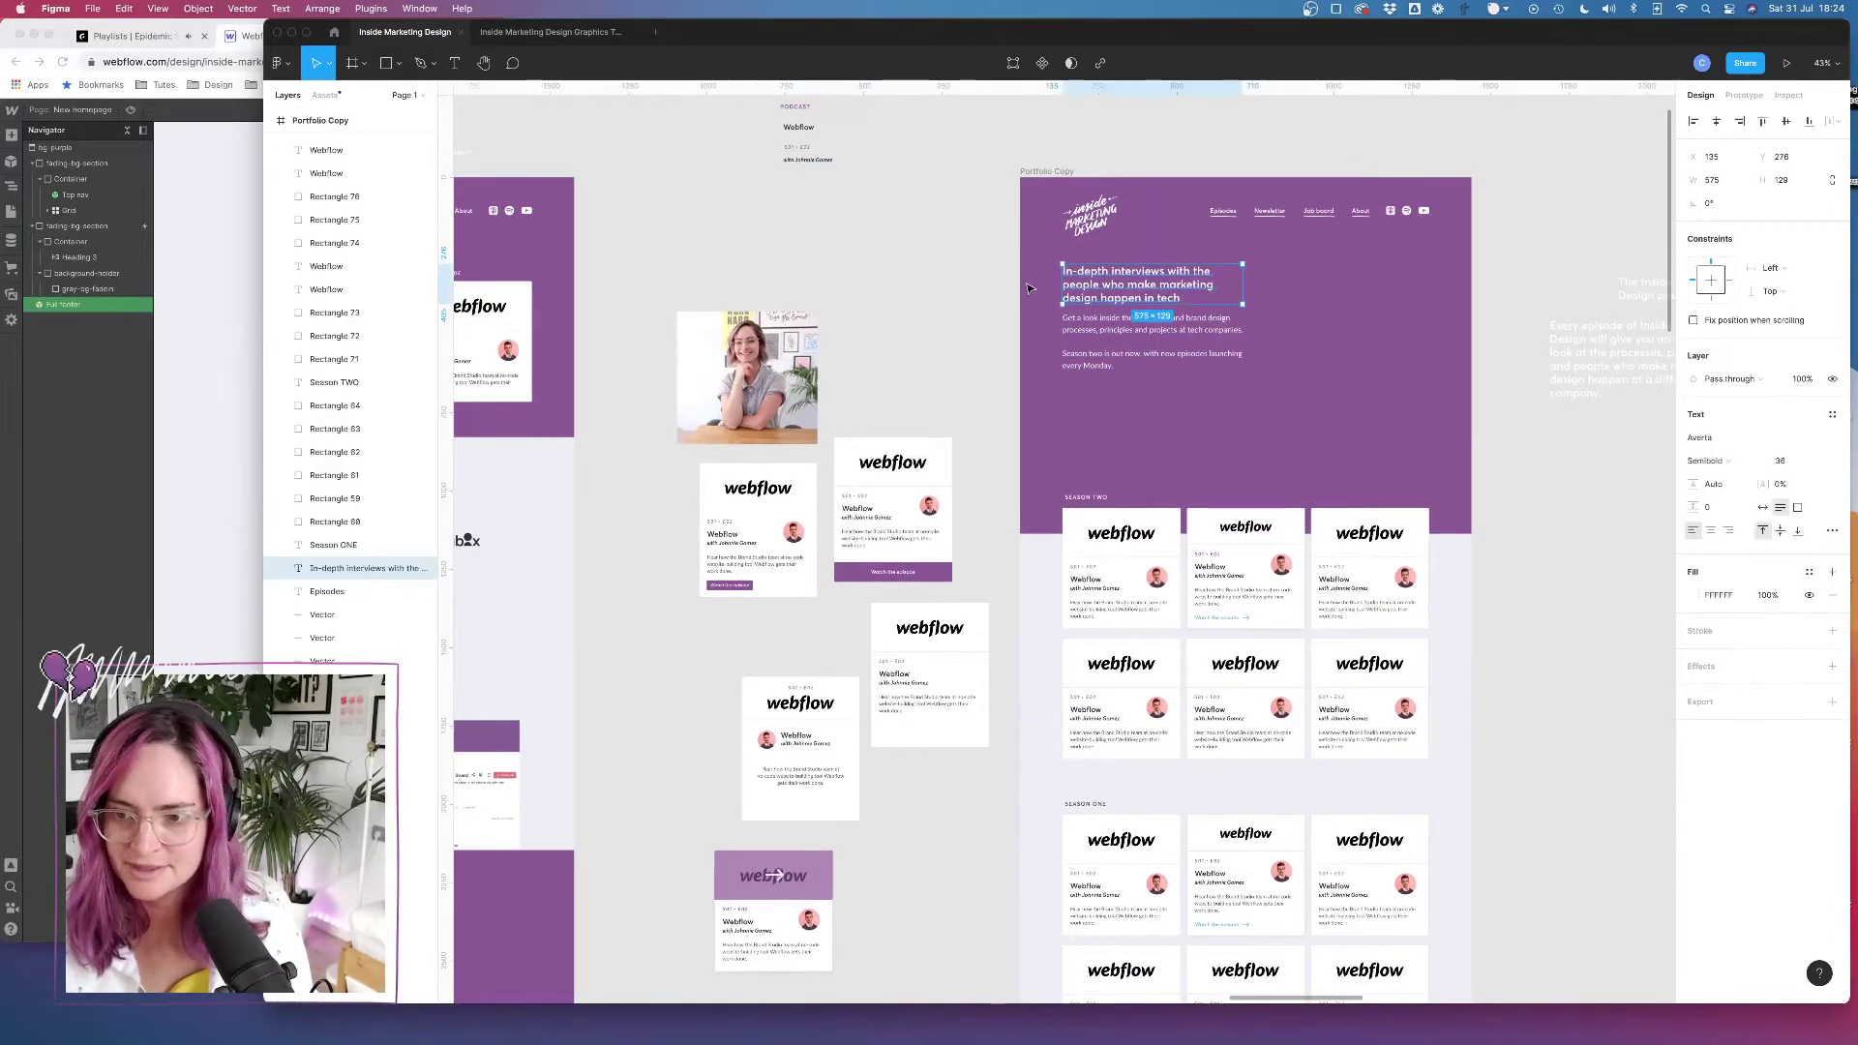
pyautogui.hscroll(-5, 1028, 282)
pyautogui.scroll(2, 1028, 283)
pyautogui.click(695, 494)
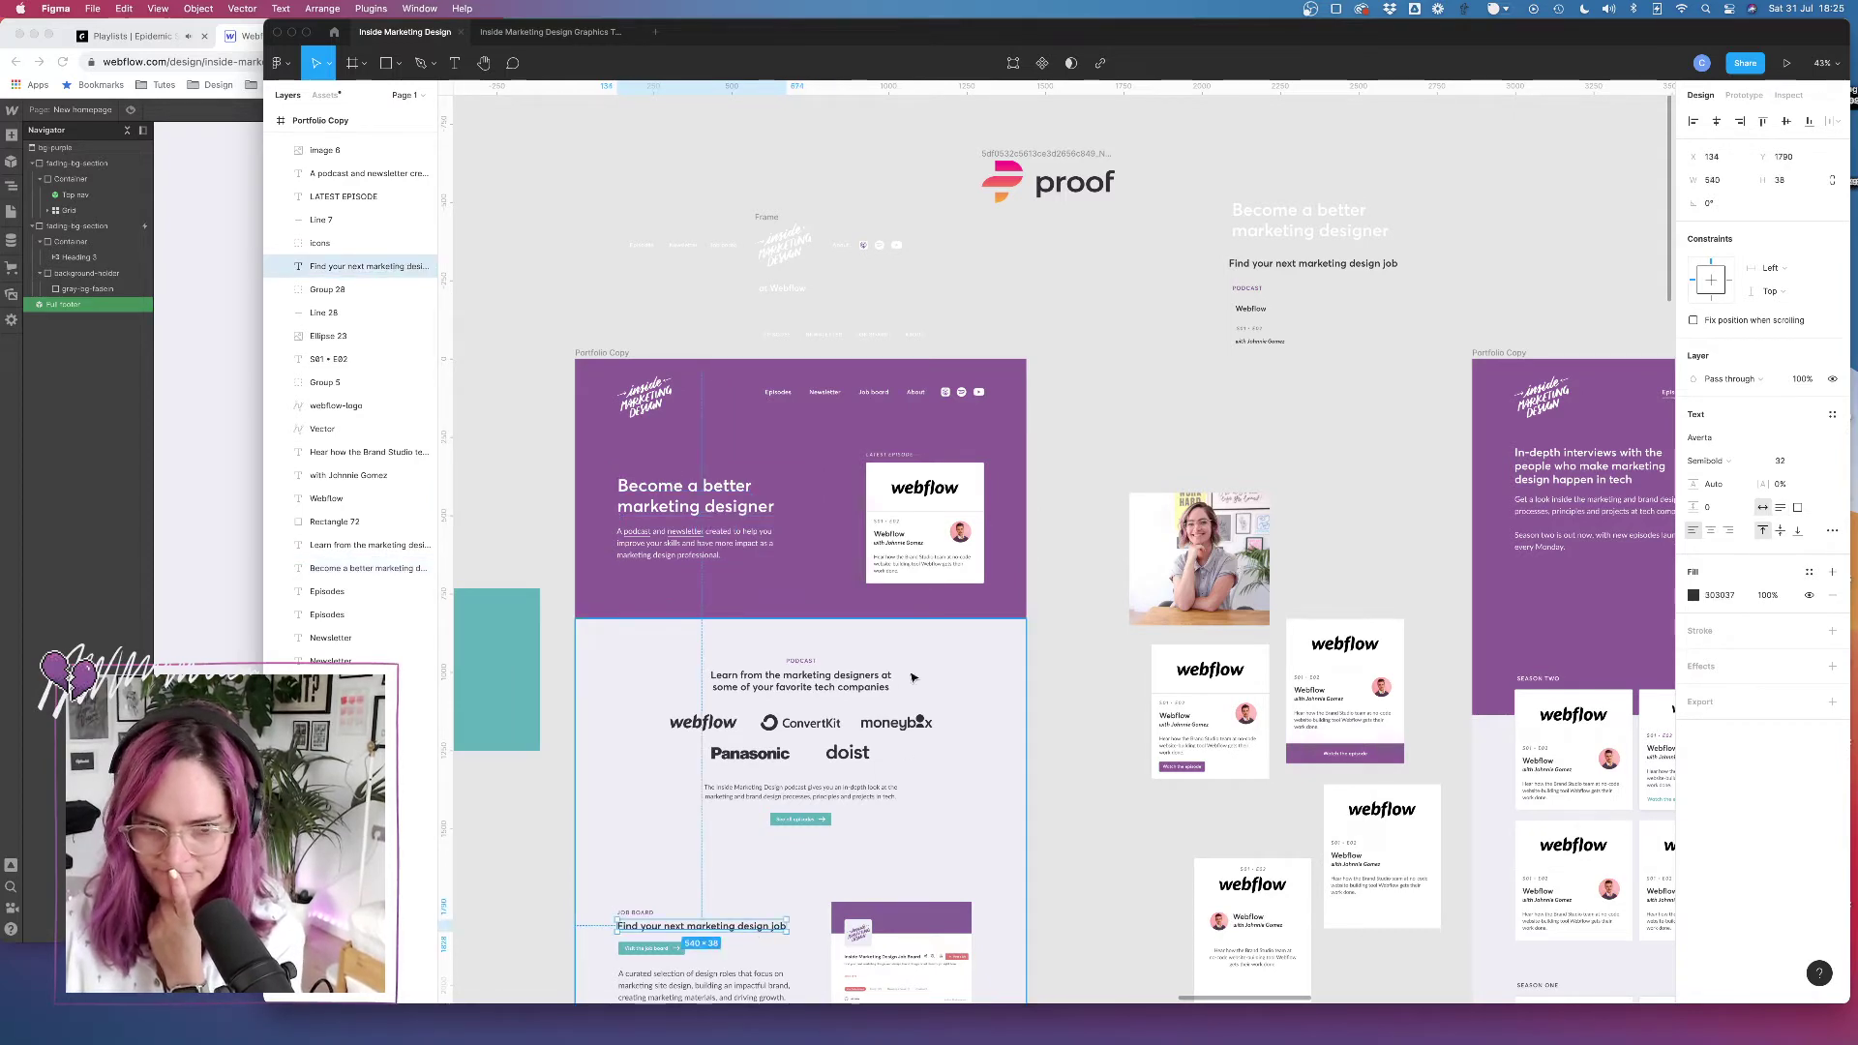
pyautogui.click(808, 681)
pyautogui.click(1347, 394)
# Check the heading and guest subtitle styles on the podcast and episode page mockups against the "In-depth interviews" heading
pyautogui.hscroll(10, 1347, 394)
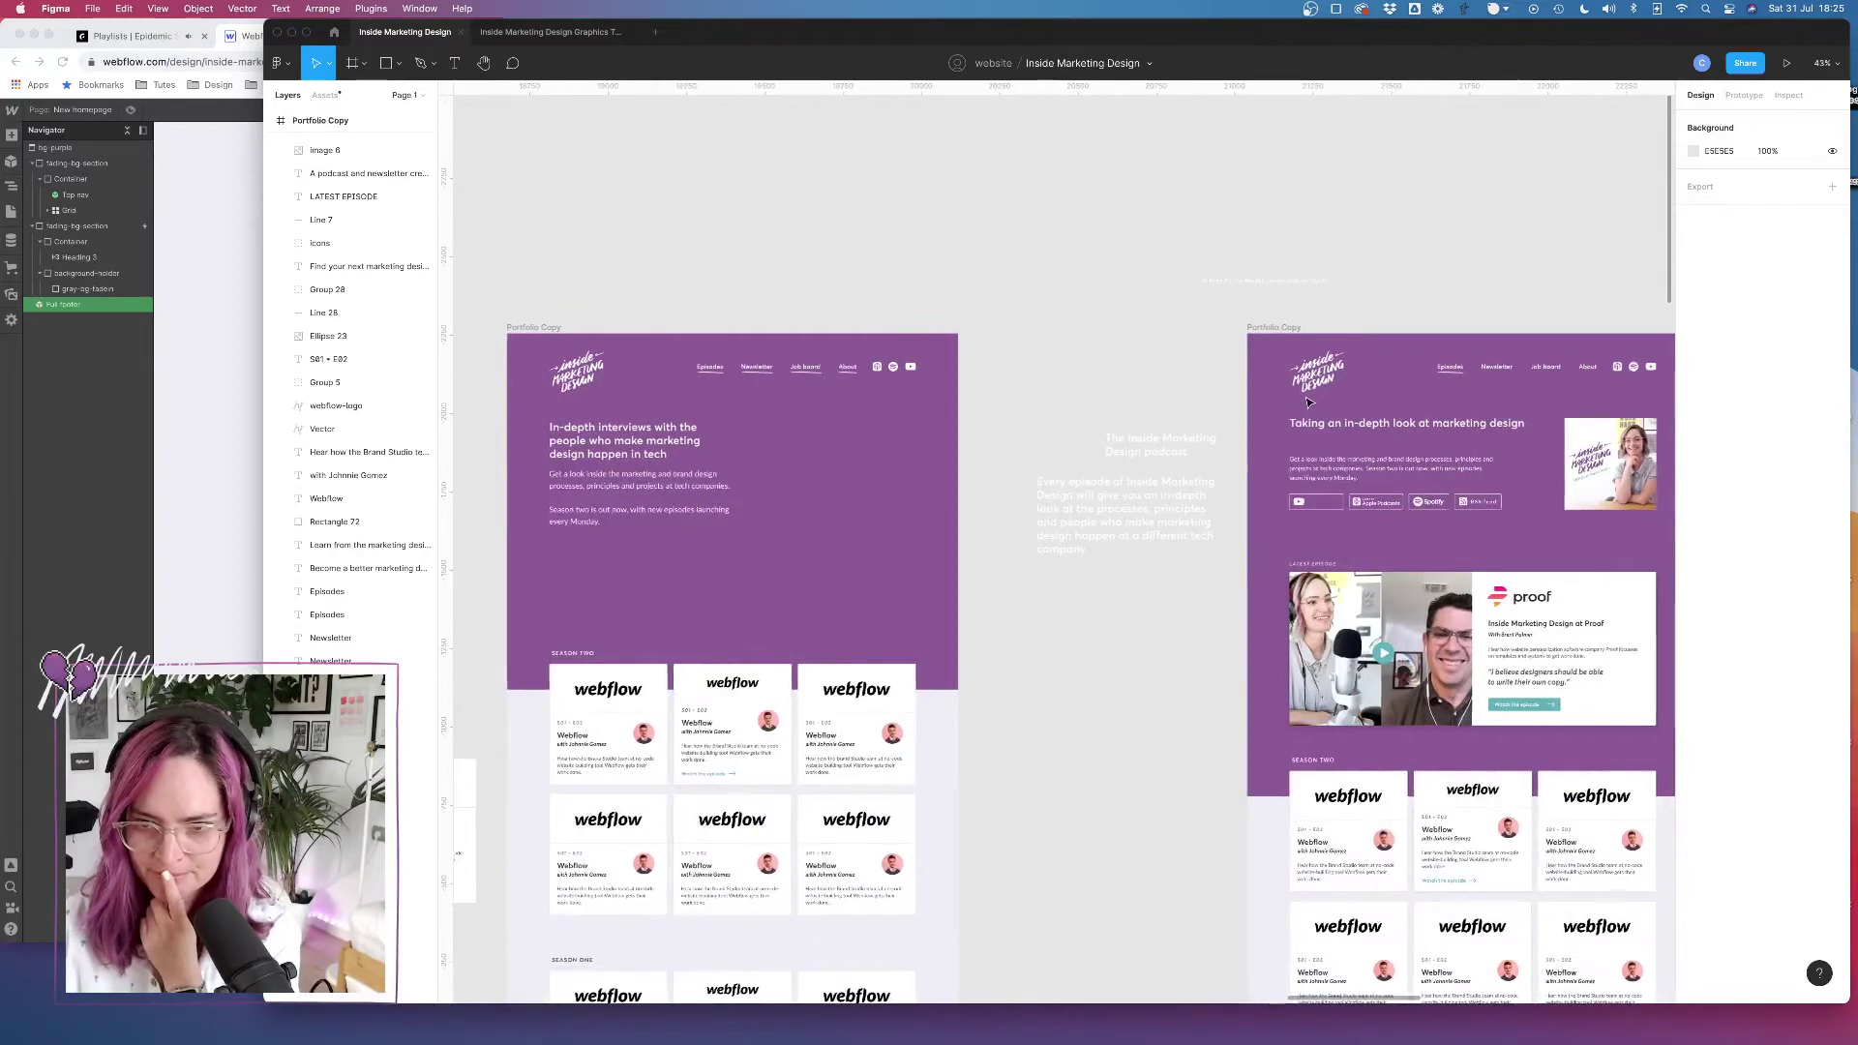
pyautogui.hscroll(12, 1308, 400)
pyautogui.click(1288, 456)
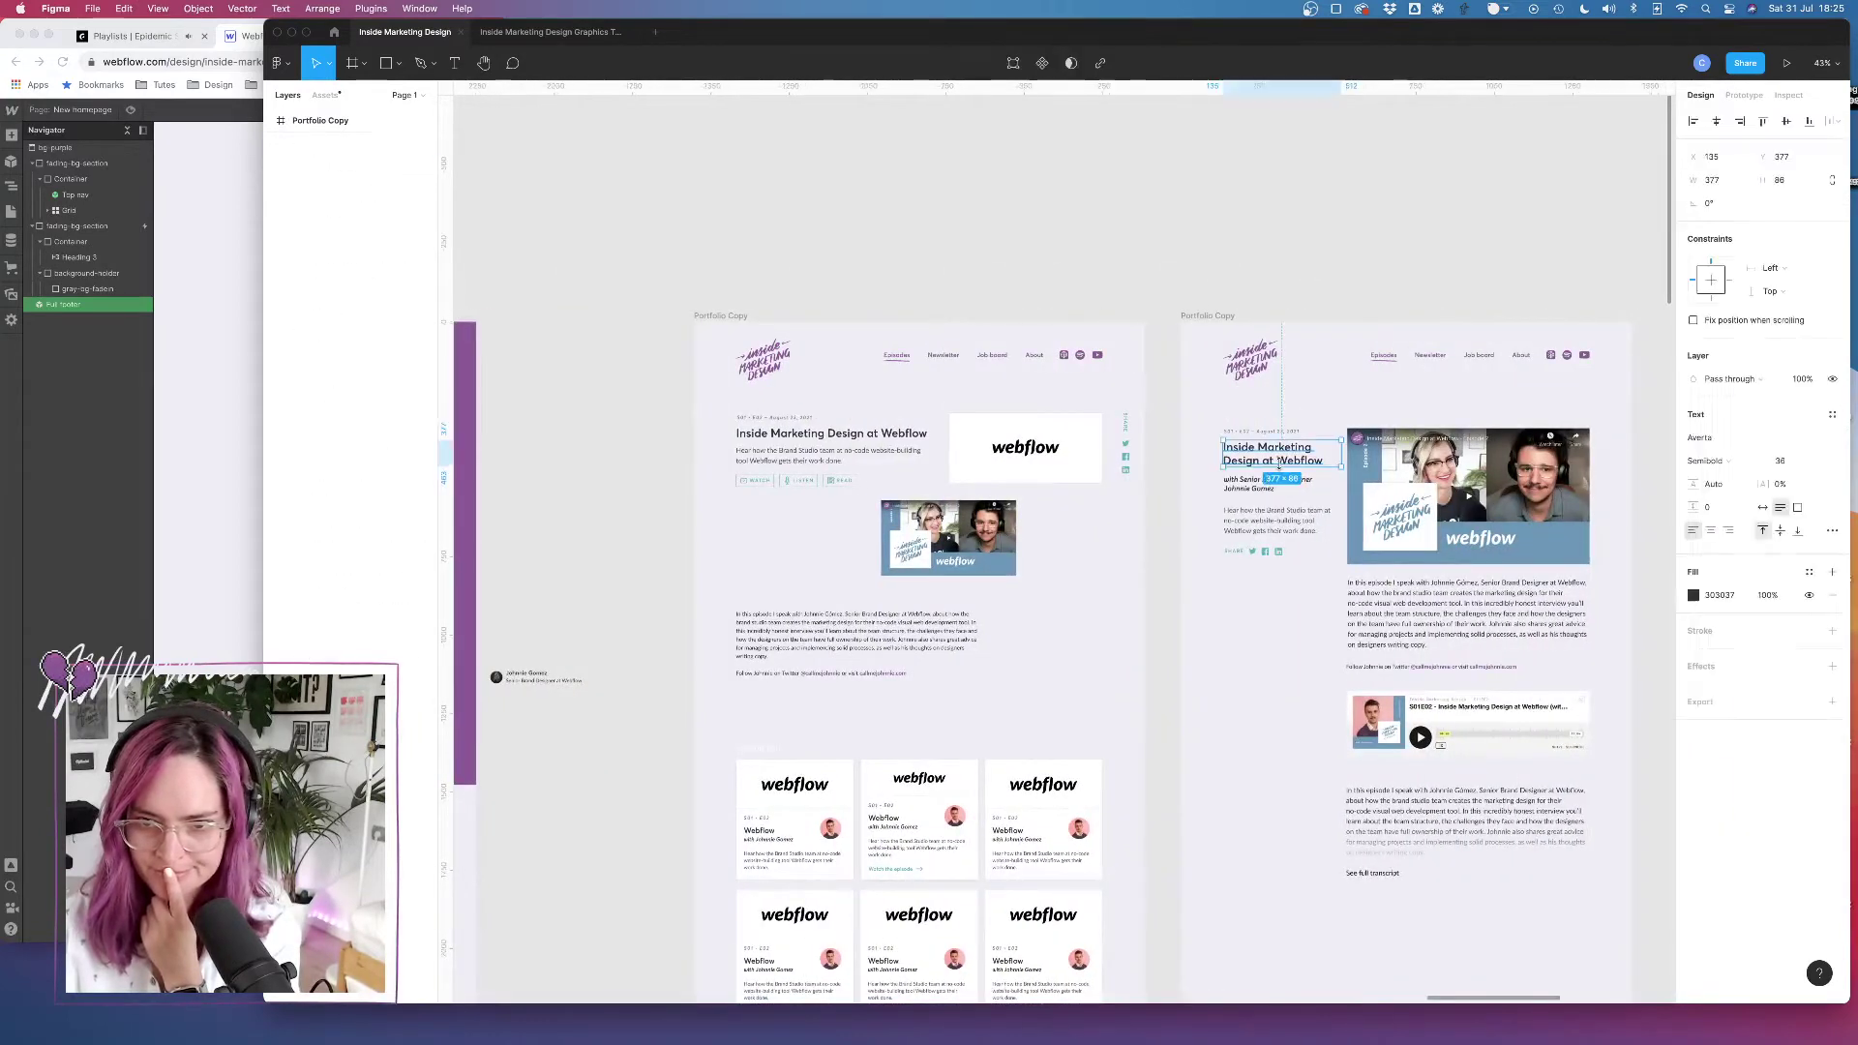
pyautogui.hscroll(-2, 999, 479)
pyautogui.hscroll(-15, 1000, 479)
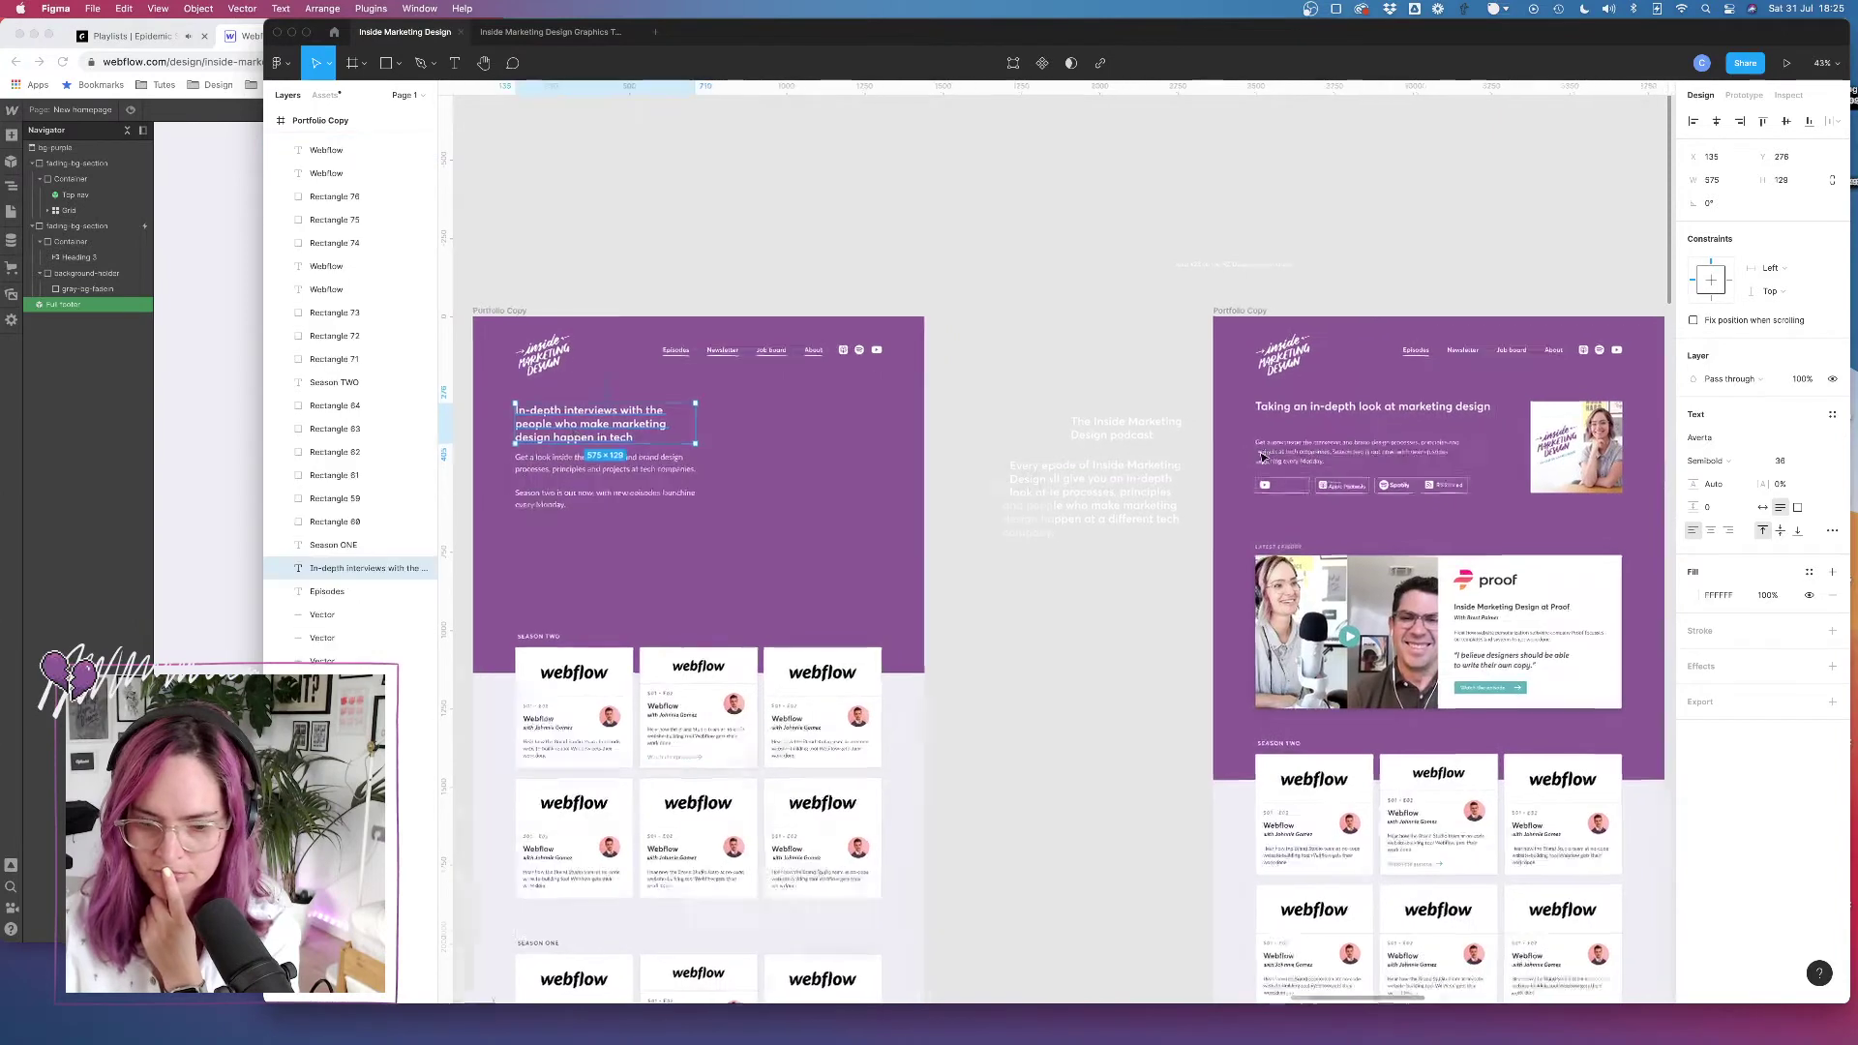
pyautogui.hscroll(15, 1261, 457)
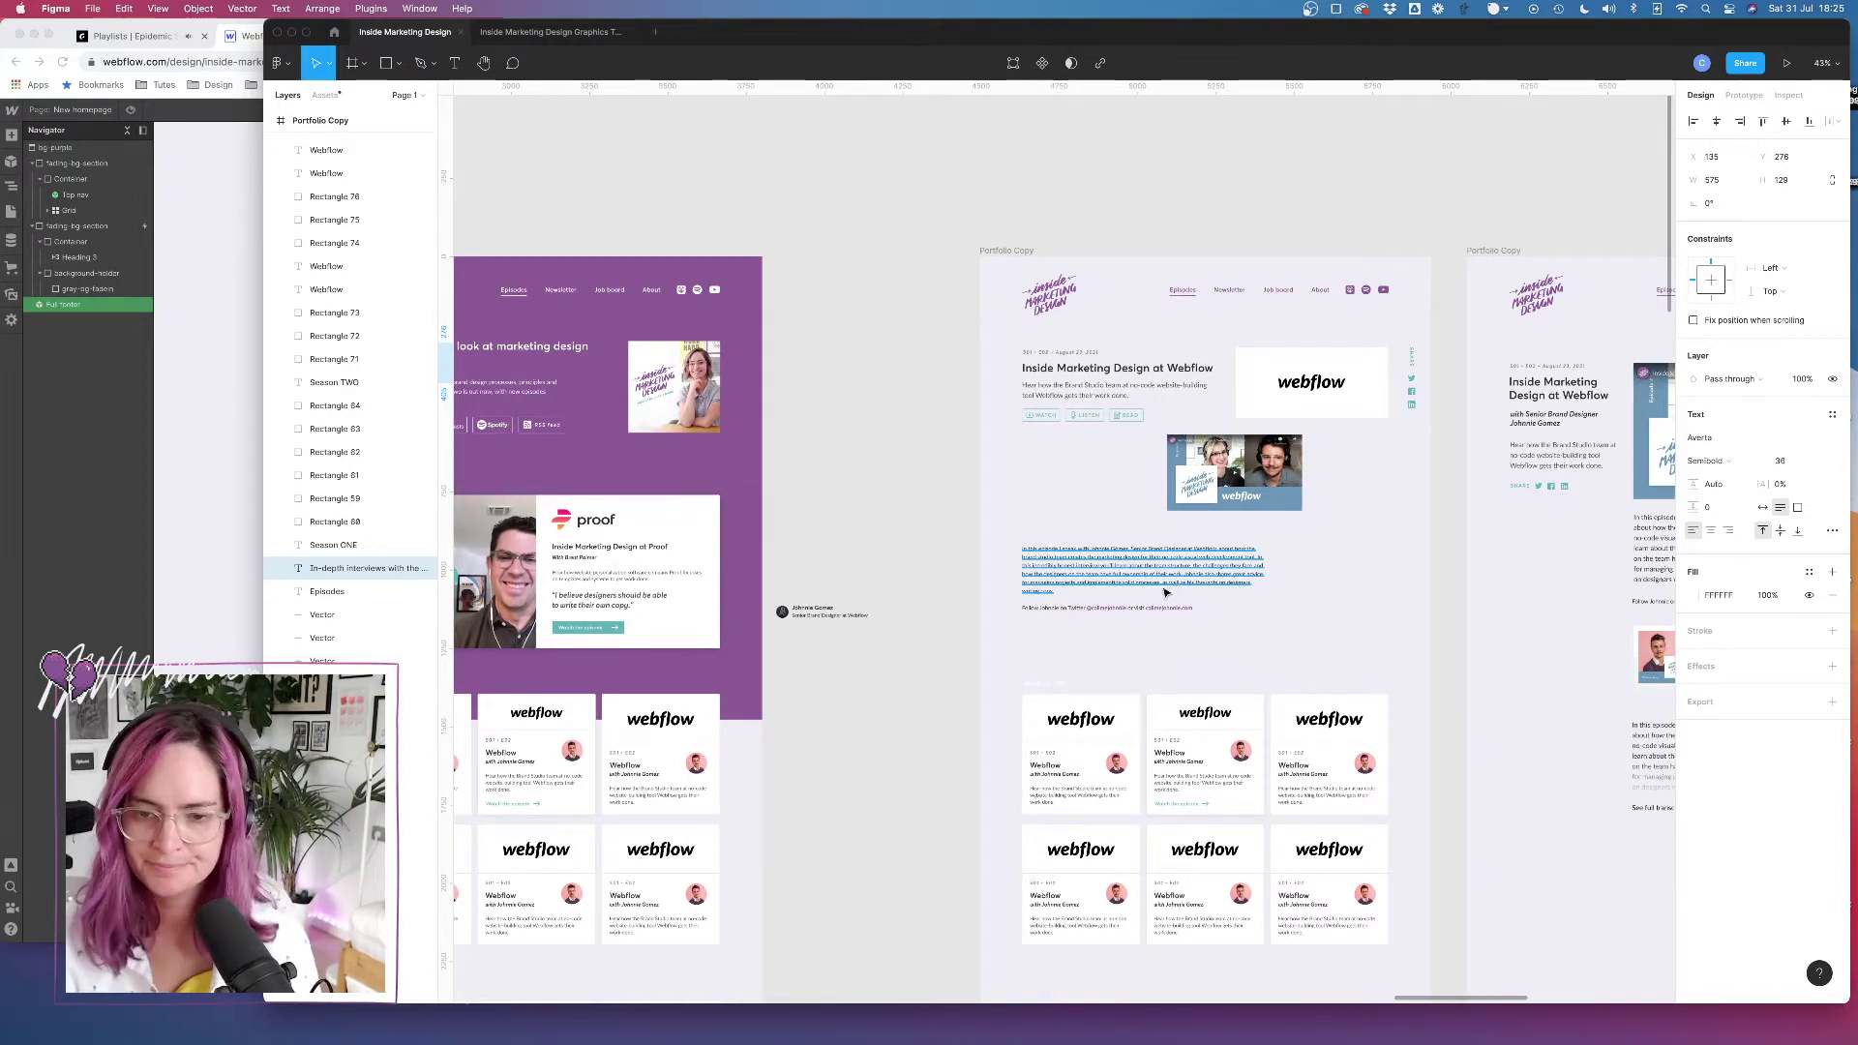
pyautogui.hscroll(5, 1268, 465)
pyautogui.click(1097, 414)
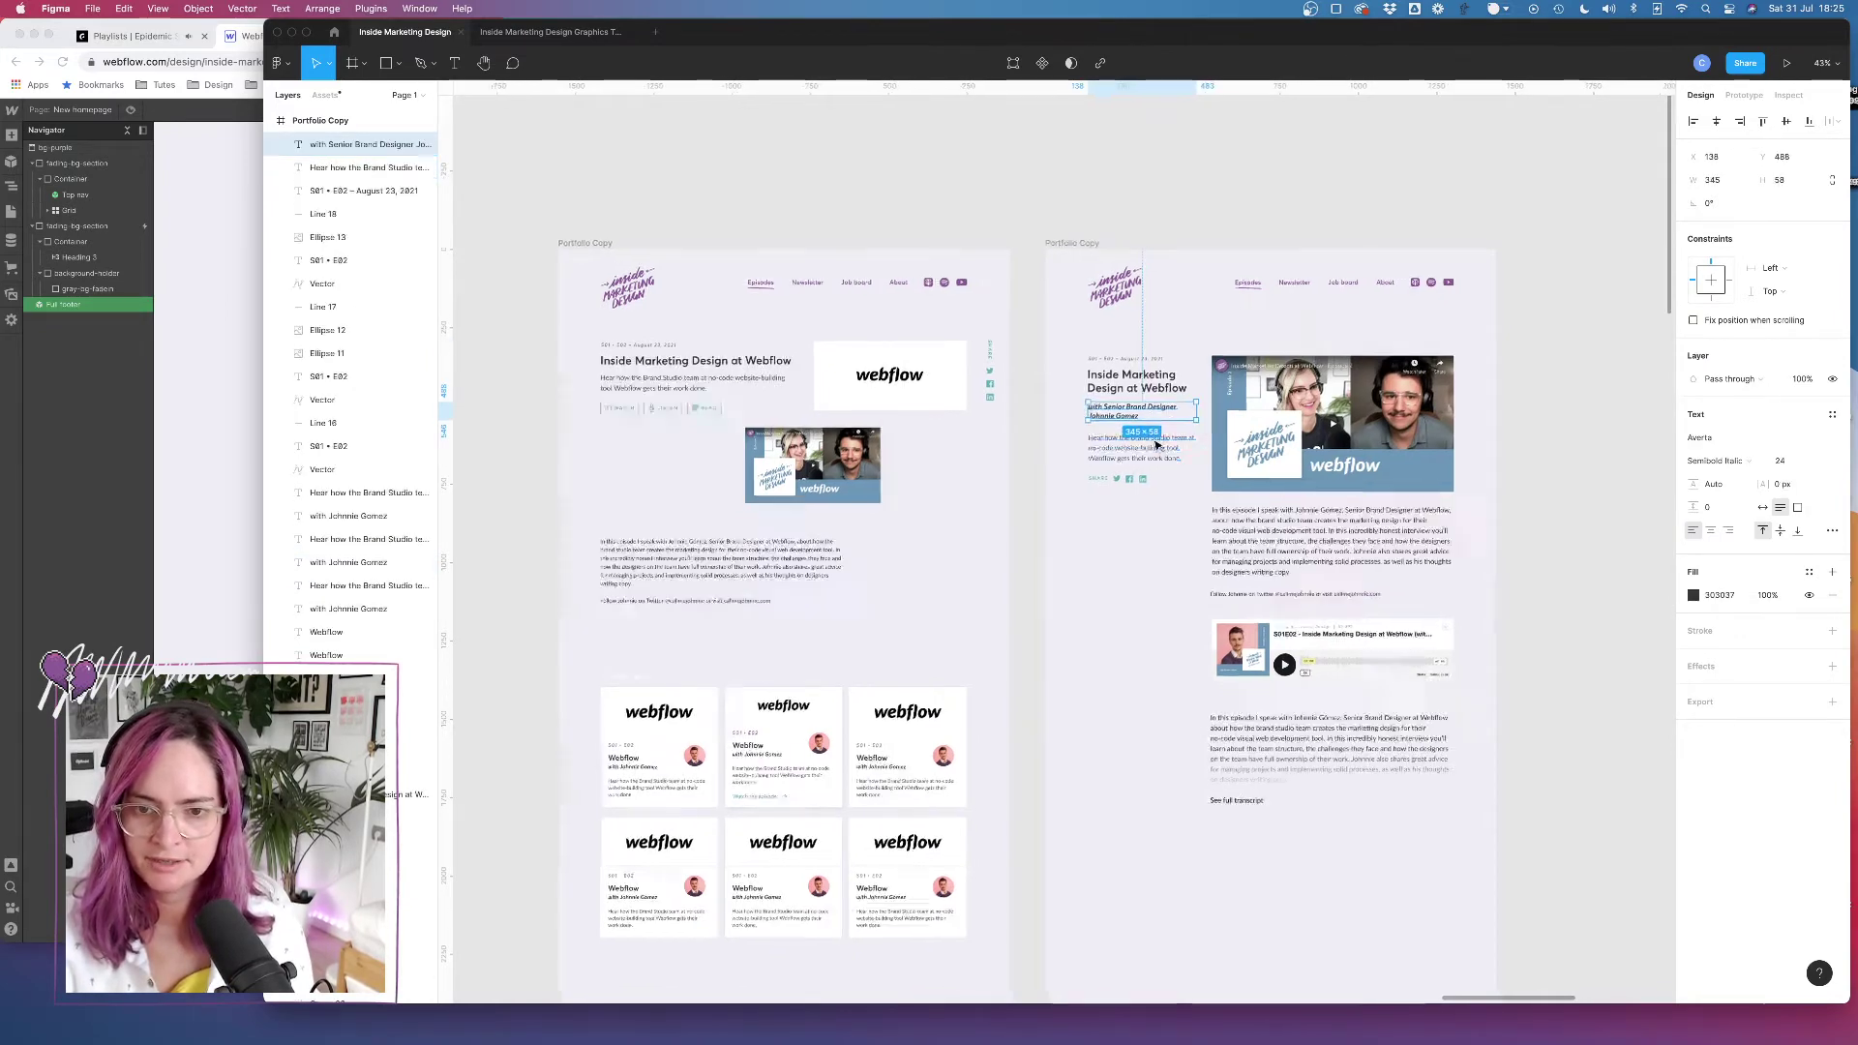
# Extend the gradient fade over the episode page's Transcript text upward to a height of 157
pyautogui.hscroll(10, 1155, 455)
pyautogui.hscroll(-5, 1155, 445)
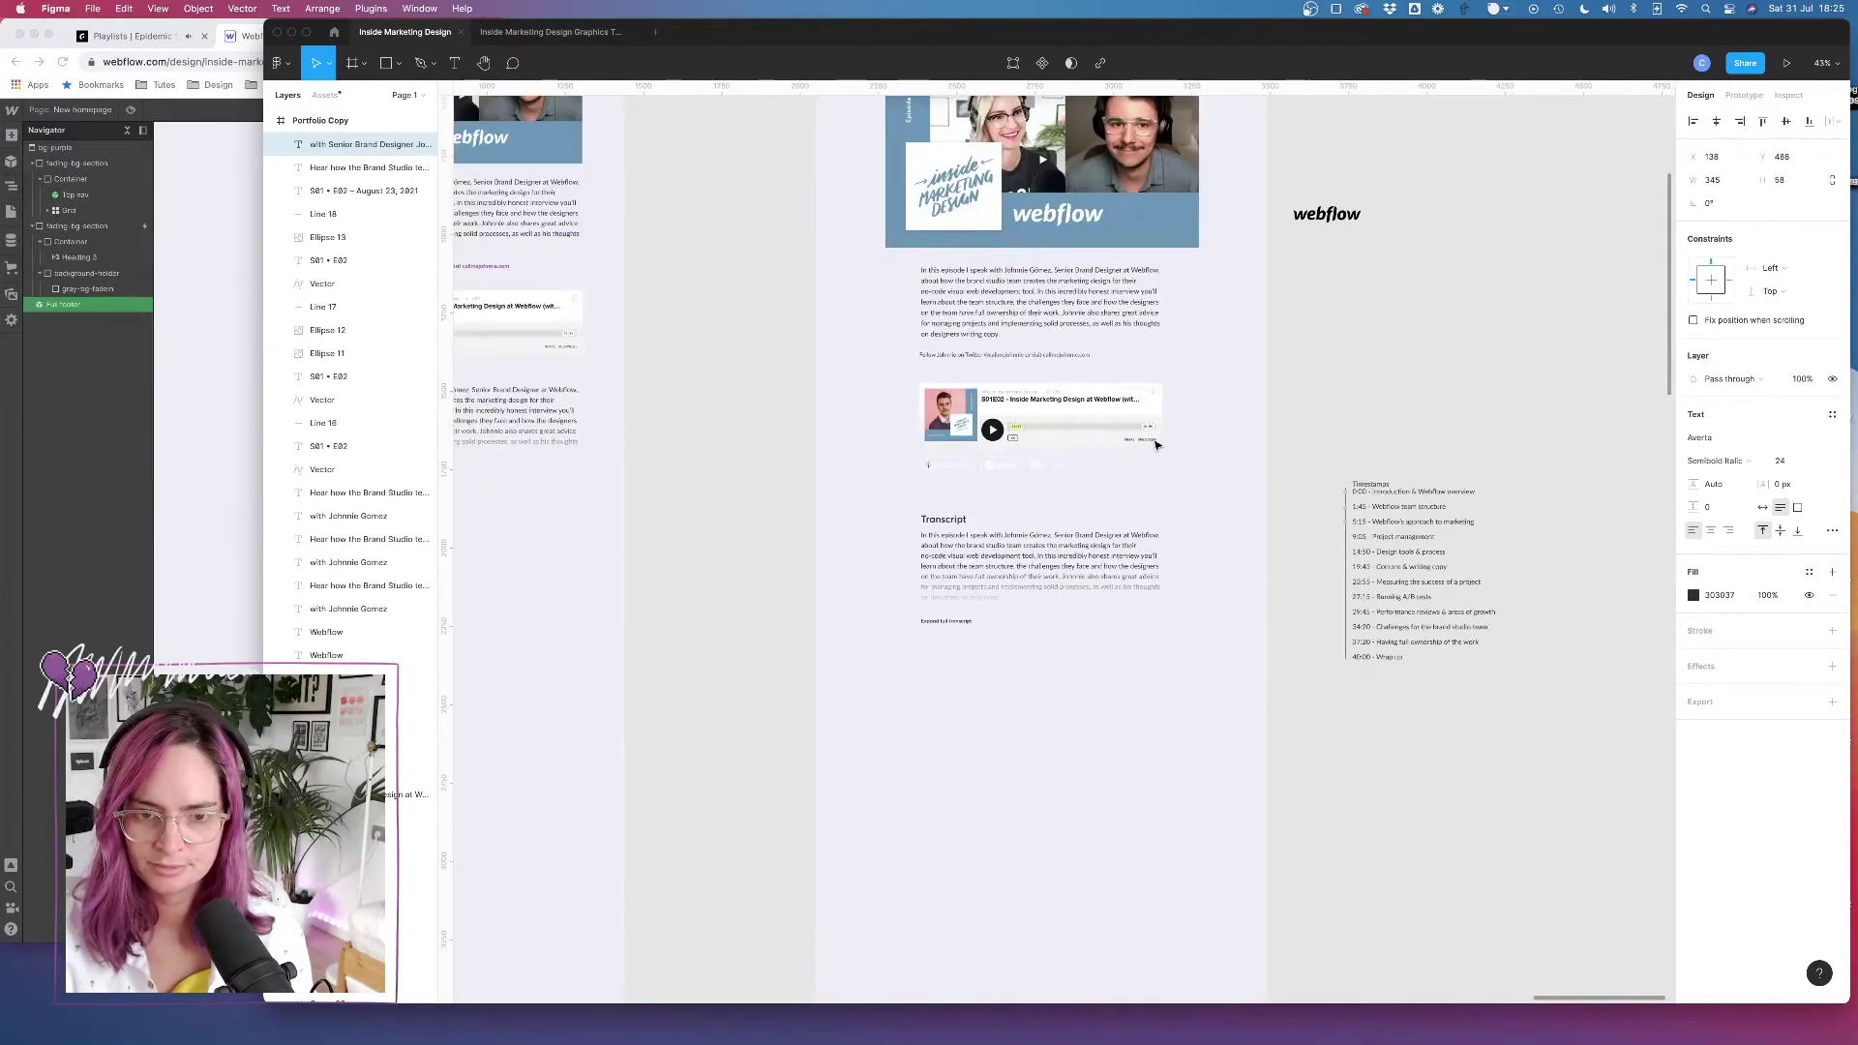
pyautogui.scroll(-5, 1148, 514)
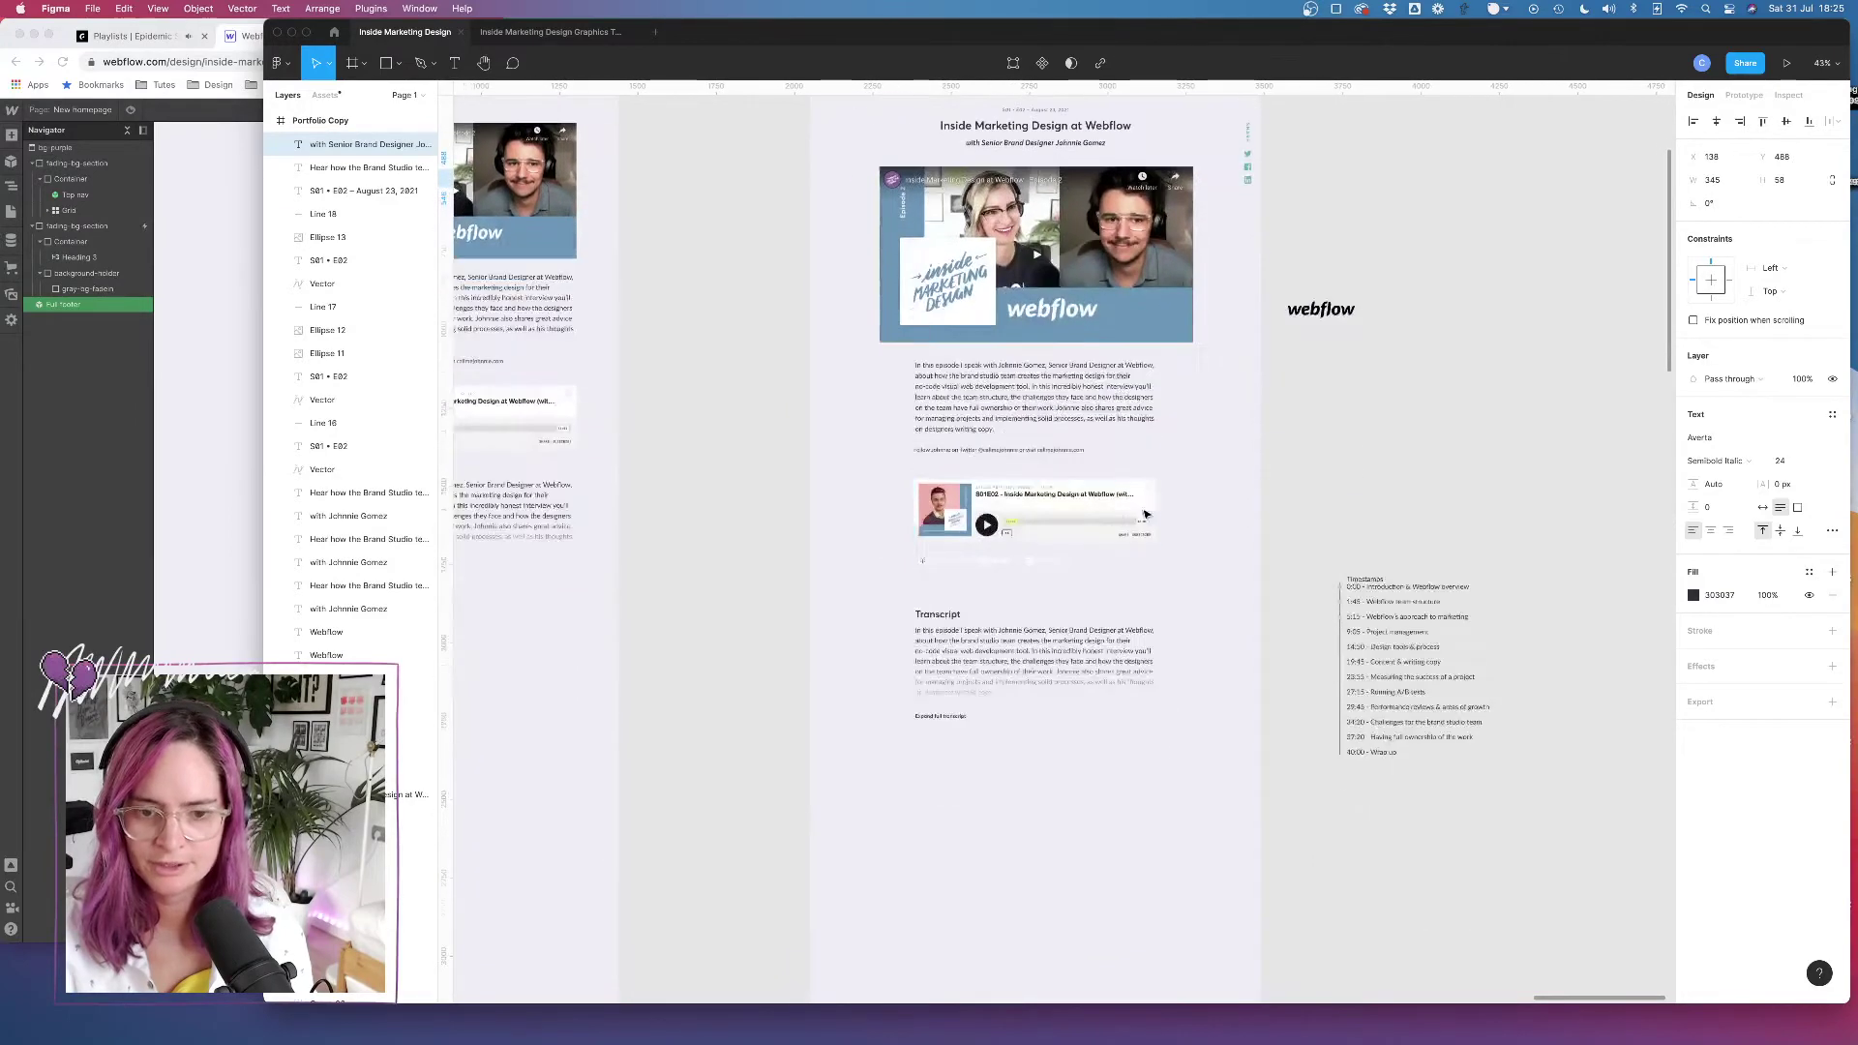
pyautogui.scroll(5, 1070, 601)
pyautogui.scroll(-1, 1070, 600)
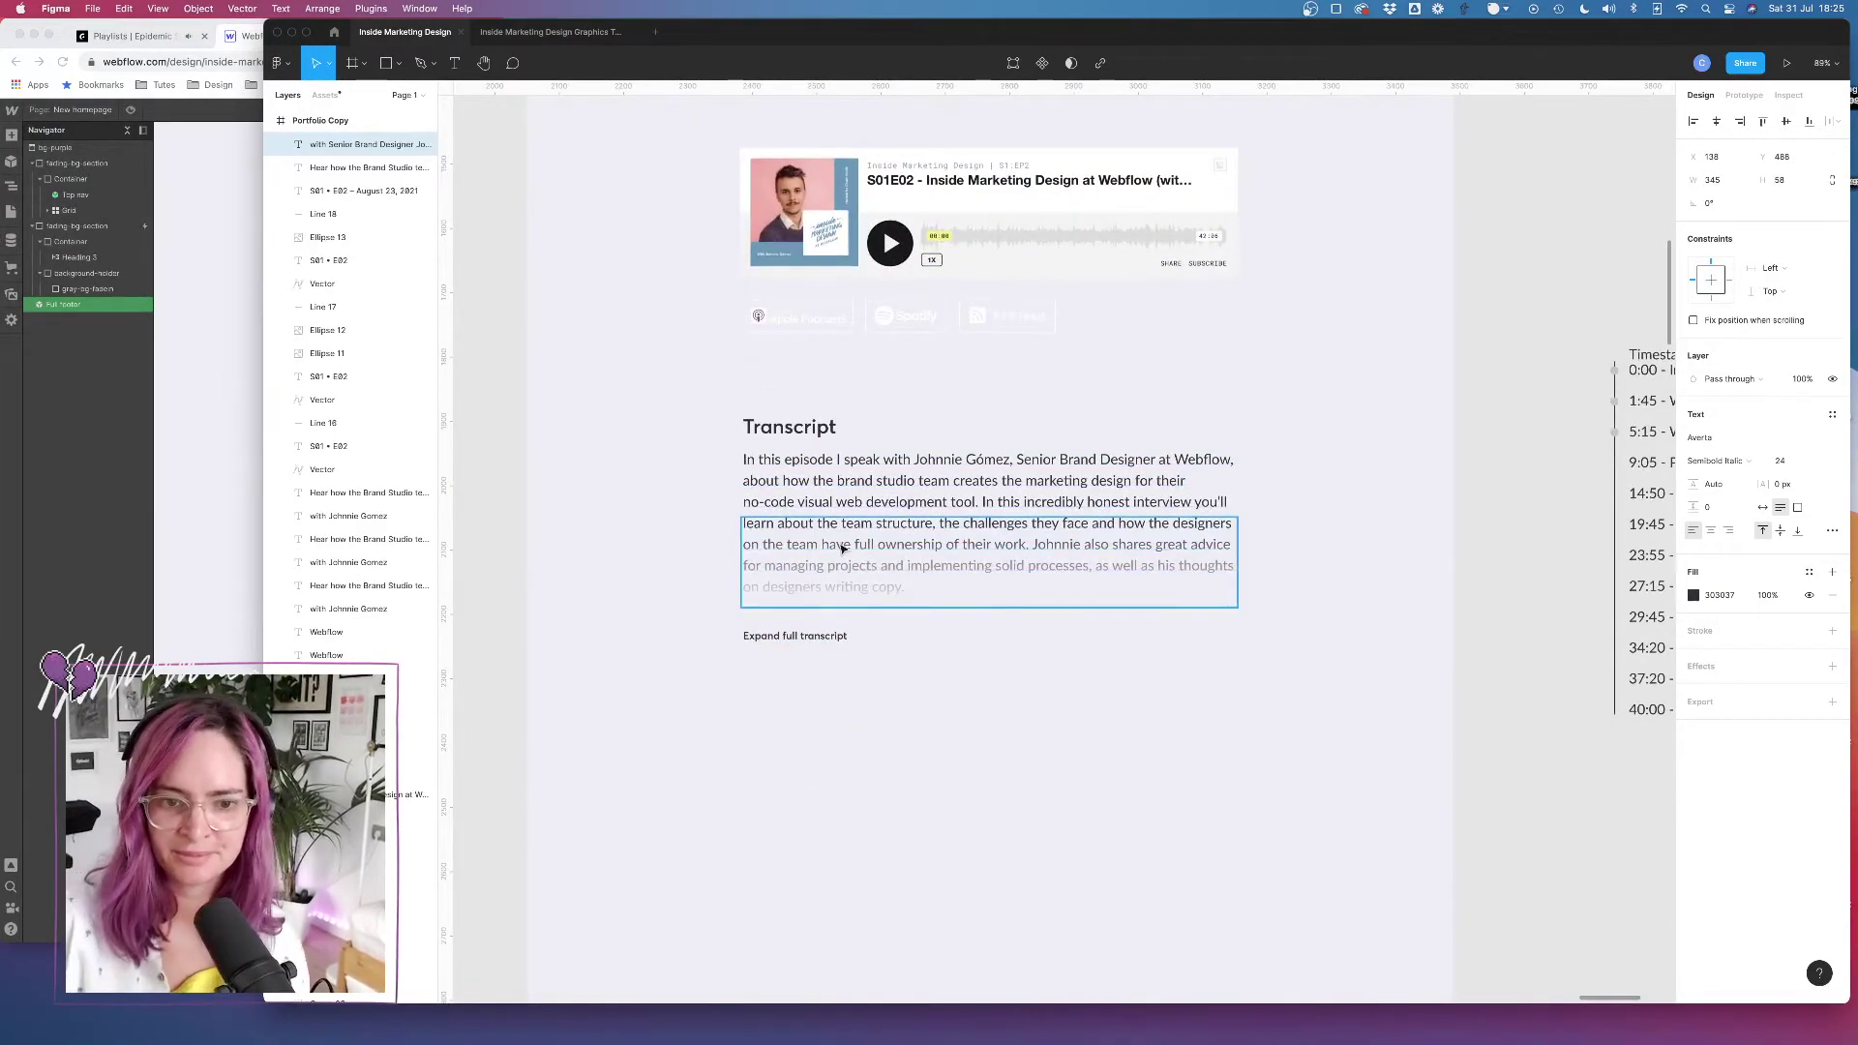
pyautogui.click(936, 592)
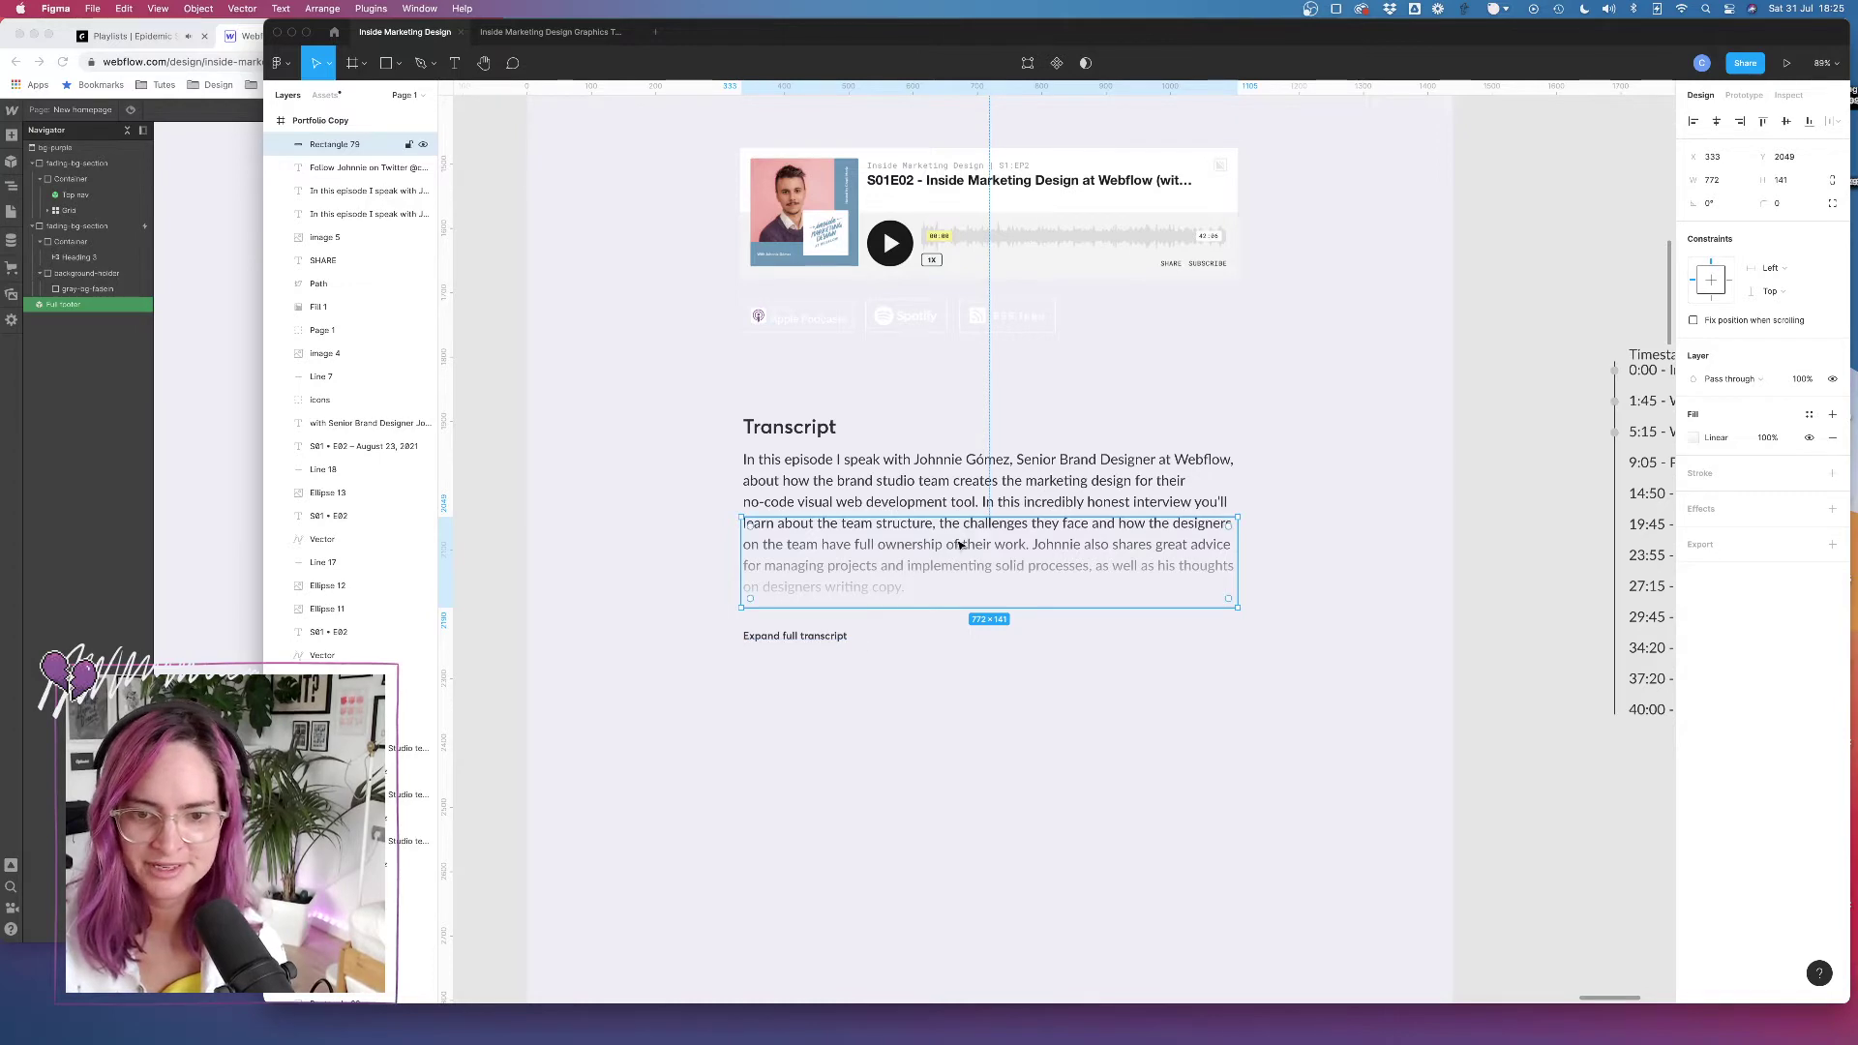
pyautogui.scroll(15, 960, 543)
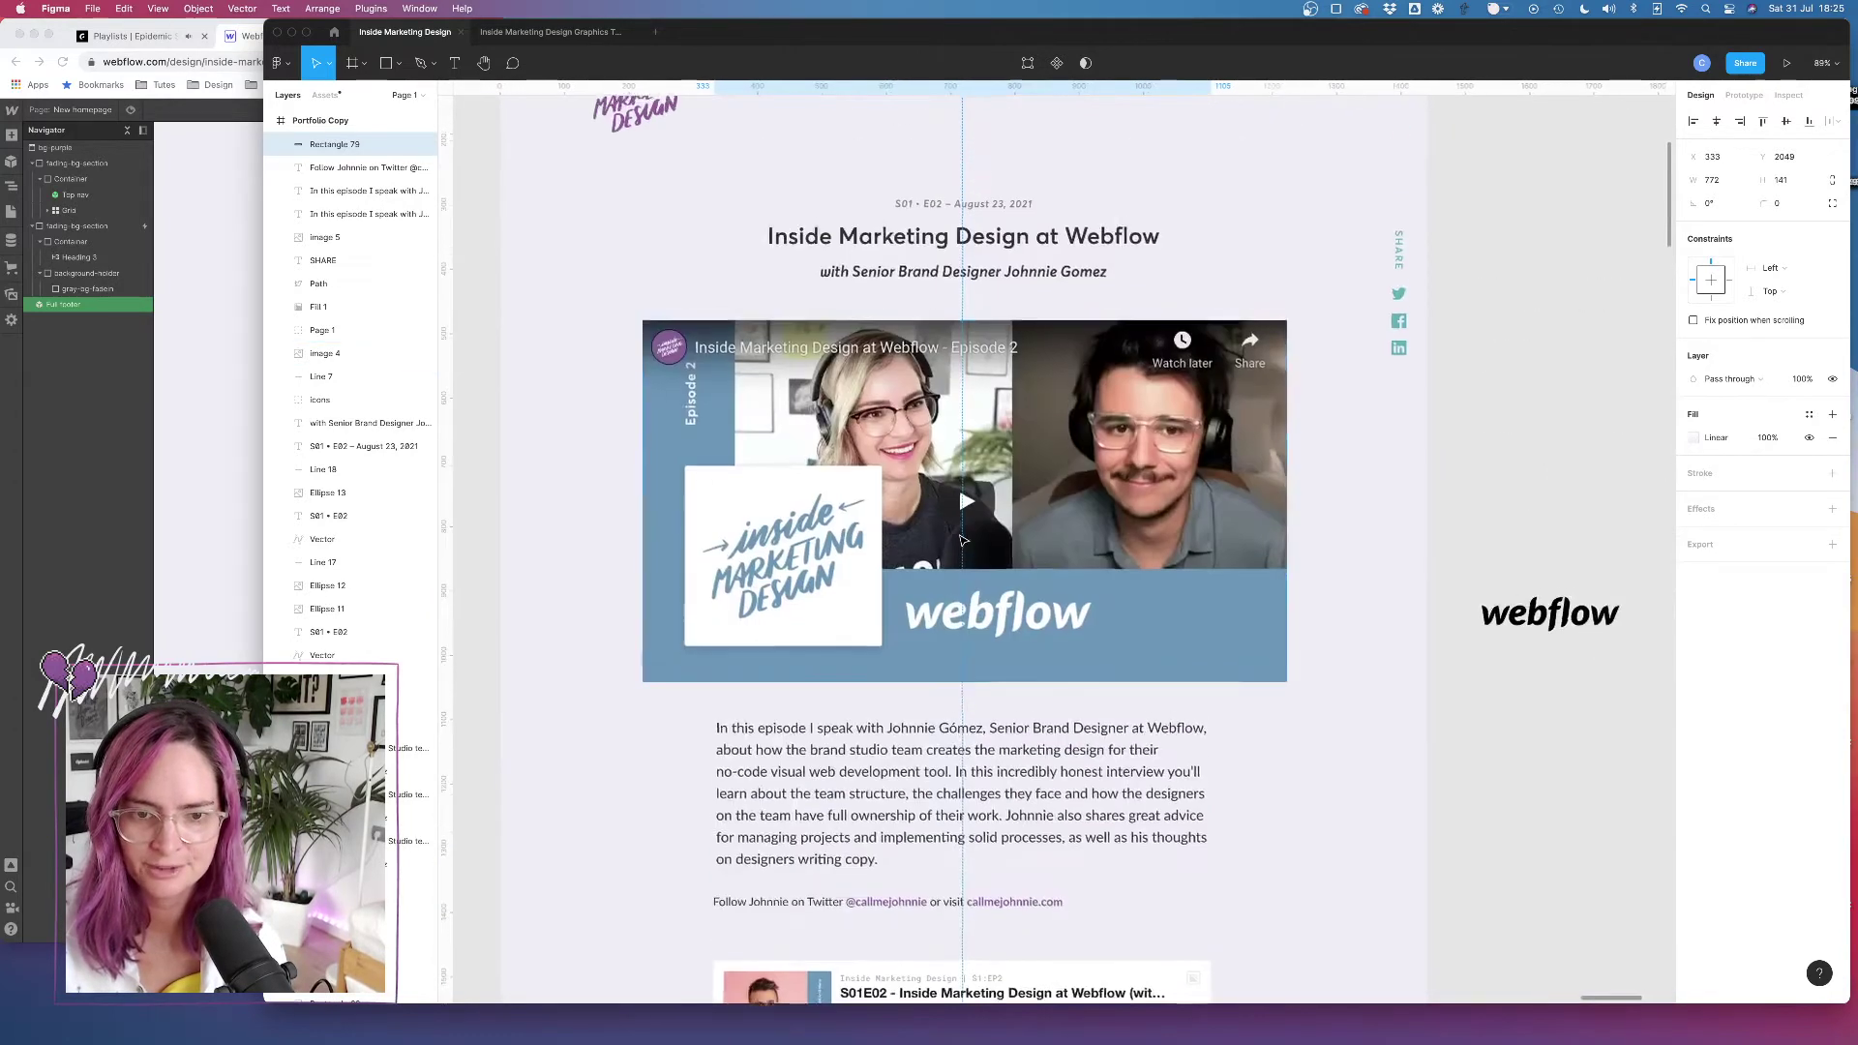
pyautogui.scroll(1, 961, 540)
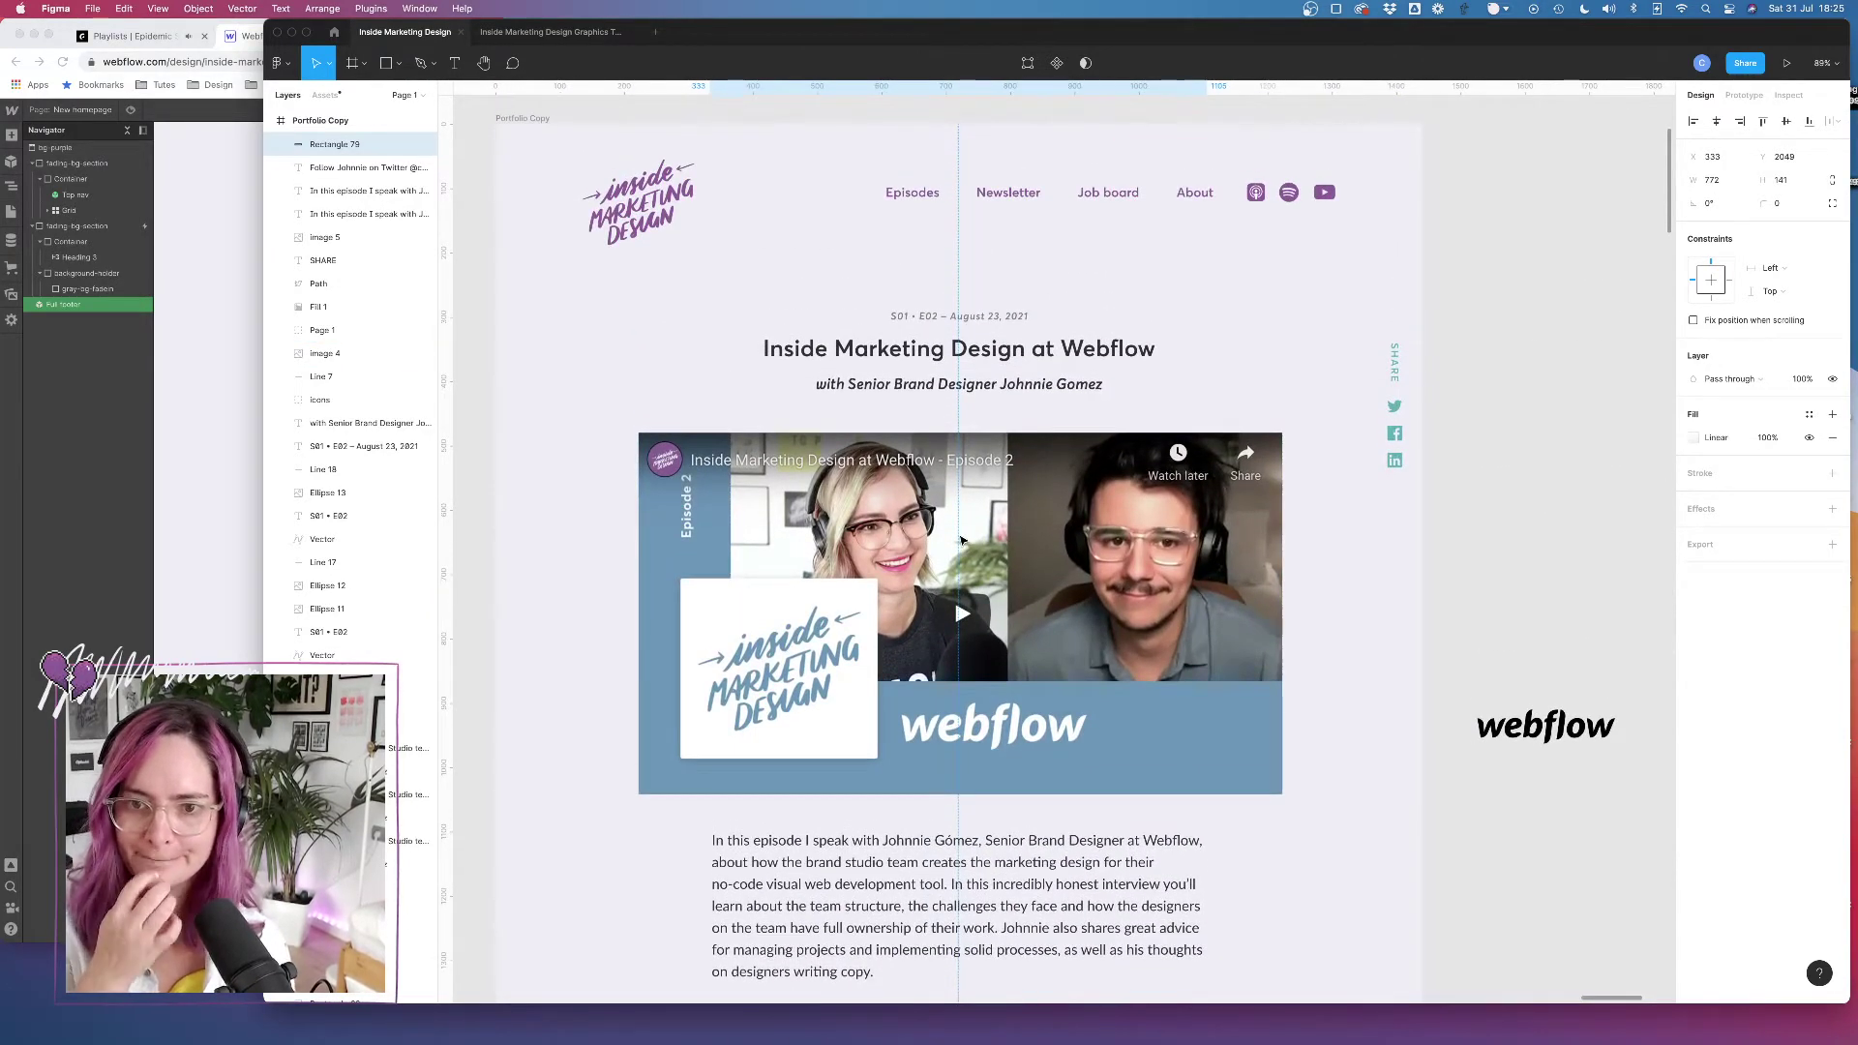
pyautogui.scroll(-10, 961, 540)
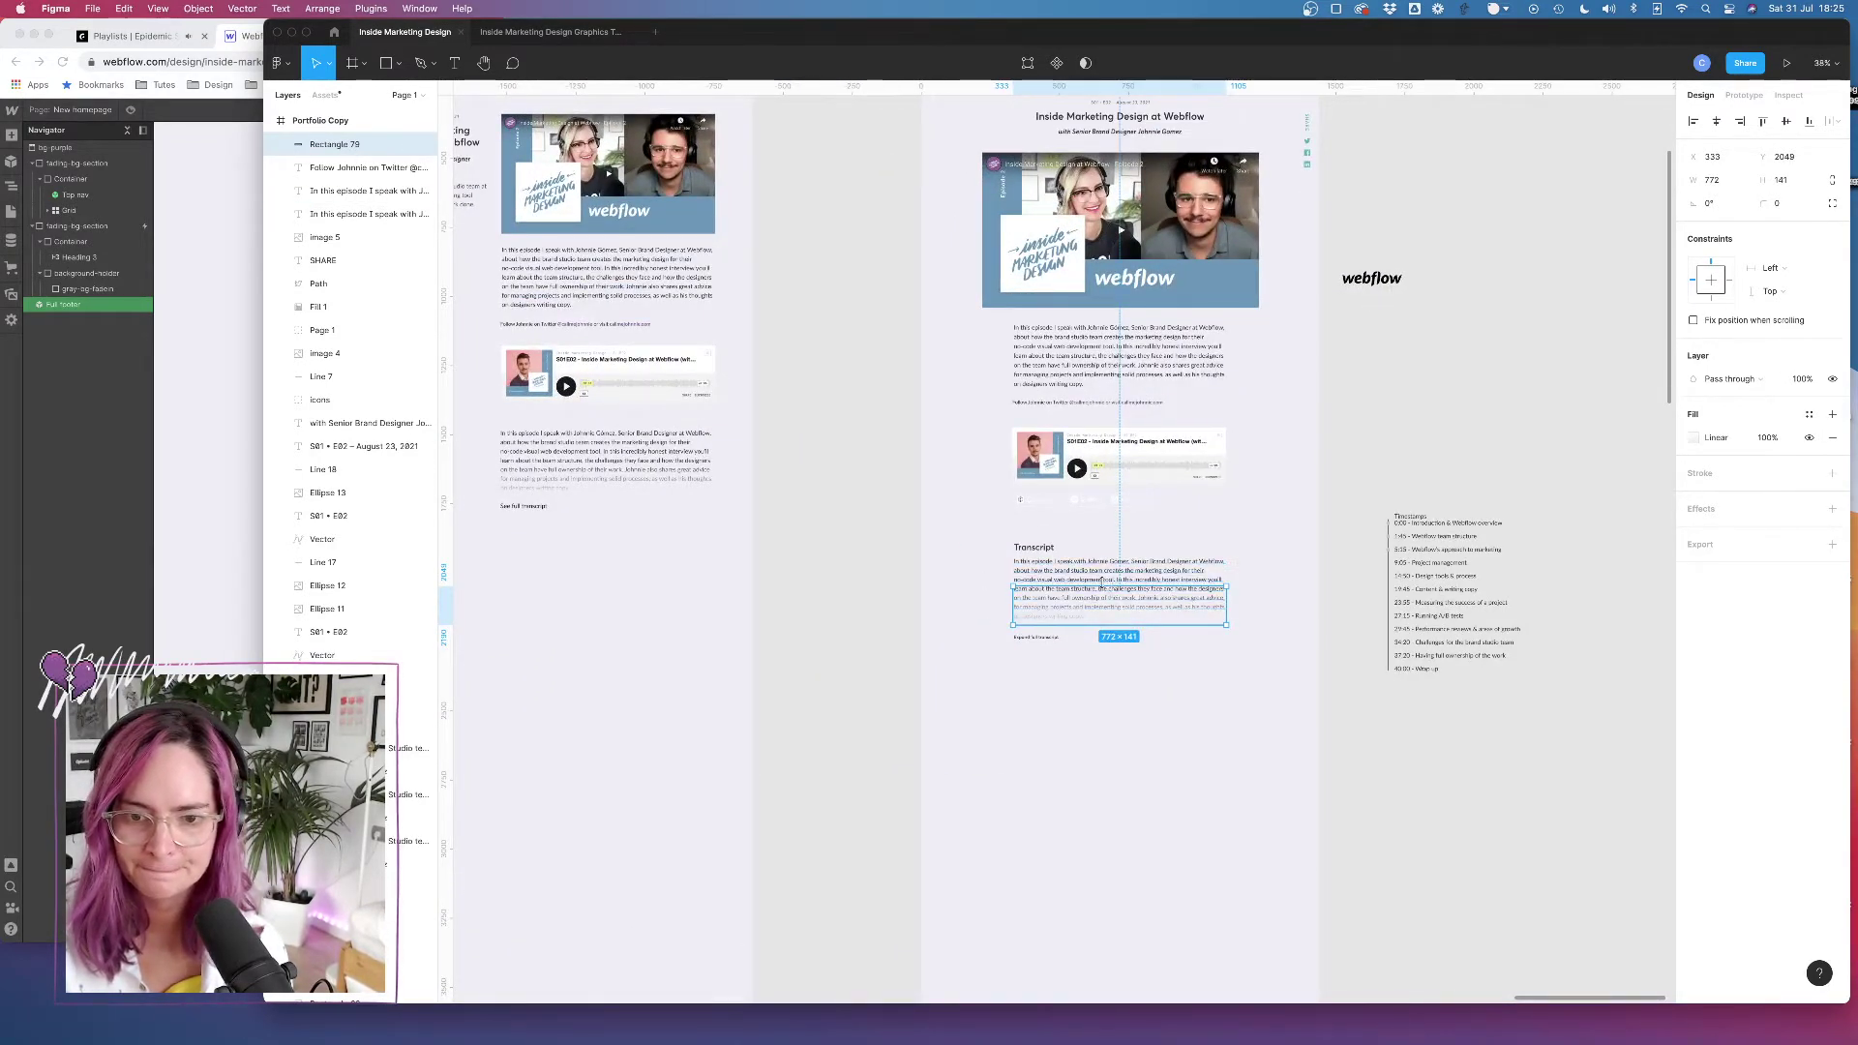
pyautogui.moveTo(1109, 585); pyautogui.dragTo(1109, 580)
pyautogui.scroll(3, 1041, 563)
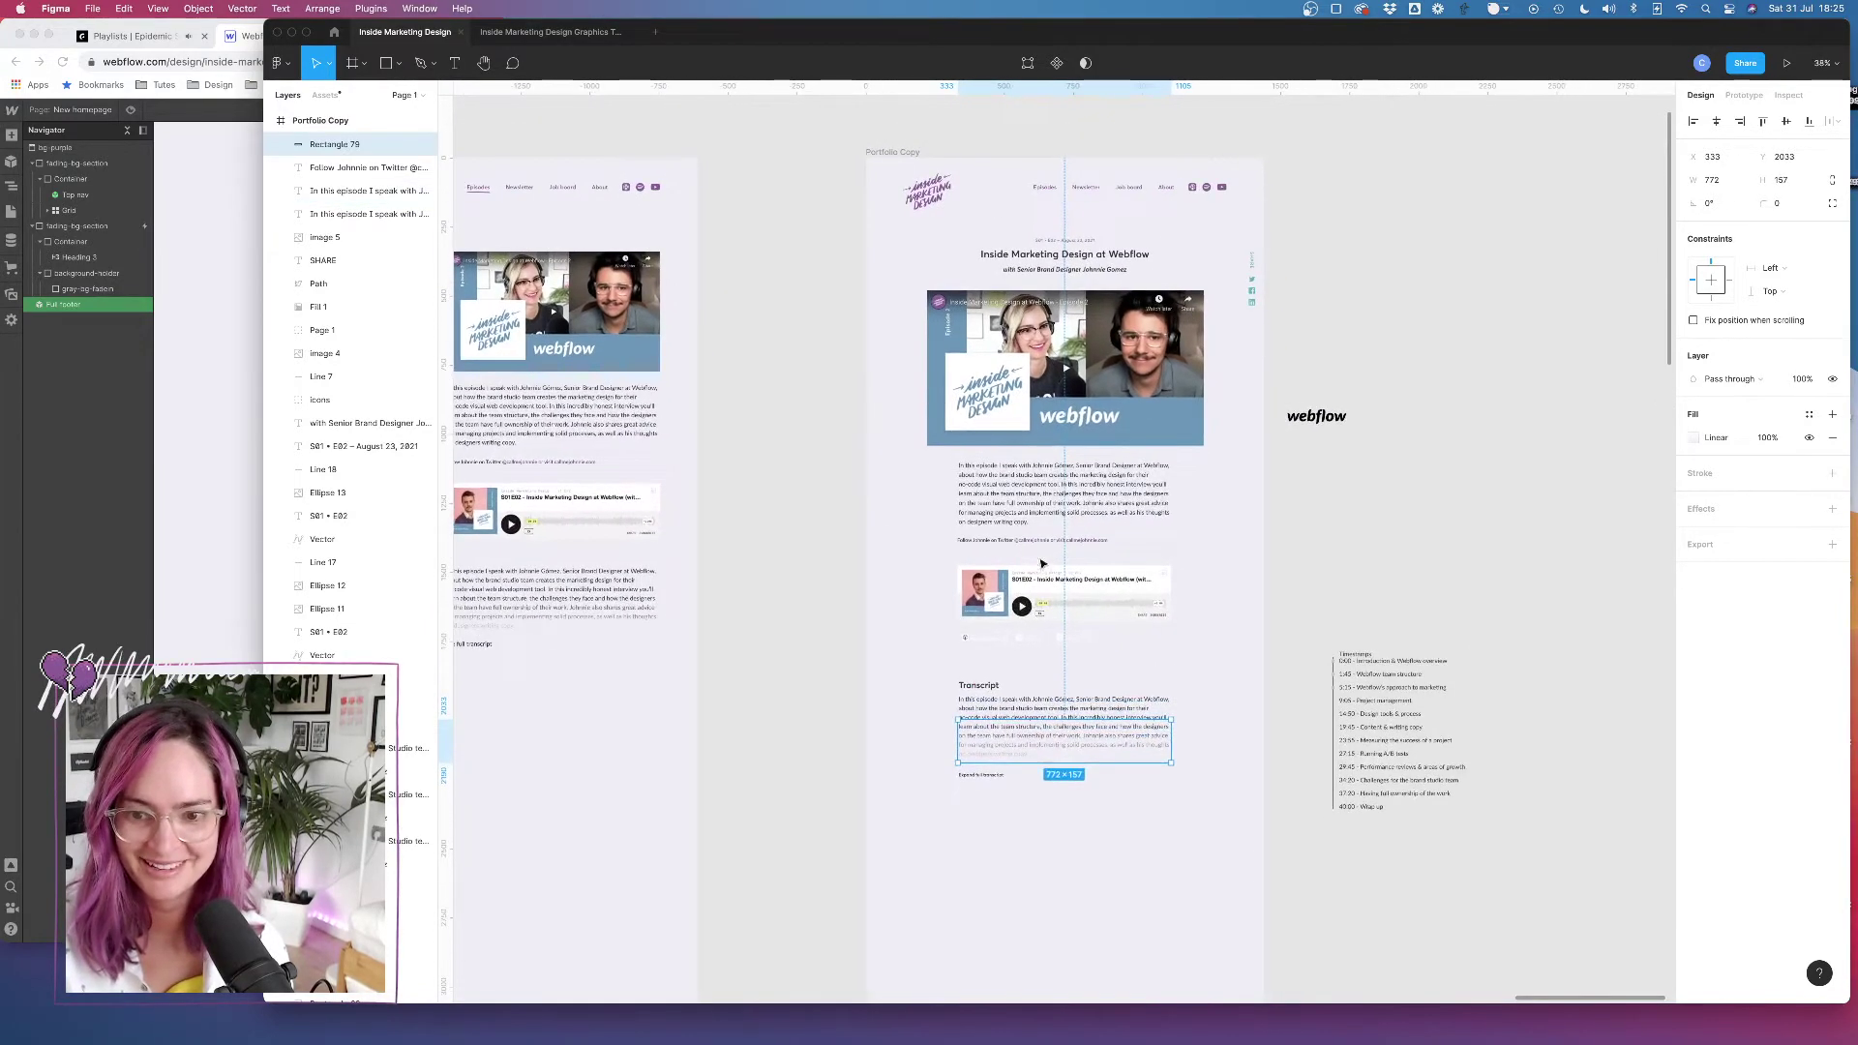
pyautogui.click(799, 394)
# Look over the two Webflow episode page layouts and examine the purple navigation in the centred one's header
pyautogui.hscroll(-2, 803, 361)
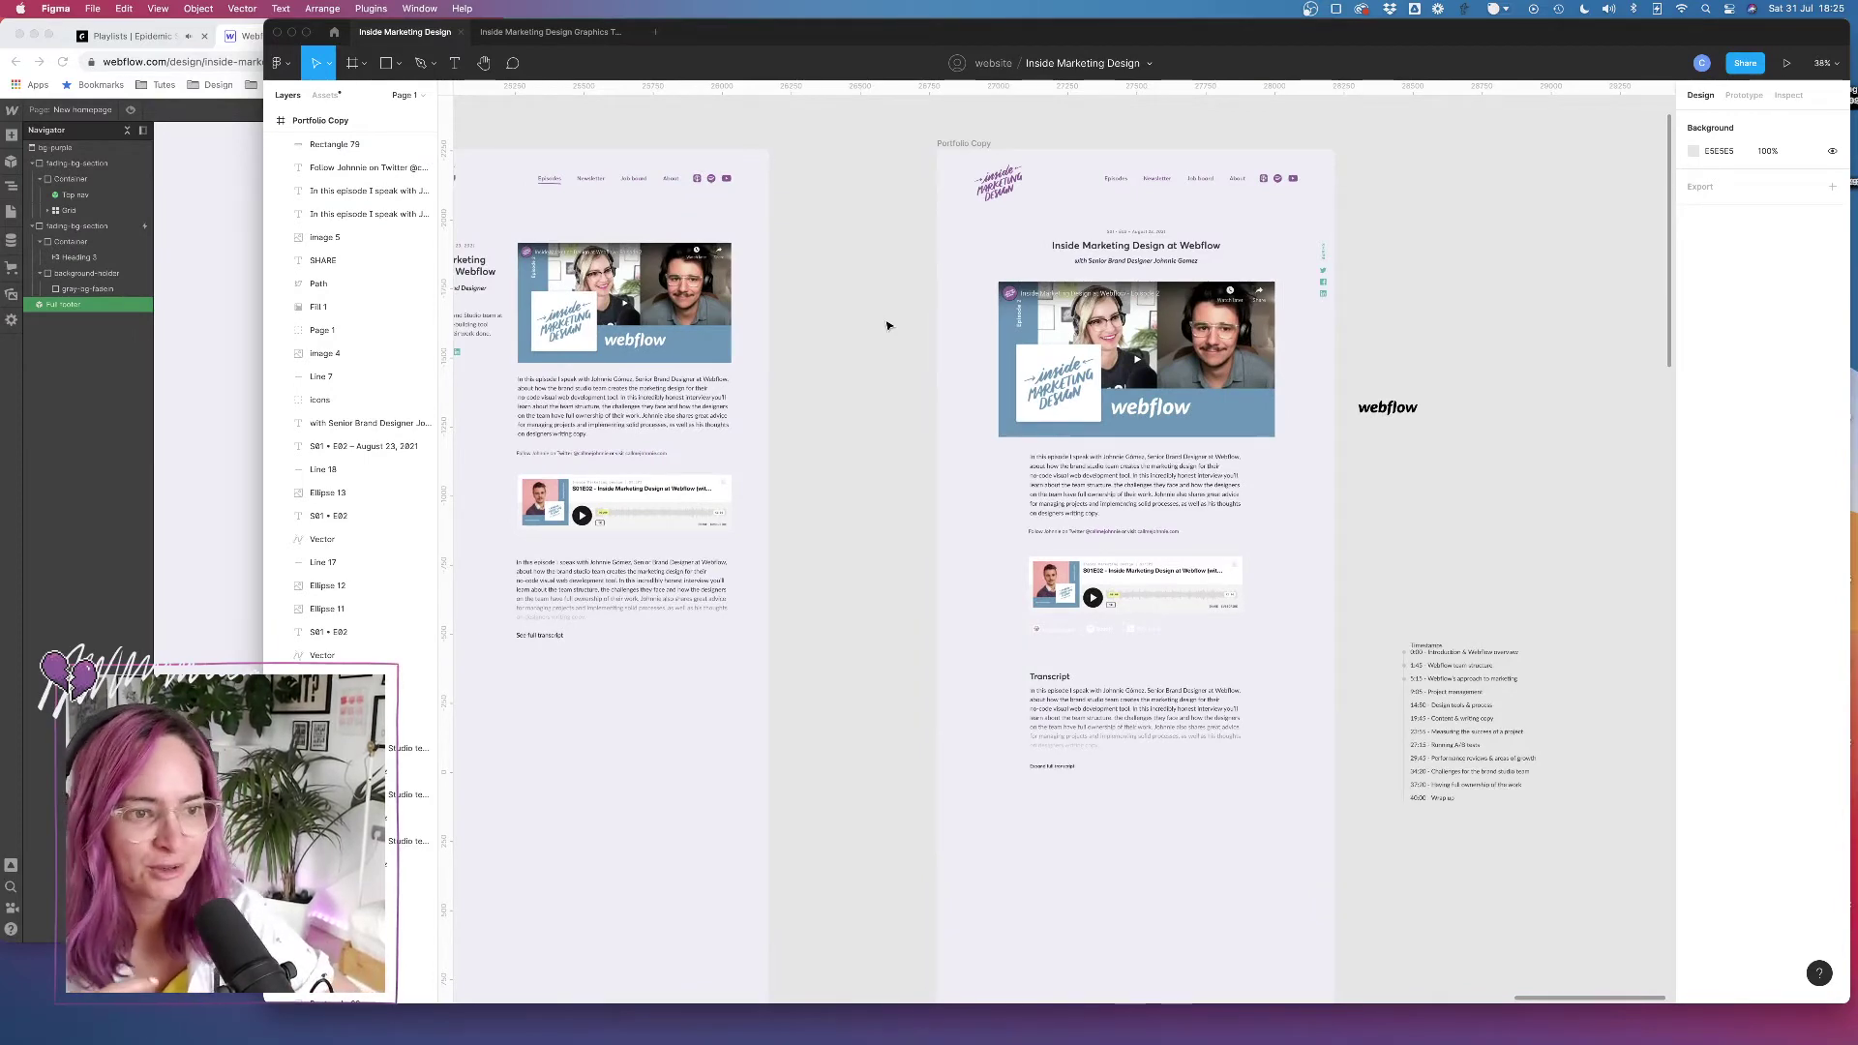
pyautogui.scroll(2, 799, 277)
pyautogui.hscroll(-2, 799, 277)
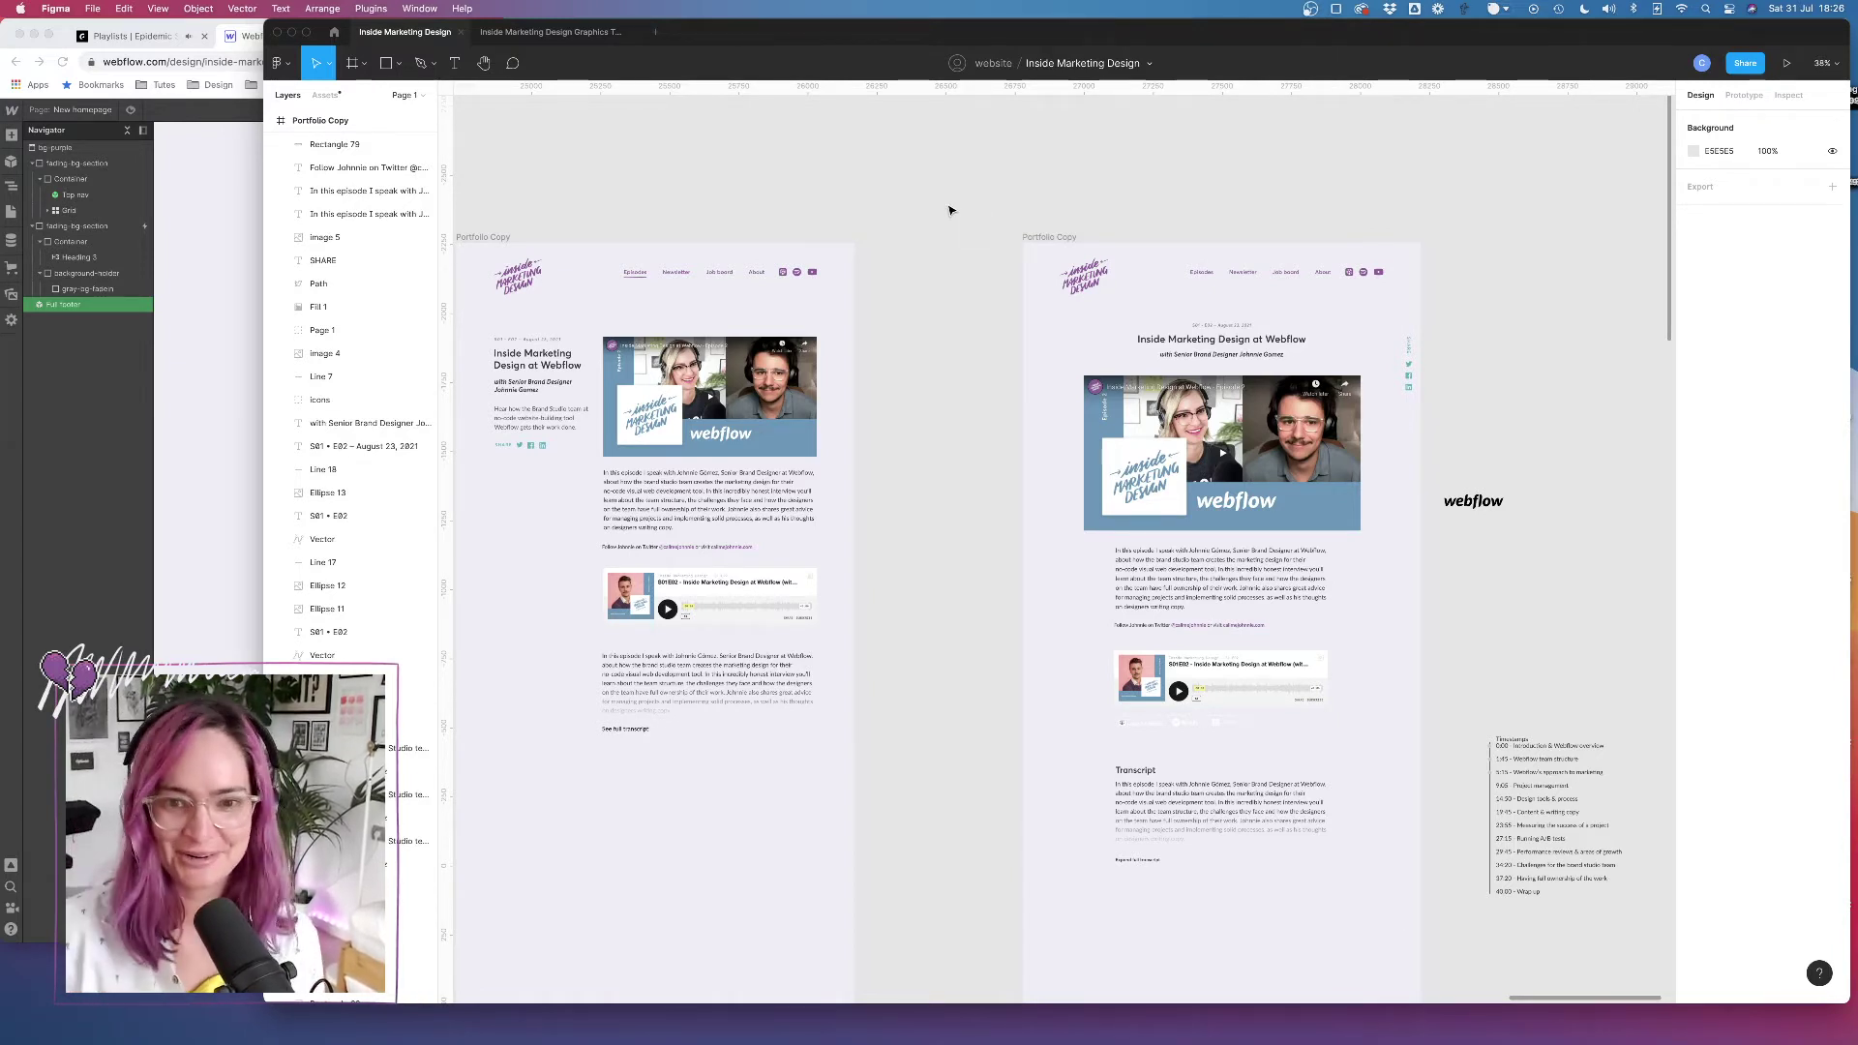
pyautogui.hscroll(5, 1090, 241)
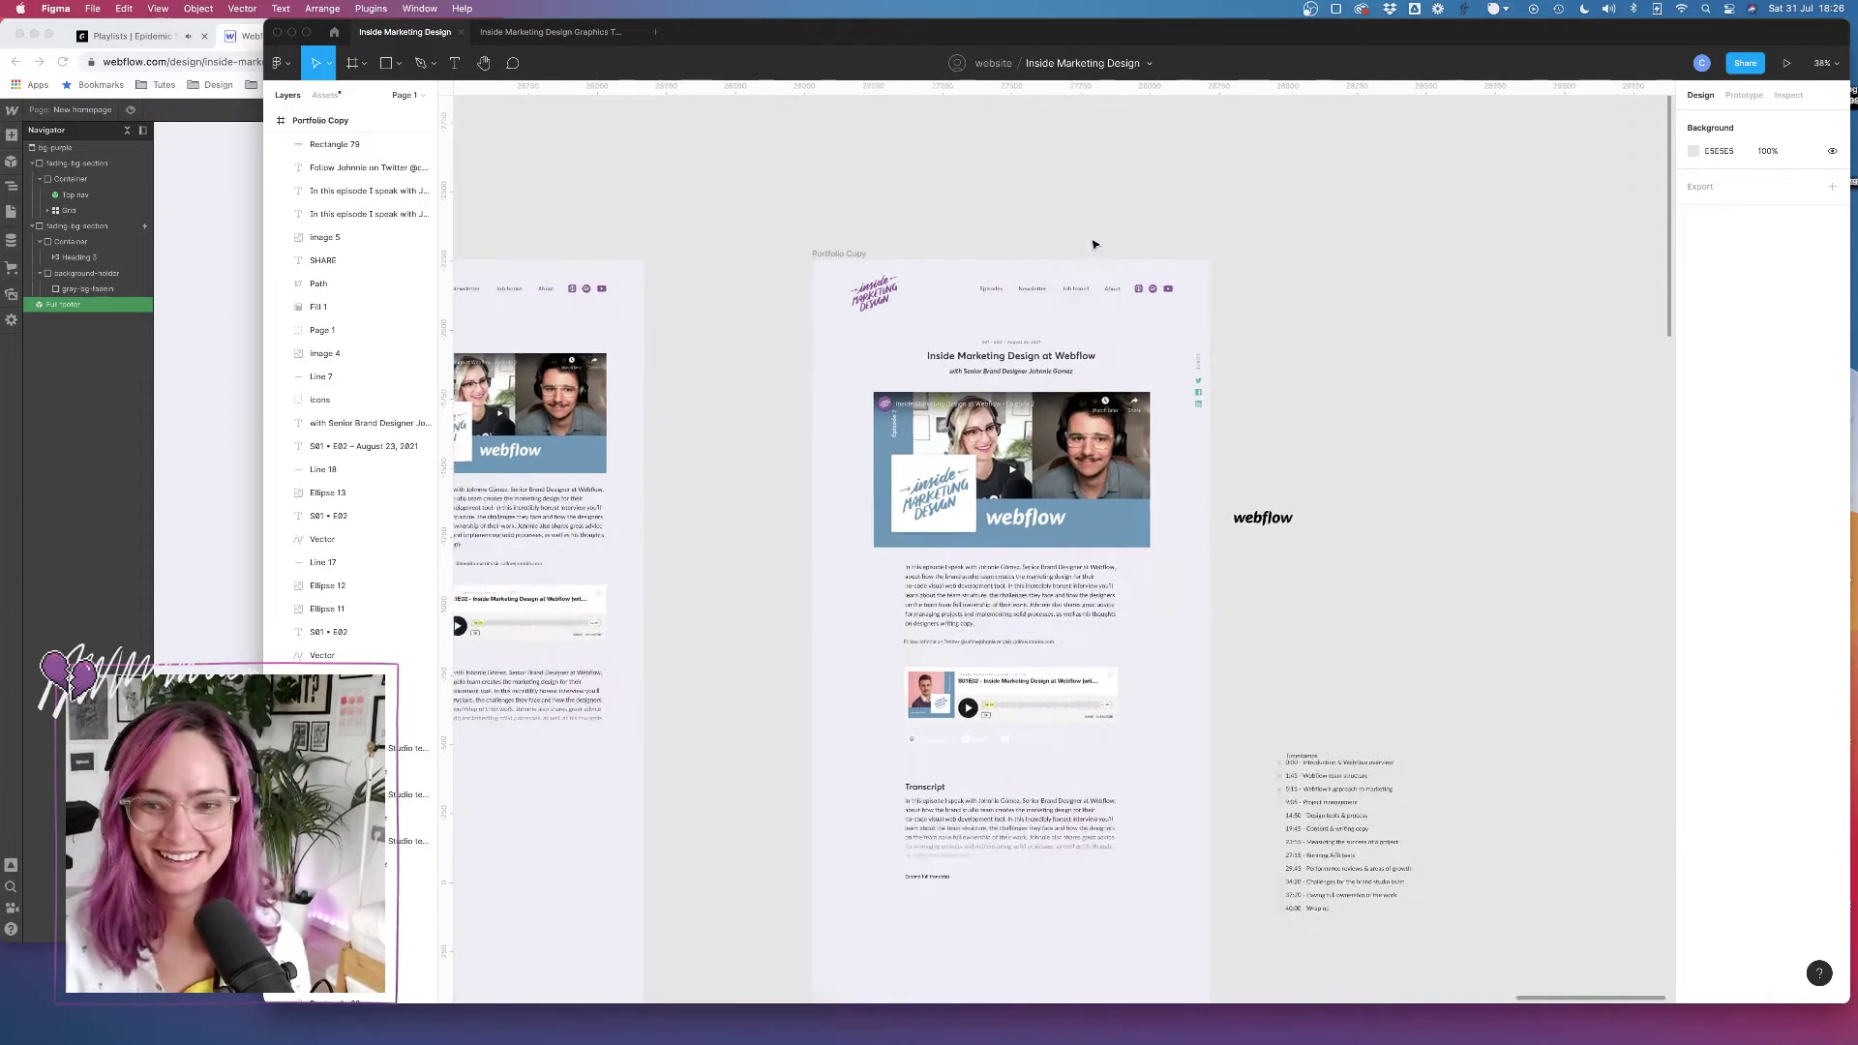
pyautogui.scroll(10, 897, 308)
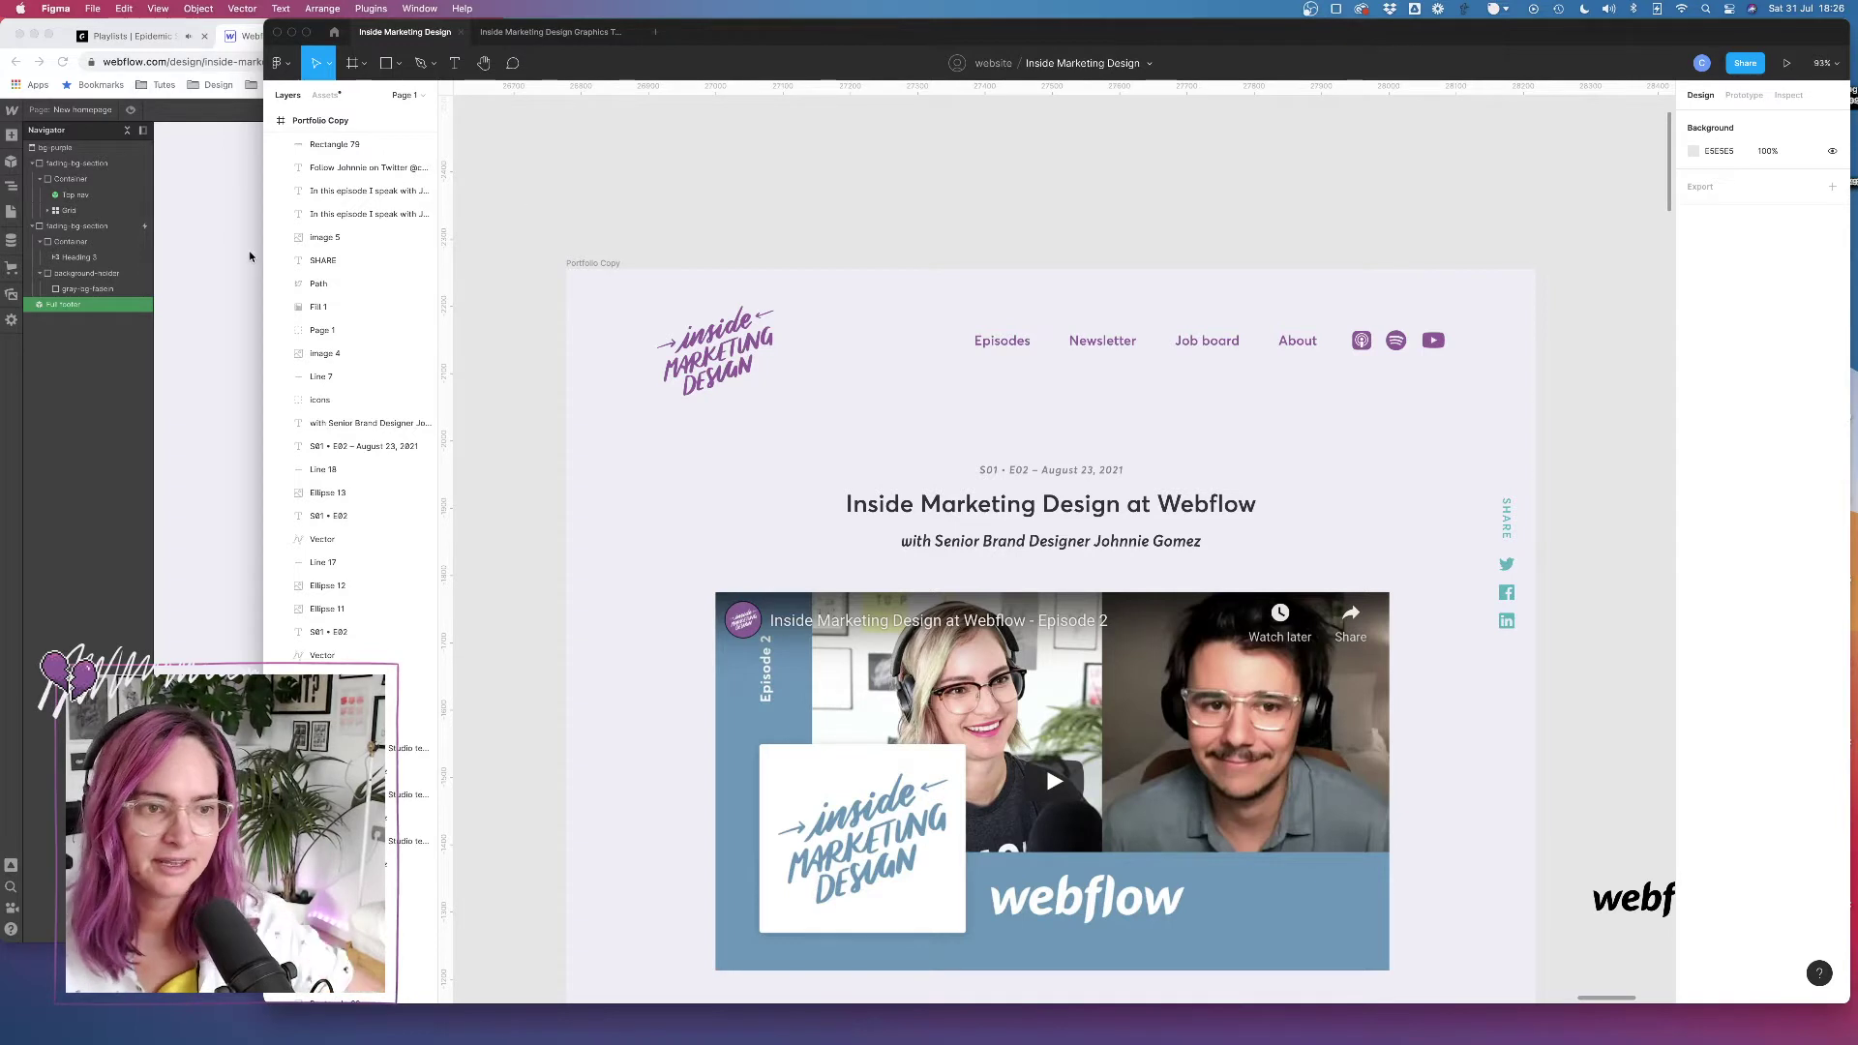
# Switch to the Webflow Designer, open the Top nav symbol, inspect the About link's text and nav menu settings, and return to the page
pyautogui.click(215, 267)
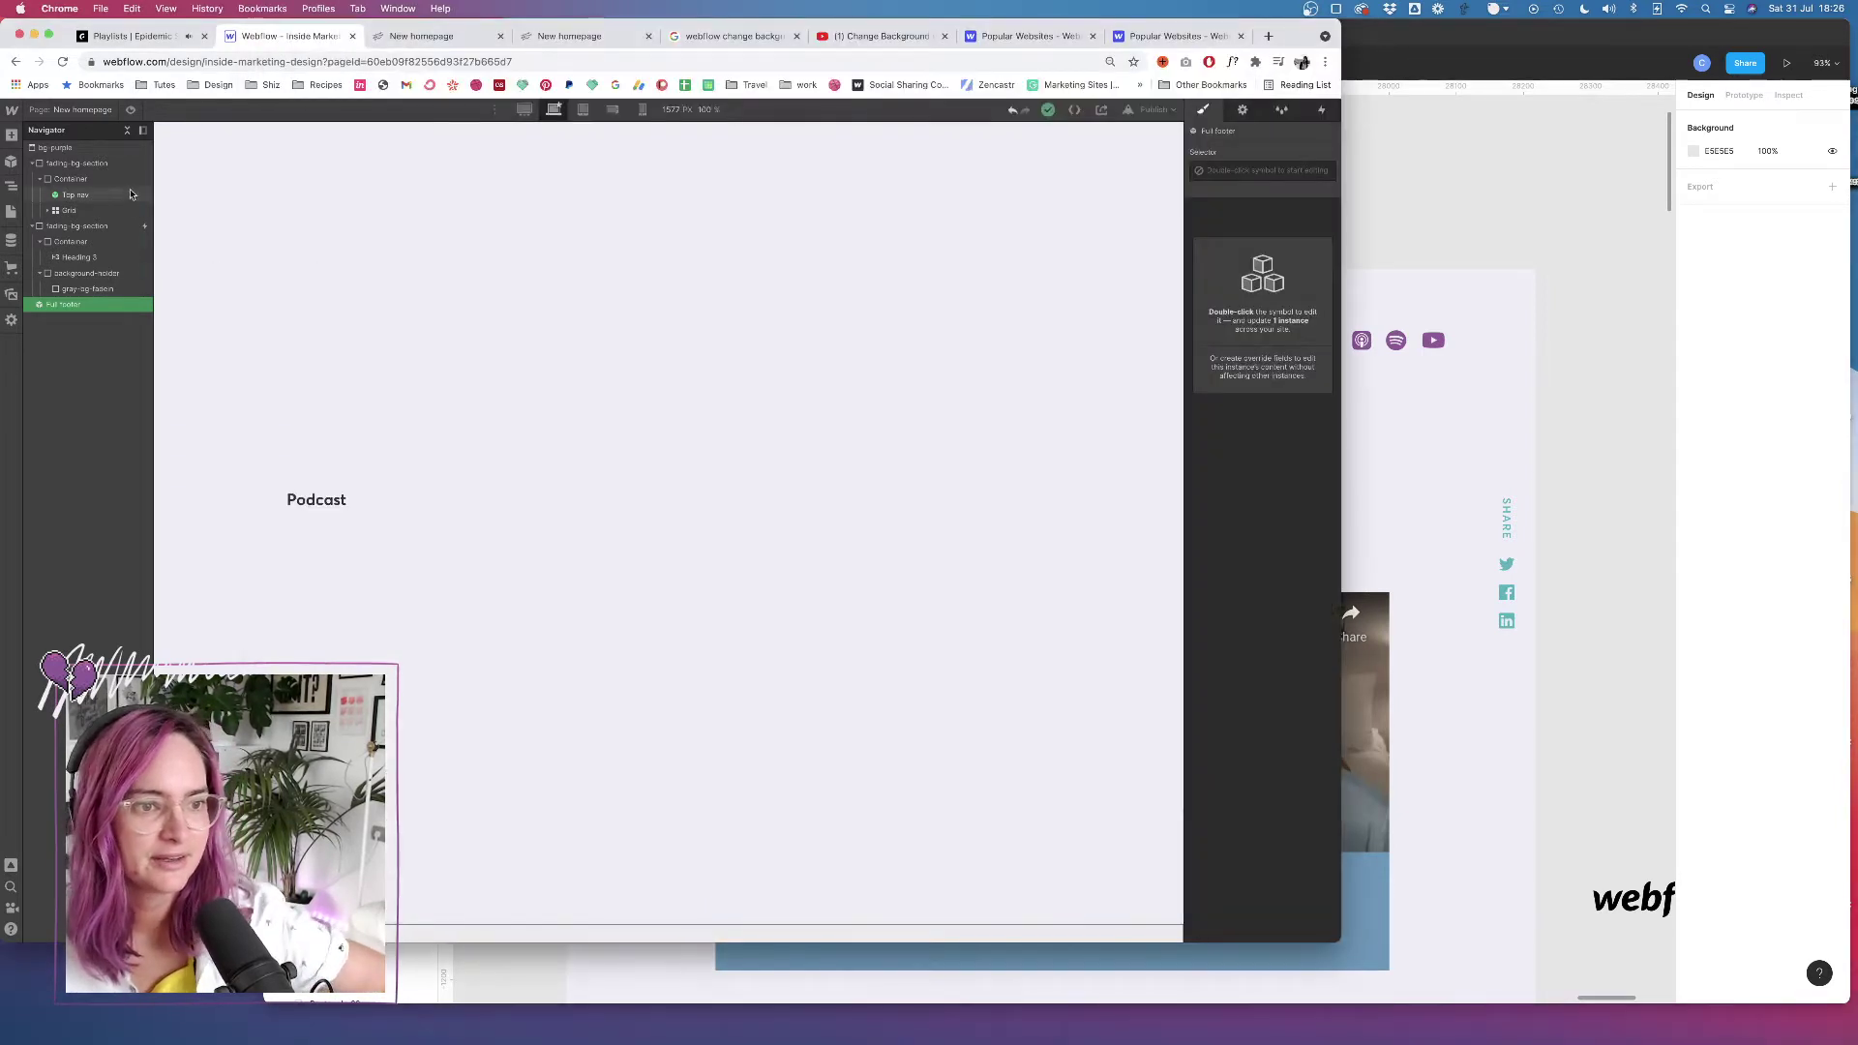
pyautogui.click(82, 196)
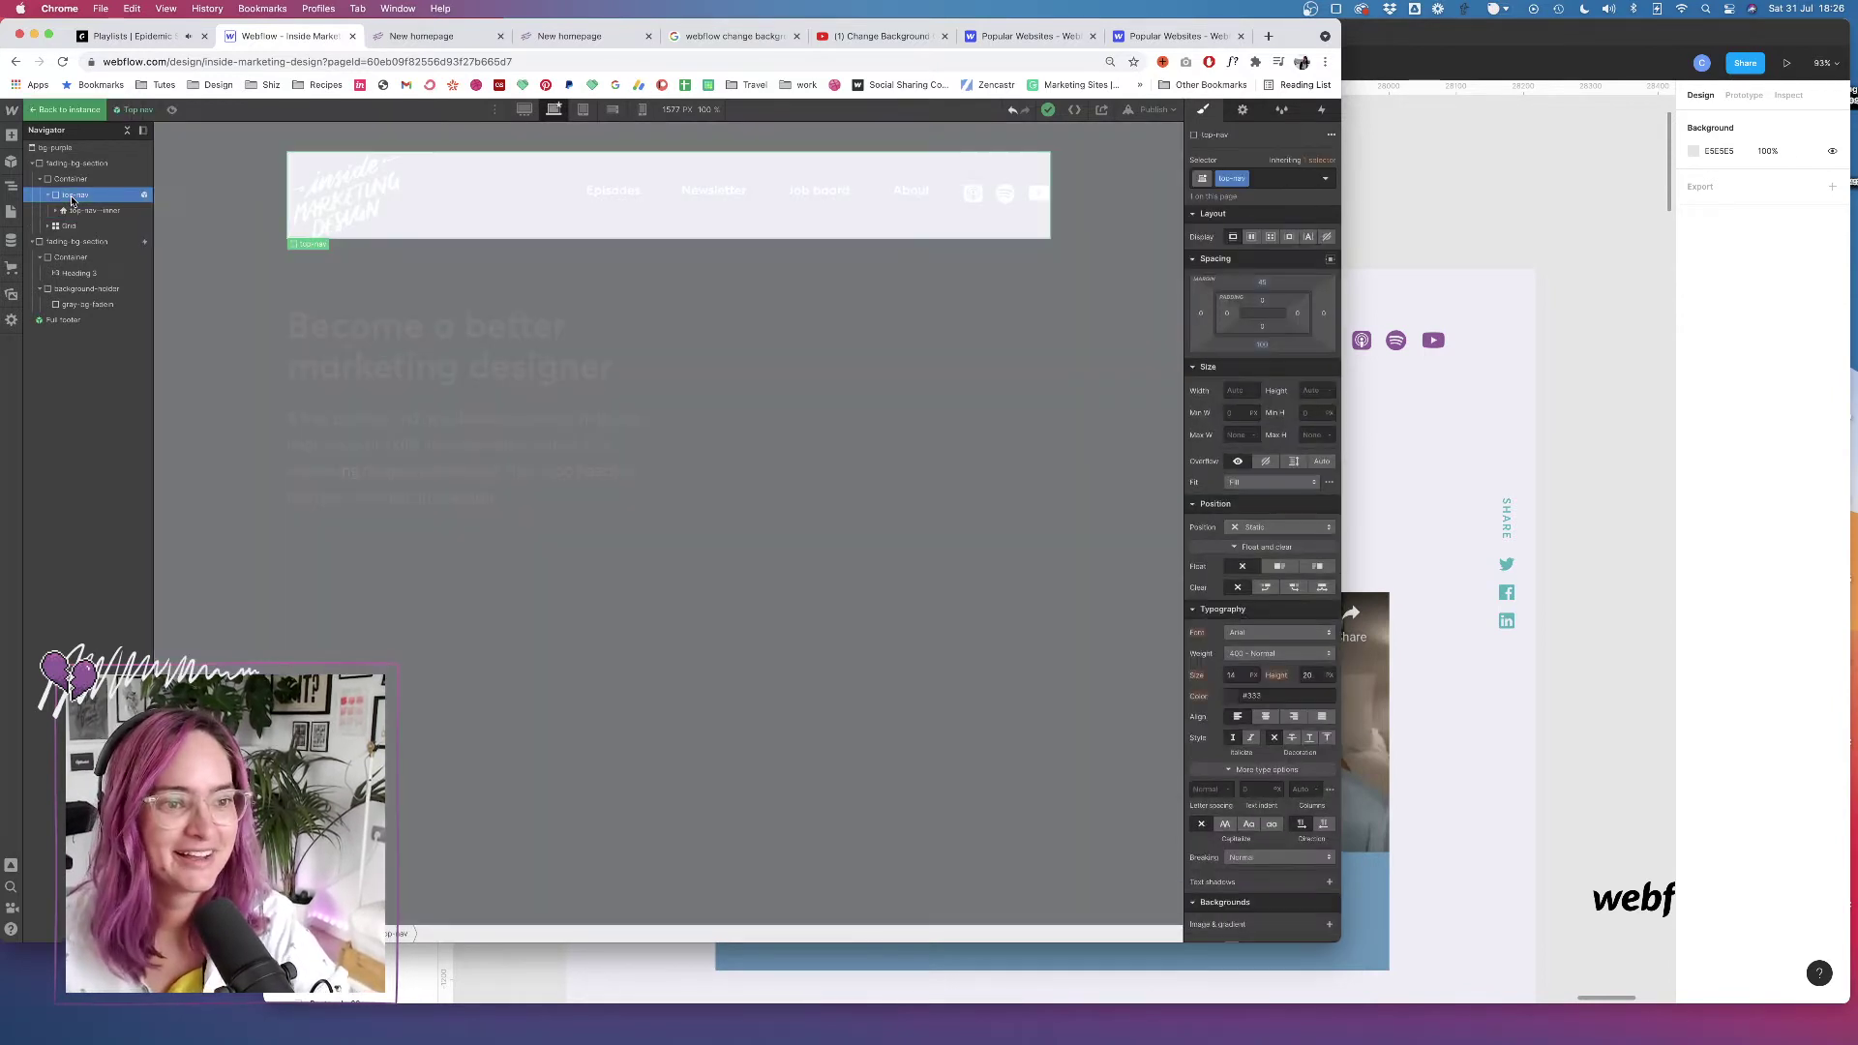
pyautogui.doubleClick(72, 196)
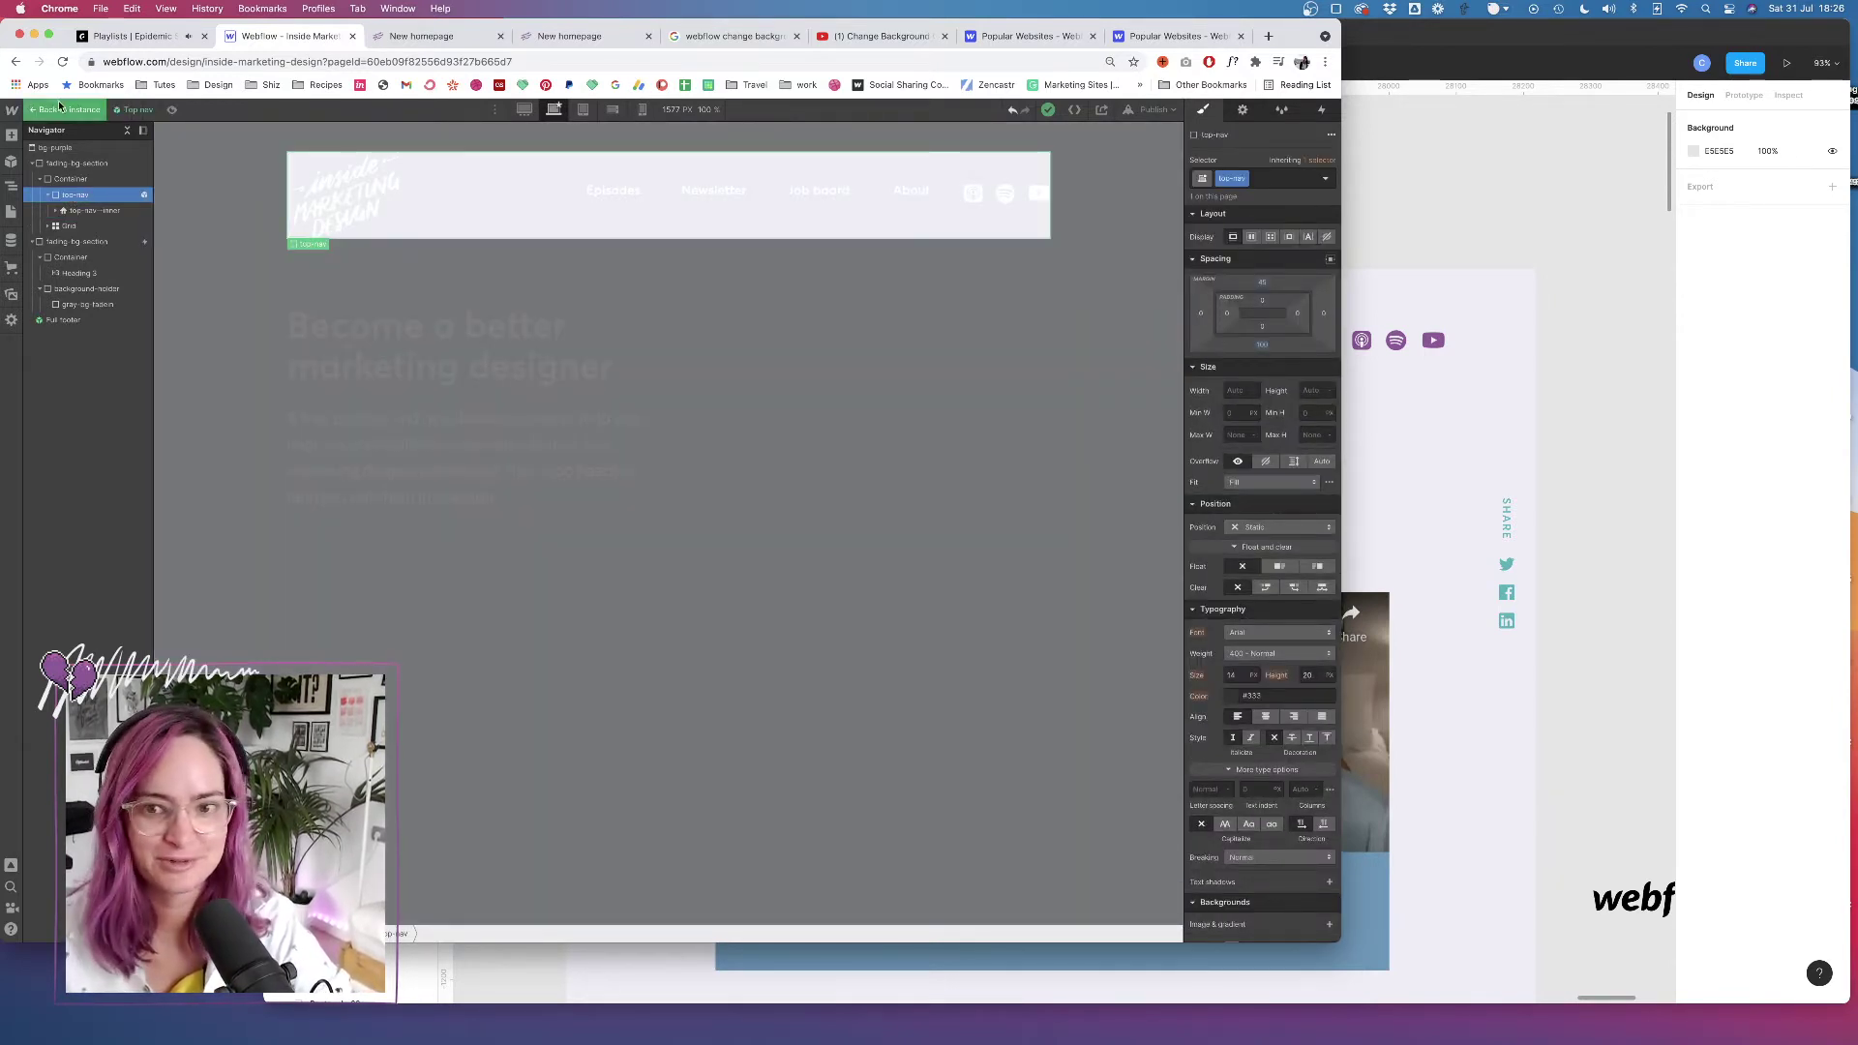
pyautogui.click(919, 186)
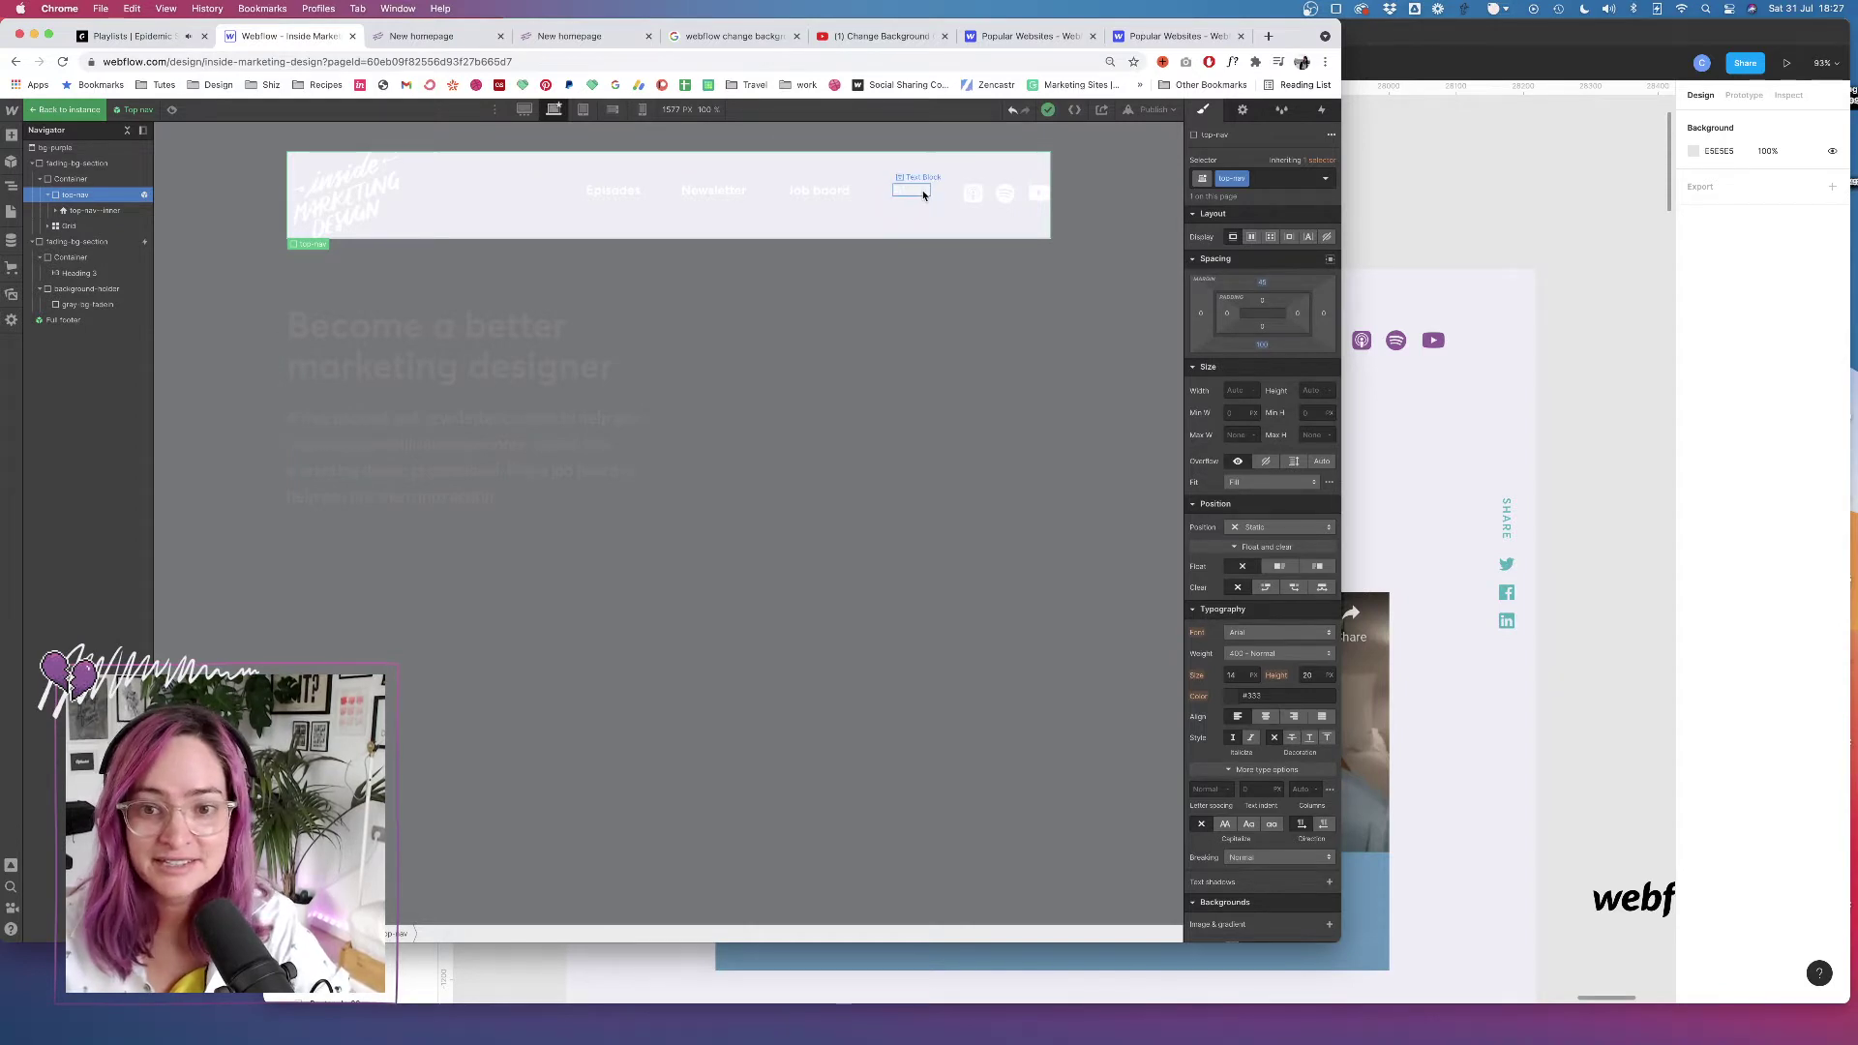
pyautogui.click(1241, 111)
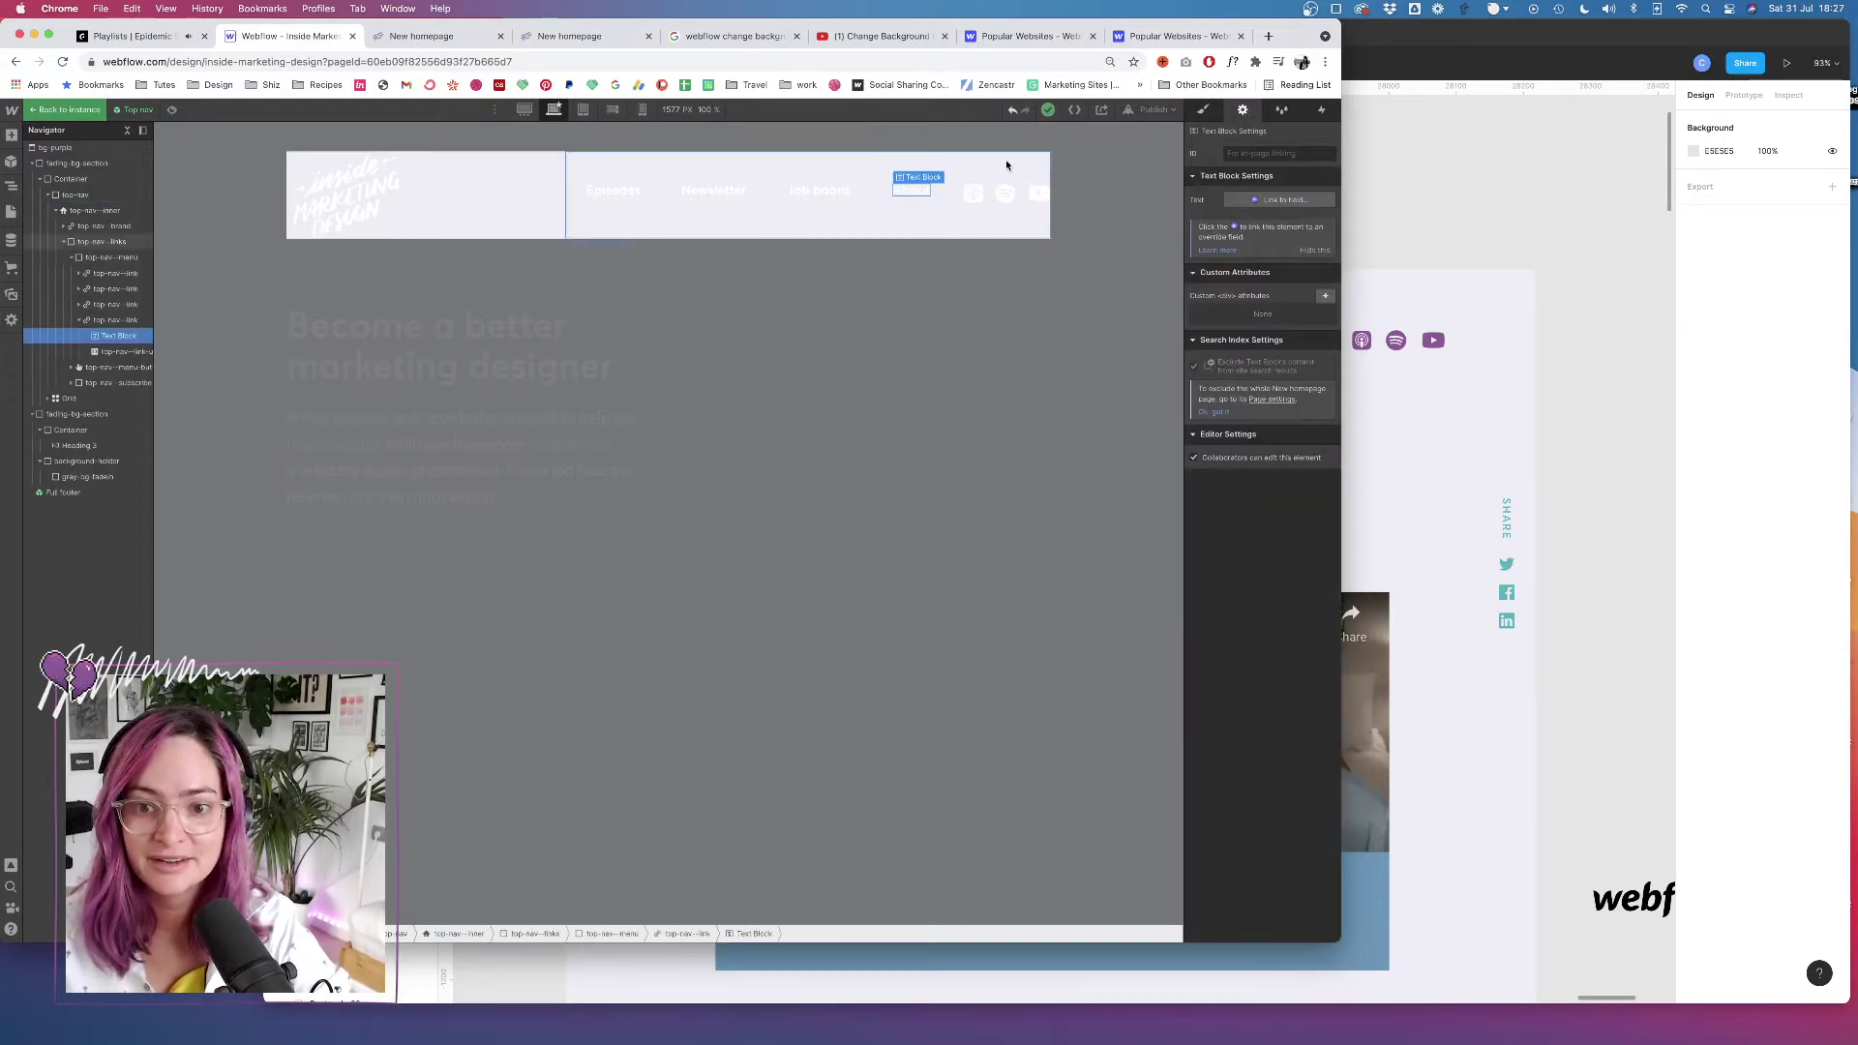
pyautogui.click(933, 195)
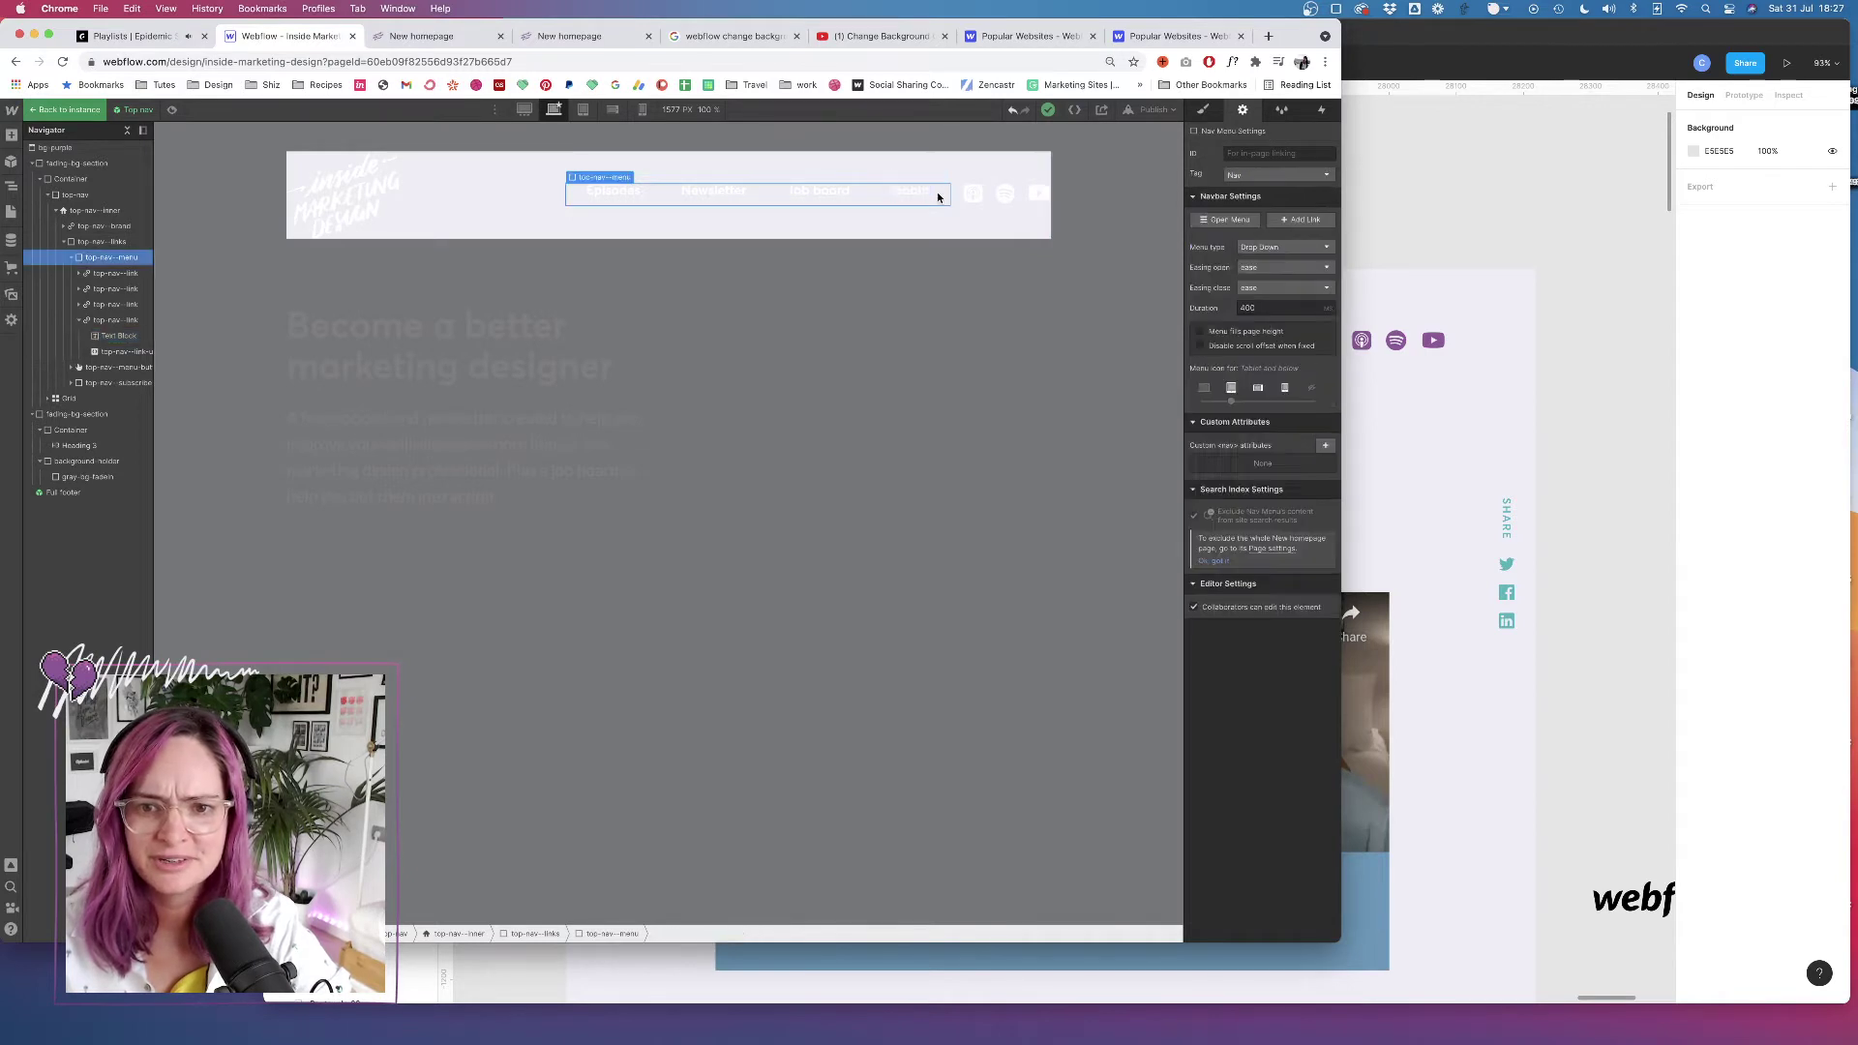
pyautogui.click(913, 190)
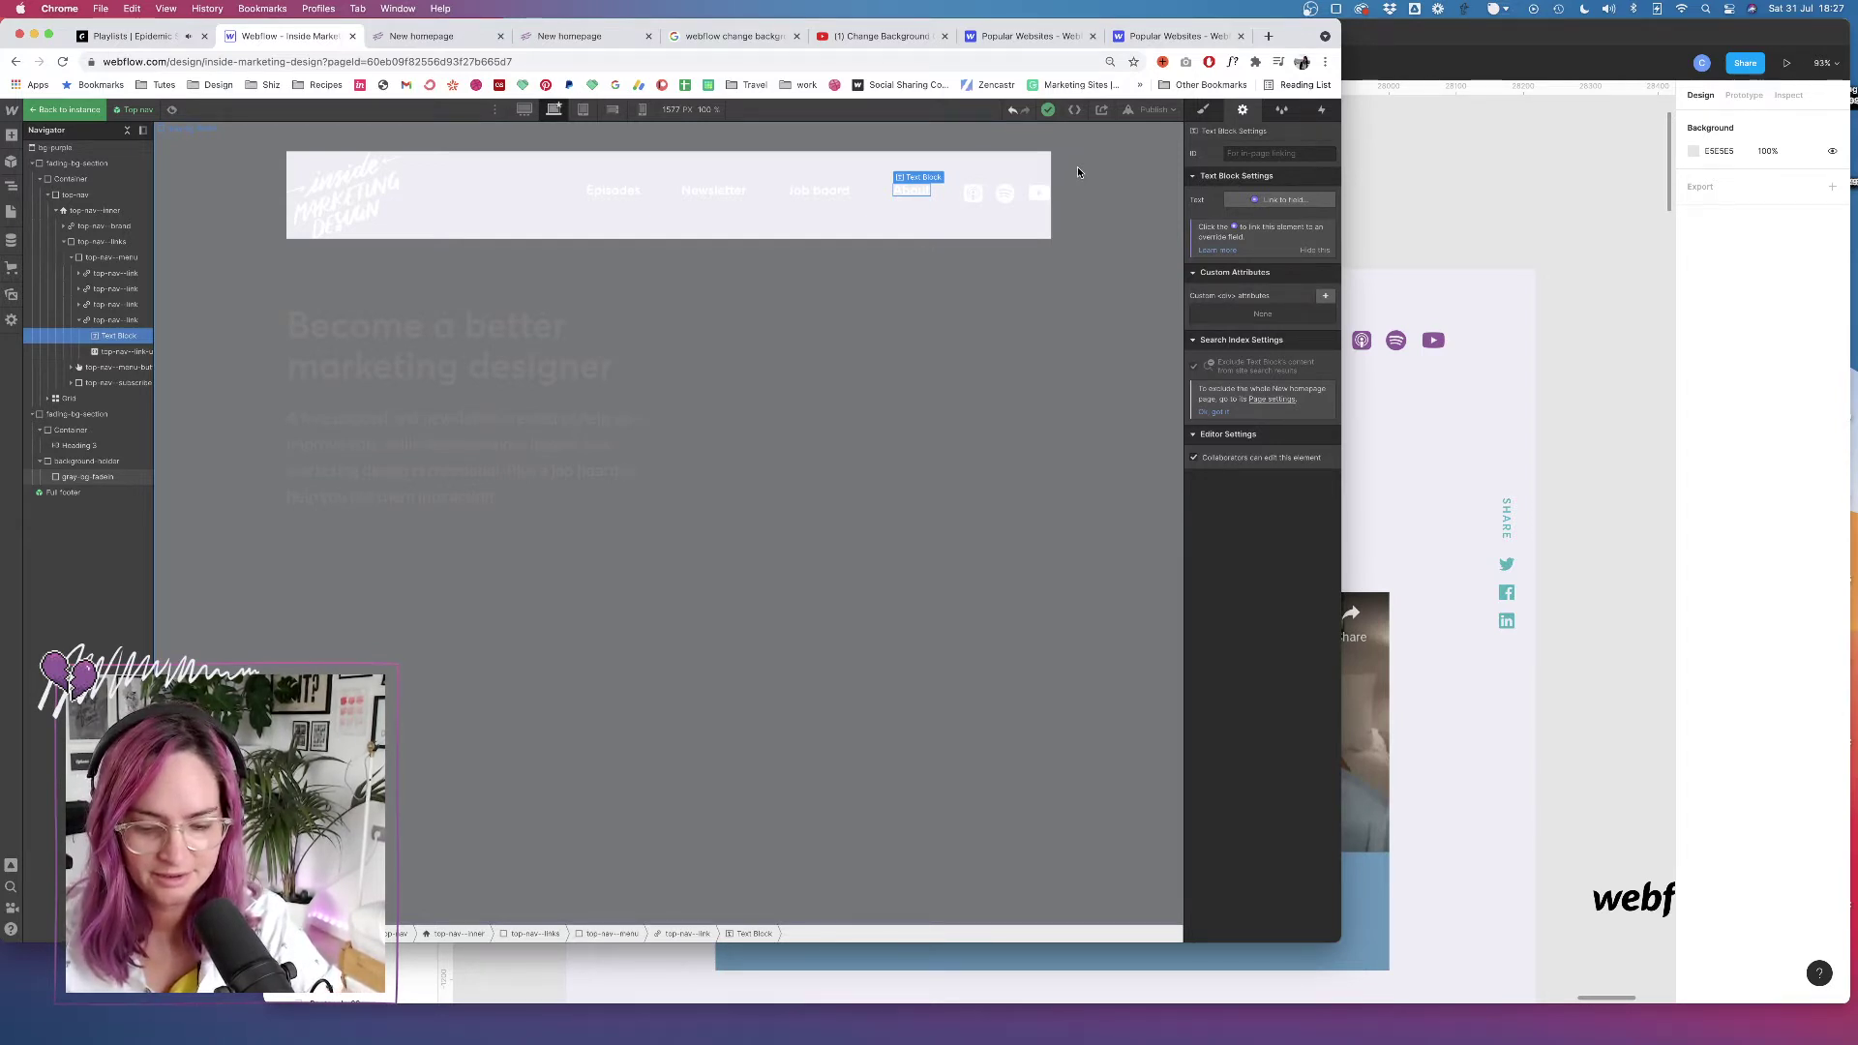
pyautogui.click(65, 111)
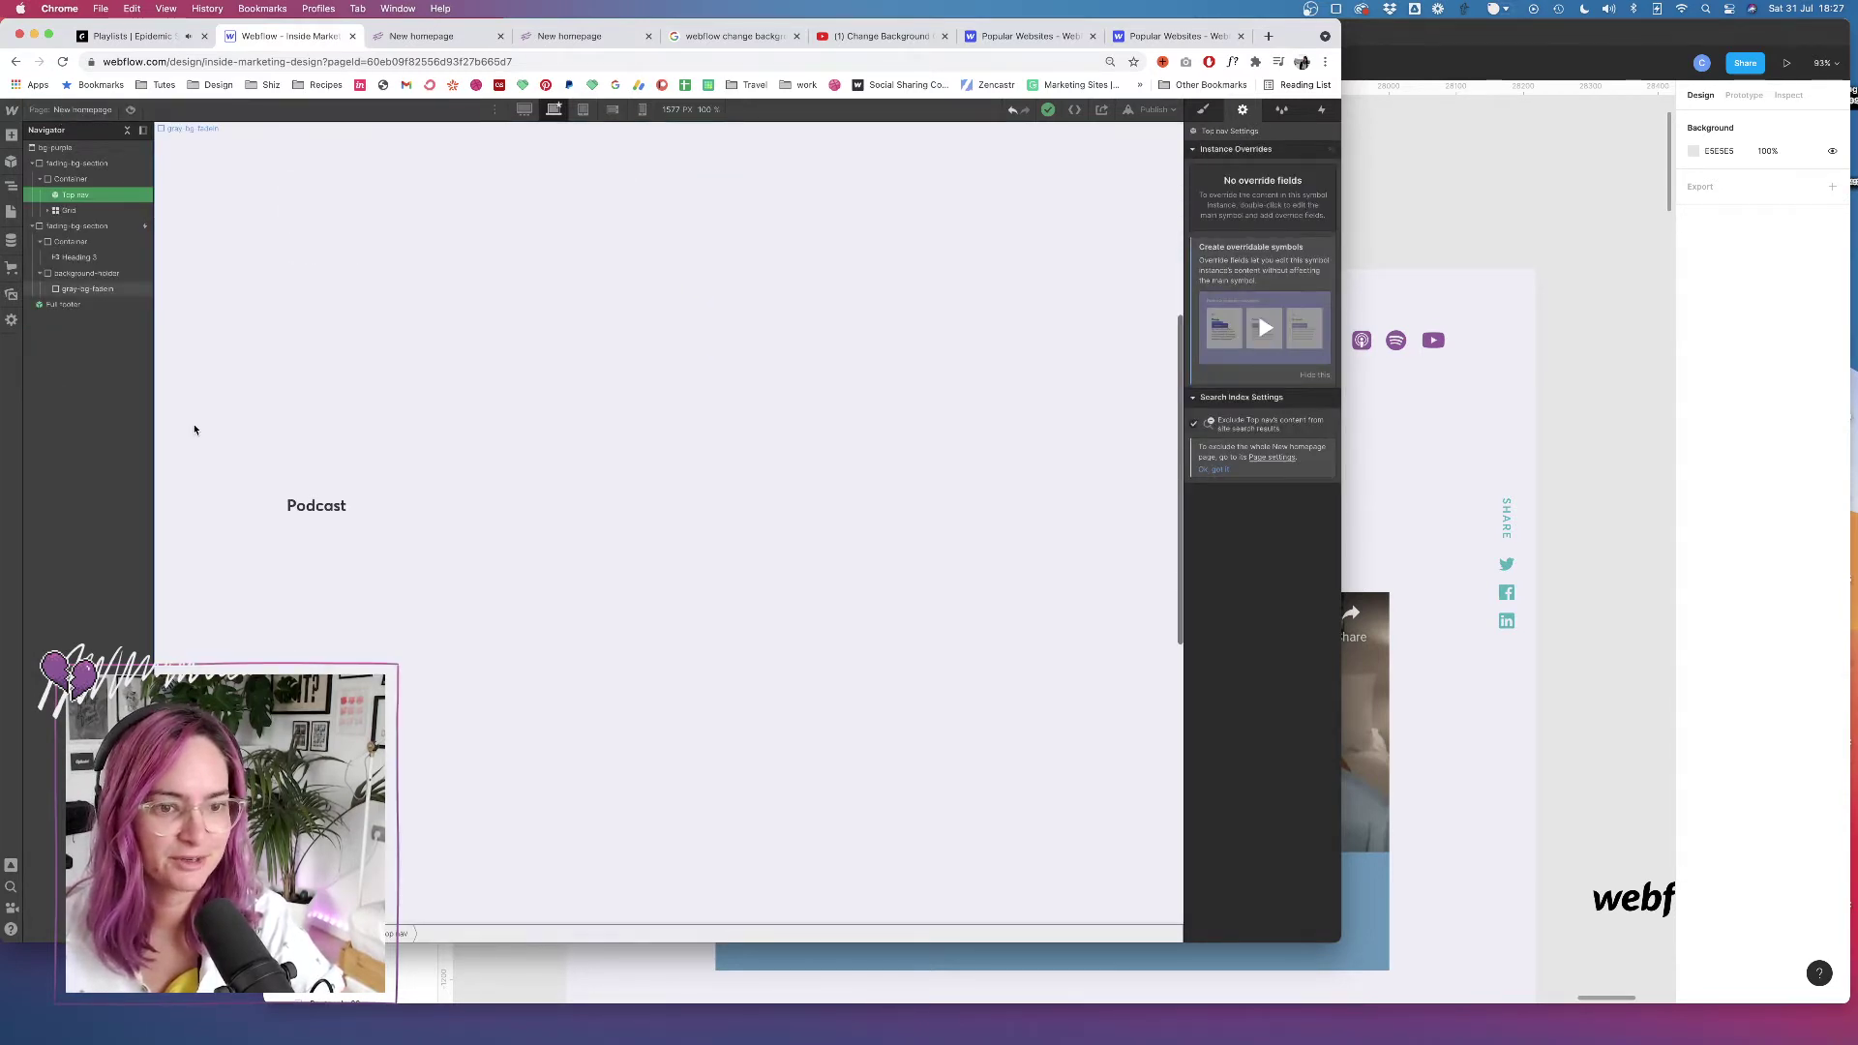
# Switch back to Figma and review the collected text style samples above the page mockups
pyautogui.click(1517, 249)
pyautogui.scroll(-5, 1340, 286)
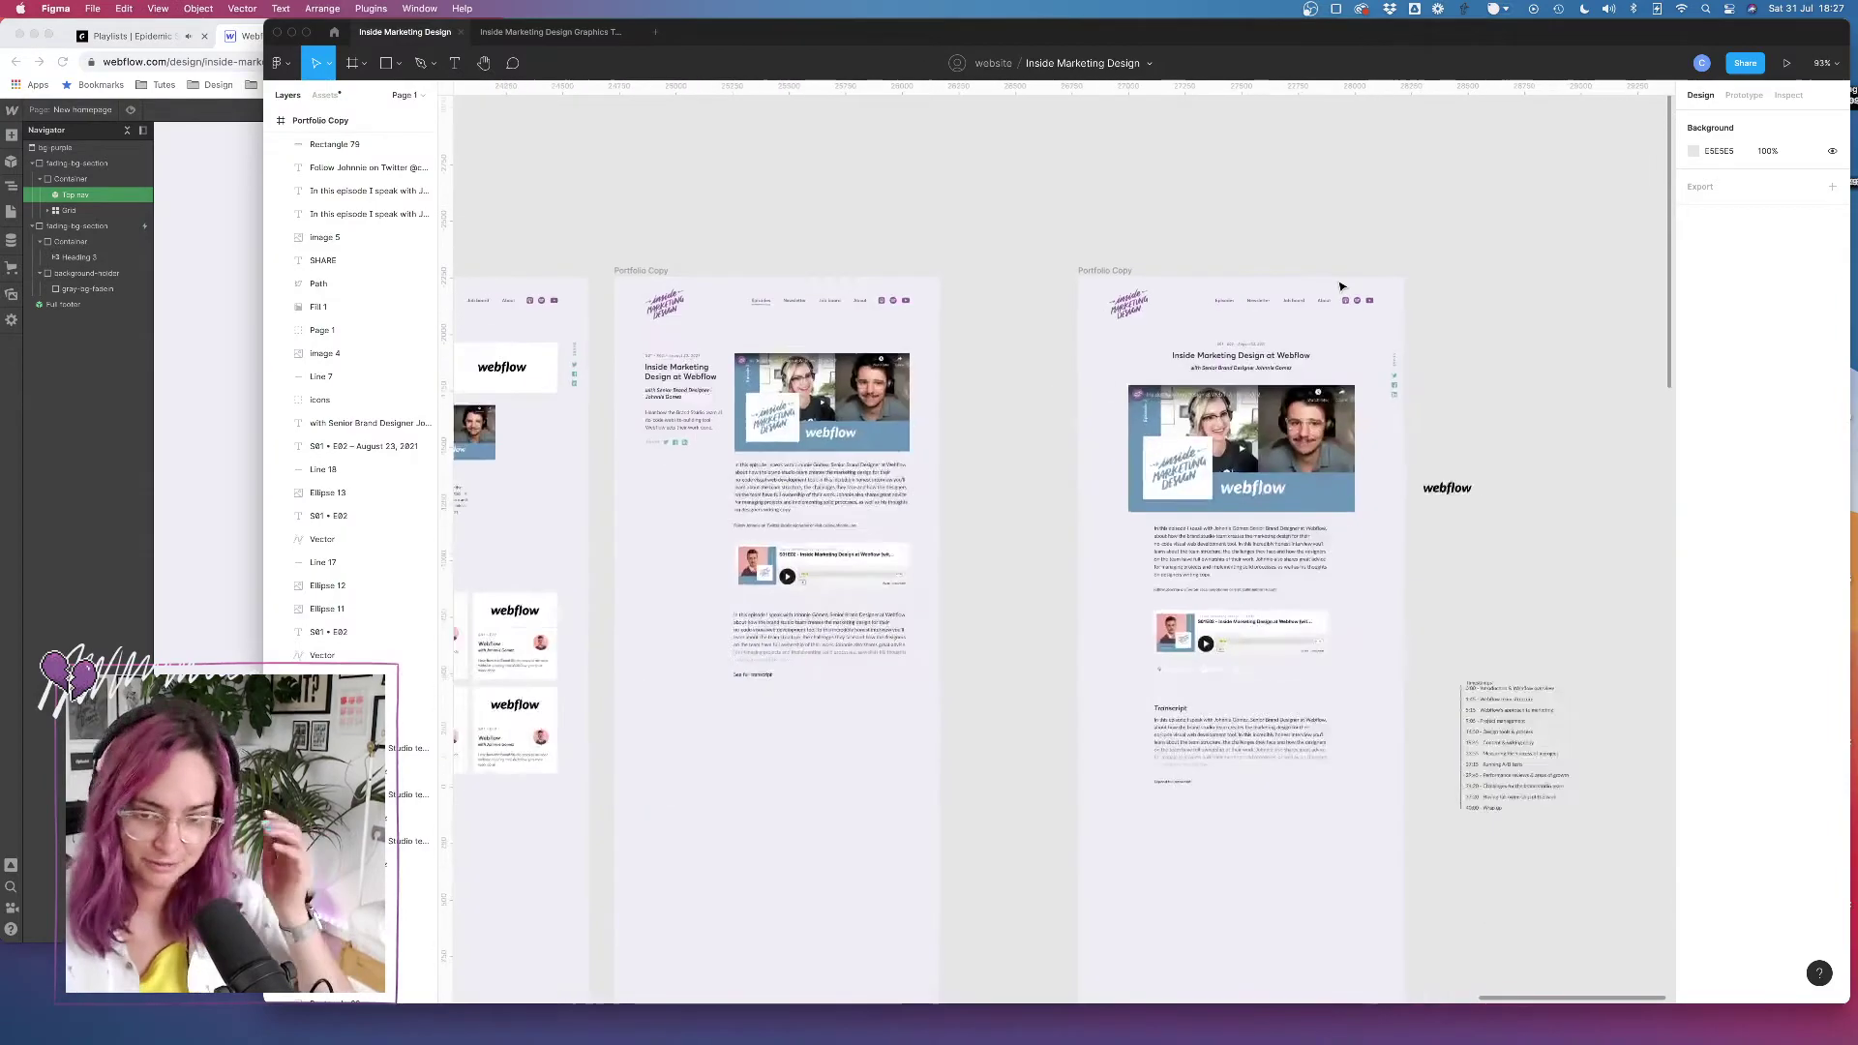
pyautogui.hscroll(-10, 1340, 287)
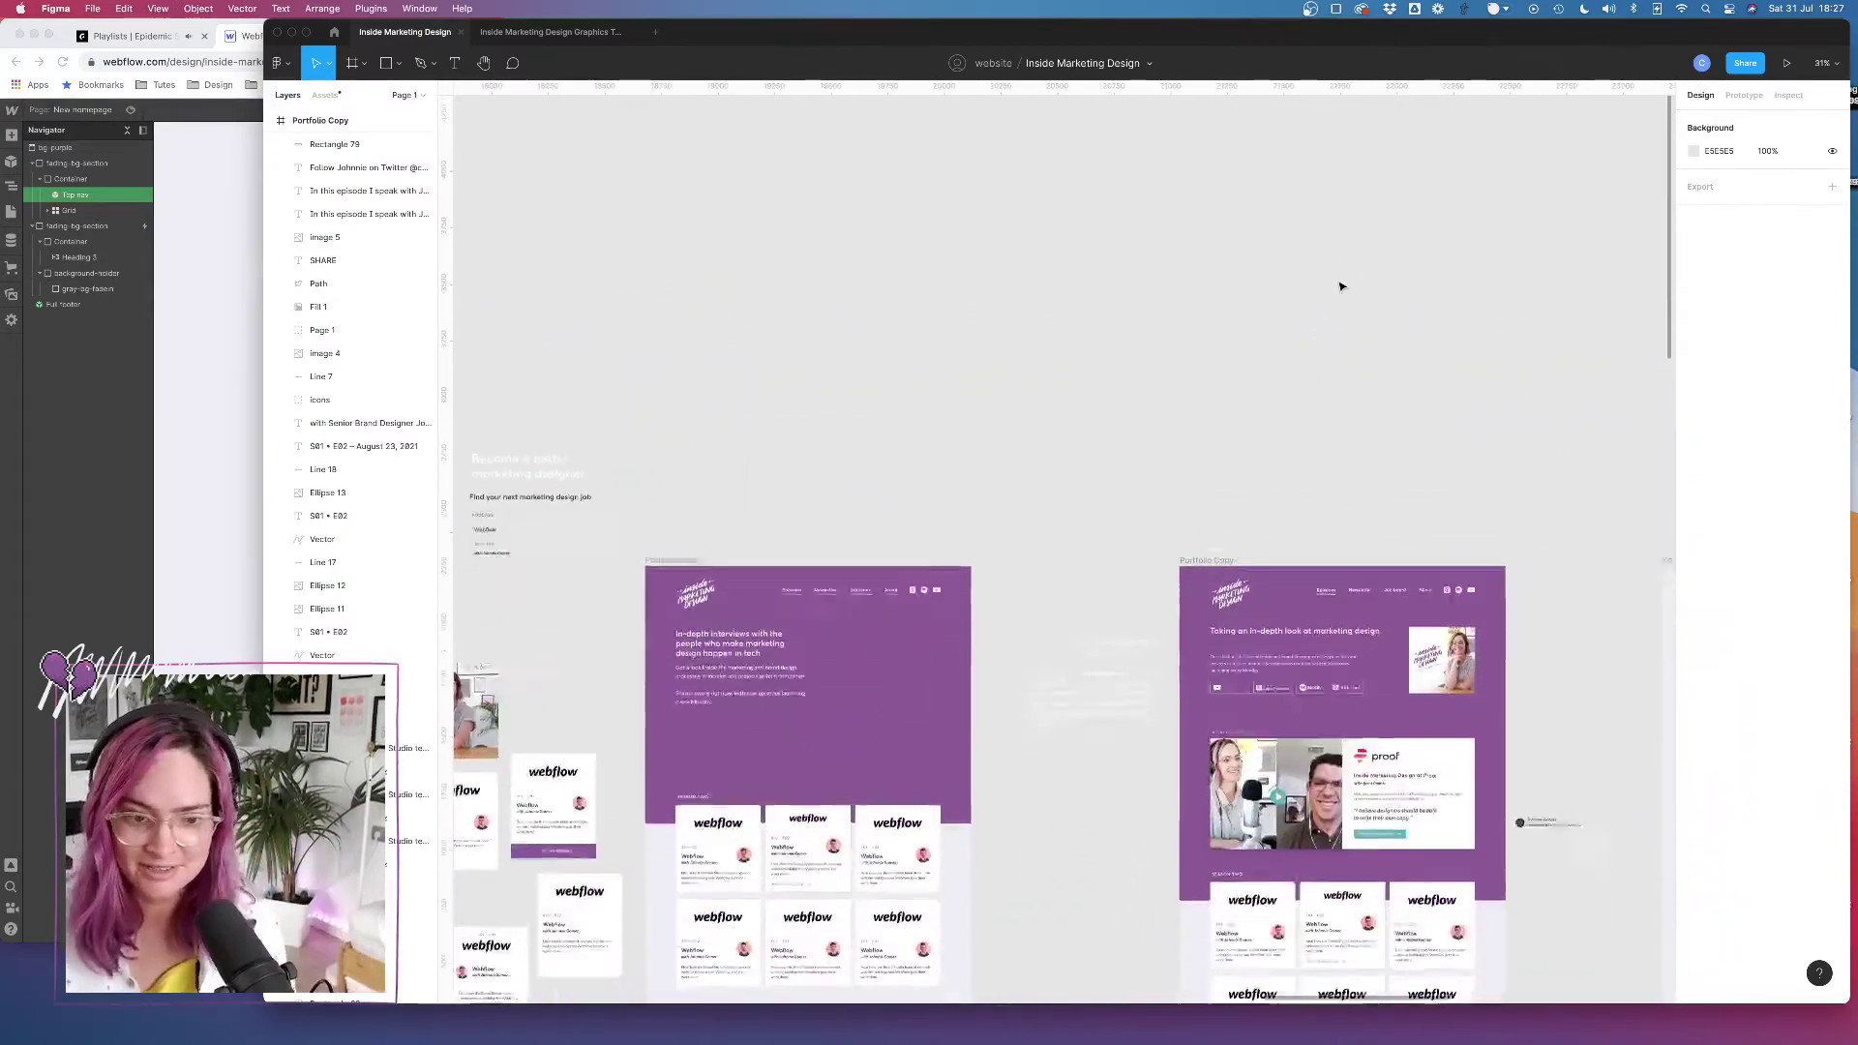
pyautogui.scroll(5, 1495, 455)
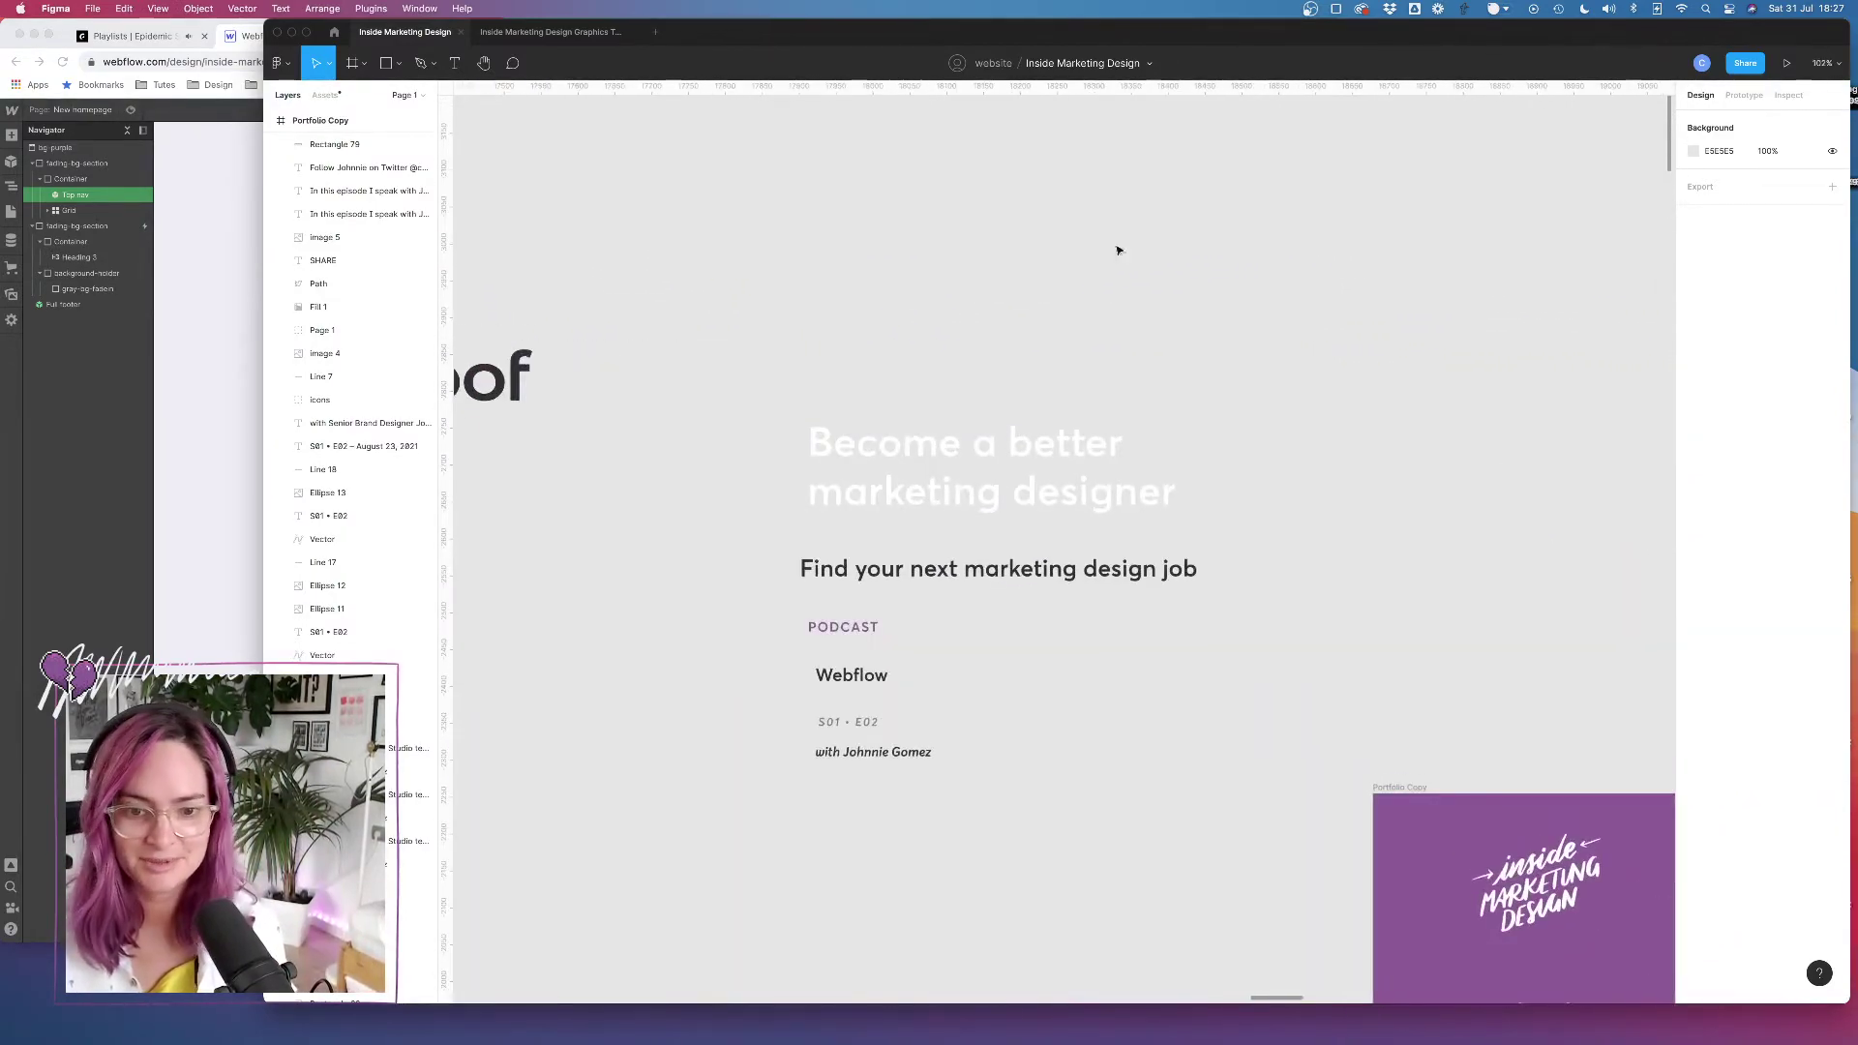
# Switch to the Webflow Designer, open the Styles page and show the Heading 1 sample's style settings
pyautogui.click(169, 237)
pyautogui.click(1418, 252)
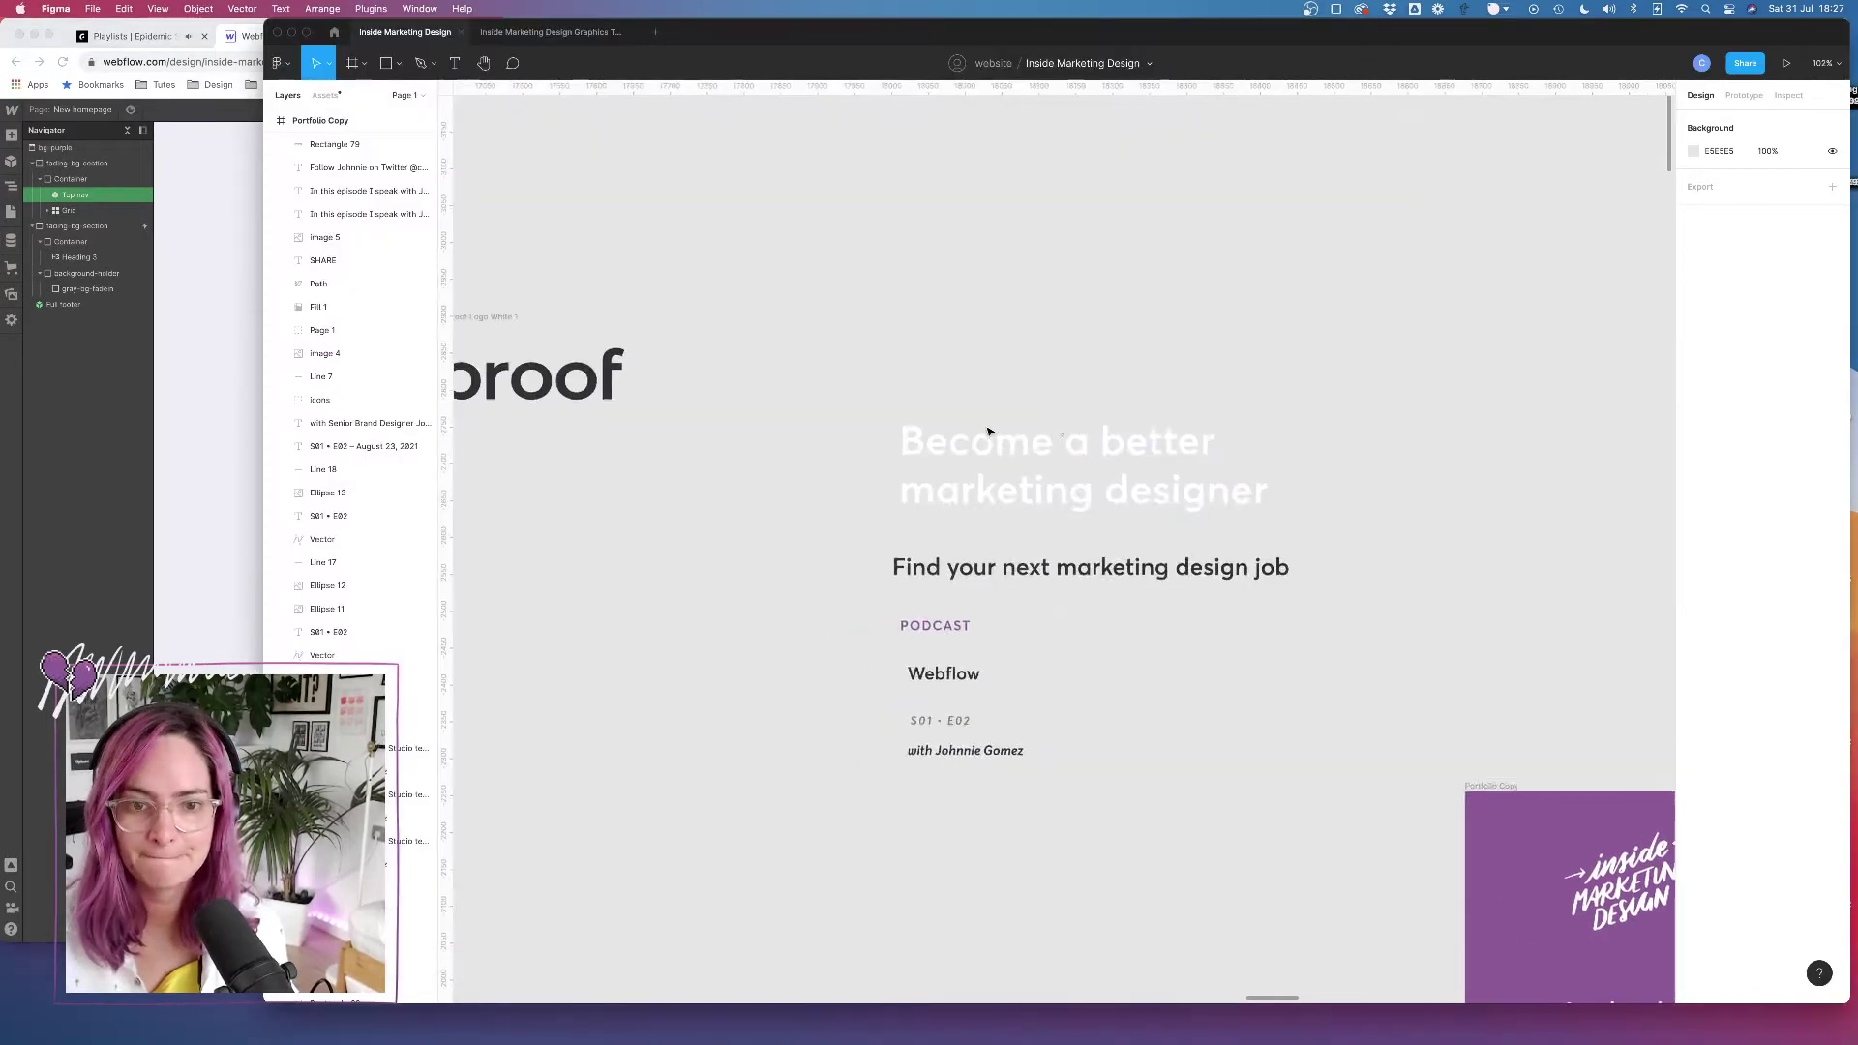
pyautogui.hscroll(-5, 986, 427)
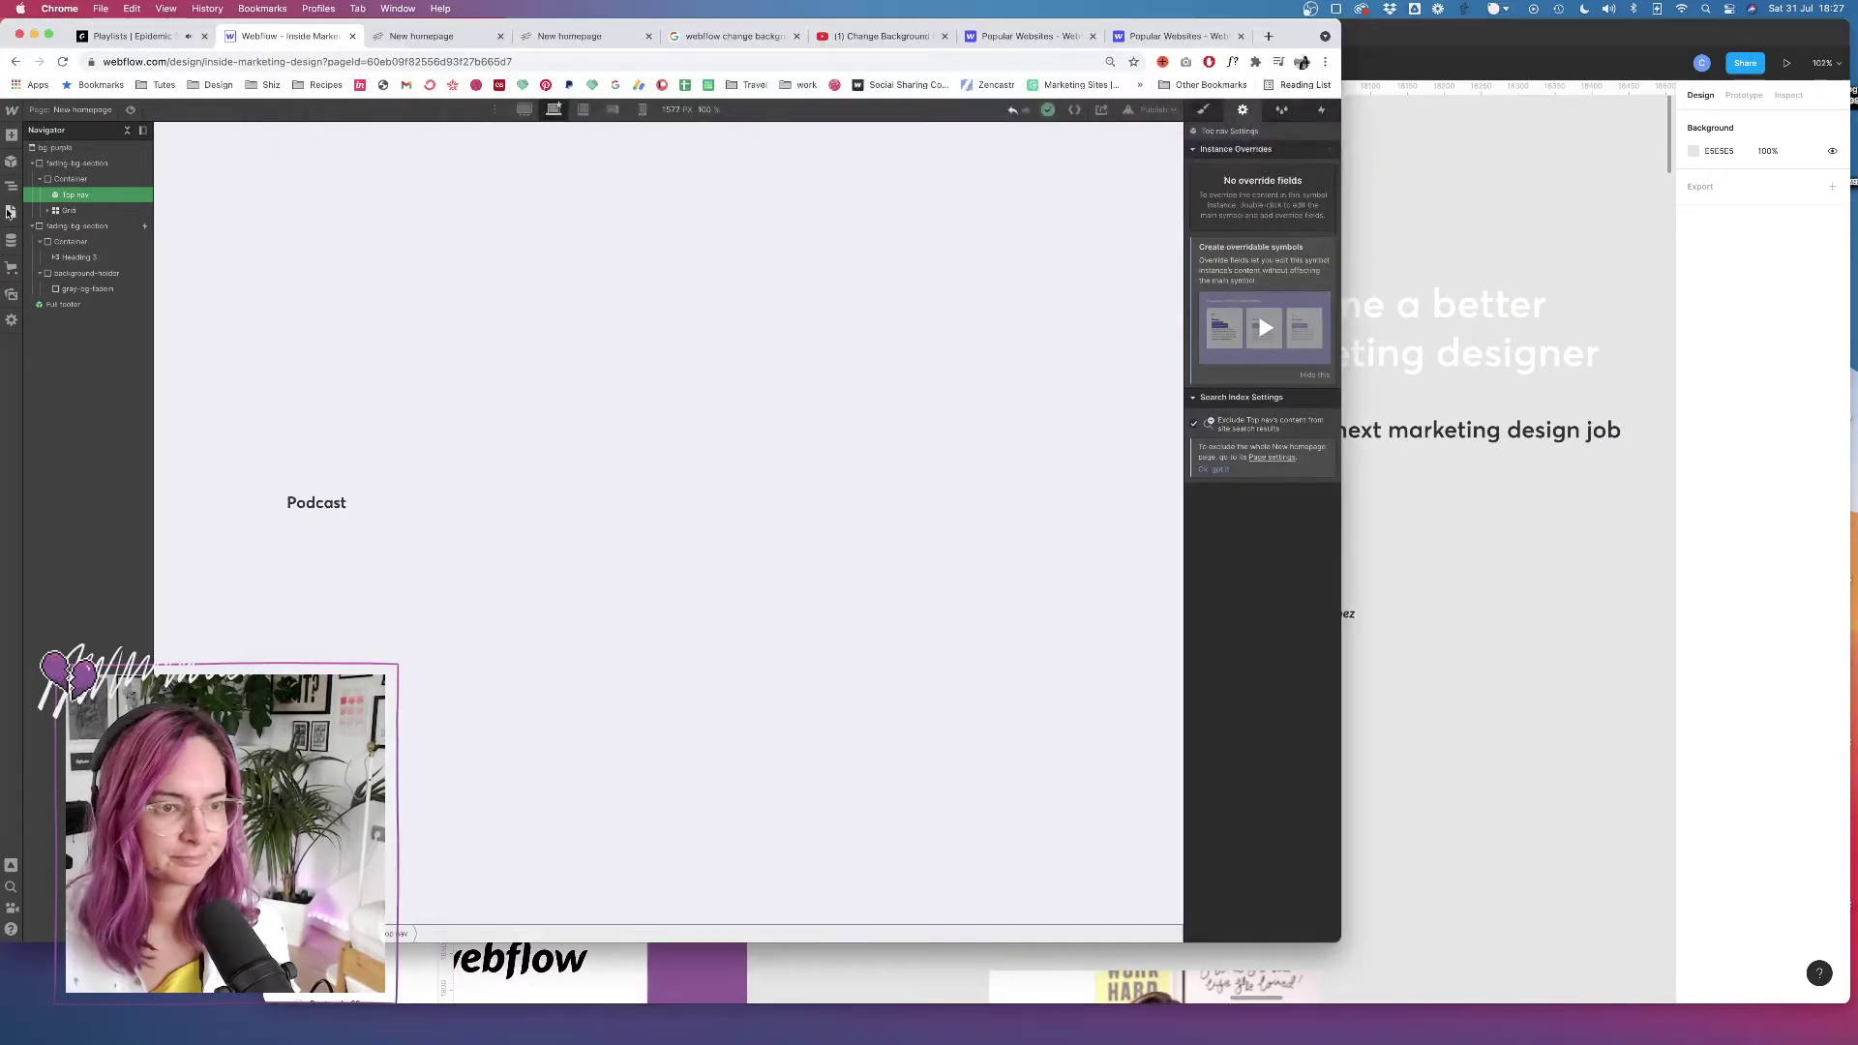
pyautogui.click(11, 211)
pyautogui.click(78, 228)
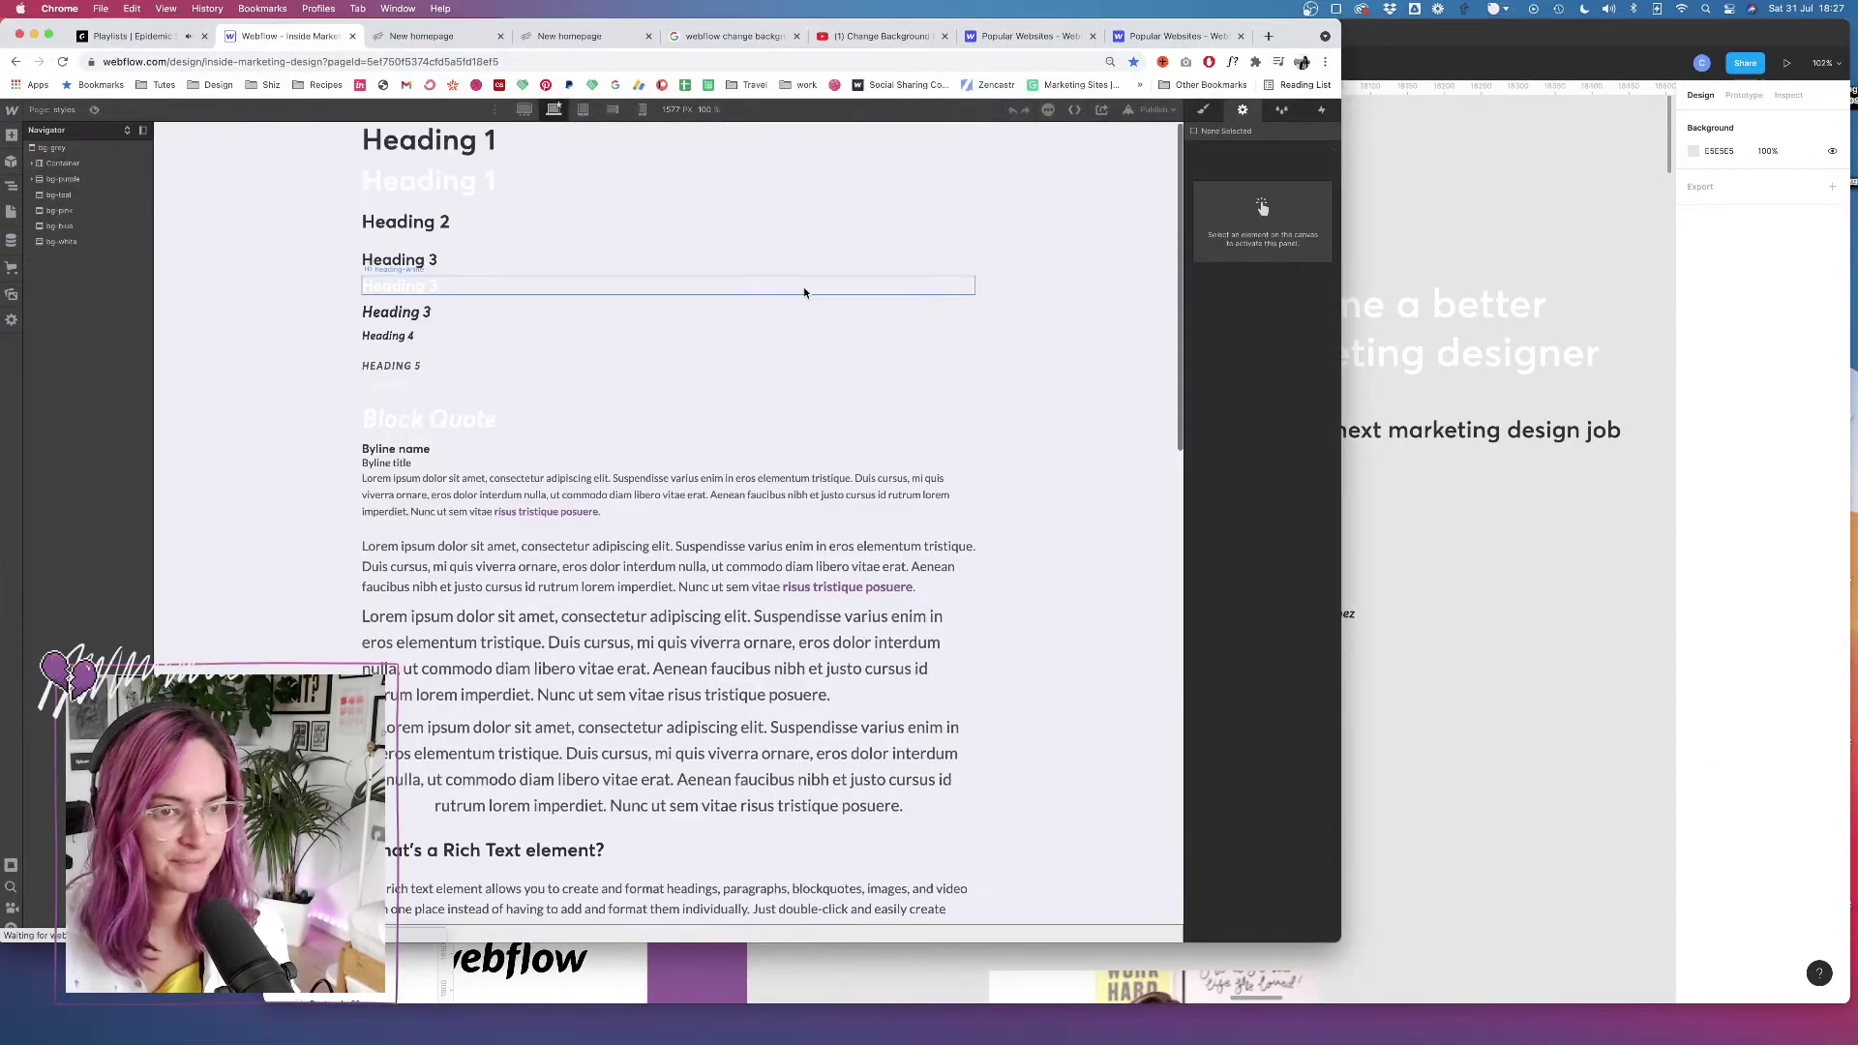
pyautogui.click(492, 153)
pyautogui.click(1203, 112)
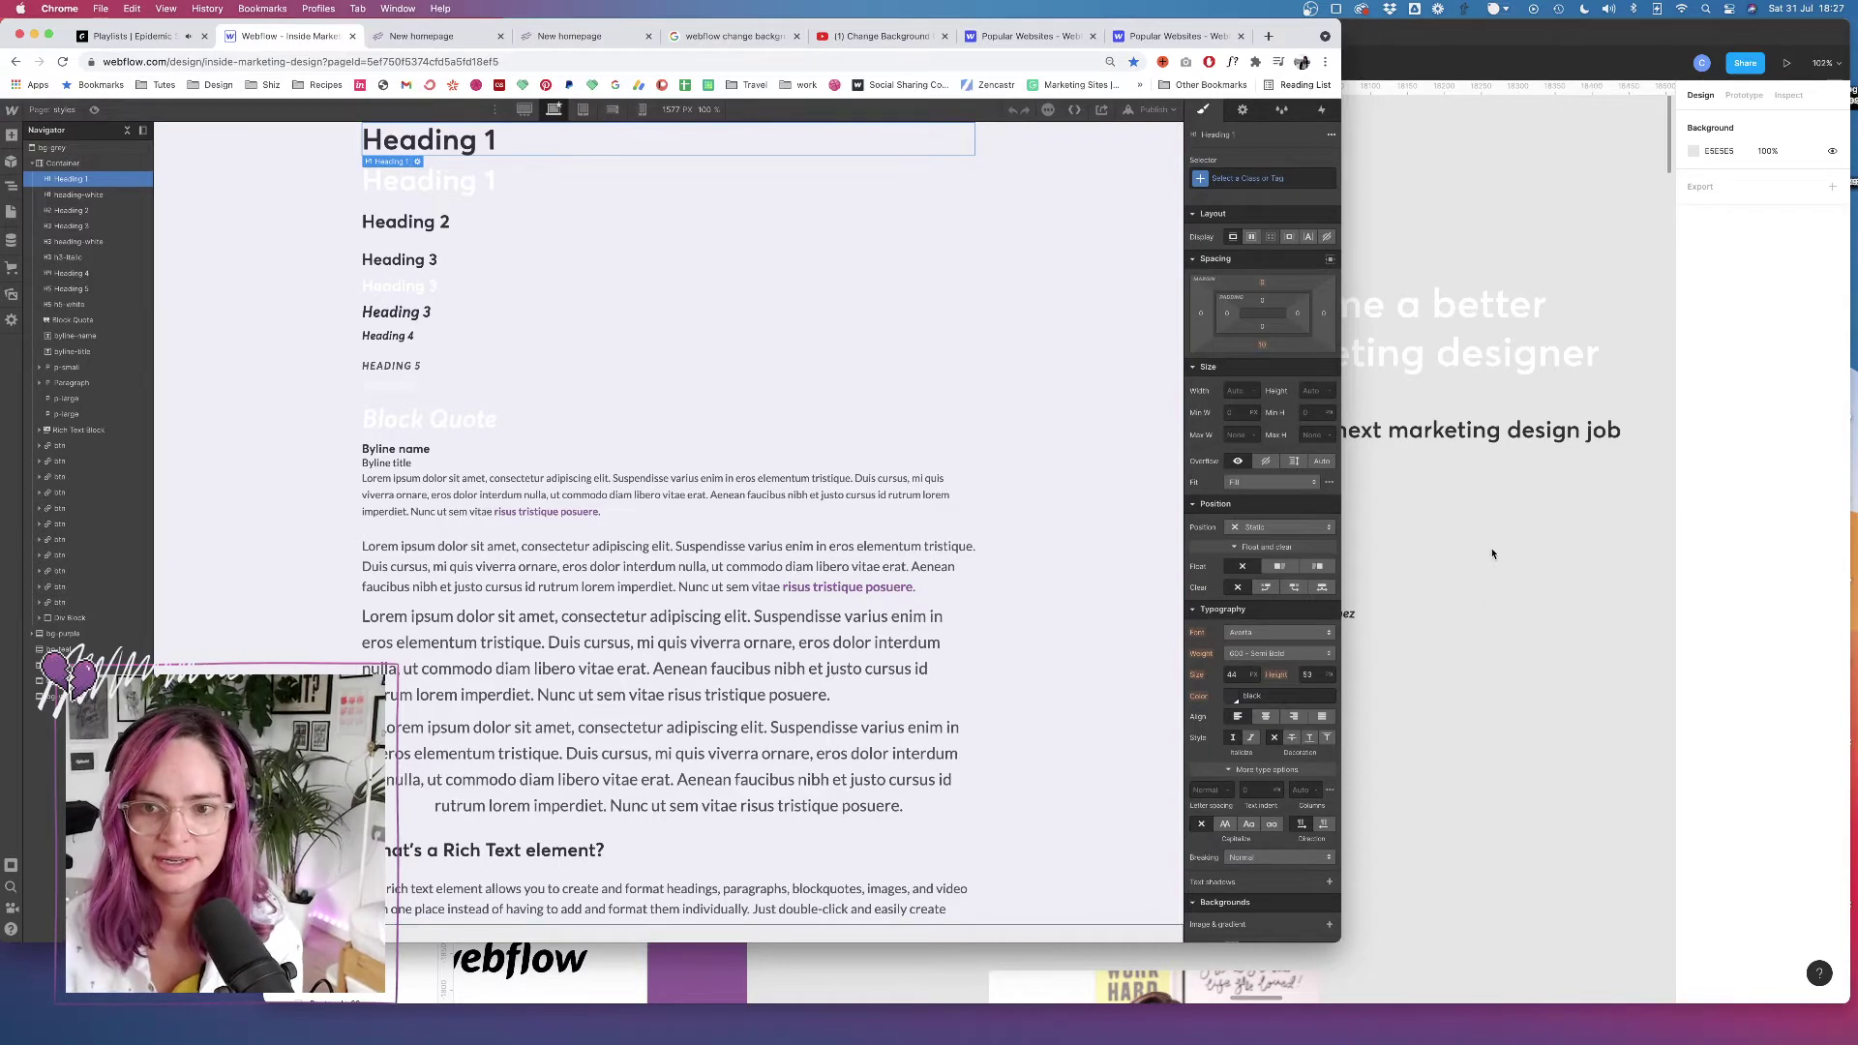
# Compare the typography of Figma's "Become a better marketing designer" and "Find your next marketing design job" samples with Webflow's Heading 1 size
pyautogui.click(1408, 329)
pyautogui.click(1405, 332)
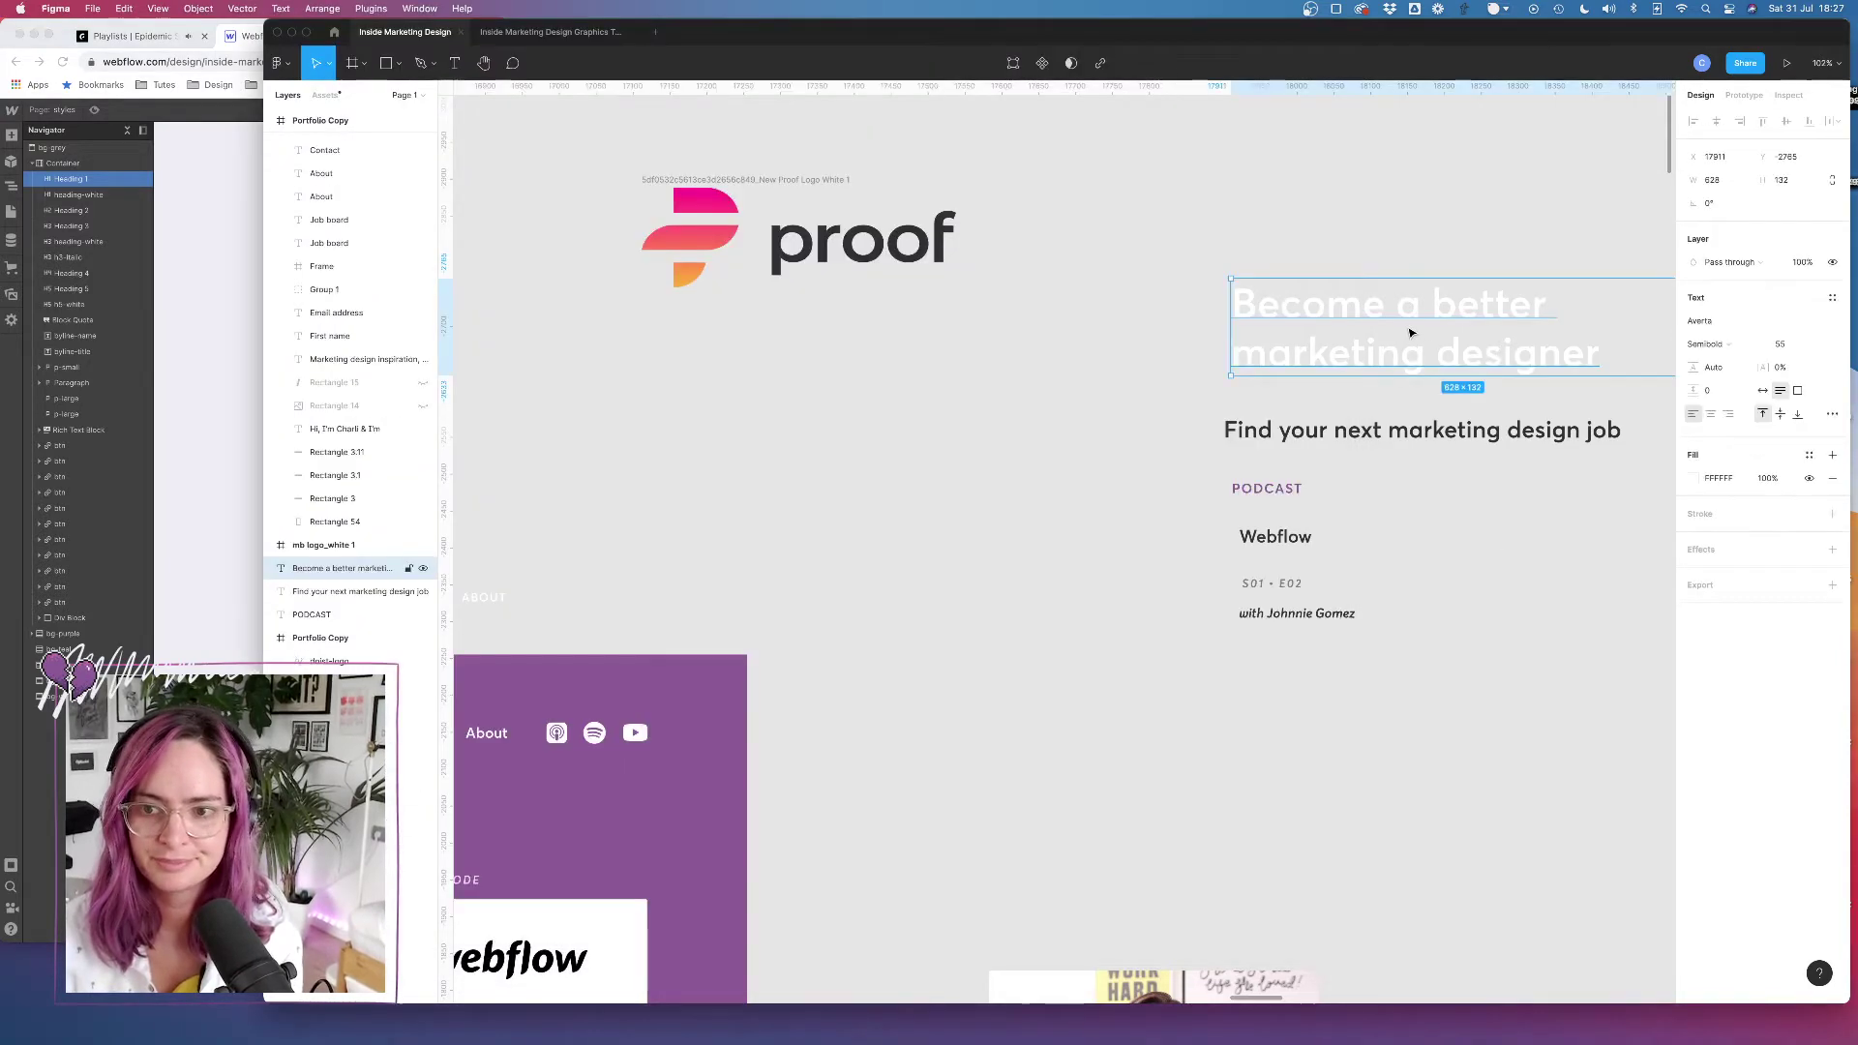
pyautogui.click(236, 264)
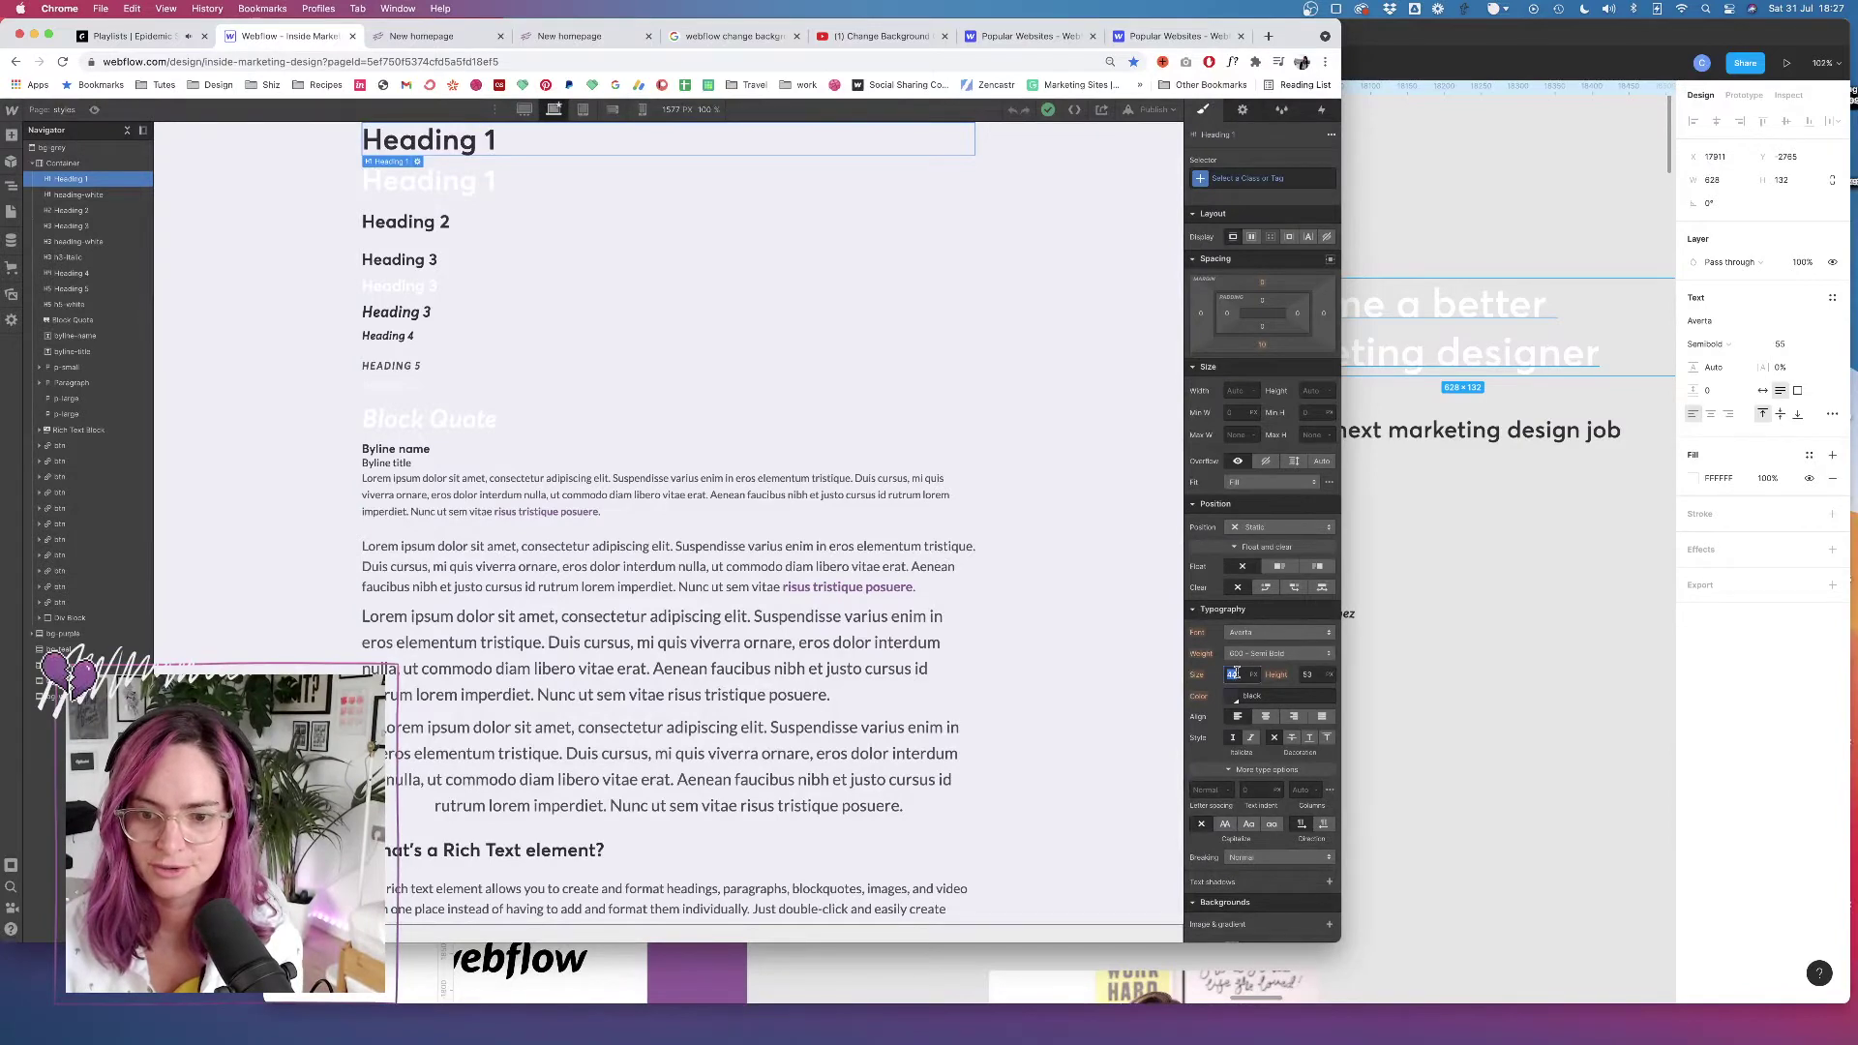
pyautogui.click(1638, 497)
pyautogui.click(1408, 426)
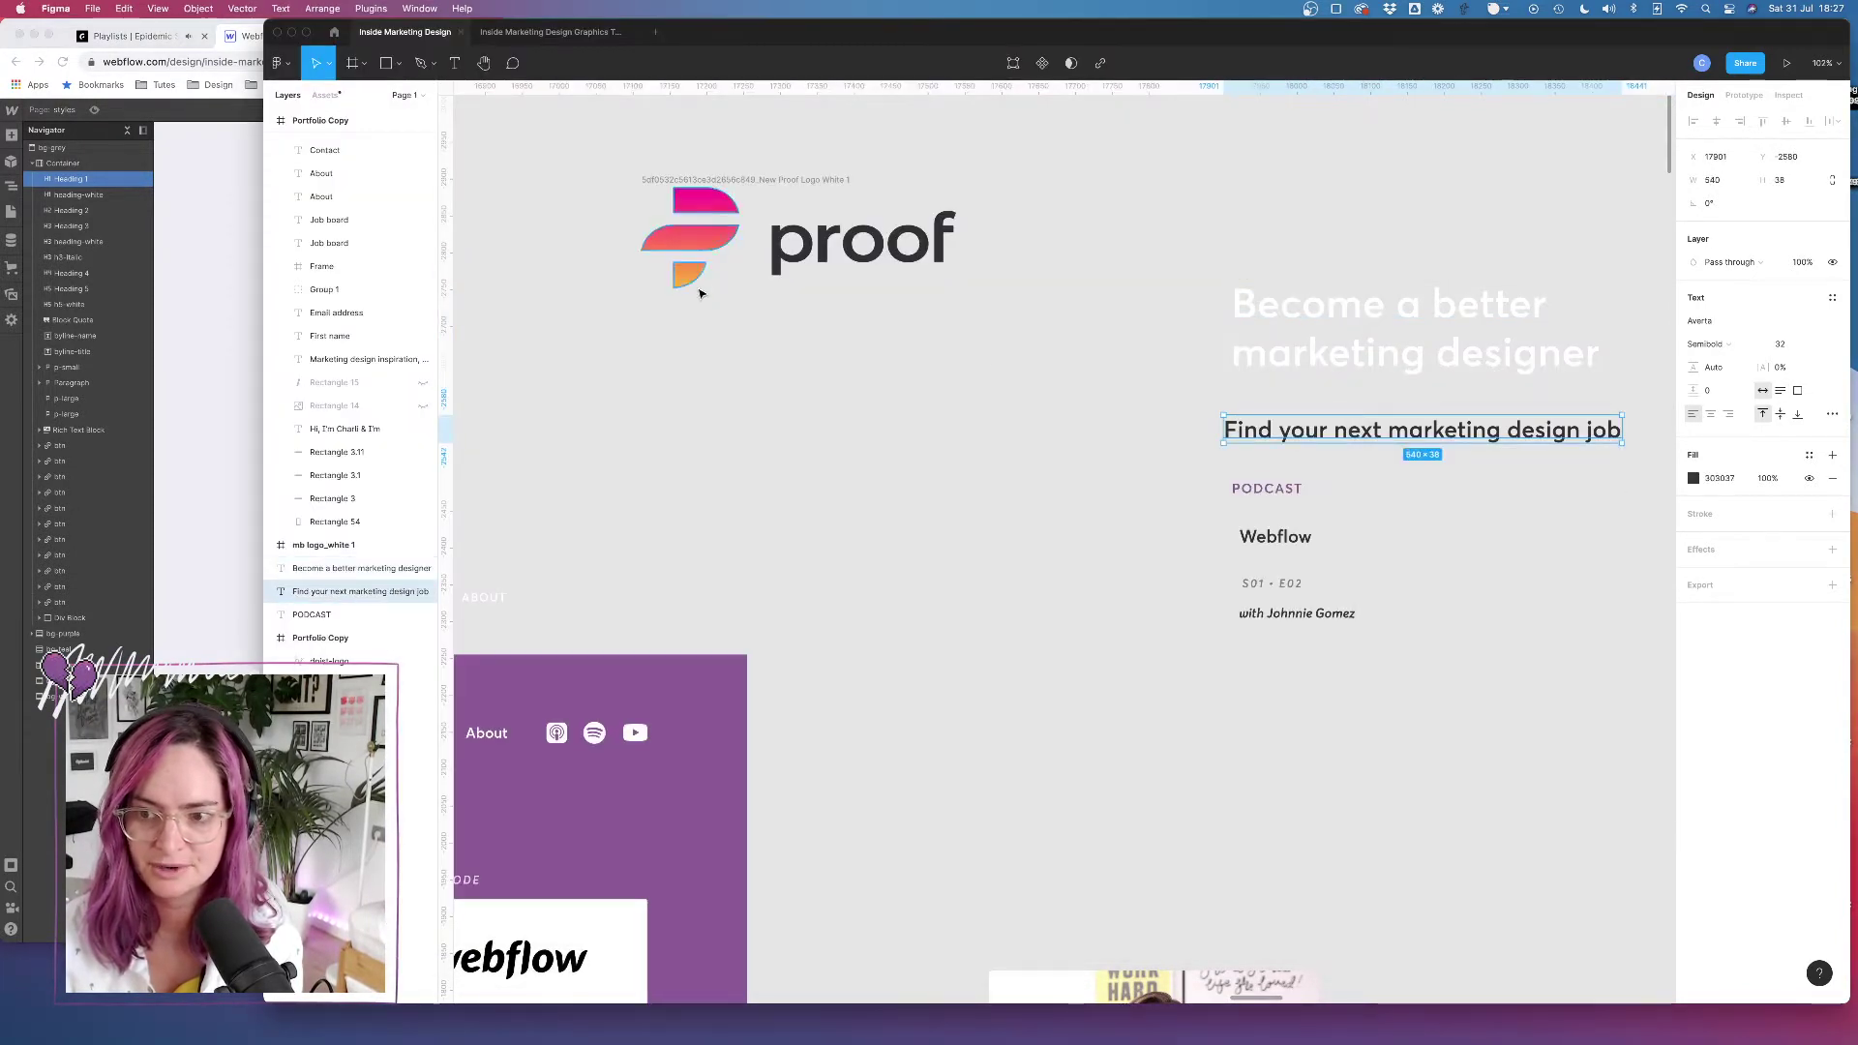
# Duplicate the "In-depth interviews" heading from the episodes mockup into the style samples, between the "Become a better" and "Find your next" headings
pyautogui.scroll(-10, 1297, 368)
pyautogui.hscroll(5, 1287, 416)
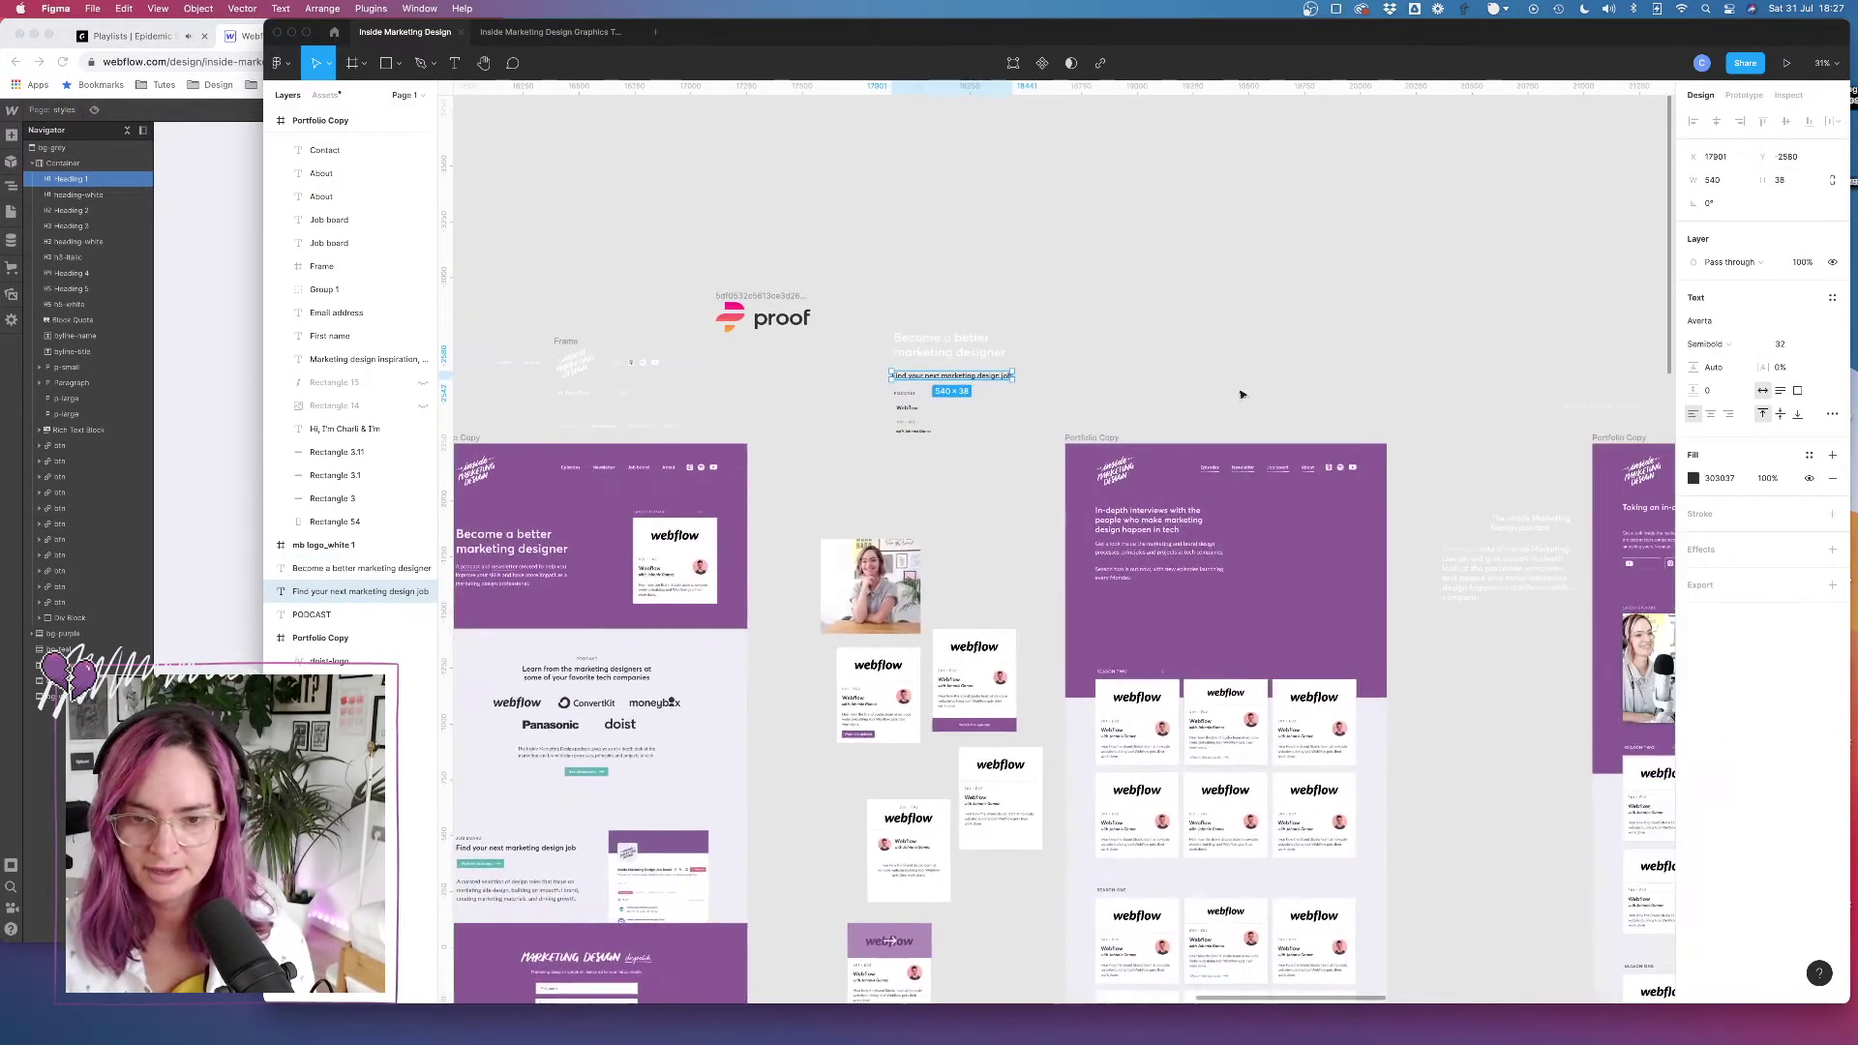
pyautogui.click(1164, 523)
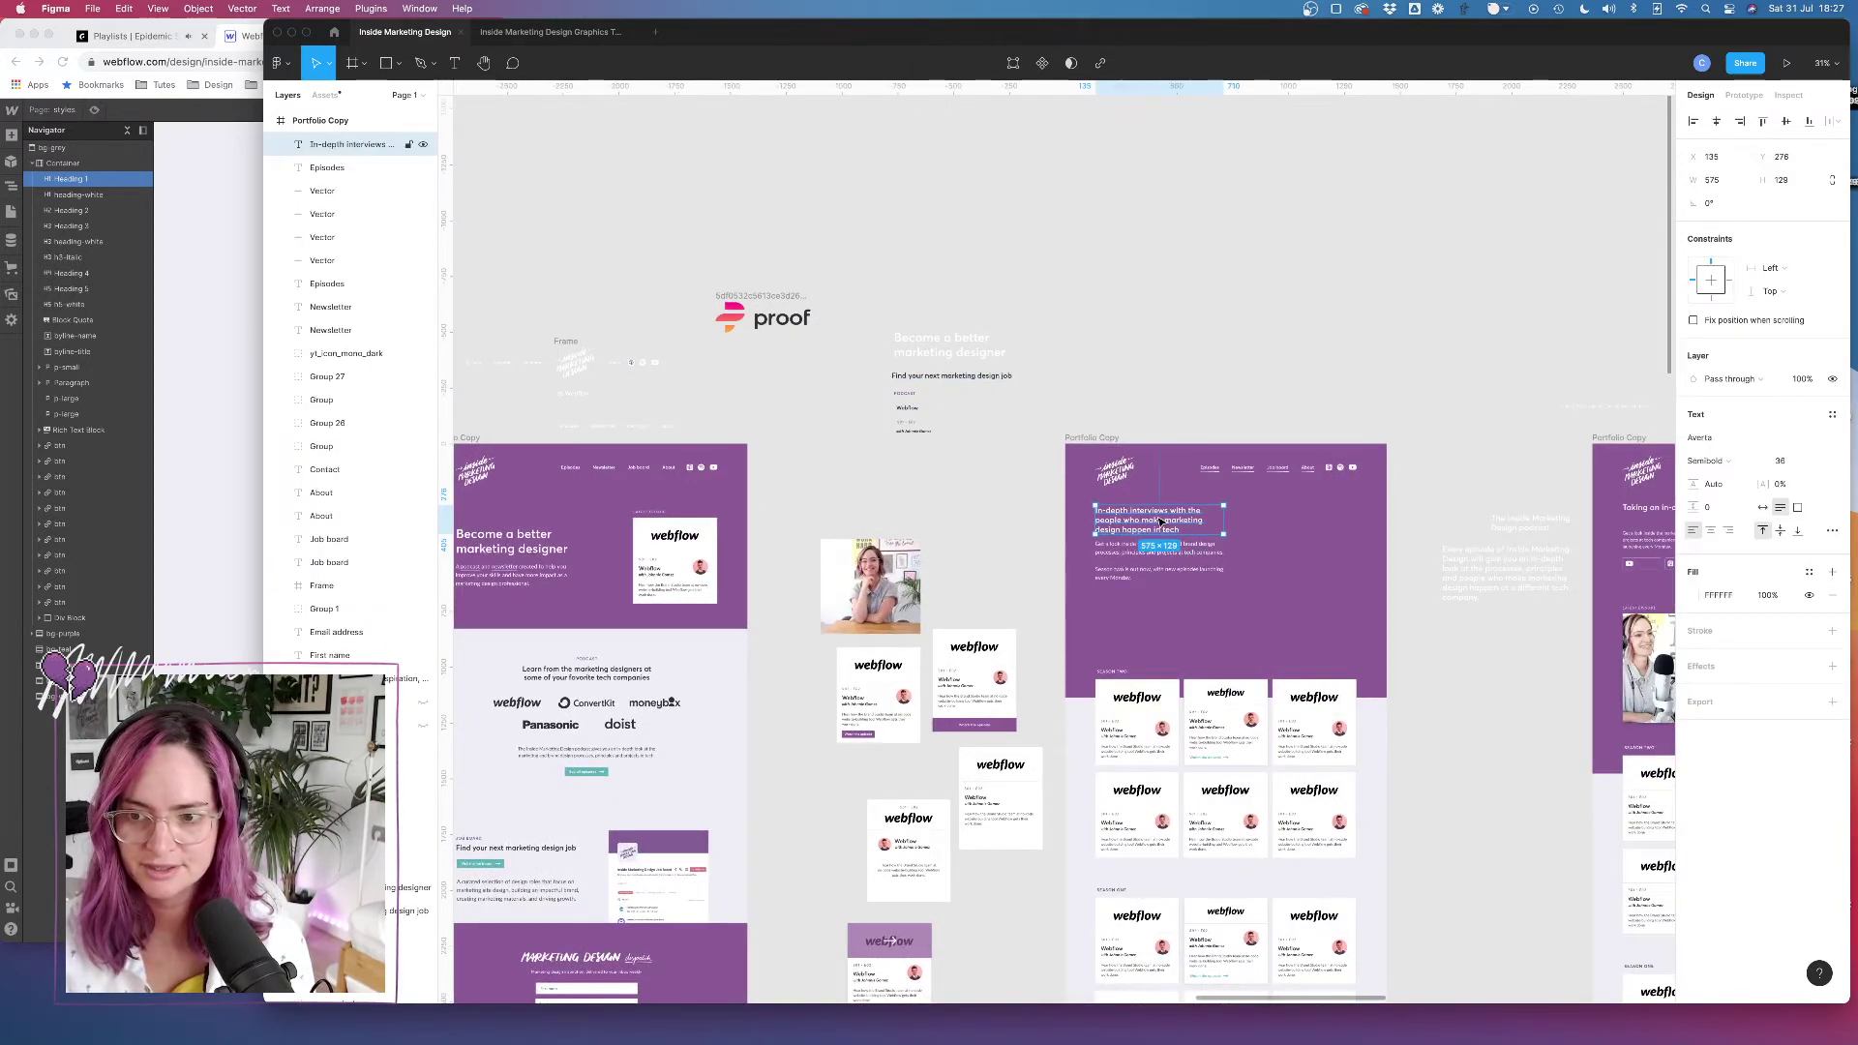
pyautogui.hscroll(-5, 1161, 522)
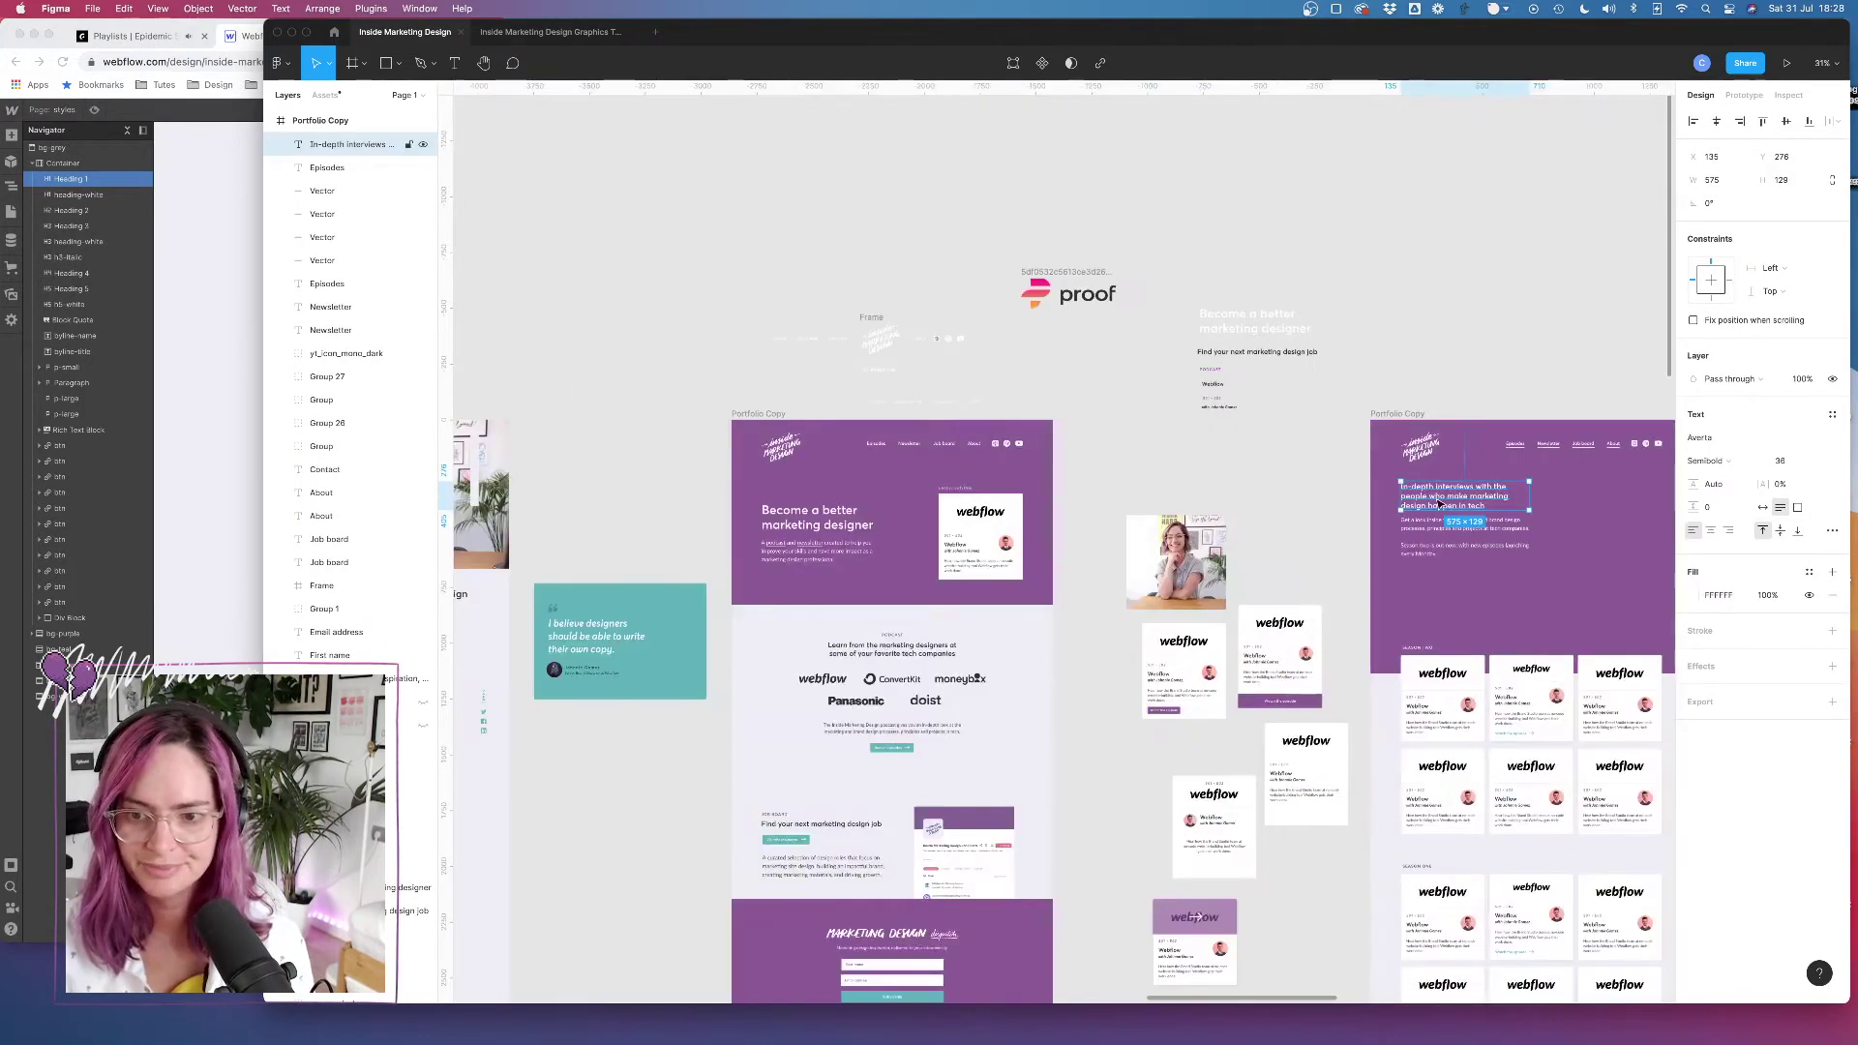
pyautogui.moveTo(1438, 504); pyautogui.dragTo(1275, 290)
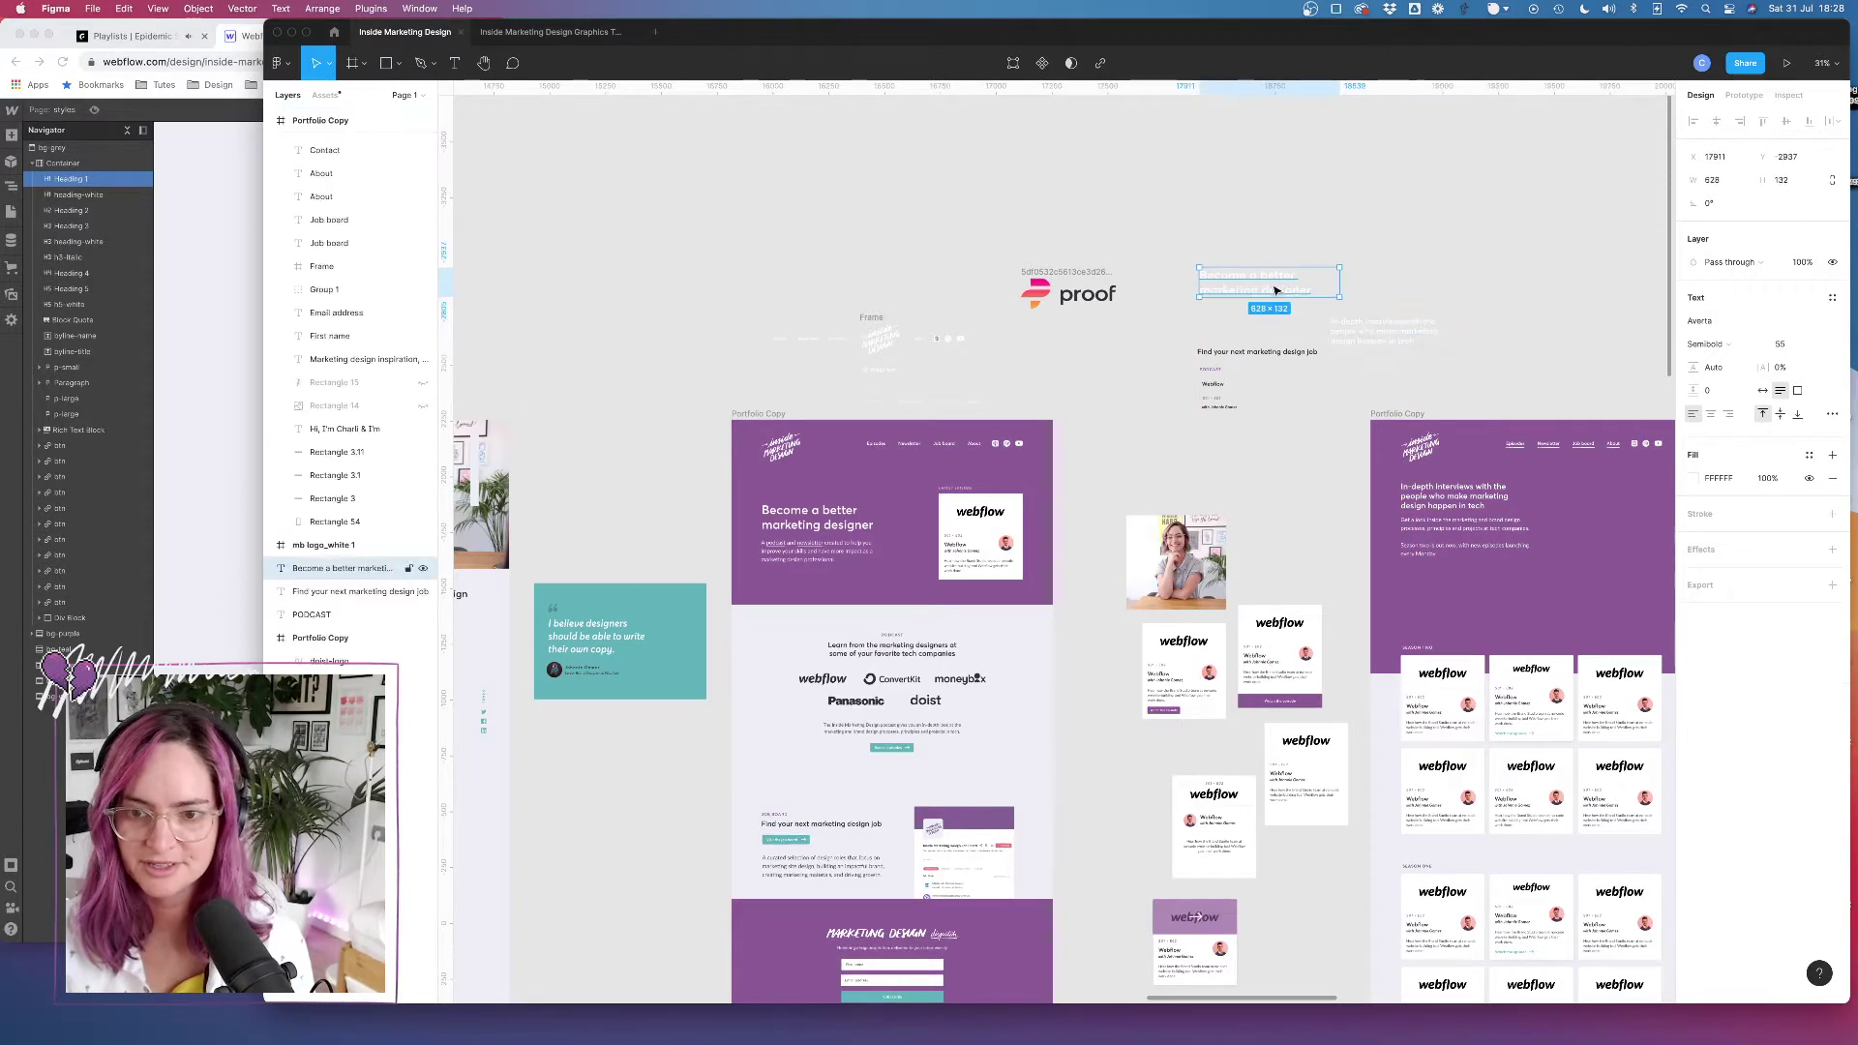
pyautogui.moveTo(1384, 334); pyautogui.dragTo(1251, 331)
pyautogui.scroll(5, 1251, 331)
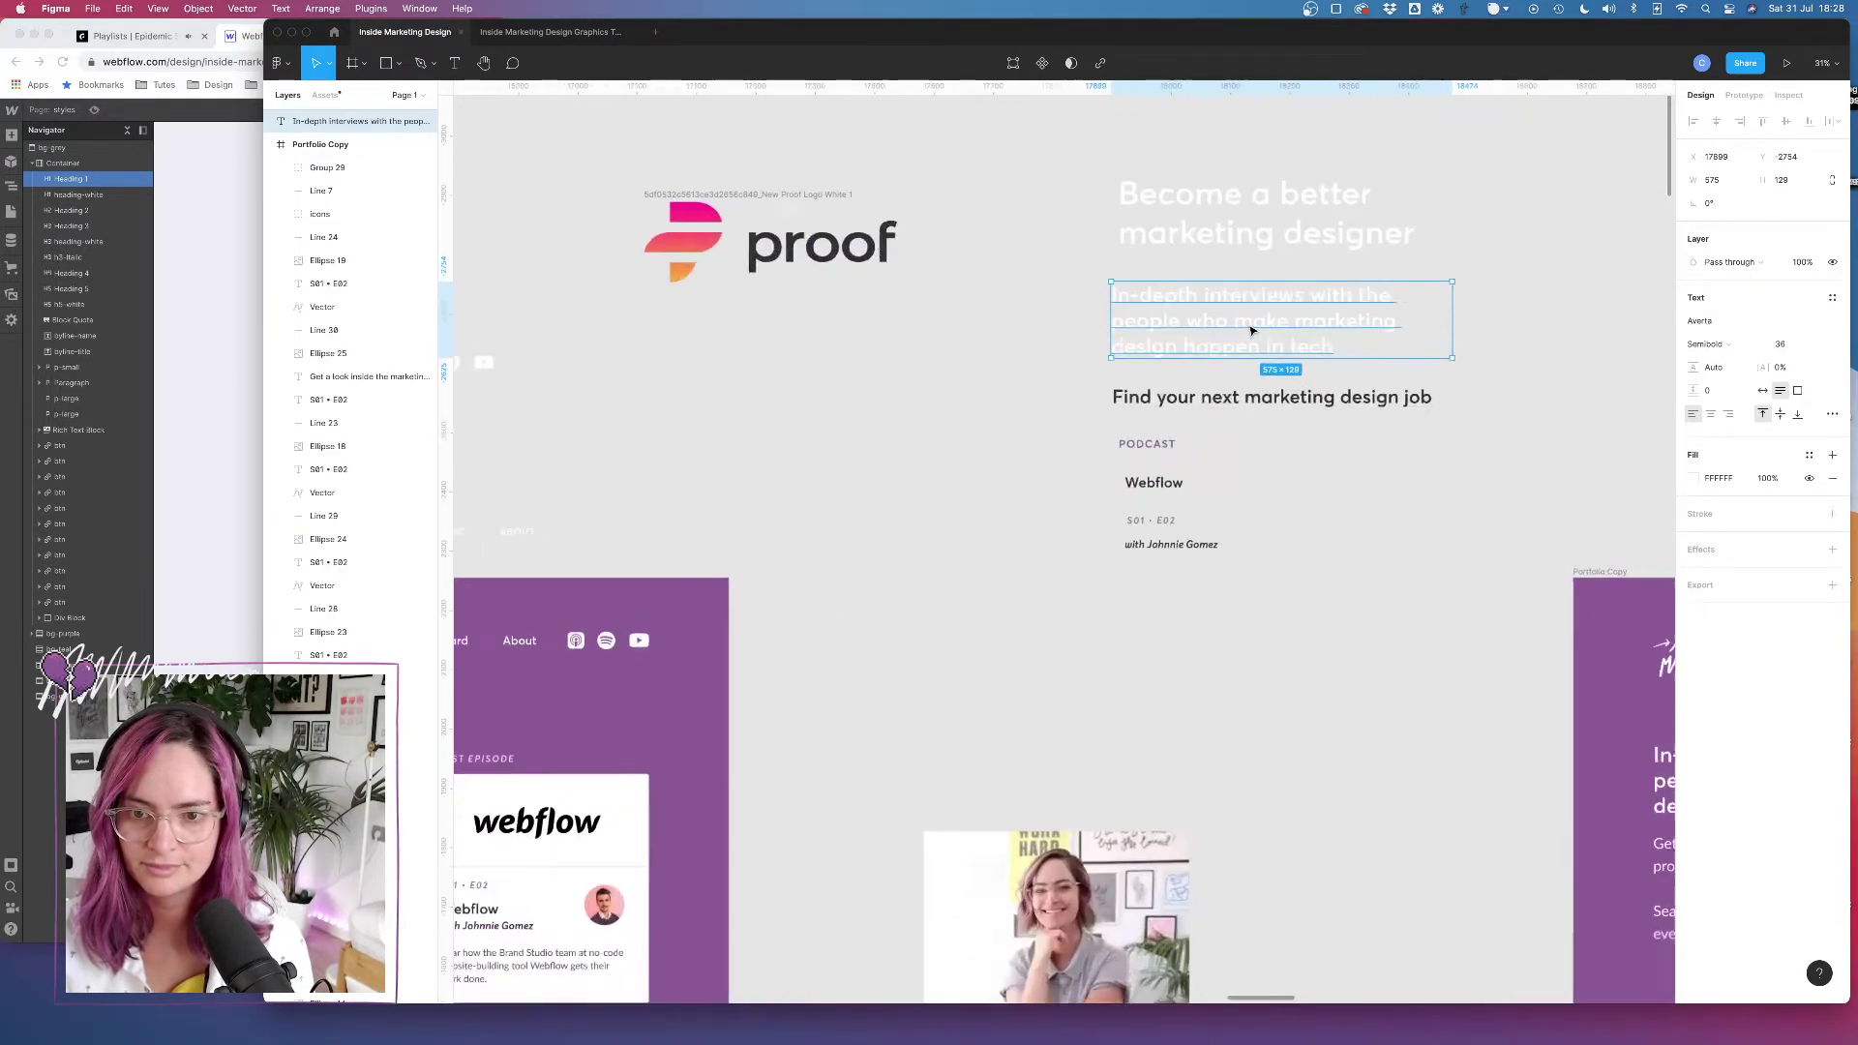
pyautogui.scroll(3, 1251, 331)
# Check the "Find your next marketing design job" sample, then switch to Webflow and try a font size of 36 px on Heading 1
pyautogui.click(1248, 500)
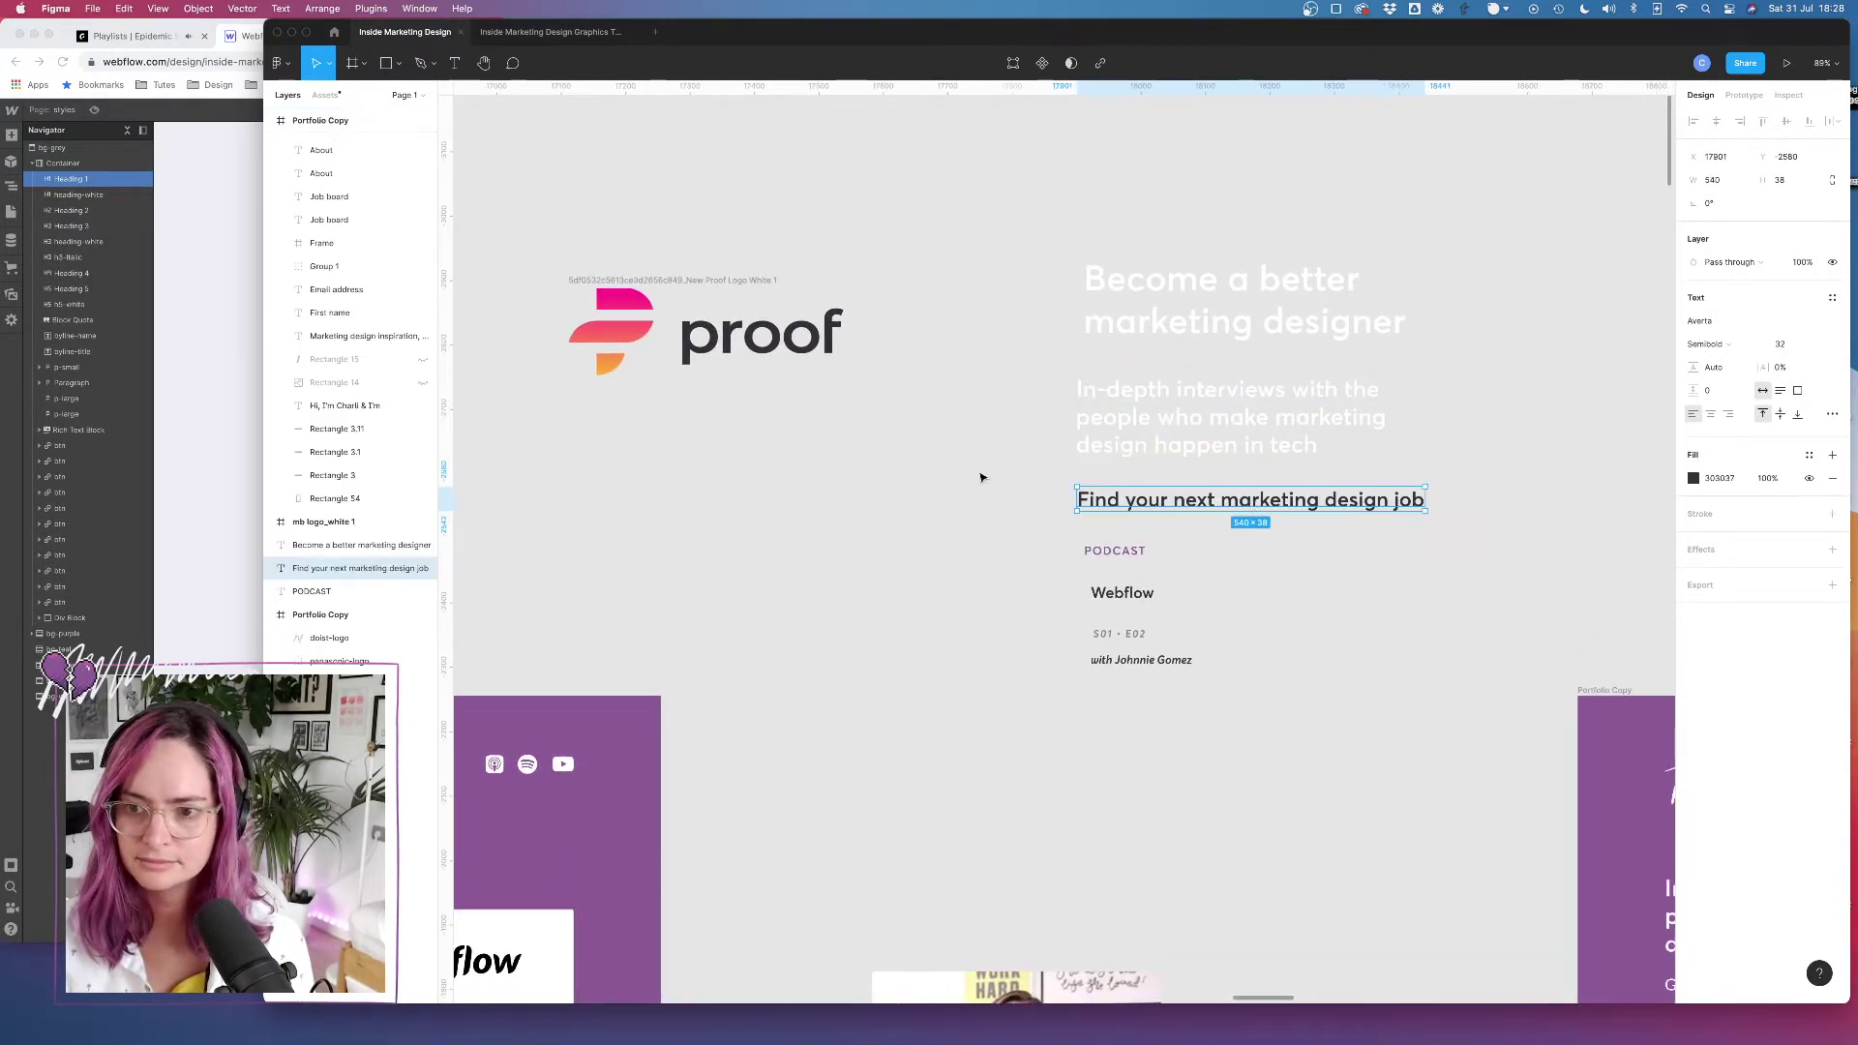
pyautogui.click(934, 363)
pyautogui.click(165, 314)
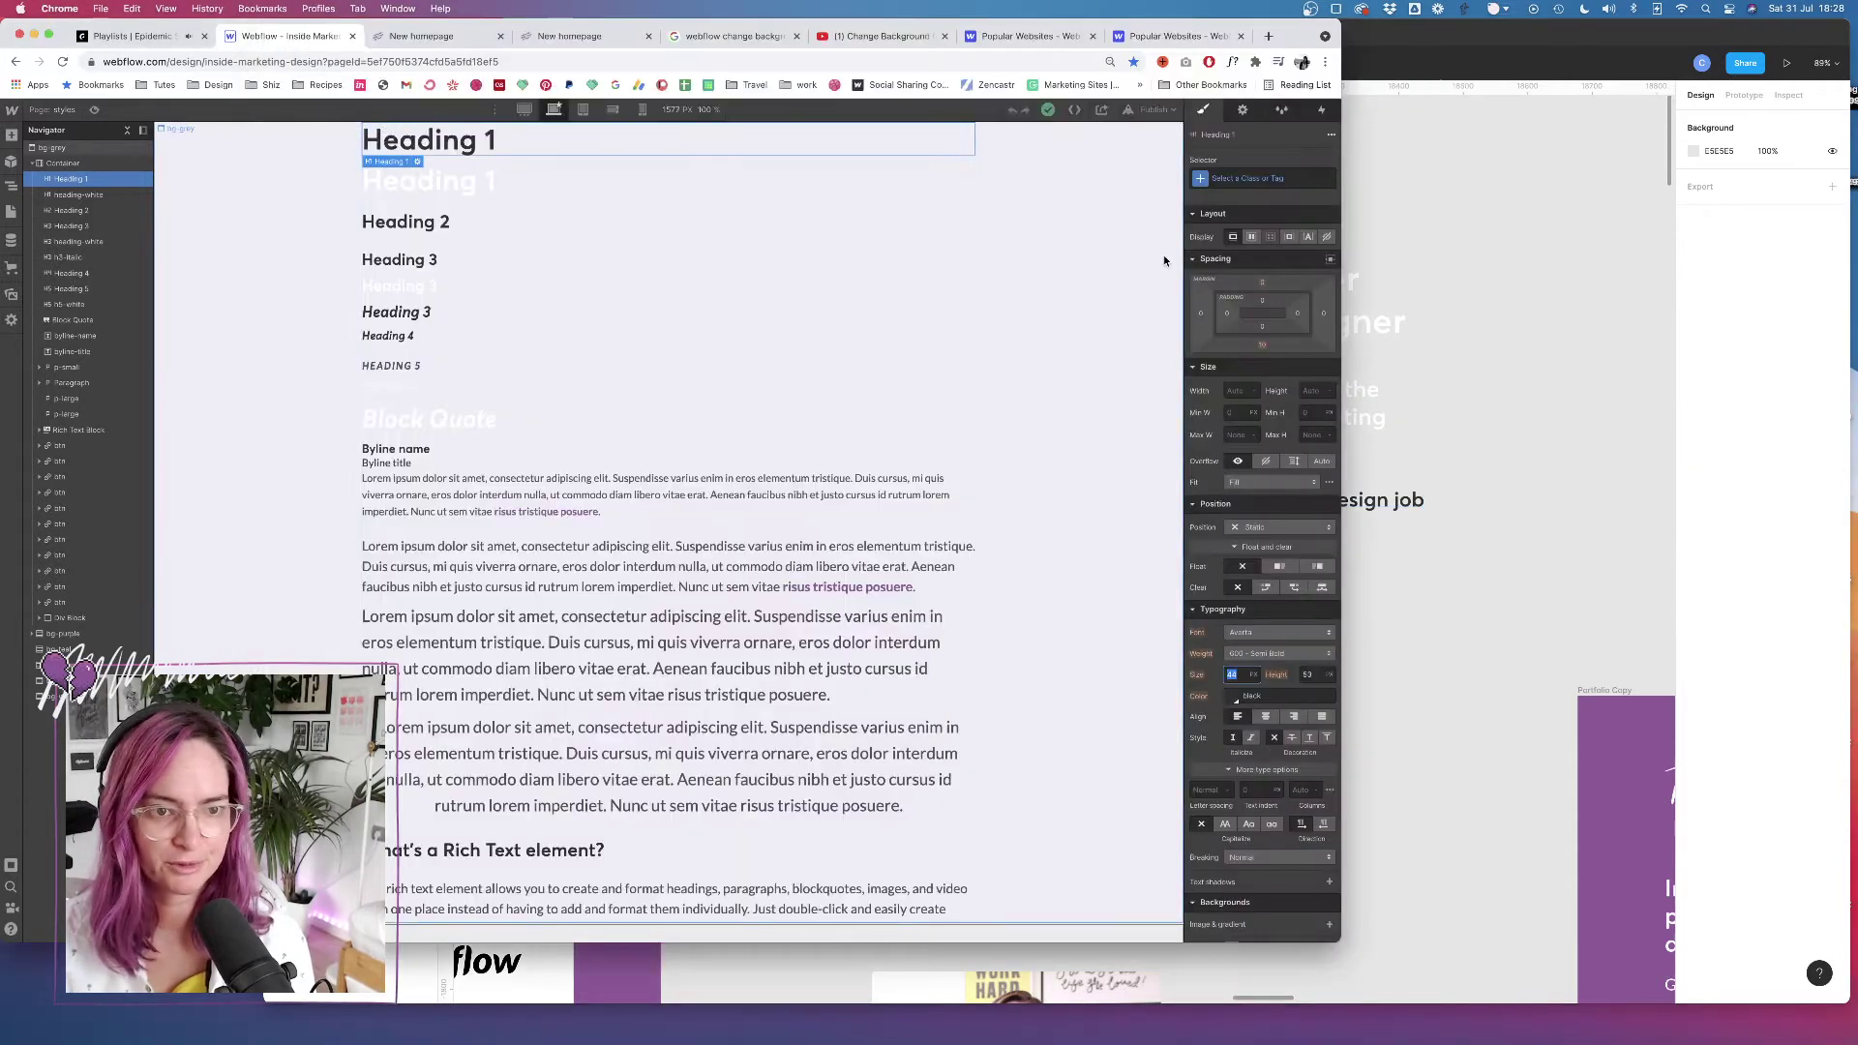
pyautogui.click(1253, 675)
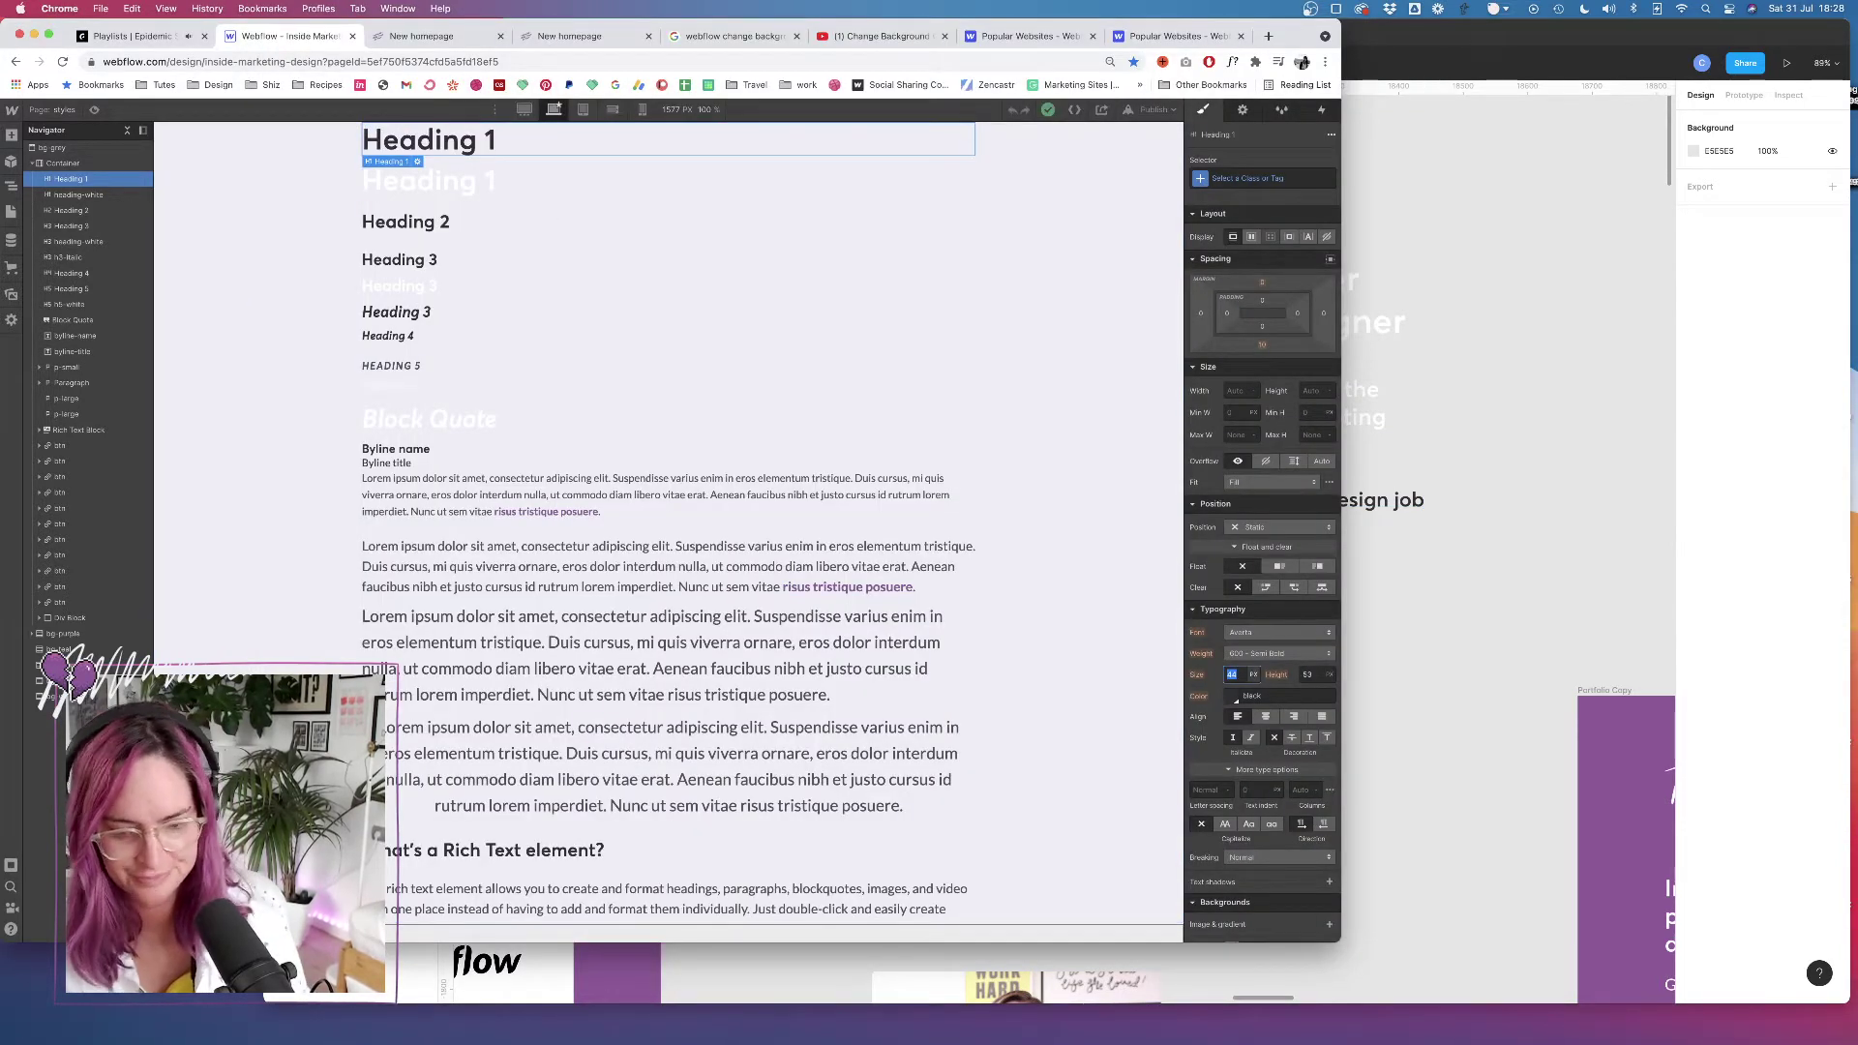
pyautogui.press('Tab')
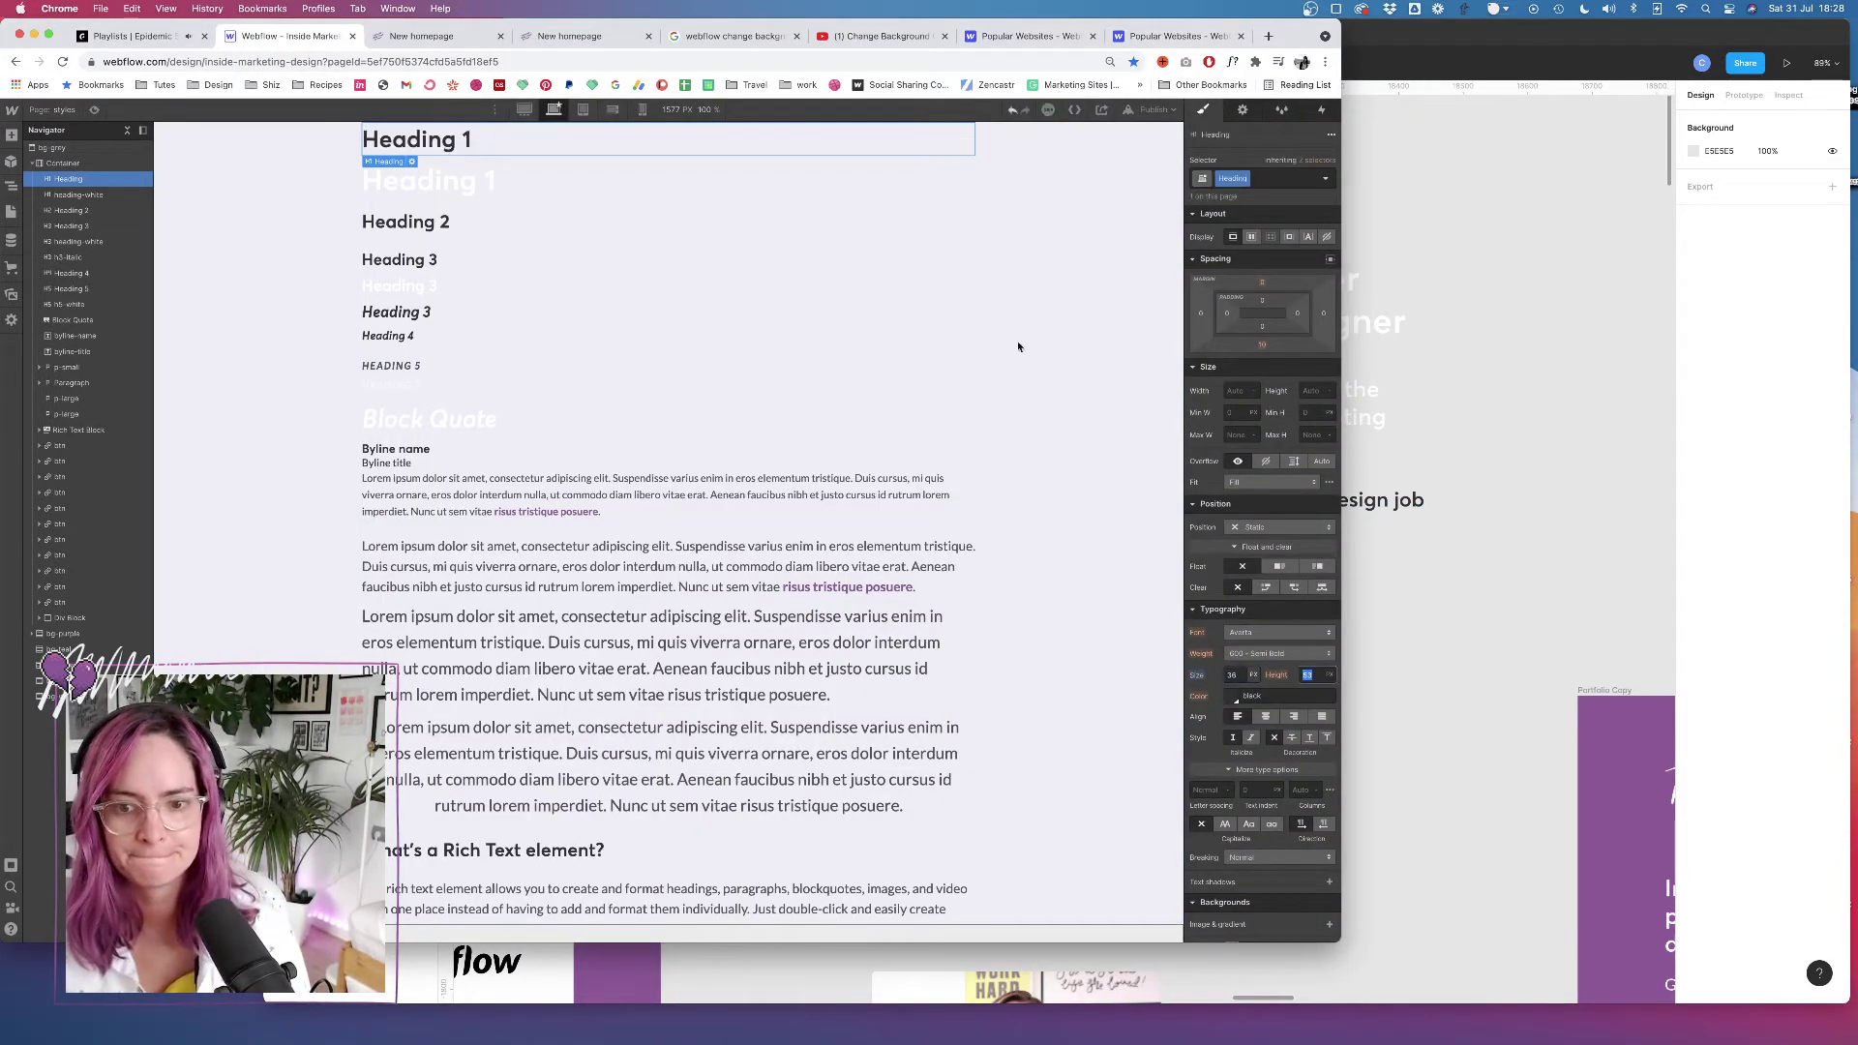
# Switch to Figma and set the line height of the "In-depth interviews" heading sample to 130%
pyautogui.click(1405, 635)
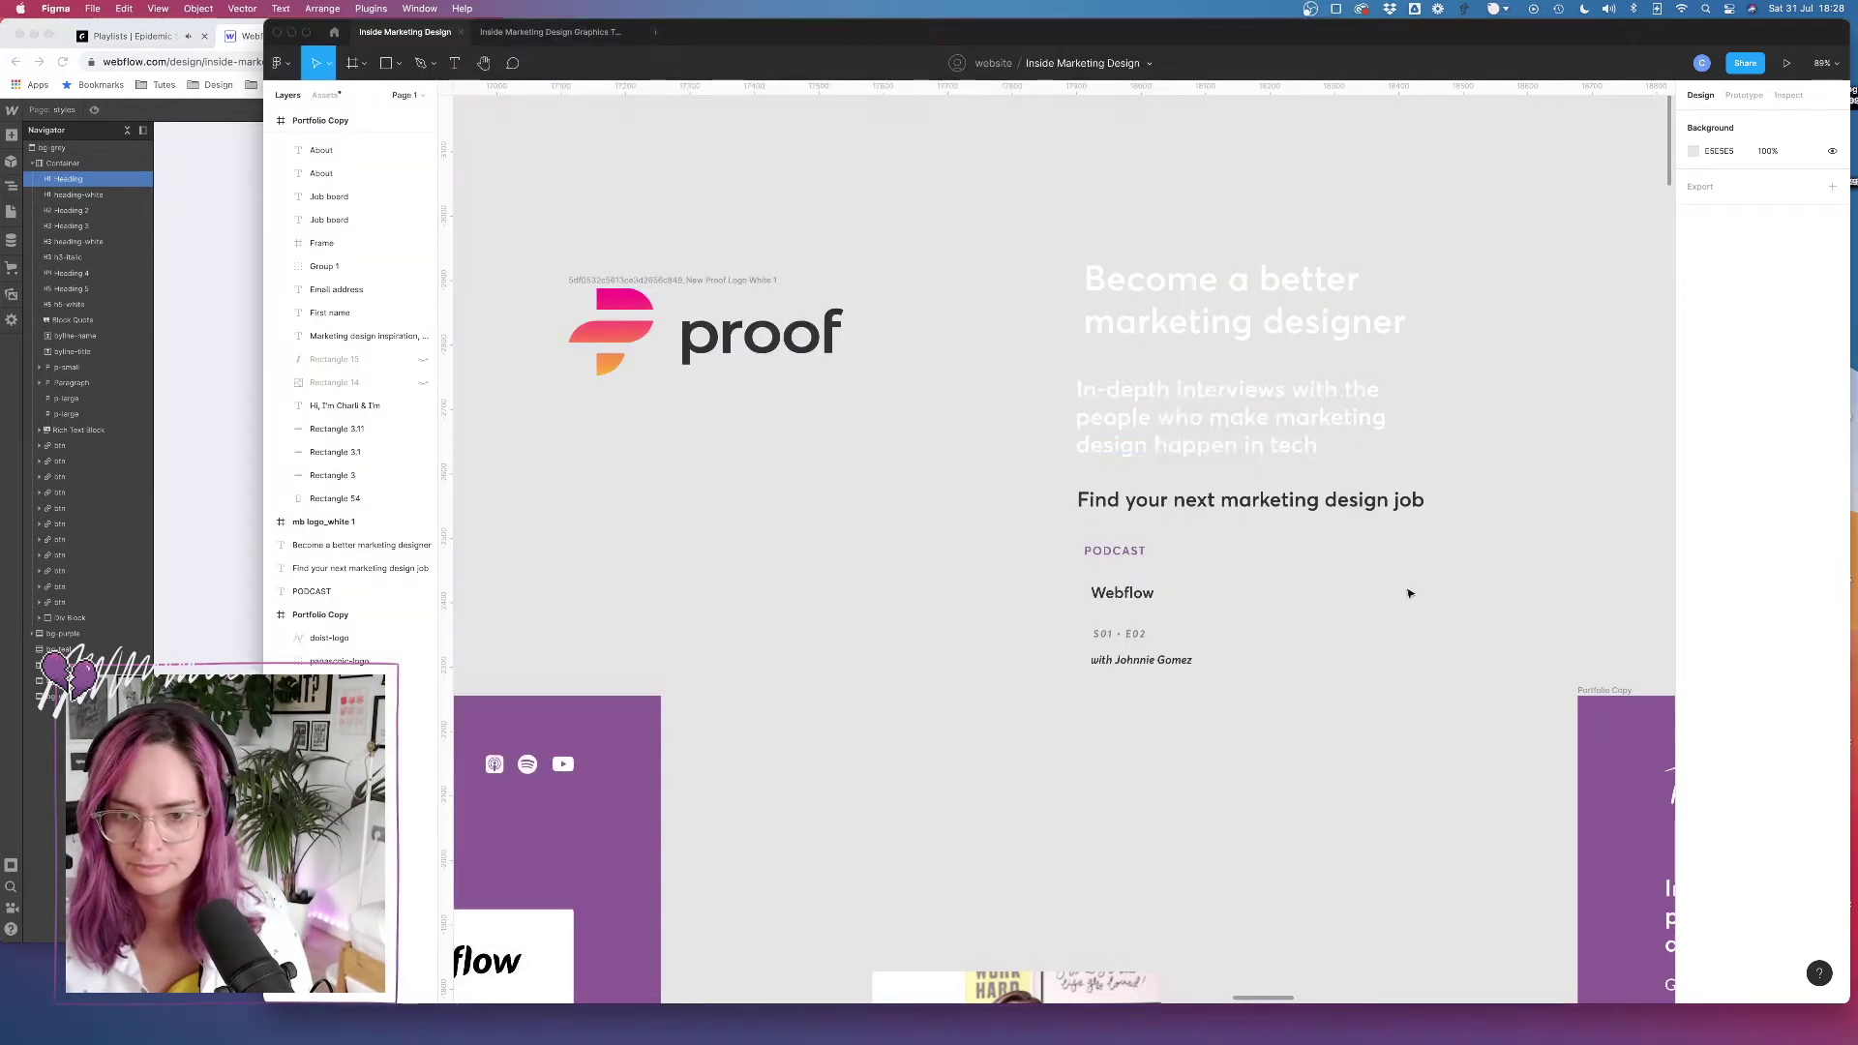
pyautogui.click(1215, 392)
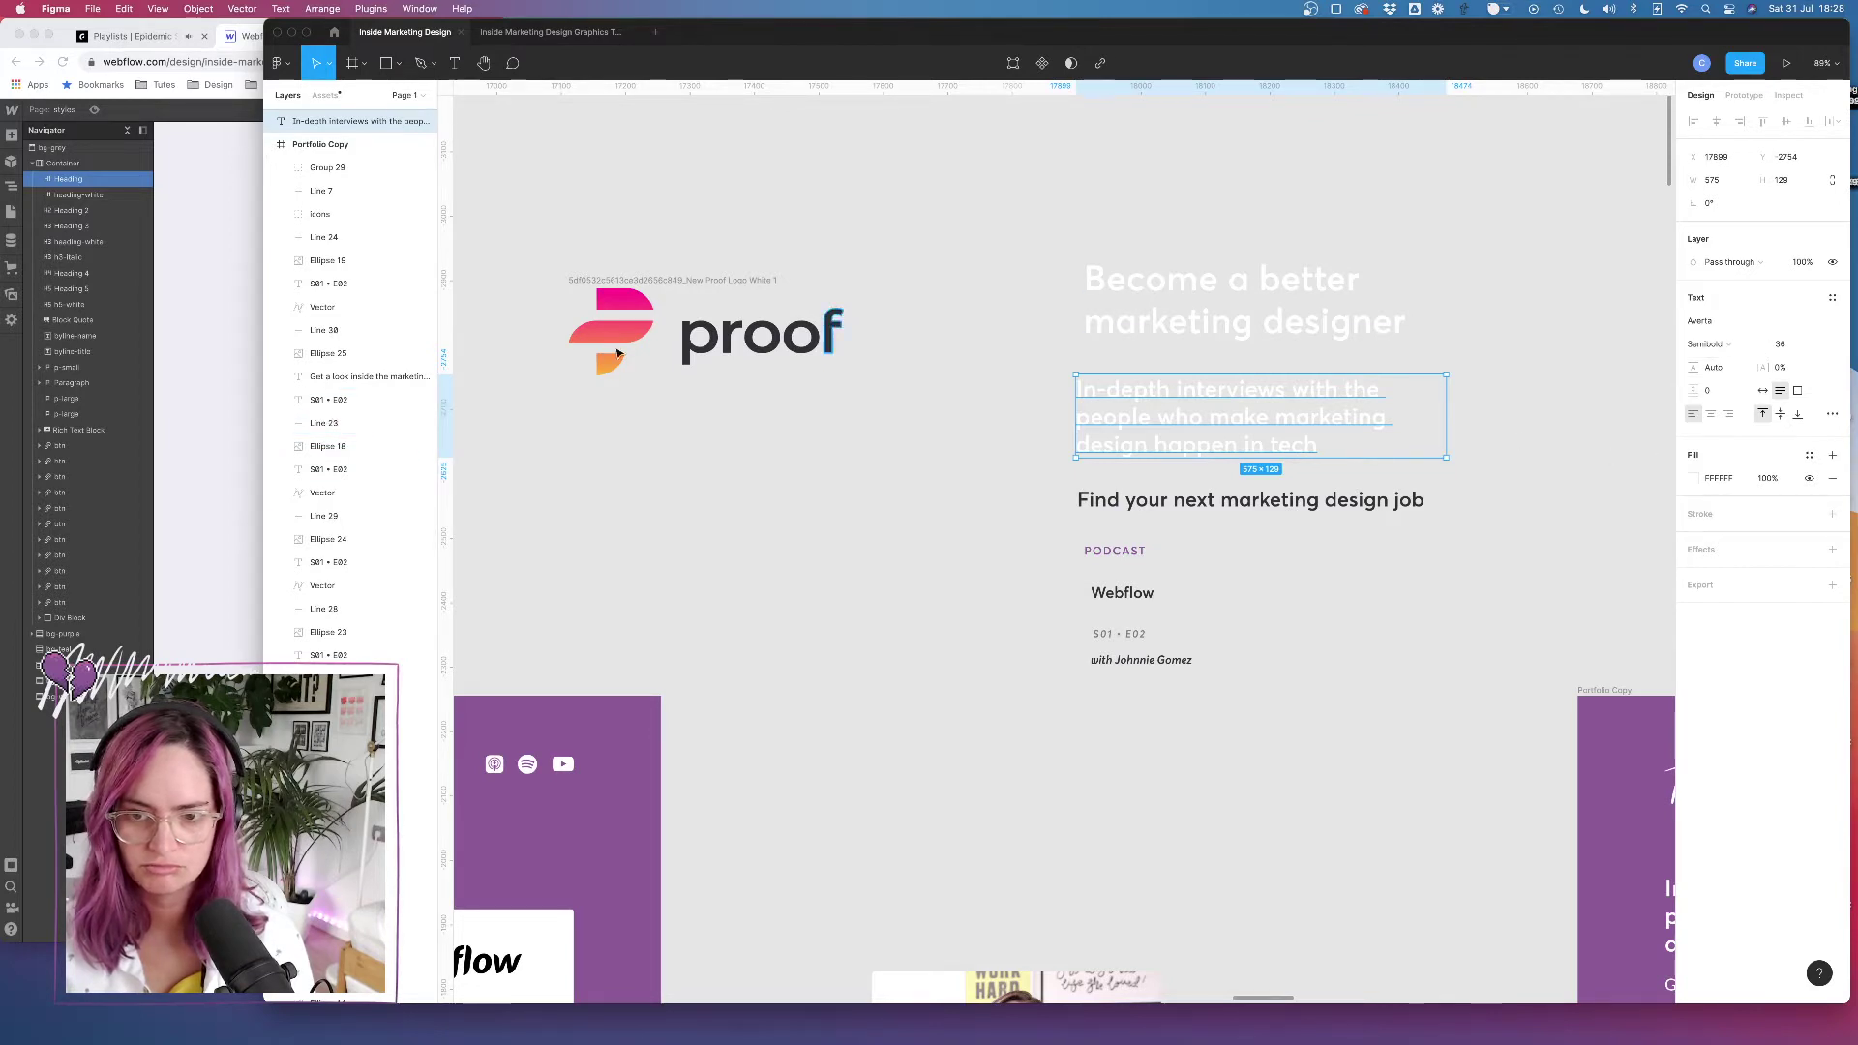
pyautogui.click(1718, 374)
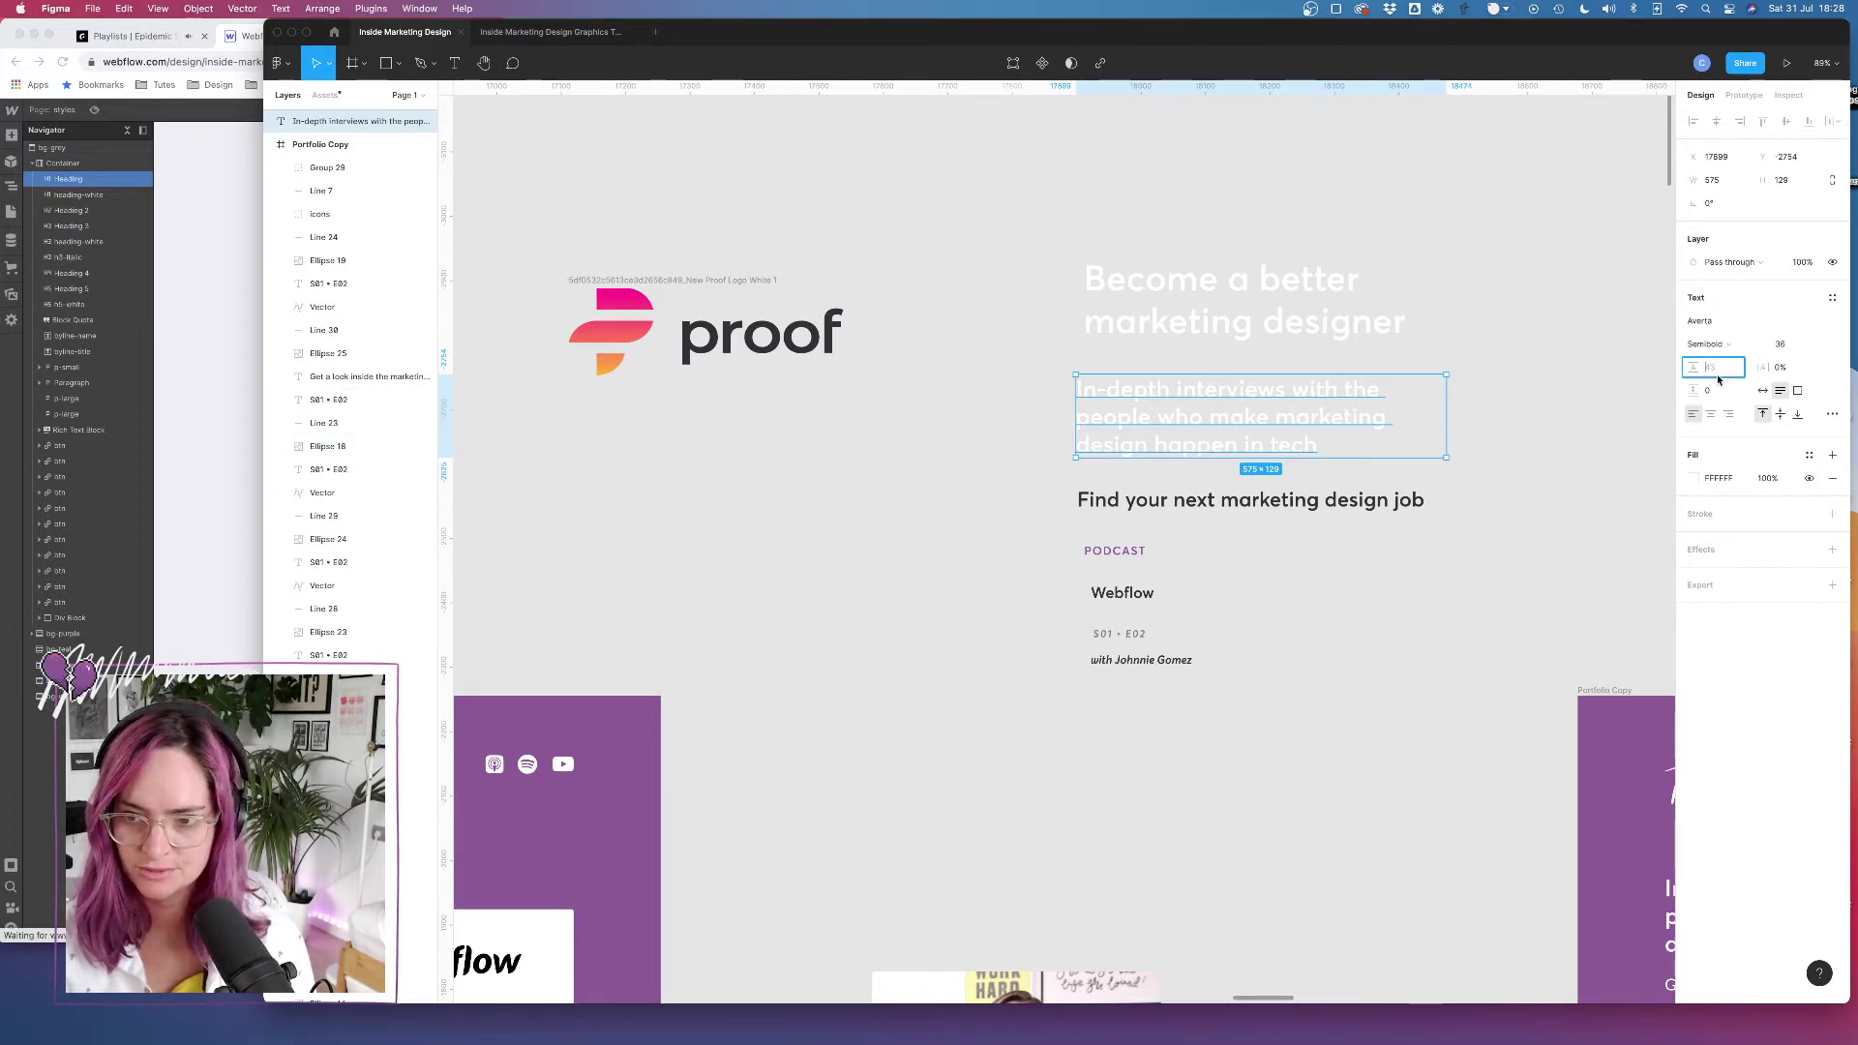
pyautogui.click(1480, 464)
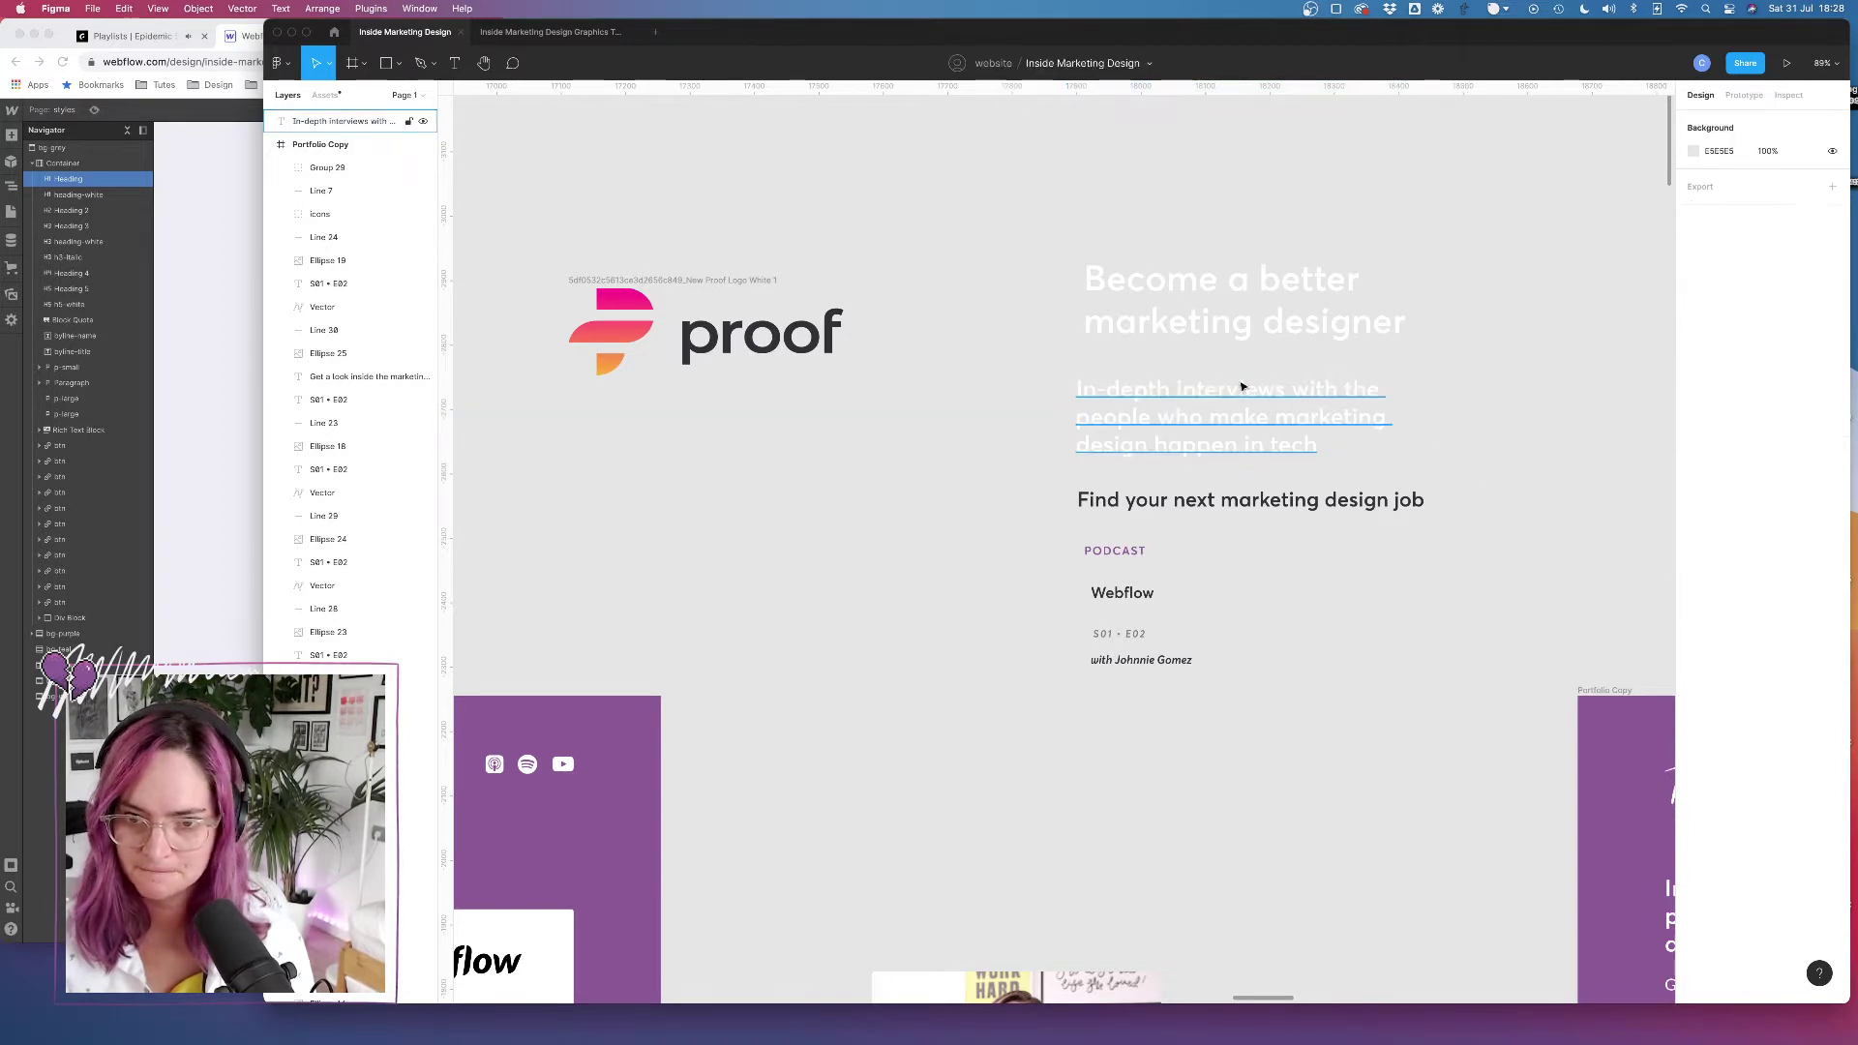
pyautogui.click(1158, 401)
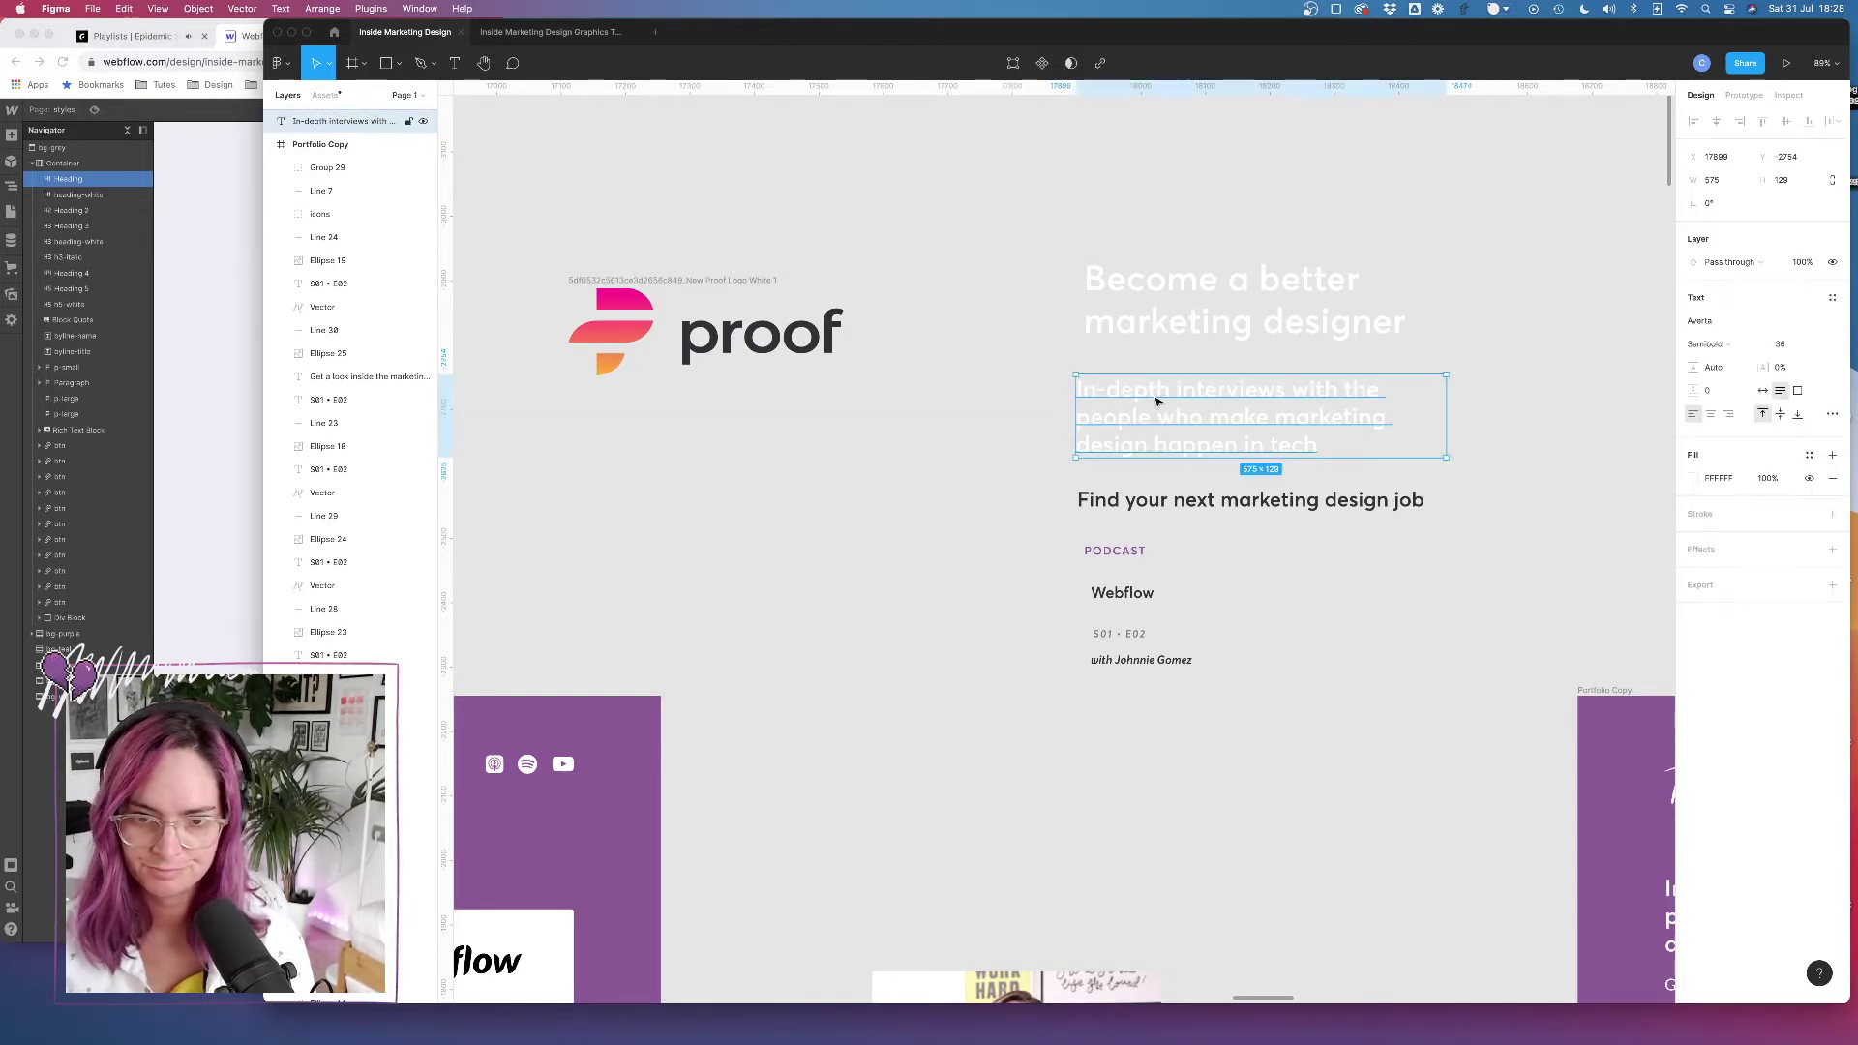
pyautogui.click(1715, 369)
pyautogui.write('110')
pyautogui.press('Return')
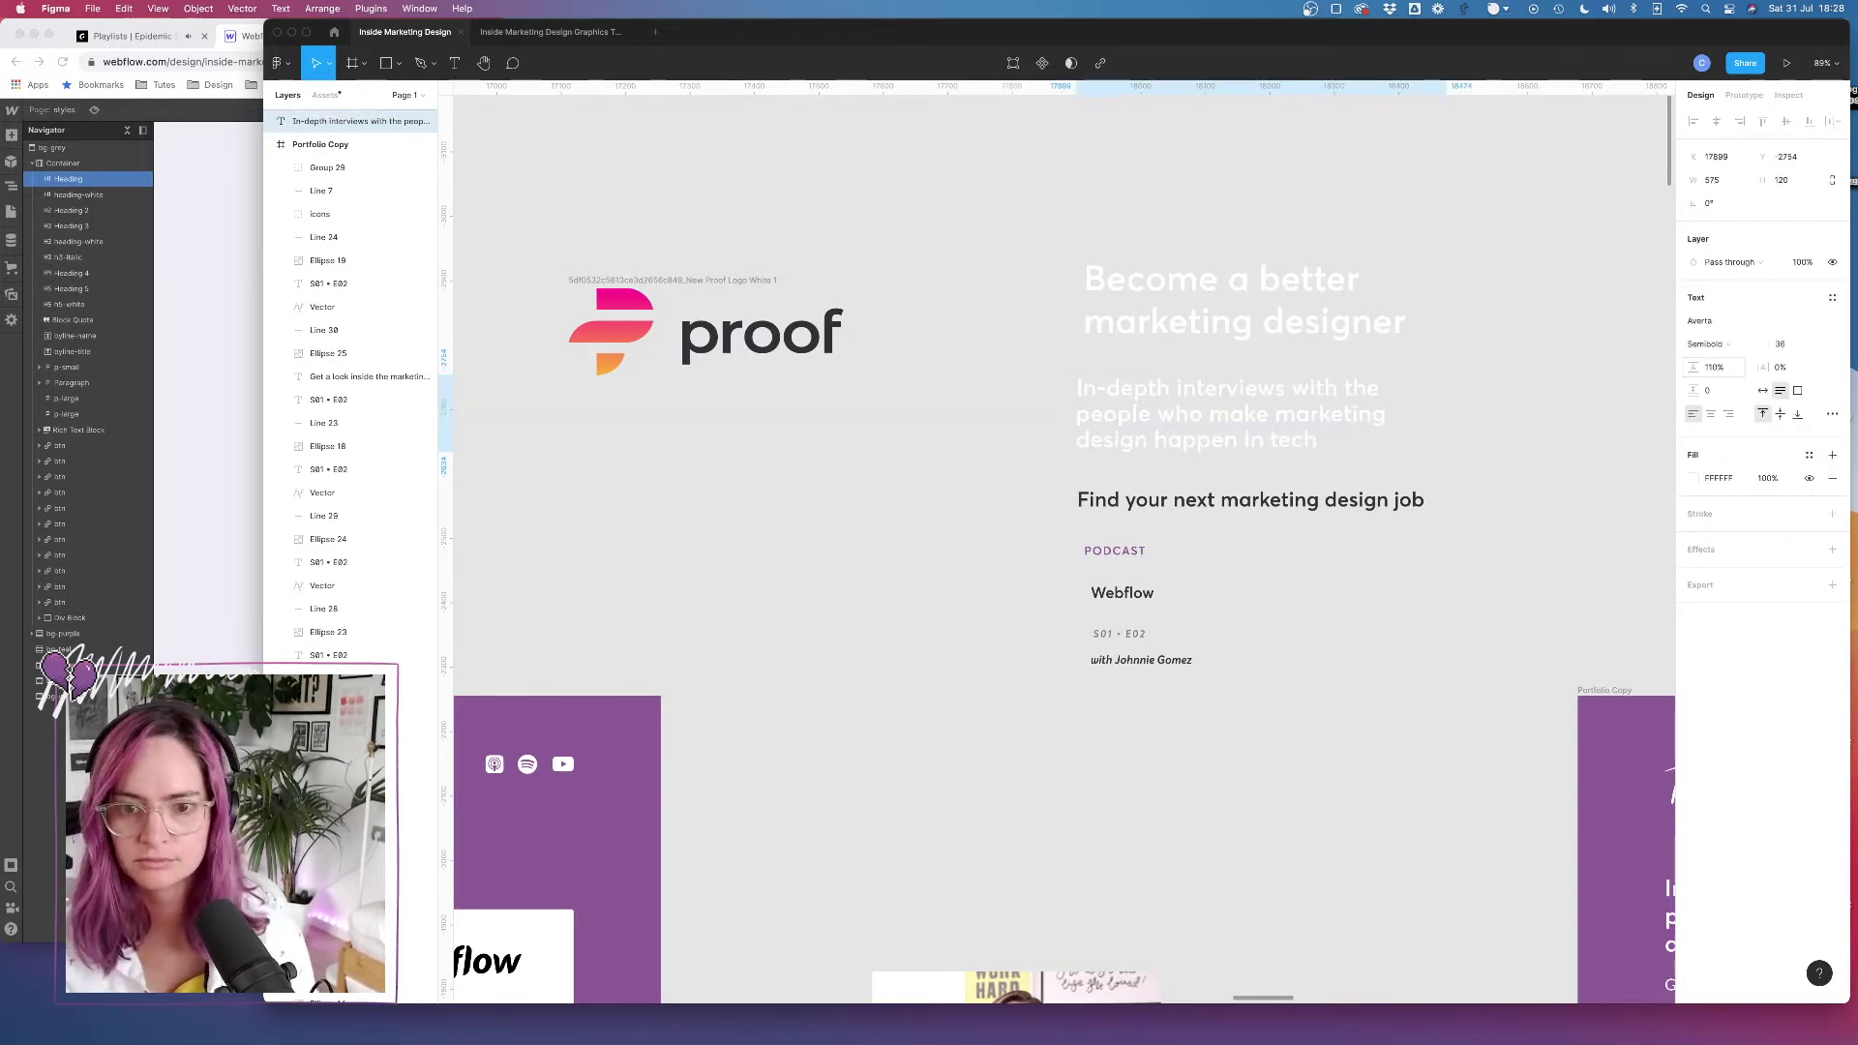
pyautogui.click(1715, 366)
pyautogui.hotkey('shift', 'Up')
pyautogui.hotkey('shift', 'Up')
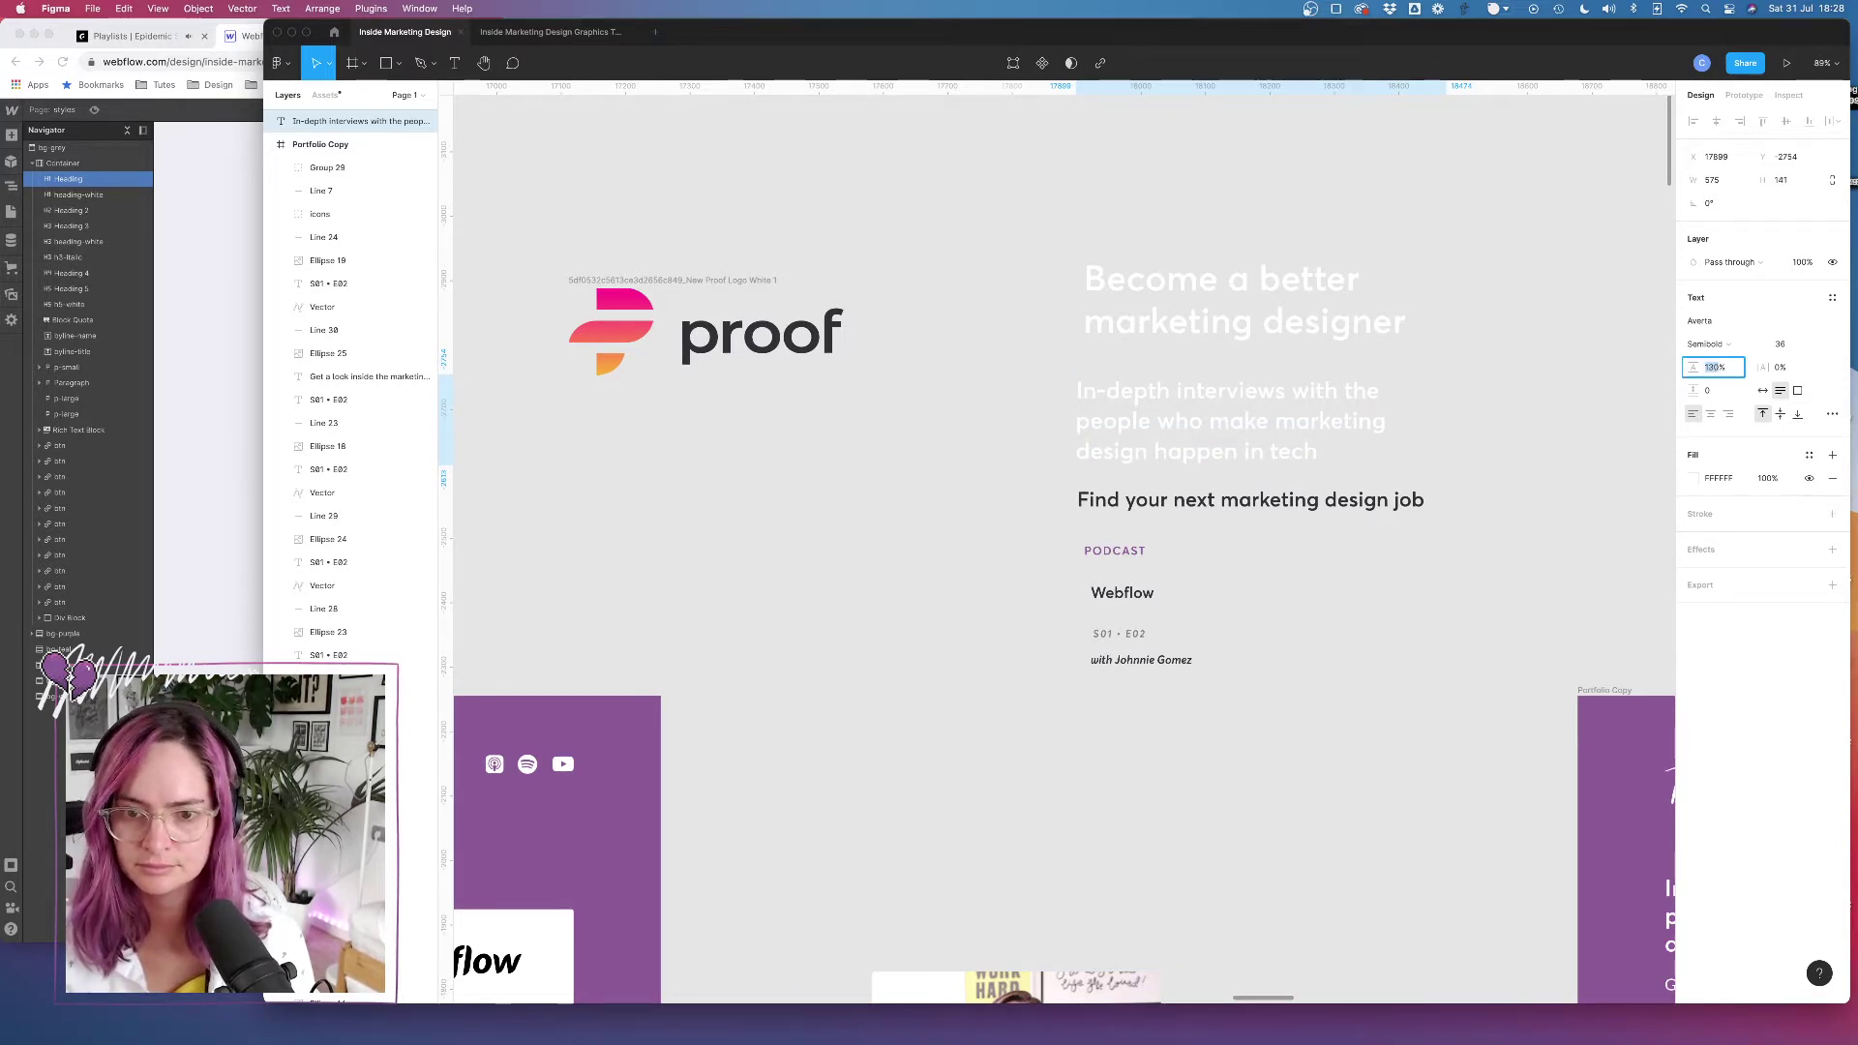
# Switch back to Webflow and try a new line height on the Heading 1 sample's own Heading class
pyautogui.click(221, 296)
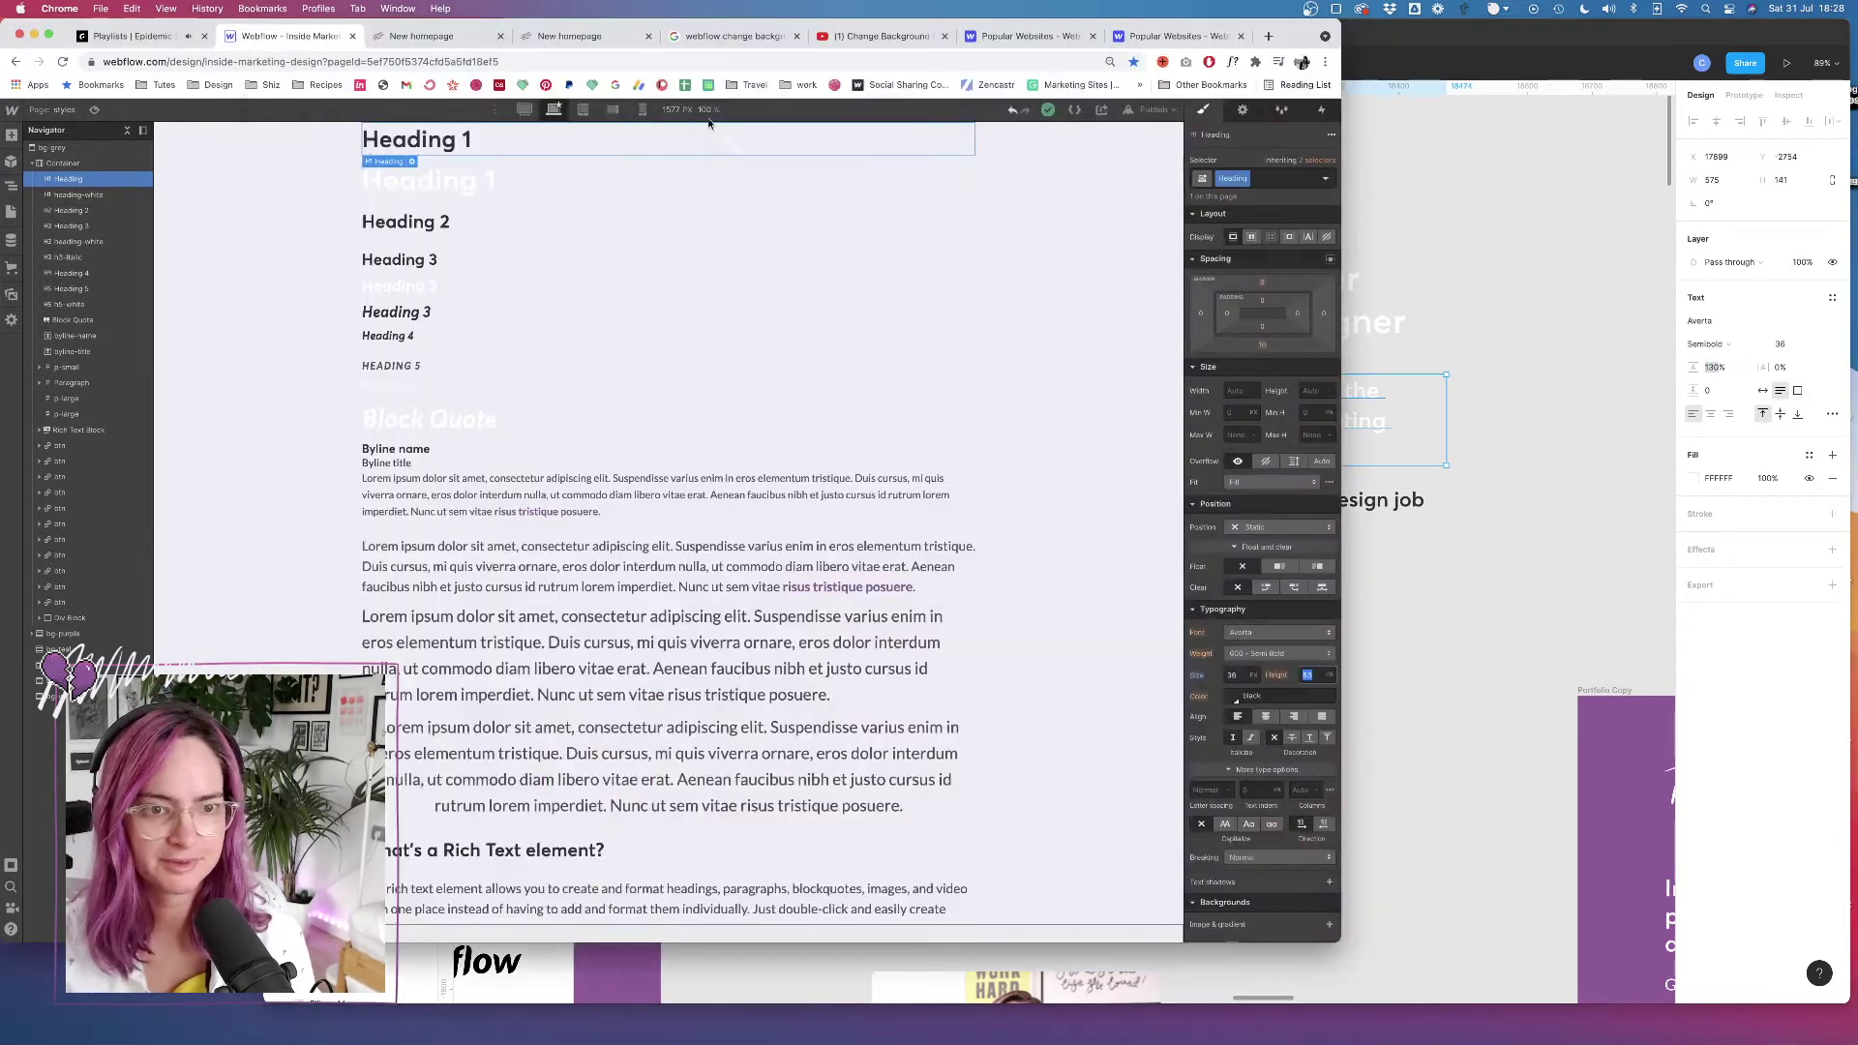
pyautogui.click(1308, 676)
pyautogui.write('12')
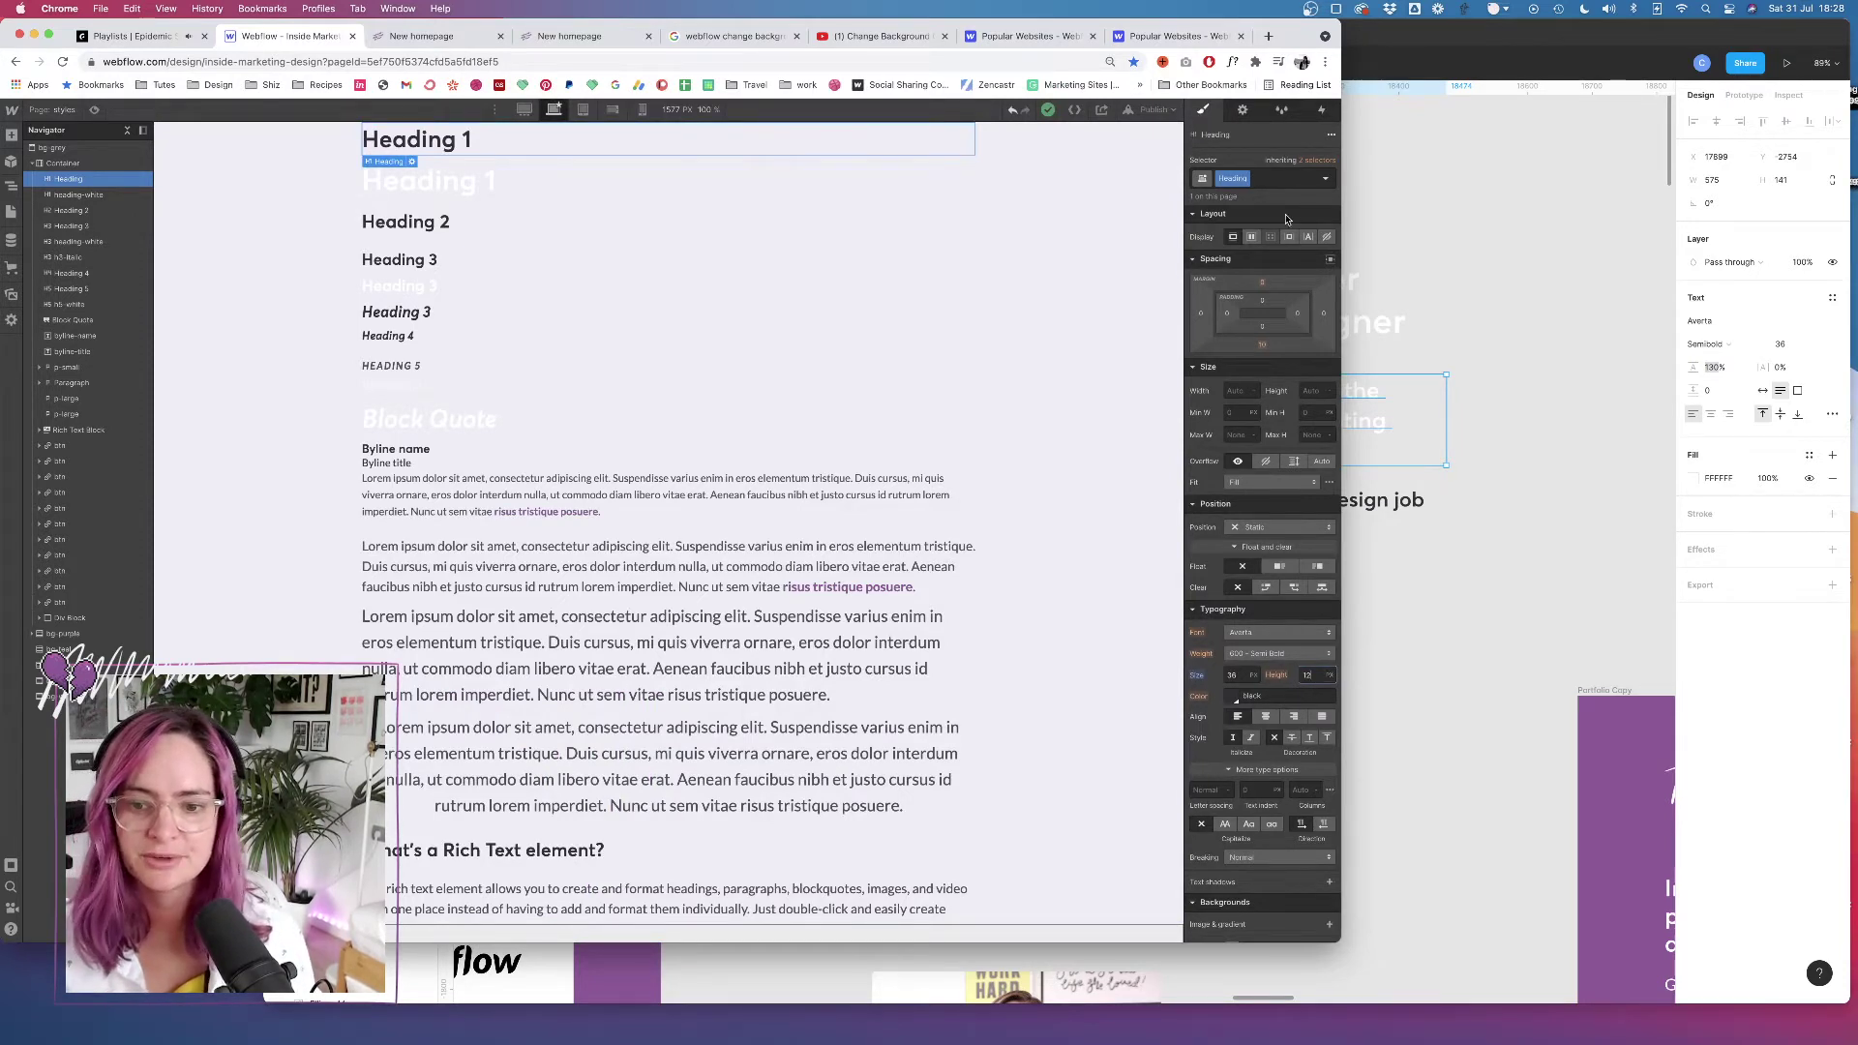
# Target the All H1 Headings tag instead of the Heading class and set its size to 36 px and line height to 125%
pyautogui.click(1288, 174)
pyautogui.press('BackSpace')
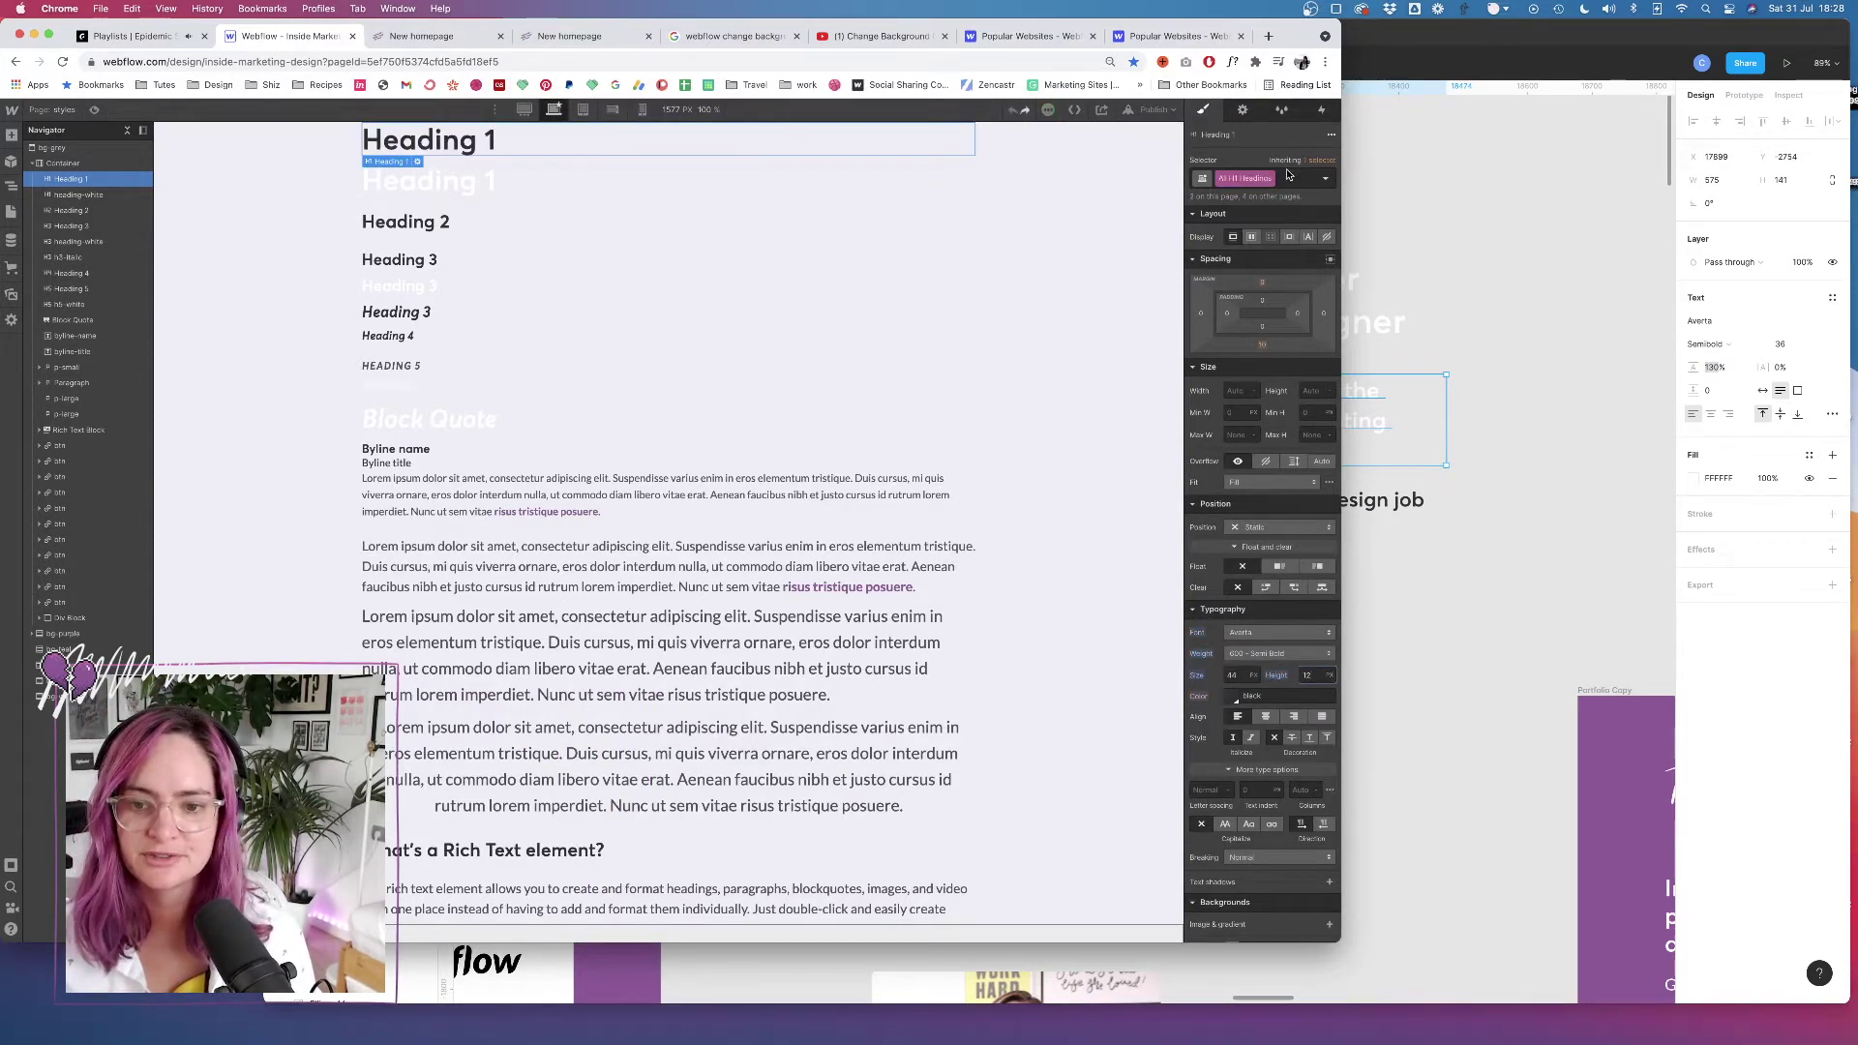
pyautogui.click(1237, 675)
pyautogui.write('36')
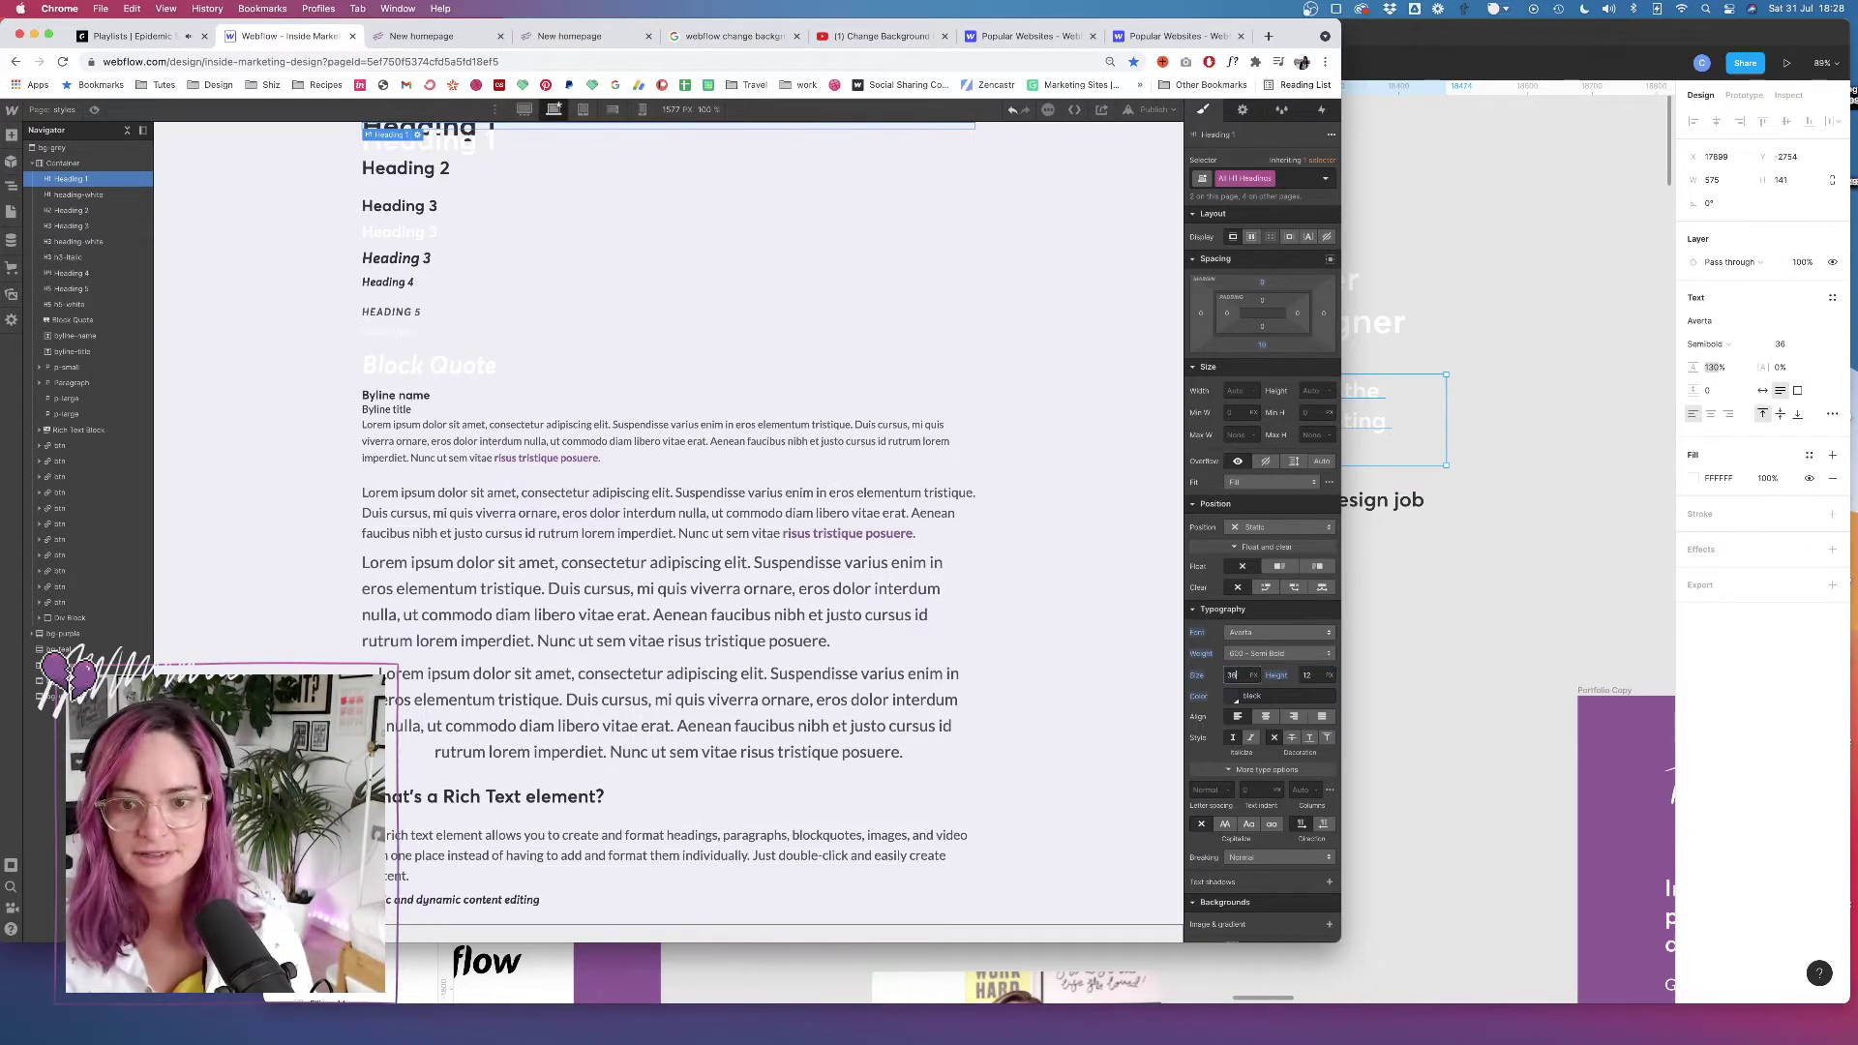
pyautogui.click(1308, 675)
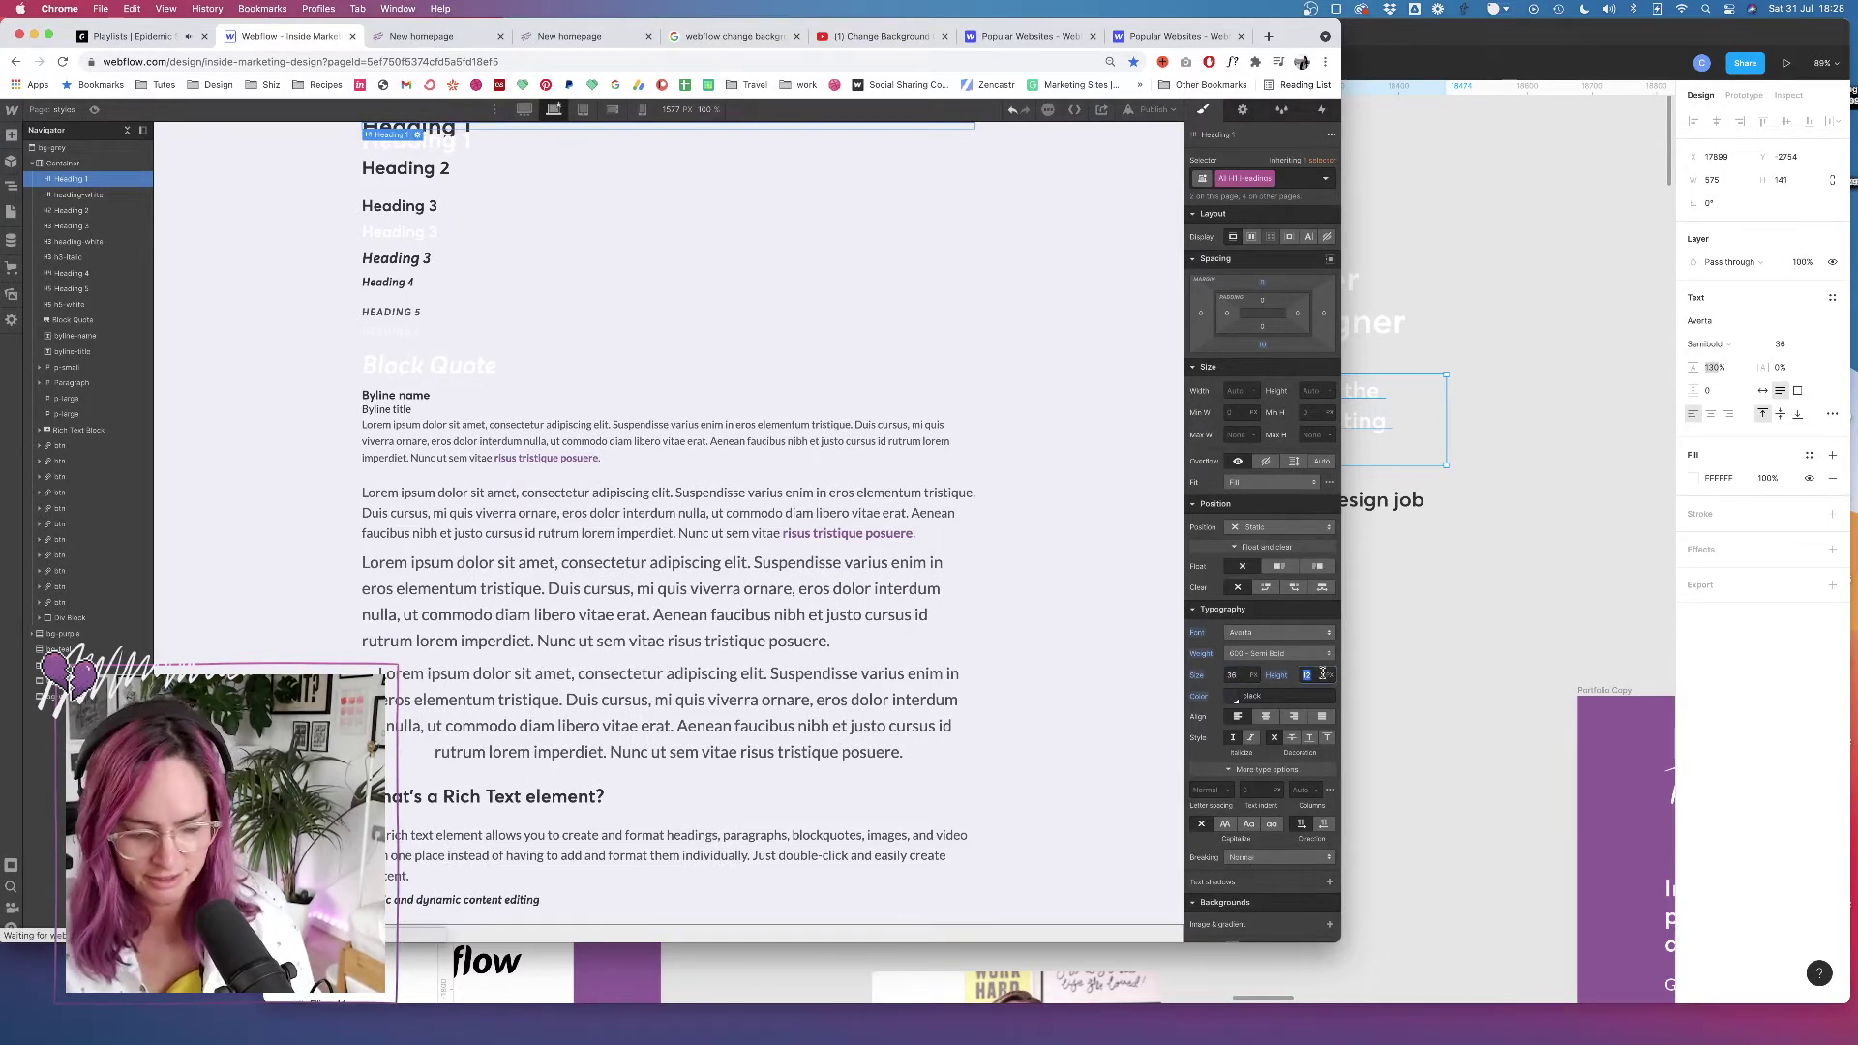
pyautogui.press('BackSpace')
pyautogui.write('125')
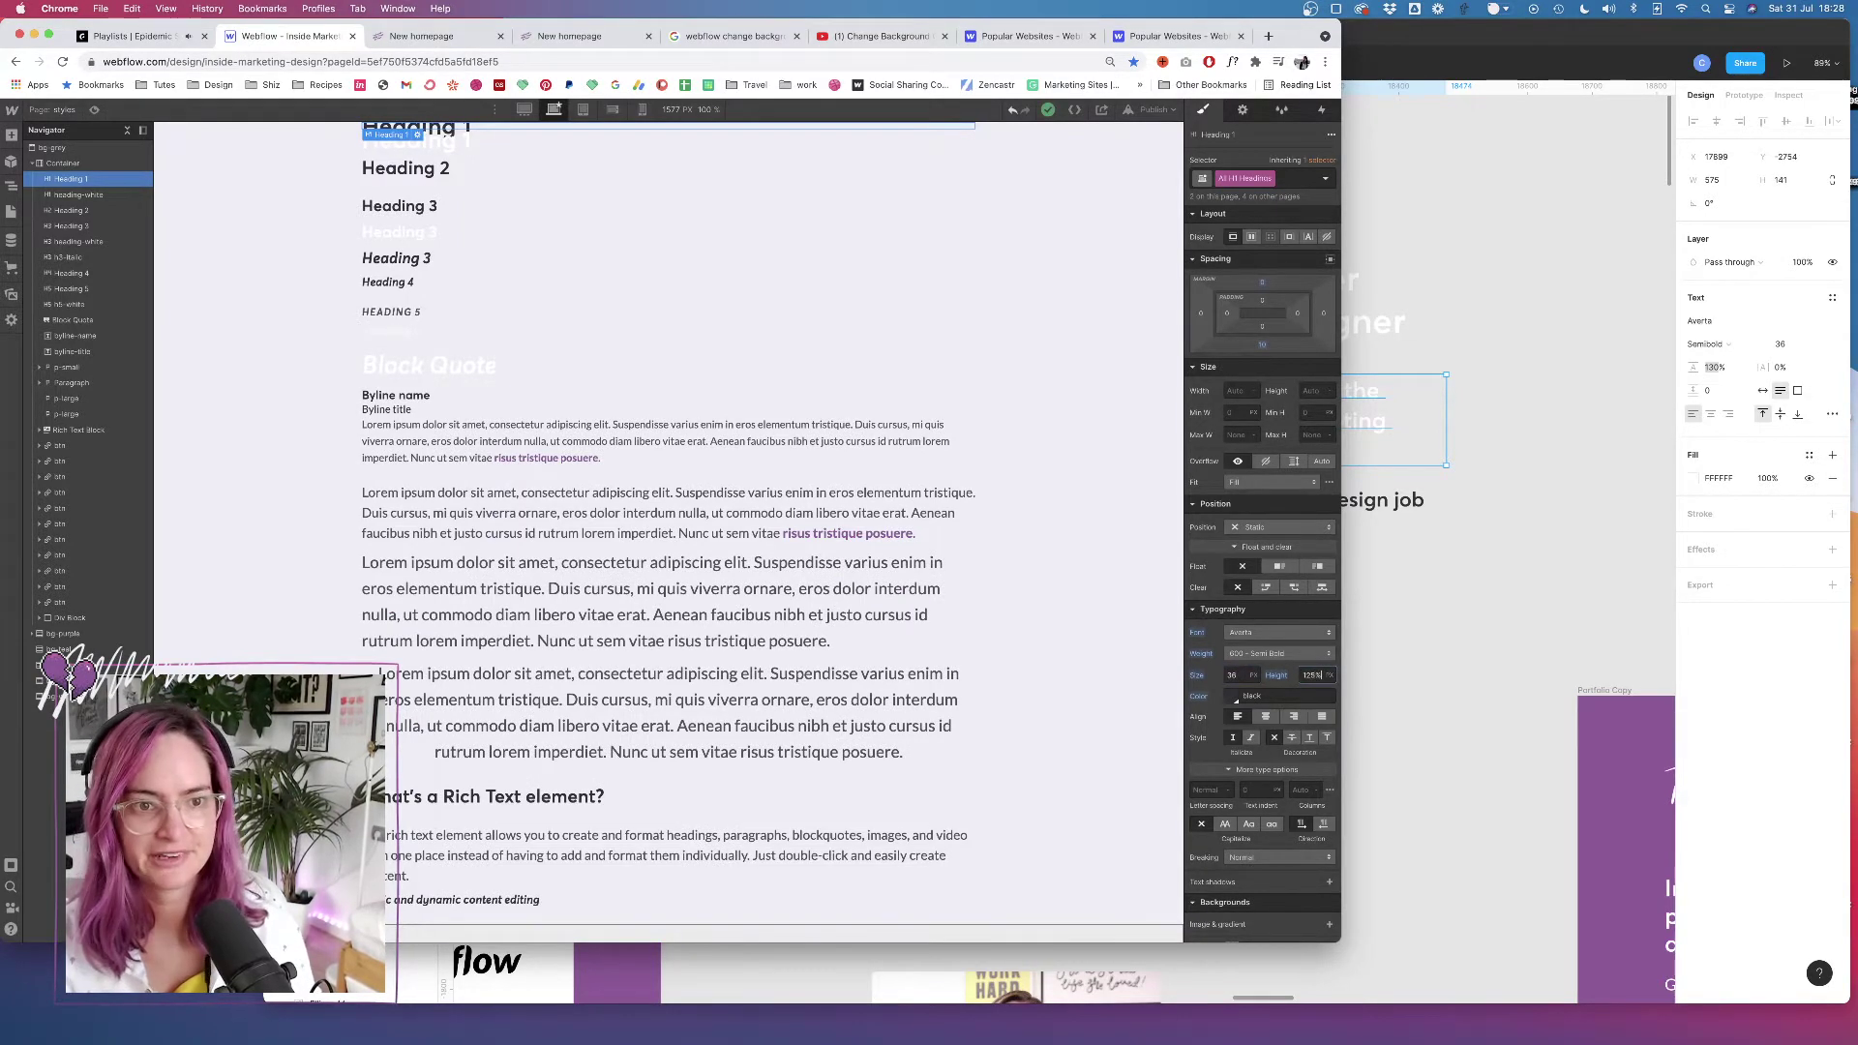
pyautogui.press('Return')
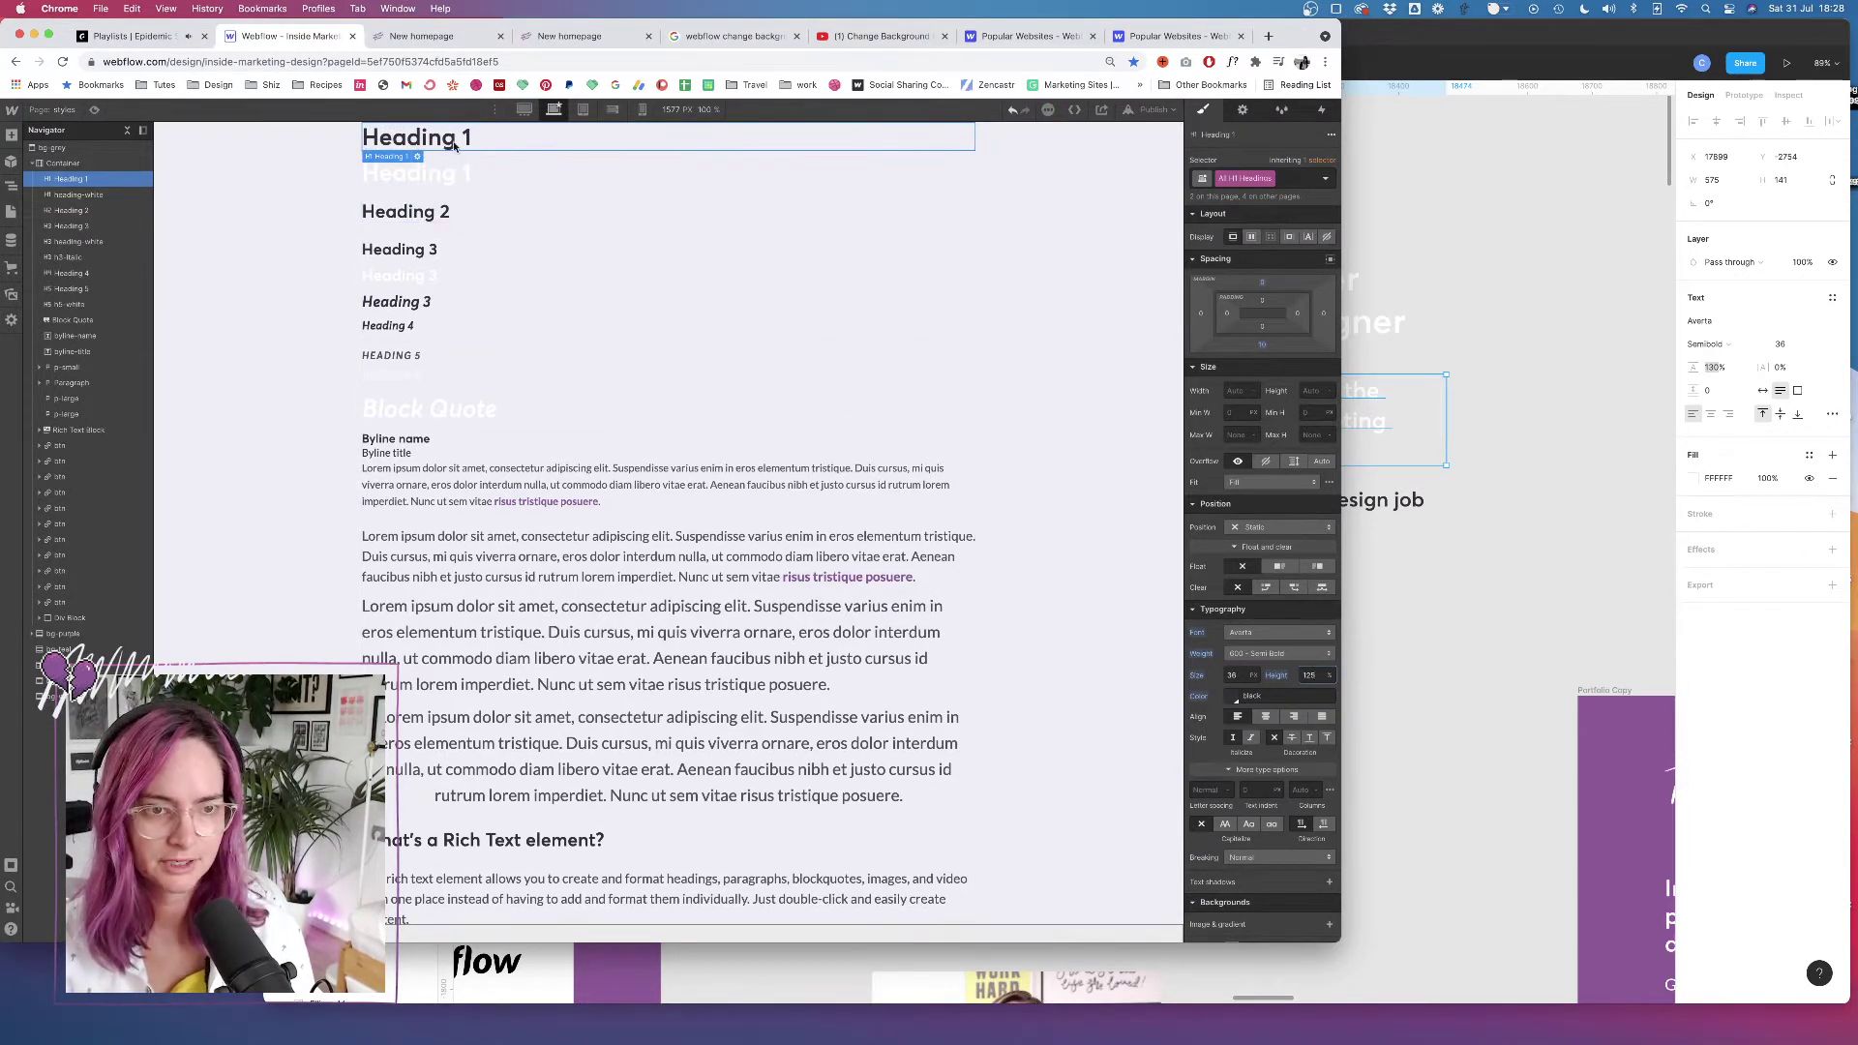
# Duplicate the dark Heading 1 sample at the start of the Styles page
pyautogui.click(451, 176)
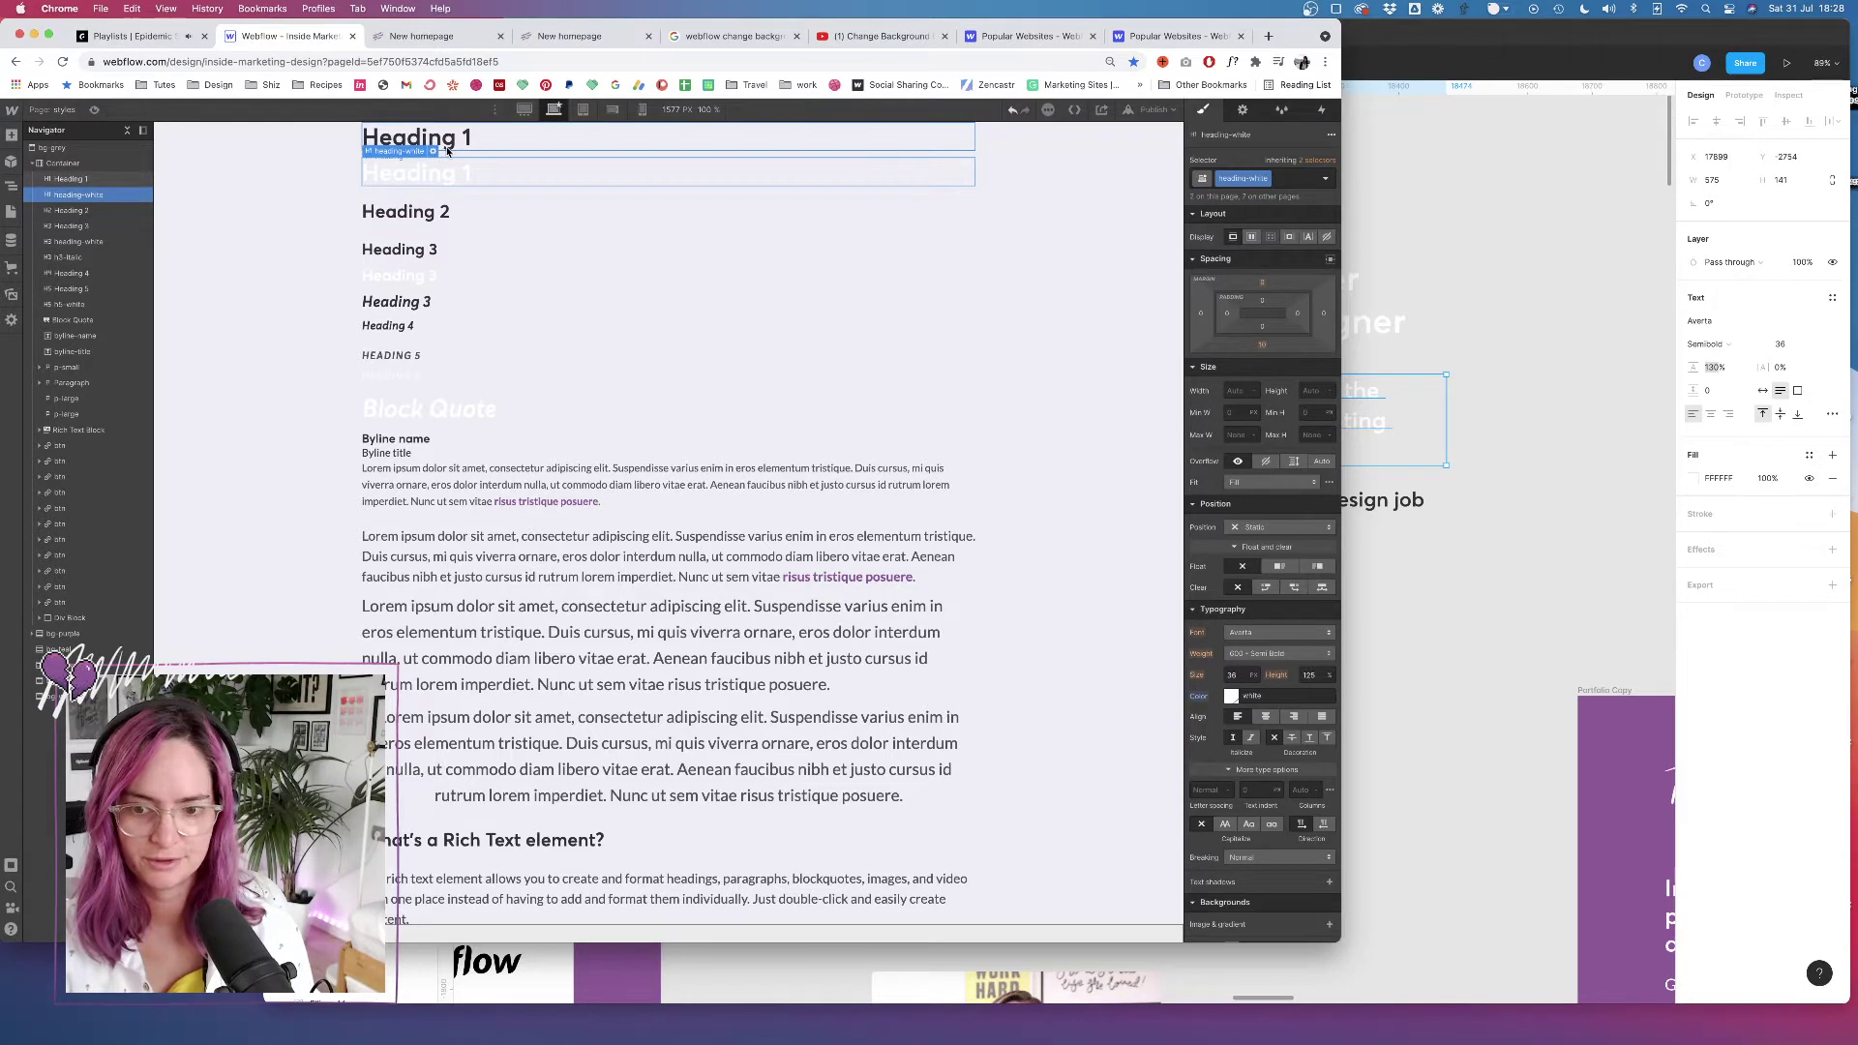
pyautogui.click(453, 145)
pyautogui.press('super+d')
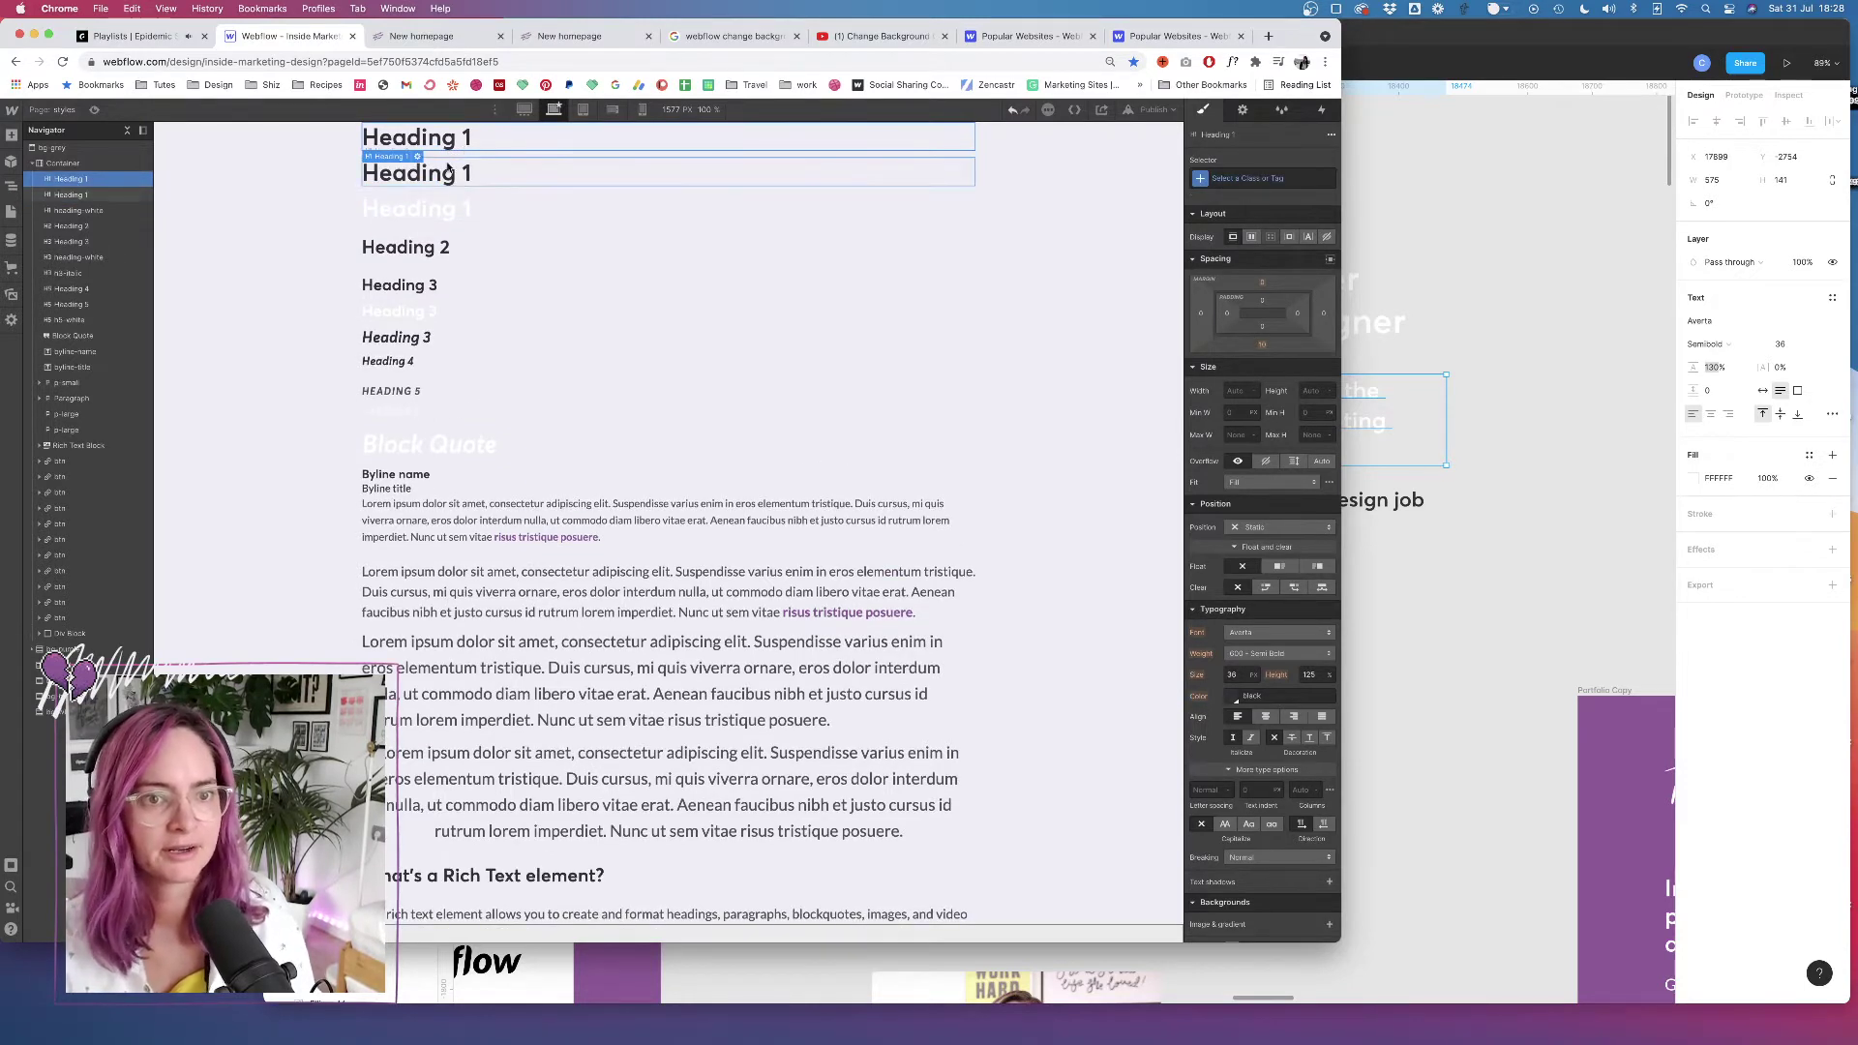
# Try to relabel the duplicated Heading 1 as a large variant, restore its text and select the first Heading 1
pyautogui.doubleClick(463, 177)
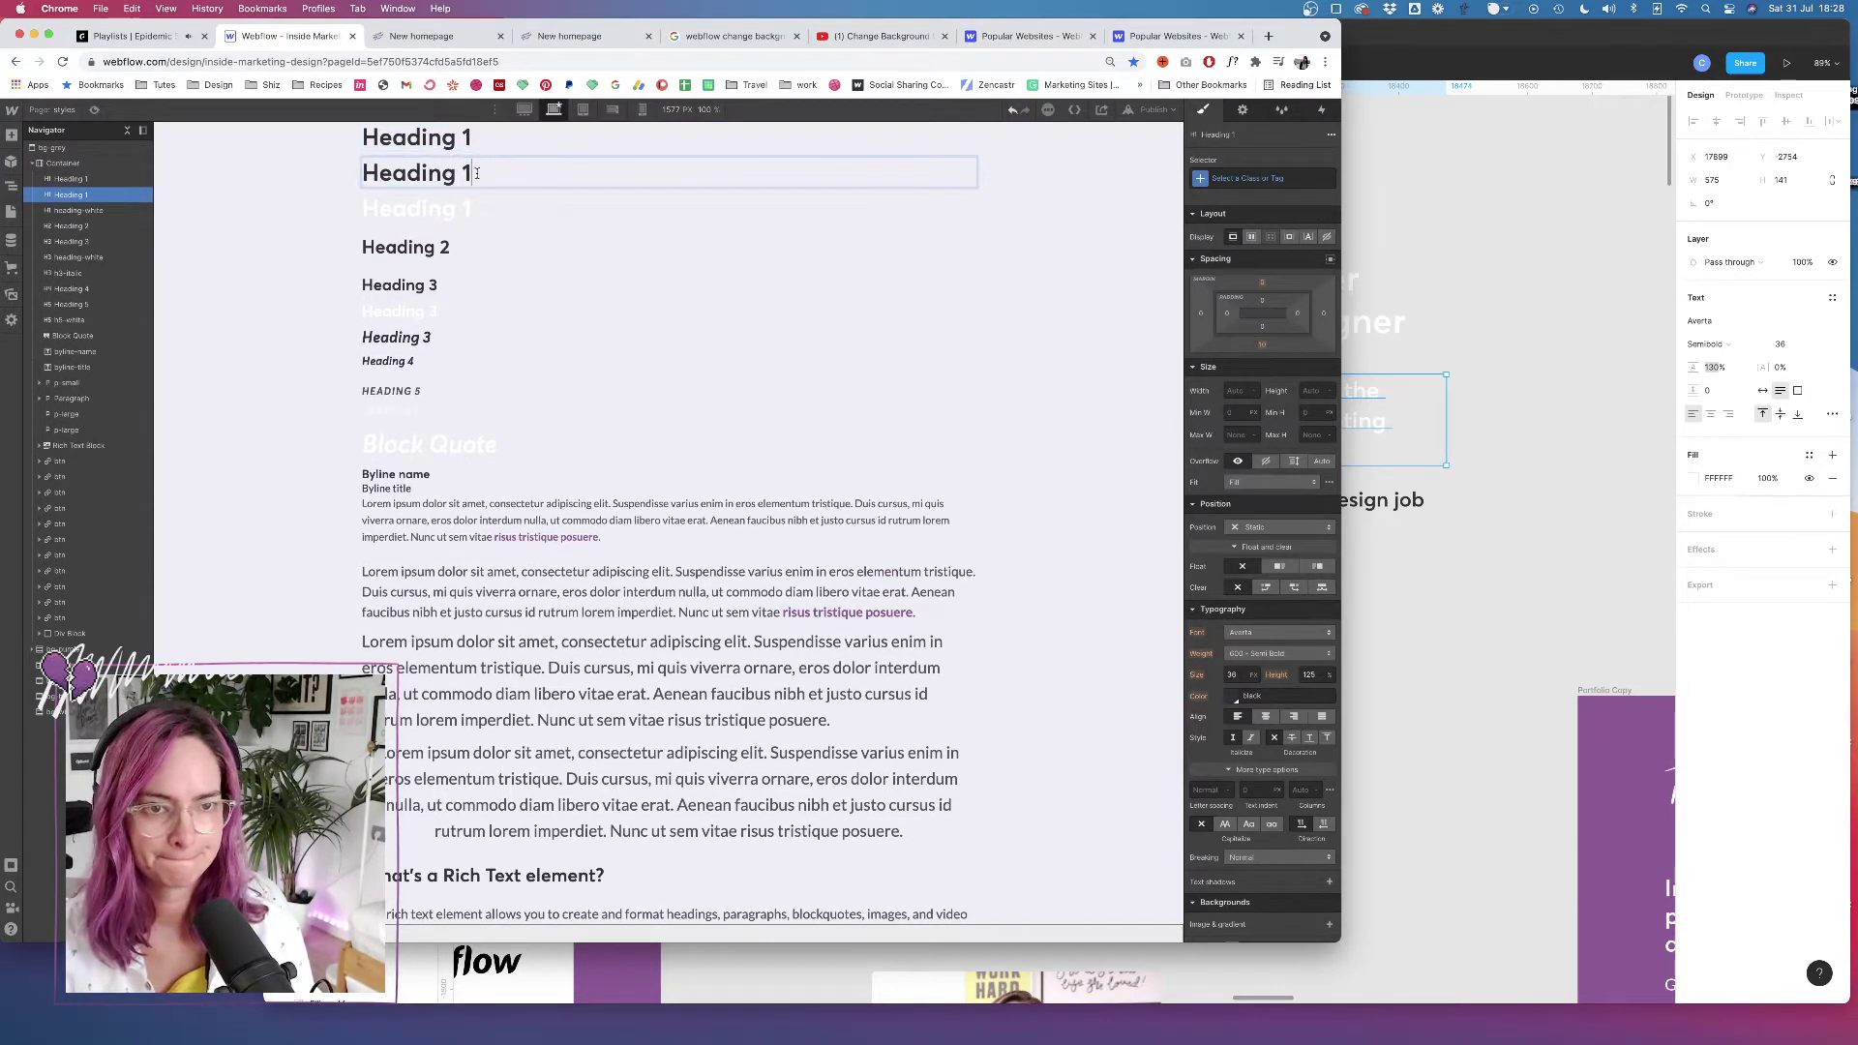
pyautogui.write('Larg')
pyautogui.press('BackSpace')
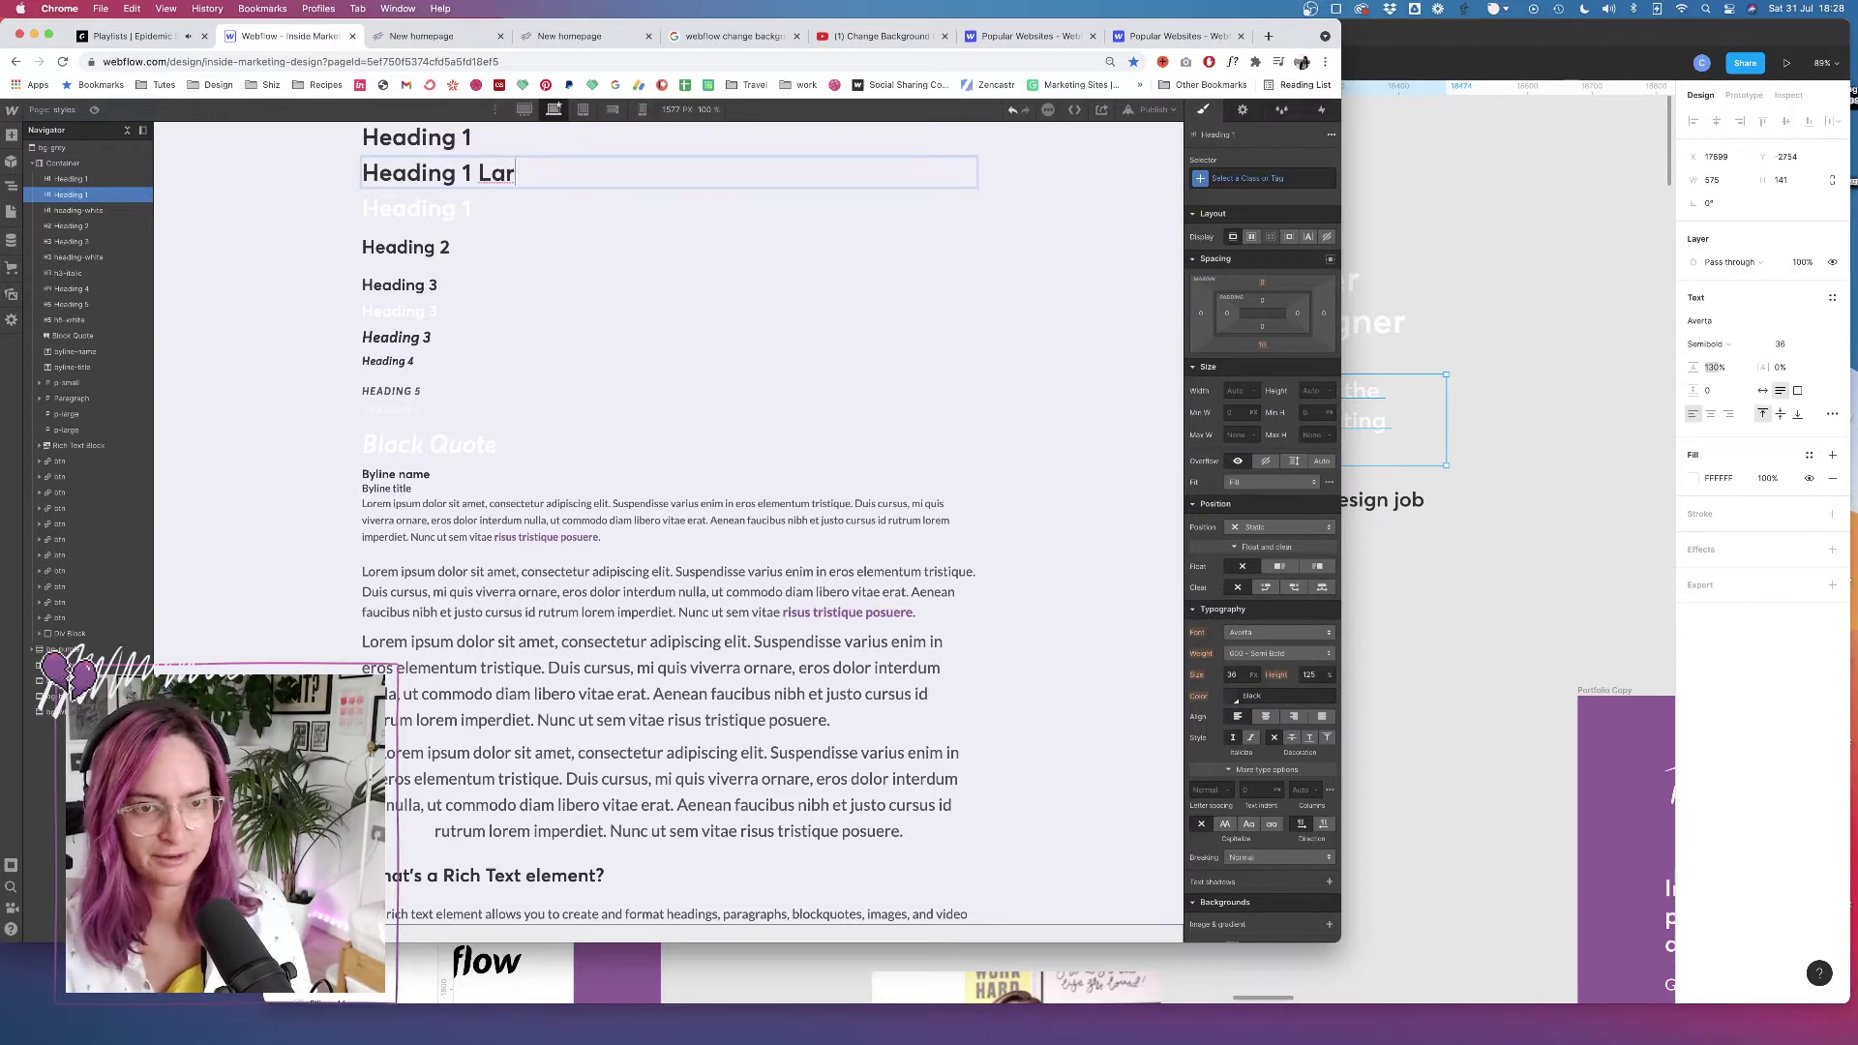
pyautogui.press('BackSpace')
pyautogui.press('BackSpace')
pyautogui.press('BackSpace')
pyautogui.press('BackSpace')
pyautogui.click(450, 138)
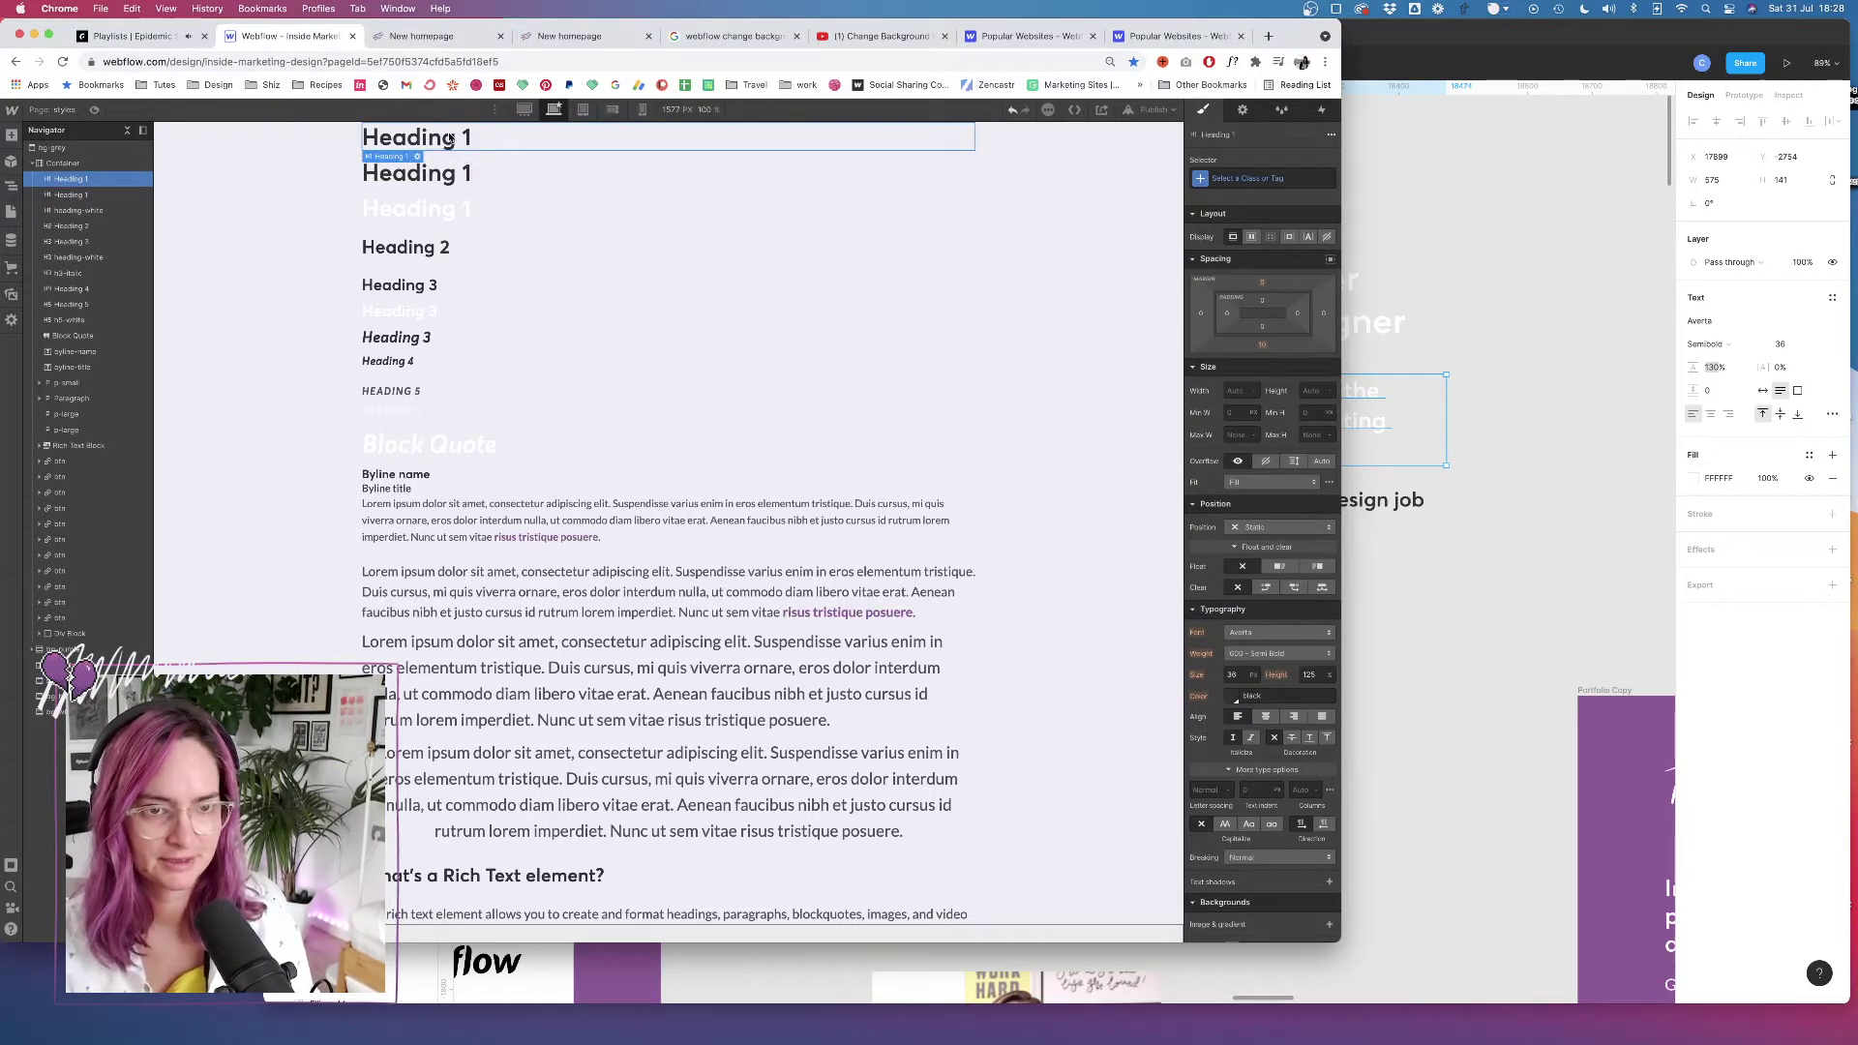
# Change the first Heading 1 sample's text to "Heading 1 Large"
pyautogui.doubleClick(451, 137)
pyautogui.write('Large')
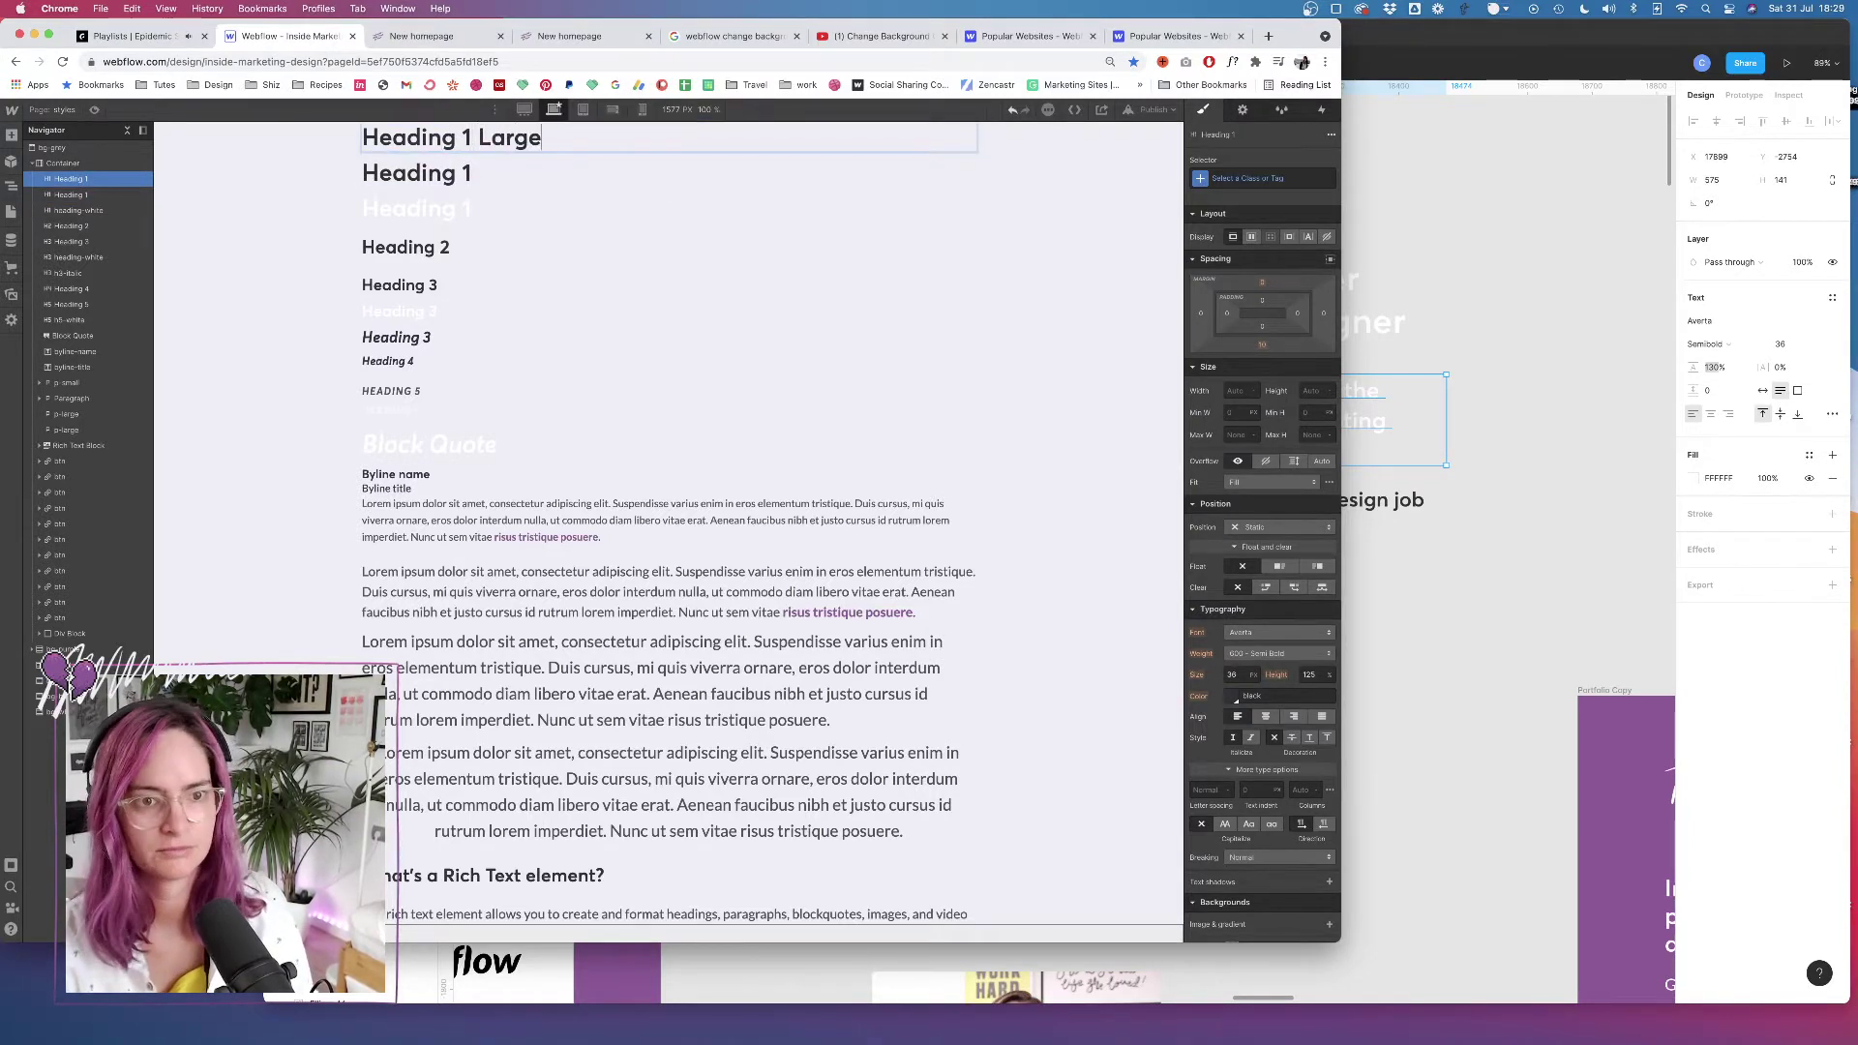
pyautogui.press('Return')
pyautogui.press('BackSpace')
pyautogui.press('Escape')
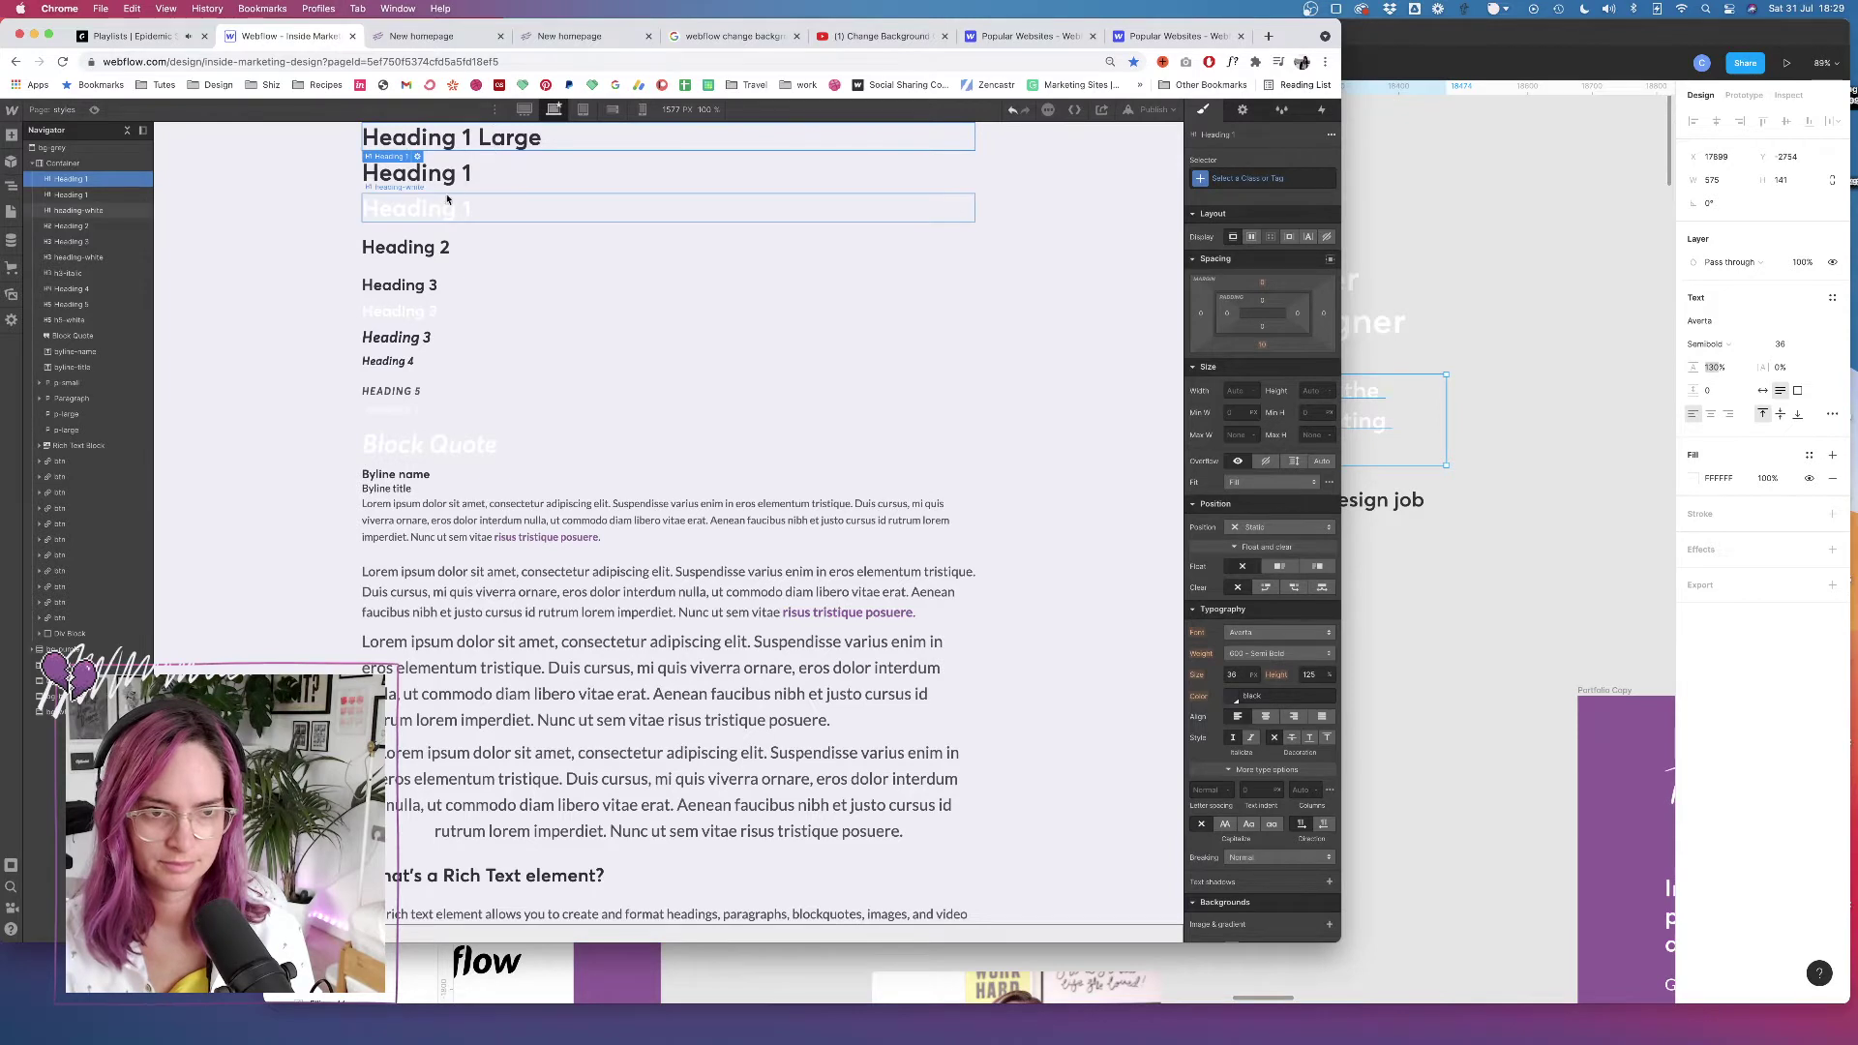
# Apply the existing heading-white class to the Heading 1 Large sample
pyautogui.click(1226, 179)
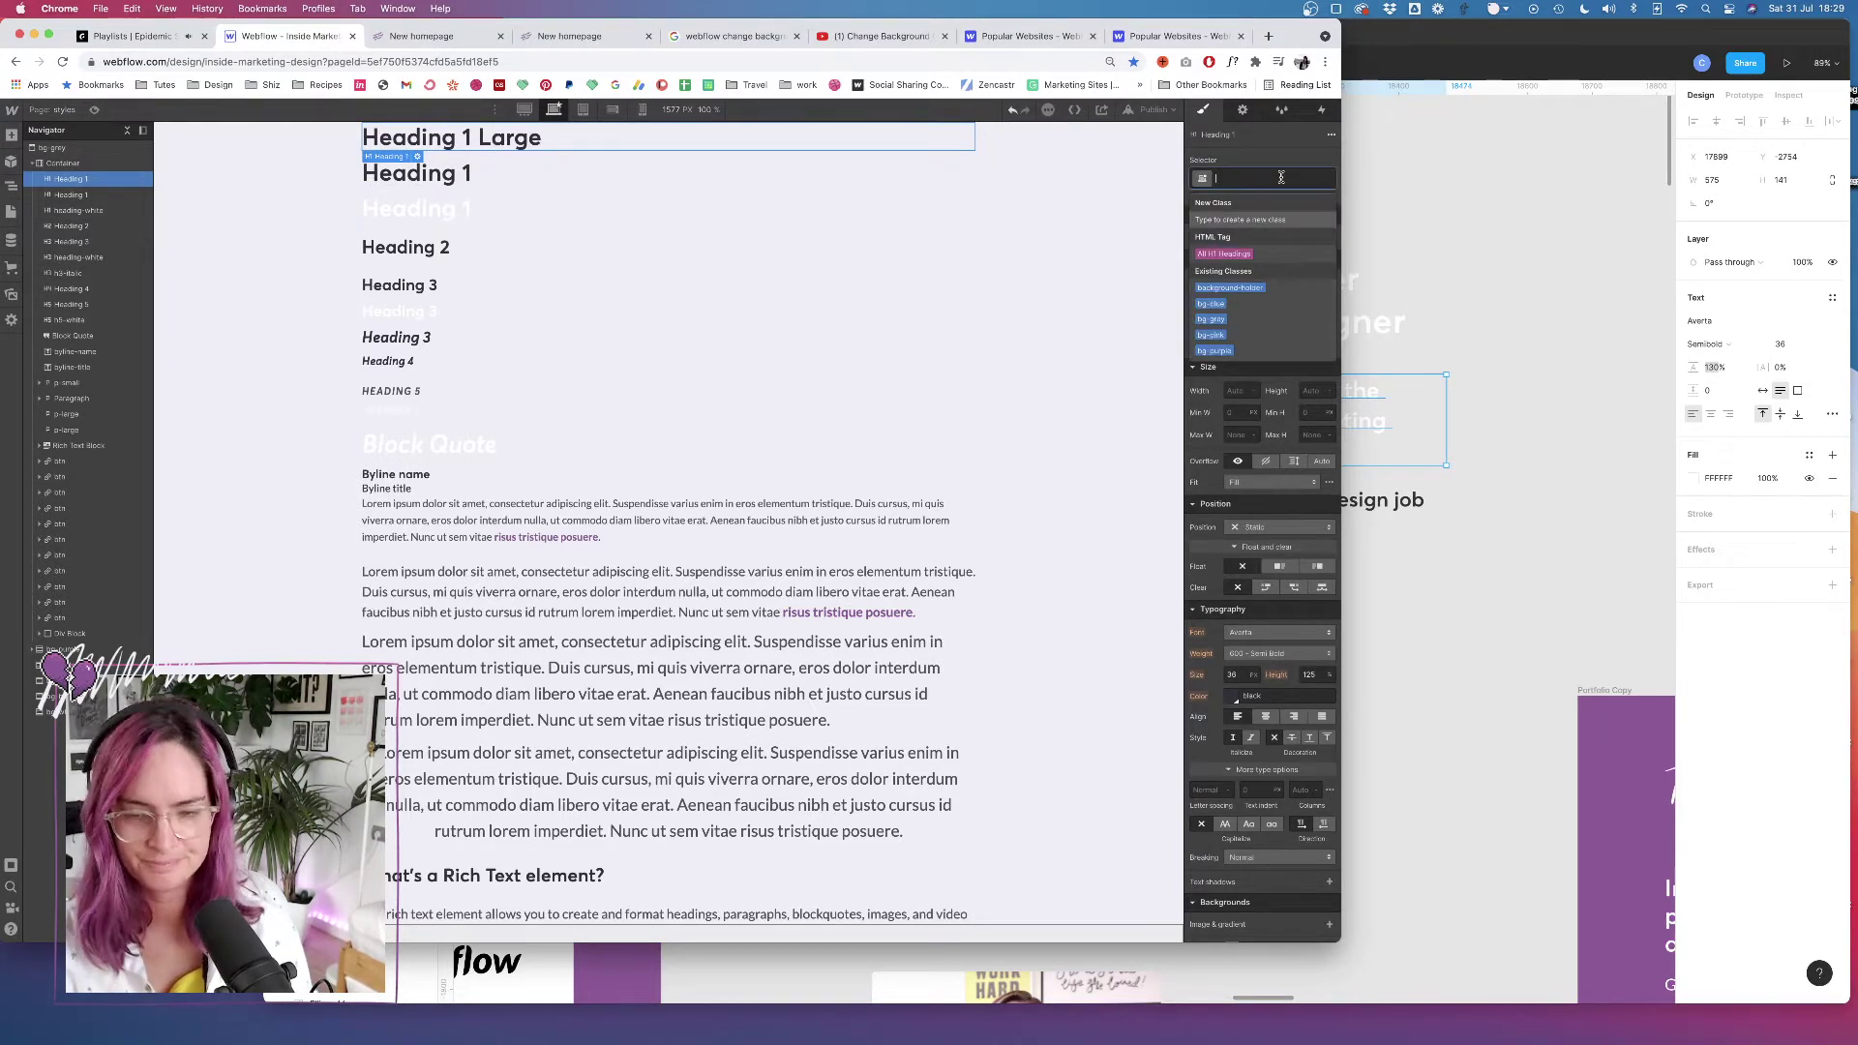
pyautogui.write('he')
pyautogui.press('Down')
pyautogui.press('Down')
pyautogui.press('Down')
pyautogui.press('Down')
pyautogui.press('Down')
pyautogui.press('Down')
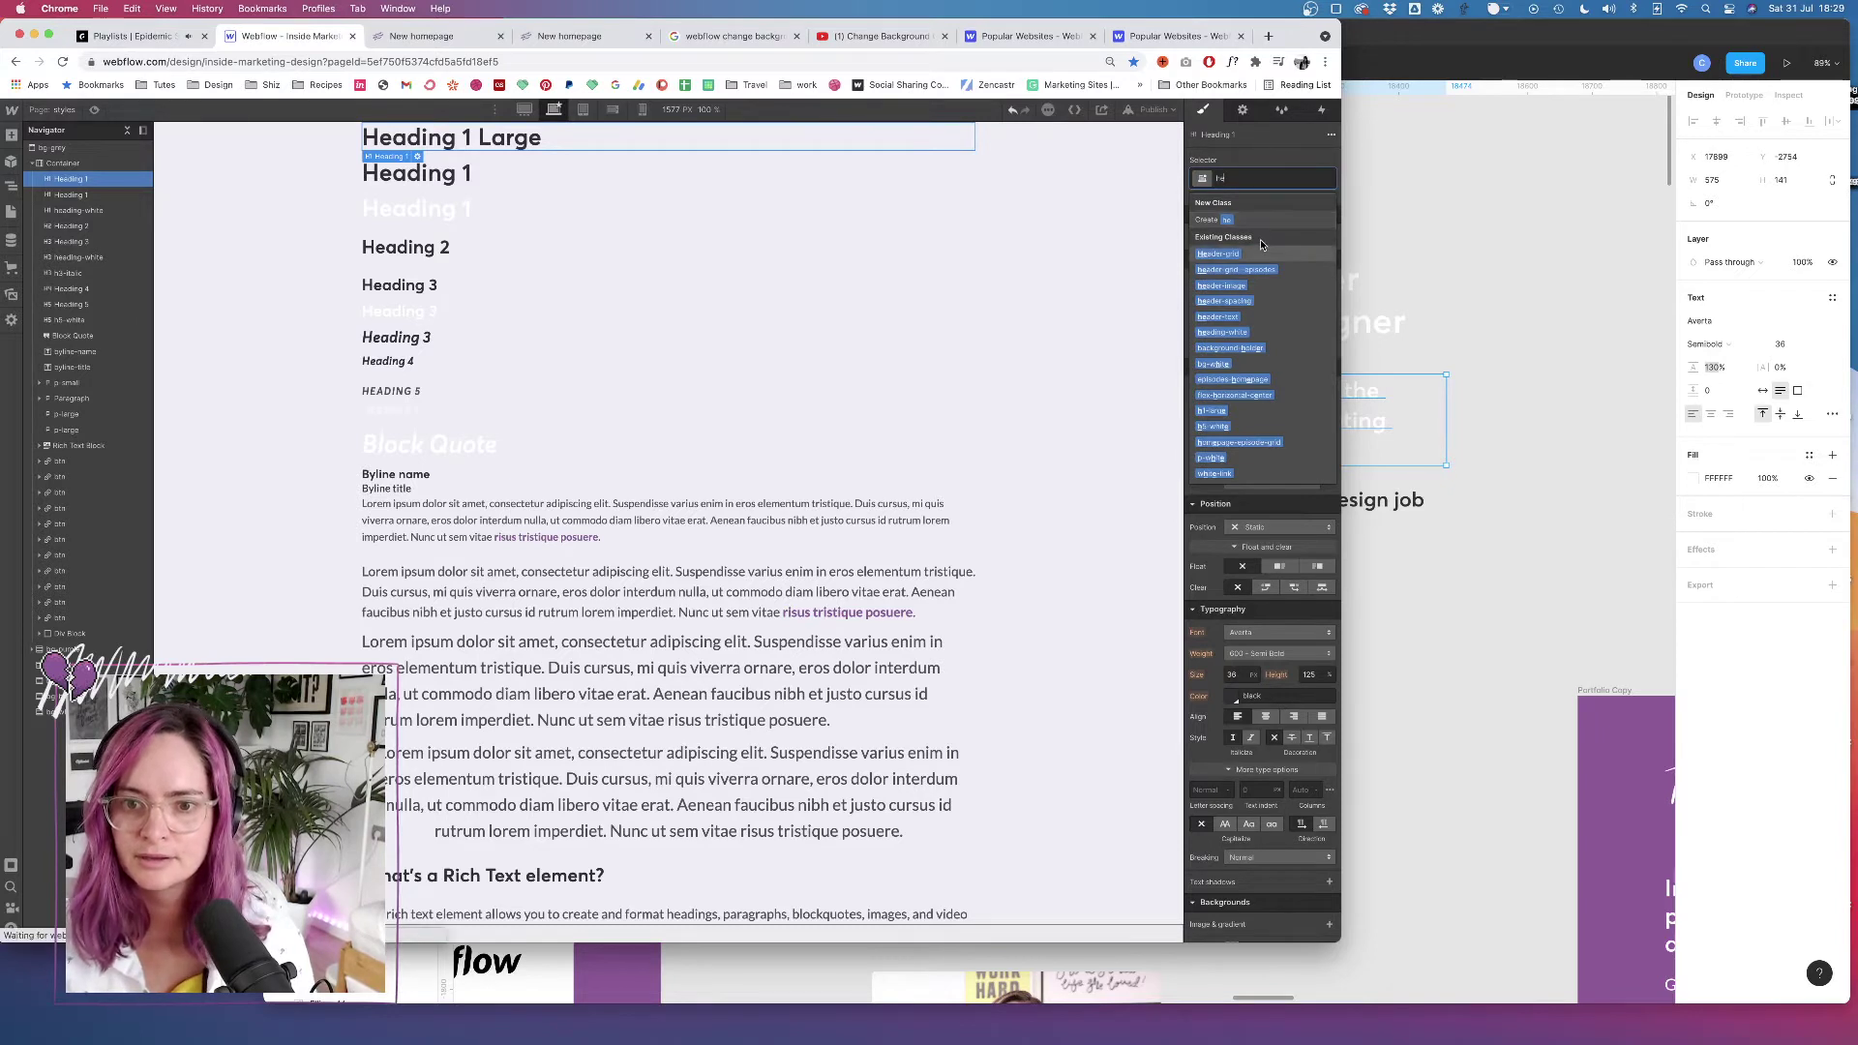
pyautogui.press('Return')
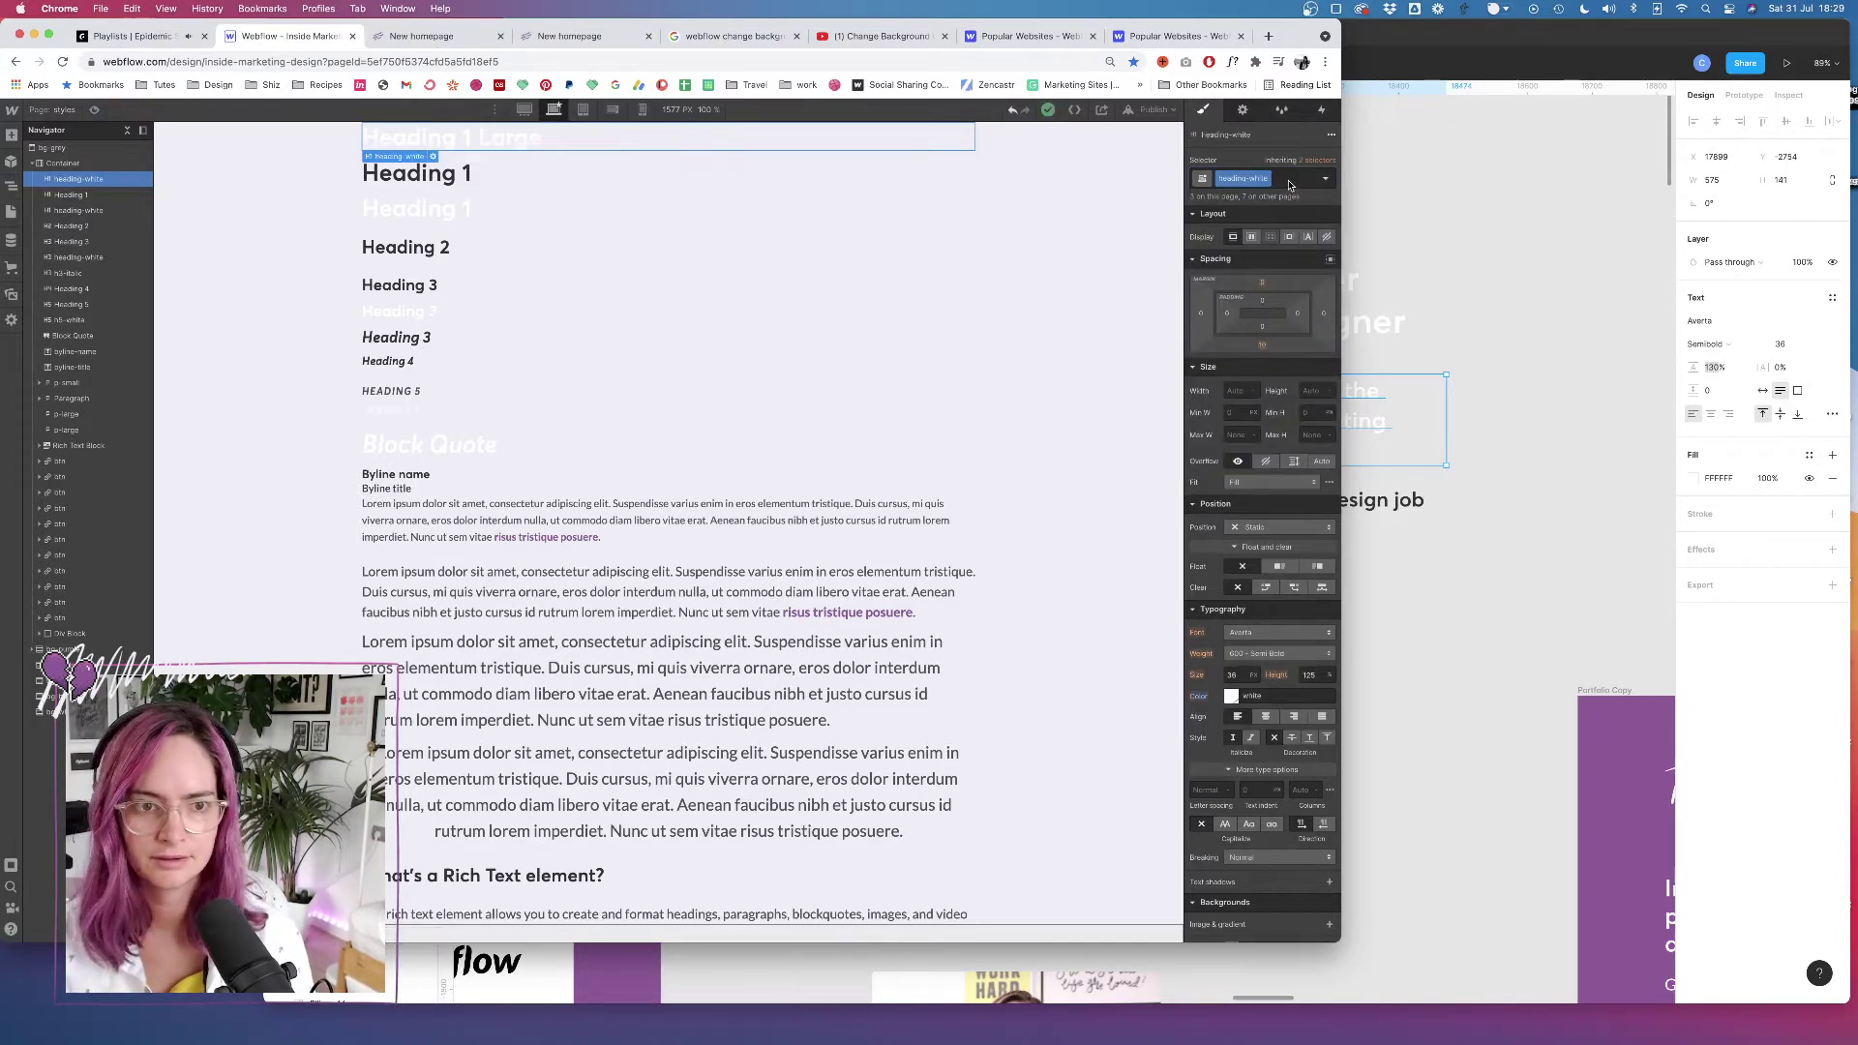
# Add the combo class h1-large to the Heading 1 Large sample on top of heading-white
pyautogui.click(1289, 185)
pyautogui.write('h1-')
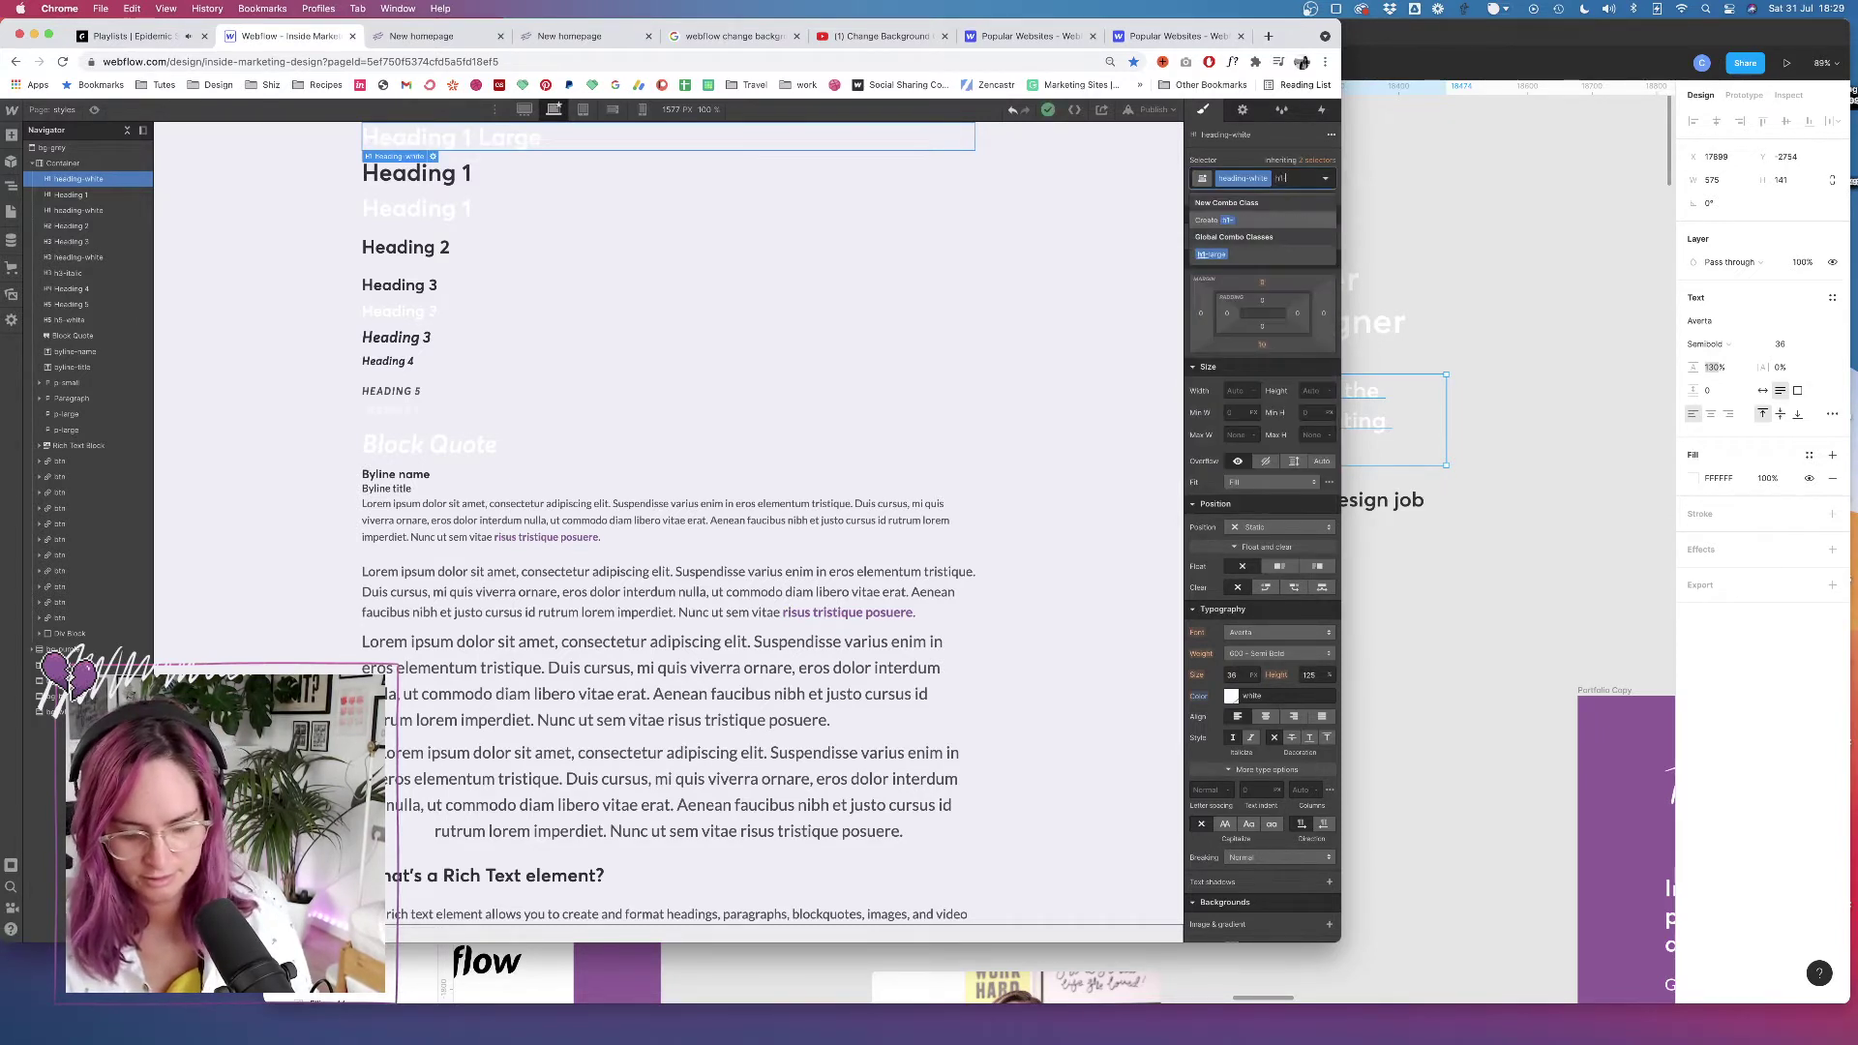
pyautogui.write('large')
pyautogui.press('Return')
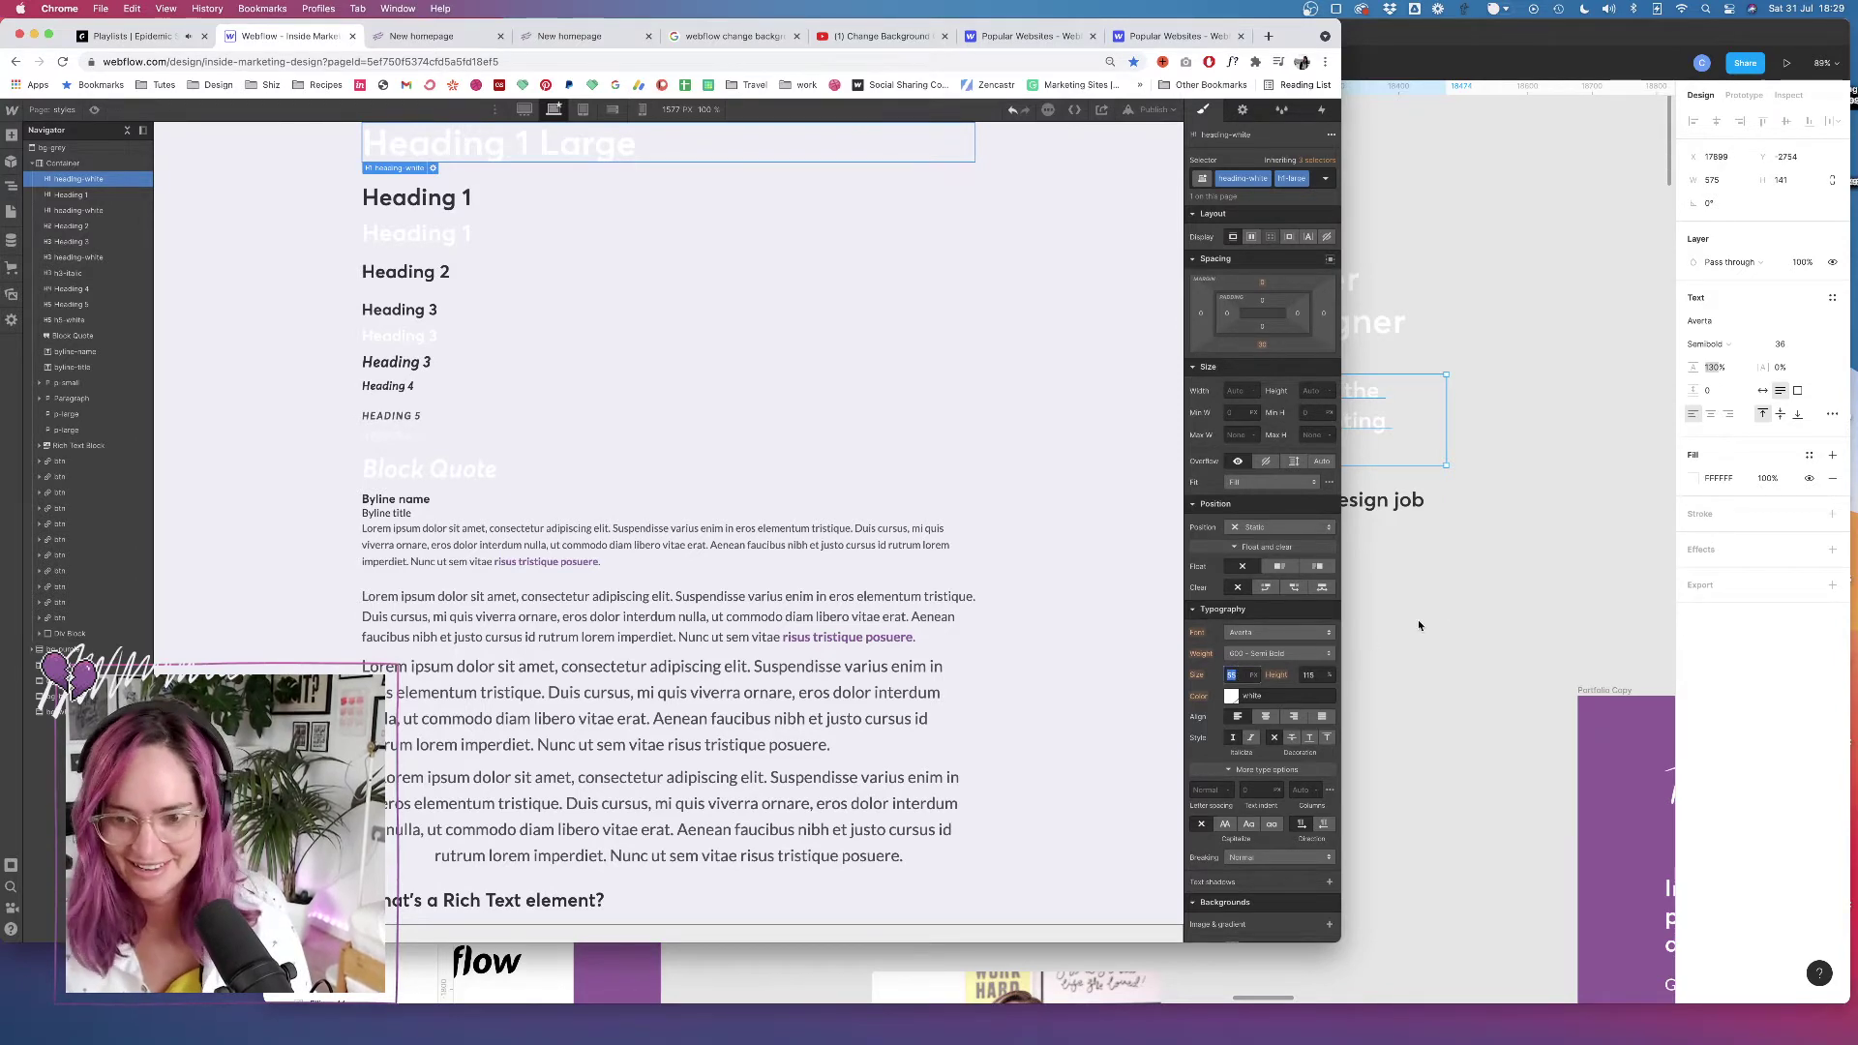
# Inspect in Figma the text settings of "Become a better marketing designer" and "Find your next marketing design job", and return to Webflow
pyautogui.click(1404, 364)
pyautogui.click(1327, 308)
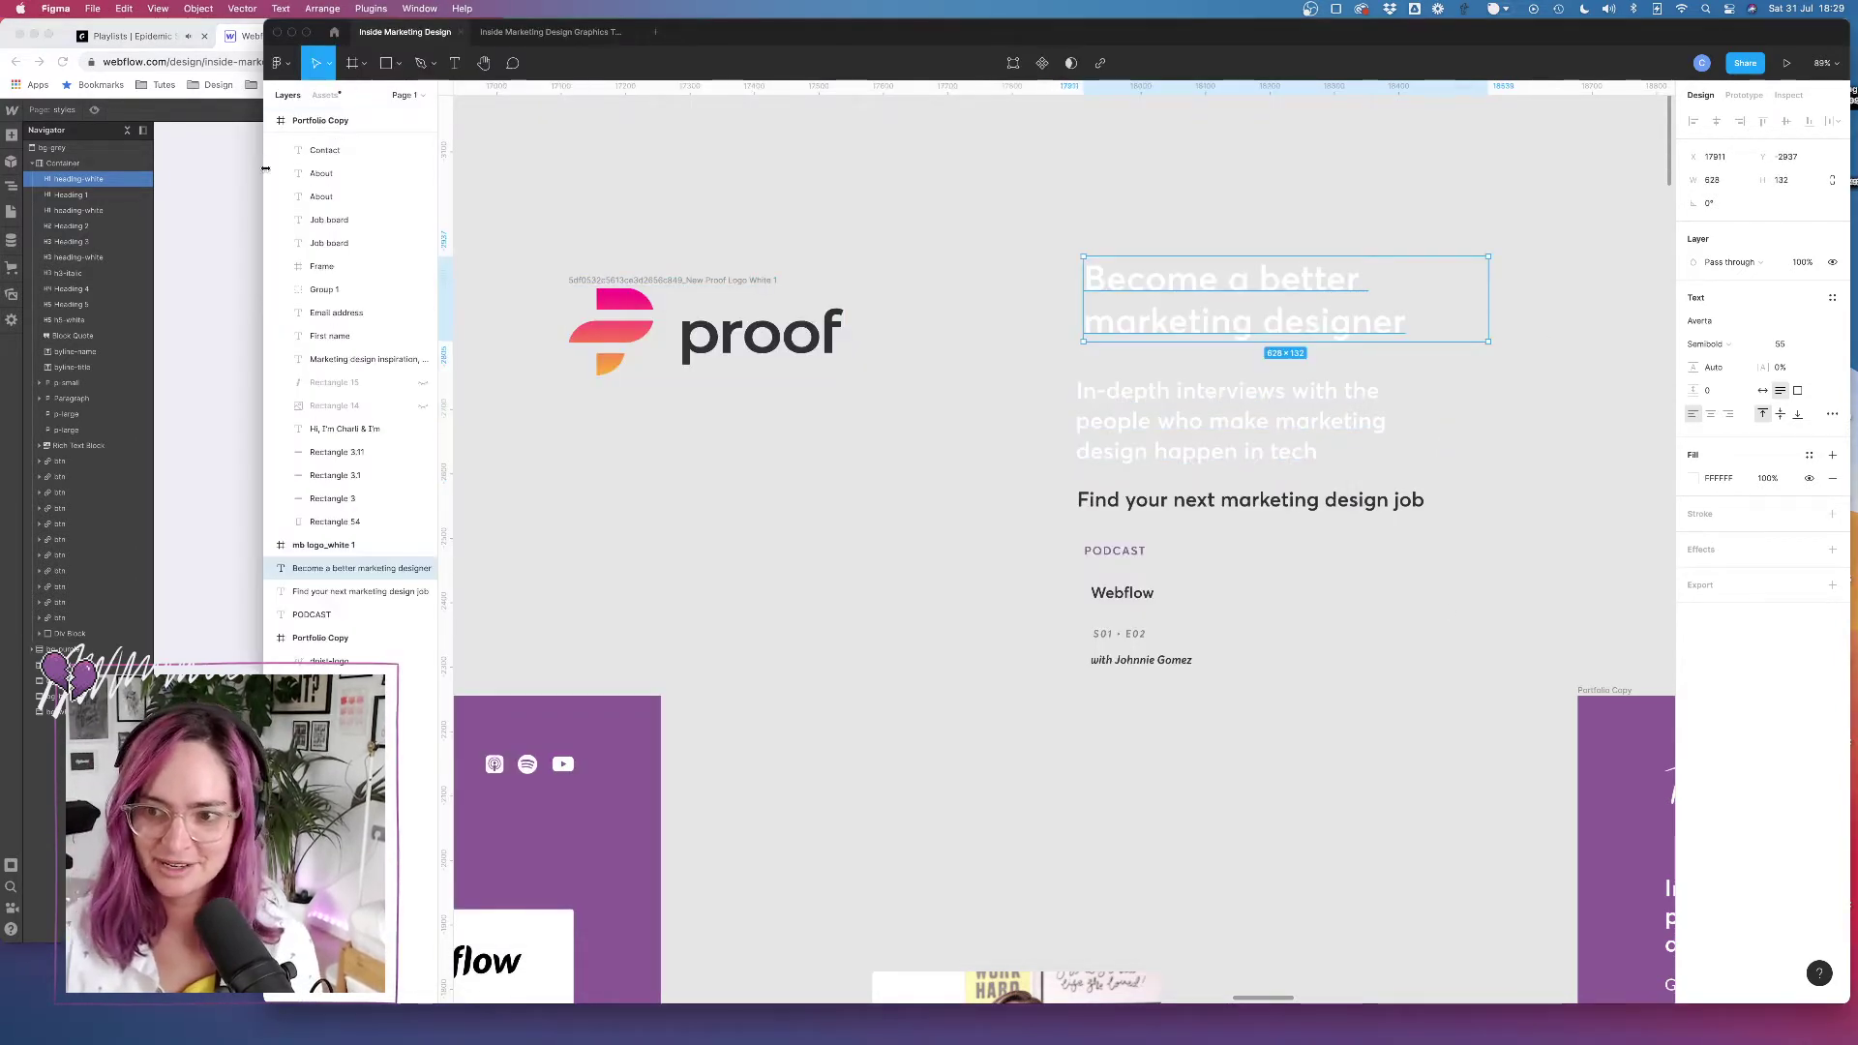
pyautogui.click(244, 283)
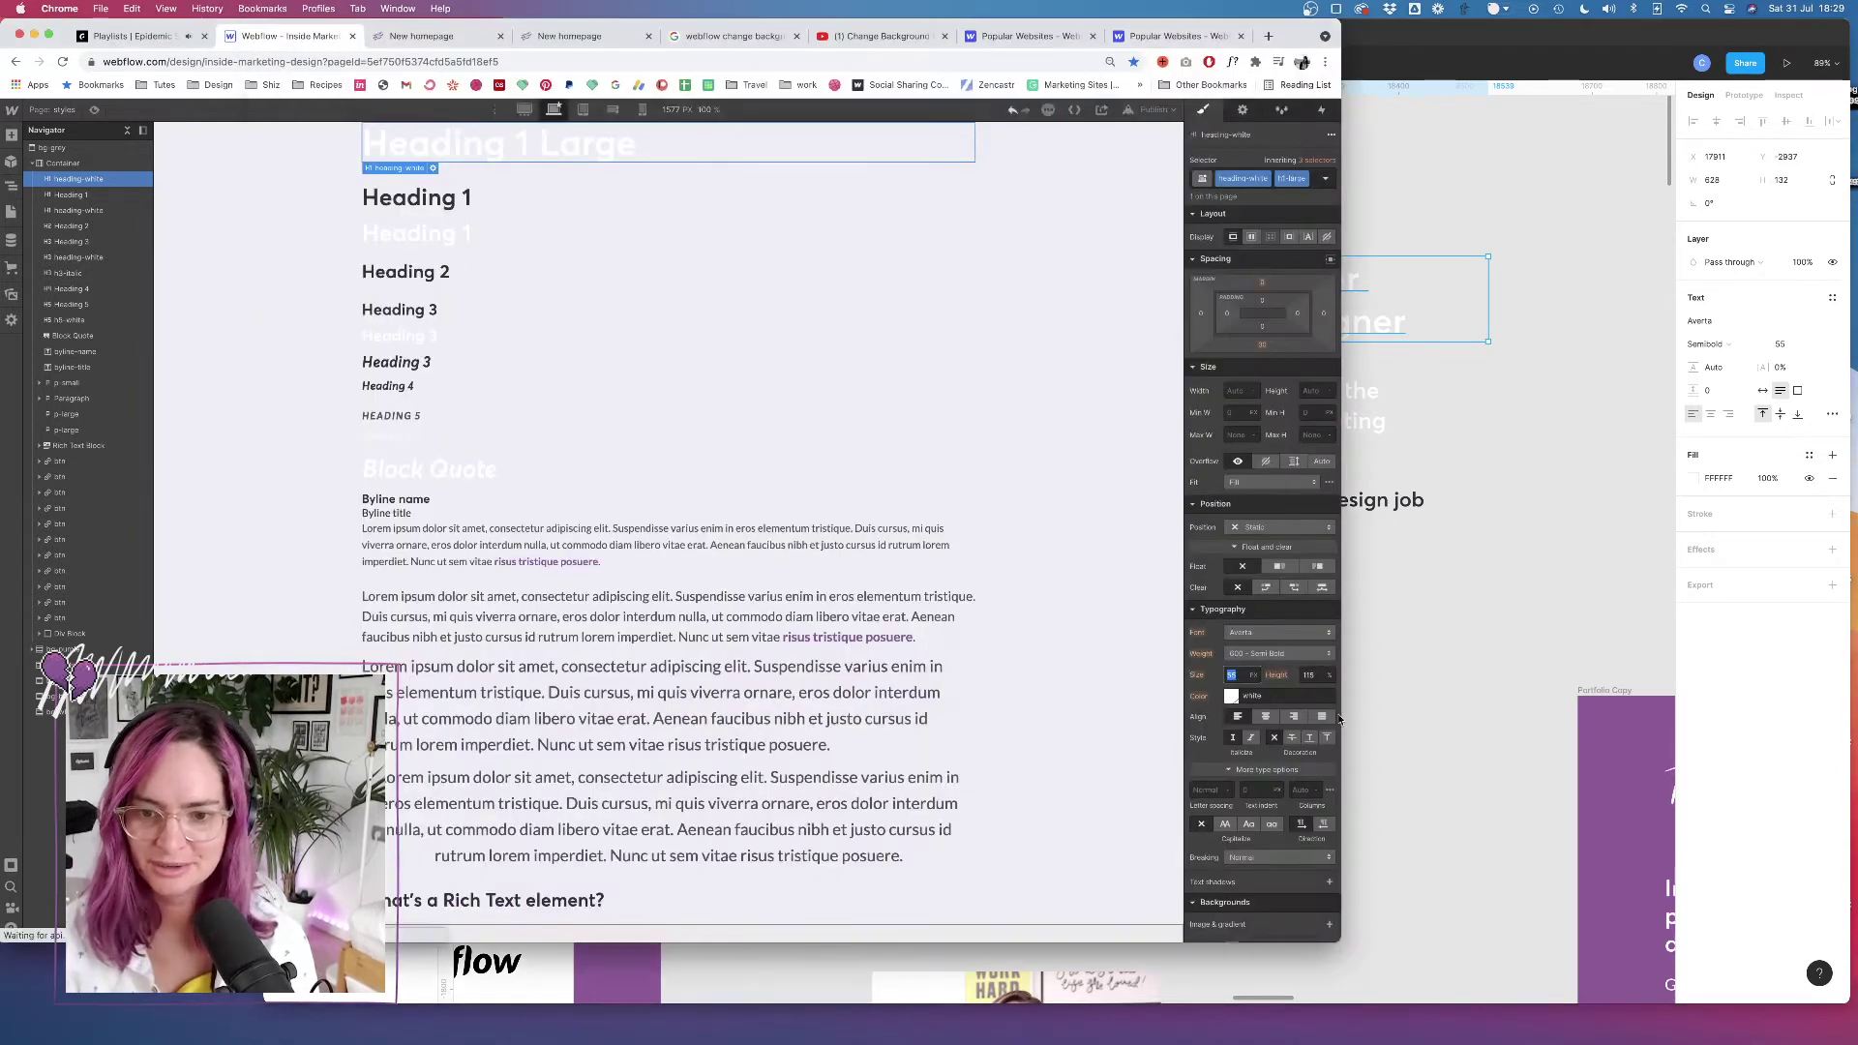
pyautogui.click(1471, 608)
pyautogui.click(1190, 498)
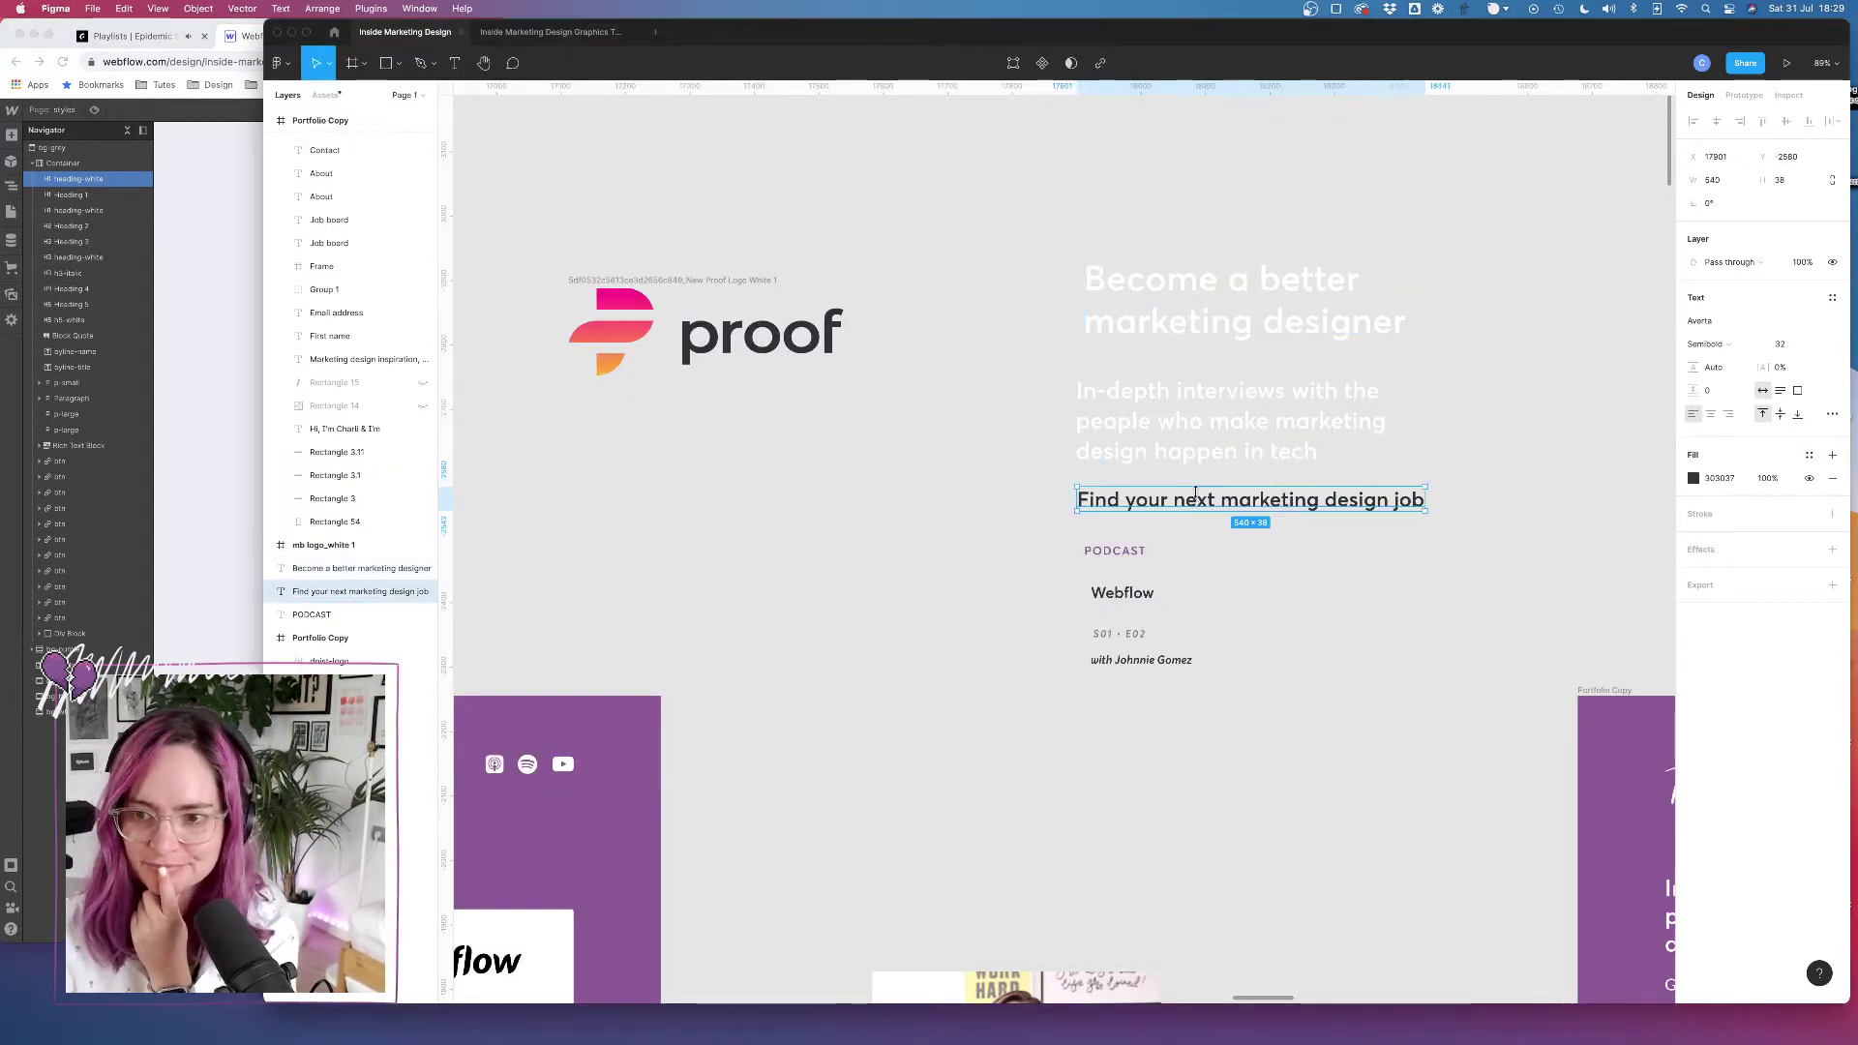
pyautogui.click(189, 294)
# Target the All H2 Headings tag from the Heading 2 sample and set its size to 32 px and line height to 125%
pyautogui.click(427, 274)
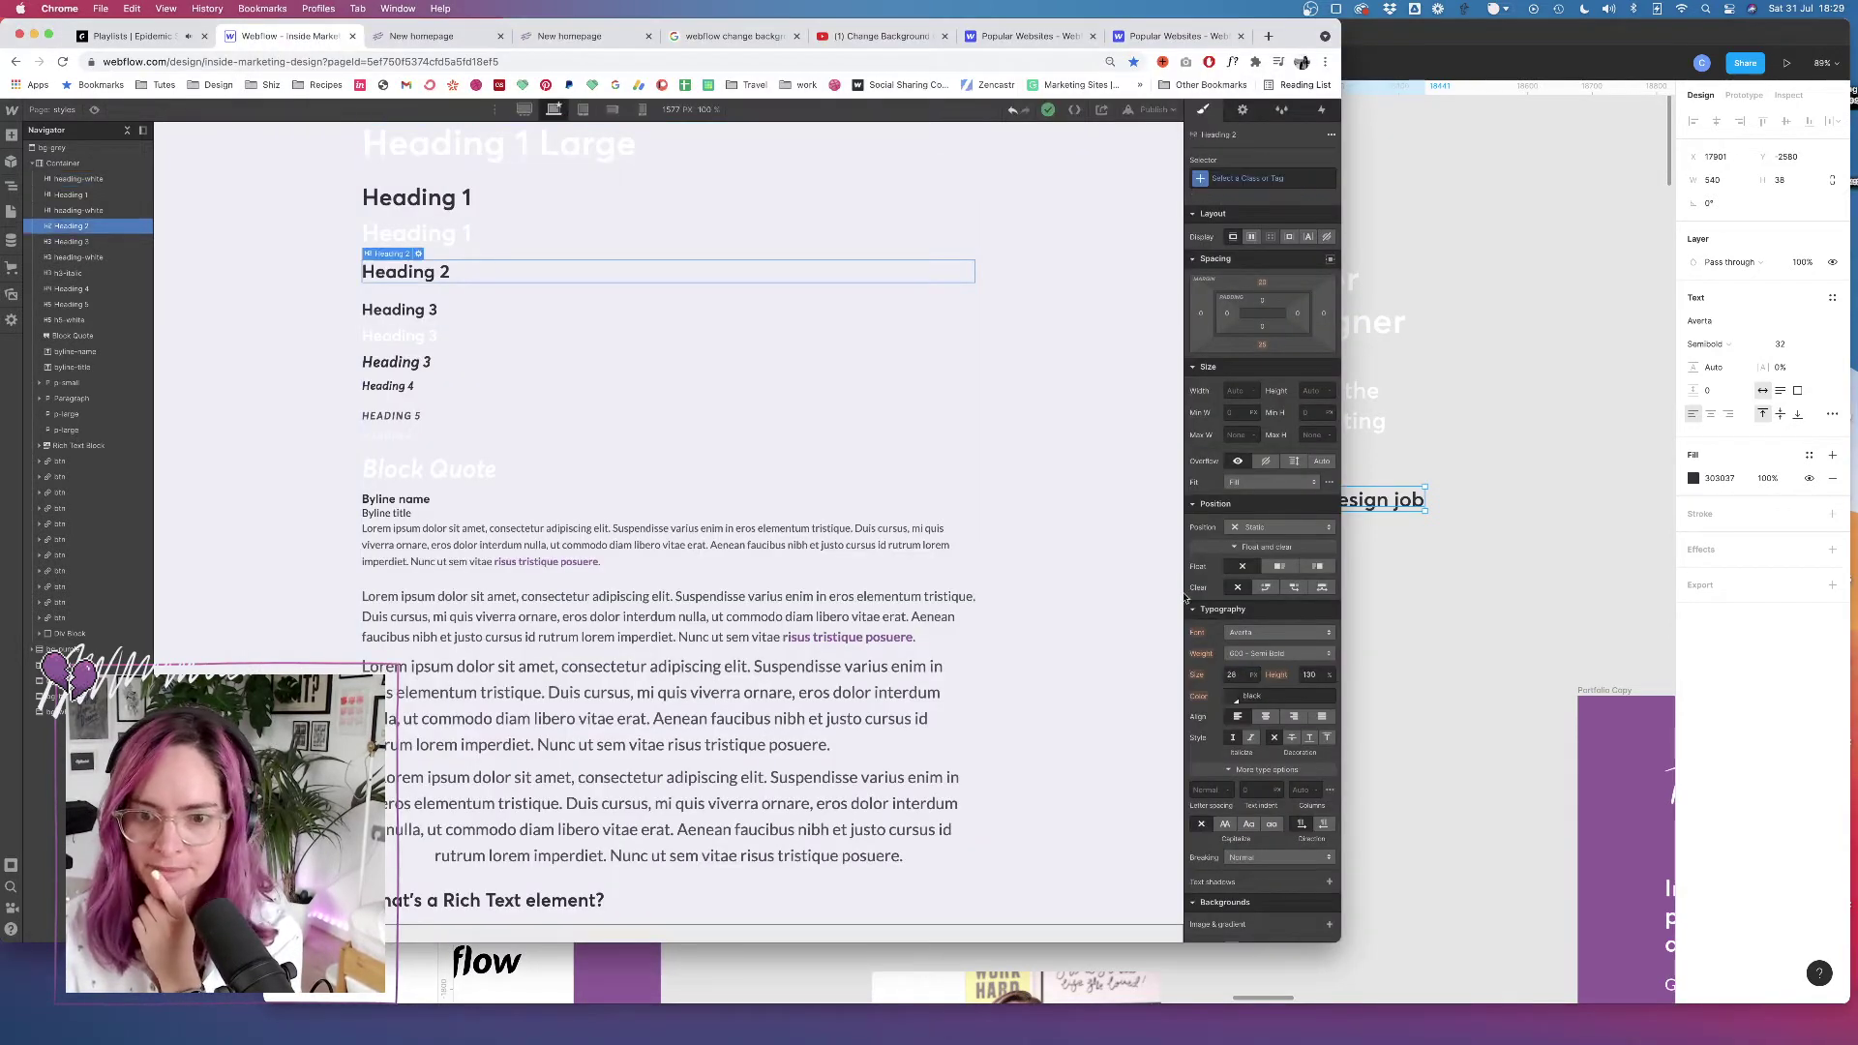
pyautogui.click(1268, 179)
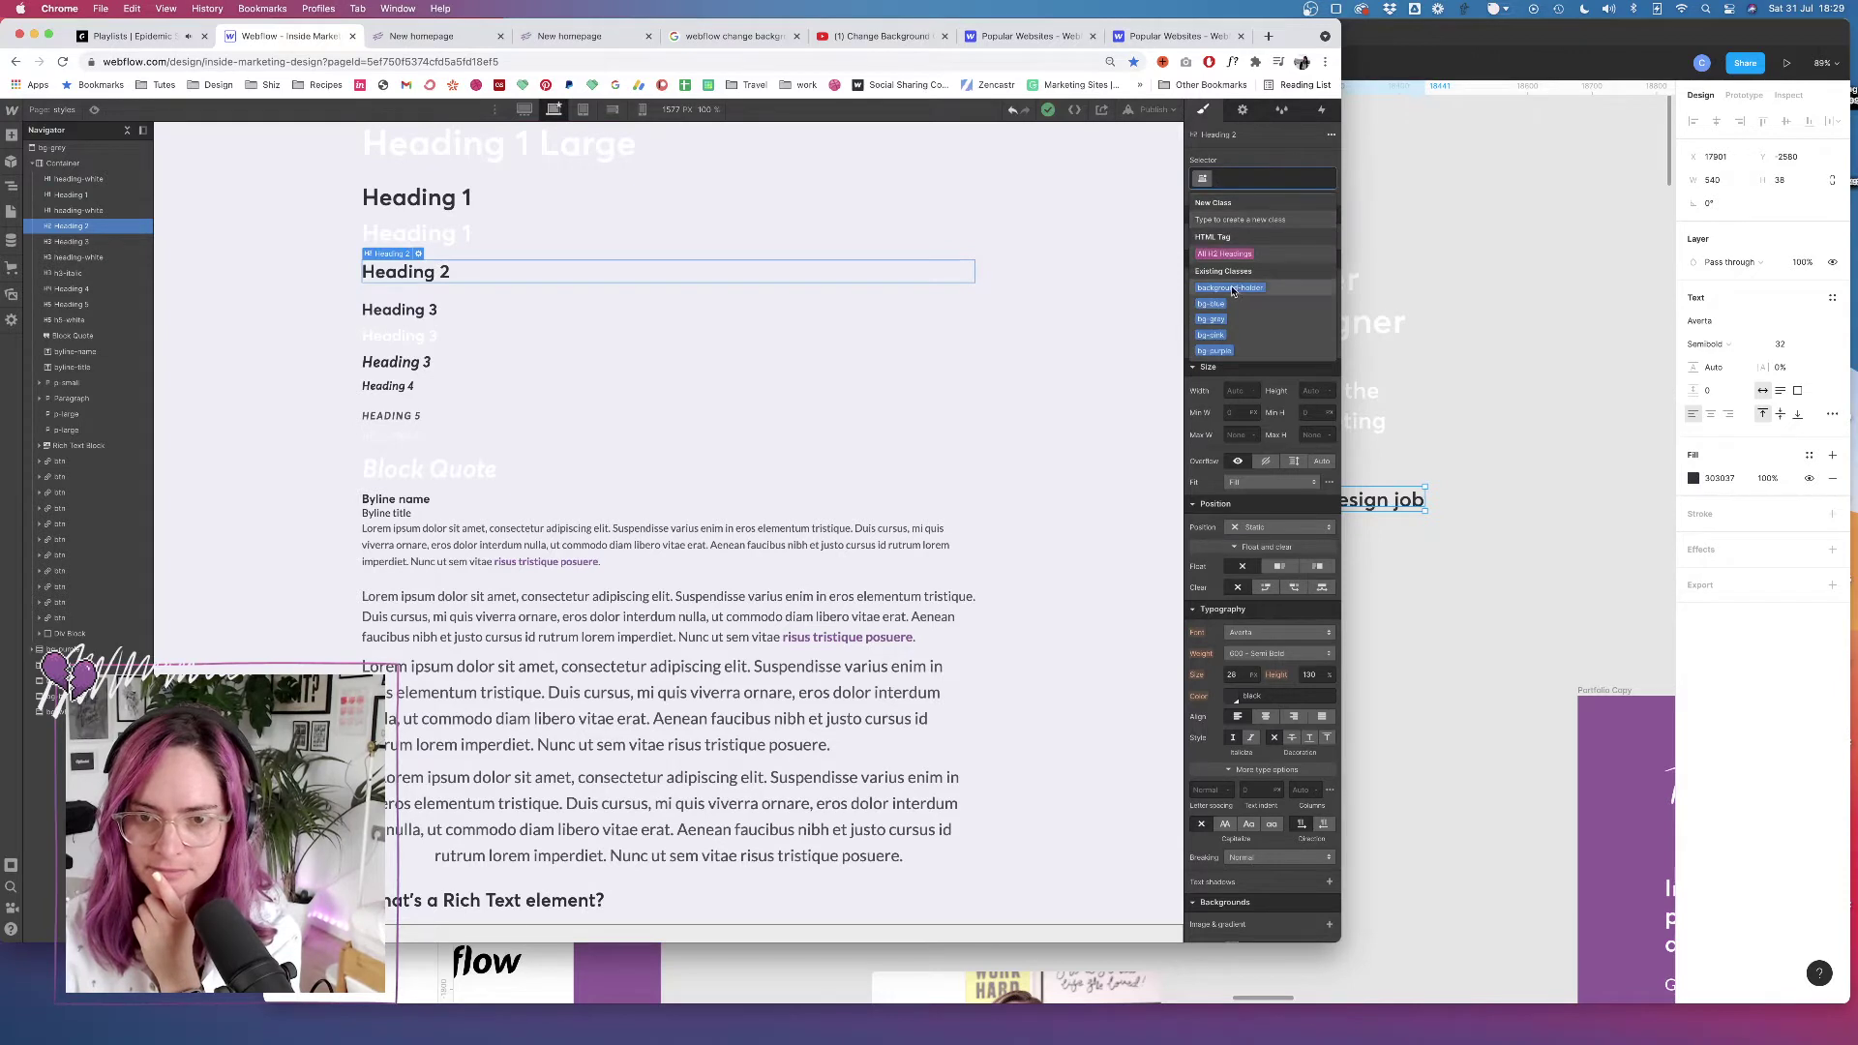
pyautogui.click(1226, 254)
pyautogui.click(1233, 674)
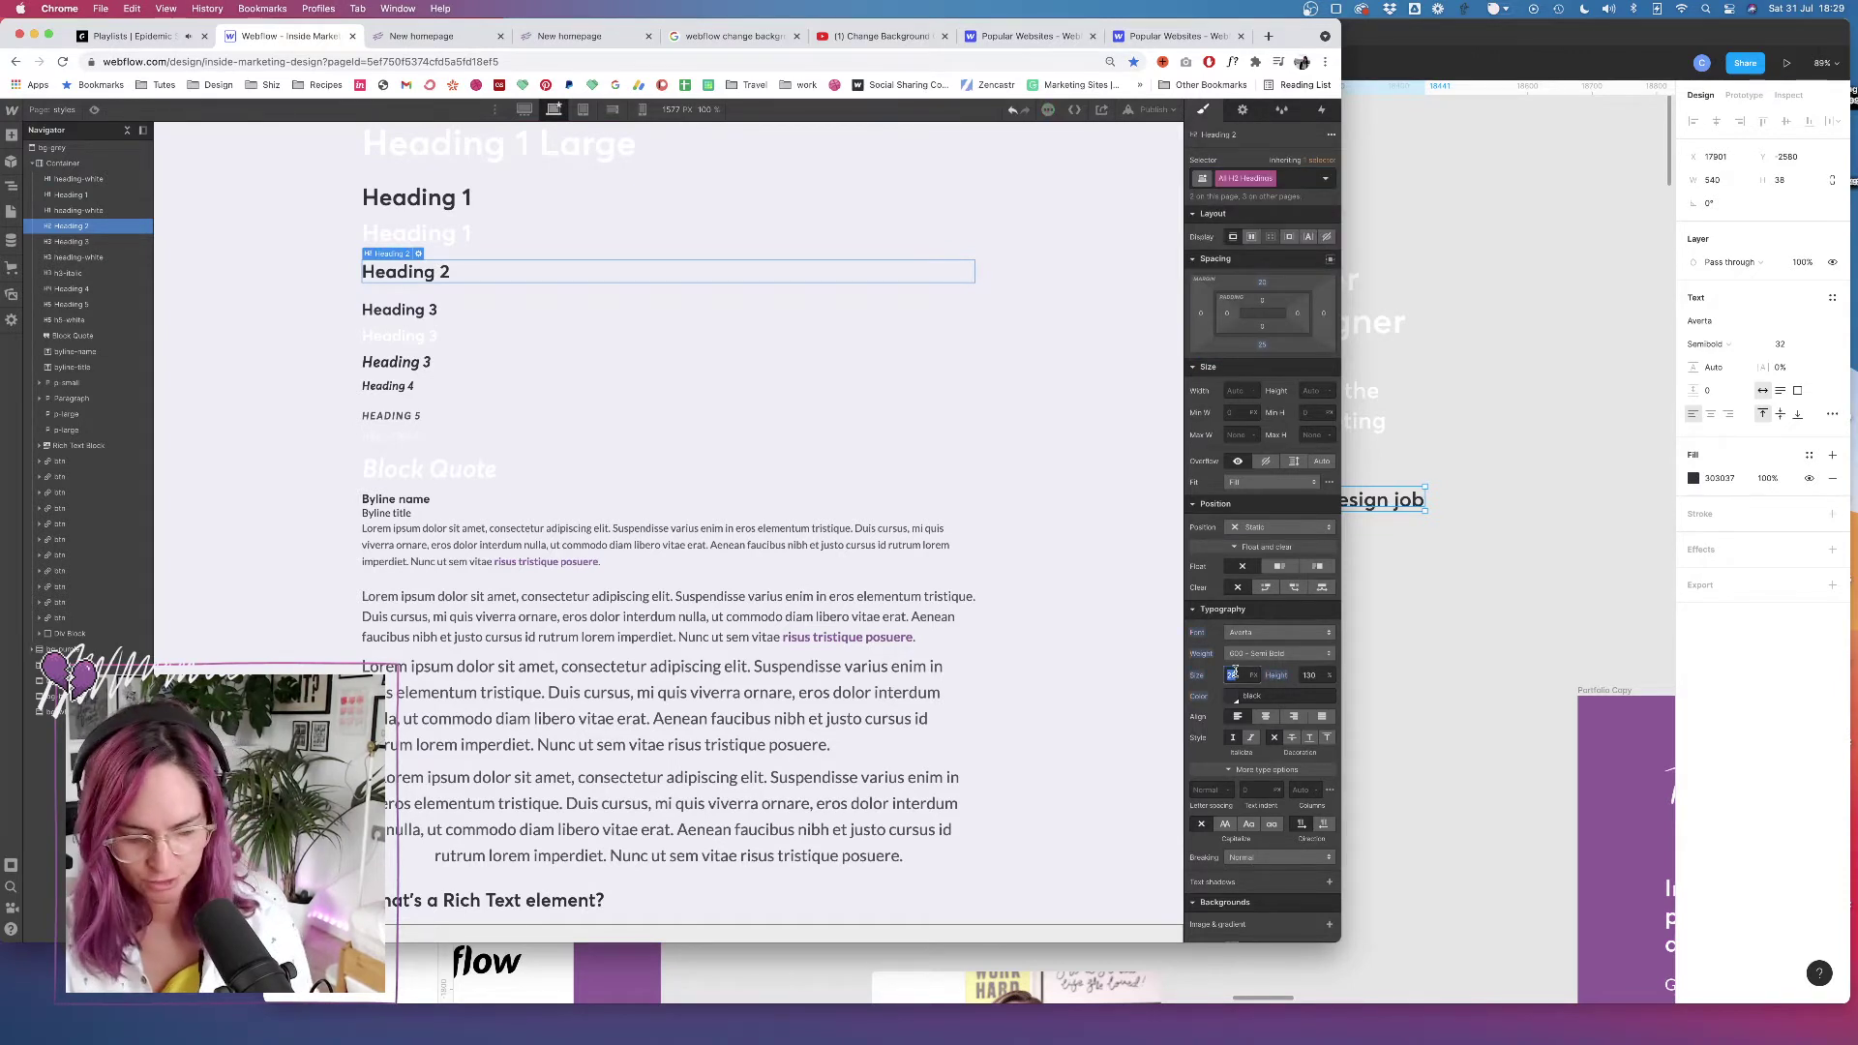
pyautogui.write('32')
pyautogui.press('Return')
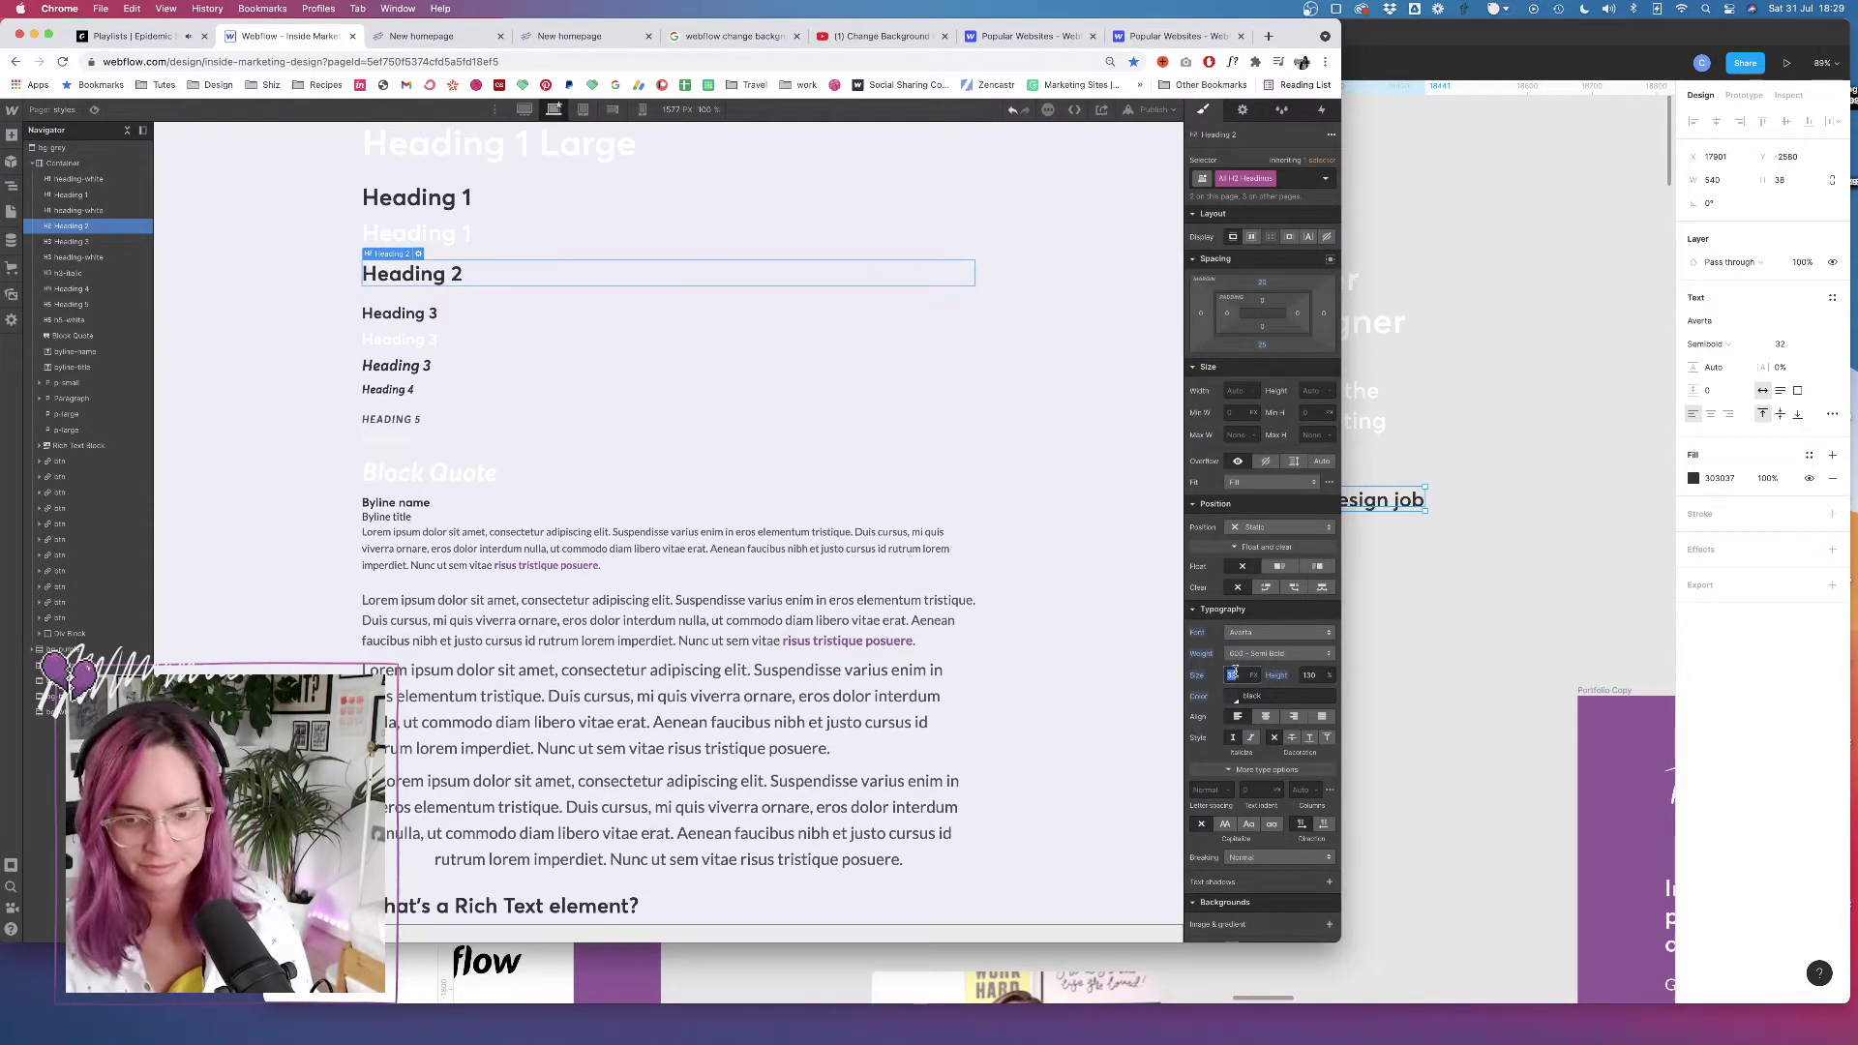
pyautogui.click(1310, 675)
pyautogui.write('125')
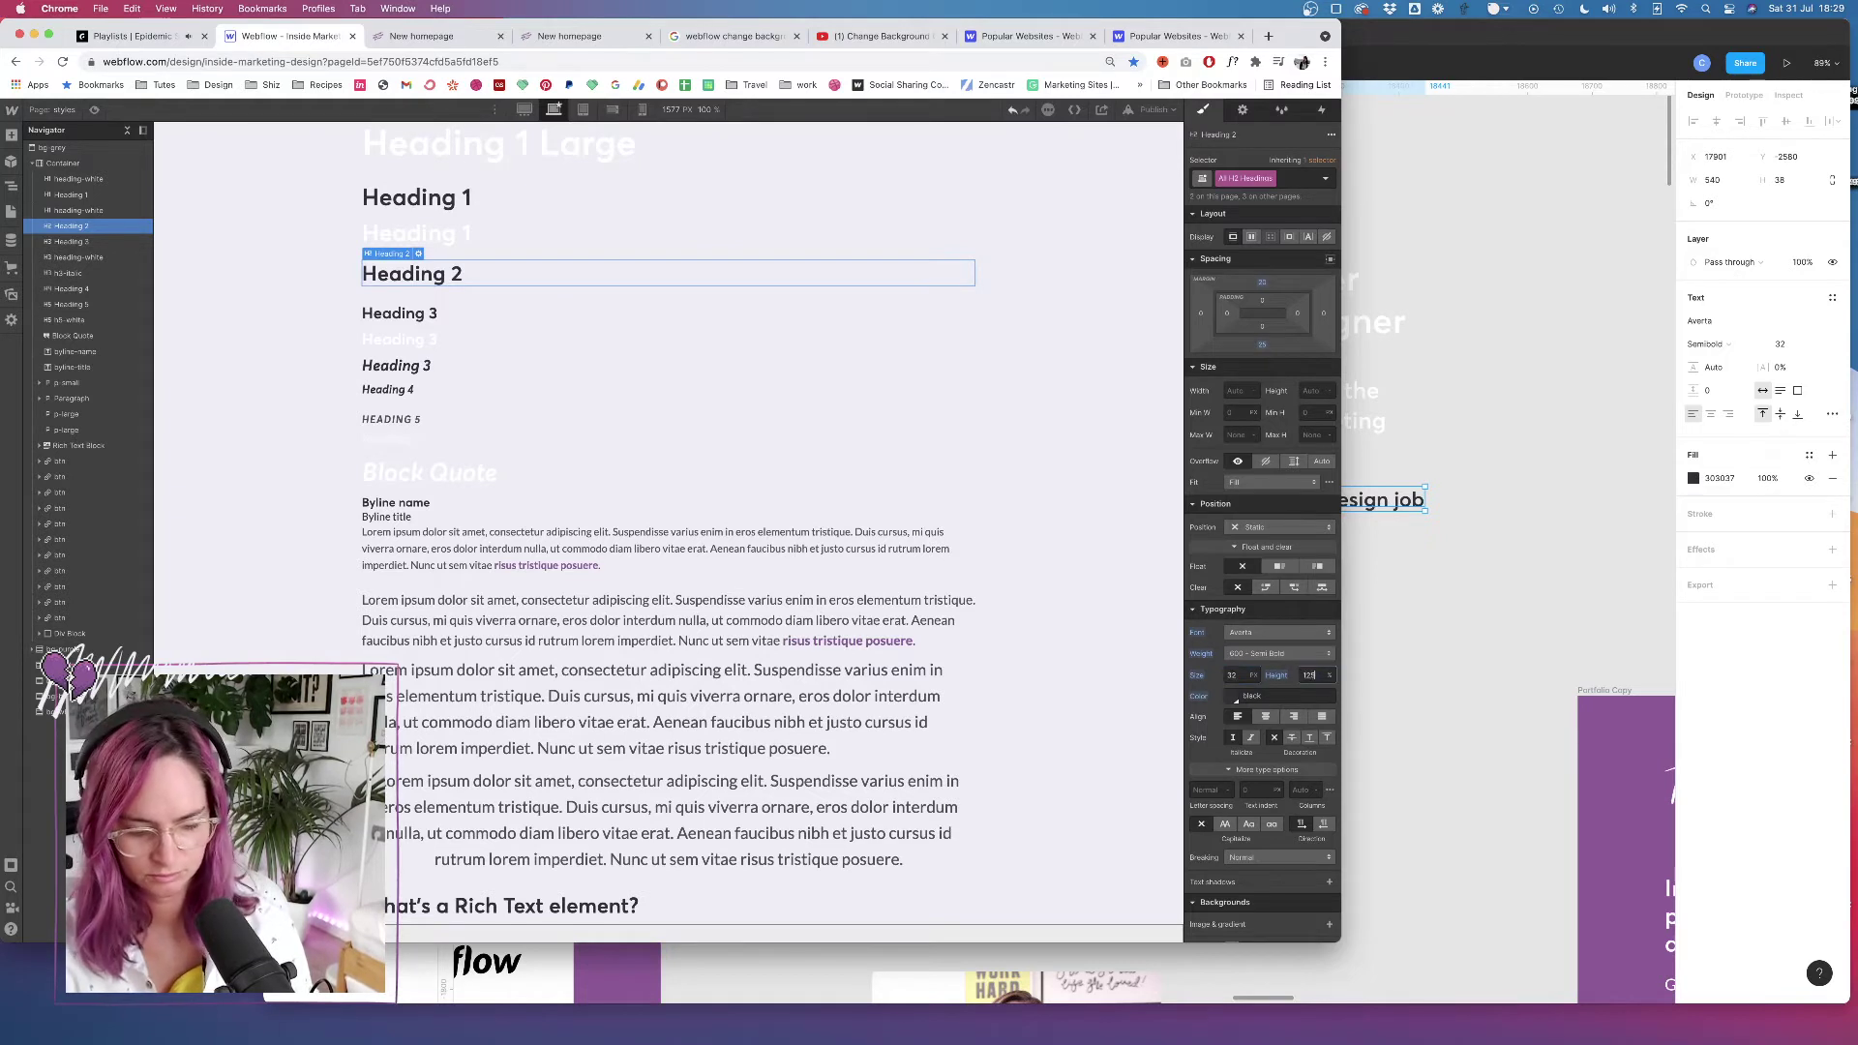
pyautogui.press('Return')
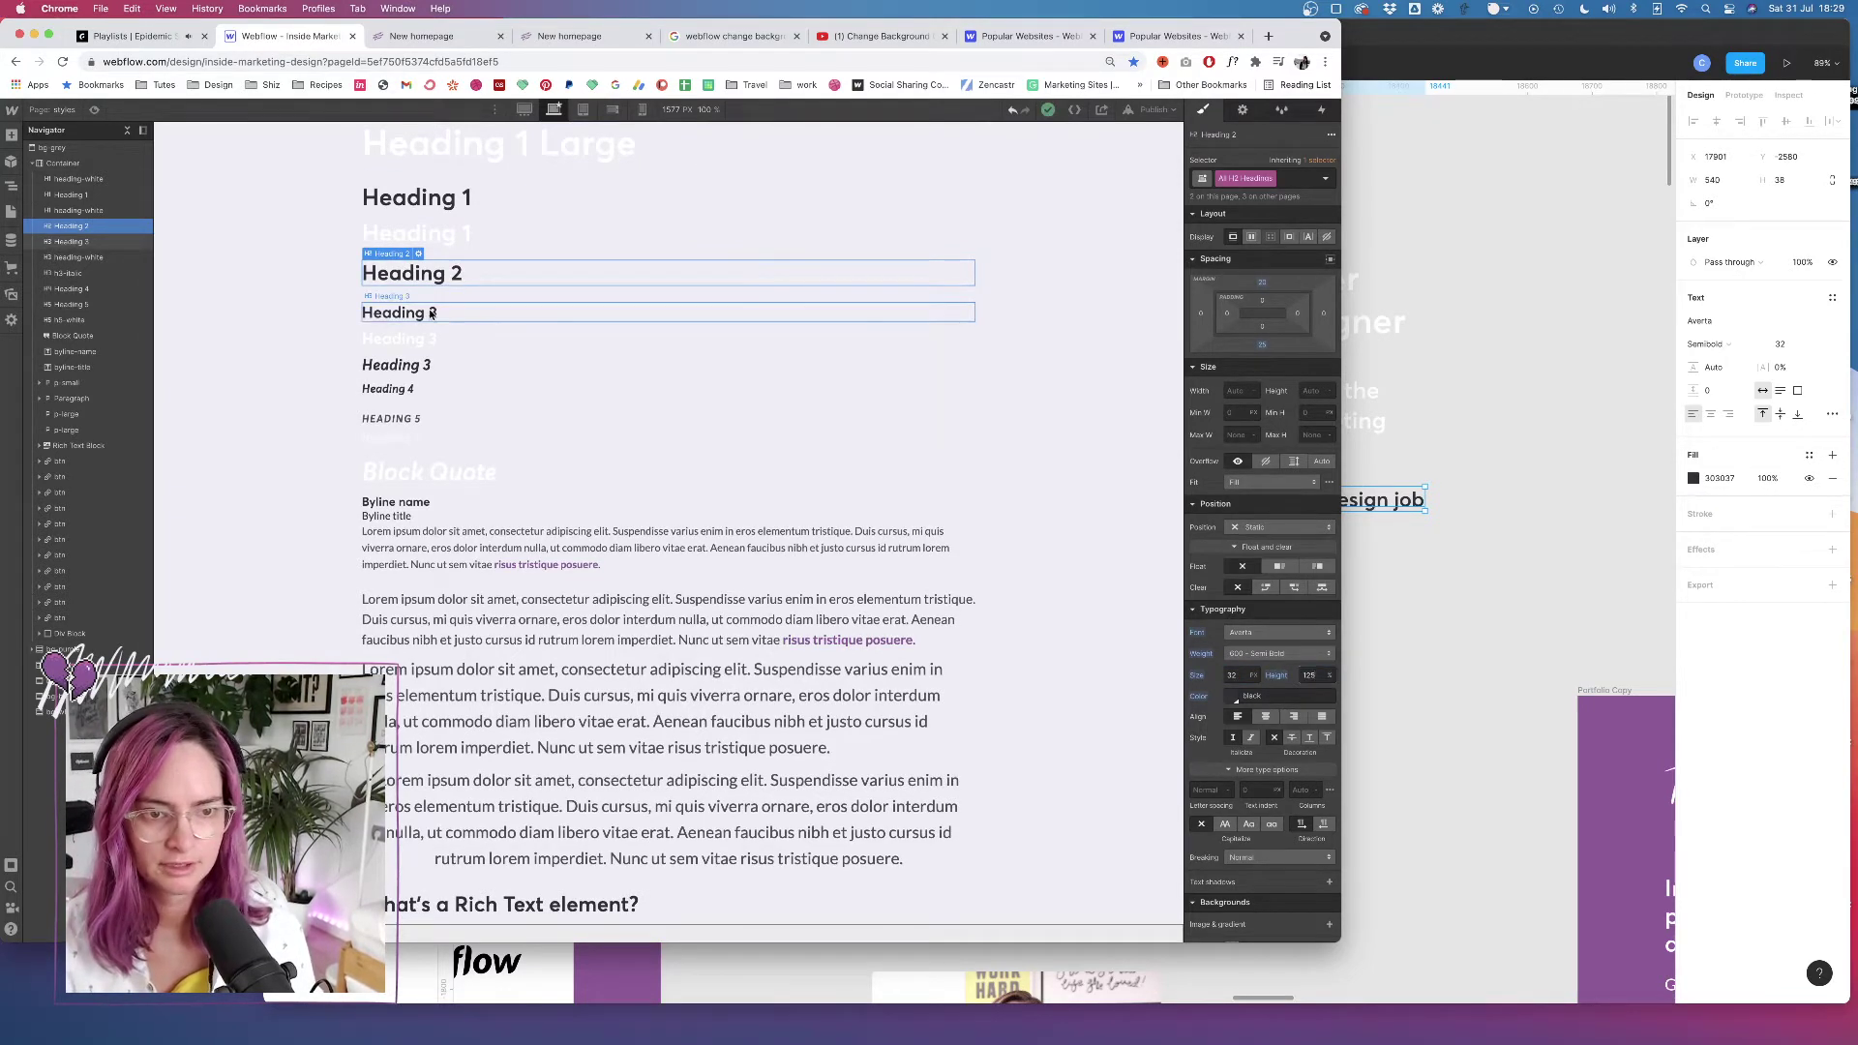
# Select Webflow's Heading 3 sample and, in Figma, move the Webflow label directly under the "Find your next marketing design job" text
pyautogui.click(432, 314)
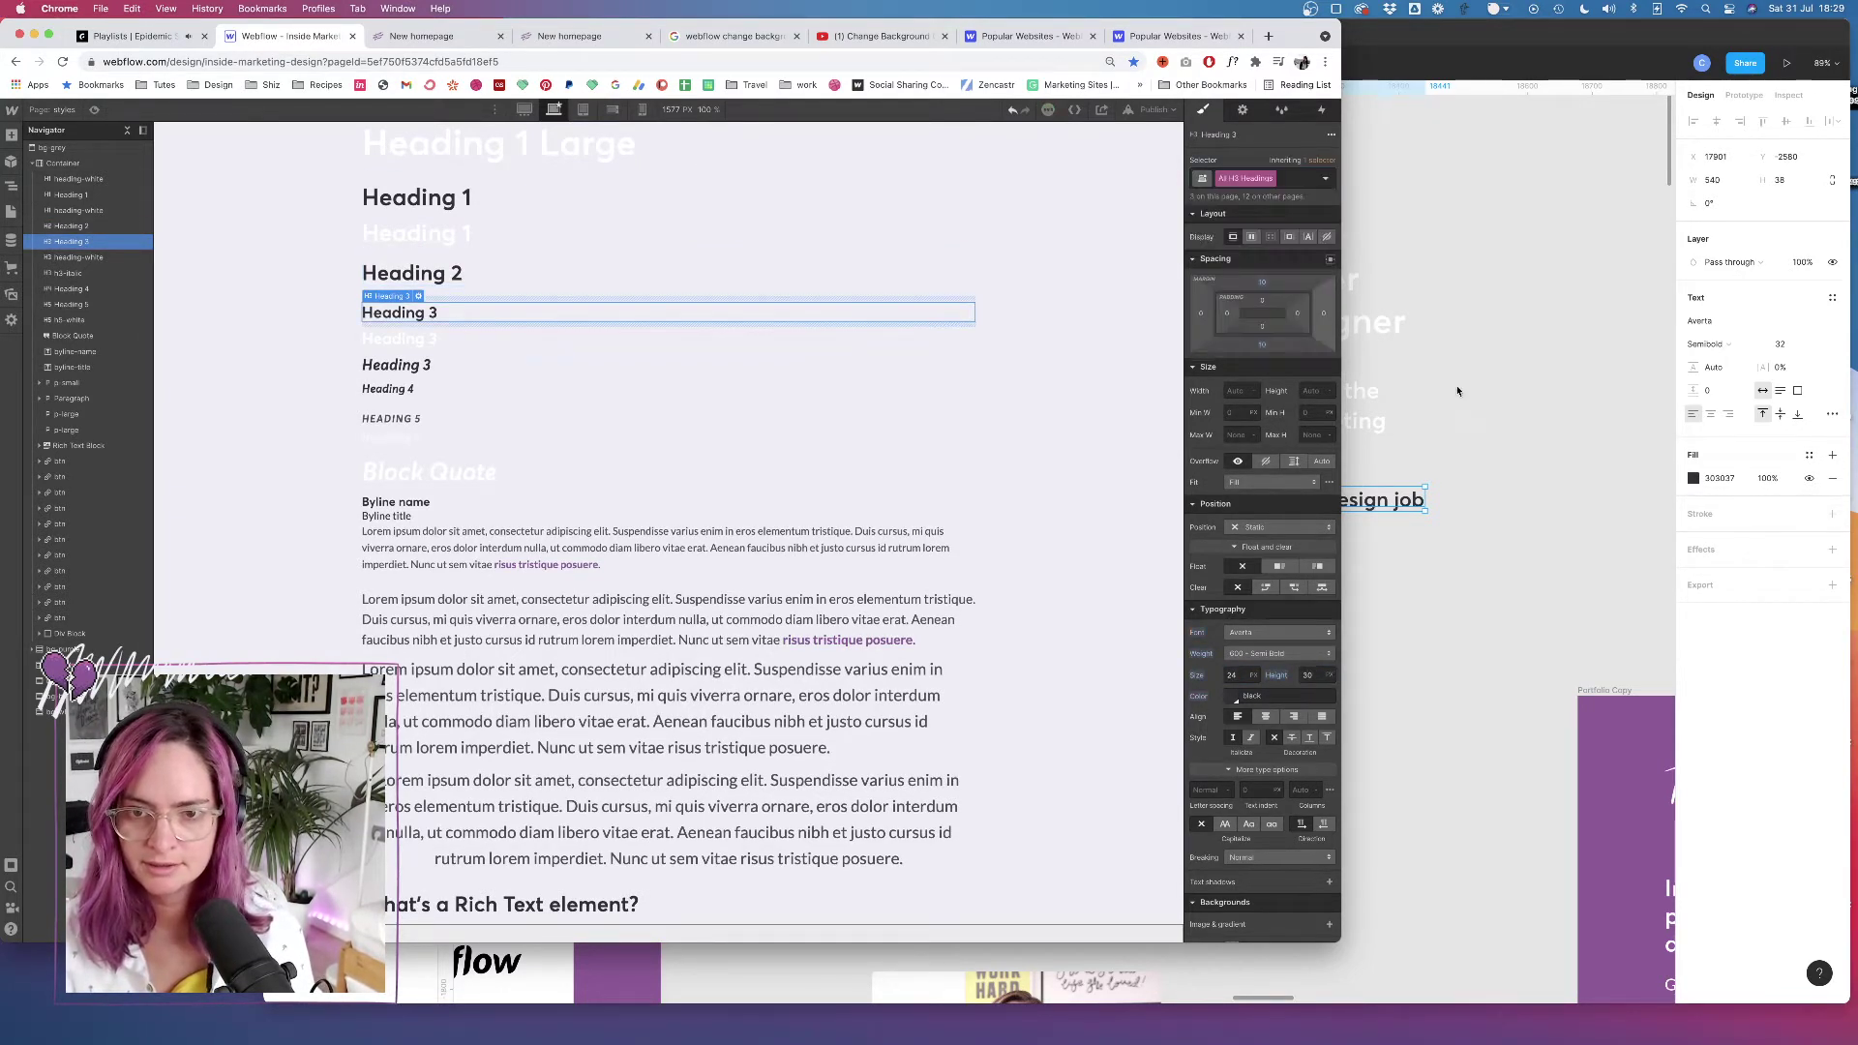
pyautogui.click(1457, 391)
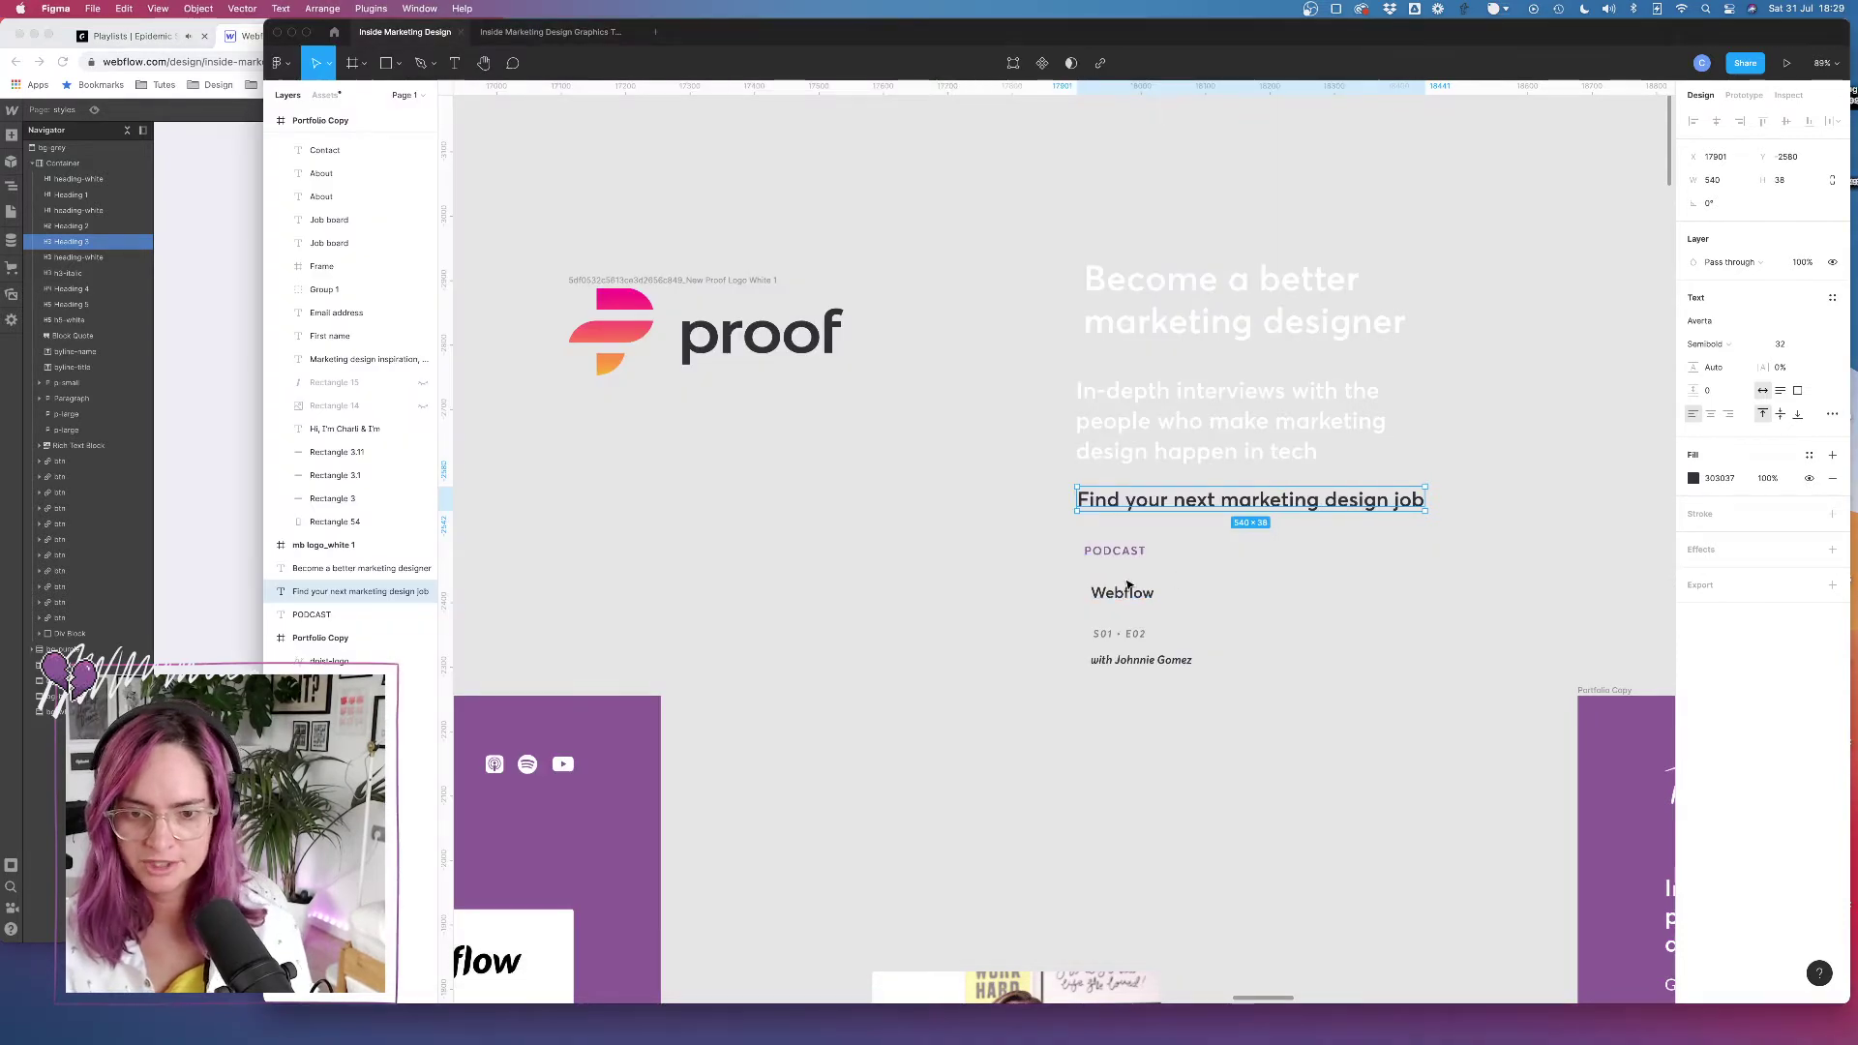
pyautogui.moveTo(1127, 584)
pyautogui.mouseDown()
pyautogui.moveTo(1119, 538)
pyautogui.moveTo(1119, 574)
pyautogui.mouseUp()
pyautogui.click(1113, 534)
pyautogui.click(207, 348)
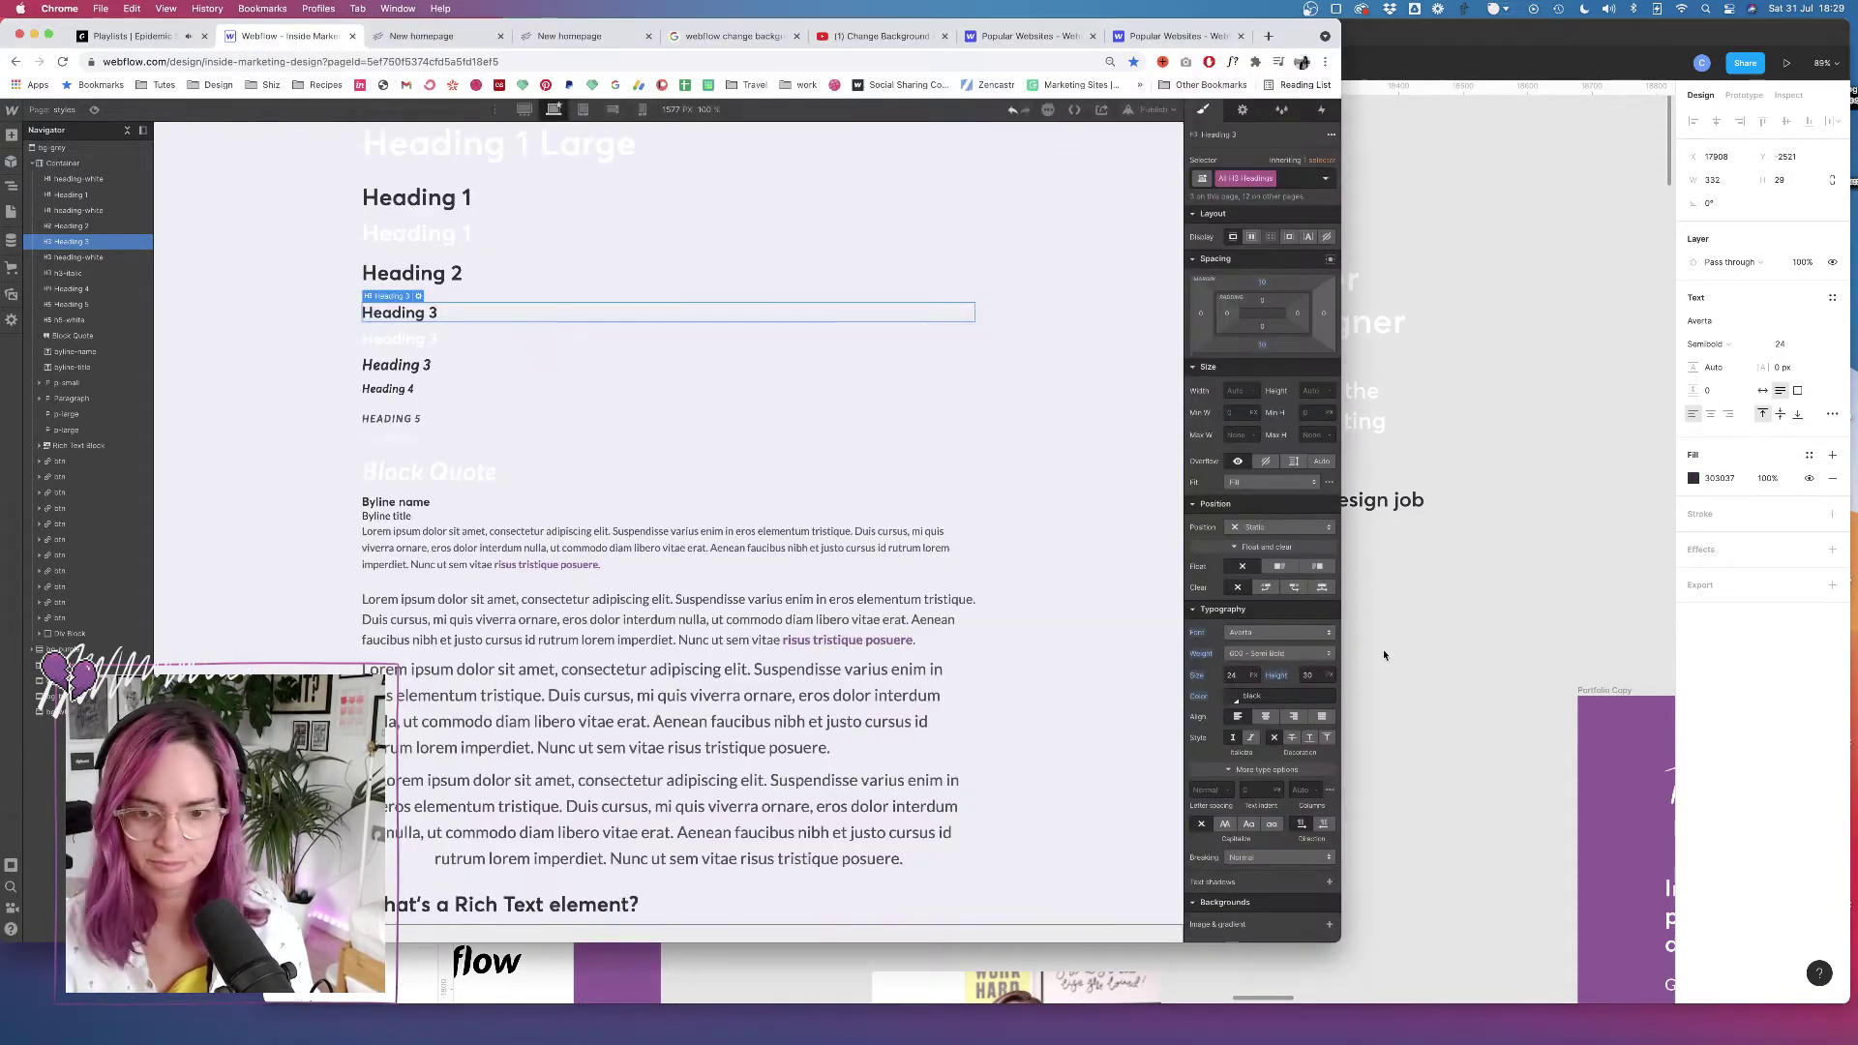
# Switch to Figma, move the PODCAST label directly beneath the Webflow label, and return to Webflow
pyautogui.click(1438, 616)
pyautogui.click(1108, 564)
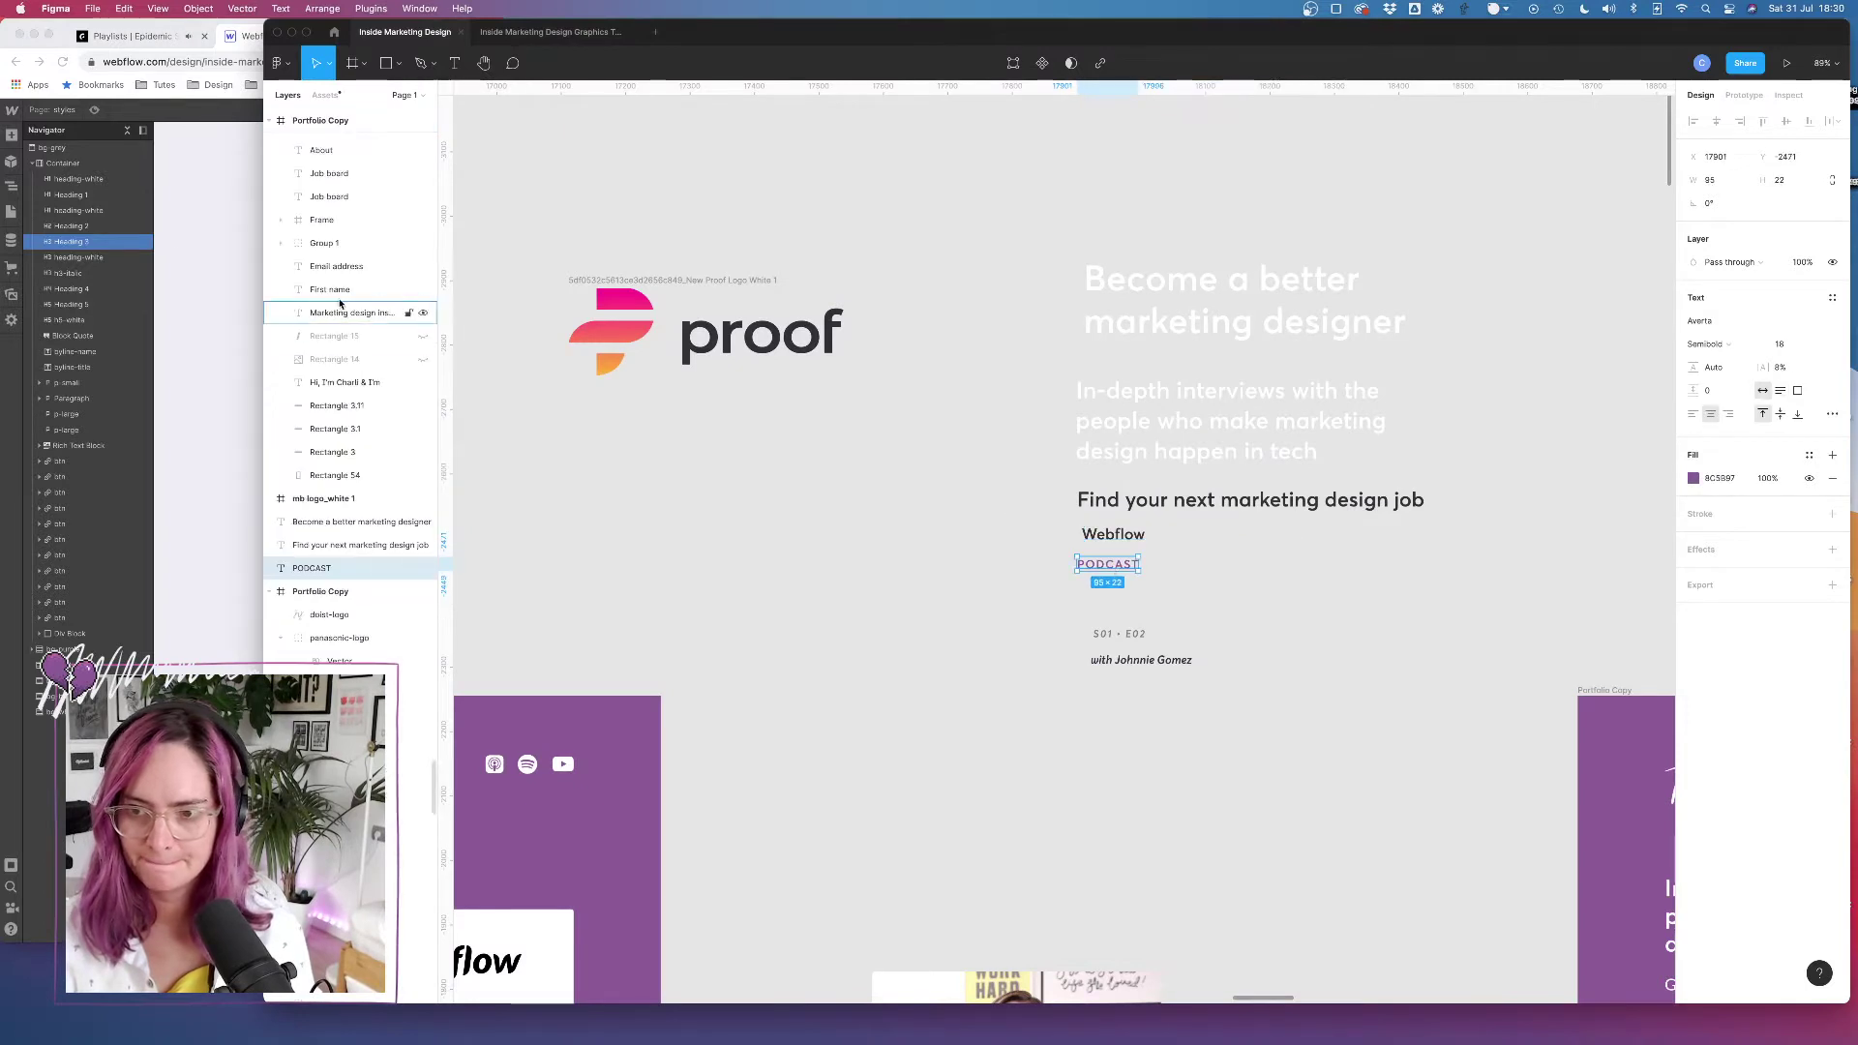
pyautogui.click(195, 308)
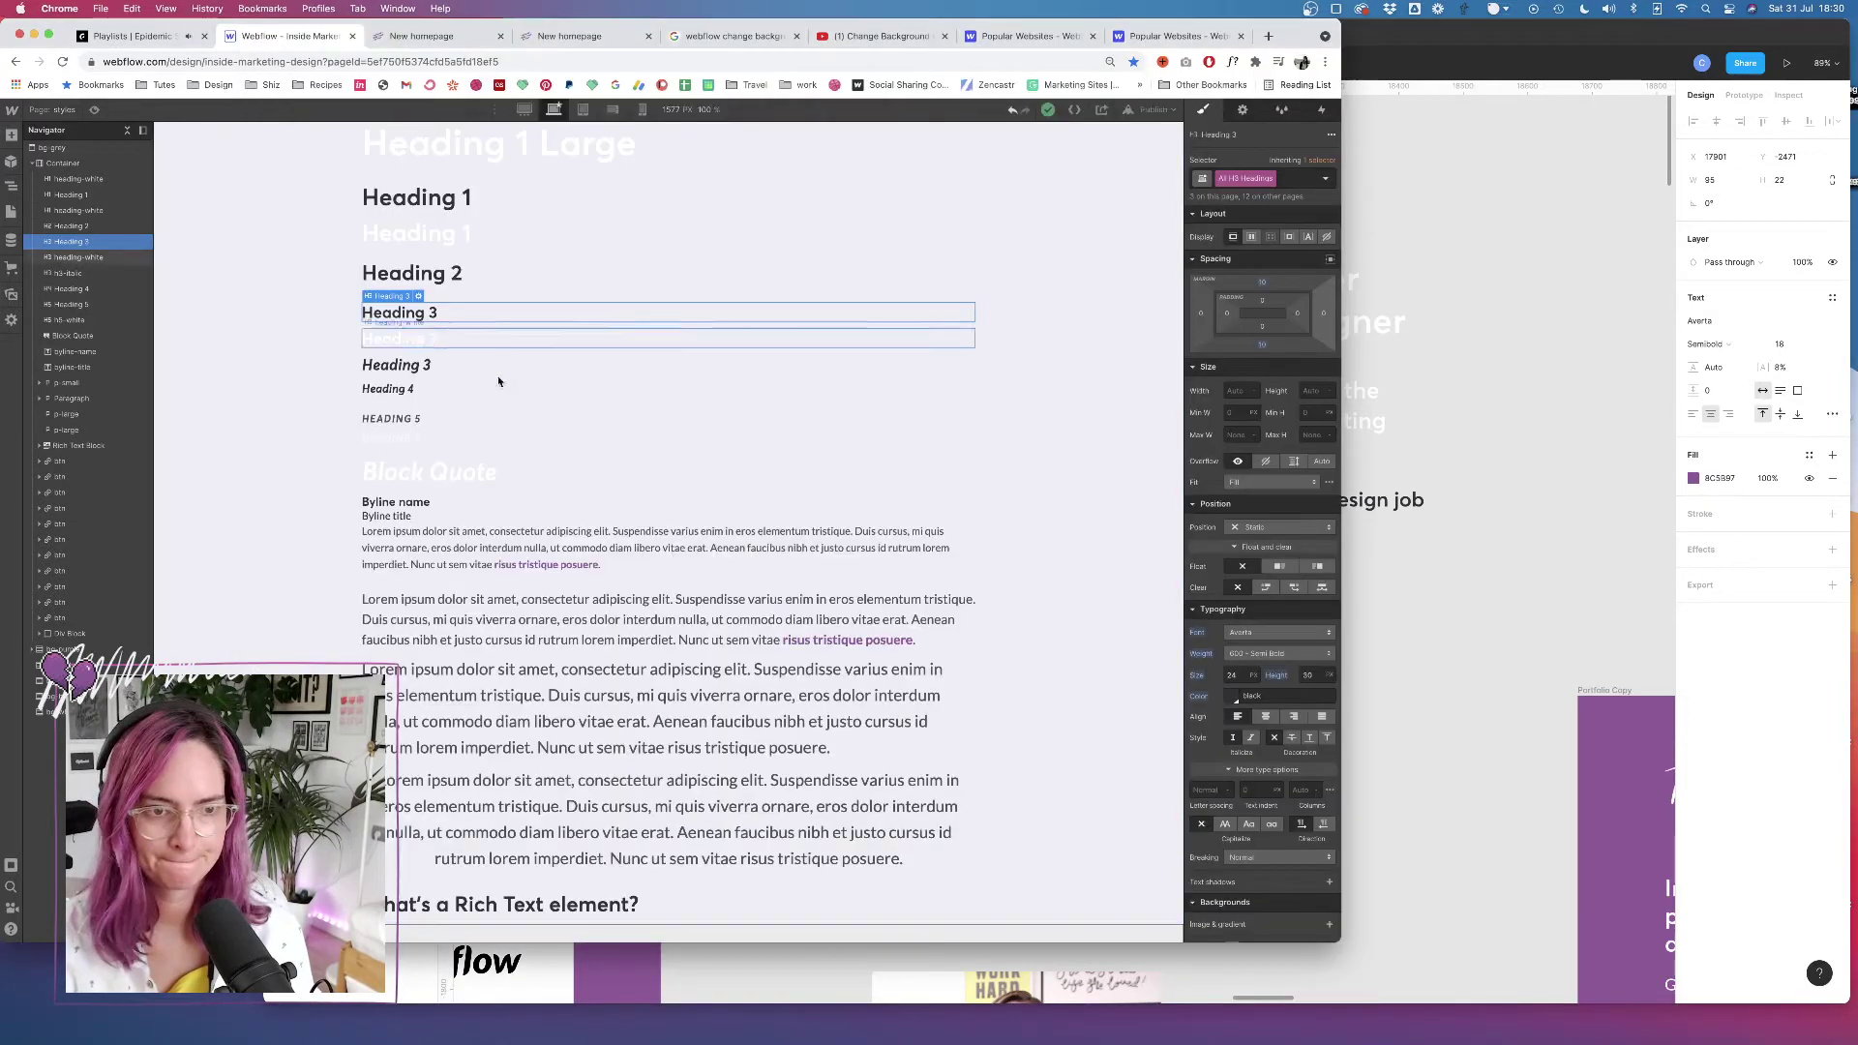
# Select the Heading 4 sample and look through the Figma homepage and episode page mockups for text in a matching style
pyautogui.click(404, 390)
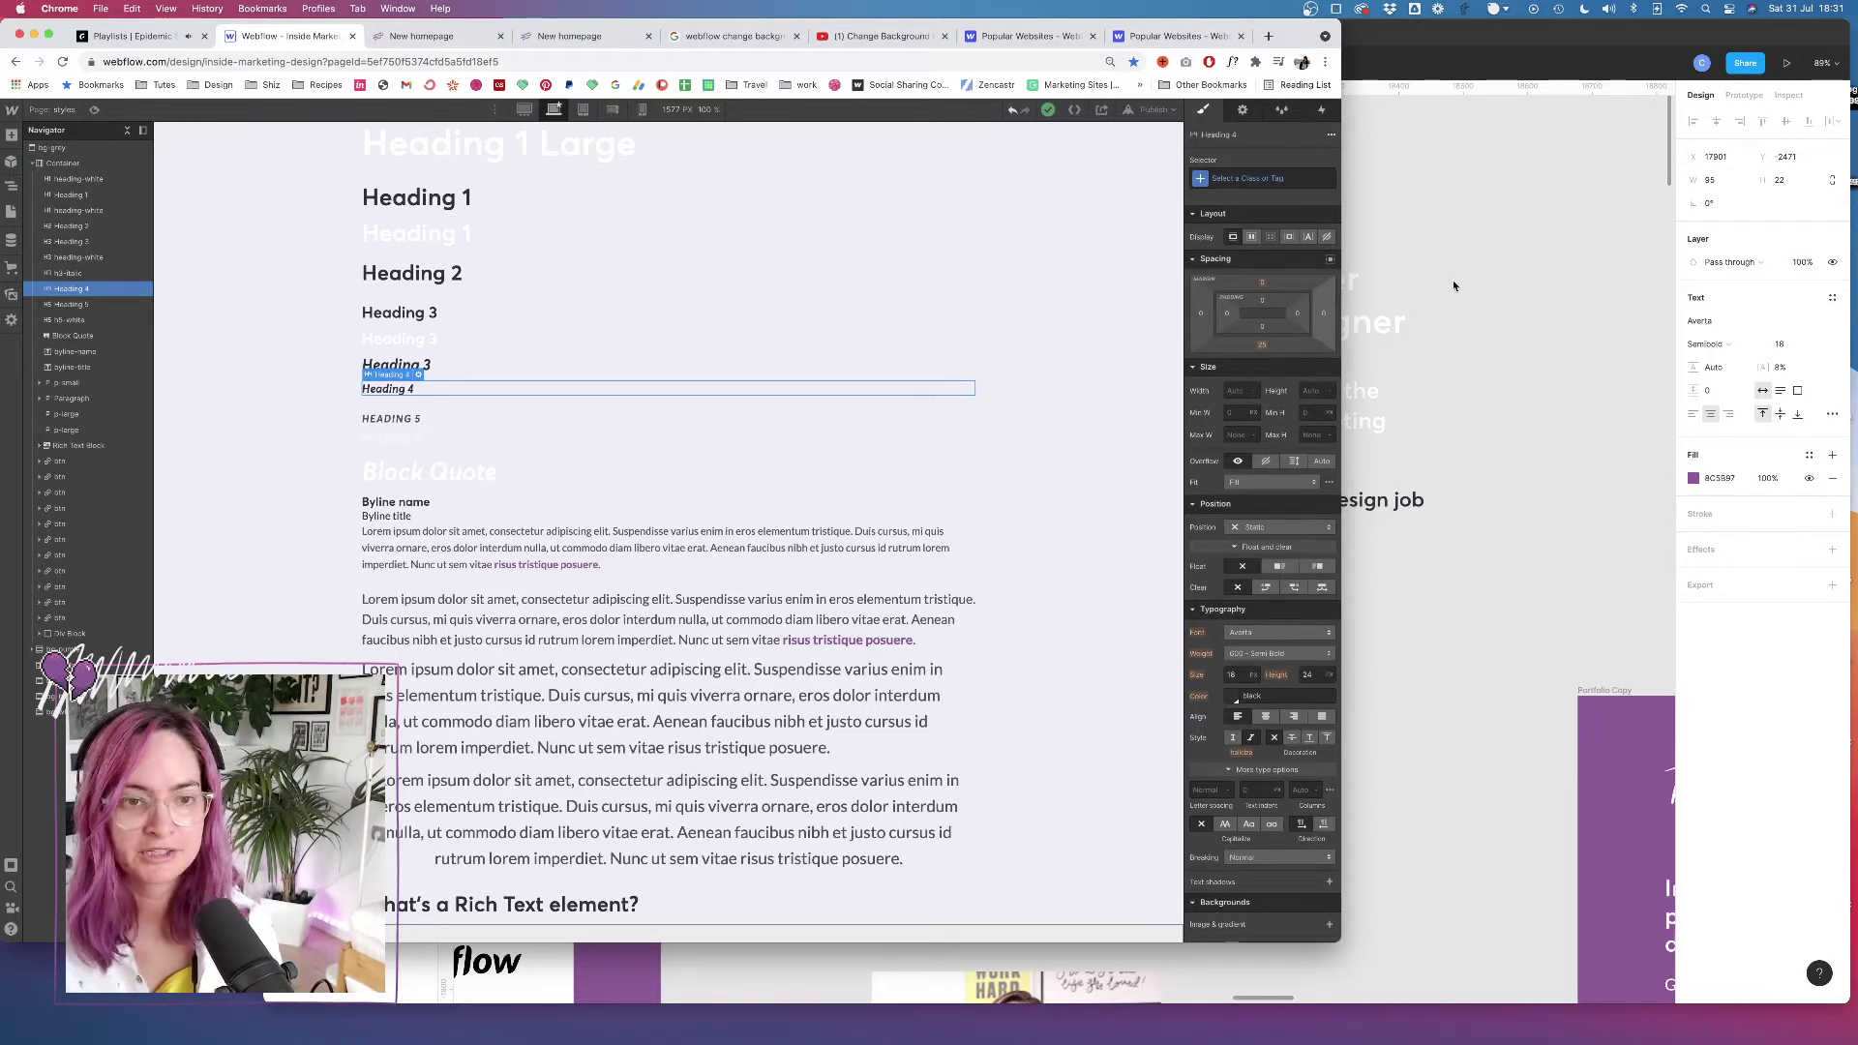
pyautogui.click(1542, 283)
pyautogui.hscroll(10, 1279, 516)
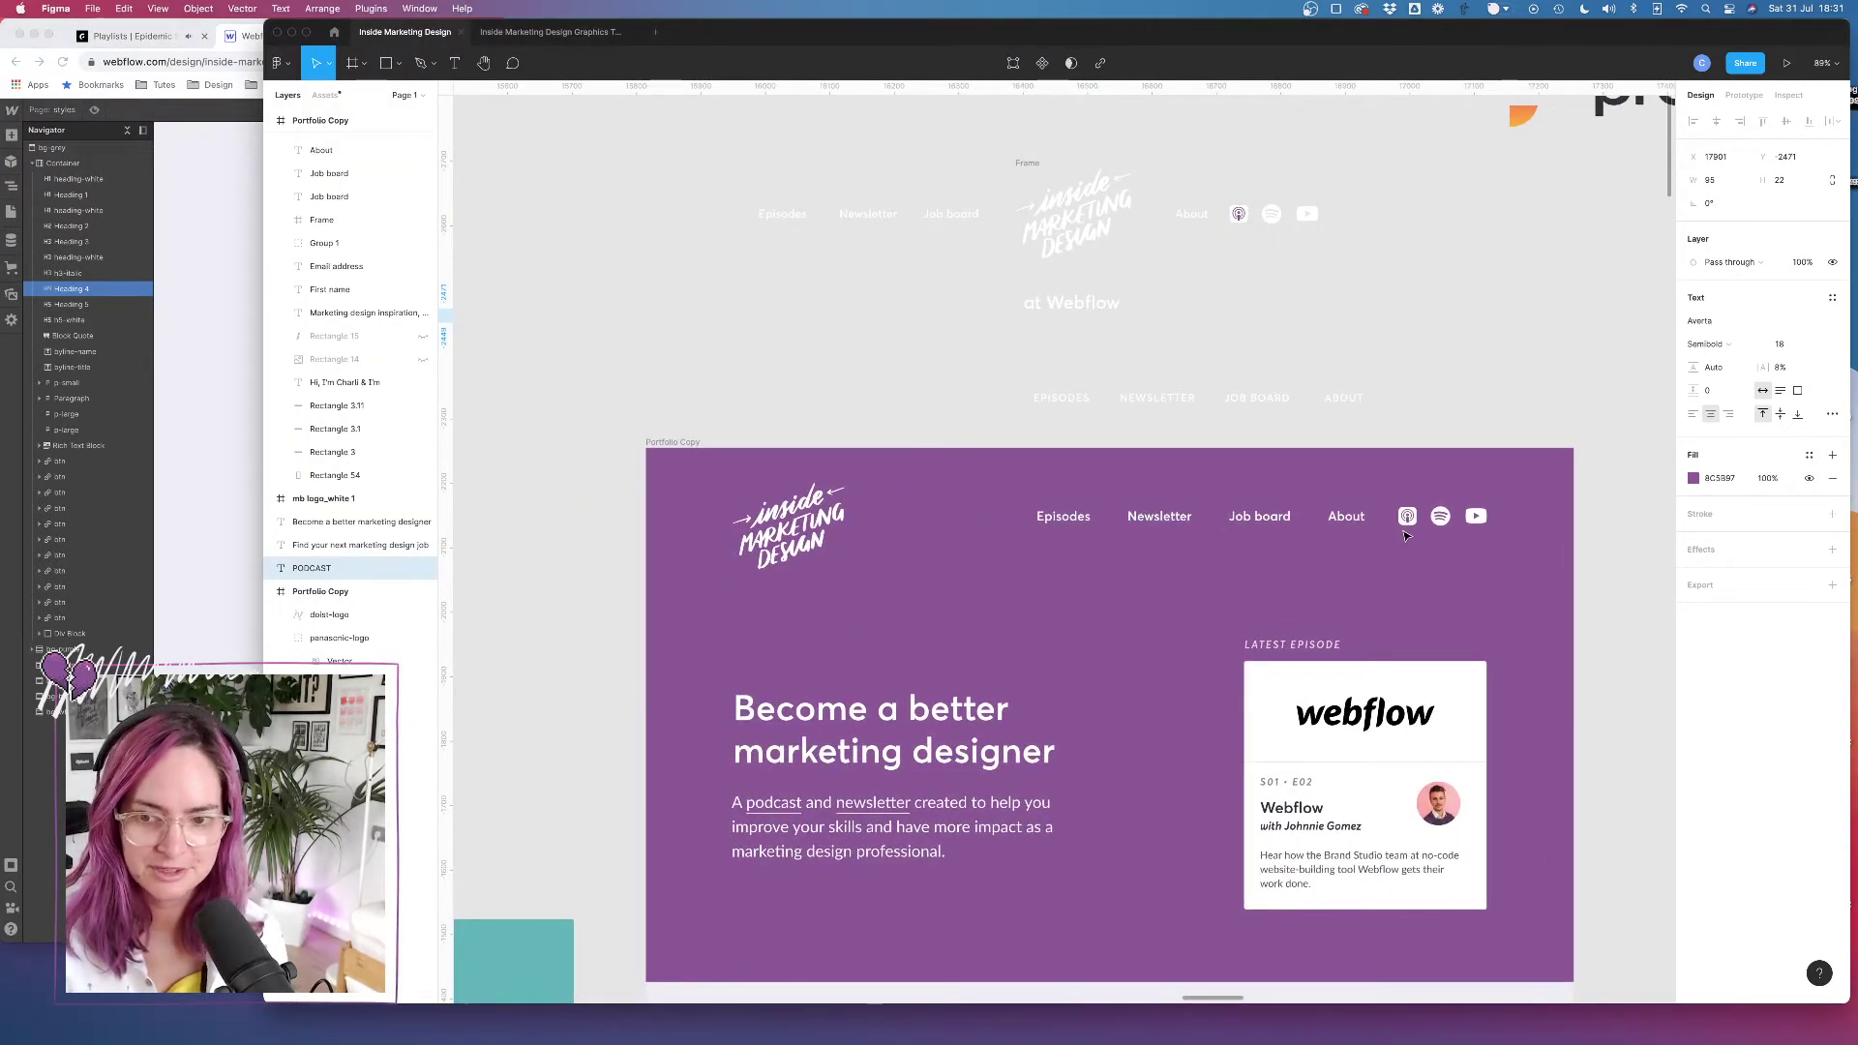
pyautogui.hscroll(15, 1198, 532)
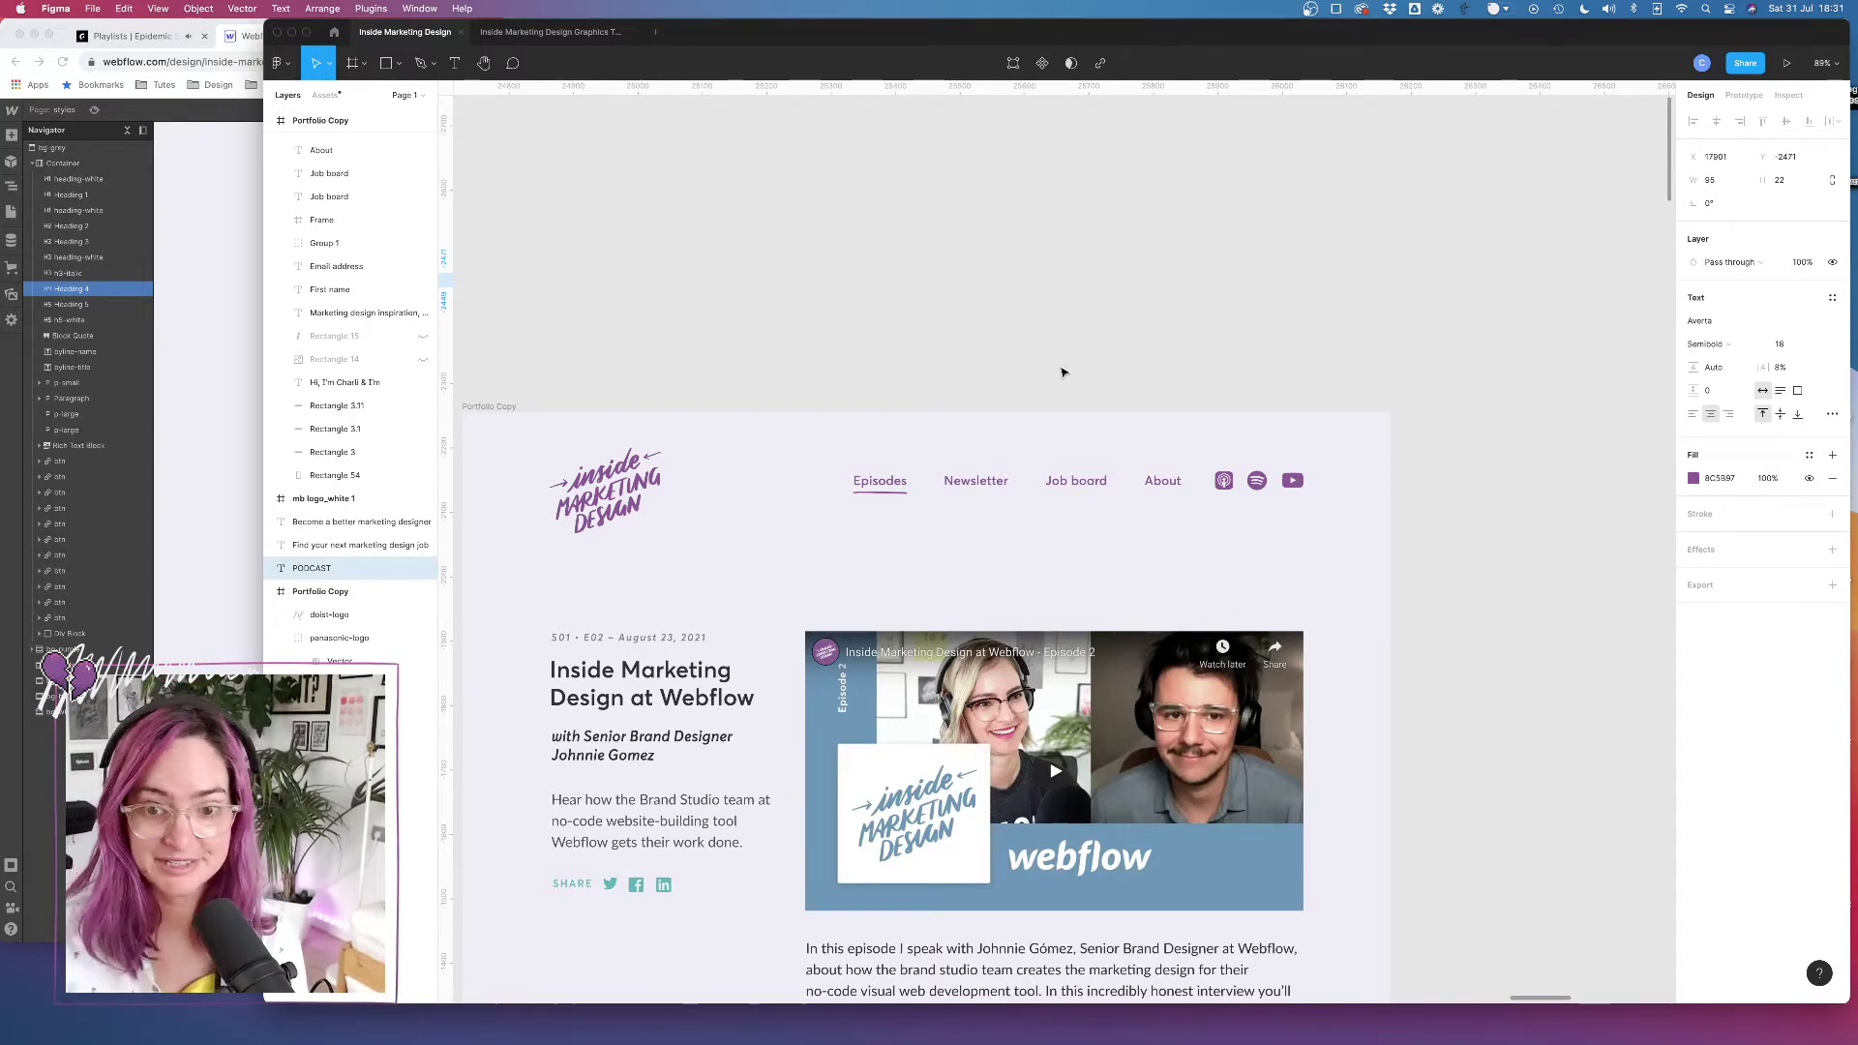
pyautogui.click(240, 323)
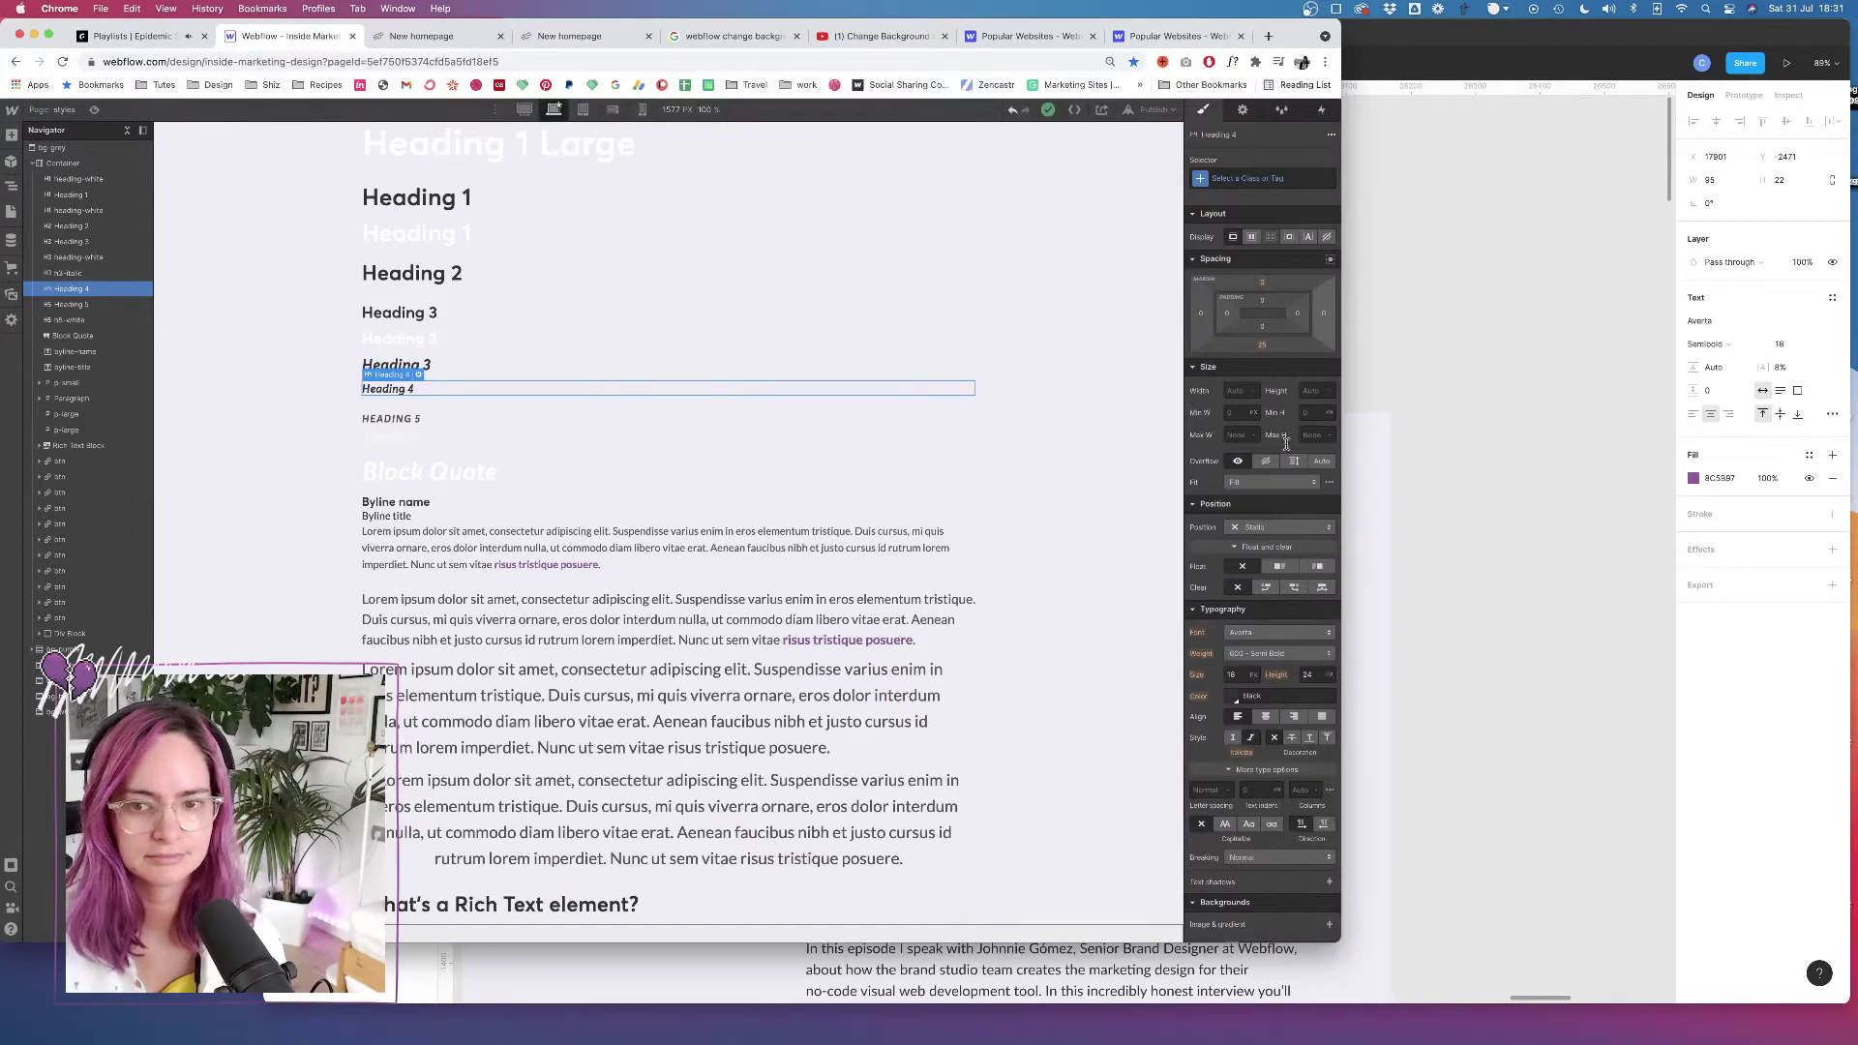
# Inspect the text settings of the guest byline on the first episode card in Figma, and return to Webflow
pyautogui.press('super+Tab')
pyautogui.hscroll(-10, 859, 635)
pyautogui.scroll(-5, 842, 637)
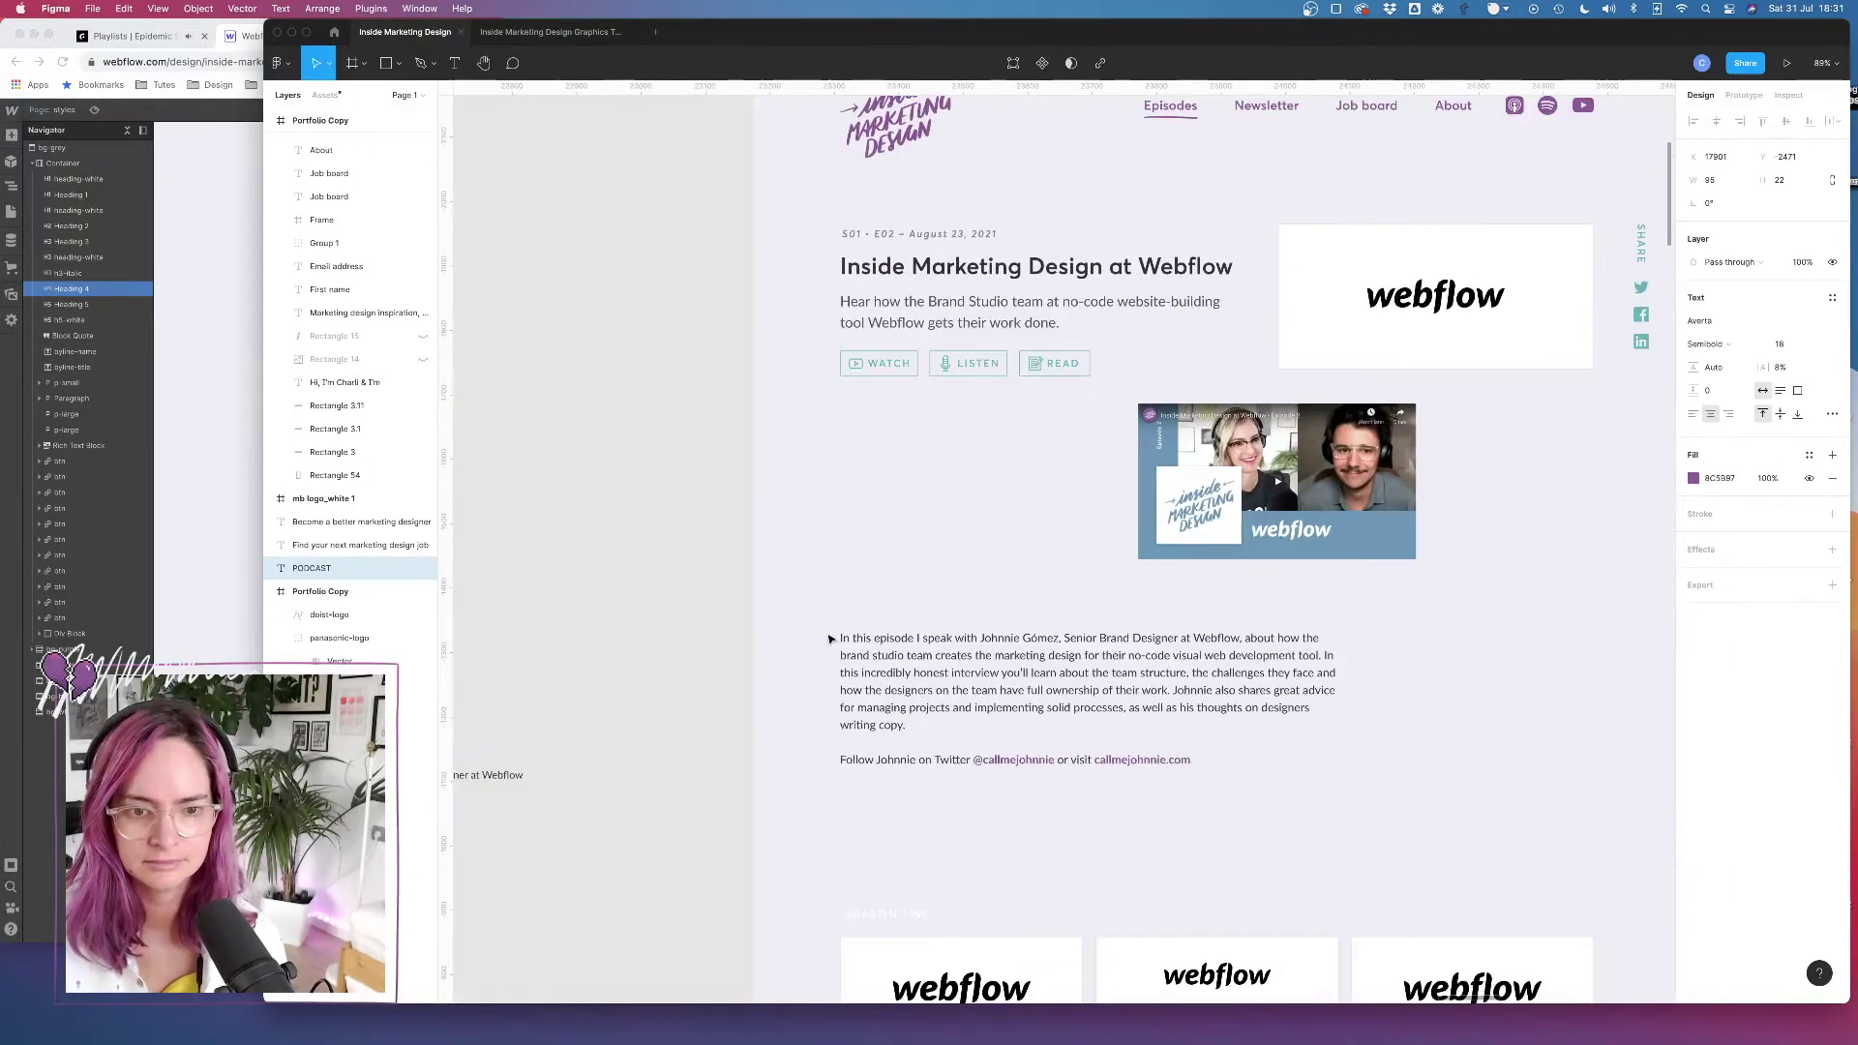
pyautogui.scroll(-5, 829, 639)
pyautogui.hscroll(-5, 829, 638)
pyautogui.hscroll(1, 1283, 675)
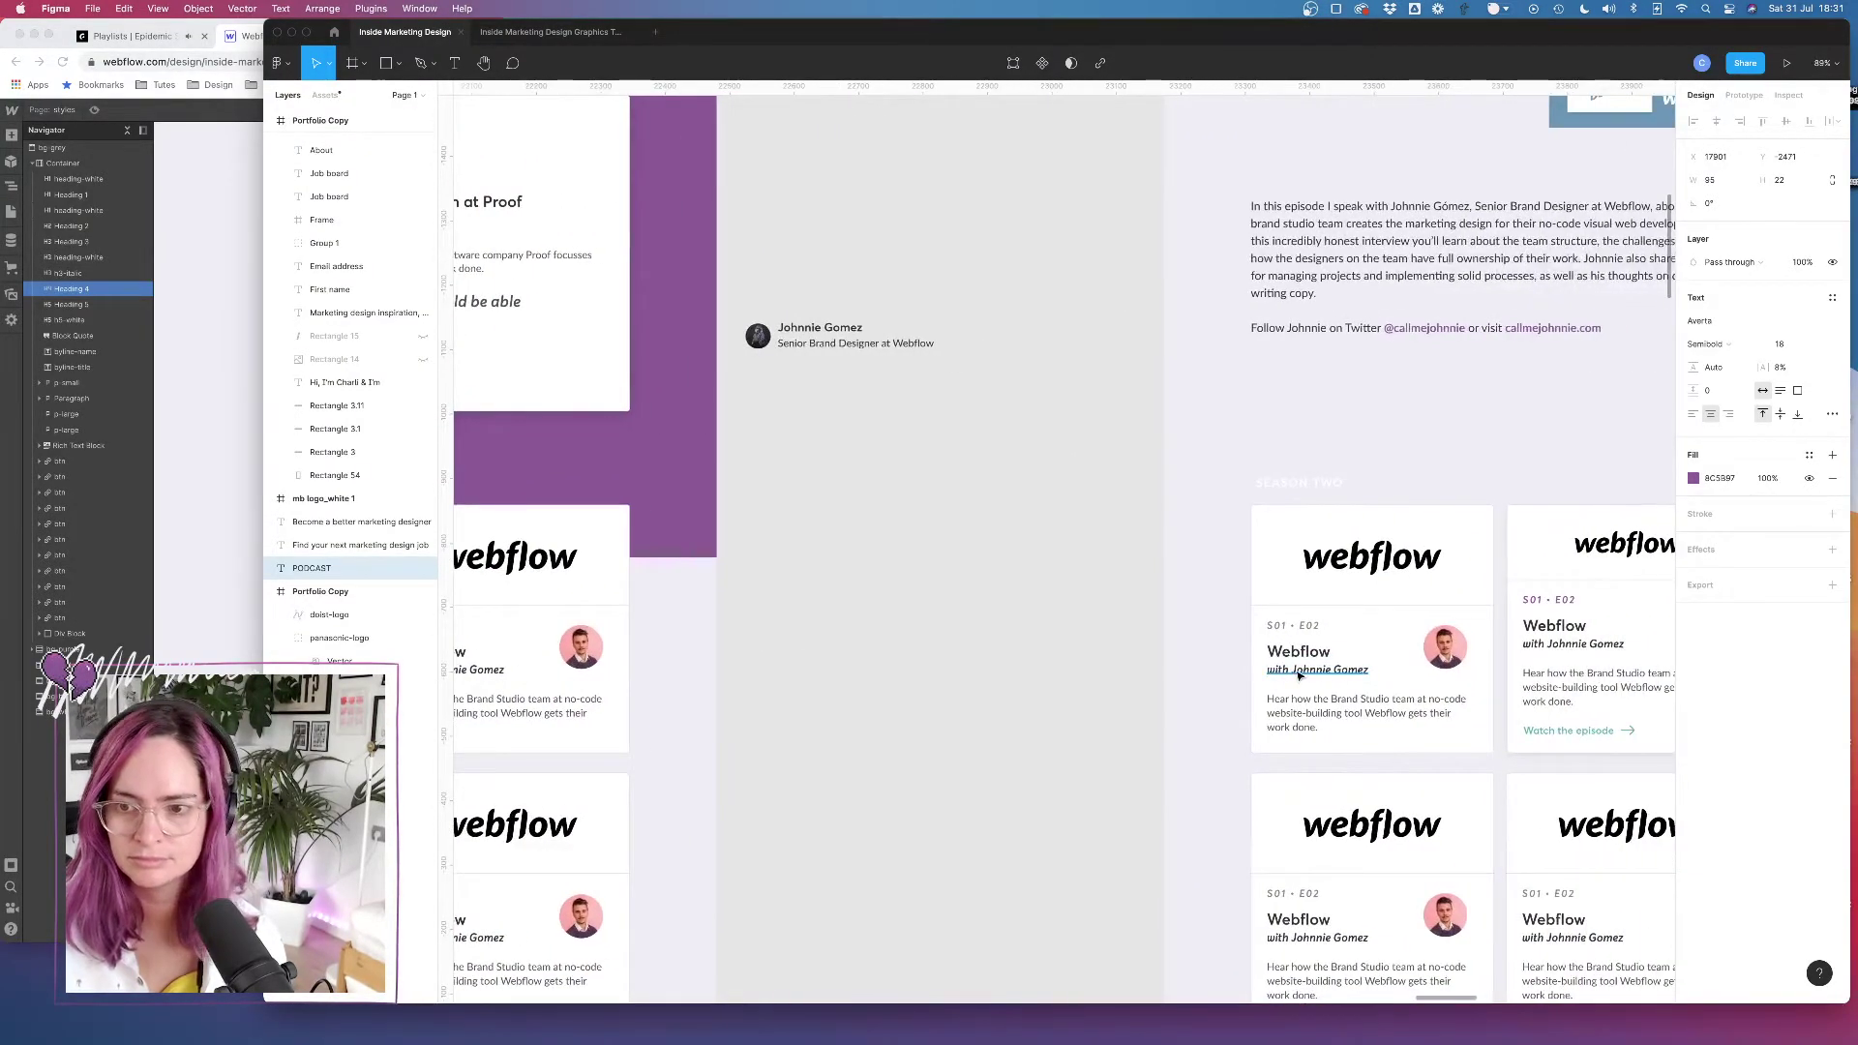
pyautogui.click(1300, 675)
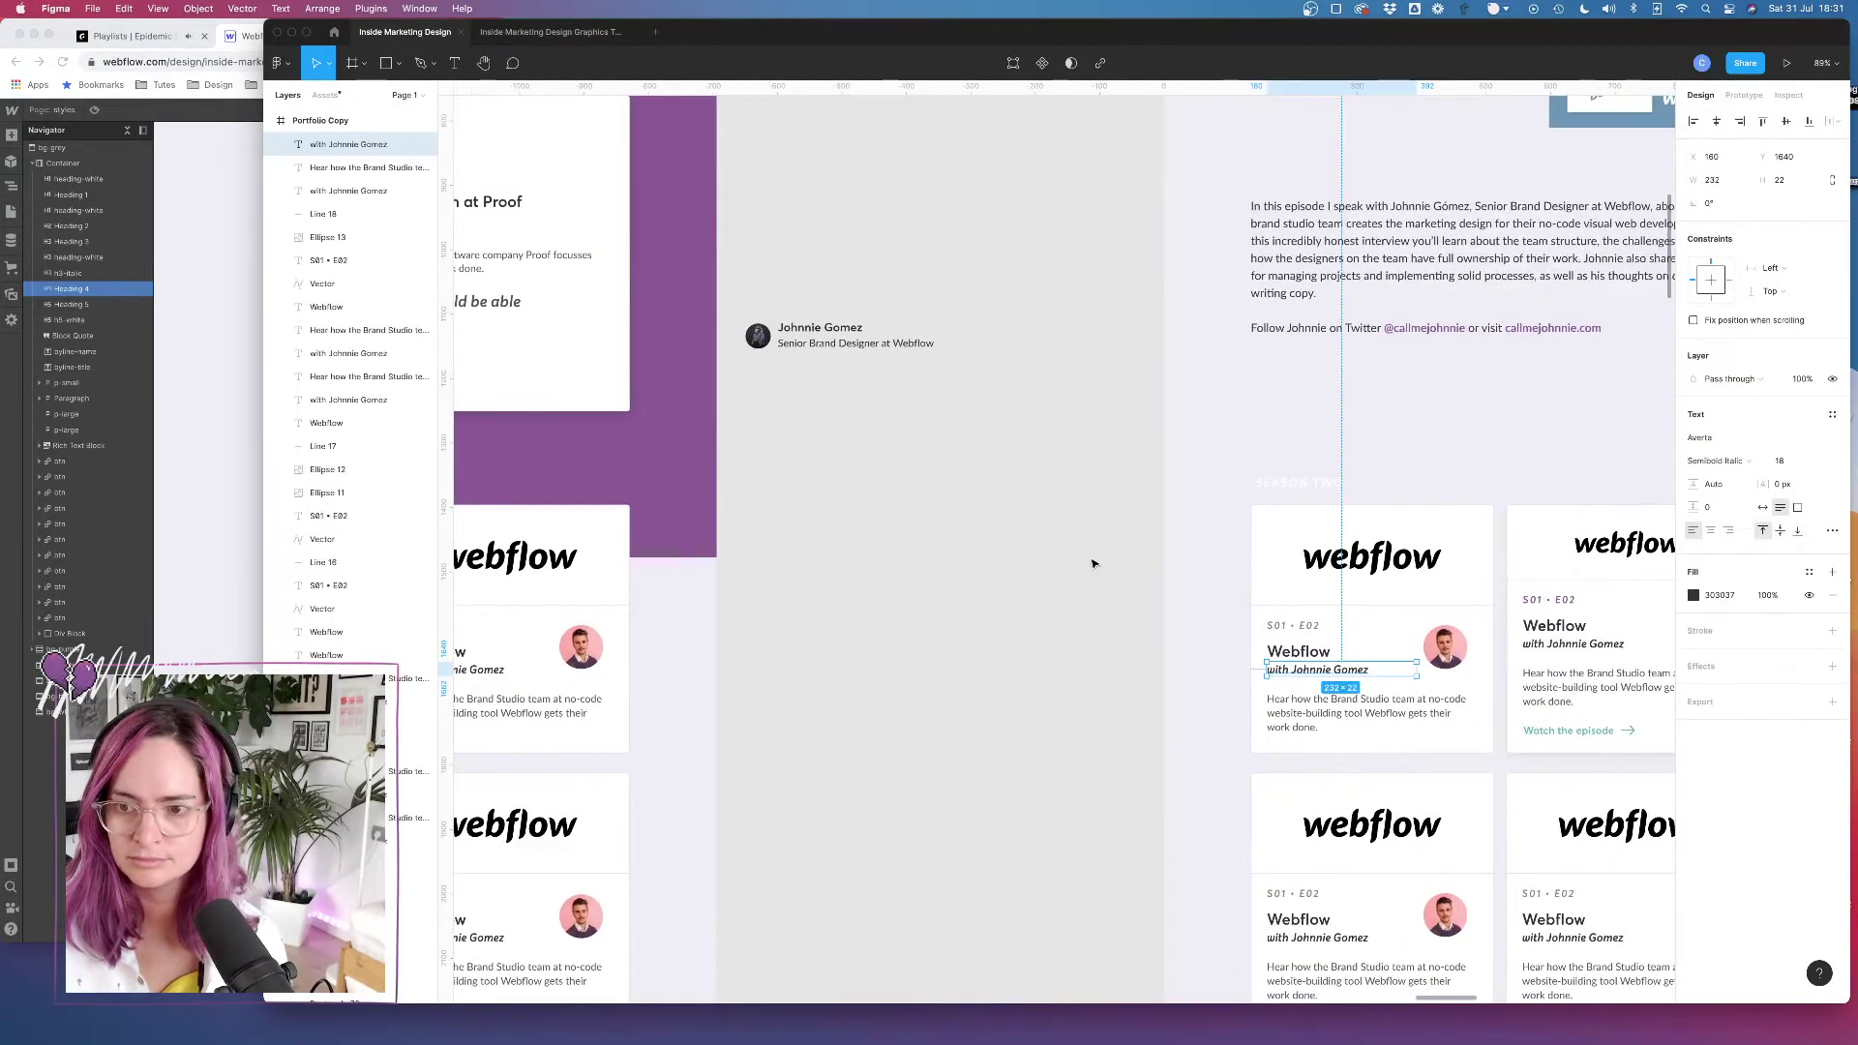
pyautogui.click(223, 556)
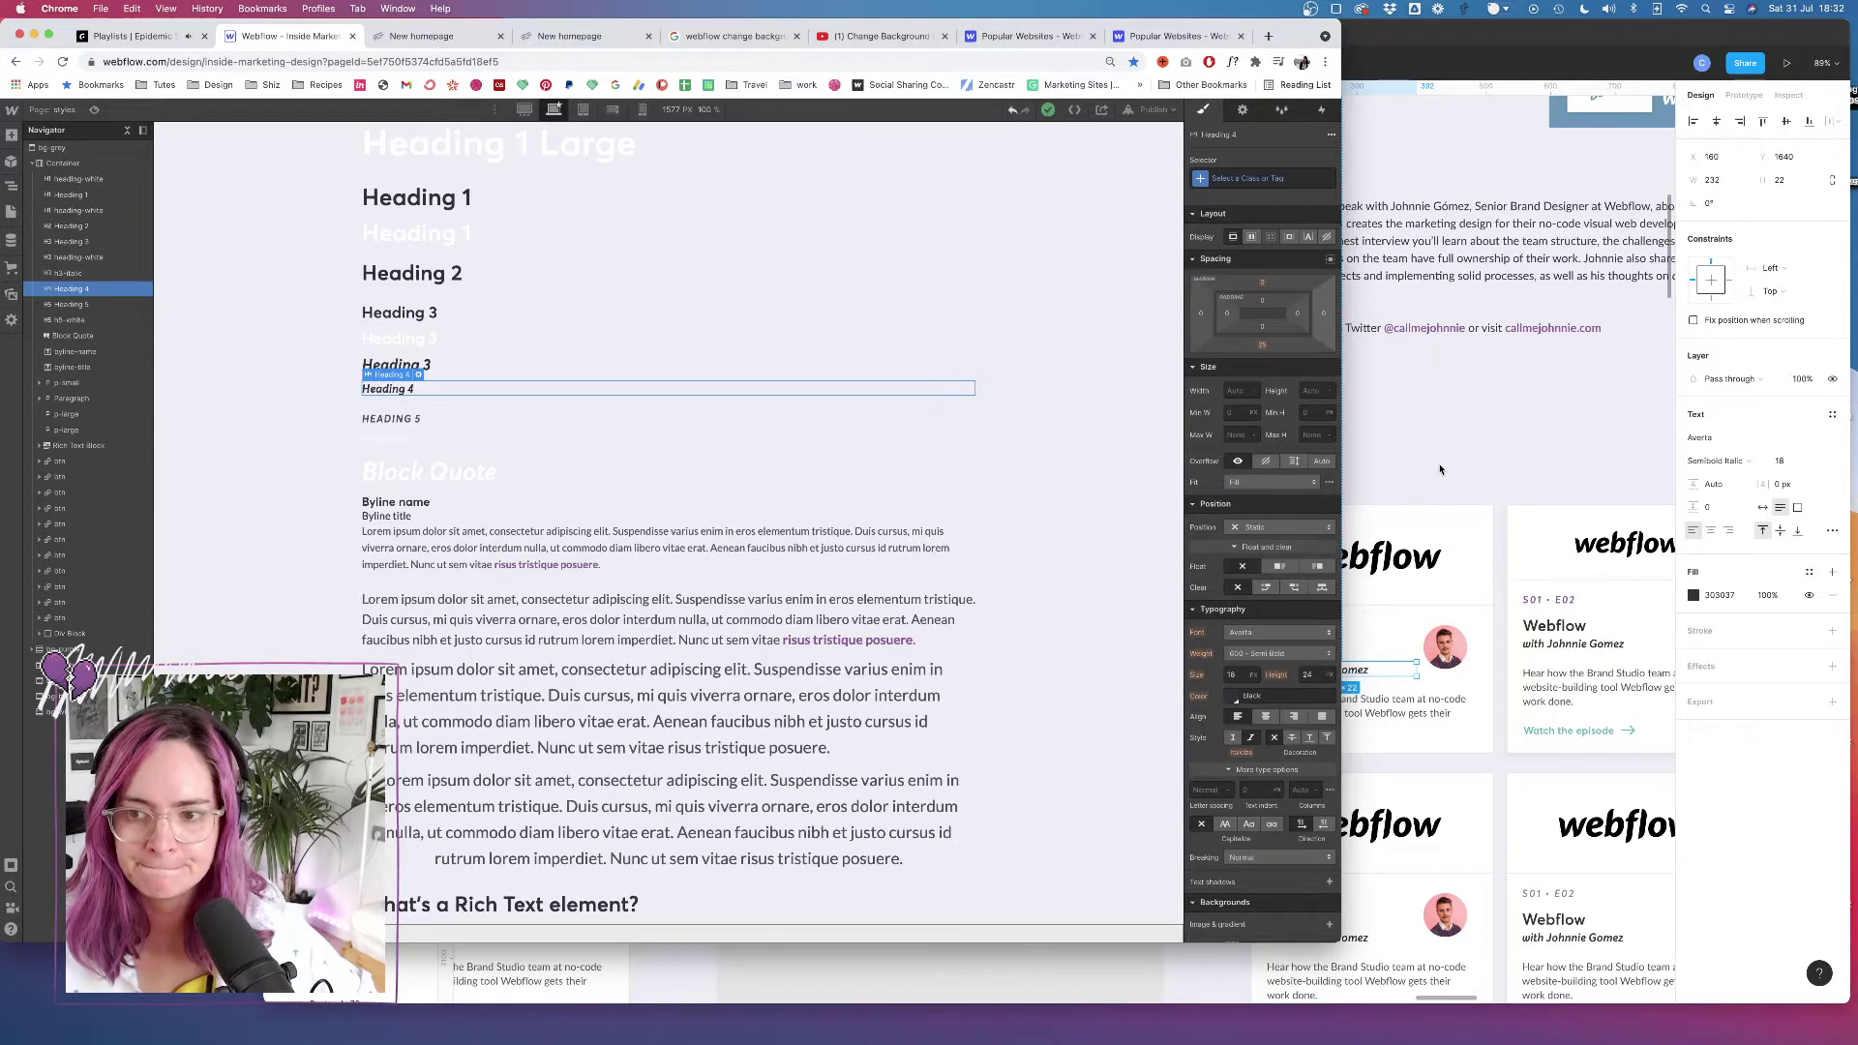
# Check the typography of the Heading 5 and lower white heading samples, and inspect the episode card's title and guest byline in Figma
pyautogui.click(392, 418)
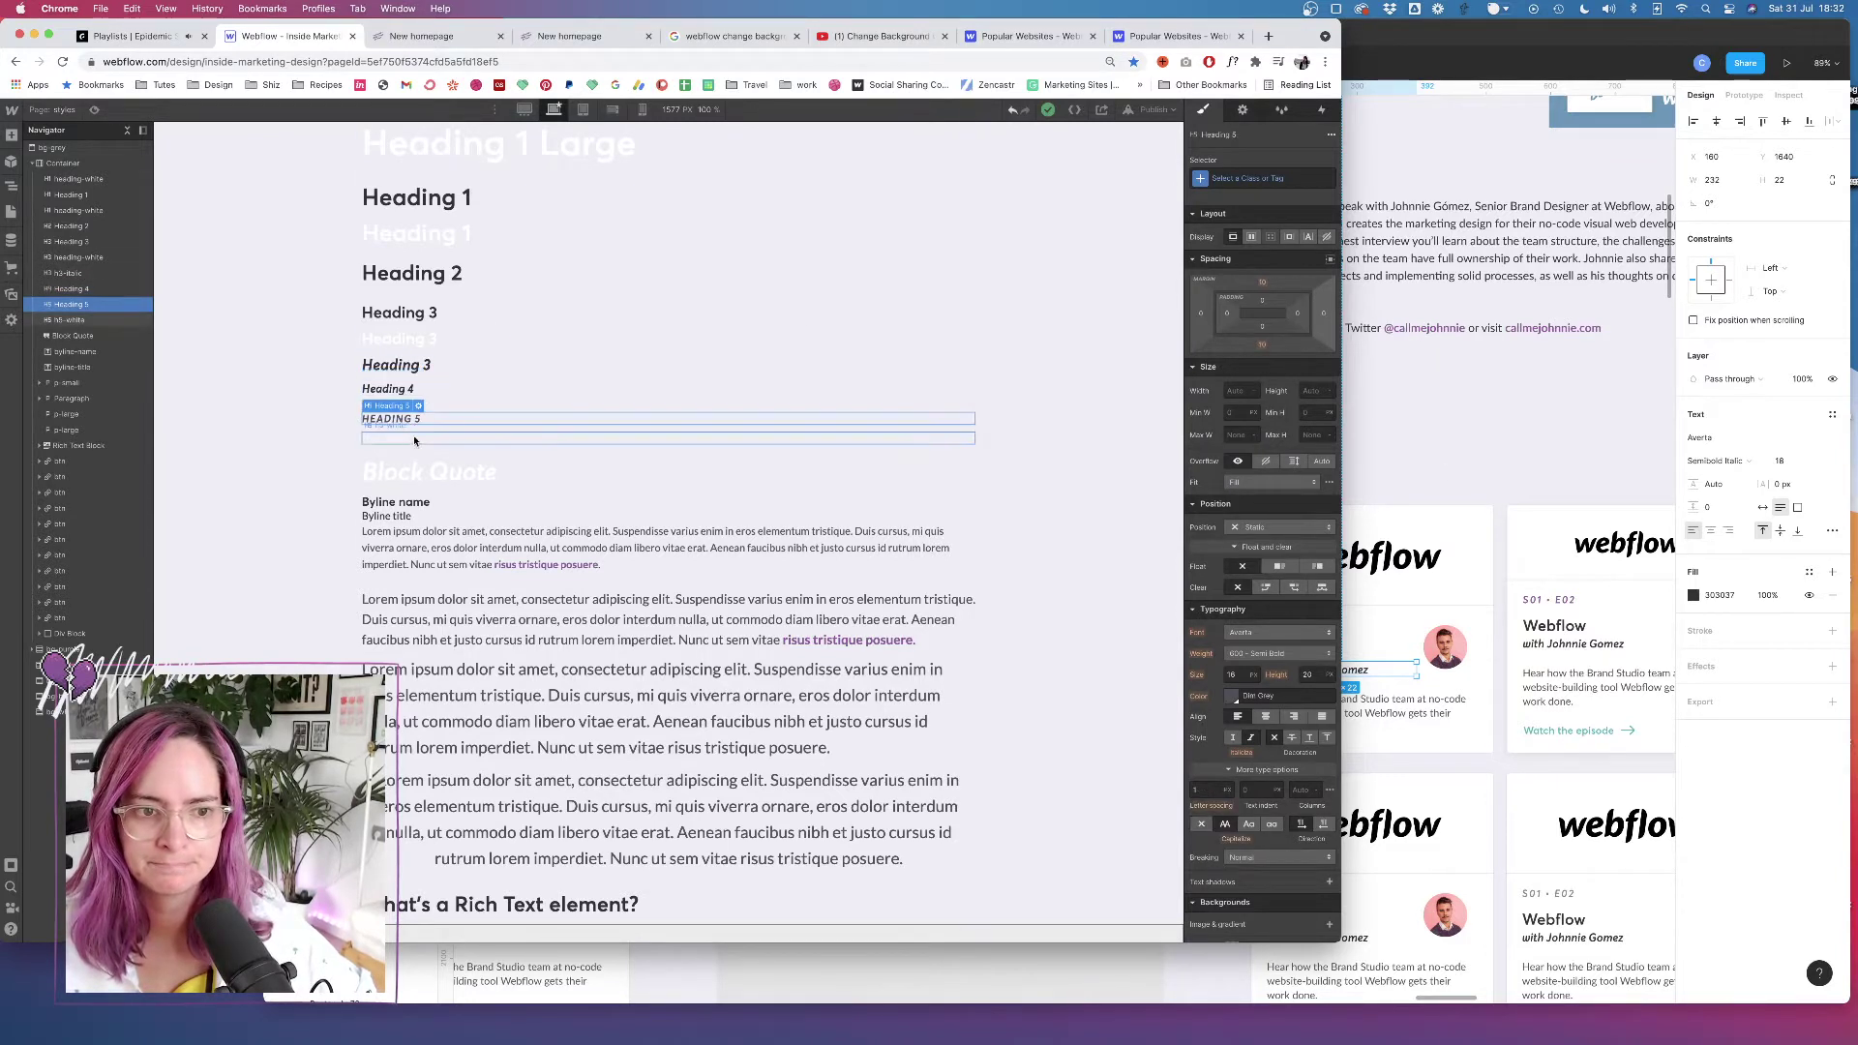
pyautogui.click(420, 345)
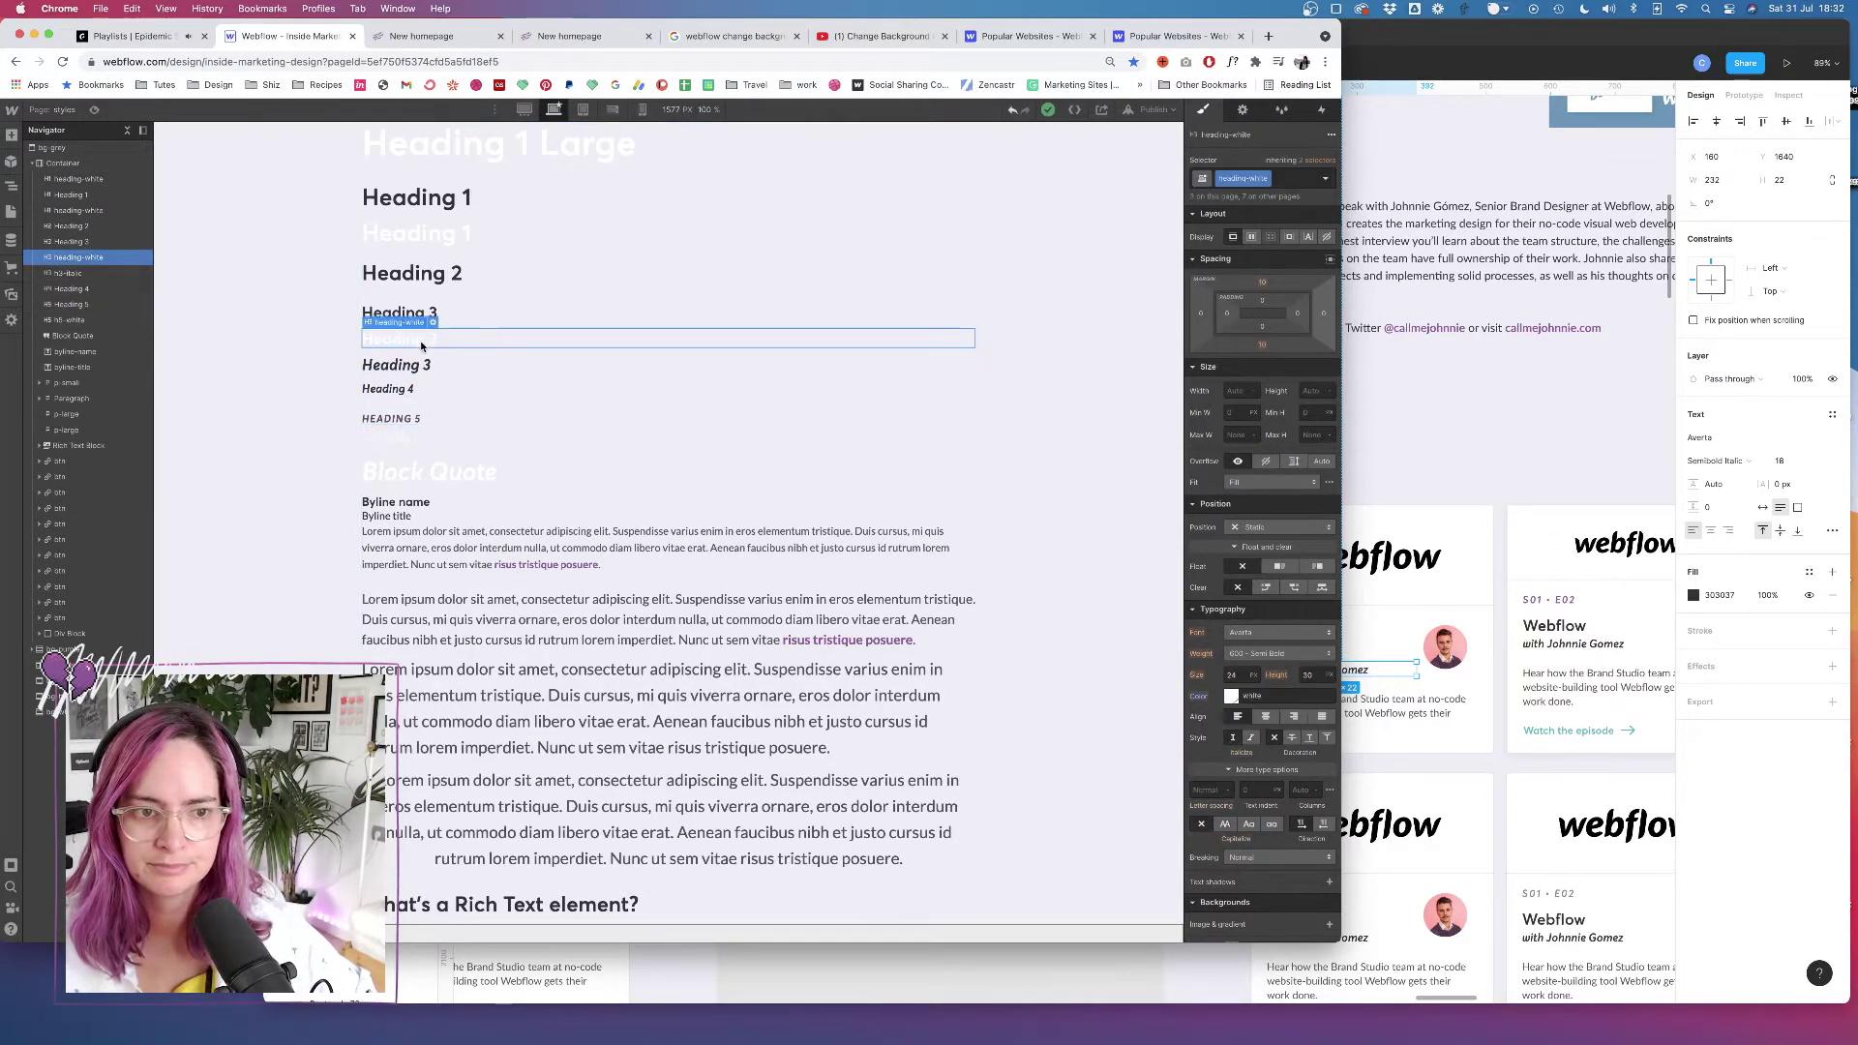
pyautogui.click(1485, 430)
pyautogui.click(1306, 653)
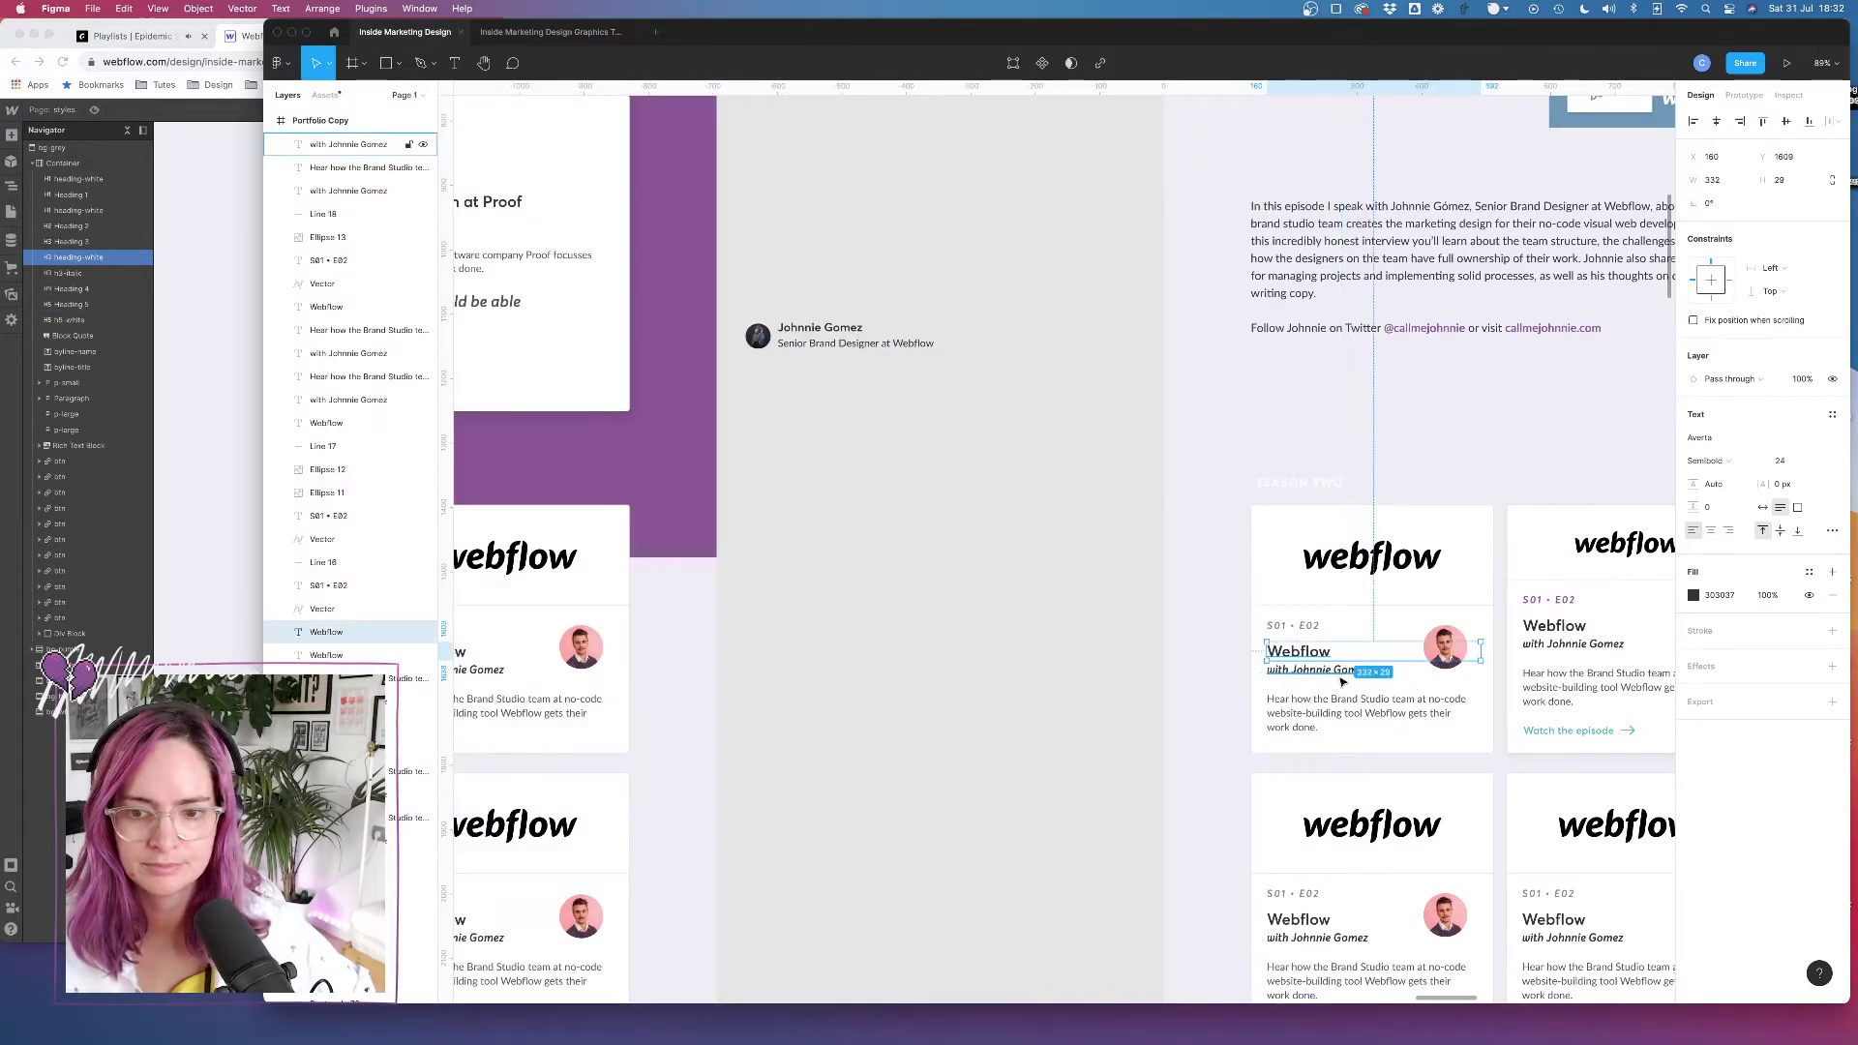
pyautogui.click(1341, 682)
# Look over the Figma homepage and episode page mockups, and check the Heading 5 and Heading 4 typography in Webflow
pyautogui.scroll(20, 1088, 534)
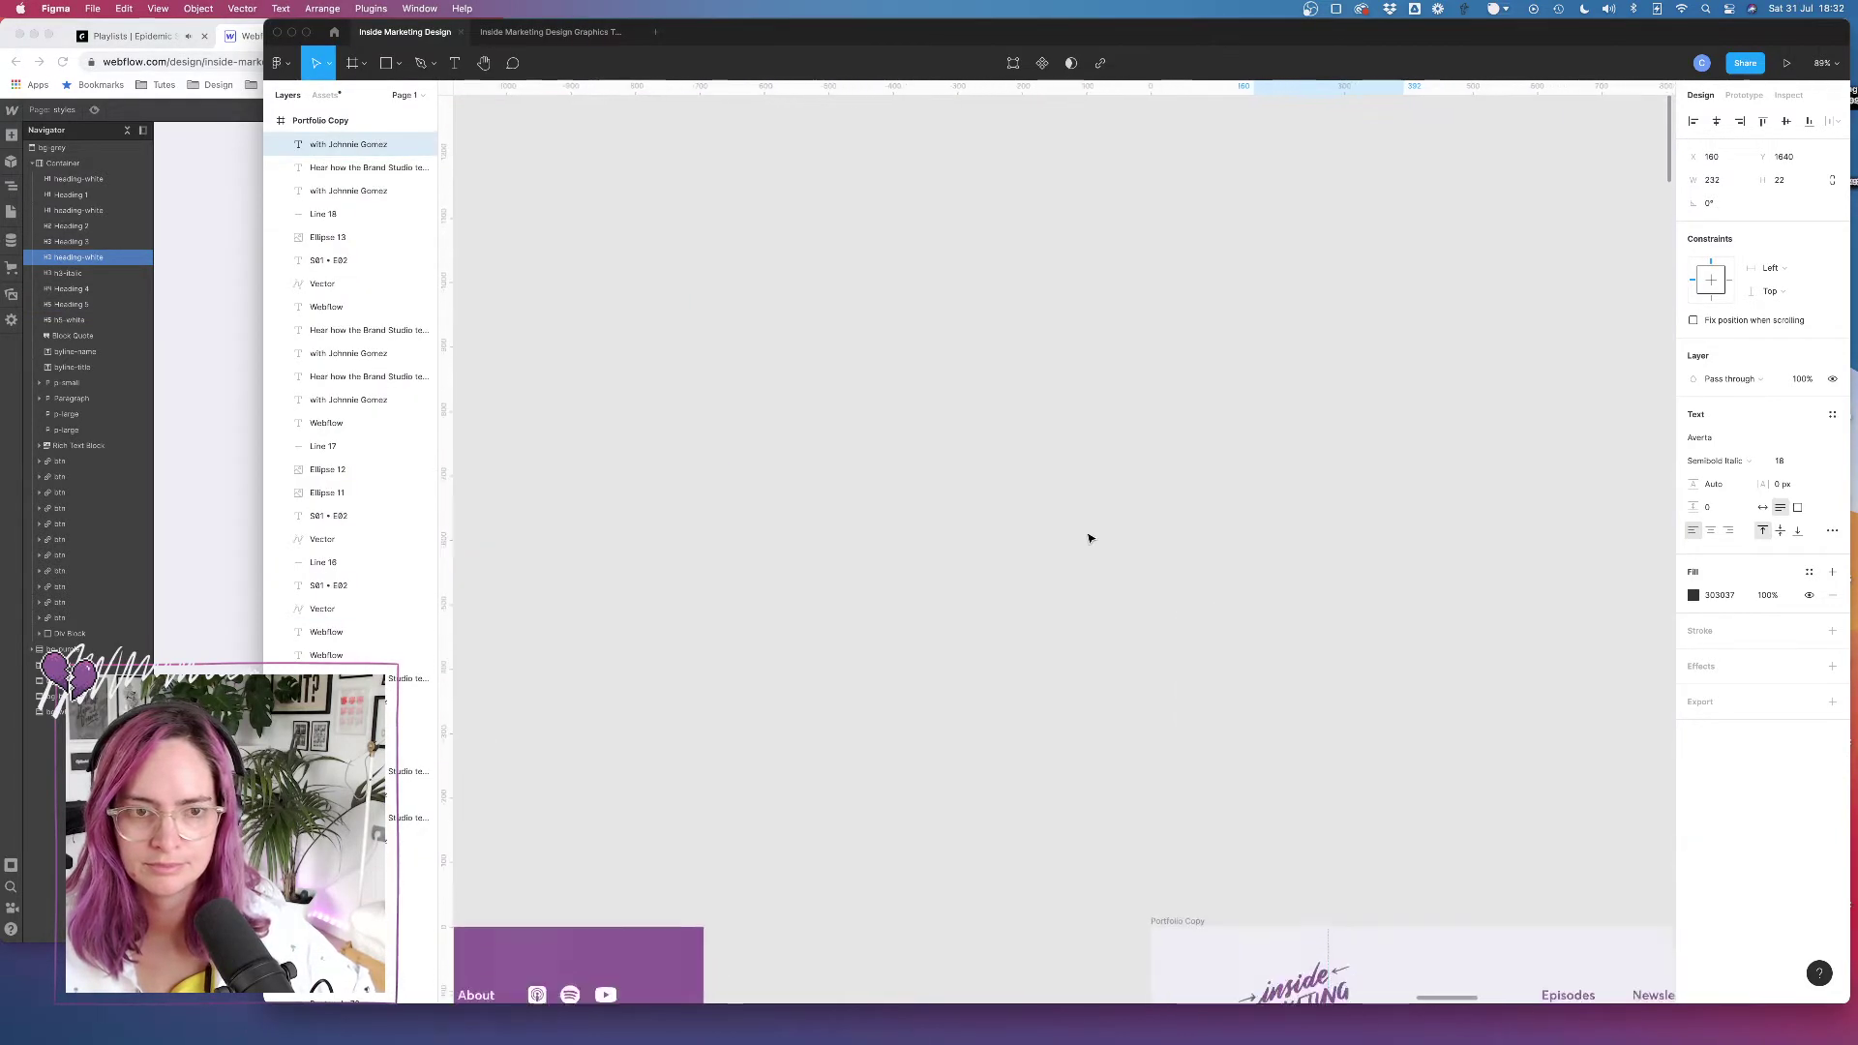
pyautogui.scroll(-10, 1088, 538)
pyautogui.scroll(-5, 1089, 538)
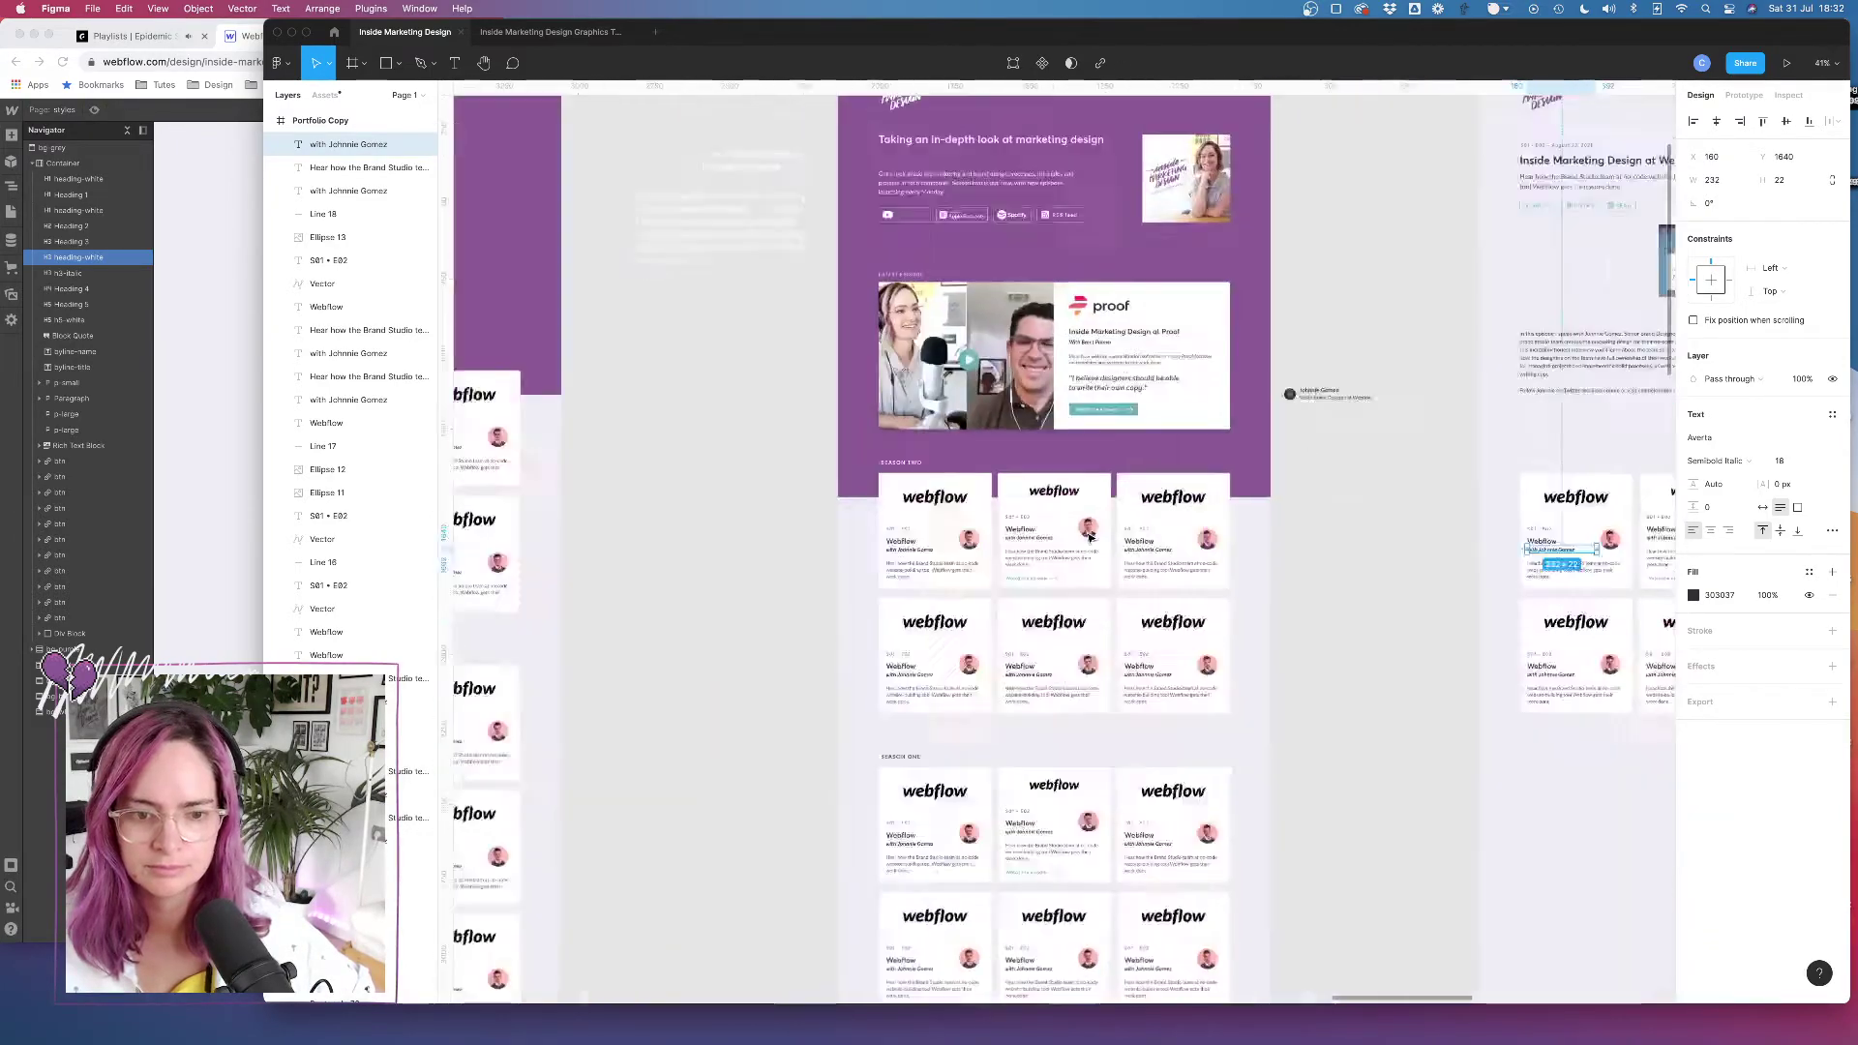
pyautogui.hscroll(-15, 1088, 537)
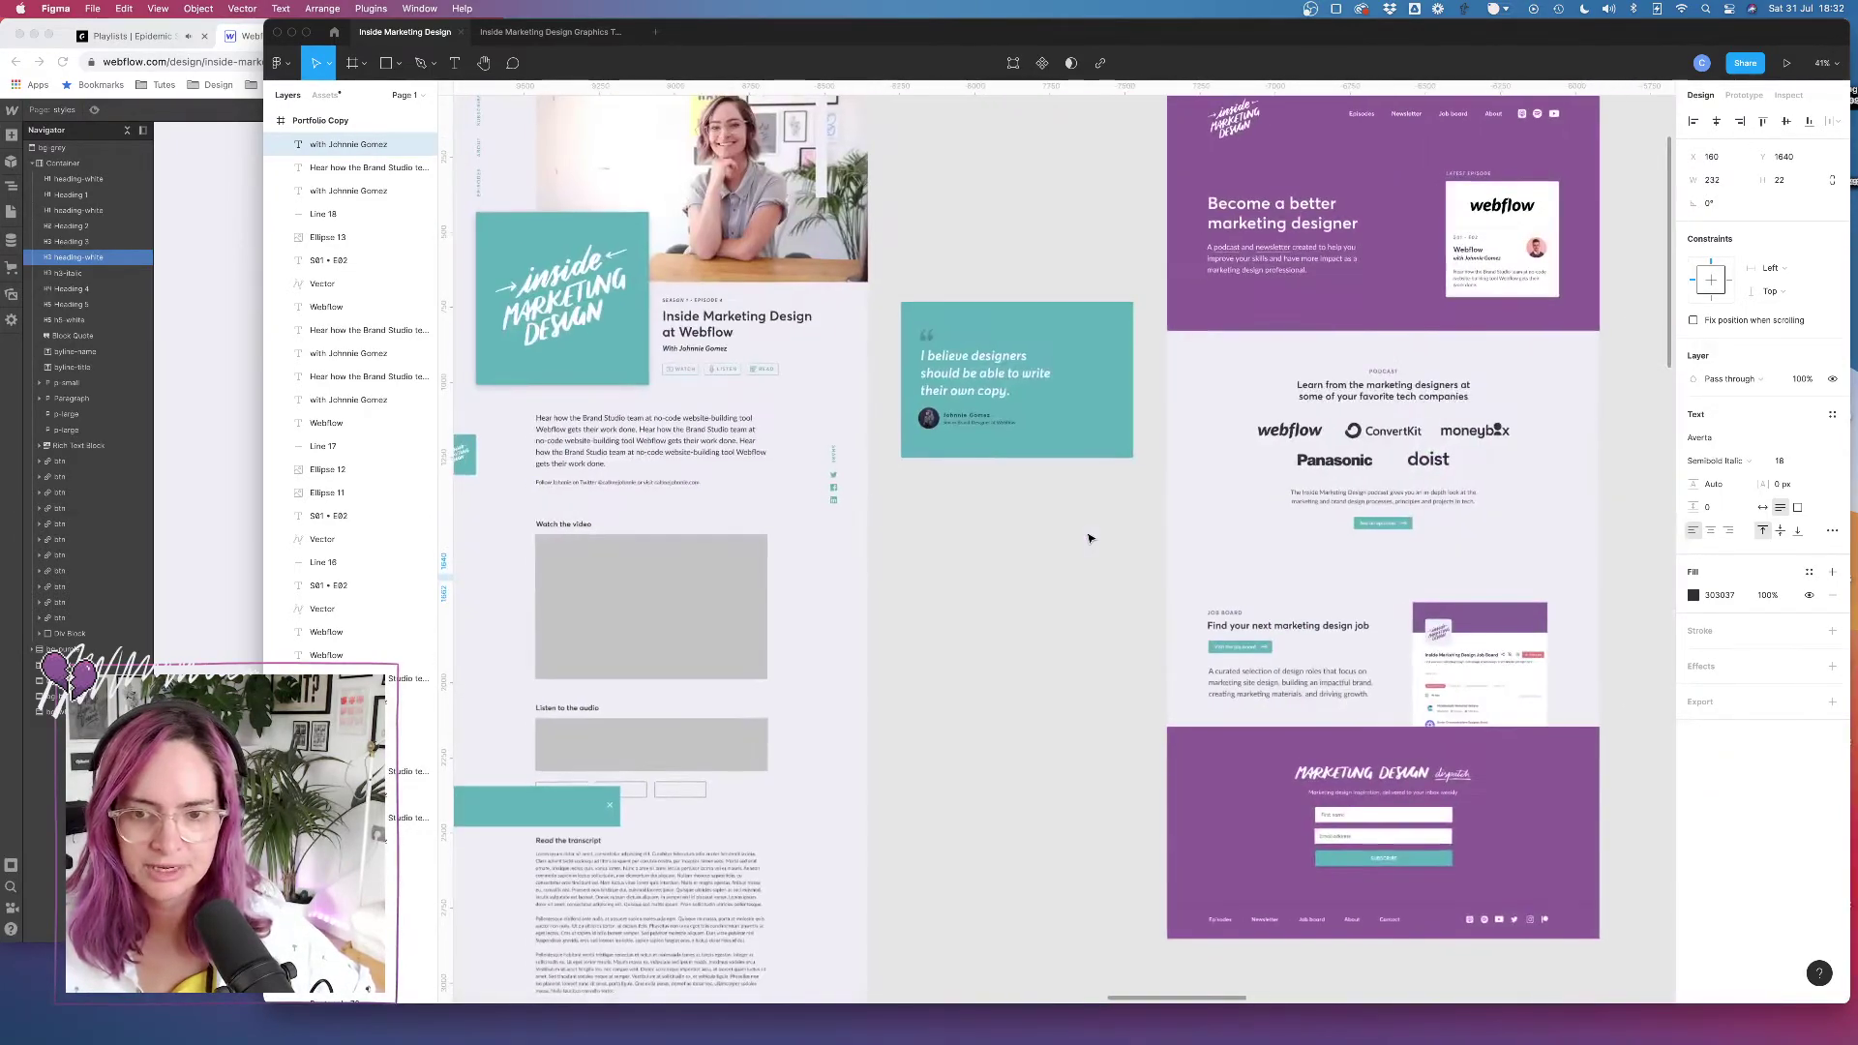
pyautogui.click(189, 390)
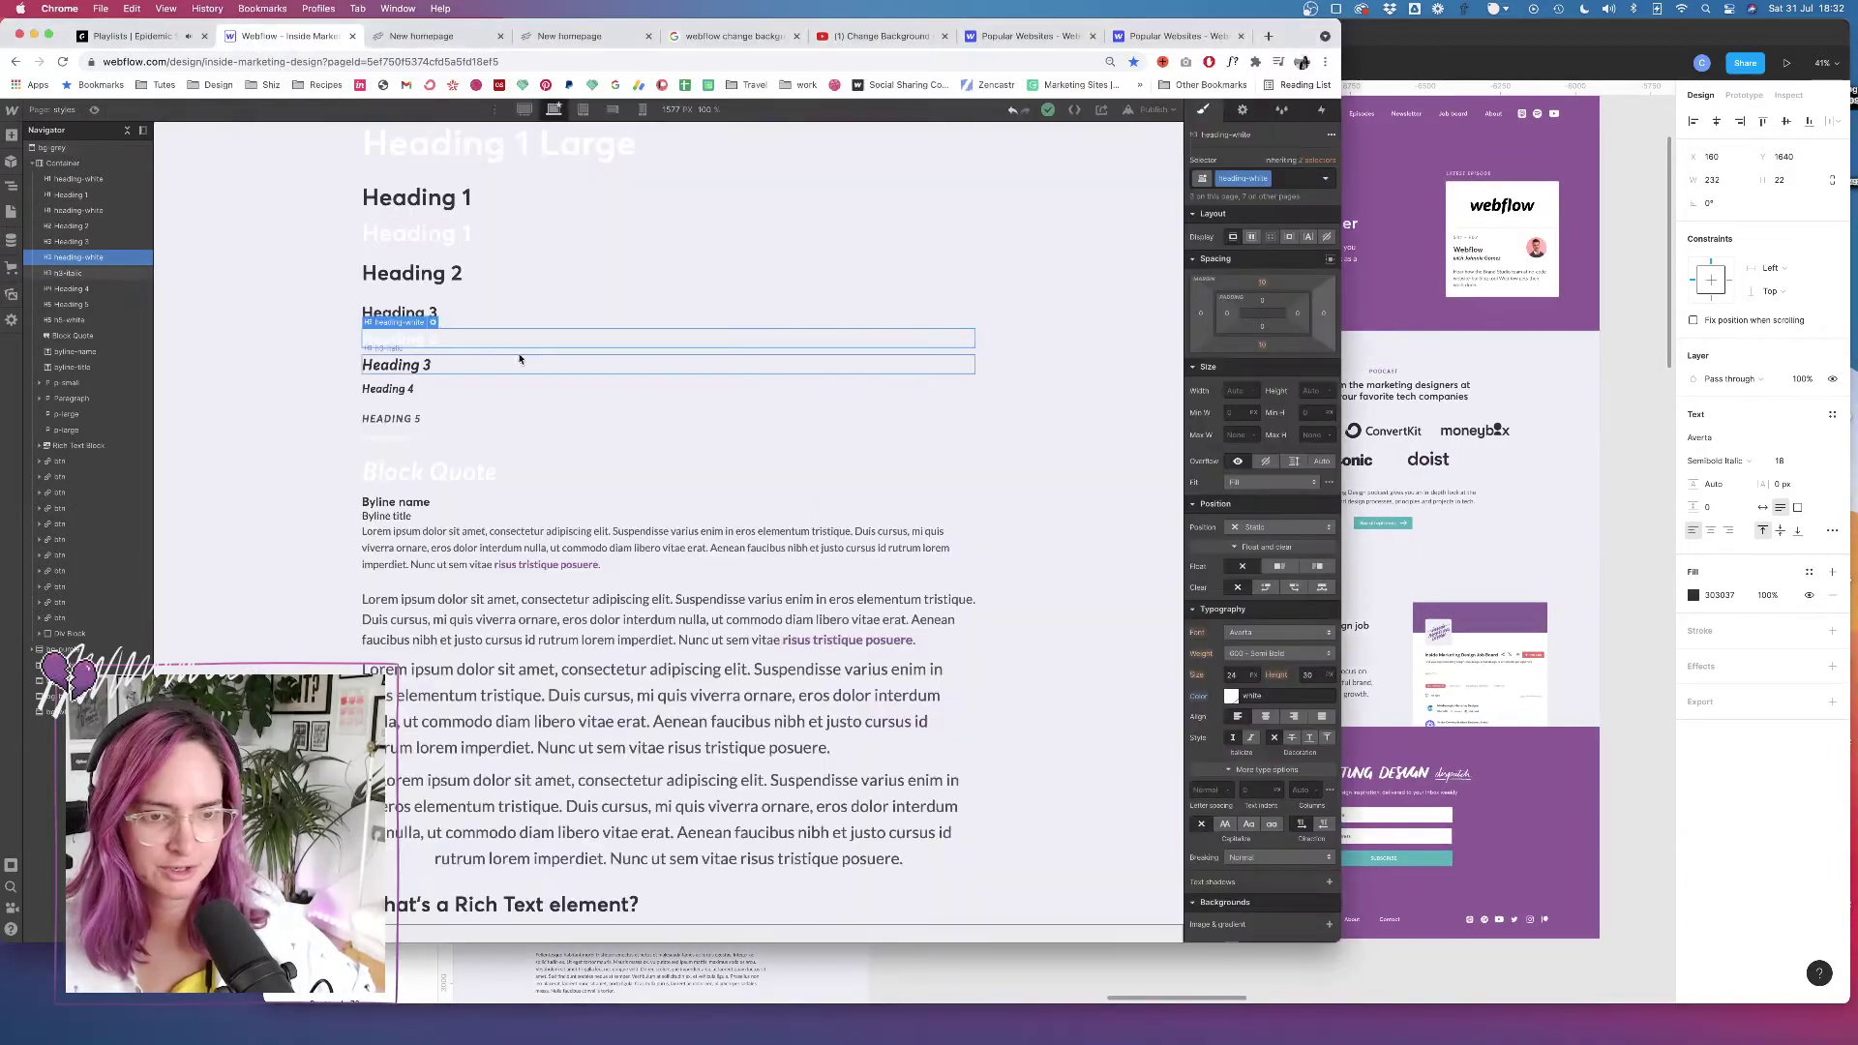
pyautogui.click(394, 420)
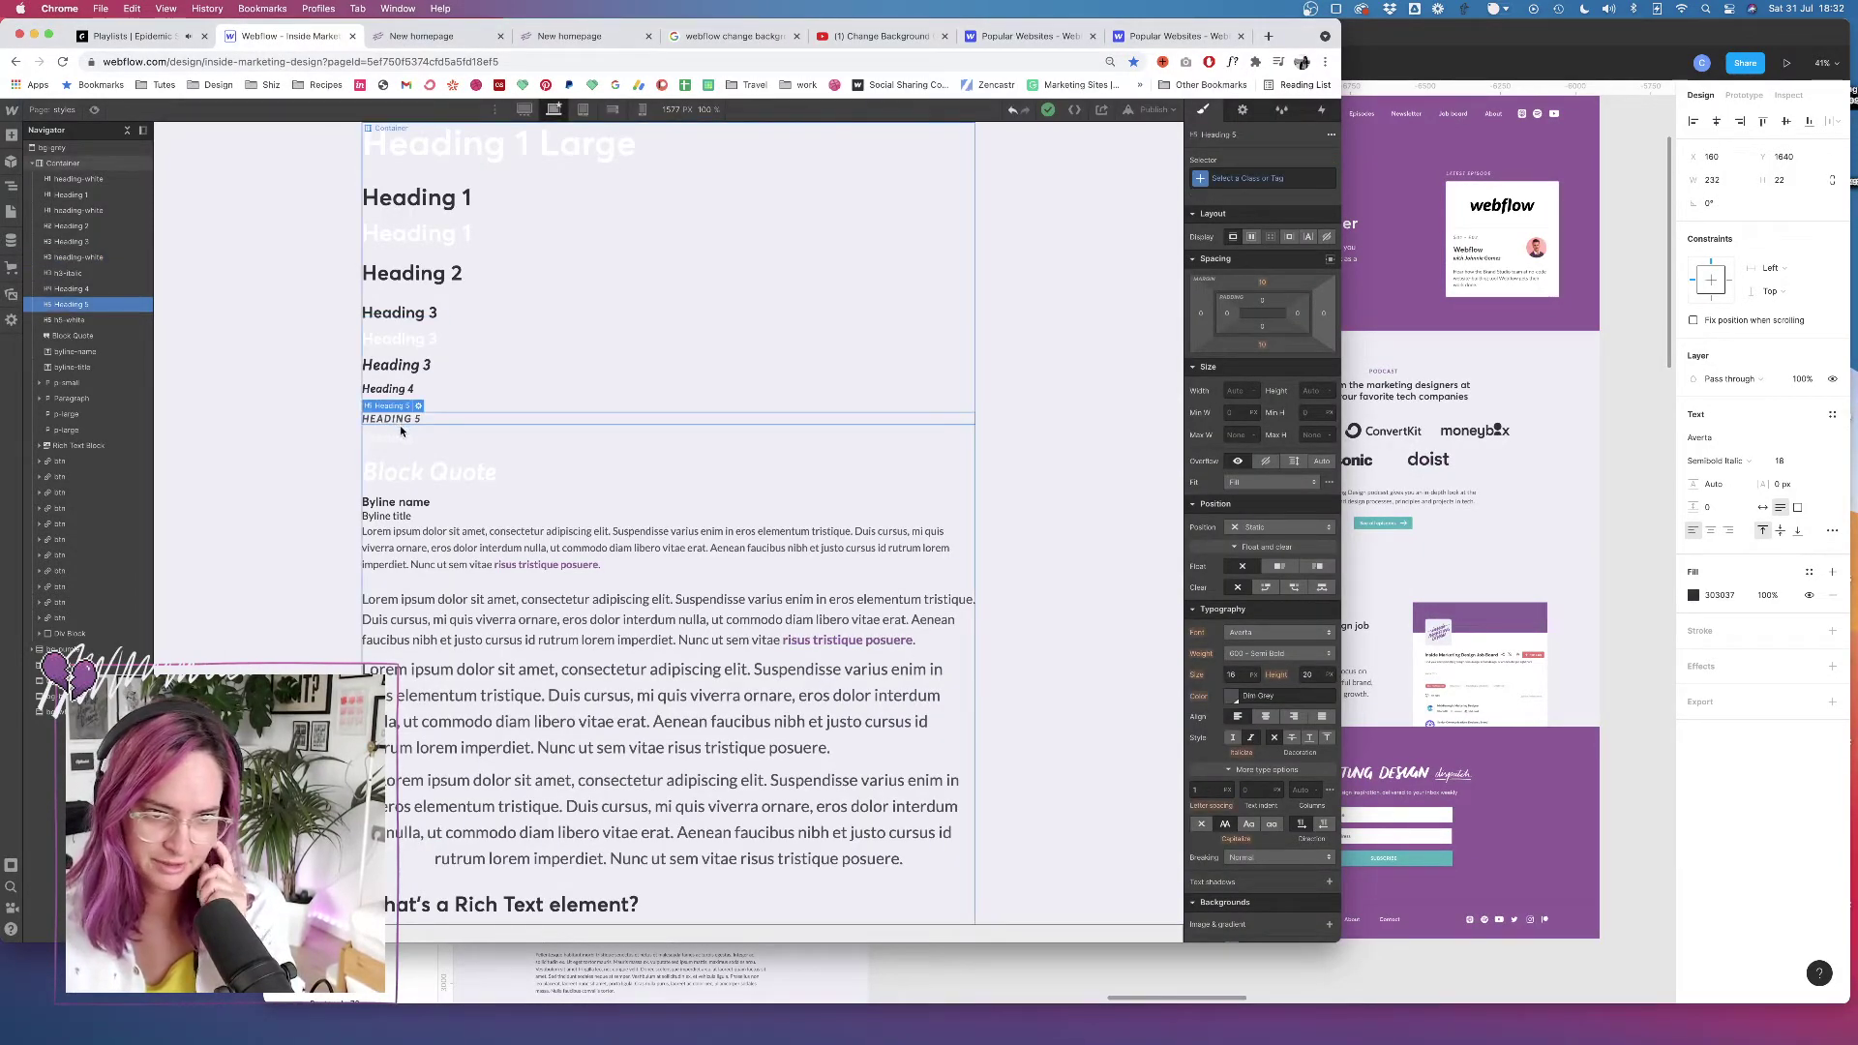
pyautogui.click(392, 390)
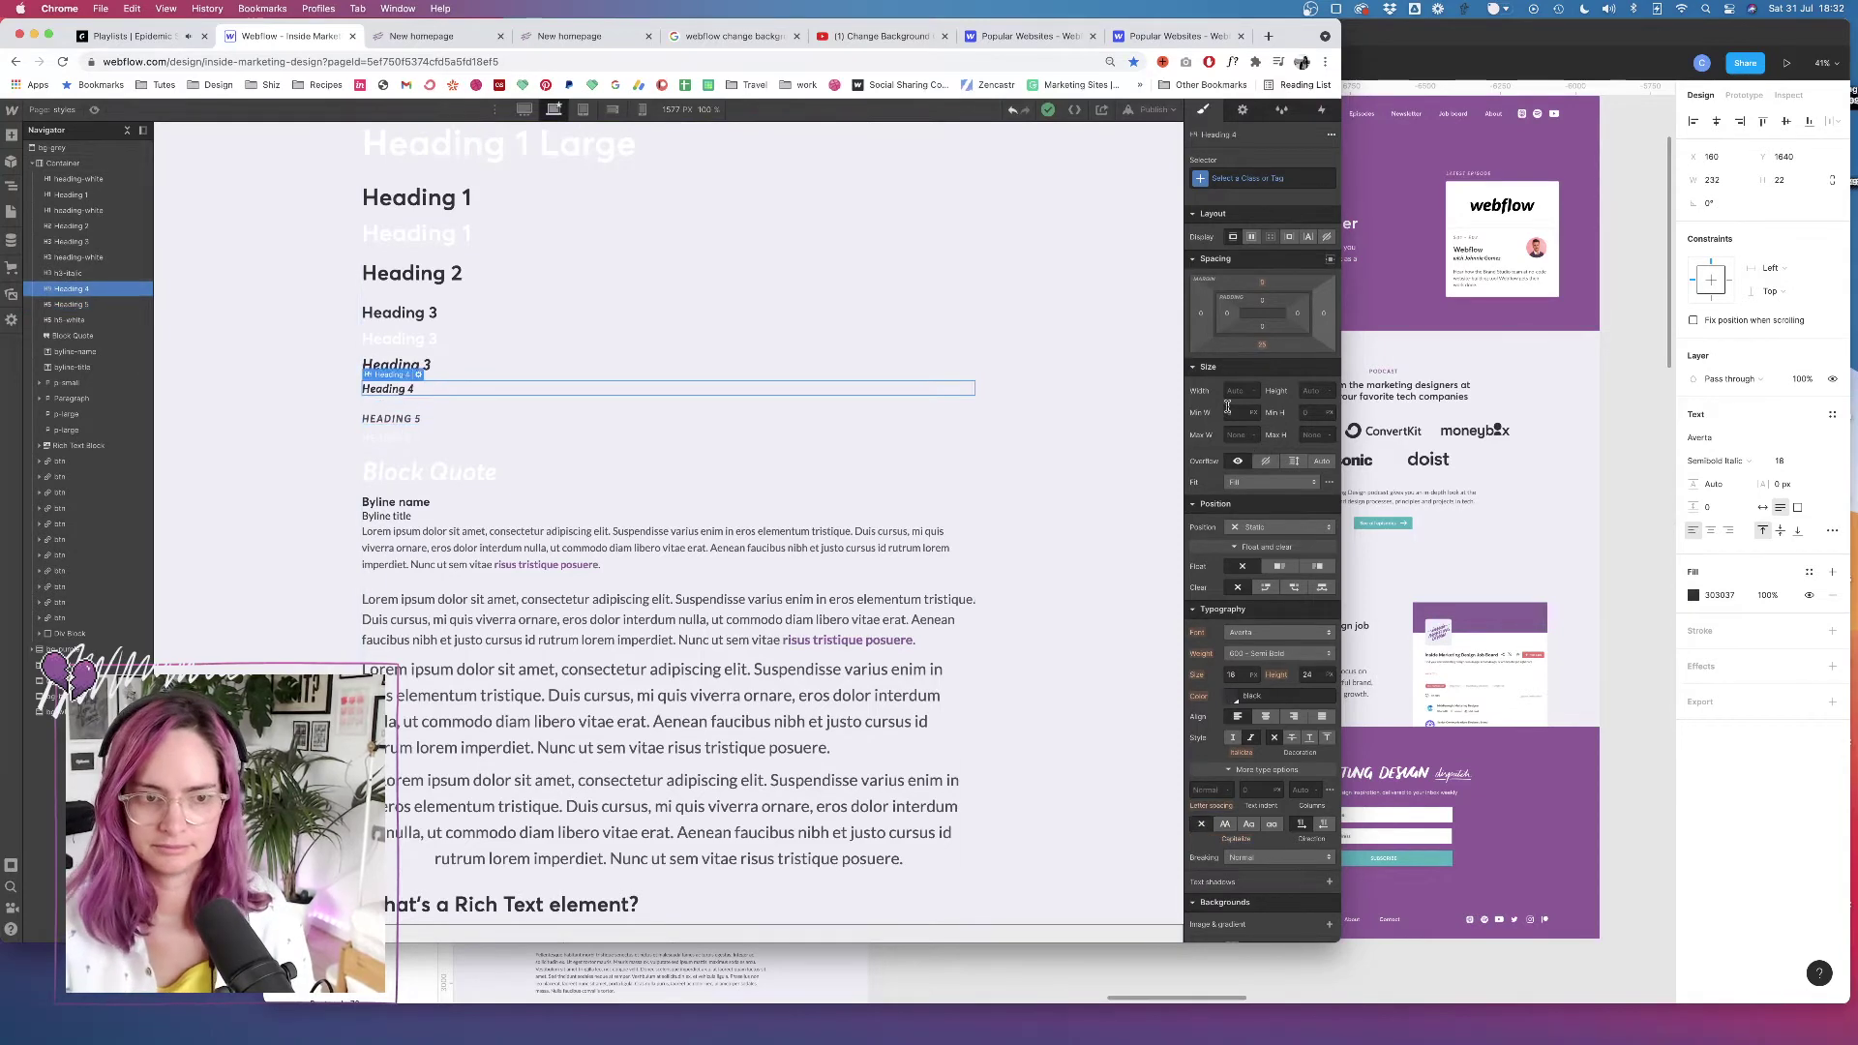
# Compare the Heading 5 sample's typography in Webflow with the guest byline and S01 • E02 label on Figma's episode cards
pyautogui.hscroll(10, 1523, 575)
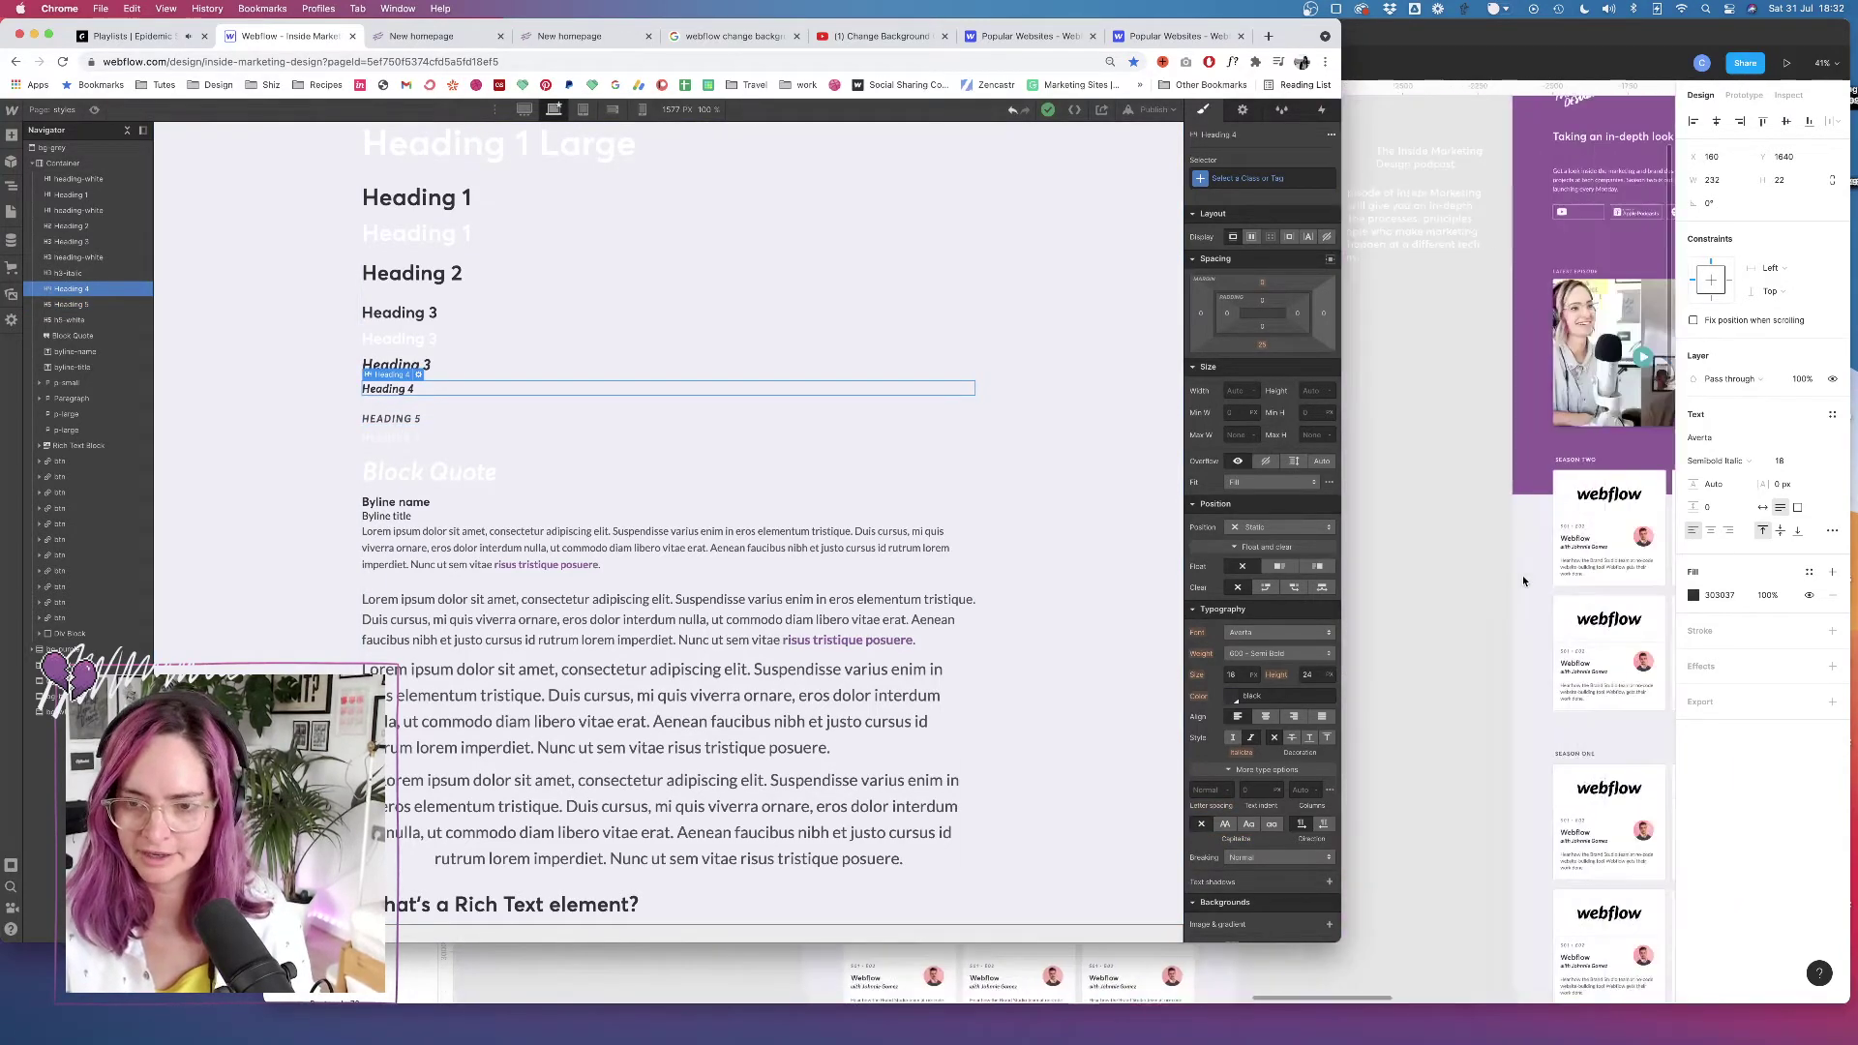
pyautogui.click(1480, 514)
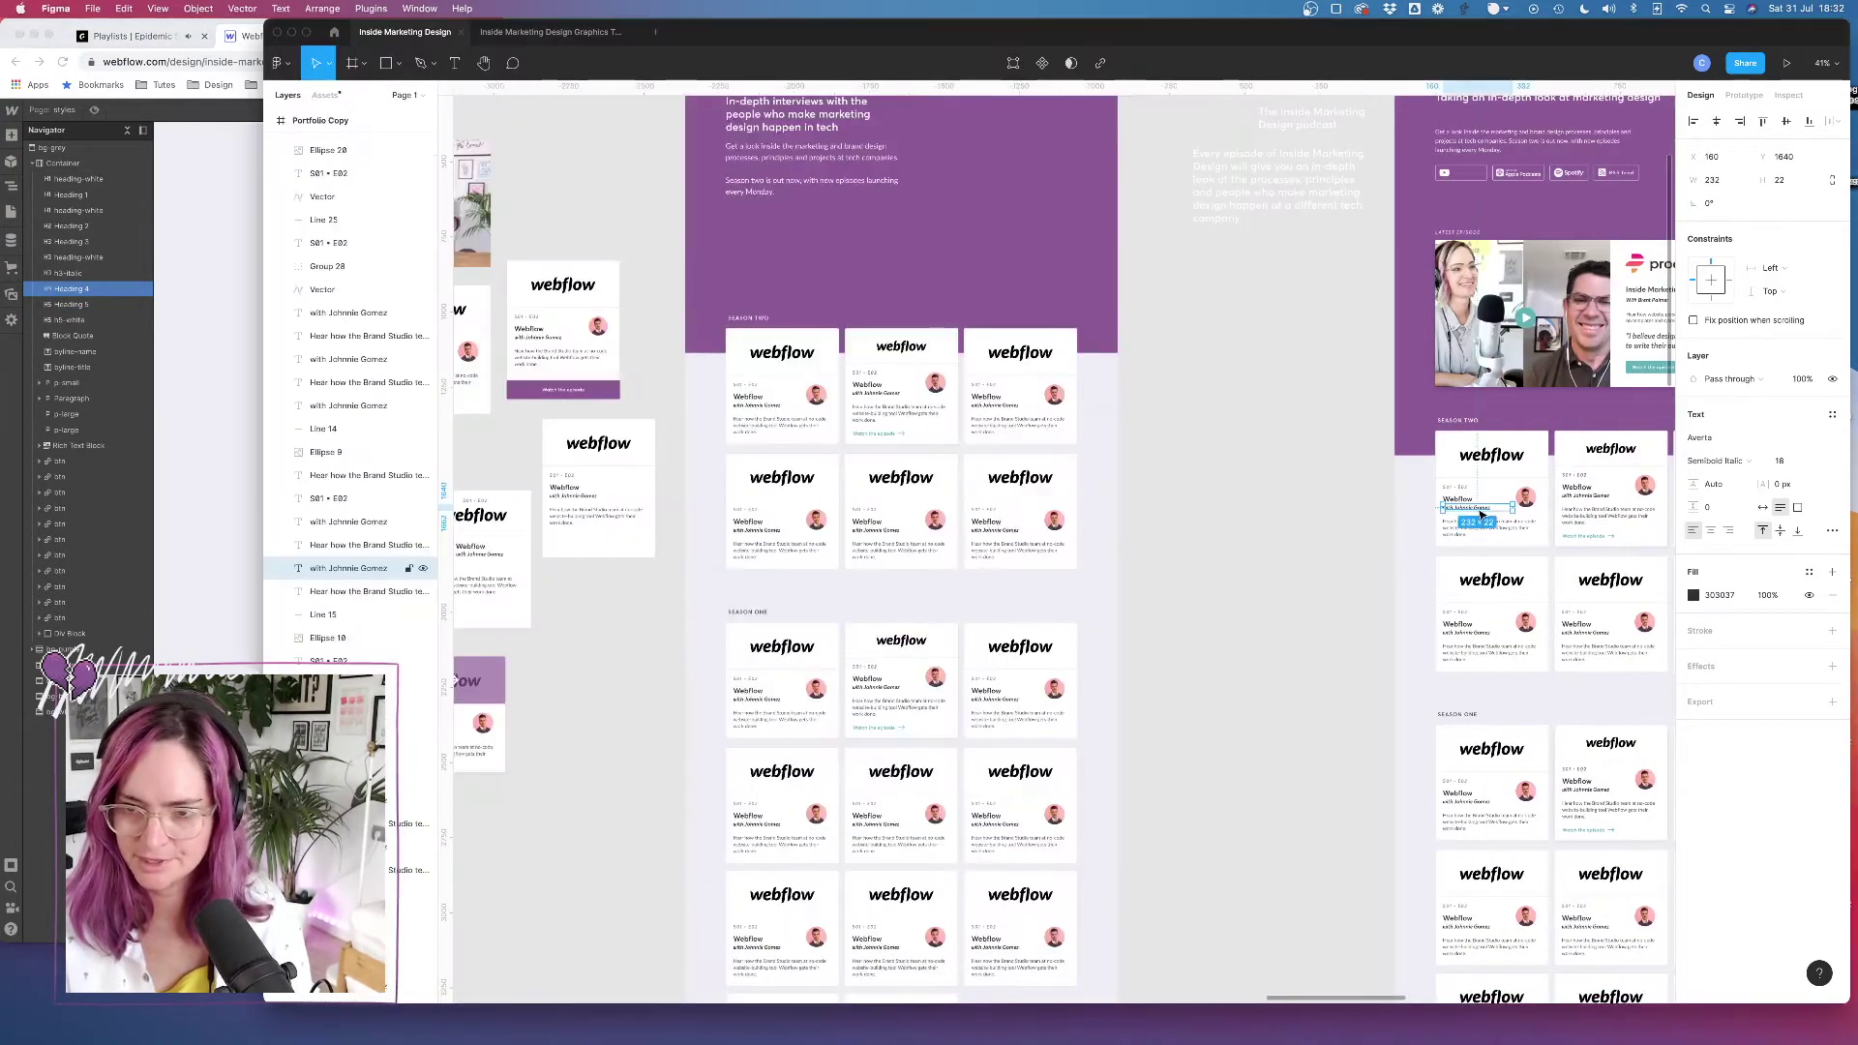
pyautogui.click(196, 343)
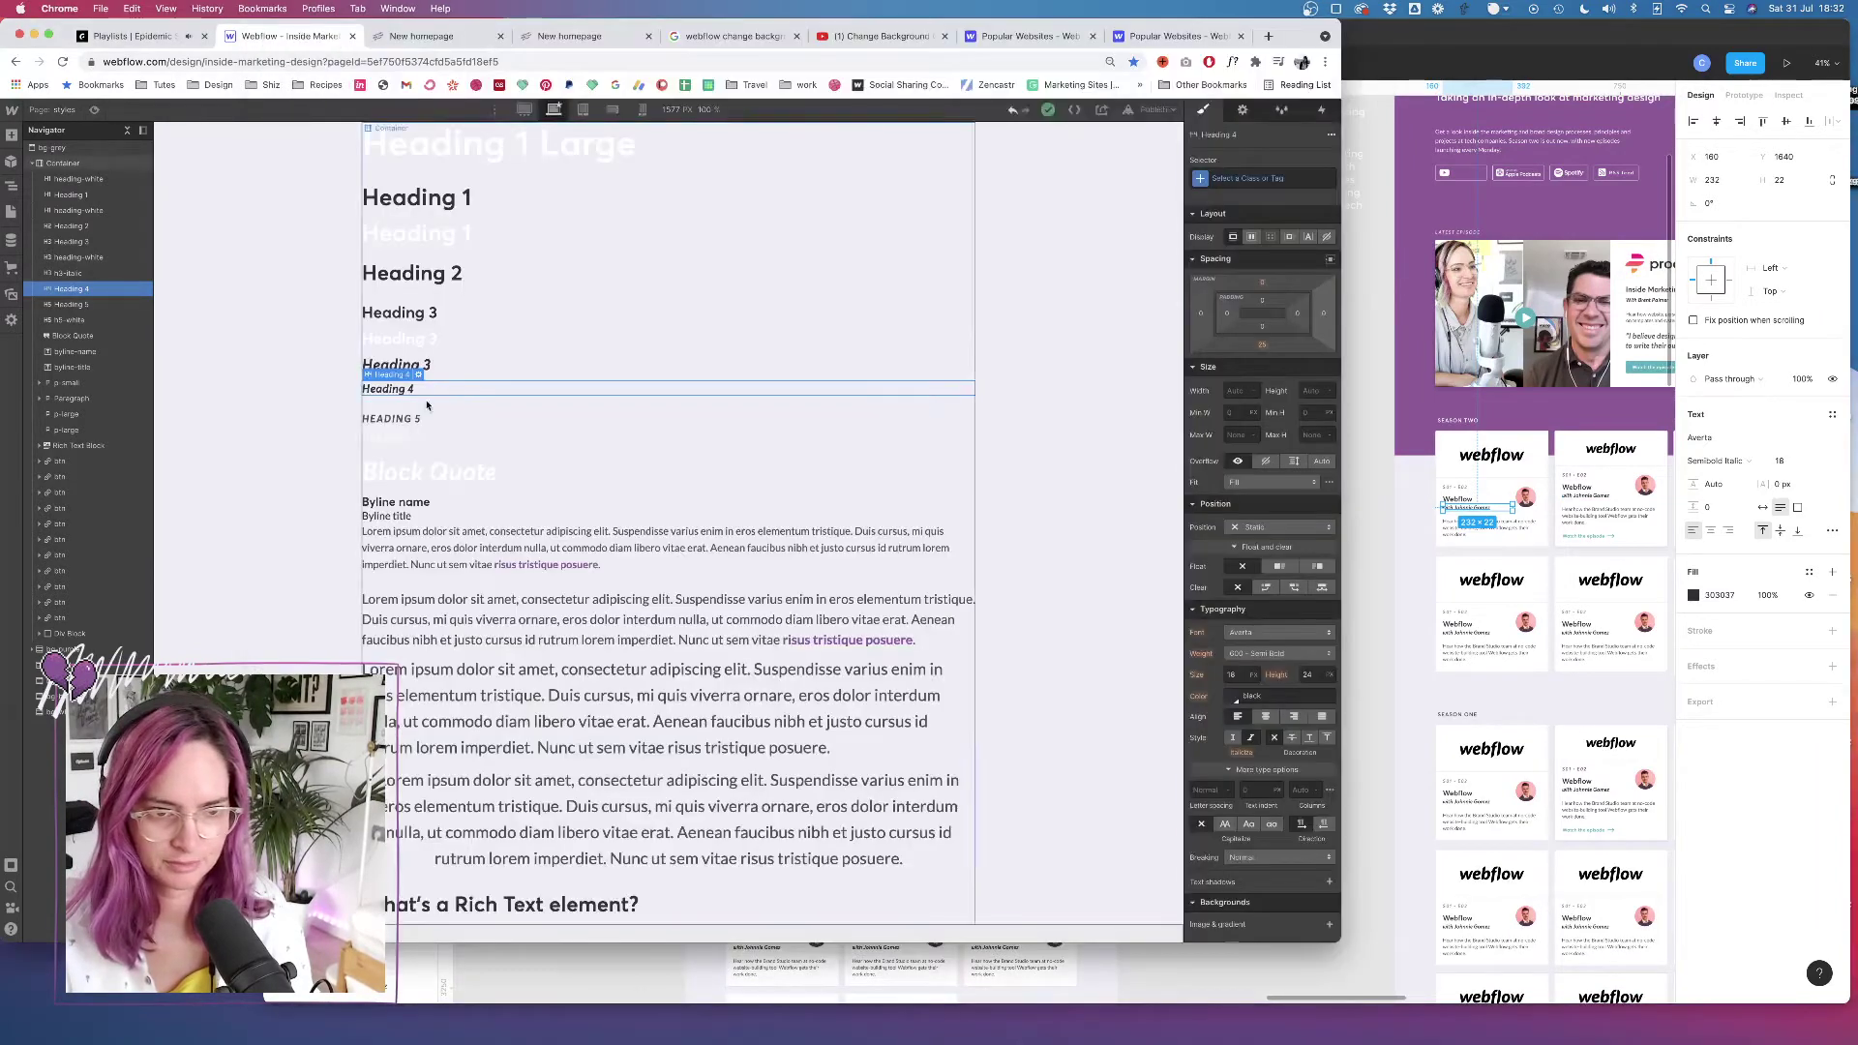
pyautogui.click(391, 418)
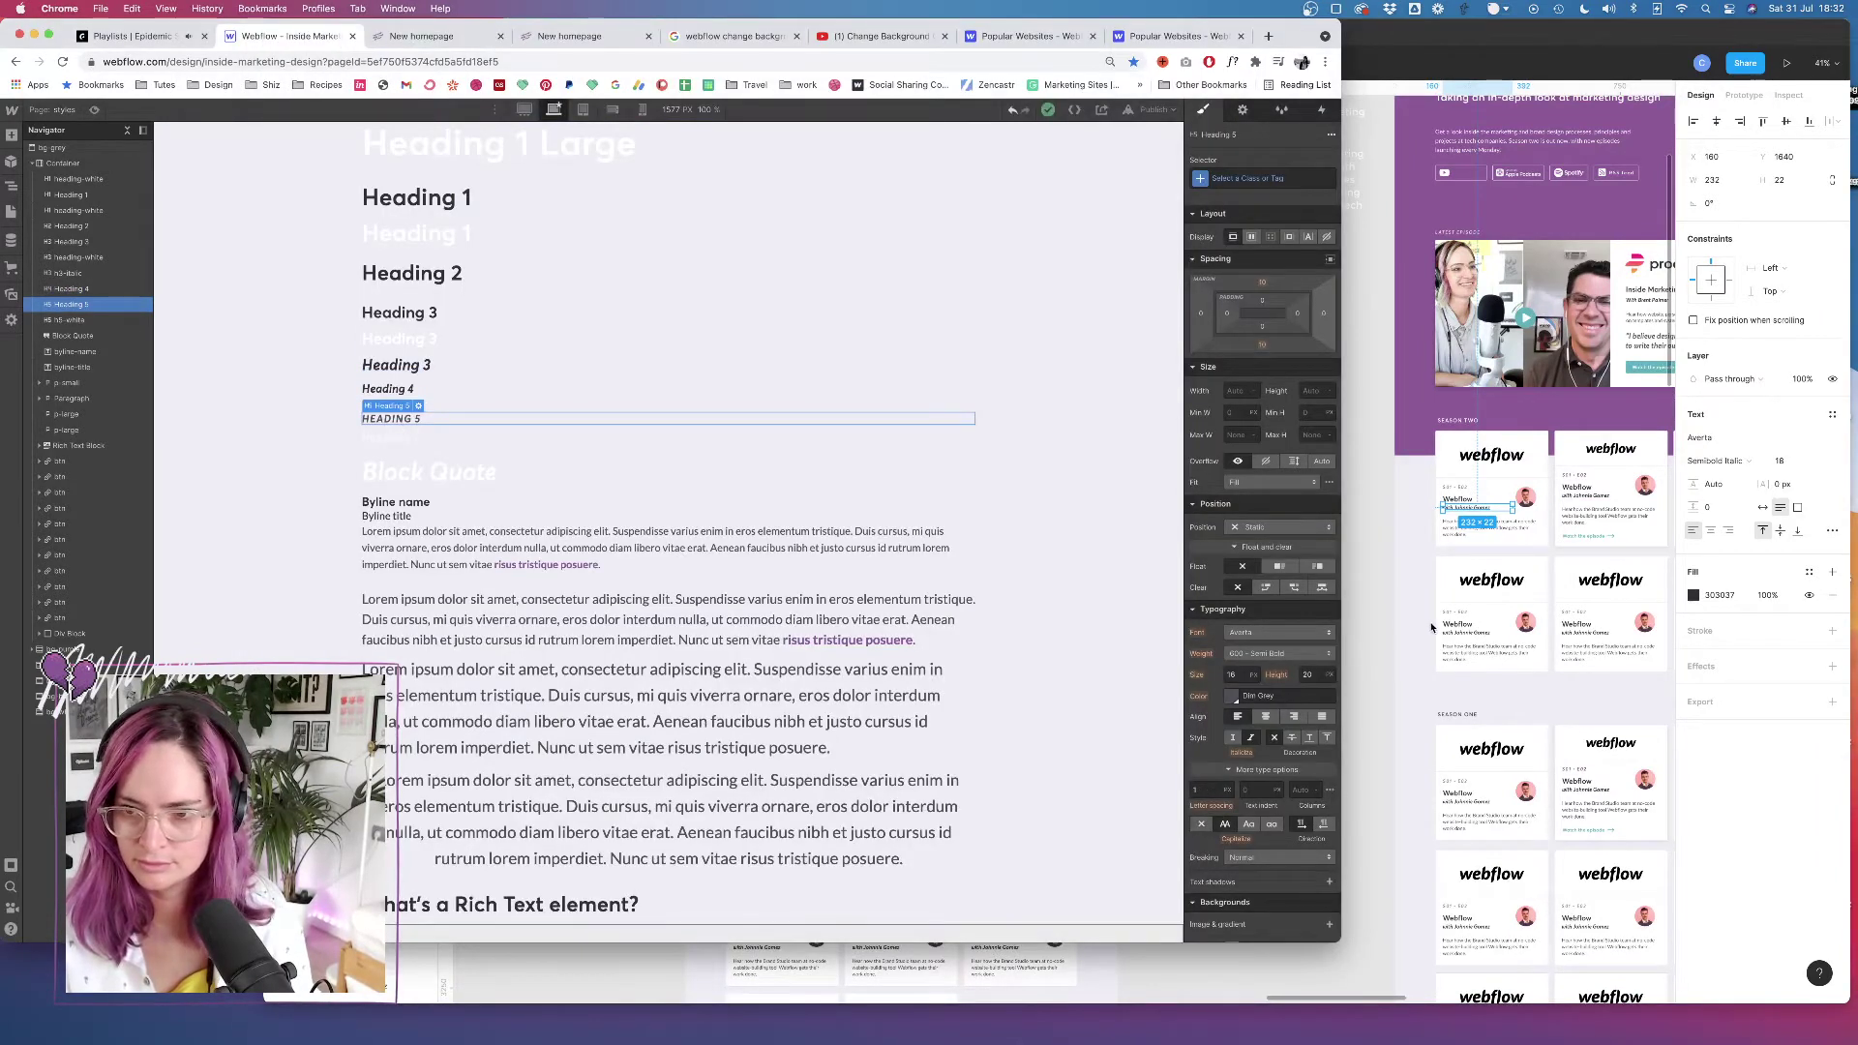
pyautogui.click(1432, 628)
pyautogui.scroll(5, 1442, 619)
pyautogui.click(1439, 609)
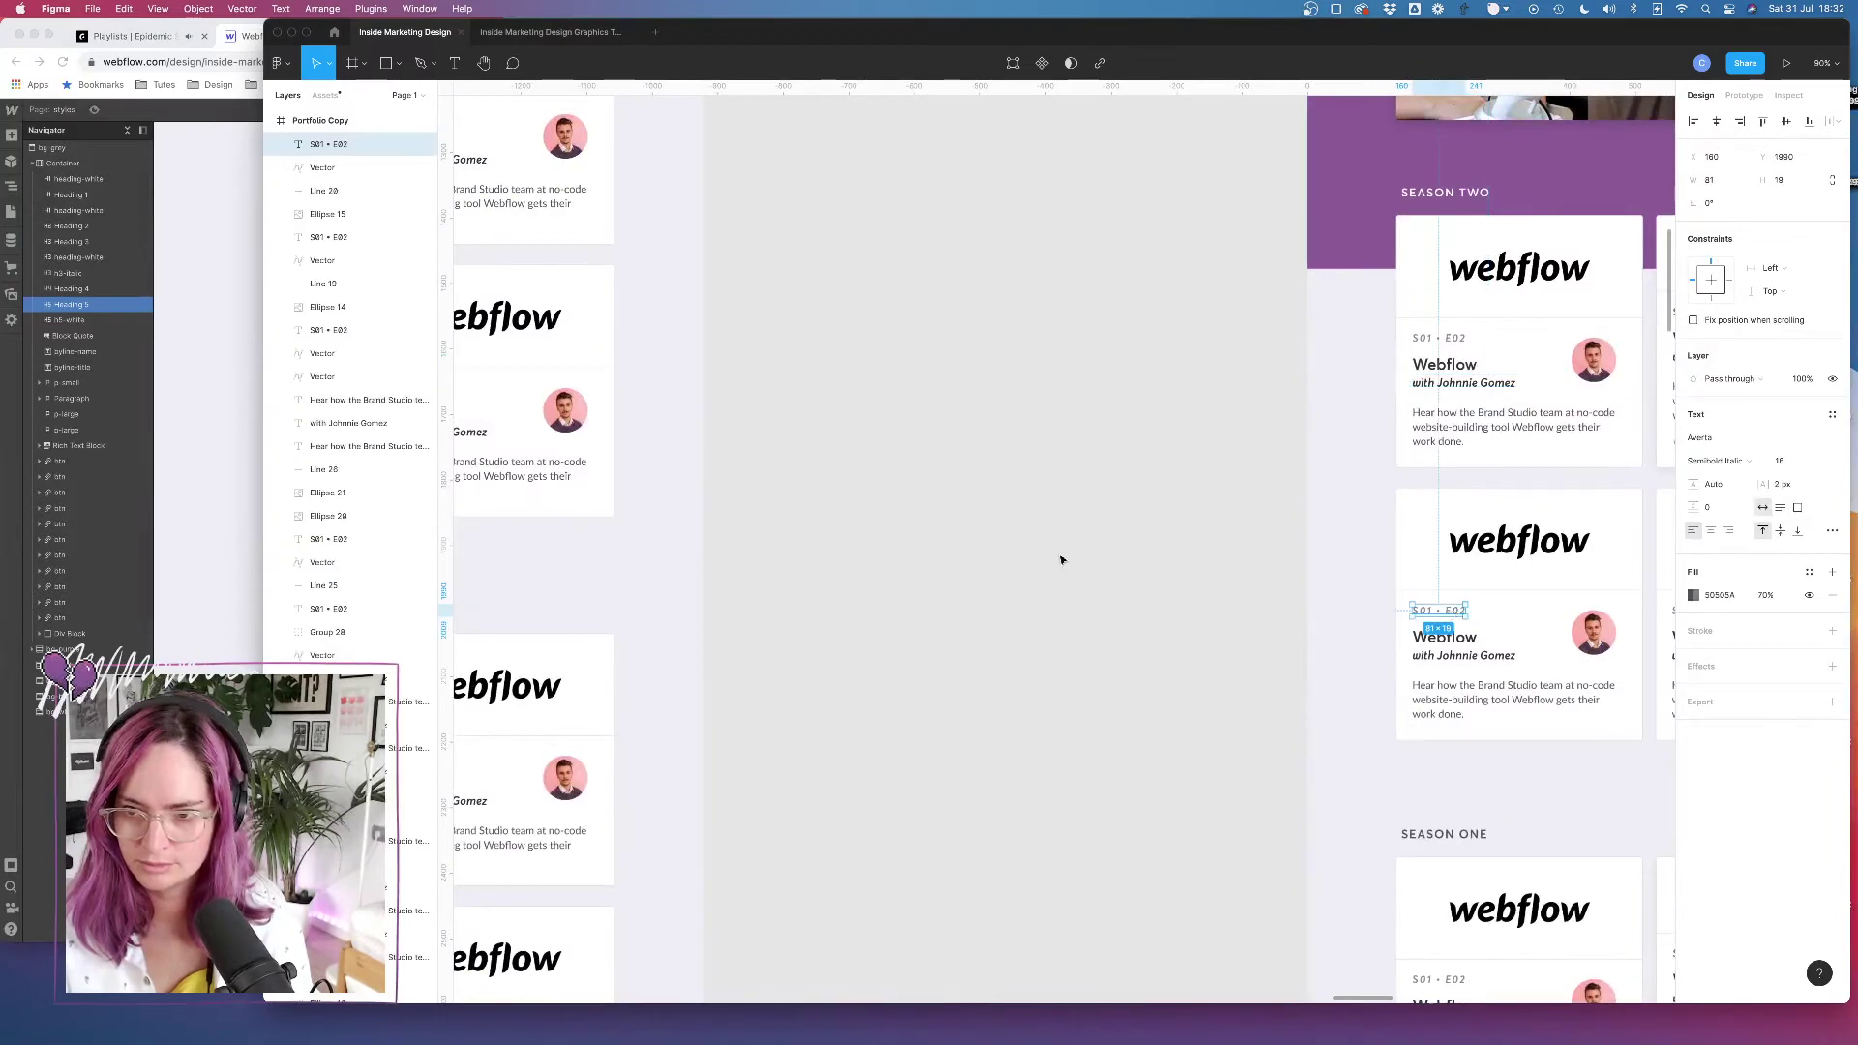
pyautogui.click(224, 410)
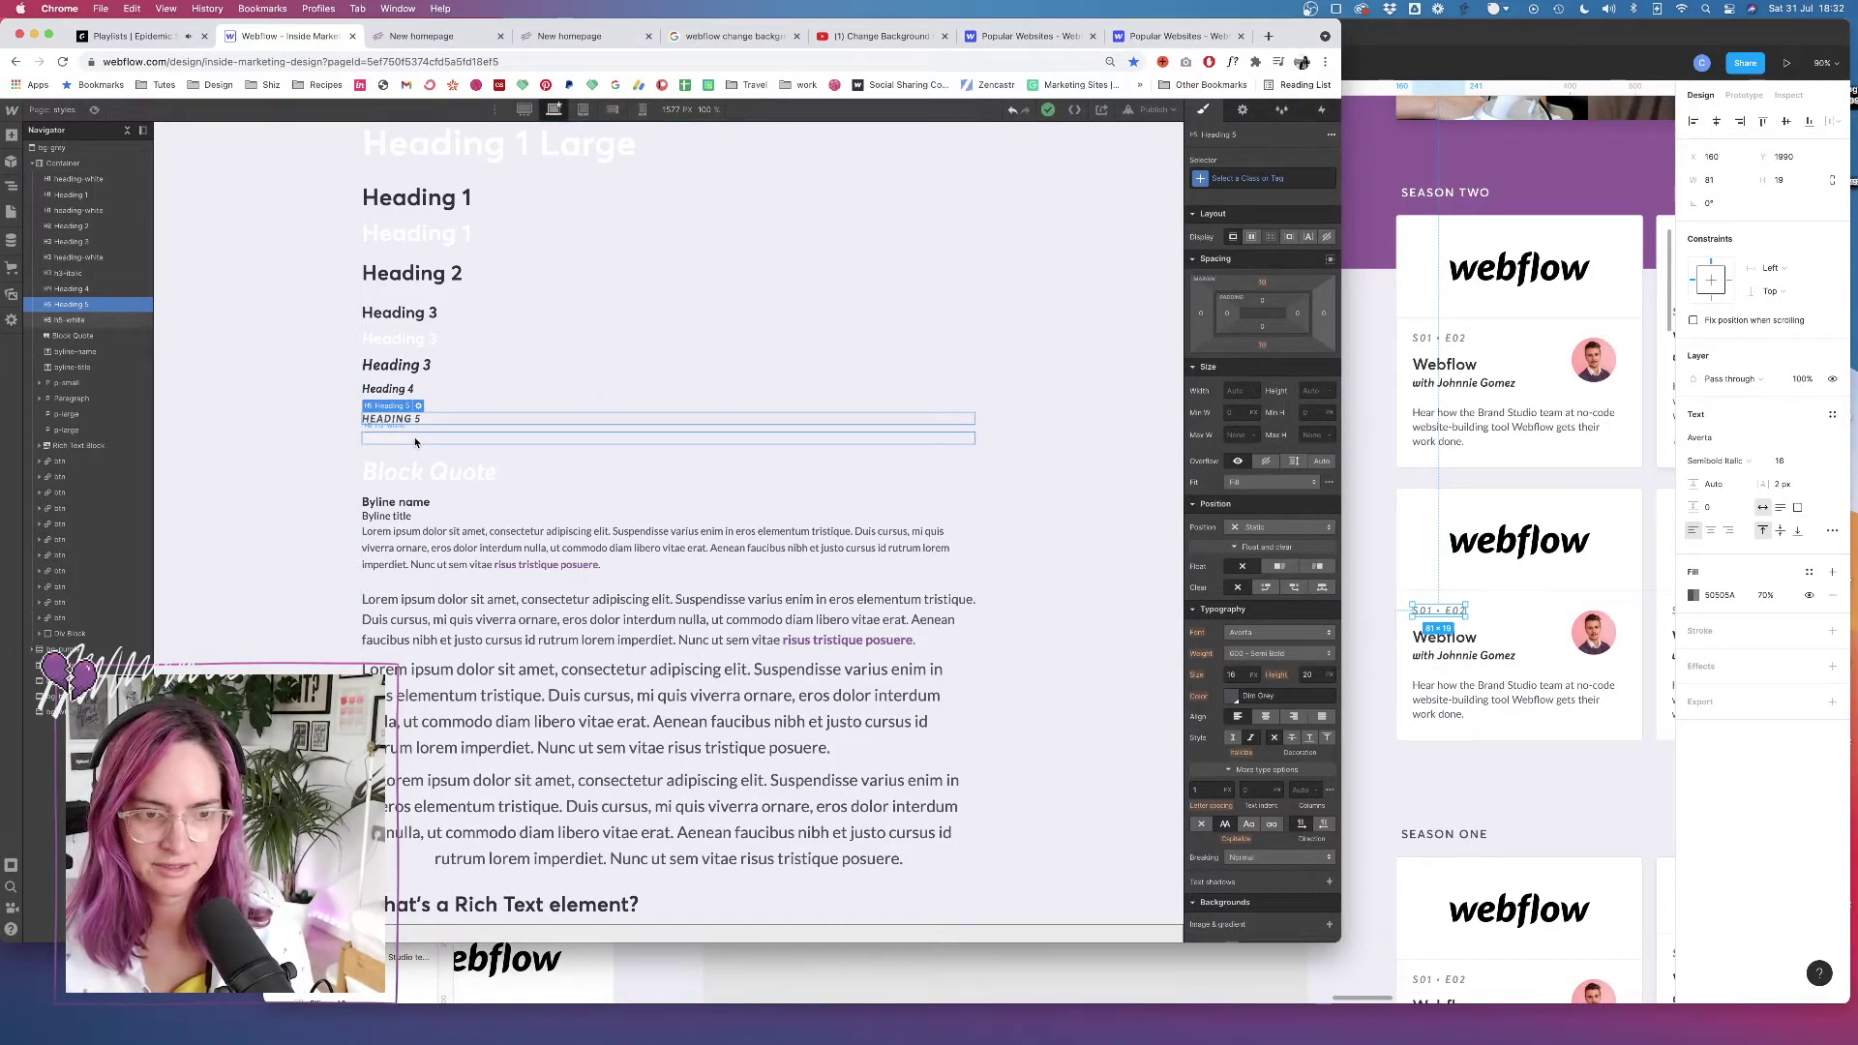
# Add a Text Block directly beneath the h5-white heading sample
pyautogui.click(415, 440)
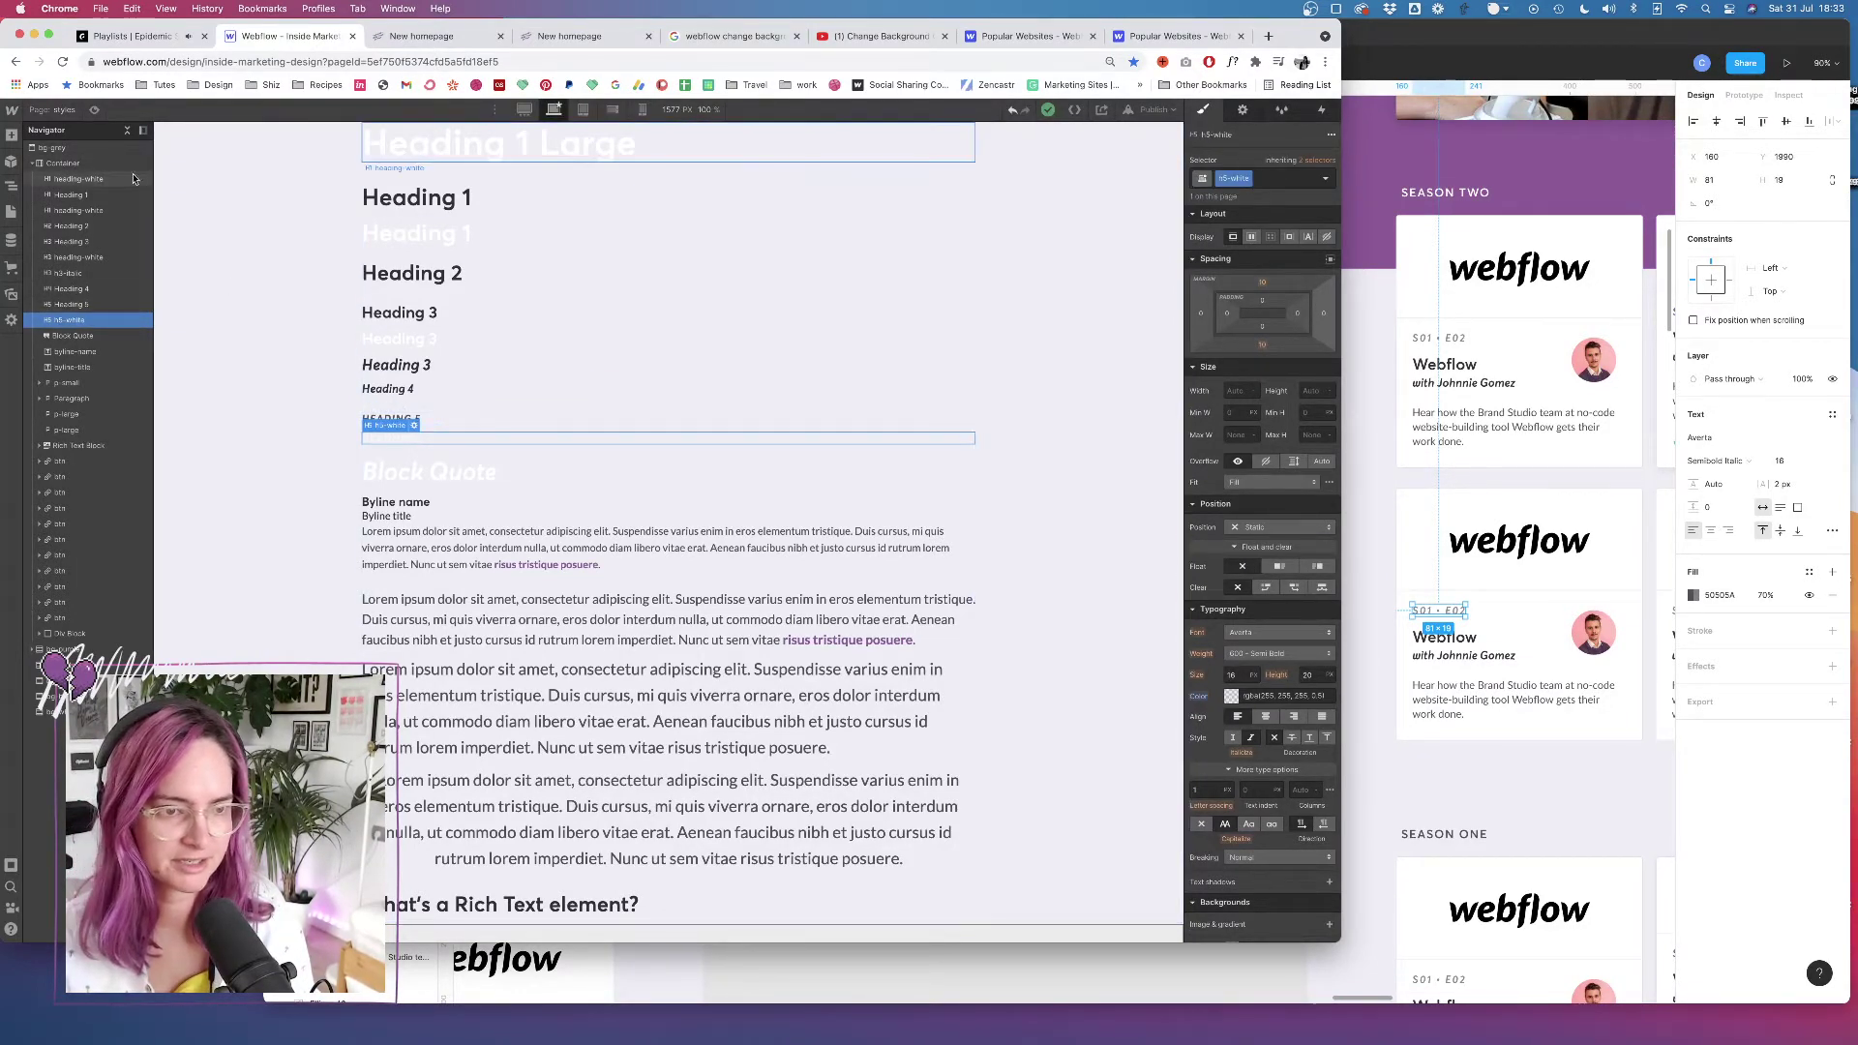
pyautogui.click(11, 136)
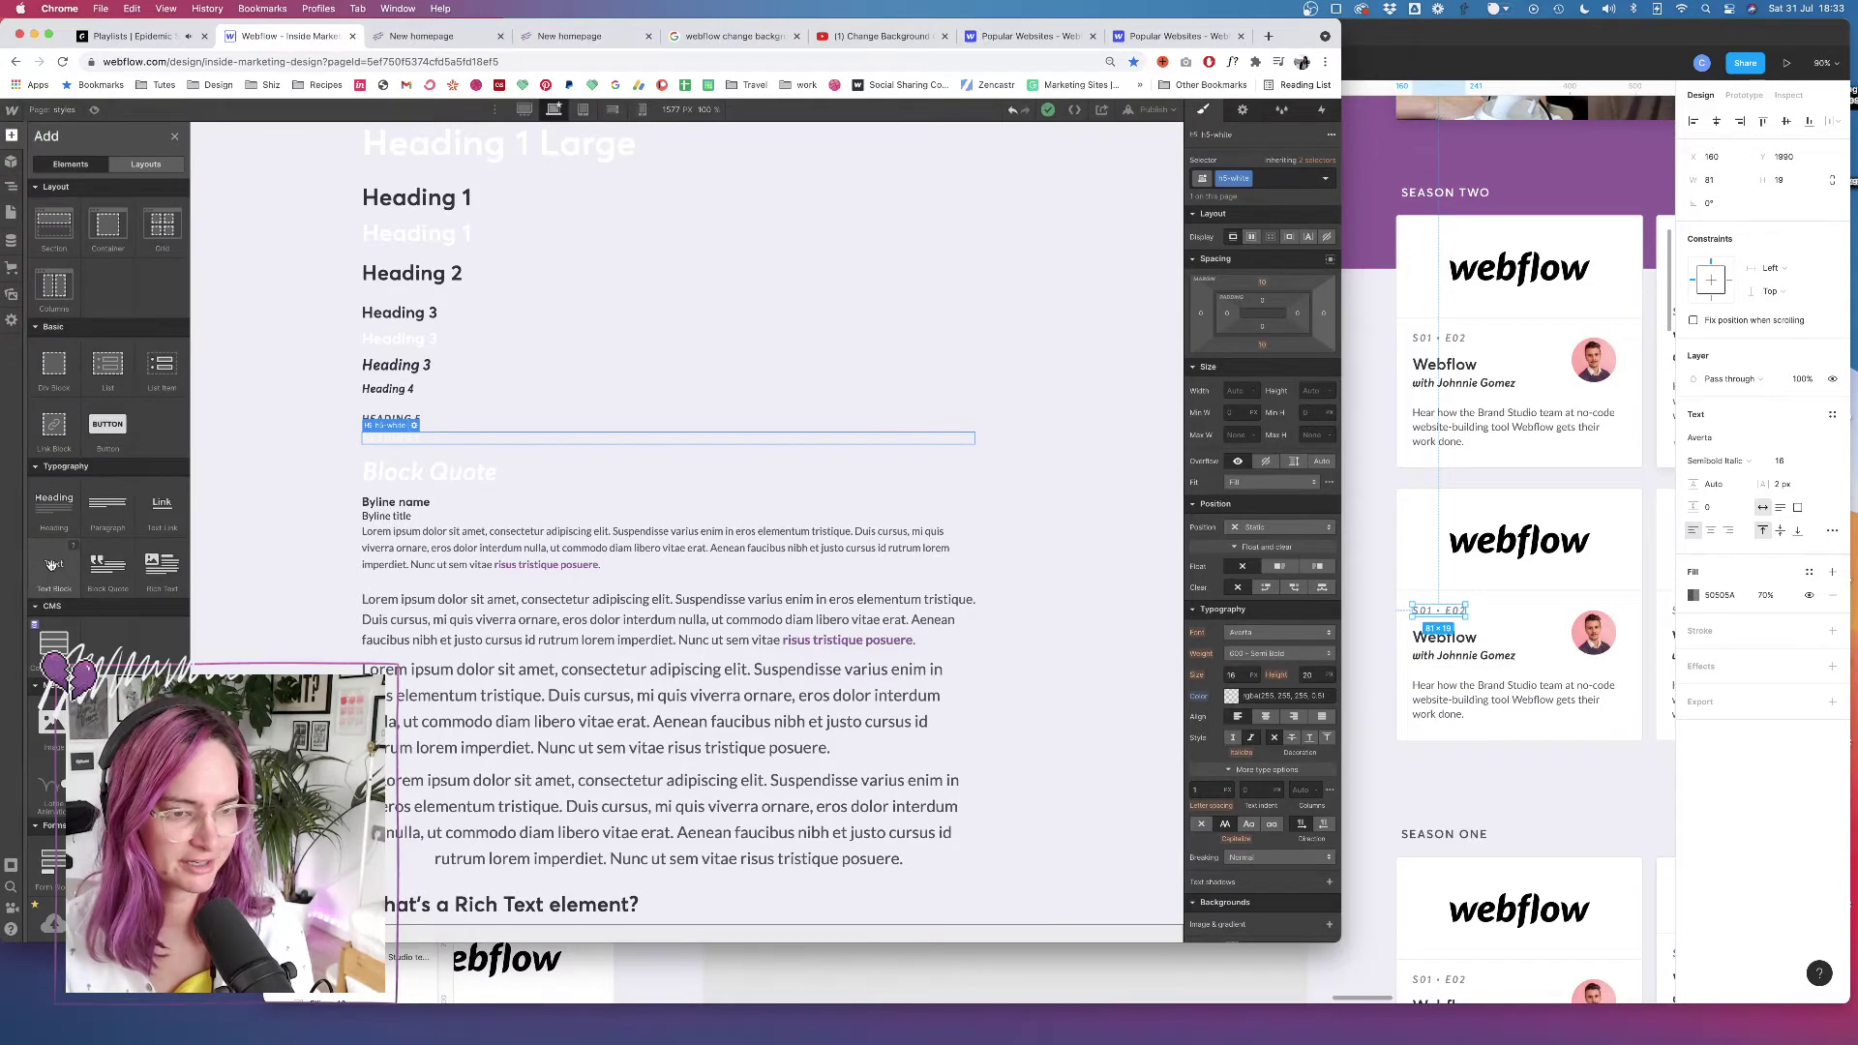
pyautogui.moveTo(51, 566); pyautogui.dragTo(489, 458)
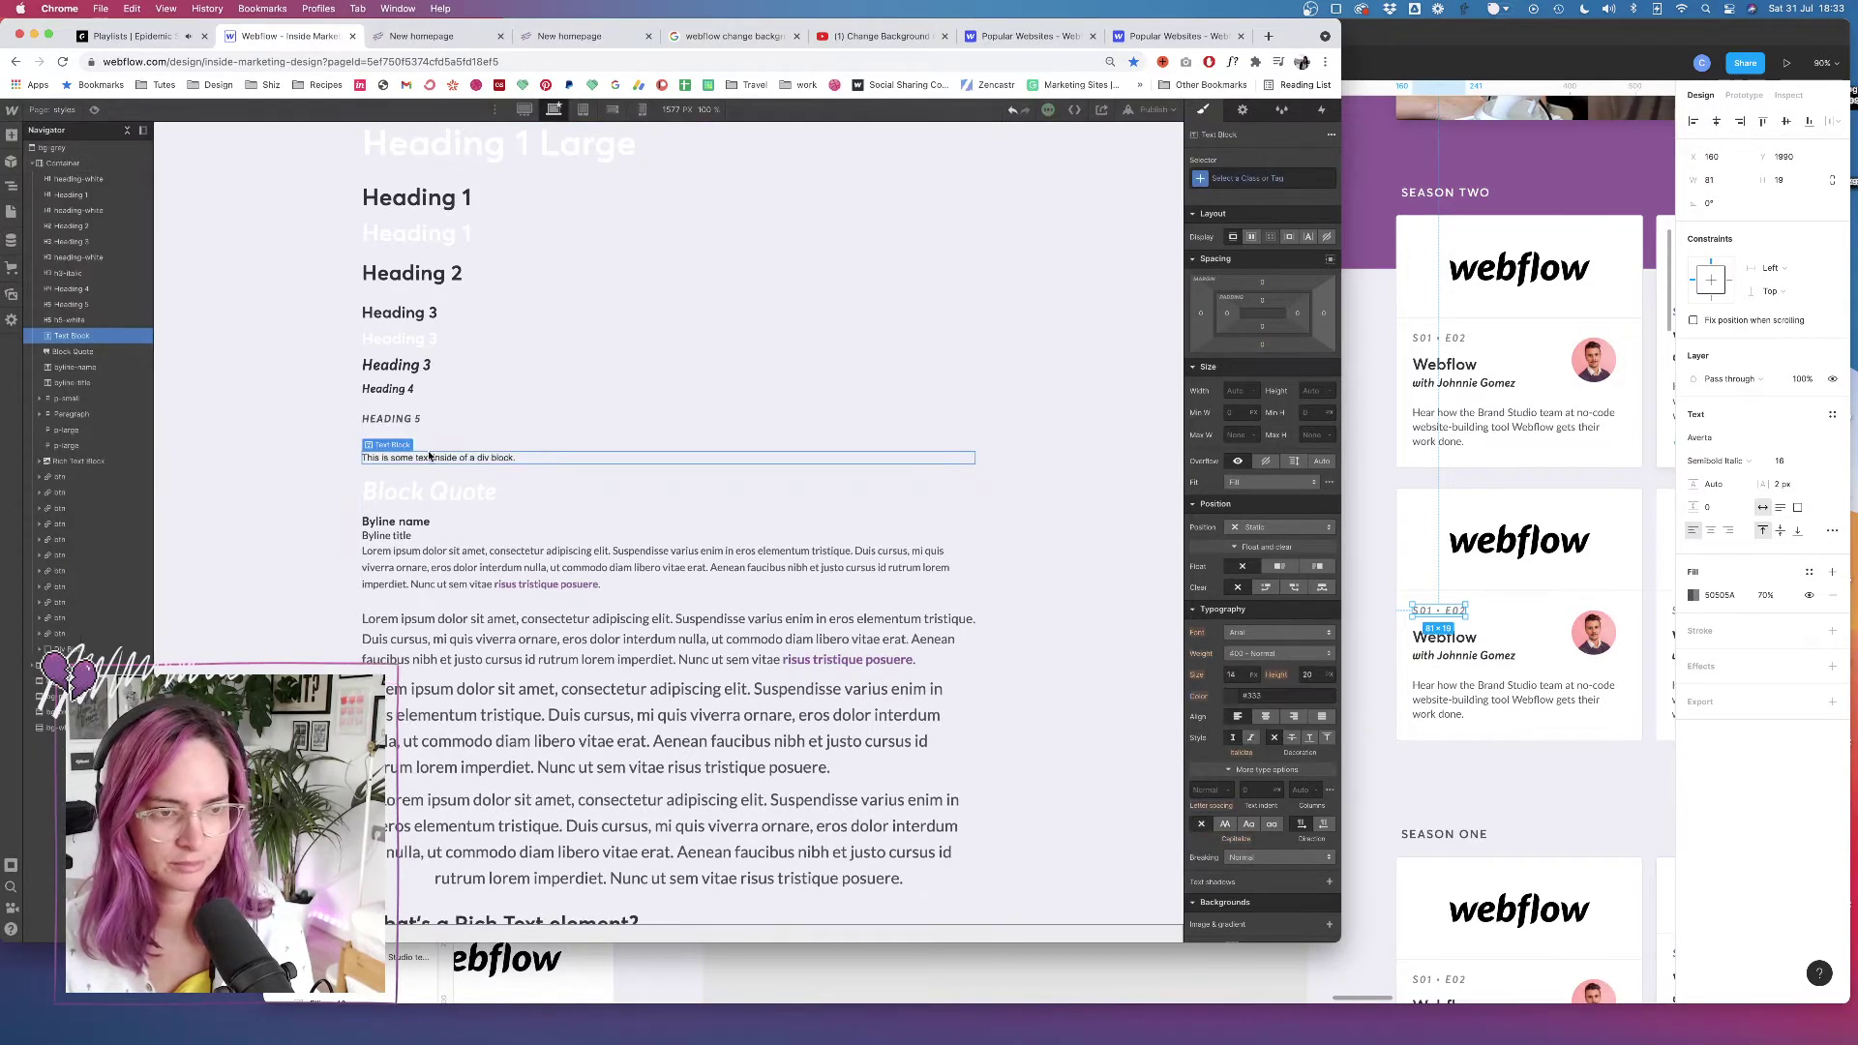
# Remove the bg-grey class from the body and set the Body (All Pages) font to Averta
pyautogui.click(68, 151)
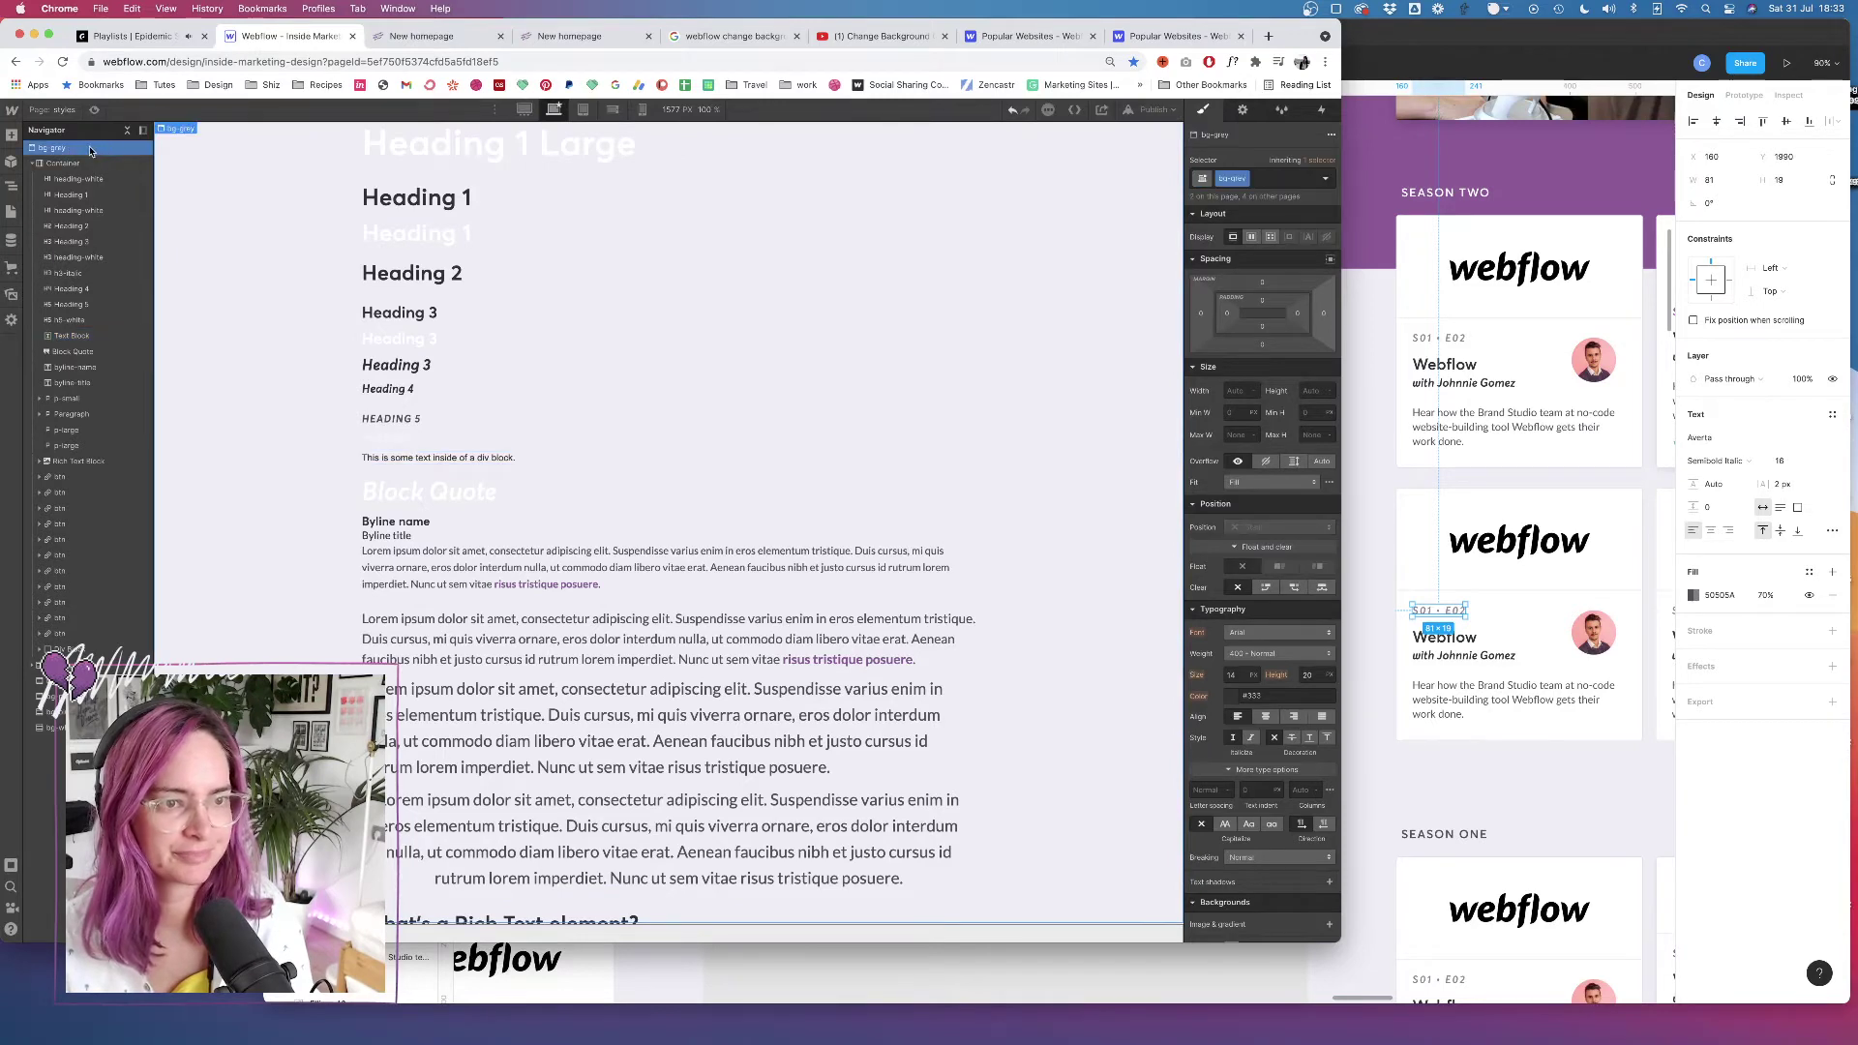
pyautogui.click(1273, 180)
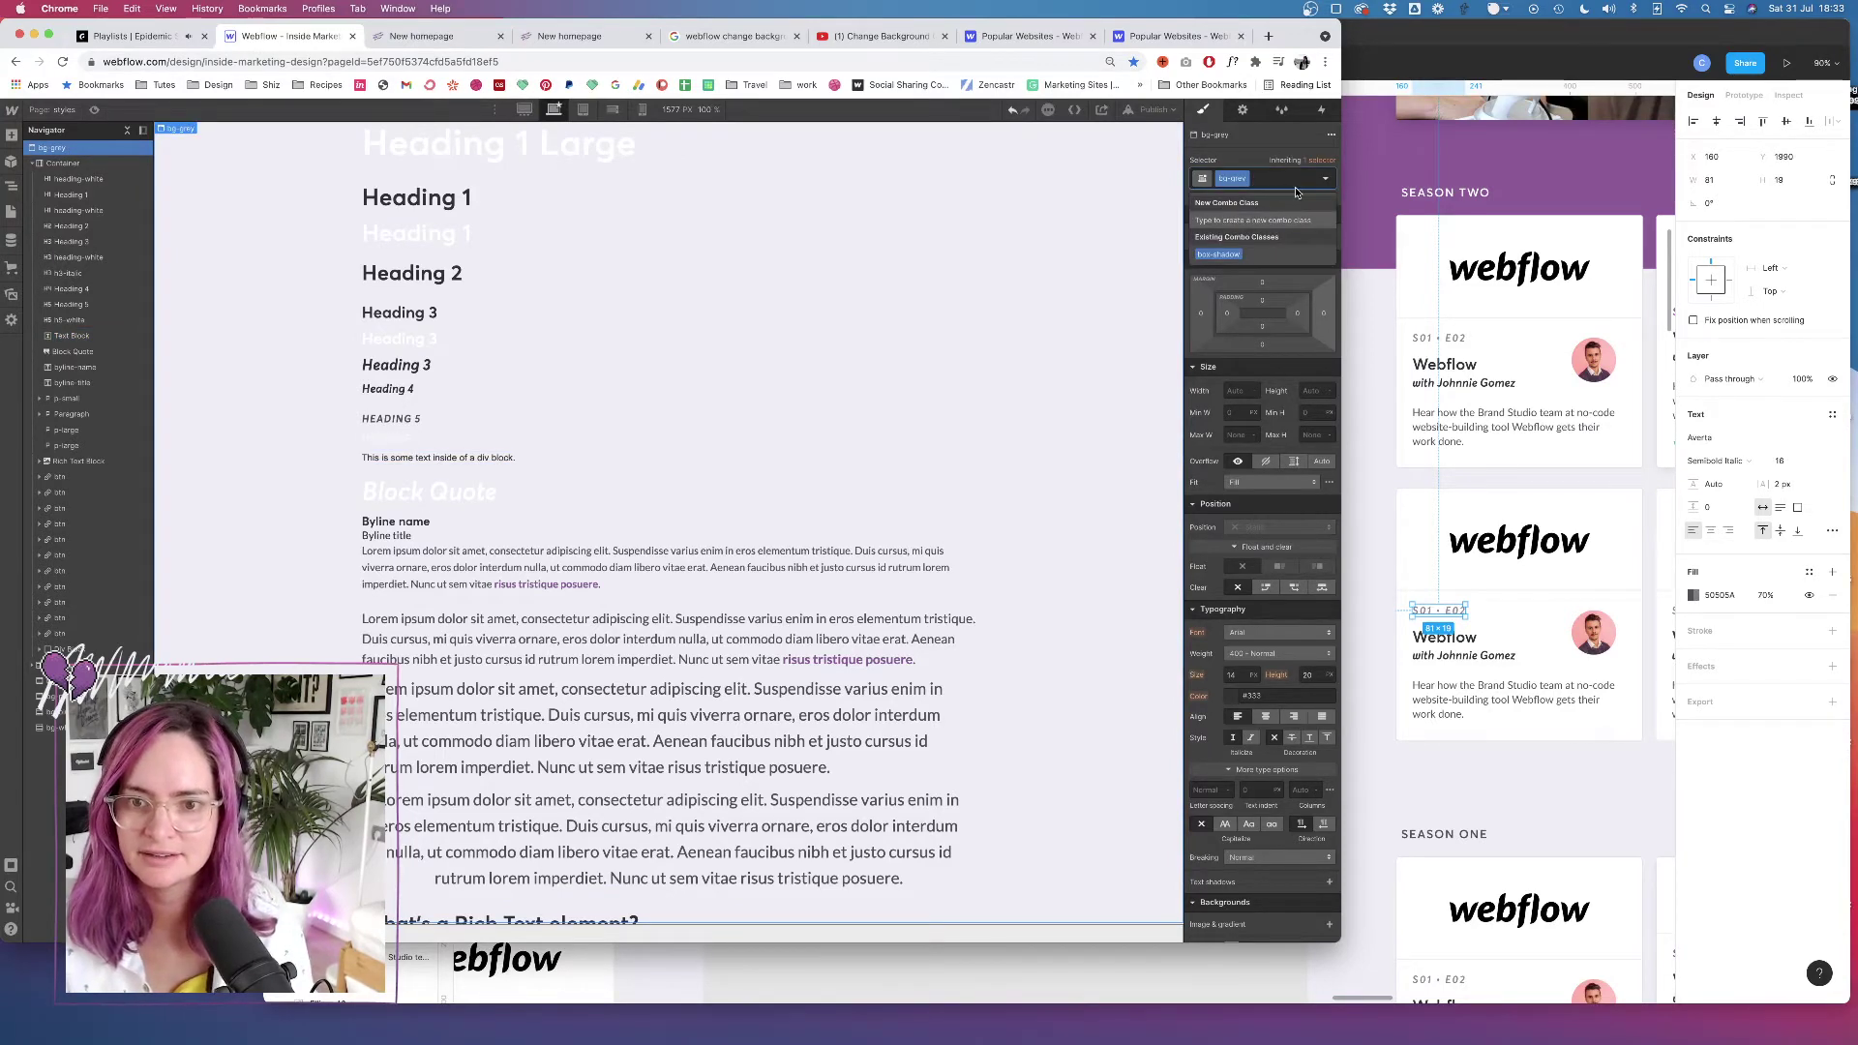
pyautogui.press('BackSpace')
pyautogui.click(1236, 255)
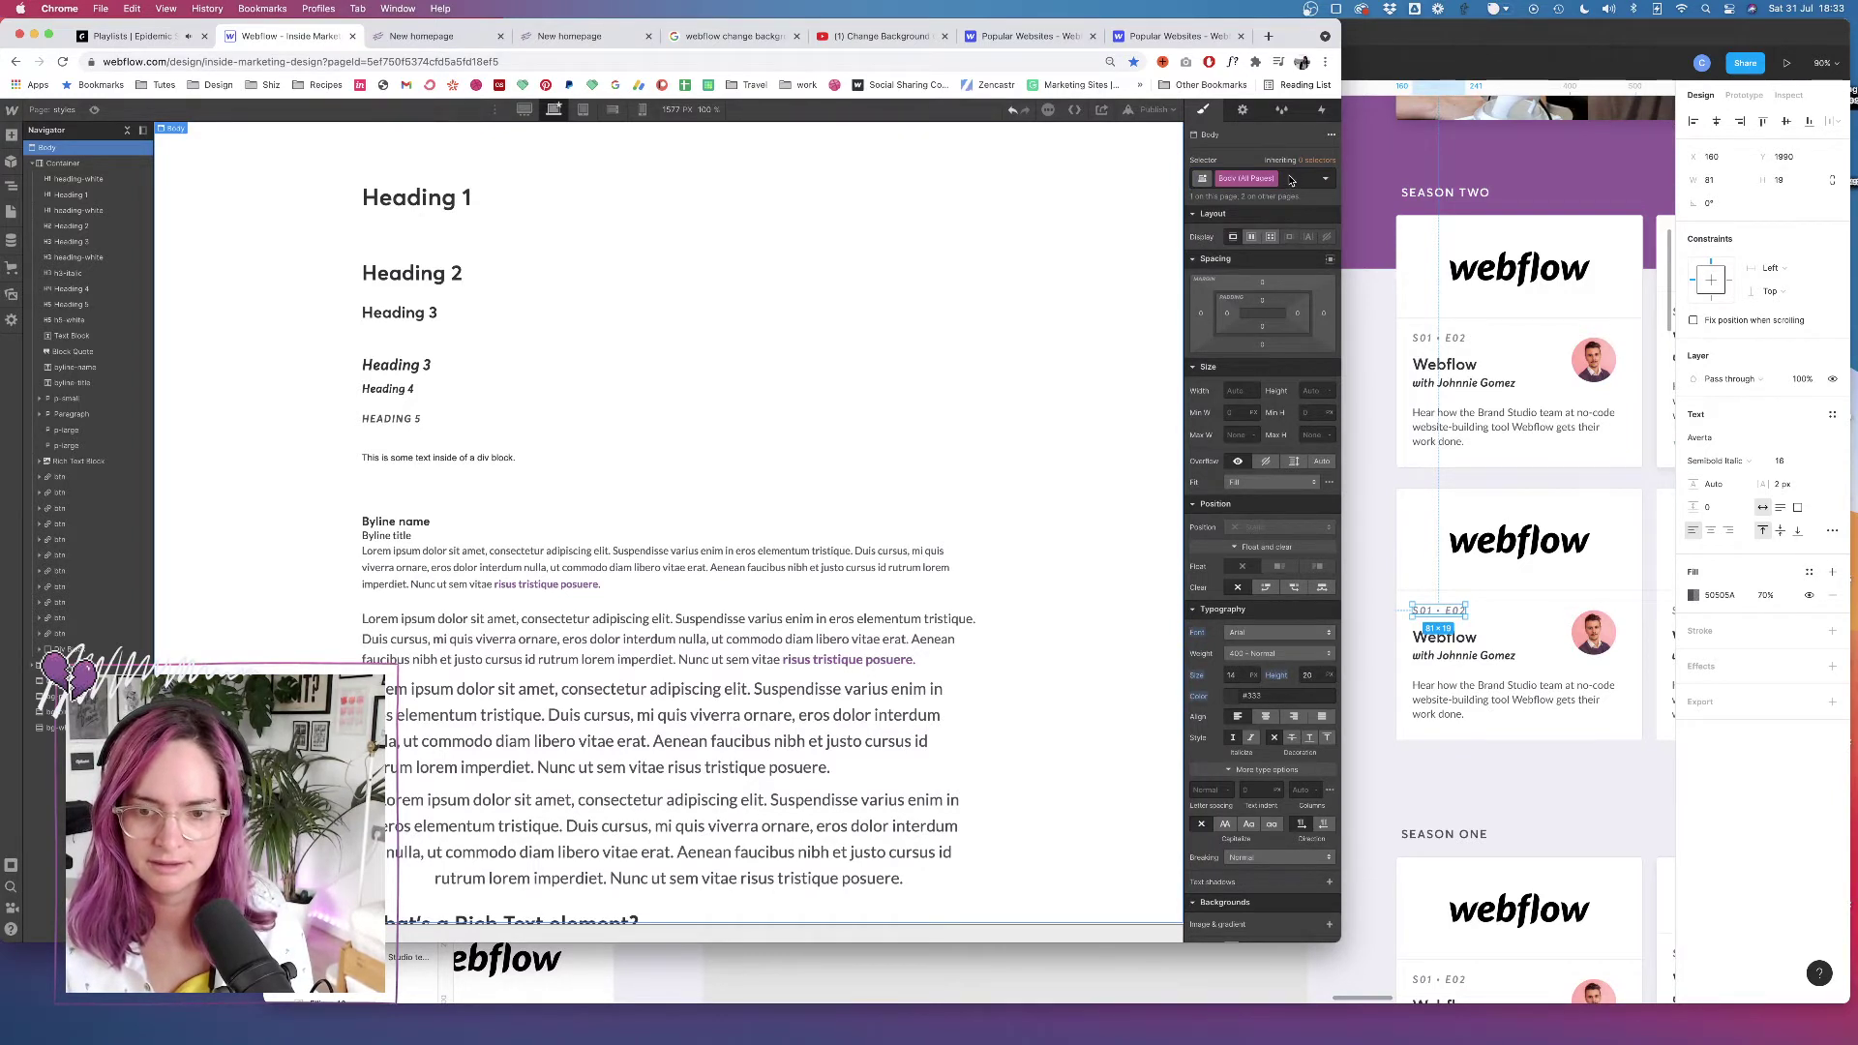
pyautogui.click(1258, 632)
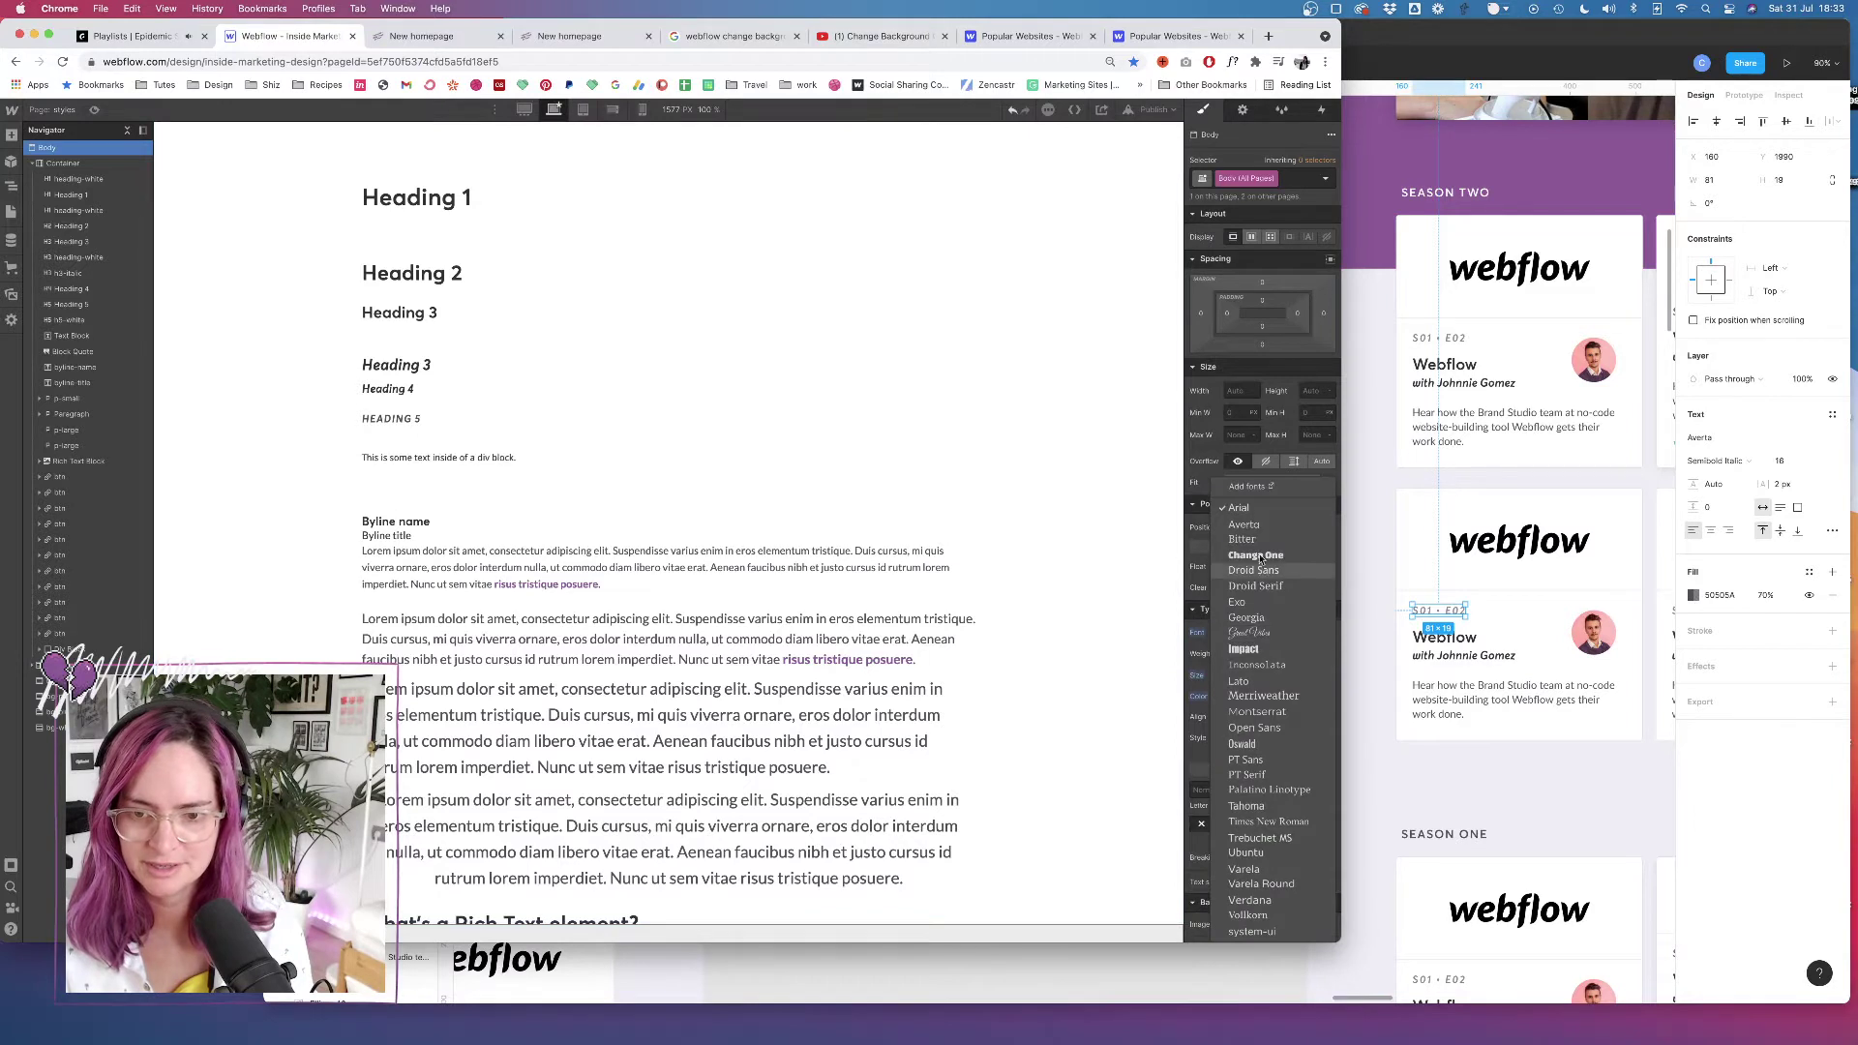
pyautogui.click(1243, 524)
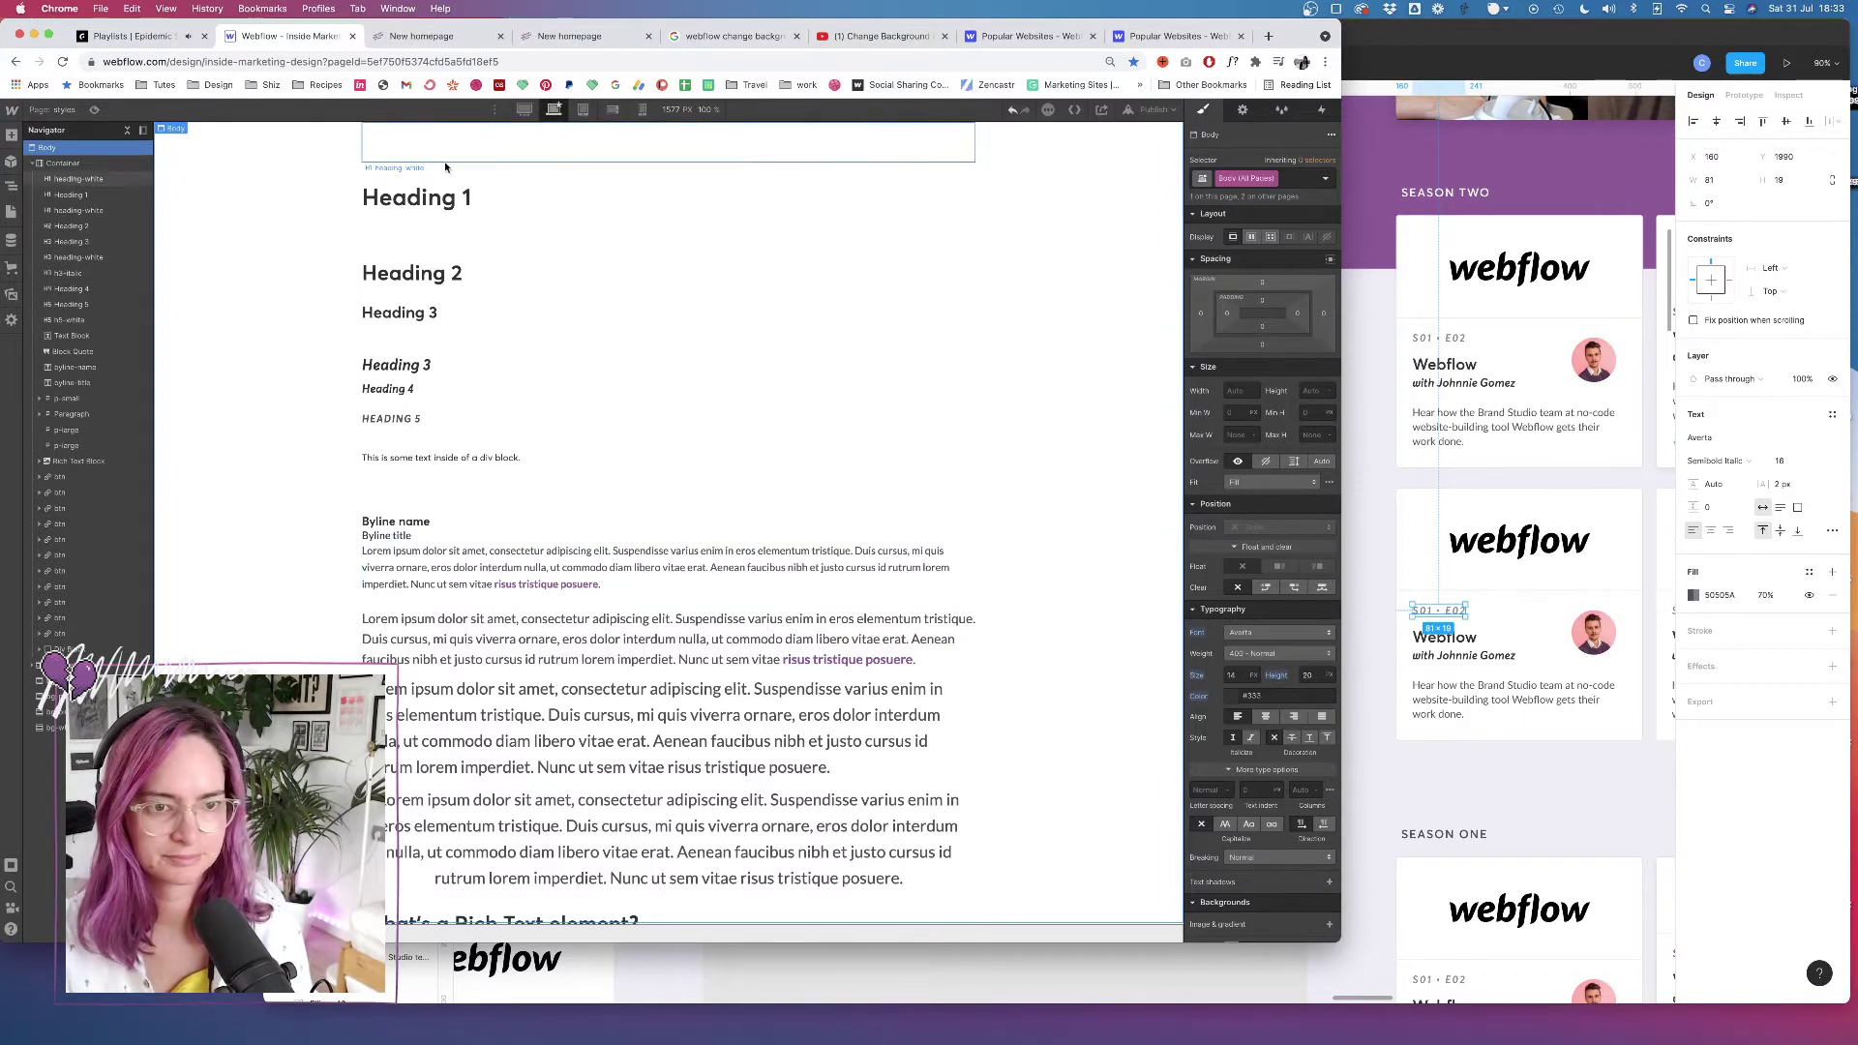
# Reapply the existing bg-grey class to the body
pyautogui.click(1287, 179)
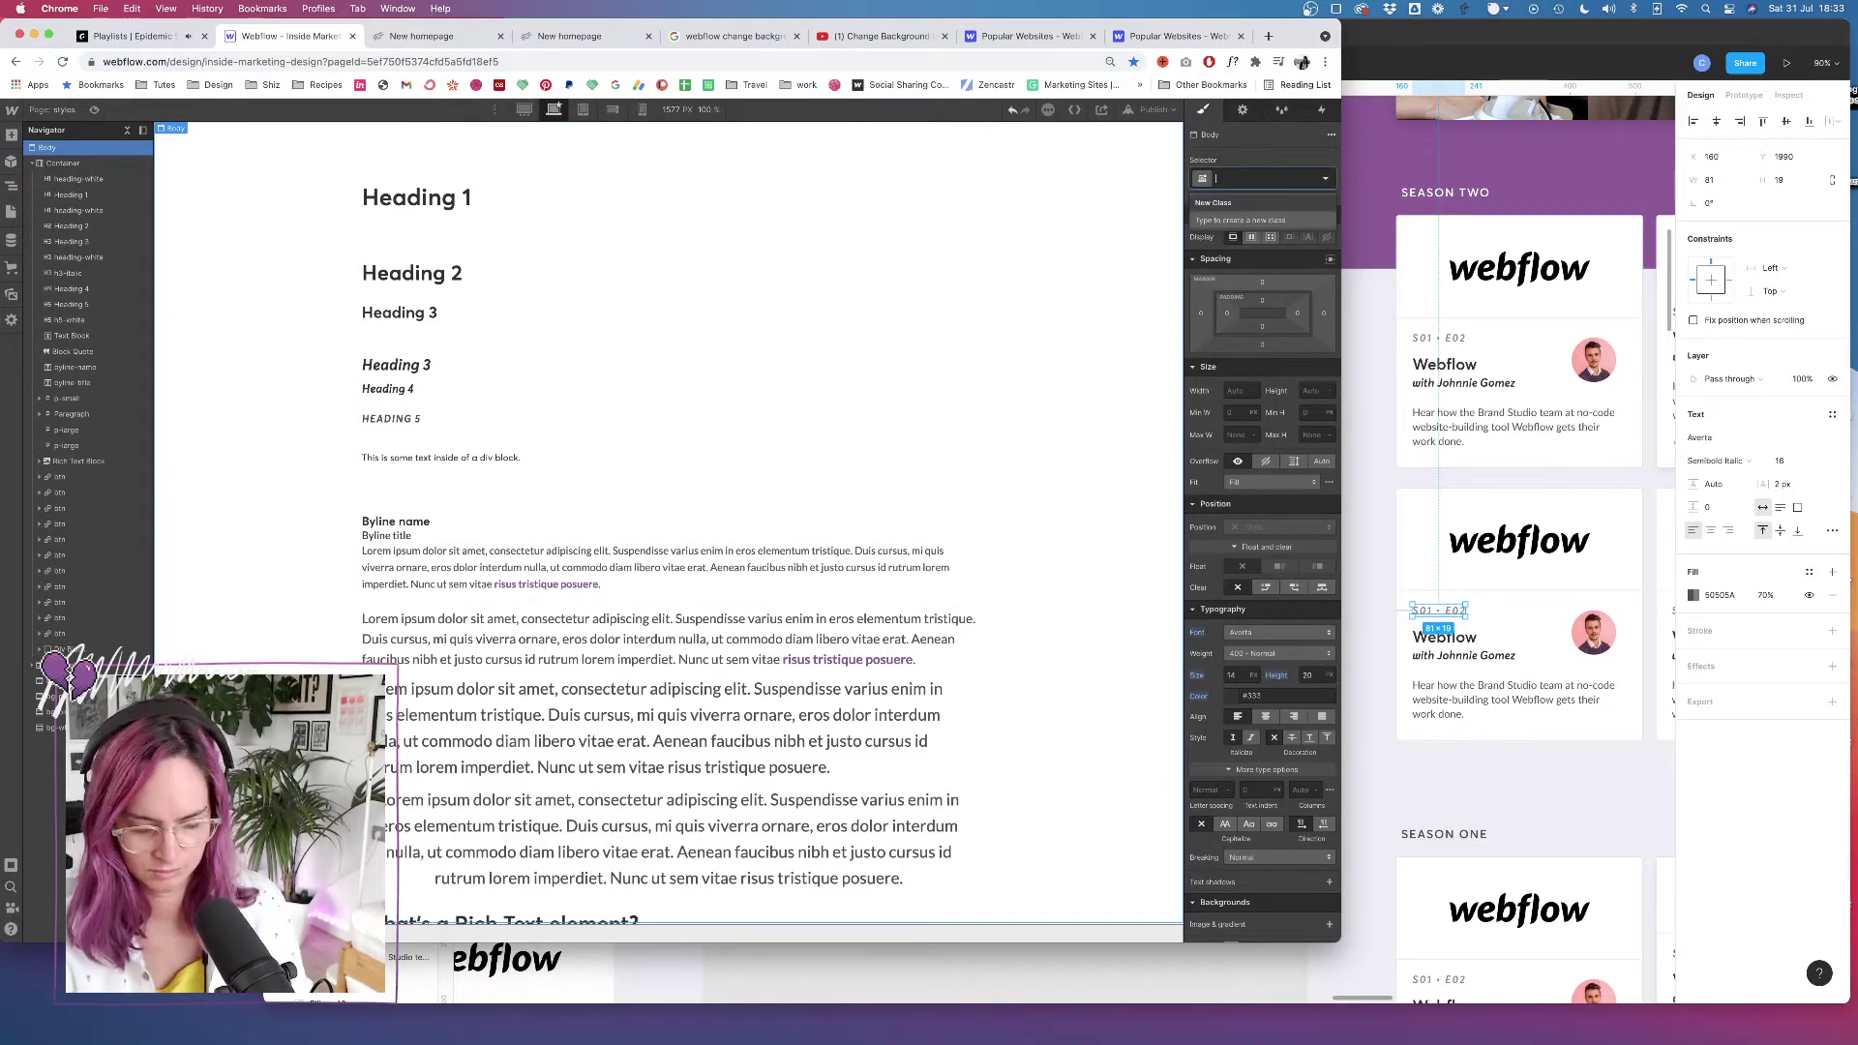
pyautogui.write('bg')
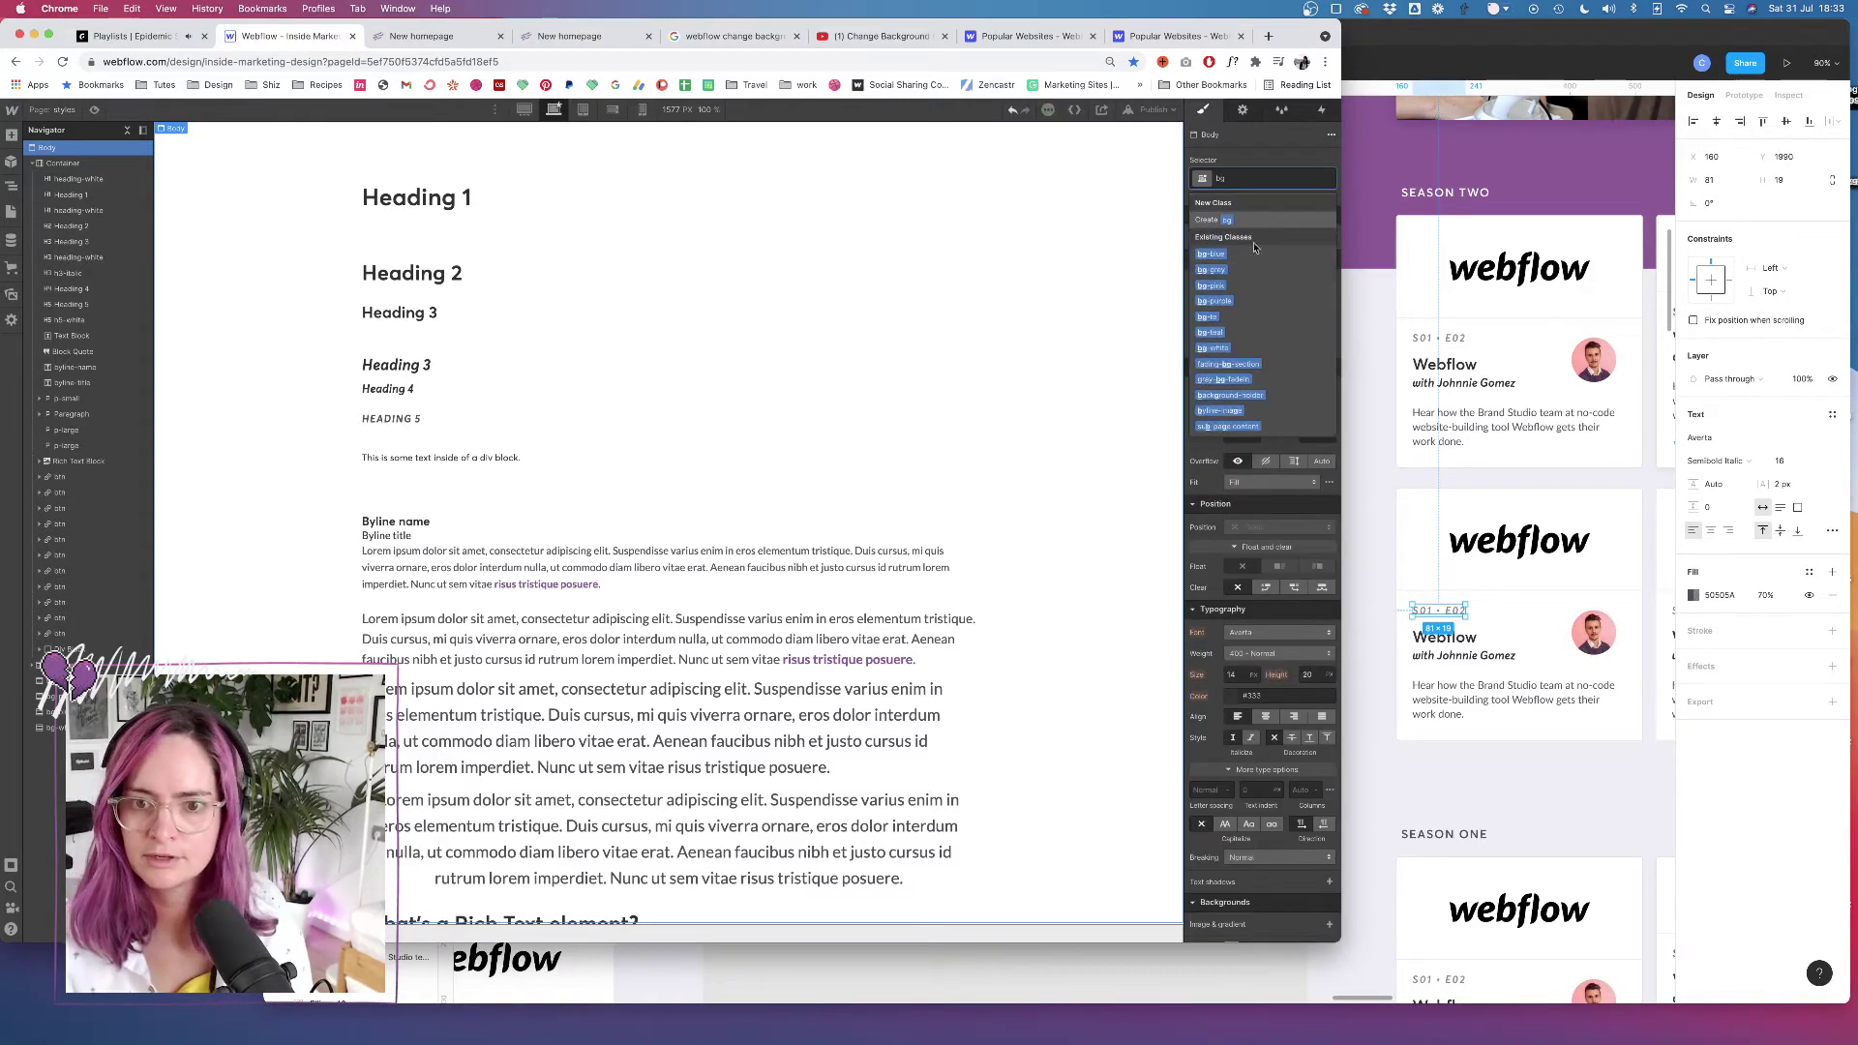
pyautogui.click(1248, 270)
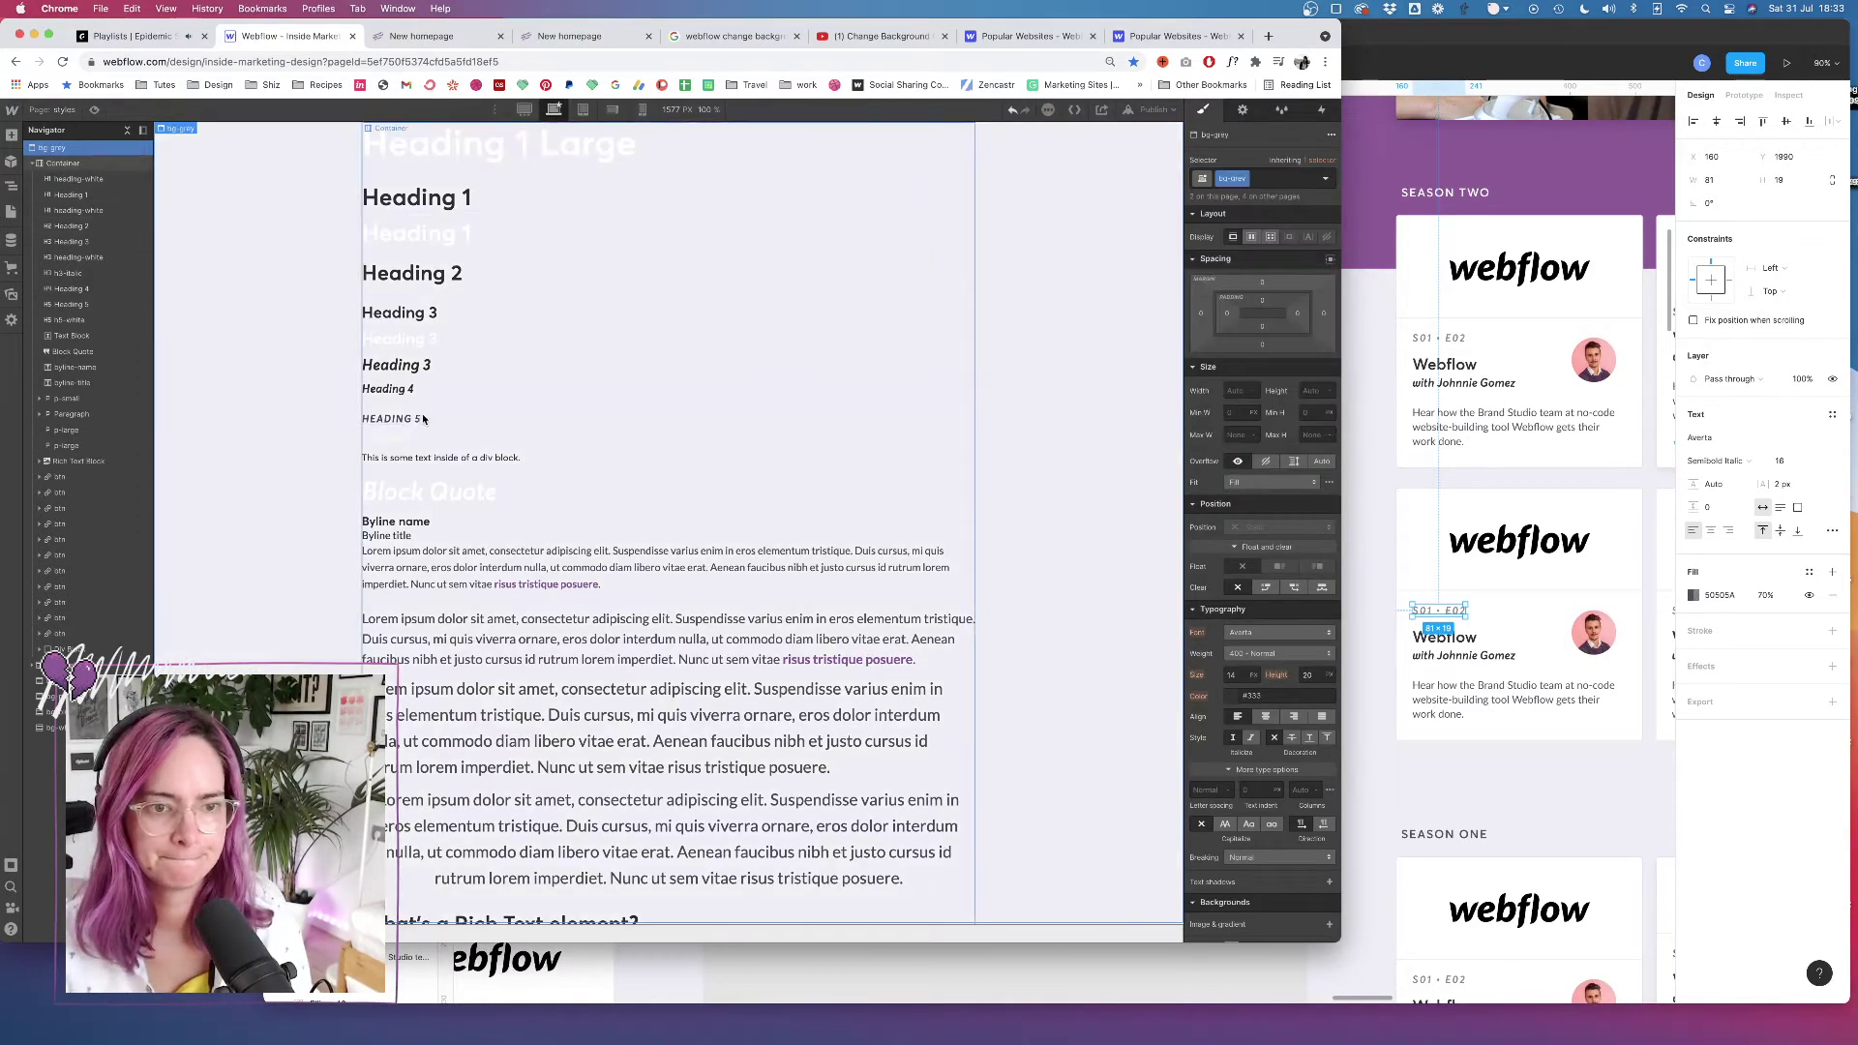
# Give the new text block beneath the h5-white heading a new class named block-header
pyautogui.click(482, 456)
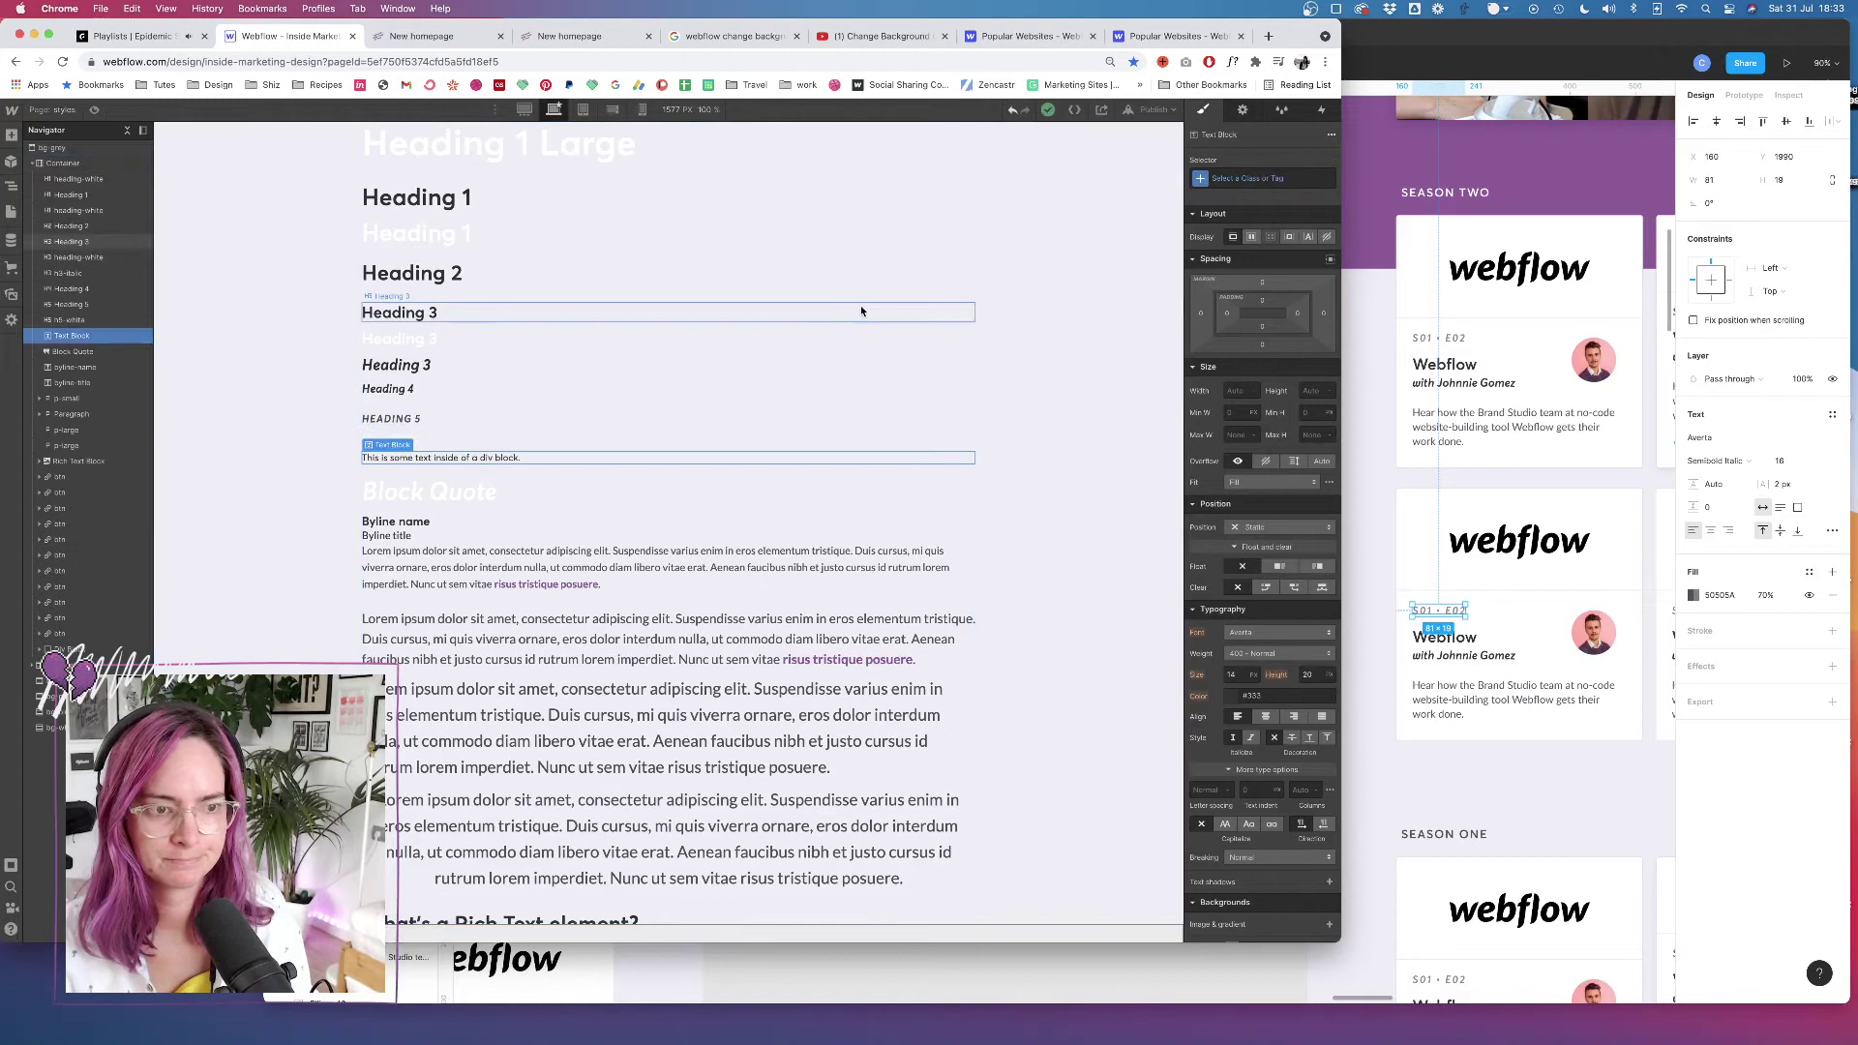
pyautogui.click(1238, 174)
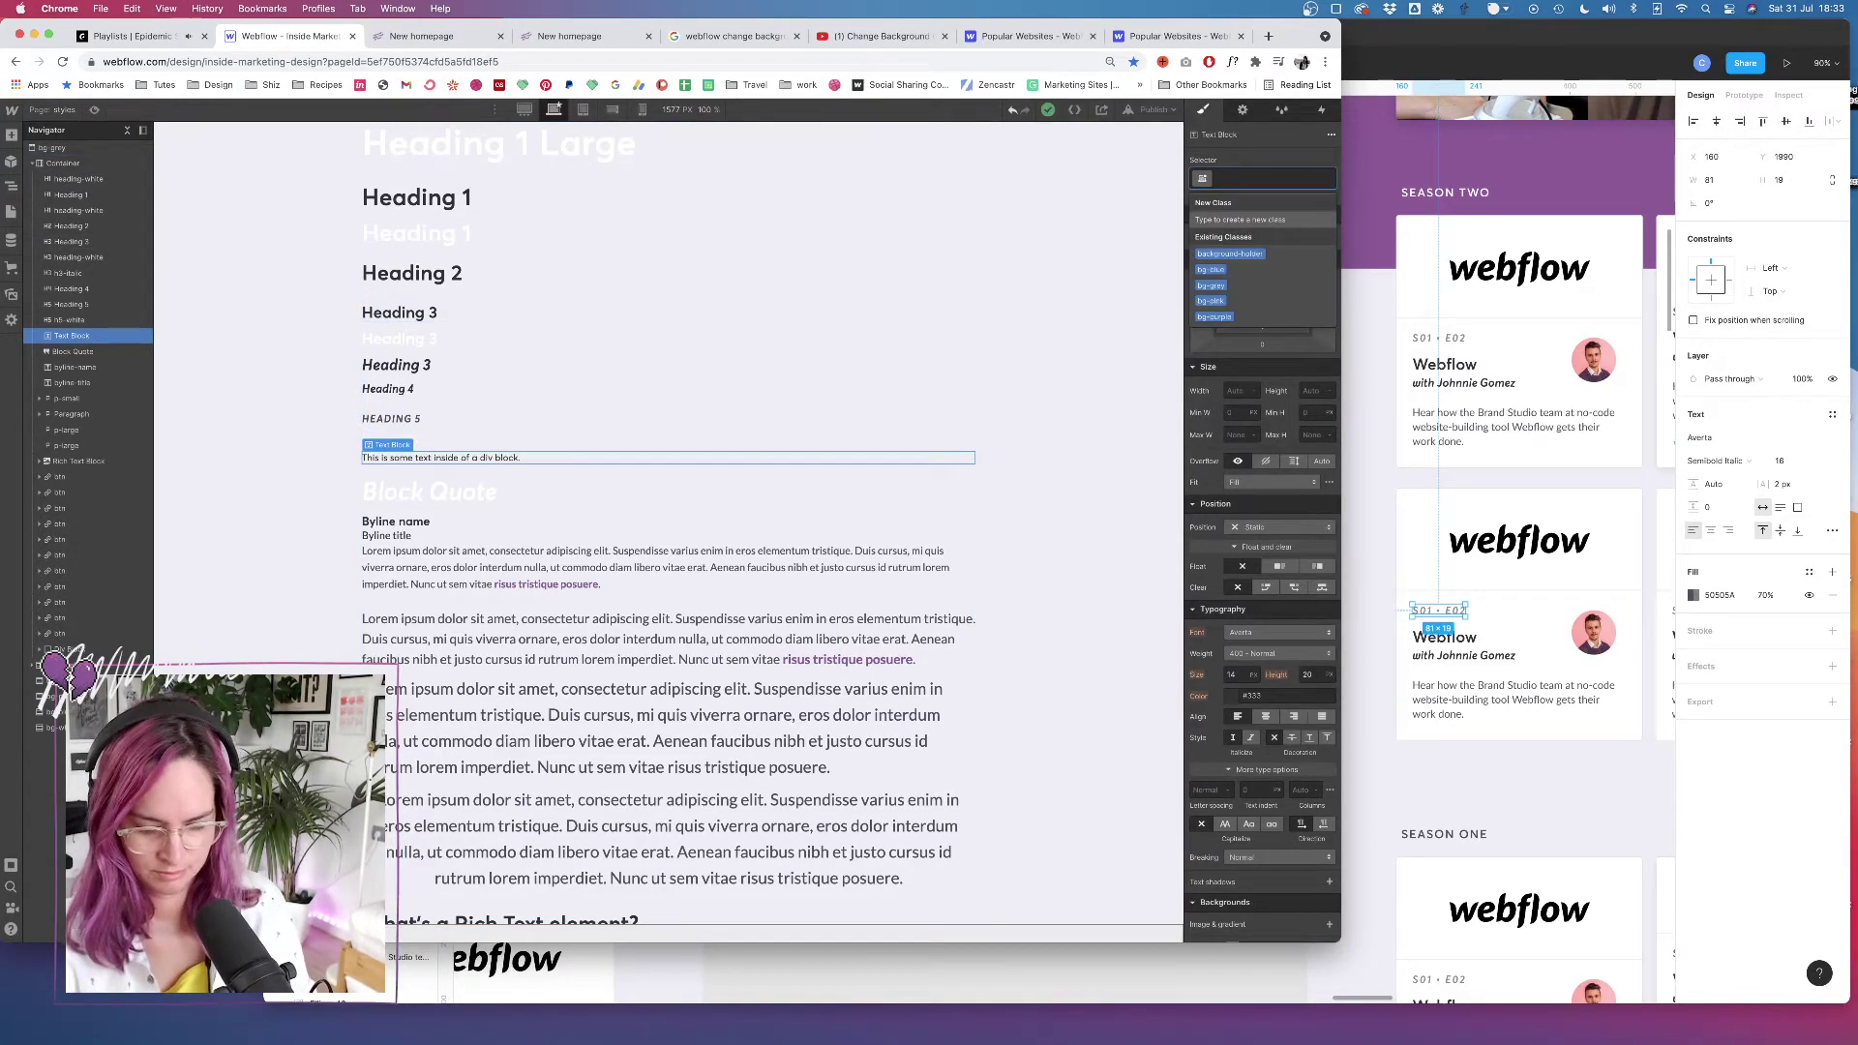
pyautogui.write('block')
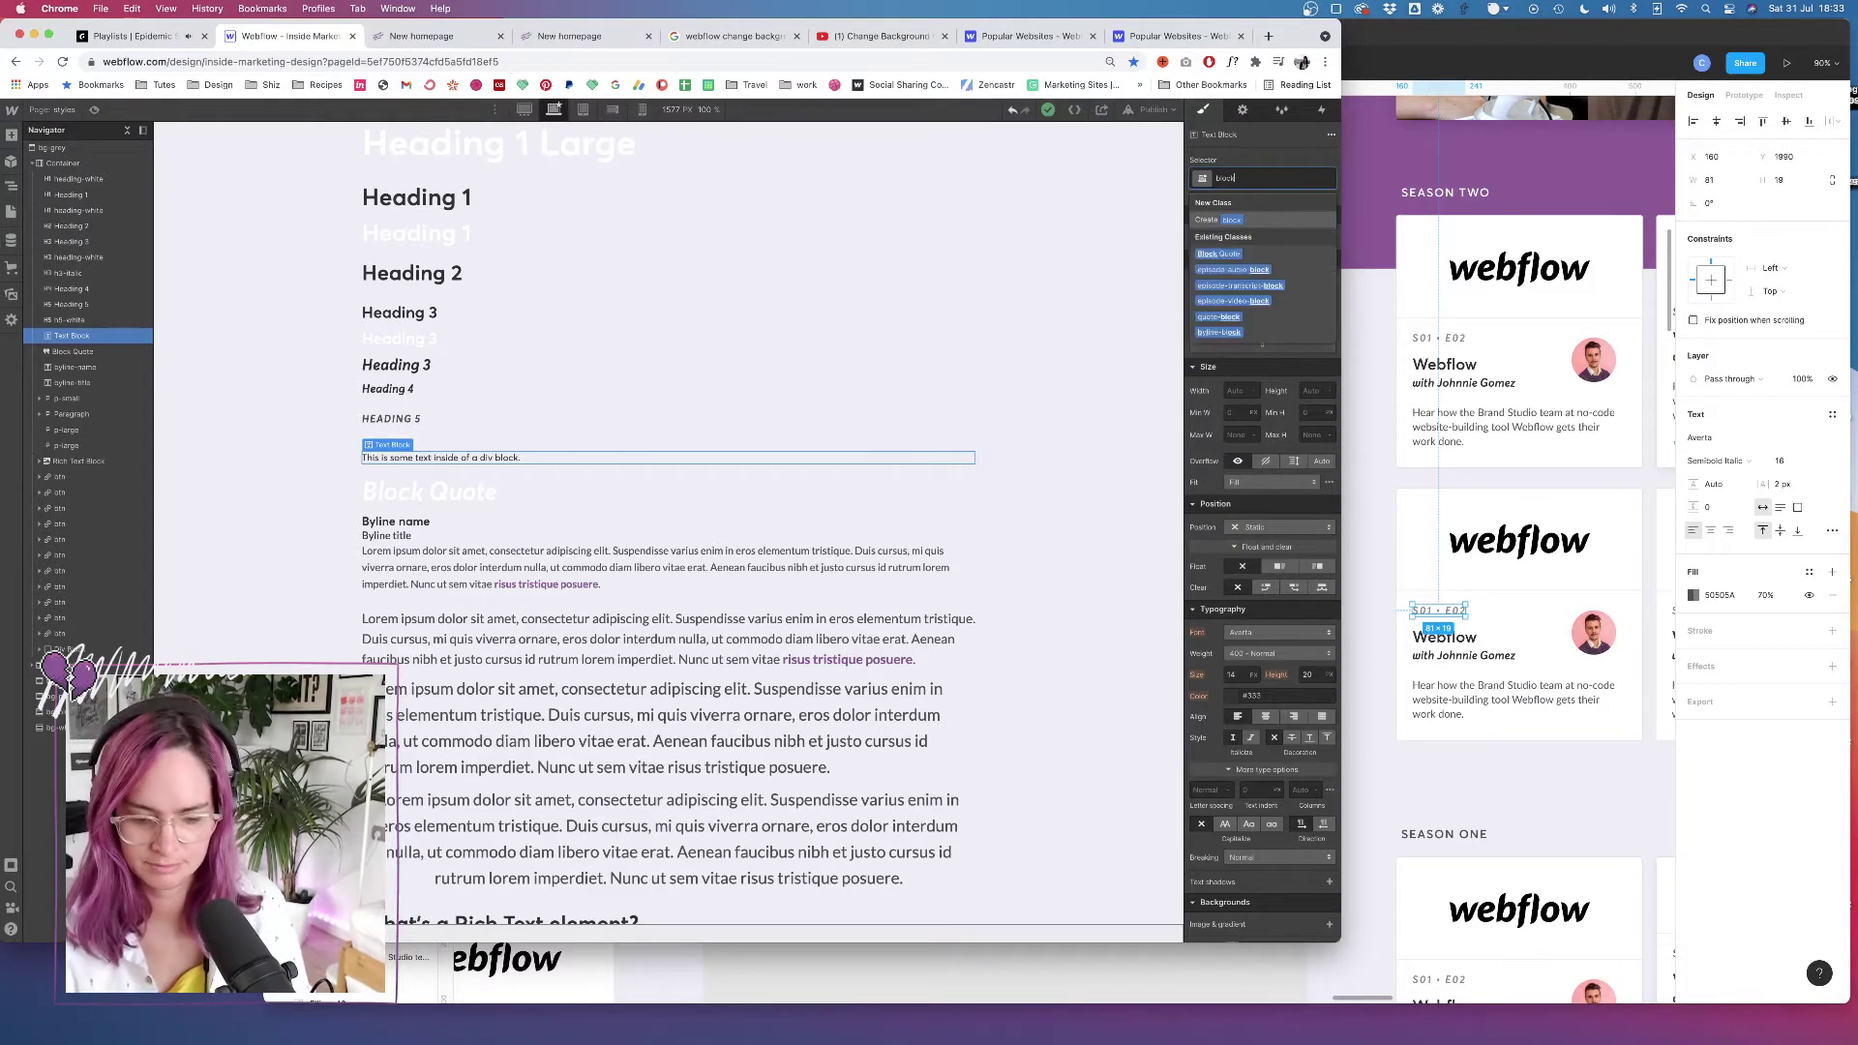
pyautogui.write('-header')
pyautogui.press('Return')
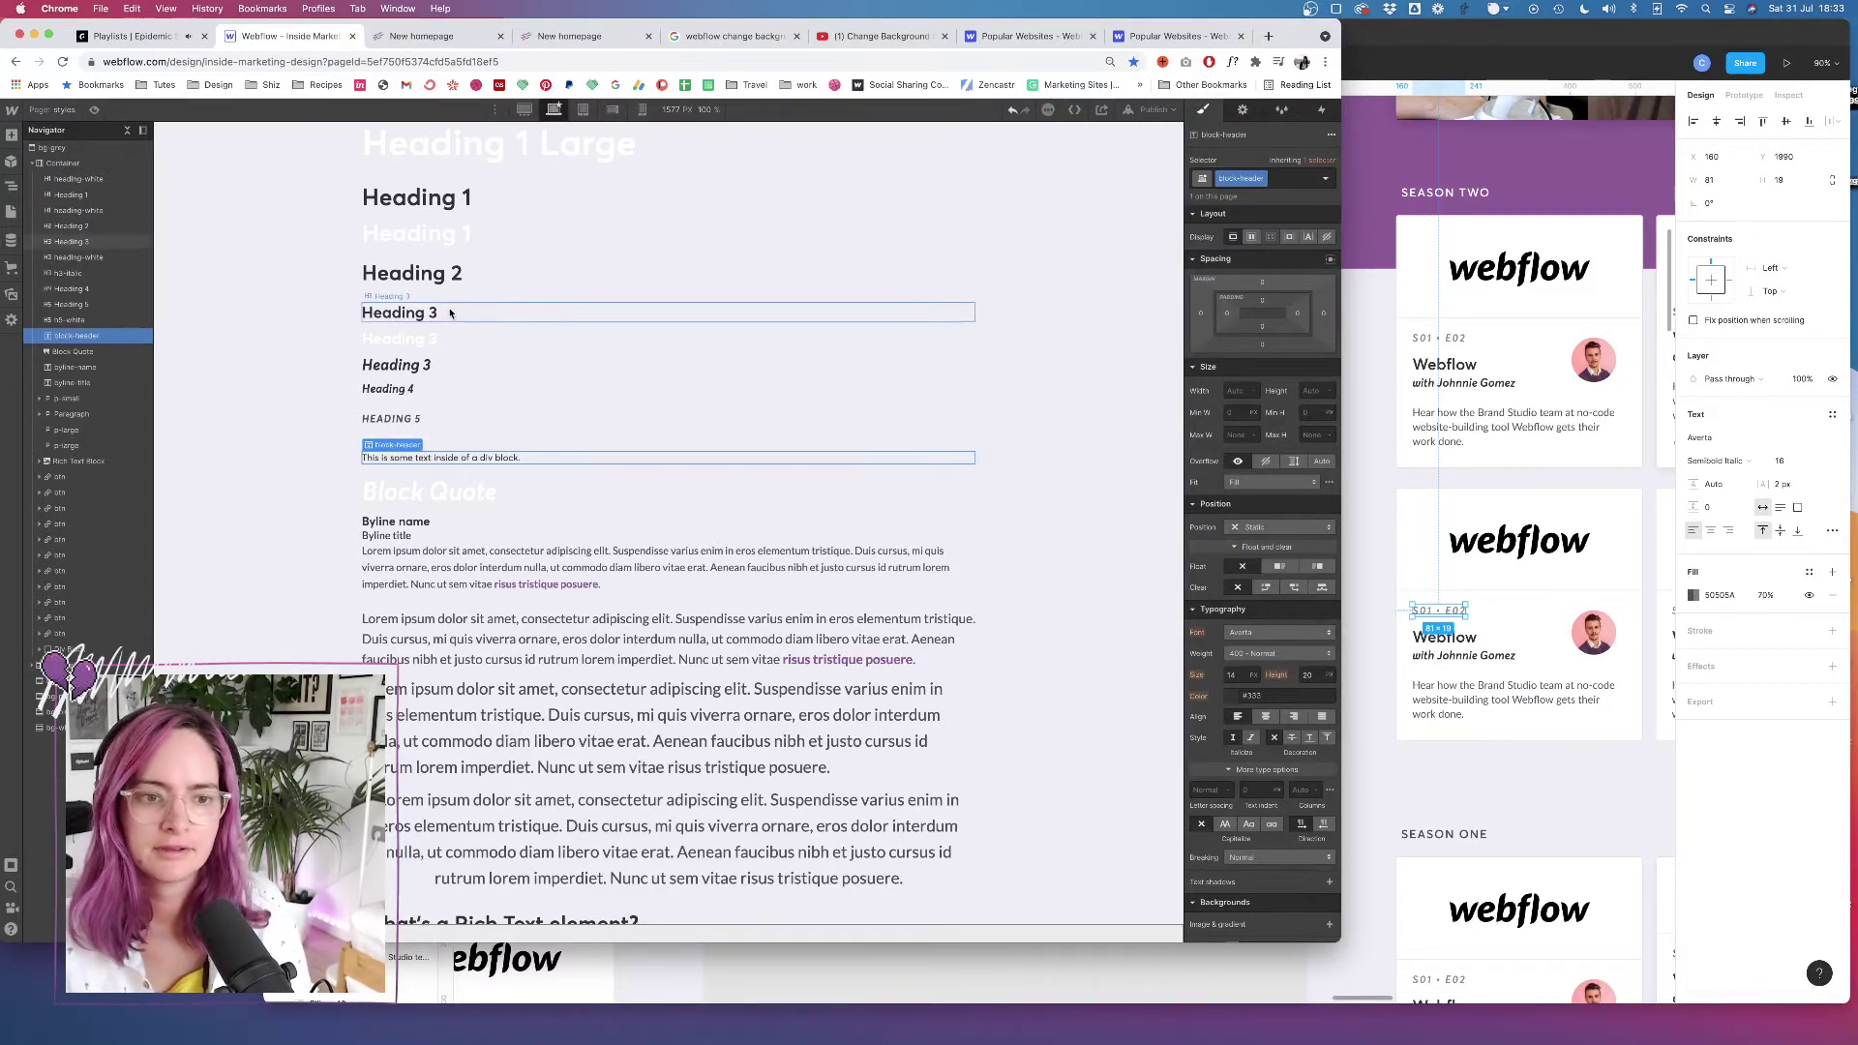
# Replace the new text block's placeholder text with "Block header"
pyautogui.tripleClick(497, 465)
pyautogui.write('B')
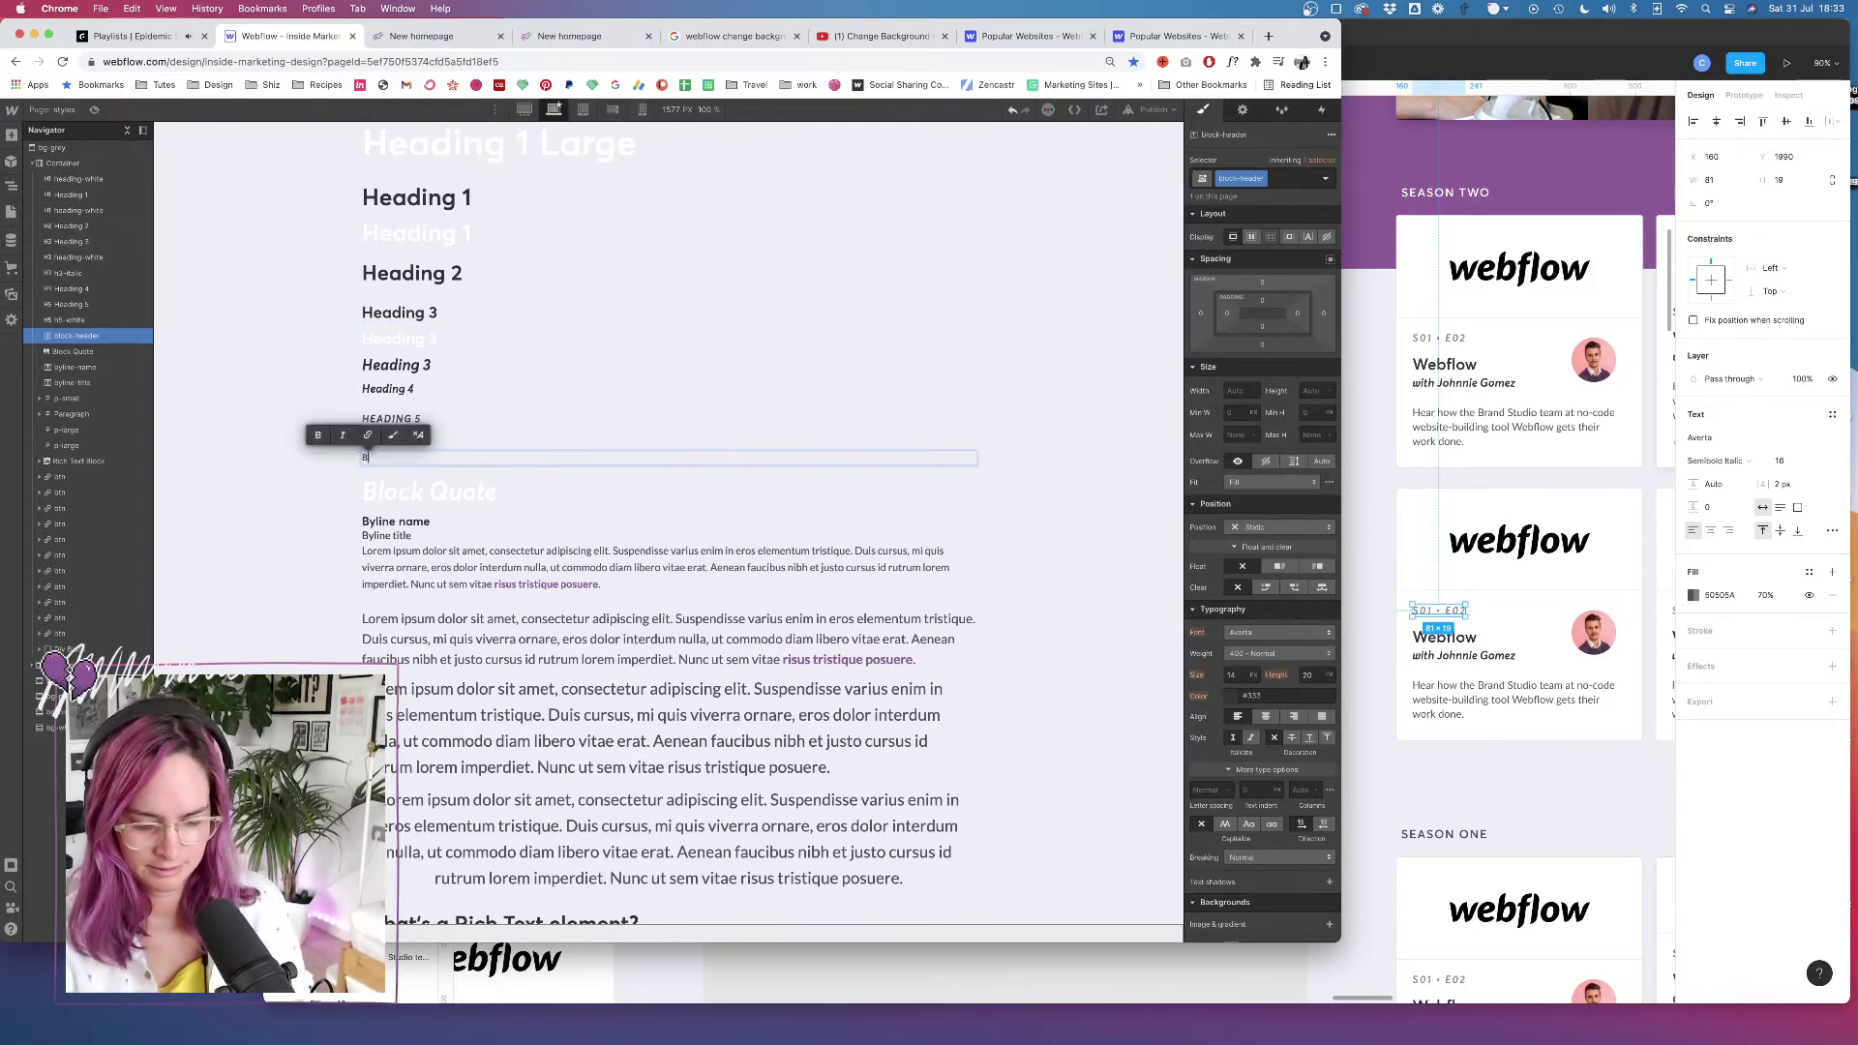
pyautogui.write('lock header')
pyautogui.press('Escape')
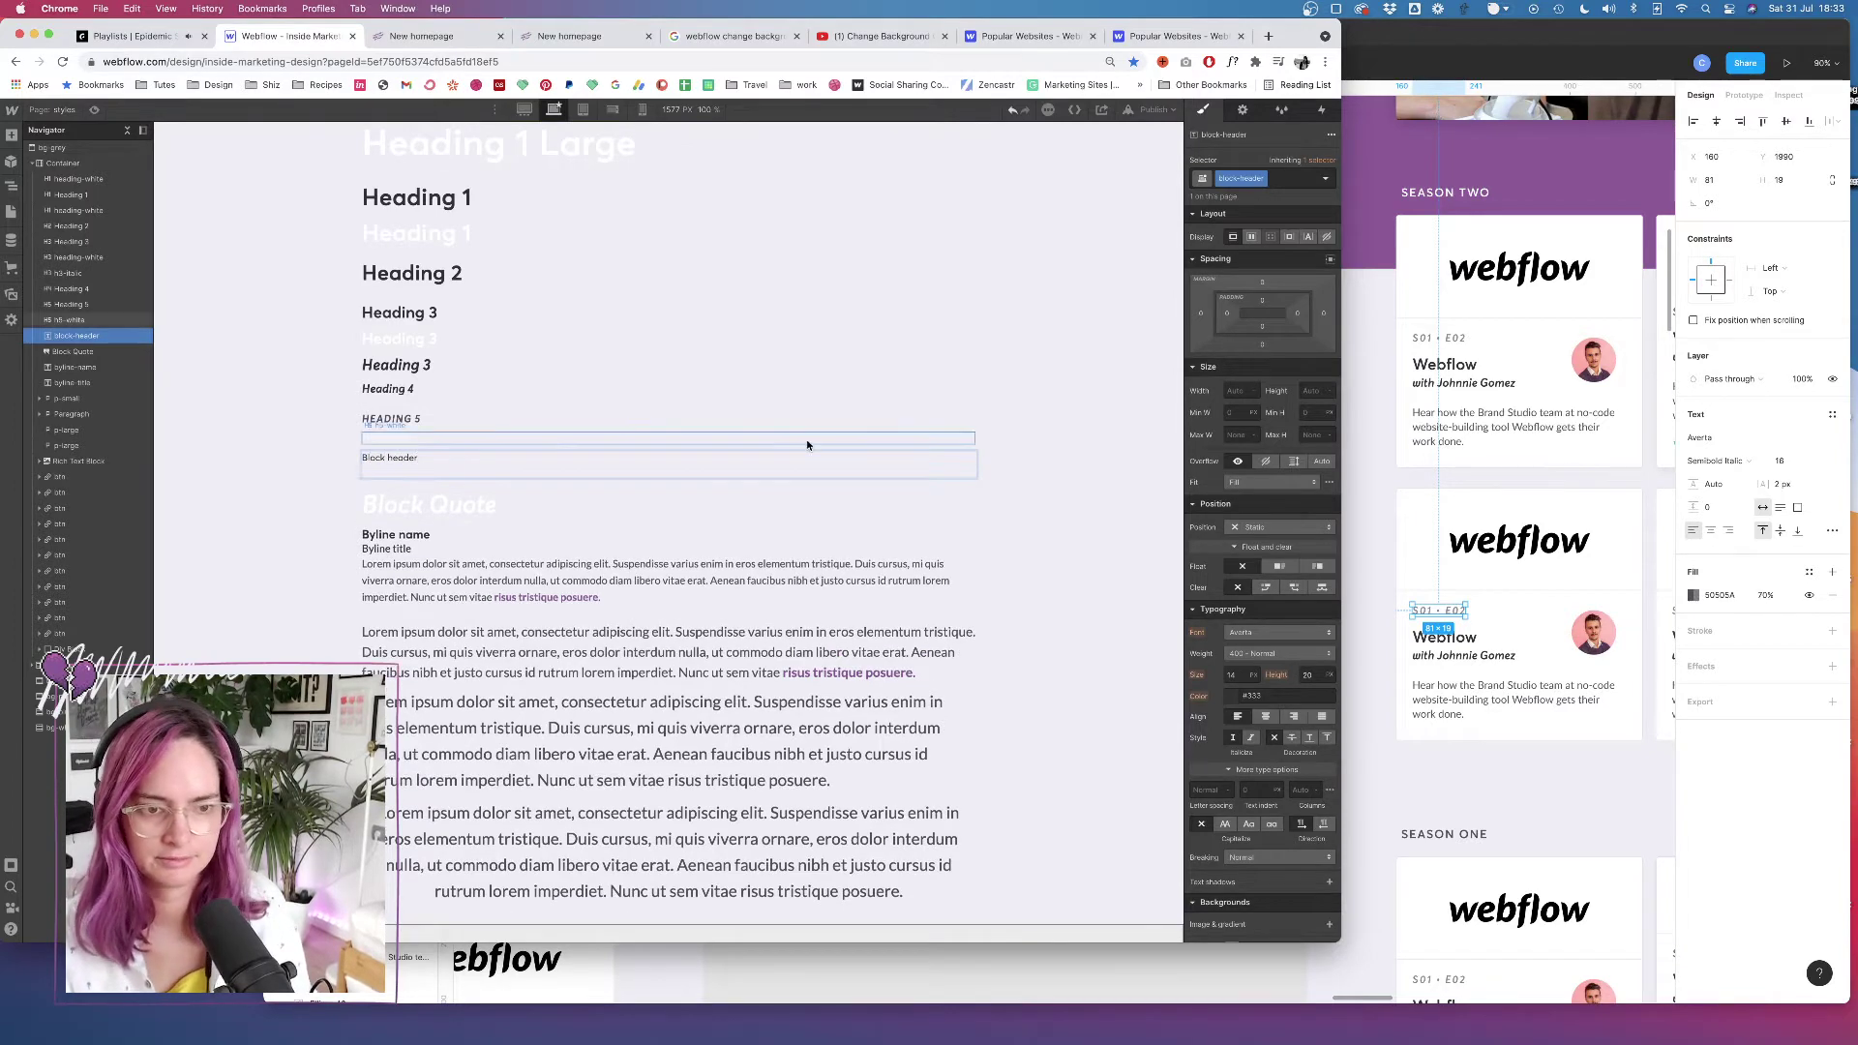
pyautogui.click(550, 454)
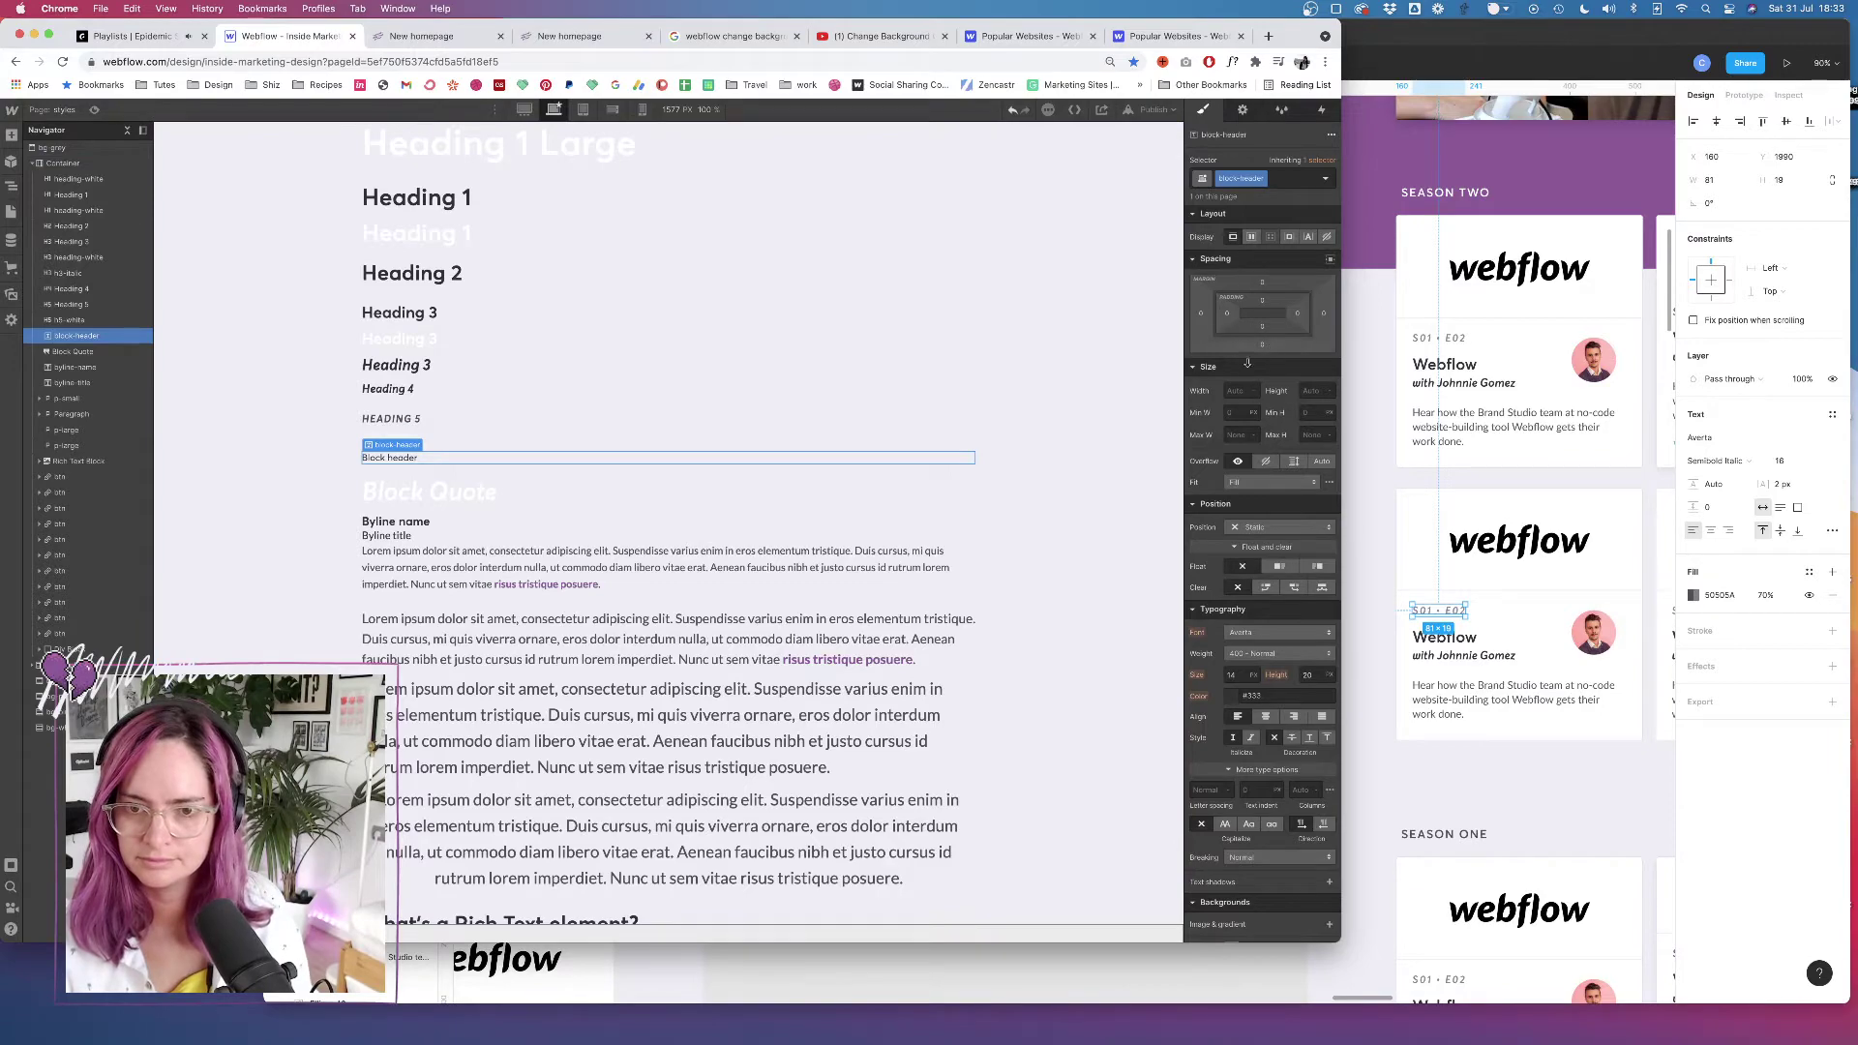
# Switch to Figma and inspect the text settings of the PODCAST label beneath the Webflow label
pyautogui.click(1387, 523)
pyautogui.hscroll(10, 1192, 429)
pyautogui.scroll(-3, 1192, 429)
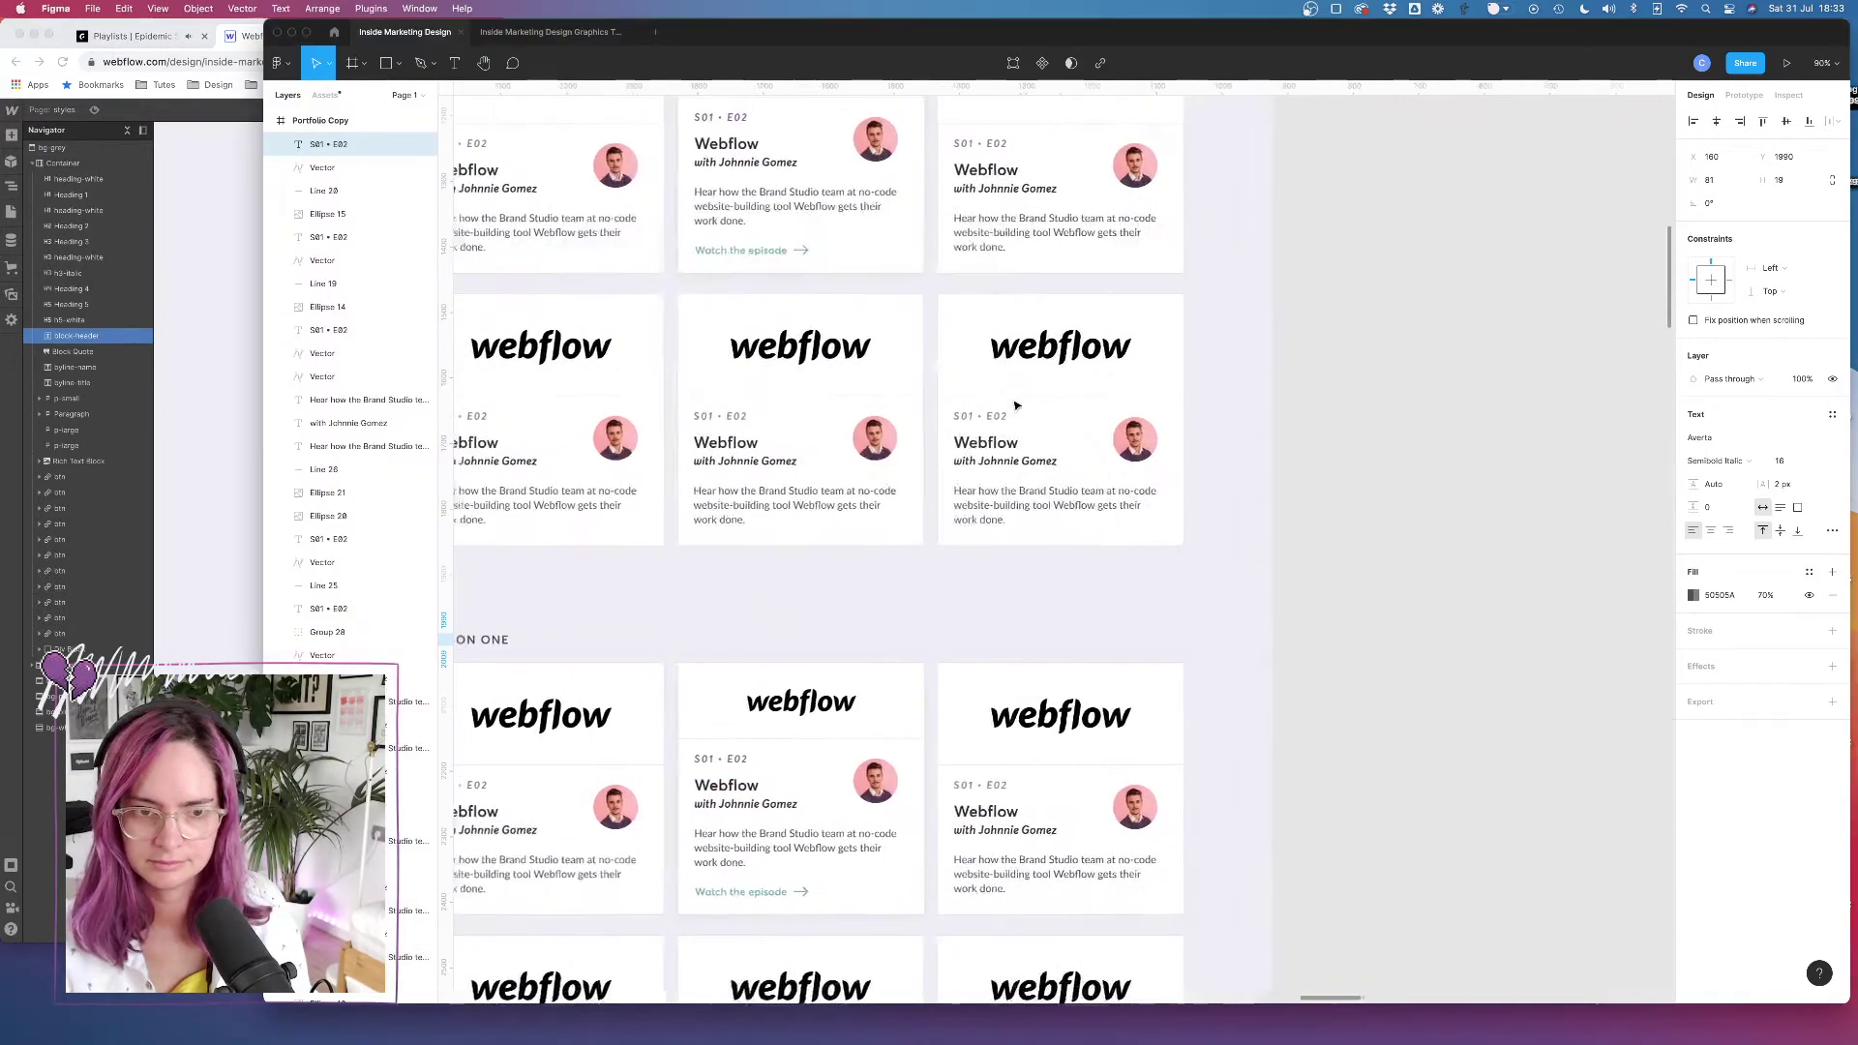
pyautogui.scroll(-5, 836, 331)
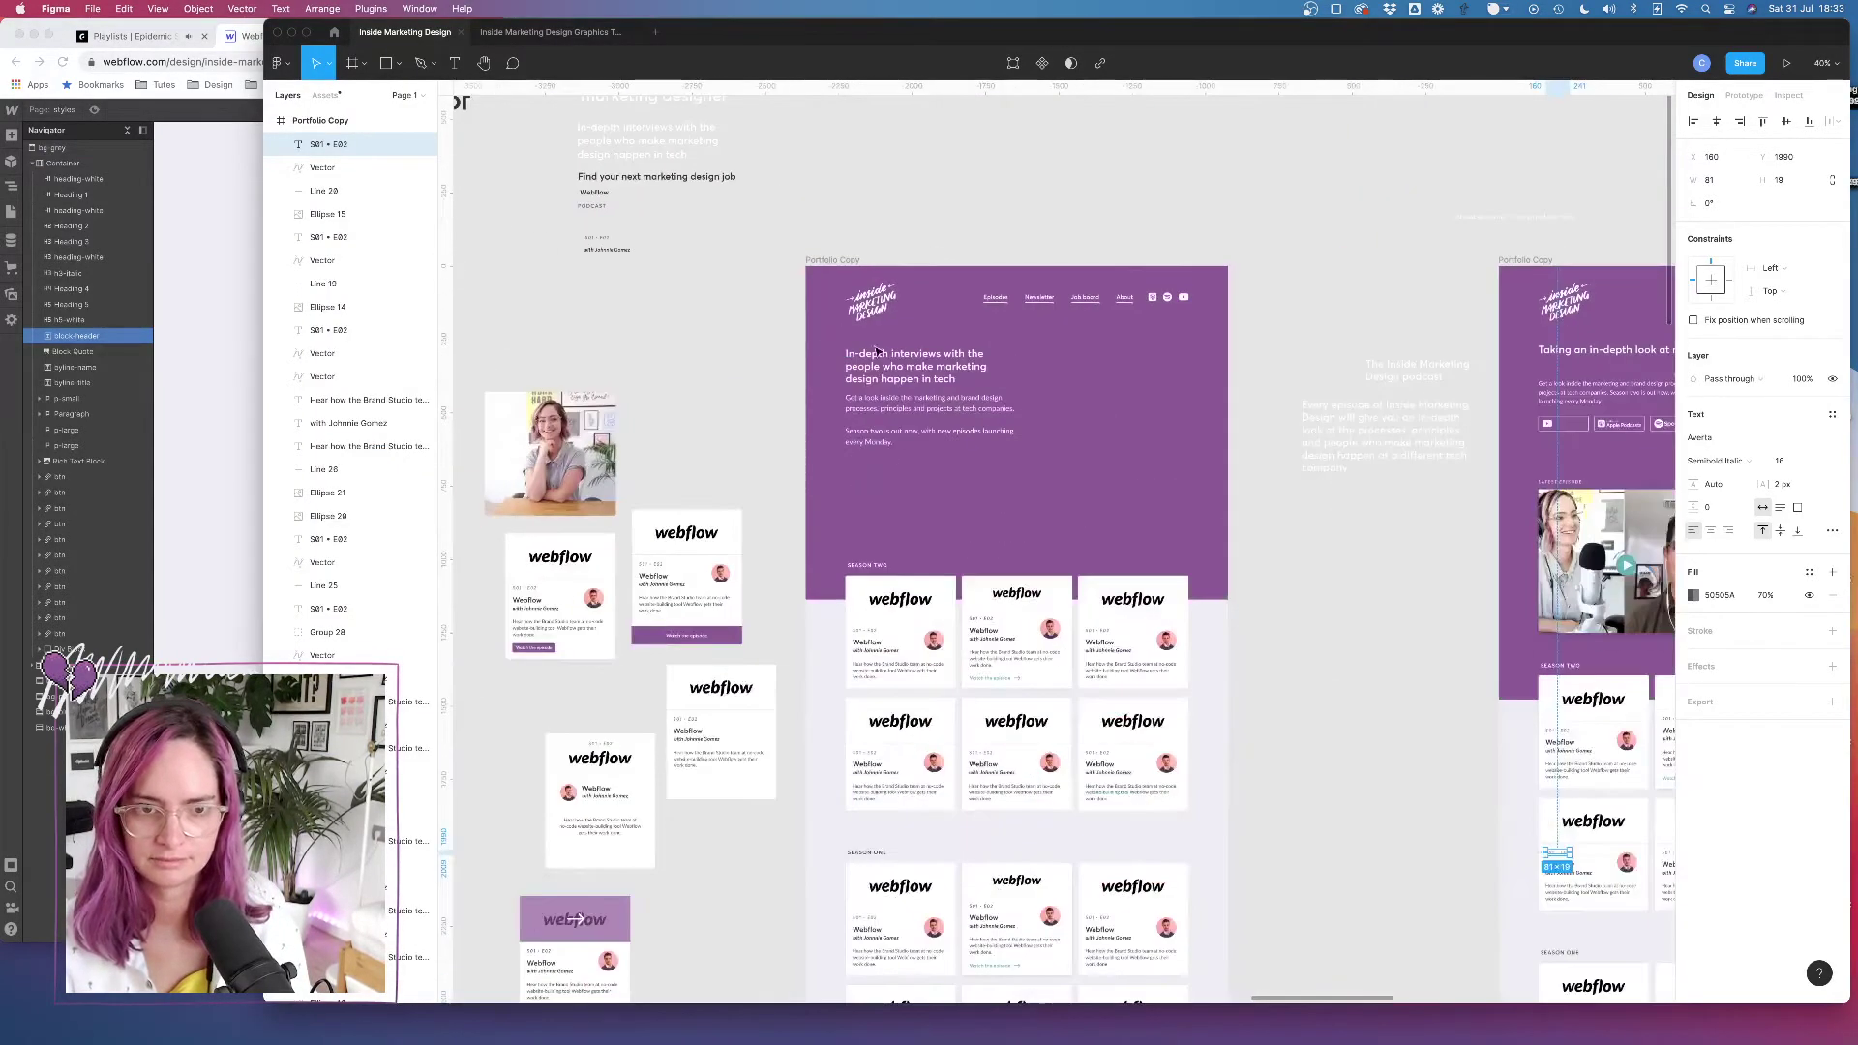
pyautogui.scroll(5, 696, 273)
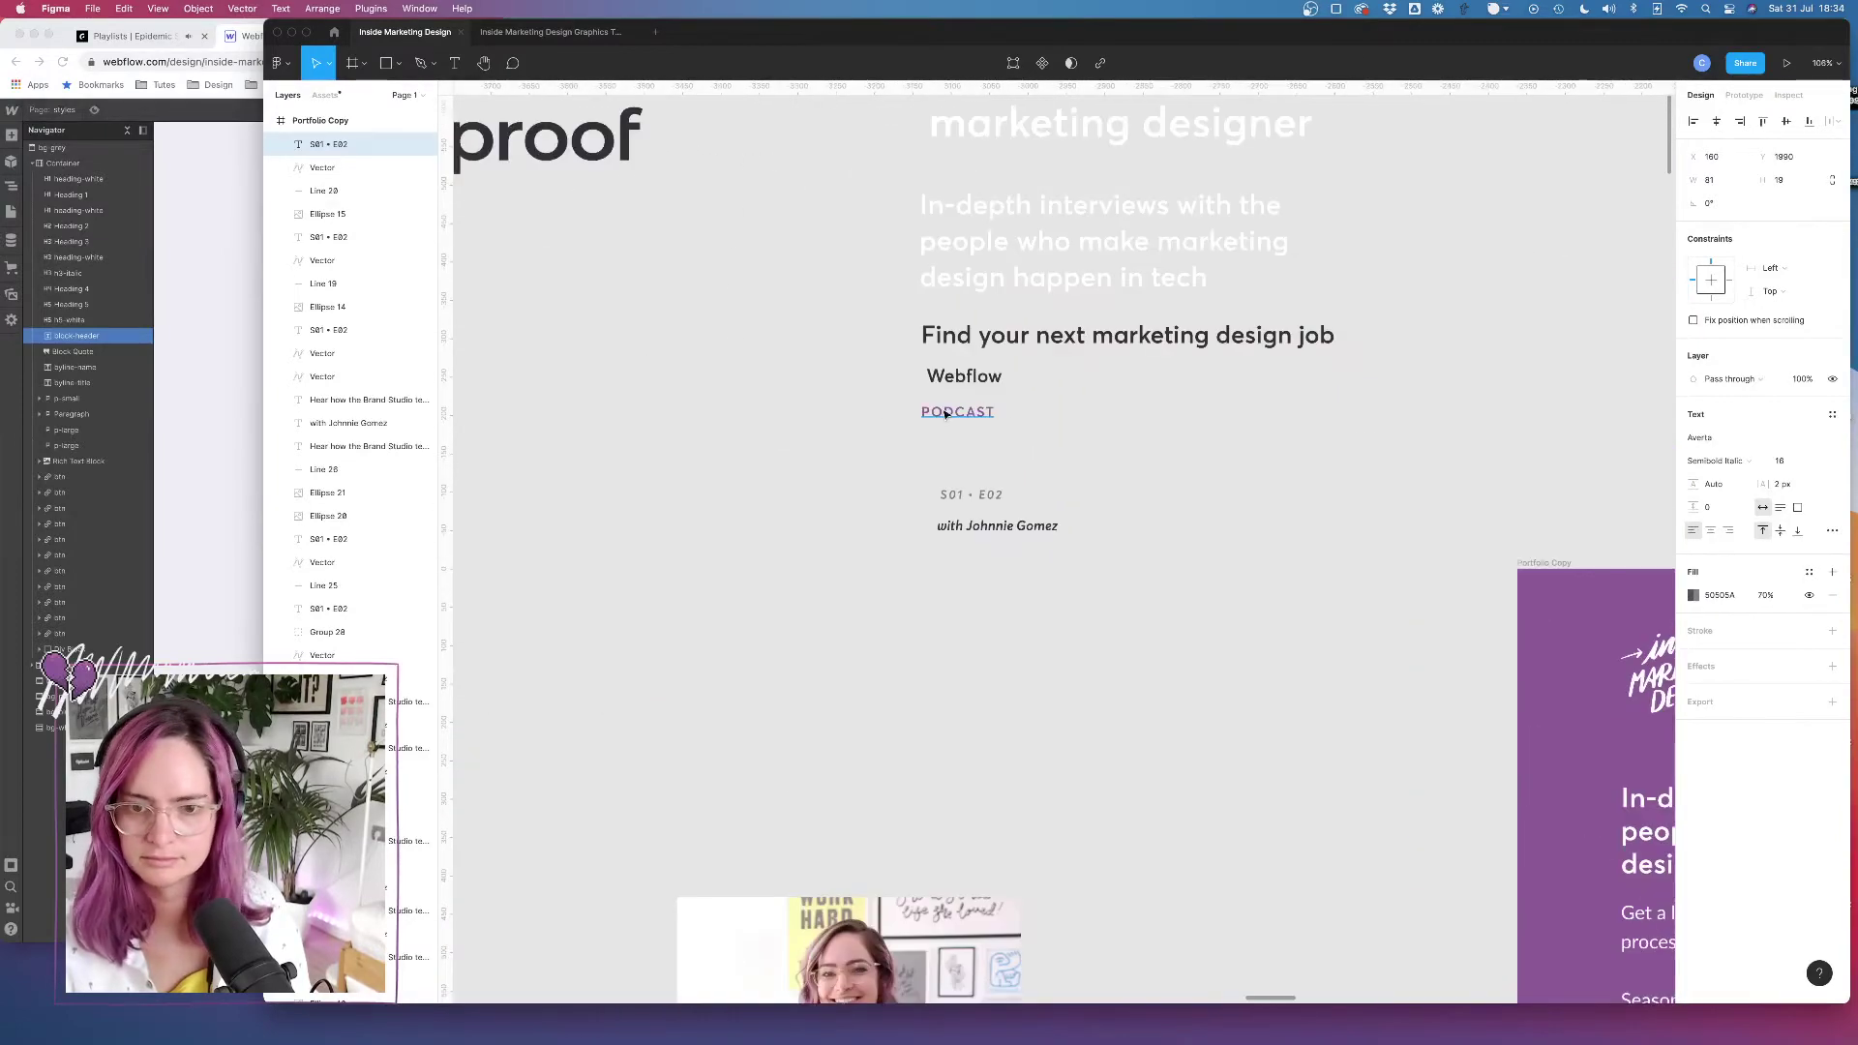
pyautogui.click(961, 415)
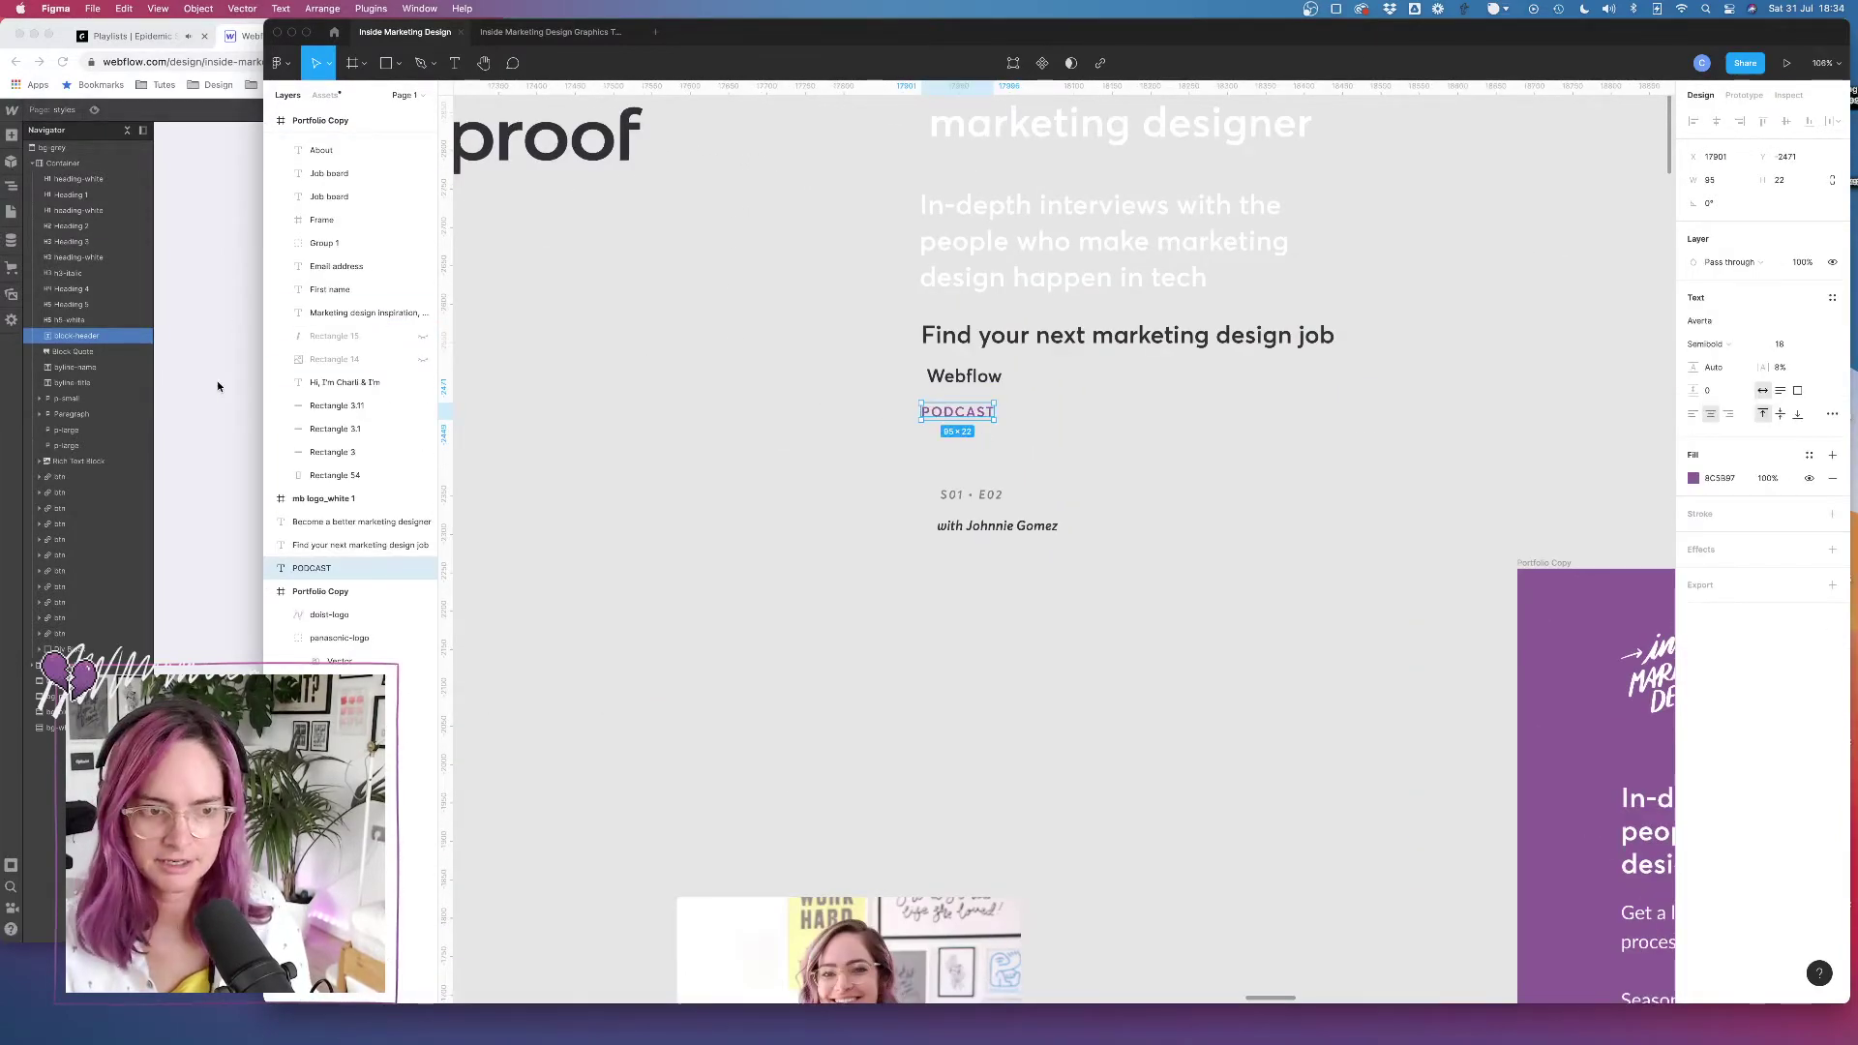
# Switch to Webflow and set the block-header text's weight to 600 Semi Bold and its size to 18
pyautogui.press('super+Tab')
pyautogui.click(1246, 653)
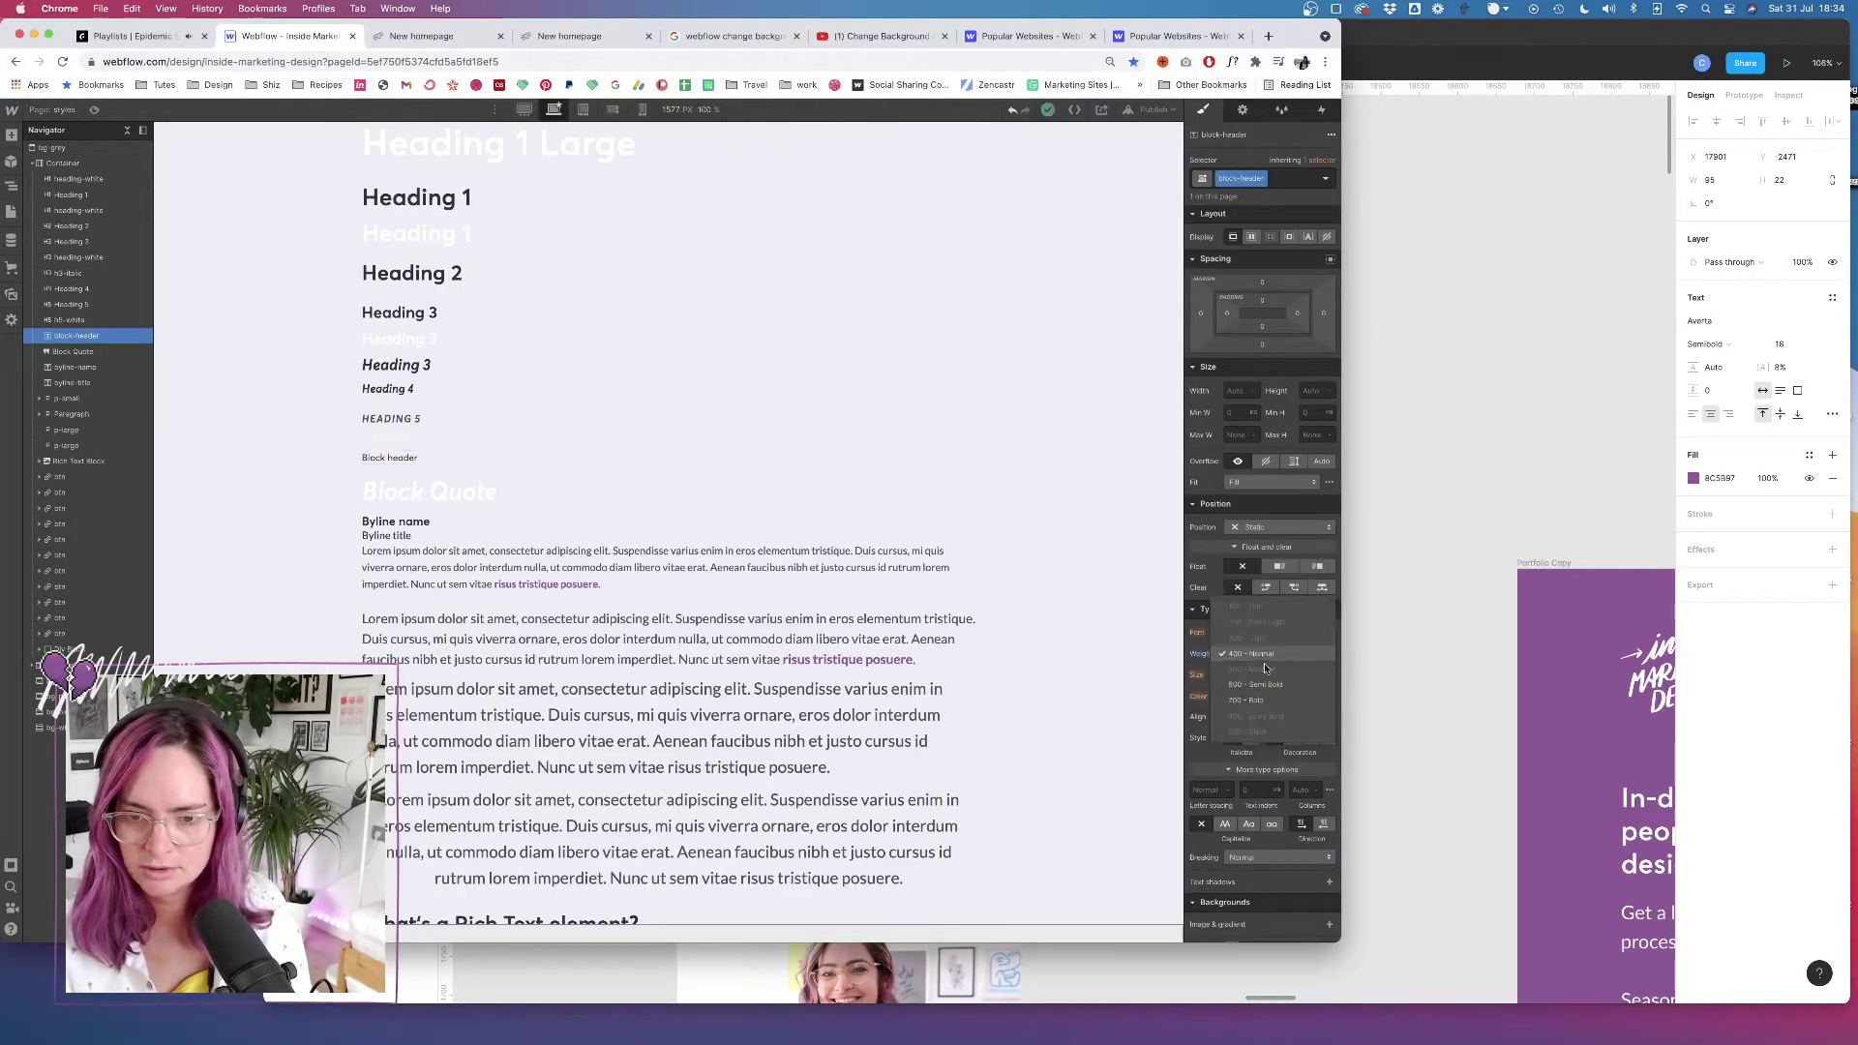
pyautogui.click(1265, 689)
pyautogui.click(1242, 675)
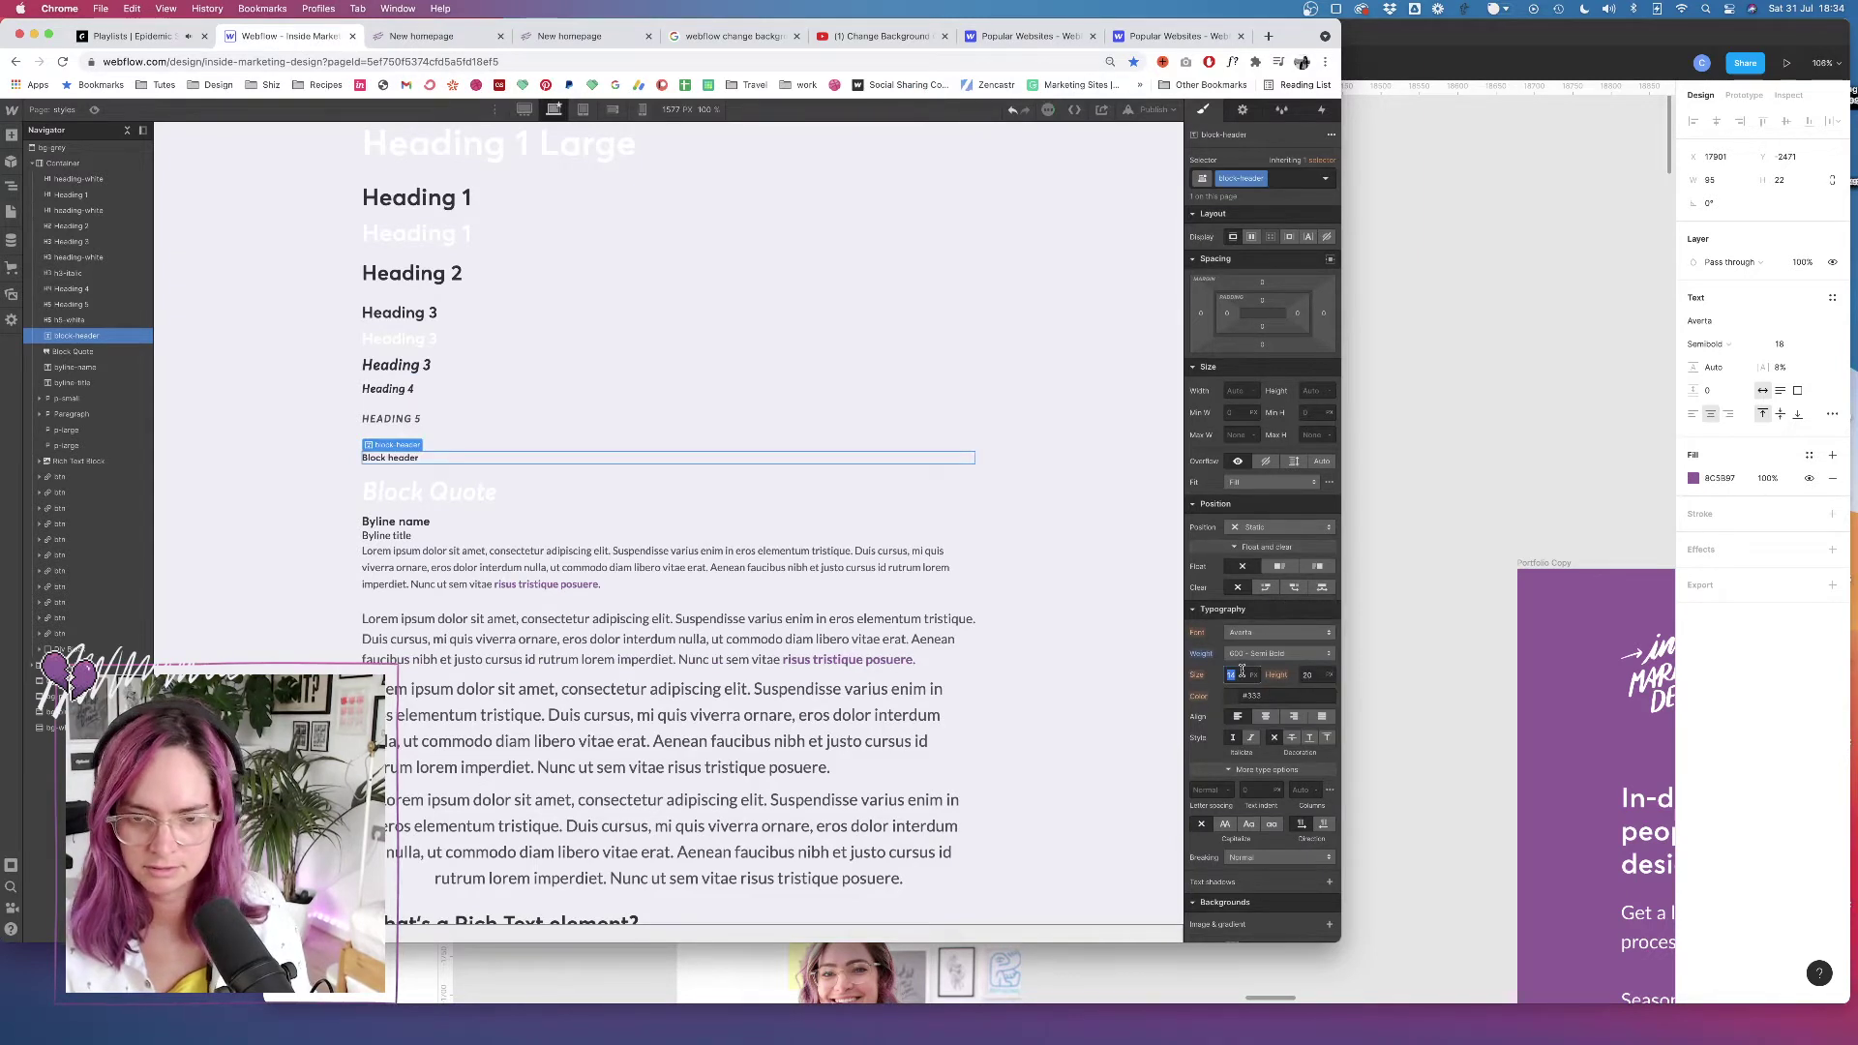
pyautogui.write('18')
# Color the block-header text with the Medium Orchid swatch and capitalize it in all caps
pyautogui.click(1230, 695)
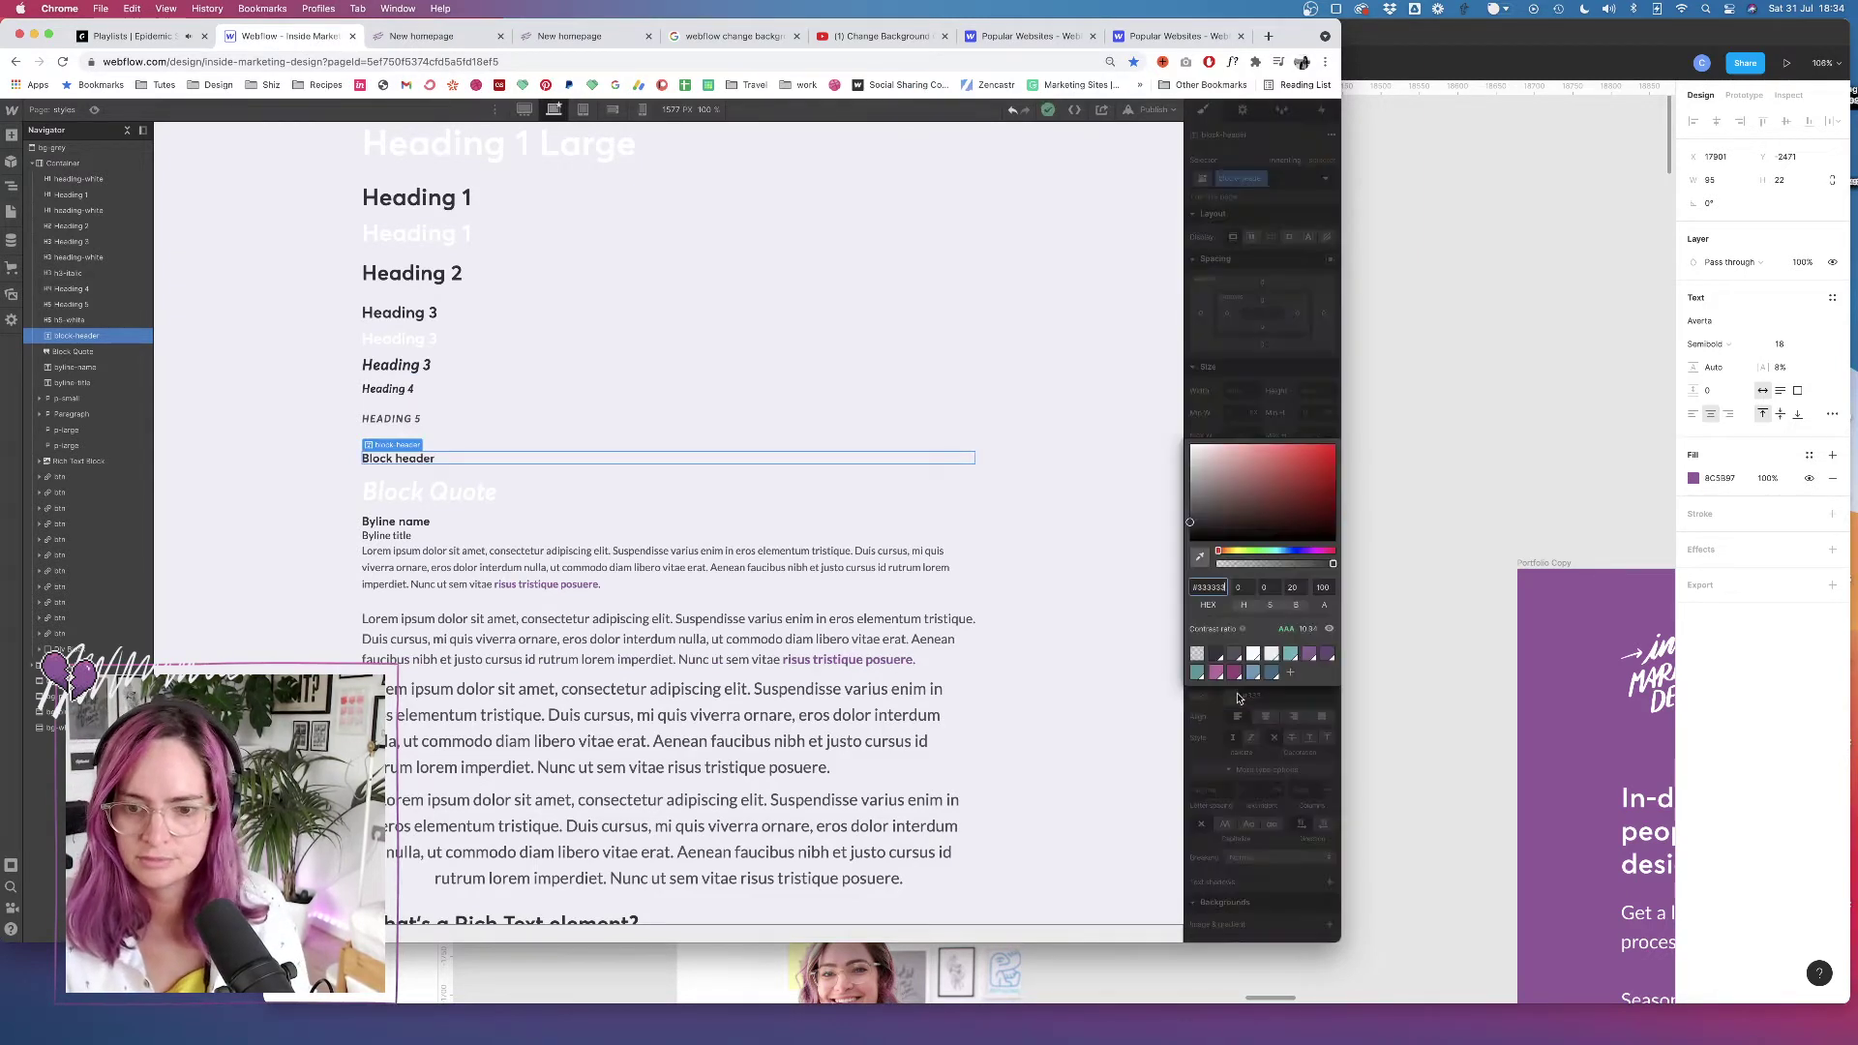
pyautogui.click(1311, 656)
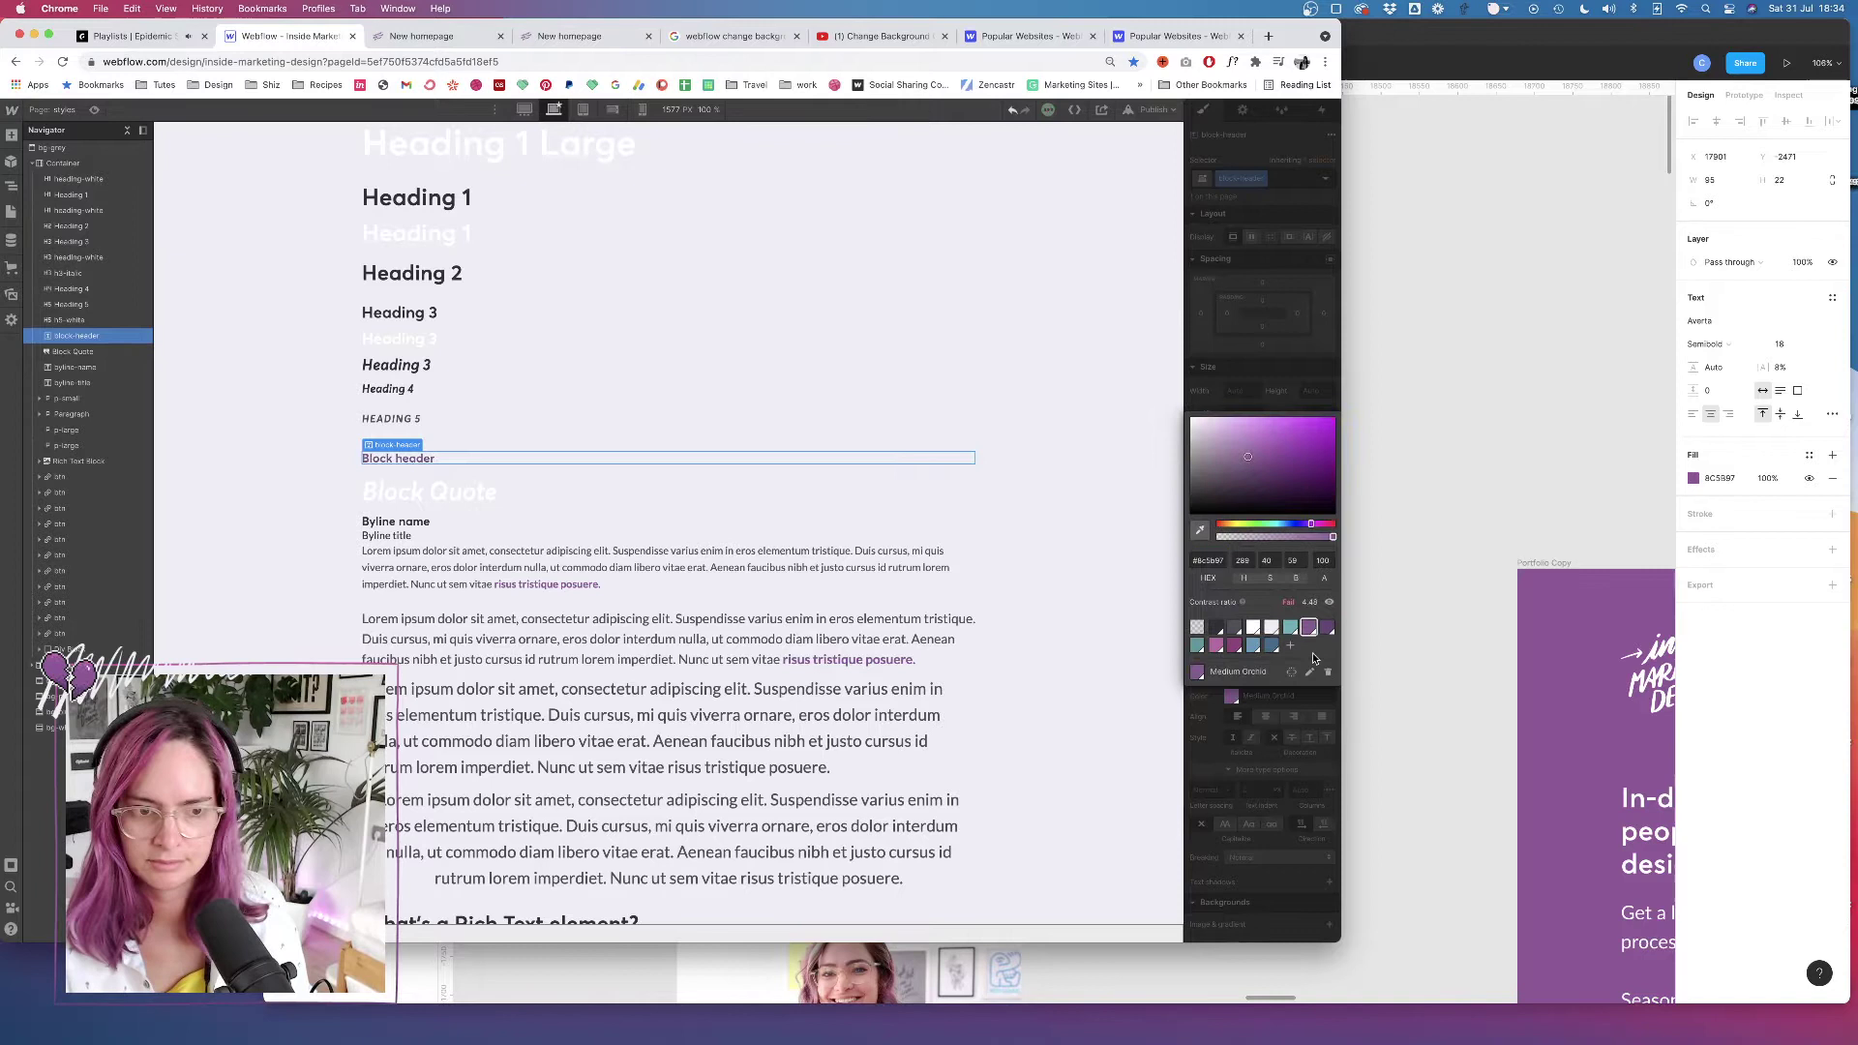
pyautogui.click(1221, 733)
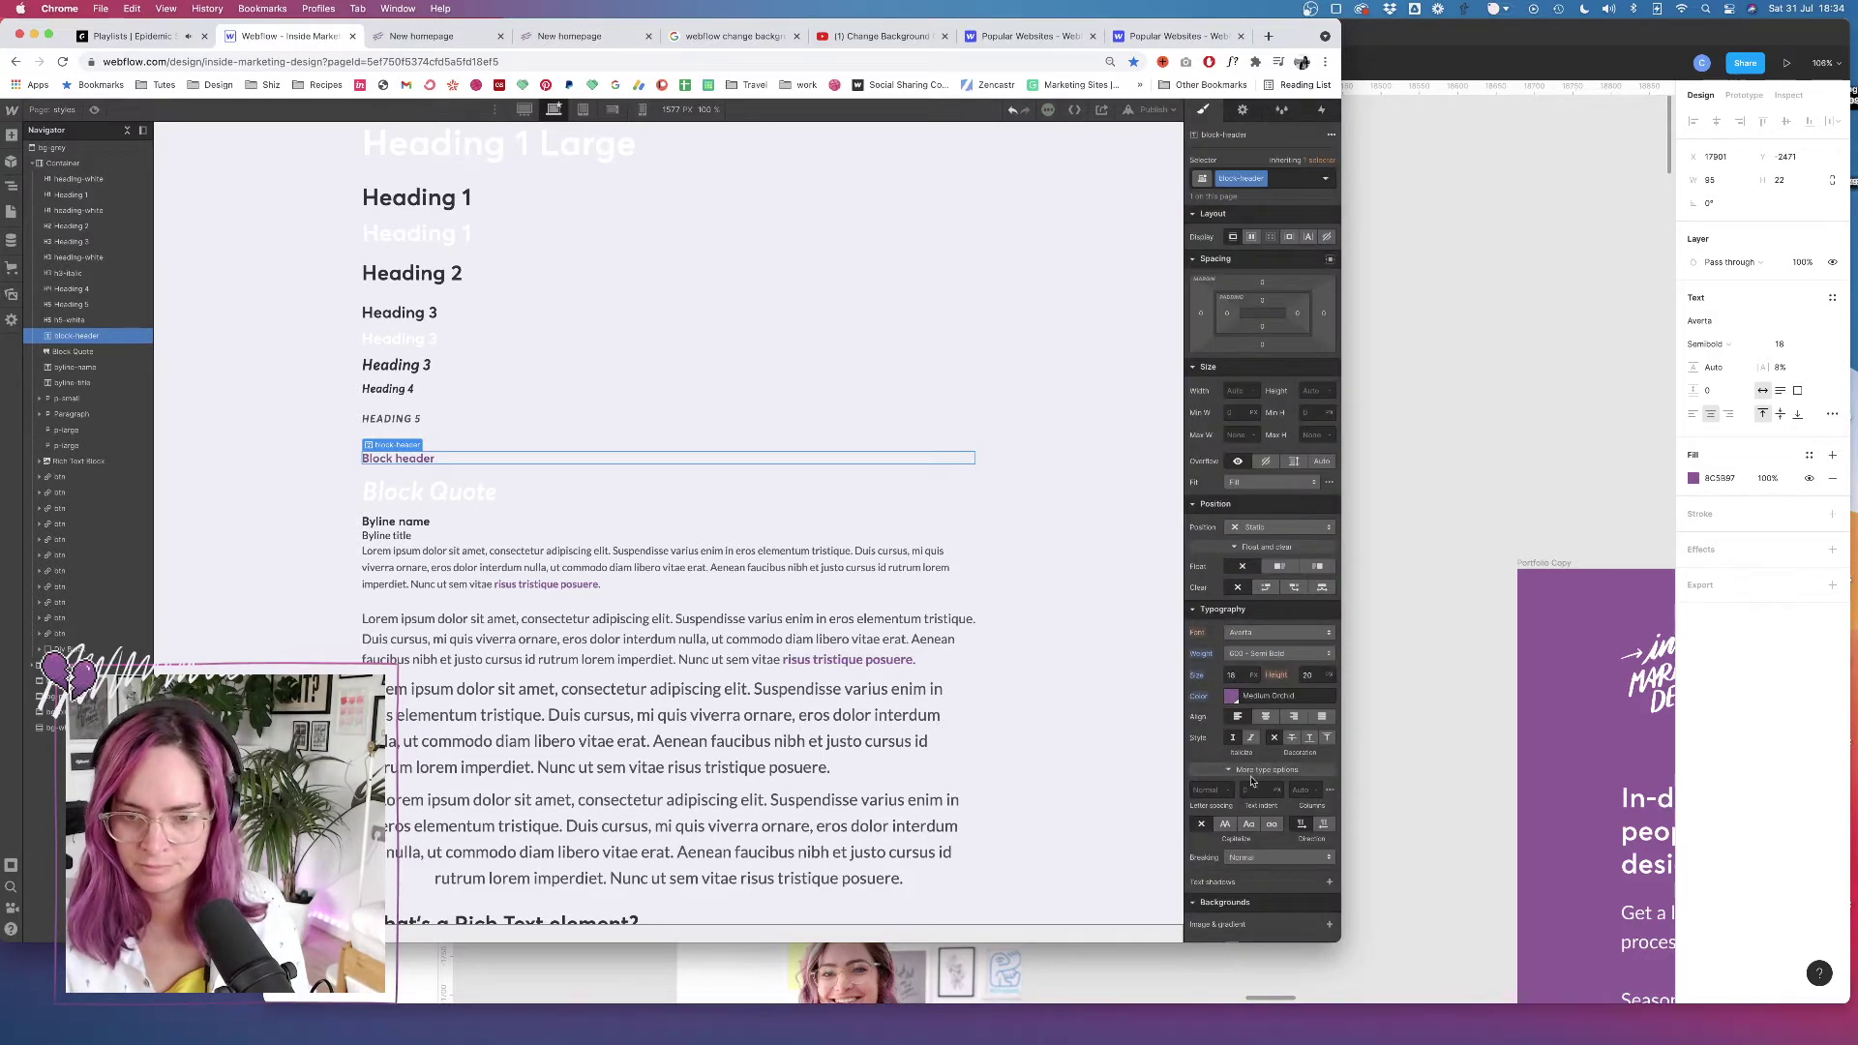
pyautogui.click(1224, 823)
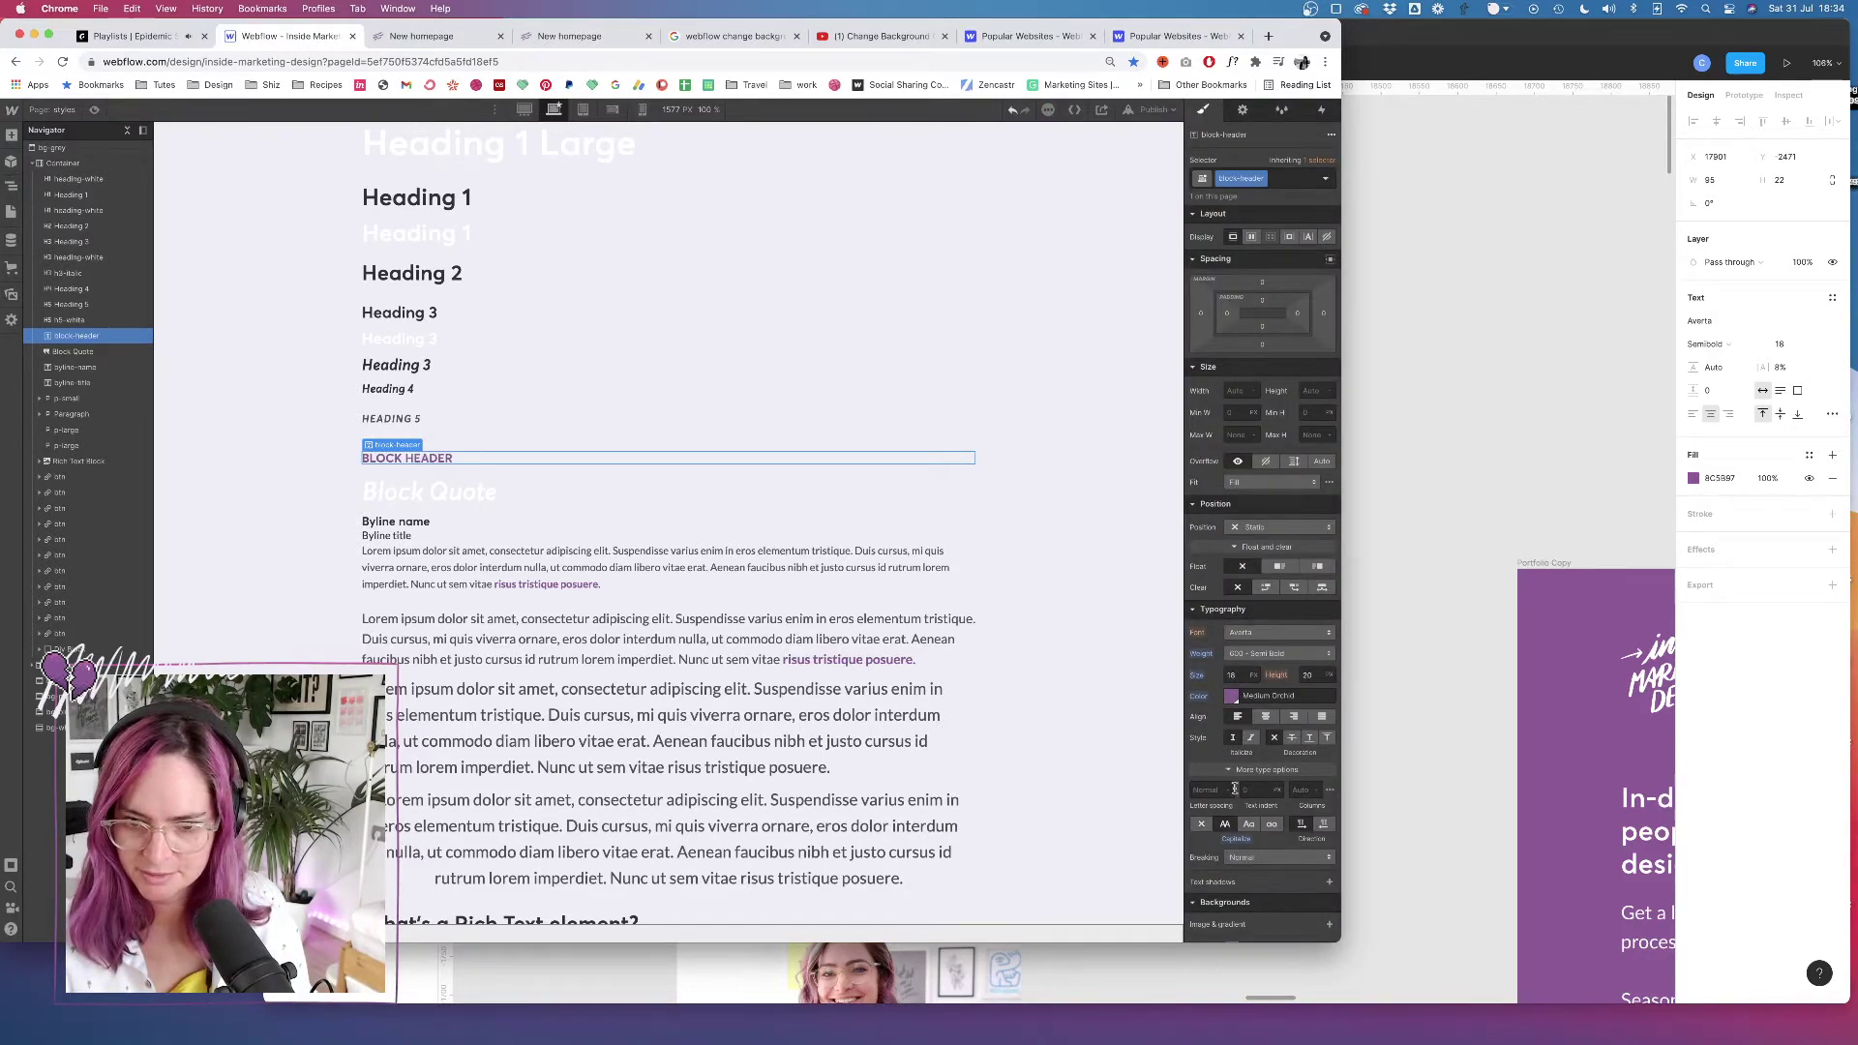
# Set the block-header text's letter spacing to 1
pyautogui.click(1201, 787)
pyautogui.write('1')
pyautogui.press('Tab')
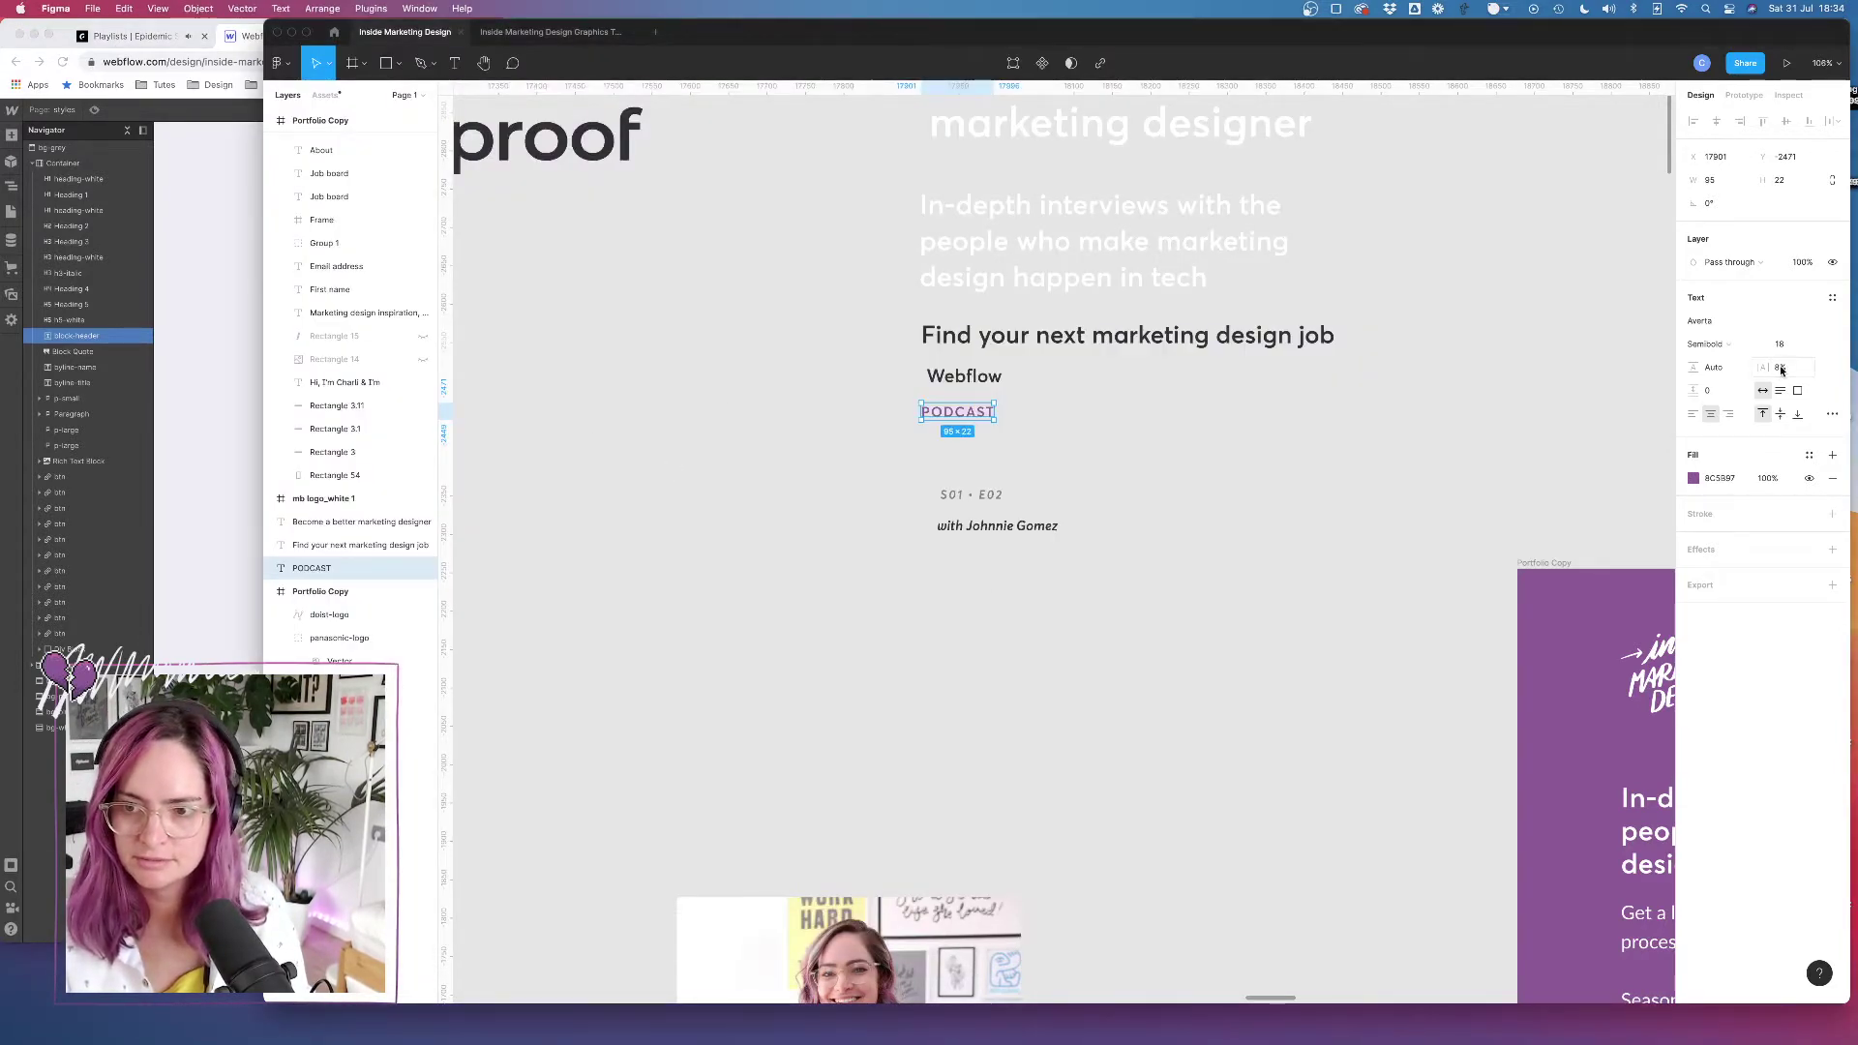
# Check the PODCAST label's letter spacing in Figma, and set the block-header text's letter spacing to 2 in Webflow
pyautogui.click(1278, 455)
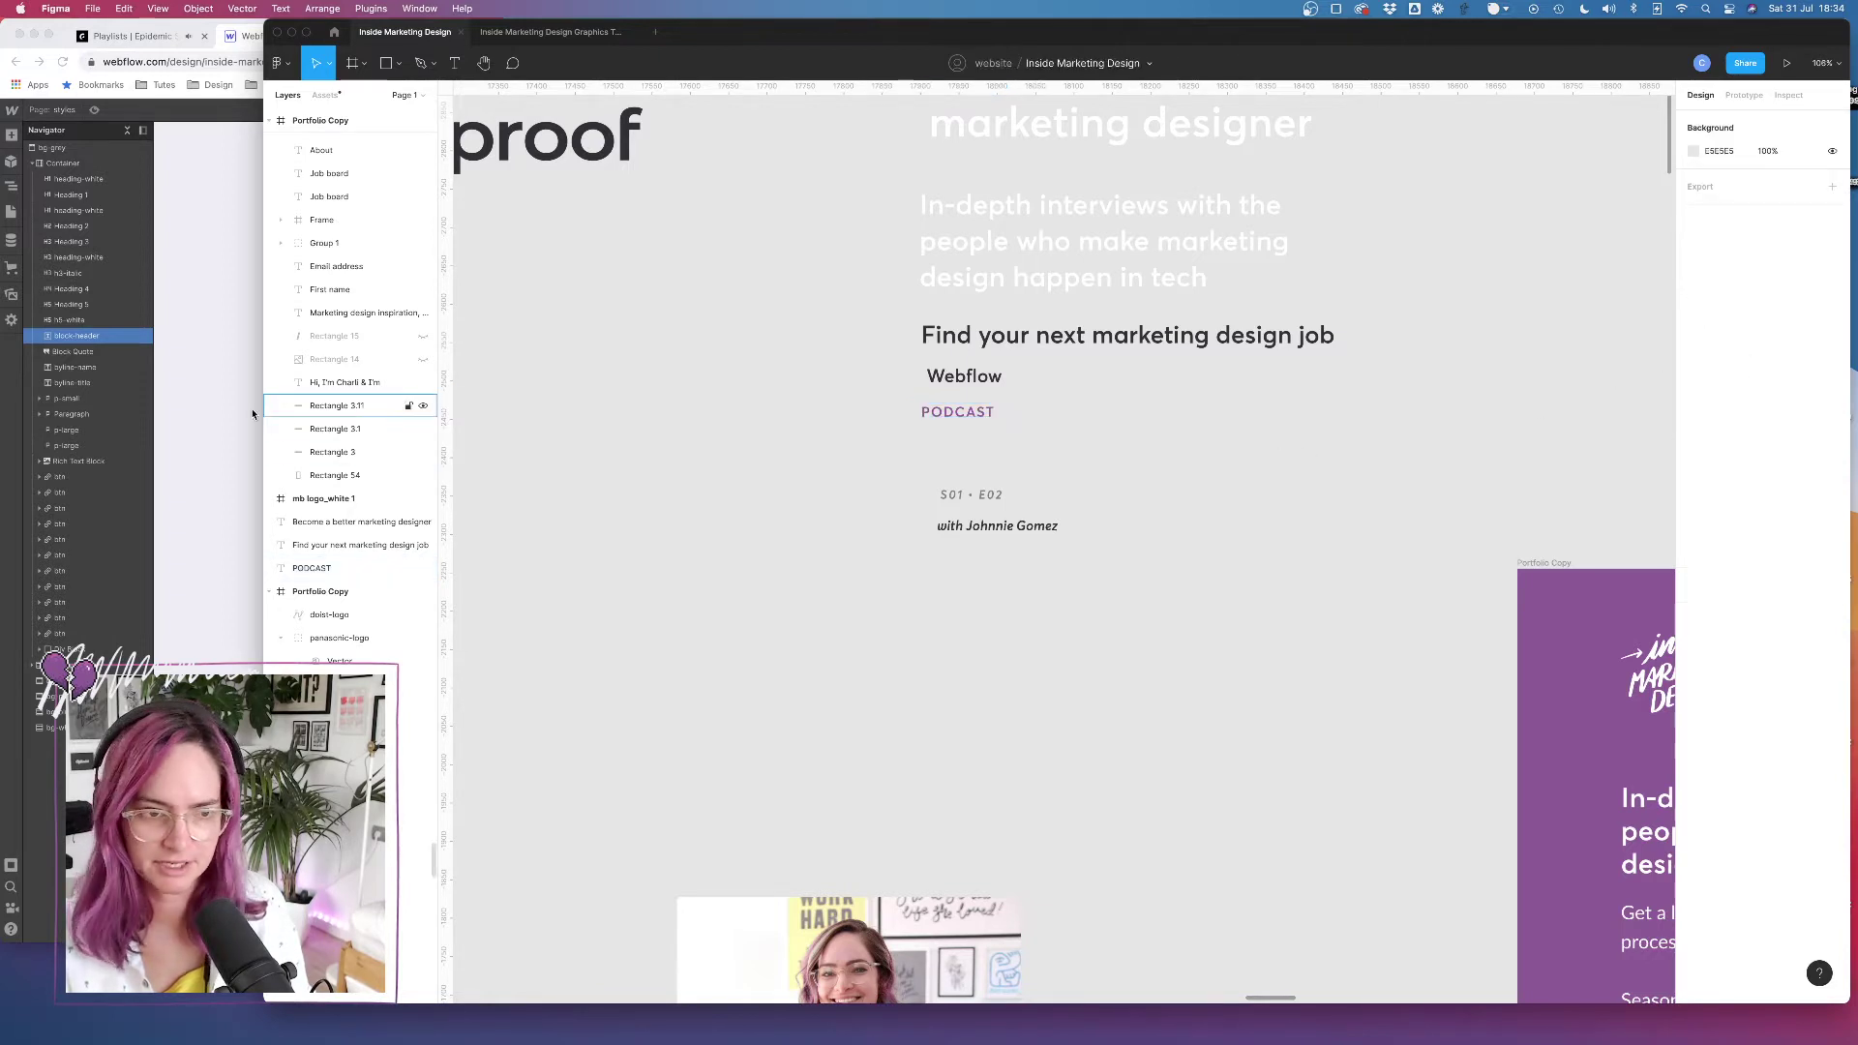
pyautogui.click(195, 418)
pyautogui.click(1196, 789)
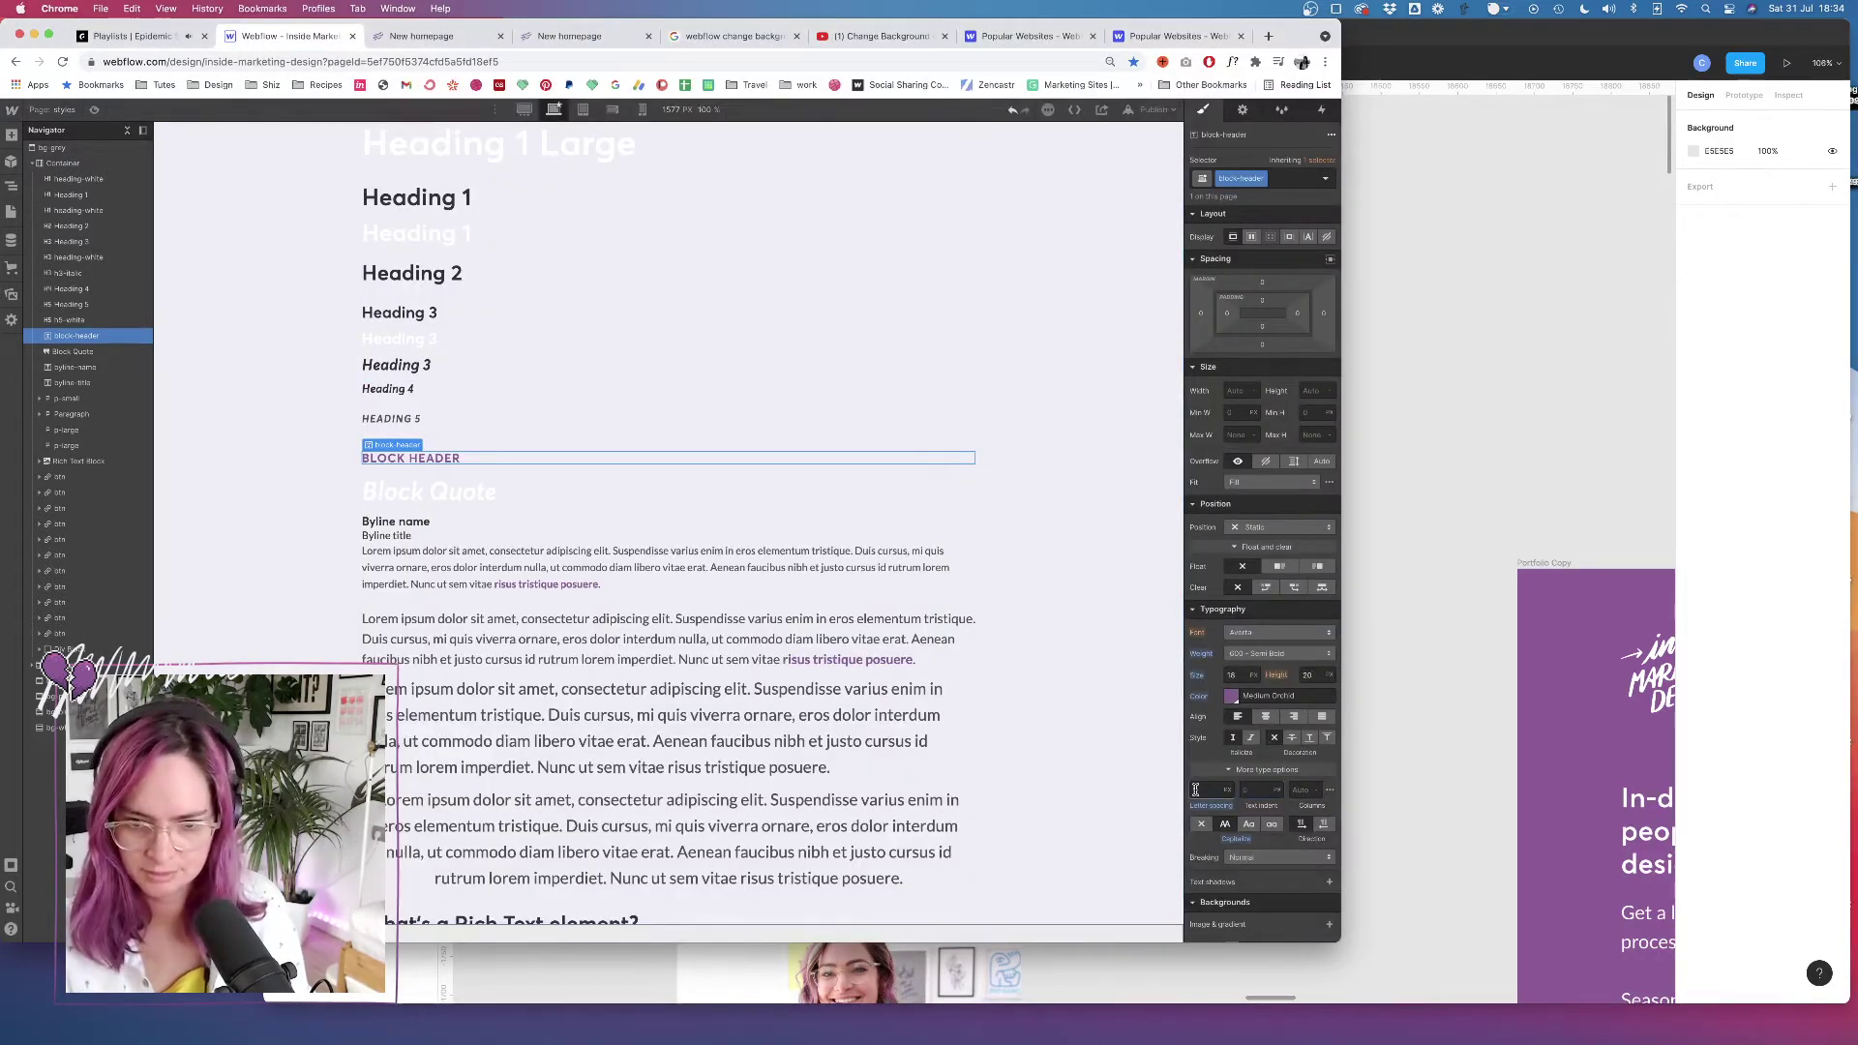
pyautogui.write('8%')
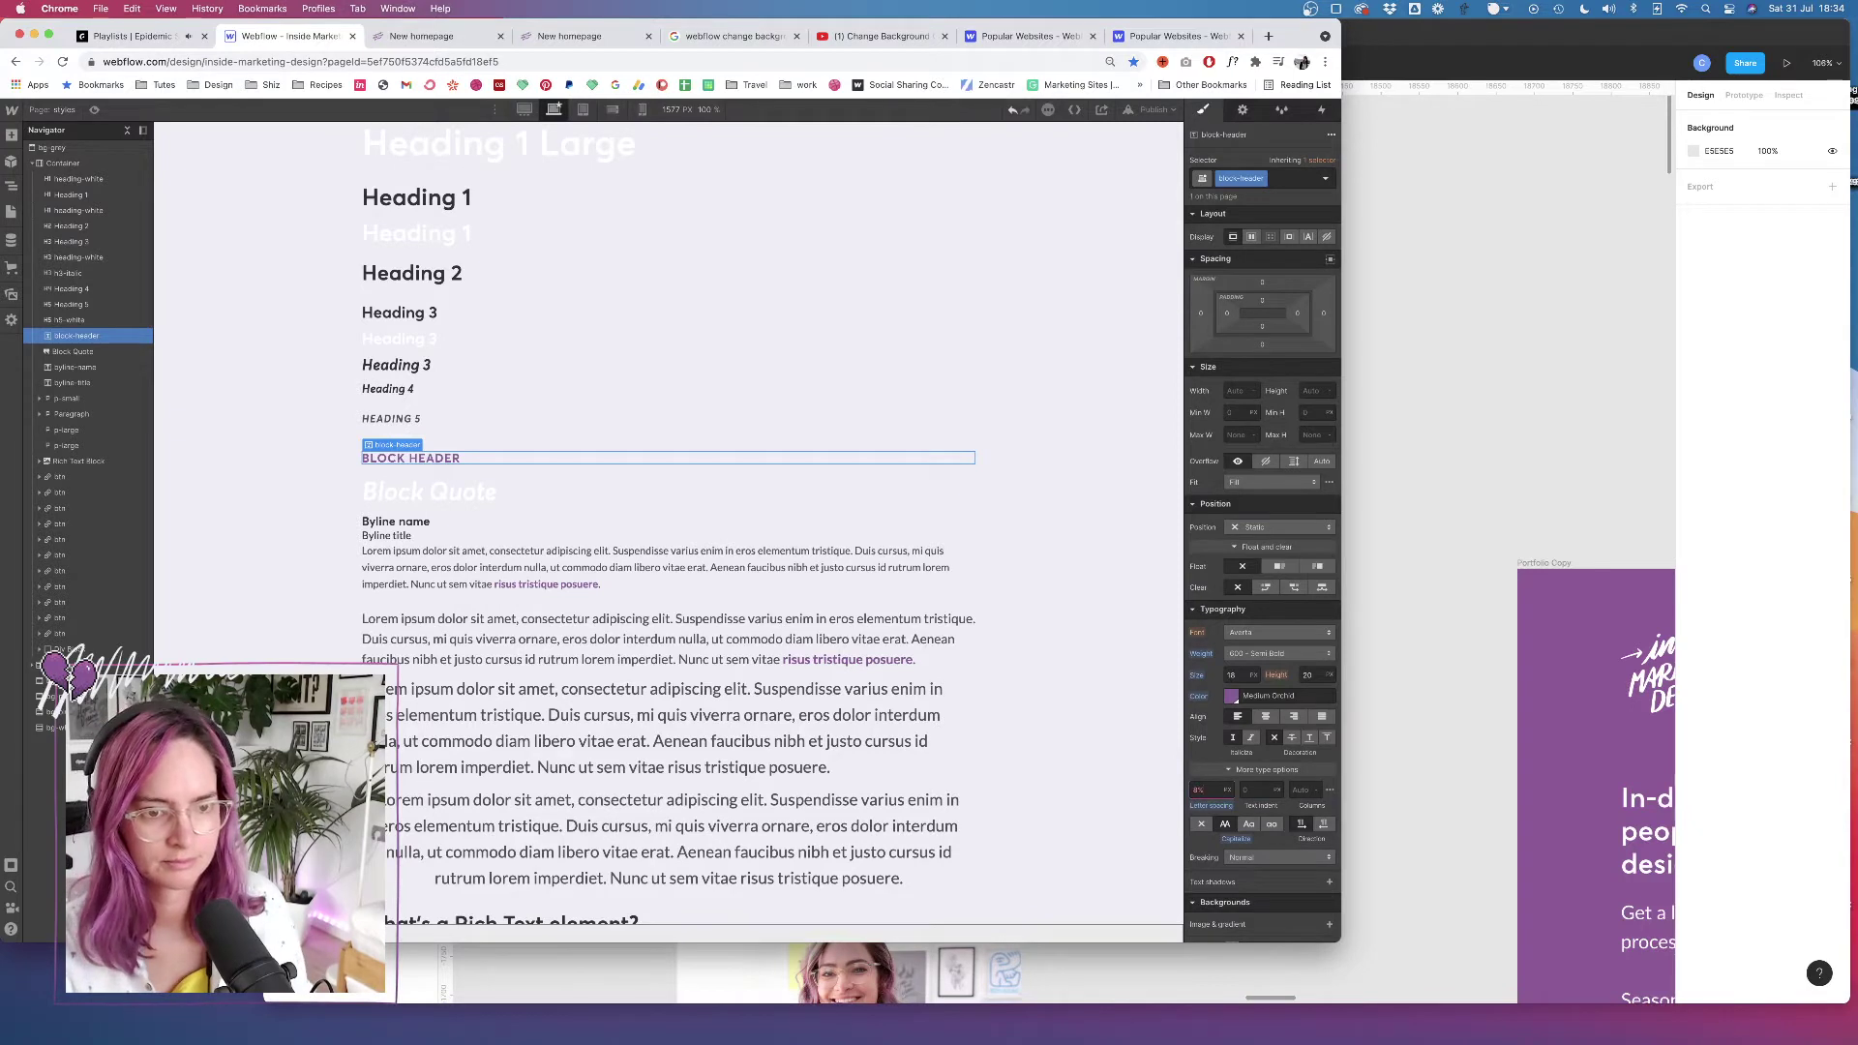
pyautogui.press('BackSpace')
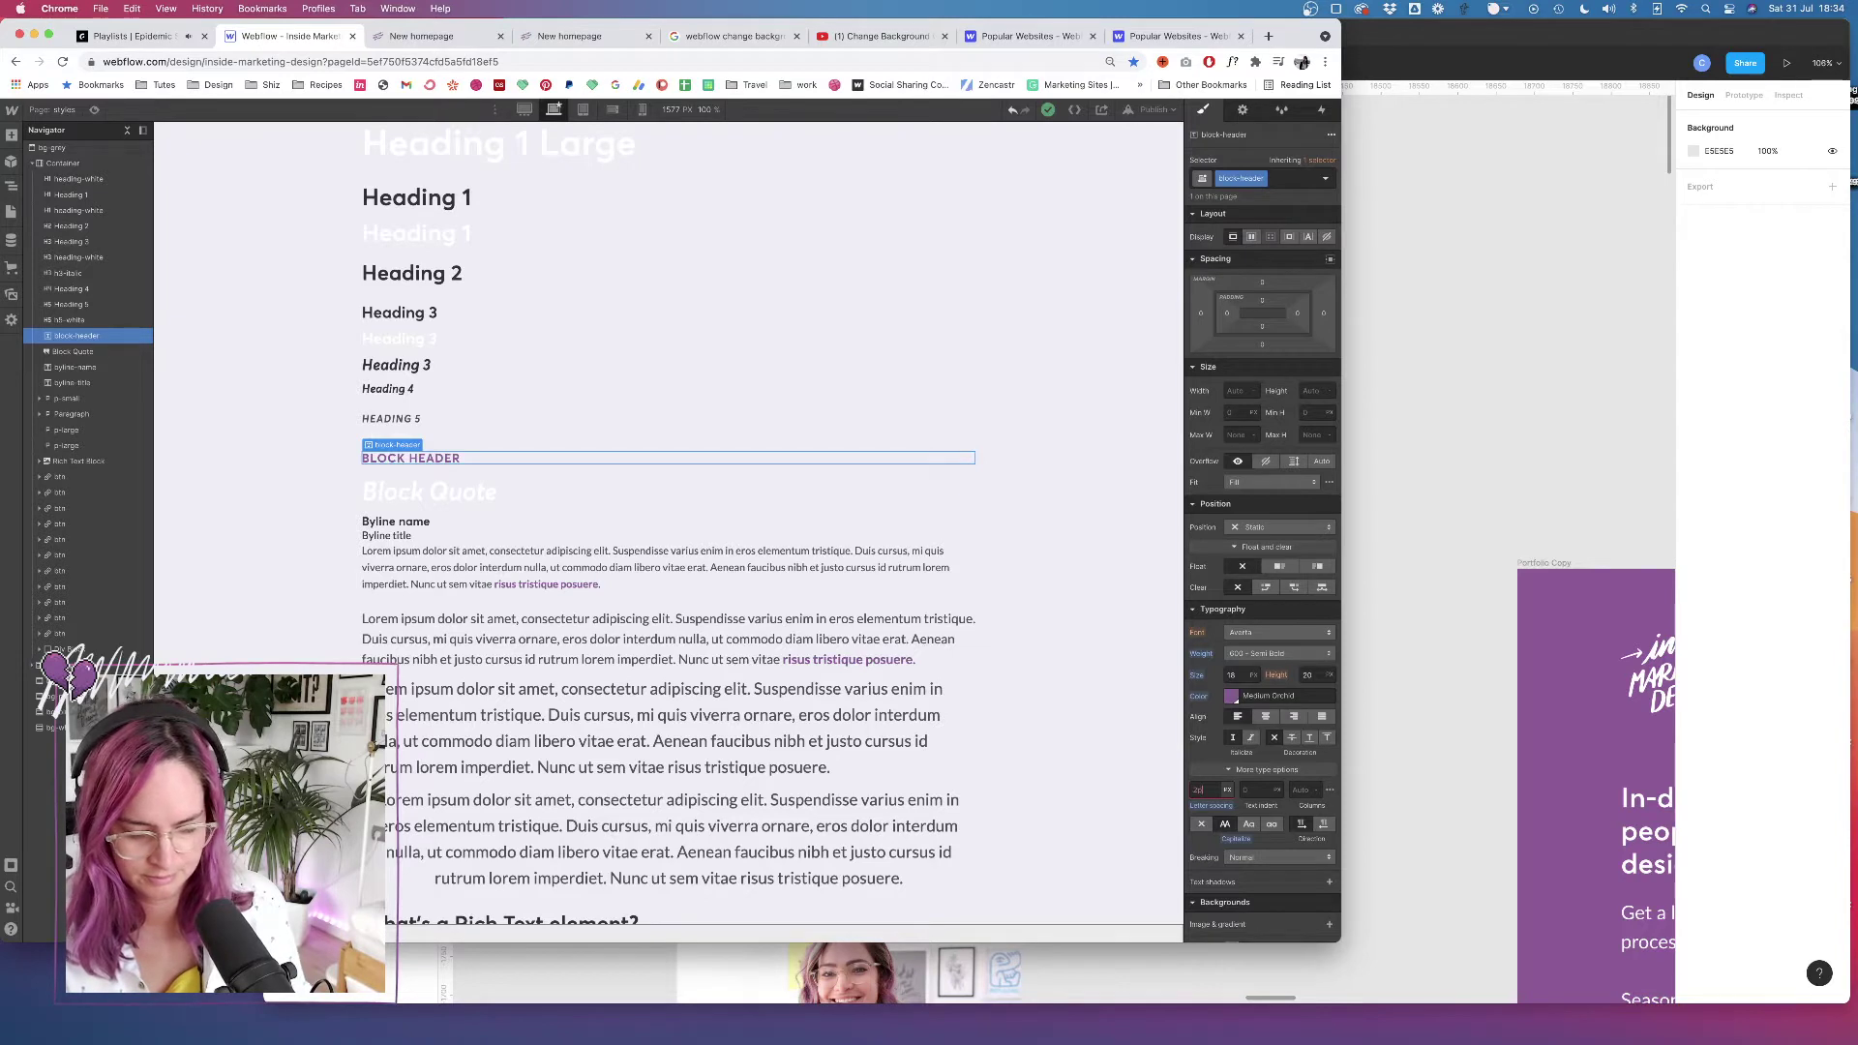
pyautogui.press('Return')
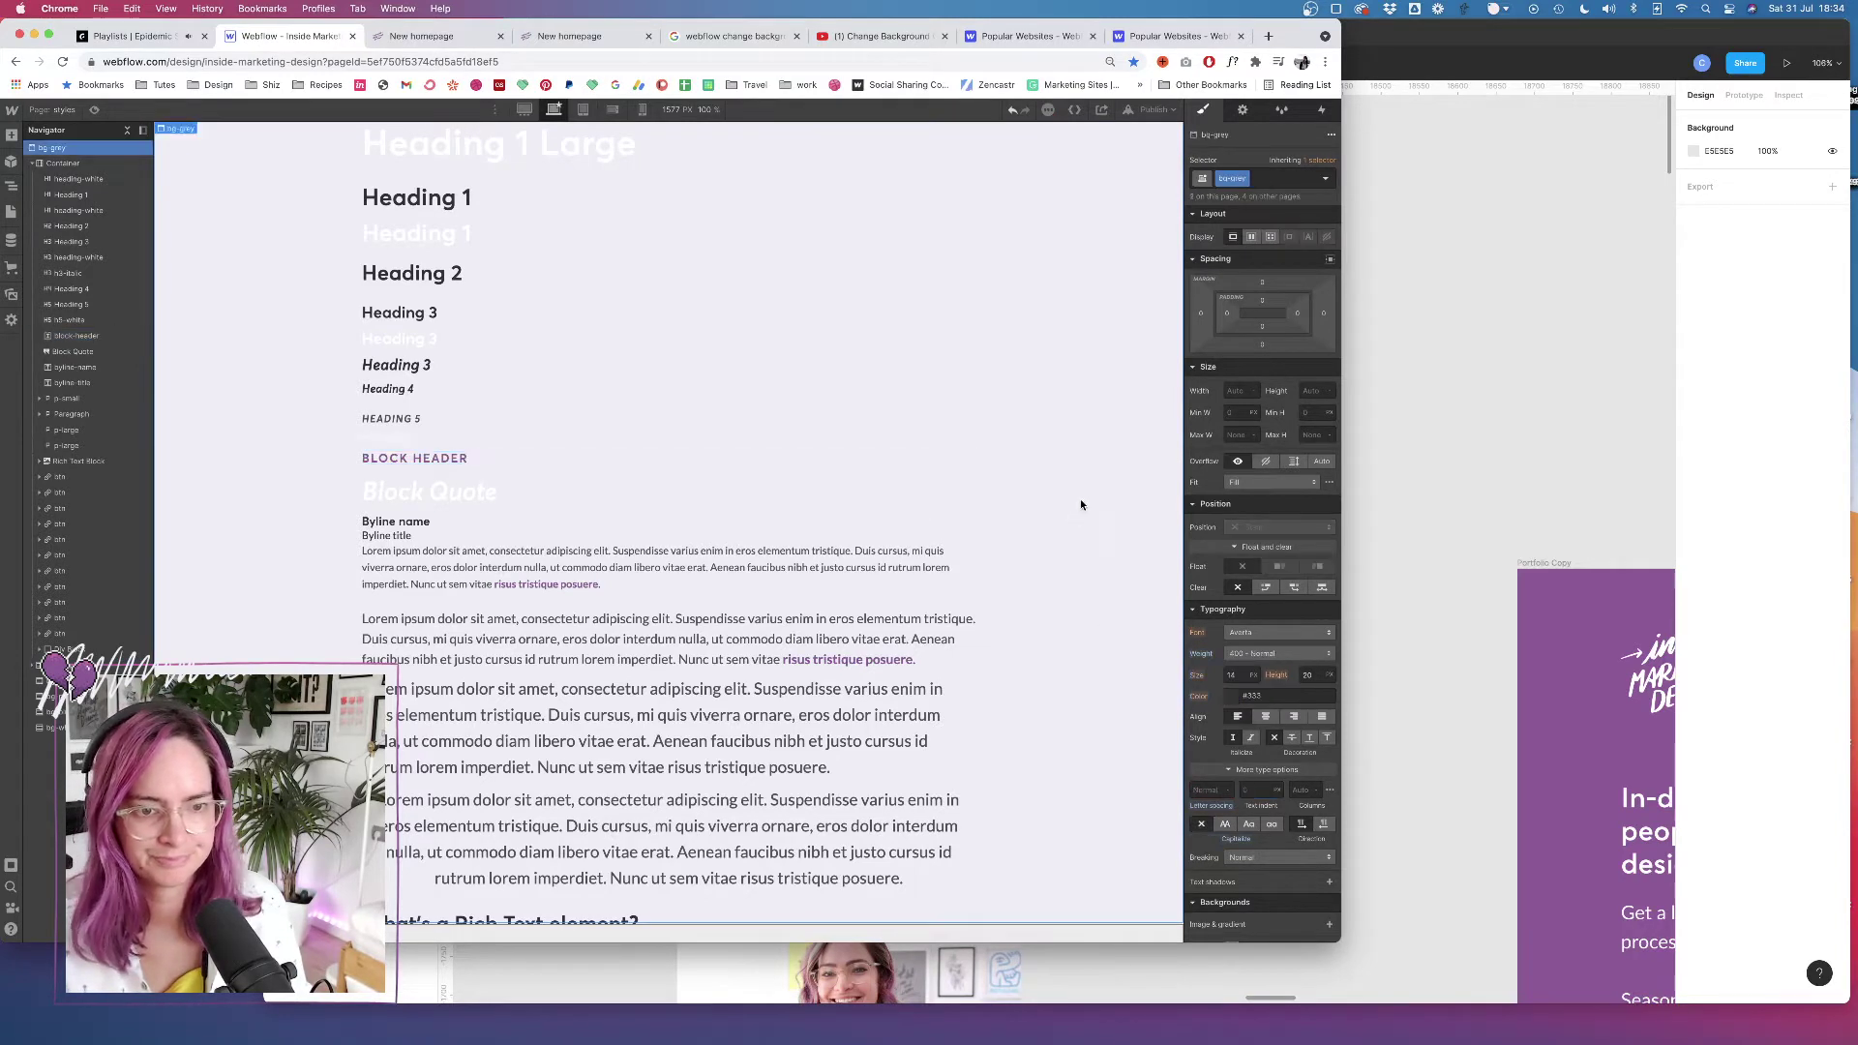
pyautogui.click(1074, 504)
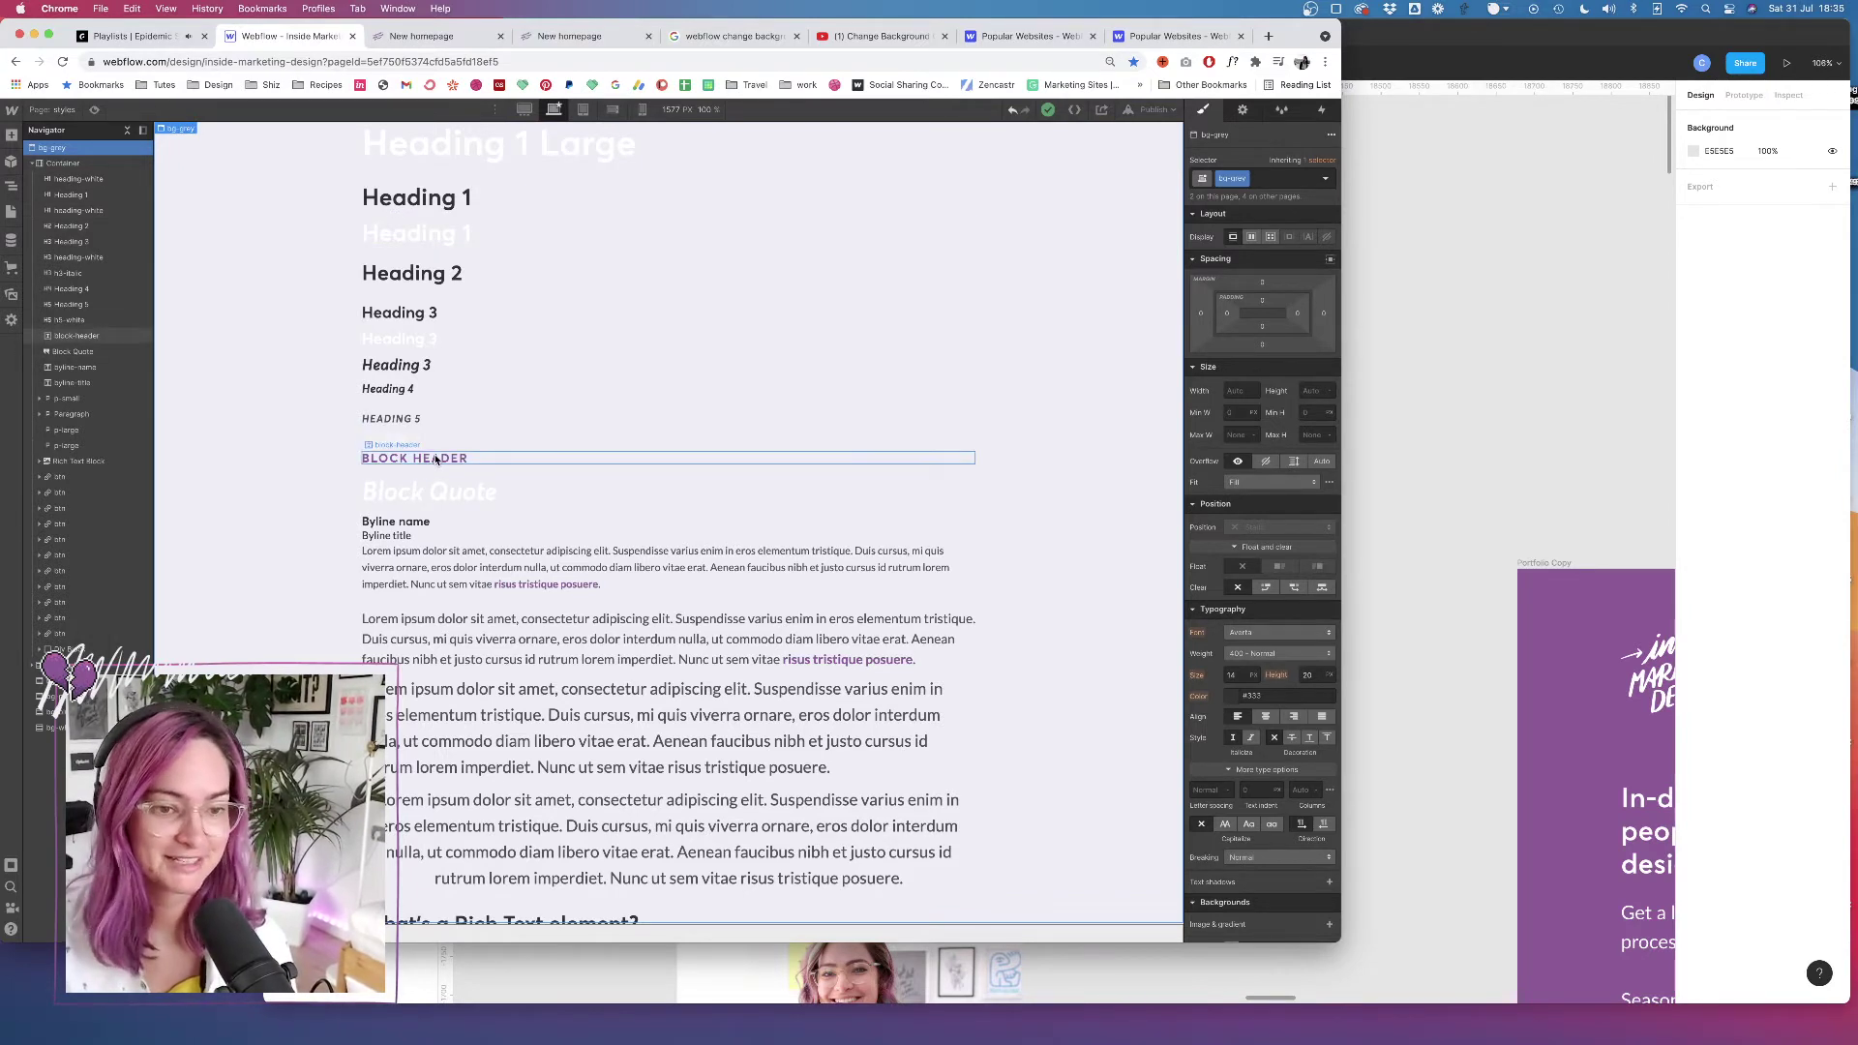
# Open the New homepage page at its Podcast section
pyautogui.click(10, 209)
pyautogui.click(79, 292)
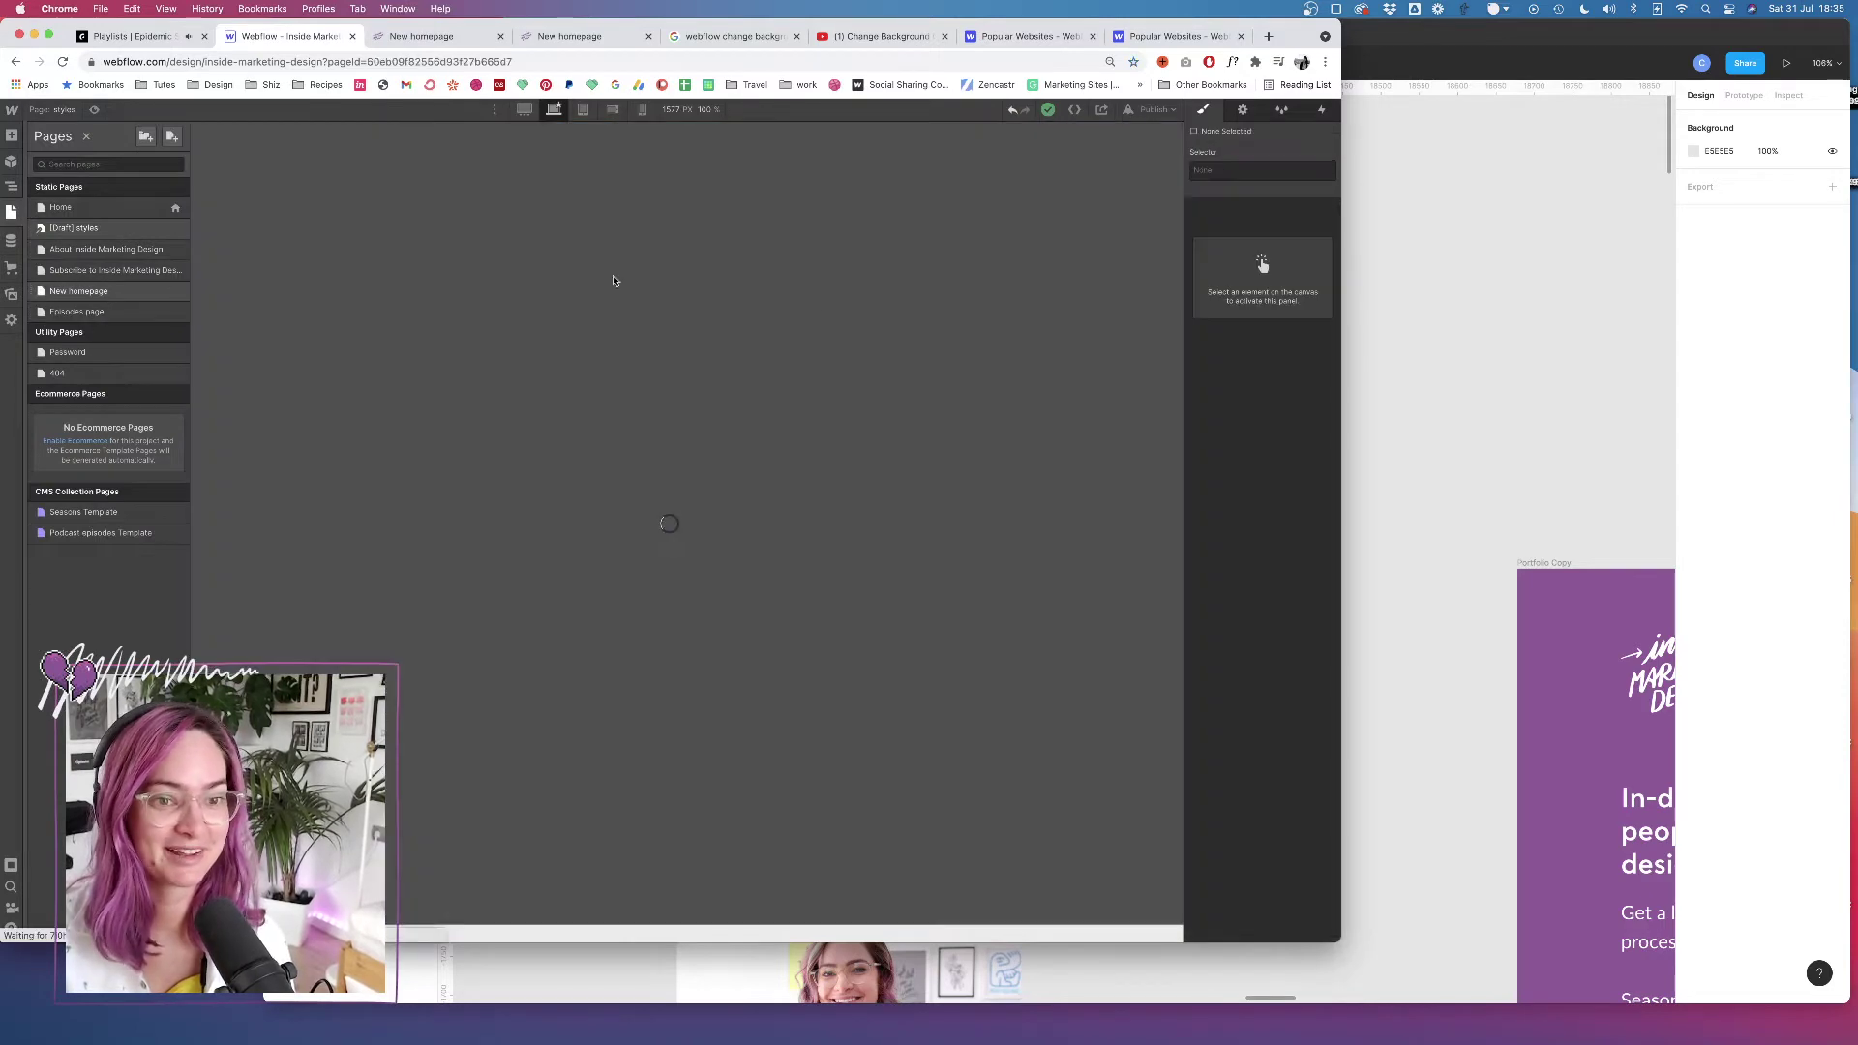
pyautogui.scroll(-10, 552, 577)
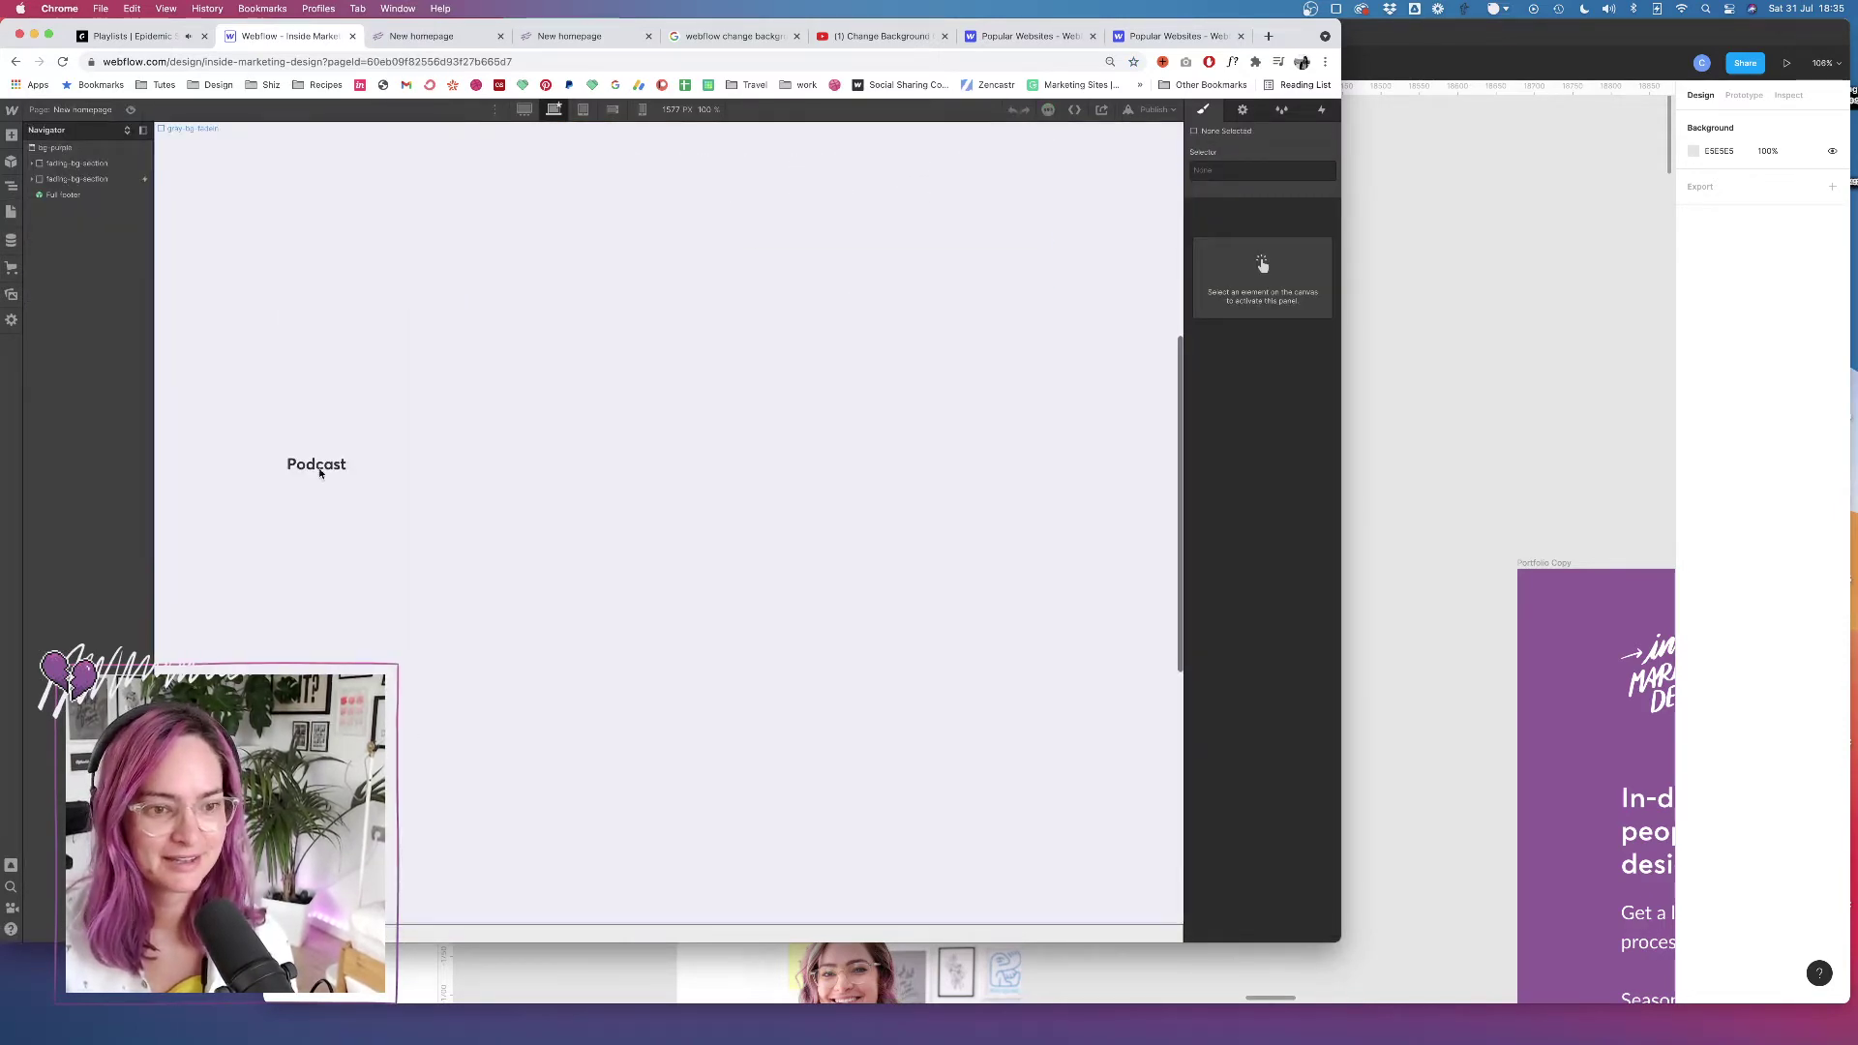
# Try to add a div block to the container that holds the Podcast heading
pyautogui.click(319, 470)
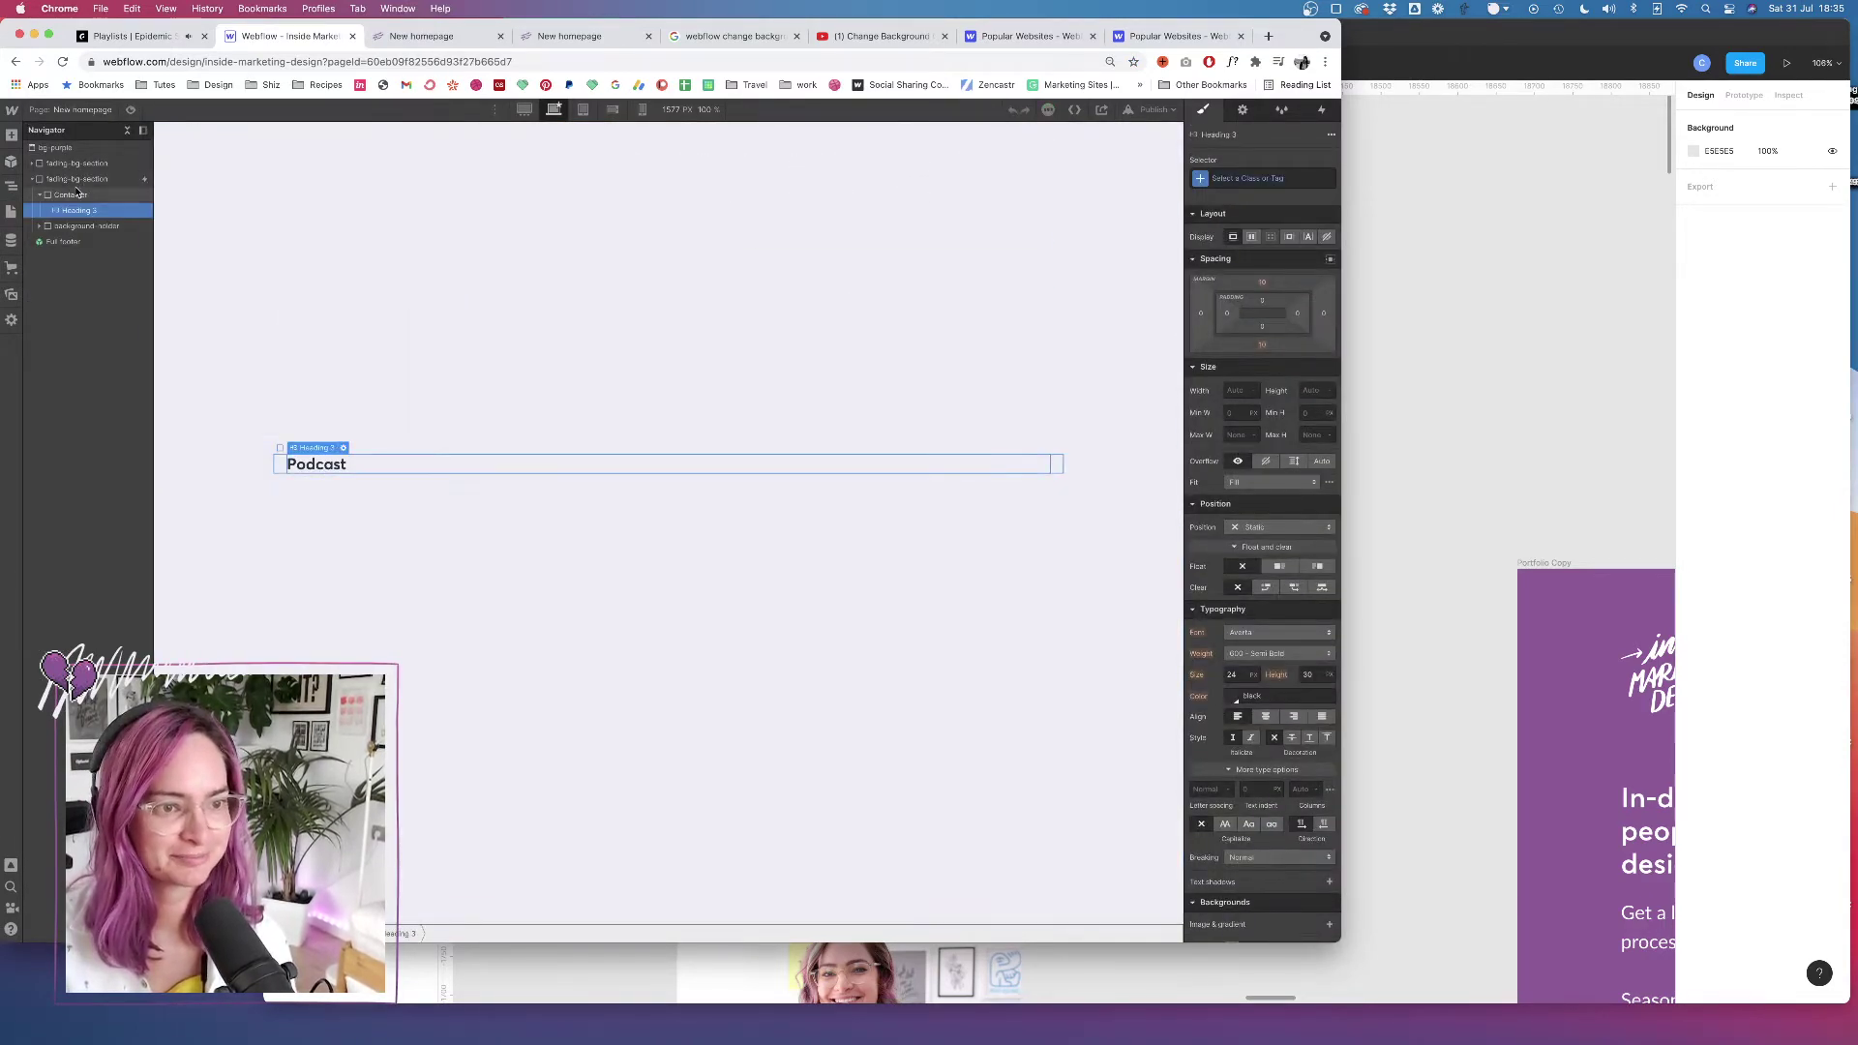
pyautogui.click(76, 193)
pyautogui.click(12, 135)
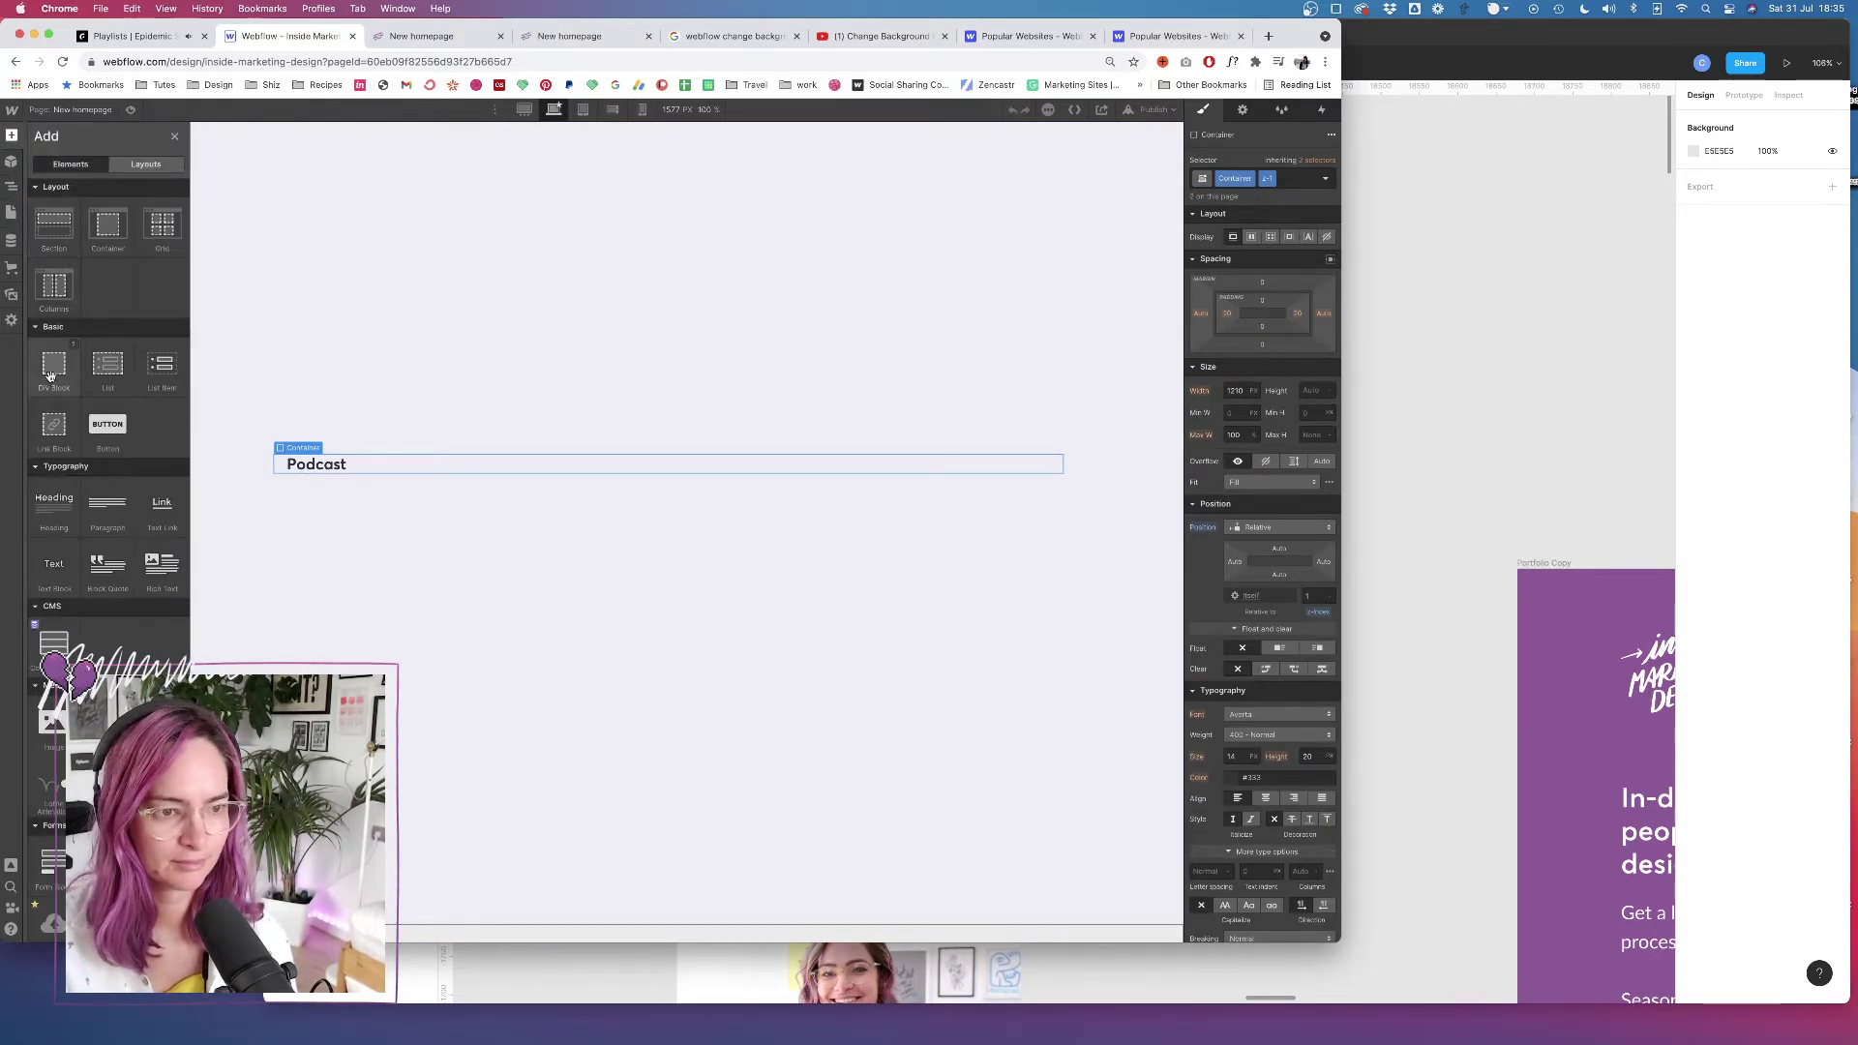
pyautogui.moveTo(50, 376)
pyautogui.mouseDown()
pyautogui.moveTo(581, 462)
pyautogui.moveTo(1120, 463)
pyautogui.mouseUp()
# Switch to Figma, show the layout grid and inspect the heading and description text in the homepage mockup's podcast section
pyautogui.press('super+Tab')
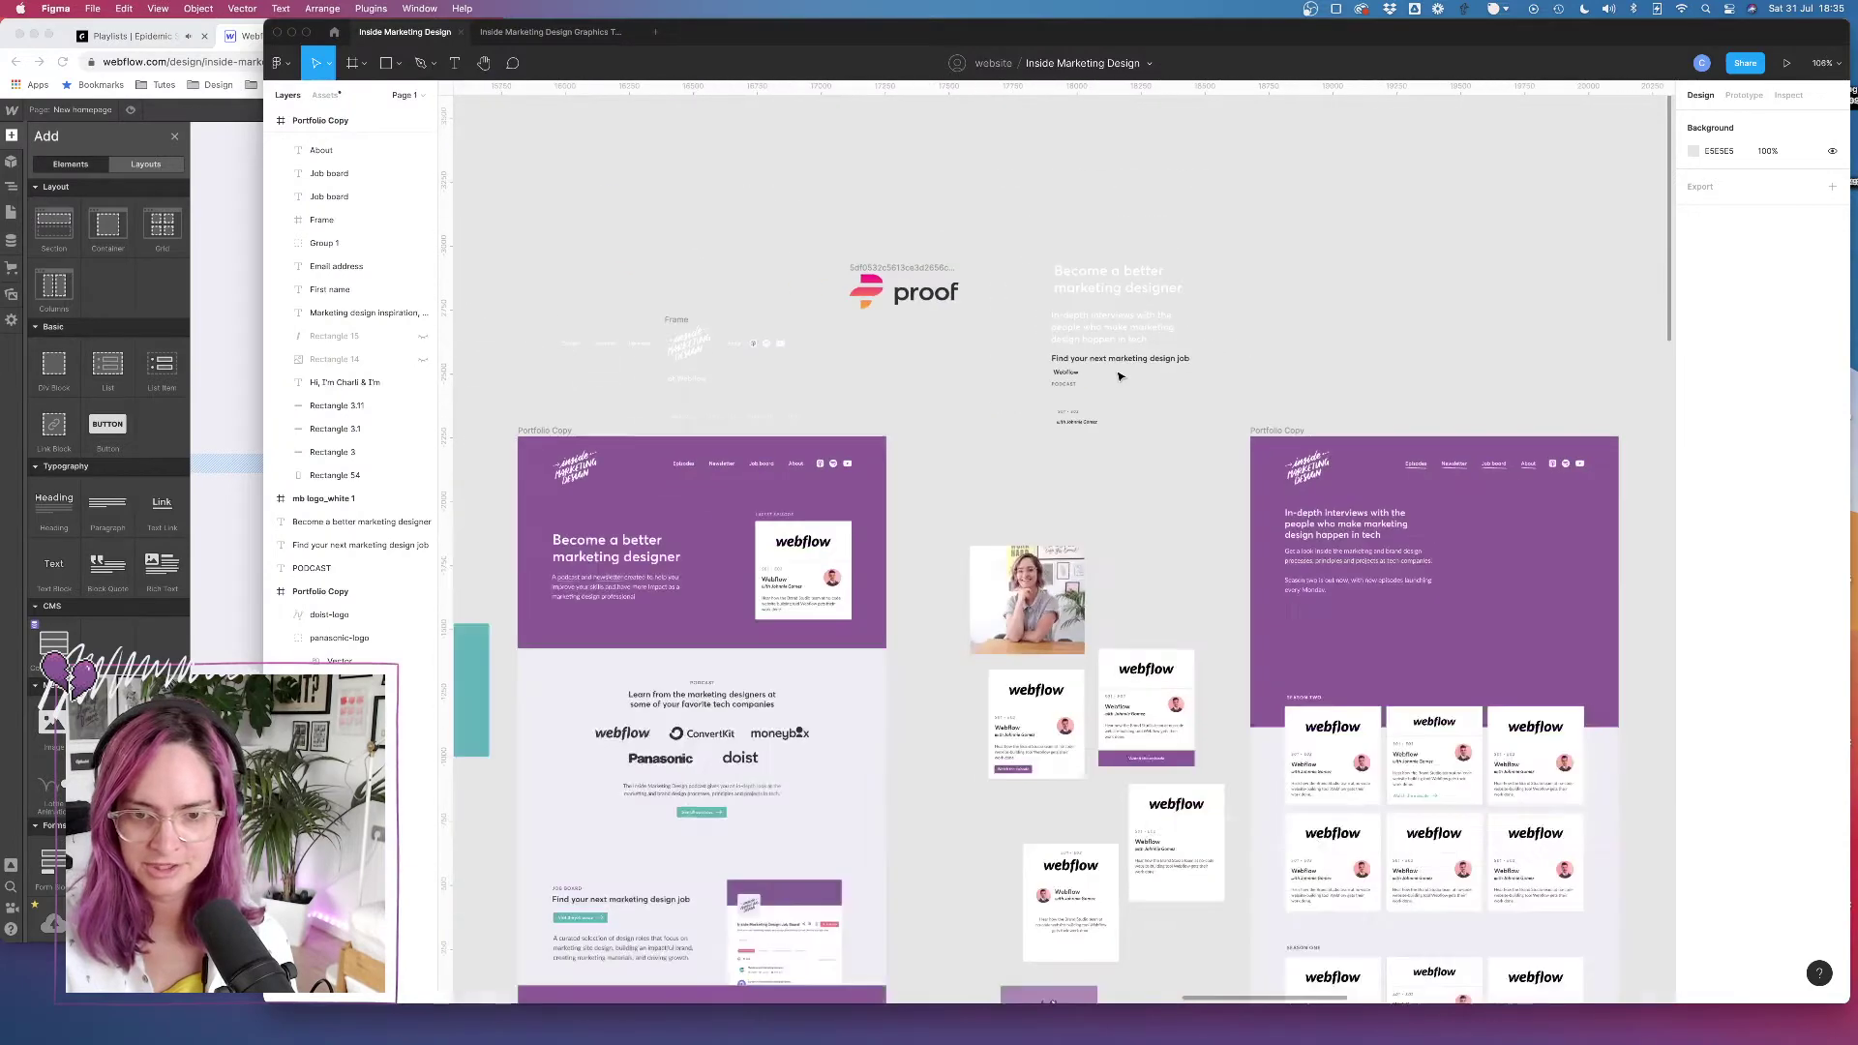
pyautogui.scroll(5, 1119, 376)
pyautogui.click(702, 698)
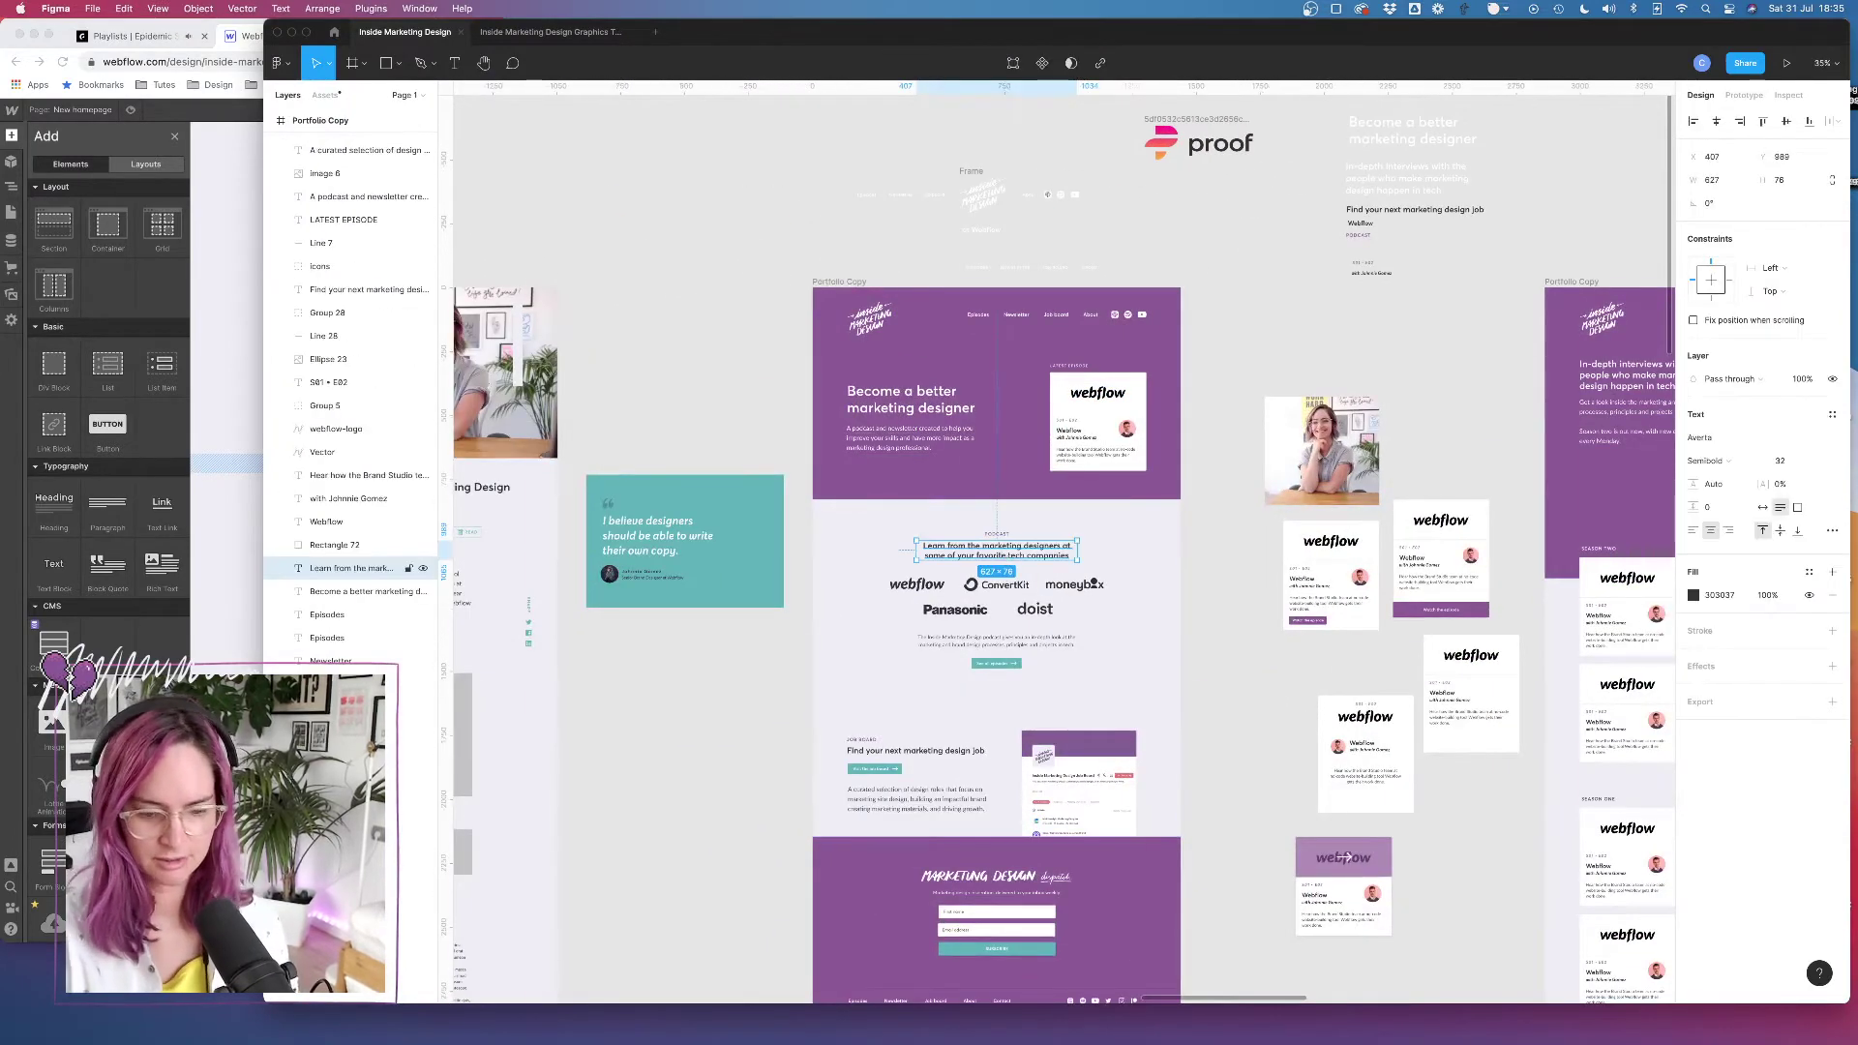
pyautogui.hotkey('ctrl', 'g')
pyautogui.scroll(8, 996, 542)
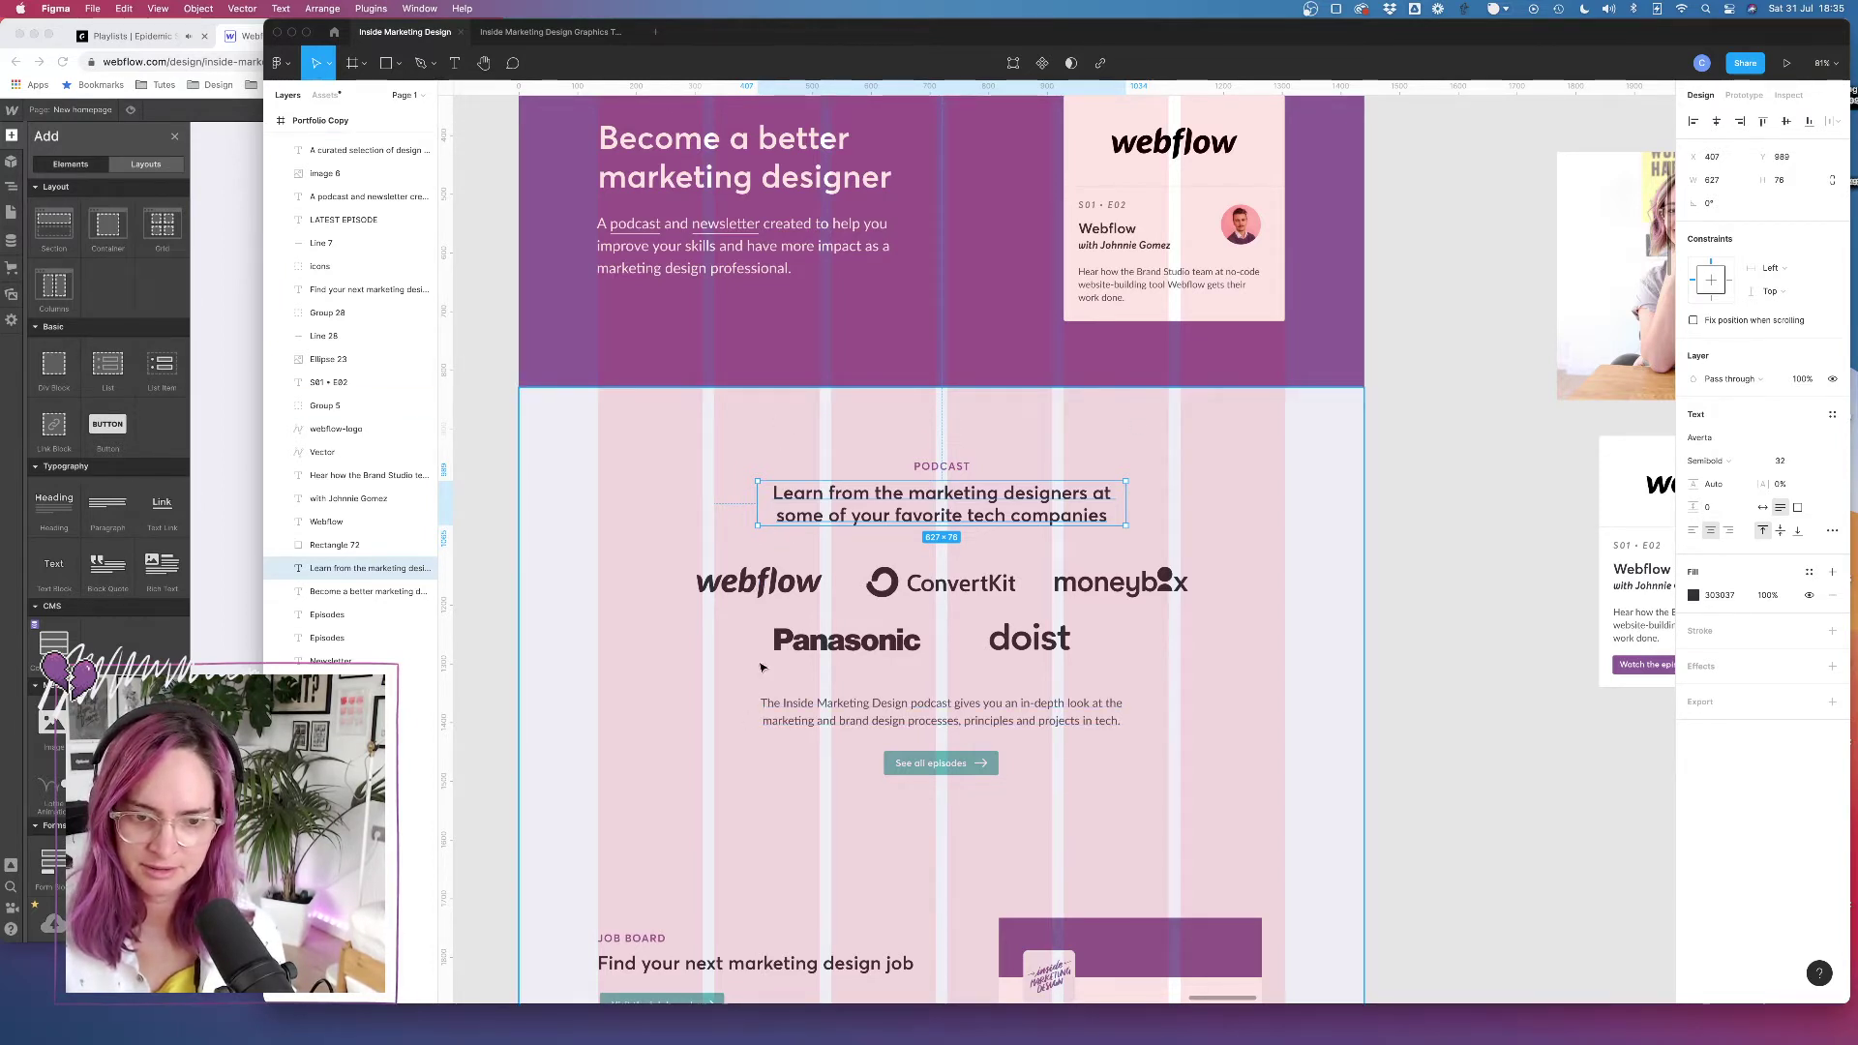
pyautogui.click(803, 716)
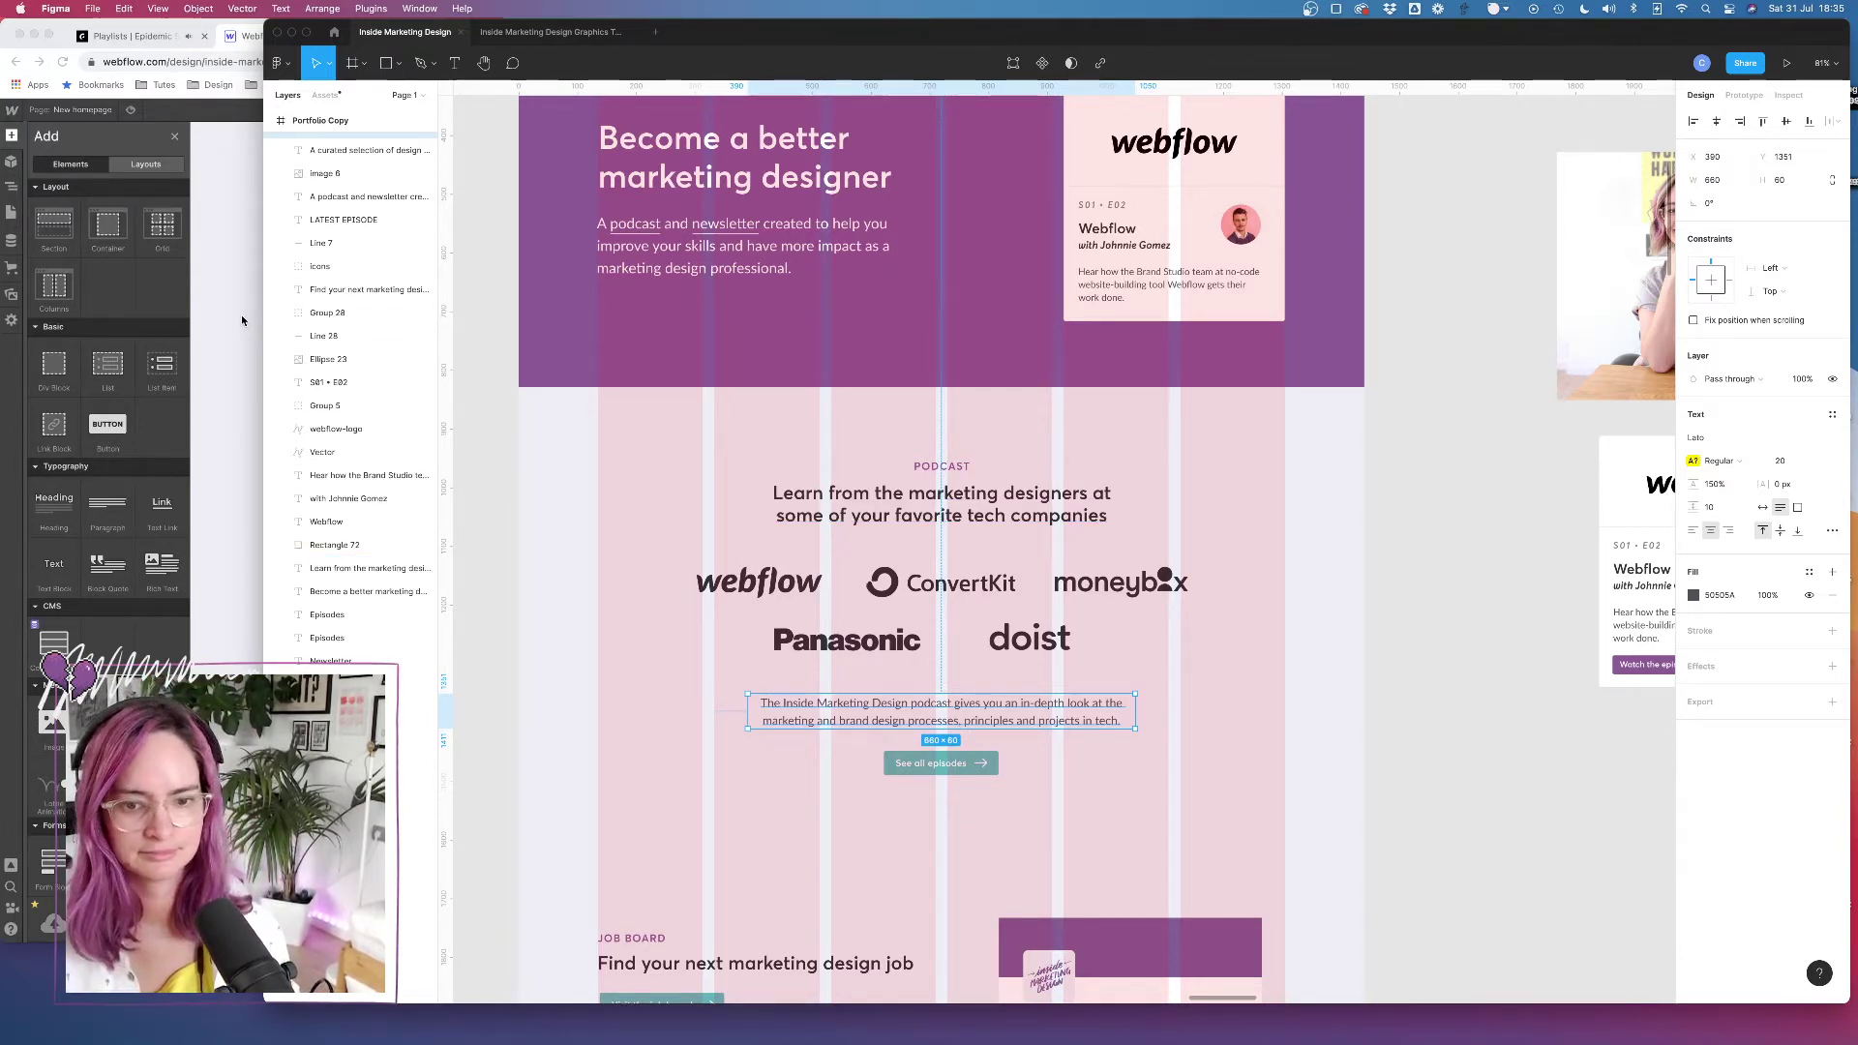
# Switch back to Webflow and add a div block beneath the Podcast heading, inside the same container
pyautogui.click(234, 400)
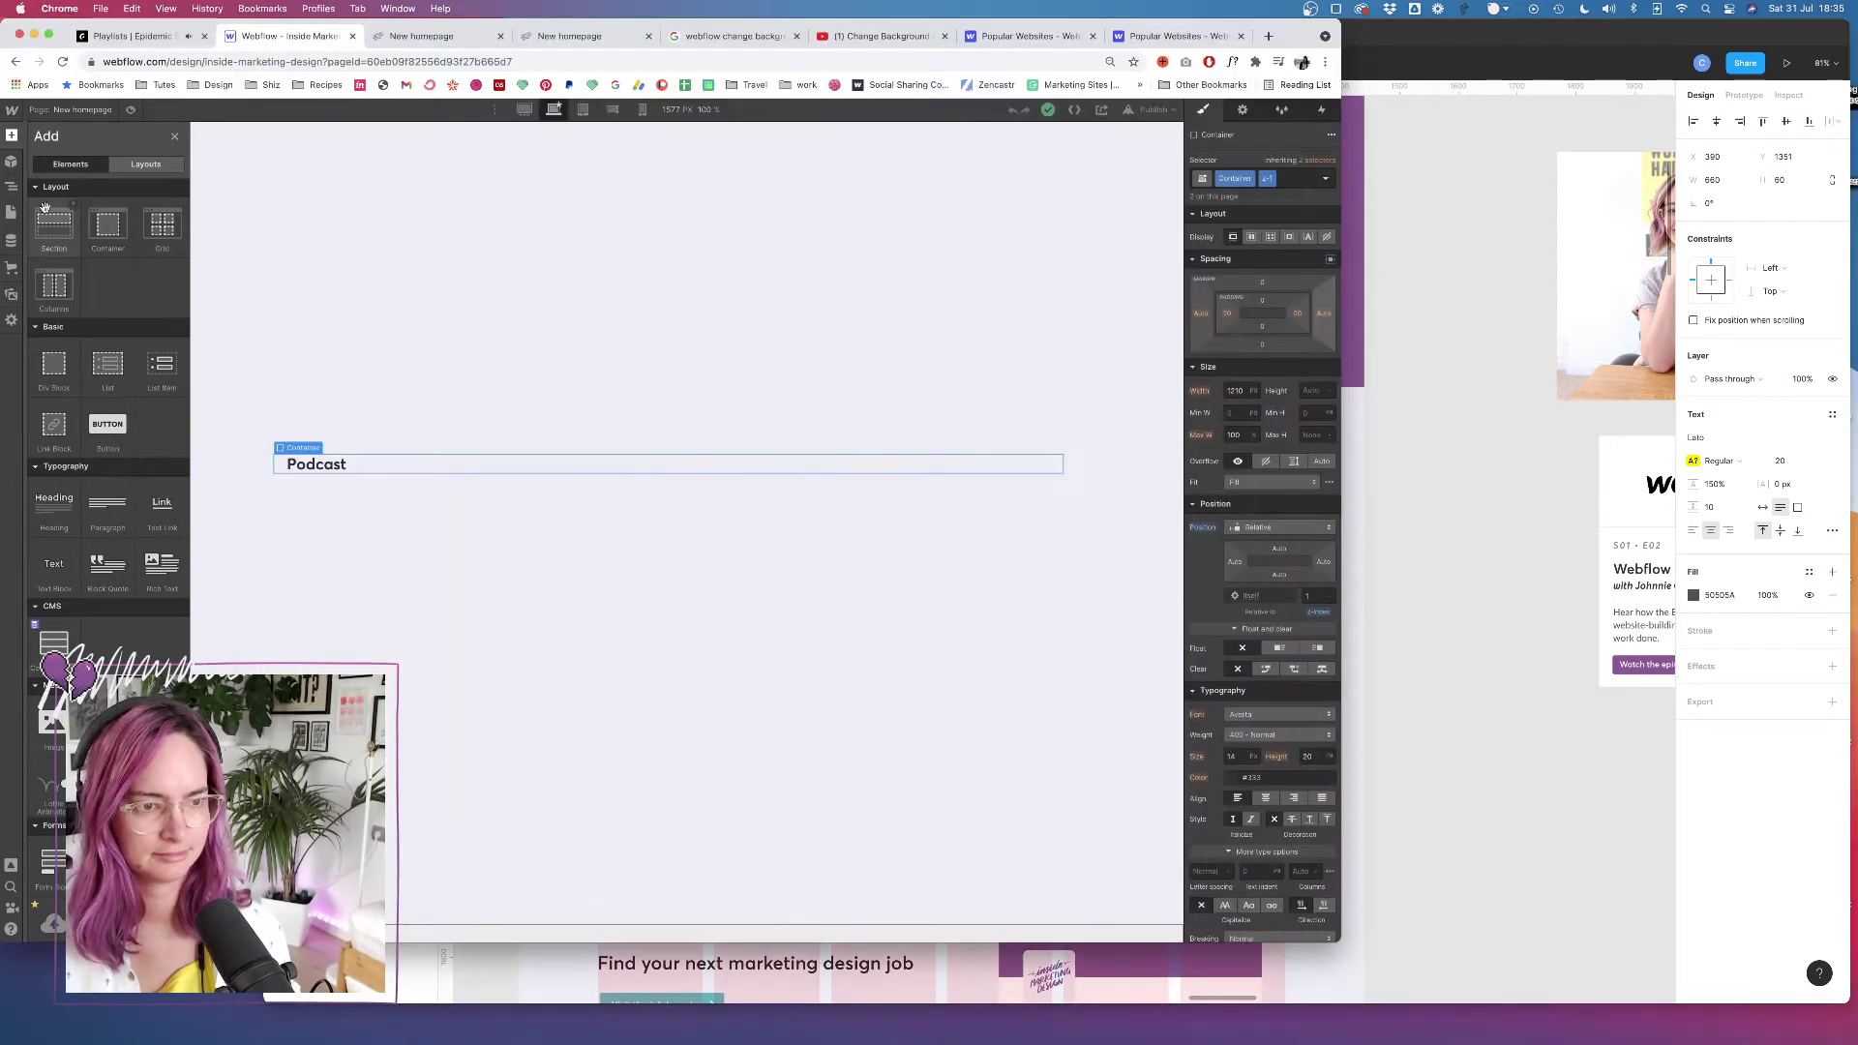
pyautogui.click(288, 465)
pyautogui.press('z')
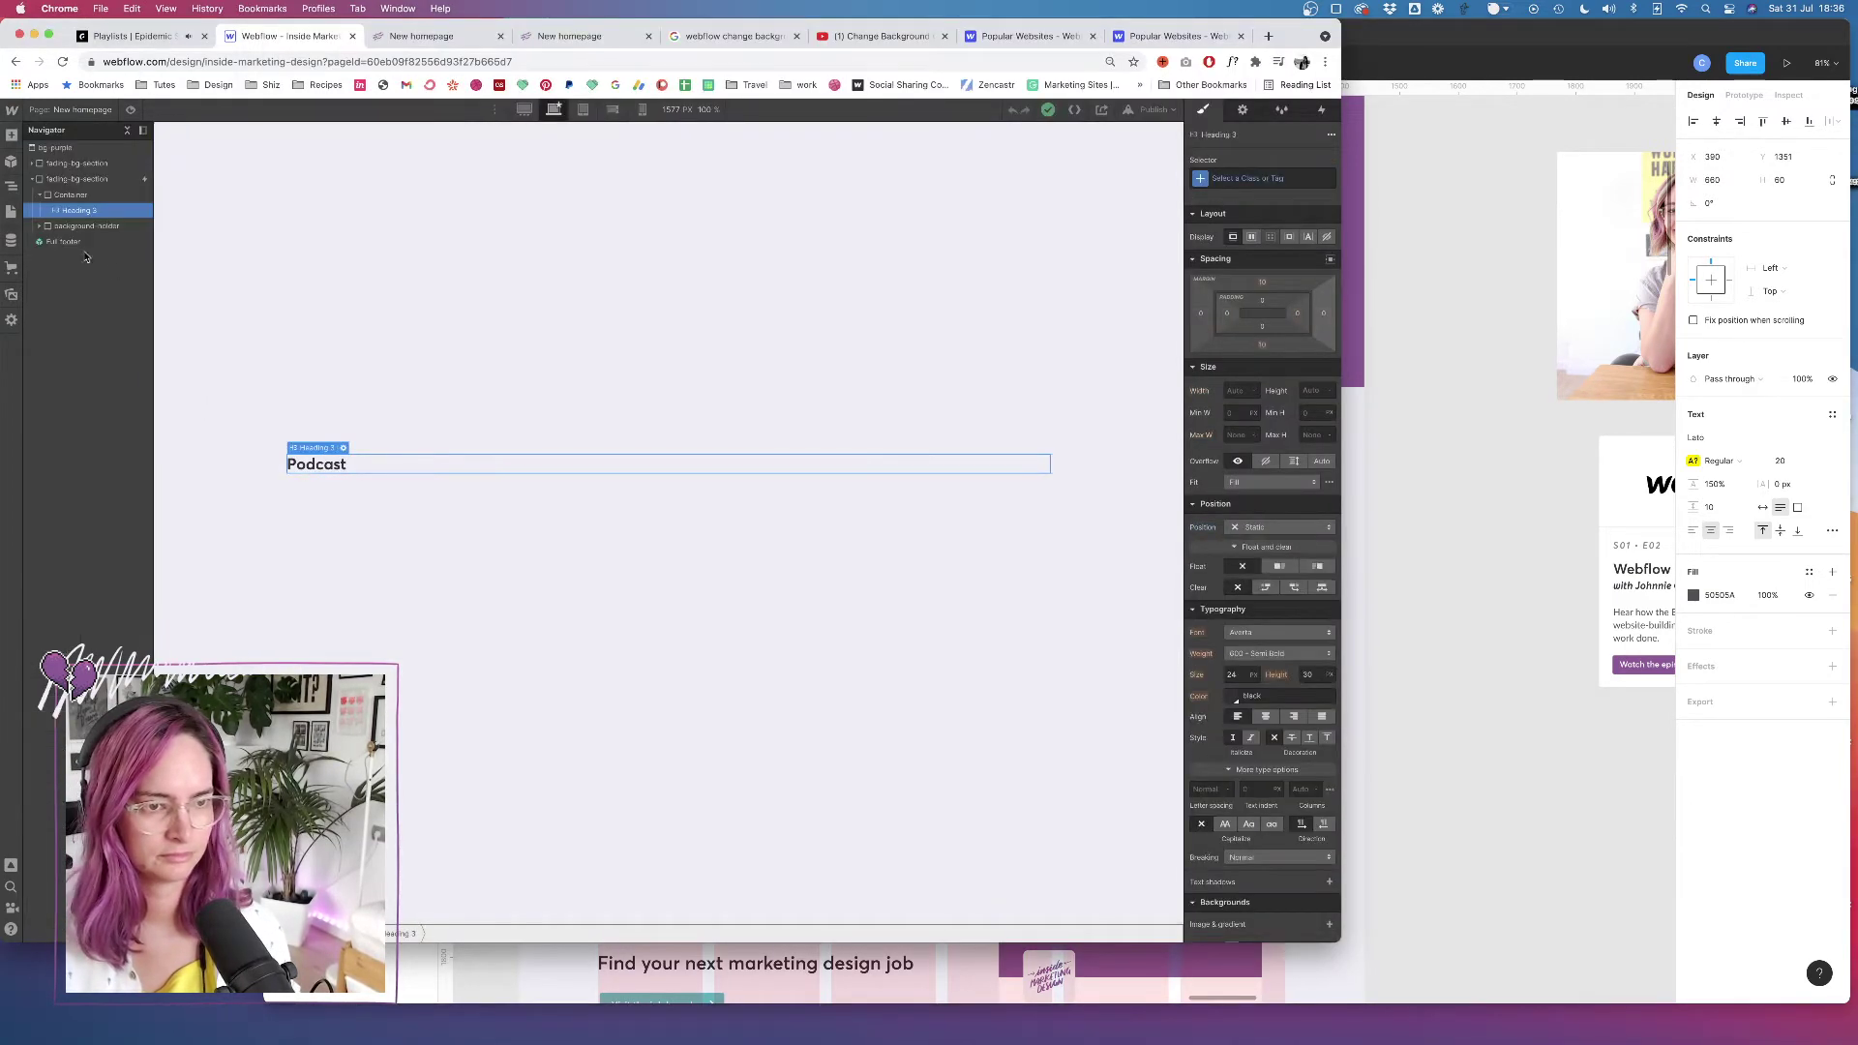
pyautogui.click(65, 196)
pyautogui.click(11, 135)
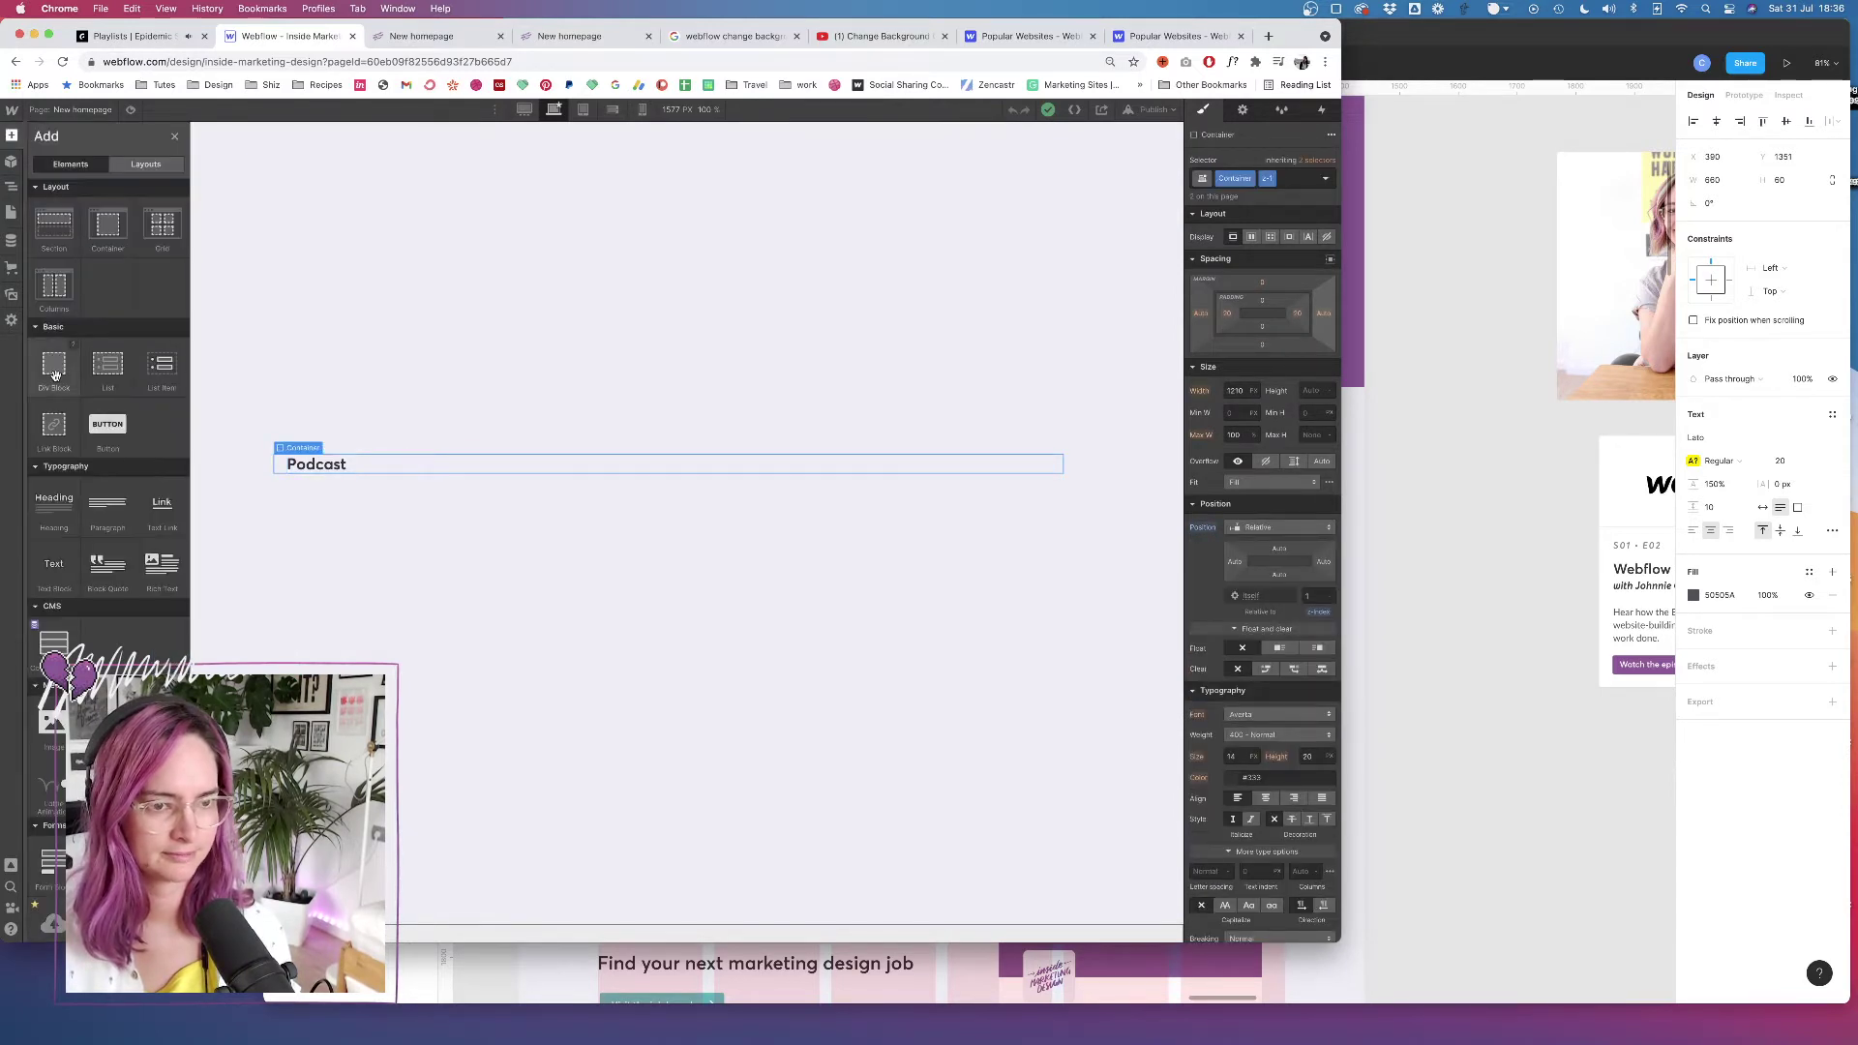
pyautogui.moveTo(55, 375); pyautogui.dragTo(77, 219)
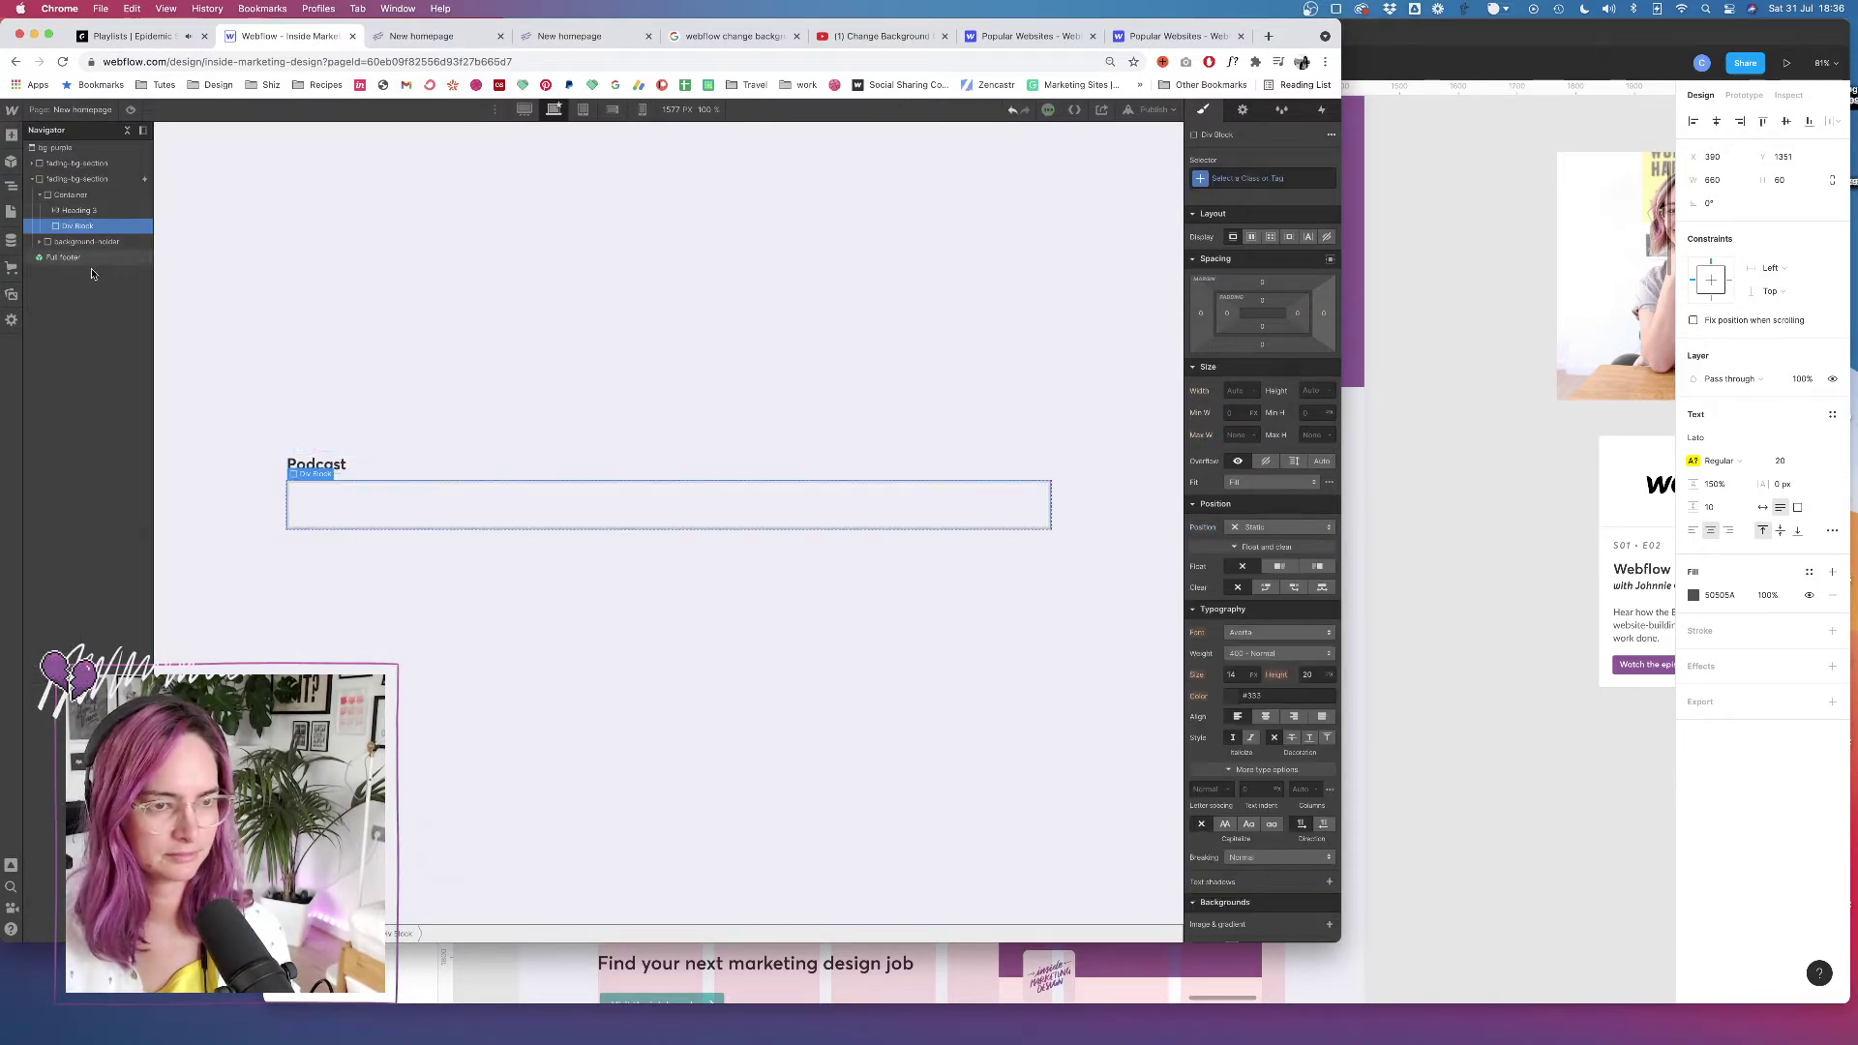
# Give the new div block a new class named homepage-podcast-block
pyautogui.click(1245, 179)
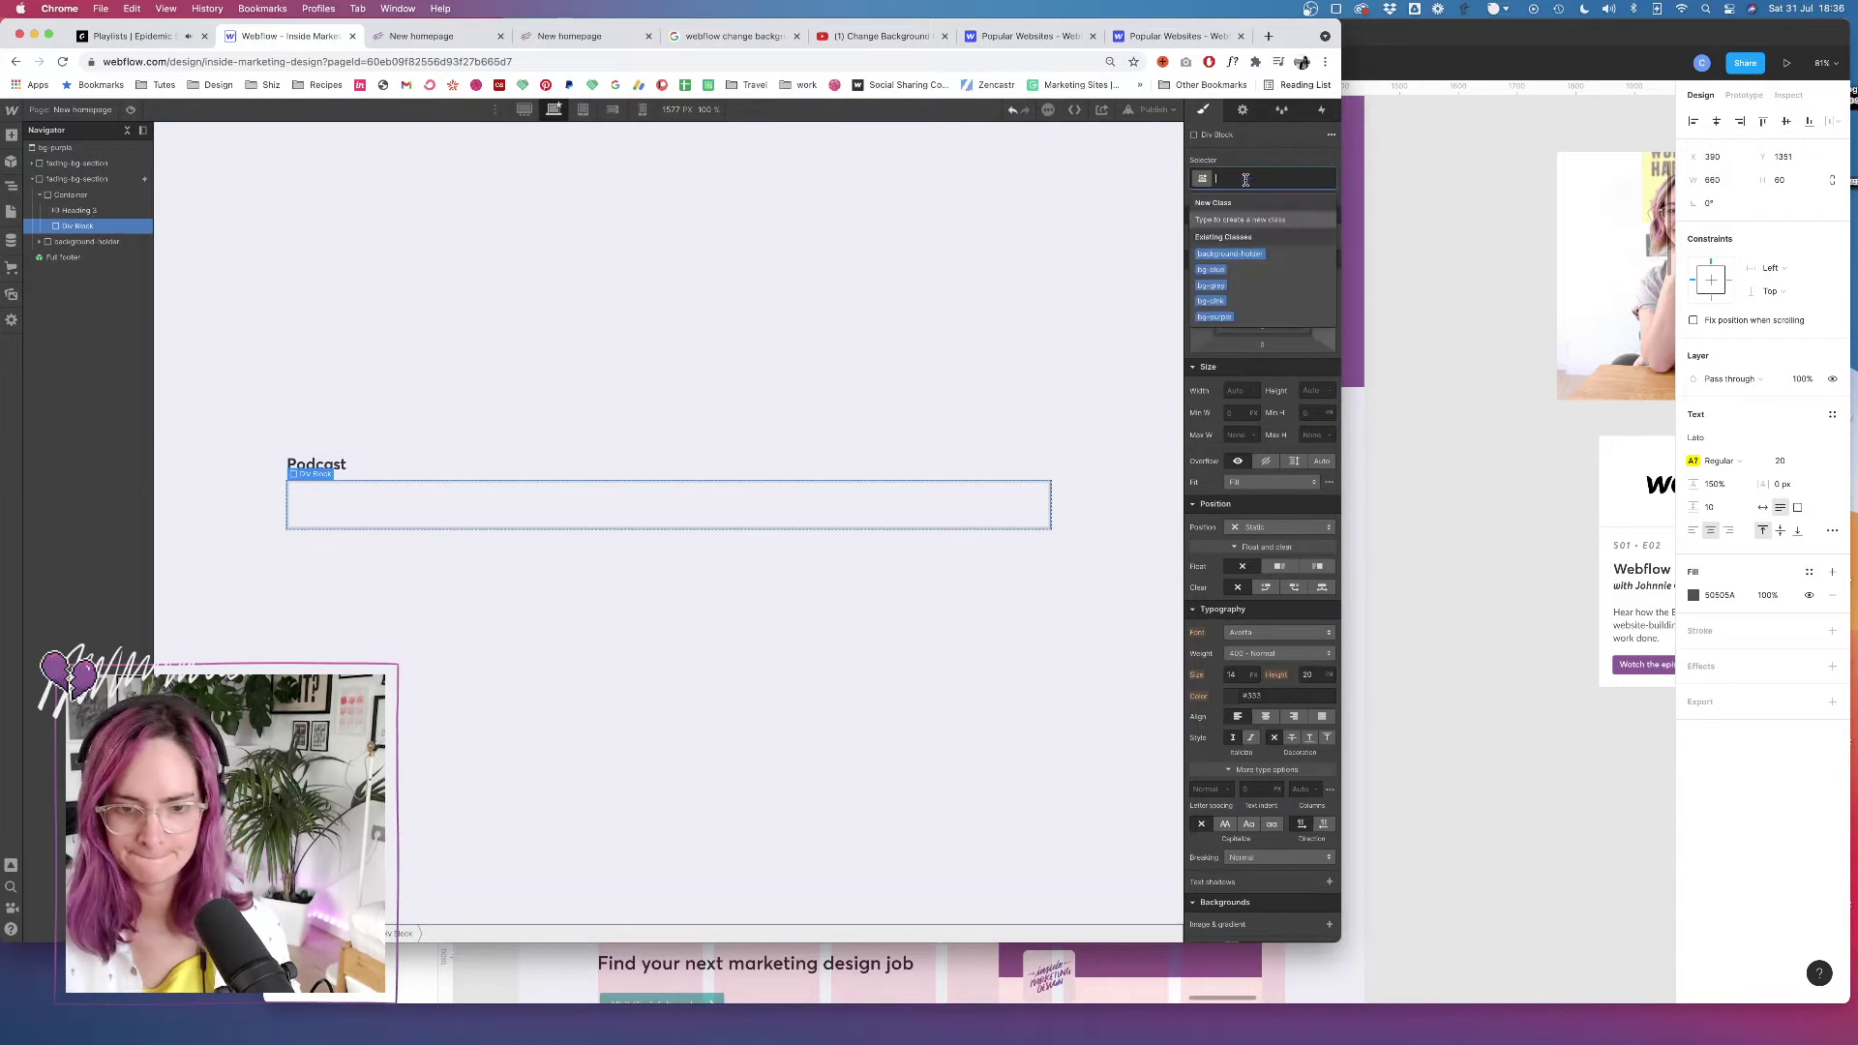
pyautogui.write('homepage-ep')
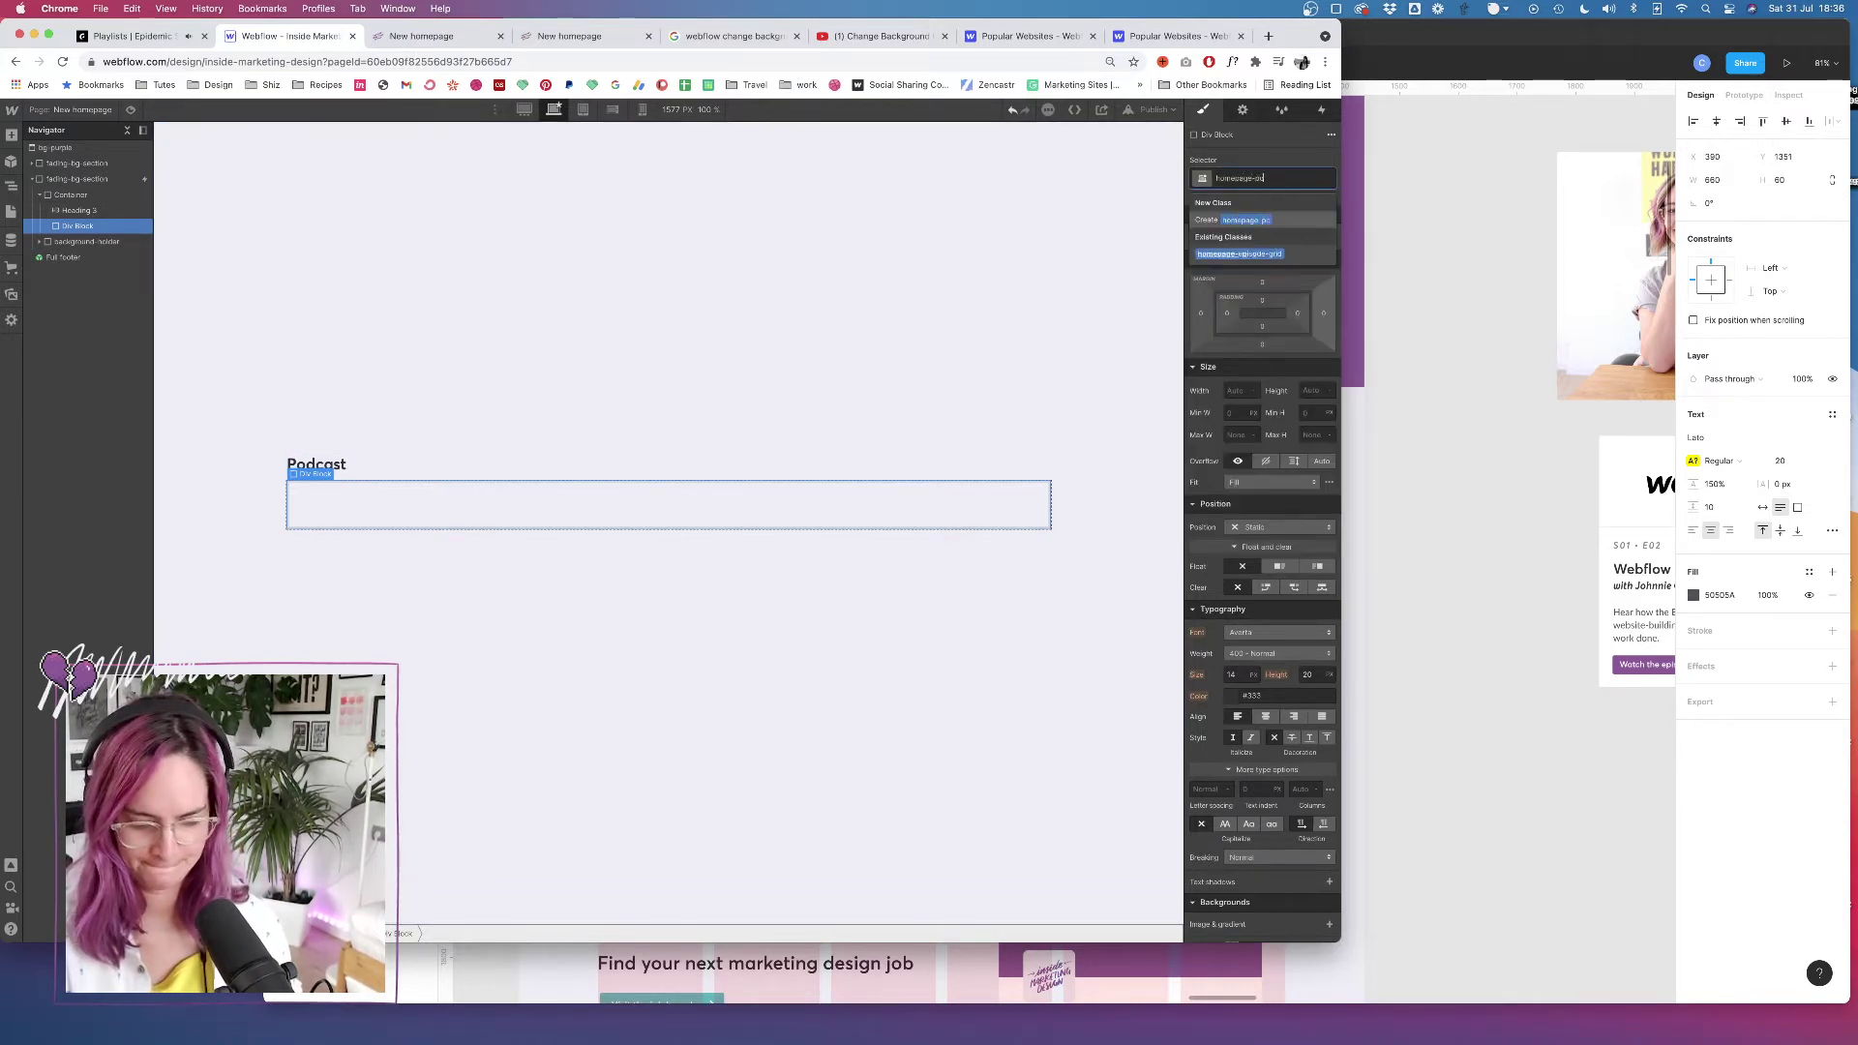
pyautogui.write('dcast-block')
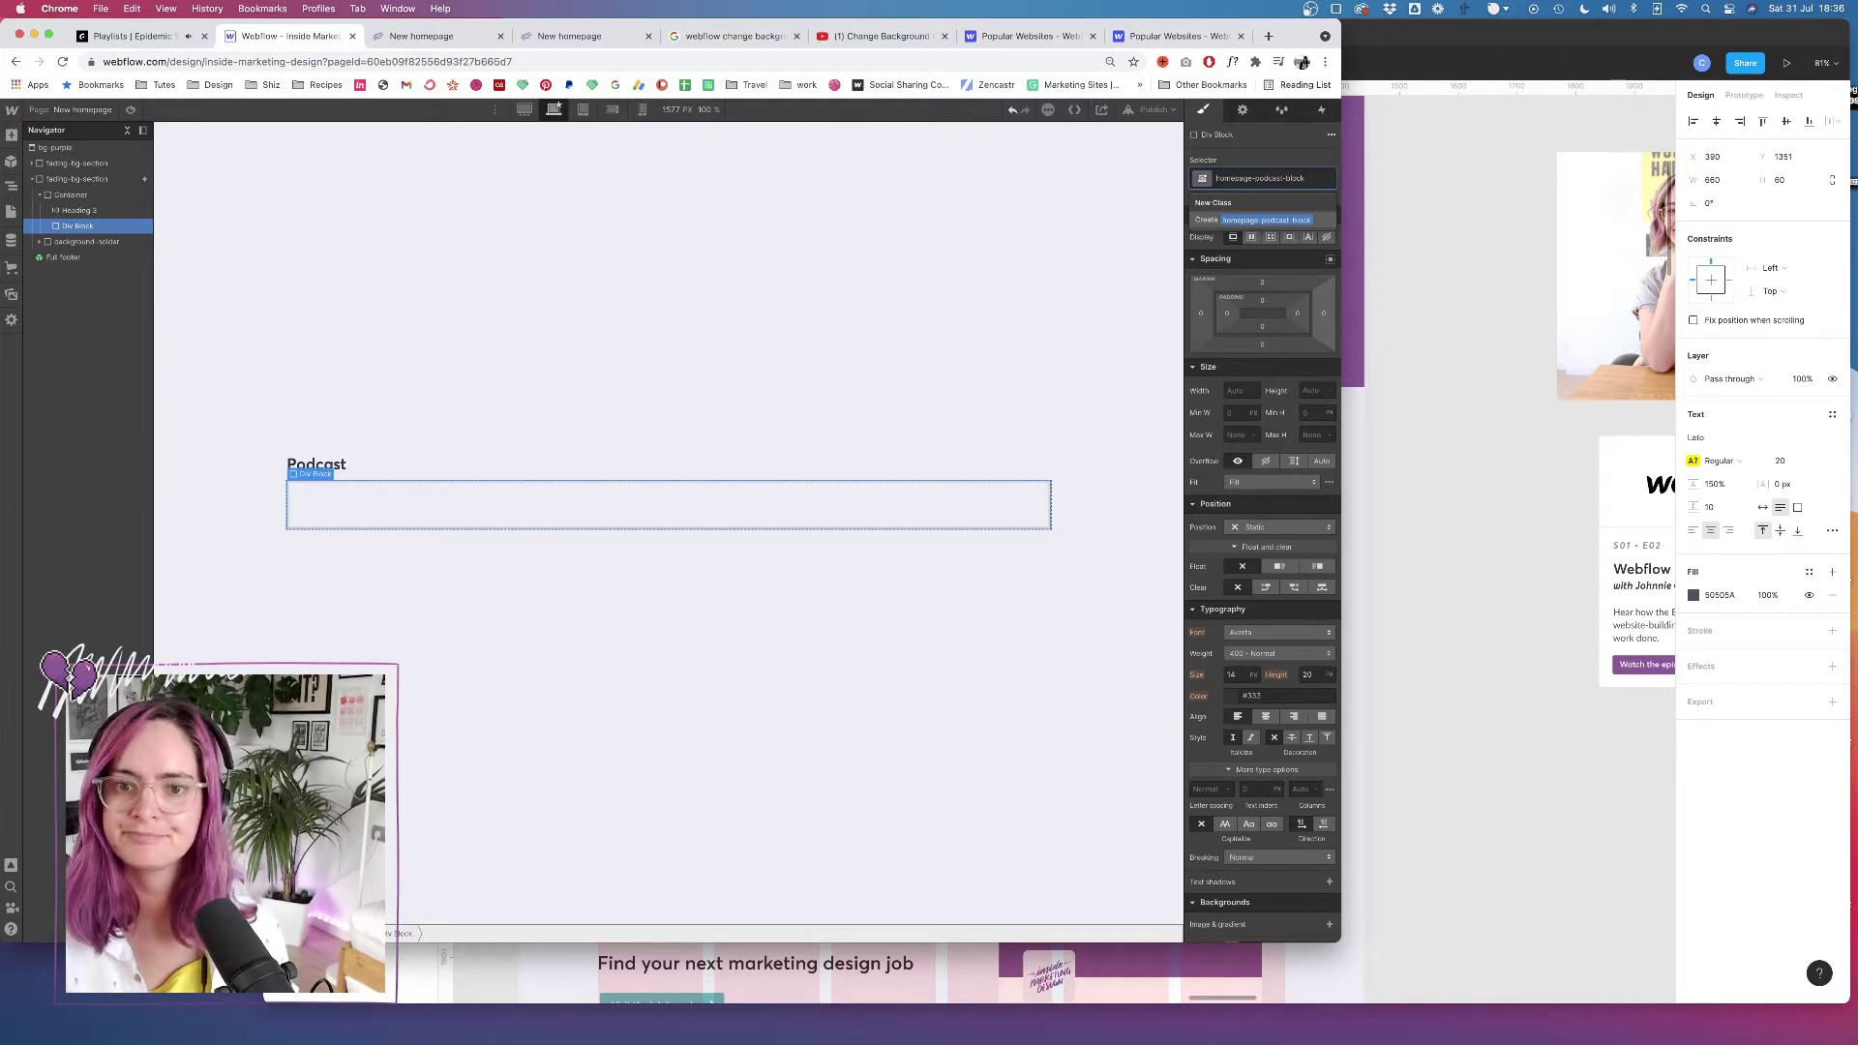
pyautogui.press('Return')
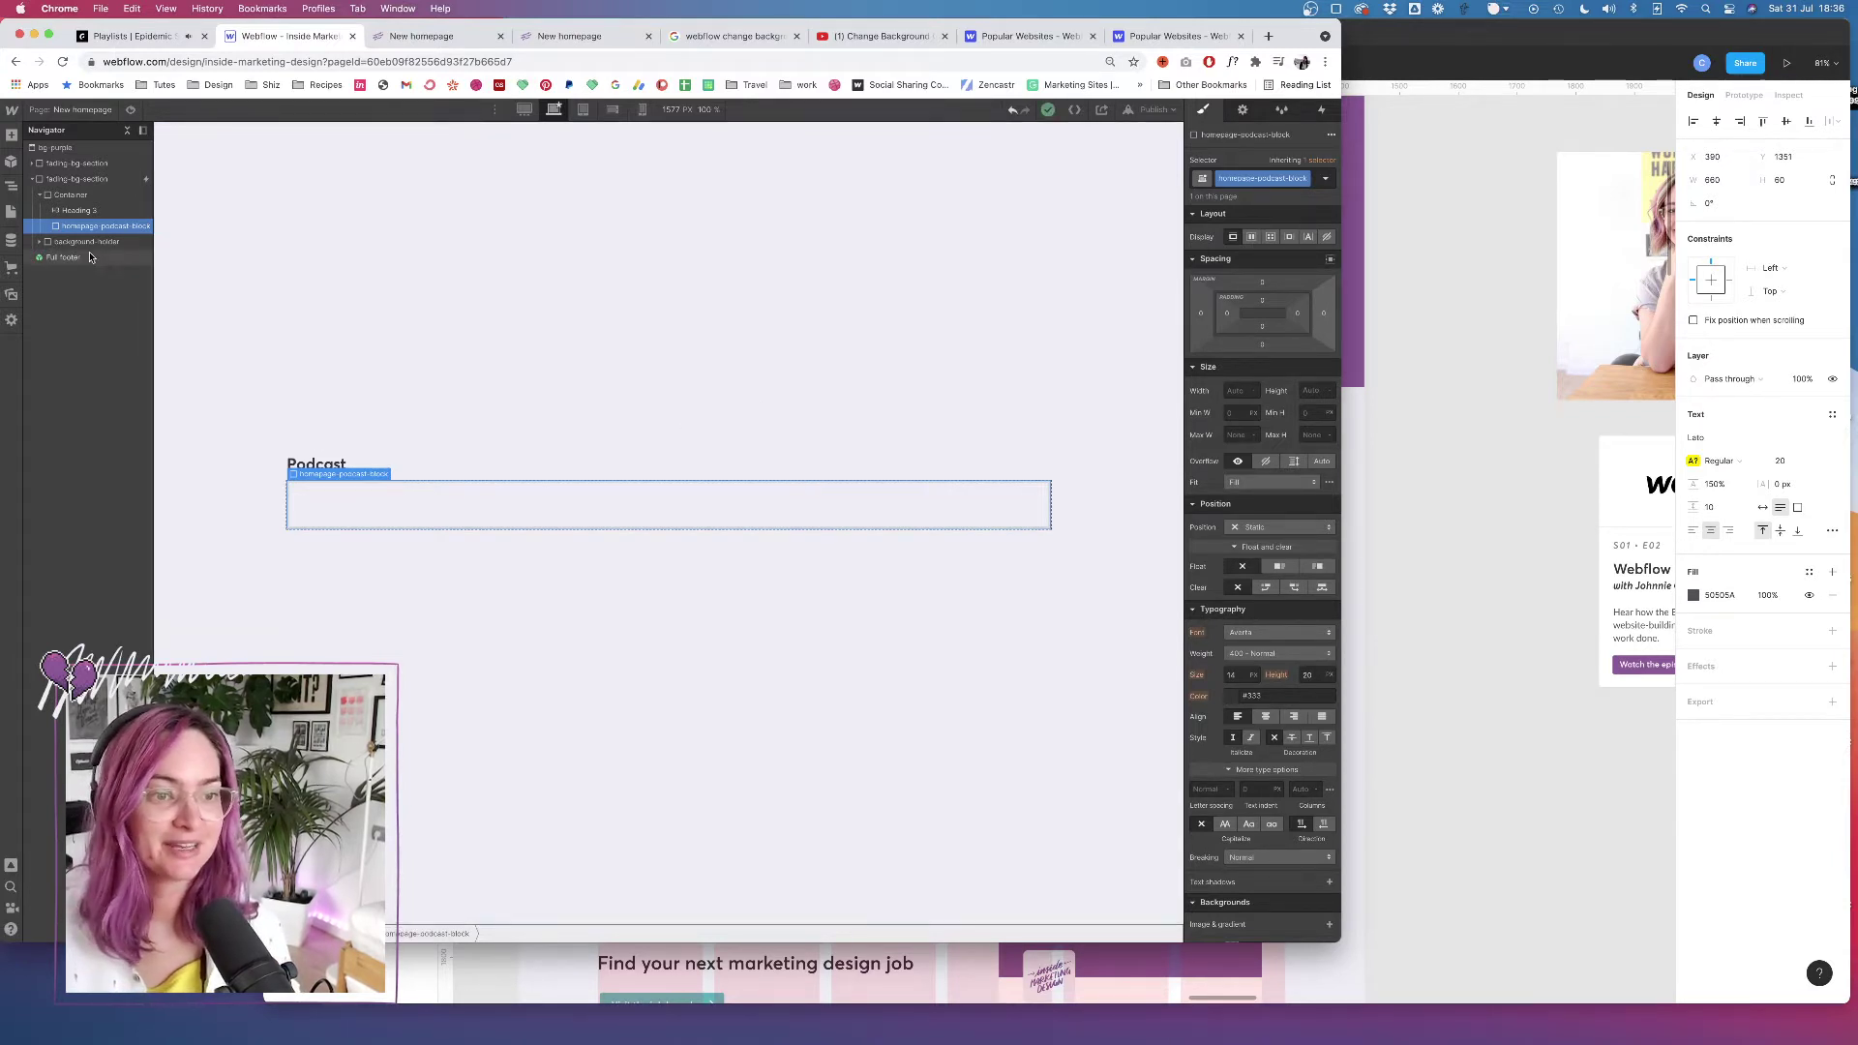
# Add a text block inside the homepage-podcast-block div and apply the existing block-header class to it
pyautogui.click(10, 136)
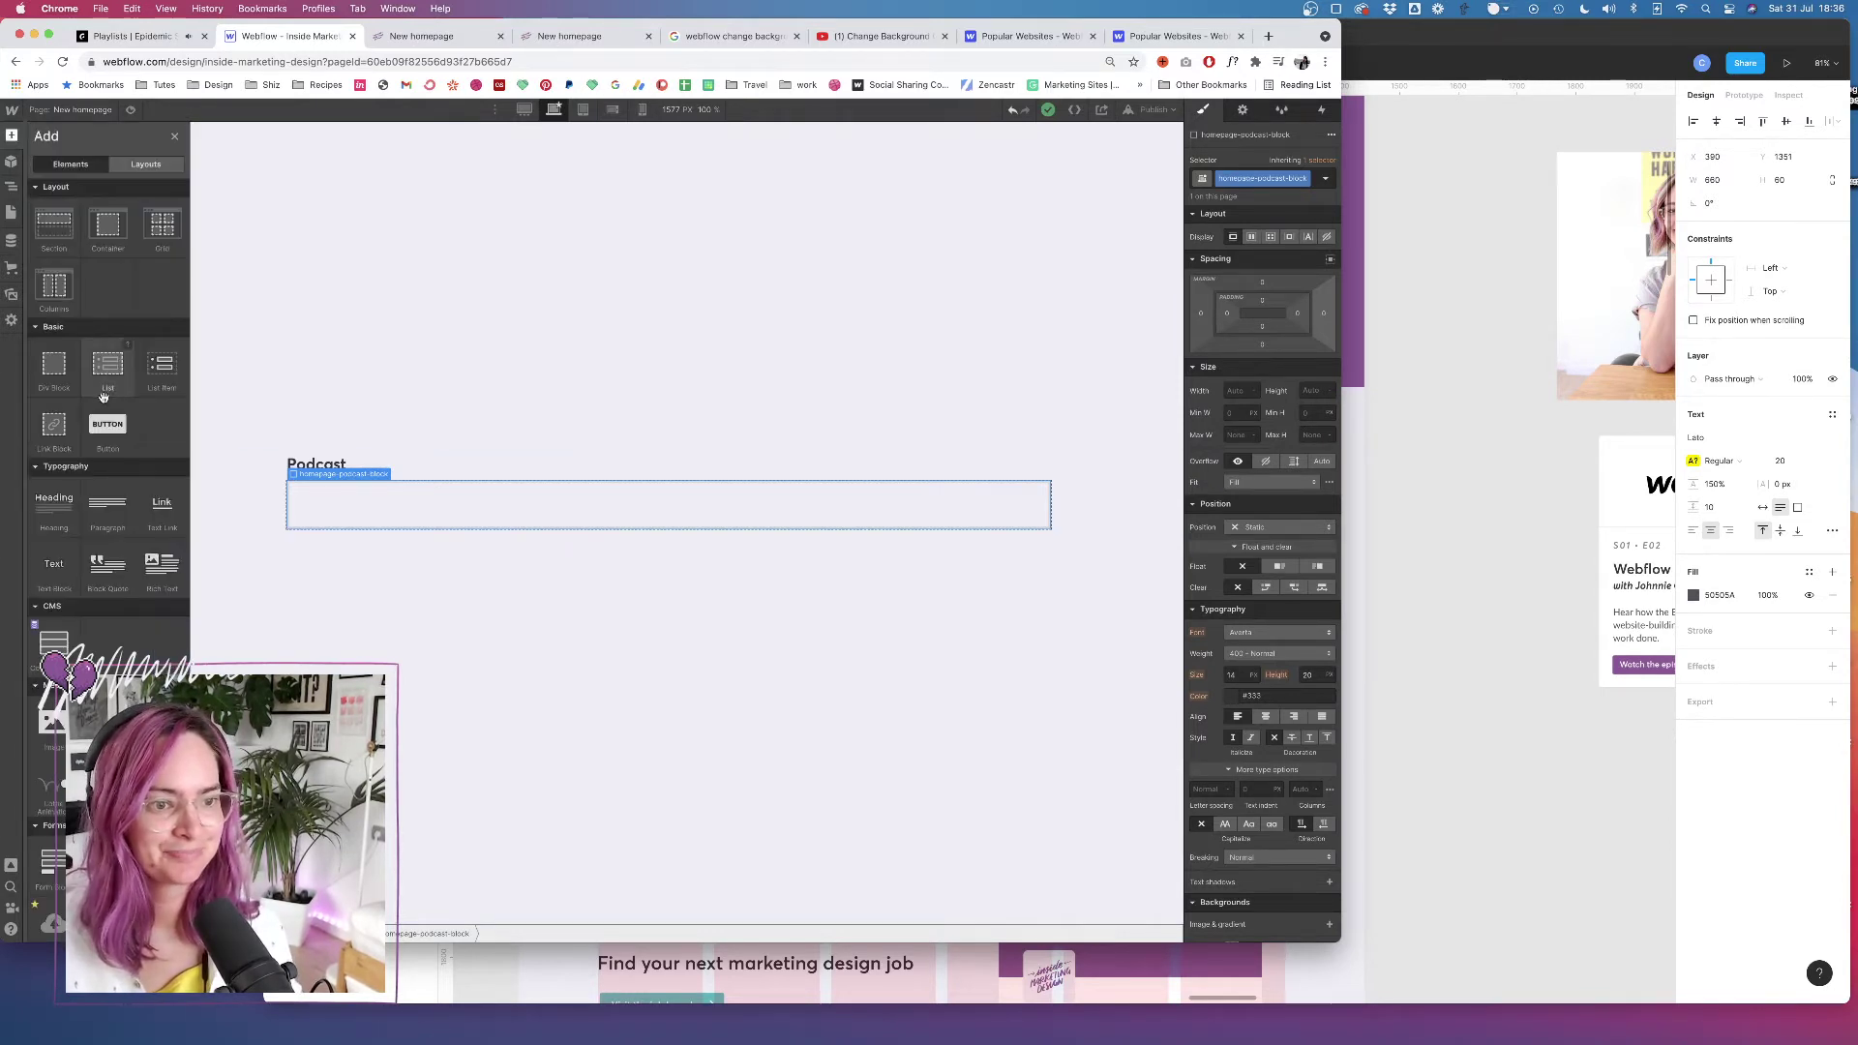
pyautogui.click(53, 566)
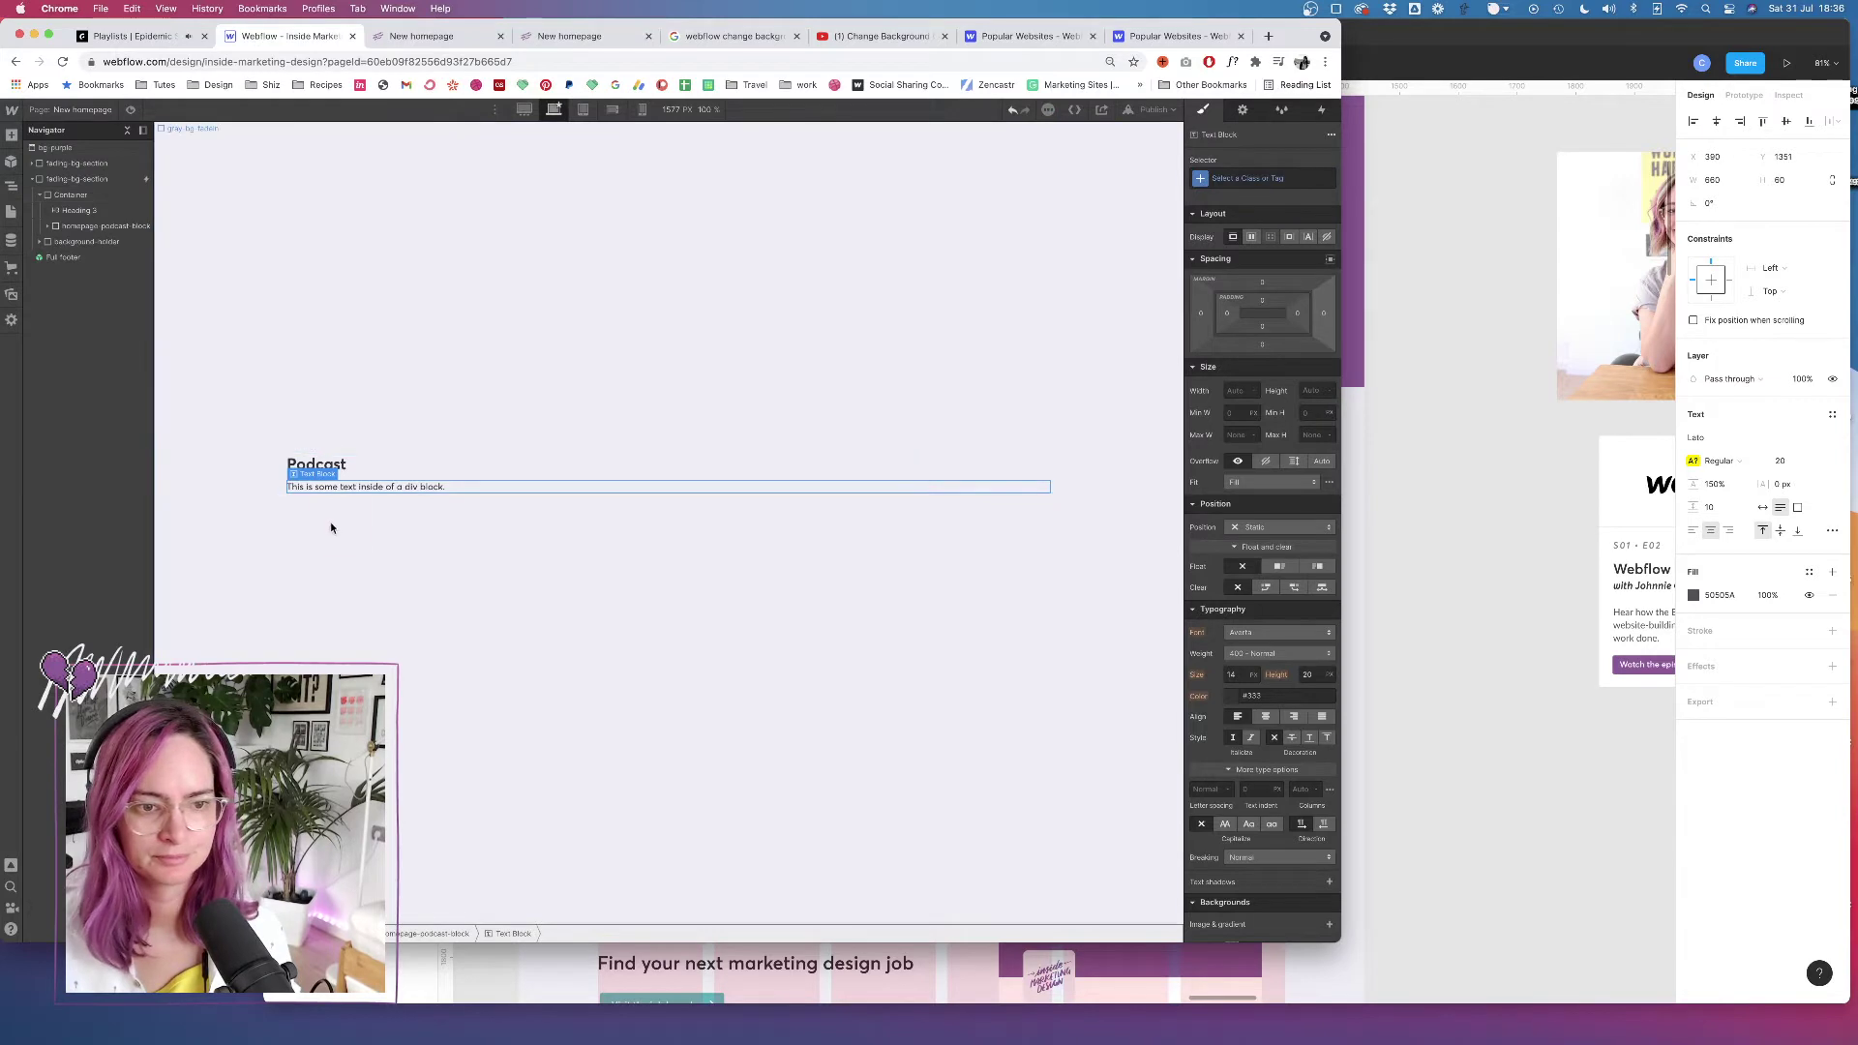
pyautogui.click(1240, 174)
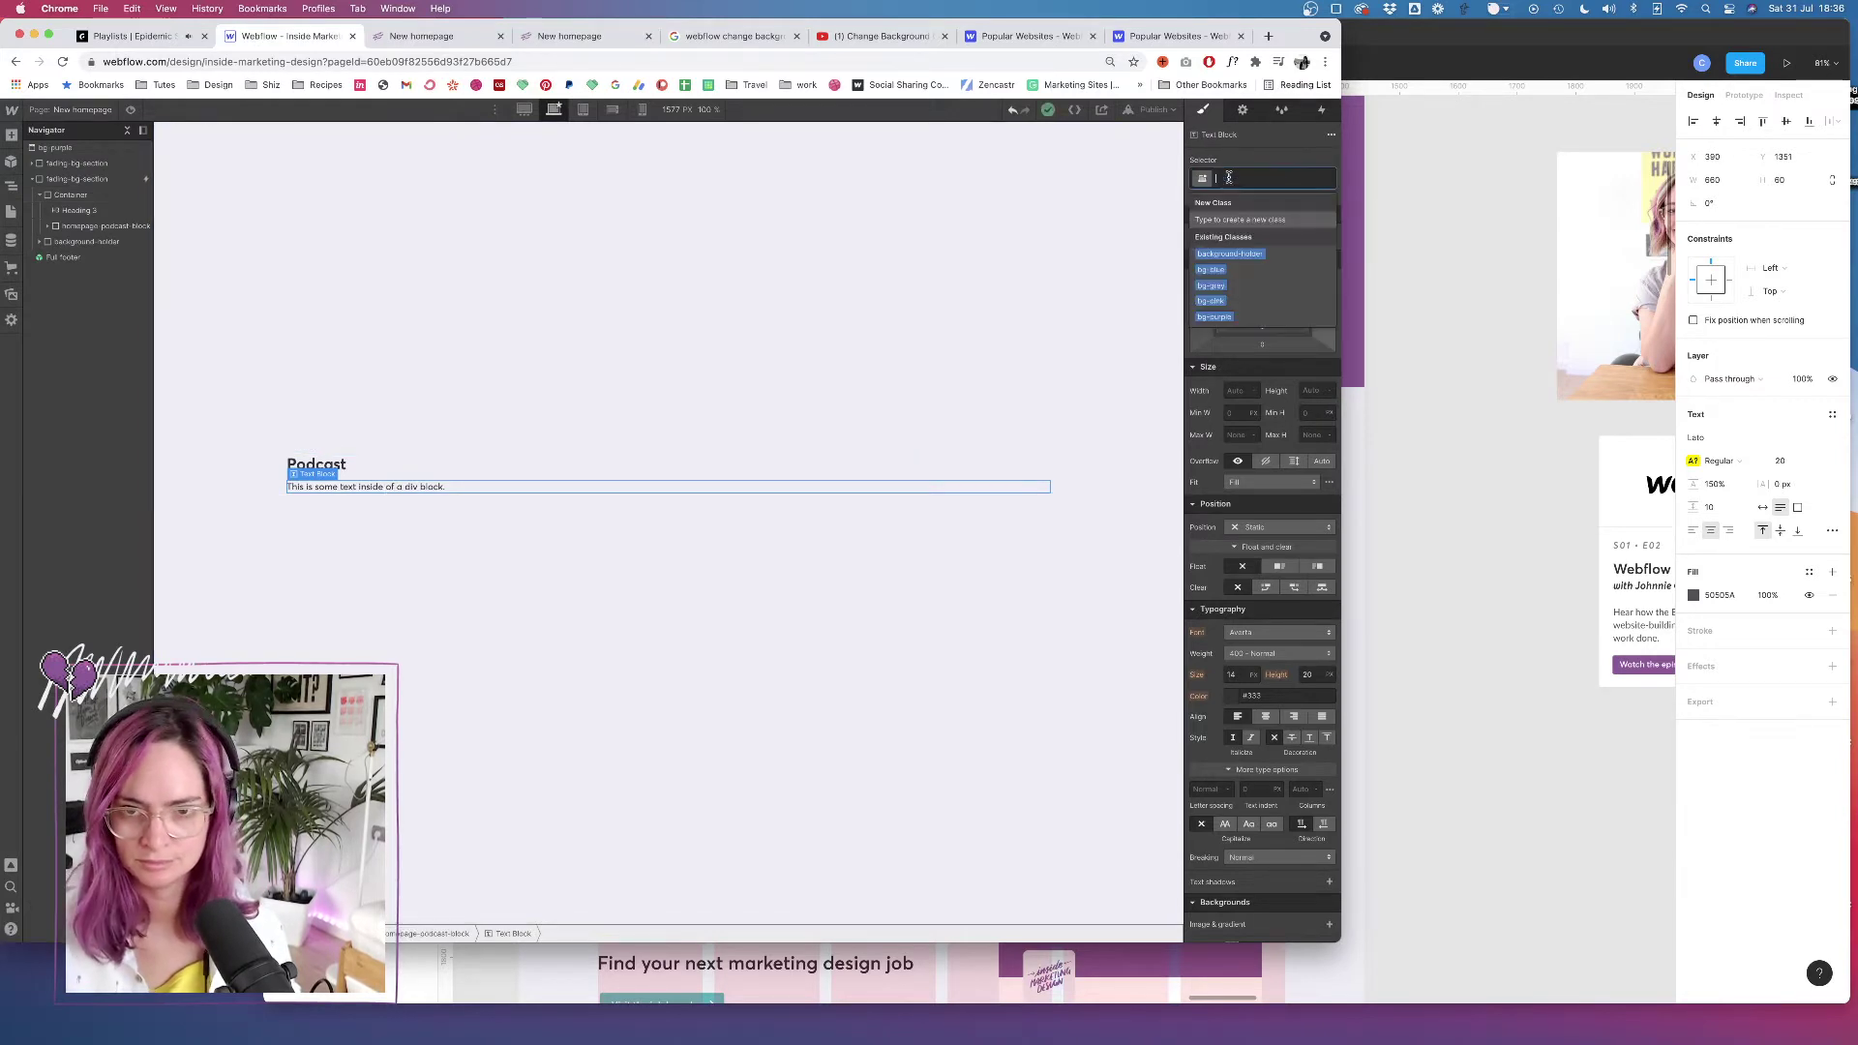
pyautogui.write('blo')
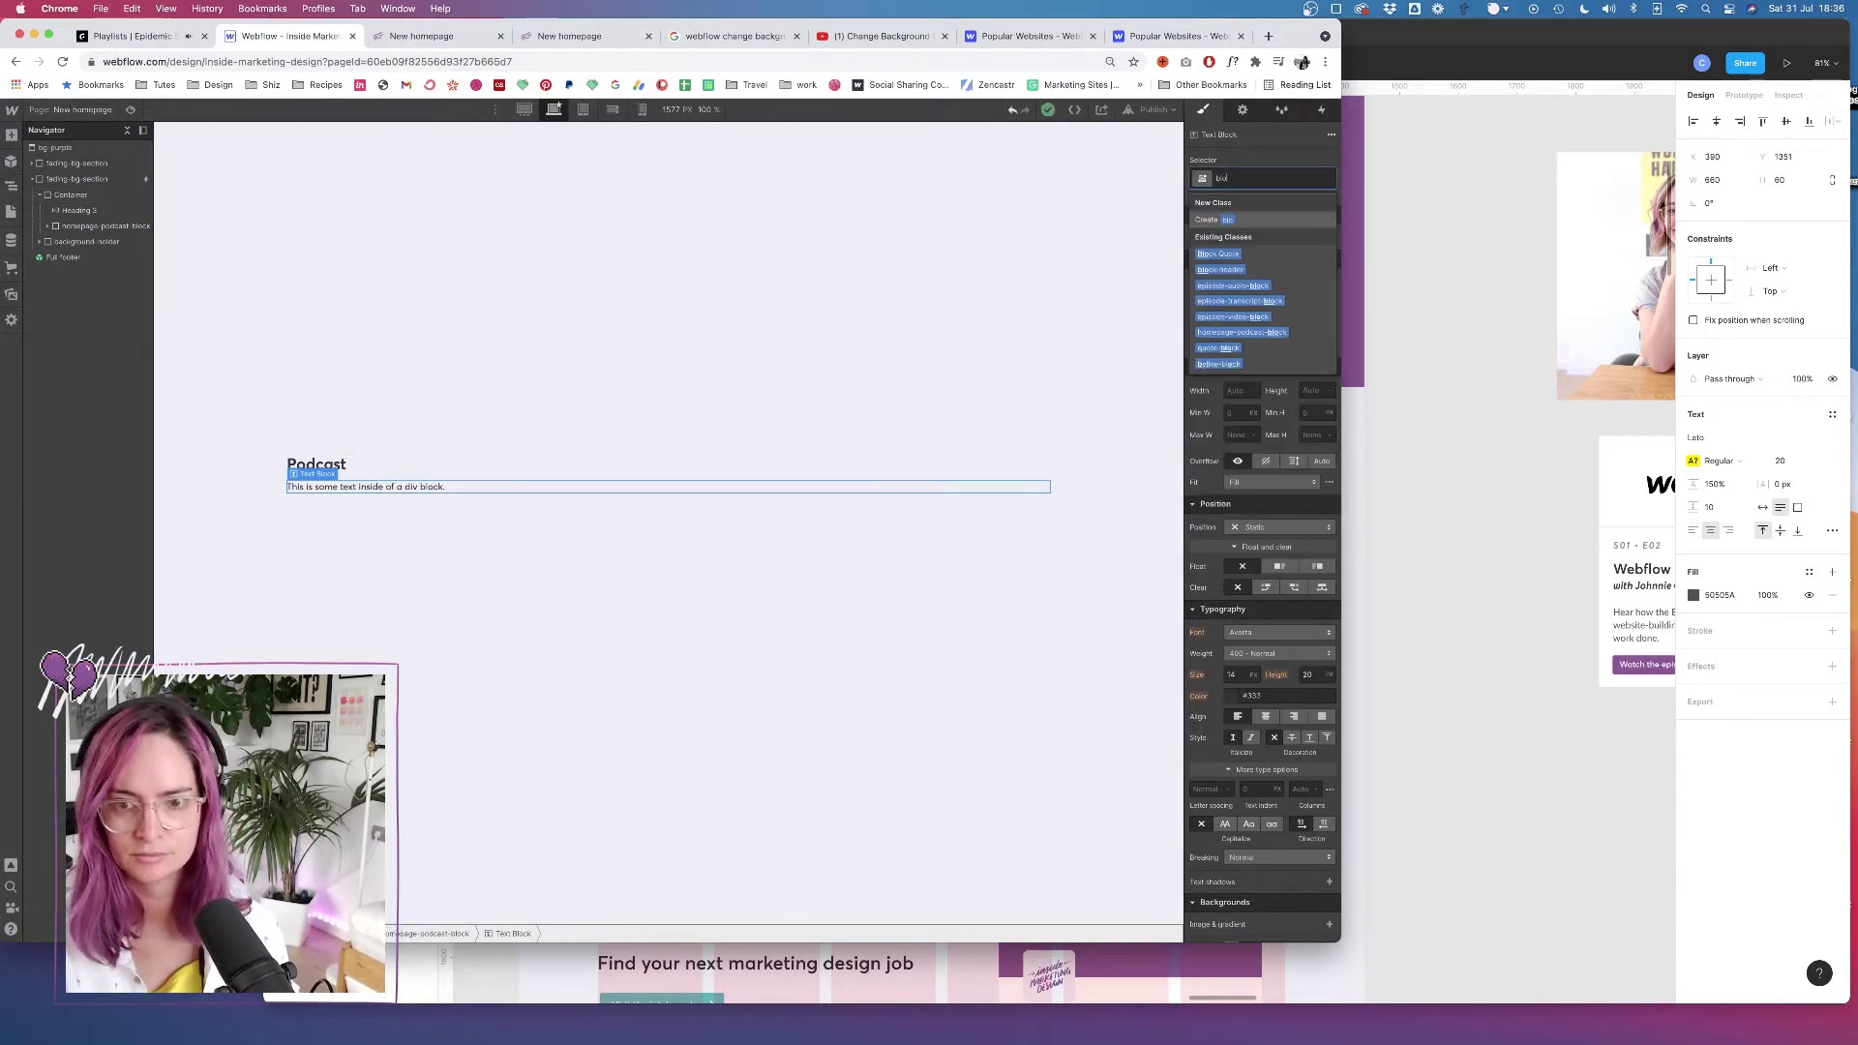
pyautogui.write('c')
pyautogui.click(1226, 269)
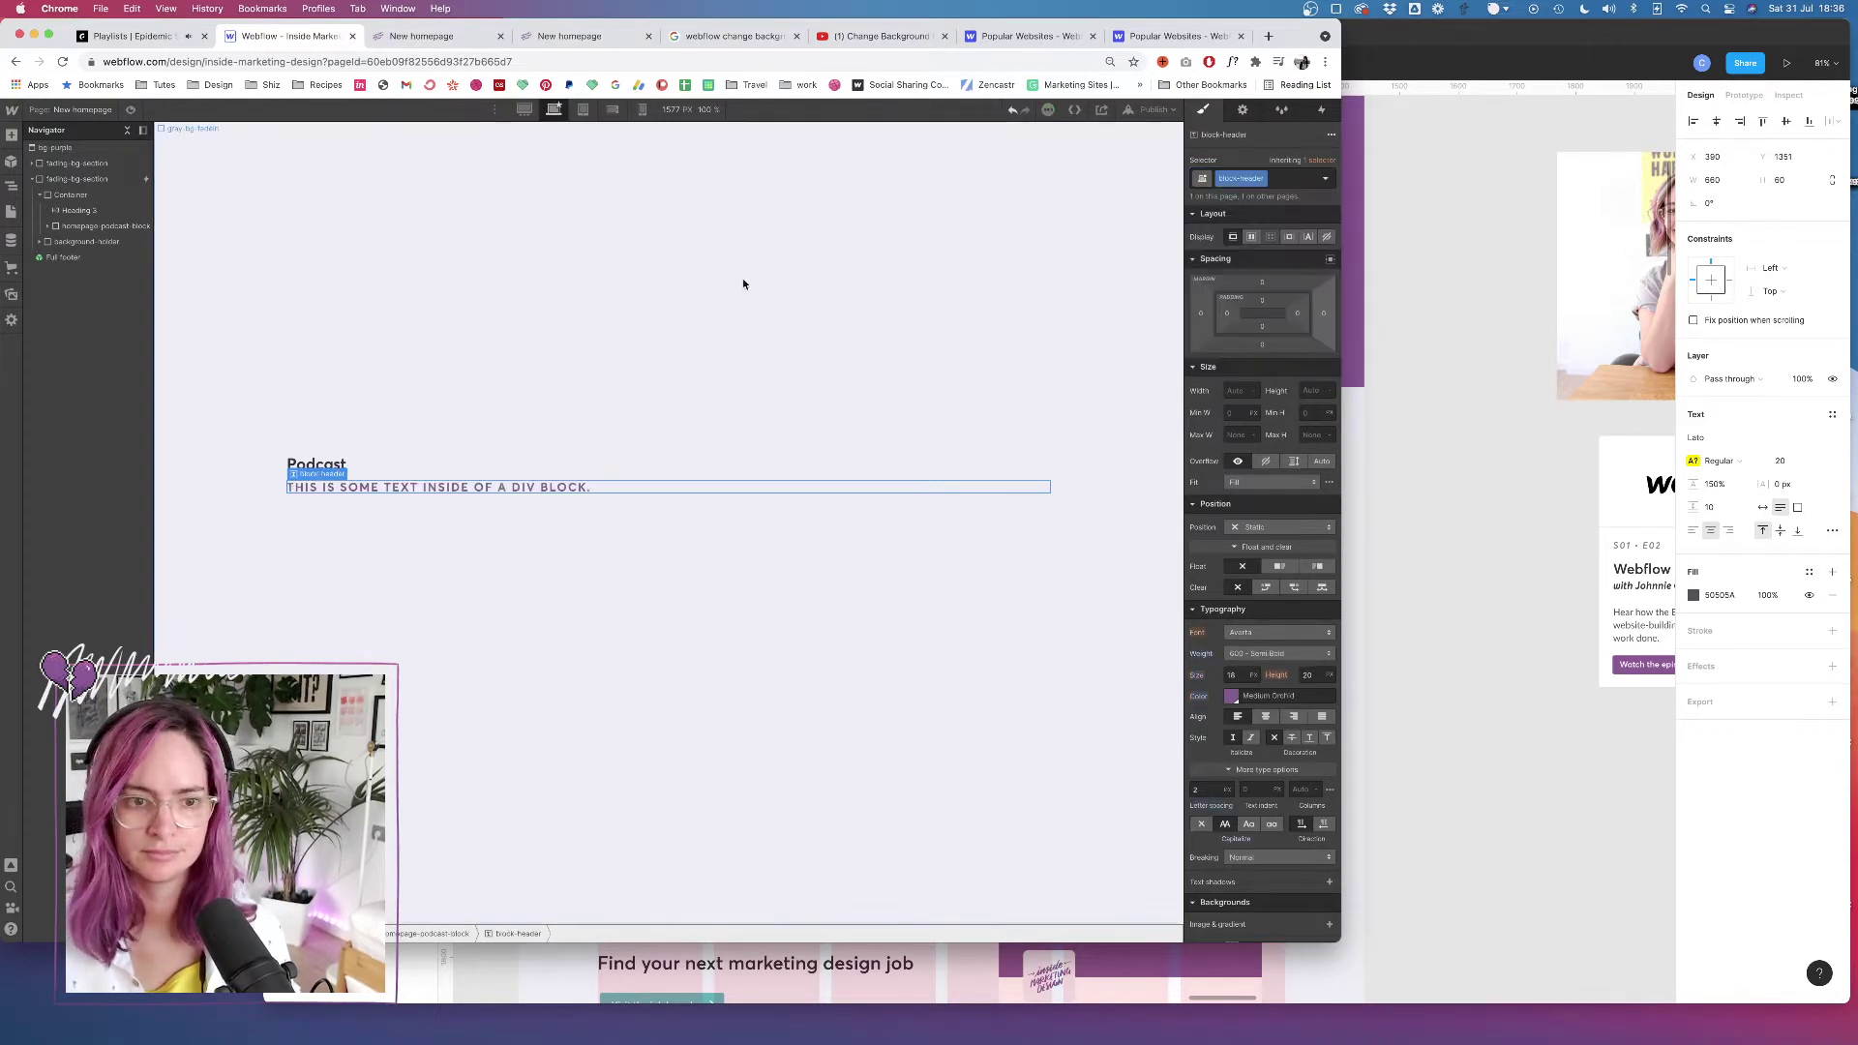
# Replace the placeholder text of the block-header element with "Podcast"
pyautogui.click(549, 489)
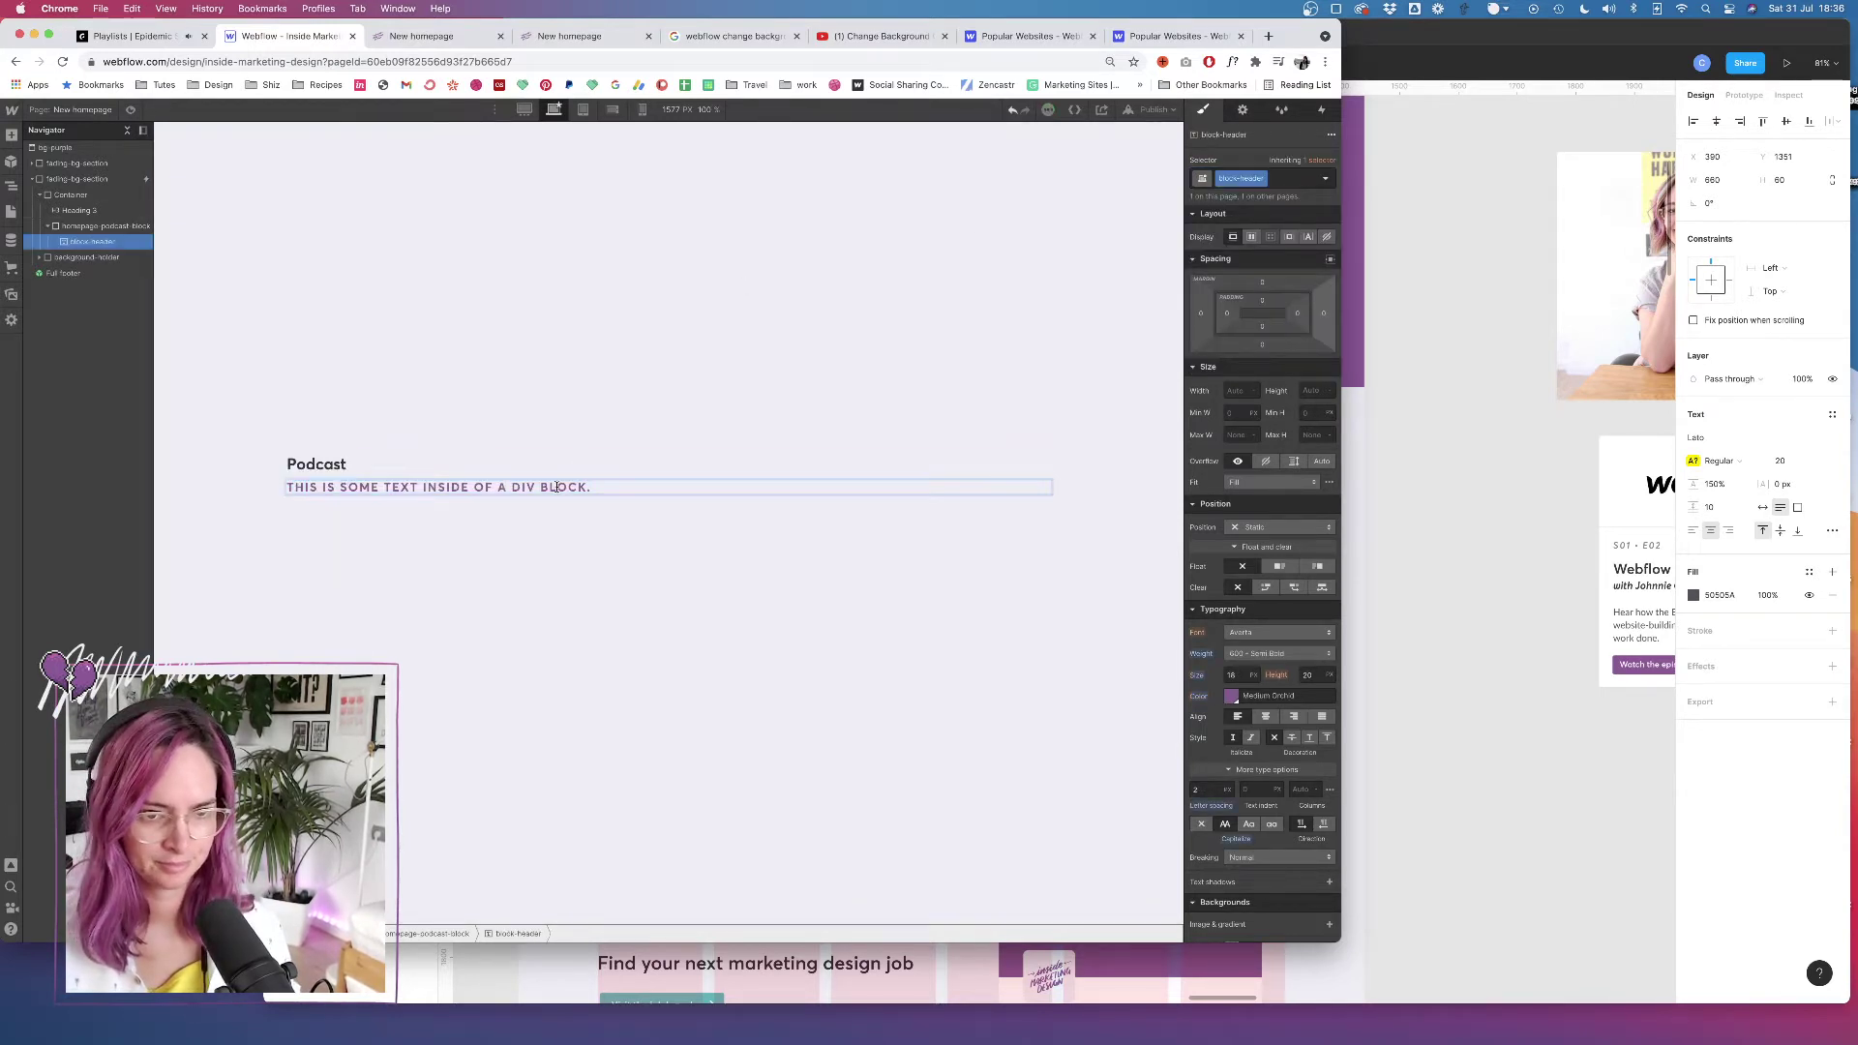
pyautogui.doubleClick(557, 488)
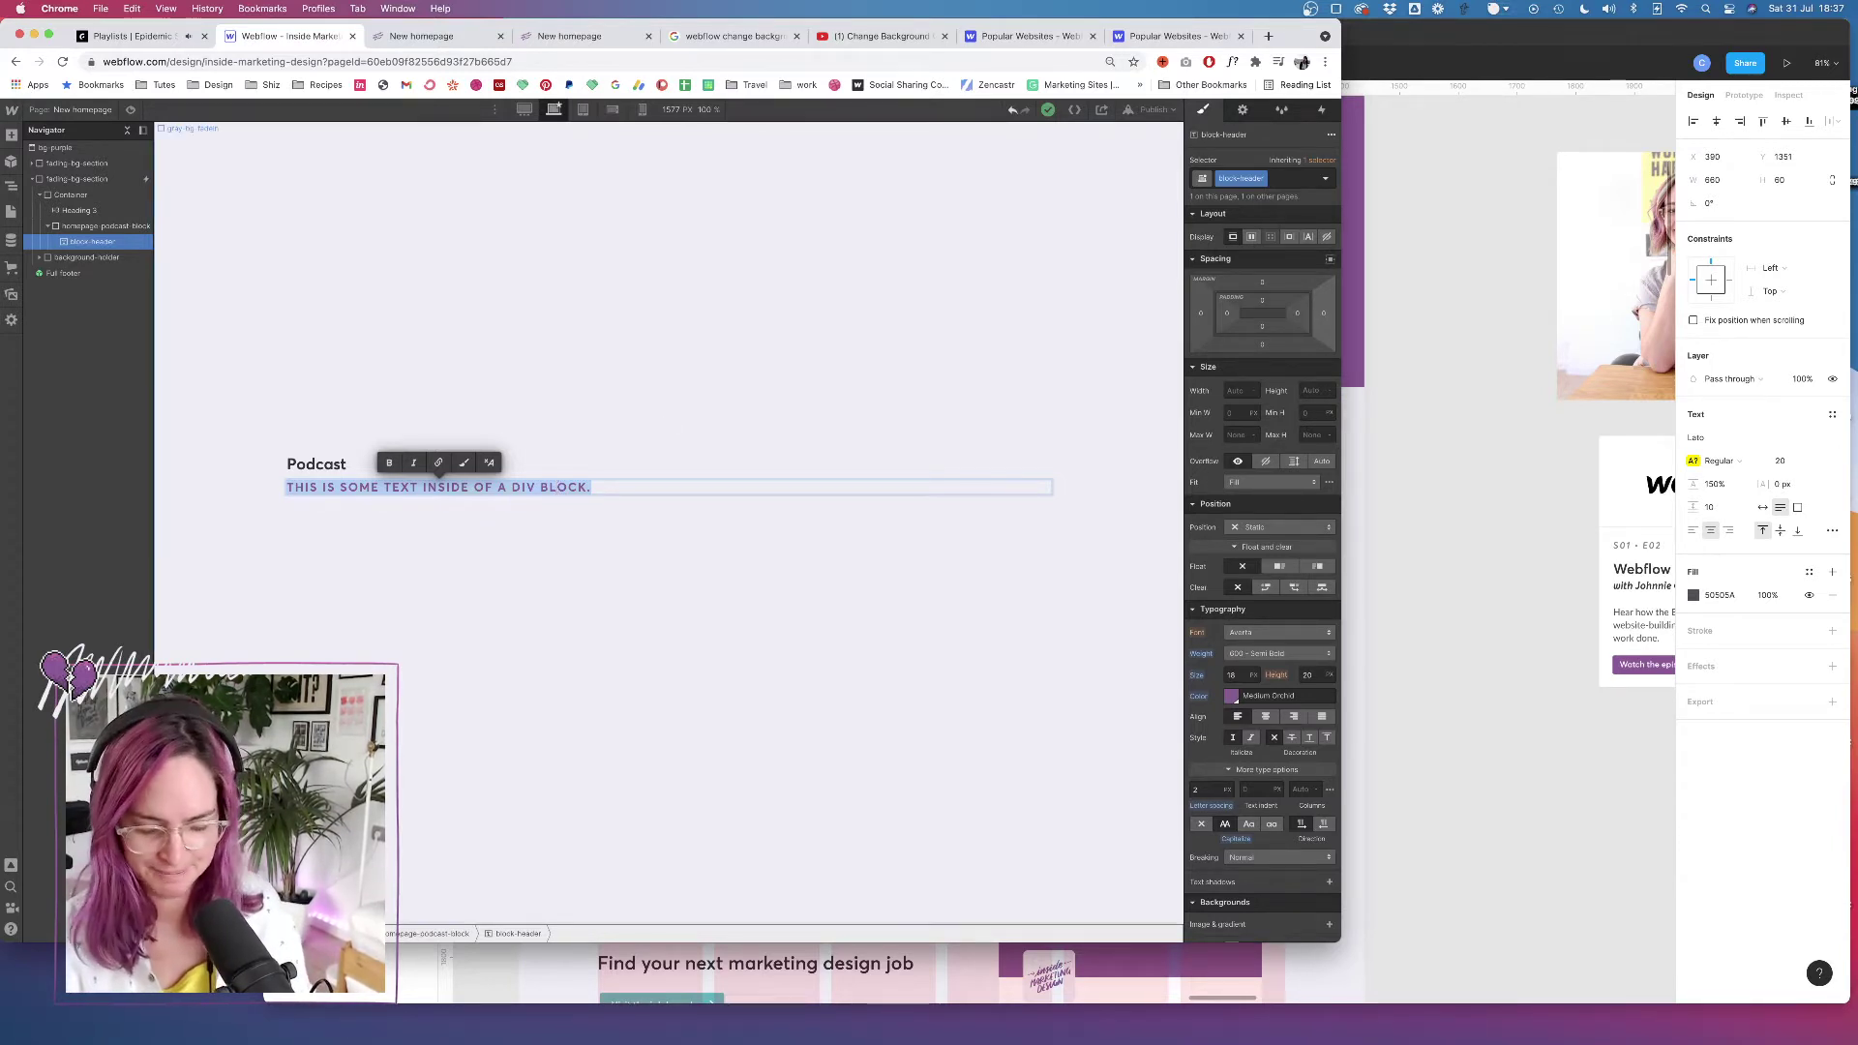
pyautogui.write('Podcast')
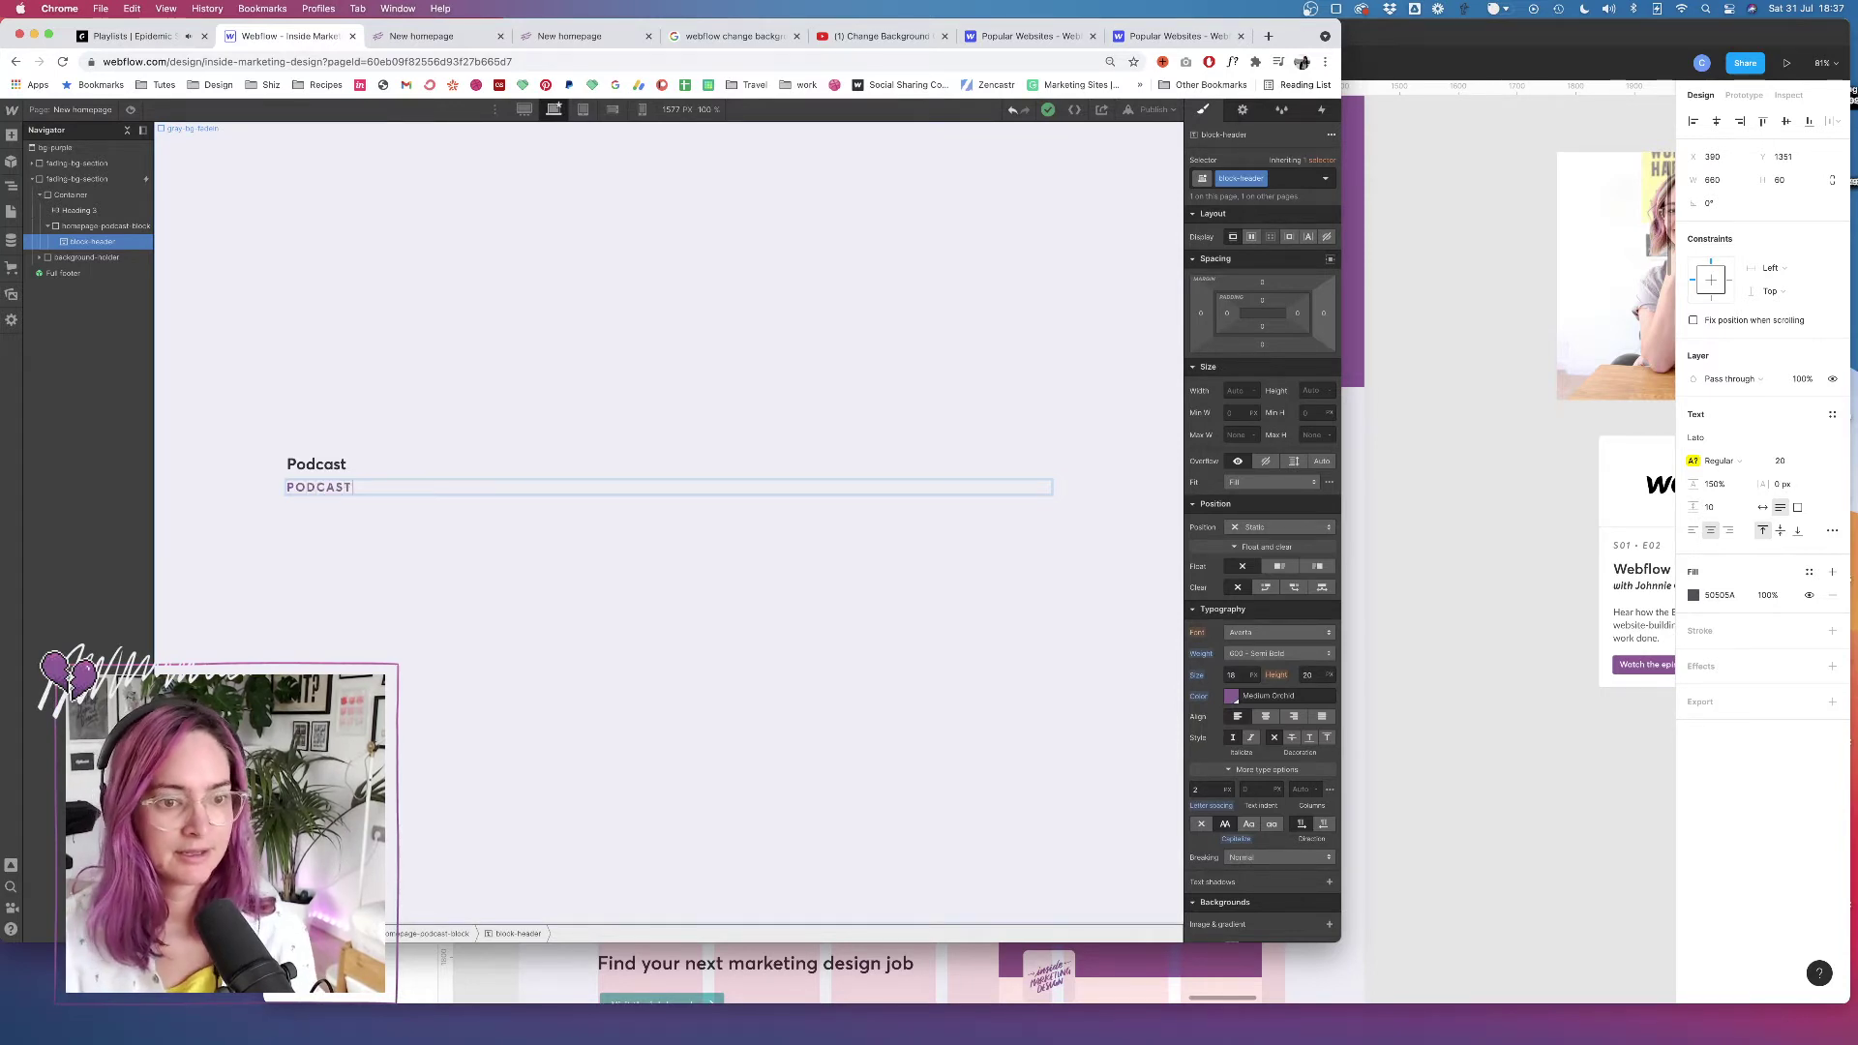
# Change the original Podcast heading to H2 and move it beneath the homepage-podcast-block div
pyautogui.click(79, 210)
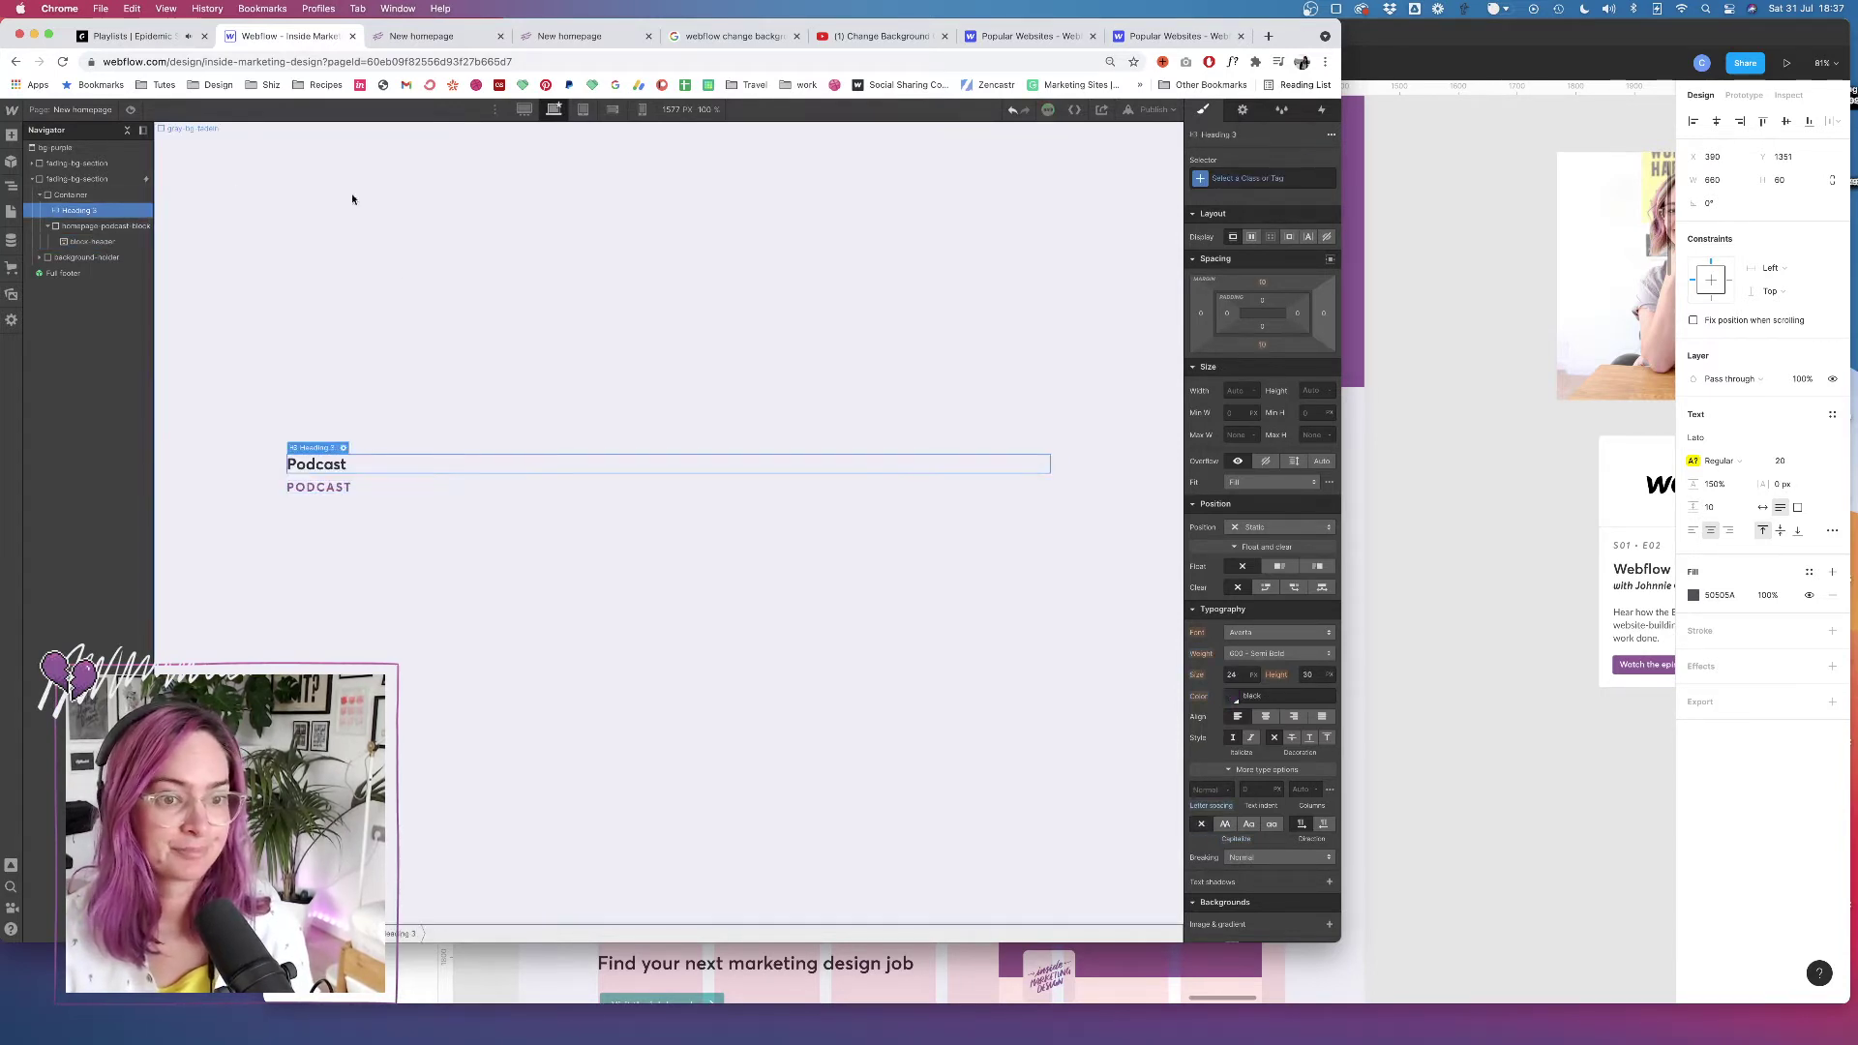
pyautogui.click(343, 448)
pyautogui.click(329, 514)
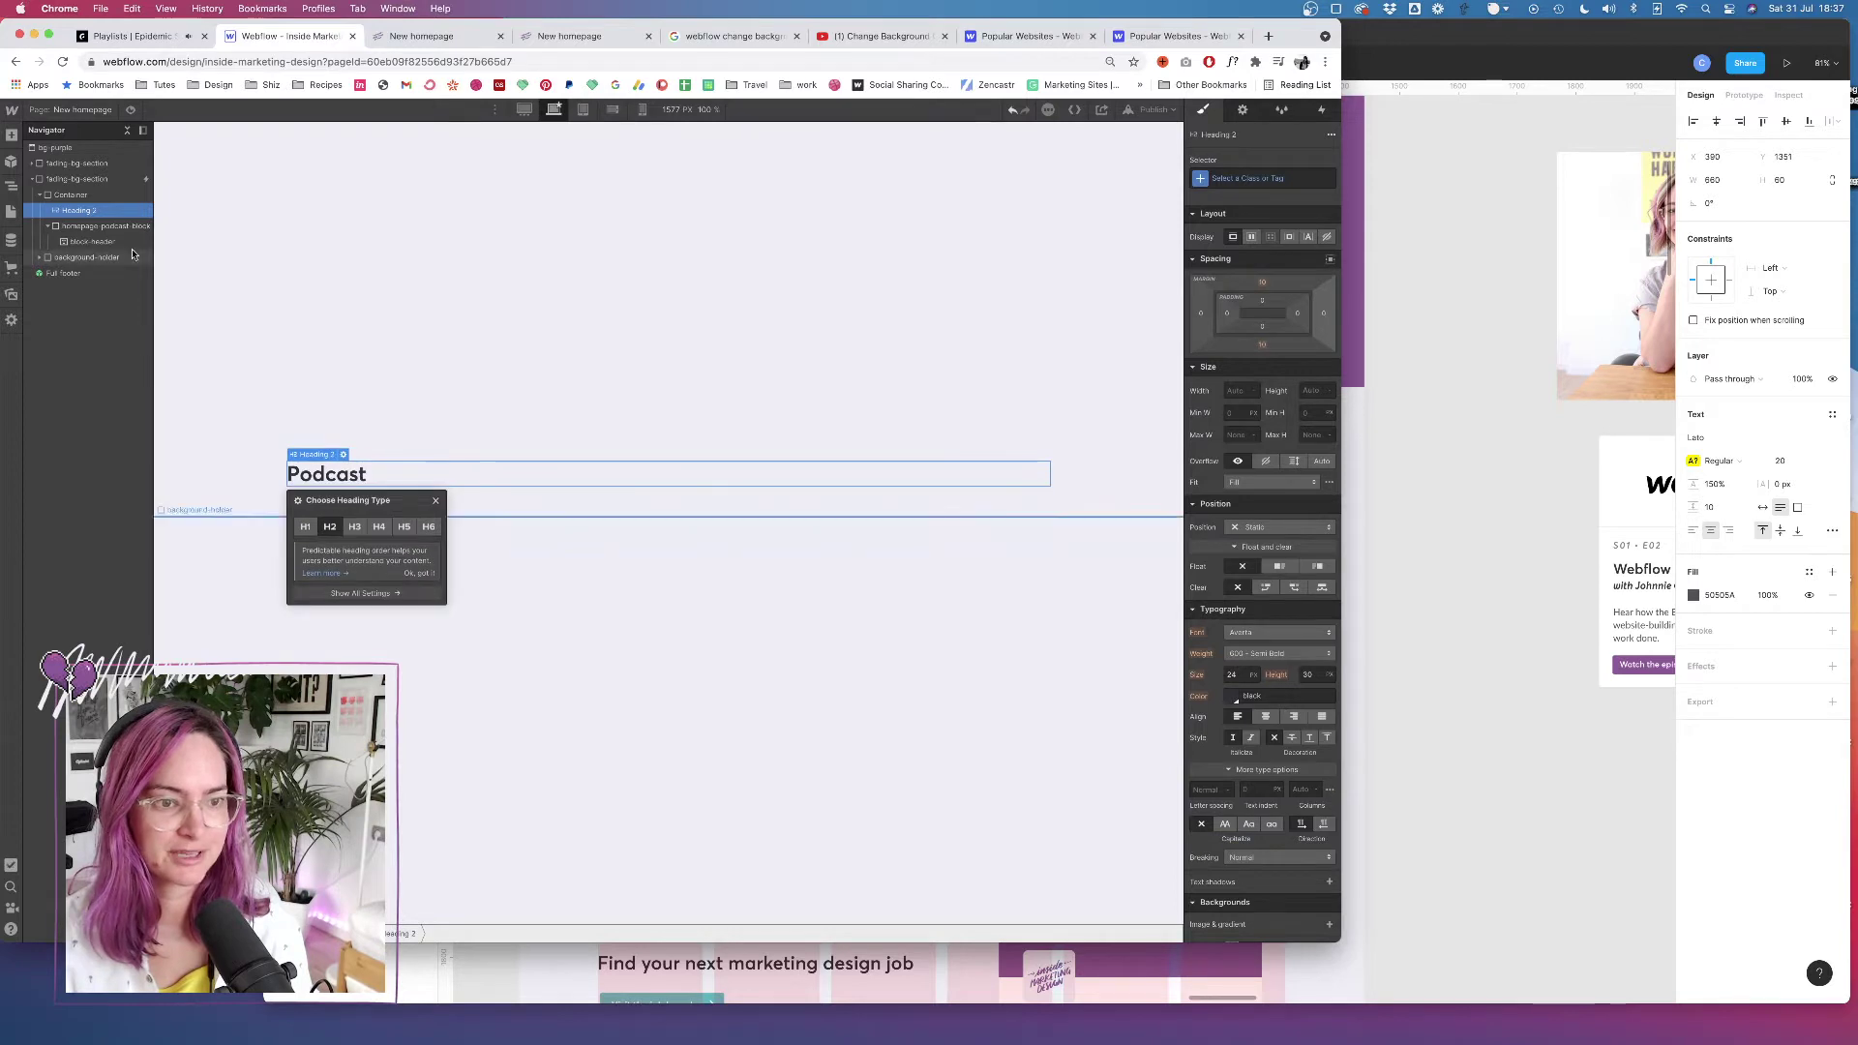
pyautogui.moveTo(78, 210)
pyautogui.mouseDown()
pyautogui.moveTo(95, 257)
pyautogui.moveTo(93, 235)
pyautogui.mouseUp()
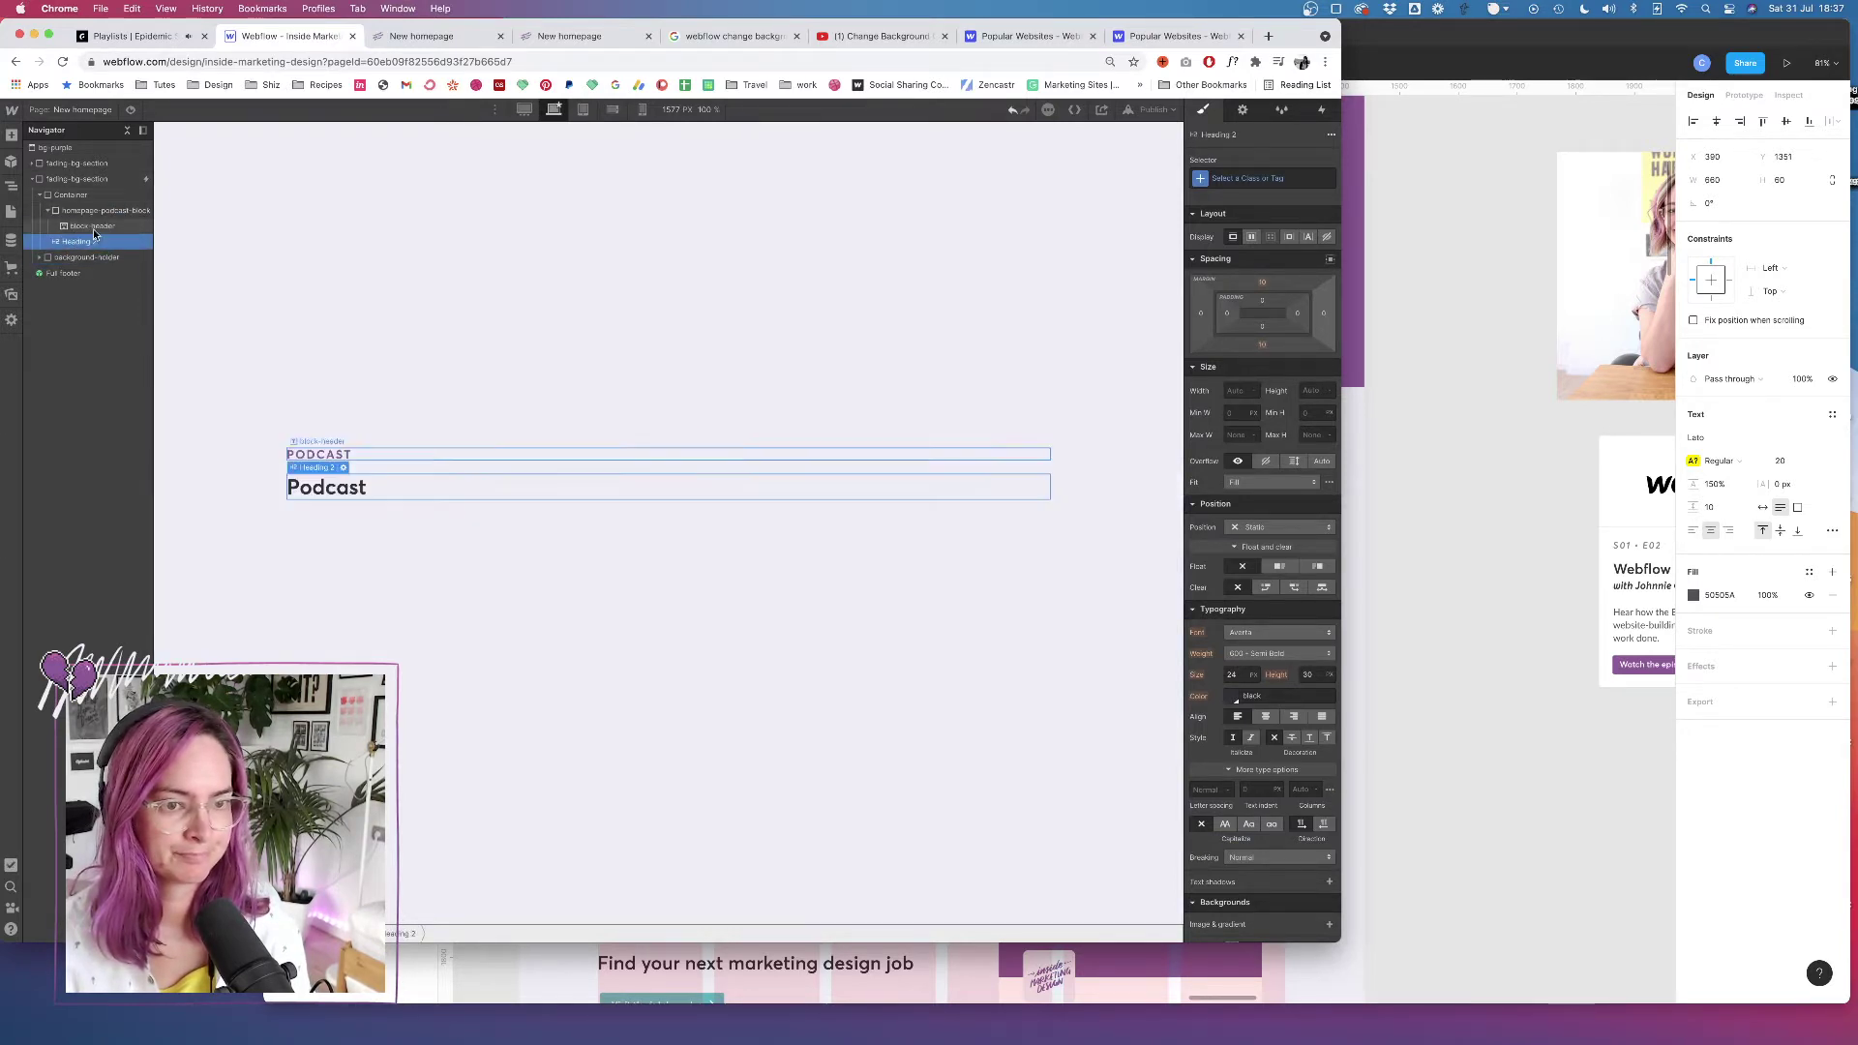
# Copy the podcast heading from the Figma mockup and set the Webflow H2 to "Learn from the marketing designers at some of your favorite tech companies"
pyautogui.click(1467, 590)
pyautogui.click(968, 518)
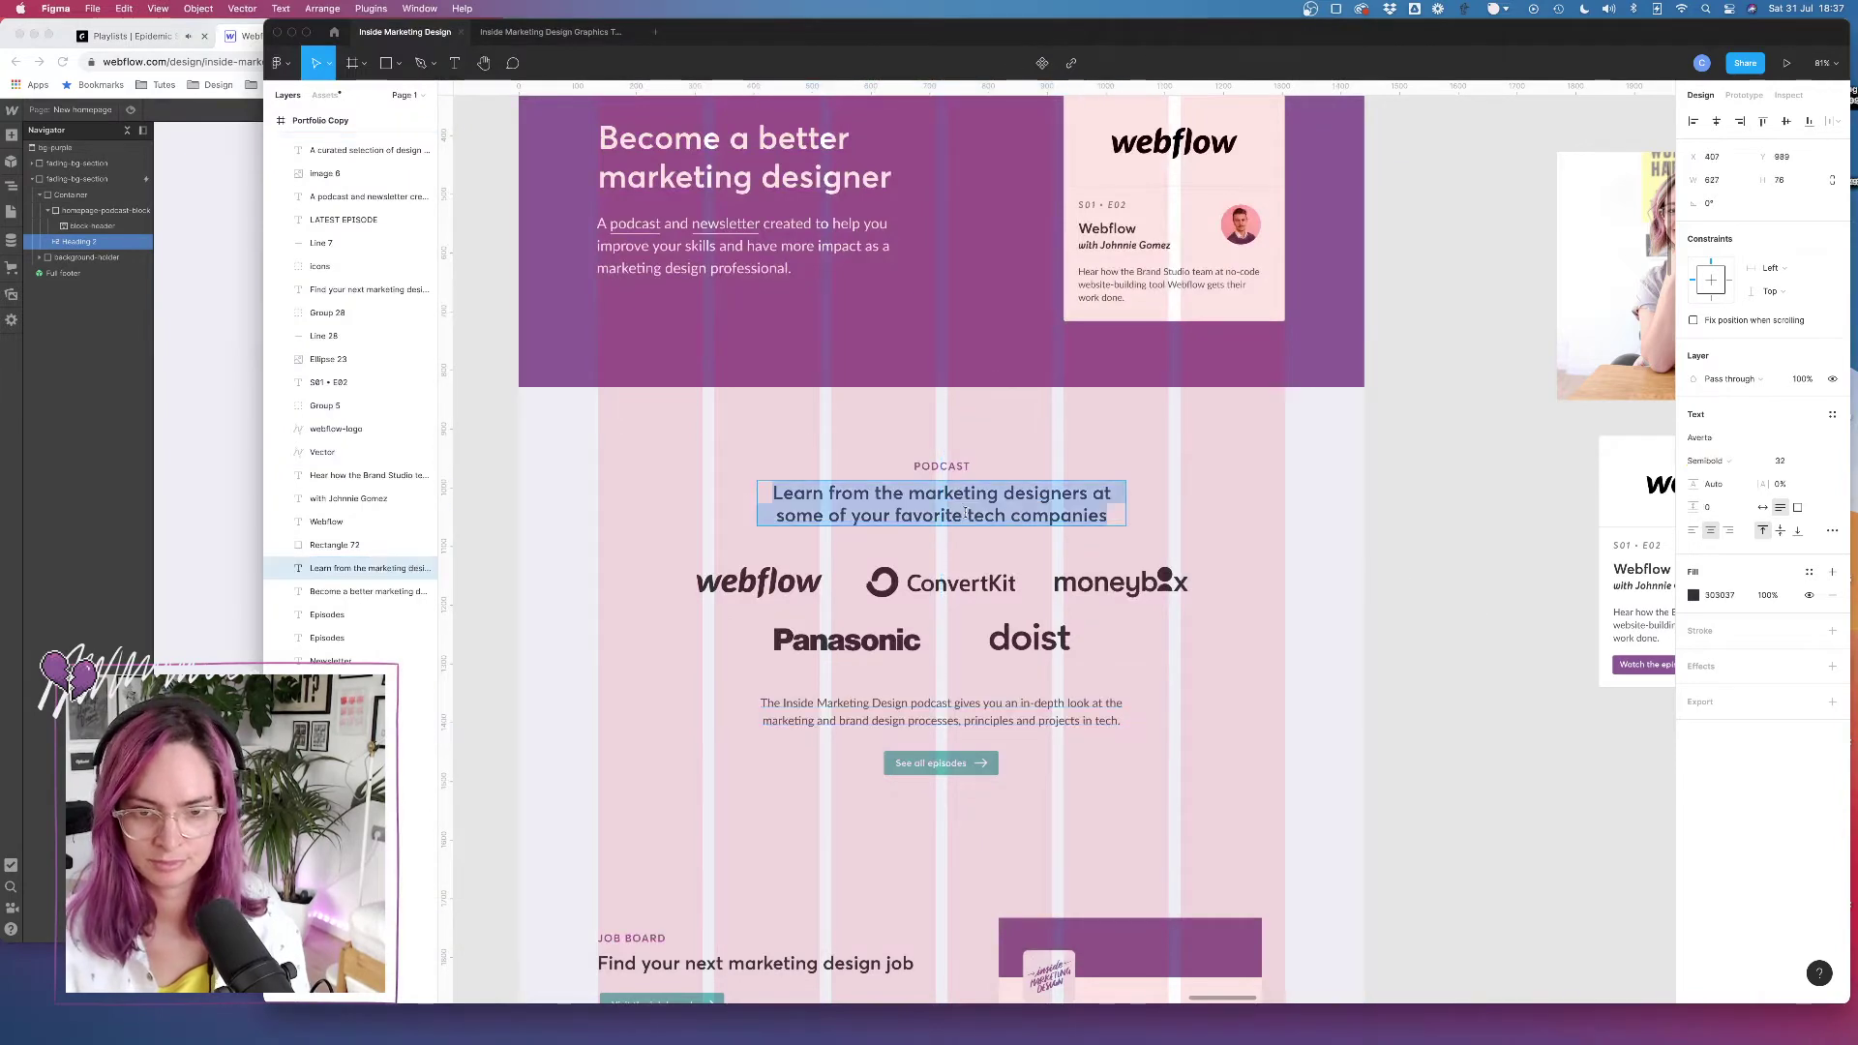
pyautogui.click(220, 341)
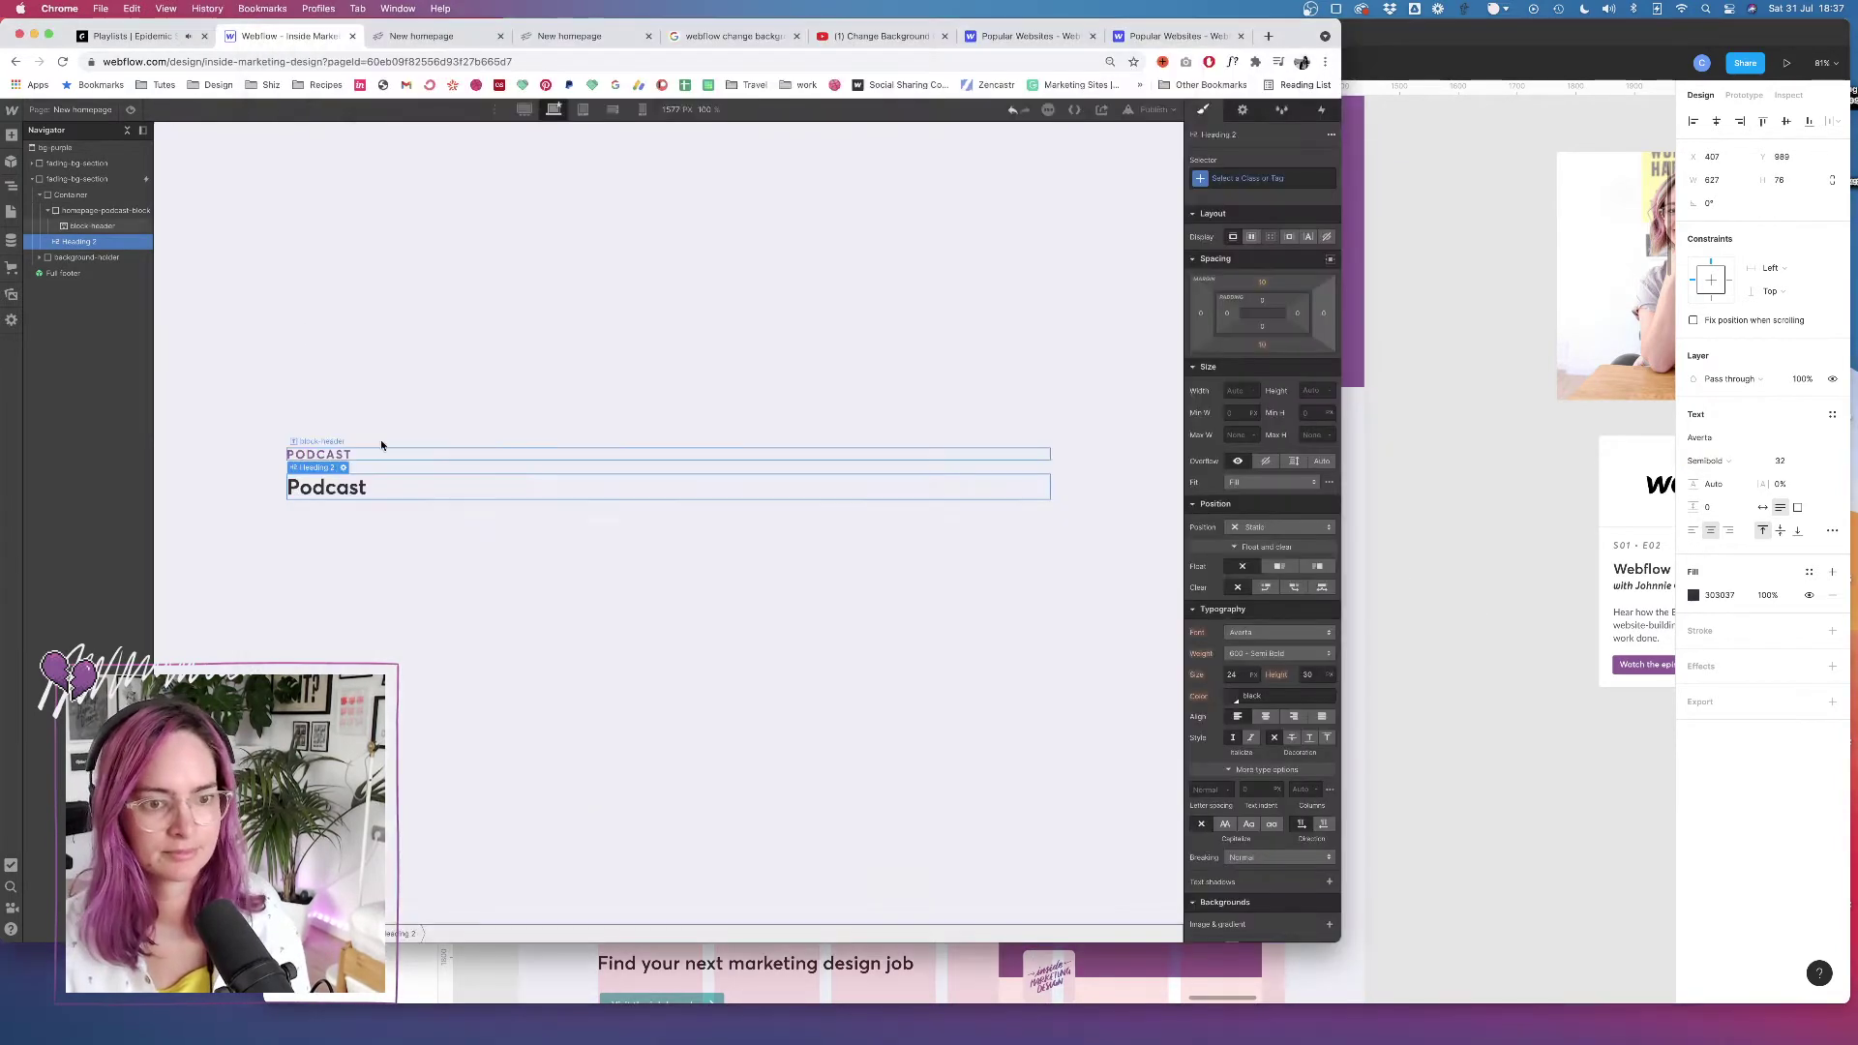
pyautogui.doubleClick(336, 487)
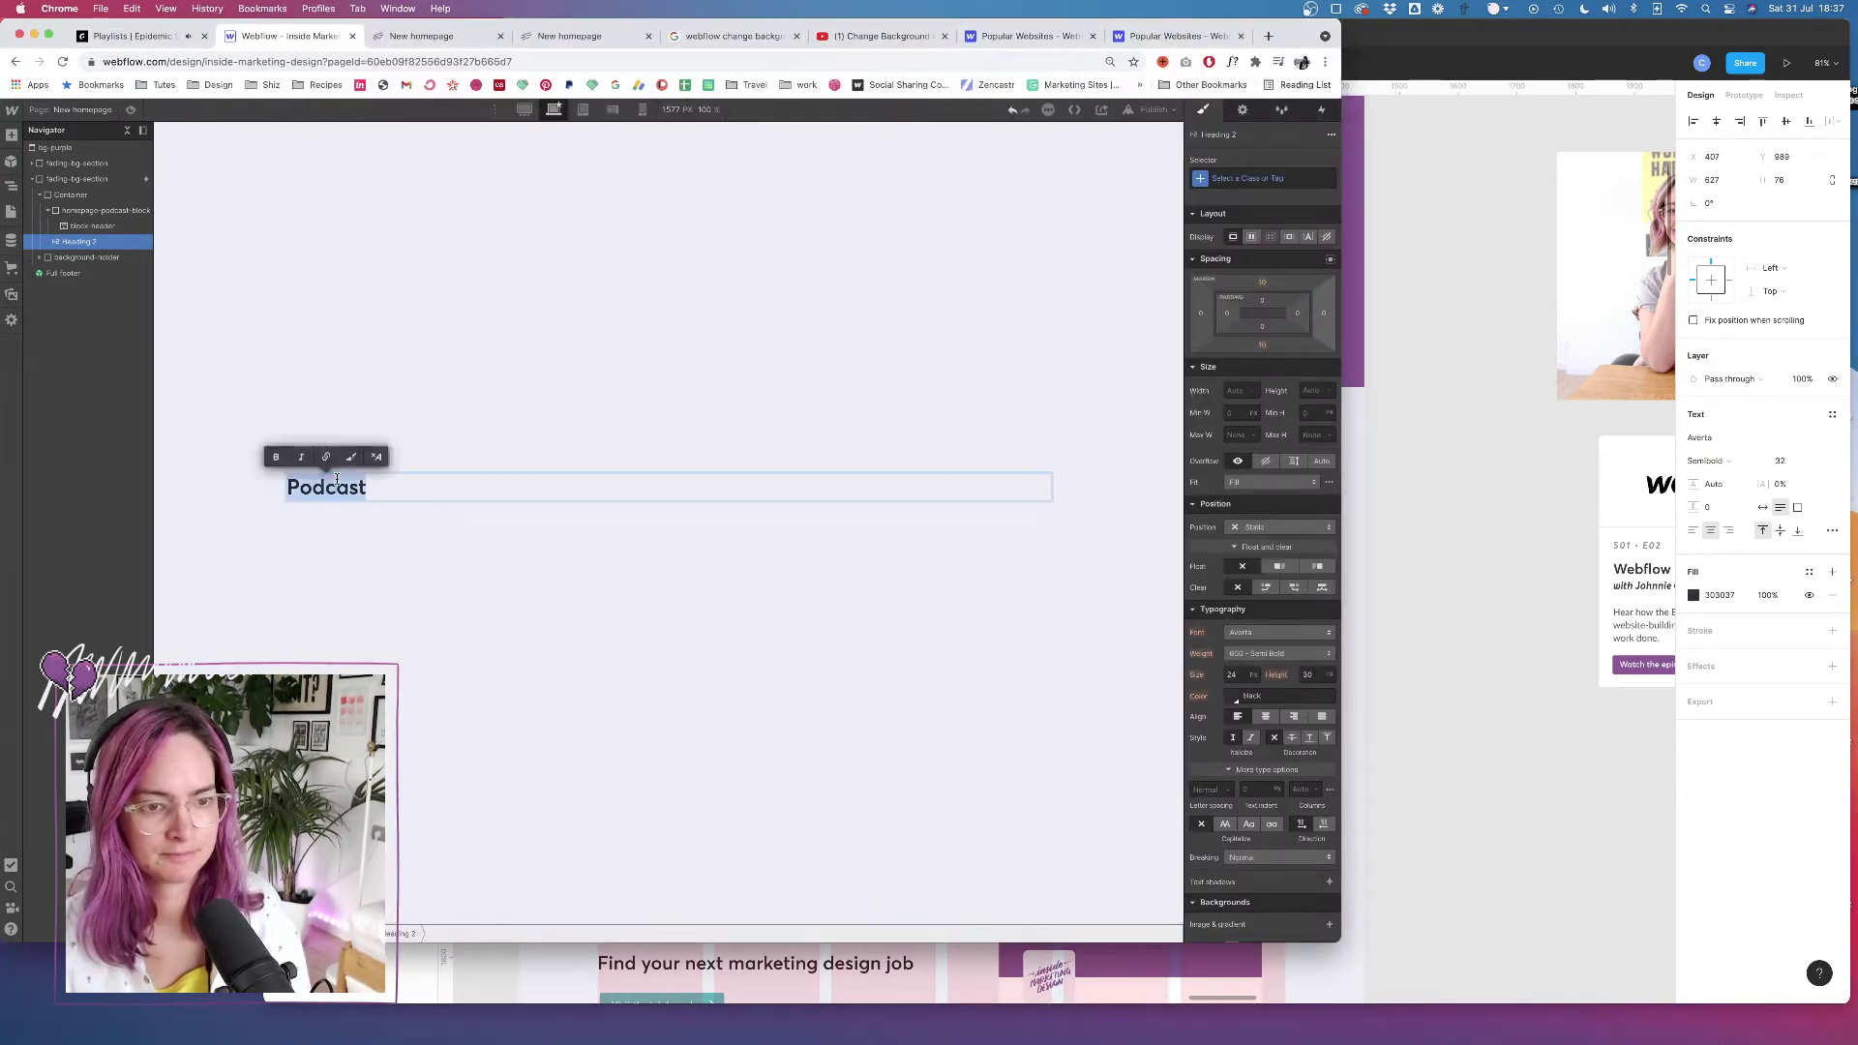
pyautogui.write('Learn from the marketing designers at some of your favorite tech companies')
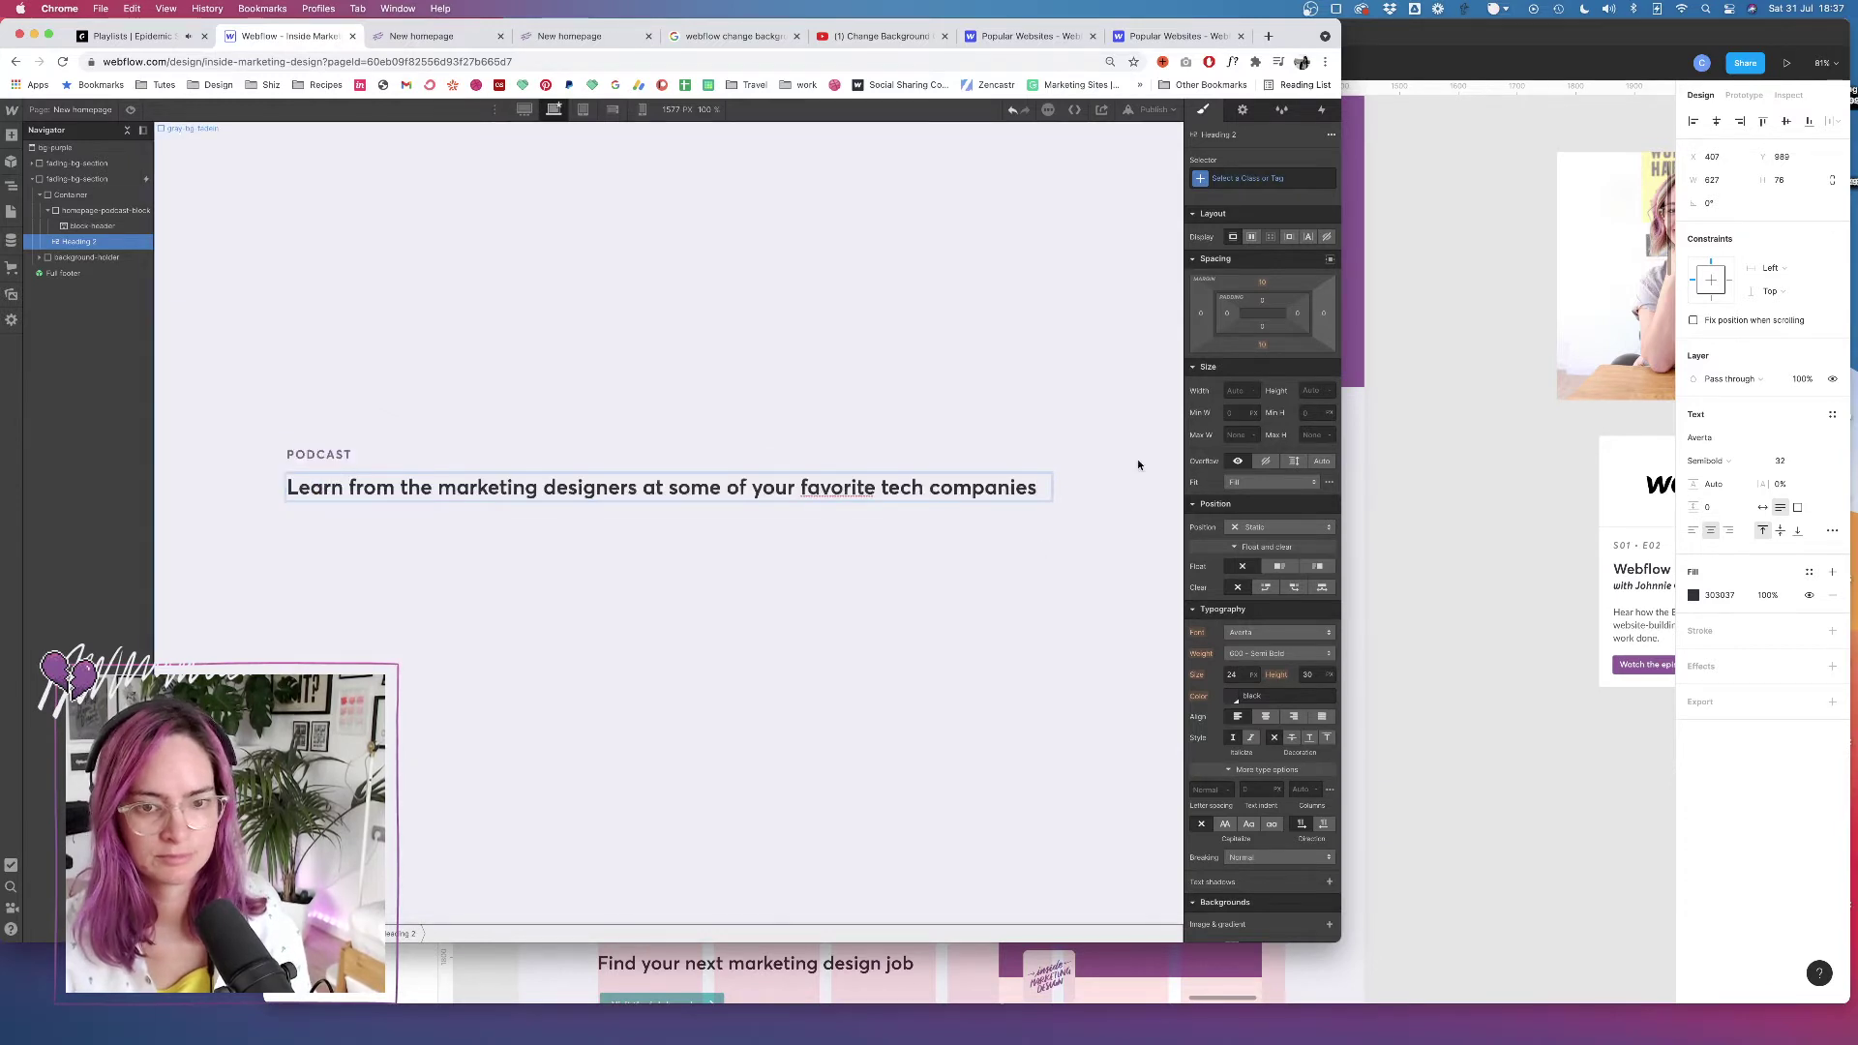
# Compare the Webflow podcast heading with the two-line centred heading in the Figma mockup
pyautogui.click(1535, 571)
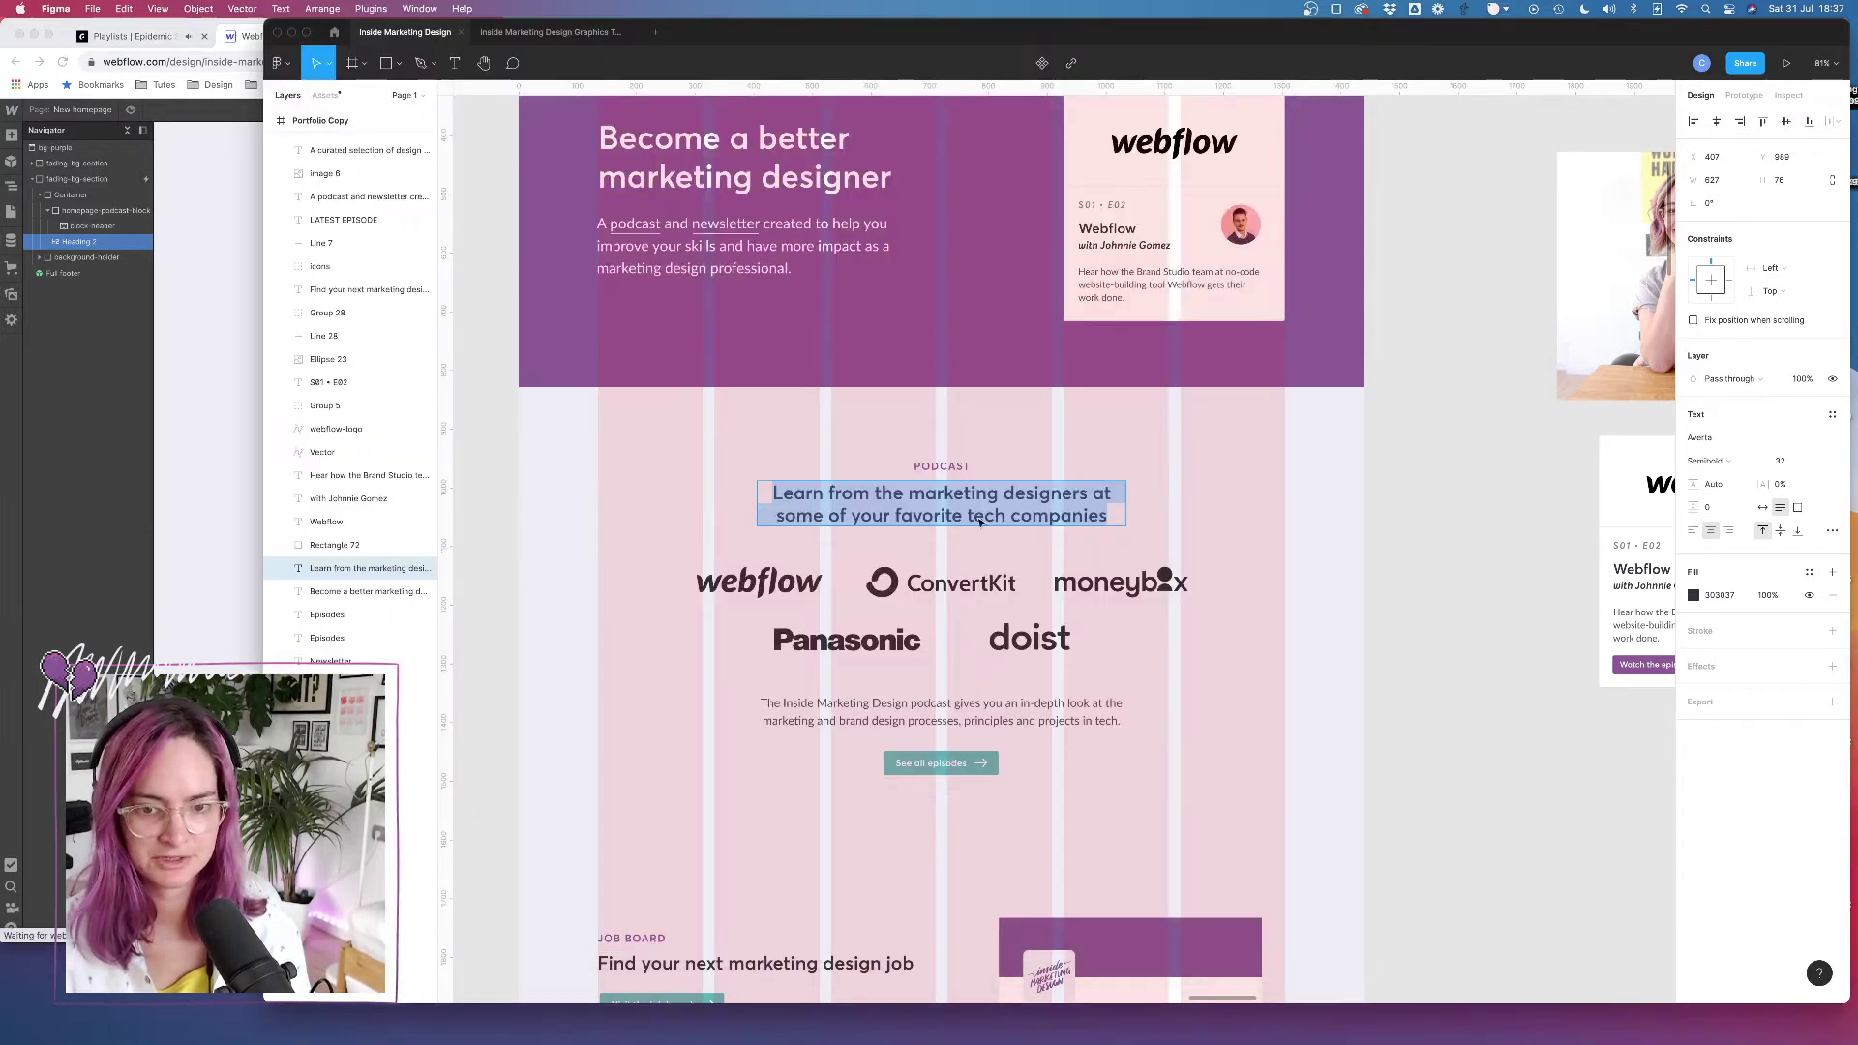
pyautogui.click(207, 406)
pyautogui.click(1157, 506)
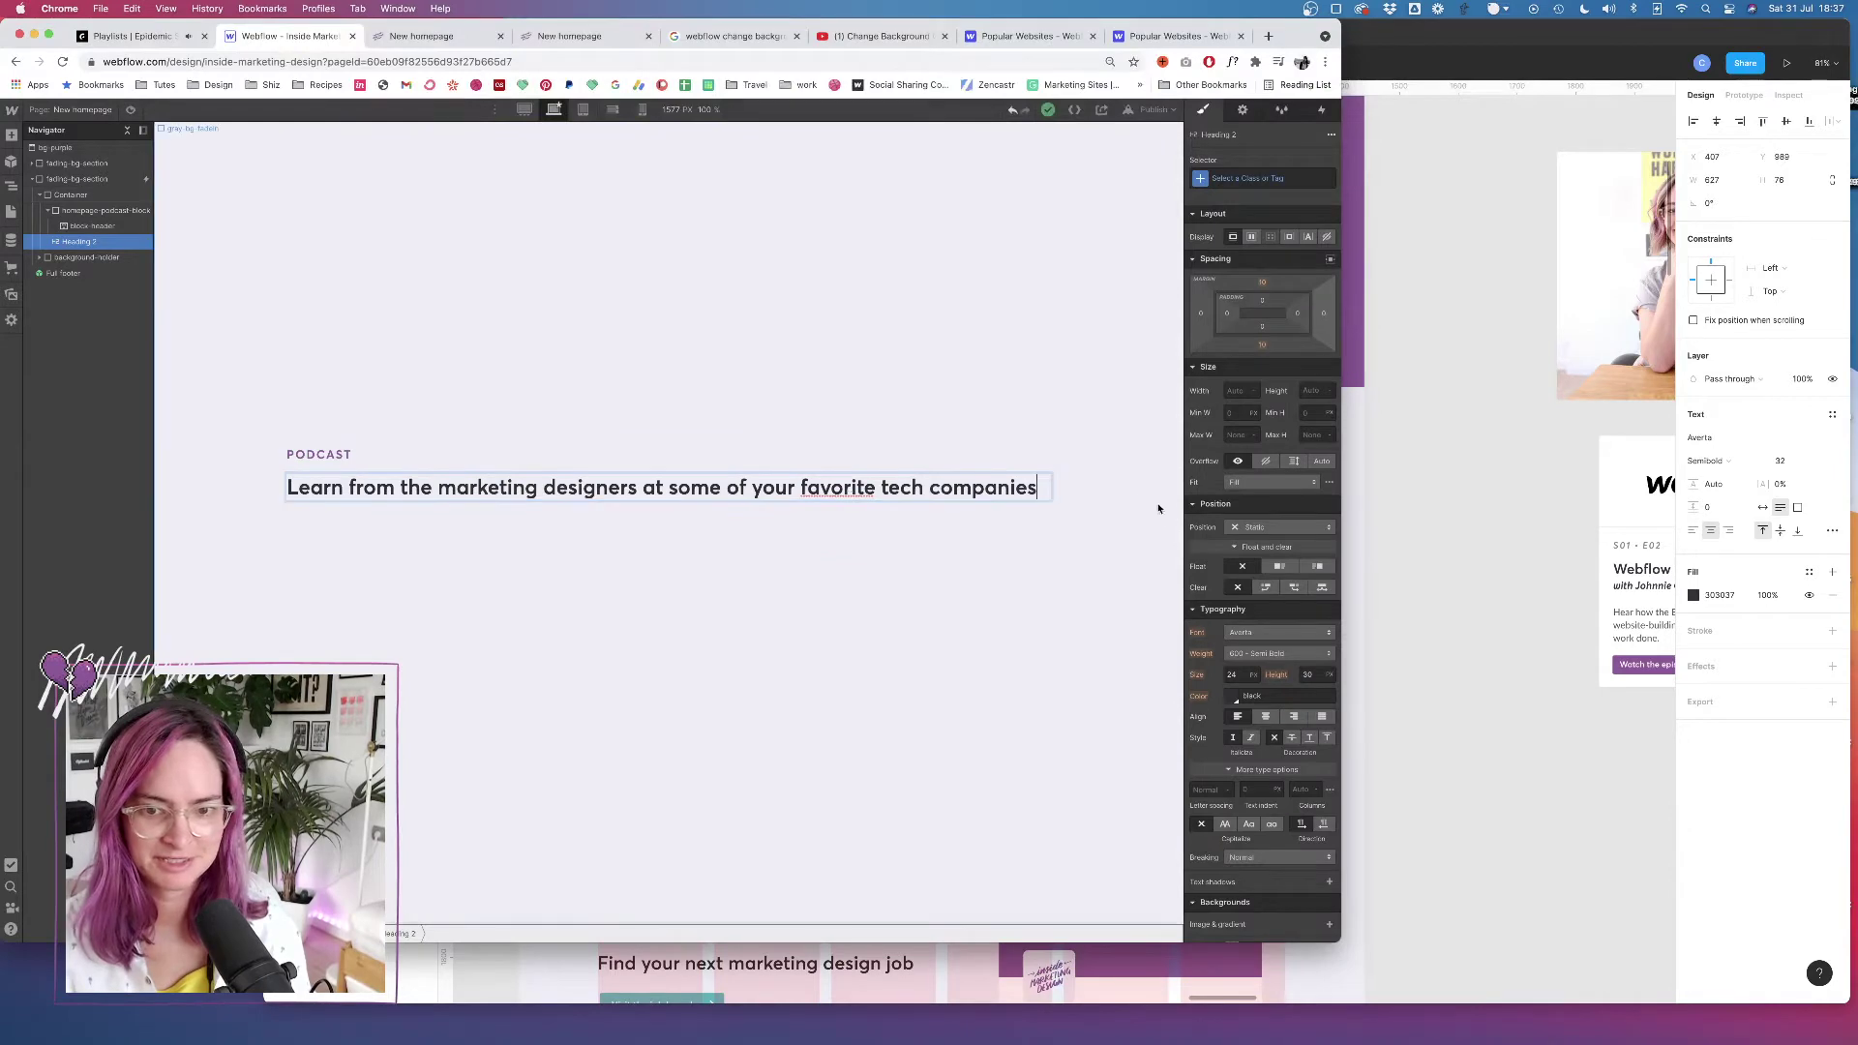
pyautogui.click(1522, 568)
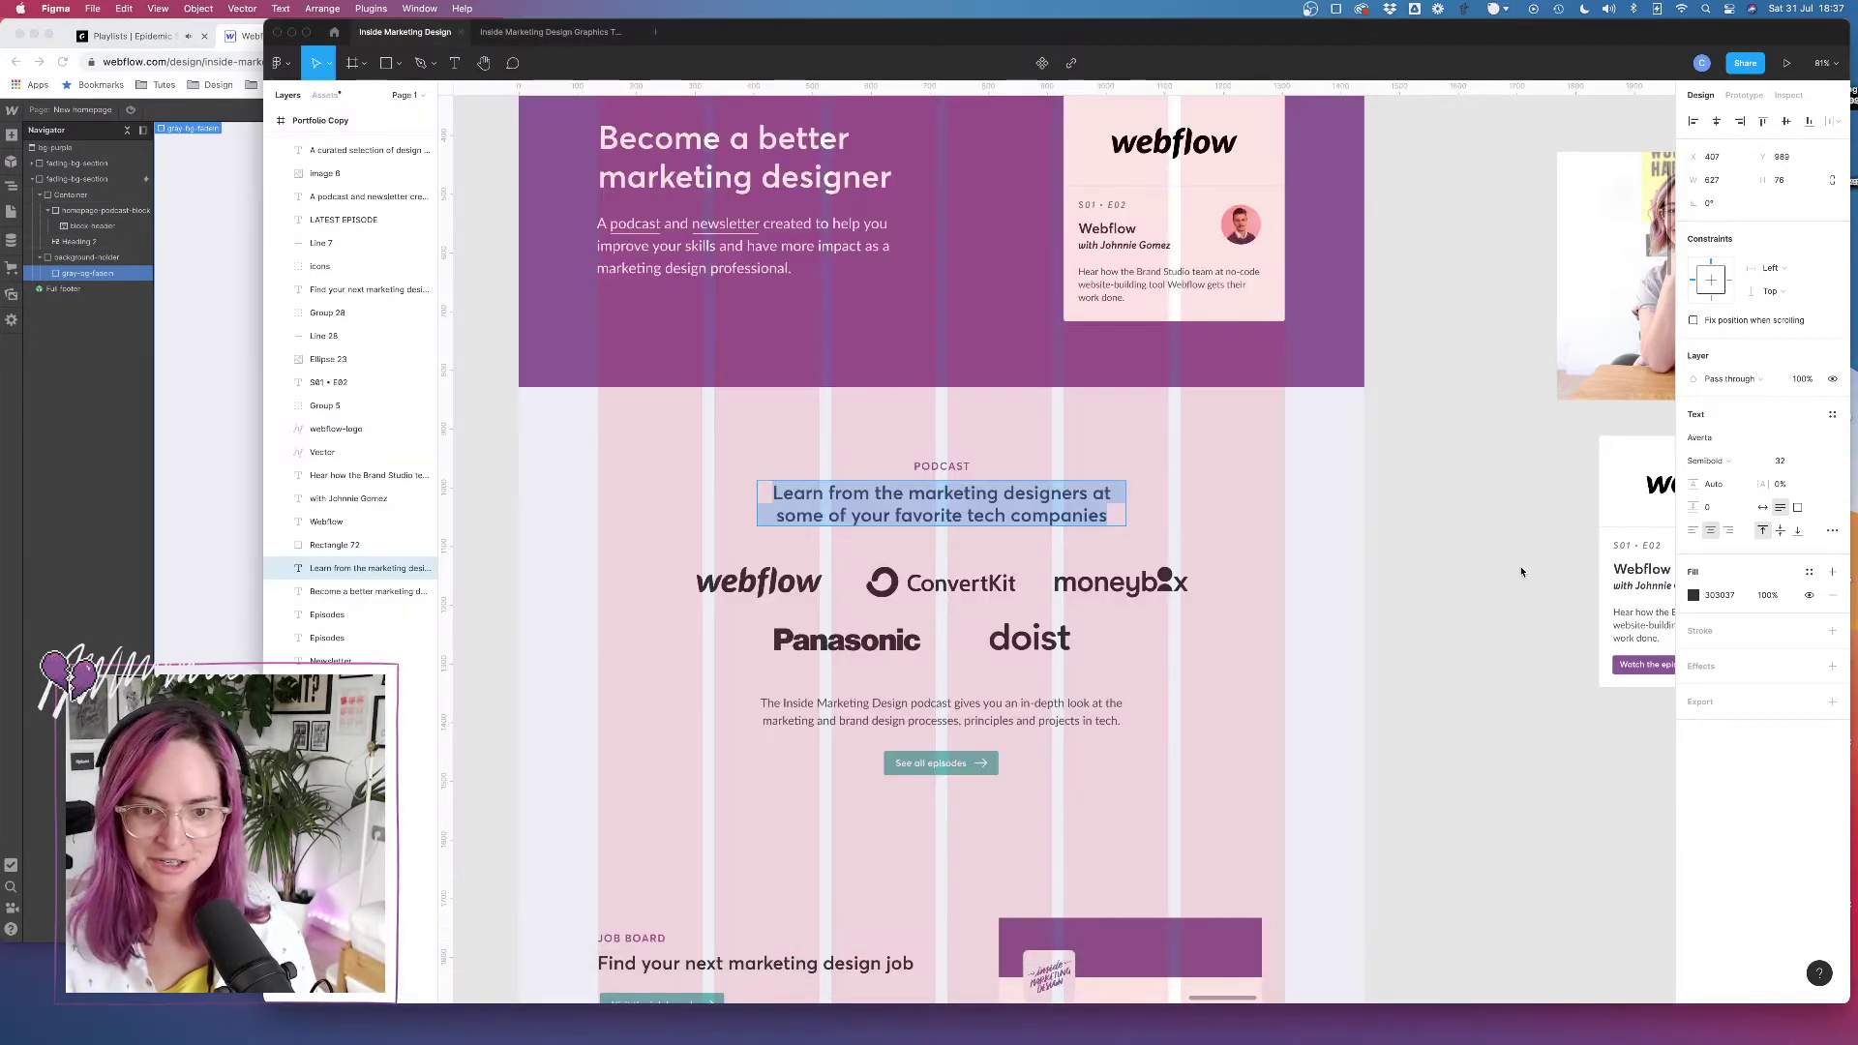
# Return to Webflow and nest the H2 heading inside the homepage-podcast-block div, below the block-header text
pyautogui.click(167, 348)
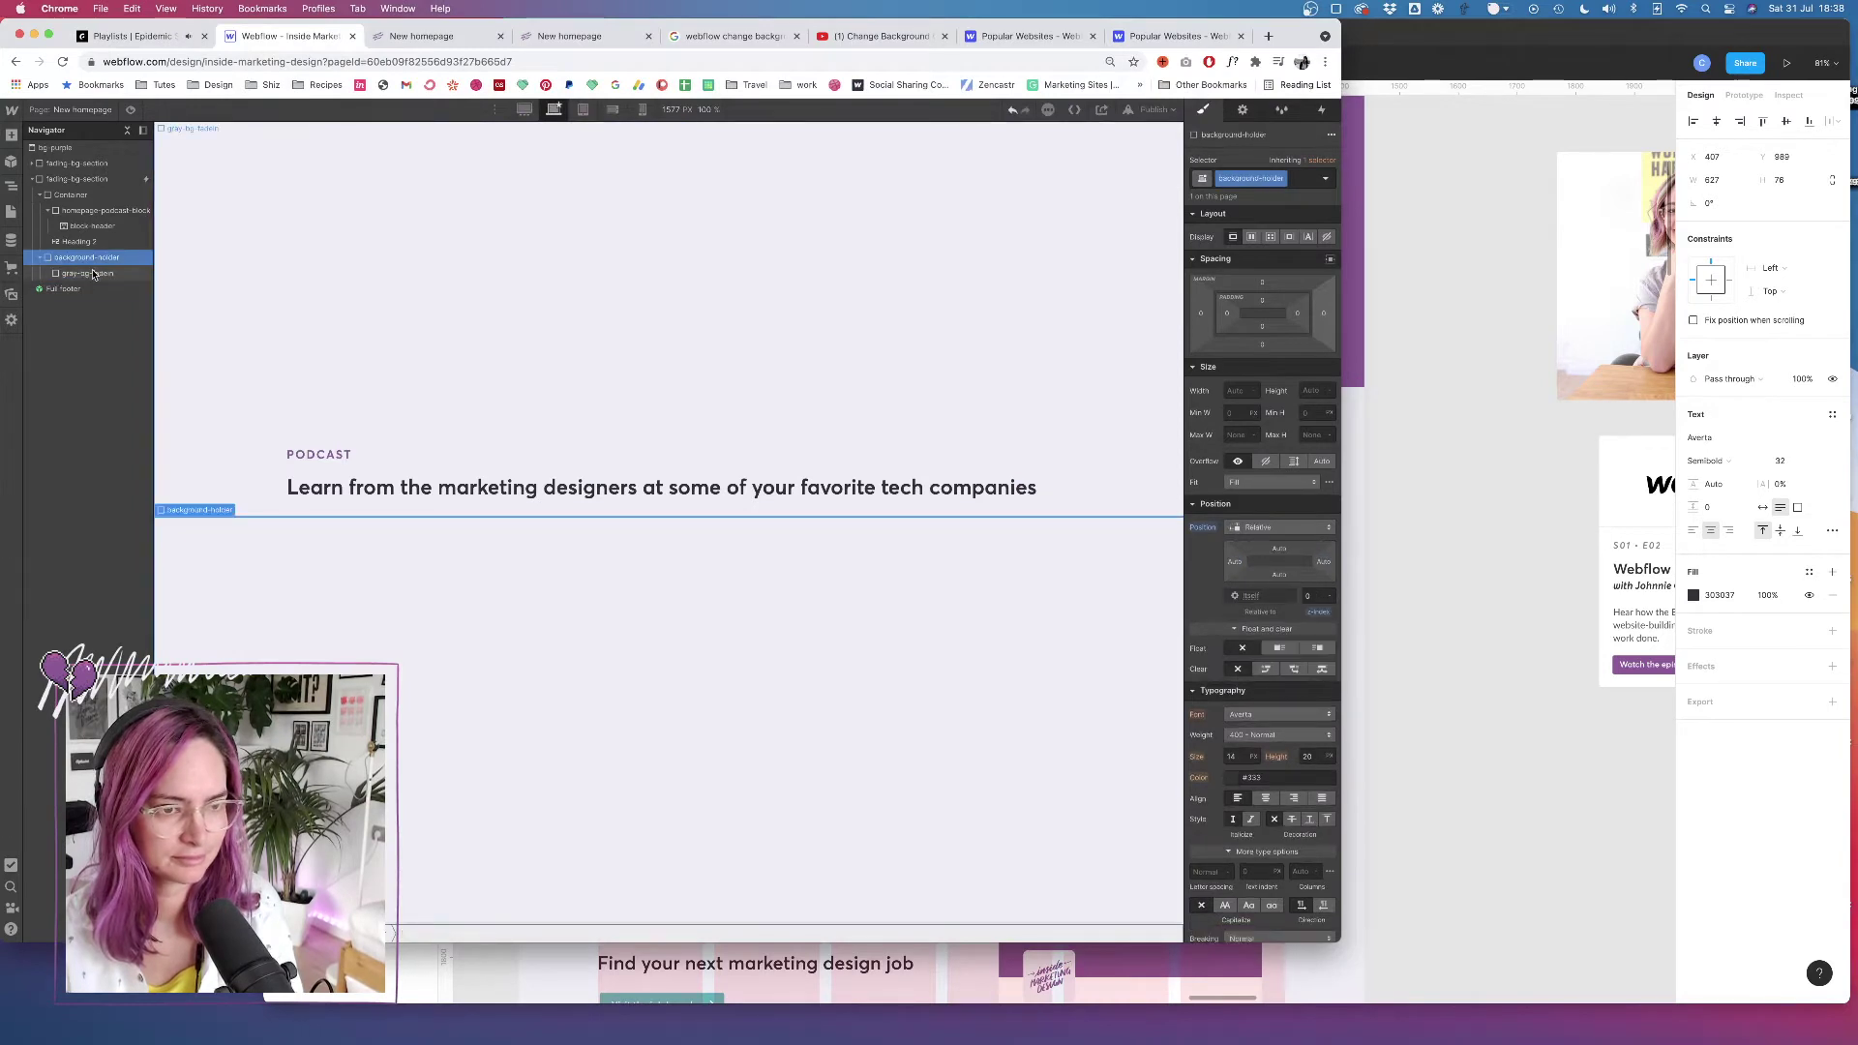
pyautogui.click(97, 212)
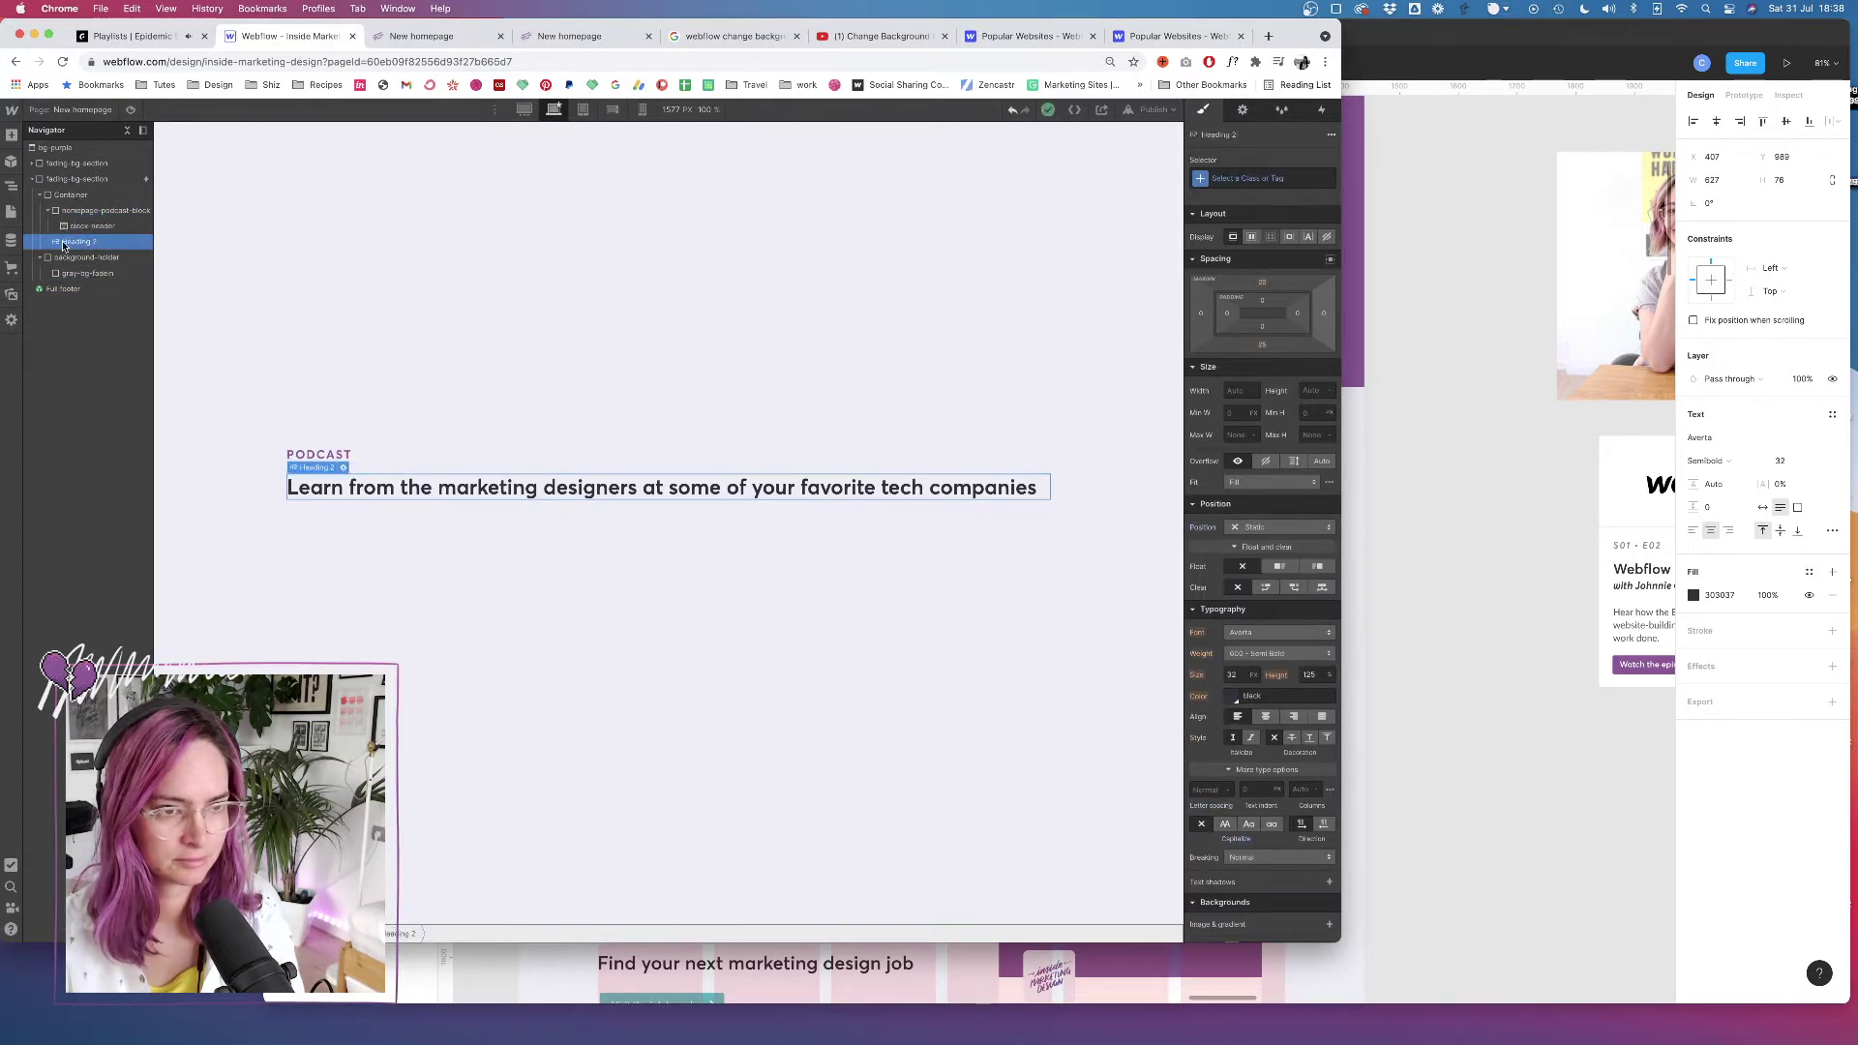
pyautogui.moveTo(87, 240)
pyautogui.mouseDown()
pyautogui.moveTo(87, 220)
pyautogui.moveTo(87, 244)
pyautogui.mouseUp()
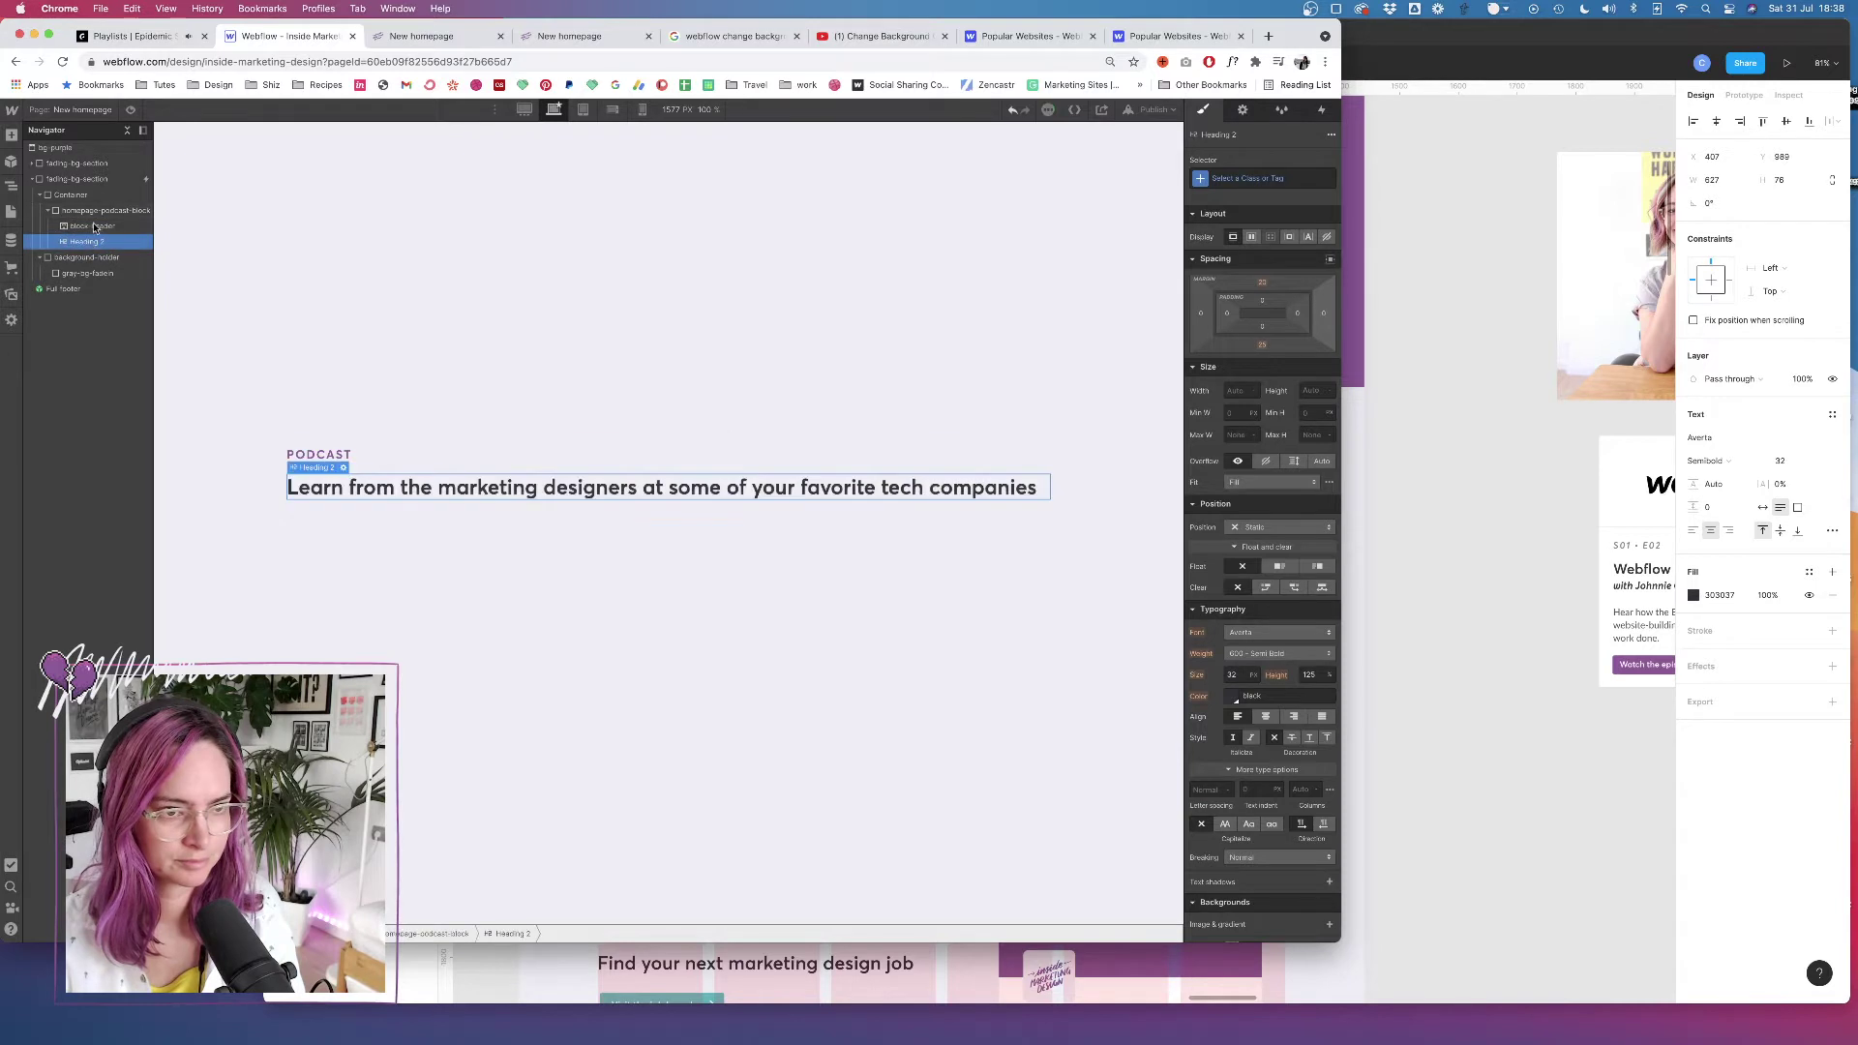
# Centre the text in the homepage-podcast-block and add a div block below its heading
pyautogui.click(108, 212)
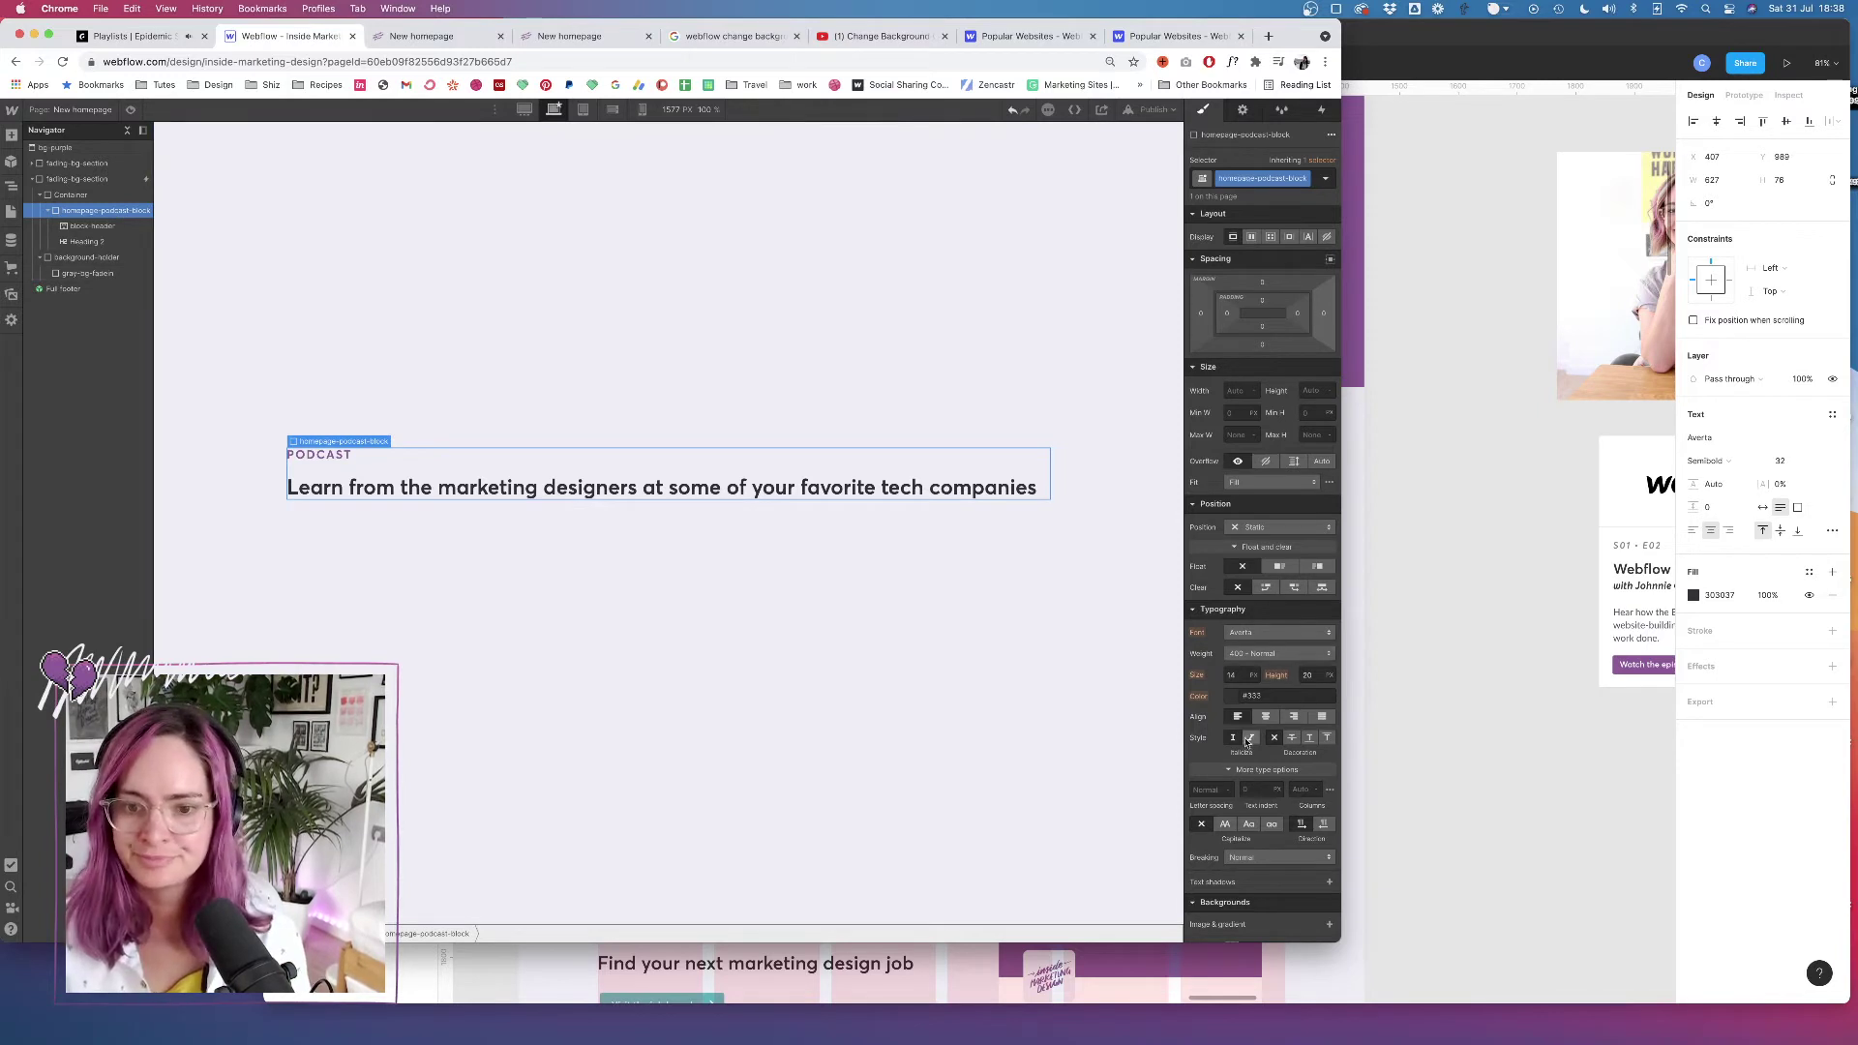
pyautogui.click(1266, 716)
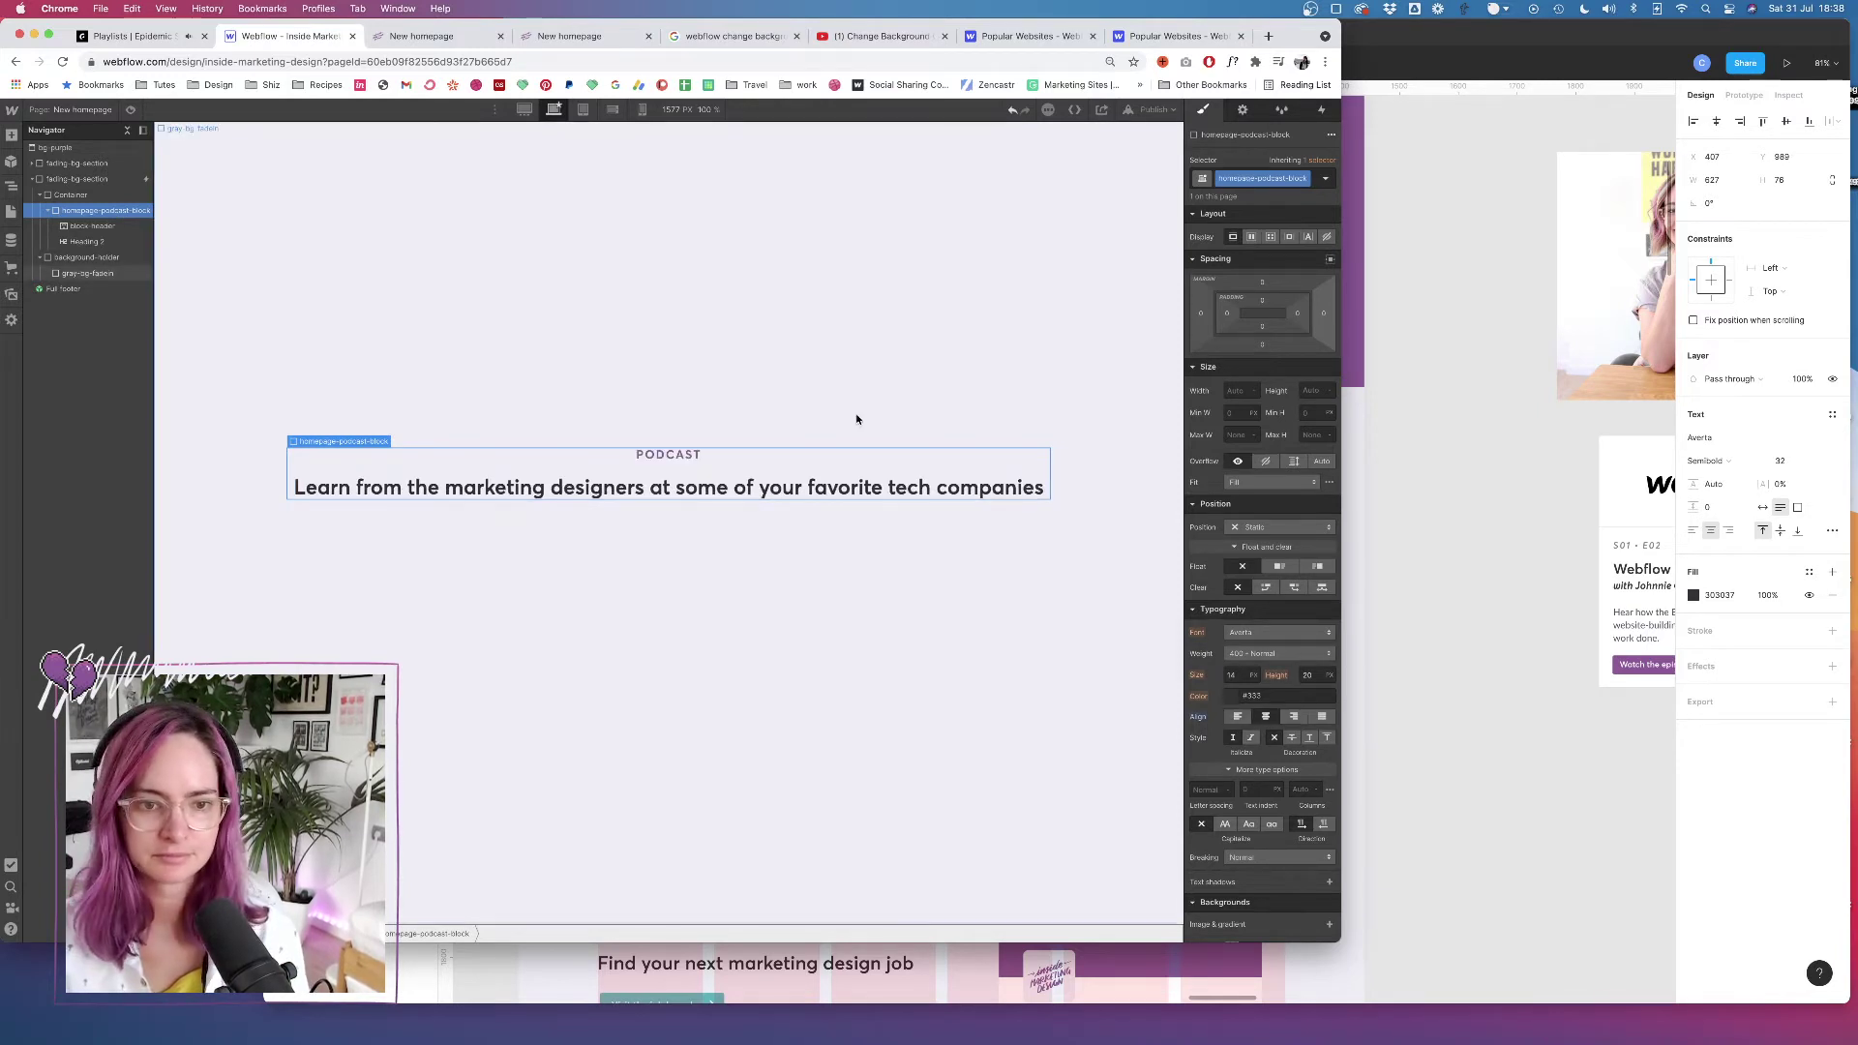
pyautogui.click(87, 241)
pyautogui.press('a')
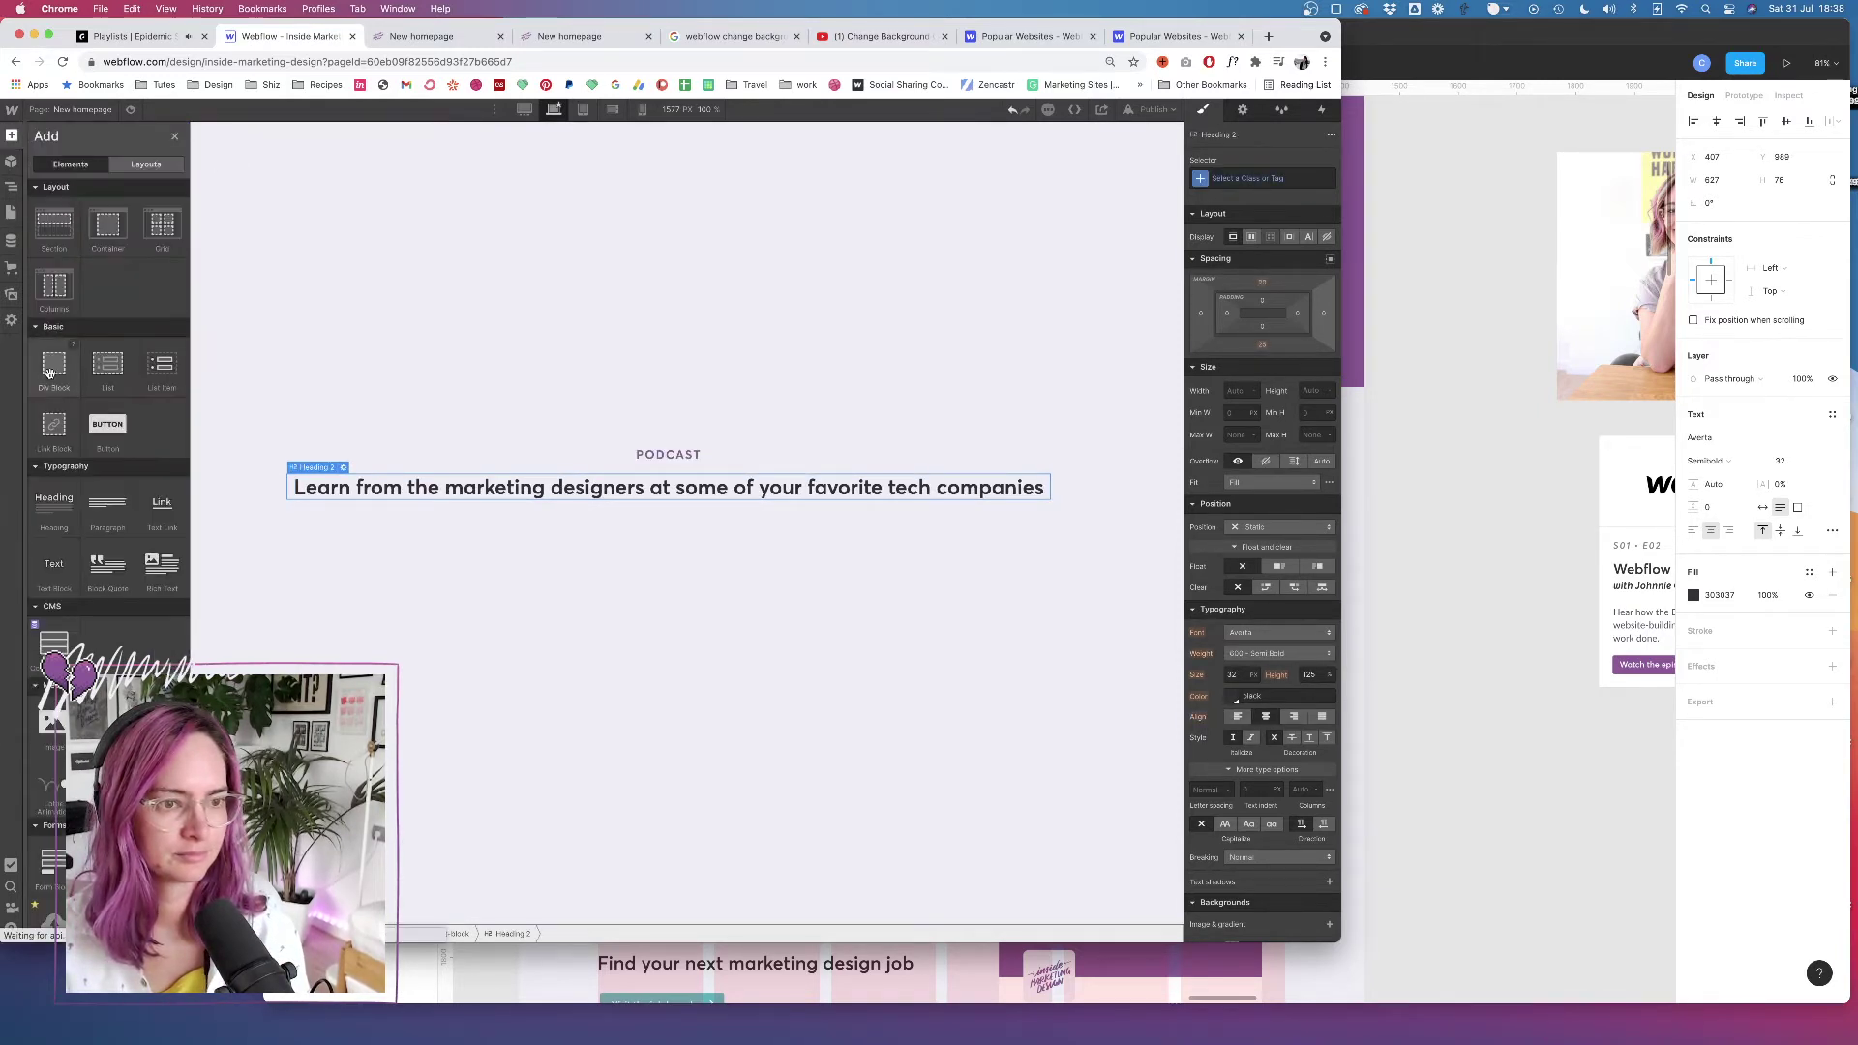
pyautogui.click(55, 368)
pyautogui.press('super+Return')
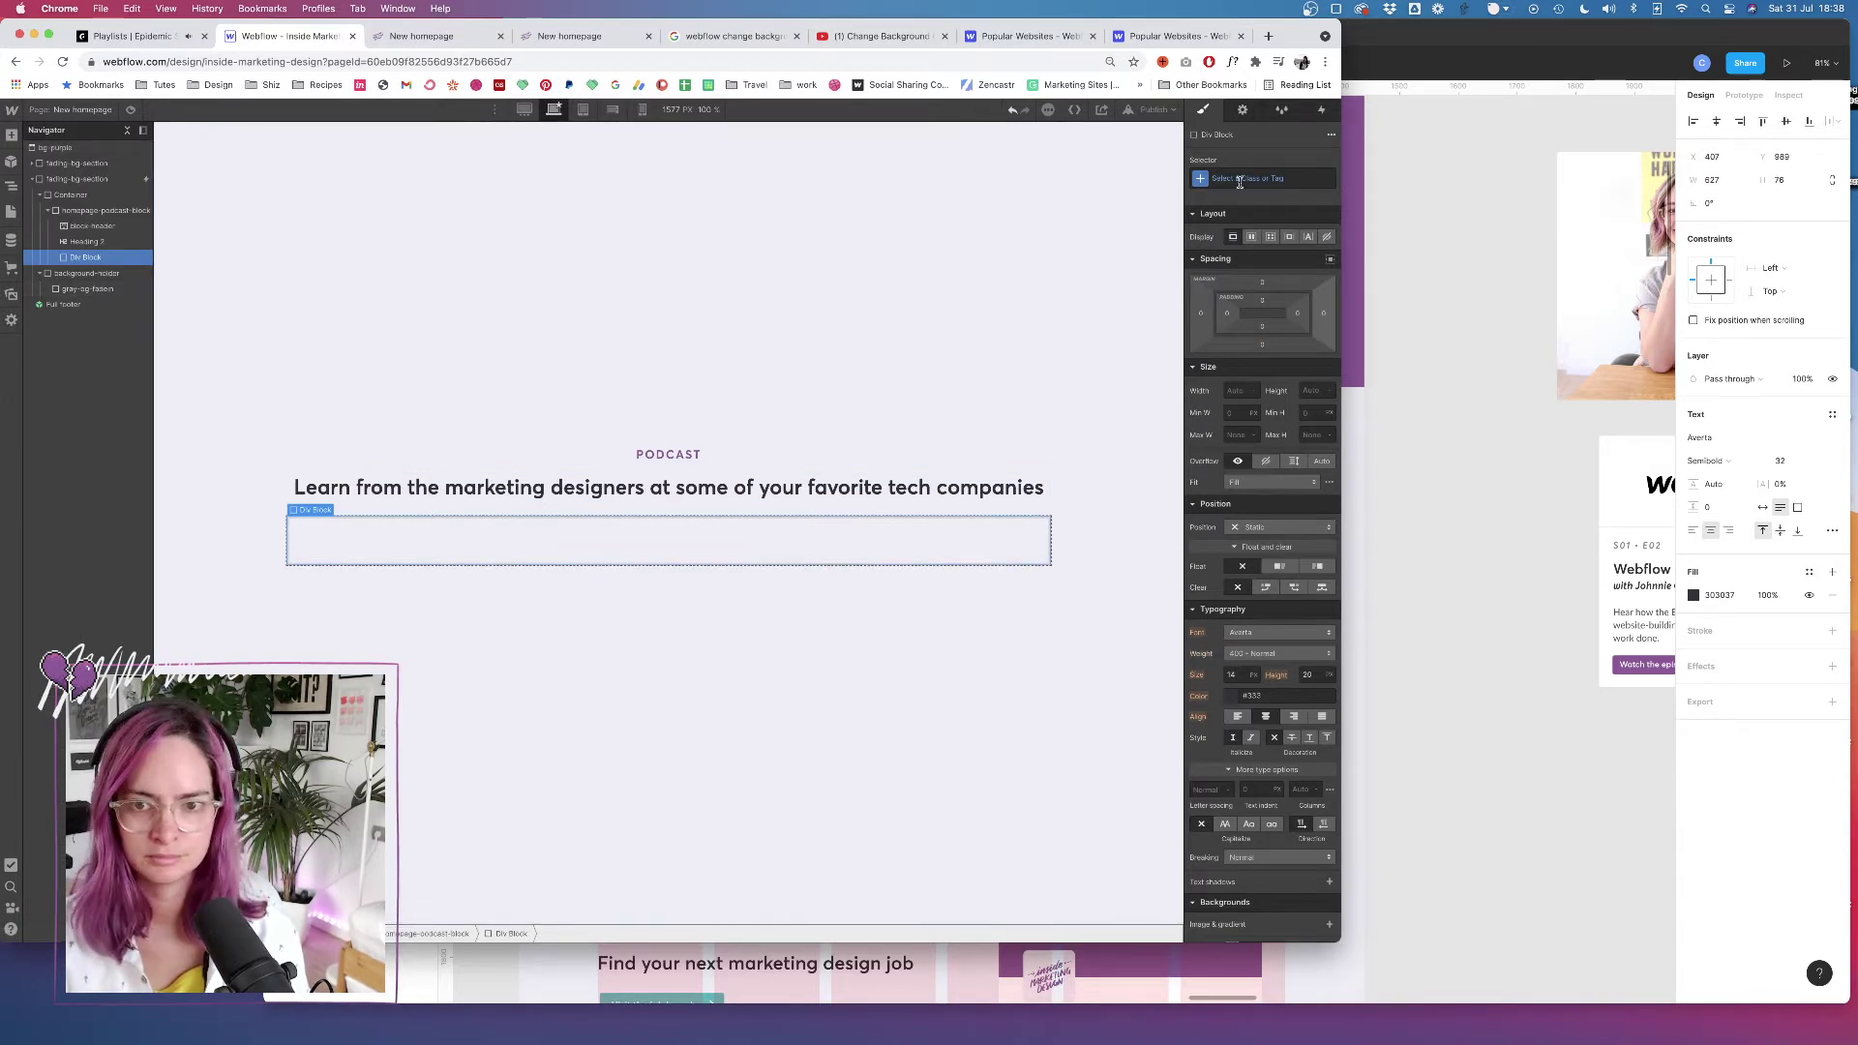
# Give the new div block the class homepage-podcast-logo-block
pyautogui.write('homepage-p')
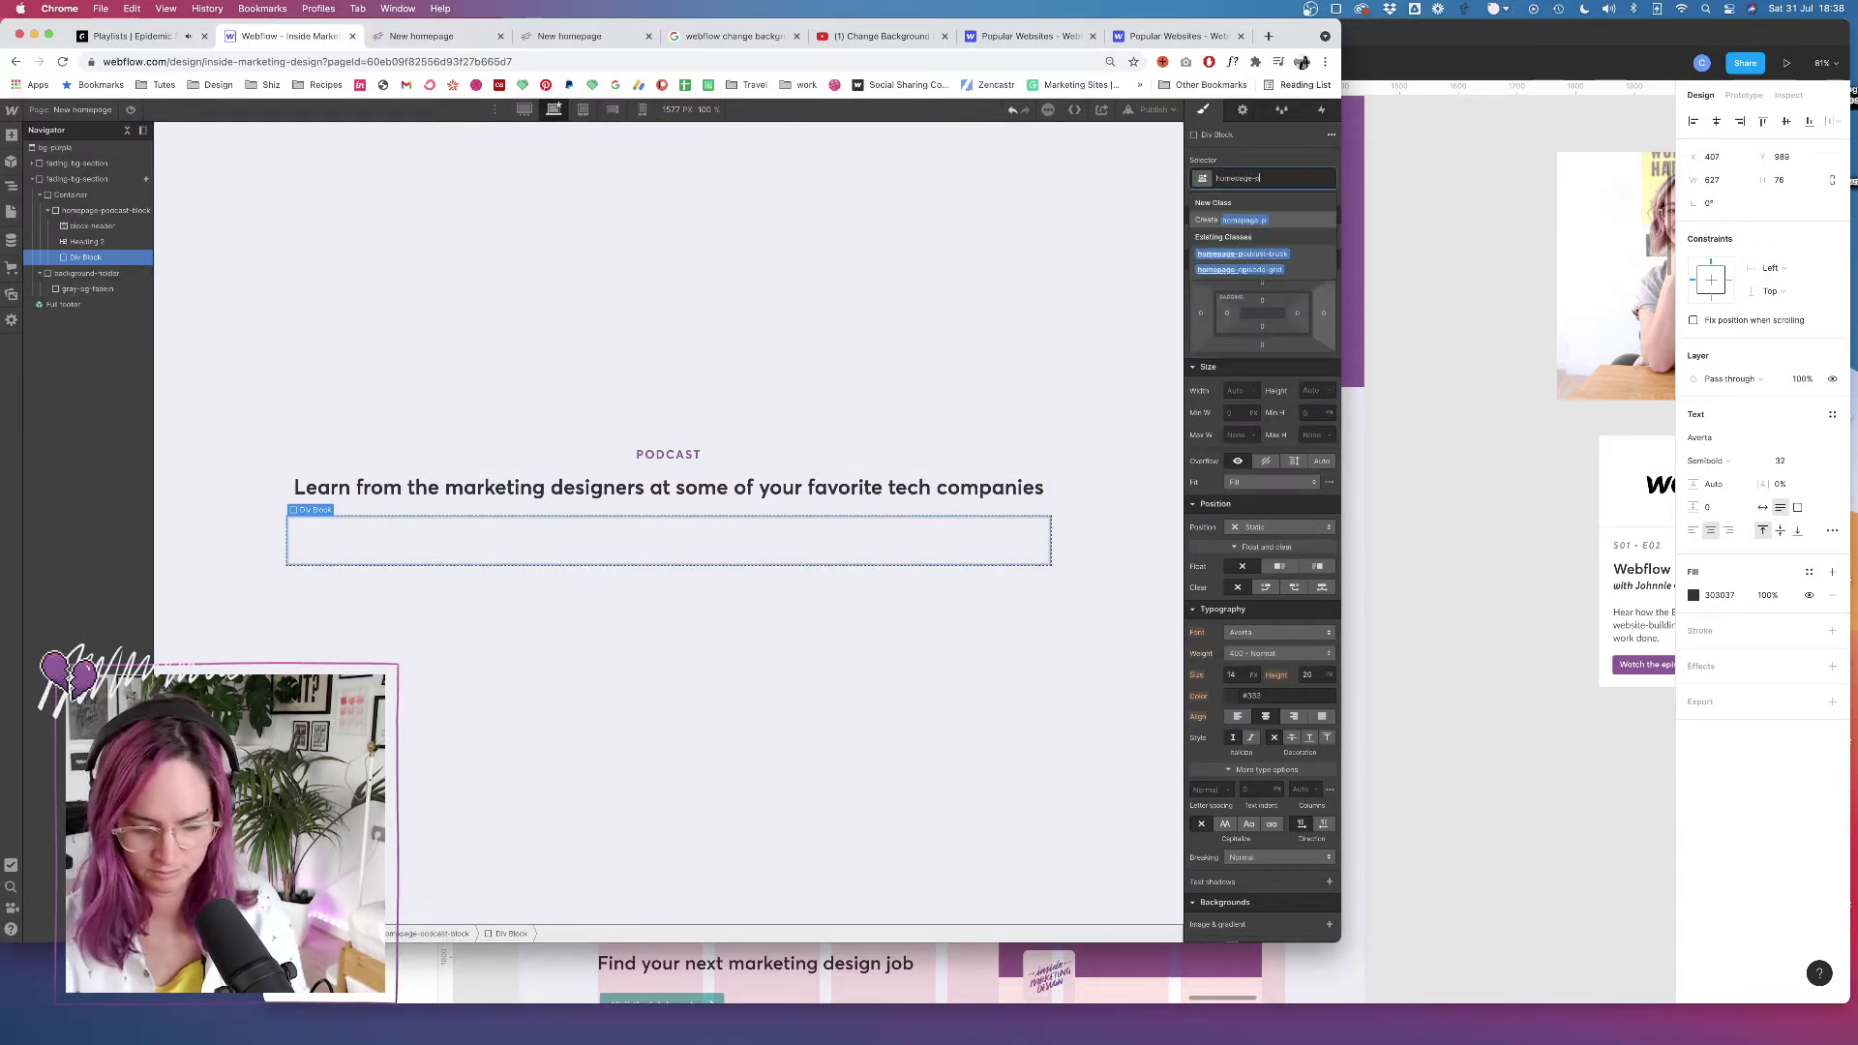
pyautogui.write('odcast-logo-block')
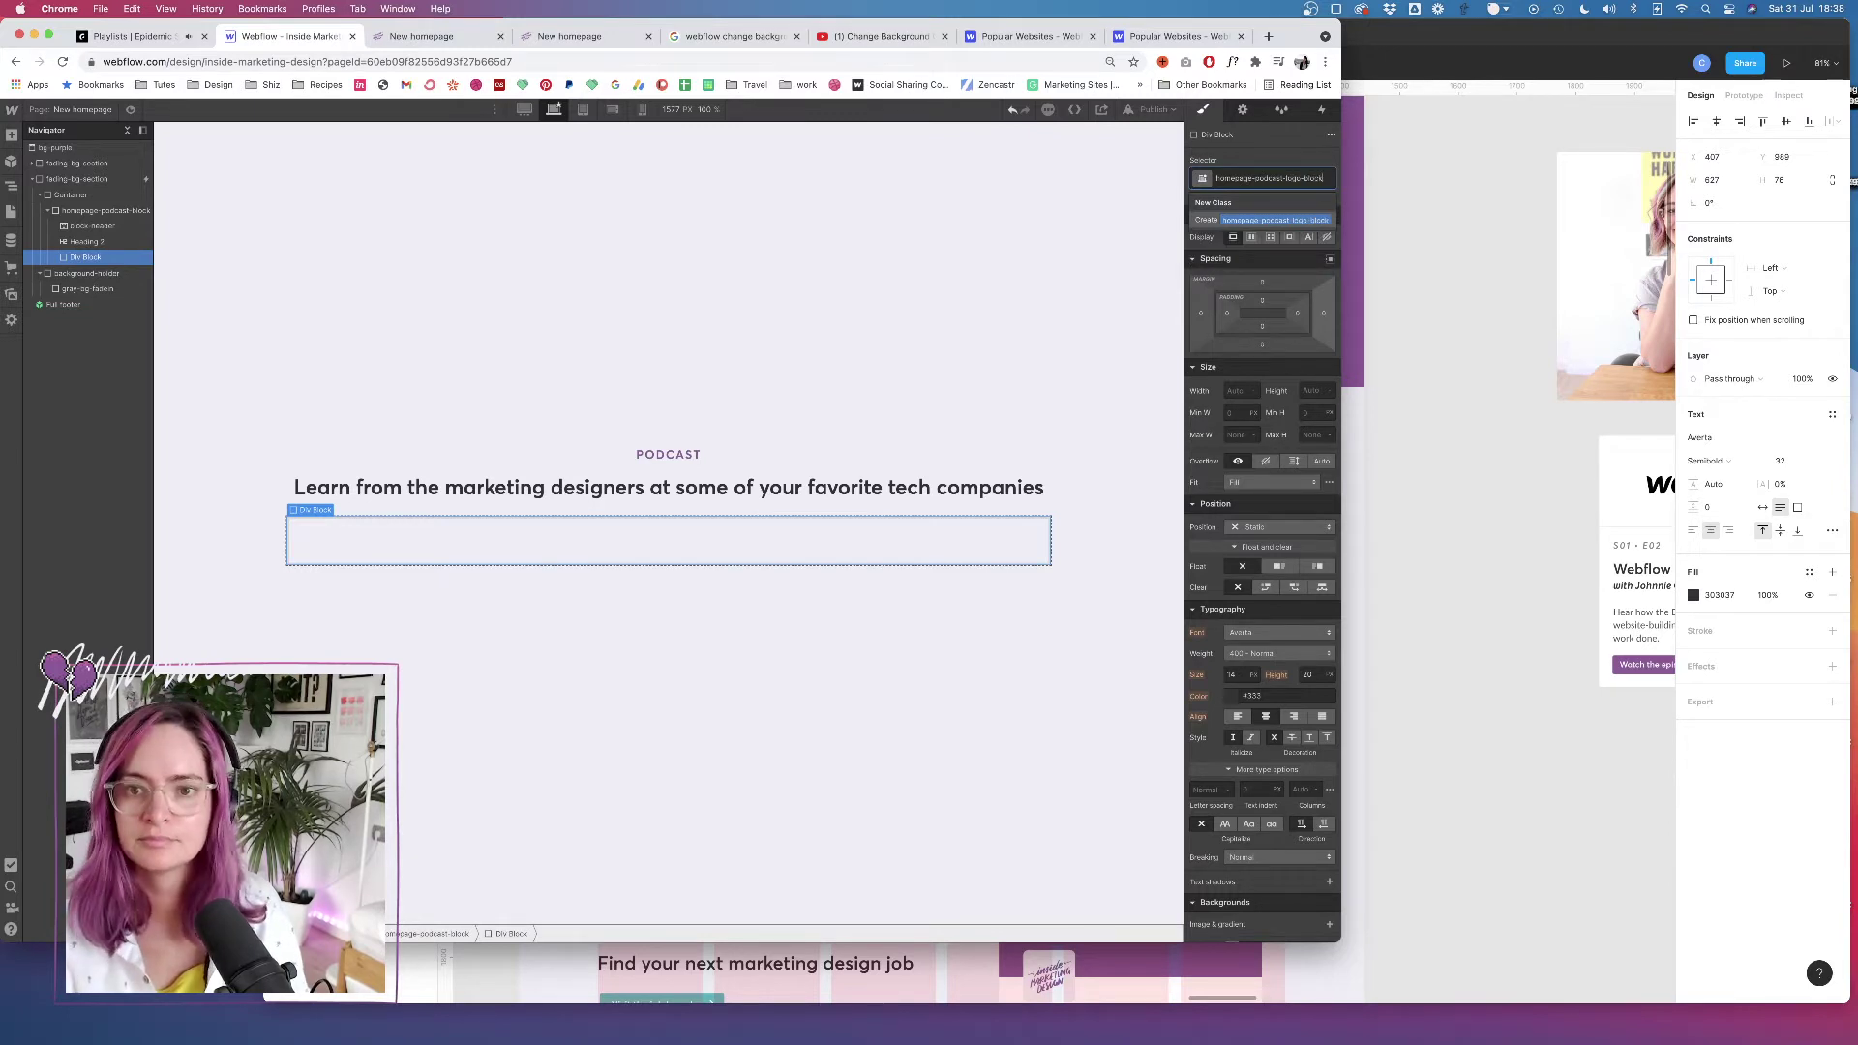
pyautogui.press('Return')
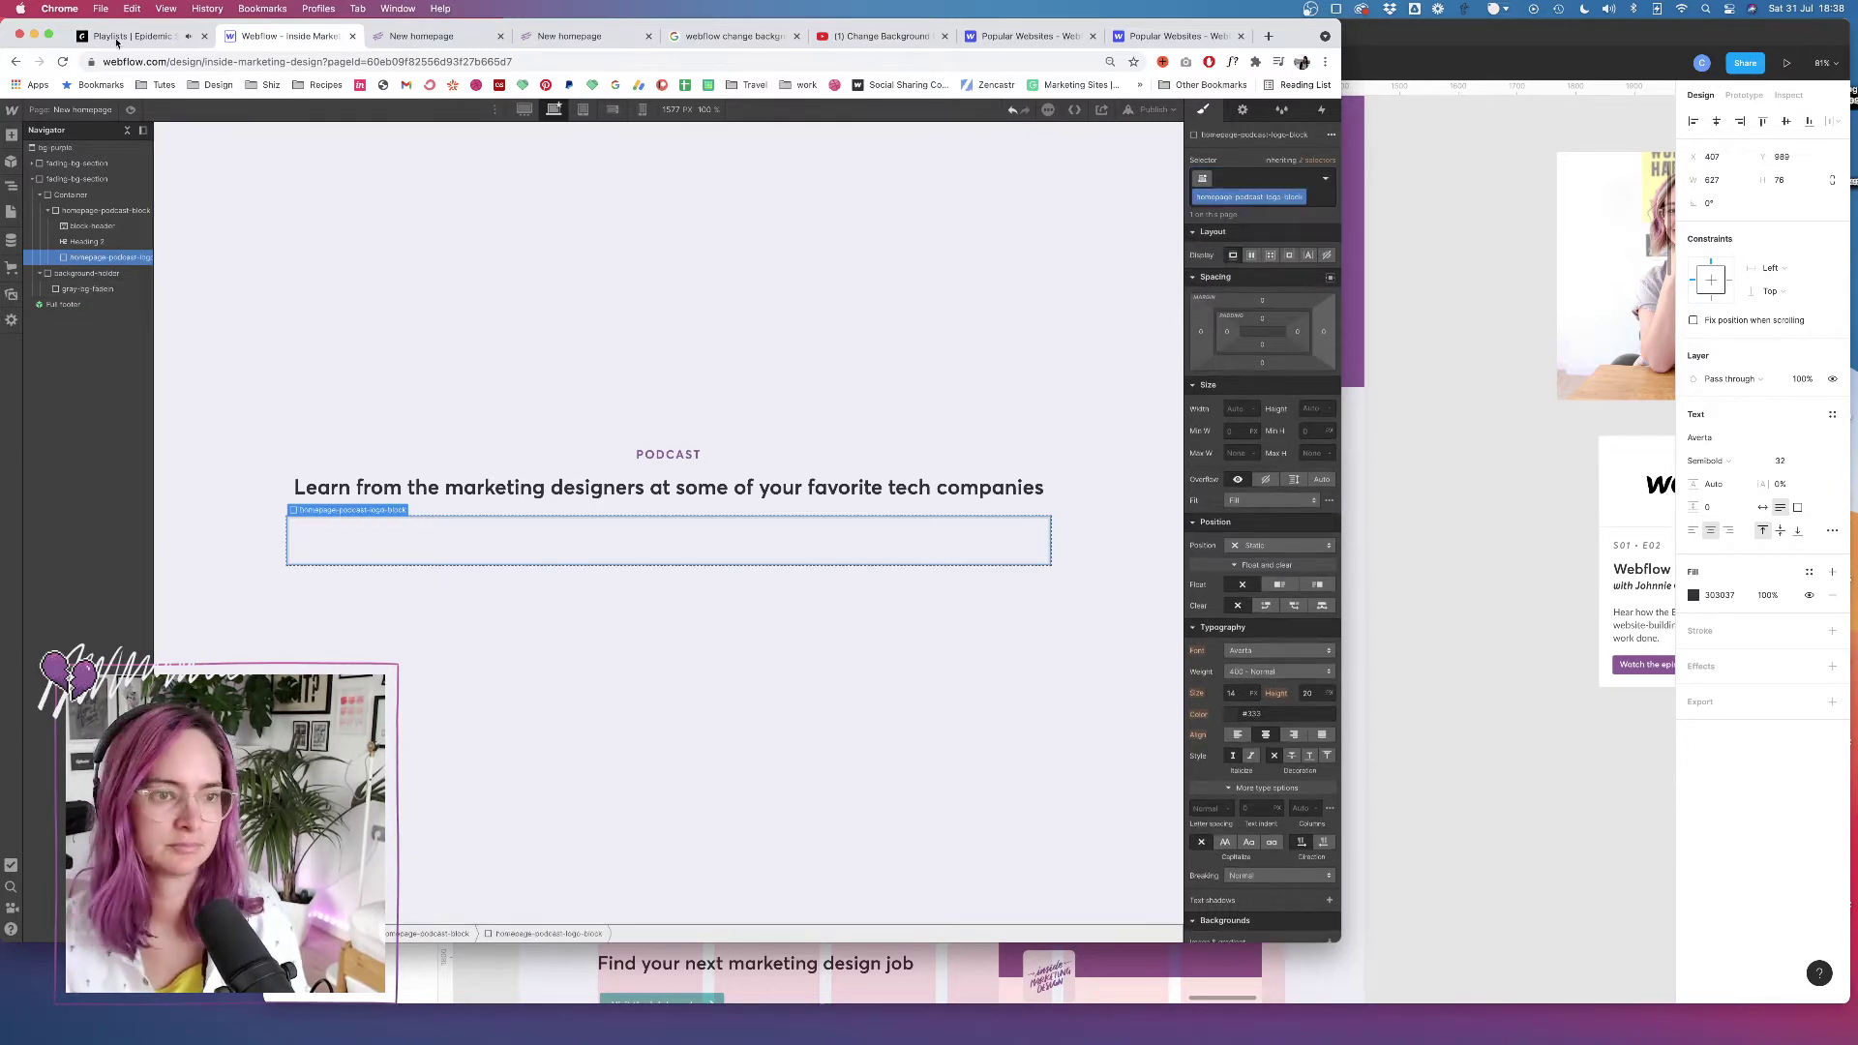
# Show the site's assets, switch to Finder and group the files in the Website assets folder by Date Added
pyautogui.click(10, 135)
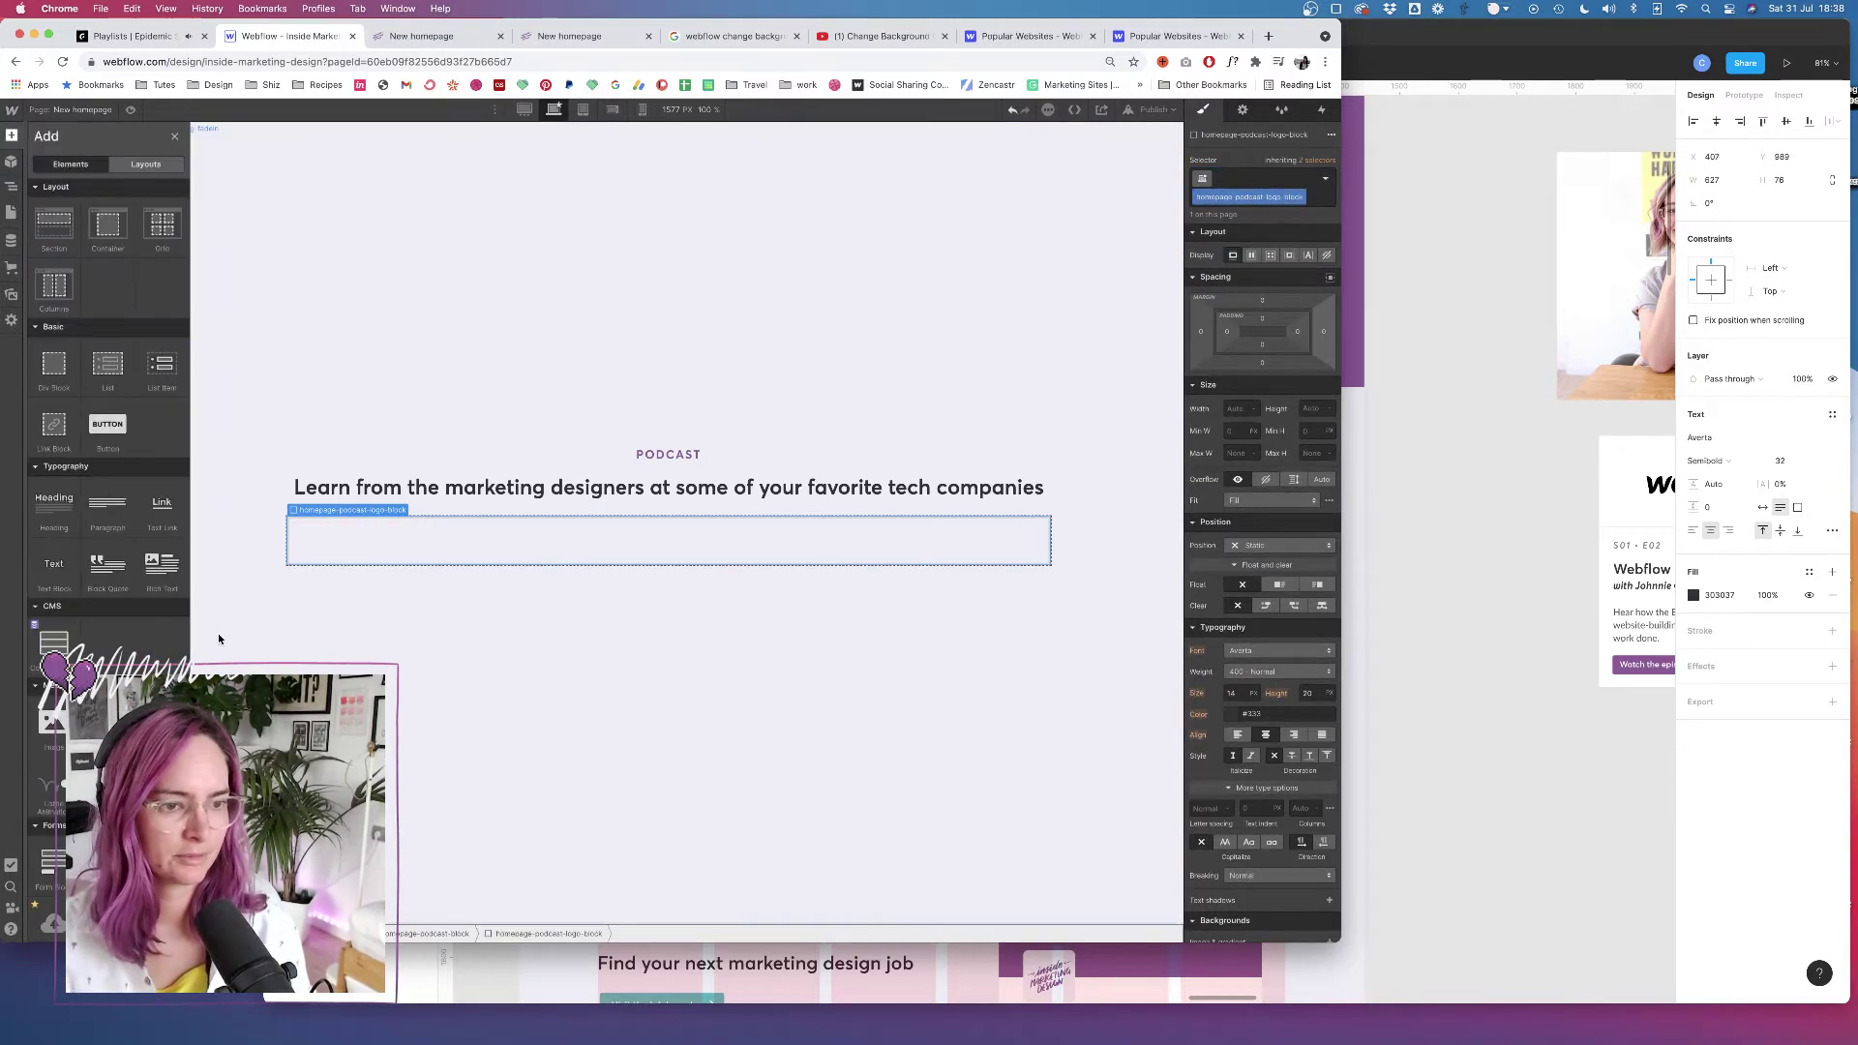
pyautogui.click(11, 294)
pyautogui.click(344, 1011)
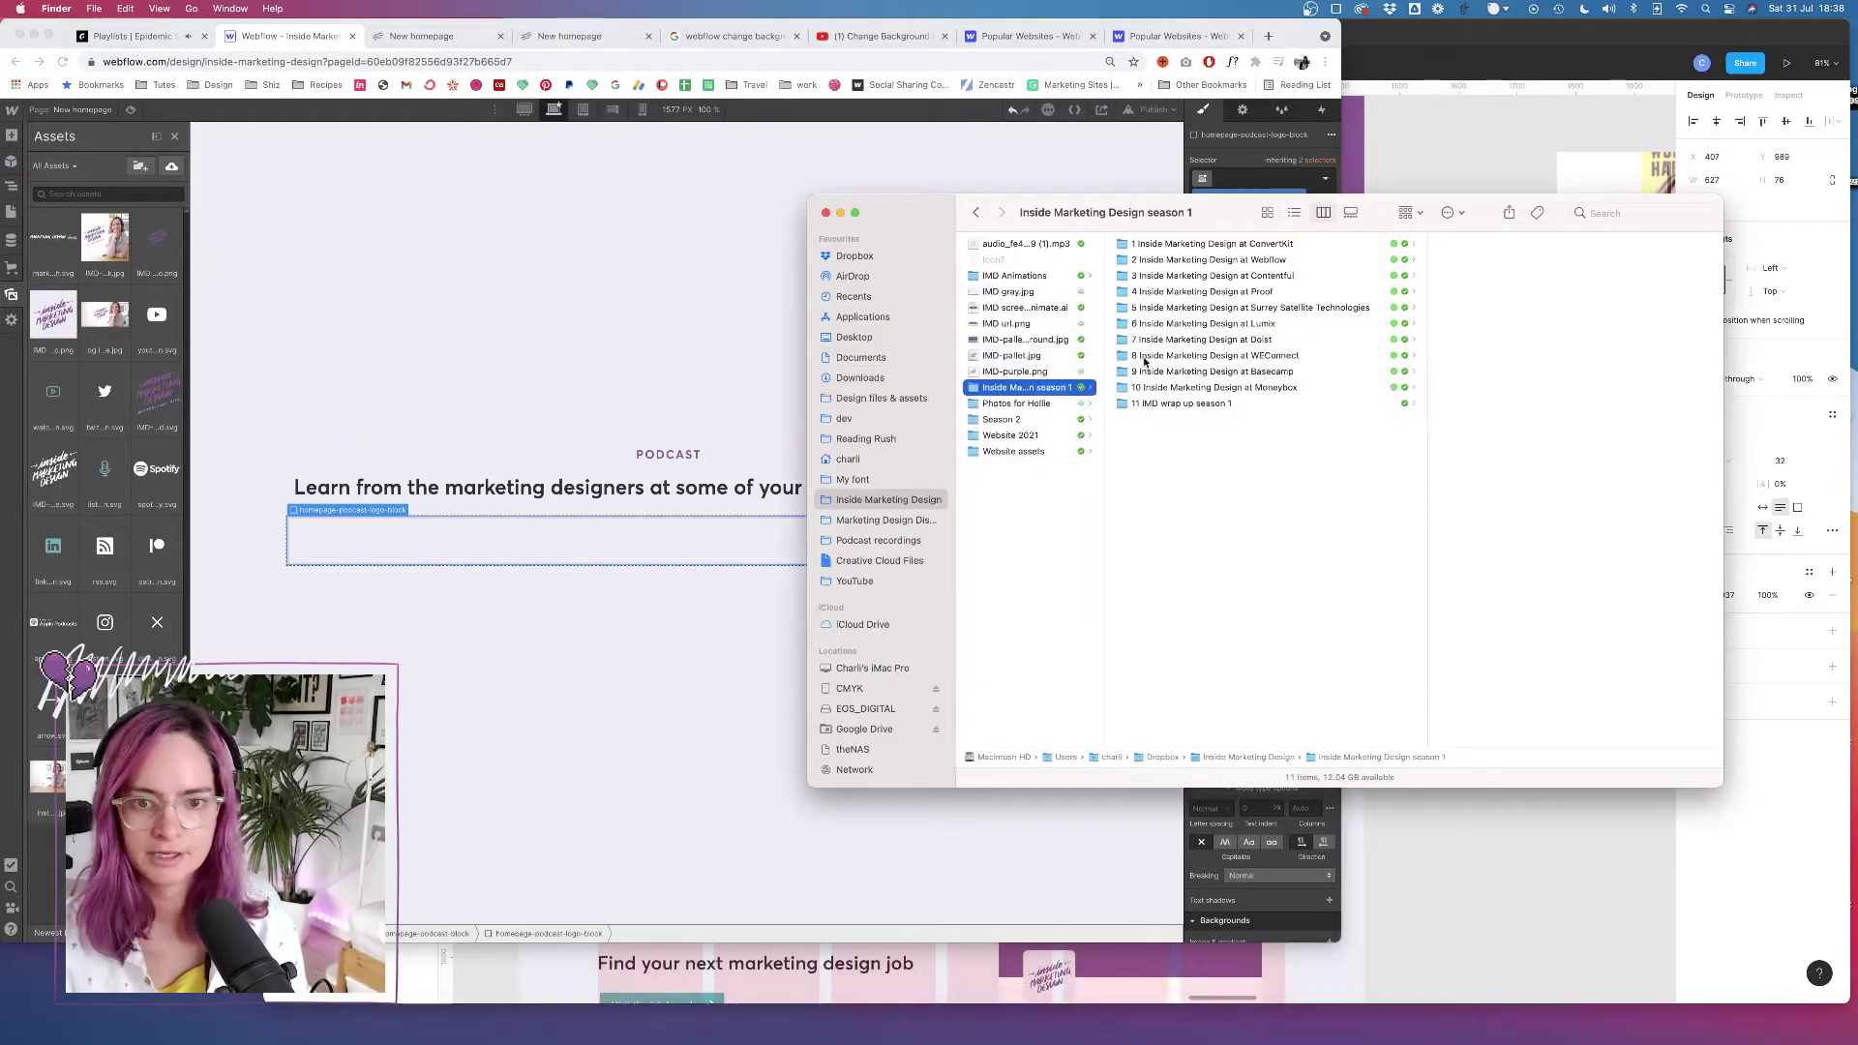
pyautogui.click(1019, 454)
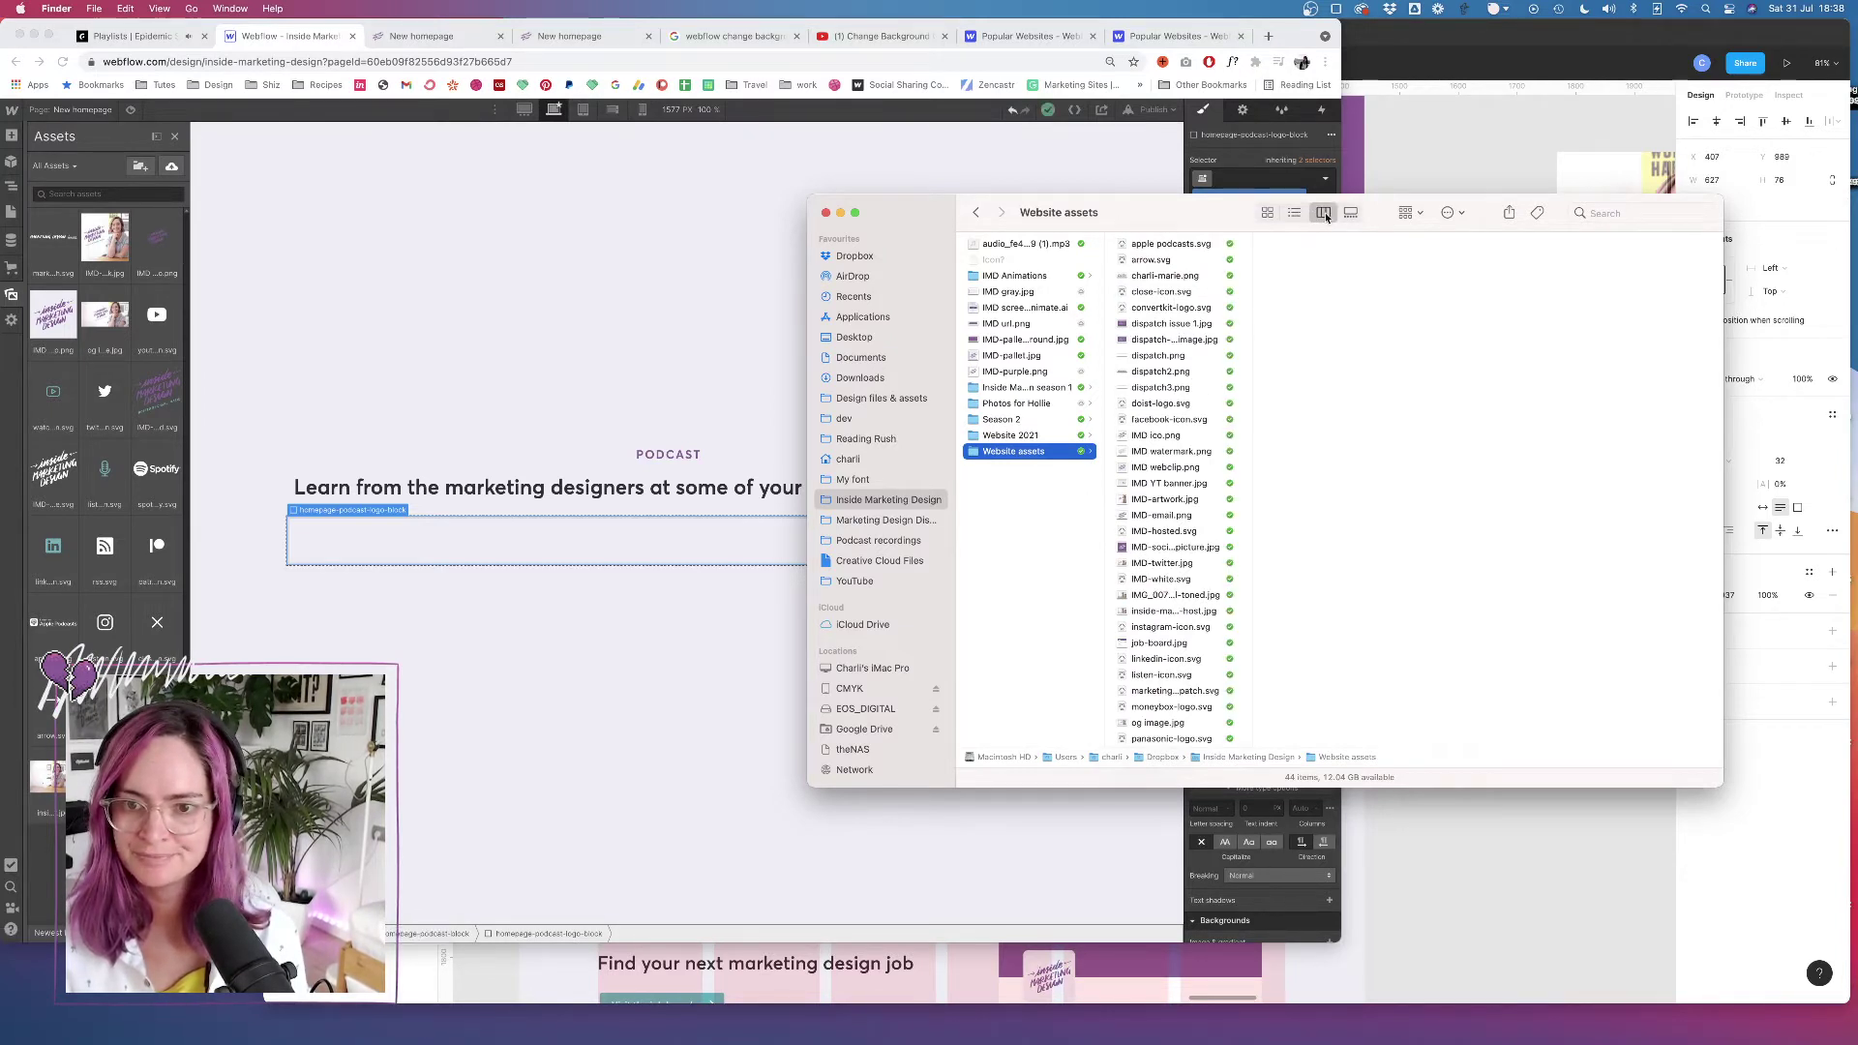
pyautogui.click(1408, 212)
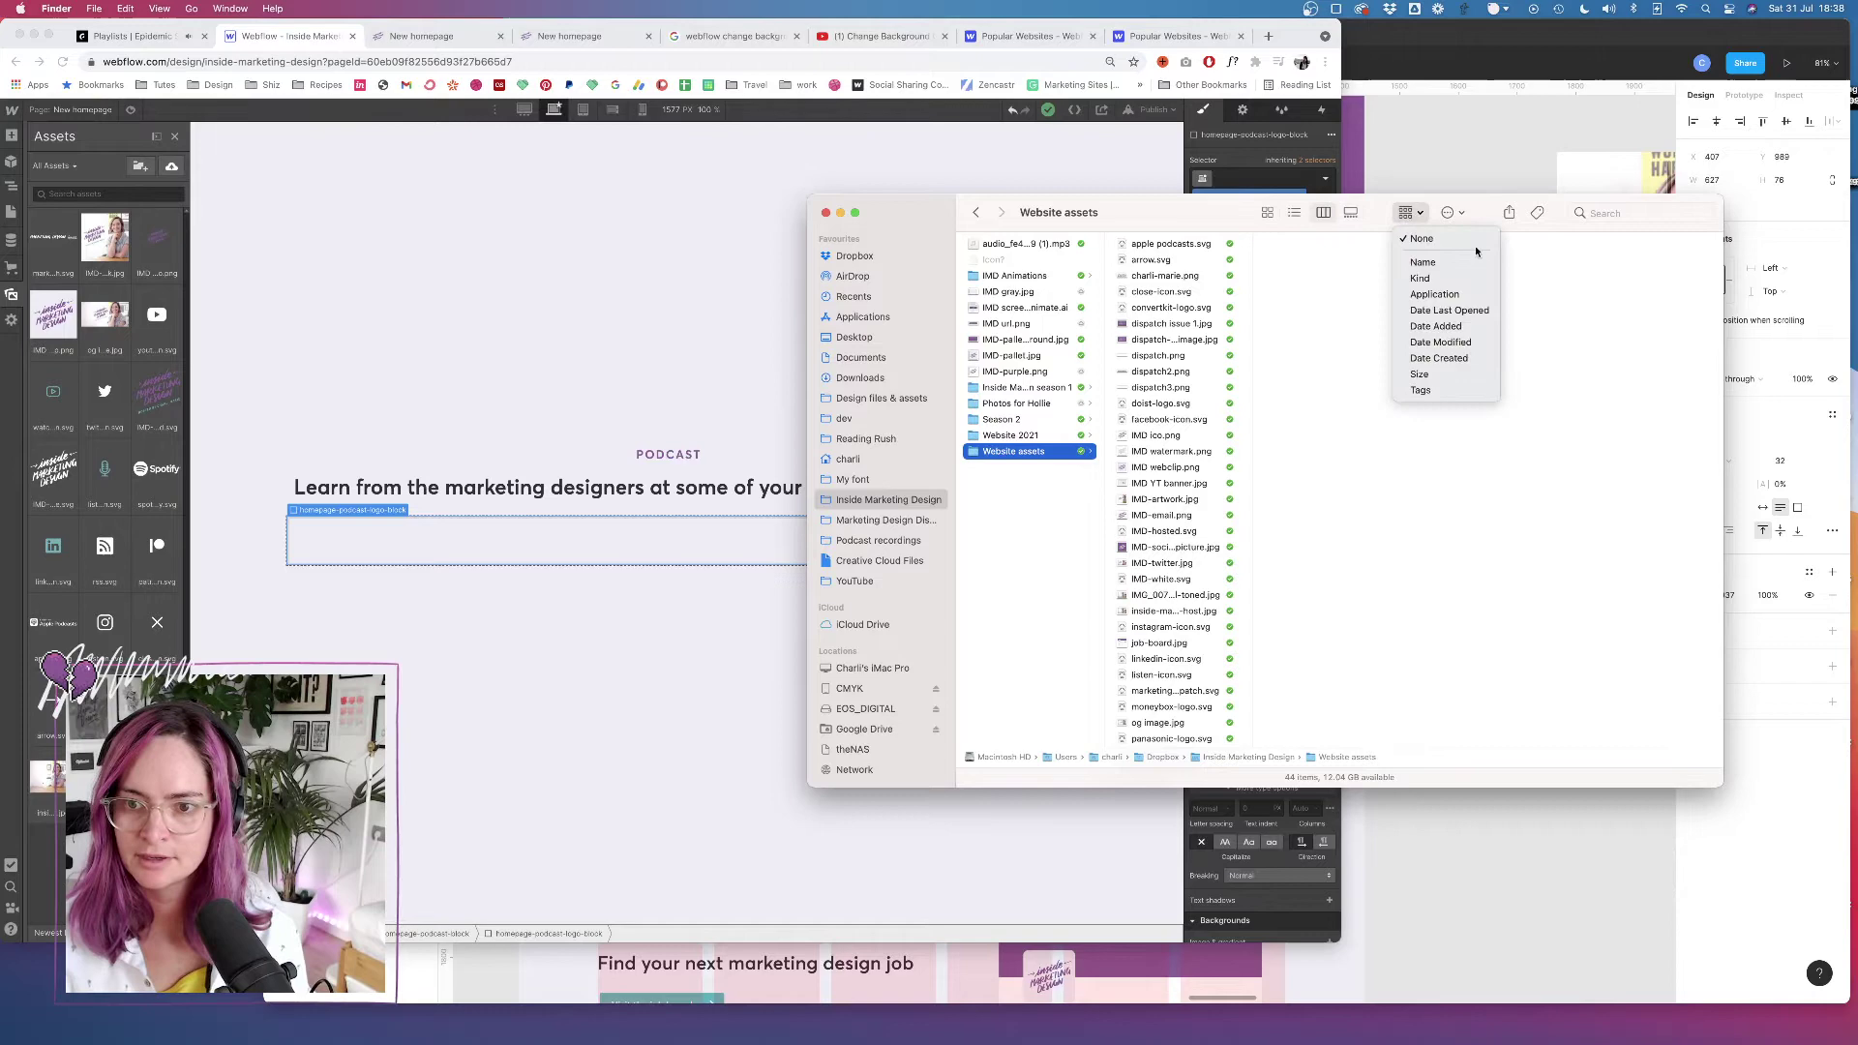
pyautogui.click(1448, 328)
# Upload convertkit-logo.svg, doist-logo.svg, moneybox-logo.svg, panasonic-logo.svg and webflow-logo.svg to the Webflow site's assets
pyautogui.click(1179, 268)
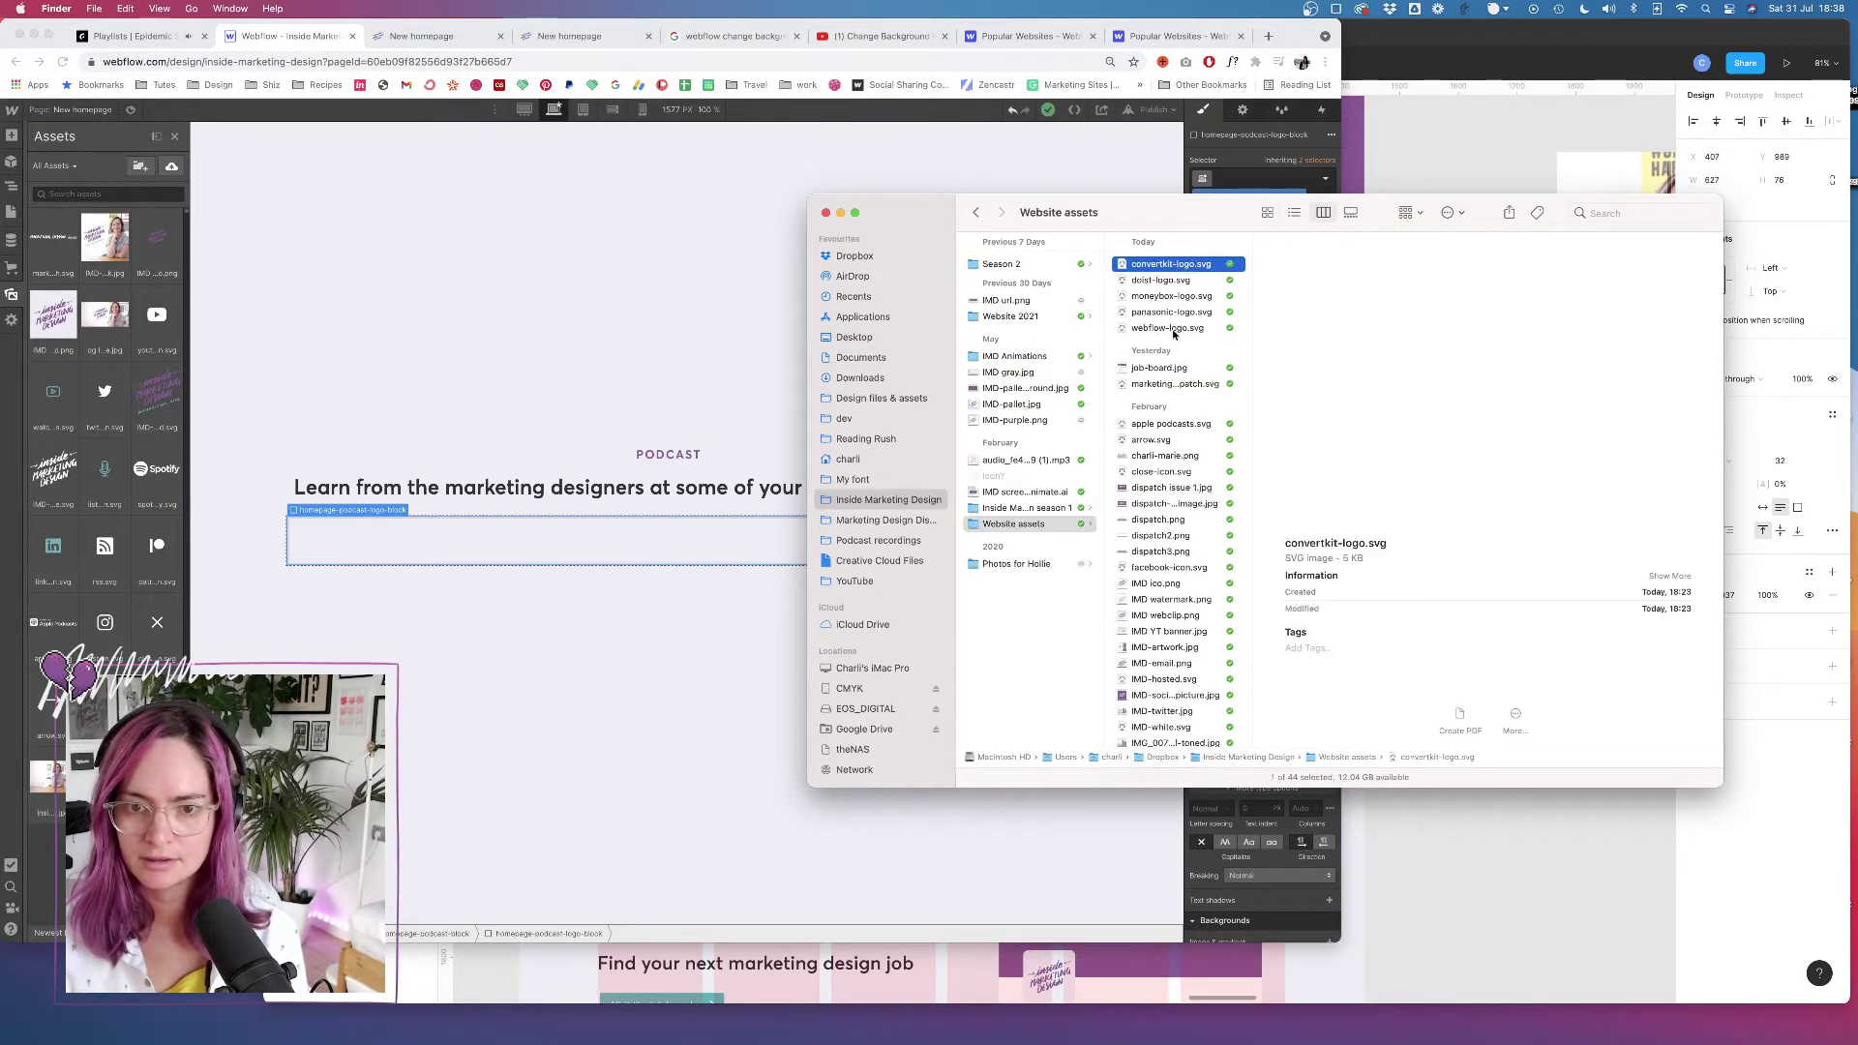
pyautogui.keyDown('shift'); pyautogui.click(1173, 329); pyautogui.keyUp('shift')
pyautogui.moveTo(1174, 286); pyautogui.dragTo(100, 312)
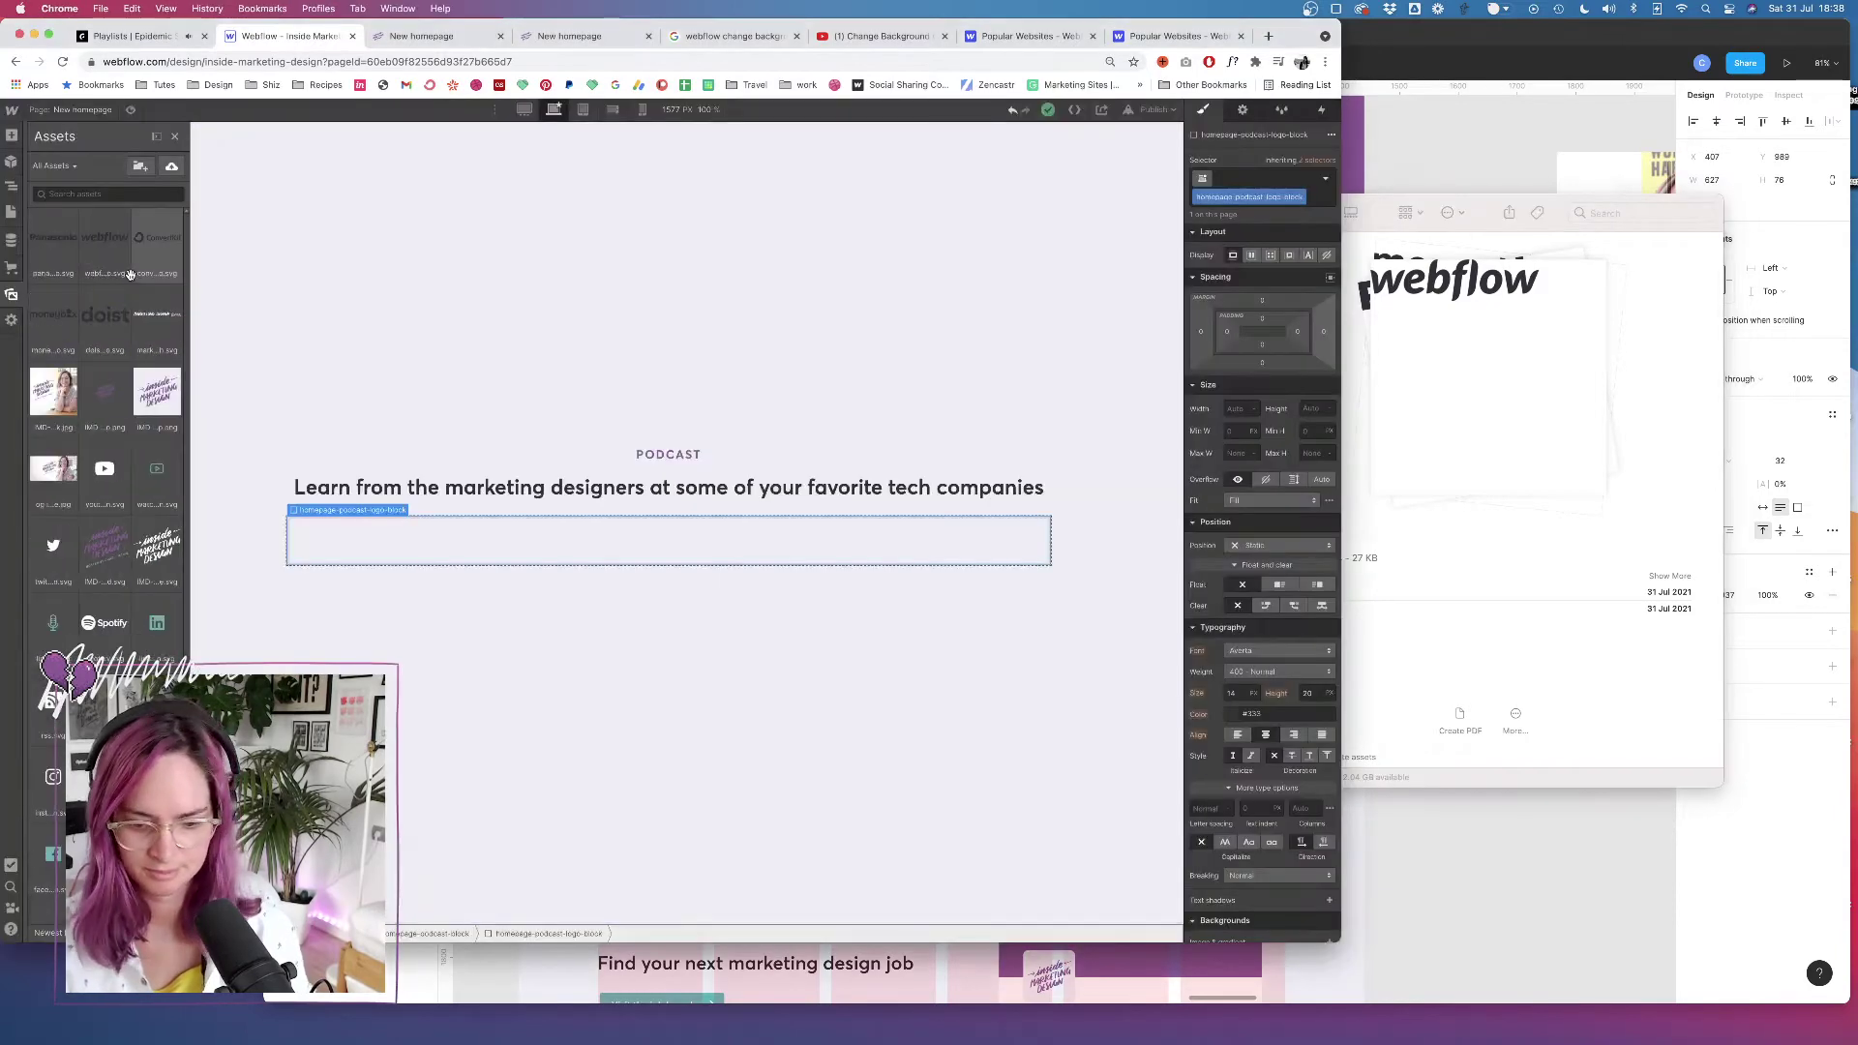
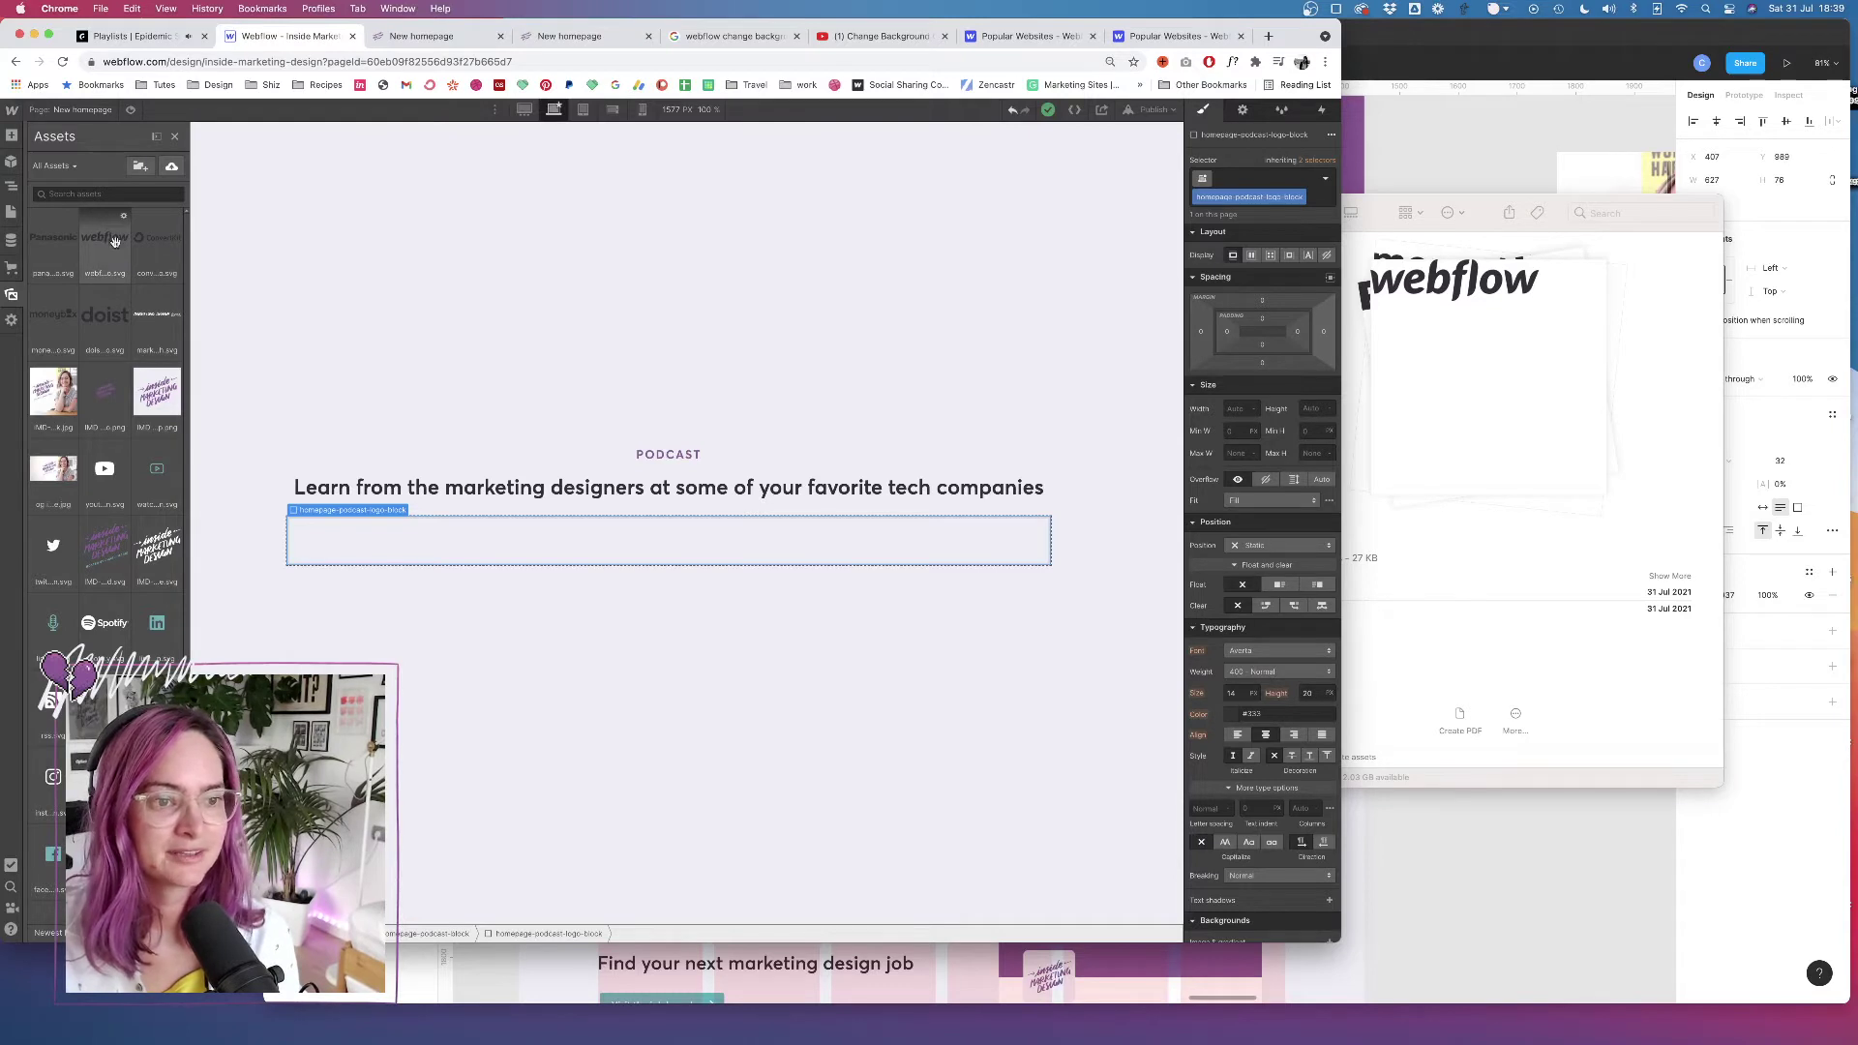
# Place the Webflow, ConvertKit, Doist, Panasonic and Moneybox logos side by side, in that order, in the homepage-podcast-logo-block
pyautogui.moveTo(107, 238); pyautogui.dragTo(419, 541)
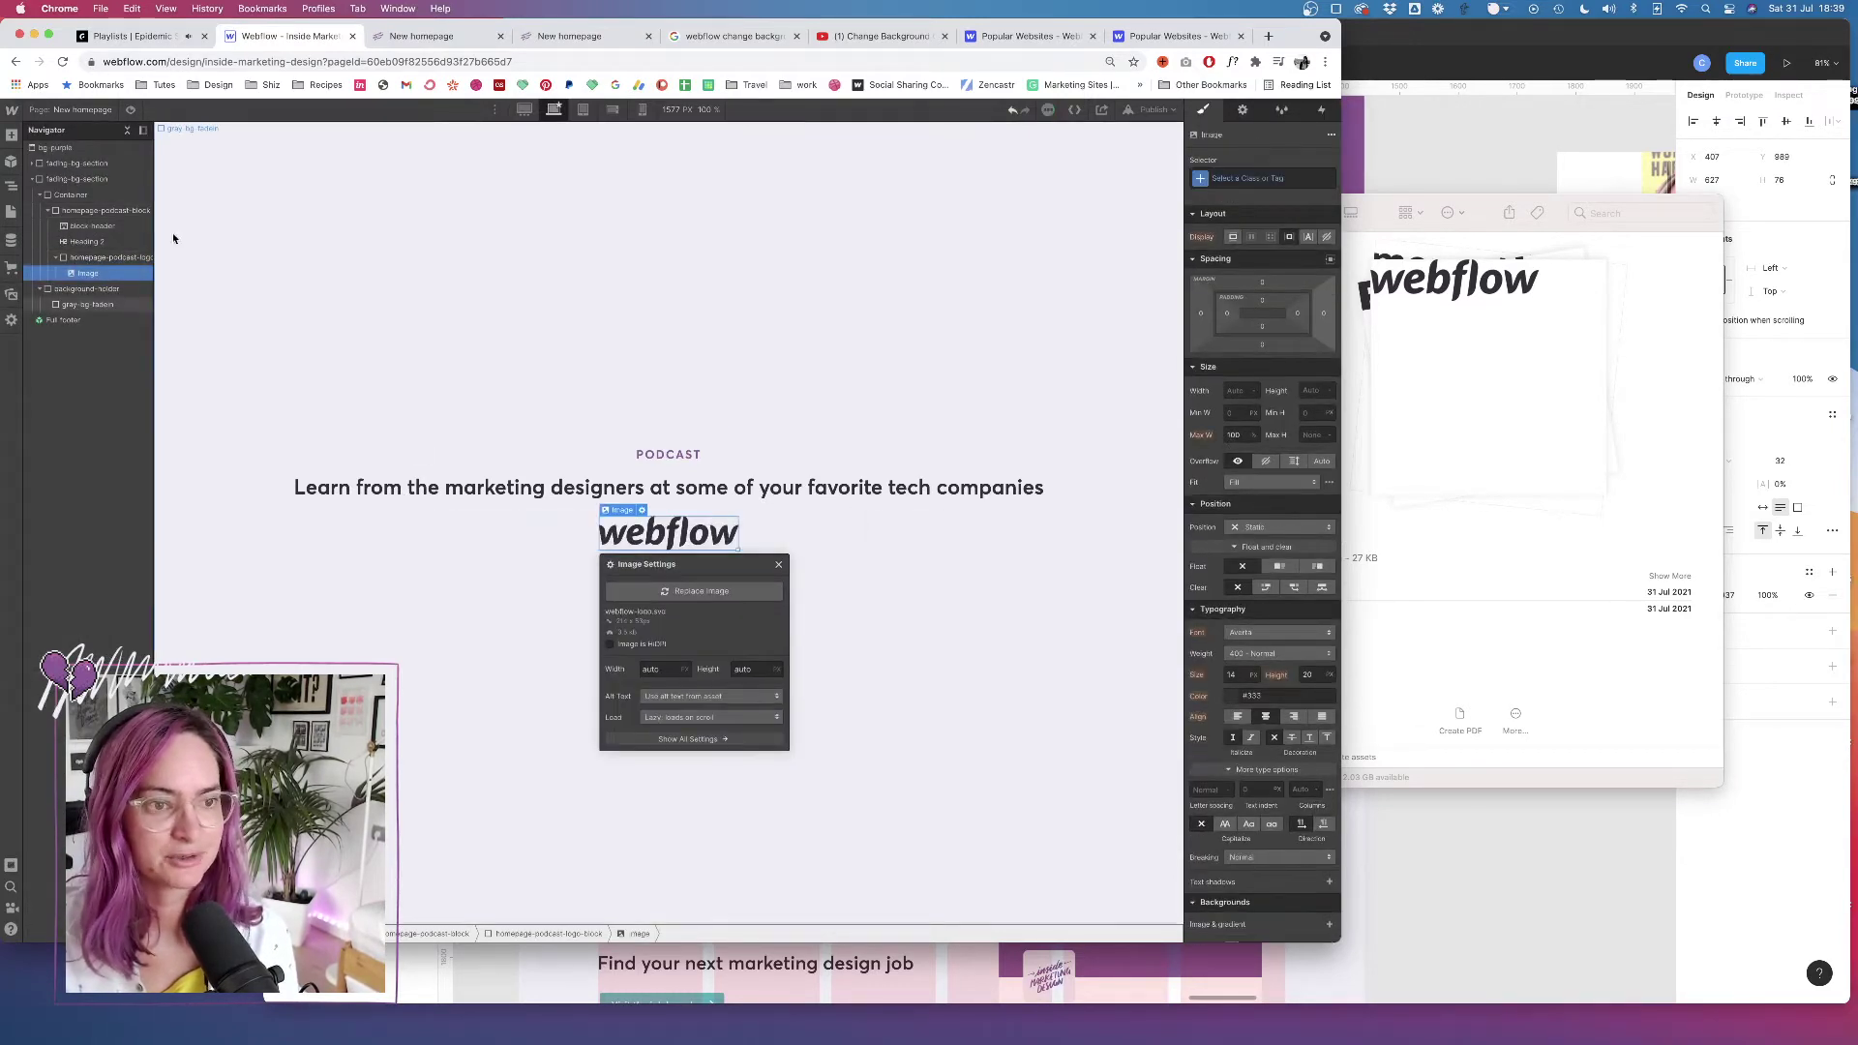
pyautogui.click(11, 136)
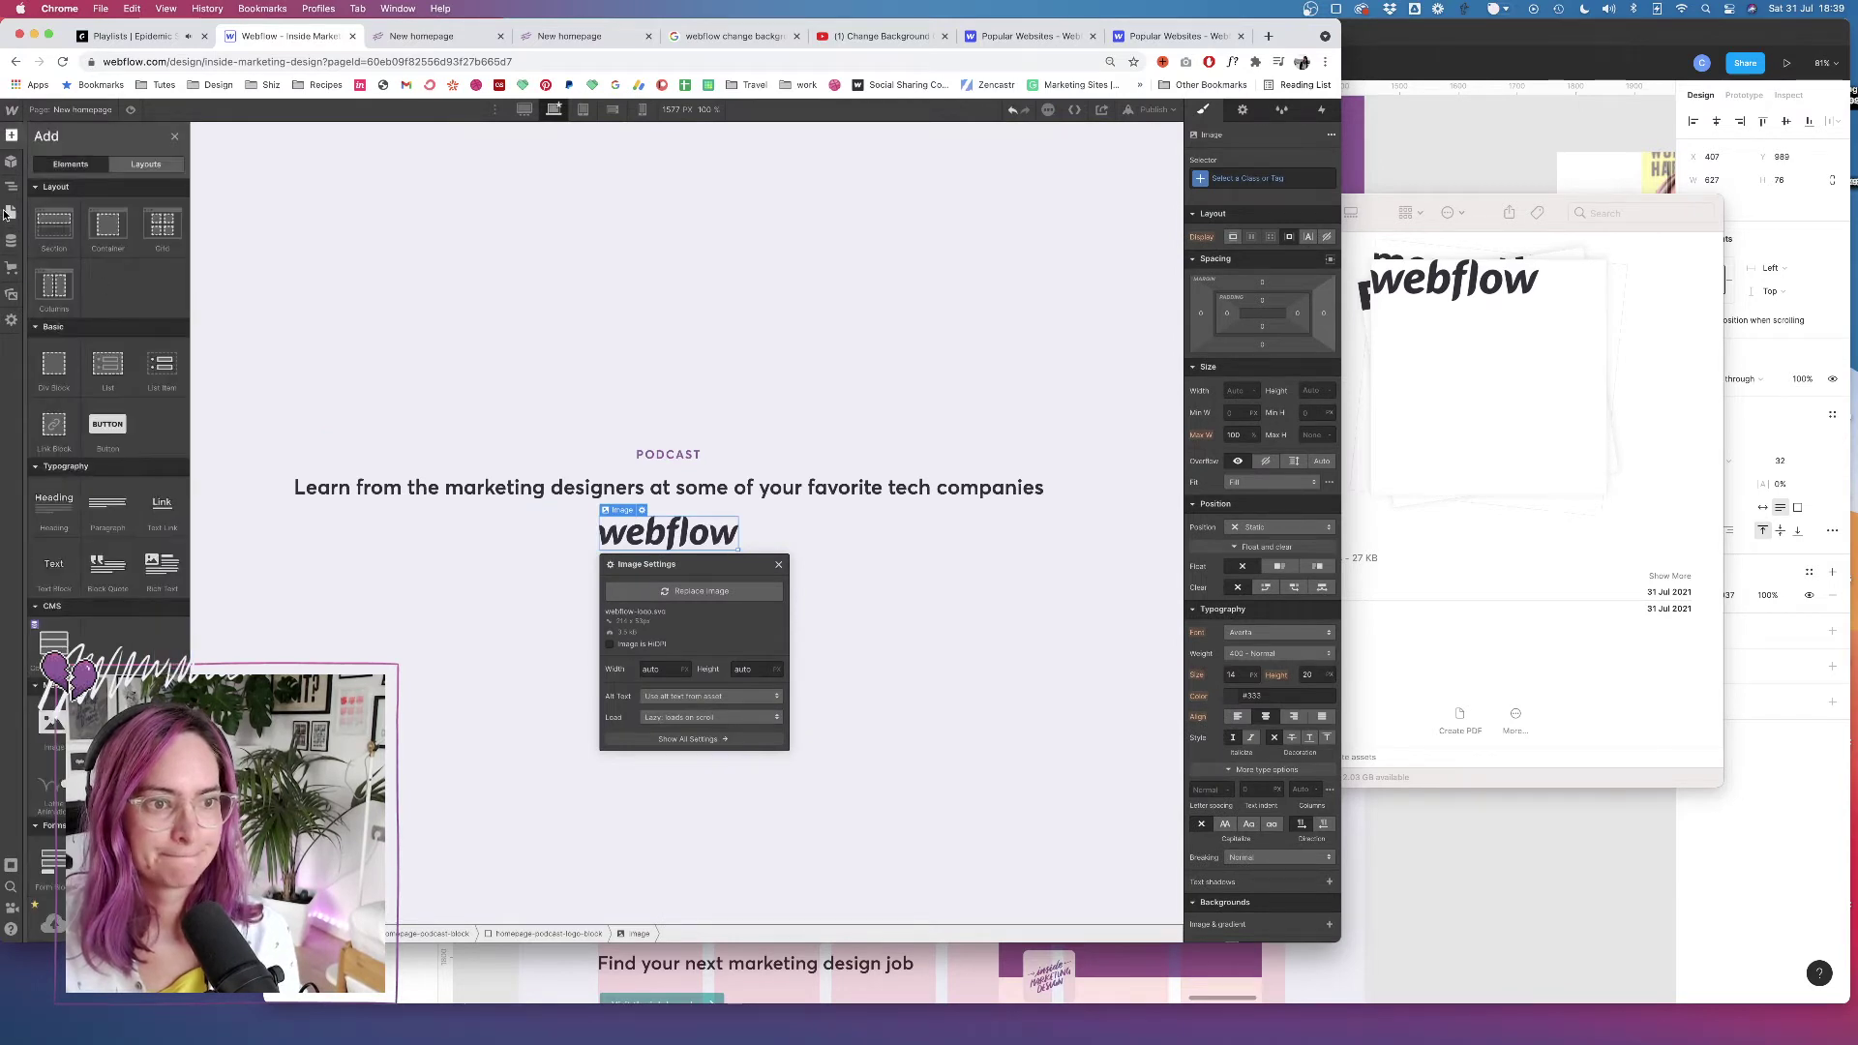
pyautogui.click(11, 294)
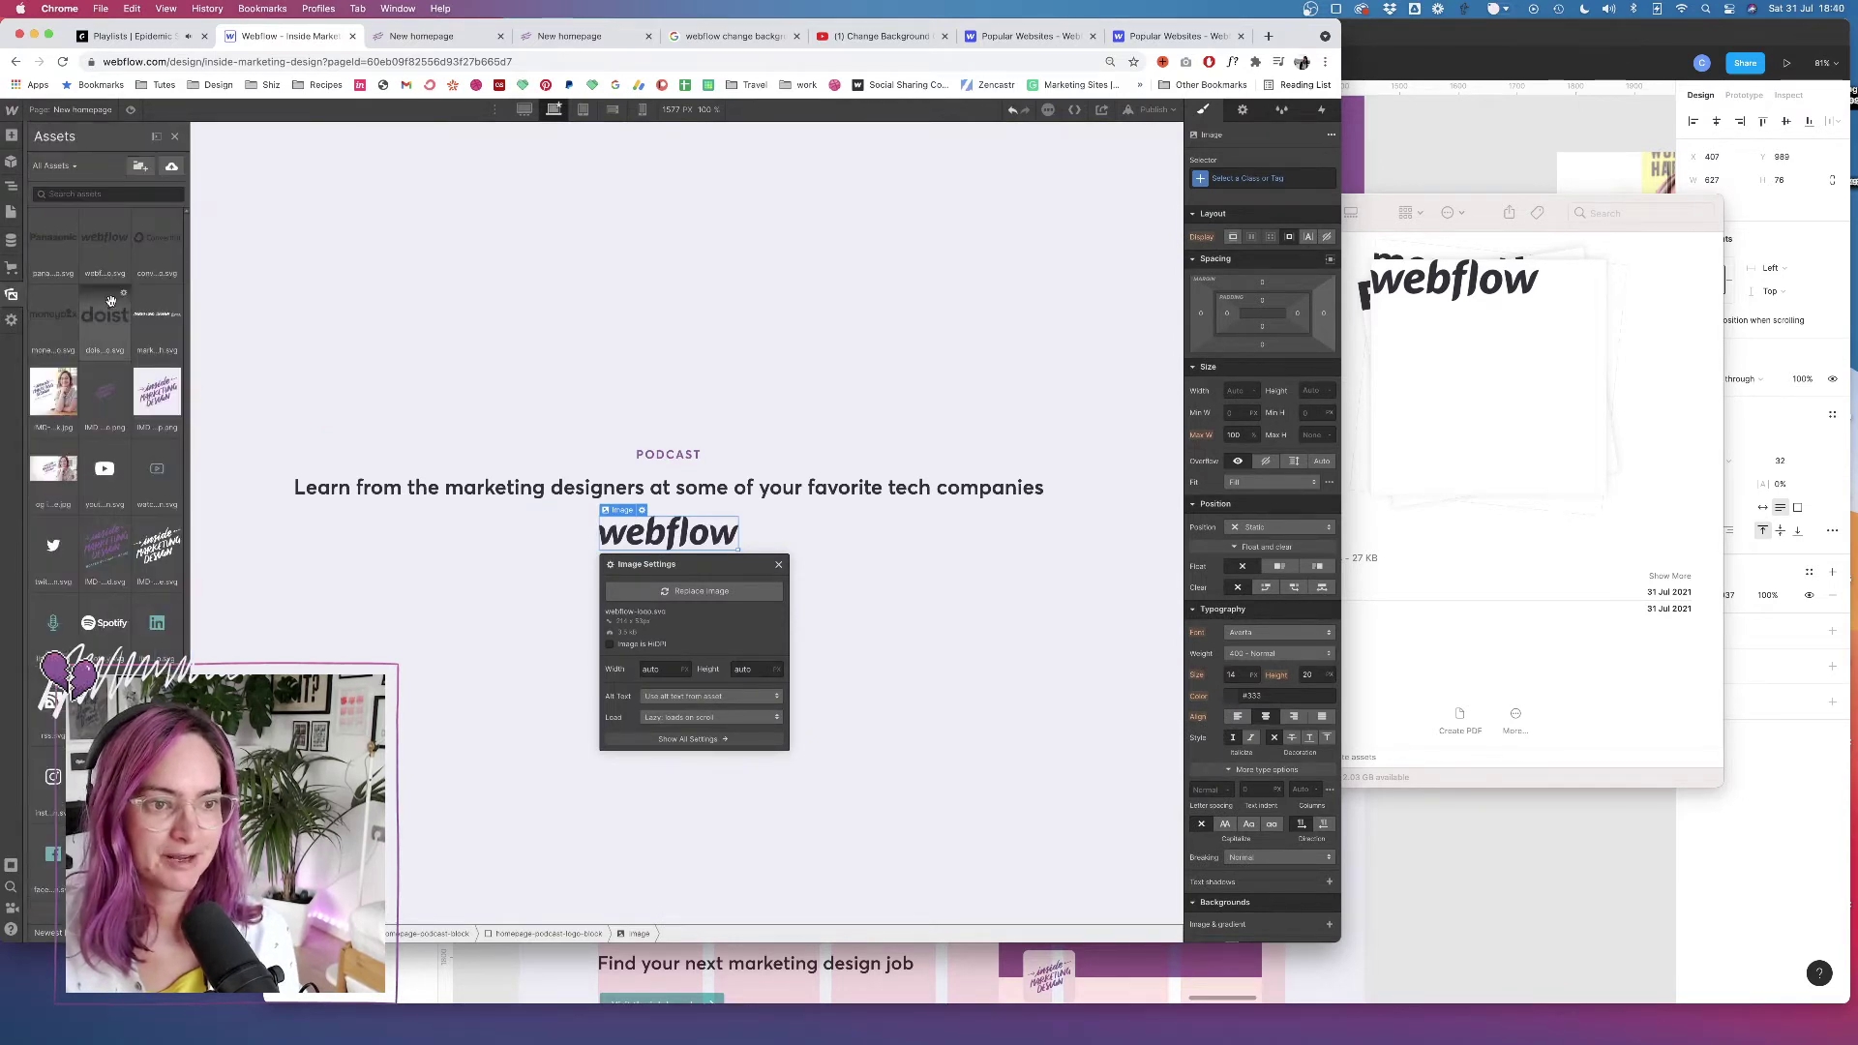
pyautogui.moveTo(157, 242); pyautogui.dragTo(740, 542)
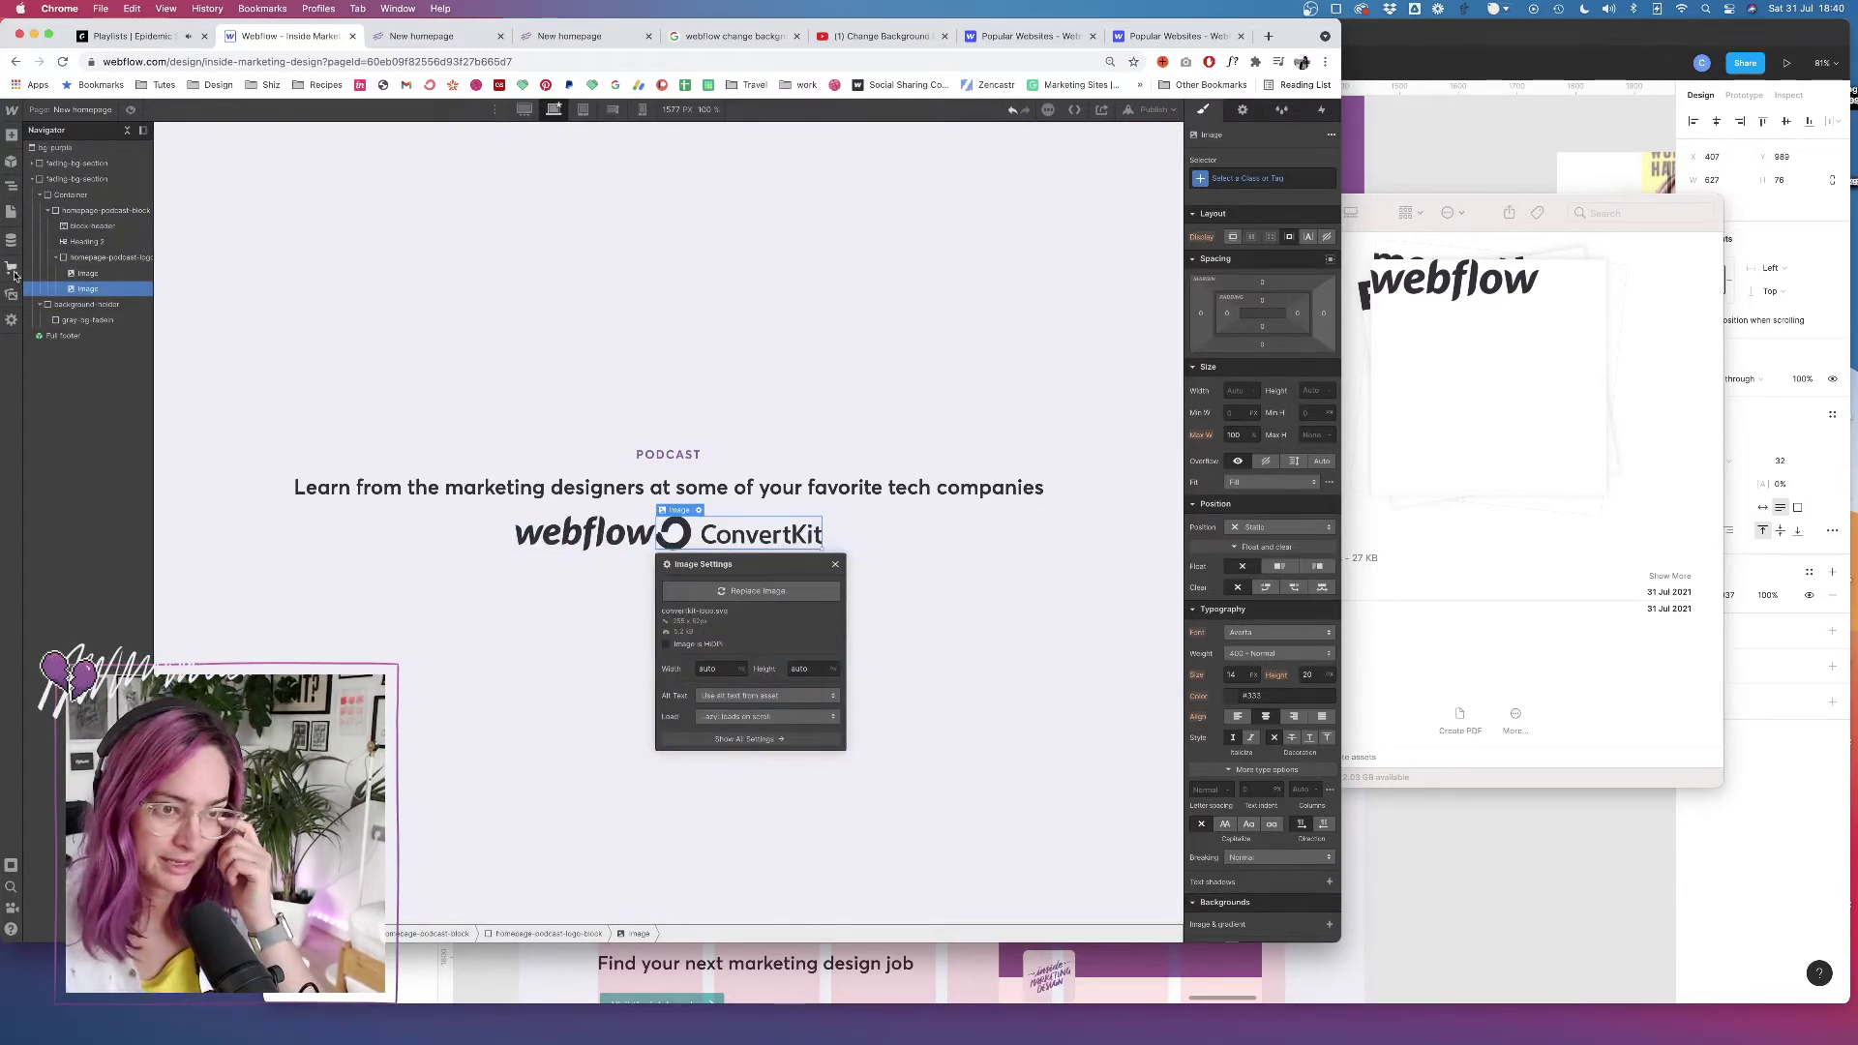
pyautogui.click(10, 294)
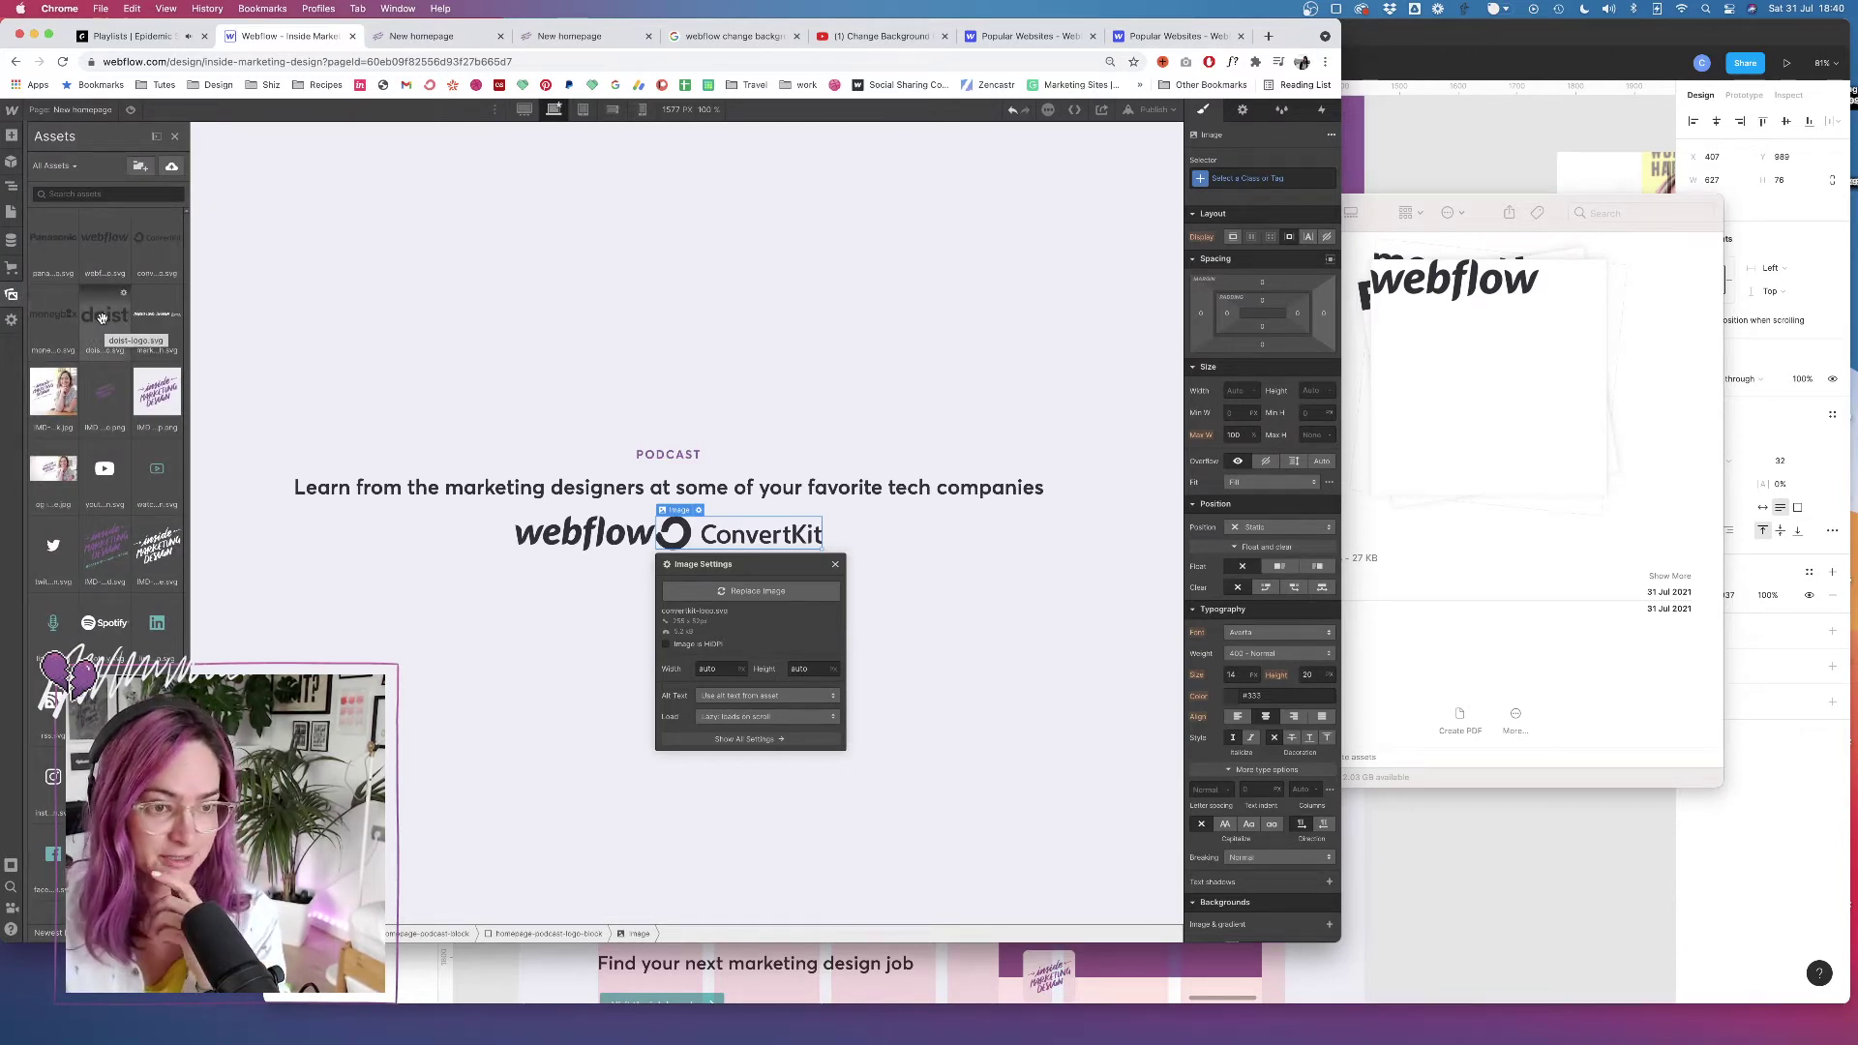
pyautogui.moveTo(640, 475); pyautogui.dragTo(780, 567)
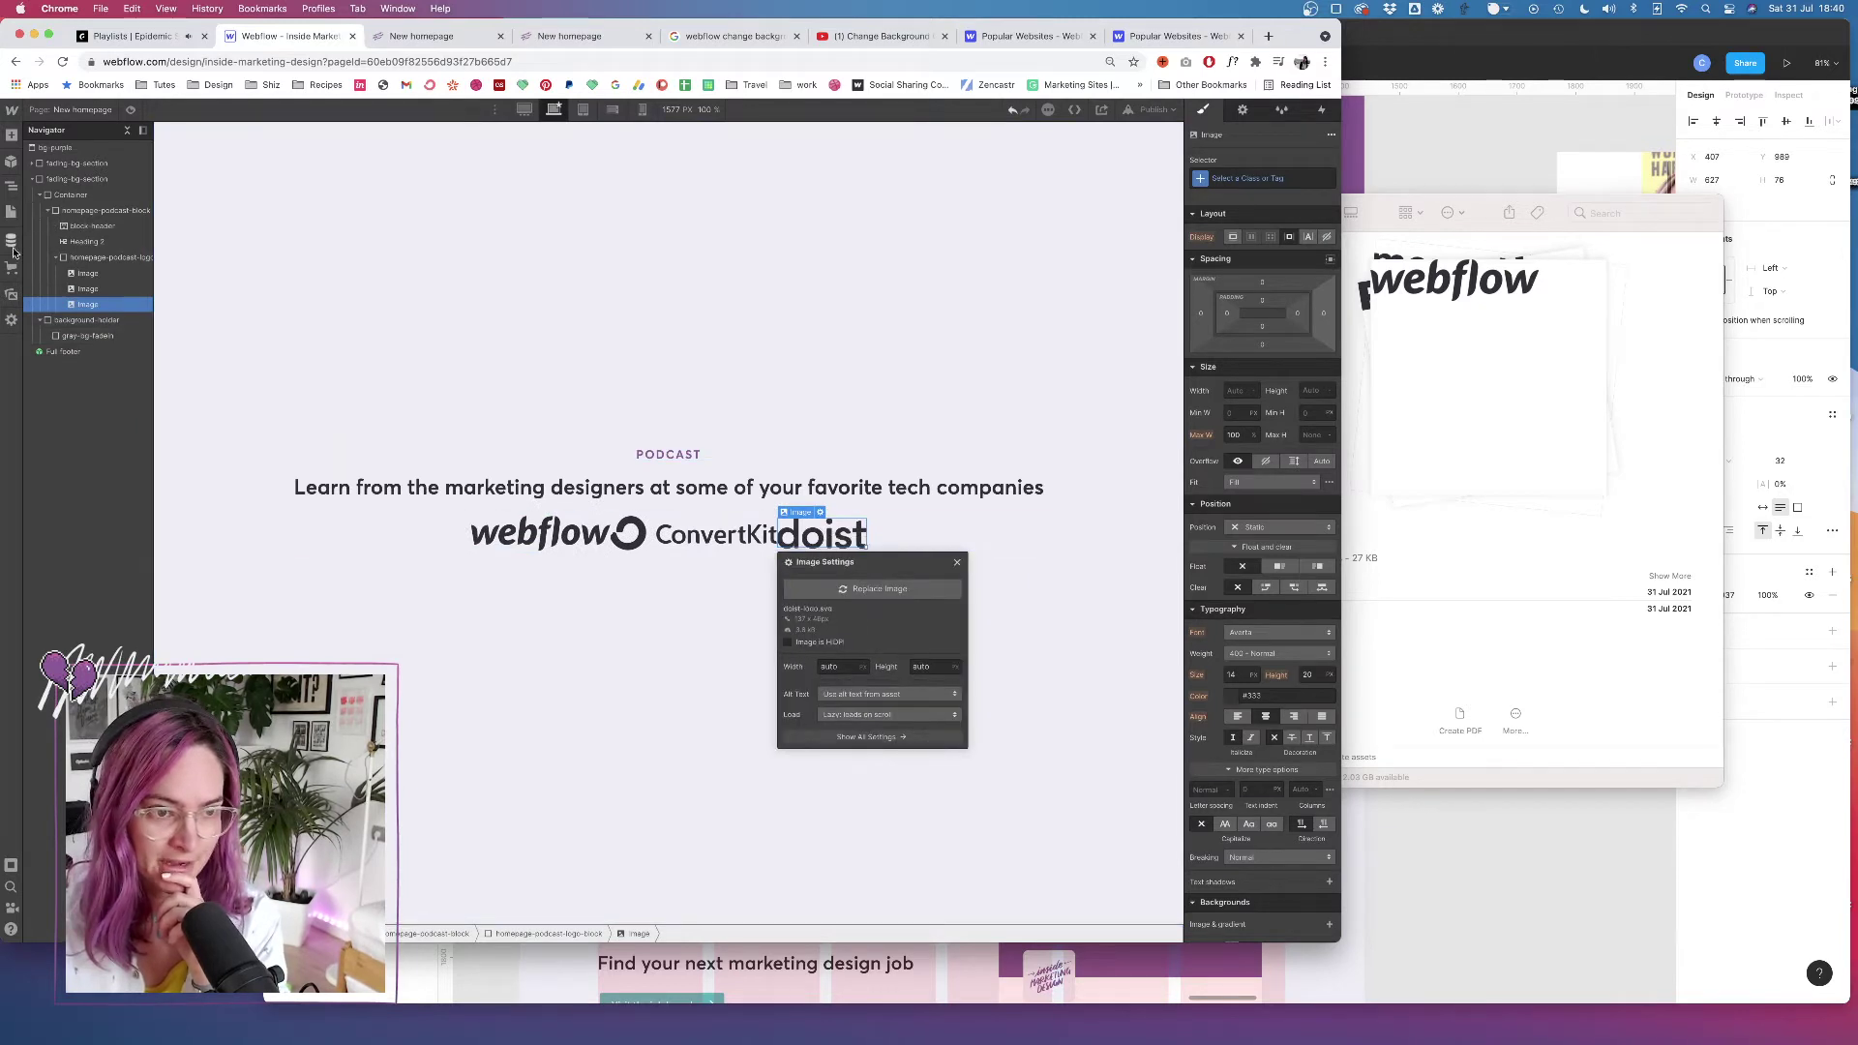
pyautogui.click(11, 294)
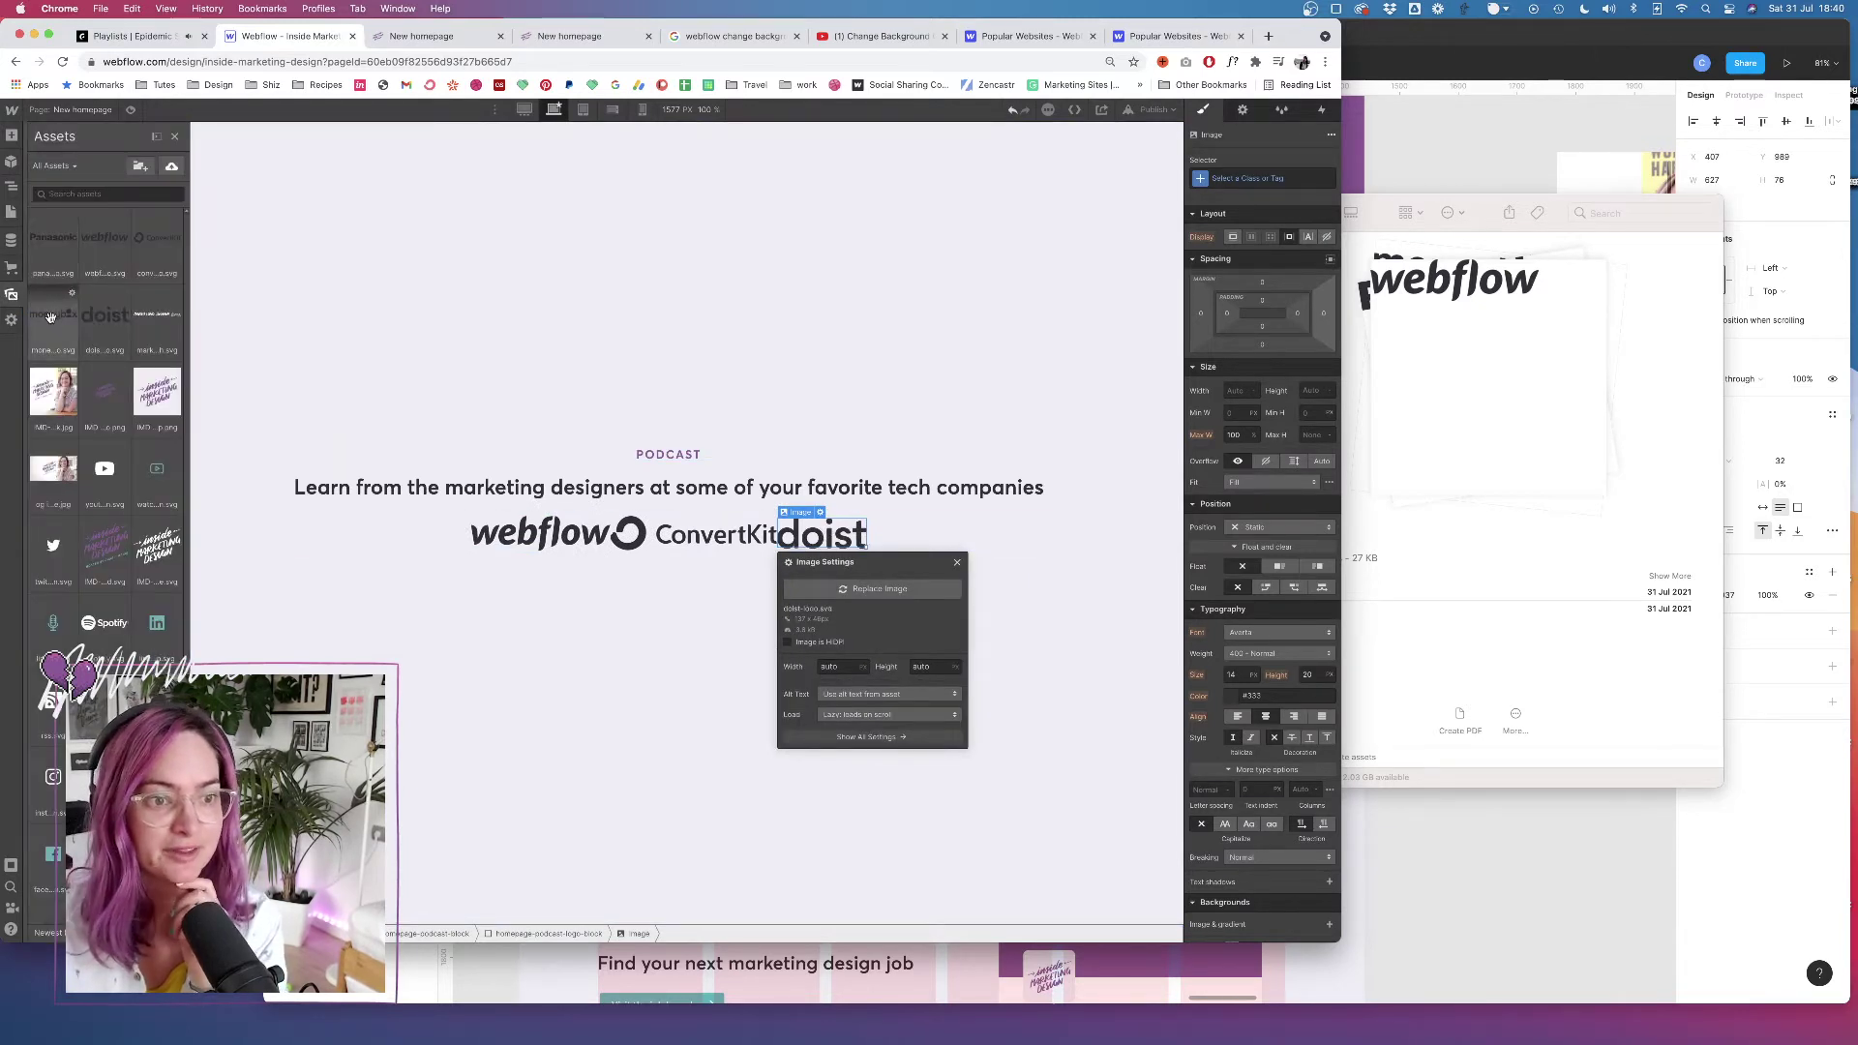
pyautogui.moveTo(50, 246); pyautogui.dragTo(859, 540)
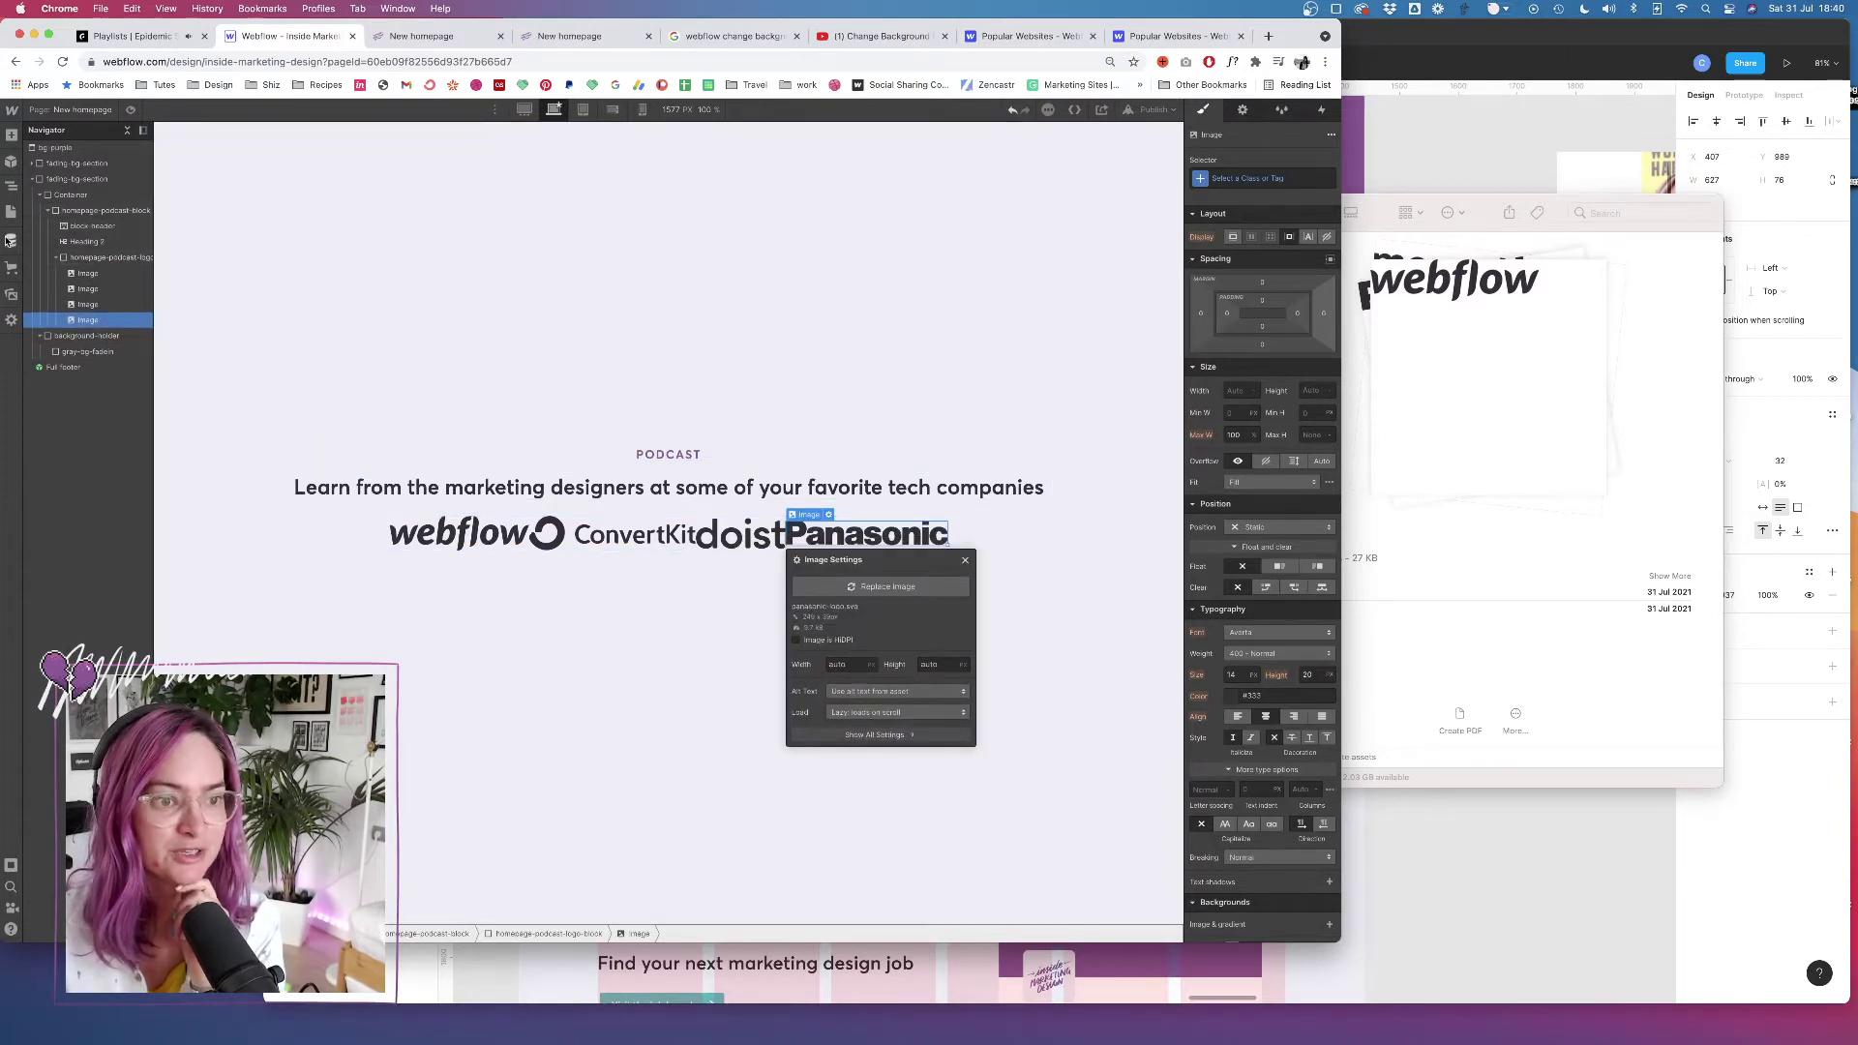
pyautogui.click(11, 294)
pyautogui.moveTo(50, 319); pyautogui.dragTo(957, 531)
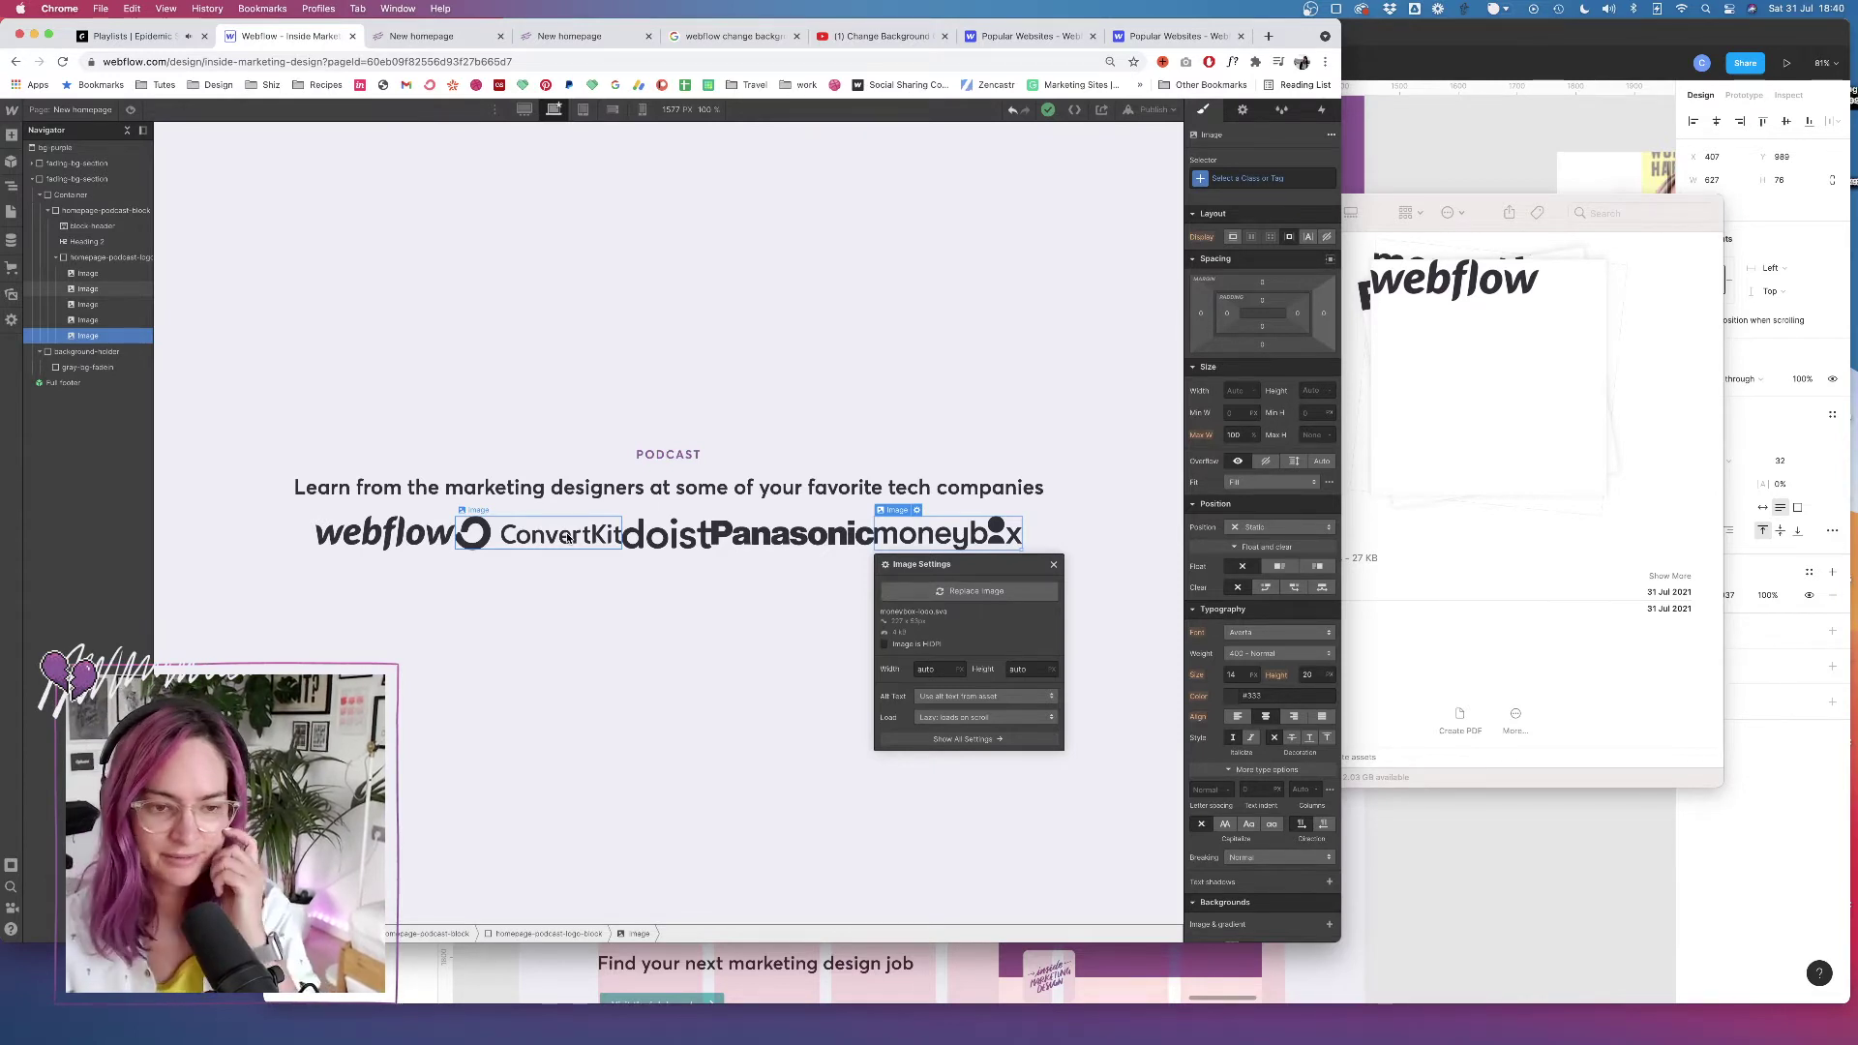
# Set the homepage-podcast-logo-block to a horizontal flex layout with centre-aligned, wrapping children
pyautogui.click(92, 274)
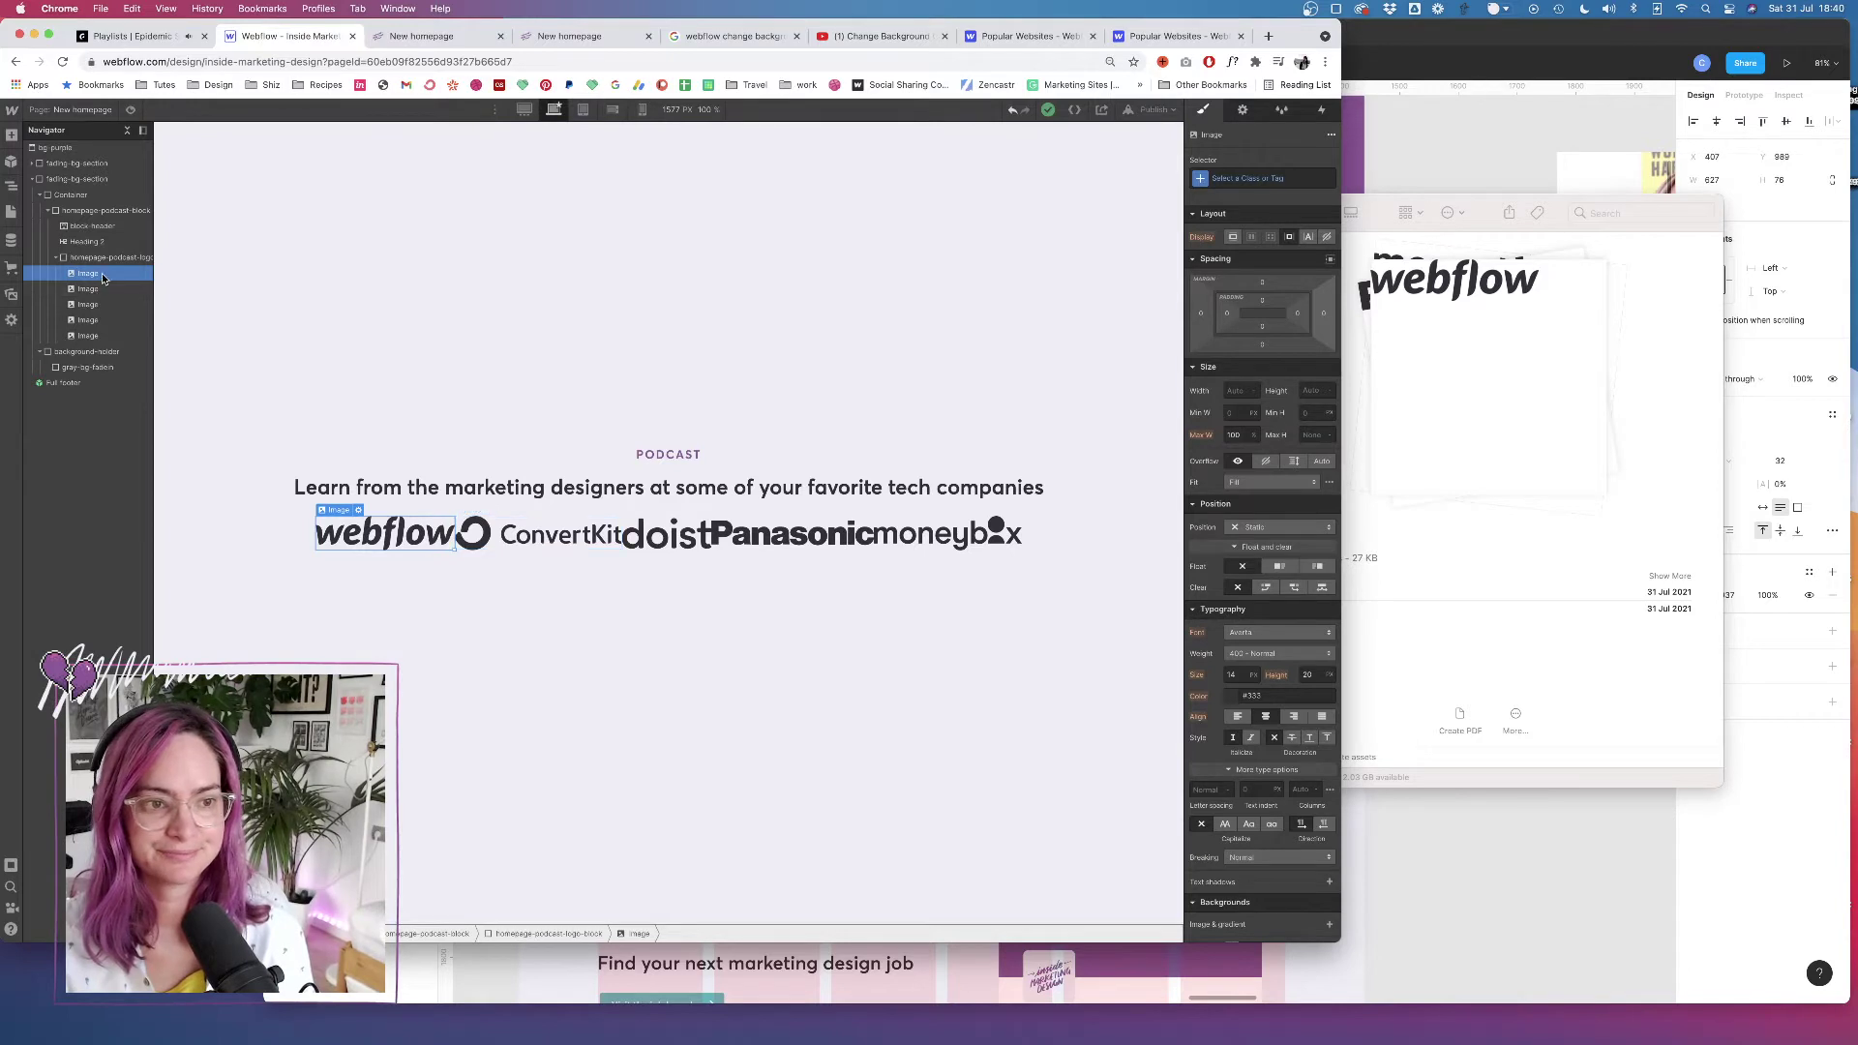
pyautogui.click(104, 260)
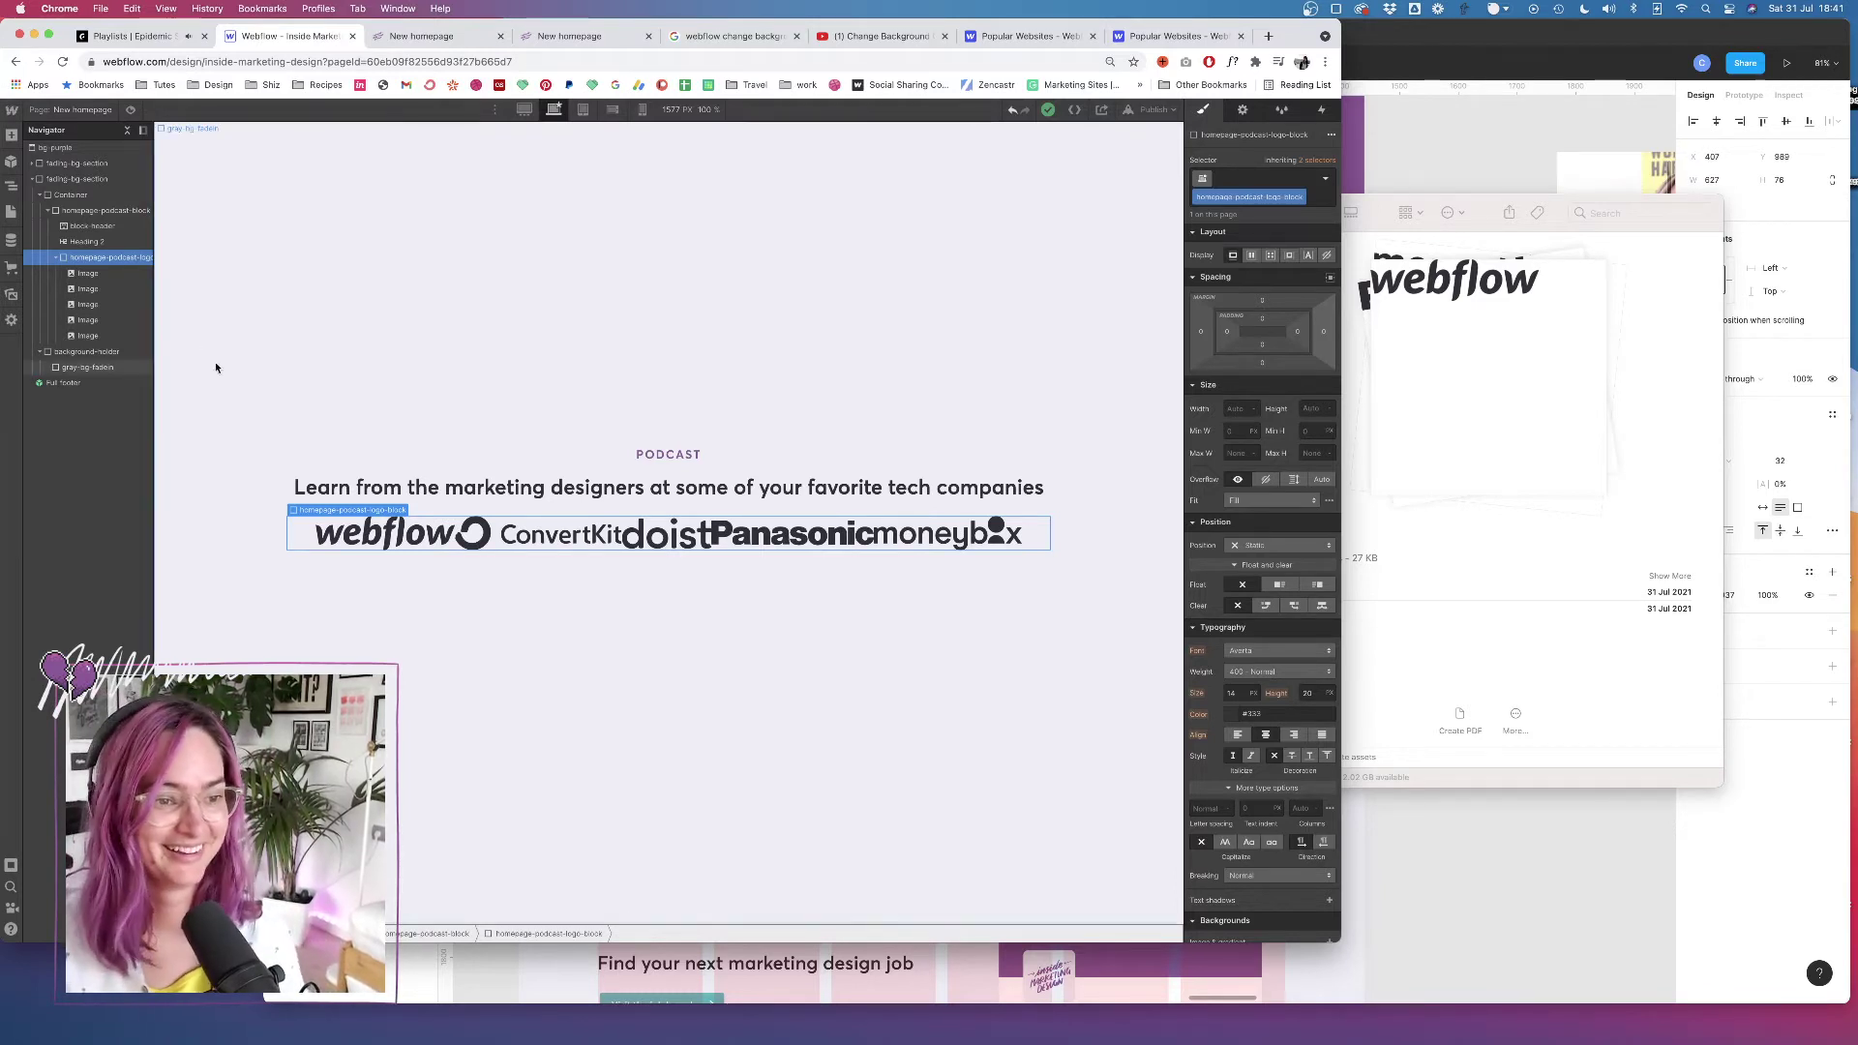
pyautogui.click(90, 275)
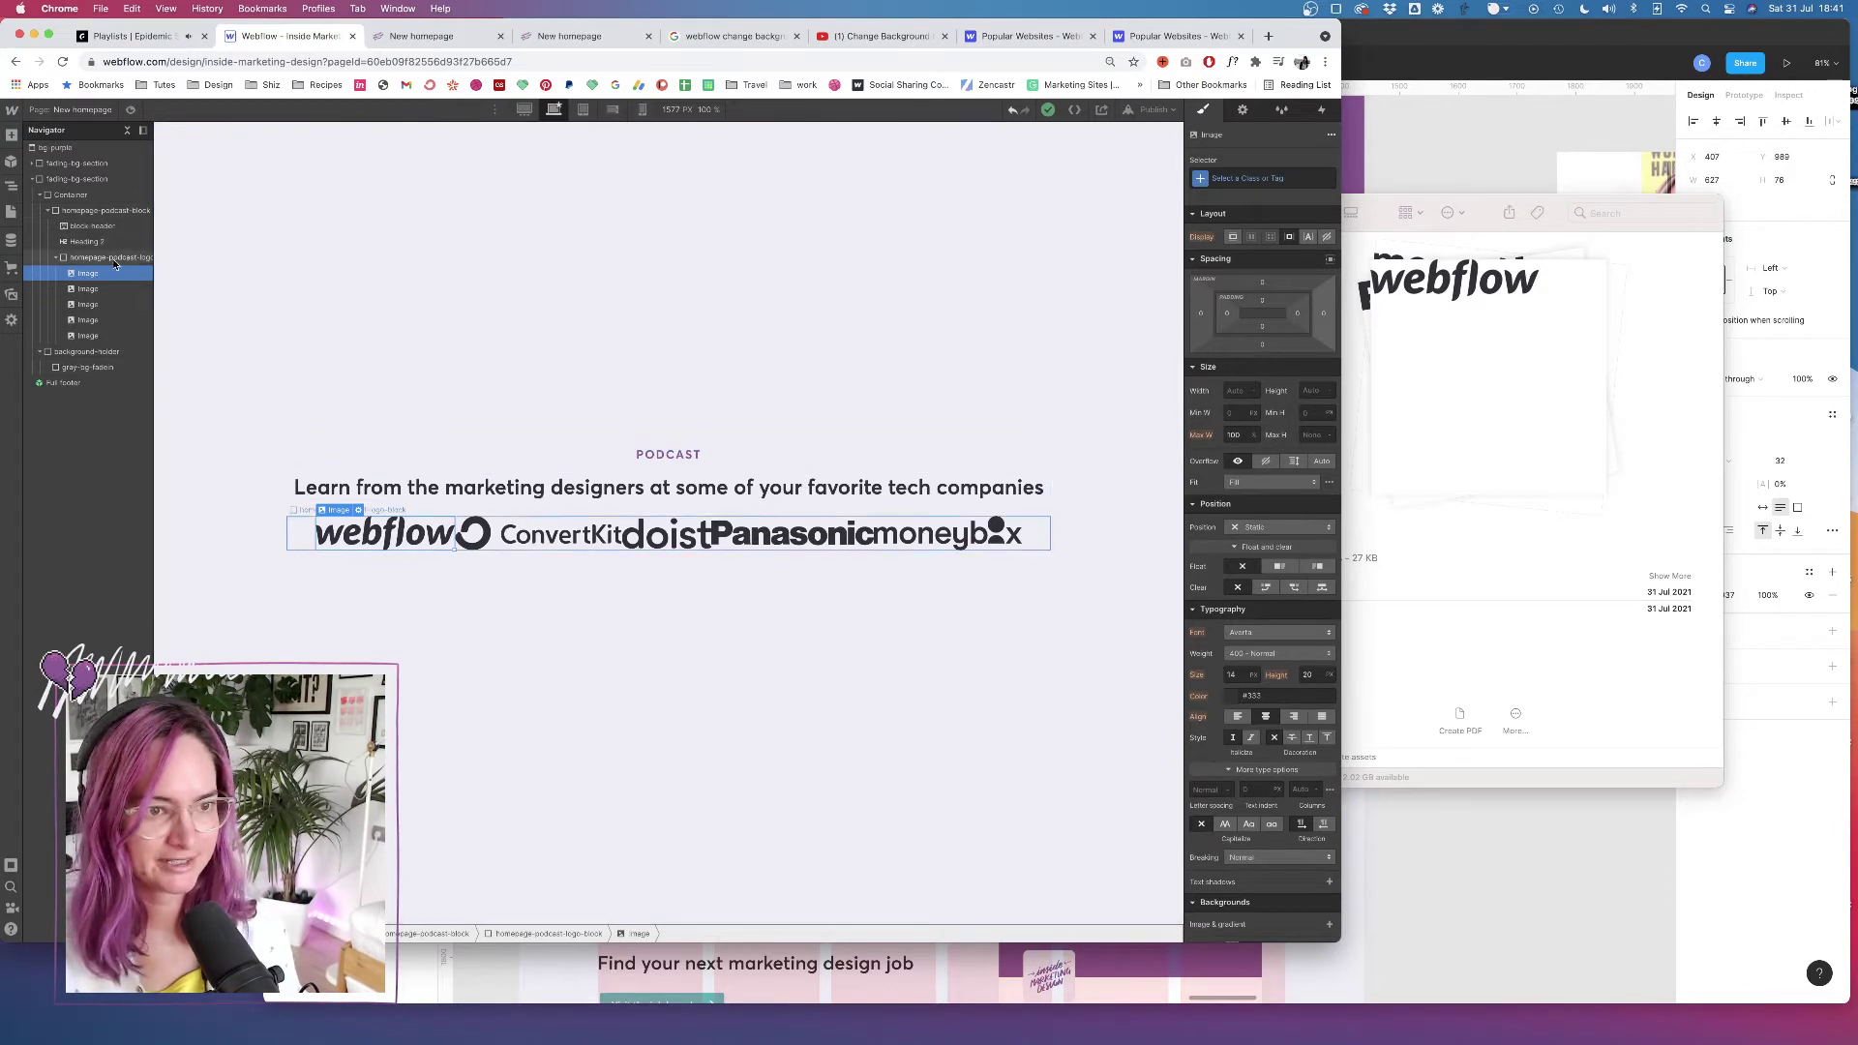
pyautogui.click(1035, 538)
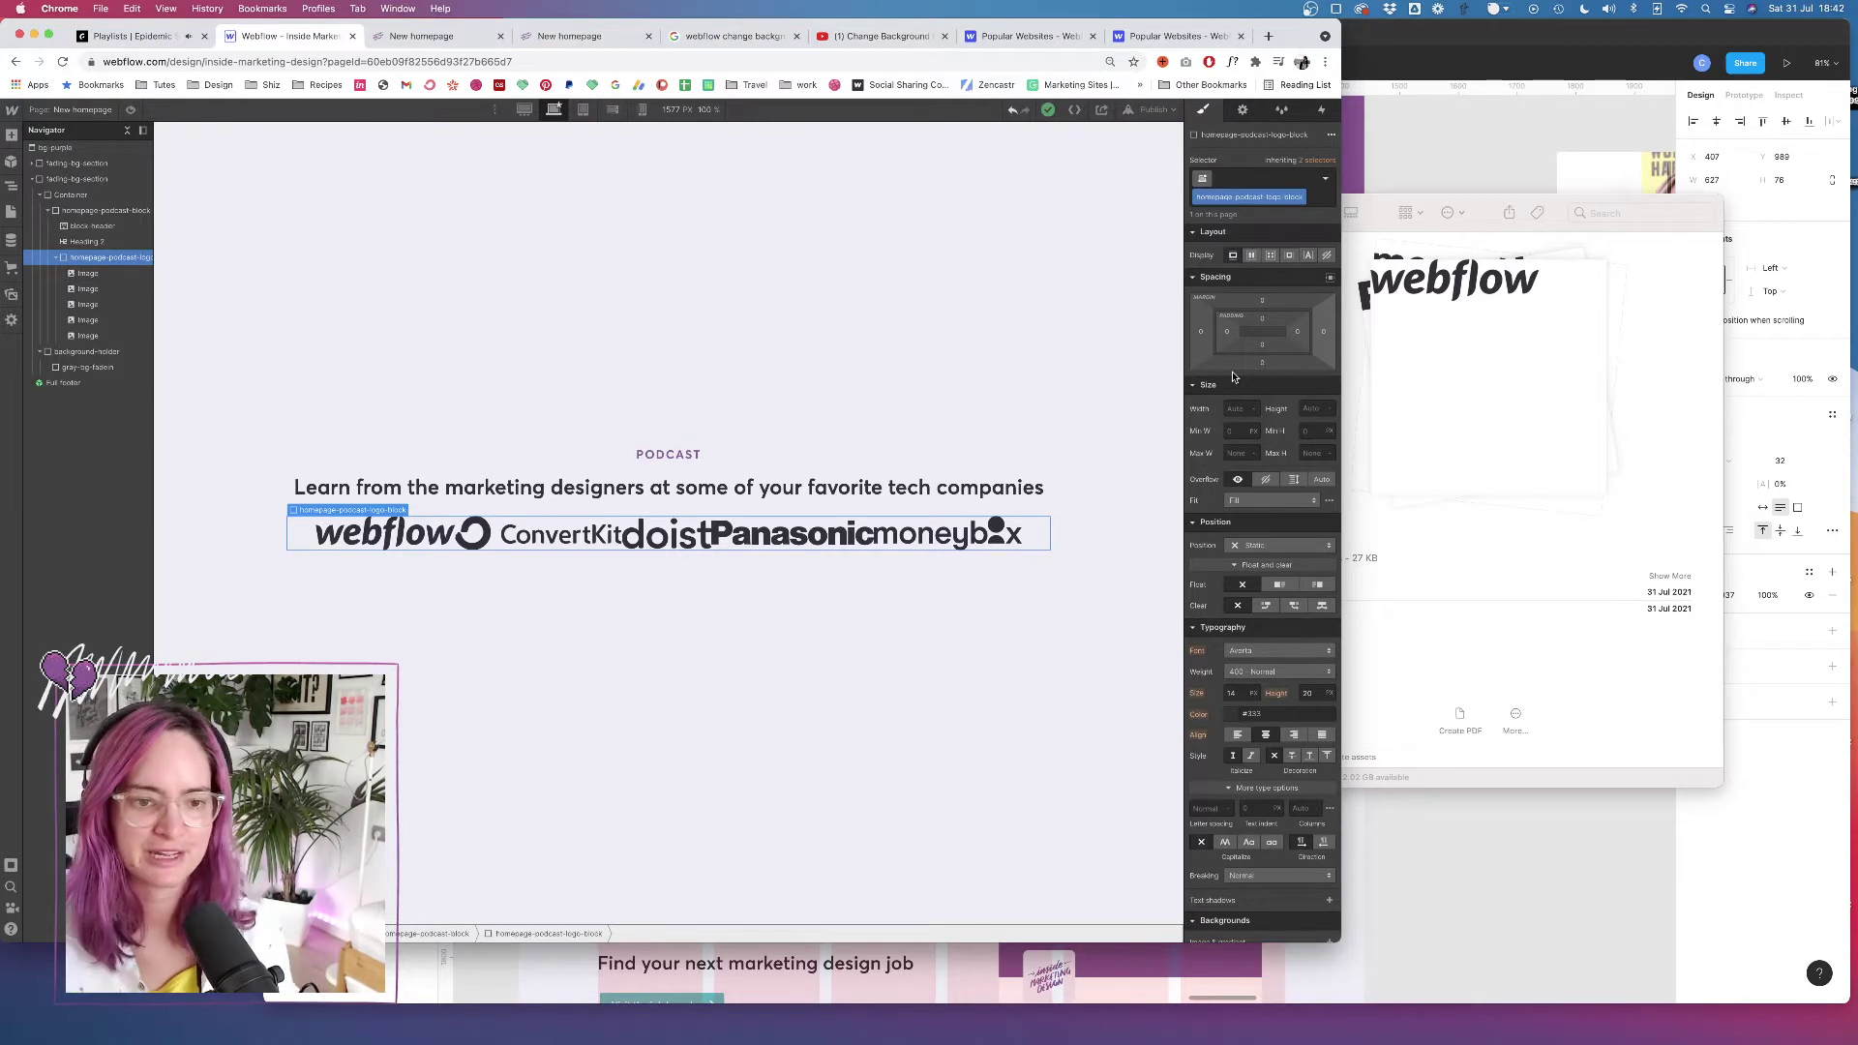
pyautogui.click(1251, 255)
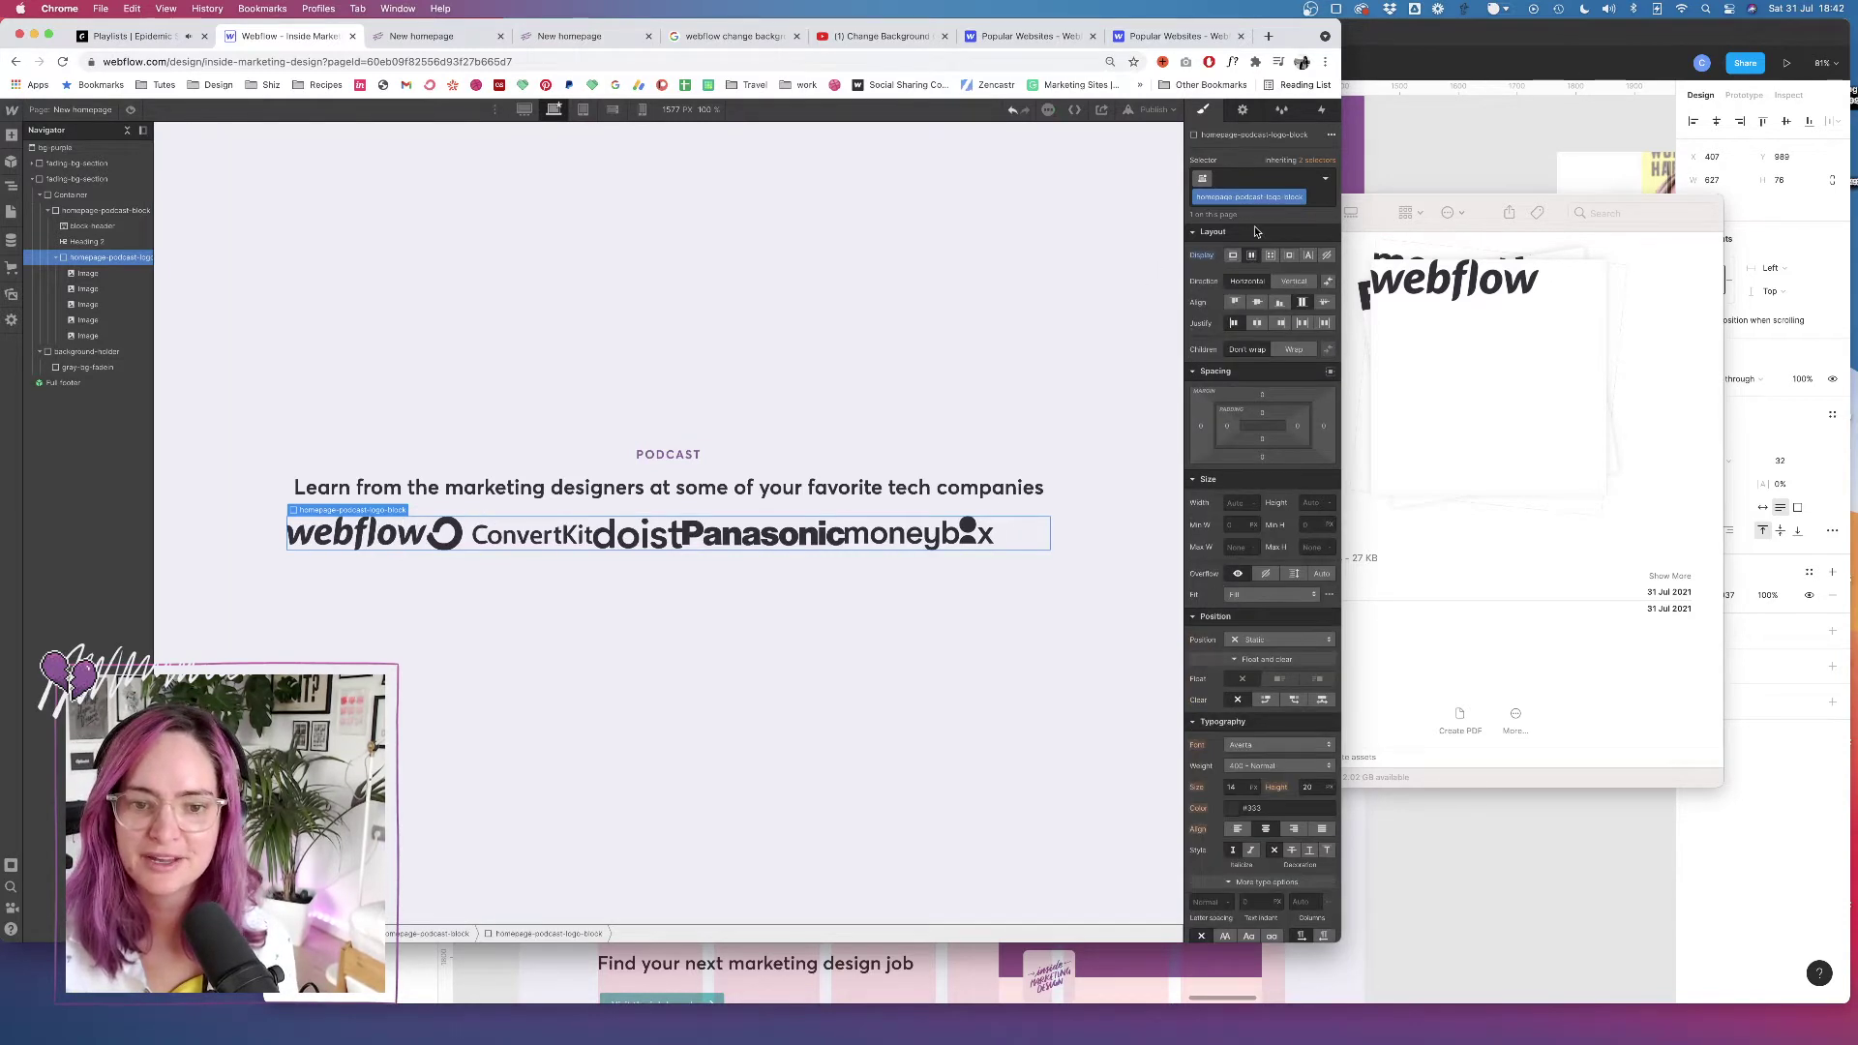
pyautogui.click(1258, 304)
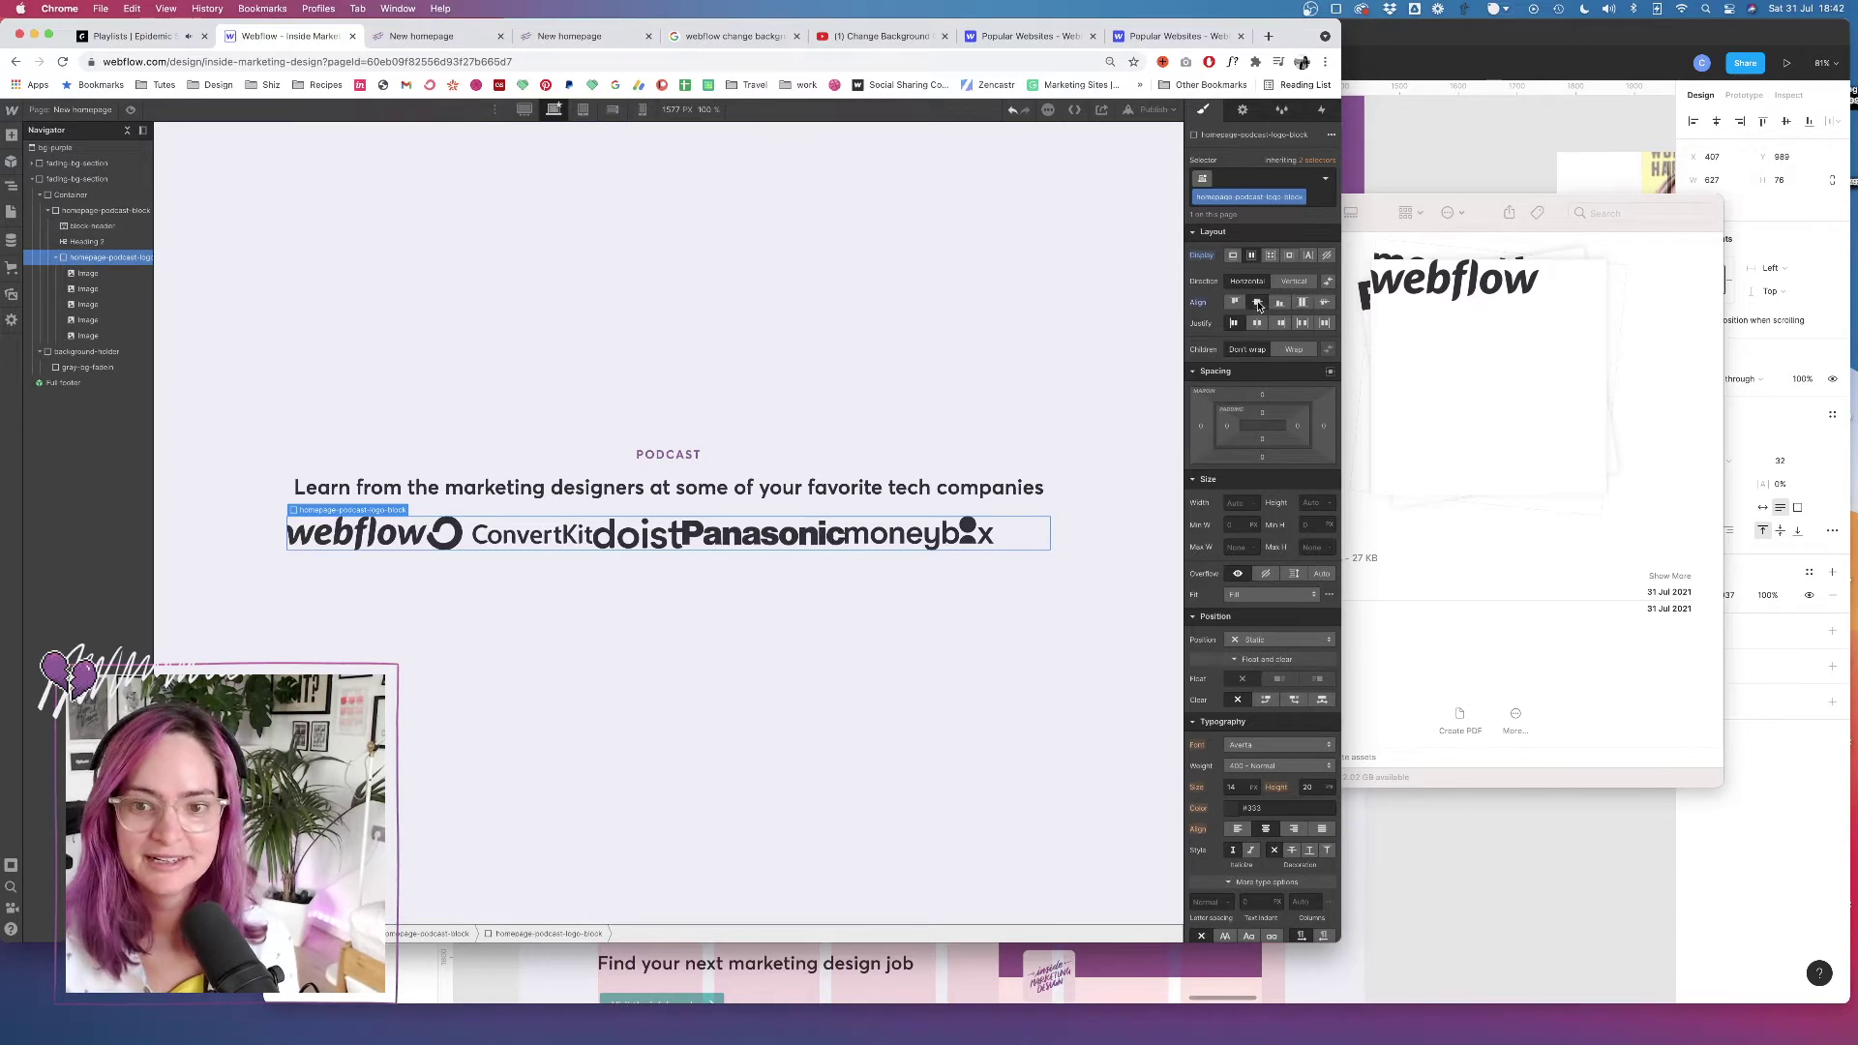
pyautogui.click(1295, 349)
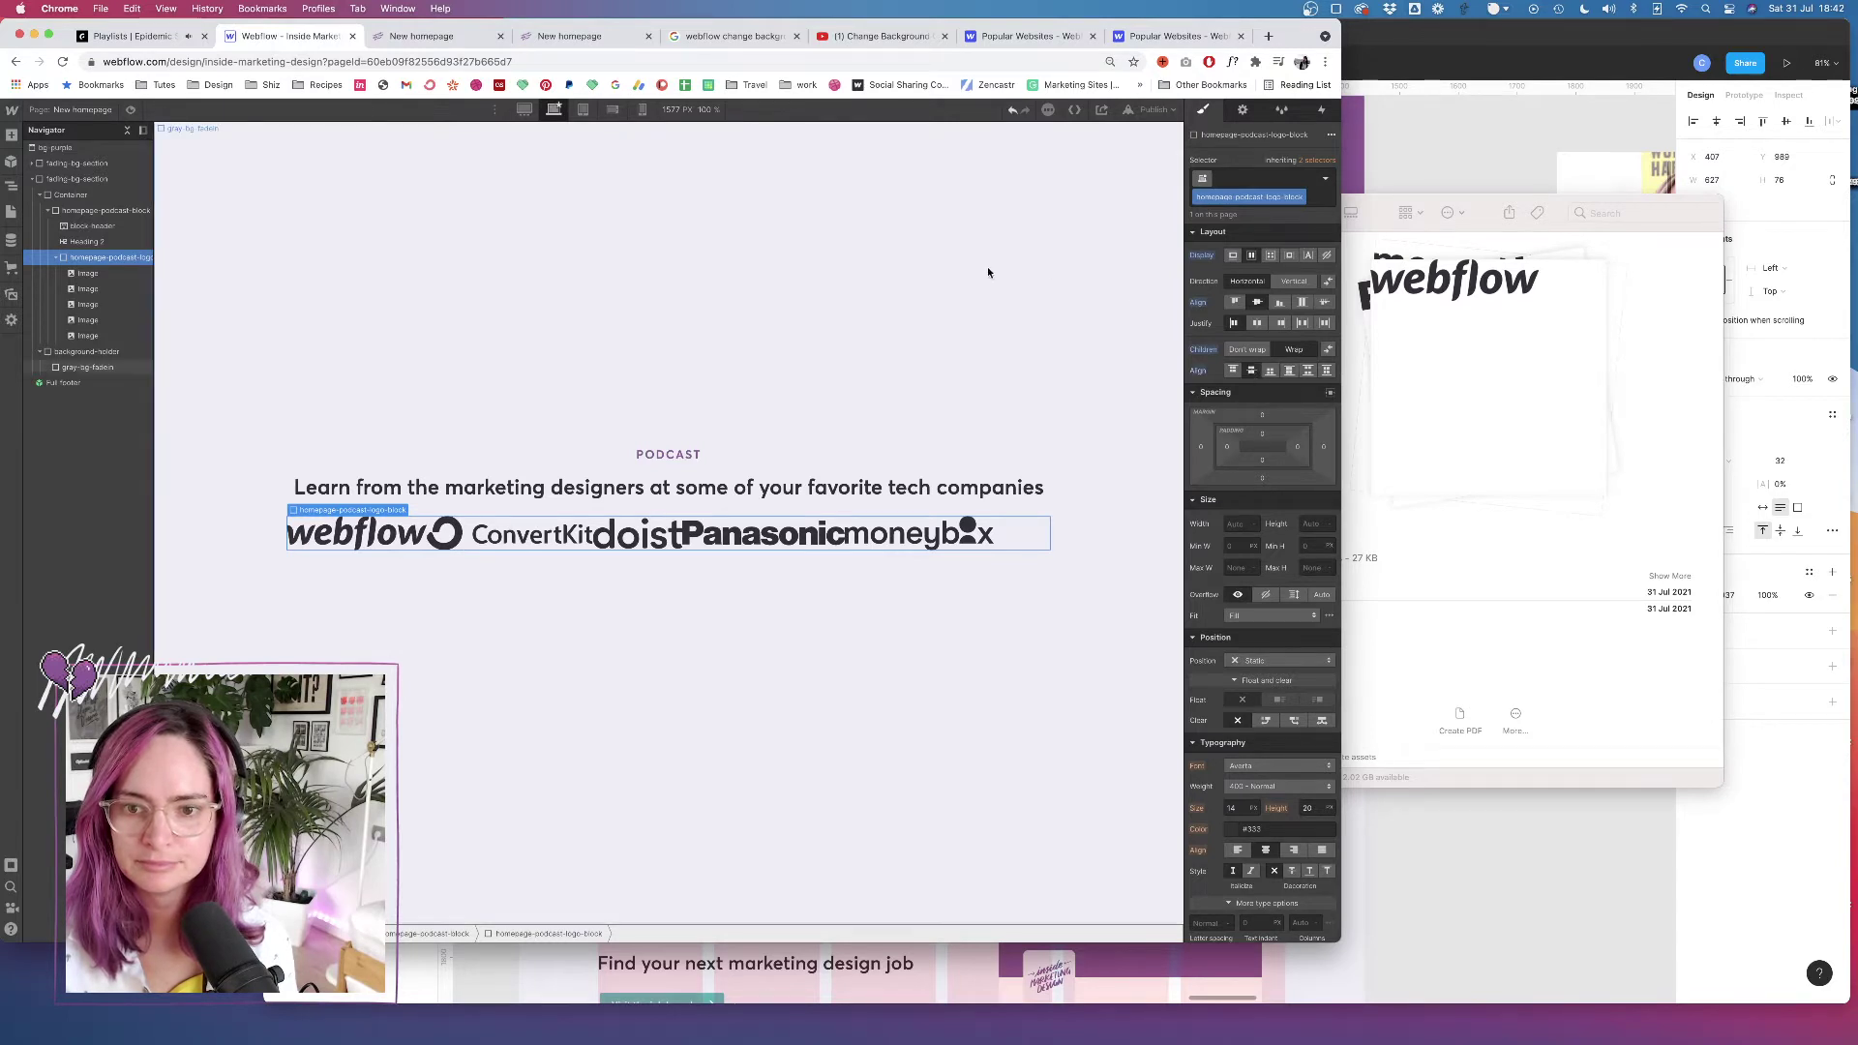
# Give the Webflow logo the class podcast-logo-block--image and set its left and right margins to 20 px
pyautogui.click(106, 273)
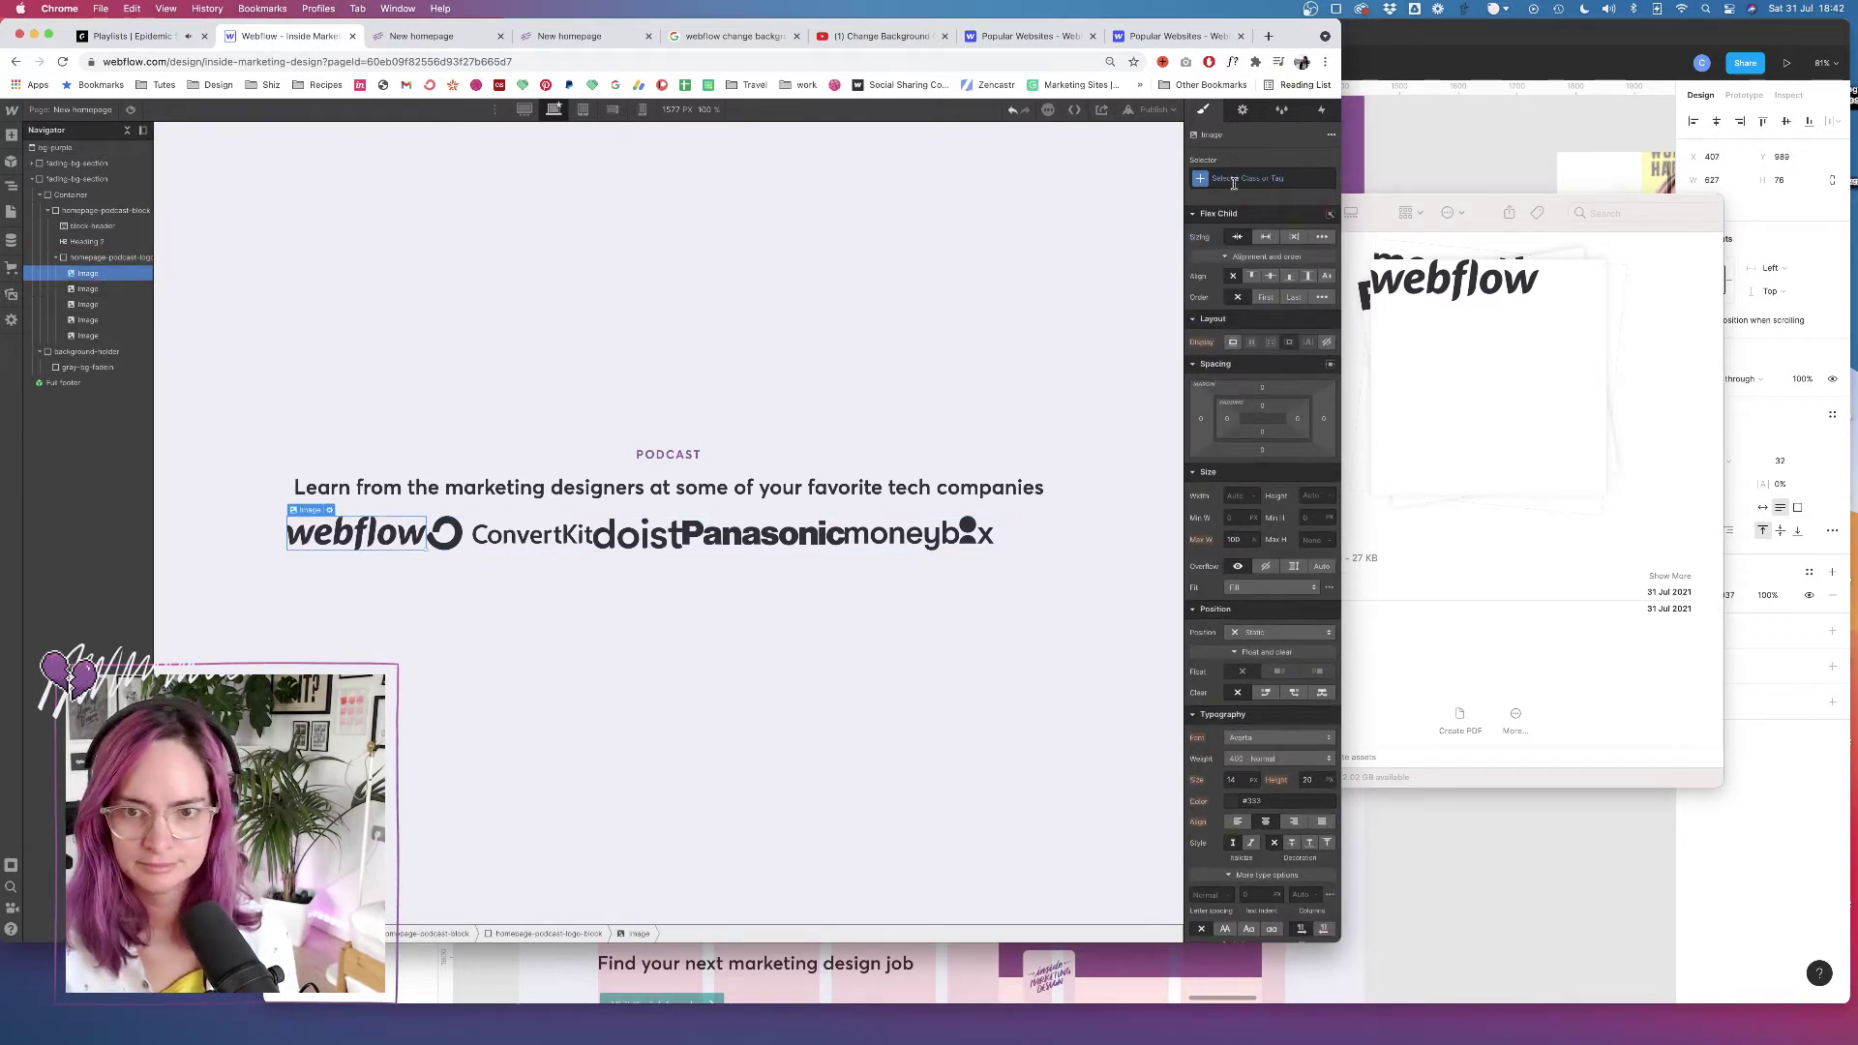
pyautogui.click(1233, 180)
pyautogui.write('podcast')
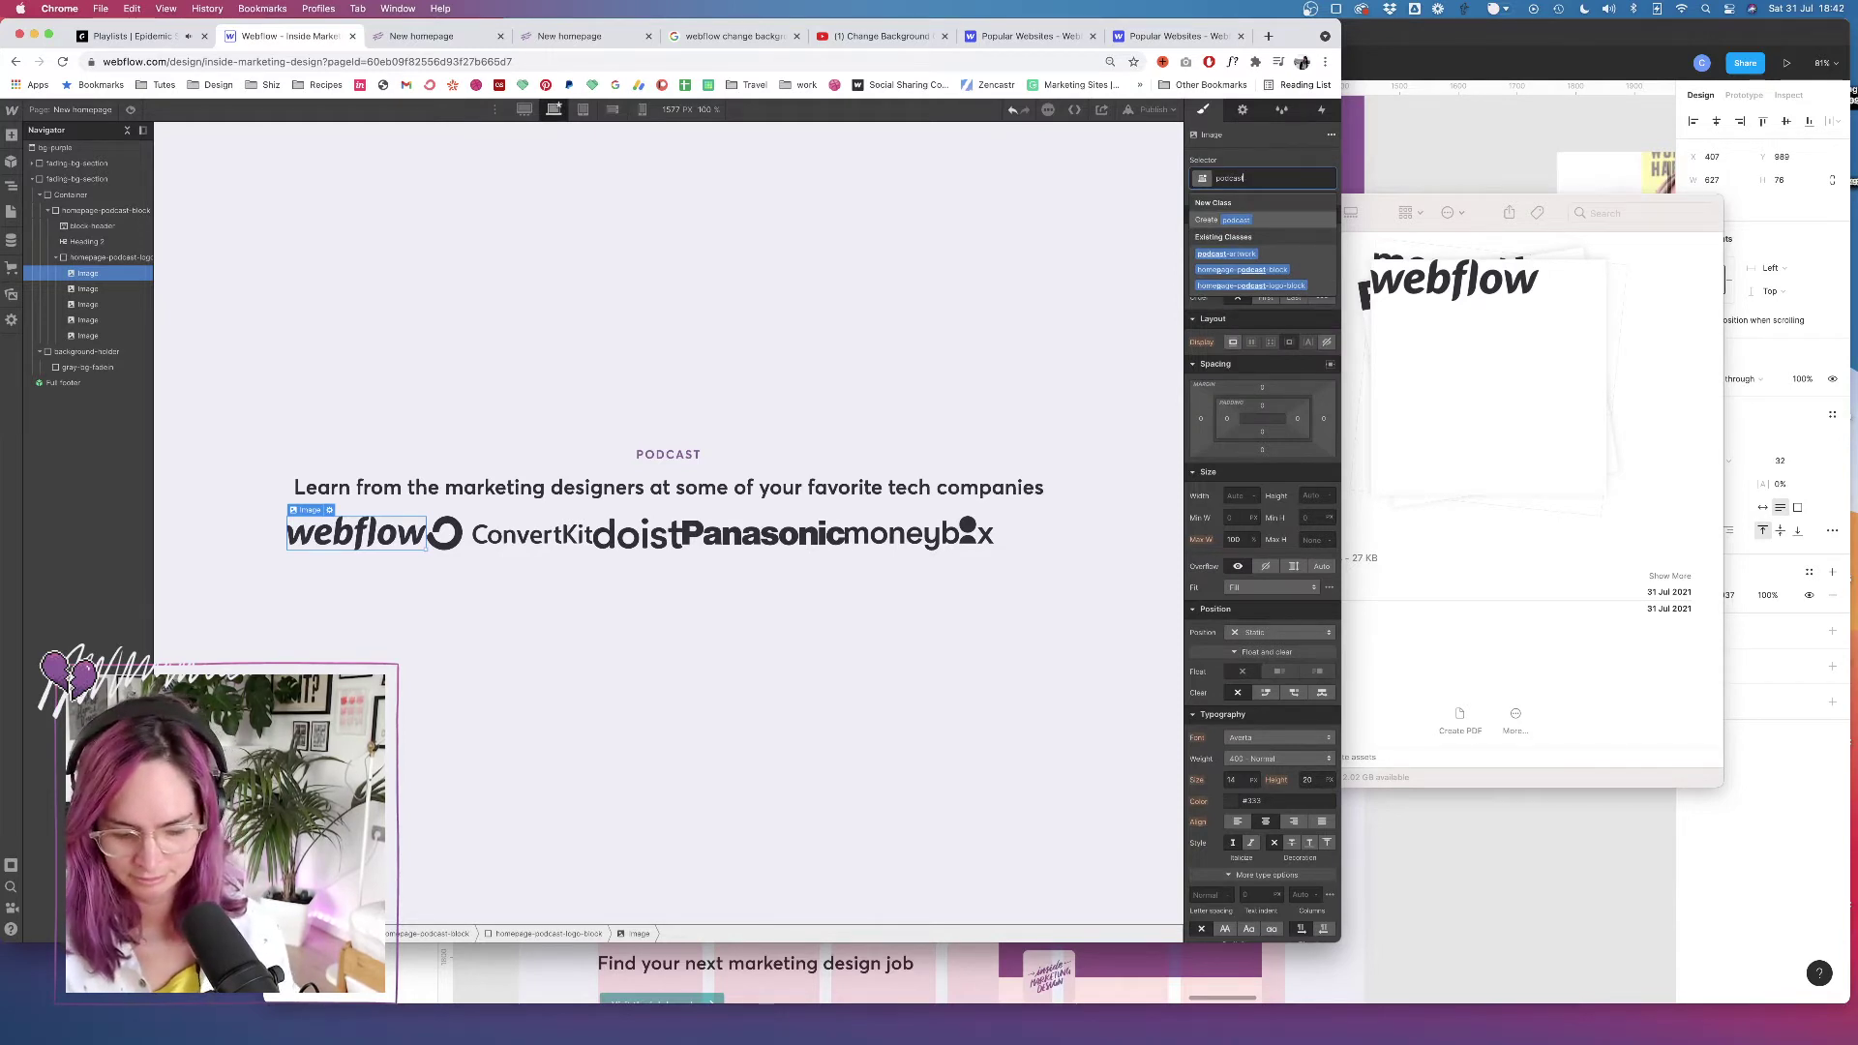
pyautogui.write('-logo-block')
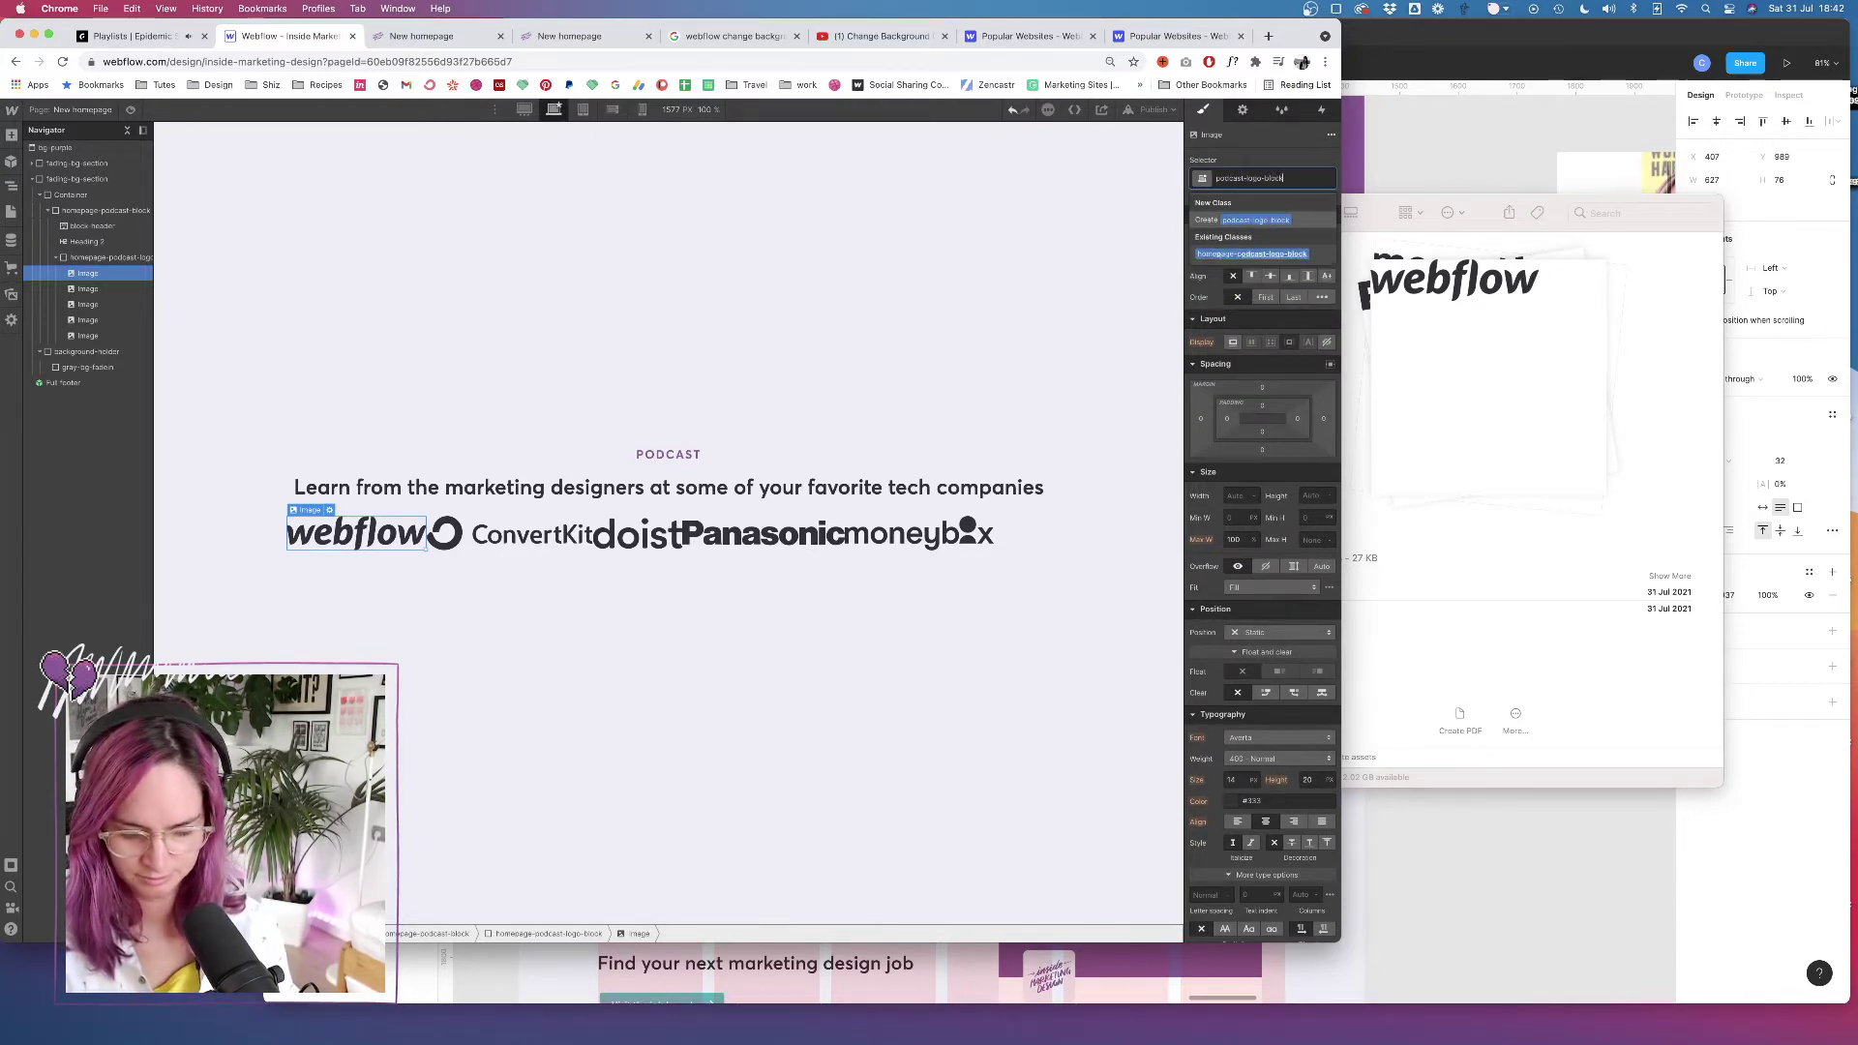
pyautogui.write('--image')
pyautogui.press('Return')
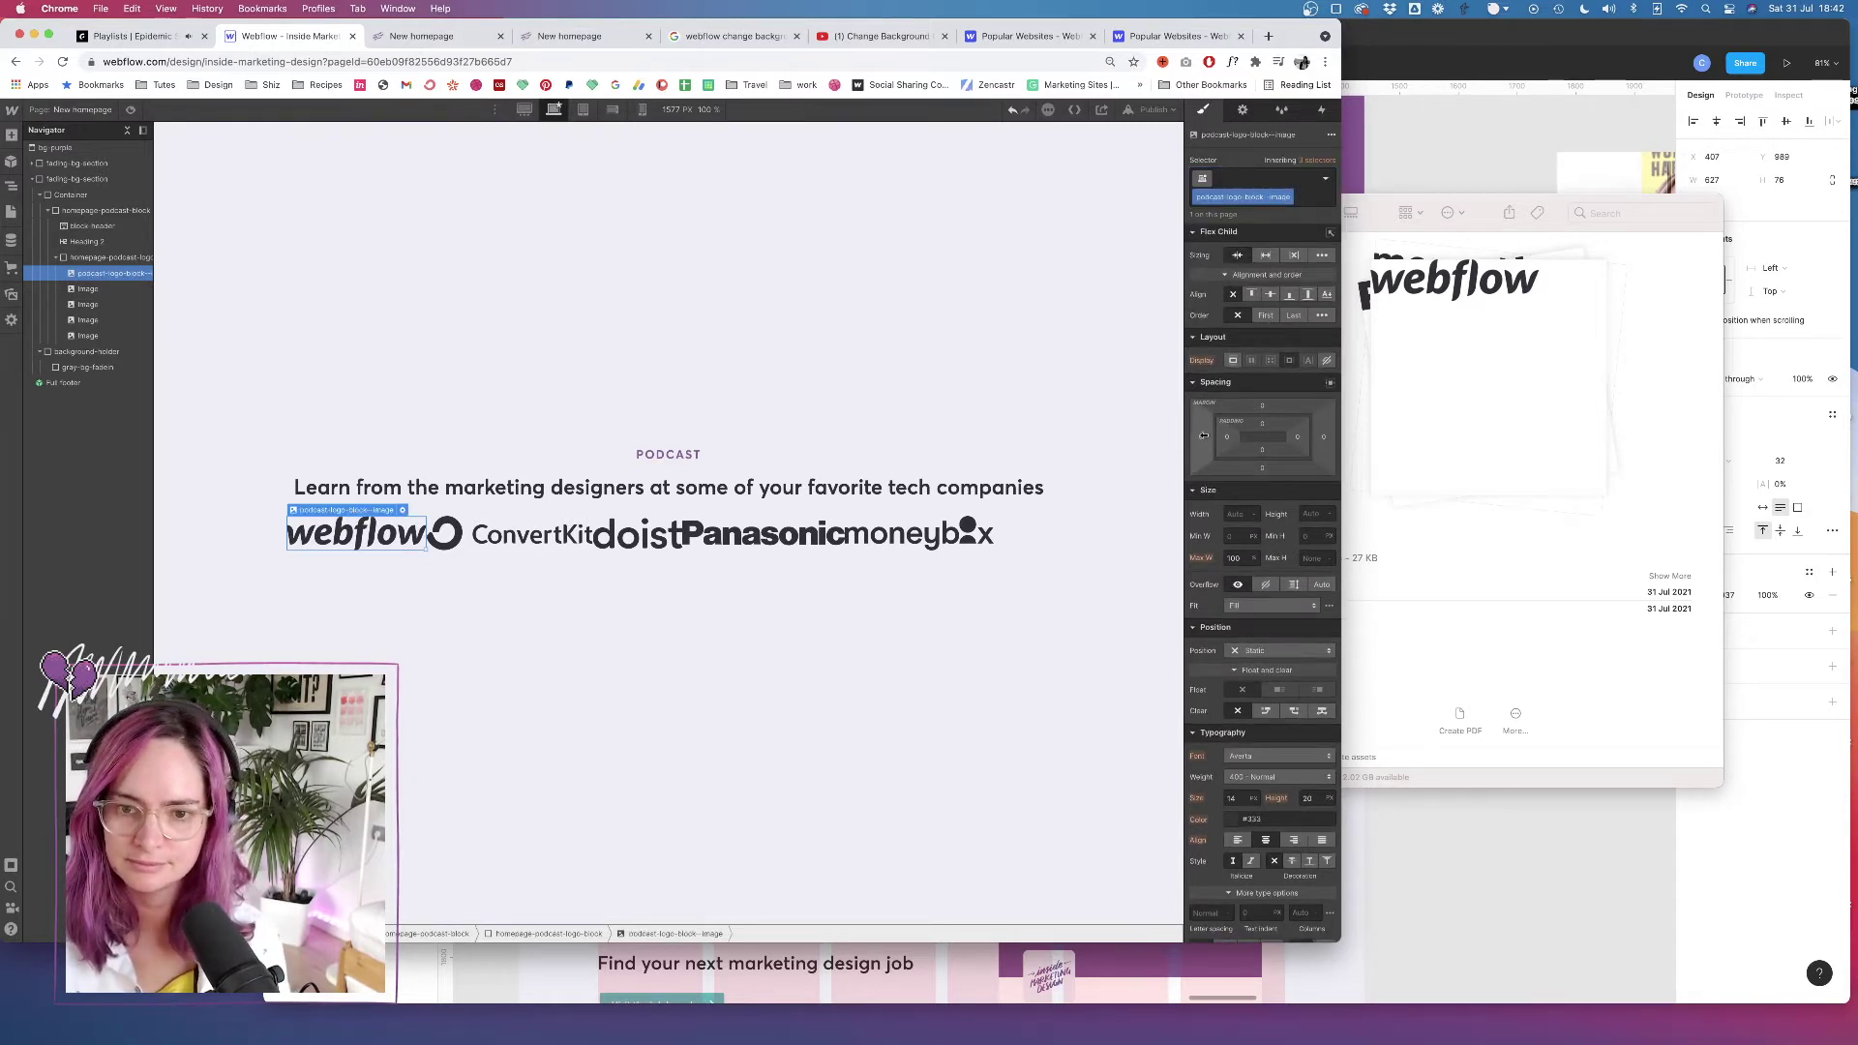
pyautogui.moveTo(1203, 441)
pyautogui.mouseDown()
pyautogui.moveTo(1189, 435)
pyautogui.moveTo(1204, 440)
pyautogui.mouseUp()
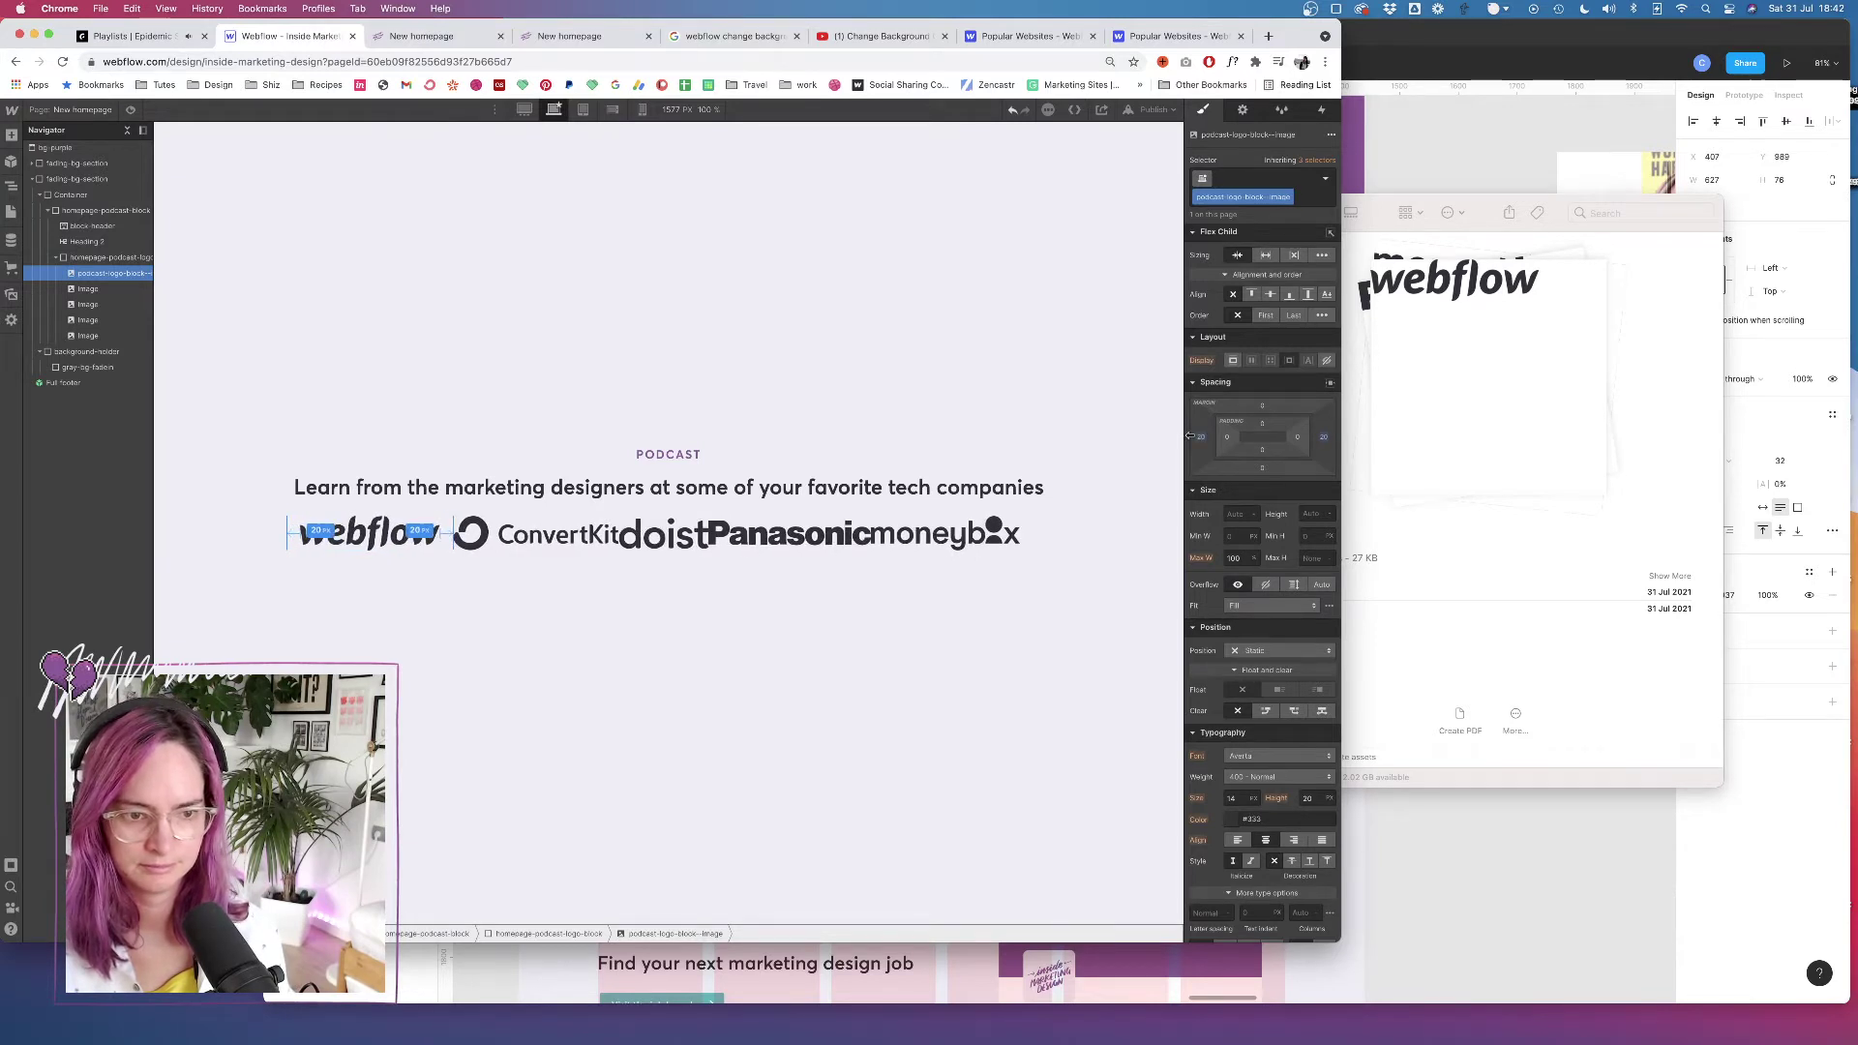
# Apply the existing podcast-logo-block--image class to the ConvertKit and Doist logos in the homepage-podcast-logo-block
pyautogui.click(87, 288)
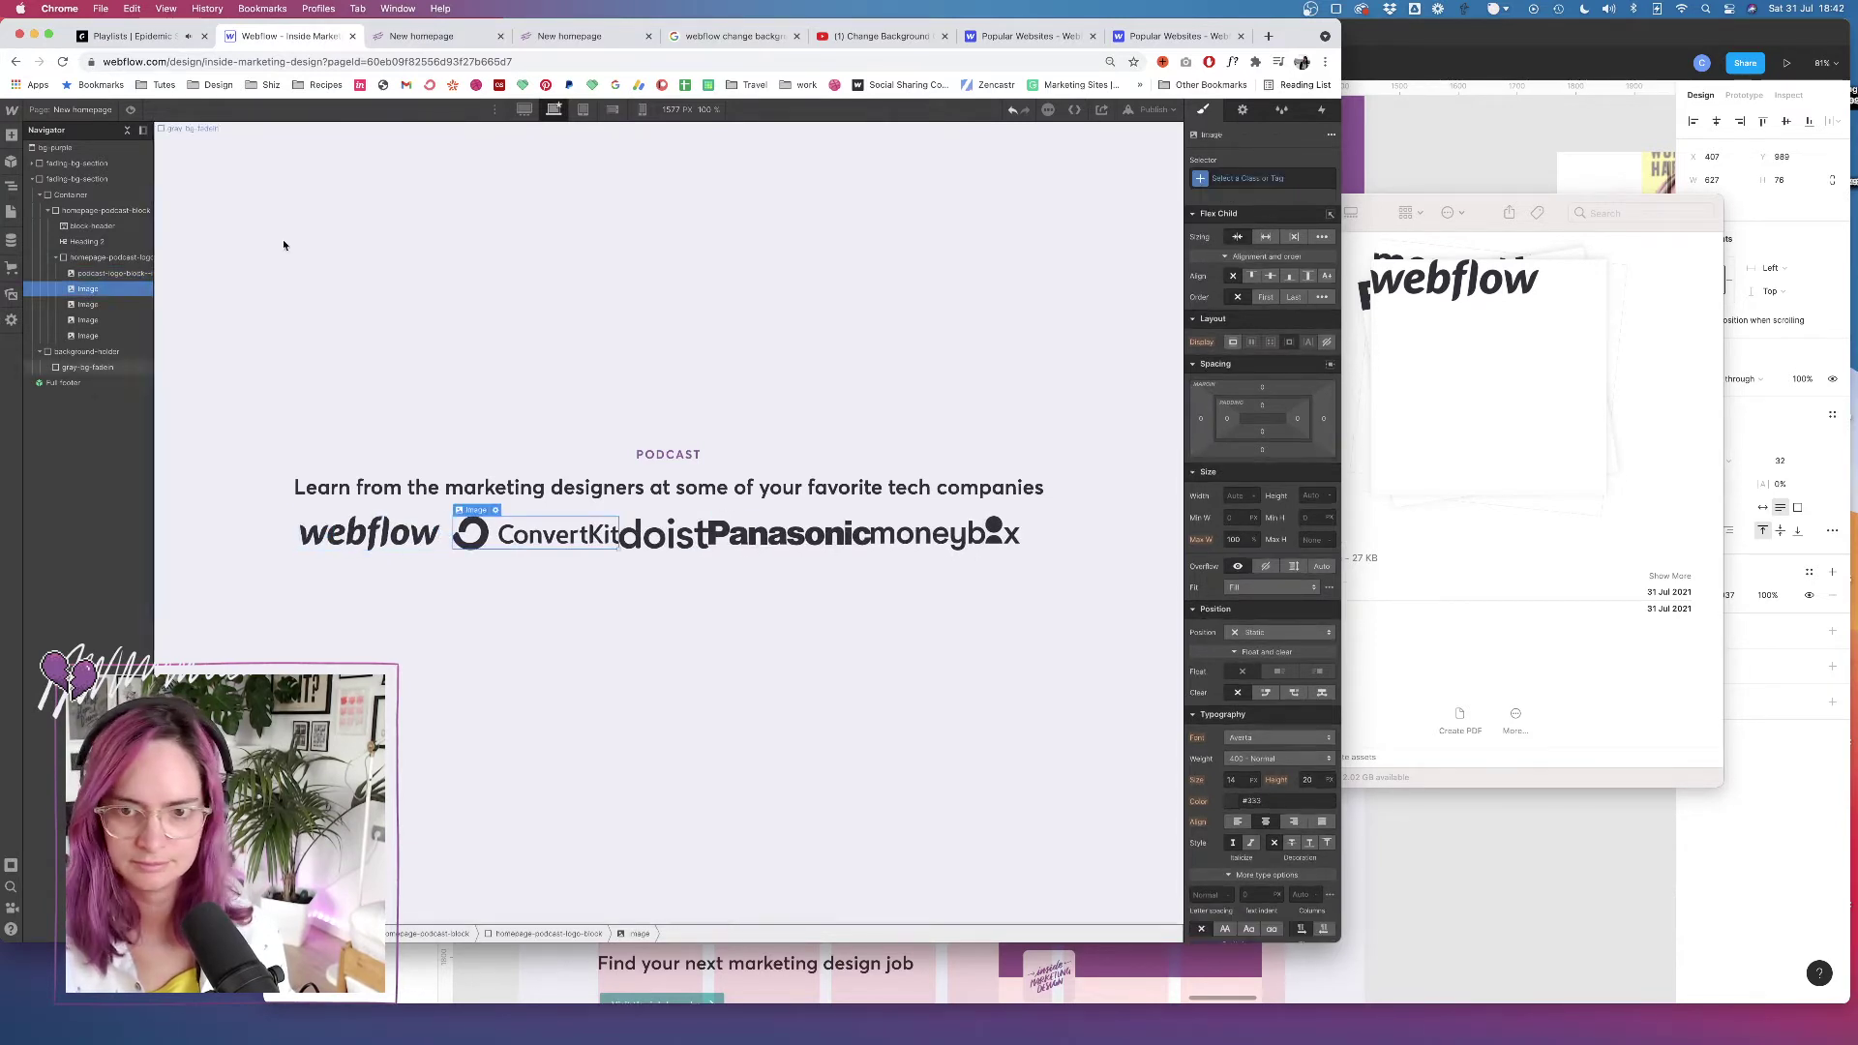
pyautogui.click(1248, 178)
pyautogui.write('podca')
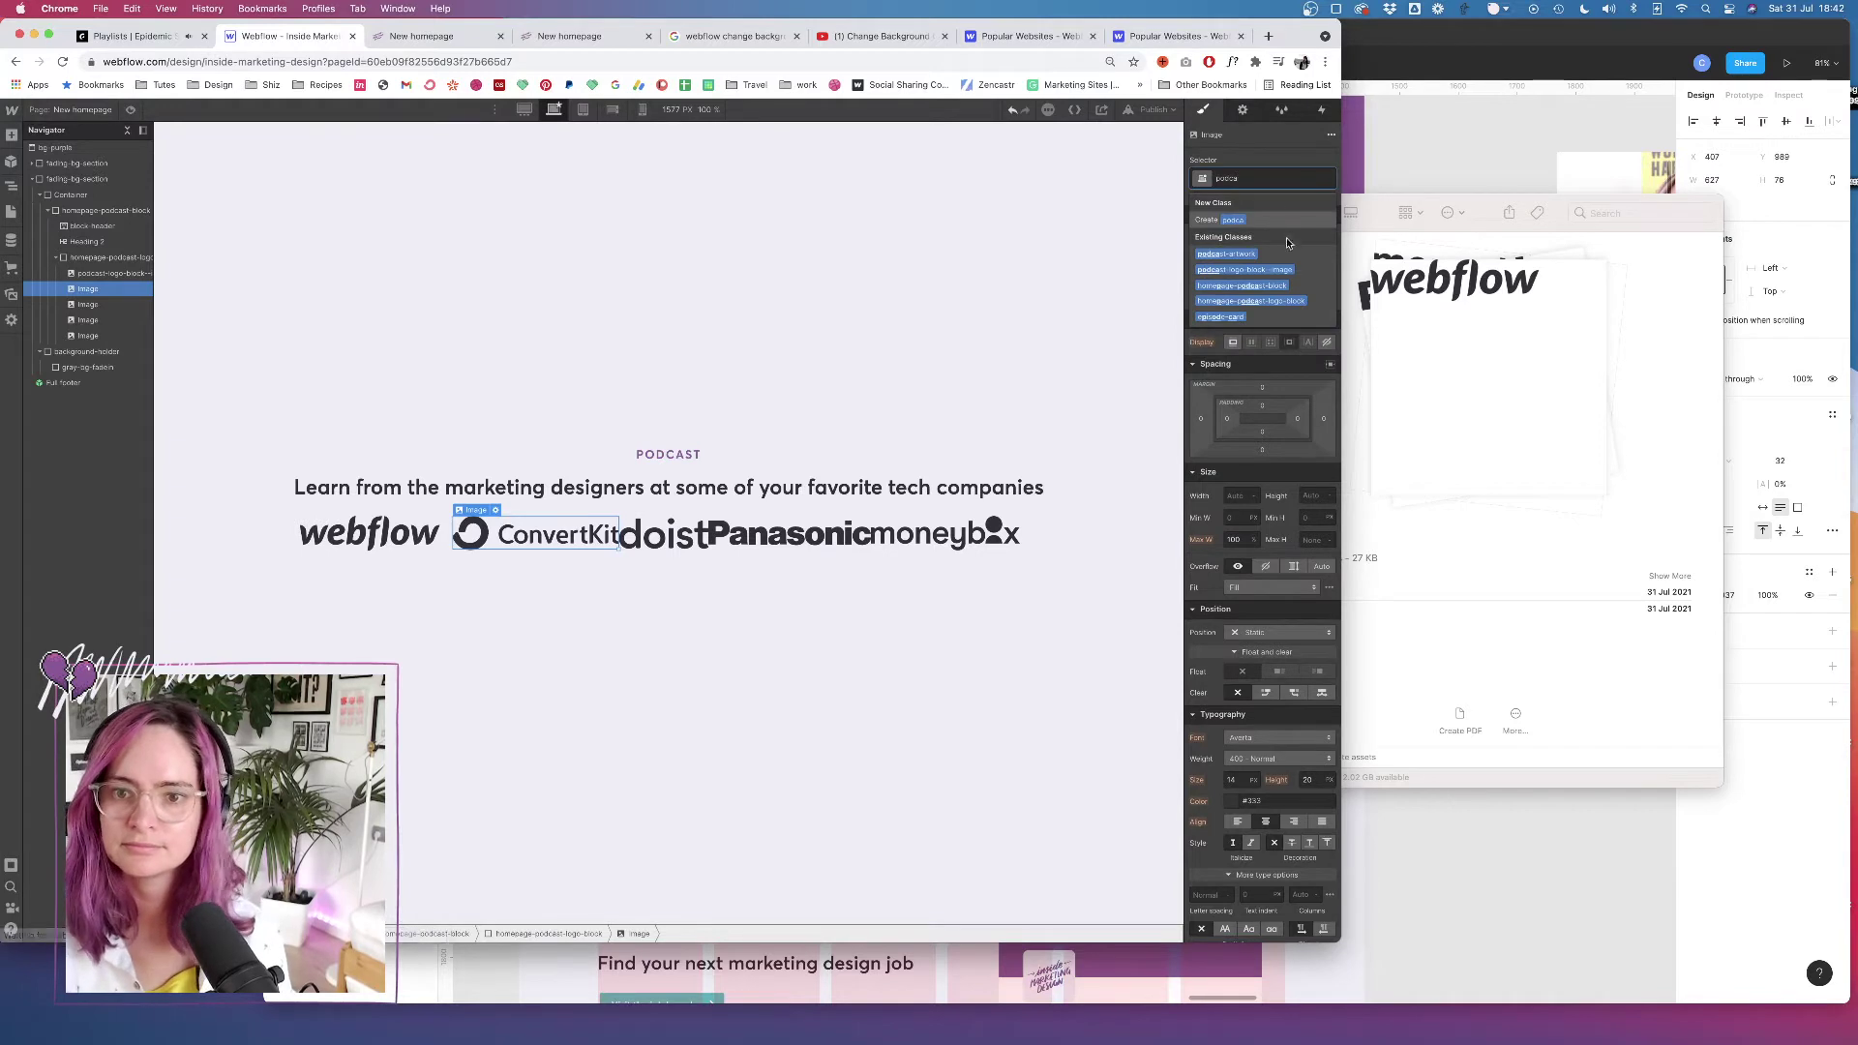
pyautogui.click(1245, 269)
pyautogui.click(109, 304)
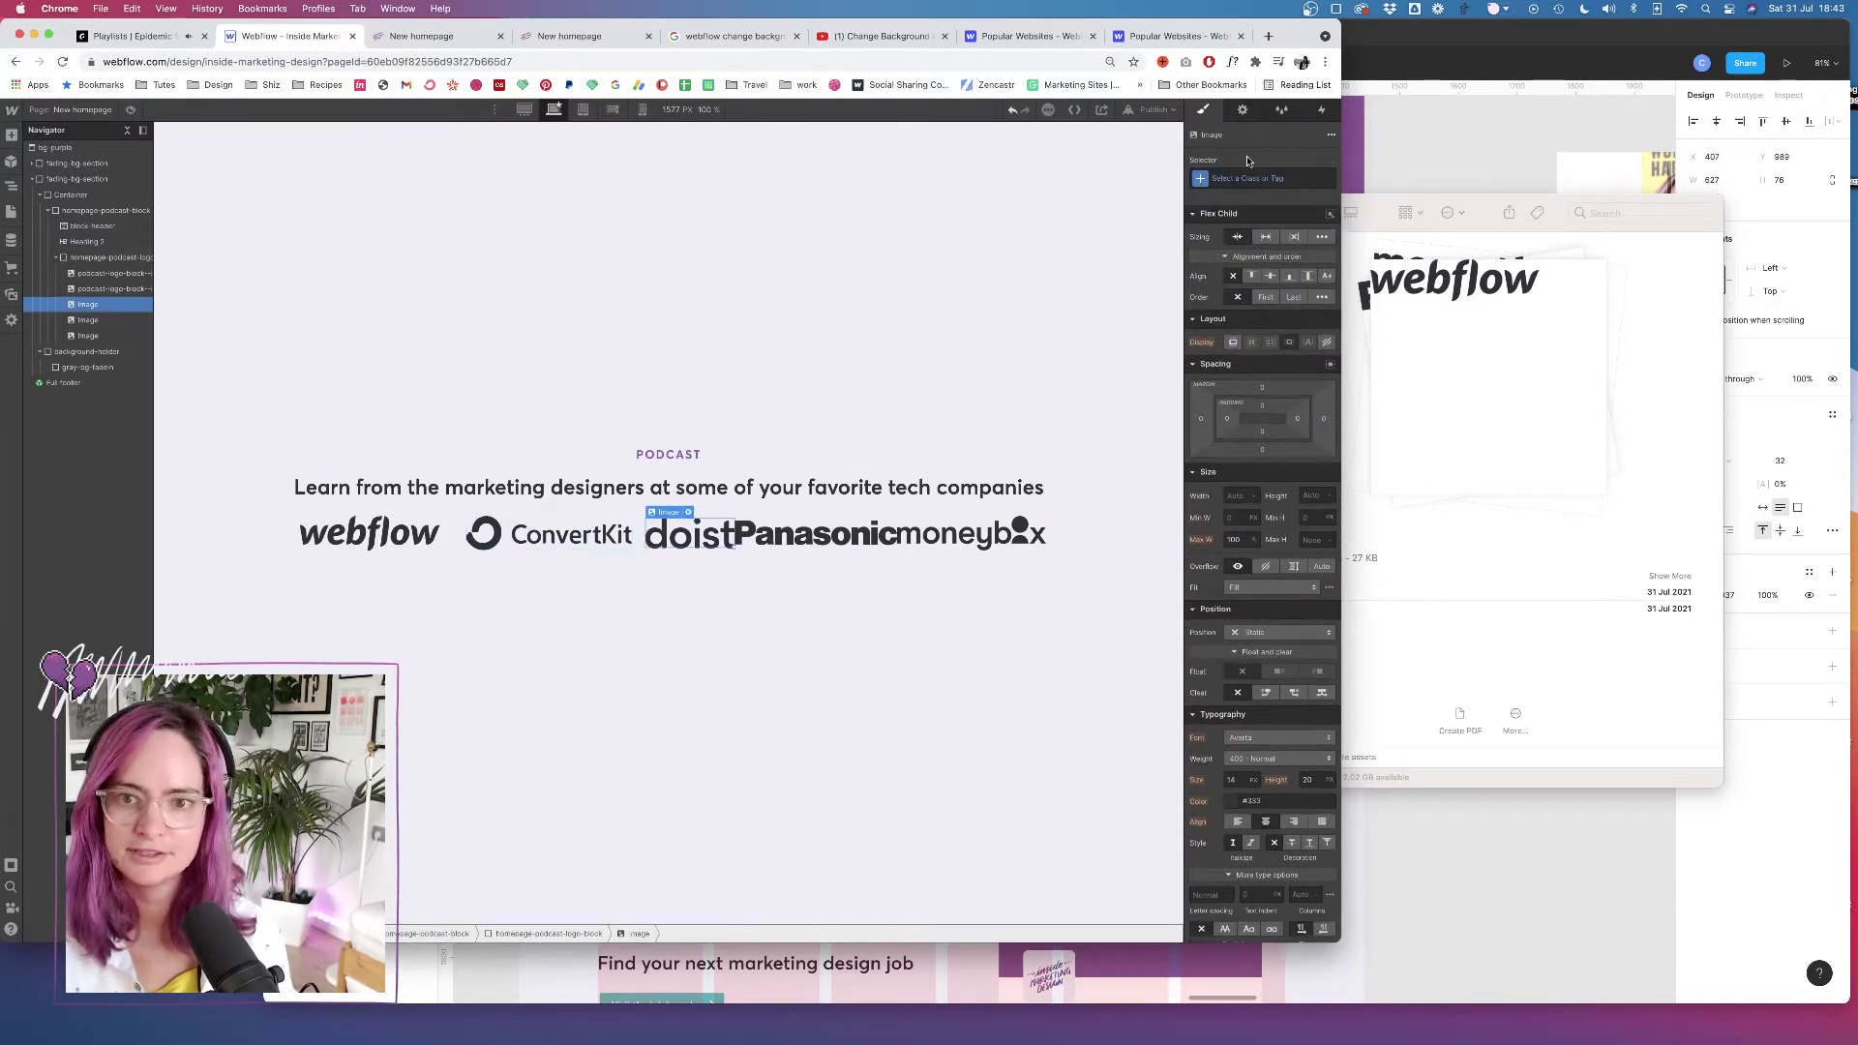
pyautogui.click(1248, 178)
pyautogui.write('podc')
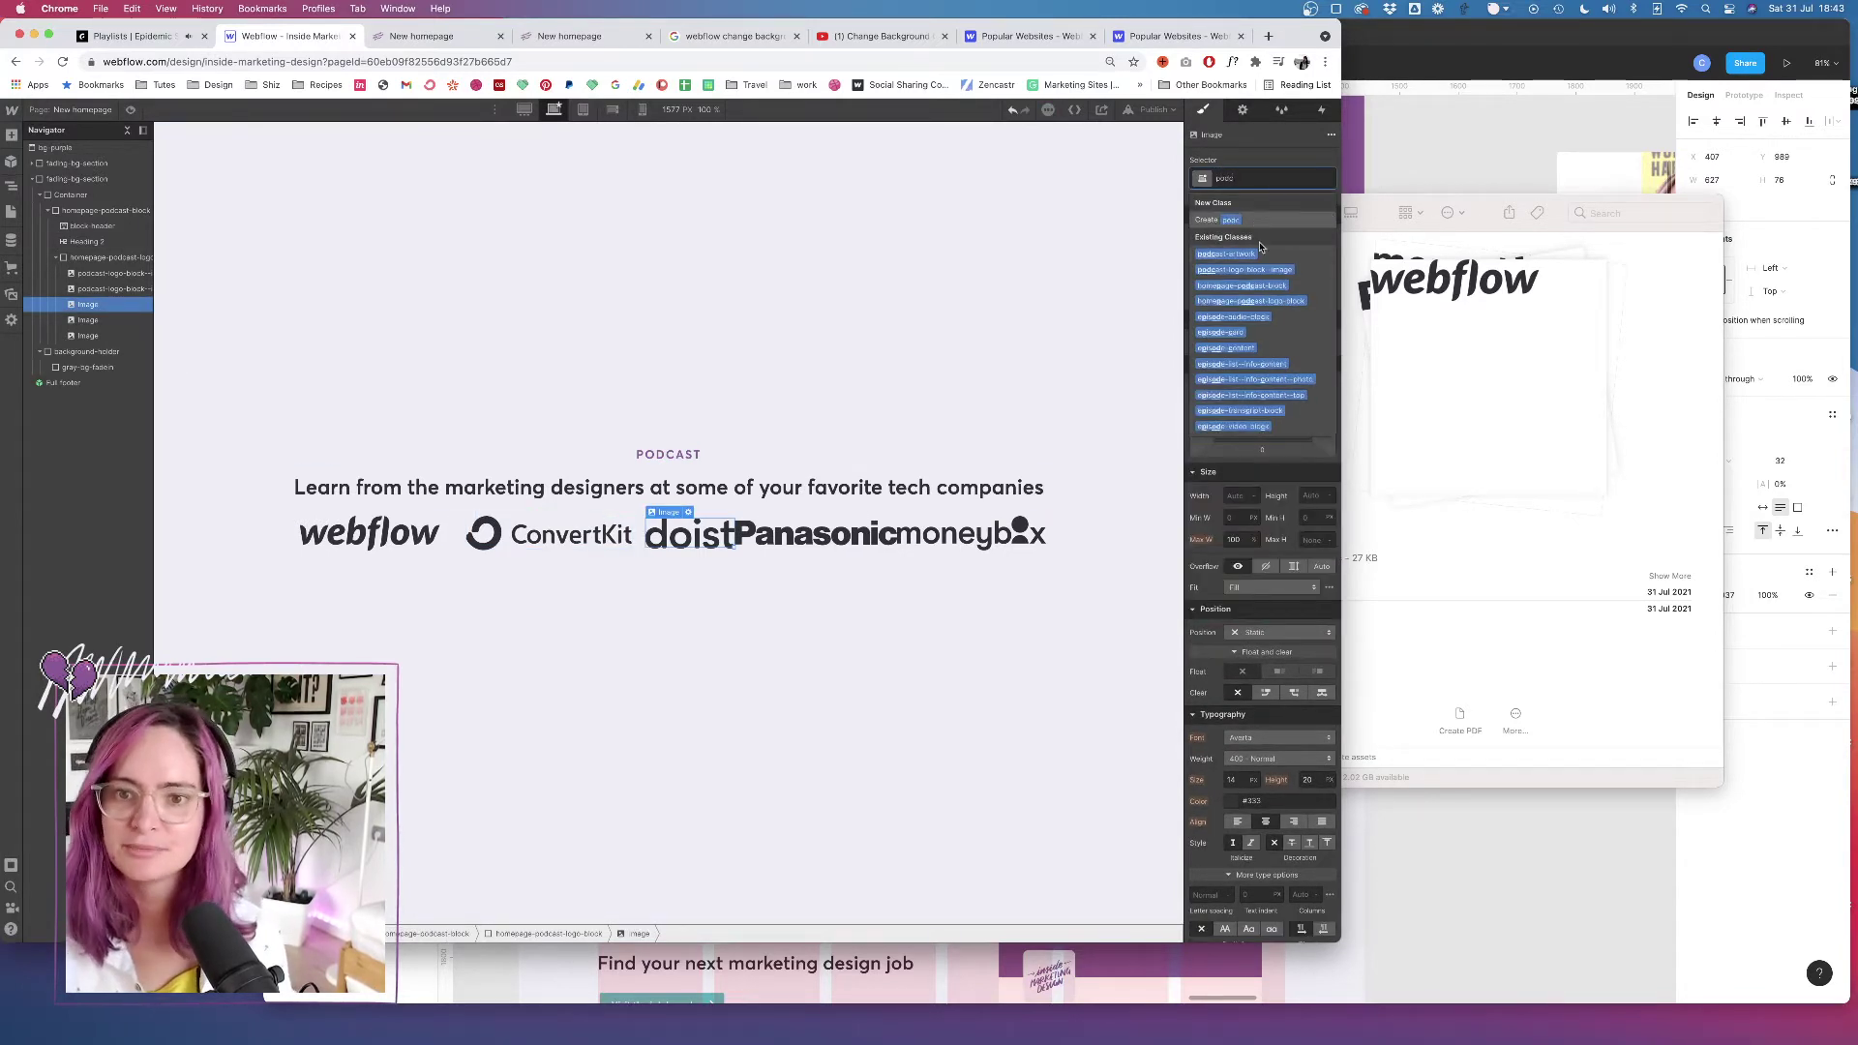
pyautogui.click(1245, 269)
# Apply the existing podcast-logo-block--image class to the Panasonic and Moneybox logos in the homepage-podcast-logo-block
pyautogui.click(89, 320)
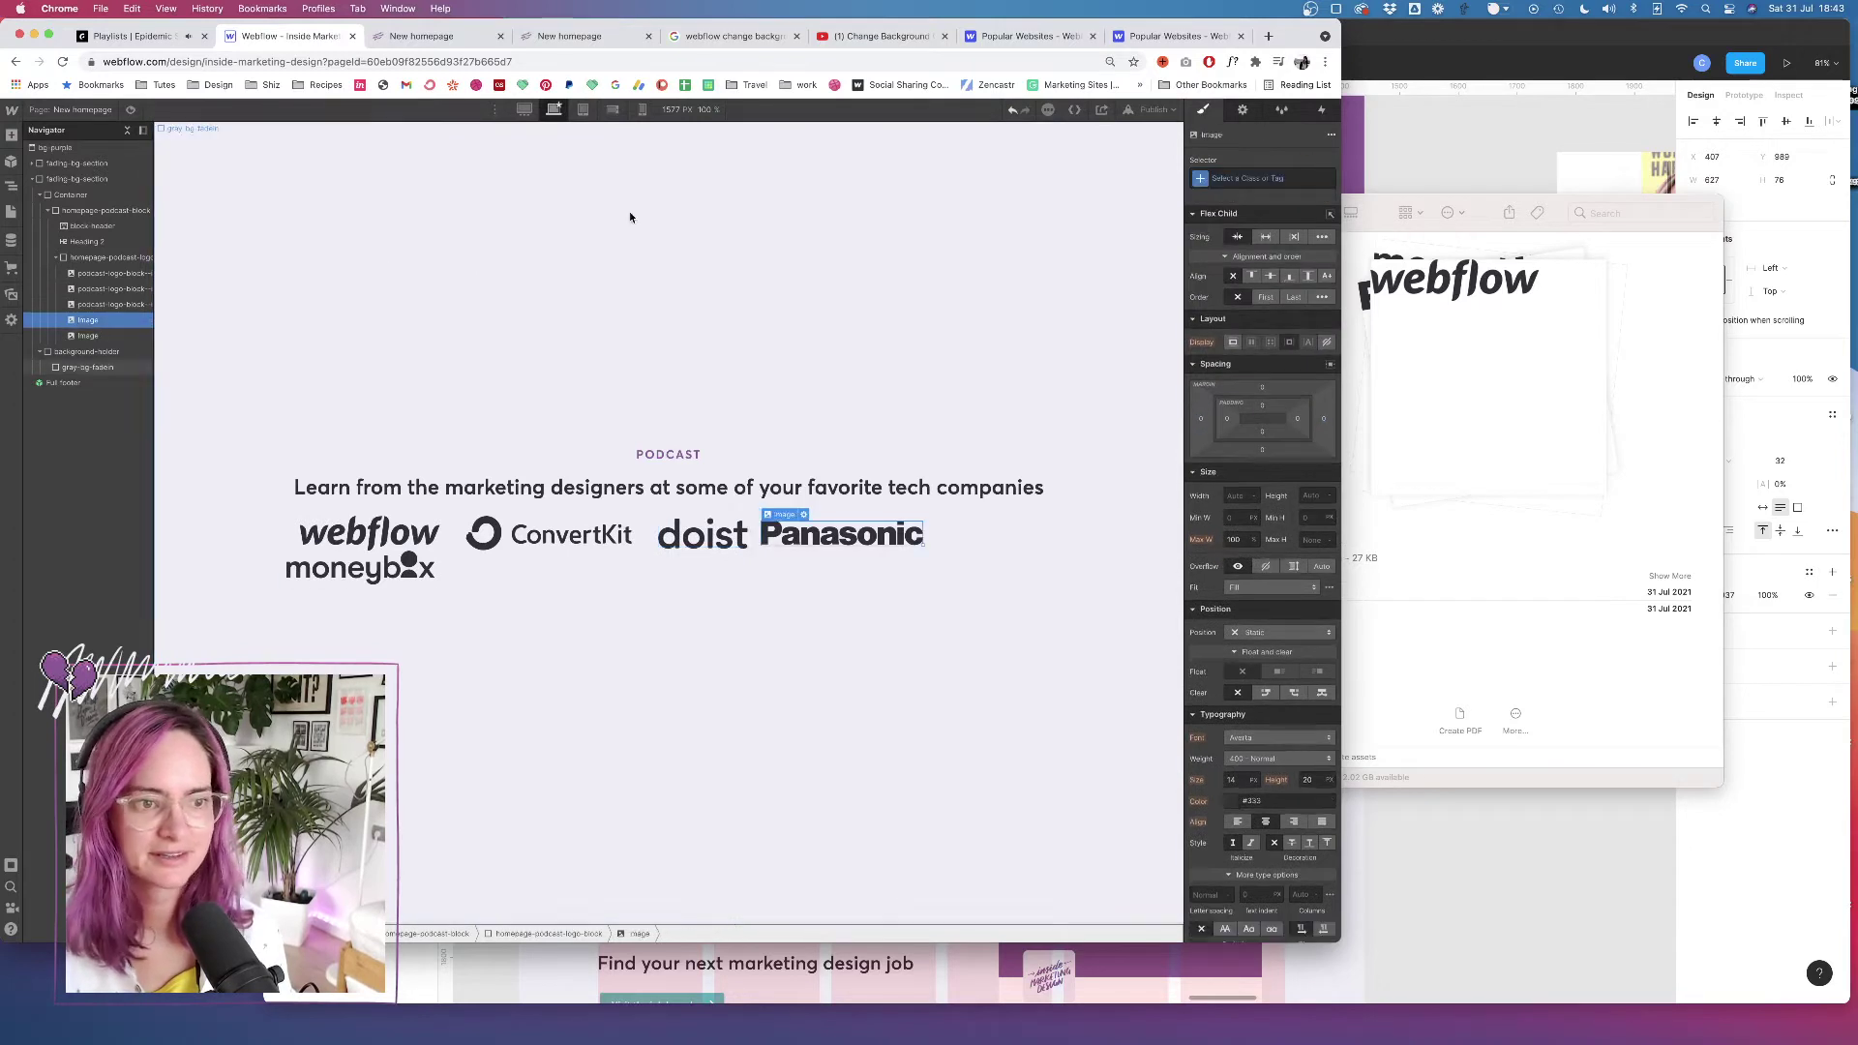
pyautogui.click(1248, 178)
pyautogui.write('podc')
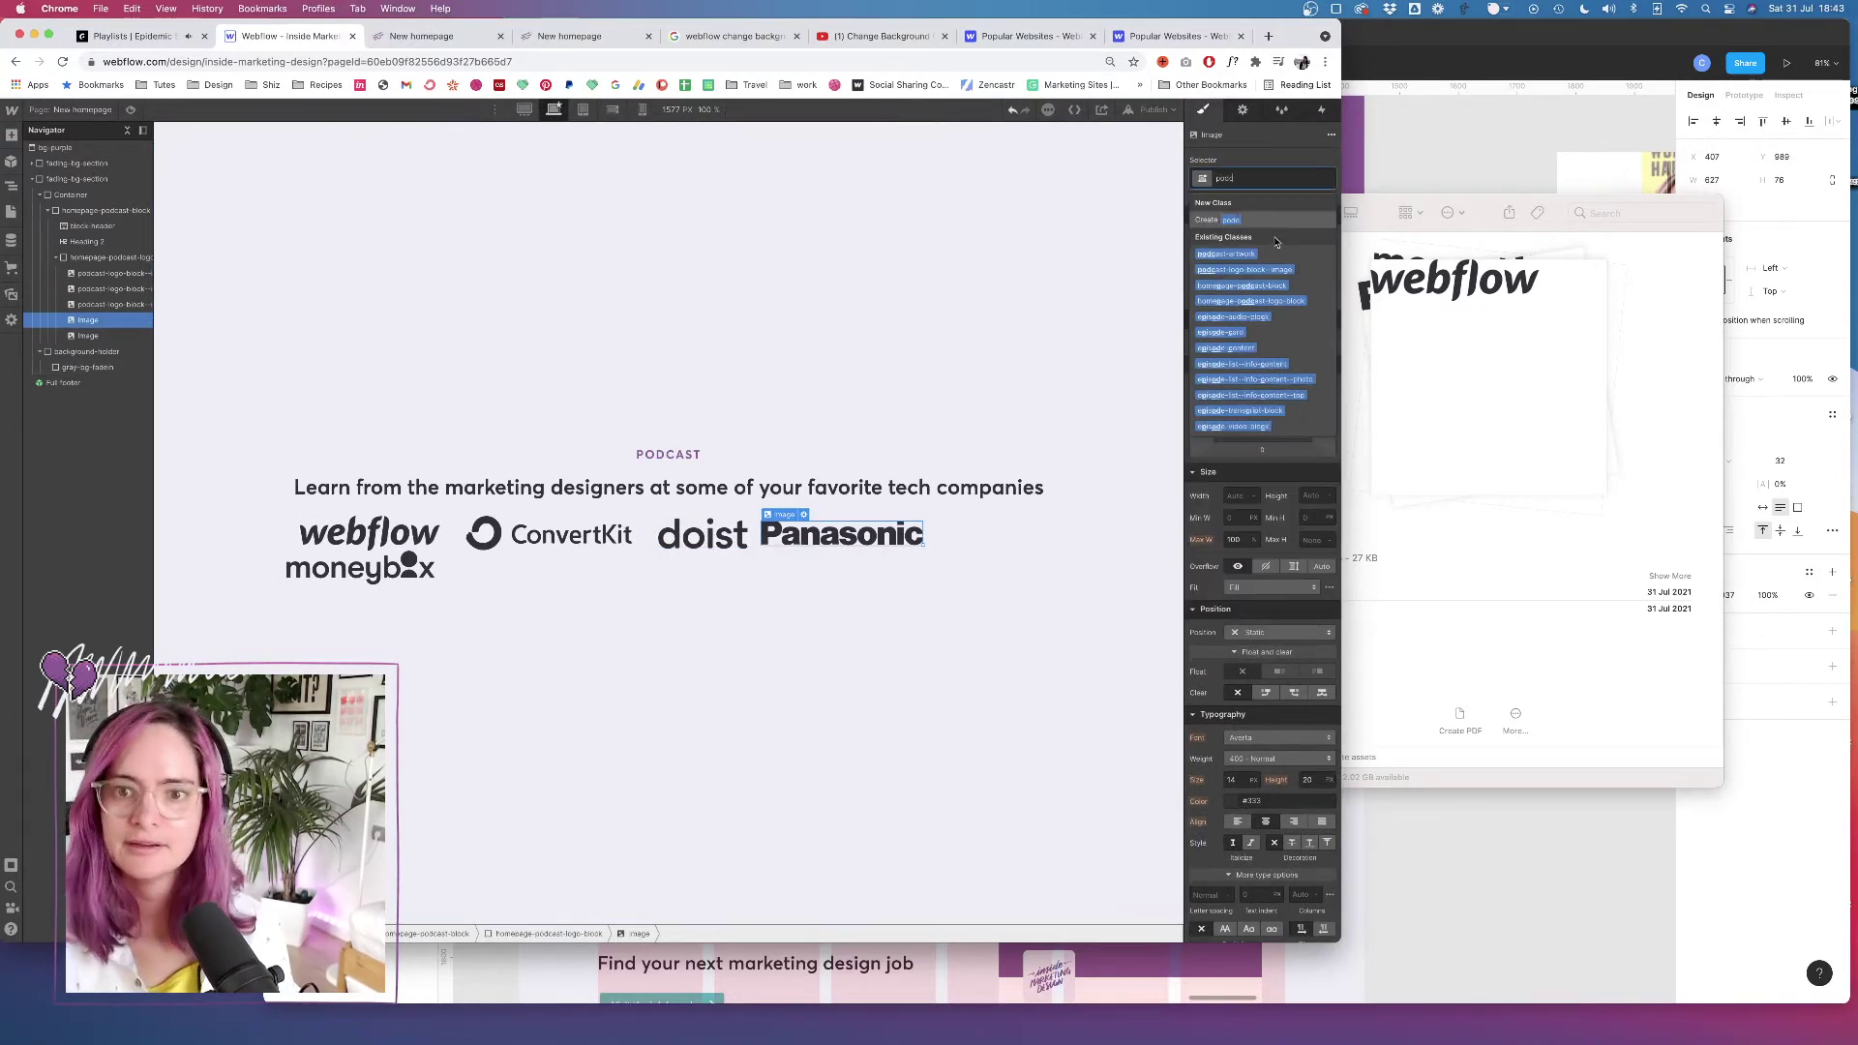
pyautogui.click(1245, 269)
pyautogui.click(89, 335)
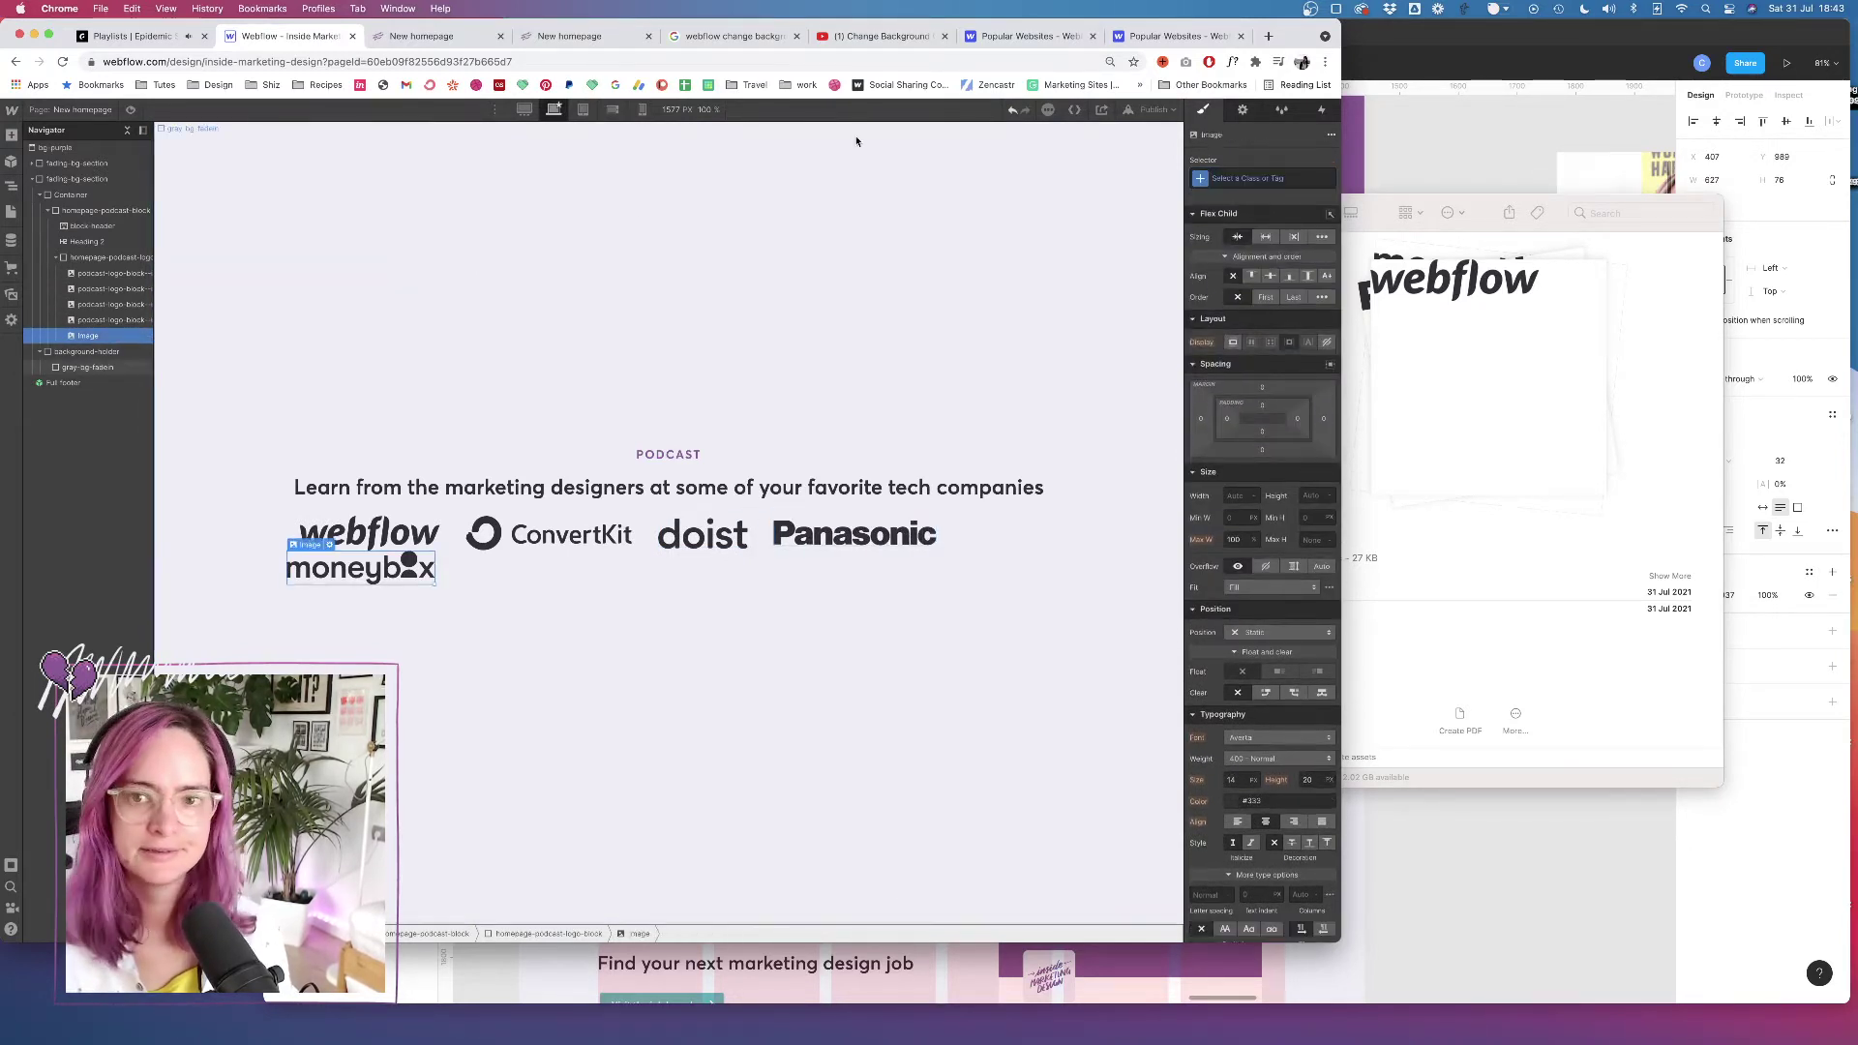
pyautogui.click(1241, 176)
pyautogui.write('podca')
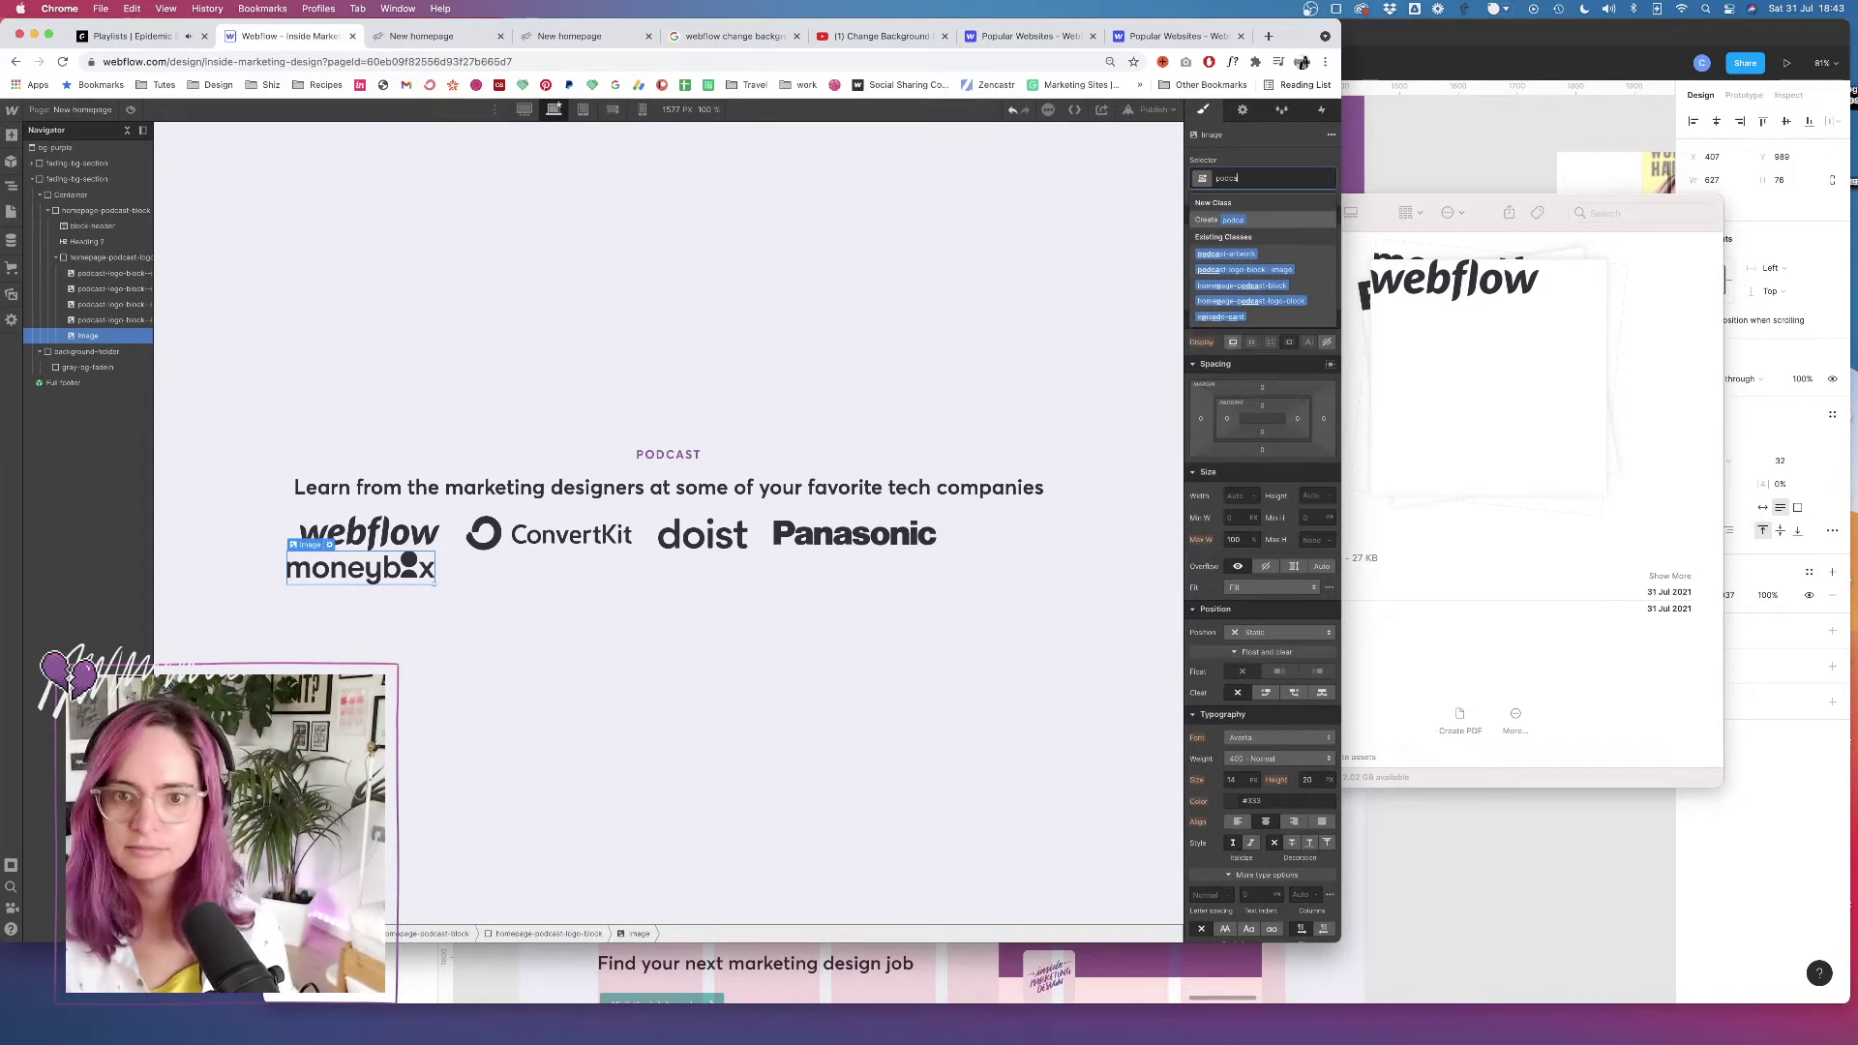
pyautogui.click(1258, 269)
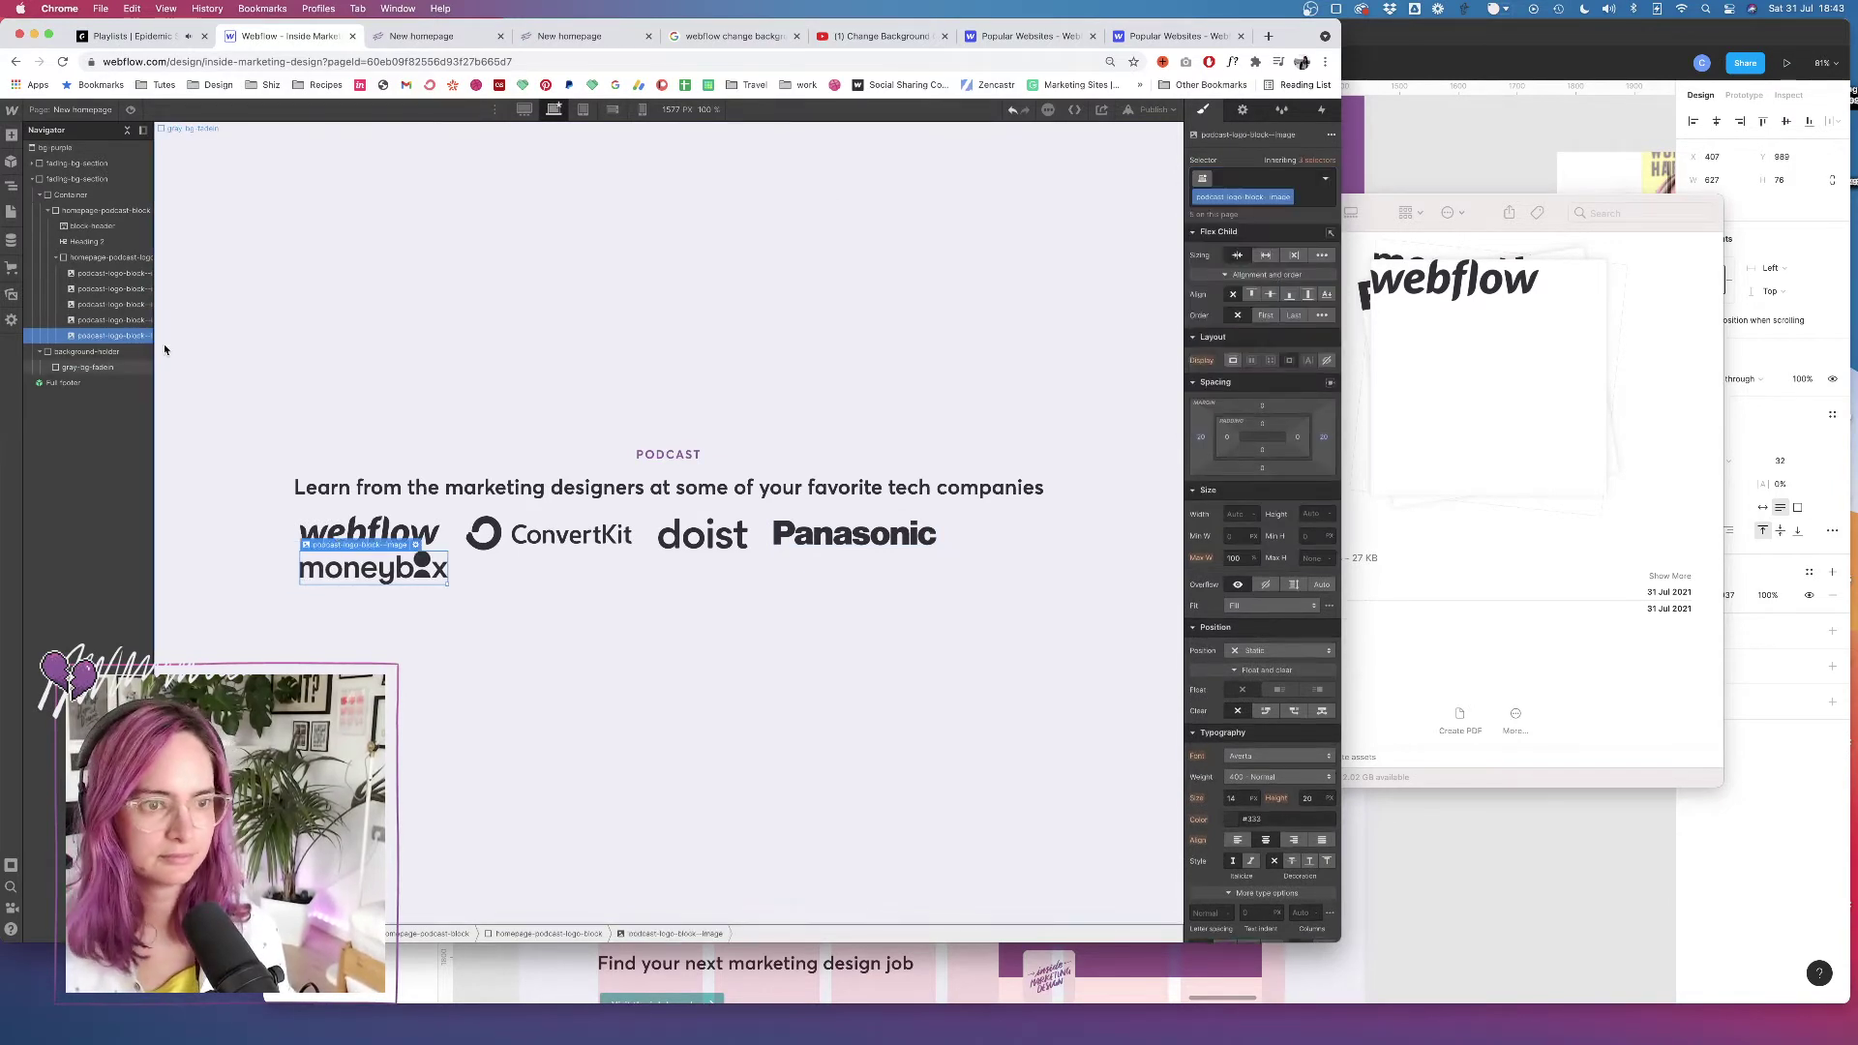
# Justify the homepage-podcast-logo-block's children to the centre and set the top margin of the podcast-logo-block--image class to 20 px
pyautogui.click(103, 259)
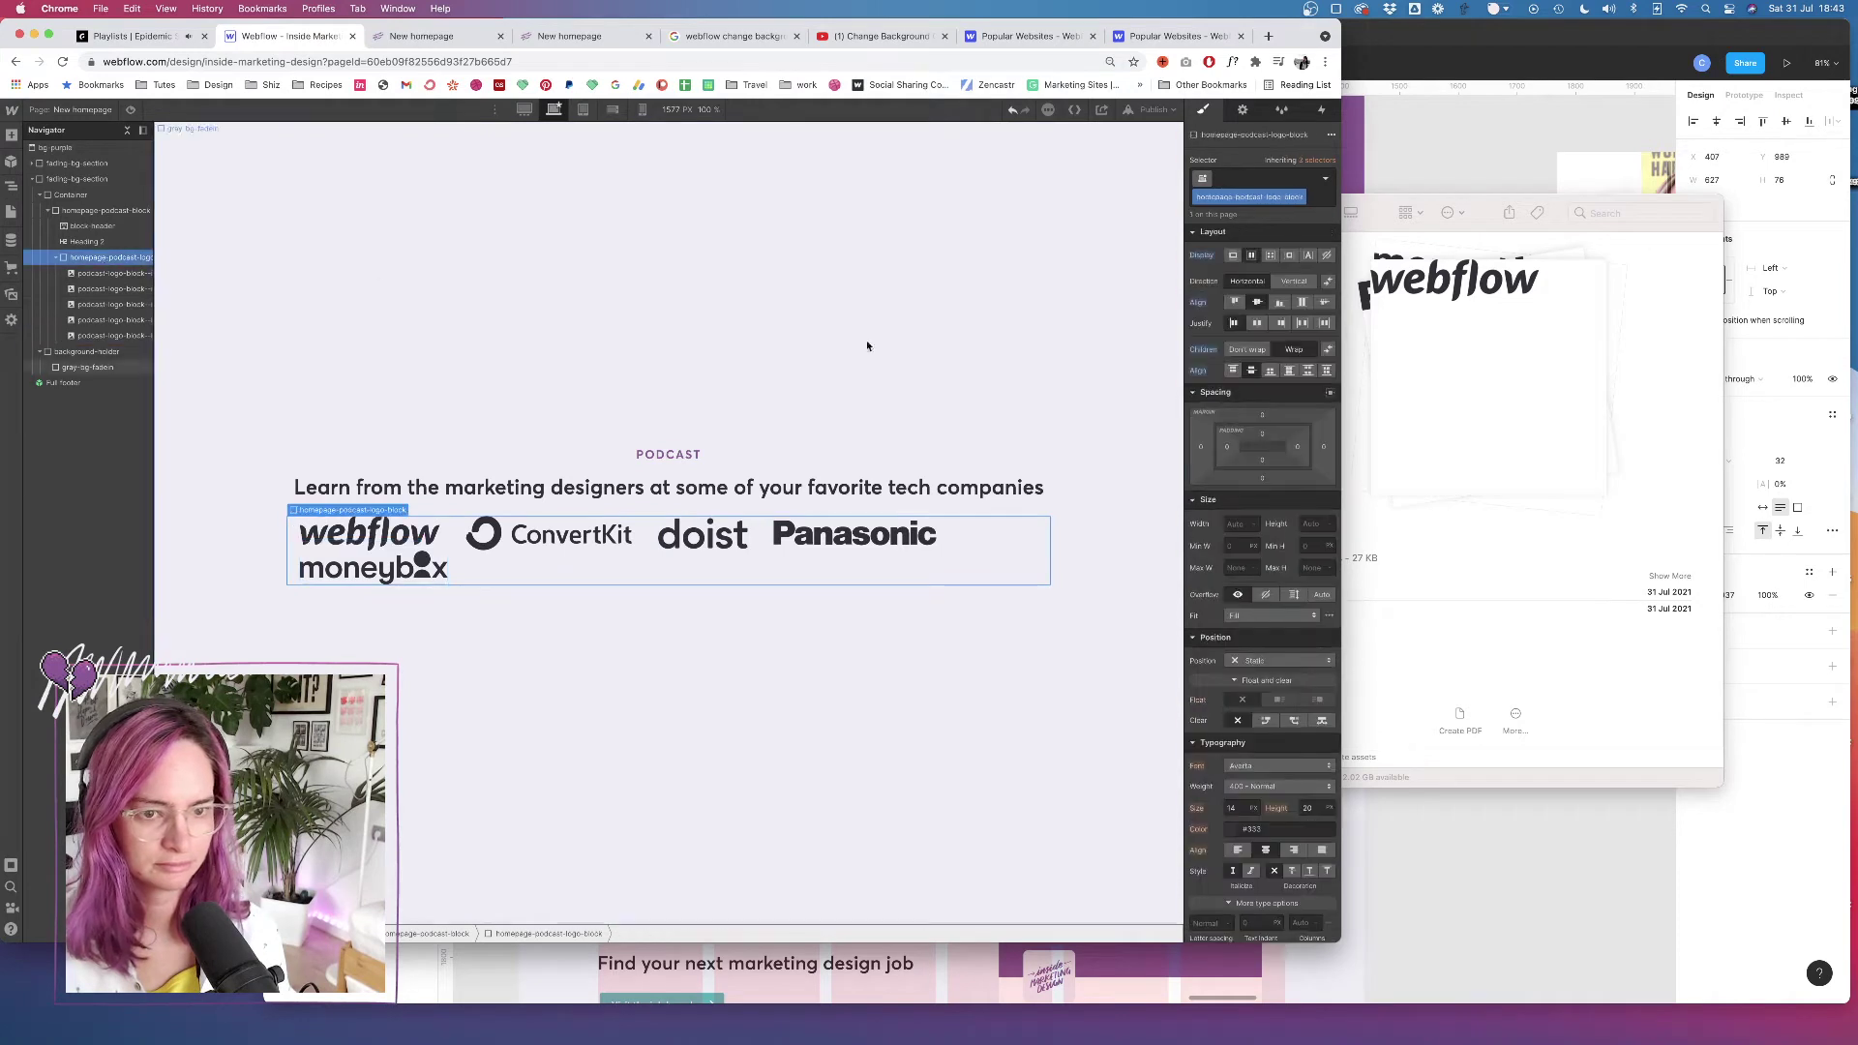
pyautogui.click(1257, 323)
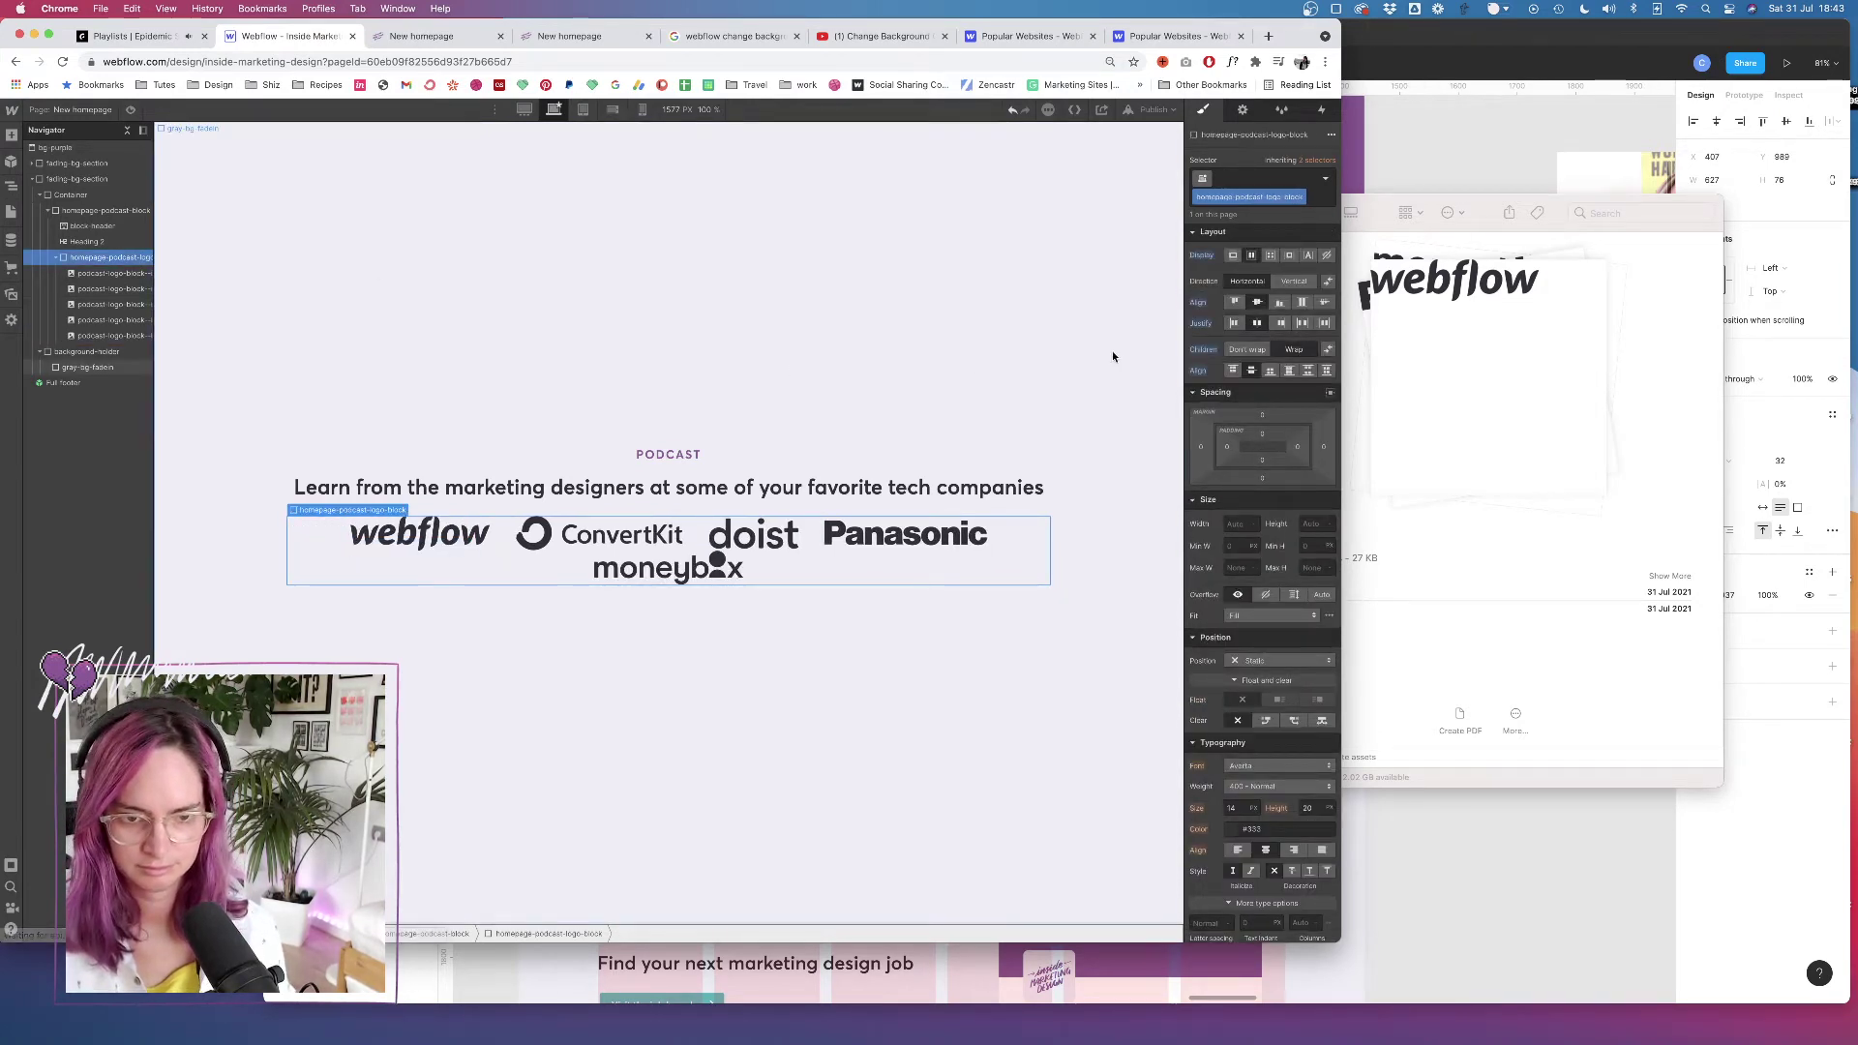
pyautogui.click(106, 274)
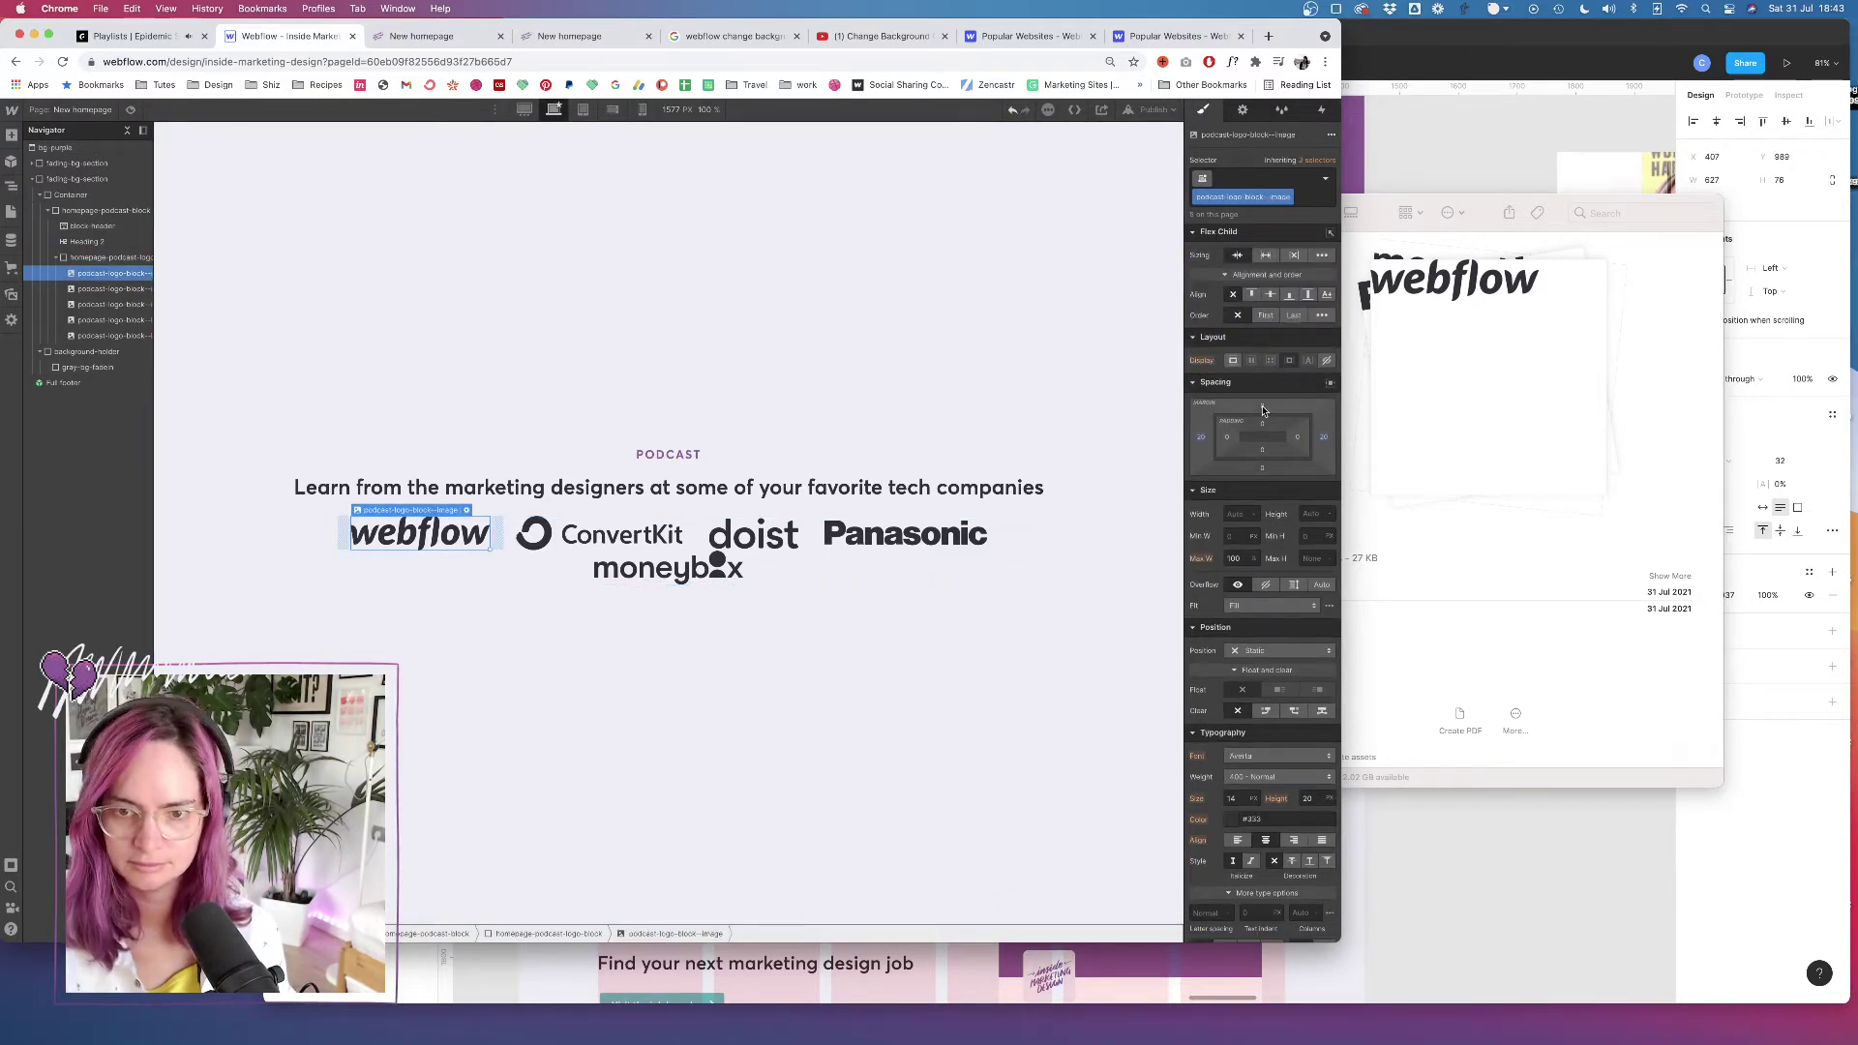
pyautogui.moveTo(1262, 410); pyautogui.dragTo(1268, 399)
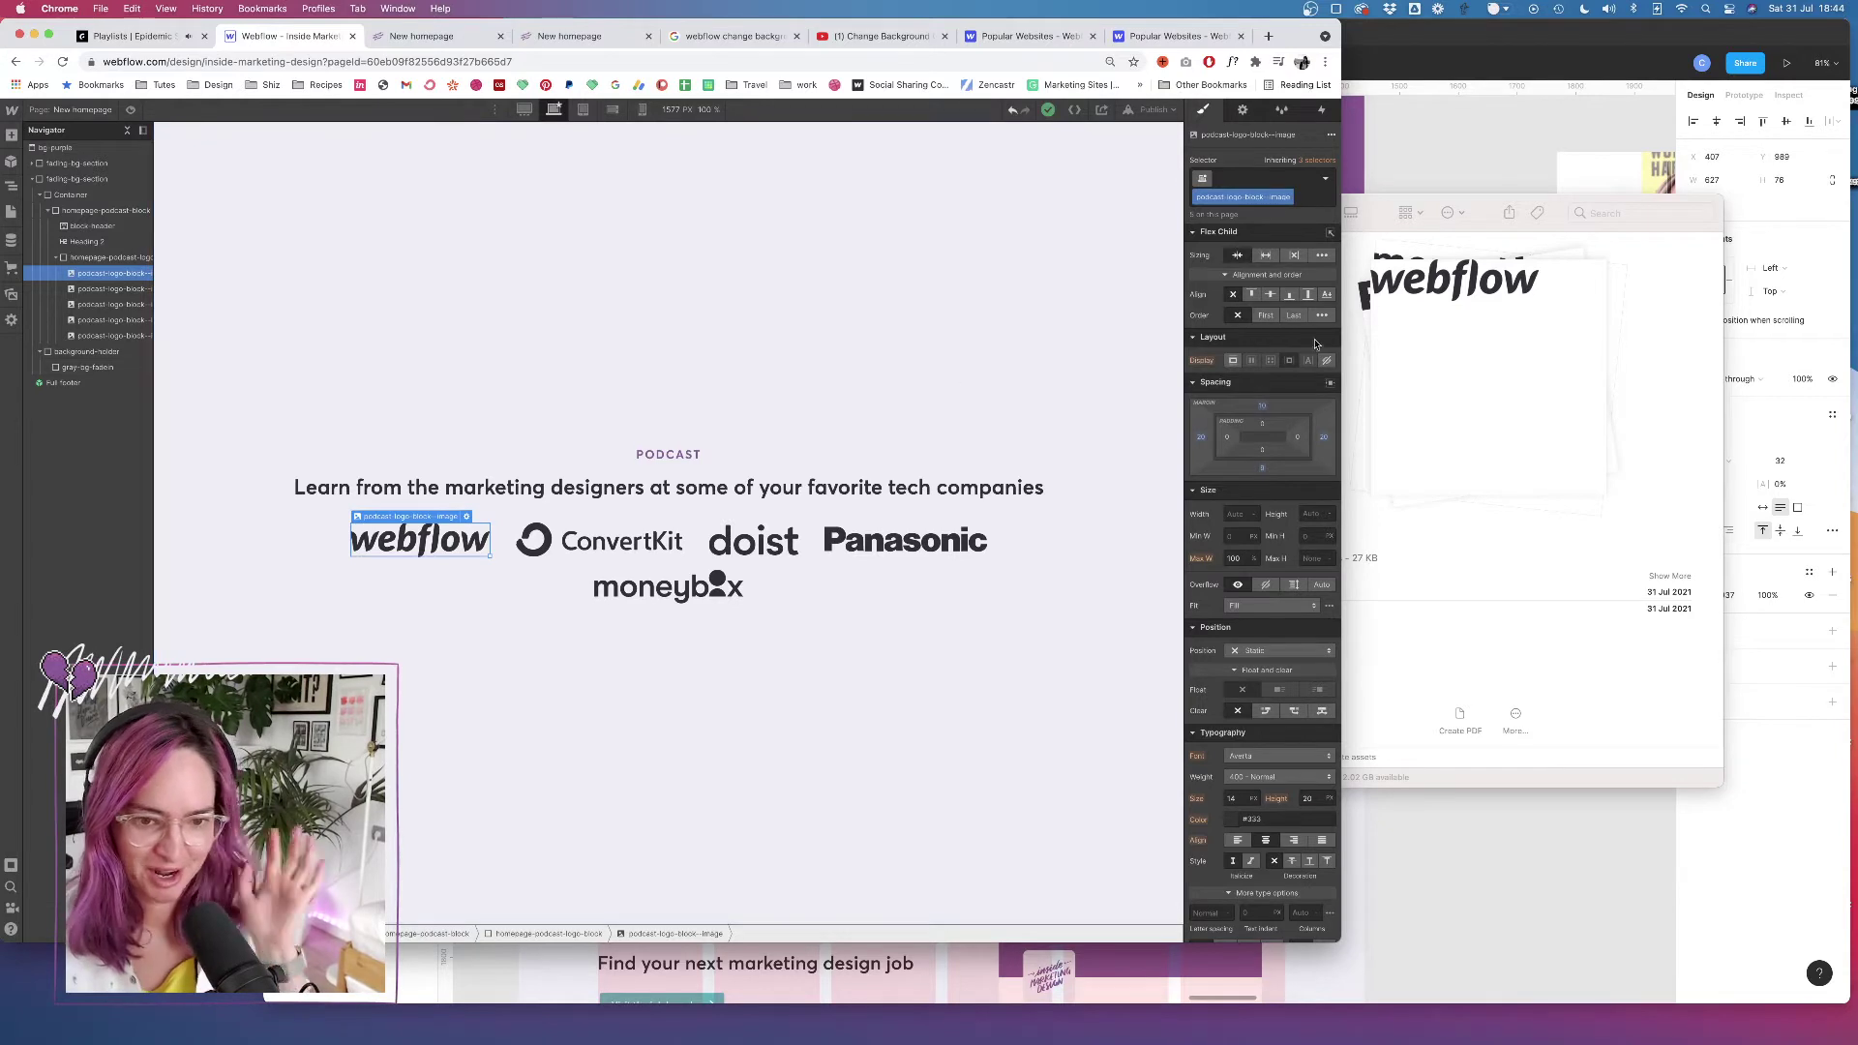
pyautogui.moveTo(1262, 405); pyautogui.dragTo(1273, 400)
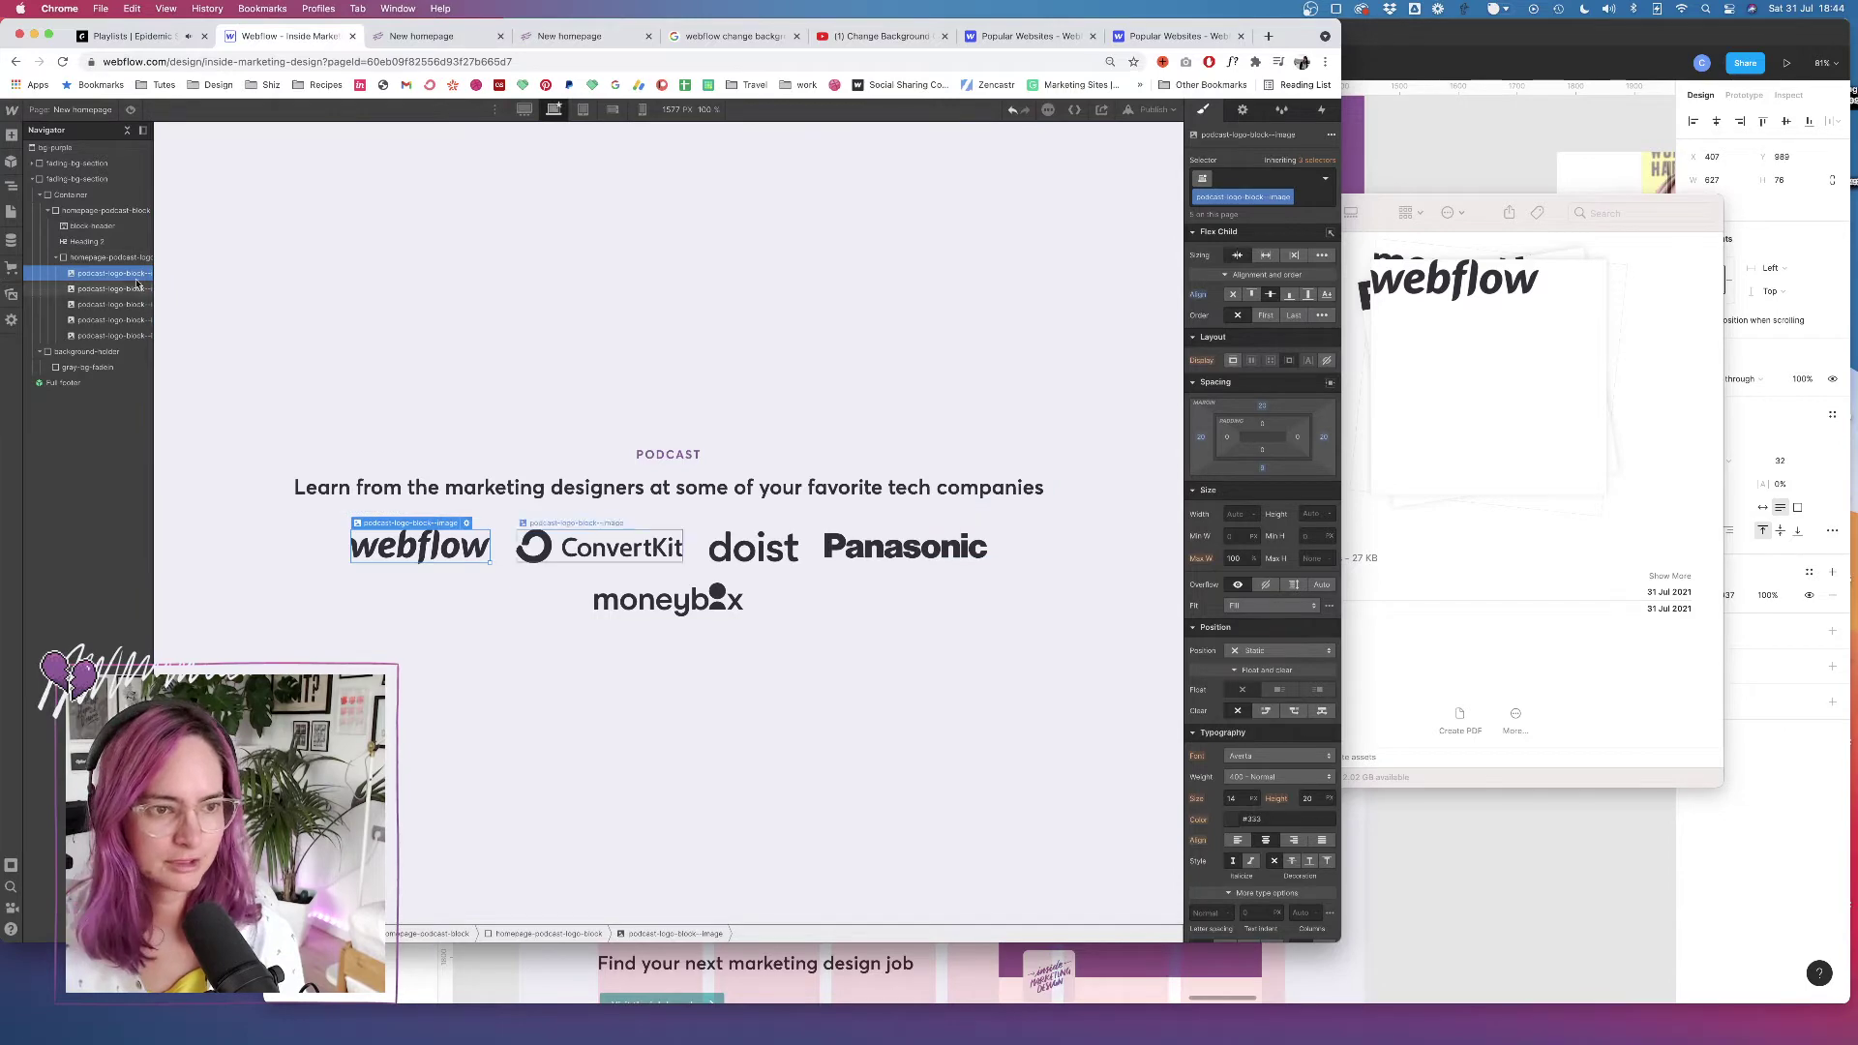
# Check the podcast section of the Figma design and add a paragraph below the logos in Webflow's homepage-podcast-block
pyautogui.click(98, 259)
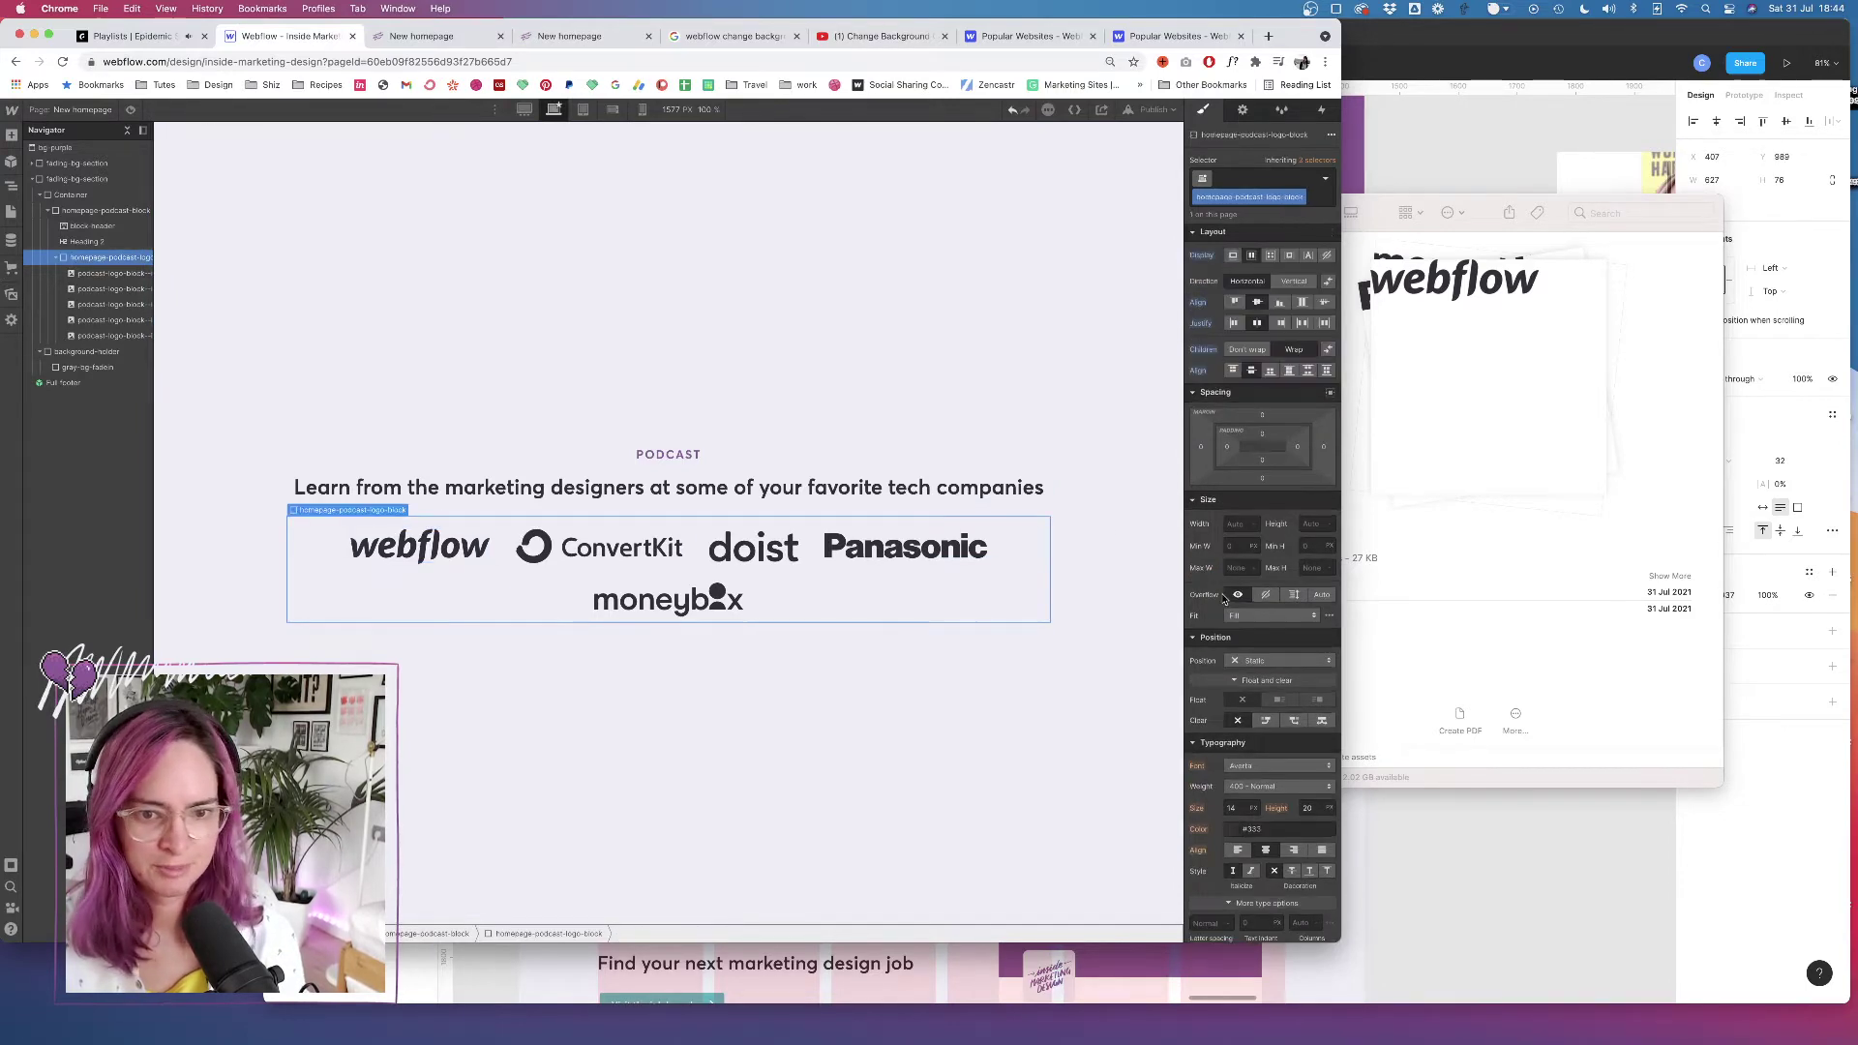
pyautogui.click(1579, 923)
pyautogui.press('Escape')
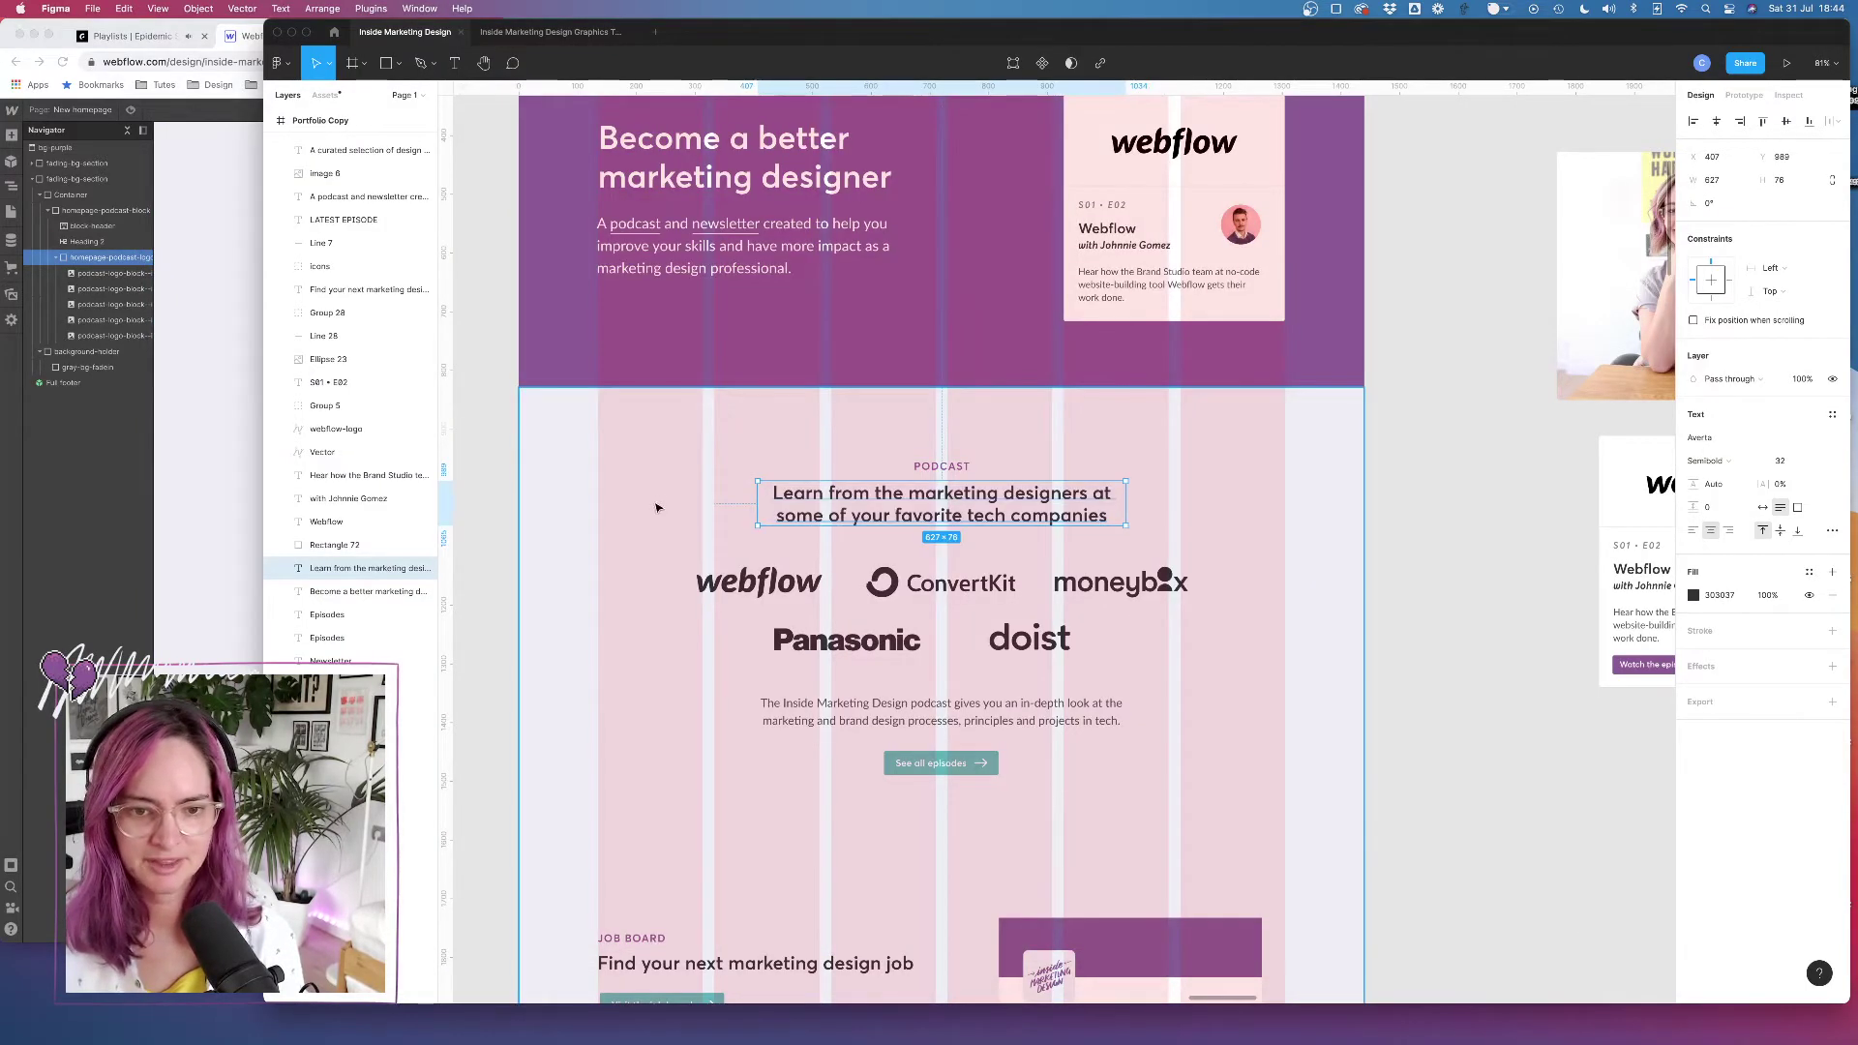
pyautogui.click(470, 473)
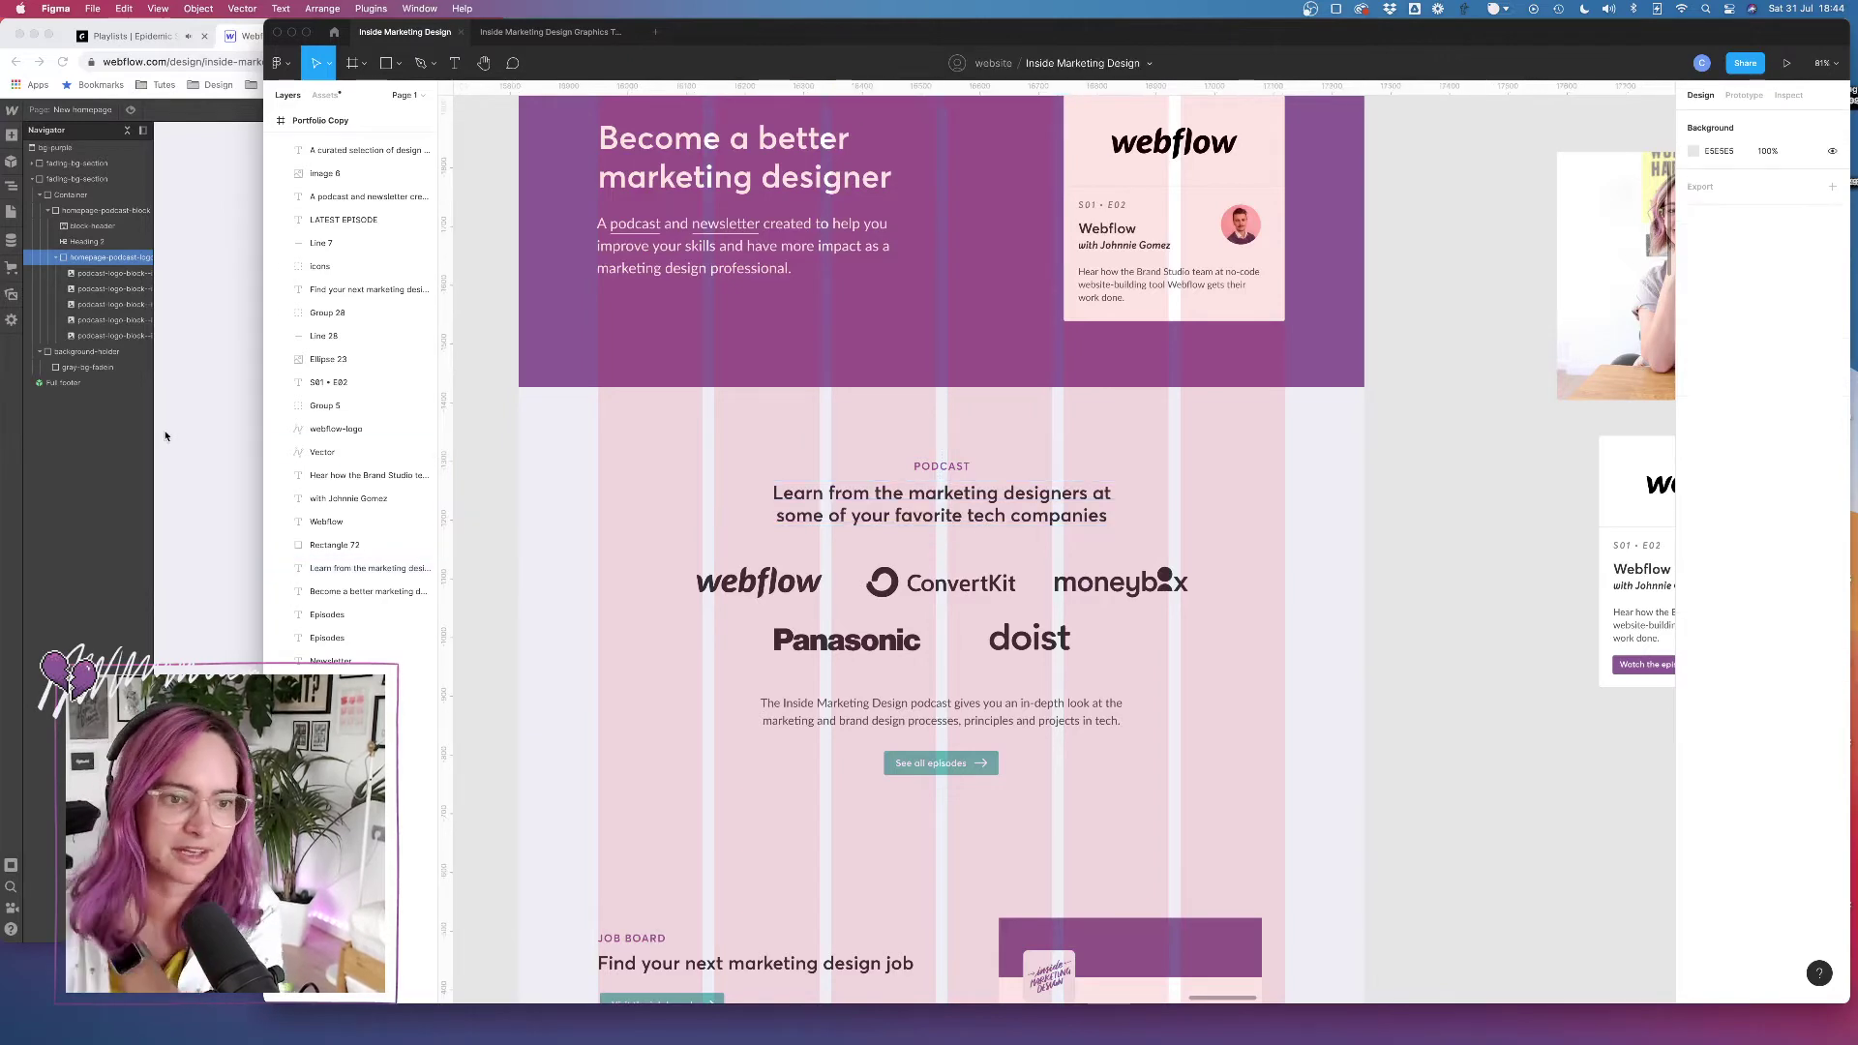
pyautogui.click(212, 434)
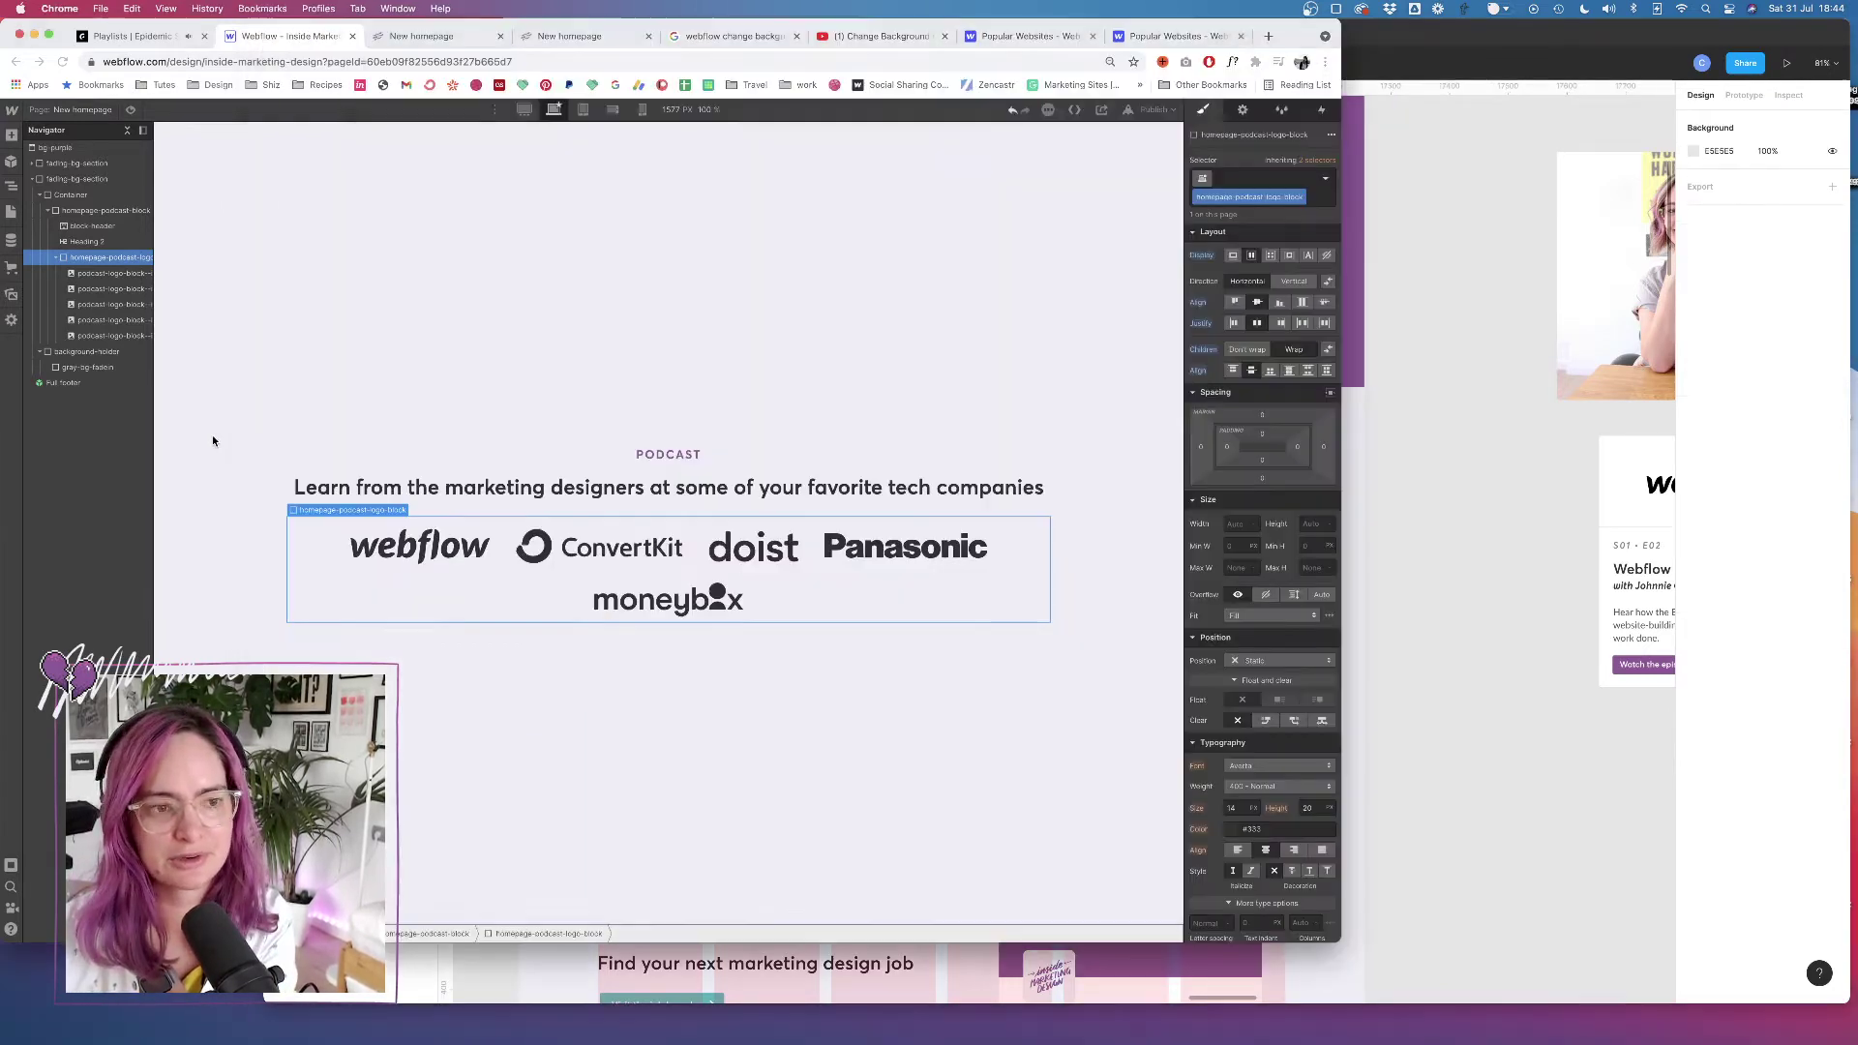
pyautogui.click(93, 210)
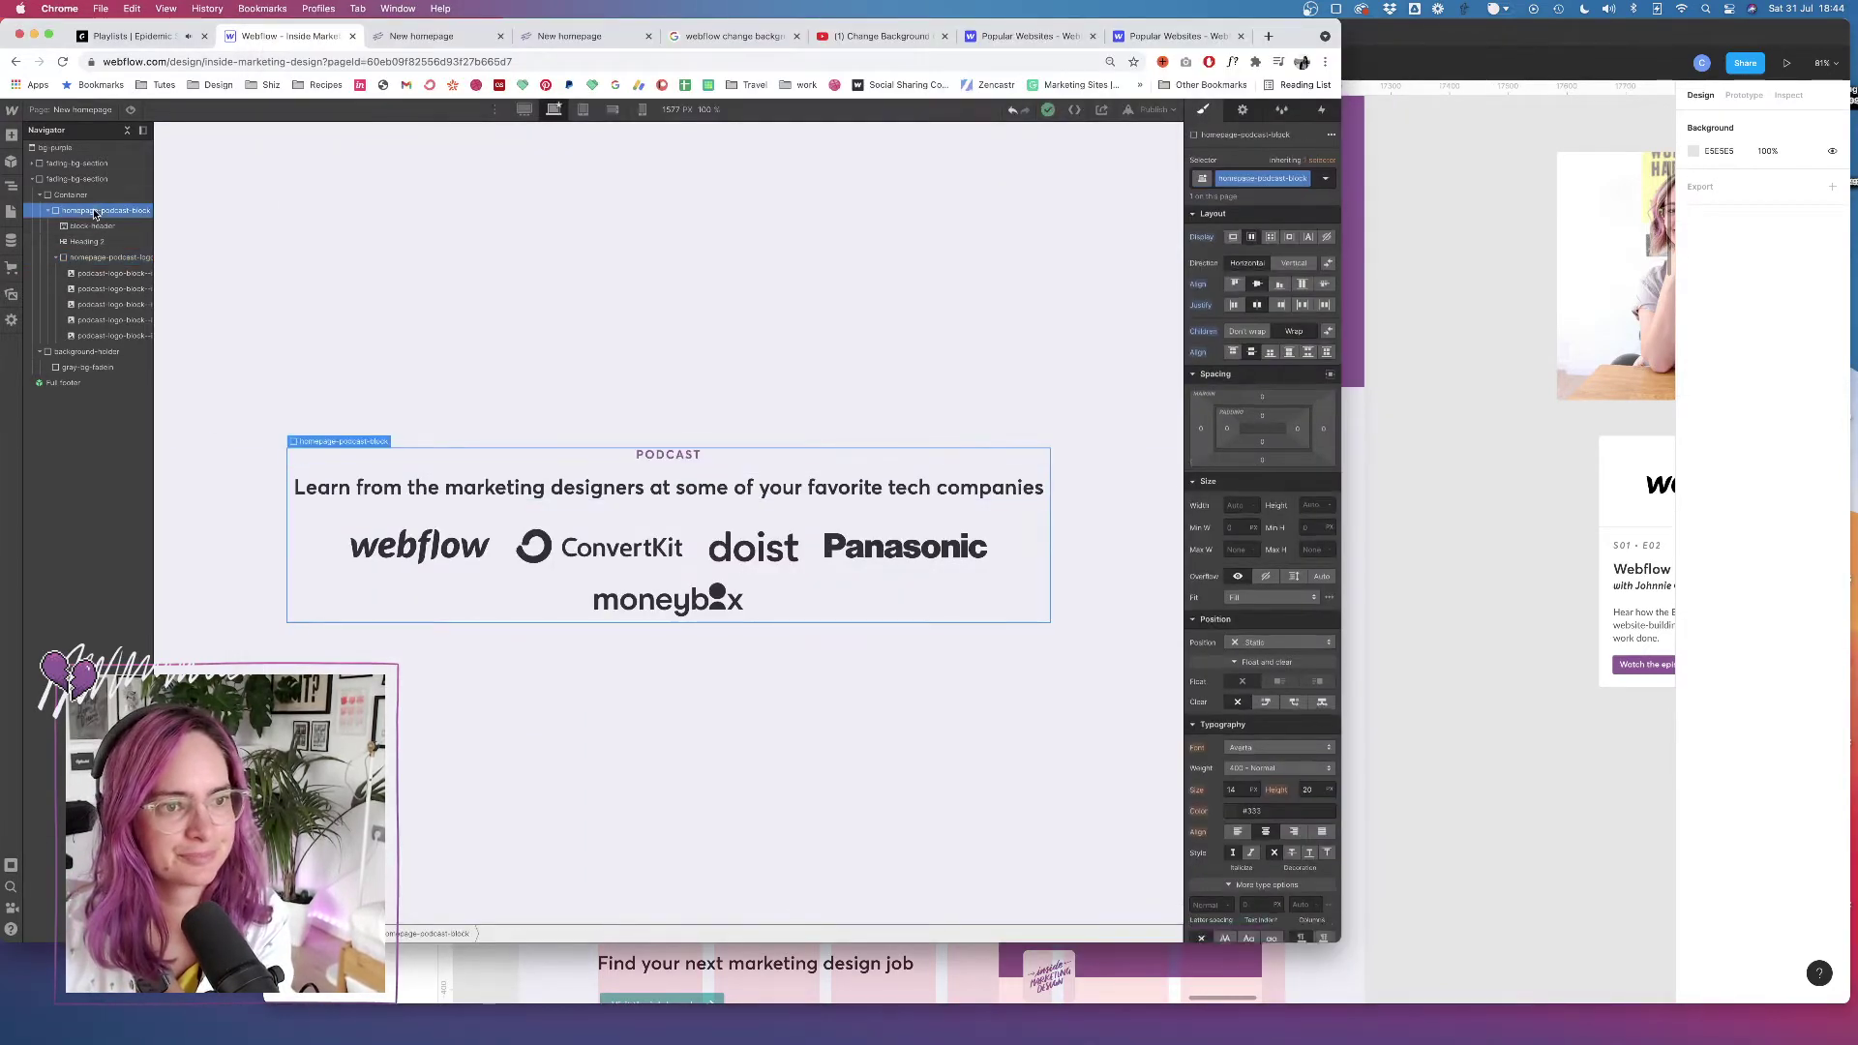
pyautogui.click(12, 135)
pyautogui.click(109, 508)
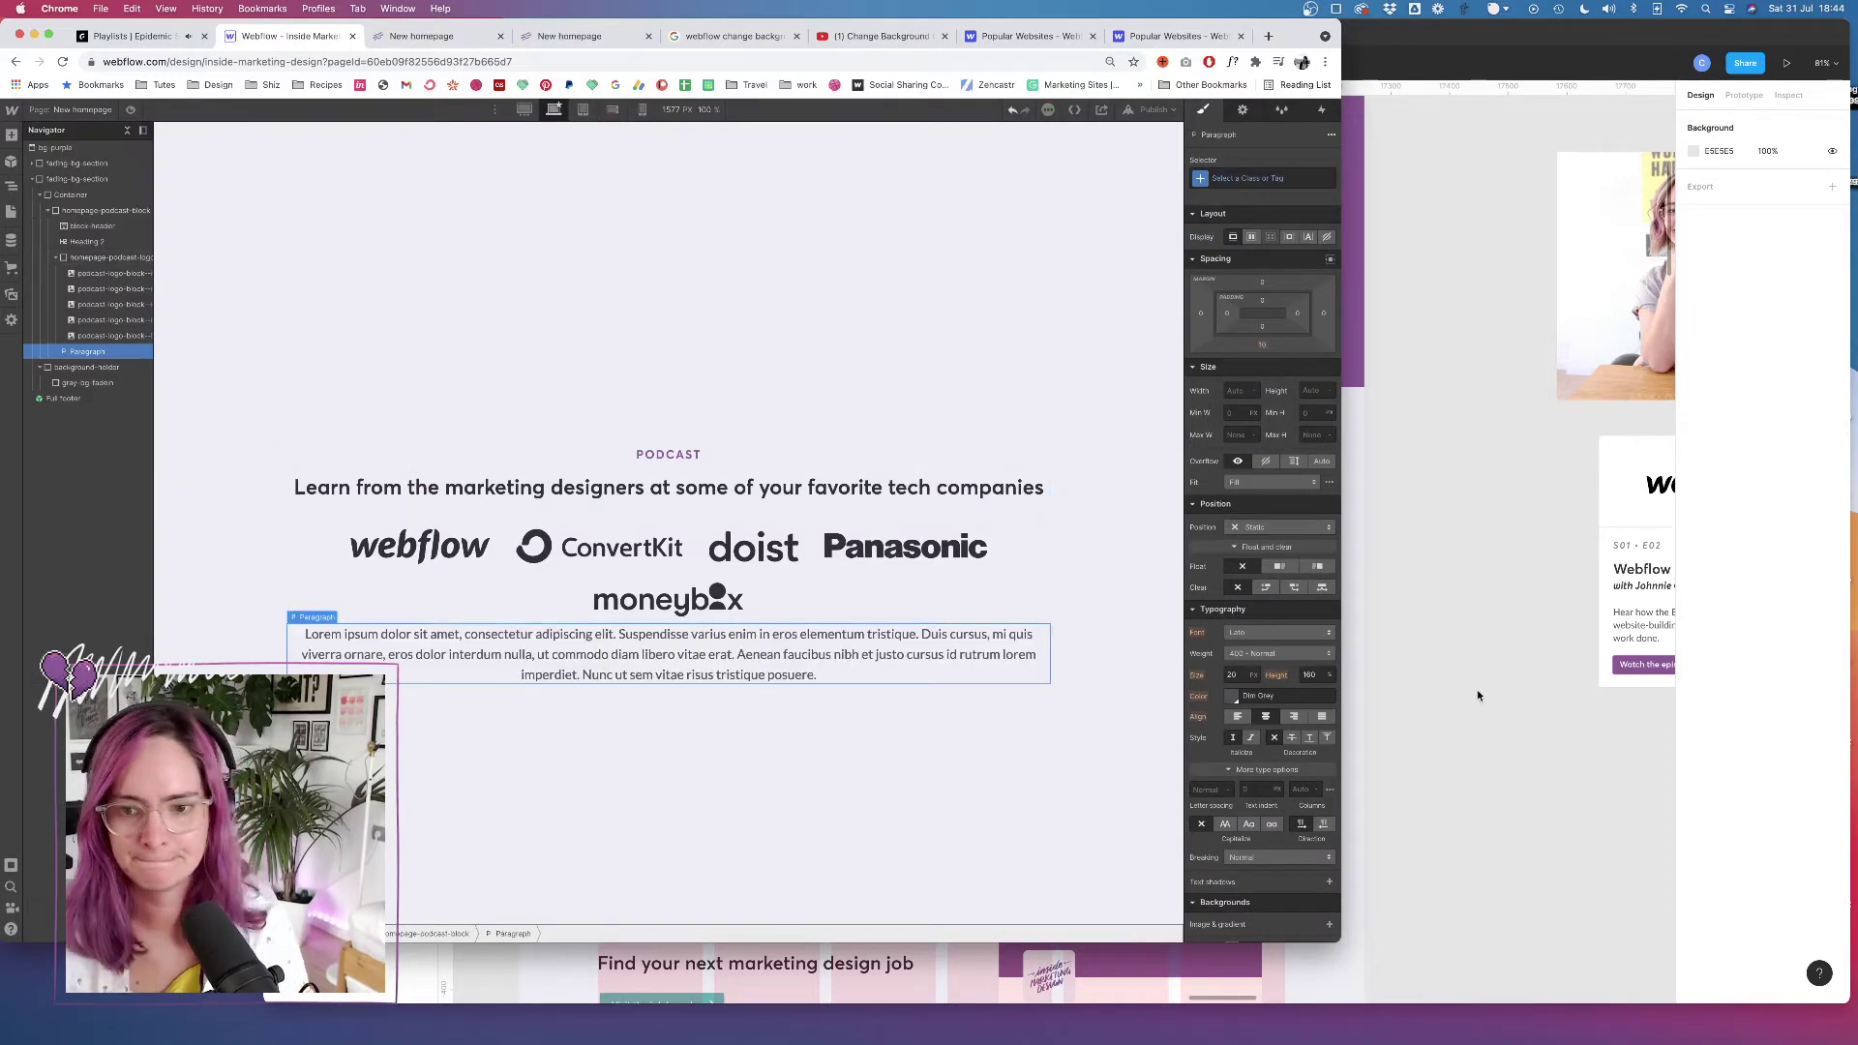
# Replace the placeholder paragraph with the Figma copy starting "The Inside Marketing Design podcast gives you an in-depth look"
pyautogui.click(1477, 689)
pyautogui.doubleClick(988, 716)
pyautogui.press('super+c')
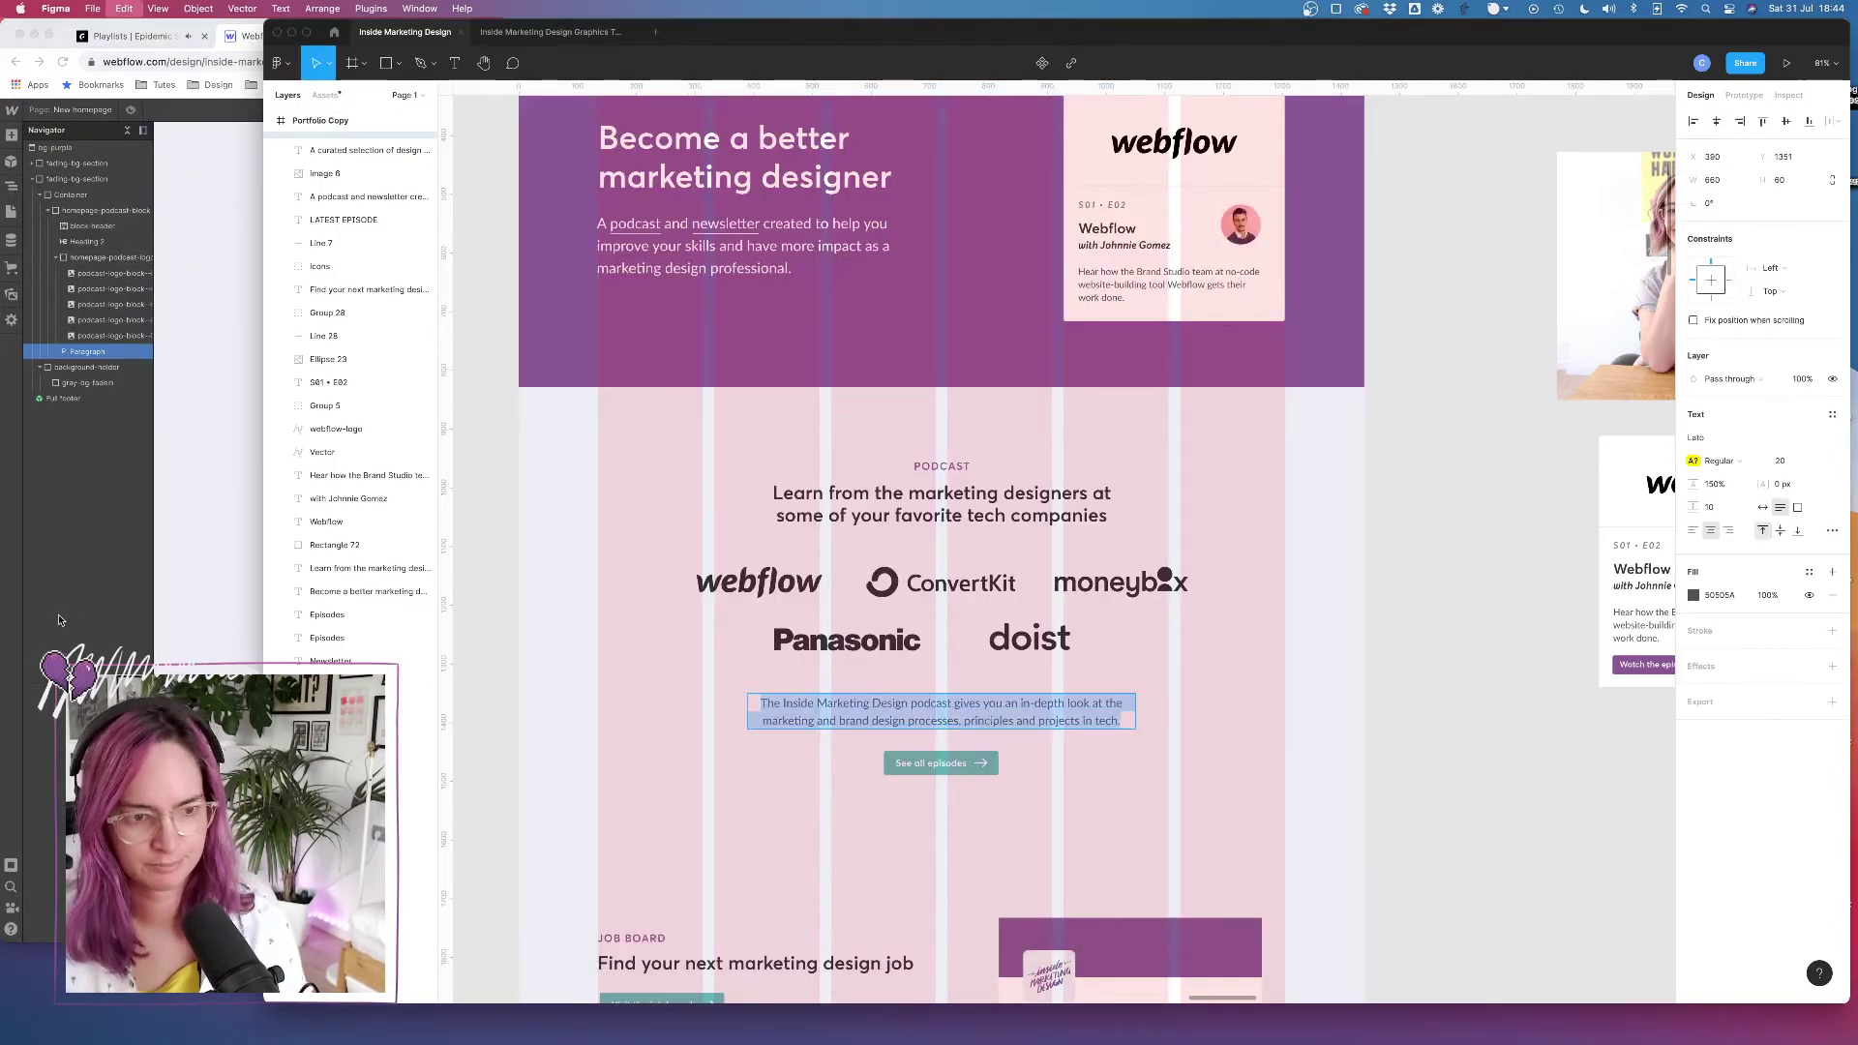
pyautogui.press('super+Tab')
pyautogui.tripleClick(792, 660)
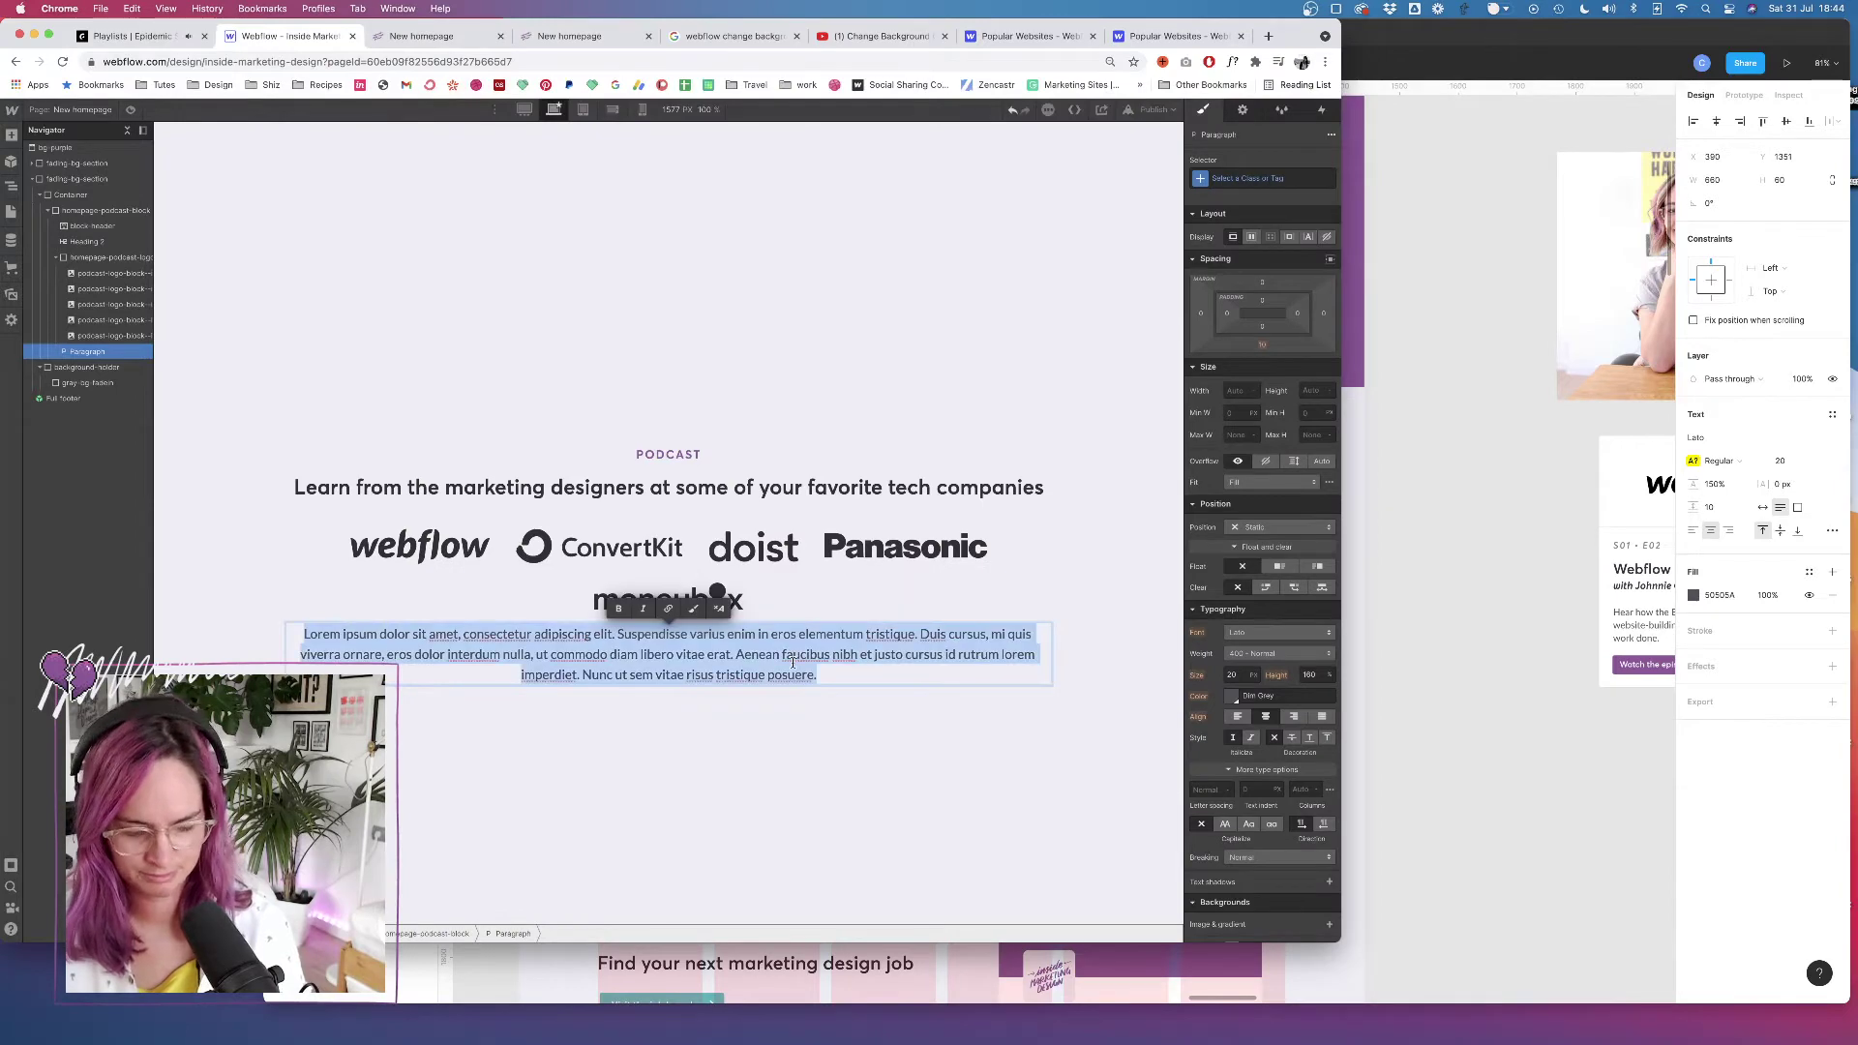
pyautogui.press('super+v')
# Check the button in the Figma design, then open Webflow's (Draft) styles page and select the Watch button with the arrow
pyautogui.click(1427, 704)
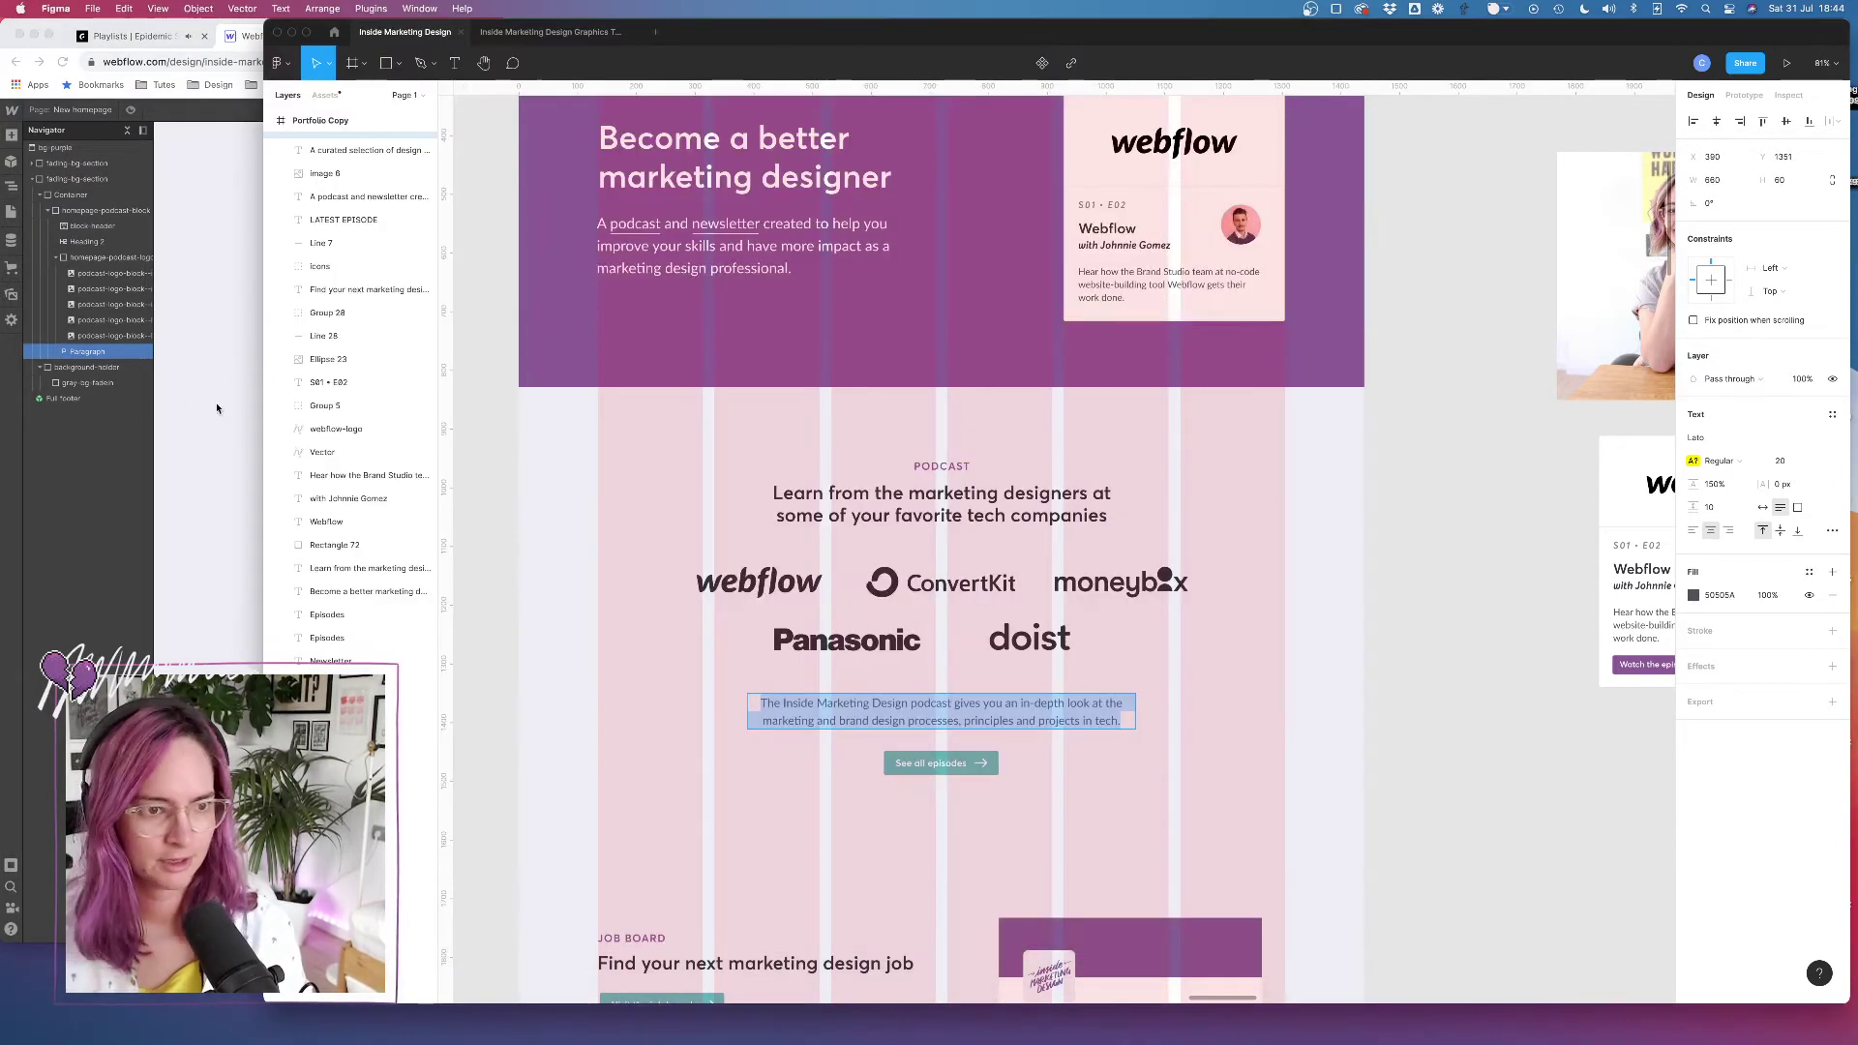
pyautogui.press('super+Tab')
pyautogui.click(11, 211)
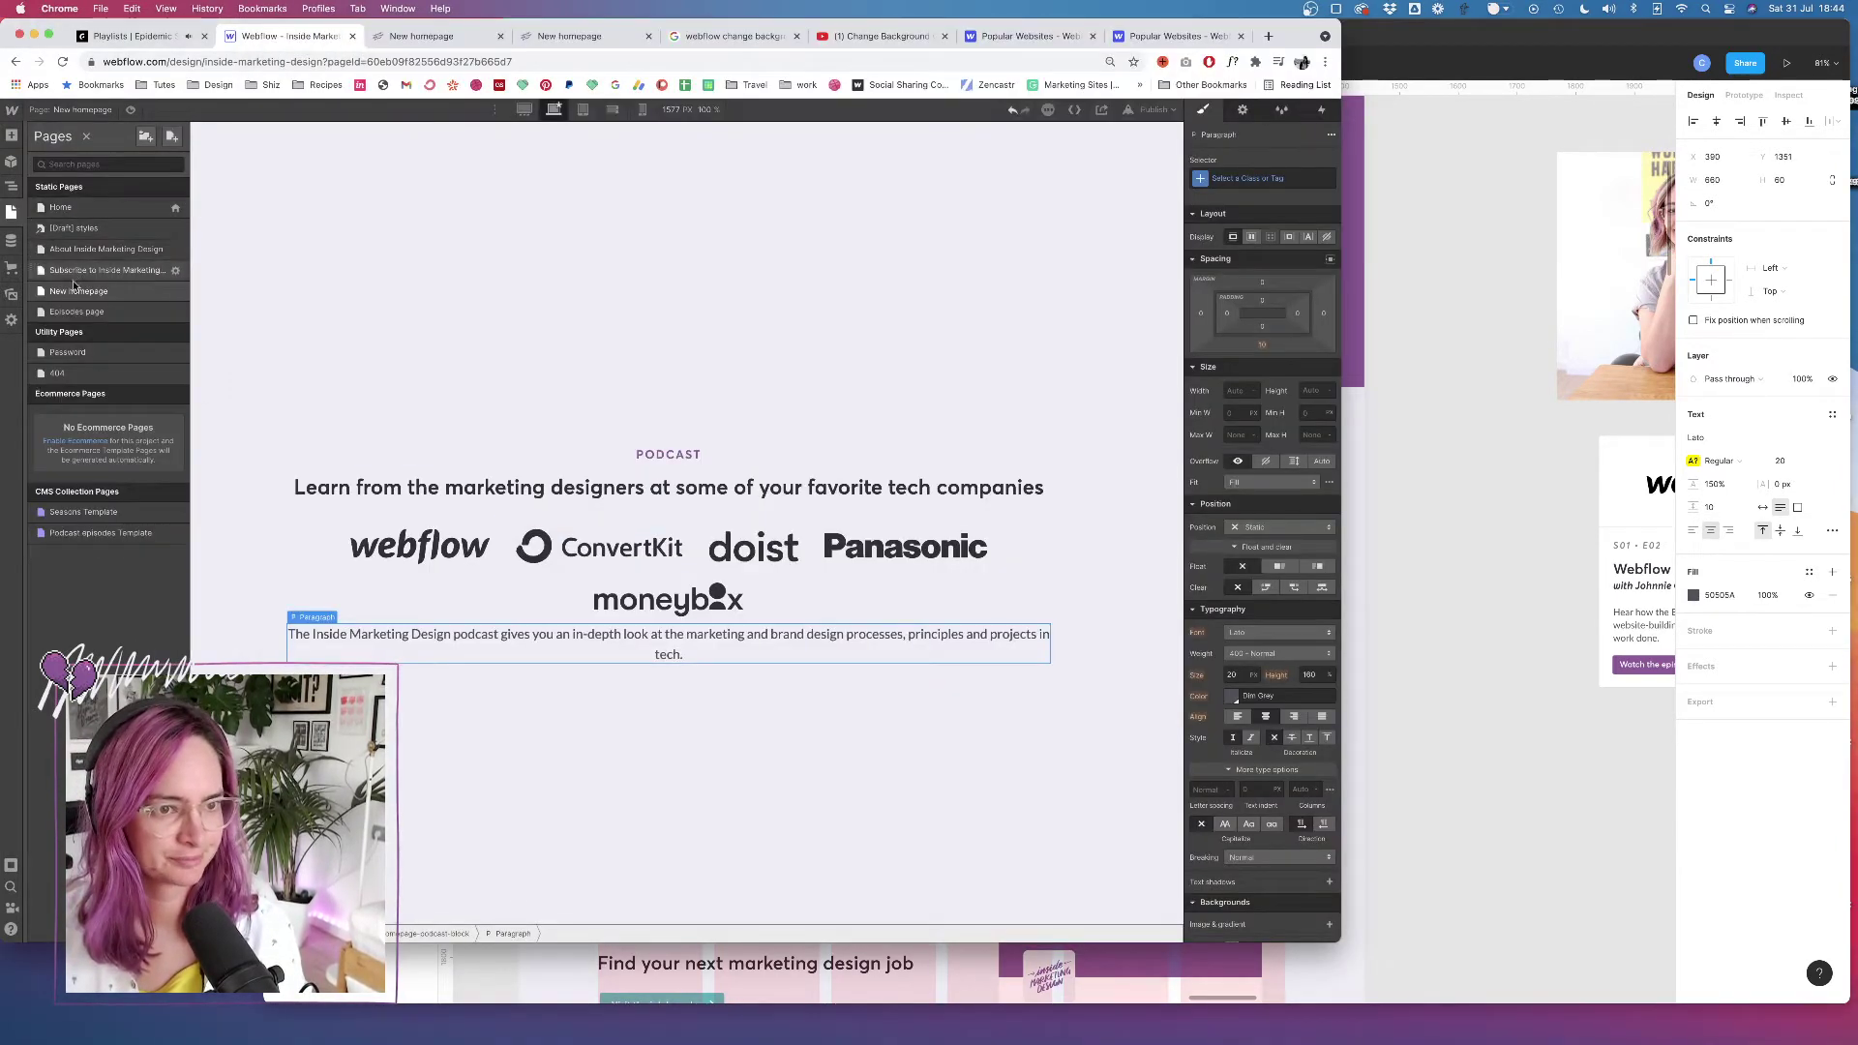
pyautogui.click(73, 227)
pyautogui.scroll(-10, 505, 598)
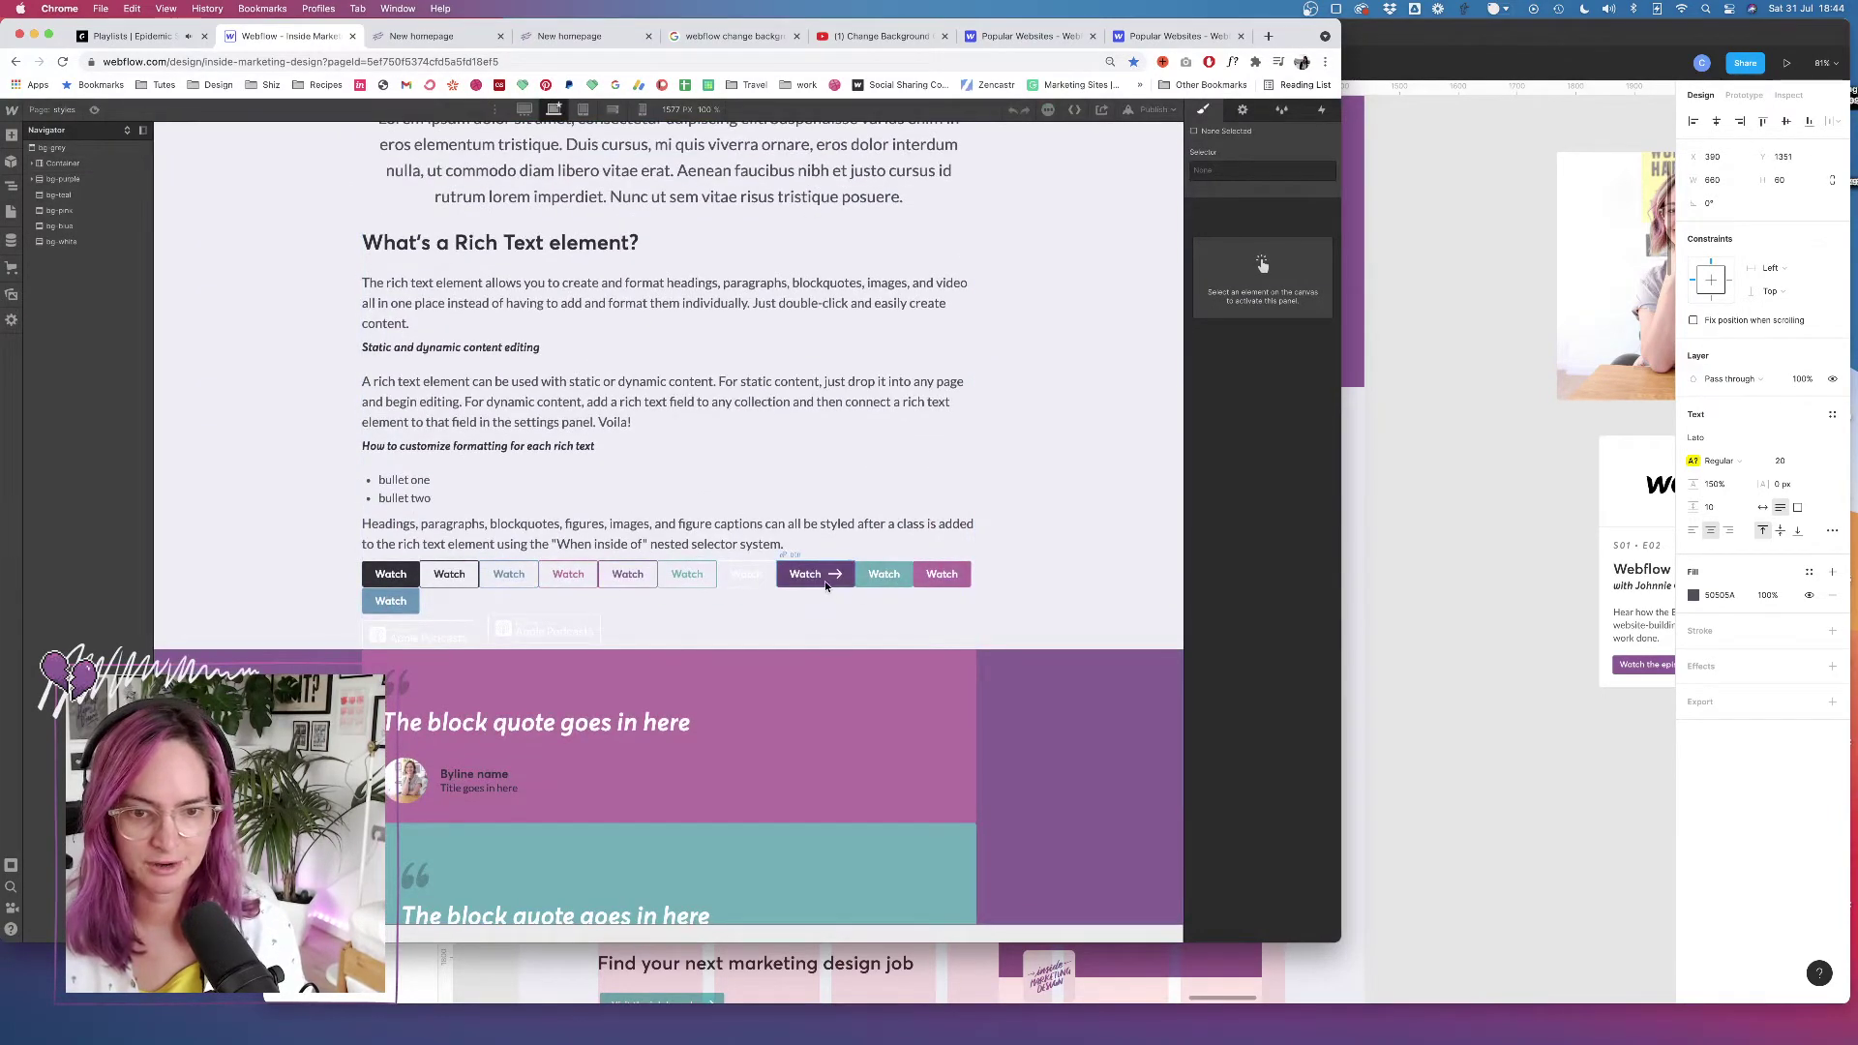
pyautogui.click(891, 578)
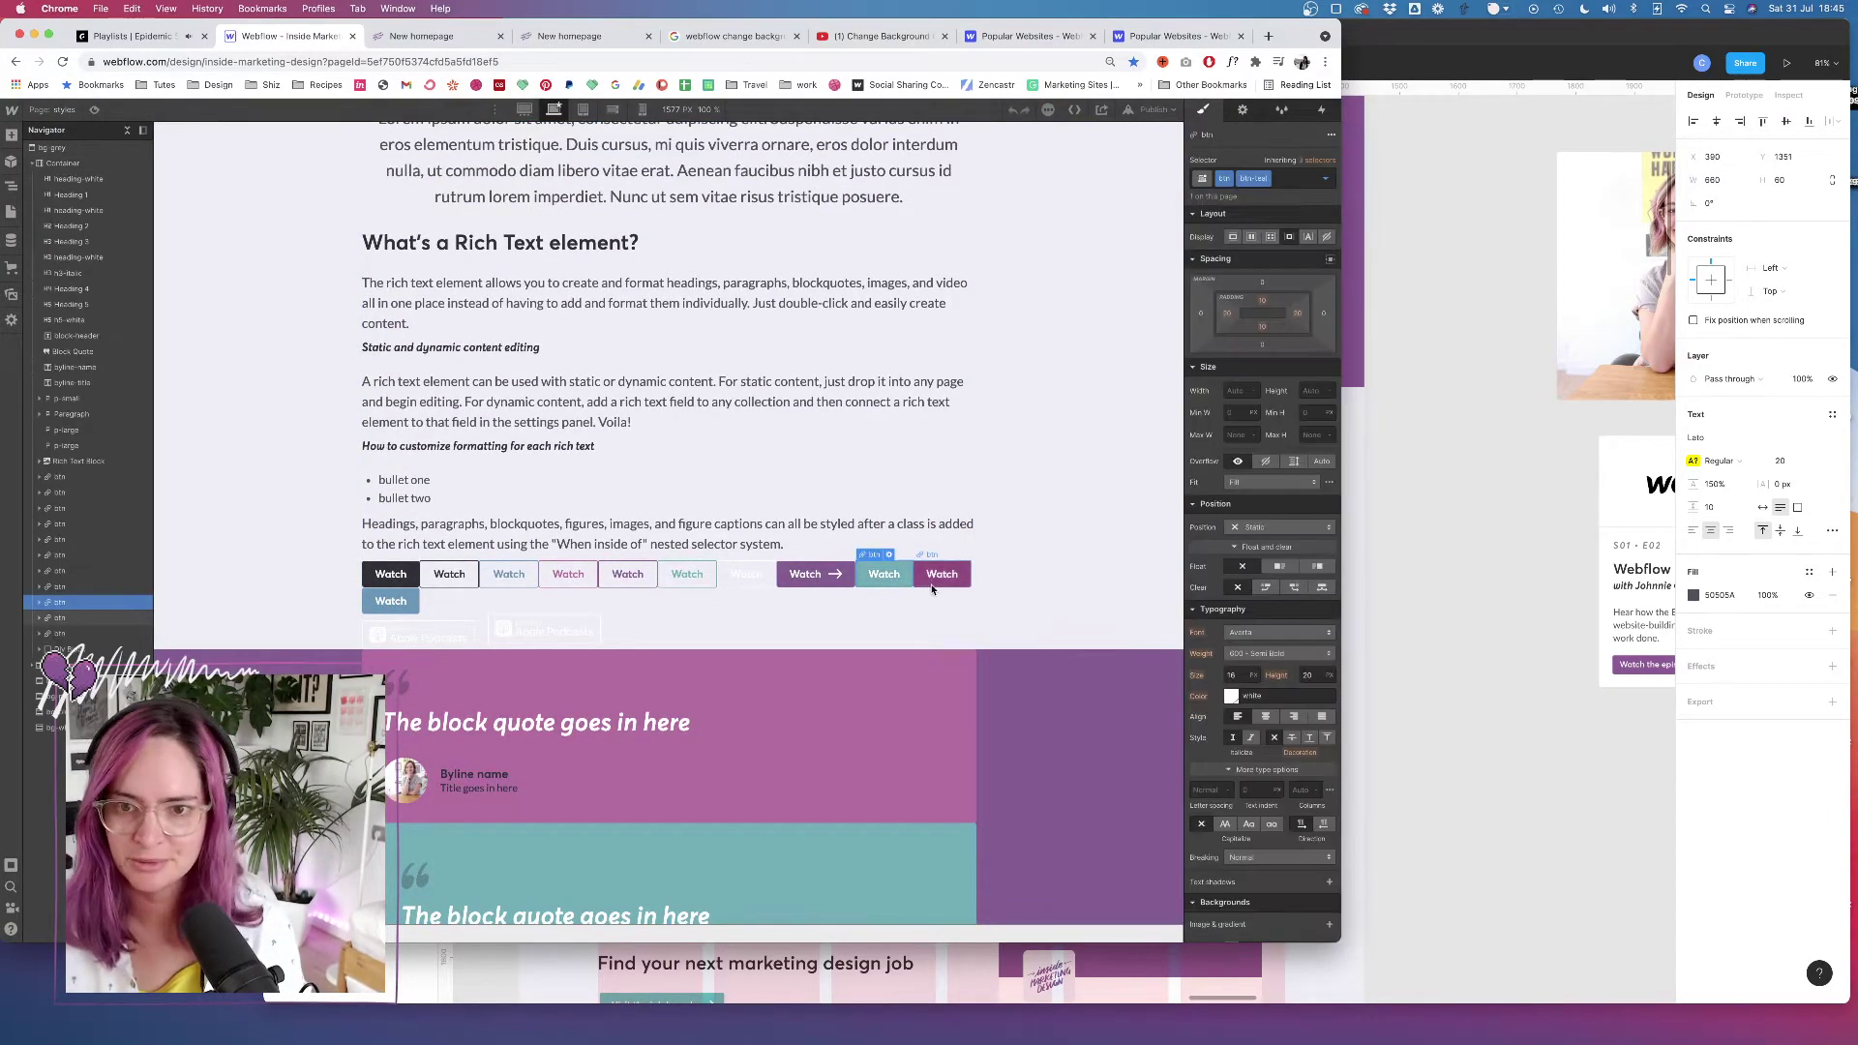
pyautogui.click(810, 575)
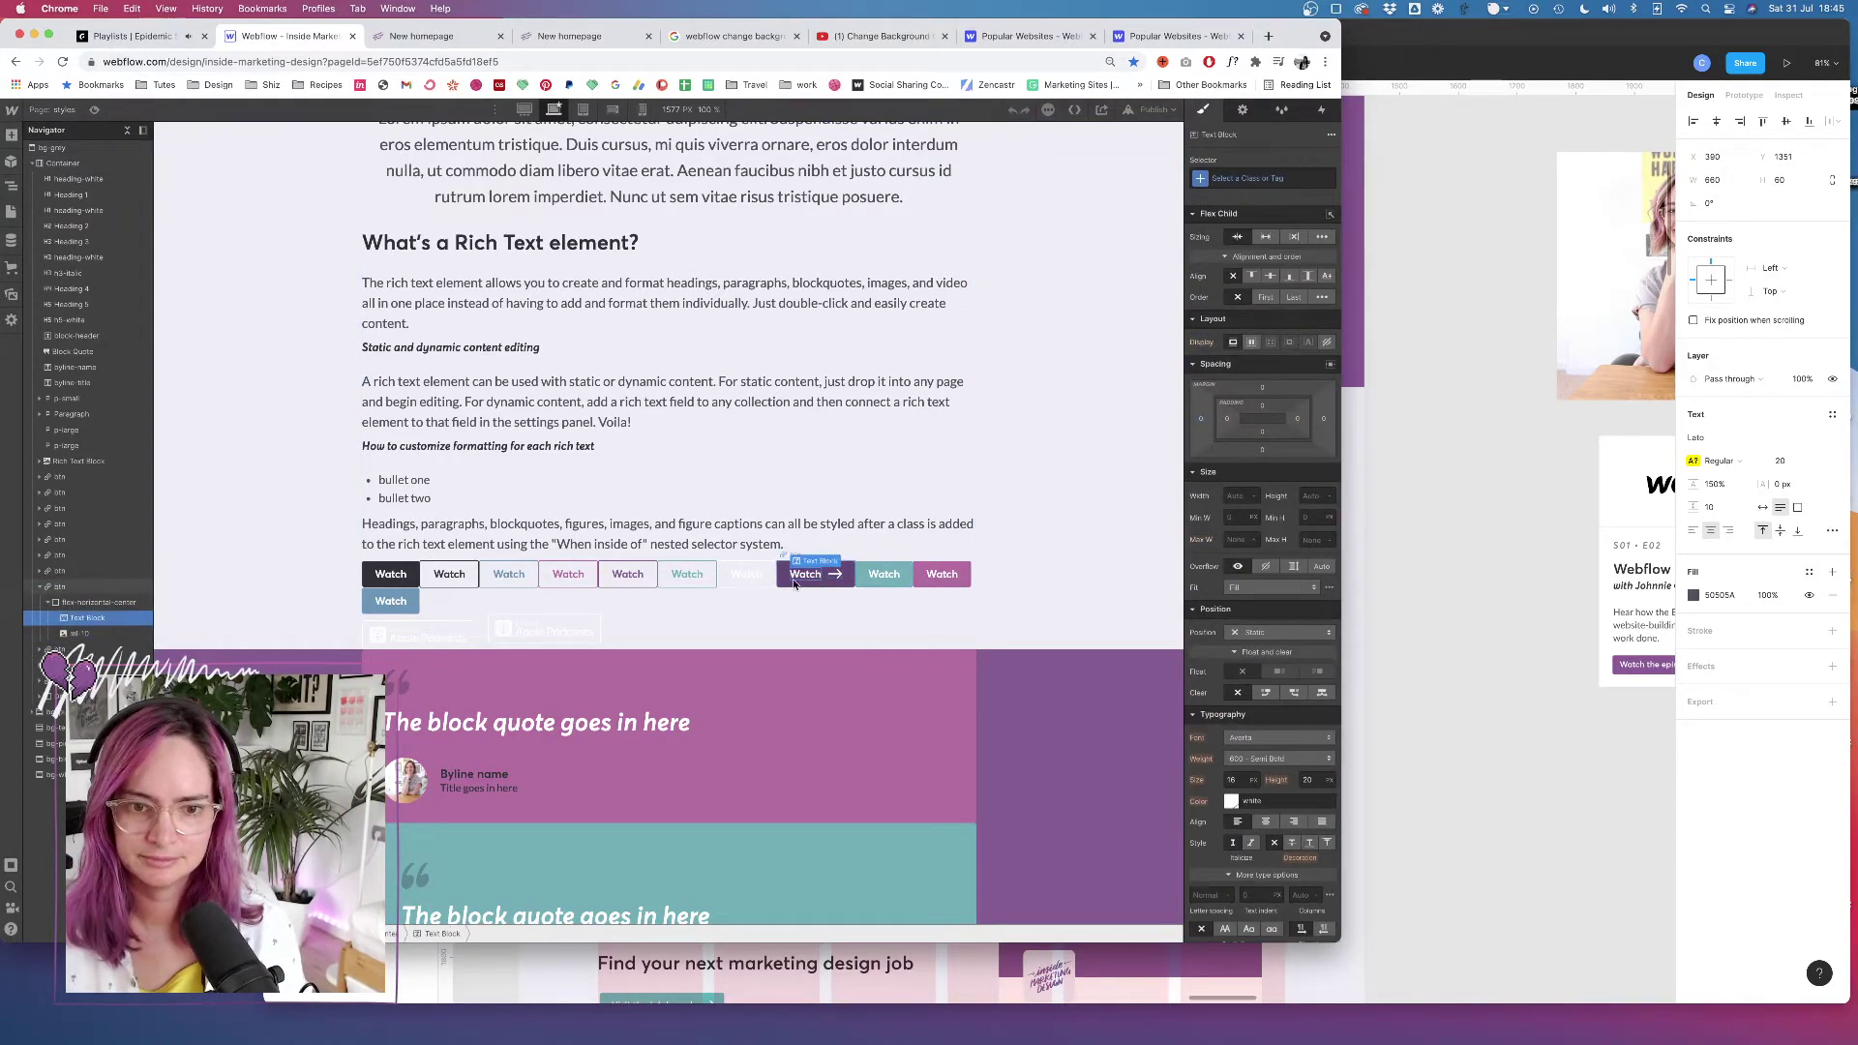
pyautogui.click(787, 581)
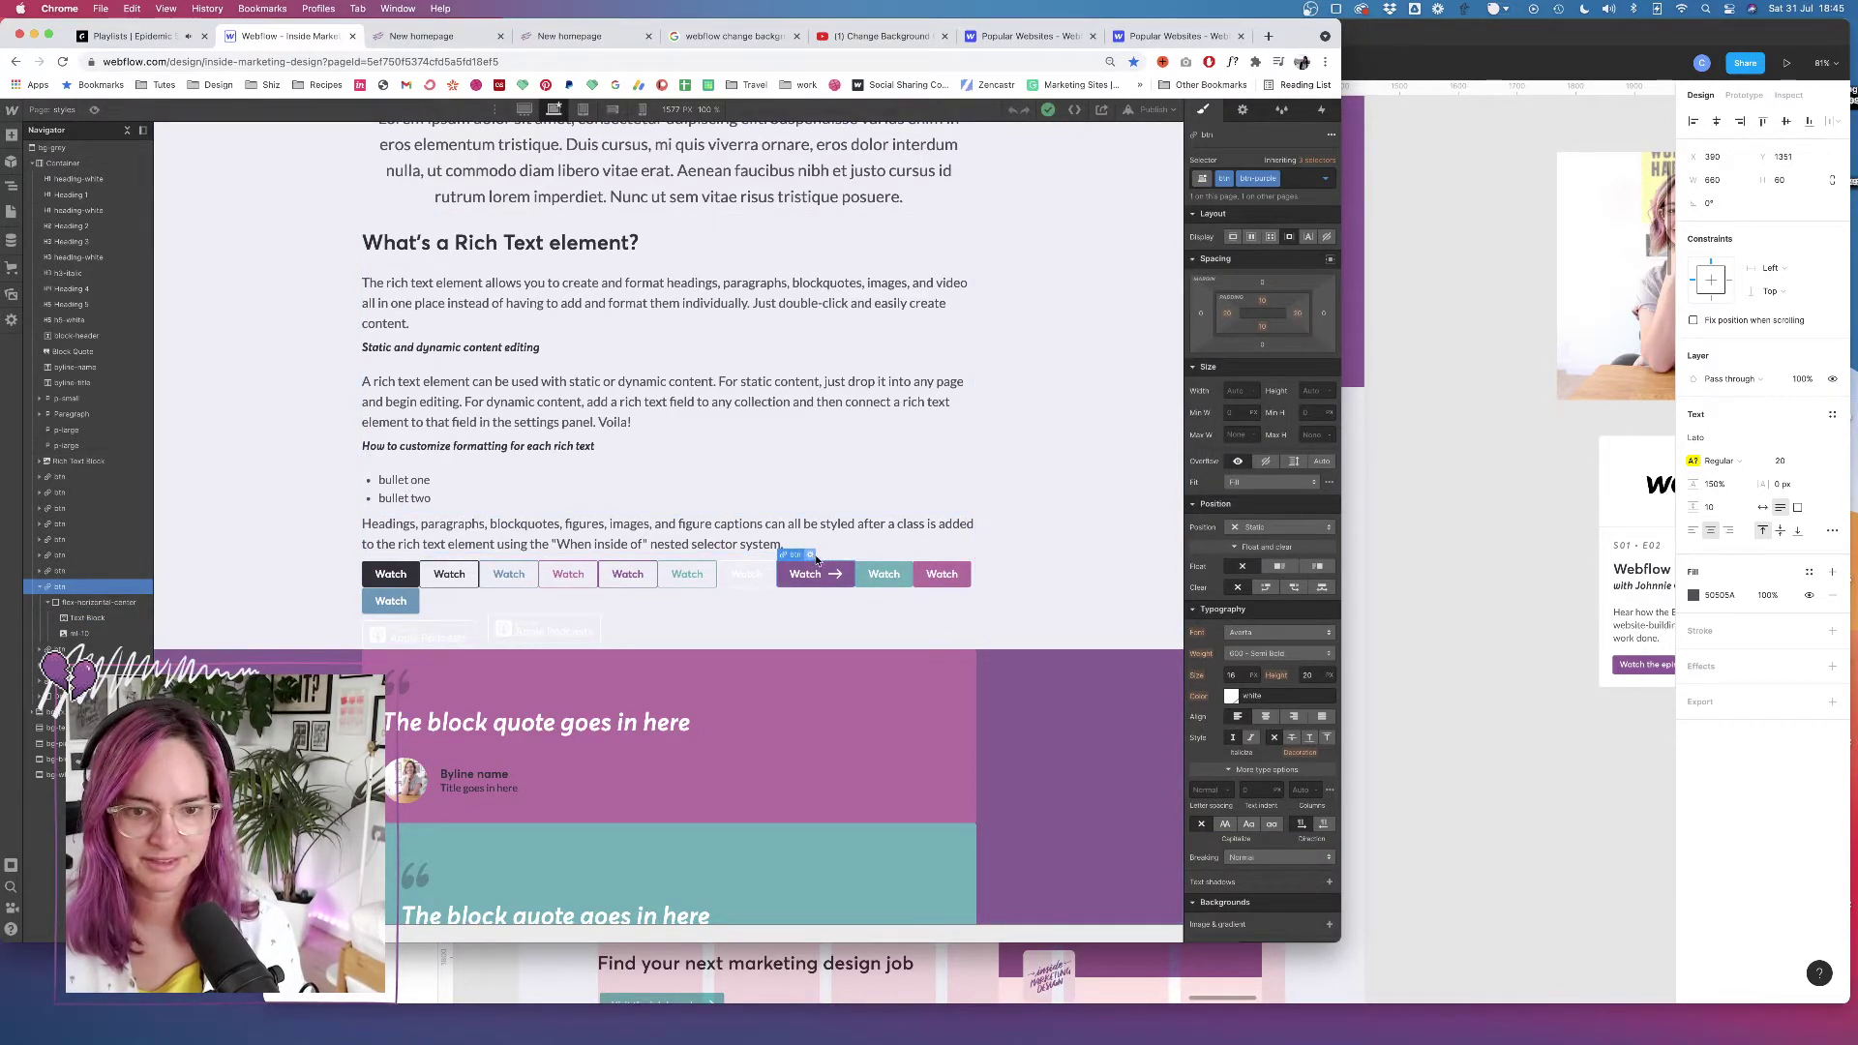
# Swap the colour combo class of the arrow Watch button for the existing btn-teal class
pyautogui.click(1297, 178)
pyautogui.press('BackSpace')
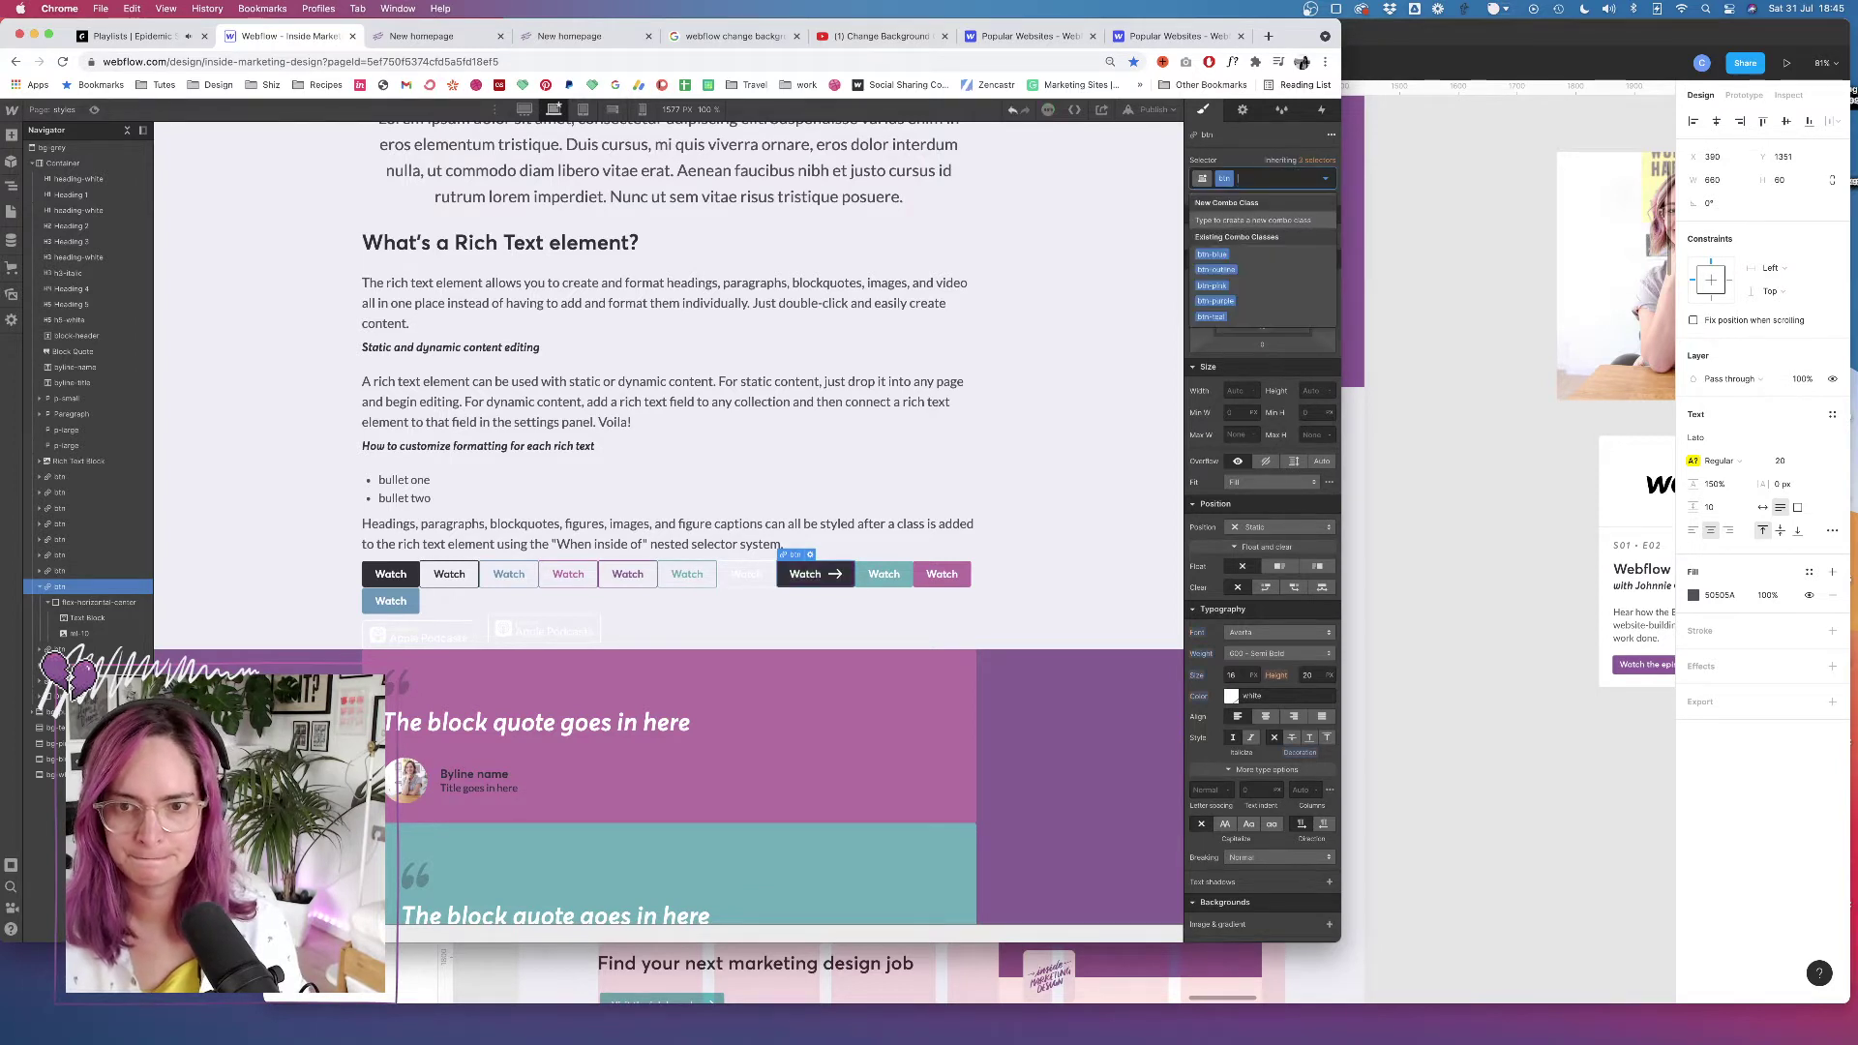
pyautogui.write('btn-teak')
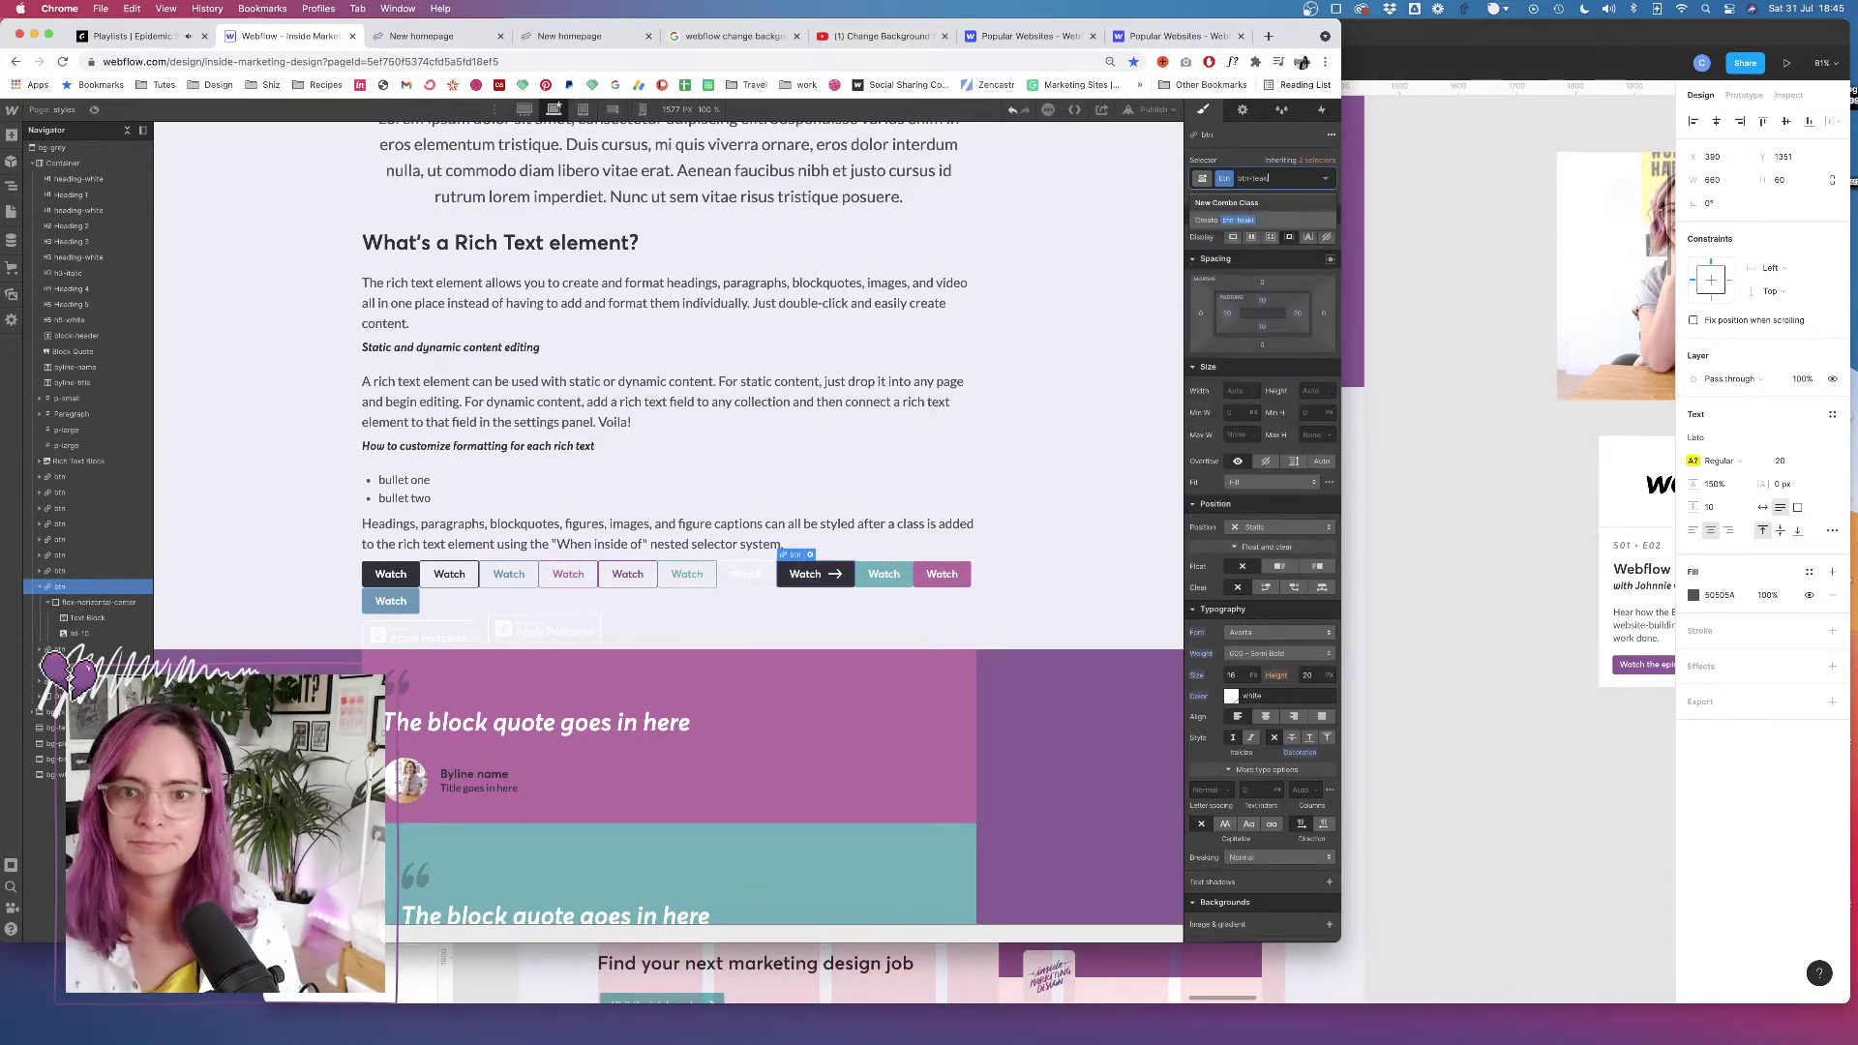
pyautogui.write('l')
pyautogui.press('BackSpace')
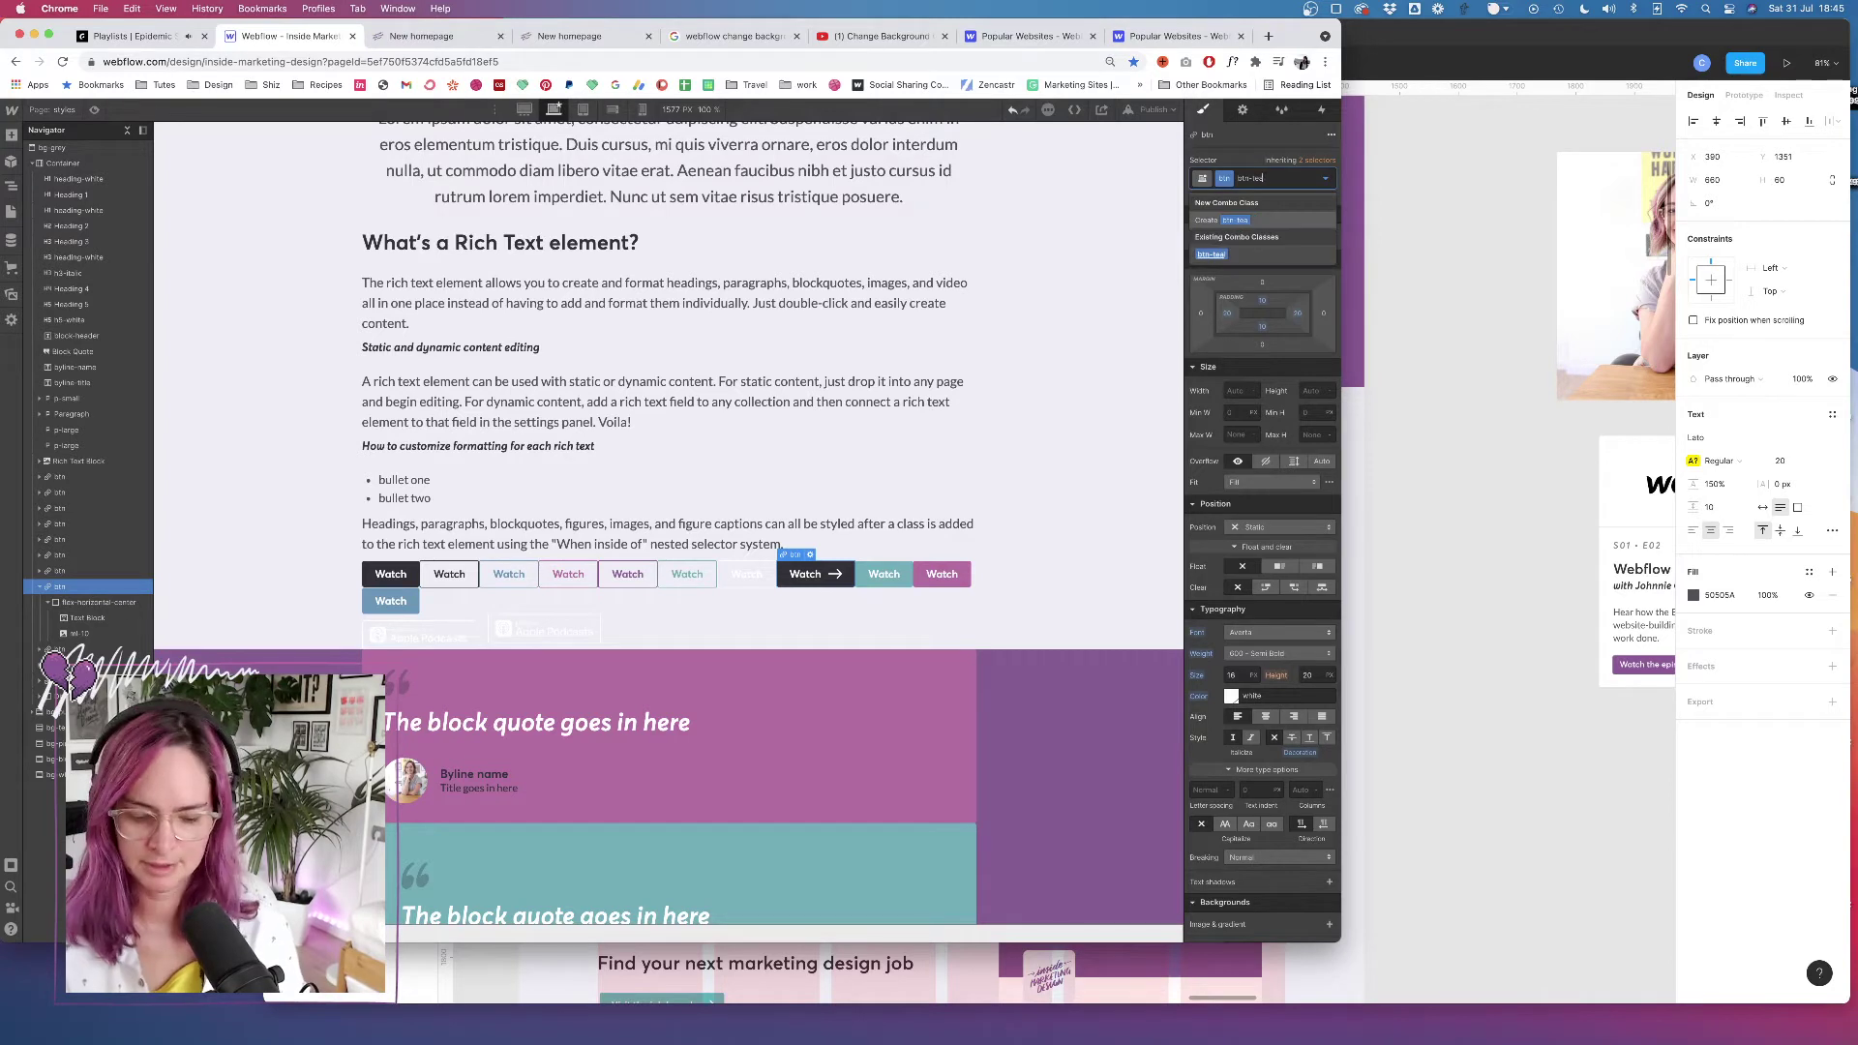
pyautogui.write('l')
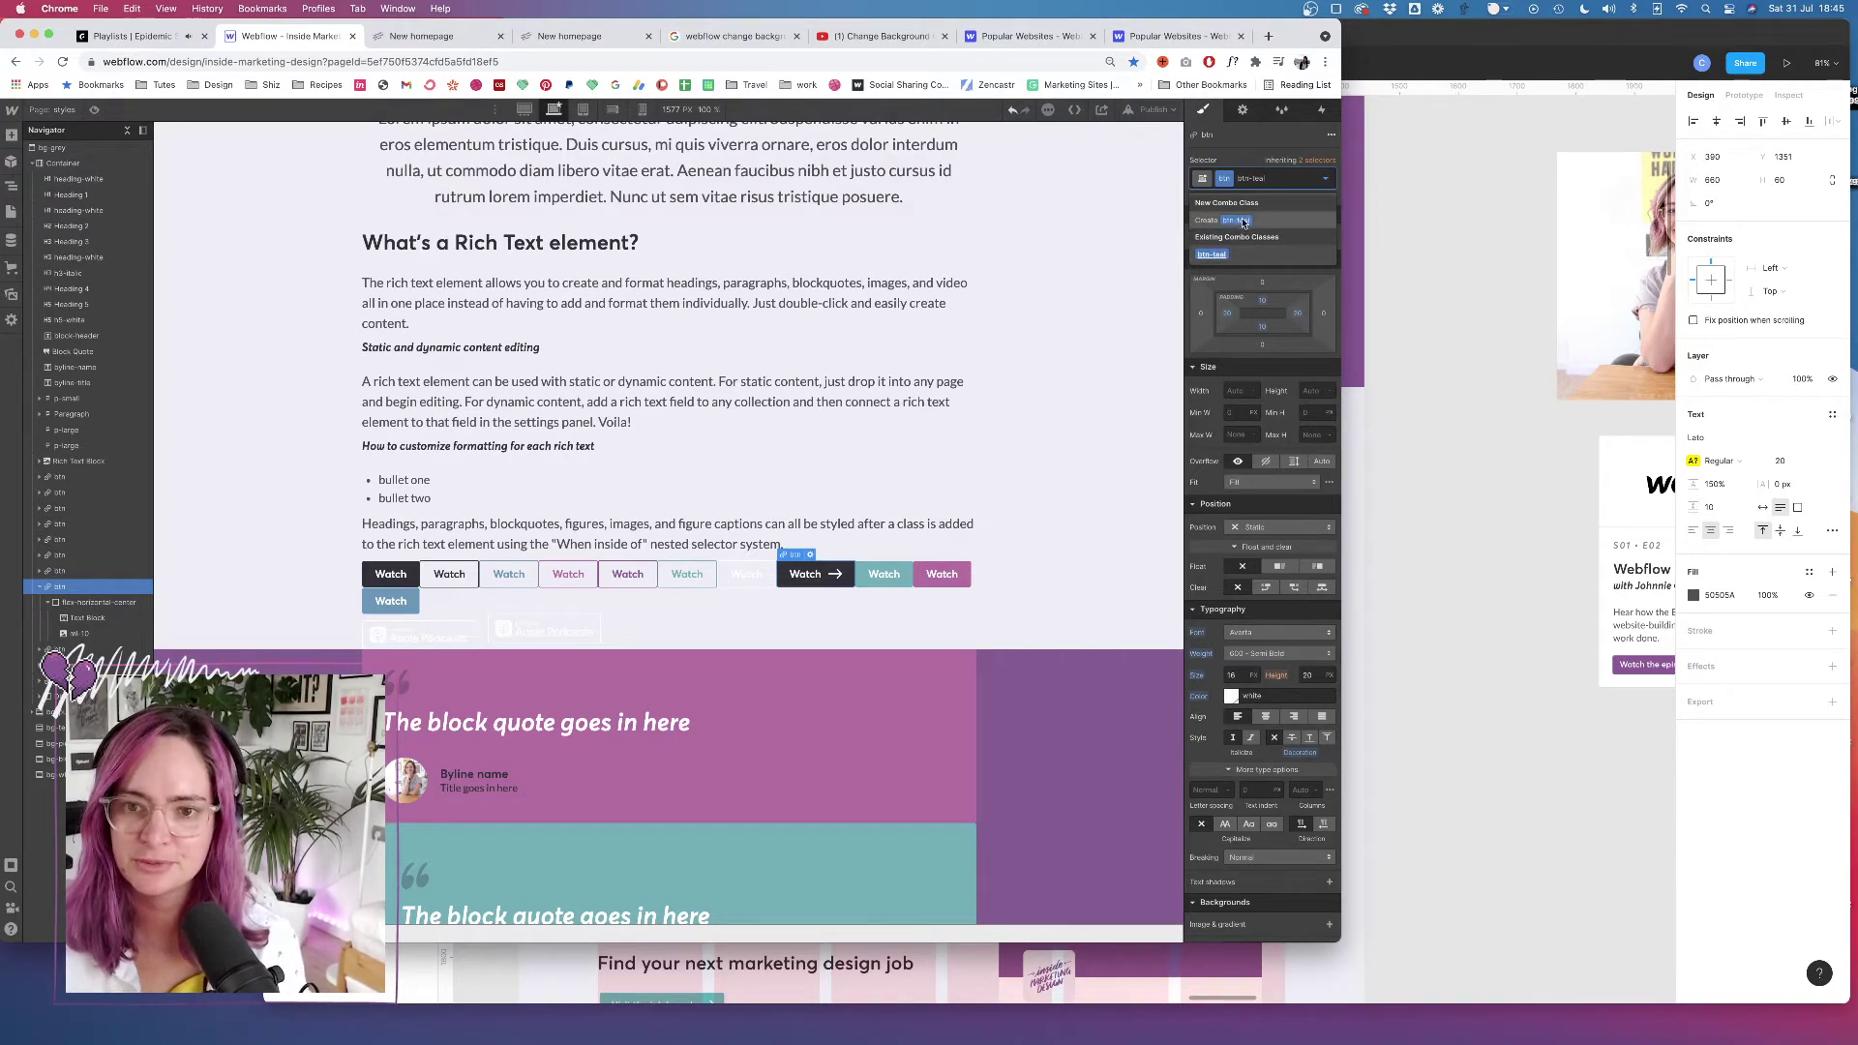
pyautogui.click(1212, 255)
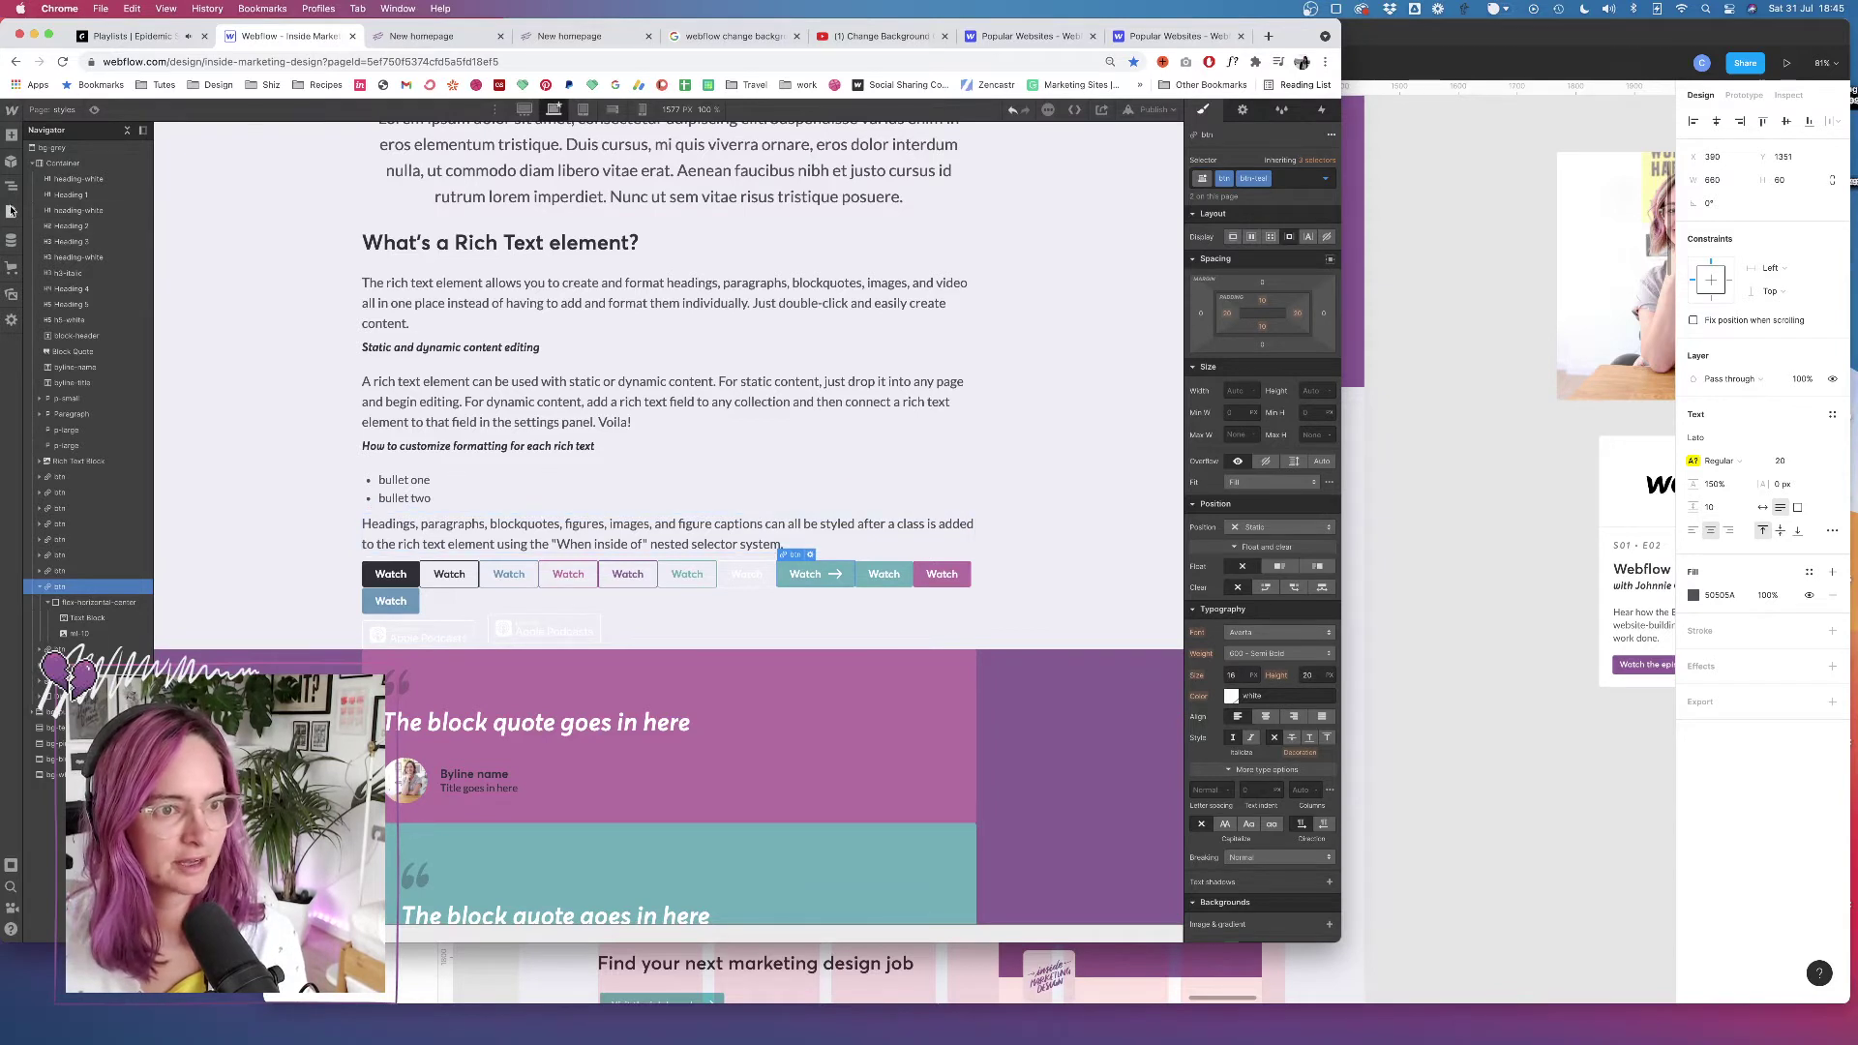
# Create a symbol named "Button with arrow" from the teal Watch button with the arrow
pyautogui.click(9, 161)
pyautogui.click(108, 197)
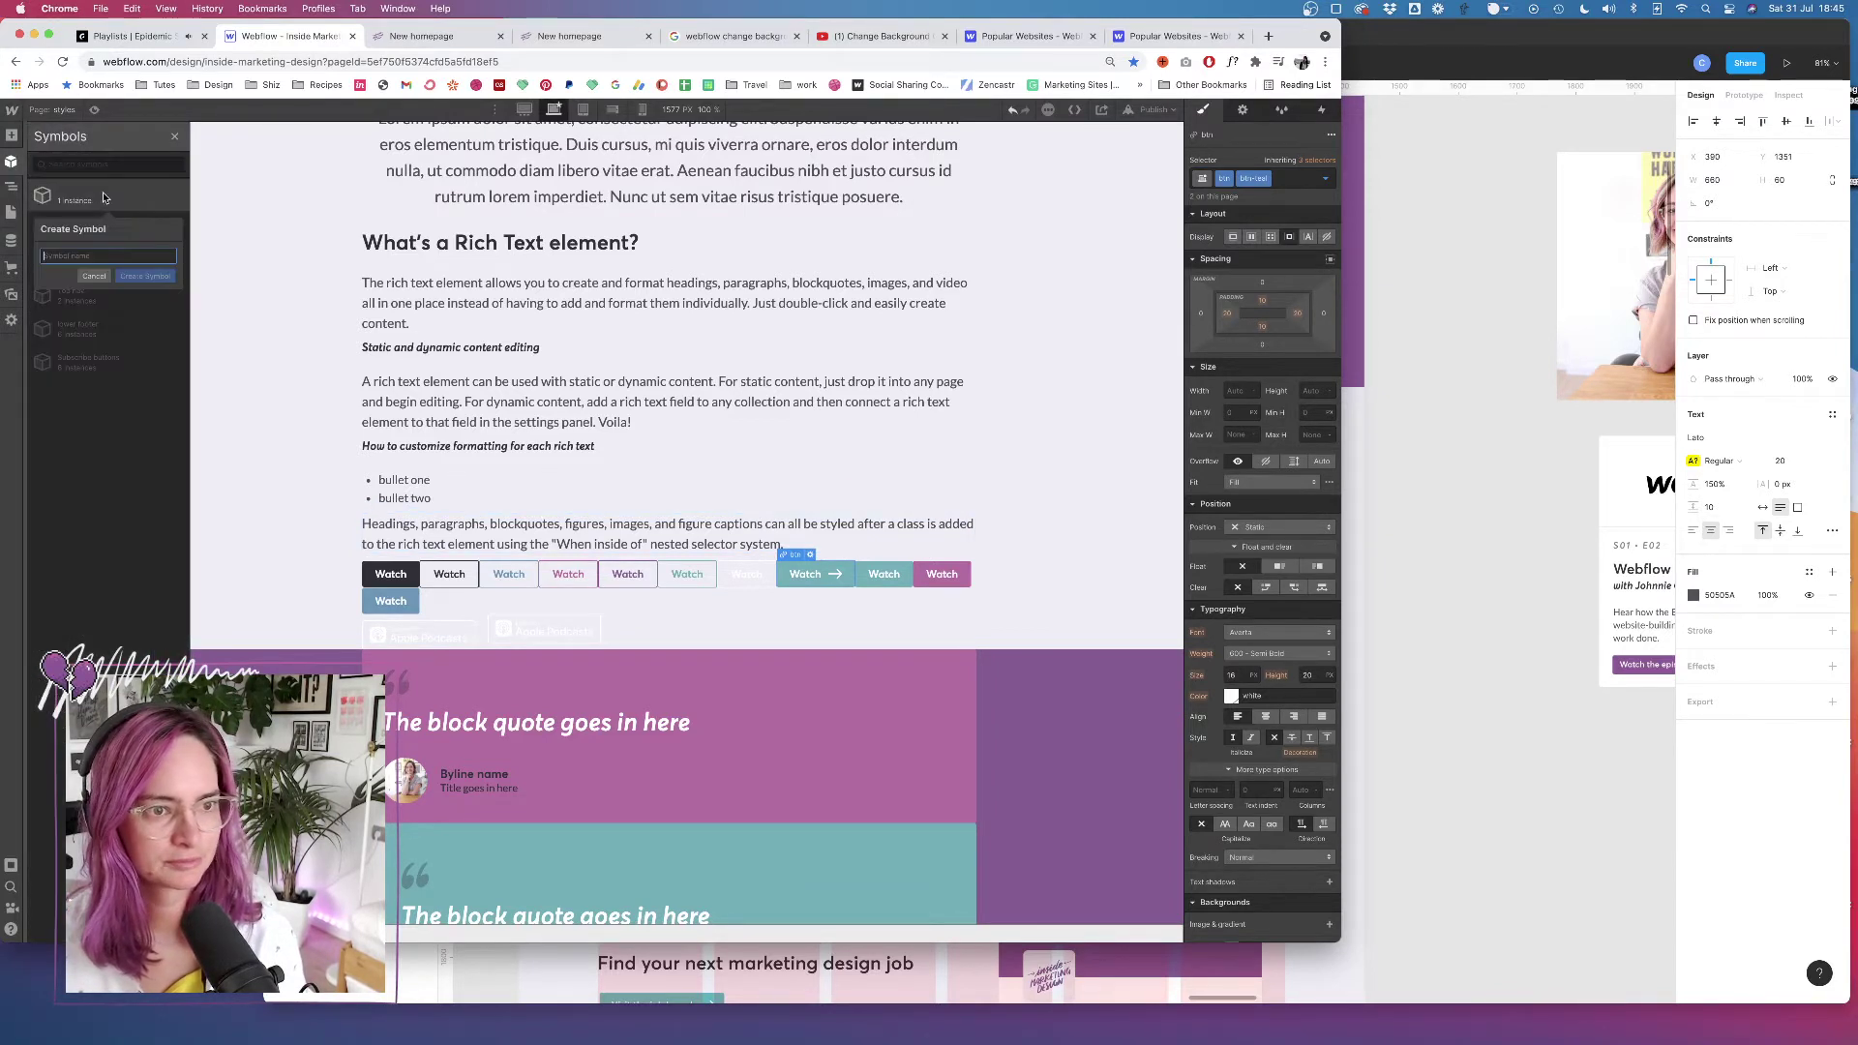
pyautogui.write('Button with arrow')
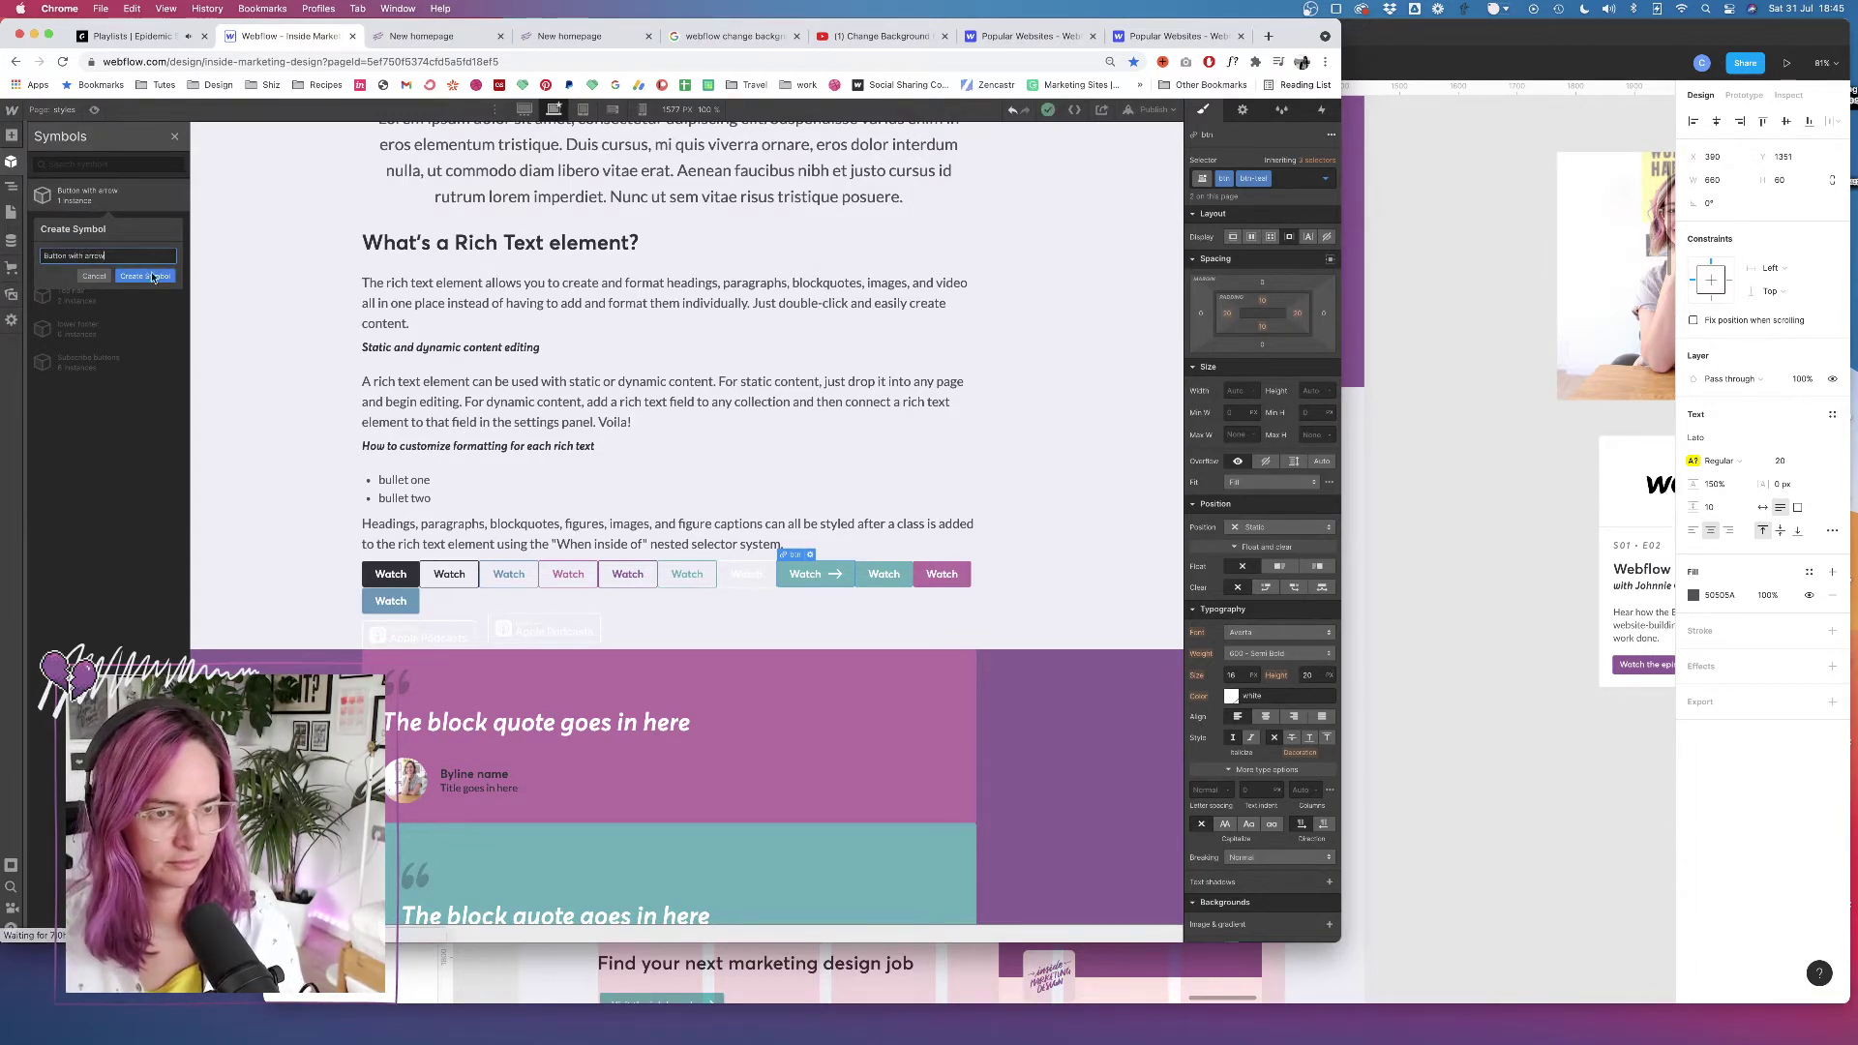
pyautogui.press('Return')
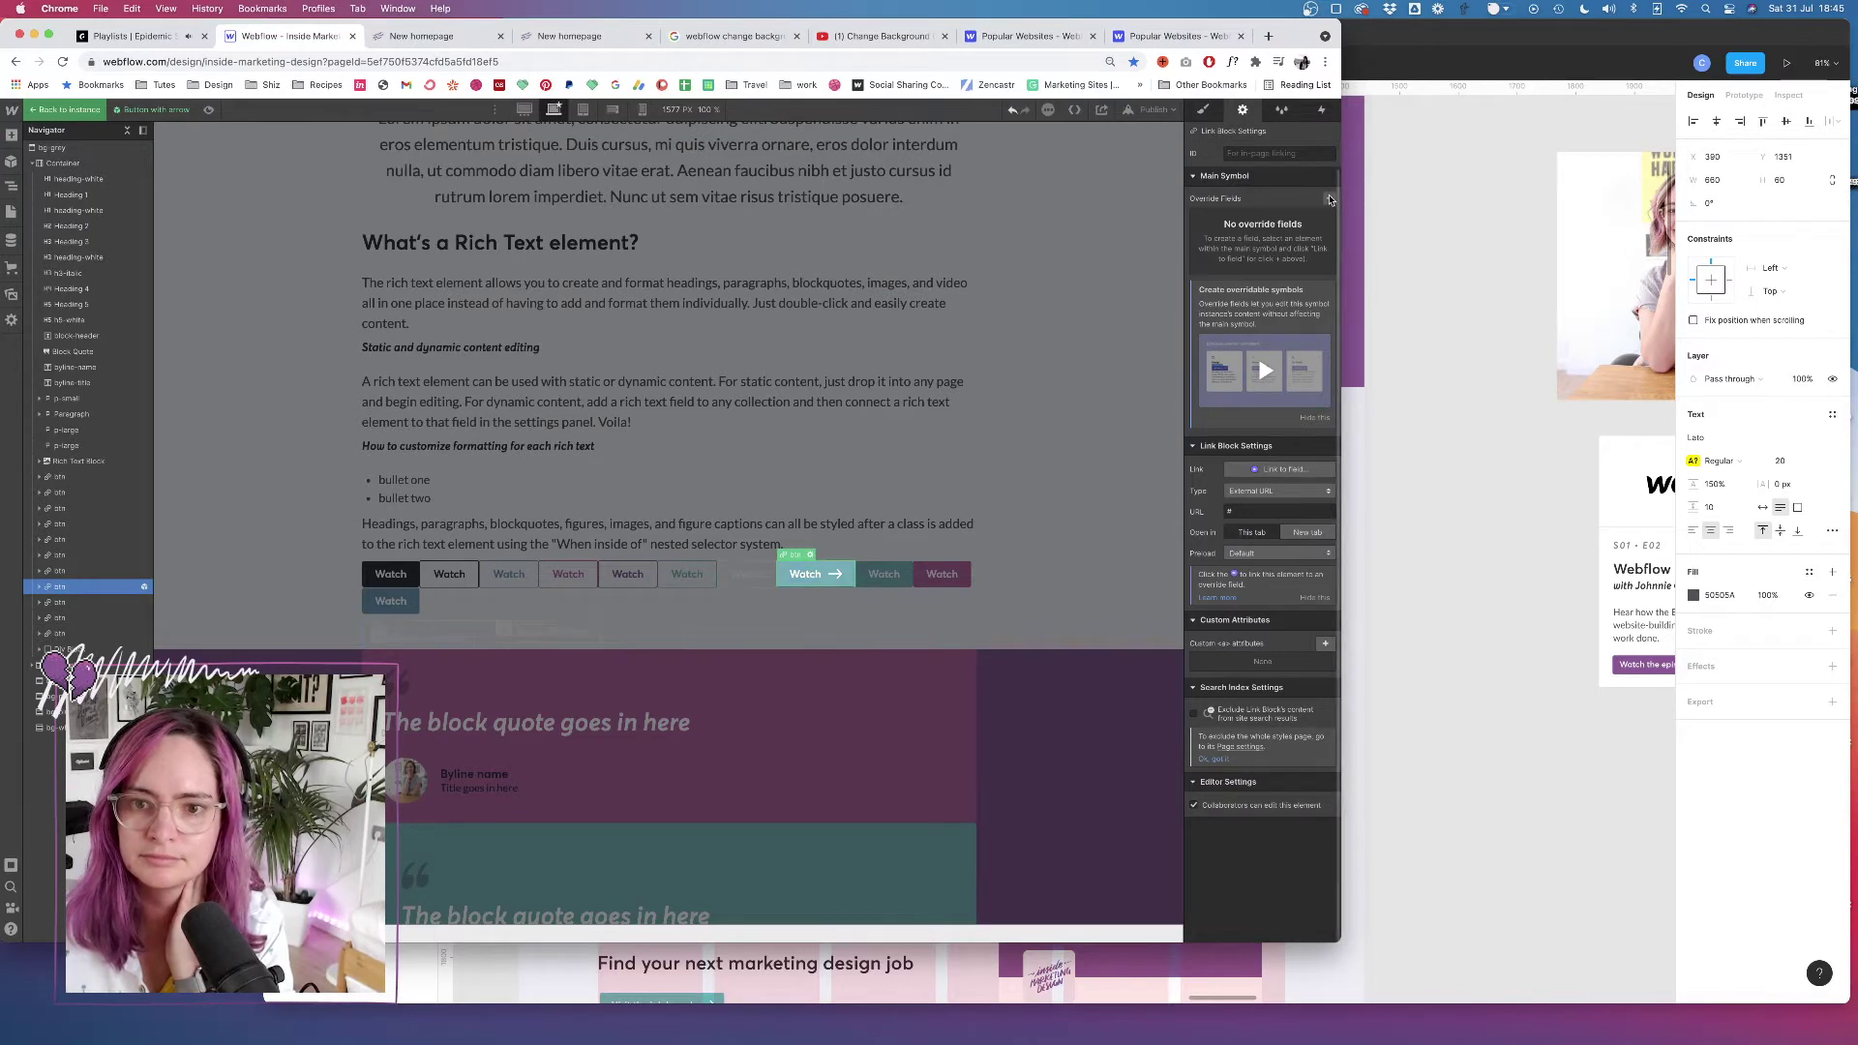
# Add a text override field named "Button text" to the Button with arrow main symbol and turn off its multiline option
pyautogui.click(814, 577)
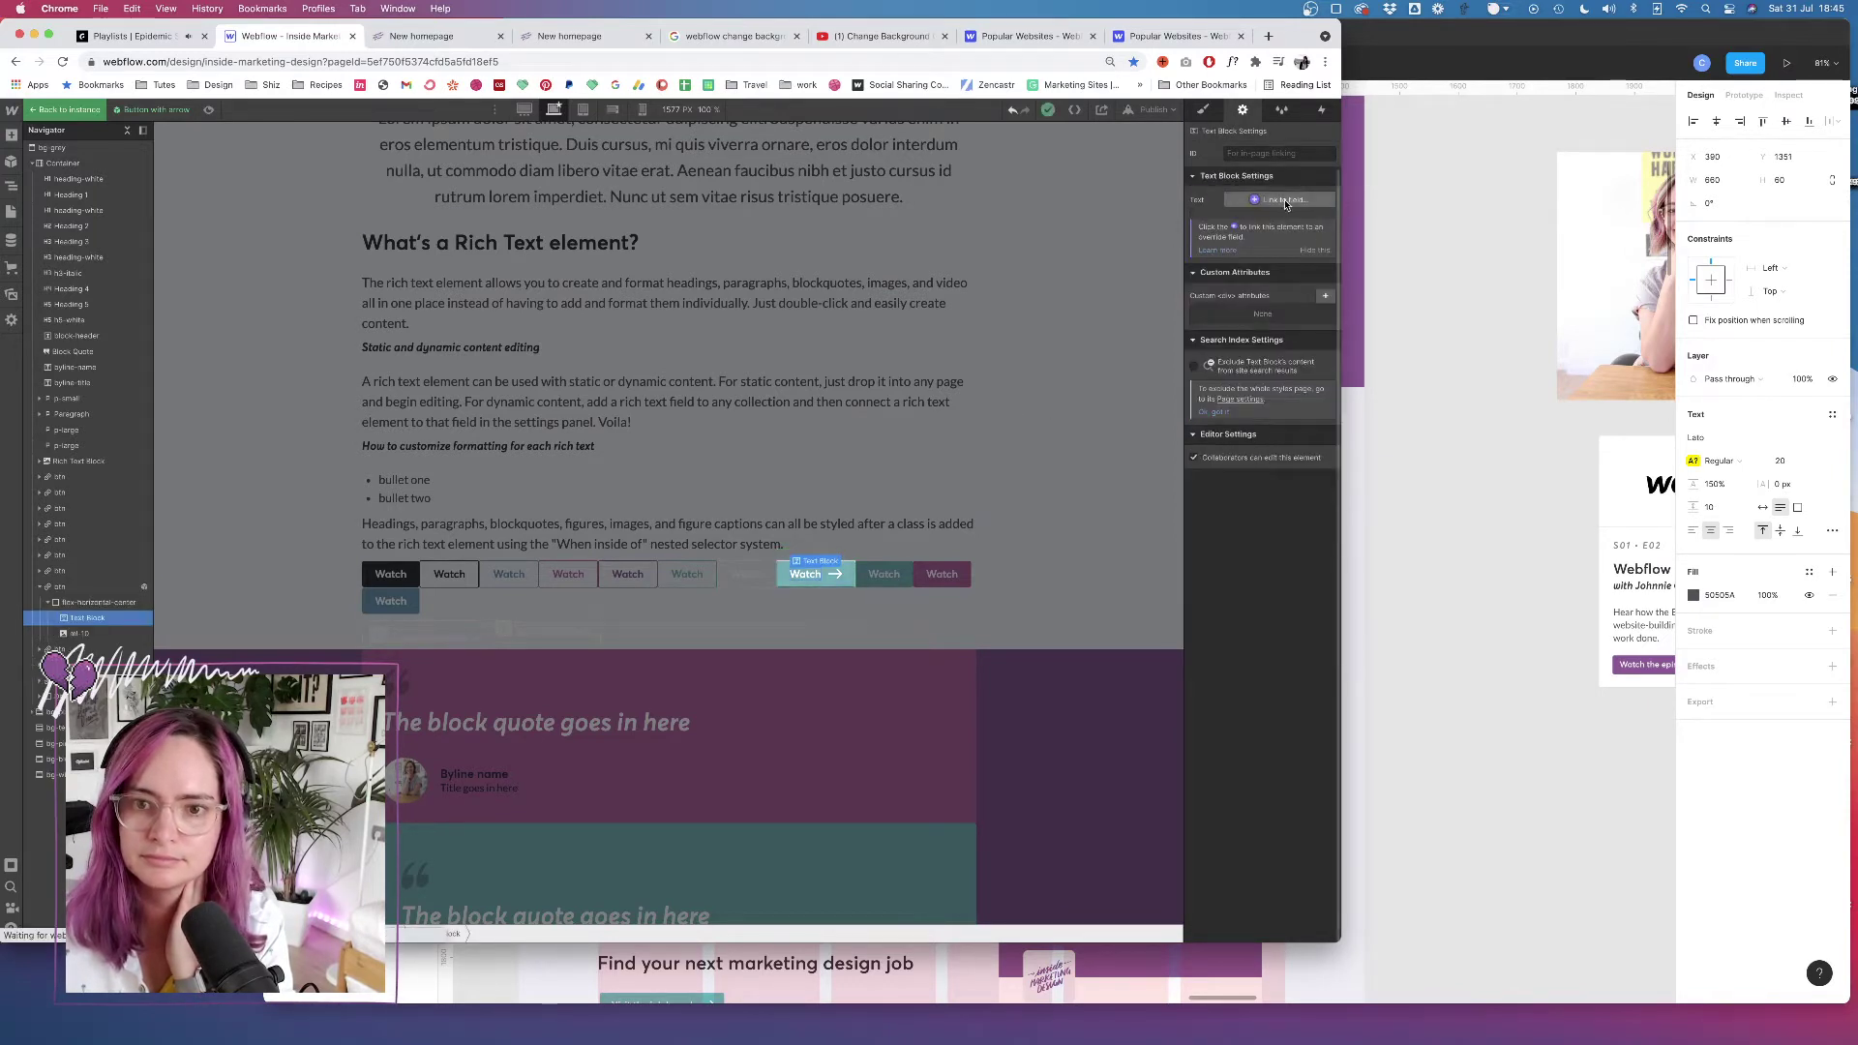
pyautogui.click(98, 602)
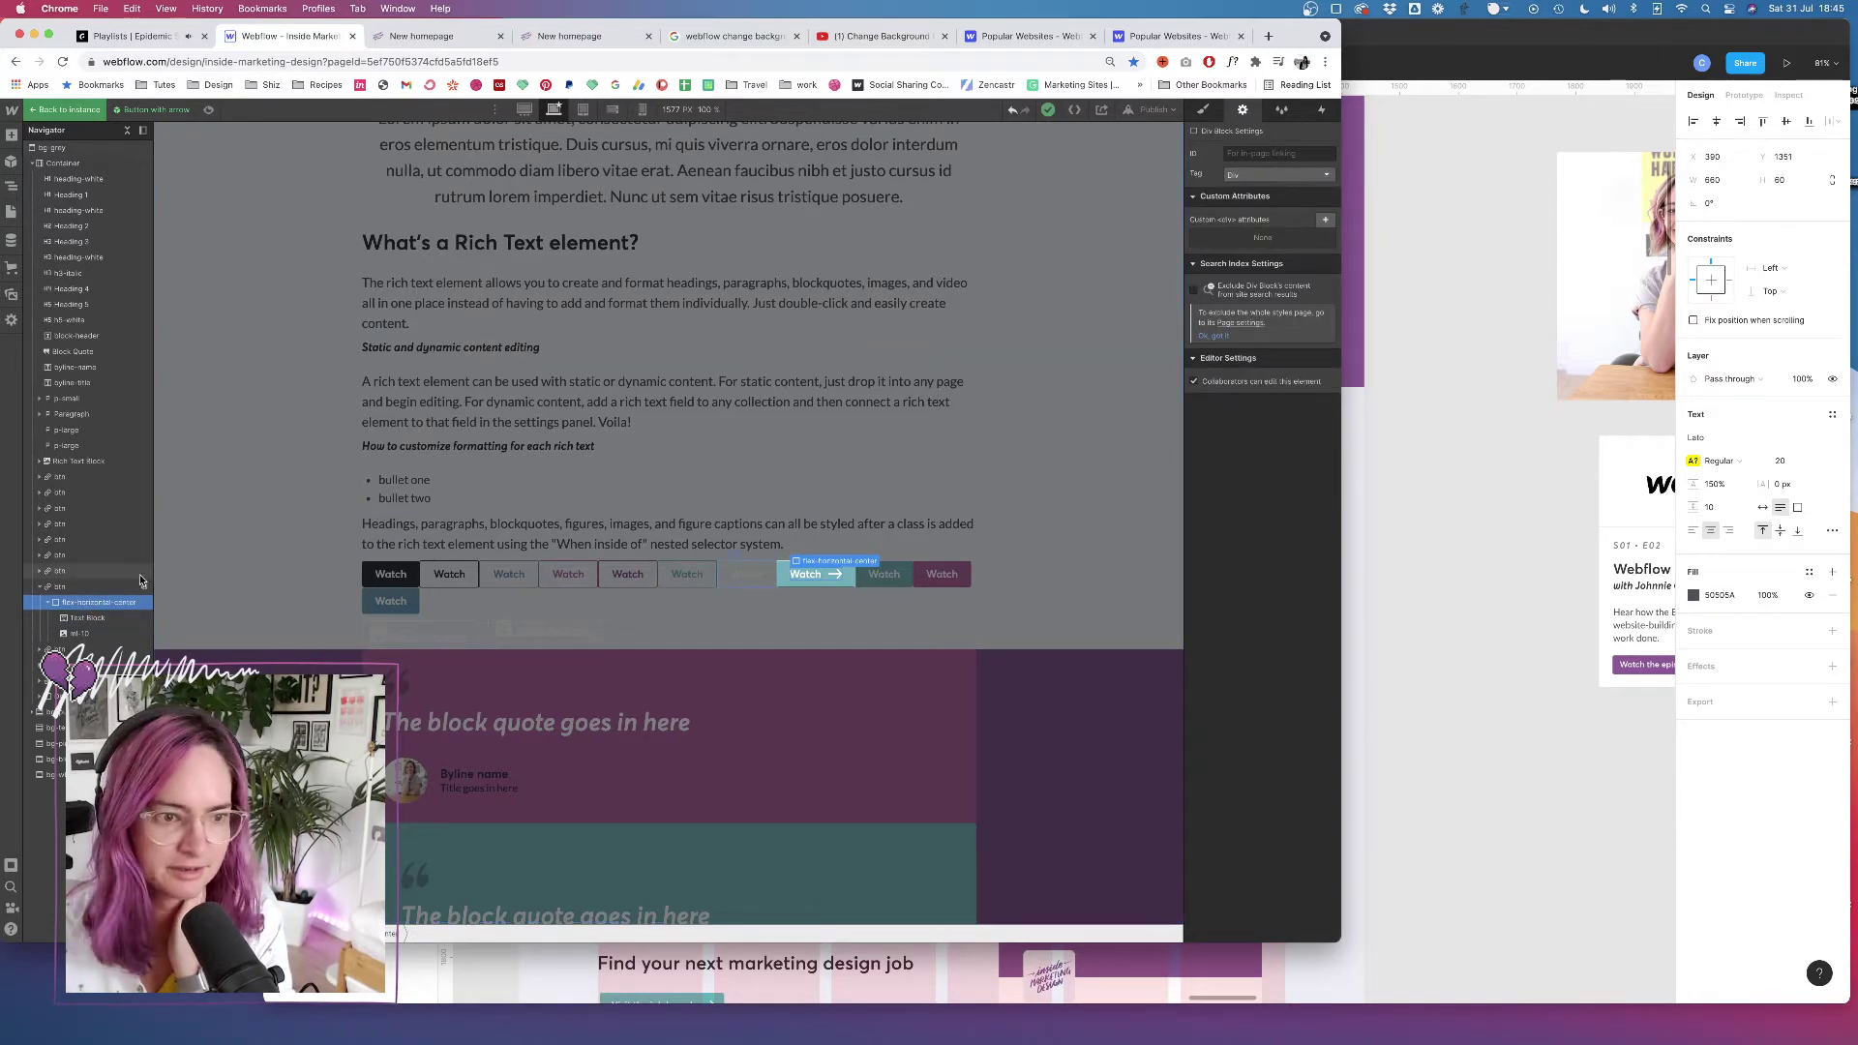
pyautogui.click(78, 586)
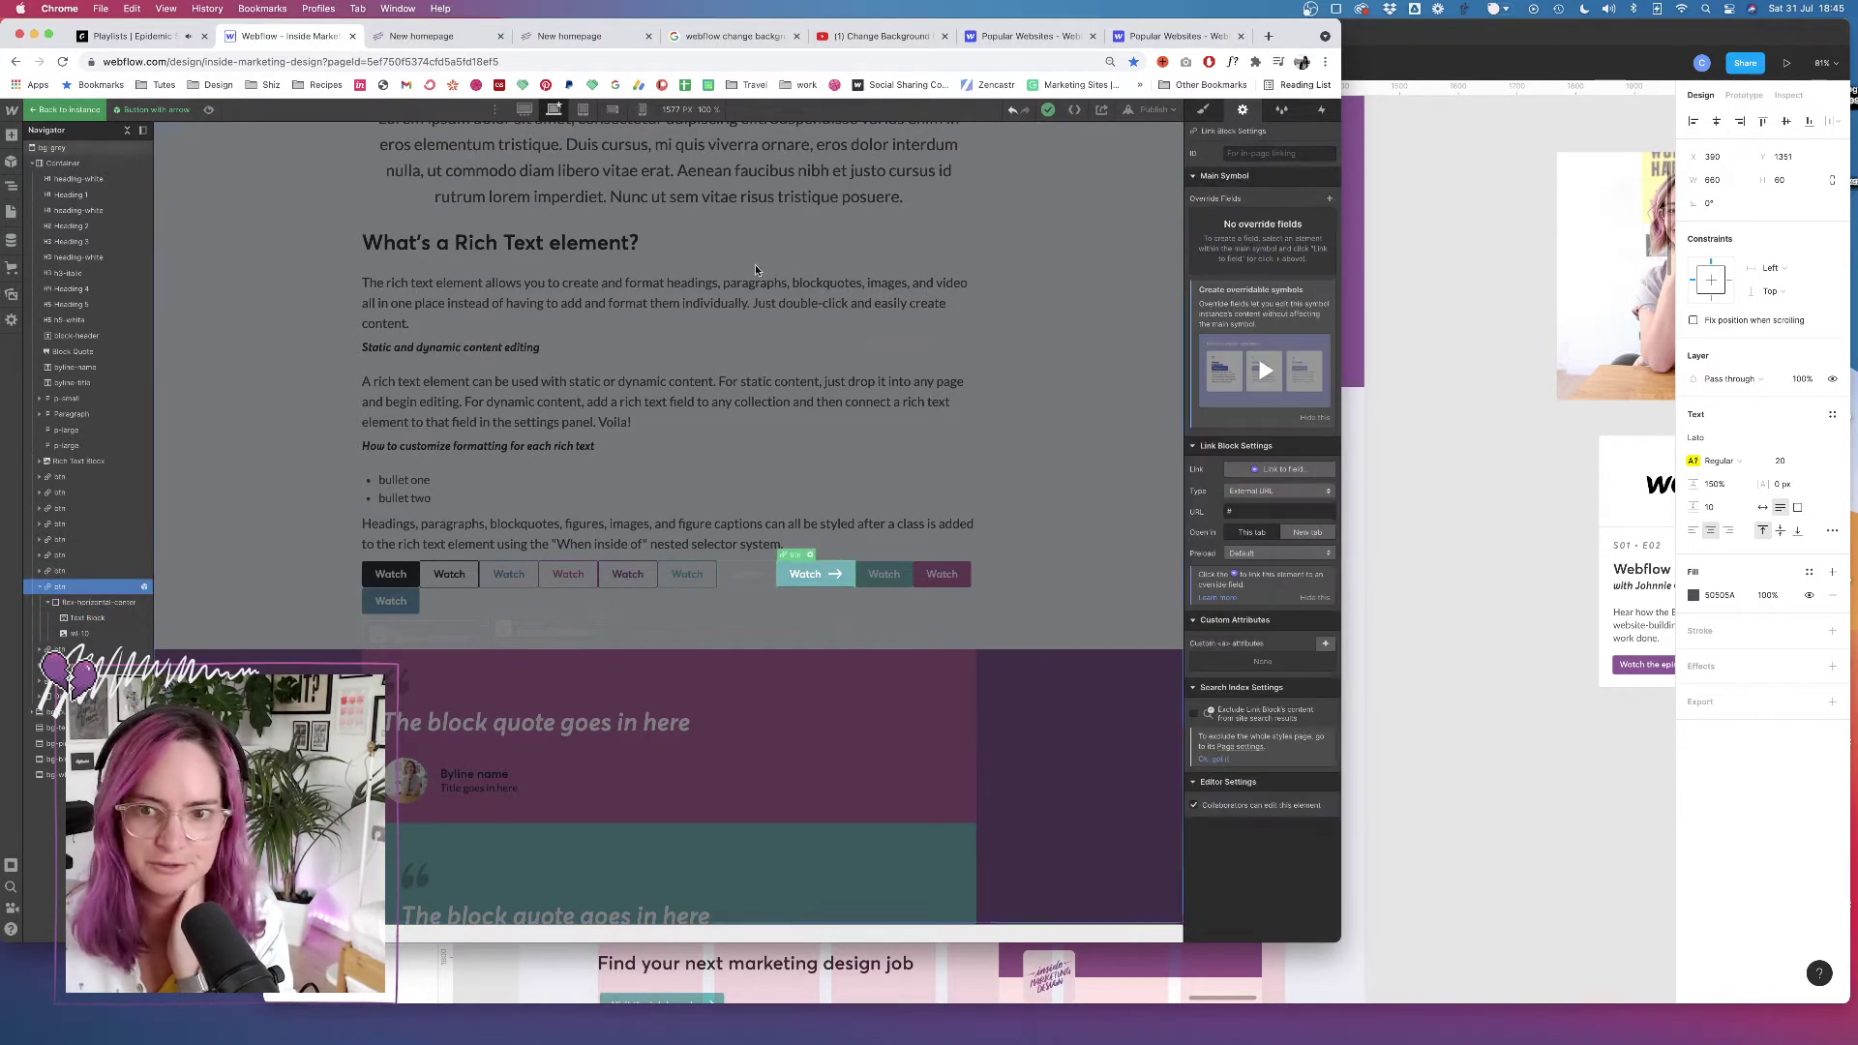
pyautogui.click(1330, 200)
pyautogui.click(1248, 264)
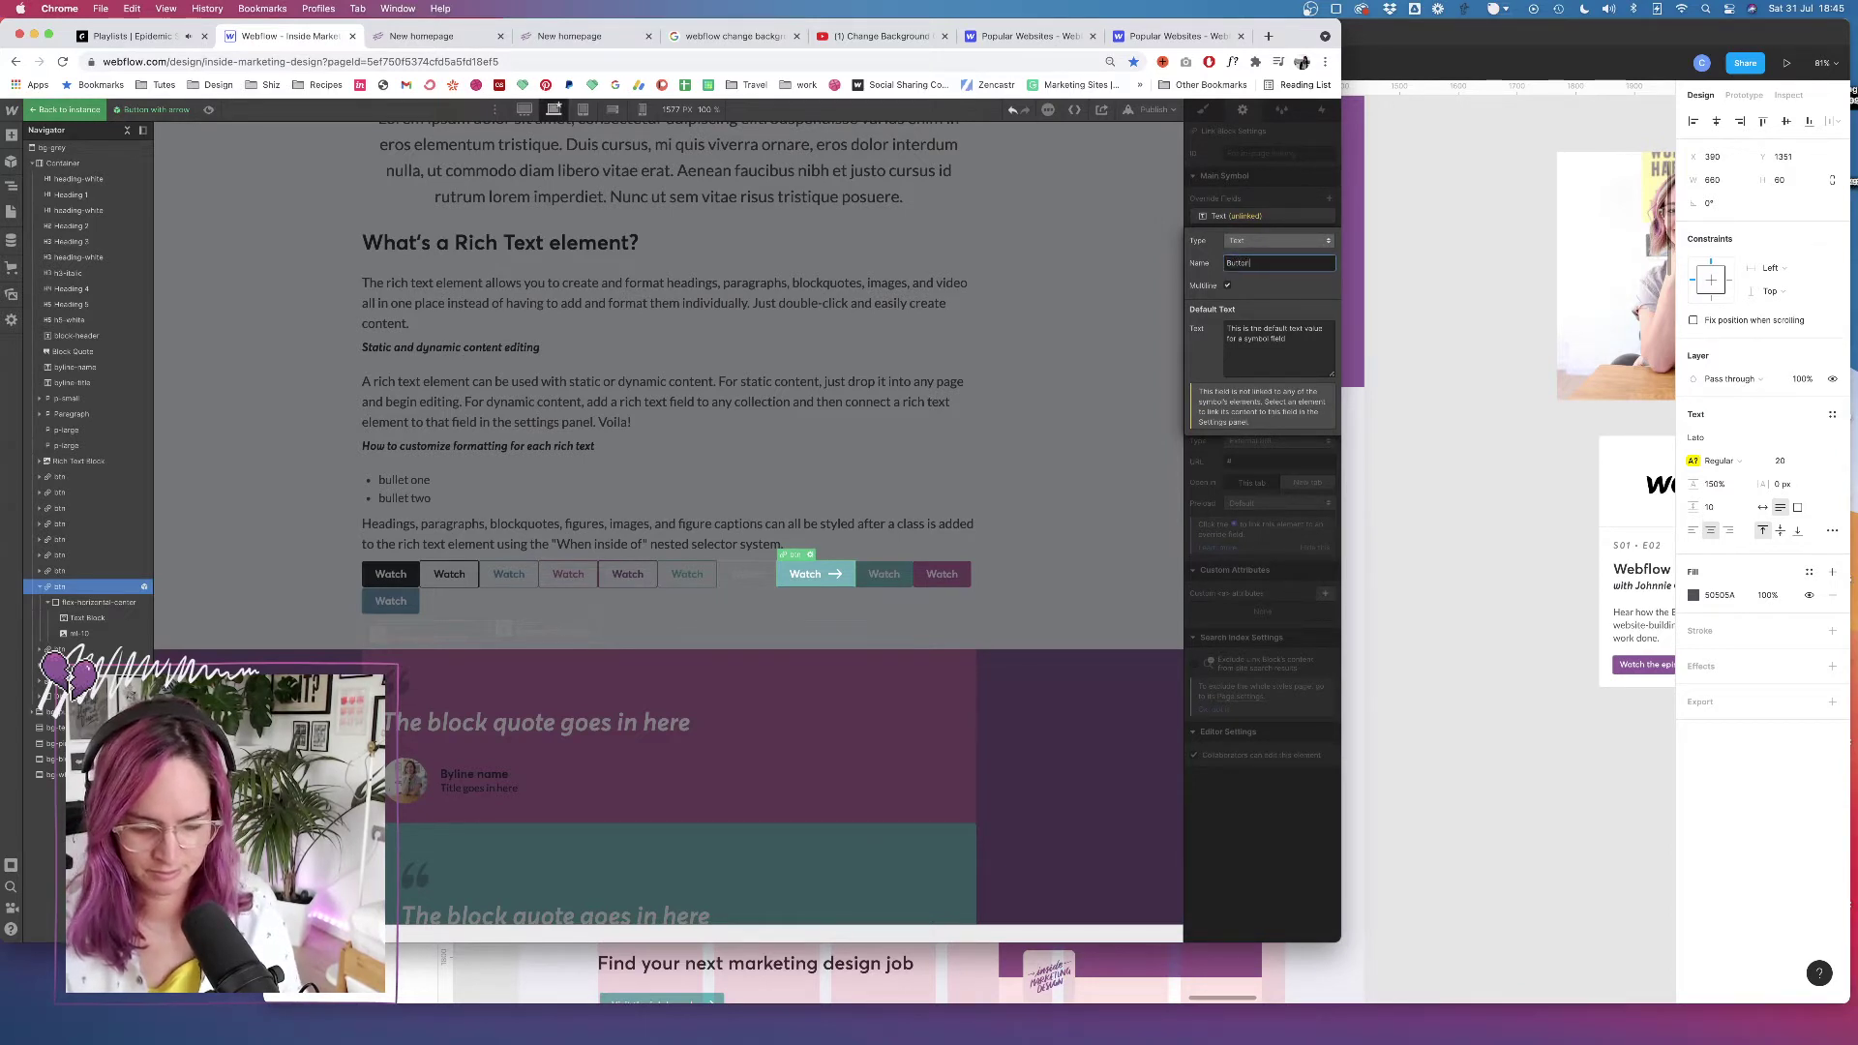
pyautogui.press('Return')
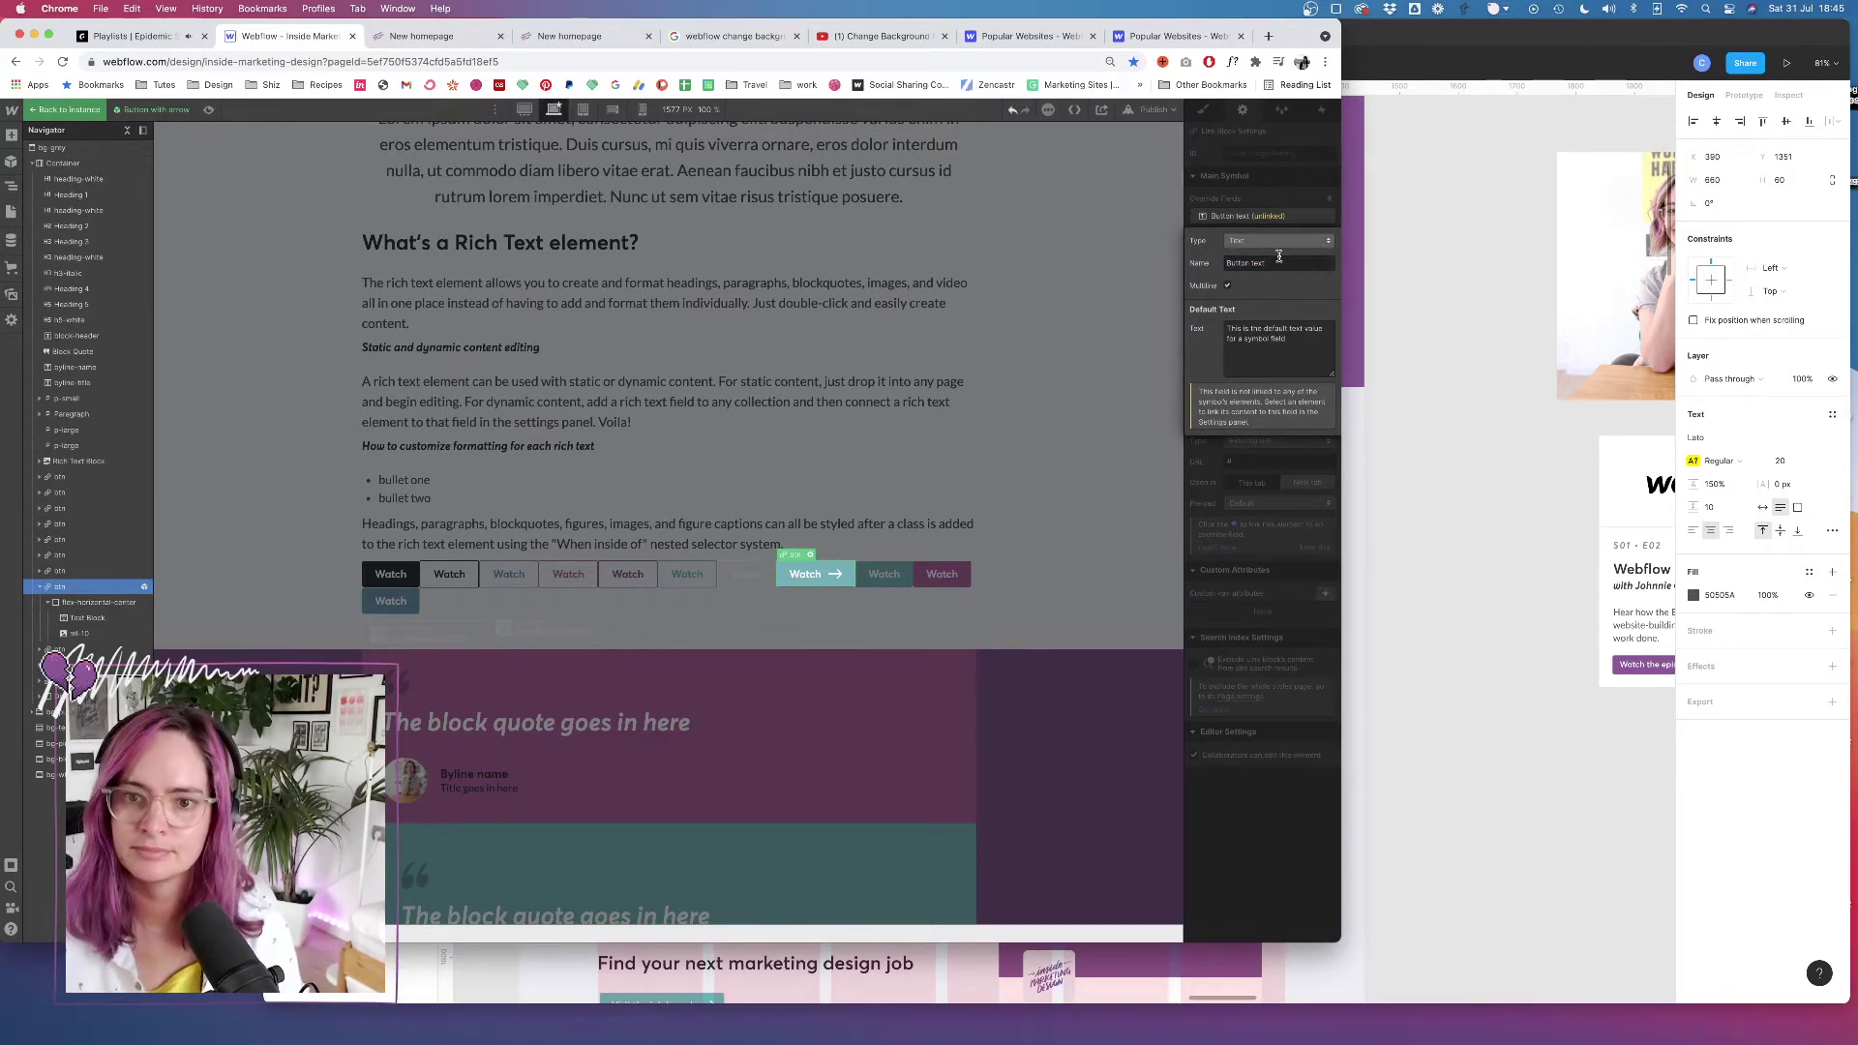
pyautogui.click(1228, 286)
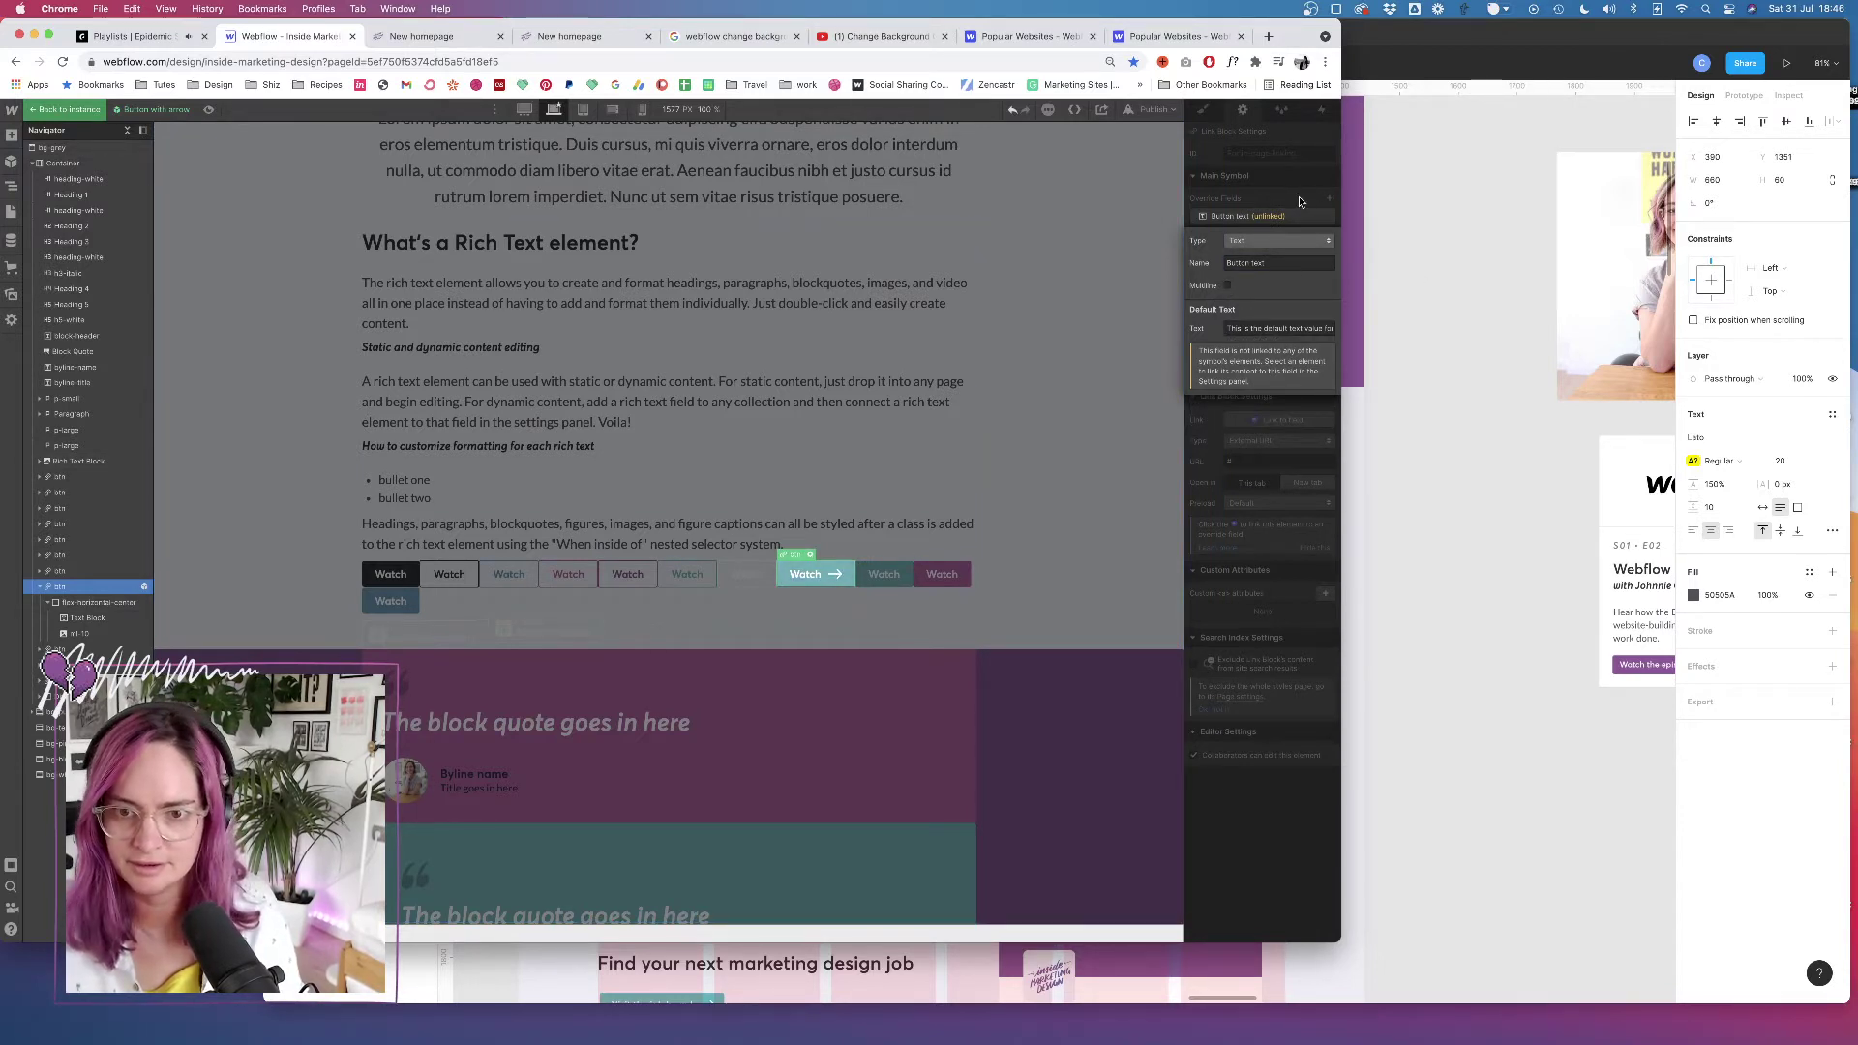
# Add a second override field of type Link named "Button link" to the main symbol and return to the instance
pyautogui.click(1336, 197)
pyautogui.click(1330, 197)
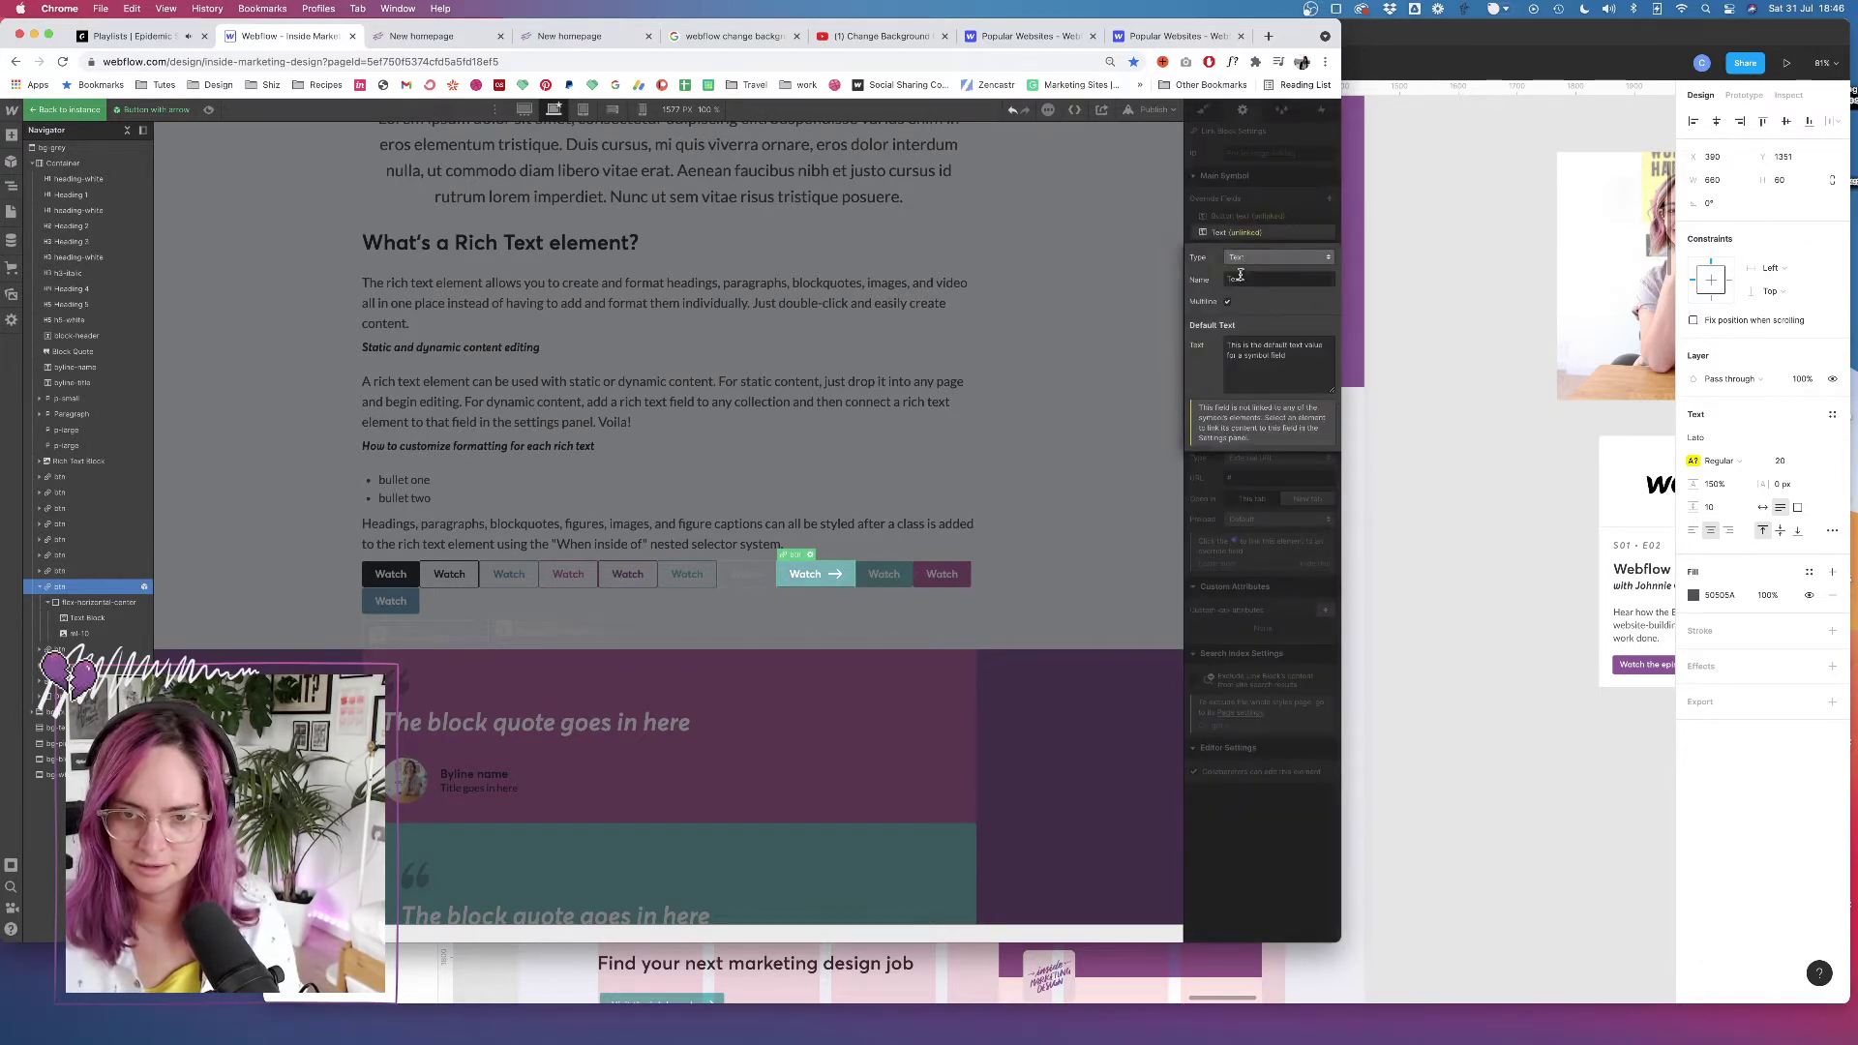
pyautogui.click(1246, 258)
pyautogui.click(1236, 304)
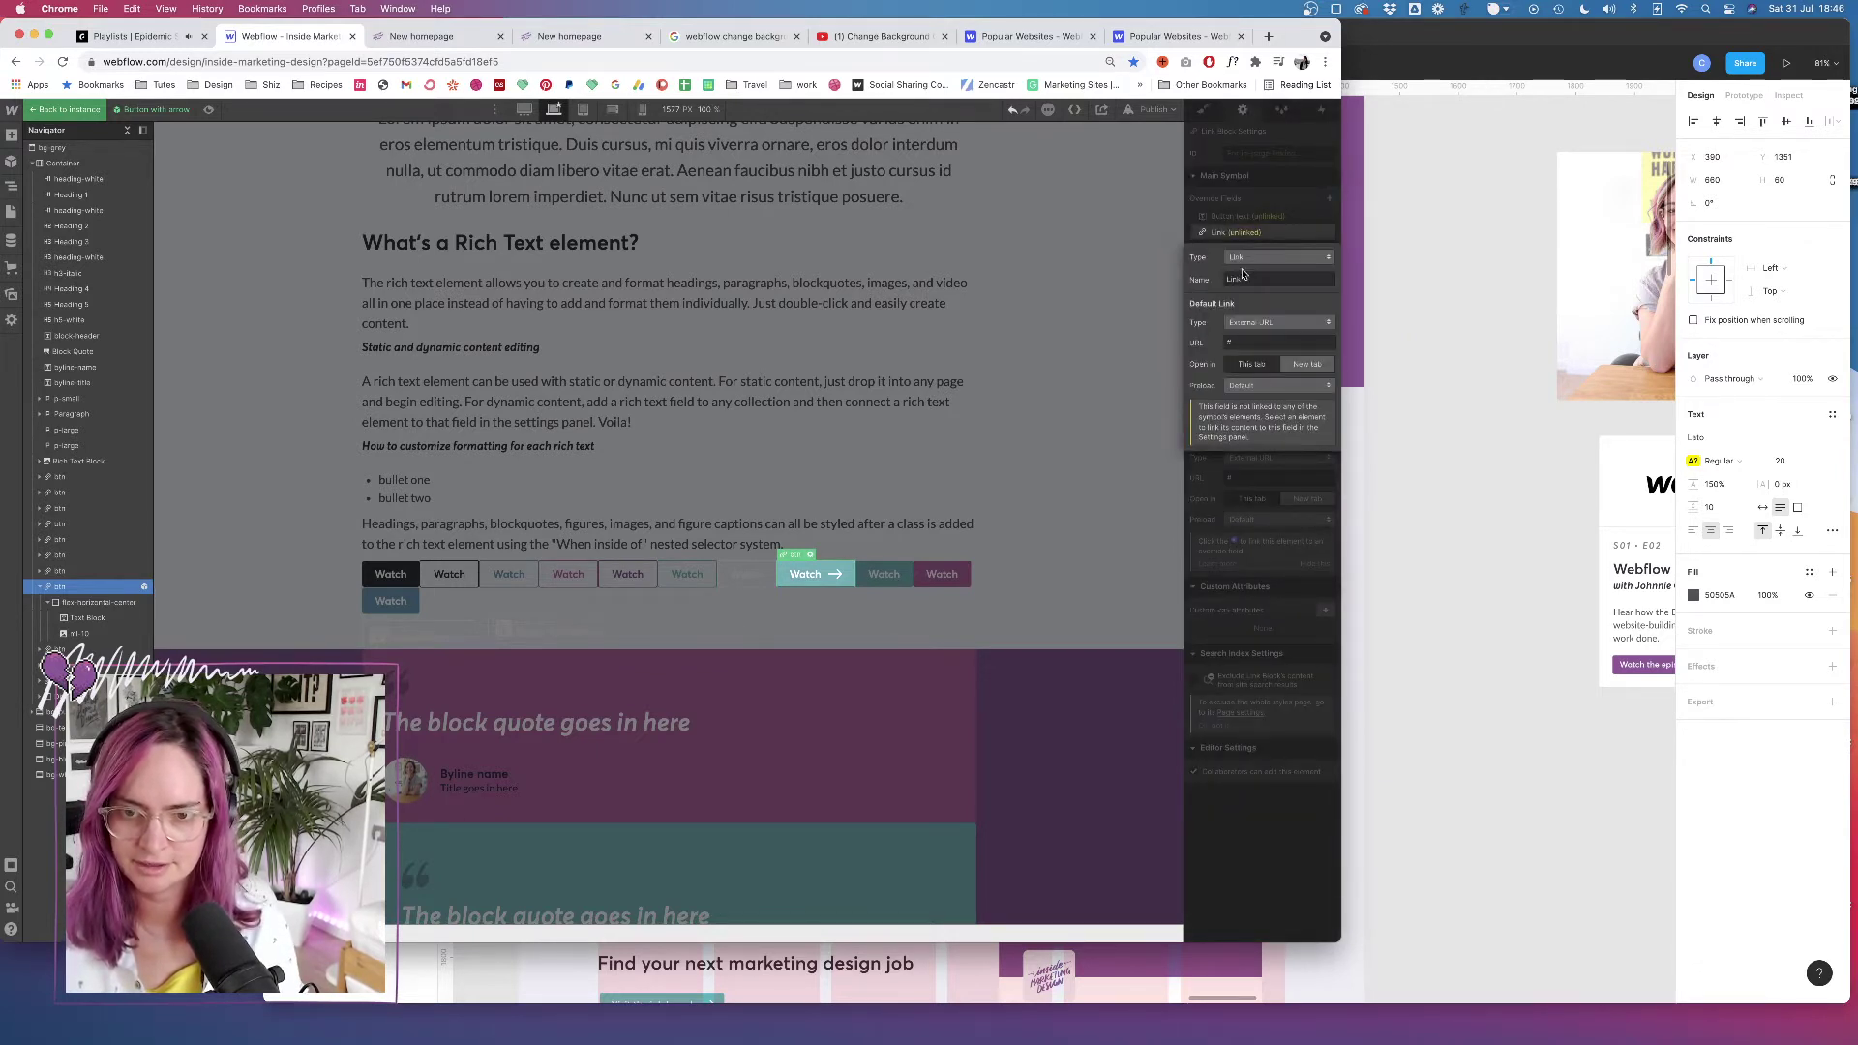
pyautogui.doubleClick(1234, 278)
pyautogui.write('Button l')
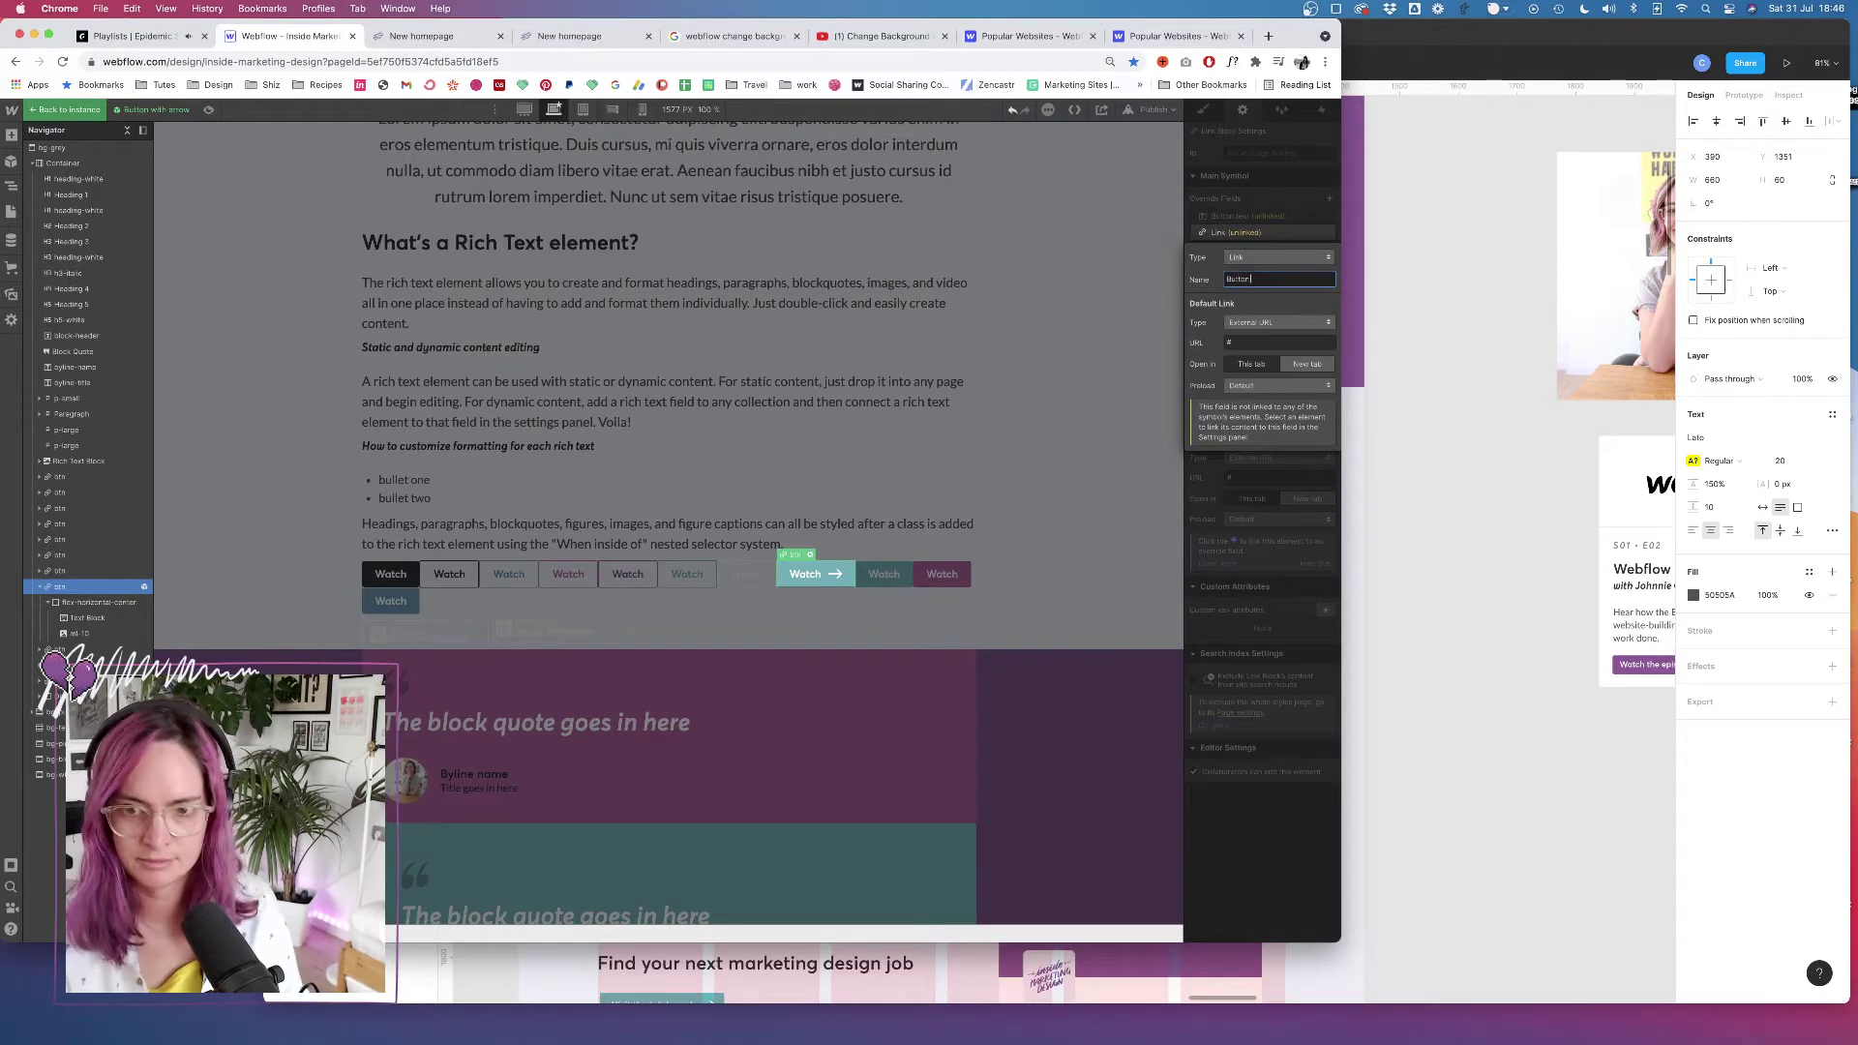
pyautogui.write('ink')
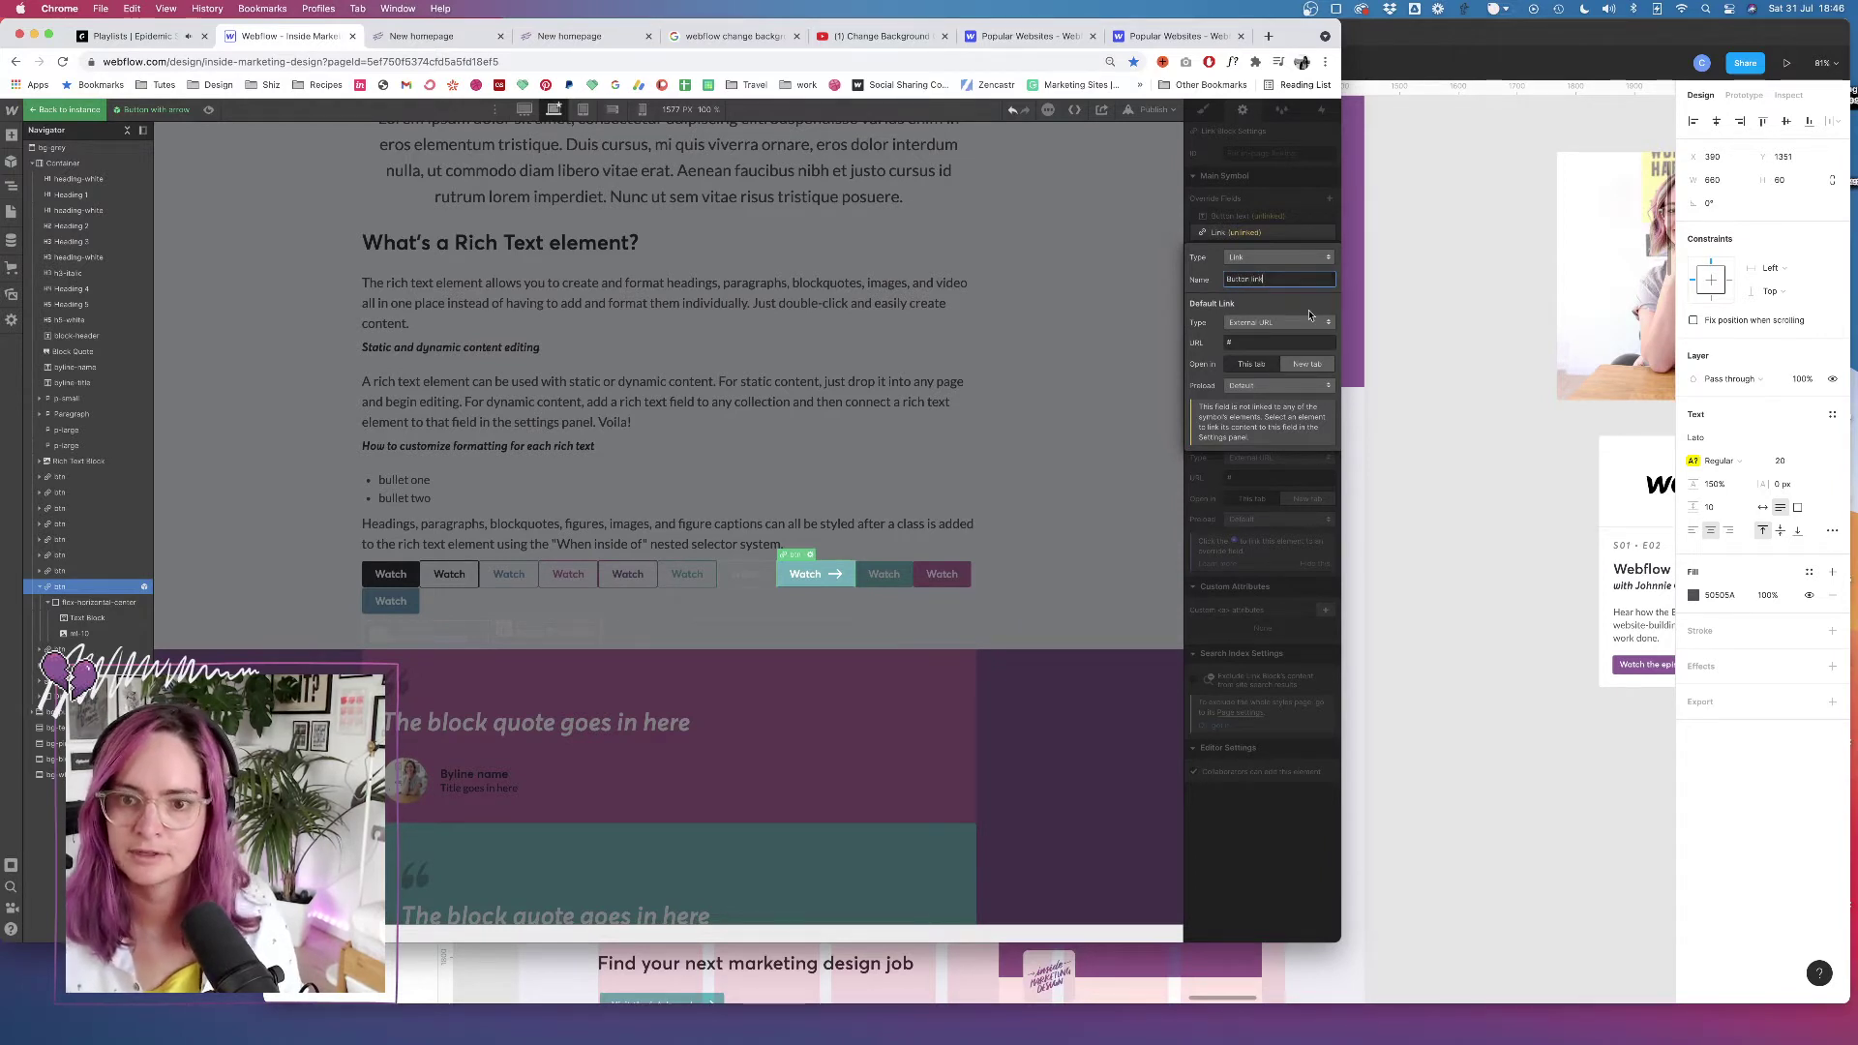
pyautogui.press('Return')
pyautogui.click(1210, 495)
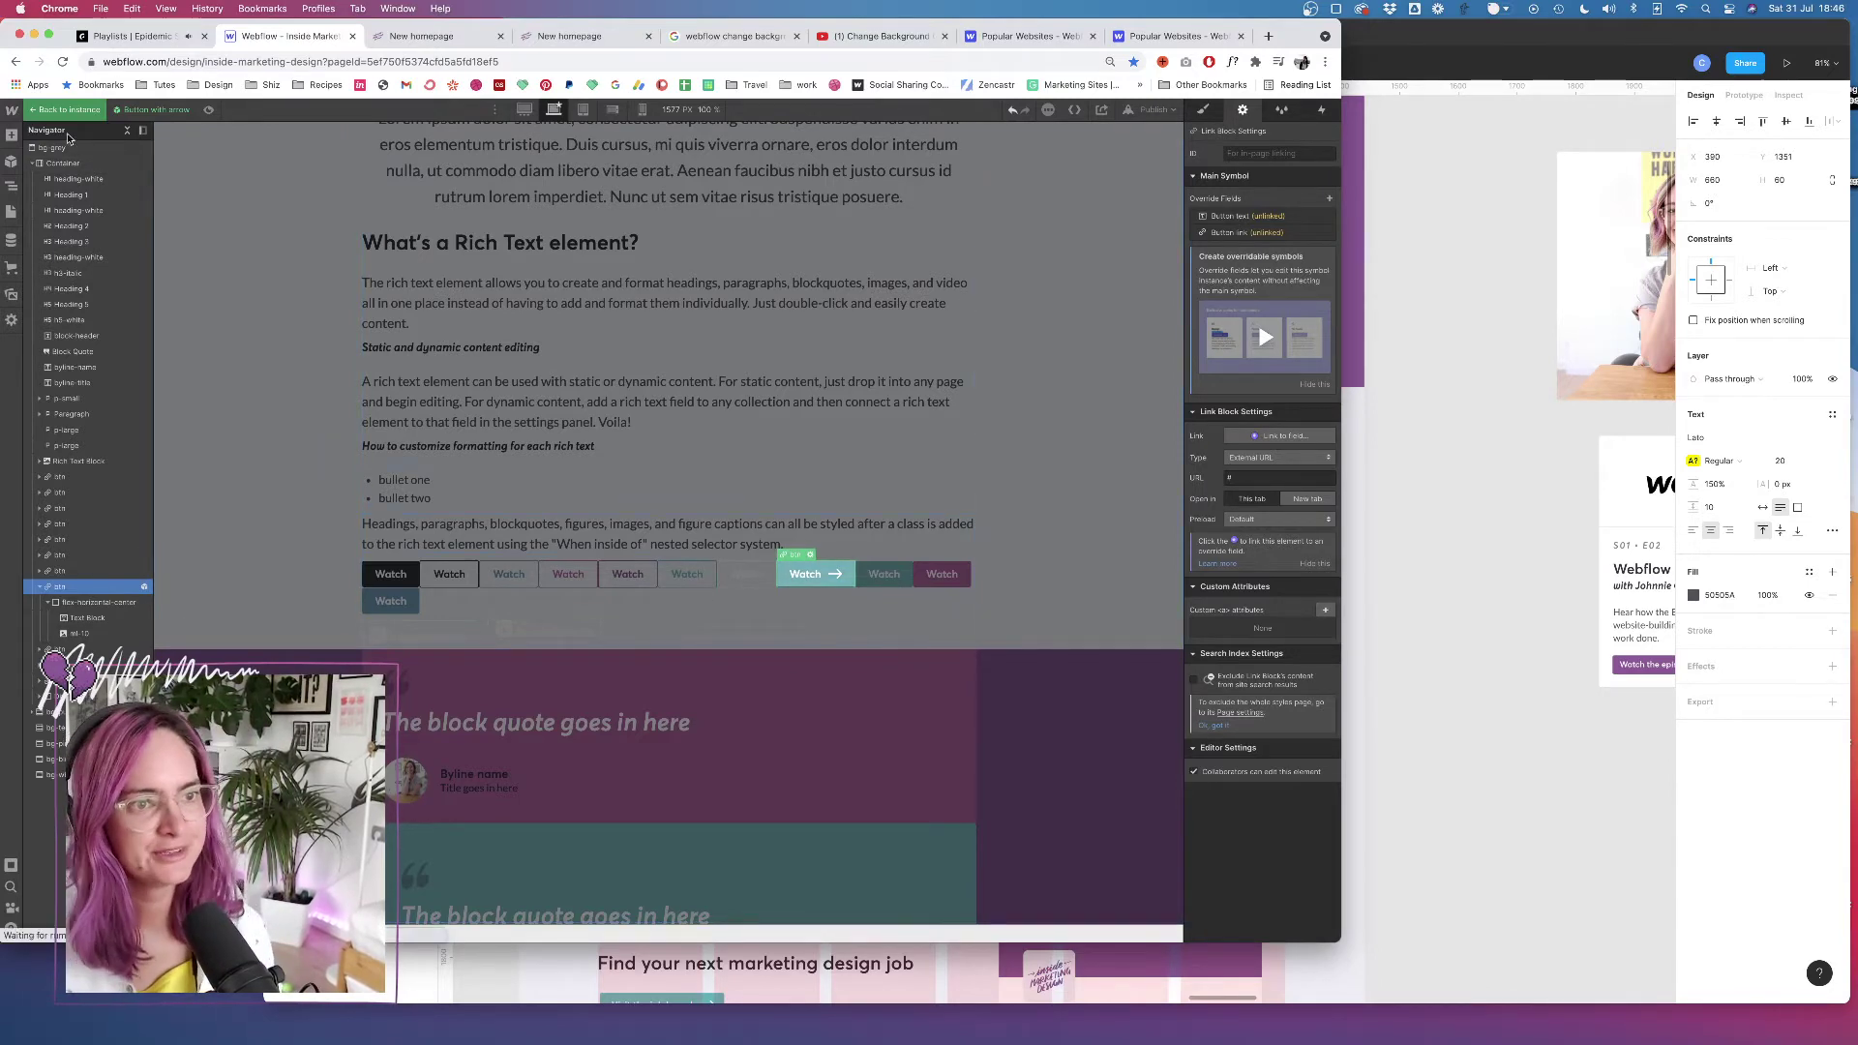
pyautogui.click(95, 110)
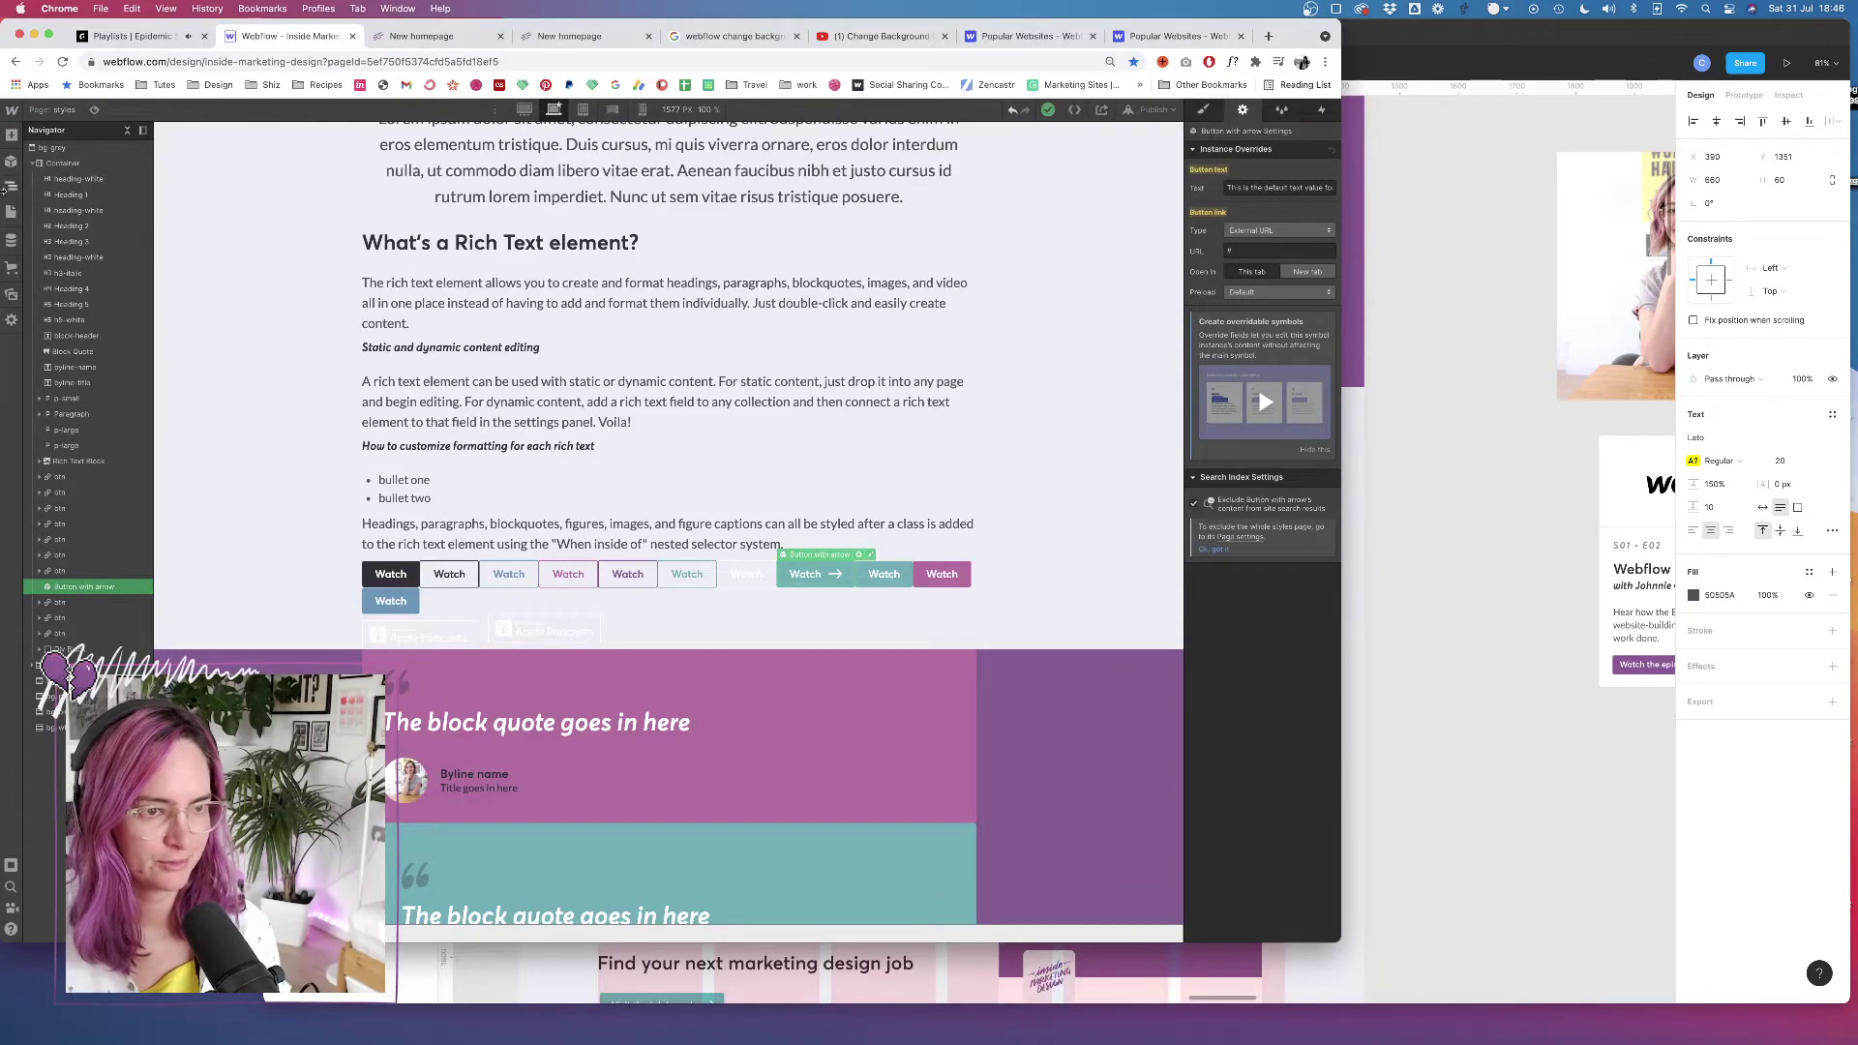
# Open the New homepage page and place the Button with arrow symbol below the podcast description paragraph
pyautogui.click(12, 211)
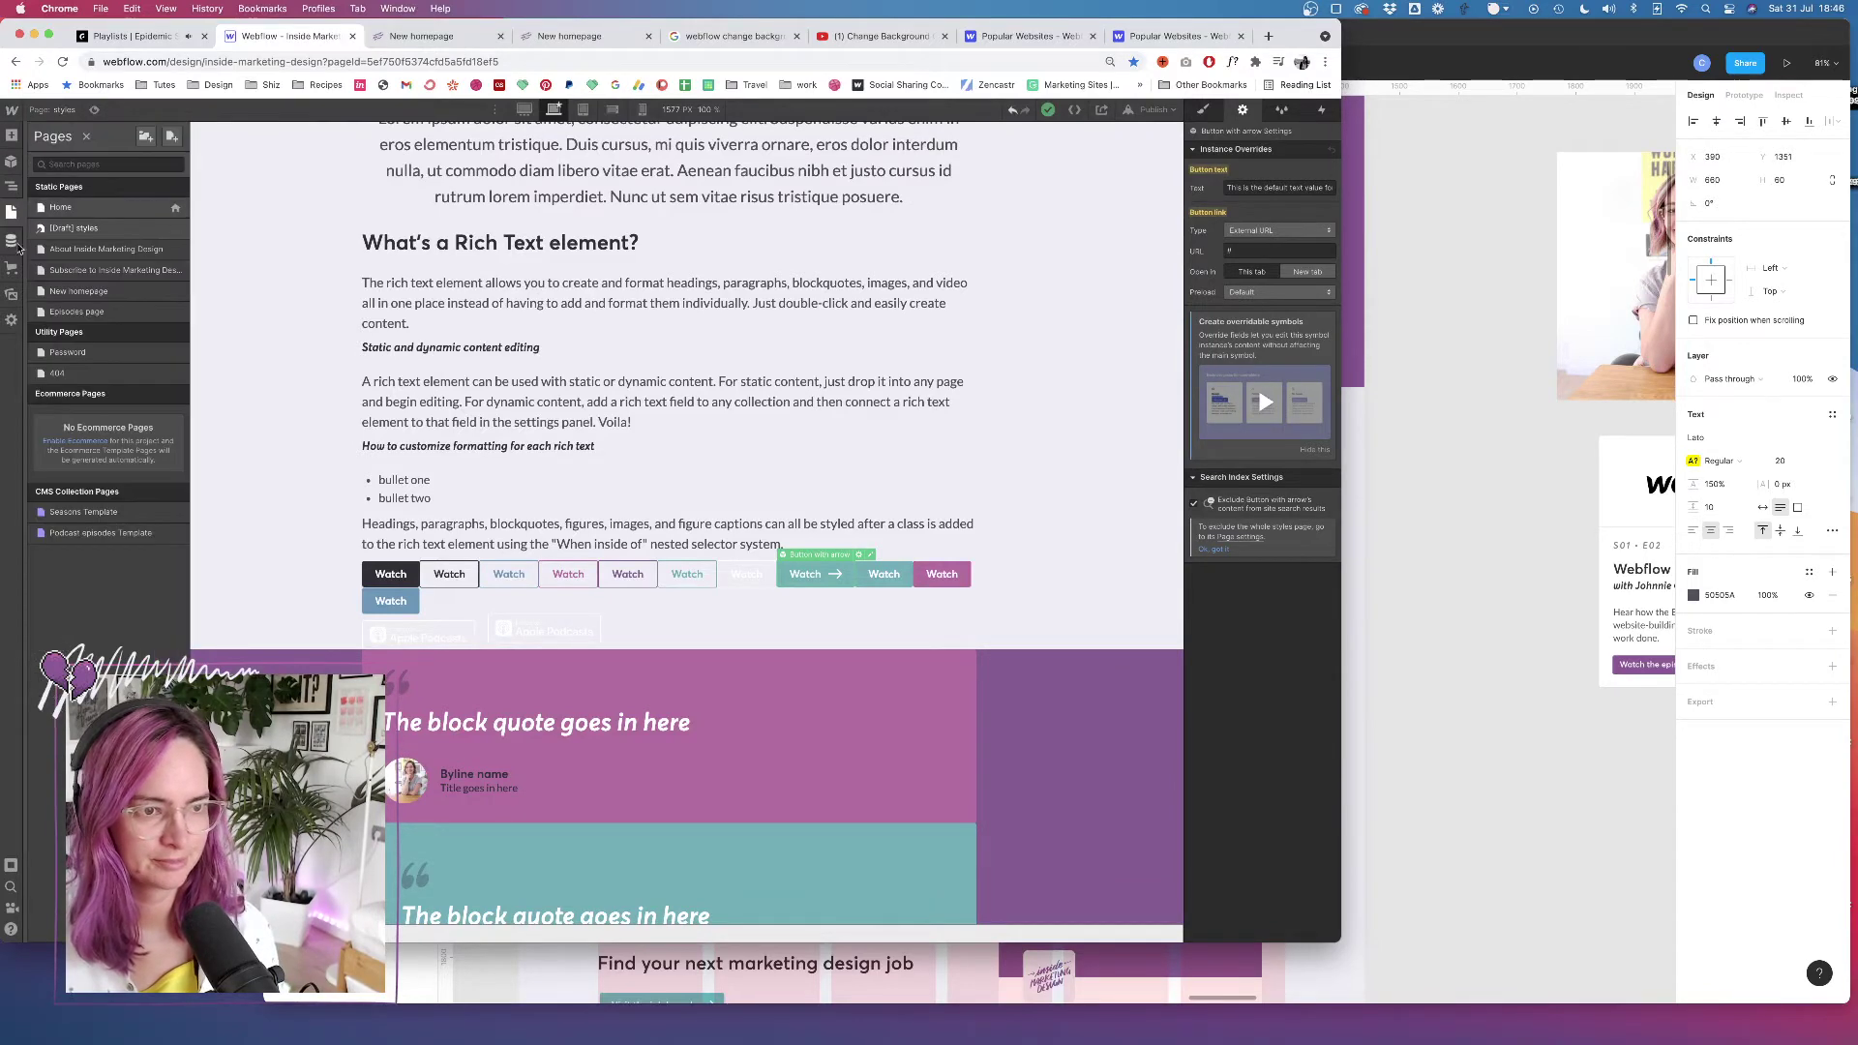
pyautogui.click(78, 290)
pyautogui.scroll(-10, 585, 556)
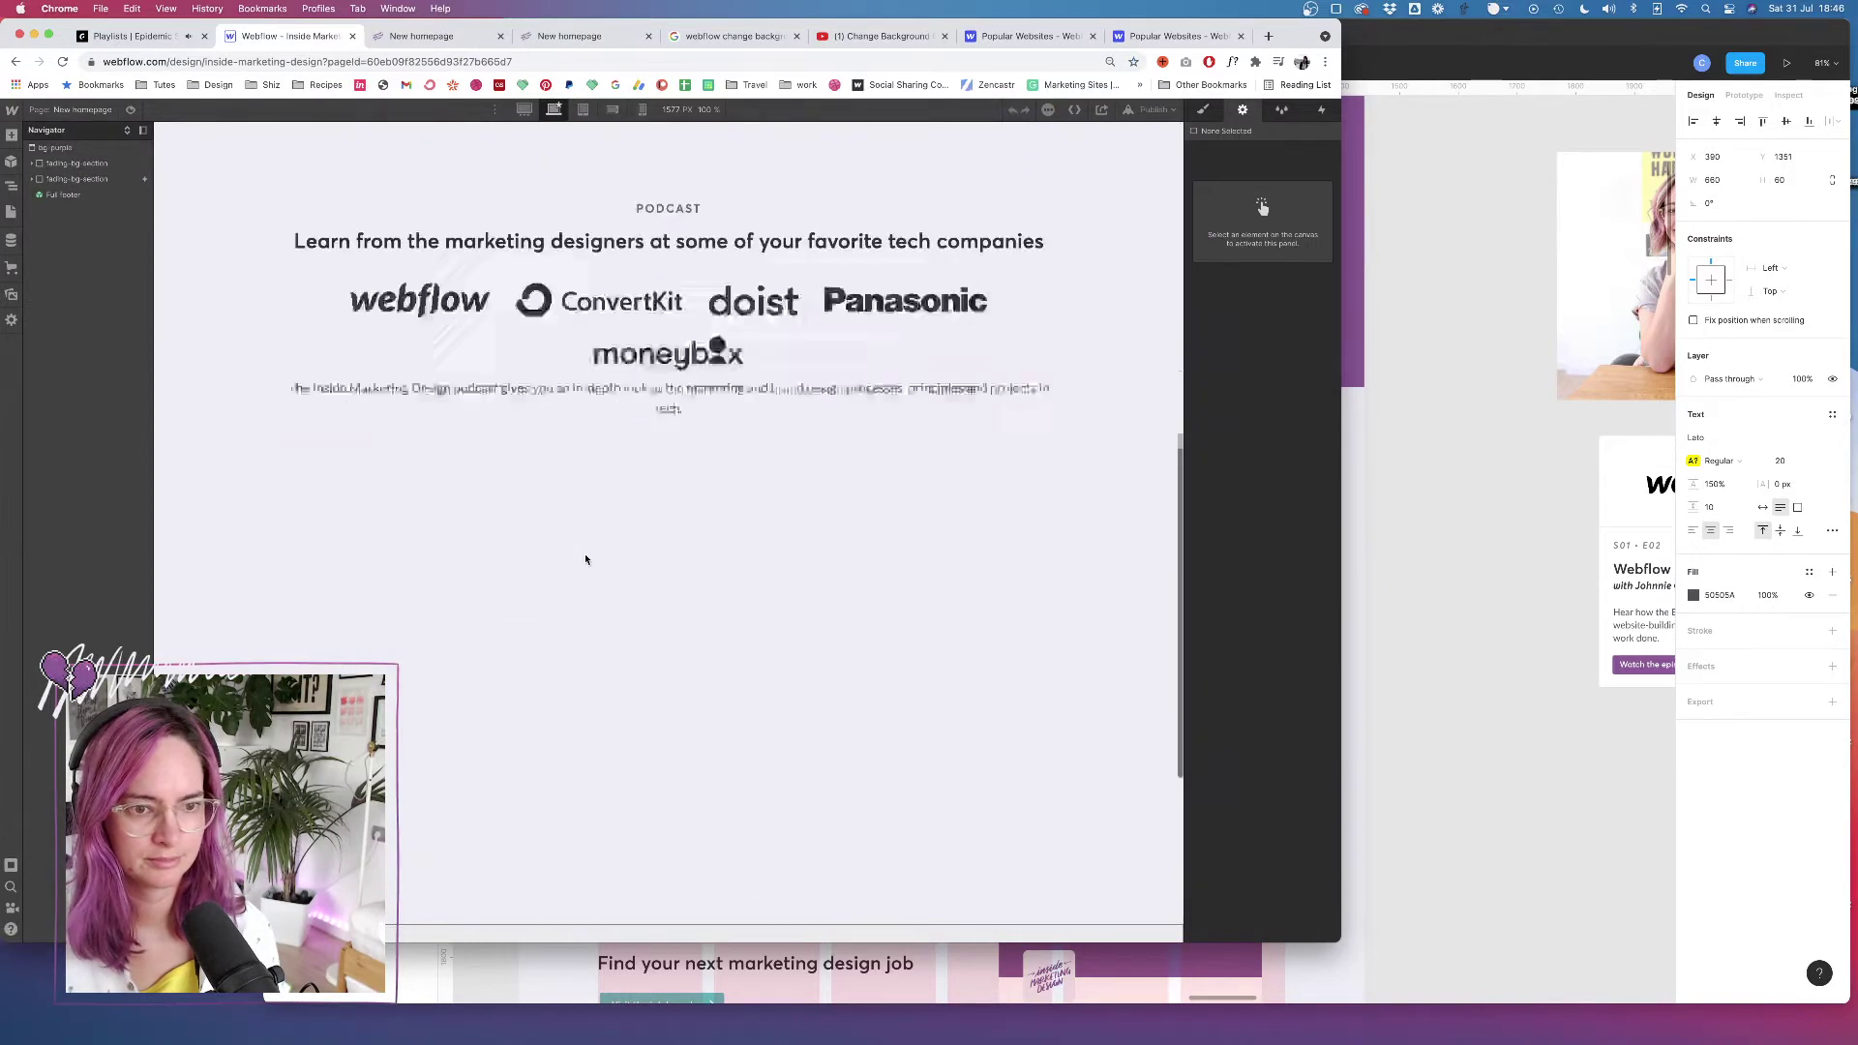
pyautogui.click(706, 315)
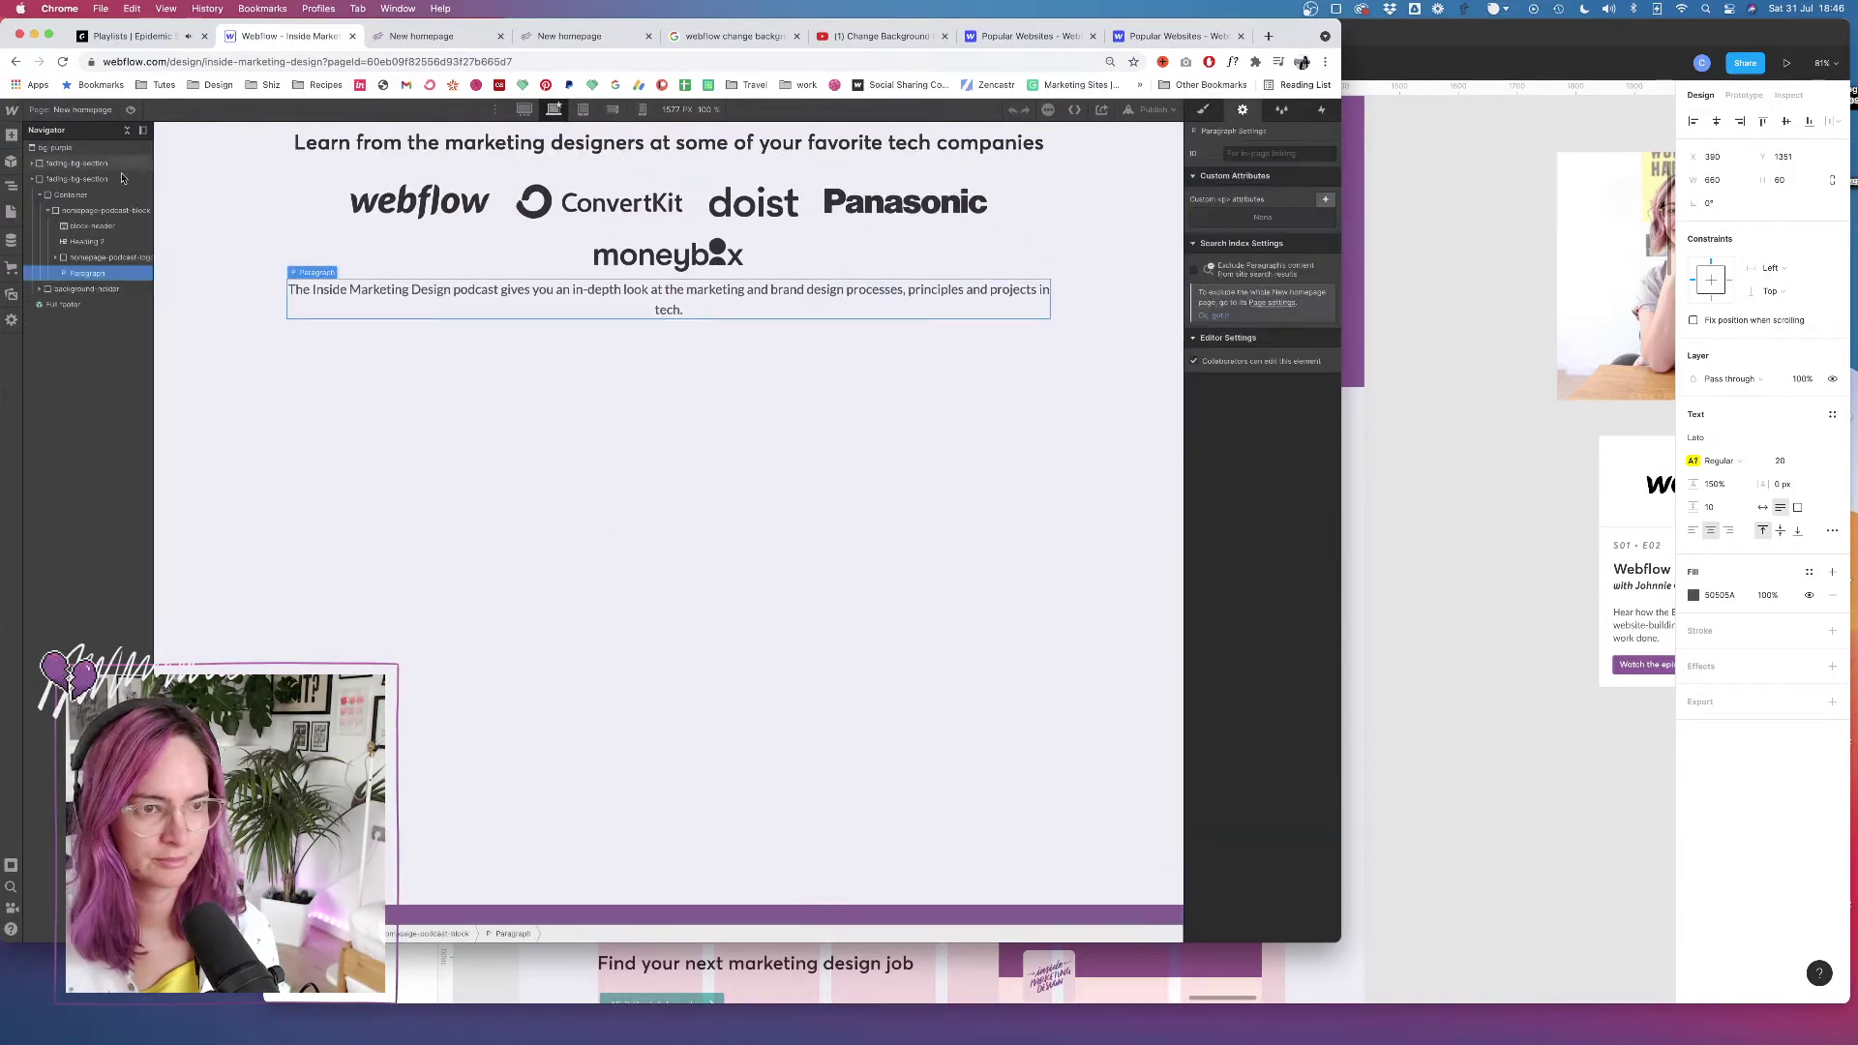
pyautogui.click(12, 135)
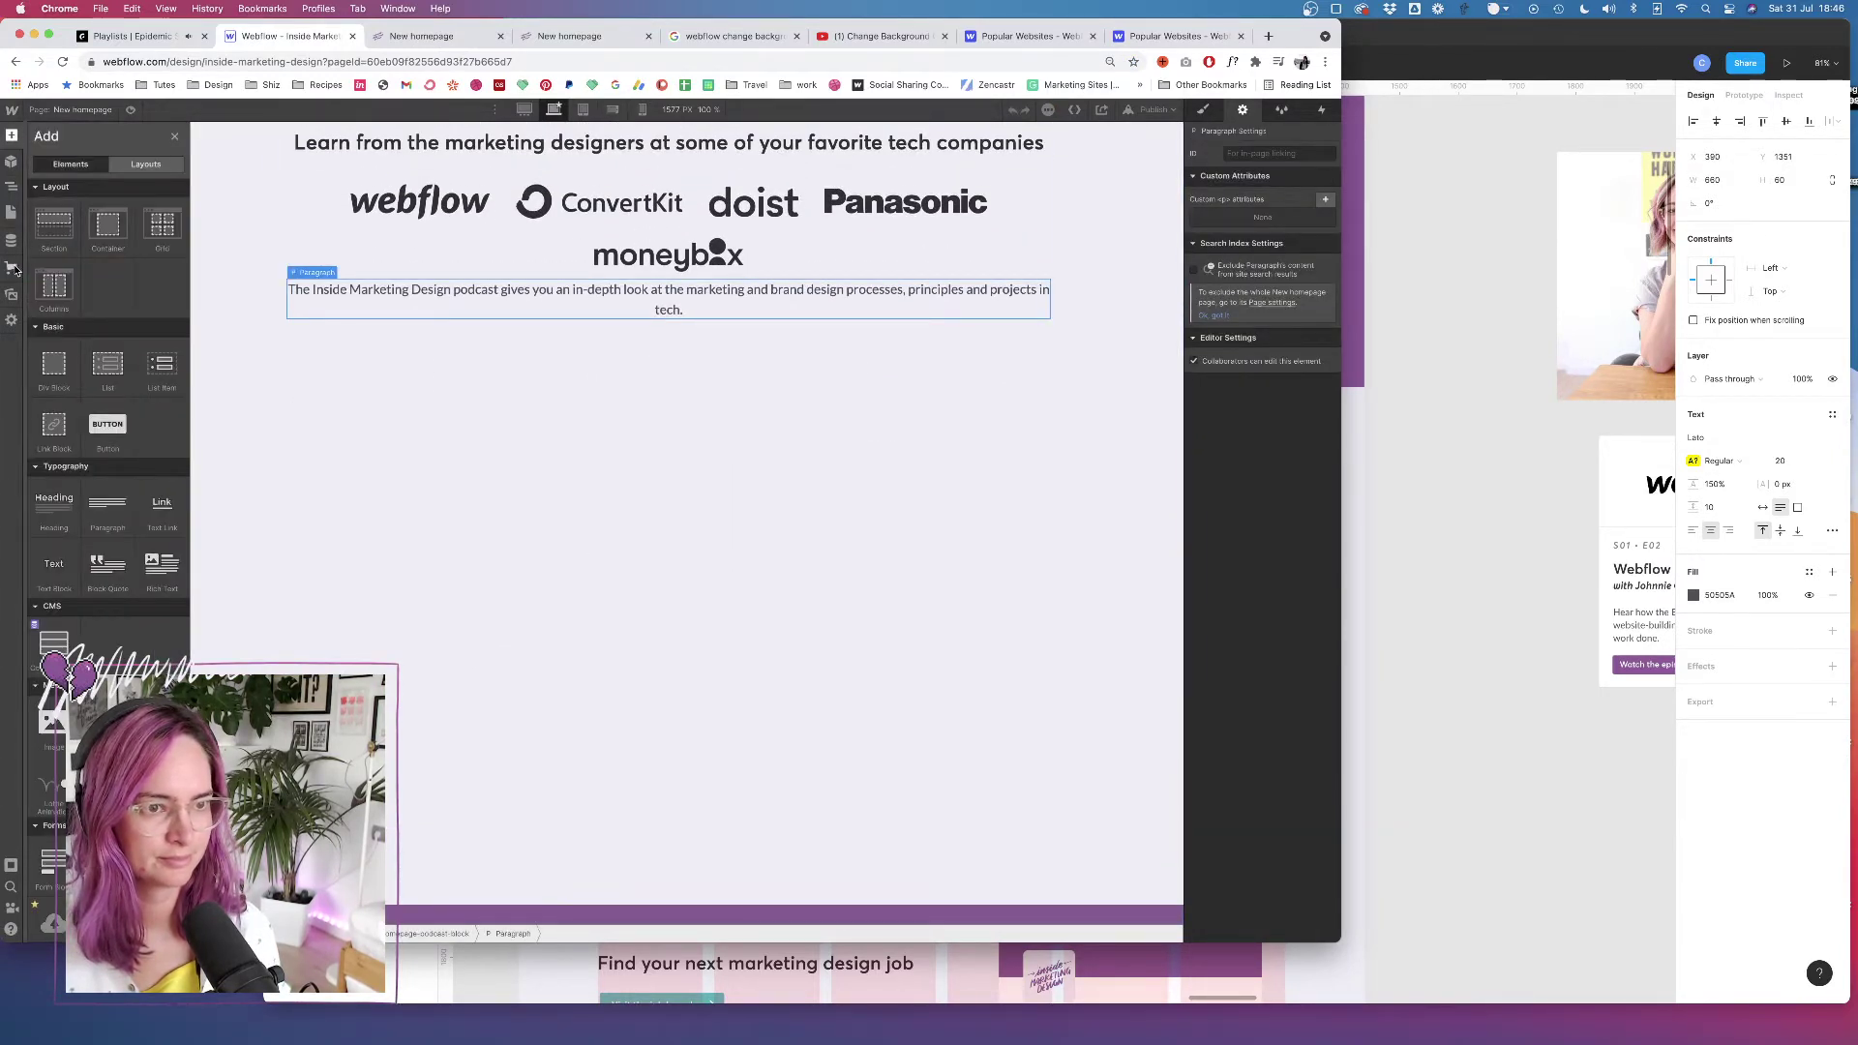
pyautogui.click(12, 161)
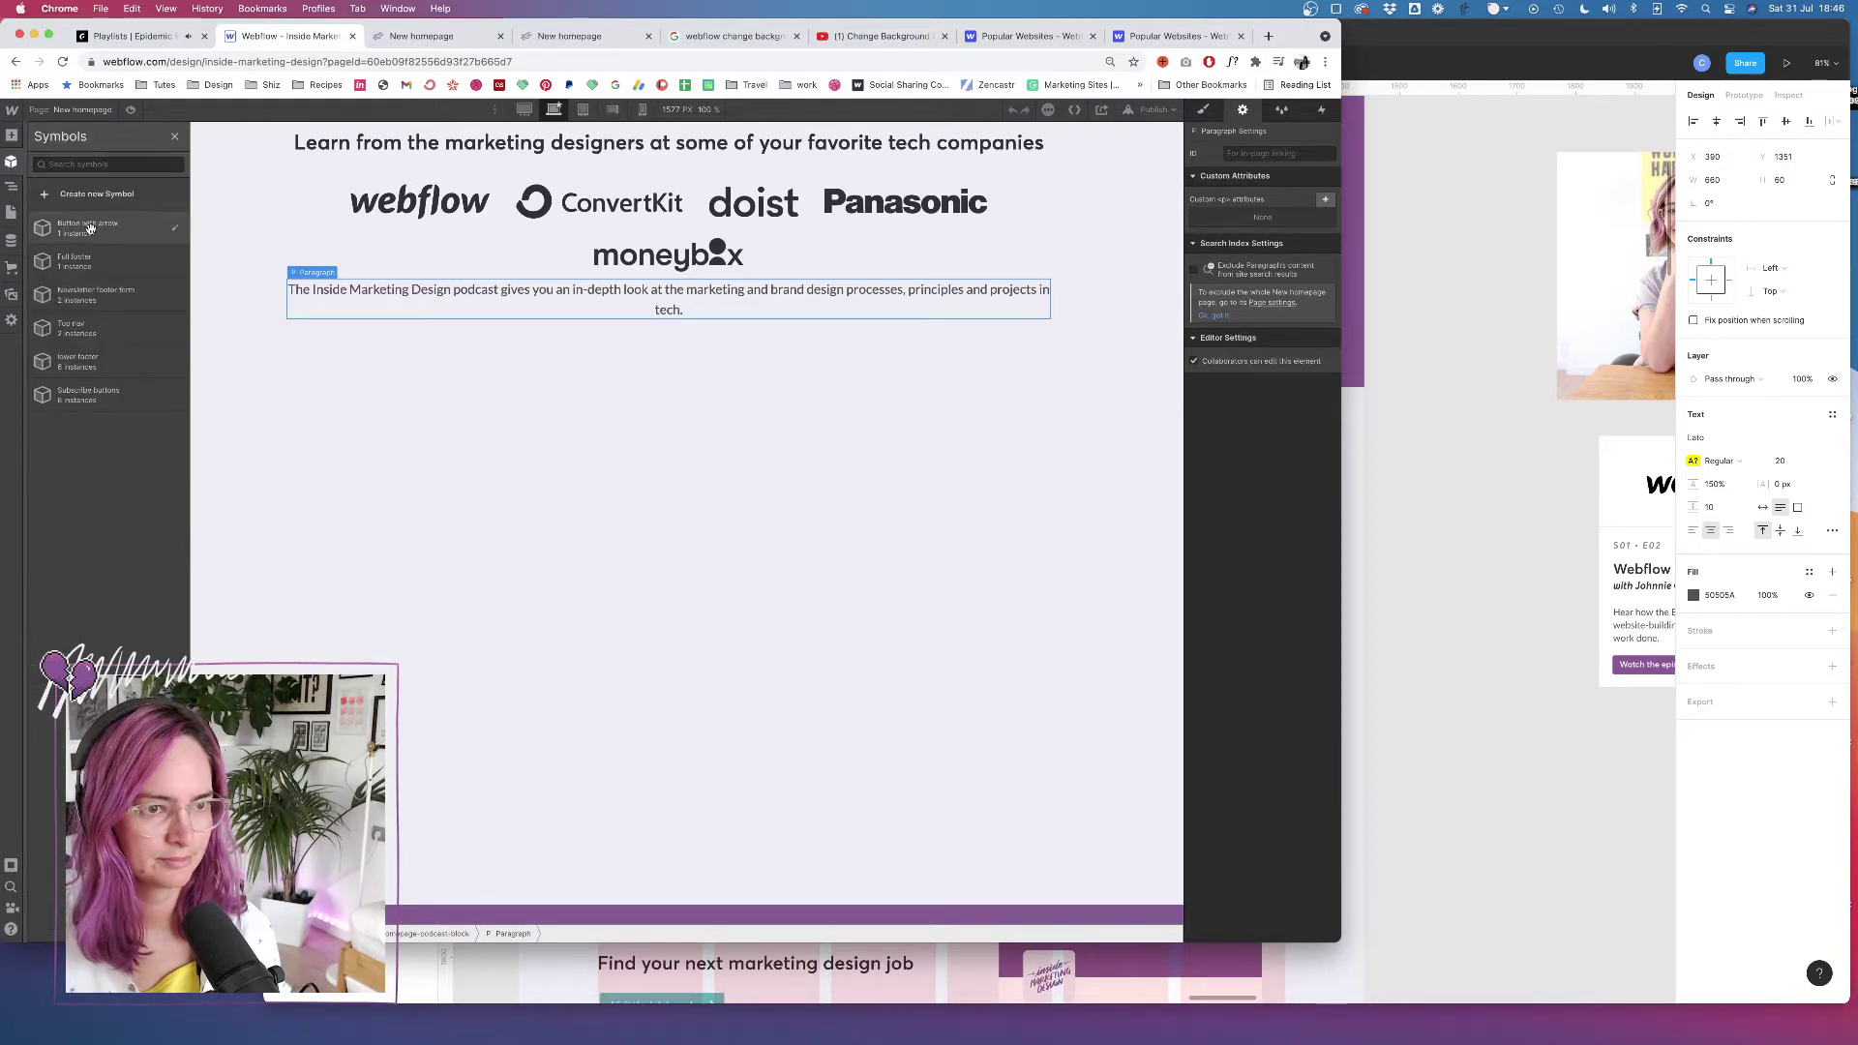
pyautogui.moveTo(89, 227); pyautogui.dragTo(664, 331)
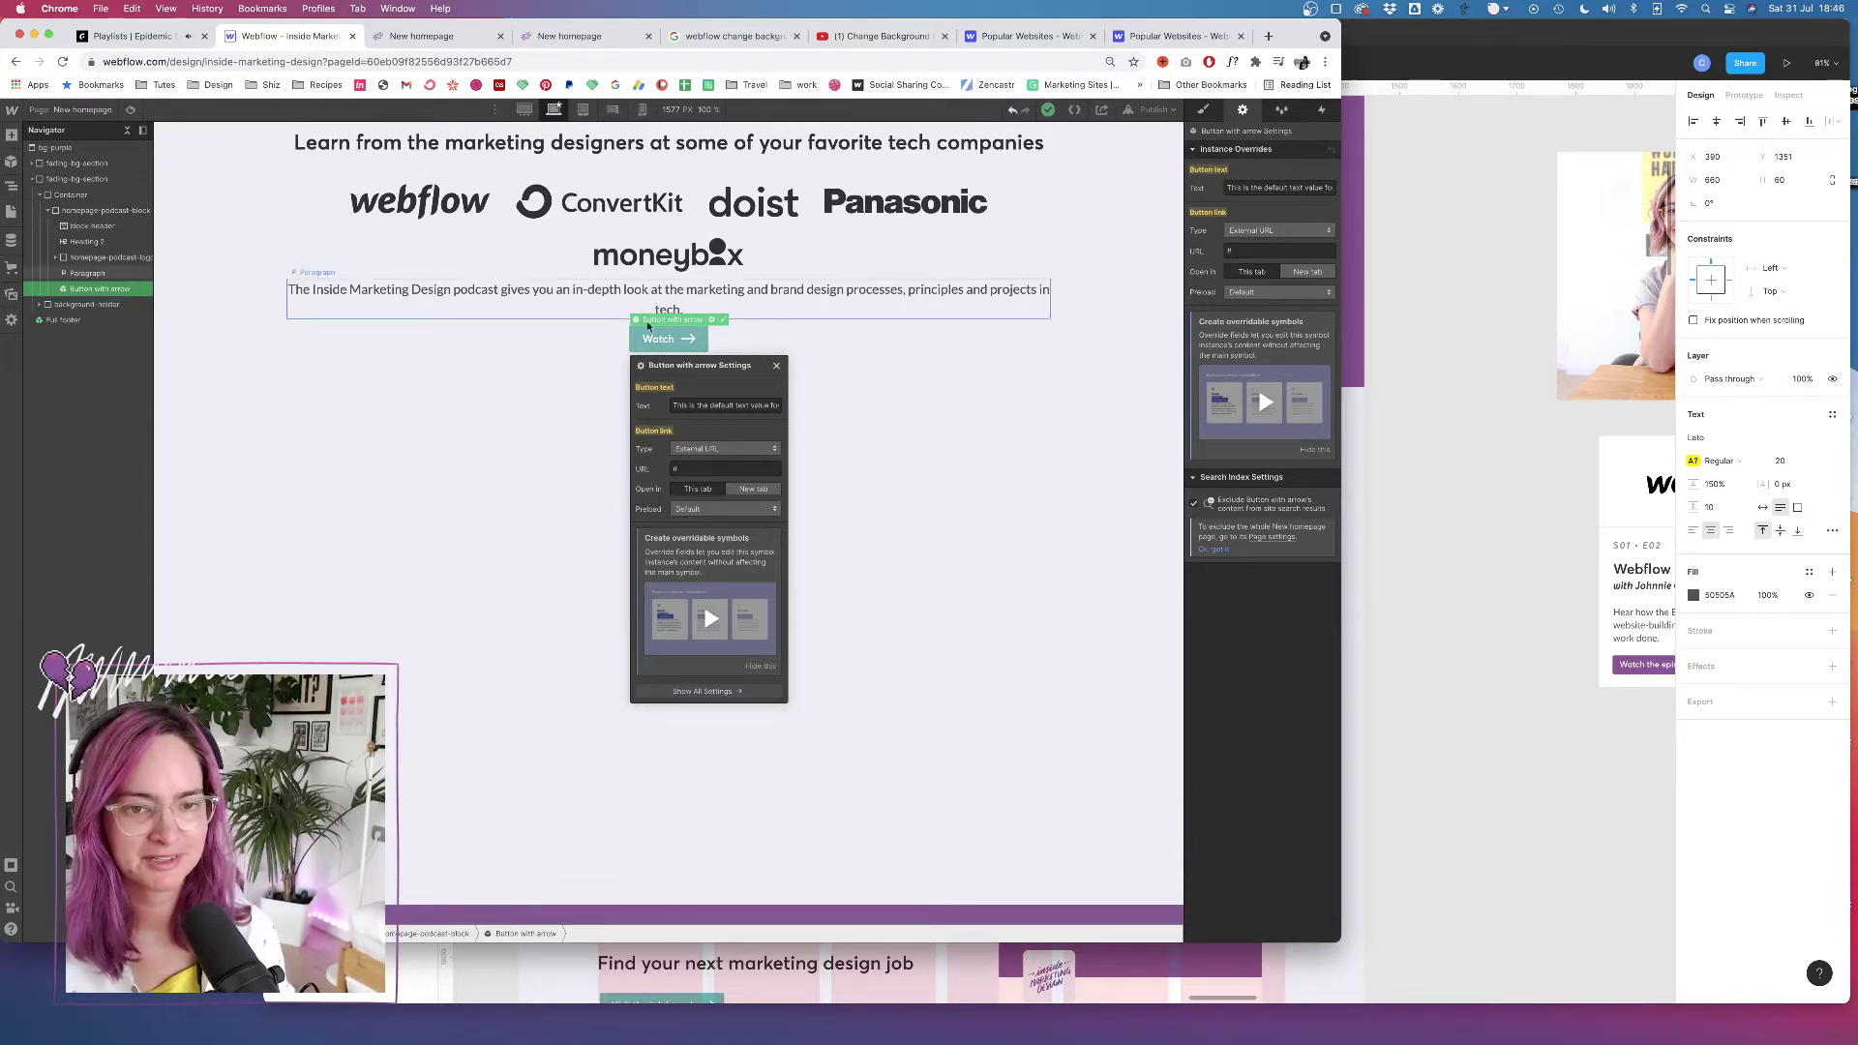
# Check the button label in the Figma design, then set the instance's Button text override to "See all episodes" in Webflow
pyautogui.click(704, 408)
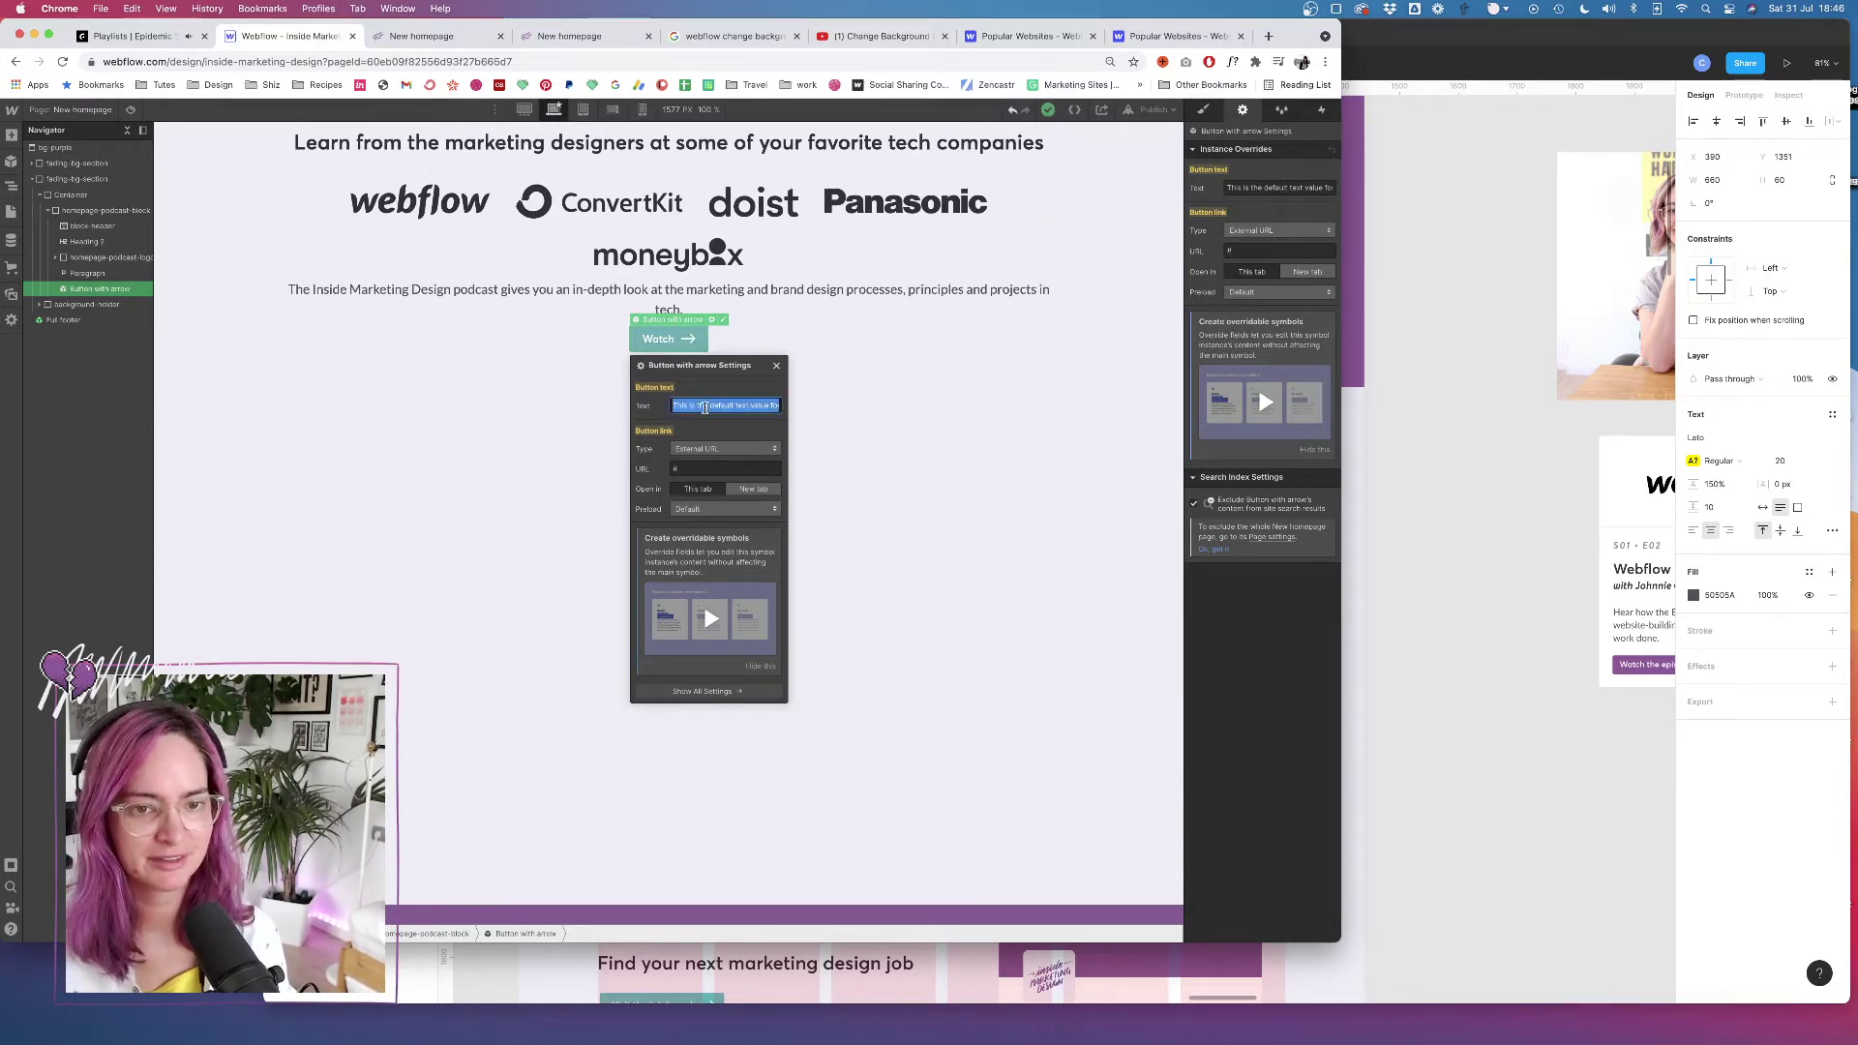
pyautogui.click(1589, 514)
pyautogui.click(937, 761)
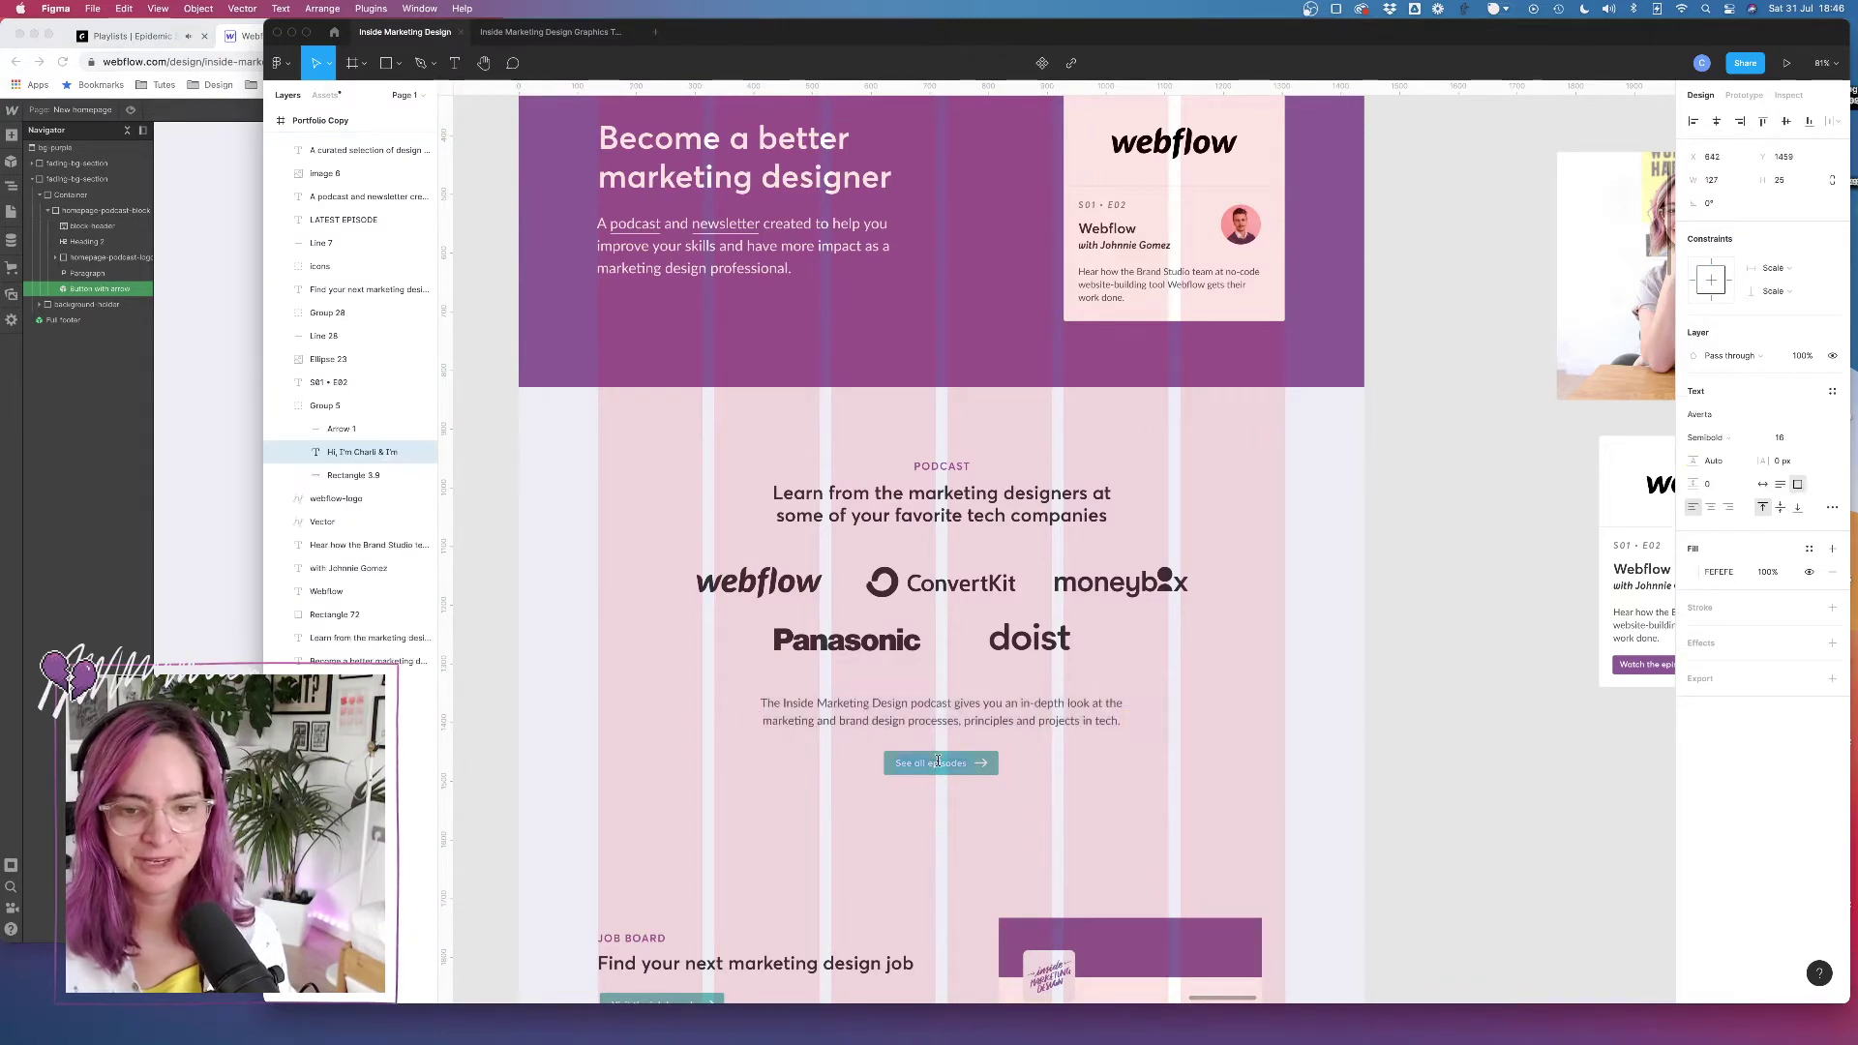
pyautogui.click(120, 481)
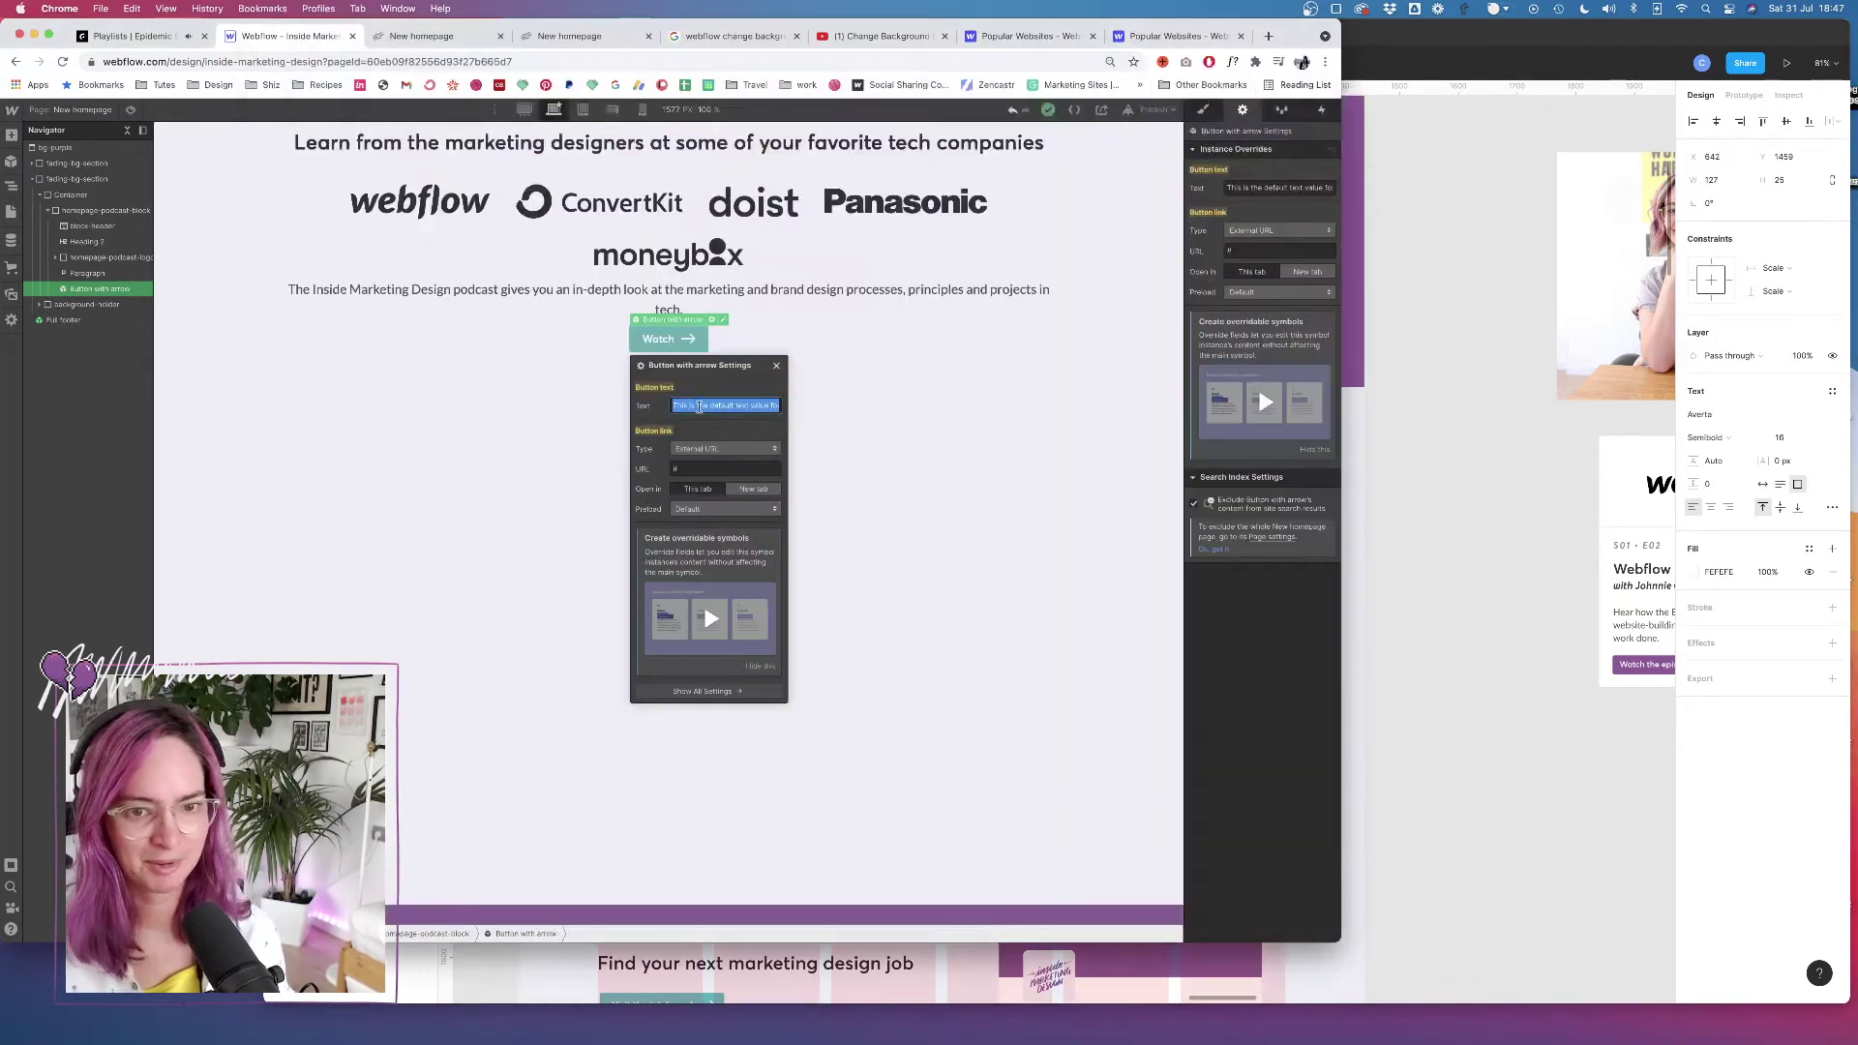
pyautogui.write('See all episodes')
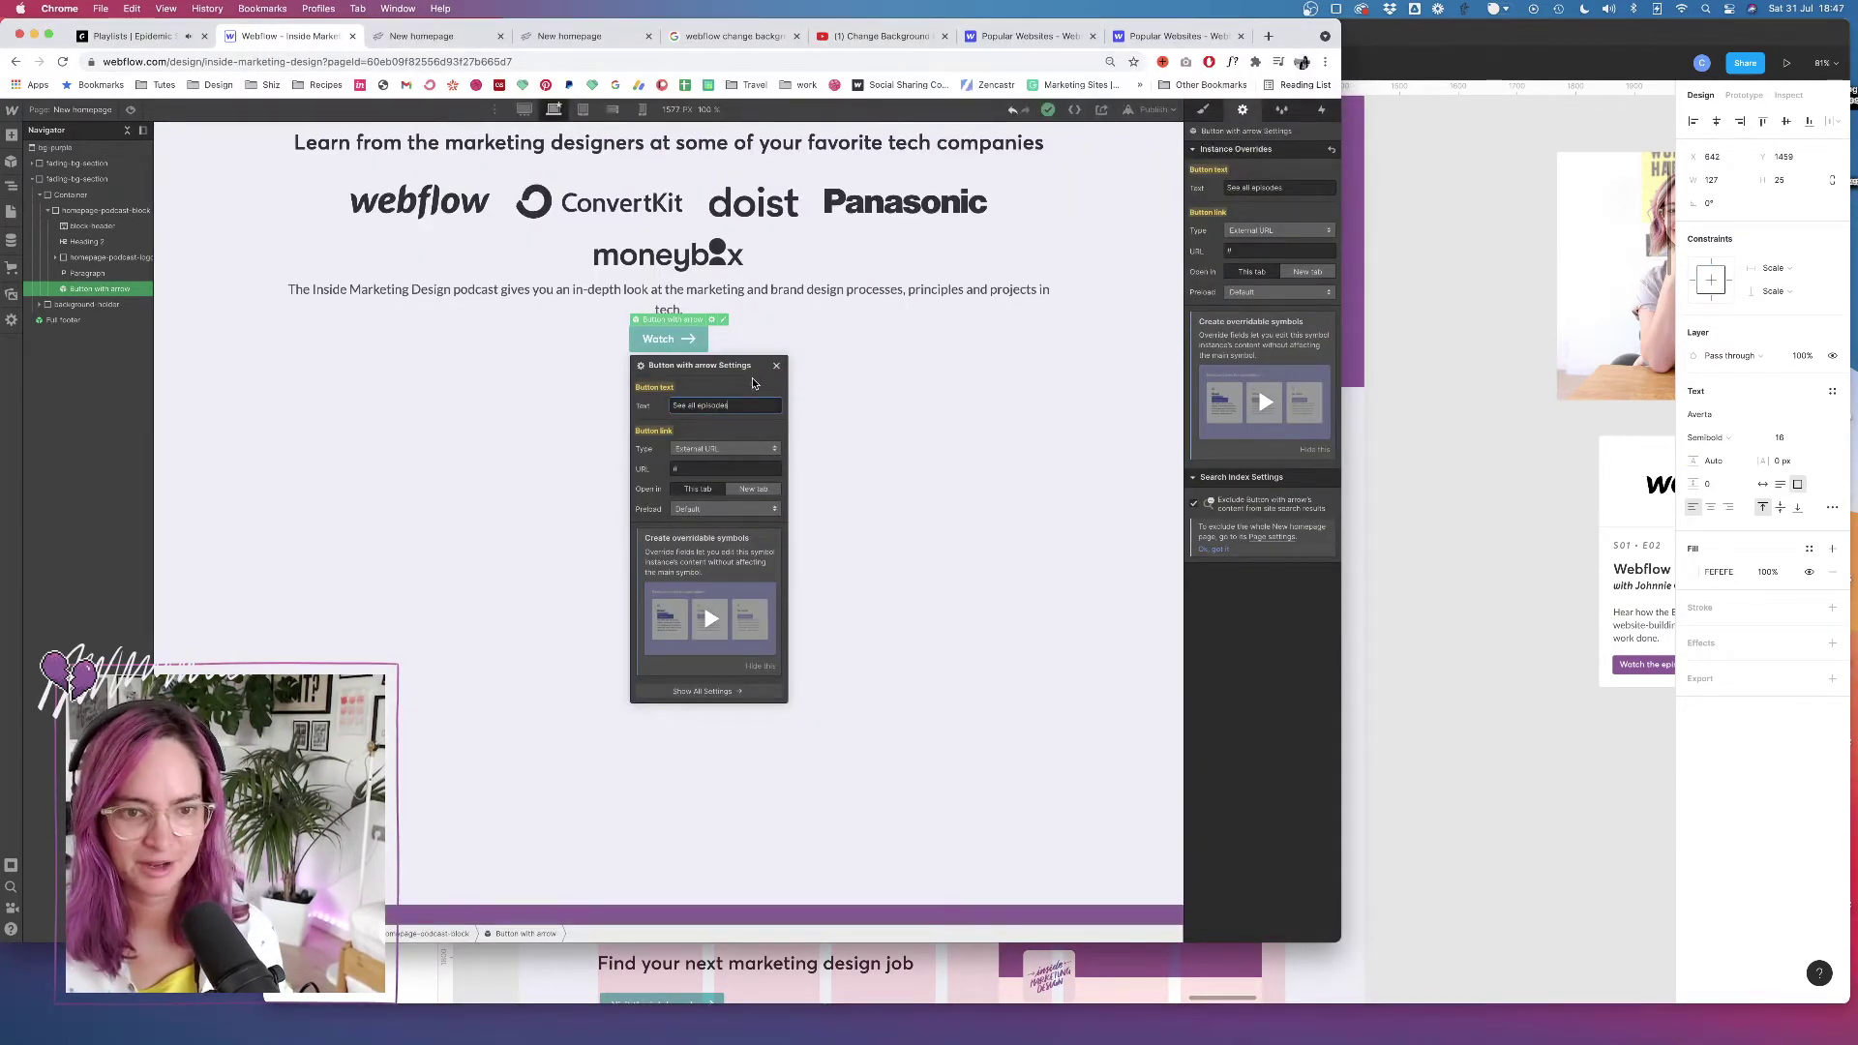
pyautogui.click(756, 384)
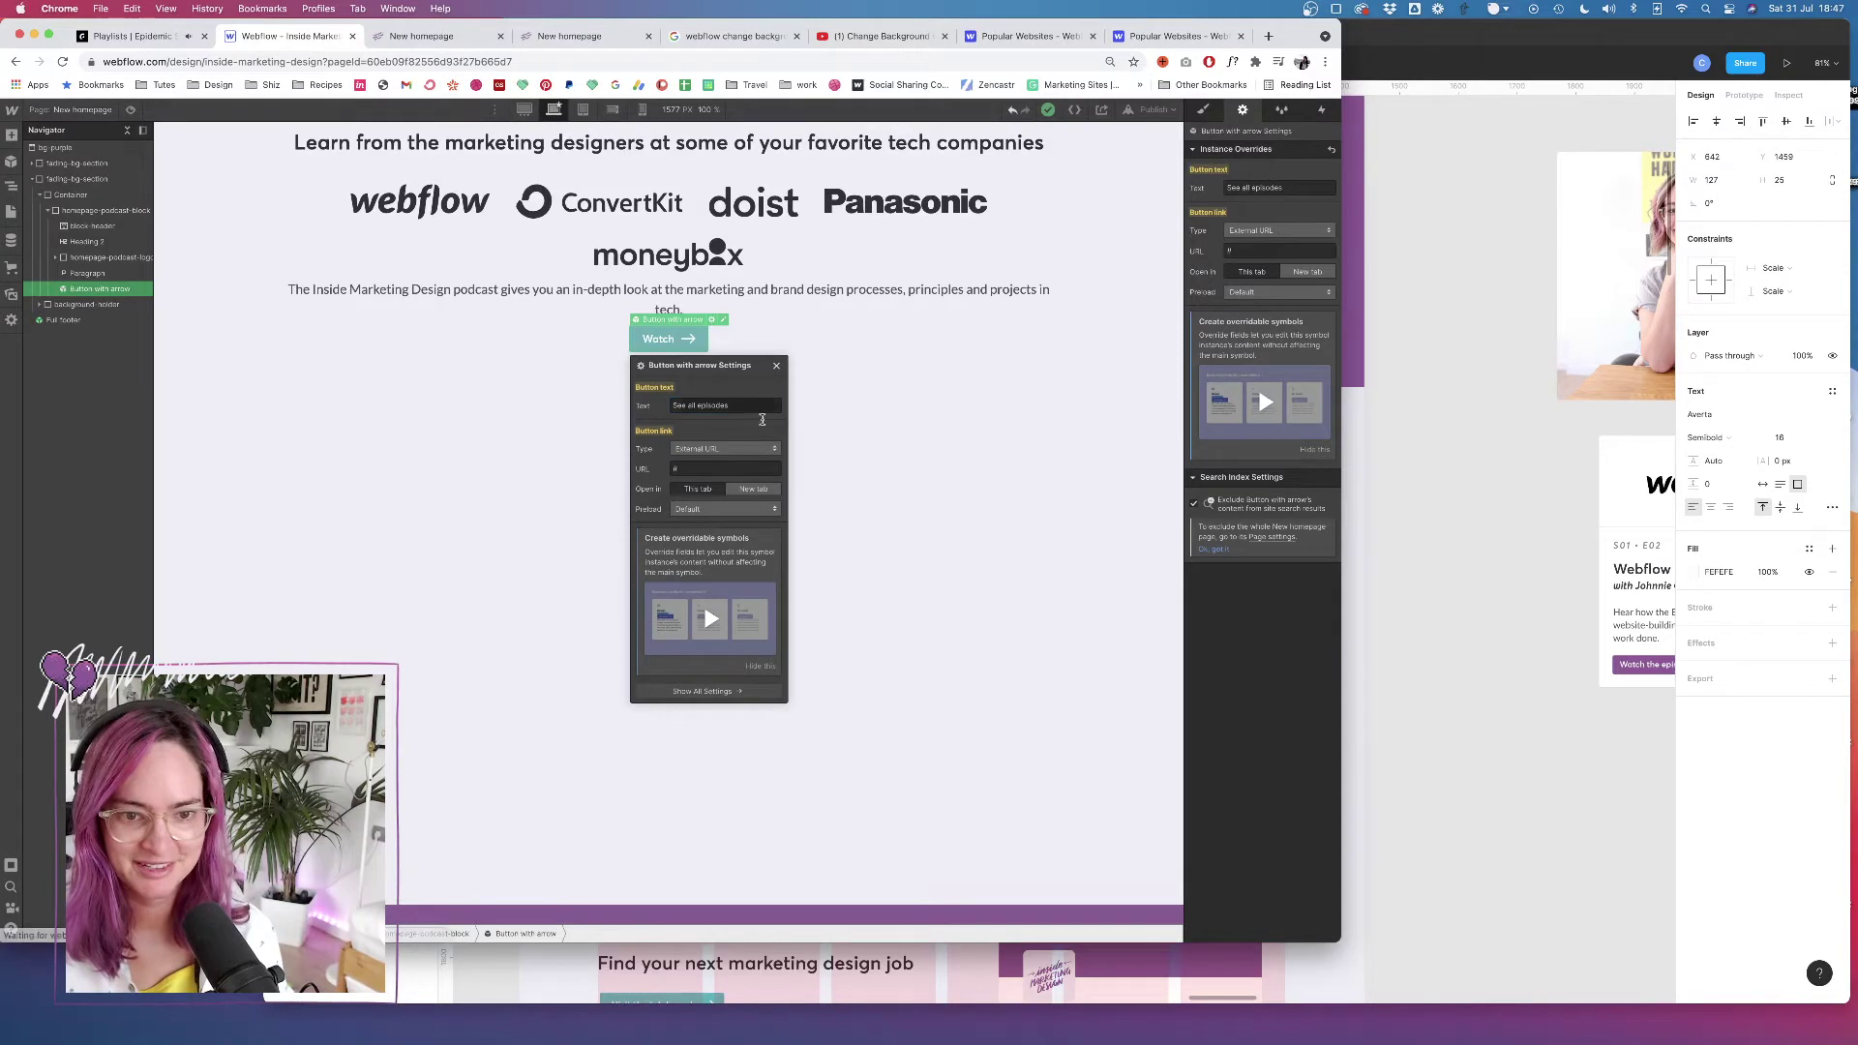
pyautogui.click(708, 450)
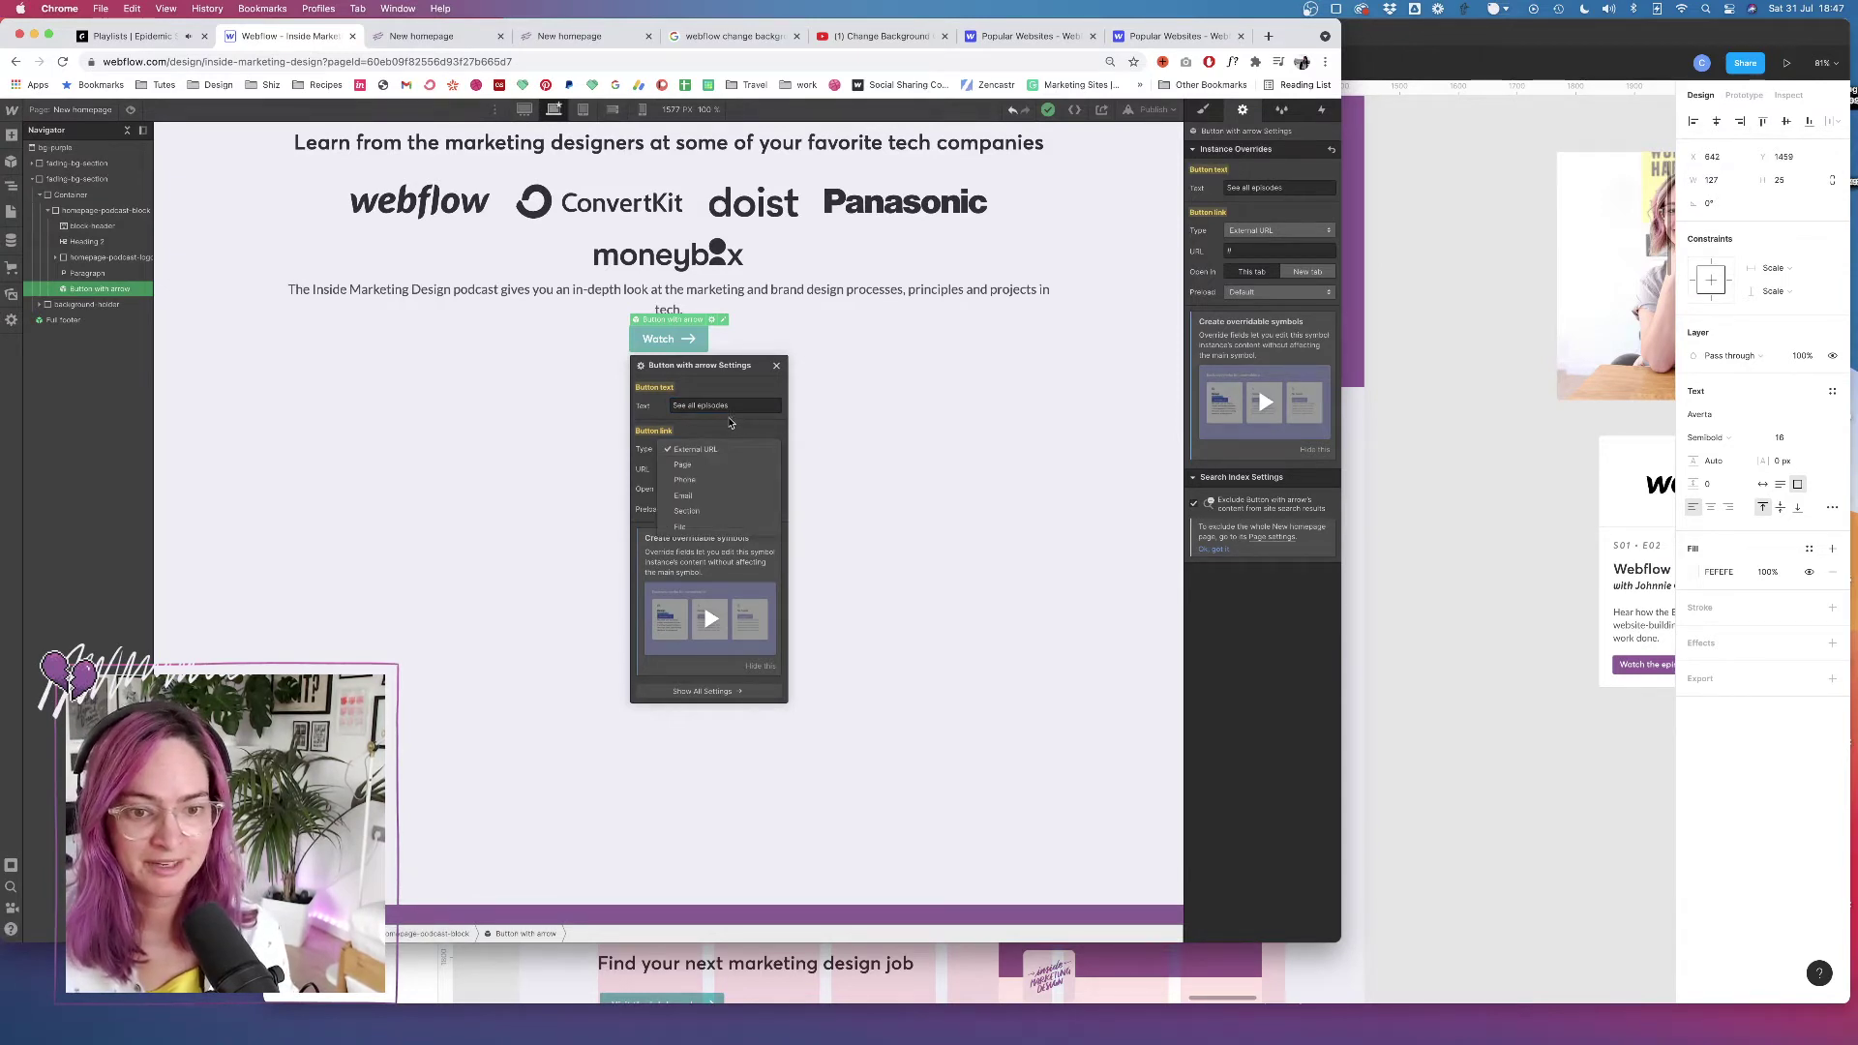
pyautogui.click(731, 422)
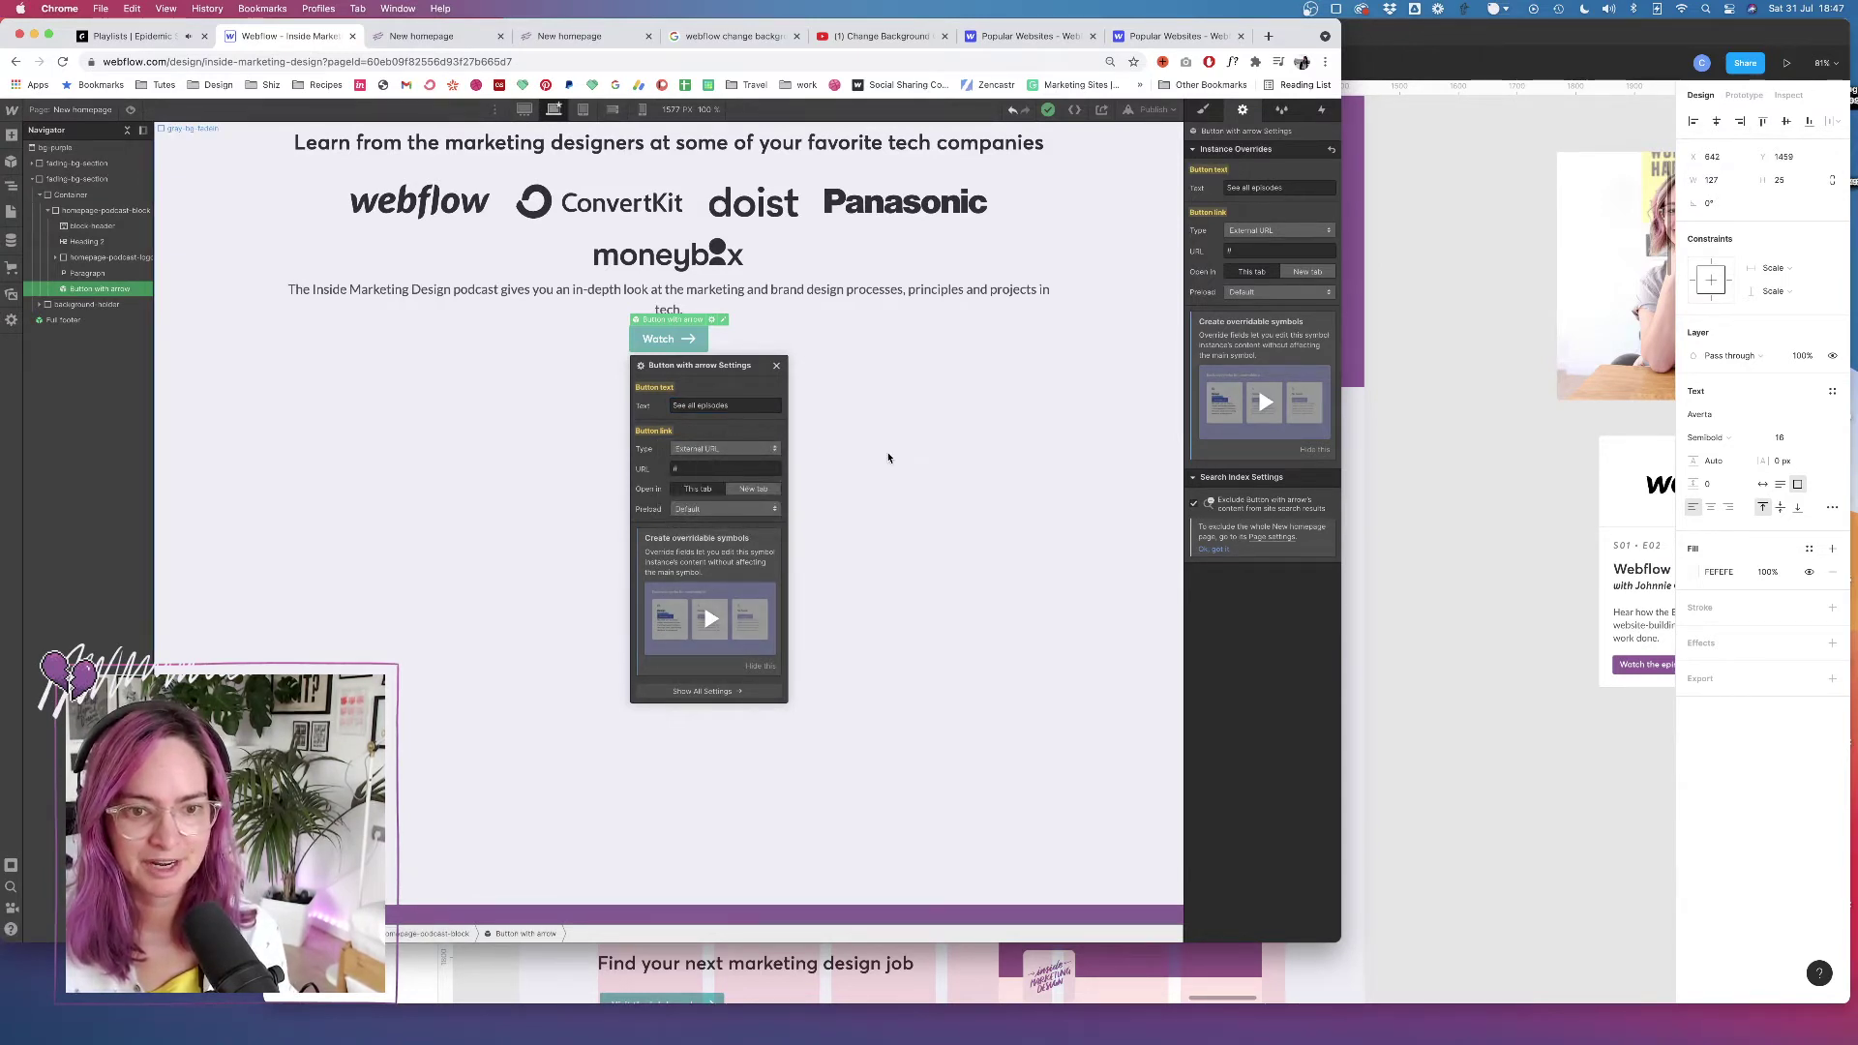
pyautogui.click(820, 380)
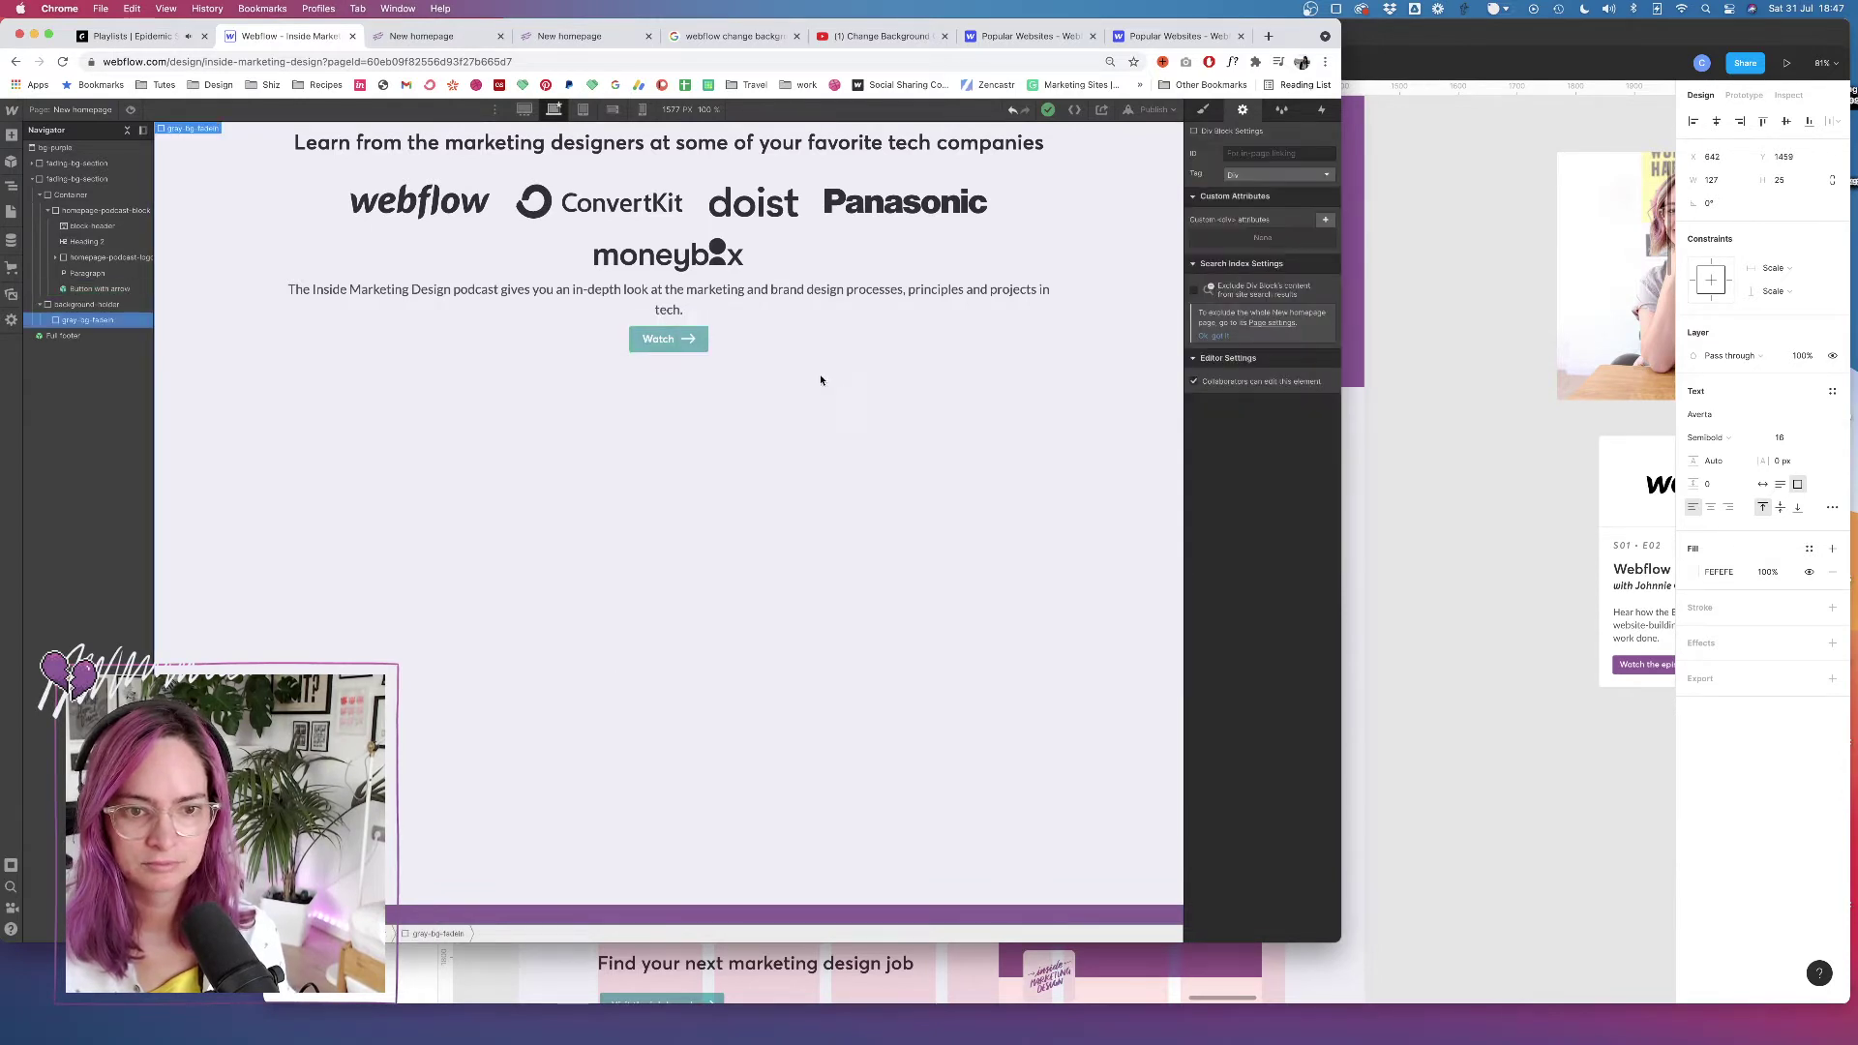
# Edit the main symbol from the homepage button and link its text block to the Button text override field
pyautogui.click(657, 346)
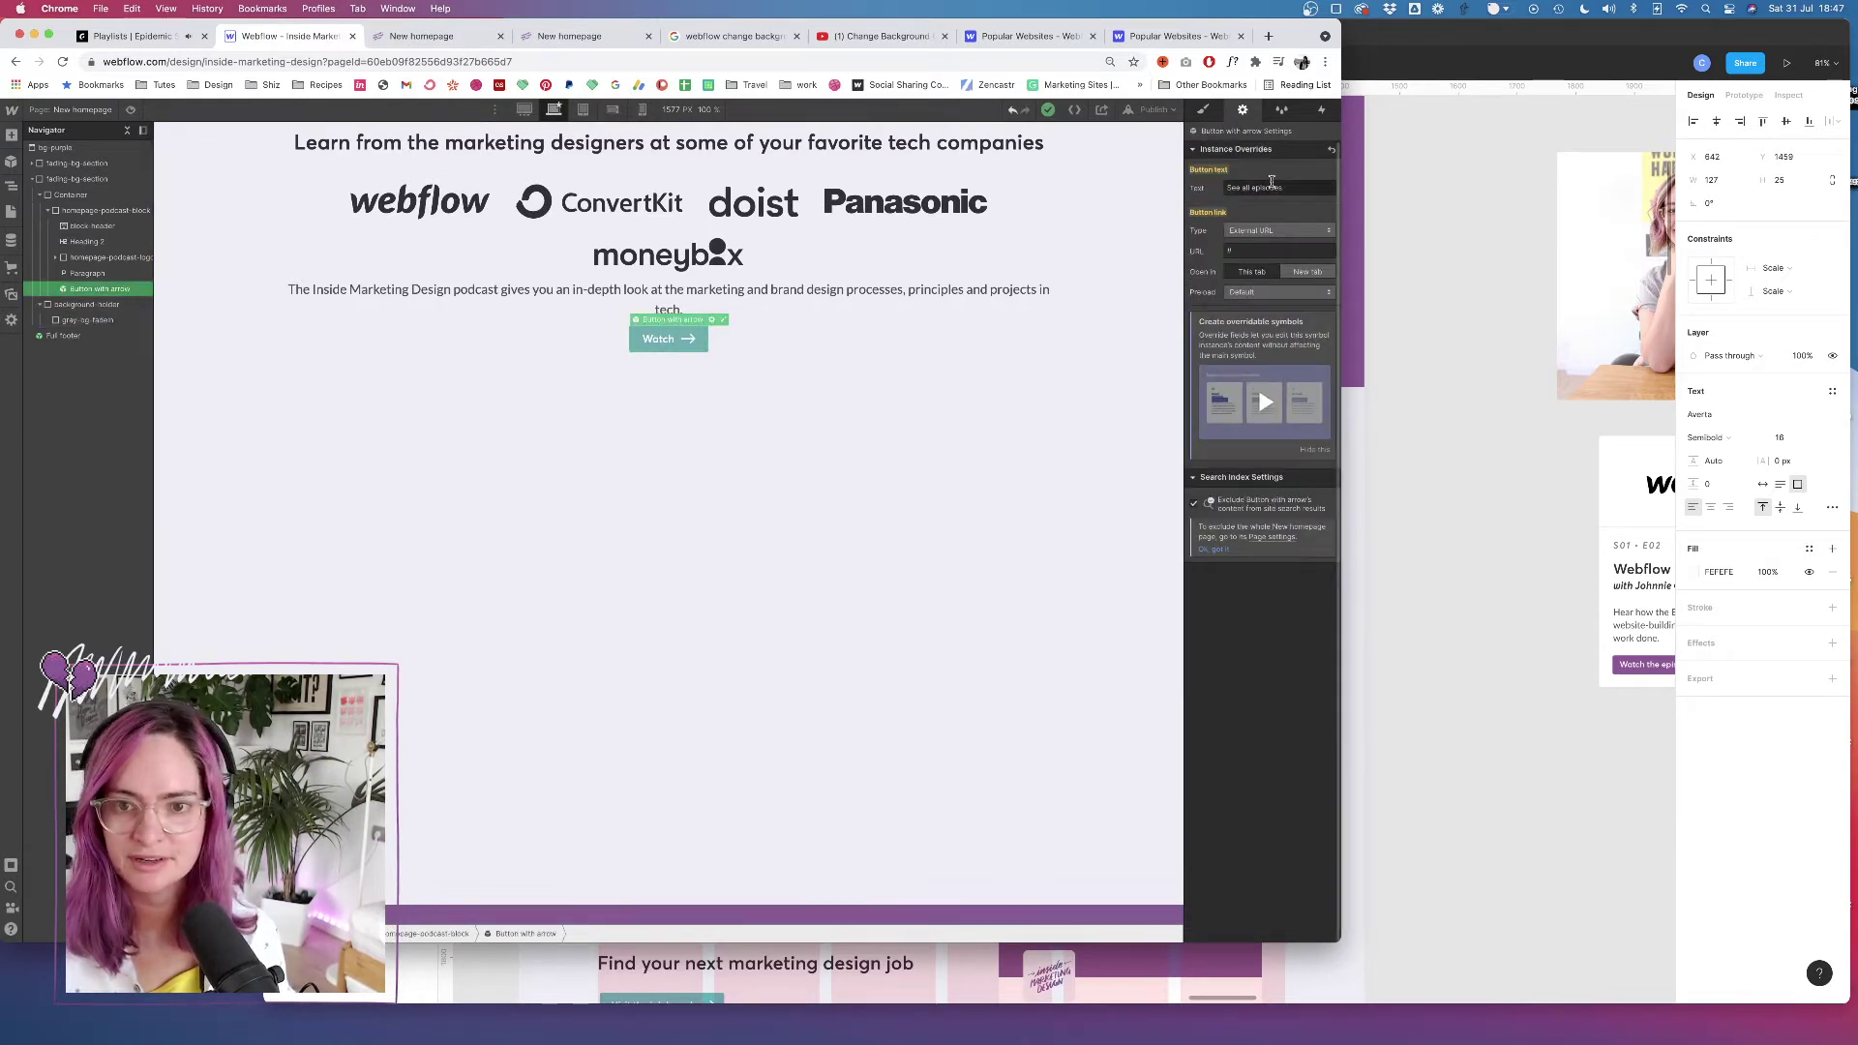
pyautogui.doubleClick(679, 340)
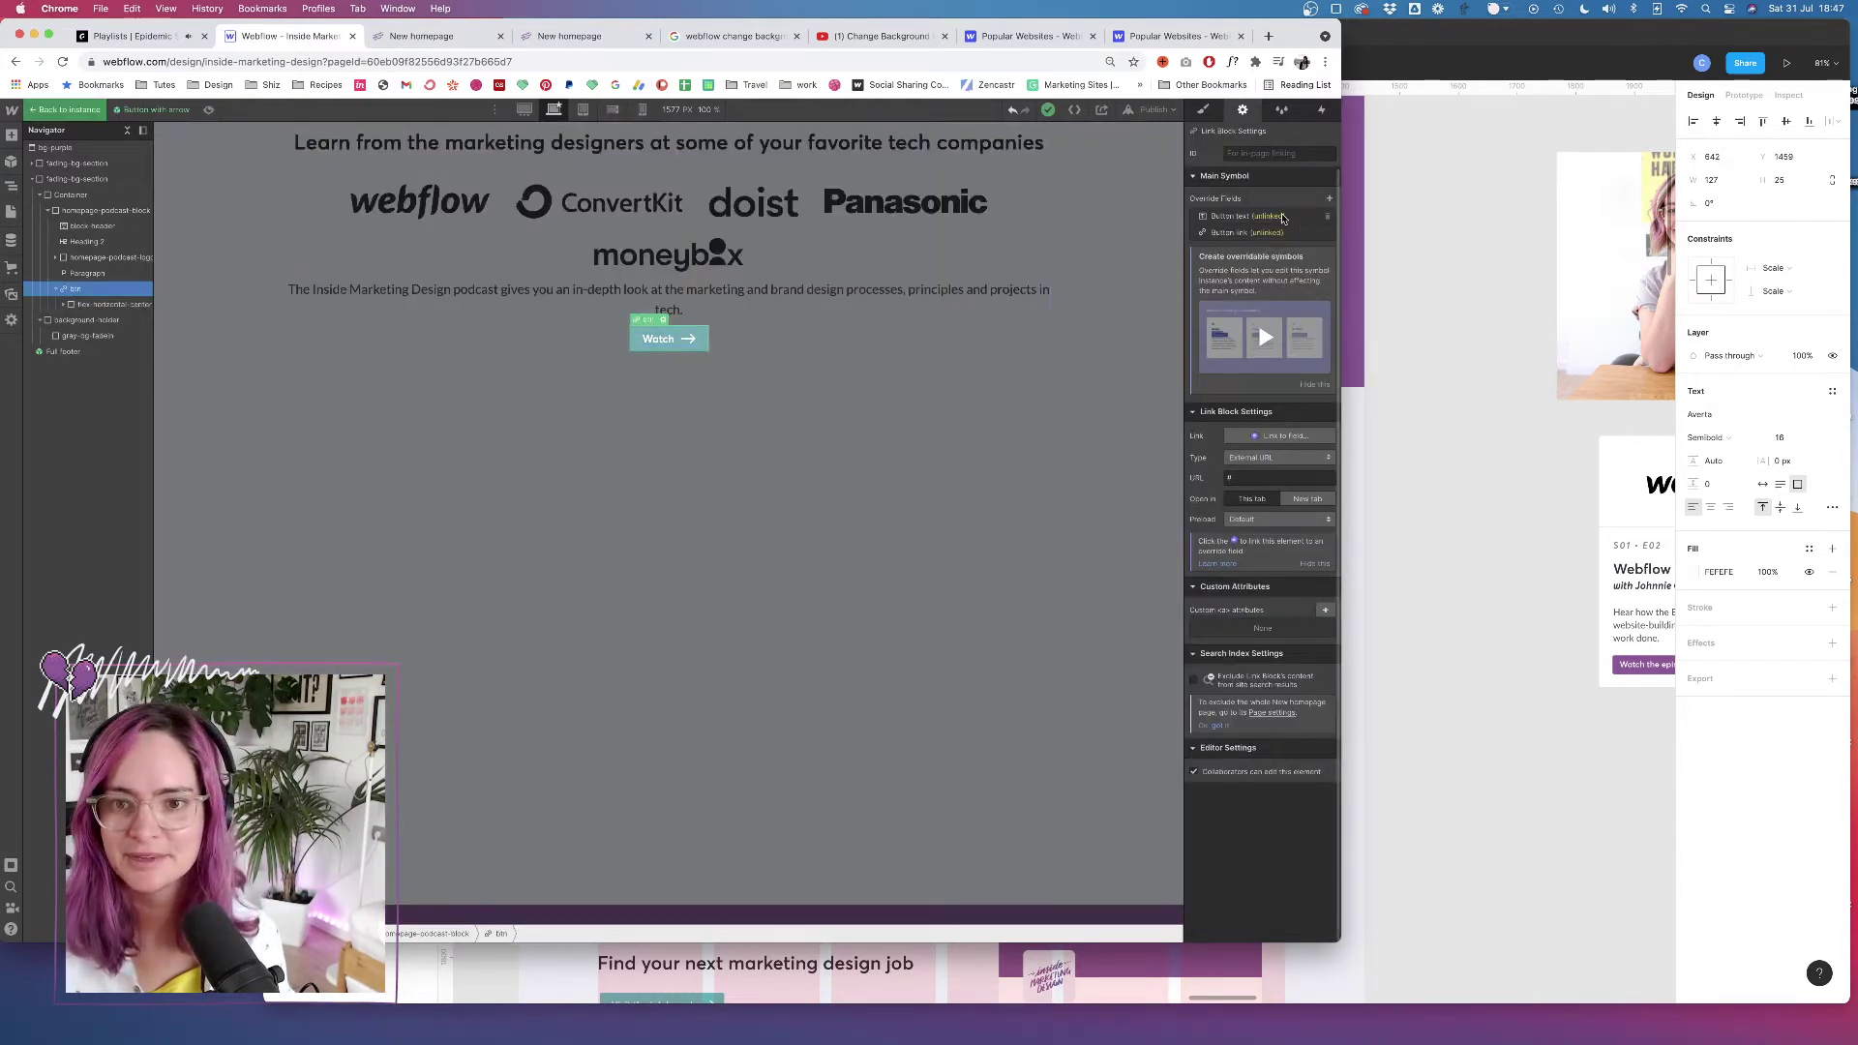
pyautogui.click(667, 343)
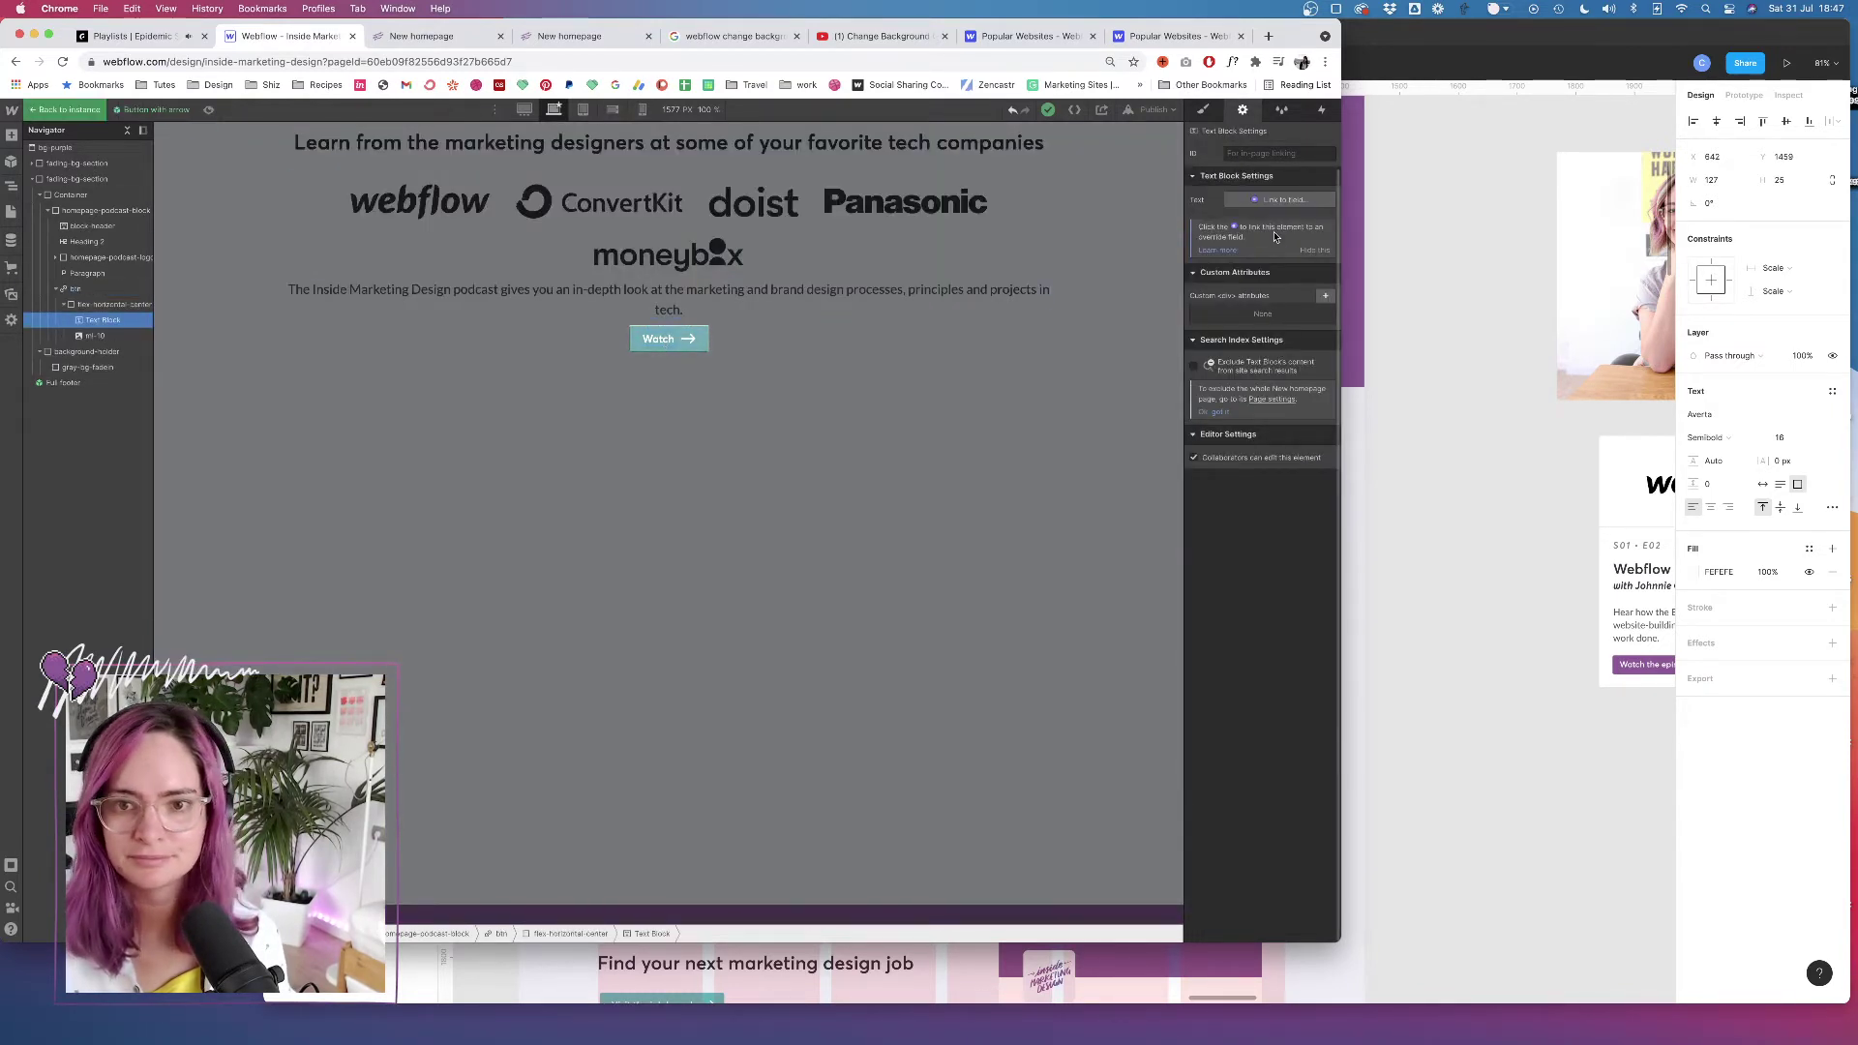
pyautogui.click(1279, 200)
pyautogui.click(1267, 254)
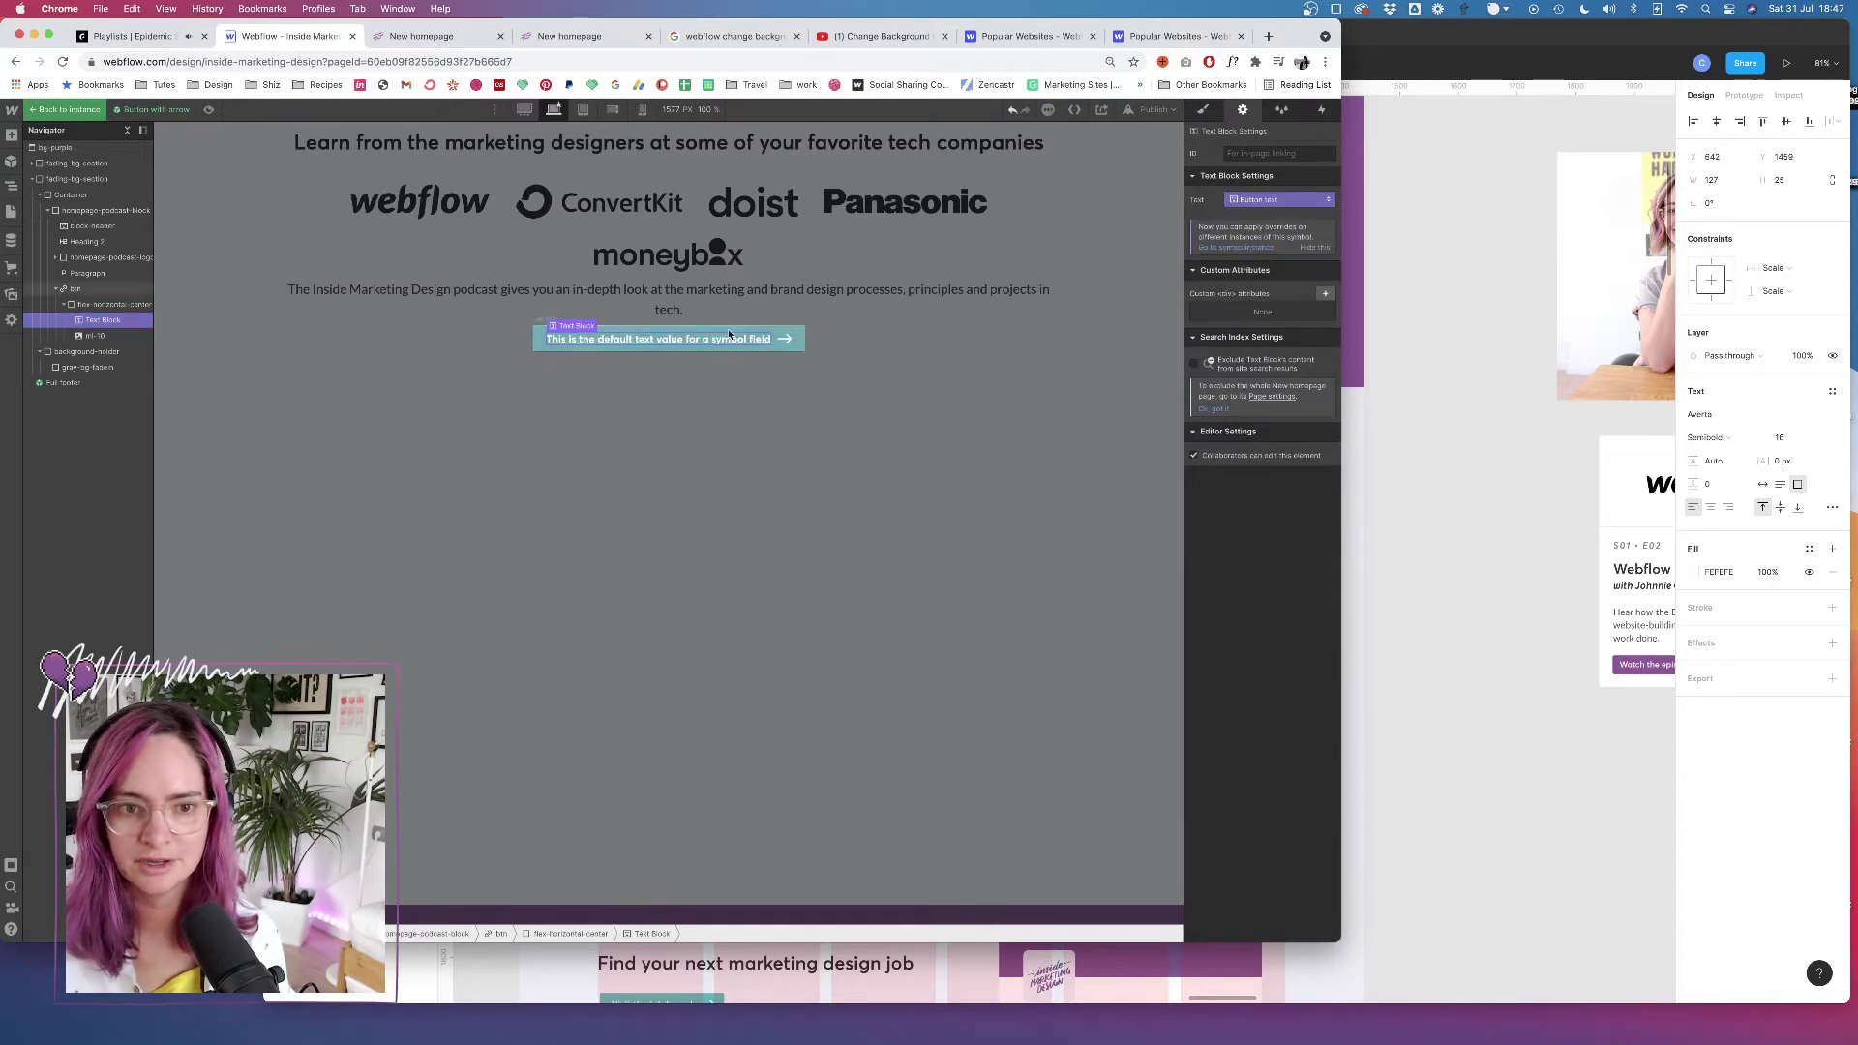
# Link the main symbol's outer link block to the Button link override field and return to the homepage instance
pyautogui.click(784, 339)
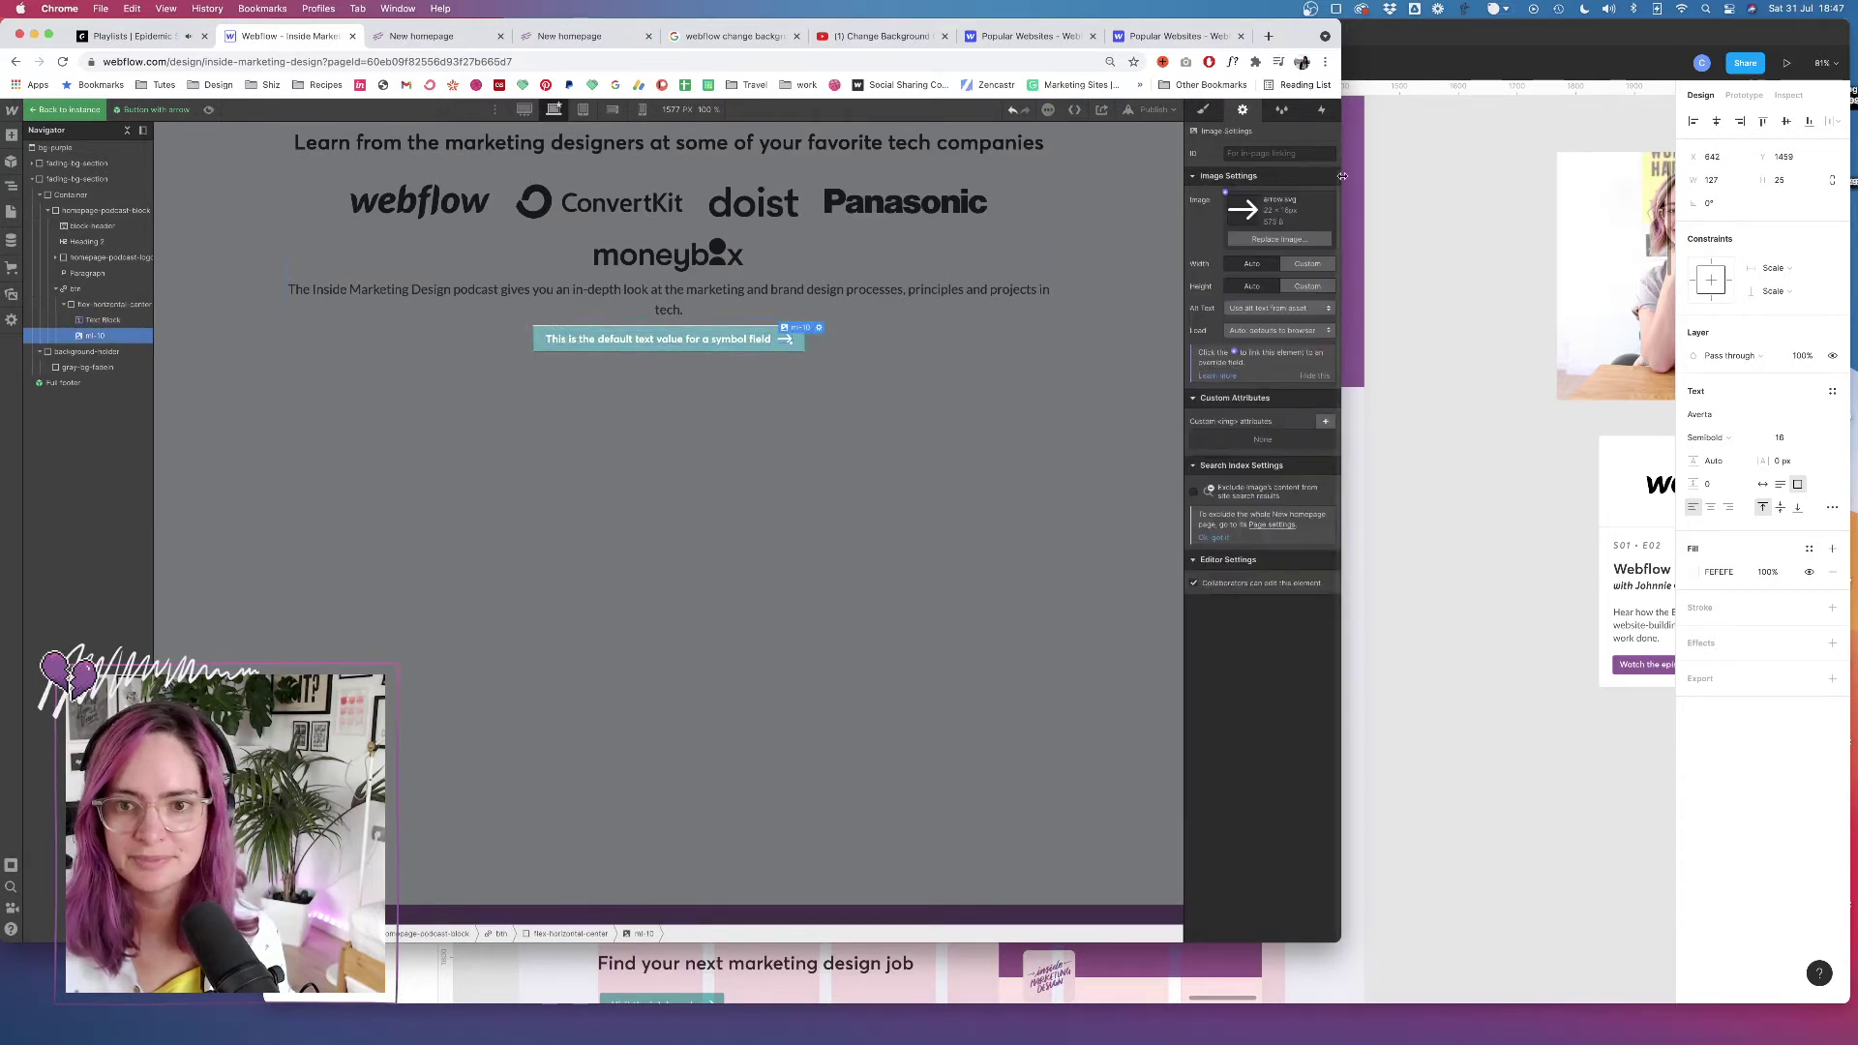
pyautogui.click(87, 306)
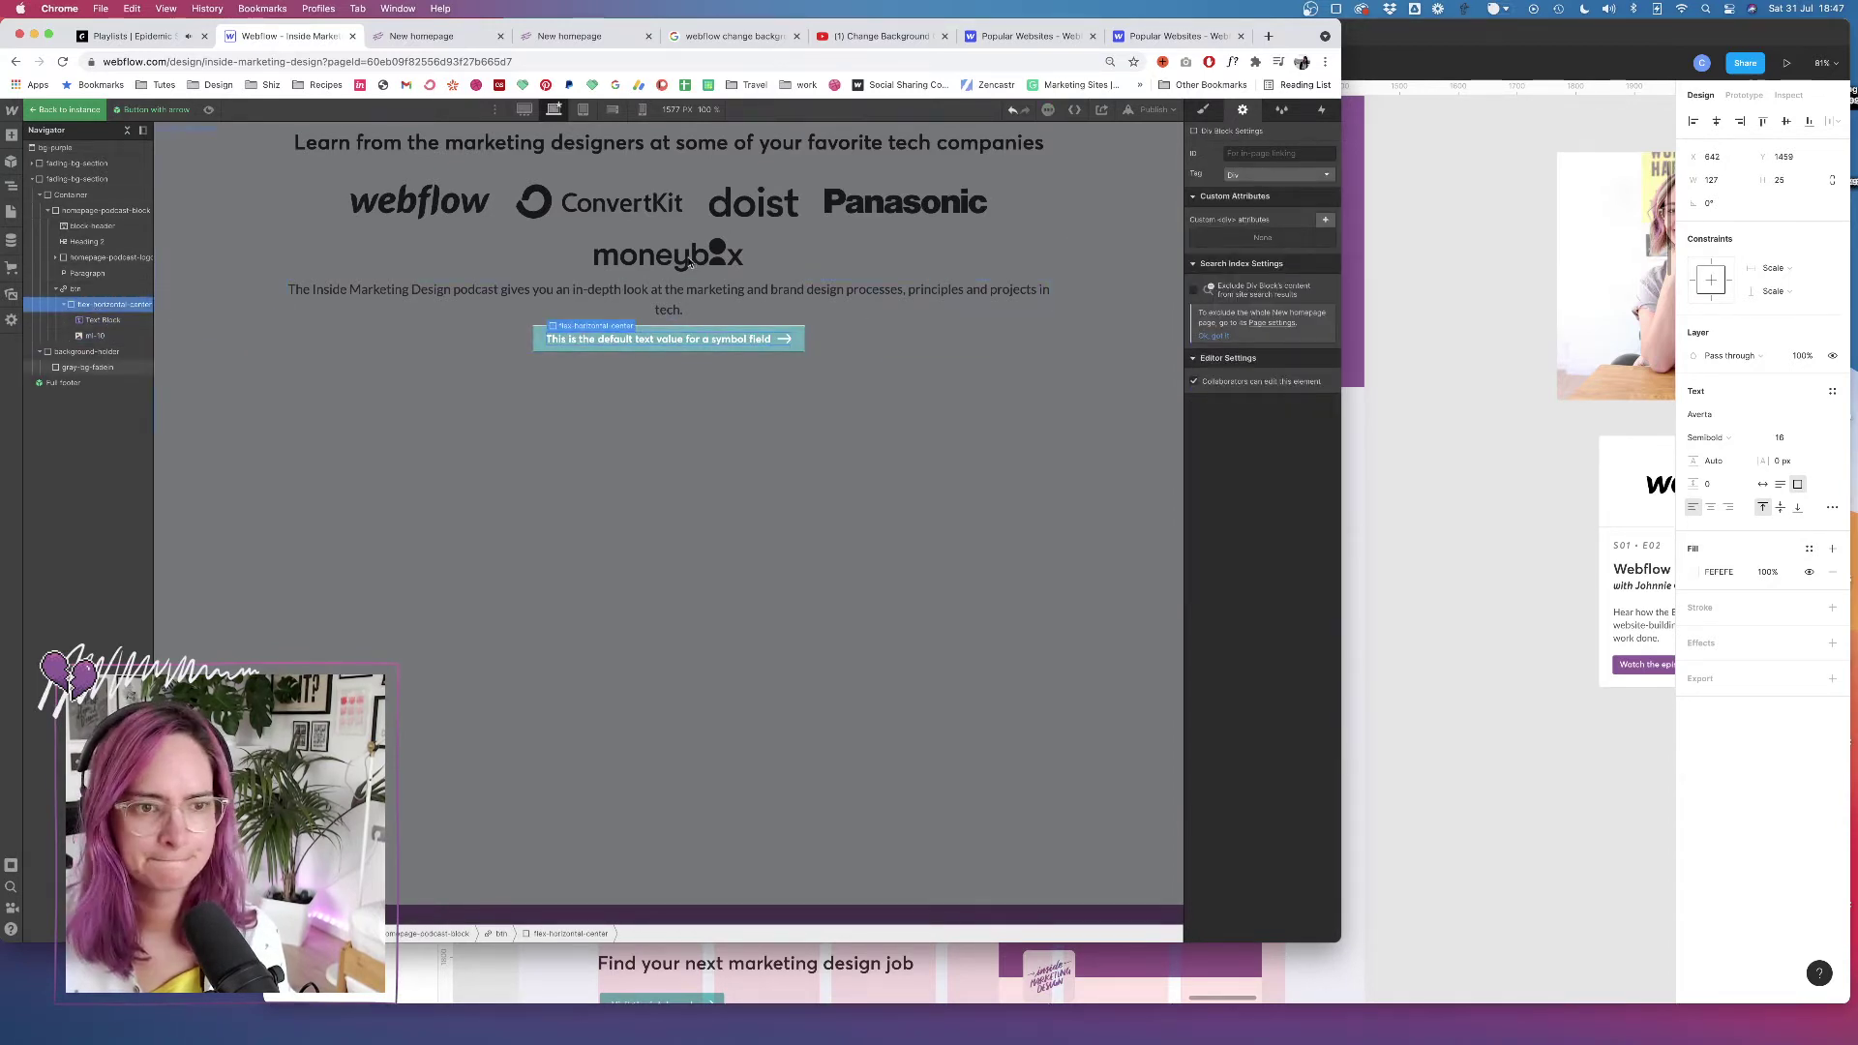
pyautogui.click(77, 289)
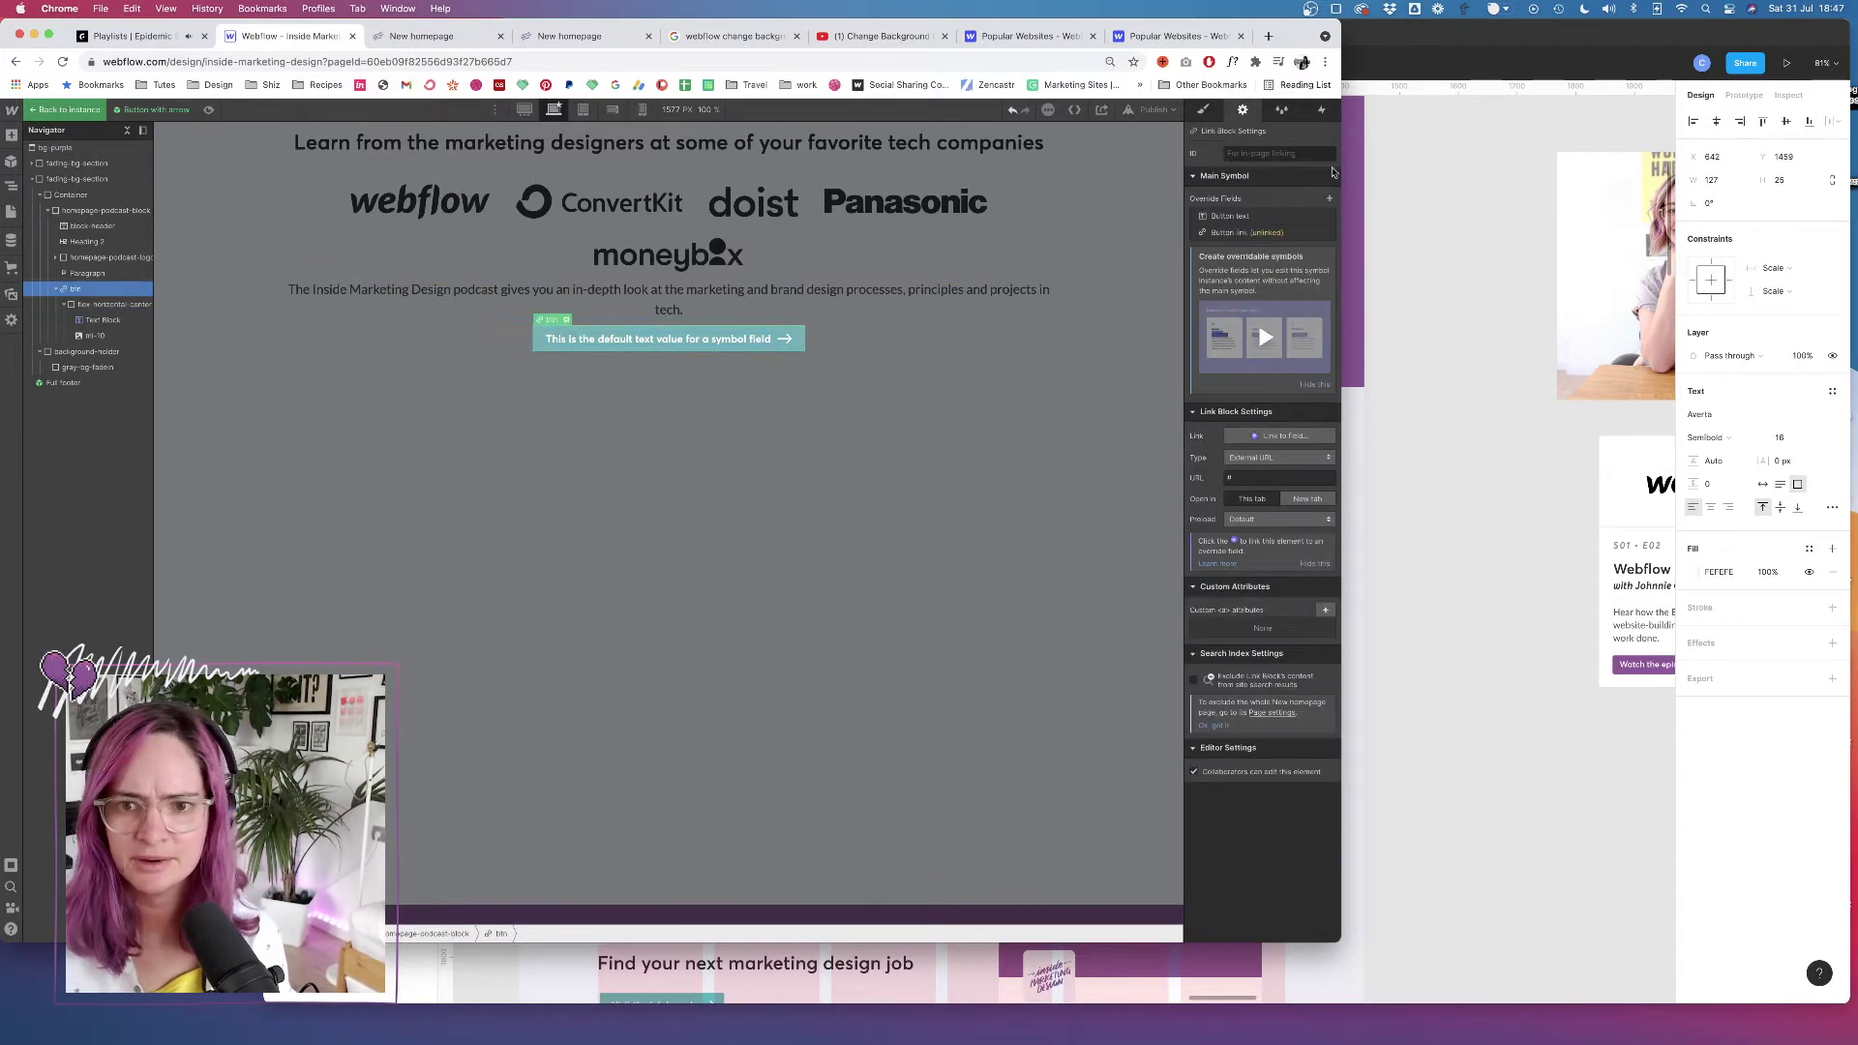
pyautogui.click(1233, 233)
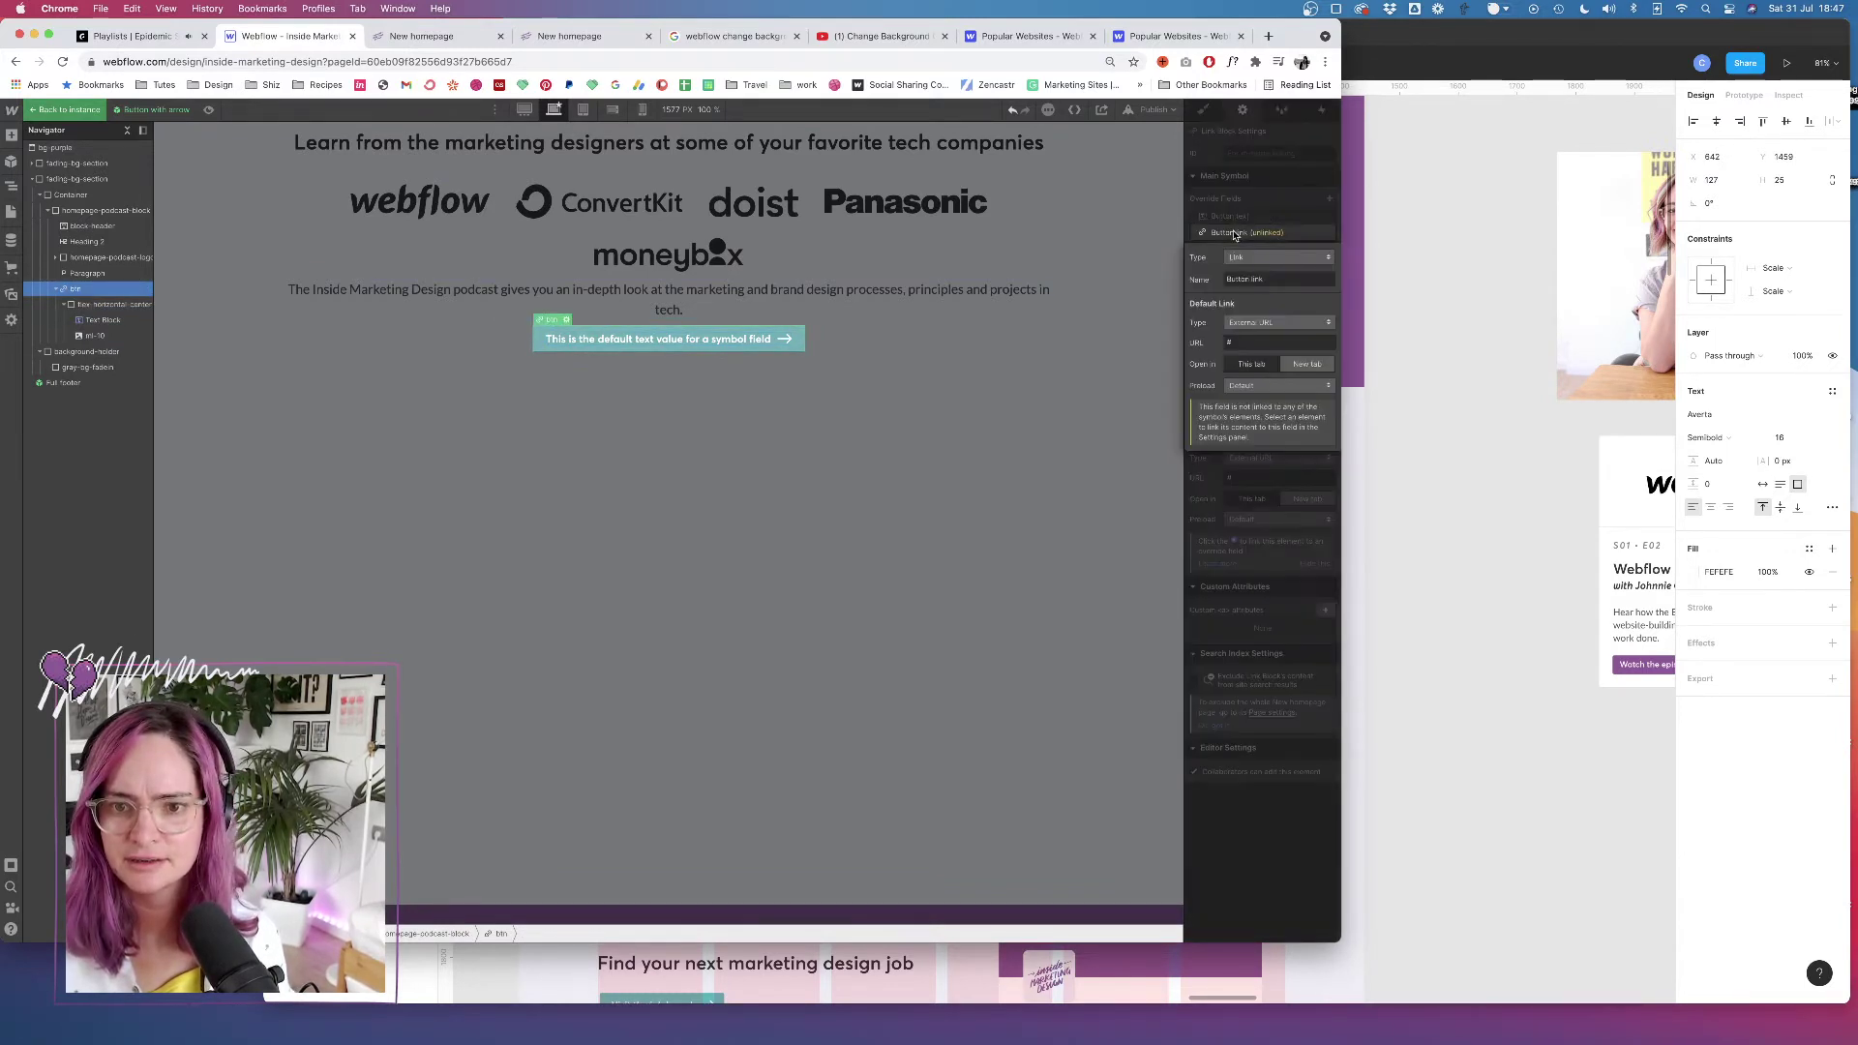
pyautogui.click(1271, 210)
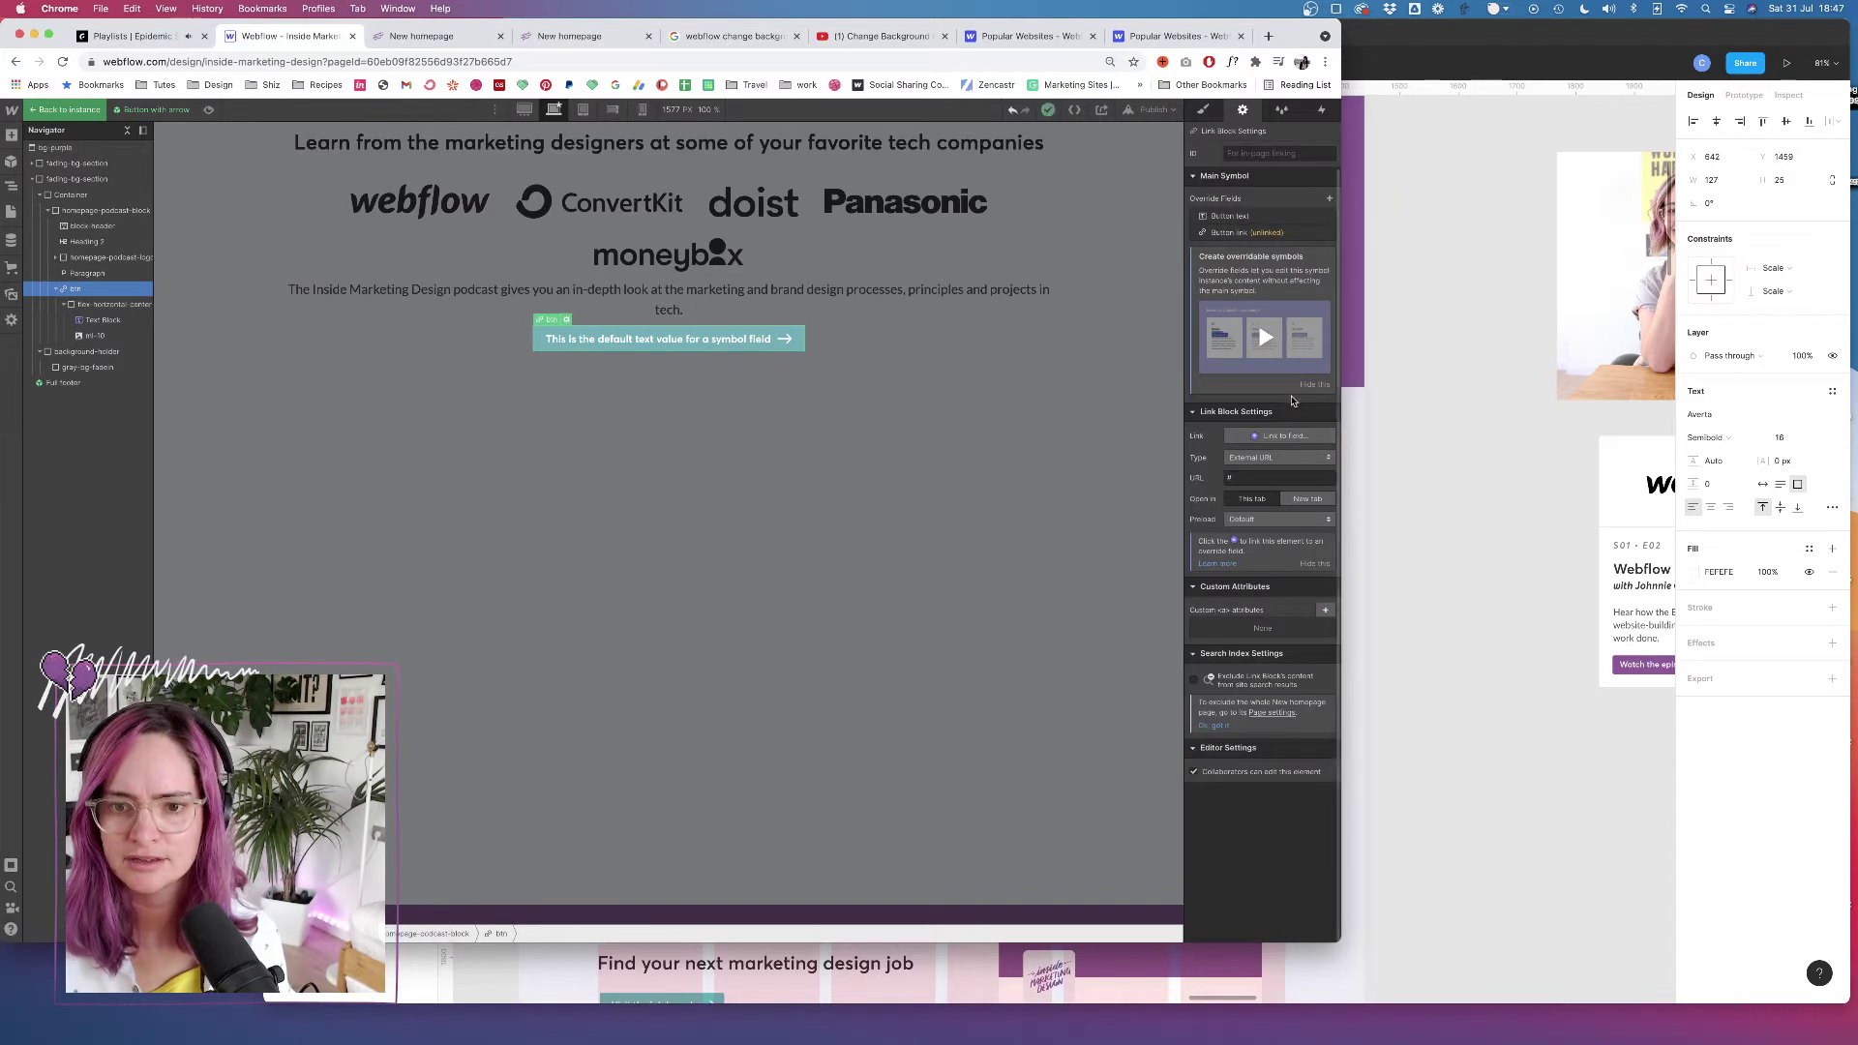
pyautogui.click(1287, 437)
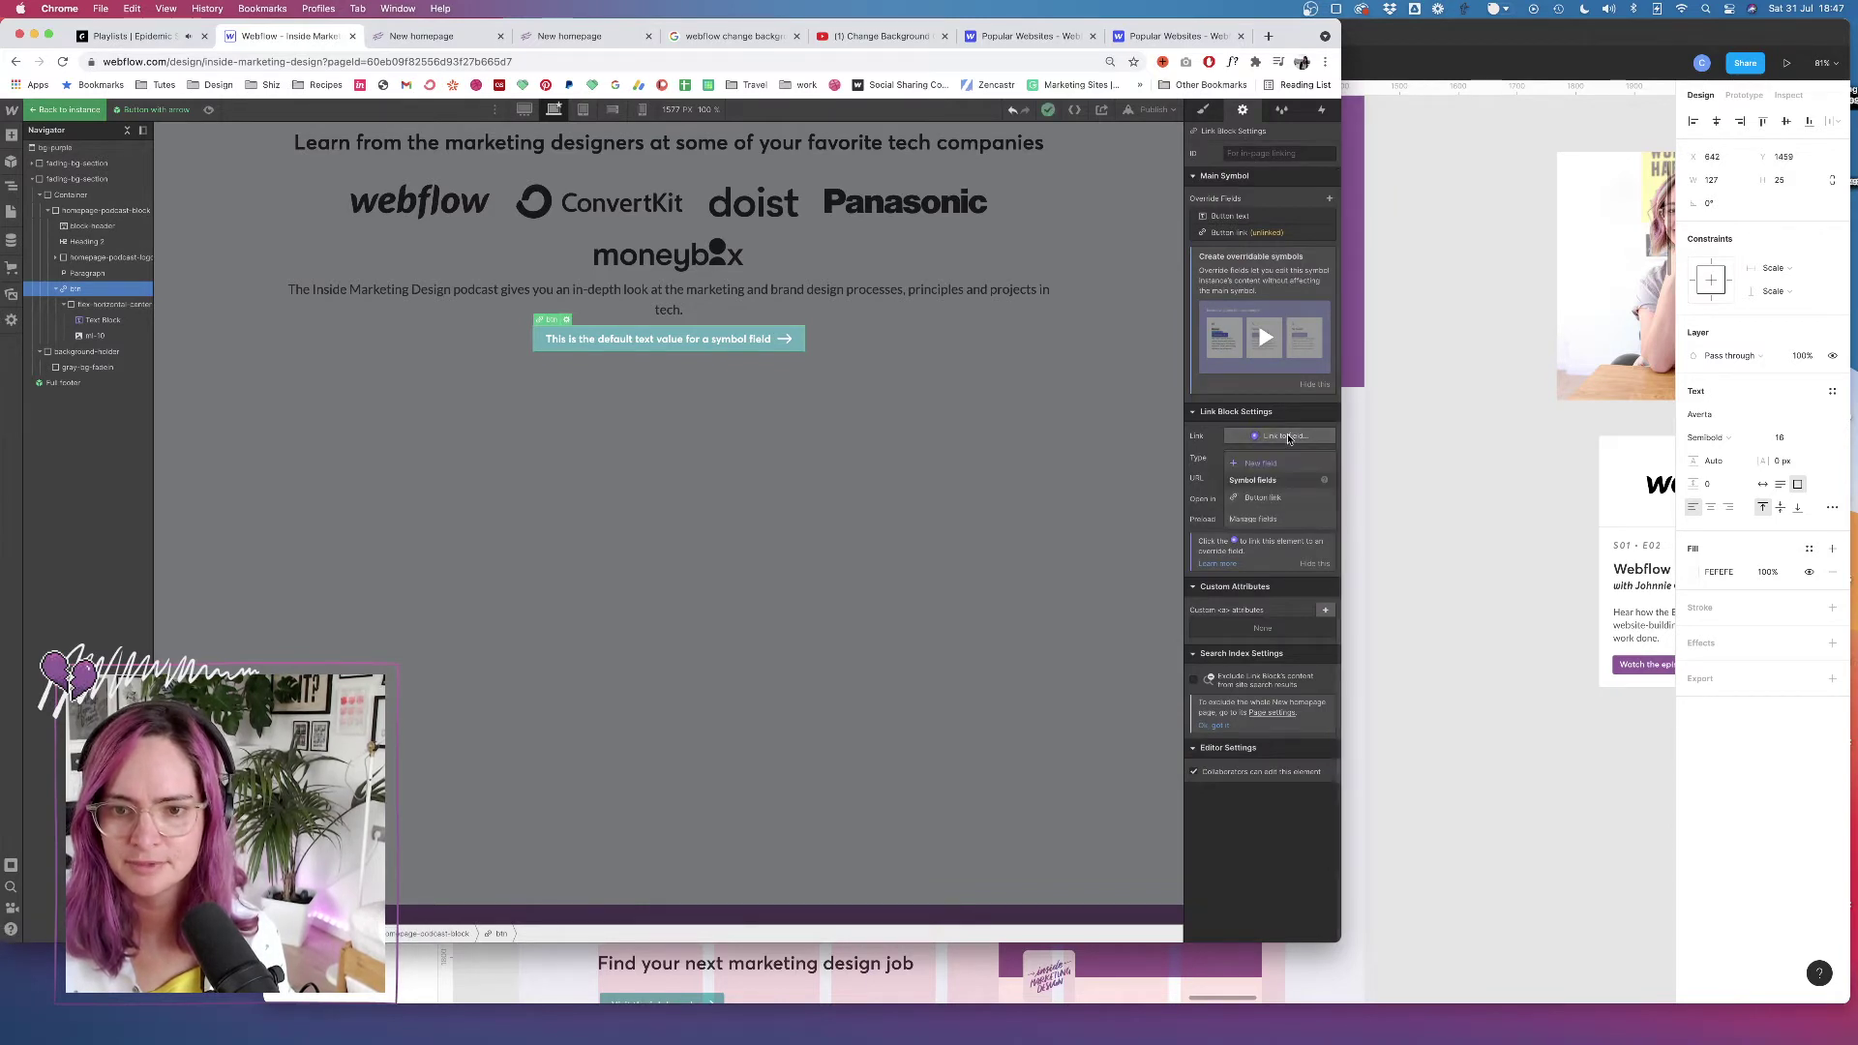
pyautogui.click(1267, 497)
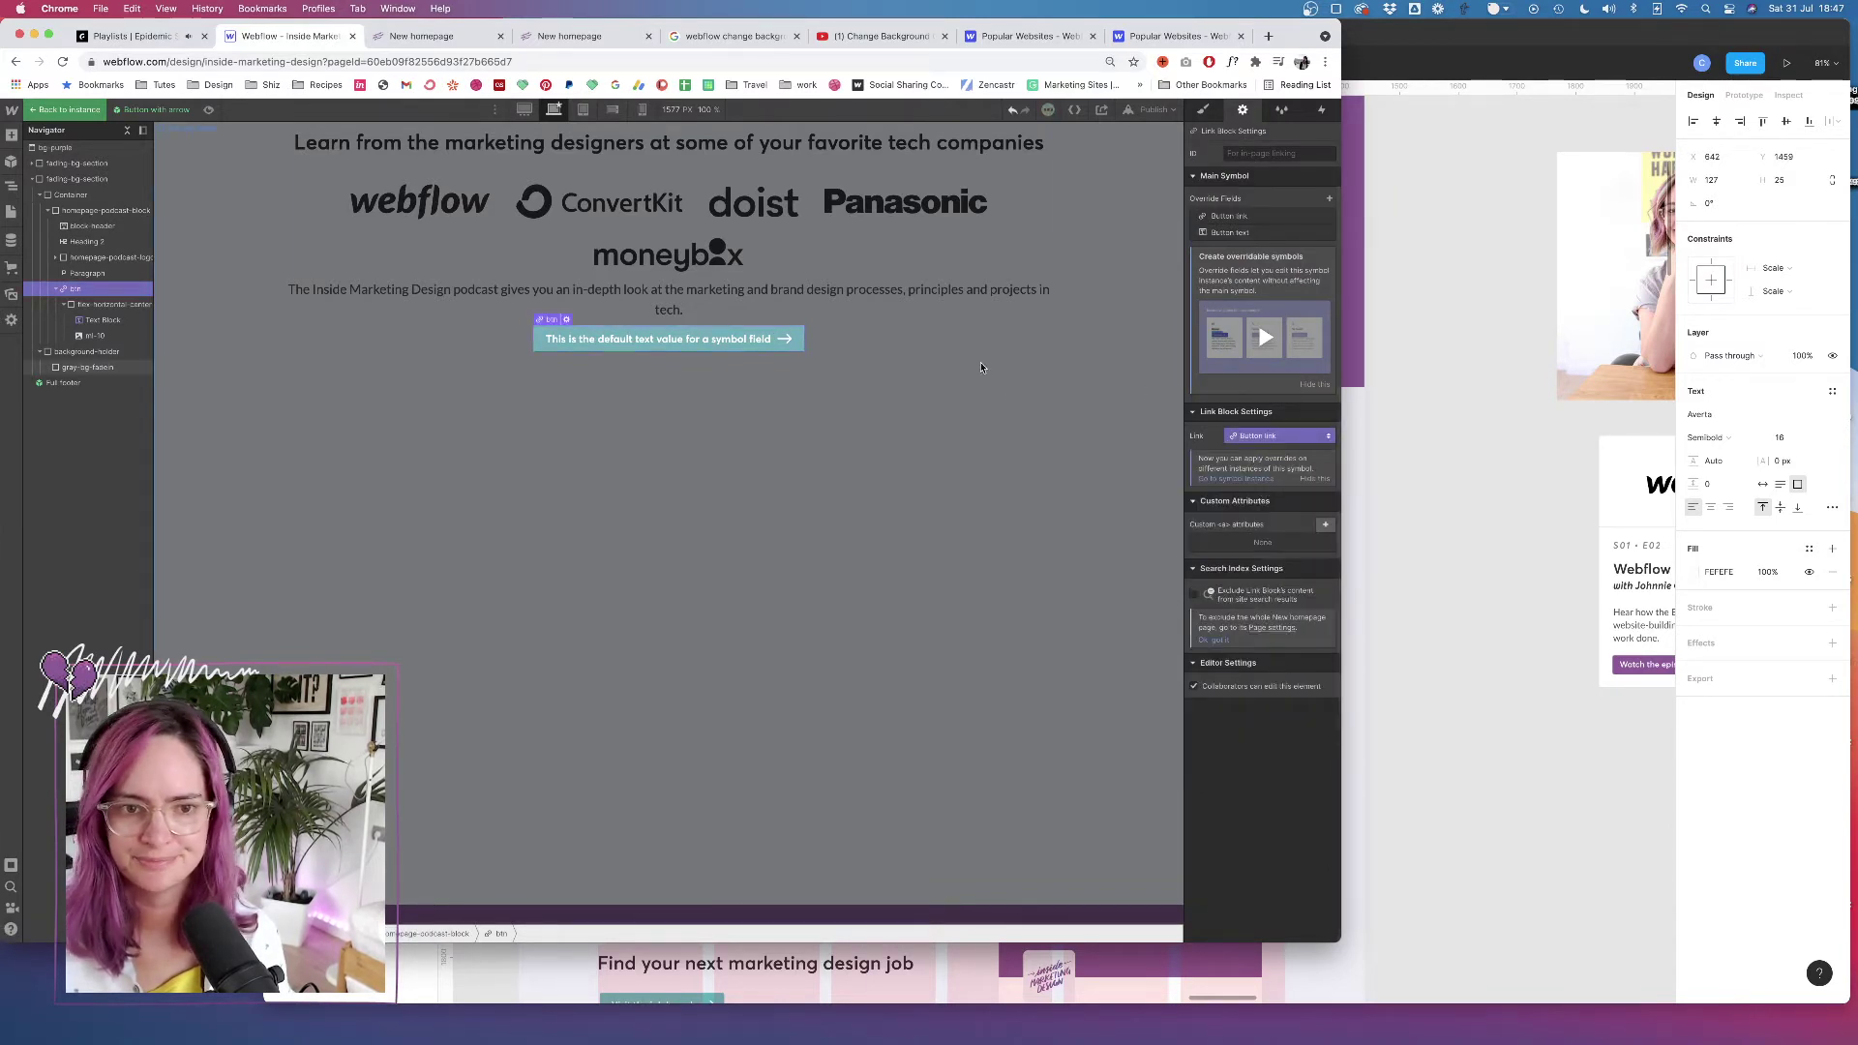
pyautogui.doubleClick(953, 347)
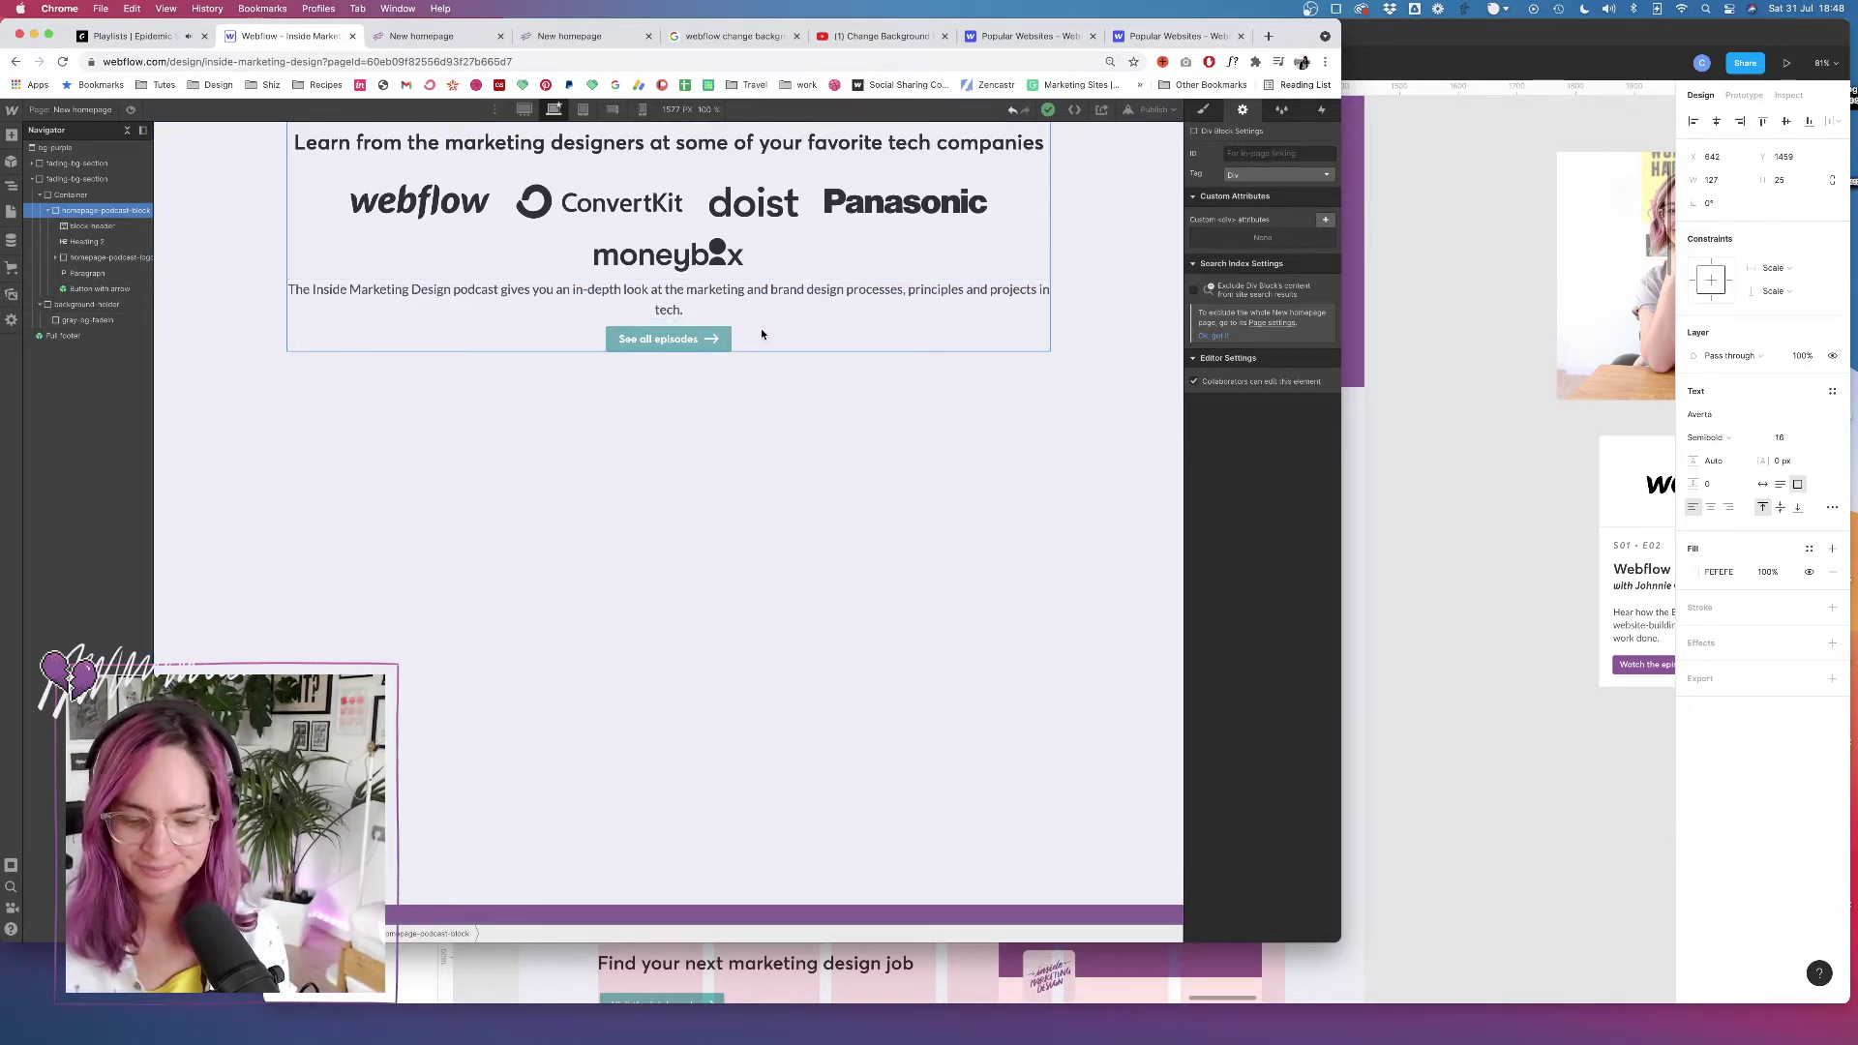
# Apply the existing mb-20 class to the podcast description paragraph above the button
pyautogui.scroll(3, 761, 333)
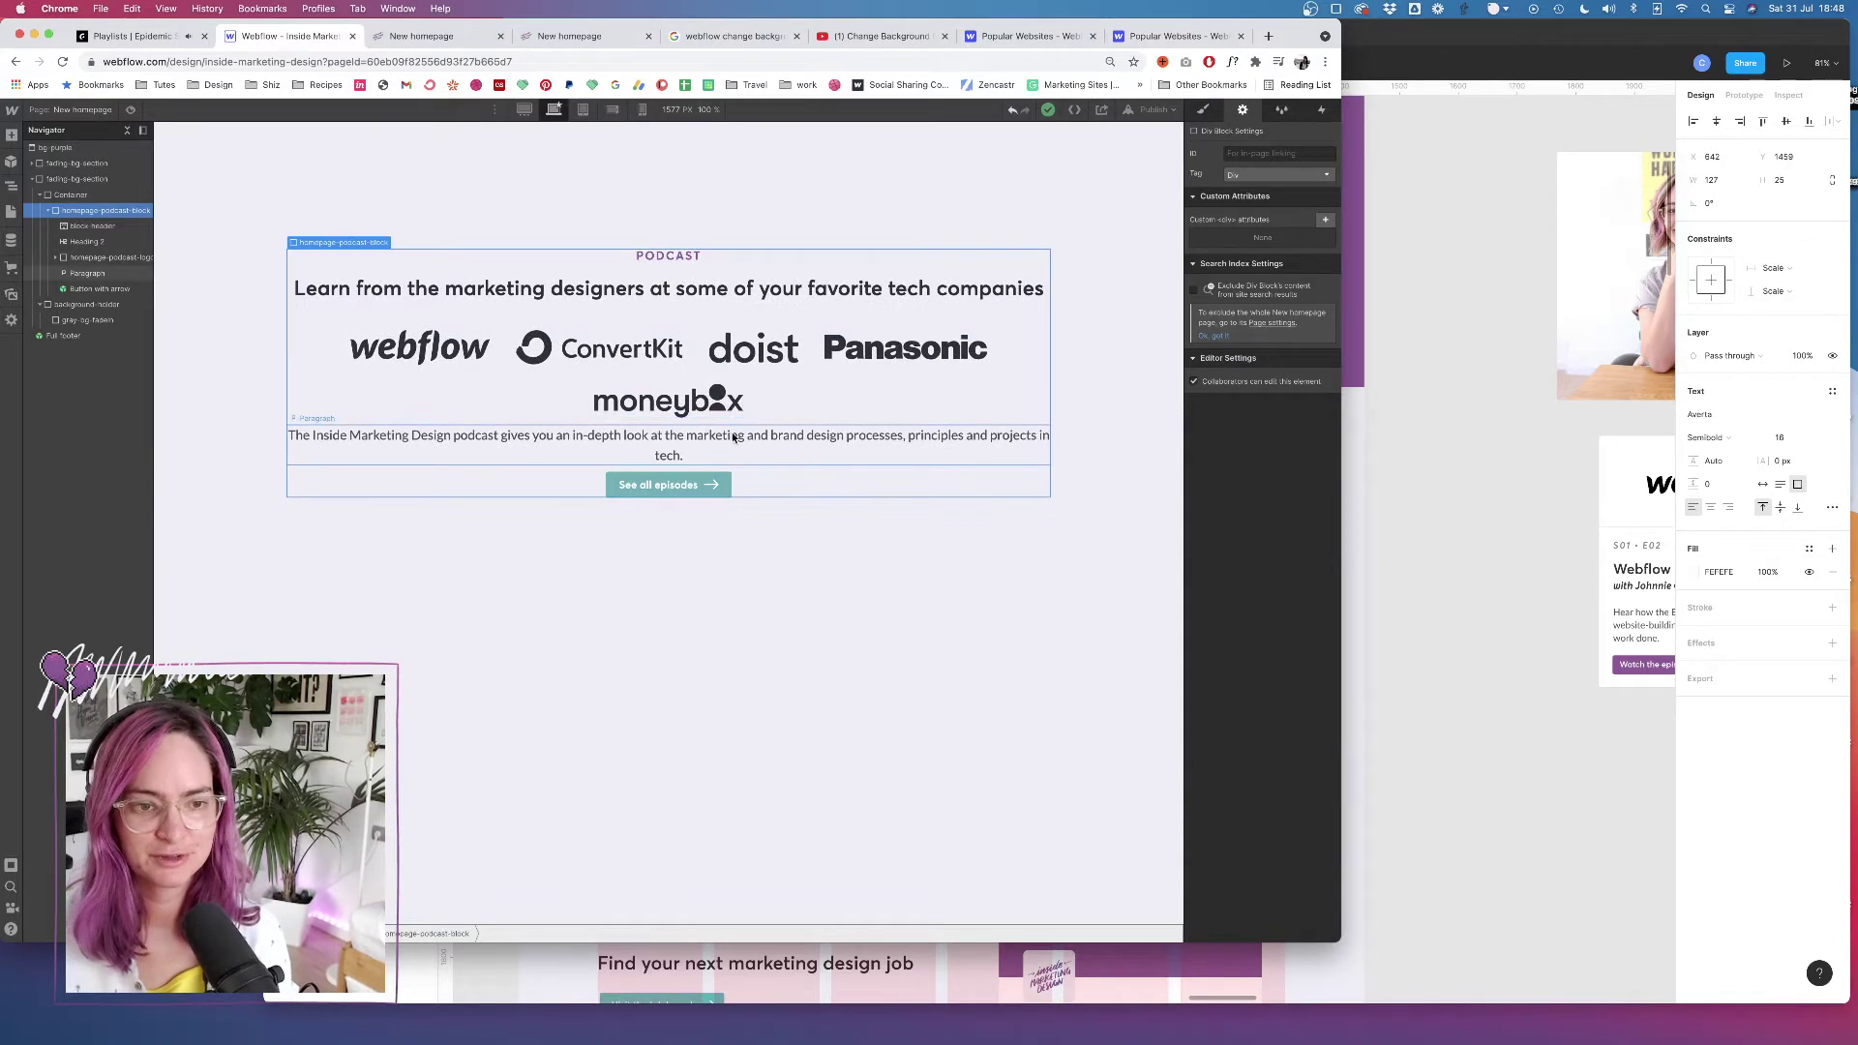
pyautogui.click(822, 445)
pyautogui.click(1202, 109)
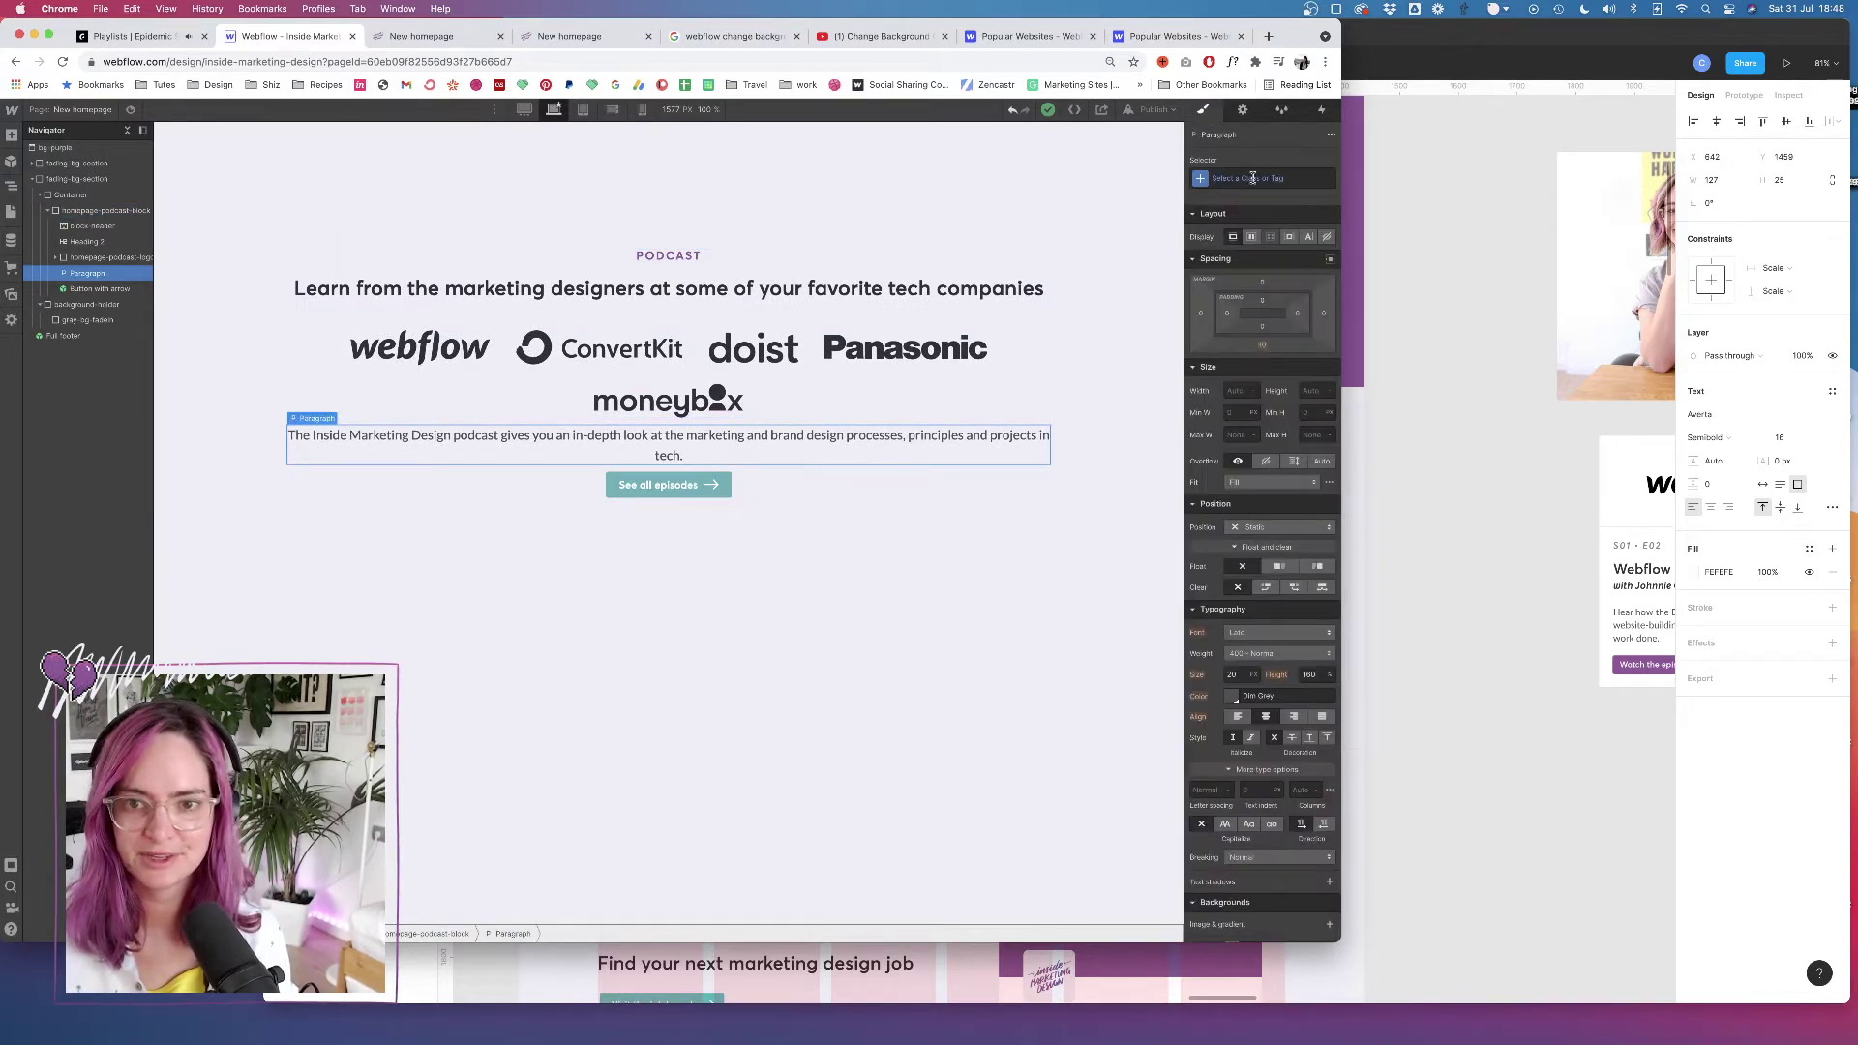
pyautogui.click(1252, 178)
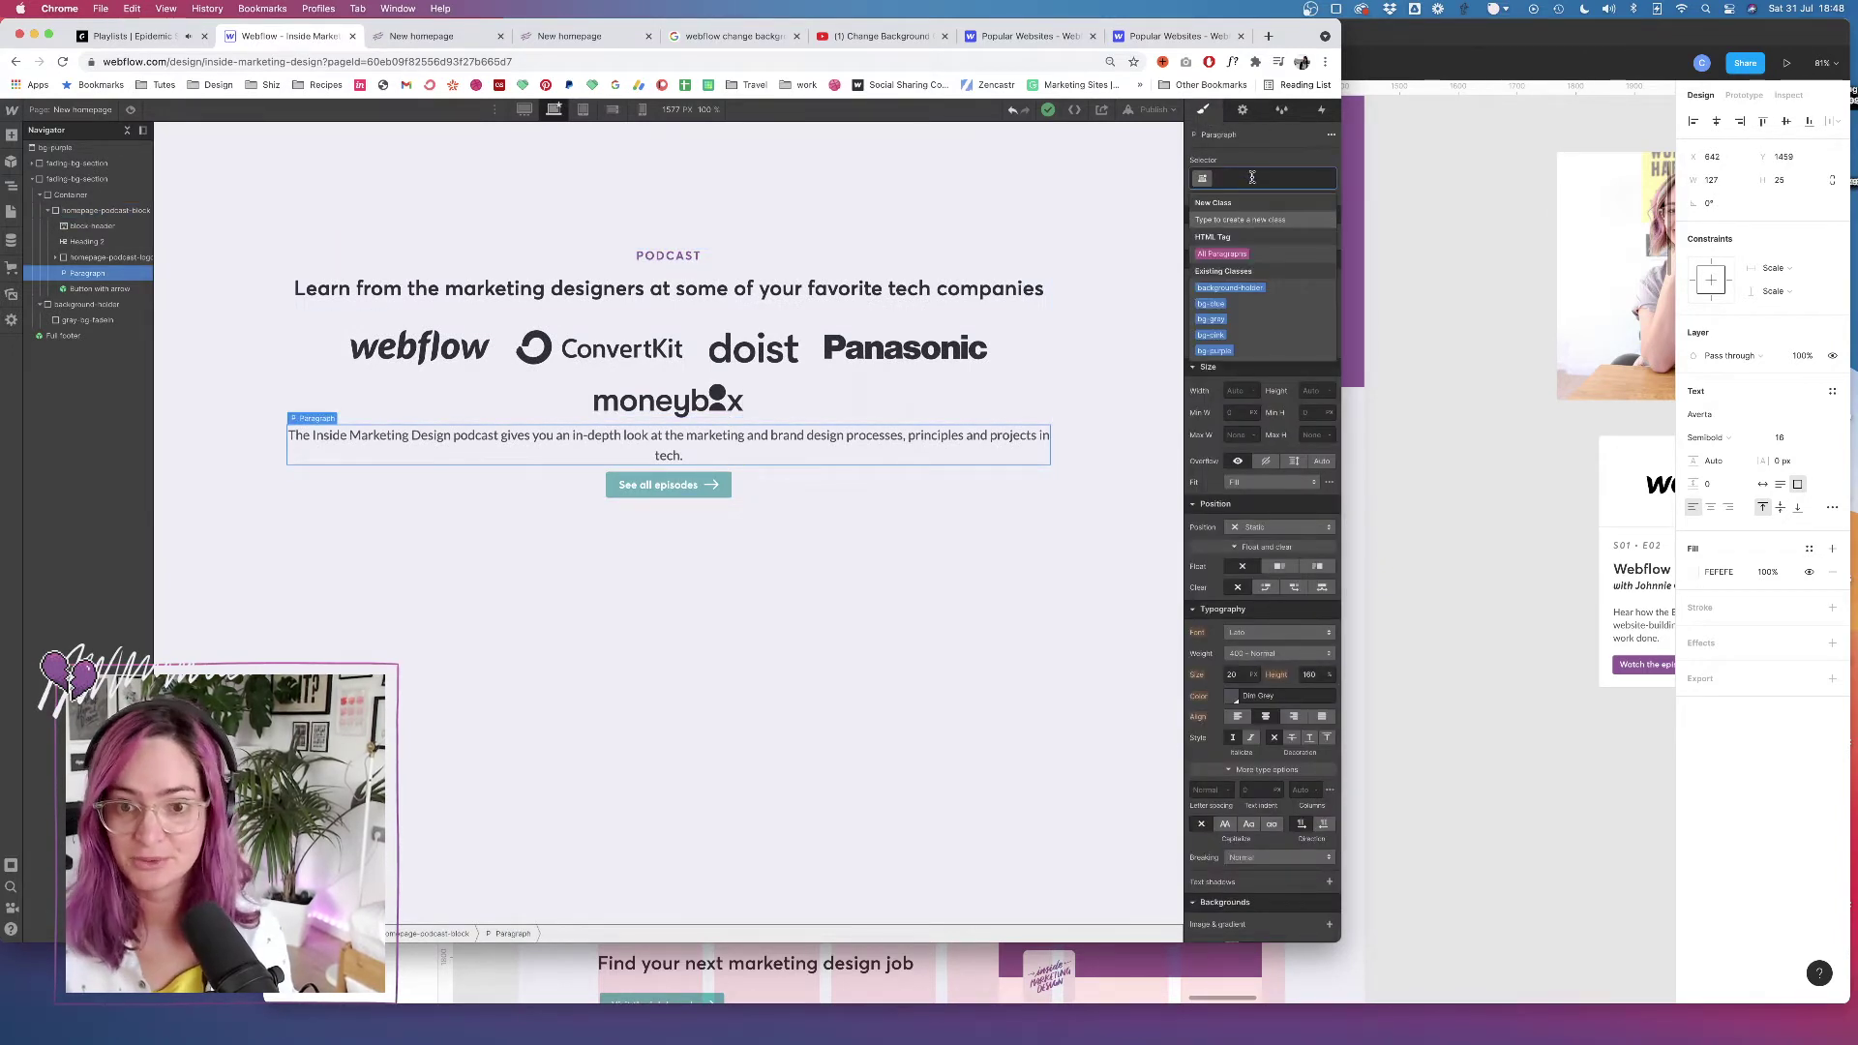
pyautogui.write('mb')
pyautogui.press('Down')
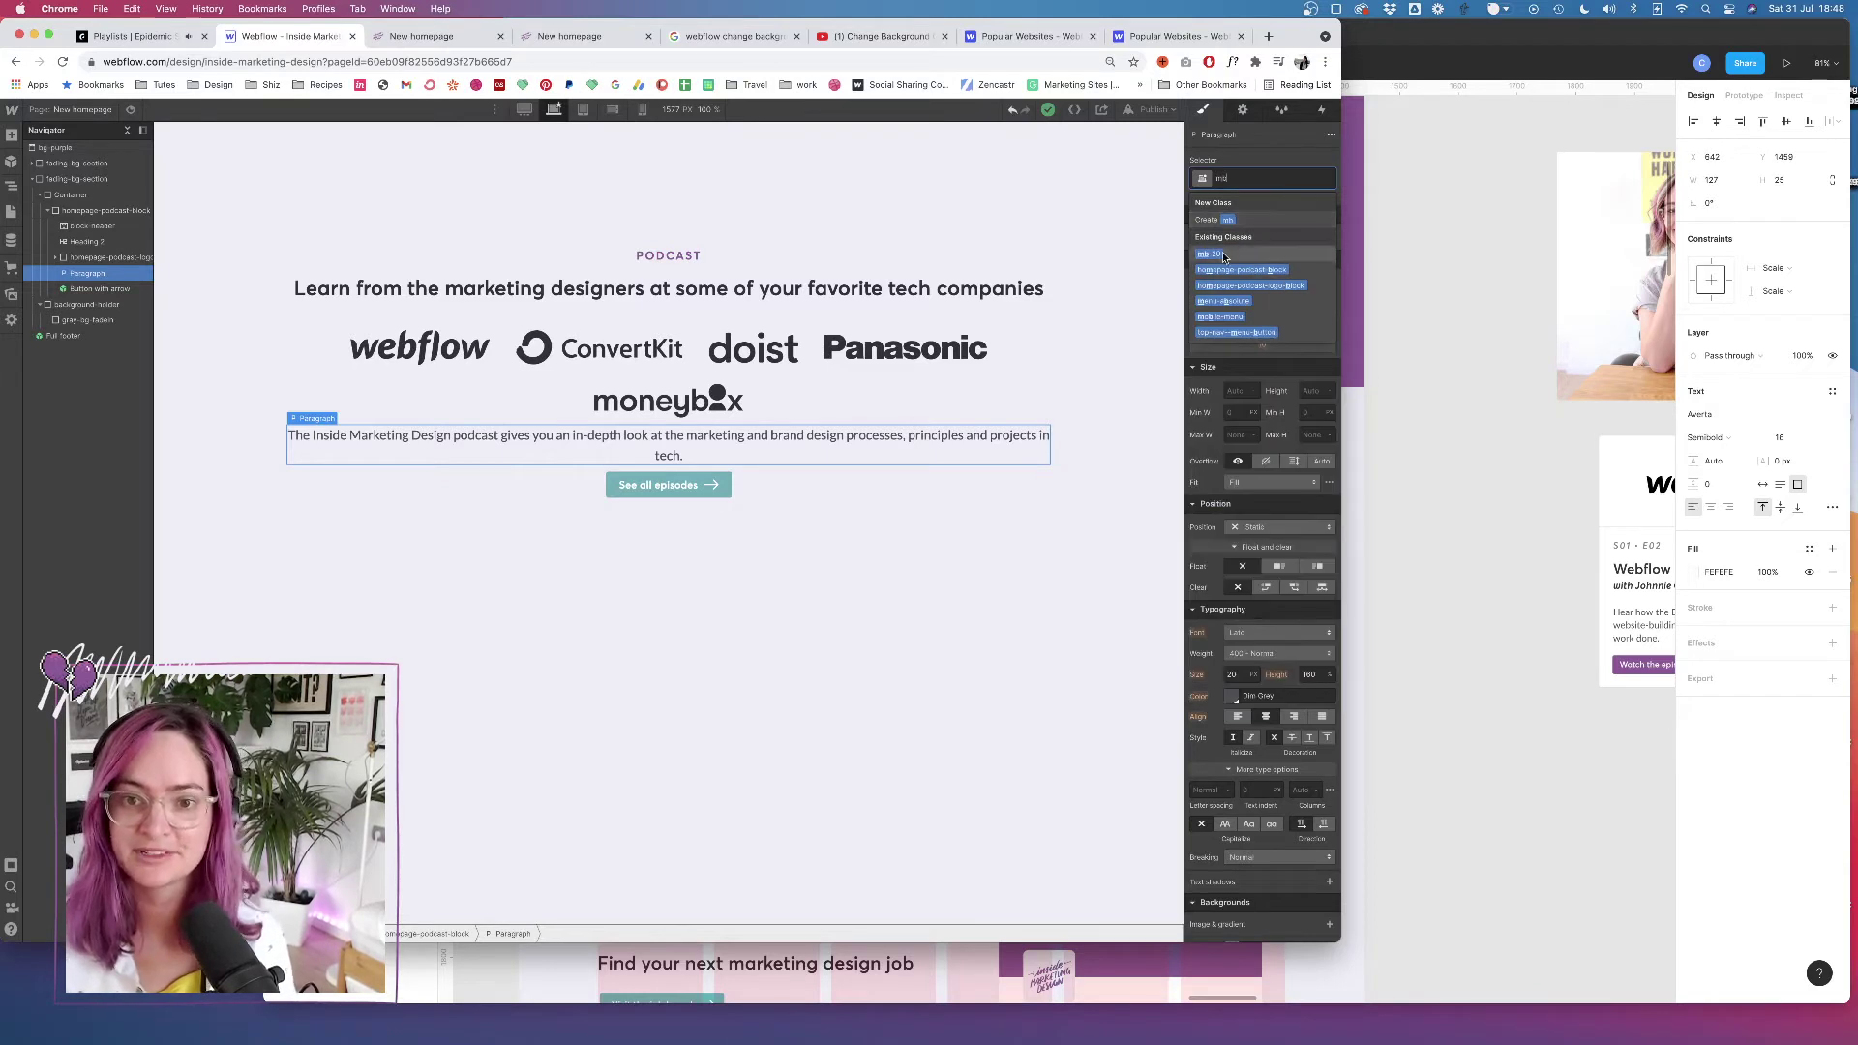
pyautogui.press('Return')
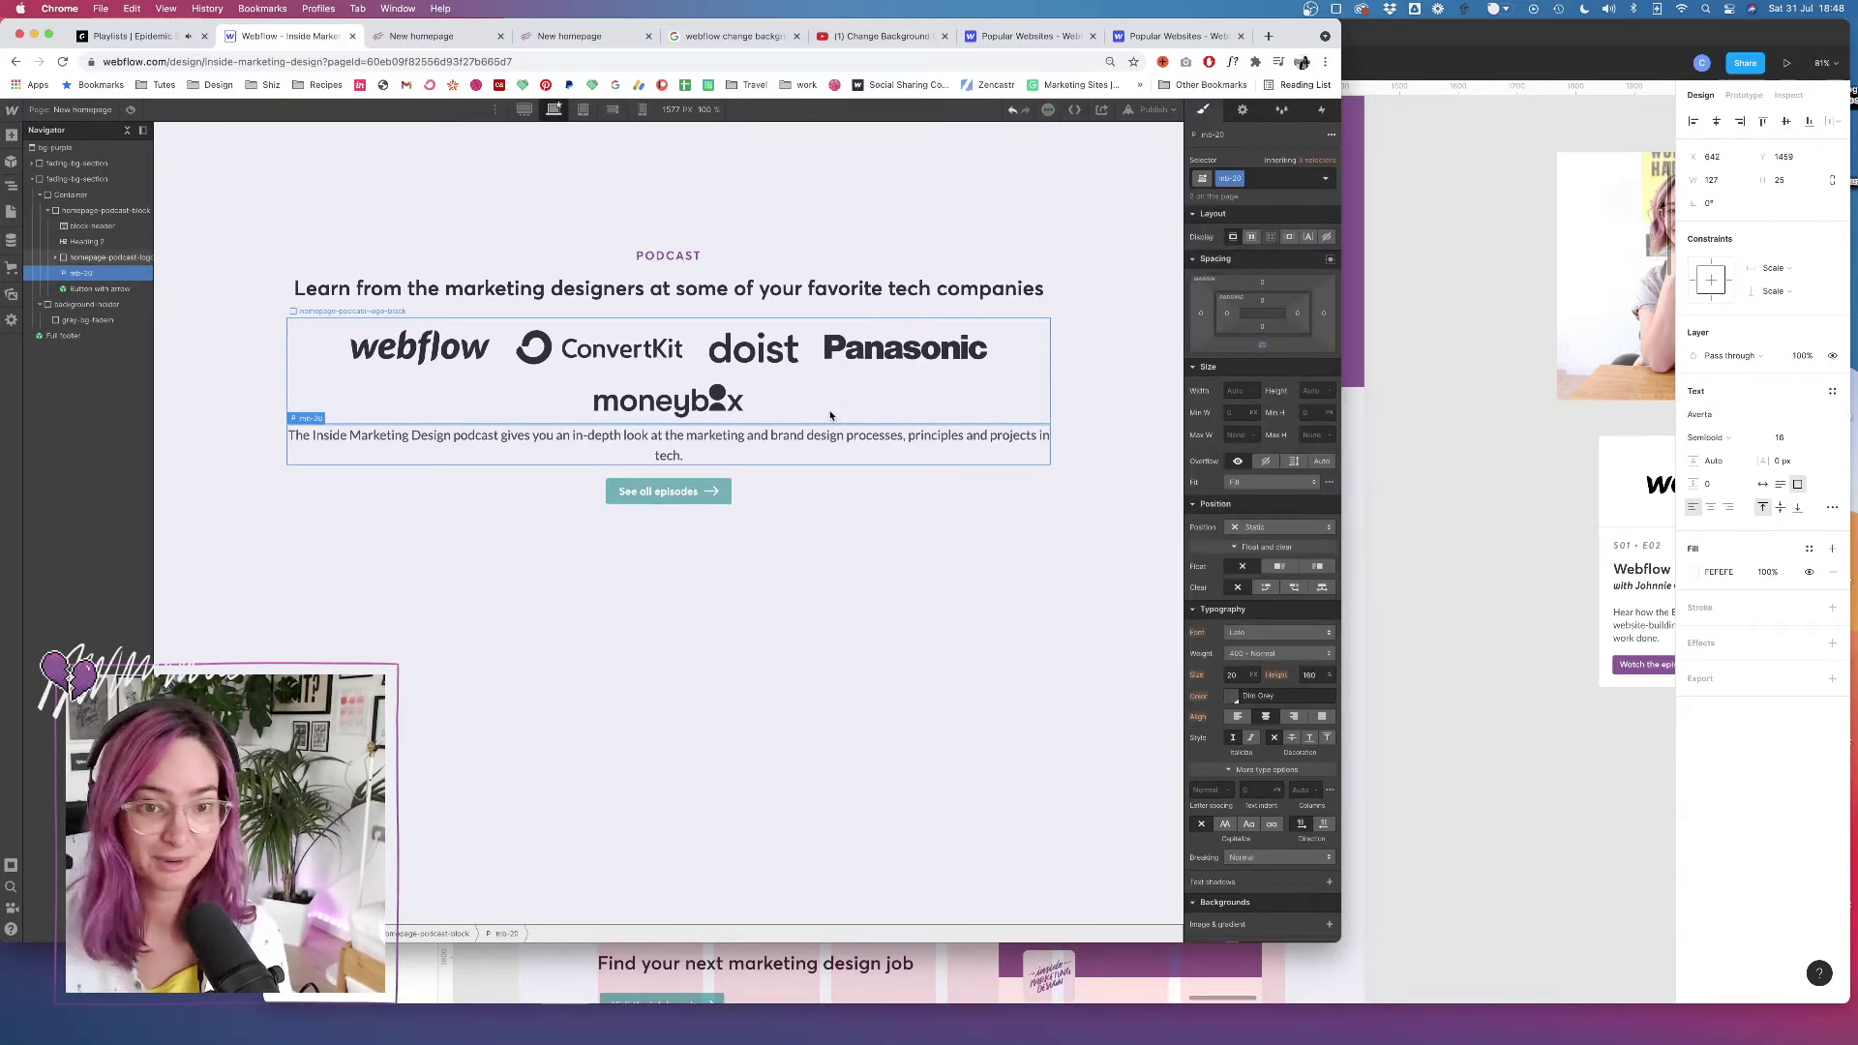
# Increase the top and bottom margins of the podcast logo block
pyautogui.click(767, 403)
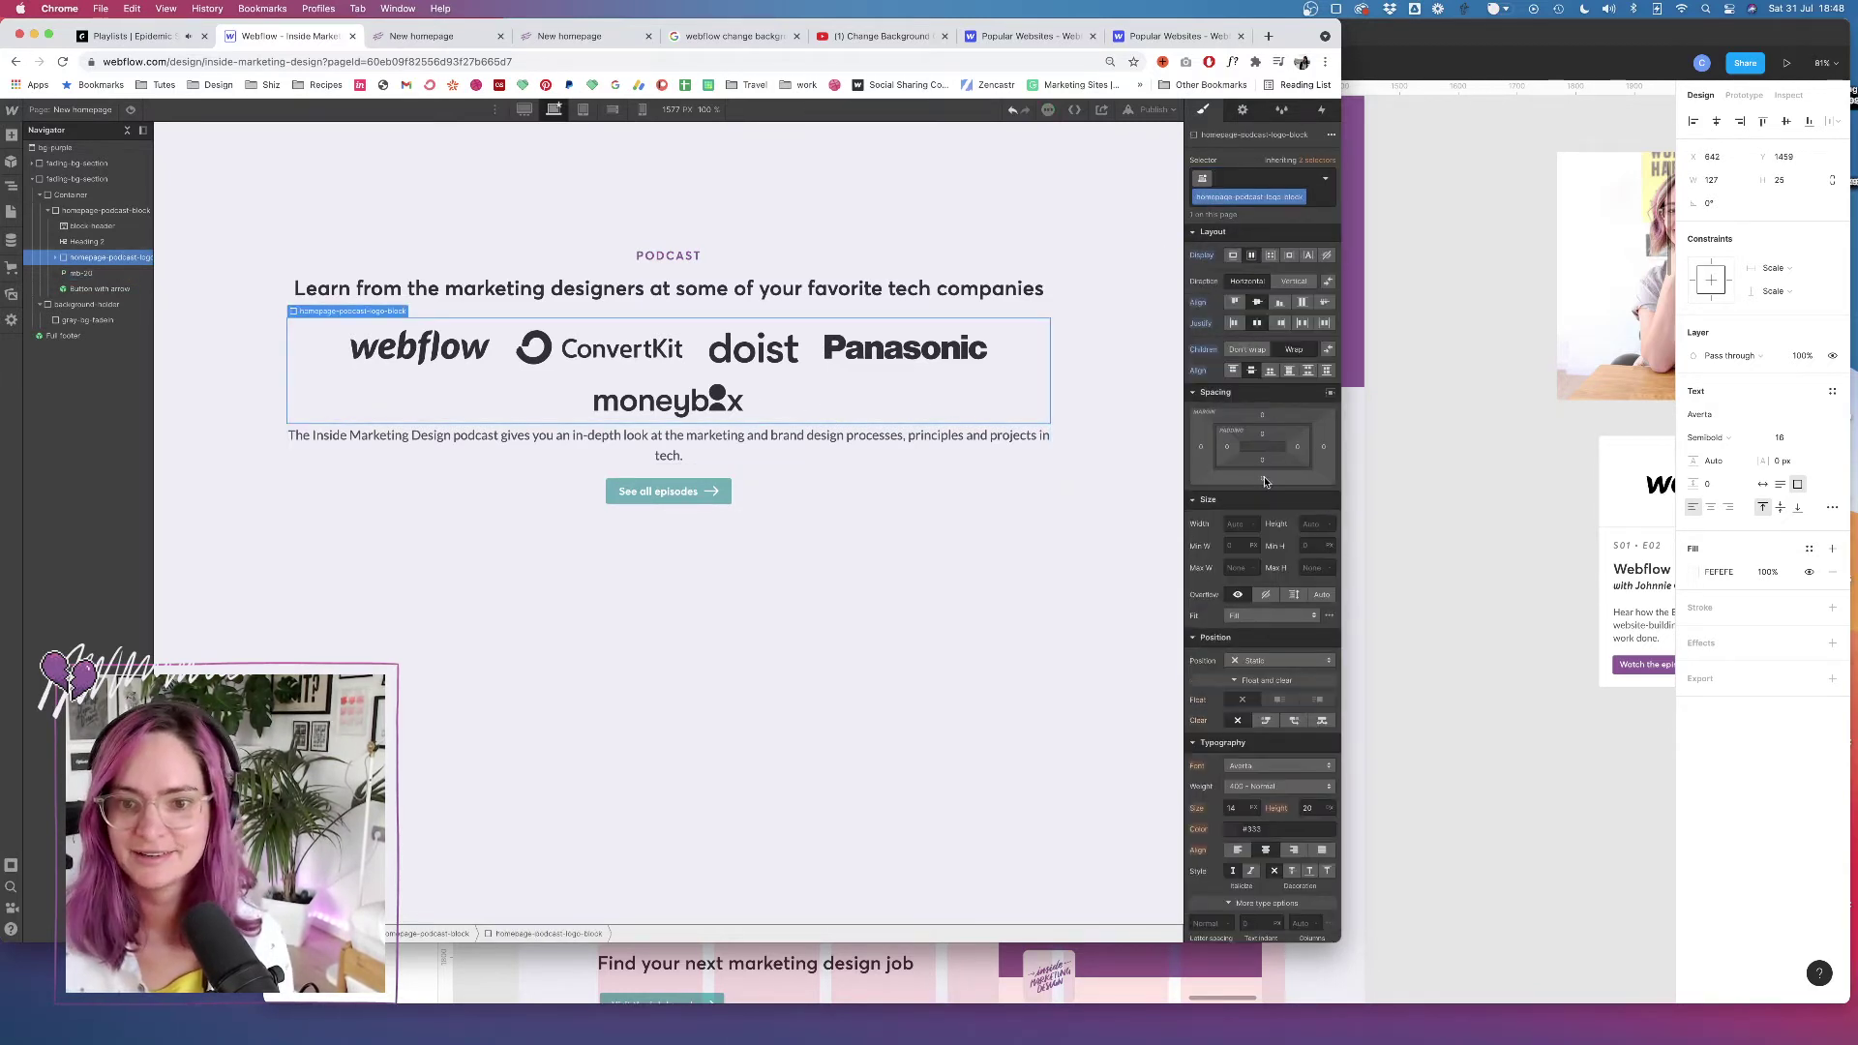
pyautogui.moveTo(1264, 468); pyautogui.dragTo(1265, 492)
pyautogui.moveTo(1263, 422); pyautogui.dragTo(1263, 390)
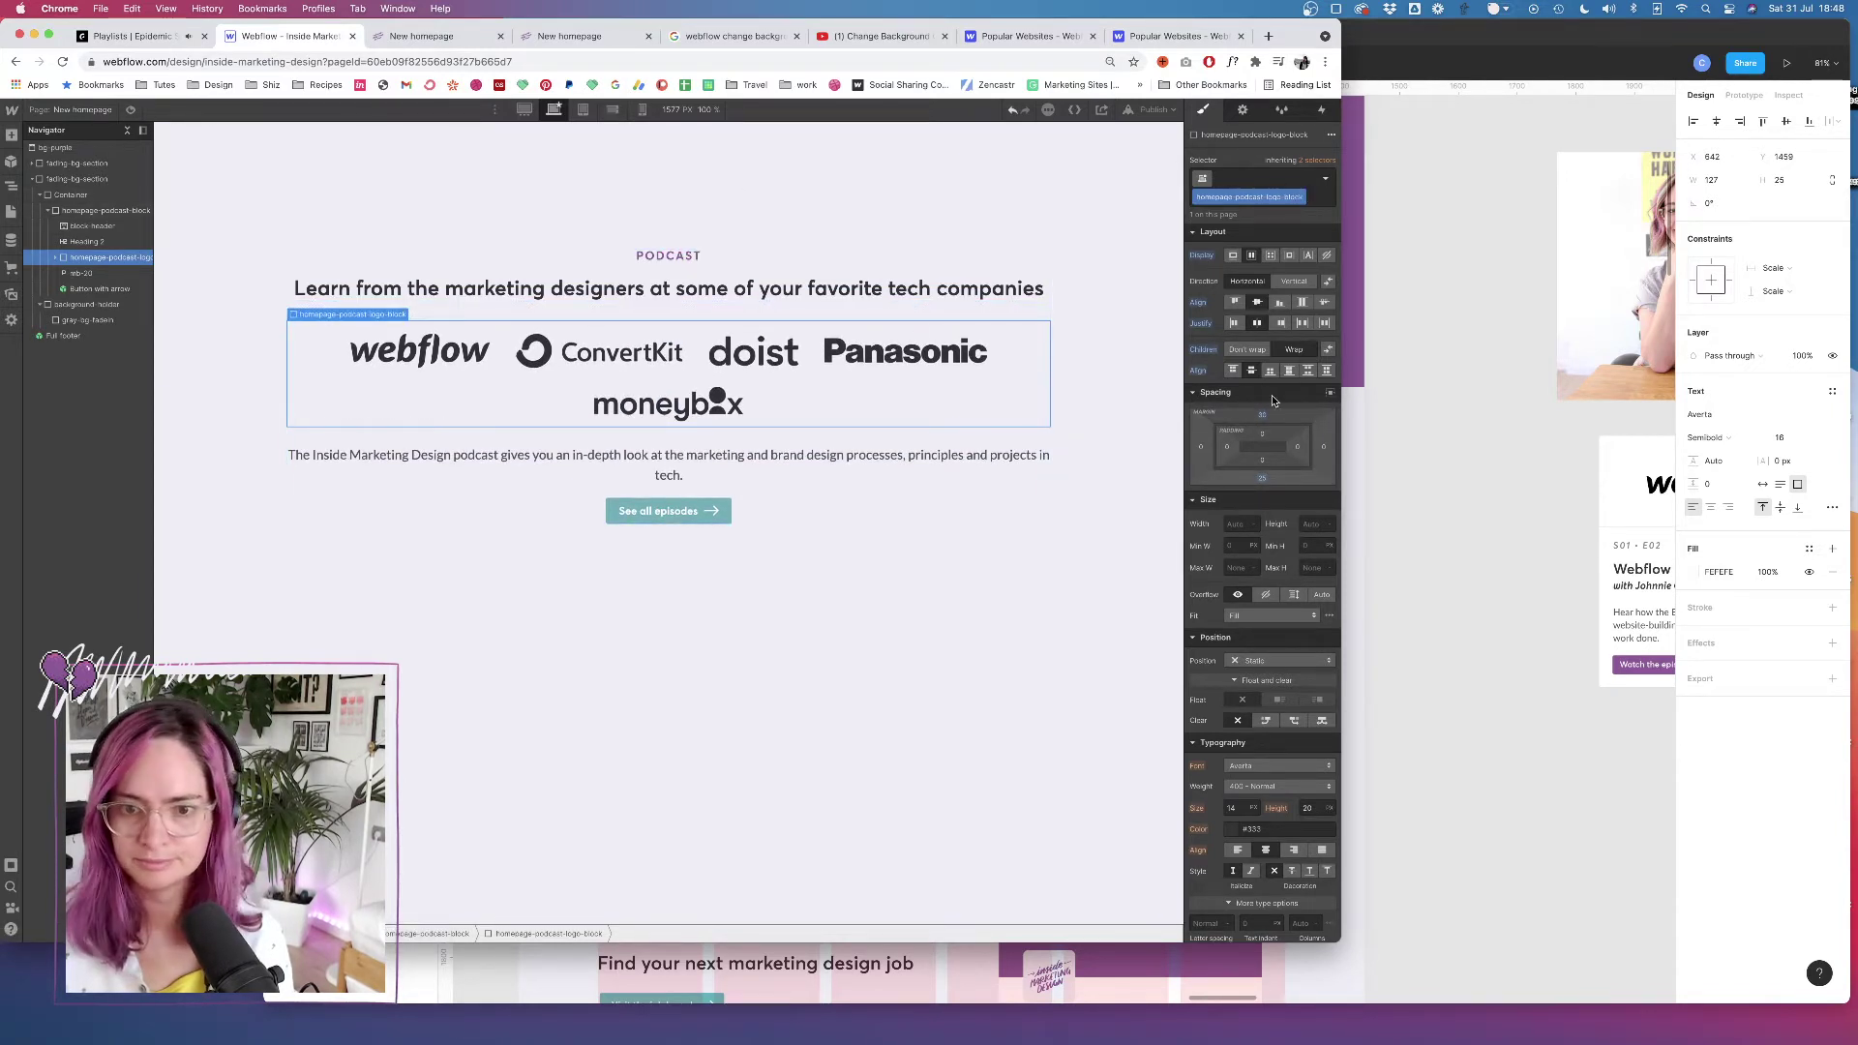
# Switch to the Figma design and measure the podcast logo area by drawing a rectangle about 840 × 187 over it
pyautogui.click(1487, 566)
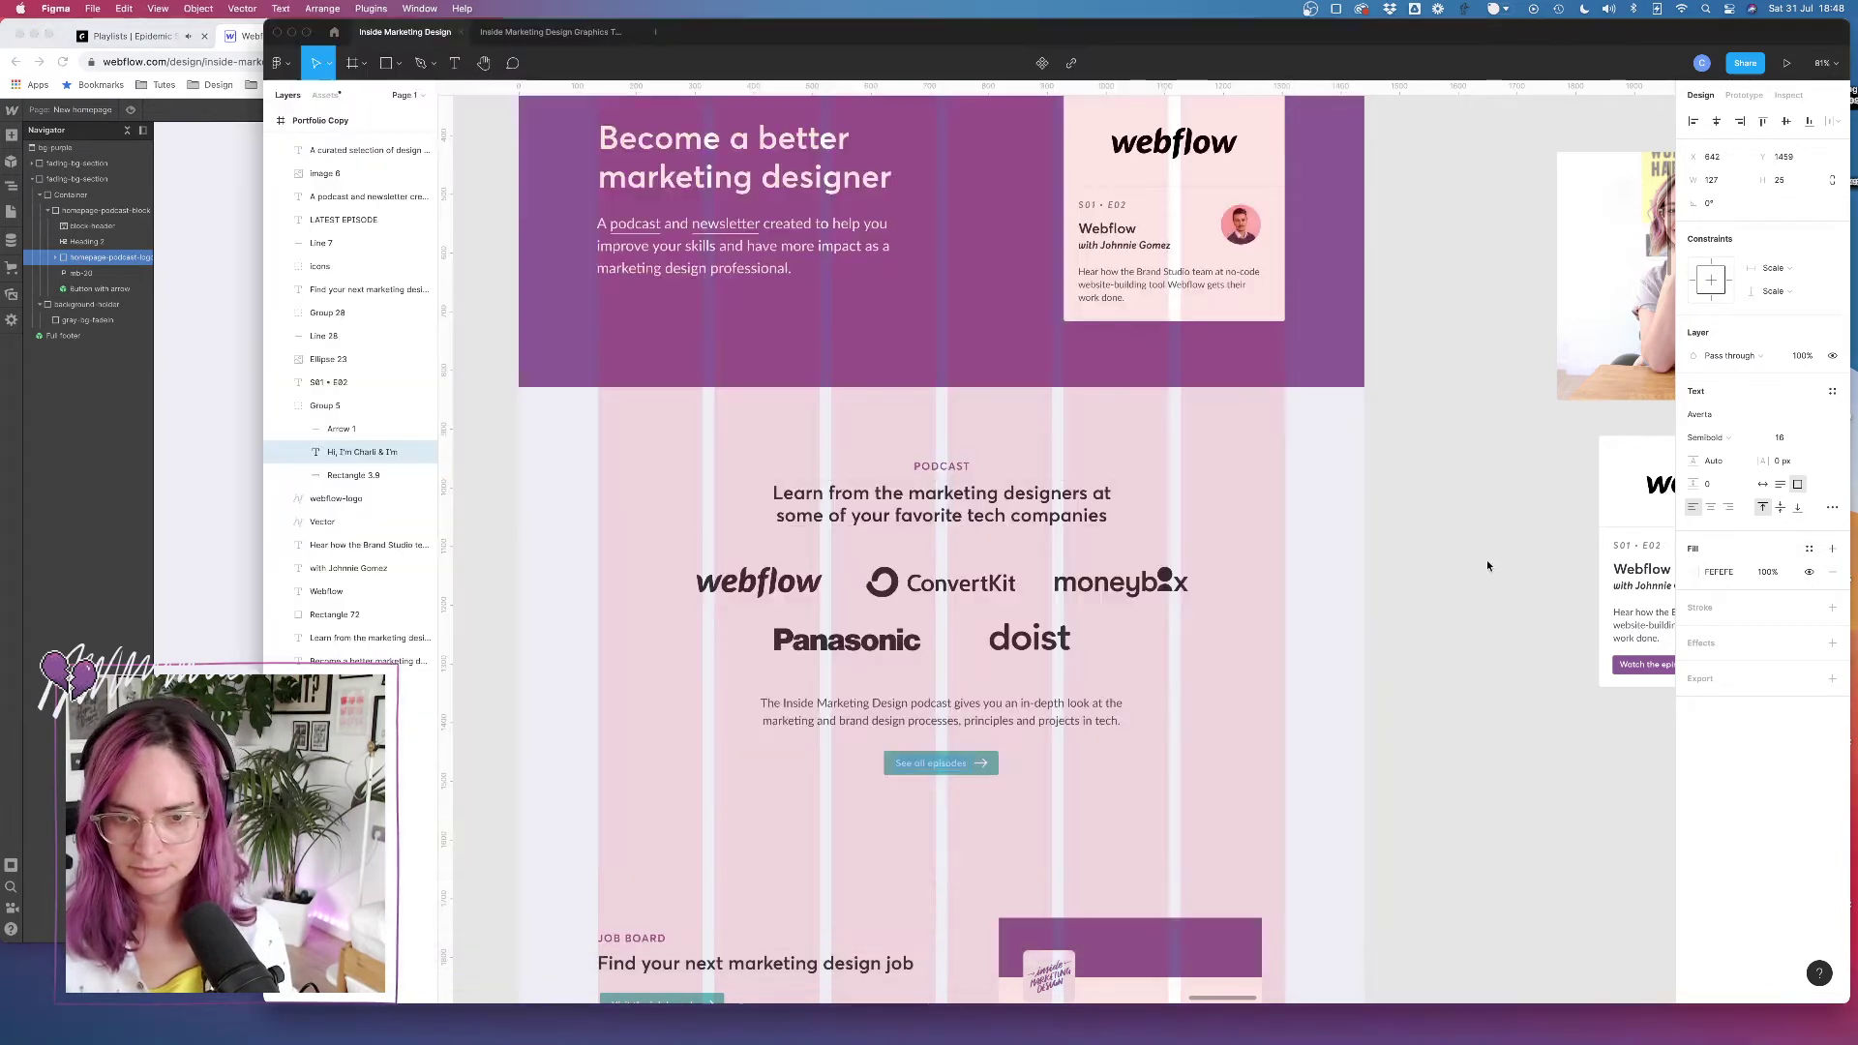
pyautogui.click(940, 762)
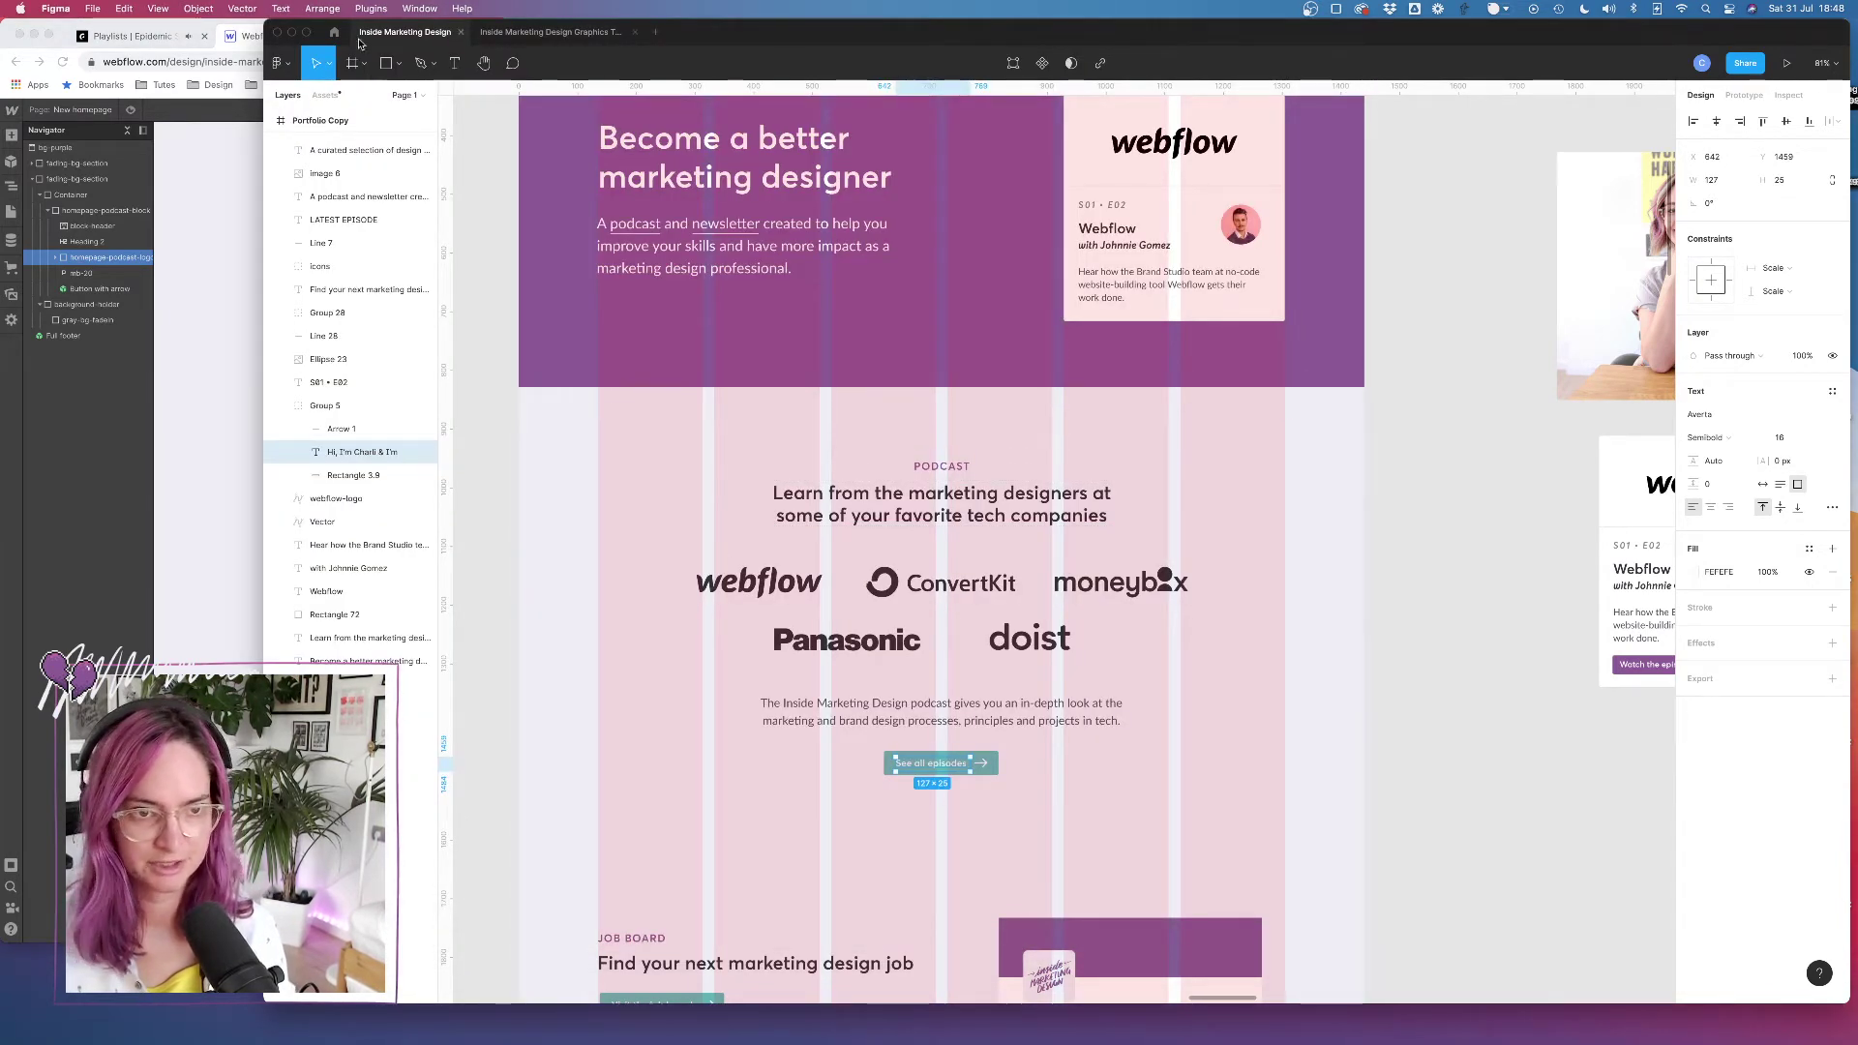
pyautogui.click(396, 66)
pyautogui.click(363, 104)
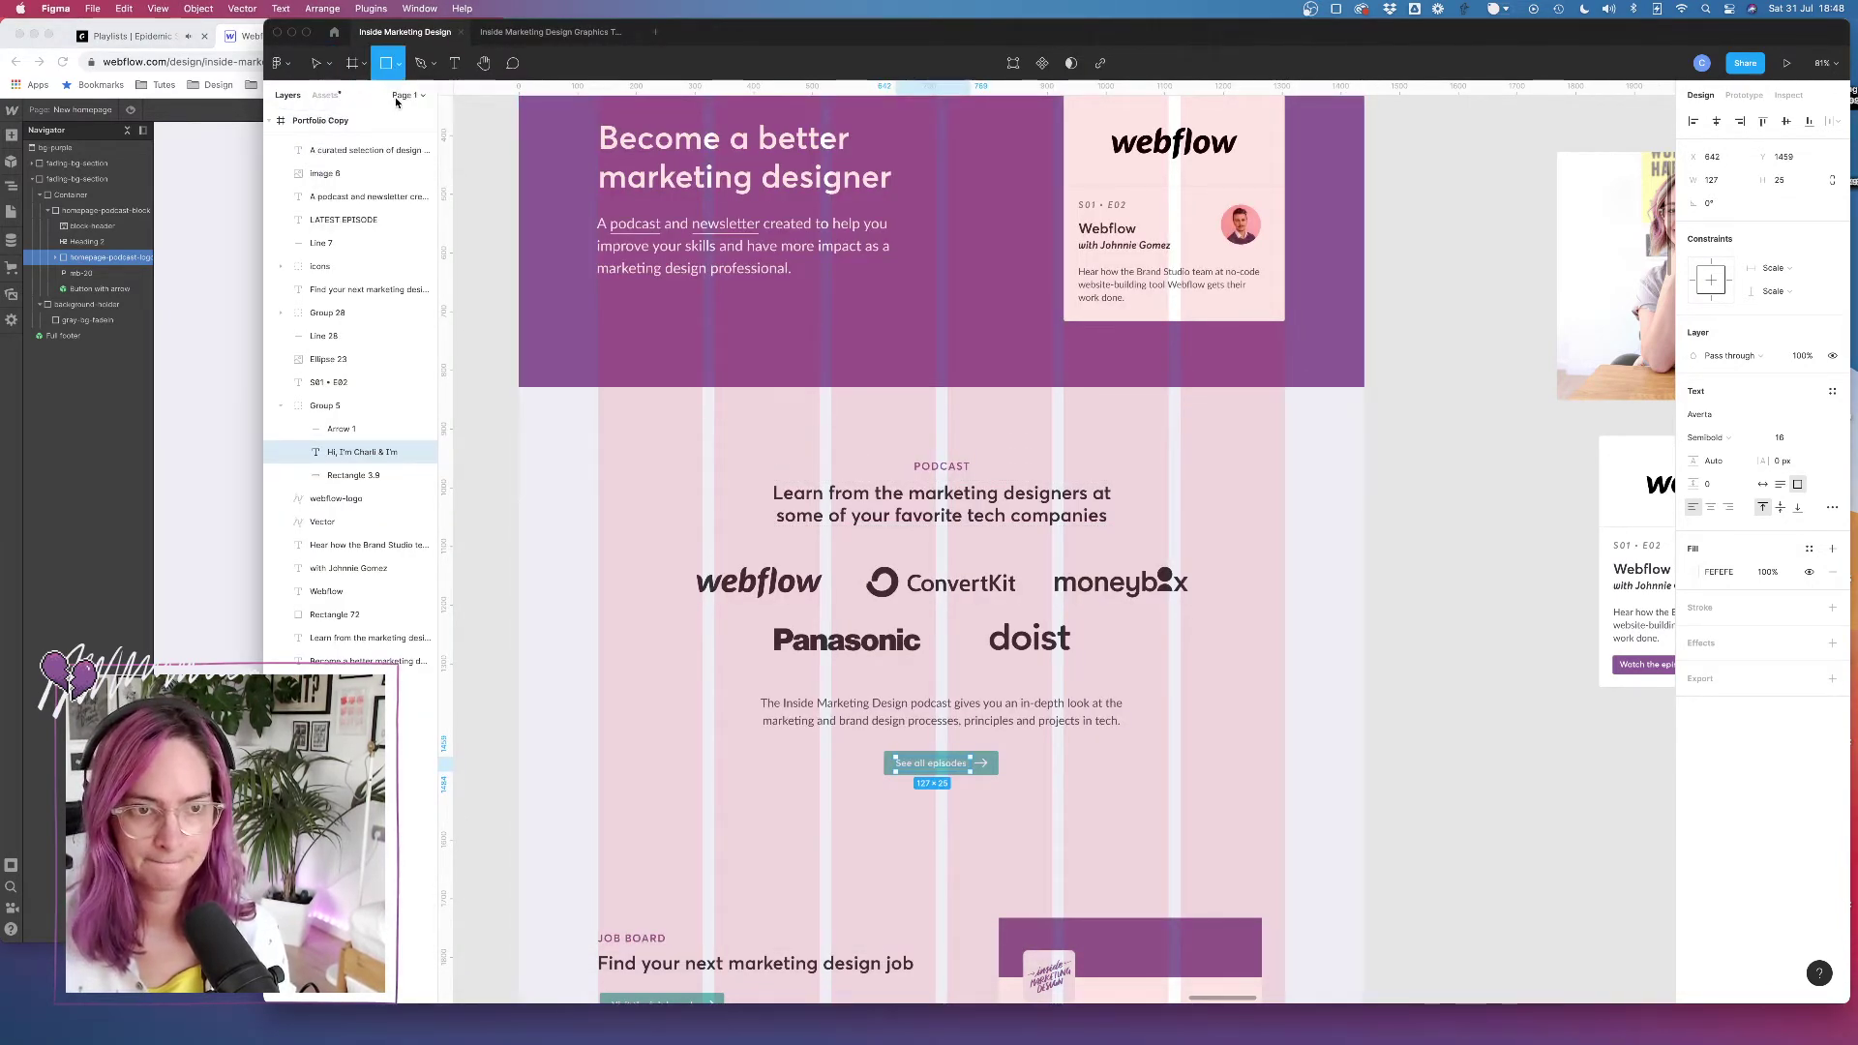
pyautogui.moveTo(695, 551); pyautogui.dragTo(1191, 664)
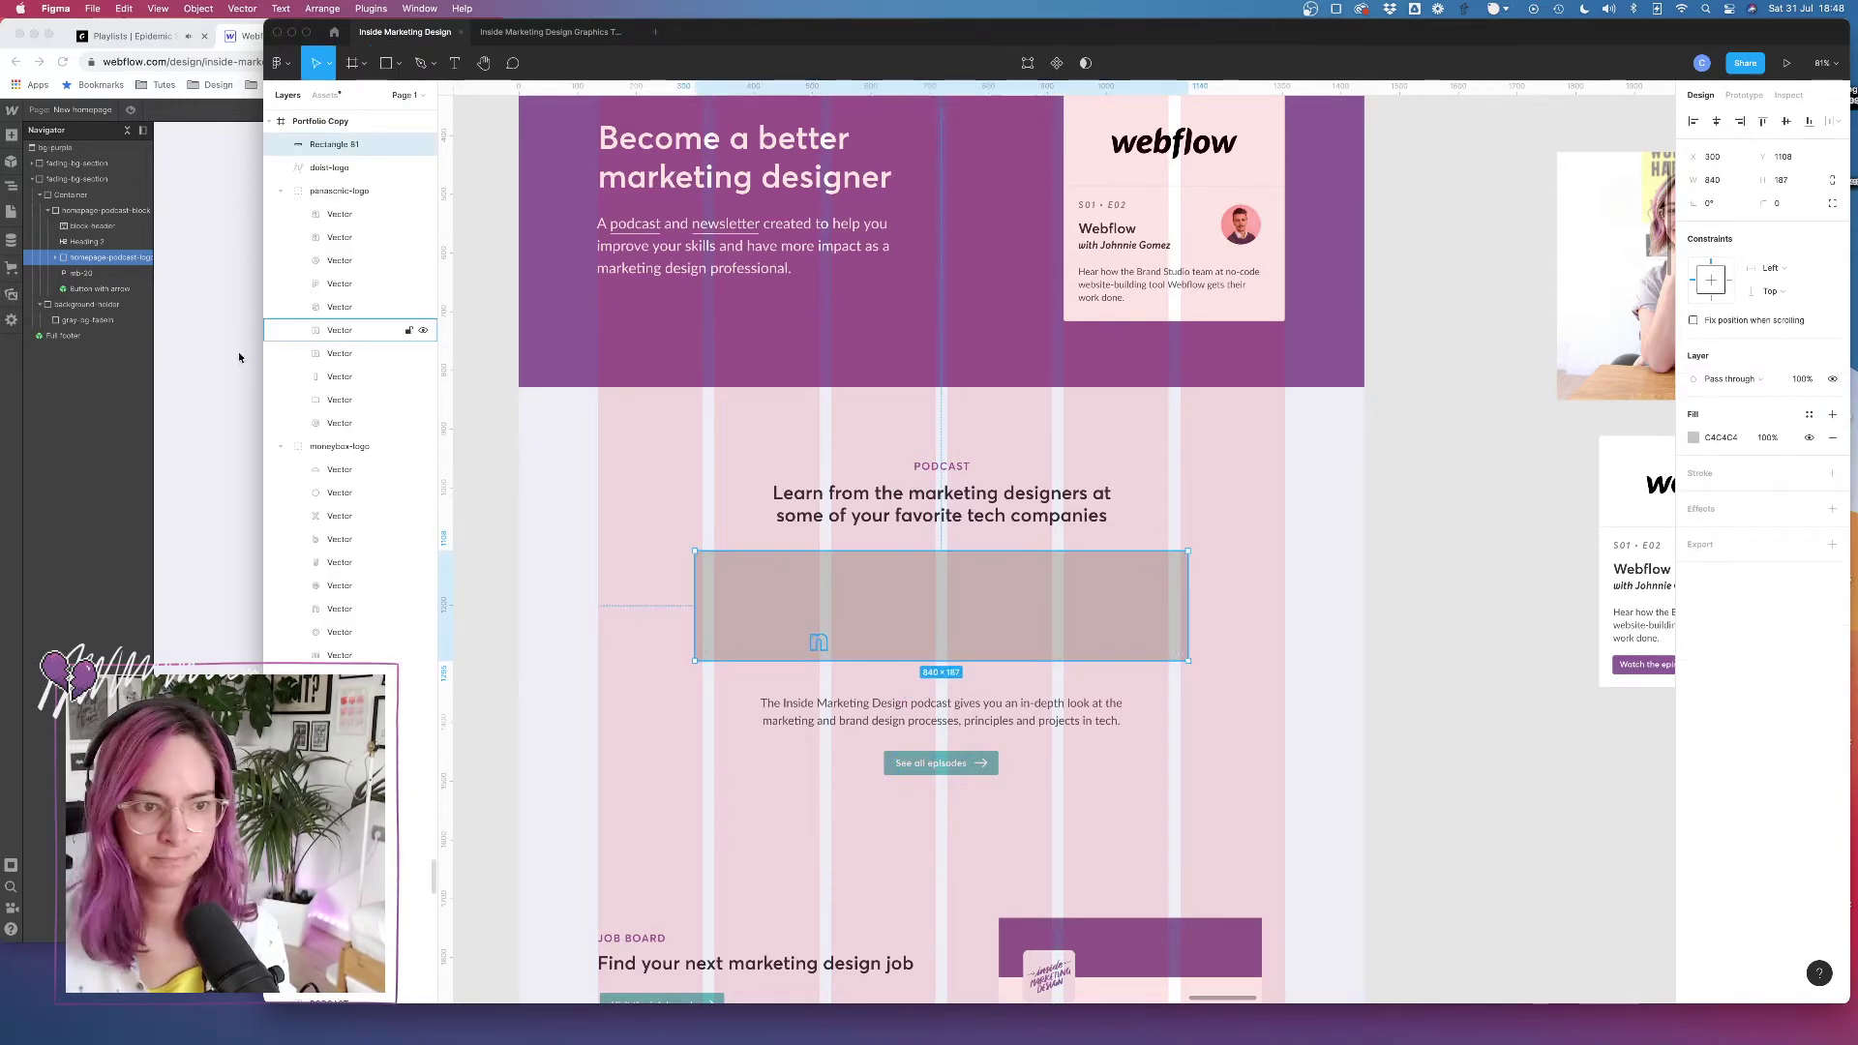
# Switch back to Webflow, set the logo block's maximum width to 840 px and centre it horizontally with auto margins
pyautogui.press('super+Tab')
pyautogui.write('8')
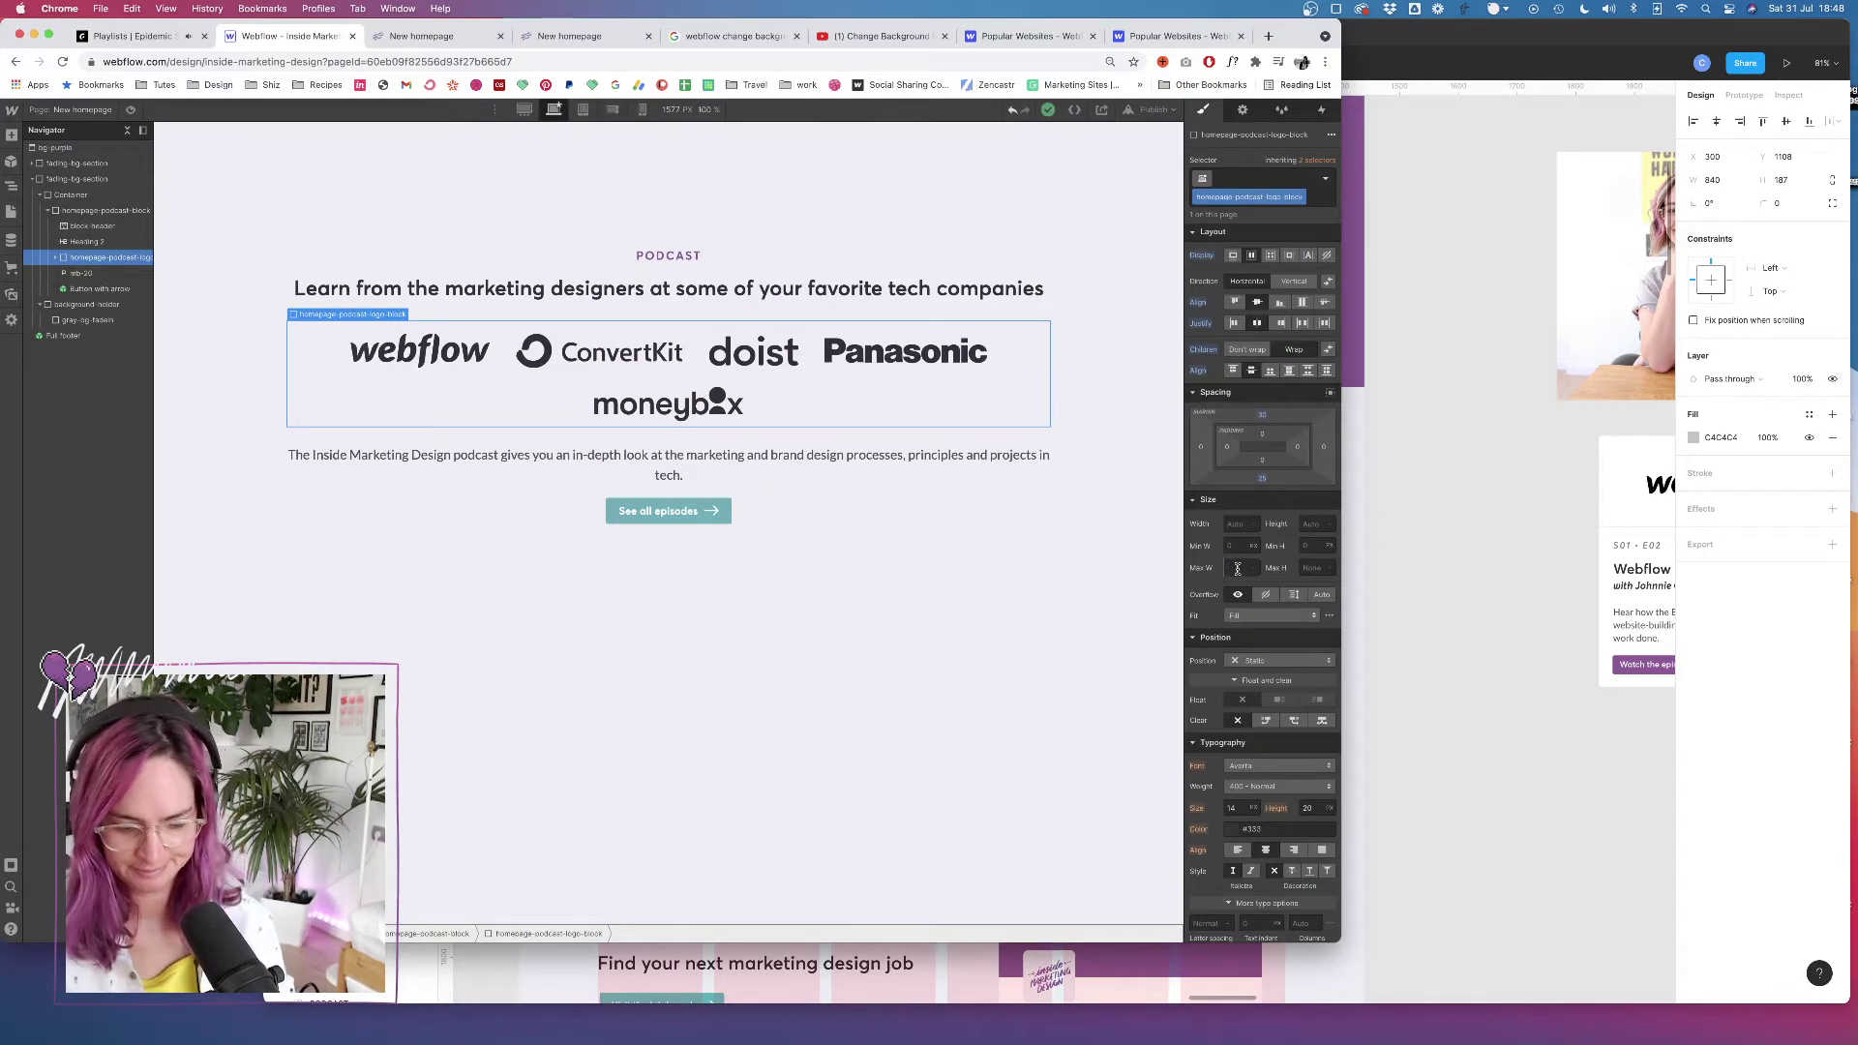
pyautogui.write('40')
pyautogui.press('Tab')
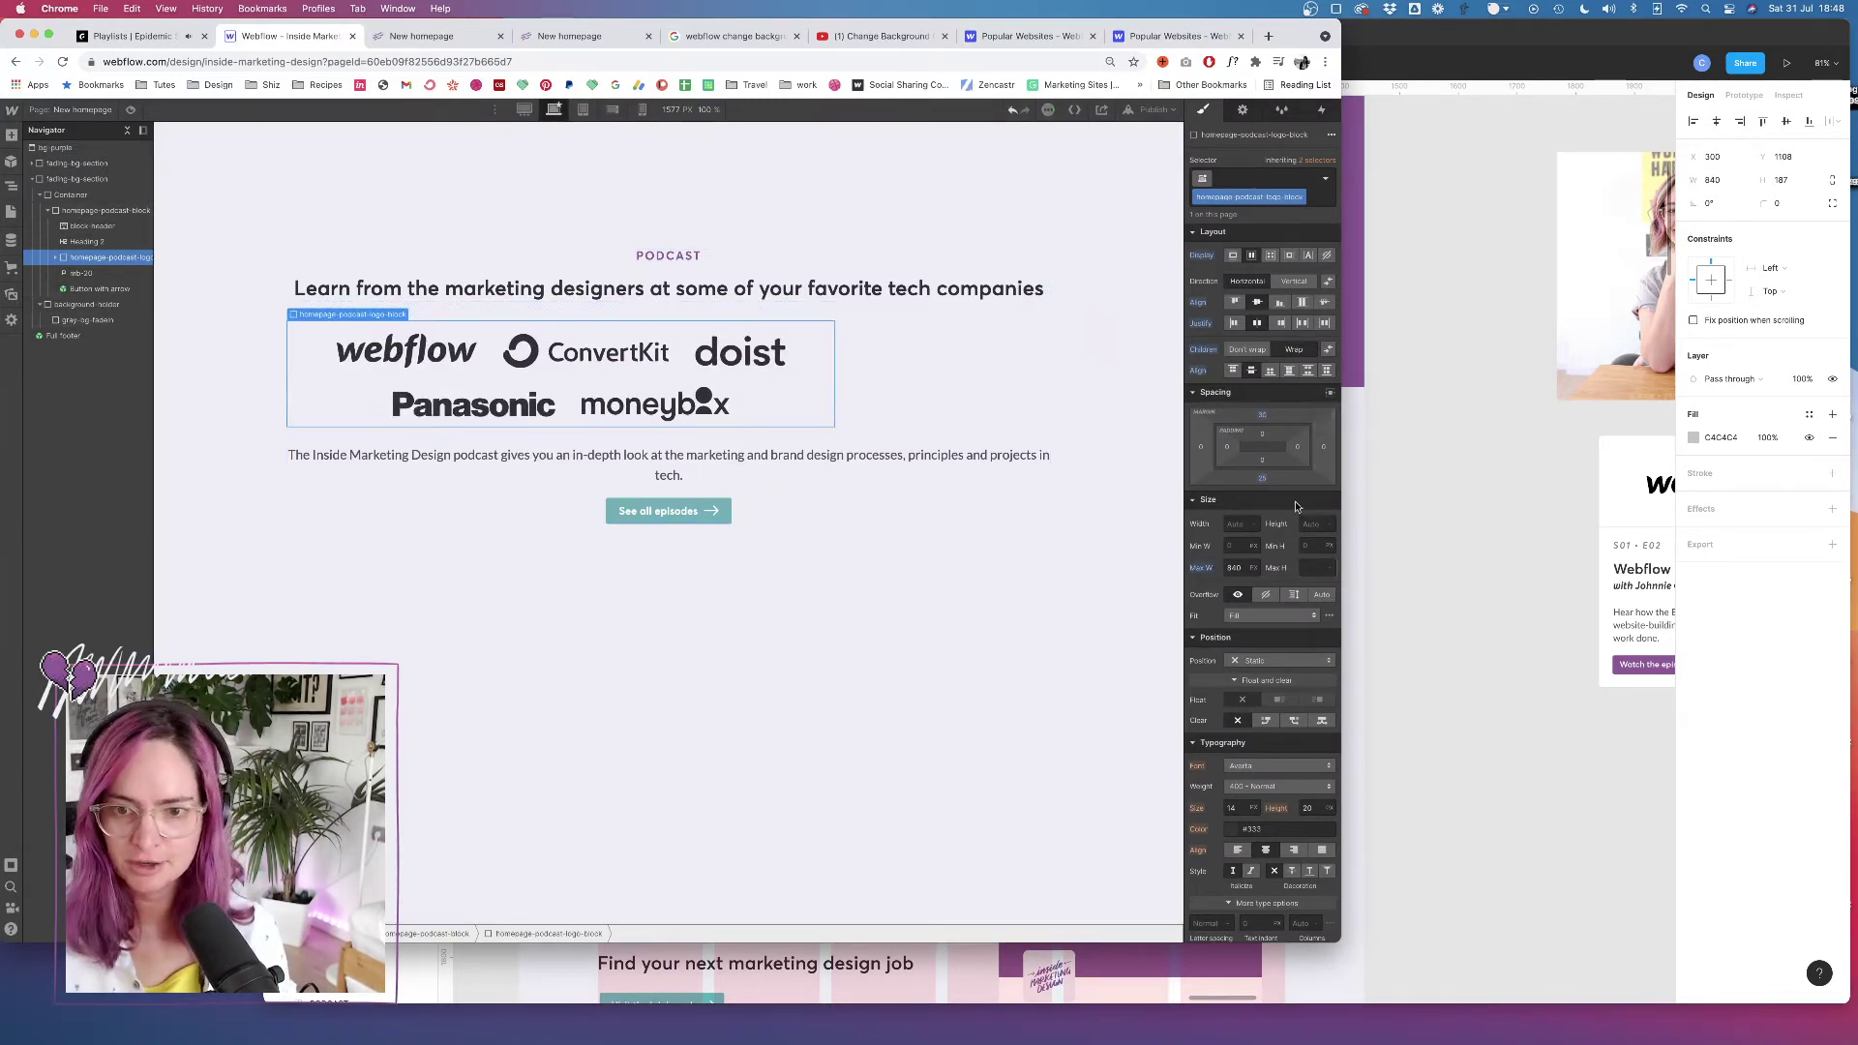
pyautogui.click(1329, 392)
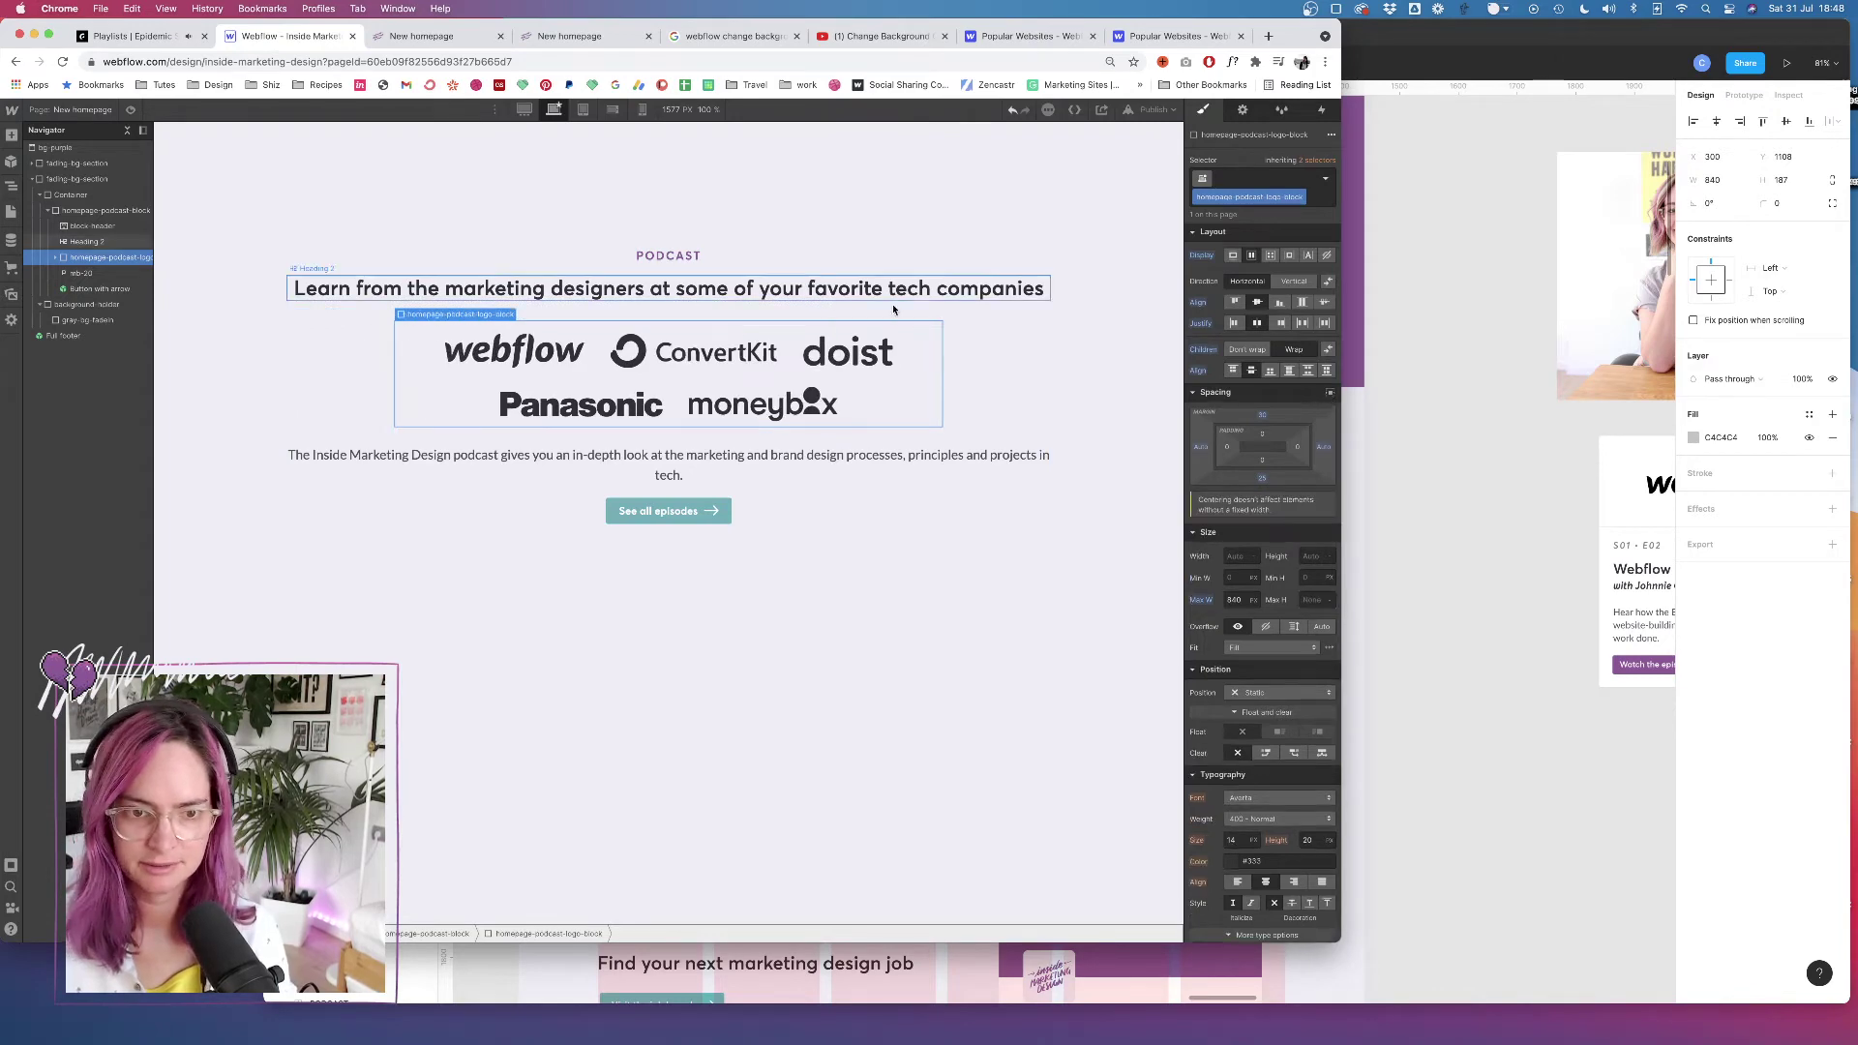
pyautogui.click(1500, 496)
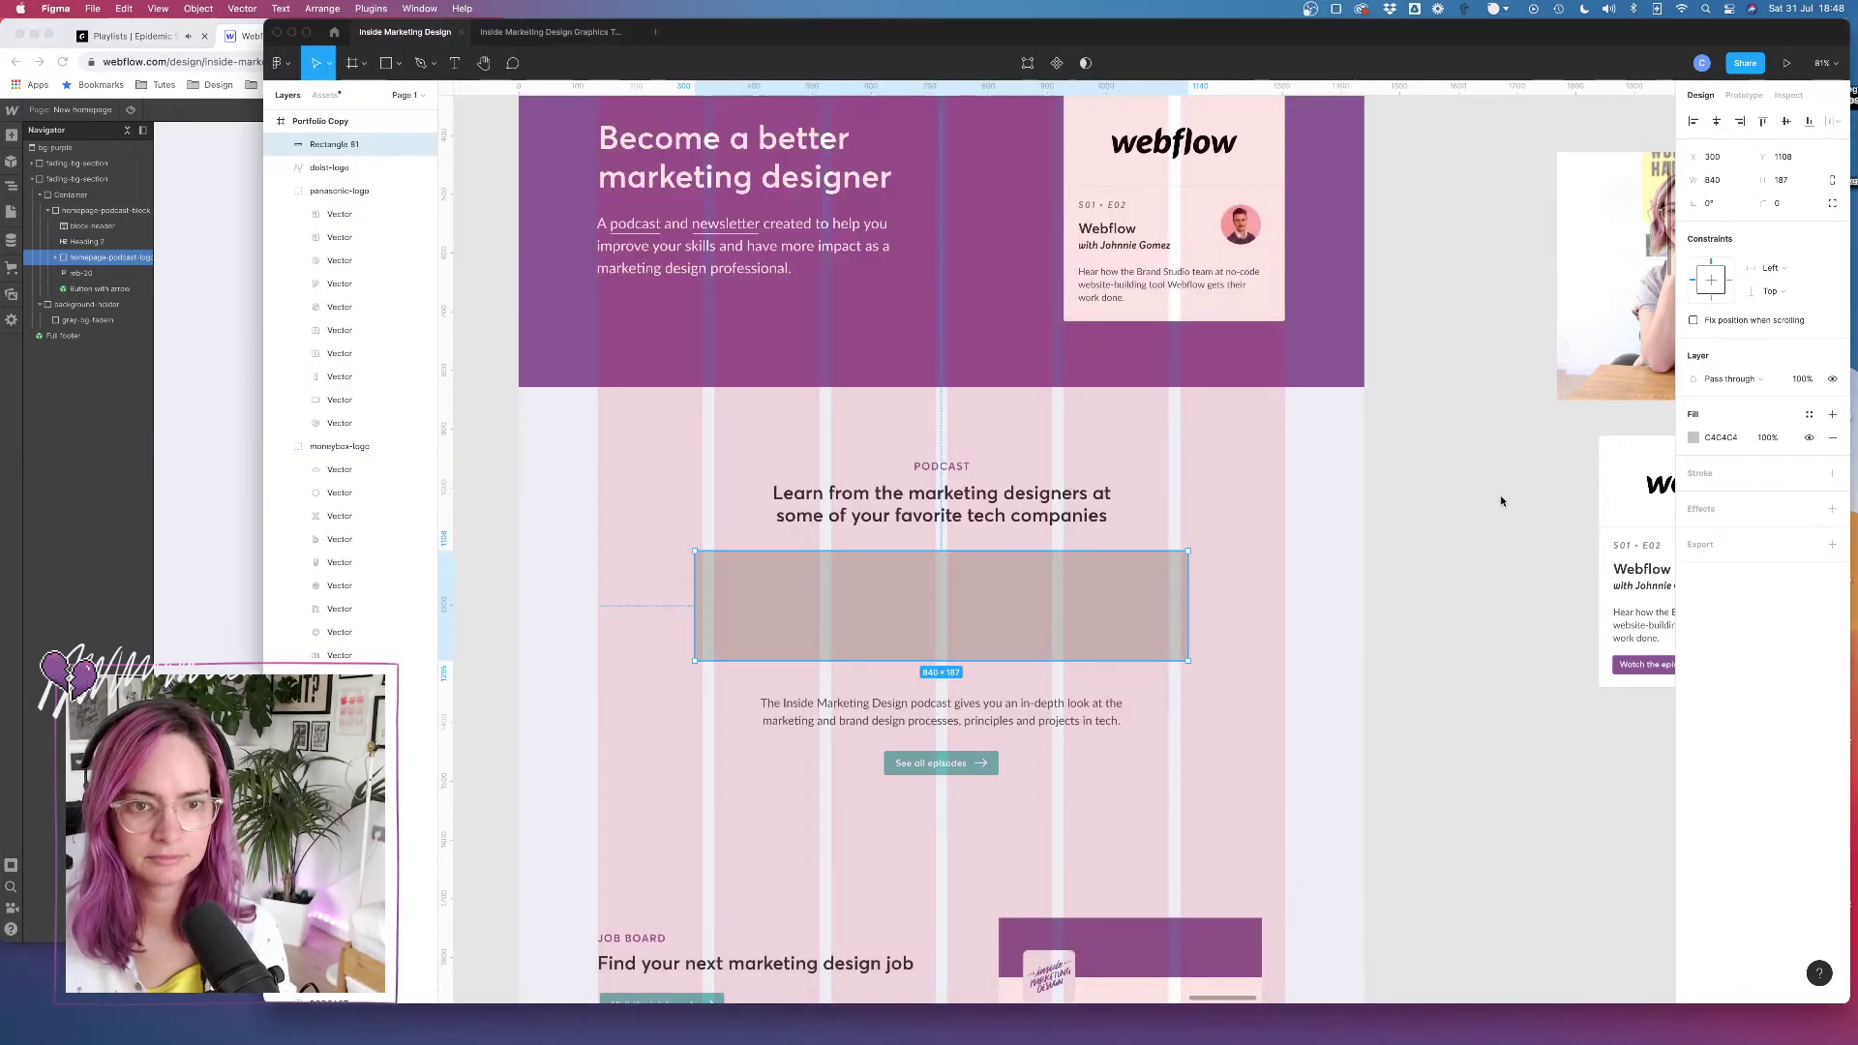
pyautogui.click(207, 341)
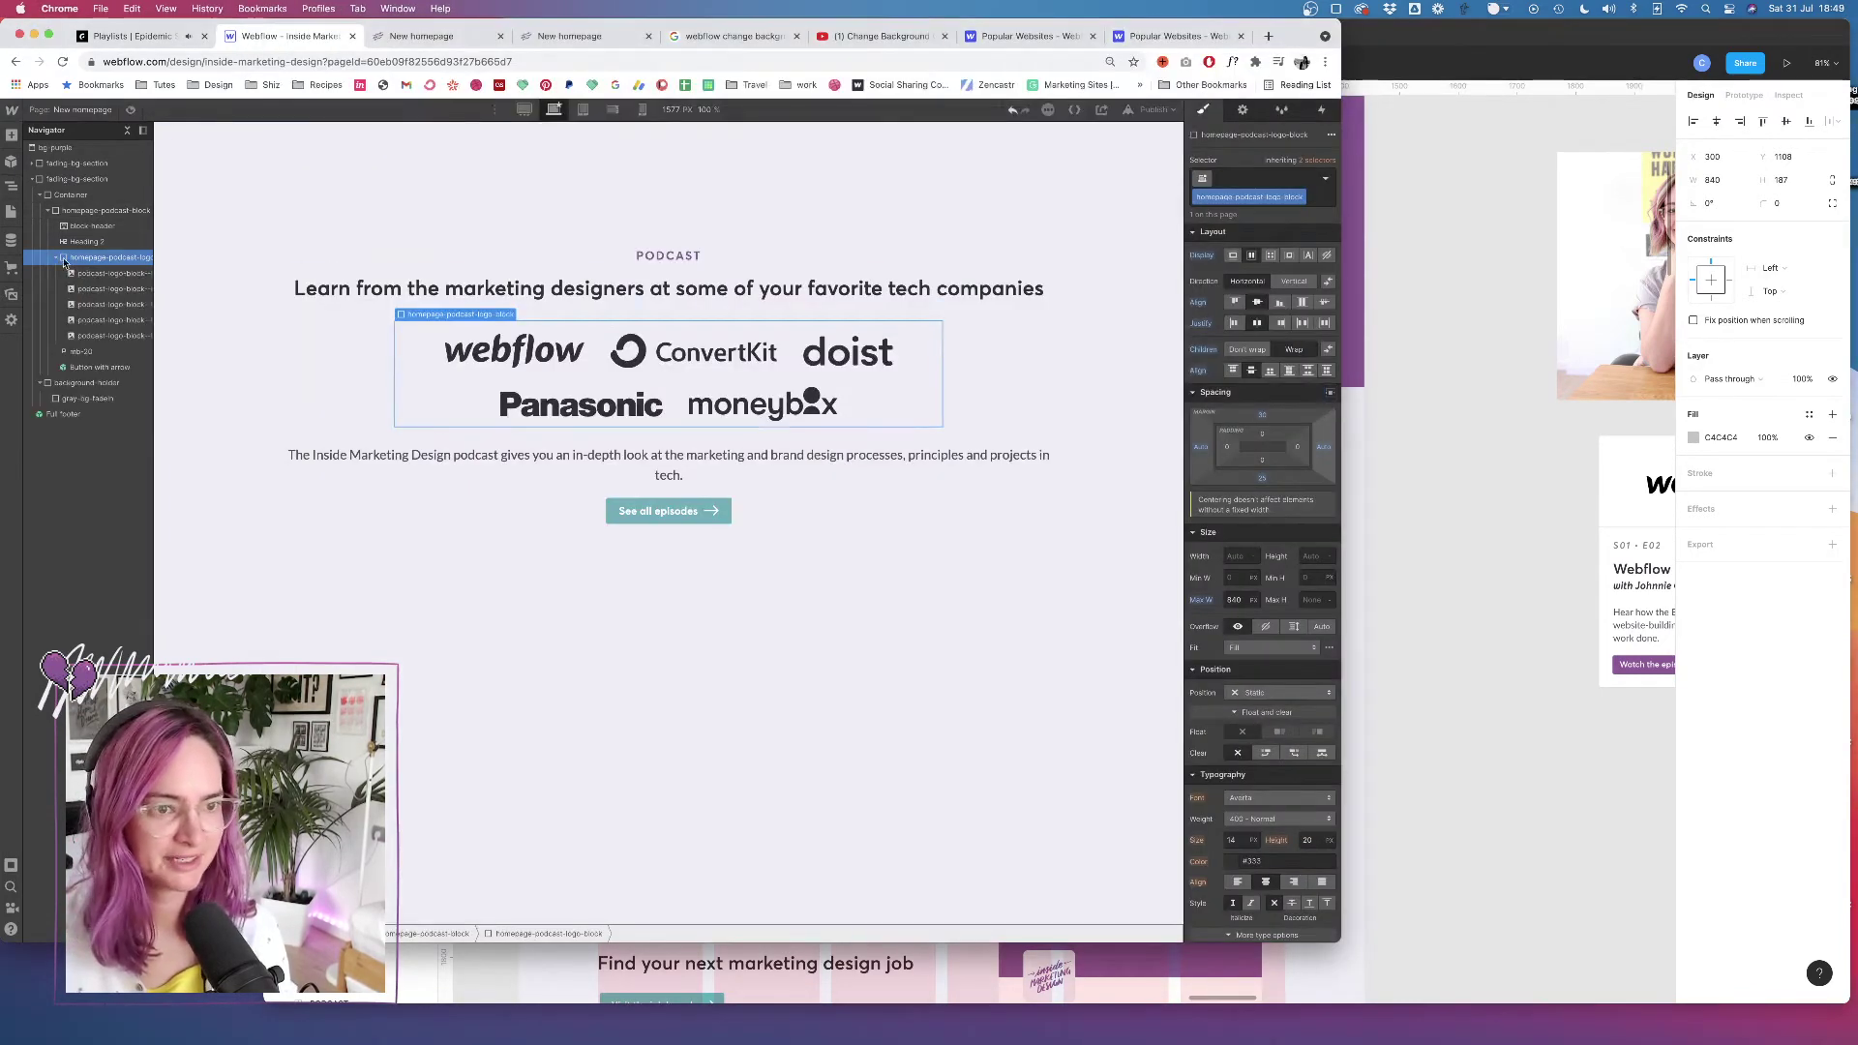
# Add a link block inside the podcast logo block and give it the existing podcast-logo-block--image class
pyautogui.click(11, 135)
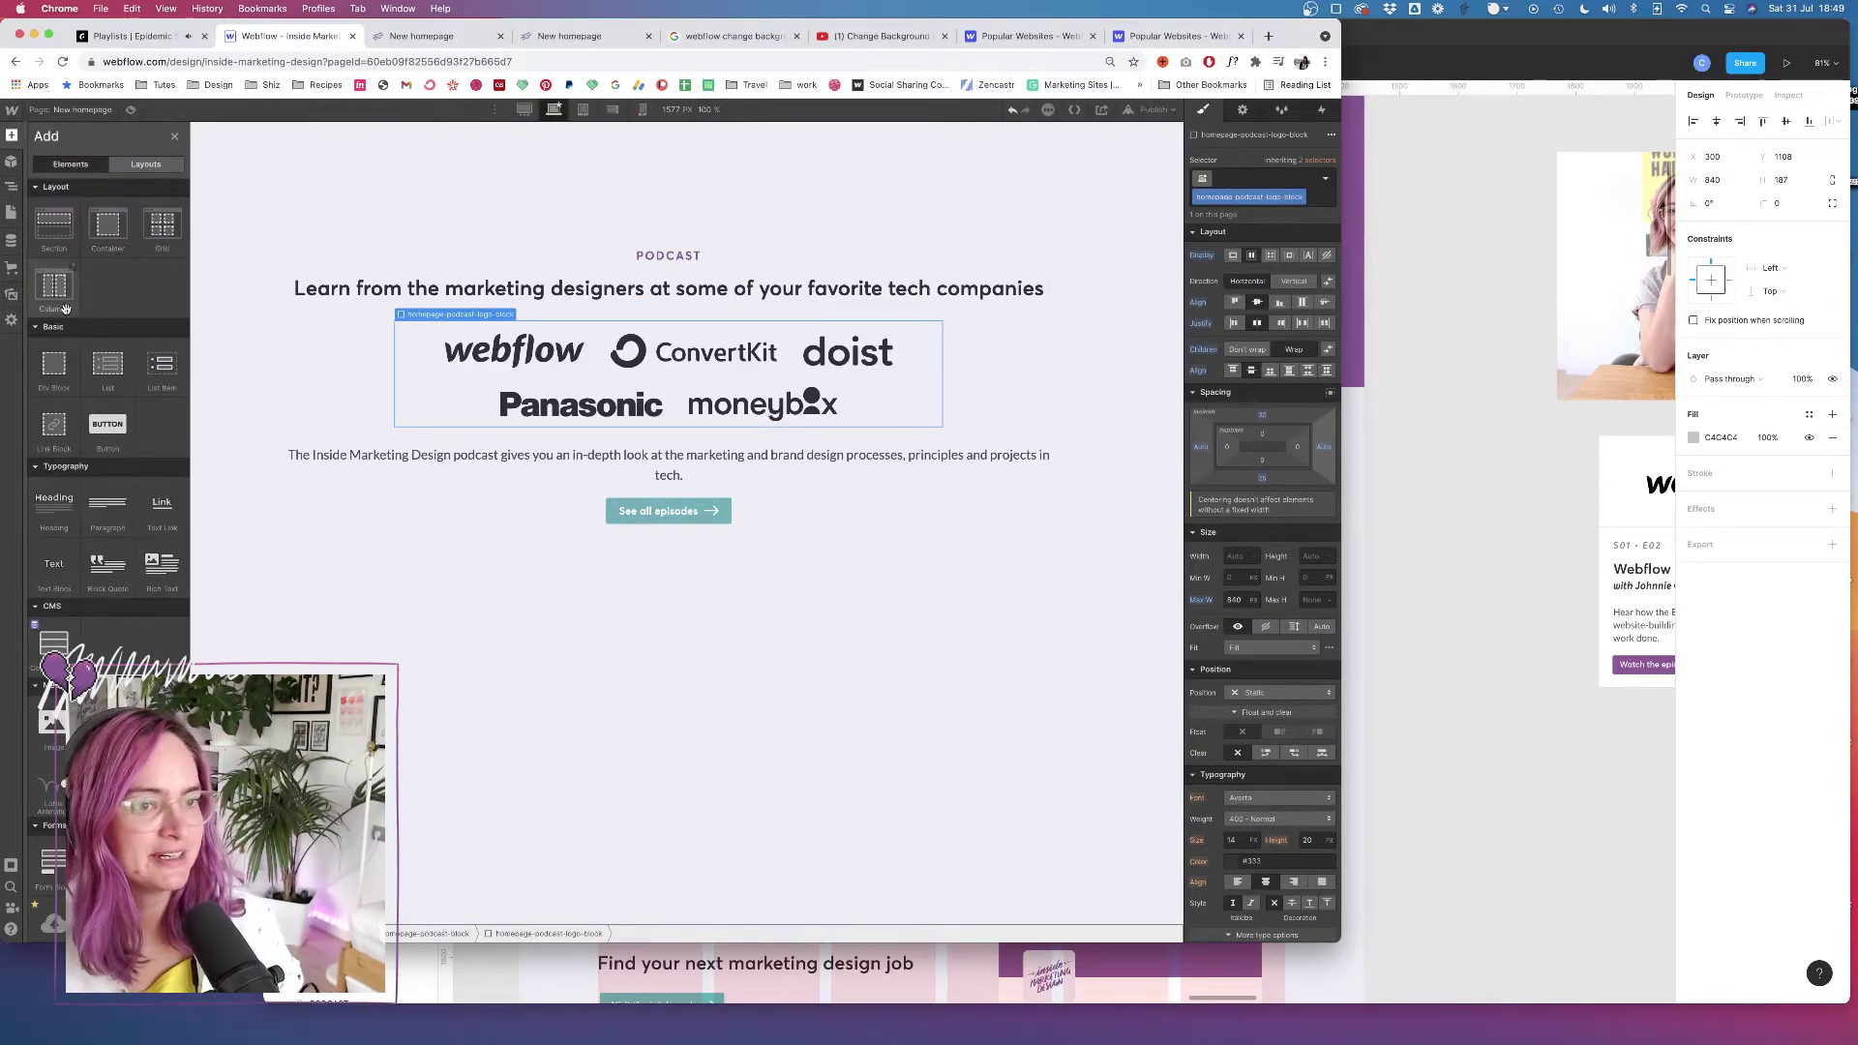
pyautogui.click(53, 426)
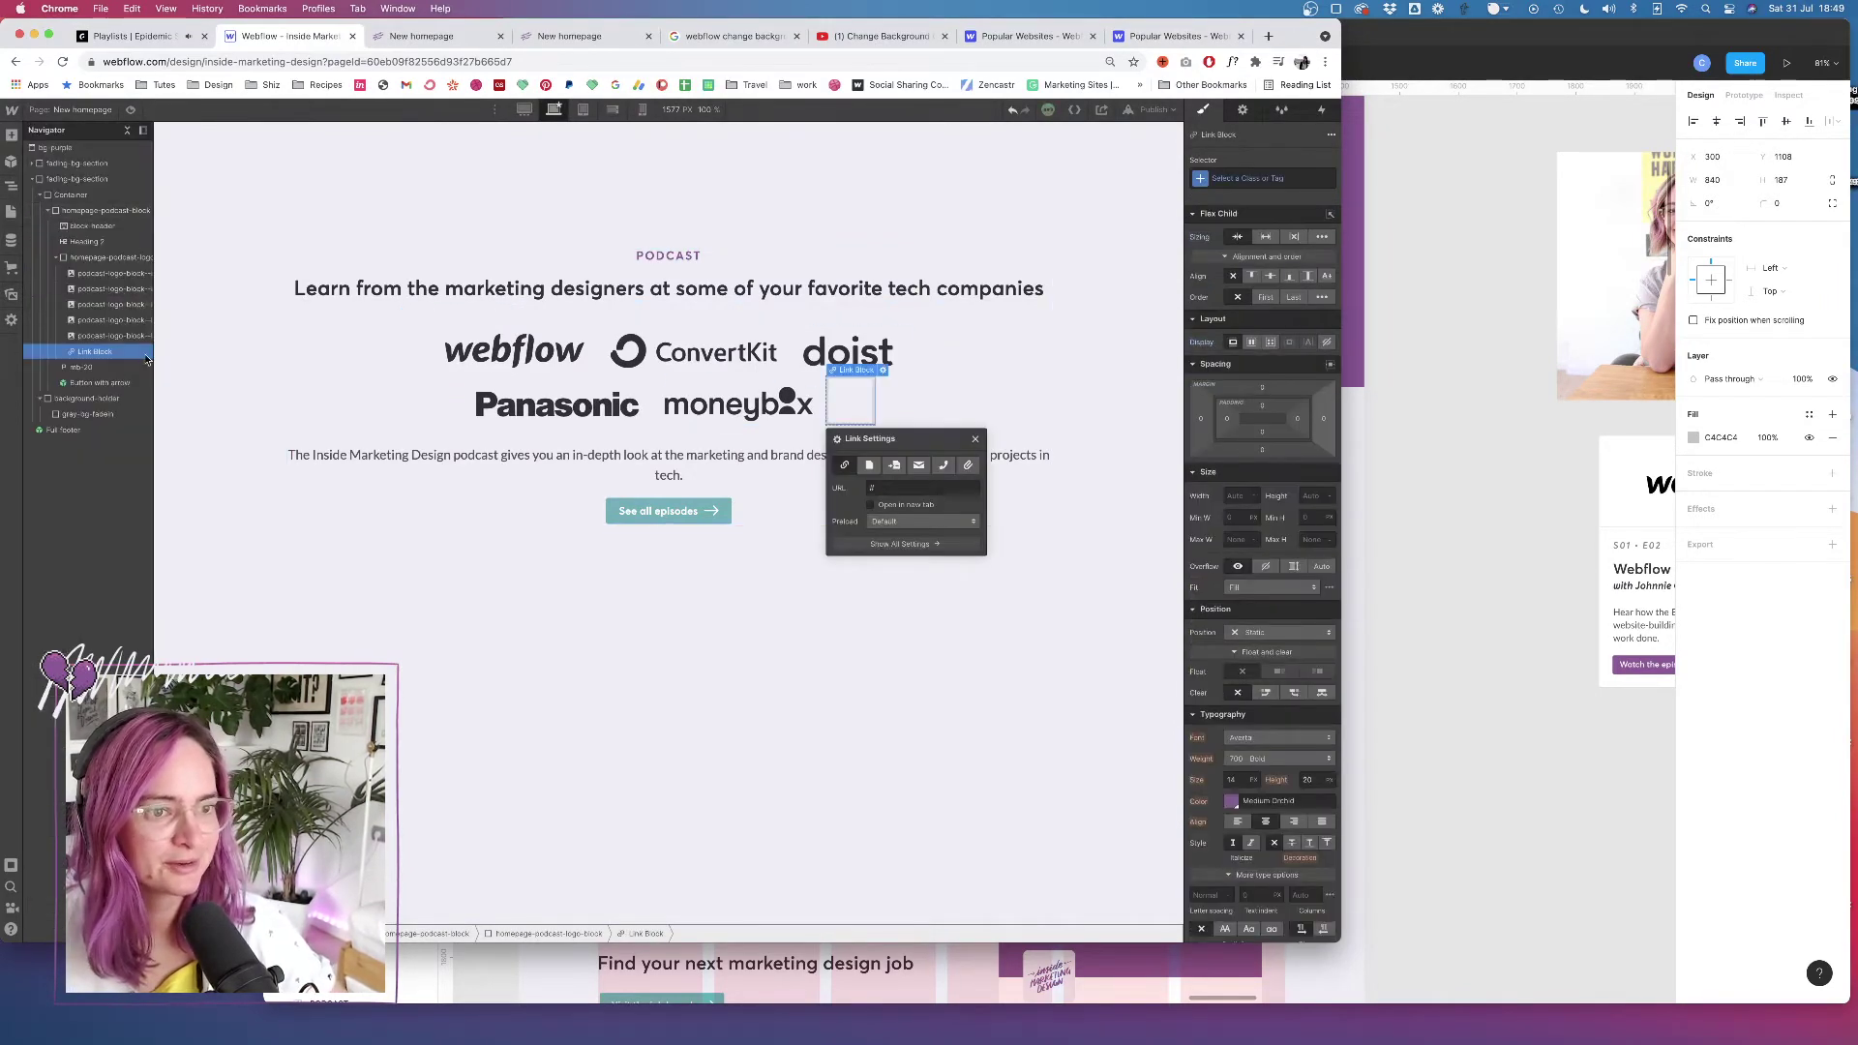
pyautogui.click(1238, 179)
pyautogui.write('podc')
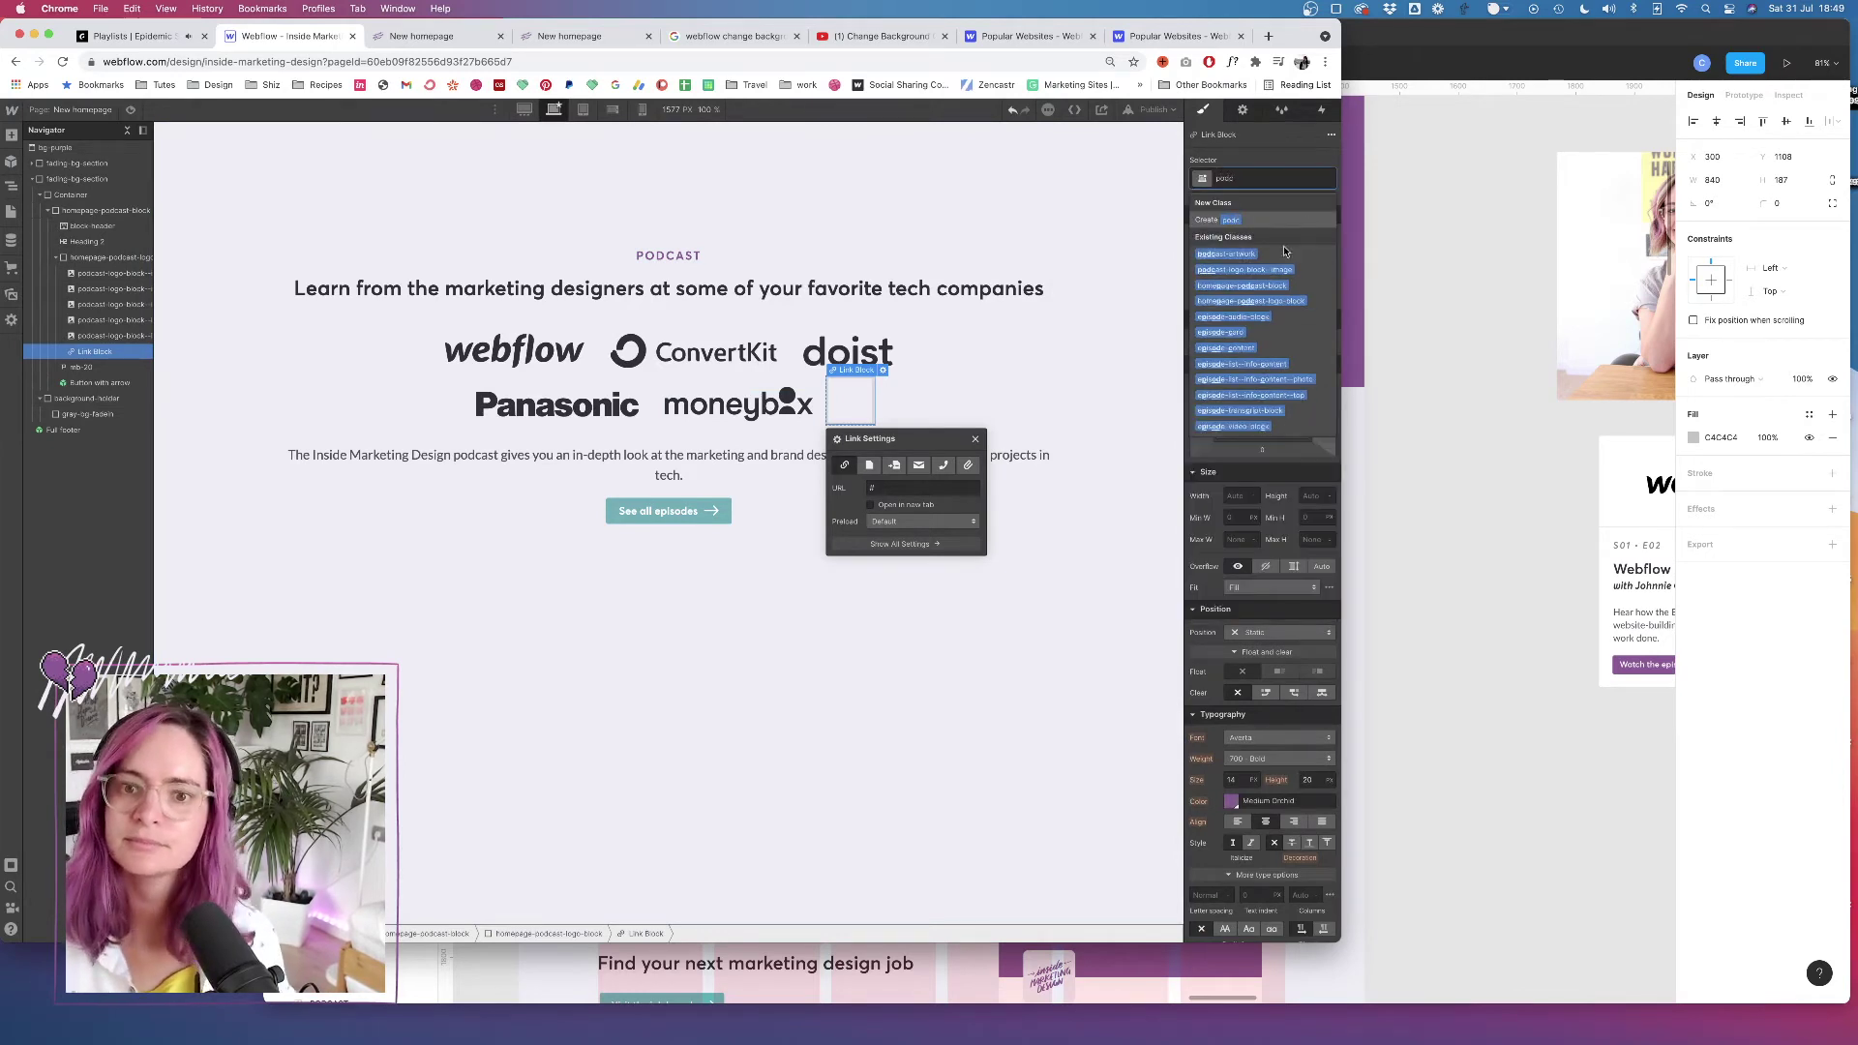
pyautogui.click(1277, 270)
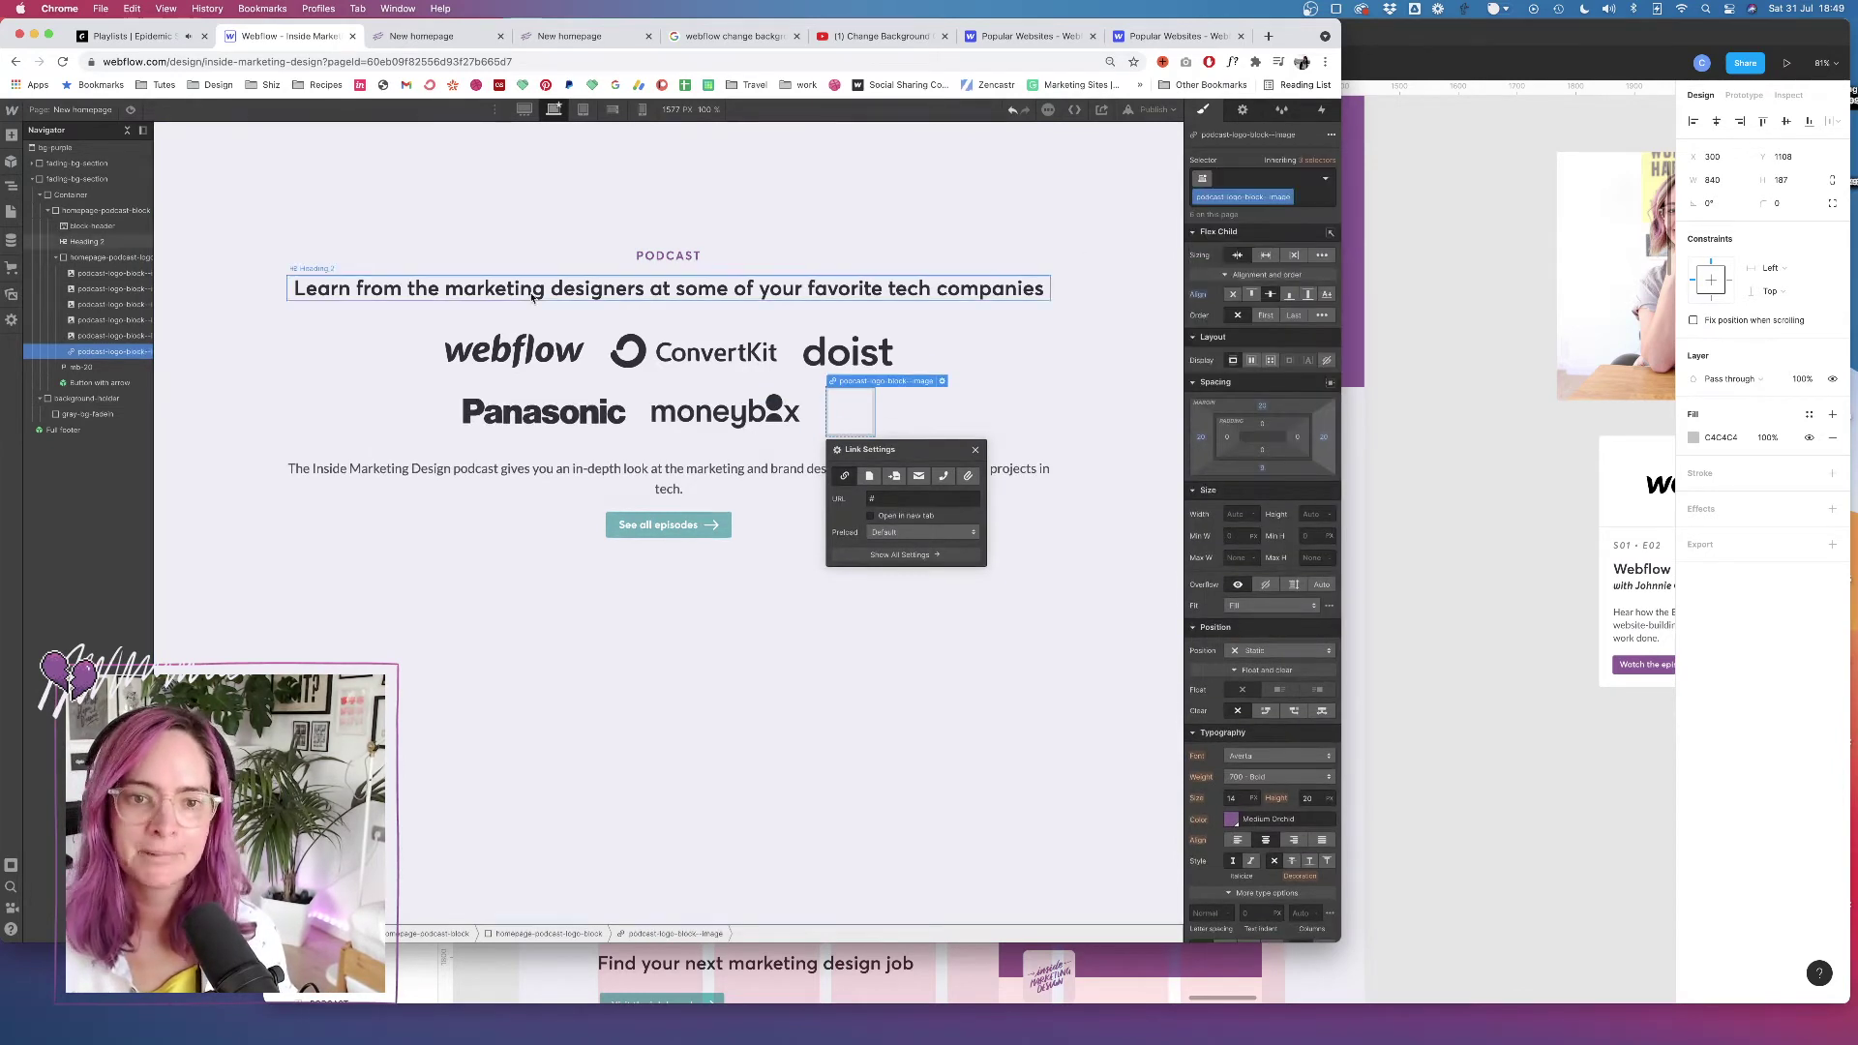
# Remove the class from the Webflow logo image and move the image inside the new link block
pyautogui.click(95, 276)
pyautogui.press('super+Return')
pyautogui.press('BackSpace')
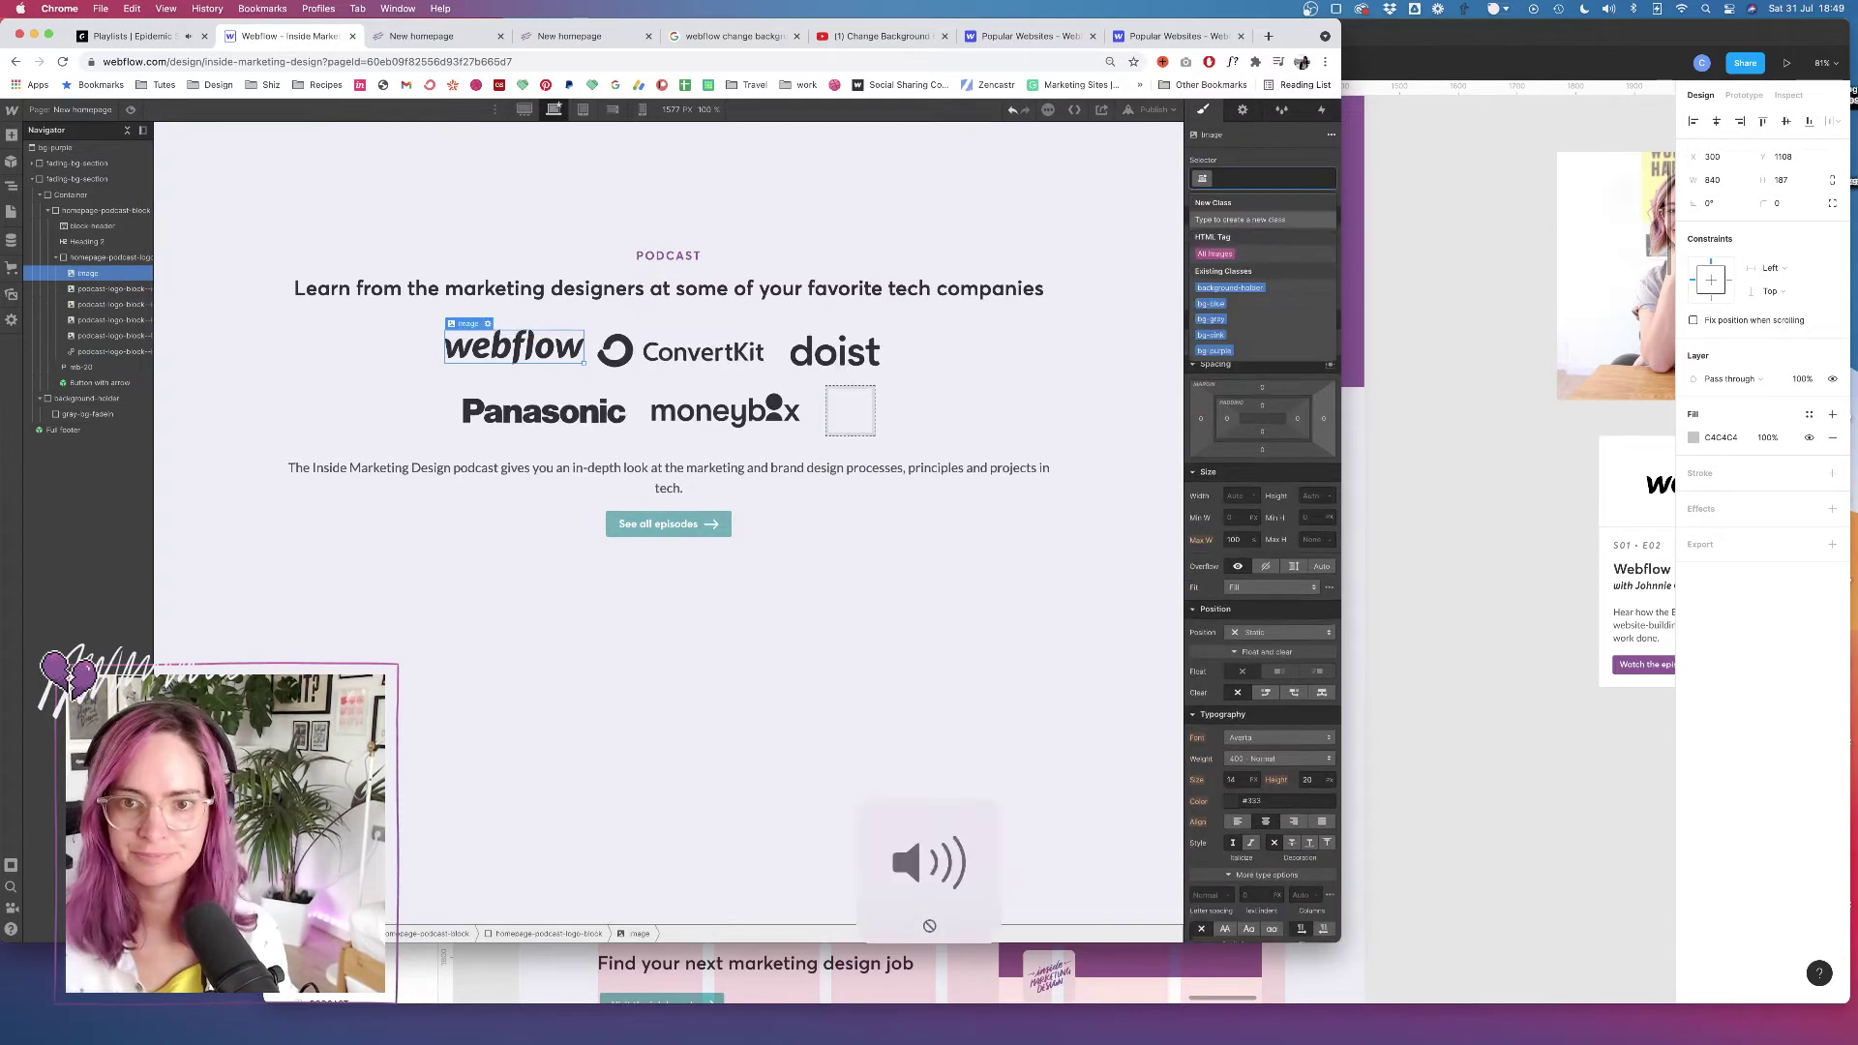
pyautogui.moveTo(87, 274); pyautogui.dragTo(121, 335)
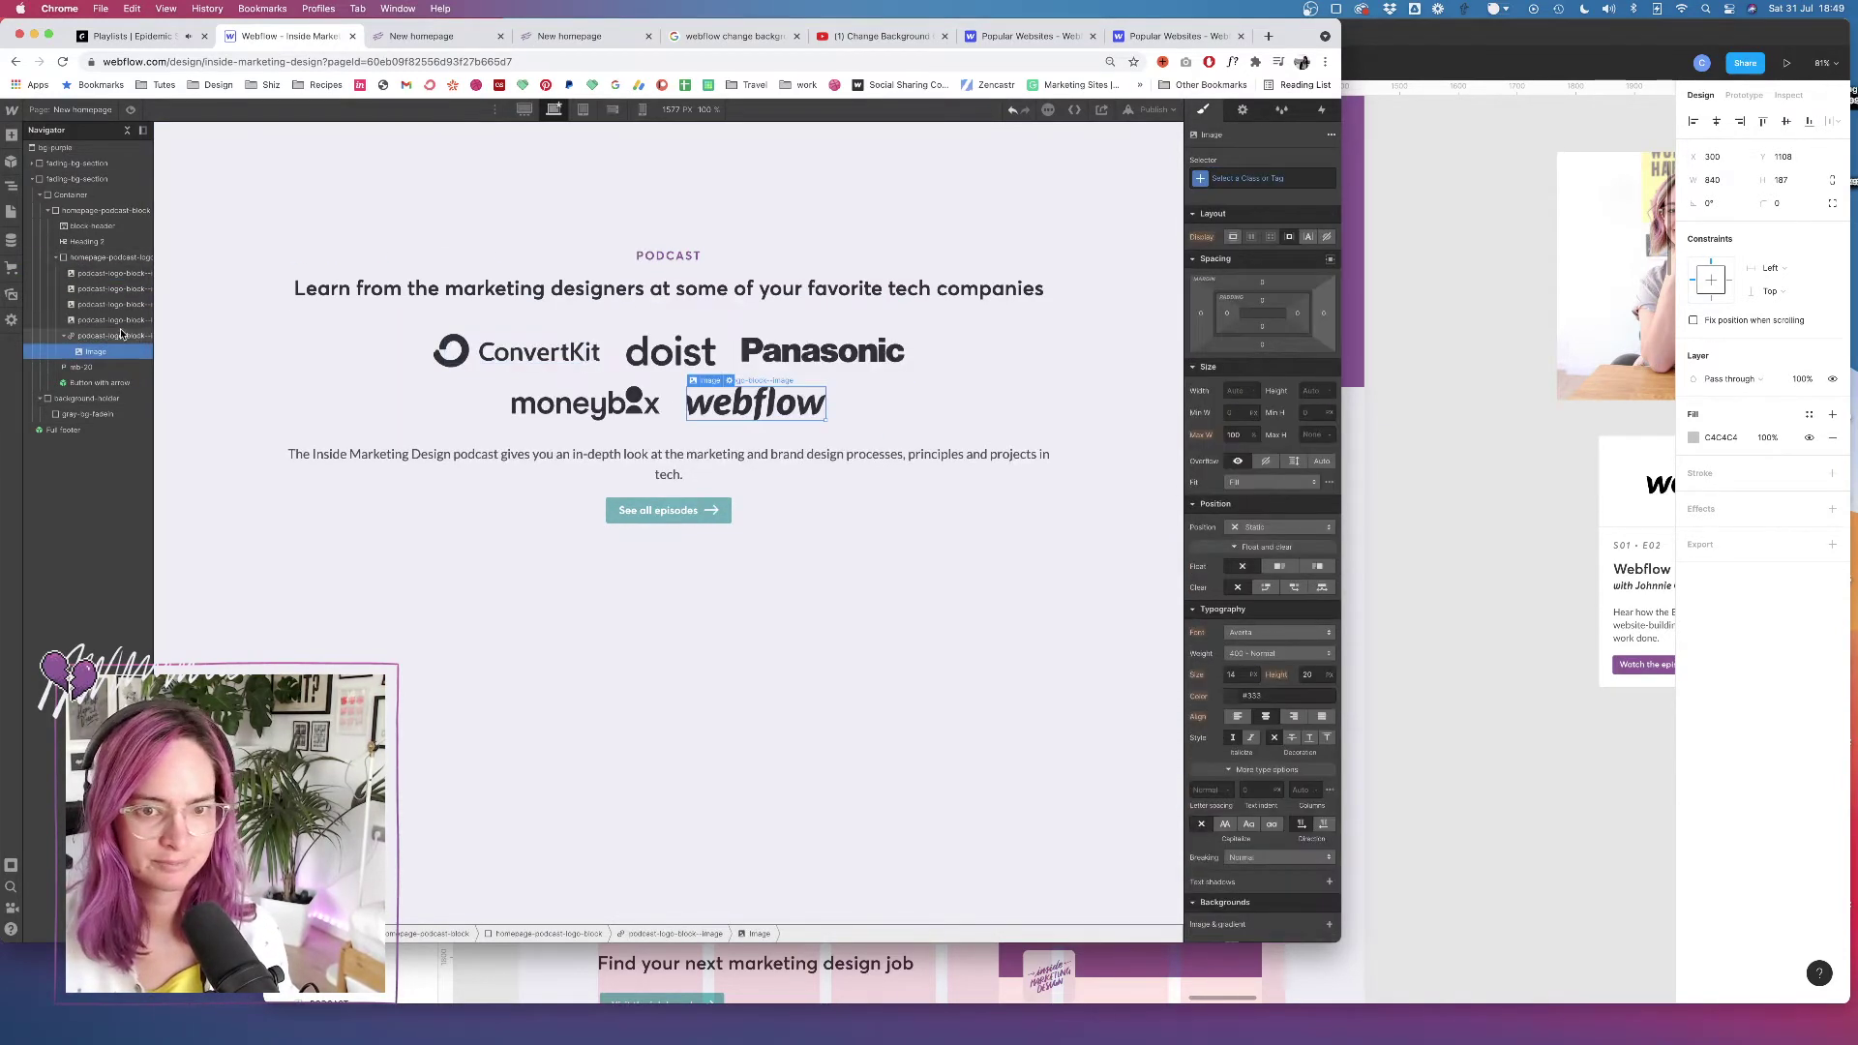
# Duplicate the link block containing the Webflow logo four times within the logo block
pyautogui.click(114, 336)
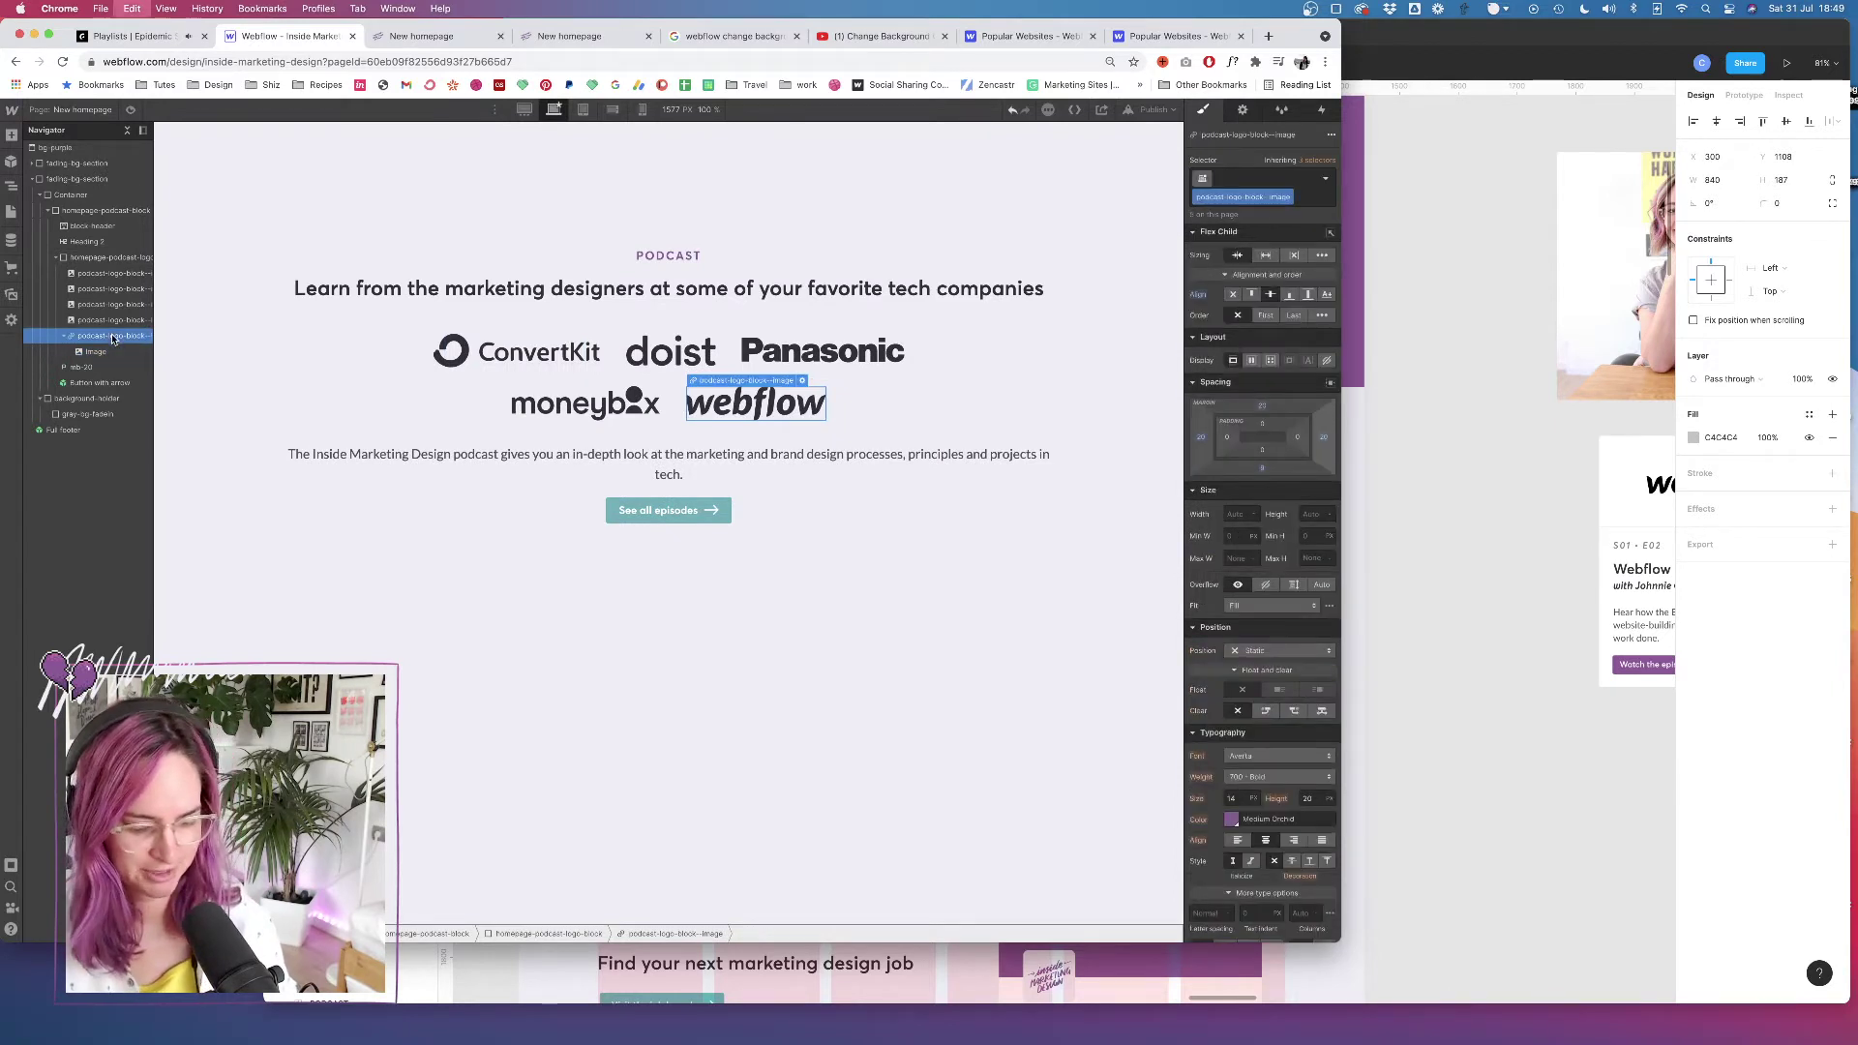
pyautogui.press('super+d')
pyautogui.press('super+d')
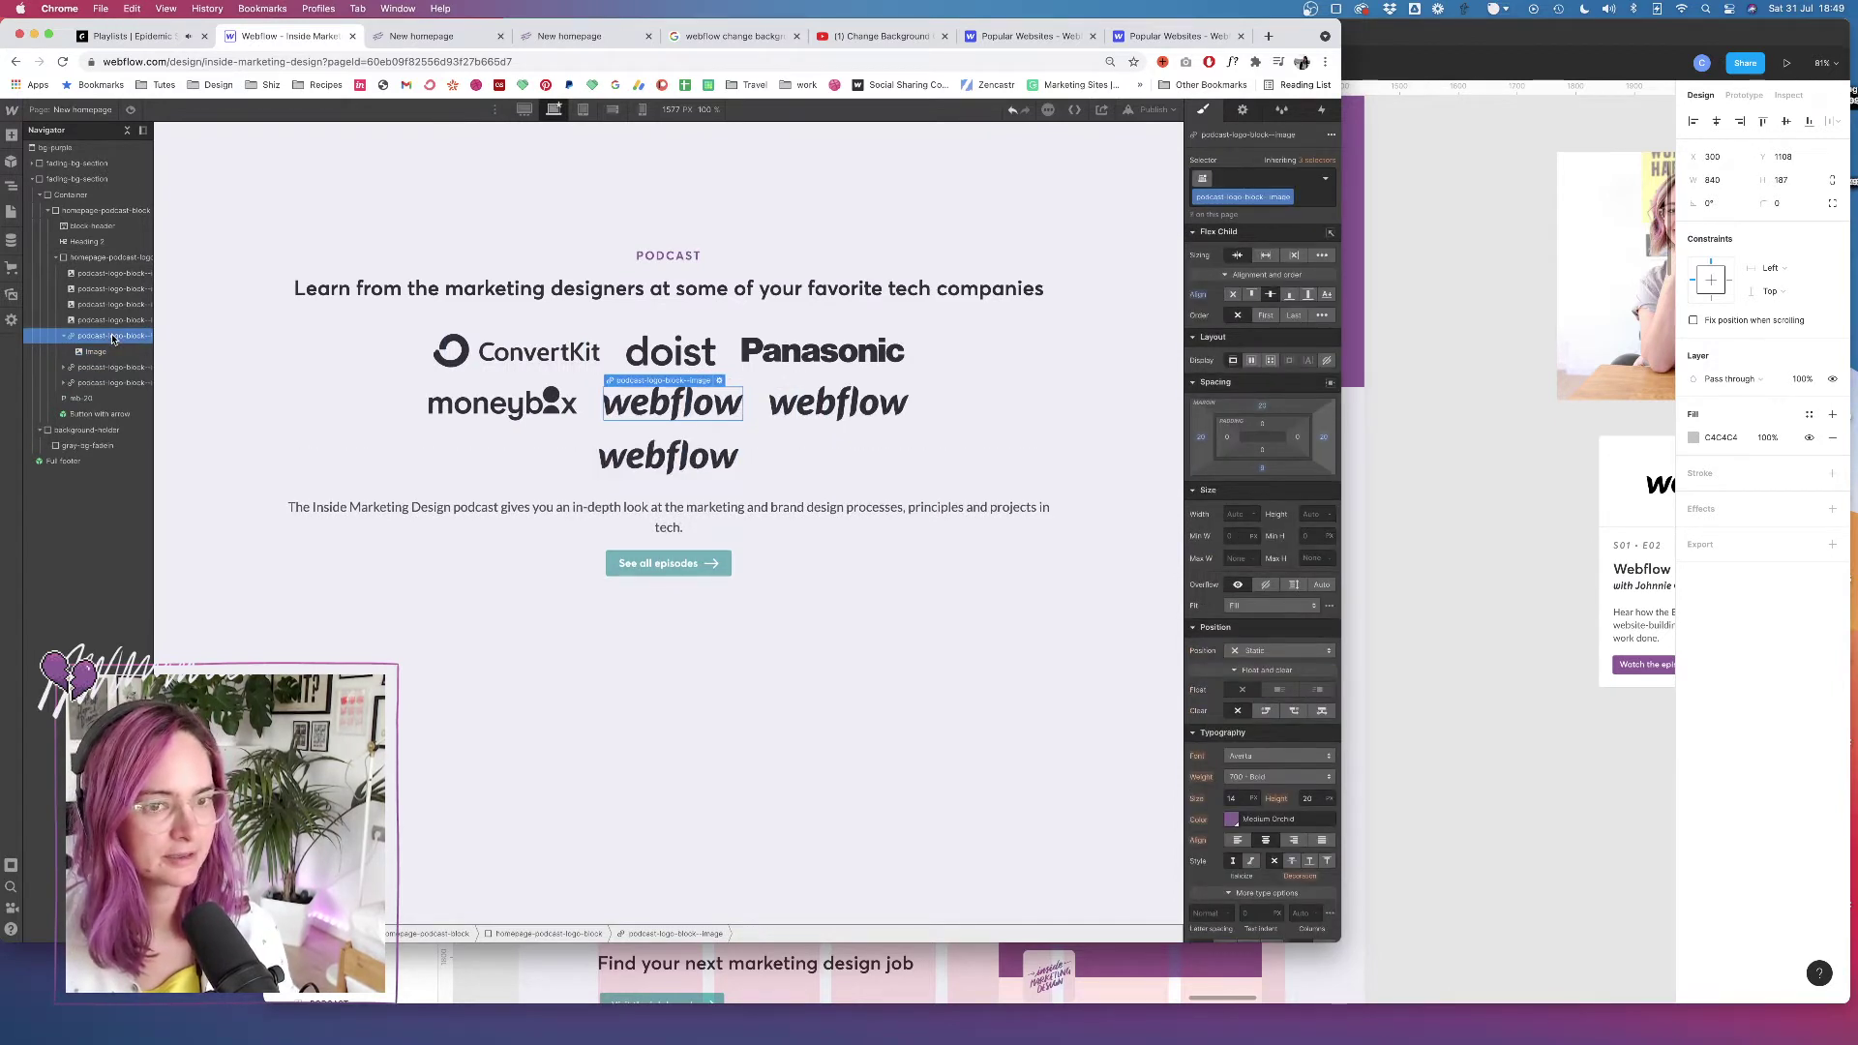
pyautogui.press('super+d')
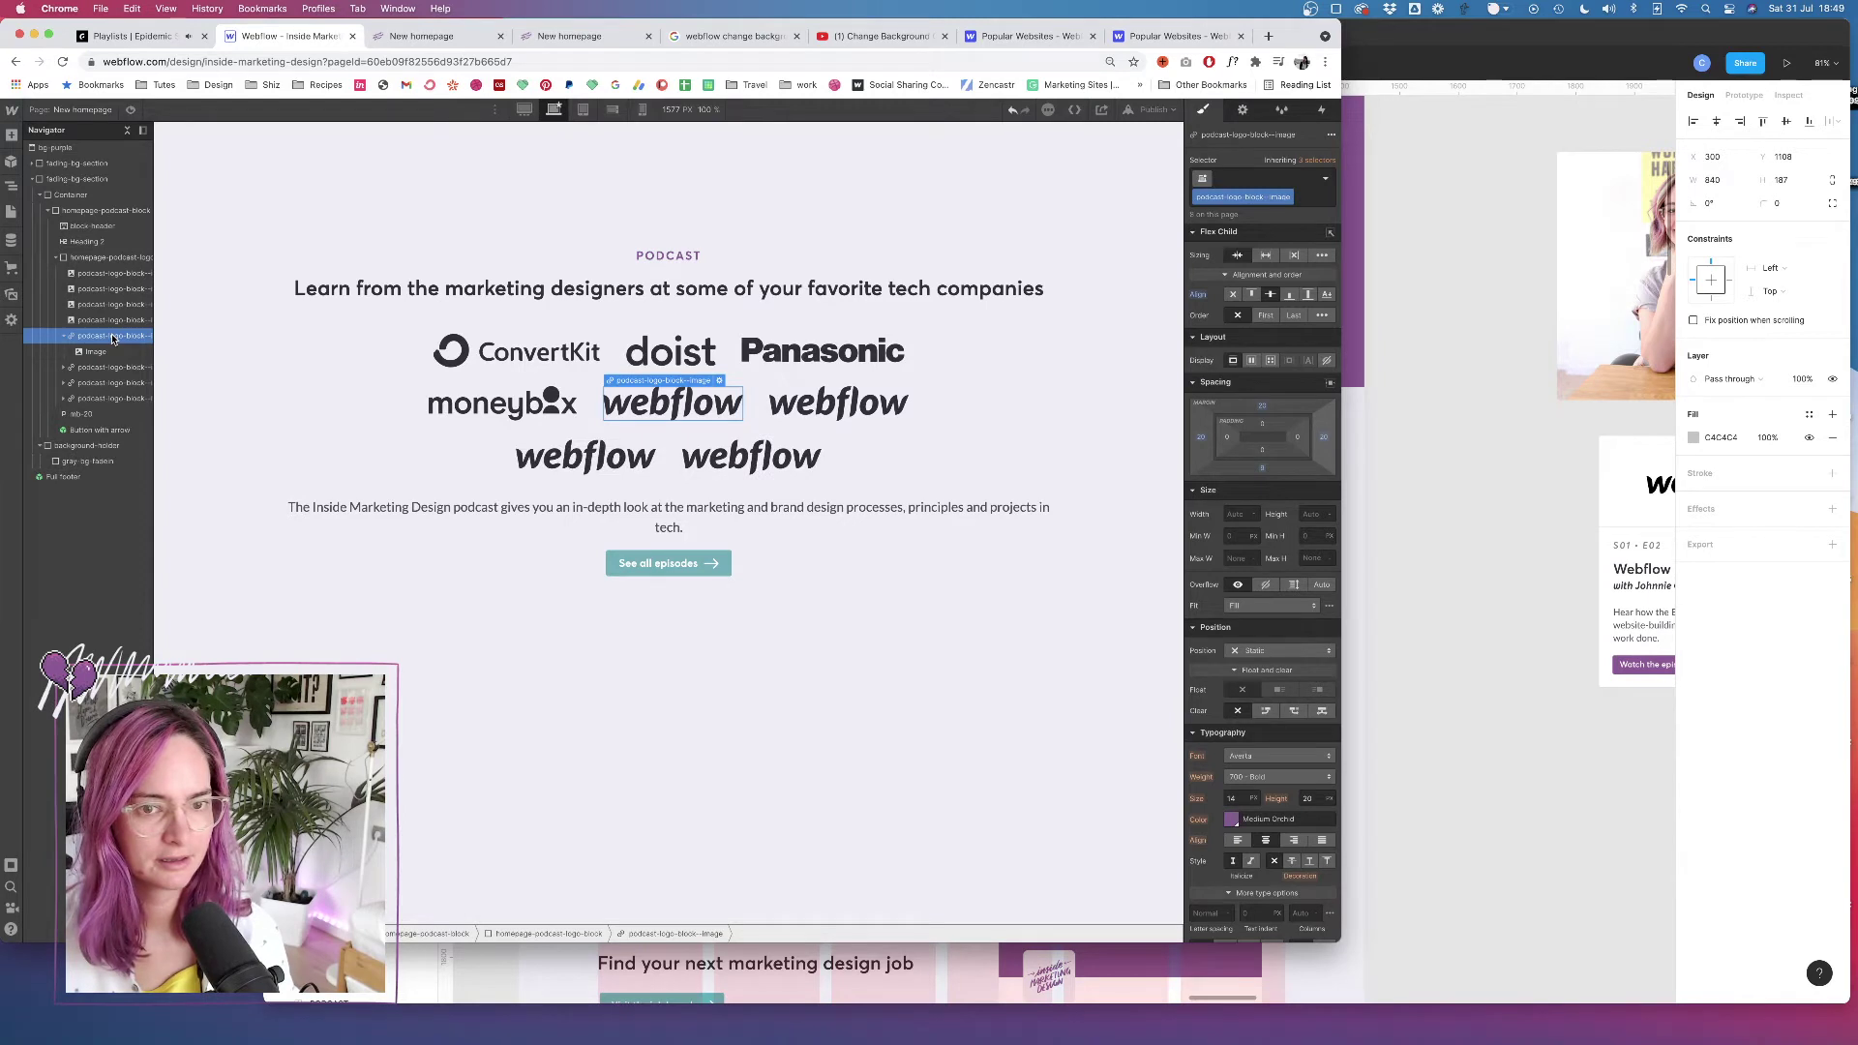
pyautogui.press('super+d')
# Delete the four unlinked ConvertKit, Doist, Panasonic and Moneybox logo images from the logo block
pyautogui.click(108, 275)
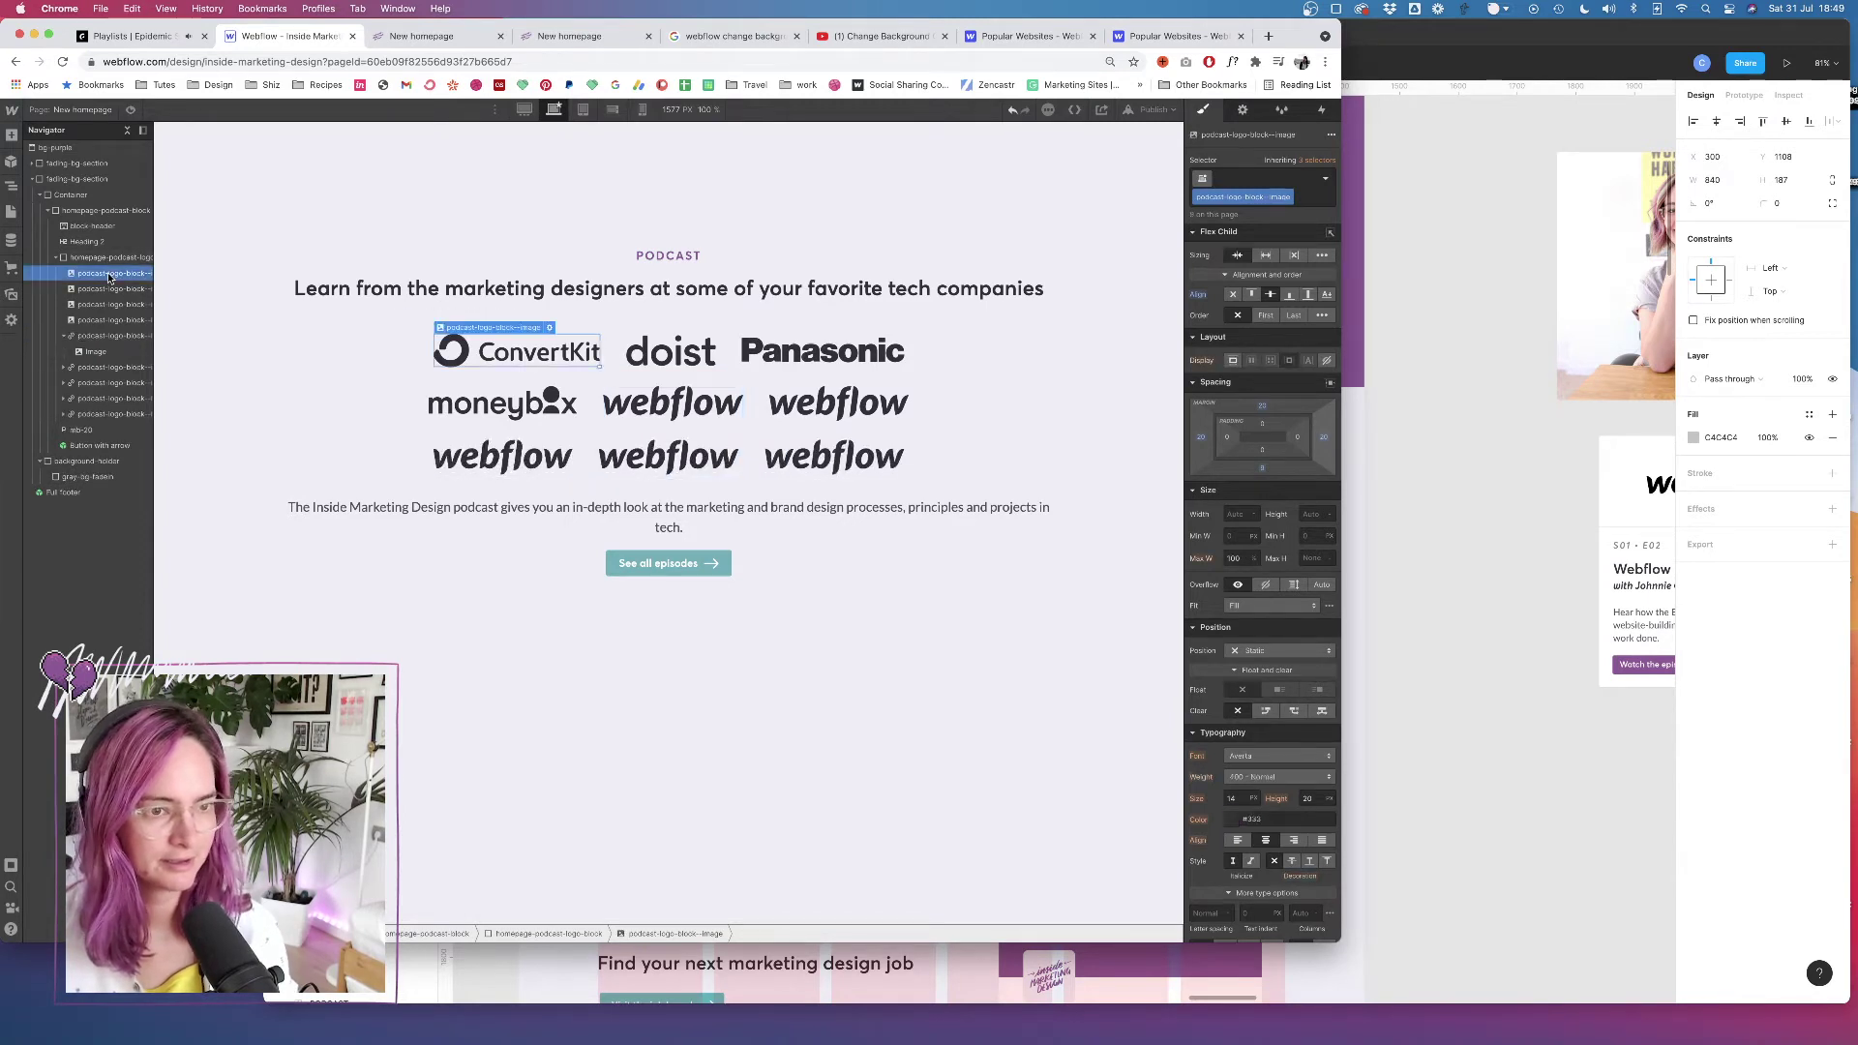
pyautogui.press('BackSpace')
pyautogui.press('BackSpace')
pyautogui.press('BackSpace')
pyautogui.press('BackSpace')
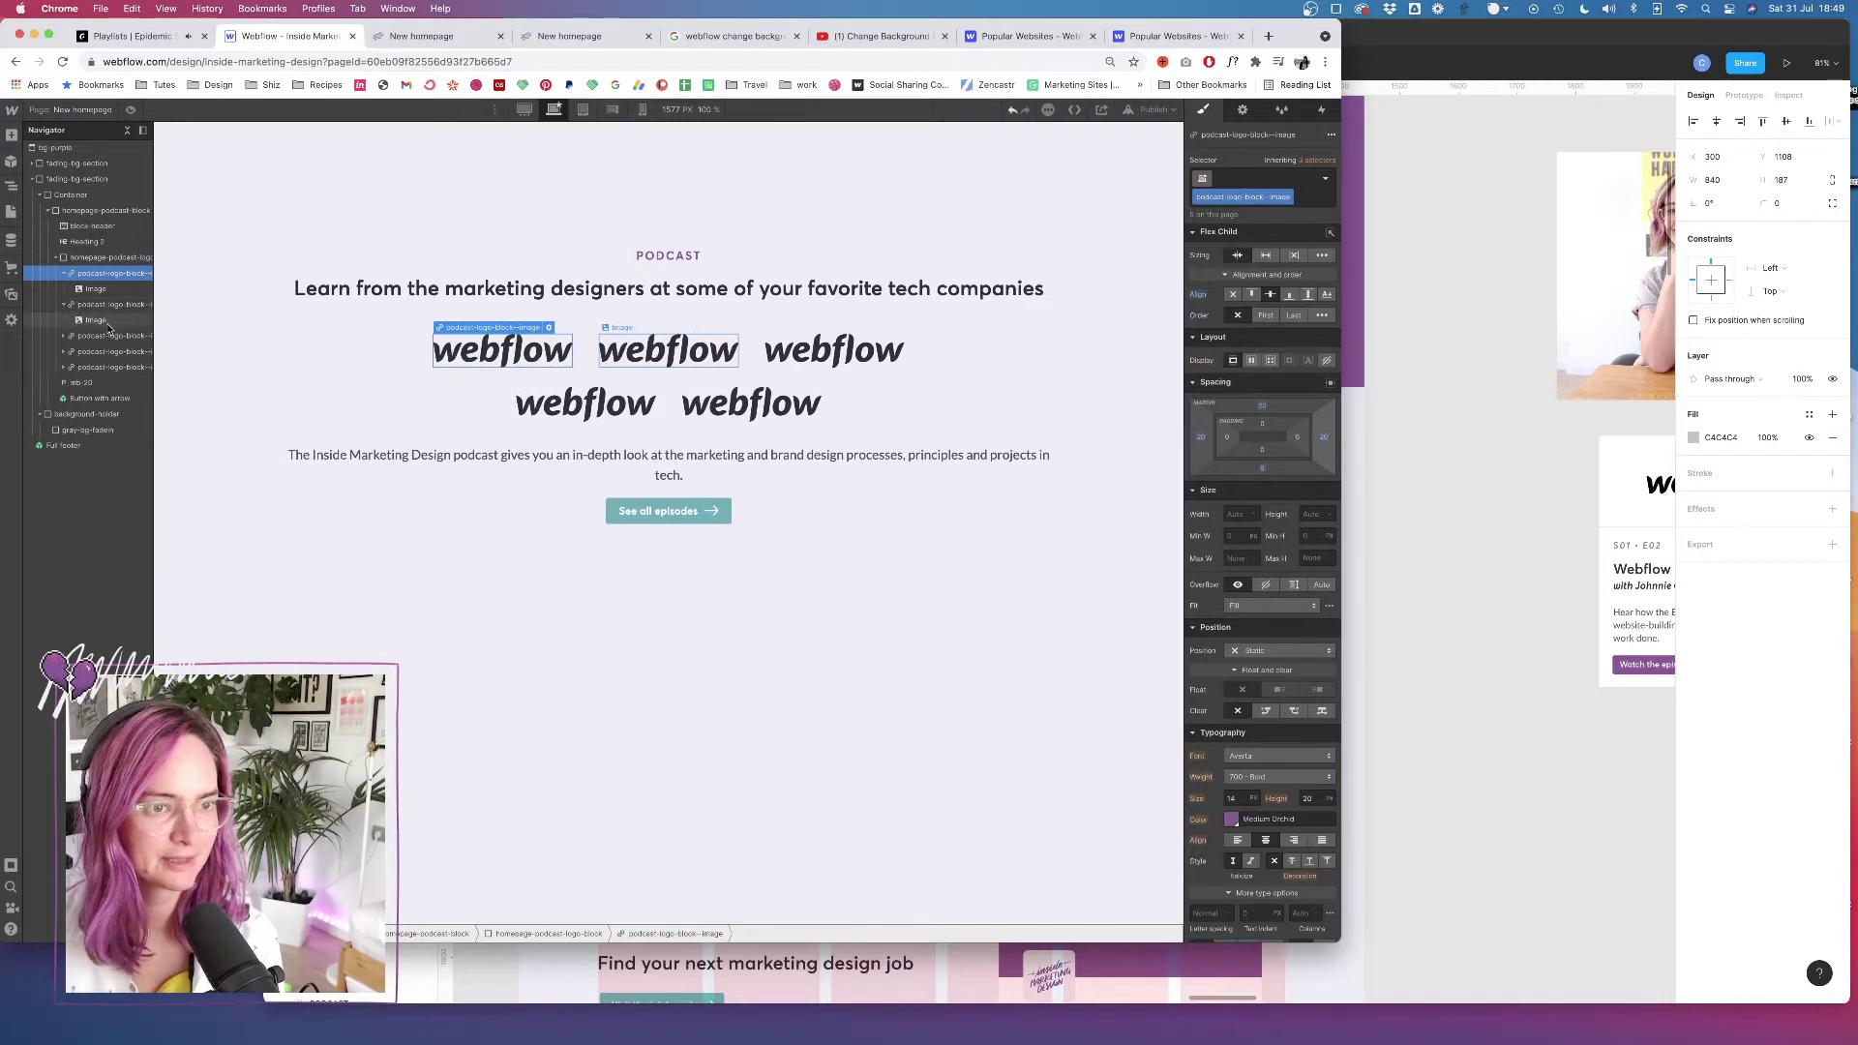
# Replace the images in the second and third logo links with the ConvertKit and Doist logos
pyautogui.click(689, 350)
pyautogui.click(642, 327)
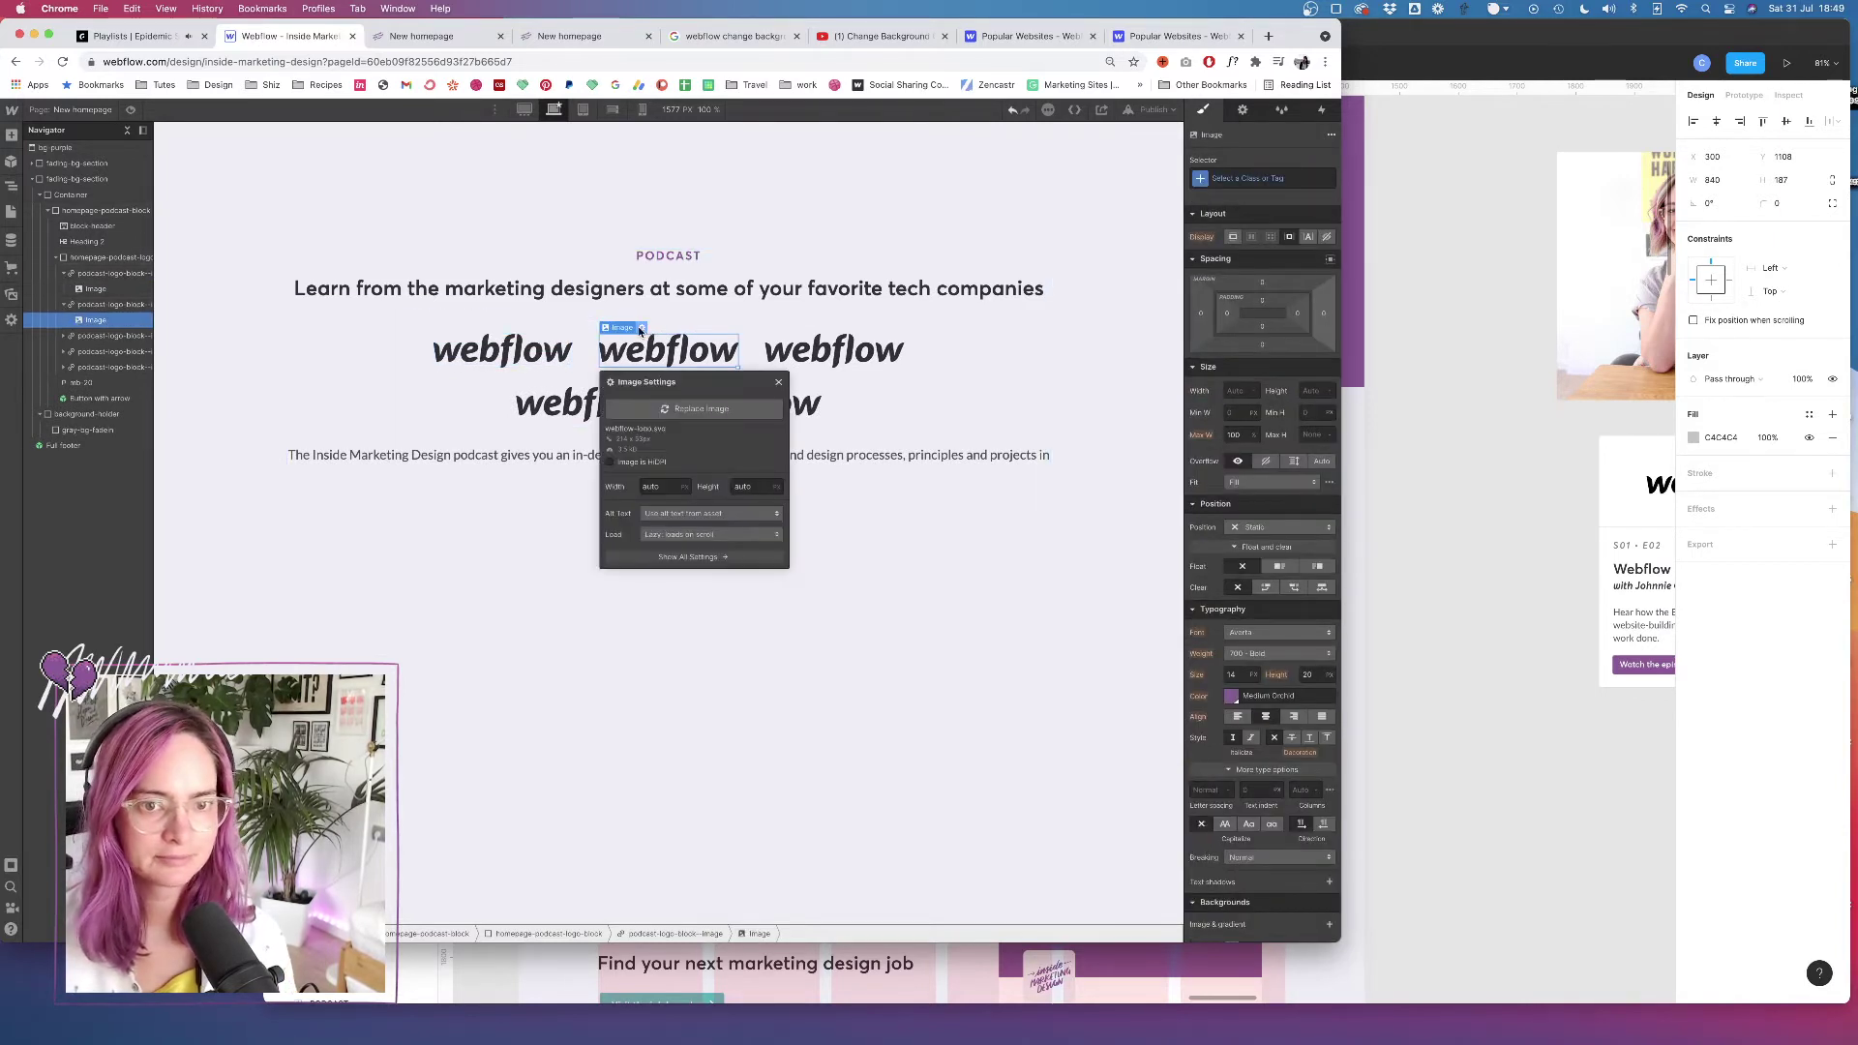
pyautogui.click(715, 409)
pyautogui.click(157, 241)
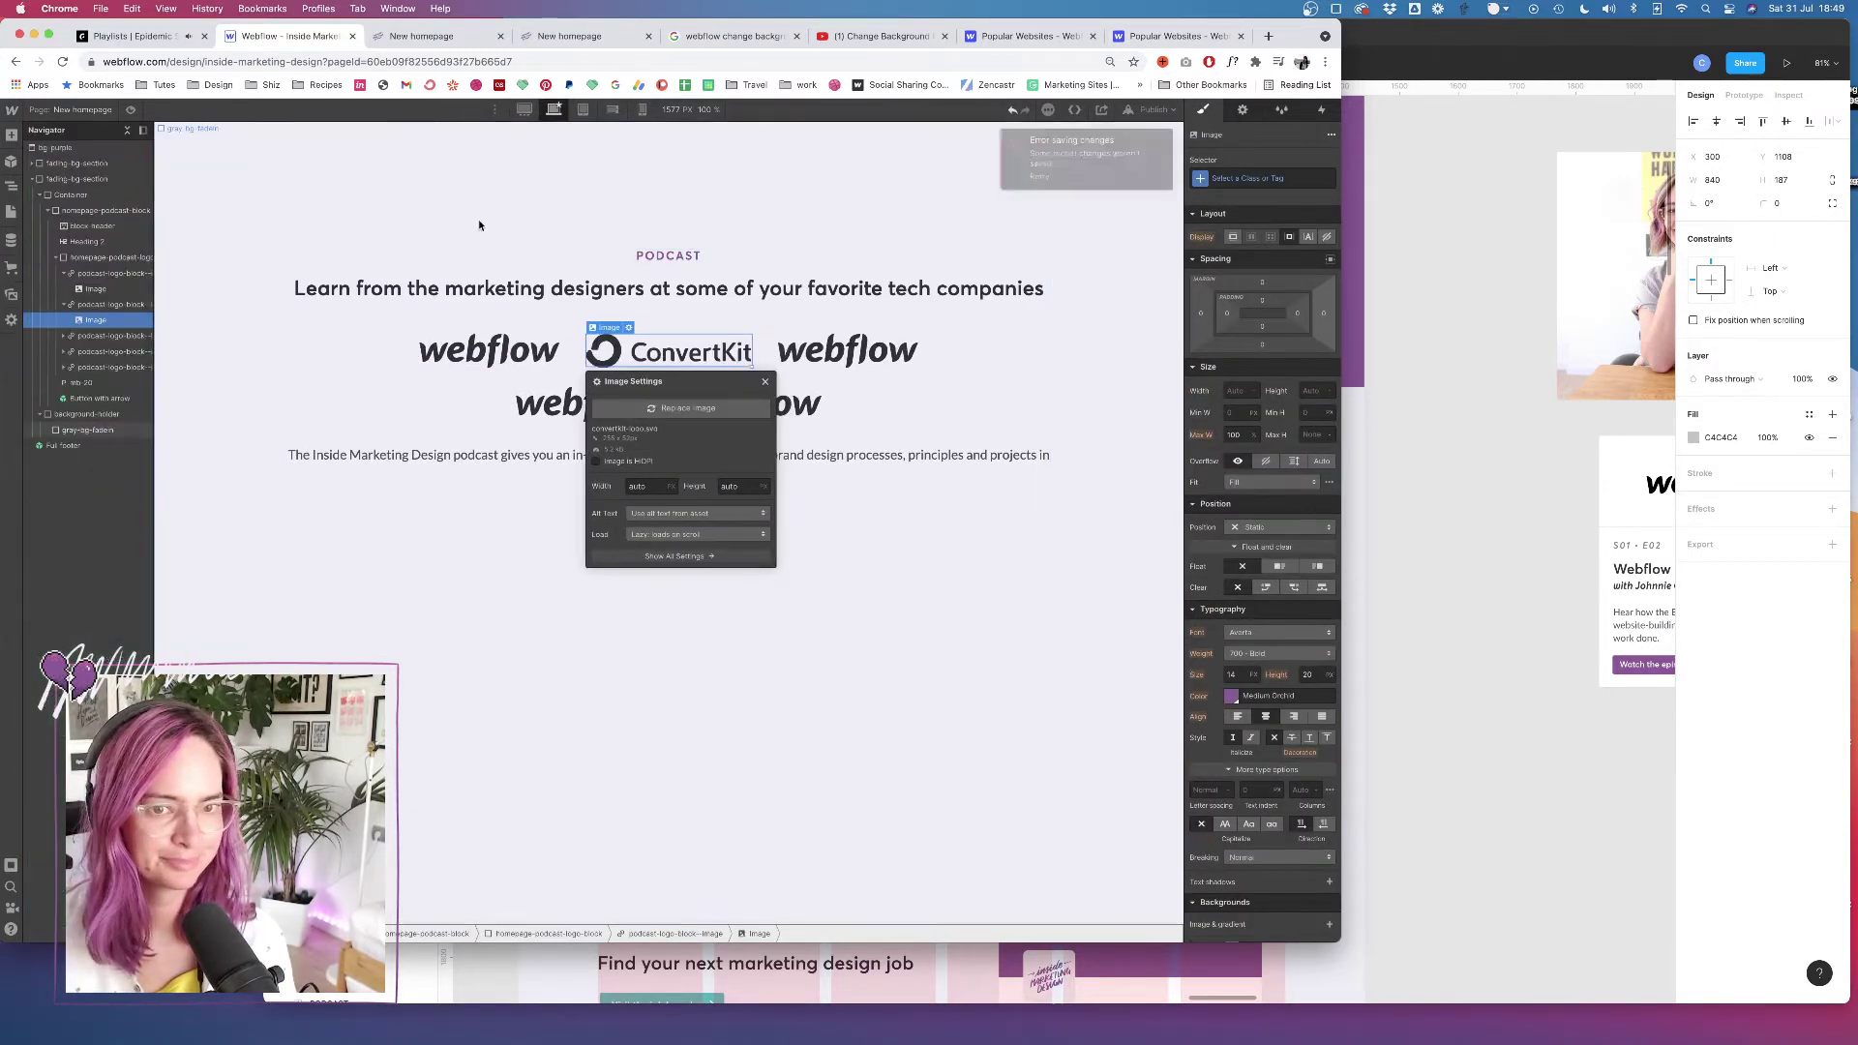
pyautogui.click(64, 336)
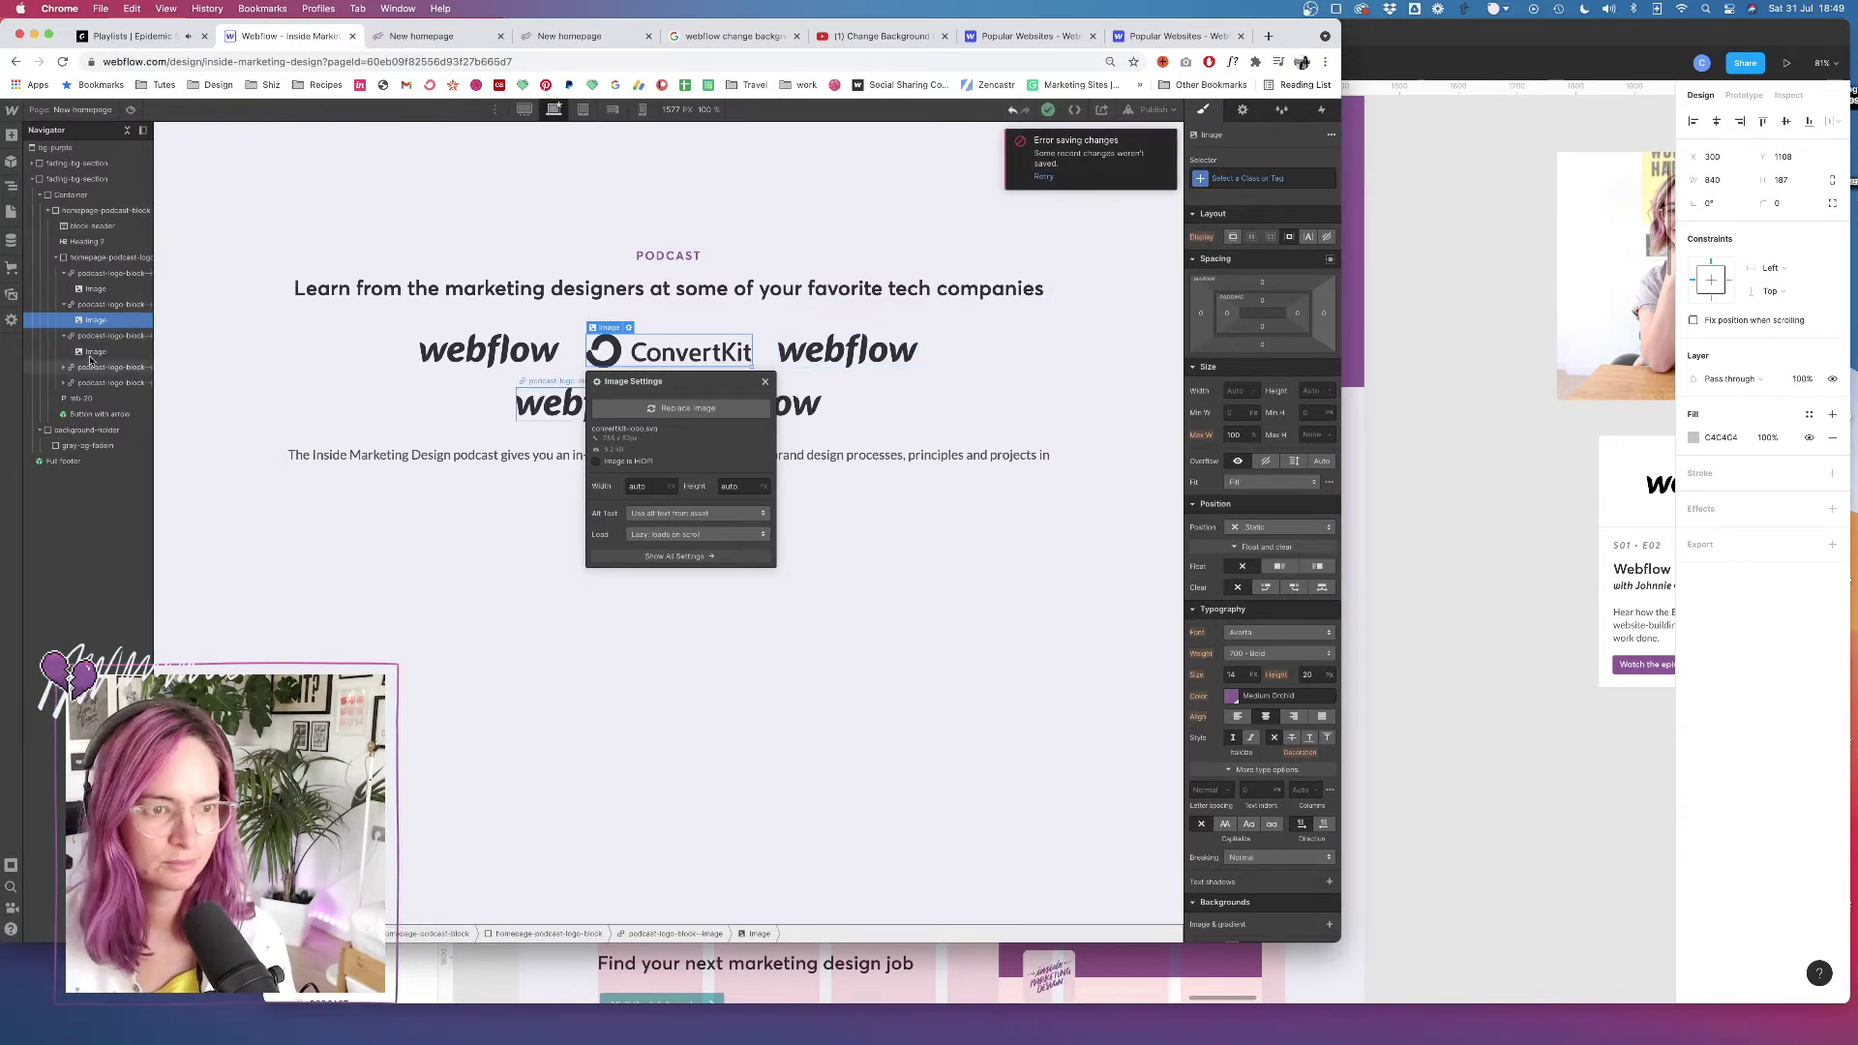
pyautogui.click(96, 353)
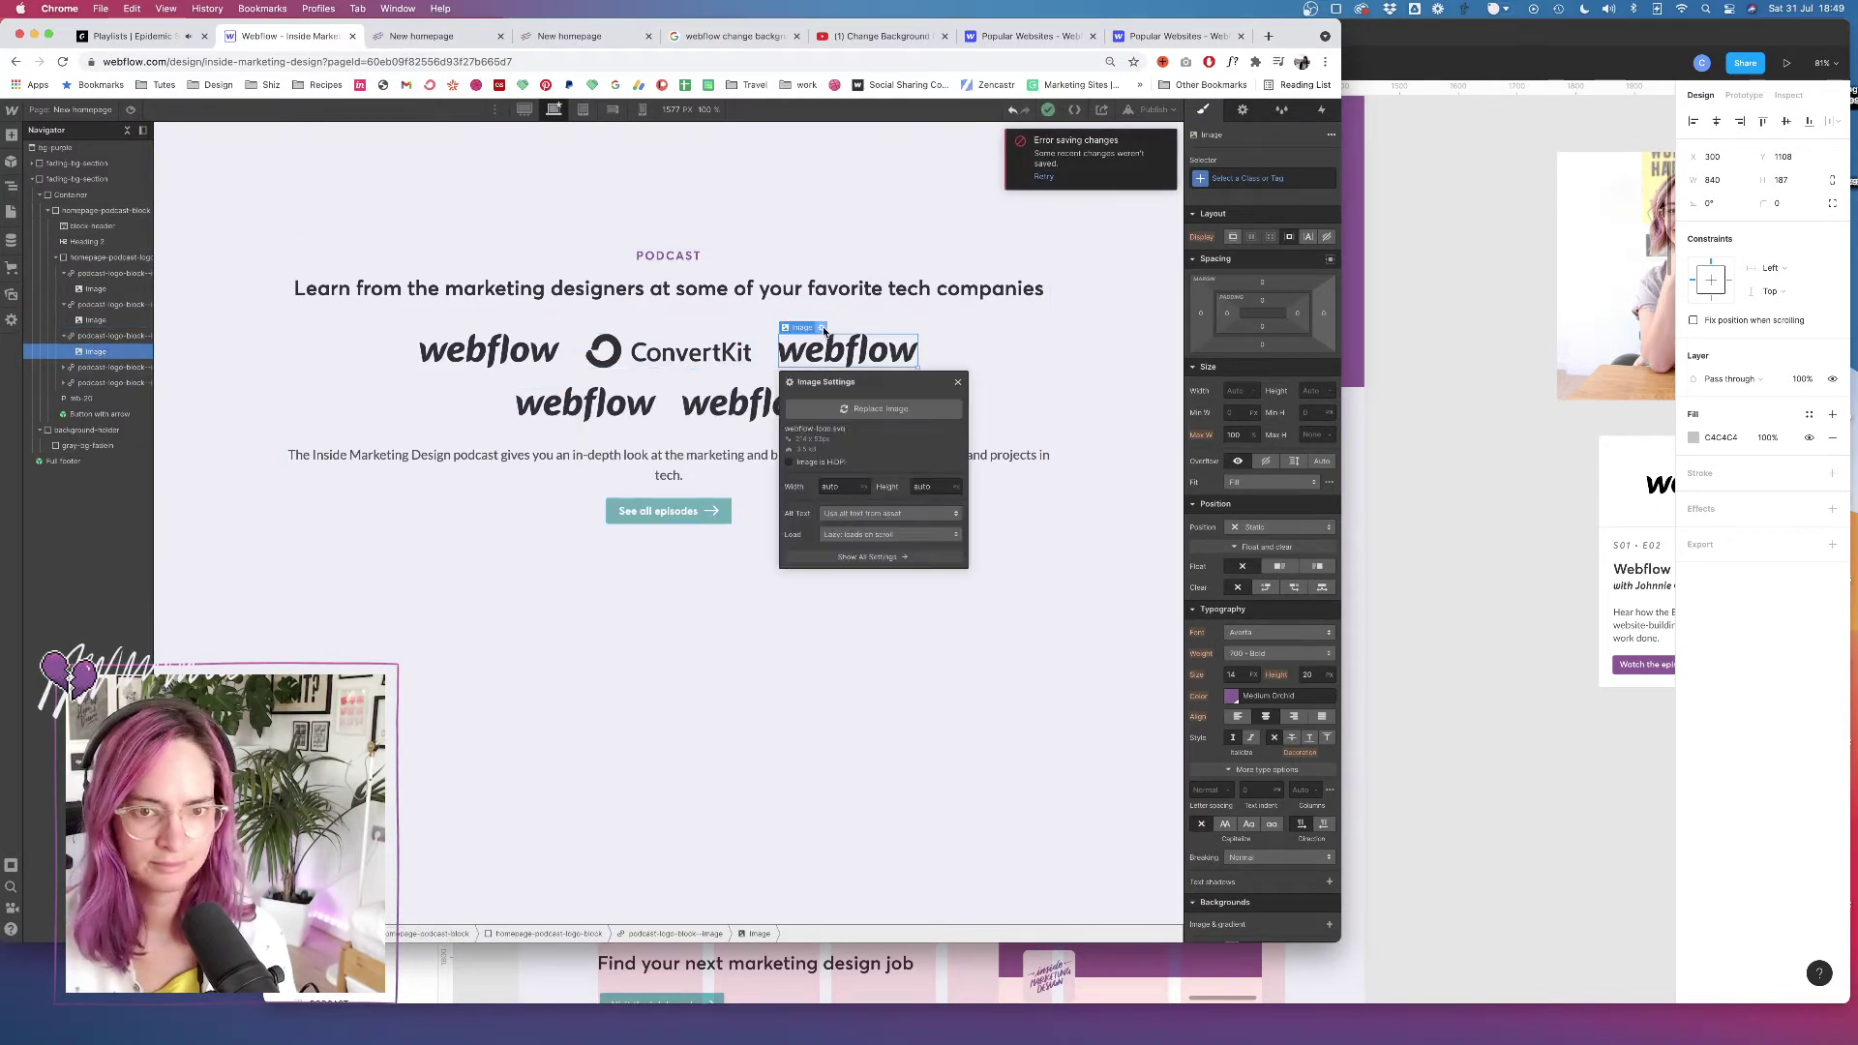
pyautogui.click(874, 408)
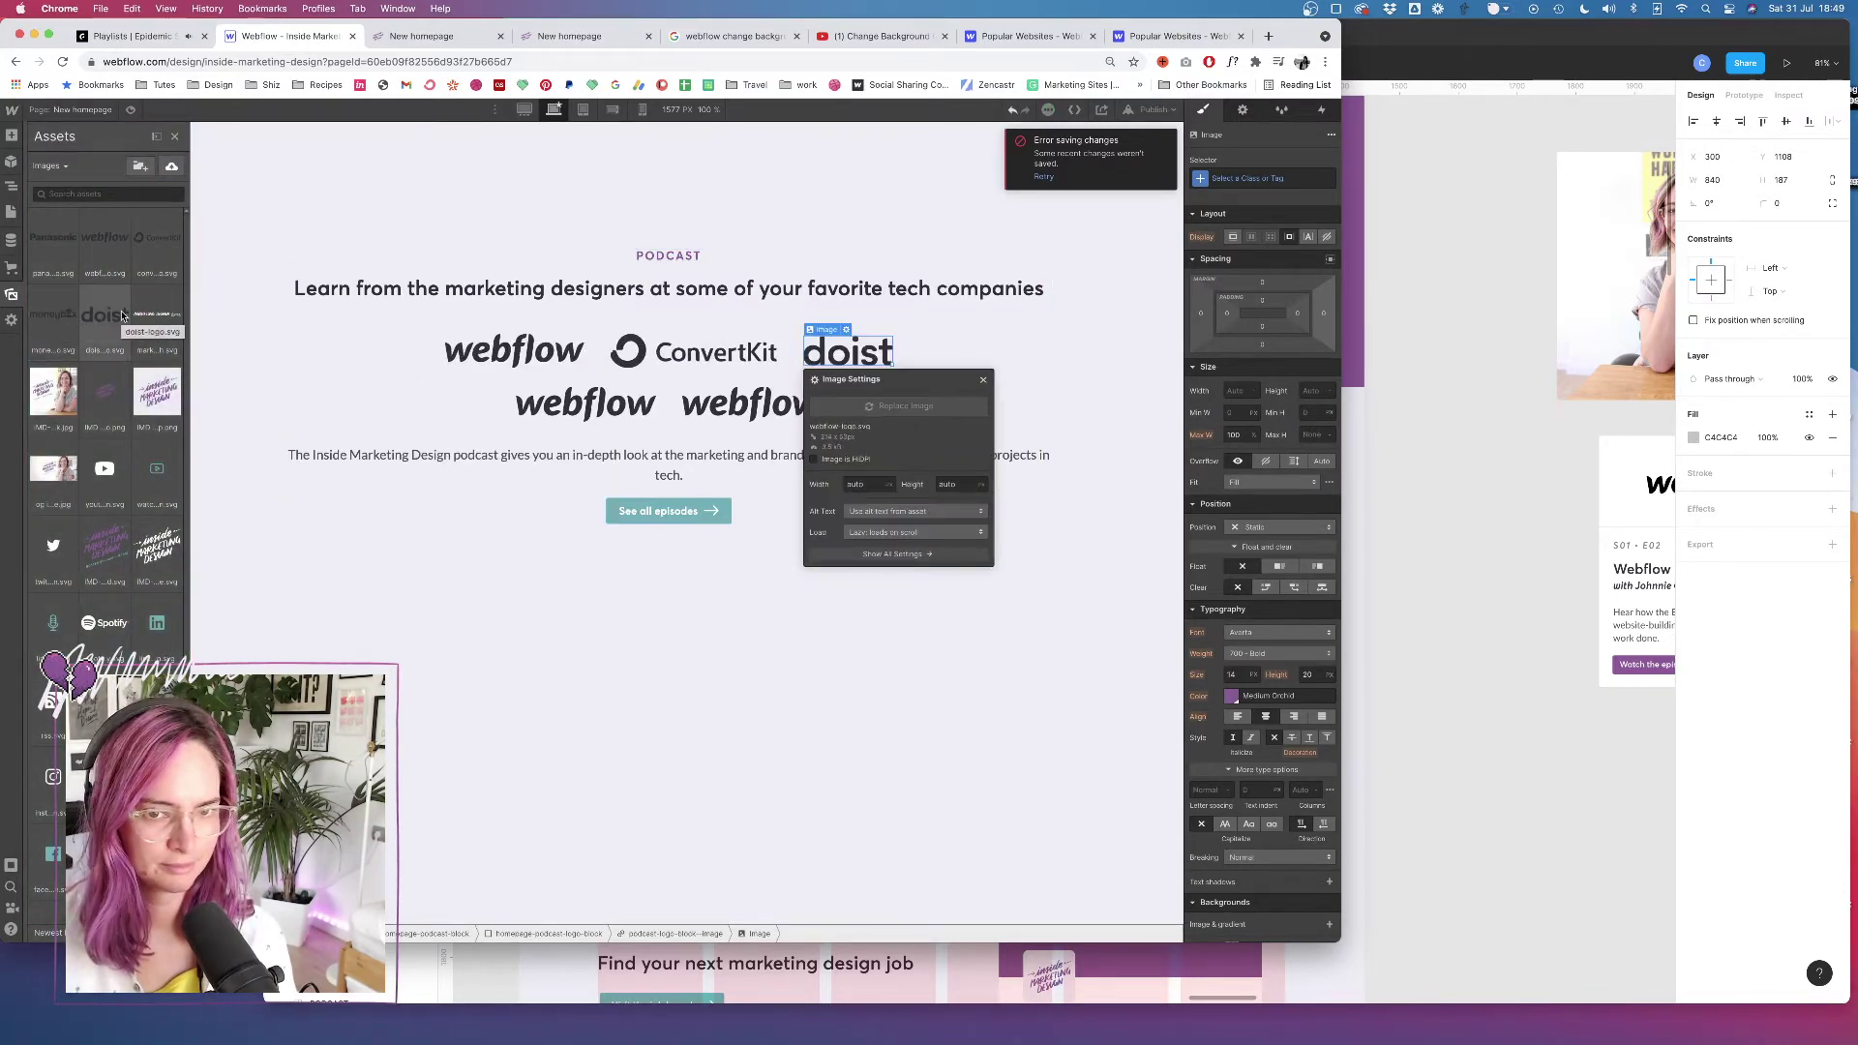
pyautogui.click(104, 314)
# Replace the images in the fourth and fifth logo links with the Panasonic and Moneybox logos
pyautogui.click(601, 398)
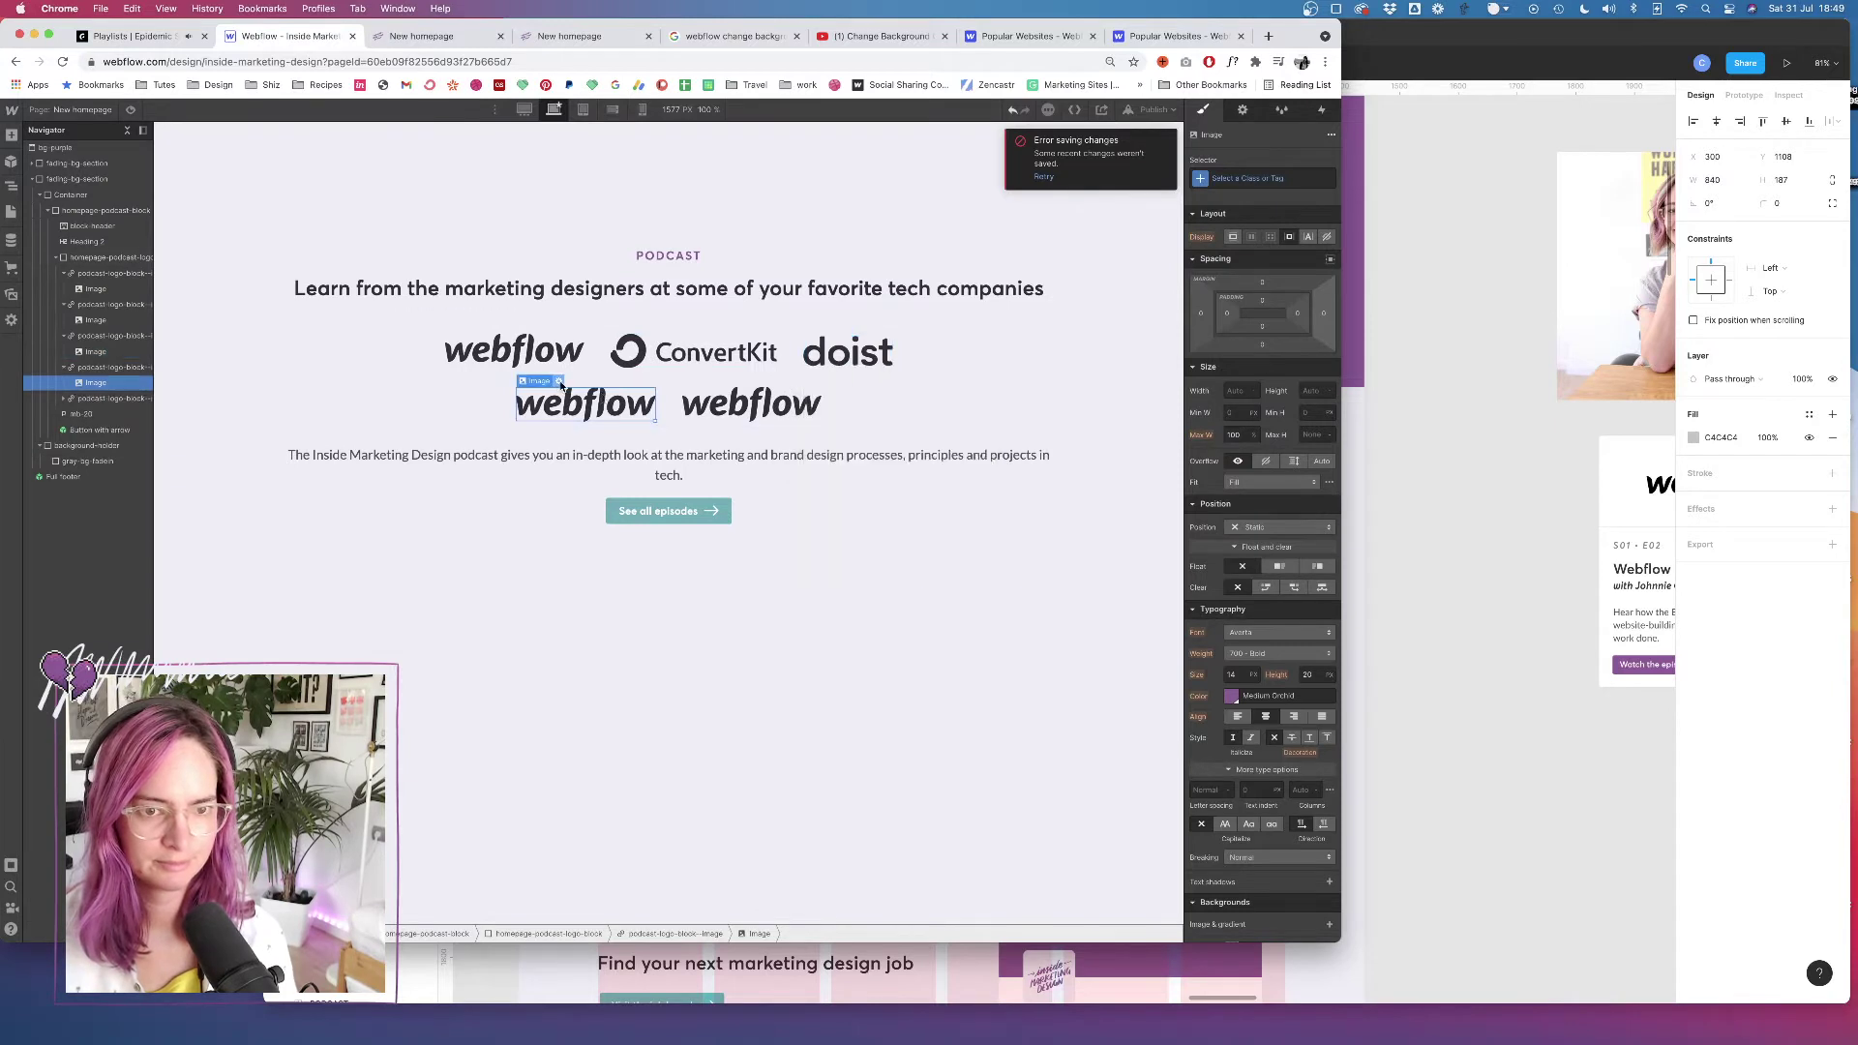
pyautogui.click(559, 380)
pyautogui.click(623, 462)
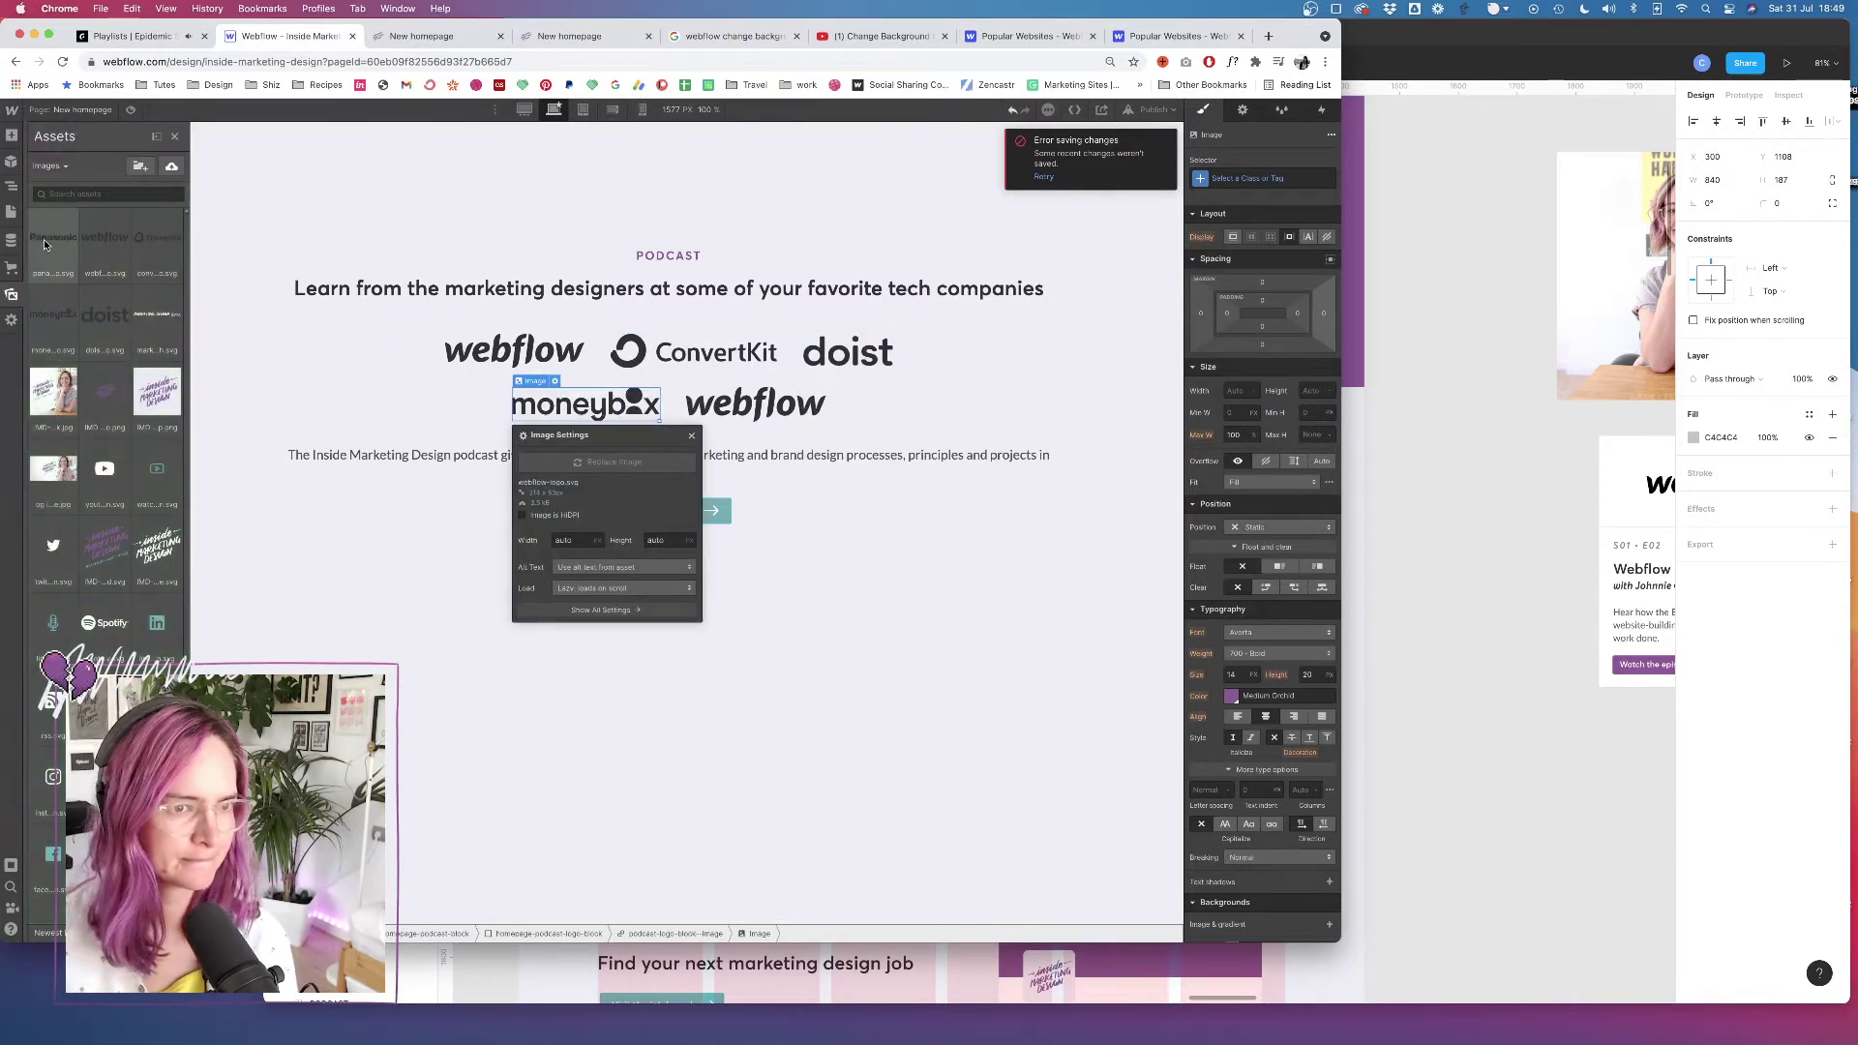
pyautogui.click(48, 290)
pyautogui.click(763, 404)
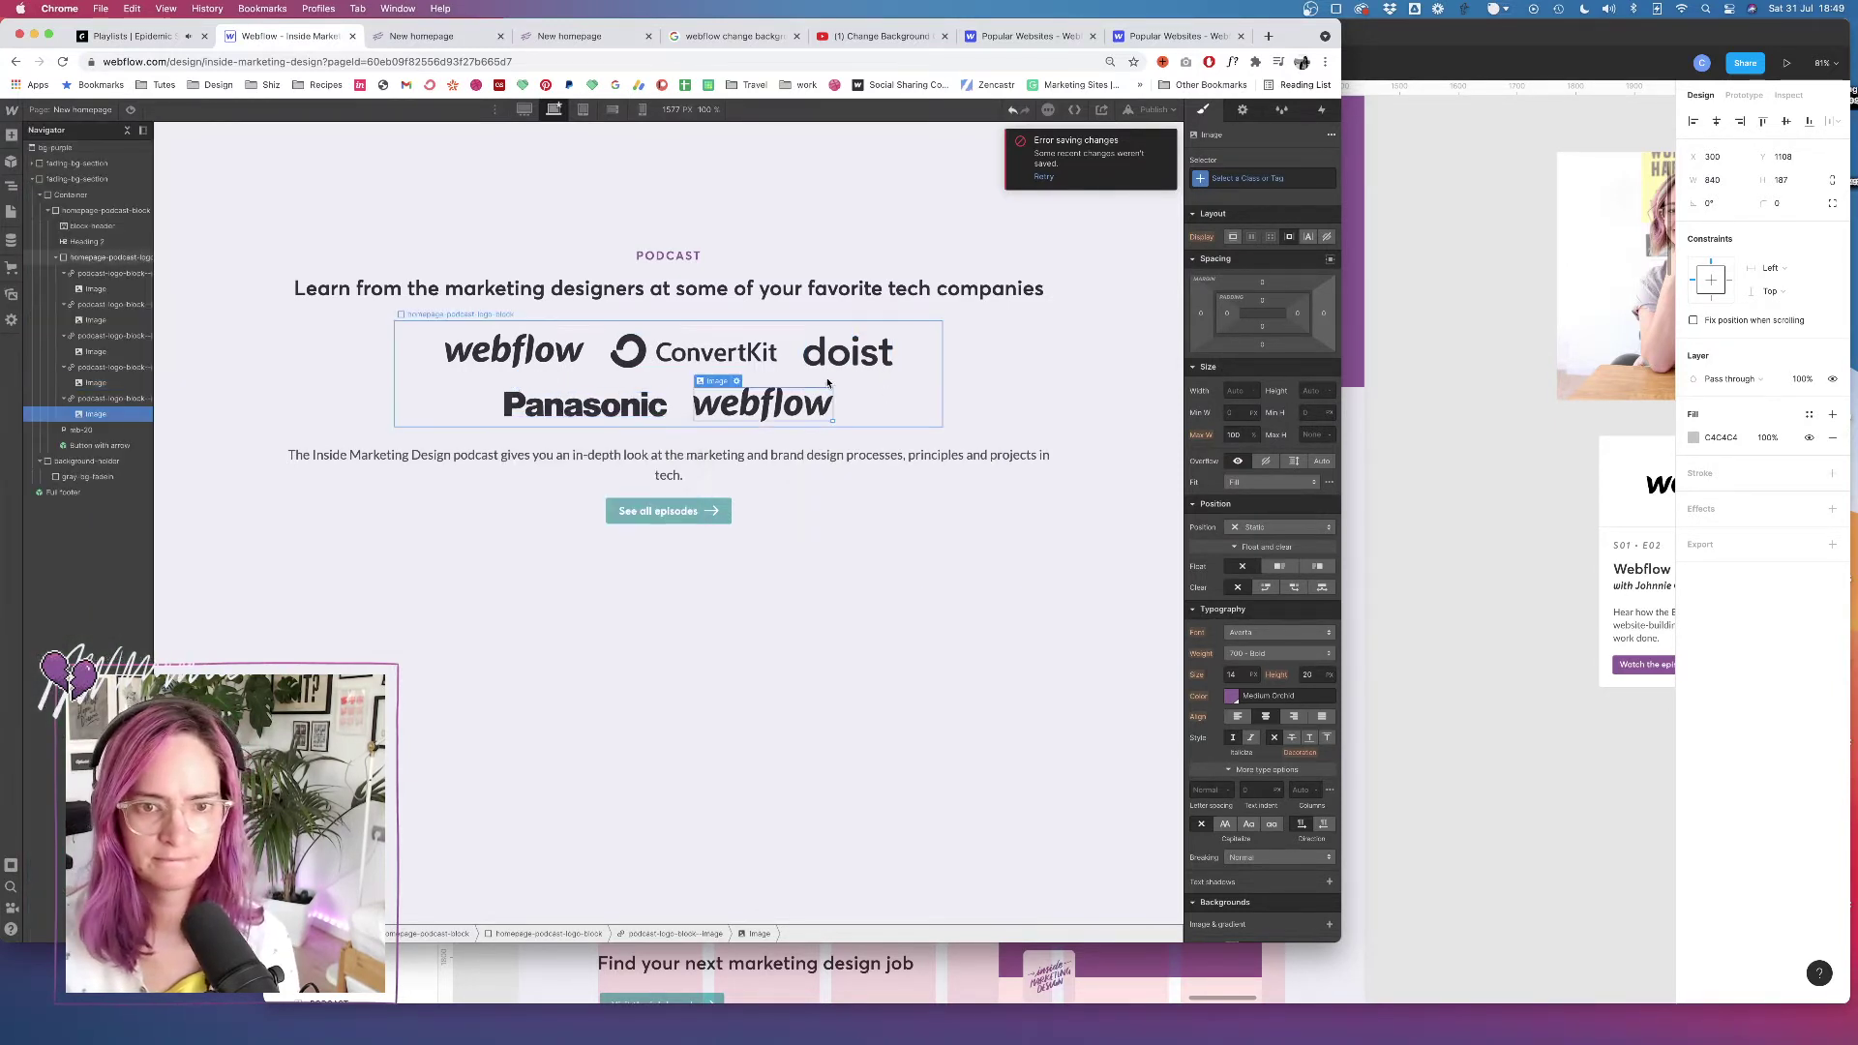
pyautogui.click(737, 381)
pyautogui.click(789, 461)
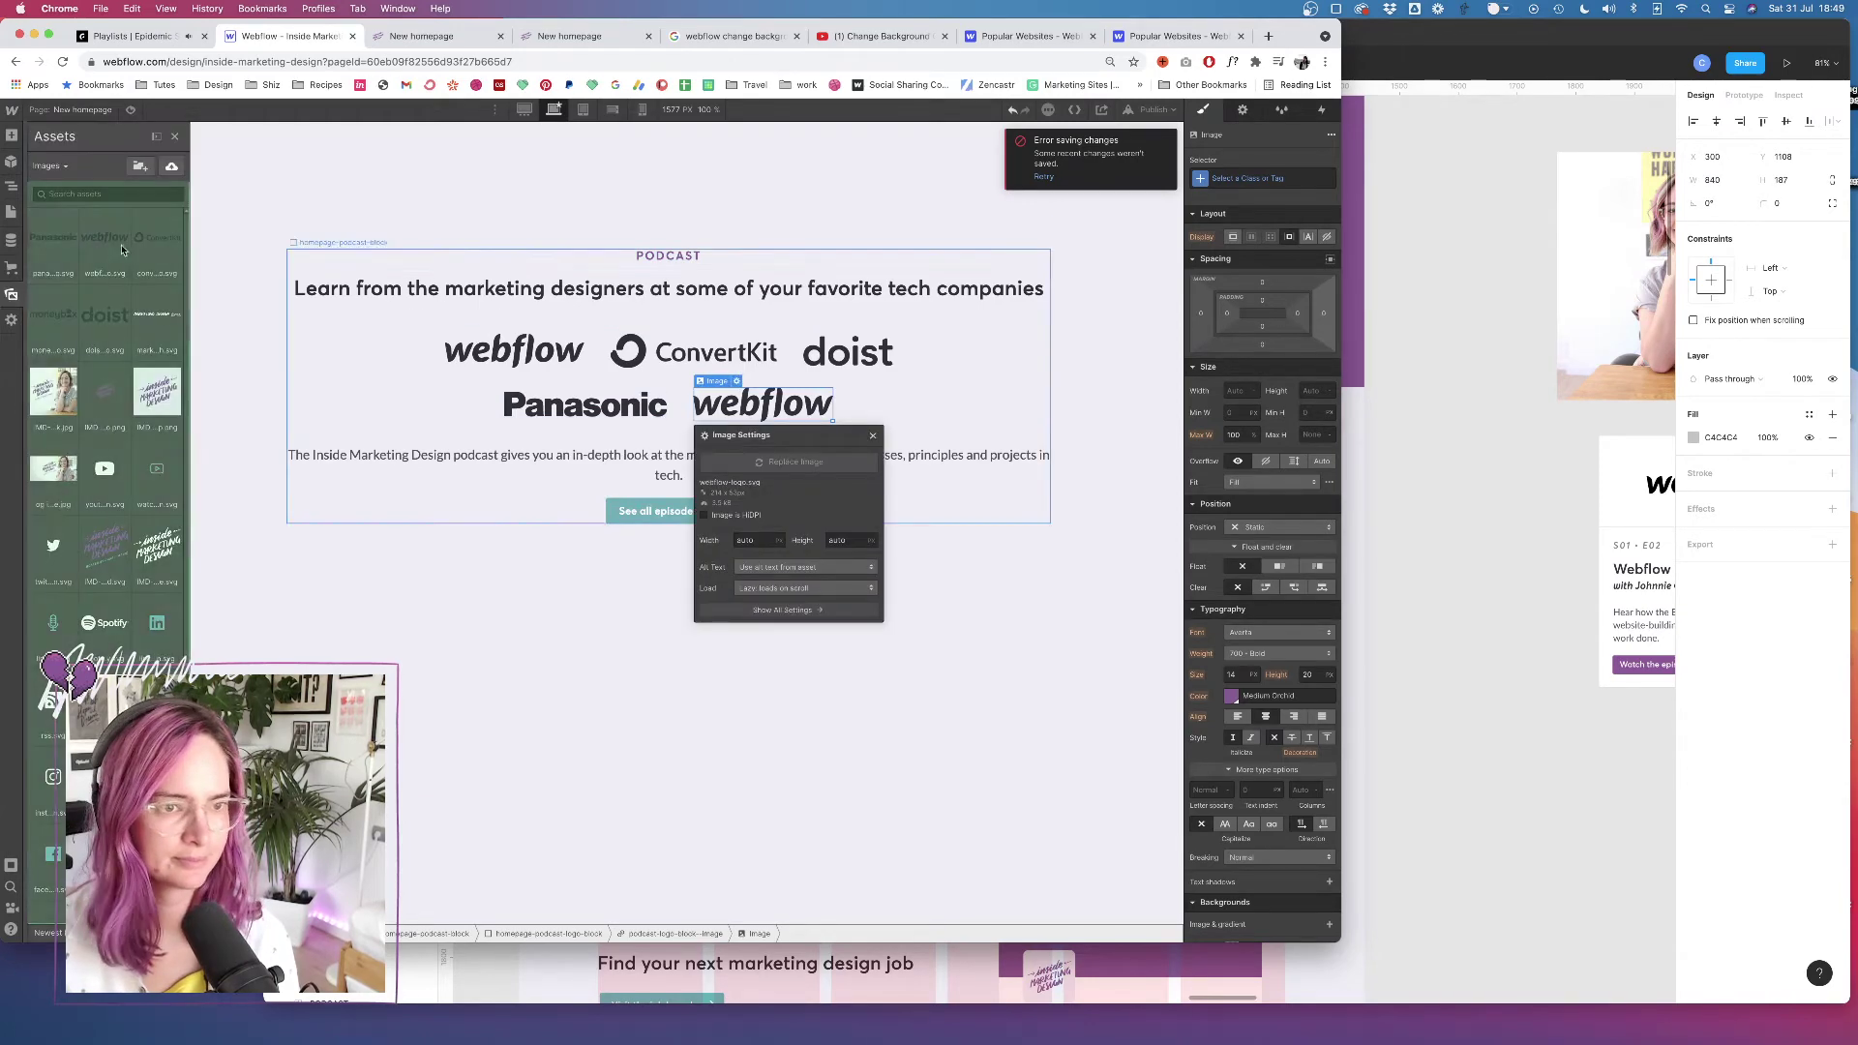
pyautogui.click(67, 331)
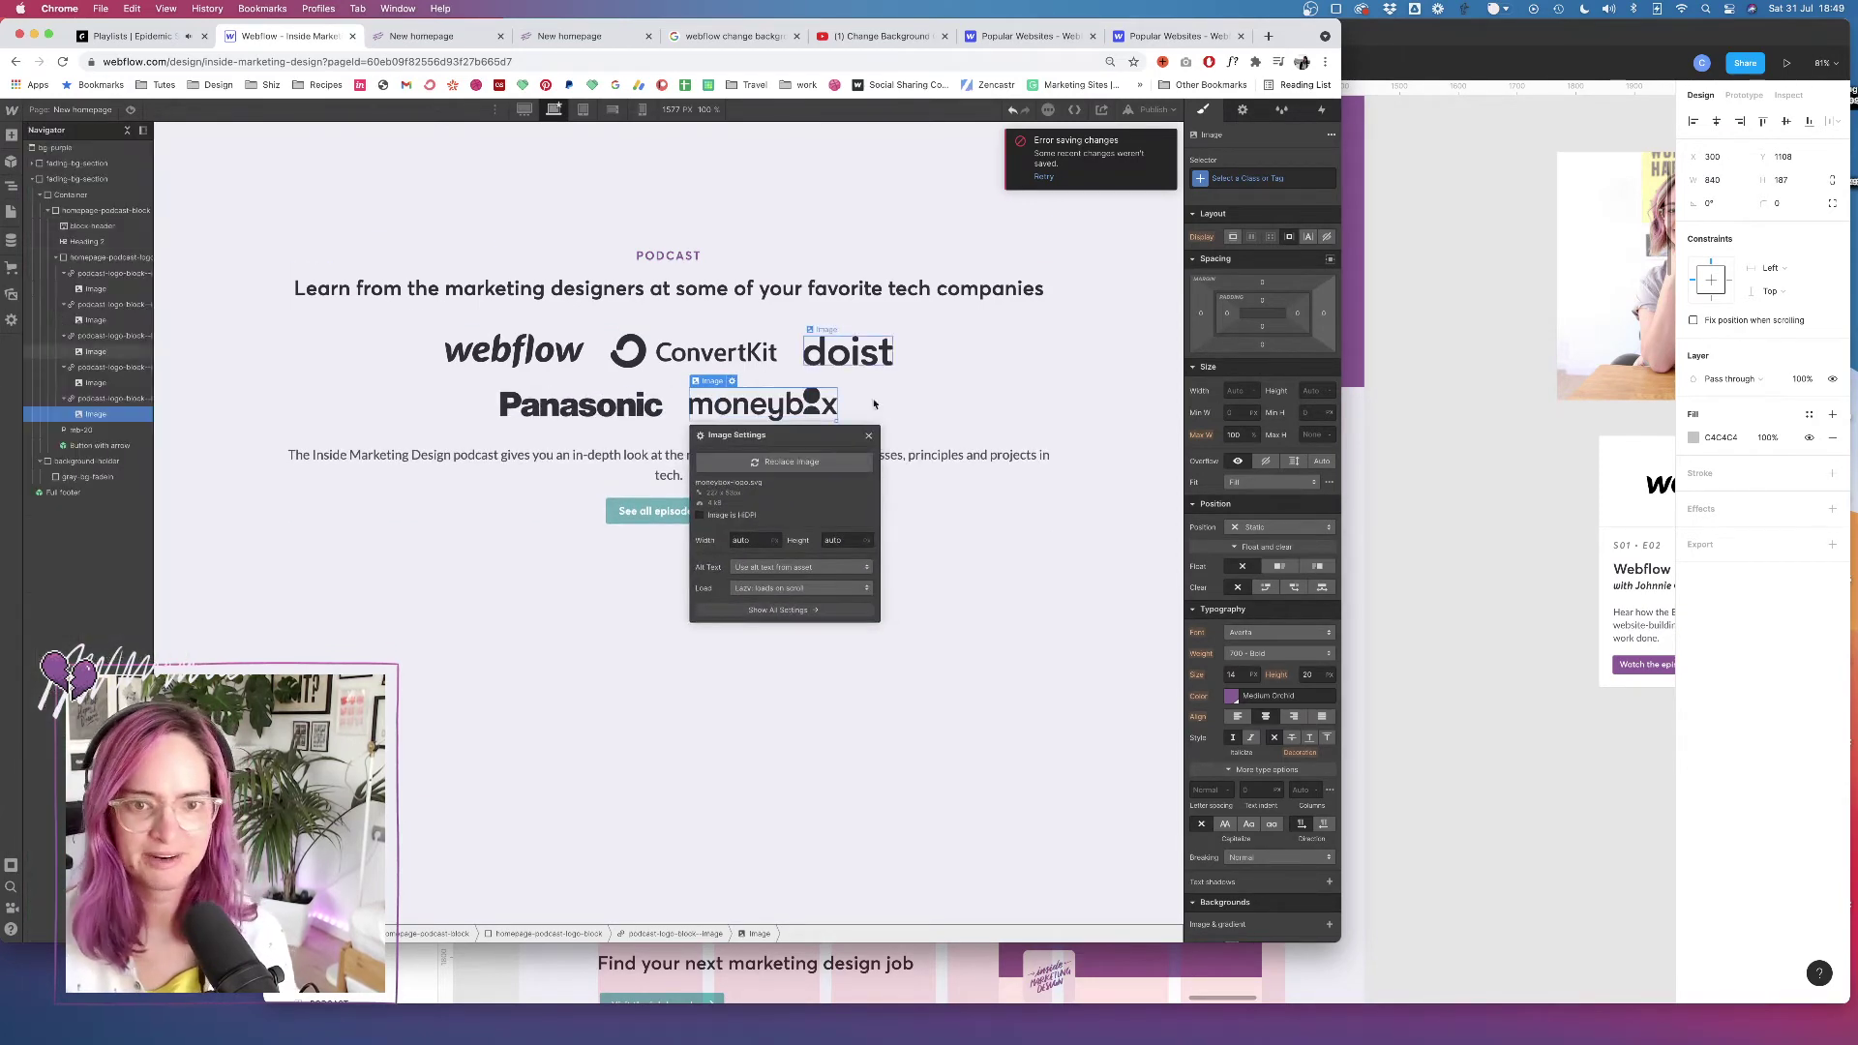
pyautogui.click(1158, 415)
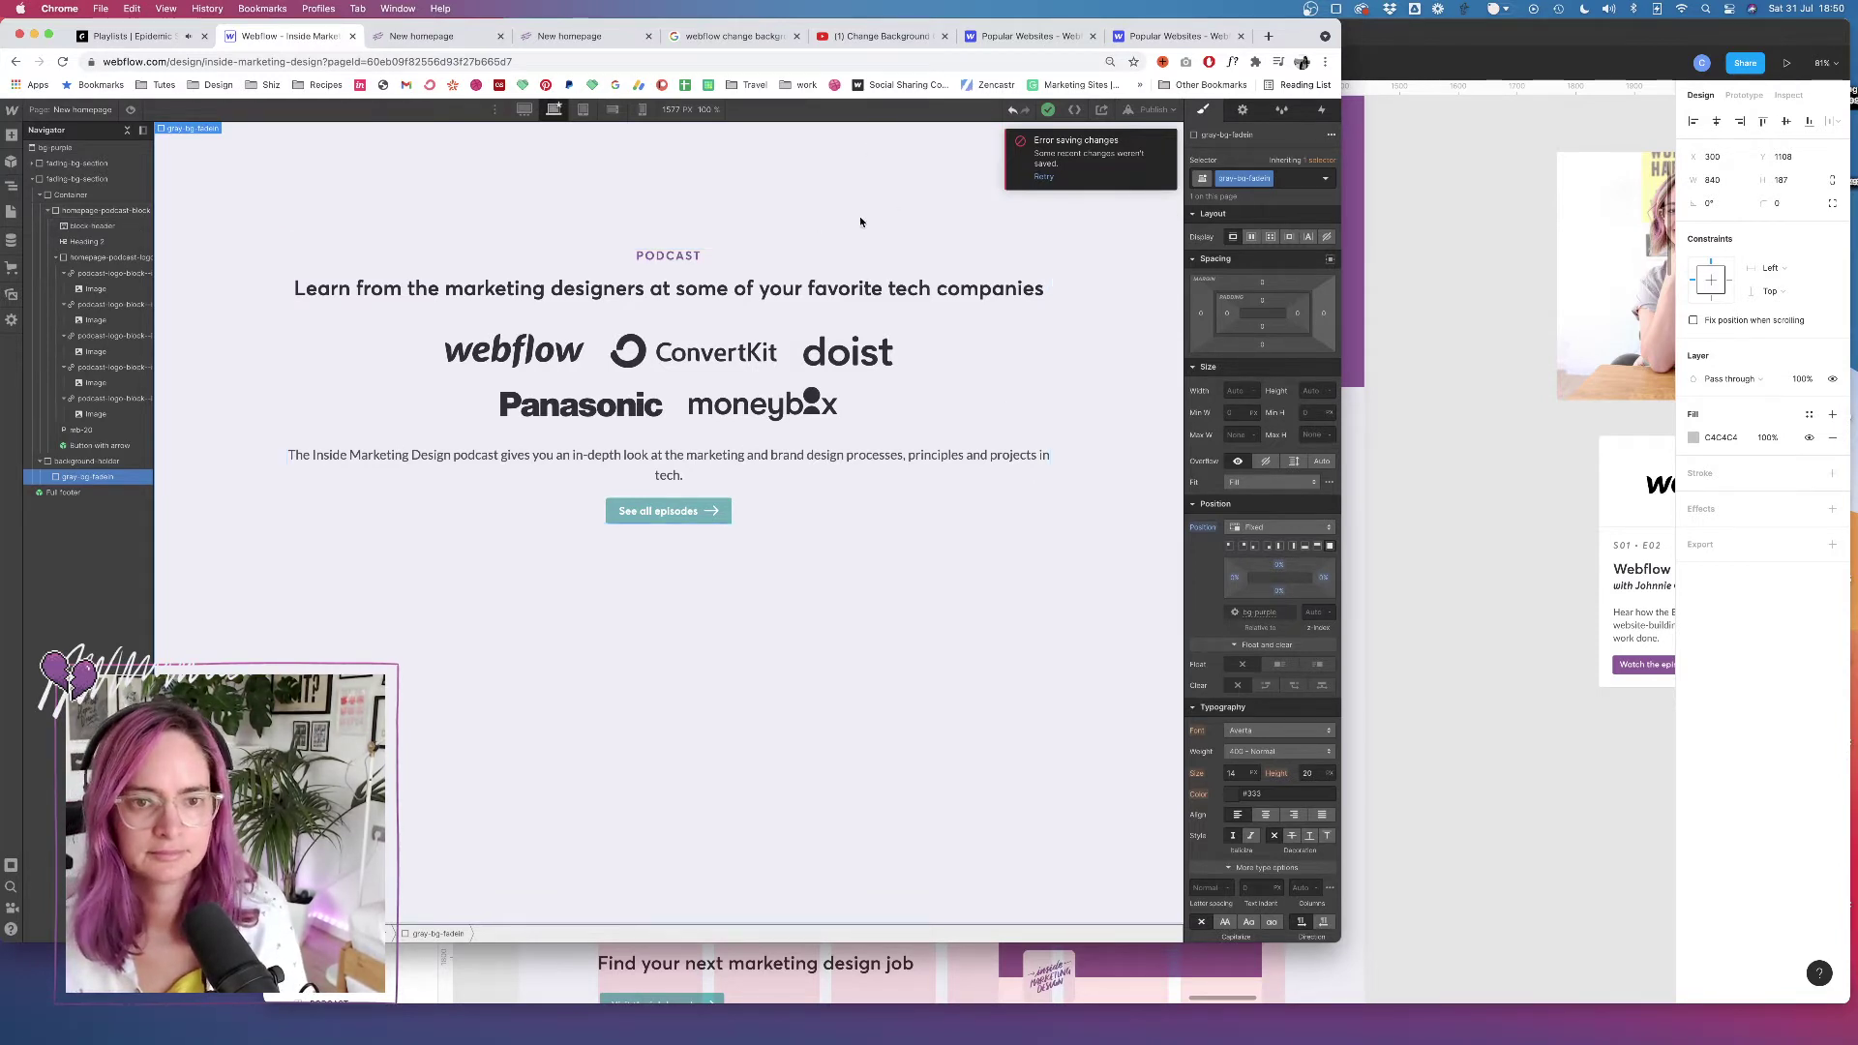
# Switch to Figma, narrow the grey rectangle to about 624 px wide to match the podcast text, and shift it towards the description paragraph
pyautogui.click(832, 288)
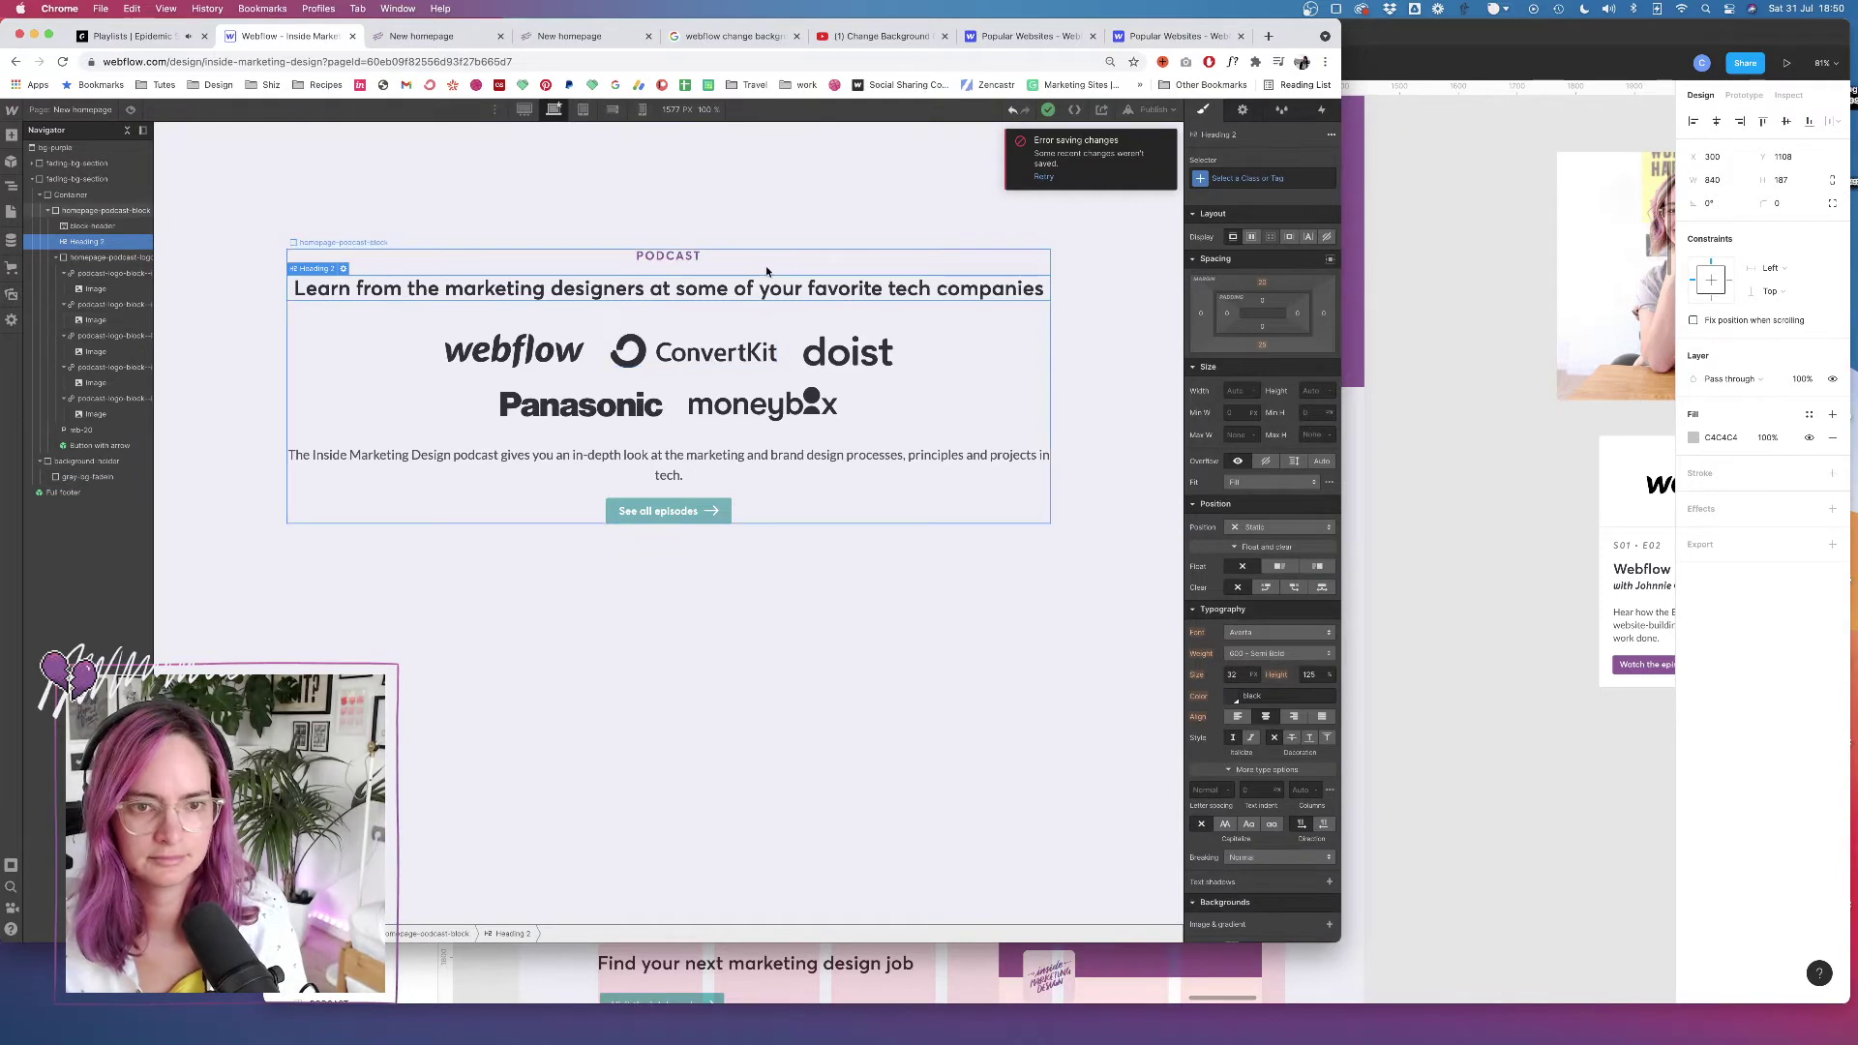
pyautogui.click(1505, 460)
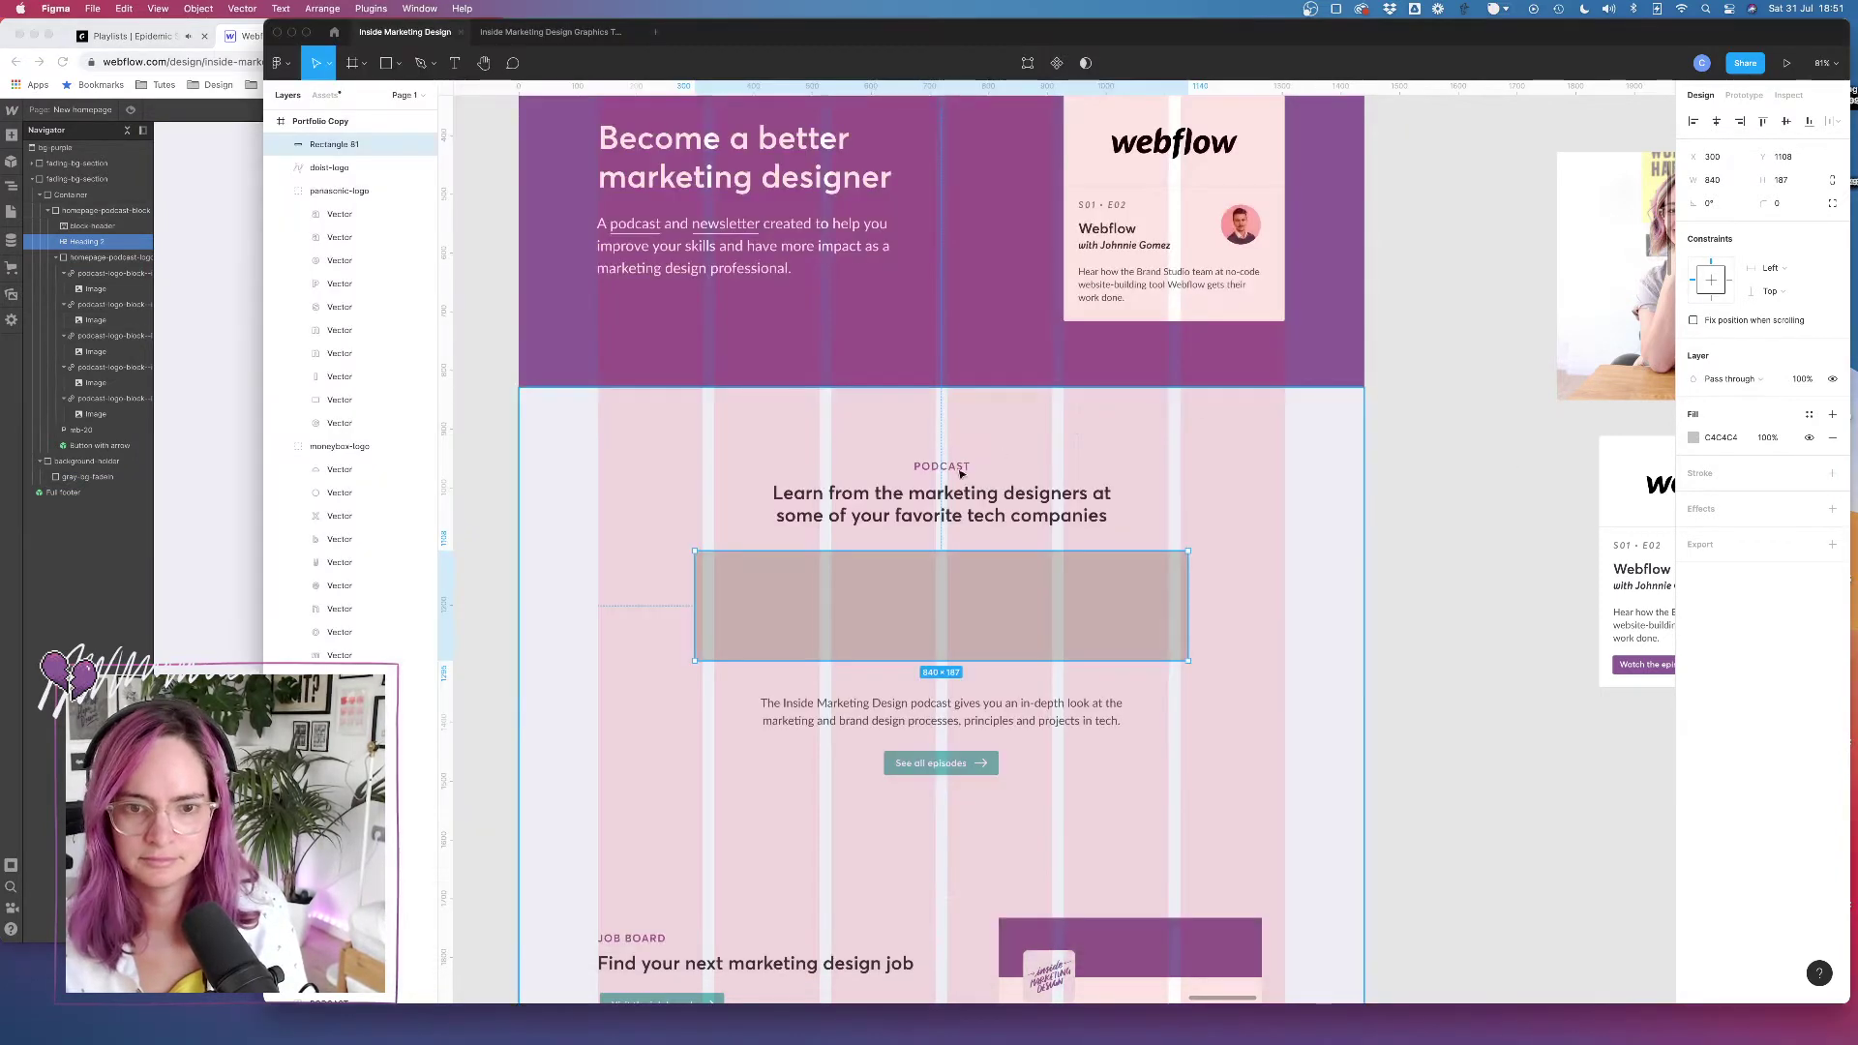
pyautogui.click(927, 494)
pyautogui.click(978, 626)
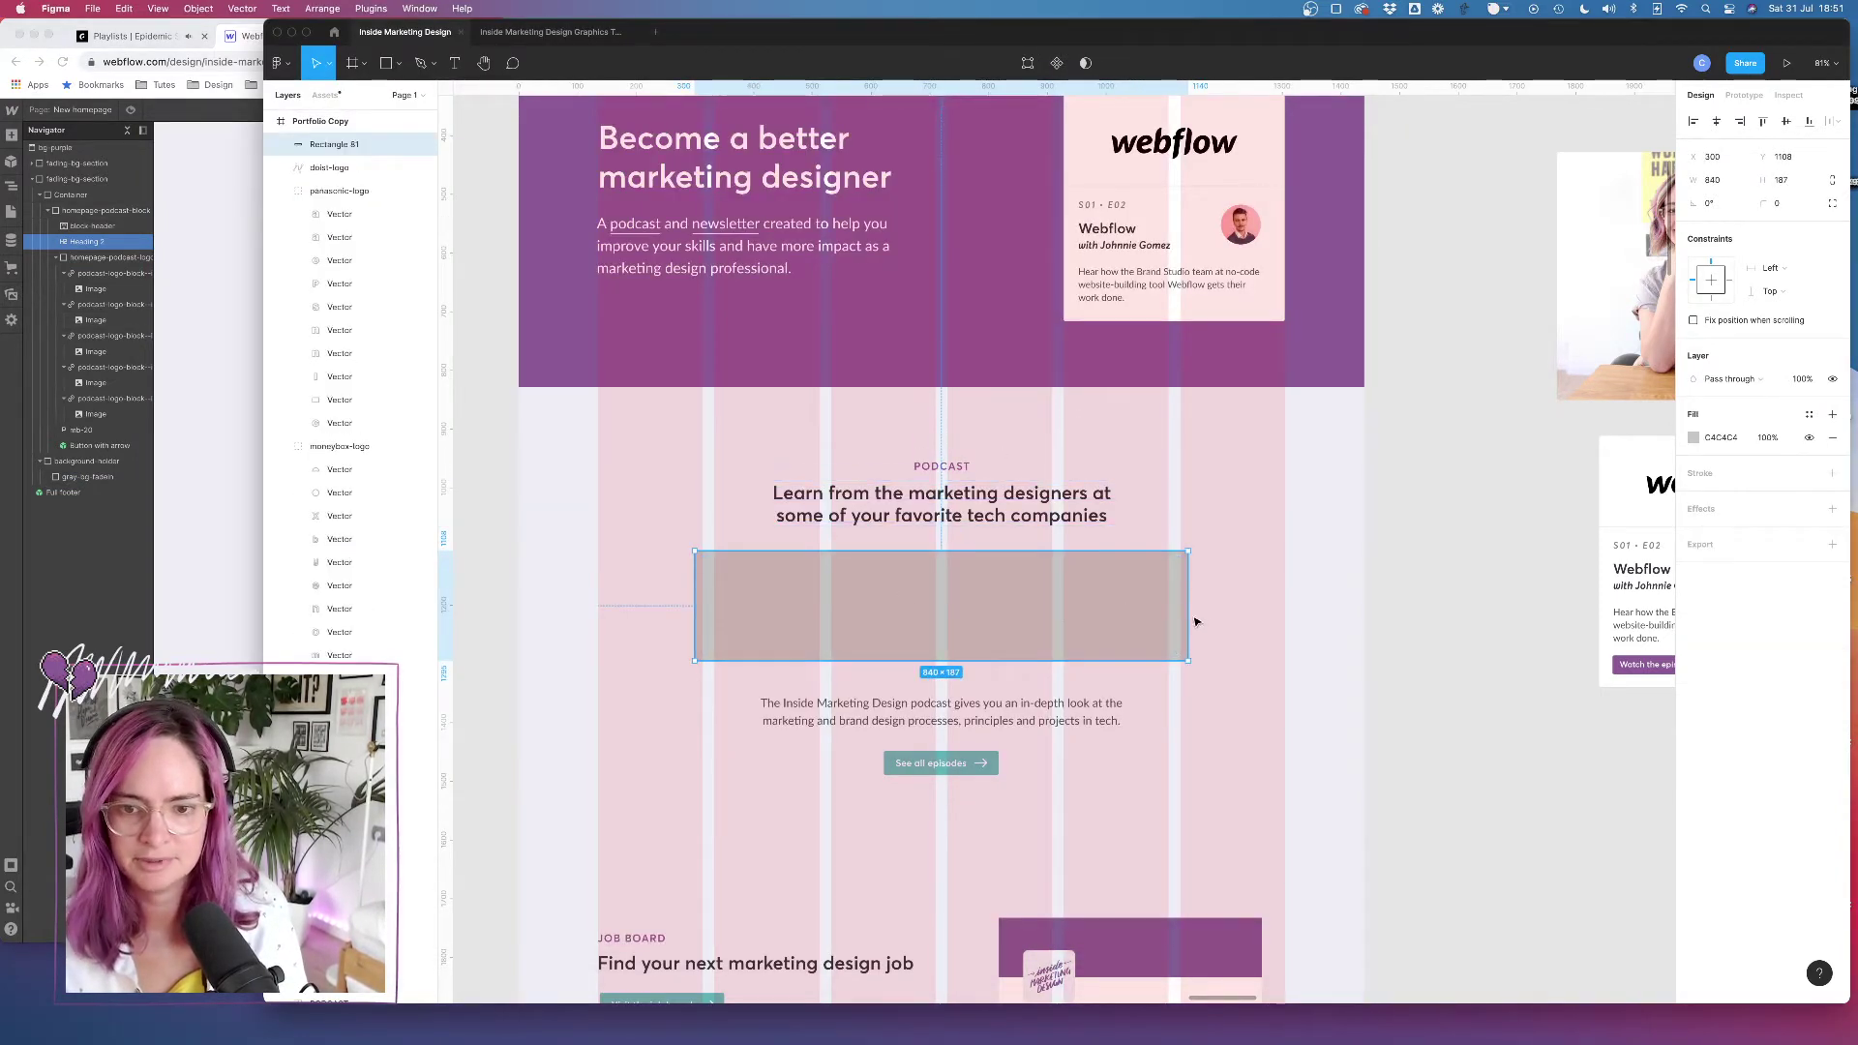
pyautogui.moveTo(1189, 621); pyautogui.dragTo(1123, 617)
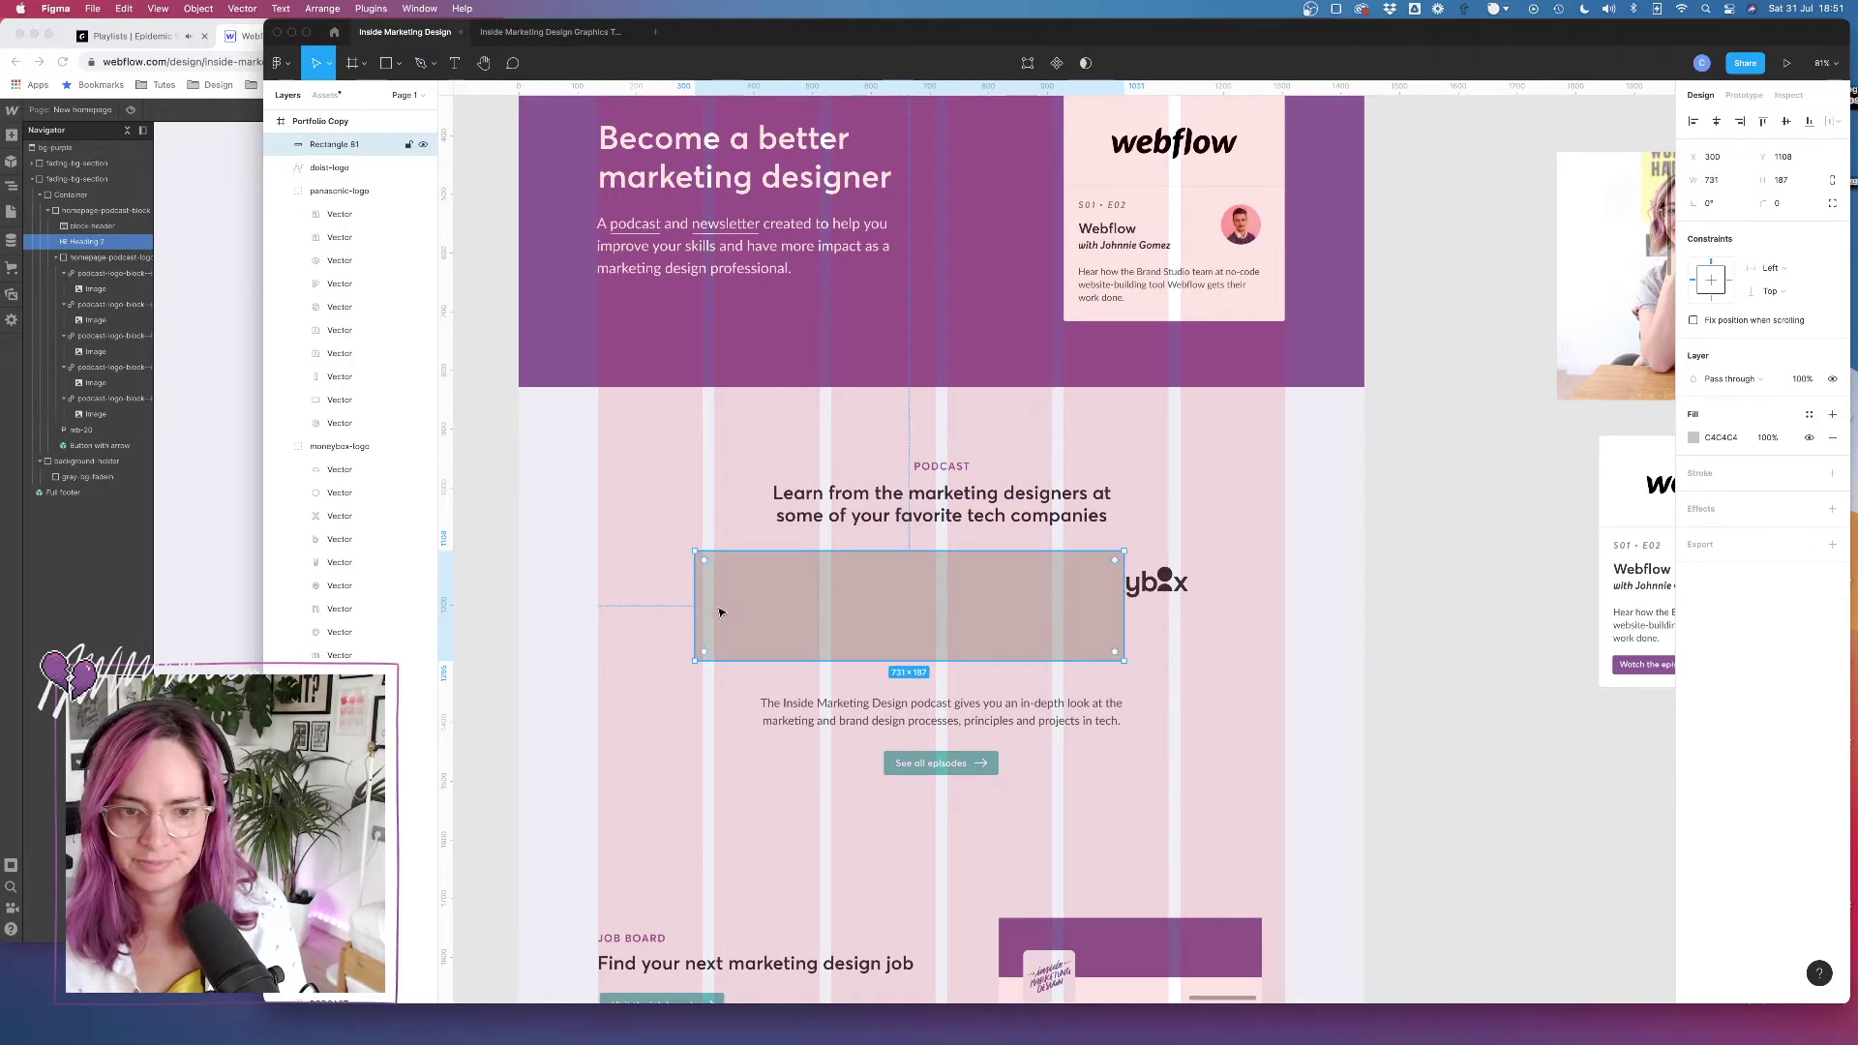
pyautogui.moveTo(696, 607); pyautogui.dragTo(756, 608)
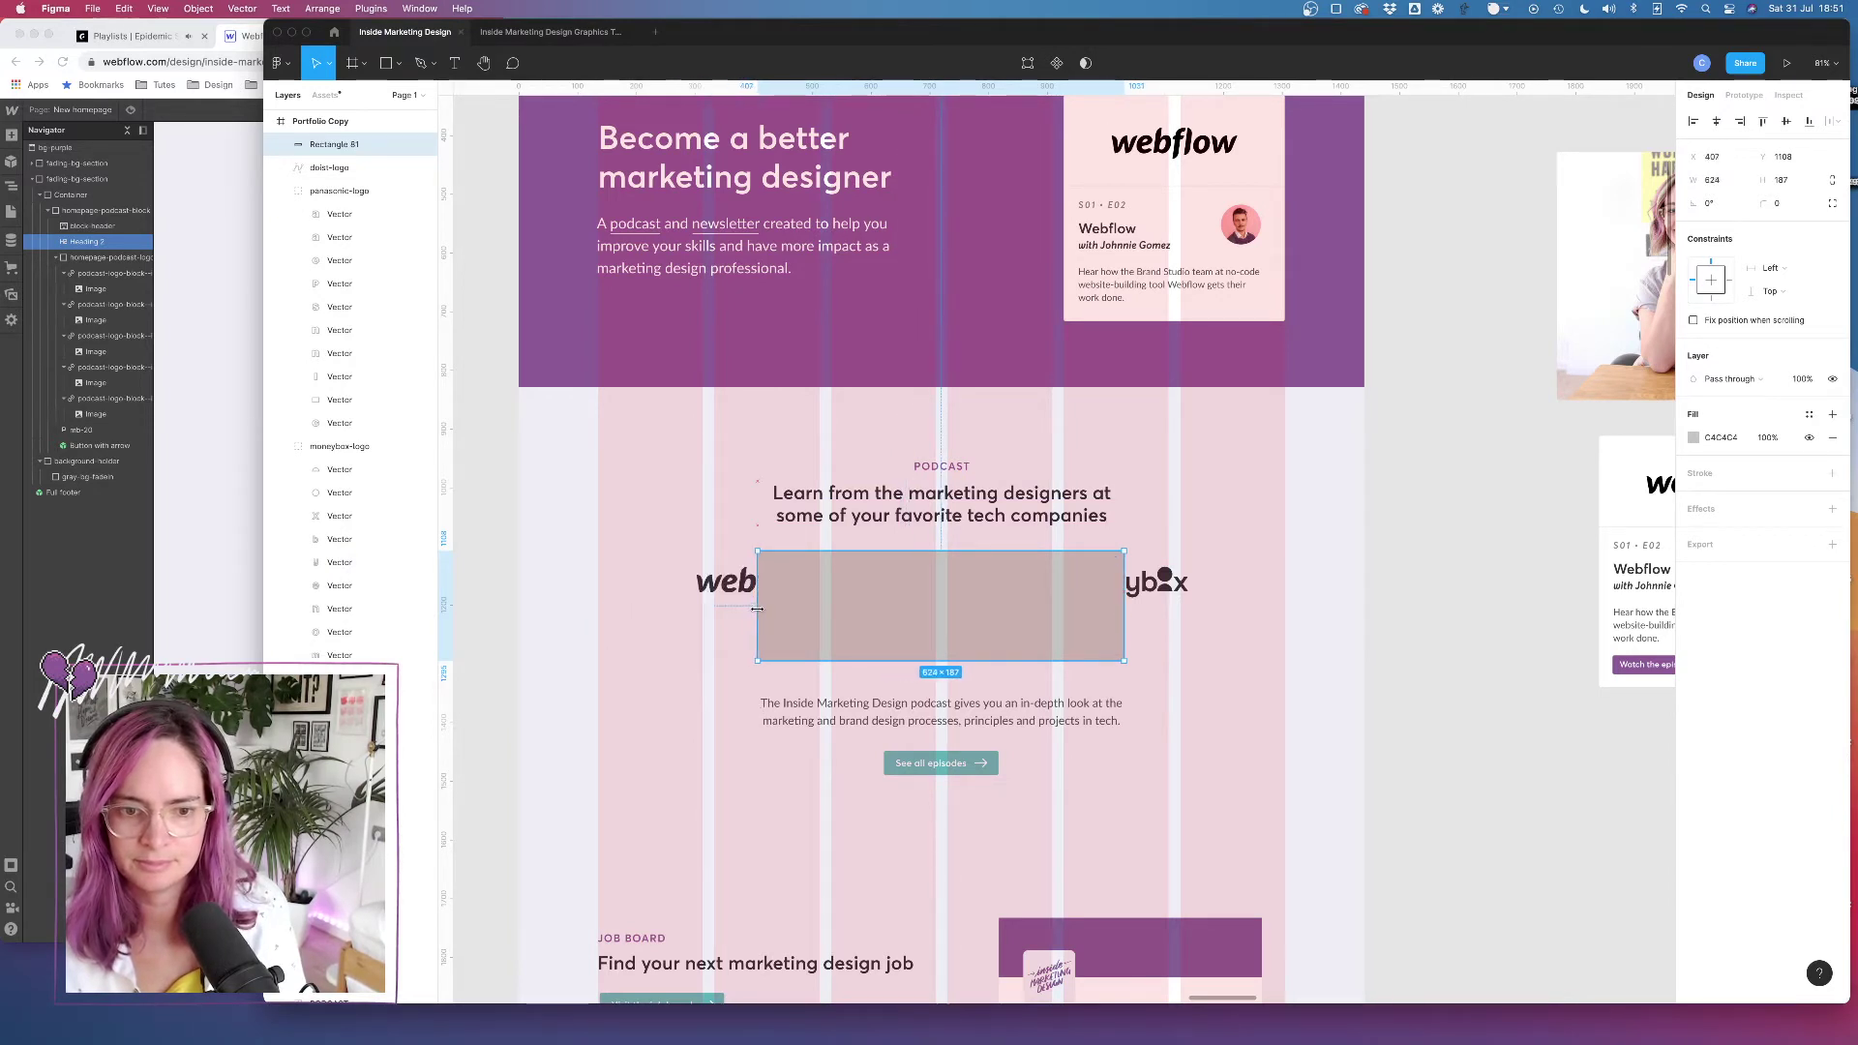
pyautogui.moveTo(1037, 613); pyautogui.dragTo(1041, 654)
# Switch back to Webflow, dismiss the save error, and give the podcast heading a new class named max-640
pyautogui.click(216, 440)
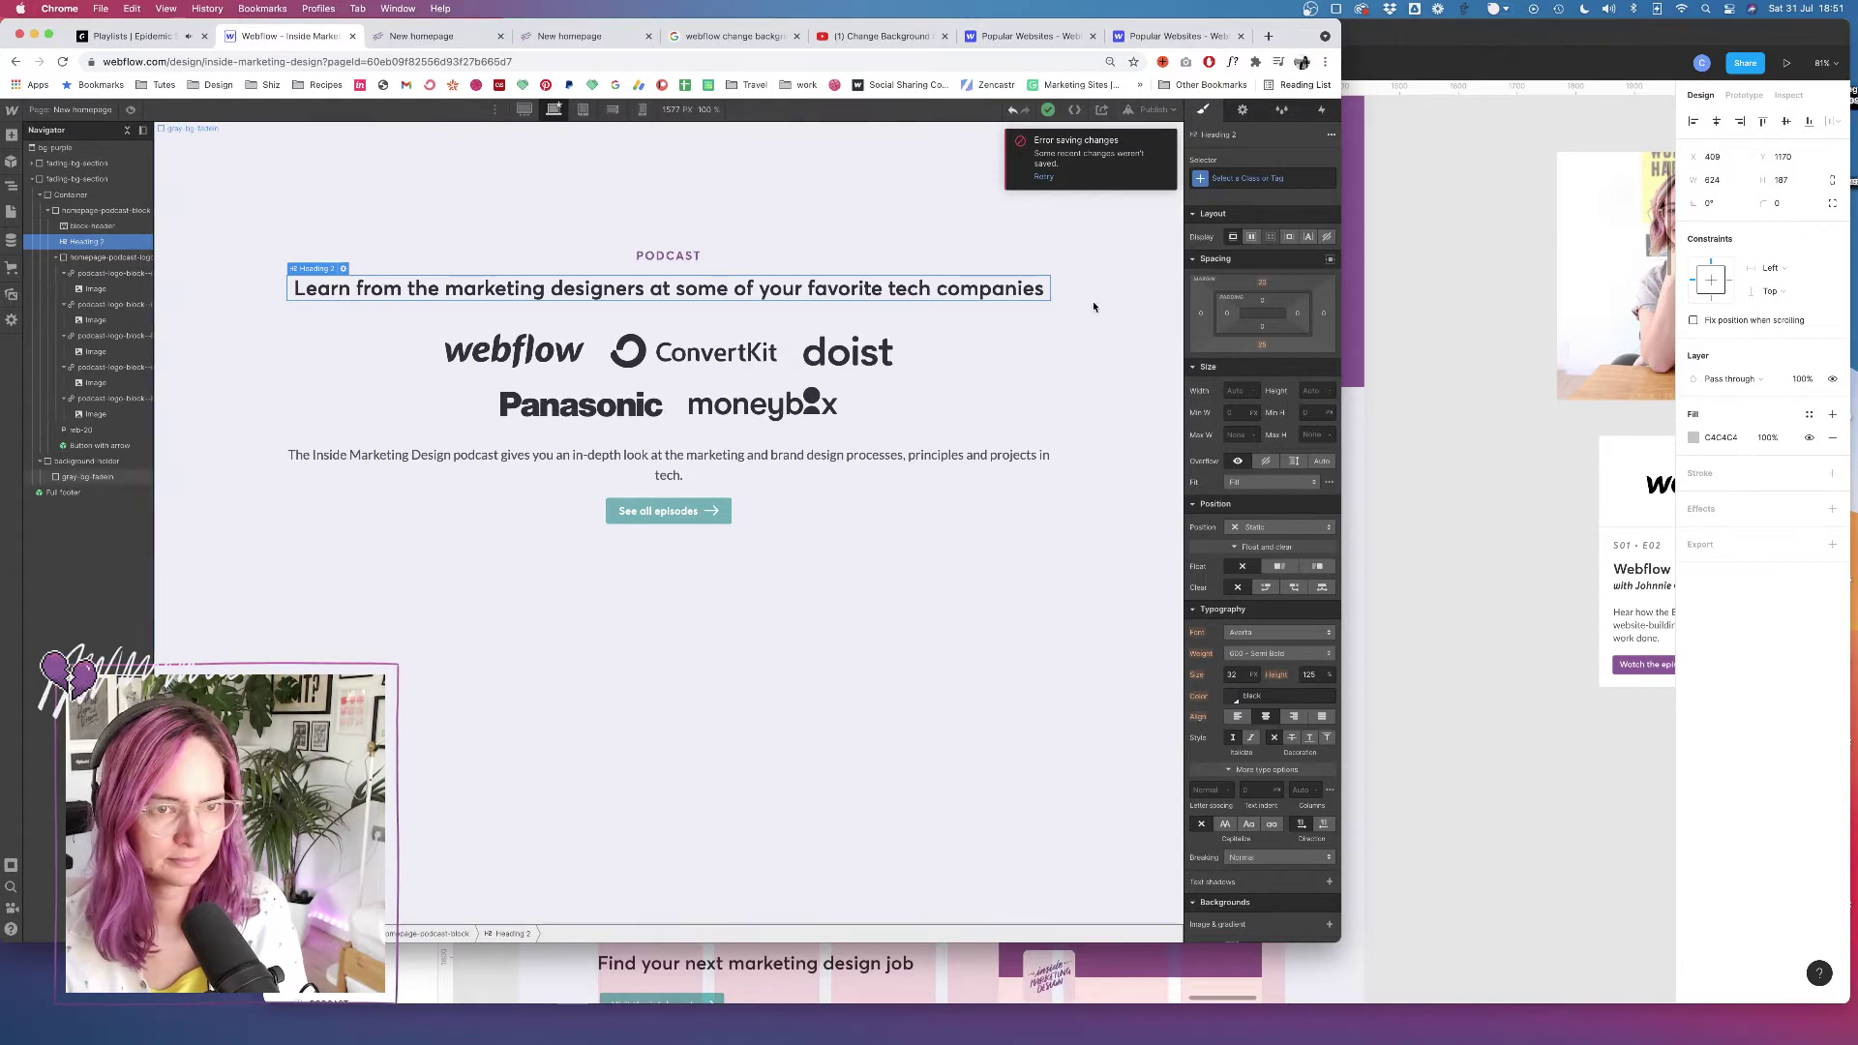
pyautogui.click(1250, 180)
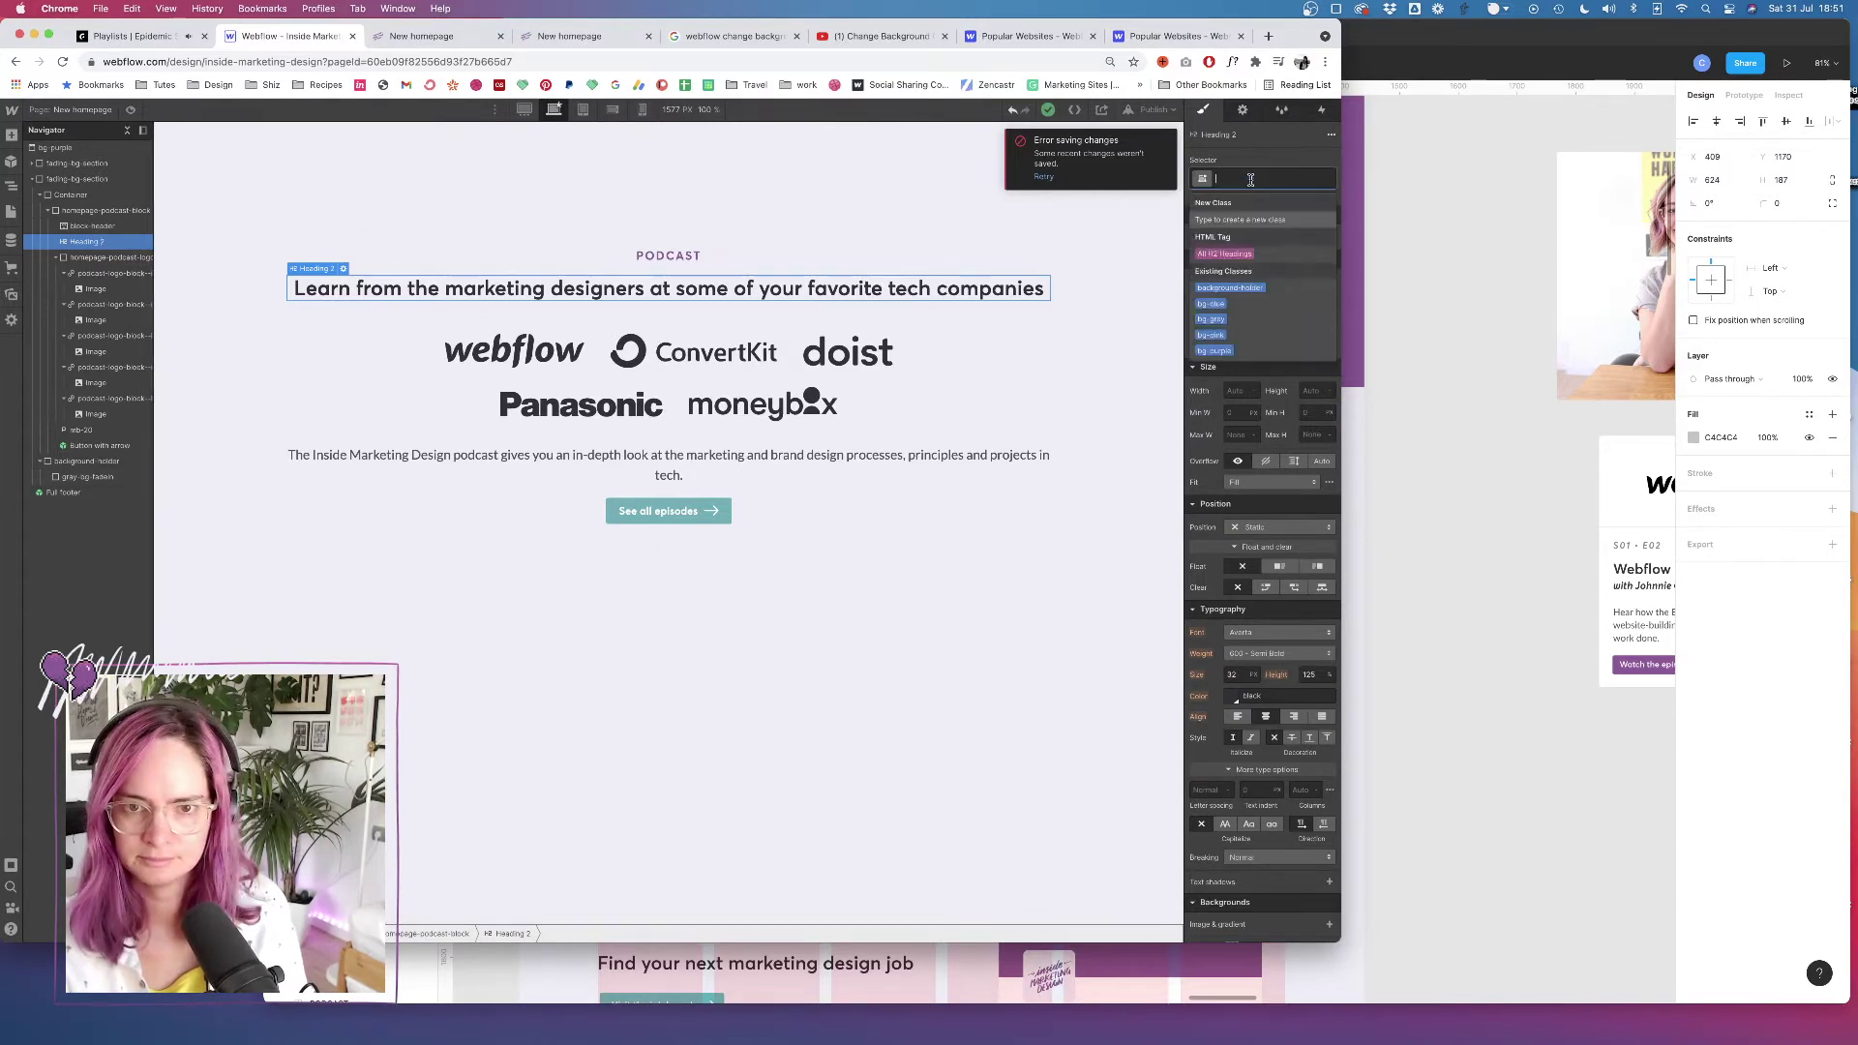
pyautogui.click(1034, 179)
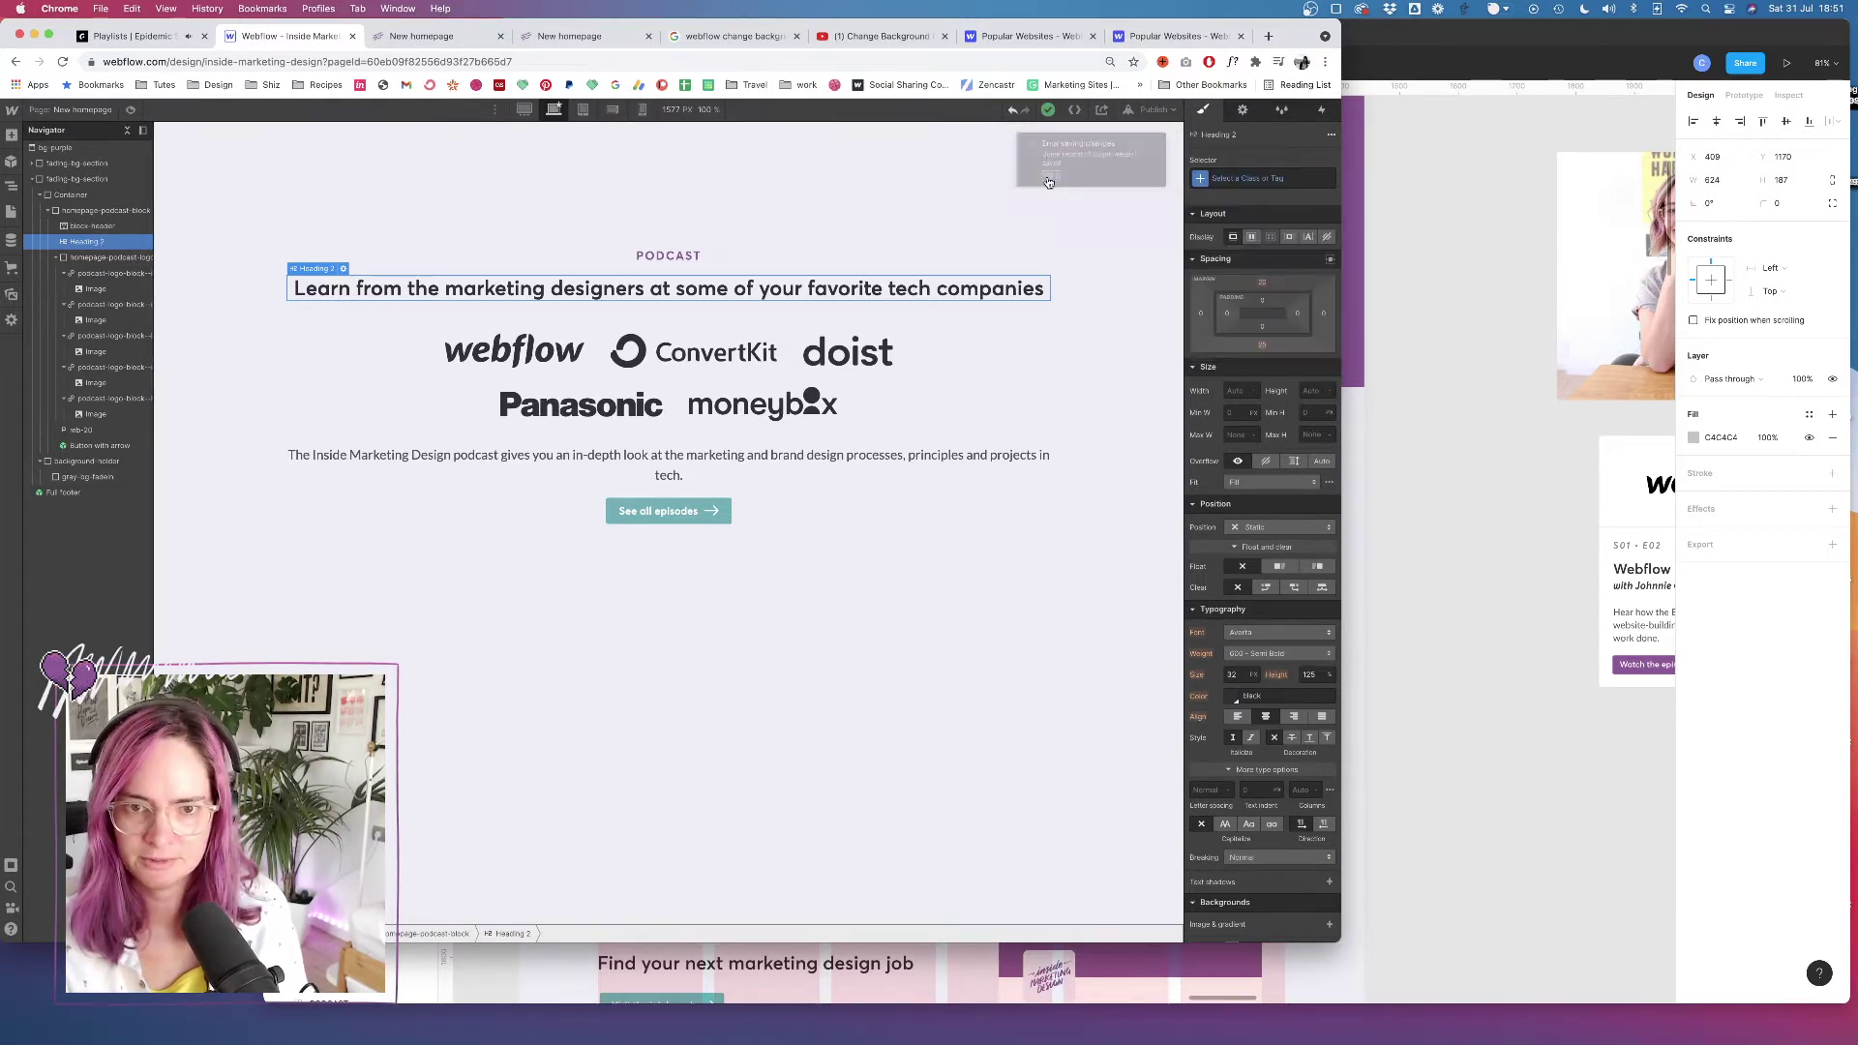
pyautogui.click(1233, 180)
pyautogui.write('max')
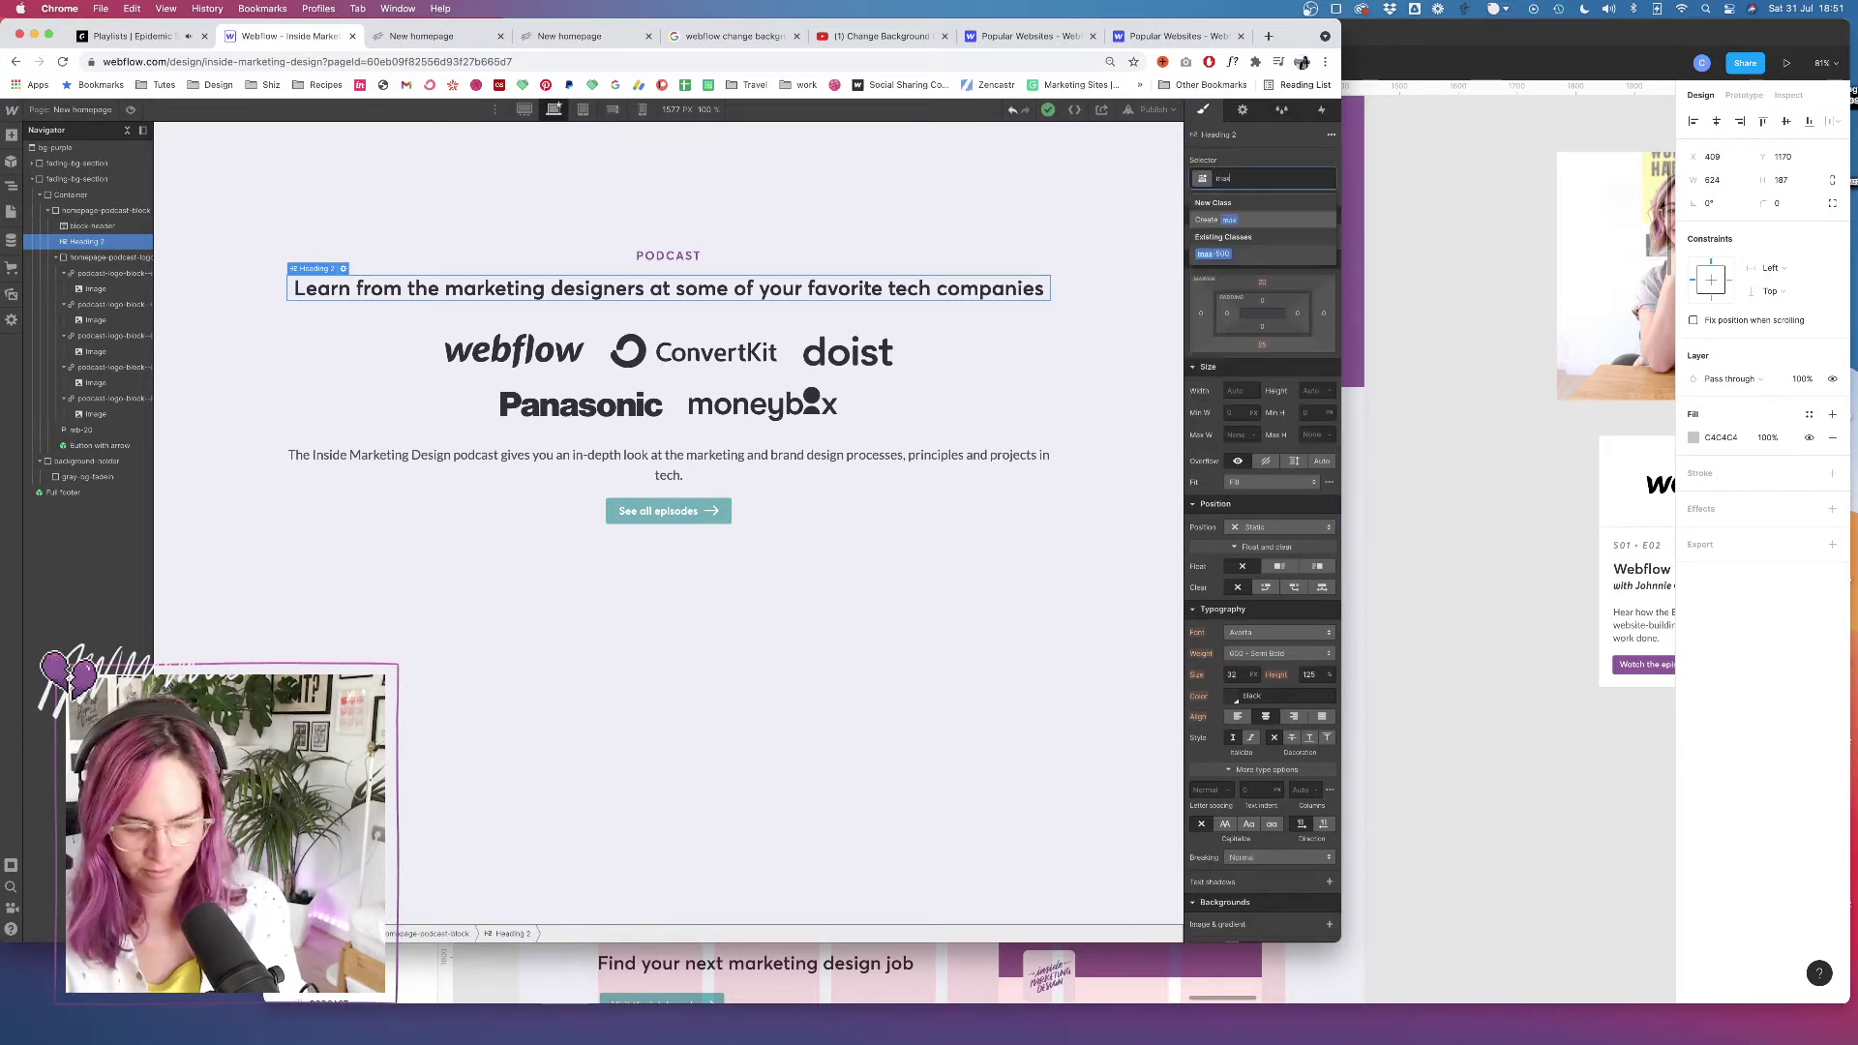
pyautogui.write('-640')
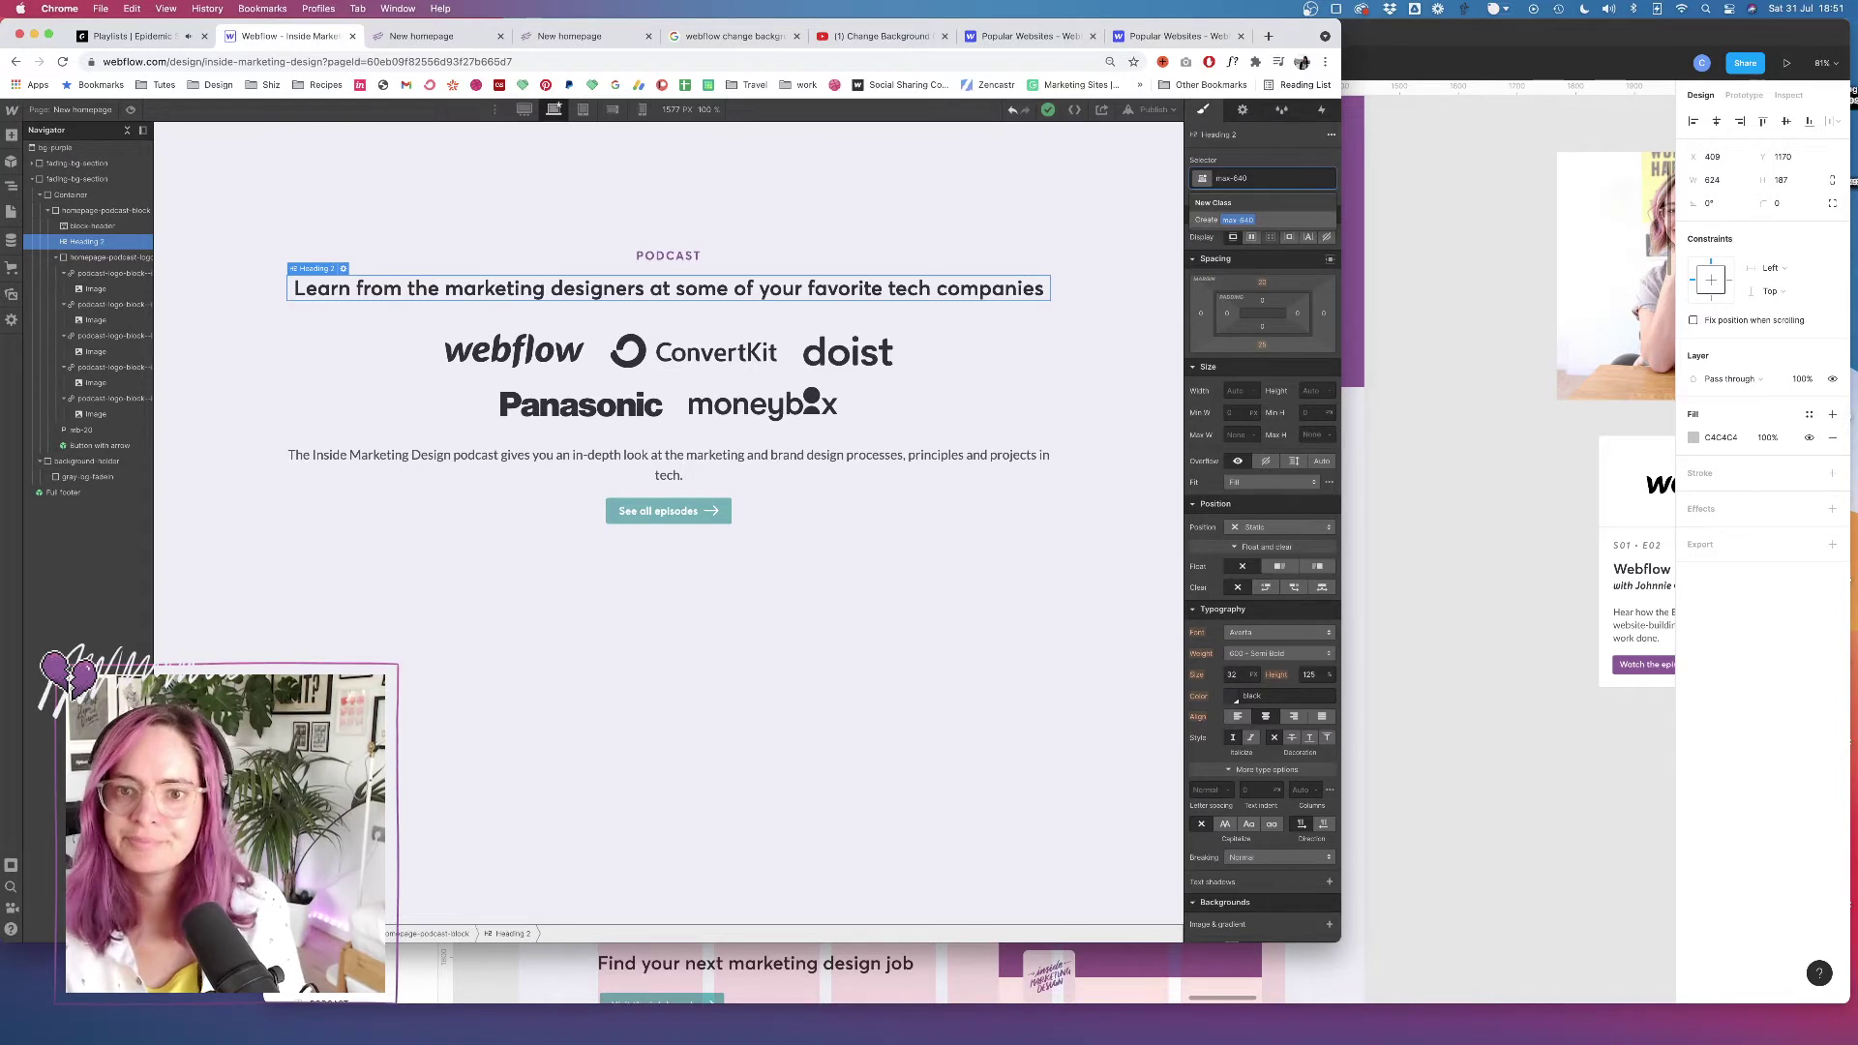
pyautogui.press('Return')
# Set the max-640 class's maximum width to 640 px and centre the heading with automatic side margins
pyautogui.click(1235, 435)
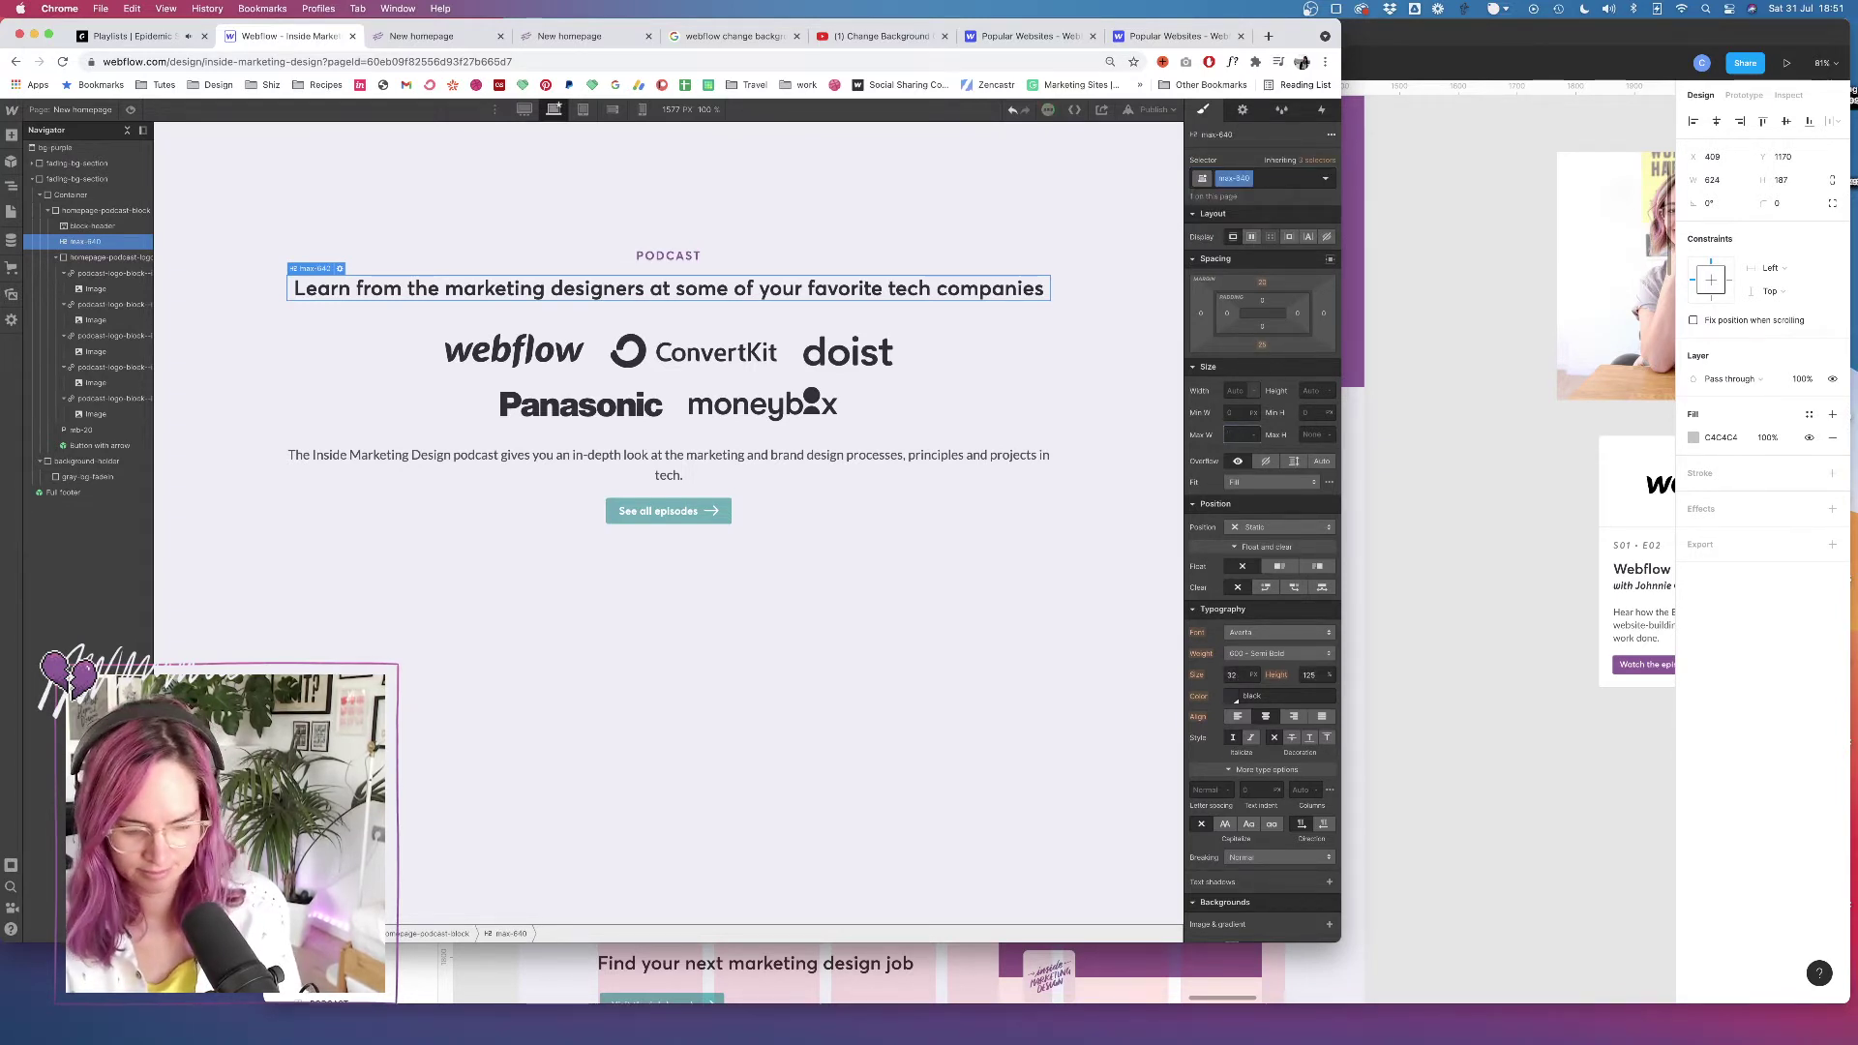
pyautogui.write('640px')
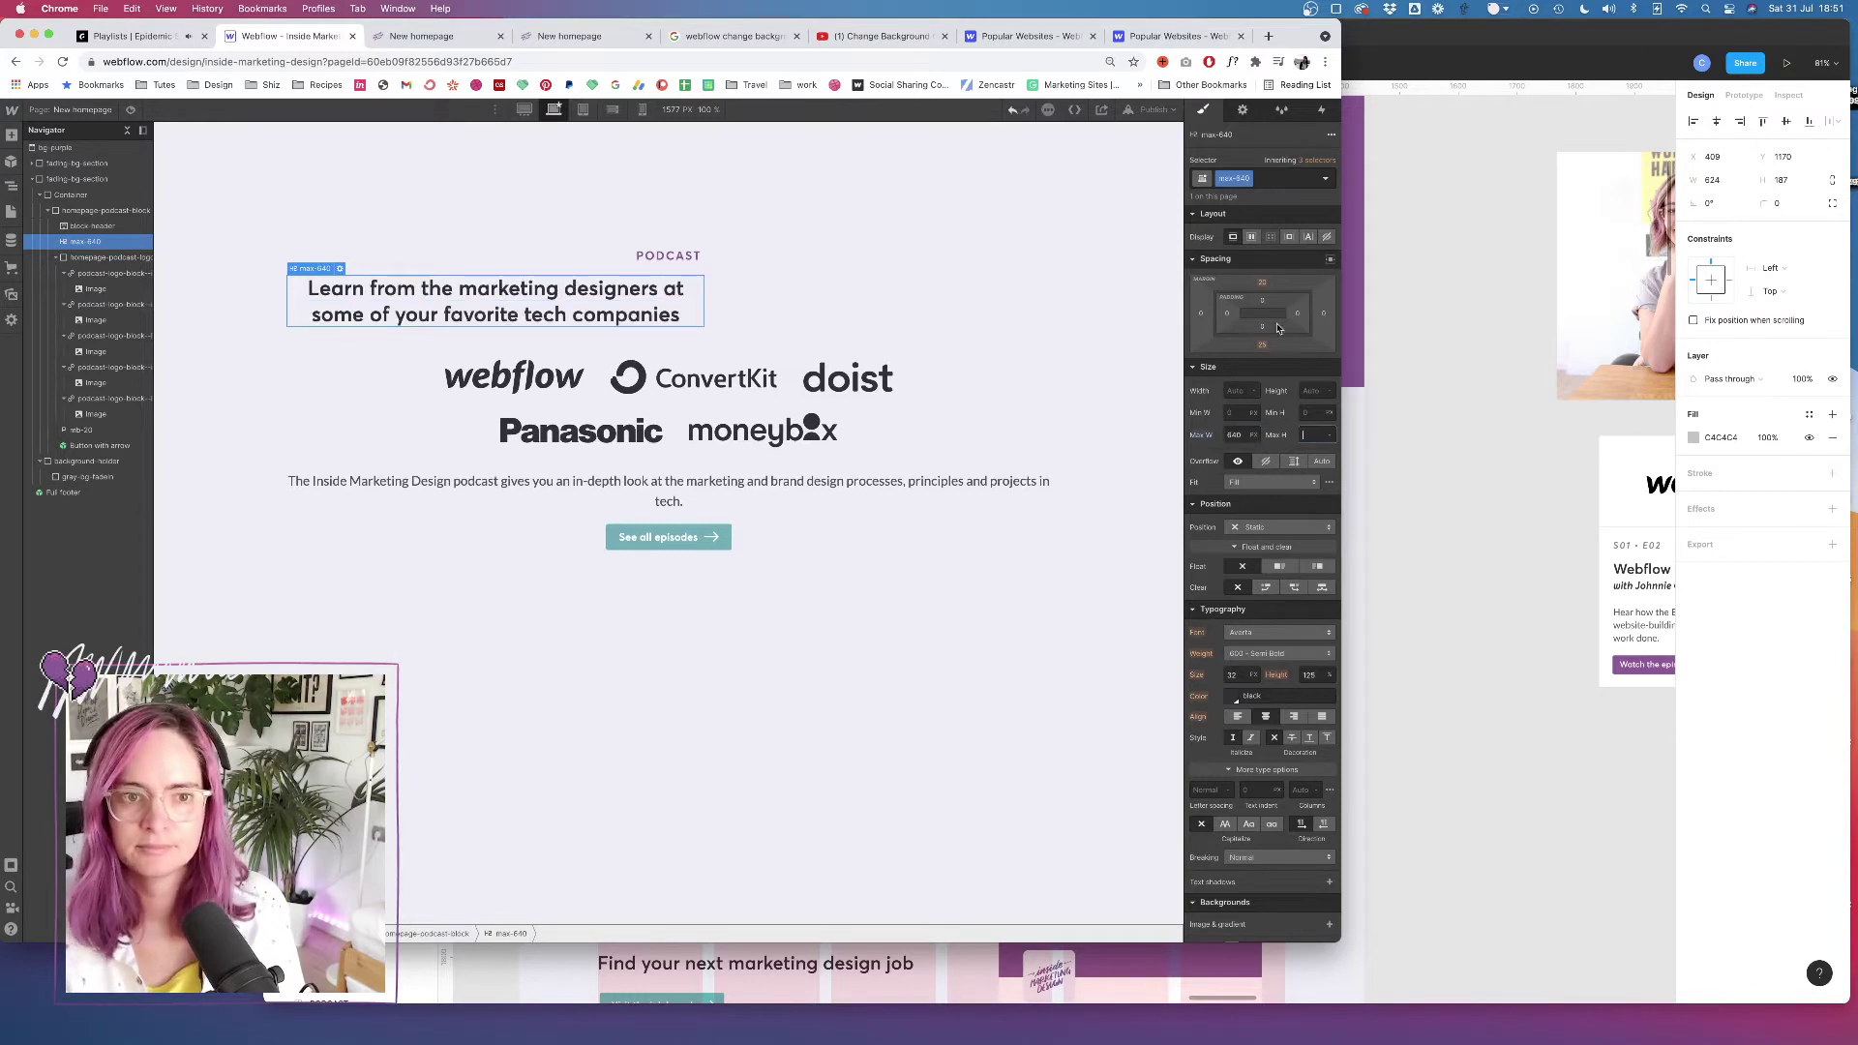
pyautogui.press('Return')
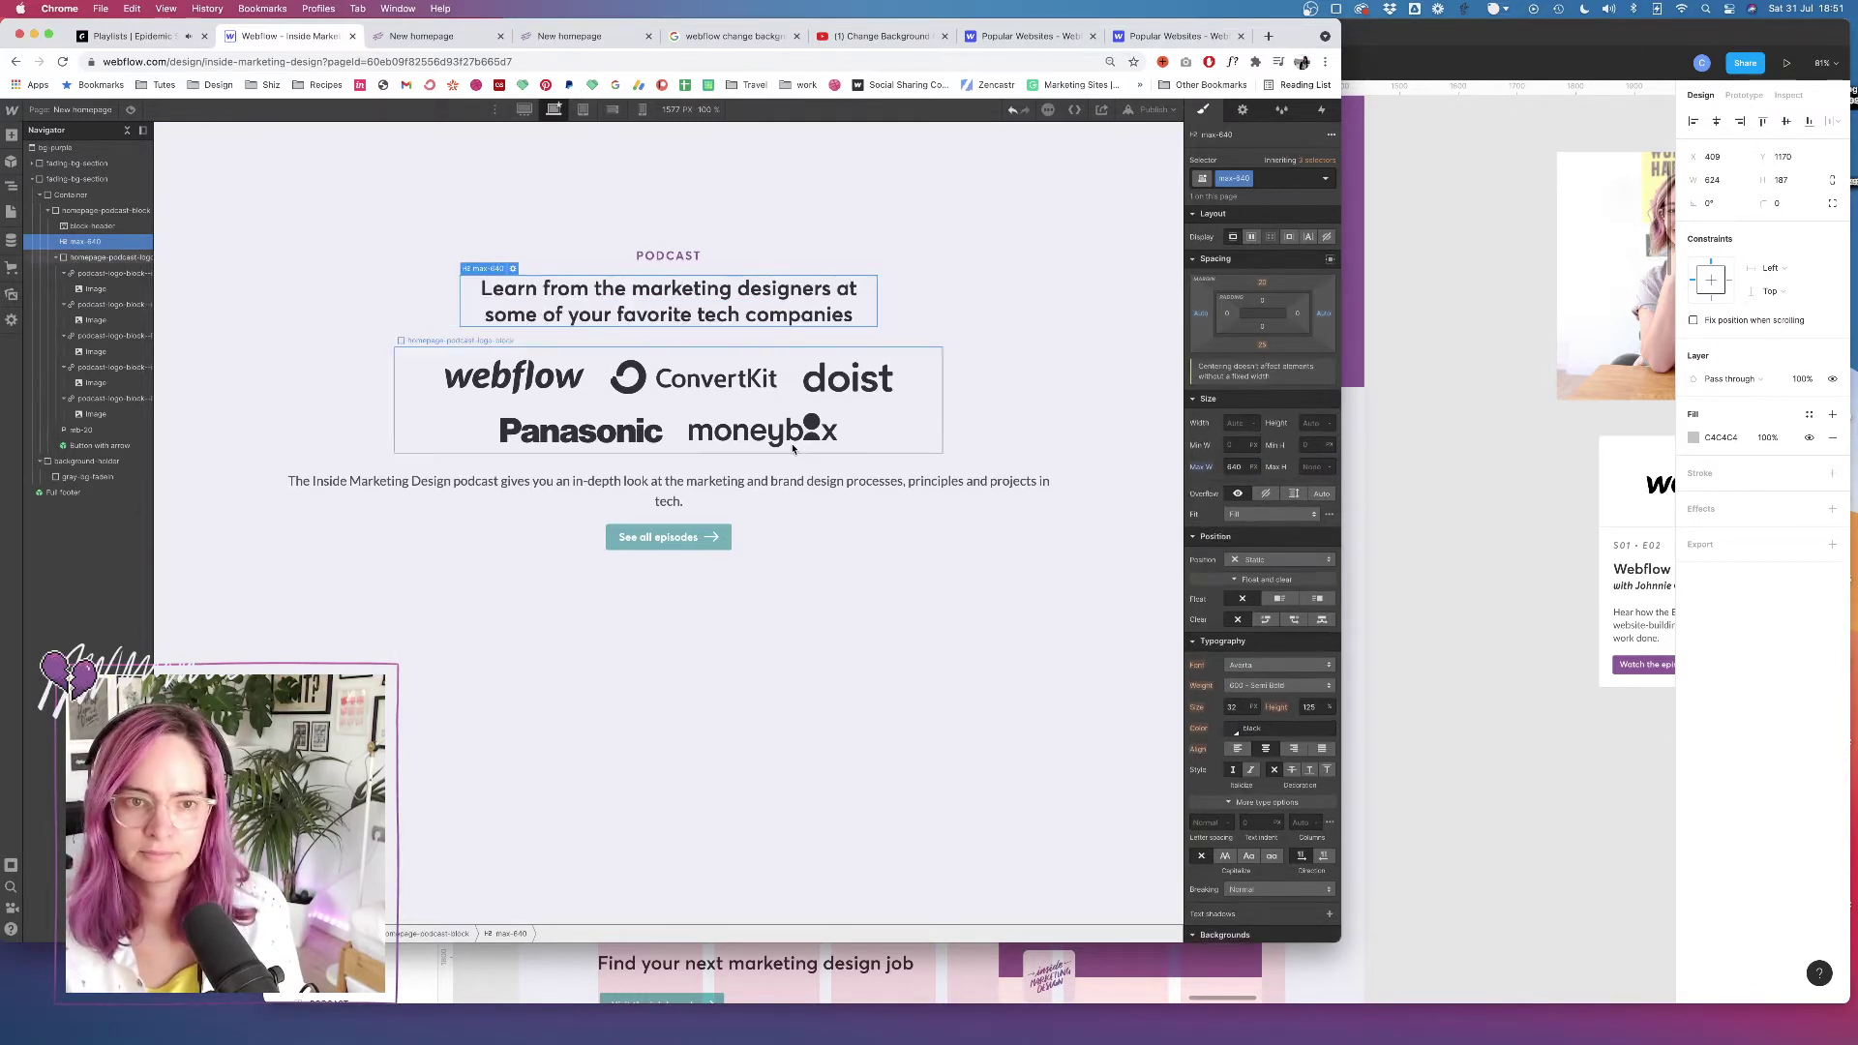
# Add the existing max-640 class to the podcast description paragraph
pyautogui.click(896, 484)
pyautogui.click(1255, 178)
pyautogui.write('max')
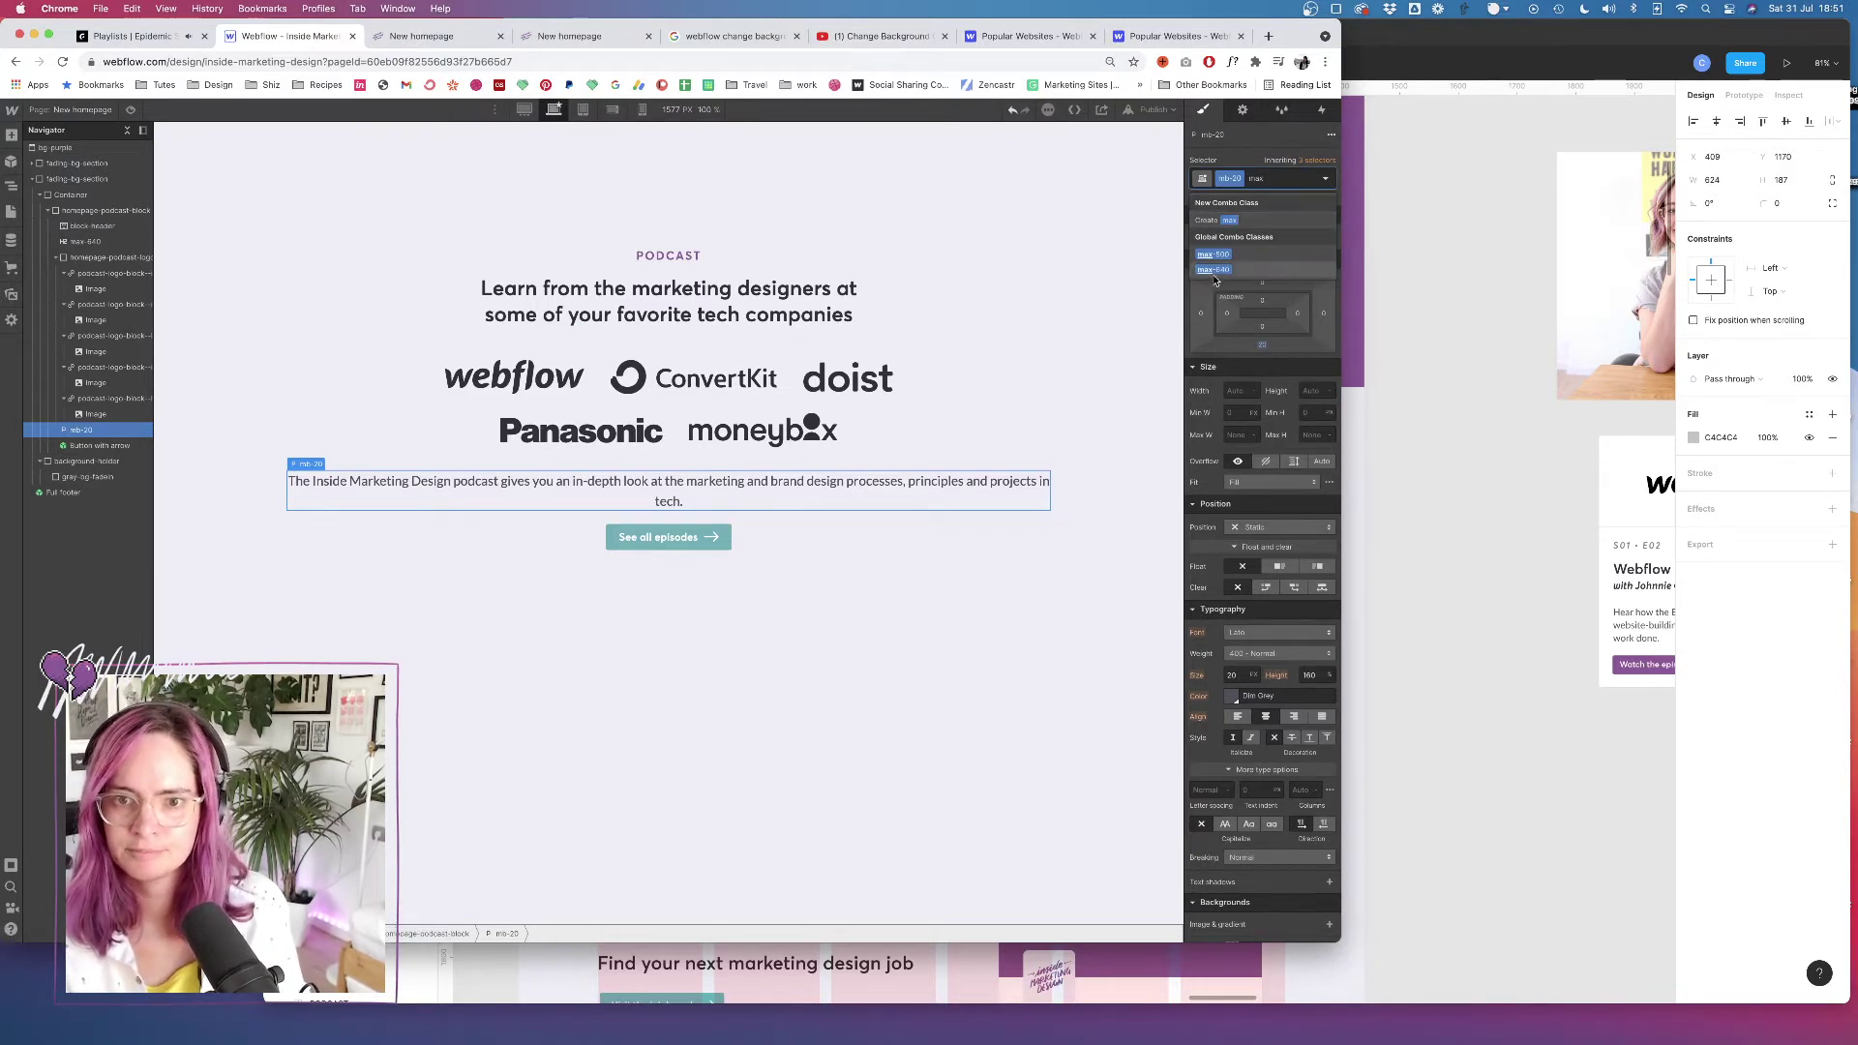
pyautogui.click(1216, 270)
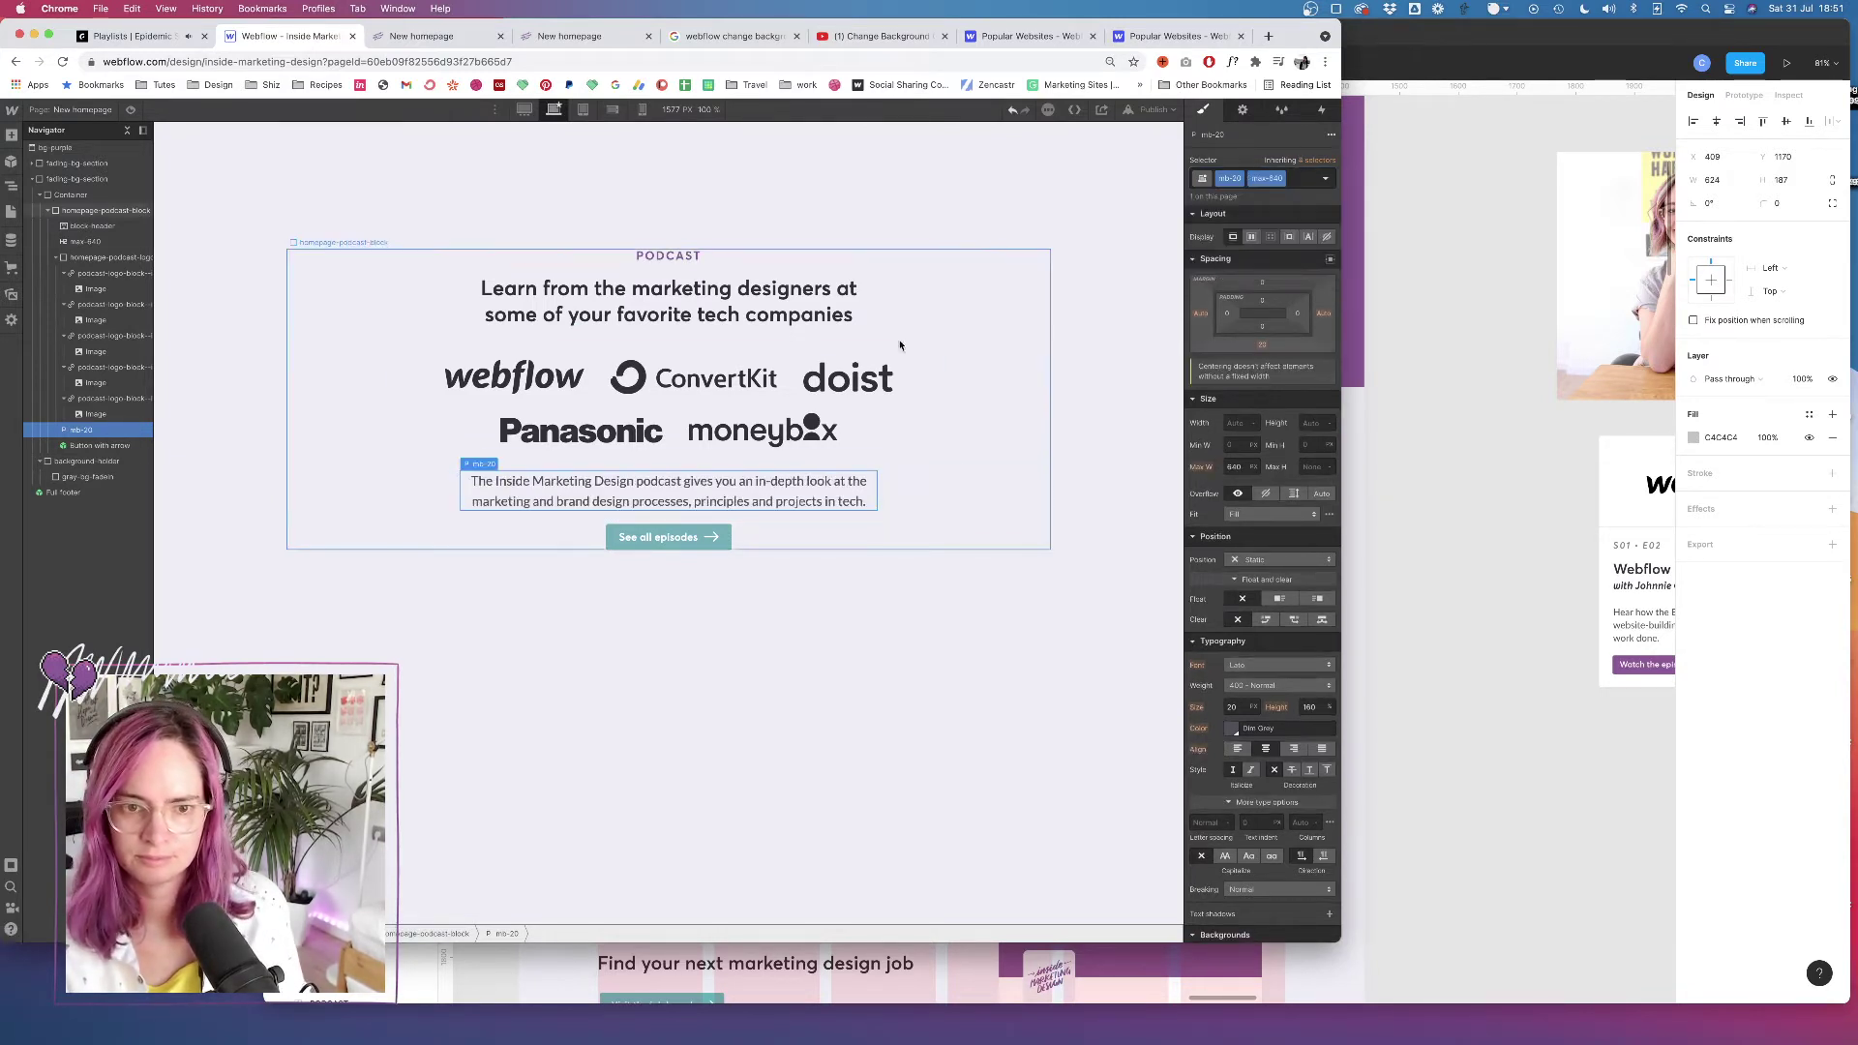
pyautogui.click(965, 578)
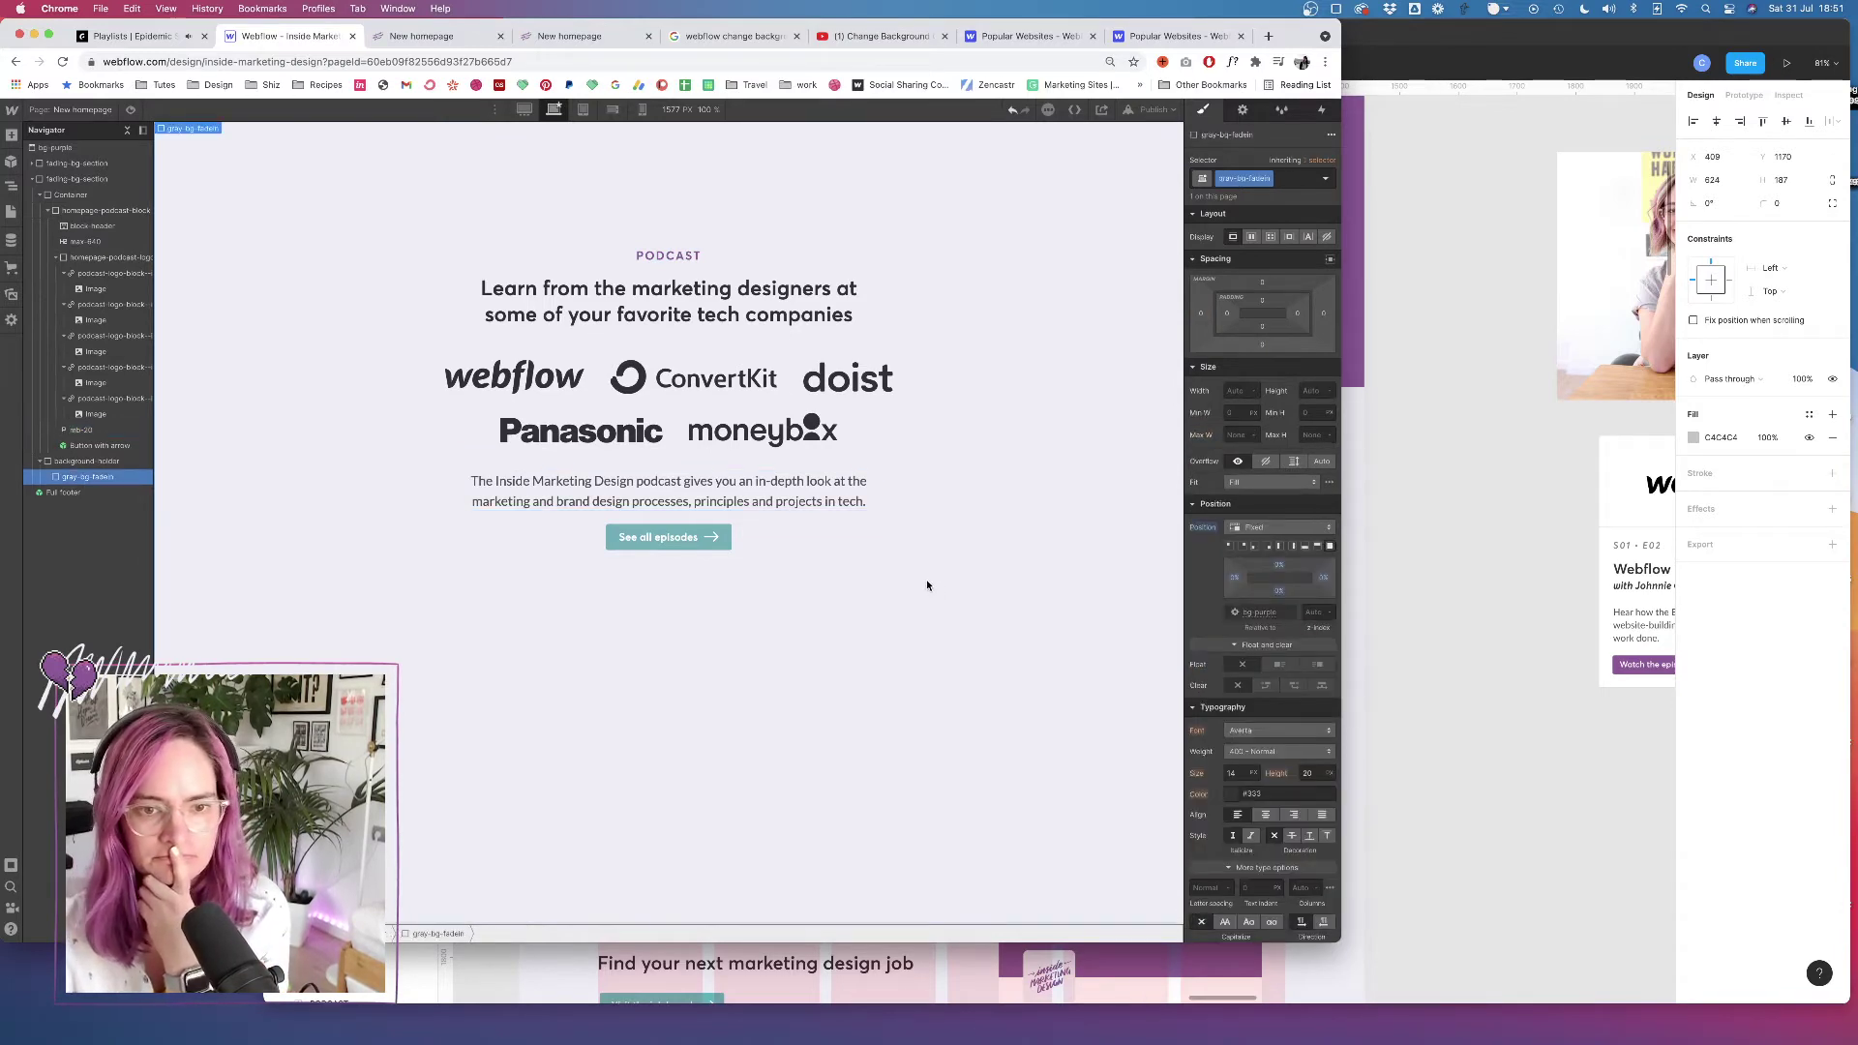
# Move the grey measuring rectangle off the homepage frame in Figma and return to Webflow
pyautogui.click(1455, 601)
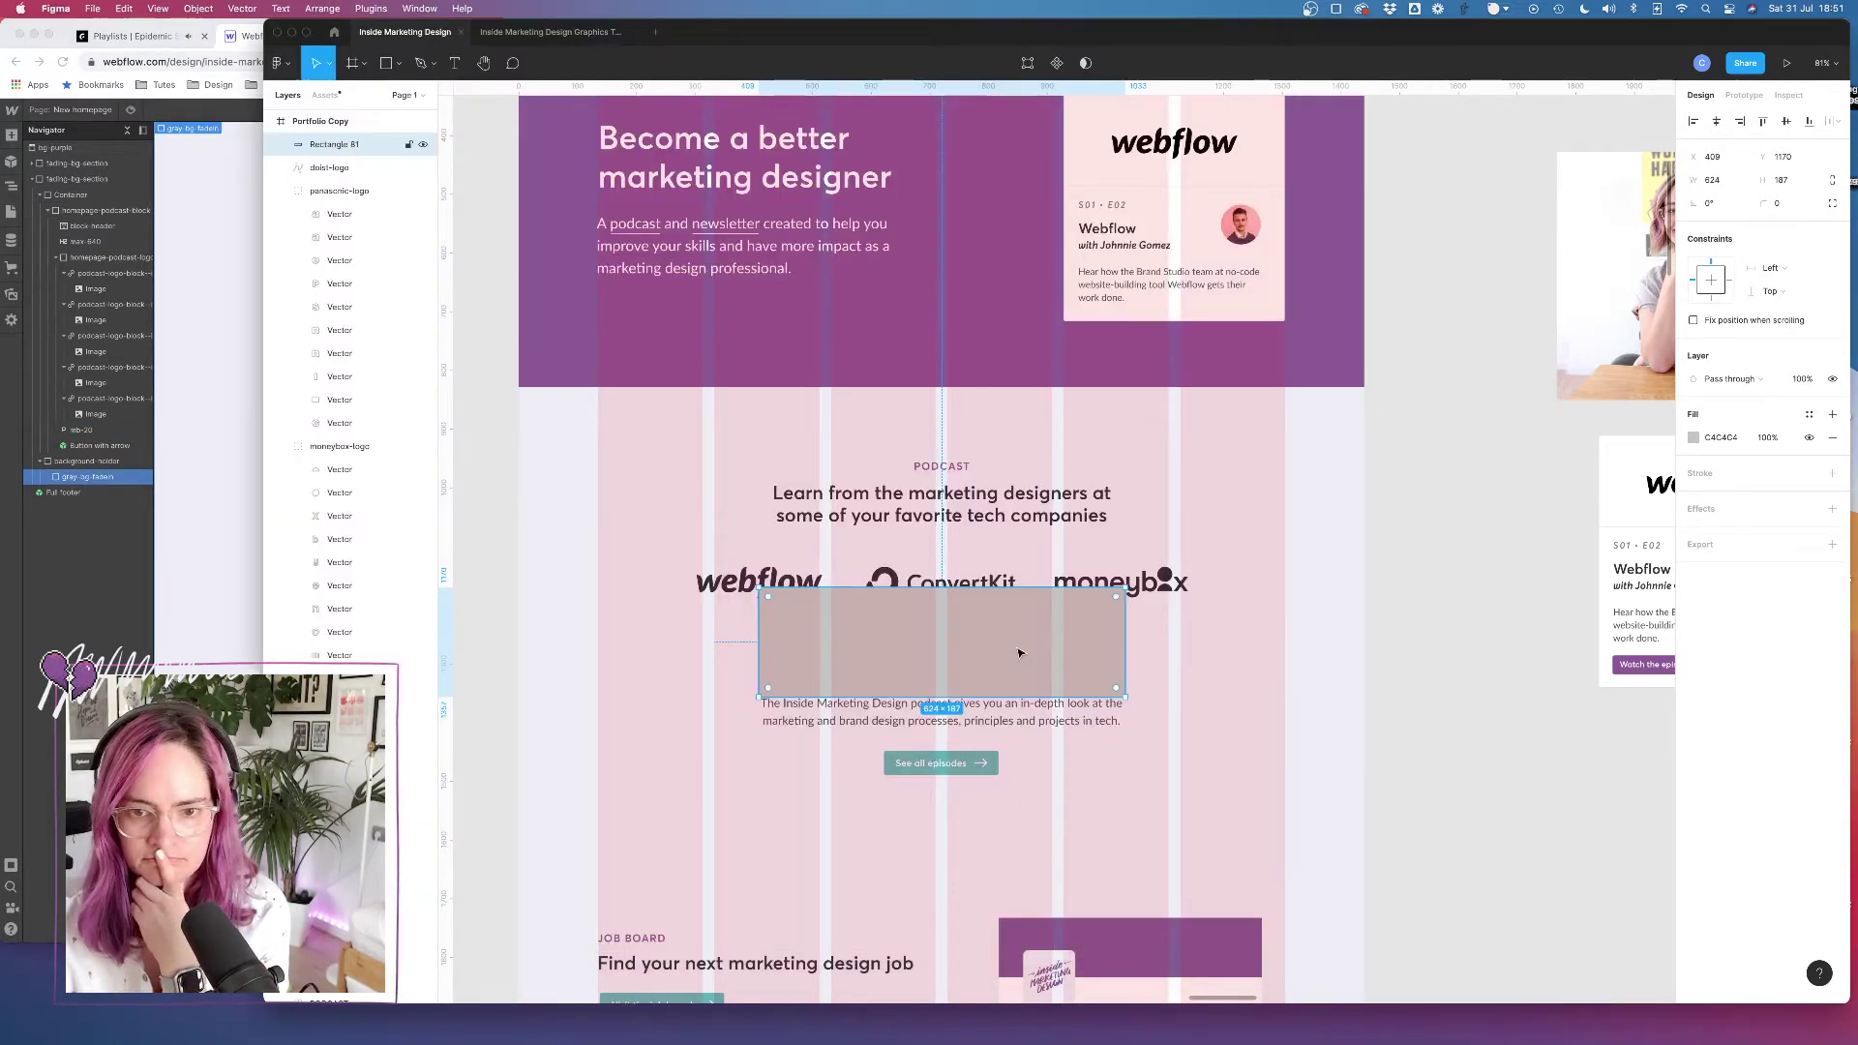
pyautogui.moveTo(1016, 651); pyautogui.dragTo(1545, 829)
pyautogui.click(207, 535)
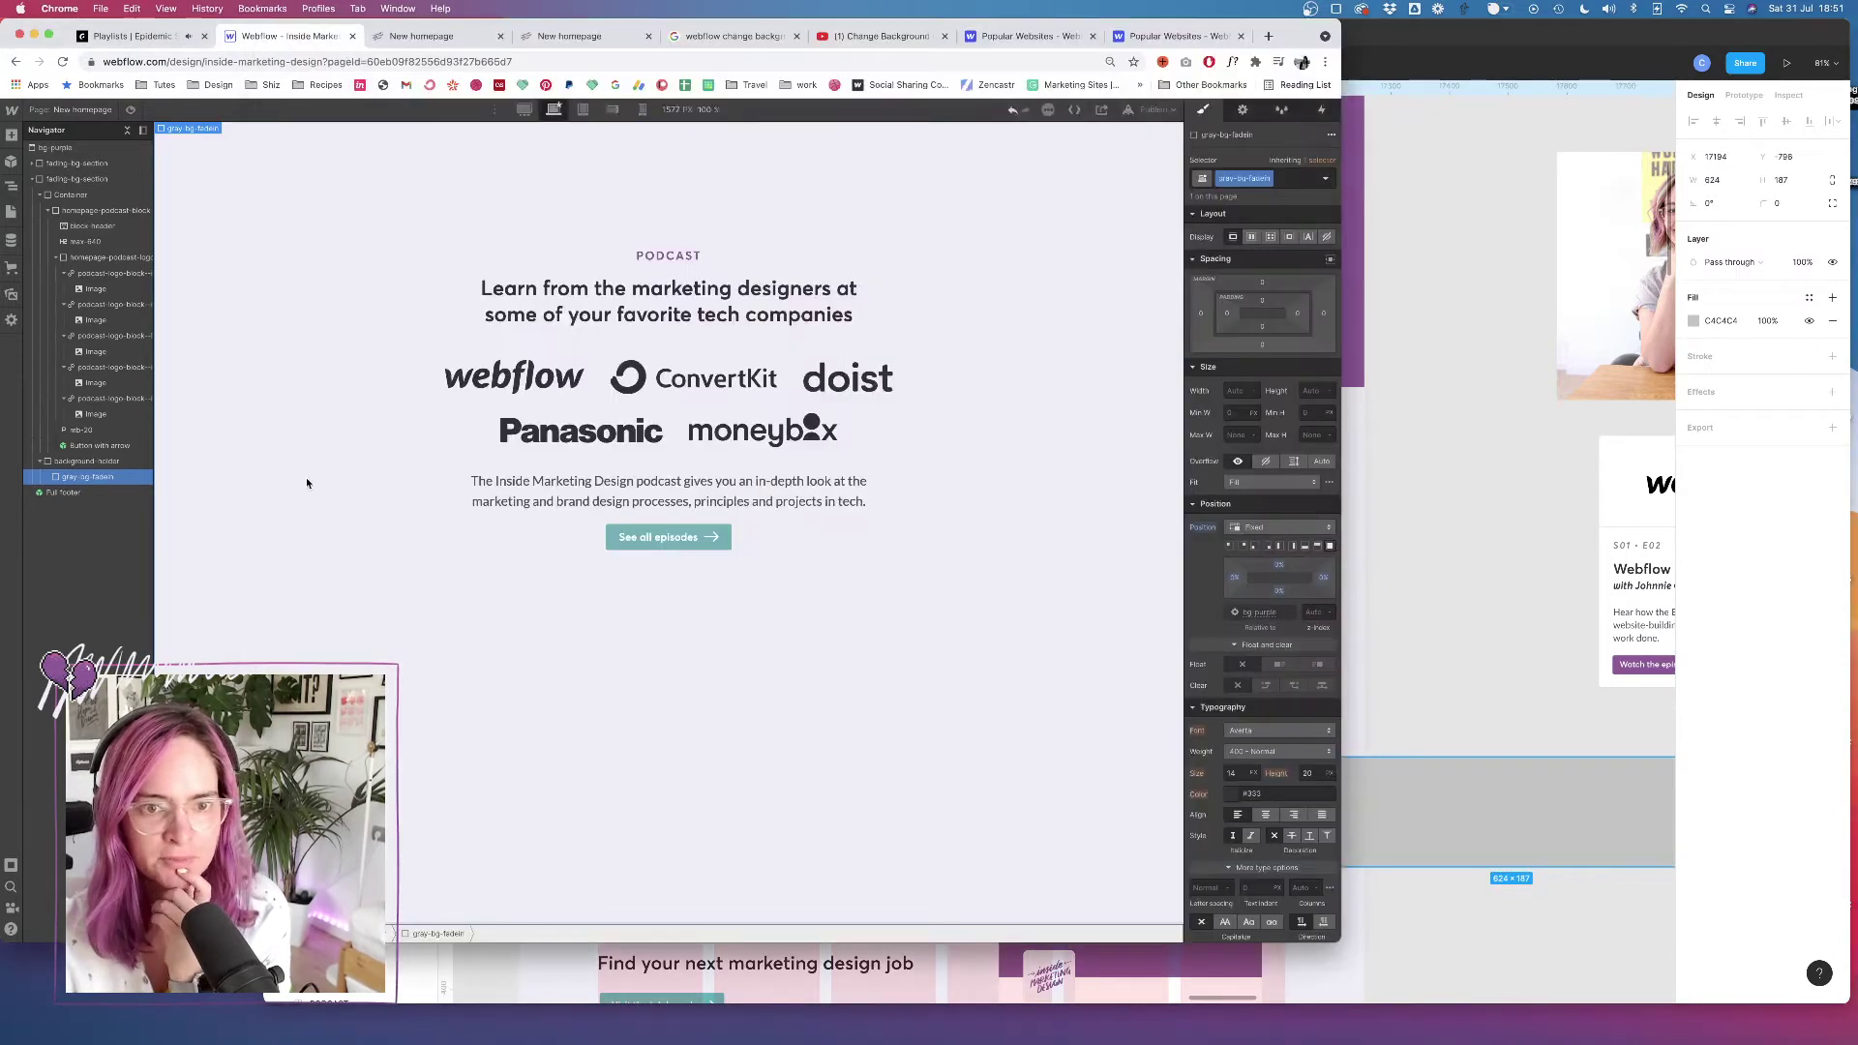
# Increase the side margins of the podcast logo links and the top and bottom margins of the logo block
pyautogui.click(620, 427)
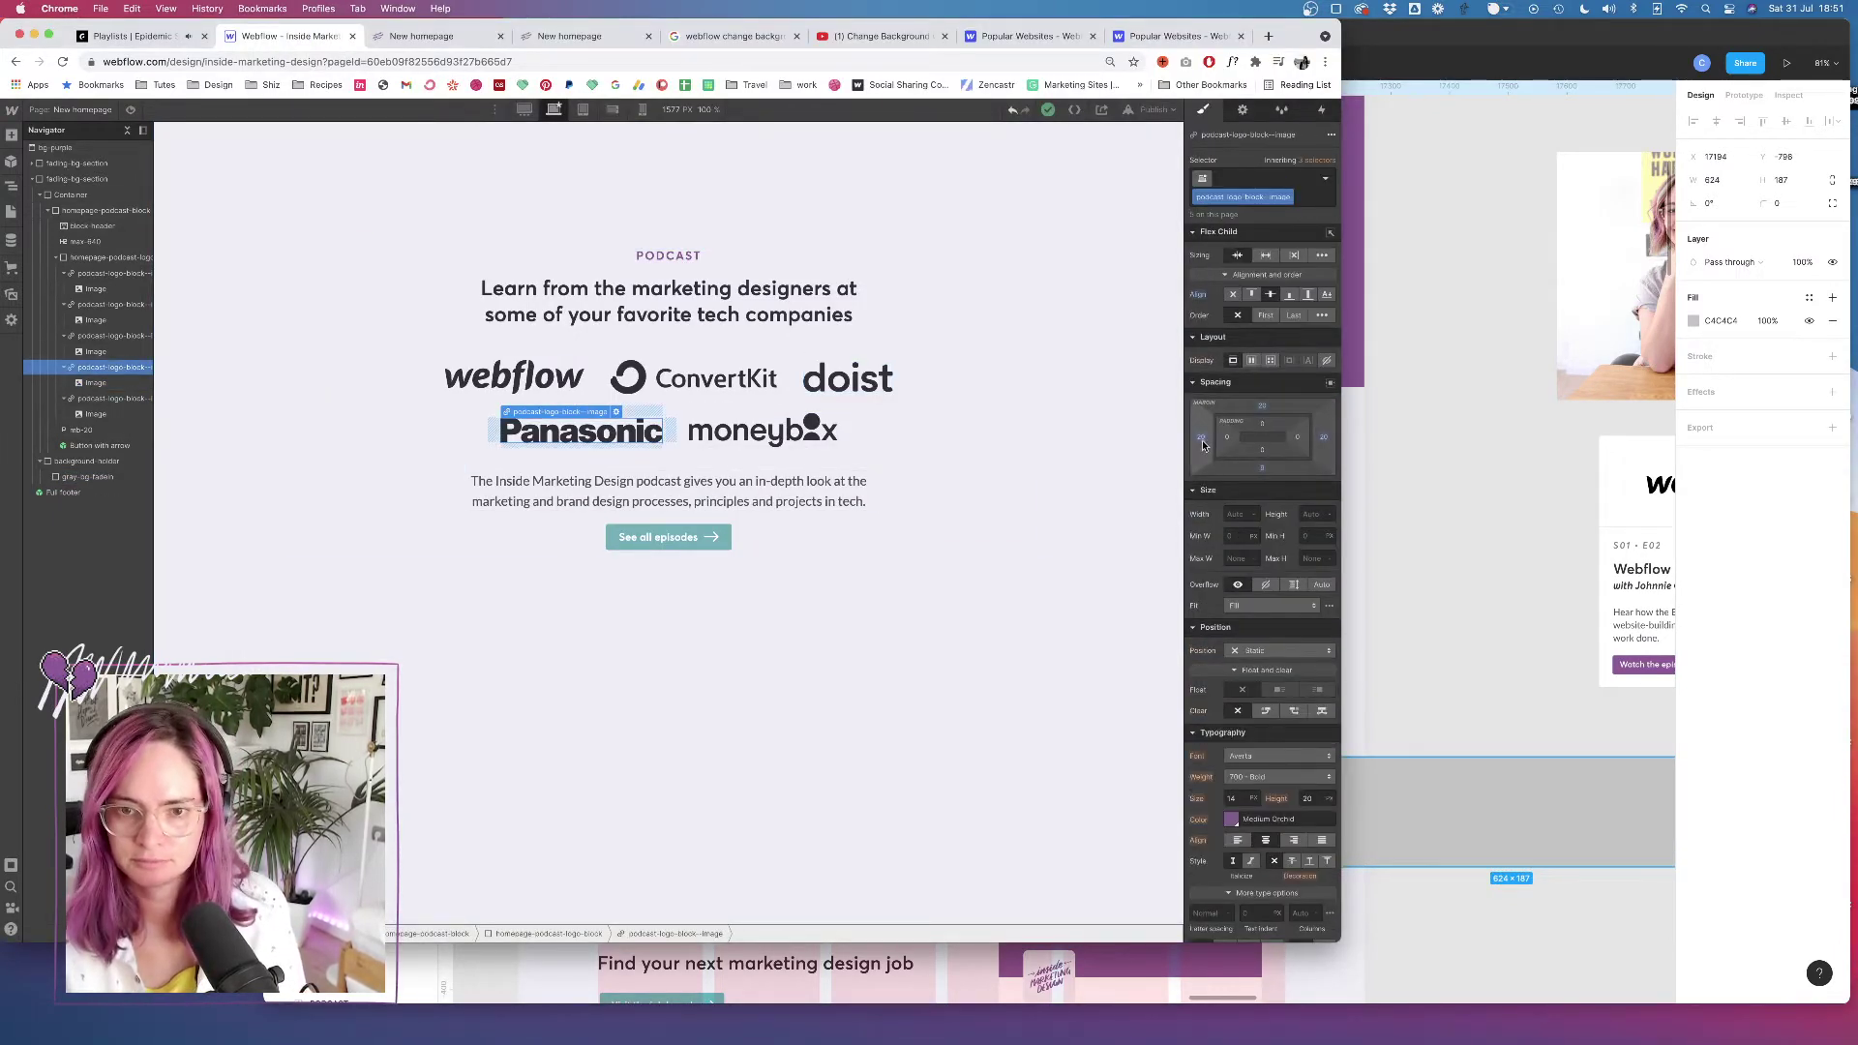
pyautogui.moveTo(1202, 439); pyautogui.dragTo(1193, 445)
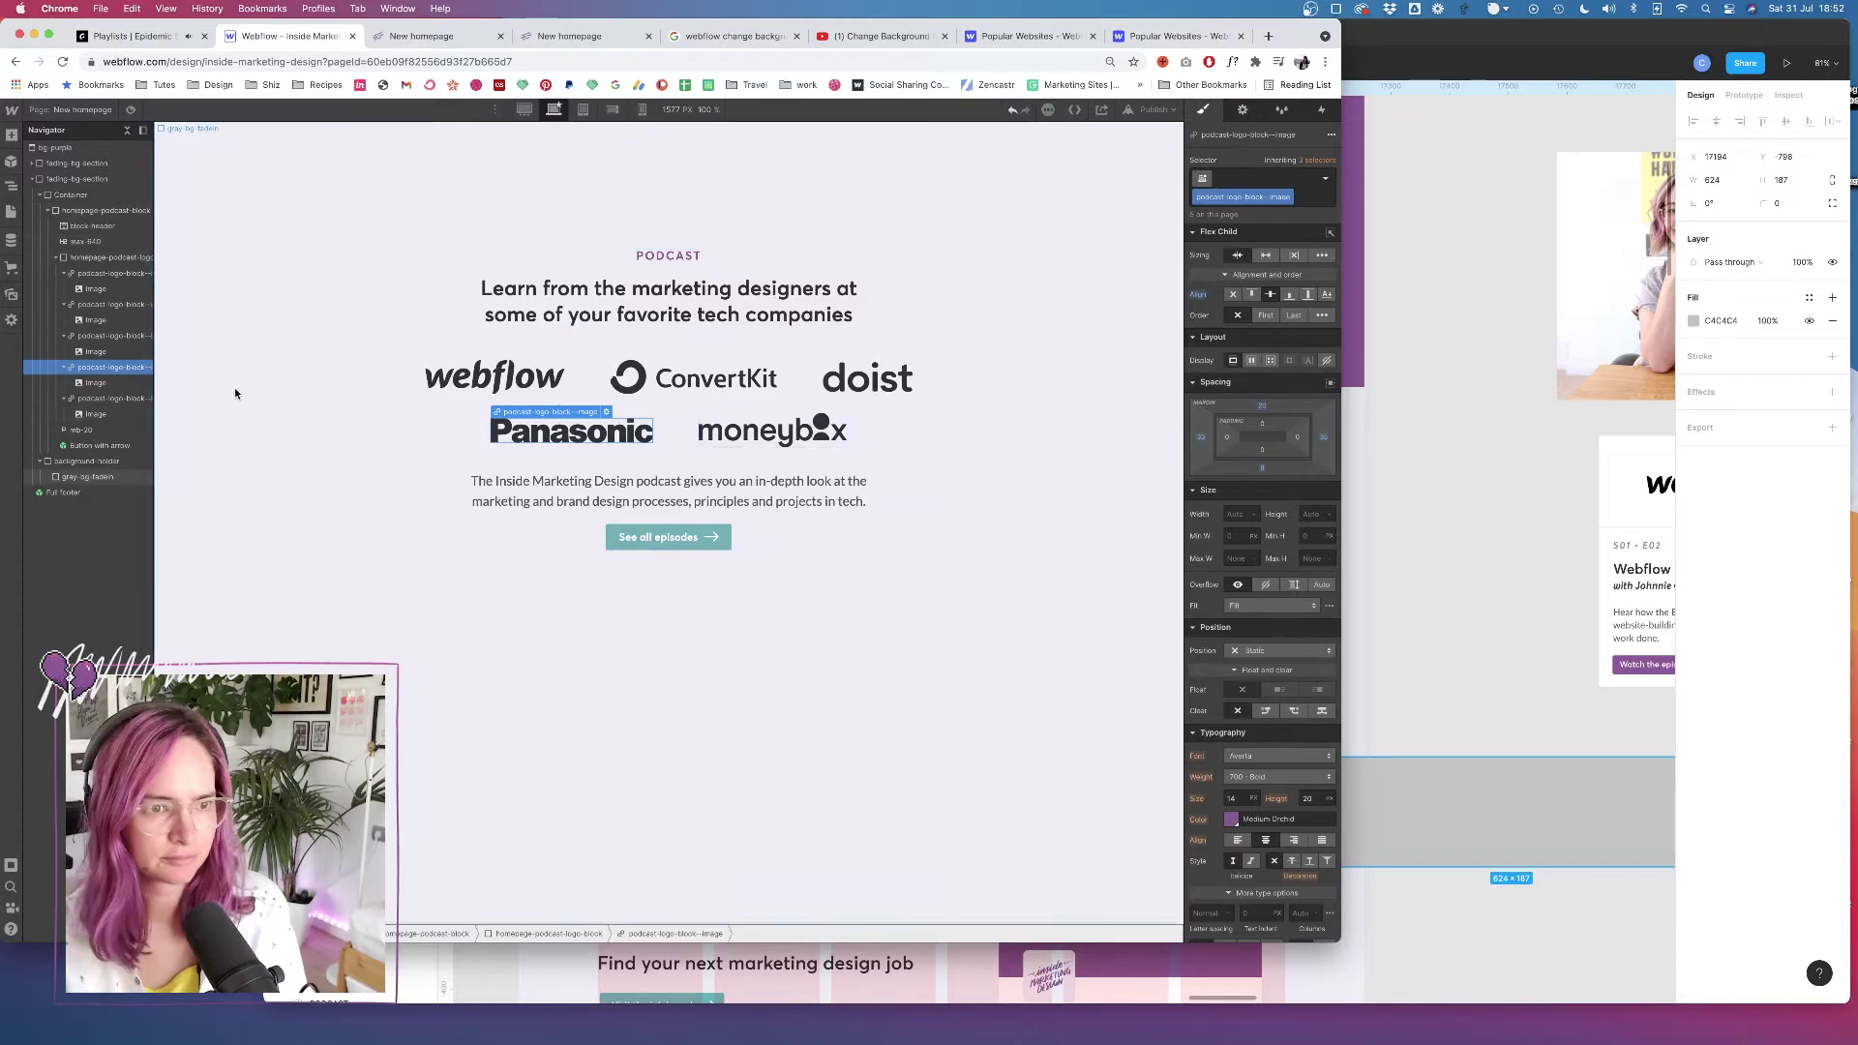
pyautogui.click(106, 256)
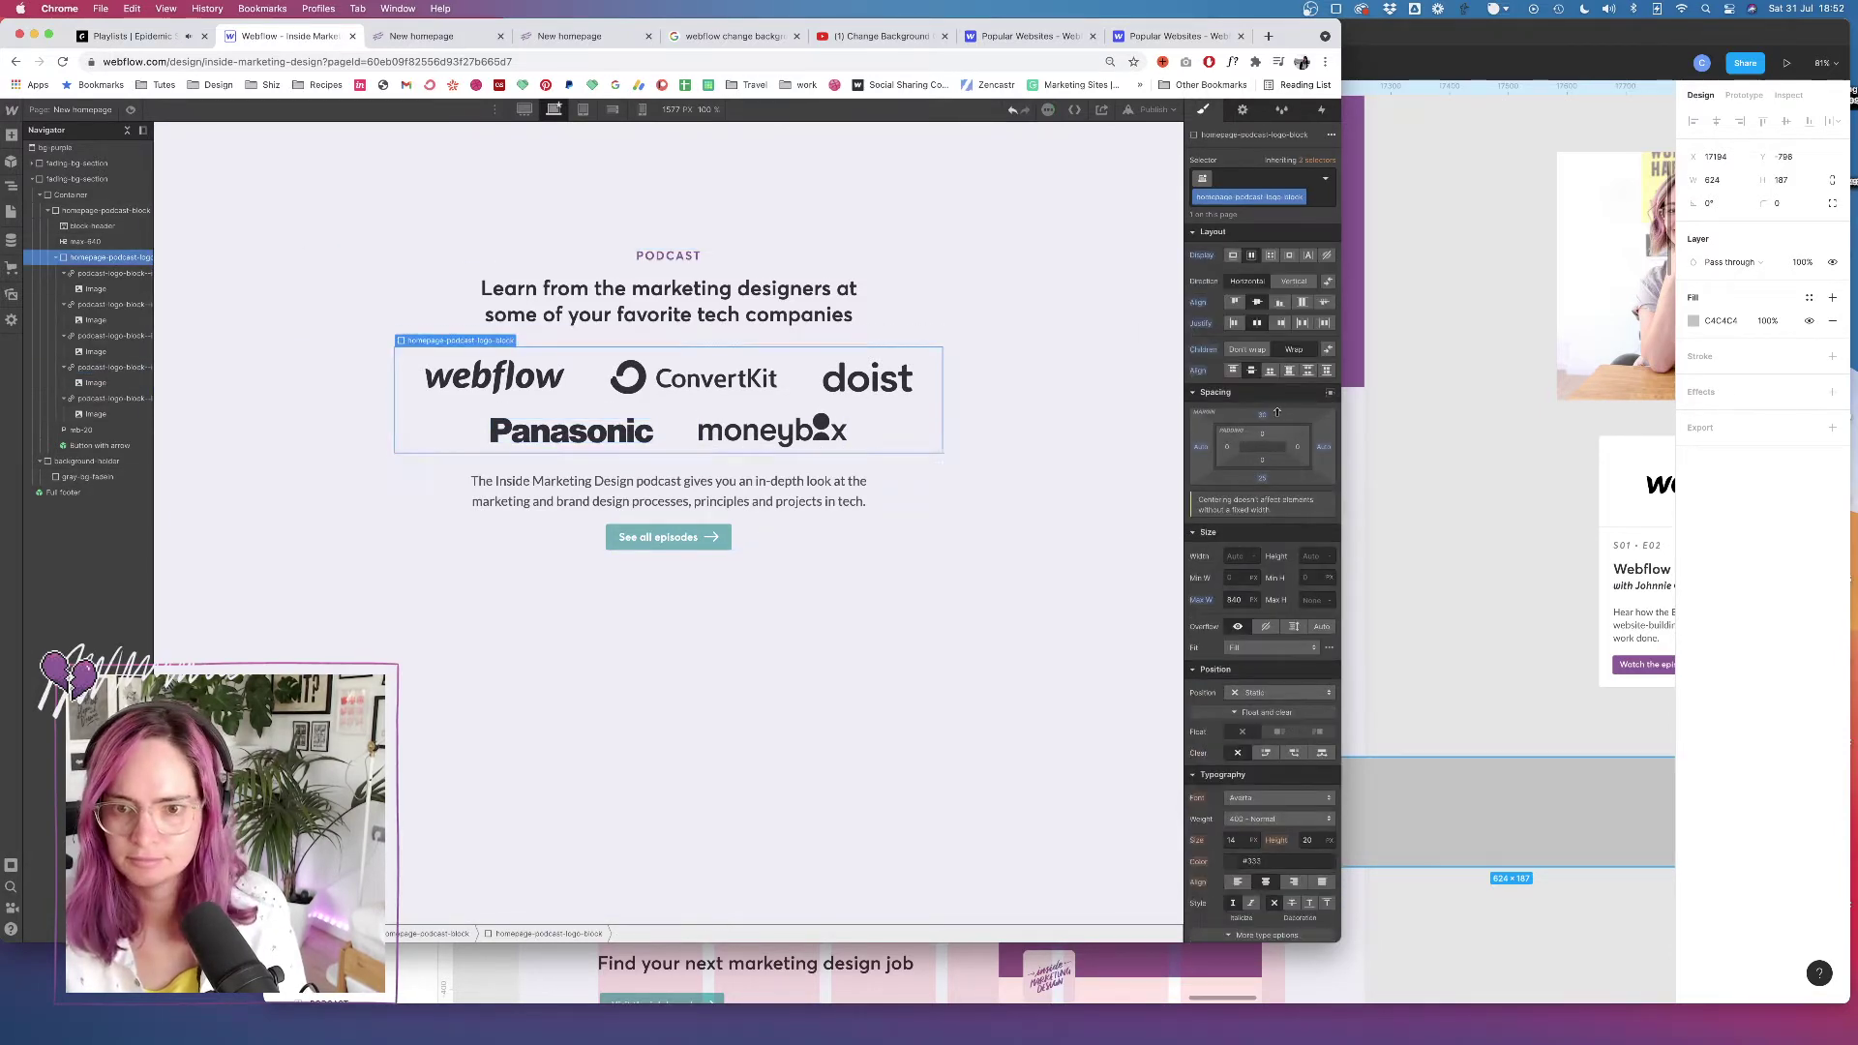
pyautogui.moveTo(1266, 478); pyautogui.dragTo(1268, 489)
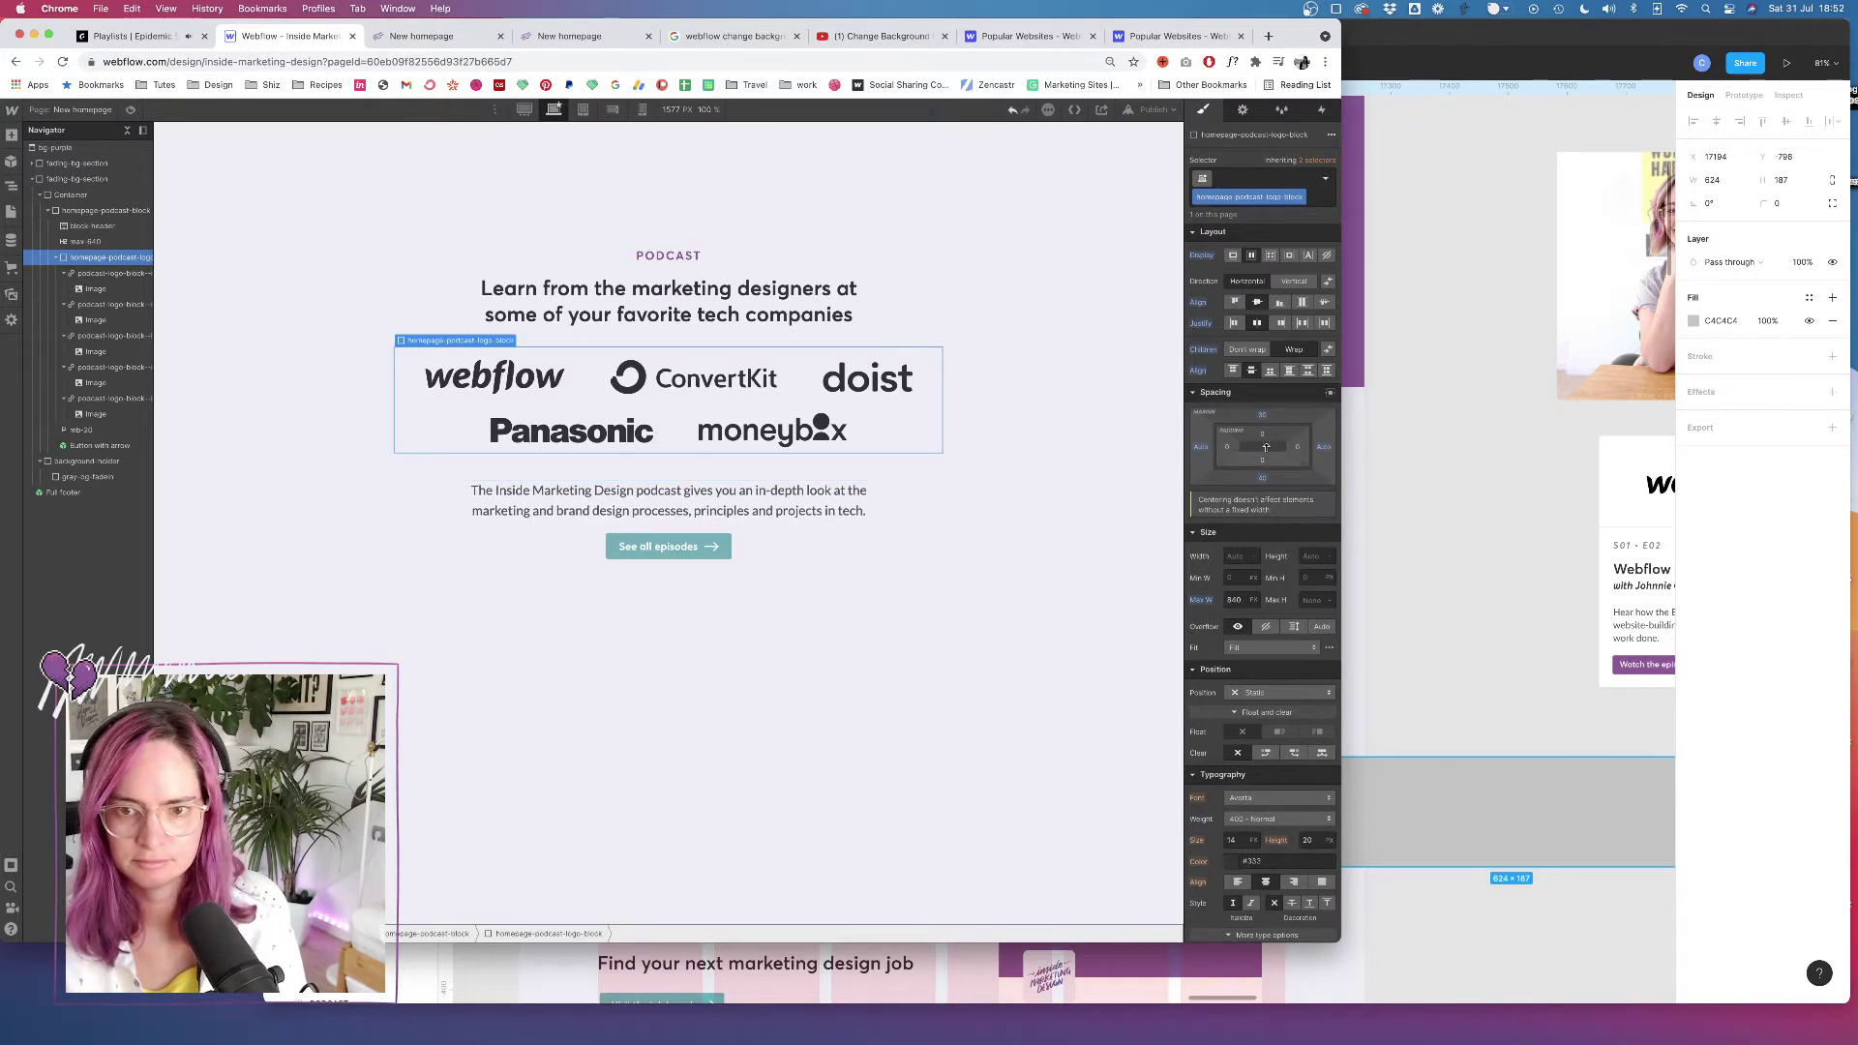
pyautogui.moveTo(1263, 417); pyautogui.dragTo(1263, 407)
# Remove the max-640 class from the podcast description paragraph
pyautogui.click(852, 522)
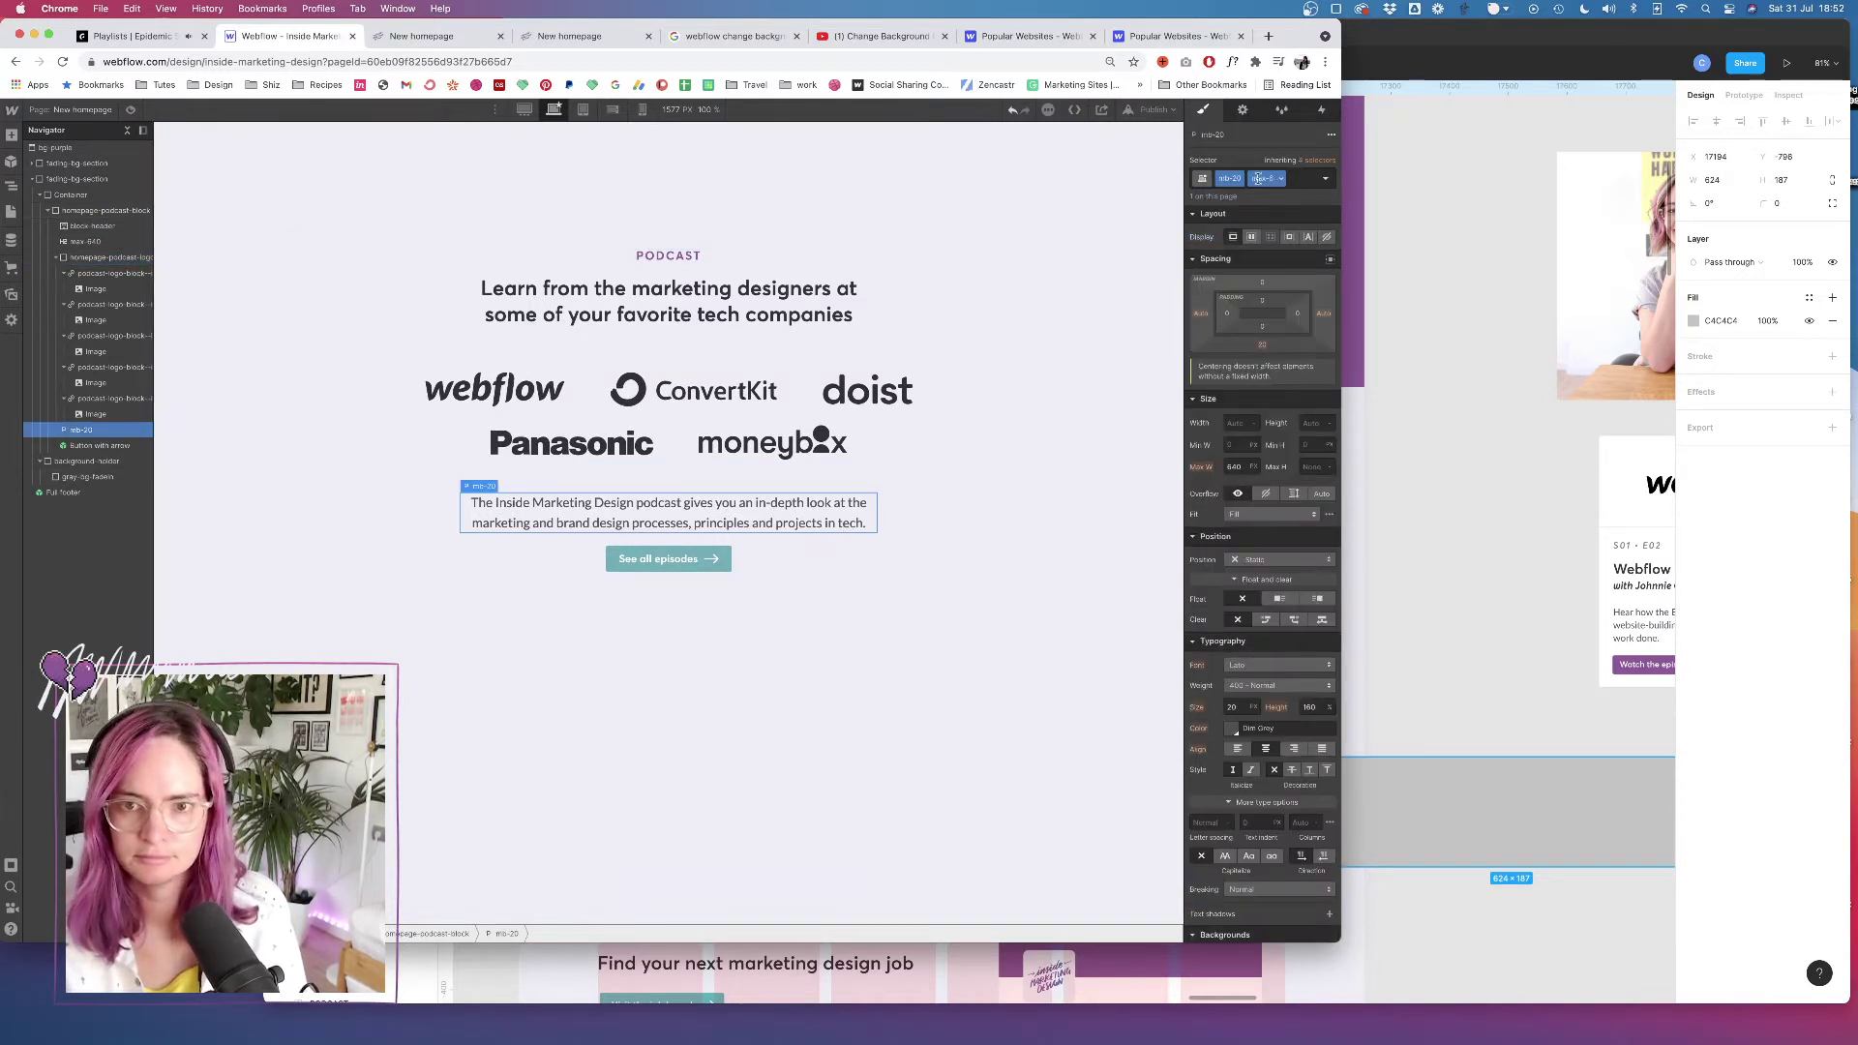
pyautogui.click(1300, 178)
pyautogui.press('BackSpace')
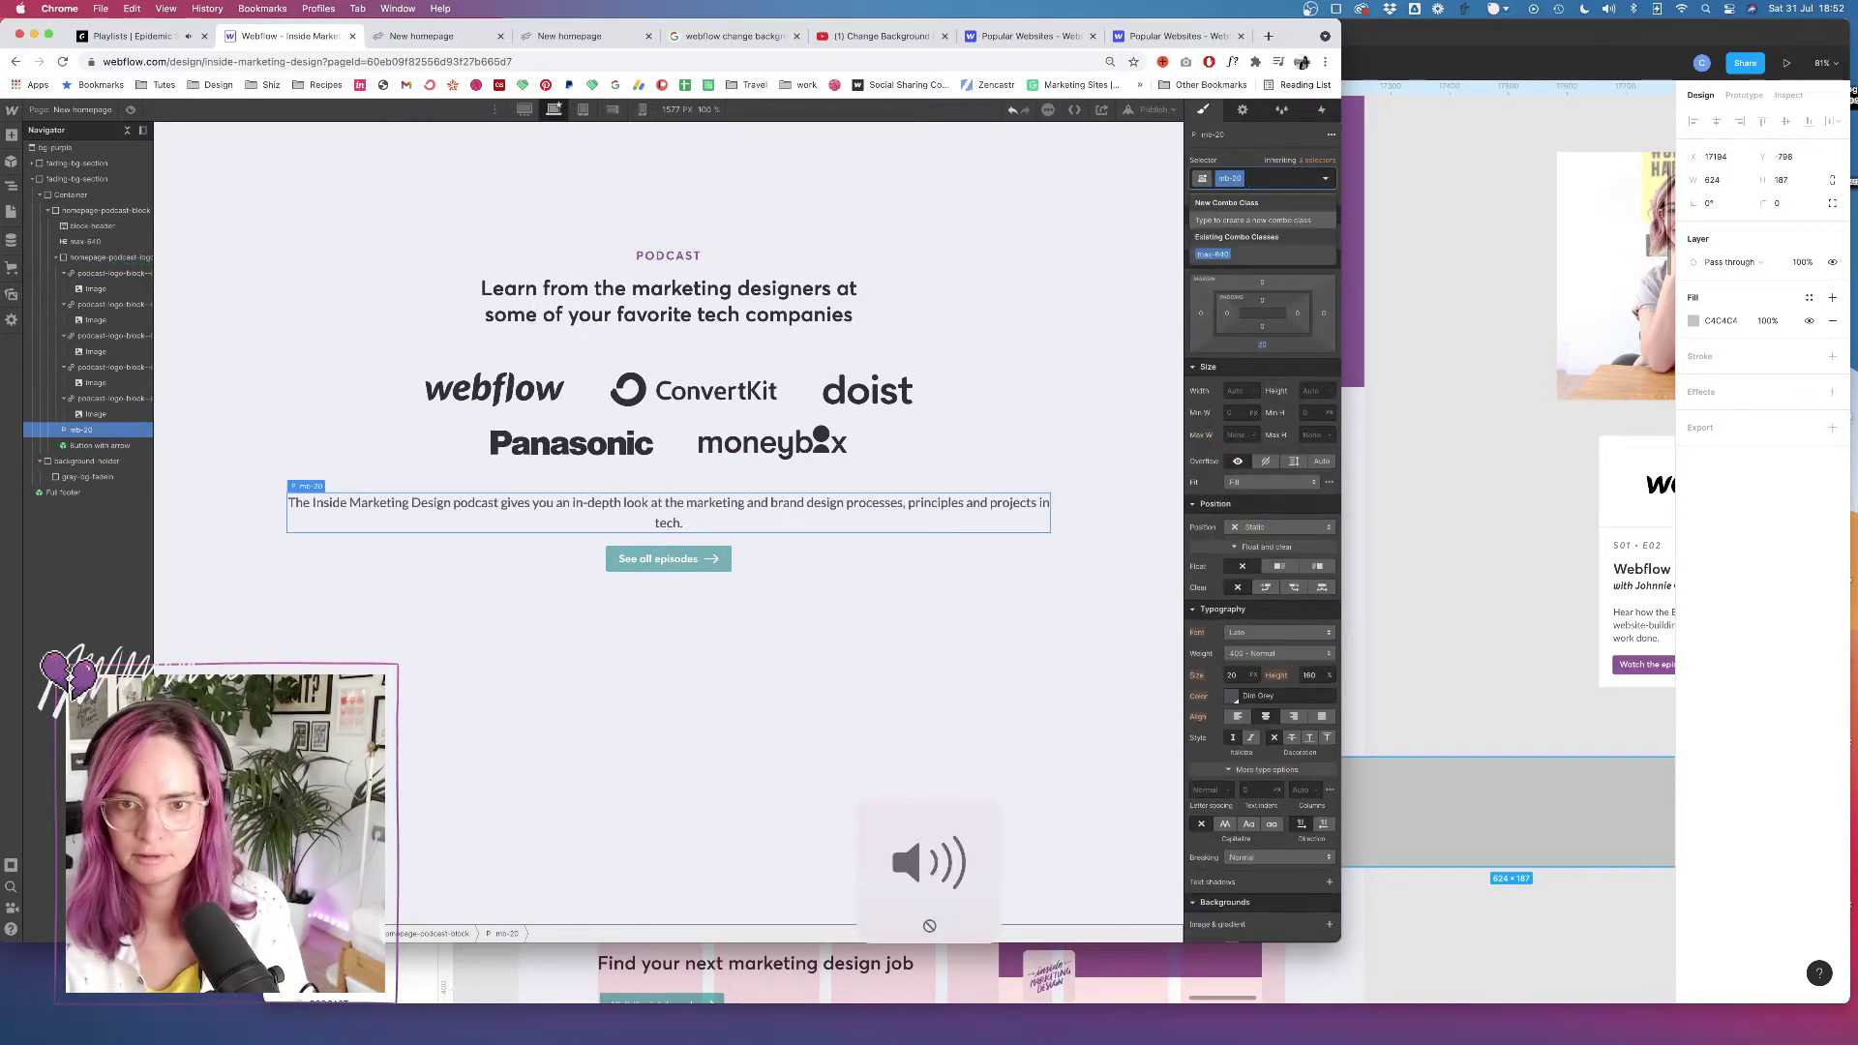
# Replace the spacing class on the podcast description paragraph with the existing max-640 class
pyautogui.press('BackSpace')
pyautogui.write('max')
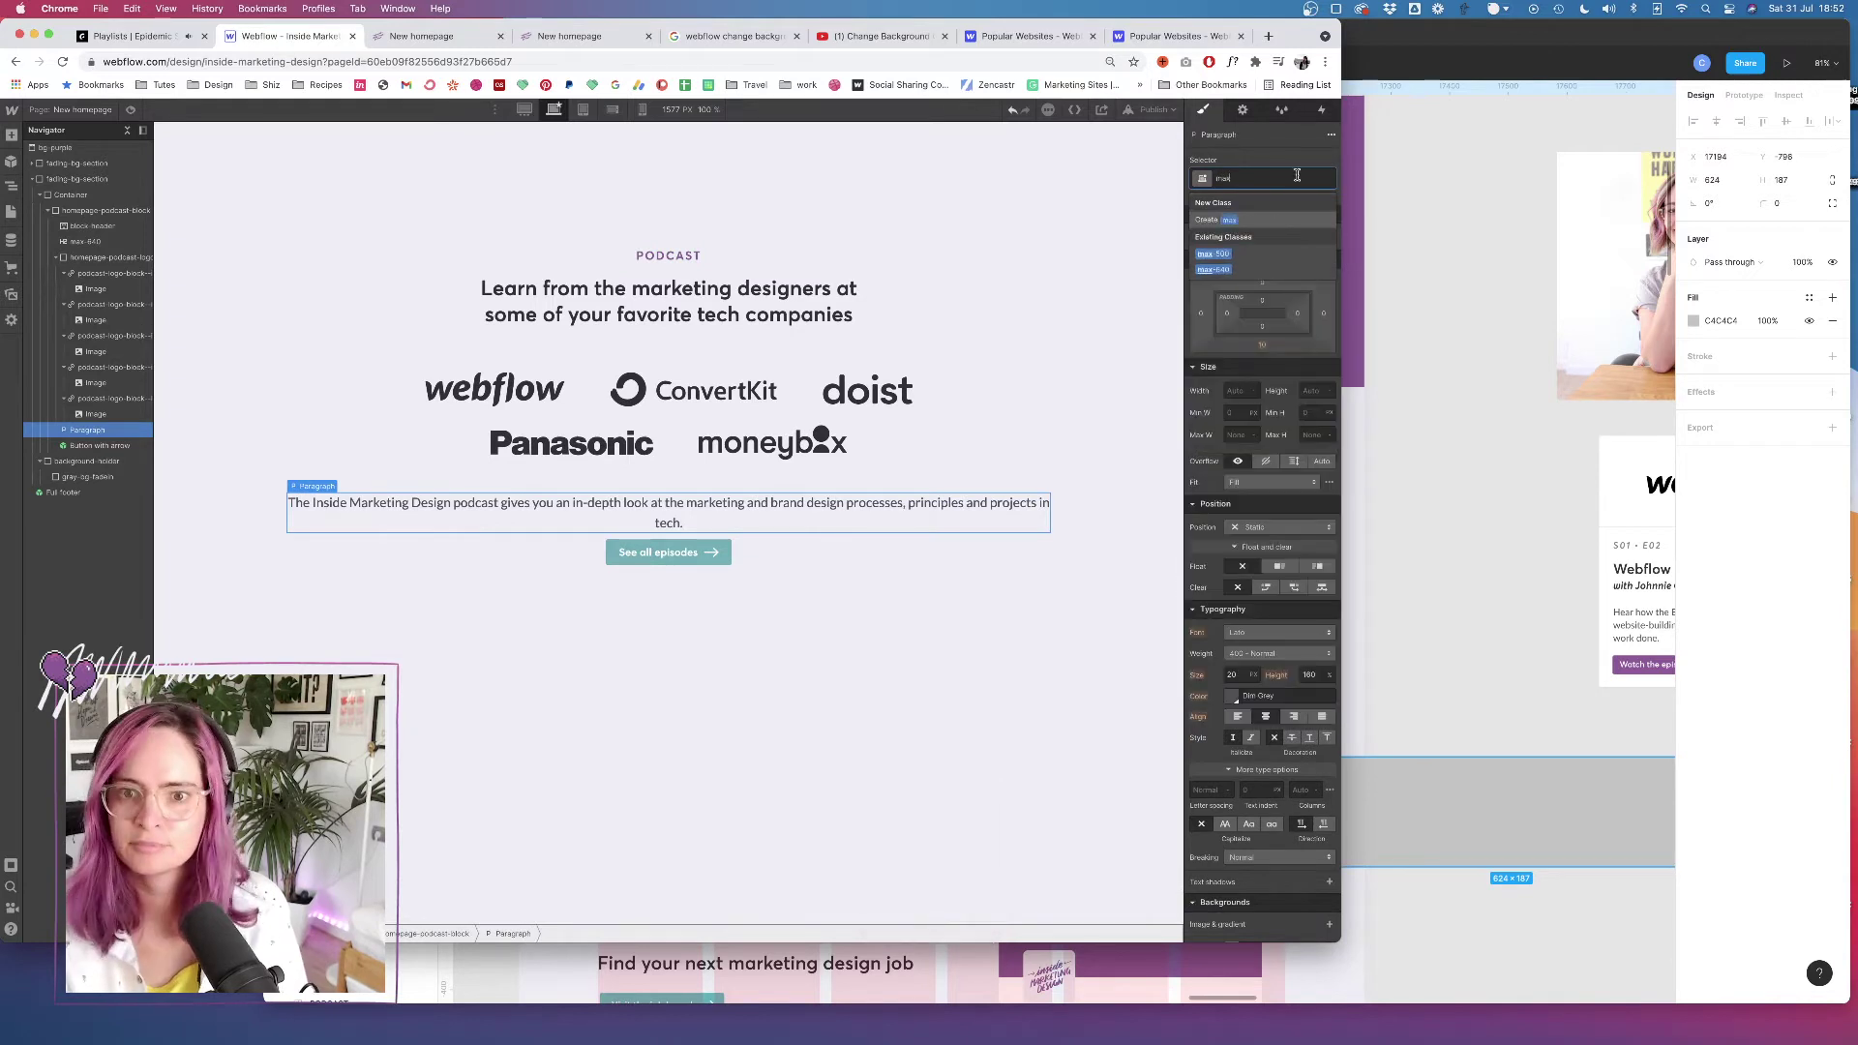
pyautogui.press('Down')
pyautogui.press('Down')
pyautogui.press('Return')
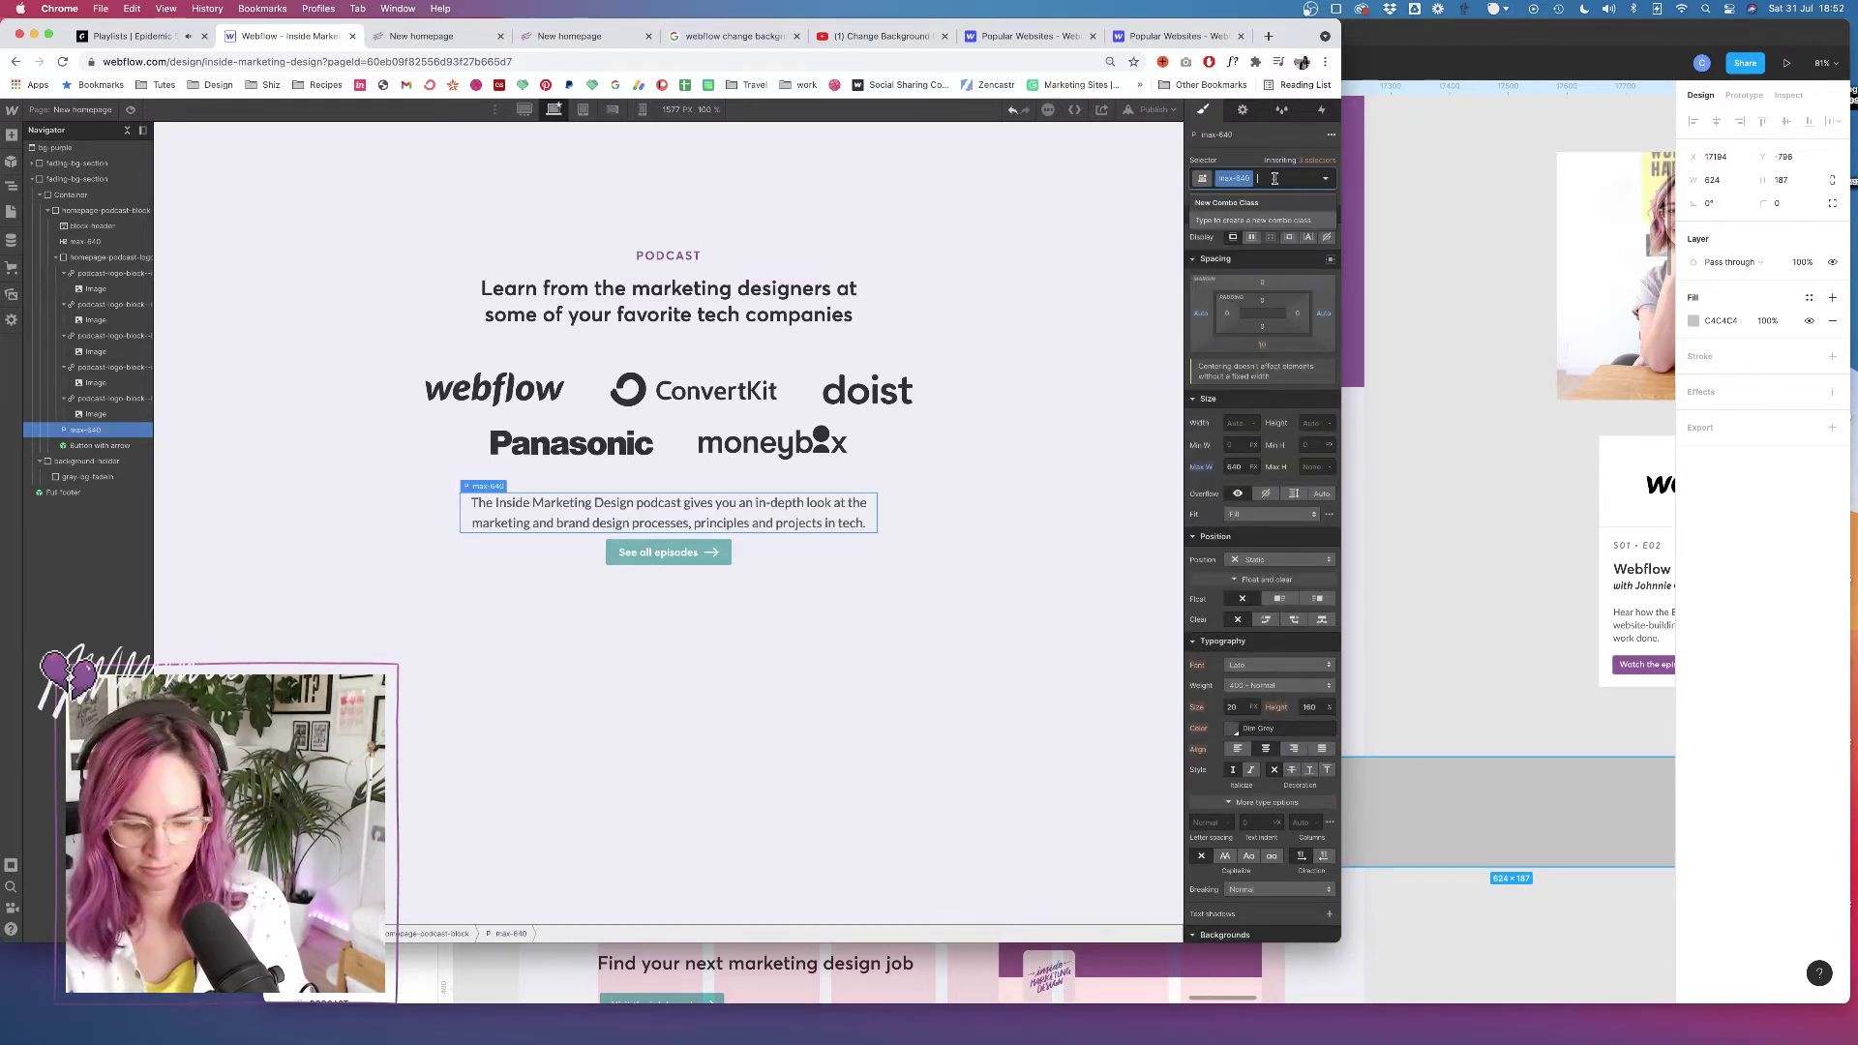
# Check the text-to-button gap in Figma, then add an mb-30 combo class to the description paragraph and increase its bottom margin
pyautogui.write('mb-')
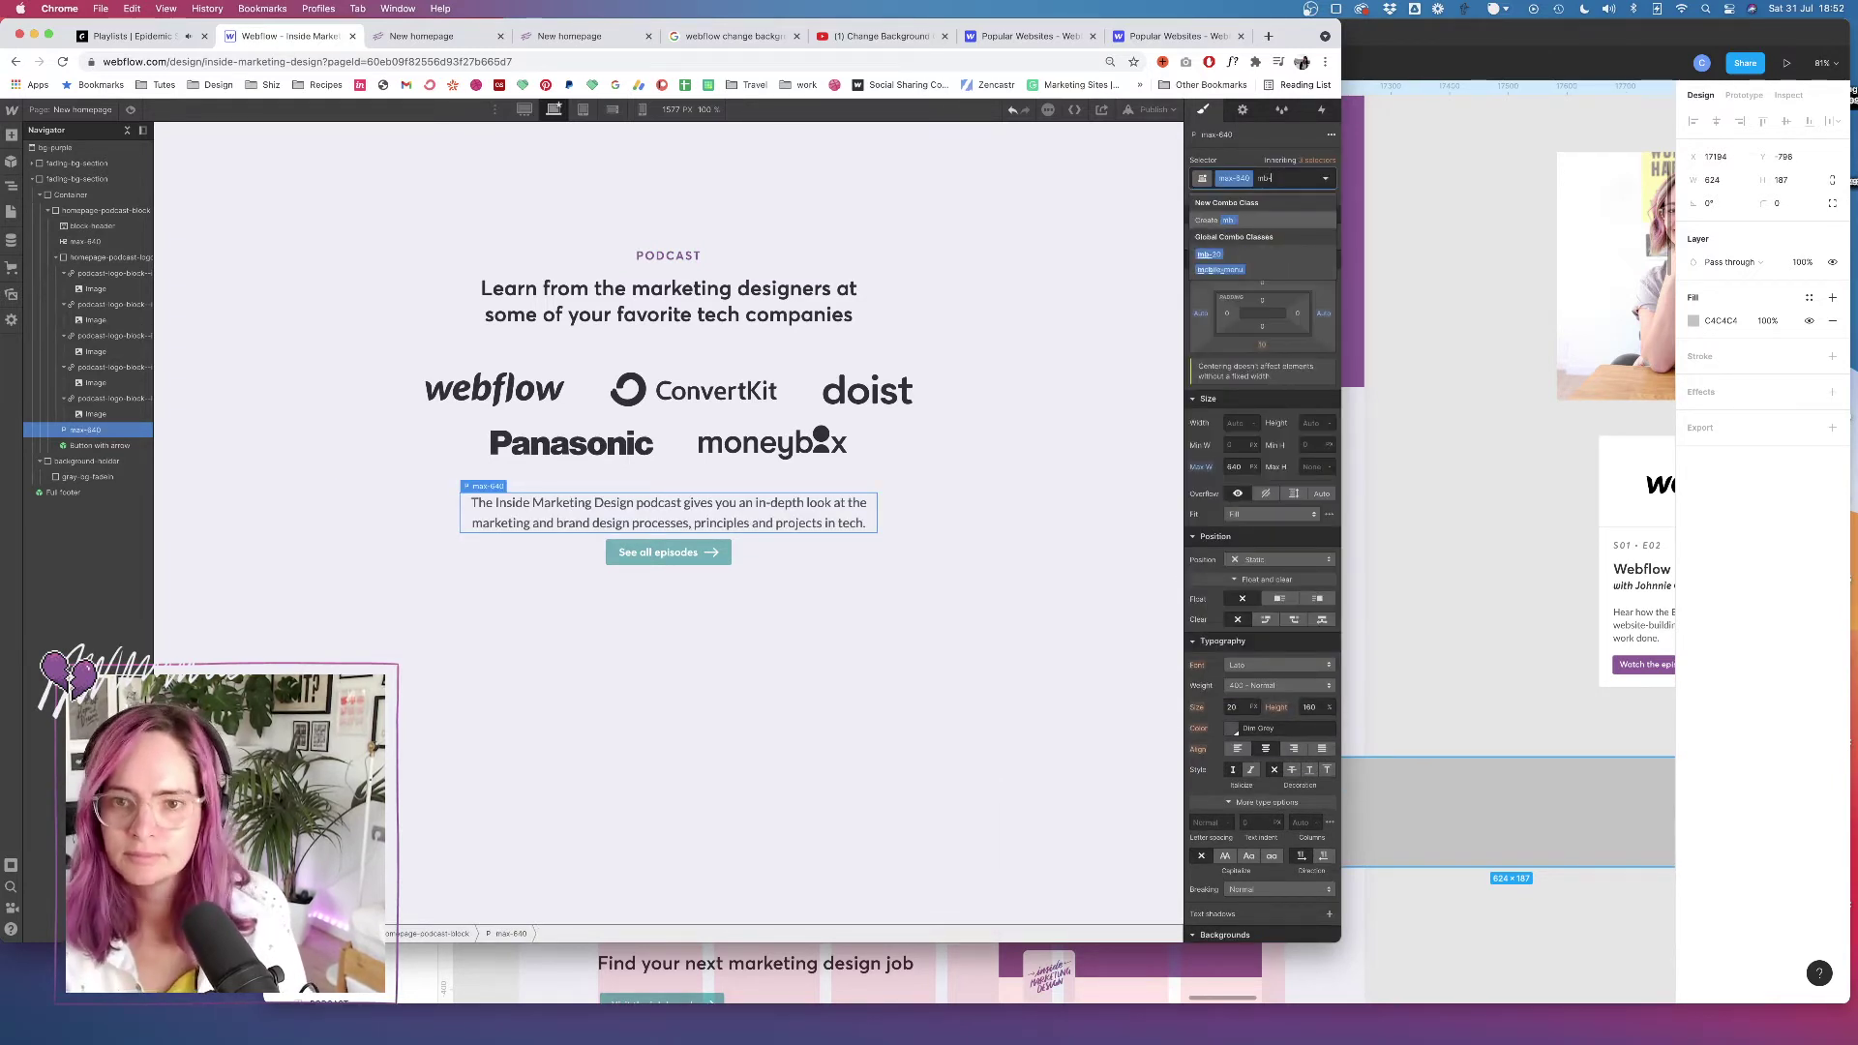
pyautogui.click(1448, 440)
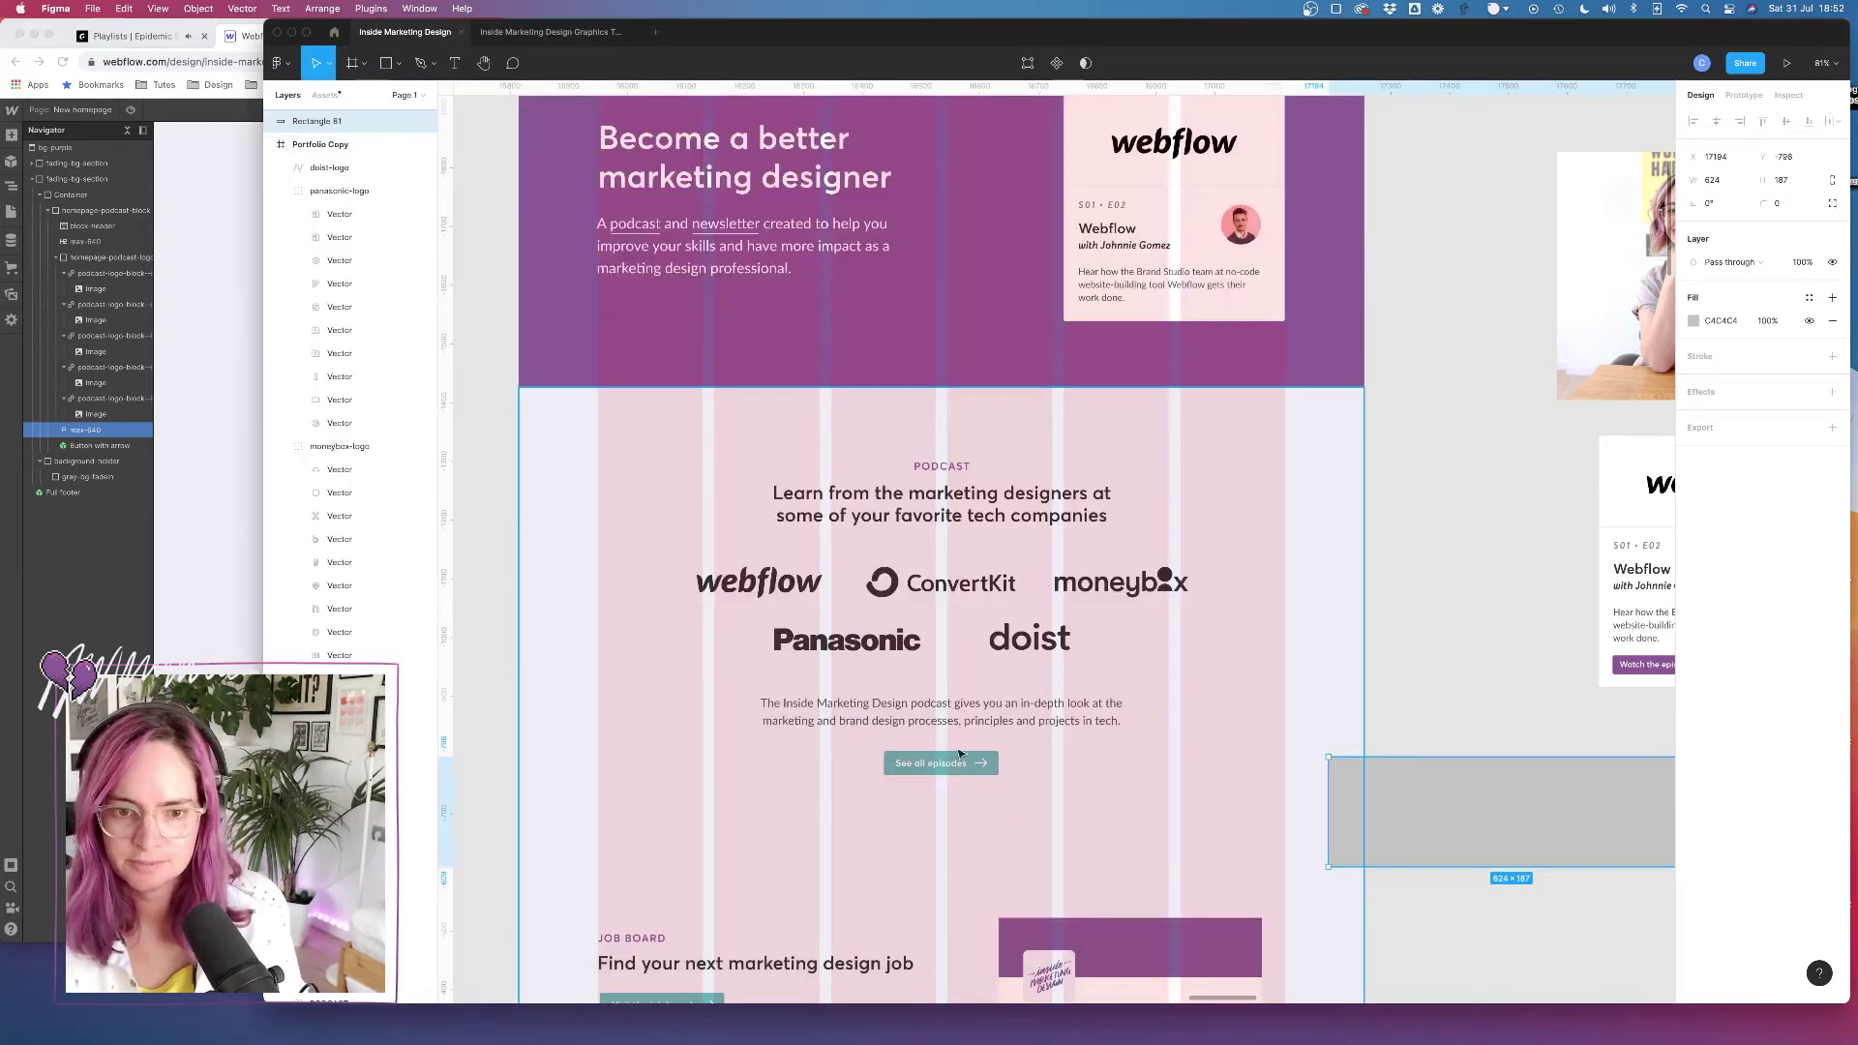
pyautogui.click(958, 721)
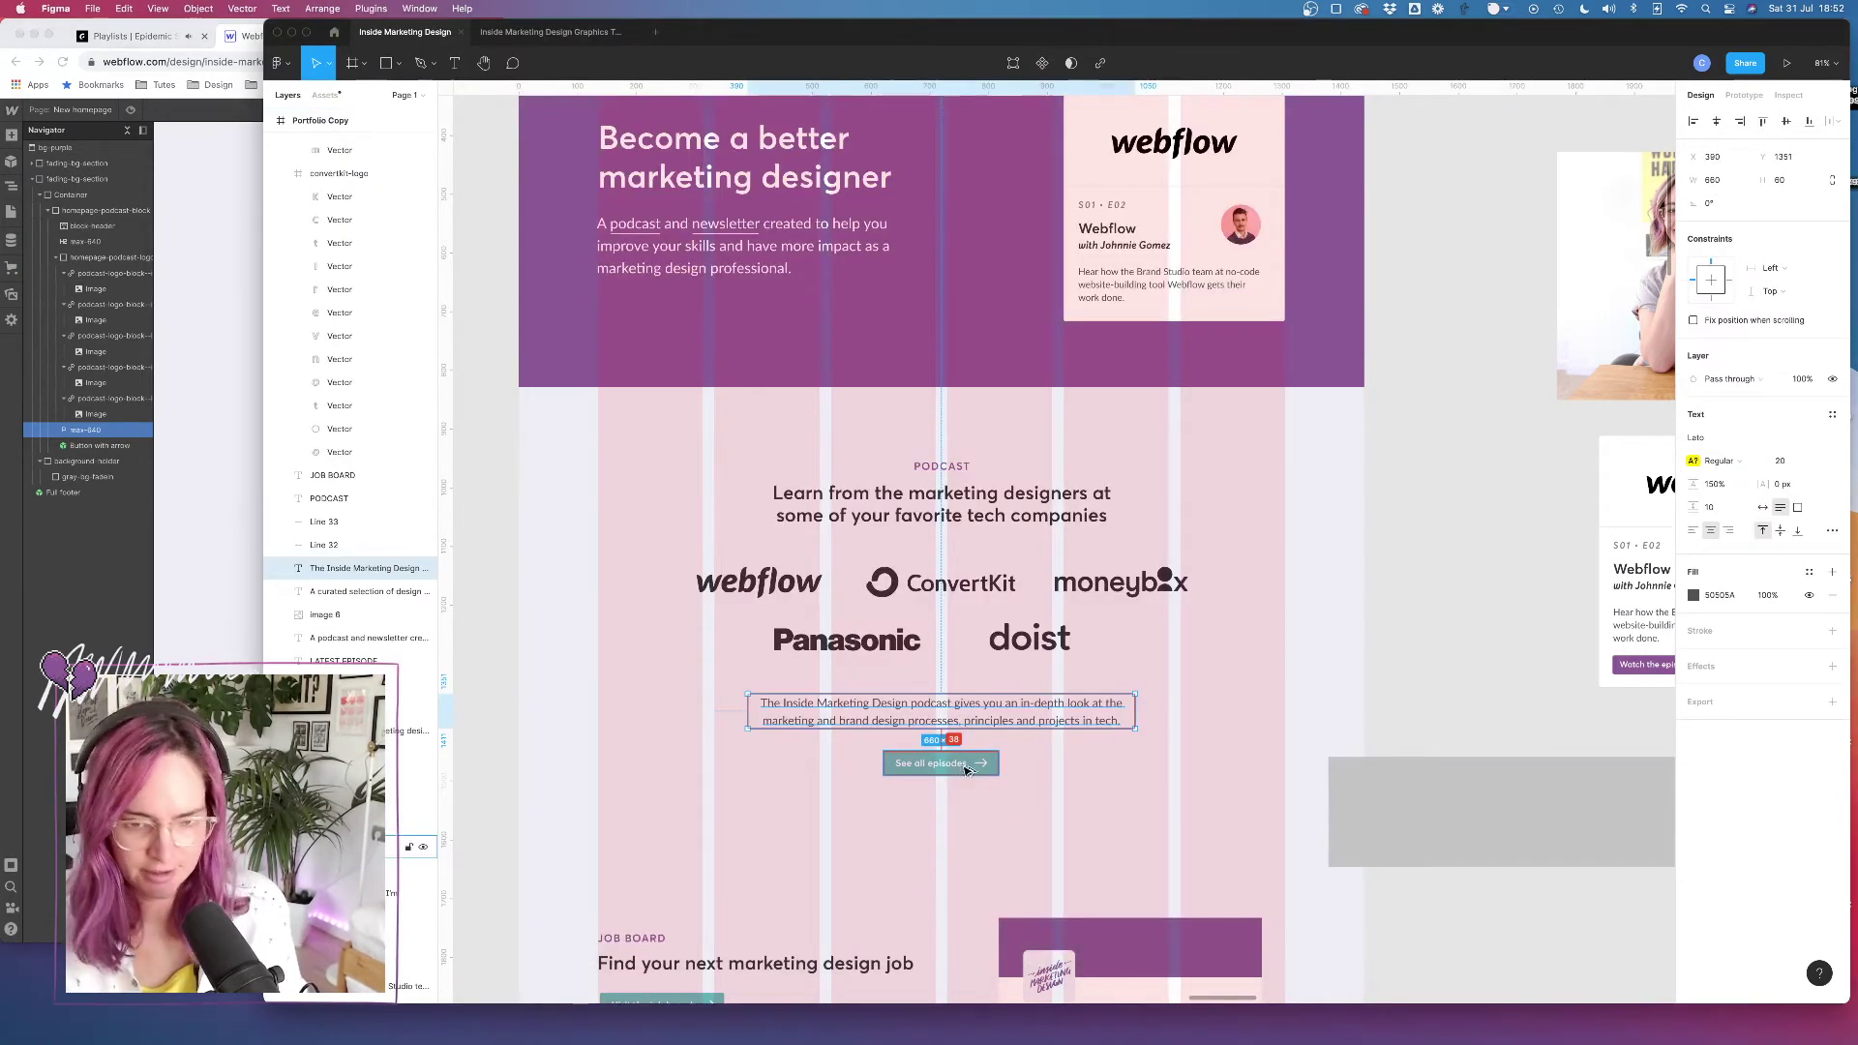
pyautogui.click(225, 568)
pyautogui.click(1269, 176)
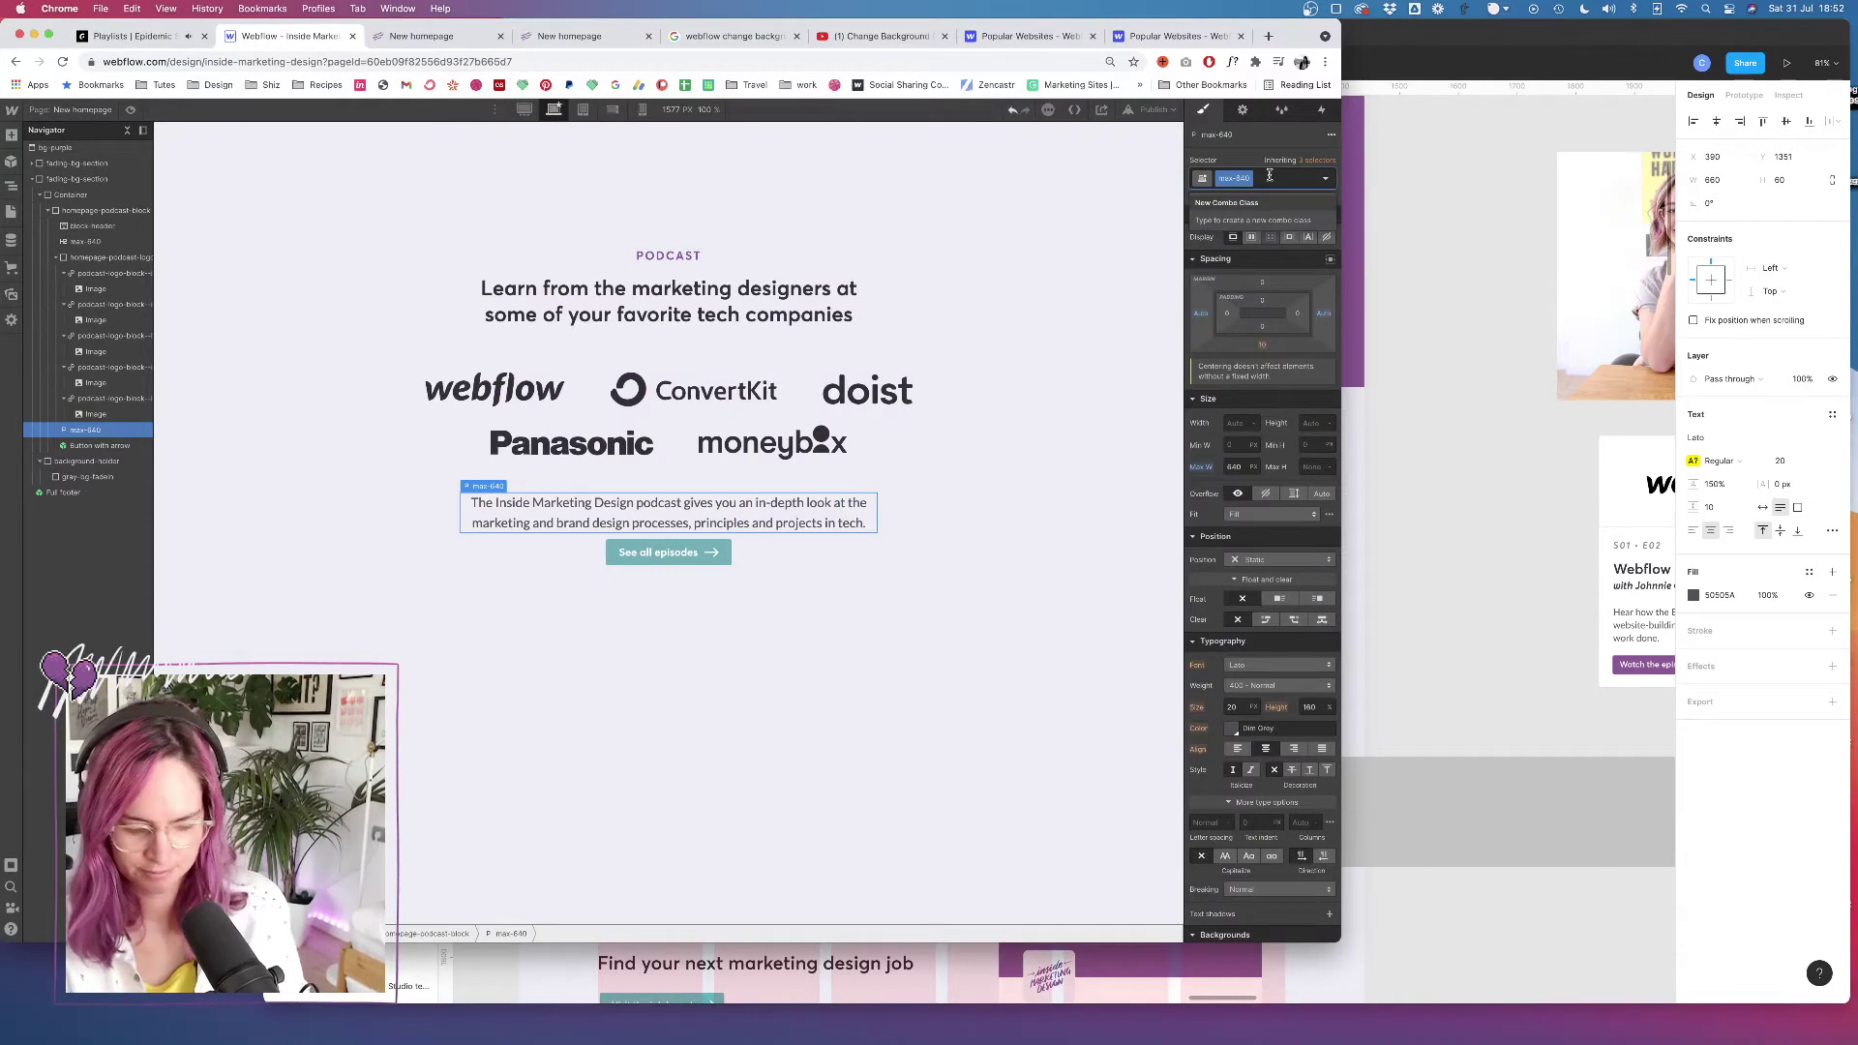
pyautogui.write('mb-30')
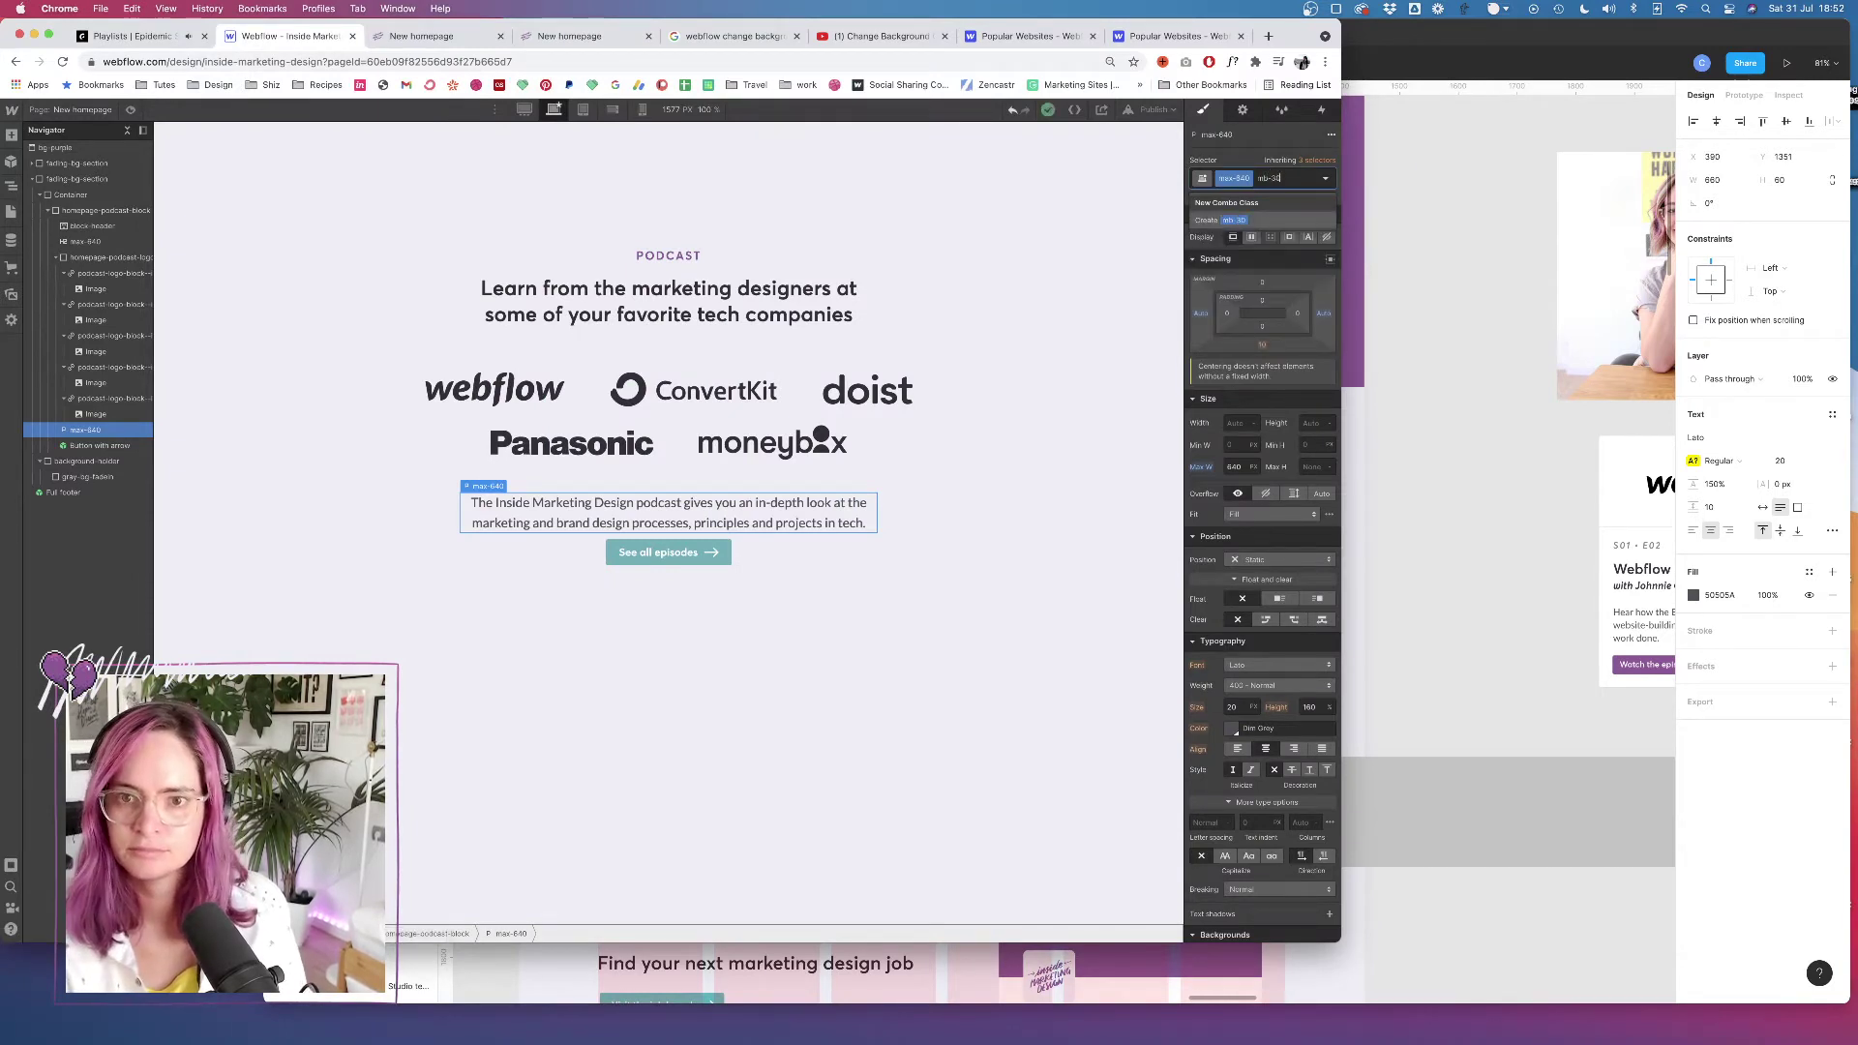
pyautogui.press('Return')
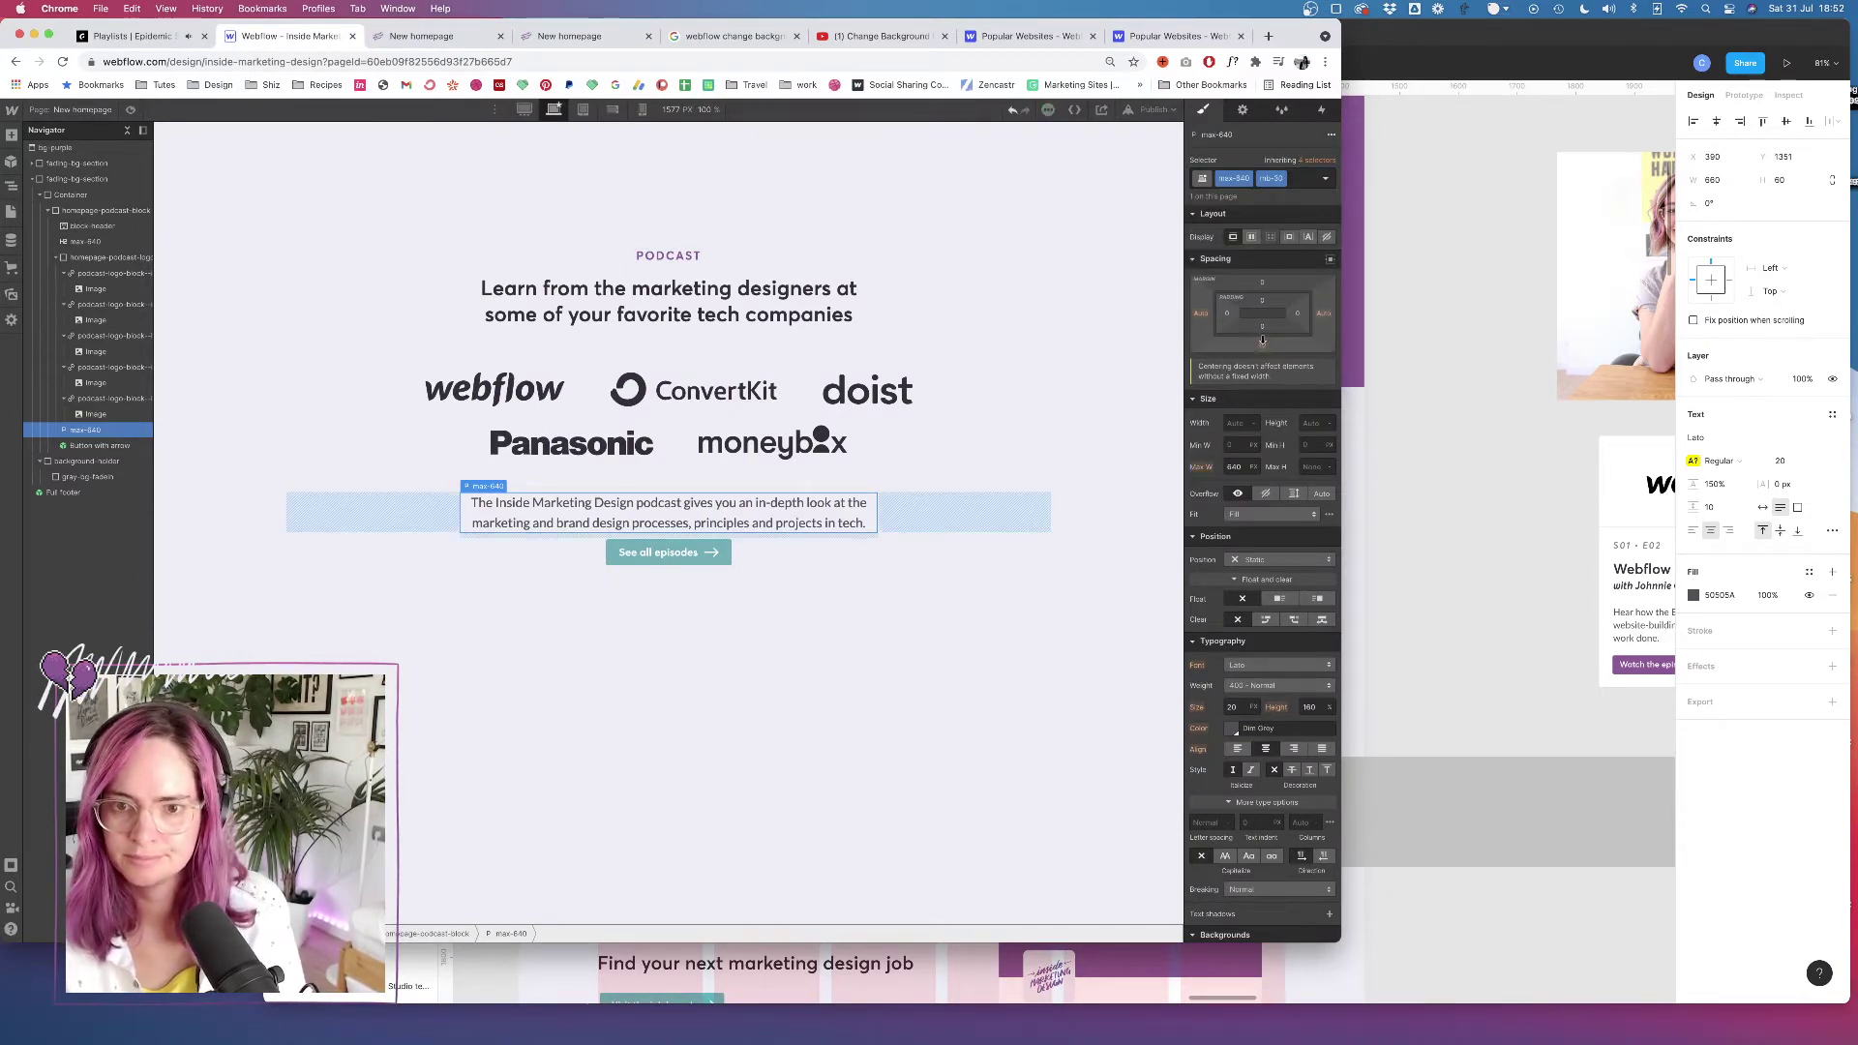
pyautogui.moveTo(1260, 348); pyautogui.dragTo(1265, 355)
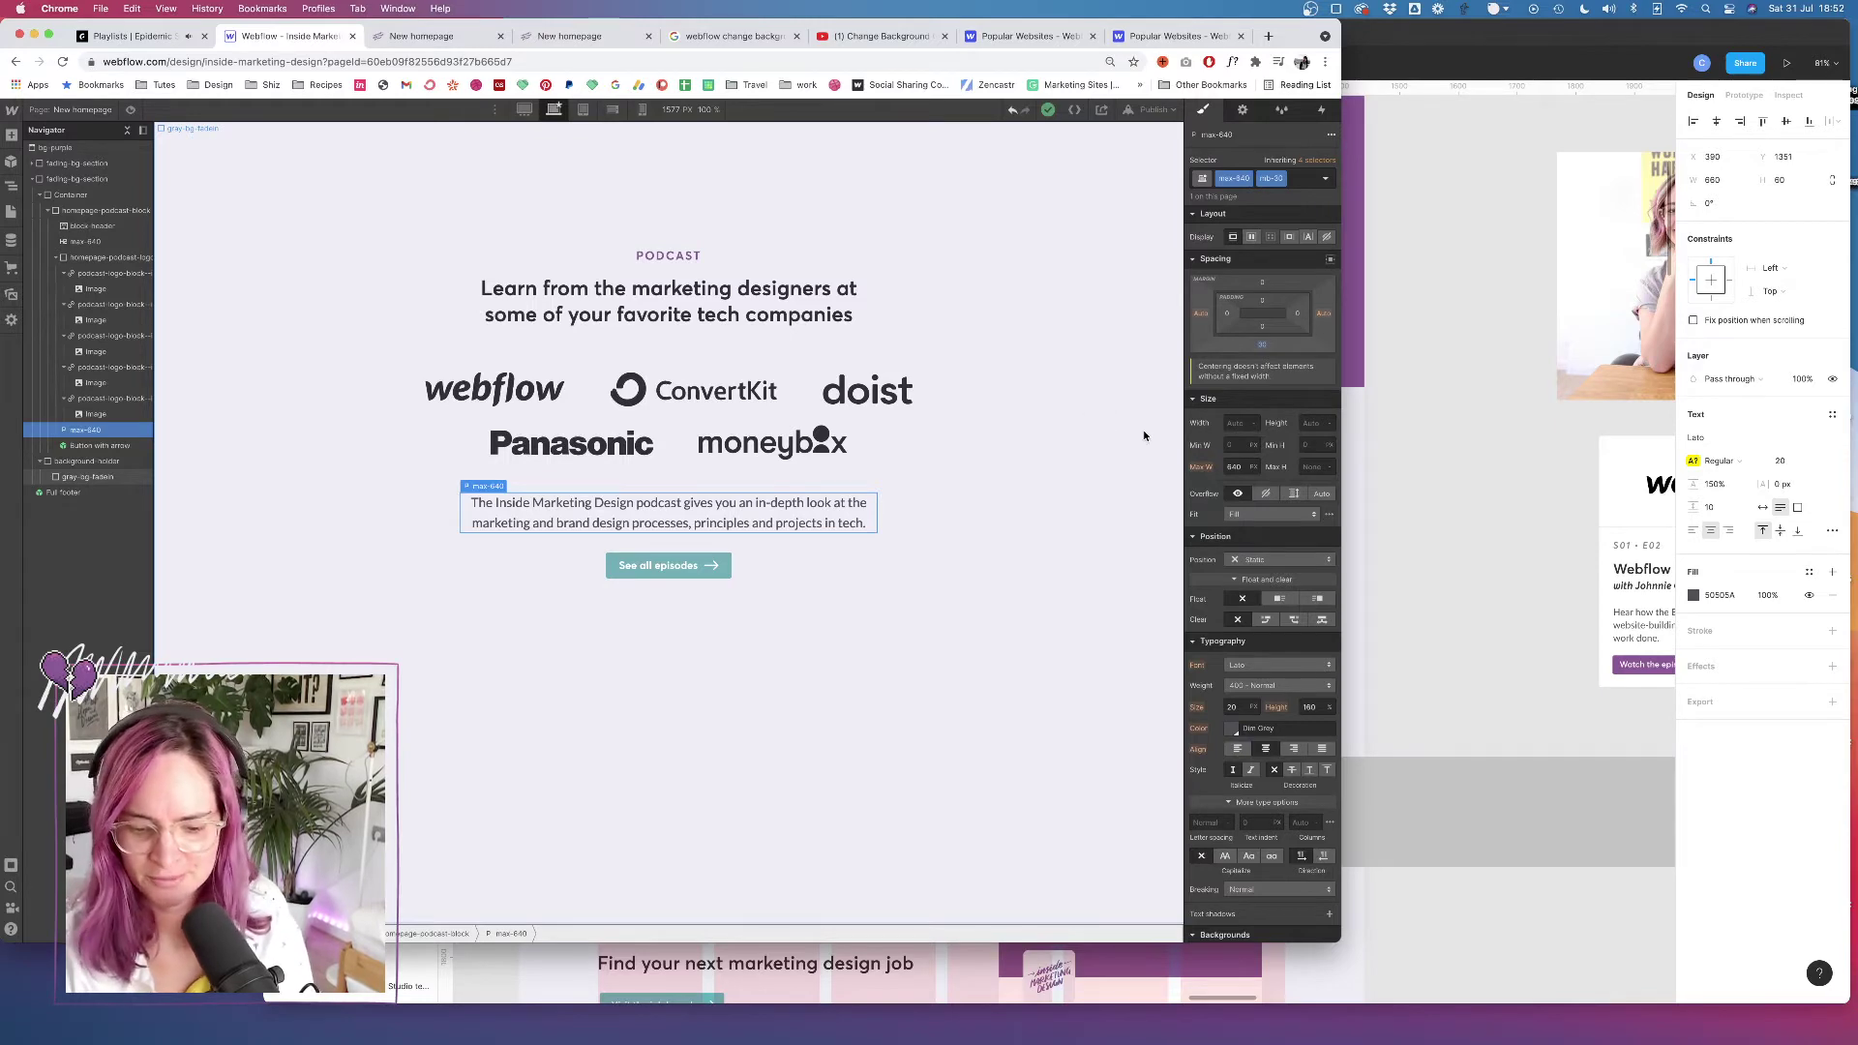
# Examine the hero area of the Figma design and preview the Webflow homepage down to the podcast section
pyautogui.click(1504, 464)
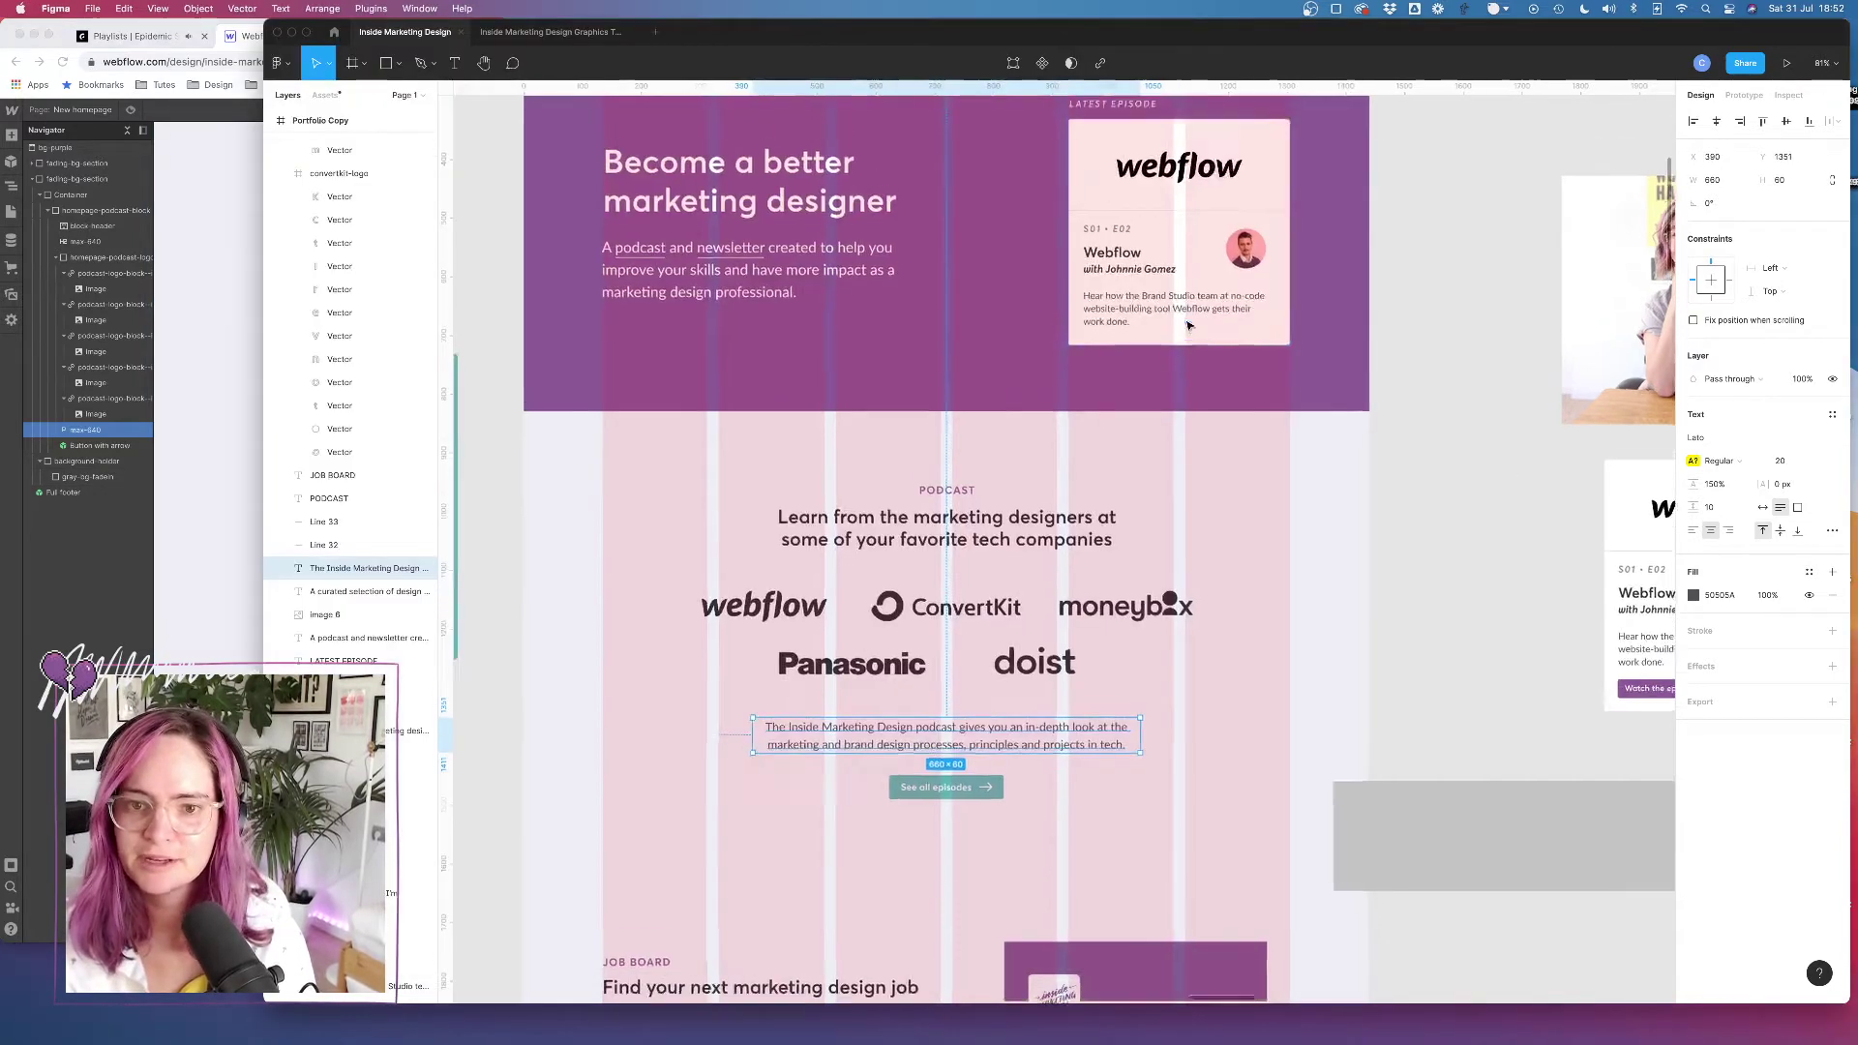
pyautogui.scroll(5, 1207, 306)
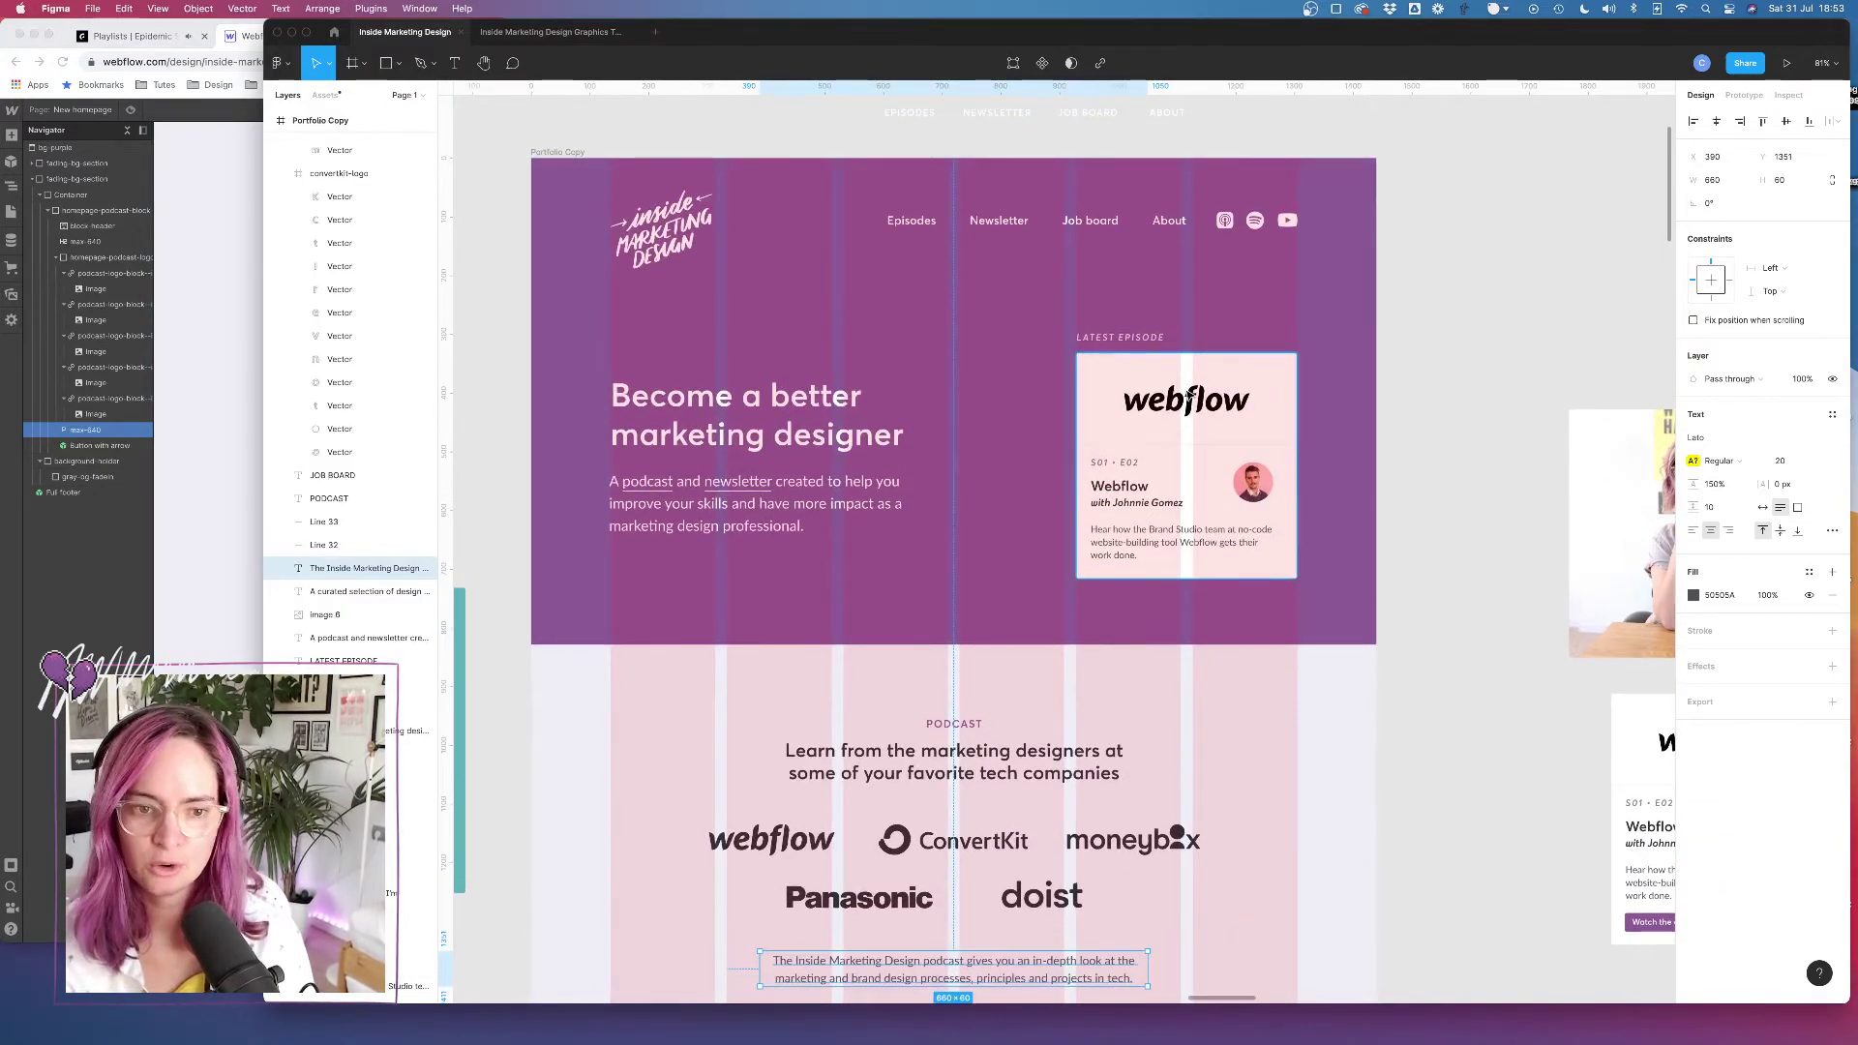
pyautogui.click(229, 392)
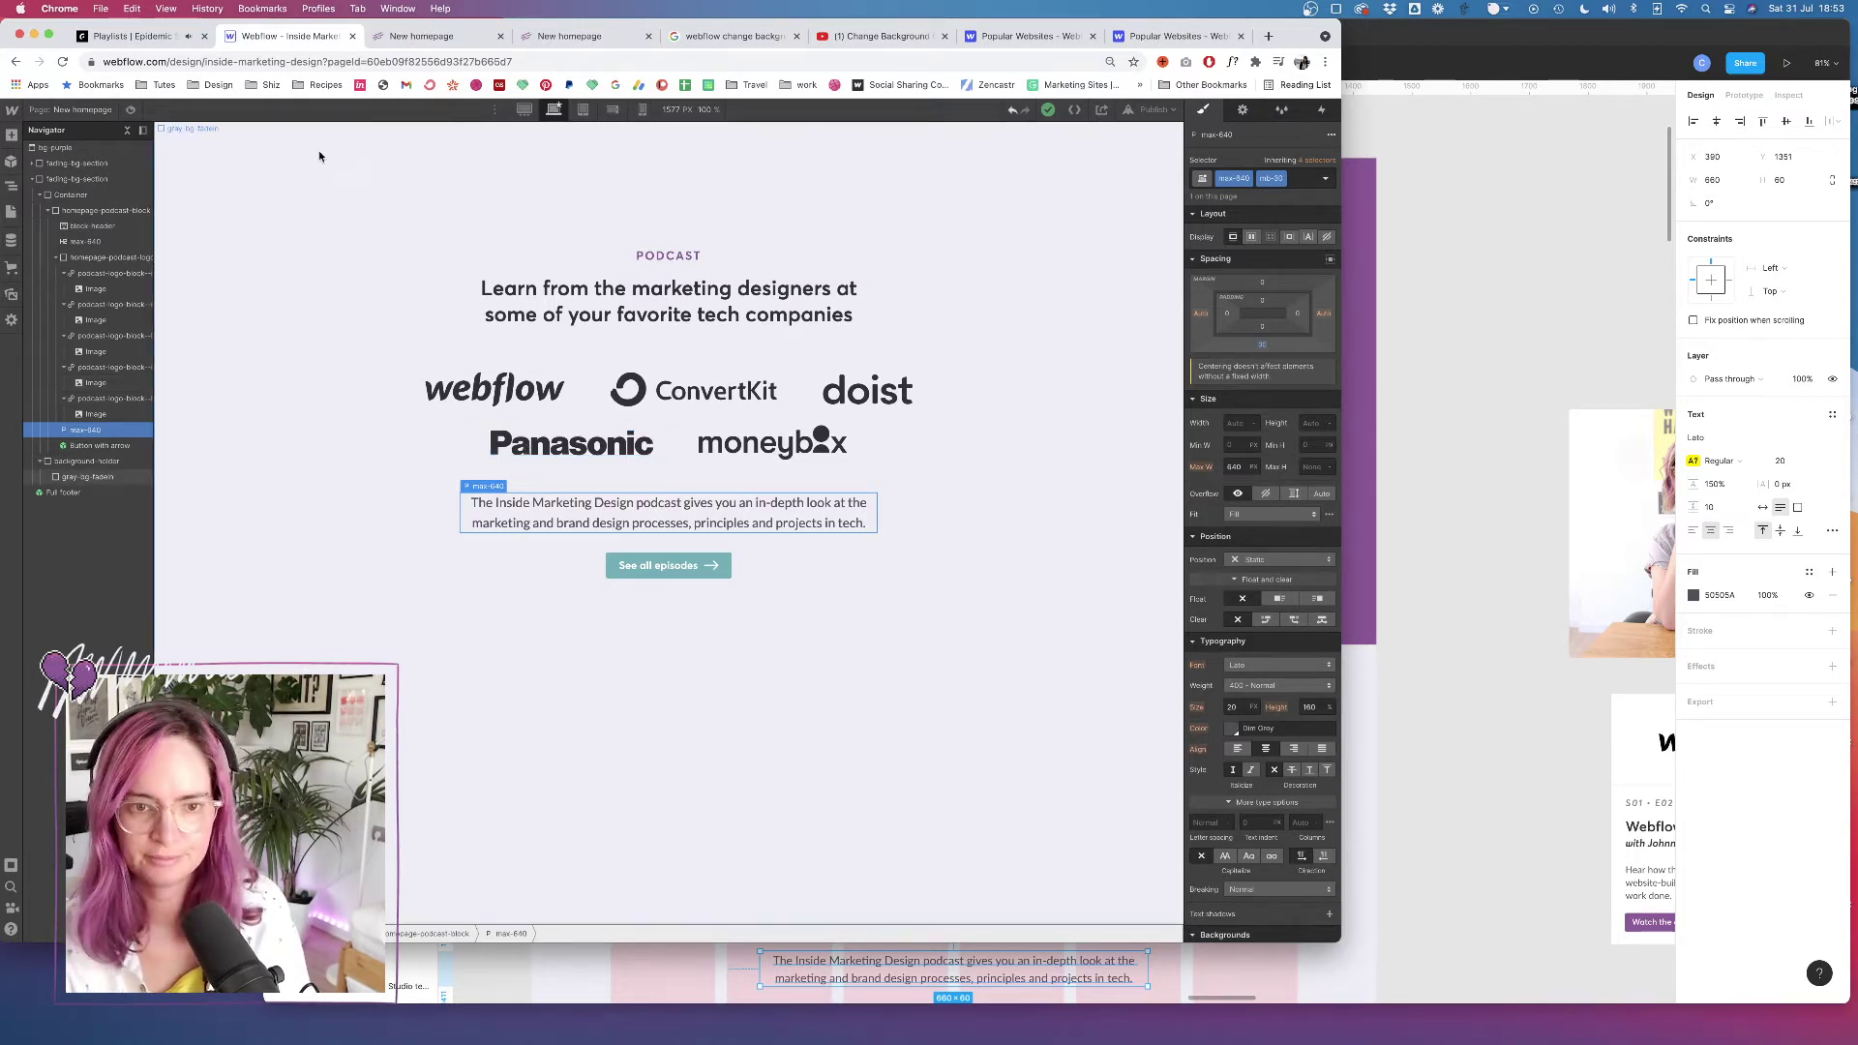
pyautogui.click(815, 609)
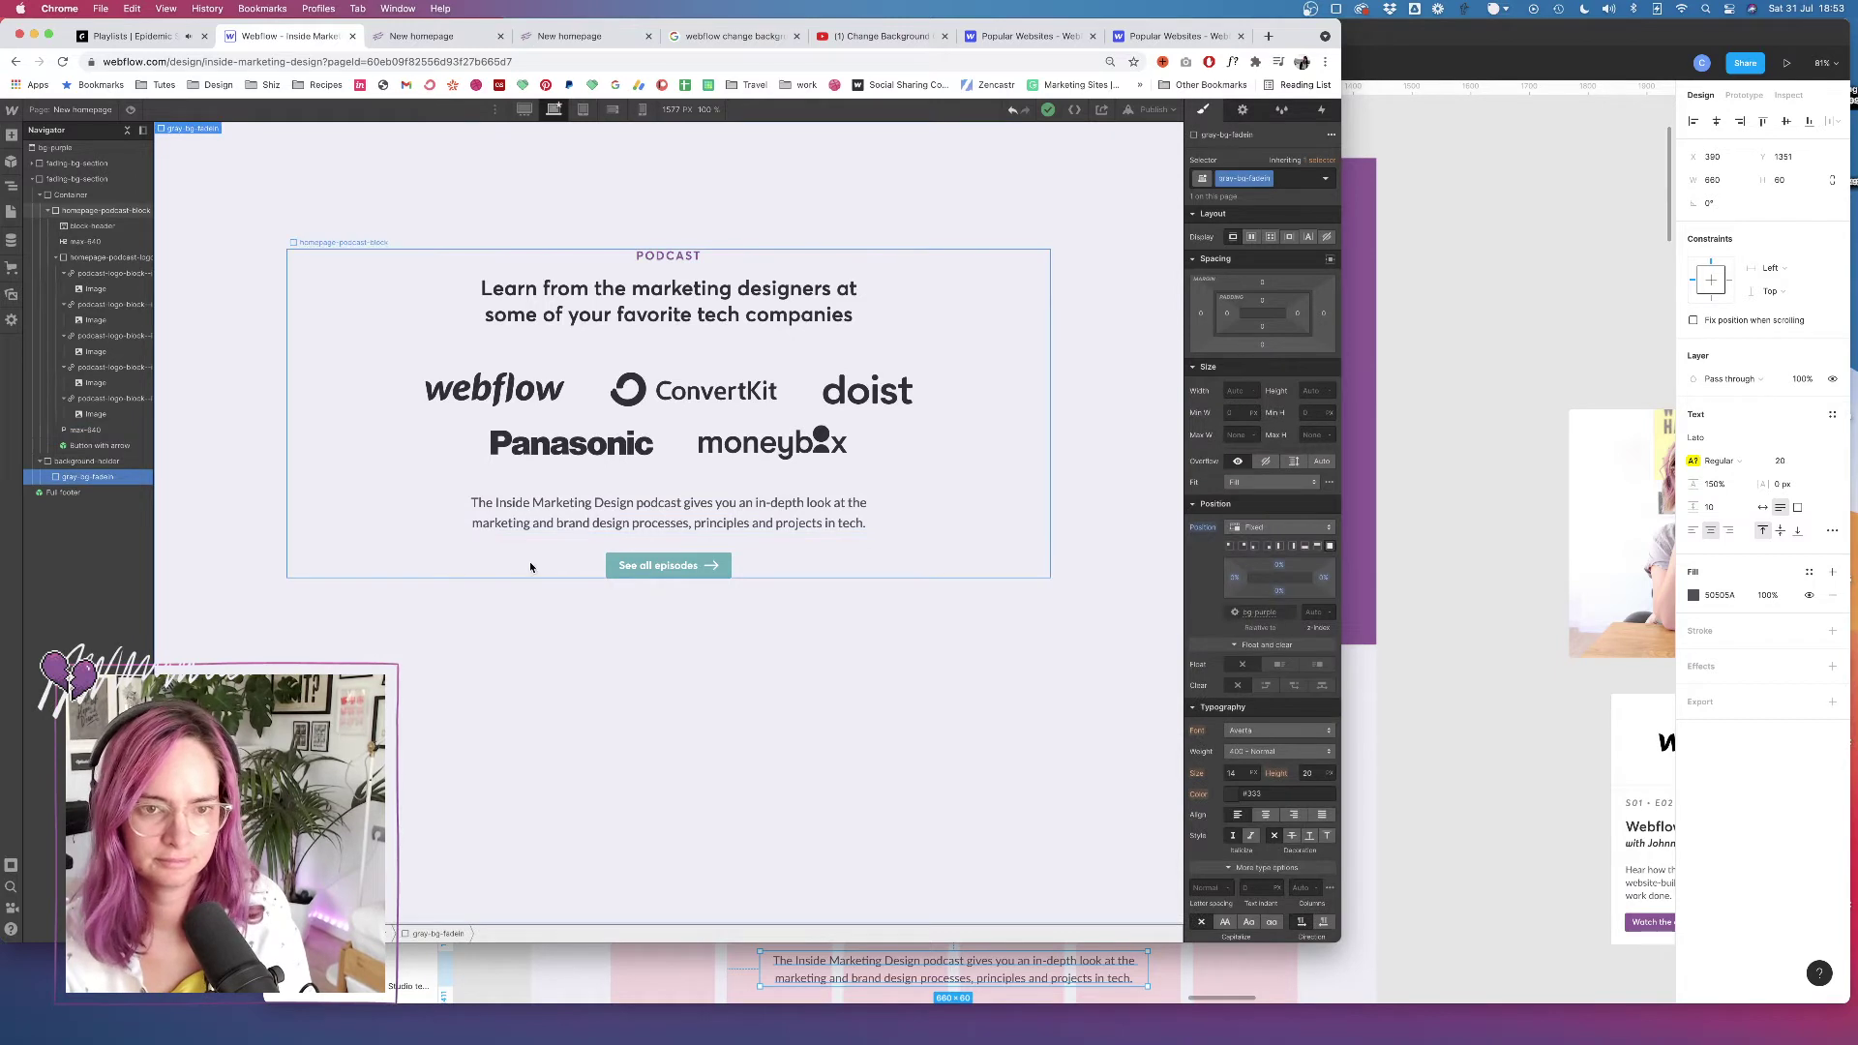
pyautogui.scroll(-1, 513, 616)
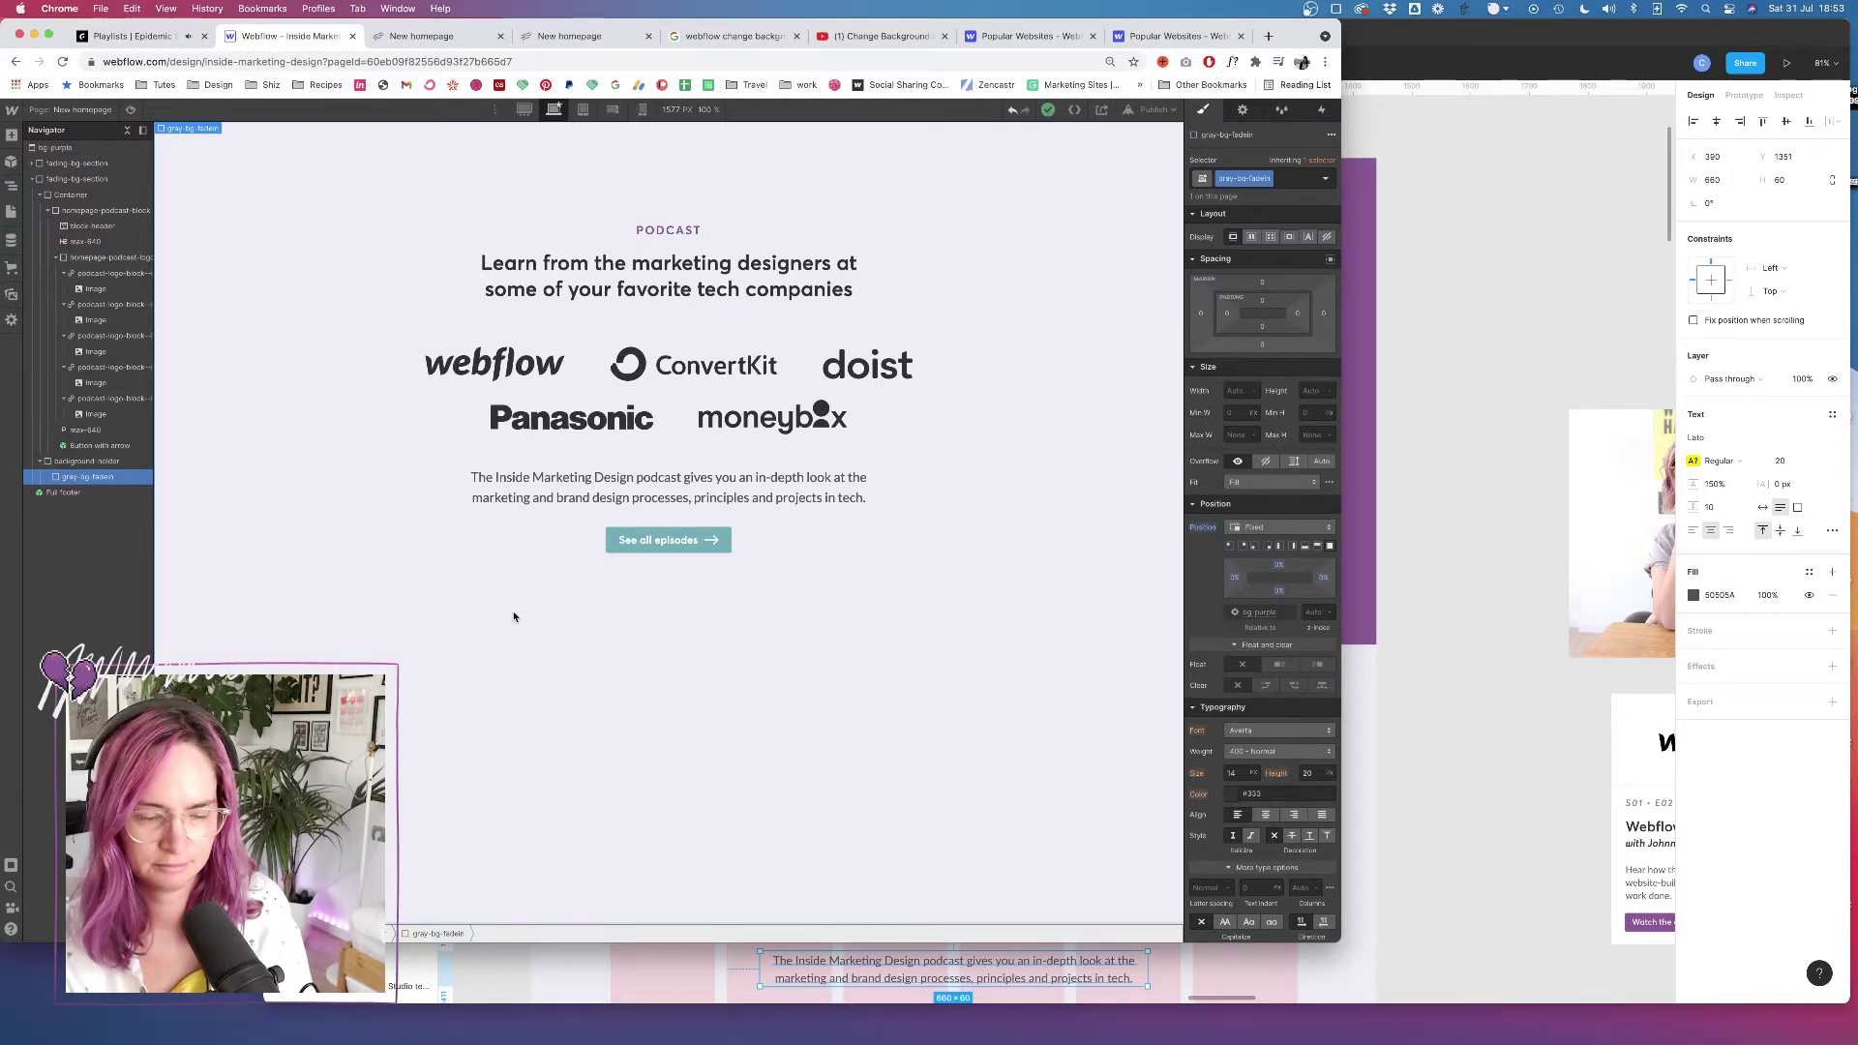
pyautogui.scroll(5, 514, 616)
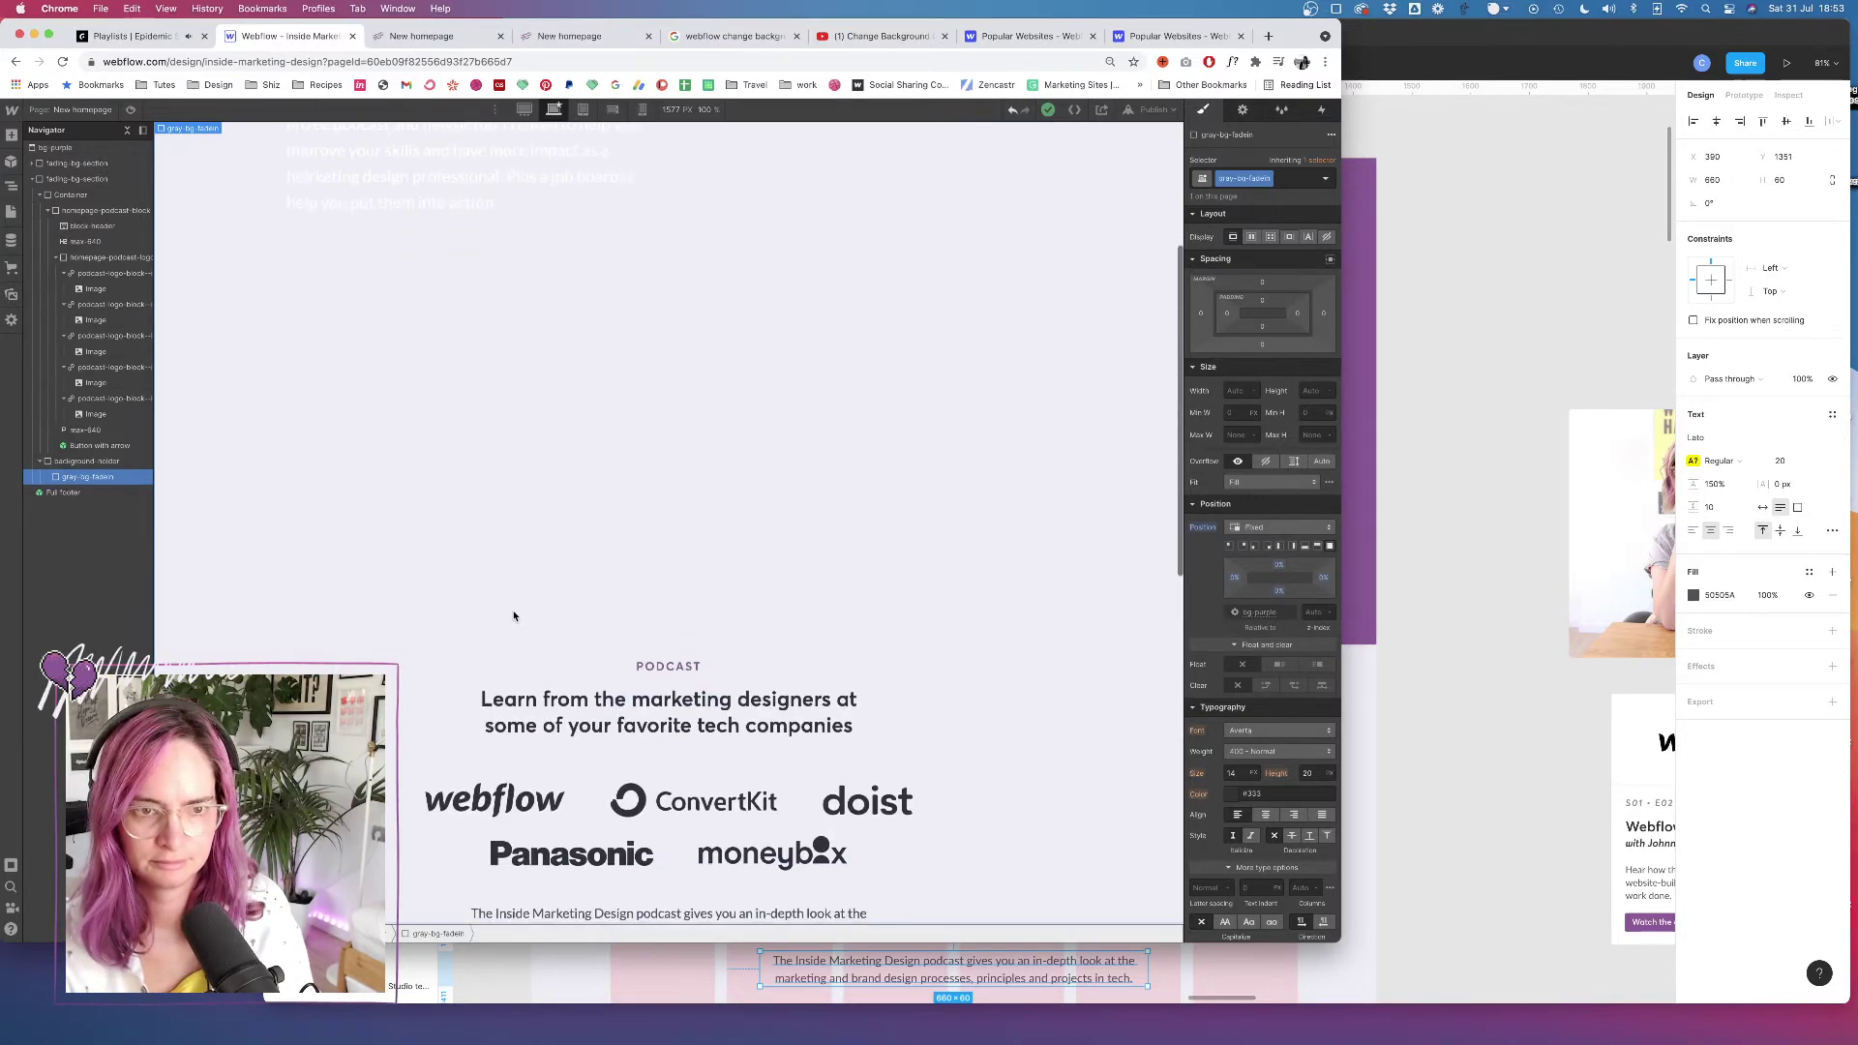
pyautogui.scroll(2, 514, 617)
pyautogui.click(130, 109)
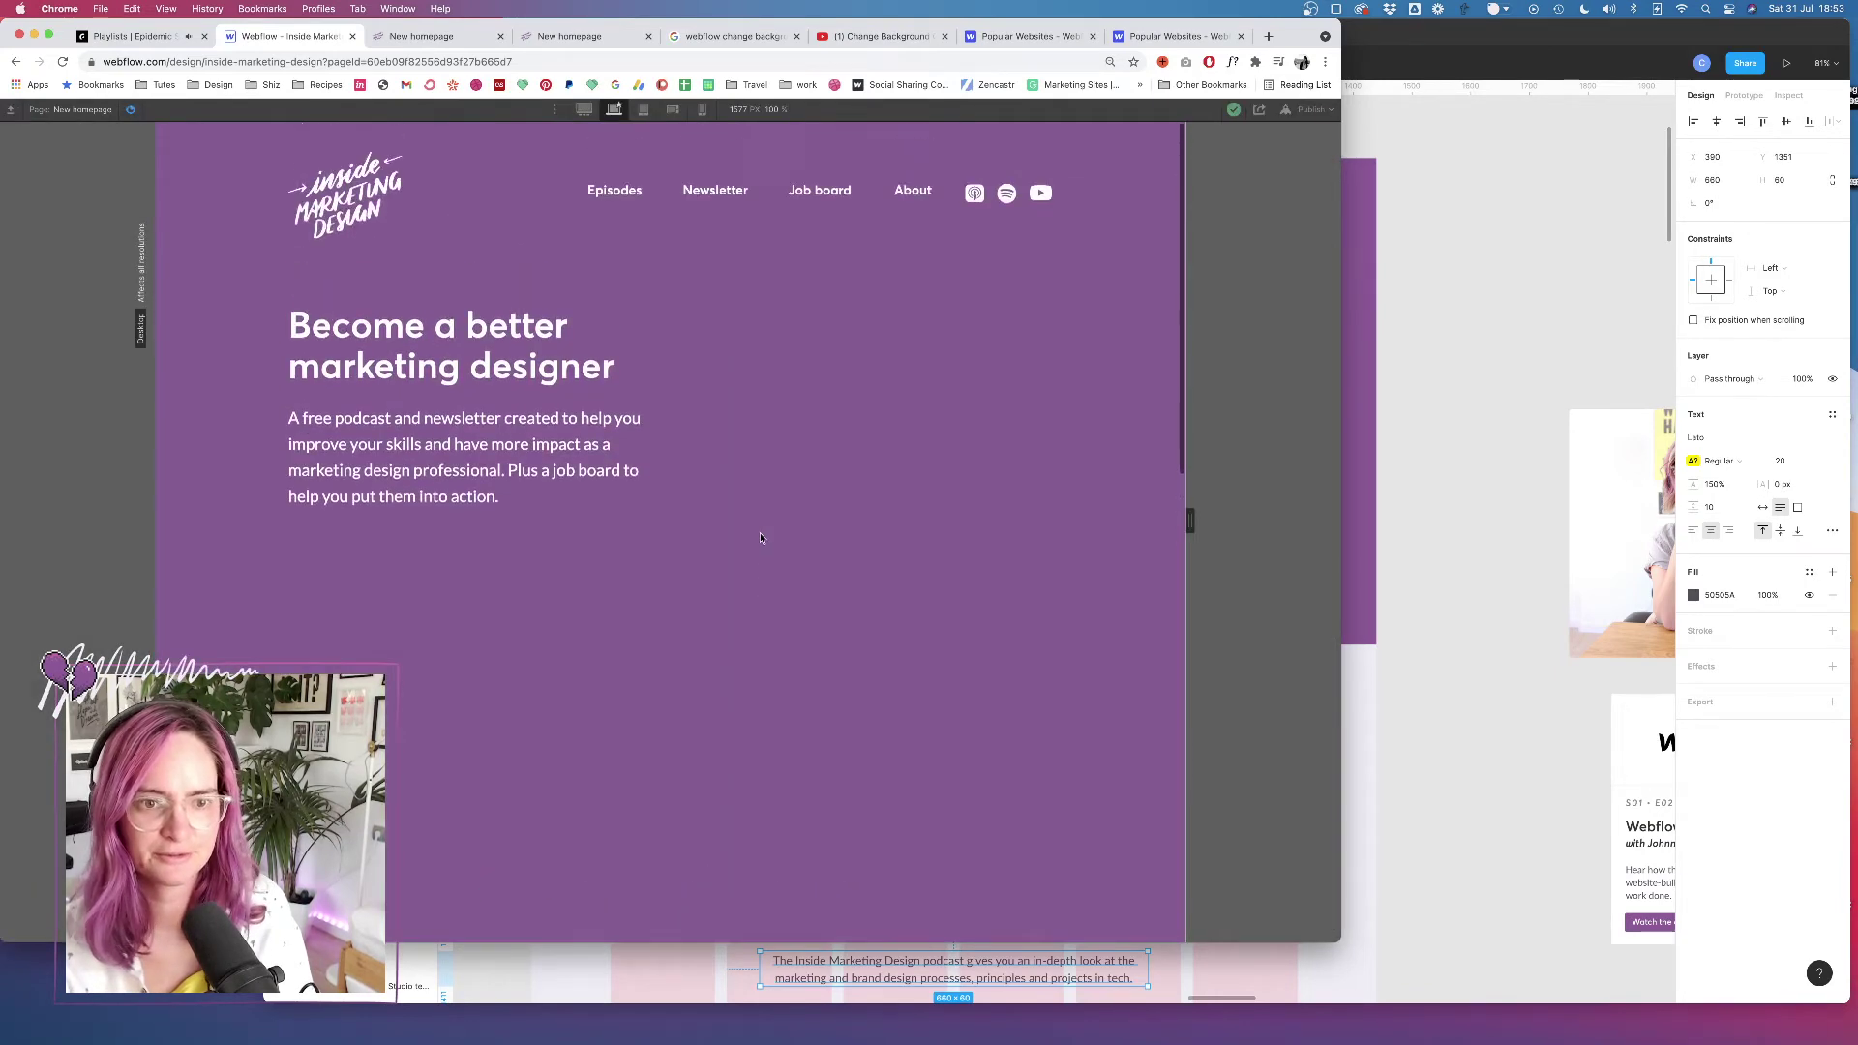
pyautogui.scroll(-8, 761, 538)
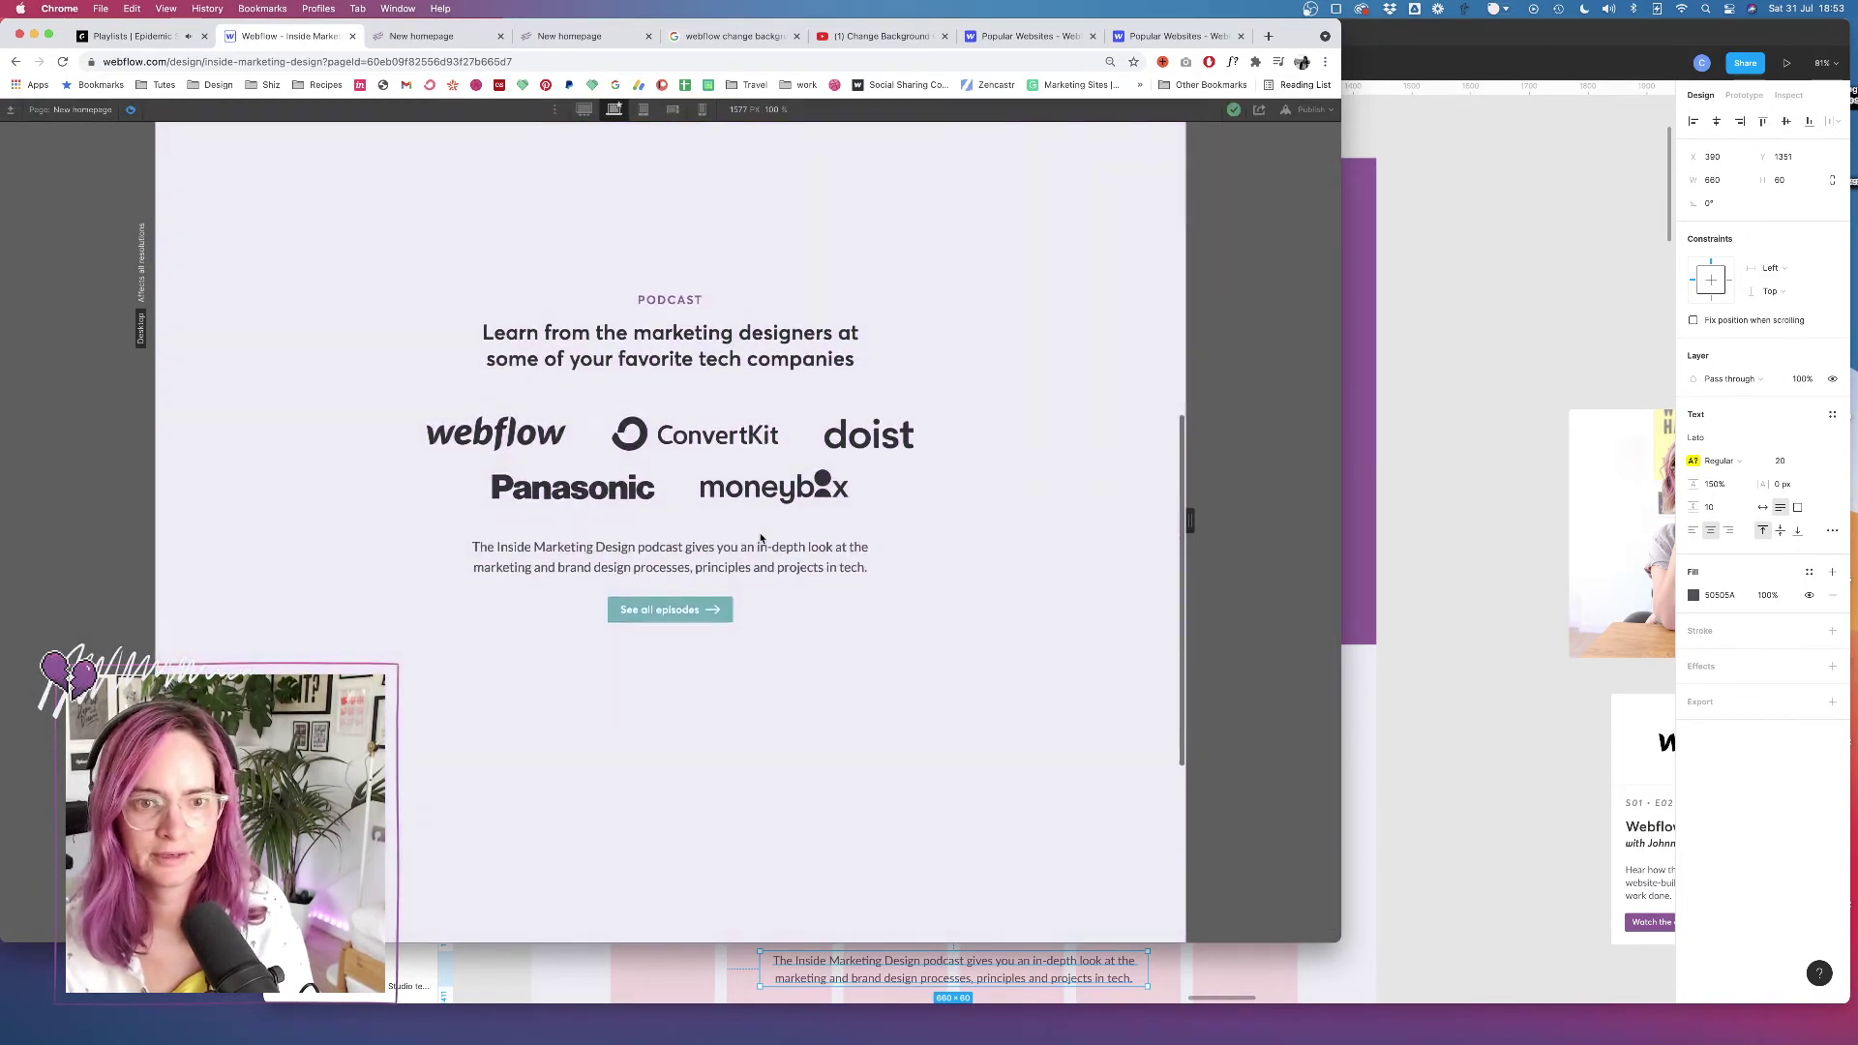
# Hide the layout grids in Figma, compare its podcast section with the Webflow preview, and exit the preview
pyautogui.click(1418, 523)
pyautogui.scroll(-5, 862, 489)
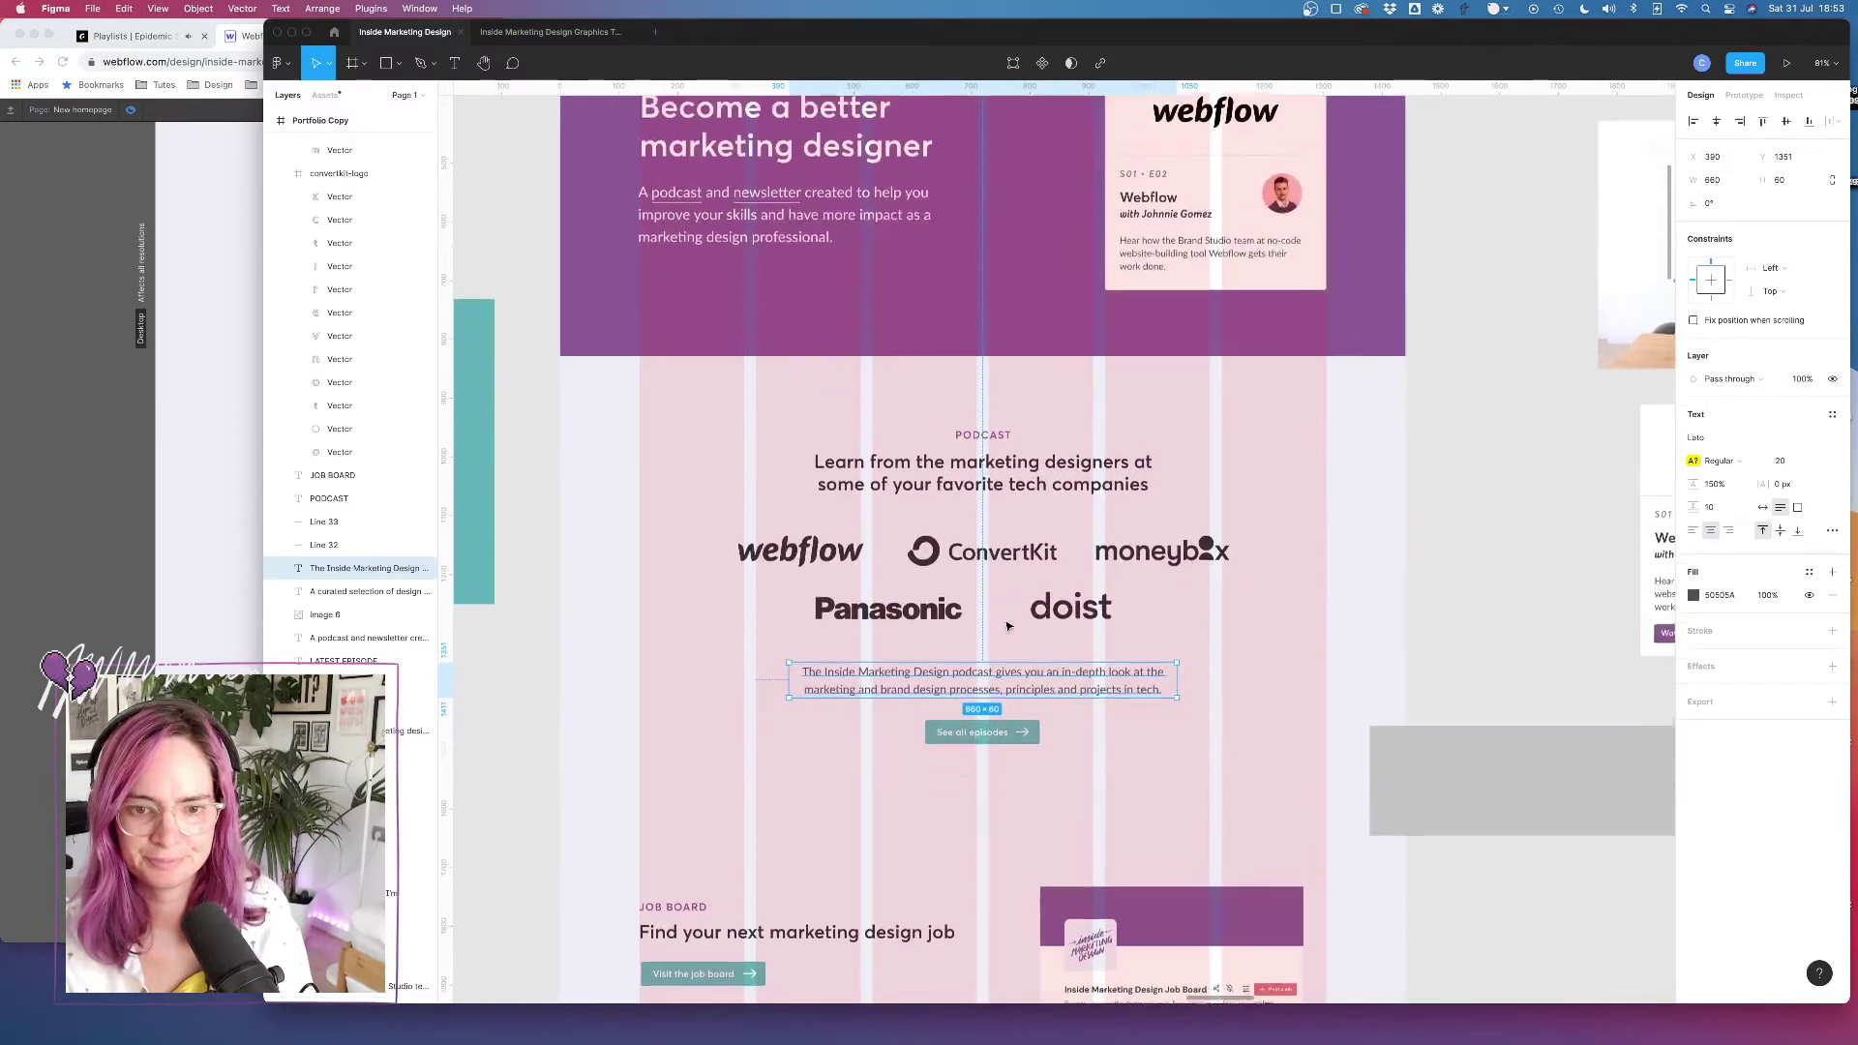
pyautogui.hotkey('ctrl', 'g')
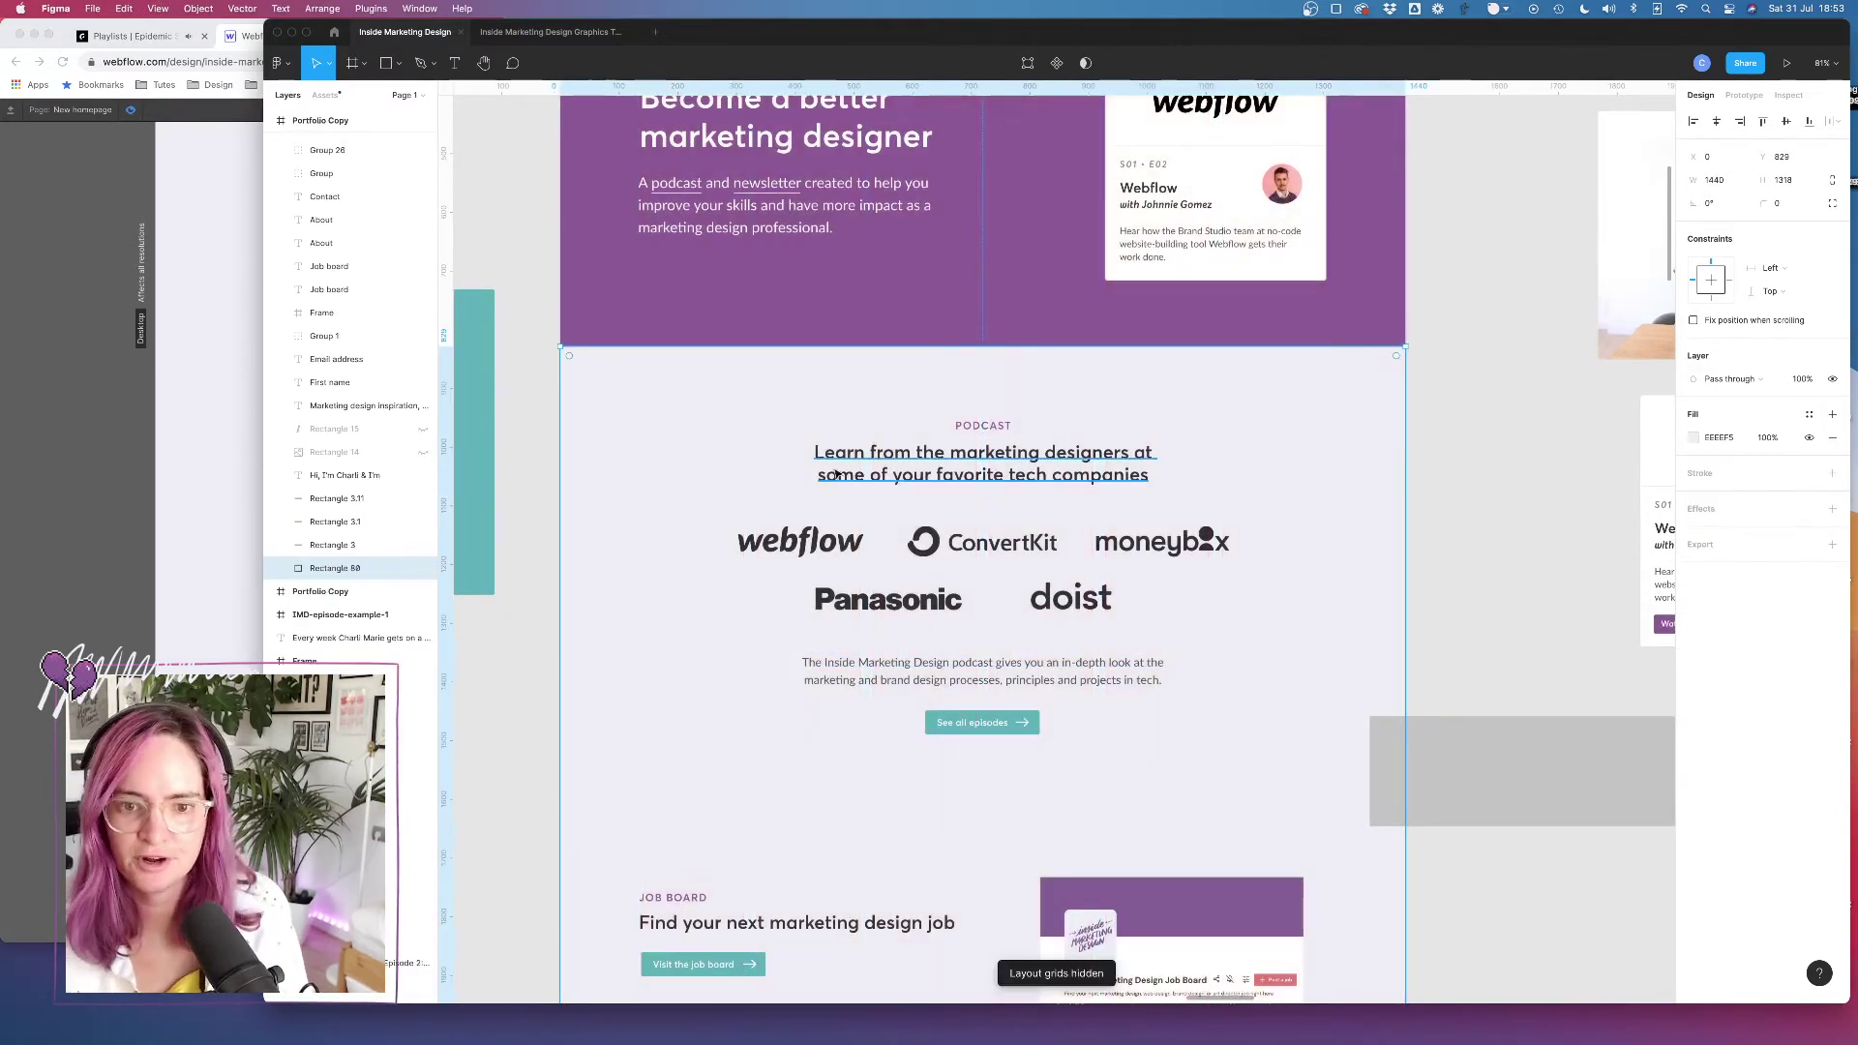
pyautogui.hscroll(2, 876, 469)
pyautogui.scroll(-1, 875, 469)
pyautogui.click(881, 462)
pyautogui.click(203, 376)
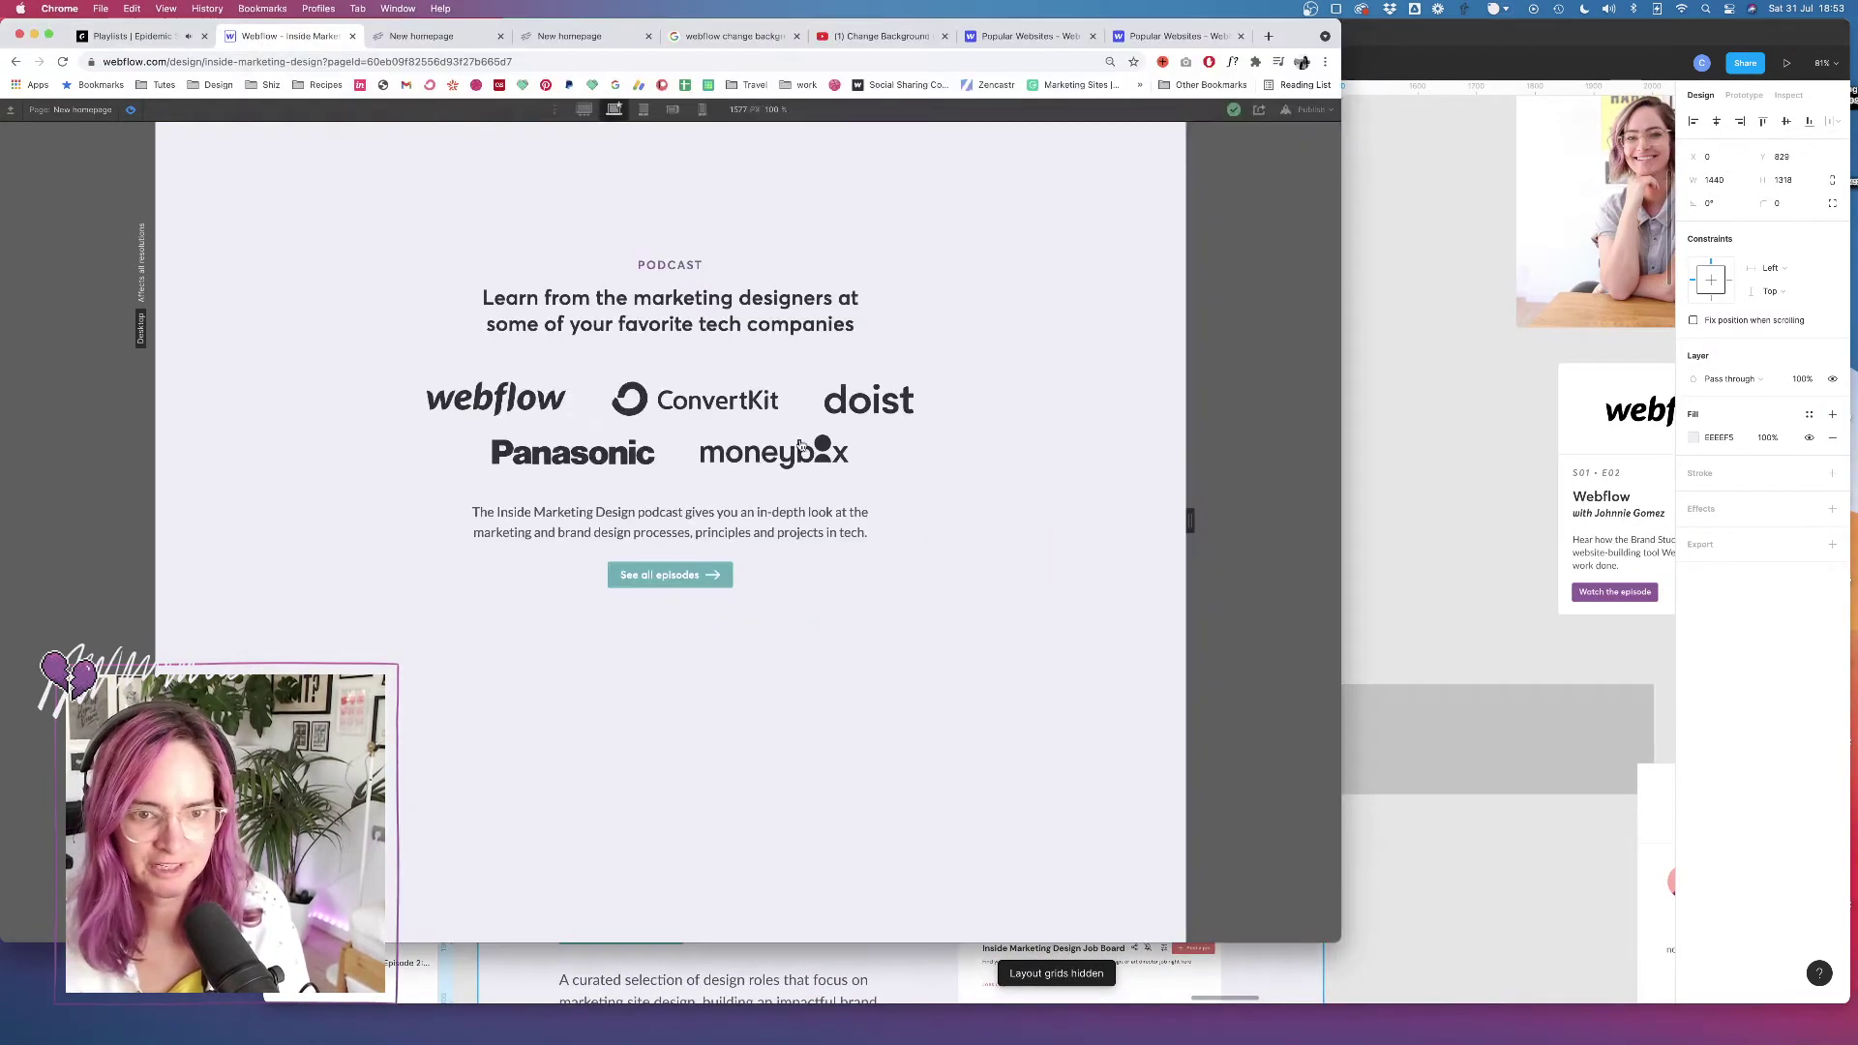
pyautogui.press('super+shift+p')
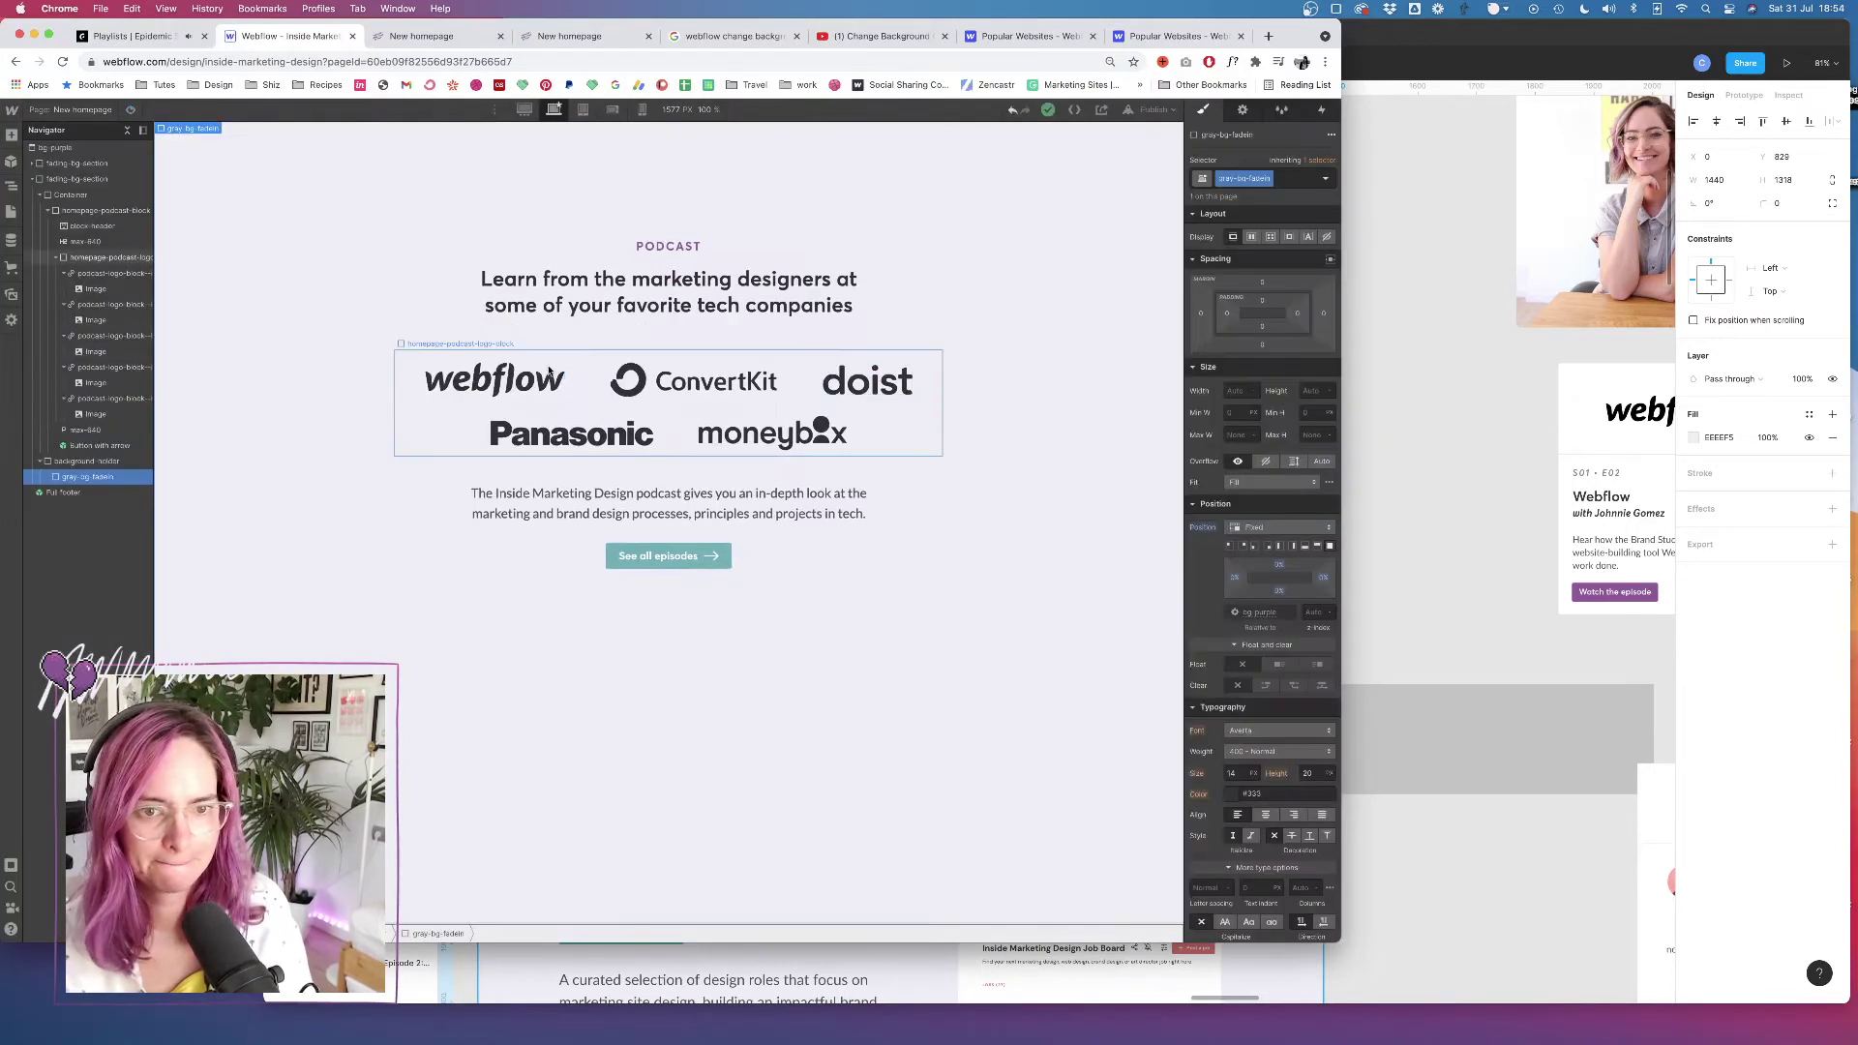
# Increase the left and right margins shared by the podcast logo link blocks
pyautogui.click(498, 377)
pyautogui.click(774, 432)
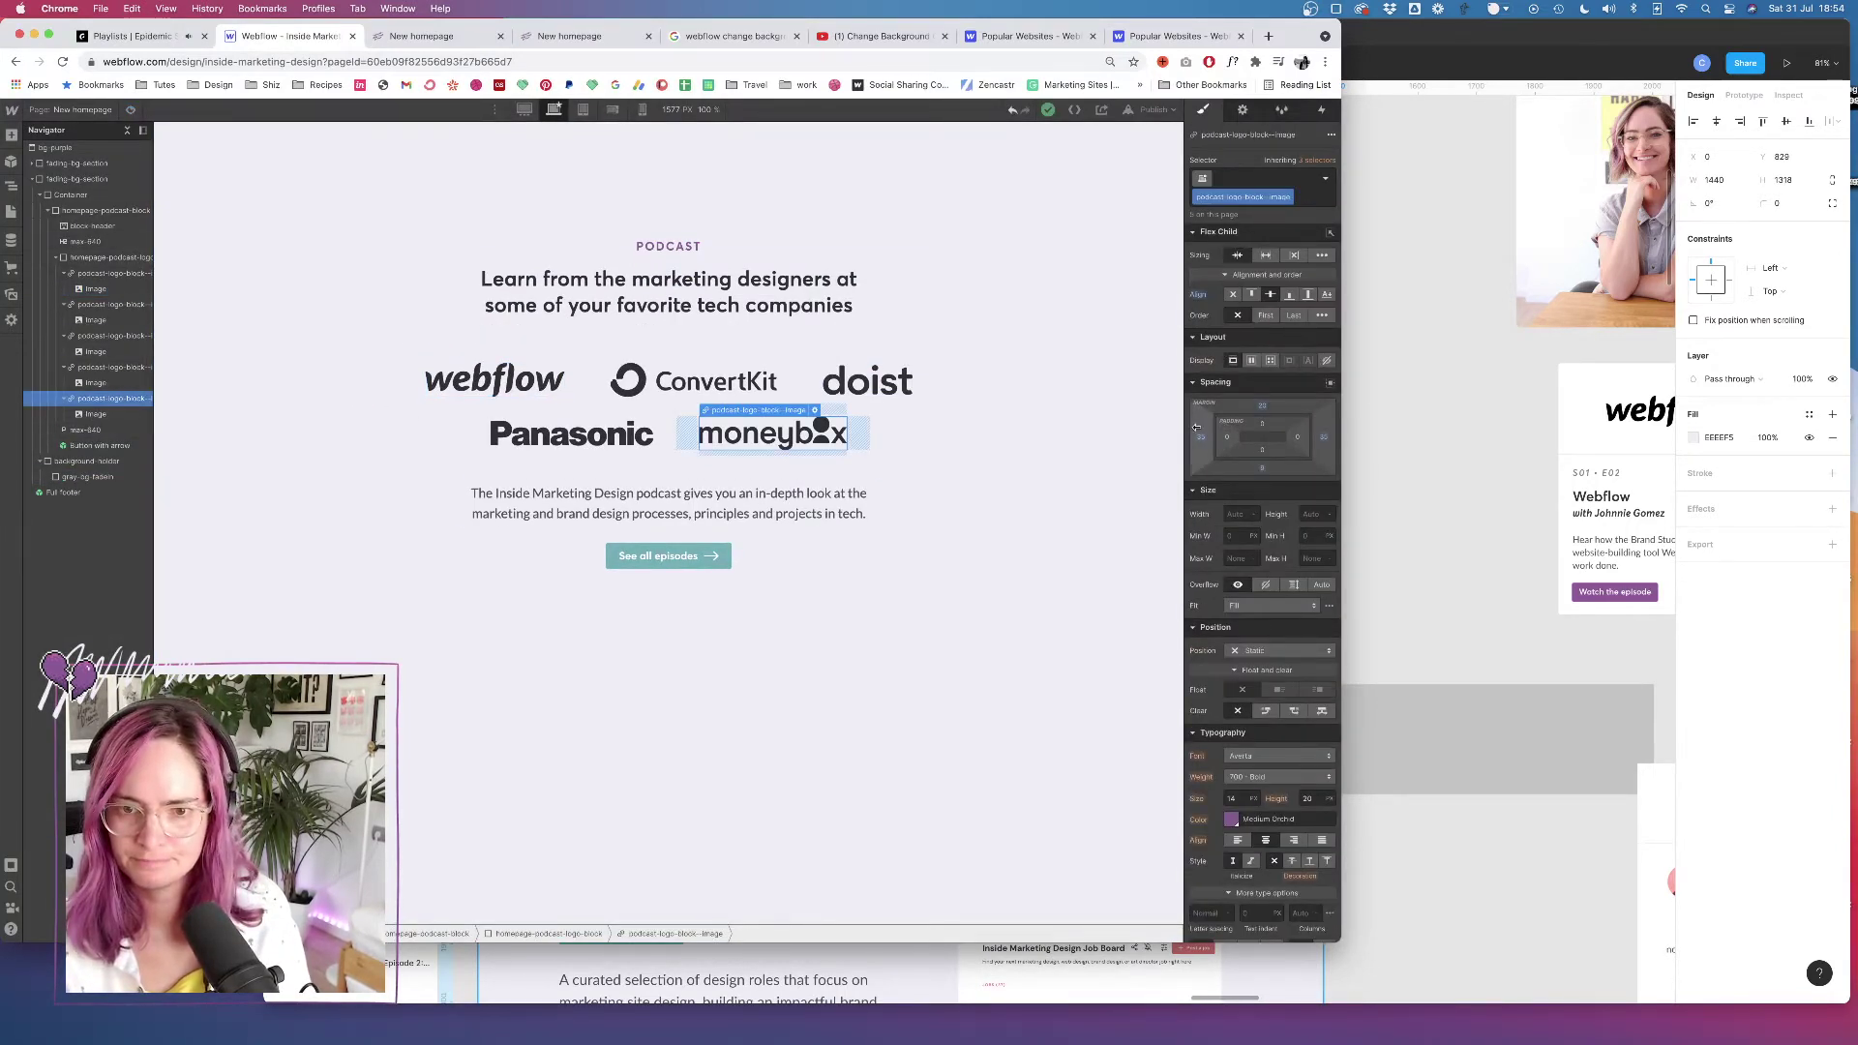
pyautogui.moveTo(1204, 442); pyautogui.dragTo(1192, 446)
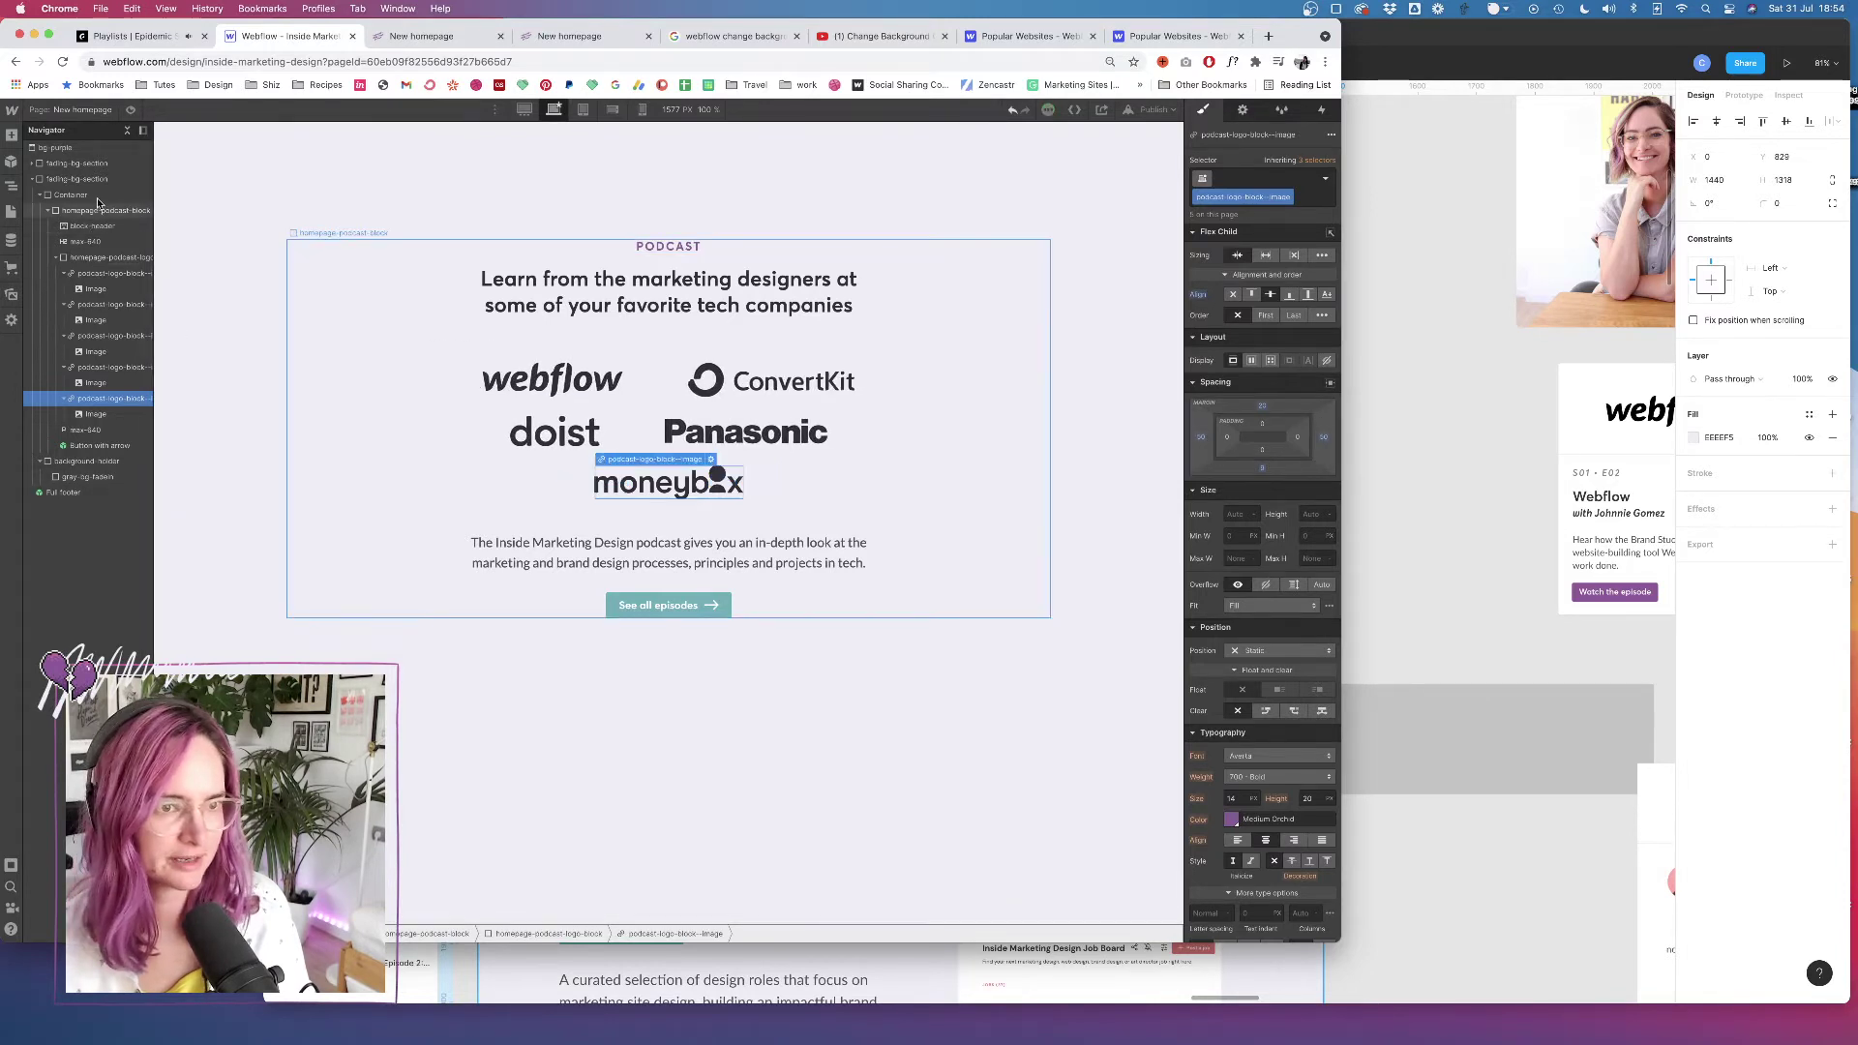
# Raise the maximum width of the homepage podcast logo block to 920 px
pyautogui.click(1025, 445)
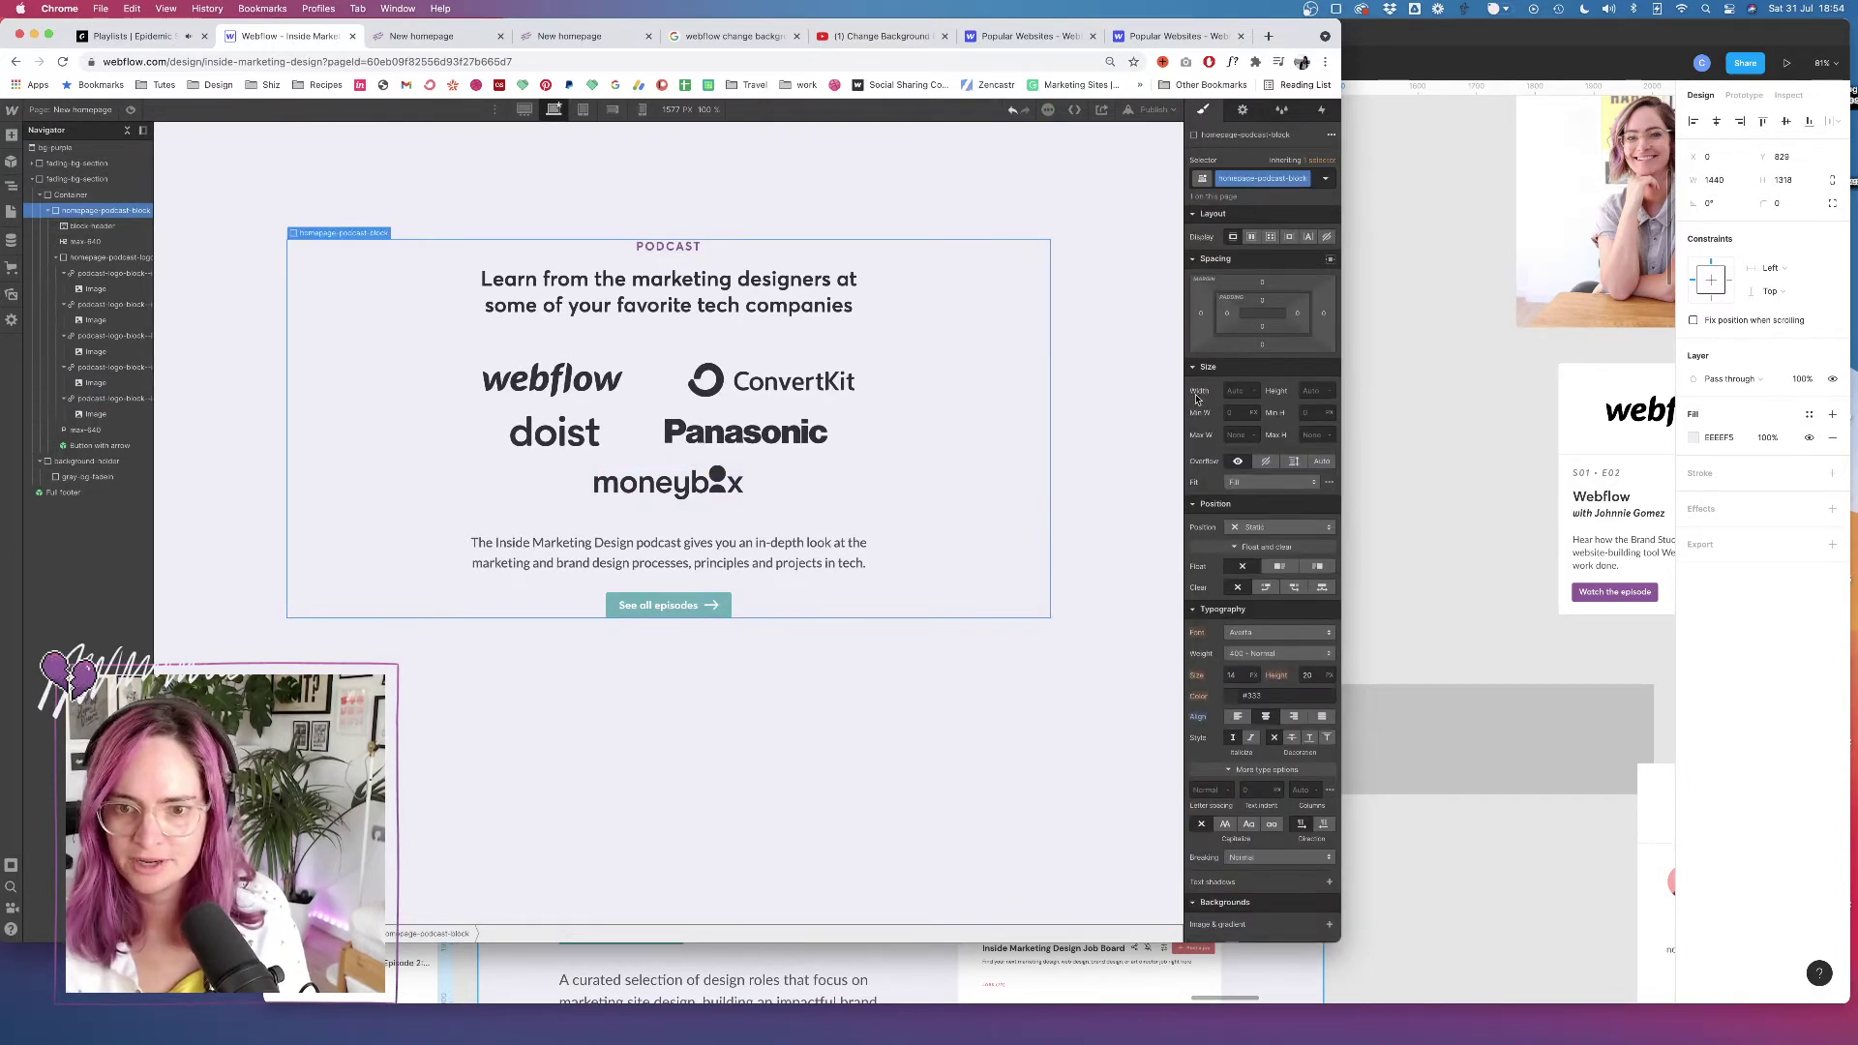
pyautogui.click(101, 259)
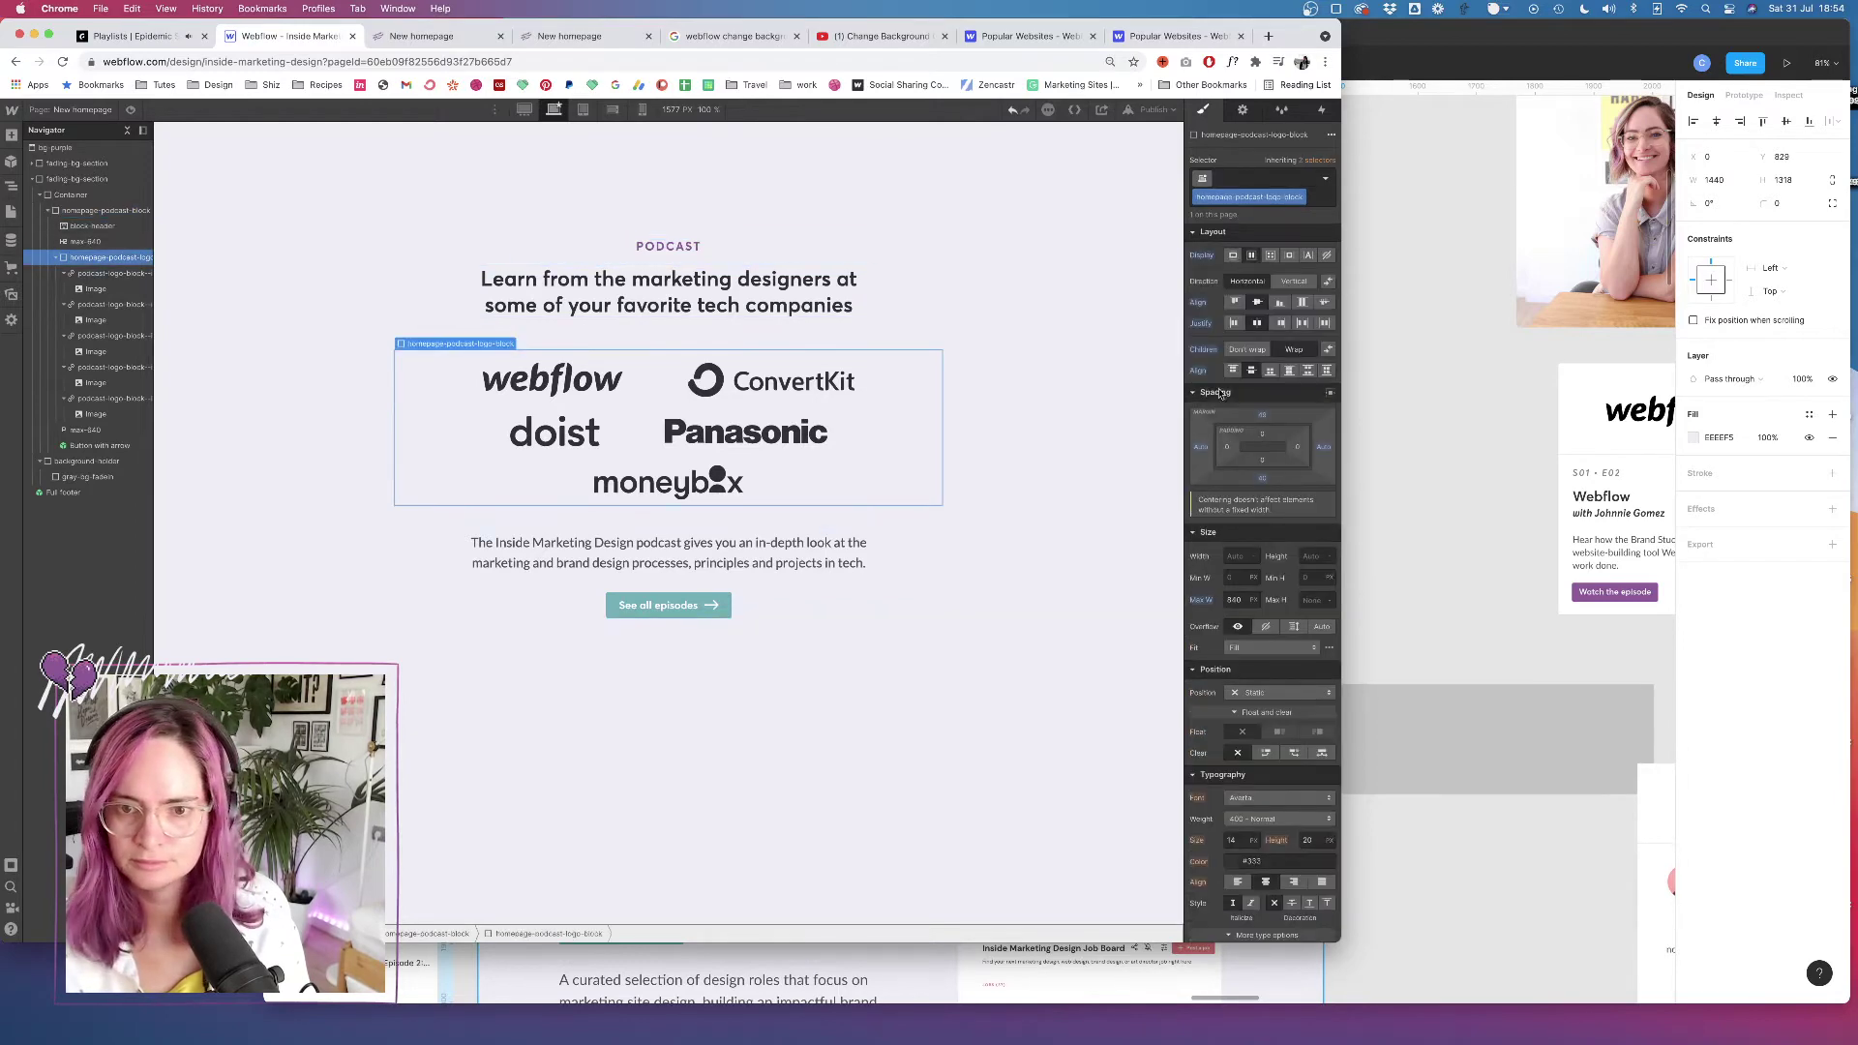
pyautogui.hotkey('shift', 'Up')
pyautogui.hotkey('shift', 'Up')
pyautogui.hotkey('shift', 'Up')
pyautogui.hotkey('shift', 'Up')
pyautogui.hotkey('shift', 'Up')
pyautogui.hotkey('shift', 'Up')
pyautogui.hotkey('shift', 'Up')
pyautogui.hotkey('shift', 'Up')
pyautogui.hotkey('shift', 'Up')
pyautogui.hotkey('shift', 'Up')
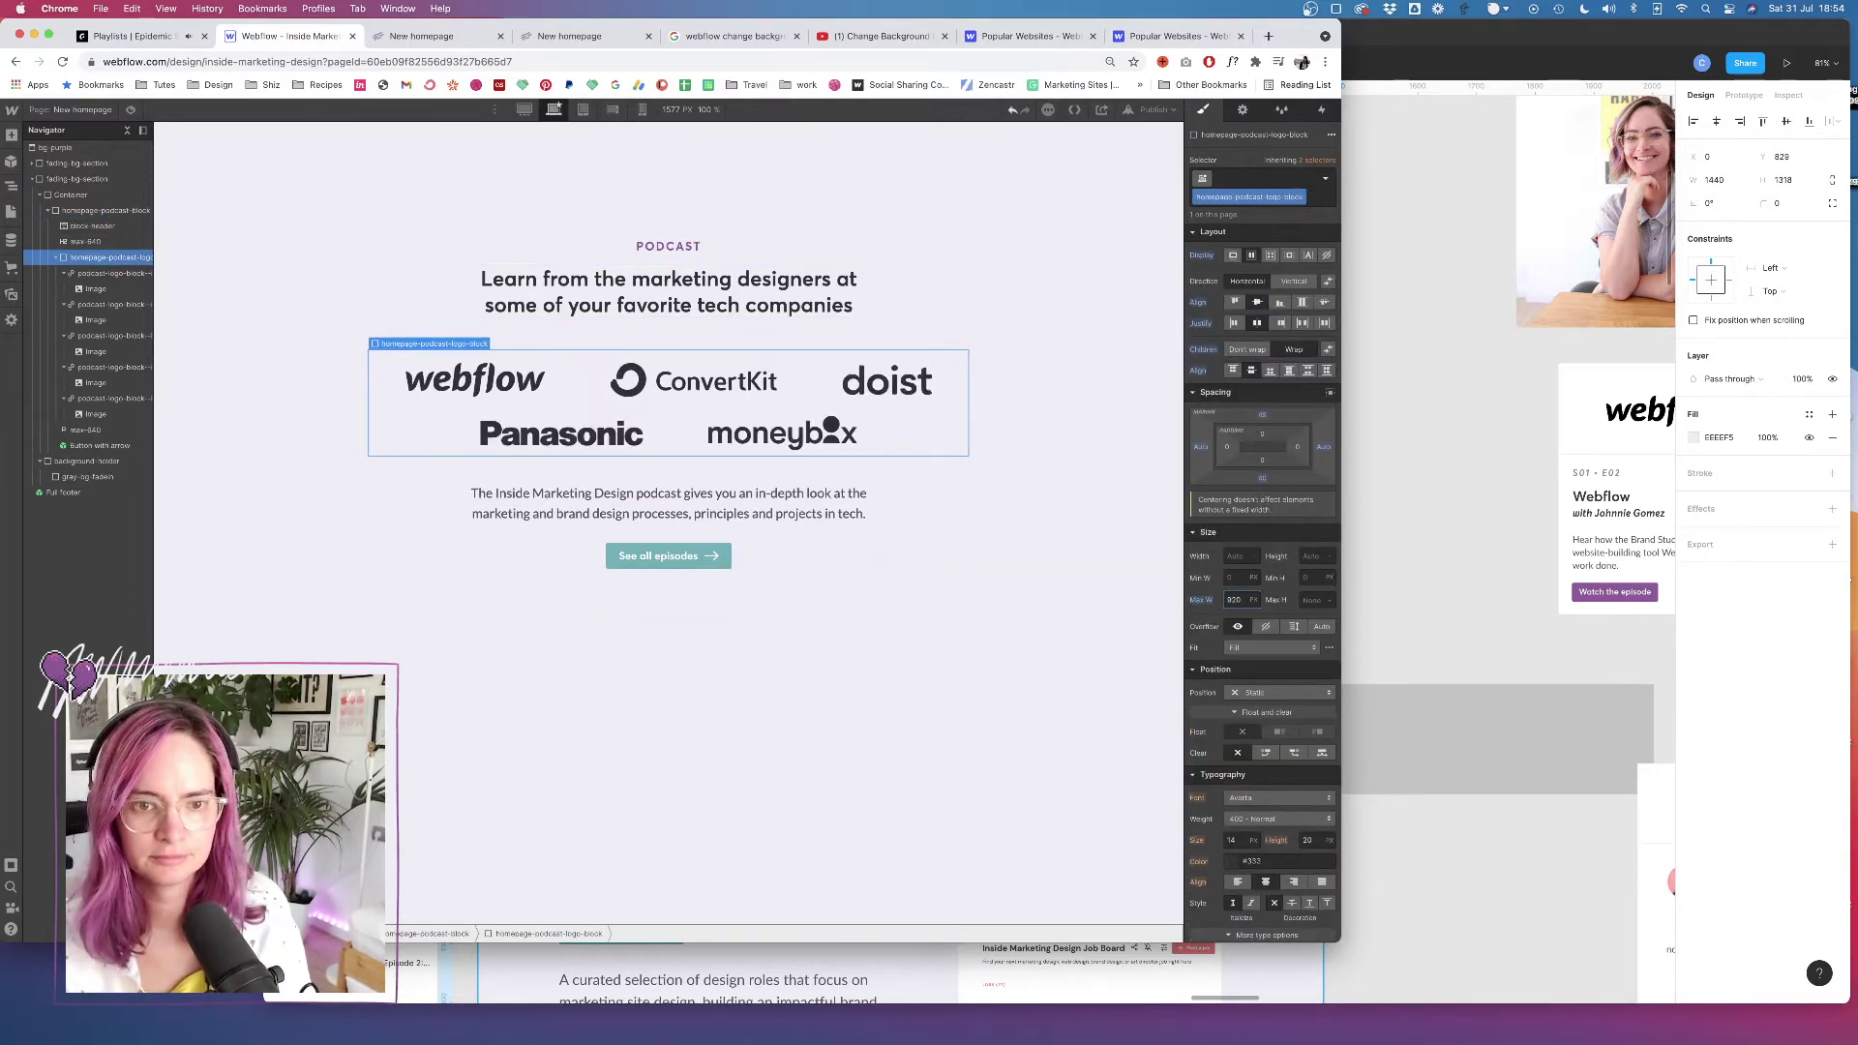
# Add a bottom margin to the podcast logo links to space out the logo rows
pyautogui.click(474, 380)
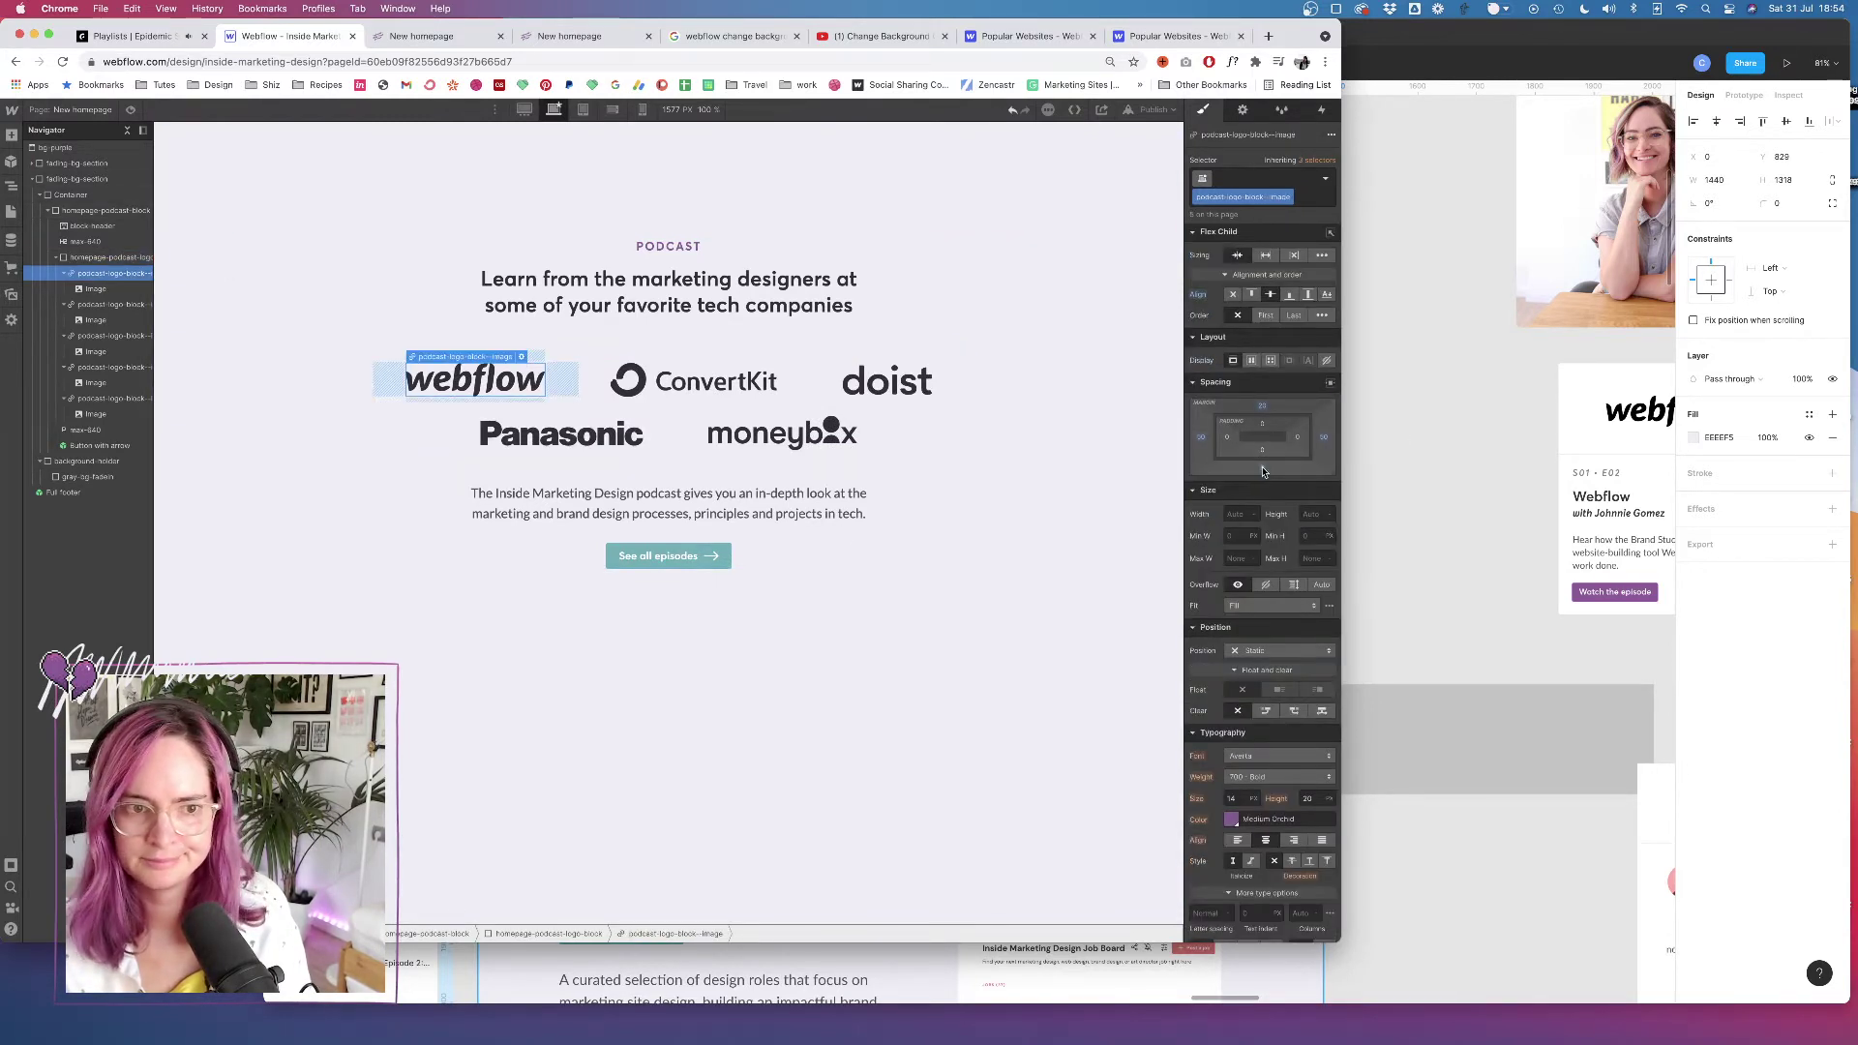
pyautogui.moveTo(1262, 471); pyautogui.dragTo(1268, 475)
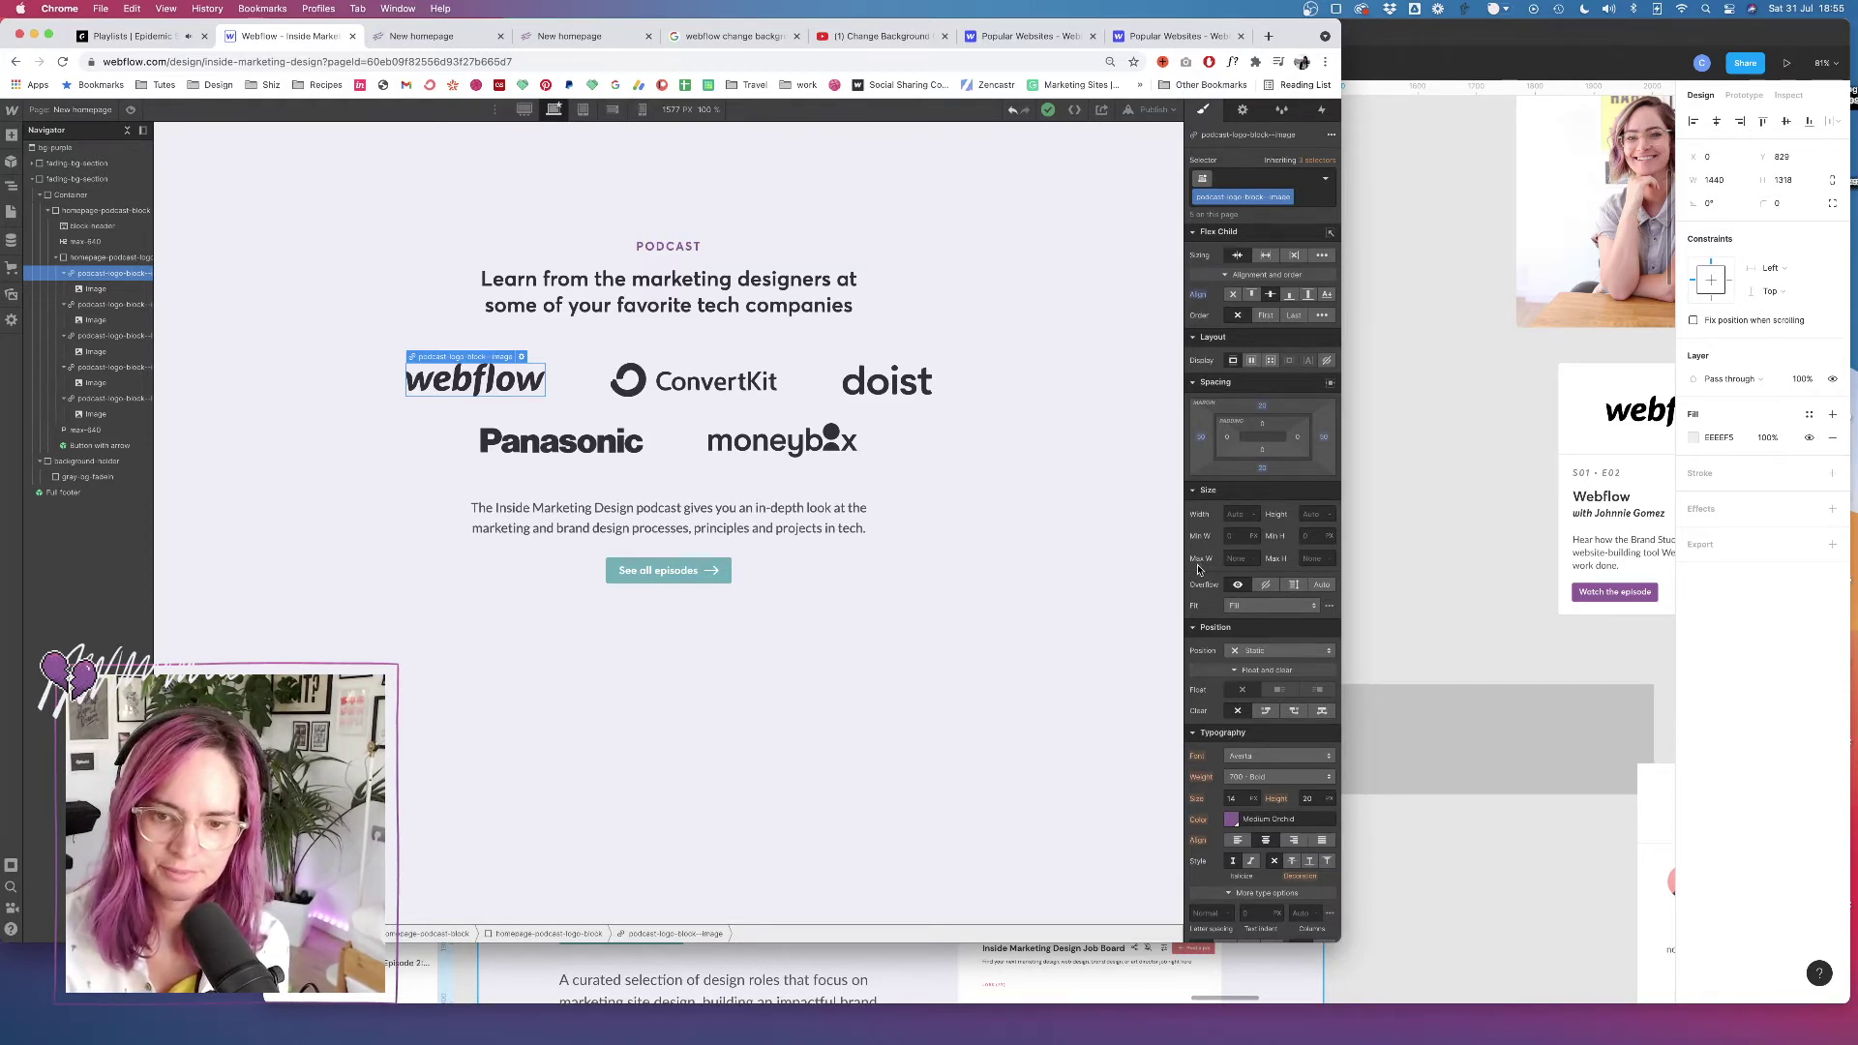
pyautogui.scroll(-4, 1219, 677)
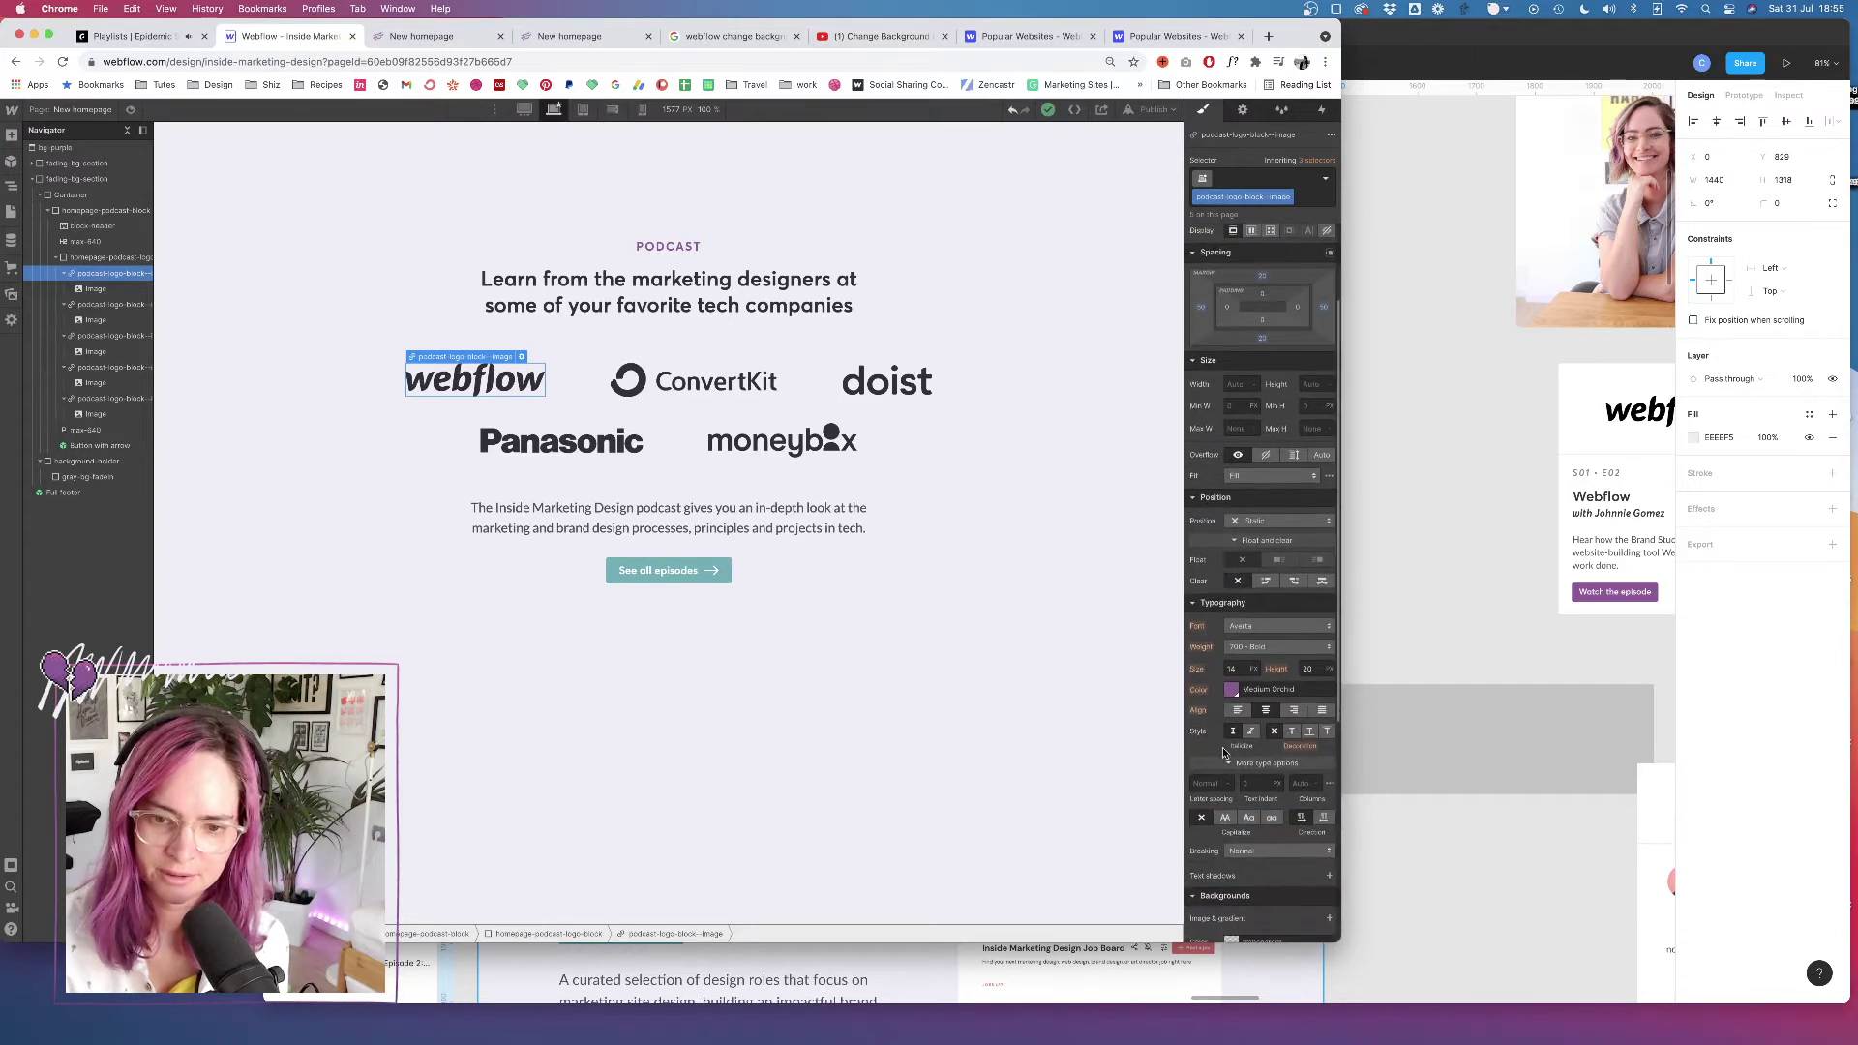
pyautogui.click(1262, 850)
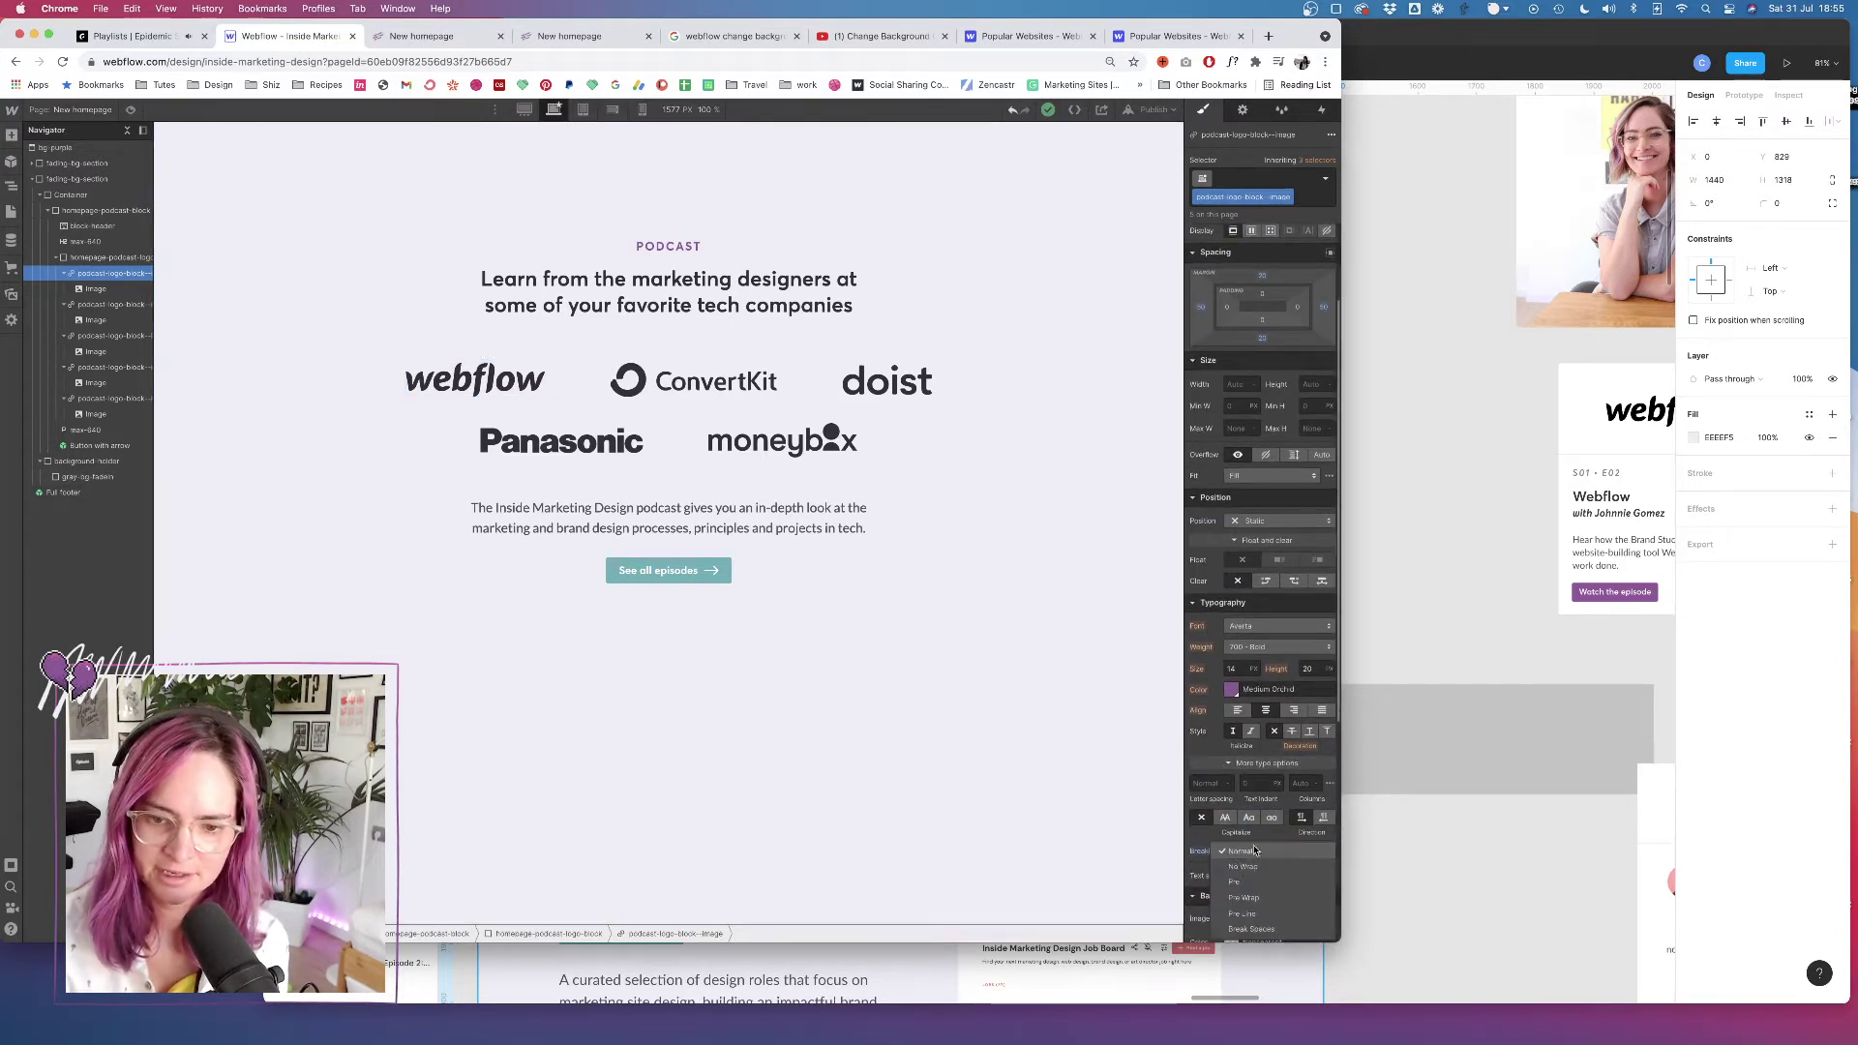
pyautogui.click(1197, 836)
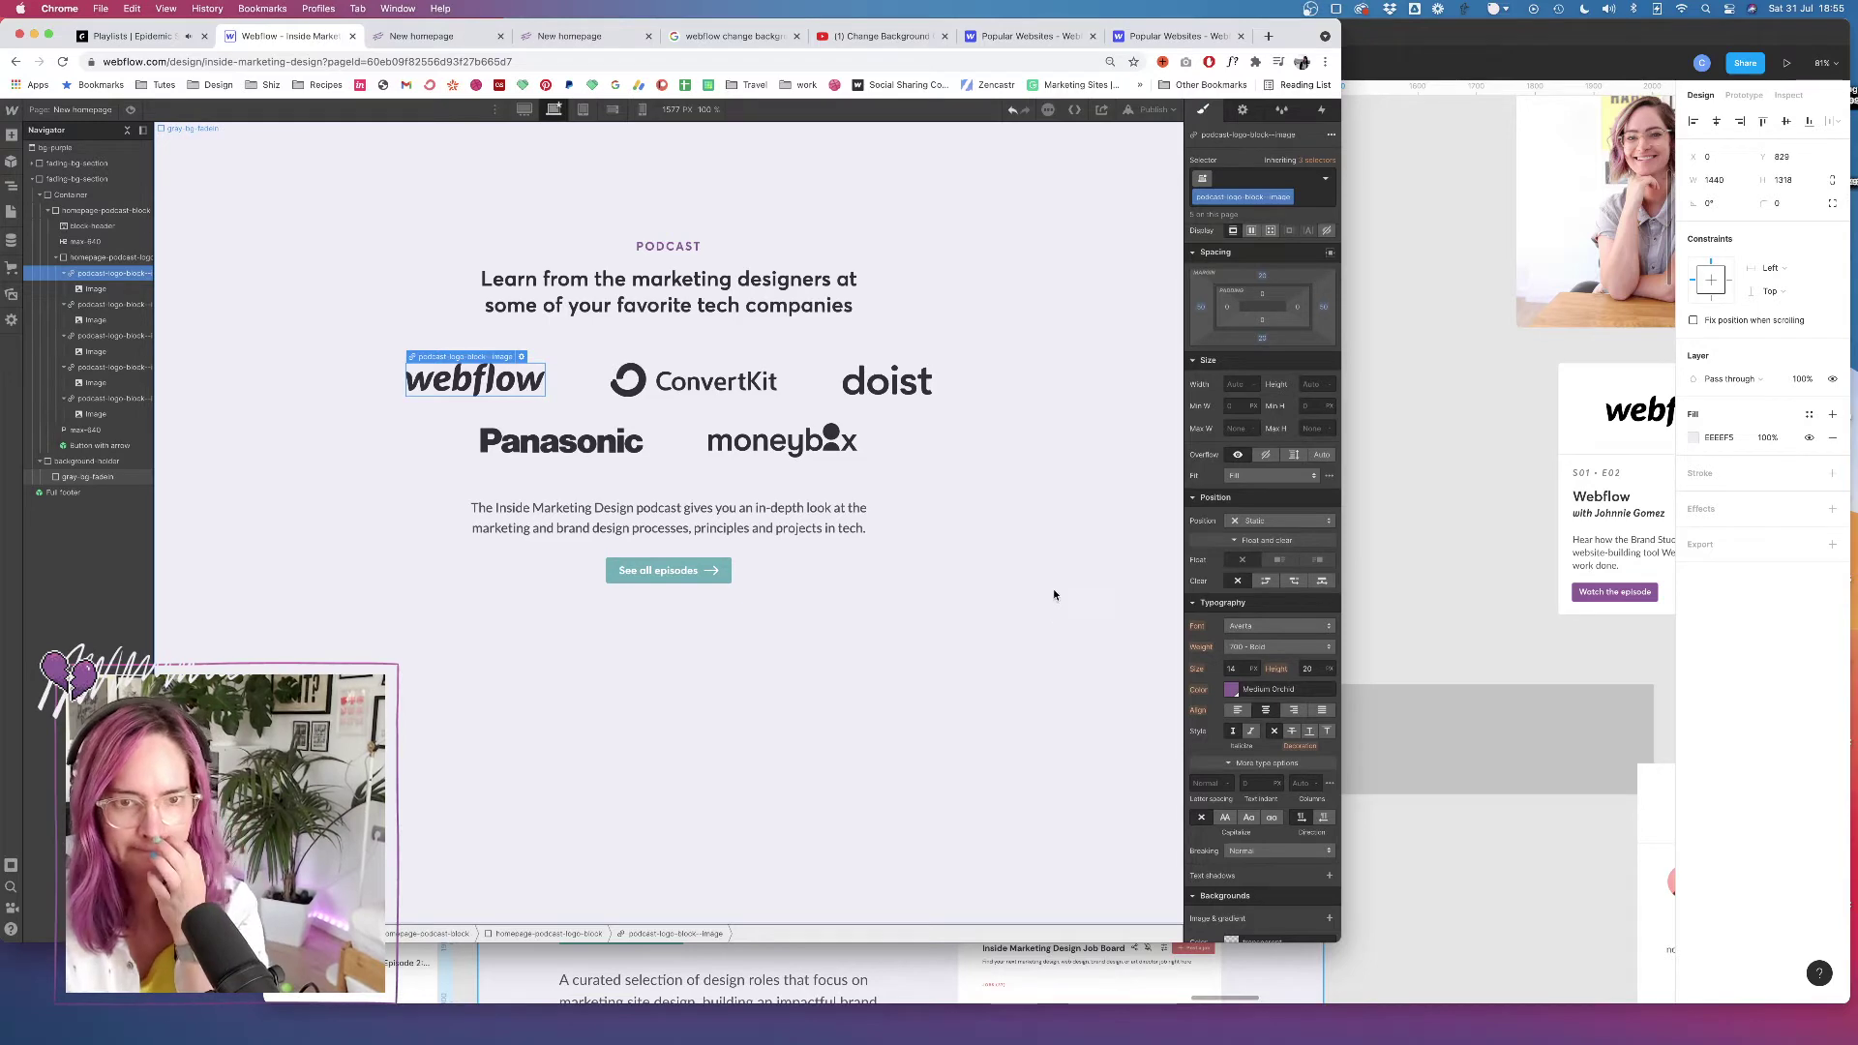
# Check the job board section in the Figma design, and add a div block inside the Webflow container below the podcast block
pyautogui.scroll(3, 1053, 588)
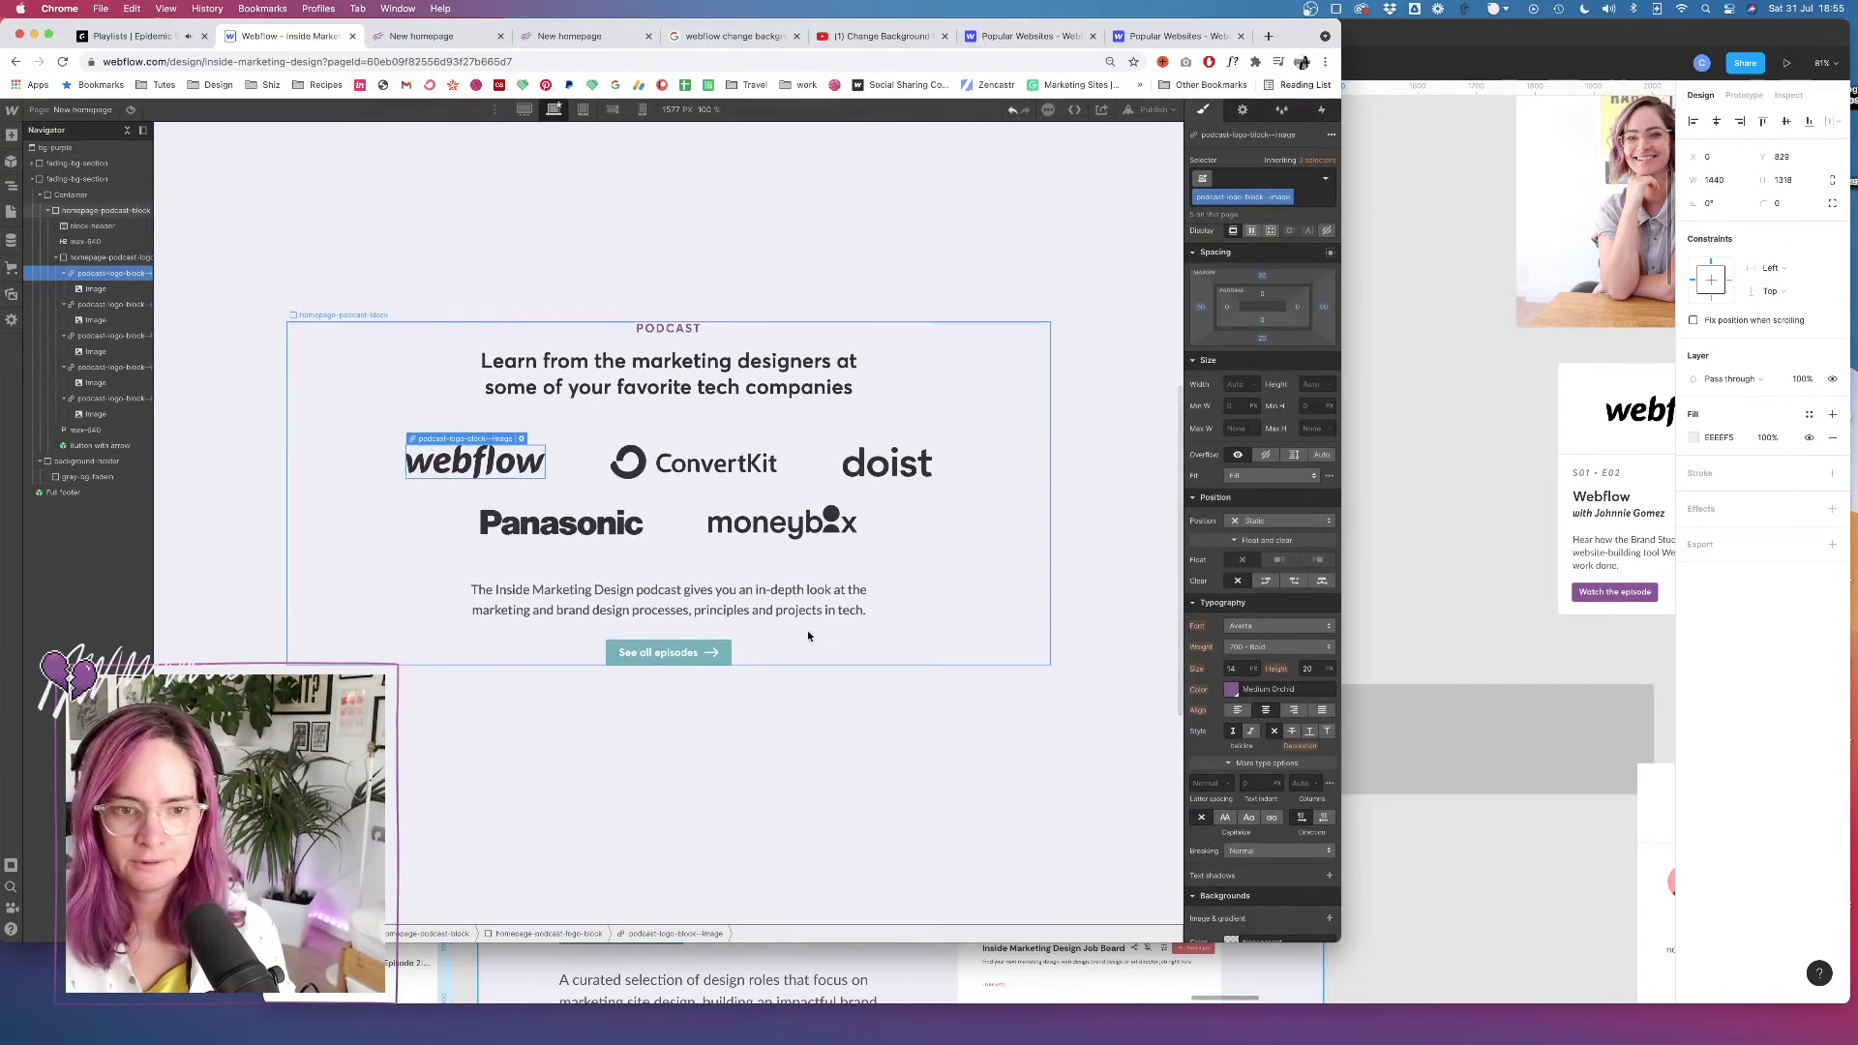
pyautogui.press('super+Tab')
pyautogui.scroll(-5, 677, 542)
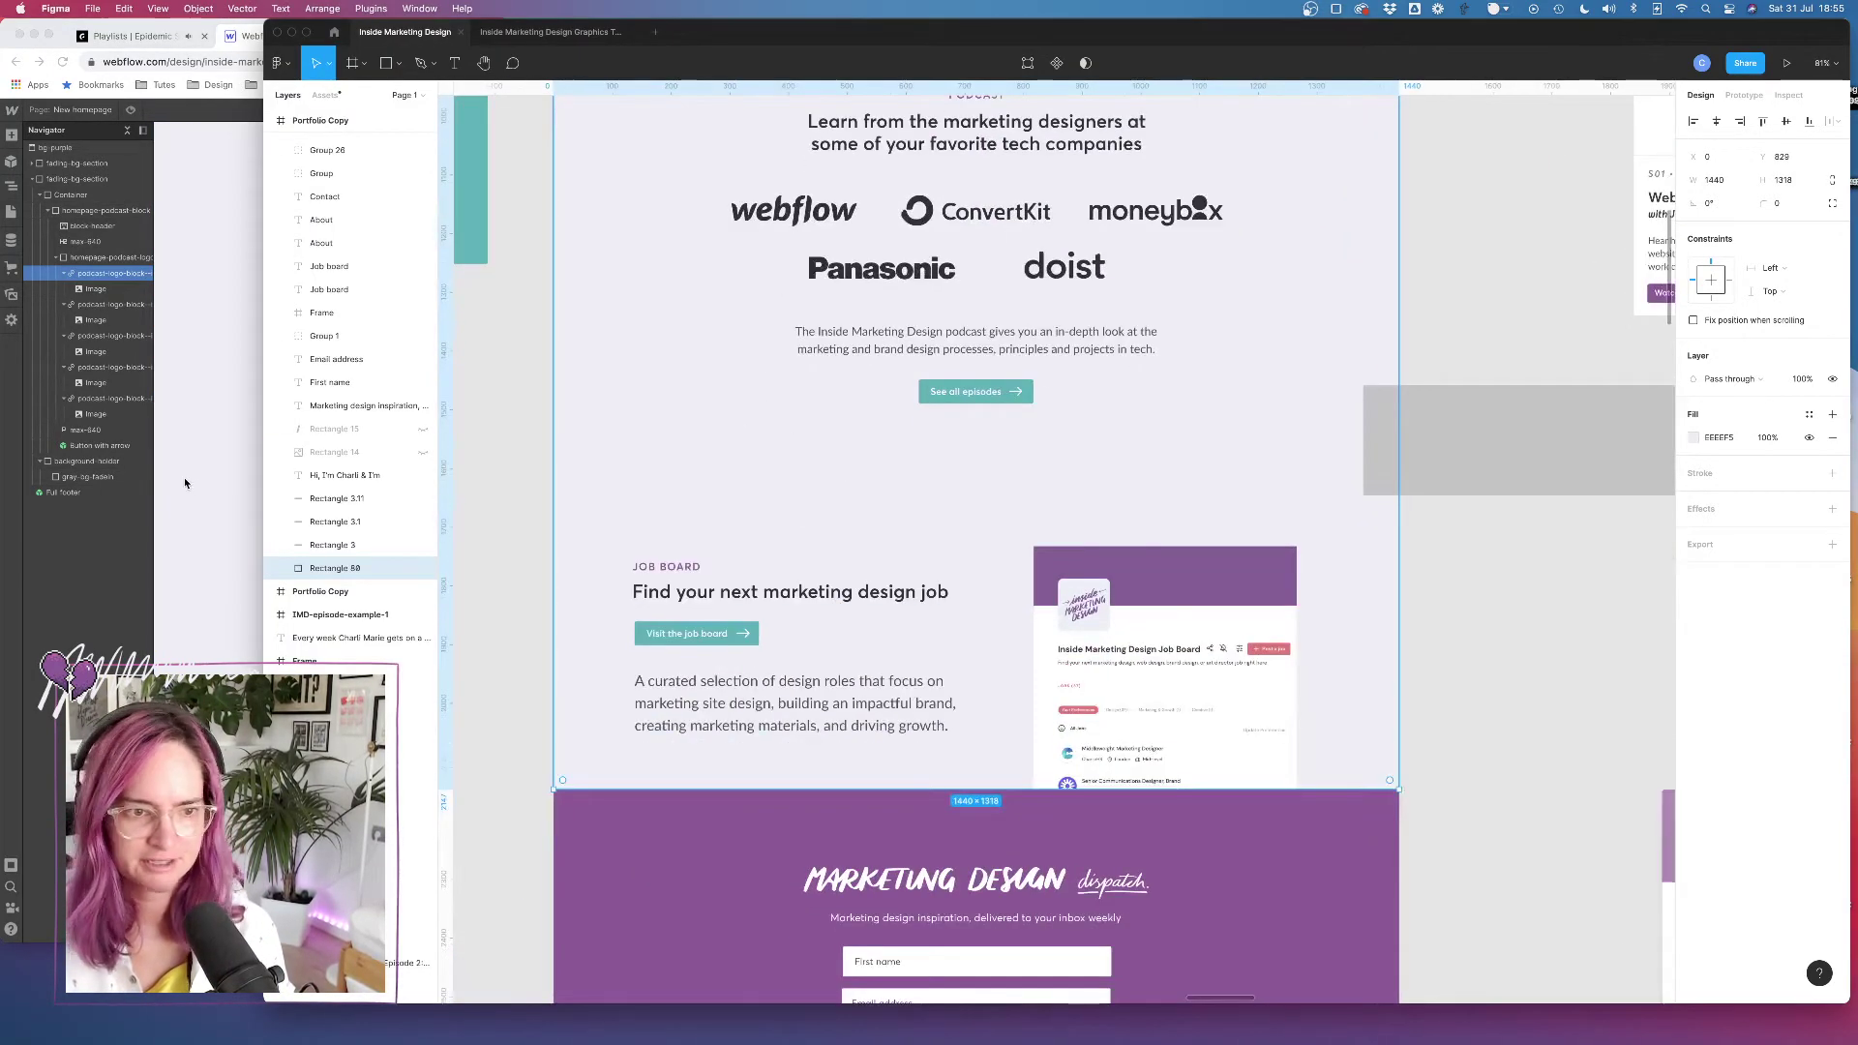
pyautogui.click(185, 483)
pyautogui.click(88, 211)
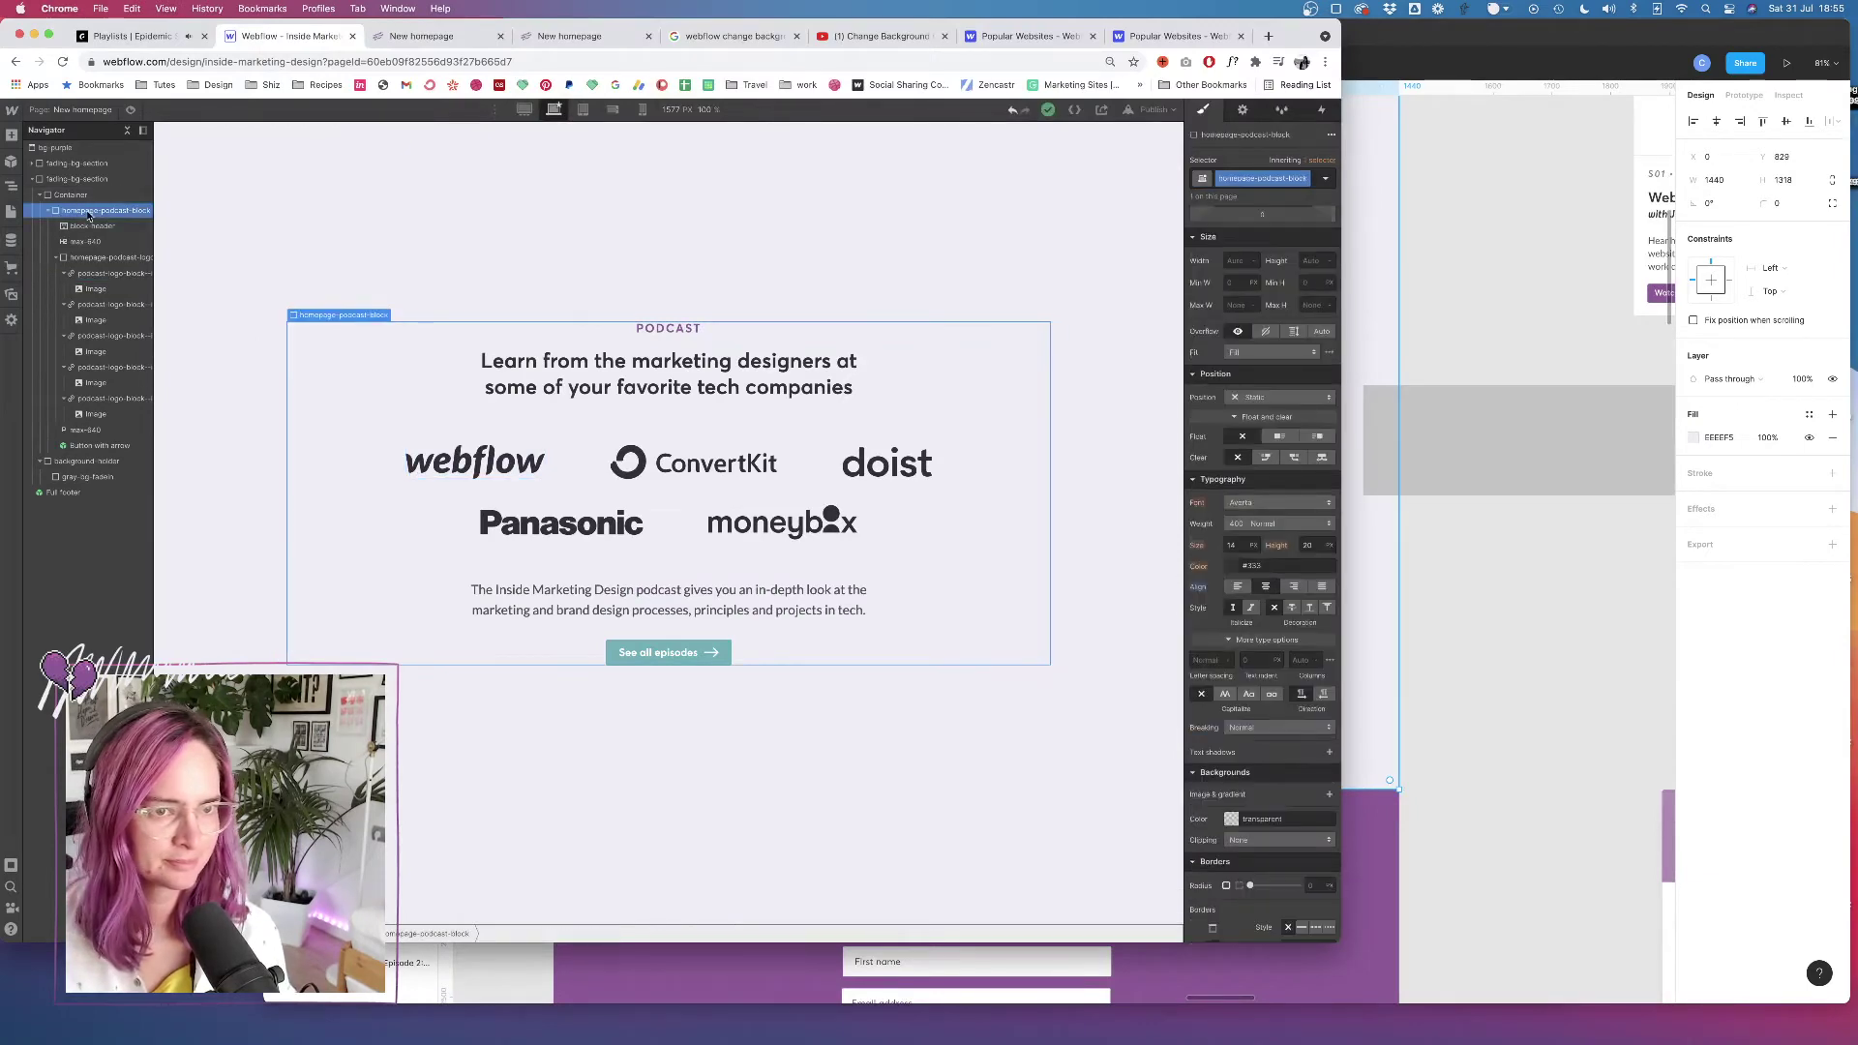
pyautogui.click(71, 194)
pyautogui.press('cmd+e')
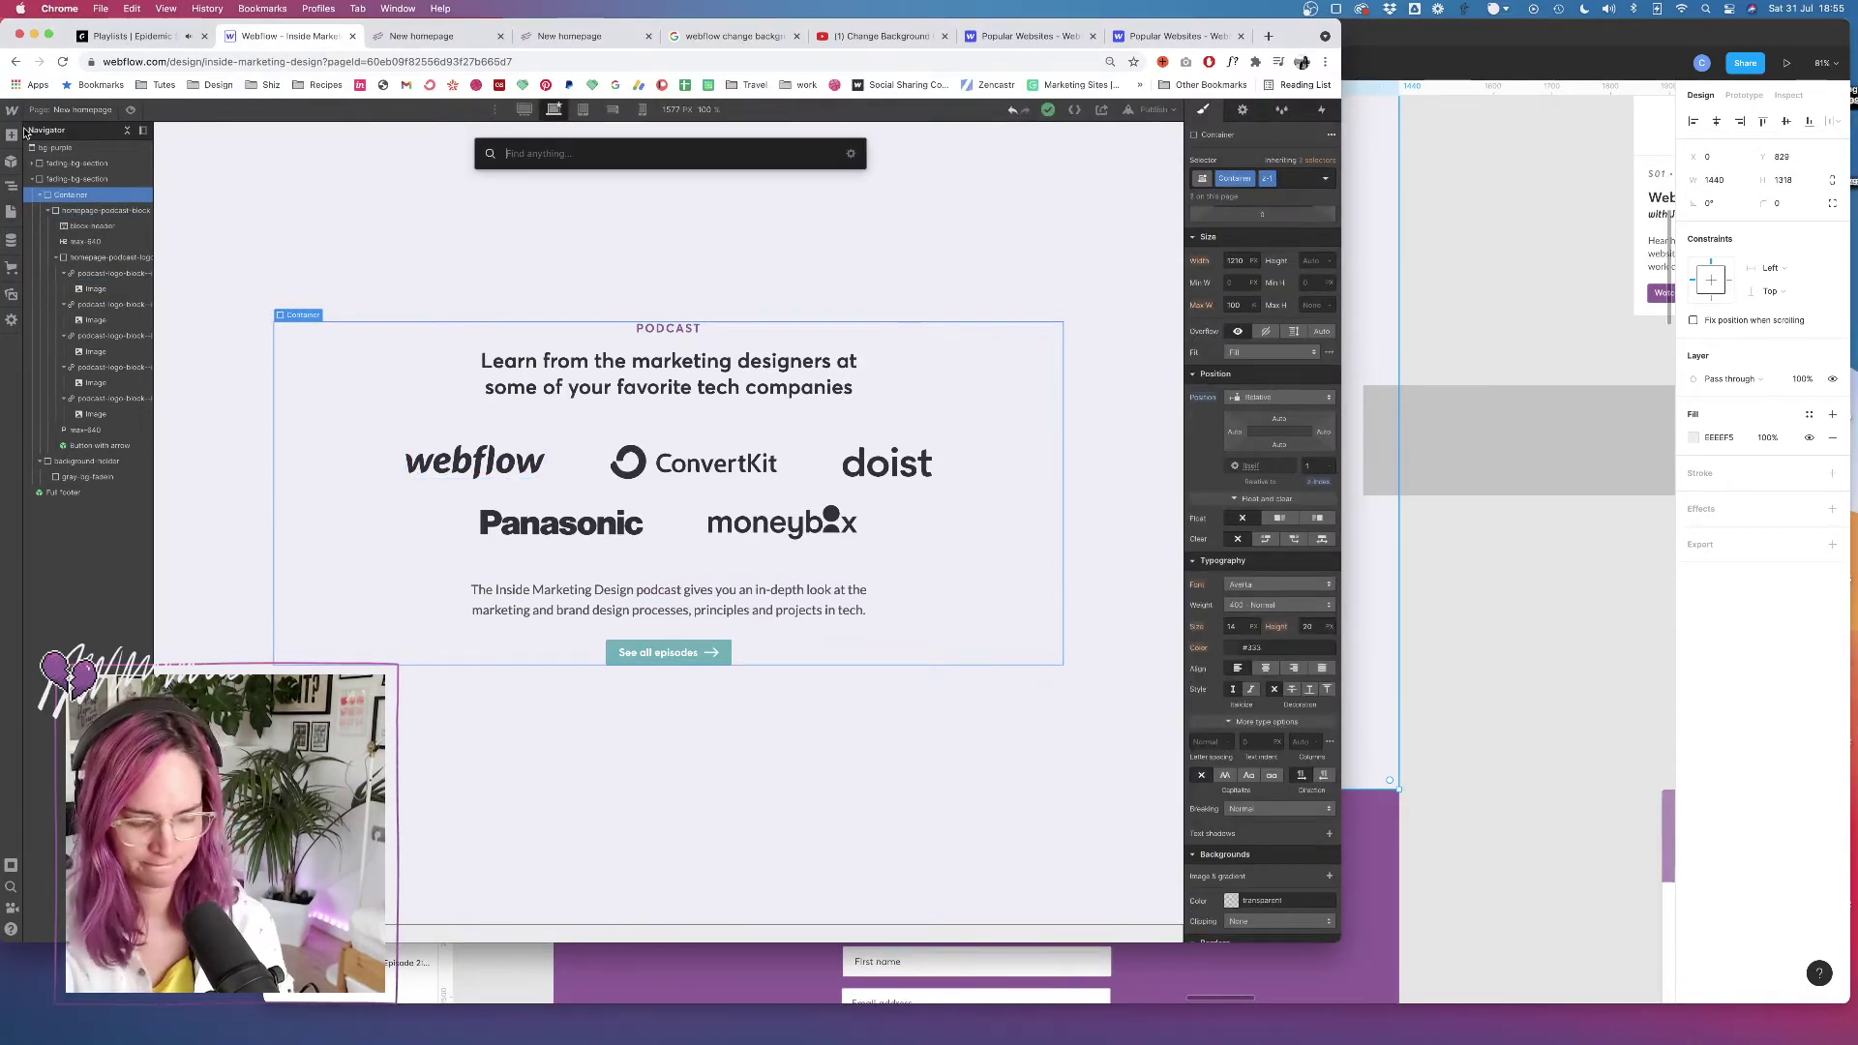
pyautogui.write('div')
pyautogui.press('Return')
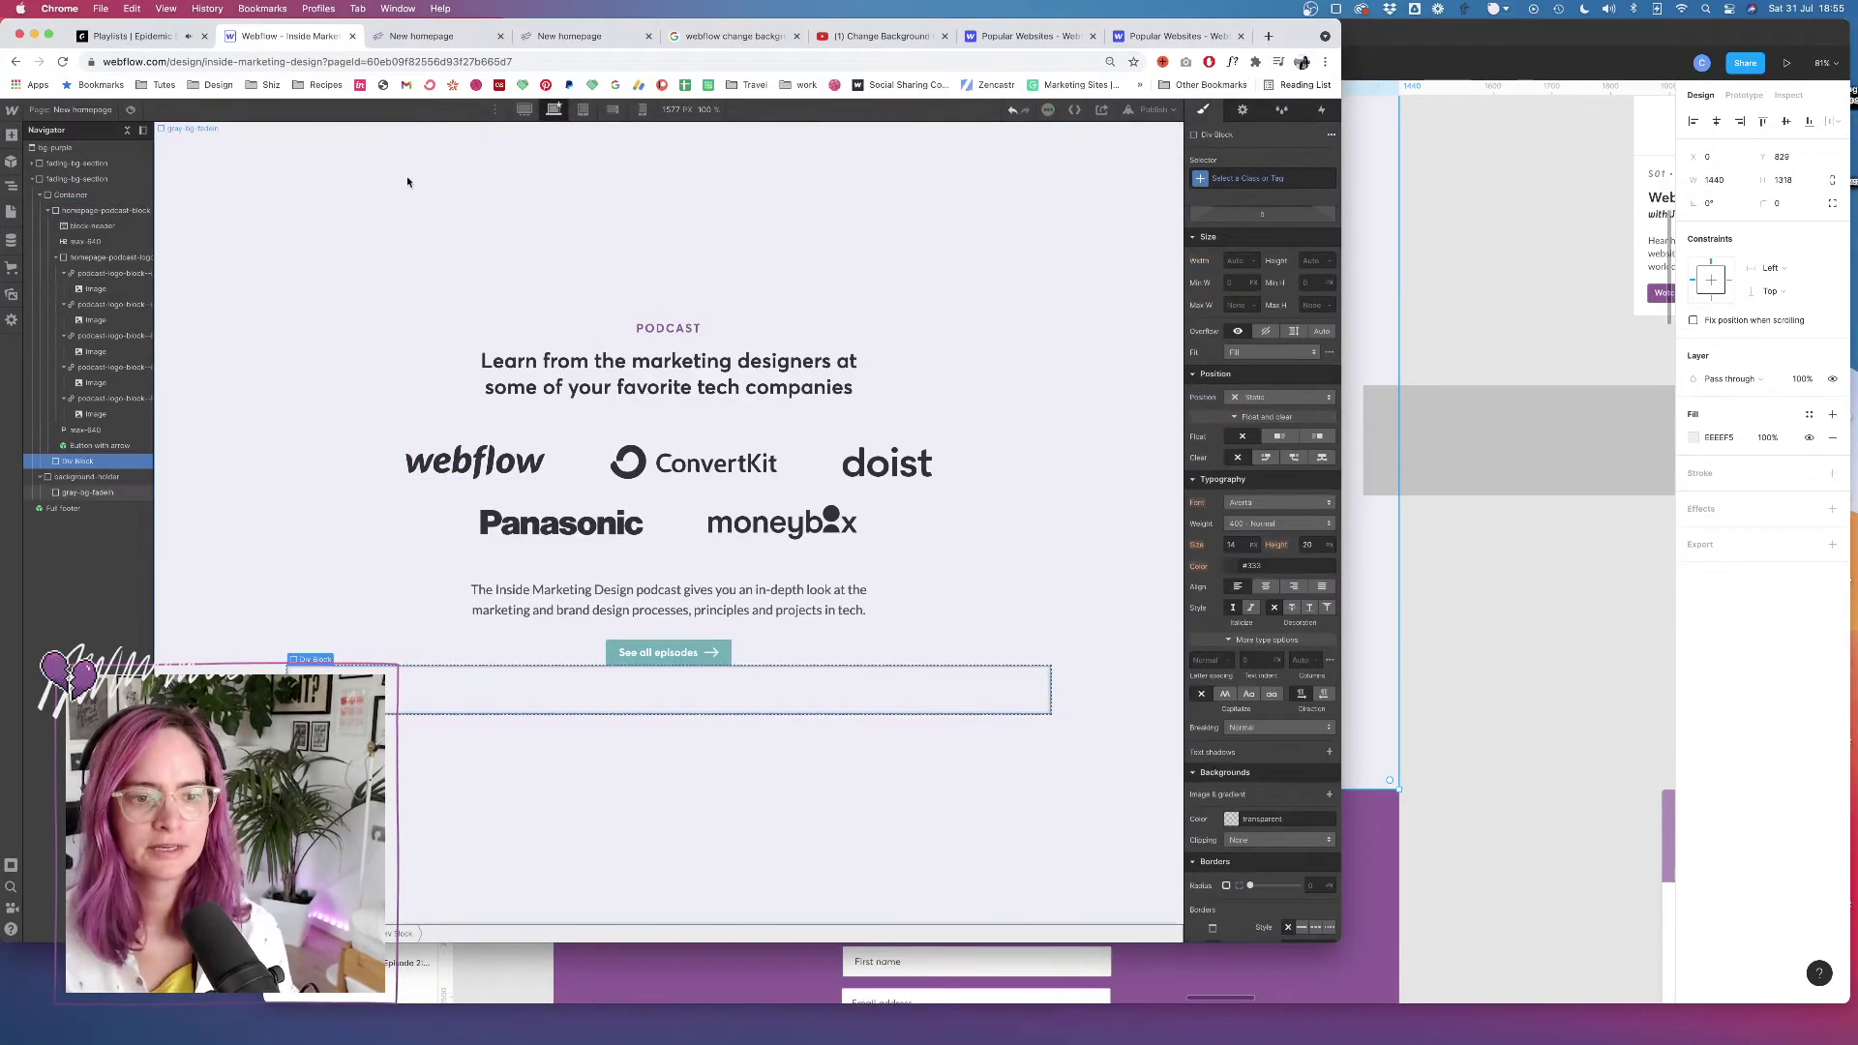
# Give the new div block the class homepage-job-block
pyautogui.click(1238, 181)
pyautogui.write('homepage-')
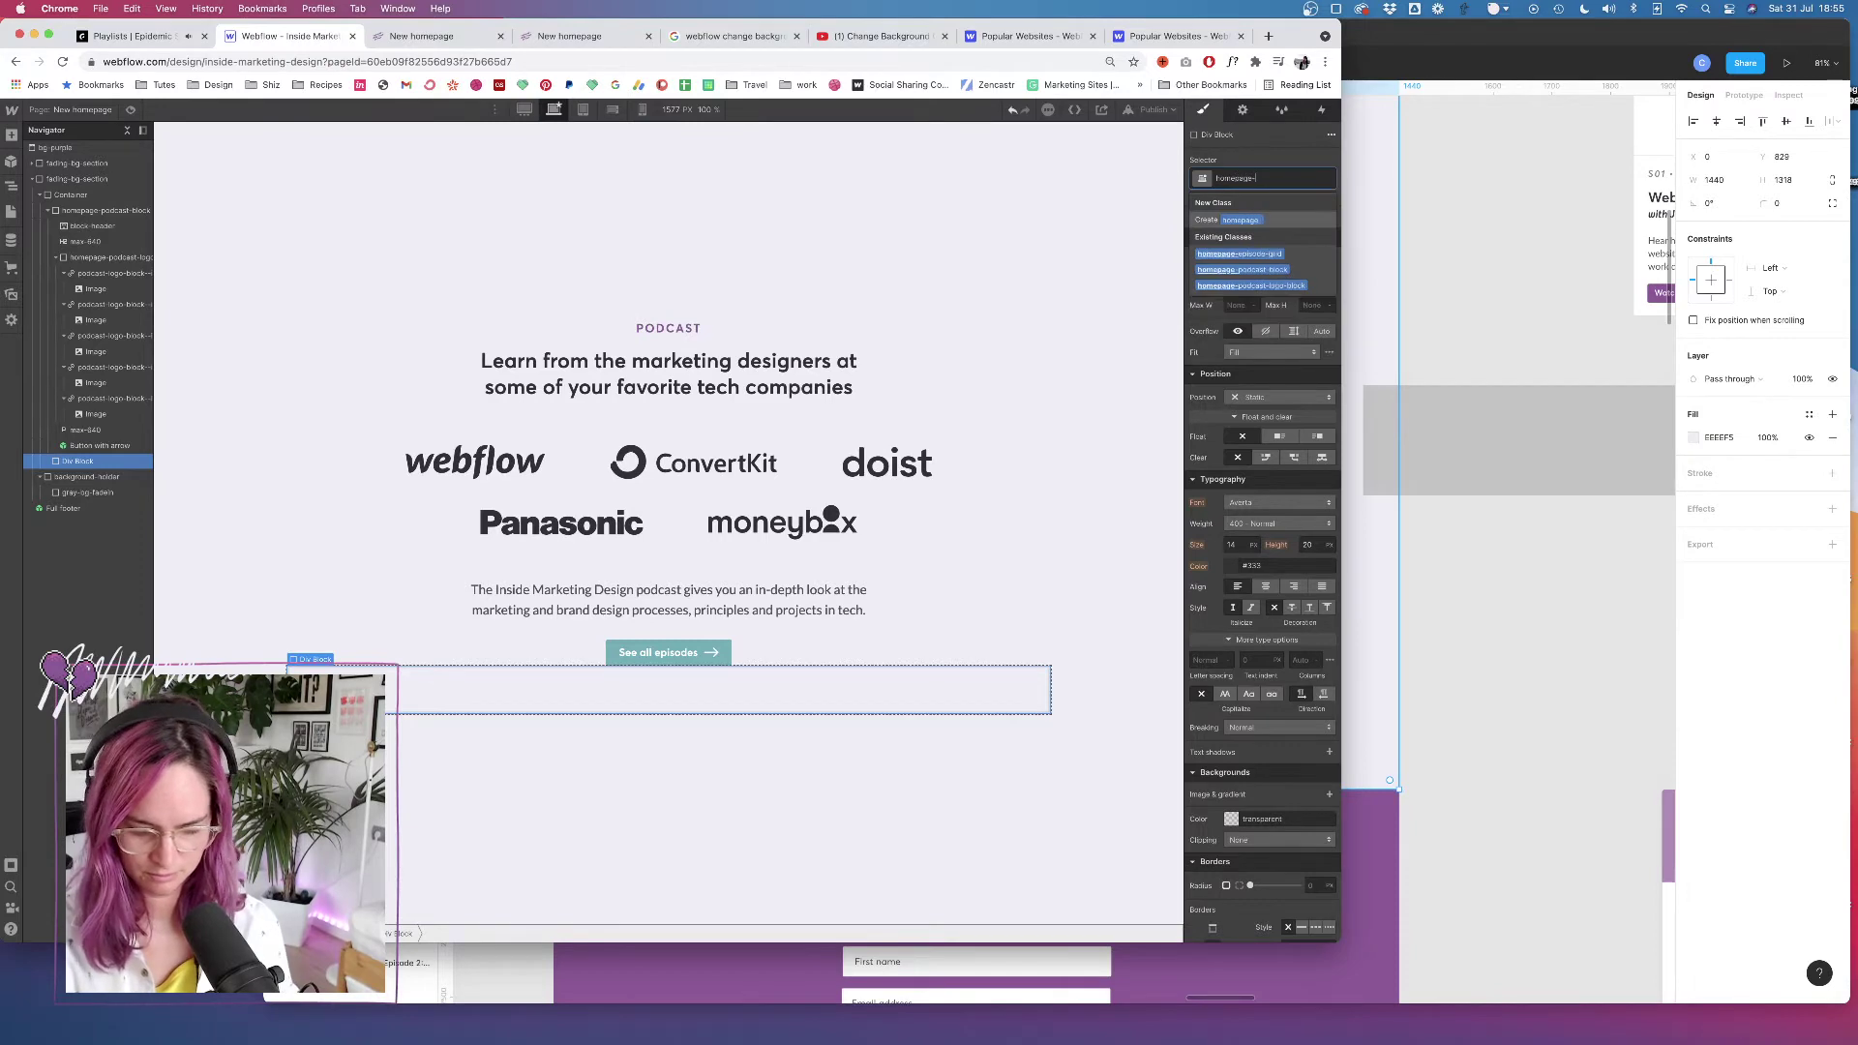
pyautogui.write('job-block')
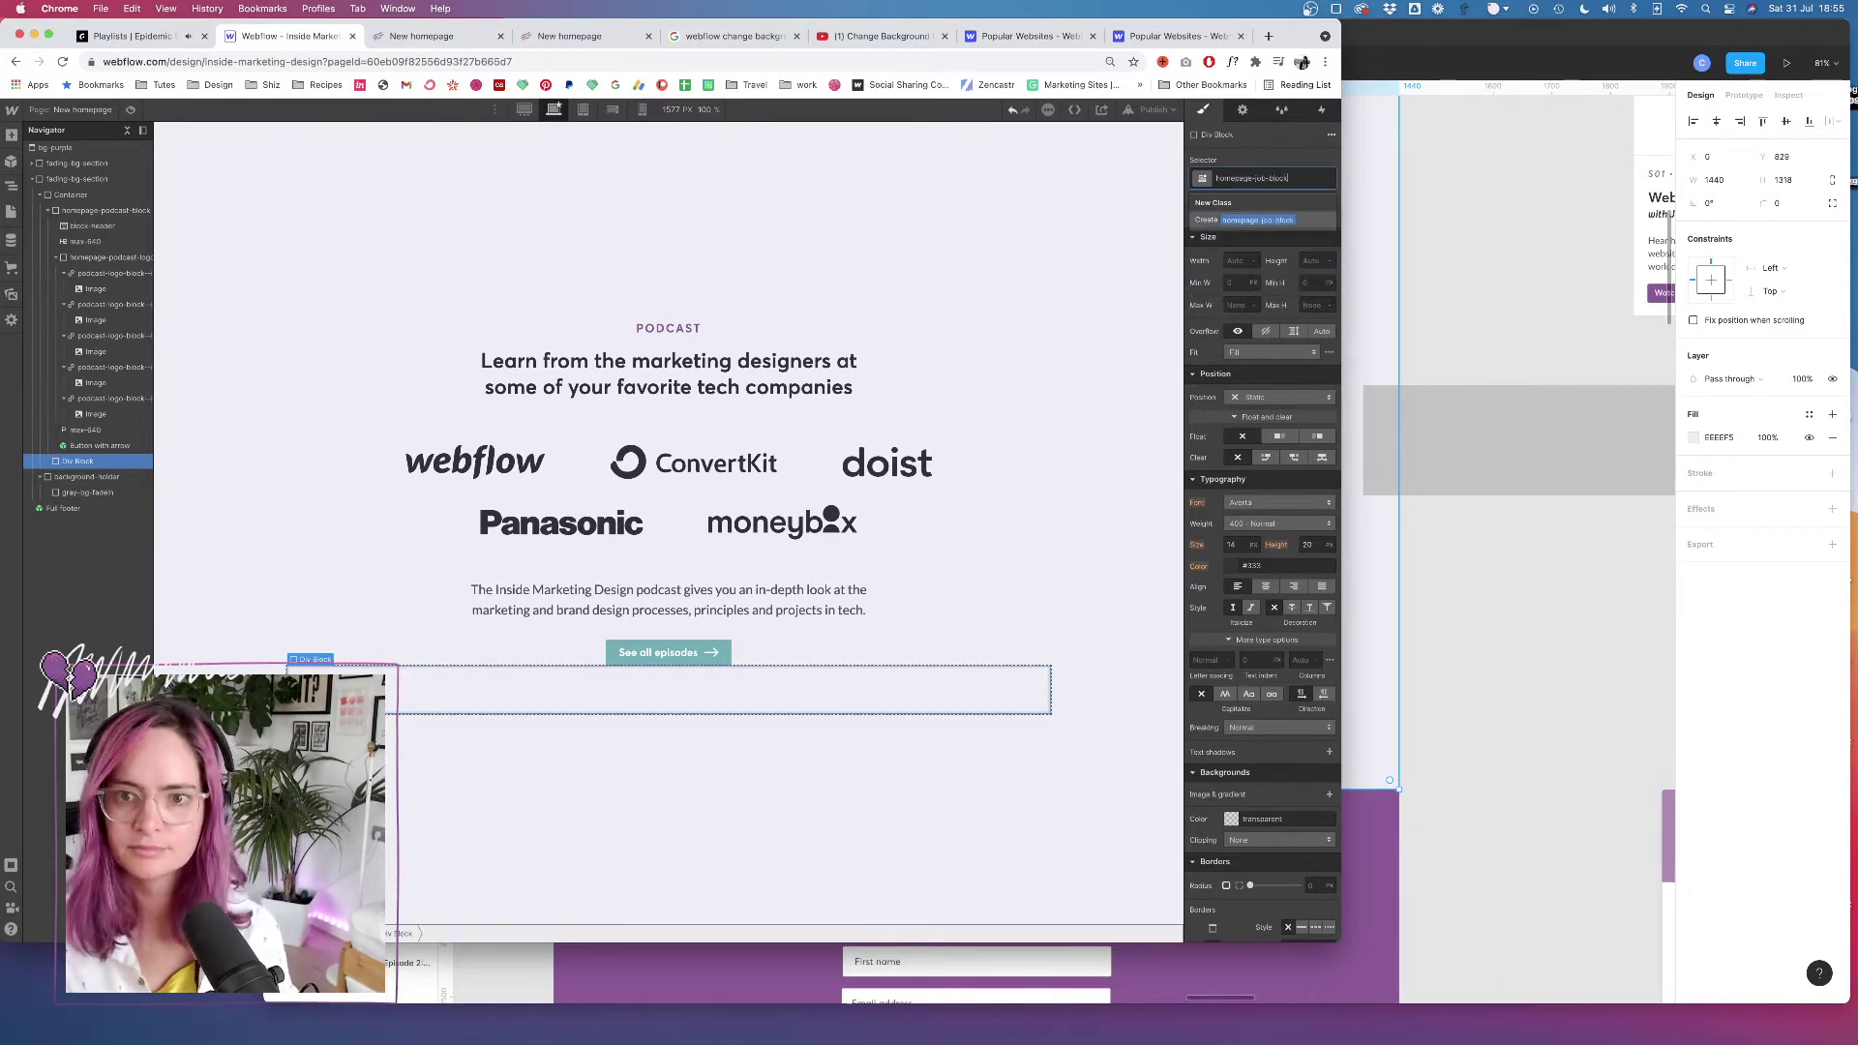
pyautogui.press('Return')
# Show the layout grids in Figma for reference and set the homepage-job-block's display to grid in Webflow
pyautogui.click(1597, 311)
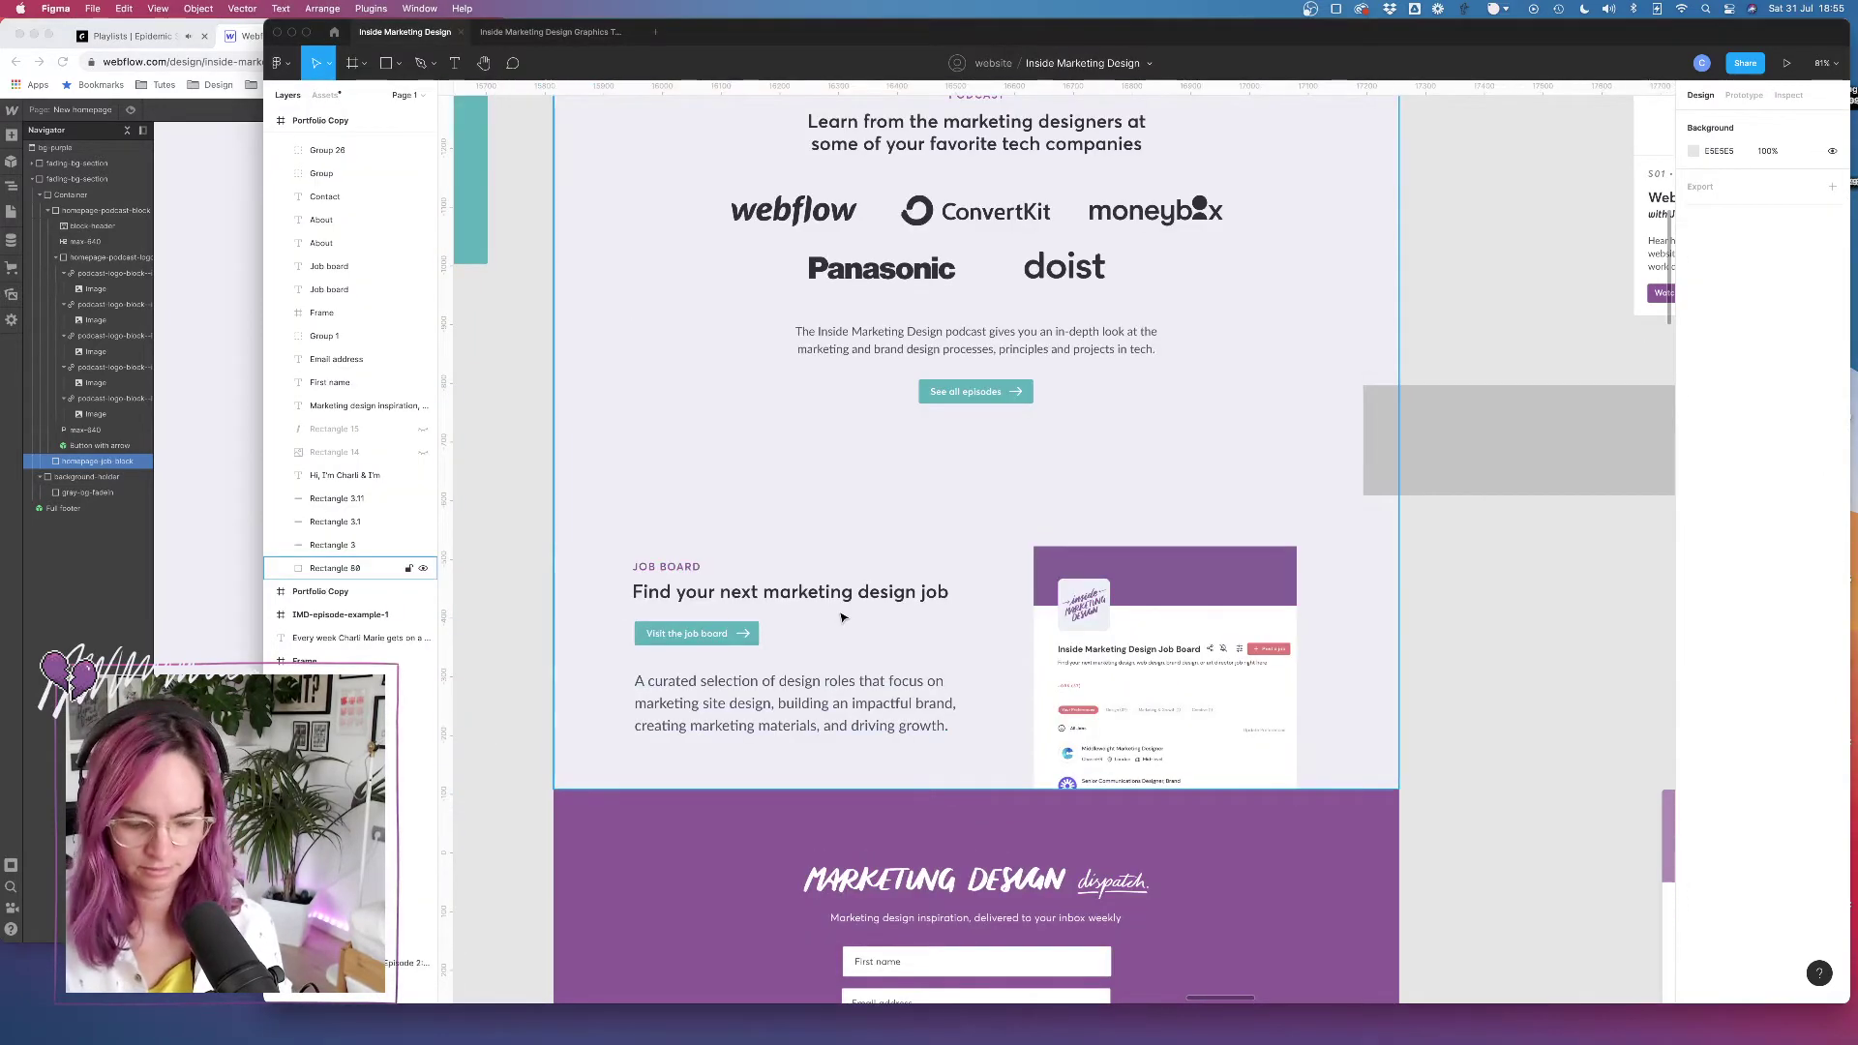
pyautogui.hotkey('ctrl', 'g')
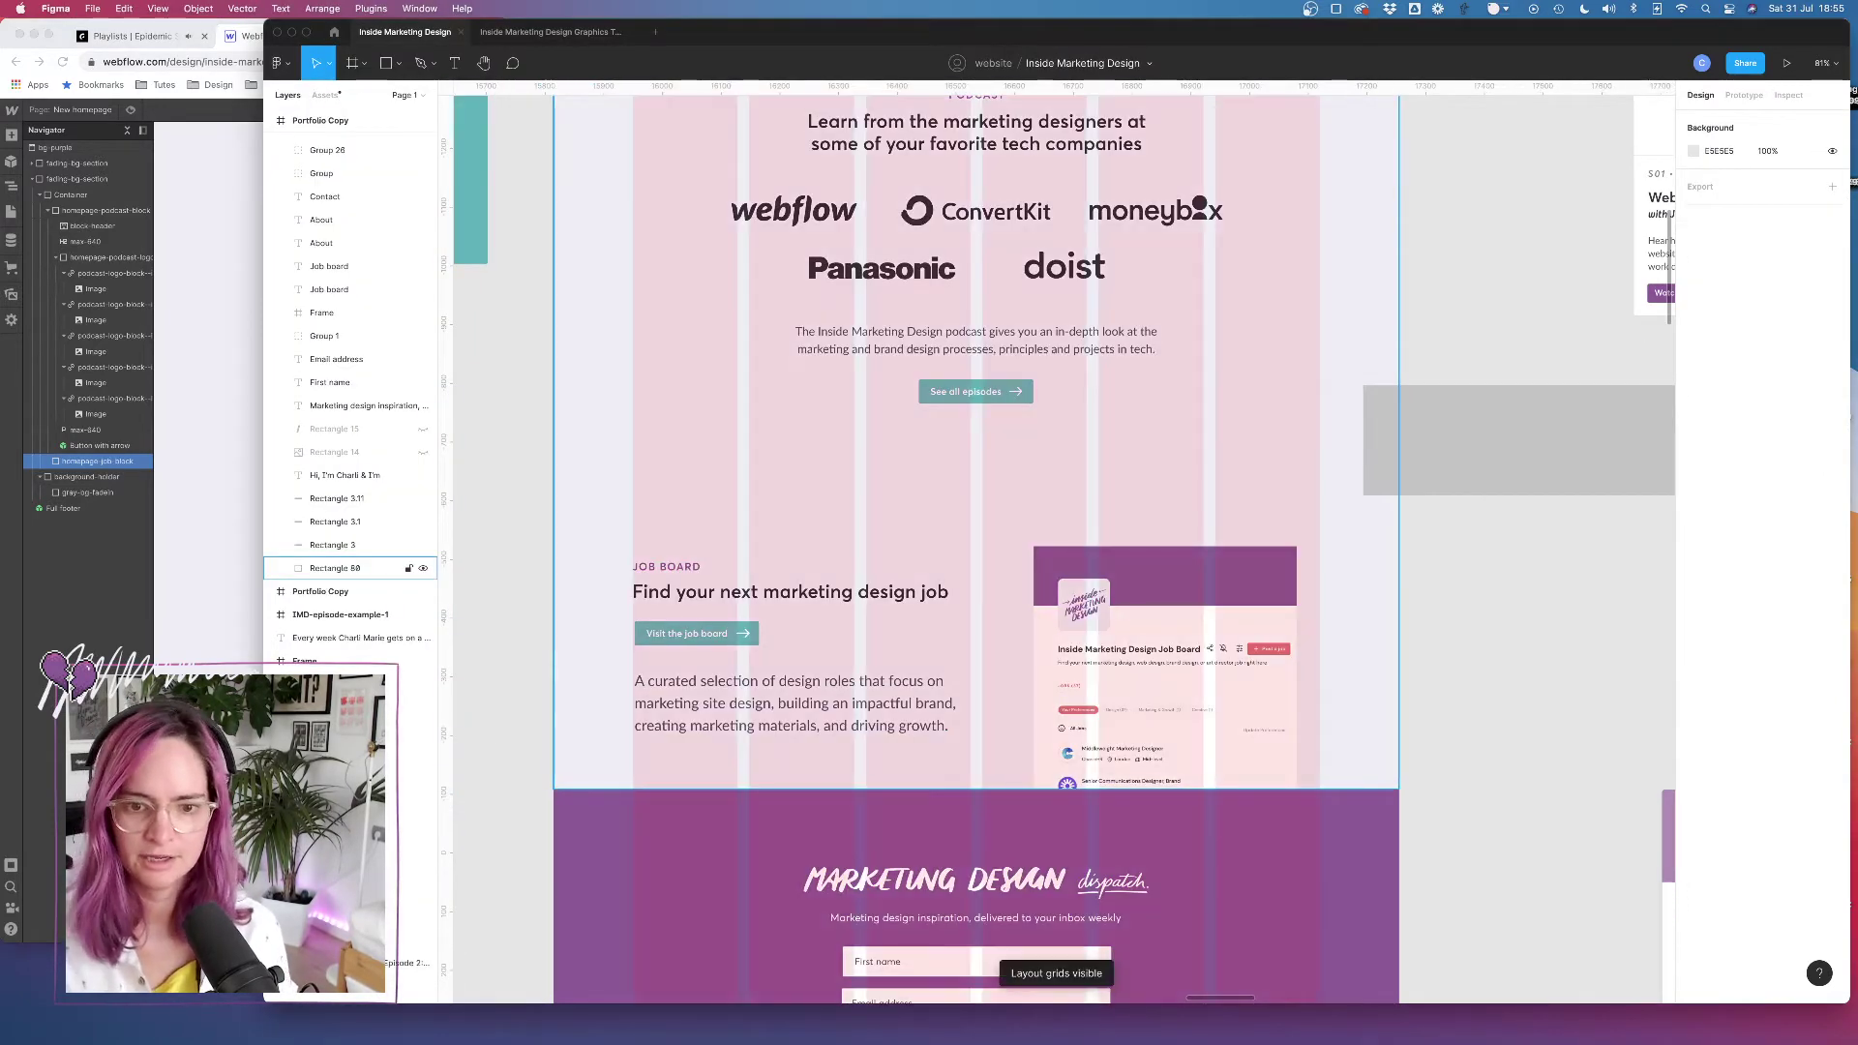
pyautogui.click(207, 465)
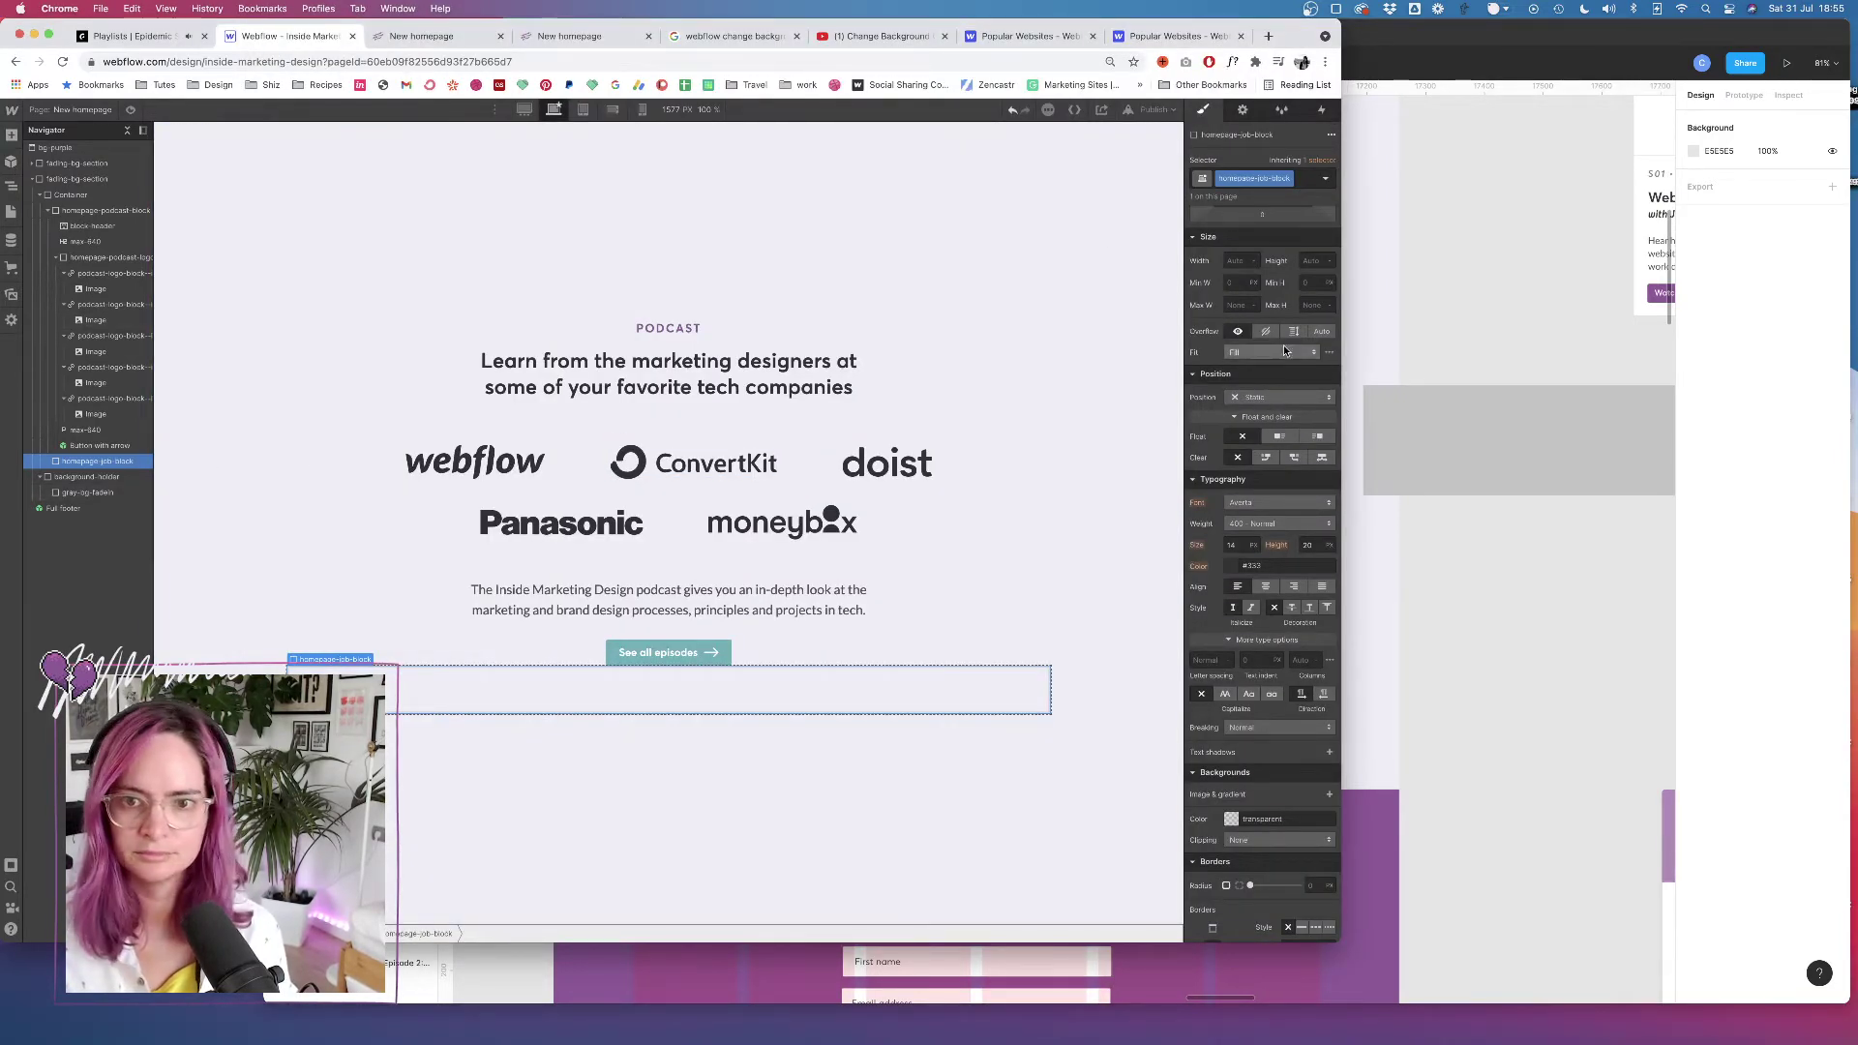
pyautogui.scroll(3, 1248, 329)
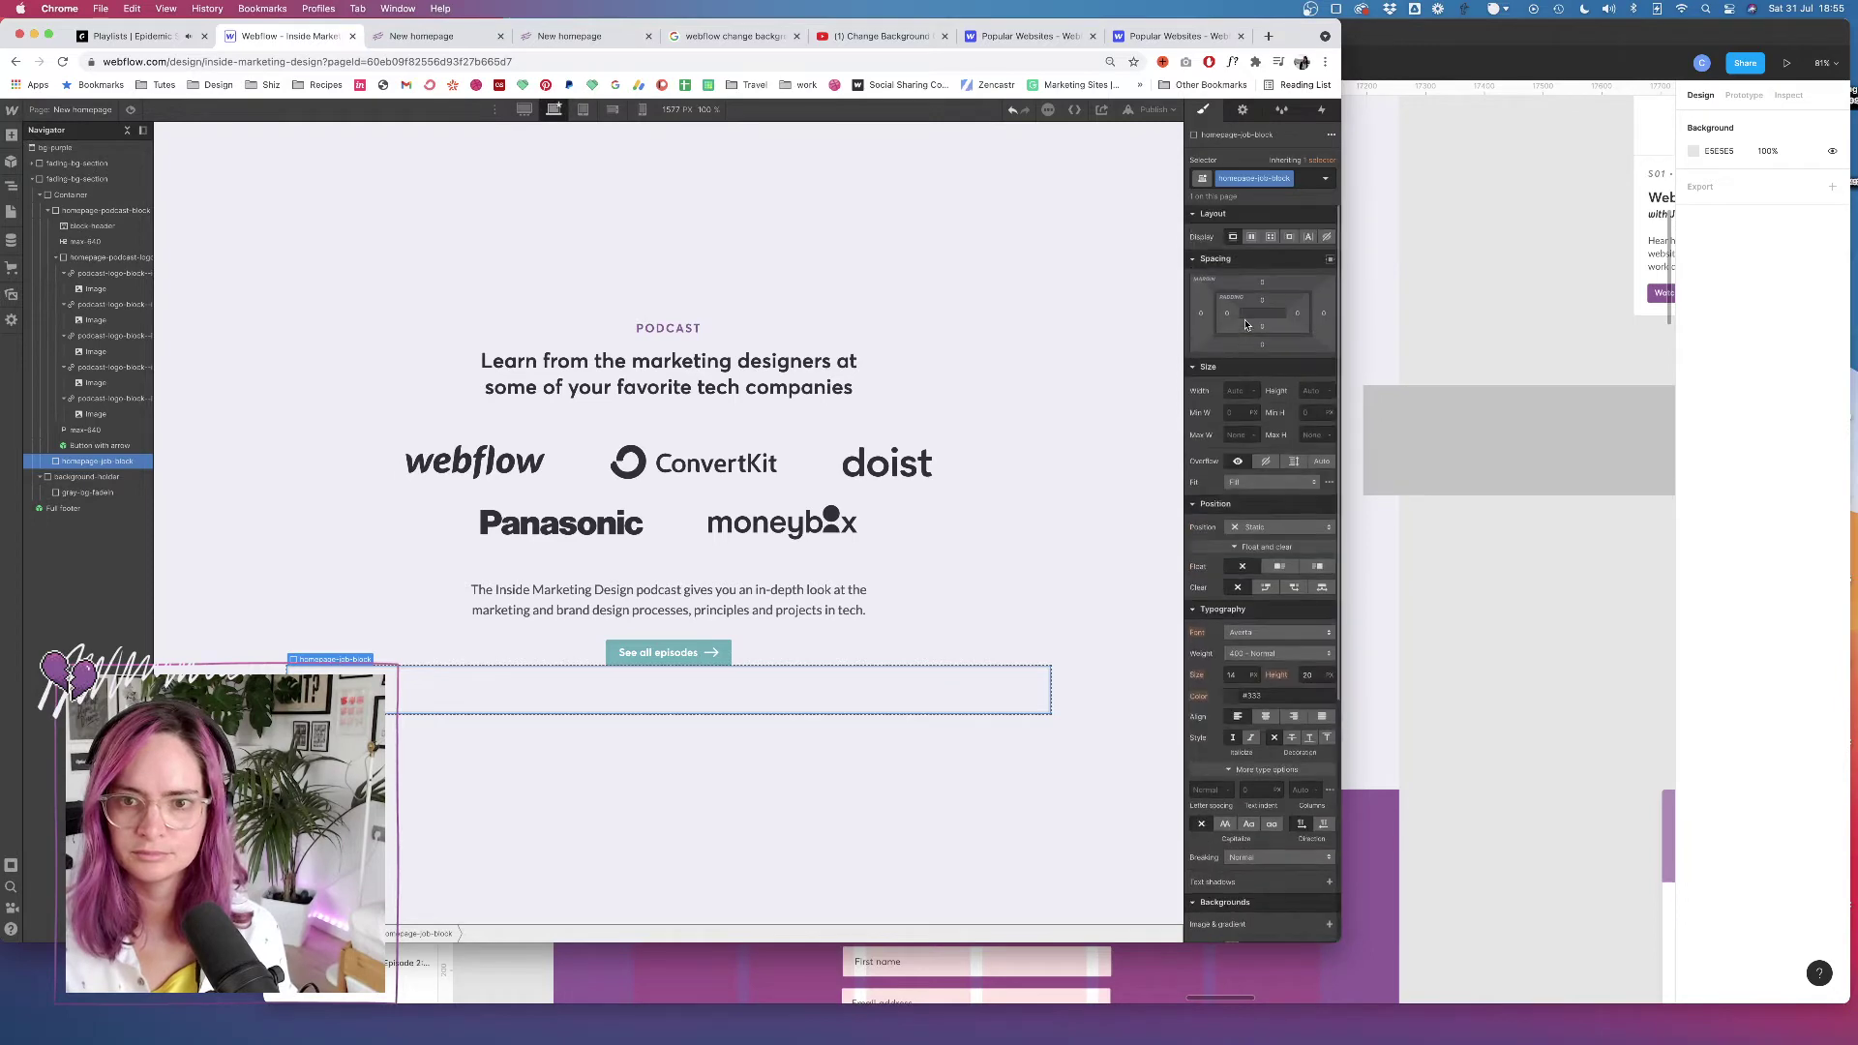
pyautogui.click(1268, 237)
pyautogui.click(1493, 709)
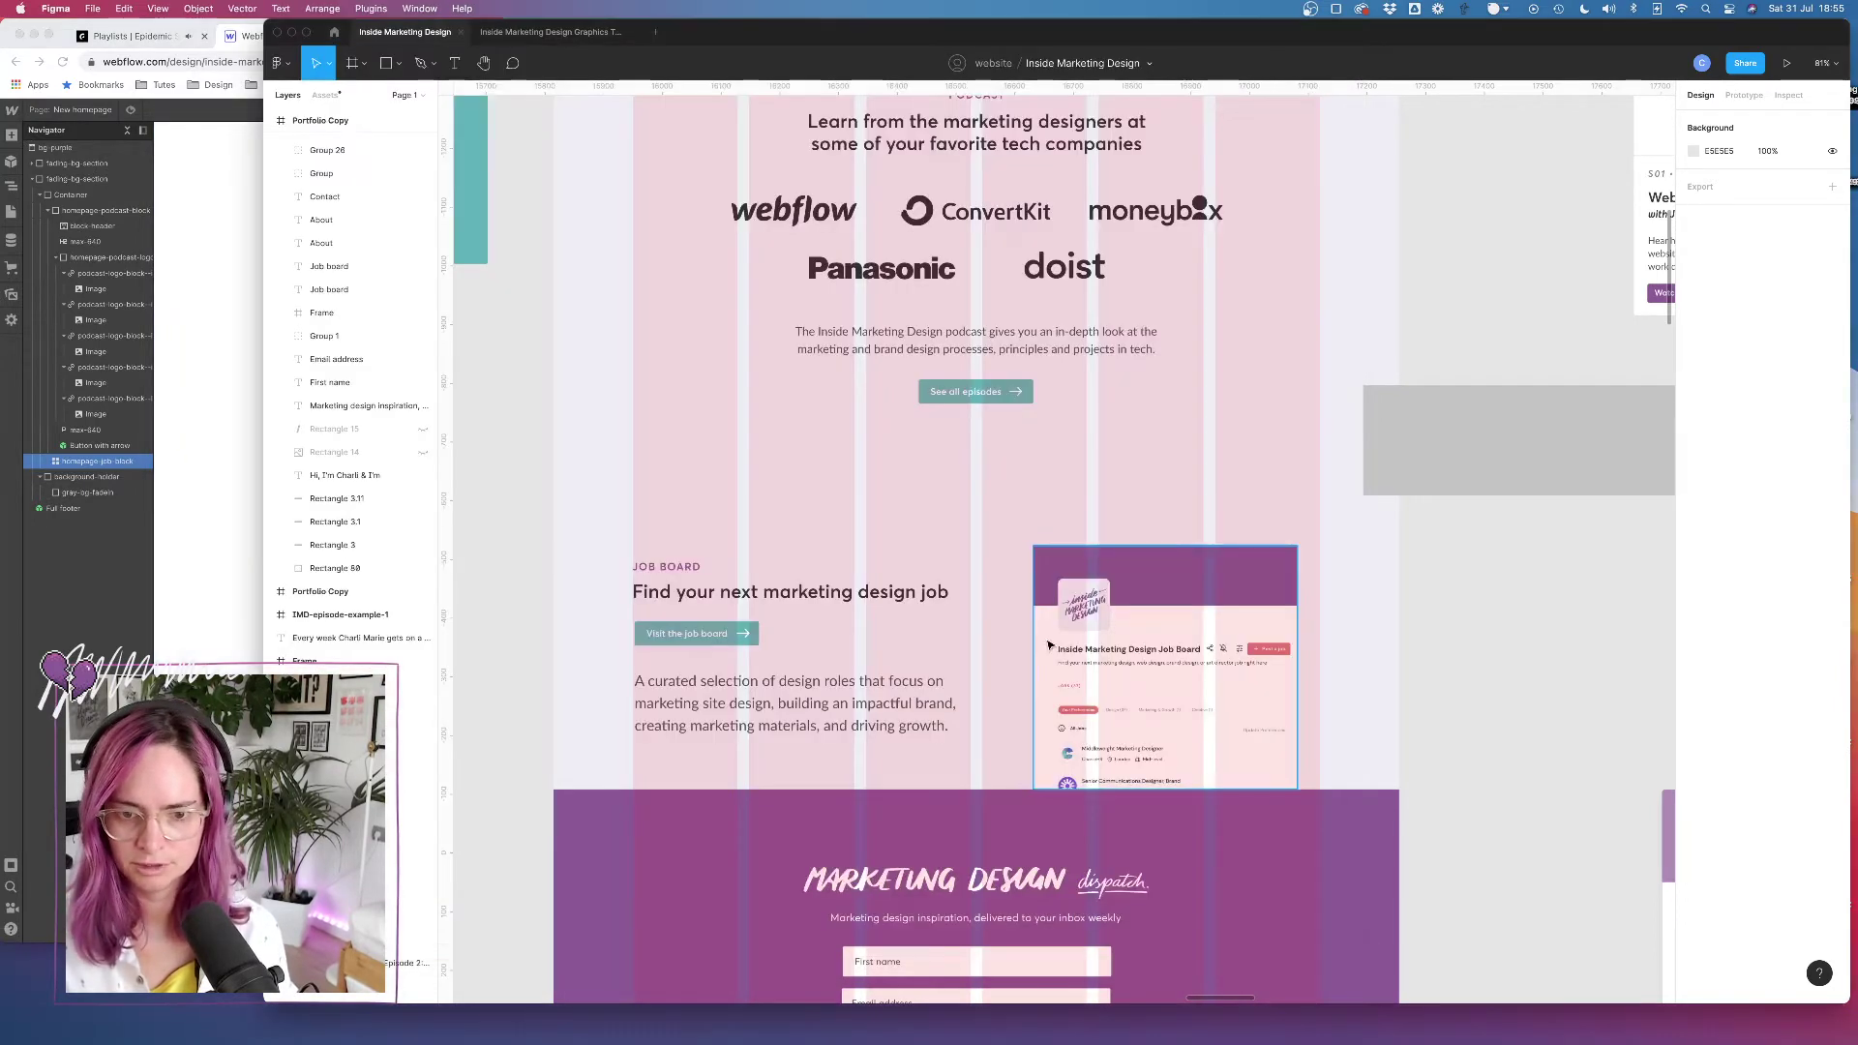
pyautogui.click(197, 549)
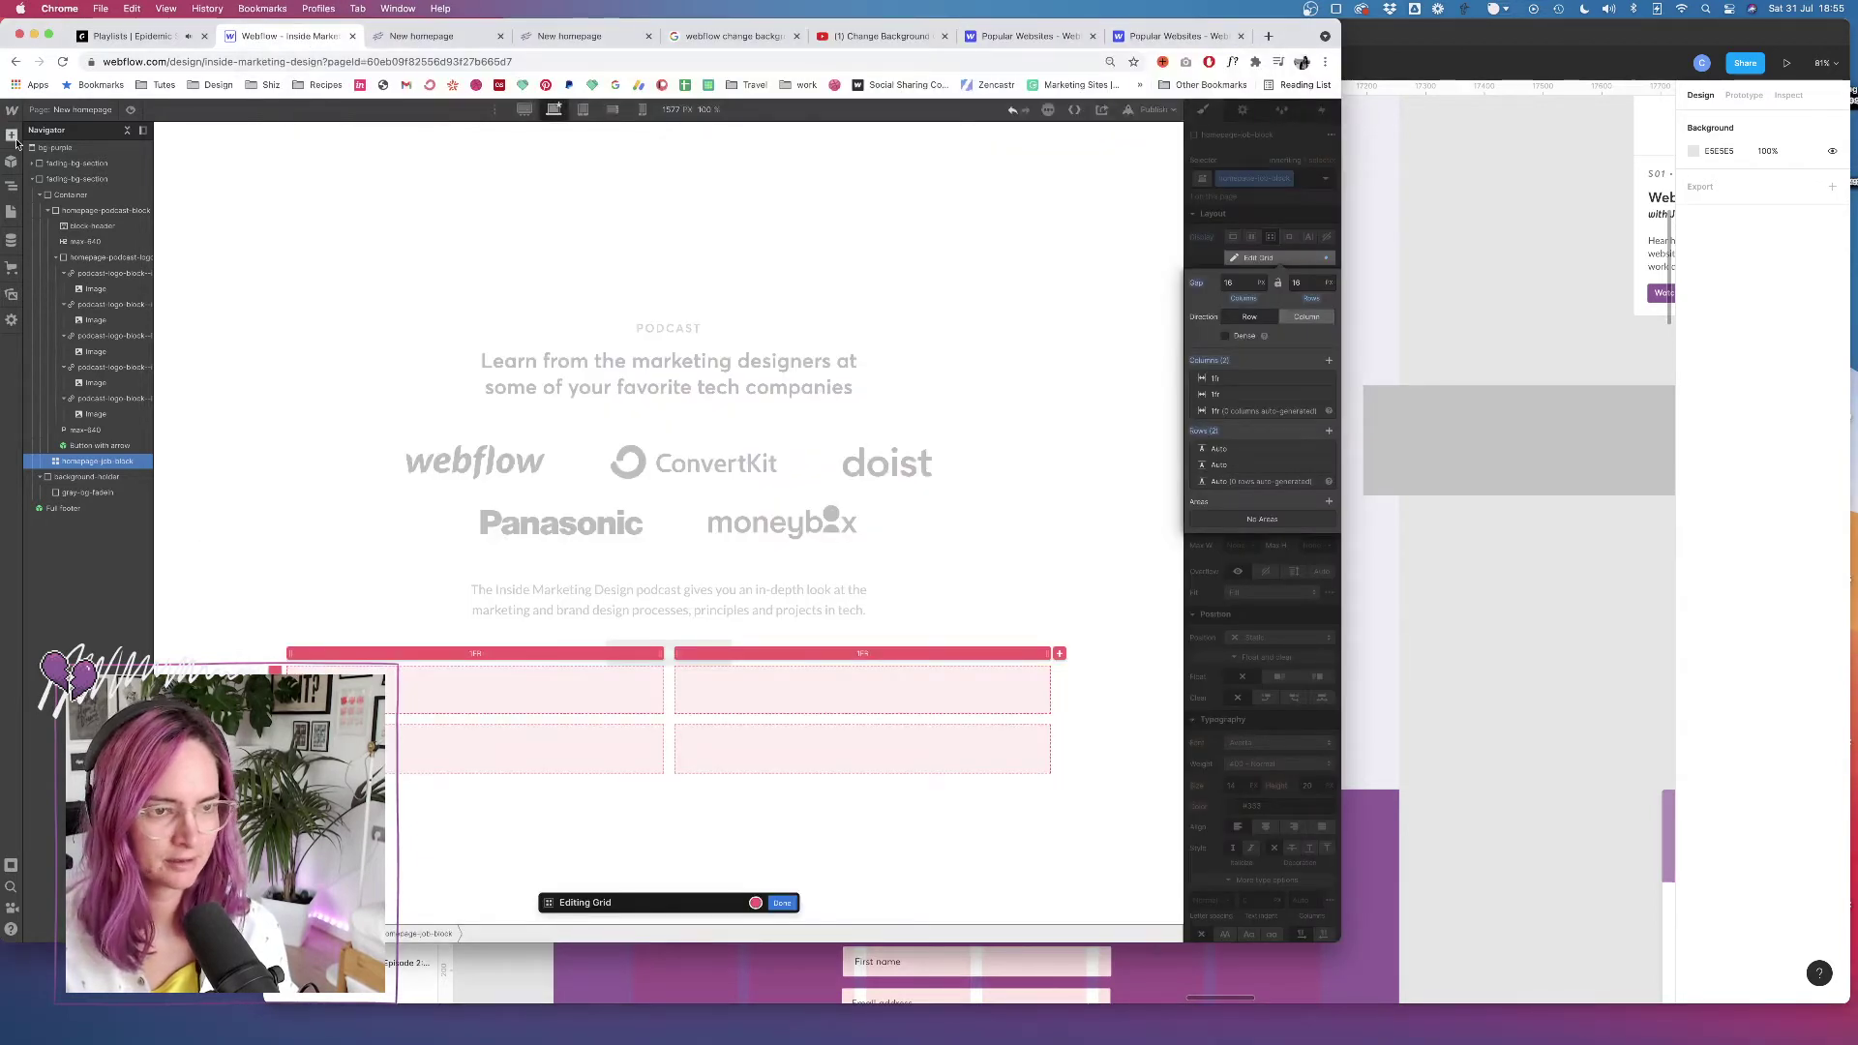
# Add a div block in the first cell of the homepage-job-block grid and expand the block's contents in the element tree
pyautogui.press('super+e')
pyautogui.write('div block')
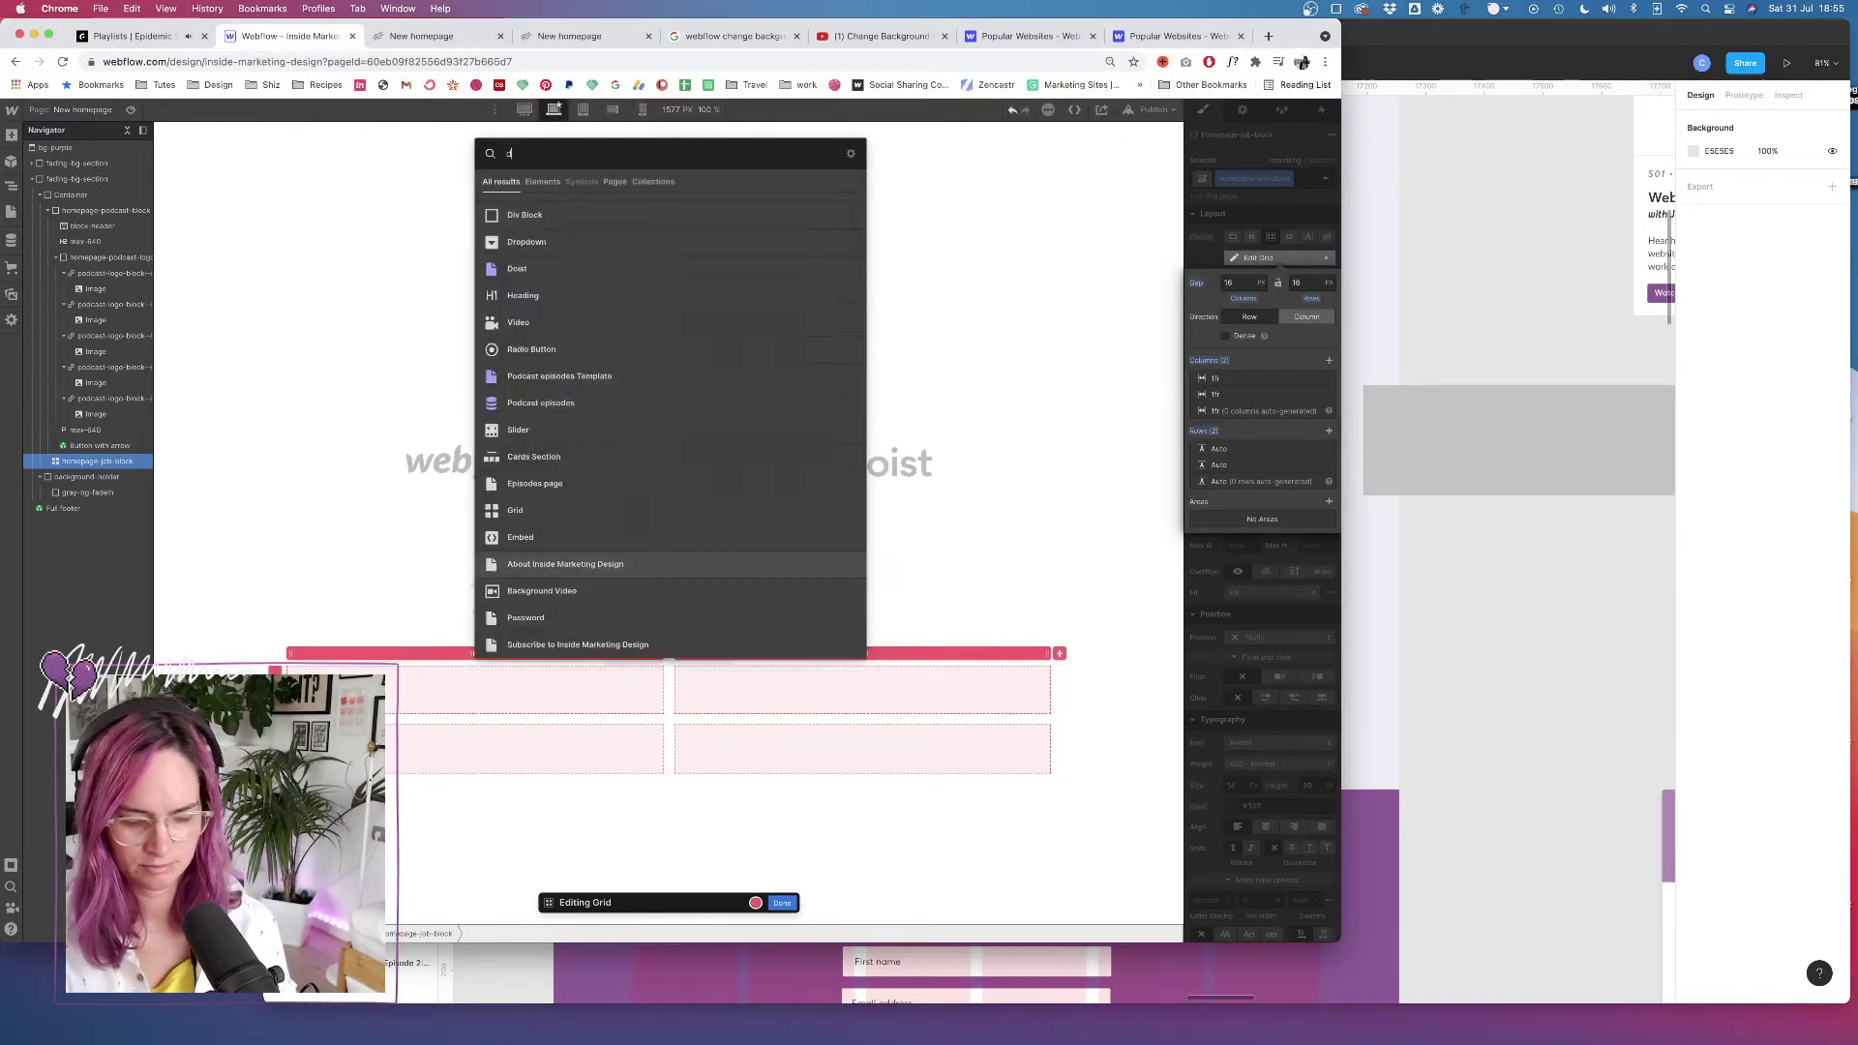
pyautogui.press('Return')
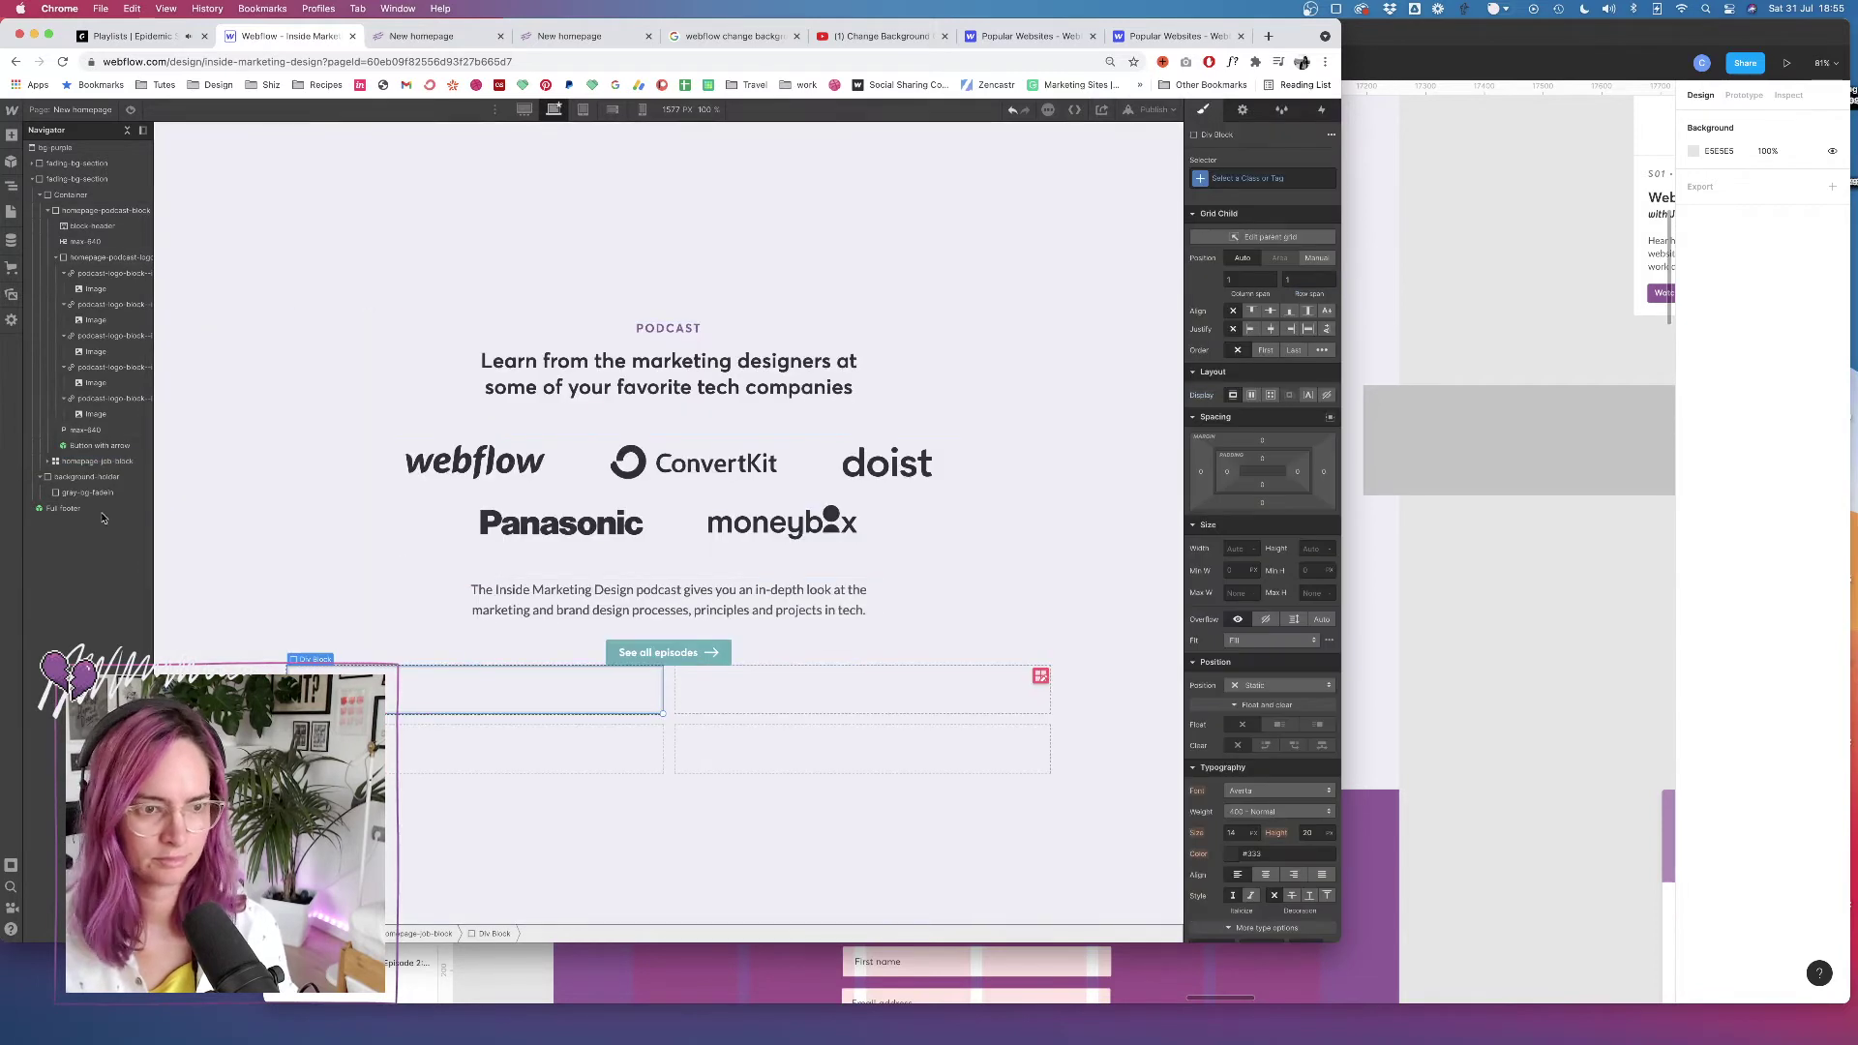
pyautogui.click(46, 456)
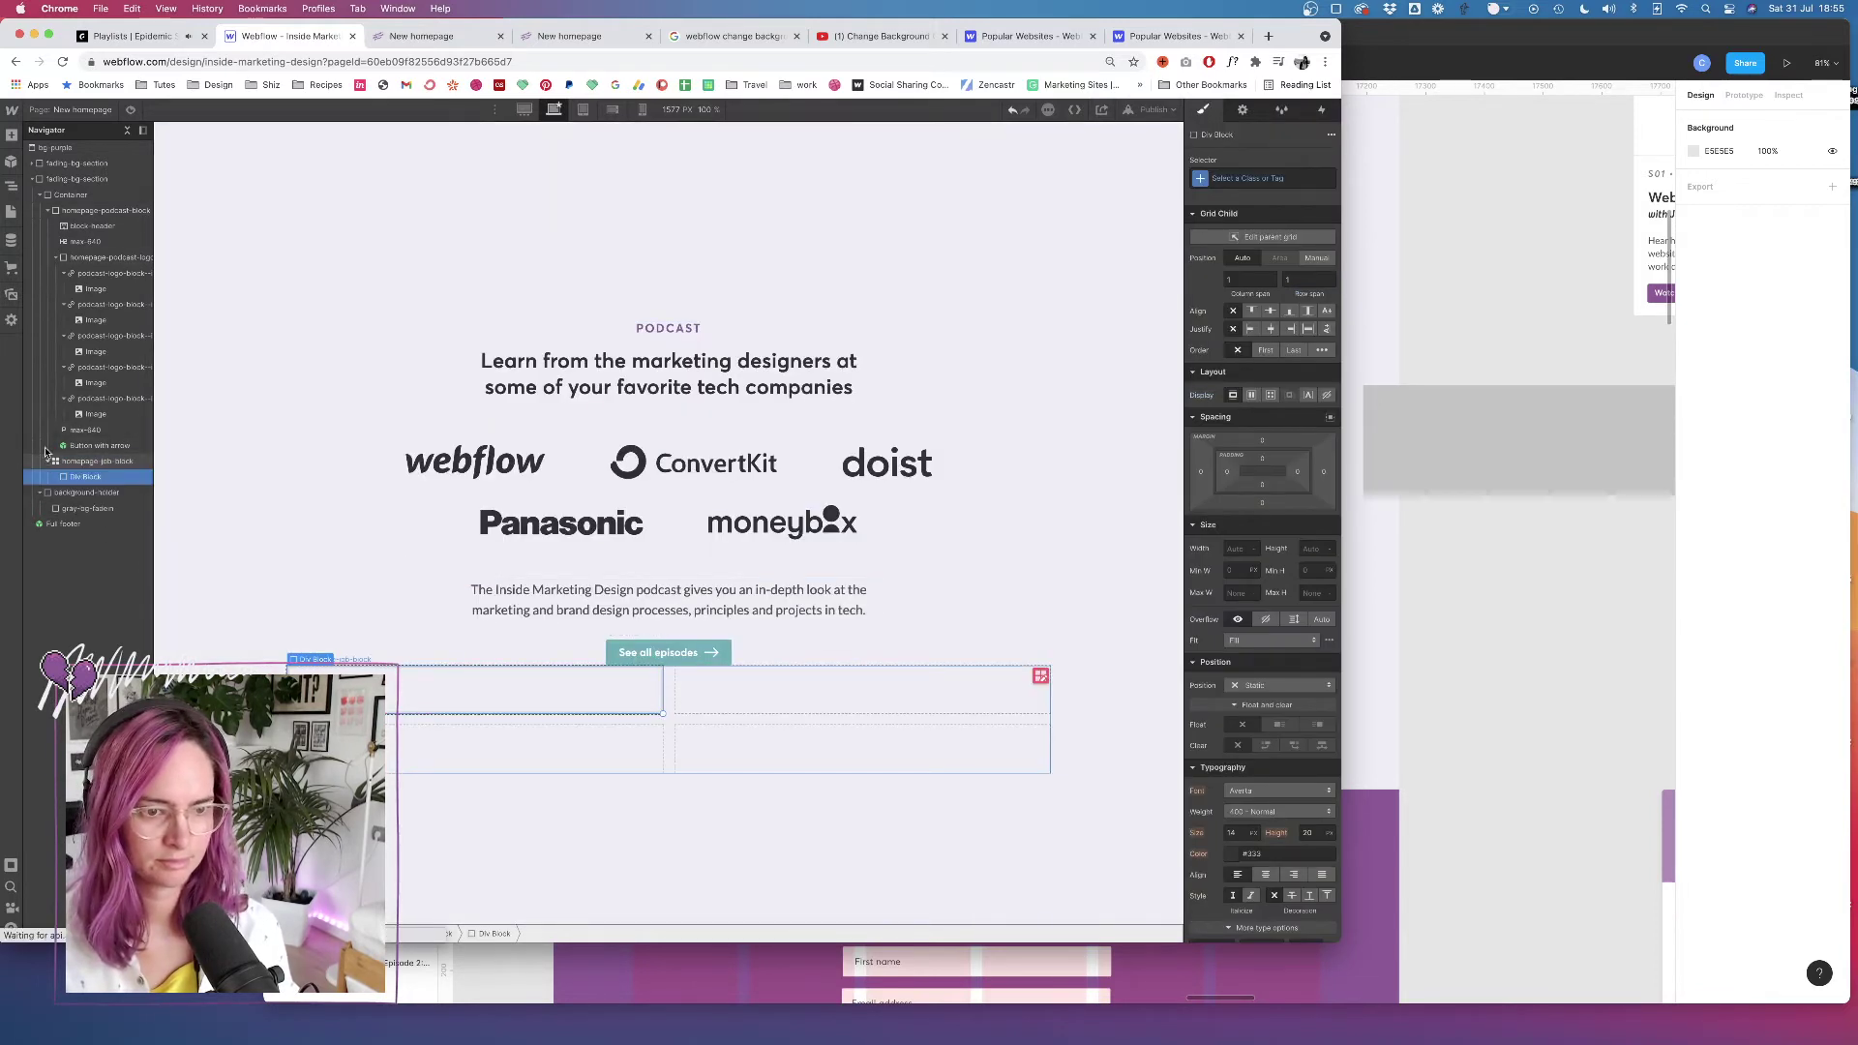
# Add a text block and nest it inside the div block in the job block's first grid cell
pyautogui.click(12, 135)
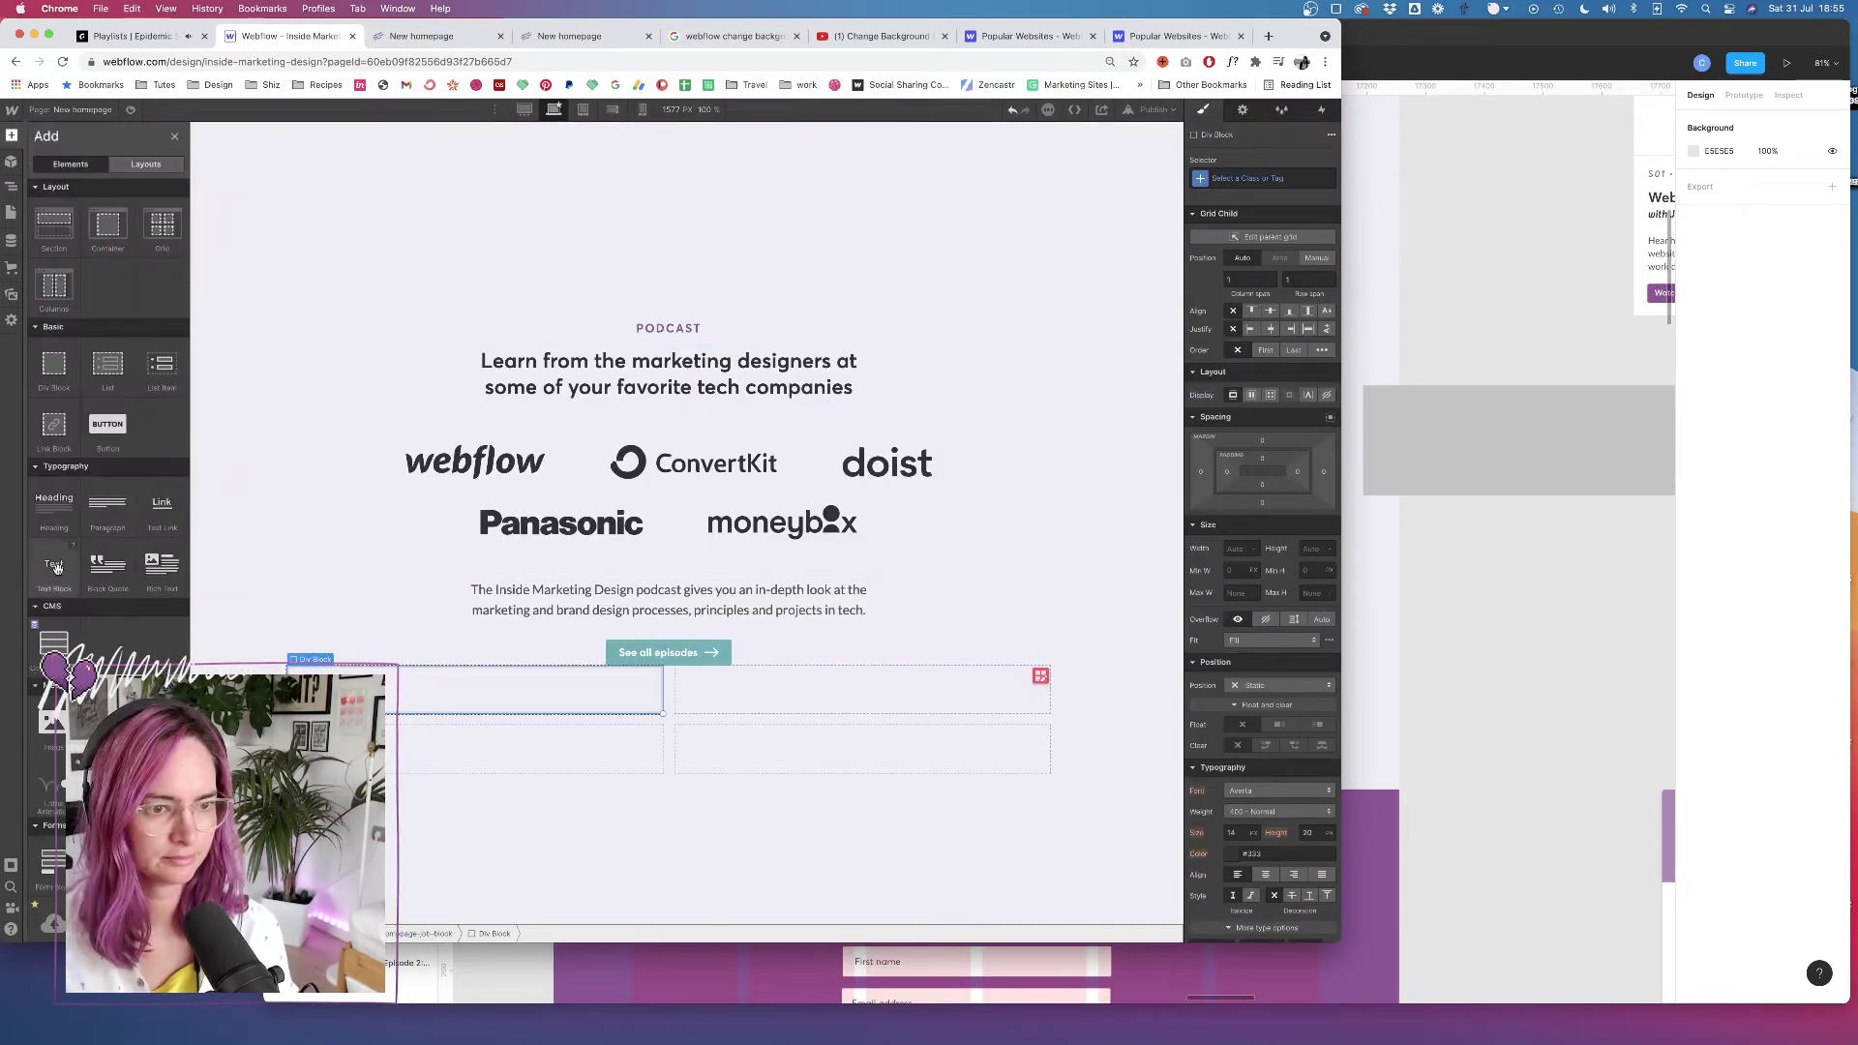
pyautogui.moveTo(50, 567); pyautogui.dragTo(861, 691)
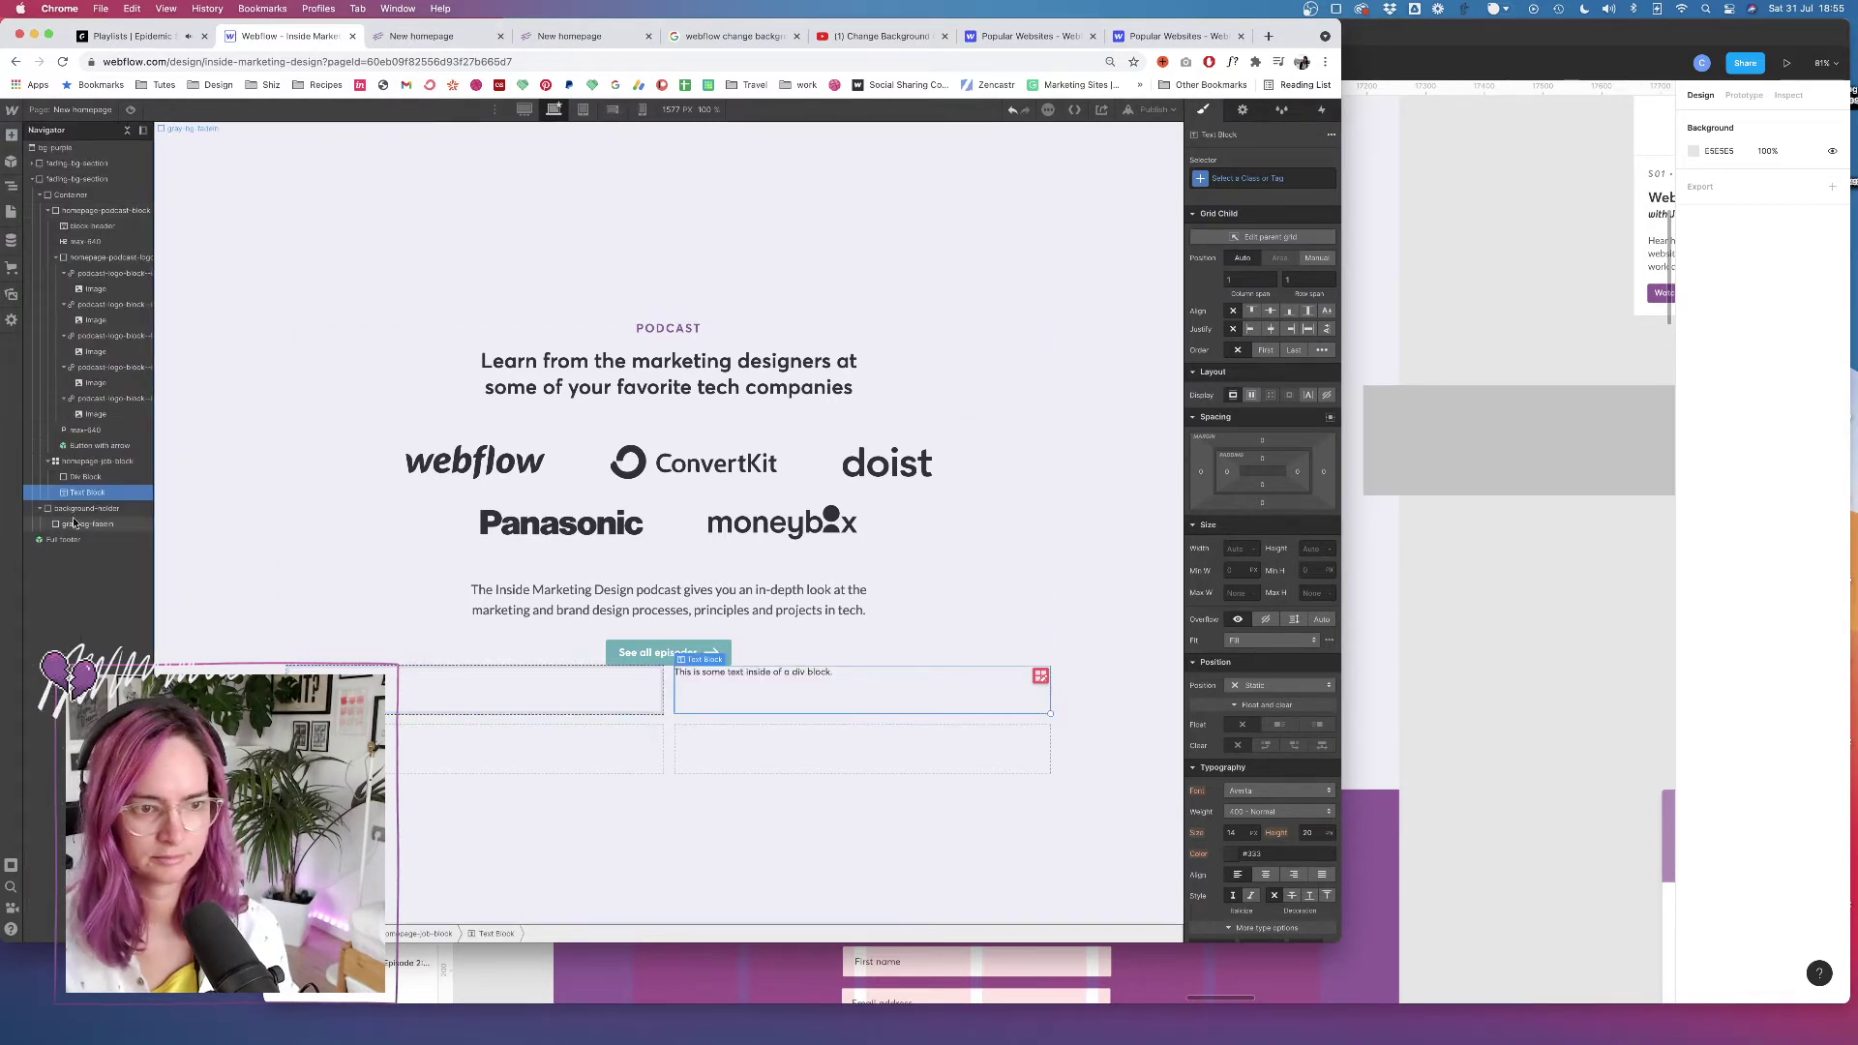
pyautogui.moveTo(86, 494); pyautogui.dragTo(85, 488)
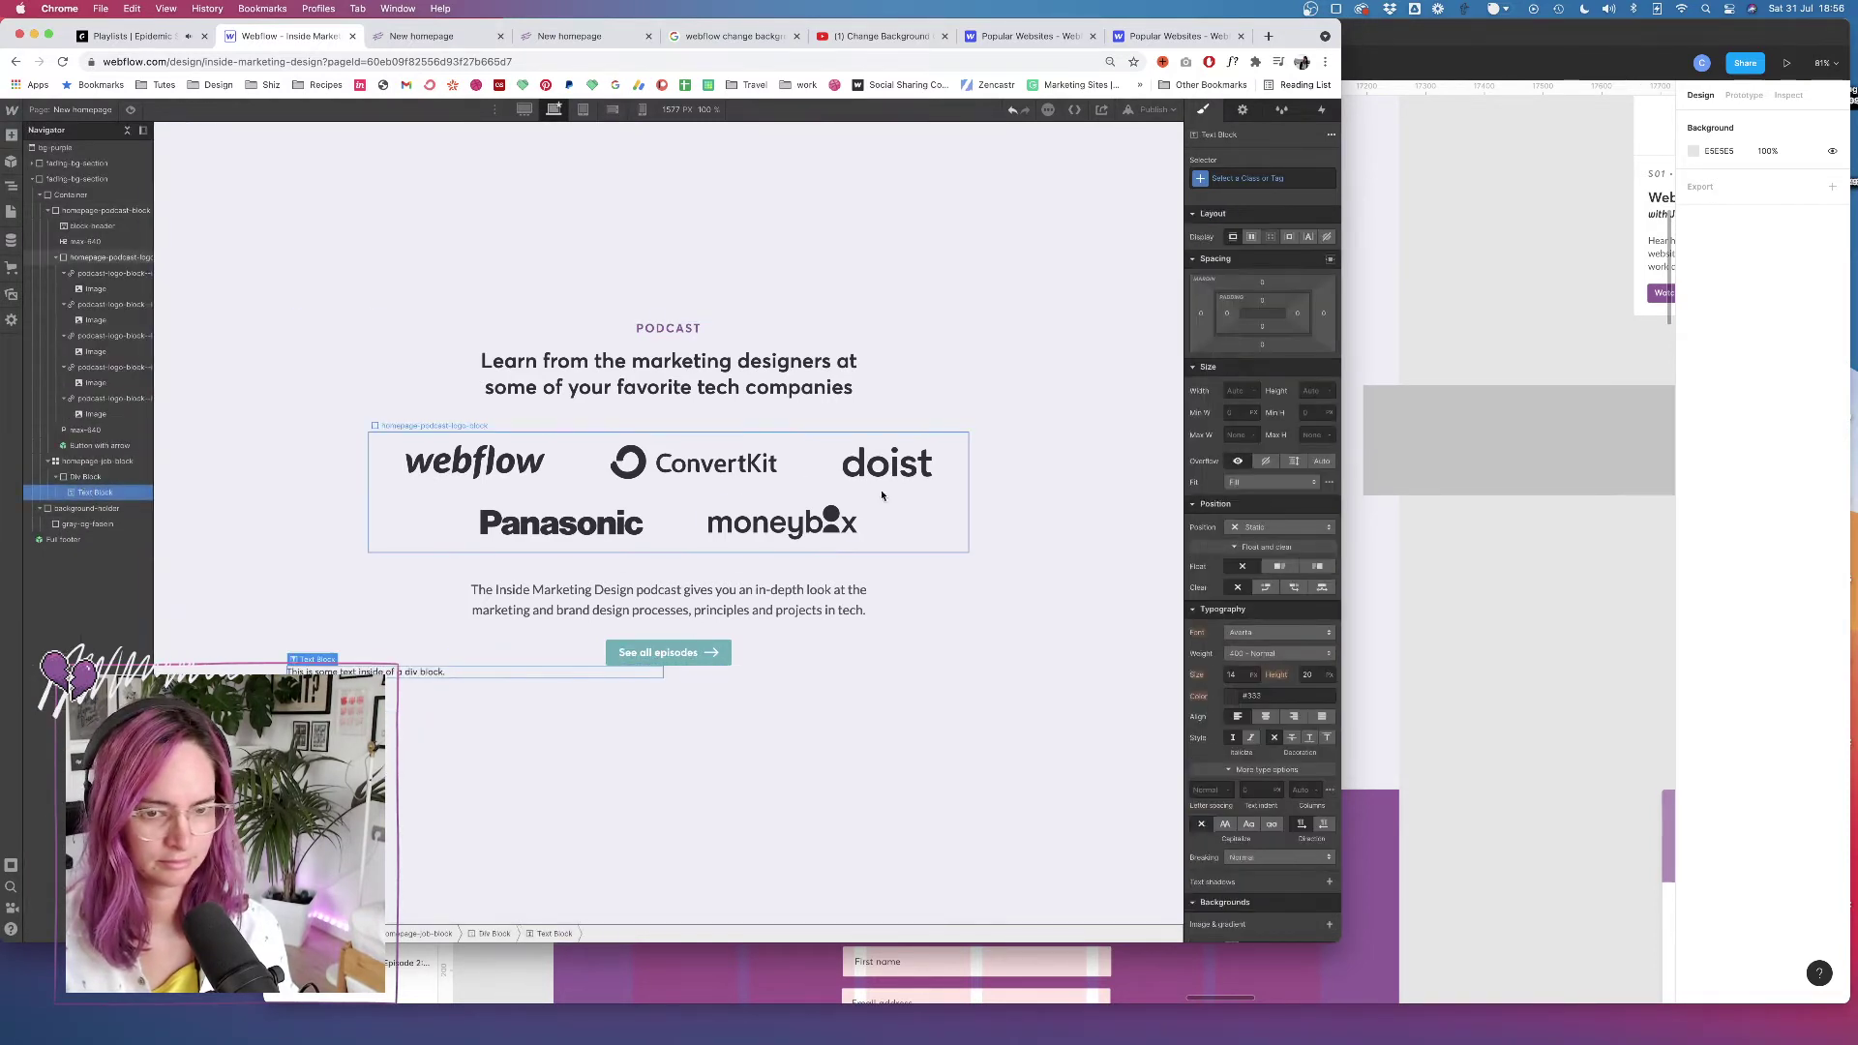
# Apply the existing block-header class to the new text block and replace its placeholder text with "Job board"
pyautogui.click(1233, 175)
pyautogui.write('block-header')
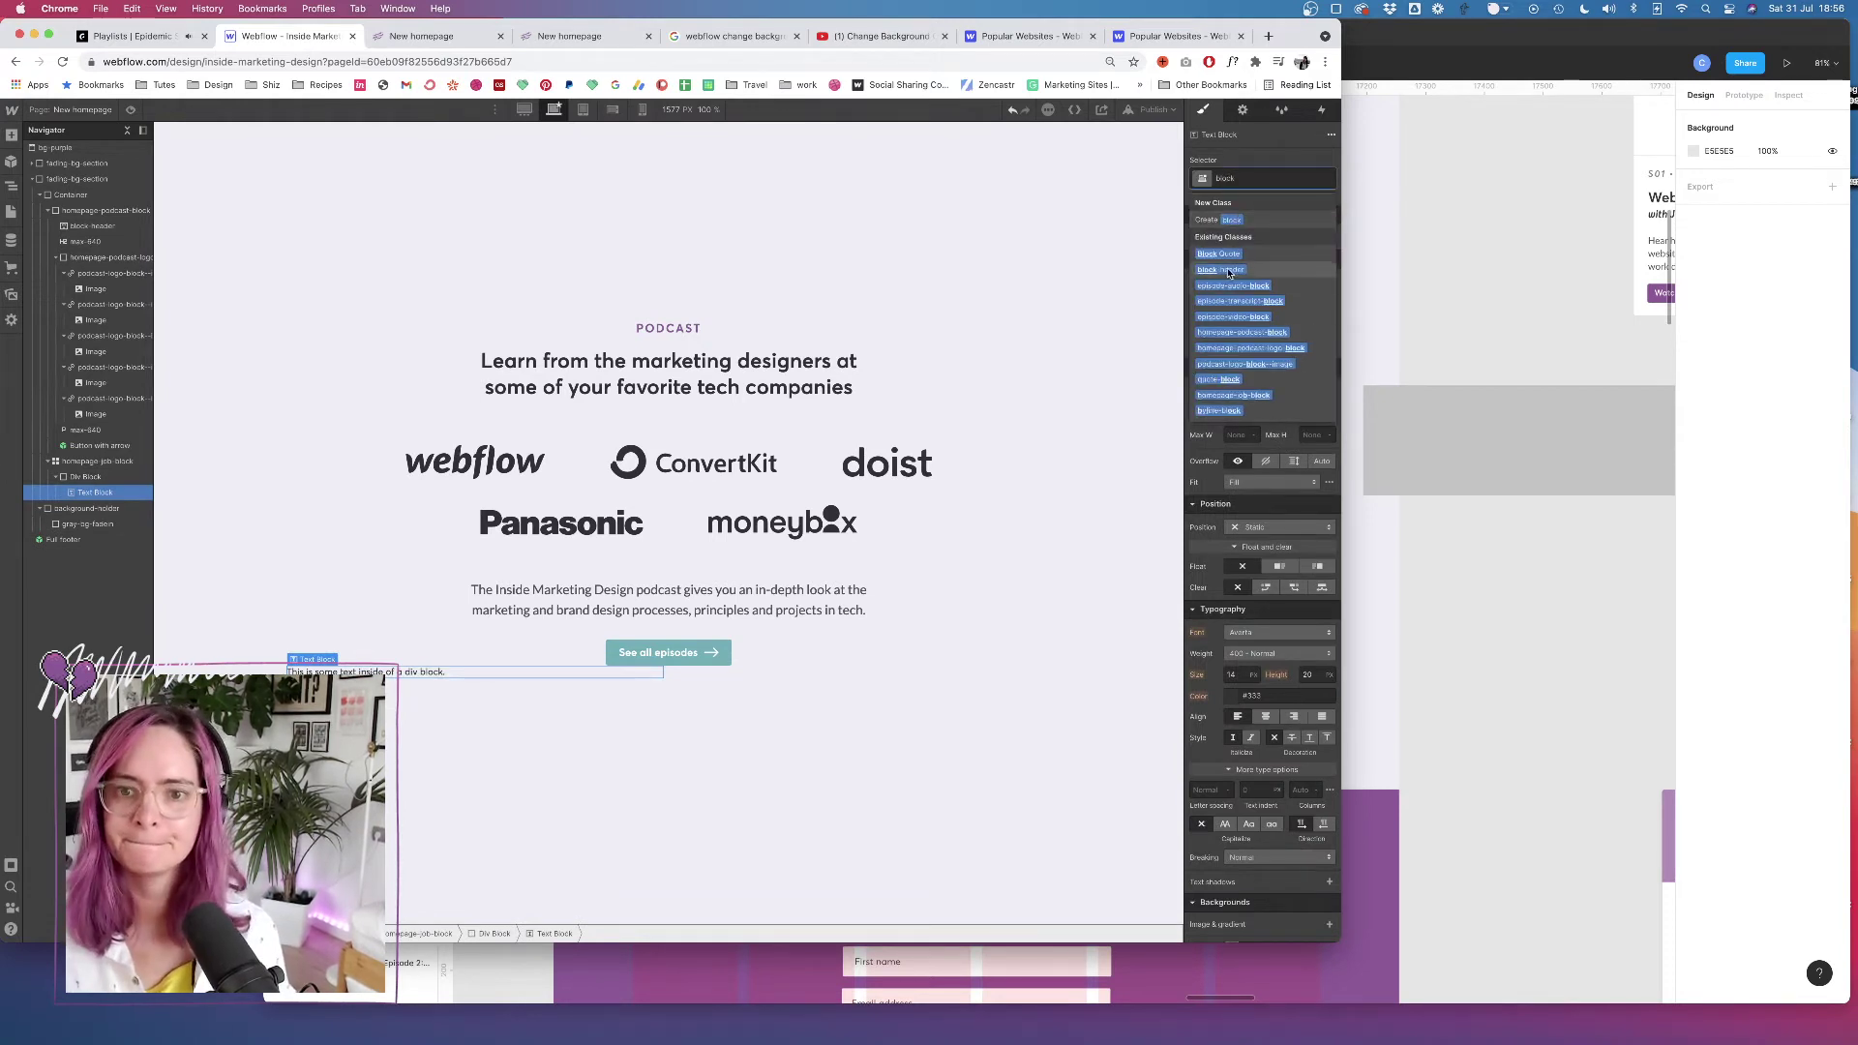
pyautogui.press('Return')
pyautogui.doubleClick(431, 675)
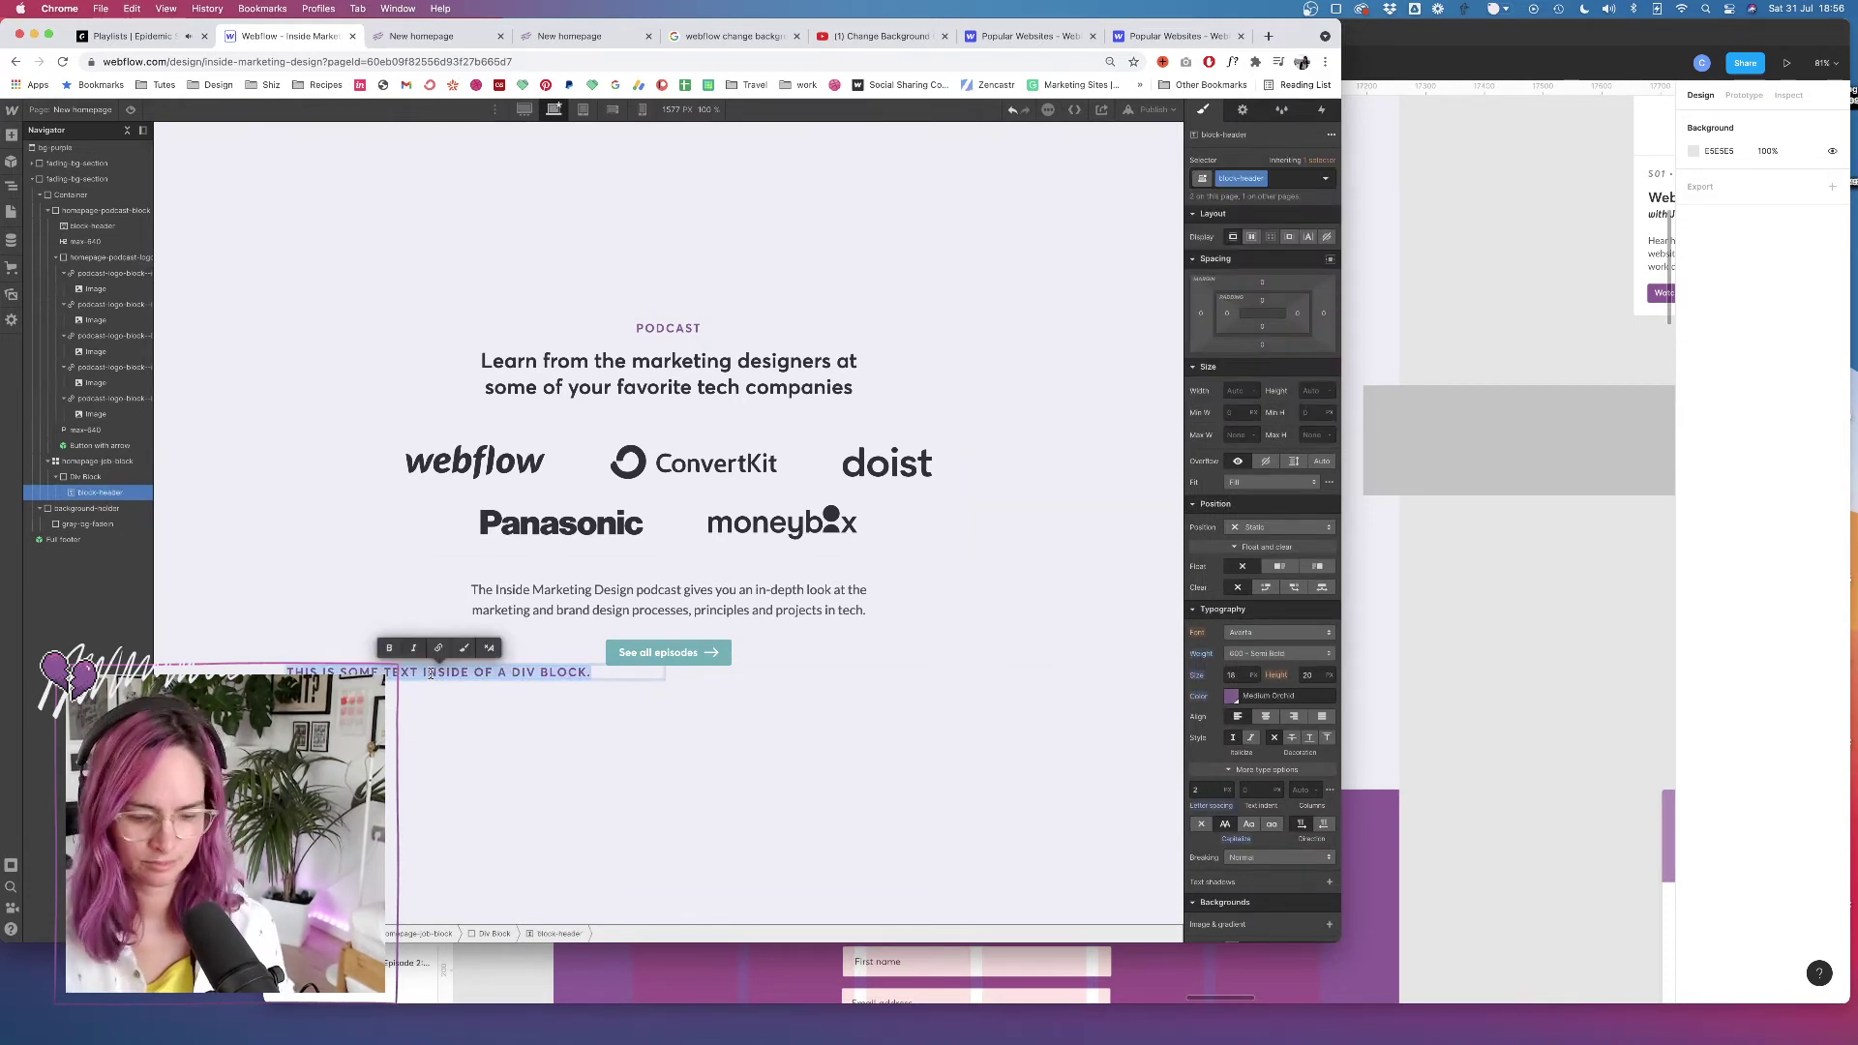
pyautogui.press('BackSpace')
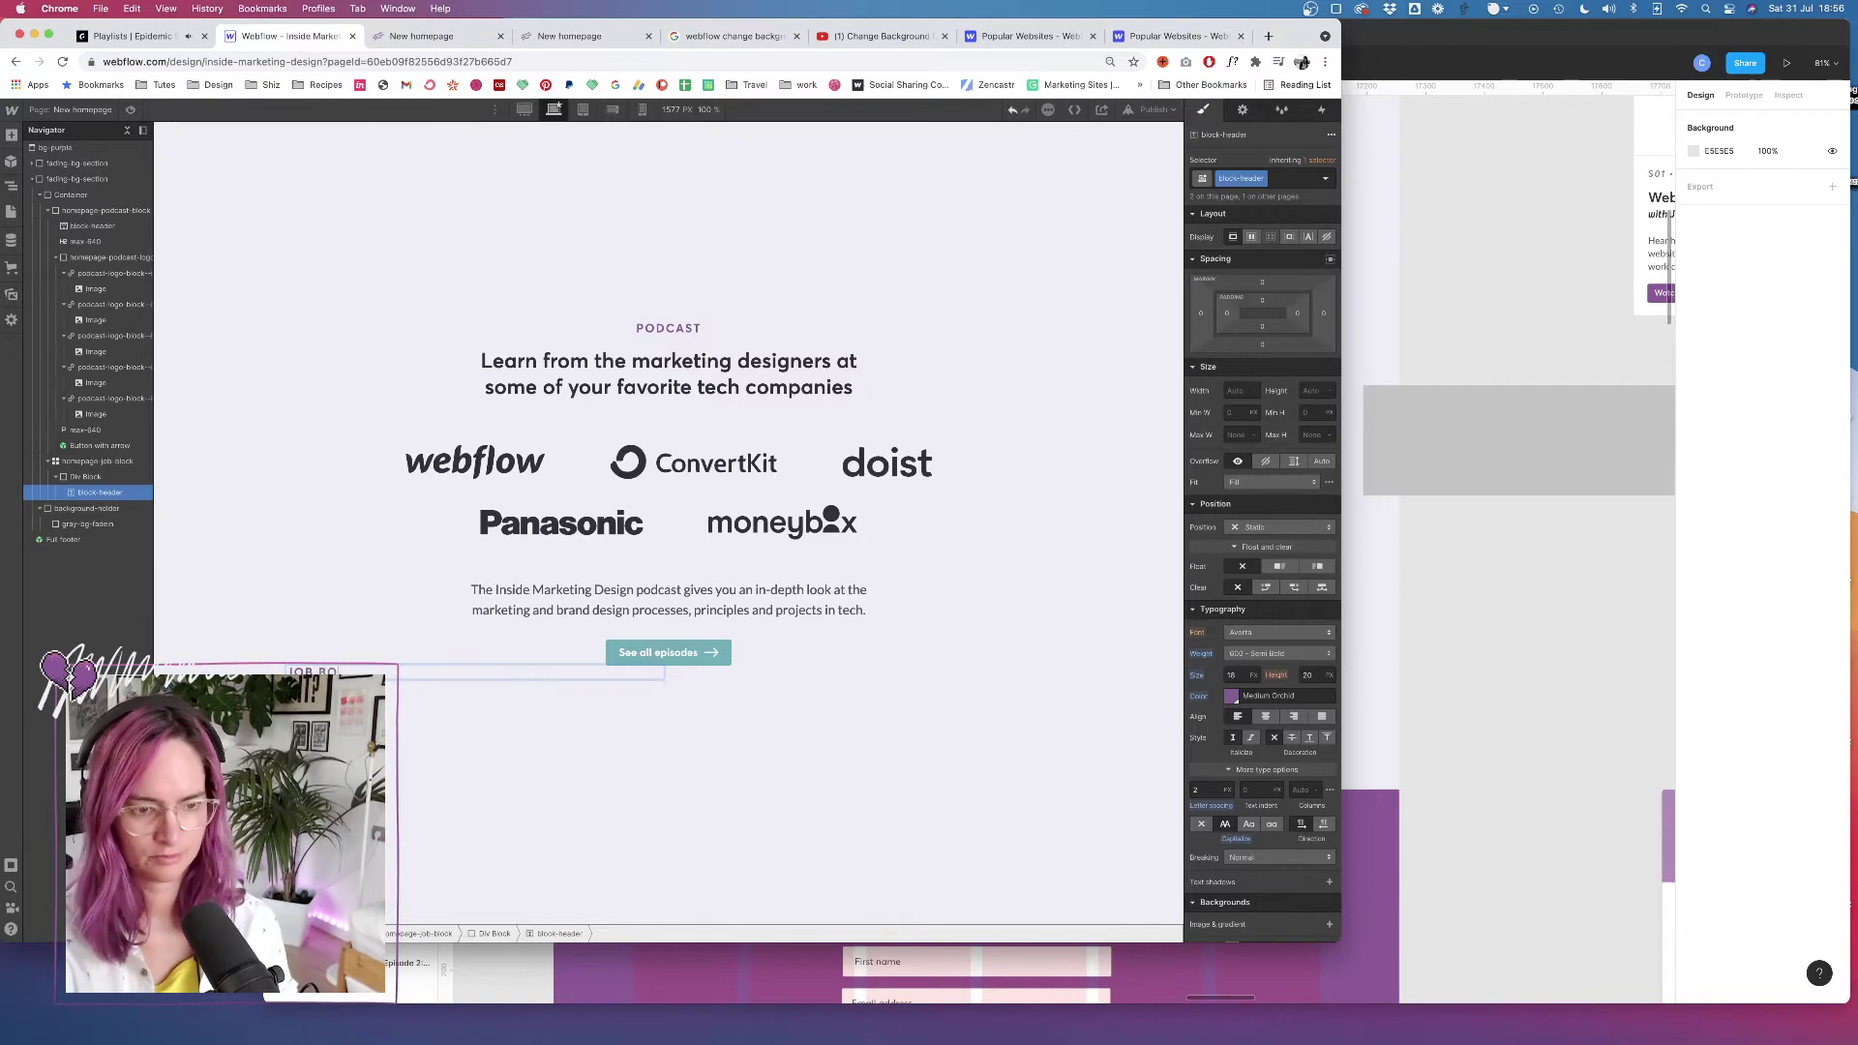
pyautogui.click(1559, 588)
pyautogui.click(183, 548)
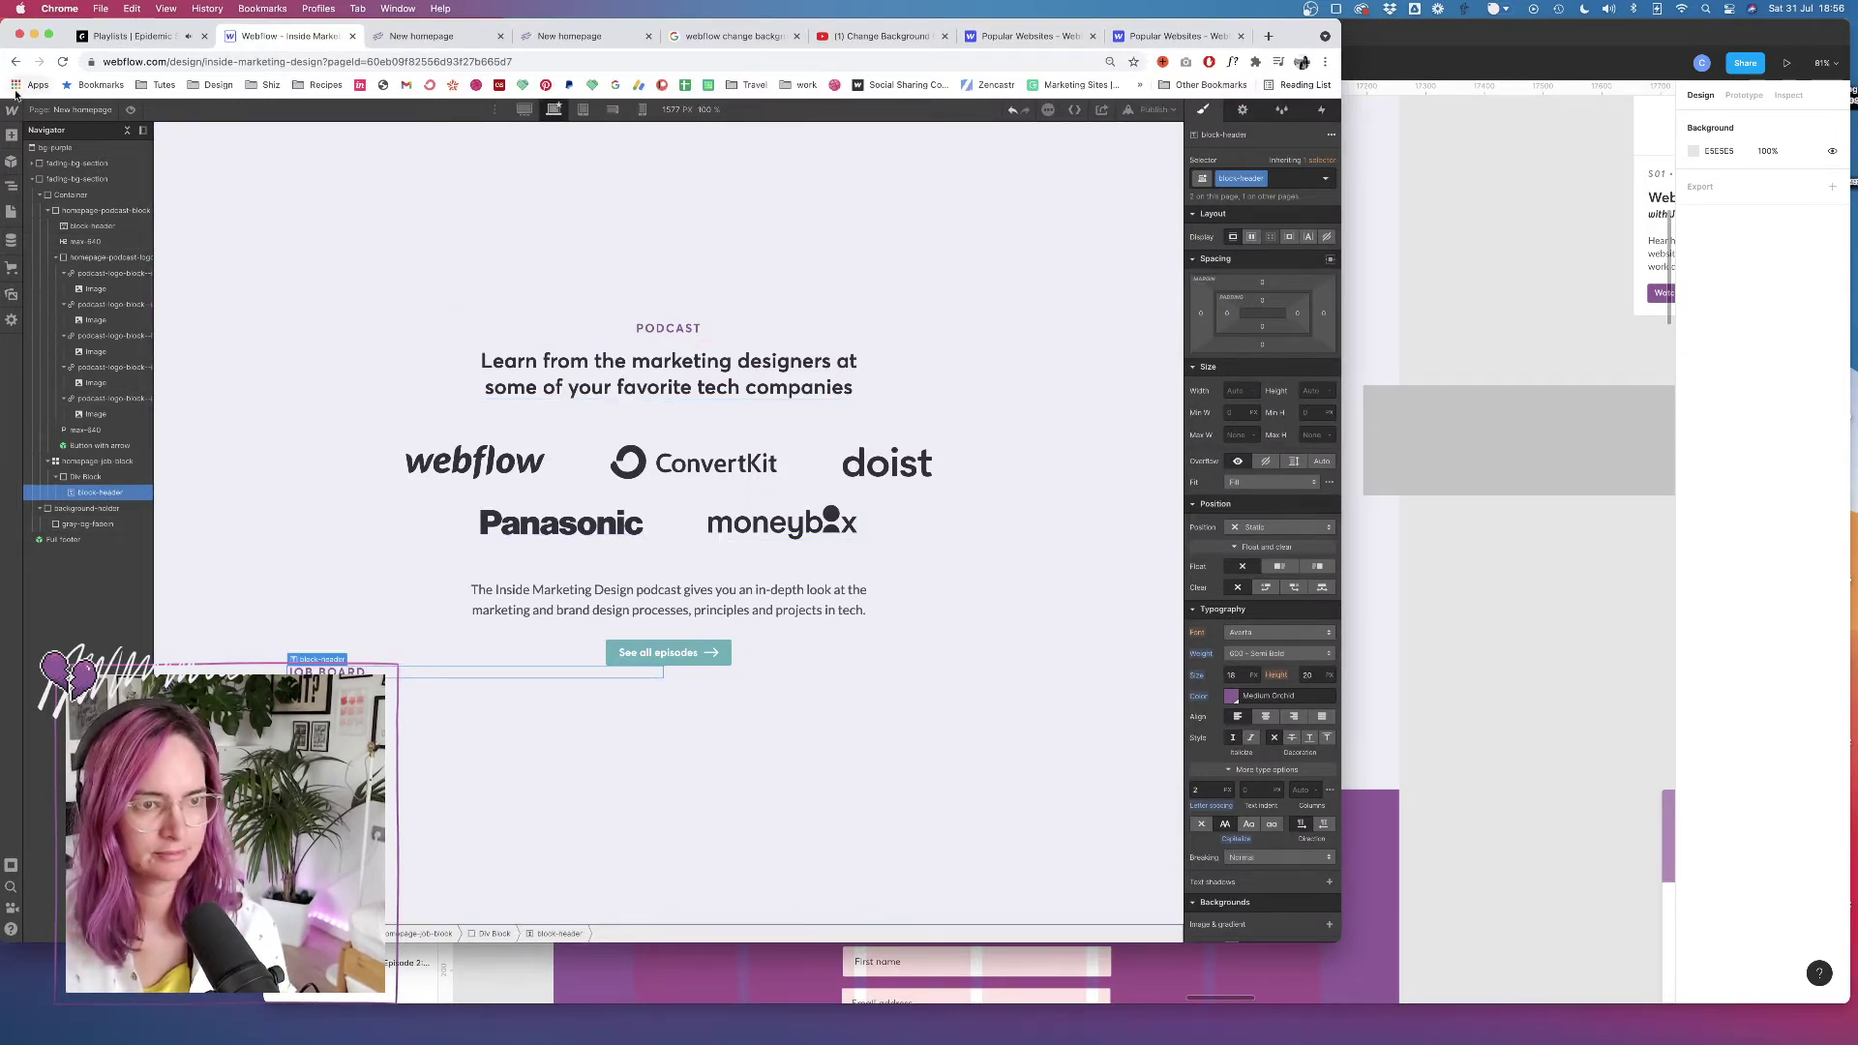
# Add a Heading 2 below the job board label with the text "Find your next marketing design job" copied from Figma
pyautogui.click(10, 135)
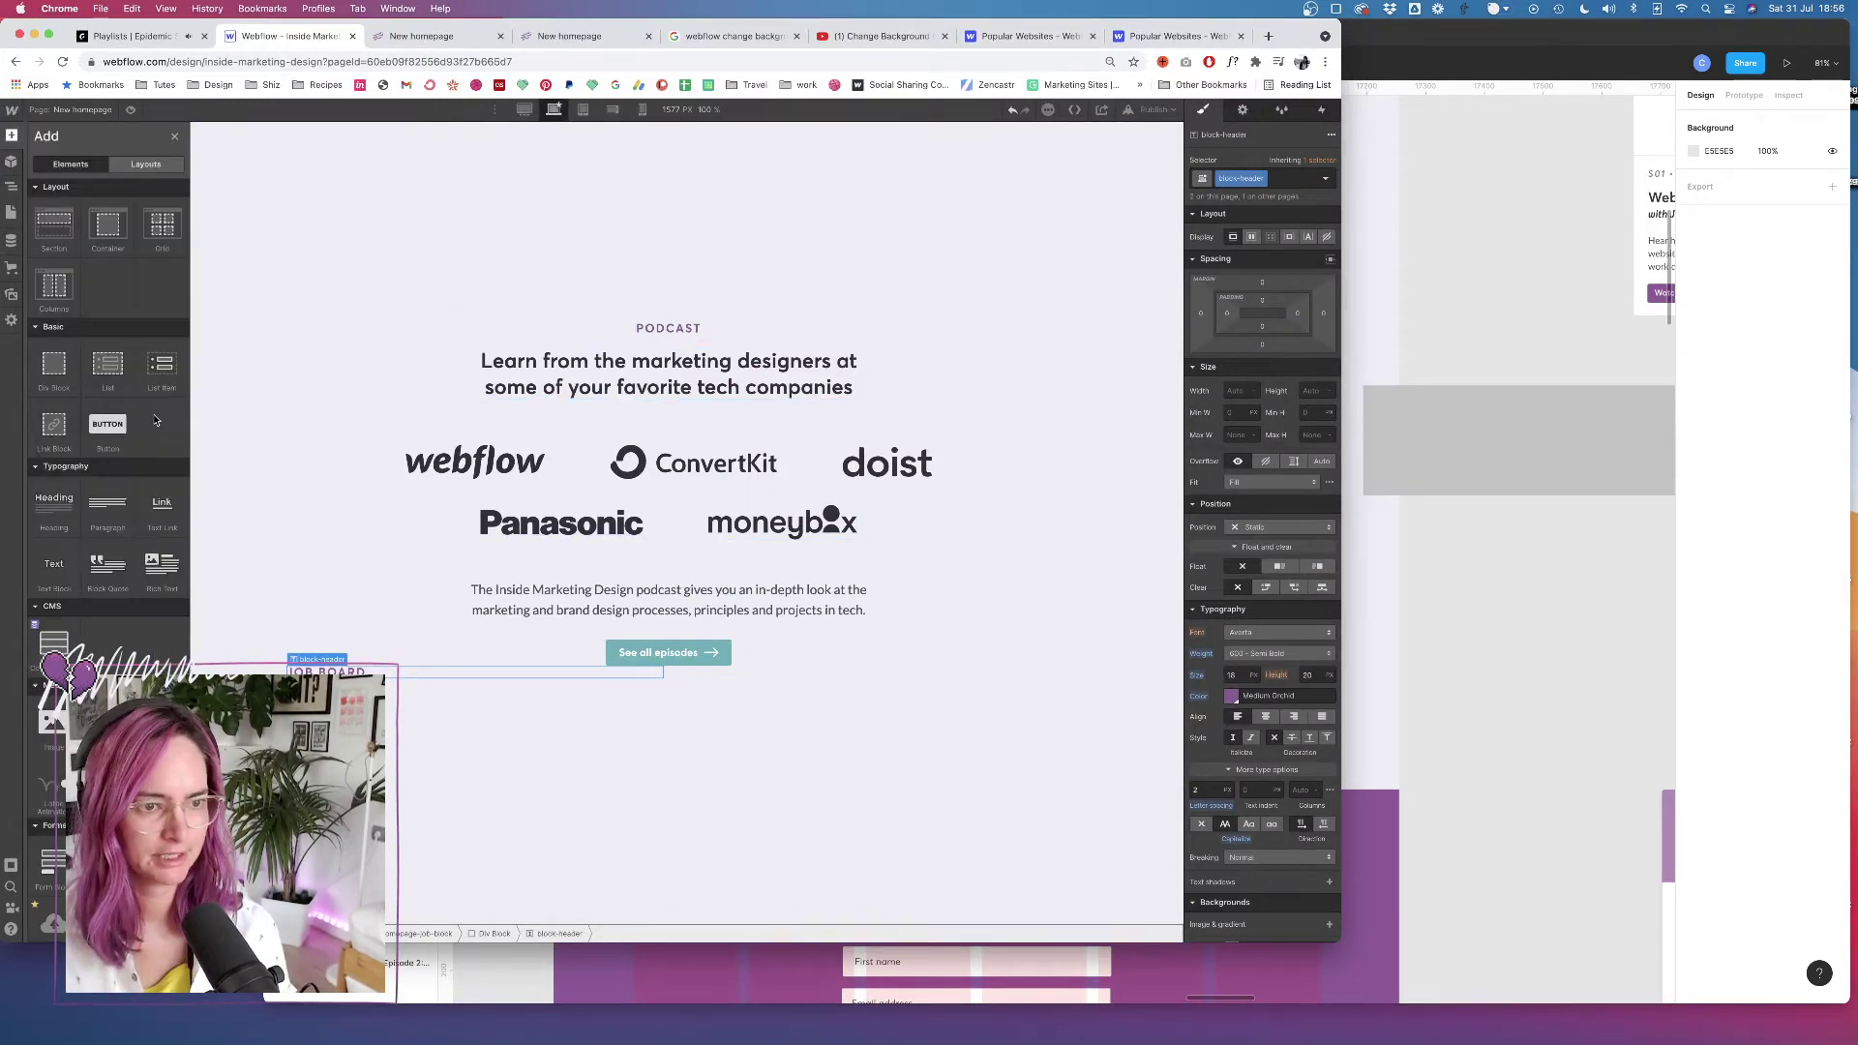
pyautogui.click(54, 507)
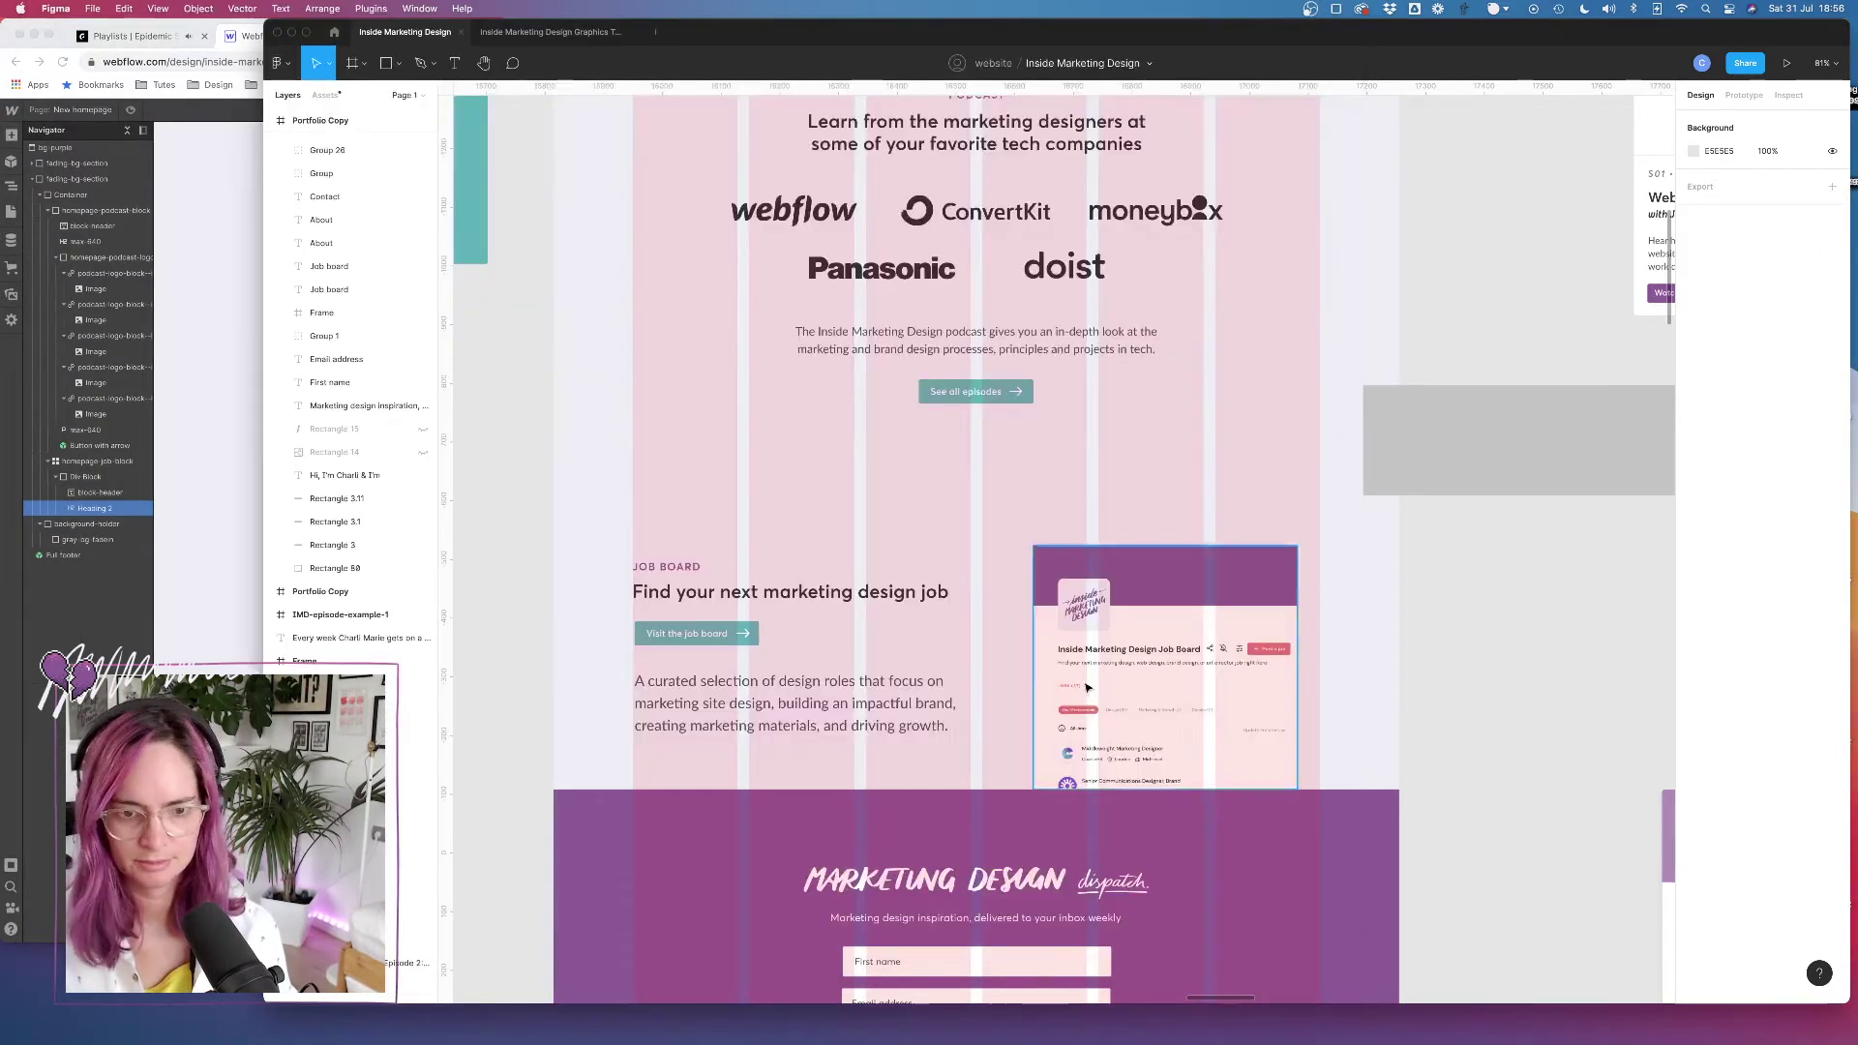
pyautogui.press('super+Tab')
pyautogui.doubleClick(883, 600)
pyautogui.press('super+c')
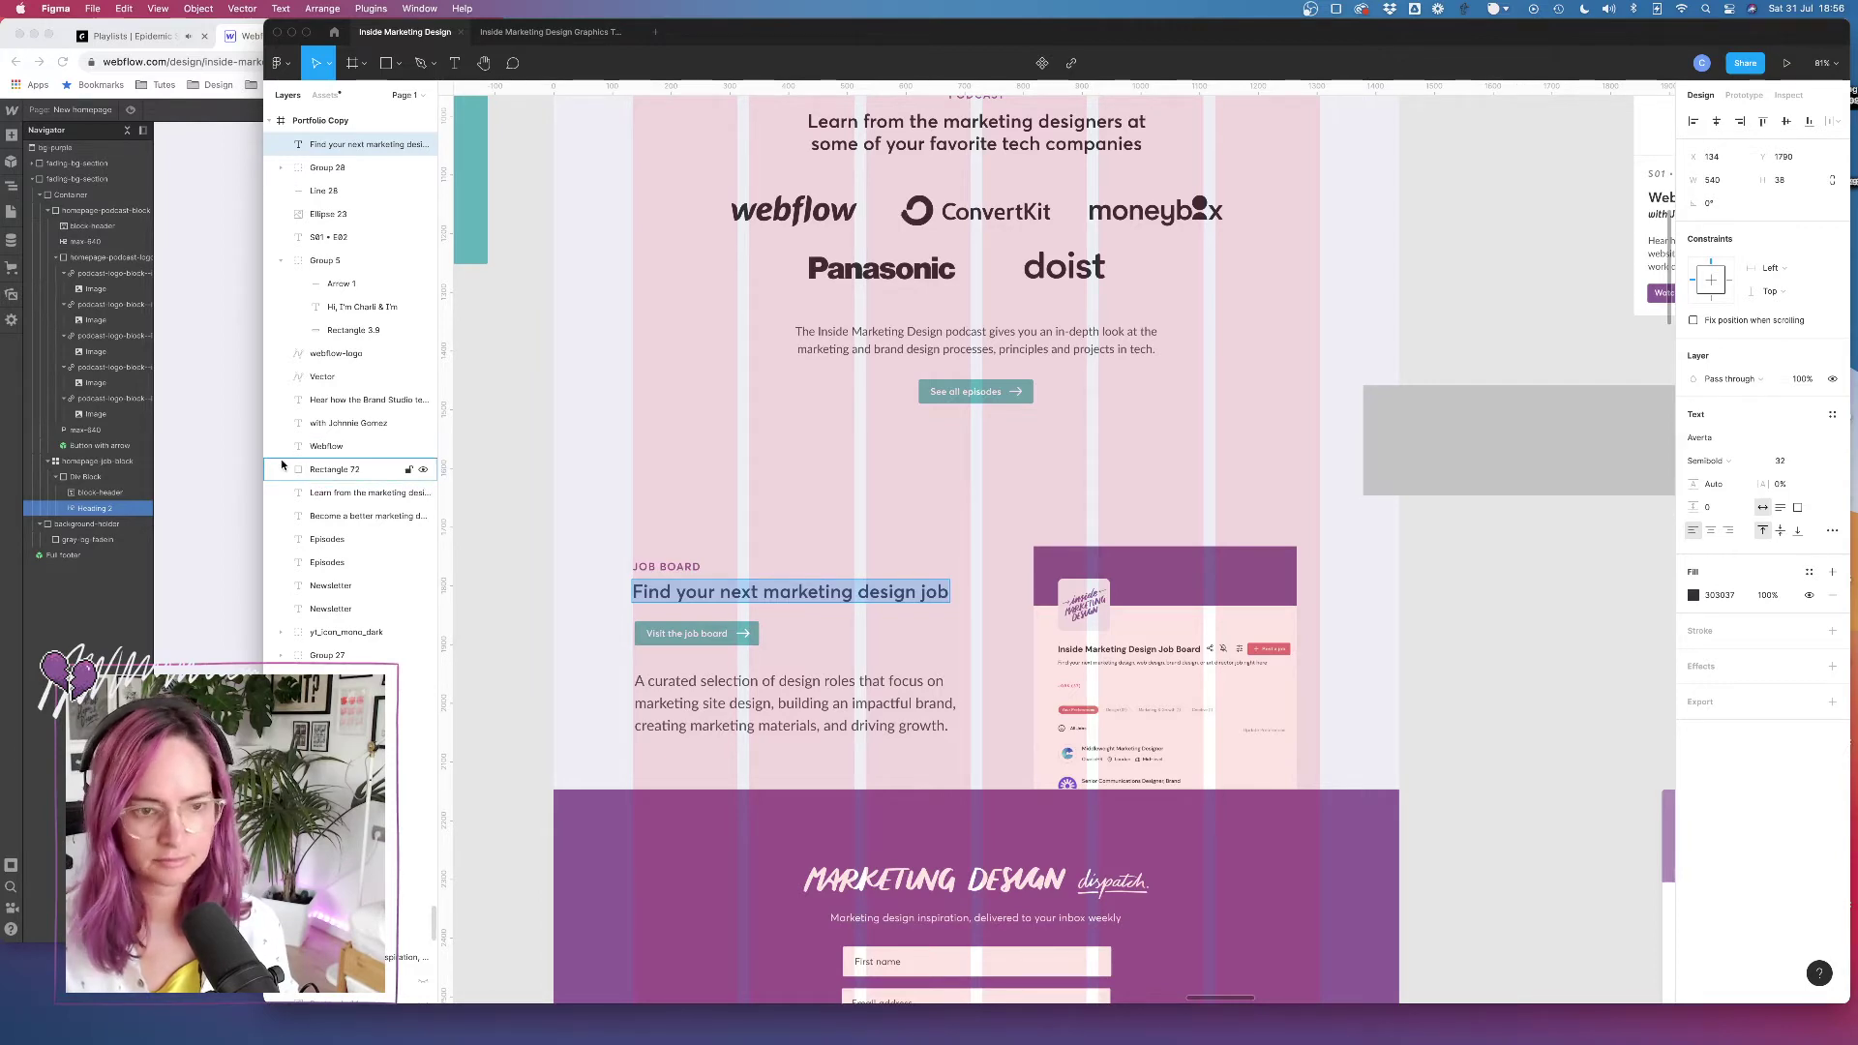
pyautogui.click(229, 477)
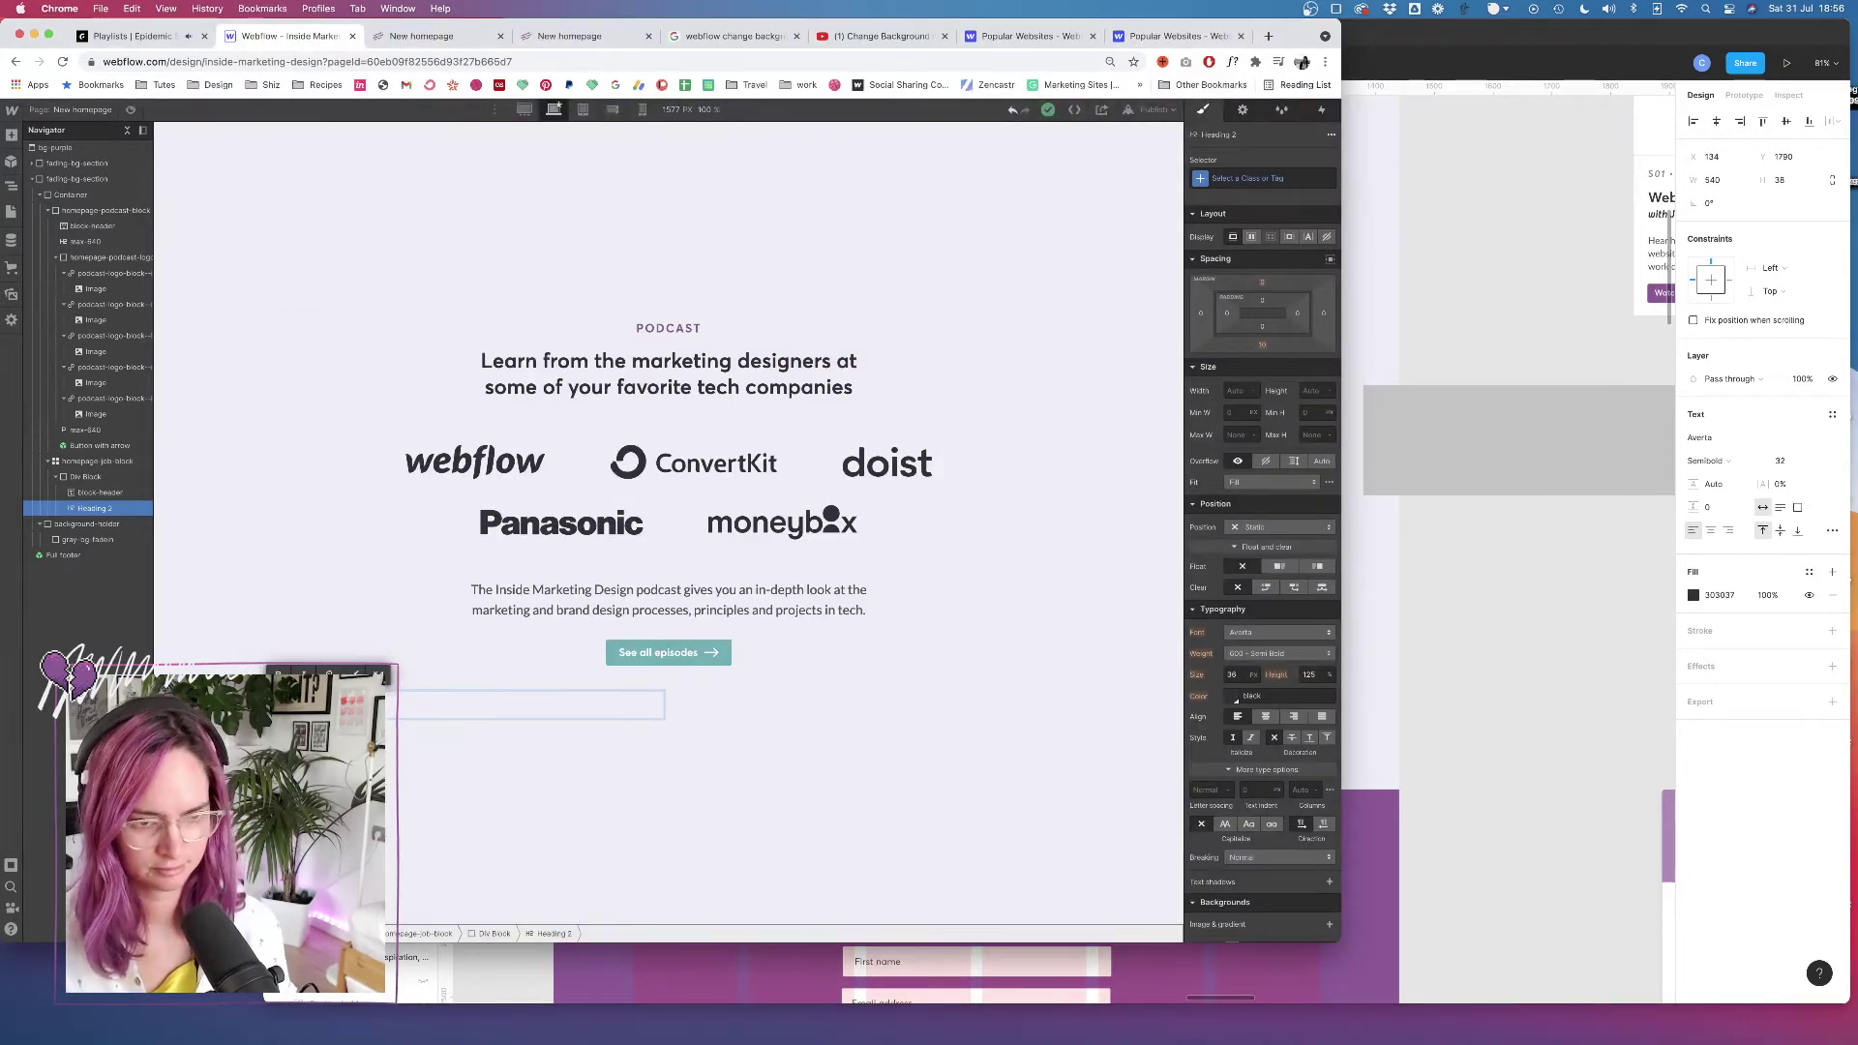
pyautogui.press('super+v')
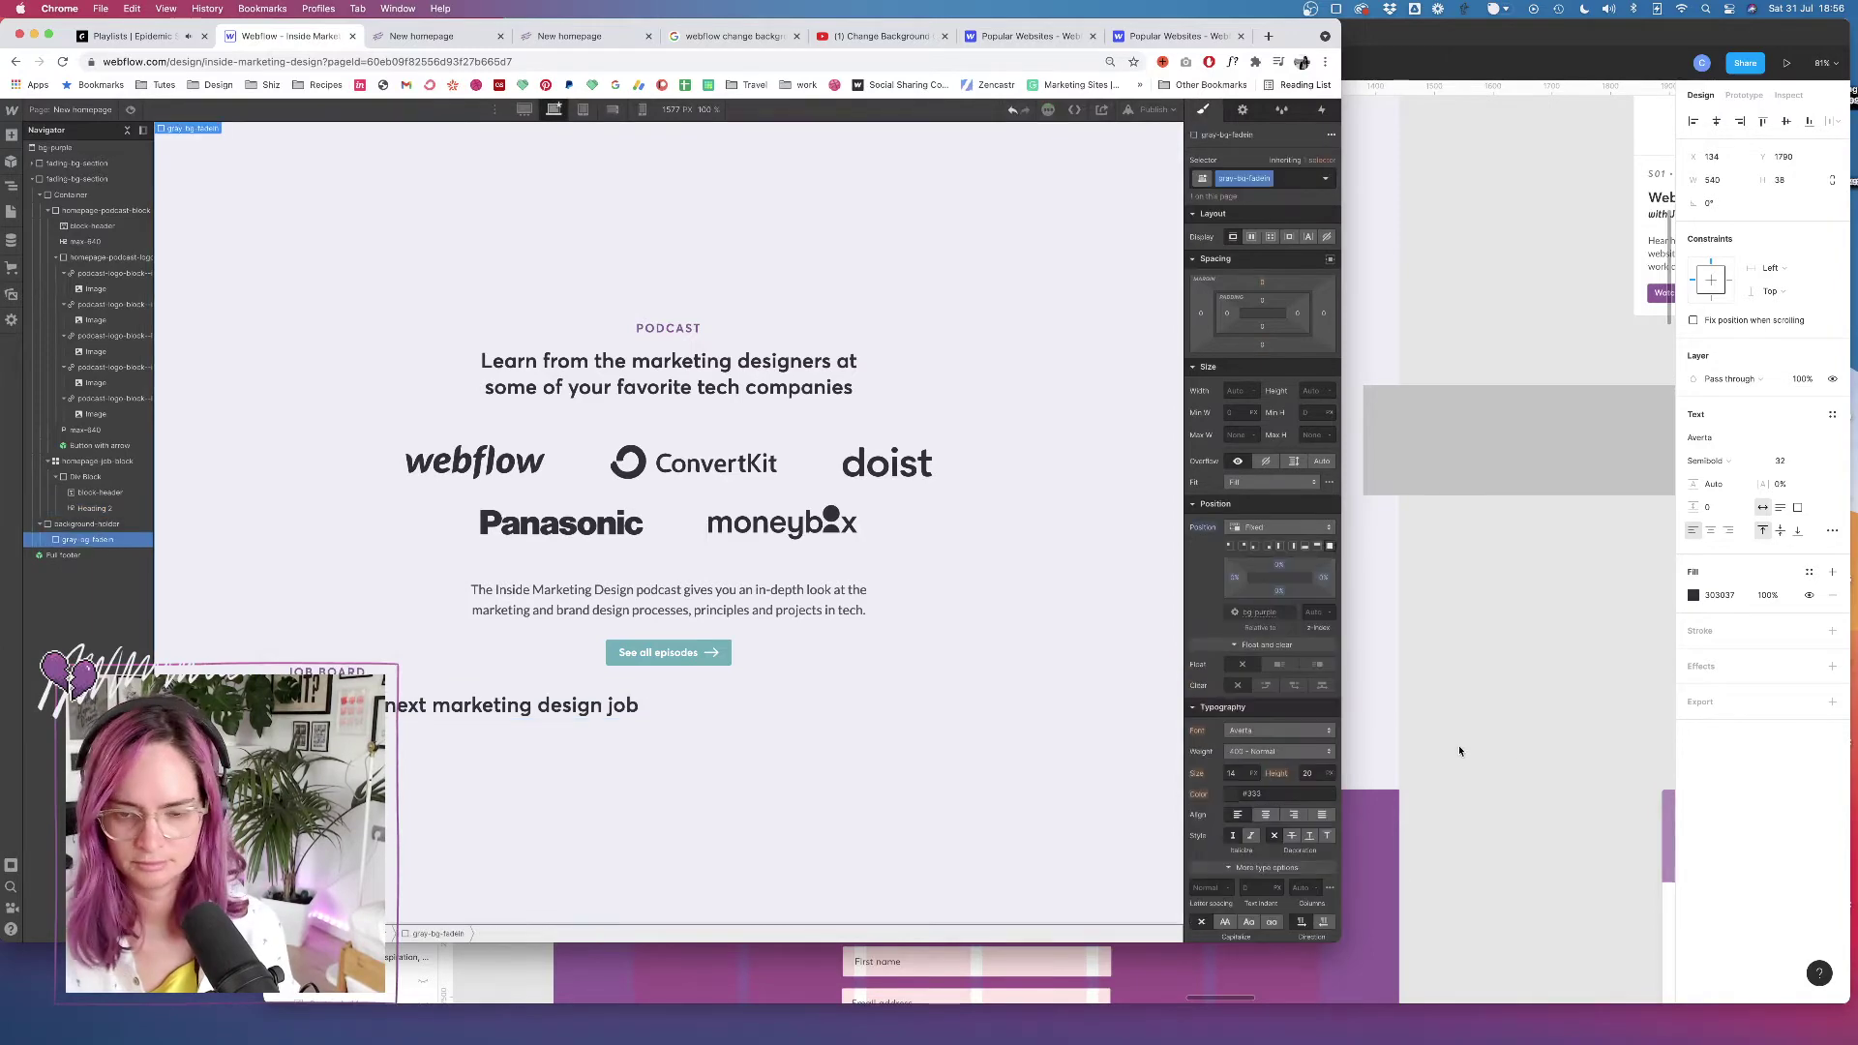
# Switch to Figma and compare the text styles of the job board description and the podcast and hero paragraphs
pyautogui.click(1451, 751)
pyautogui.click(803, 703)
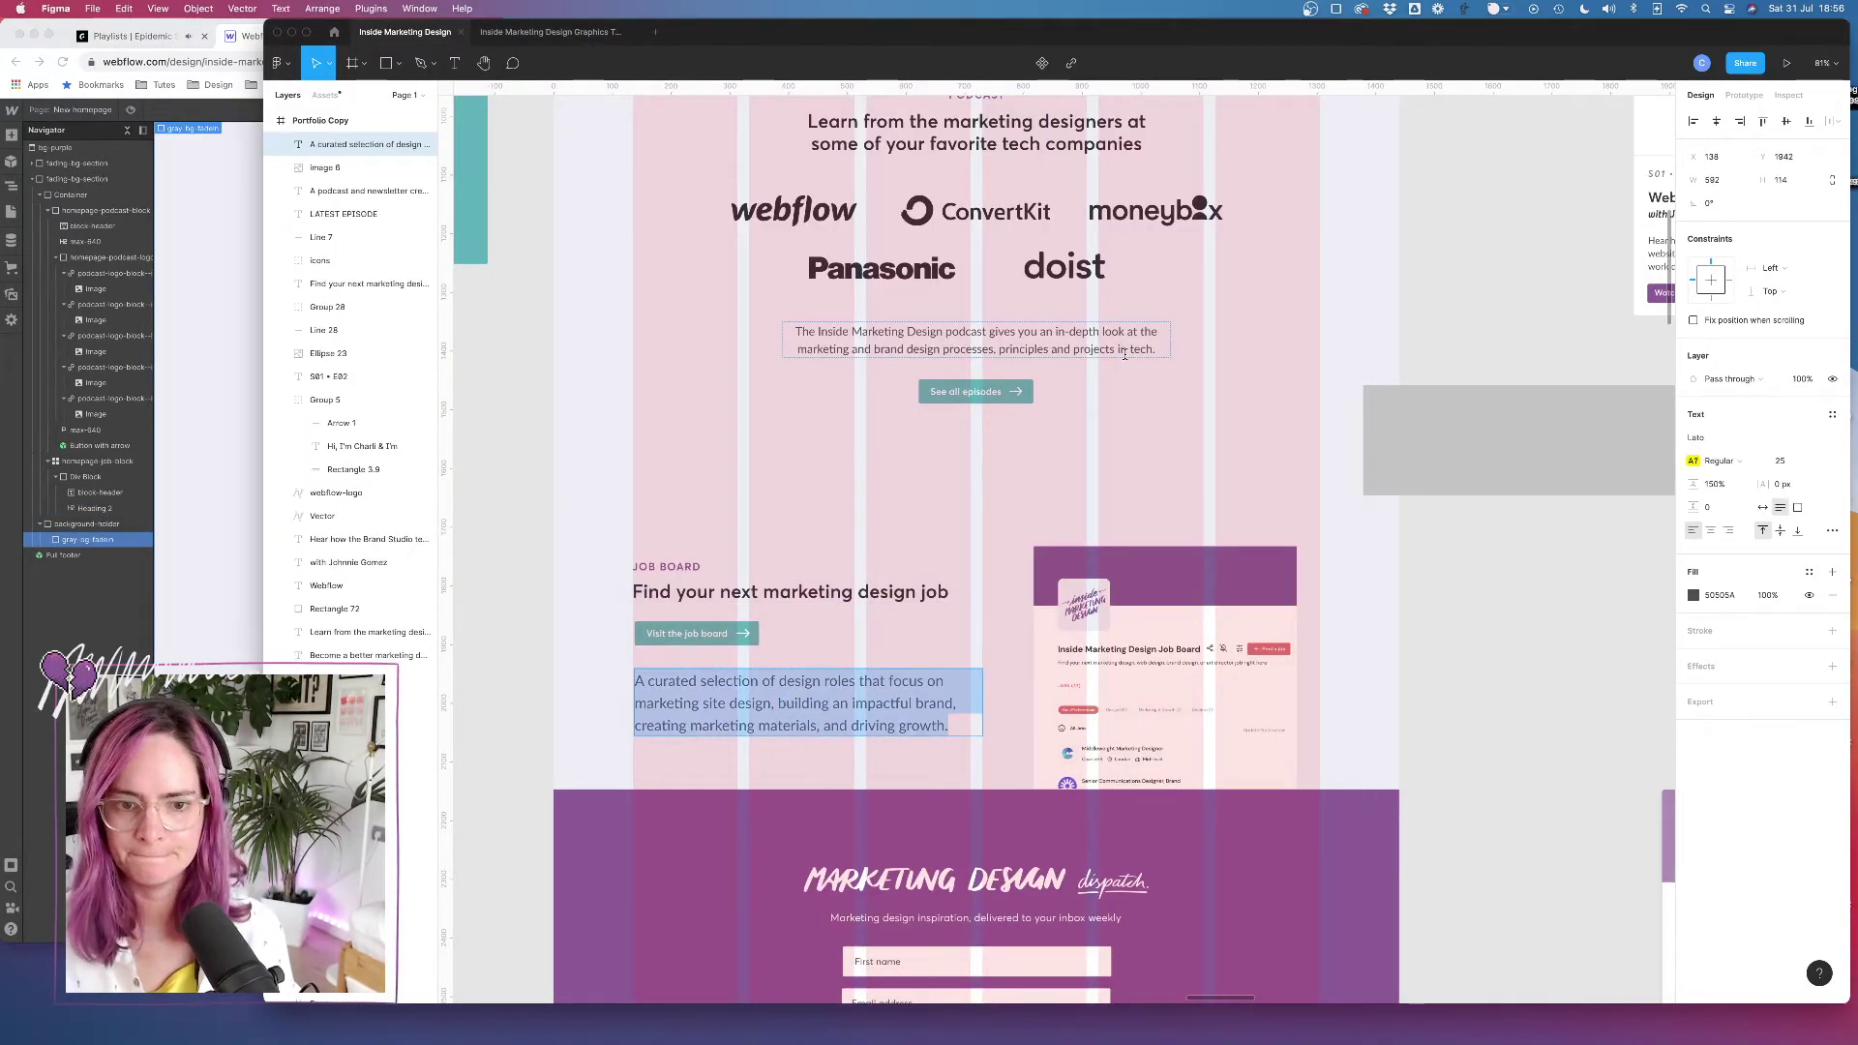
pyautogui.press('Escape')
pyautogui.click(1091, 353)
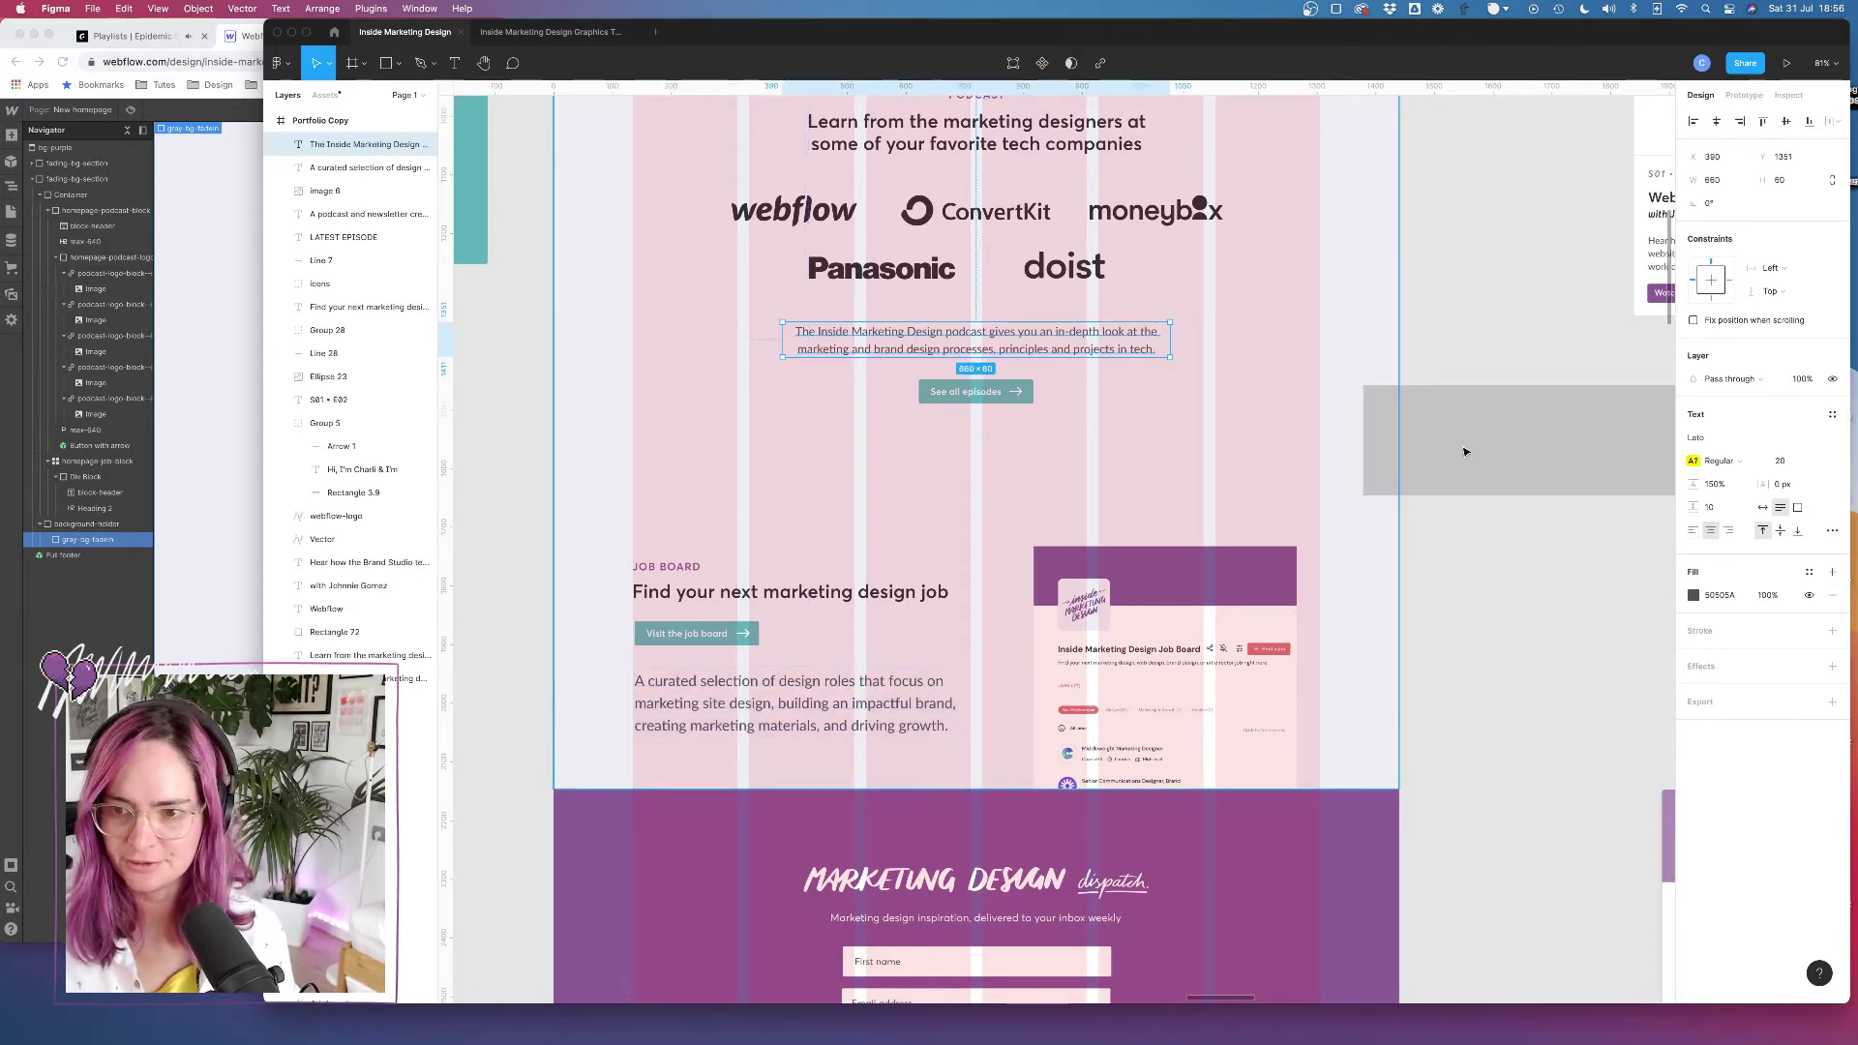
pyautogui.click(901, 713)
pyautogui.scroll(2, 968, 465)
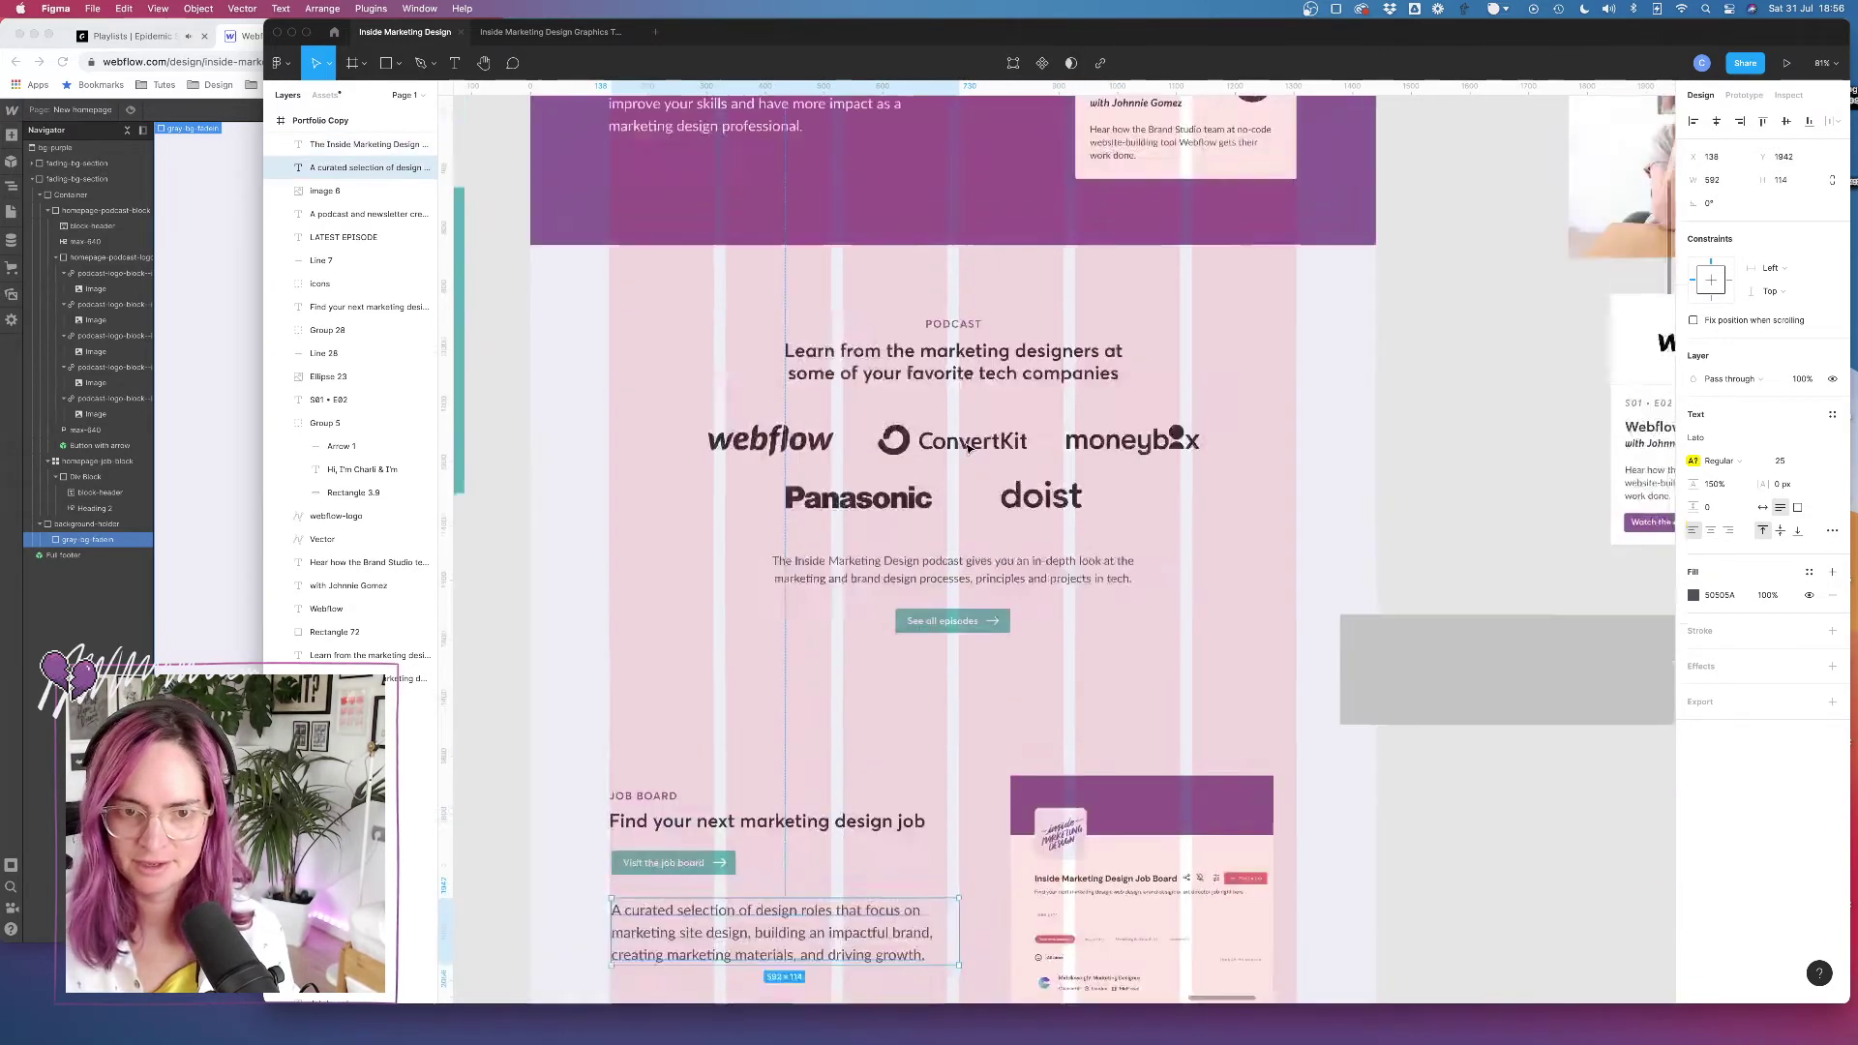
pyautogui.scroll(-3, 967, 455)
pyautogui.scroll(5, 969, 448)
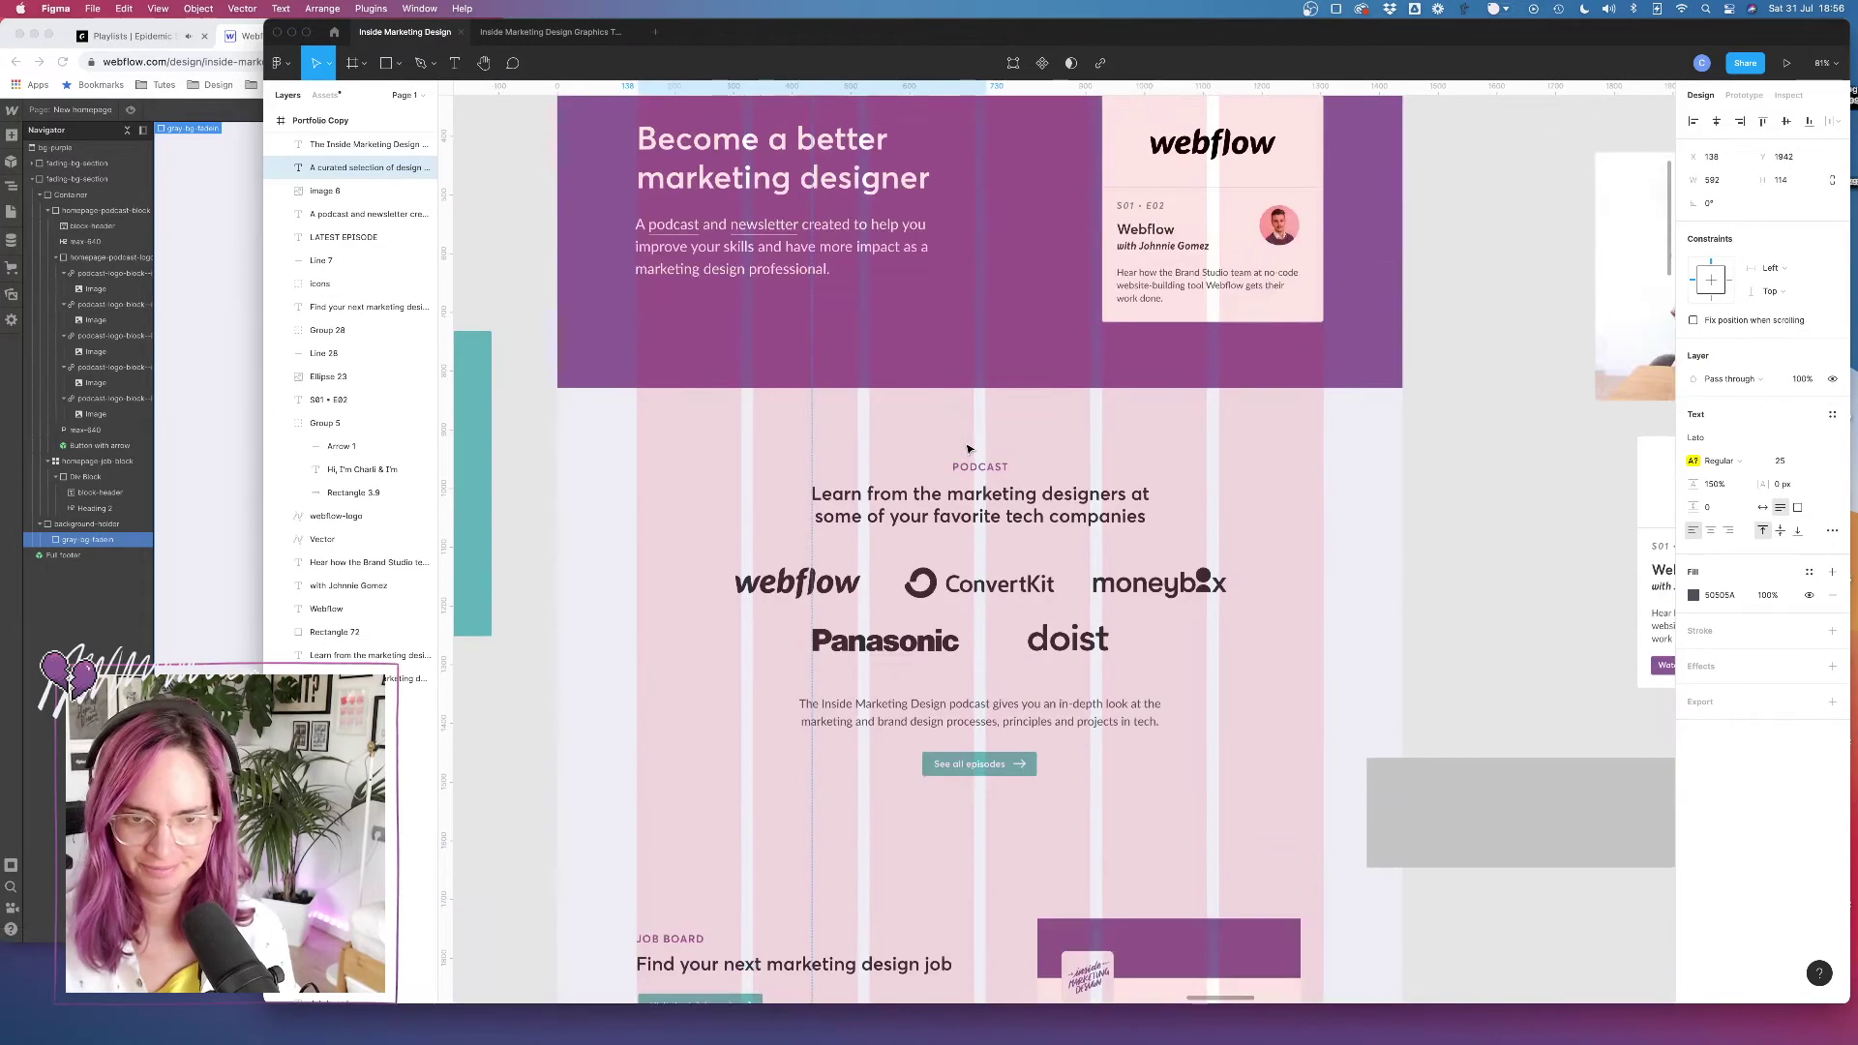
pyautogui.scroll(-1, 969, 448)
pyautogui.scroll(-5, 969, 447)
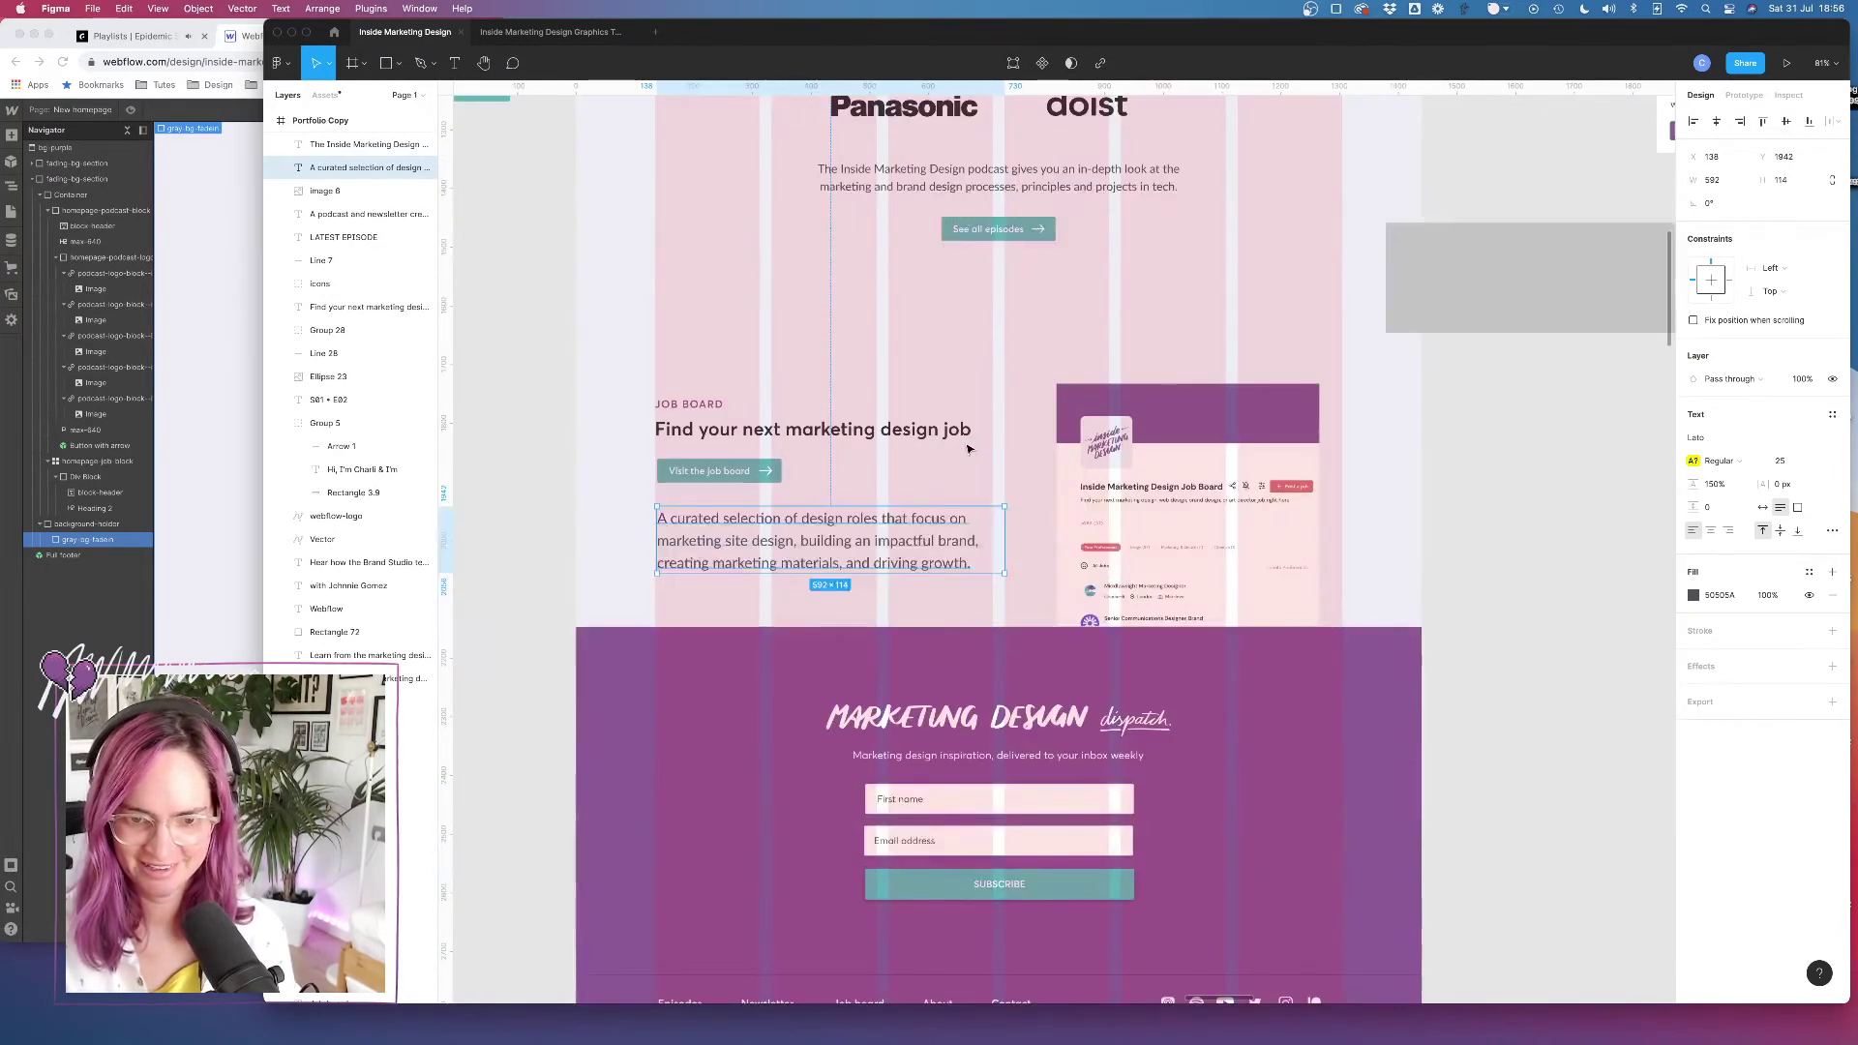
# Switch to Webflow and add a paragraph below the job board heading containing the "A curated selection of design roles" description copied from Figma
pyautogui.click(170, 390)
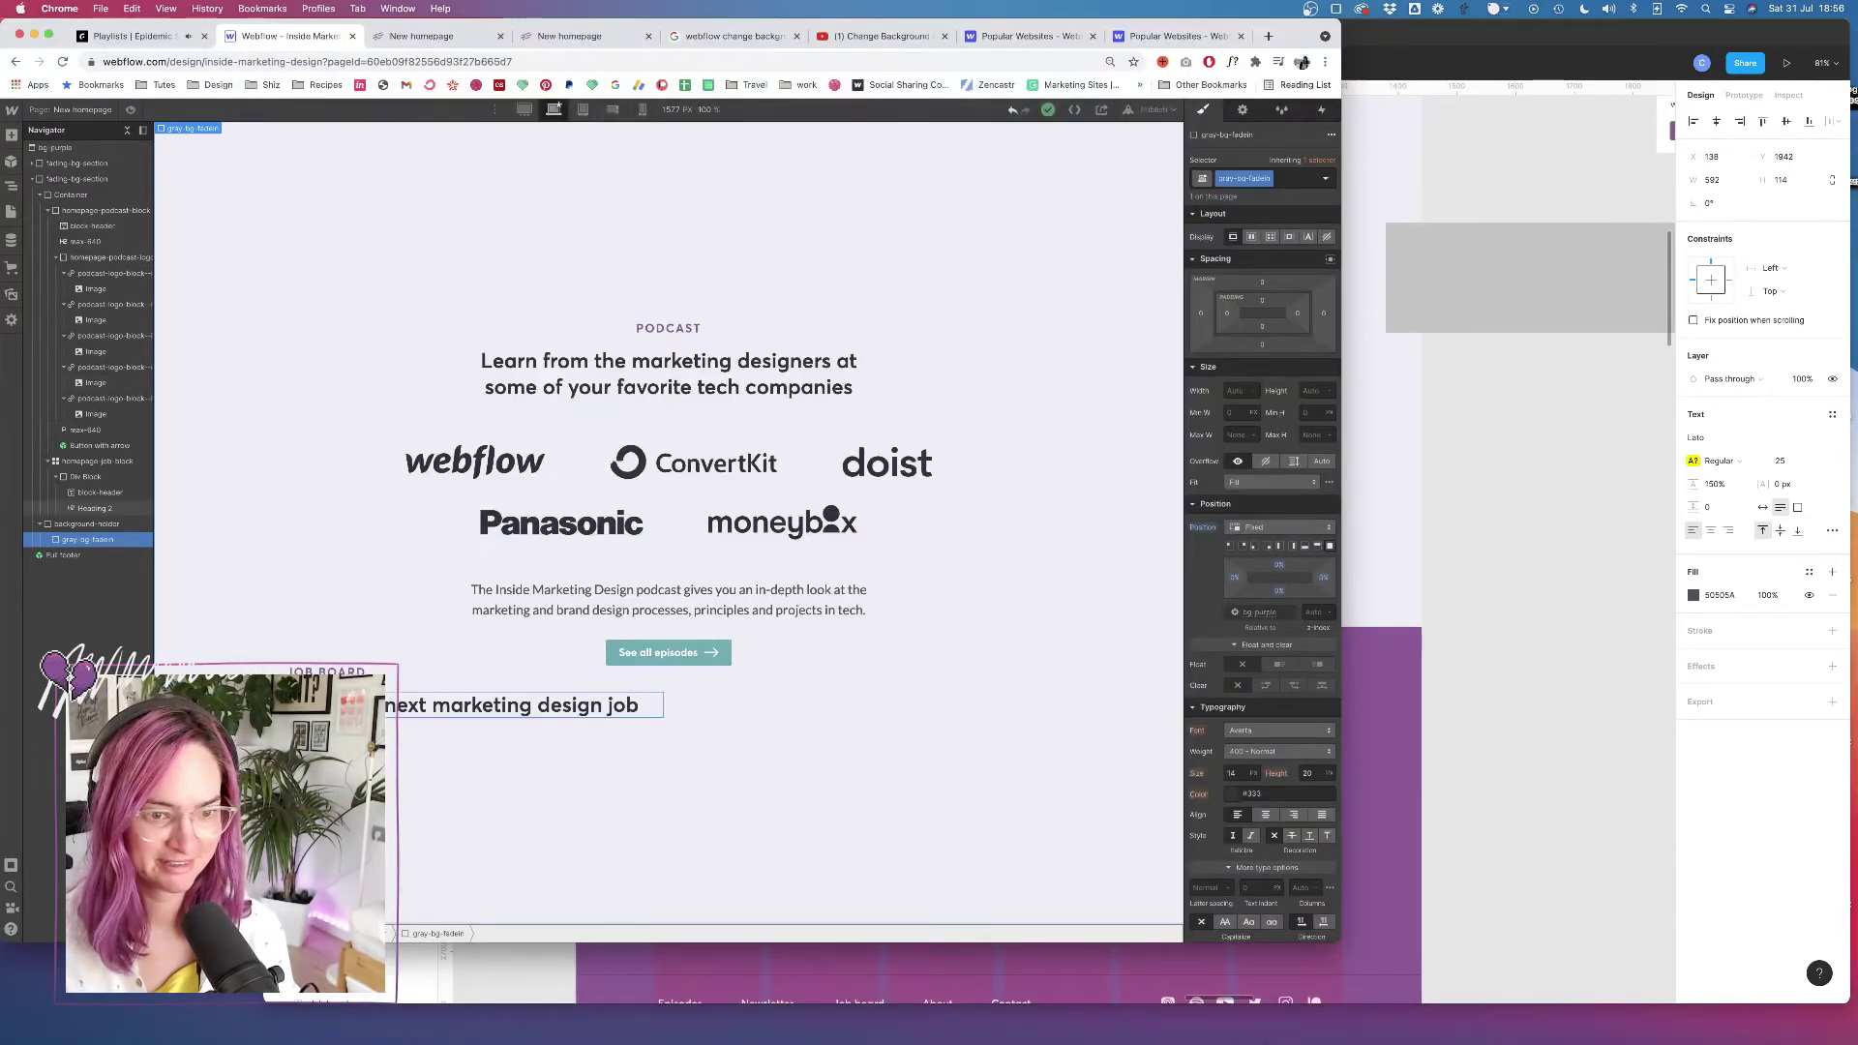
pyautogui.click(388, 713)
pyautogui.click(11, 135)
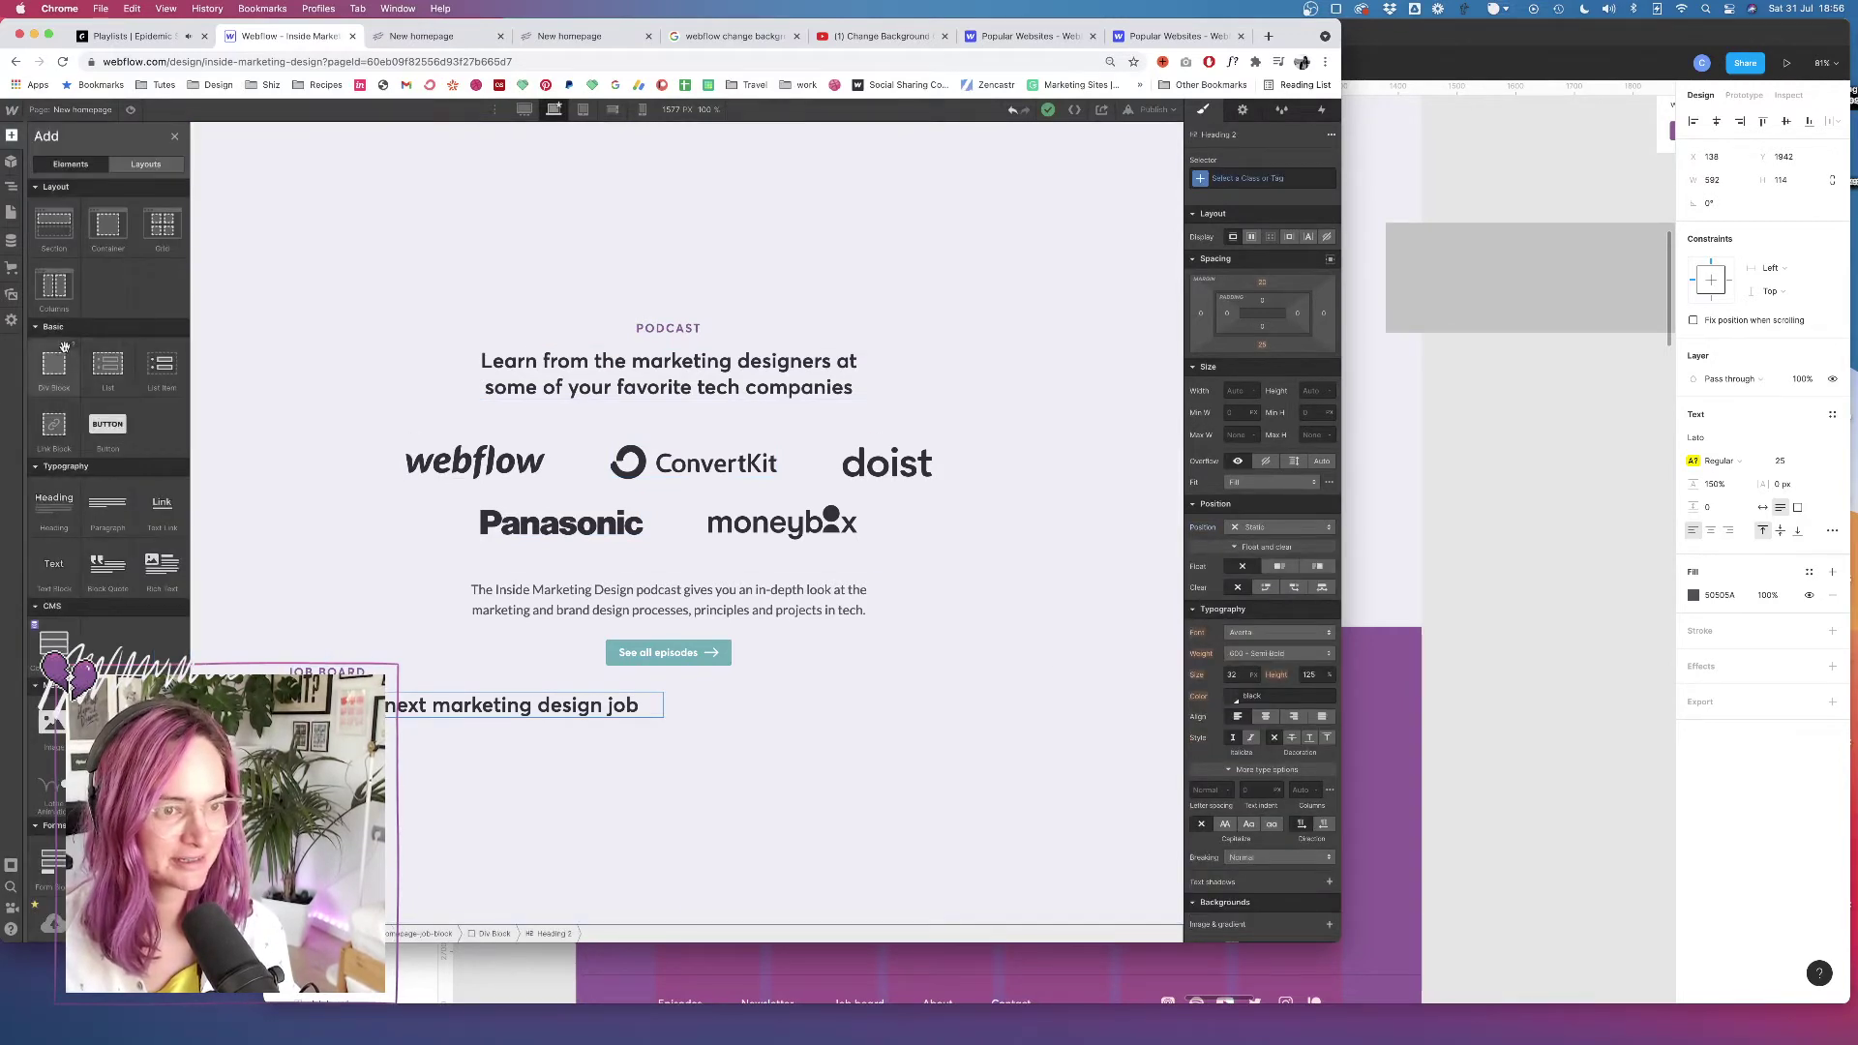
pyautogui.click(108, 505)
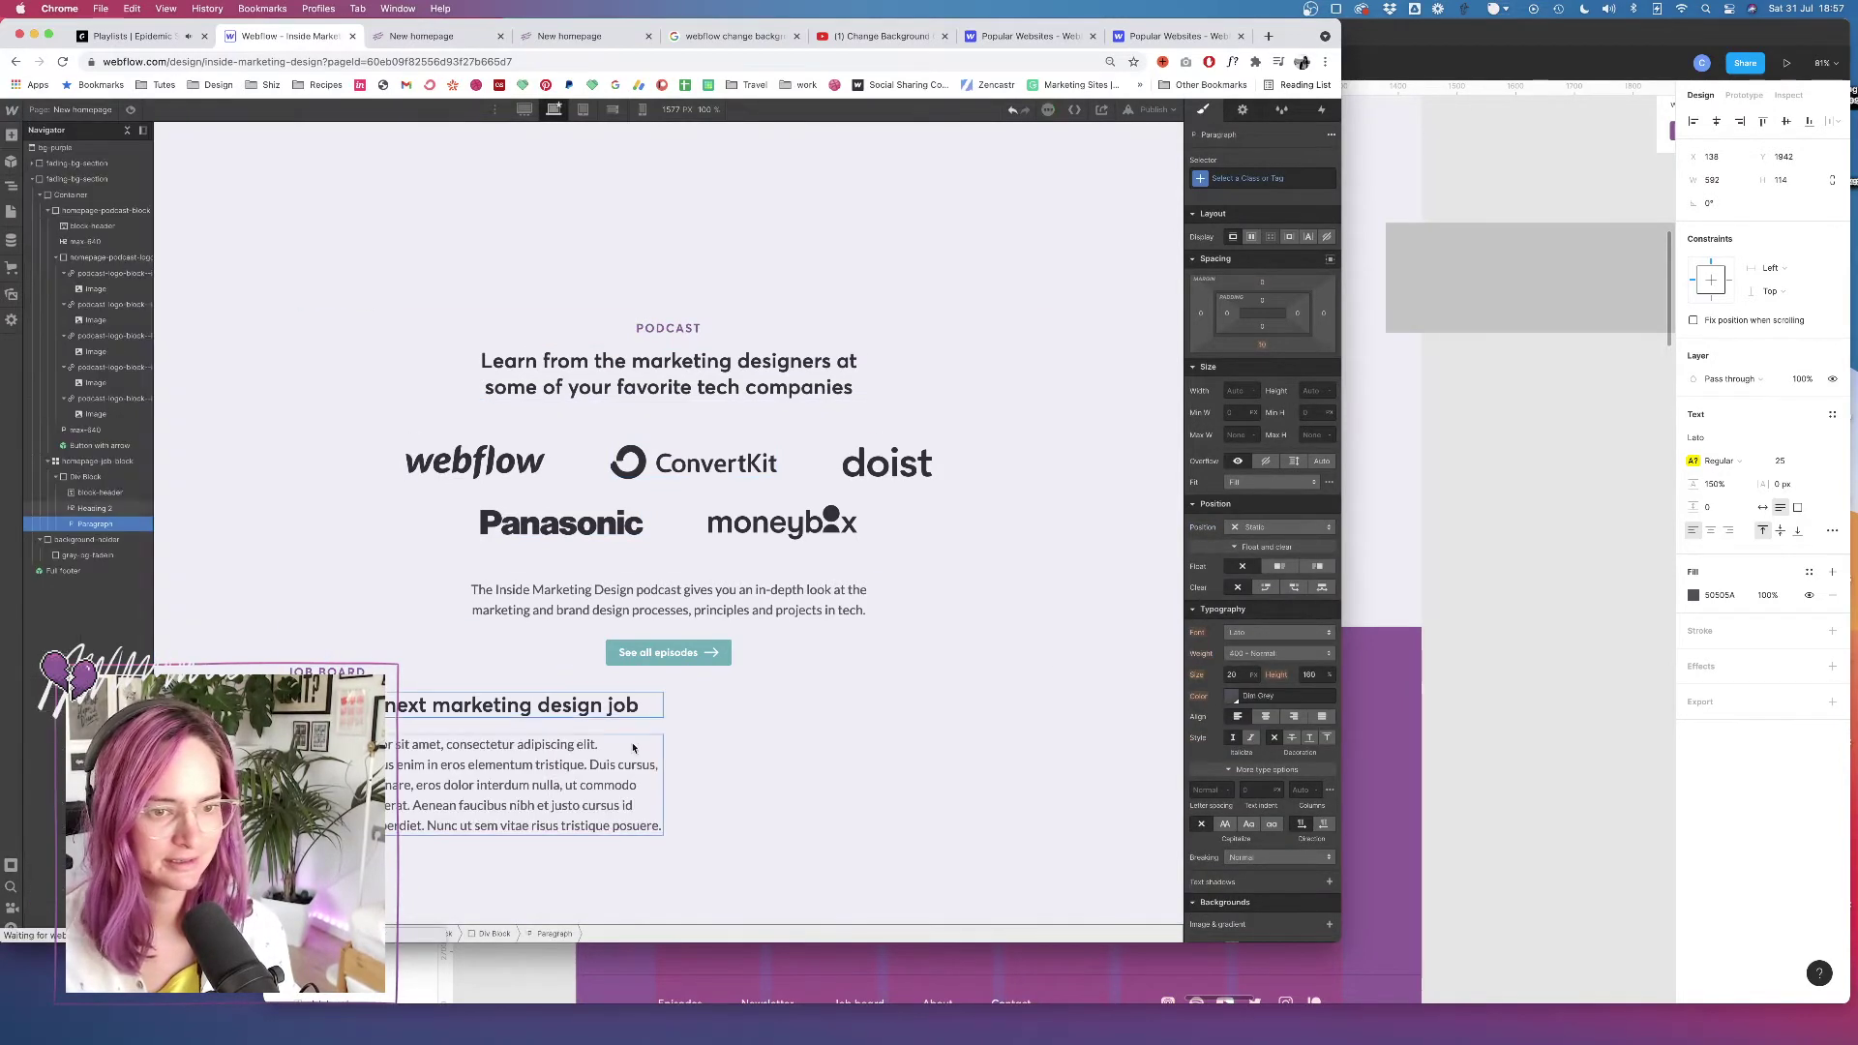
pyautogui.doubleClick(482, 795)
pyautogui.press('super+a')
pyautogui.press('super+v')
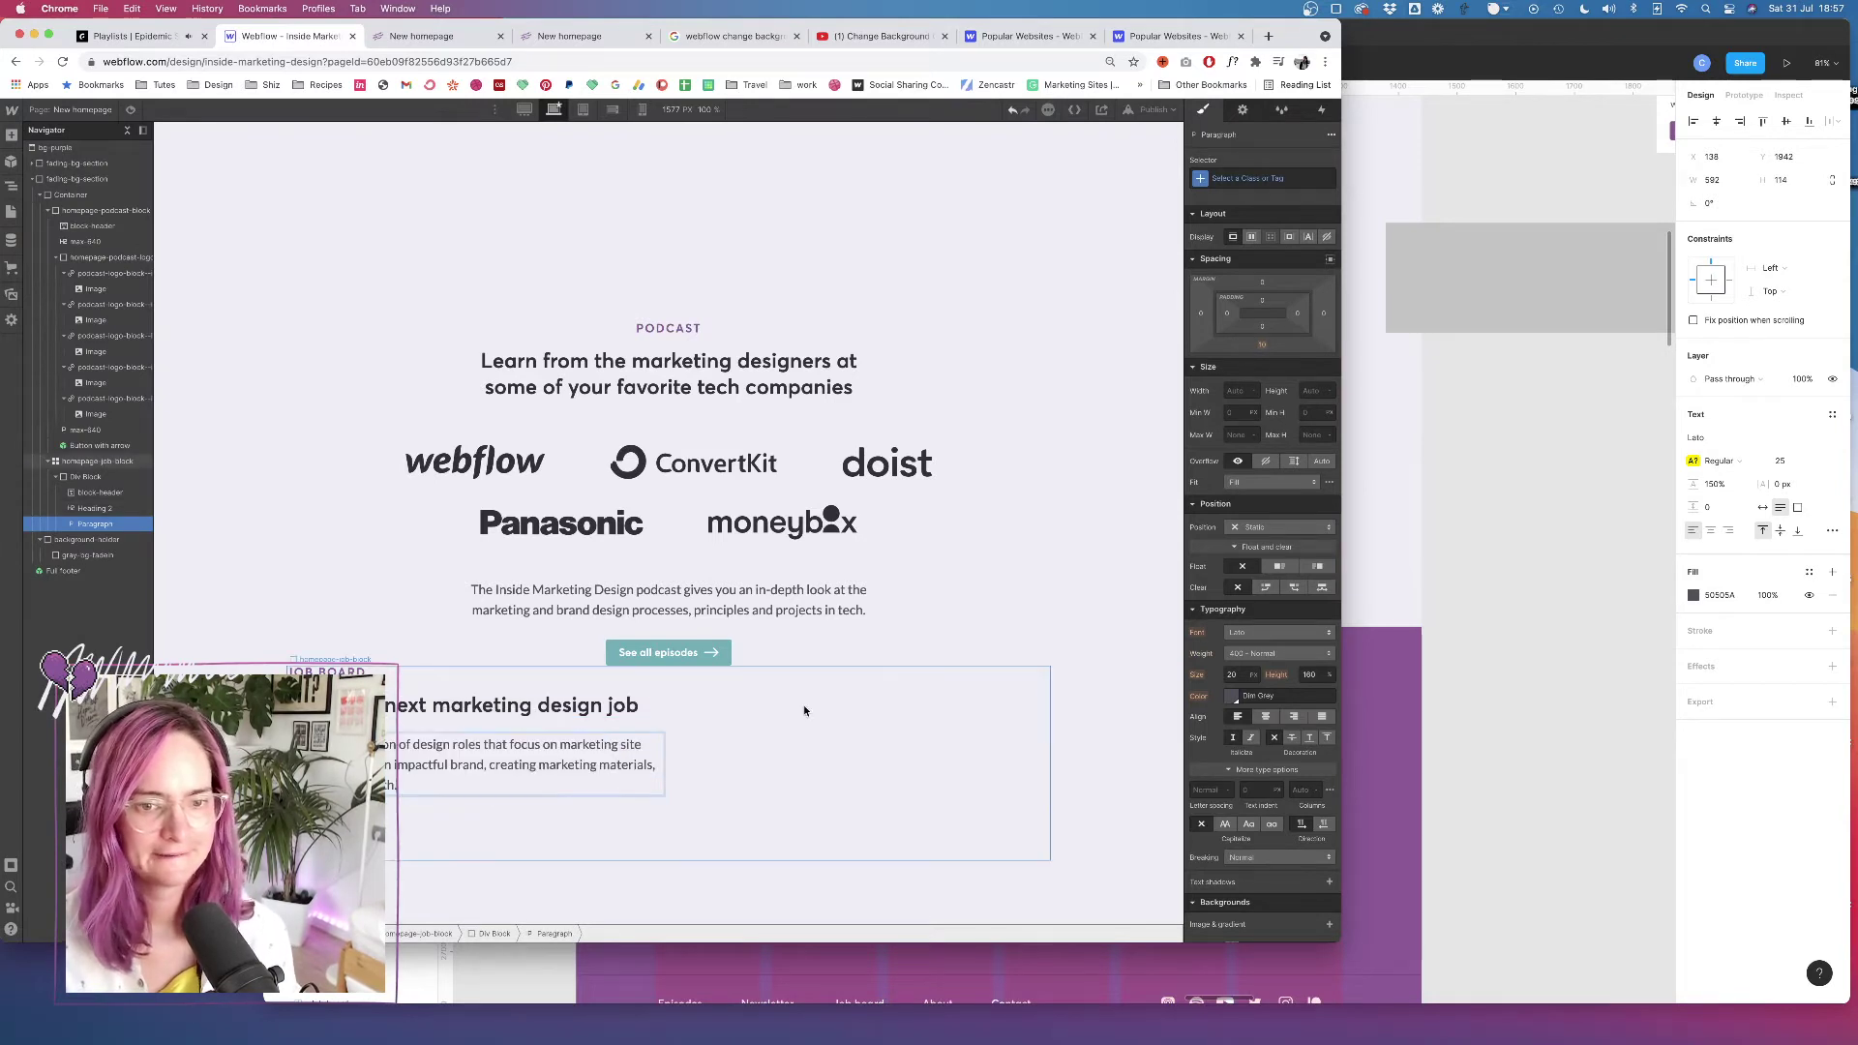
# Copy the "See all episodes" arrow button from the podcast block and paste it directly below the job board heading
pyautogui.click(662, 642)
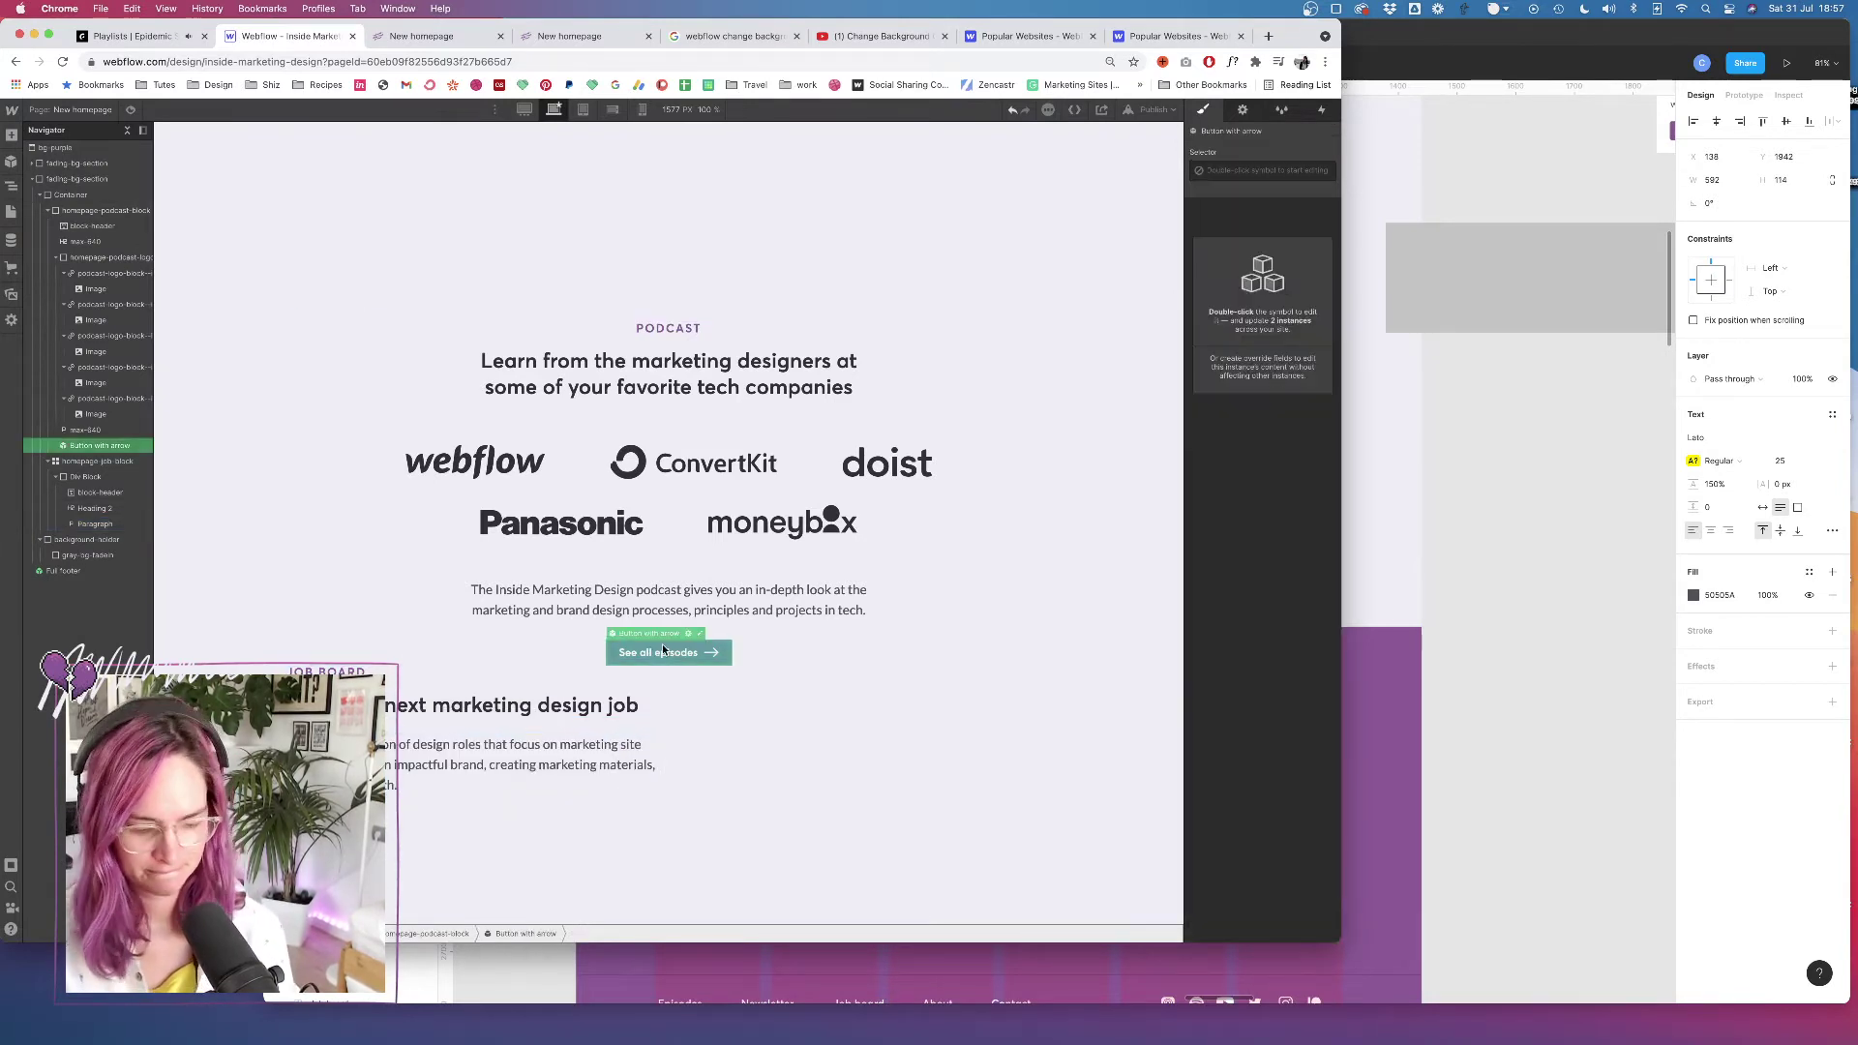
pyautogui.press('super+c')
pyautogui.click(489, 707)
pyautogui.press('super+v')
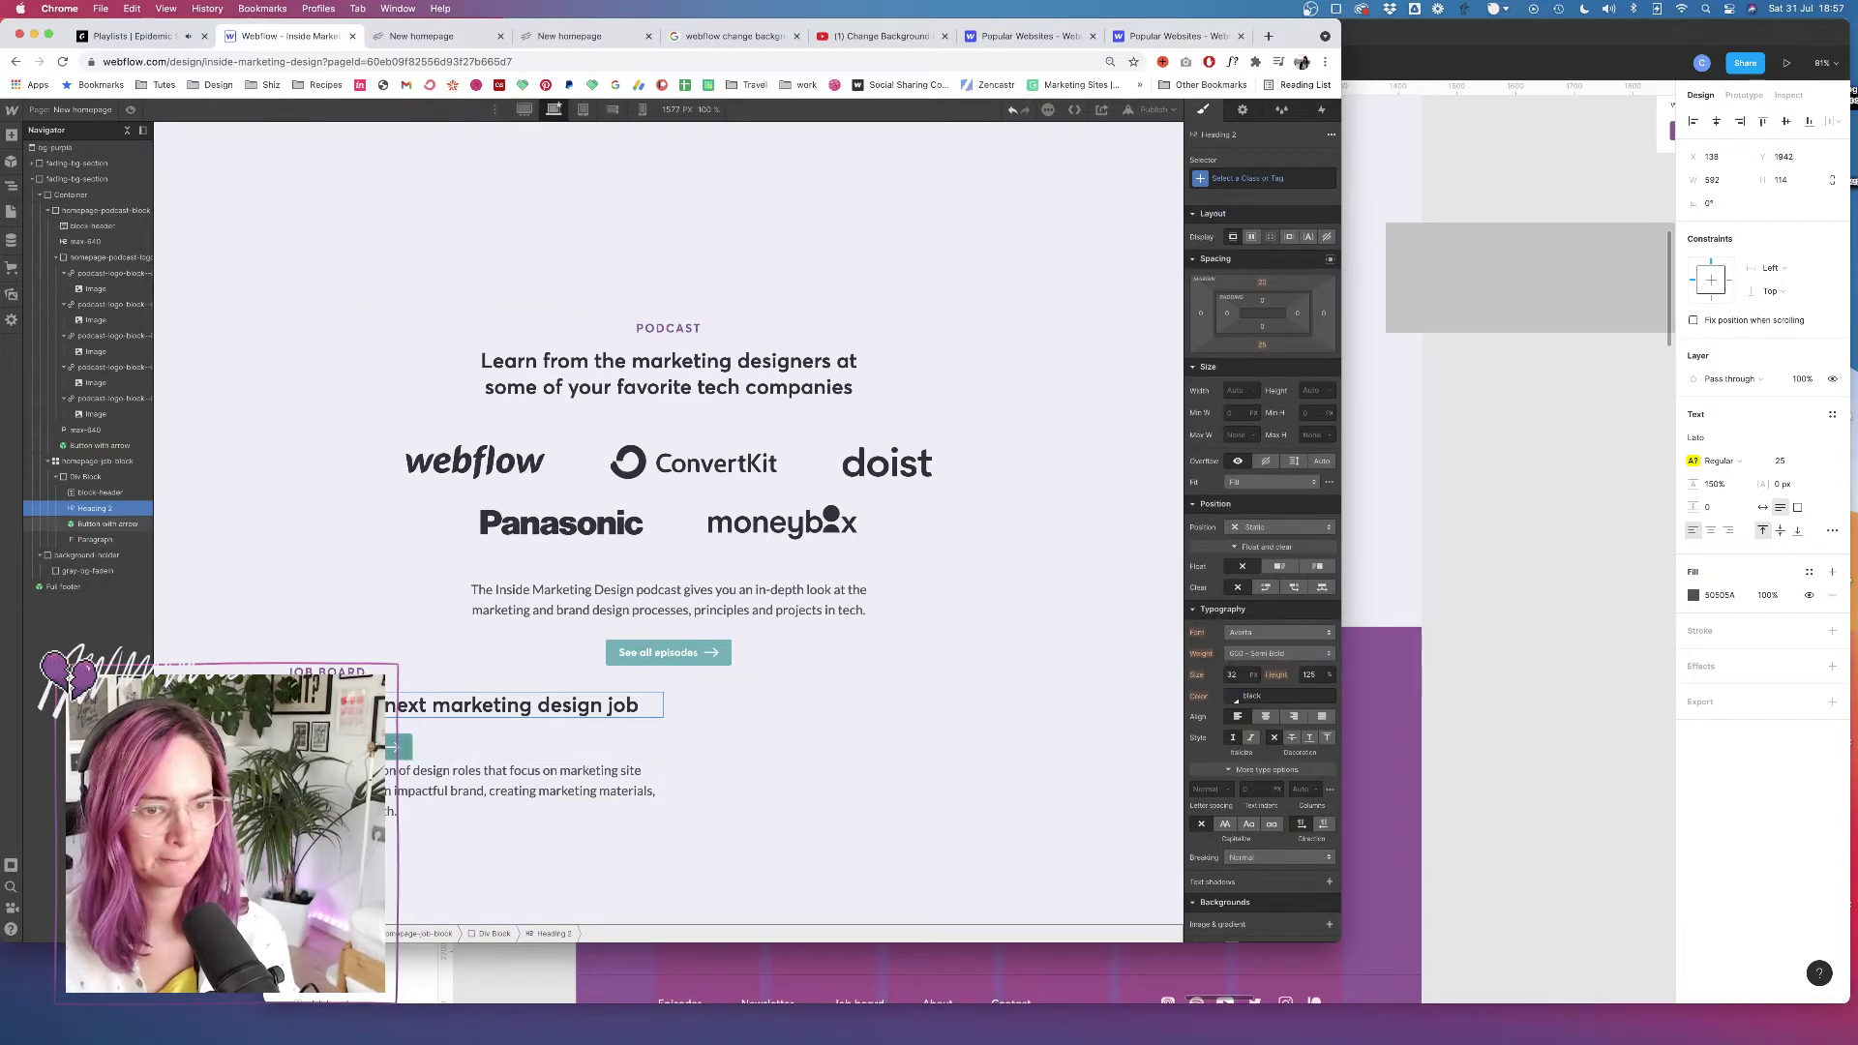
pyautogui.click(399, 747)
pyautogui.doubleClick(399, 747)
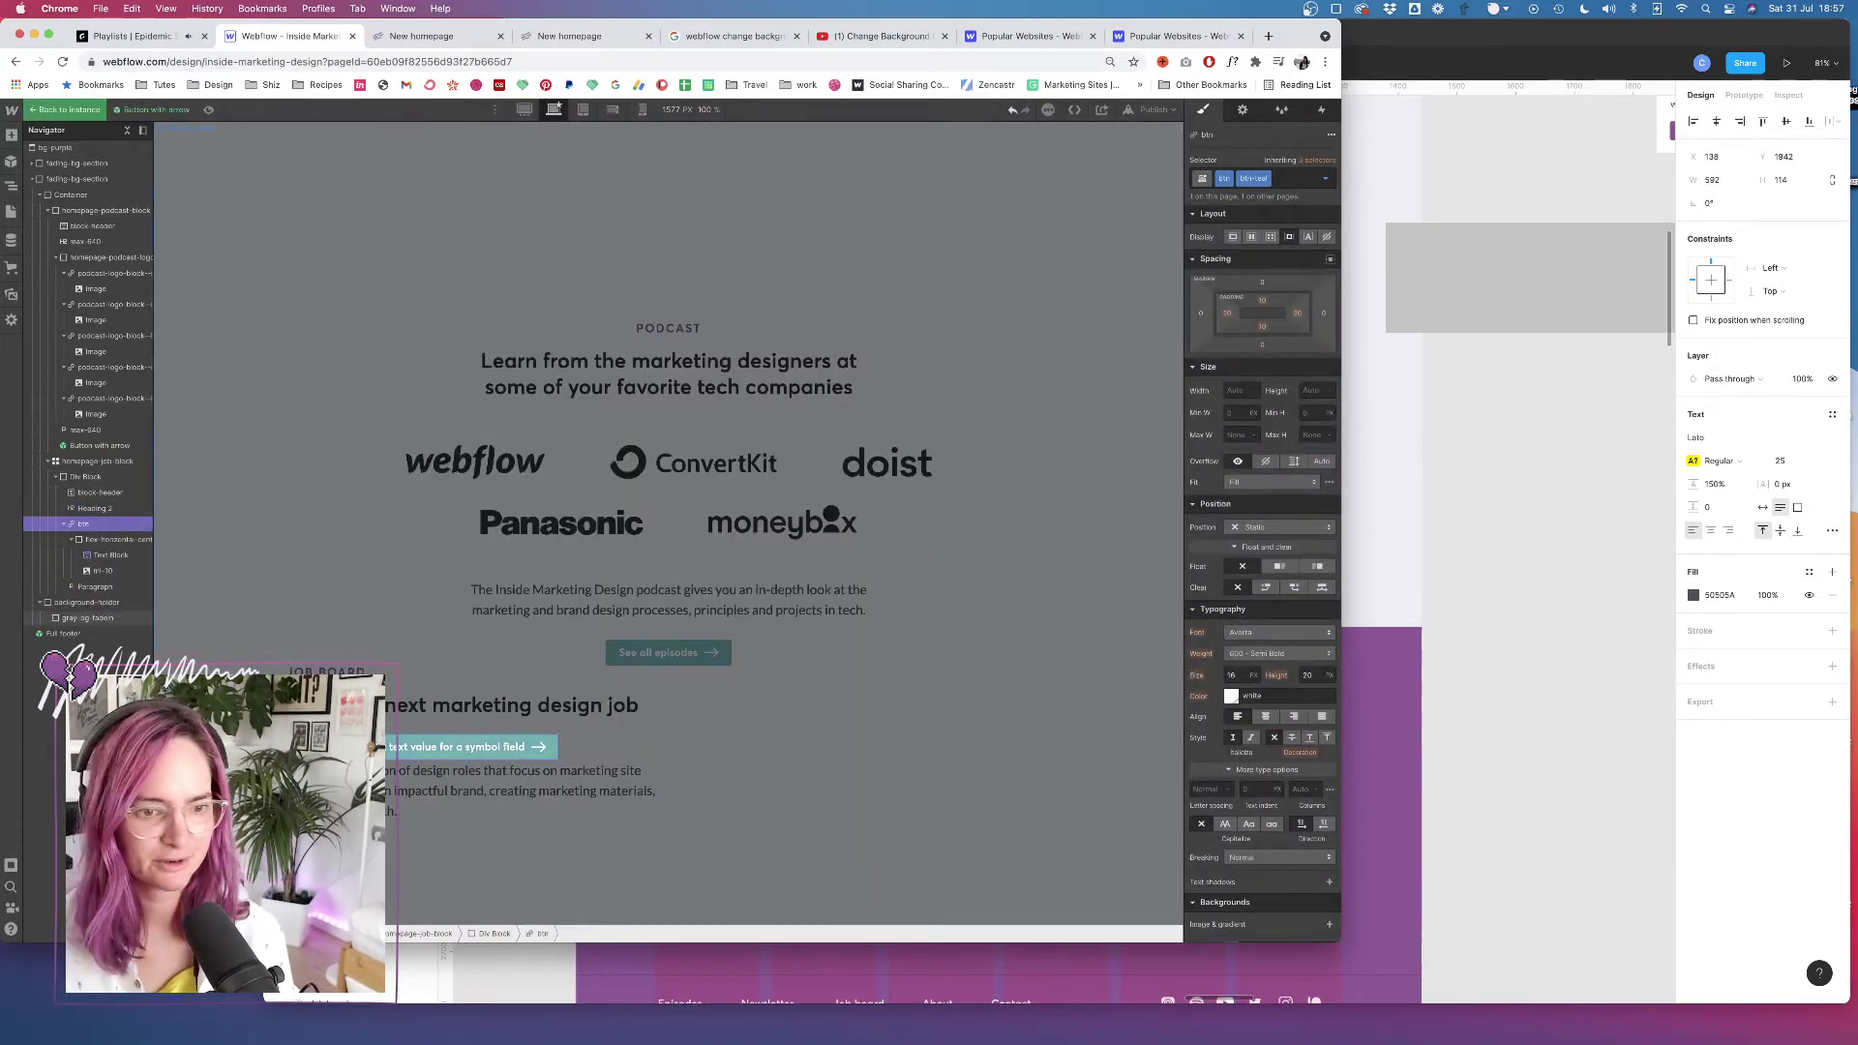
pyautogui.click(440, 555)
pyautogui.scroll(-10, 455, 513)
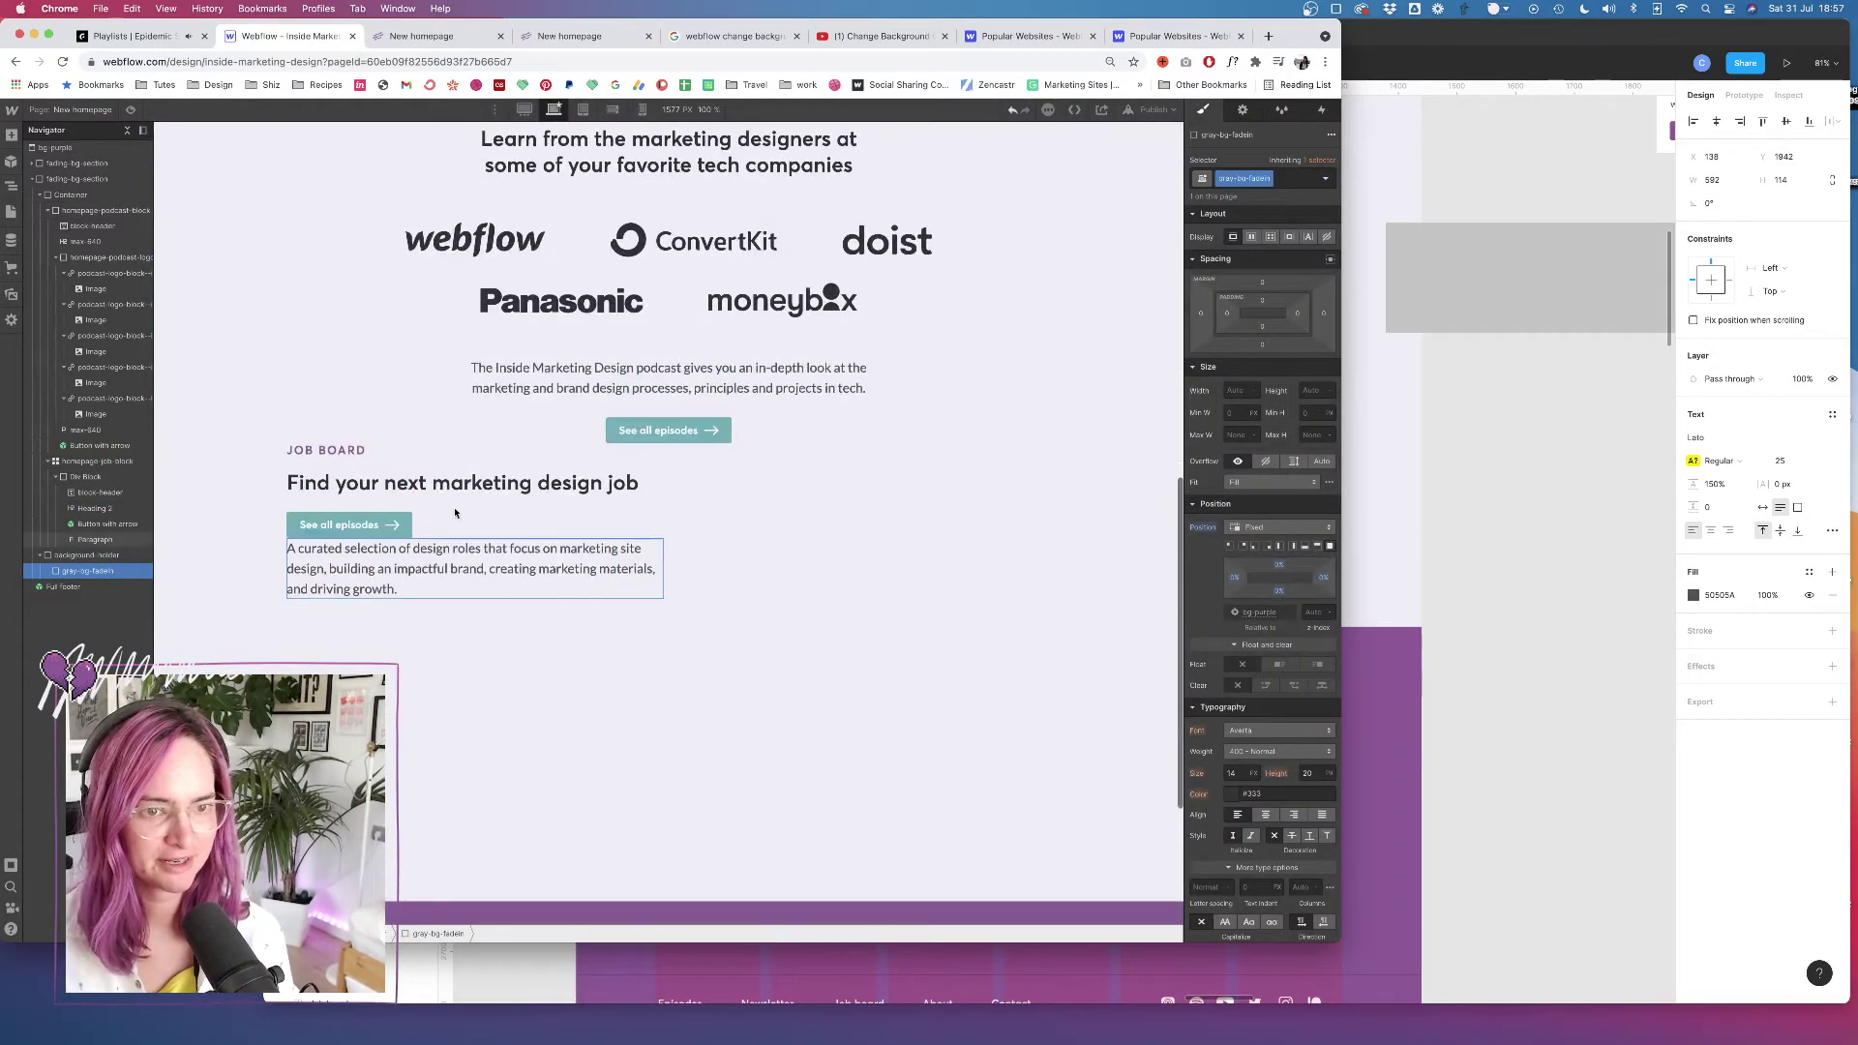
# Override the pasted button's text in the job board block with "Visit the job board"
pyautogui.click(1242, 110)
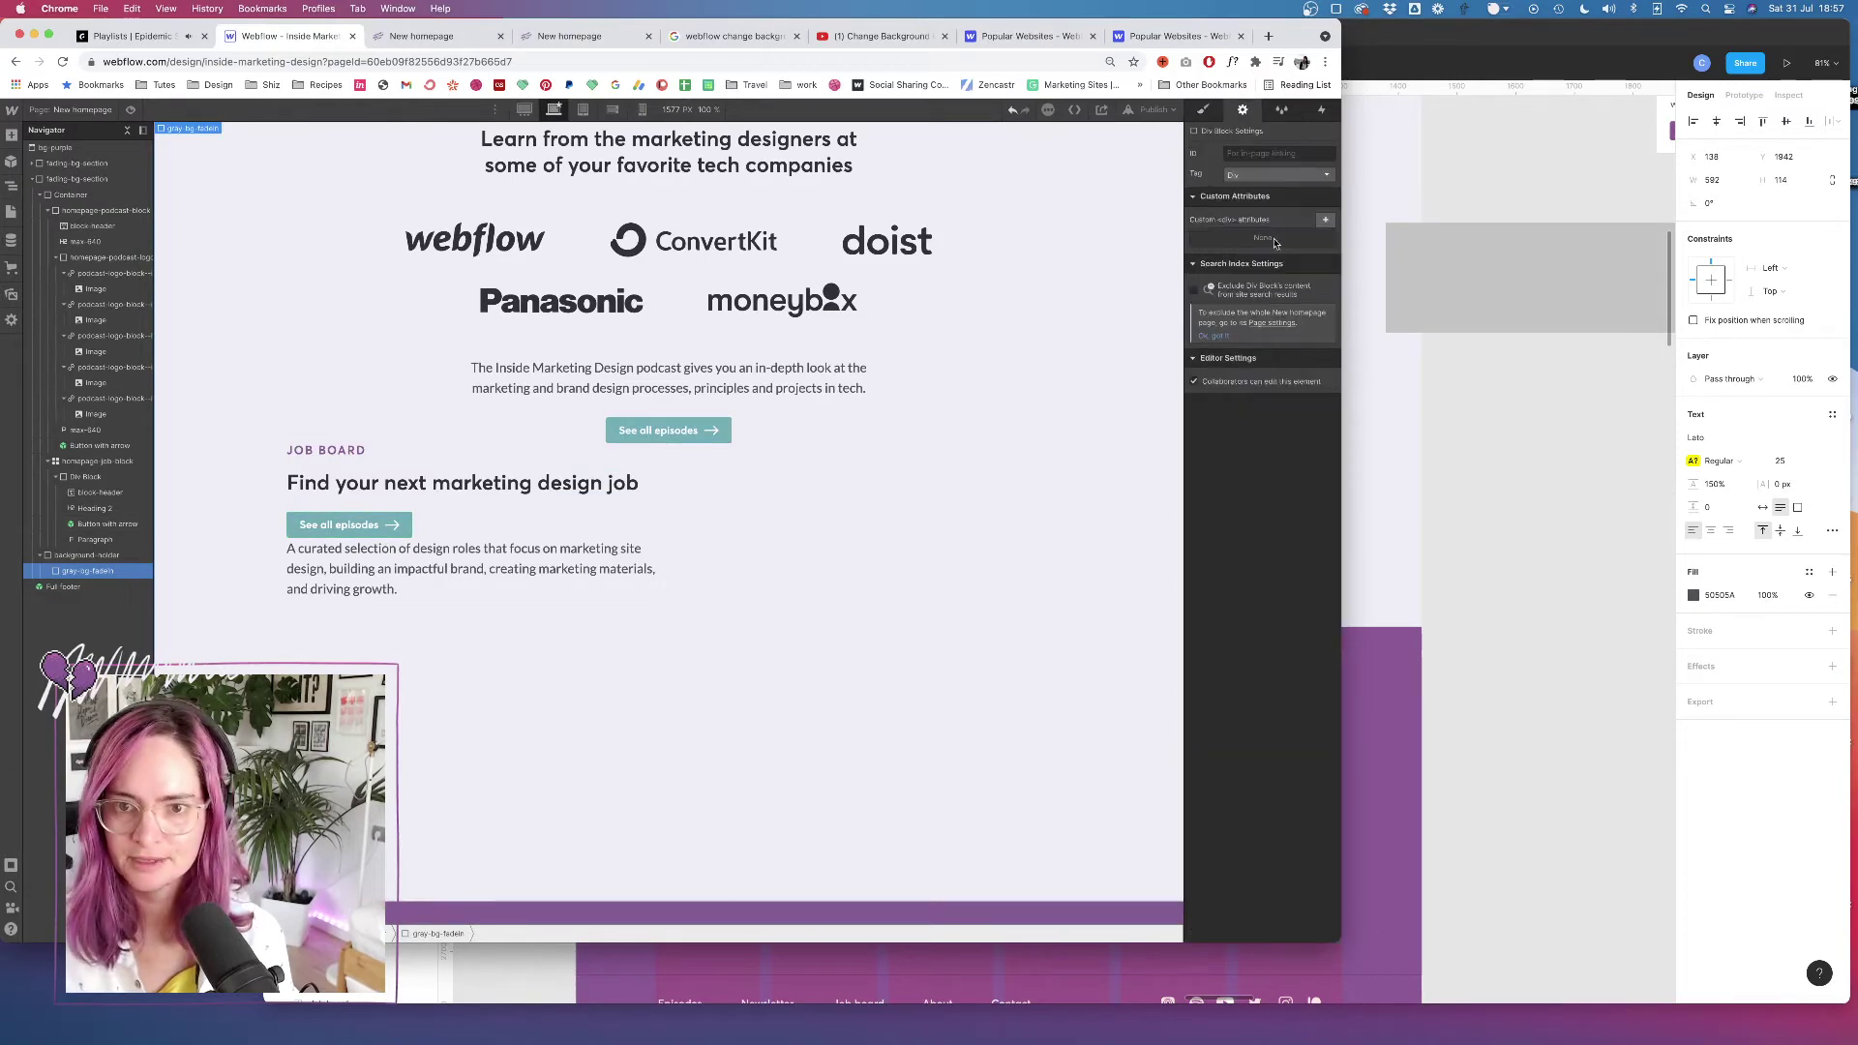
pyautogui.click(350, 525)
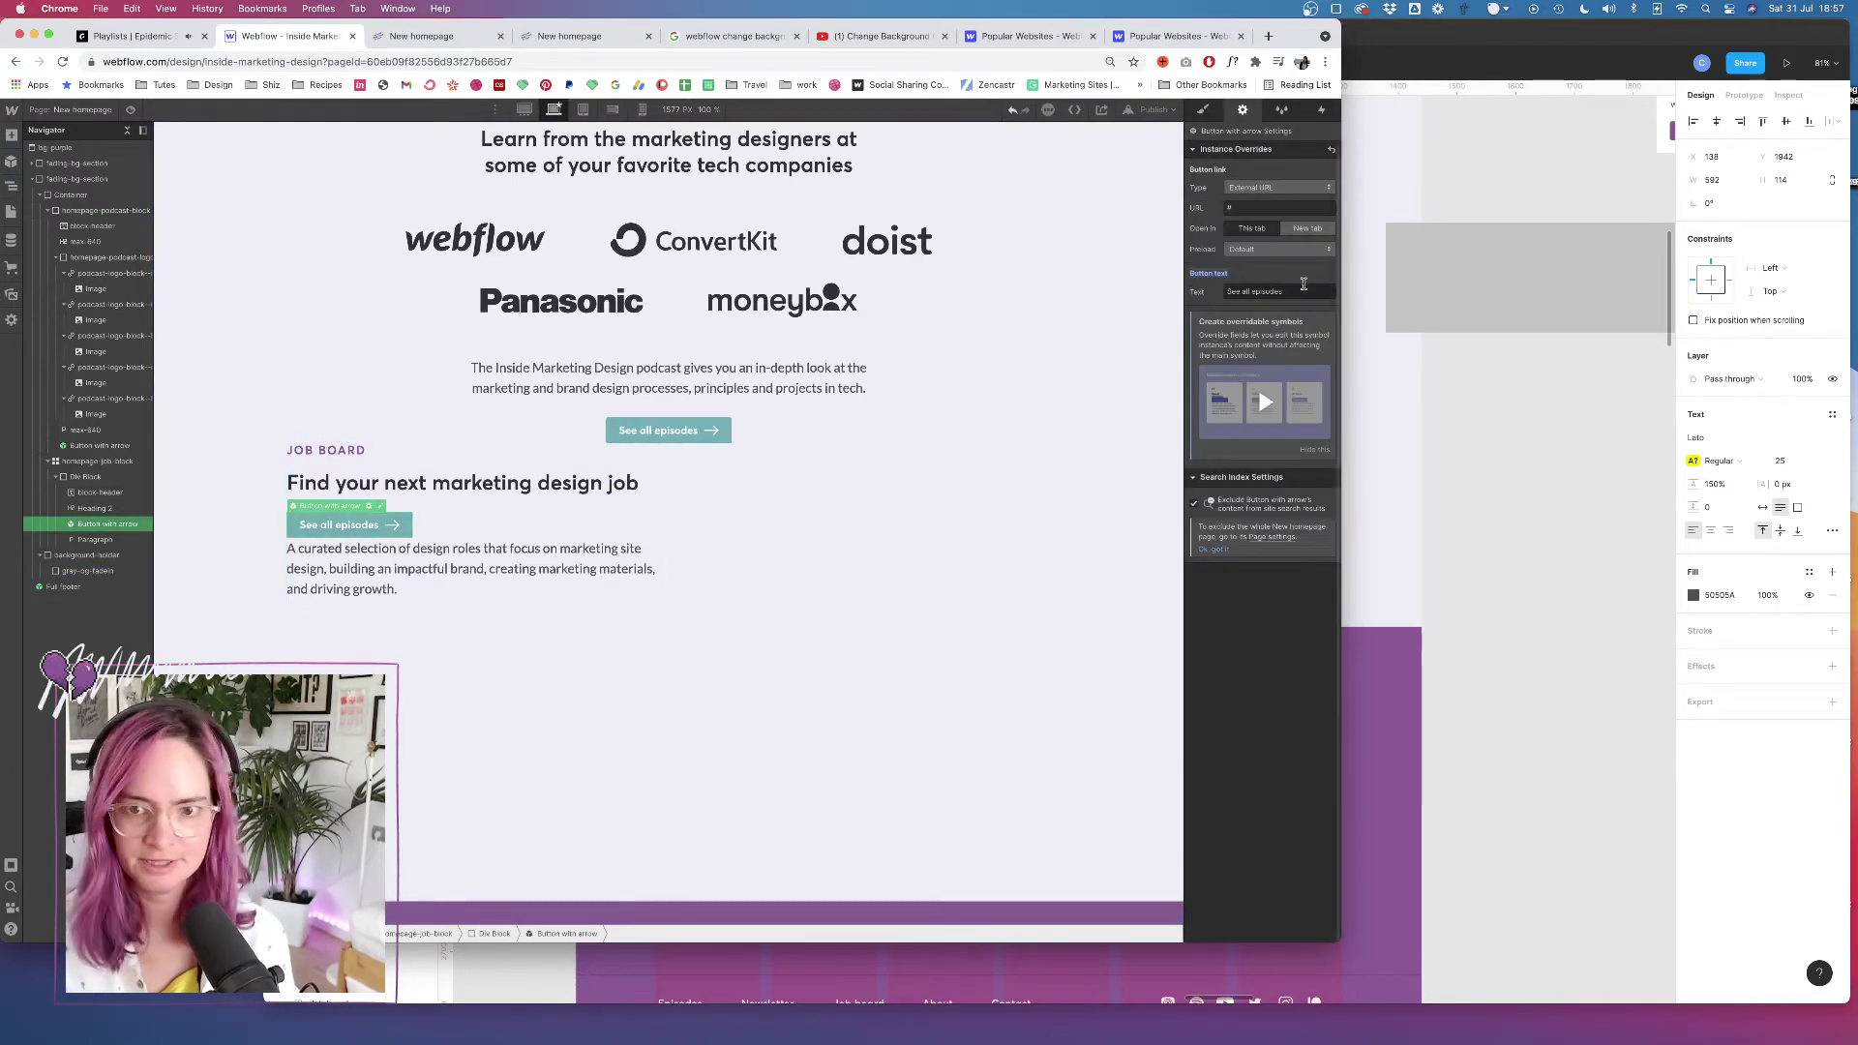
pyautogui.click(1521, 375)
pyautogui.press('super+Tab')
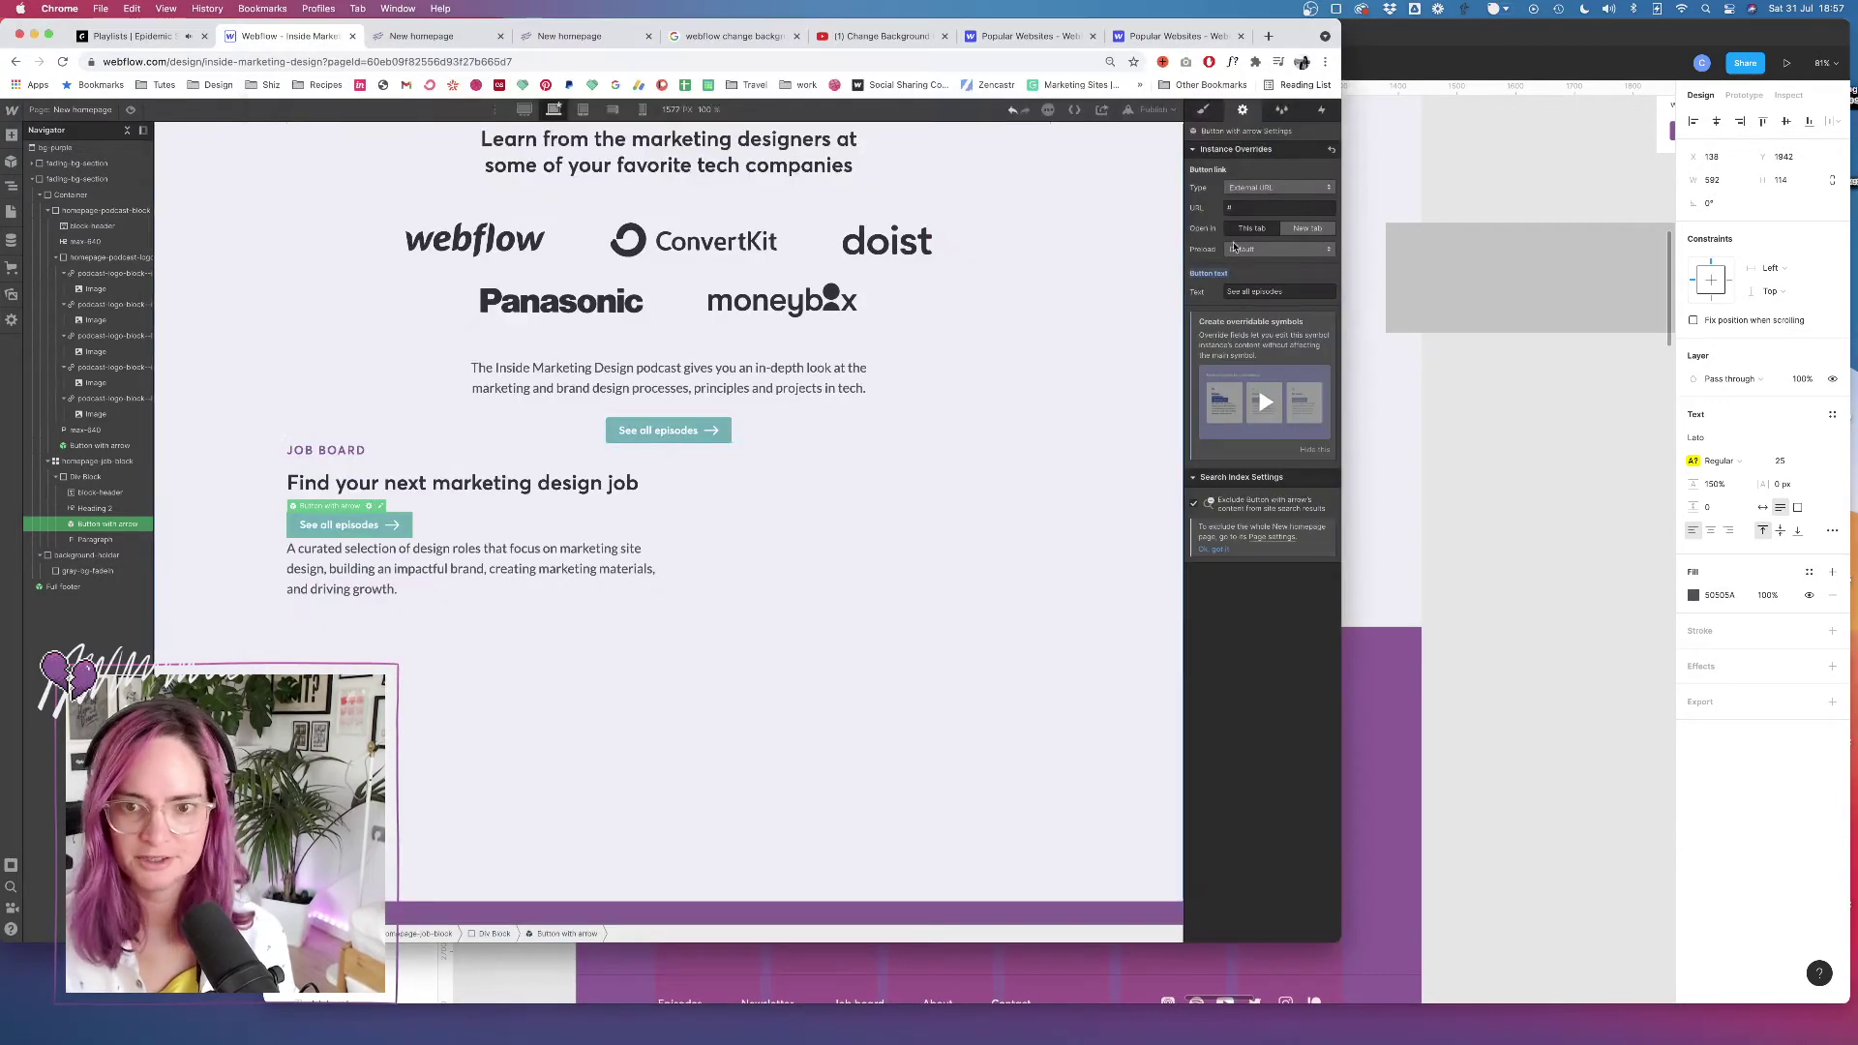
pyautogui.tripleClick(1258, 291)
pyautogui.write('Visi')
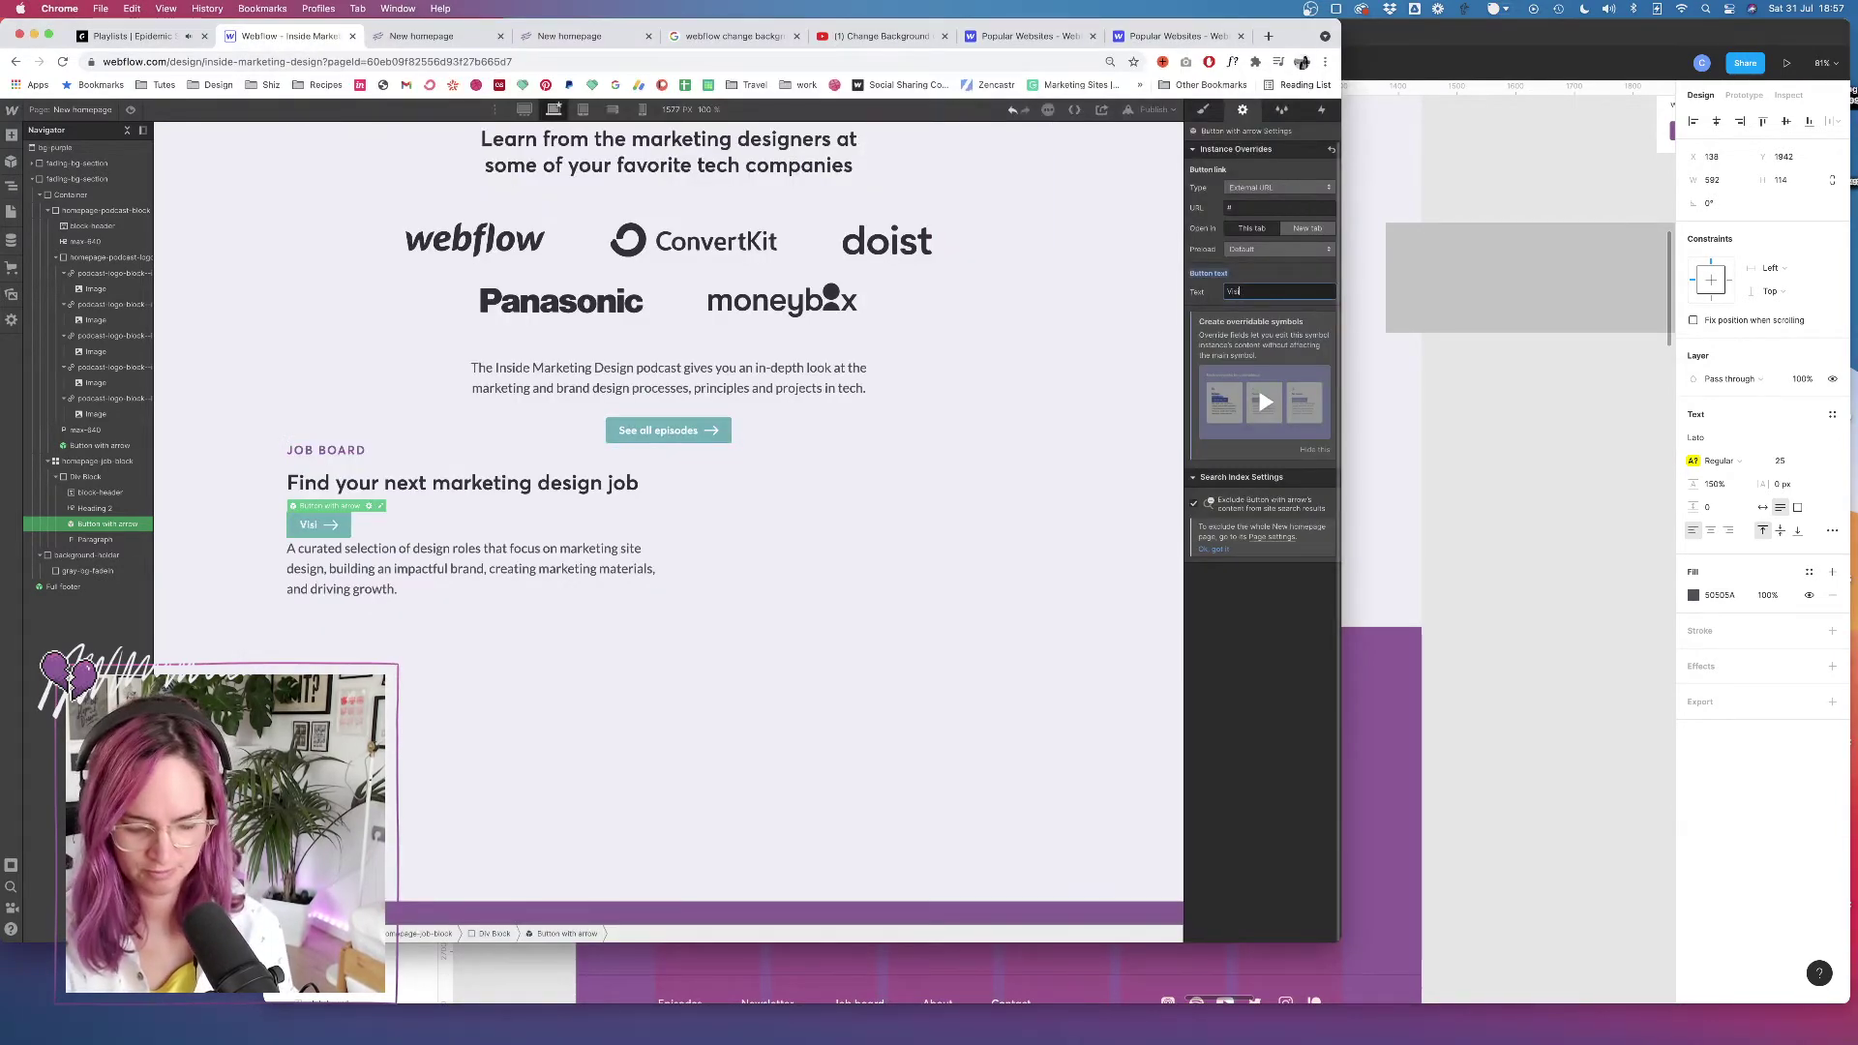
pyautogui.write('t the job board')
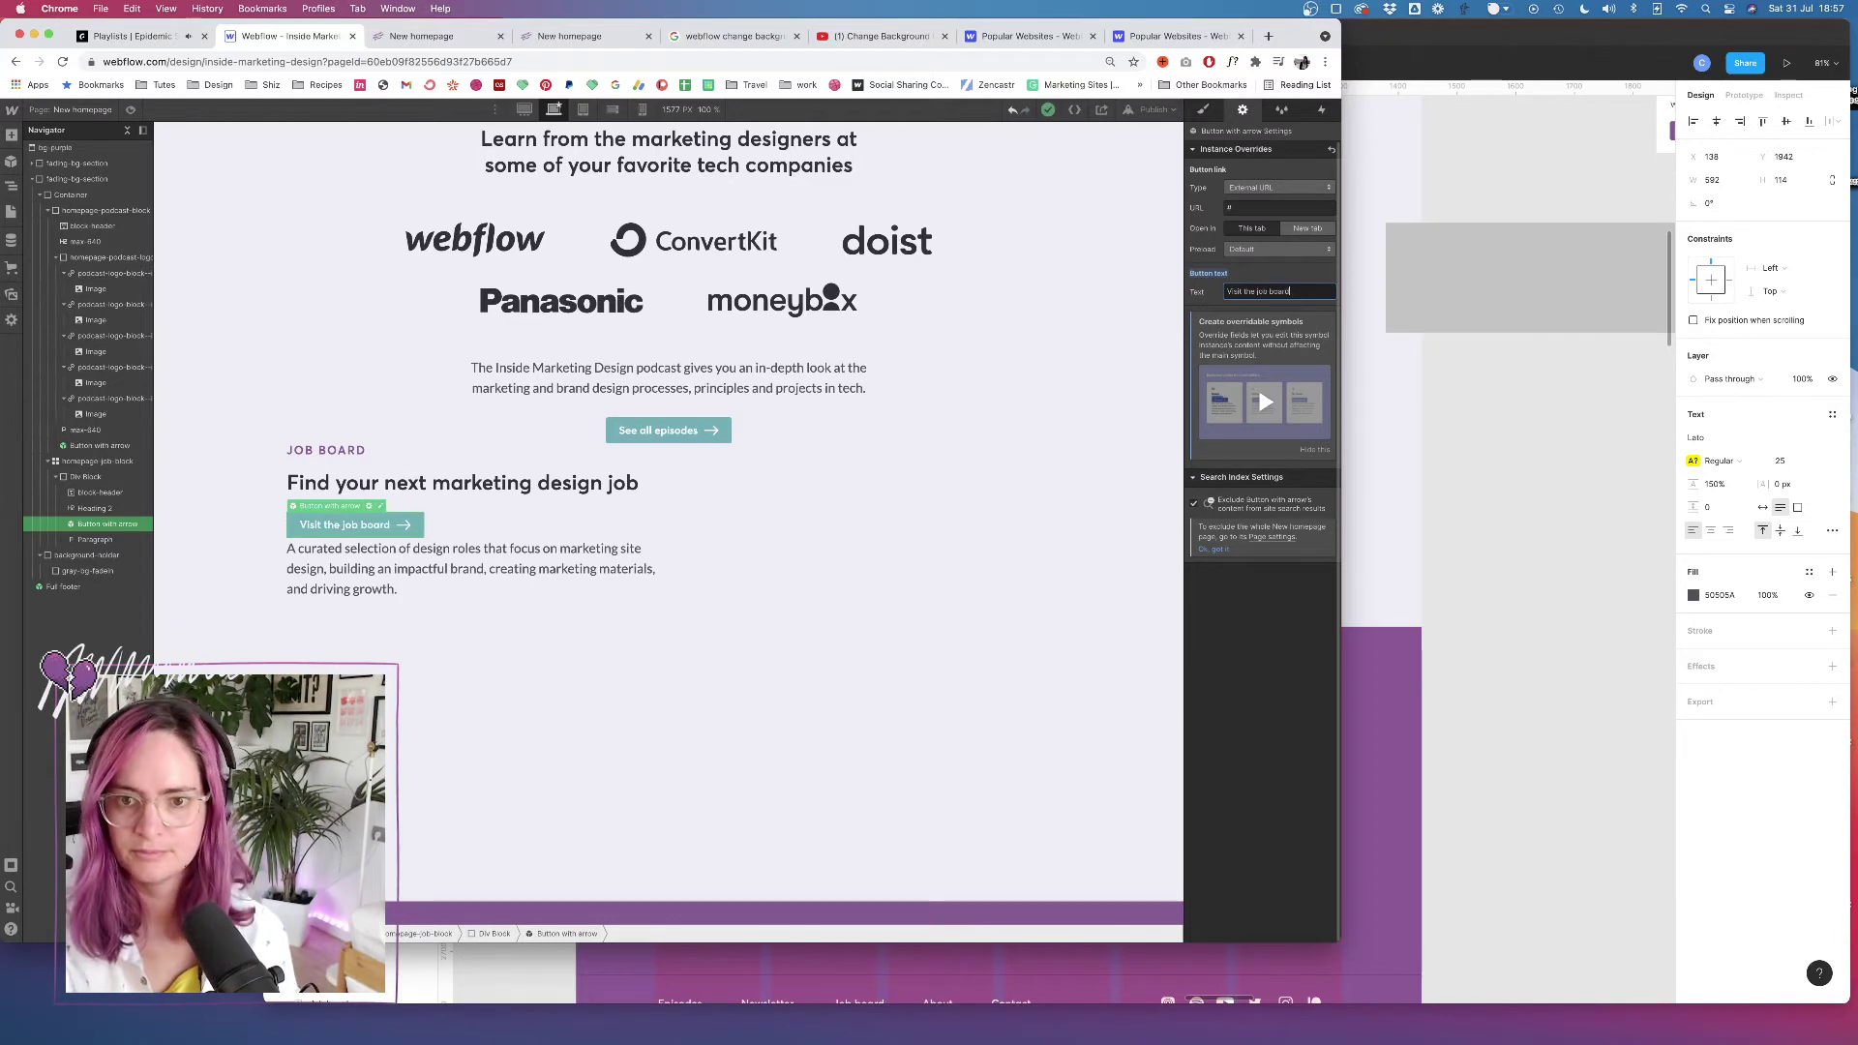
# Give the job board description paragraph a new class mt-40 and set its top margin to 40 px
pyautogui.click(1203, 110)
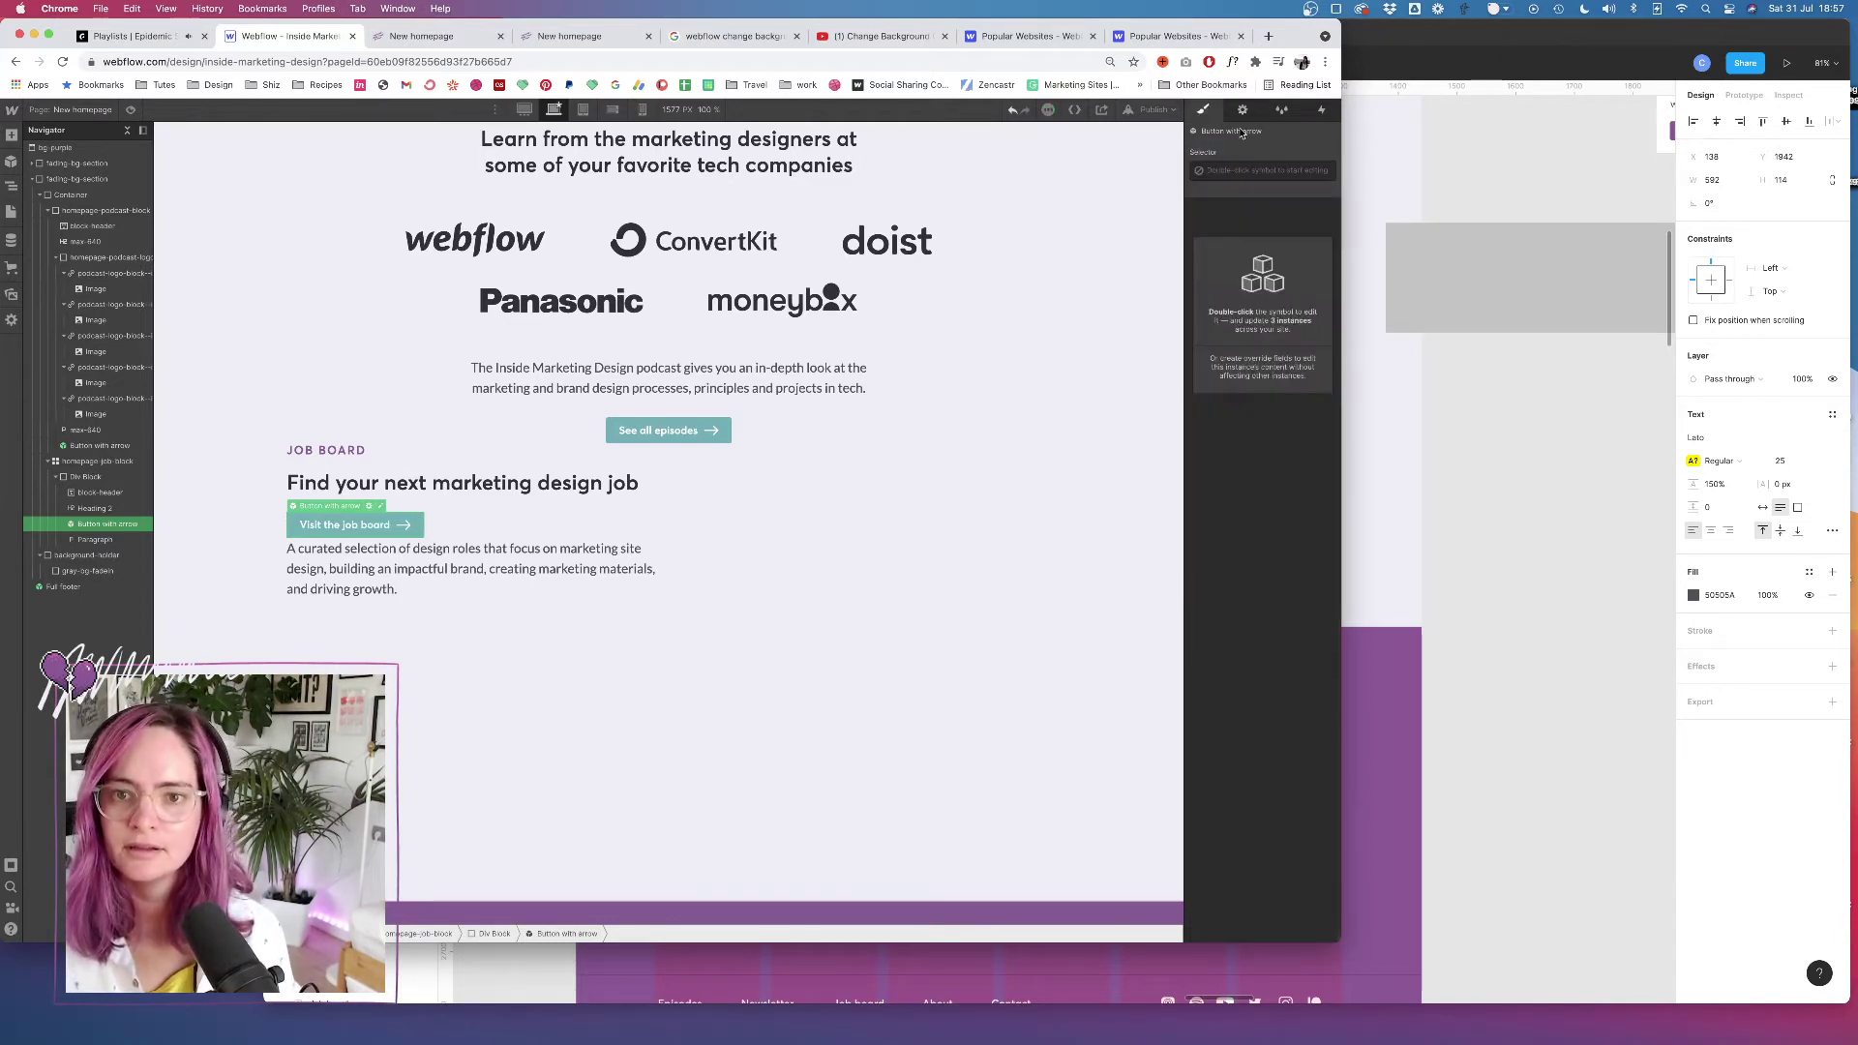
pyautogui.click(367, 566)
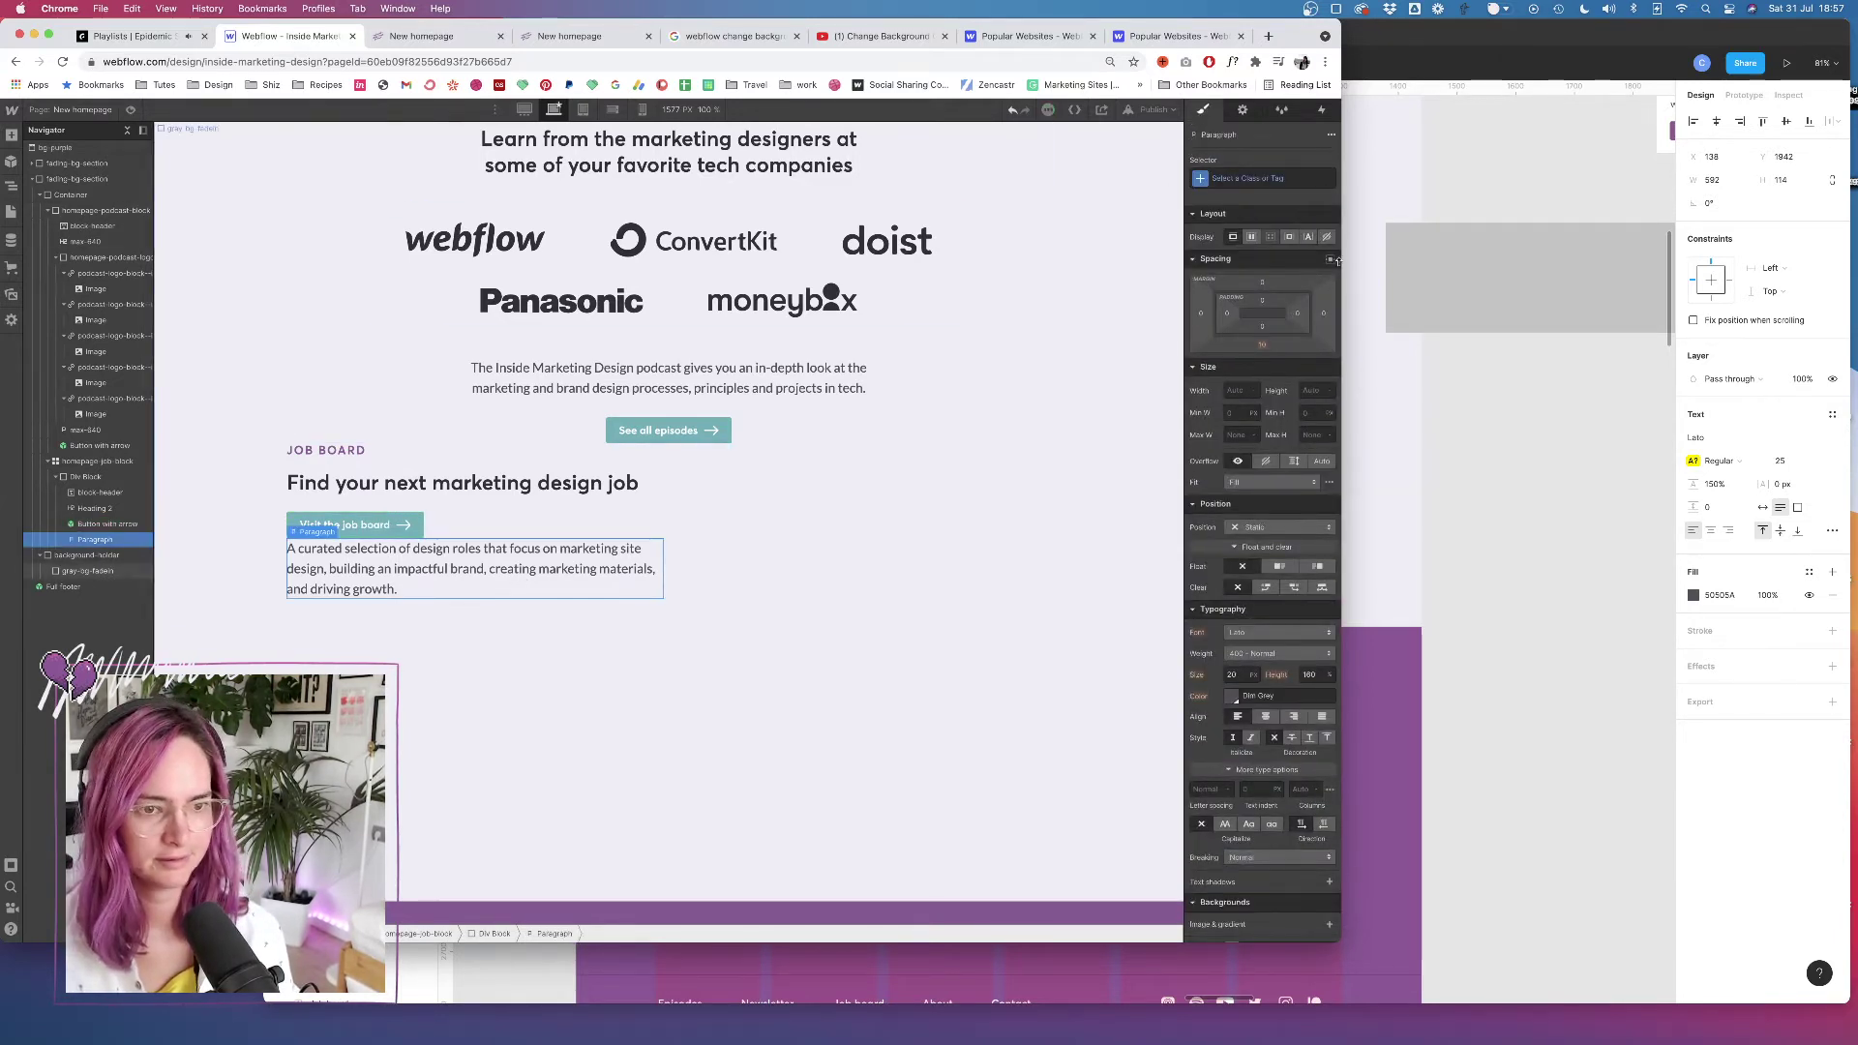
pyautogui.click(1248, 176)
pyautogui.write('mt')
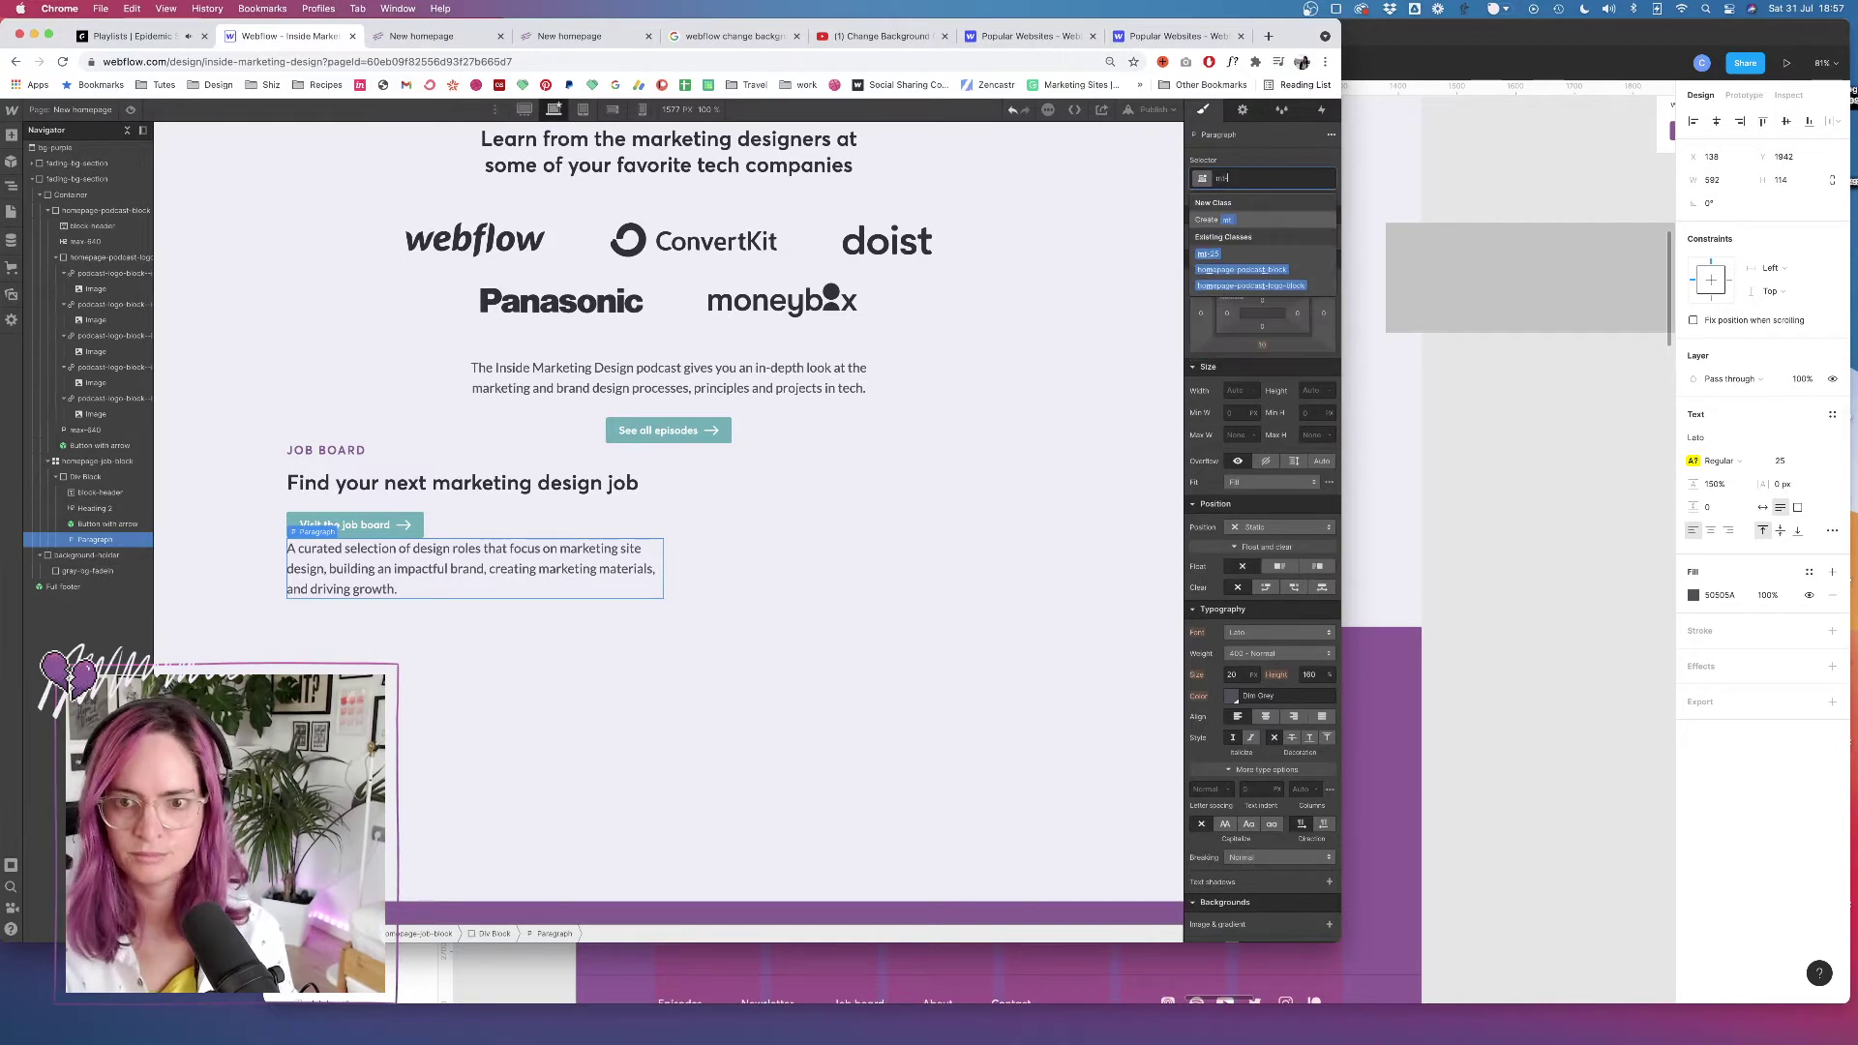
pyautogui.write('-')
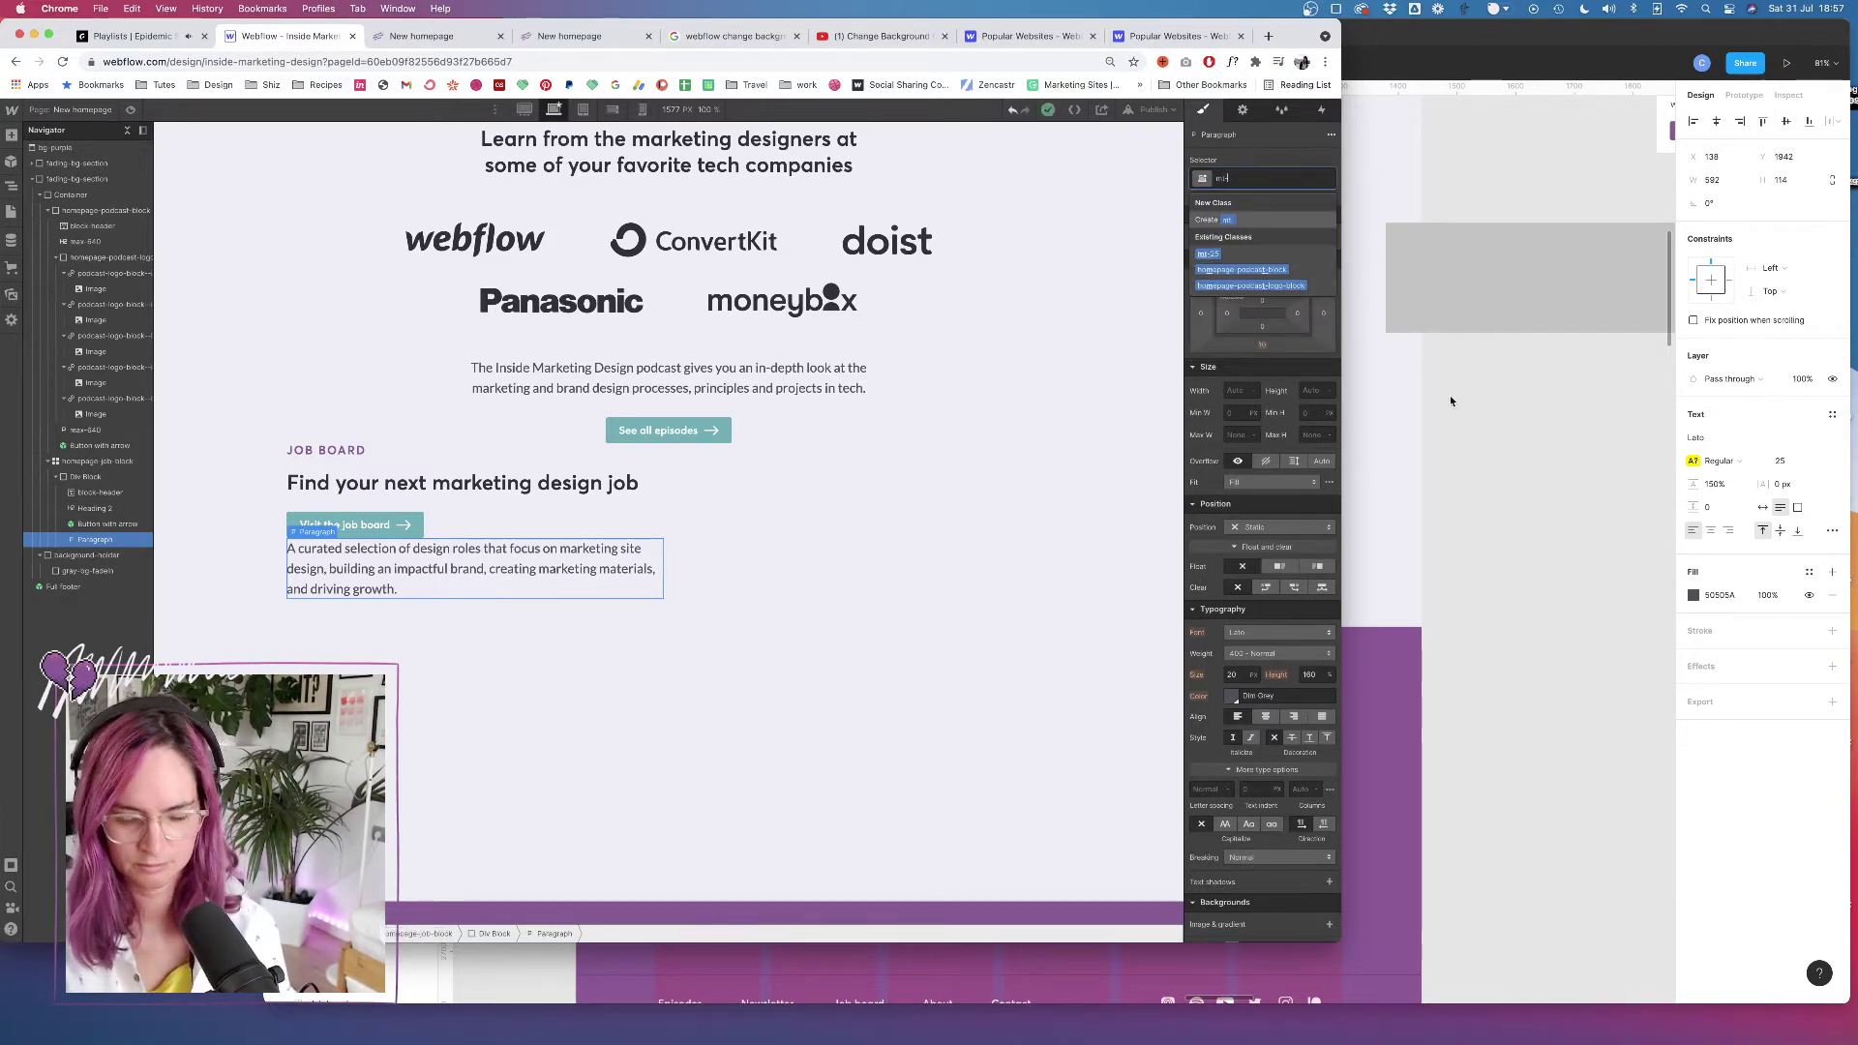
pyautogui.write('40')
pyautogui.press('Return')
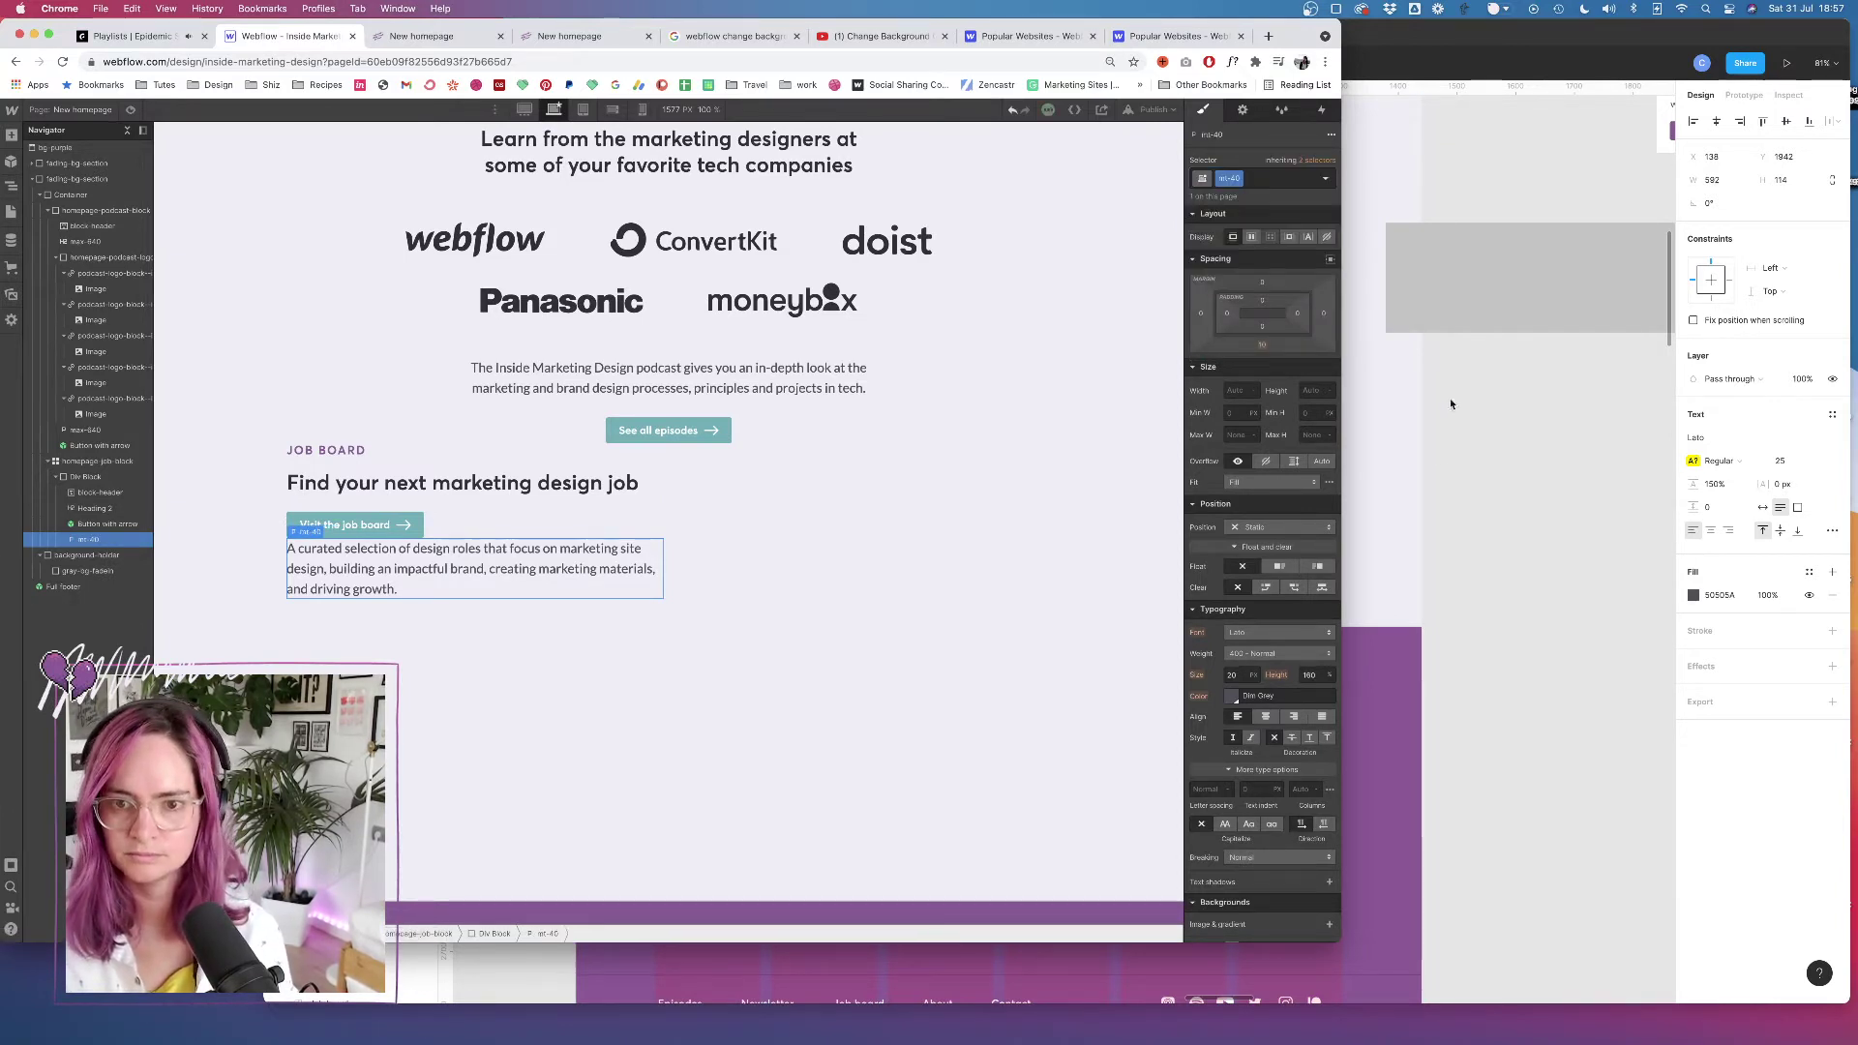
pyautogui.click(1263, 284)
pyautogui.write('40')
pyautogui.press('Return')
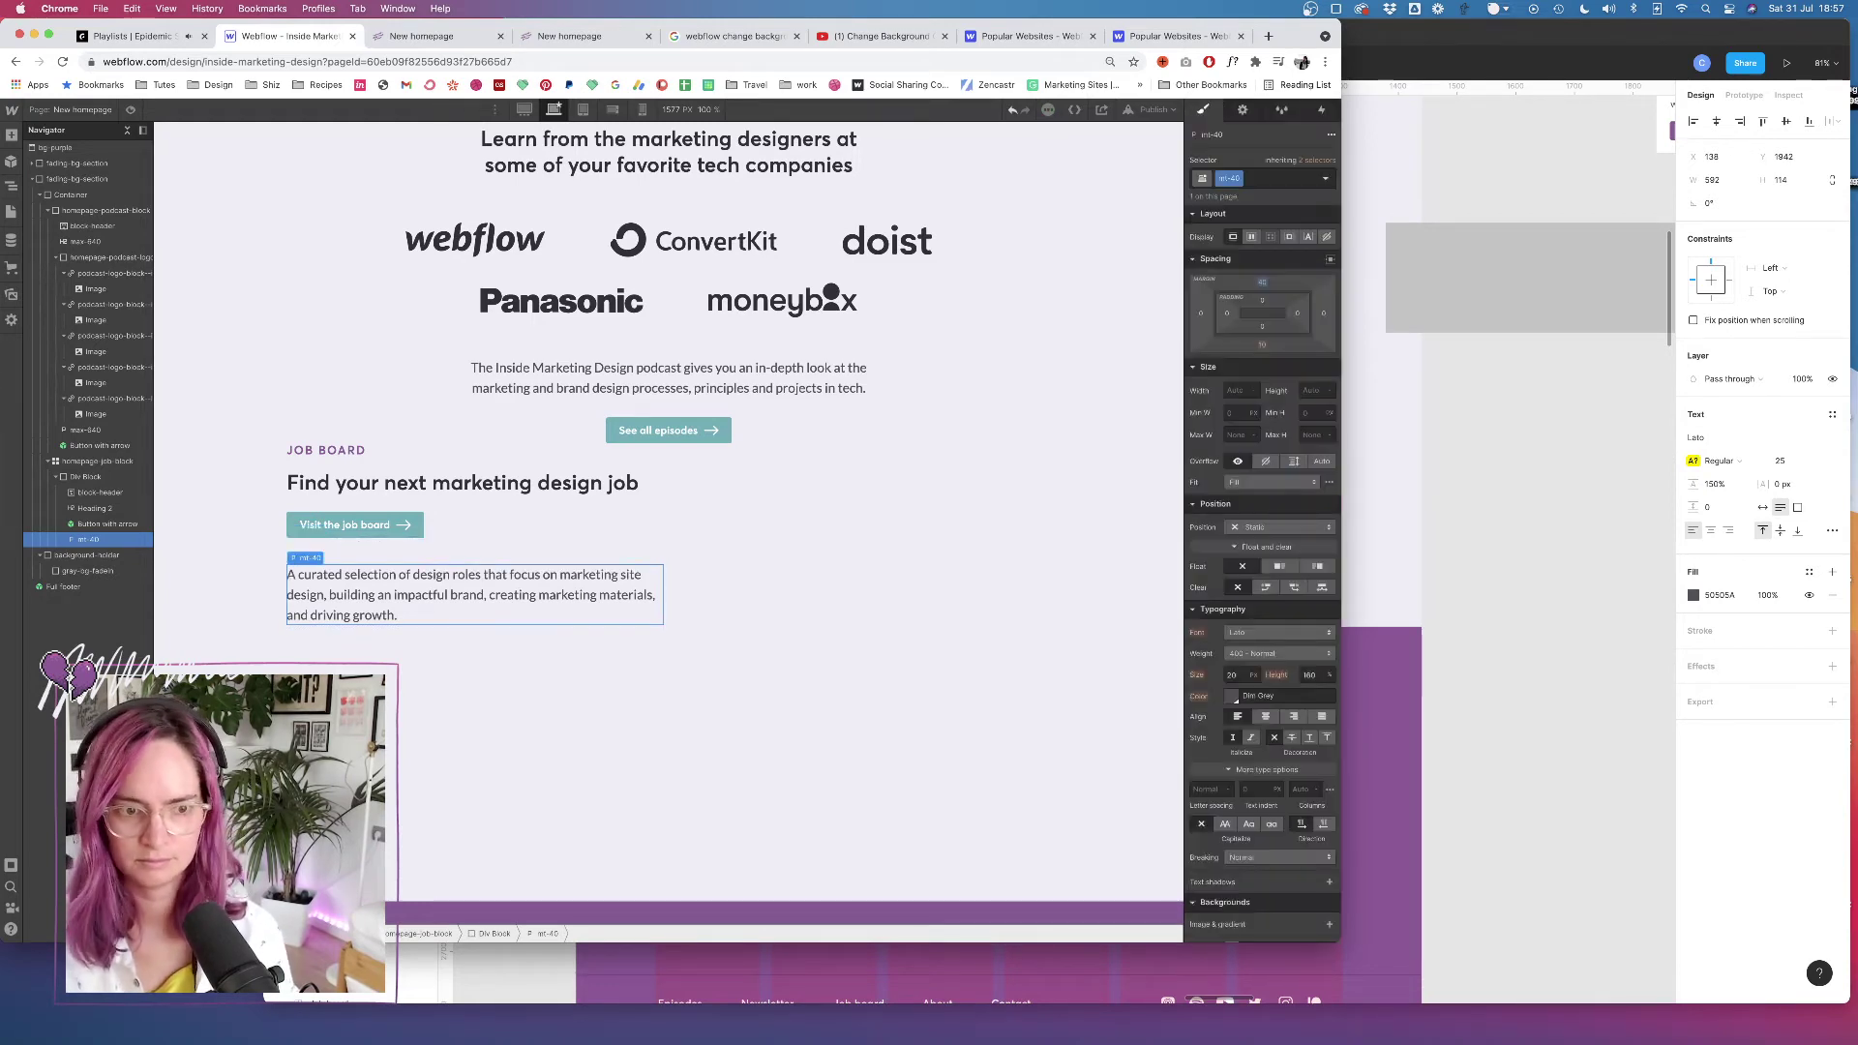
# Check the job board layout in Figma, then increase the homepage-job-block grid's top margin in Webflow to about 90 px
pyautogui.click(1546, 538)
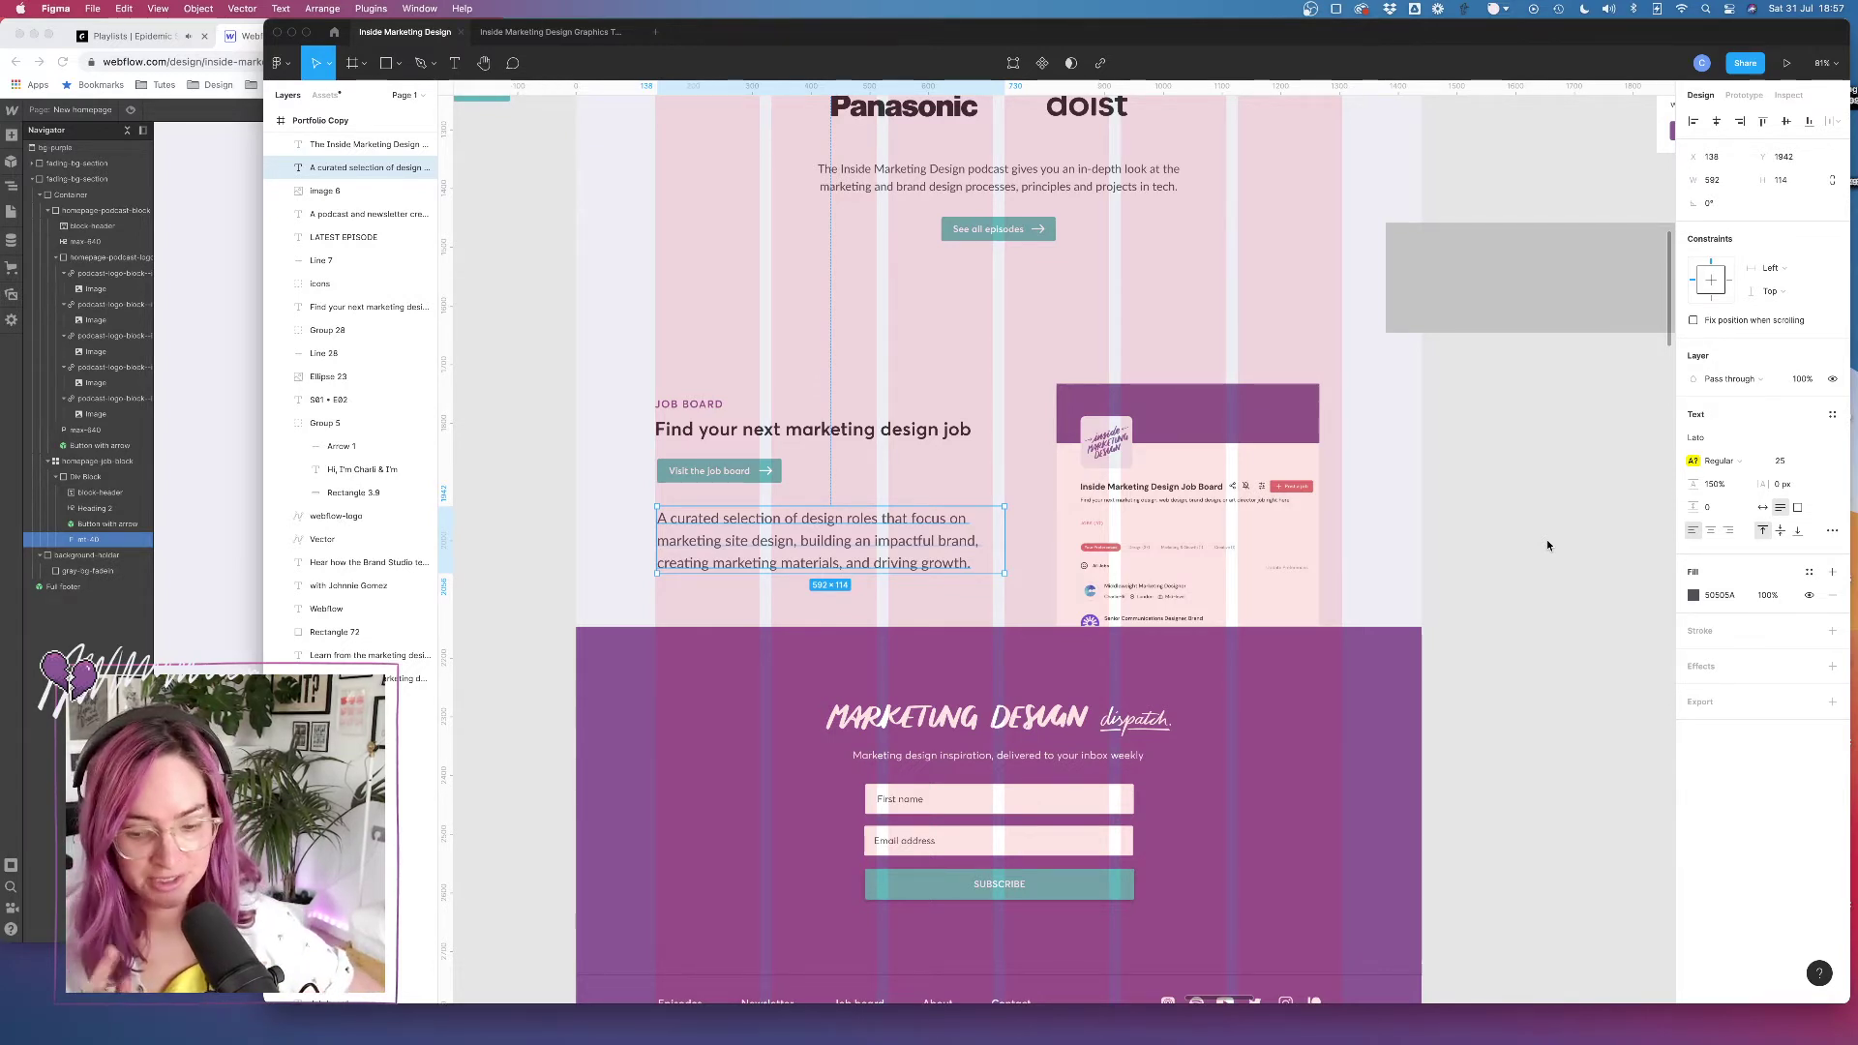
pyautogui.click(176, 240)
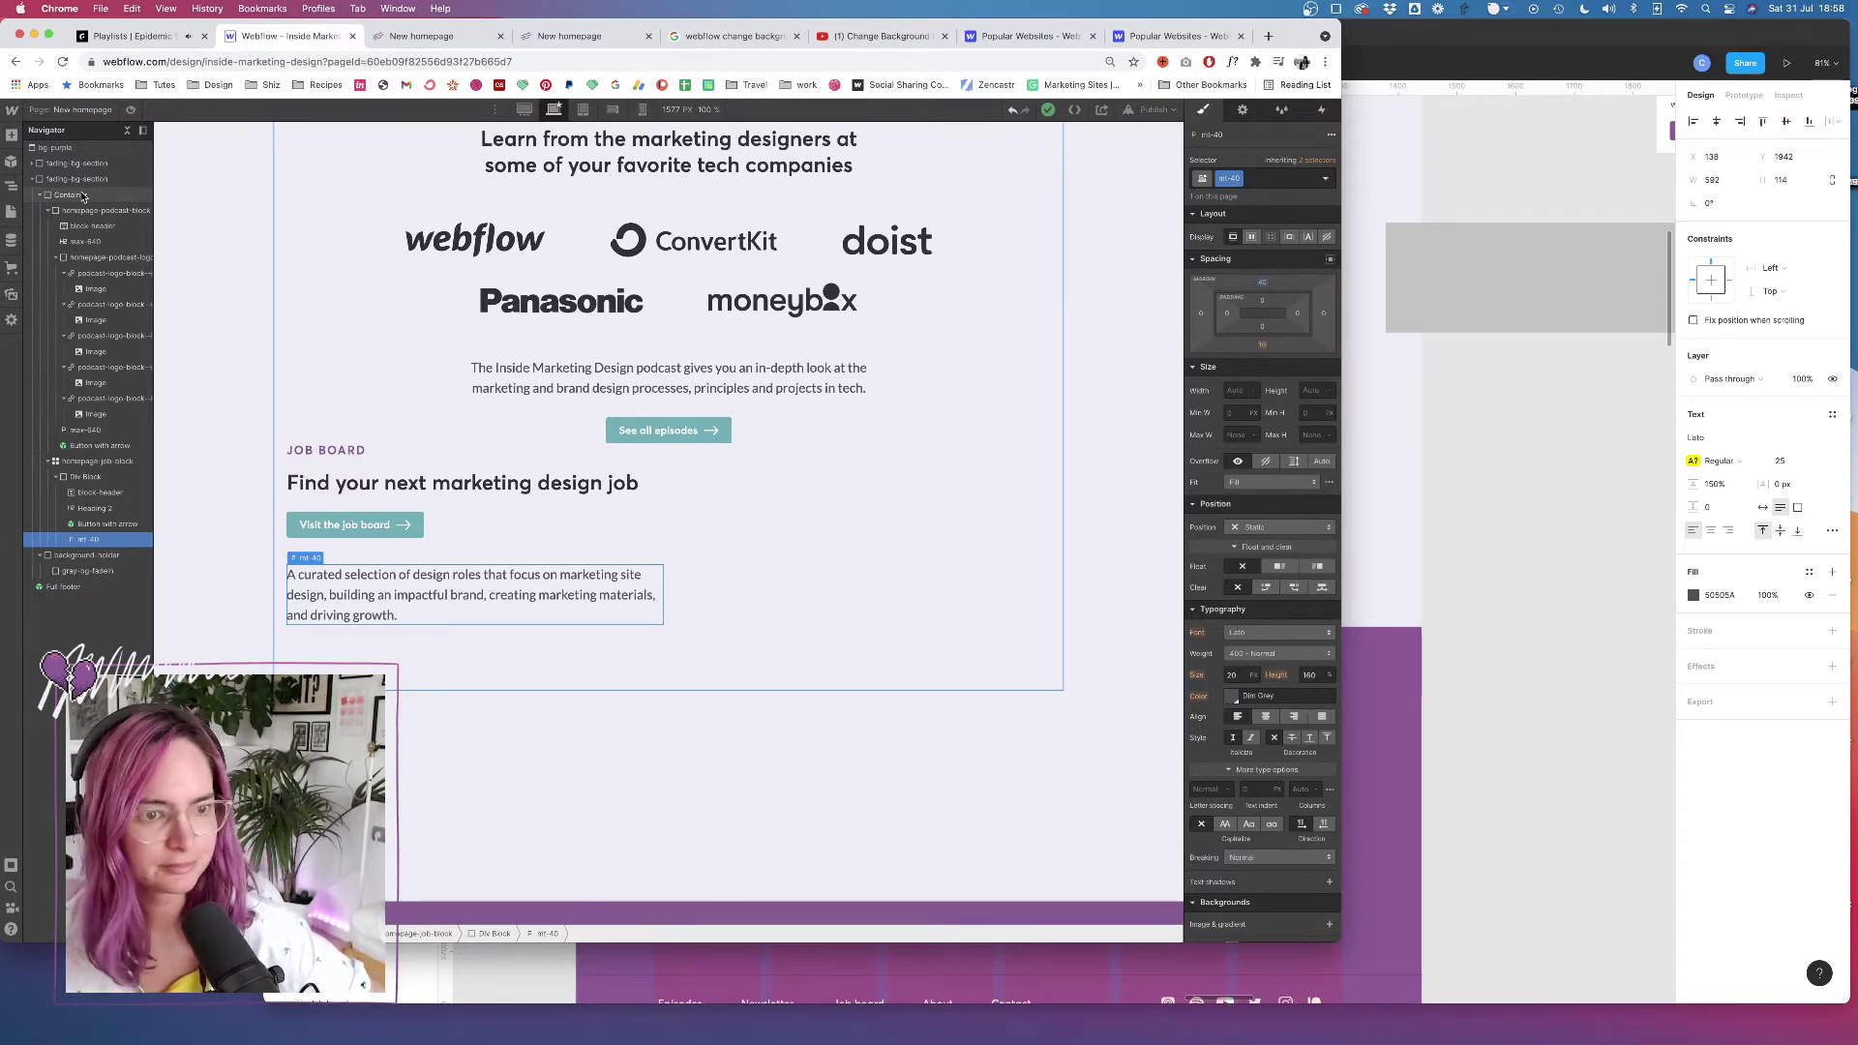
pyautogui.click(102, 461)
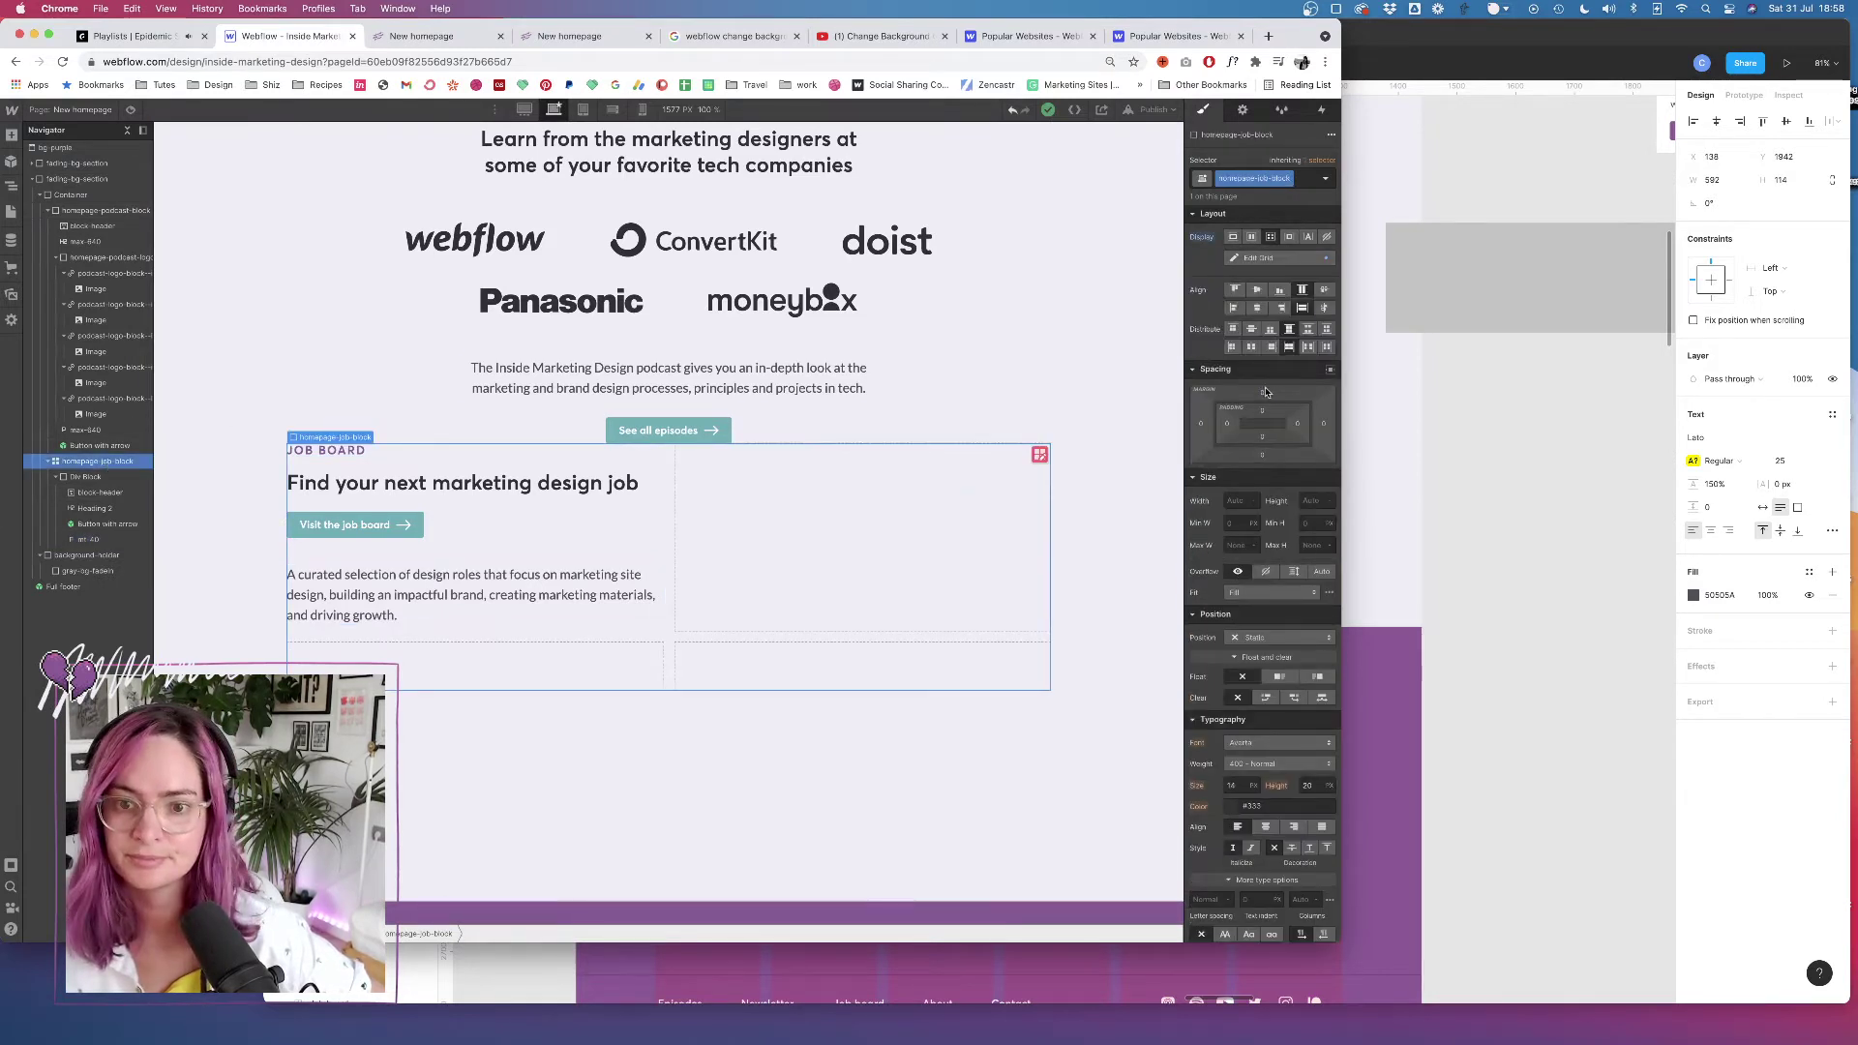
pyautogui.moveTo(1263, 394); pyautogui.dragTo(1268, 335)
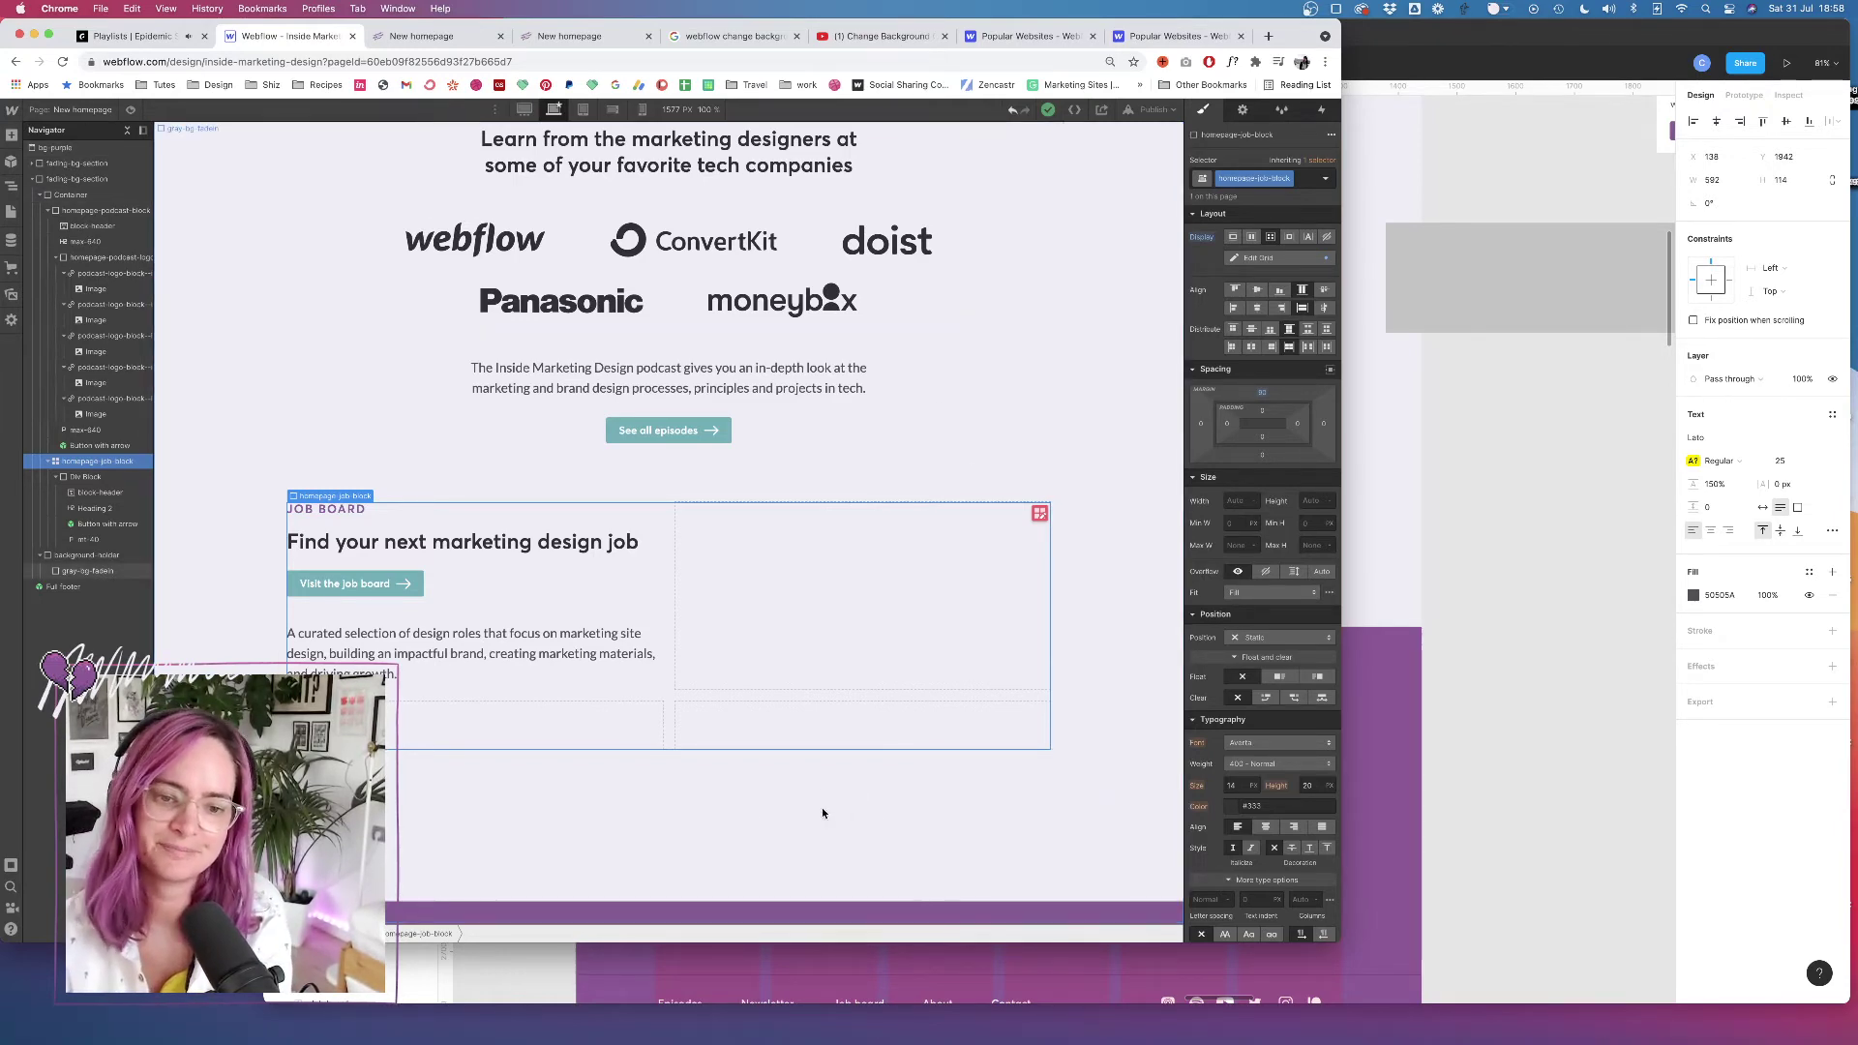
# Switch to Figma and examine the job board screenshot image's size and its position relative to the footer
pyautogui.click(1501, 552)
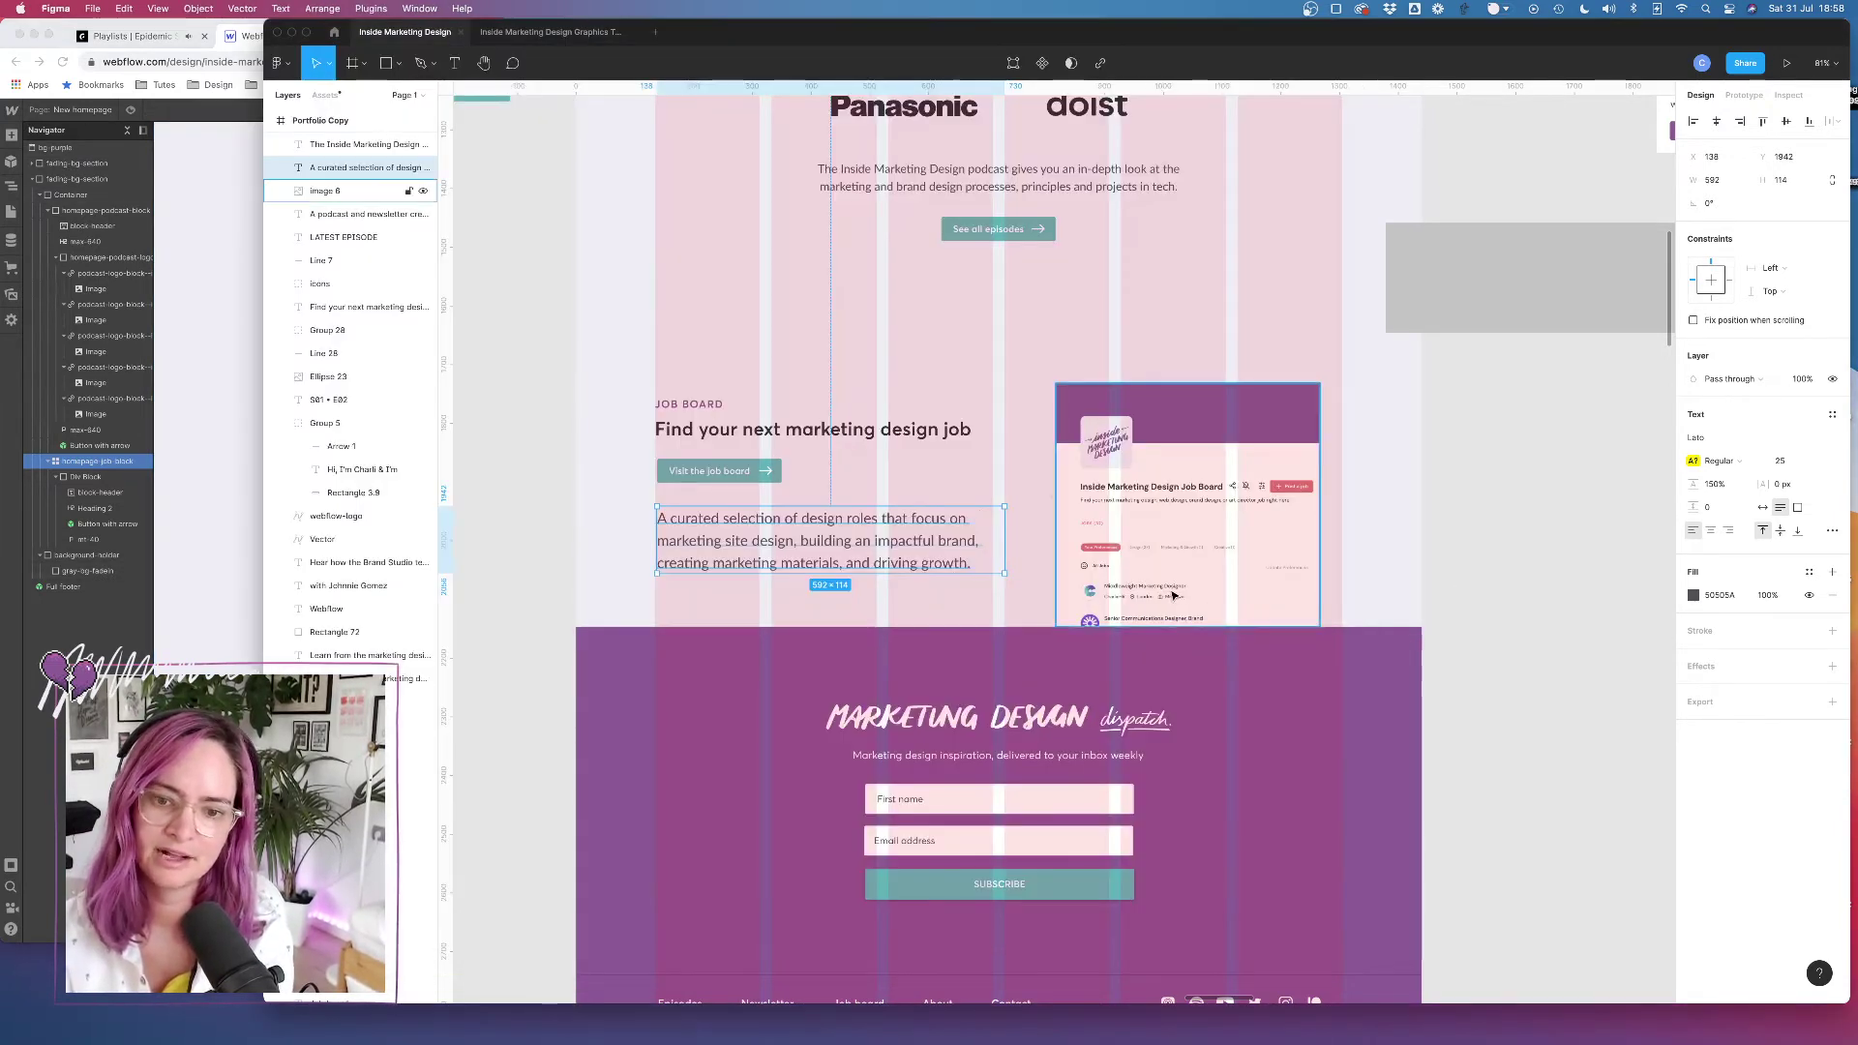
pyautogui.scroll(5, 1216, 592)
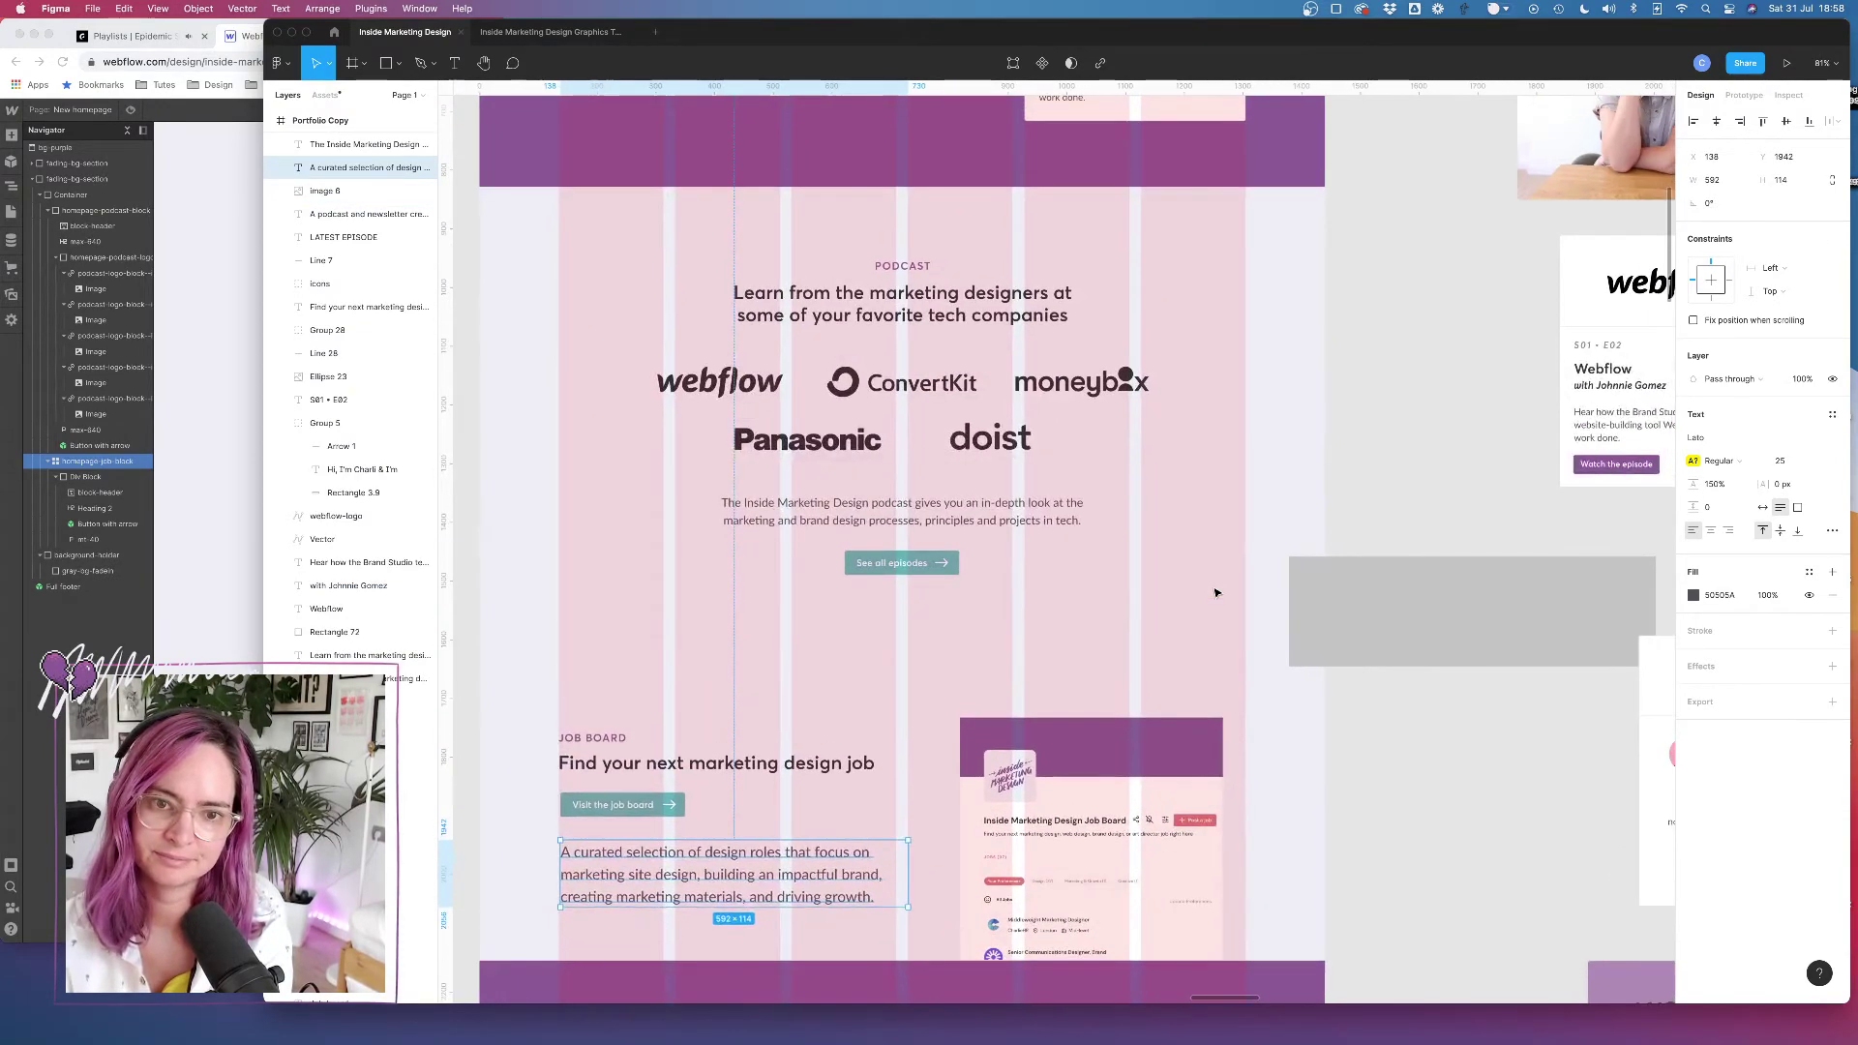
pyautogui.scroll(-6, 1216, 593)
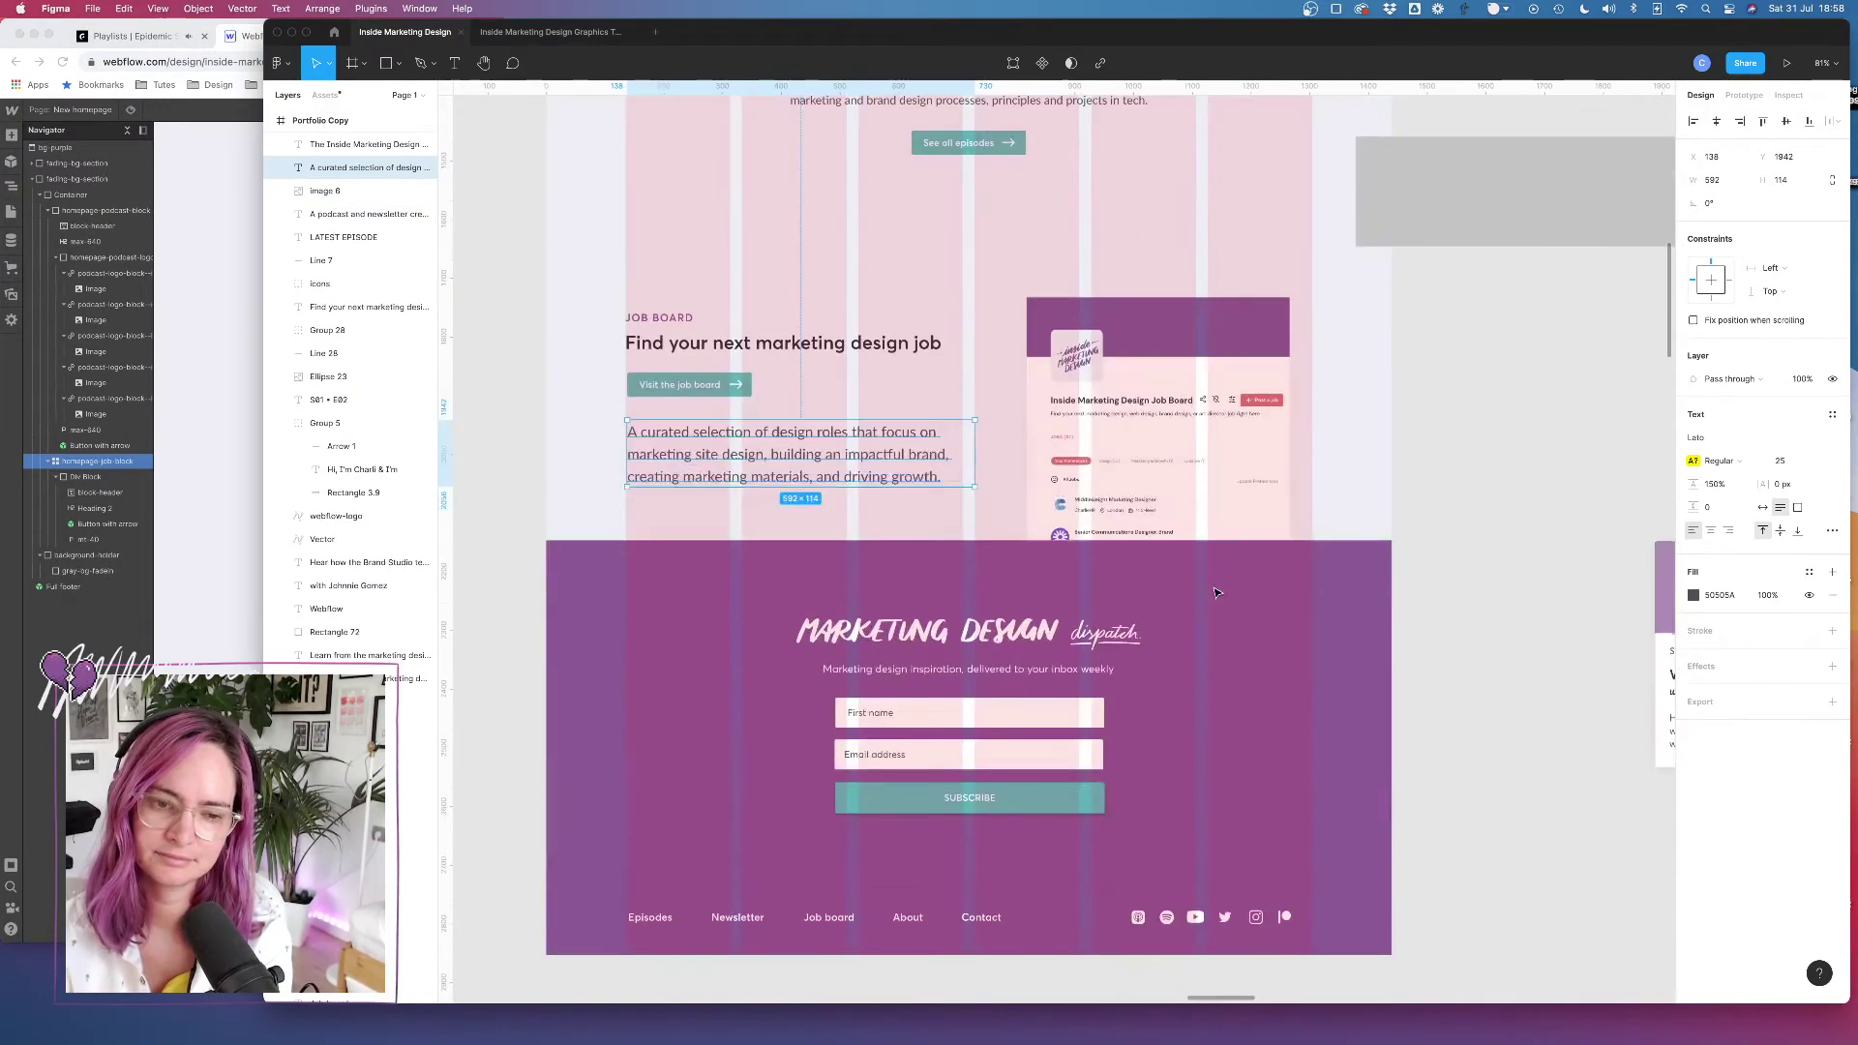
pyautogui.click(1196, 414)
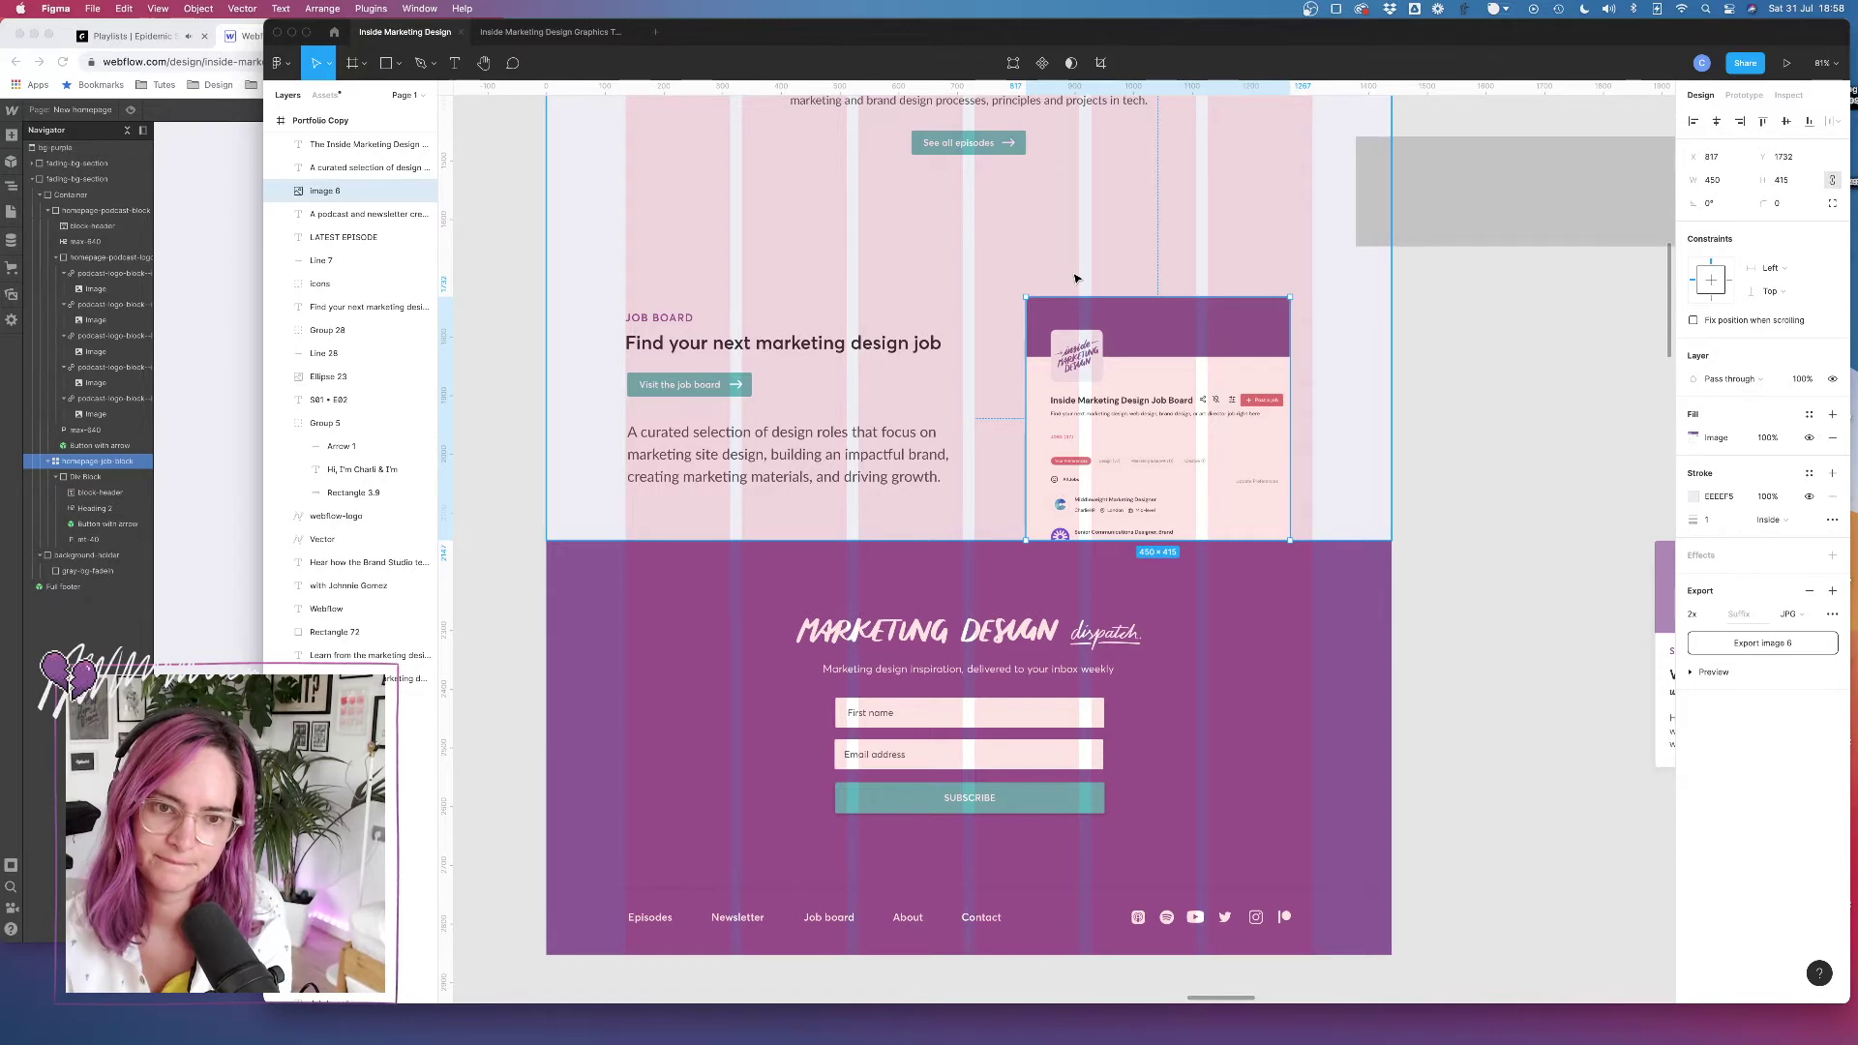
# Preview the Webflow page and check how the job board section meets the purple footer at different browser window heights
pyautogui.click(211, 239)
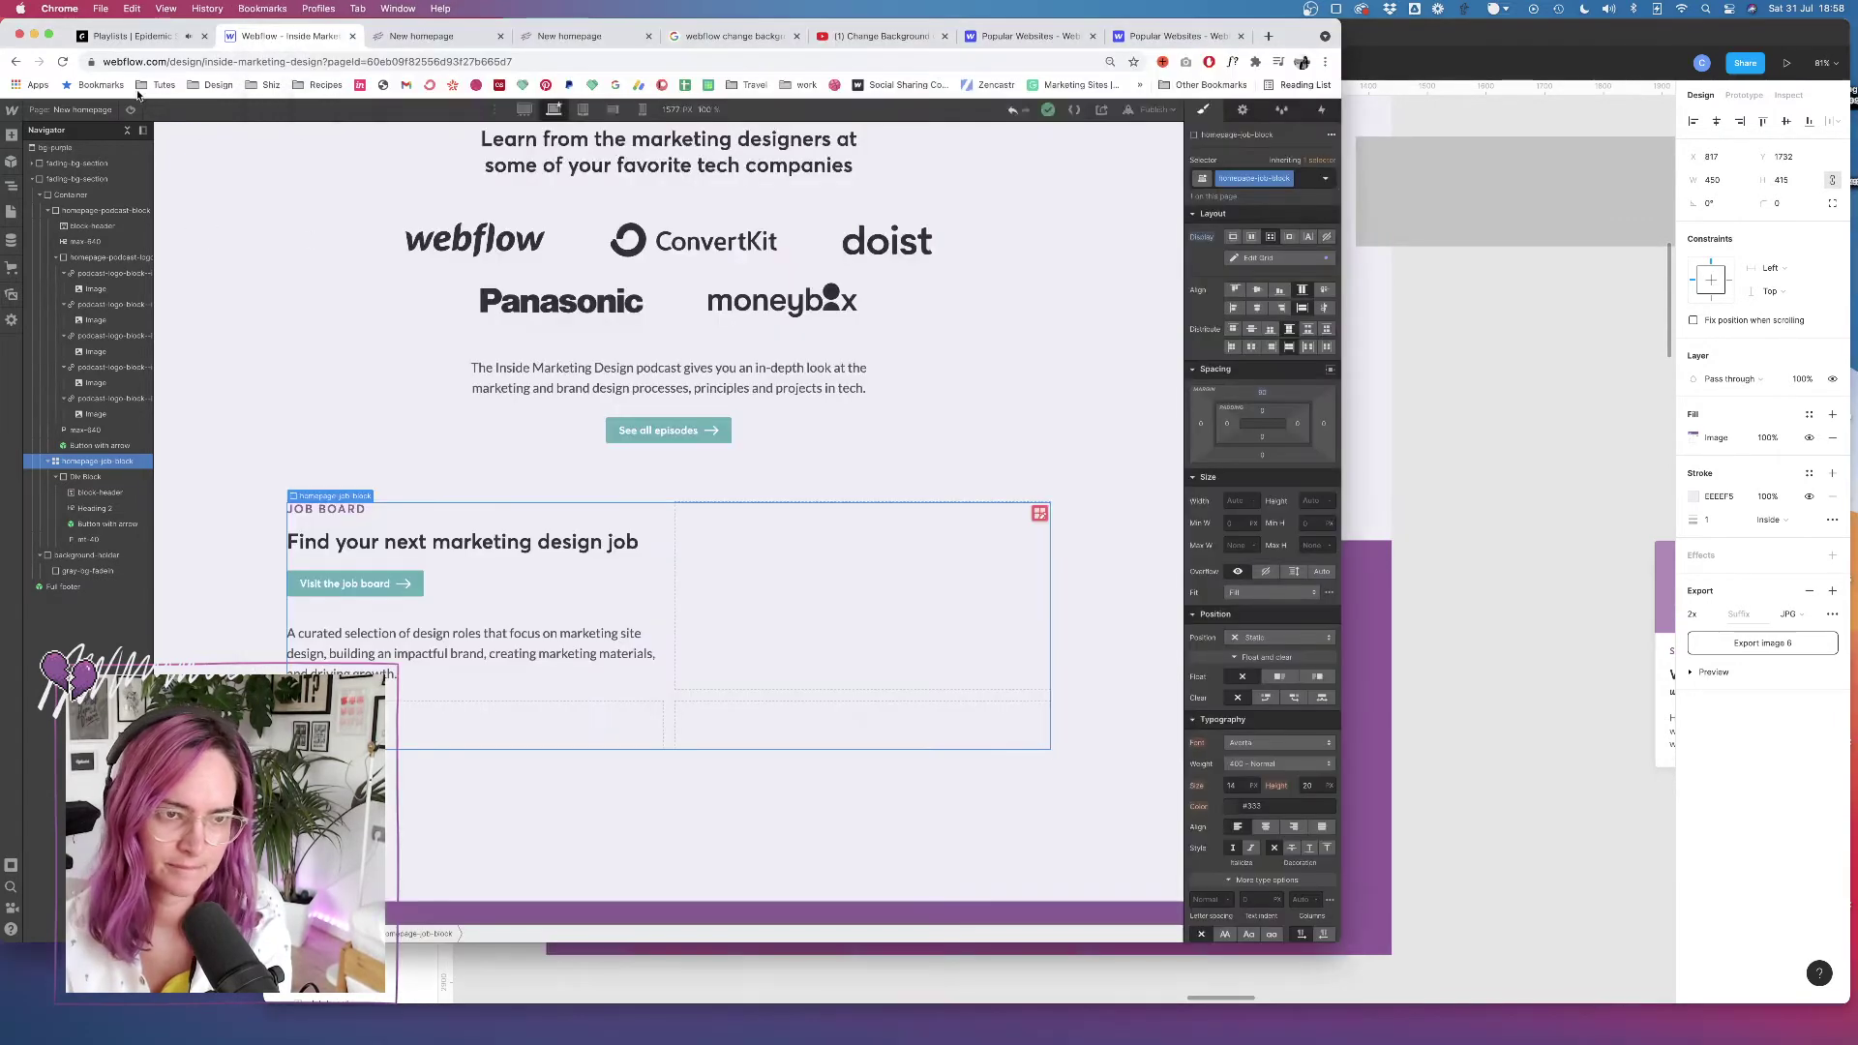
pyautogui.click(129, 110)
pyautogui.scroll(-5, 775, 456)
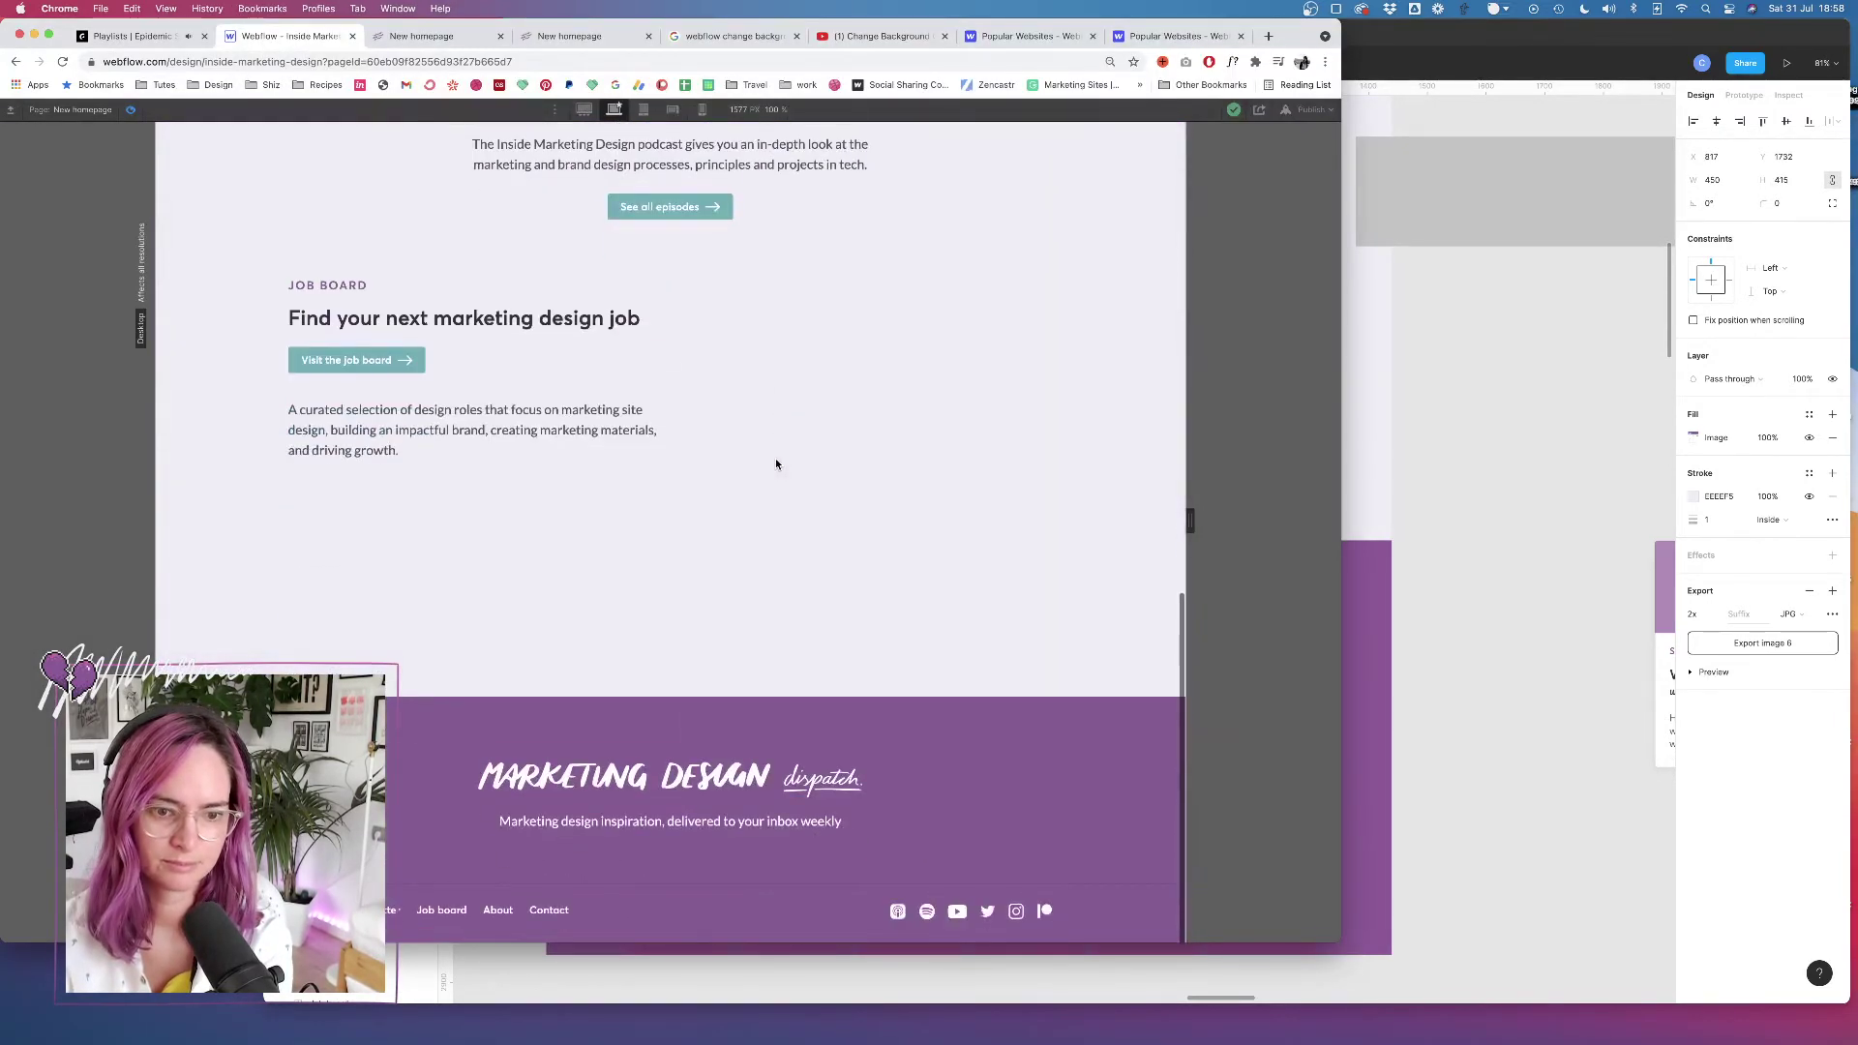
pyautogui.scroll(-10, 775, 457)
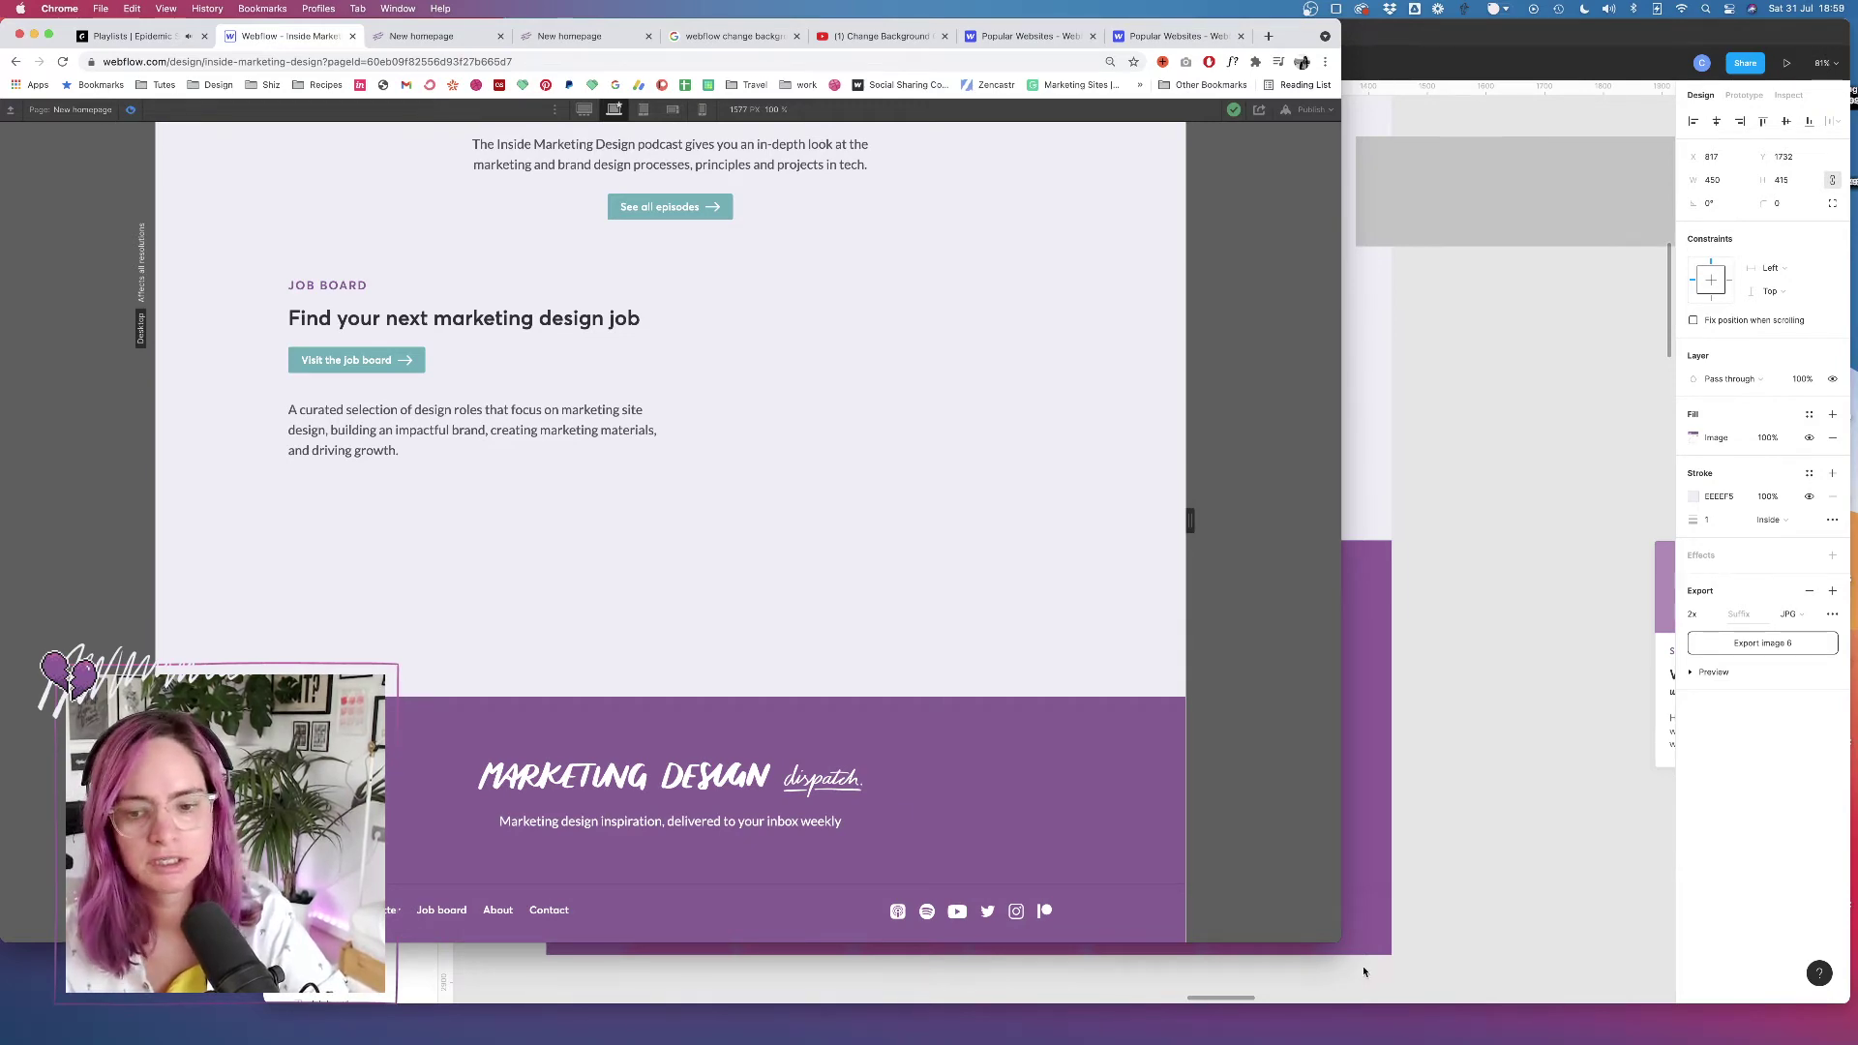
pyautogui.moveTo(1337, 940); pyautogui.dragTo(1378, 631)
pyautogui.scroll(-3, 780, 184)
pyautogui.scroll(5, 821, 234)
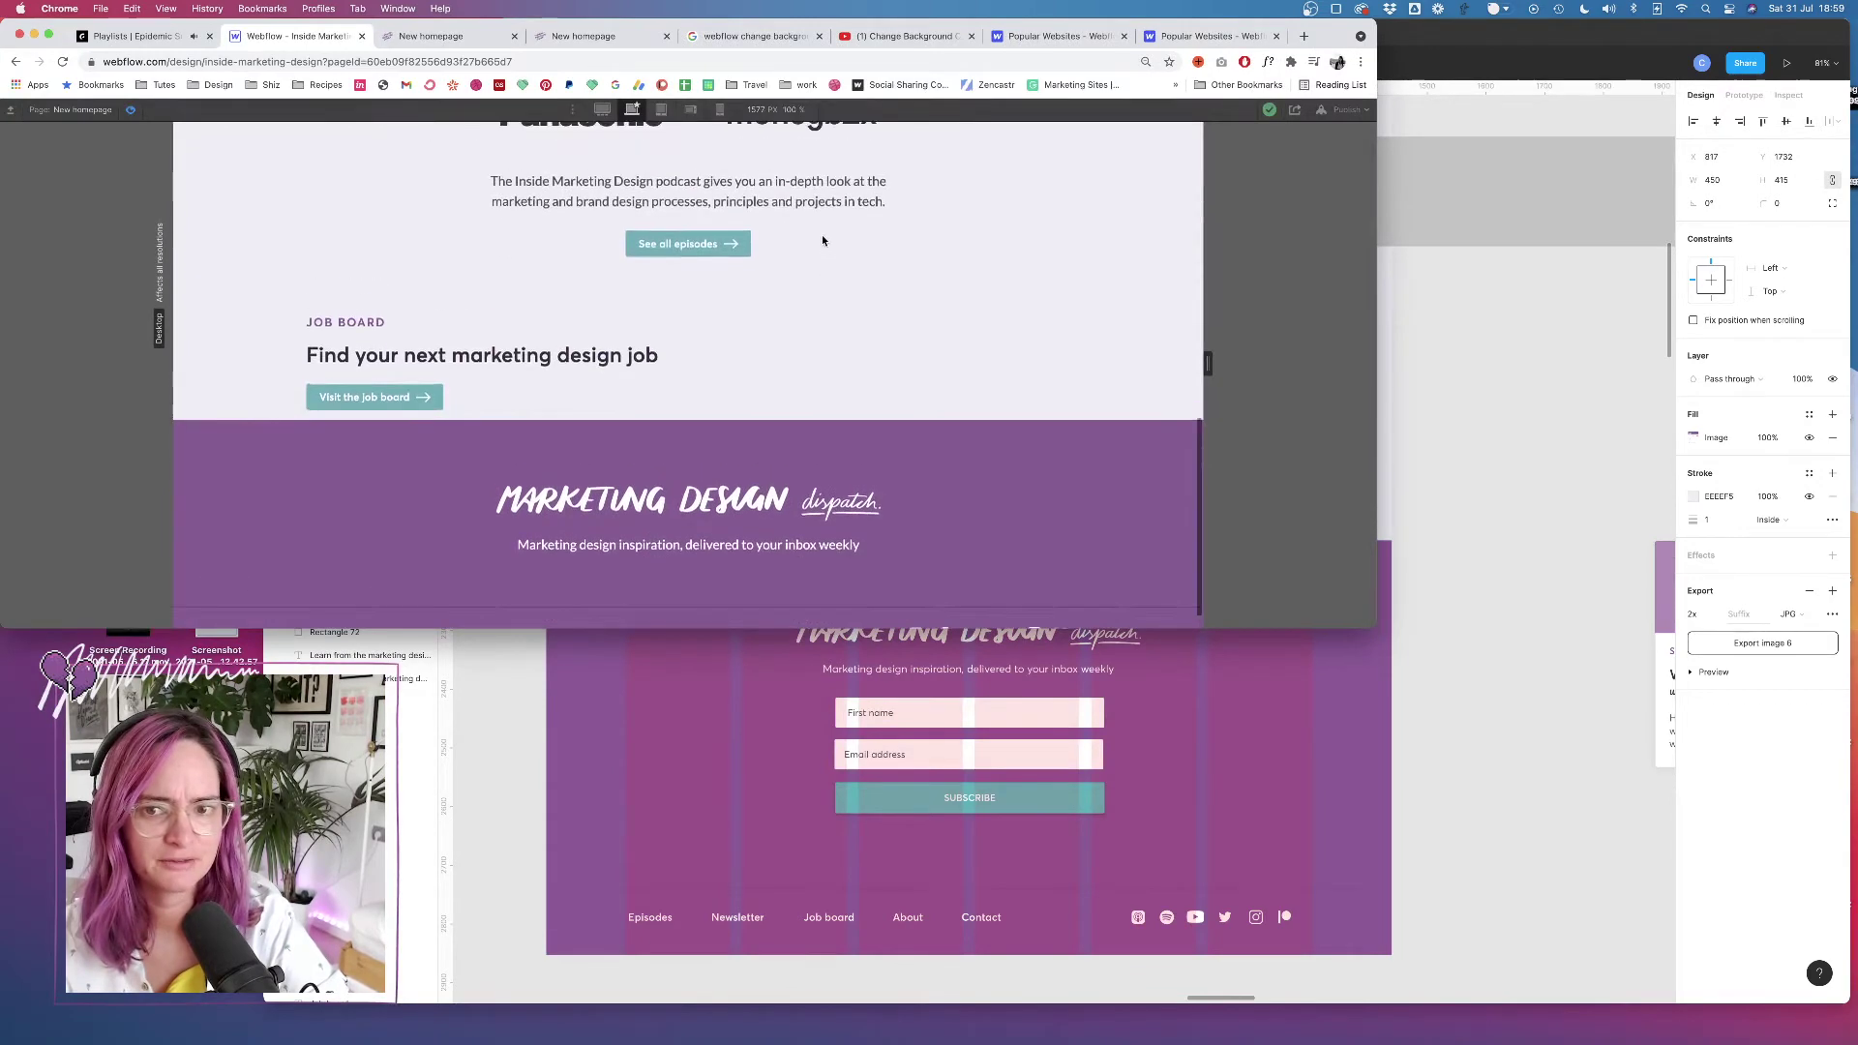
pyautogui.scroll(-5, 1318, 585)
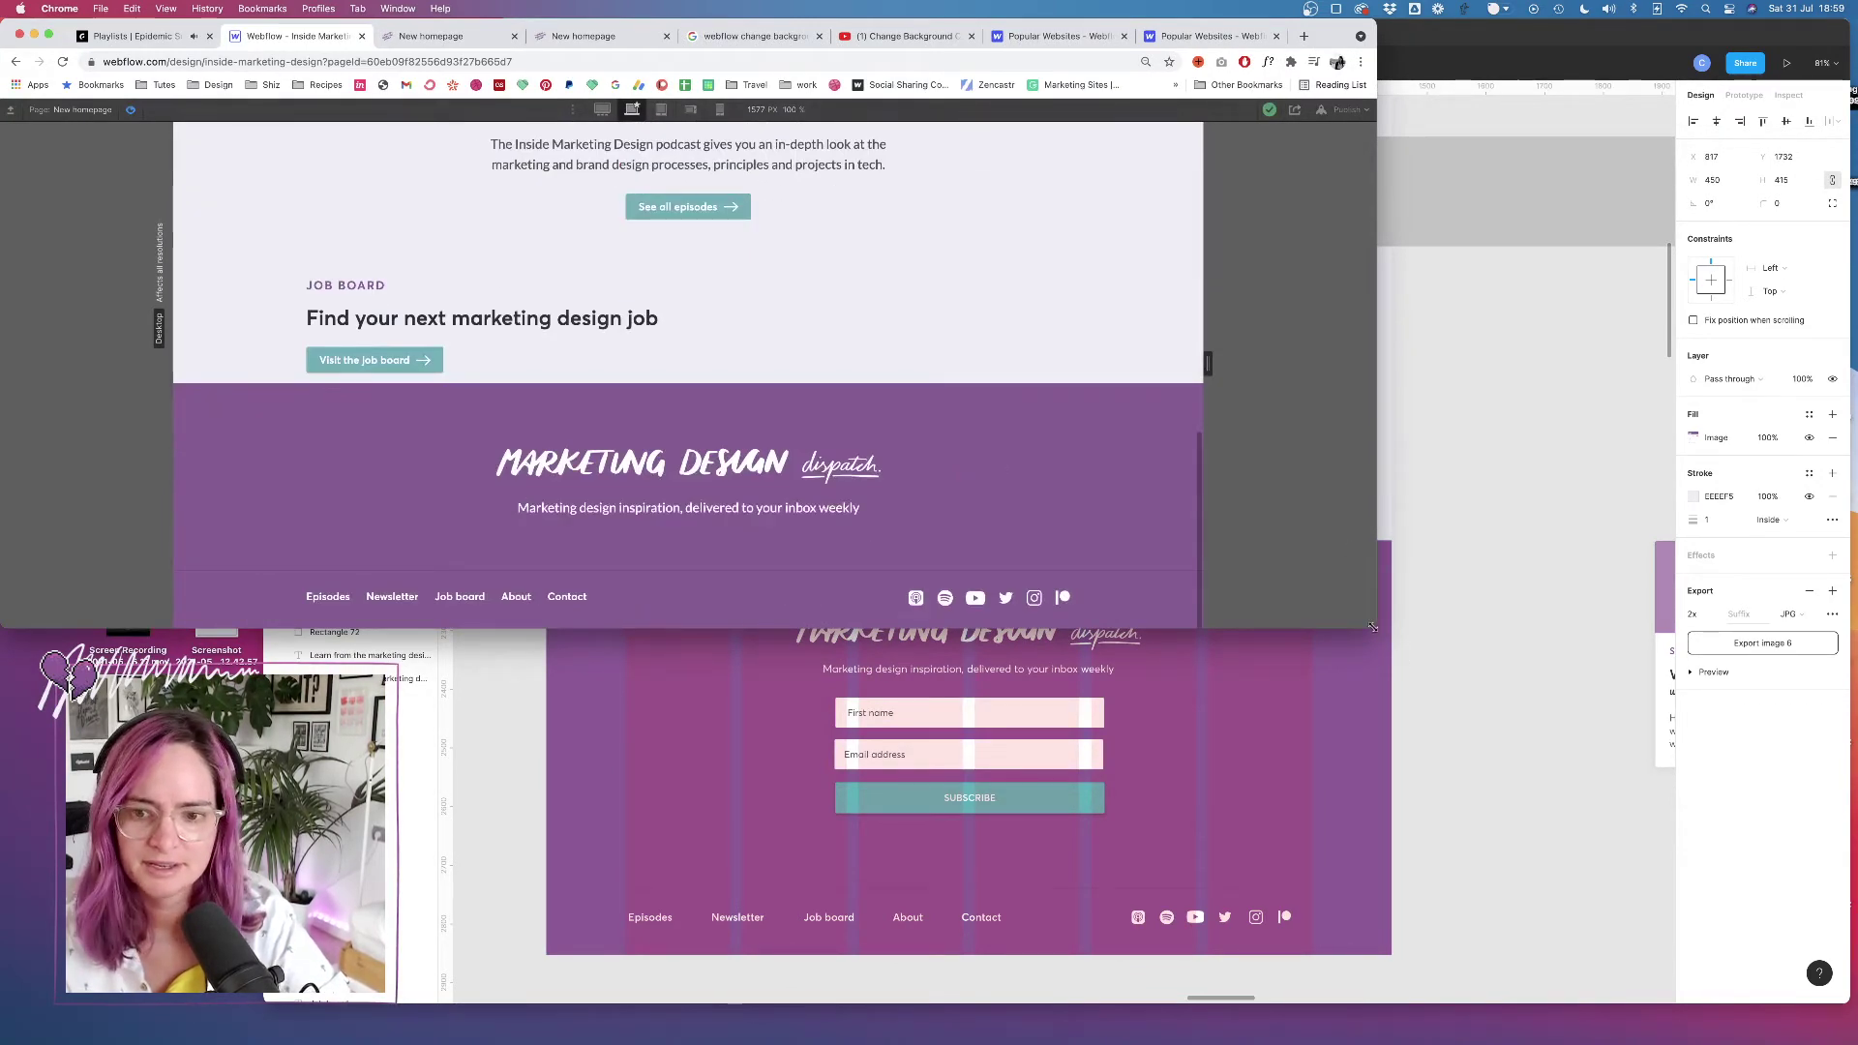
pyautogui.moveTo(1375, 632)
pyautogui.mouseDown()
pyautogui.moveTo(1402, 1021)
pyautogui.moveTo(1378, 667)
pyautogui.mouseUp()
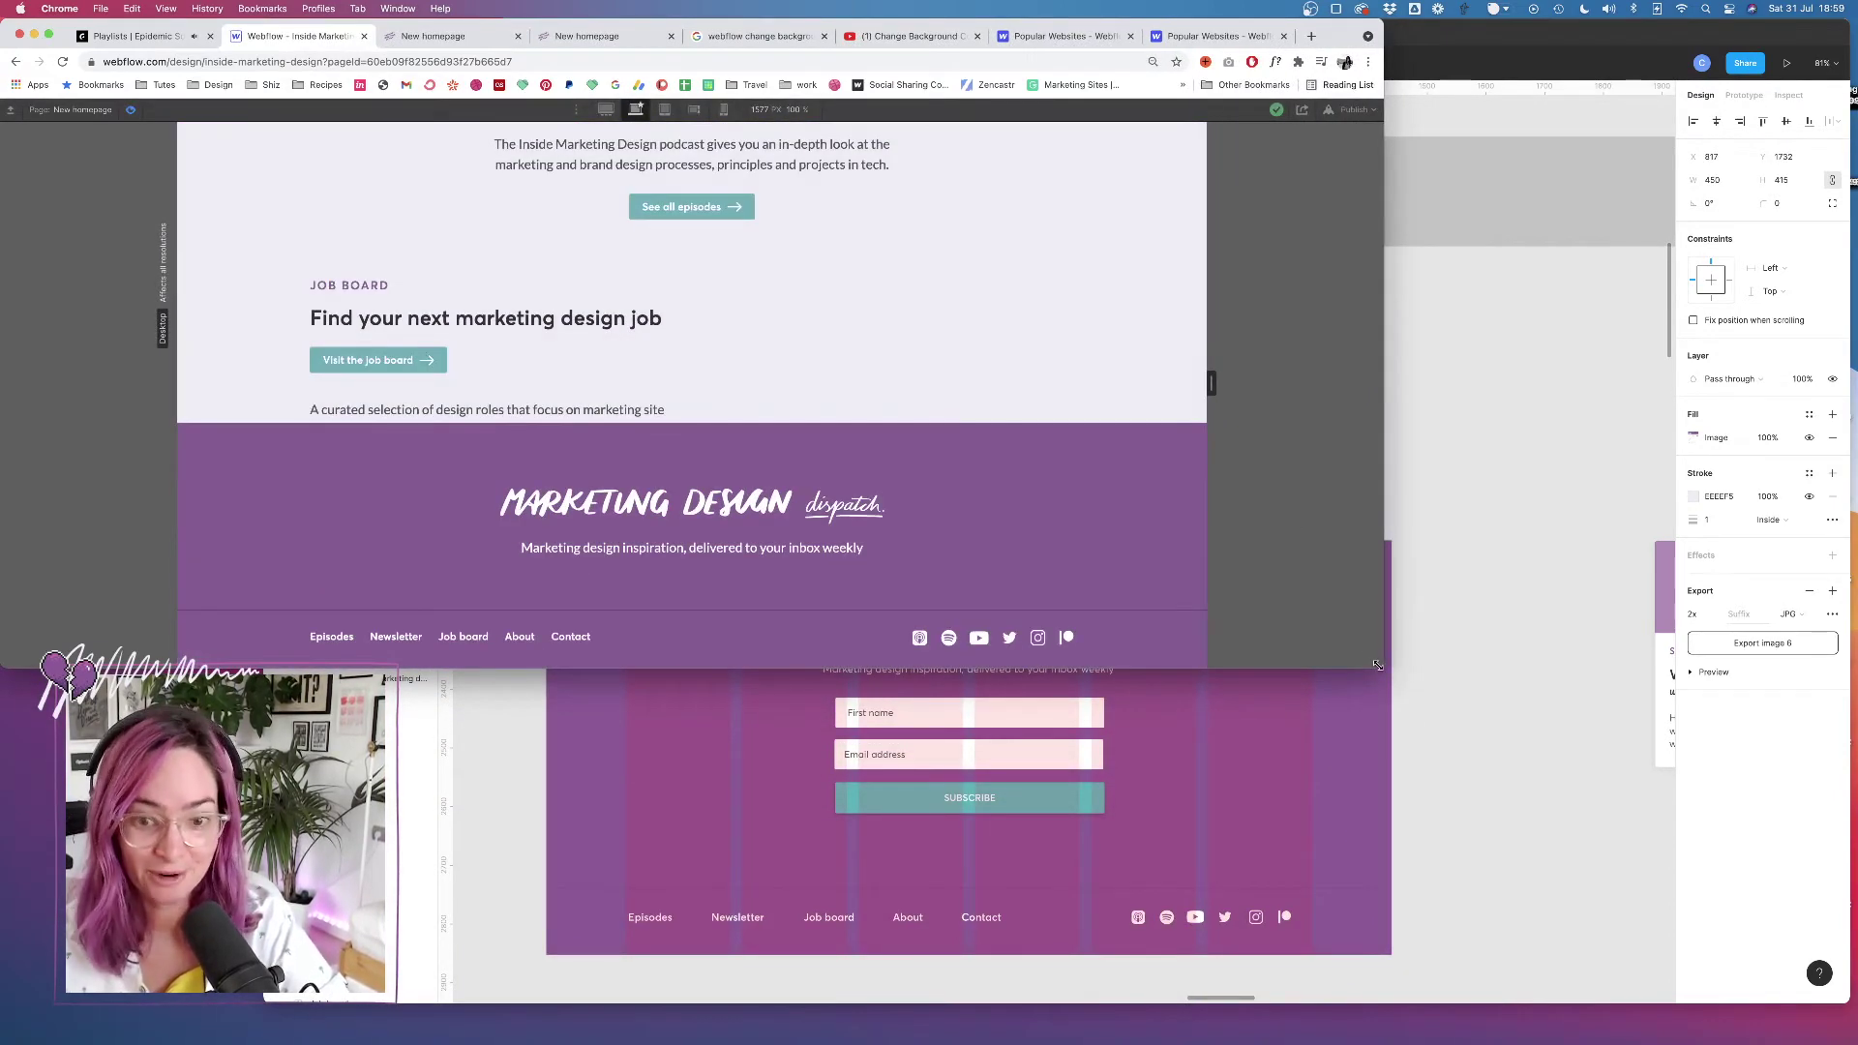
pyautogui.moveTo(1376, 665); pyautogui.dragTo(1338, 823)
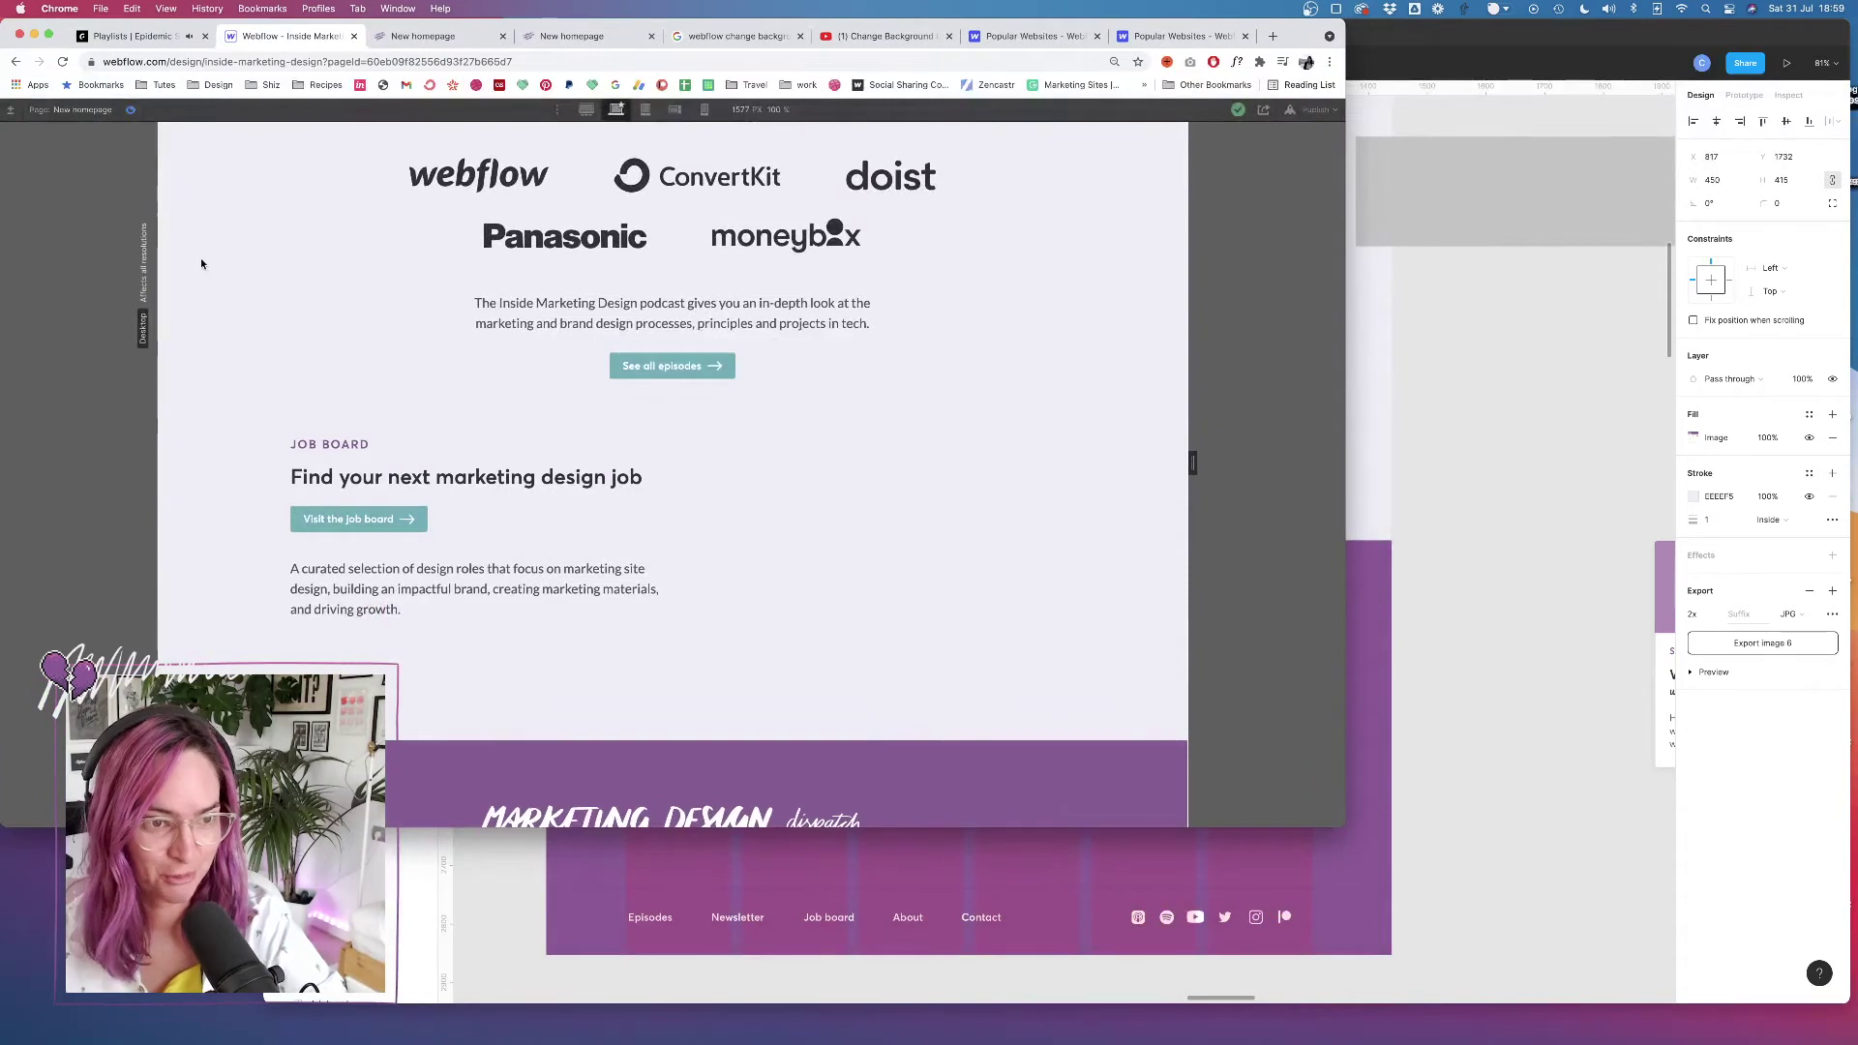
pyautogui.click(131, 111)
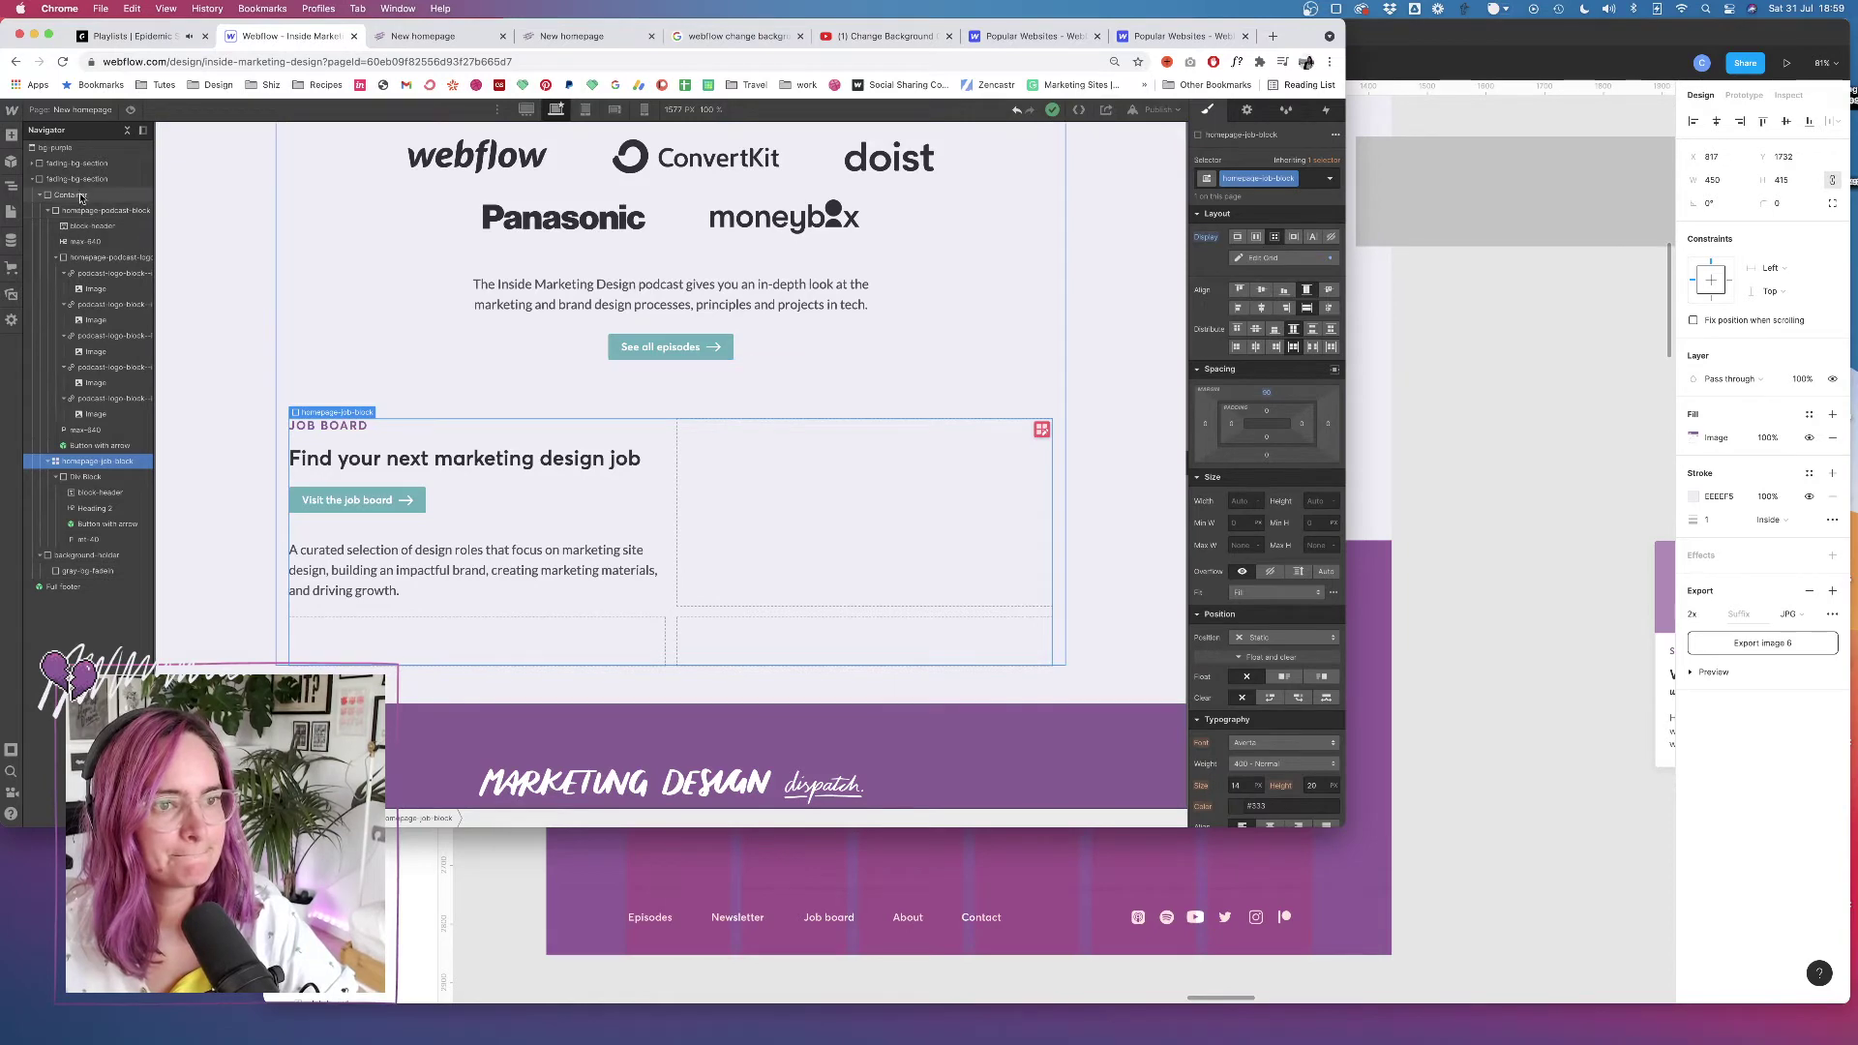
# Switch to YouTube and search for "tricks background changing color webflow"
pyautogui.click(915, 39)
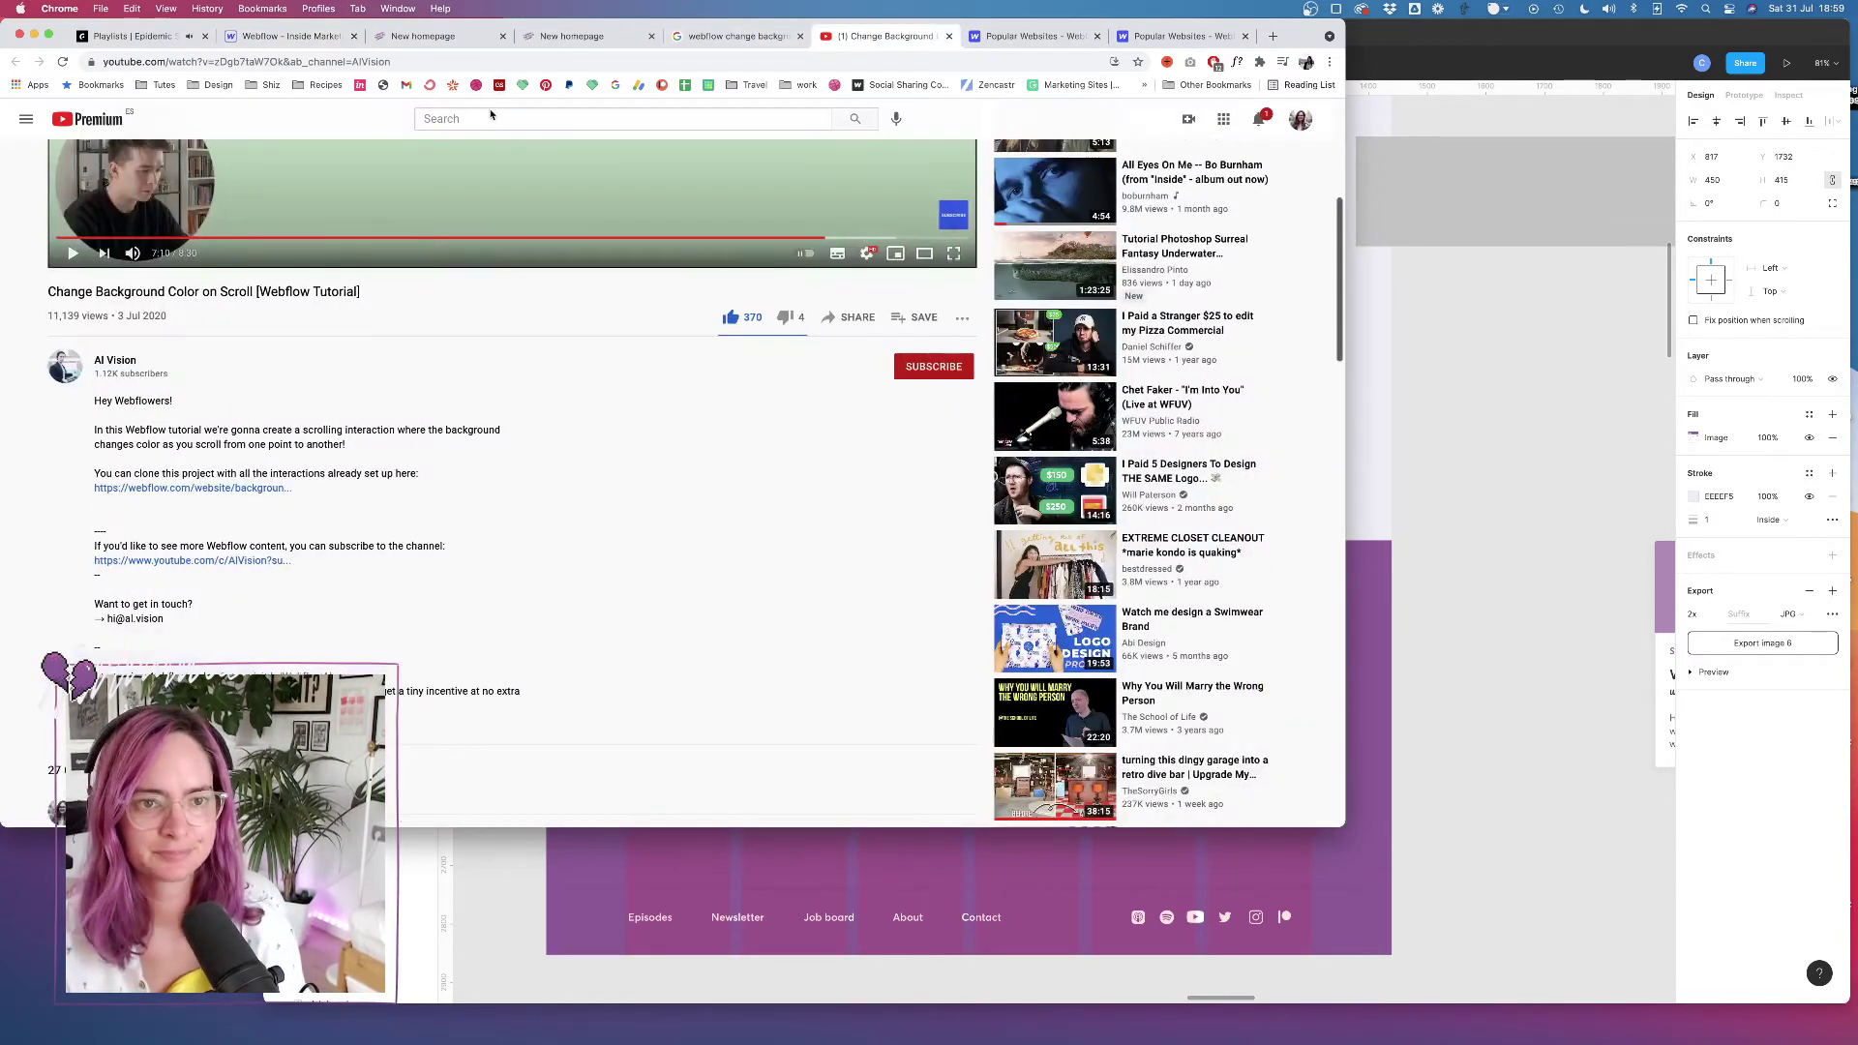
pyautogui.click(515, 124)
pyautogui.write('tricks')
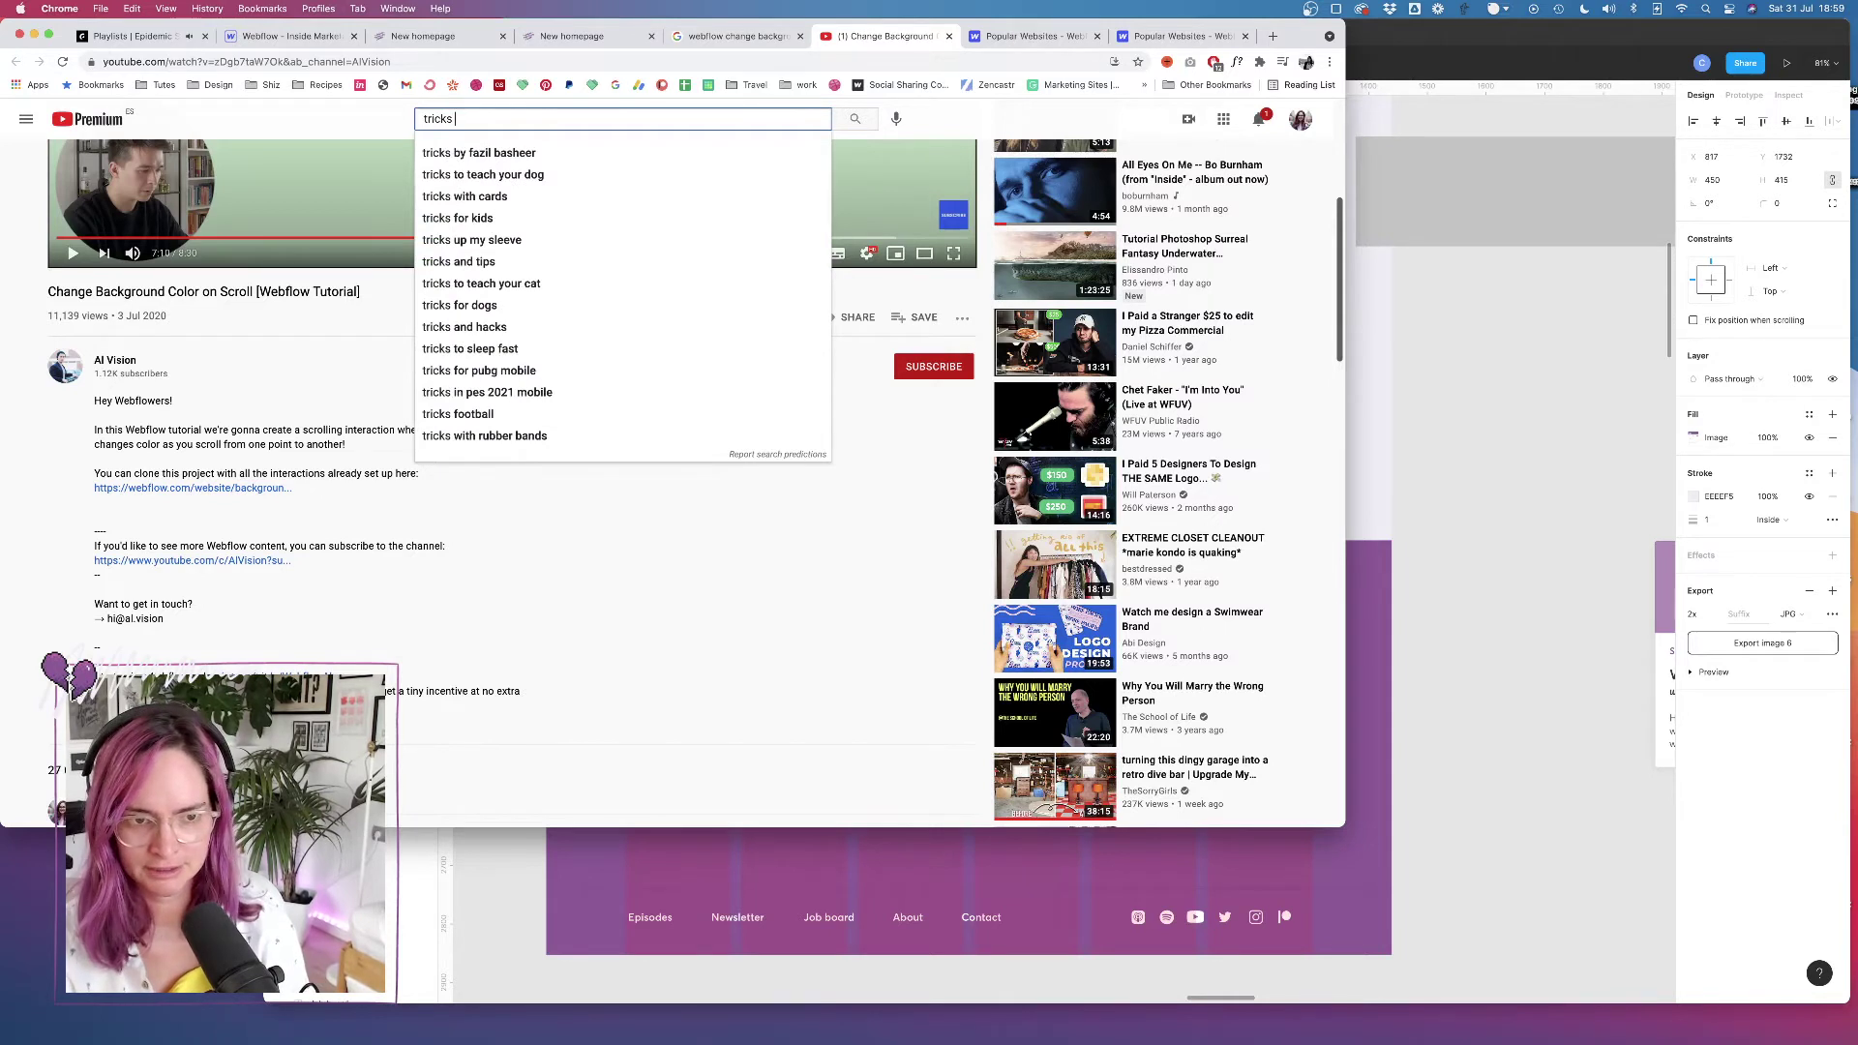
pyautogui.press('BackSpace')
pyautogui.press('XF86AudioRaiseVolume')
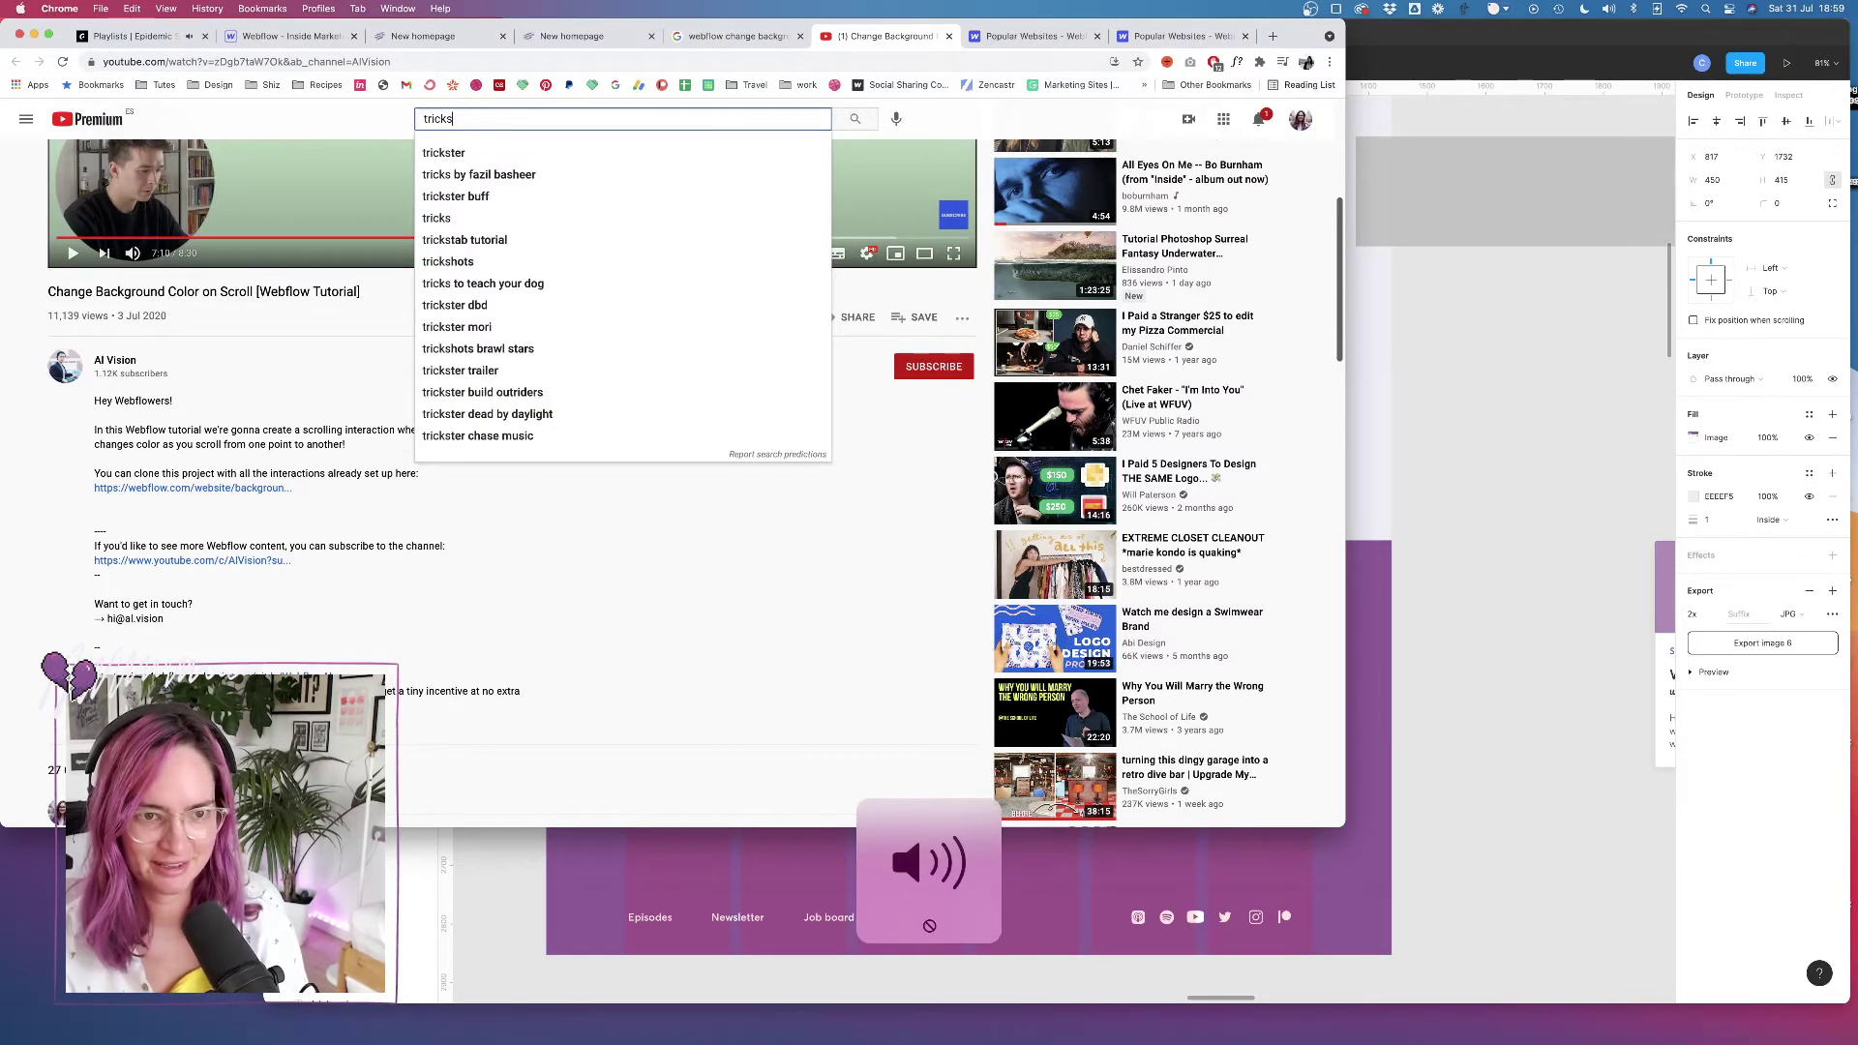
pyautogui.press('BackSpace')
pyautogui.press('BackSpace')
pyautogui.press('BackSpace')
pyautogui.press('BackSpace')
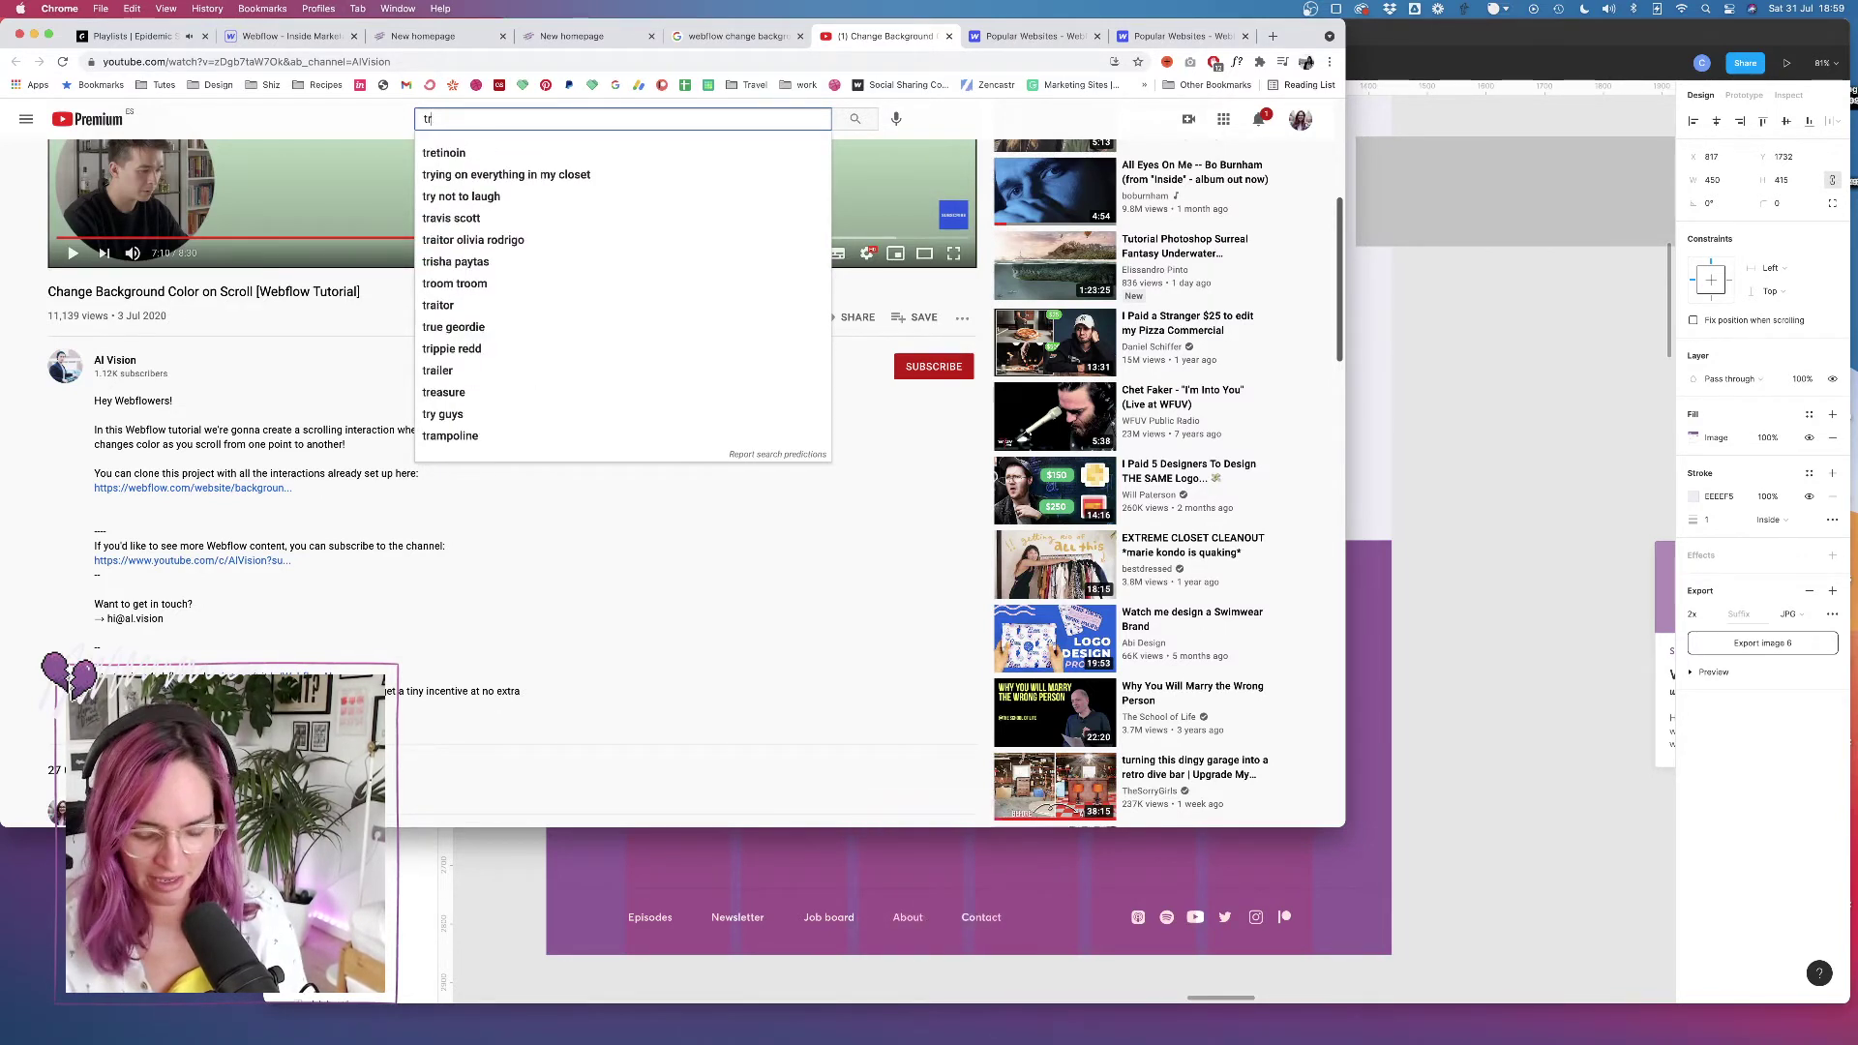
pyautogui.write('icks backgroun')
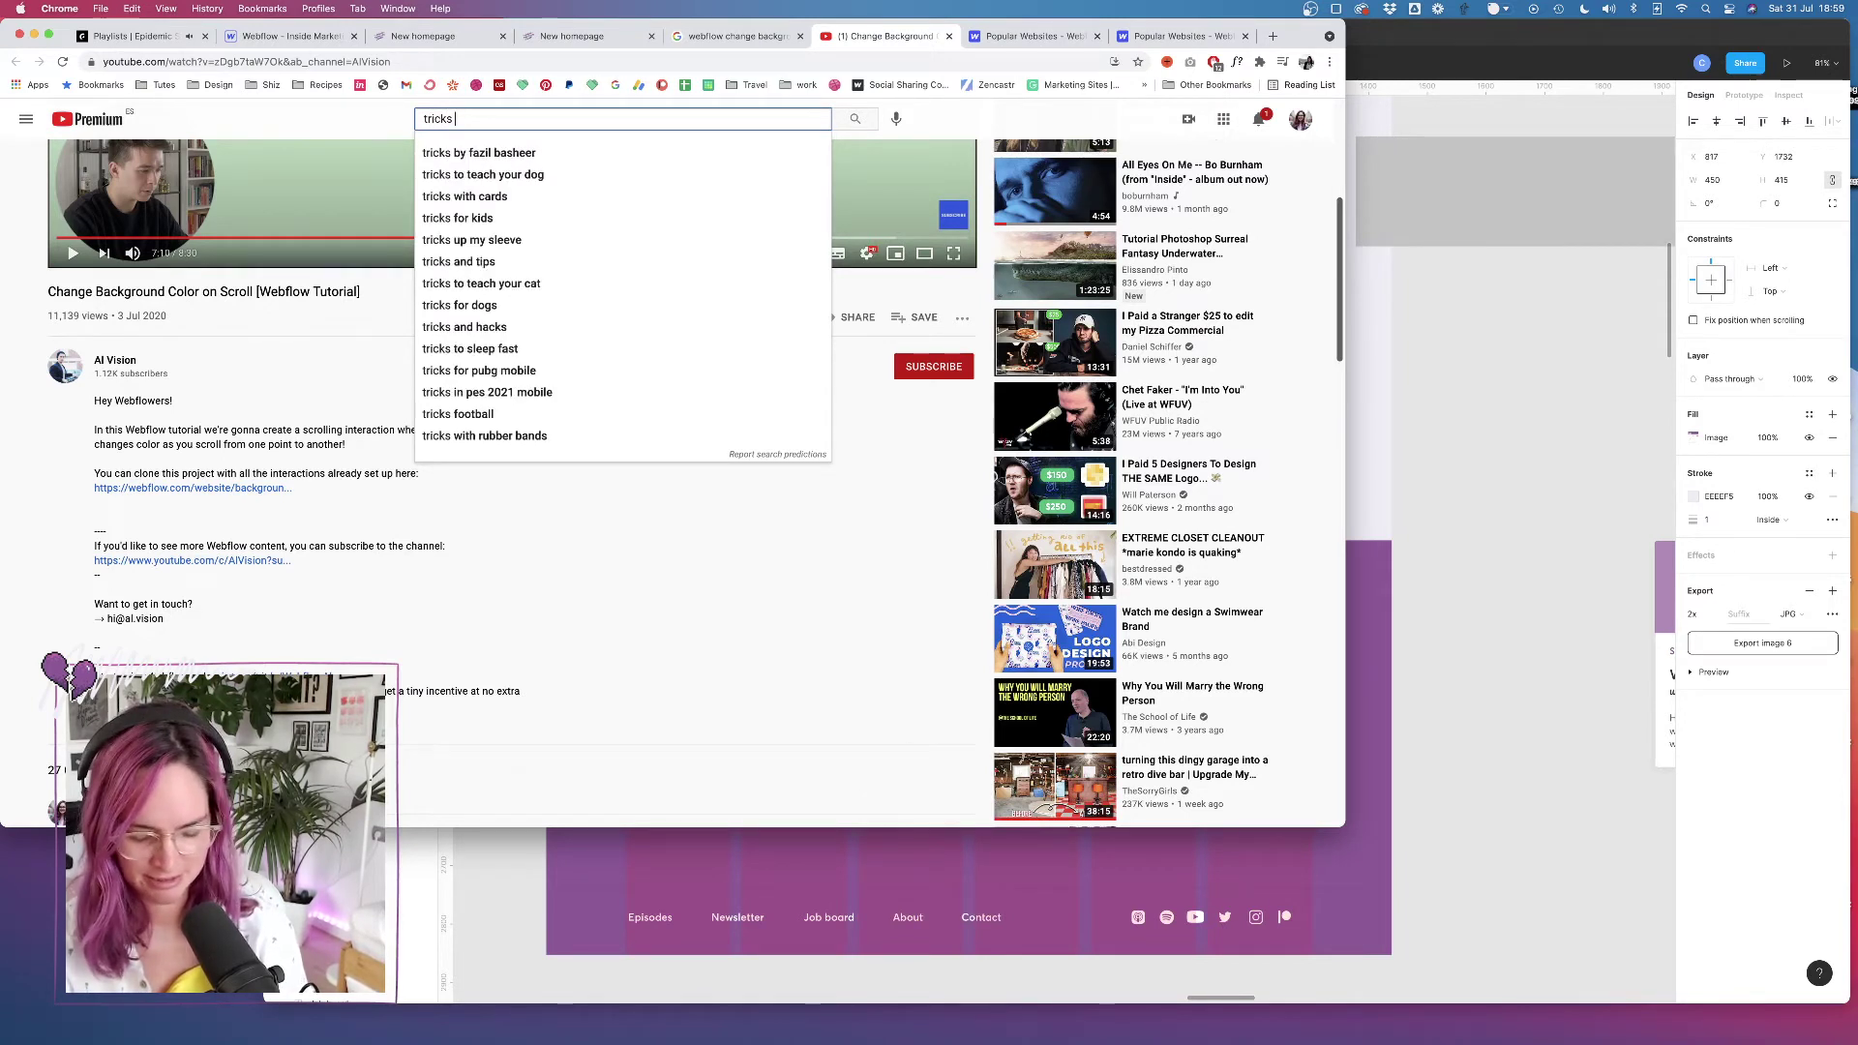
pyautogui.write('d ')
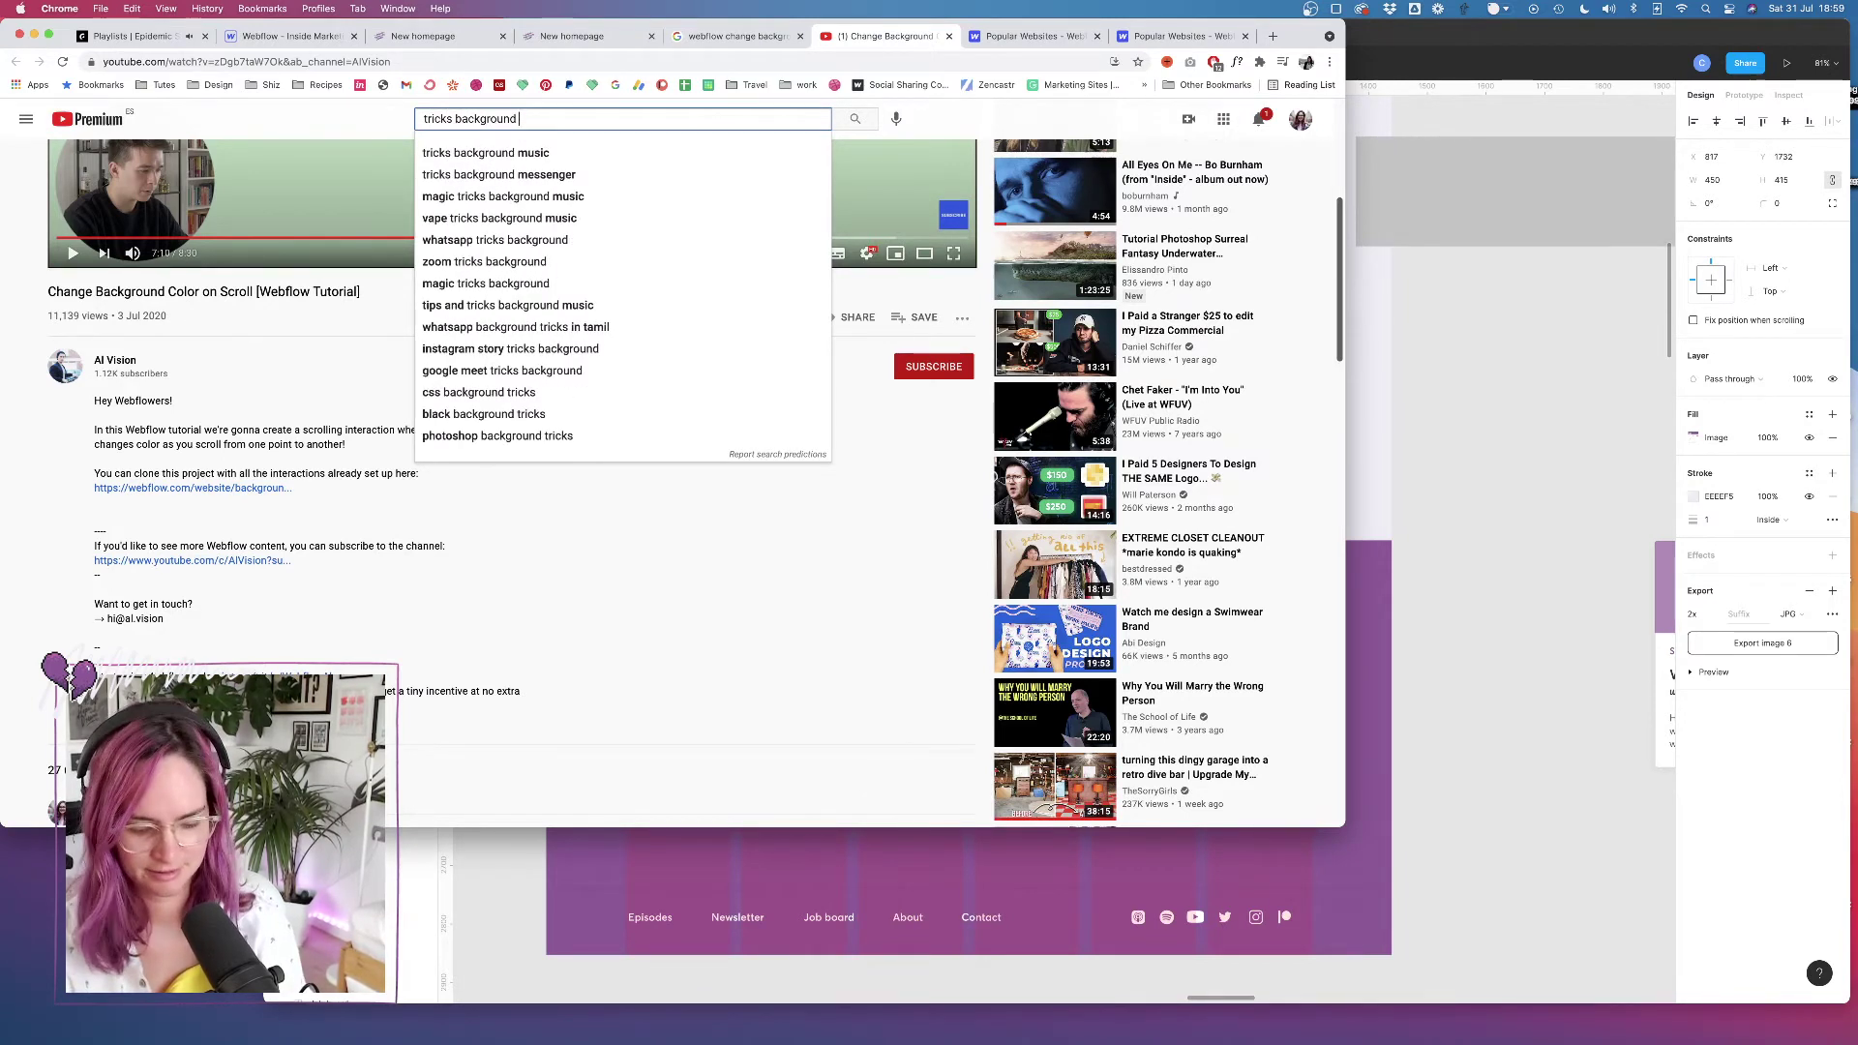
pyautogui.write('changing color webflow')
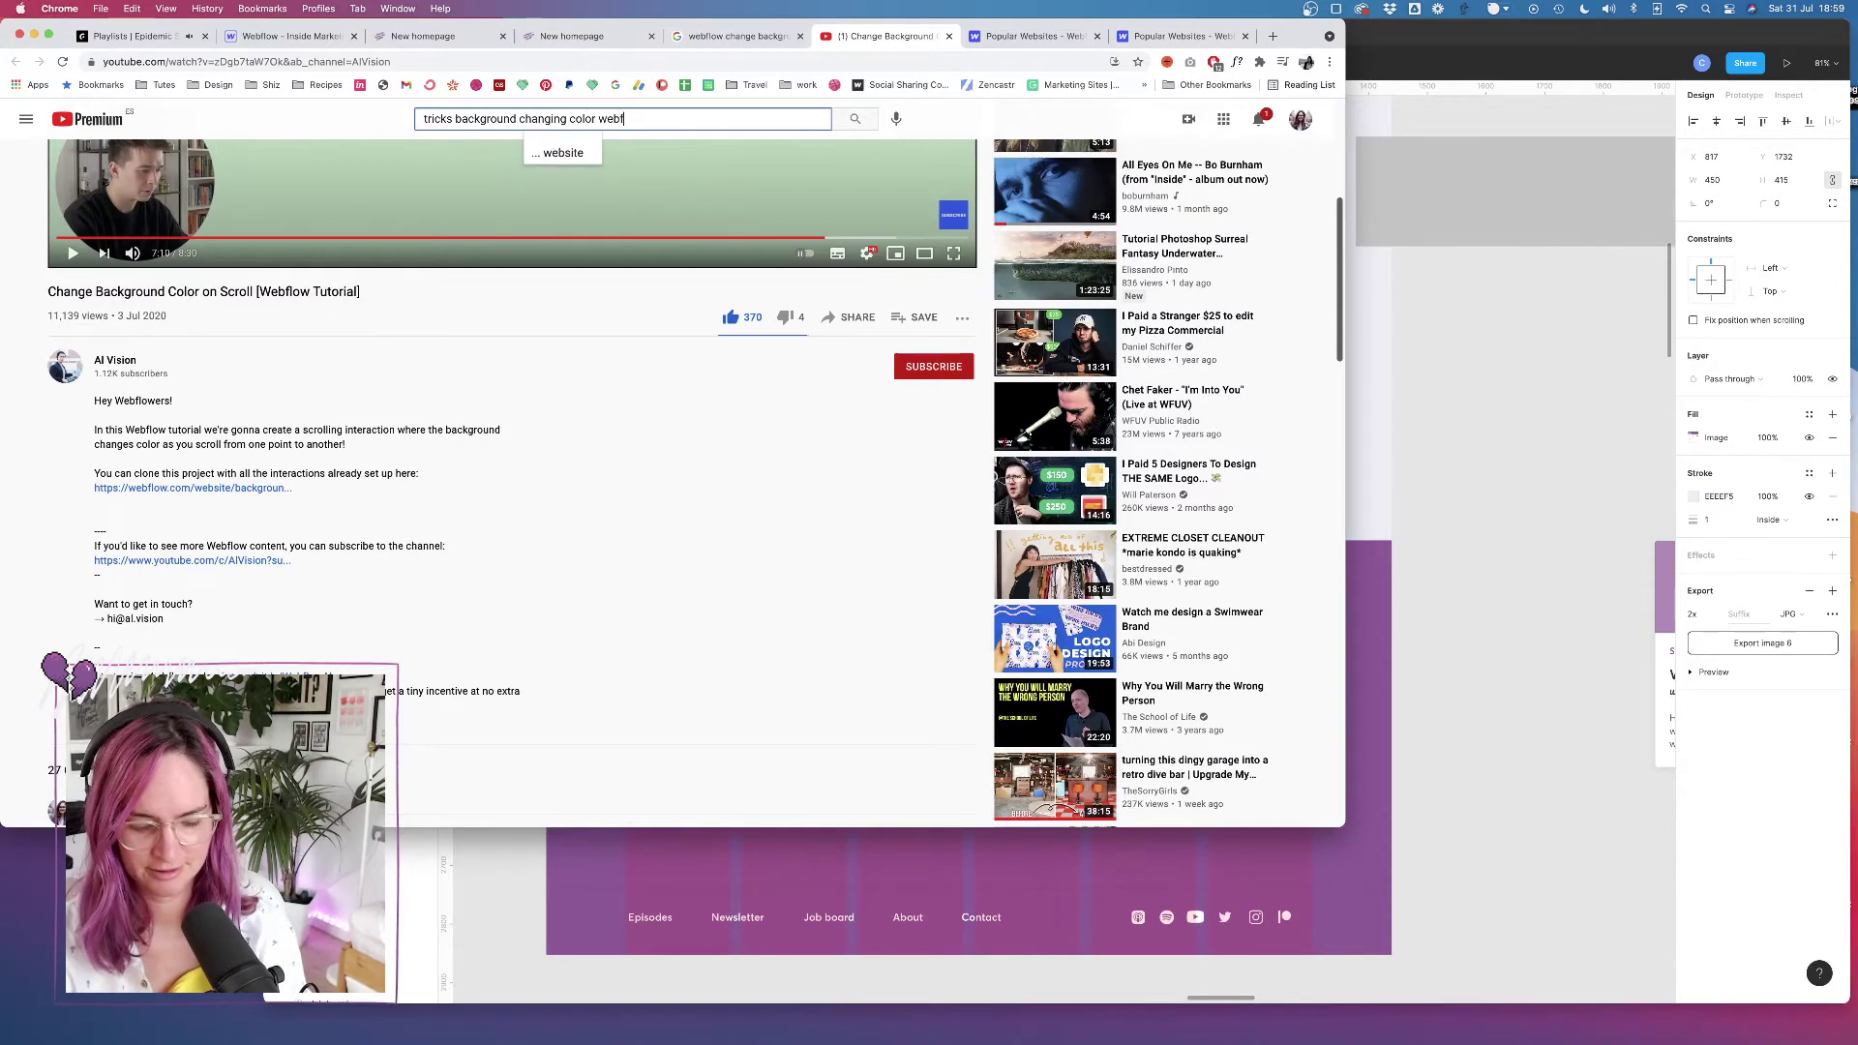
pyautogui.press('Return')
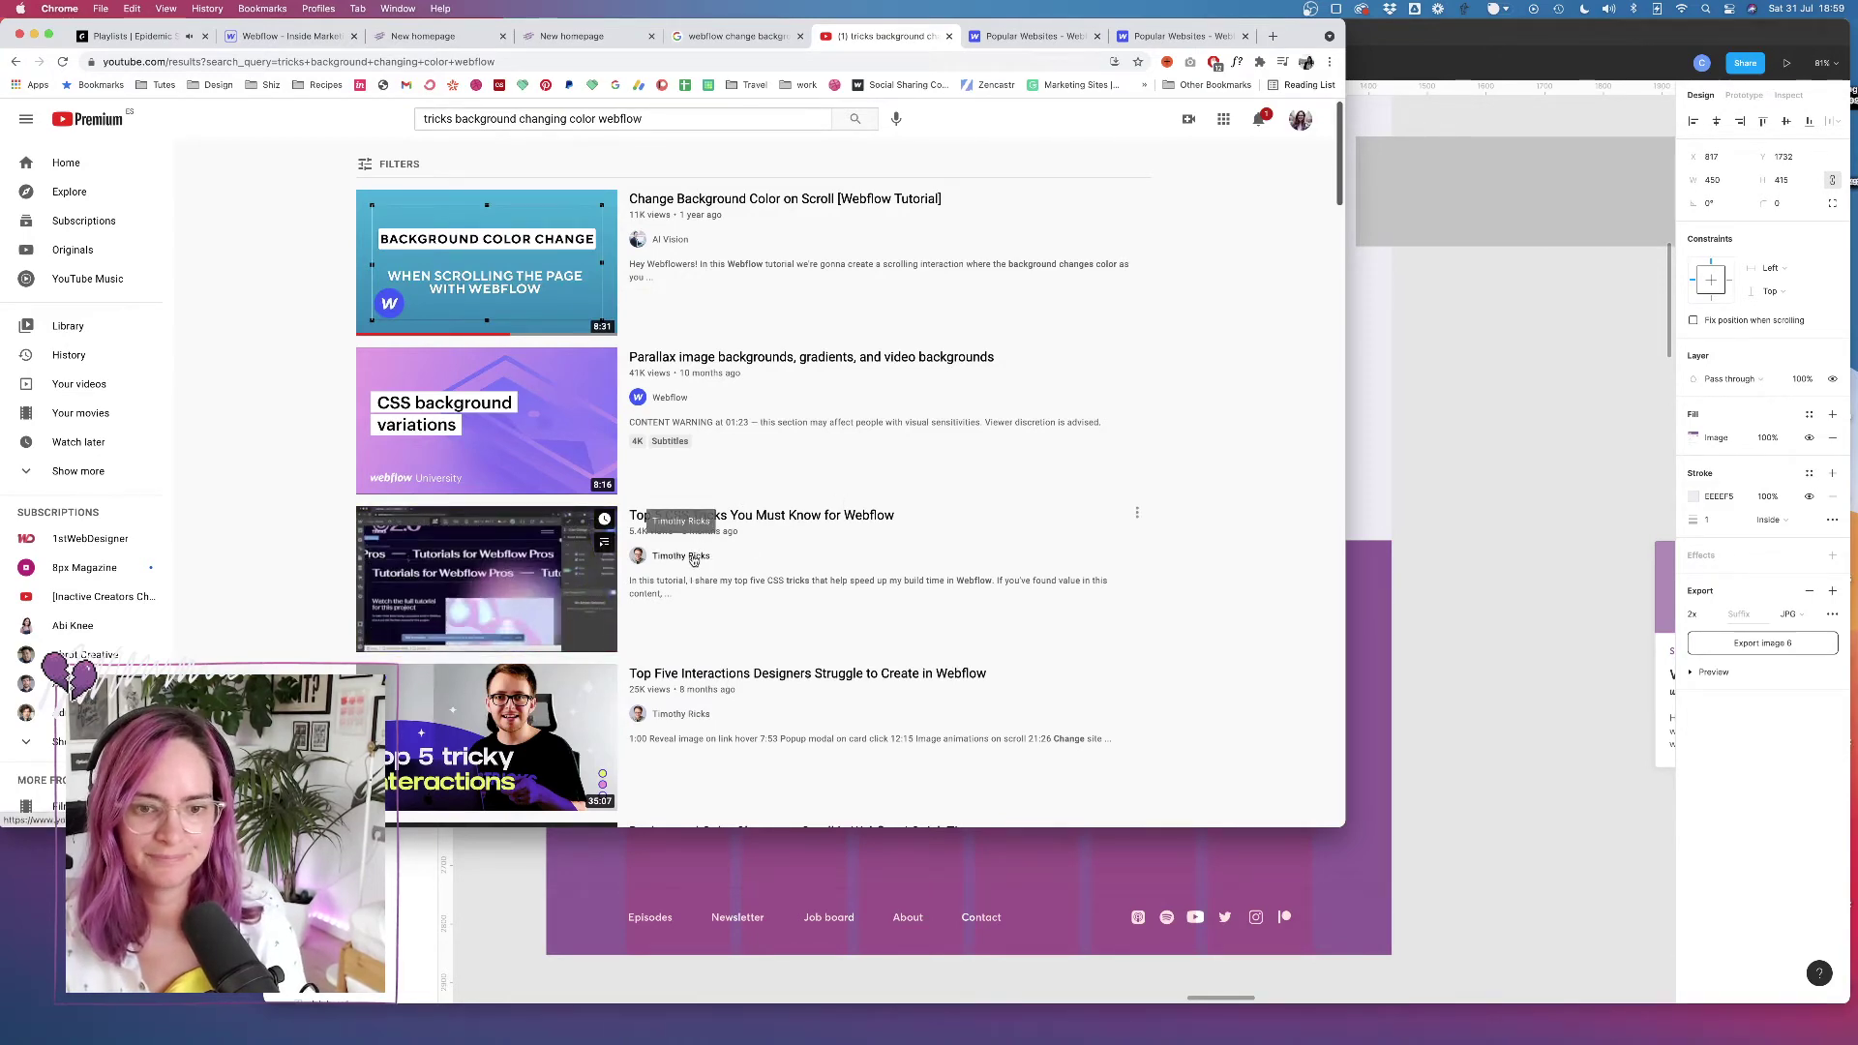
# Search again with the tutorial creator's name in place of "tricks" and look through the results for a background color change tutorial
pyautogui.scroll(-3, 651, 446)
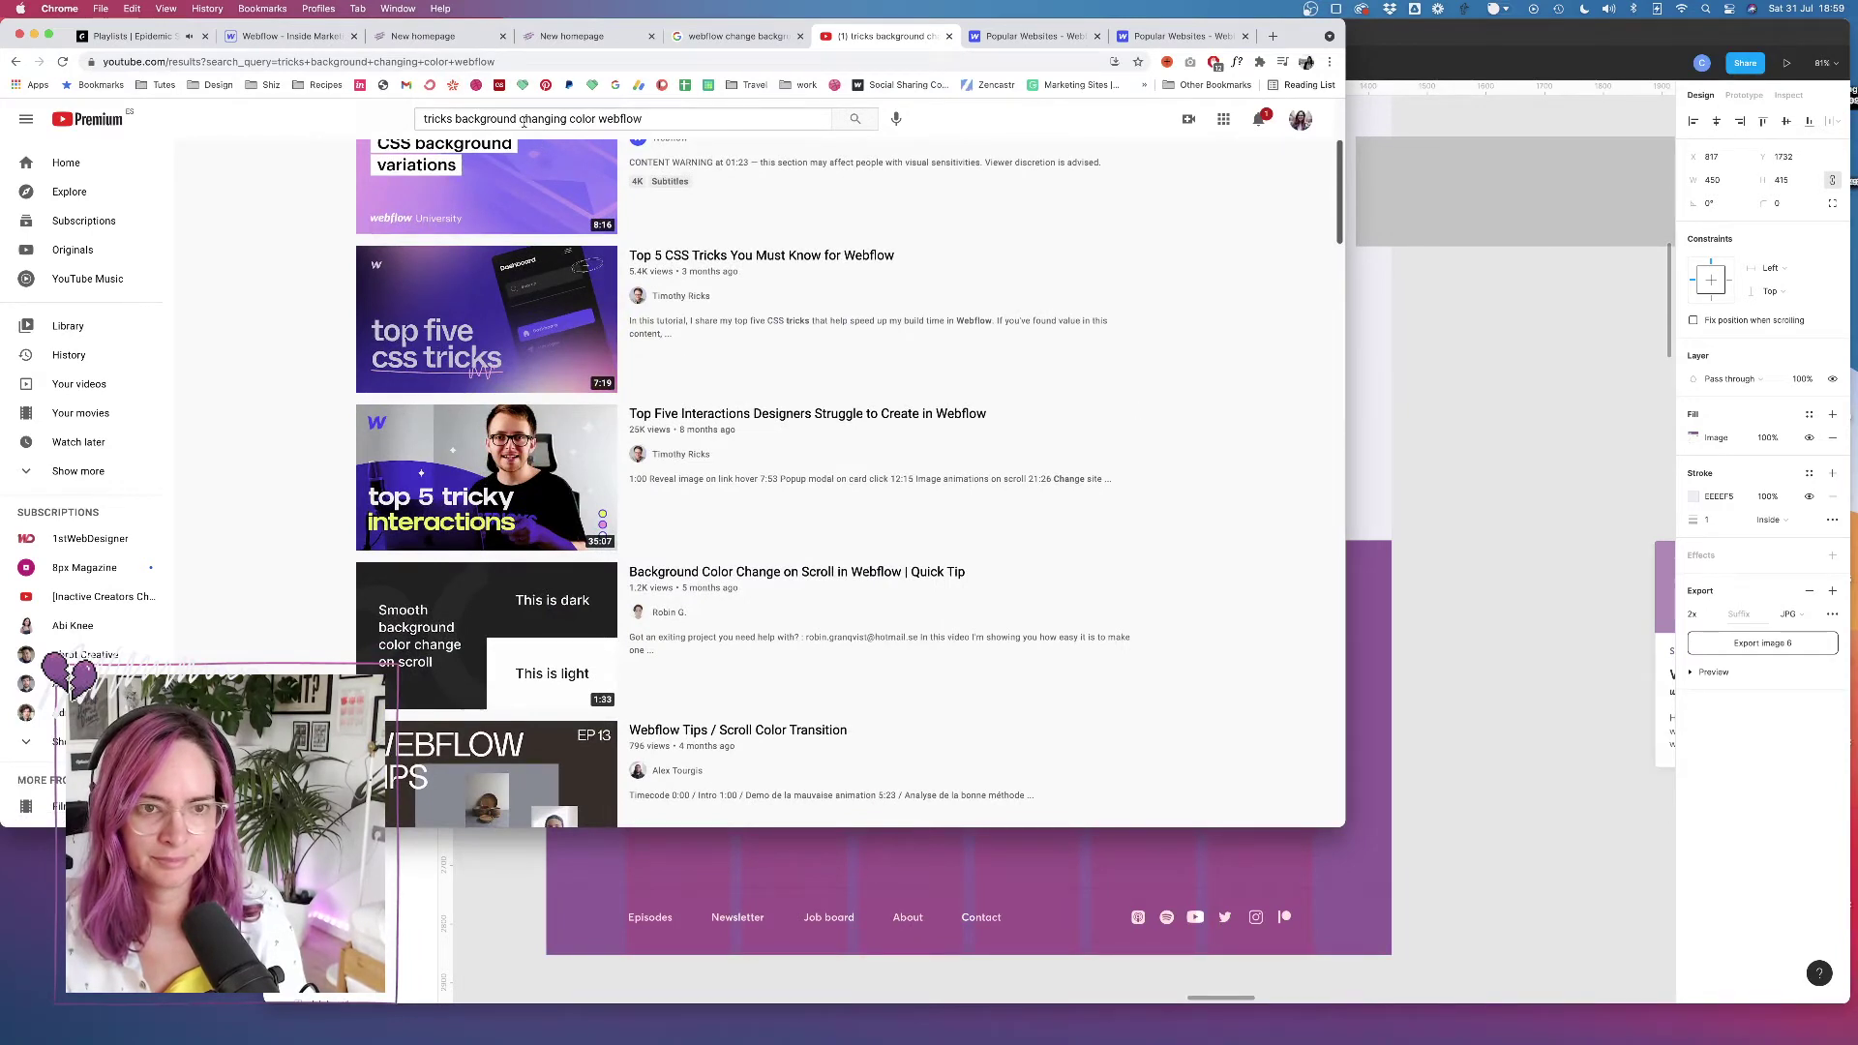
pyautogui.doubleClick(450, 118)
pyautogui.write('tim')
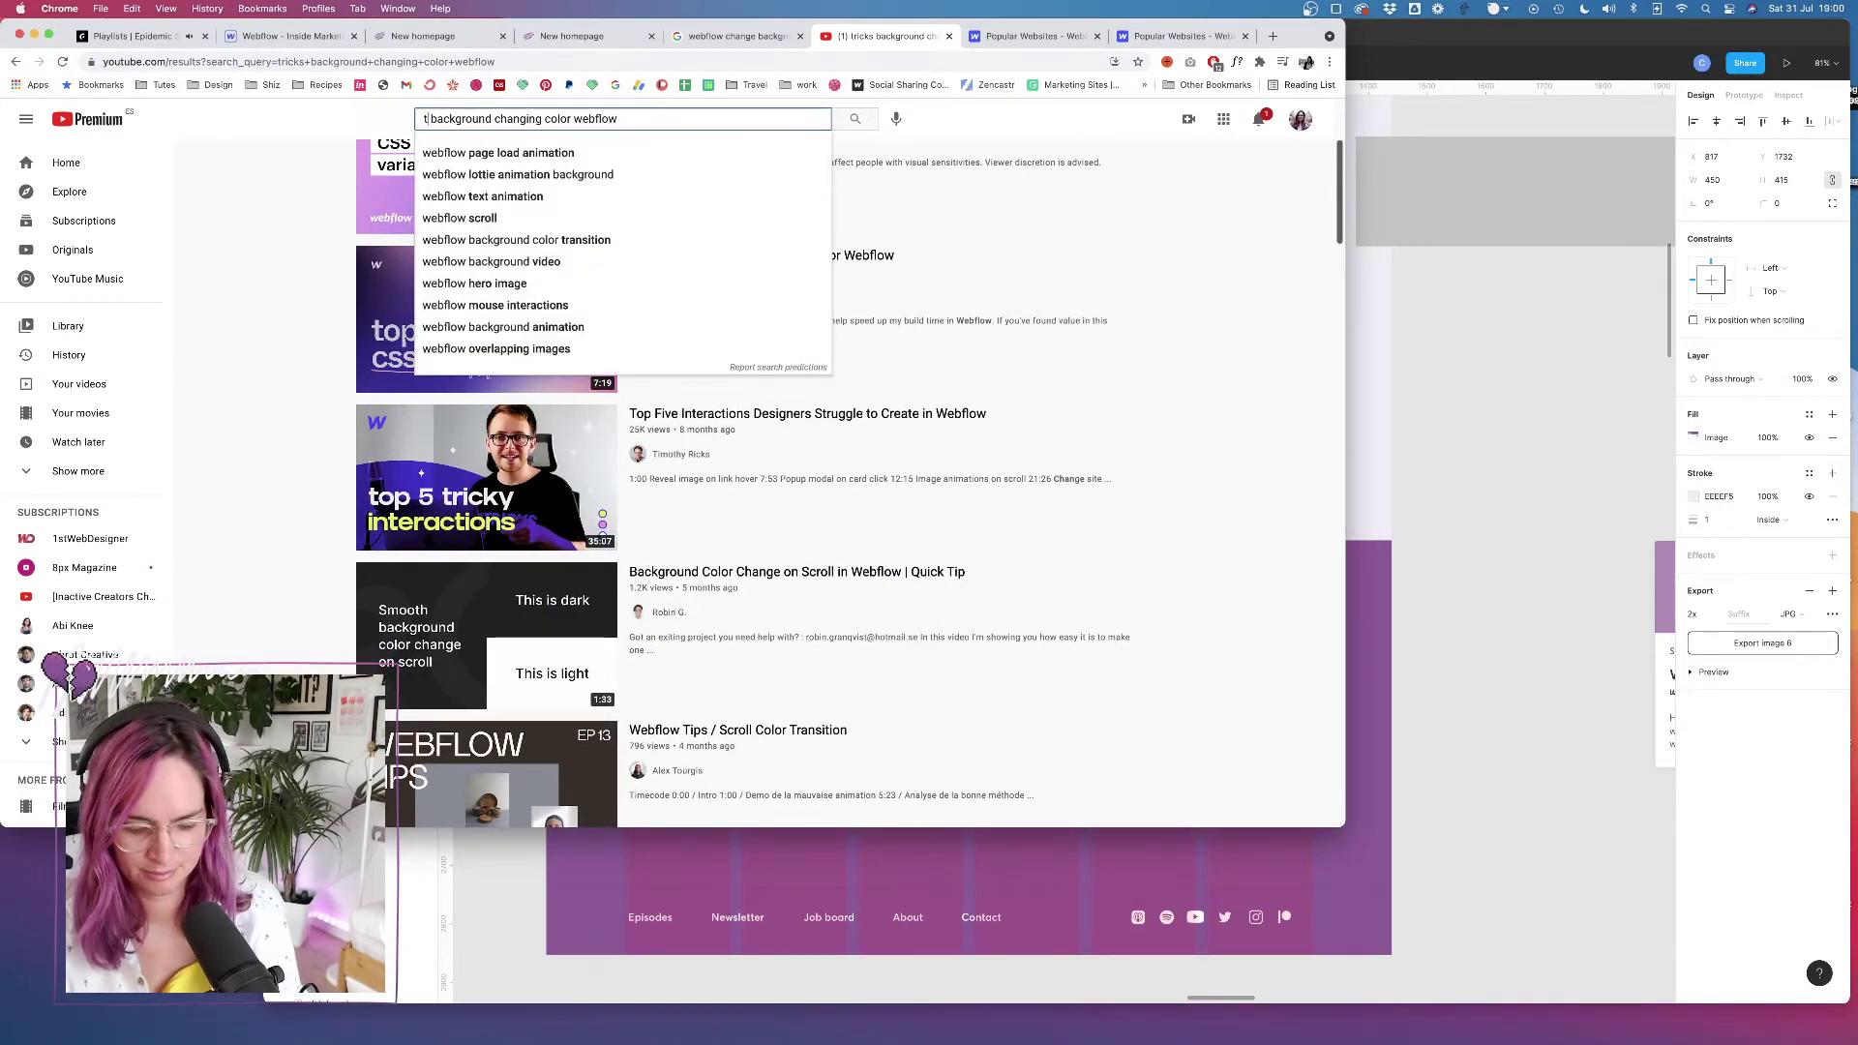
pyautogui.write('othy ricks')
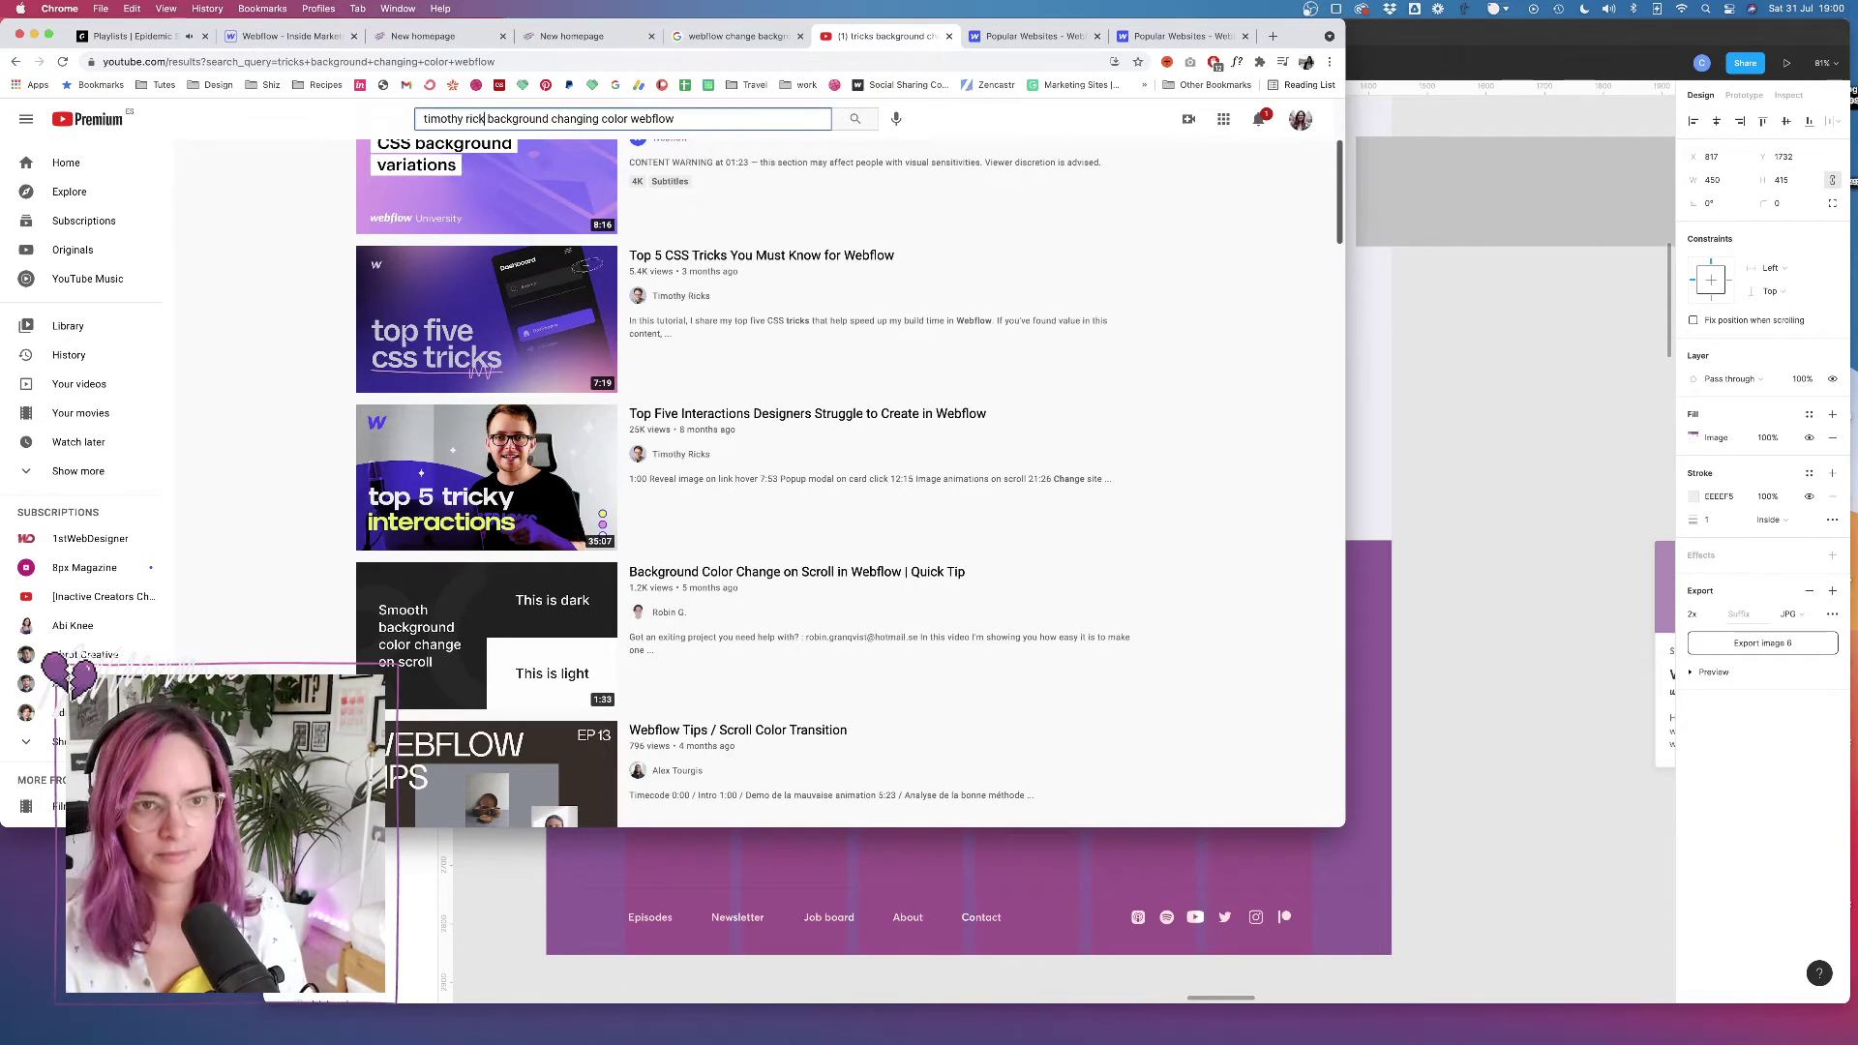
pyautogui.press('Return')
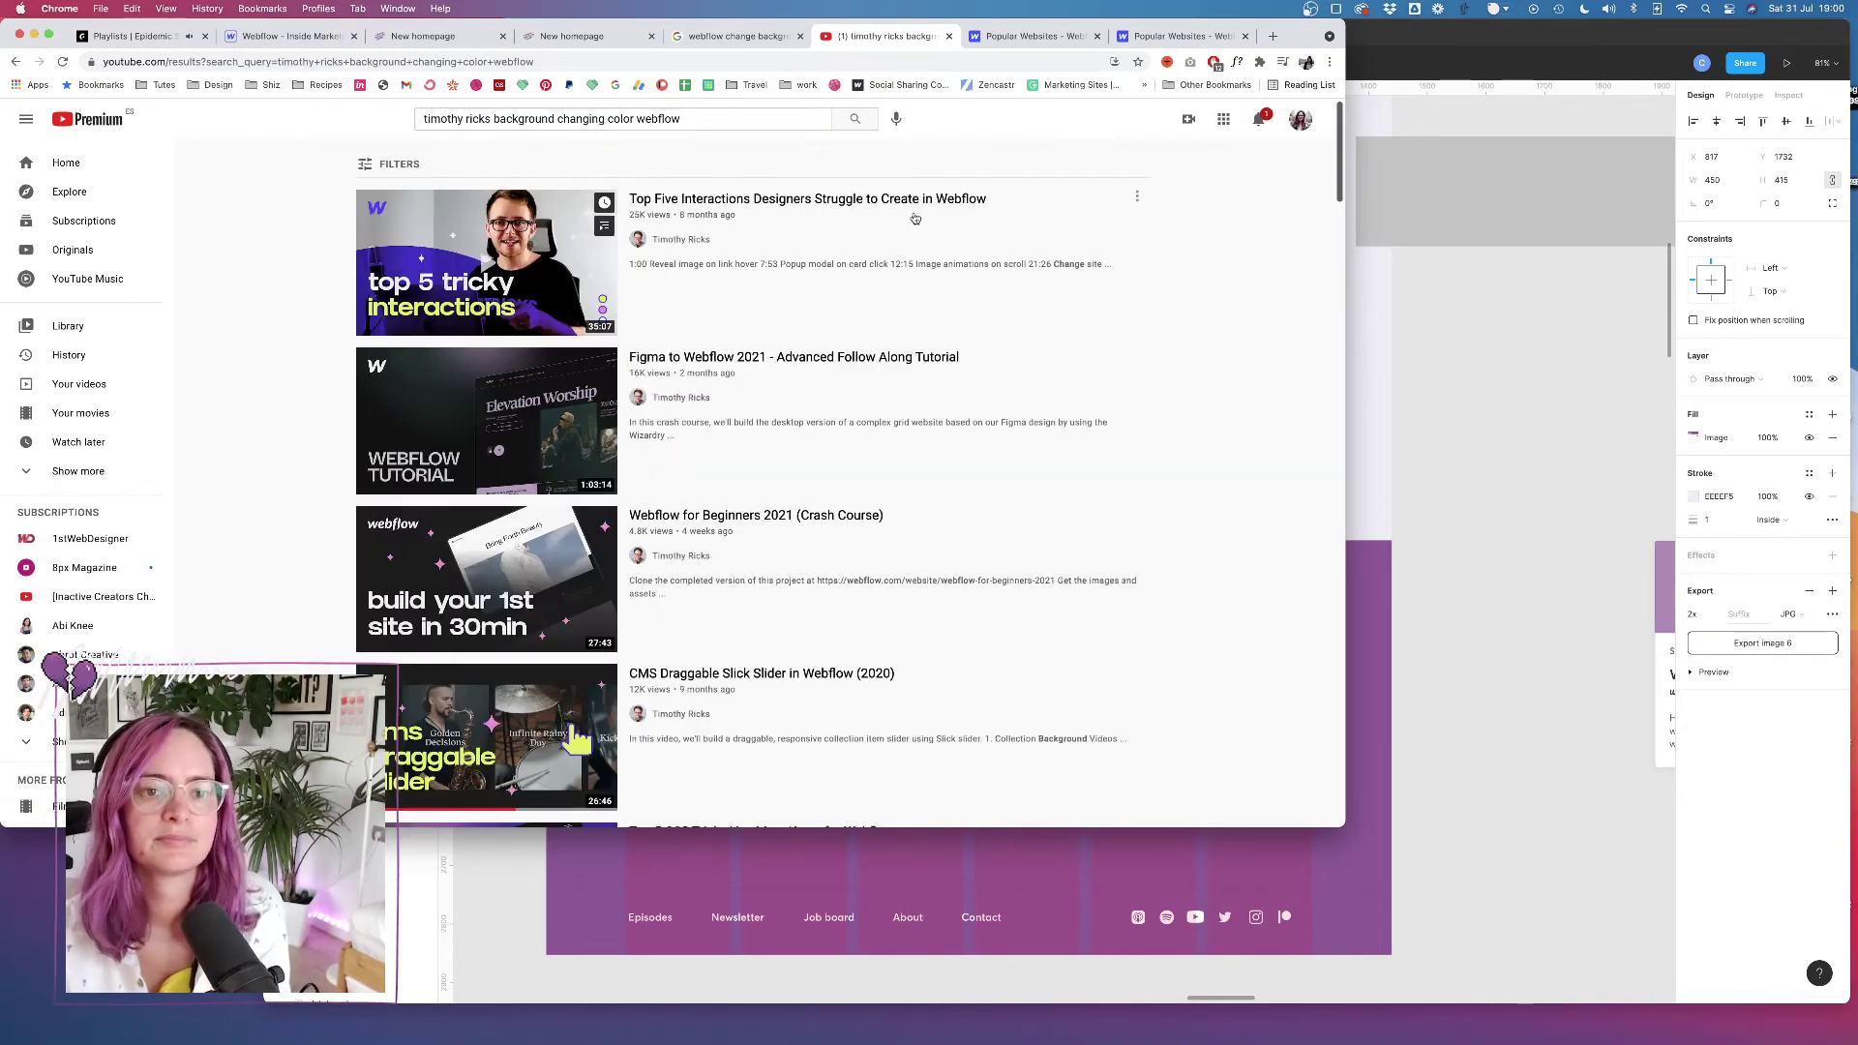
pyautogui.scroll(-2, 716, 404)
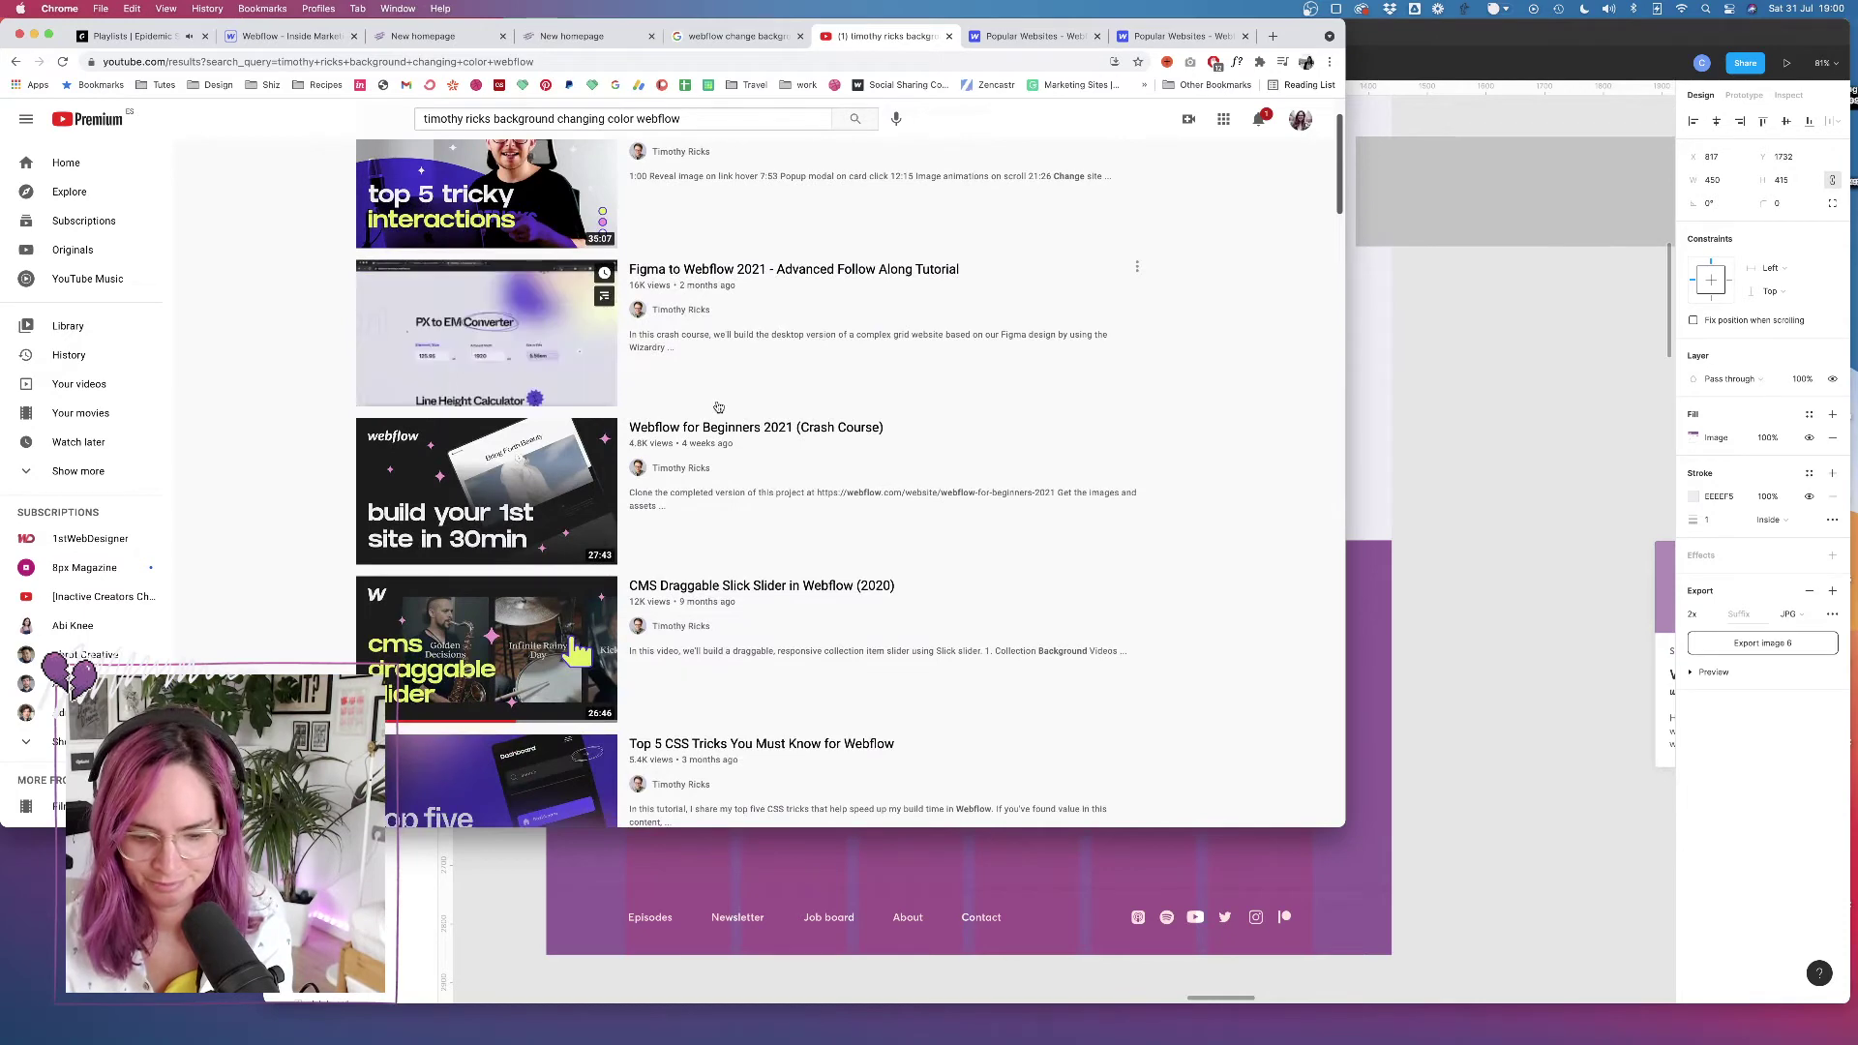
pyautogui.scroll(-4, 718, 406)
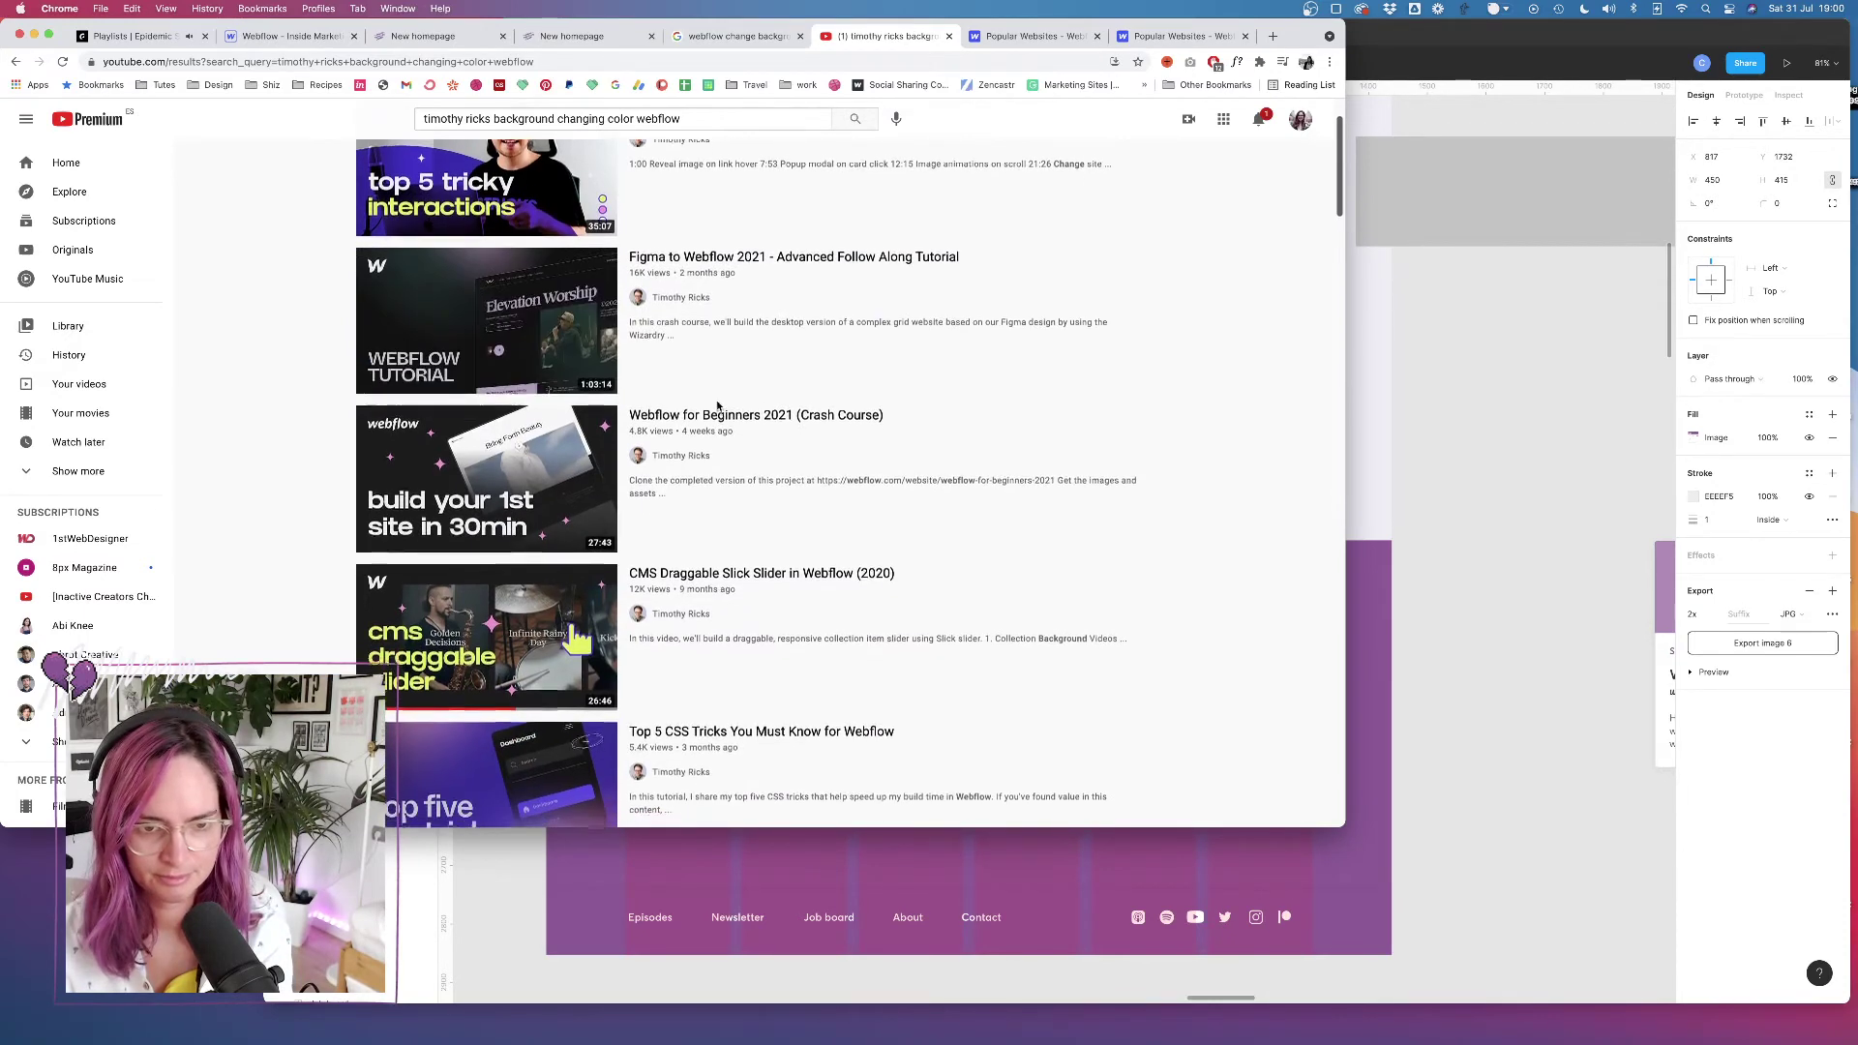
pyautogui.scroll(-2, 718, 406)
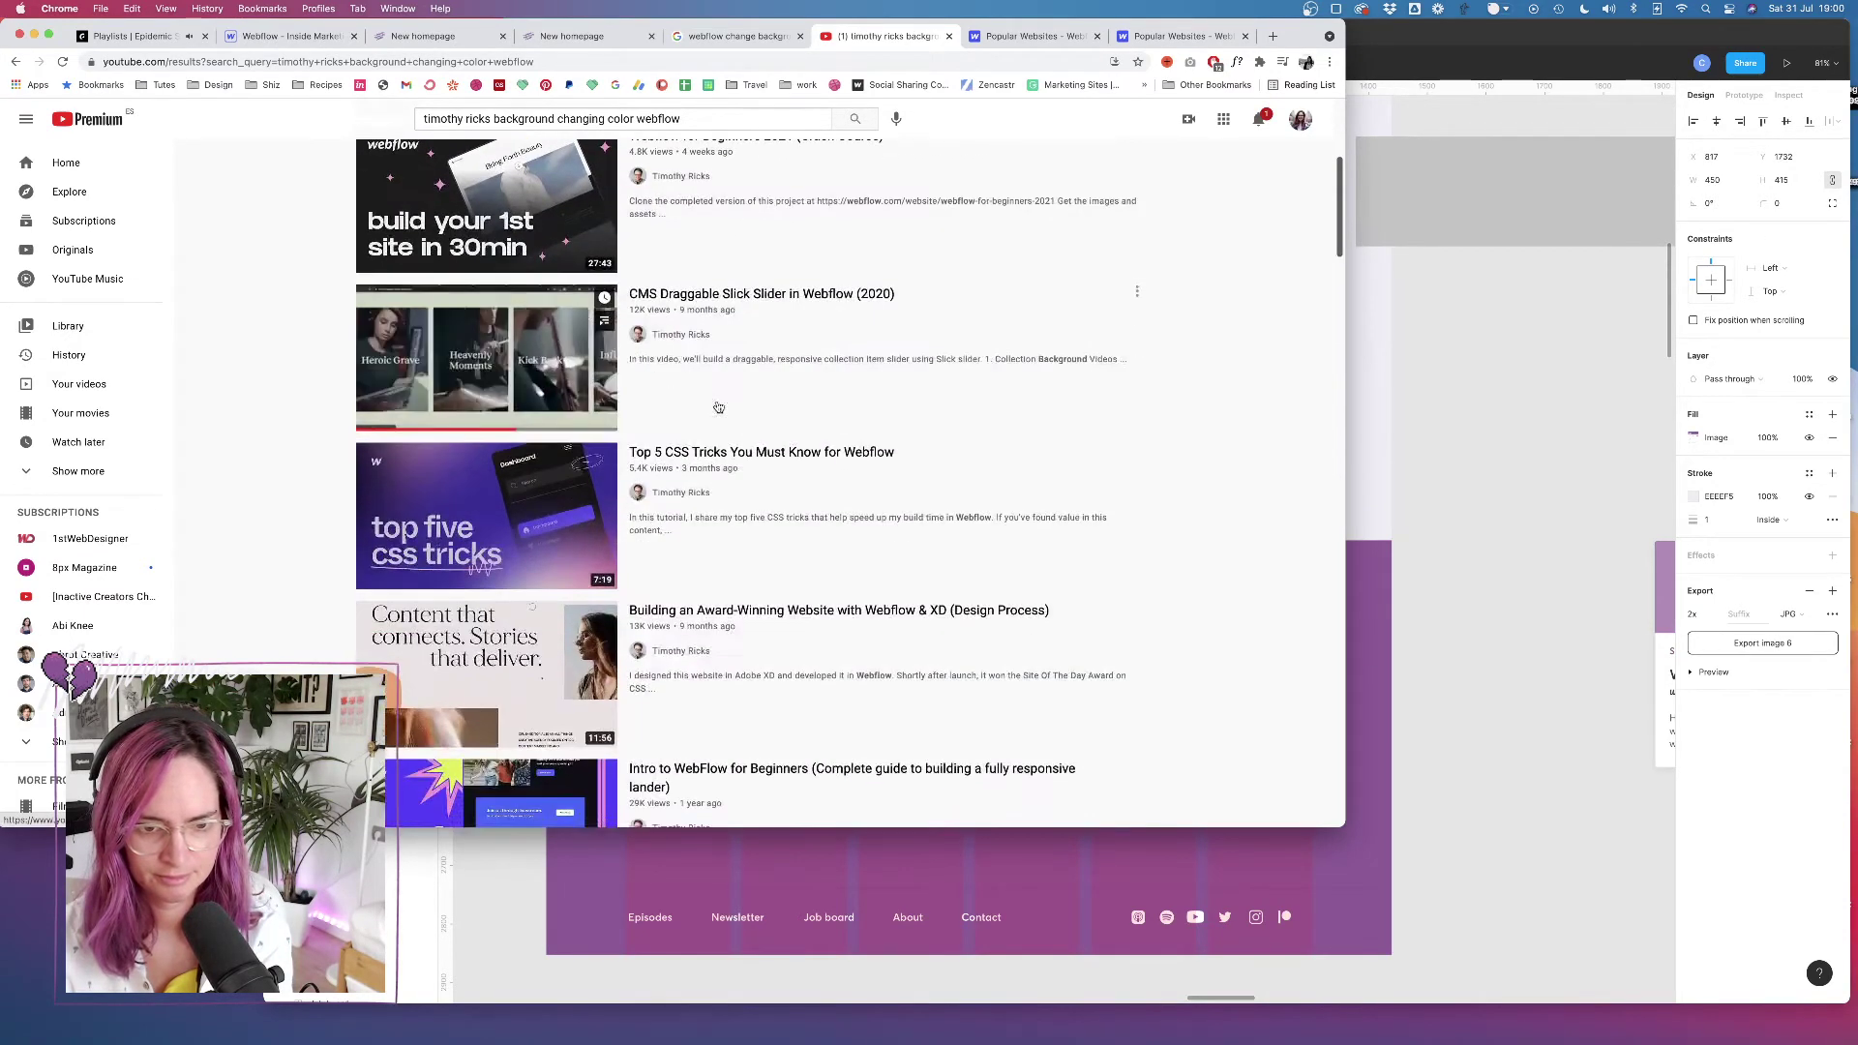
pyautogui.scroll(8, 718, 406)
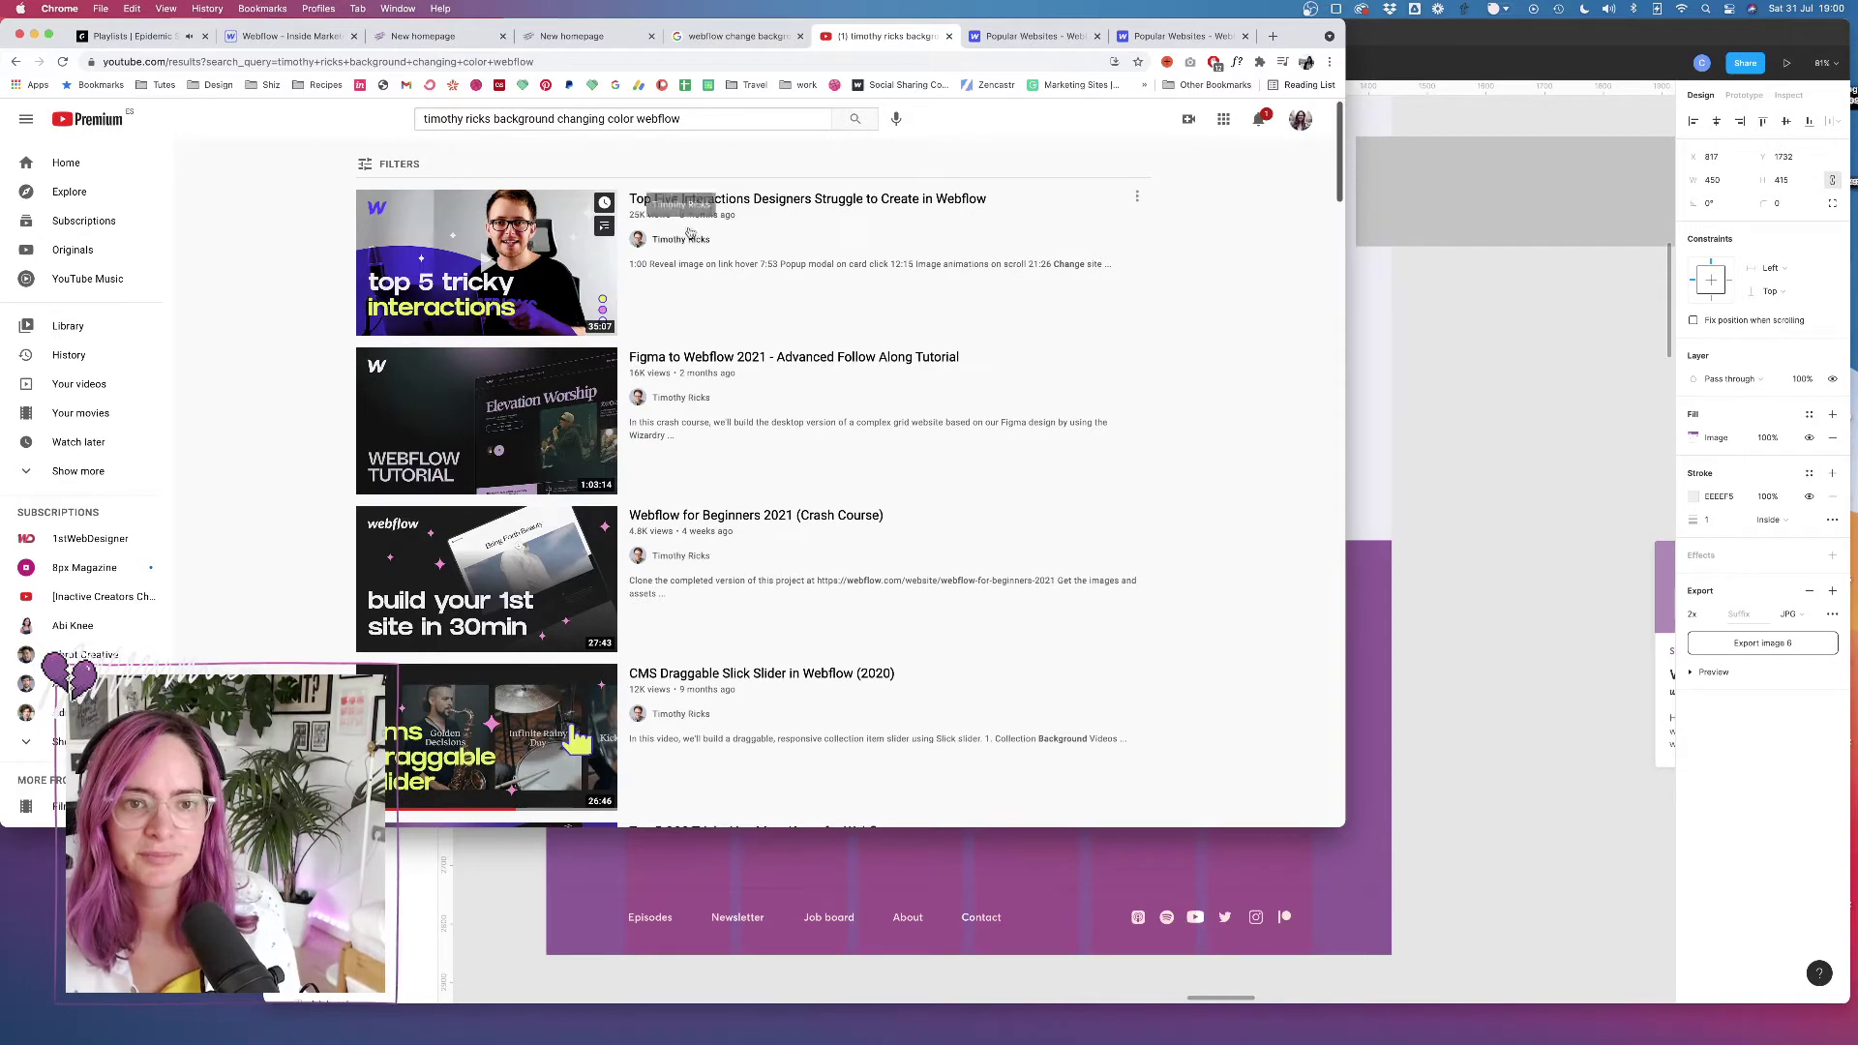
# Open "Top Five Interactions Designers Struggle to Create in Webflow" in a new tab and play its 21:26 background color chapter at 1.75 speed
pyautogui.keyDown('super'); pyautogui.click(771, 198); pyautogui.keyUp('super')
pyautogui.click(910, 39)
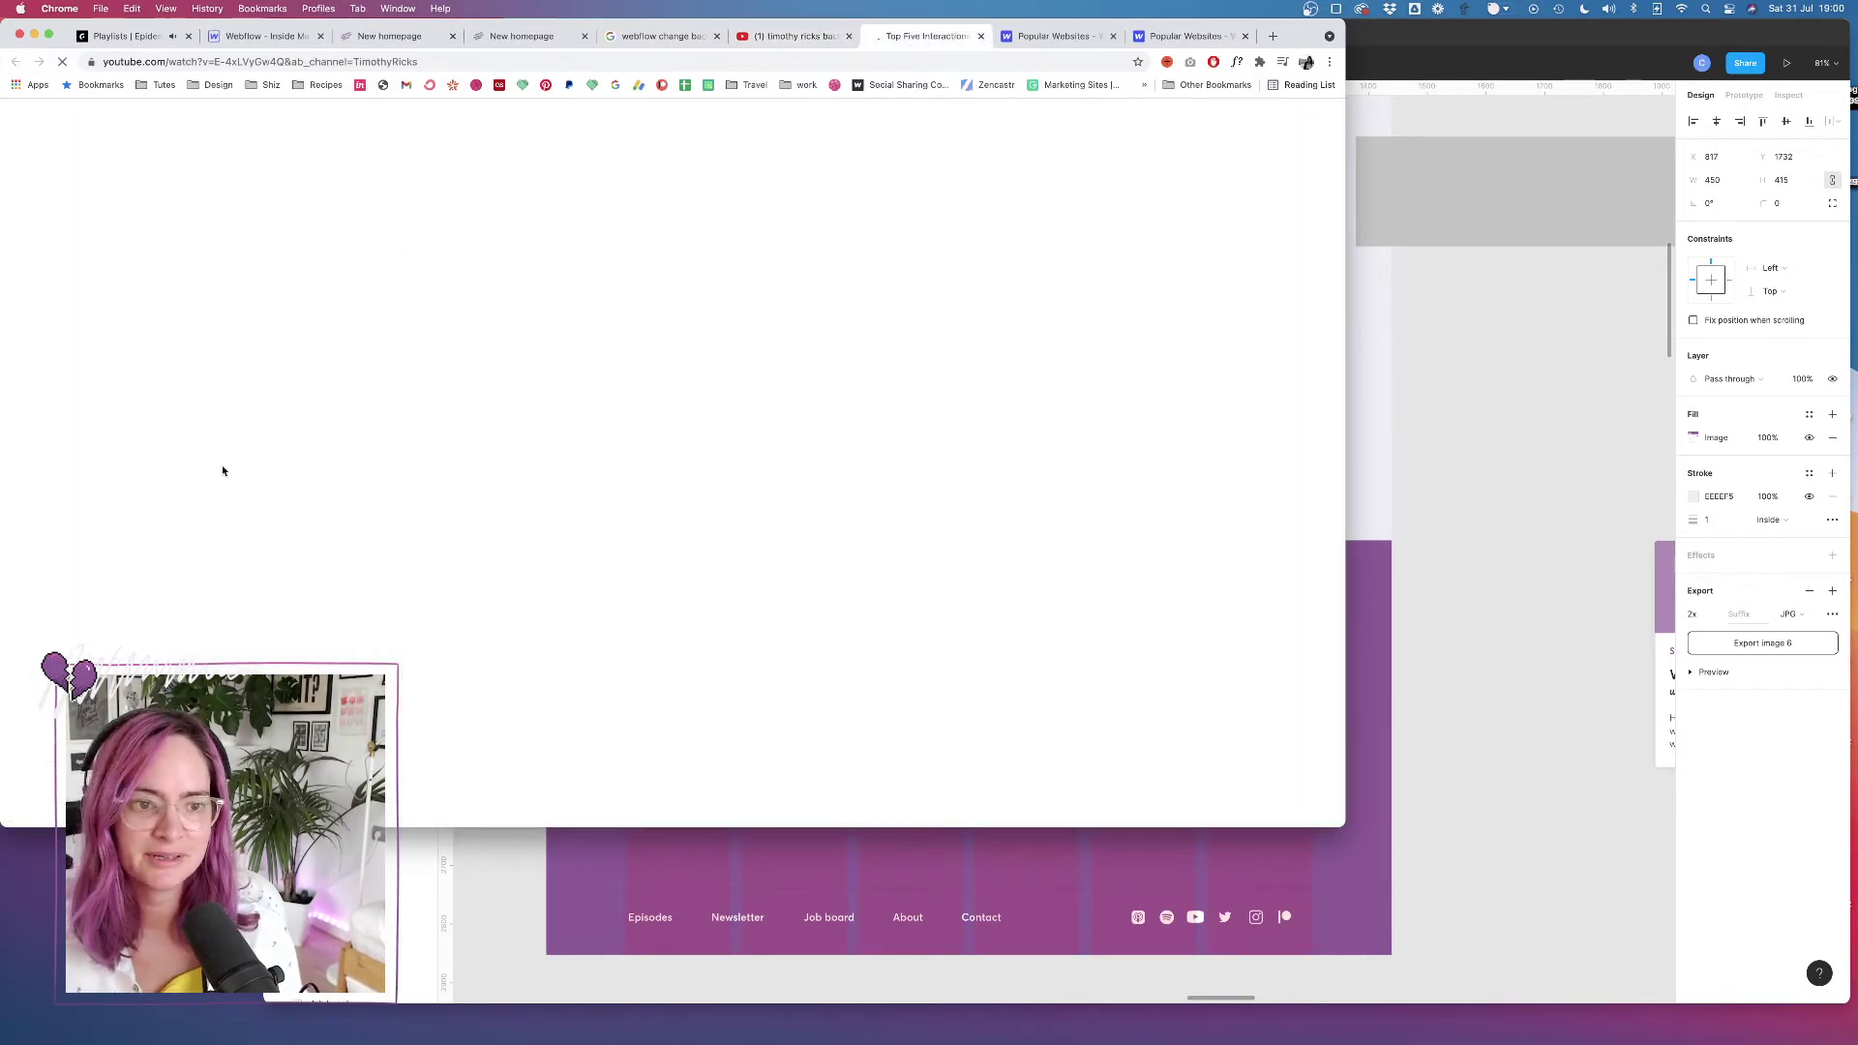
pyautogui.scroll(-4, 450, 778)
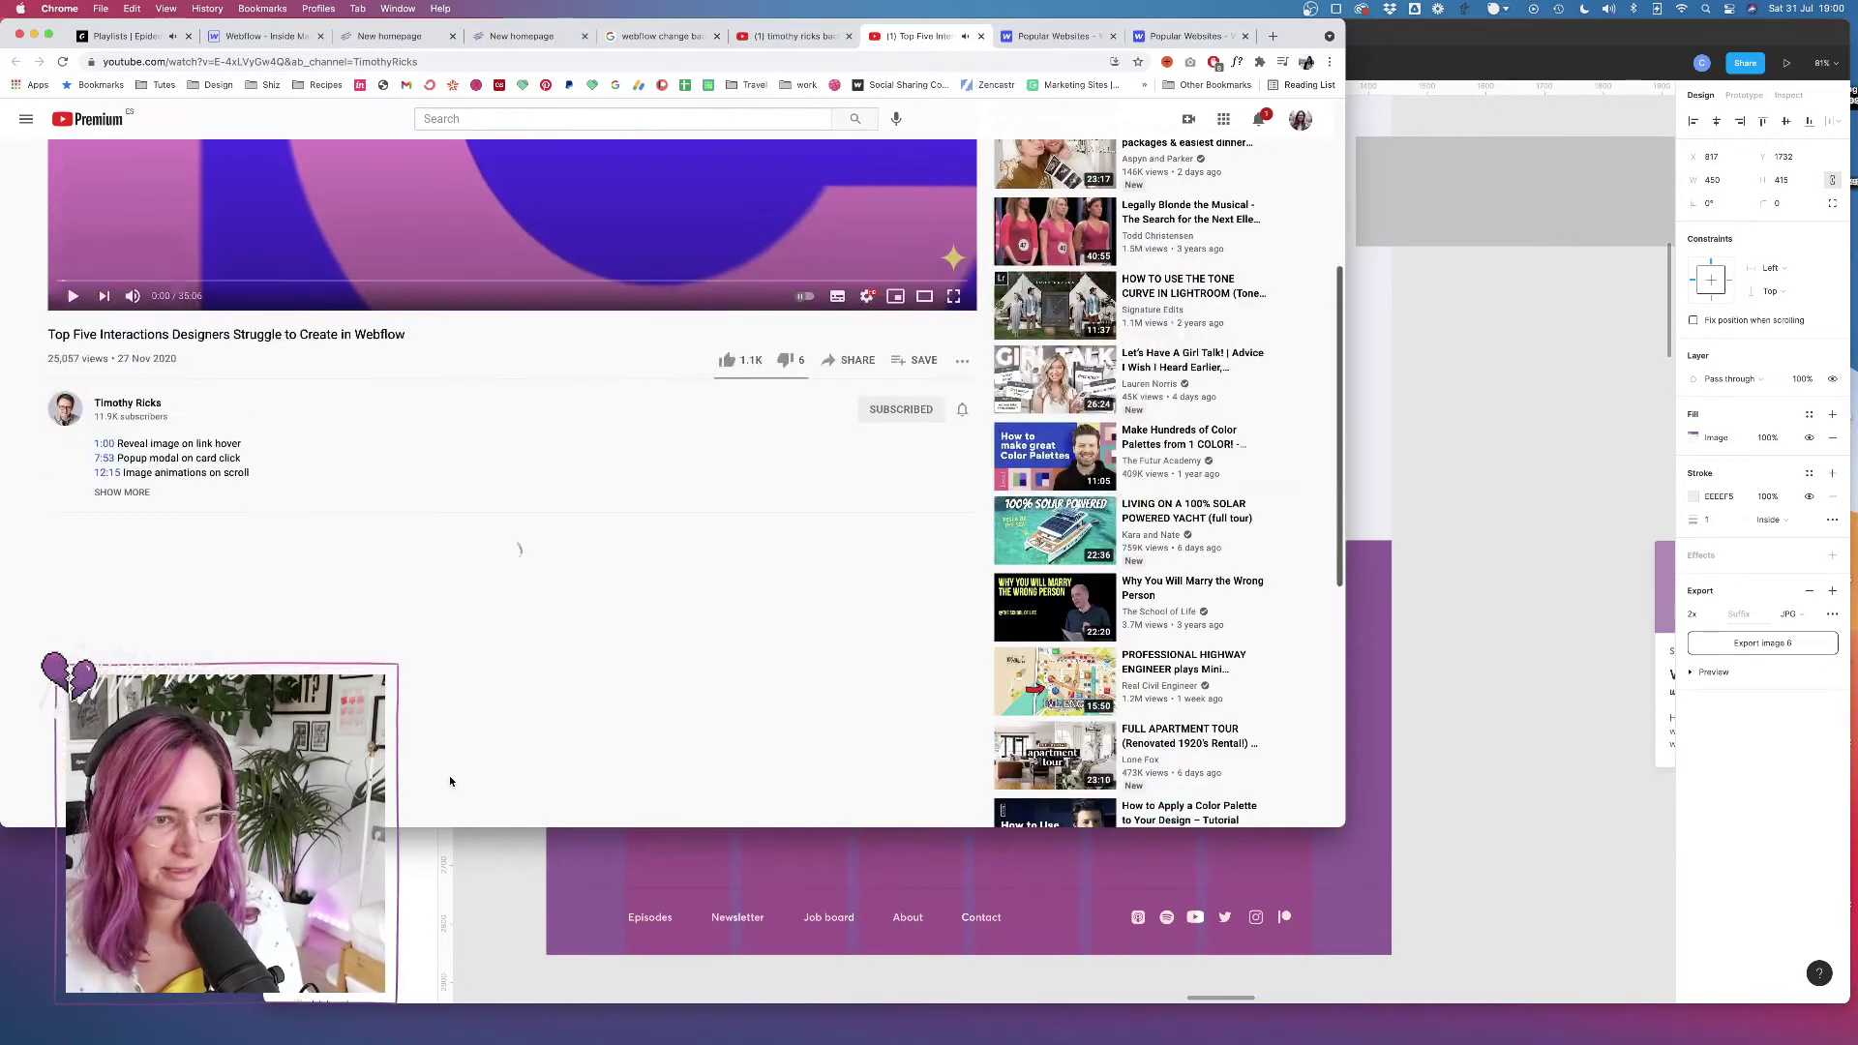
pyautogui.click(114, 513)
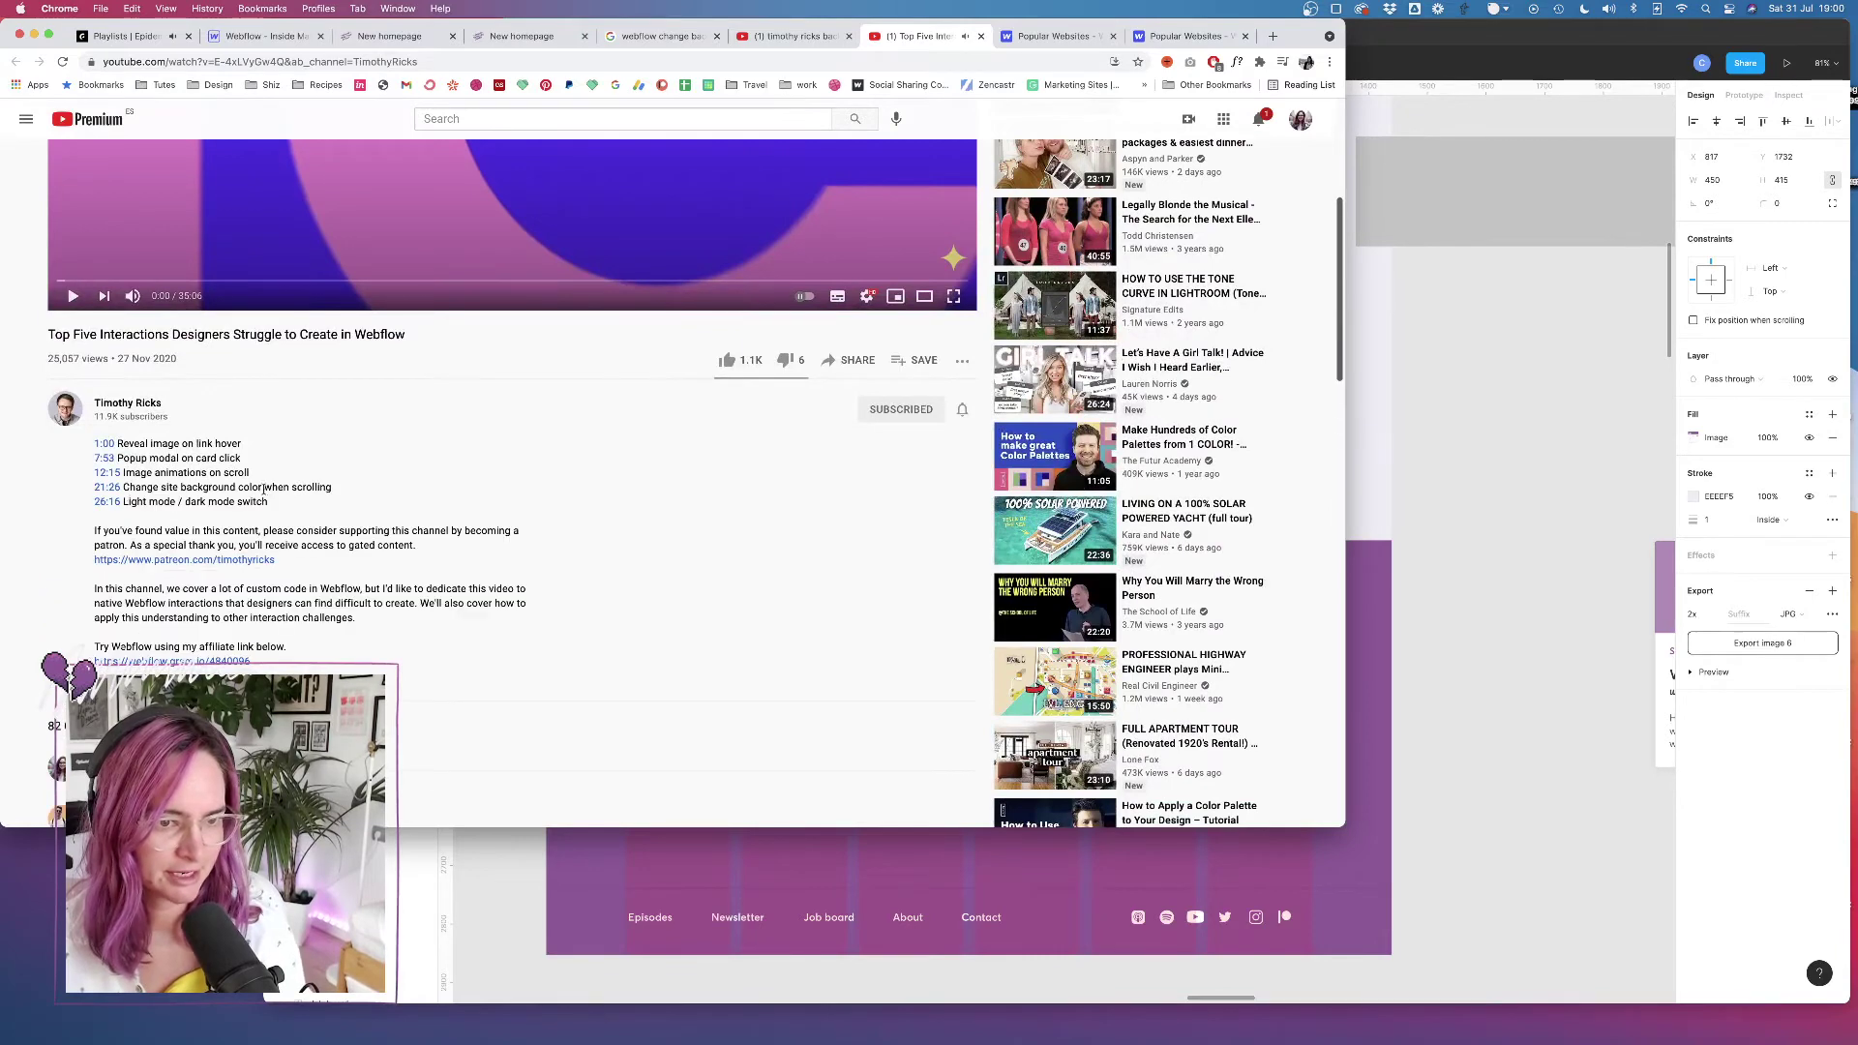
pyautogui.click(108, 488)
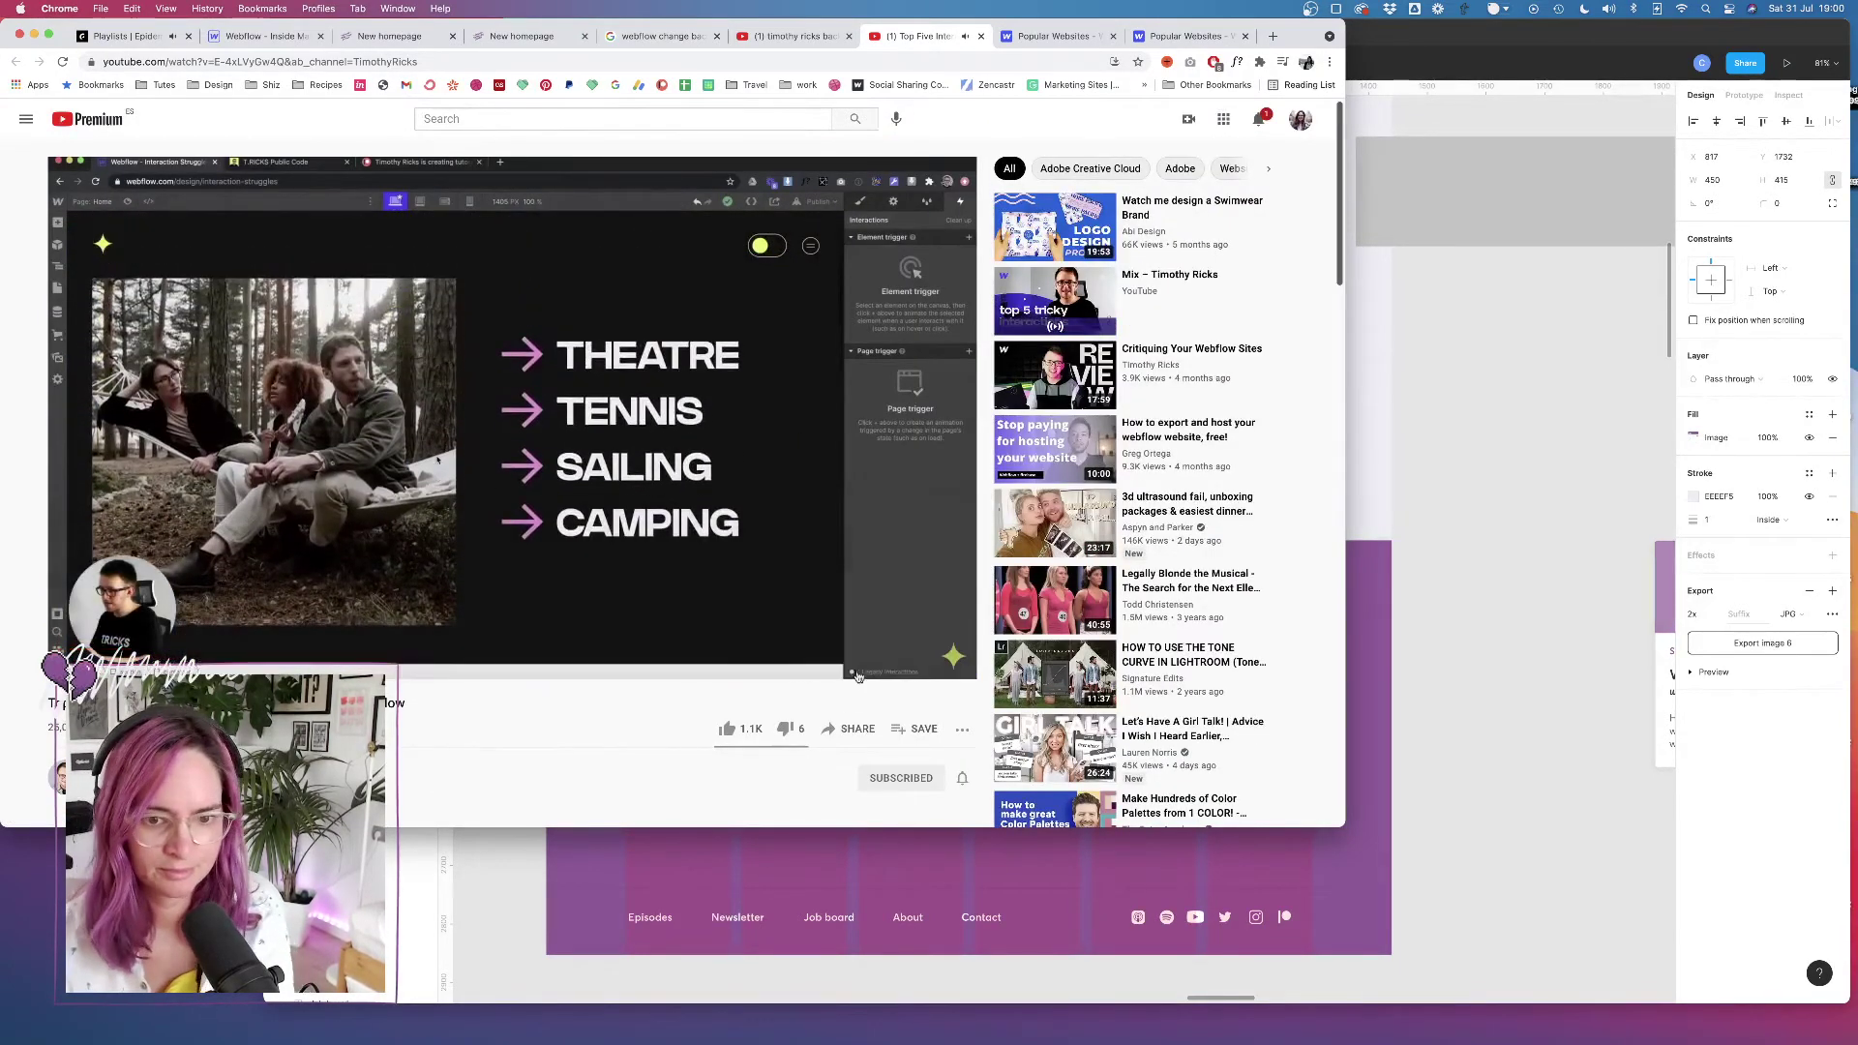
pyautogui.click(866, 664)
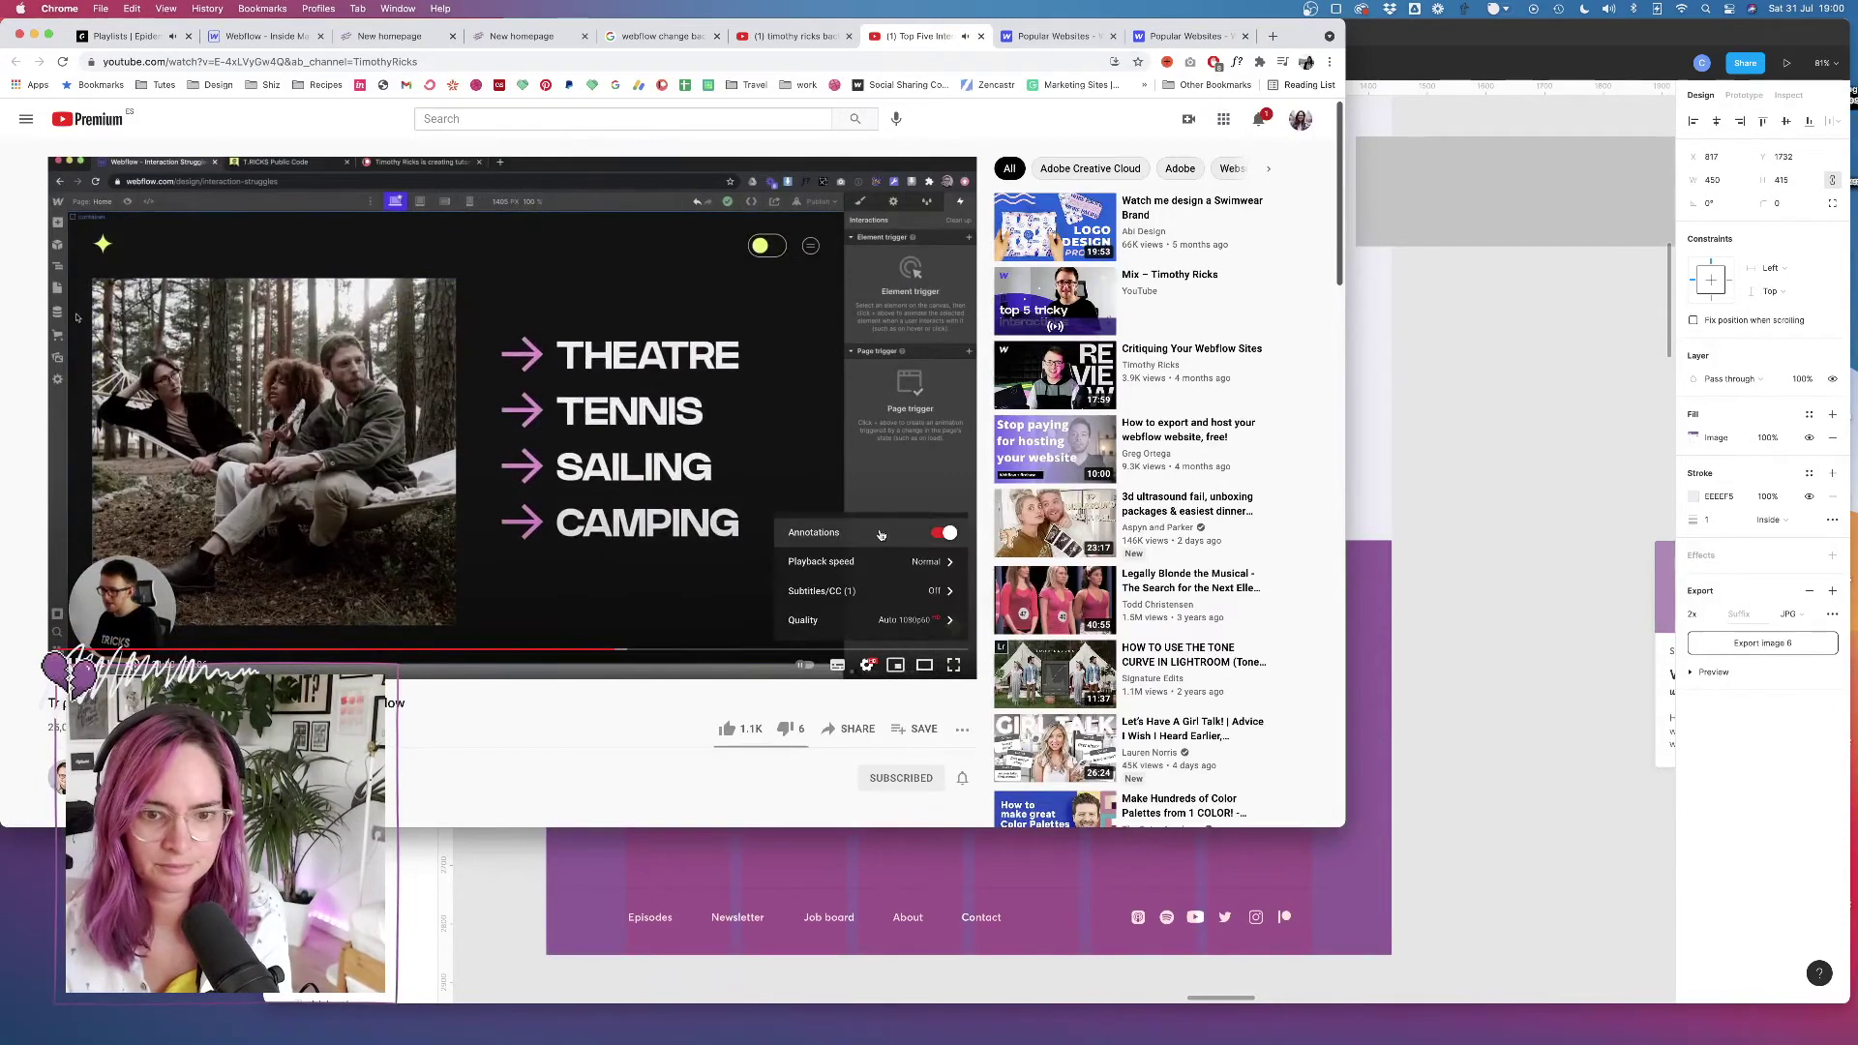
pyautogui.click(934, 569)
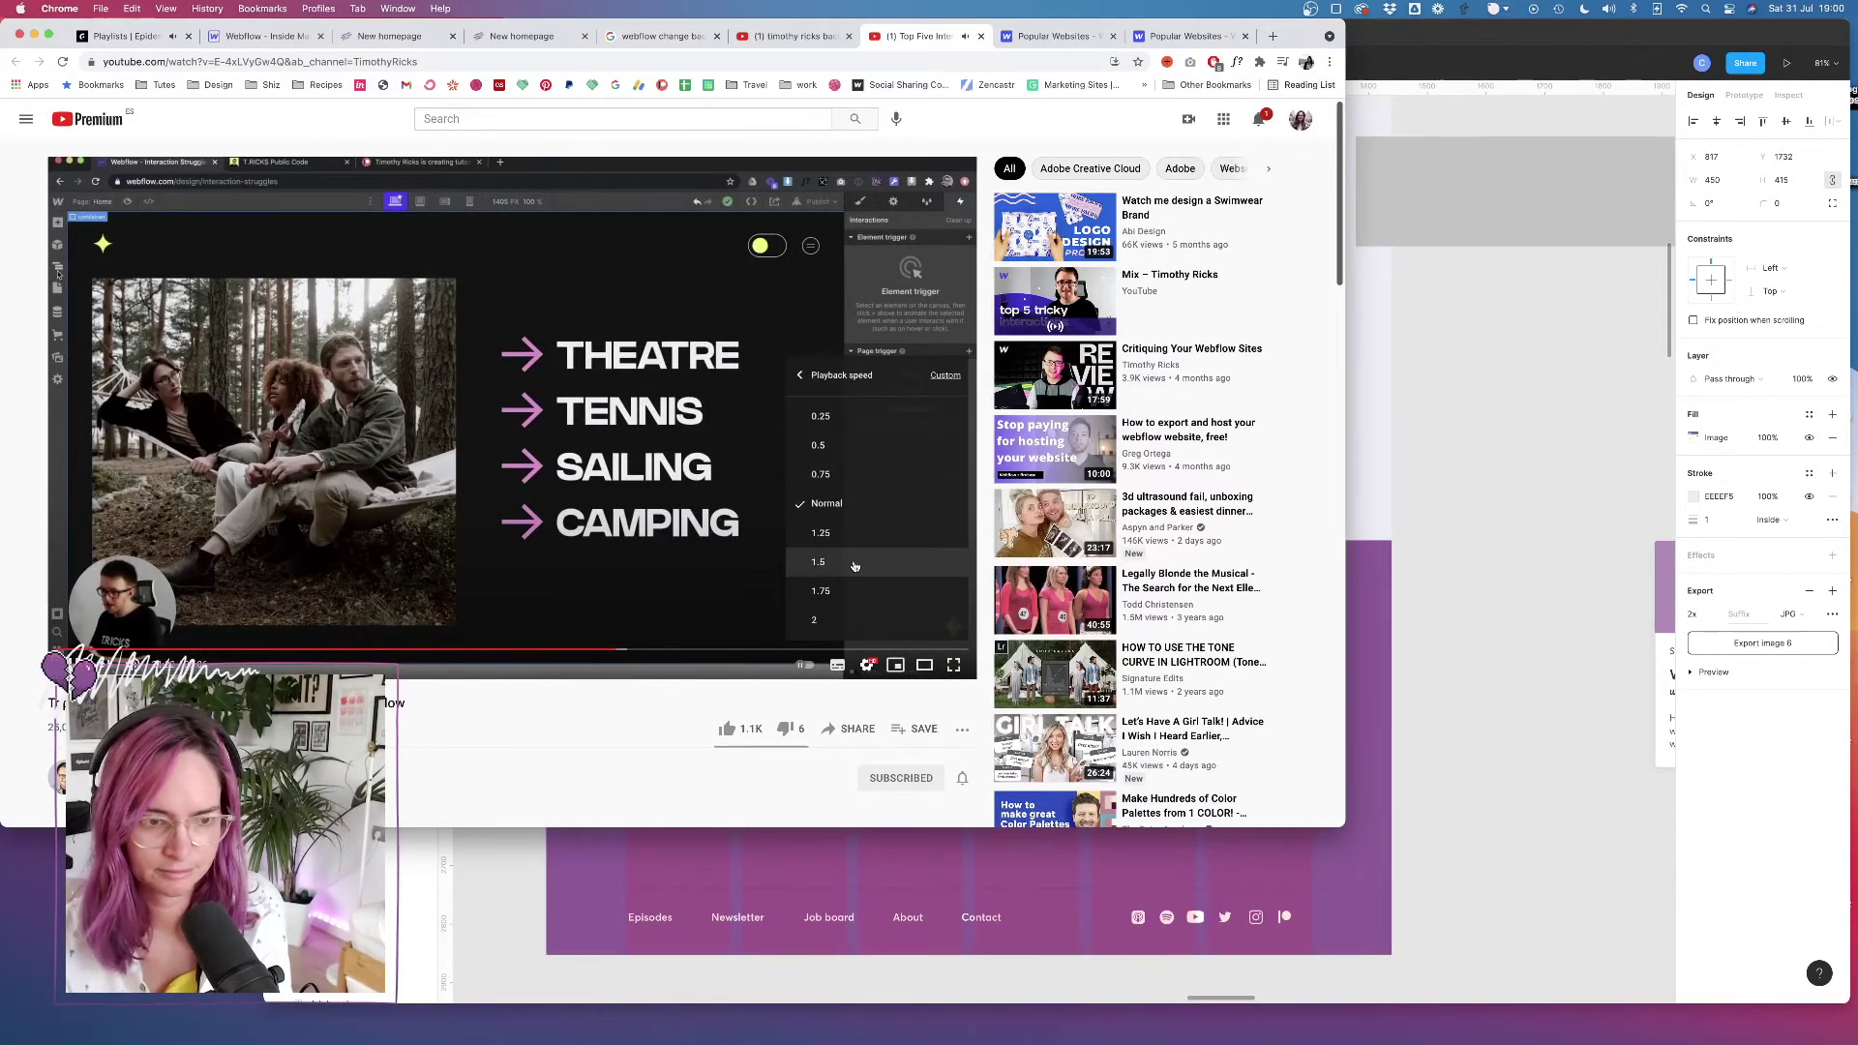
pyautogui.click(842, 590)
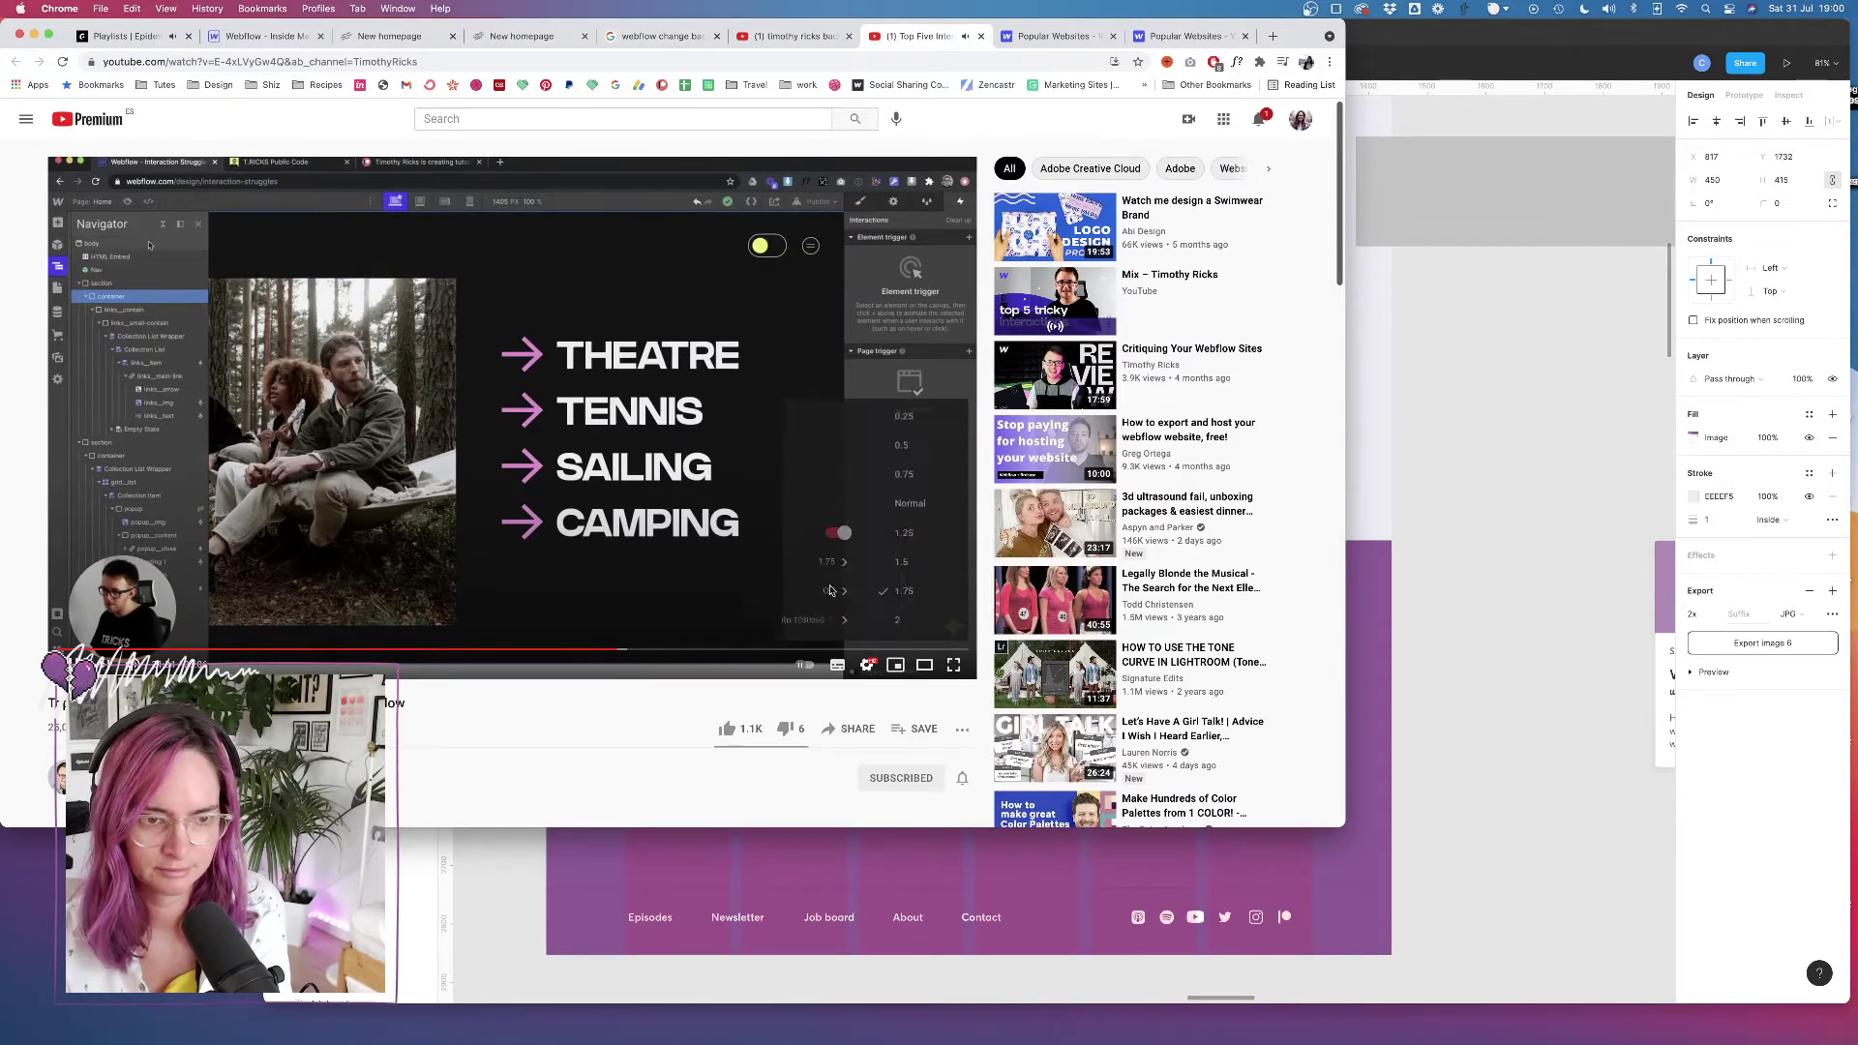
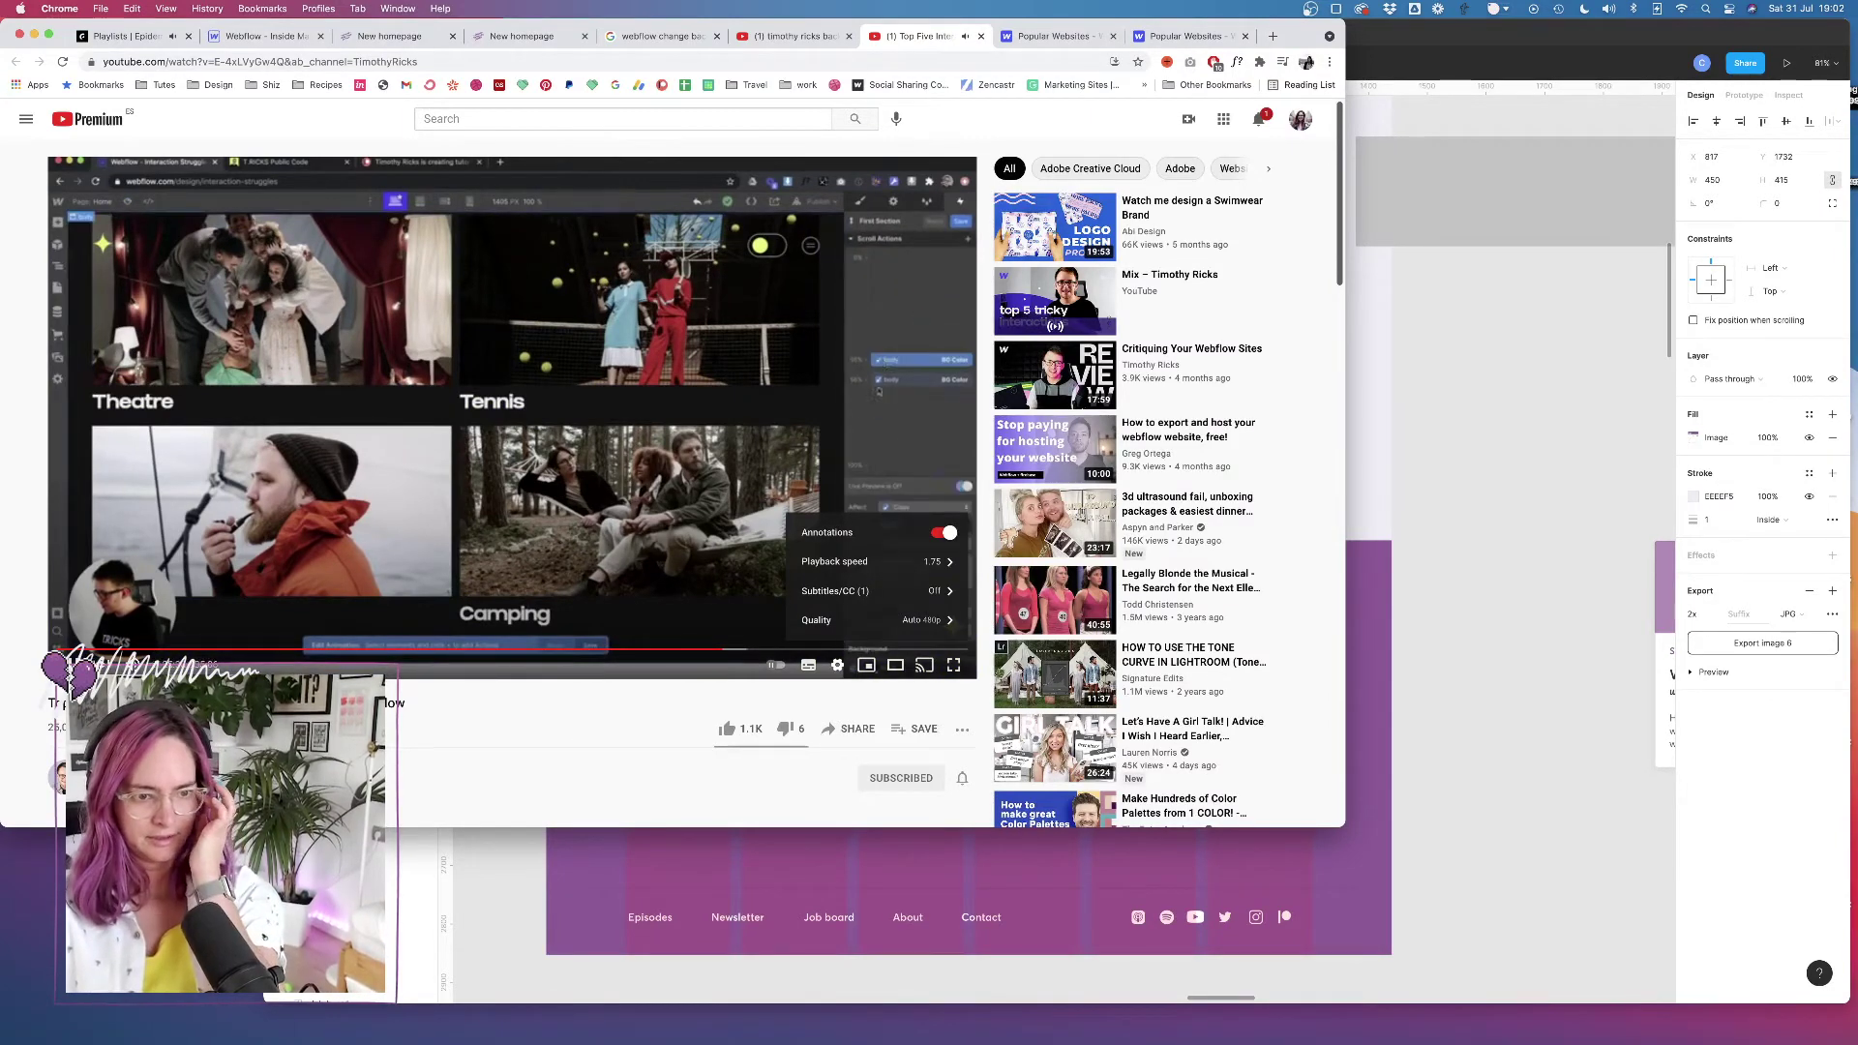
# Review the background-holder element in Webflow against the tutorial's scroll interaction, and check the Webflow showcase and the published homepage
pyautogui.click(263, 36)
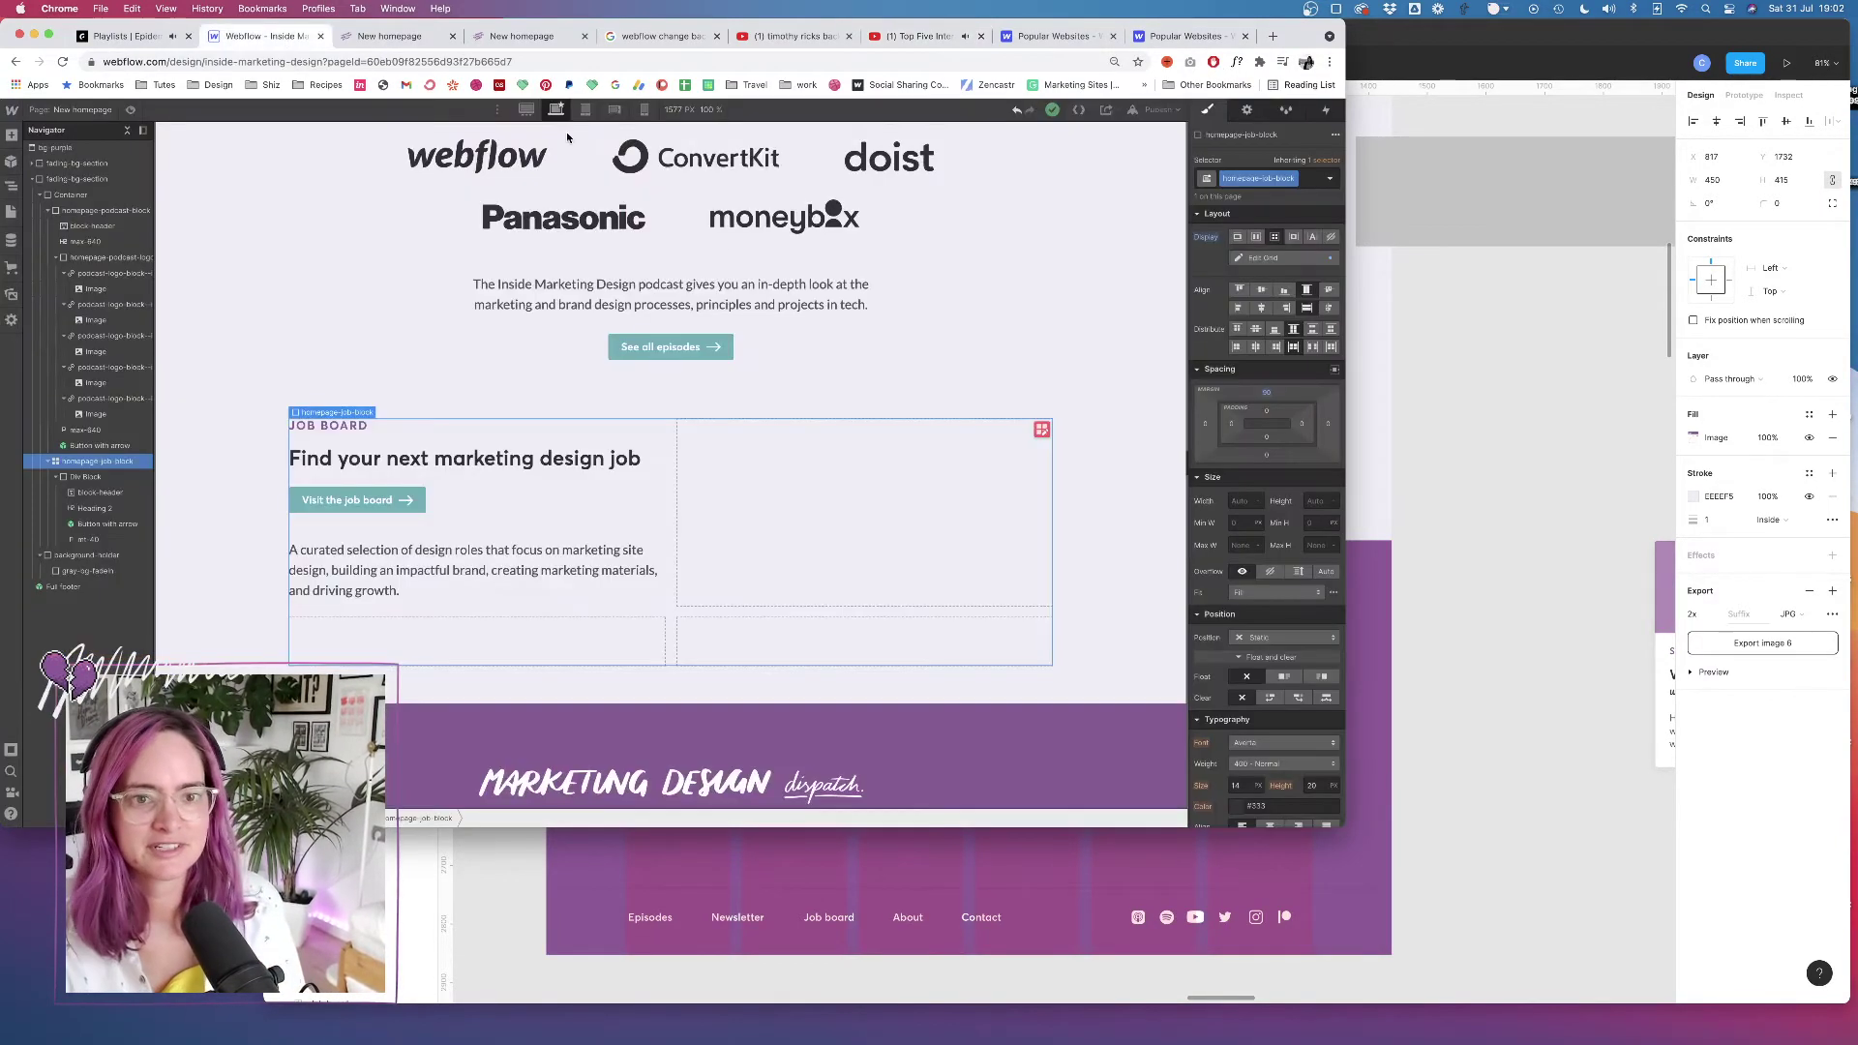
pyautogui.click(70, 556)
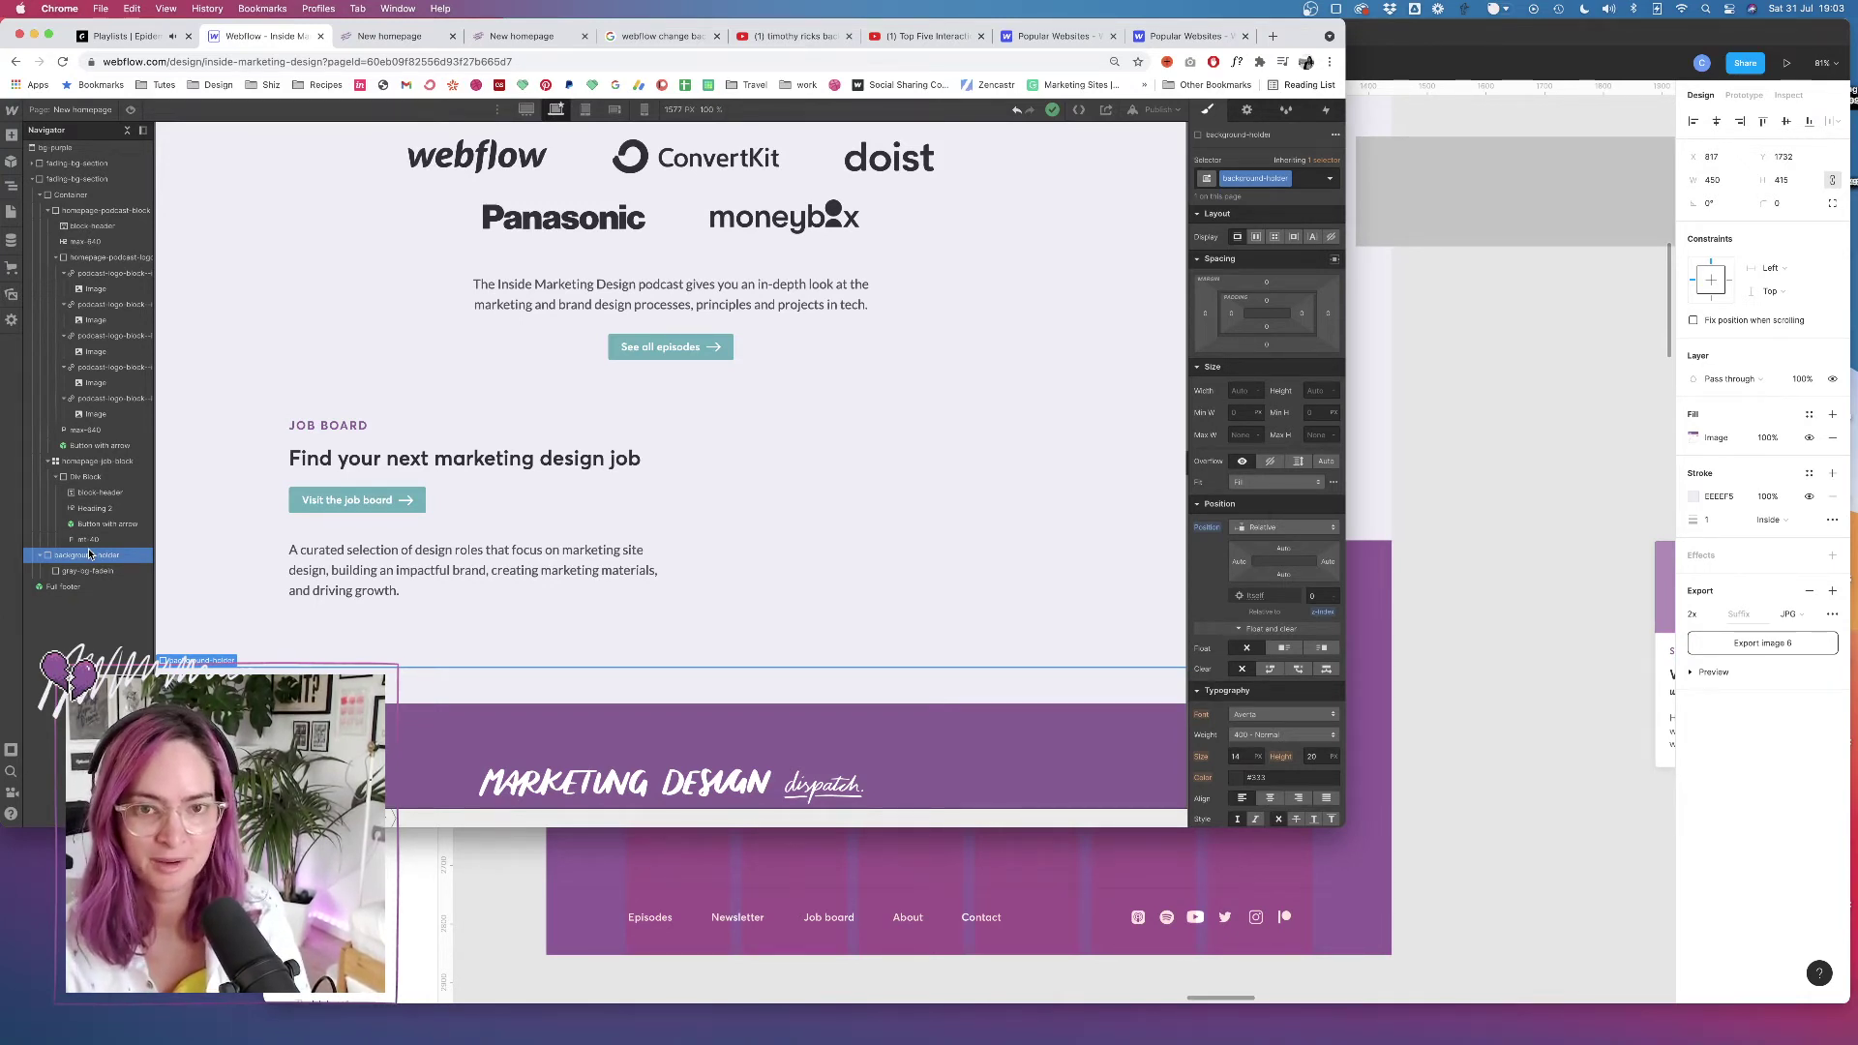
pyautogui.click(1173, 34)
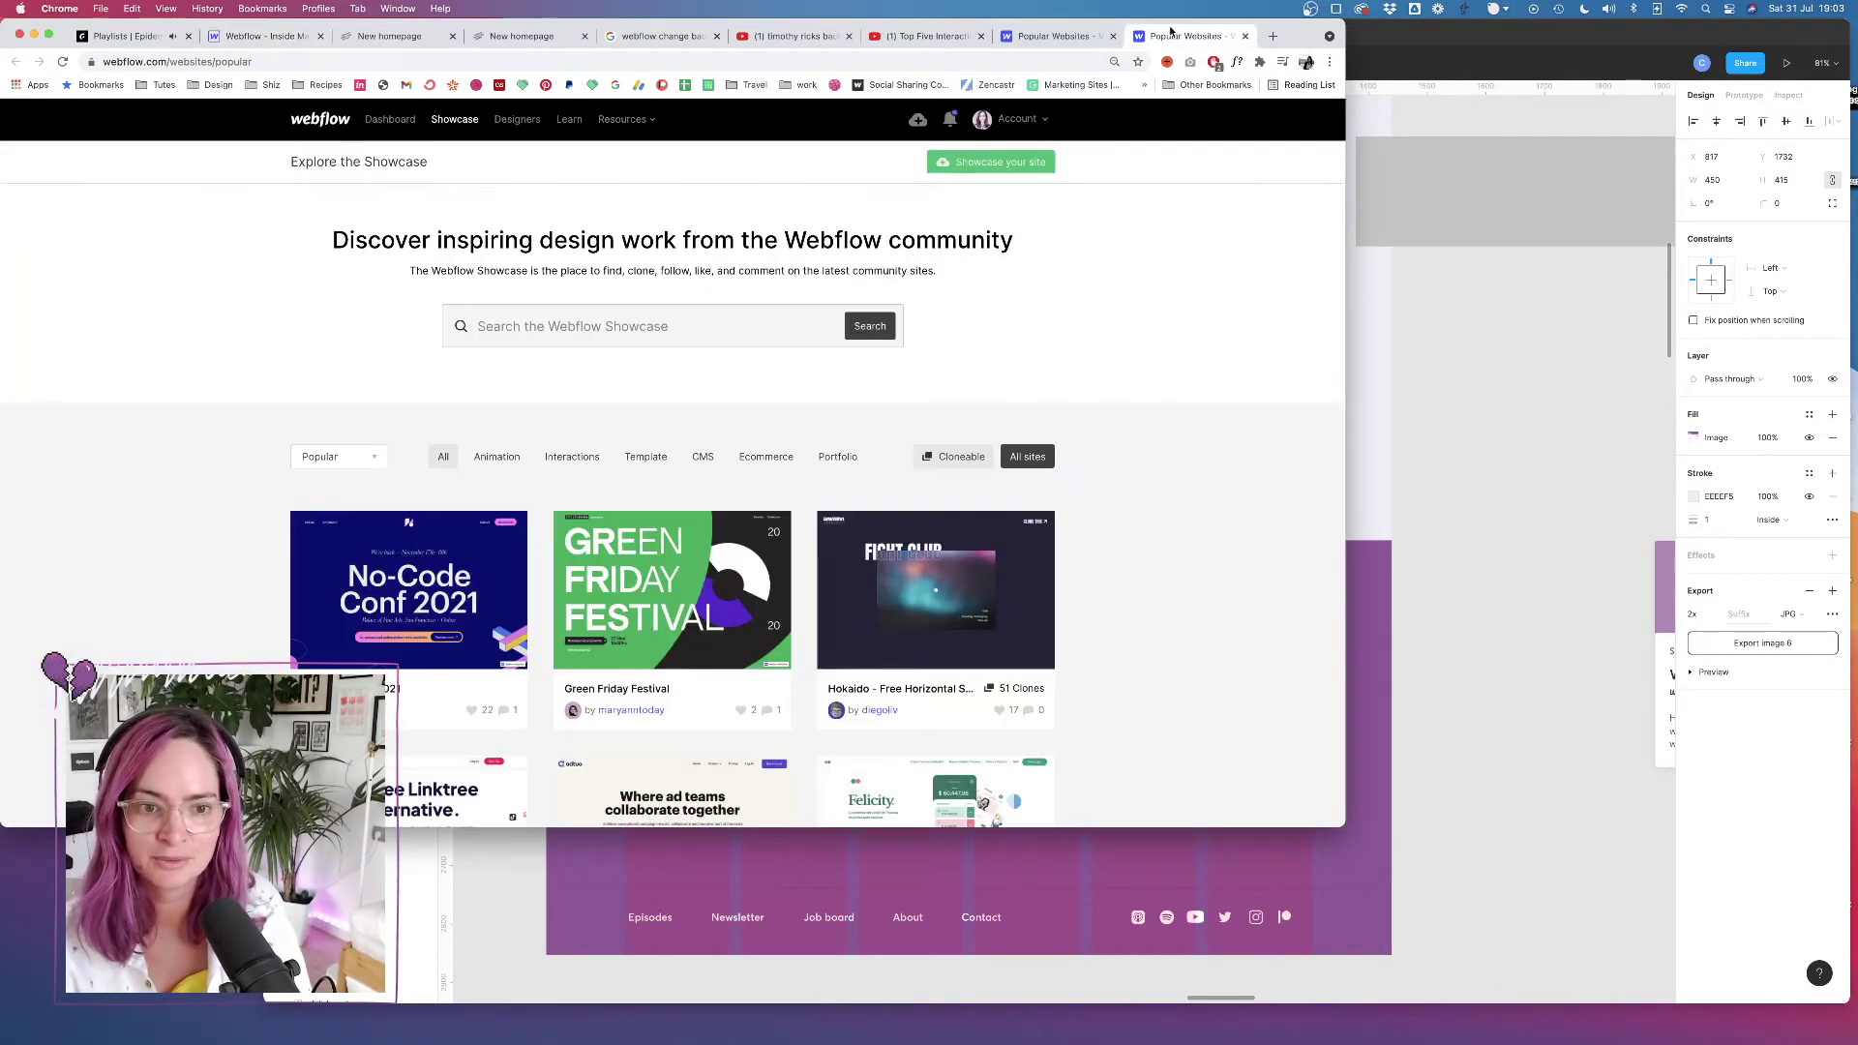
pyautogui.click(1072, 39)
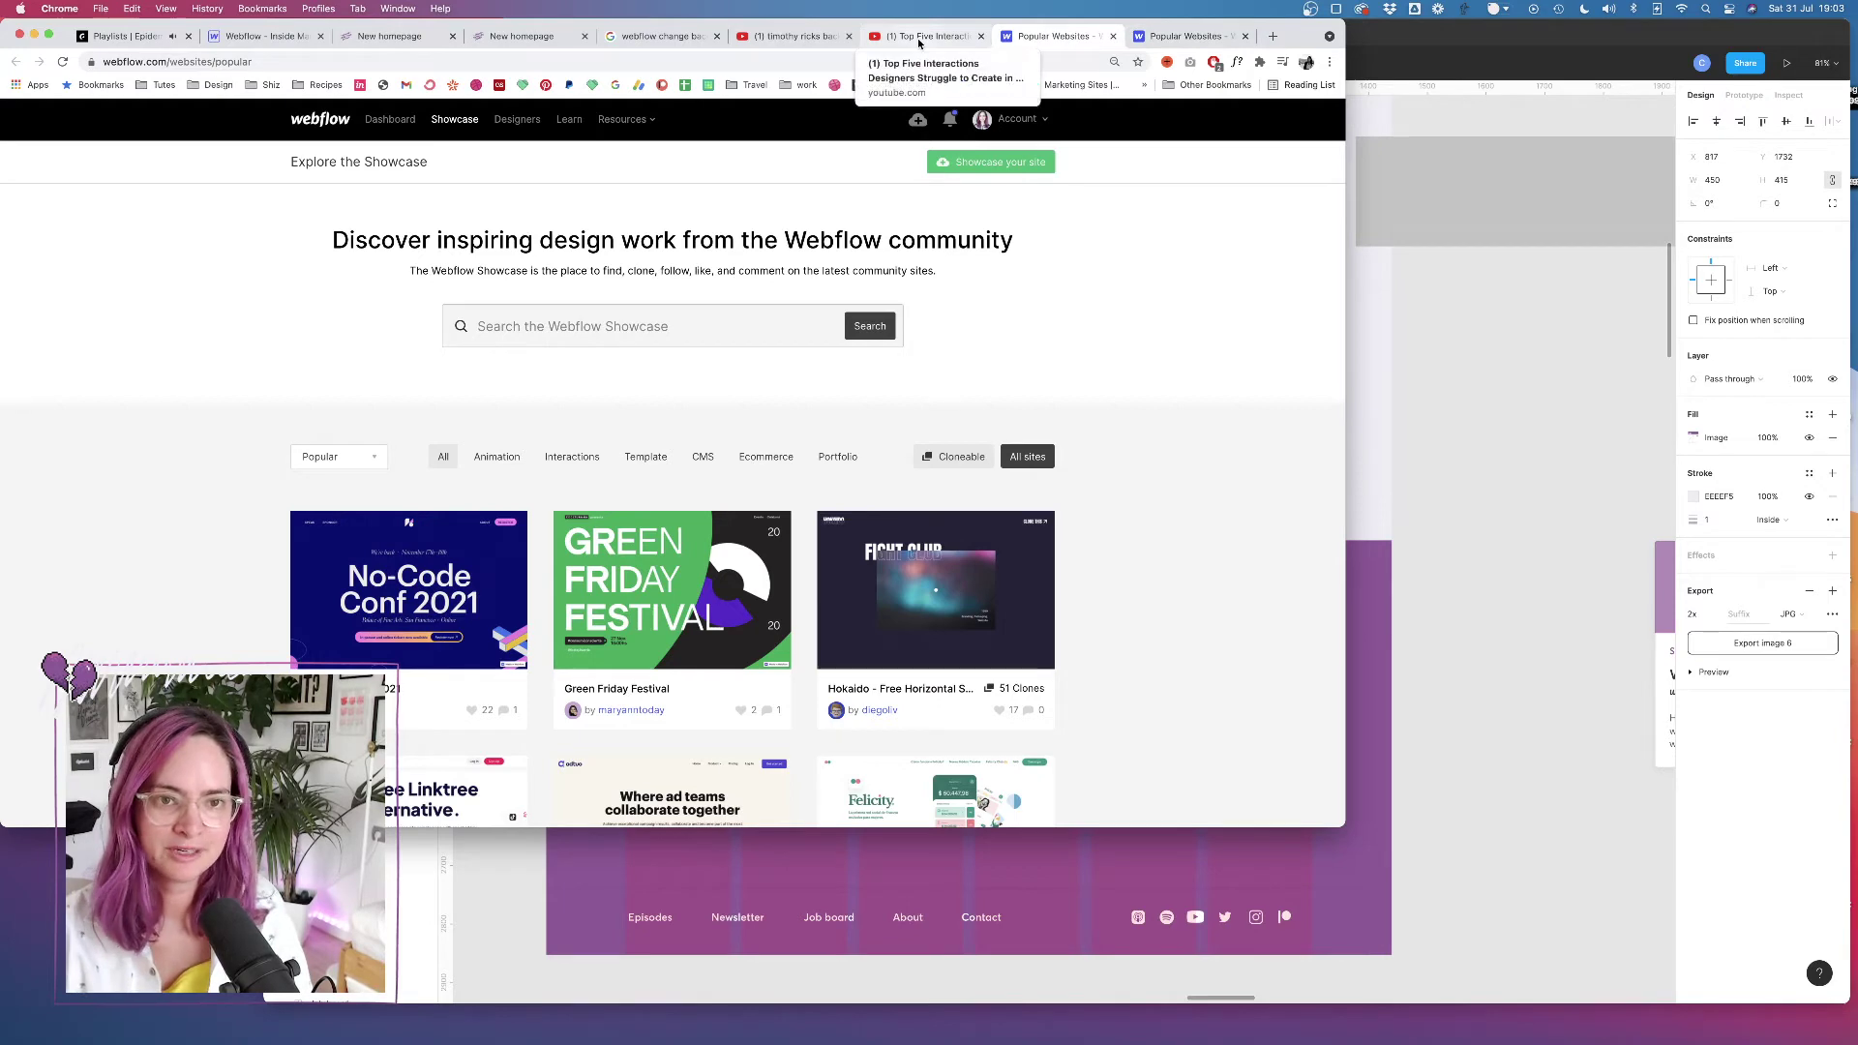
pyautogui.click(919, 39)
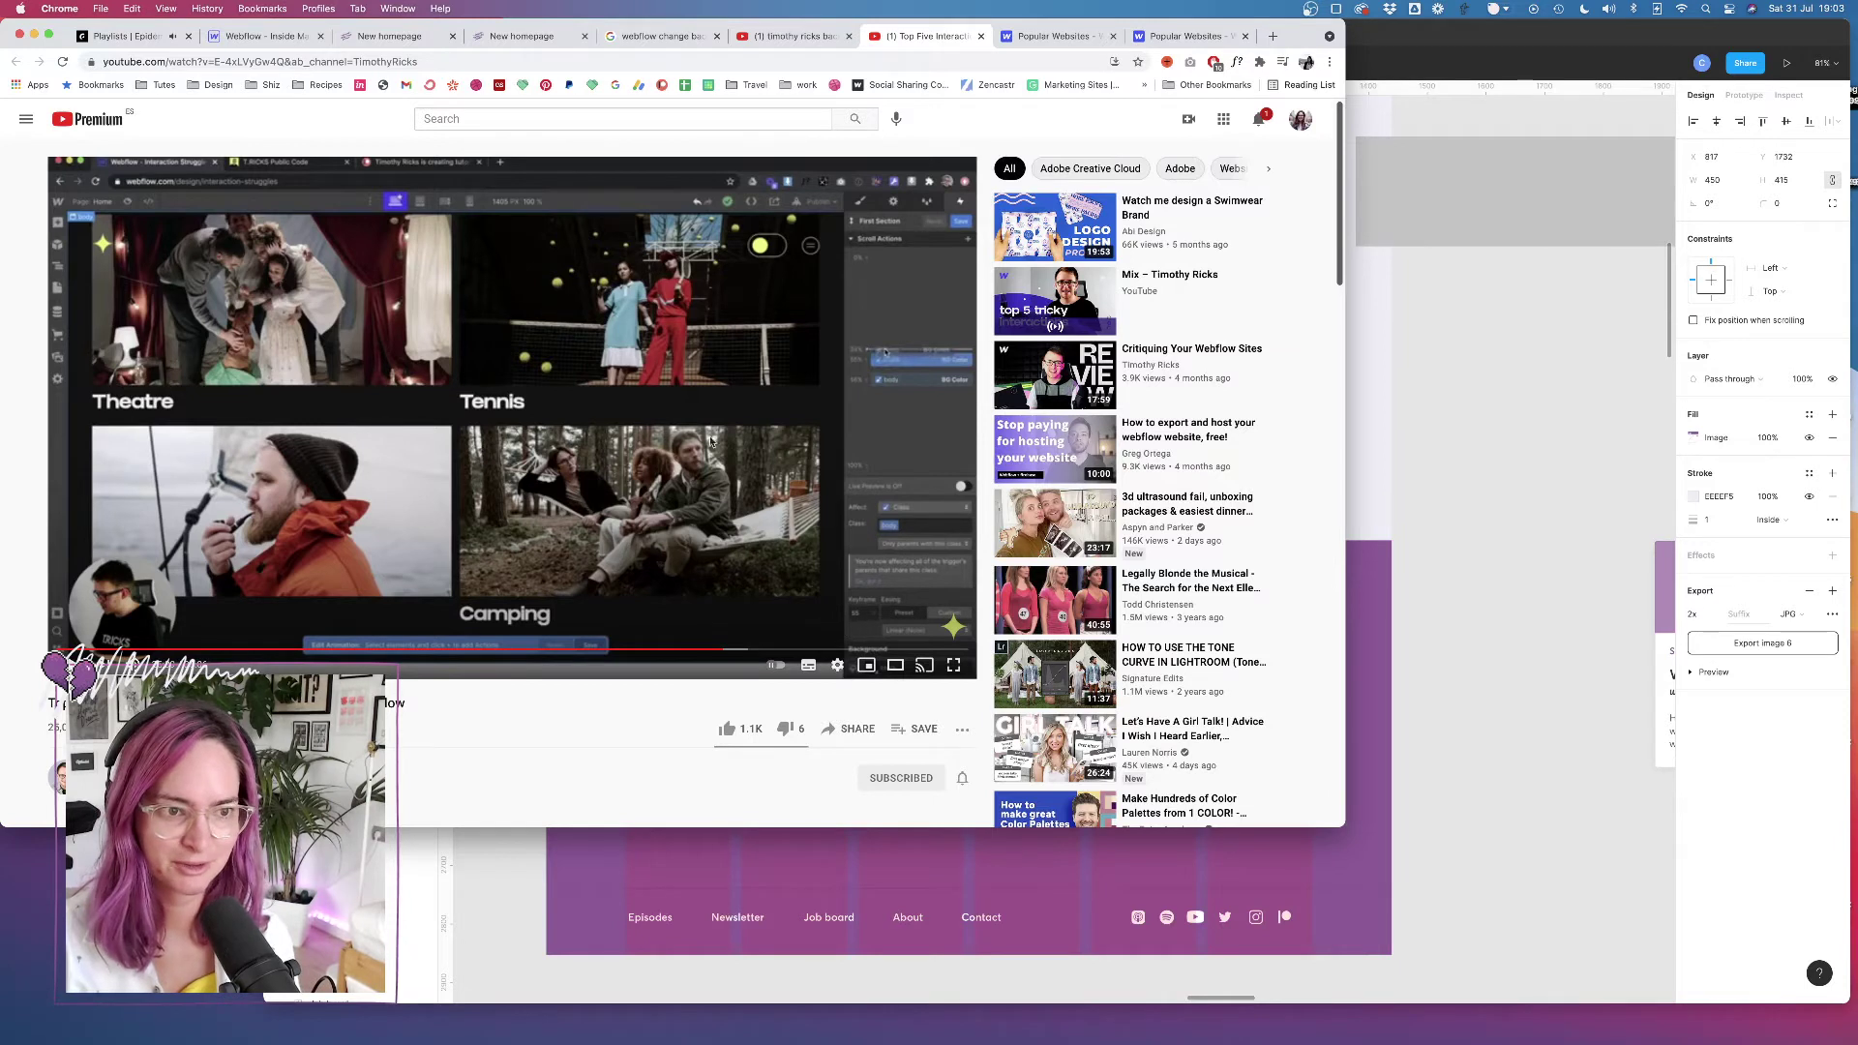
pyautogui.click(837, 665)
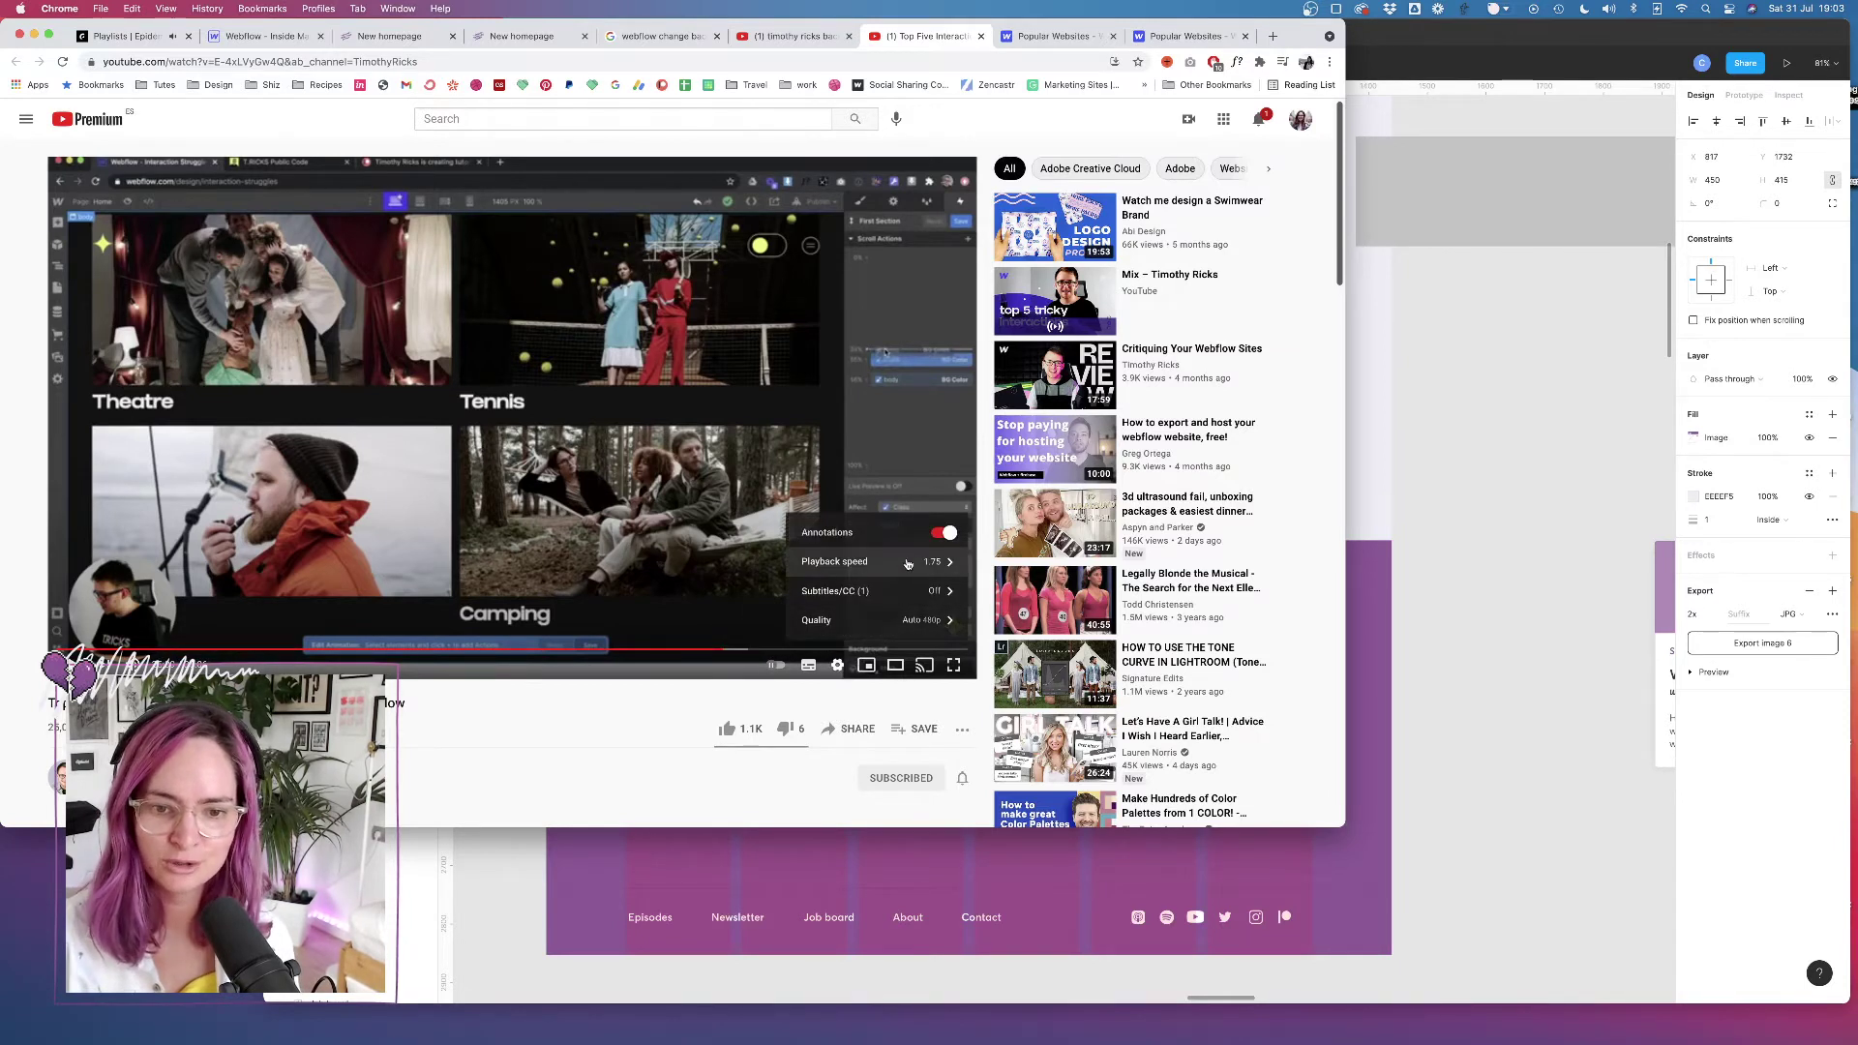
pyautogui.click(608, 728)
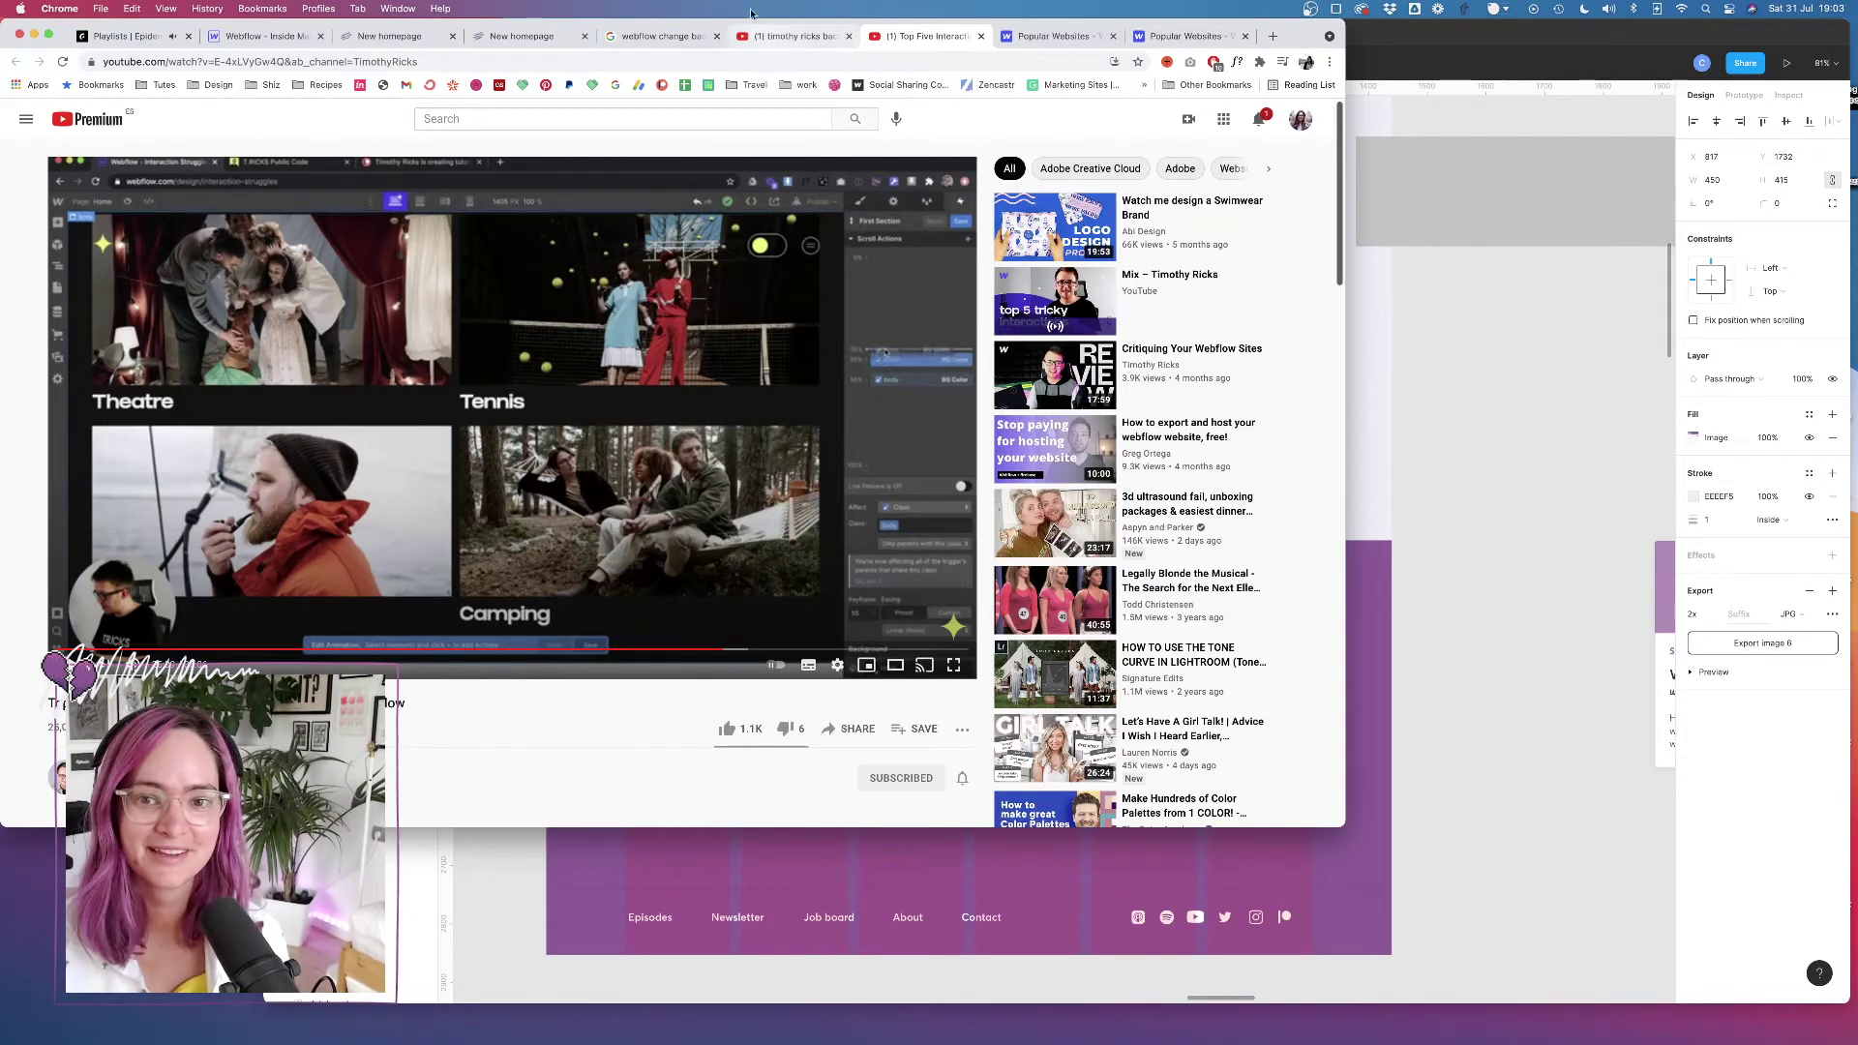
pyautogui.click(387, 36)
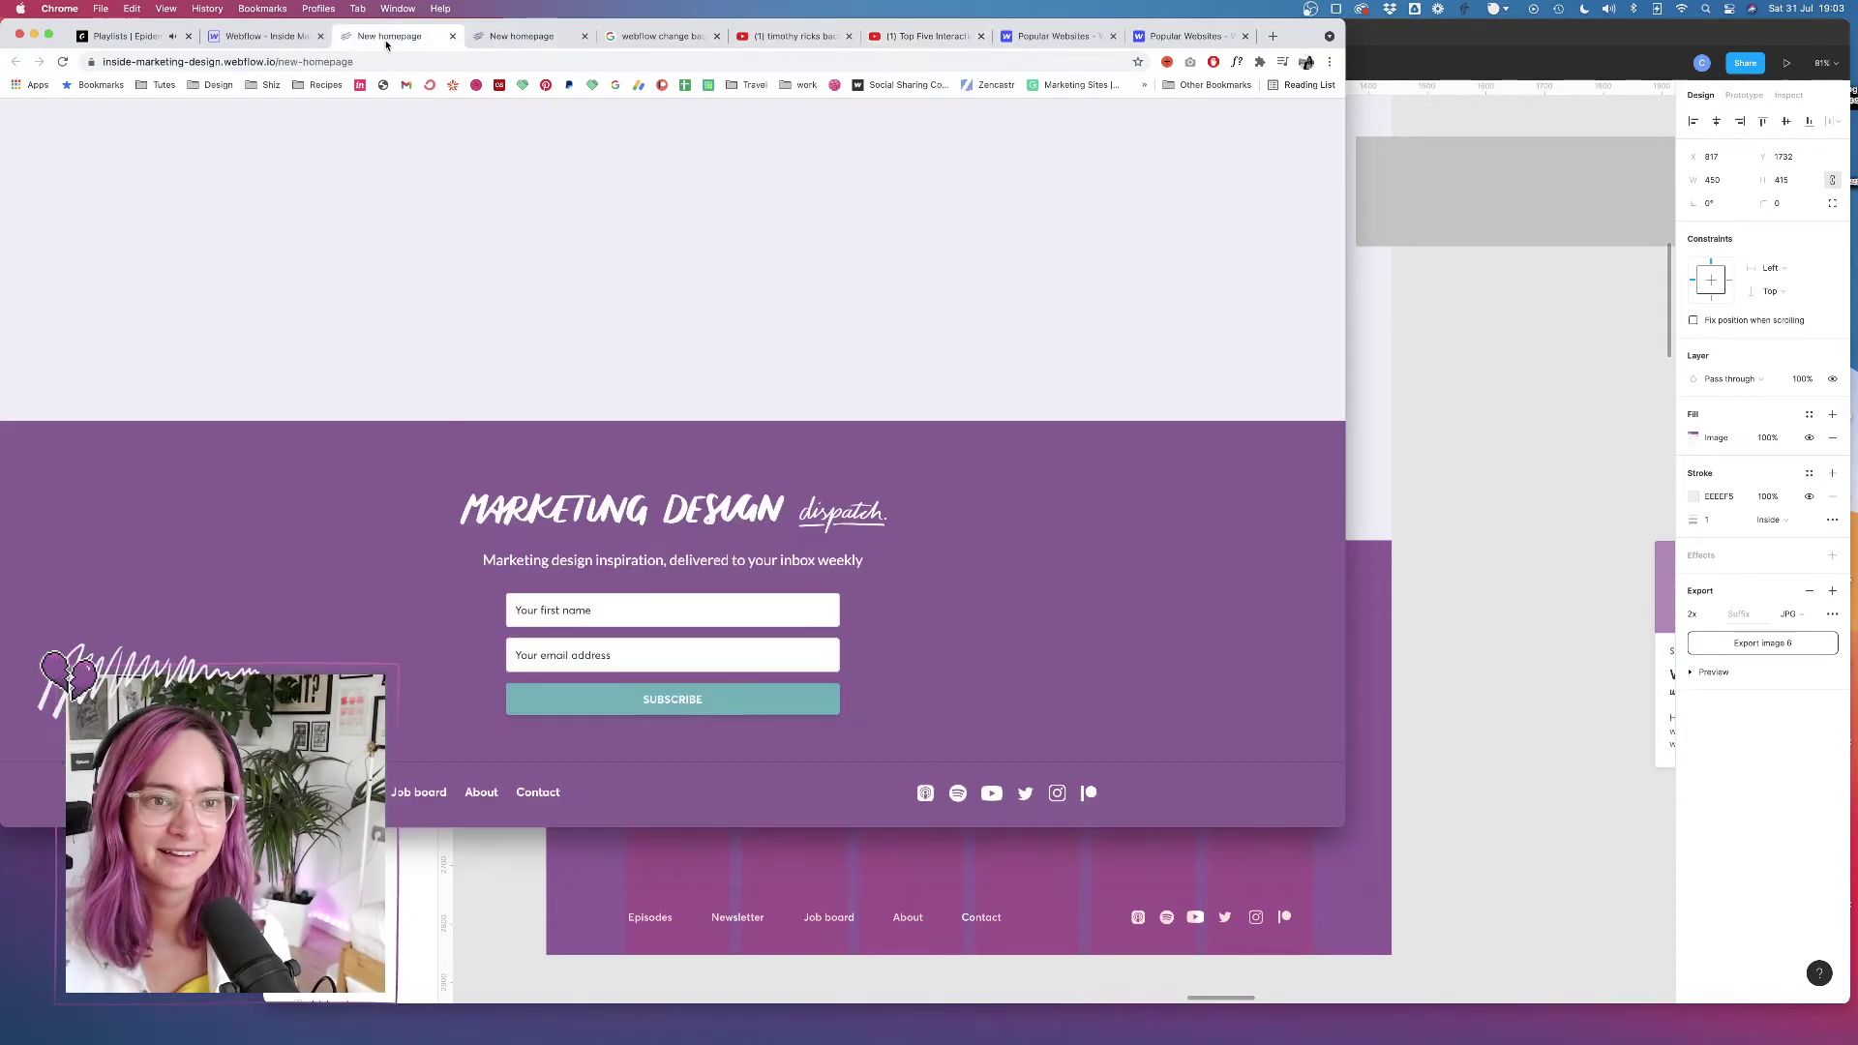
# Return to the Webflow Designer, delete the background-holder element from the homepage and select the fading-bg-section containing the podcast and job board blocks
pyautogui.click(268, 40)
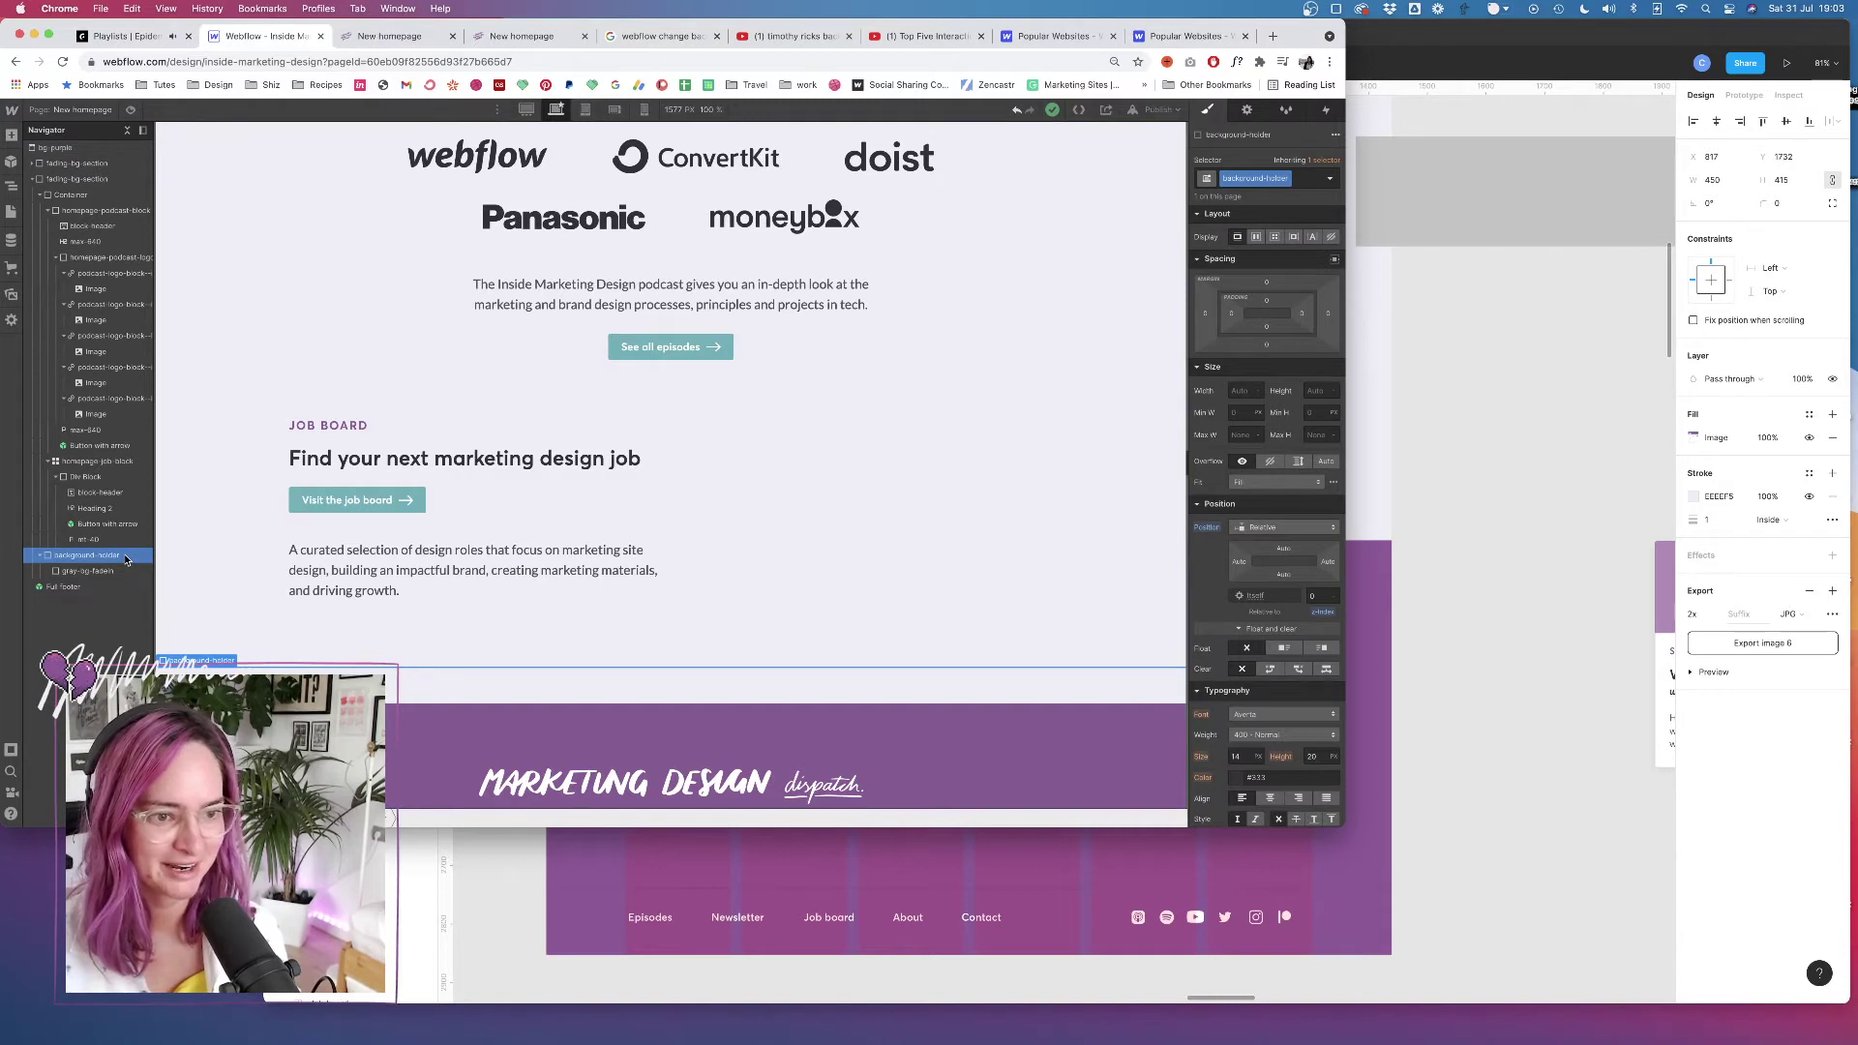
pyautogui.press('Delete')
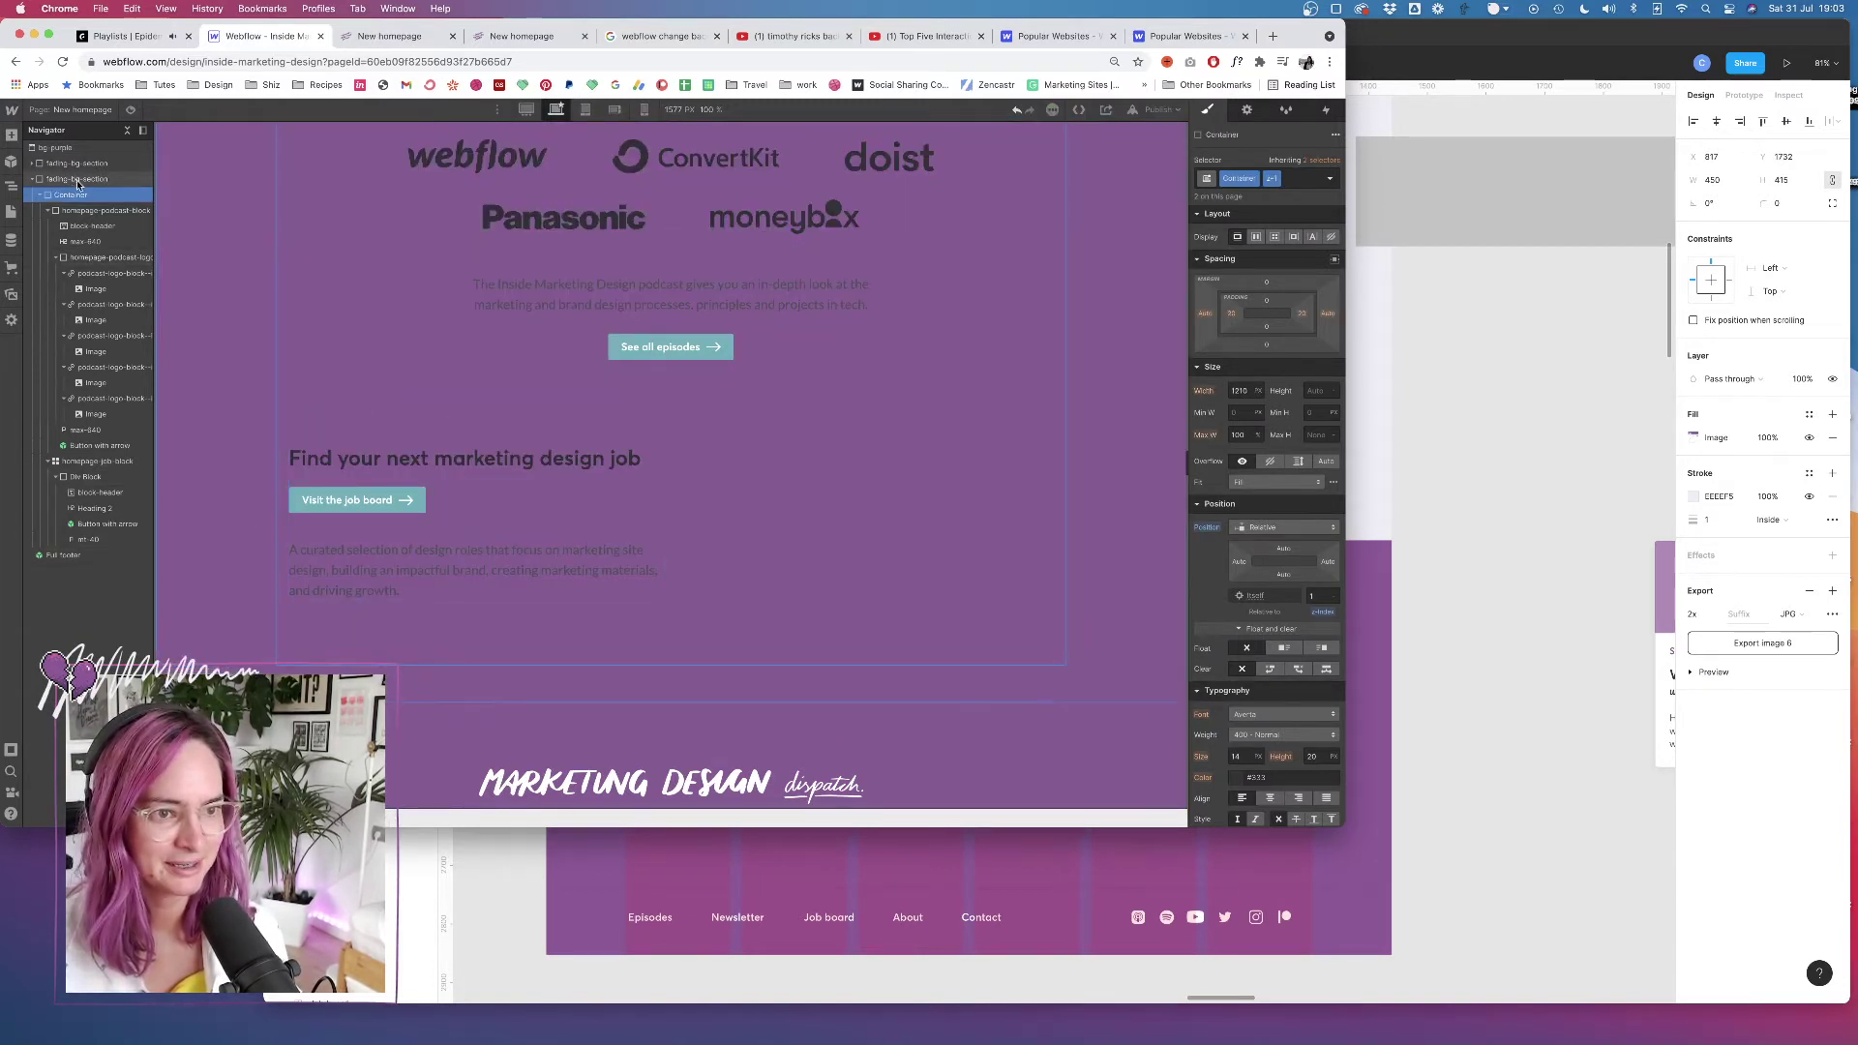
pyautogui.click(44, 178)
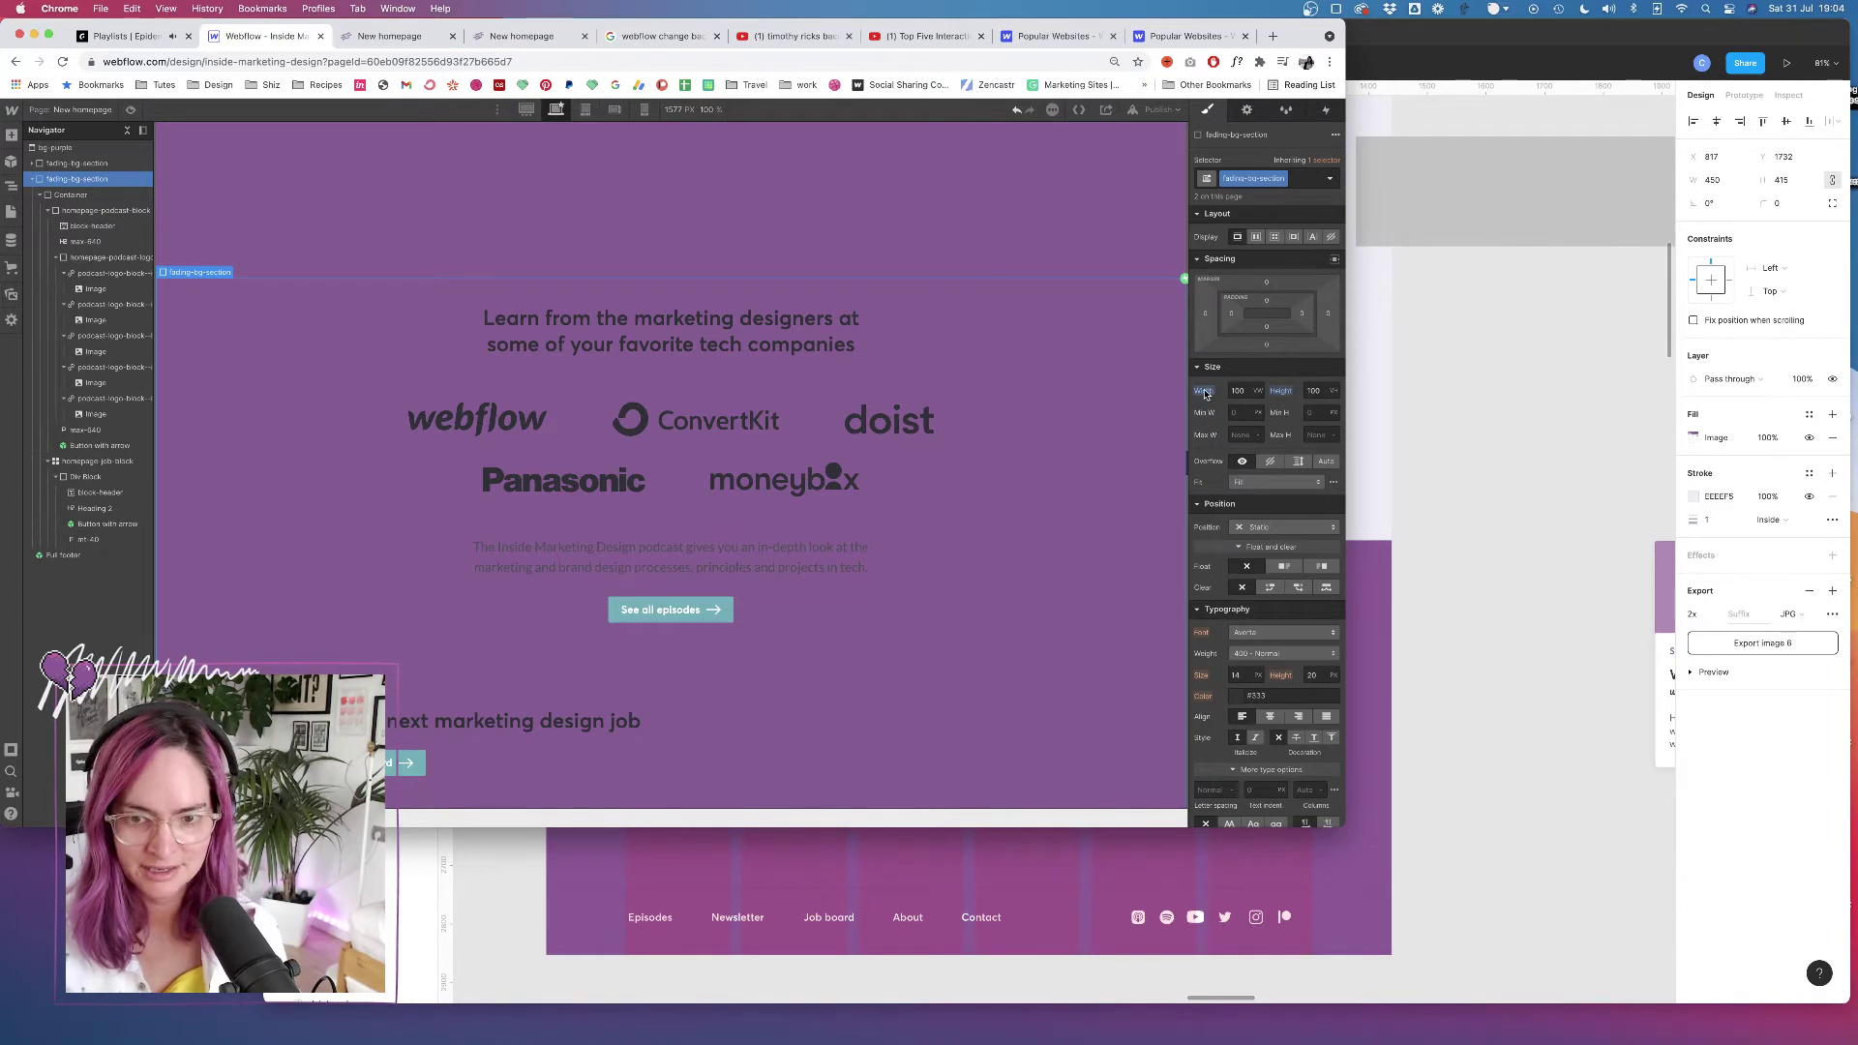
# Reset the width and height of the fading-bg-section class and remove that class from the podcast and job board section
pyautogui.keyDown('alt'); pyautogui.click(1279, 391); pyautogui.keyUp('alt')
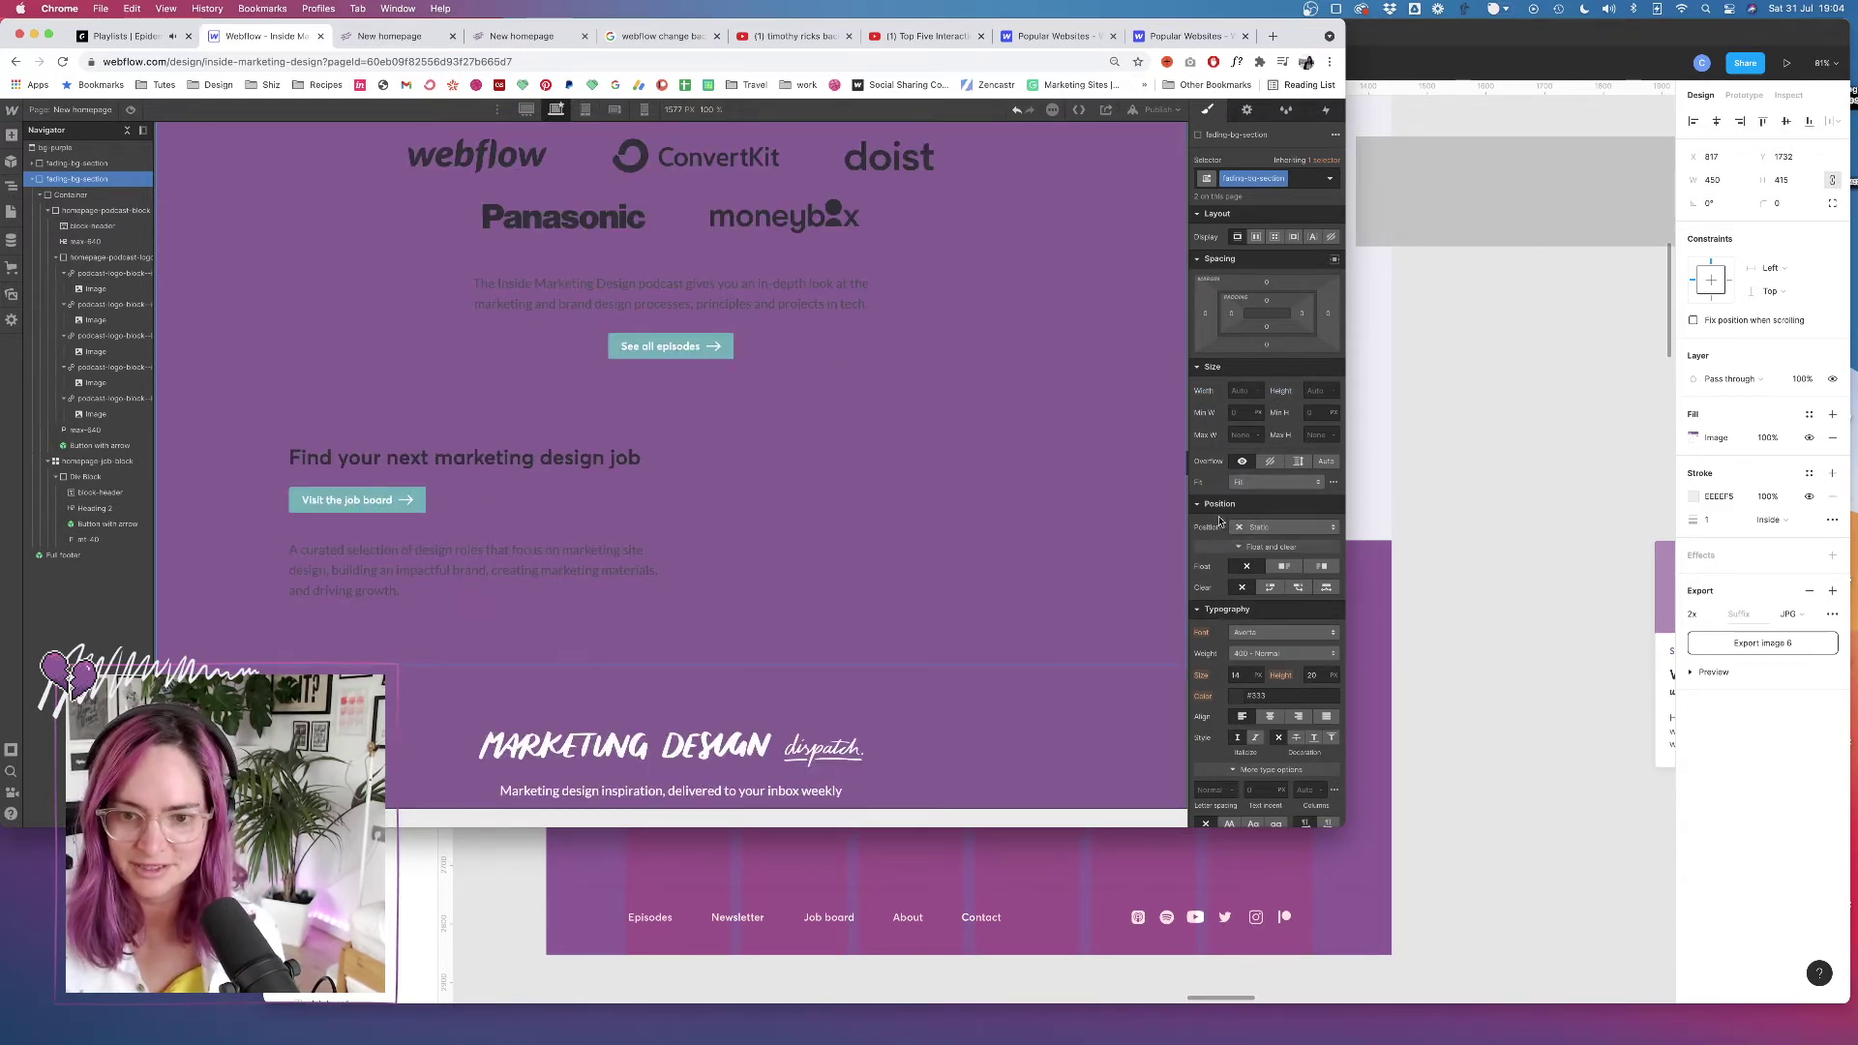
pyautogui.click(1292, 186)
pyautogui.press('BackSpace')
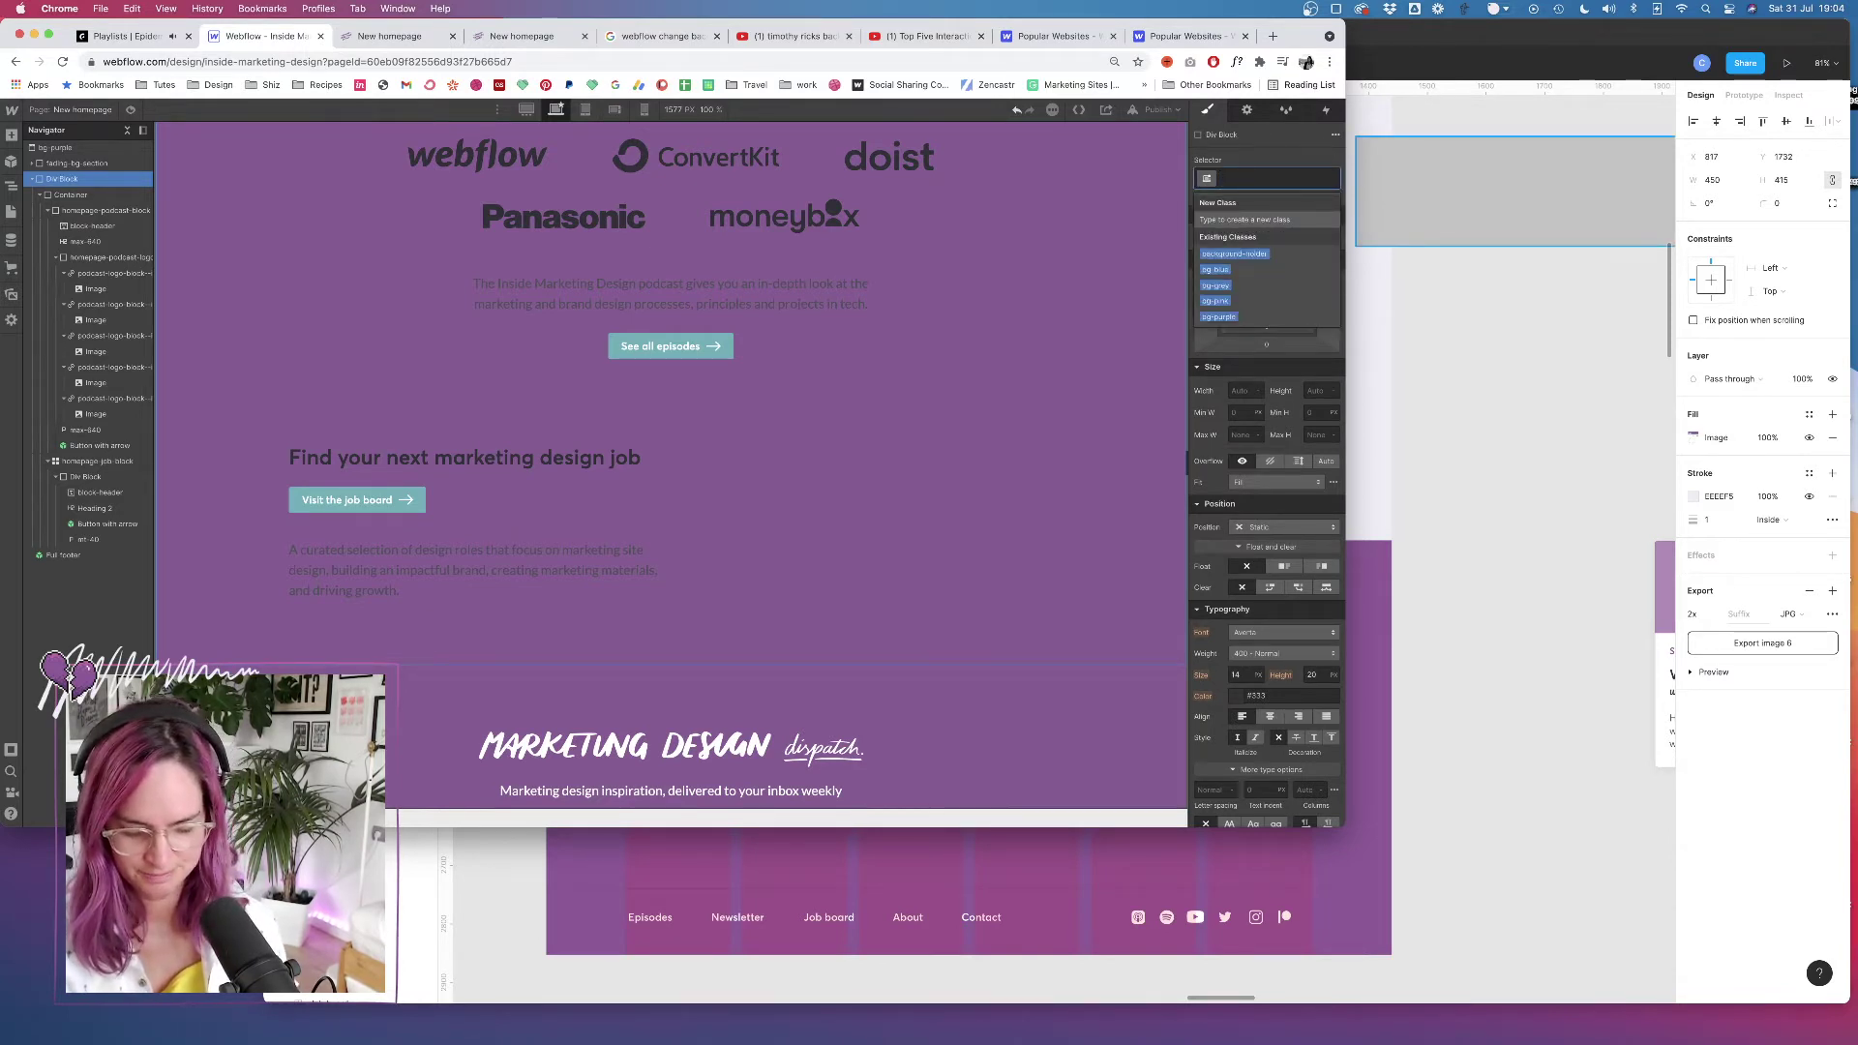
# Try the existing bg-grey class on the podcast and job board section
pyautogui.write('fading-gra')
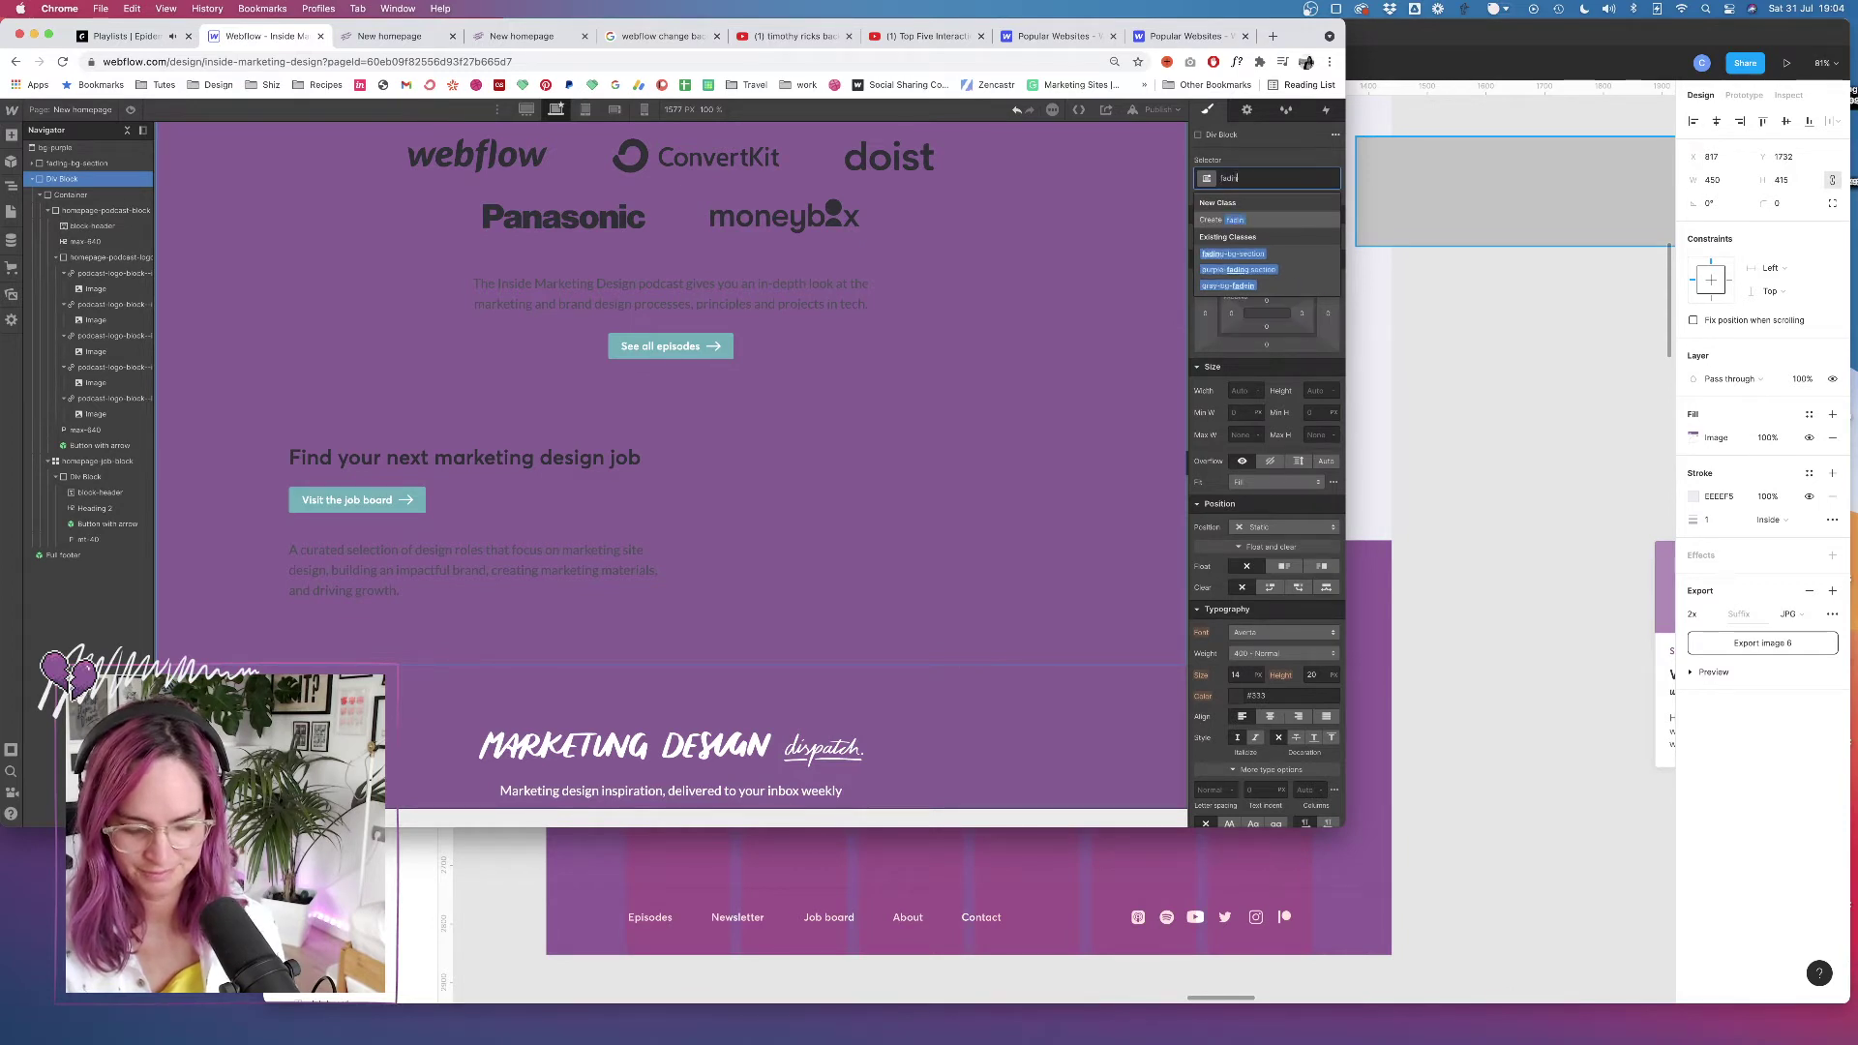
pyautogui.press('BackSpace')
pyautogui.press('BackSpace')
pyautogui.press('BackSpace')
pyautogui.press('BackSpace')
pyautogui.press('BackSpace')
pyautogui.press('BackSpace')
pyautogui.press('BackSpace')
pyautogui.press('BackSpace')
pyautogui.press('BackSpace')
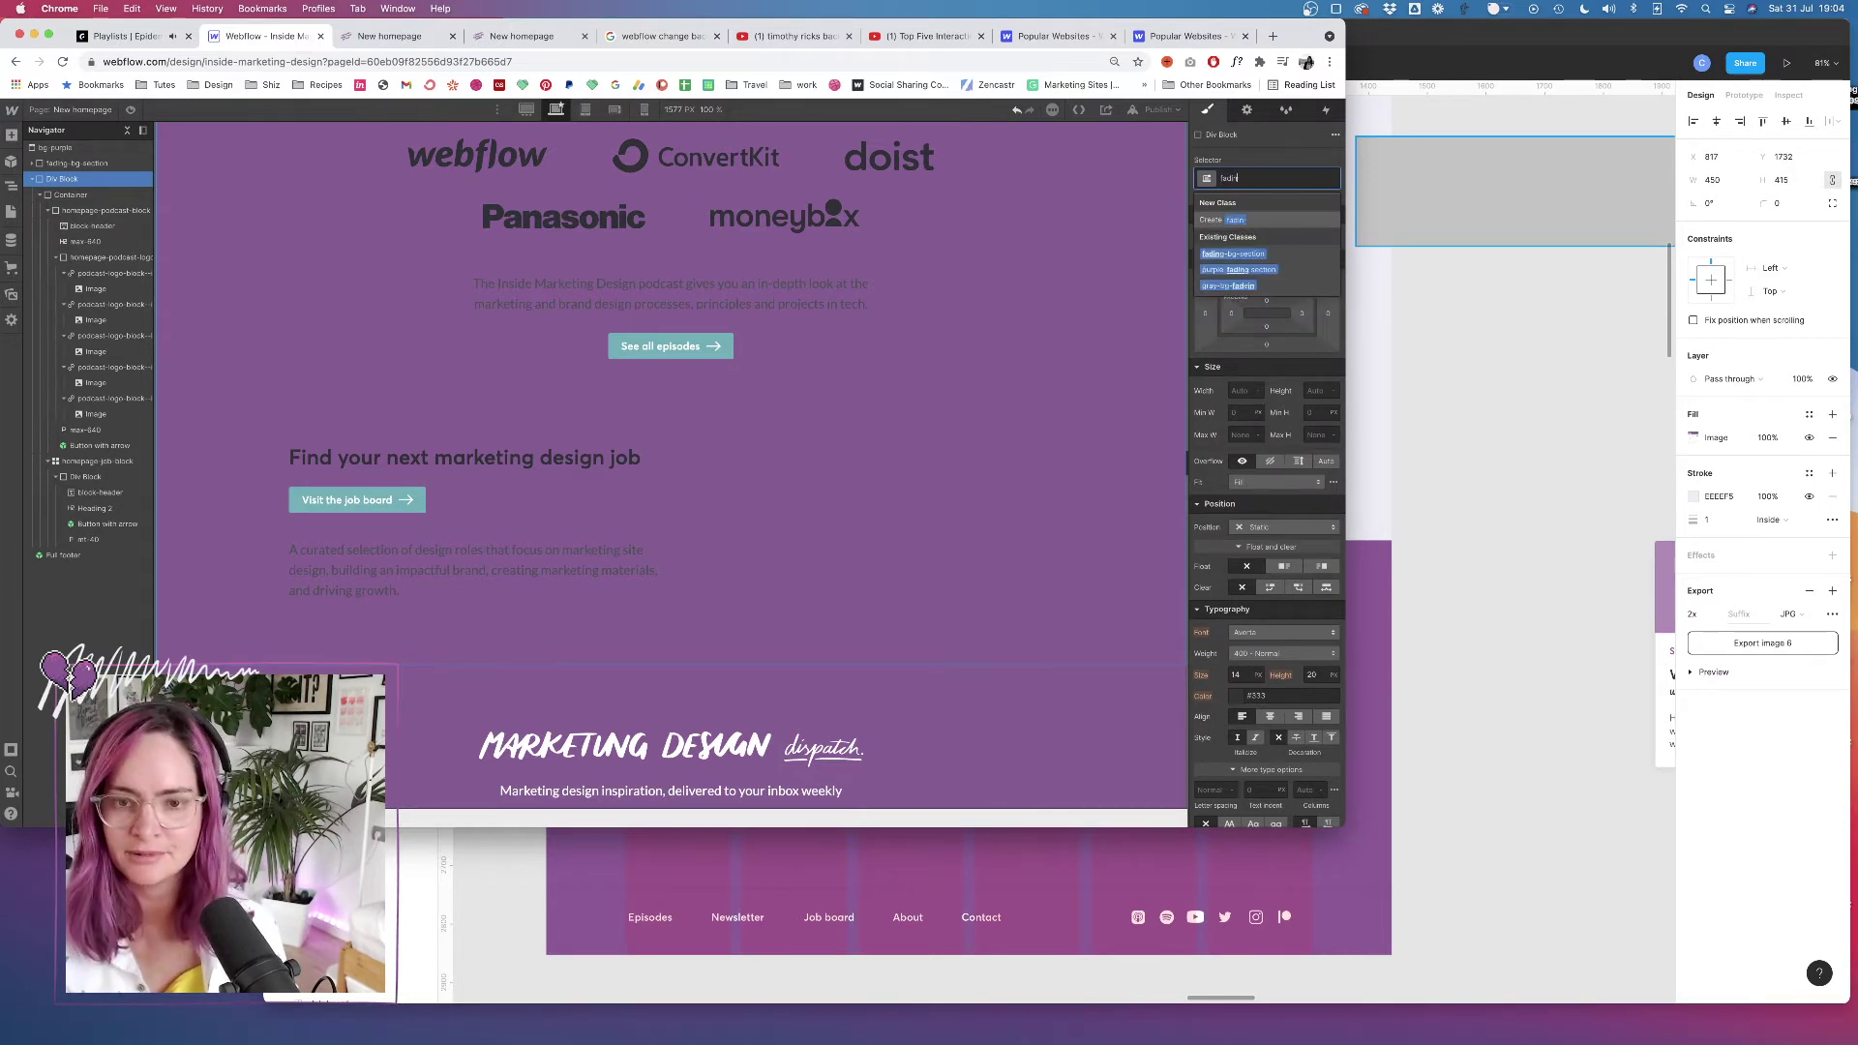
pyautogui.write('ey')
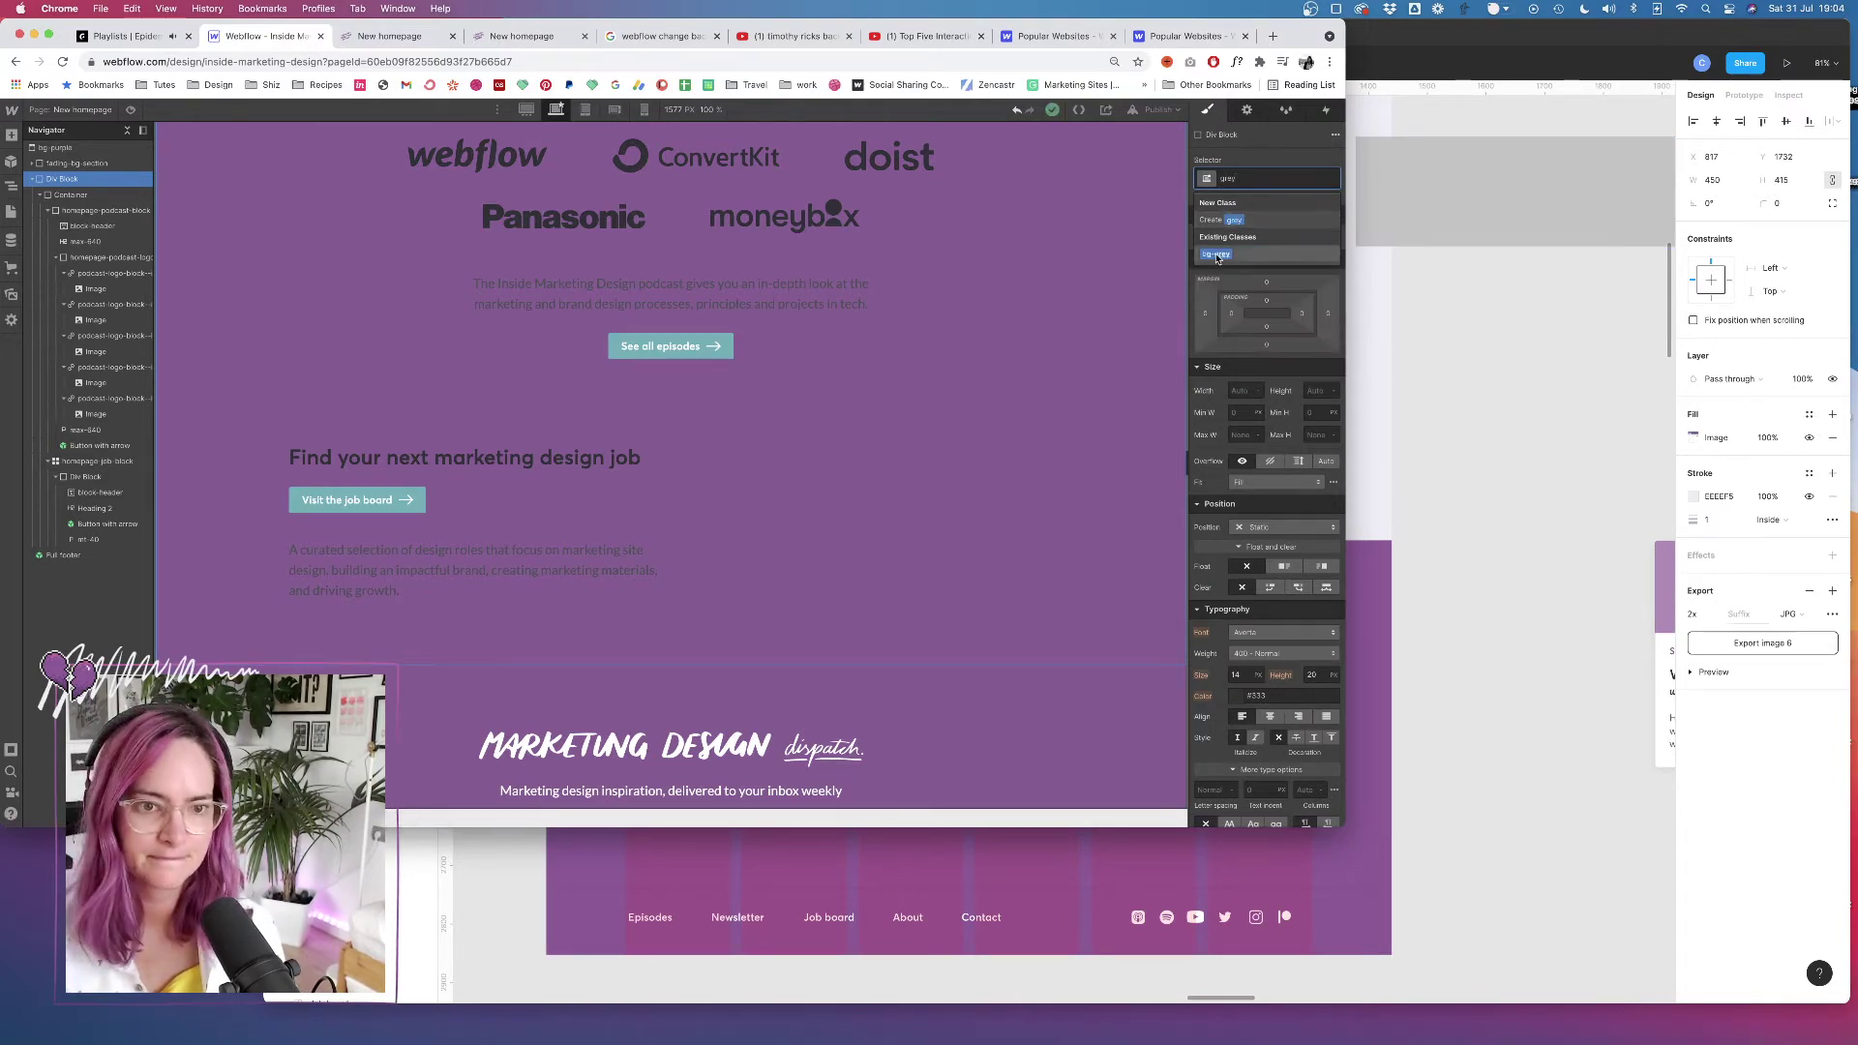
pyautogui.press('Return')
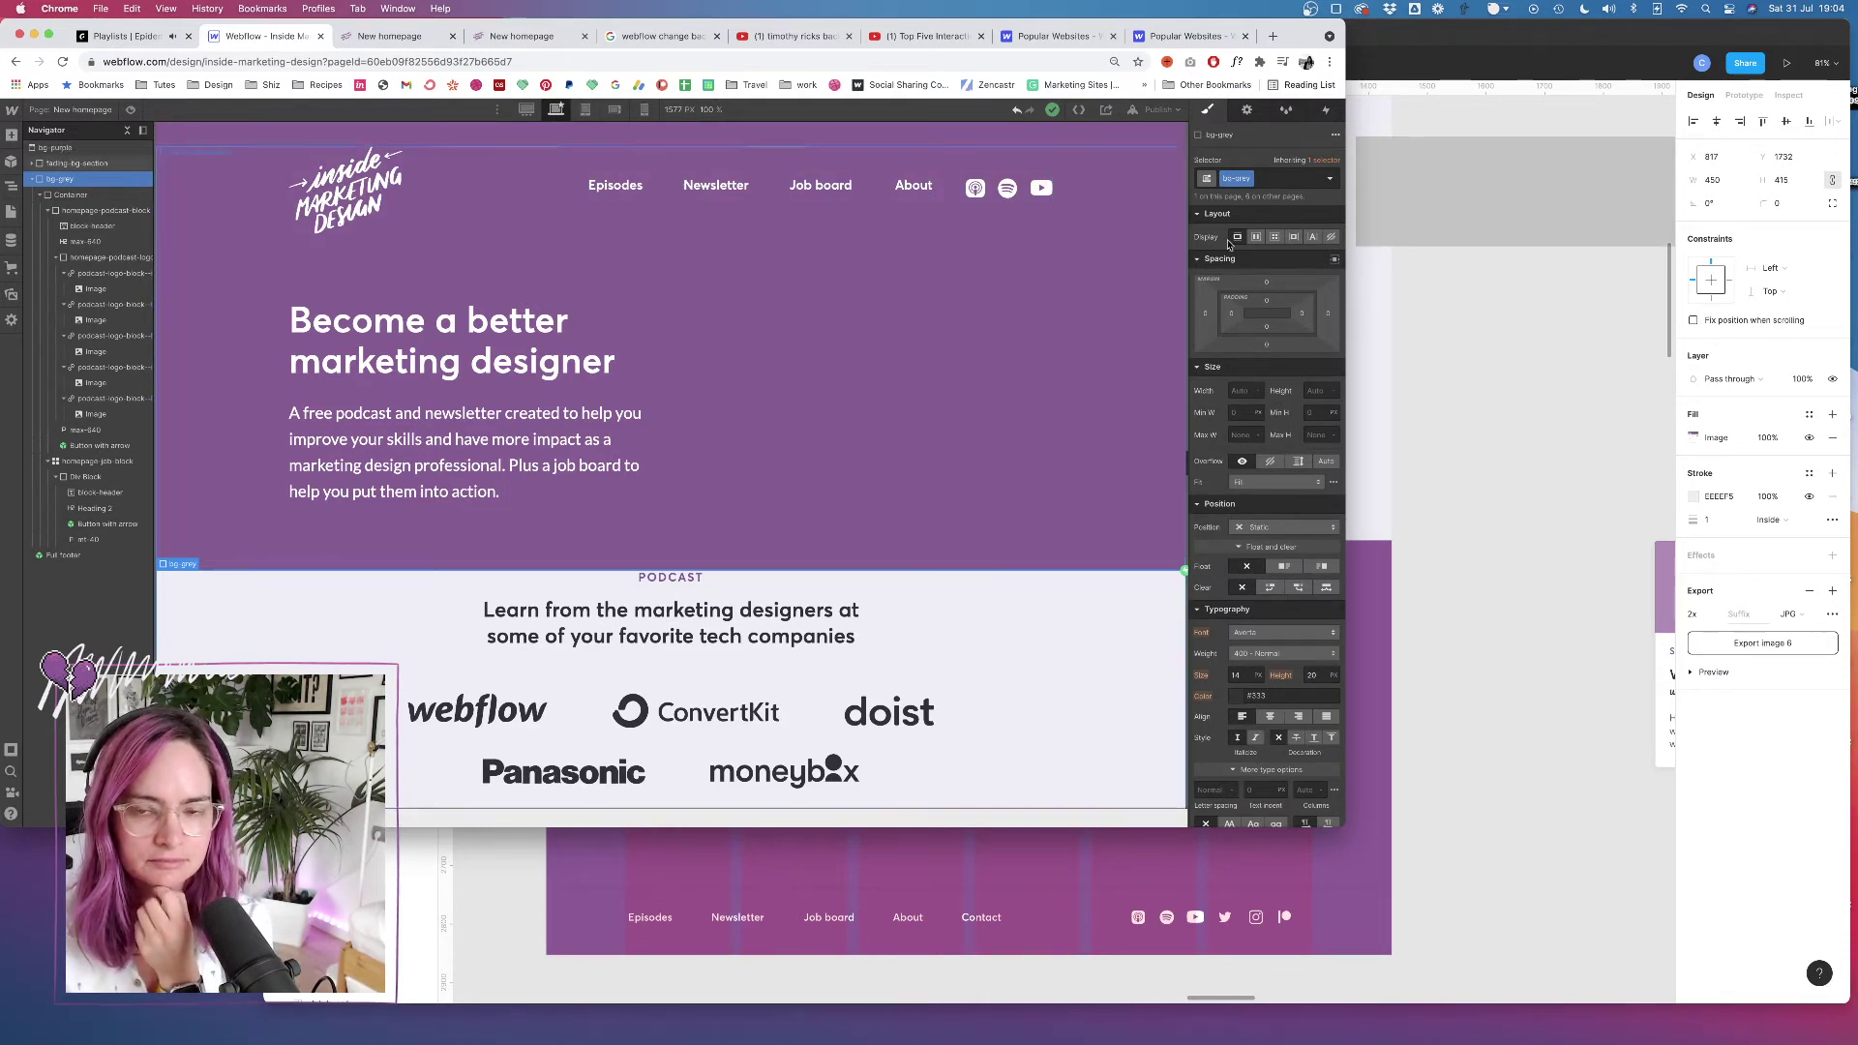
# Replace the bg-grey class on the podcast and job board section with a new class named homepage-mid-section
pyautogui.click(1267, 177)
pyautogui.press('BackSpace')
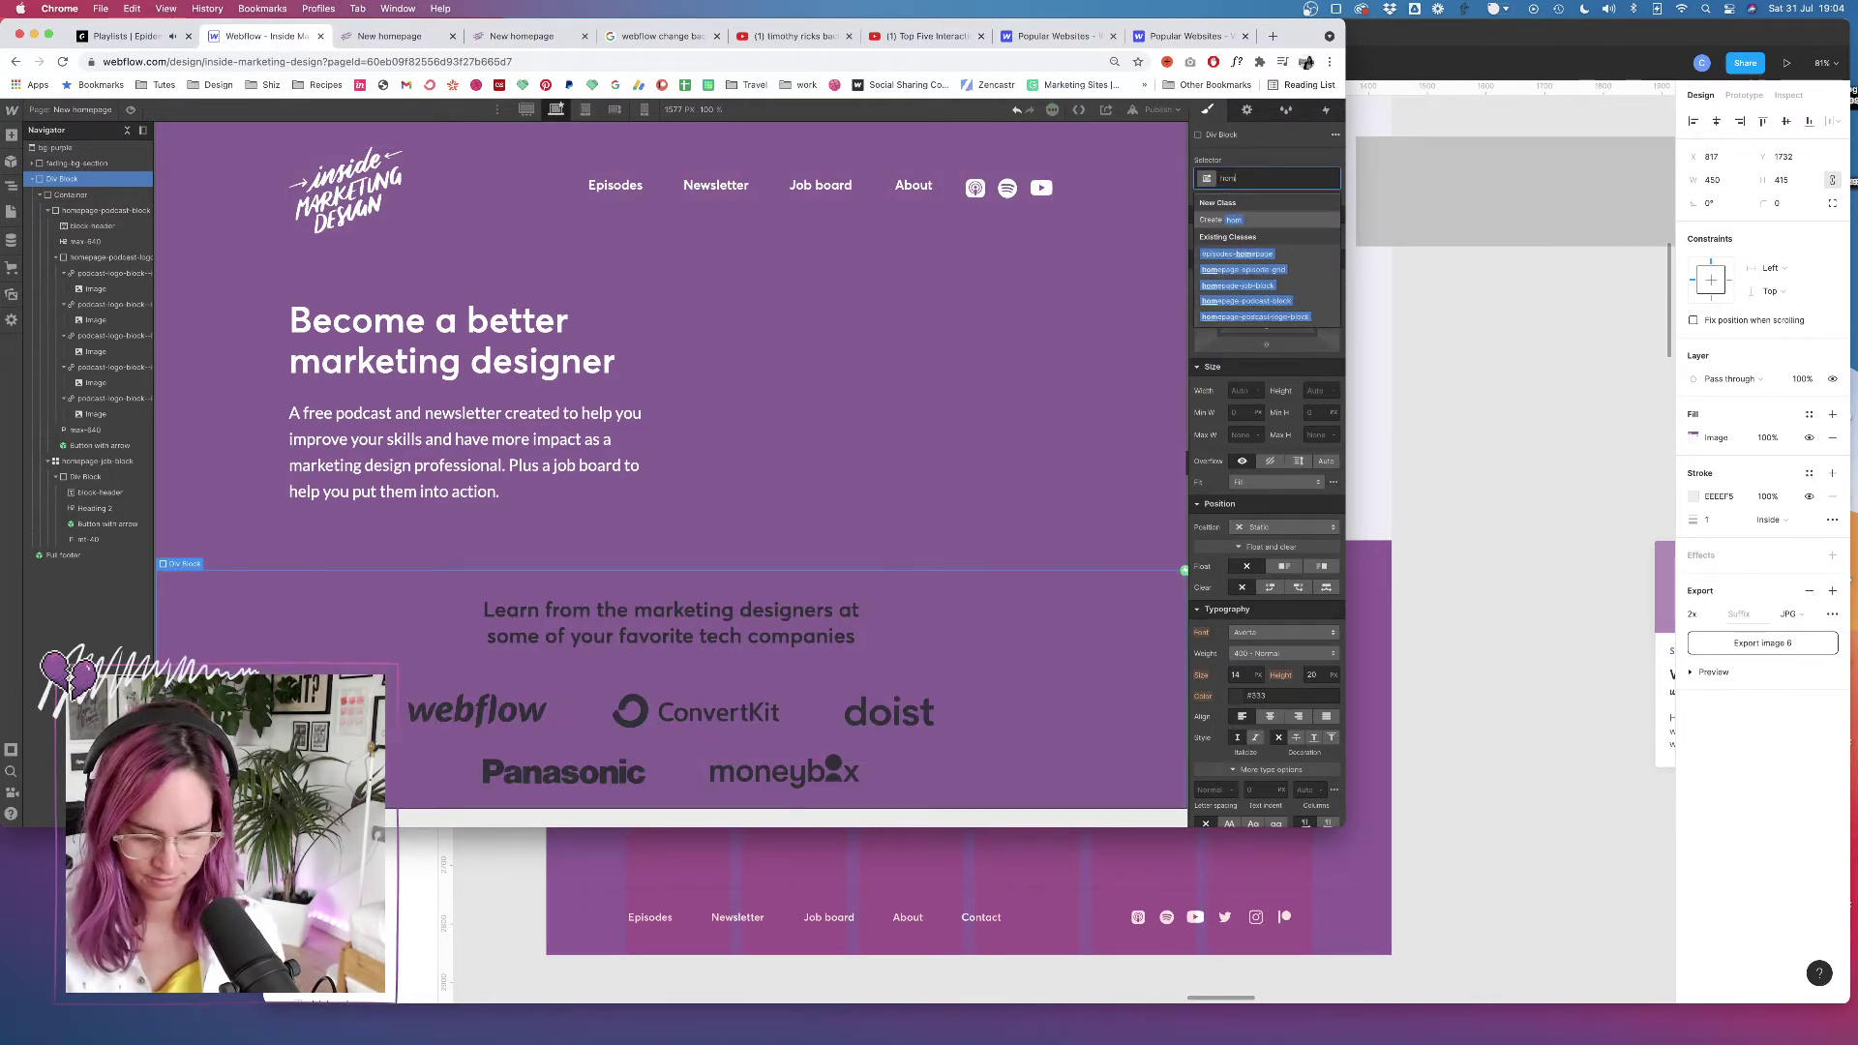
pyautogui.write('homepage-mid-section')
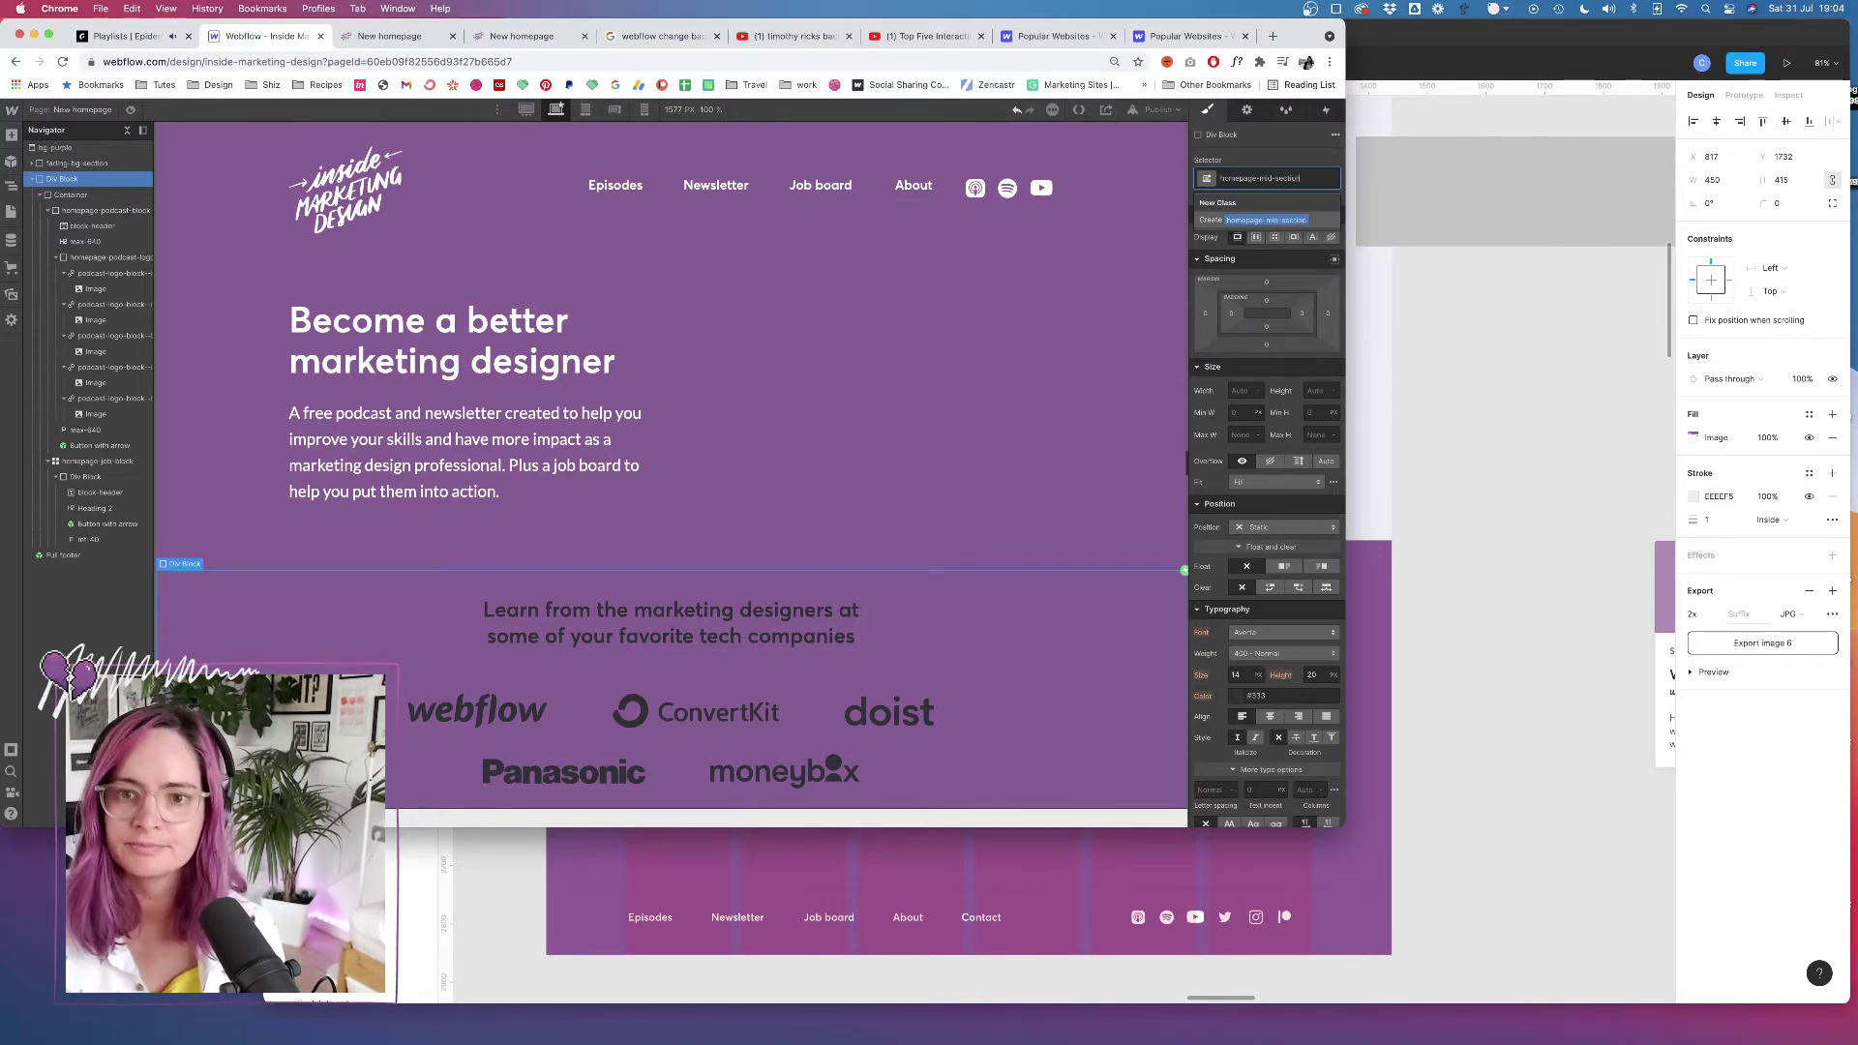
pyautogui.press('Return')
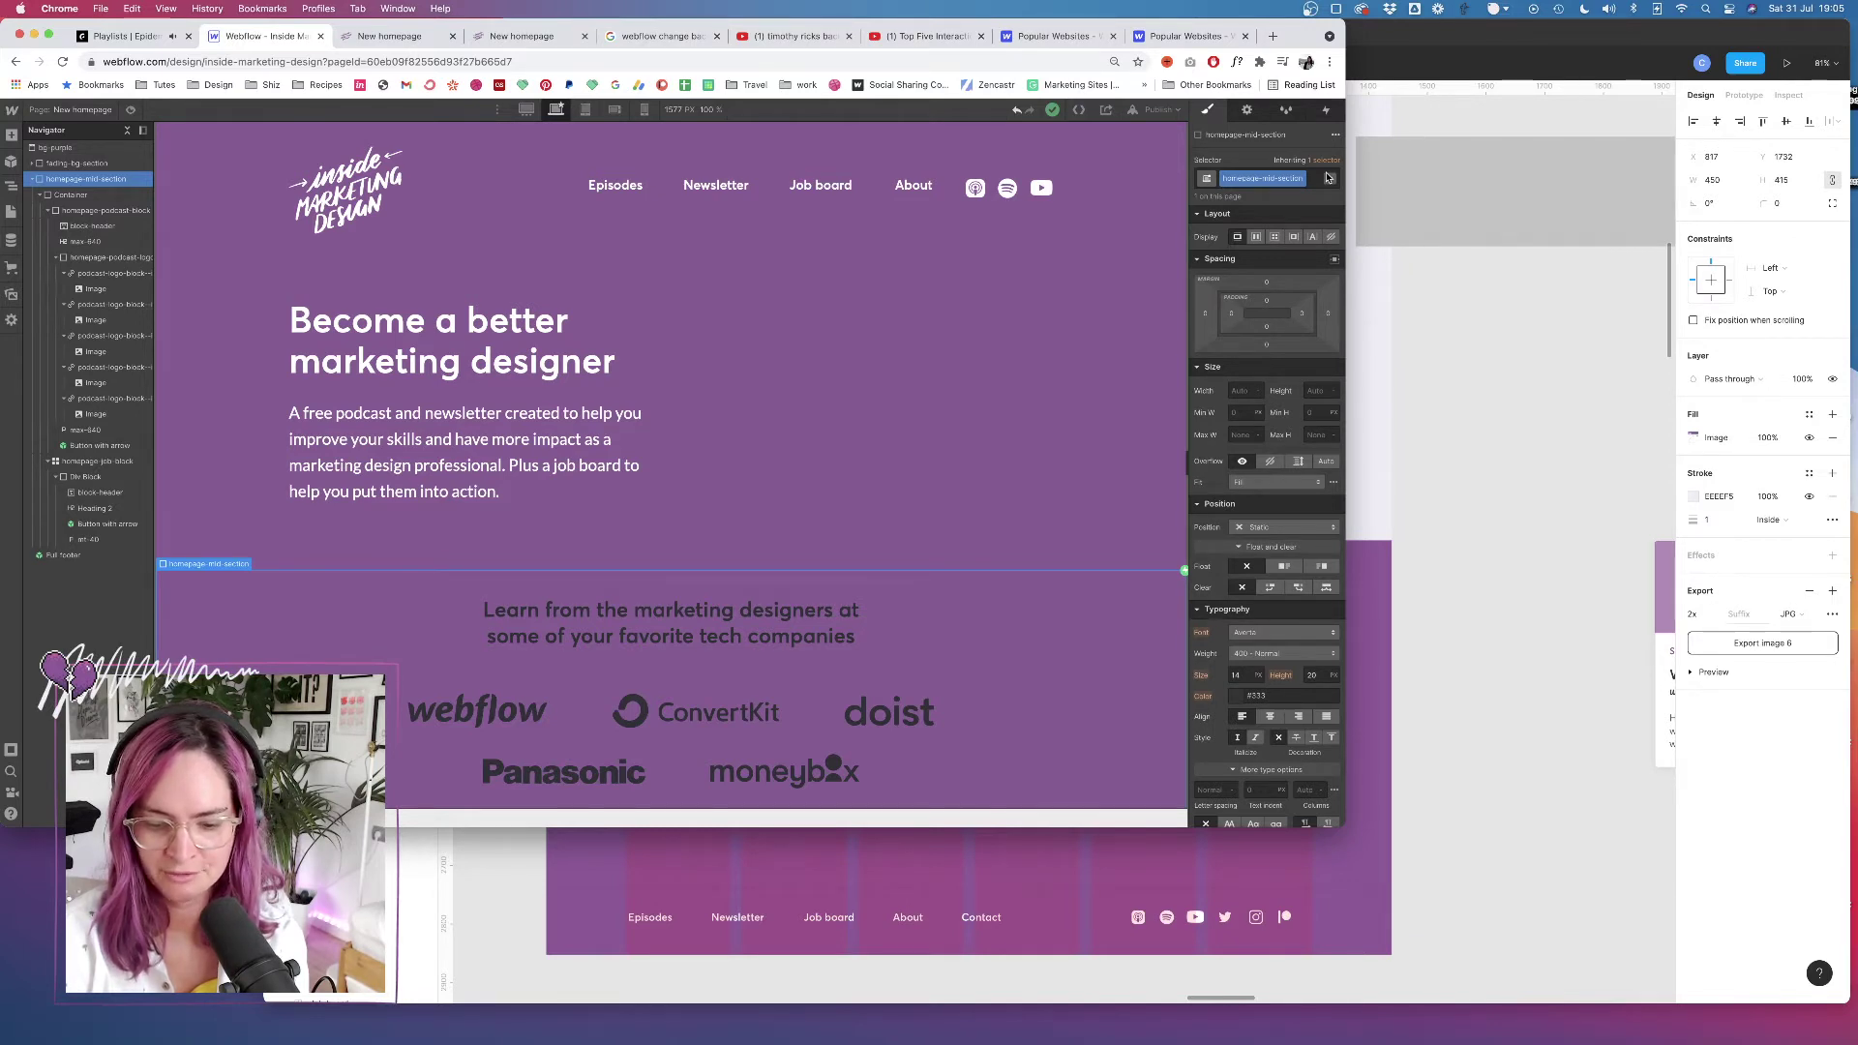
# Search Google for "riot games lofi music" in a new tab
pyautogui.click(1272, 35)
pyautogui.write('riot games ')
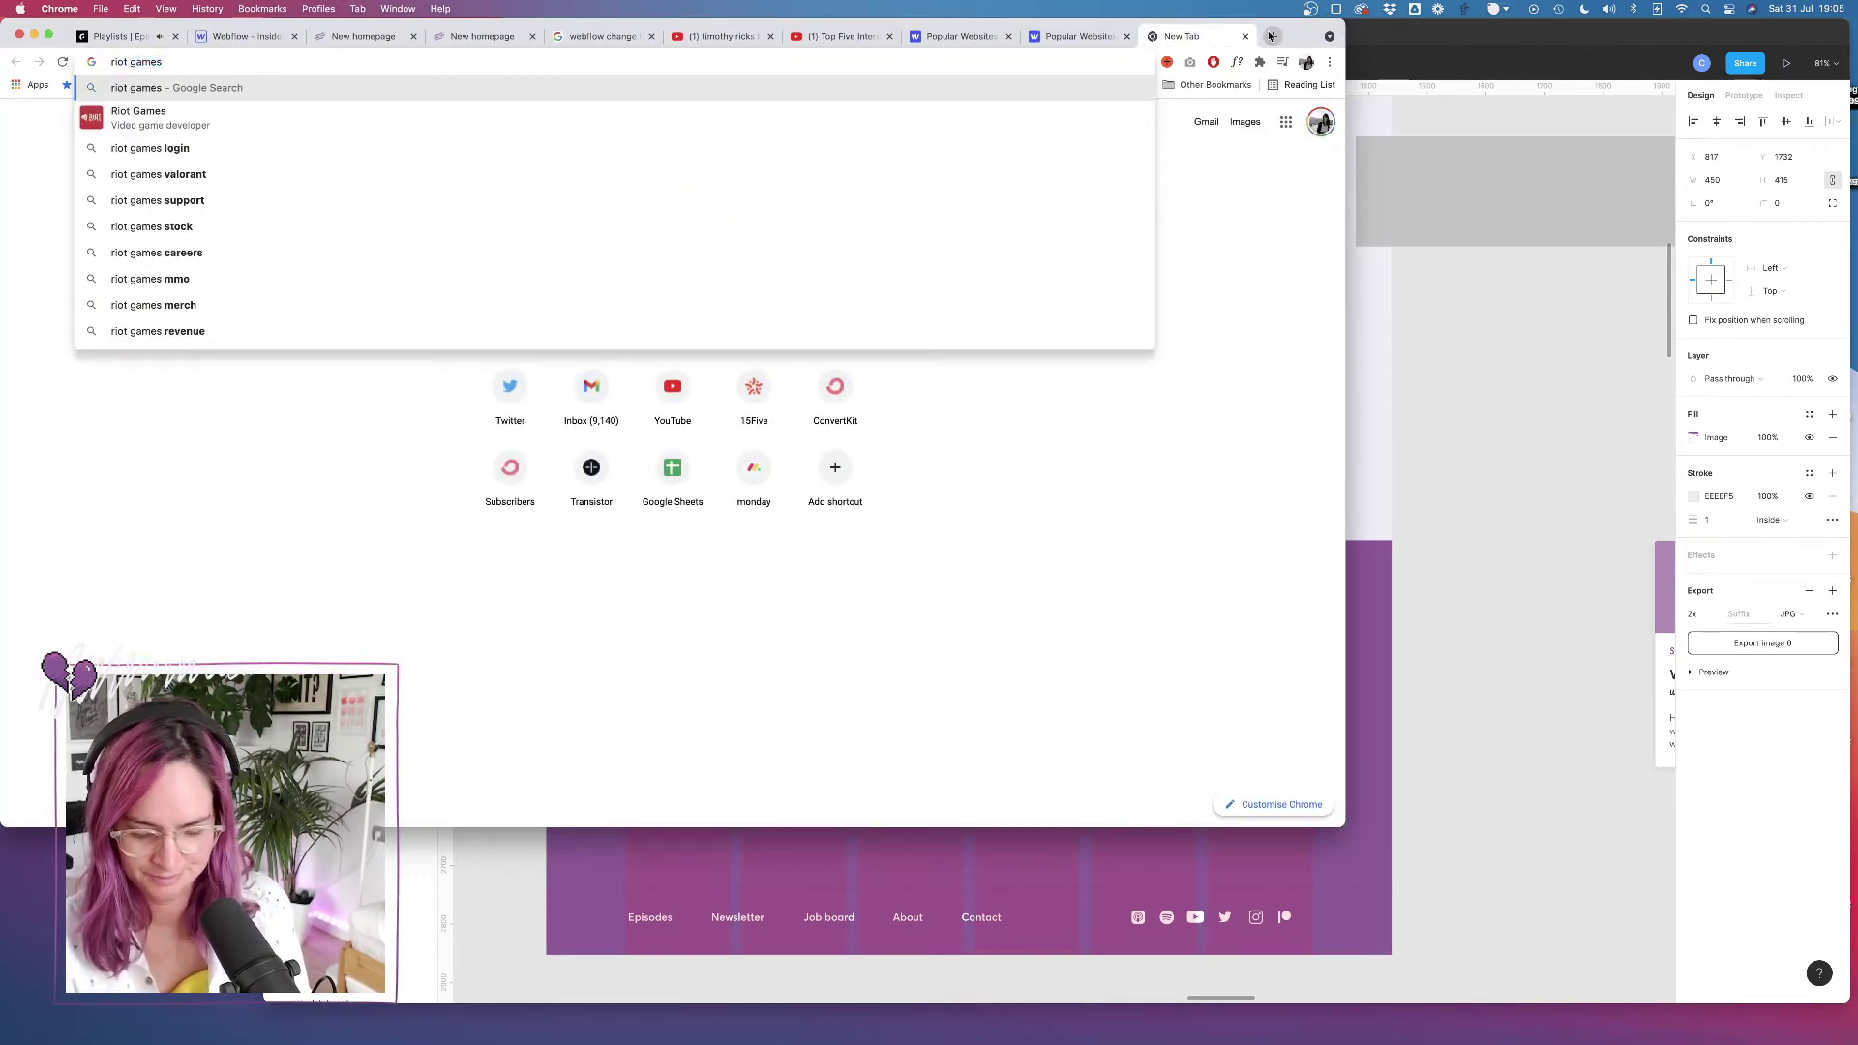
pyautogui.write('lo')
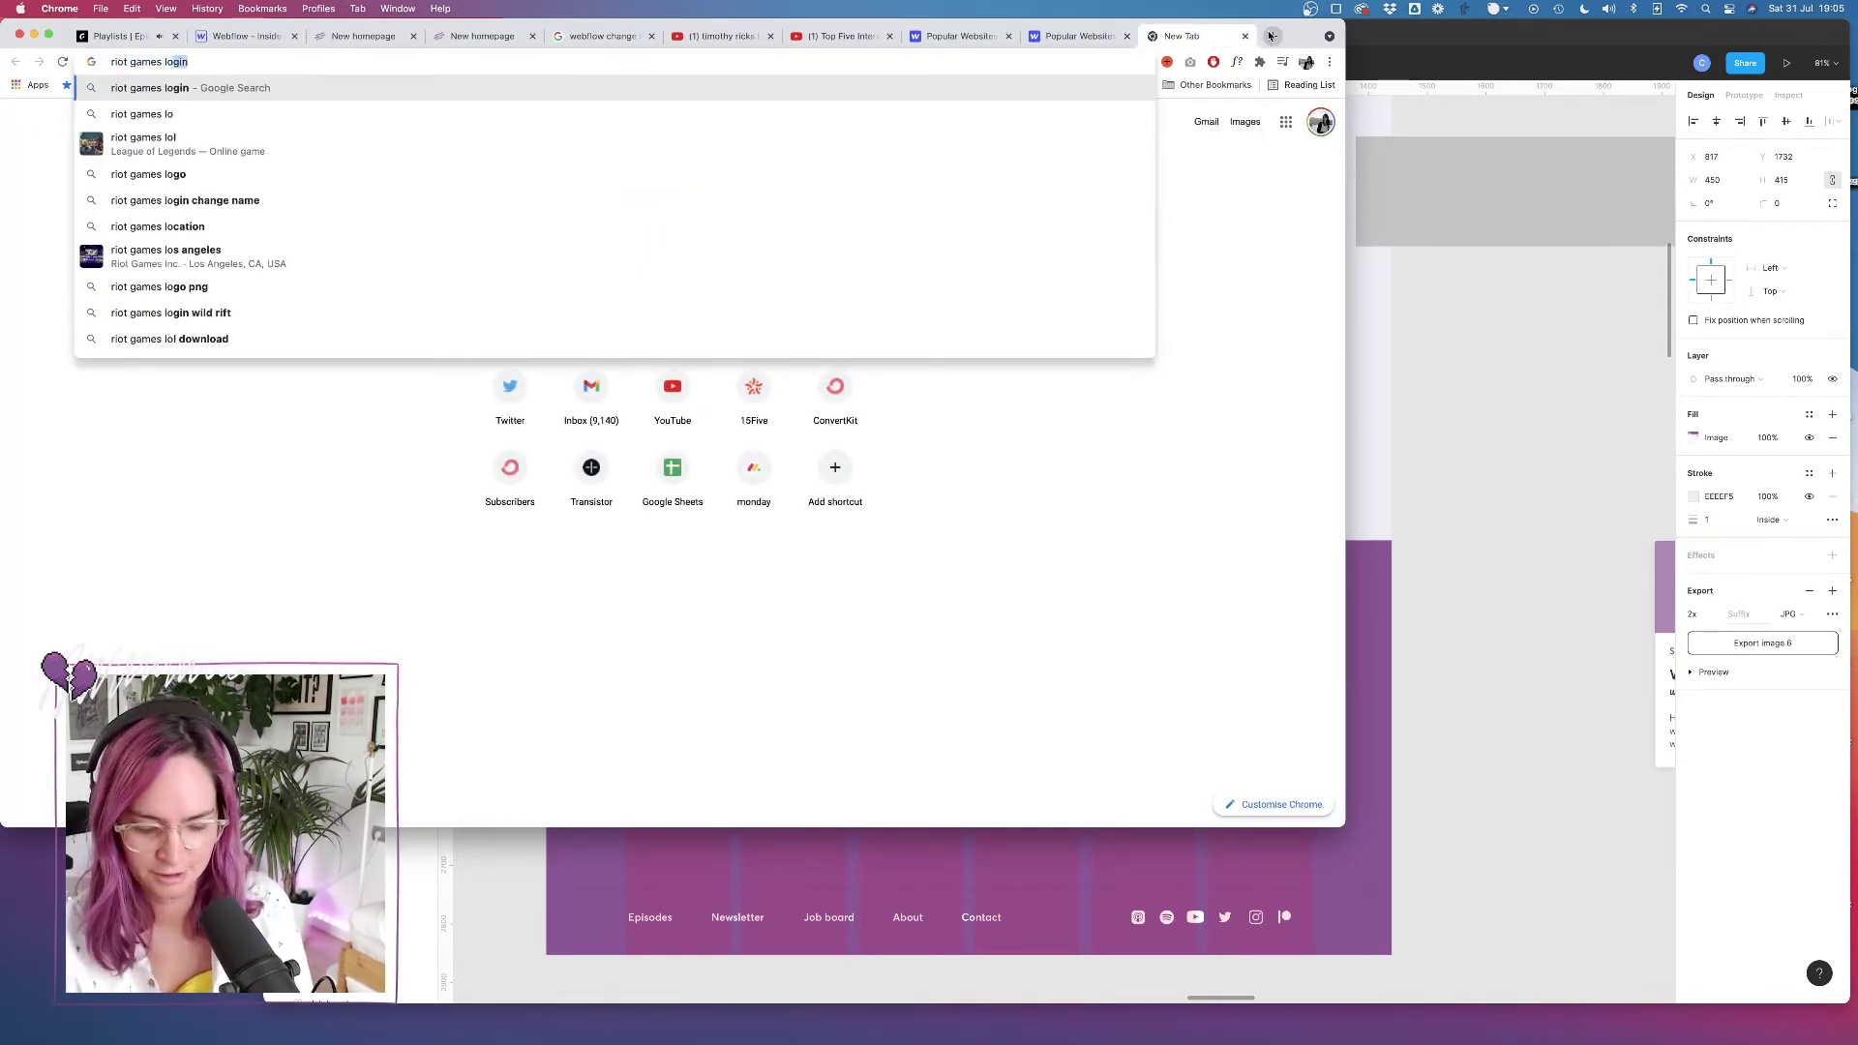
pyautogui.write('-fi')
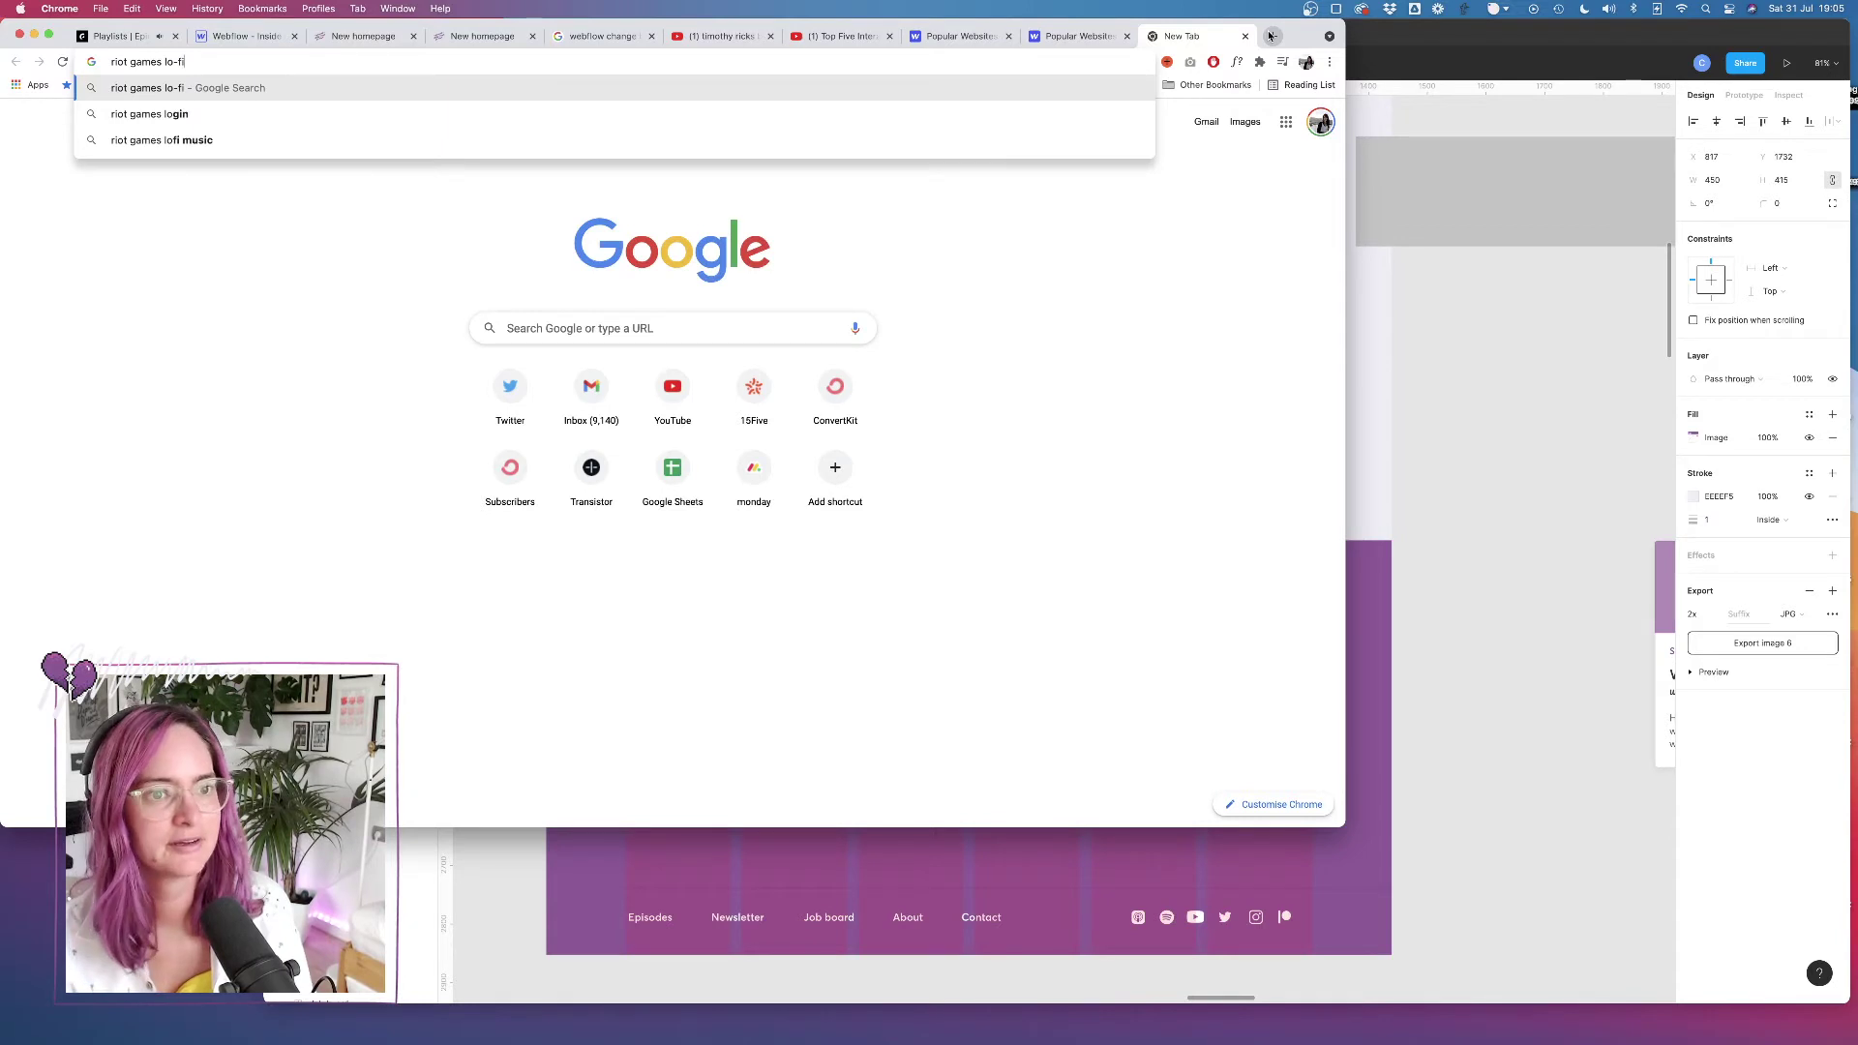
pyautogui.press('Down')
pyautogui.press('Down')
pyautogui.press('Return')
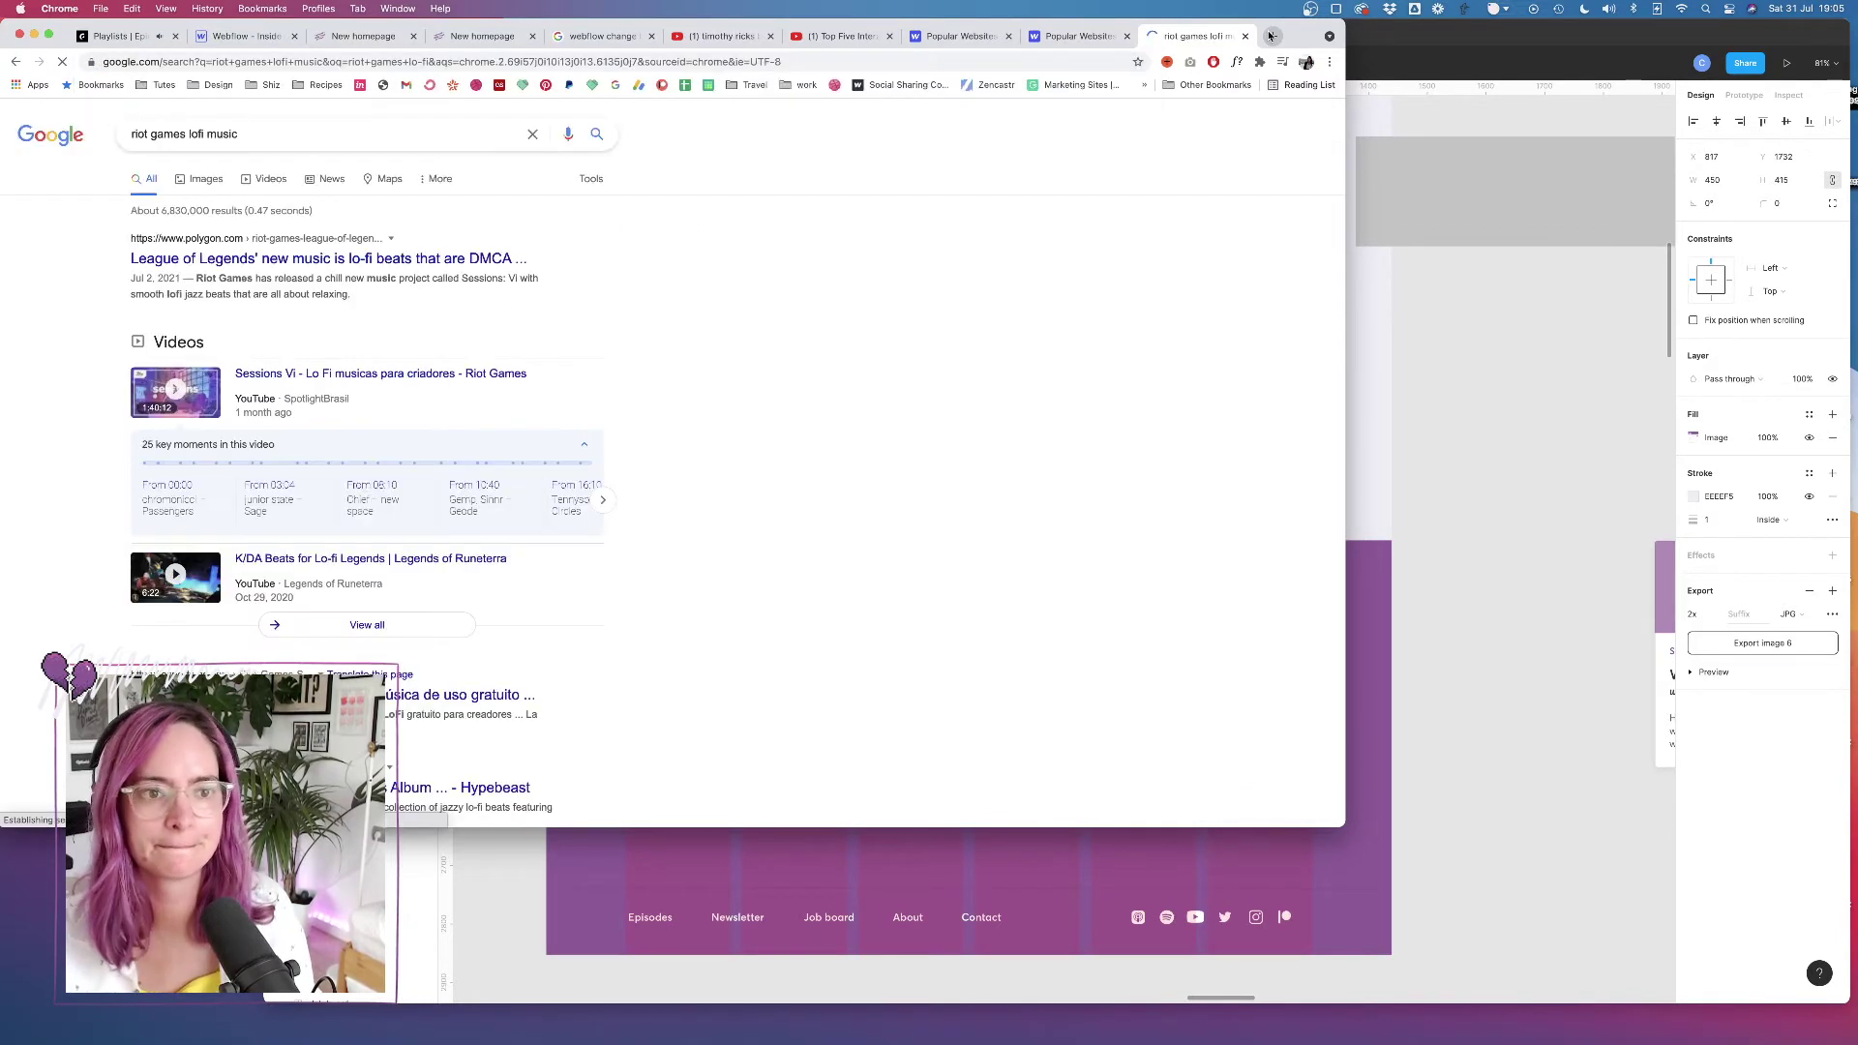
# Open the Polygon article on League of Legends' lo-fi music and open its embedded "Sessions: Vi" video on YouTube
pyautogui.click(433, 261)
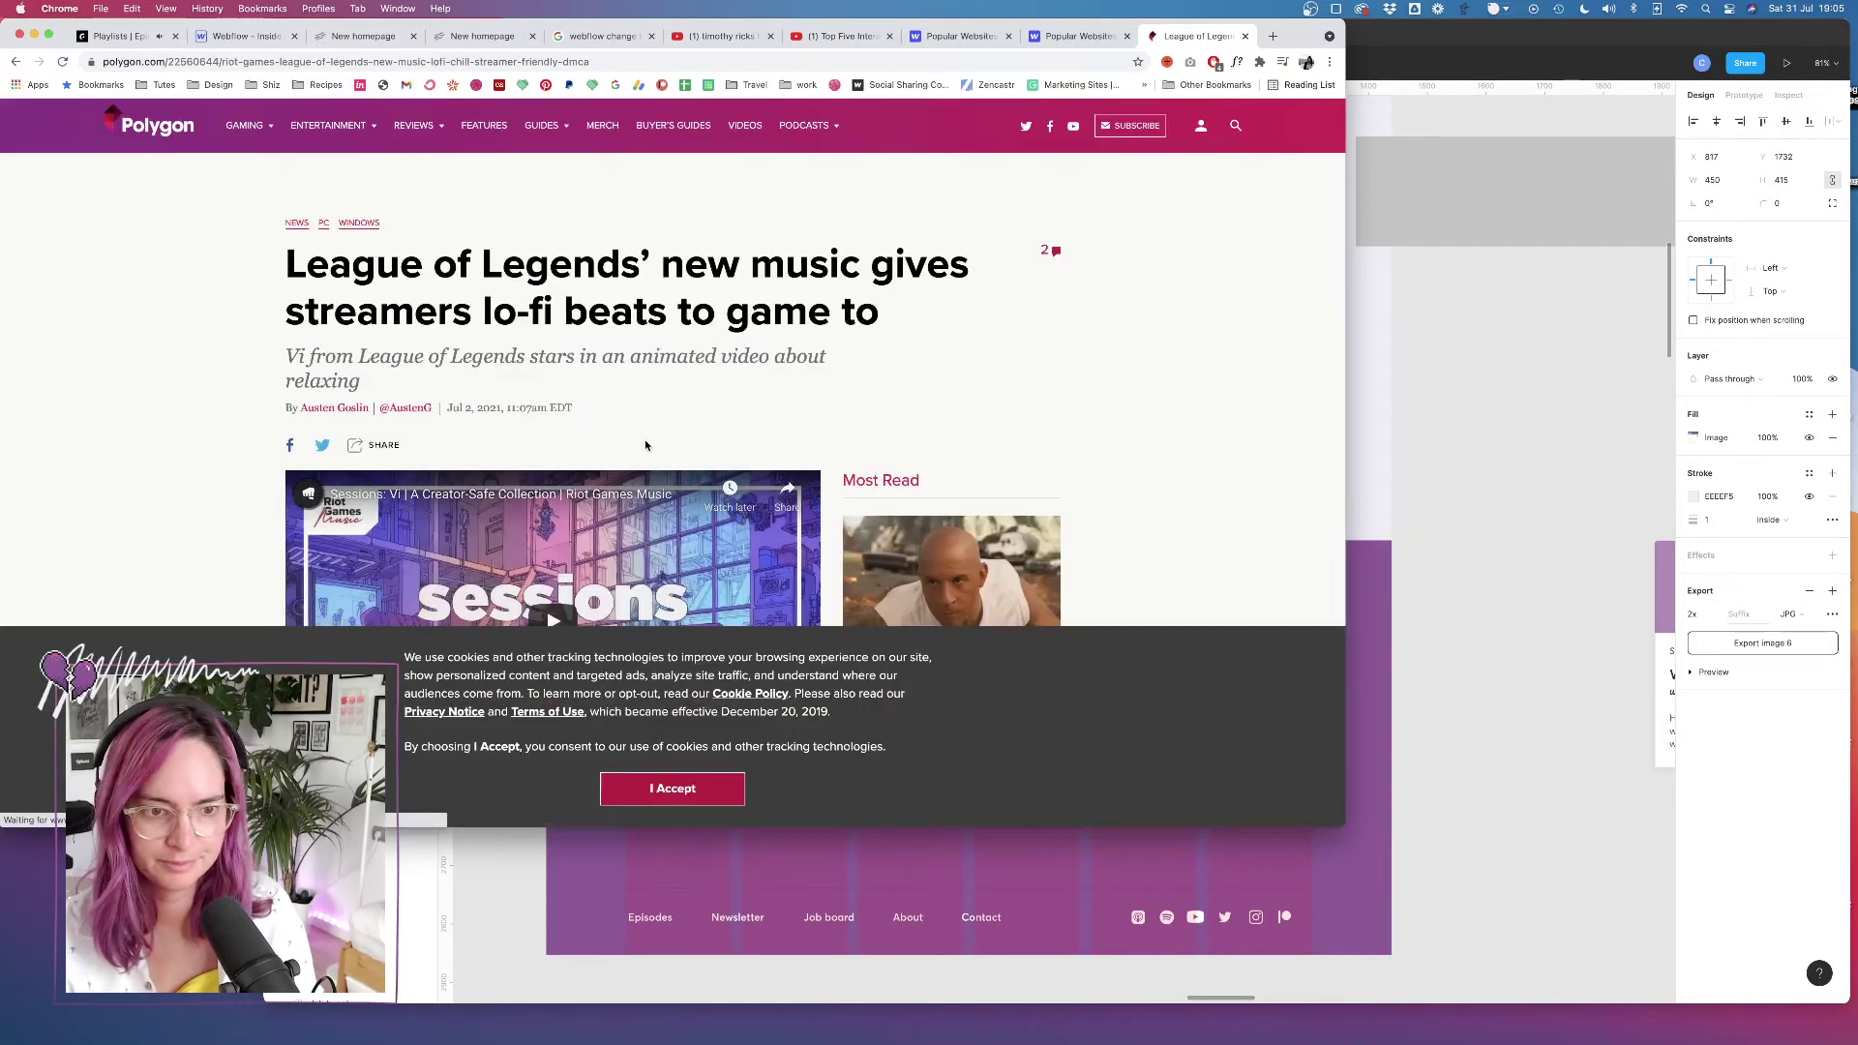
pyautogui.scroll(-5, 699, 417)
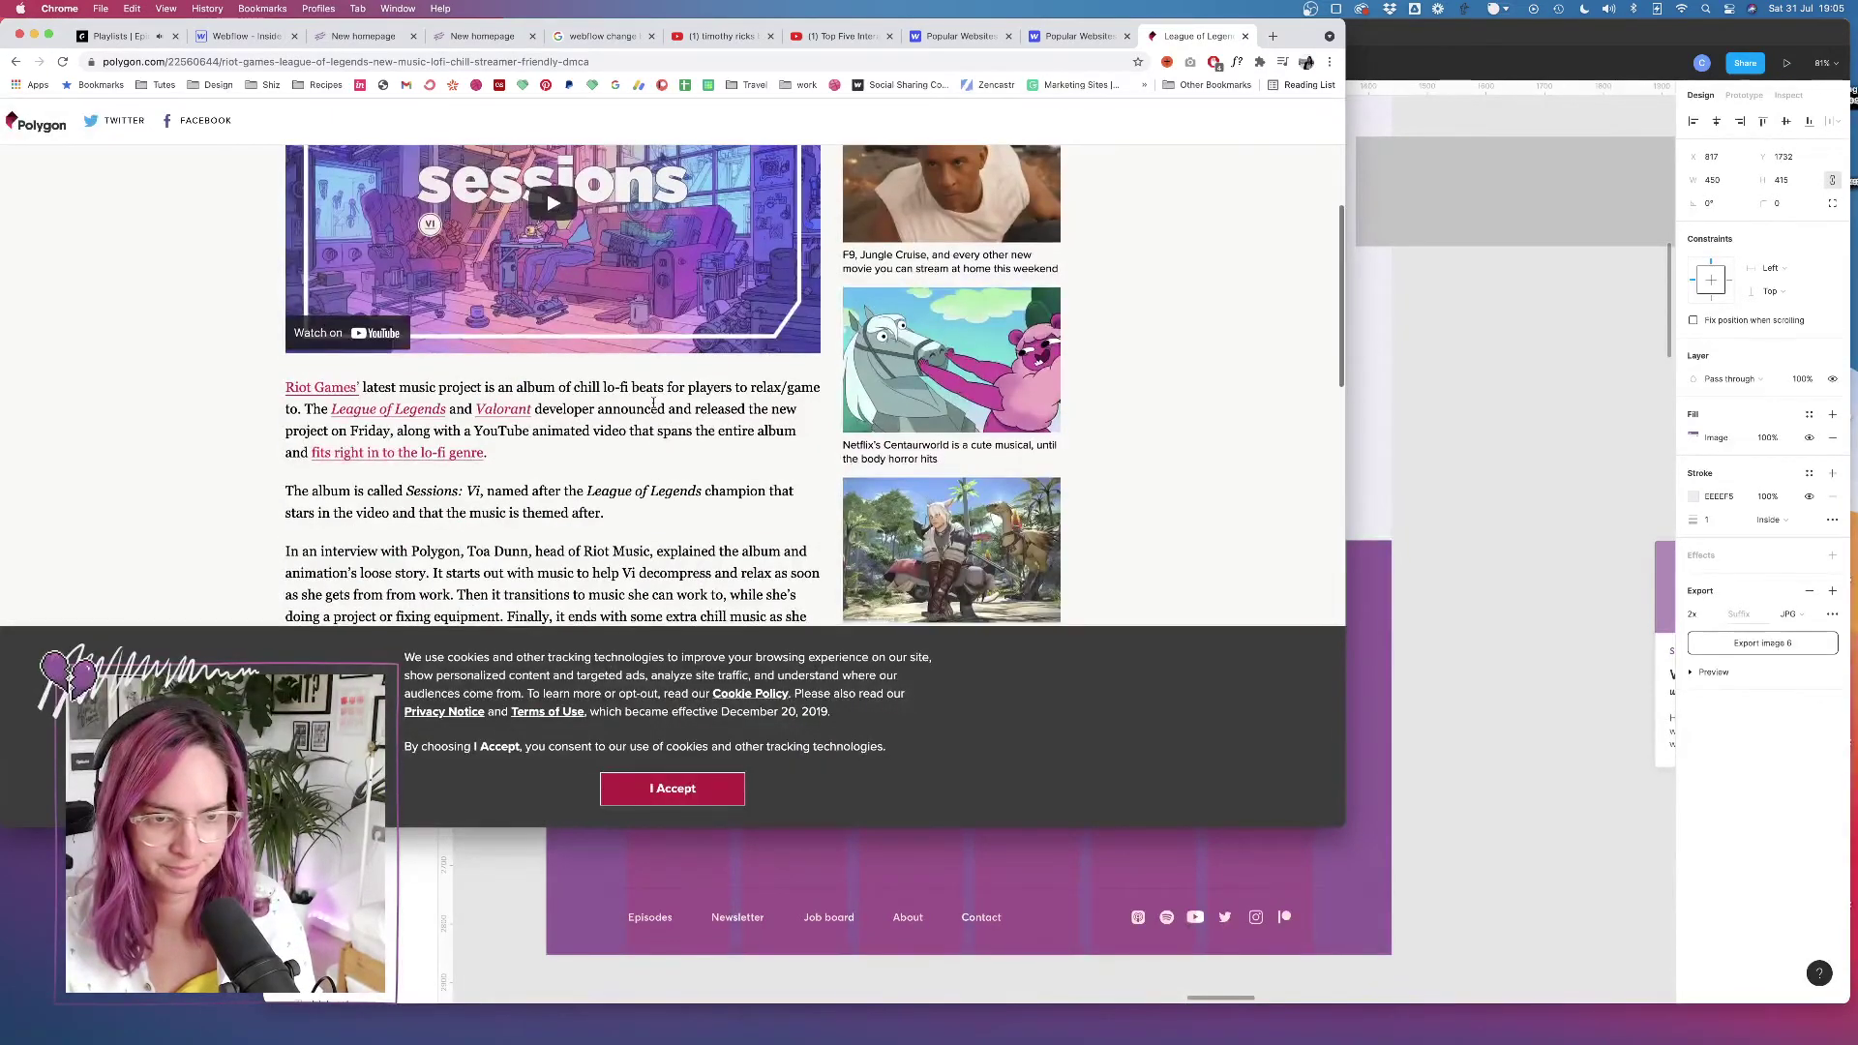
pyautogui.scroll(3, 700, 418)
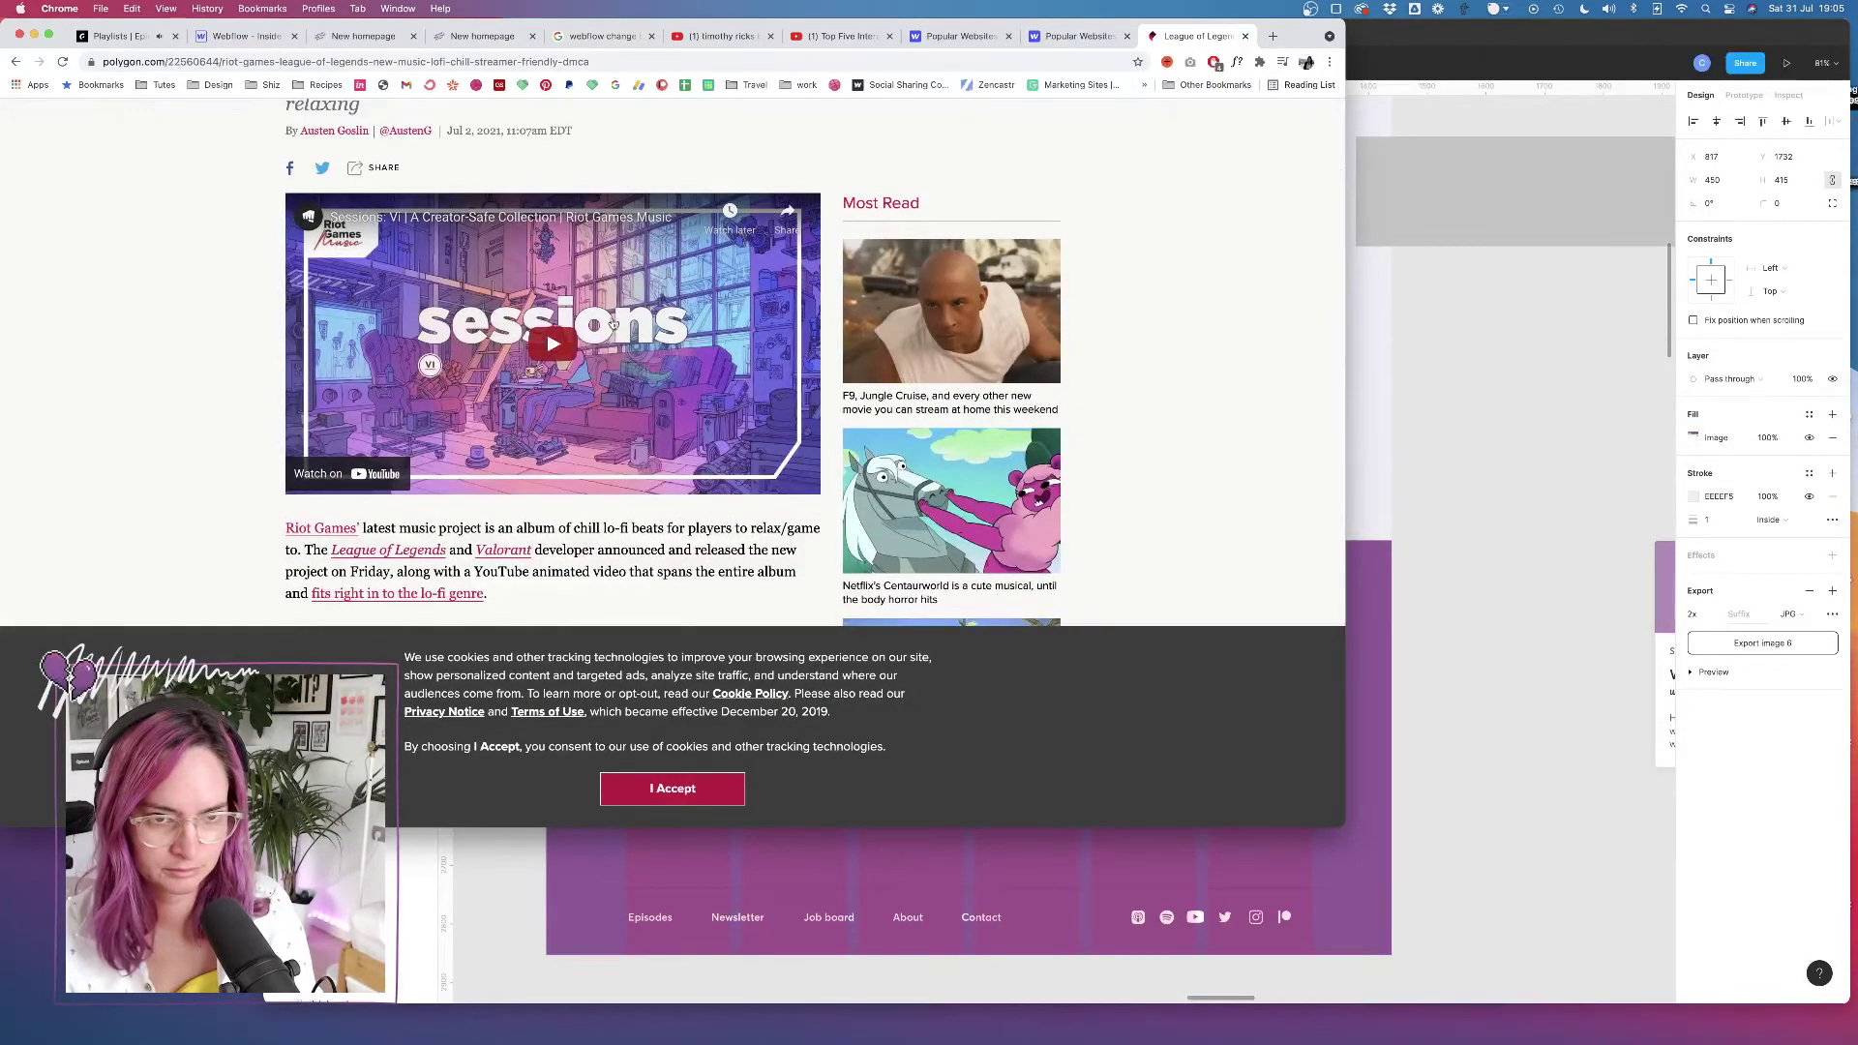
pyautogui.click(595, 217)
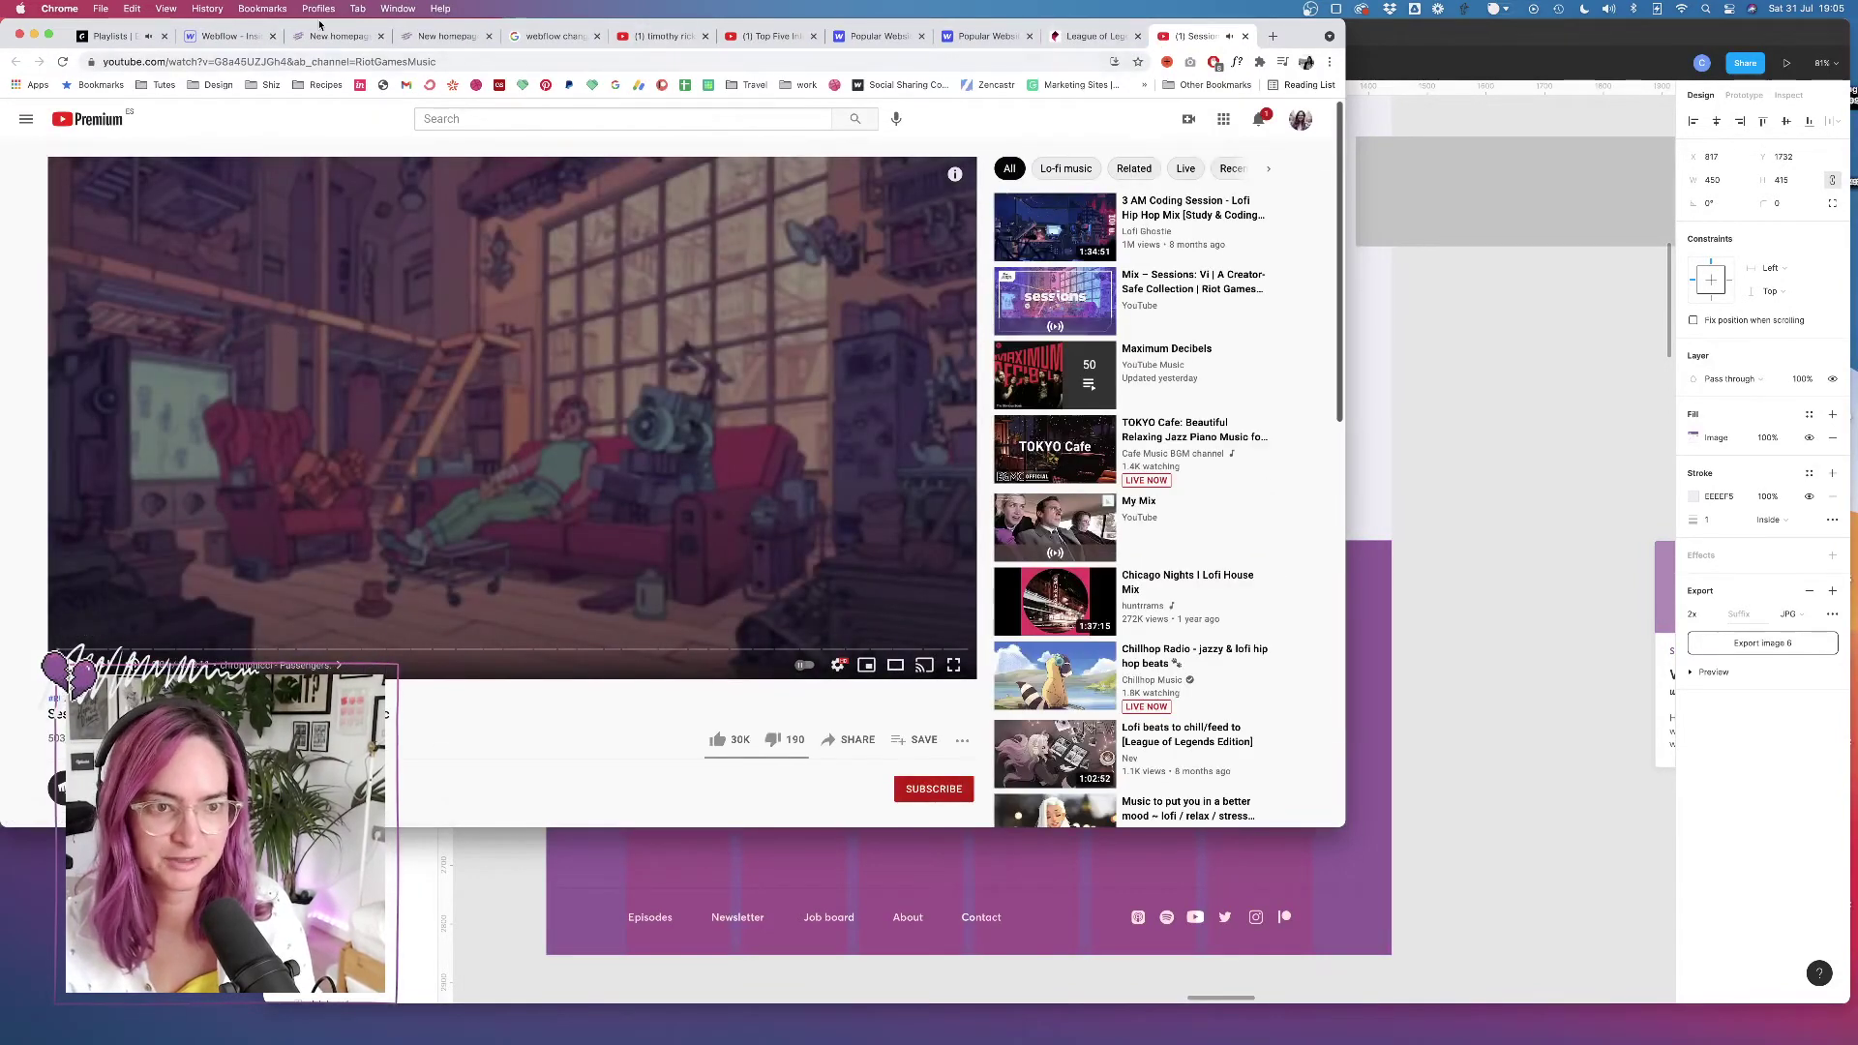
# Switch the background music from the Epidemic Sound playlist to the Sessions: Vi video and check the stream's audio levels in OBS
pyautogui.click(114, 38)
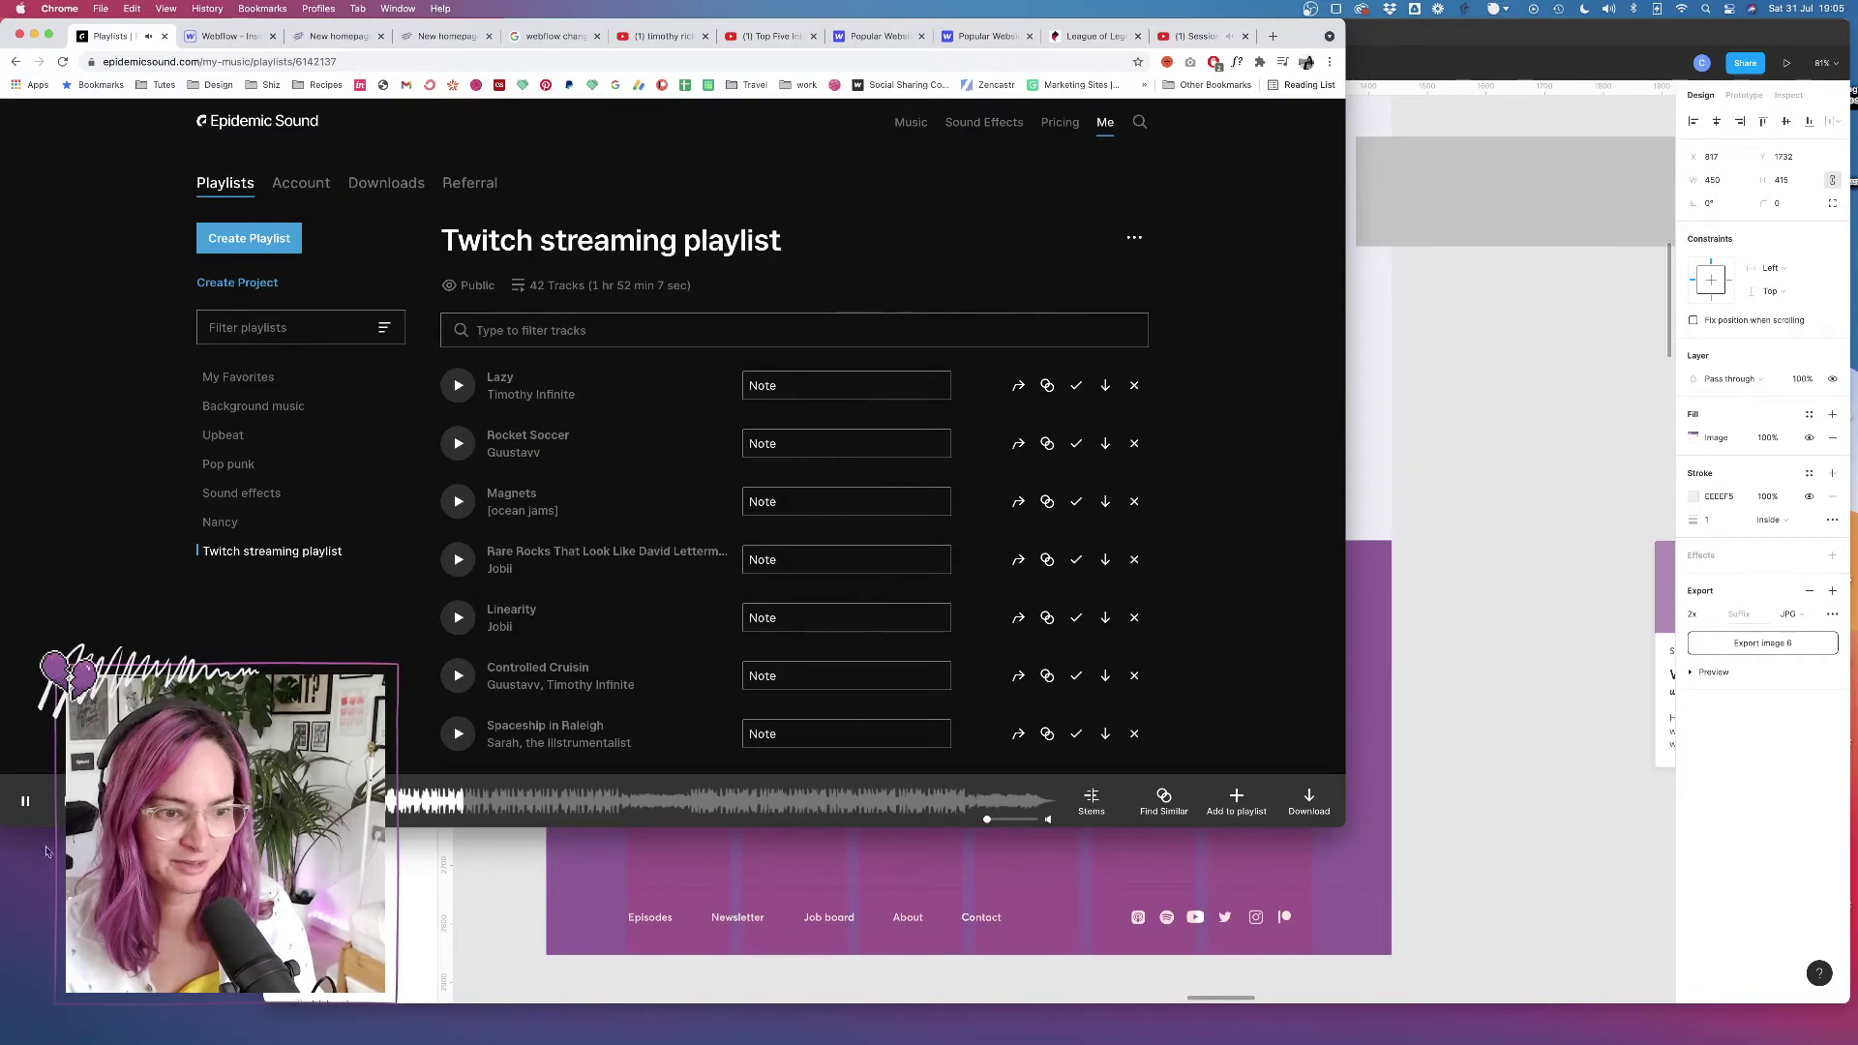
pyautogui.click(1200, 35)
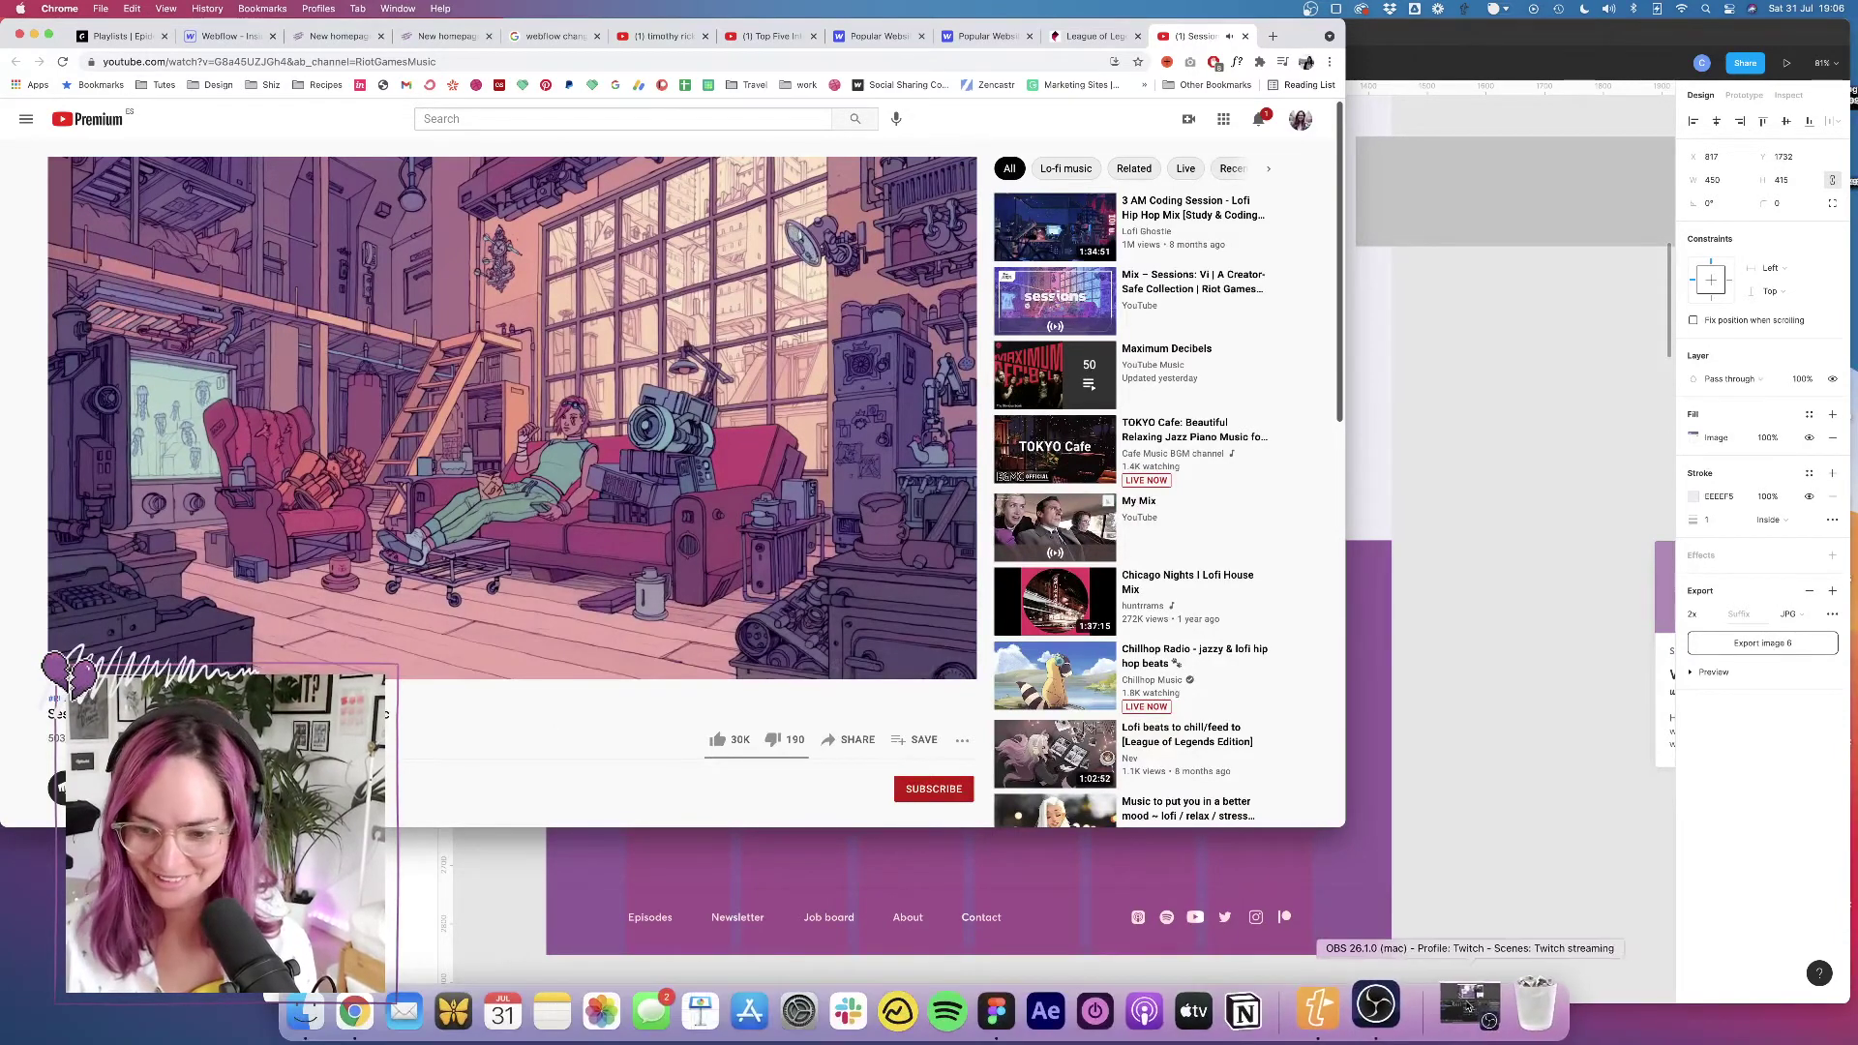
pyautogui.click(1468, 1006)
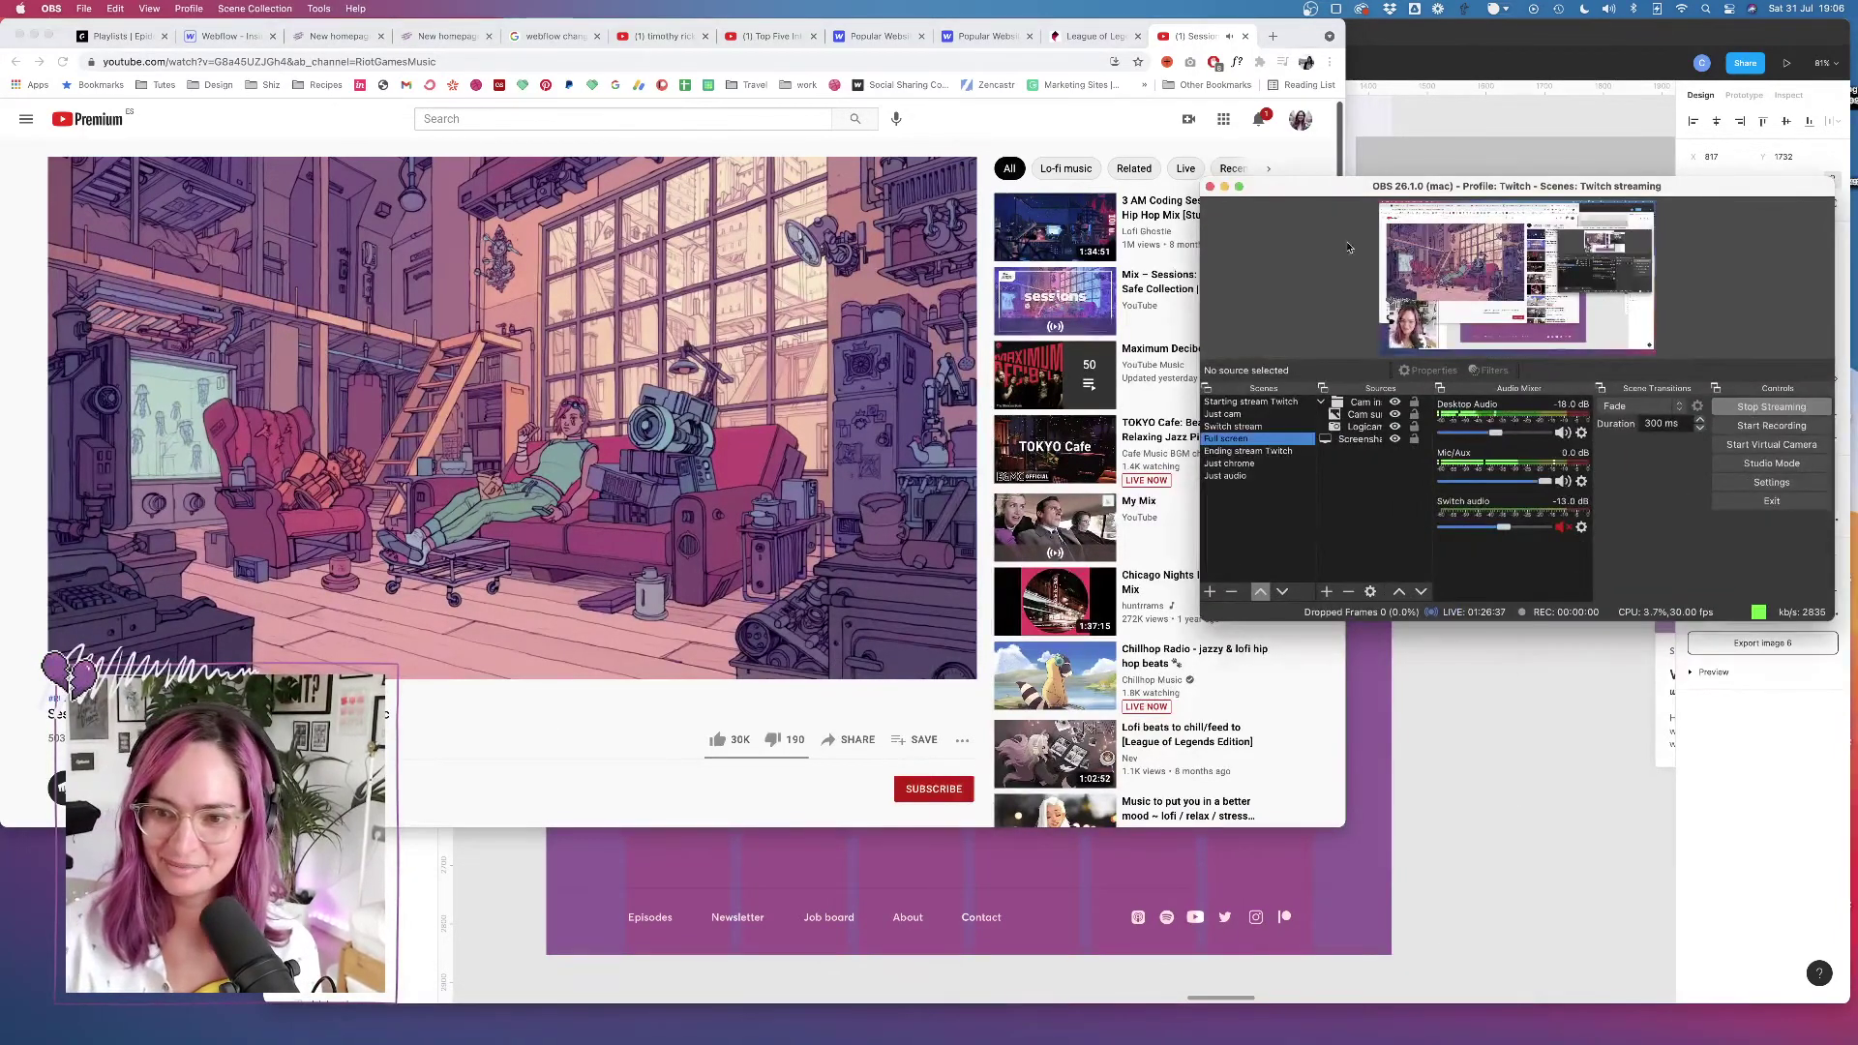
pyautogui.click(1224, 186)
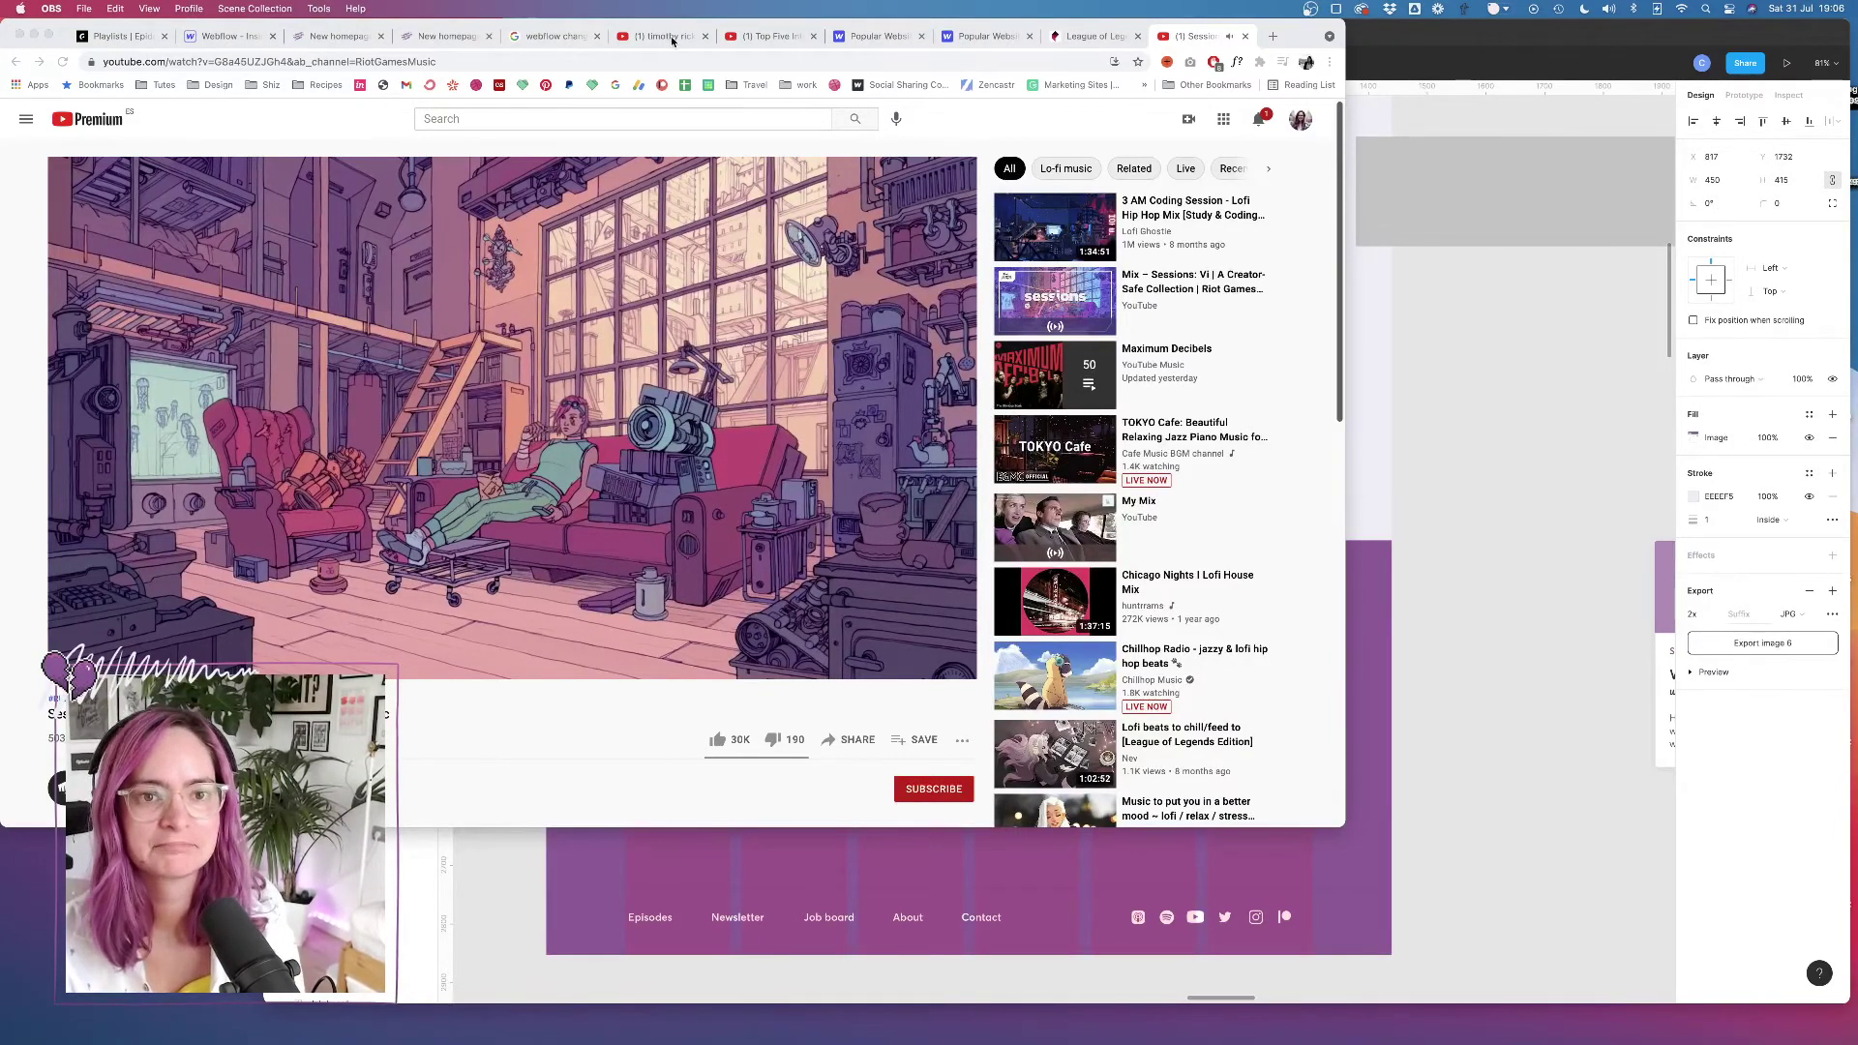
# Return to the Webflow Designer, remove the fading-bg-section class from the hero section and check the page body's bg-purple class
pyautogui.click(190, 35)
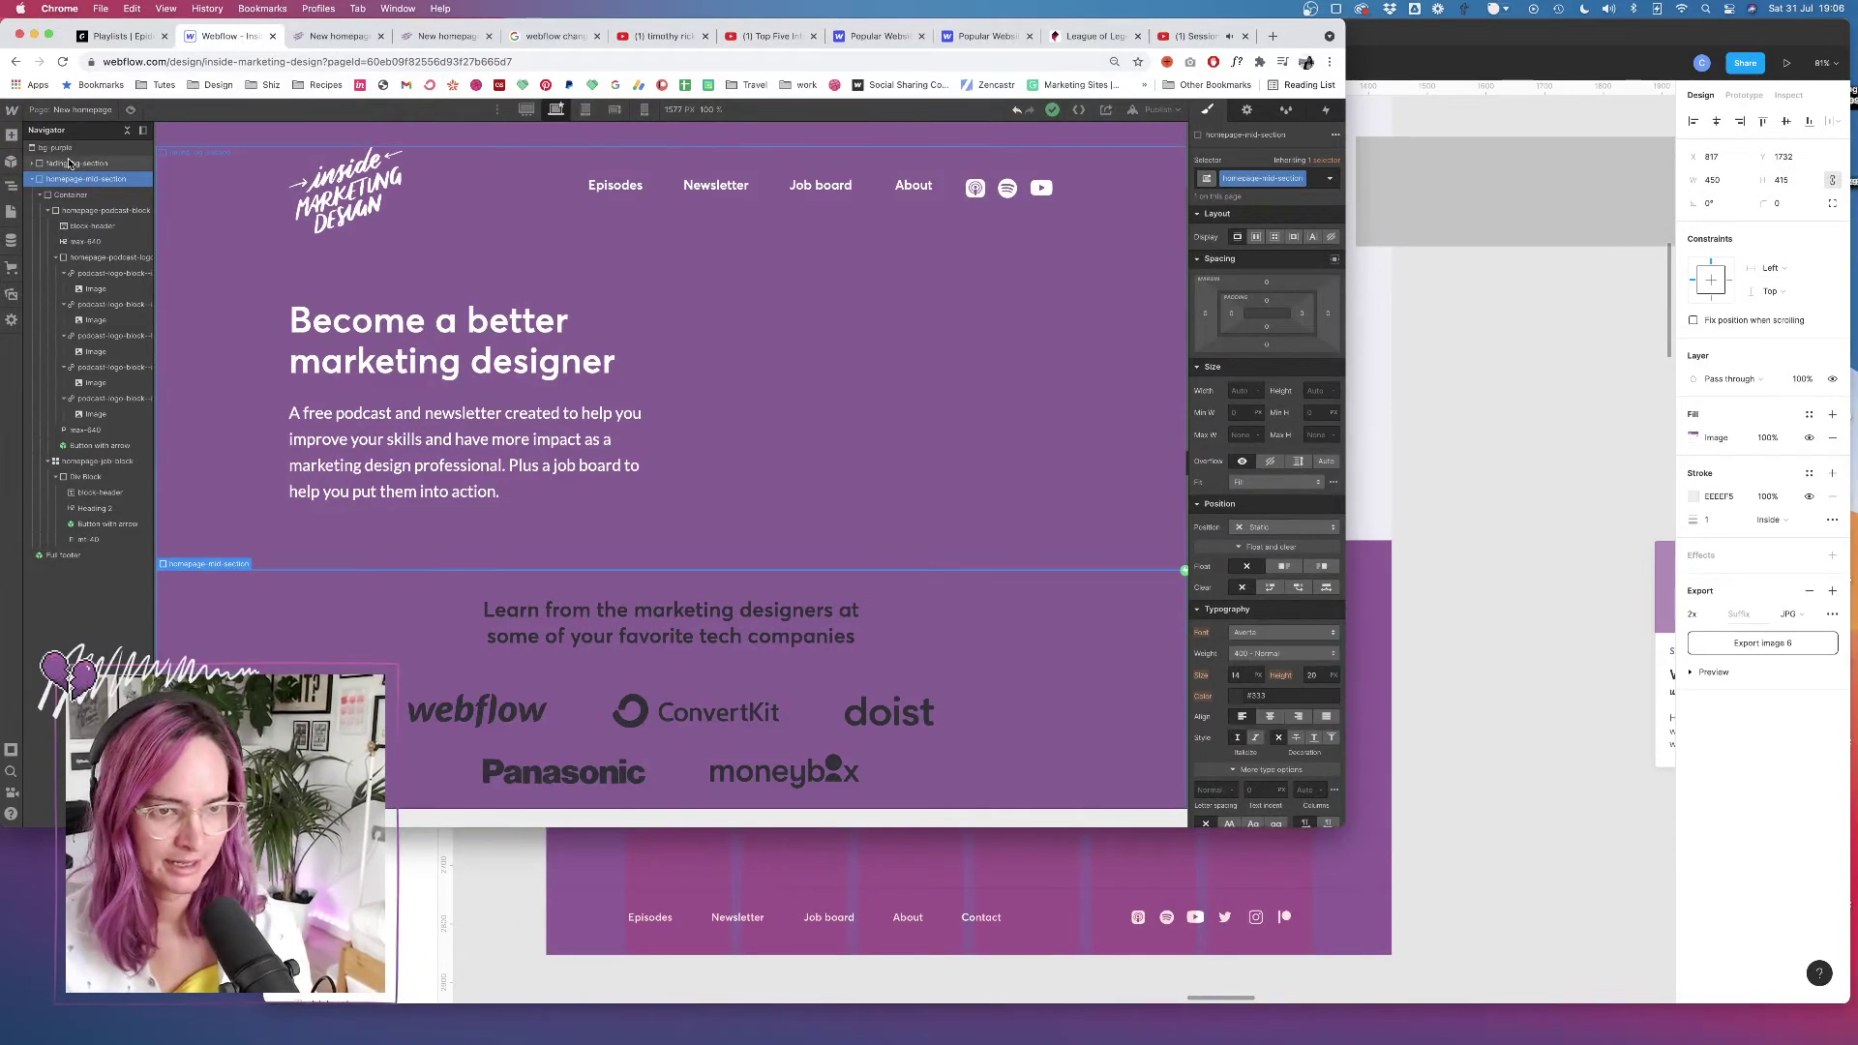
pyautogui.click(69, 163)
pyautogui.click(1296, 180)
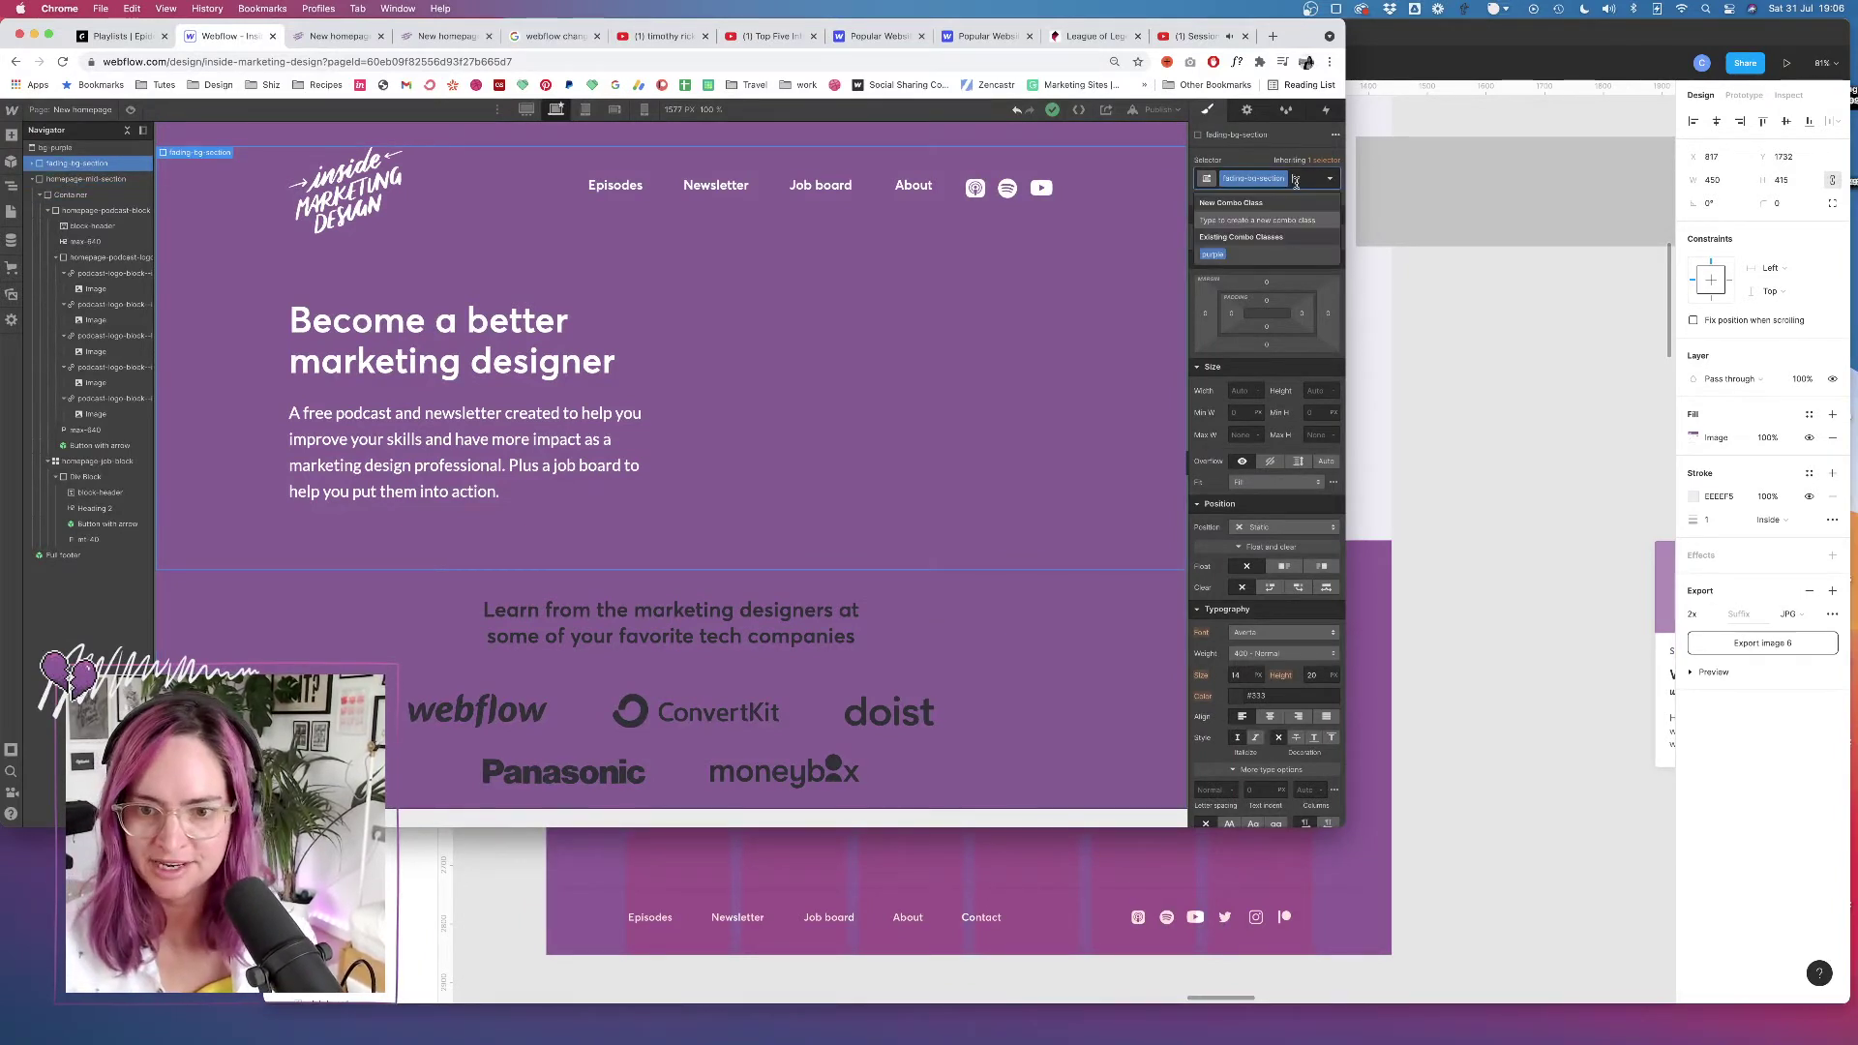
pyautogui.press('BackSpace')
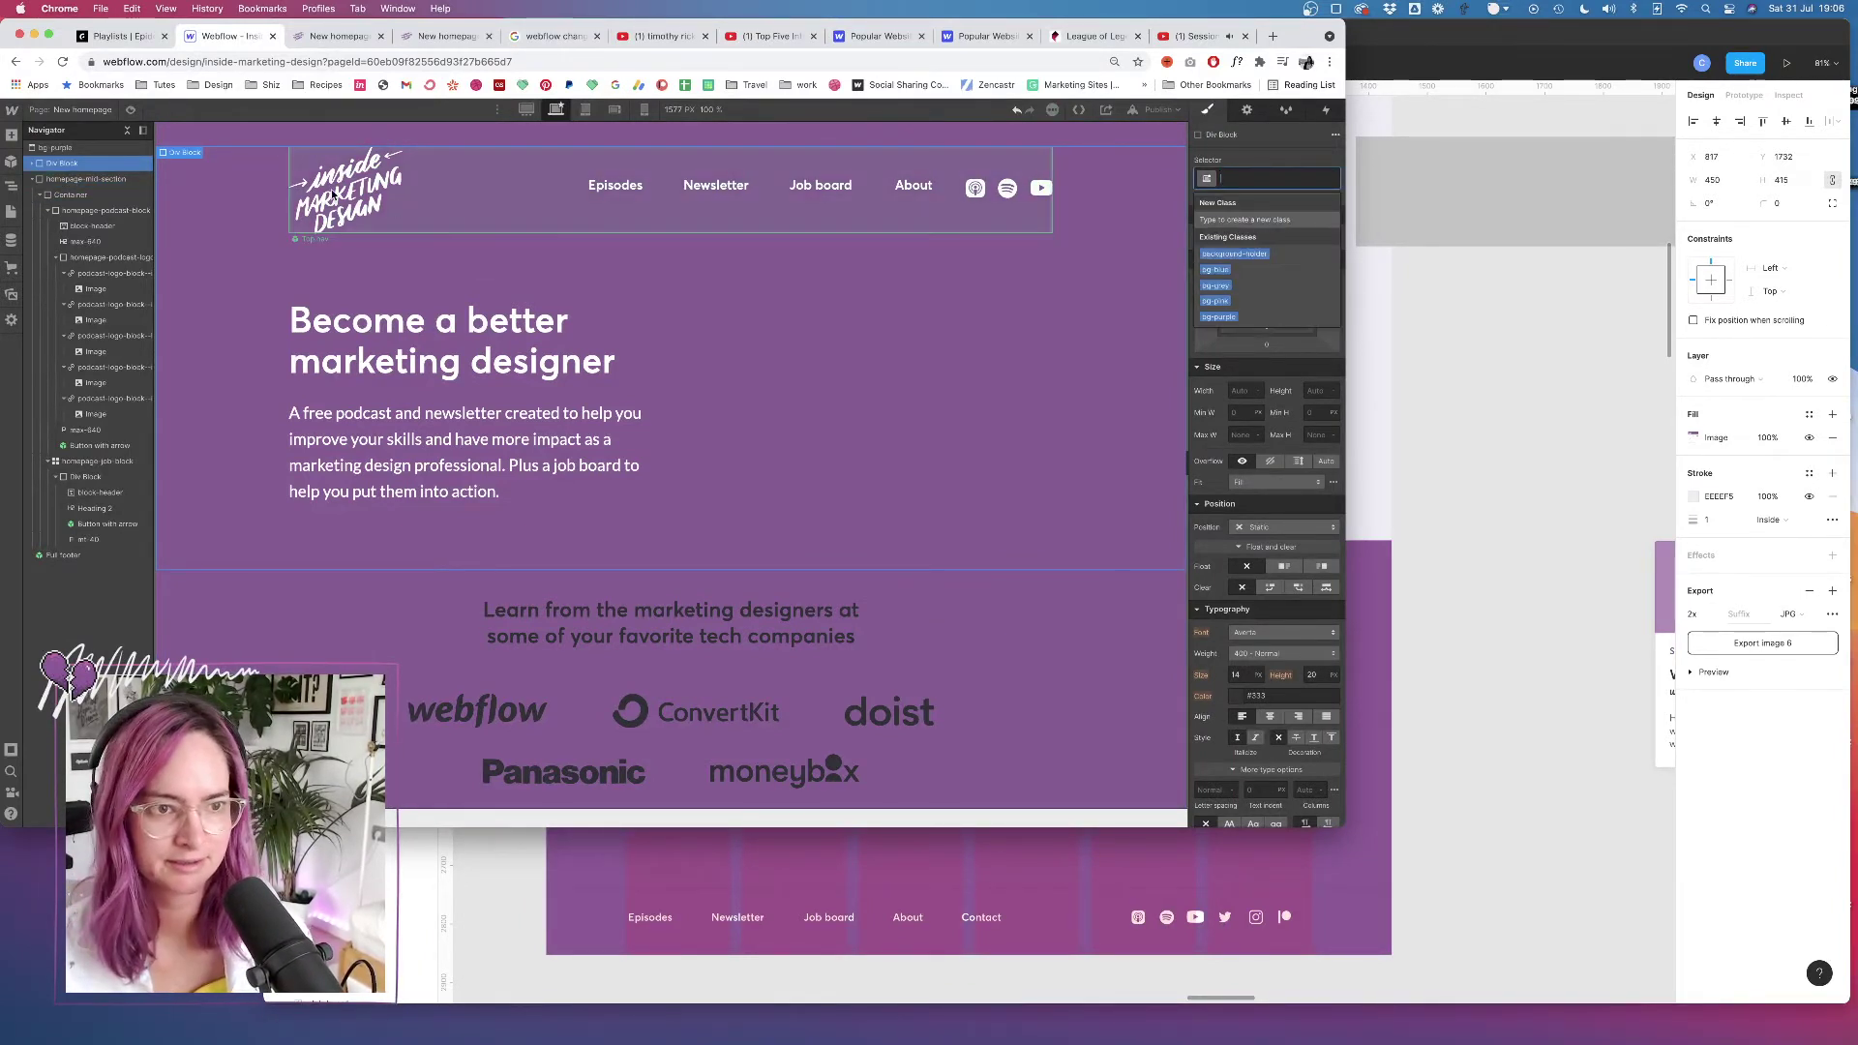
pyautogui.click(73, 150)
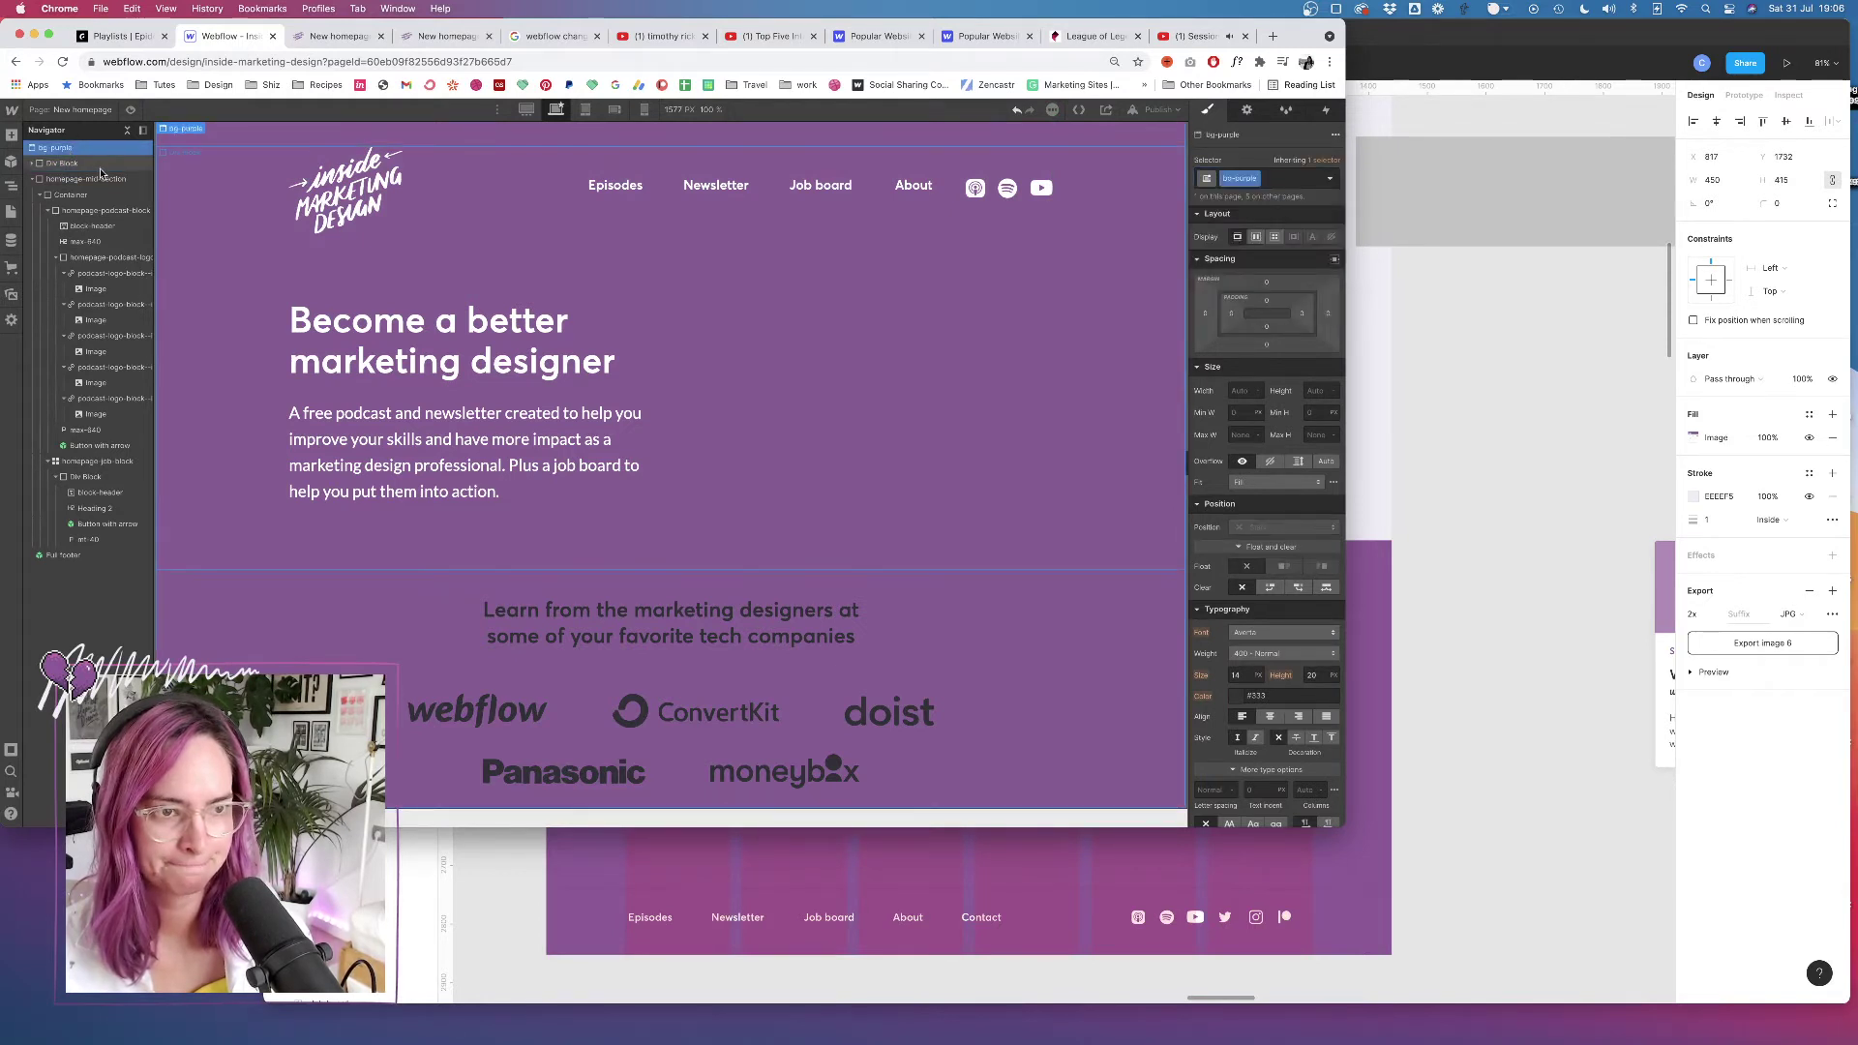
pyautogui.click(72, 165)
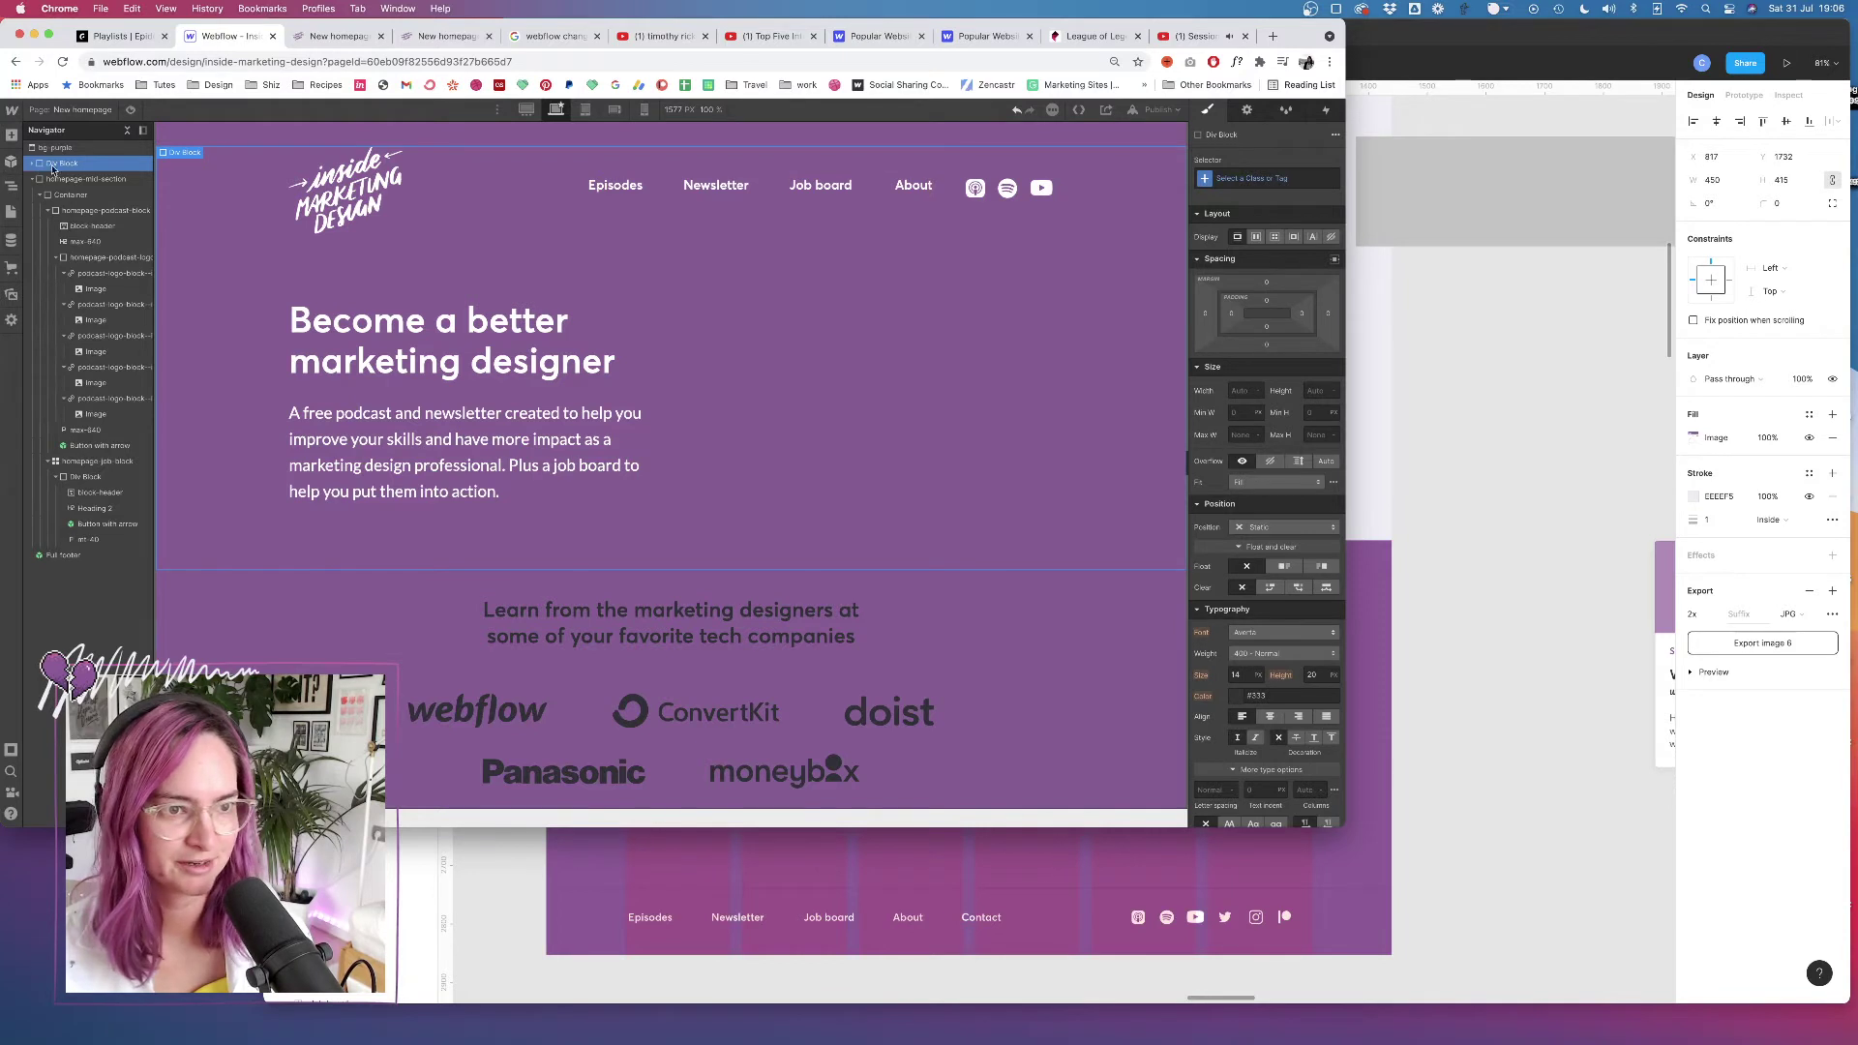
pyautogui.click(87, 147)
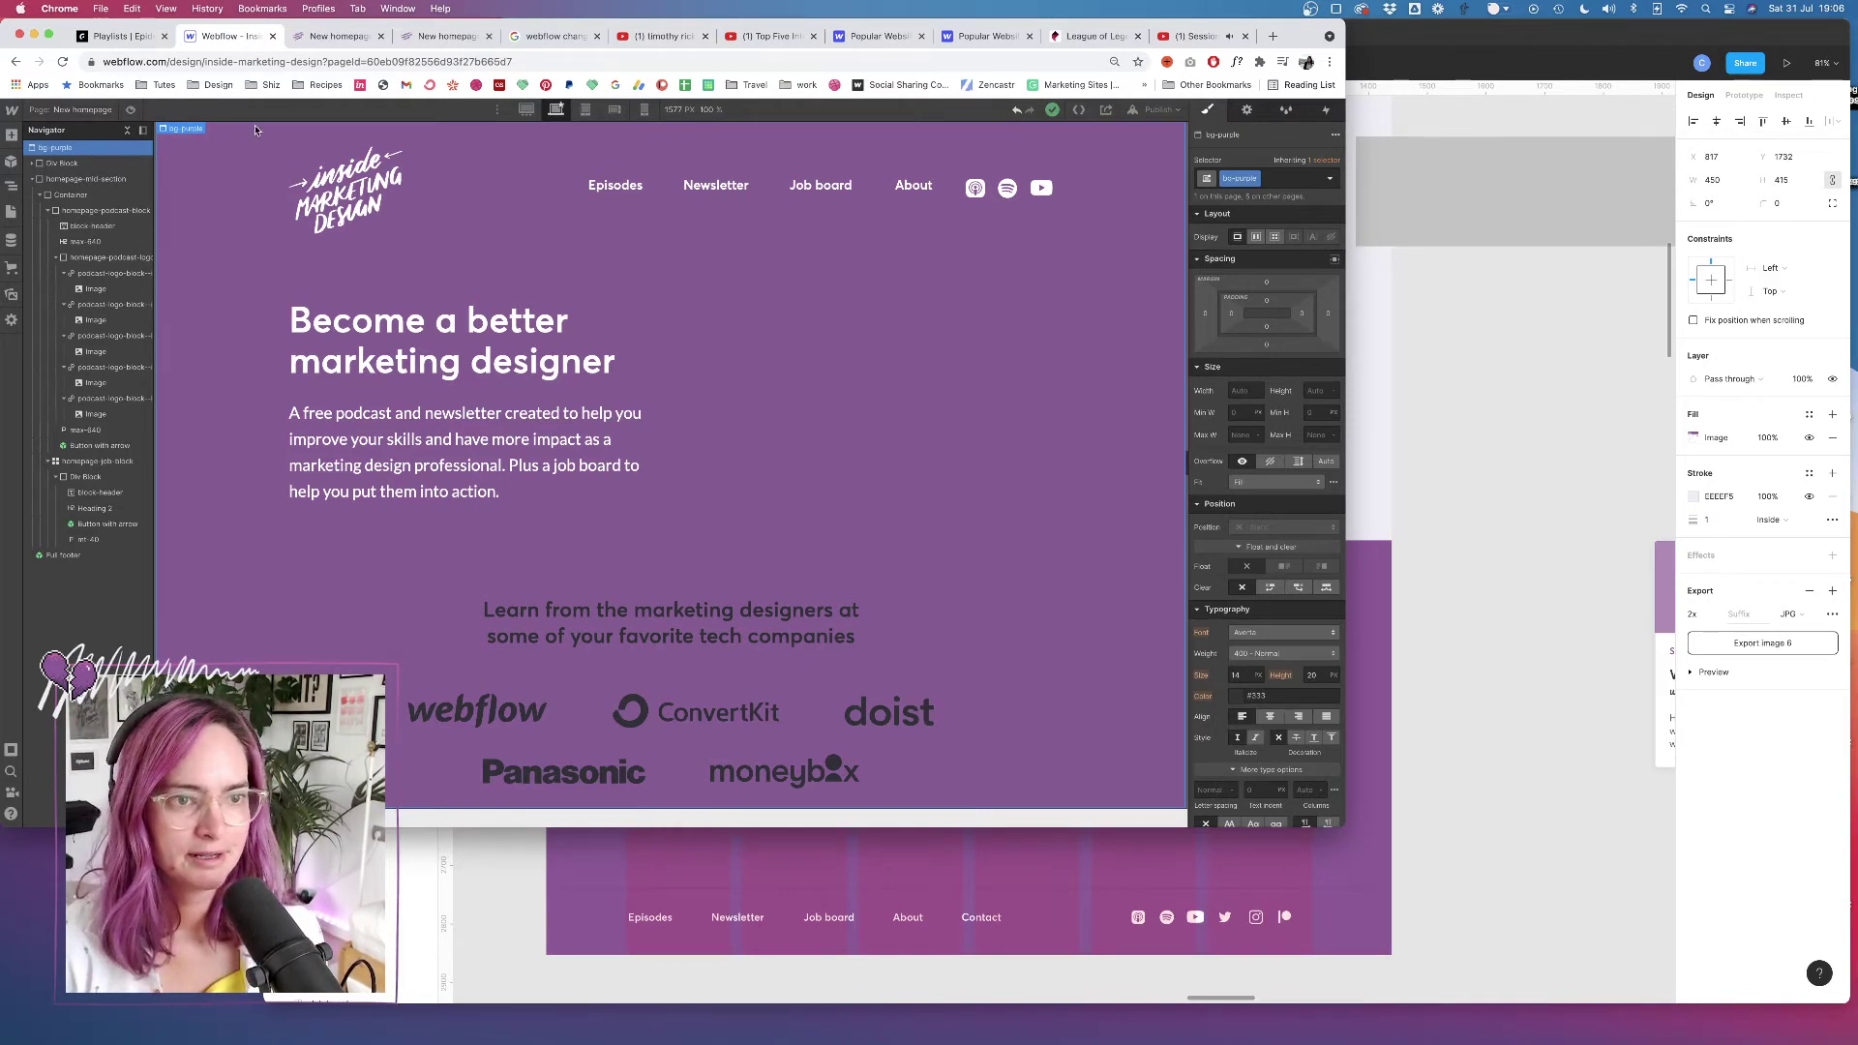
# Increase the top padding of the homepage-mid-section element
pyautogui.click(86, 180)
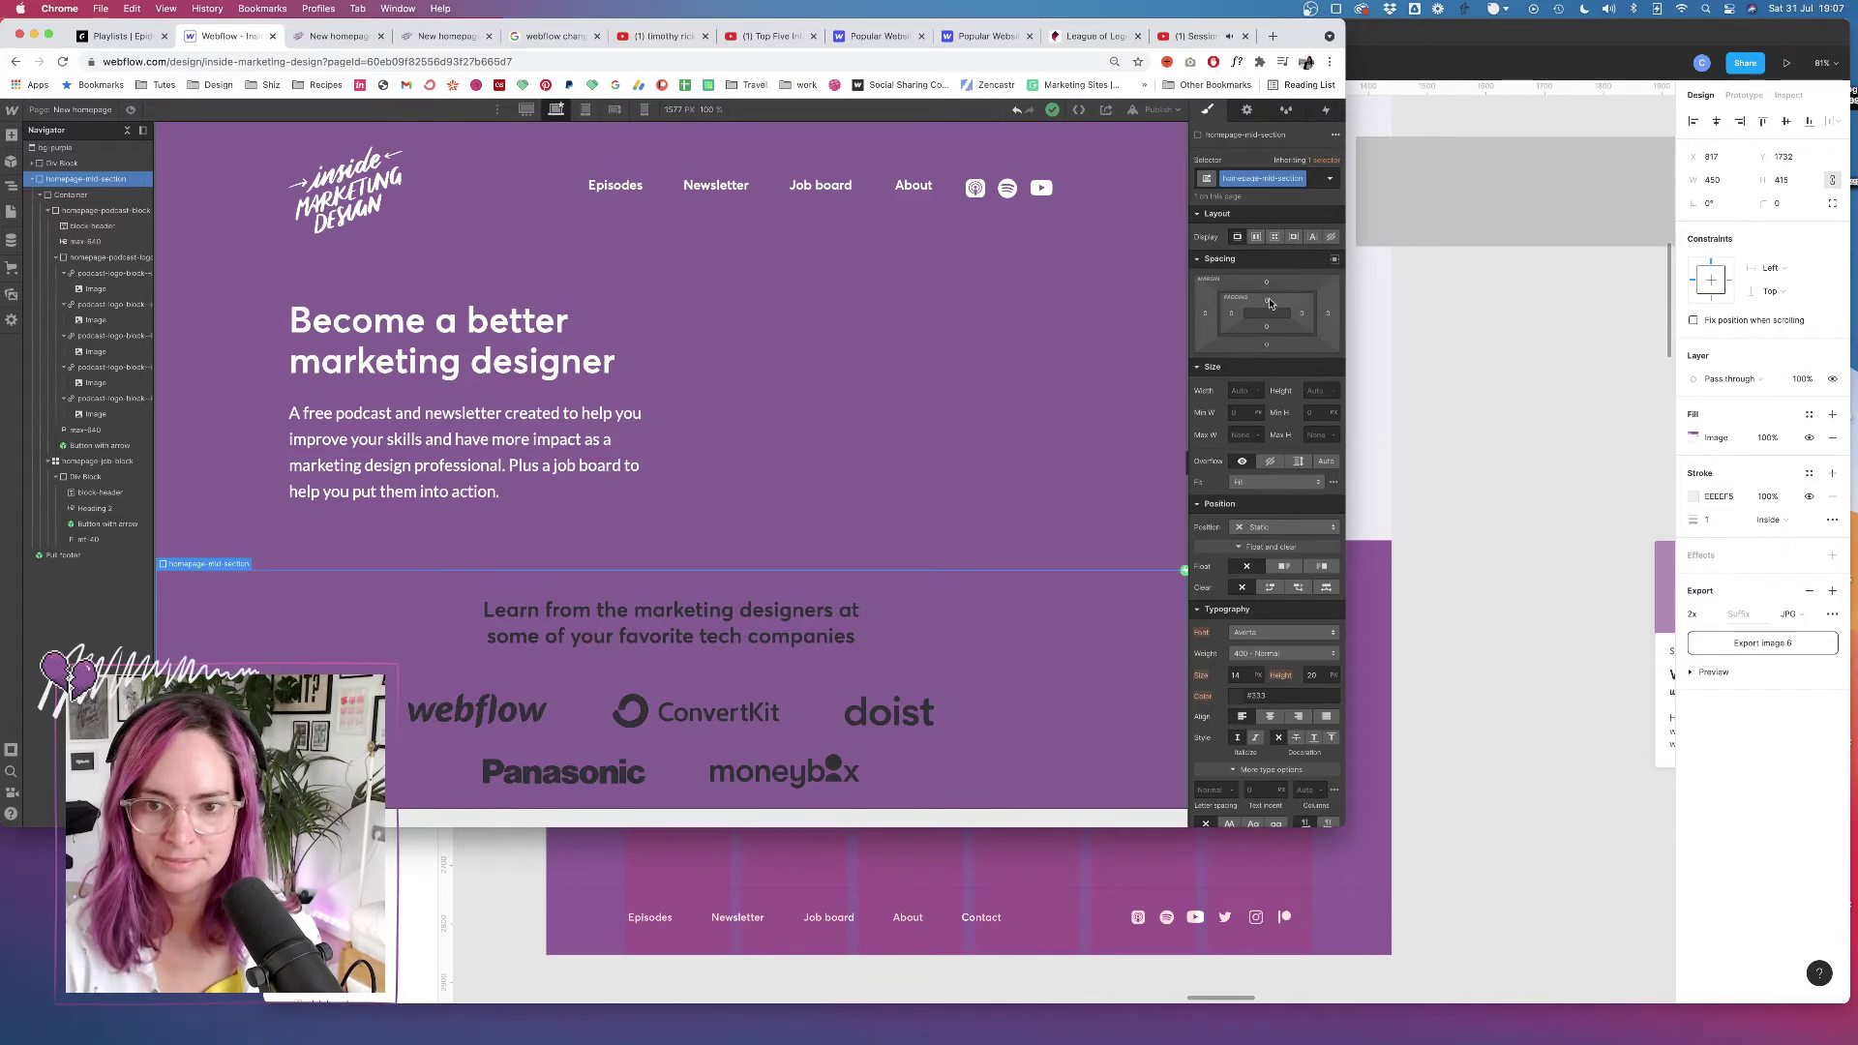
pyautogui.moveTo(1271, 304); pyautogui.dragTo(1273, 366)
# Replace the Scroll into view interaction on homepage-mid-section with a While scrolling in view element trigger
pyautogui.click(1327, 111)
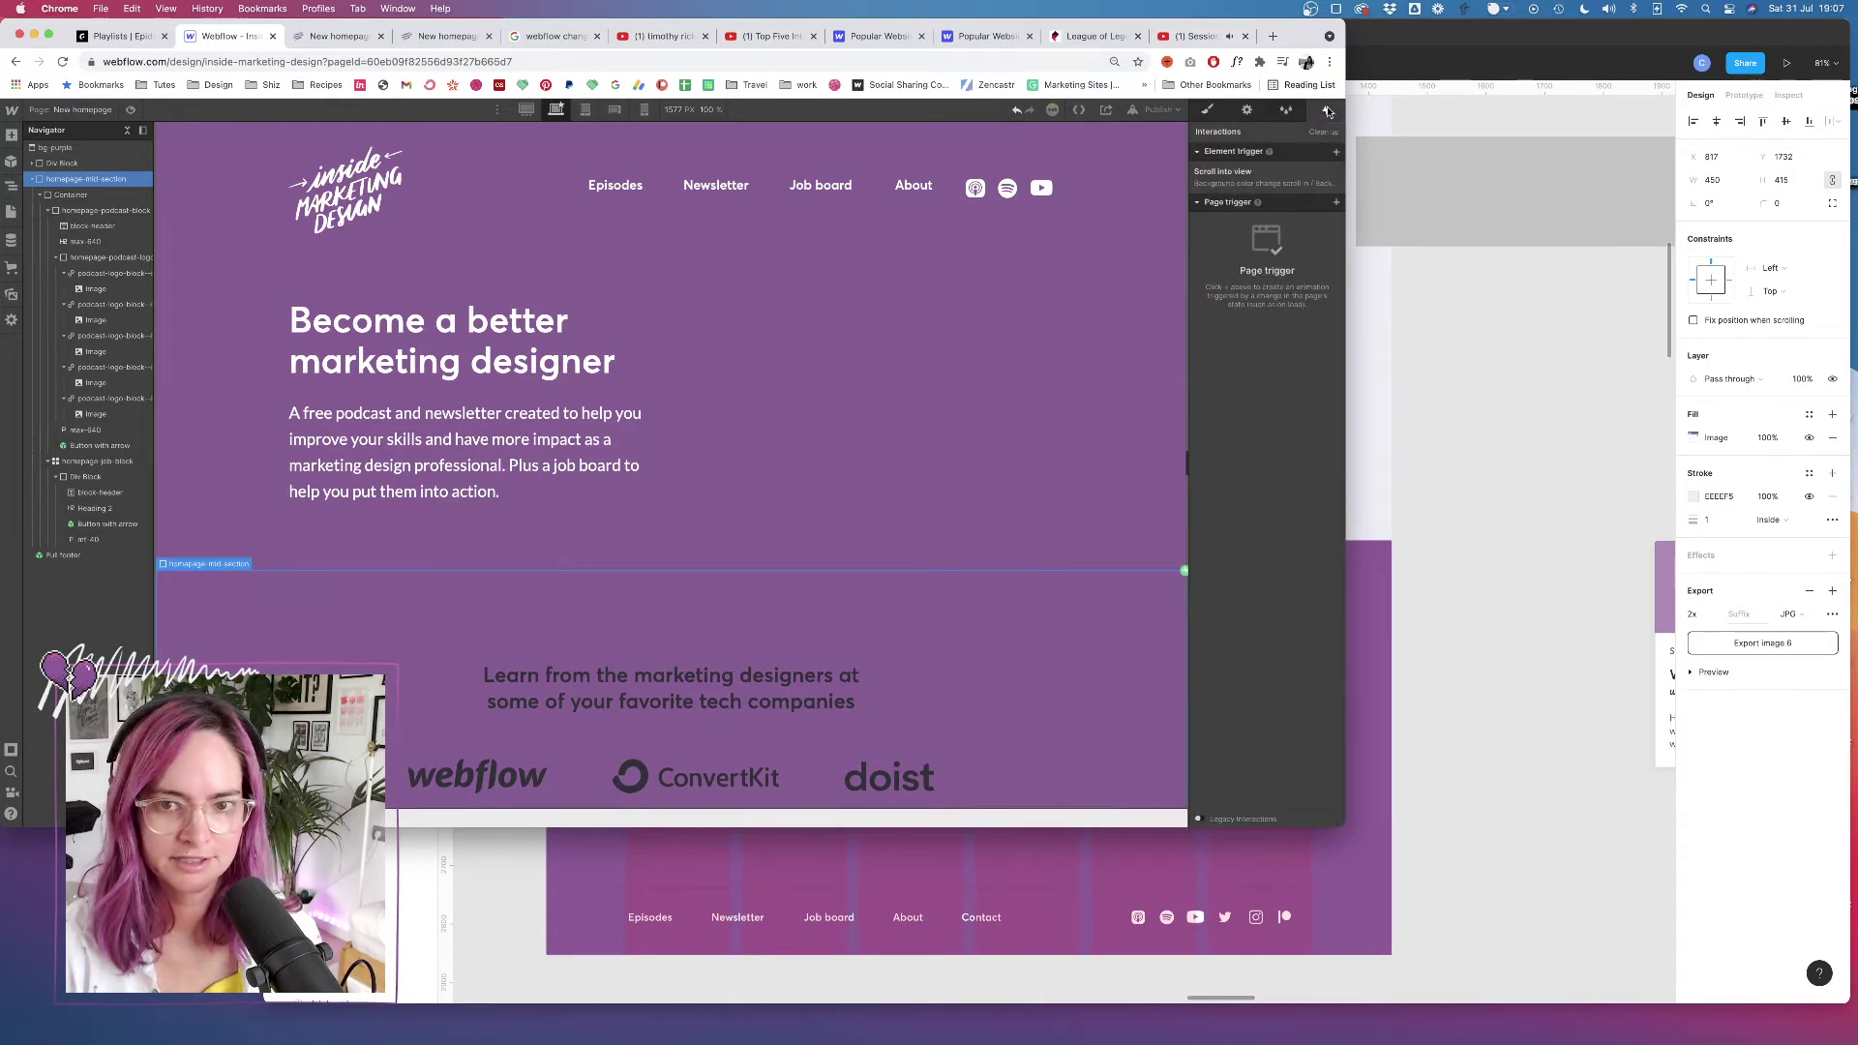
pyautogui.click(1336, 174)
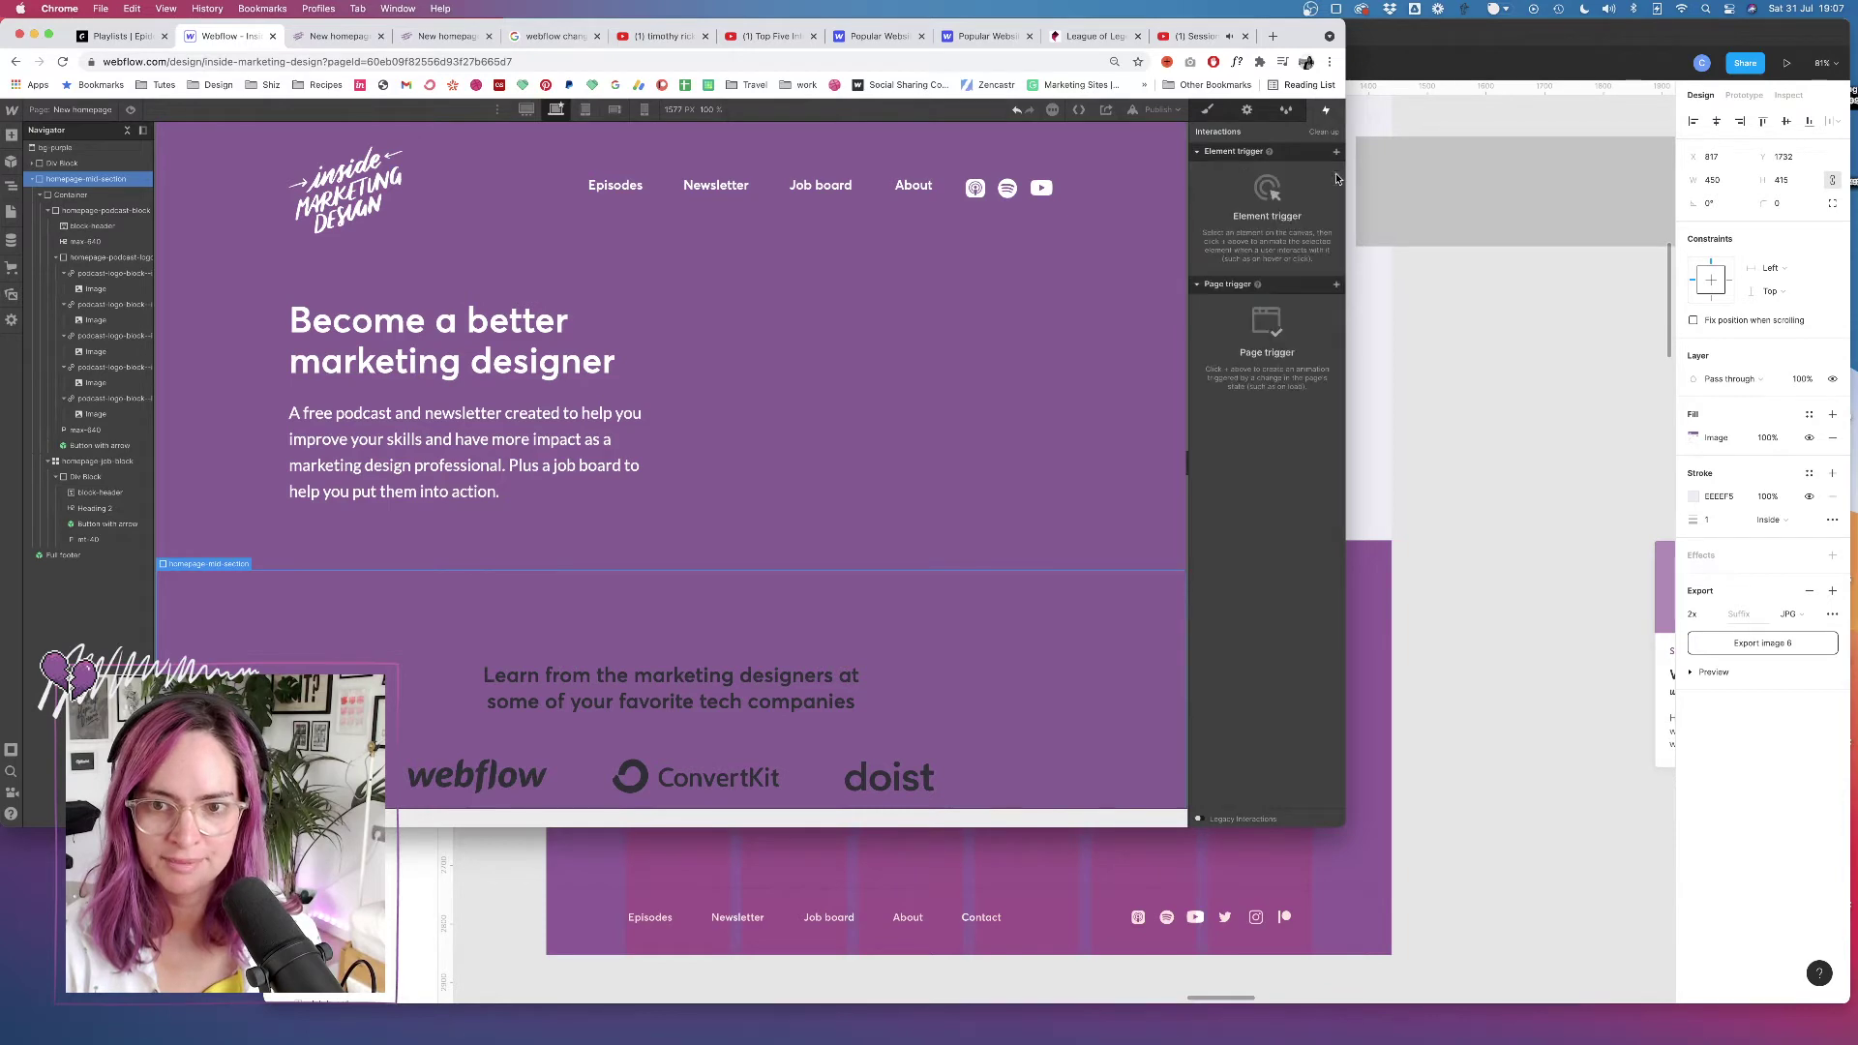
pyautogui.click(1336, 151)
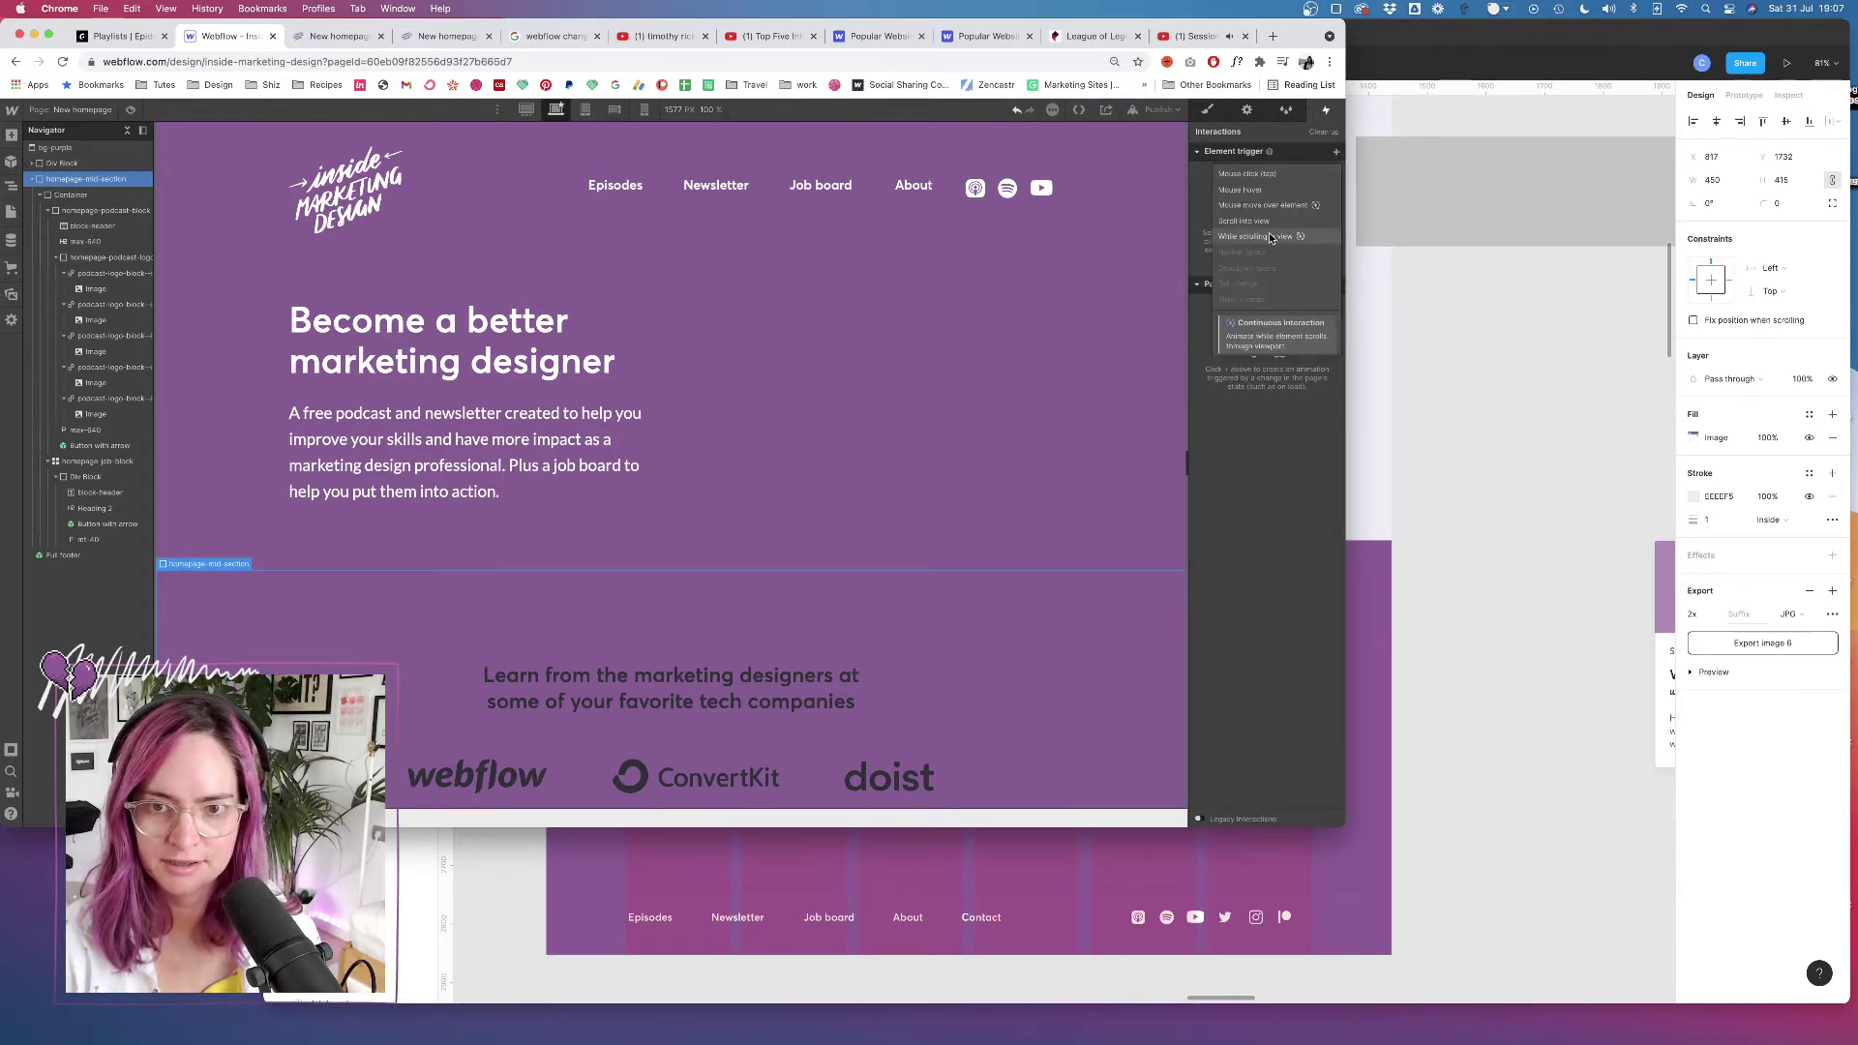
pyautogui.click(1271, 238)
# Check the playing Sessions: Vi video and the stream's audio levels in OBS, and return to the Webflow interaction settings
pyautogui.click(1200, 36)
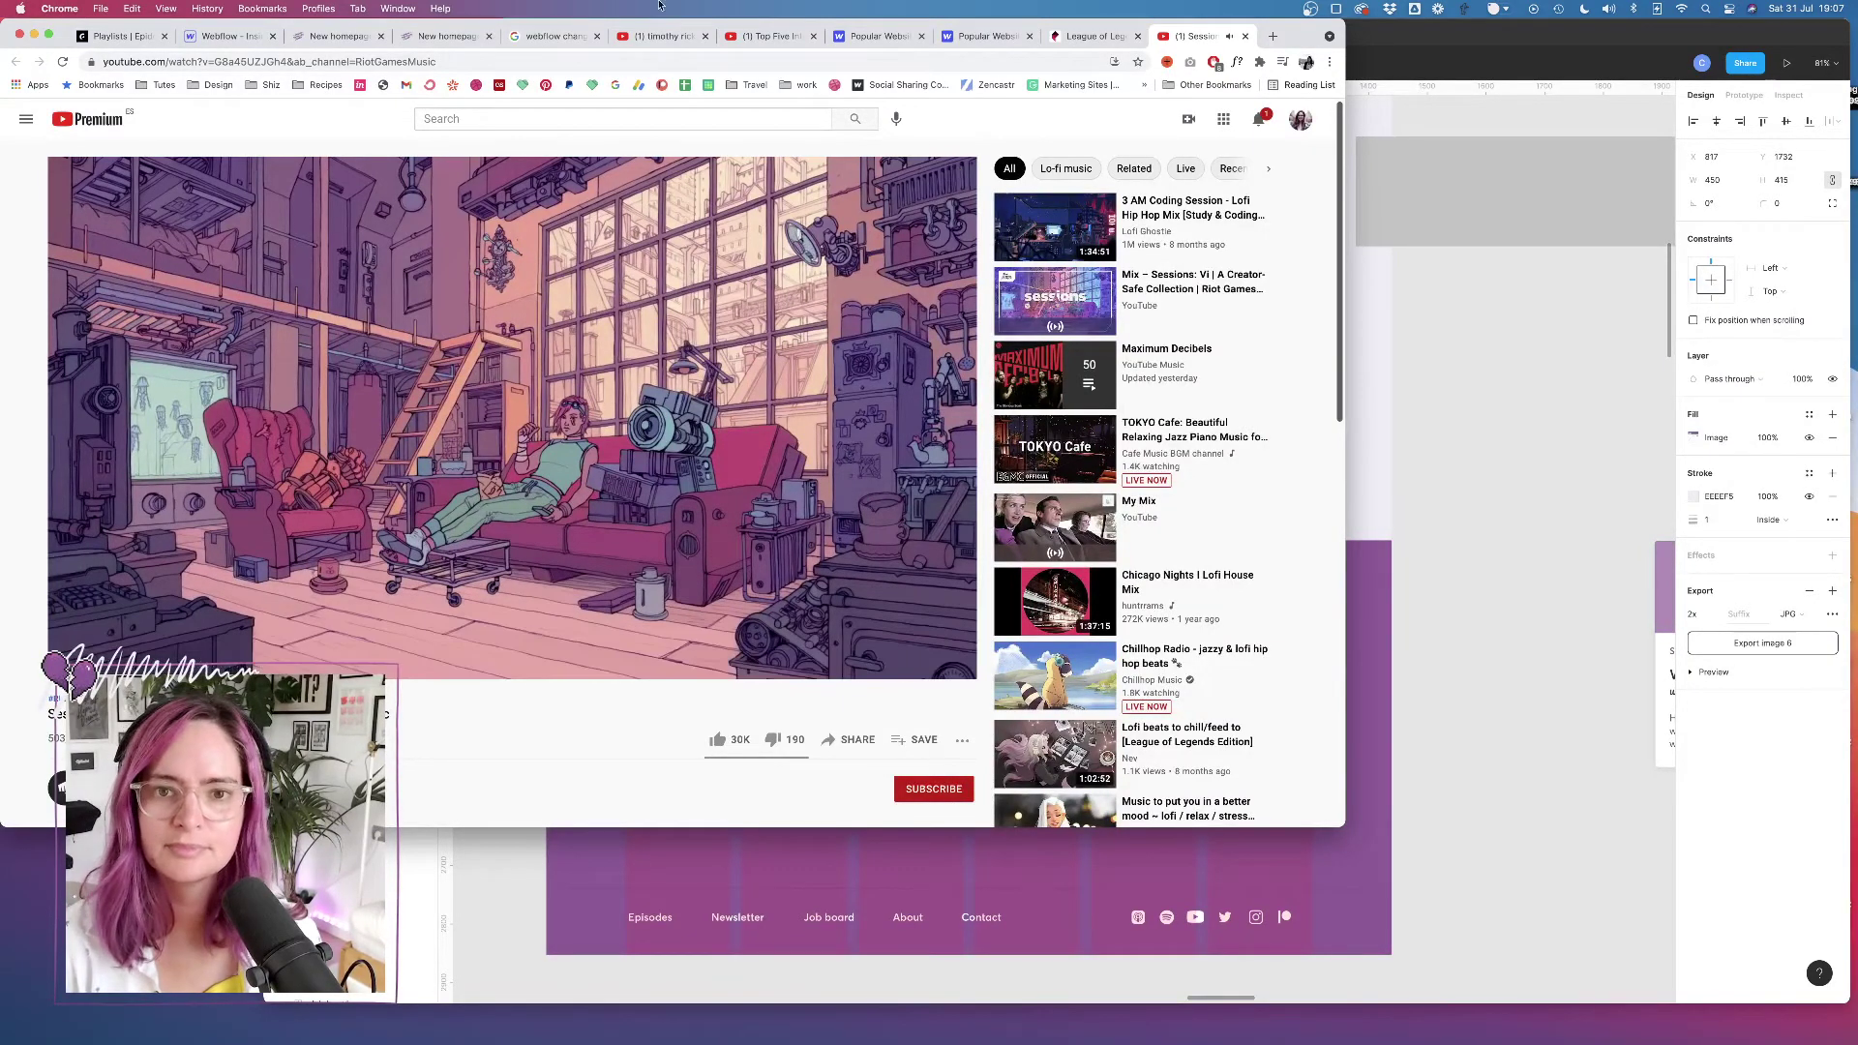
pyautogui.click(211, 39)
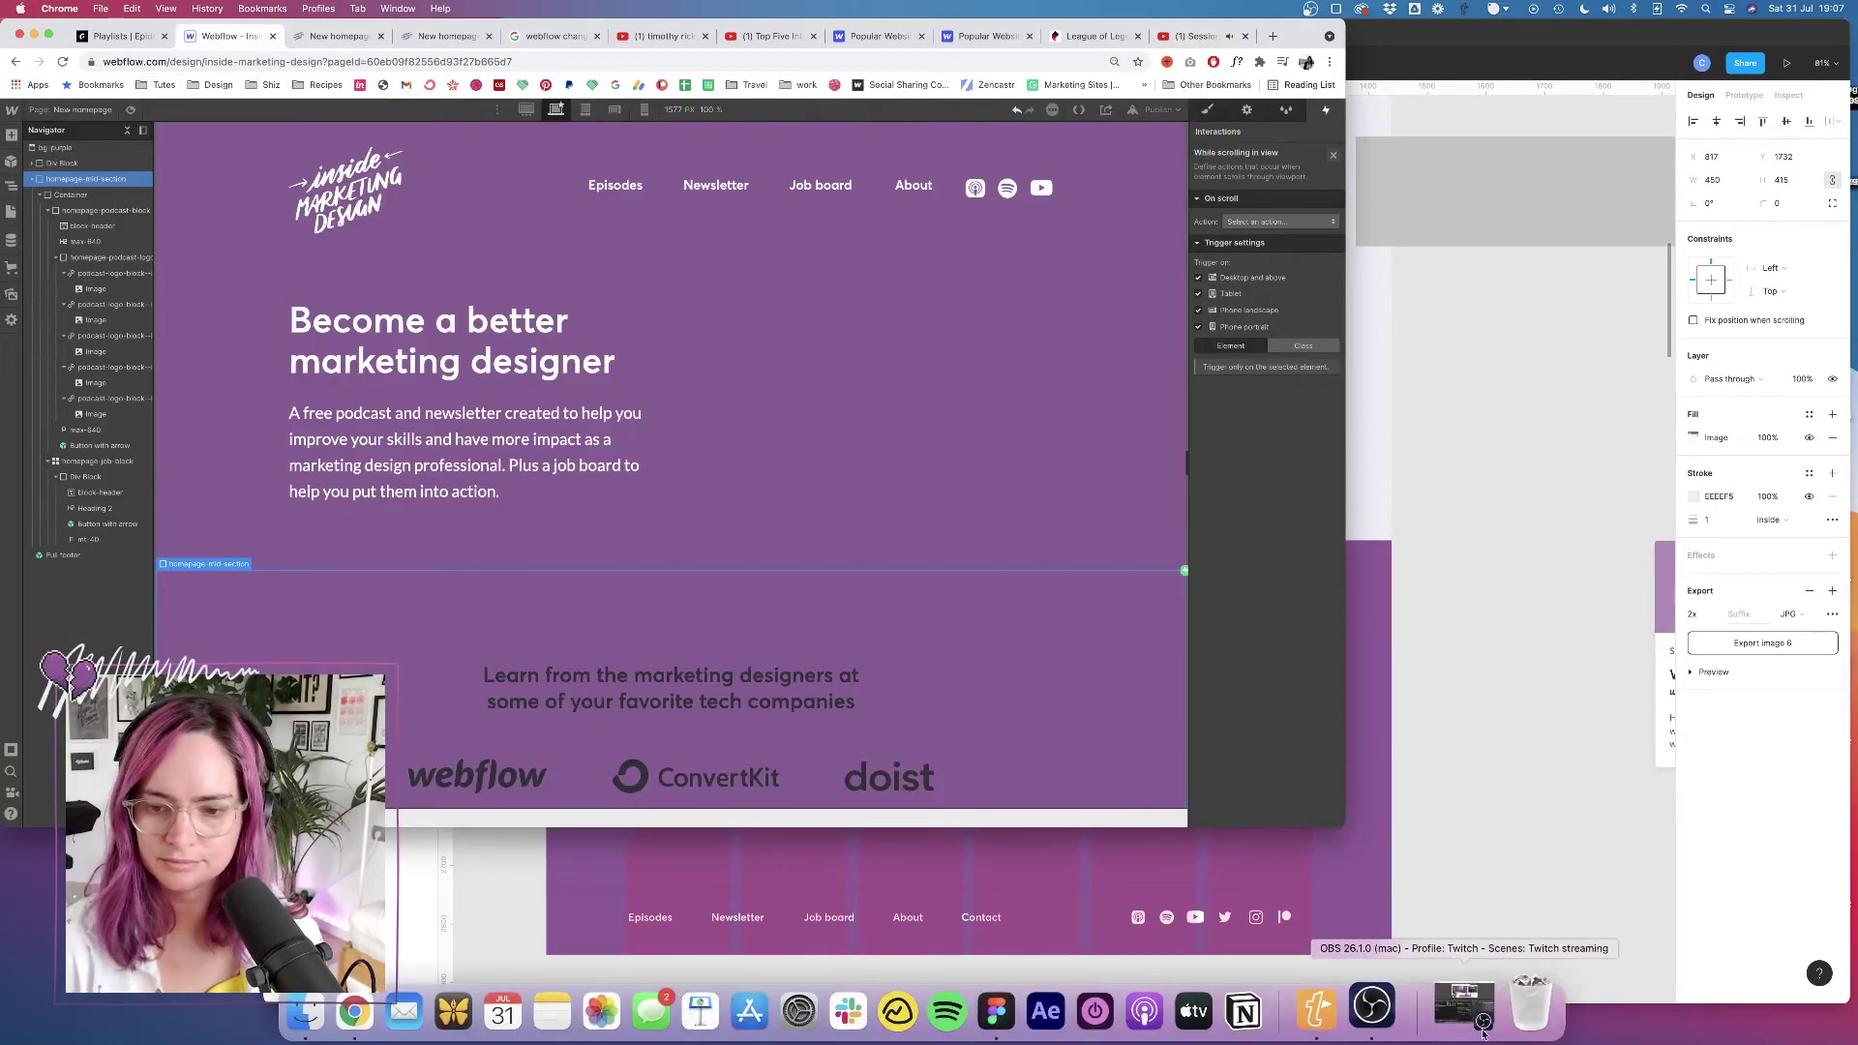
pyautogui.click(1373, 1004)
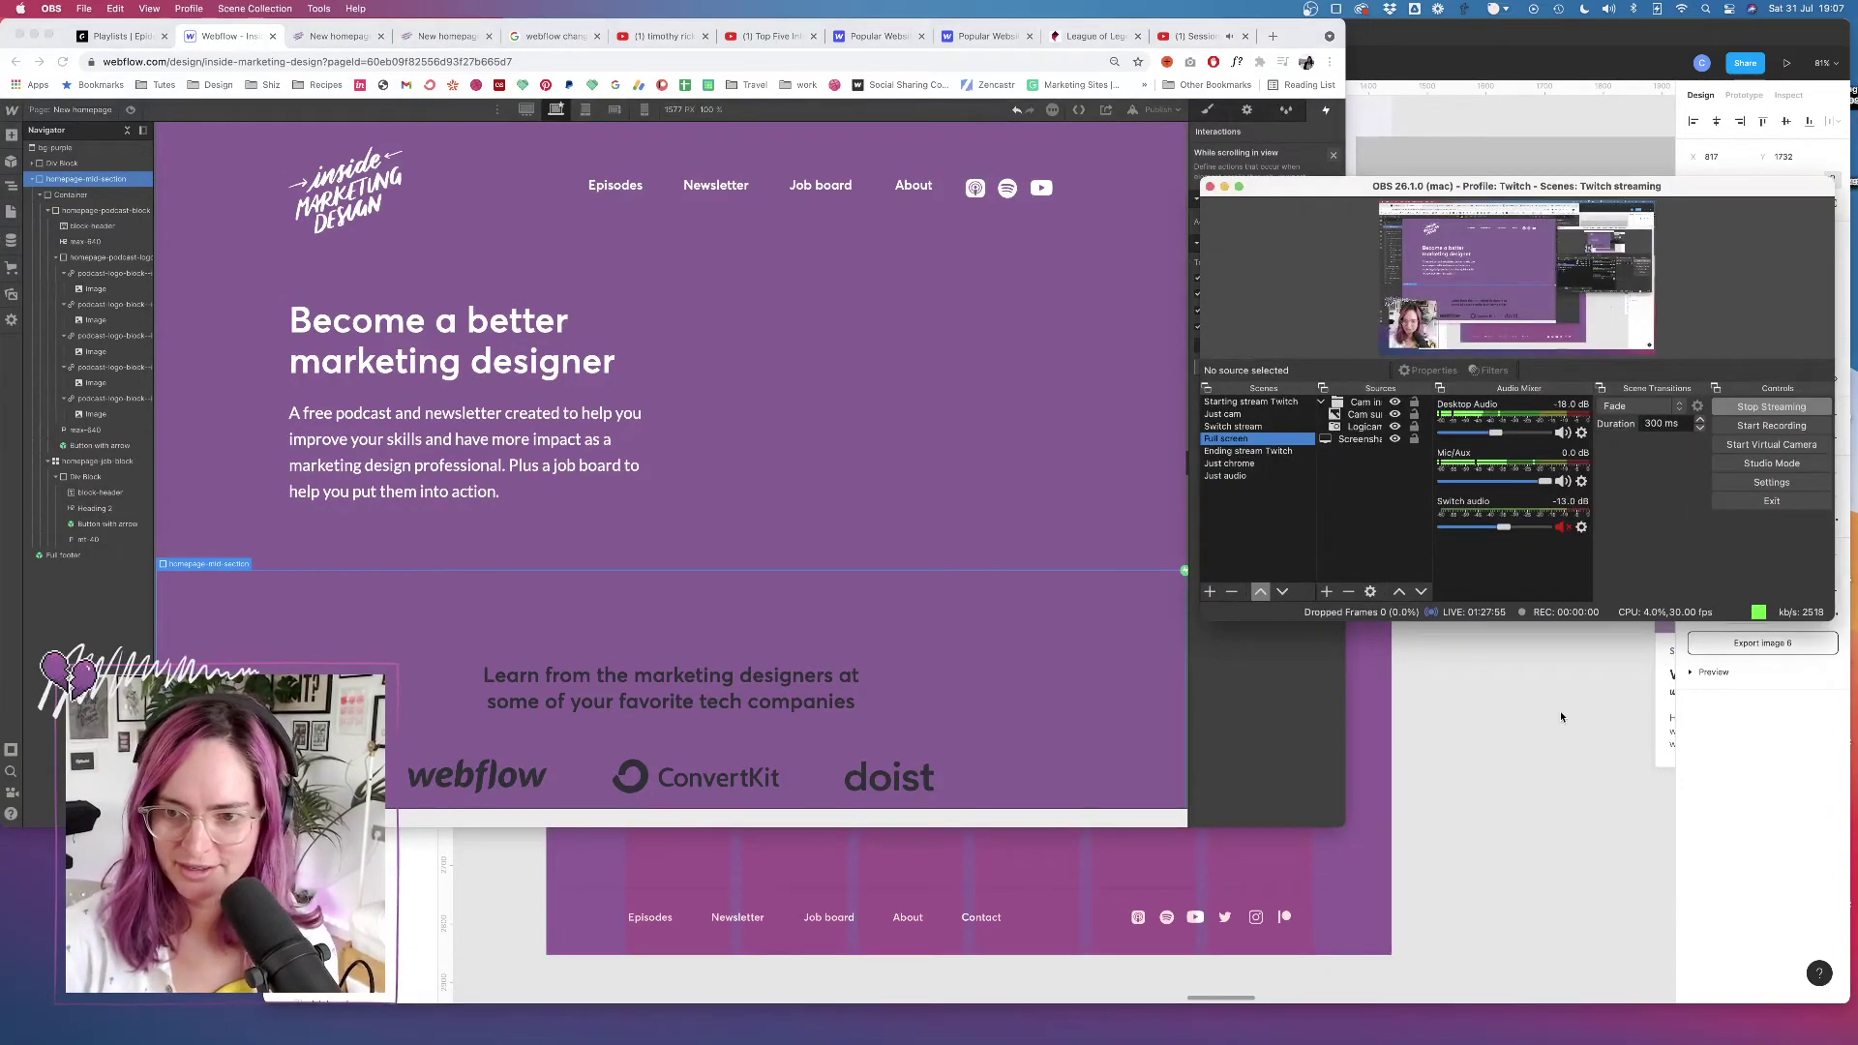
pyautogui.click(1224, 186)
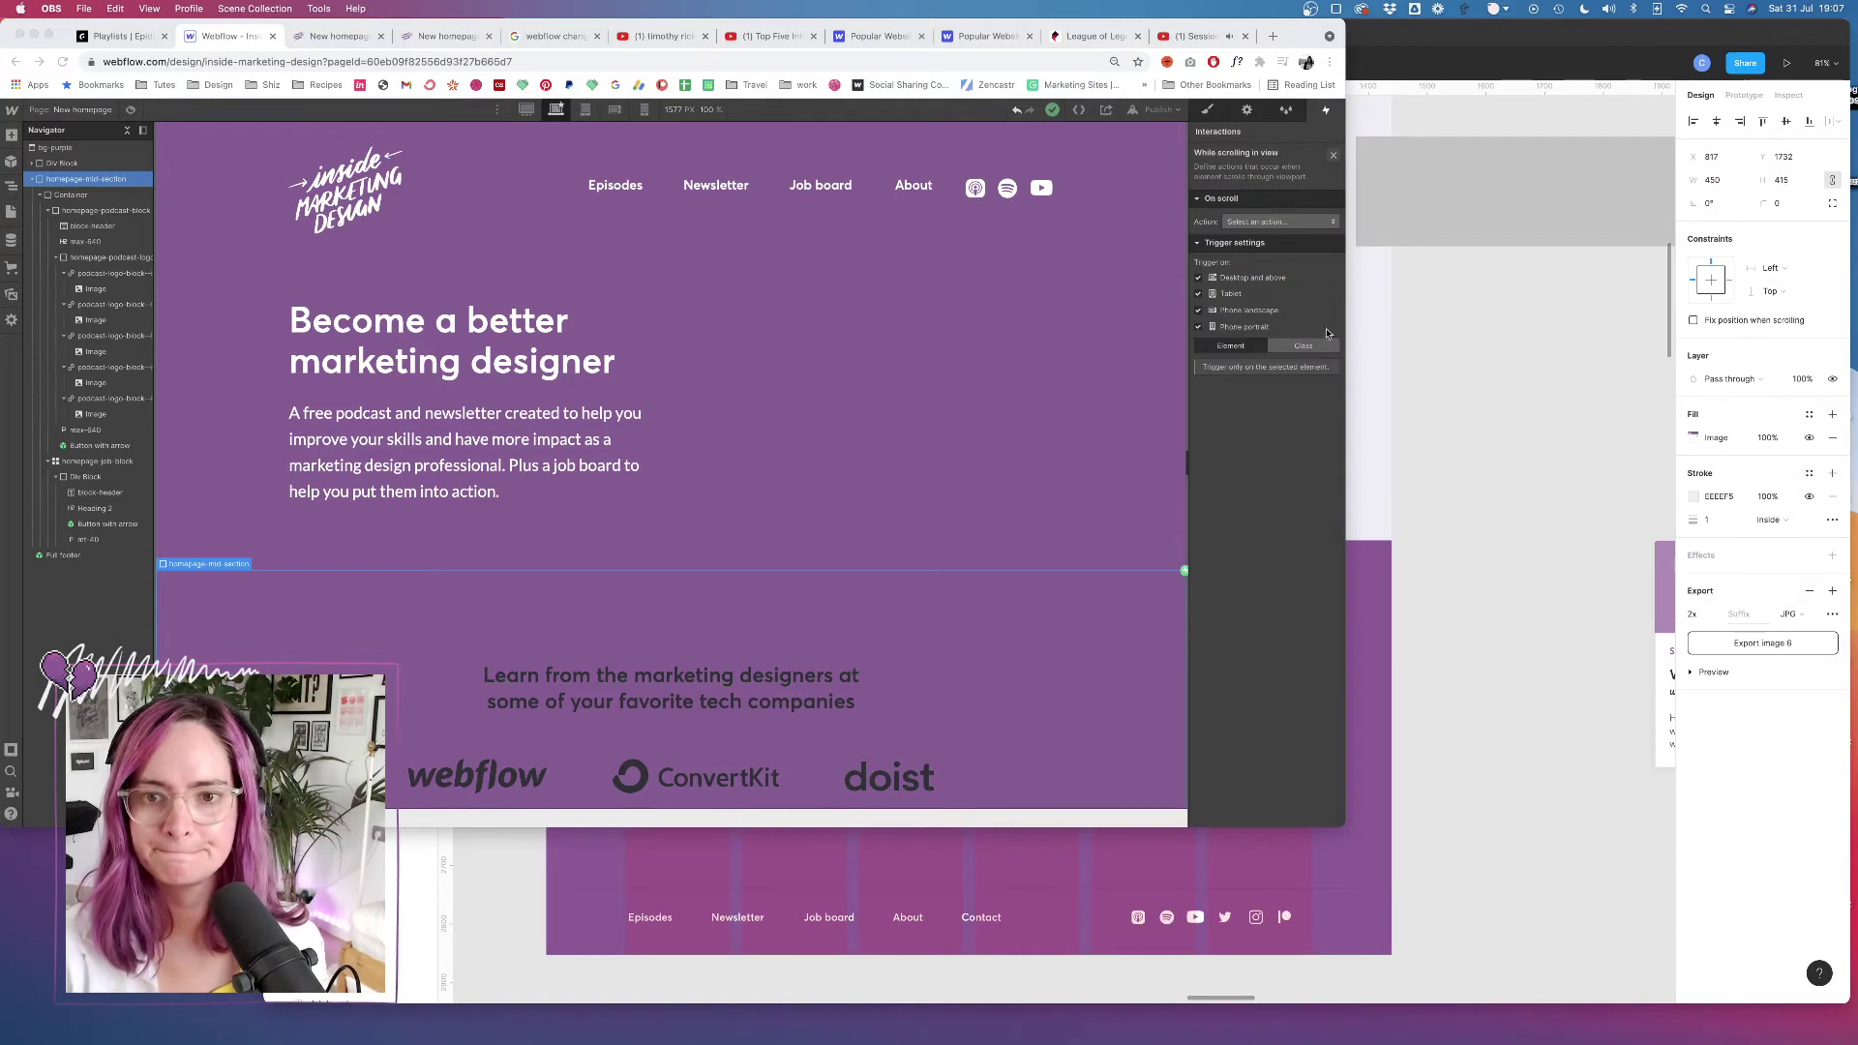
# Set the on-scroll action of homepage-mid-section to Play scroll animation and check the animation boundary options
pyautogui.click(1269, 425)
pyautogui.click(1252, 221)
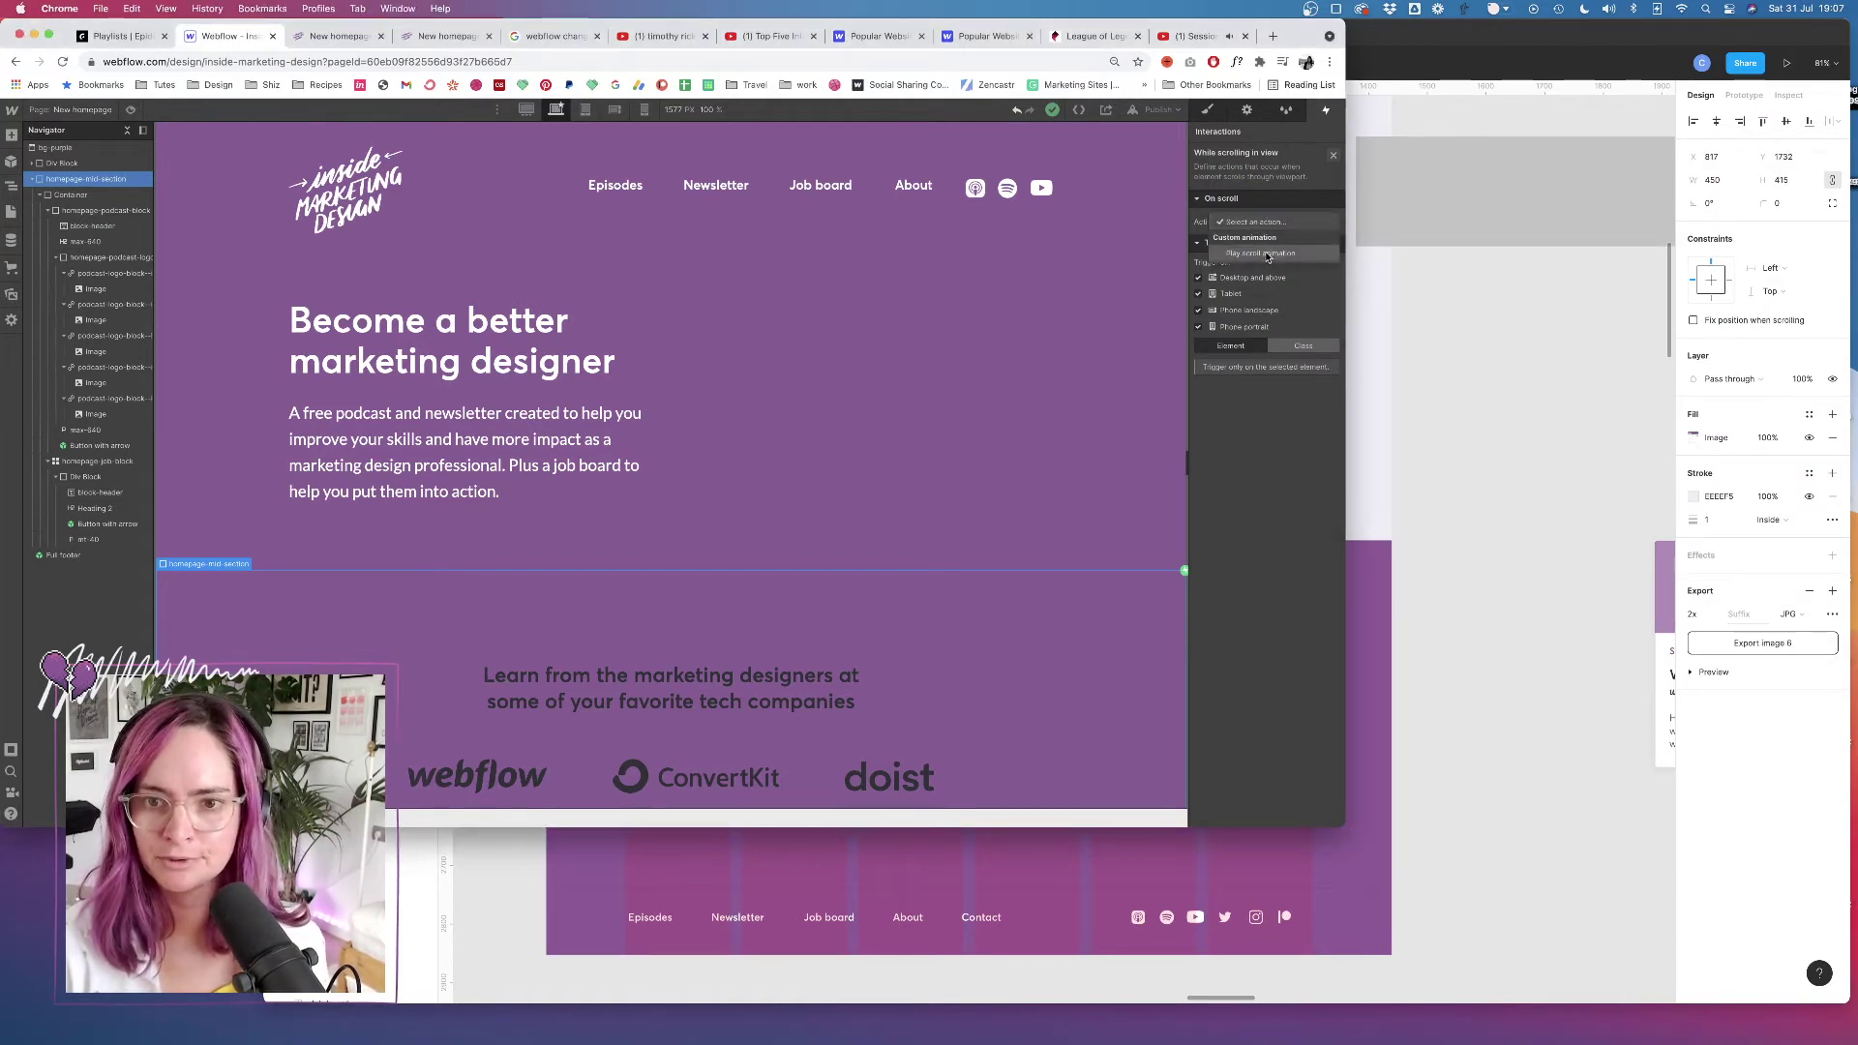
pyautogui.click(1289, 244)
pyautogui.click(1275, 221)
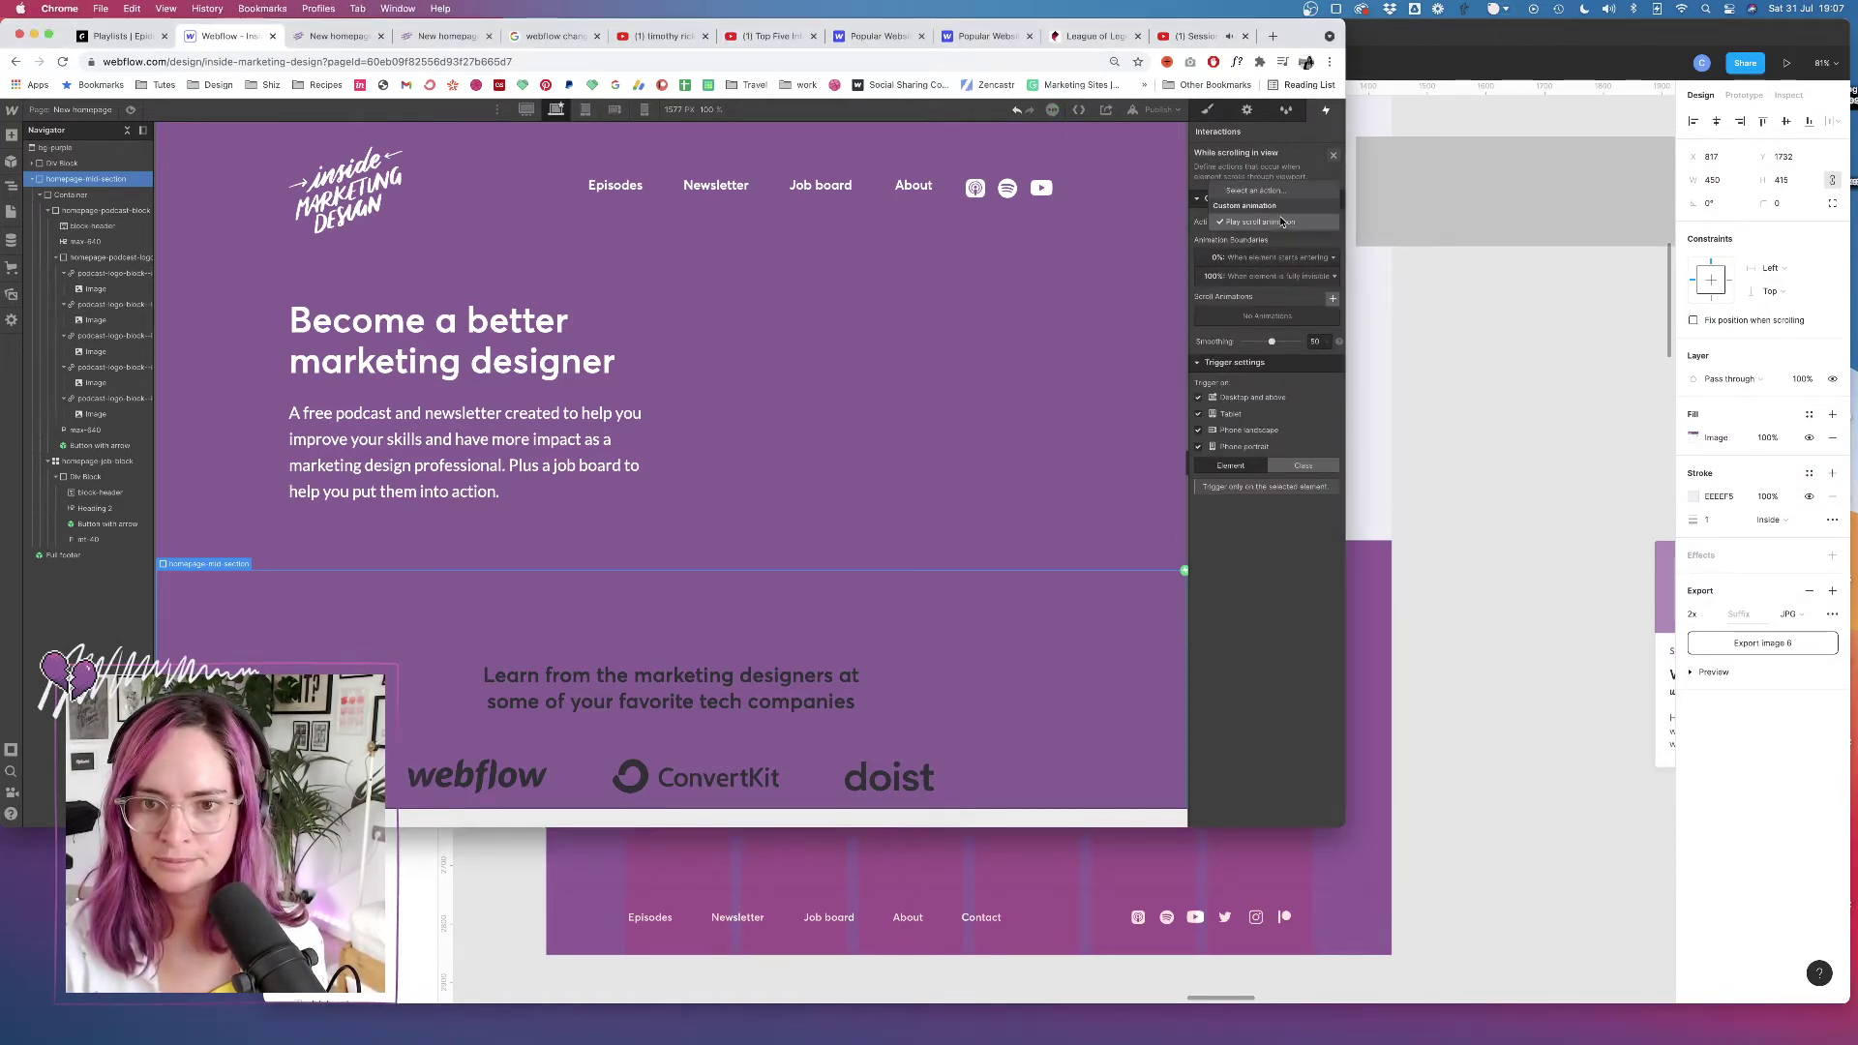
pyautogui.click(1265, 192)
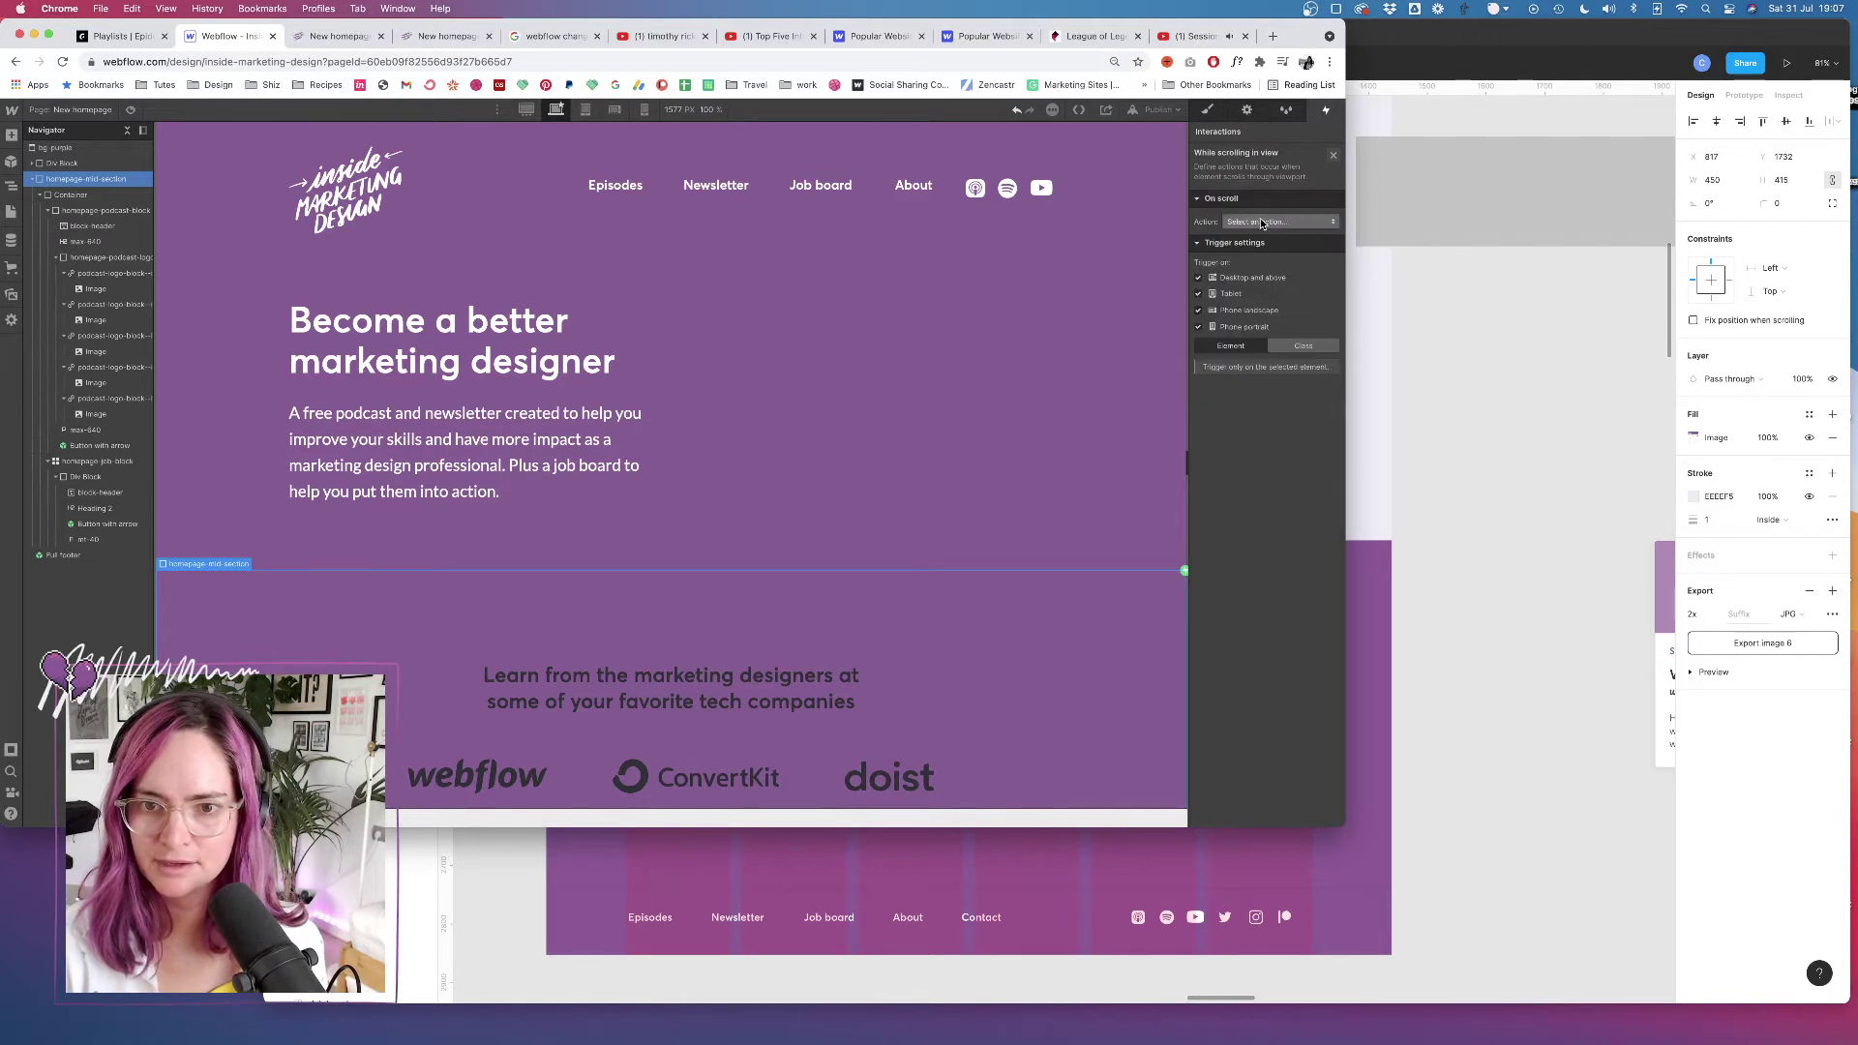
pyautogui.click(1266, 223)
pyautogui.click(1282, 252)
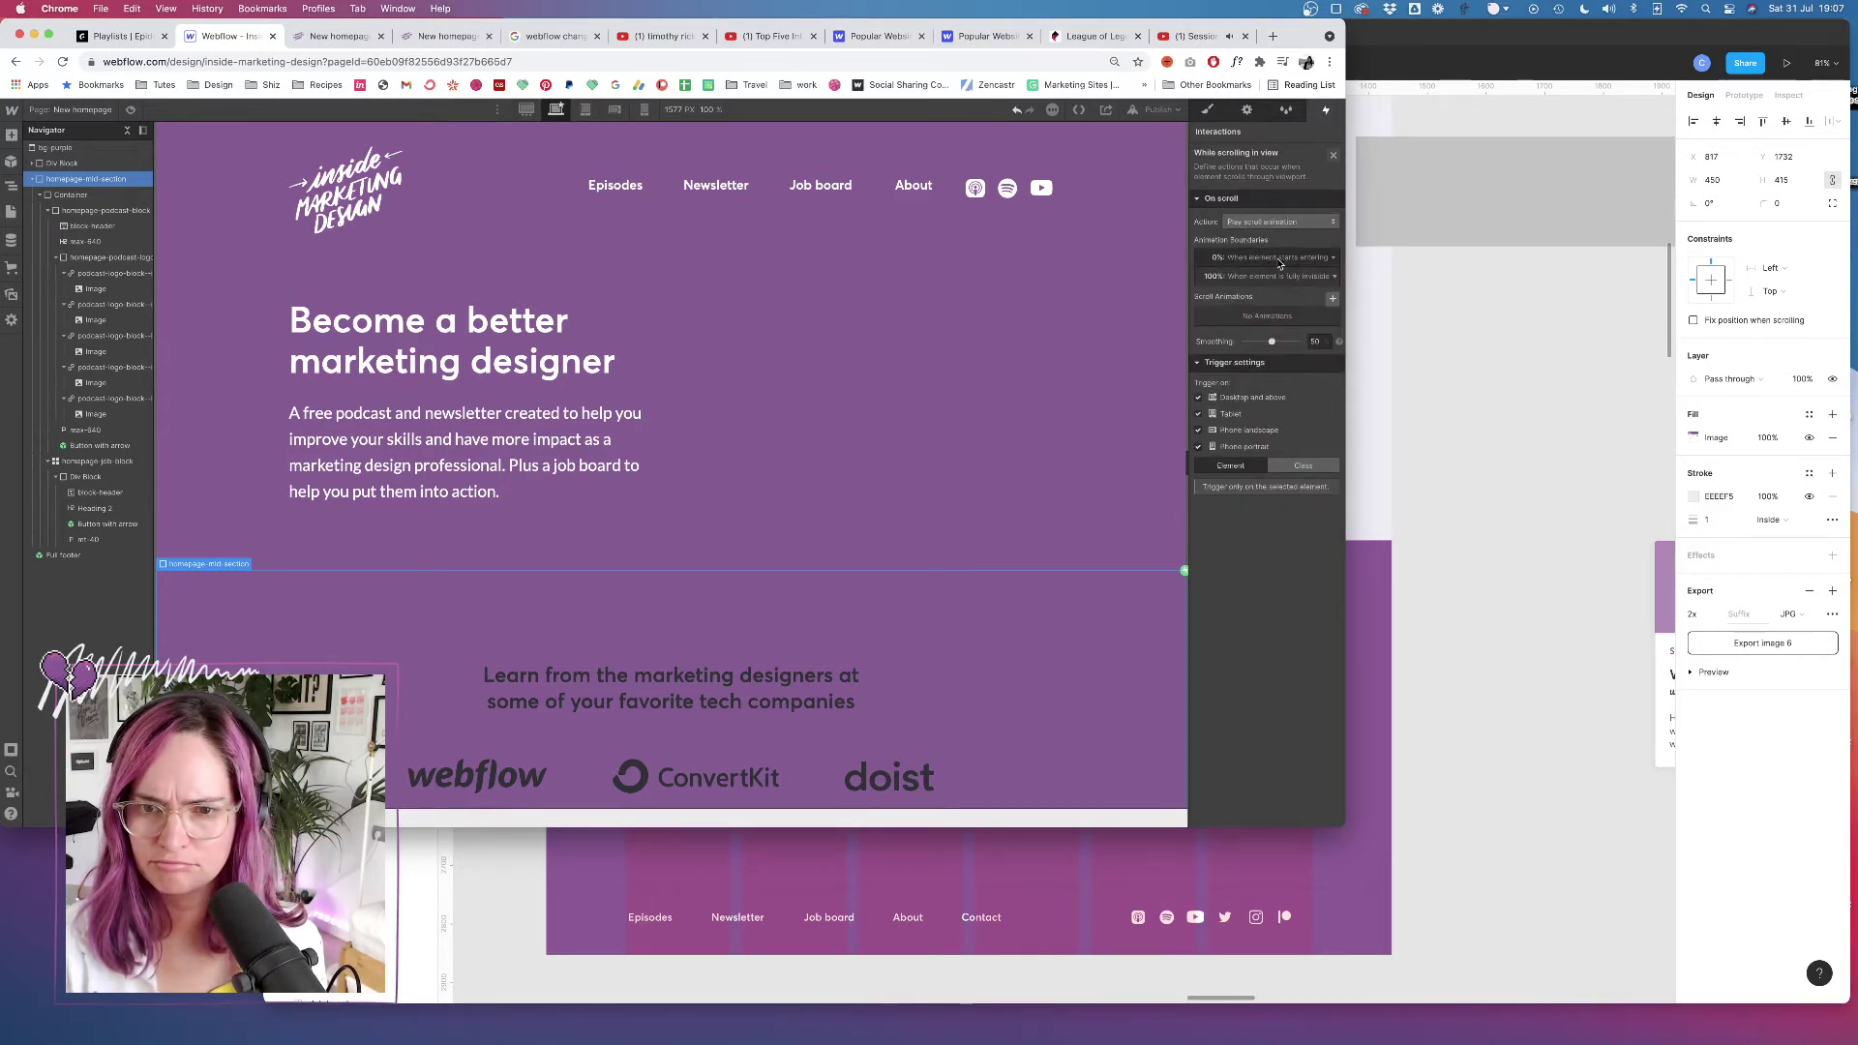
pyautogui.click(1279, 260)
pyautogui.click(1267, 334)
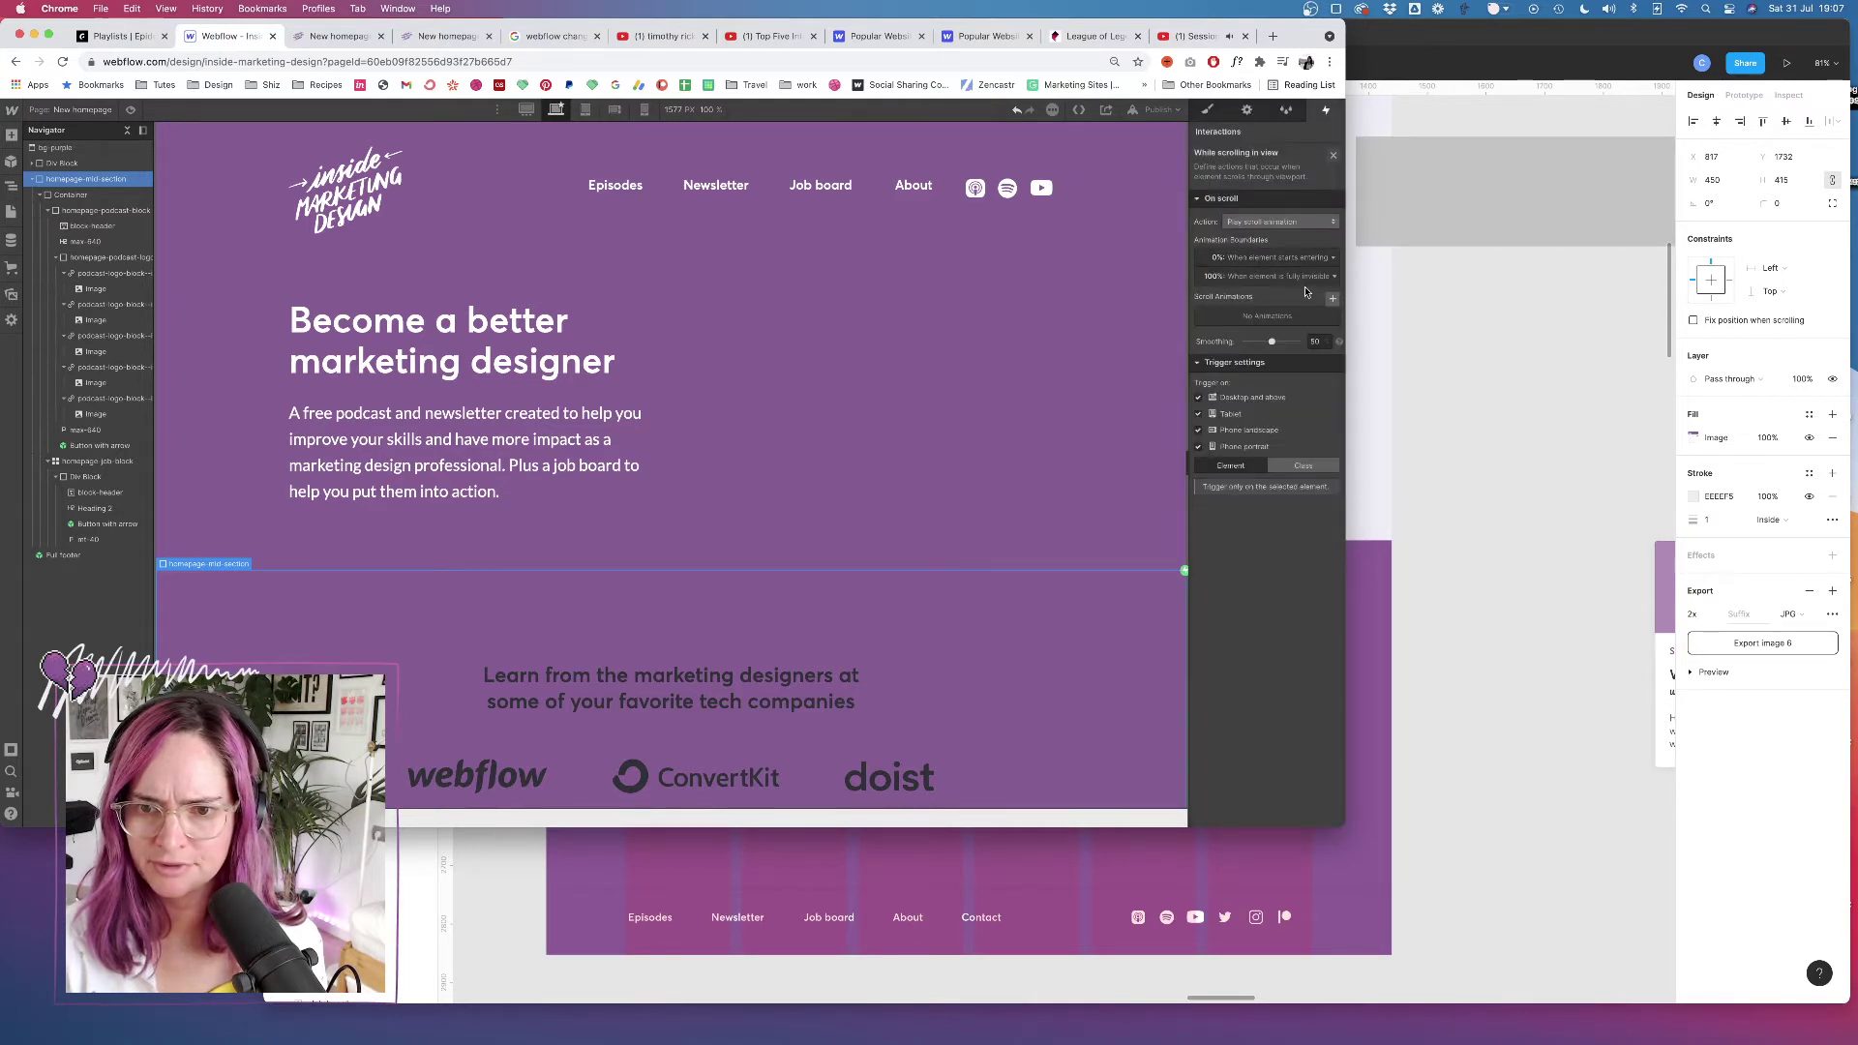
# Add a new scroll animation named "grey bg fade in"
pyautogui.click(1332, 297)
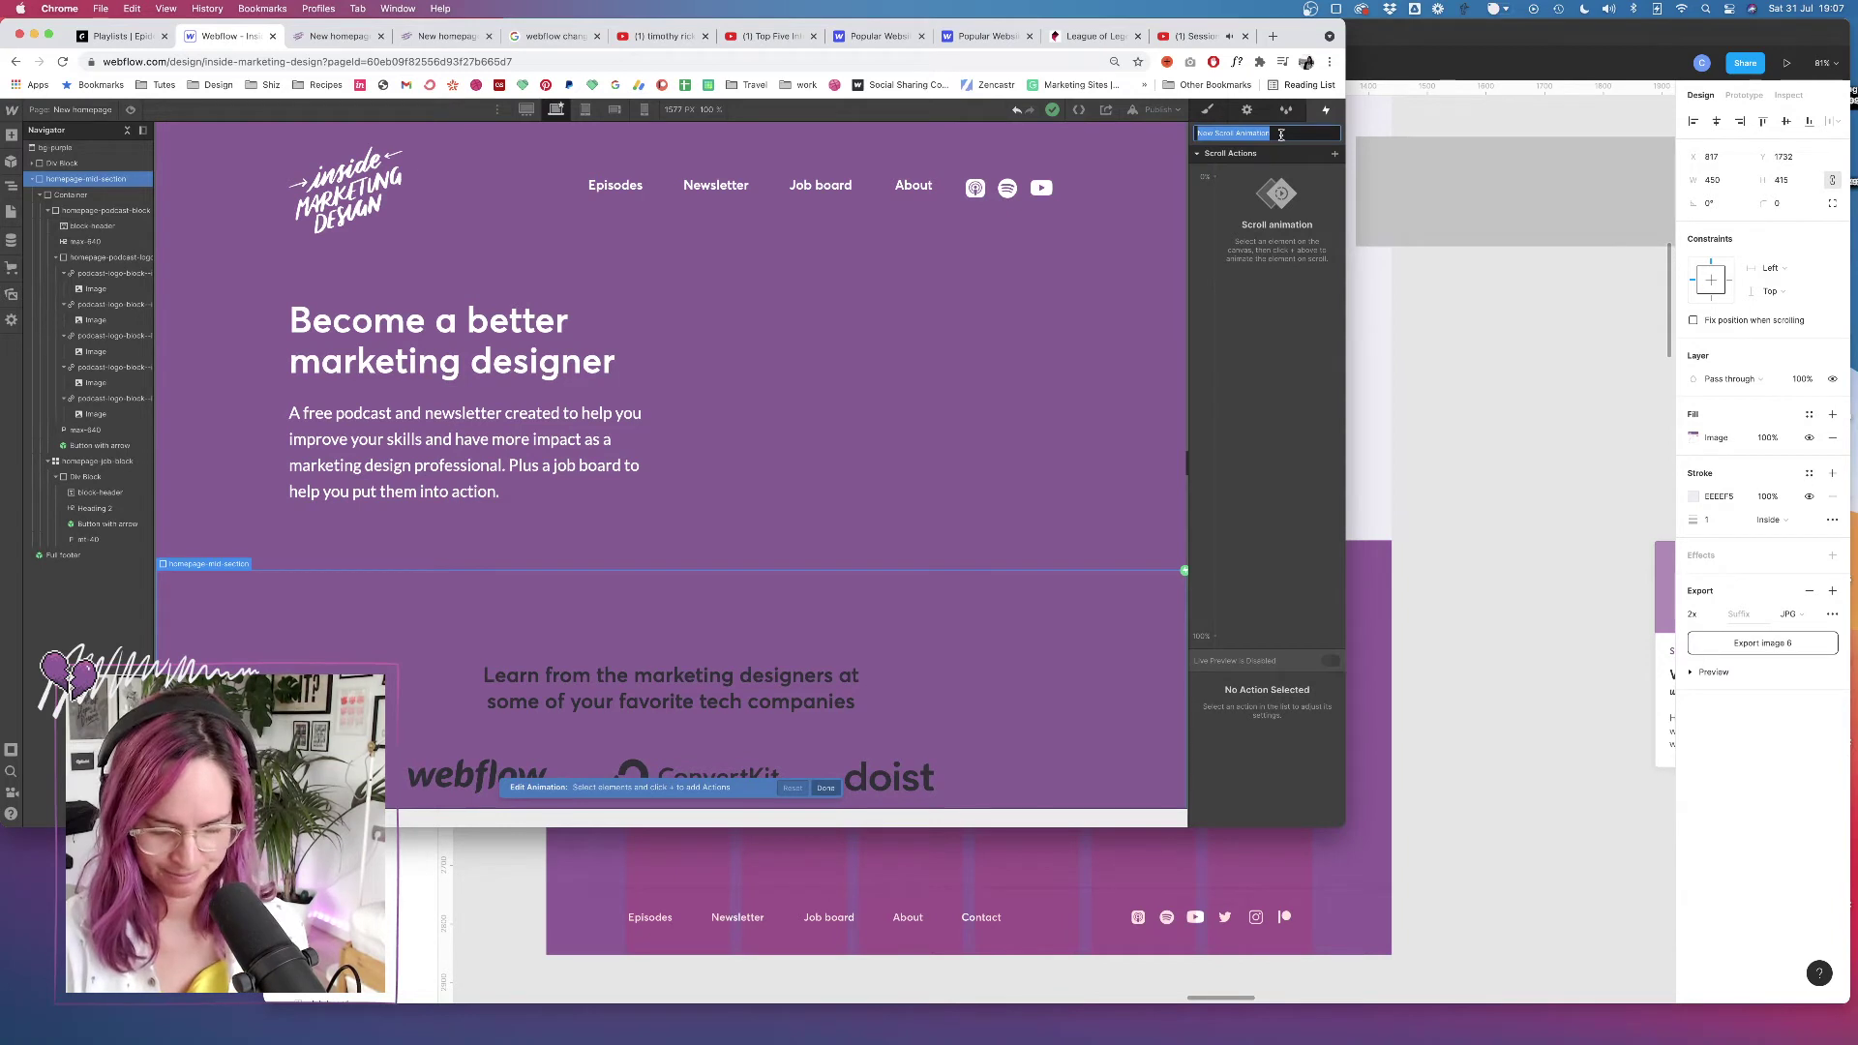
pyautogui.write('grey bg')
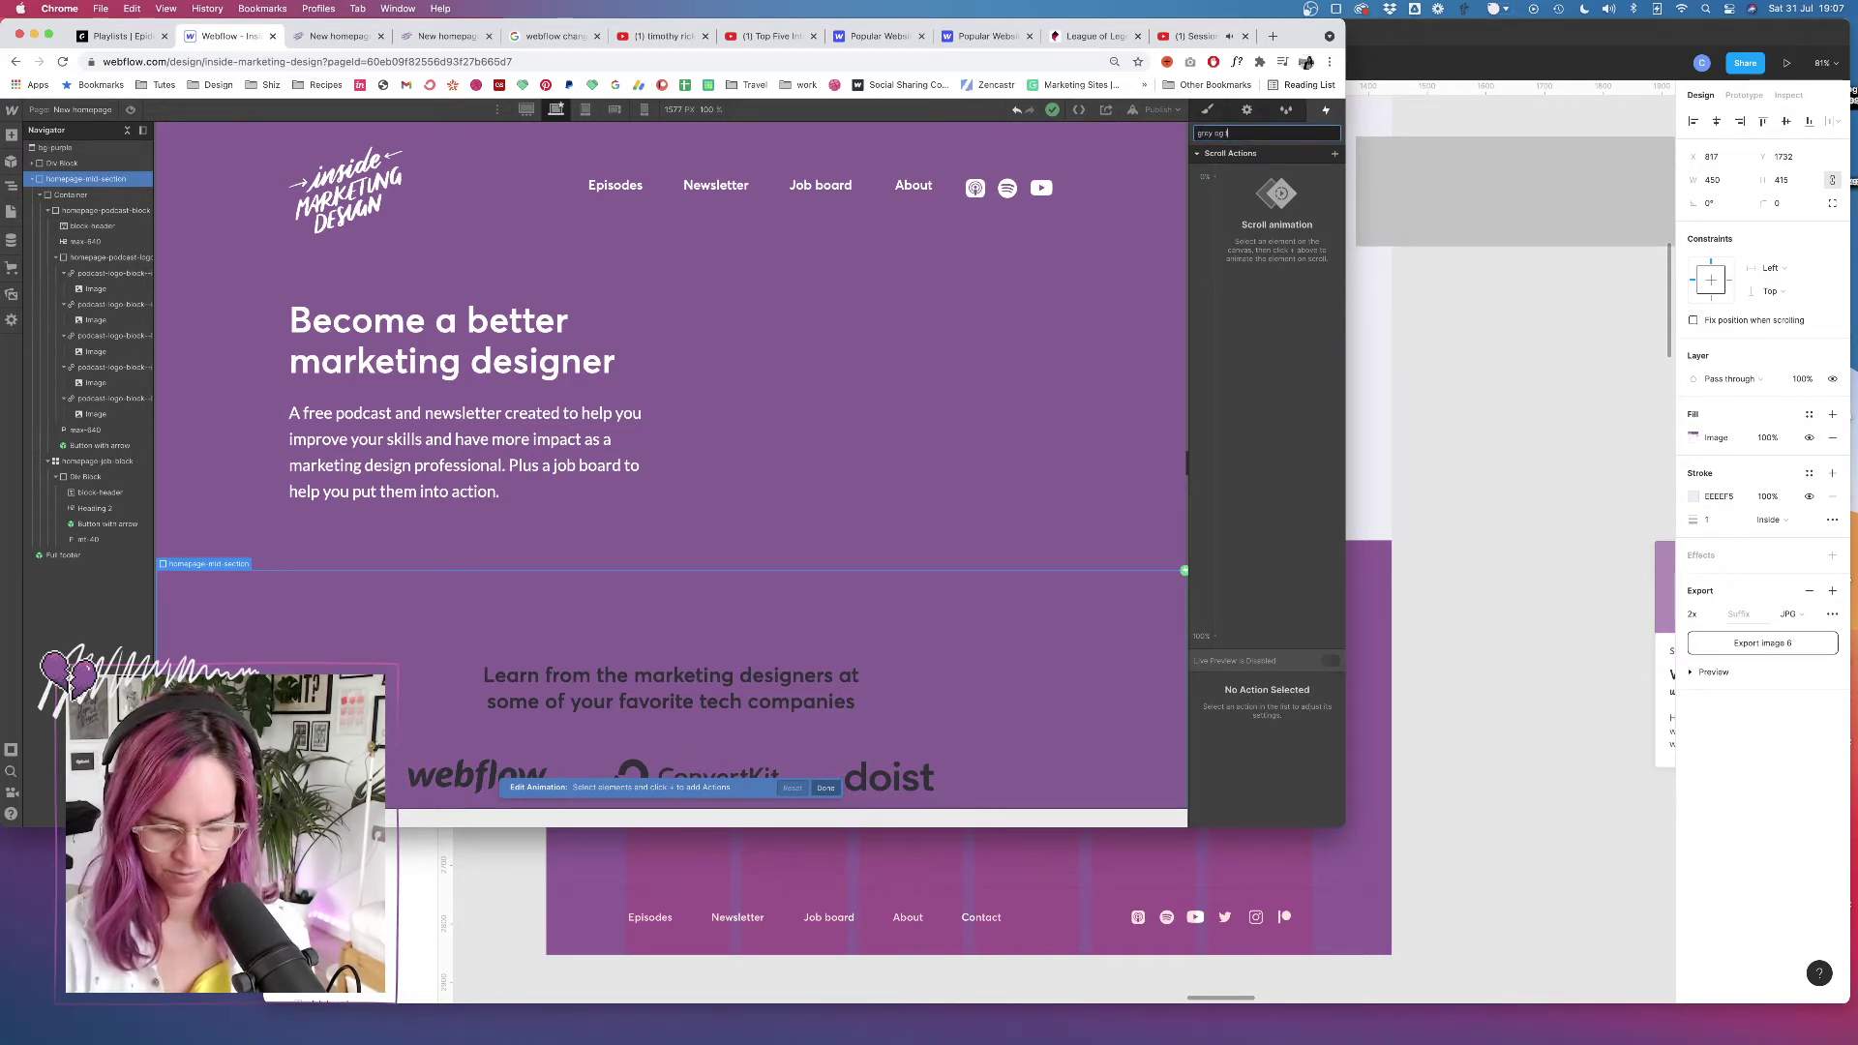
pyautogui.write(' fade in')
pyautogui.press('Return')
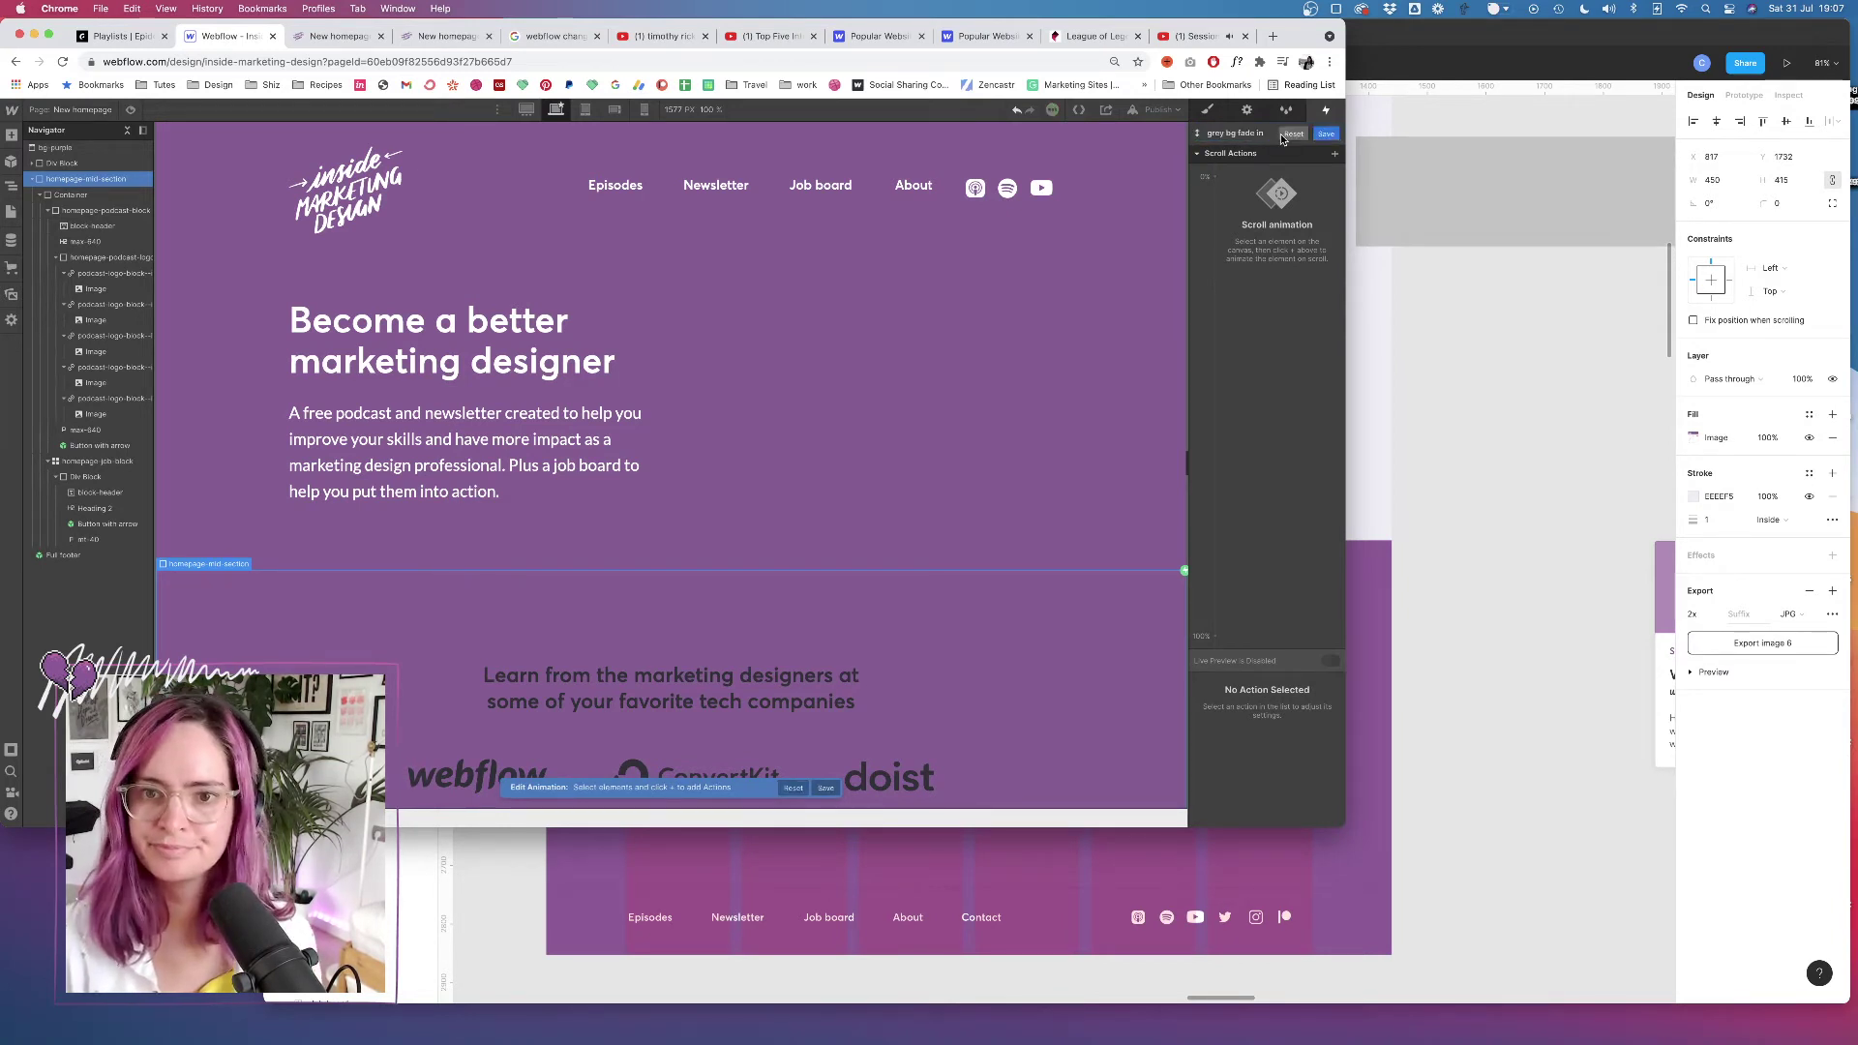
# Add a BG Color scroll action on the bg-purple page body and set its 0% keyframe to the Ghost White swatch
pyautogui.click(66, 151)
pyautogui.click(1334, 152)
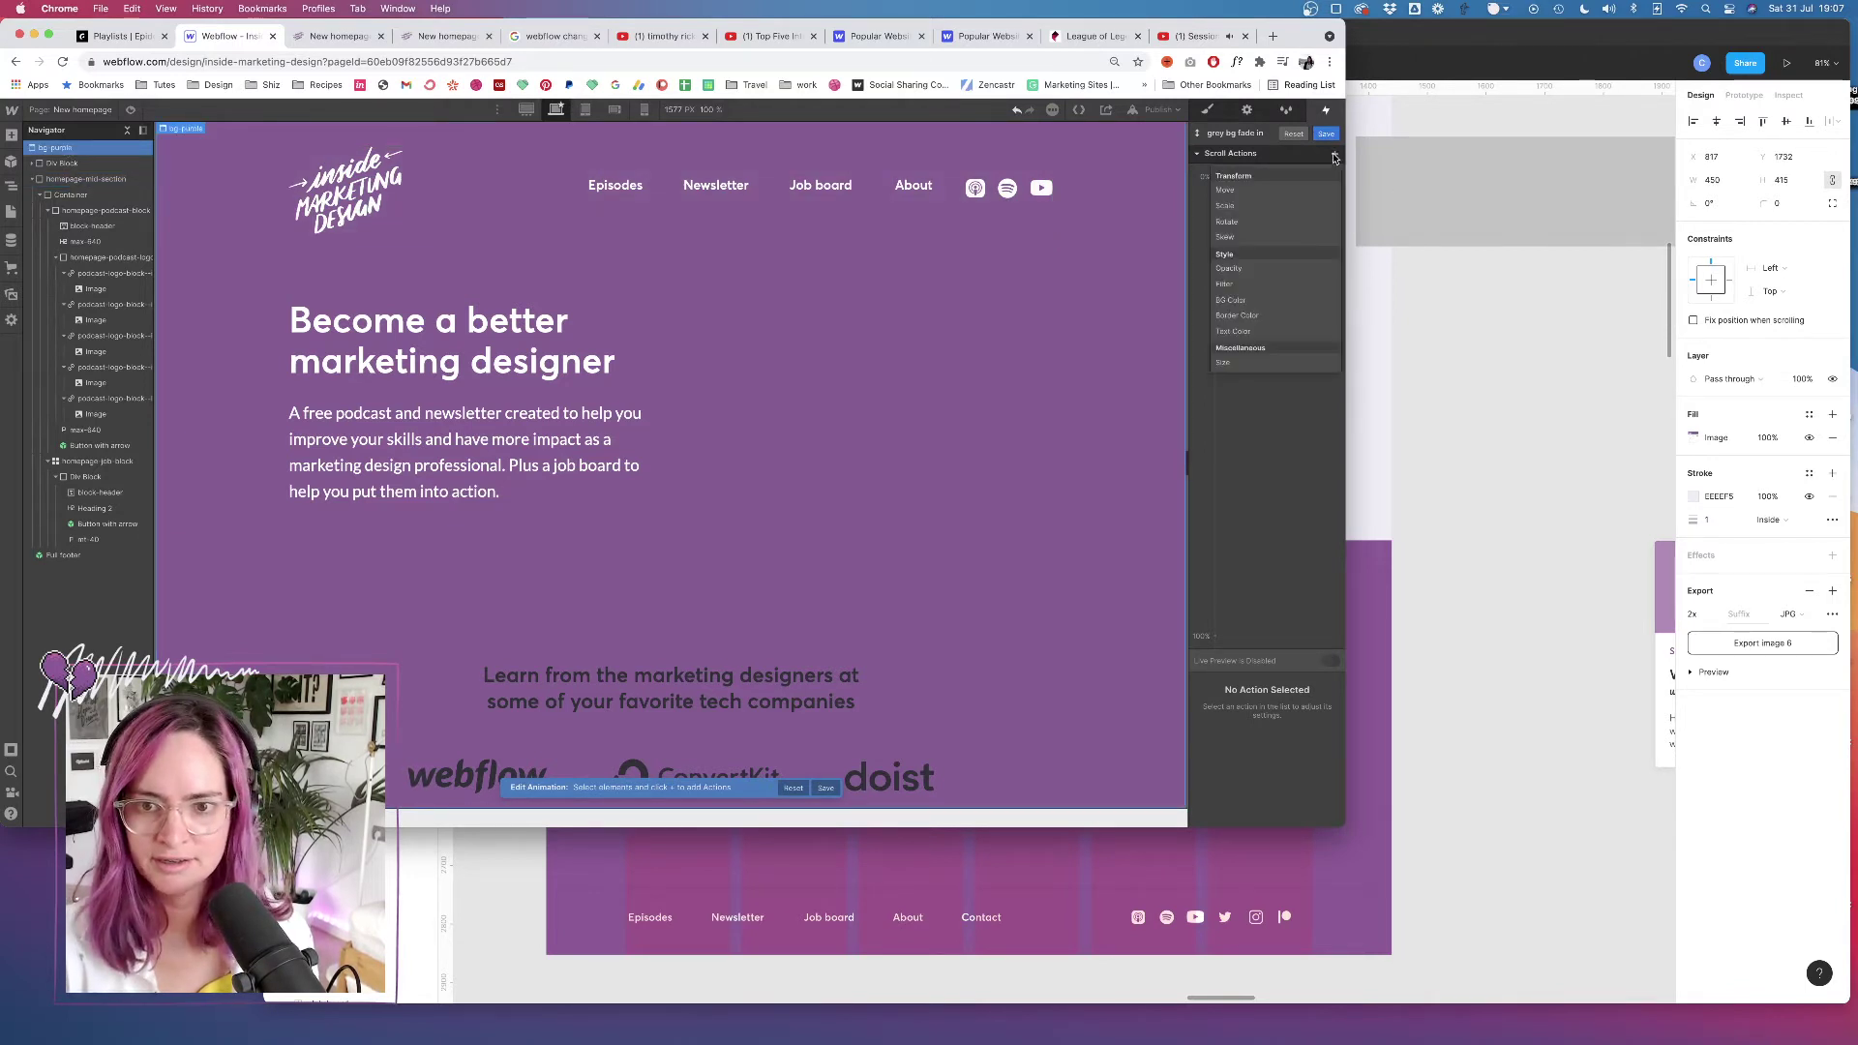
pyautogui.click(1230, 300)
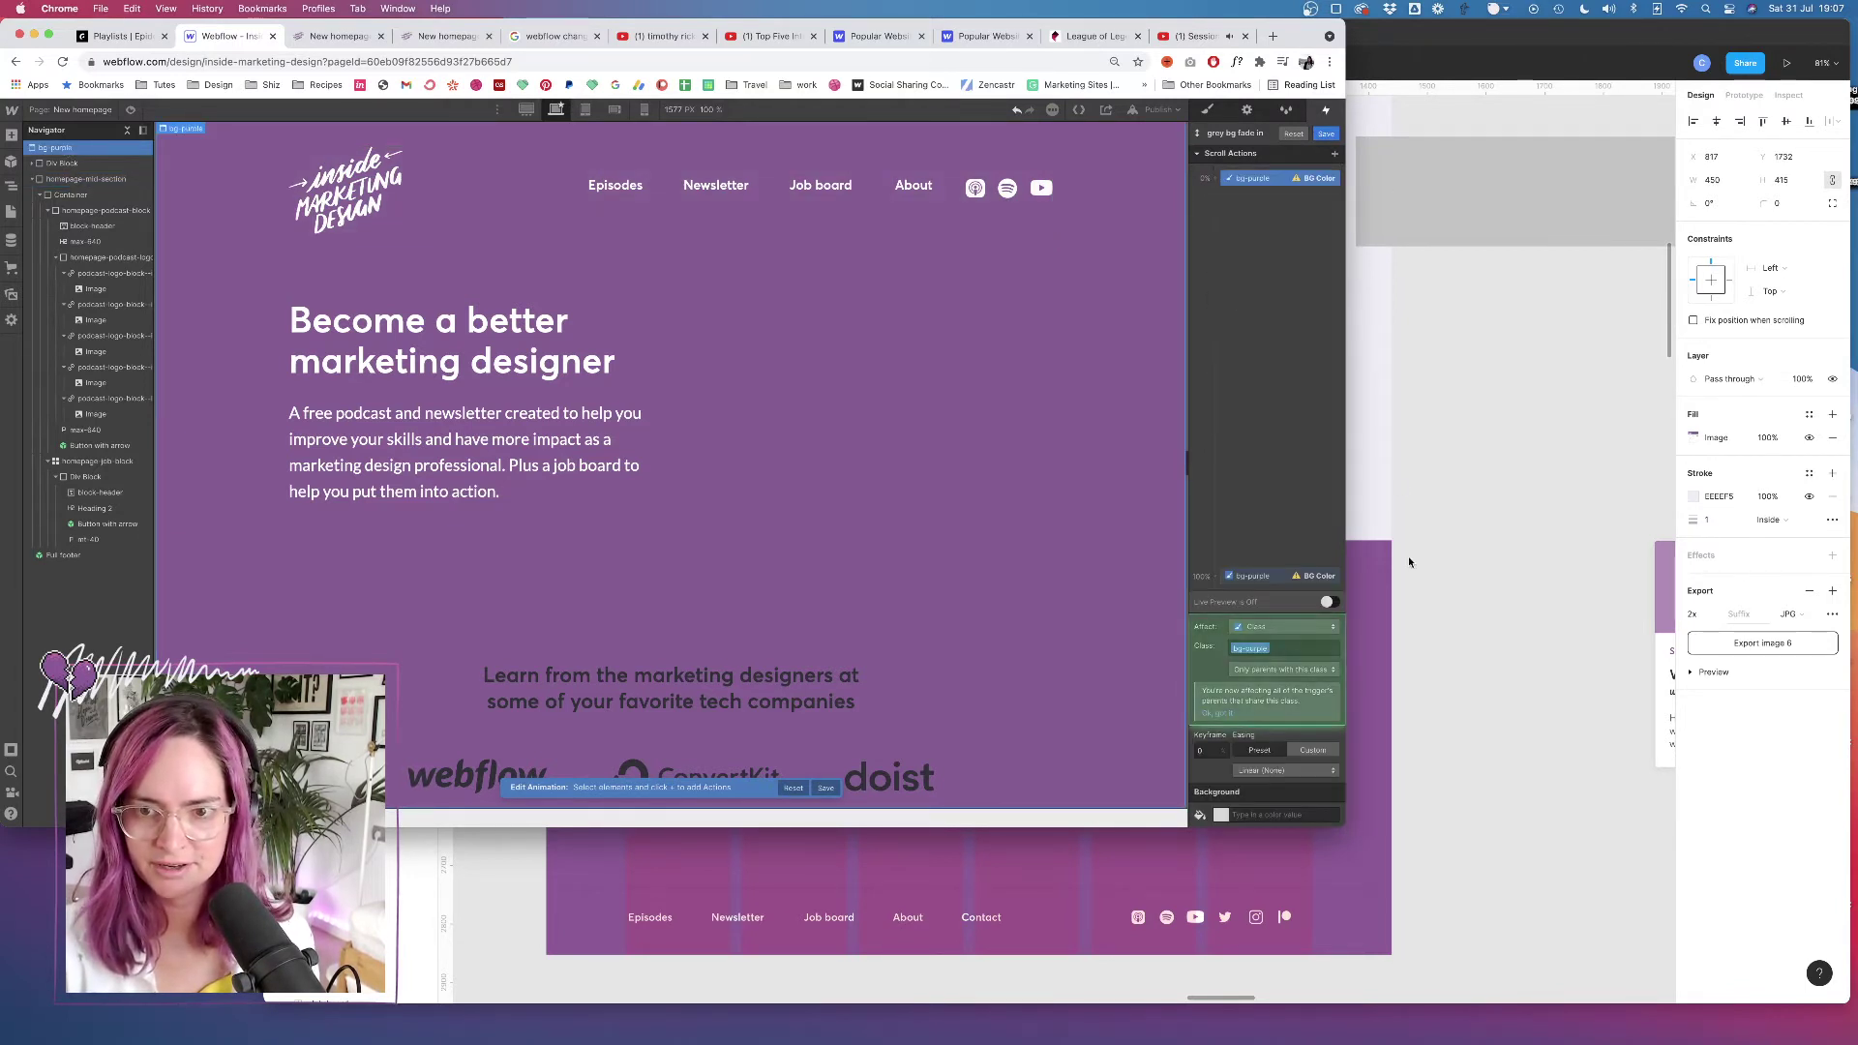
pyautogui.click(1221, 815)
pyautogui.click(1276, 774)
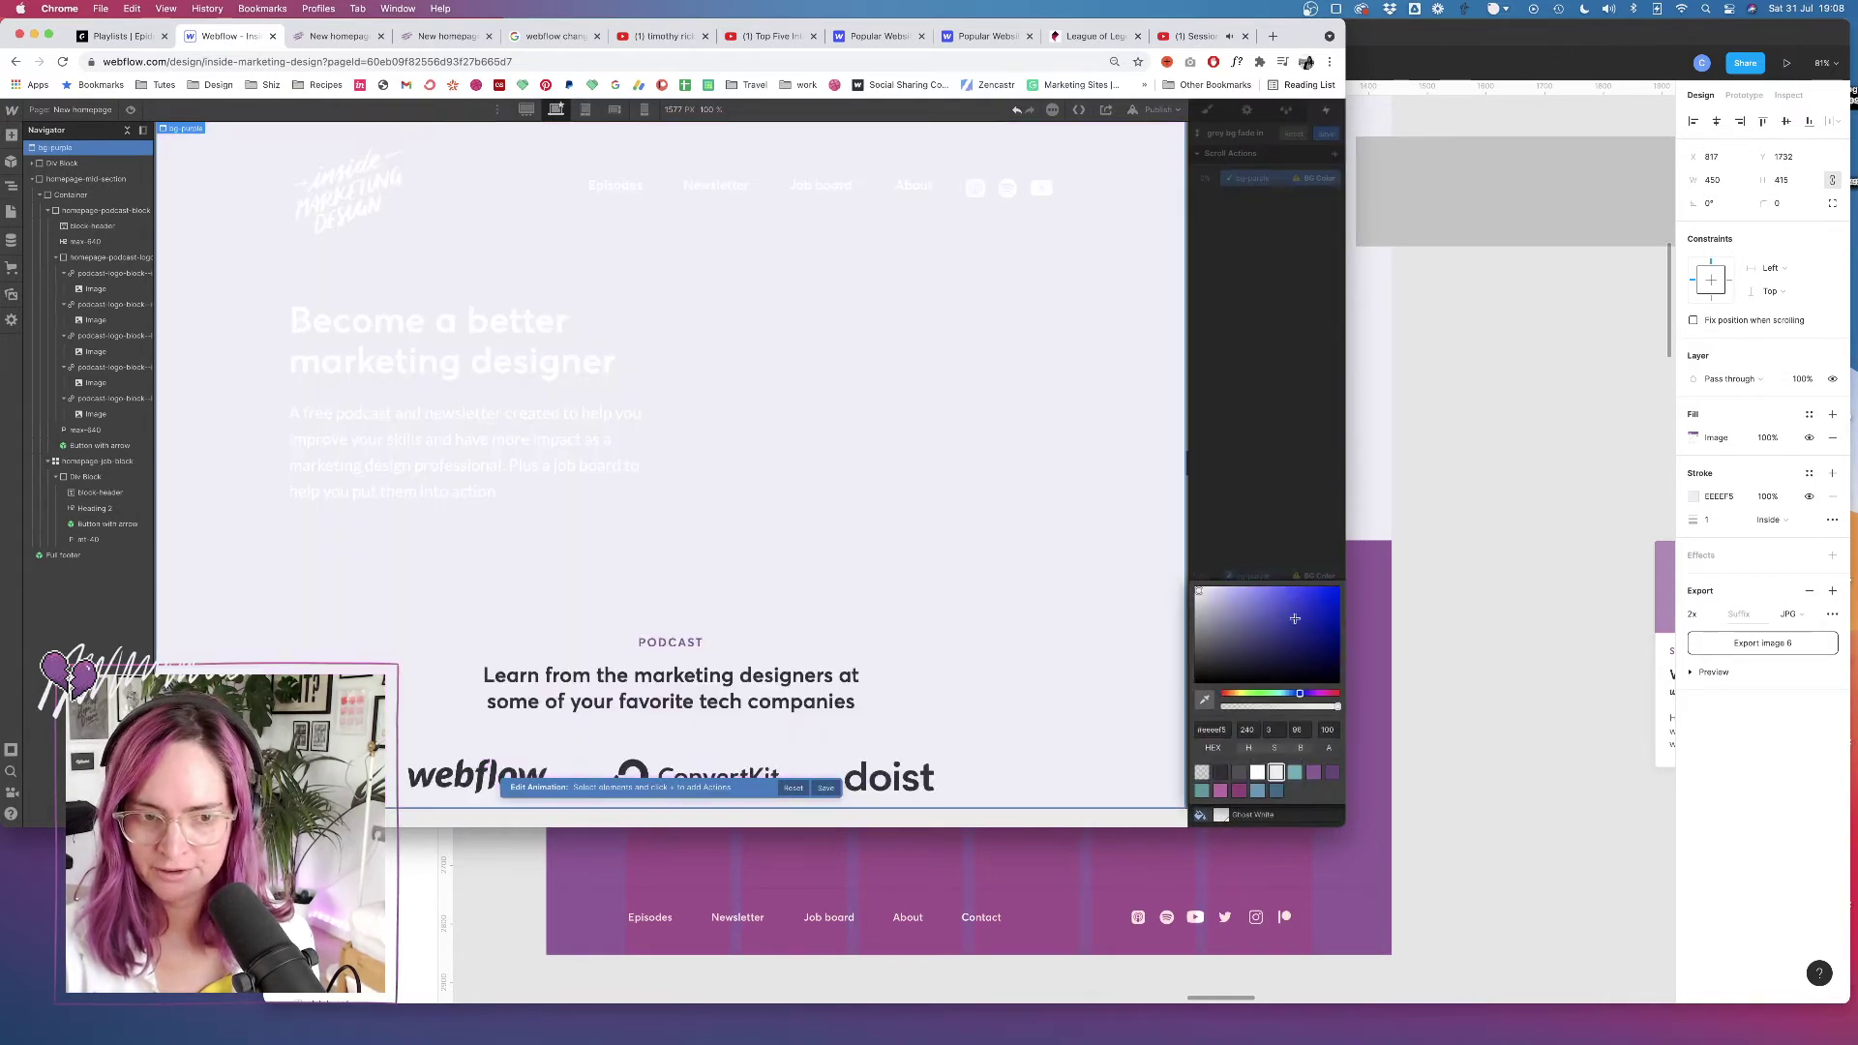
pyautogui.click(1303, 394)
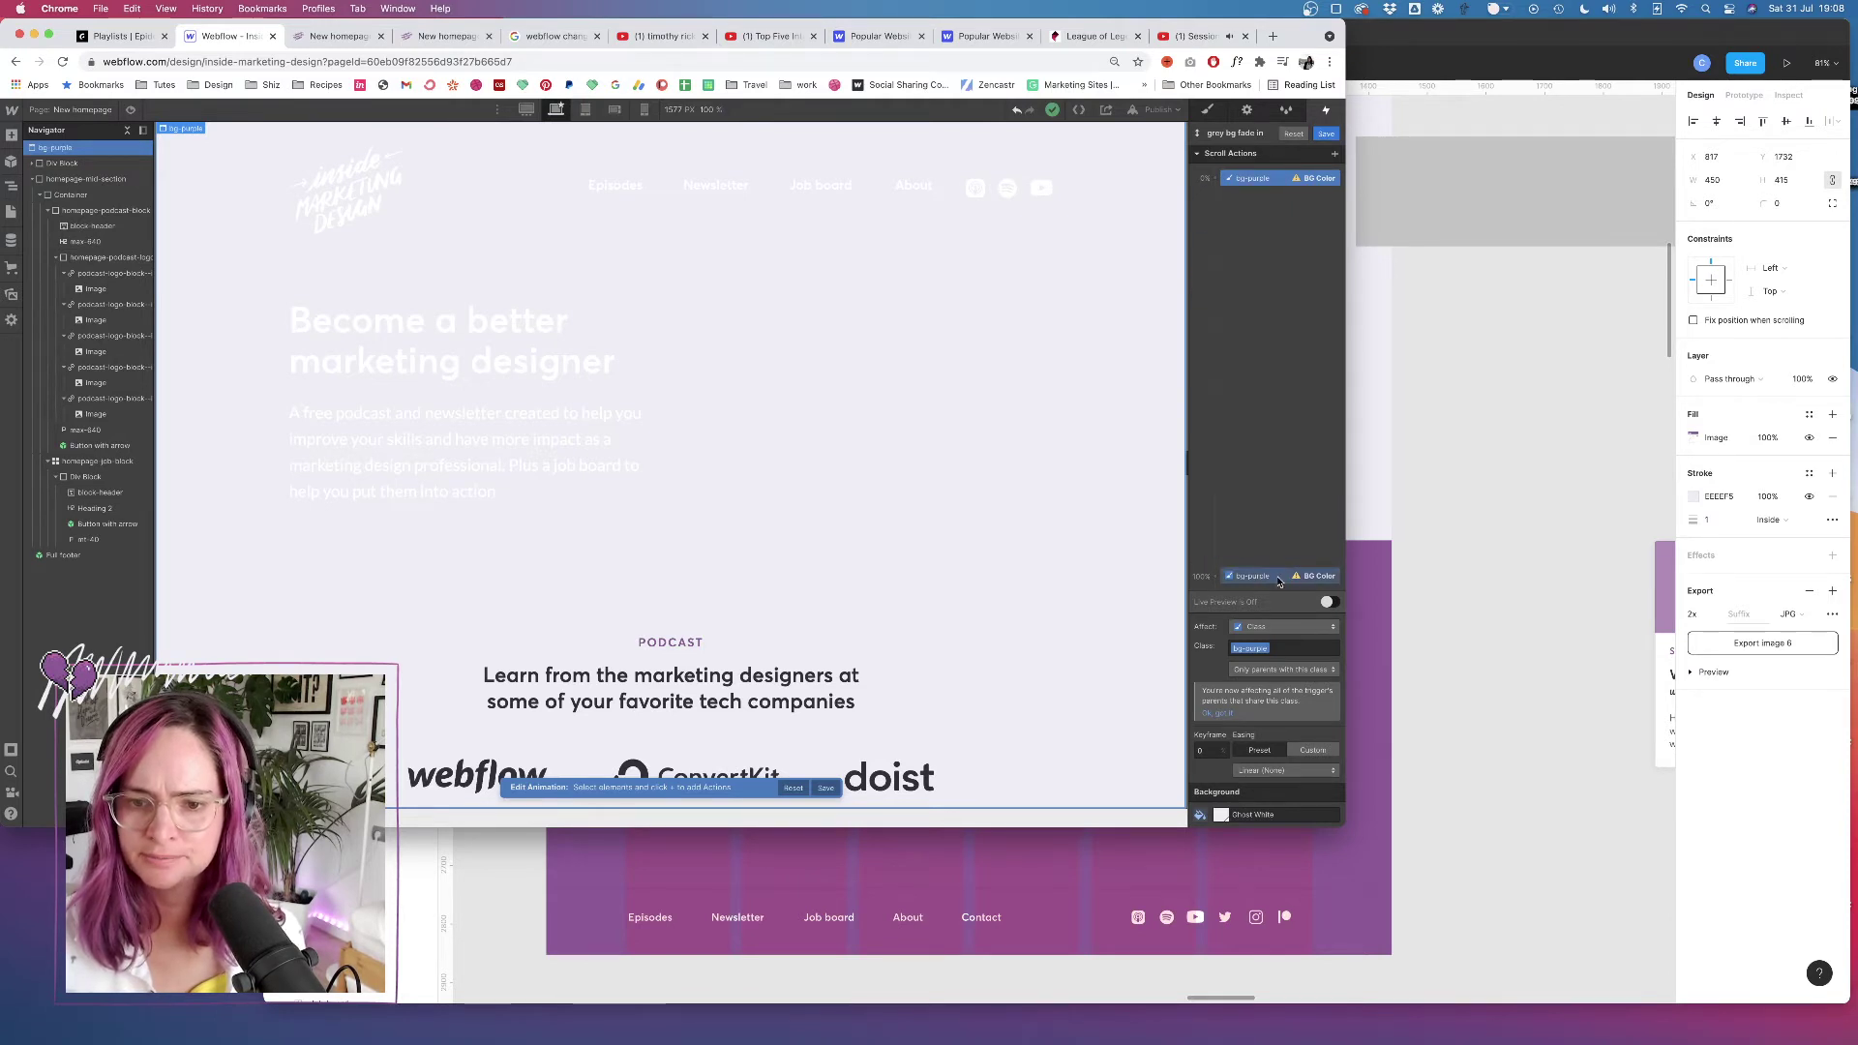
# Move the end BG Color keyframe to about 49% and set the 0% keyframe to the Medium Orchid purple swatch
pyautogui.moveTo(1258, 575); pyautogui.dragTo(1258, 373)
pyautogui.click(1277, 183)
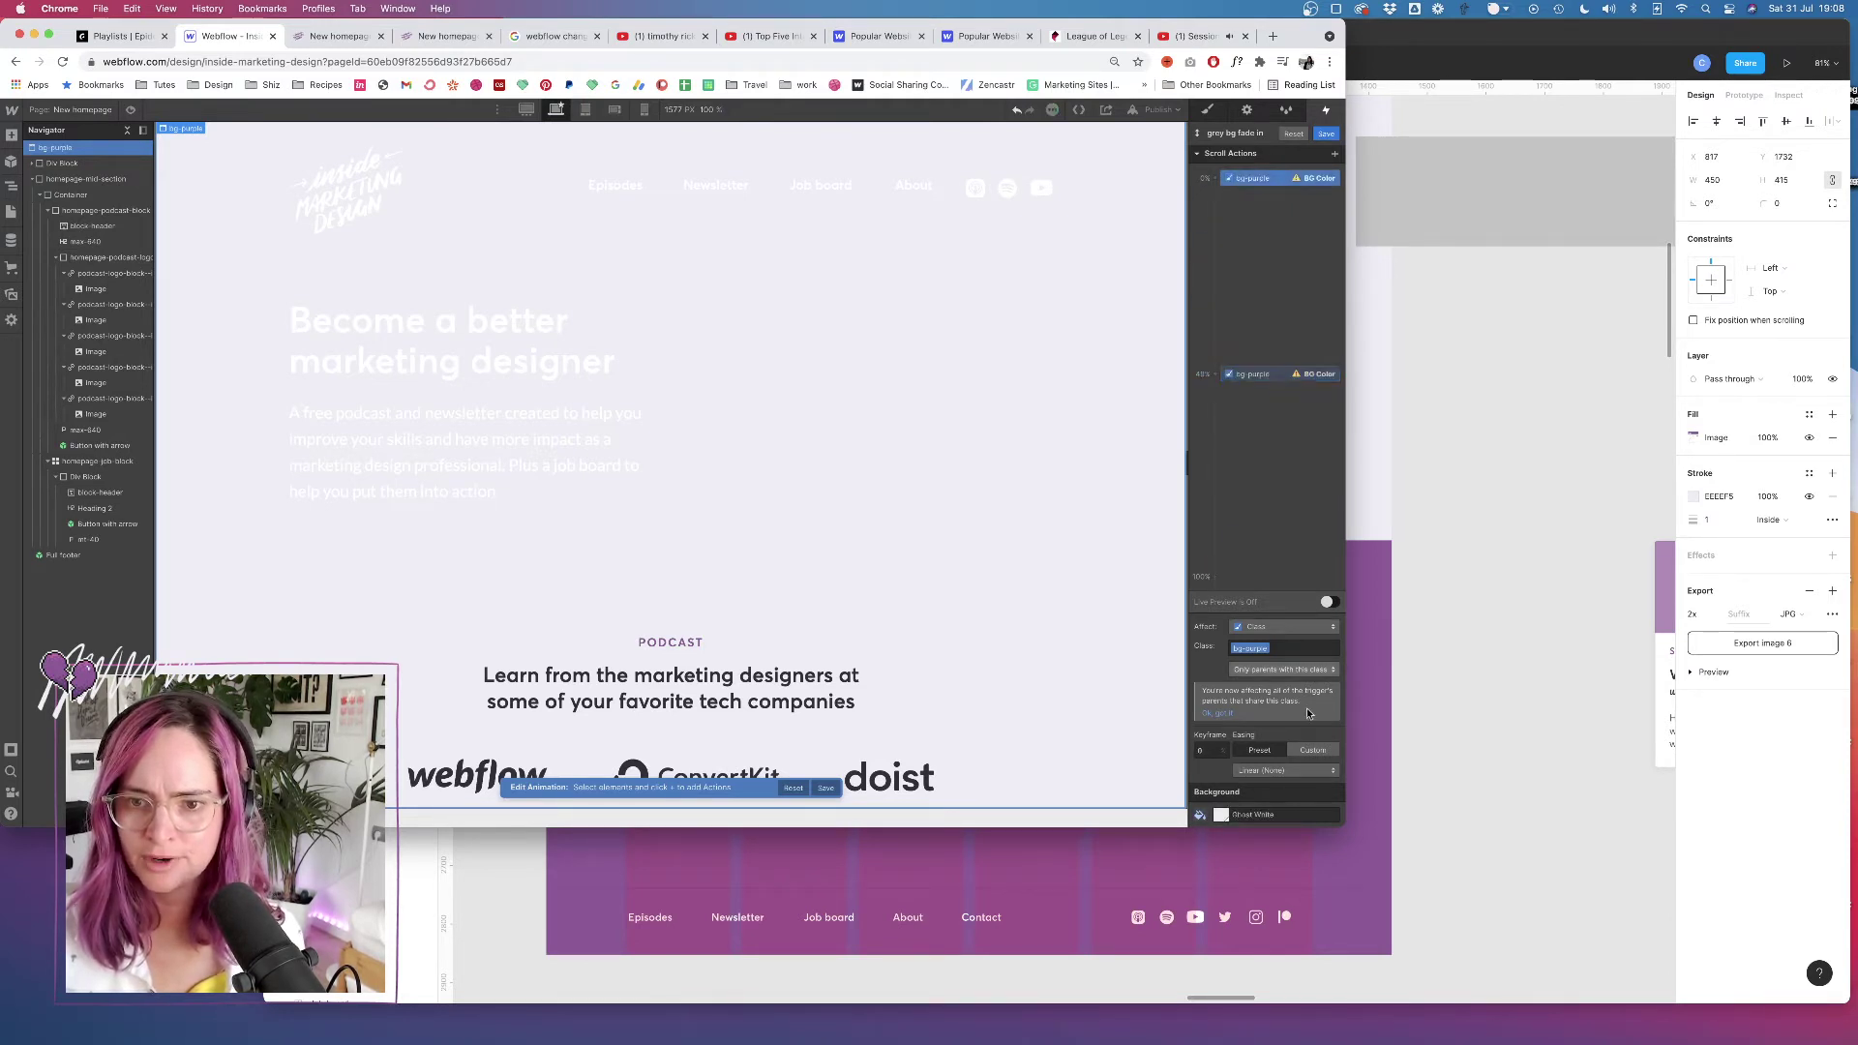
pyautogui.click(1220, 814)
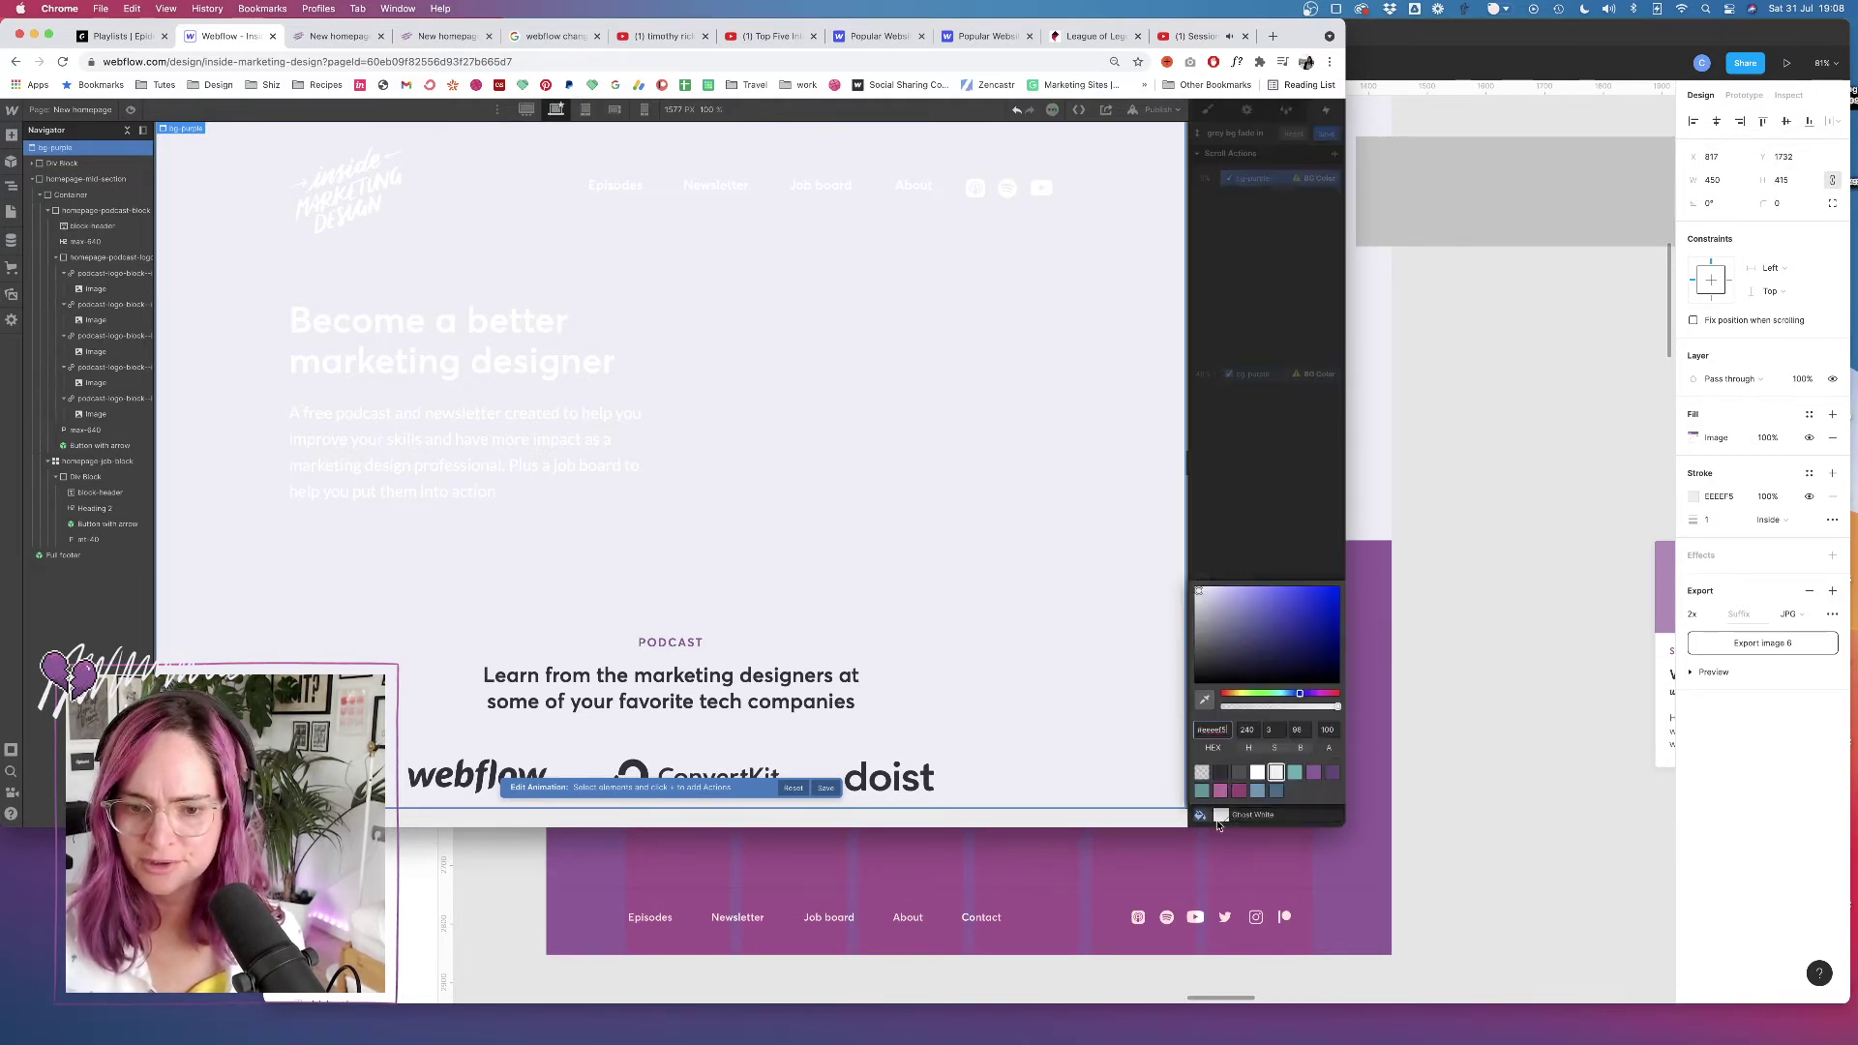
pyautogui.click(1315, 773)
# Set the end BG Color keyframe to Ghost White and shift it to 50%
pyautogui.click(1265, 375)
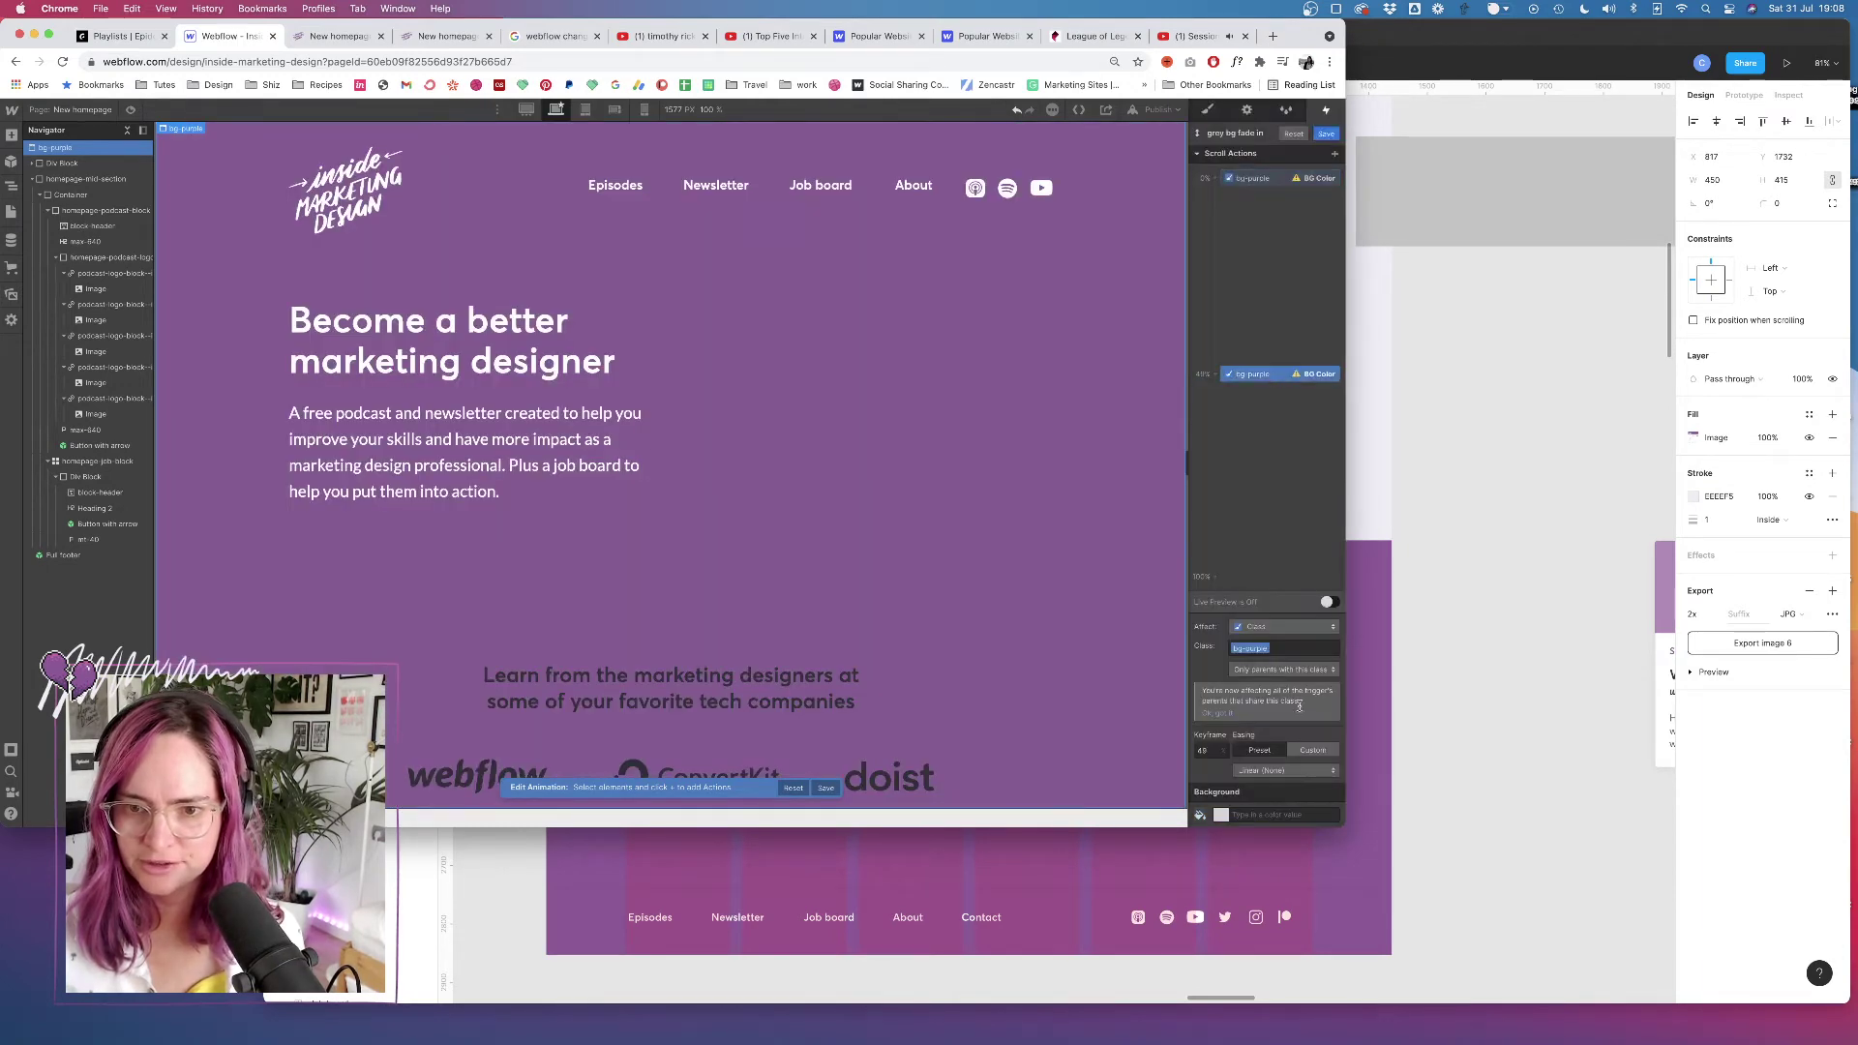
pyautogui.click(1221, 816)
pyautogui.click(1276, 772)
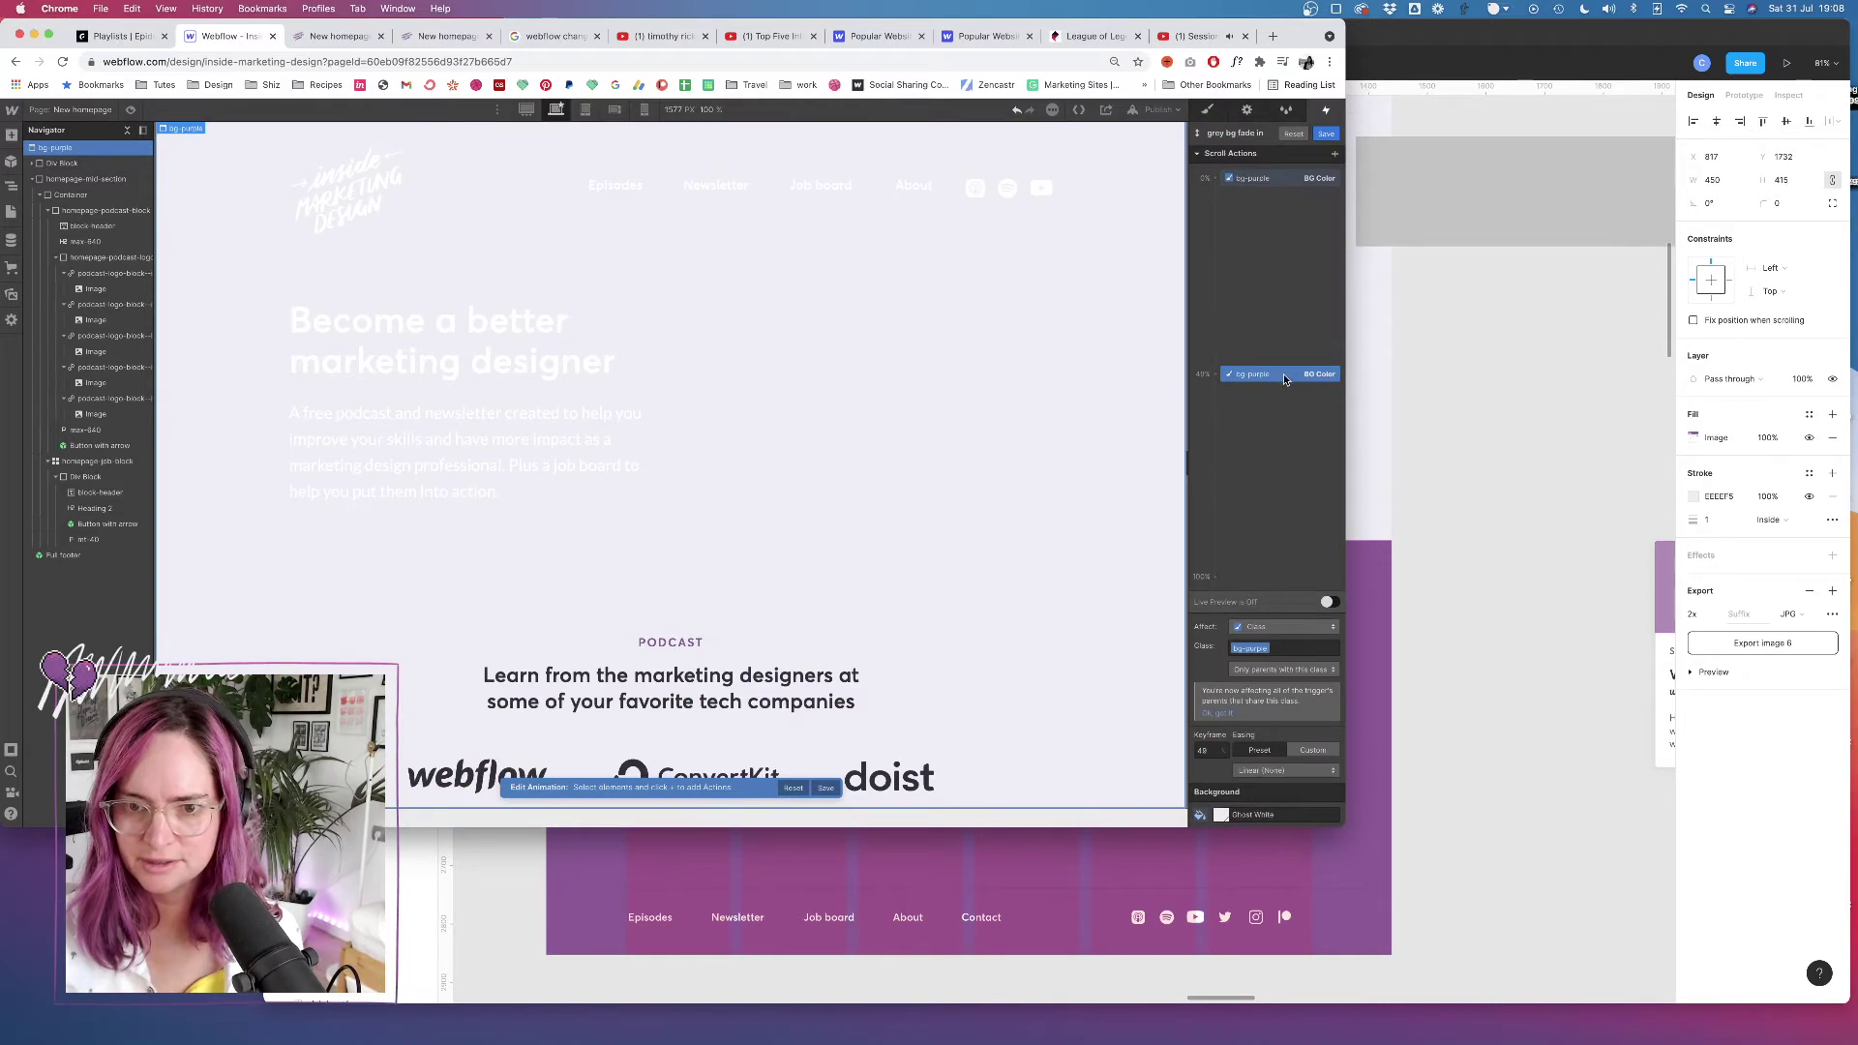
pyautogui.moveTo(1284, 379); pyautogui.dragTo(1284, 383)
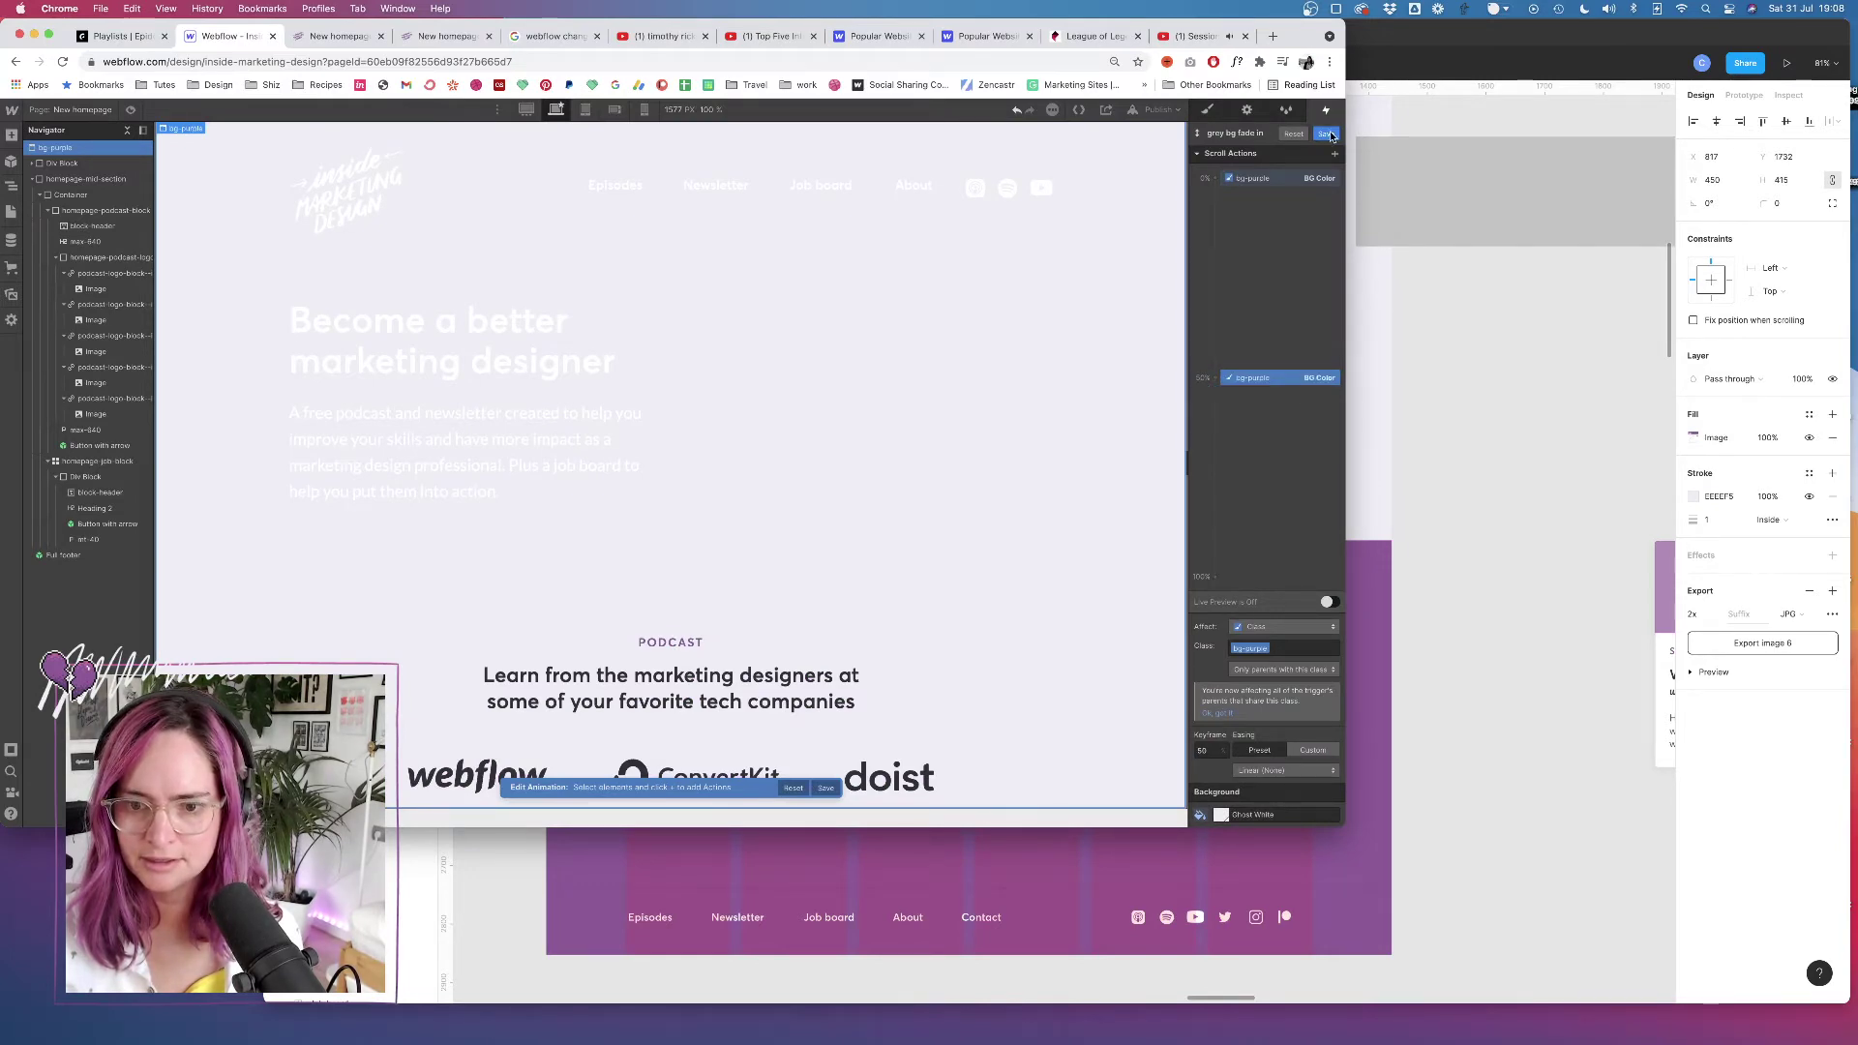
# Preview the fade live, move the purple keyframe to about 15% and bring the Ghost White keyframe back to about 38%
pyautogui.click(1331, 602)
pyautogui.scroll(-3, 892, 512)
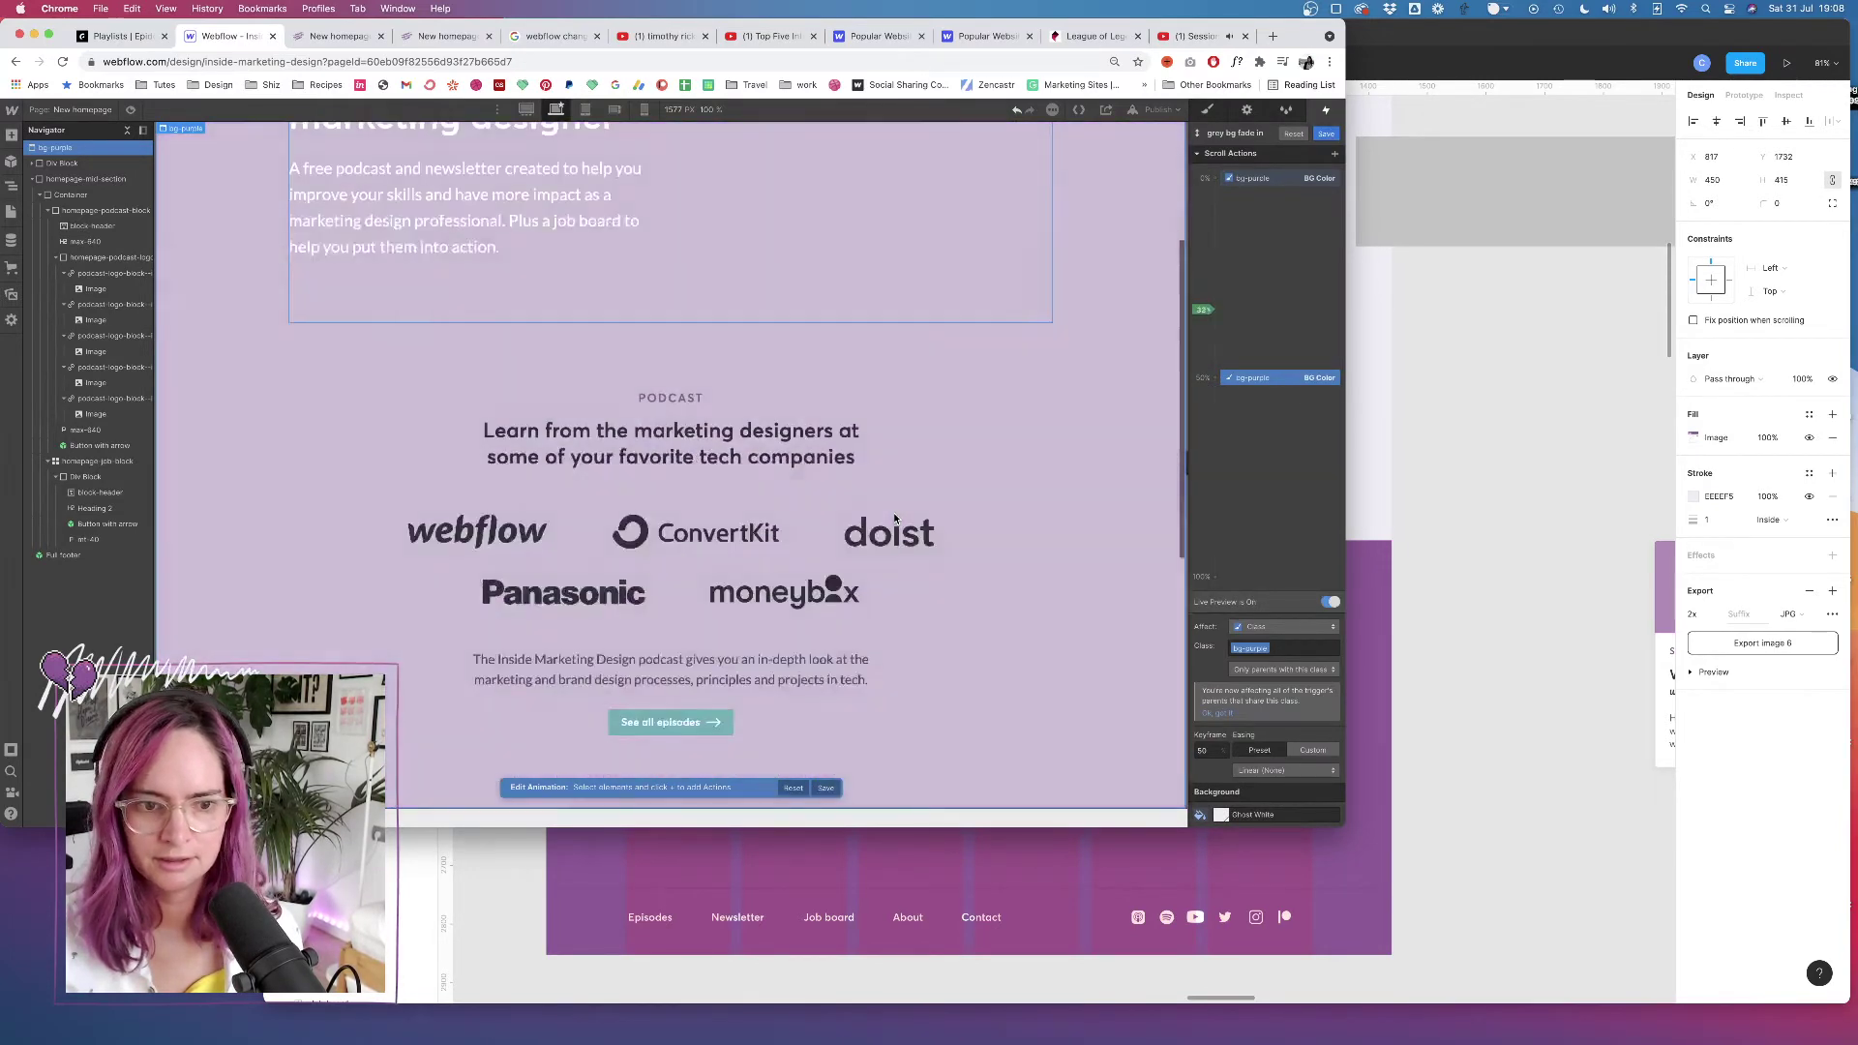
pyautogui.scroll(-10, 894, 520)
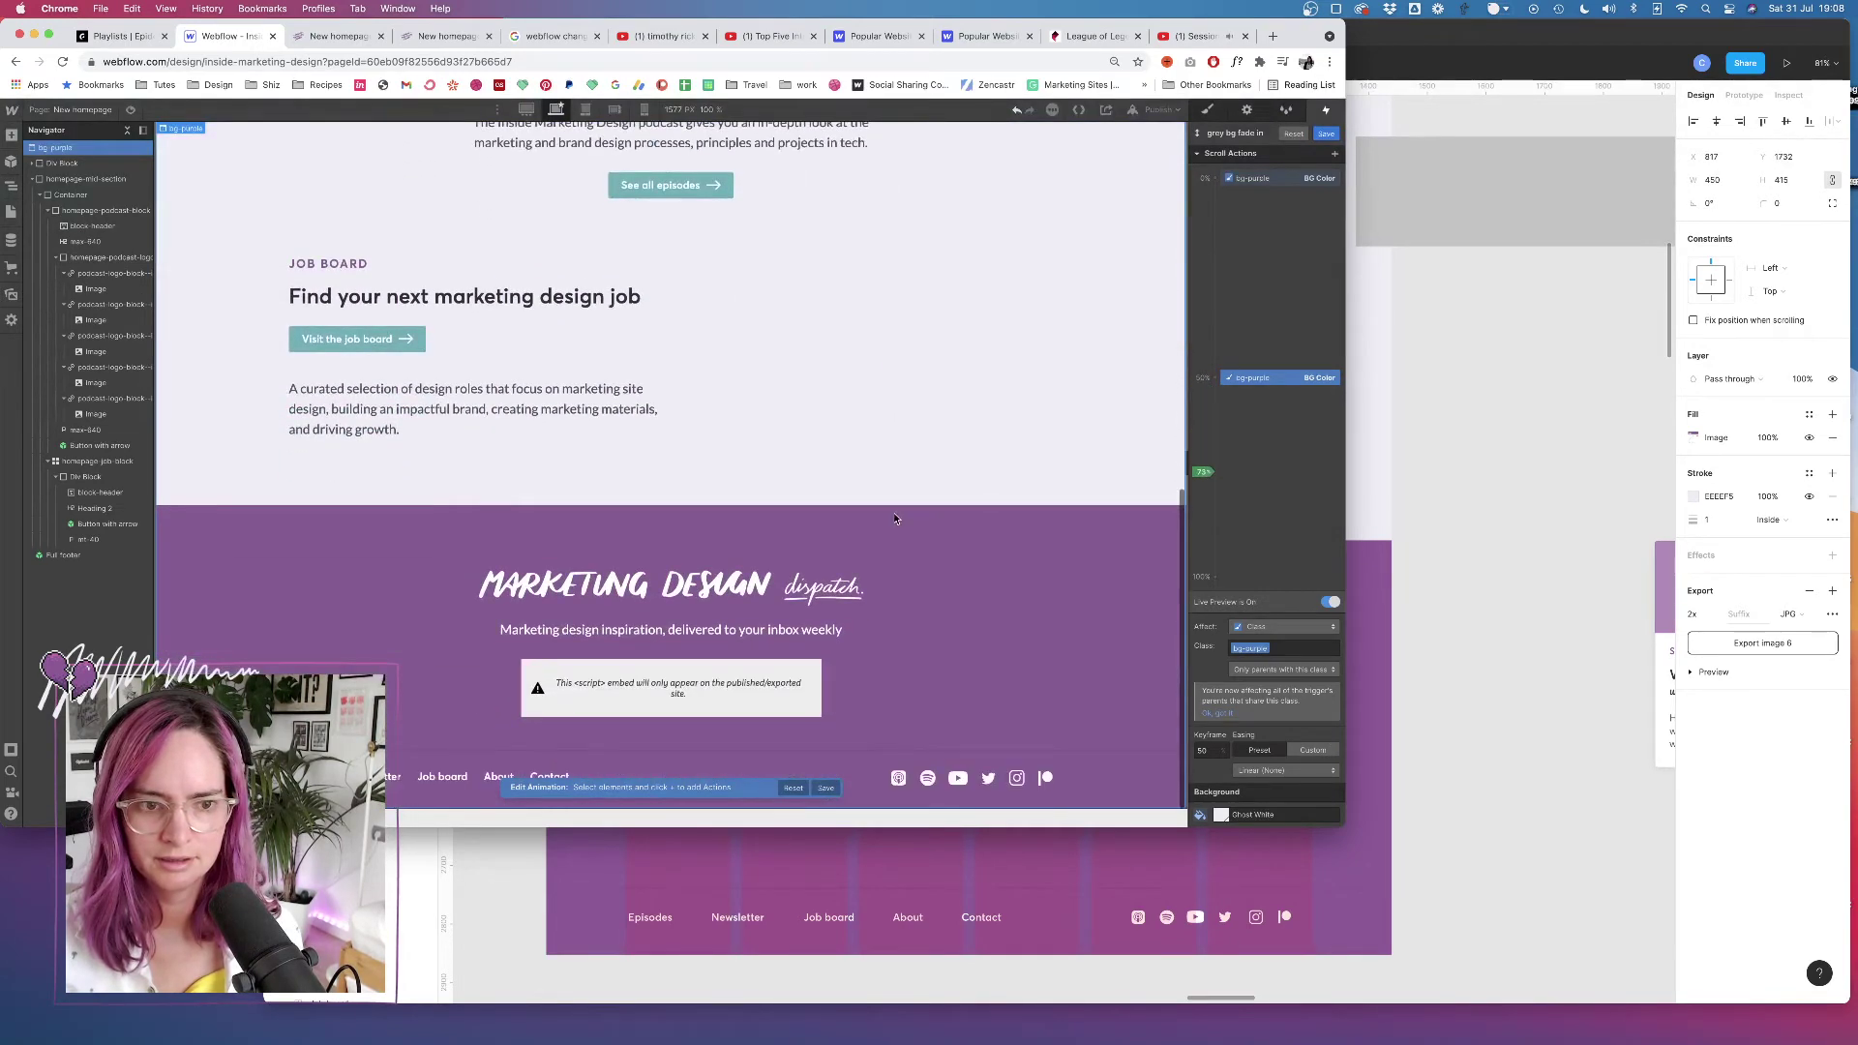
pyautogui.scroll(15, 894, 519)
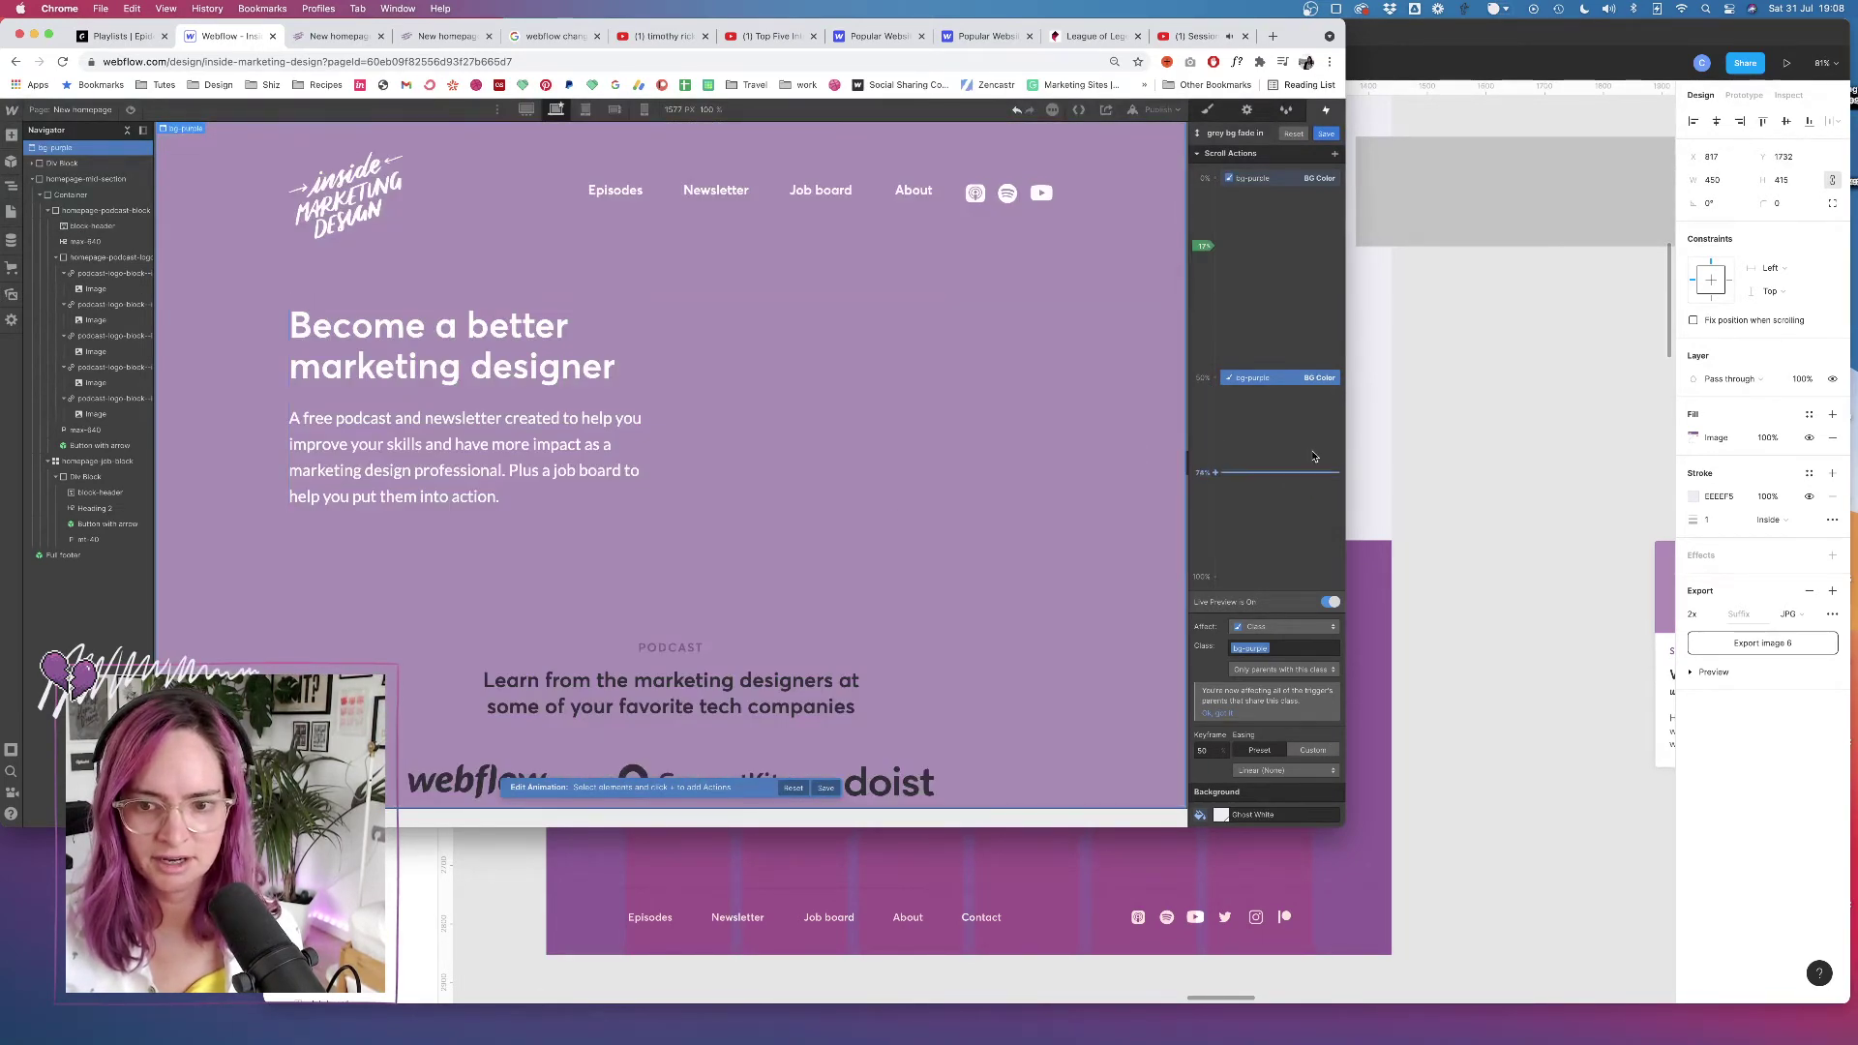
pyautogui.moveTo(1286, 177); pyautogui.dragTo(1286, 251)
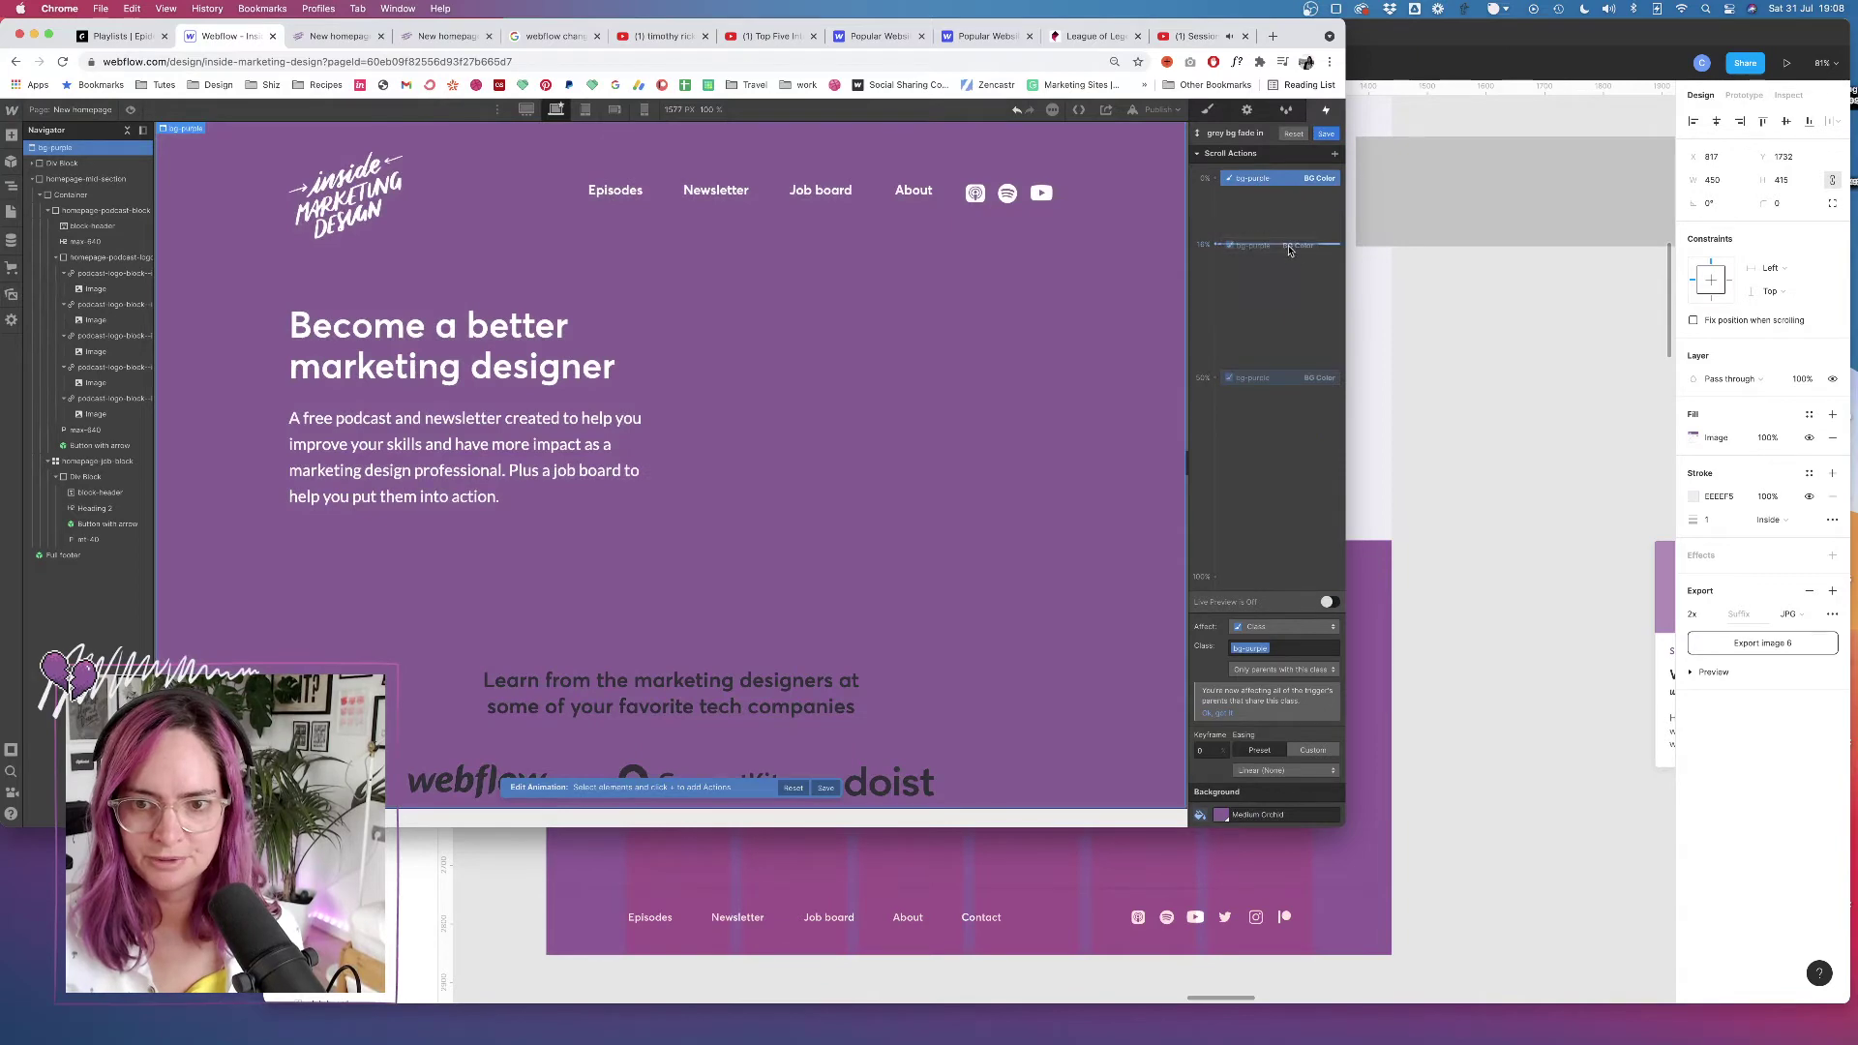
pyautogui.scroll(-5, 801, 485)
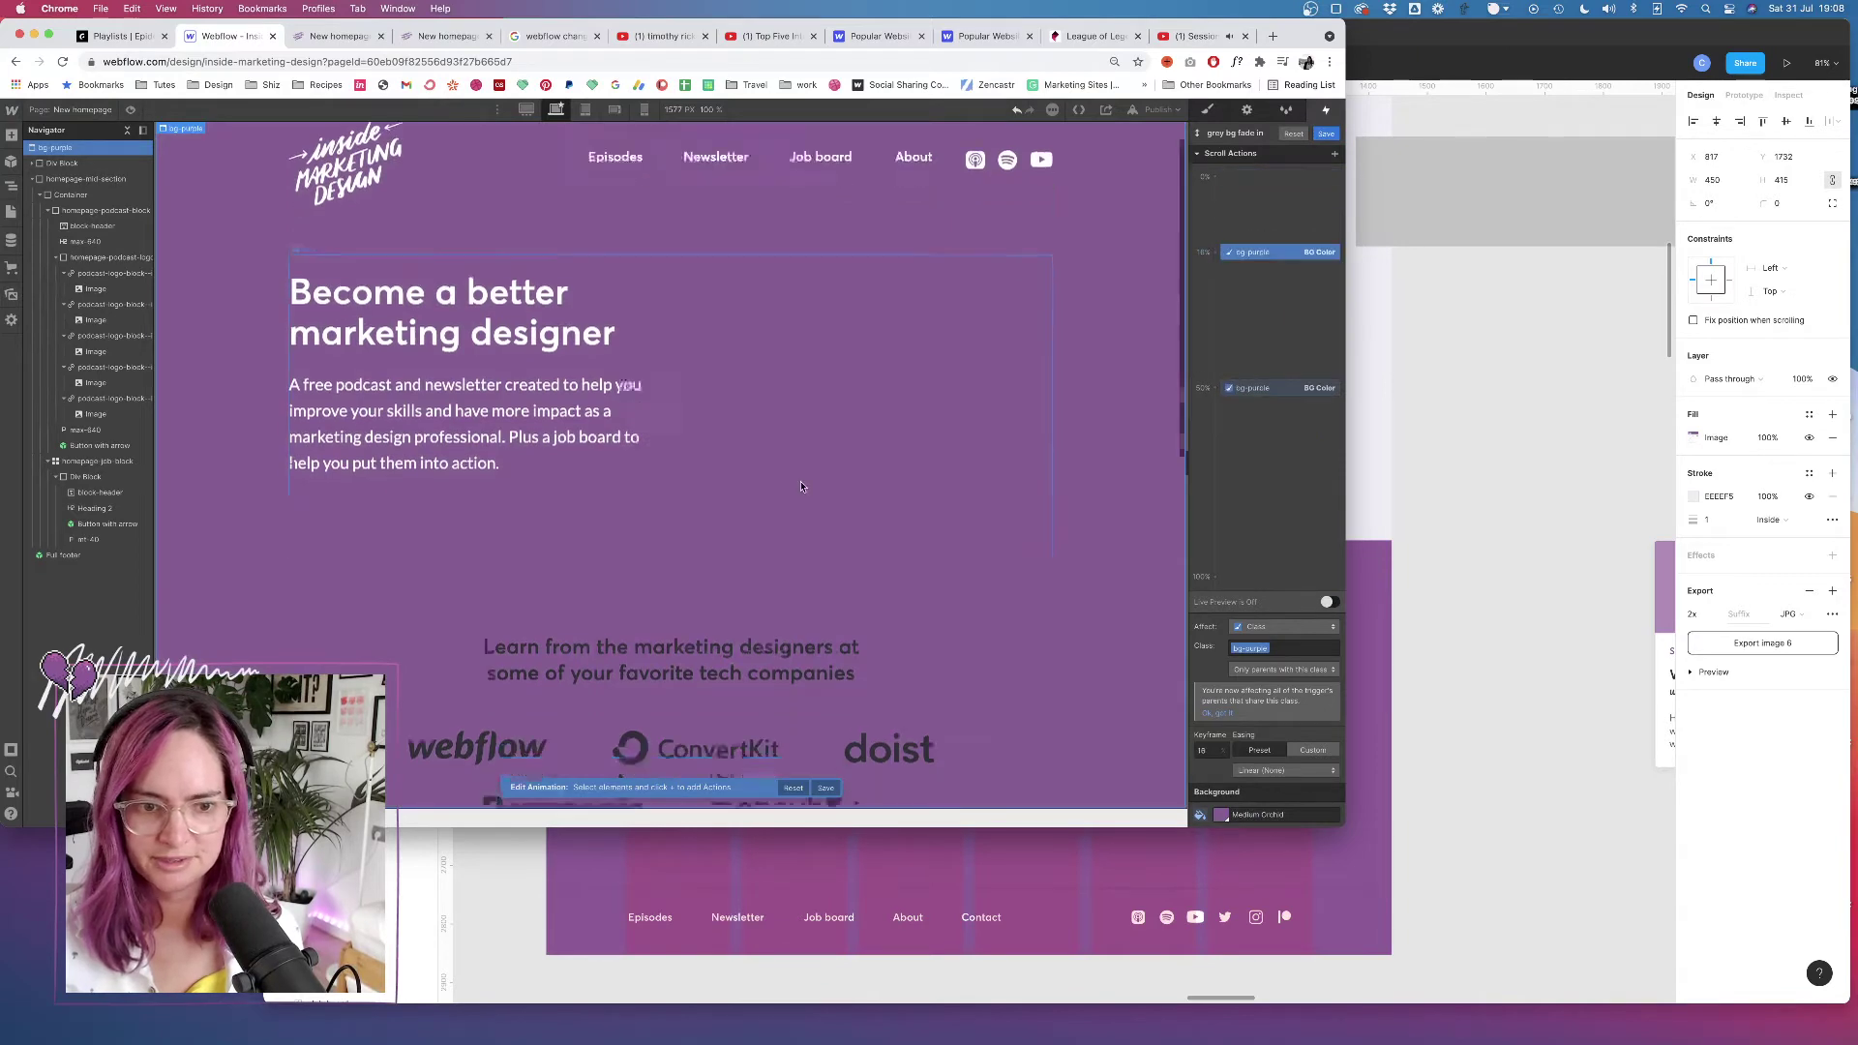
pyautogui.click(1279, 388)
pyautogui.moveTo(1282, 353); pyautogui.dragTo(1282, 341)
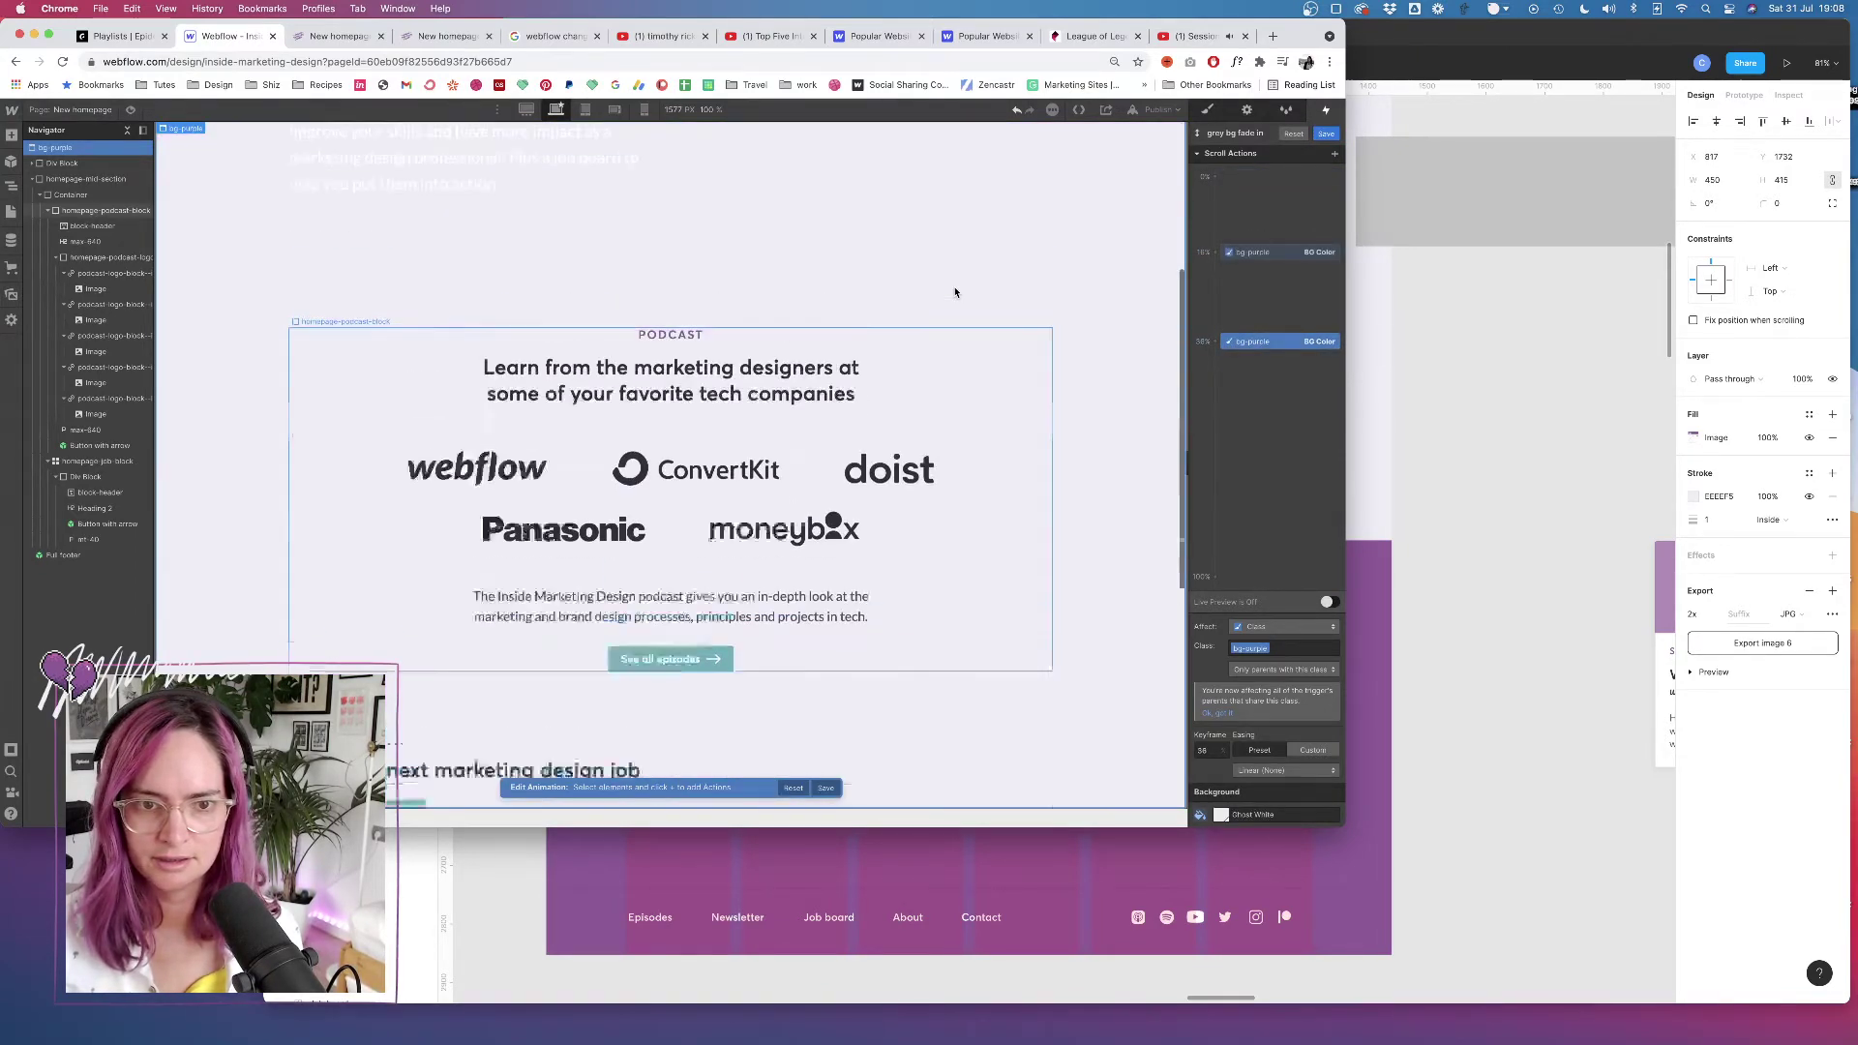
# Turn on the live preview and examine how the background fades between the hero and podcast sections
pyautogui.click(1328, 602)
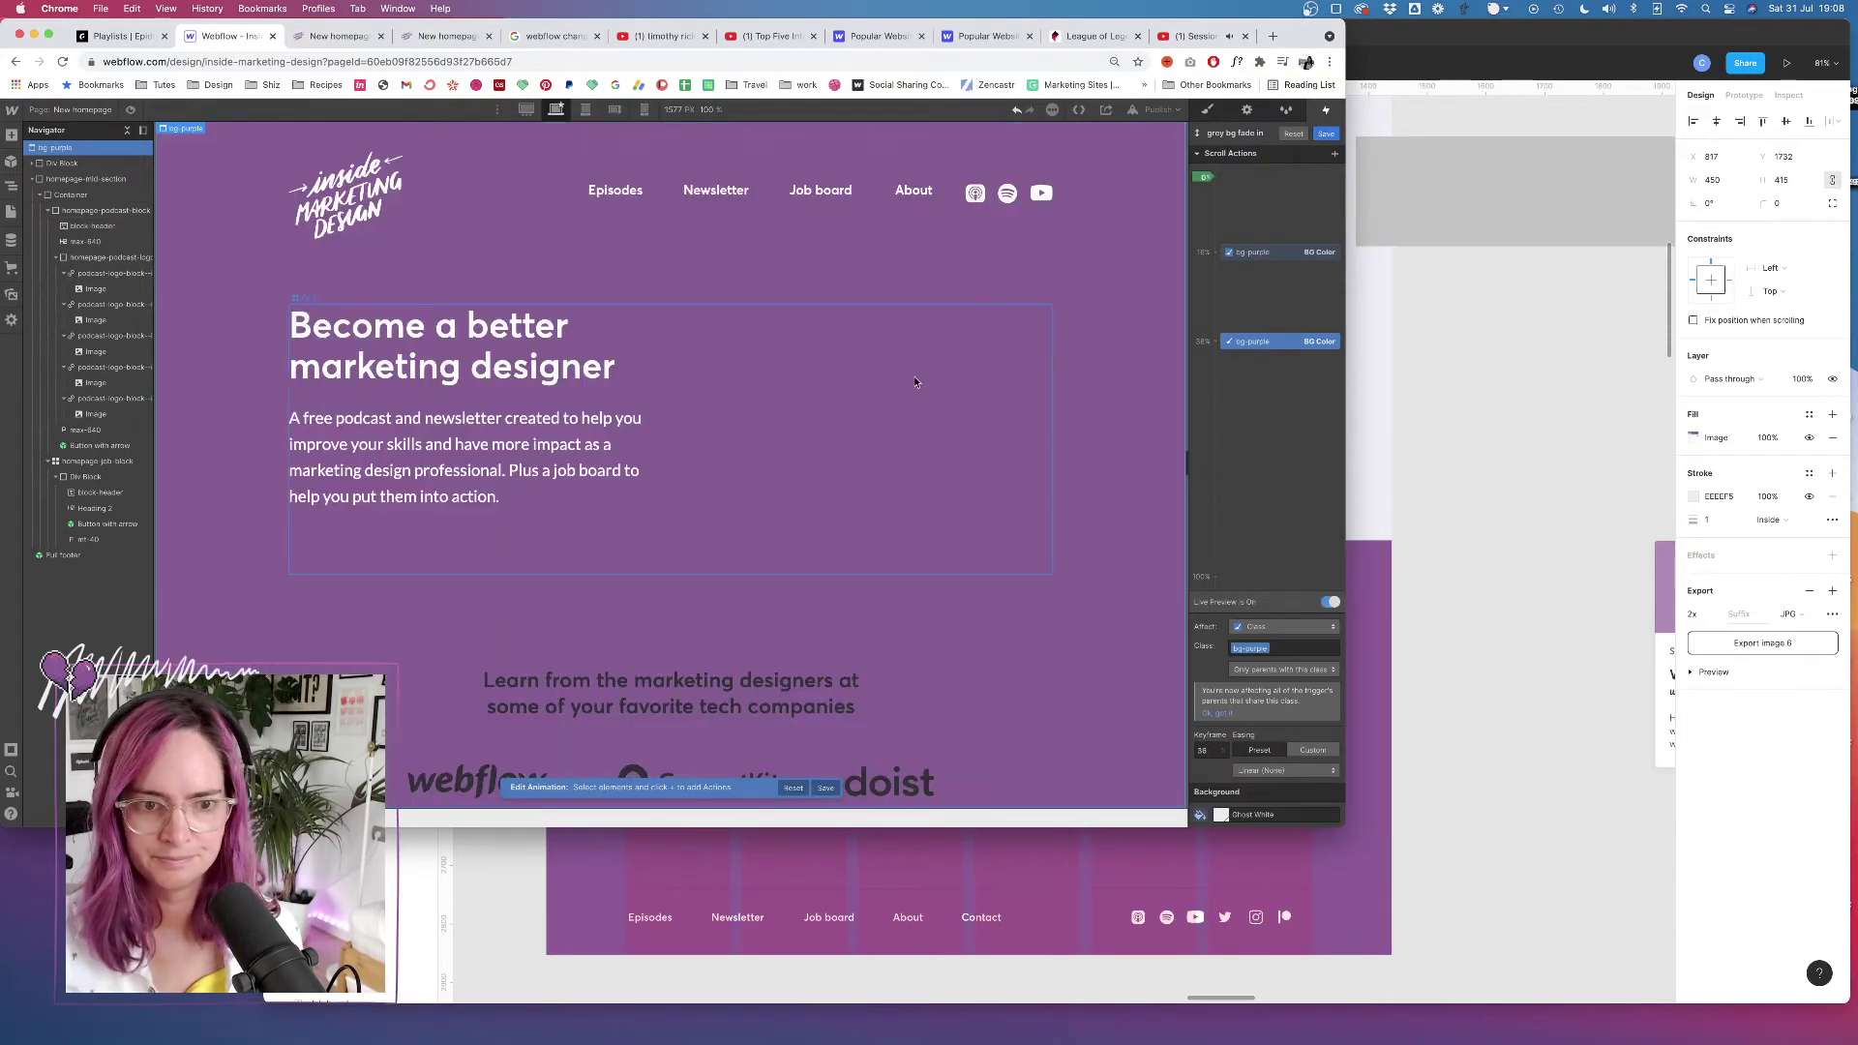
pyautogui.scroll(-4, 913, 378)
pyautogui.scroll(3, 914, 381)
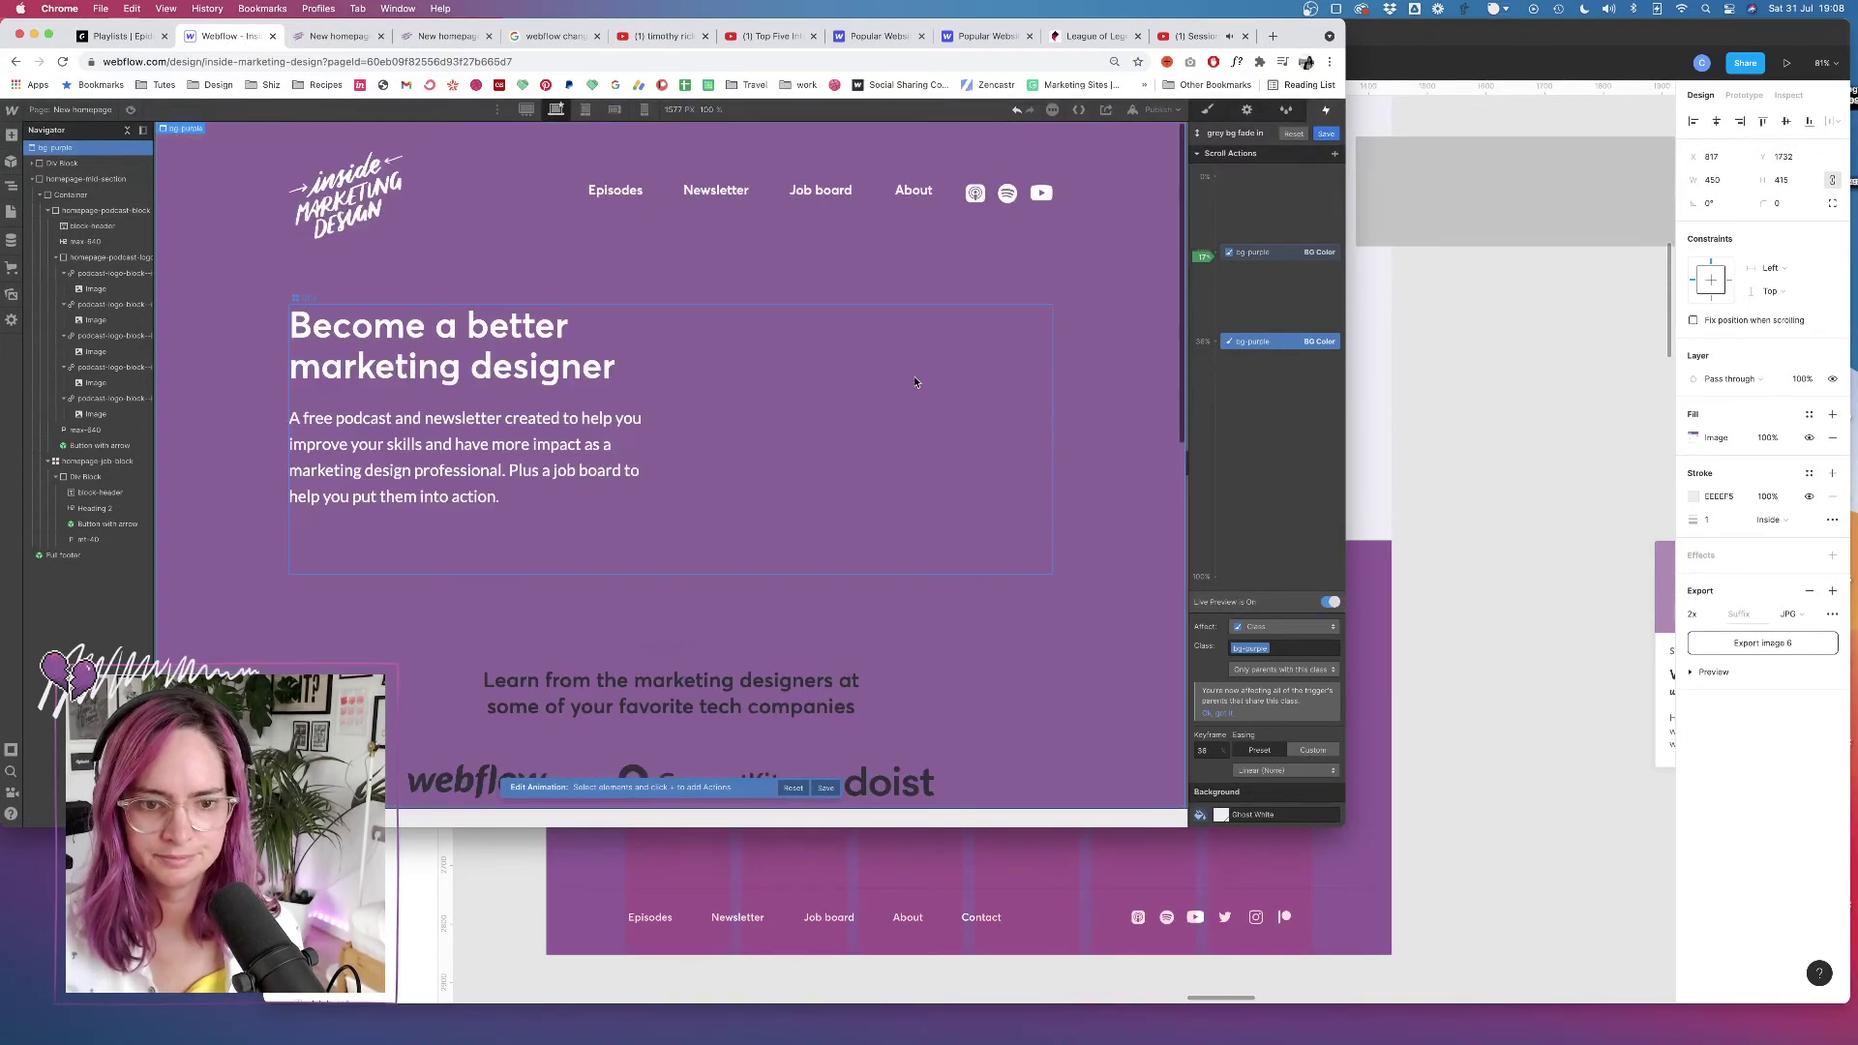
pyautogui.scroll(-4, 914, 382)
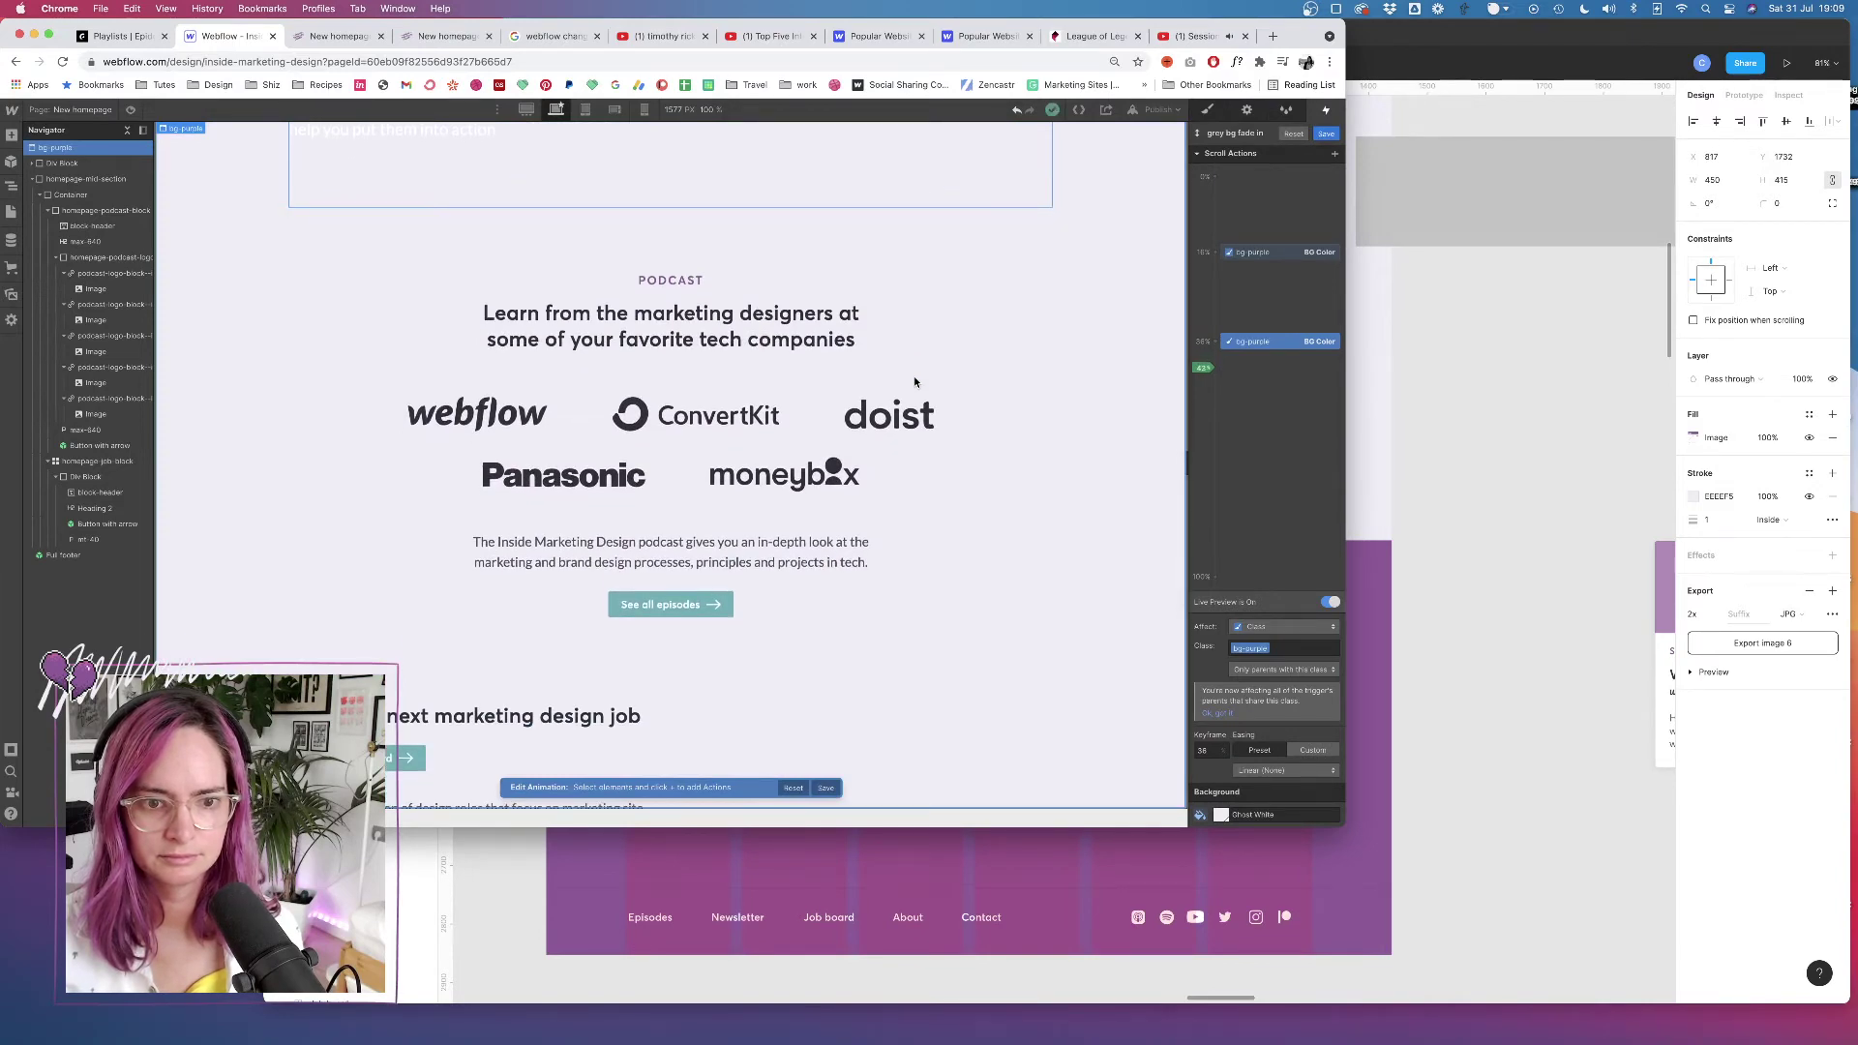
pyautogui.scroll(3, 914, 381)
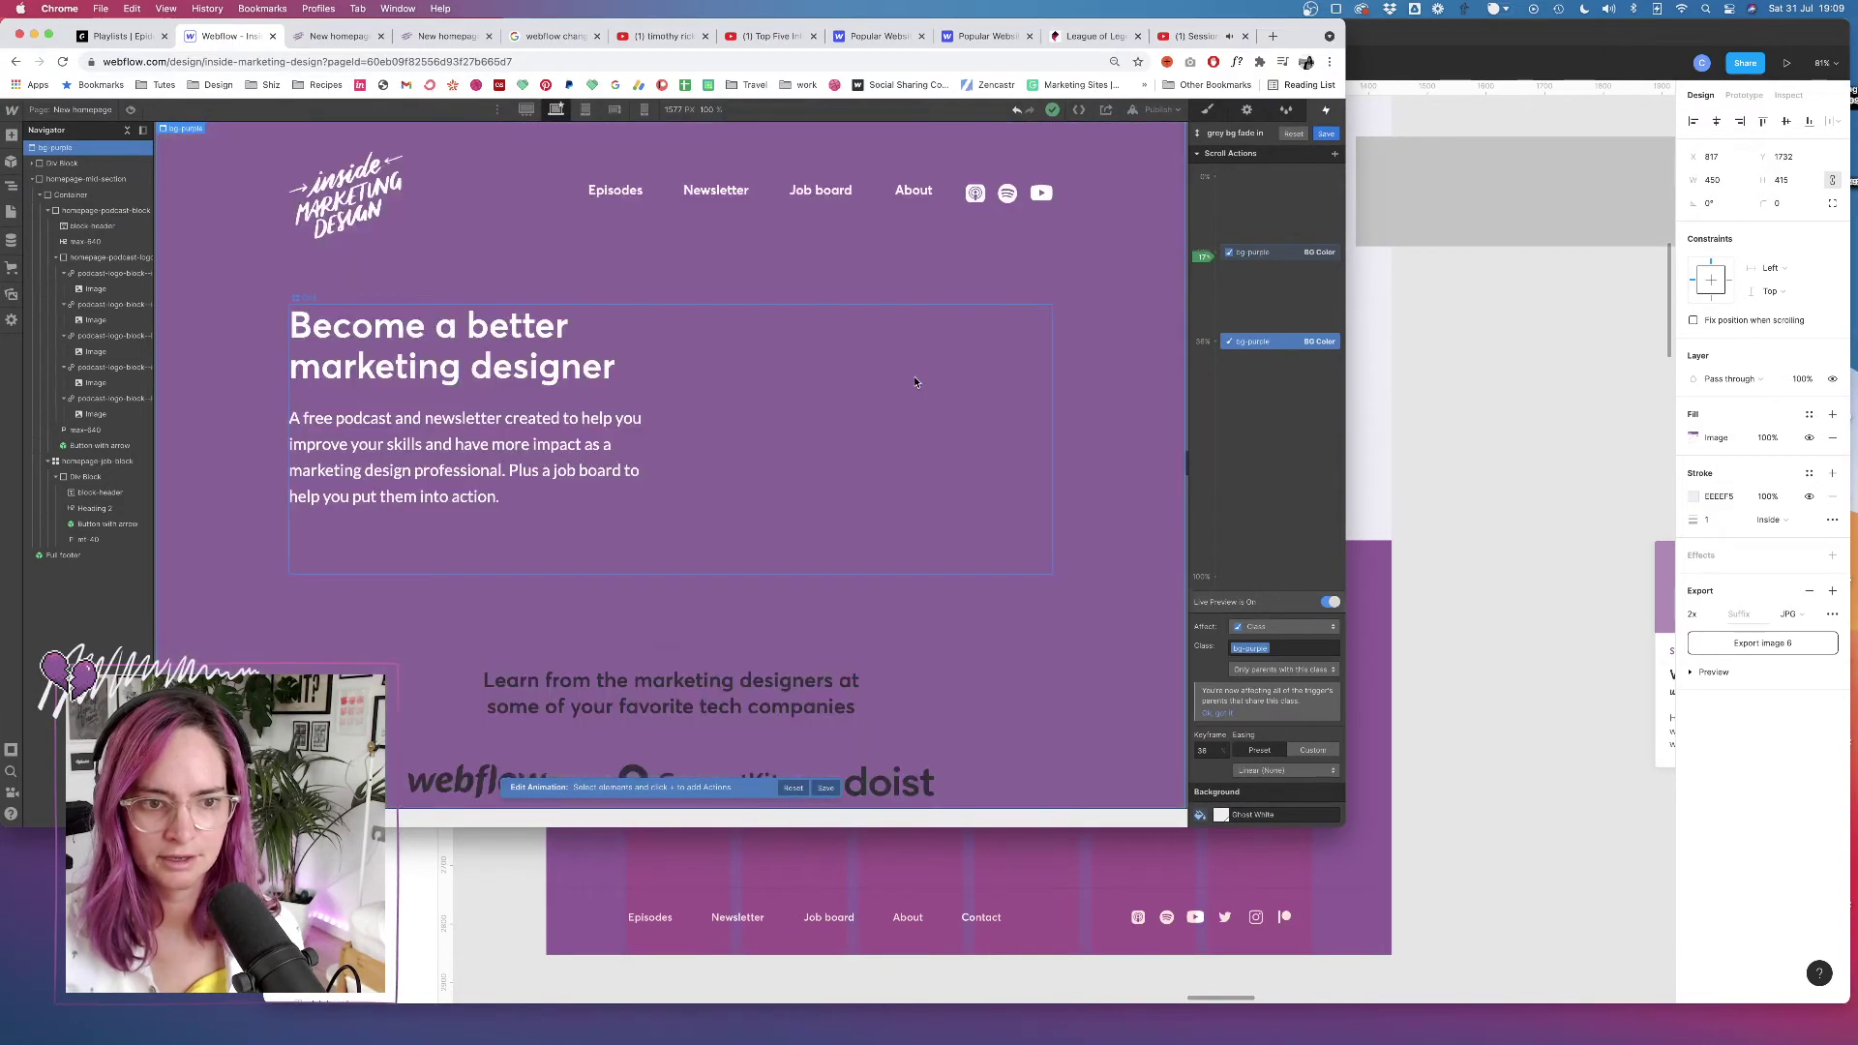
pyautogui.scroll(-1, 750, 551)
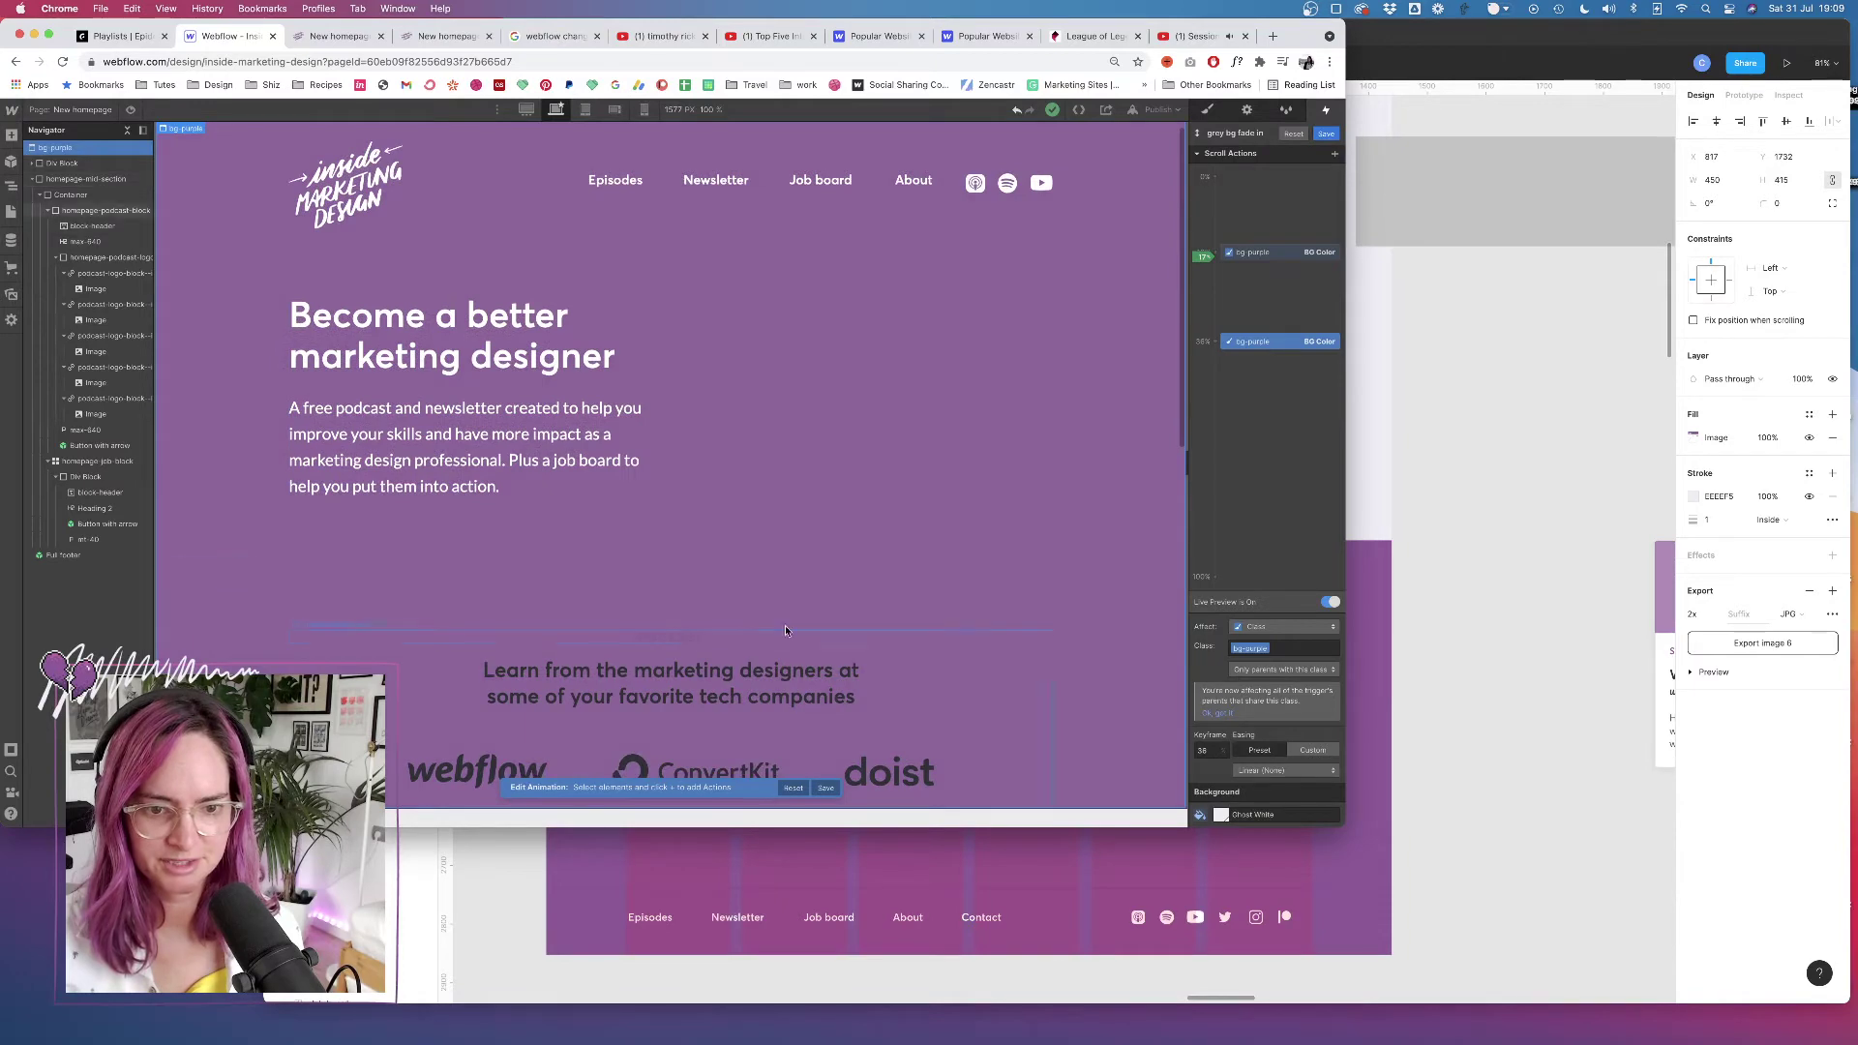
pyautogui.scroll(-2, 960, 558)
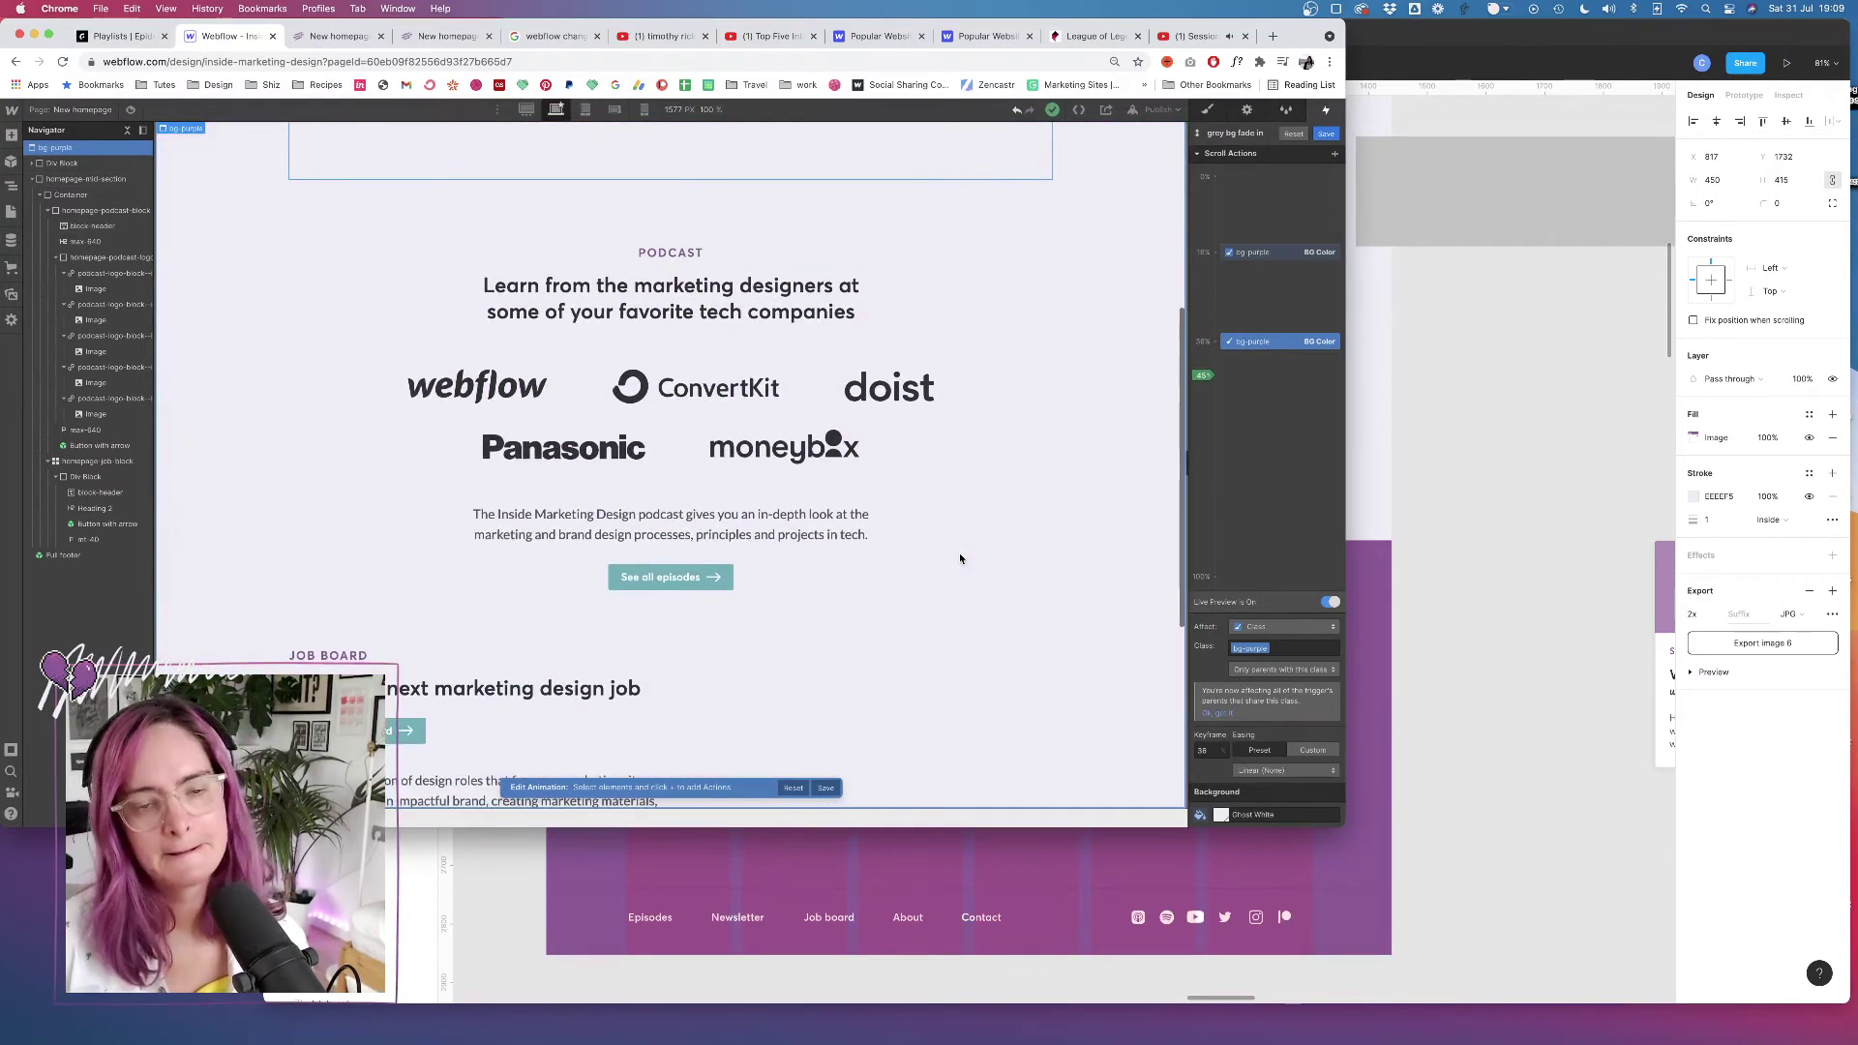
pyautogui.scroll(1, 960, 559)
pyautogui.scroll(-5, 960, 558)
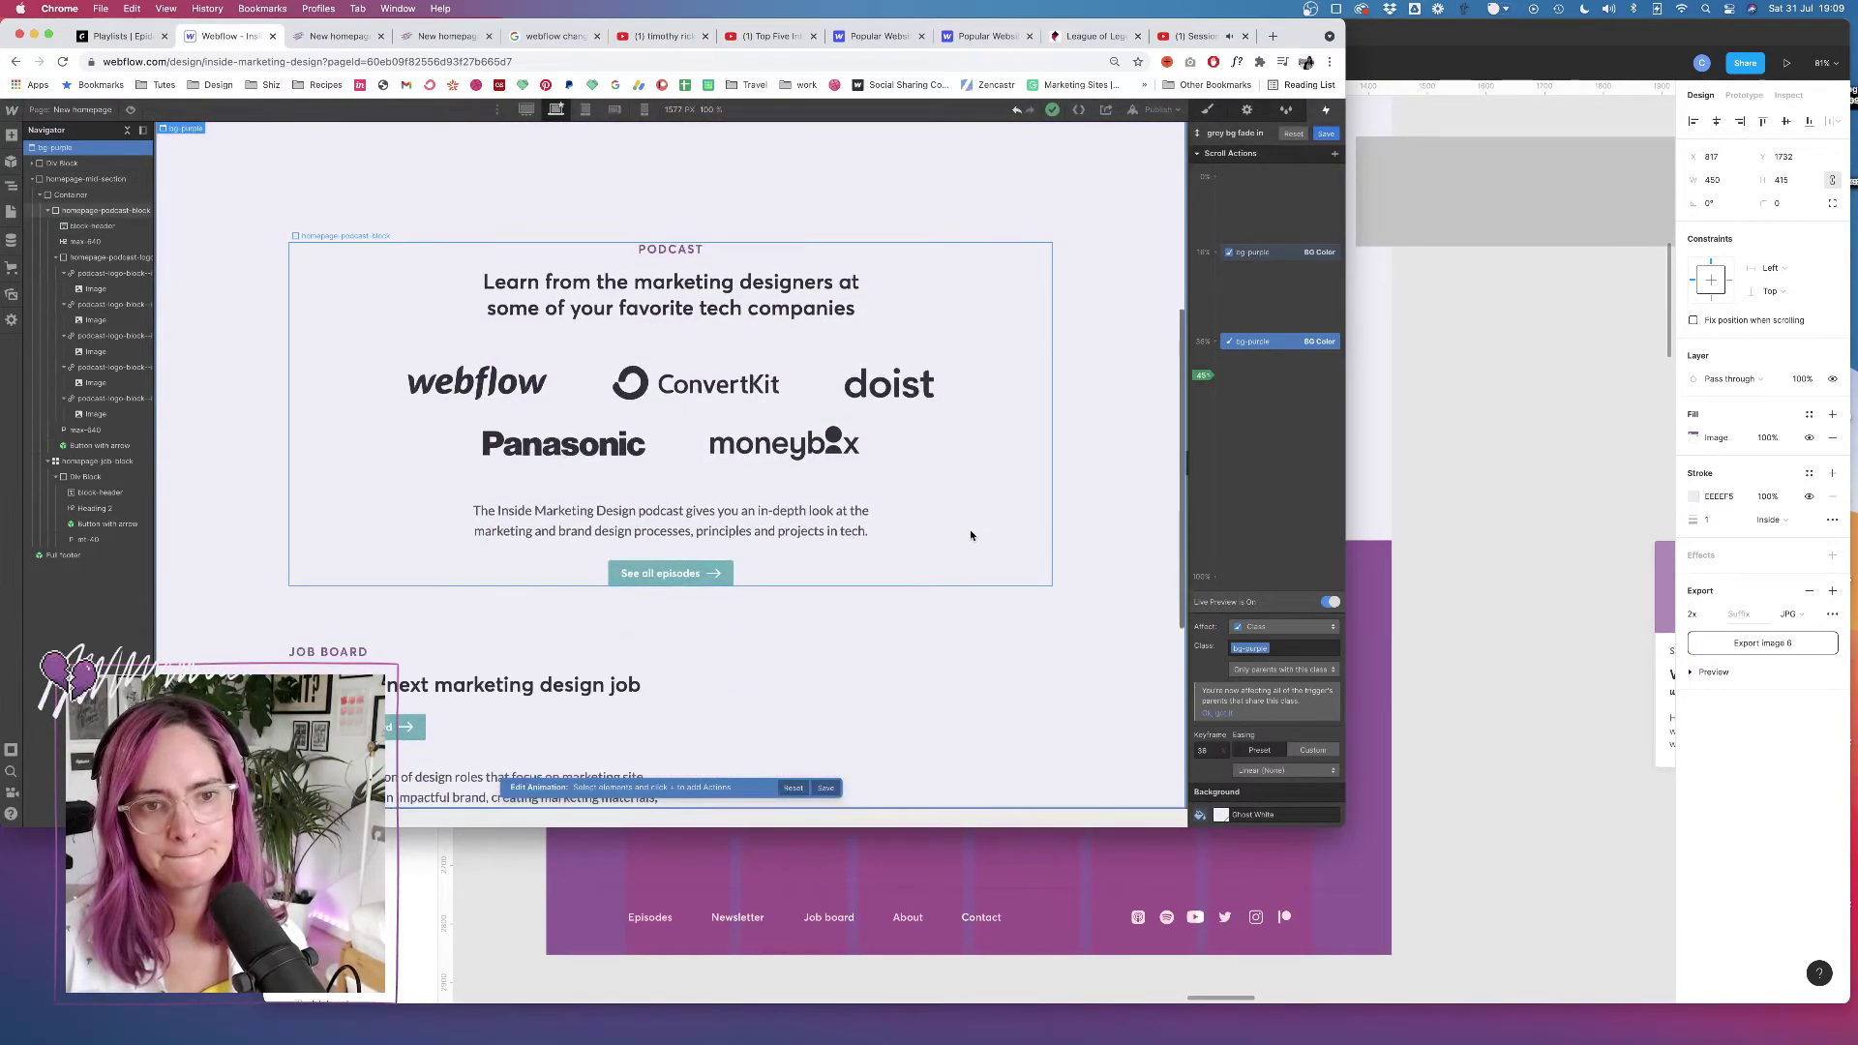
pyautogui.scroll(5, 971, 535)
pyautogui.scroll(-5, 970, 534)
pyautogui.scroll(5, 971, 534)
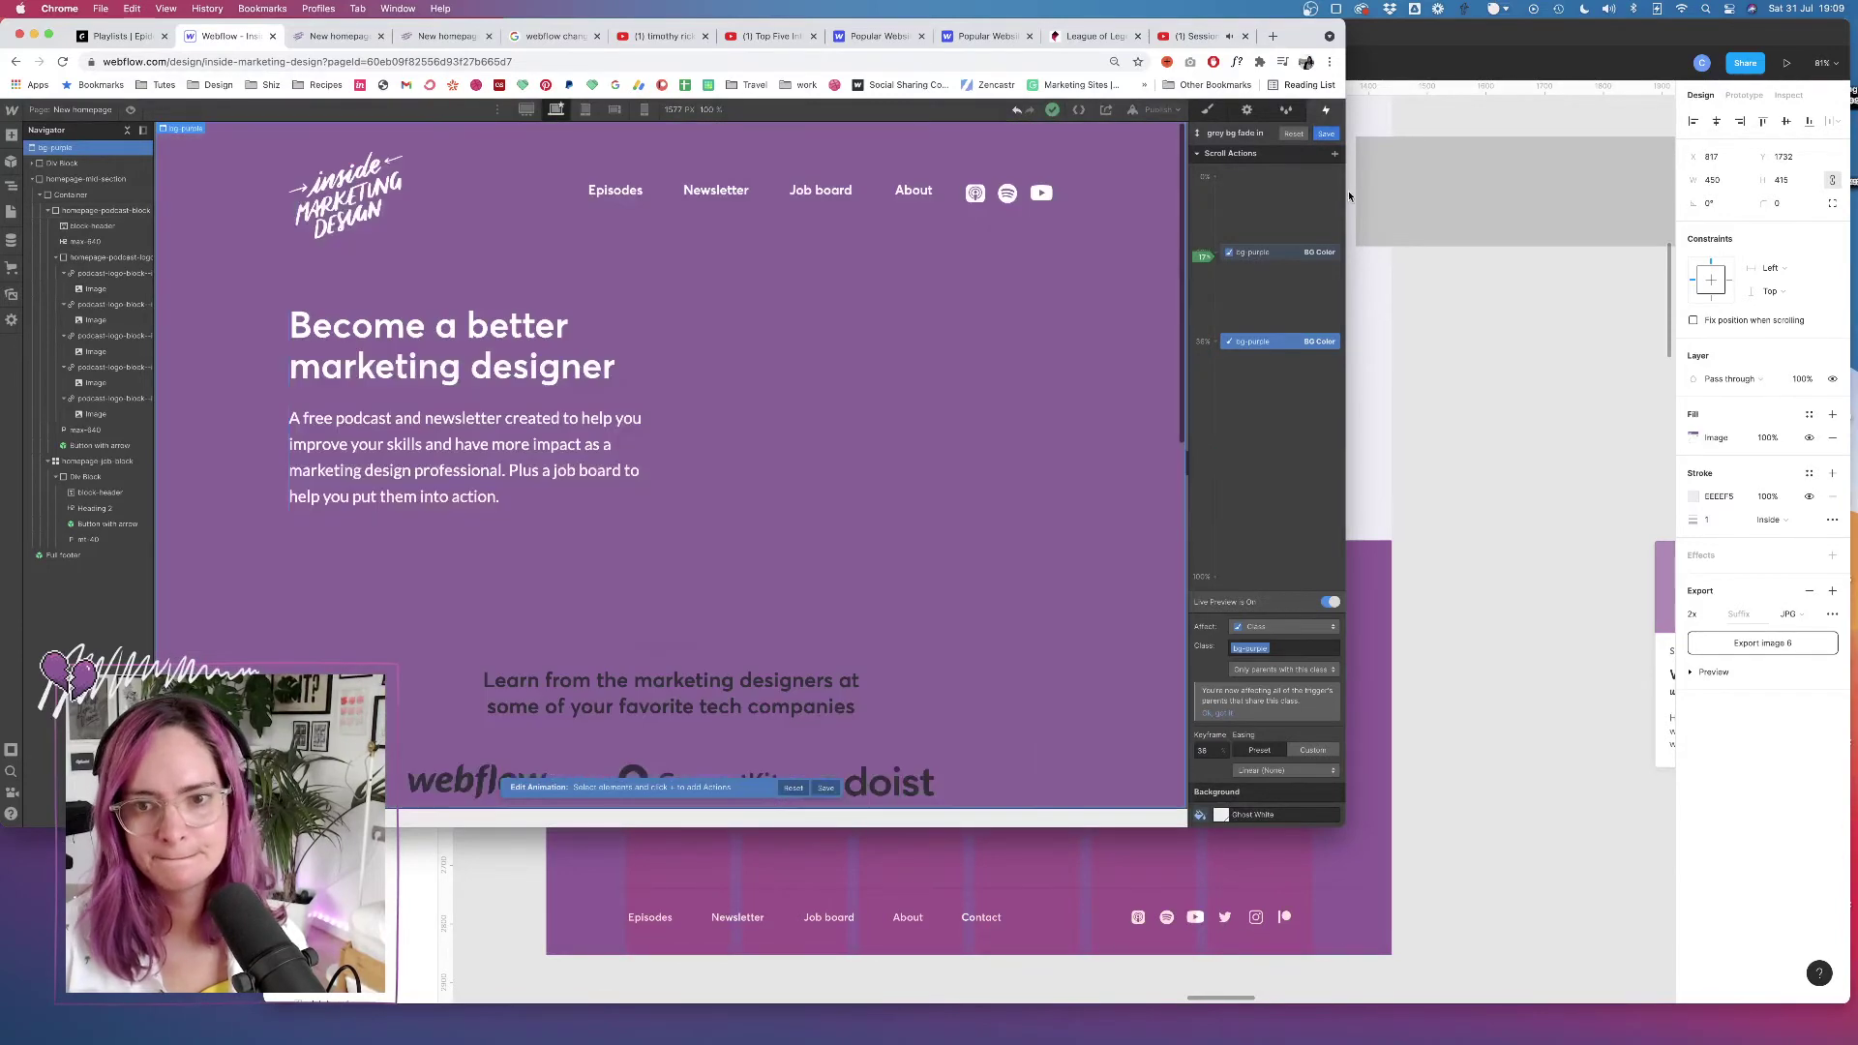
# Move the purple BG Color keyframe earlier to 7% and check the fade again with the live preview on
pyautogui.moveTo(1294, 250); pyautogui.dragTo(1293, 223)
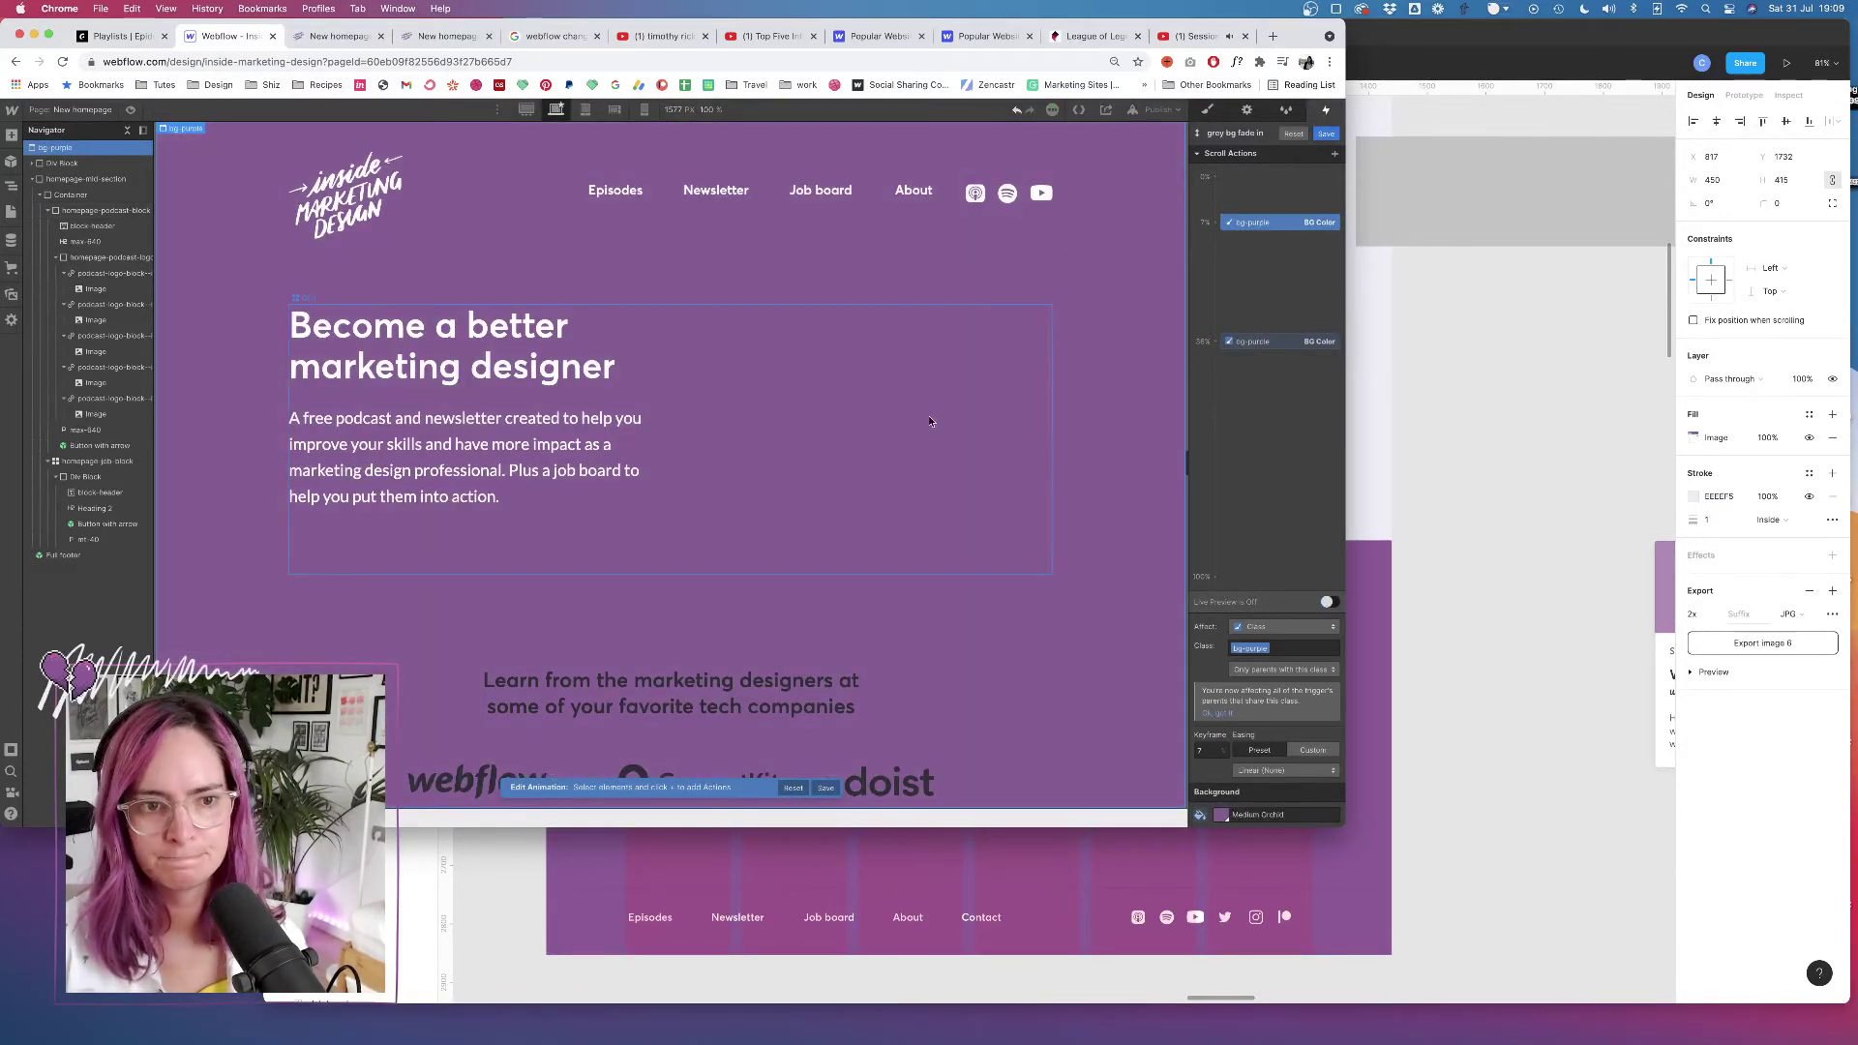
pyautogui.scroll(-5, 927, 415)
pyautogui.scroll(-2, 929, 421)
pyautogui.scroll(5, 929, 421)
pyautogui.scroll(-5, 929, 421)
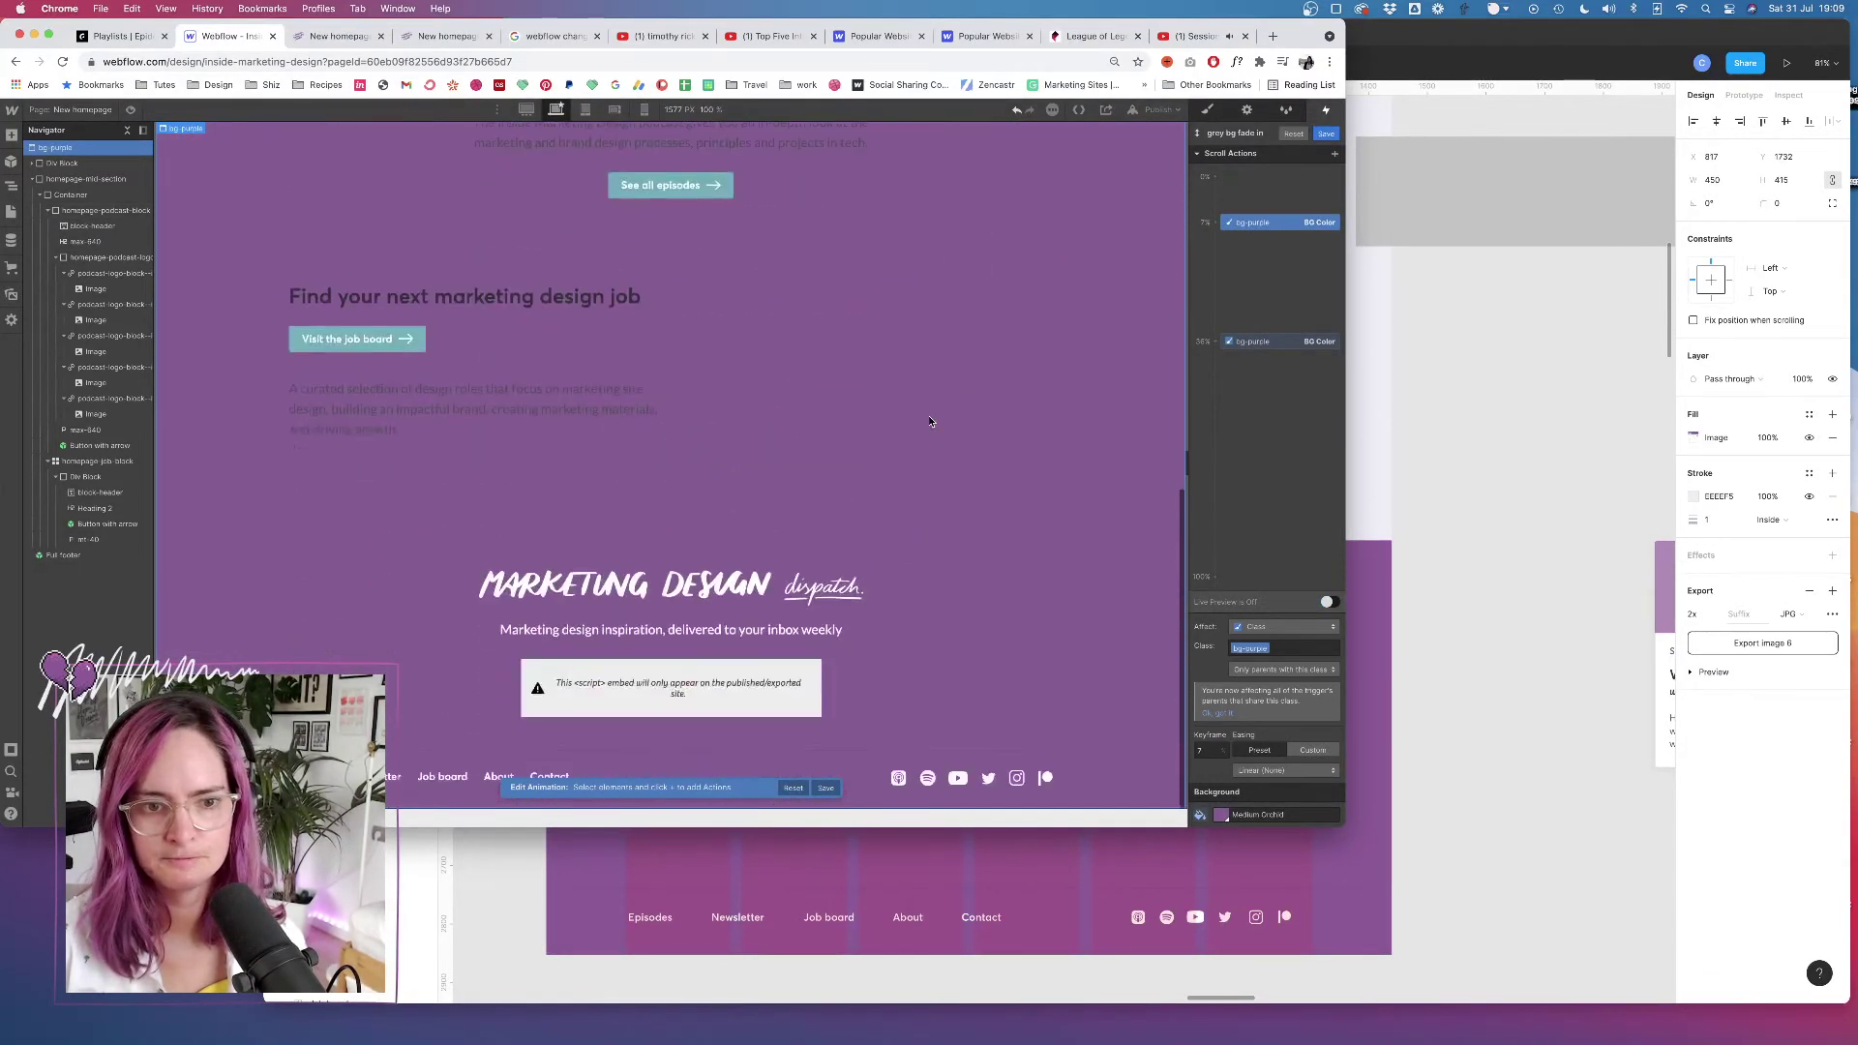
pyautogui.scroll(5, 929, 420)
pyautogui.scroll(2, 929, 421)
pyautogui.click(1331, 602)
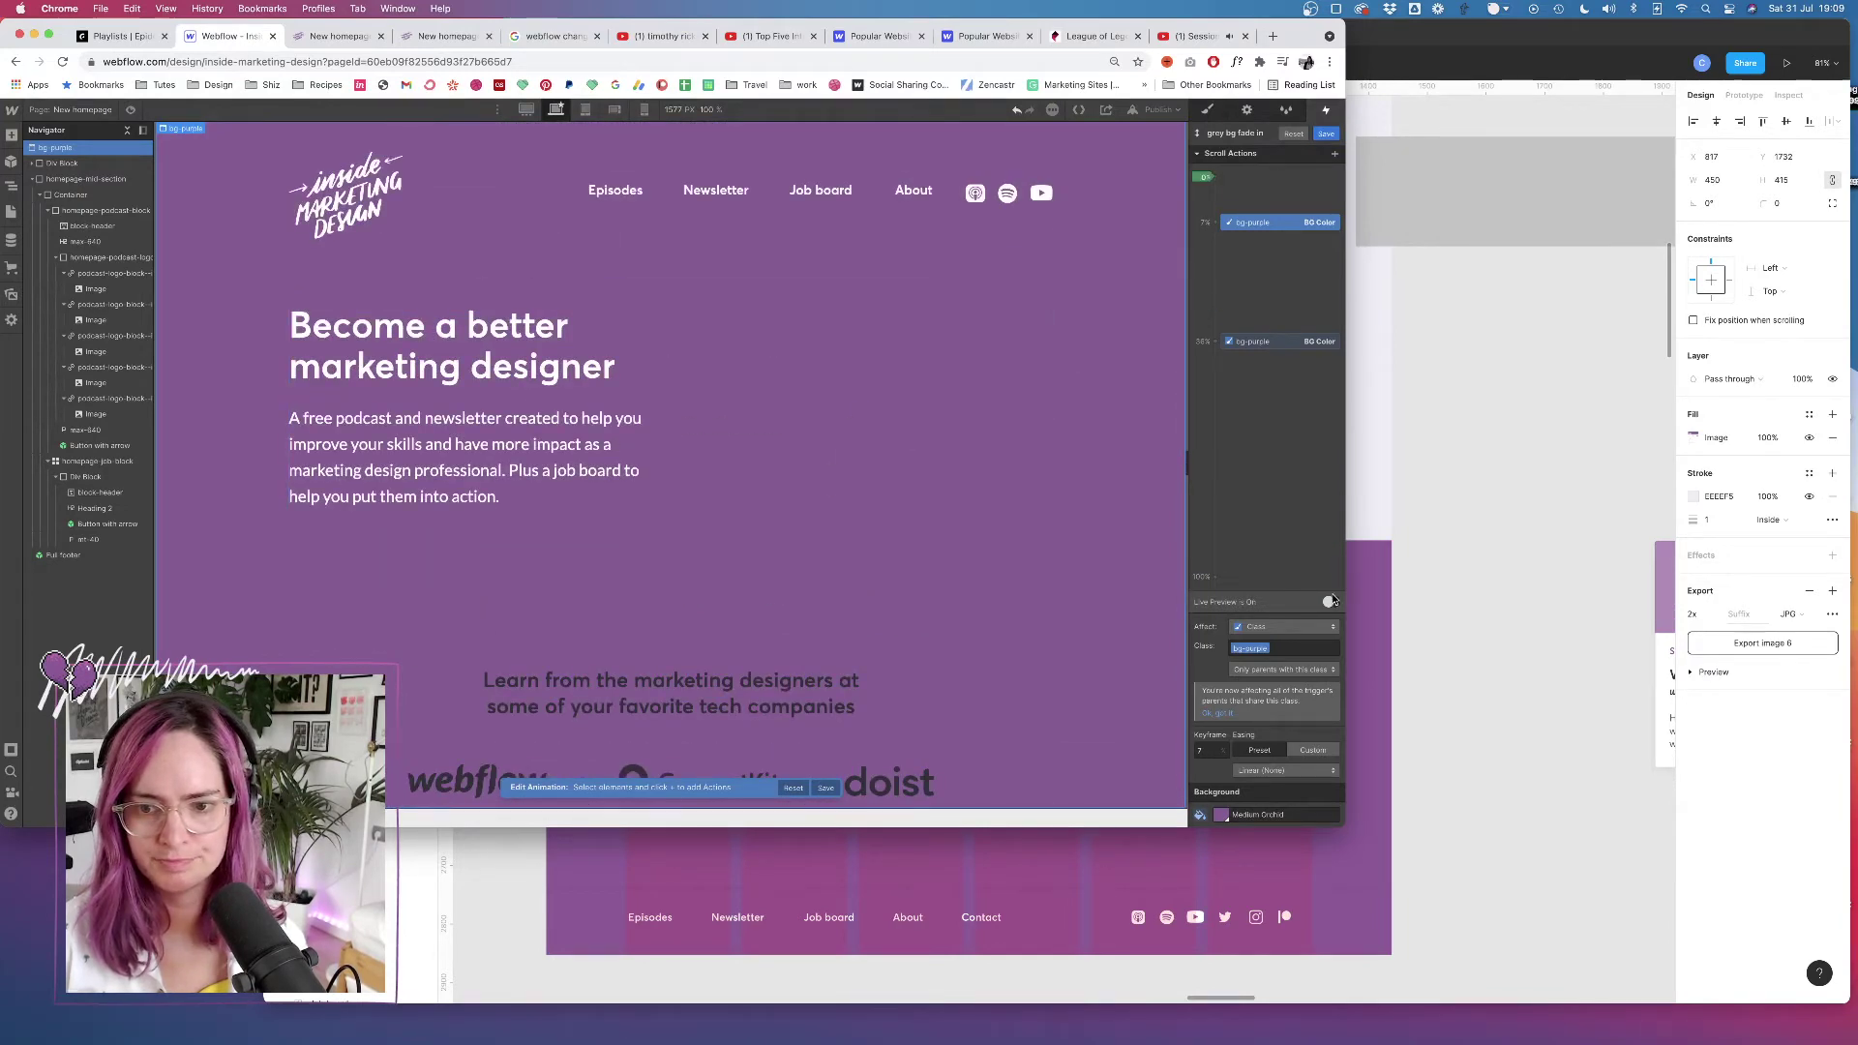
pyautogui.scroll(-5, 880, 447)
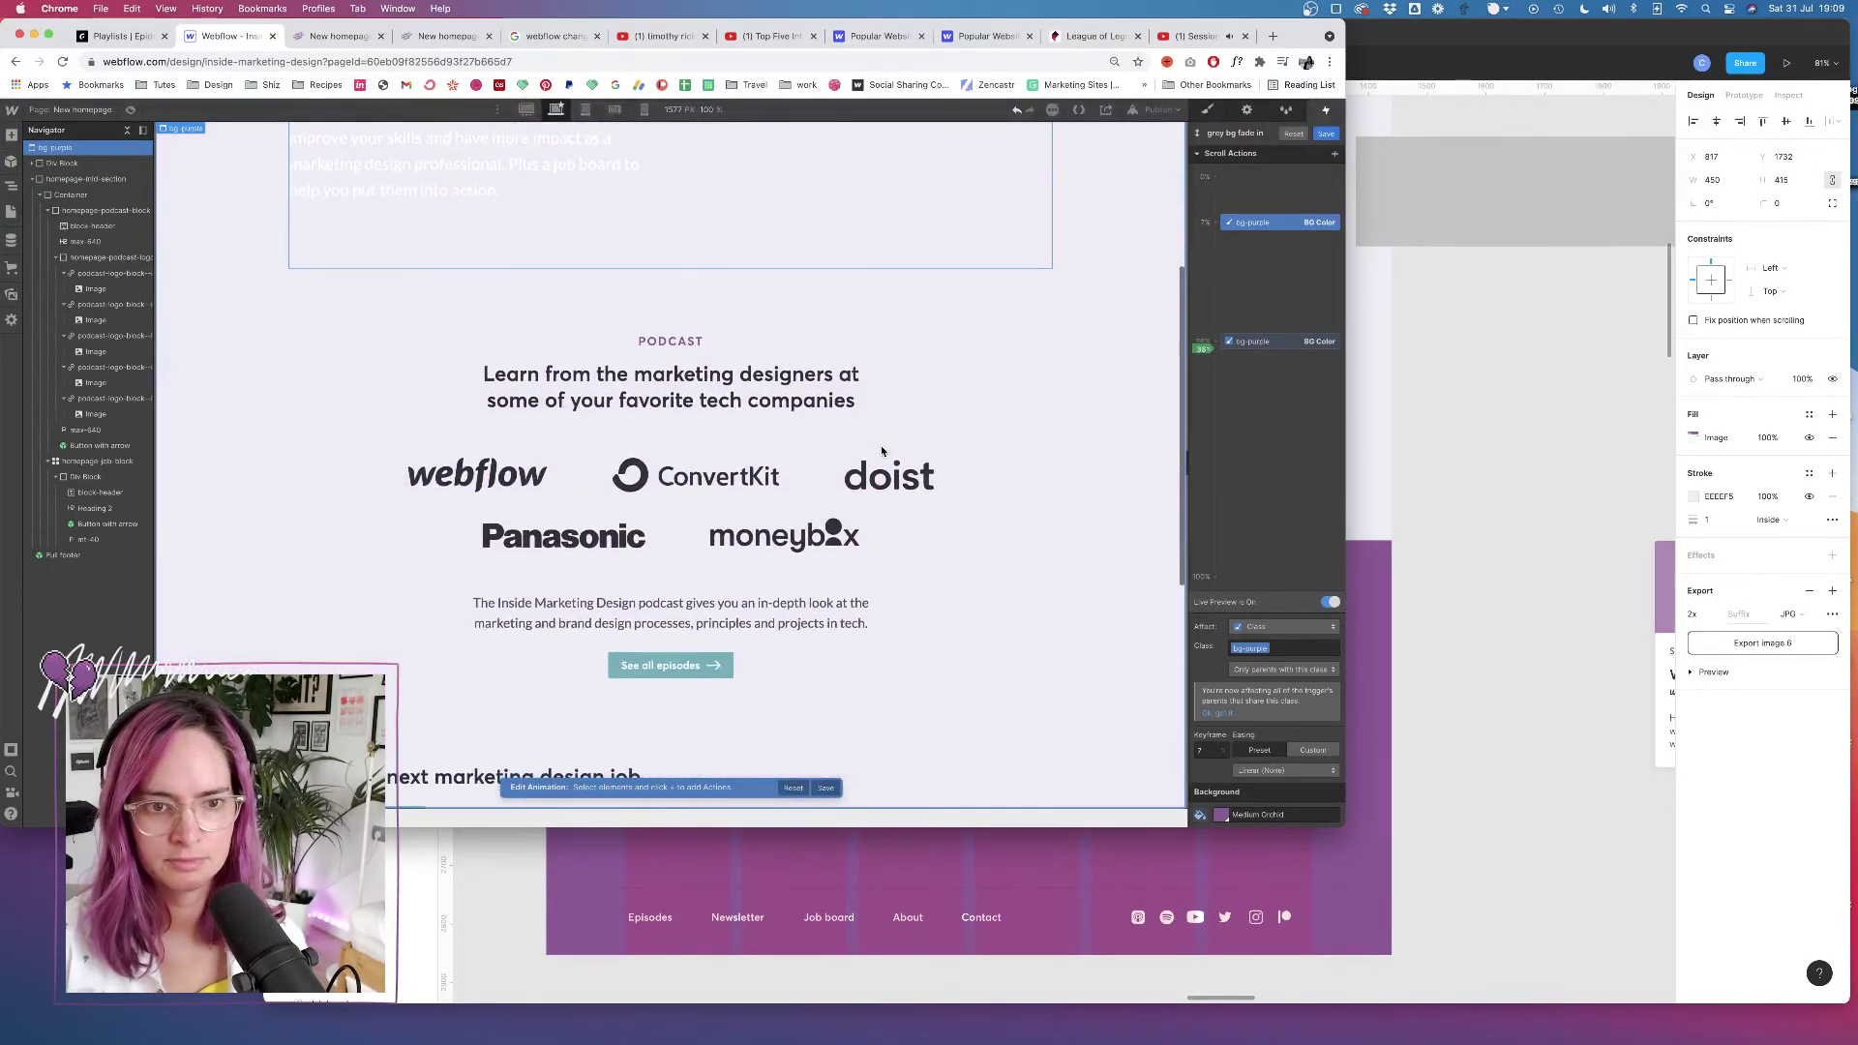
# Move the Ghost White BG Color keyframe to about 50% and the purple one to 10%, and save the scroll animation
pyautogui.scroll(-1, 881, 450)
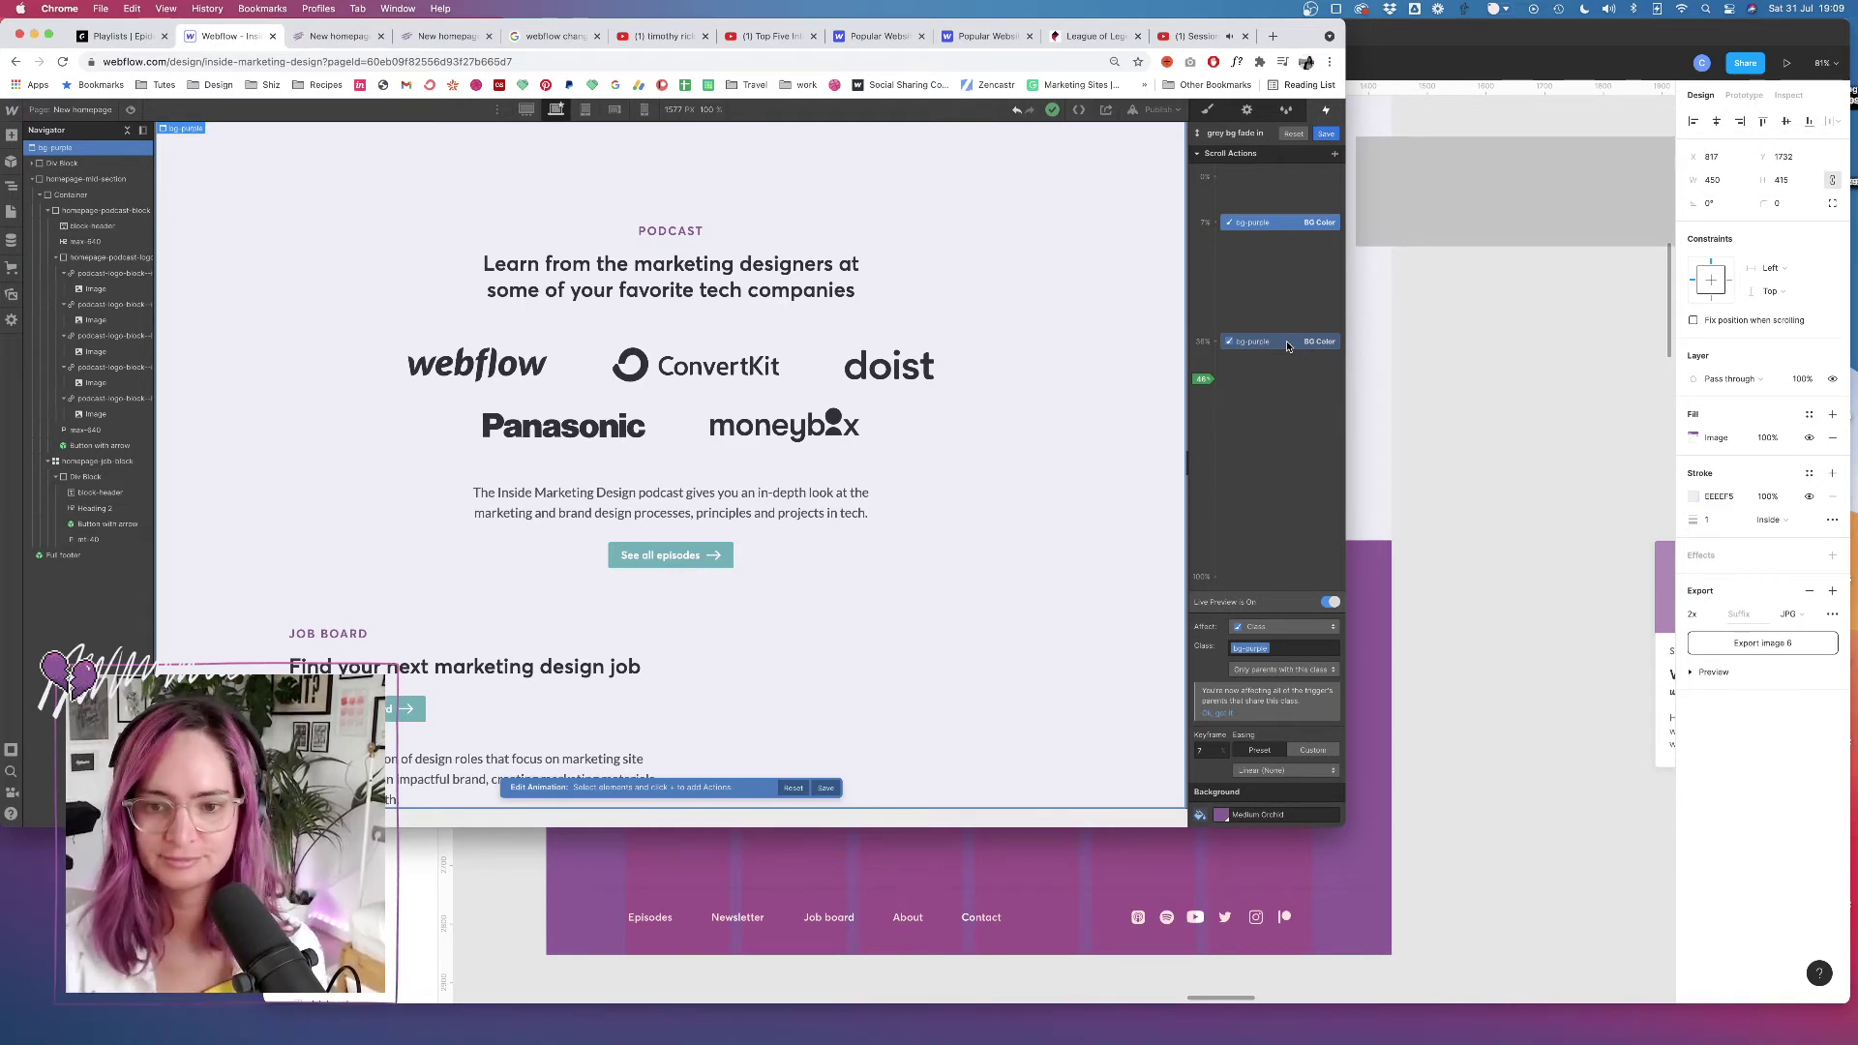
pyautogui.moveTo(1286, 350); pyautogui.dragTo(1287, 397)
pyautogui.moveTo(1286, 222)
pyautogui.mouseDown()
pyautogui.moveTo(1287, 264)
pyautogui.moveTo(1286, 244)
pyautogui.mouseUp()
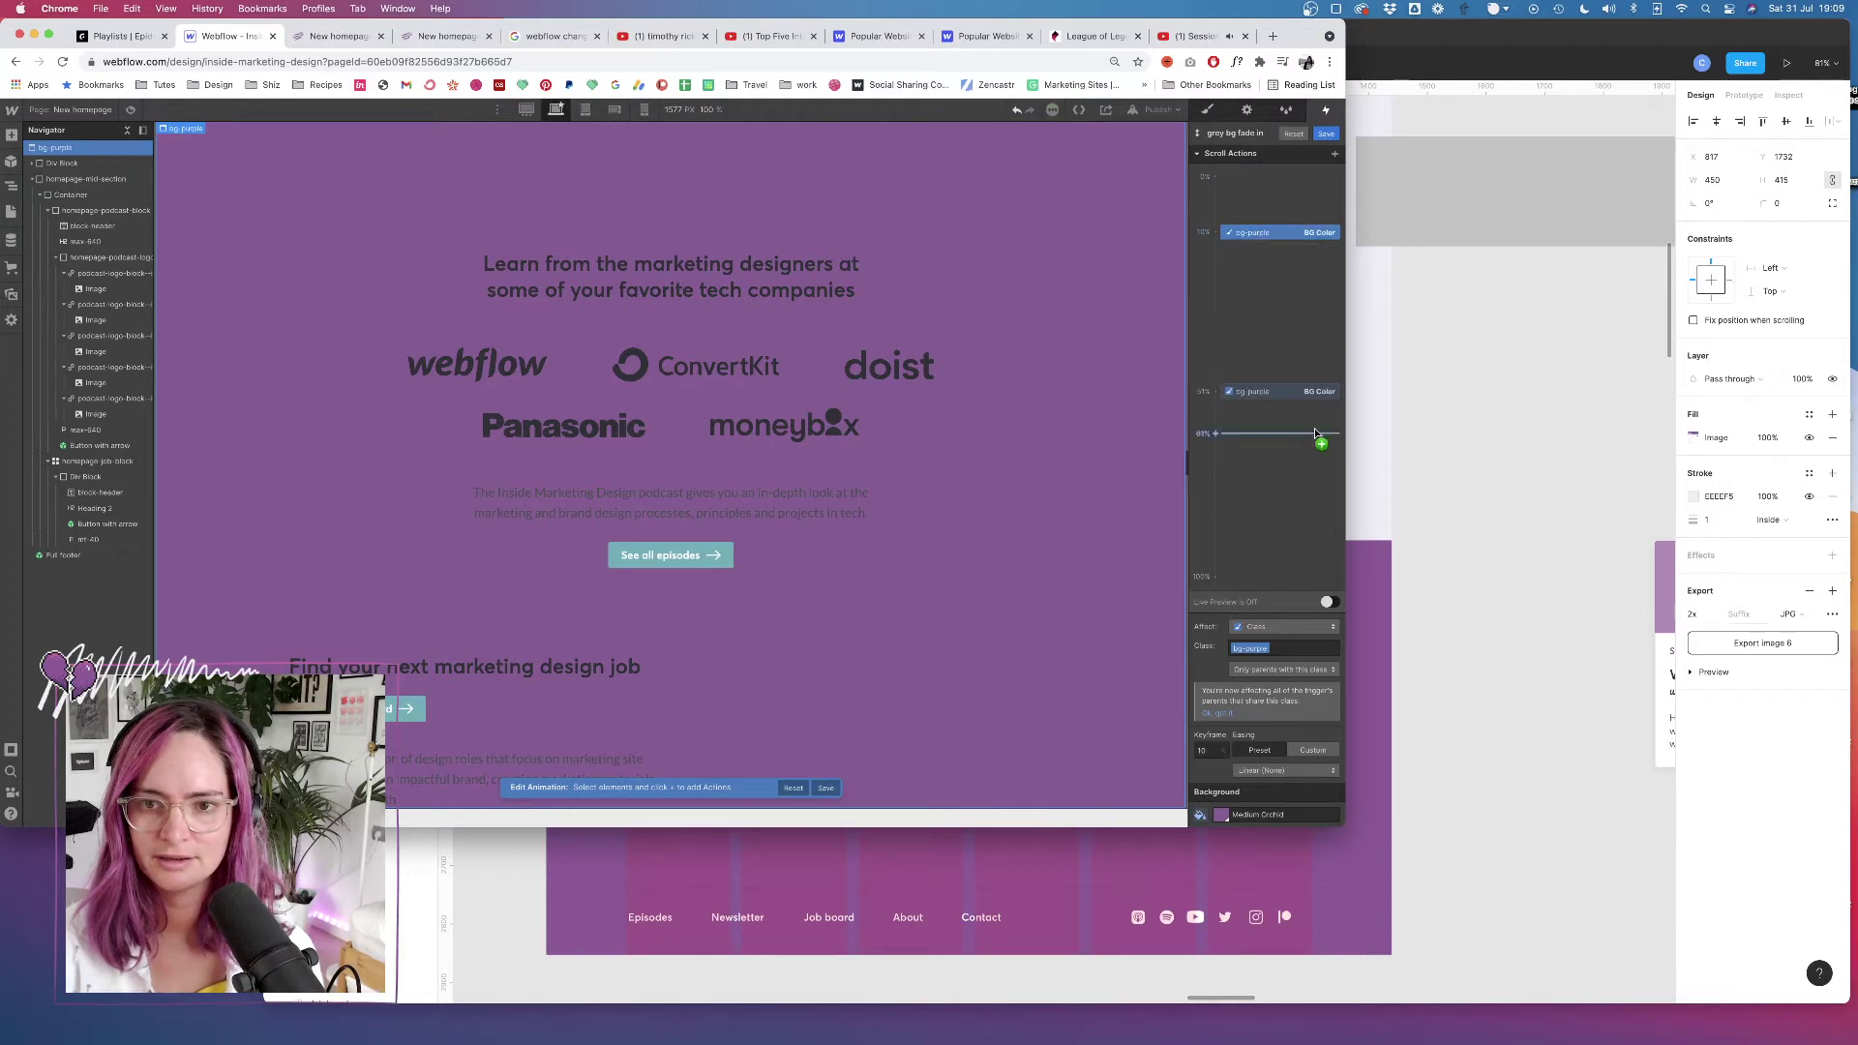
pyautogui.click(1326, 134)
# Preview the homepage and check how the background fades from the hero to the footer and back
pyautogui.scroll(5, 923, 191)
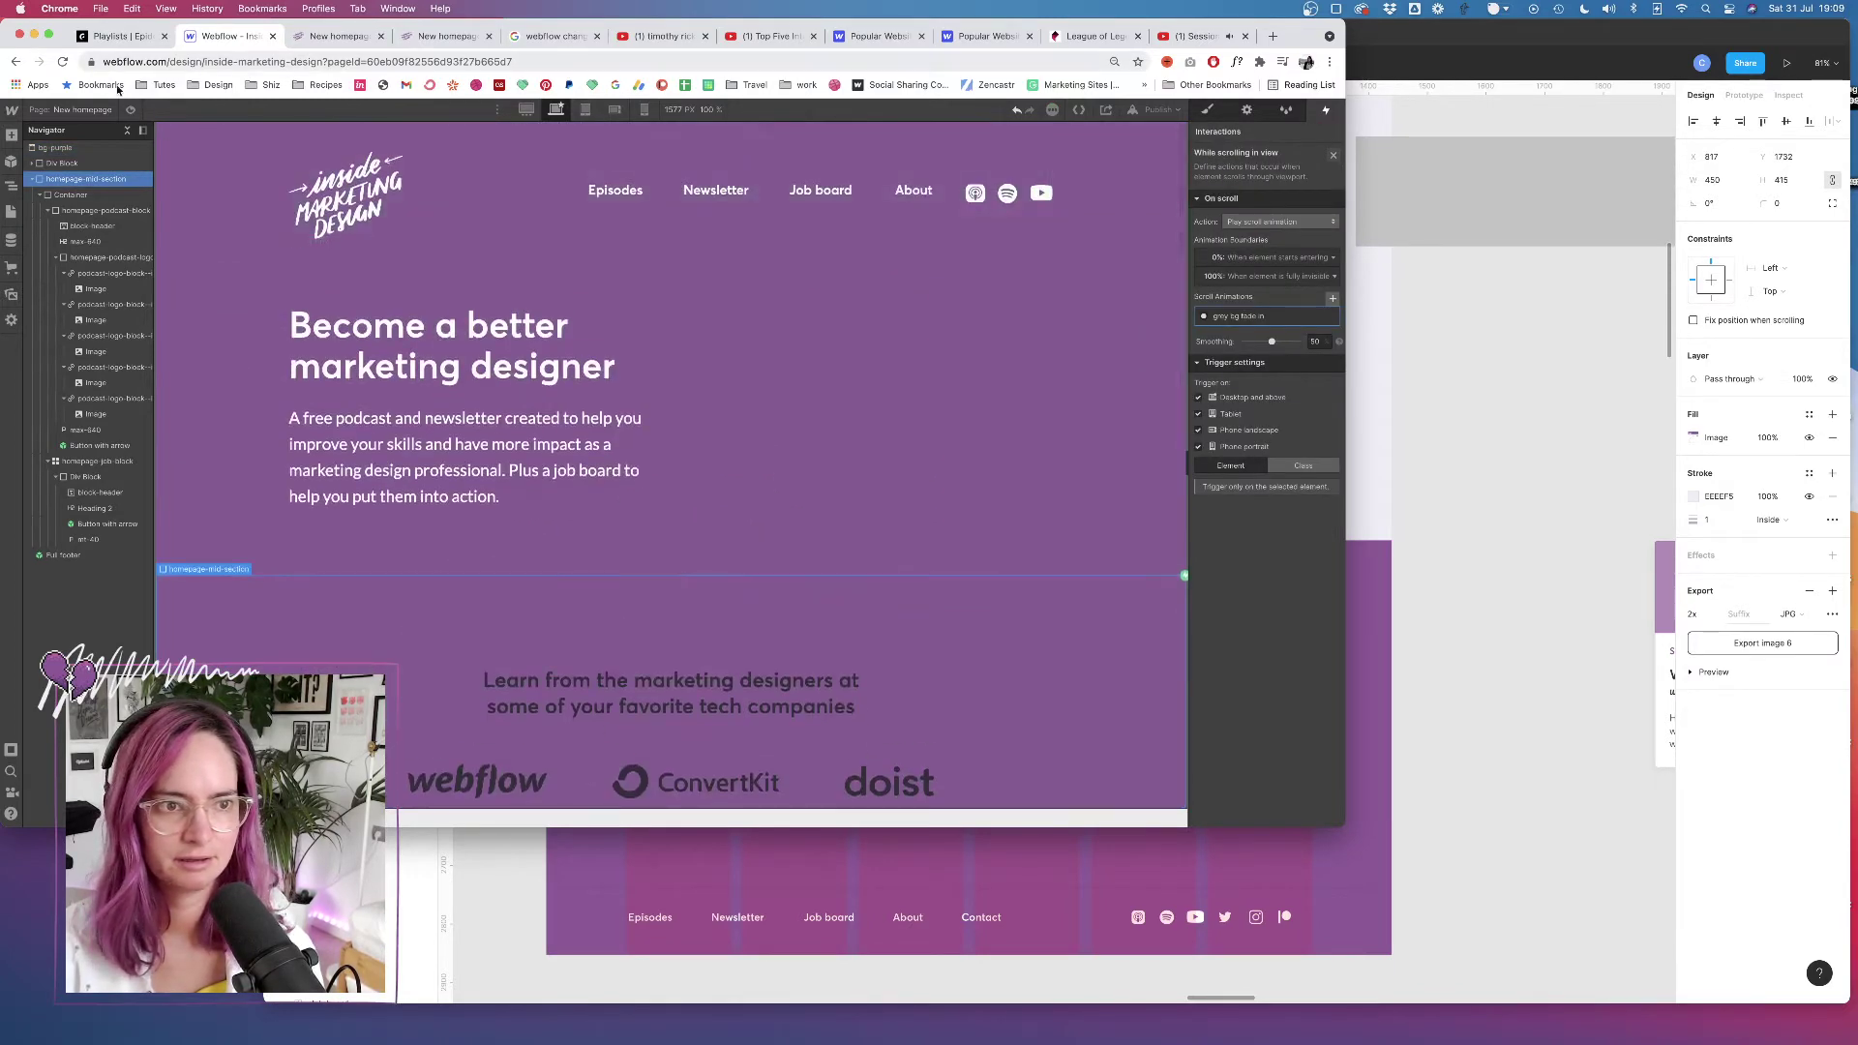
pyautogui.click(130, 113)
pyautogui.scroll(-5, 893, 443)
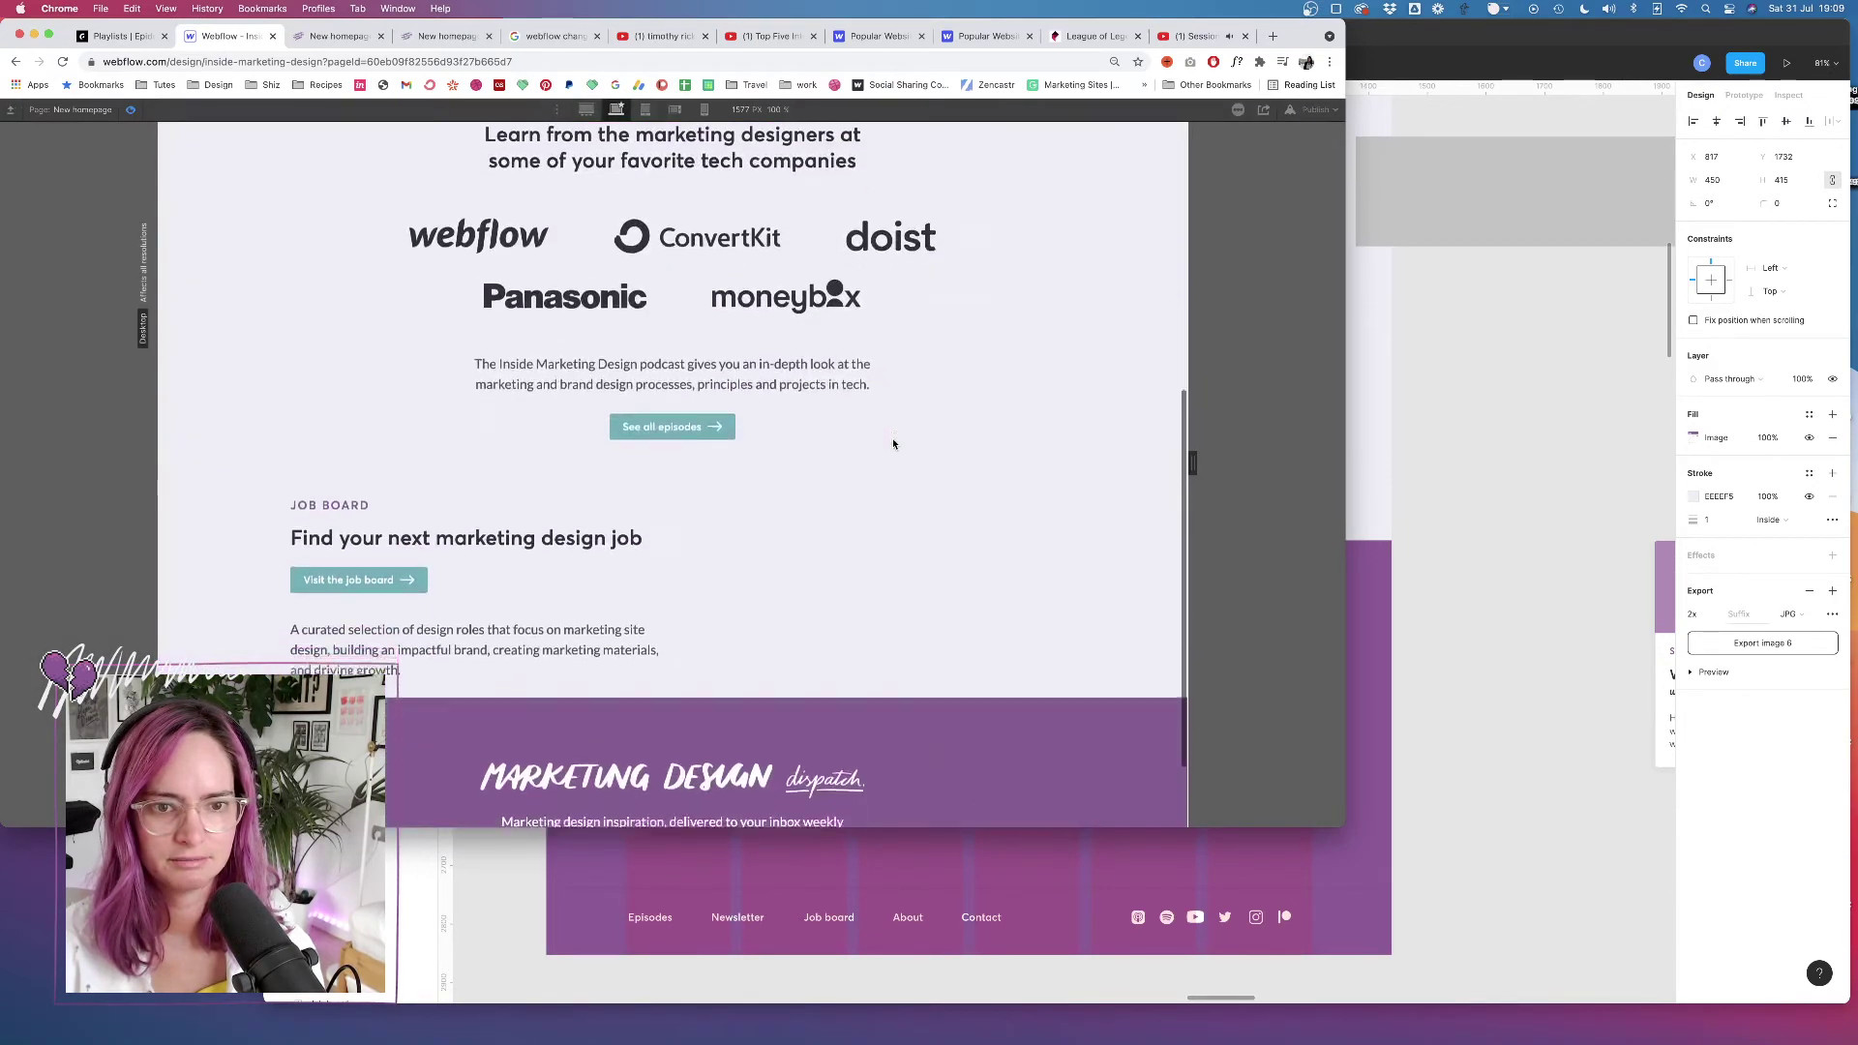
pyautogui.scroll(5, 893, 443)
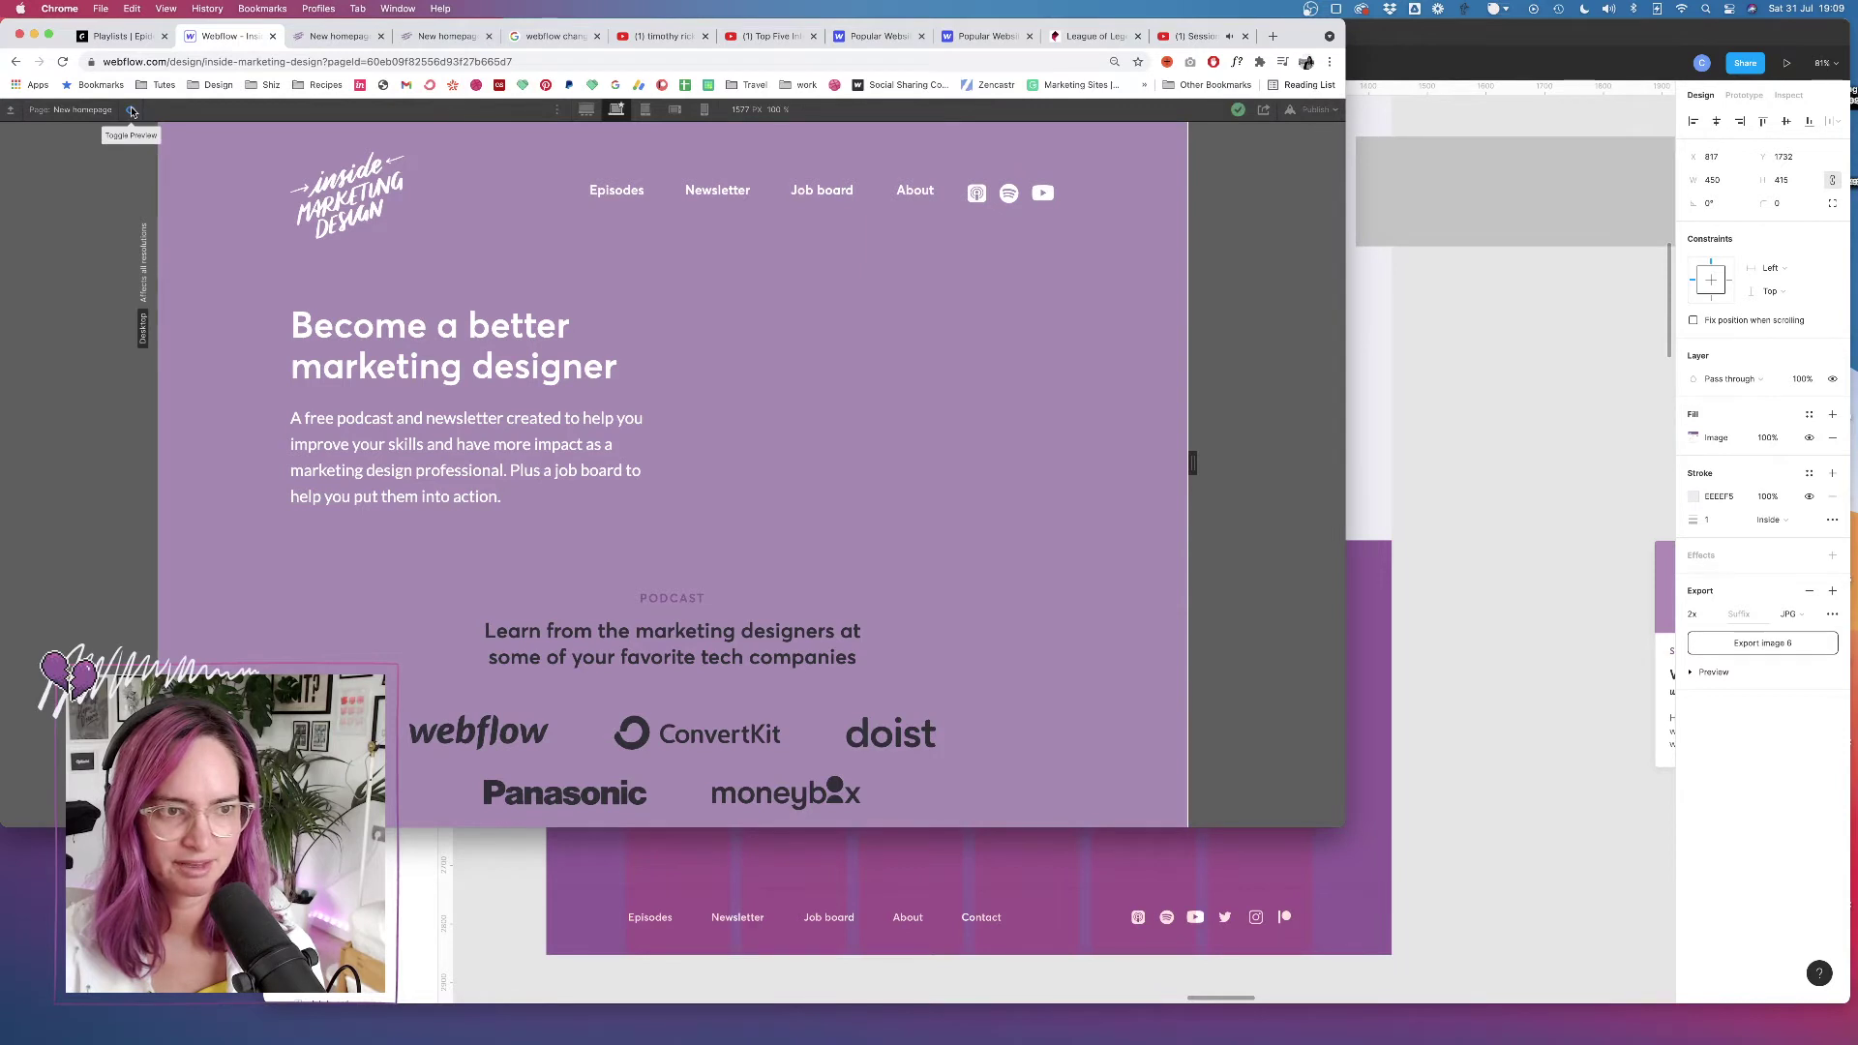
pyautogui.click(132, 110)
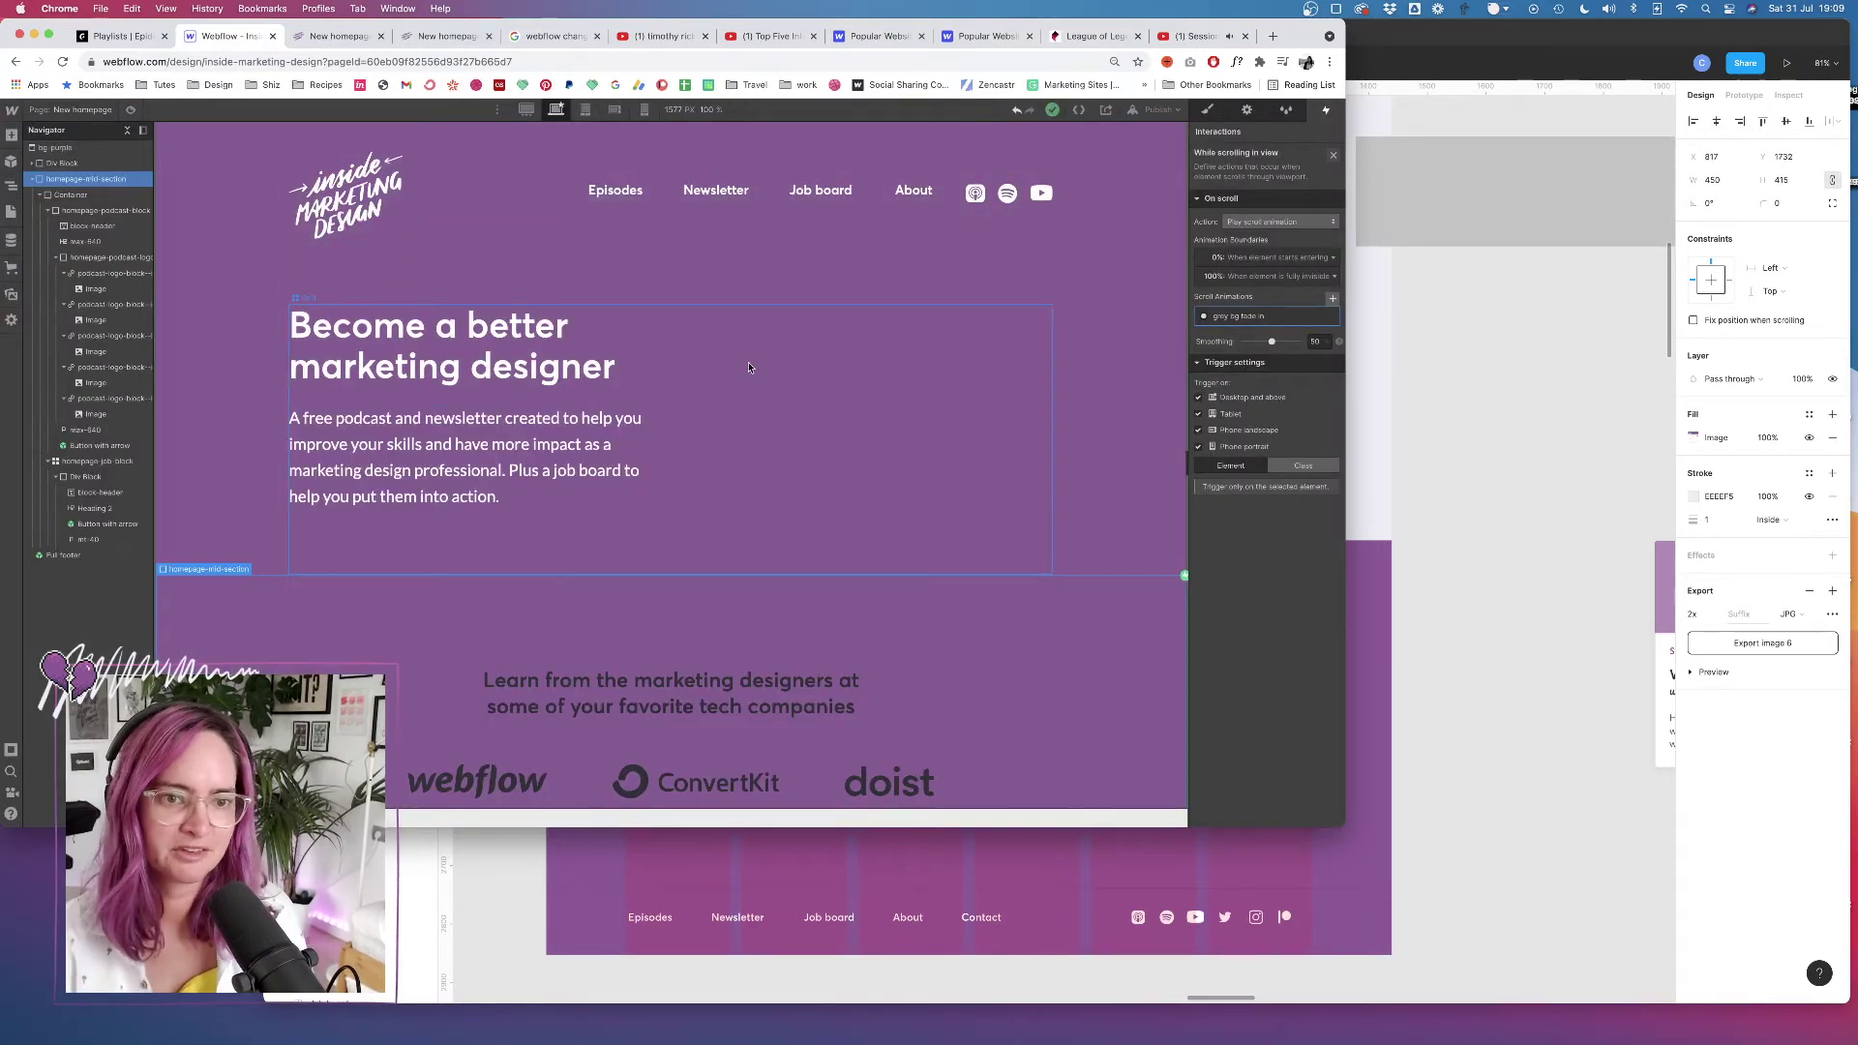
# Remove the bg-purple class from the page's Body element, leaving it without any class
pyautogui.scroll(-10, 743, 357)
pyautogui.scroll(8, 678, 416)
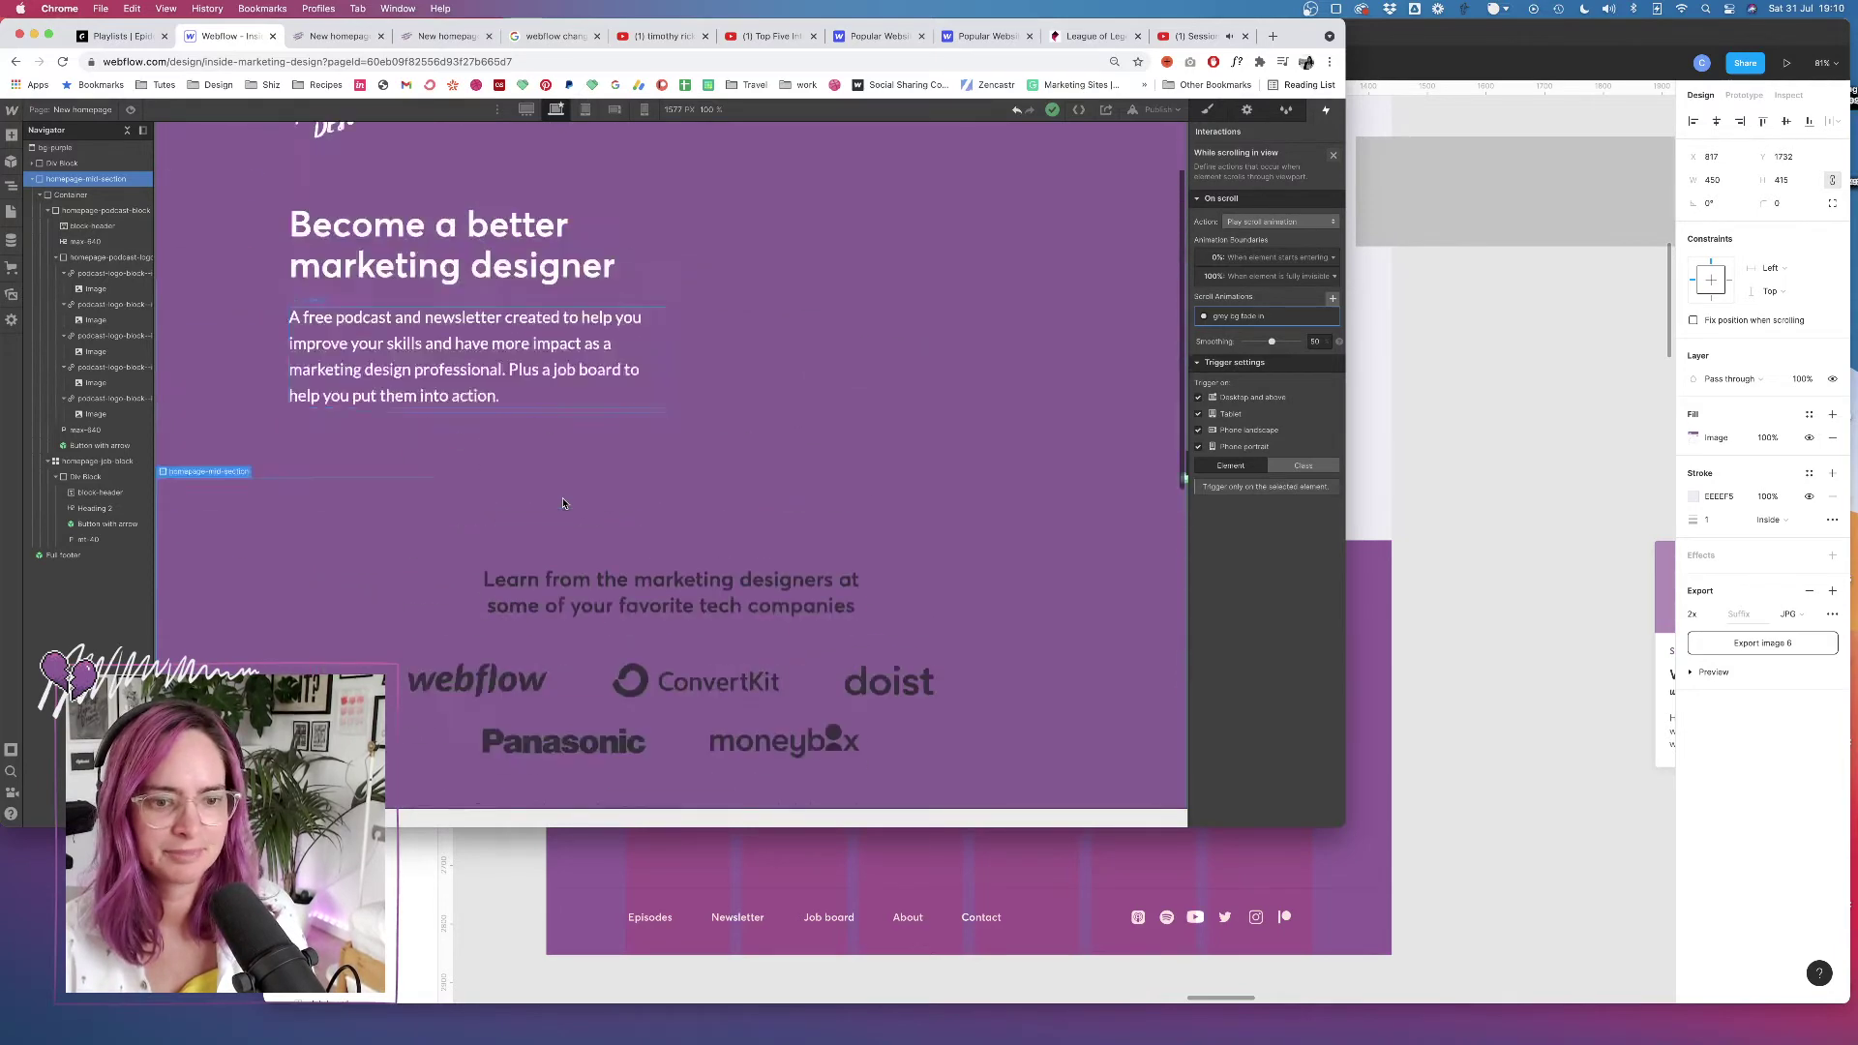
pyautogui.scroll(-10, 564, 503)
pyautogui.scroll(3, 564, 502)
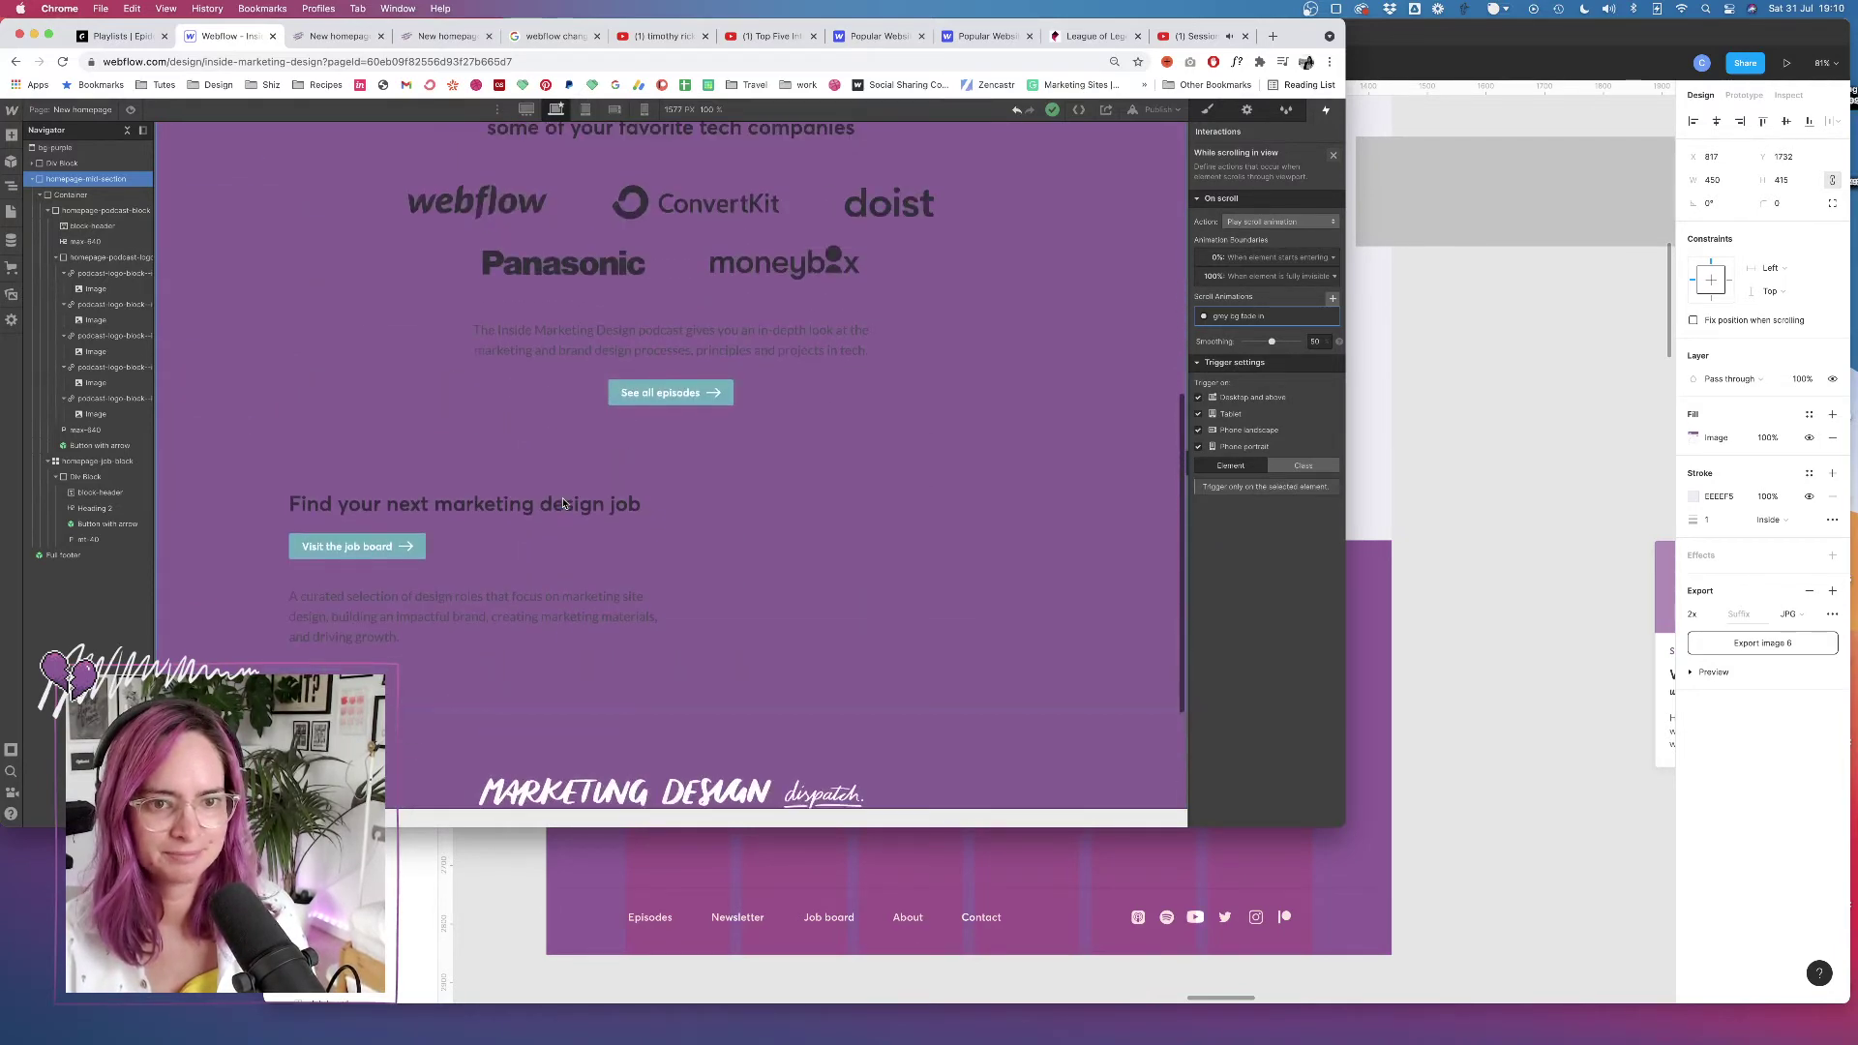
pyautogui.click(562, 502)
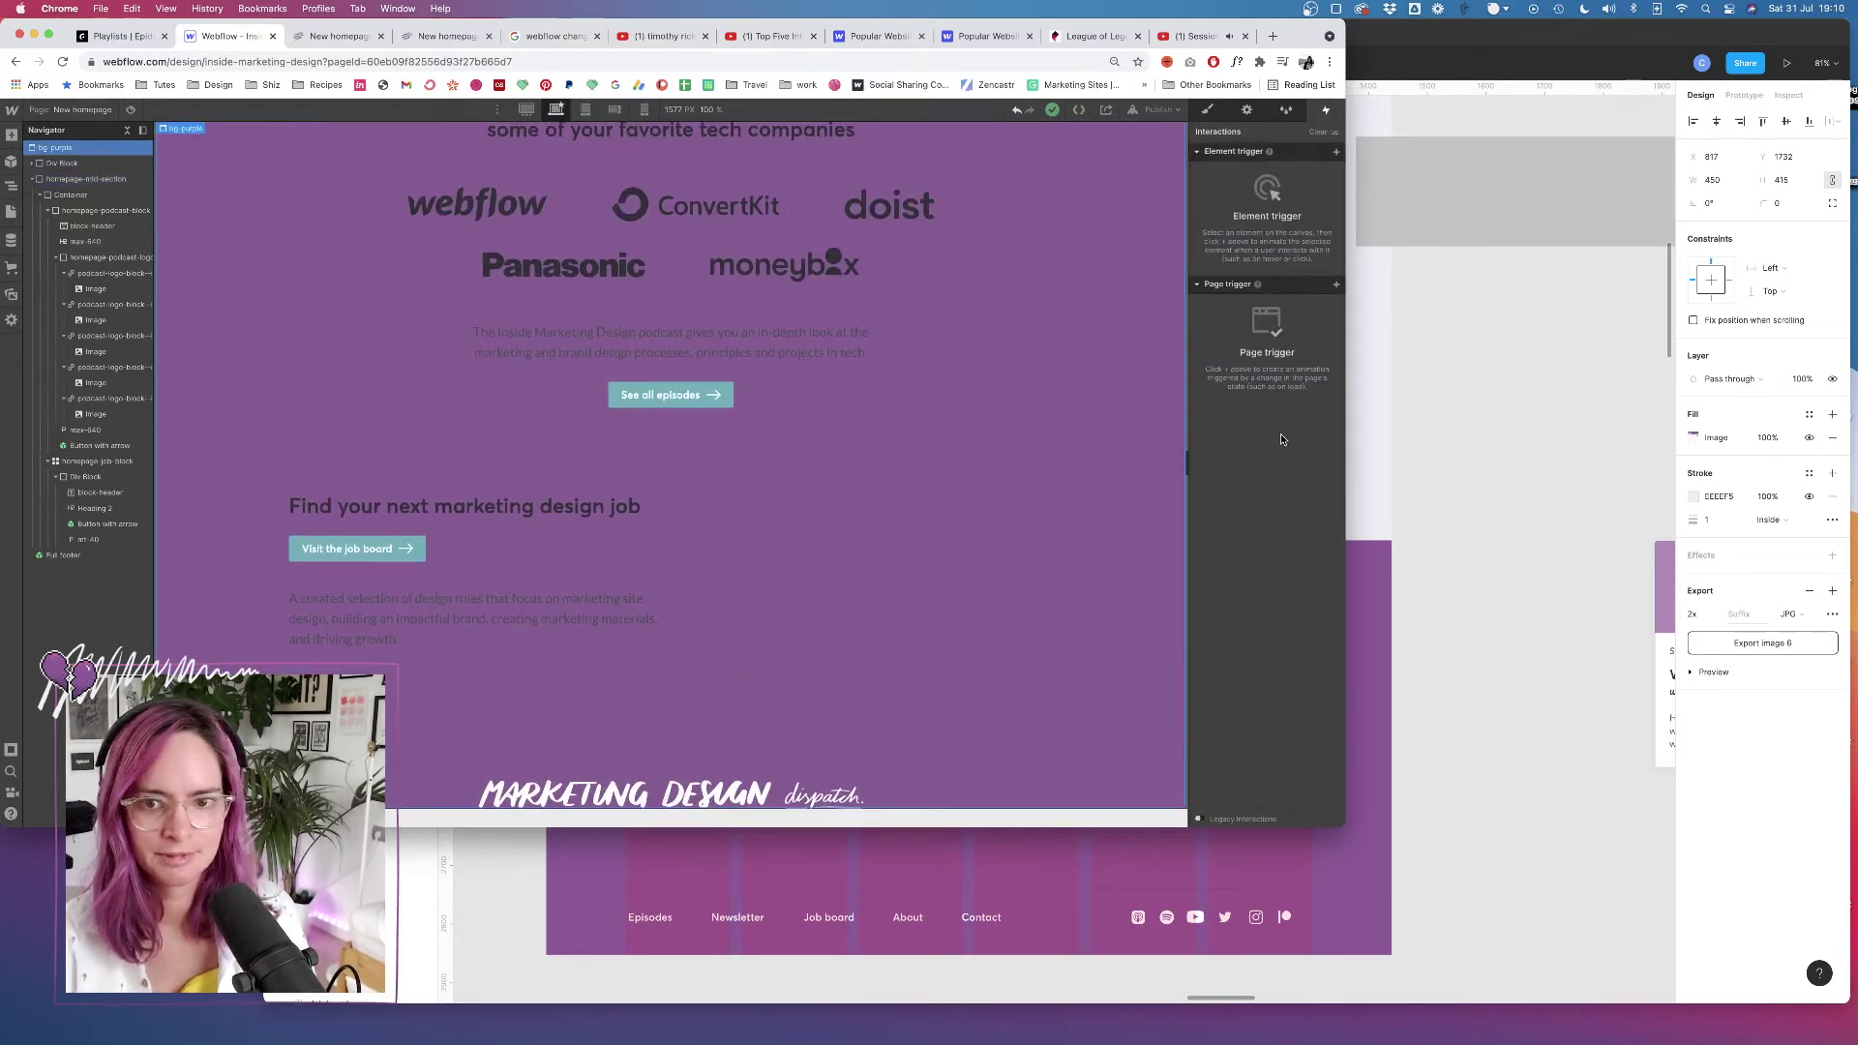
pyautogui.click(1207, 110)
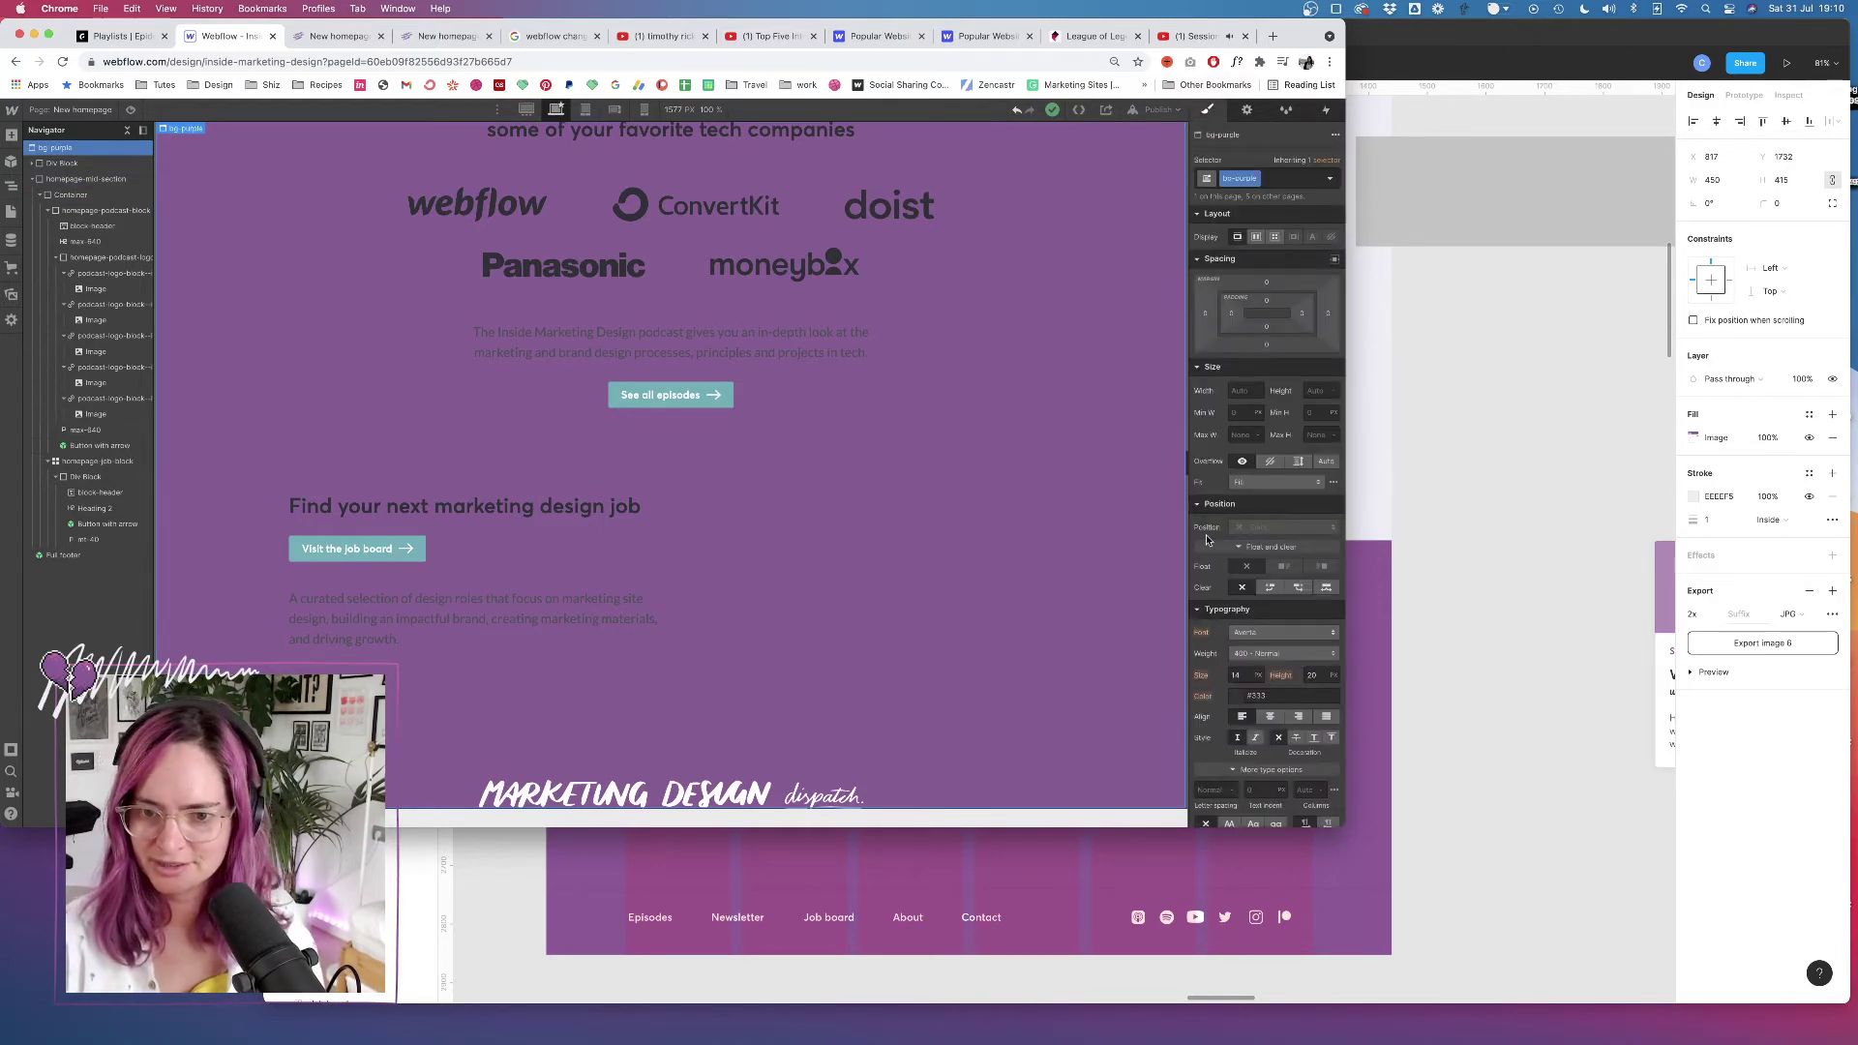
pyautogui.click(1284, 179)
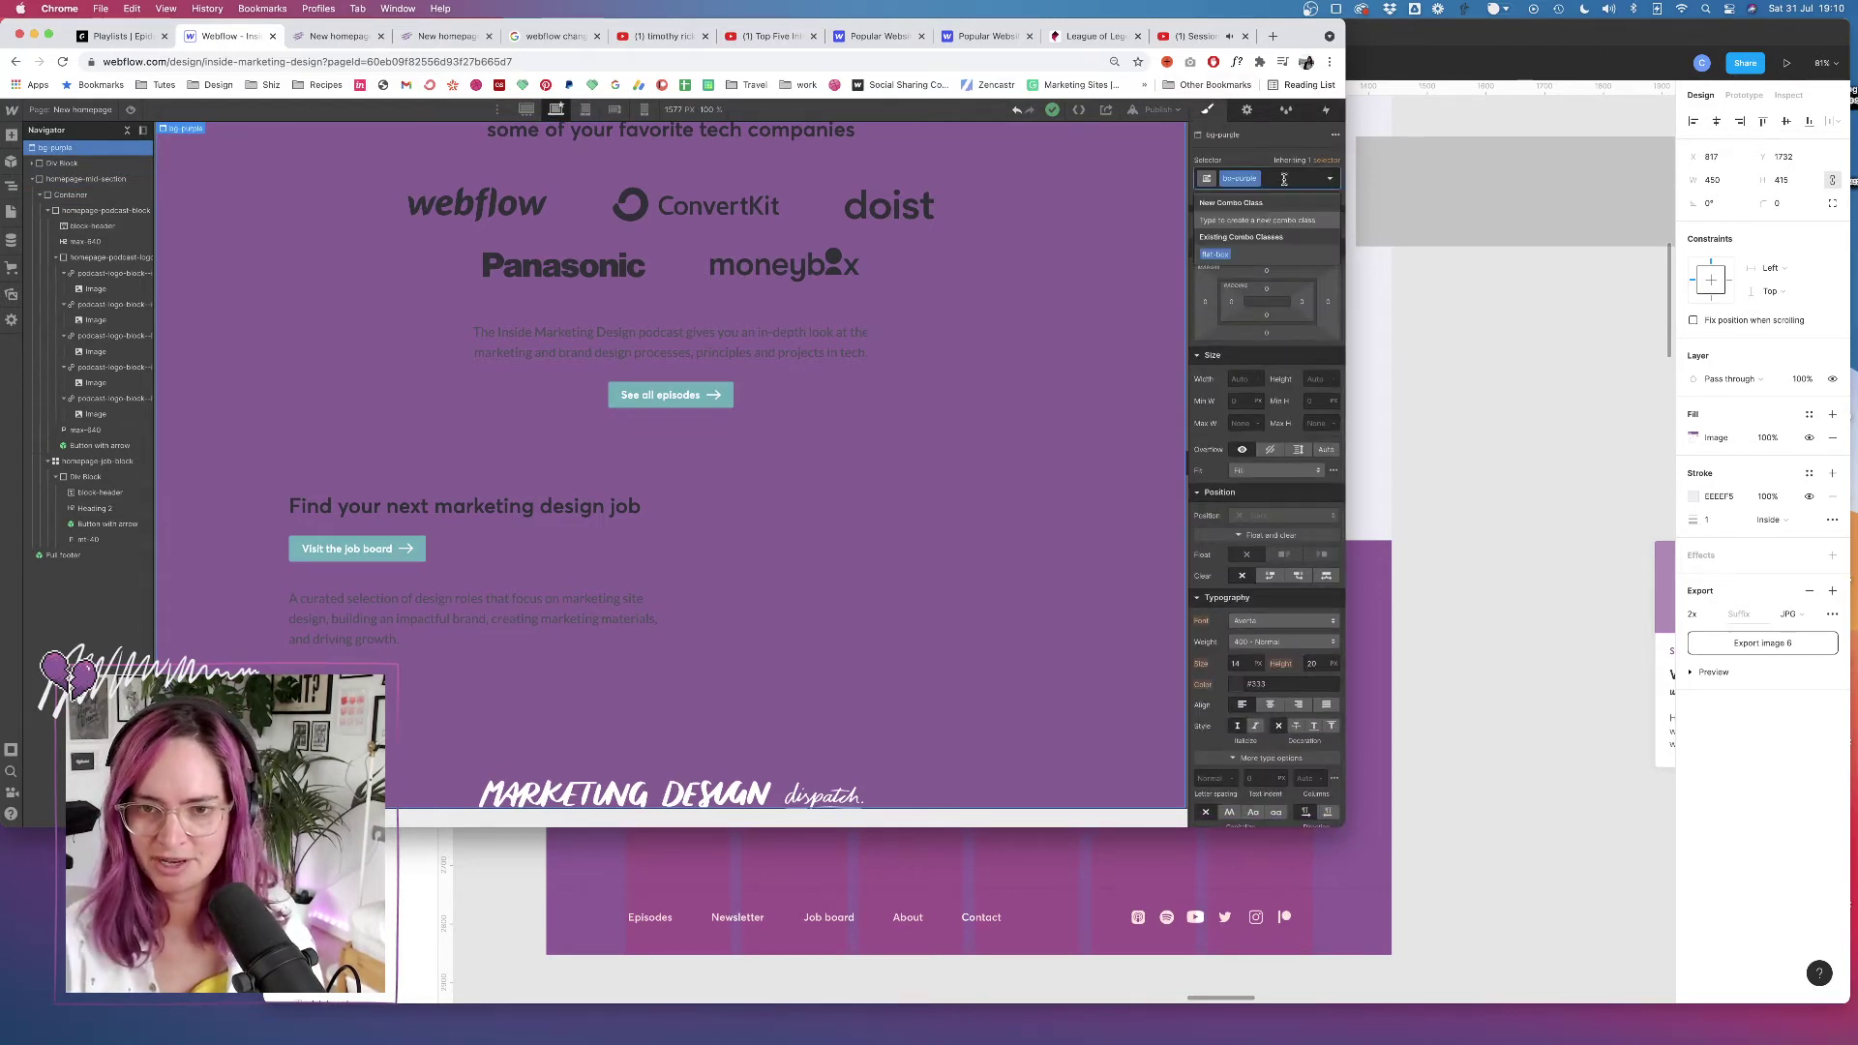
pyautogui.press('BackSpace')
pyautogui.scroll(5, 859, 389)
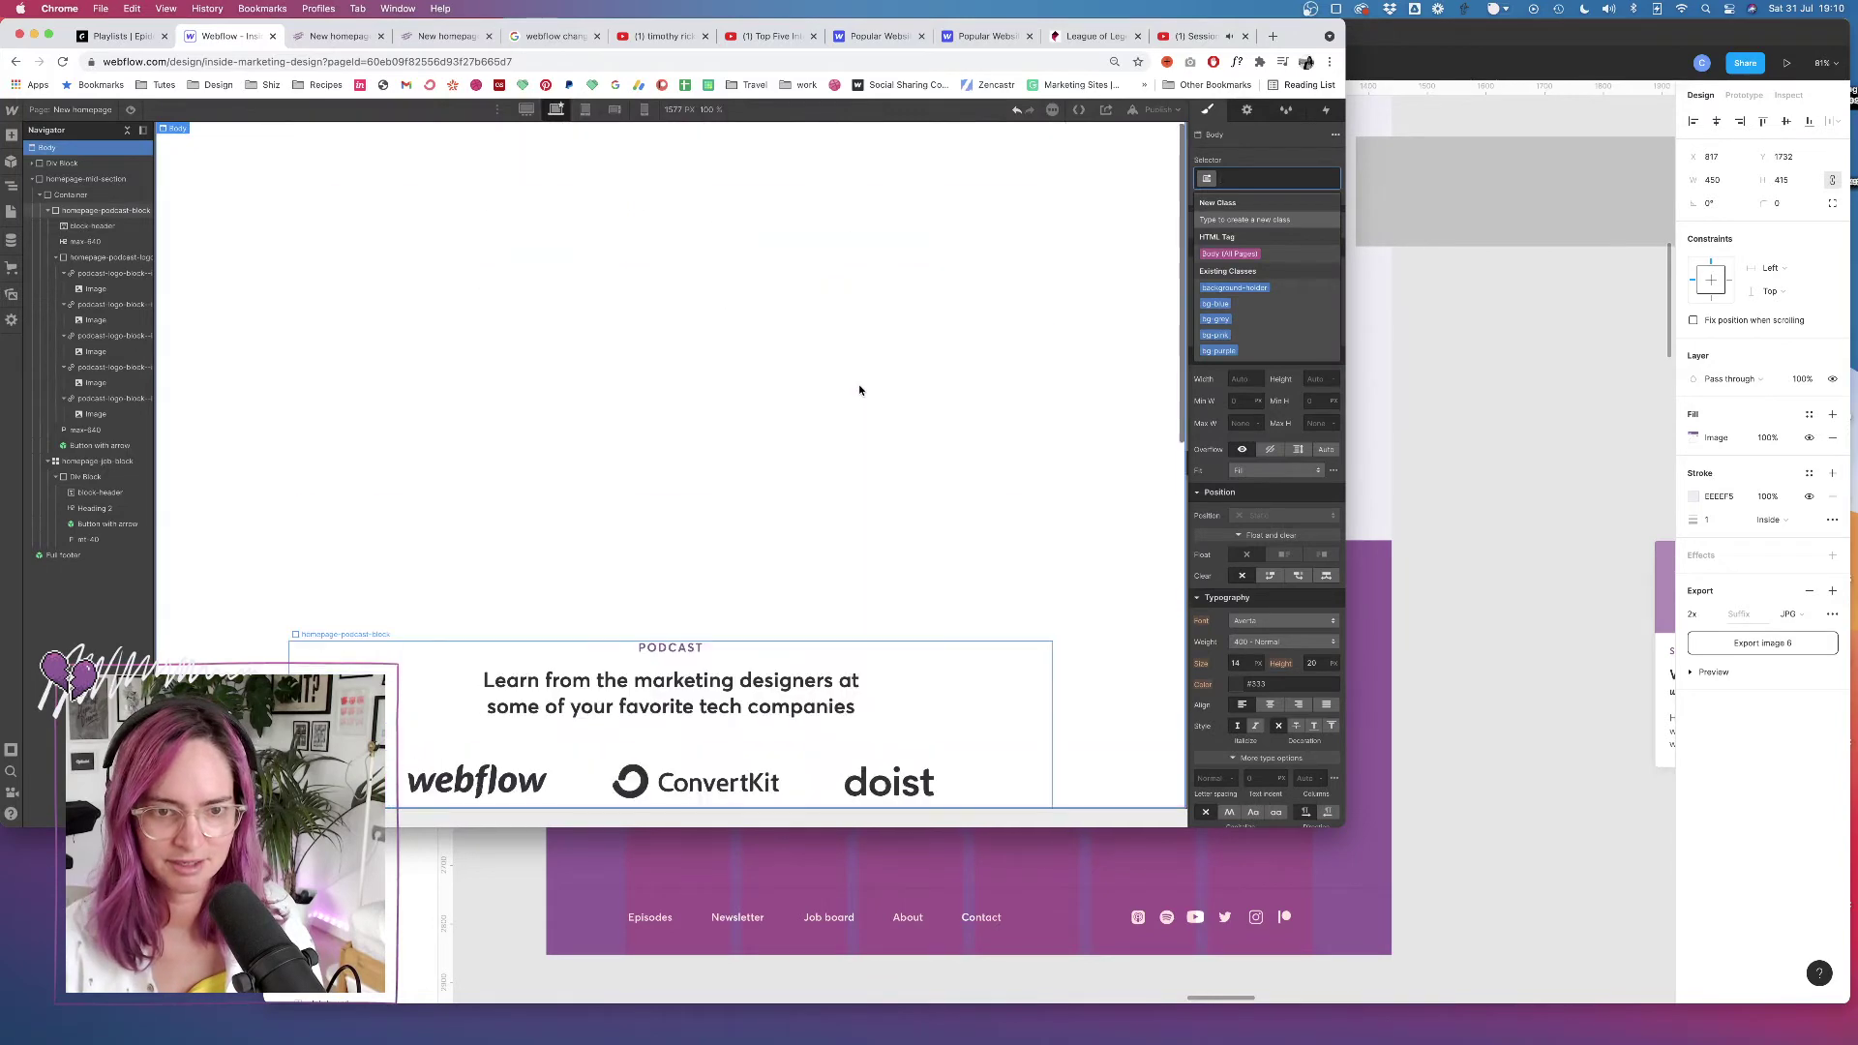
pyautogui.click(1249, 143)
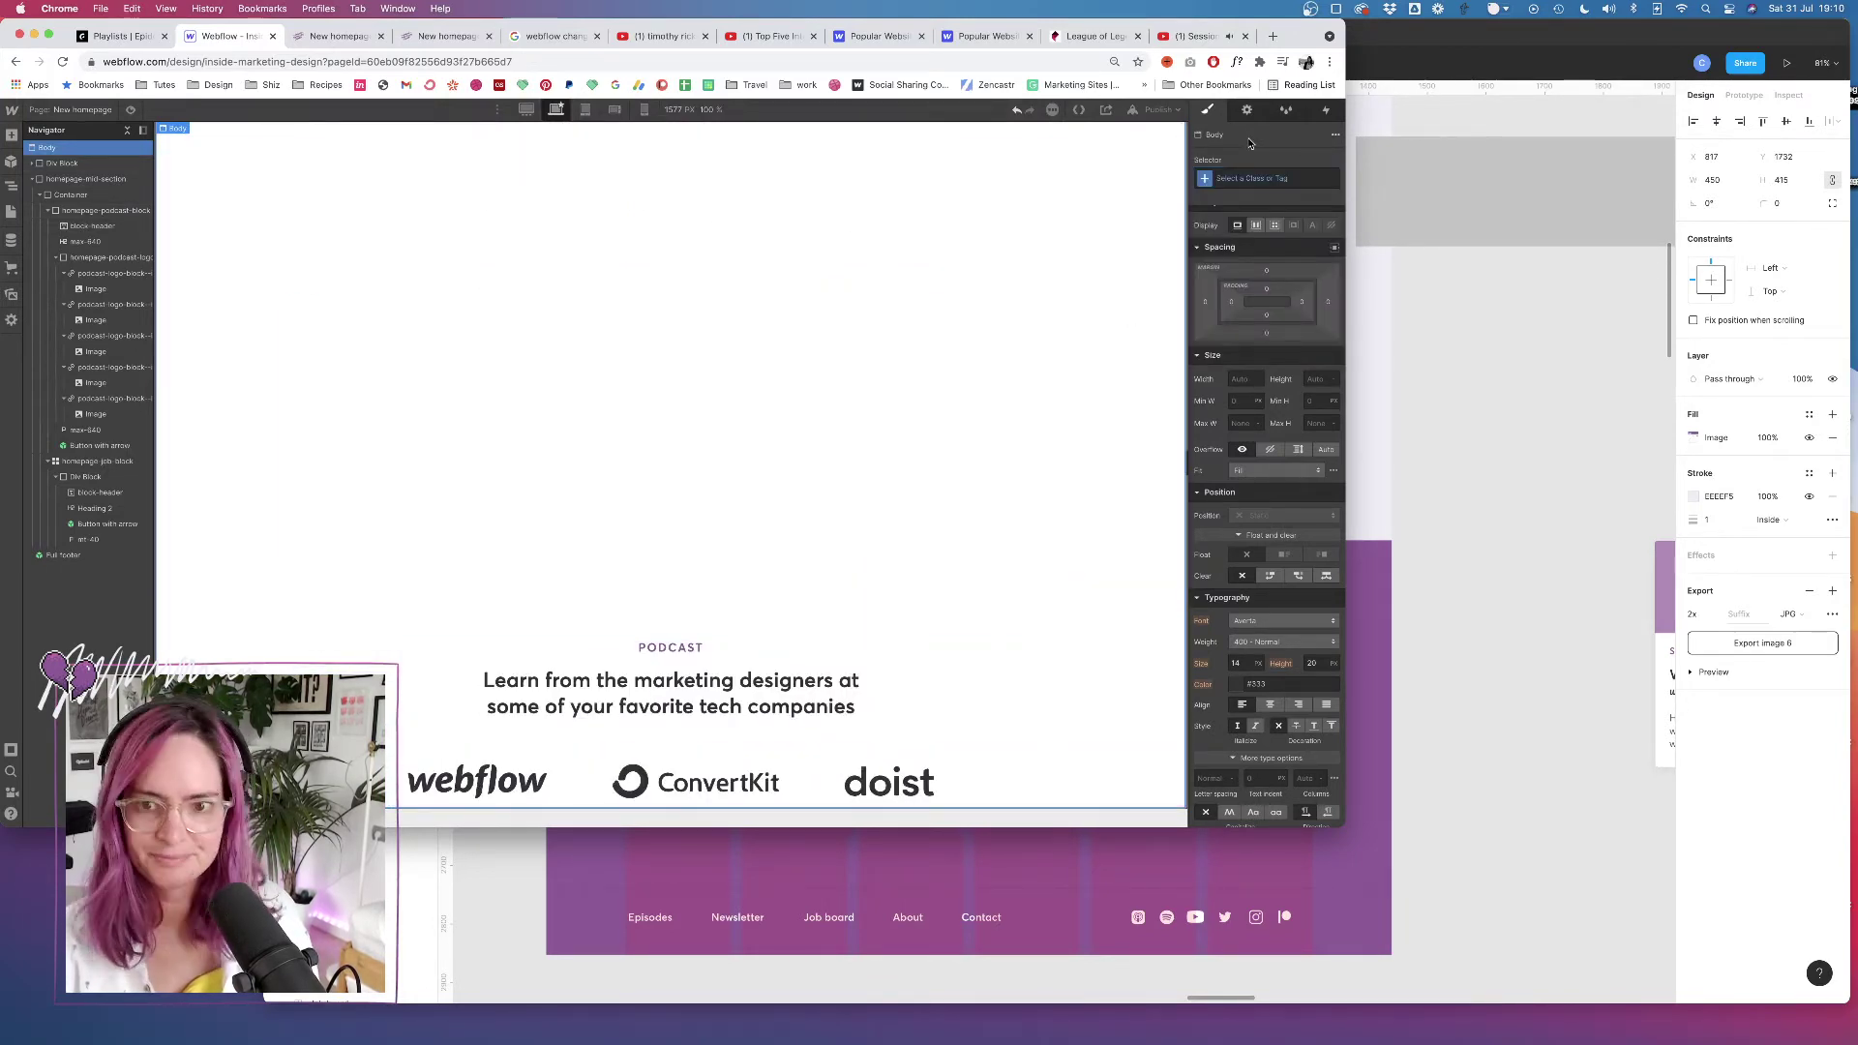
# Undo the last change to the body's class so bg-purple is applied again, and check the body's interactions
pyautogui.press('super+z')
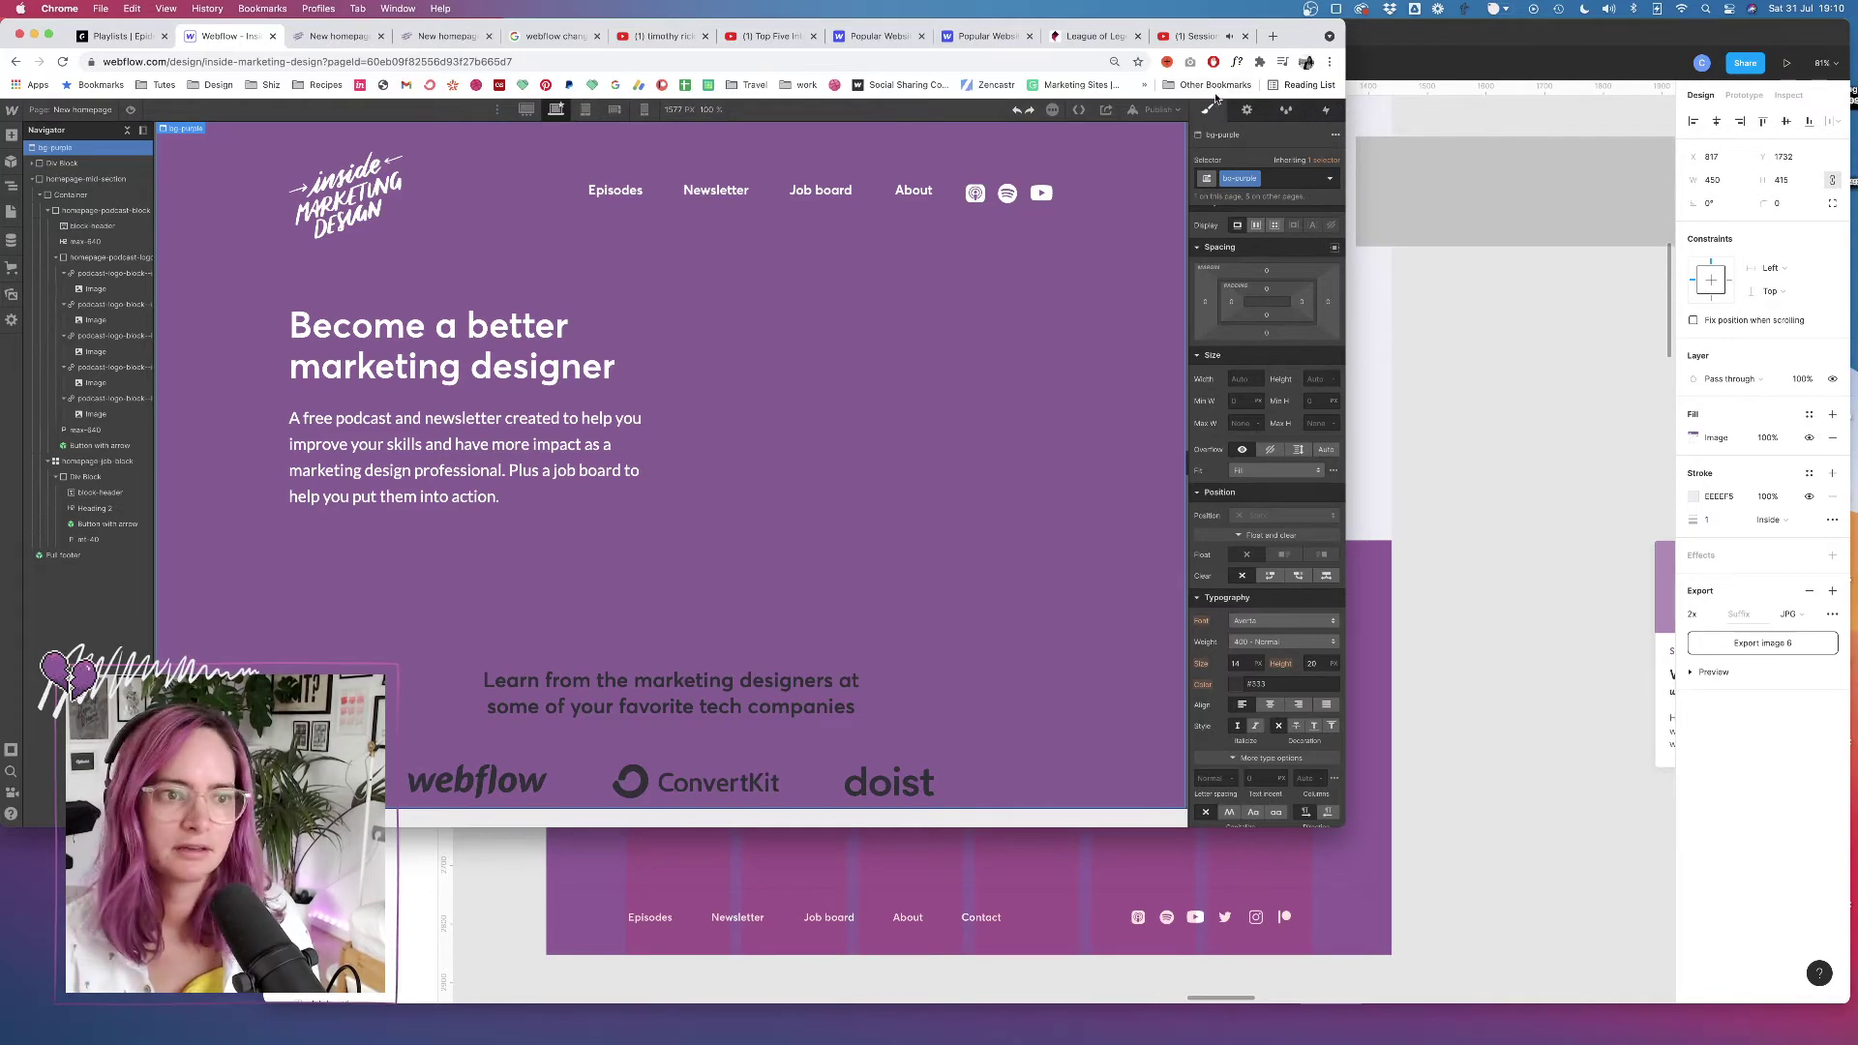
pyautogui.scroll(-5, 861, 445)
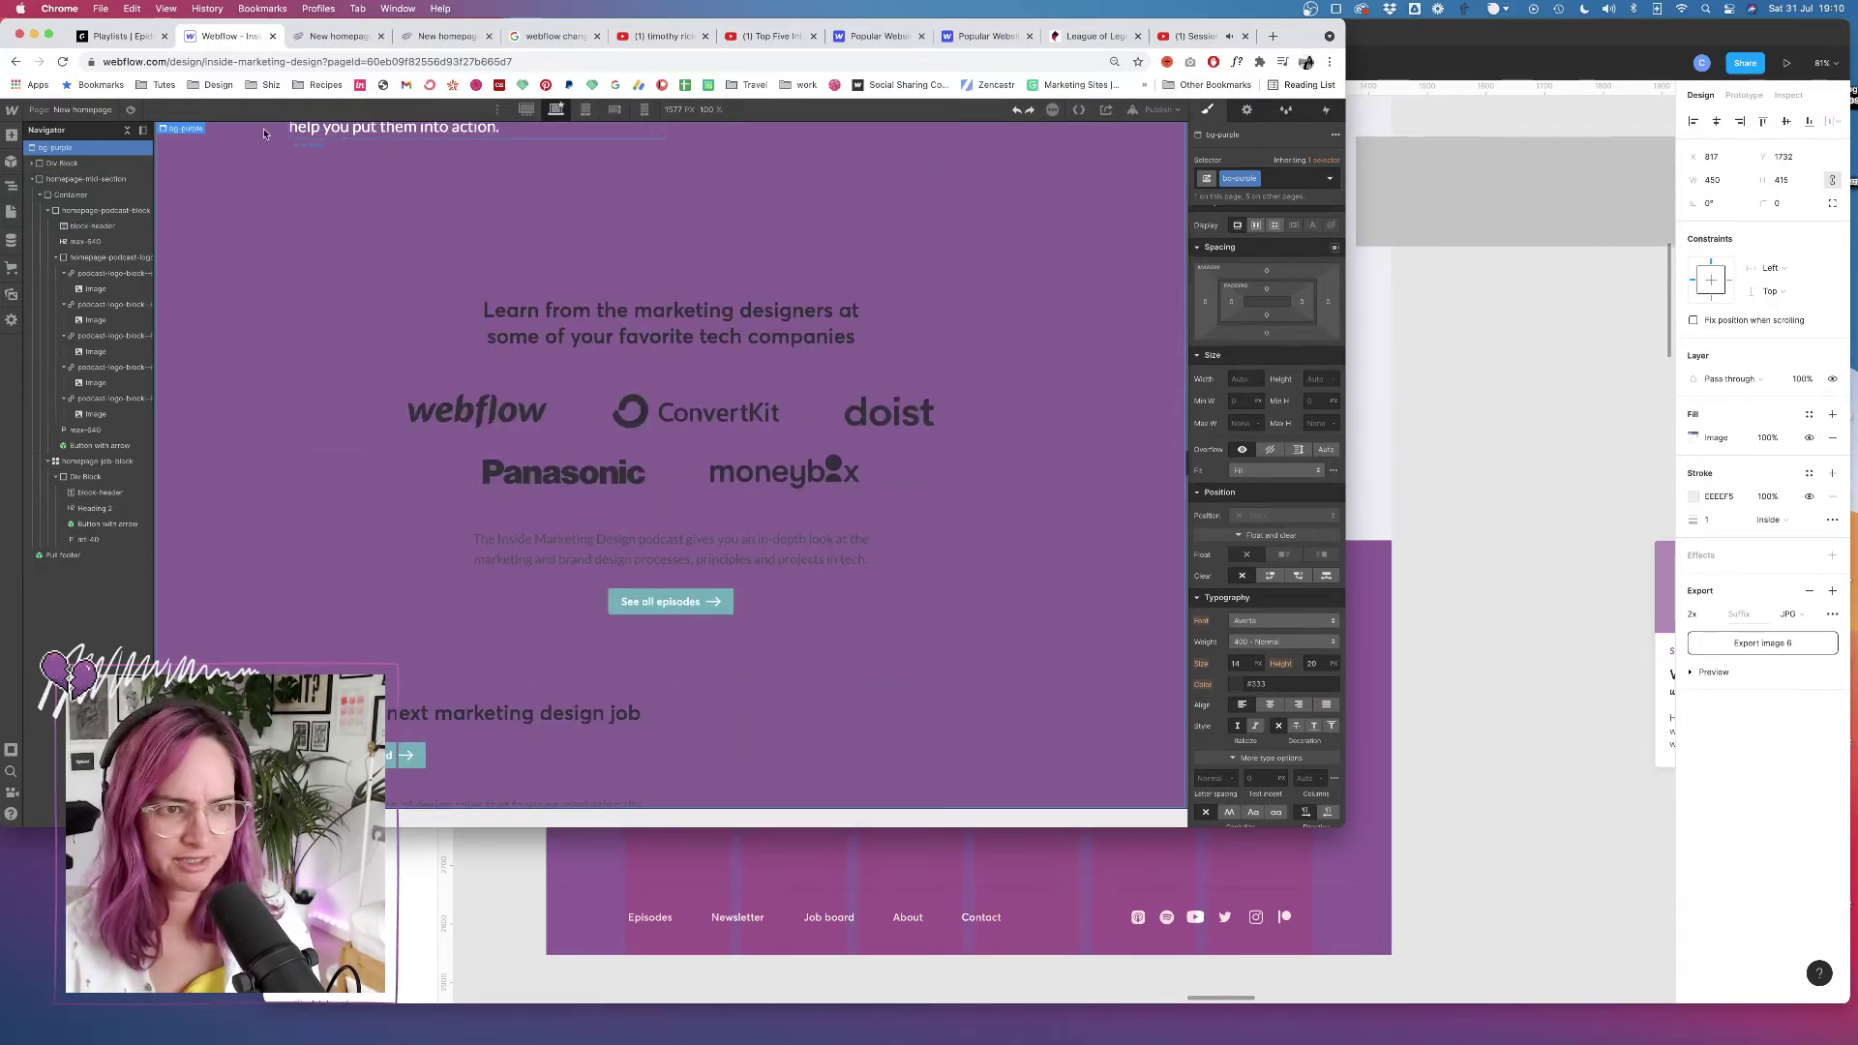
pyautogui.click(1325, 110)
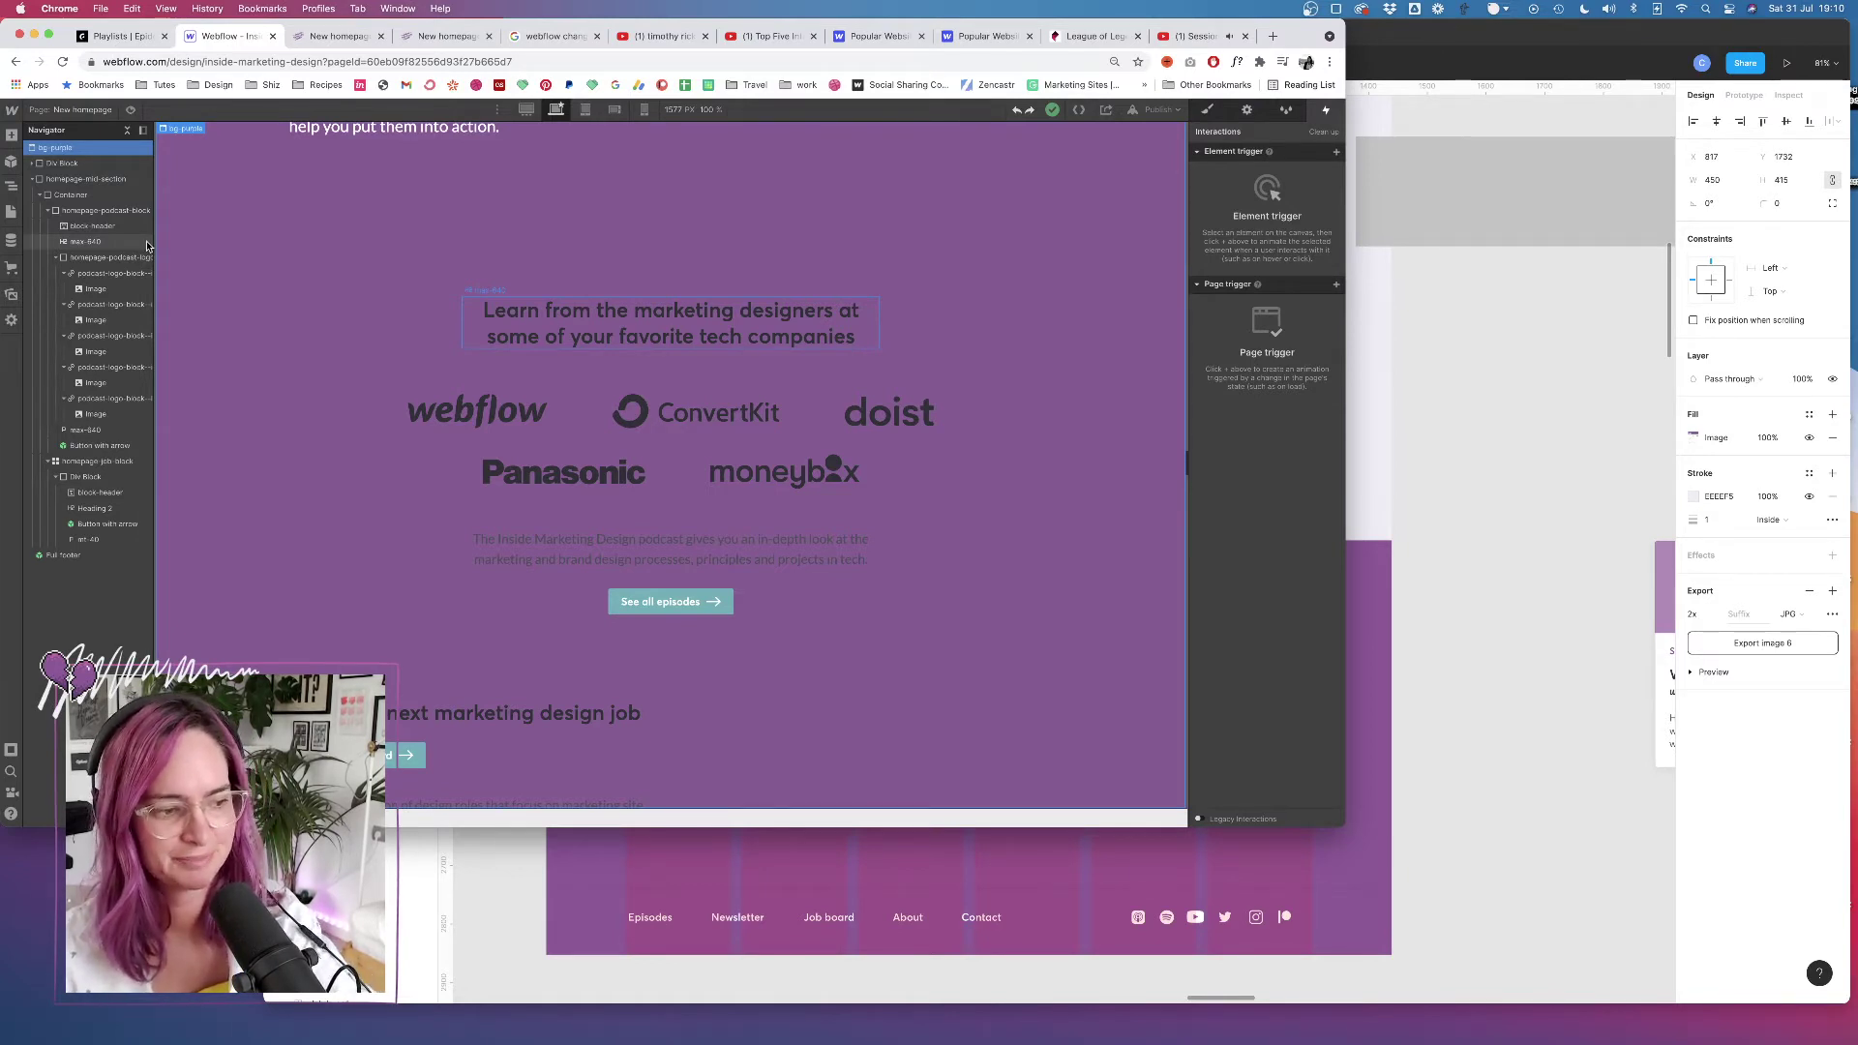
pyautogui.scroll(-5, 758, 428)
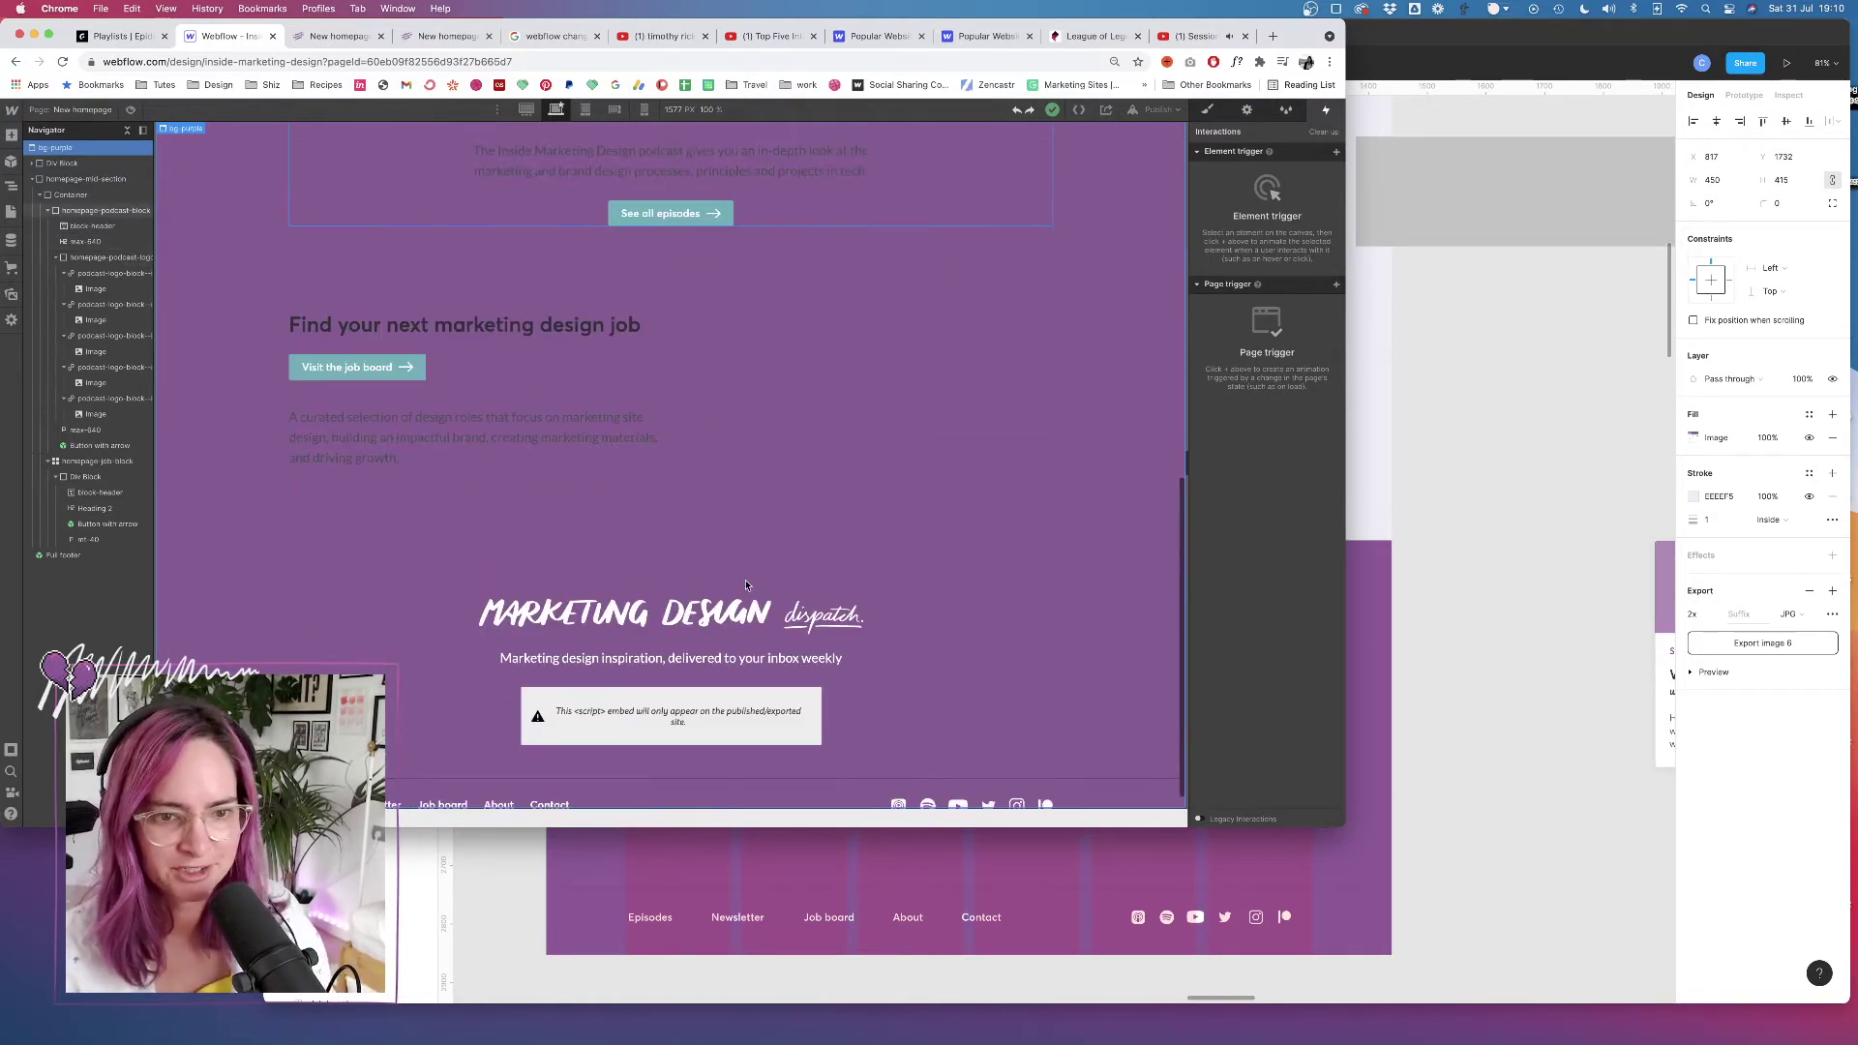
# Switch to Figma and try to export the job board image as job-board.jpg into the Website assets folder
pyautogui.click(1538, 481)
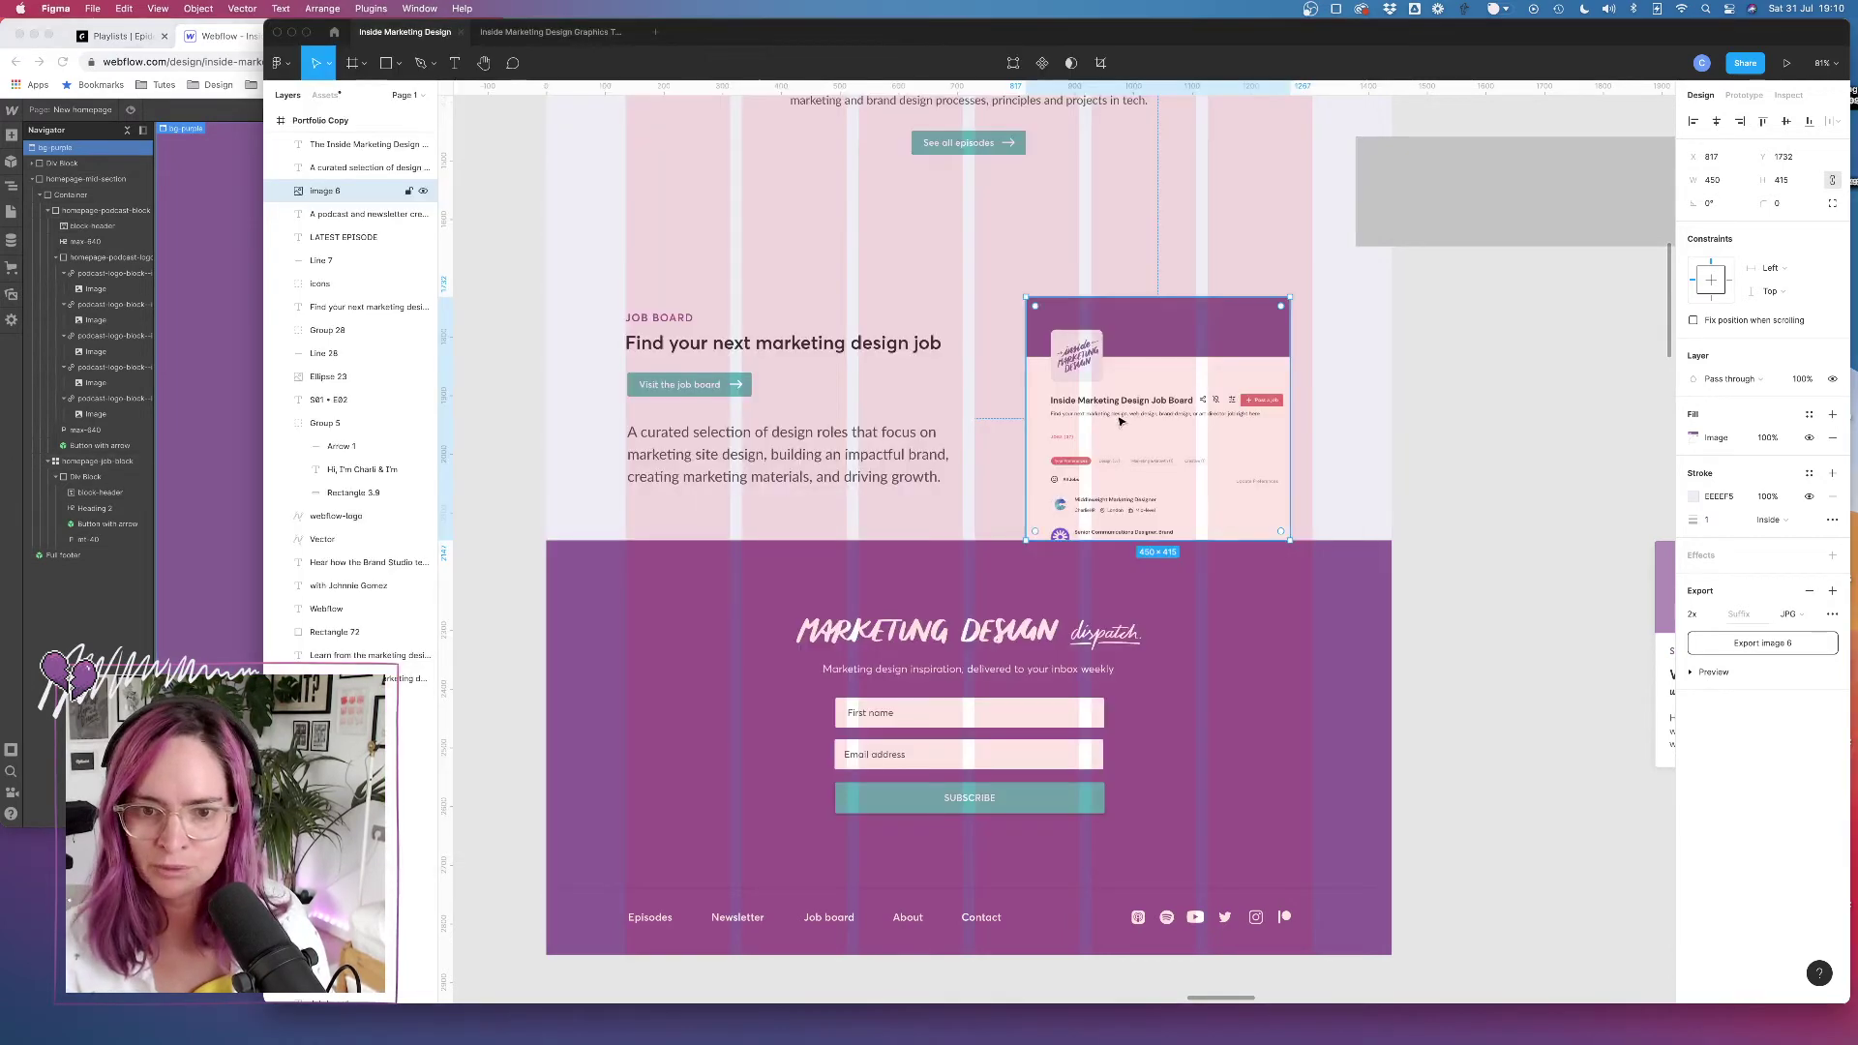
pyautogui.click(1762, 643)
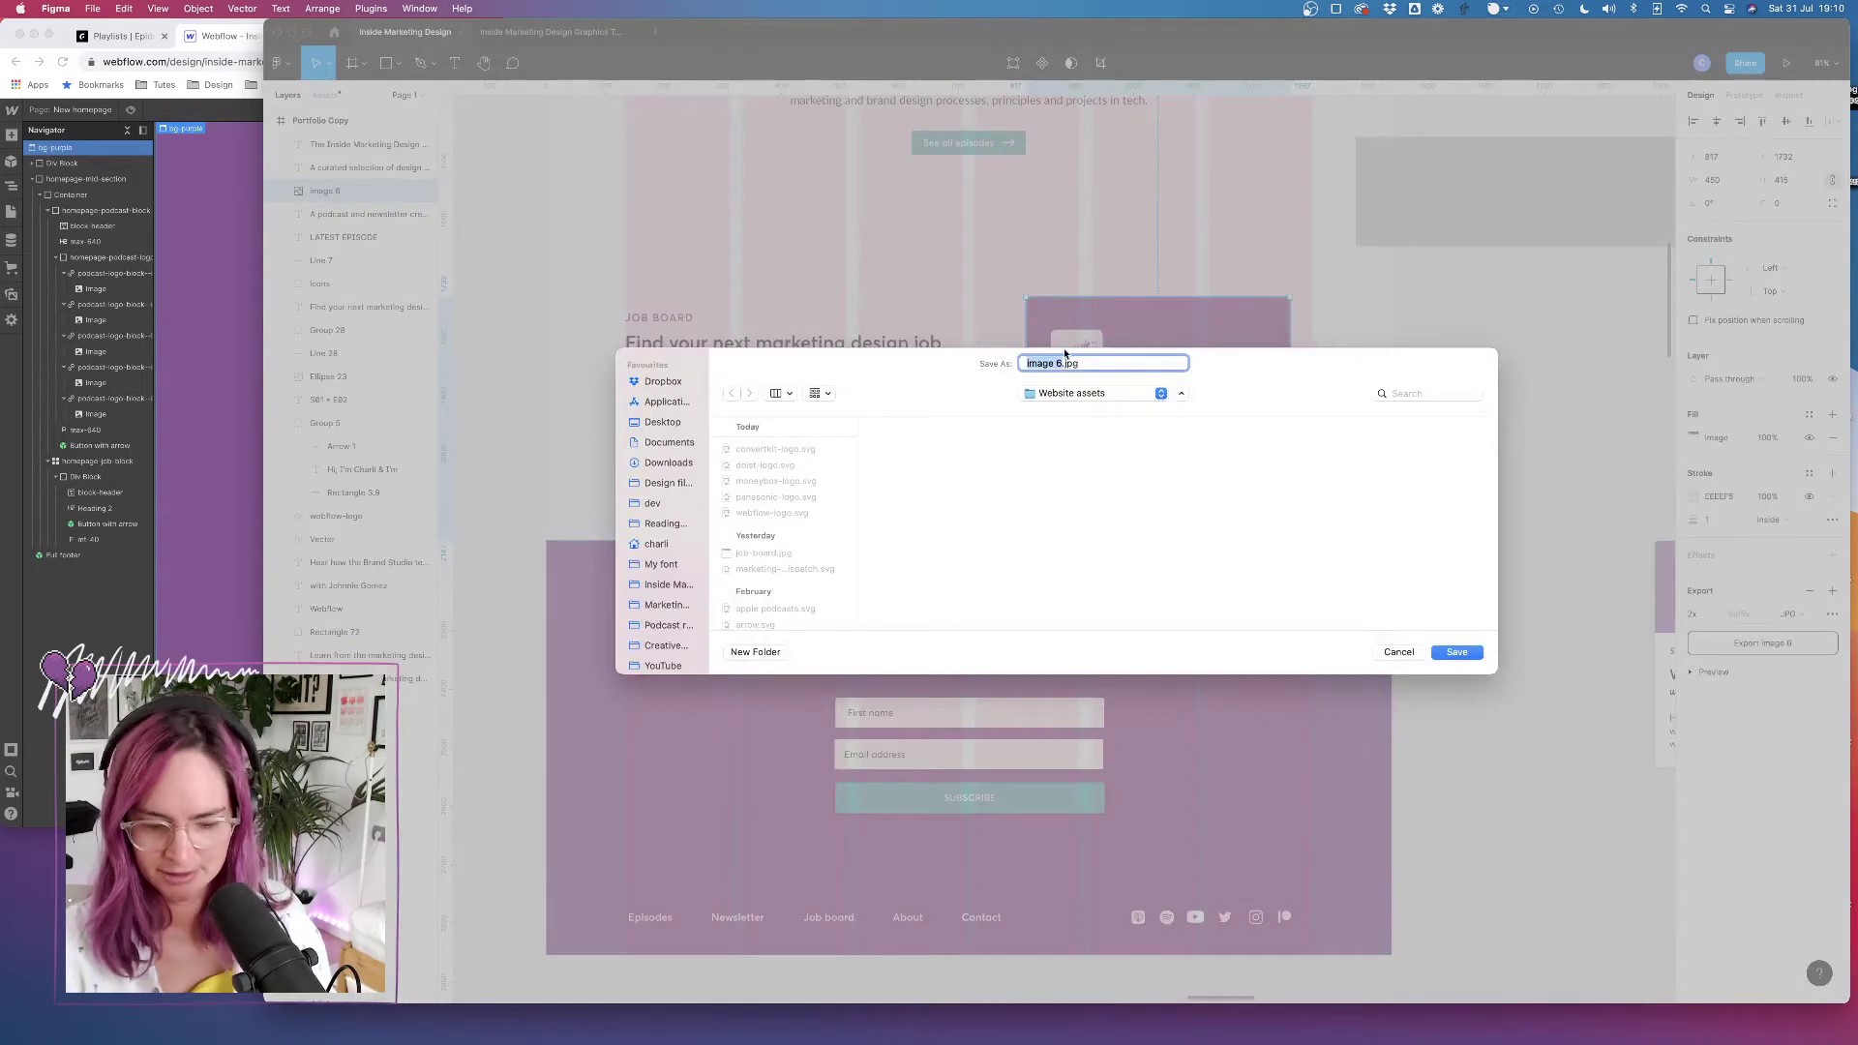
pyautogui.write('job-board')
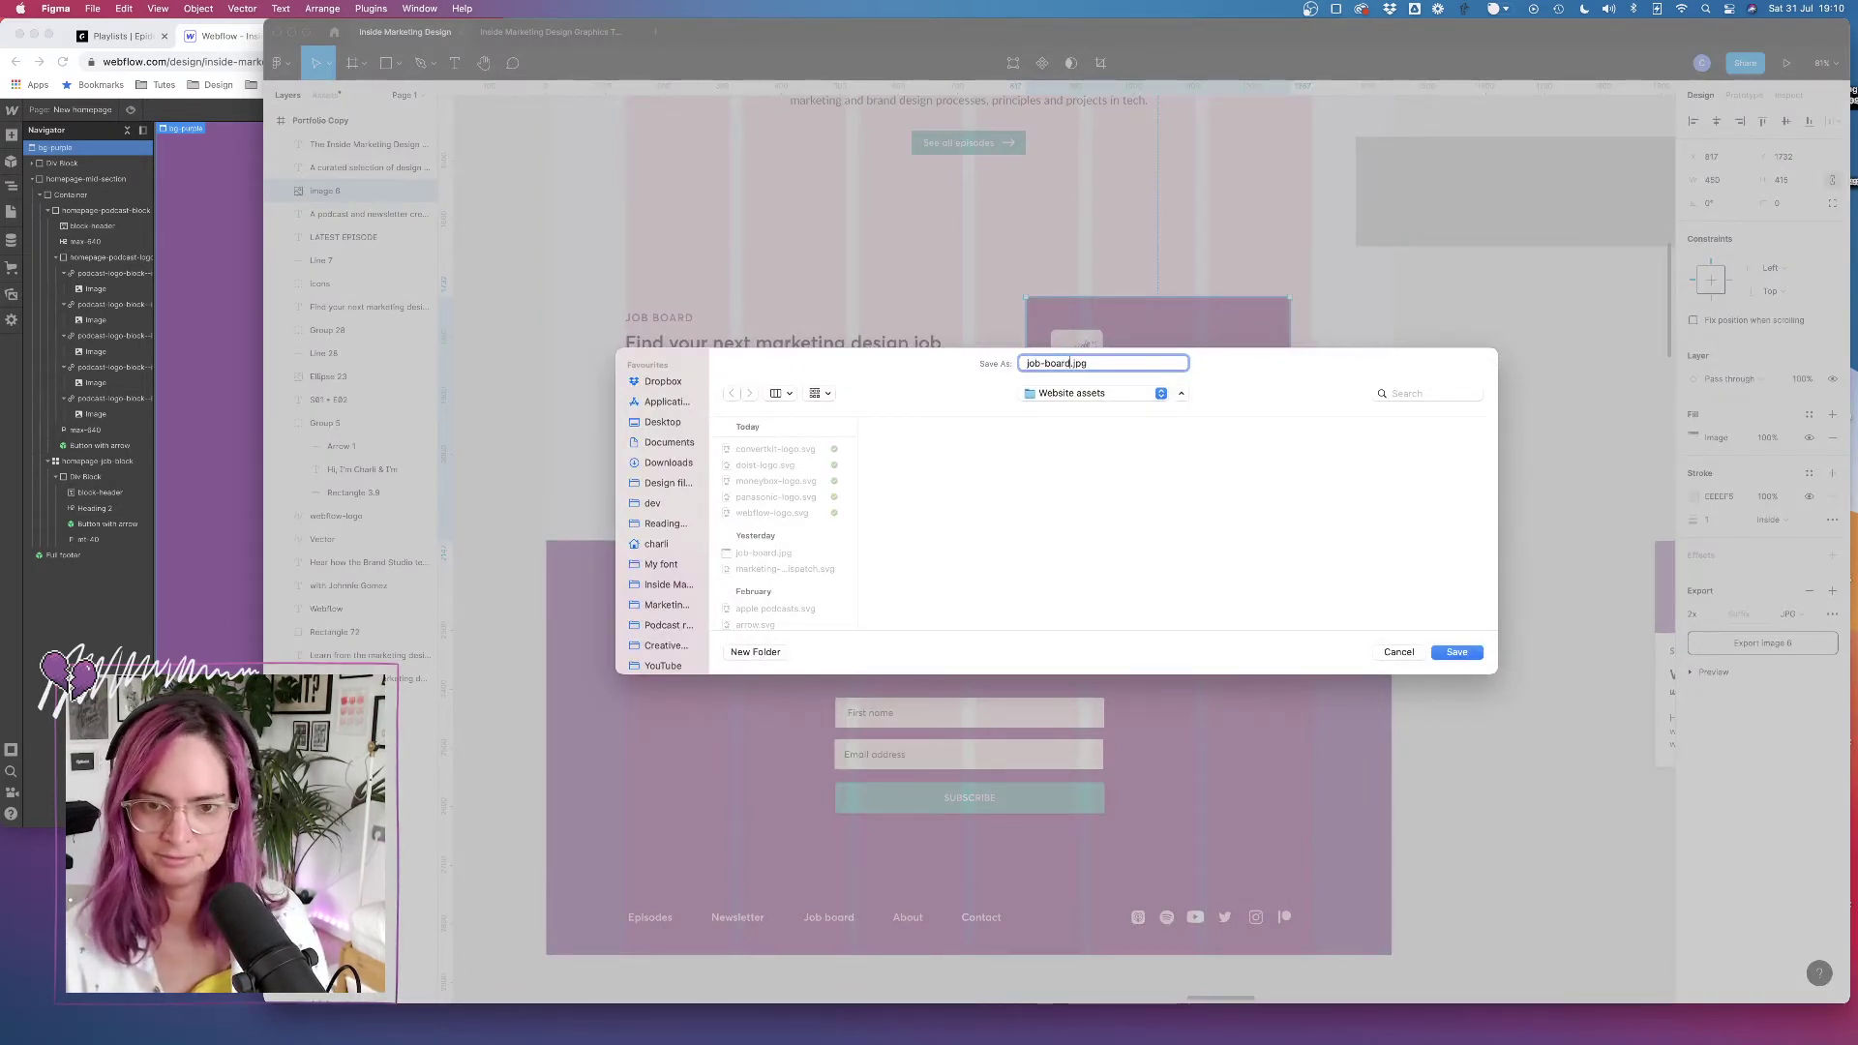
pyautogui.click(1456, 652)
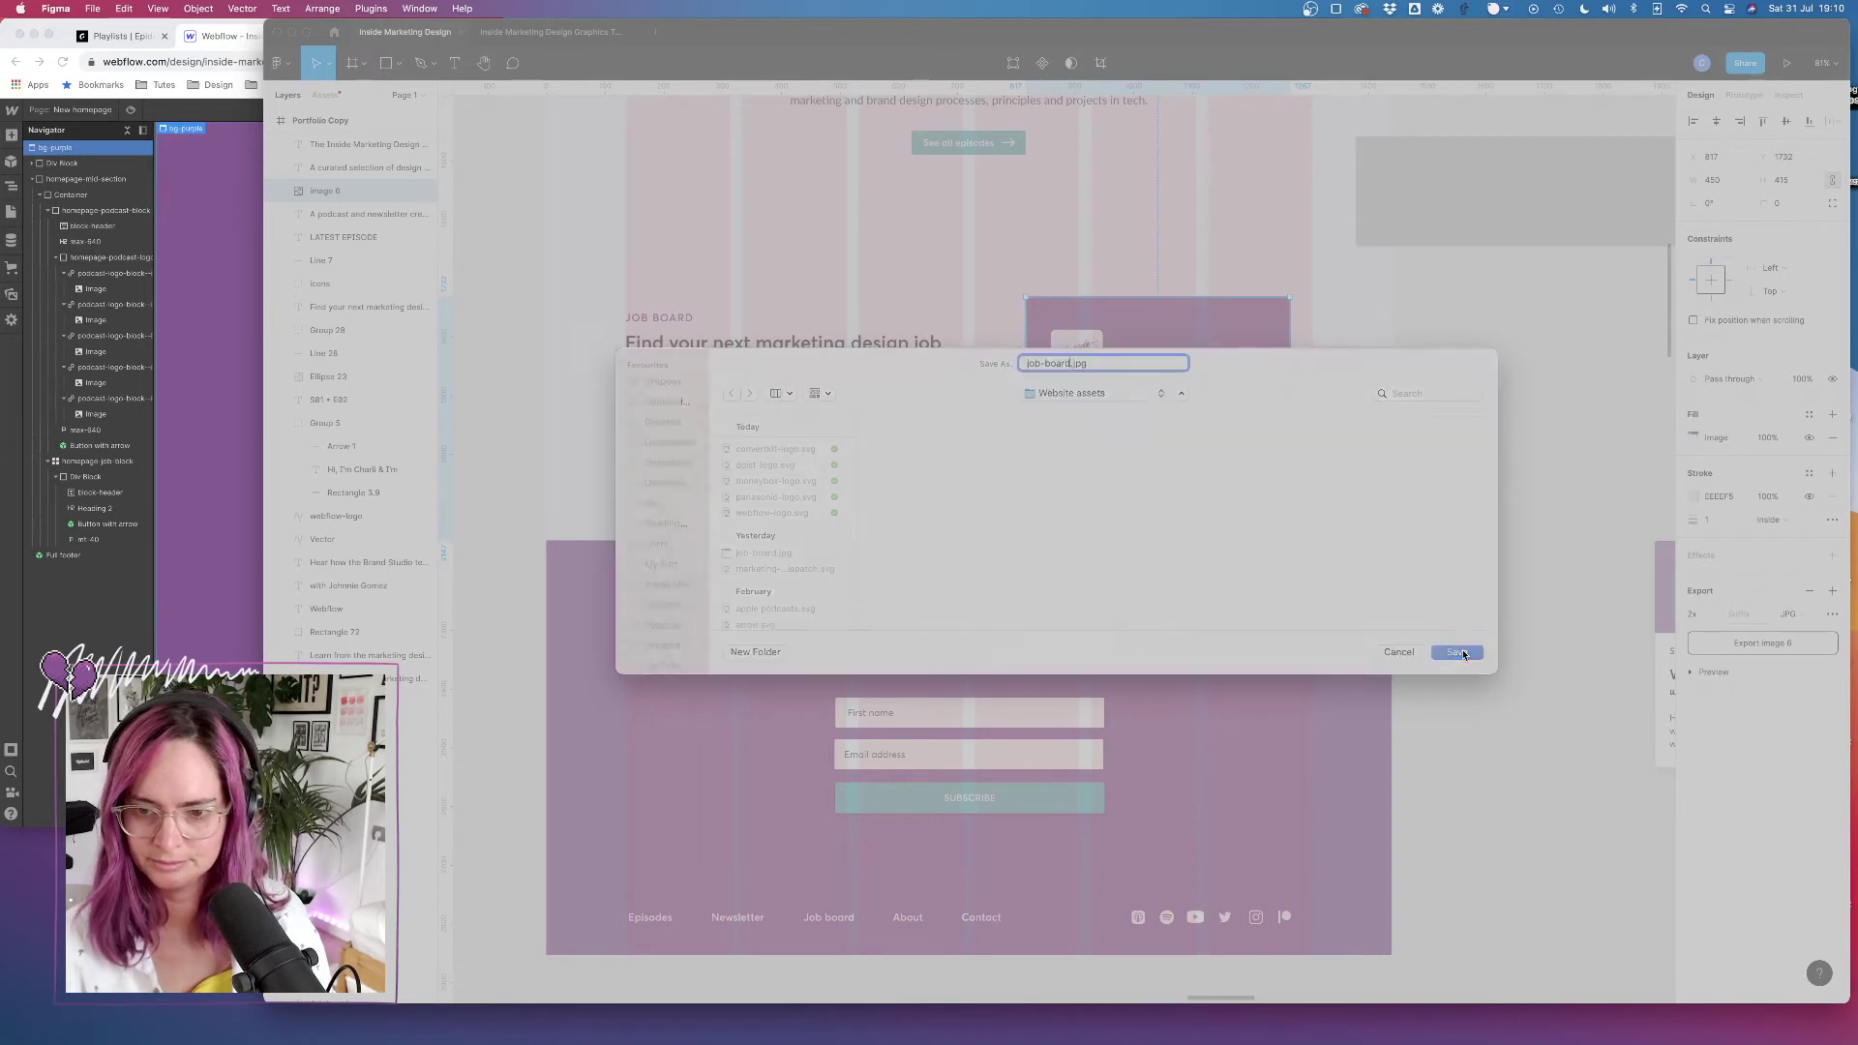
pyautogui.click(1013, 584)
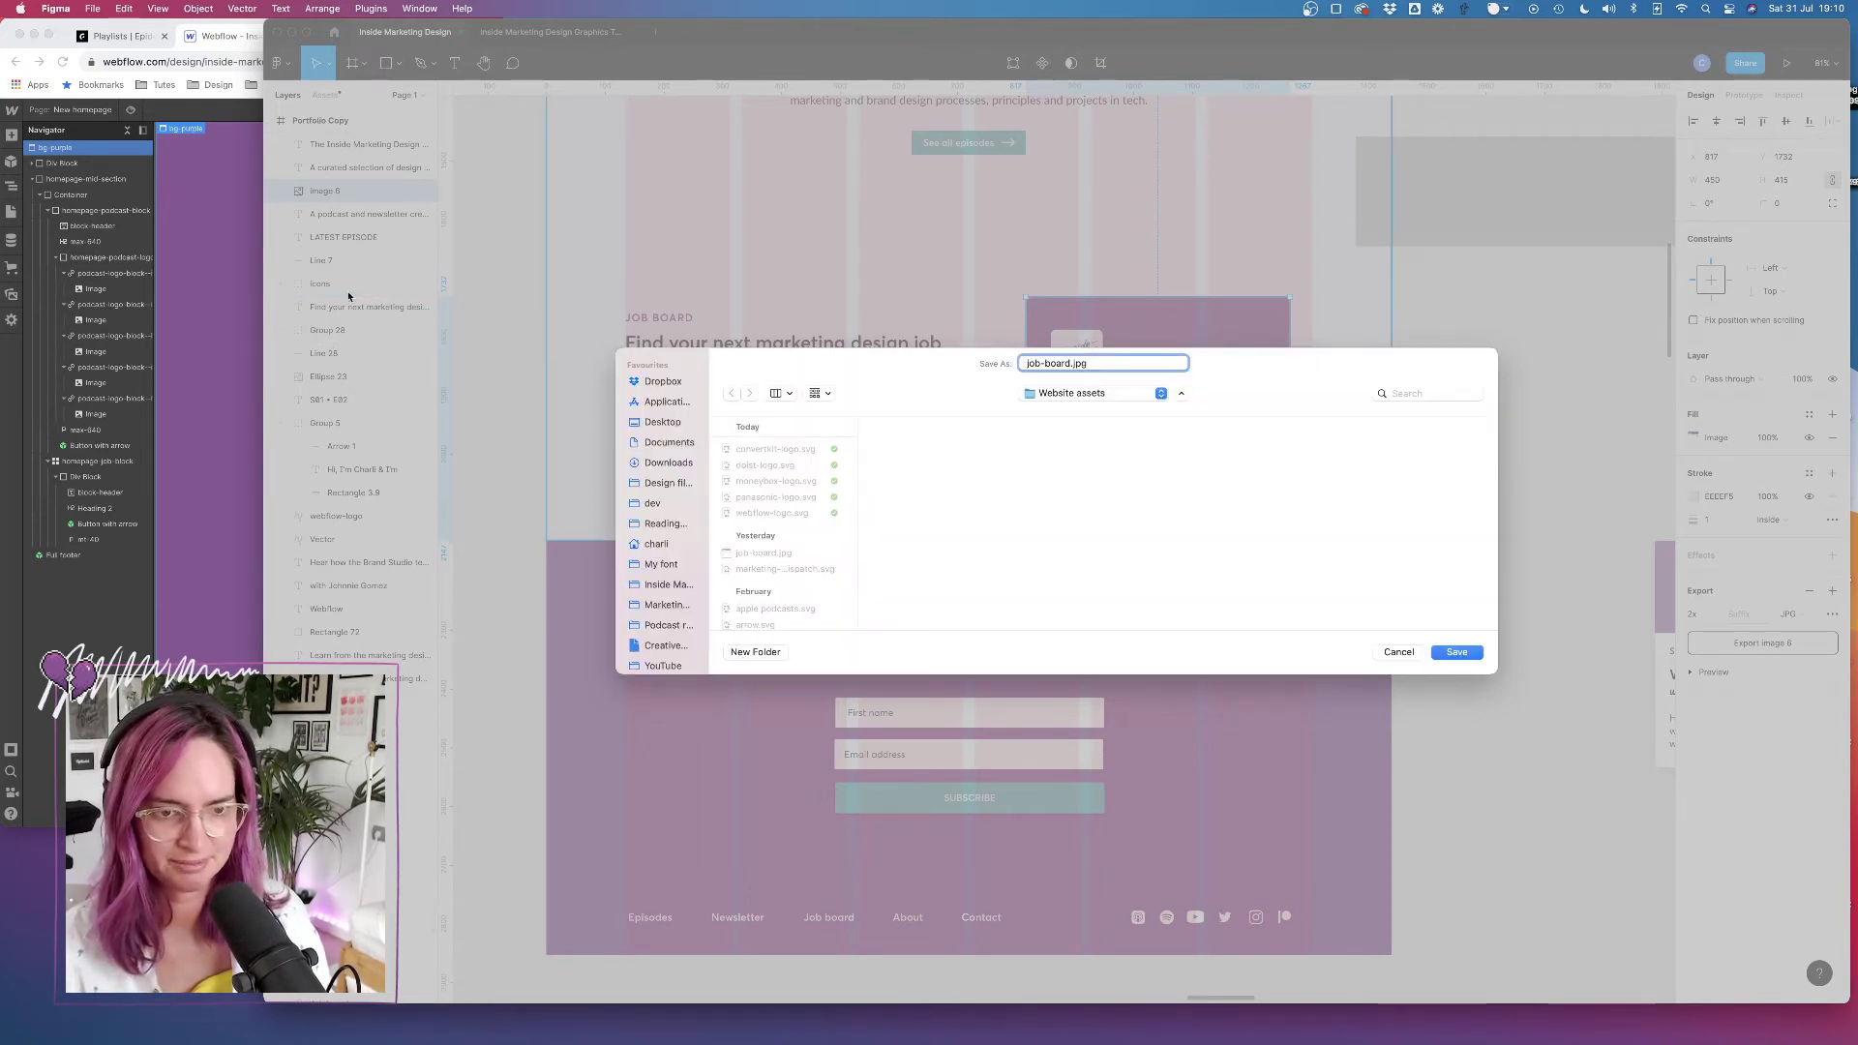
pyautogui.press('super+Tab')
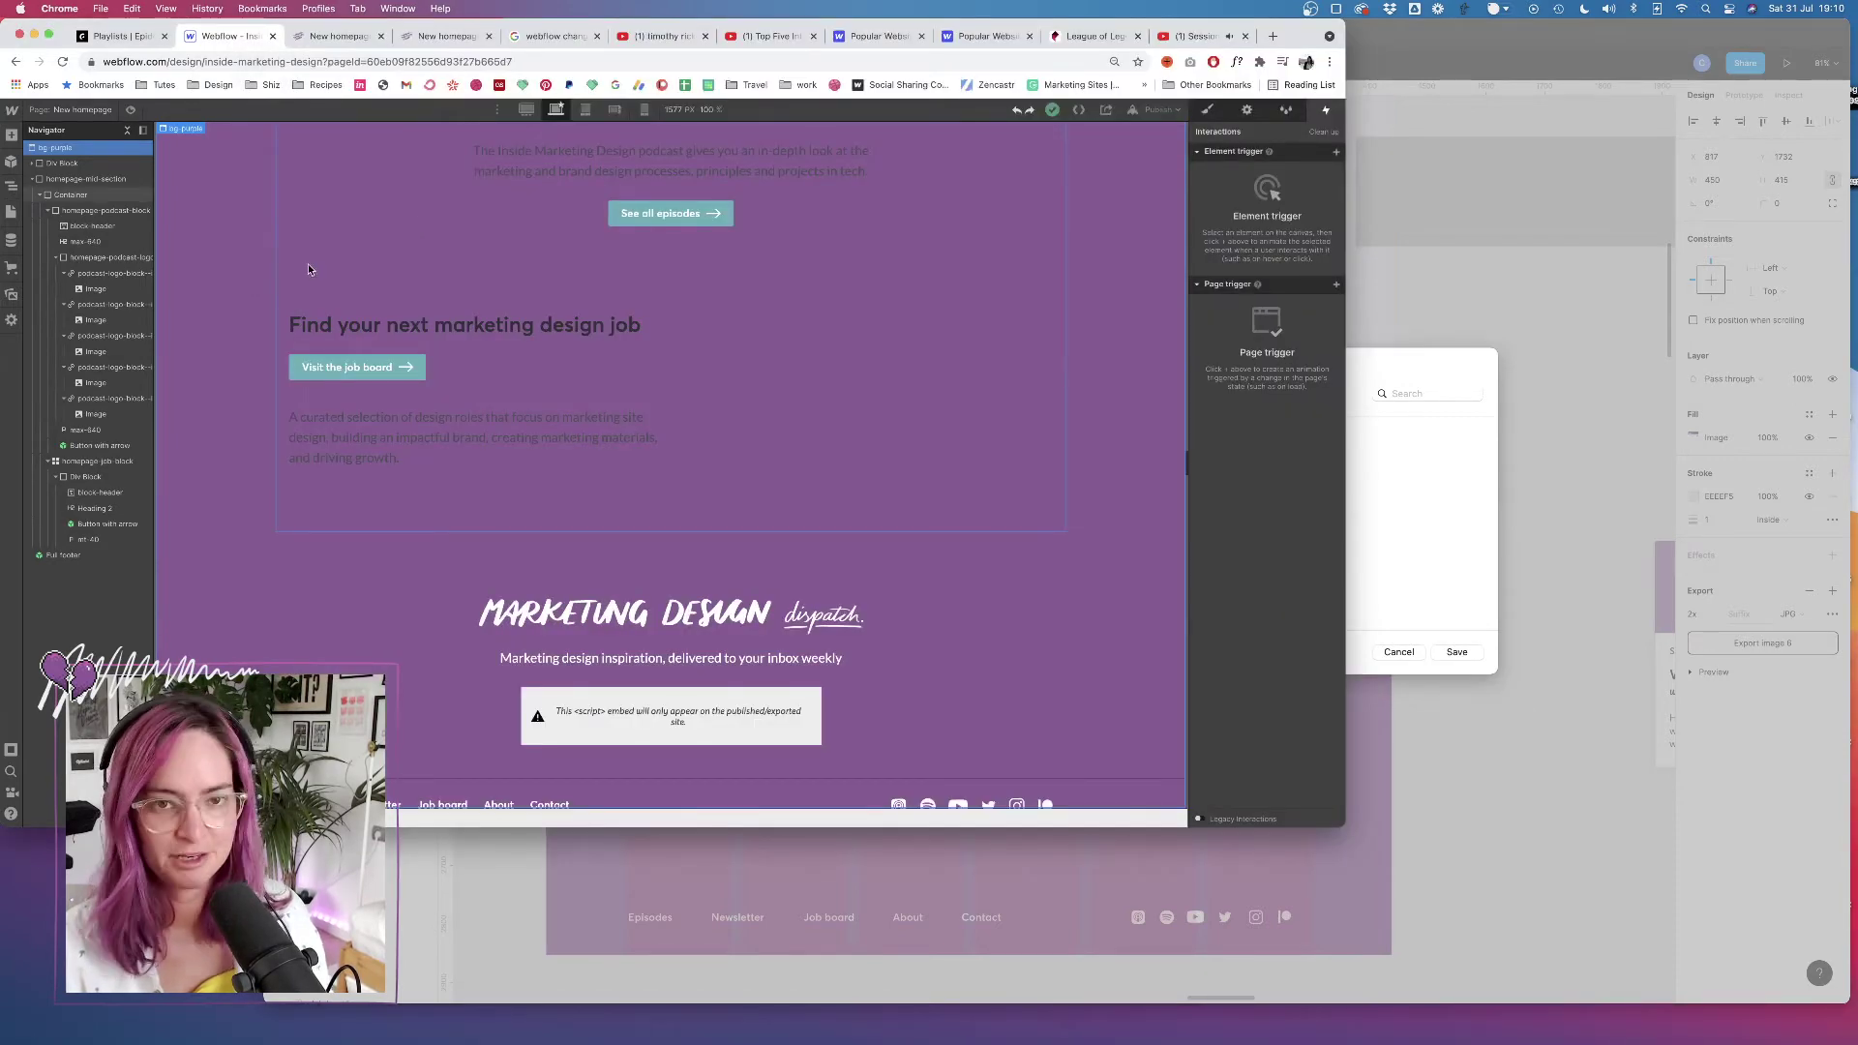
# Switch to OBS, change the stream to the Just cam scene, and return to the Webflow page
pyautogui.click(1468, 1011)
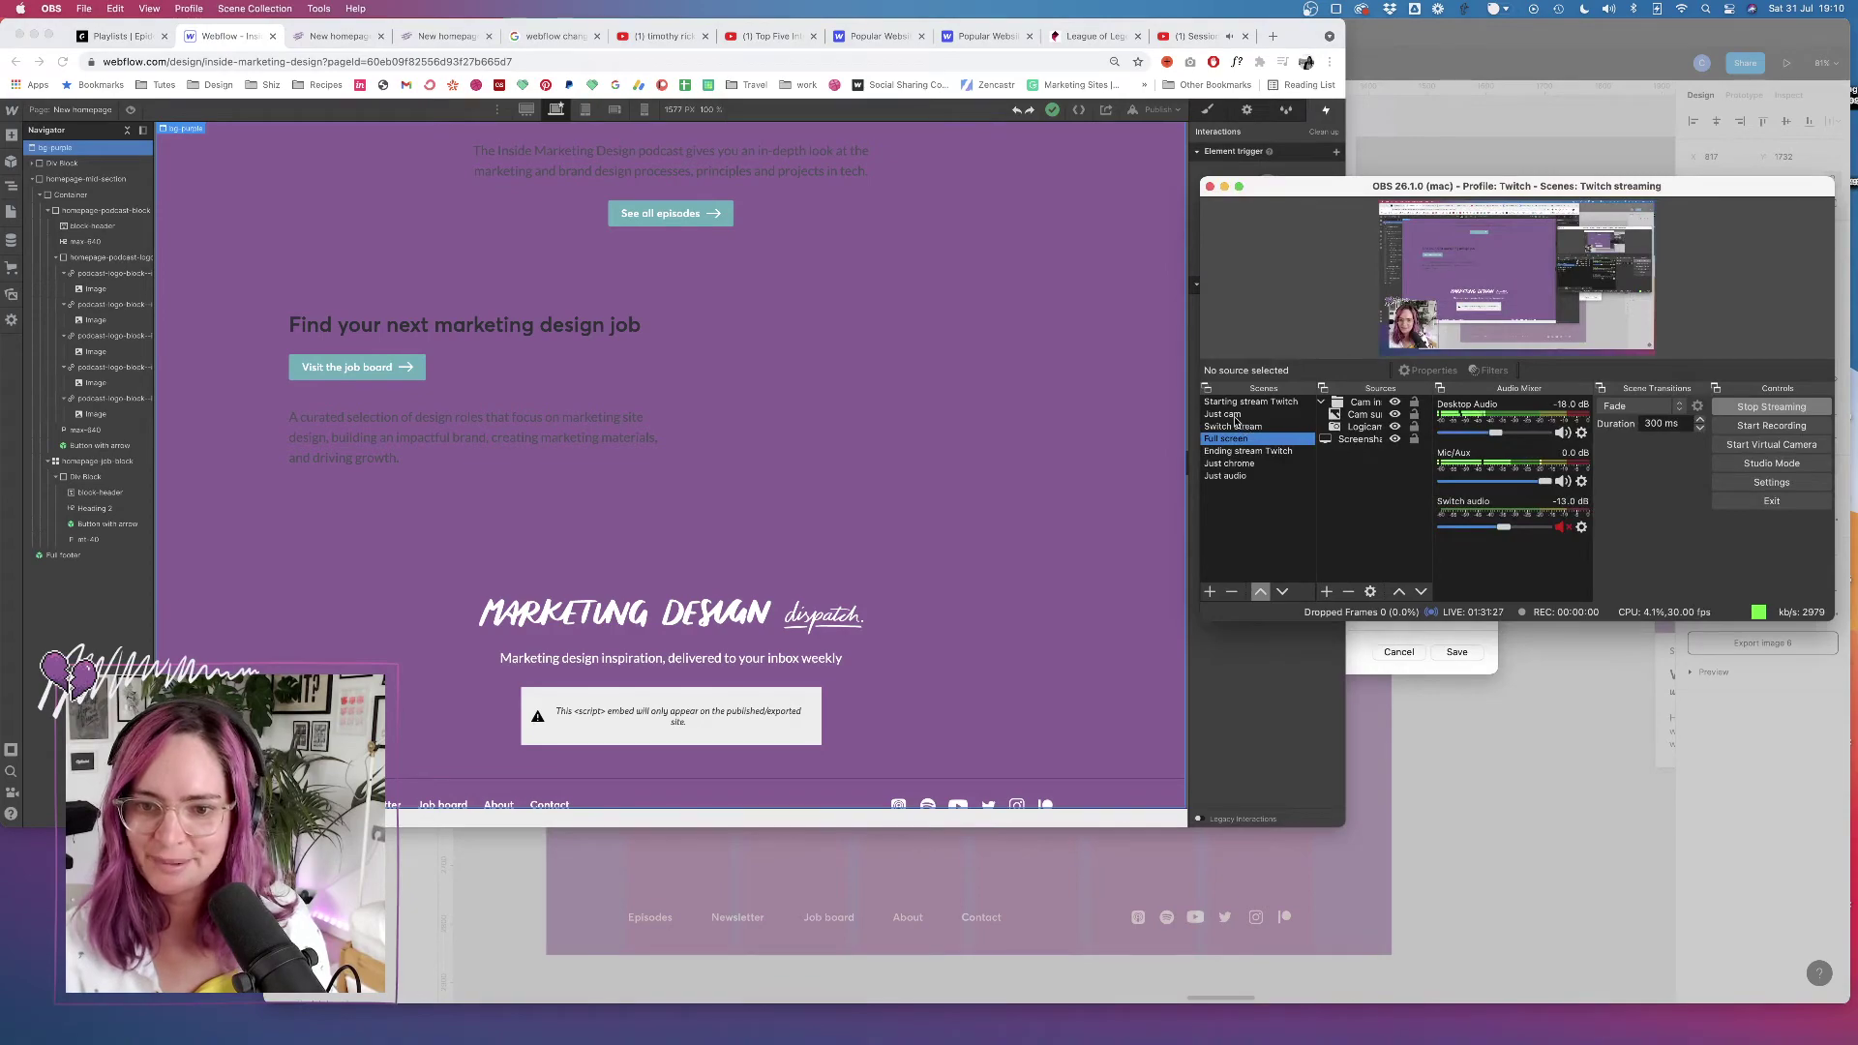
pyautogui.click(1223, 414)
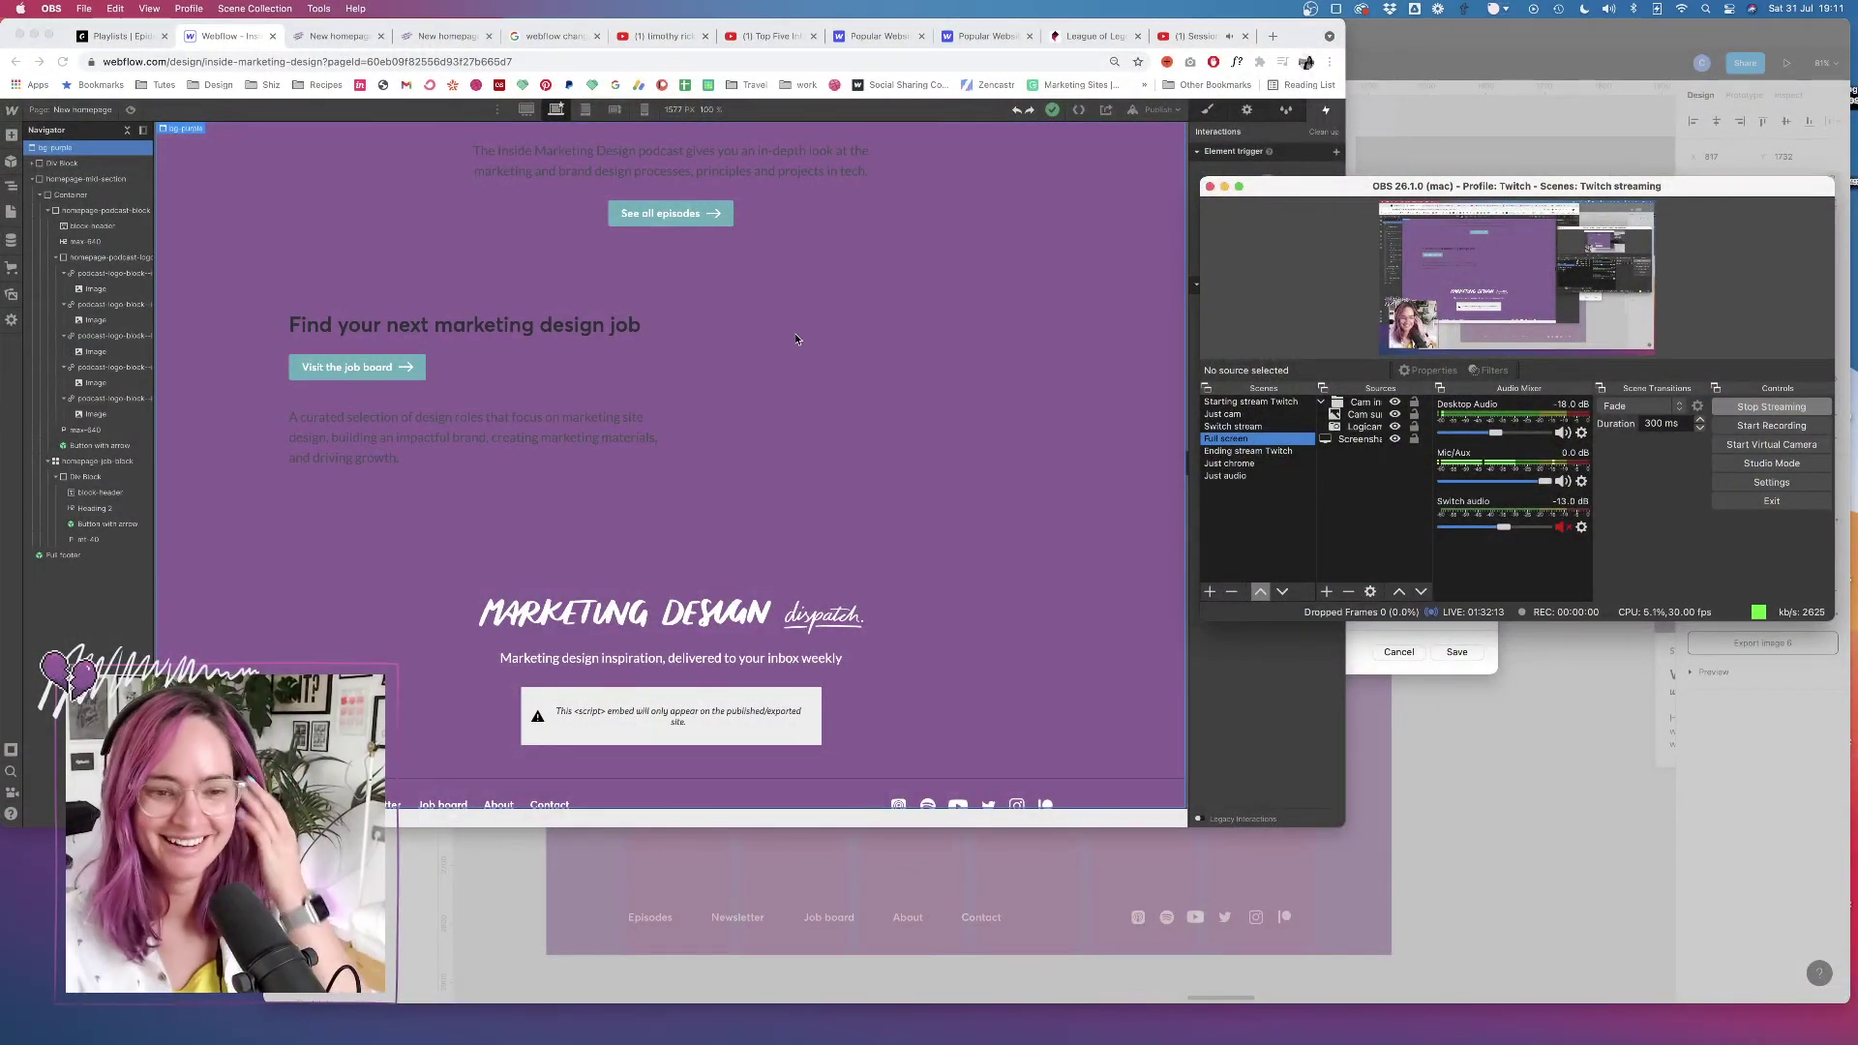
pyautogui.click(731, 414)
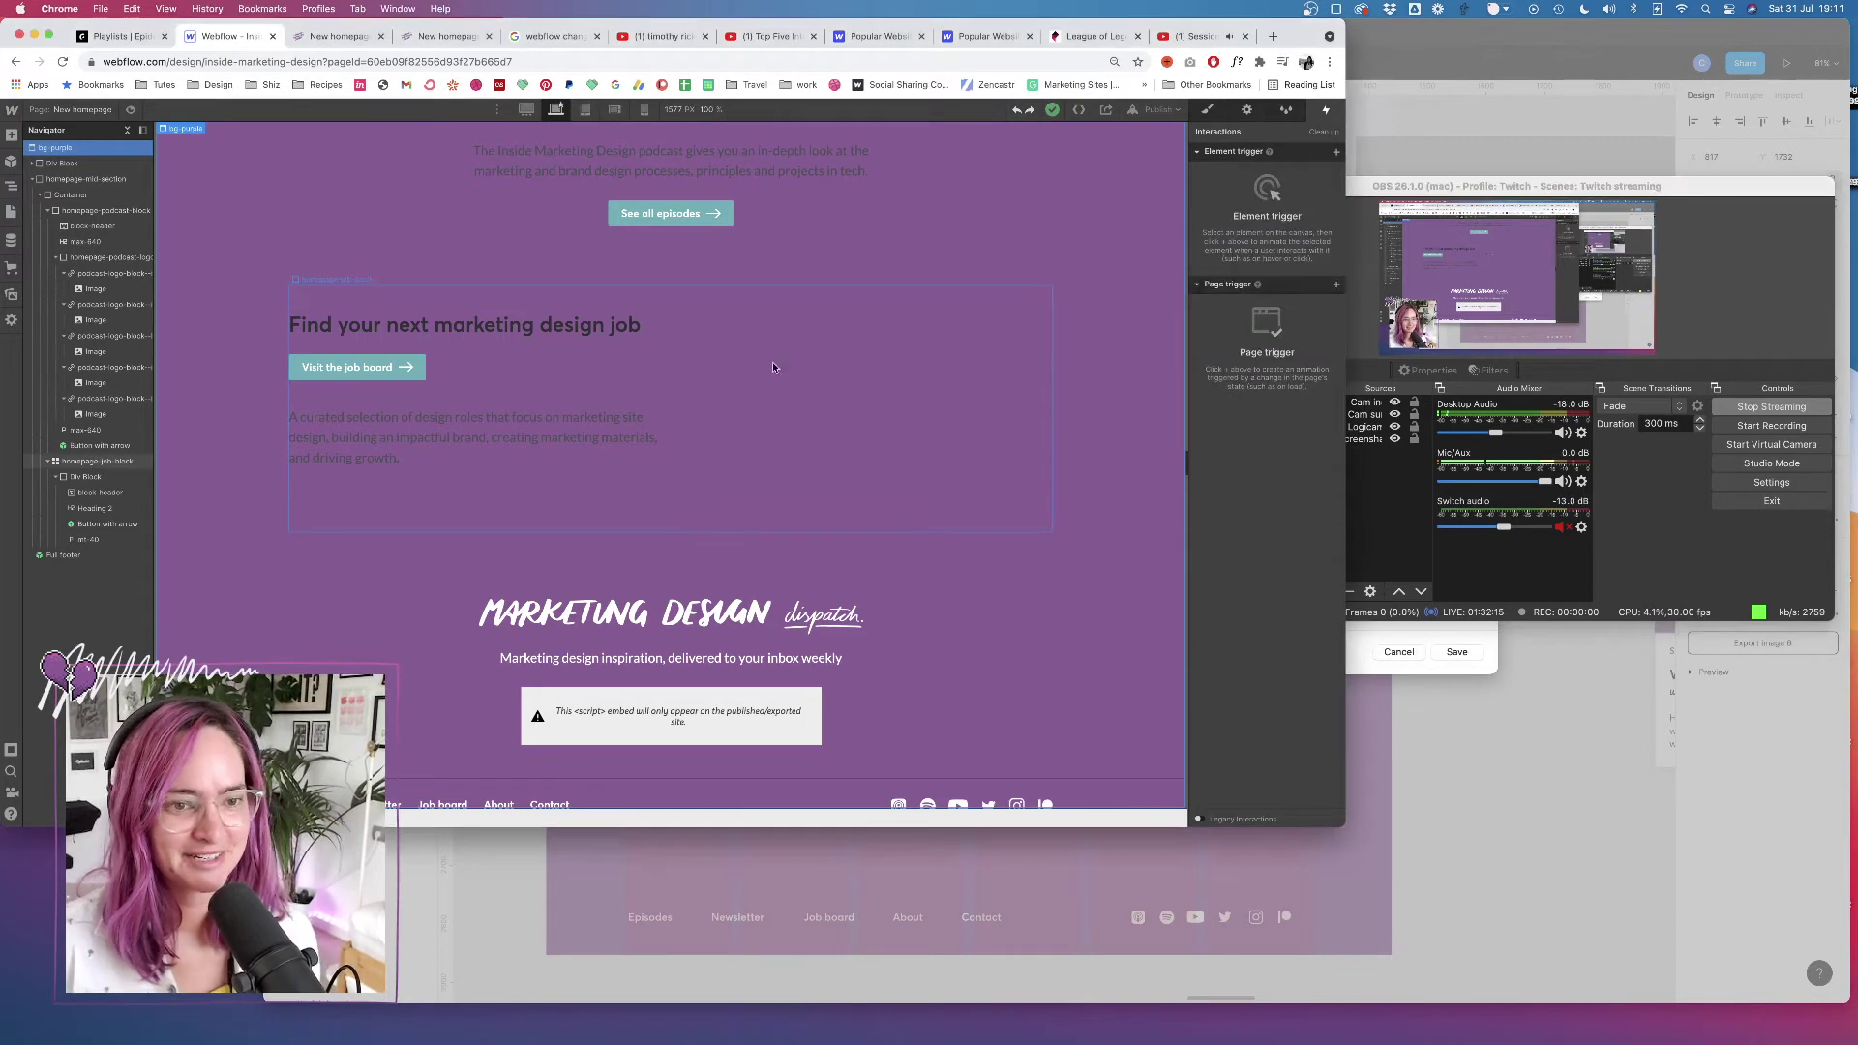
# In the homepage-mid-section's grey bg fade in scroll animation, make the bg-purple background colour action affect the Selected Element and save
pyautogui.click(1208, 111)
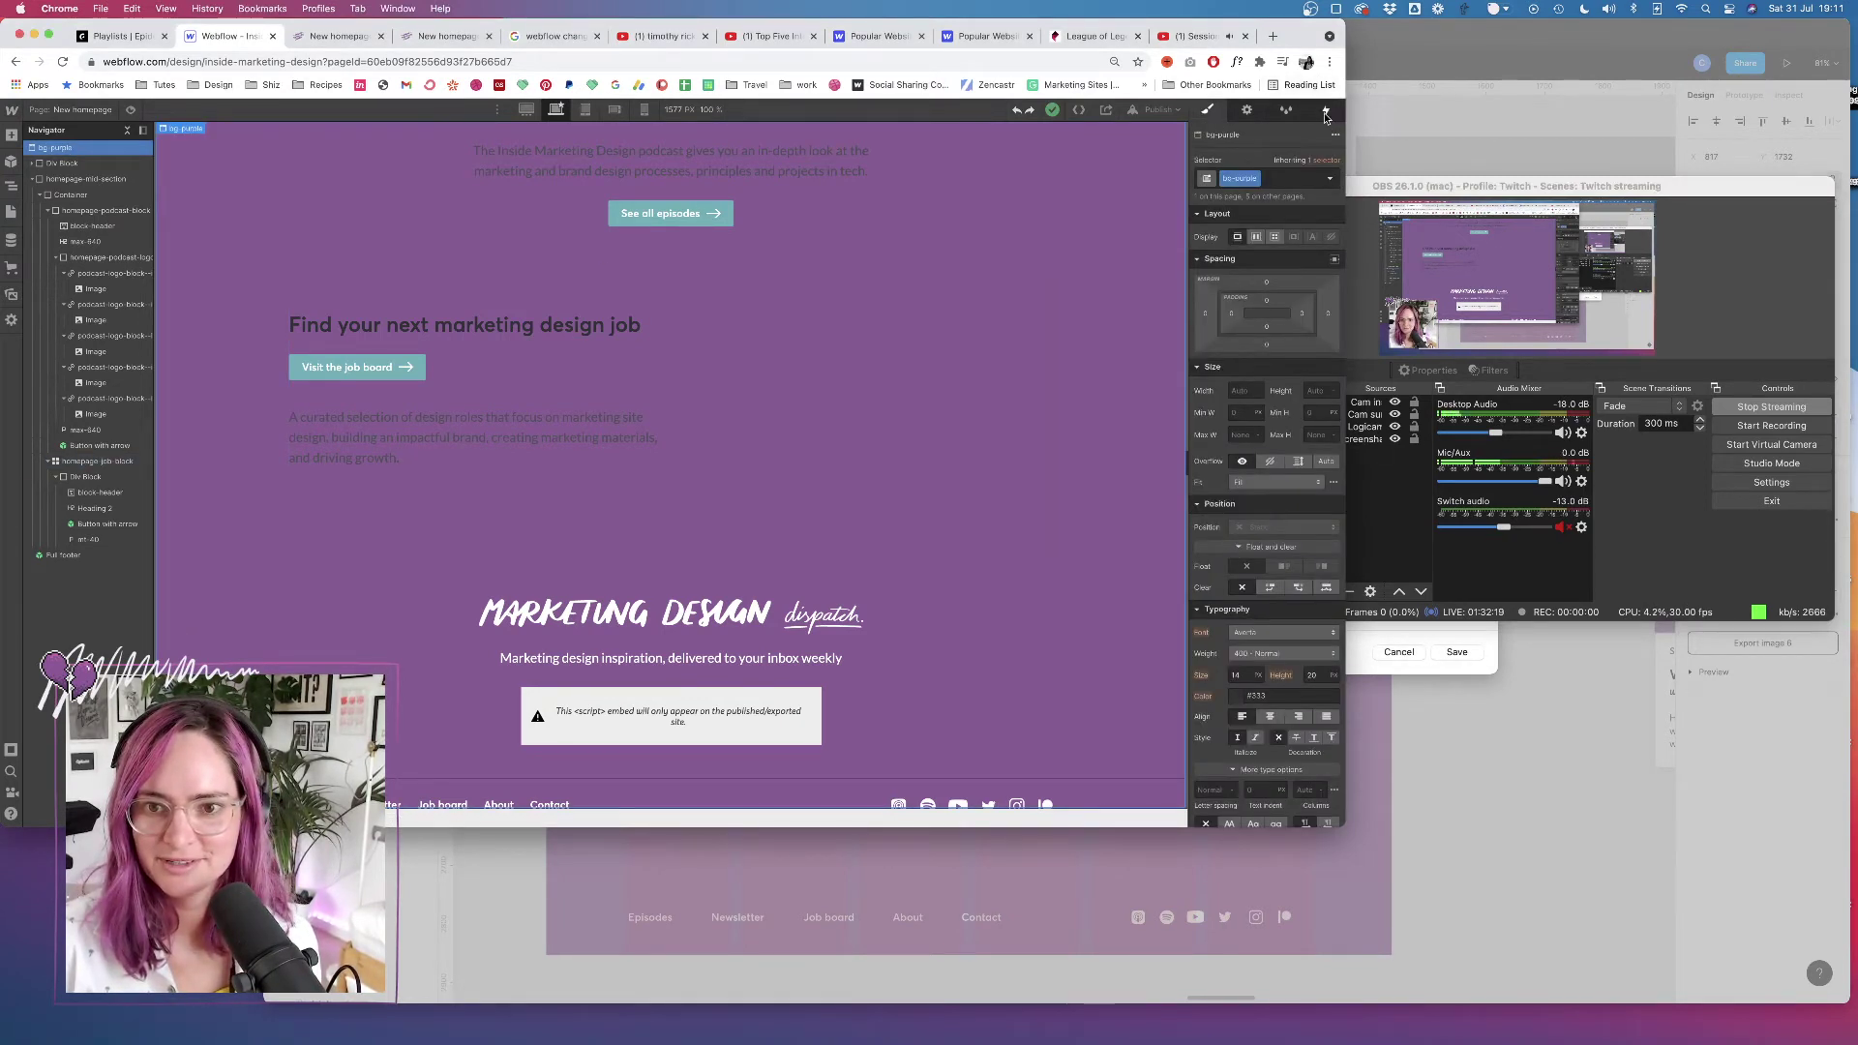
pyautogui.click(87, 179)
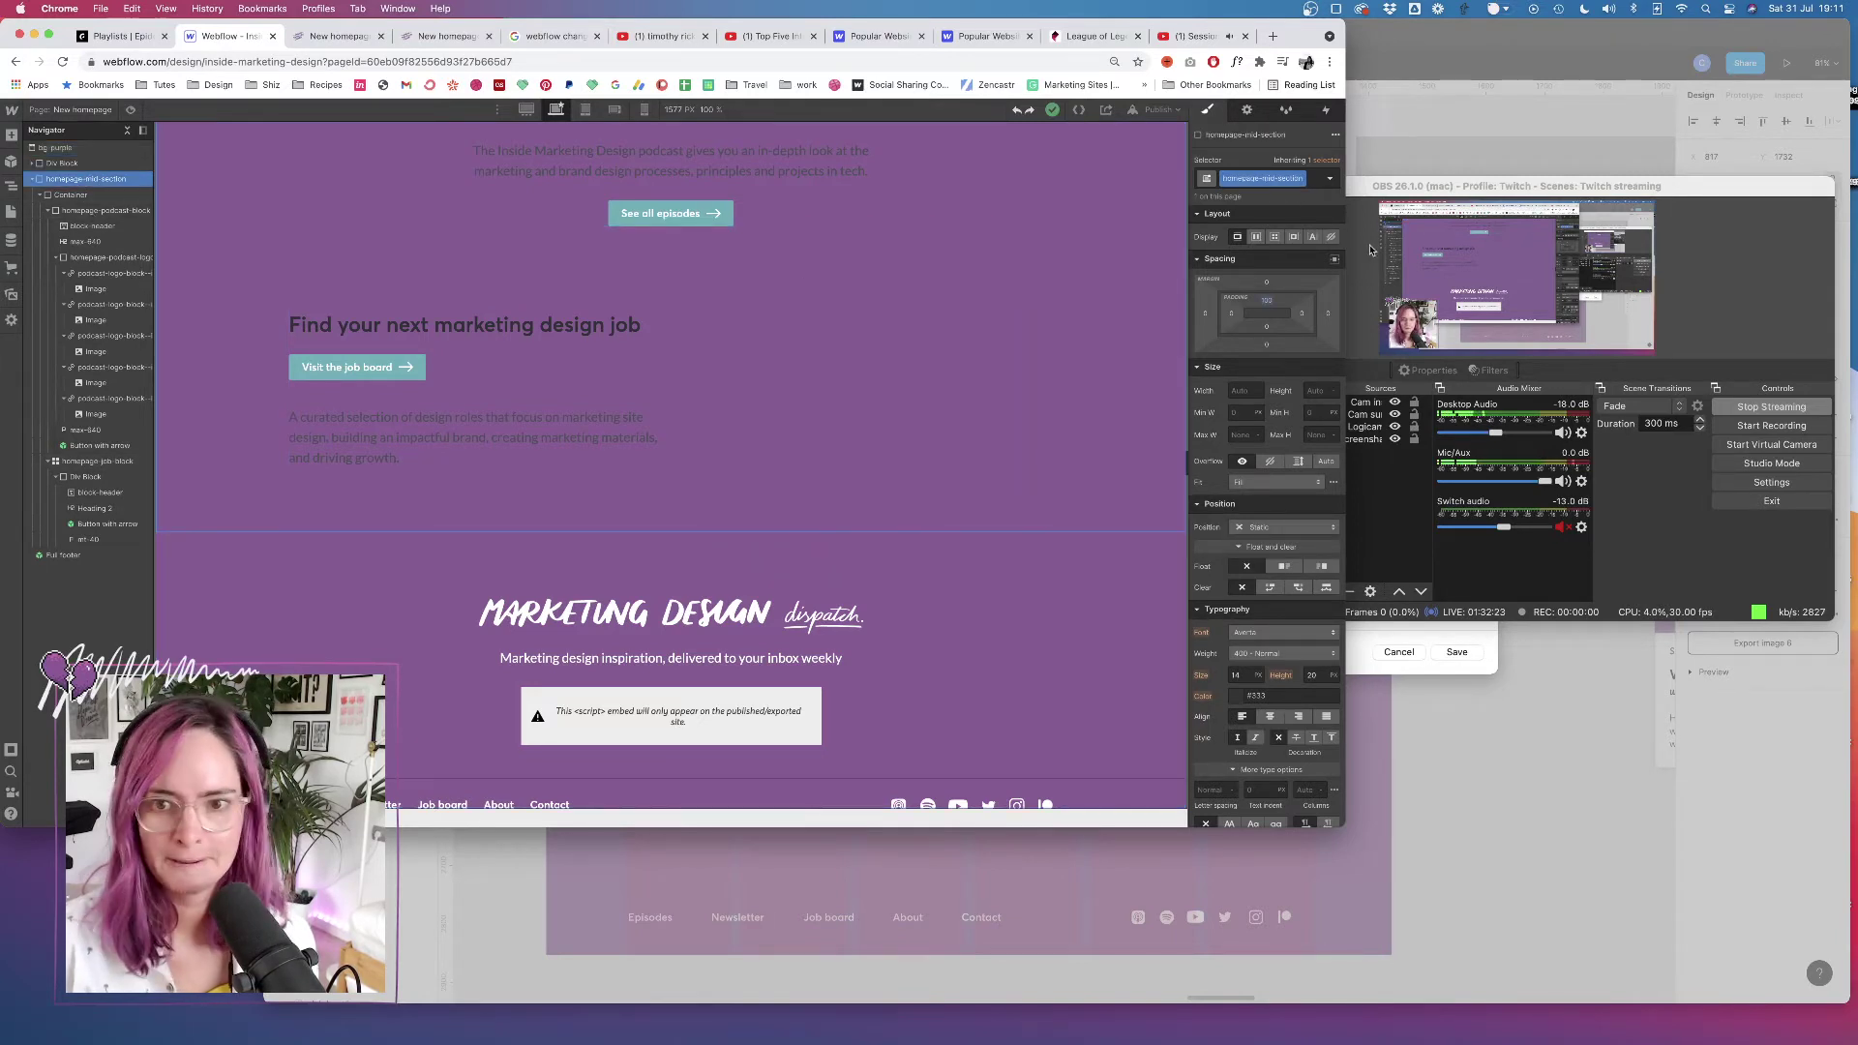
pyautogui.click(1327, 111)
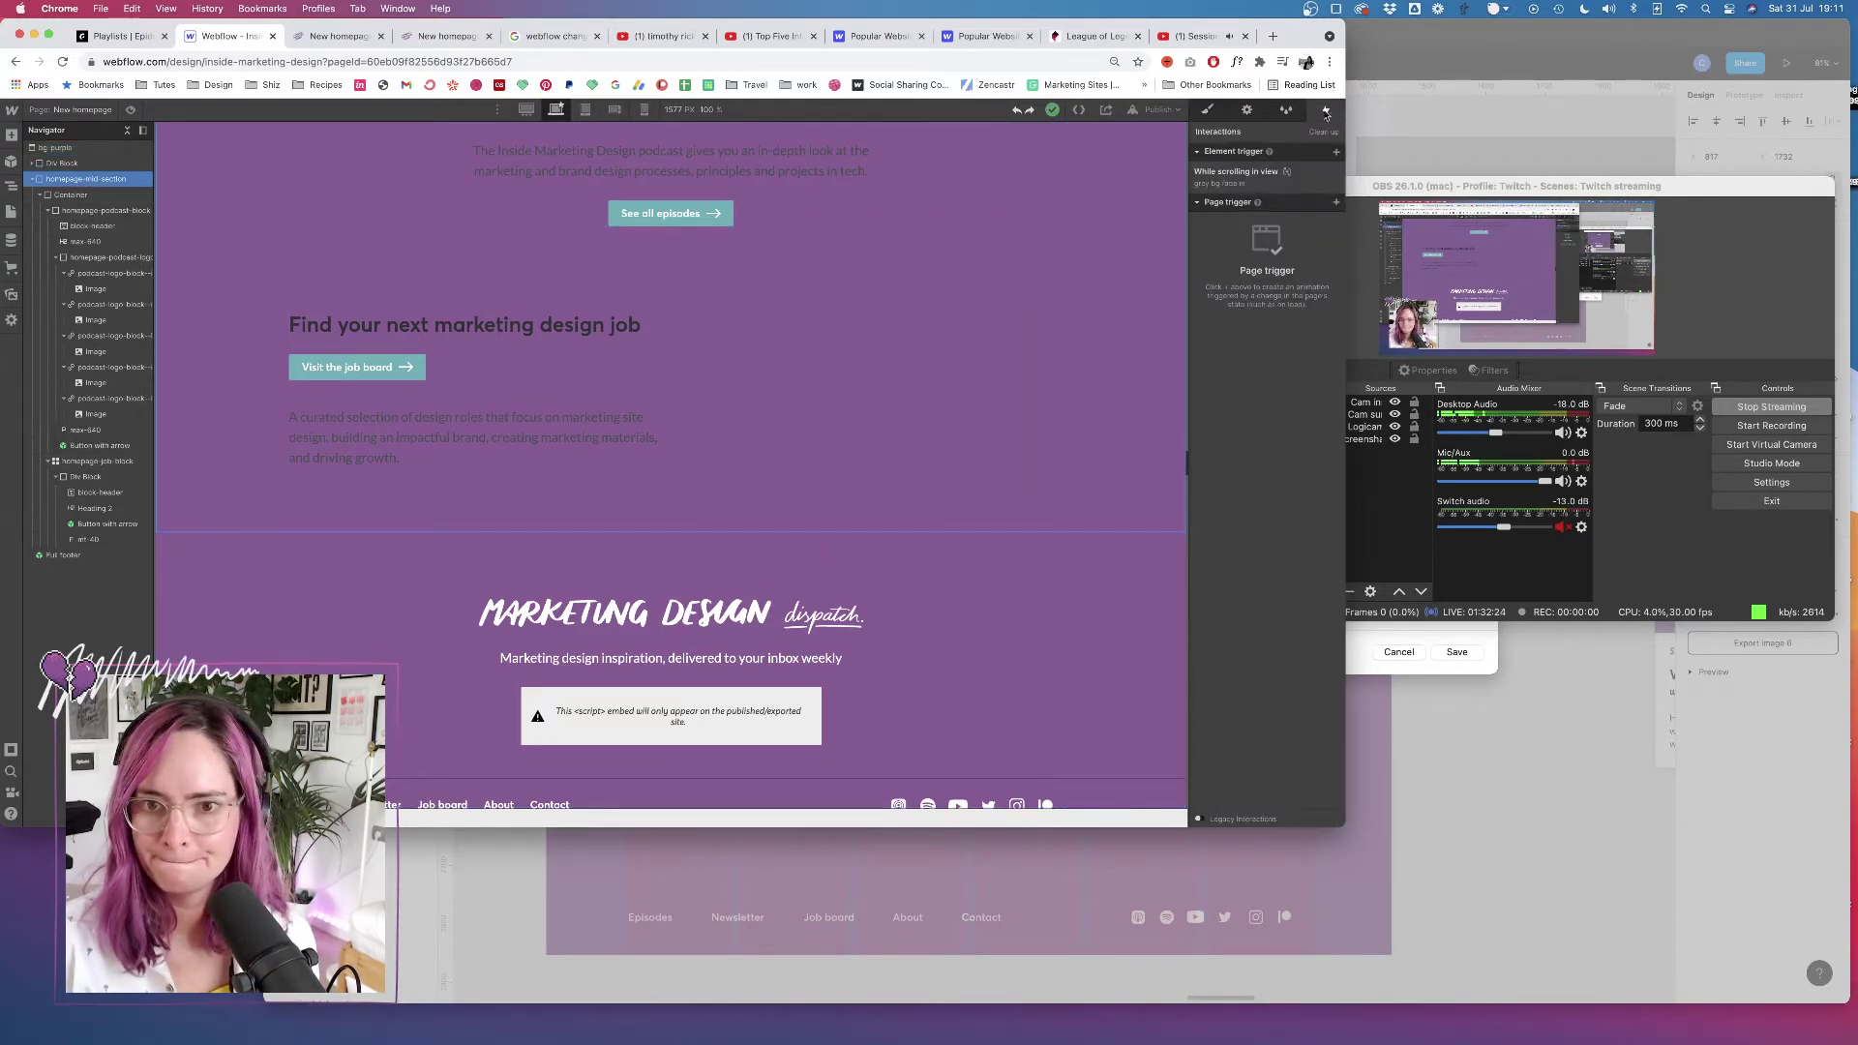
pyautogui.click(1257, 178)
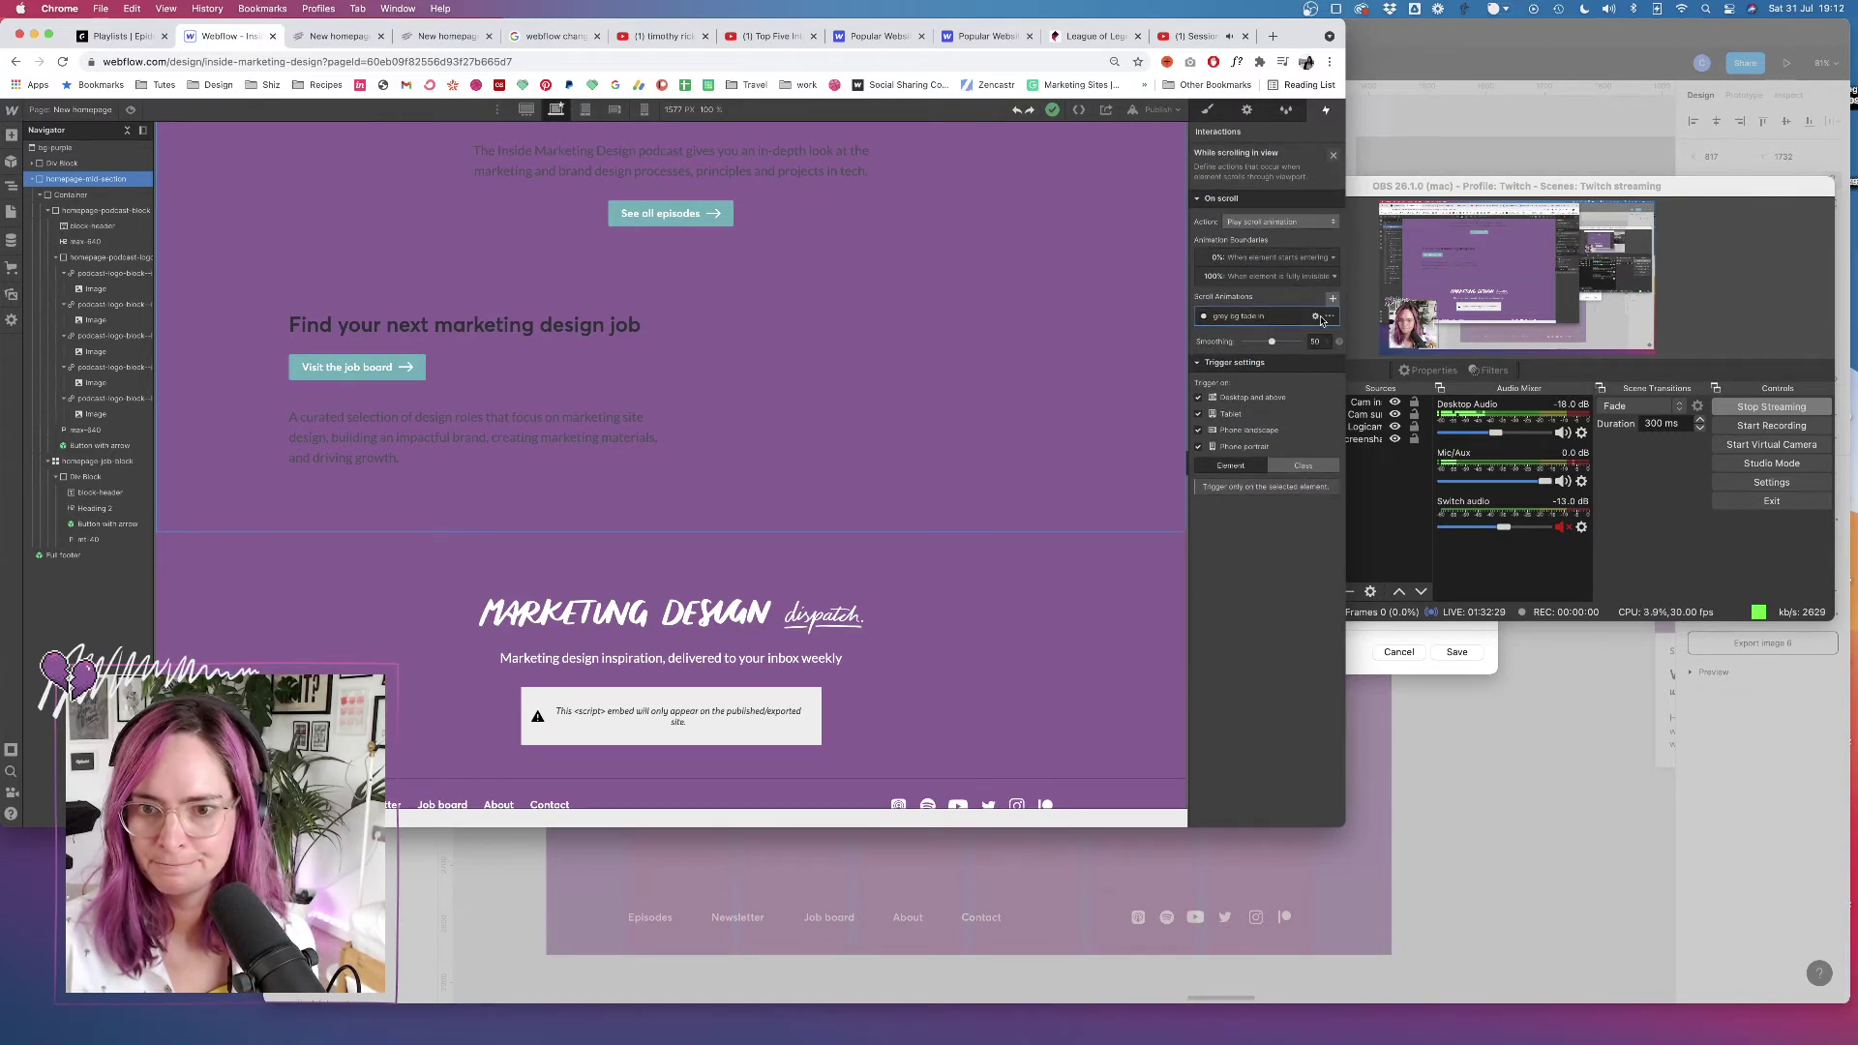
pyautogui.click(1269, 319)
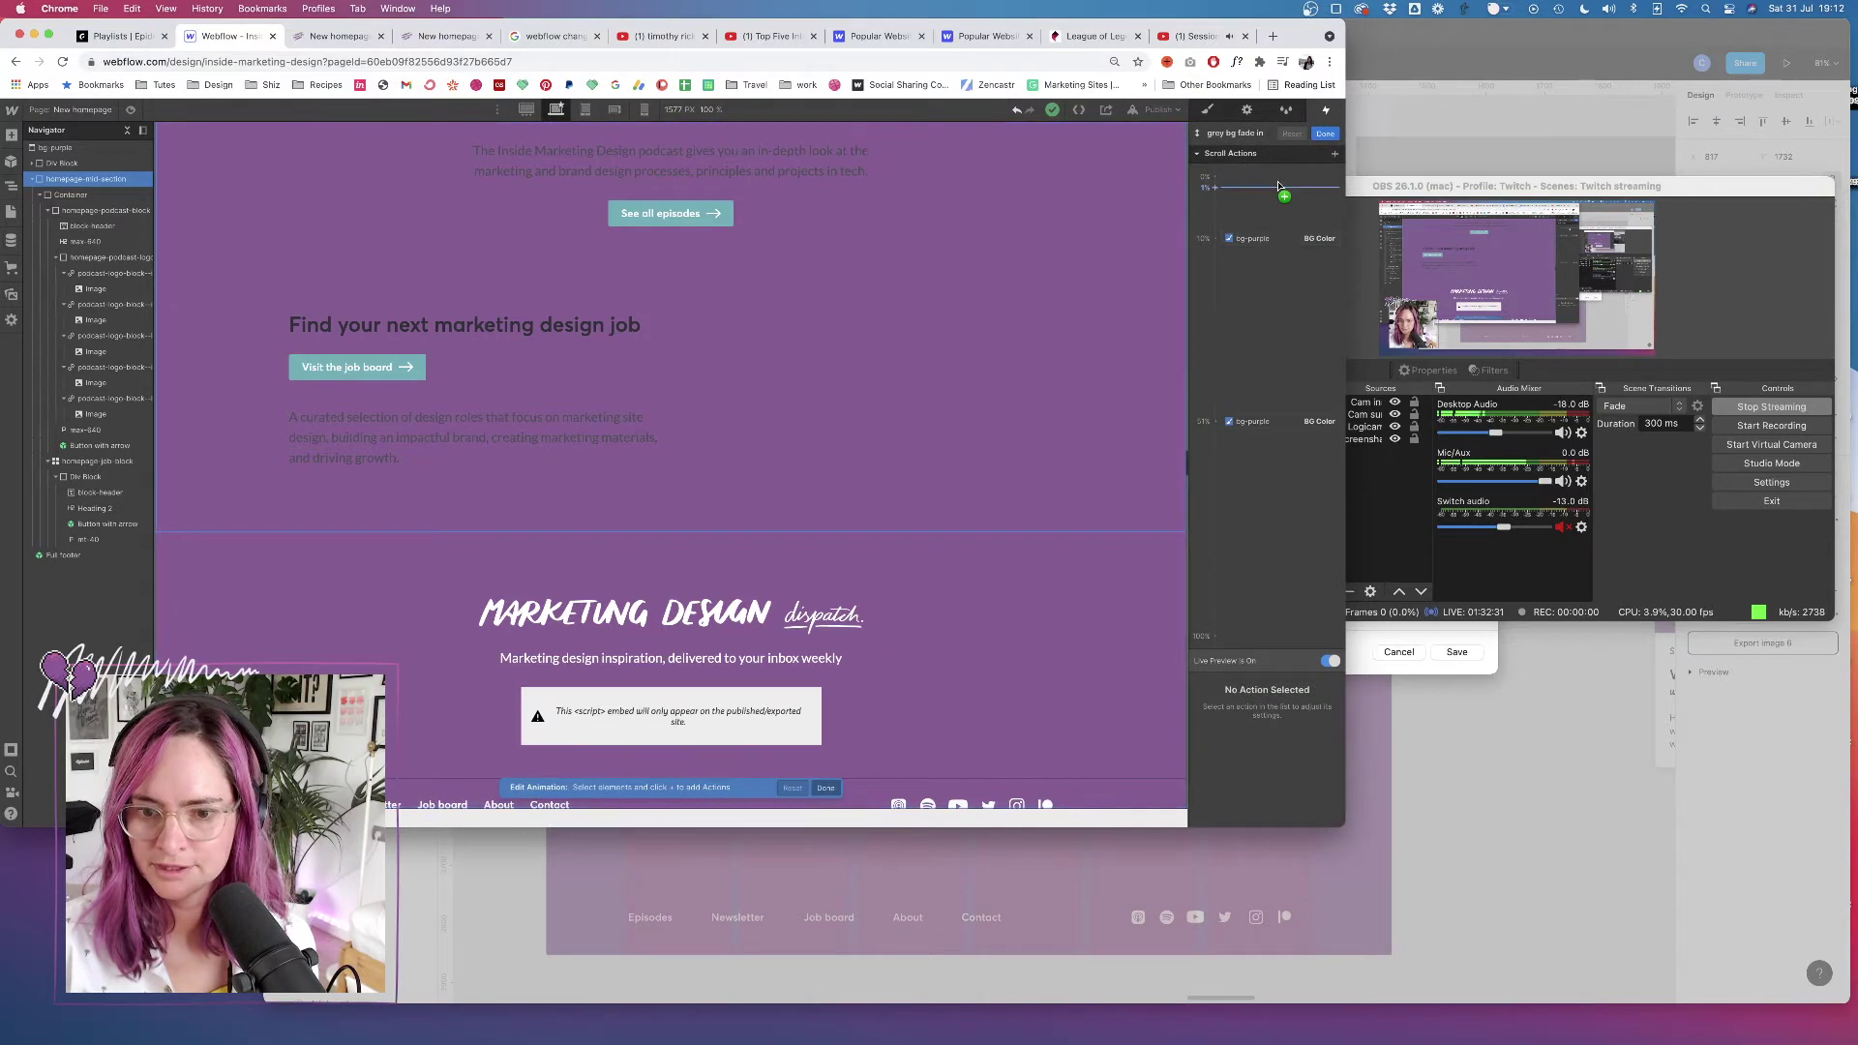
pyautogui.click(1266, 241)
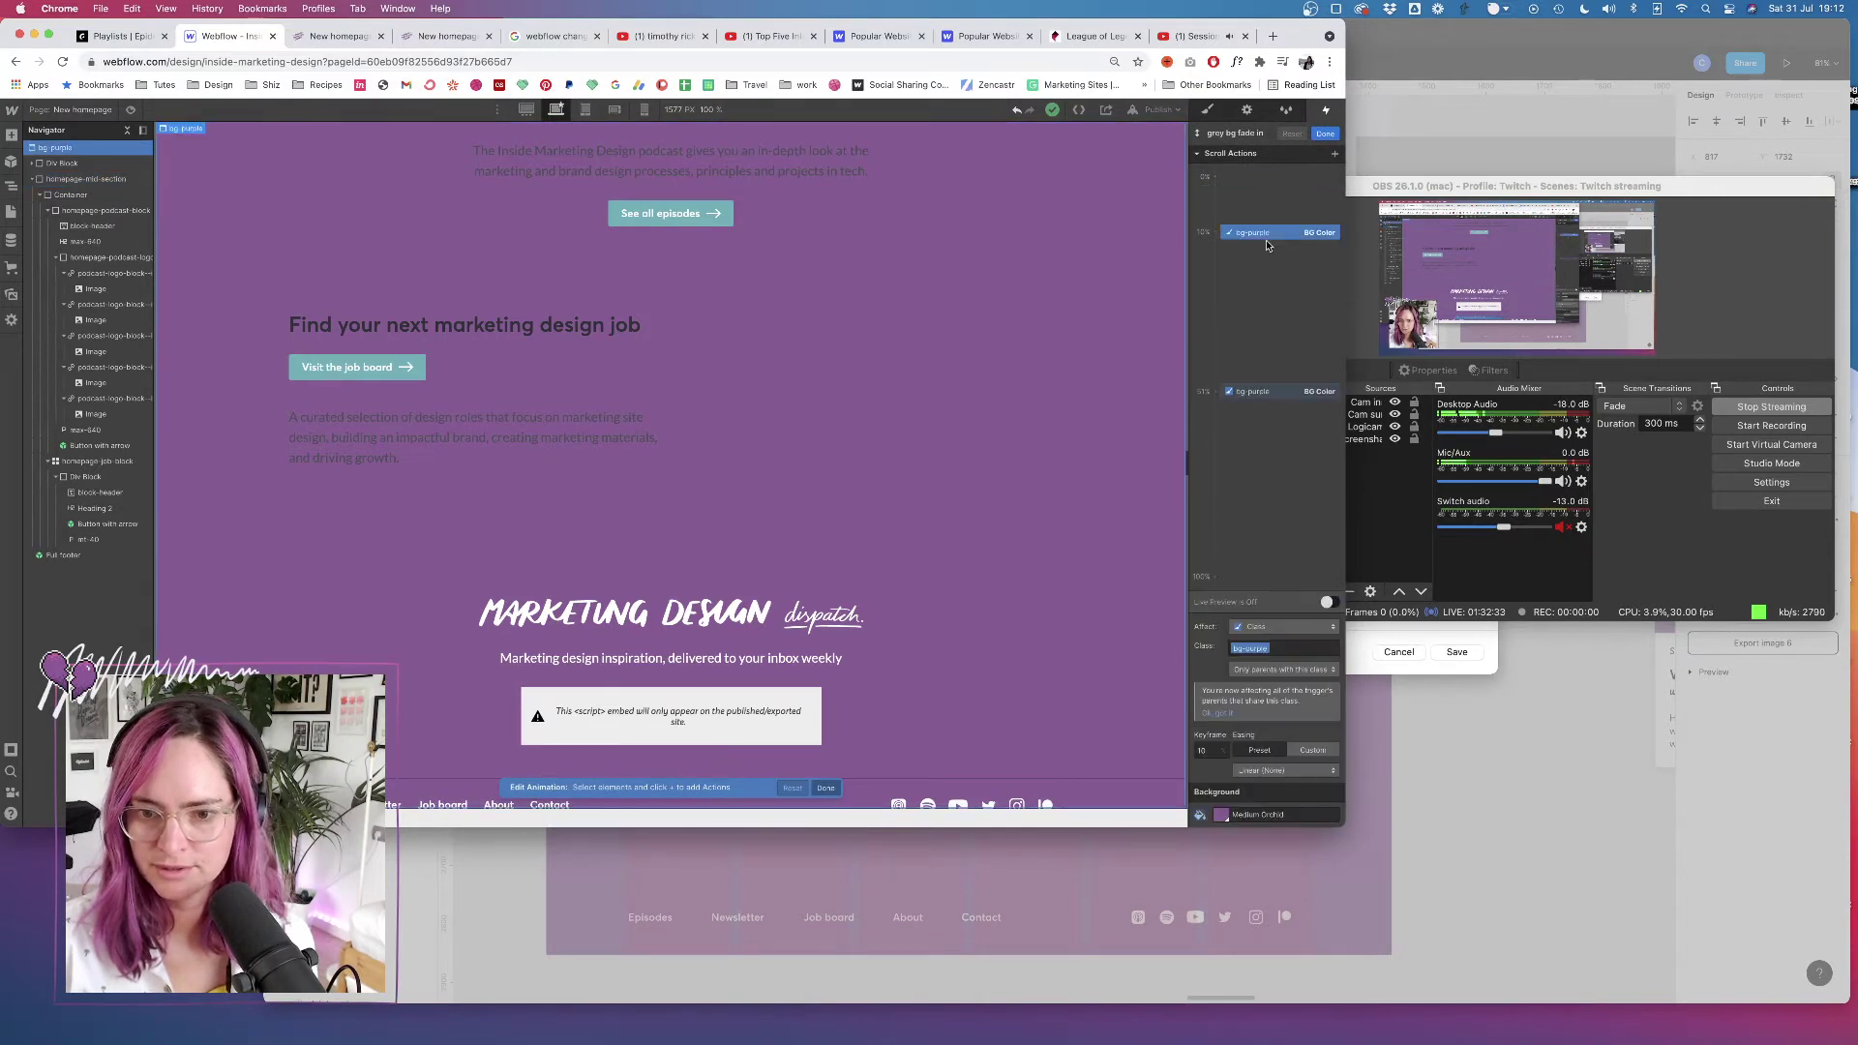
pyautogui.click(1275, 626)
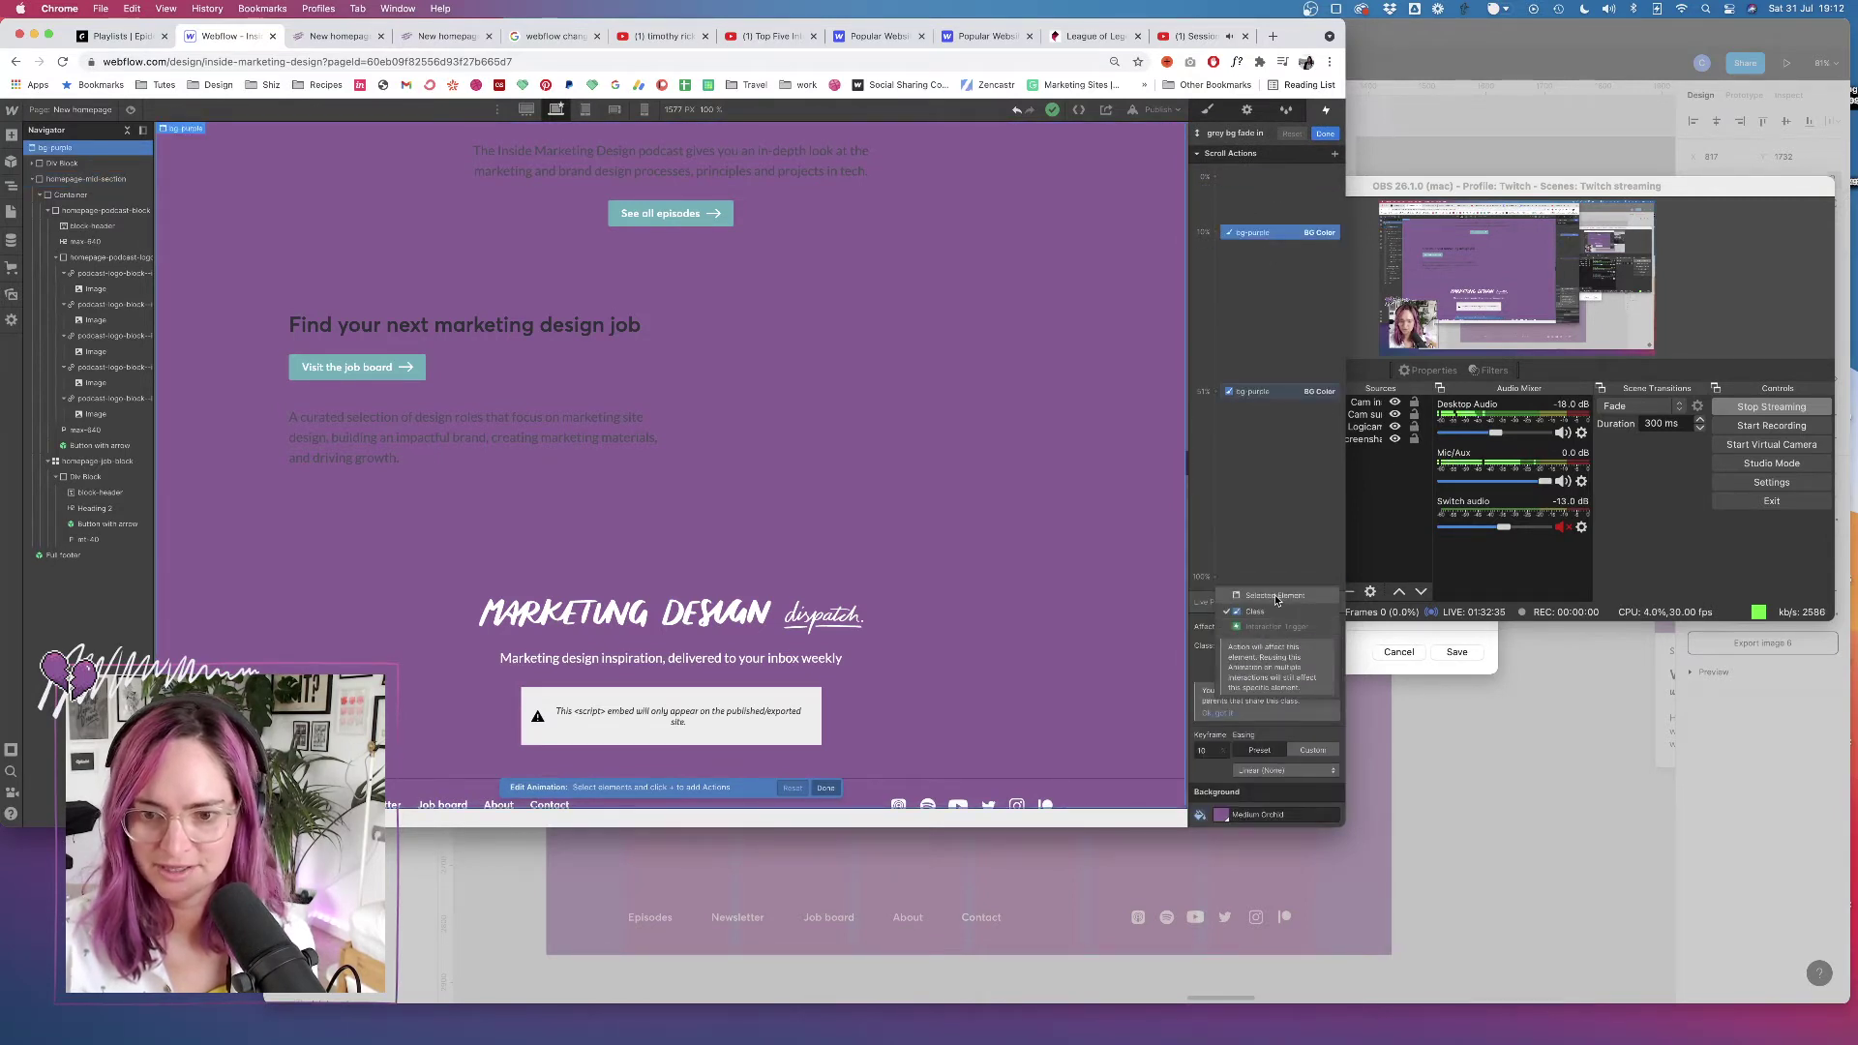
pyautogui.click(1275, 595)
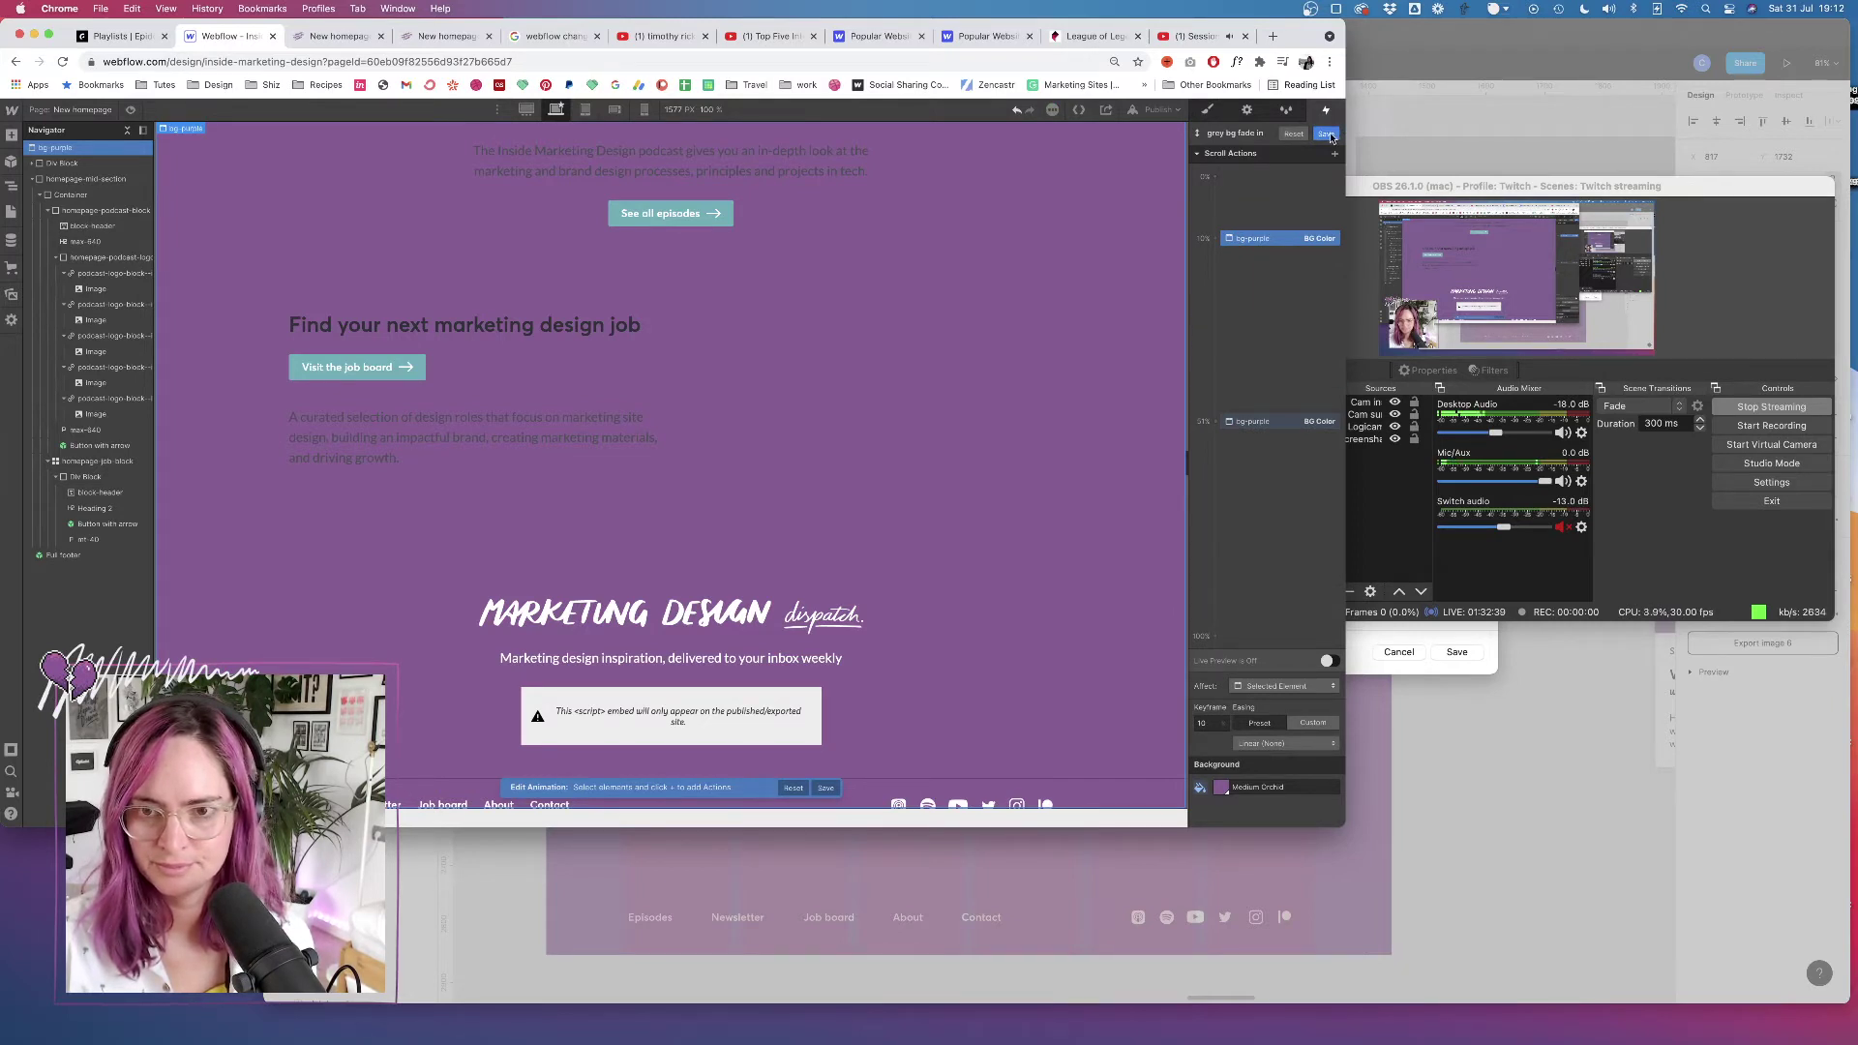
pyautogui.click(1327, 133)
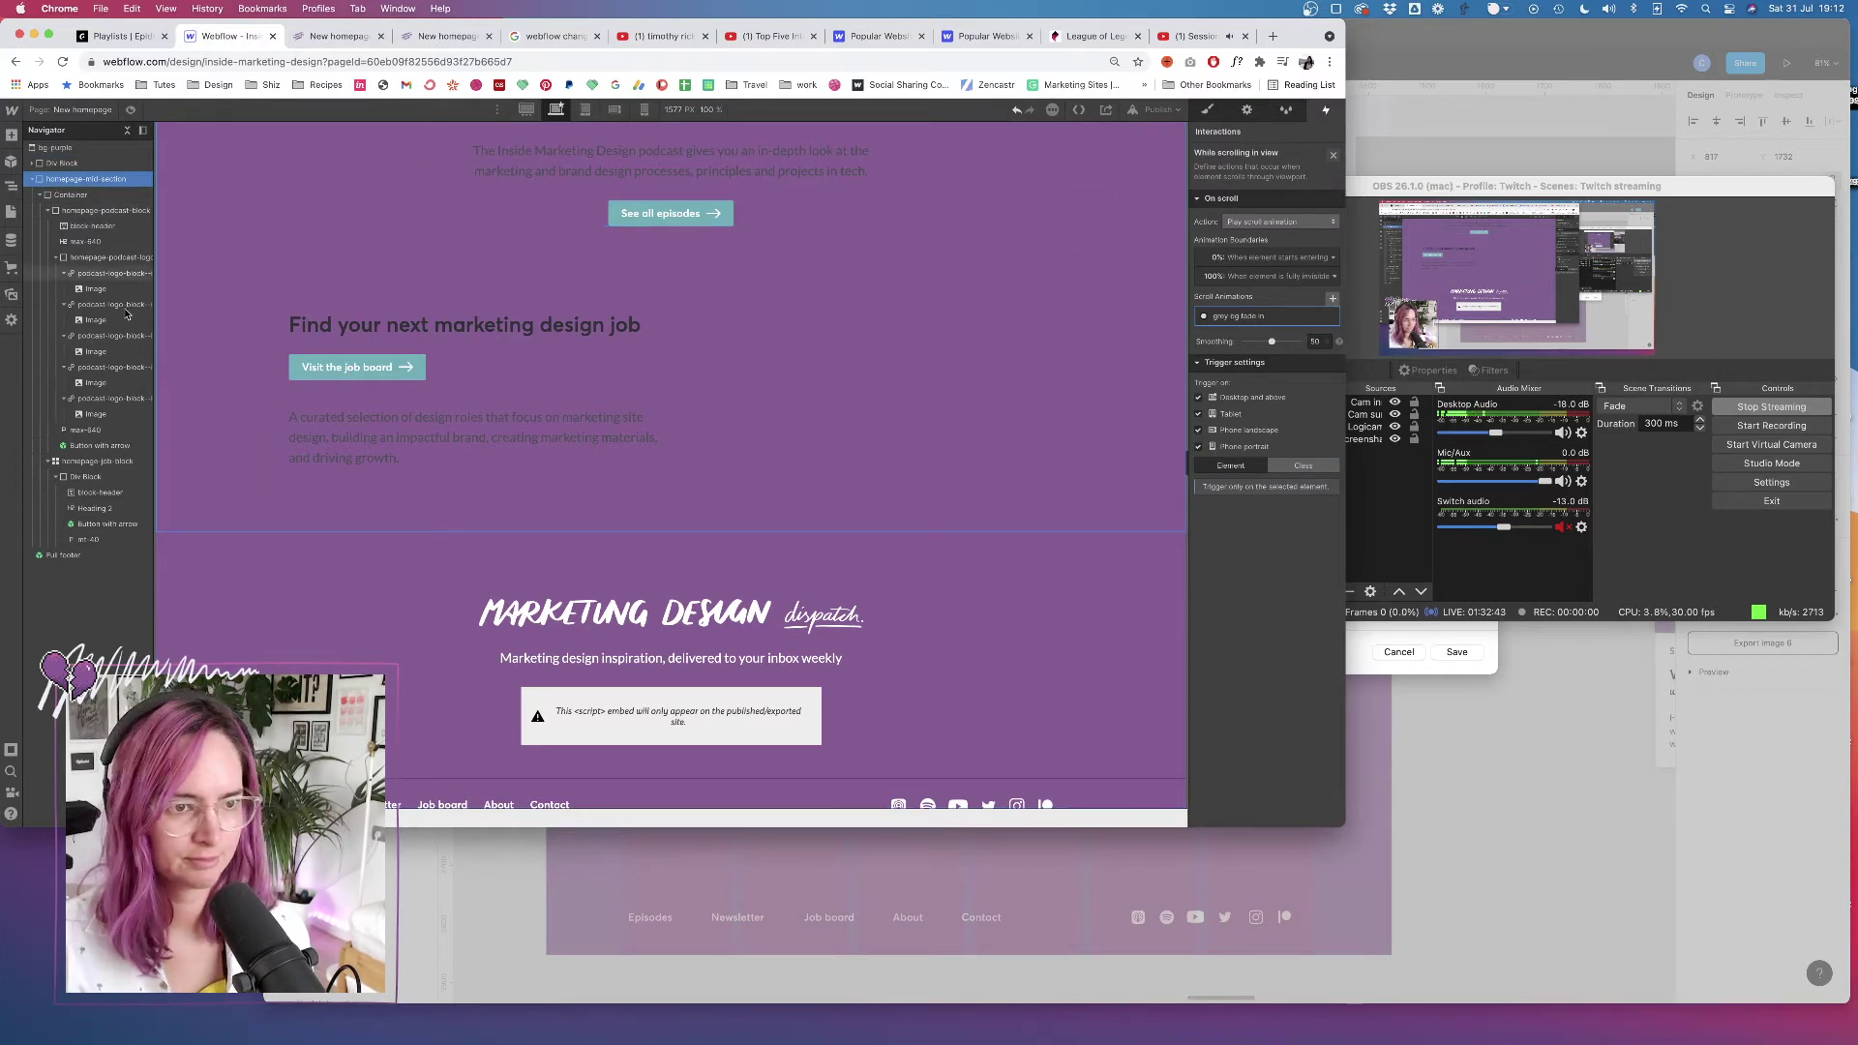
# Delete the second row from the homepage-job-block grid
pyautogui.click(106, 461)
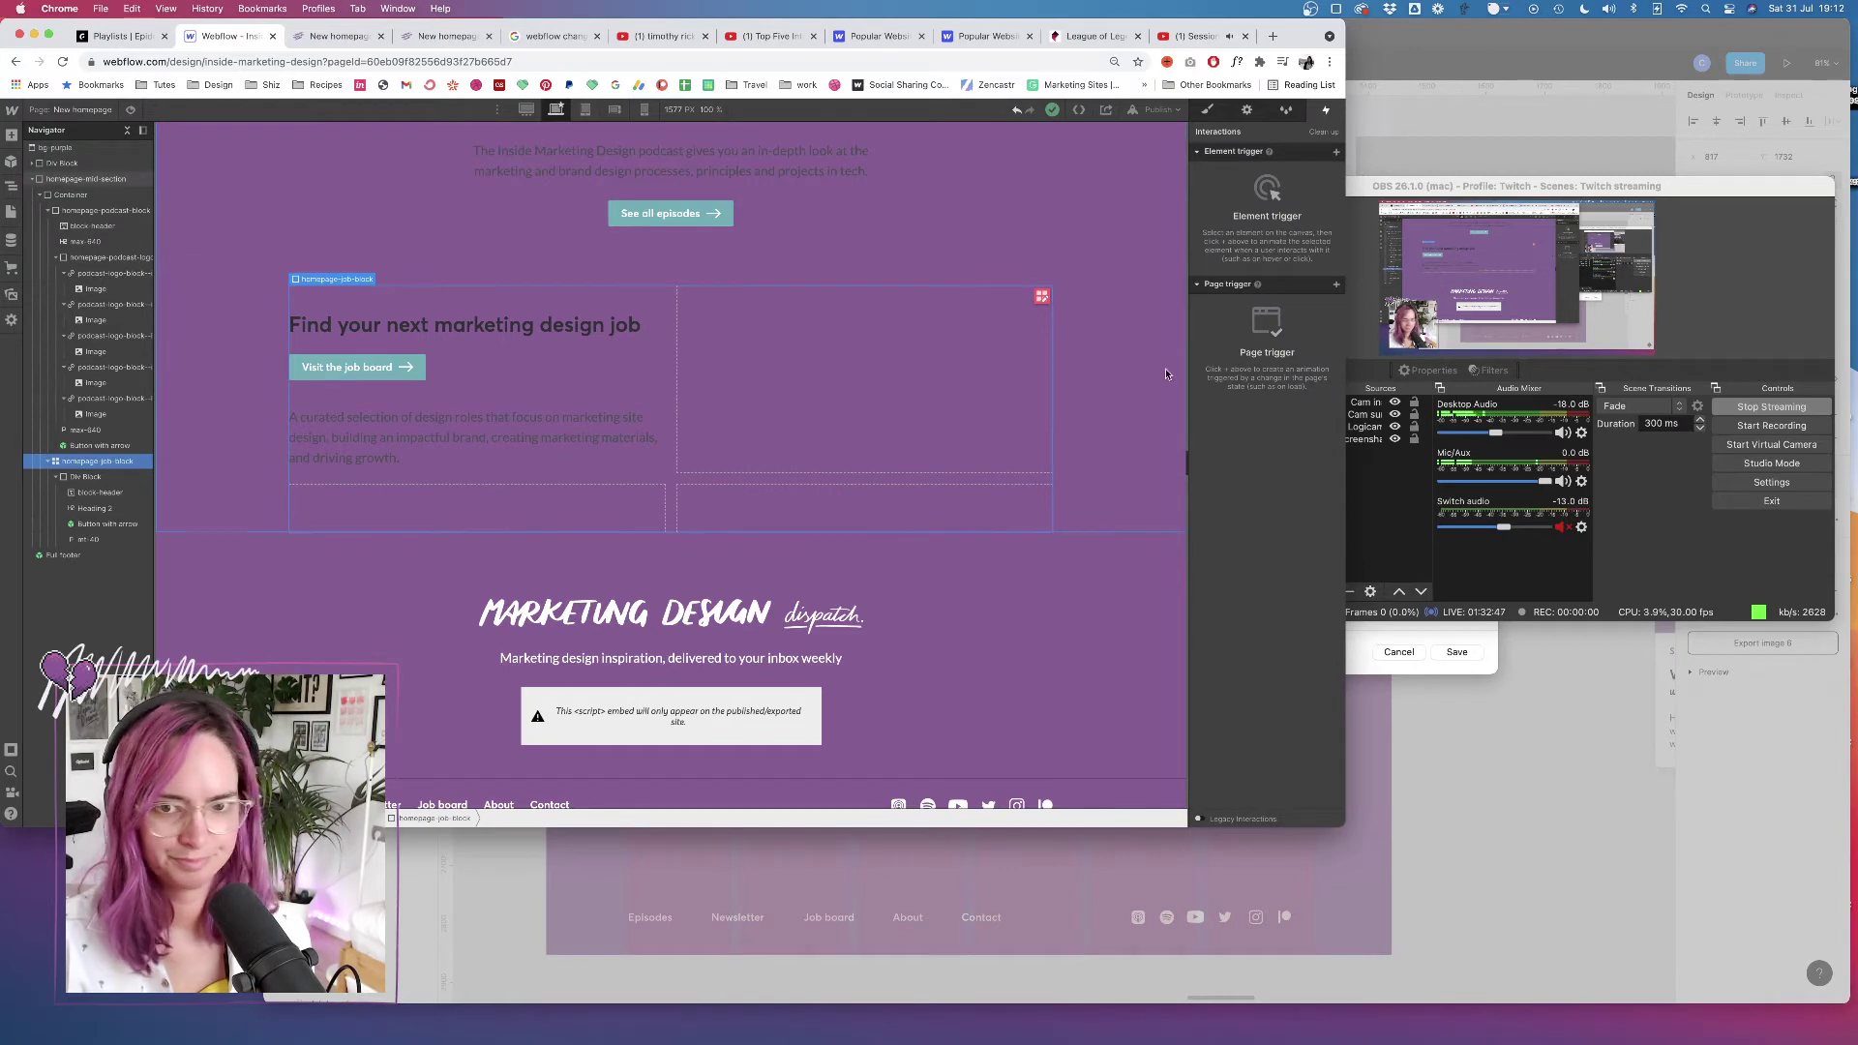
pyautogui.click(1041, 296)
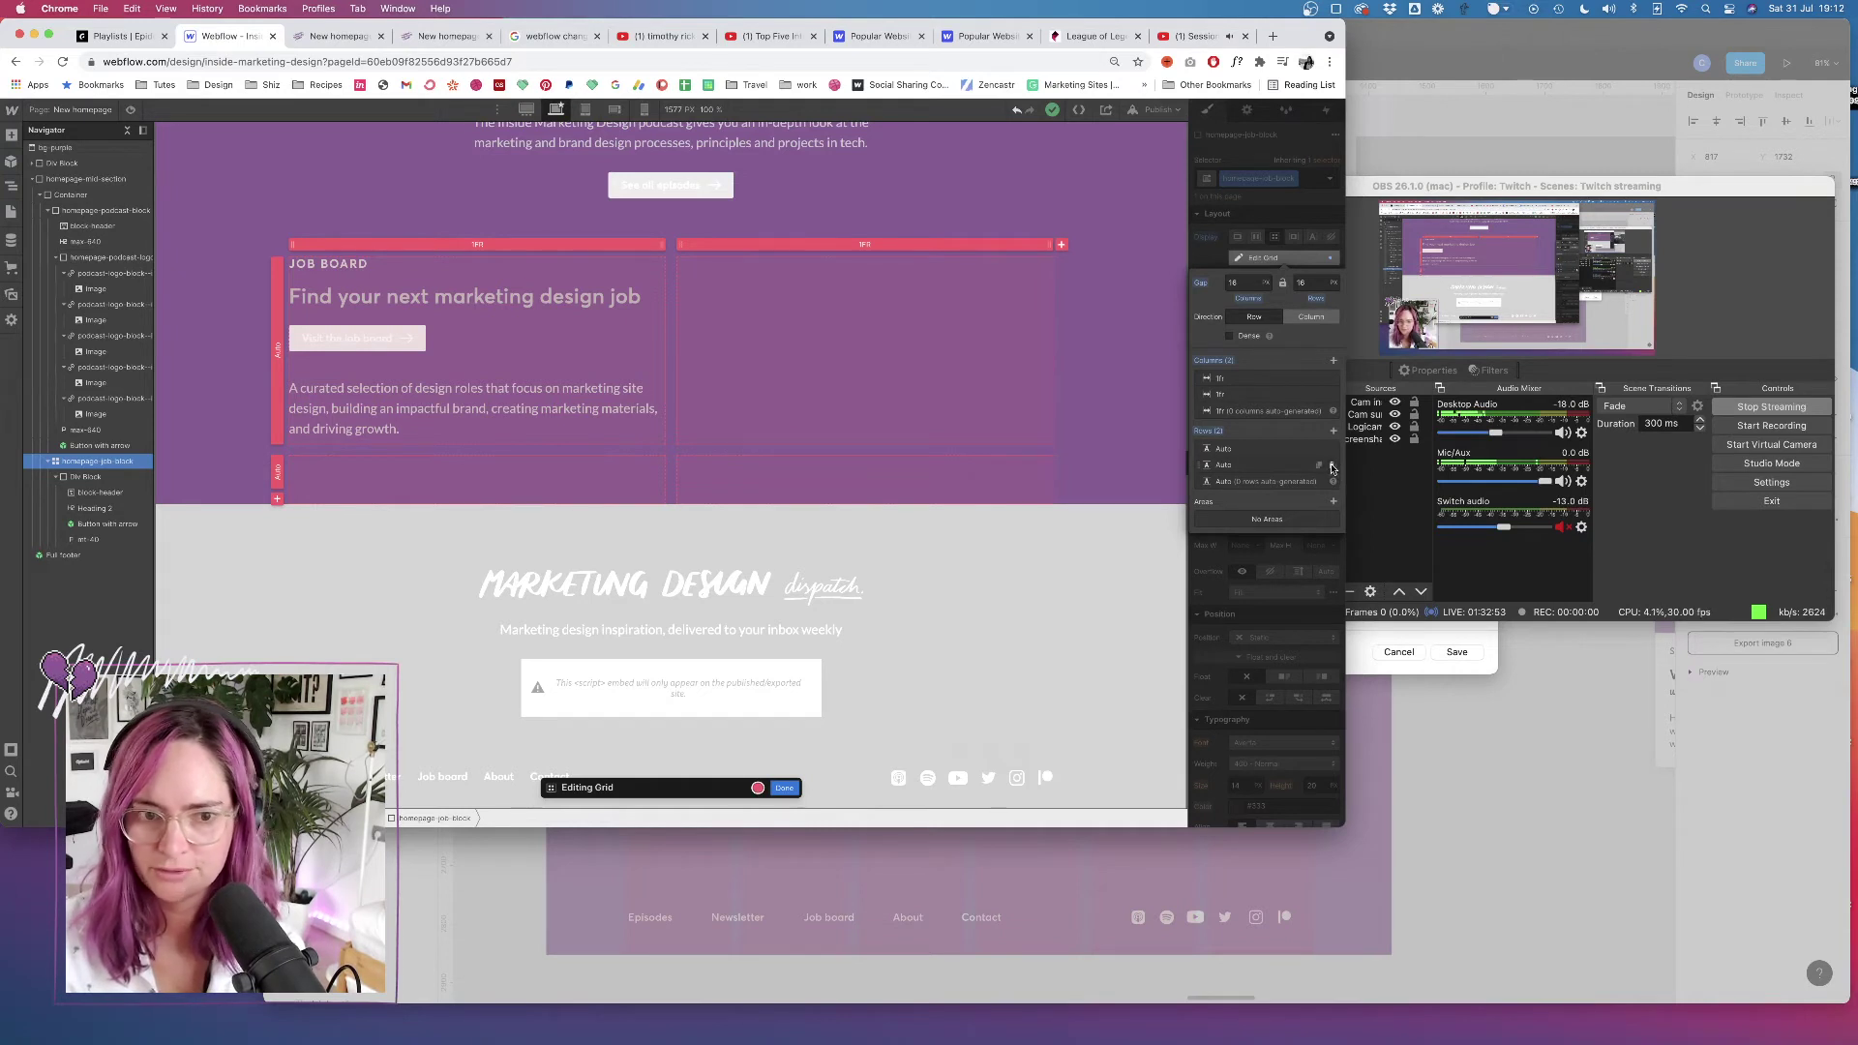
pyautogui.click(1331, 466)
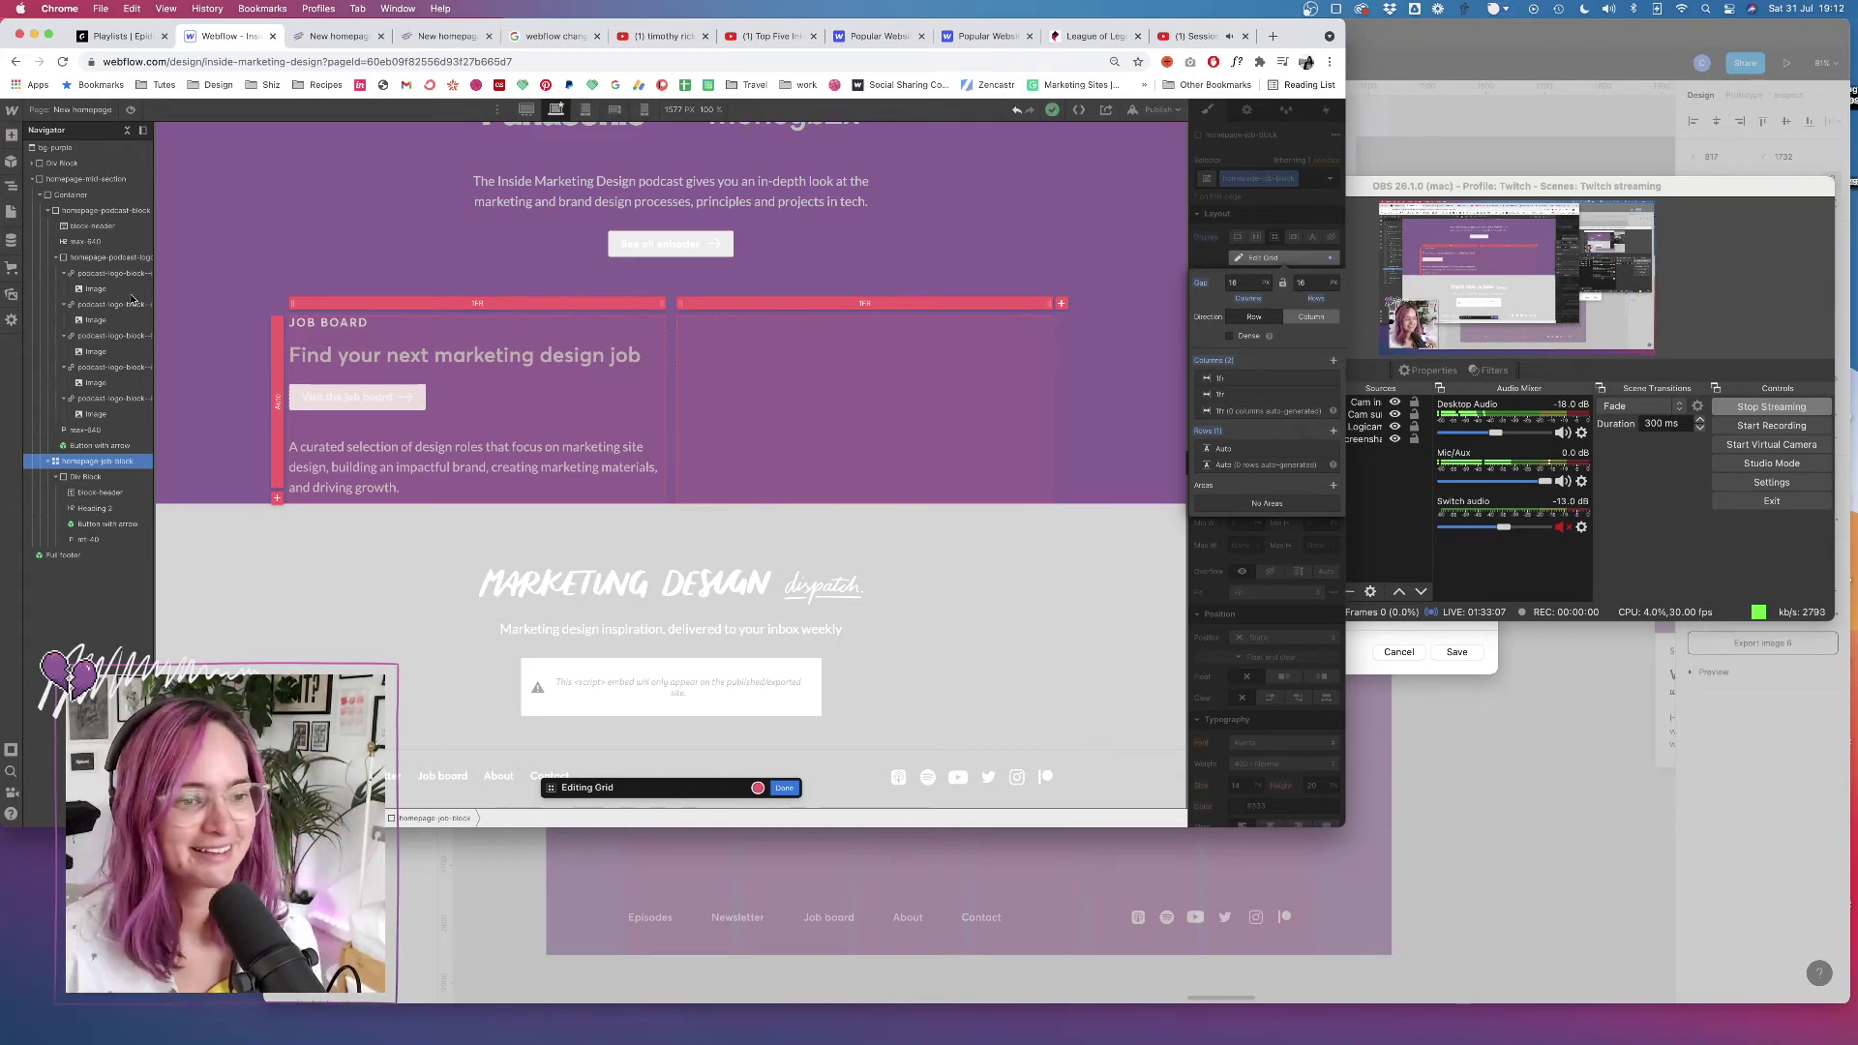
# Open the site's assets library, then switch to Finder and compress job-board.jpg in the Website assets folder with ImageOptimize
pyautogui.click(12, 137)
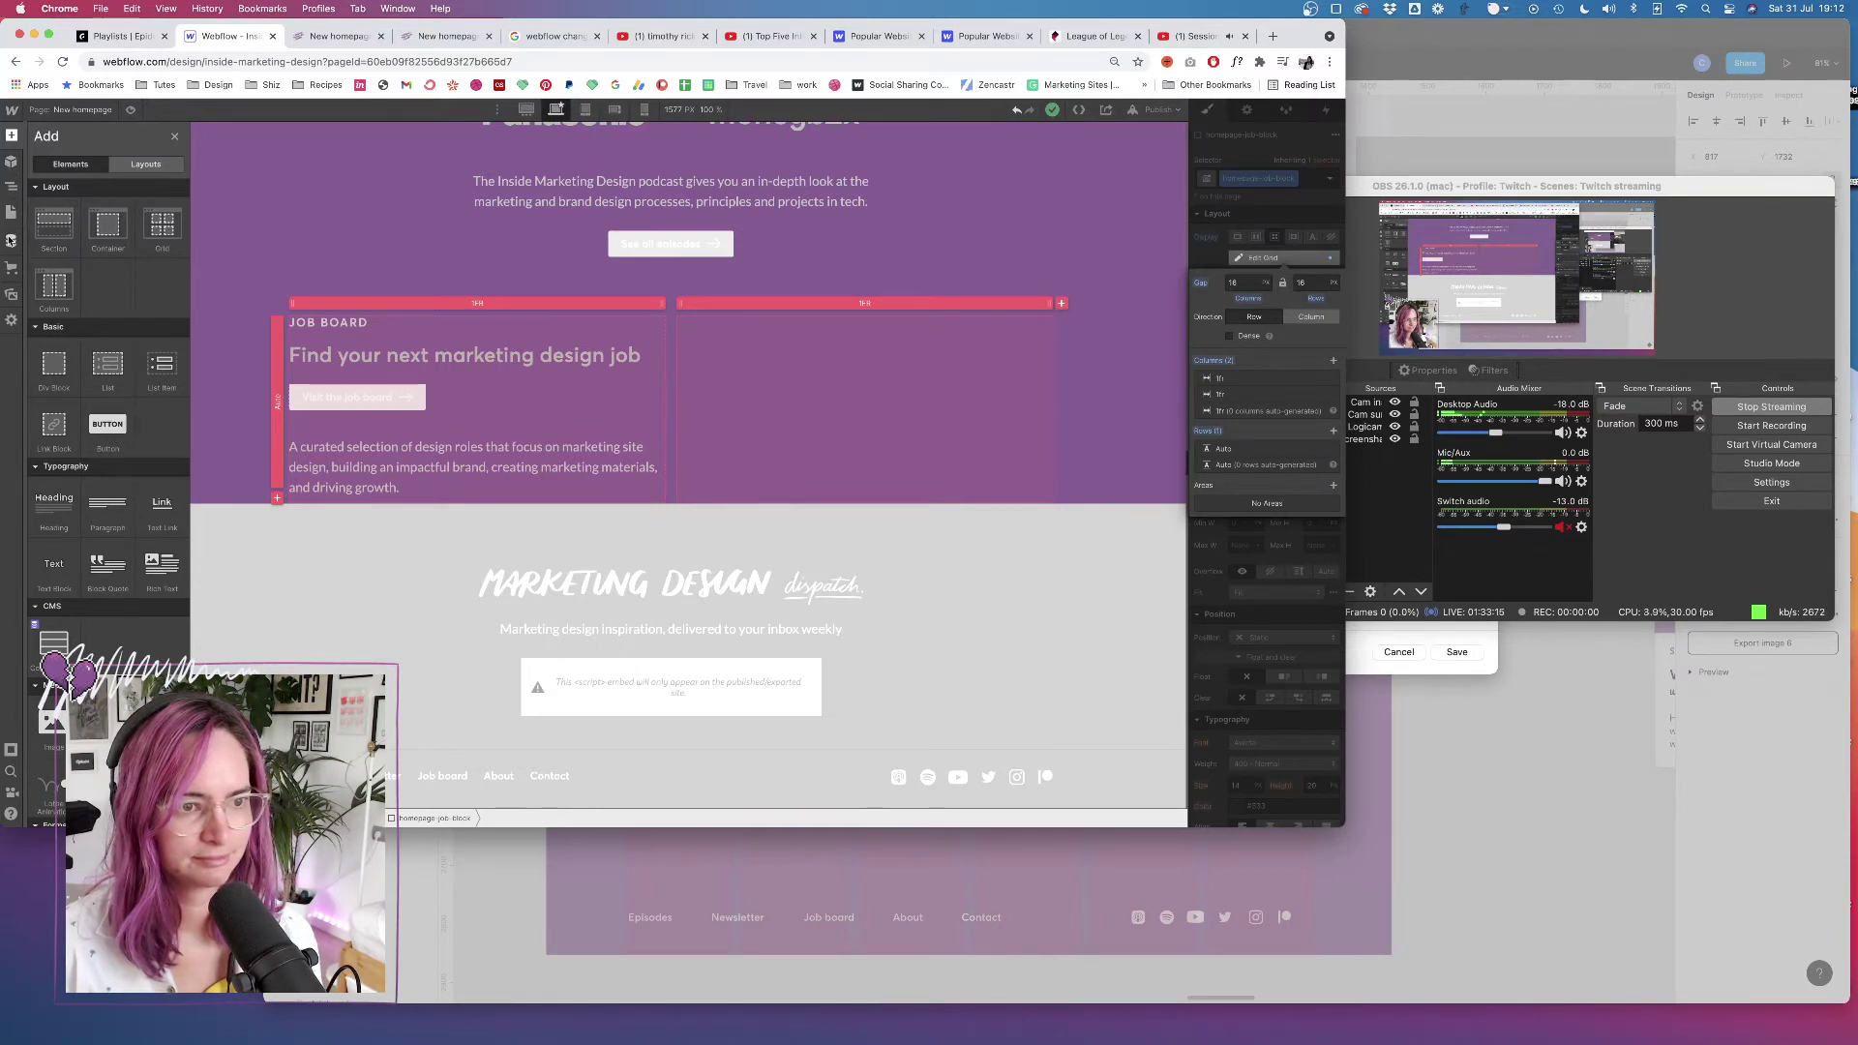
pyautogui.click(11, 294)
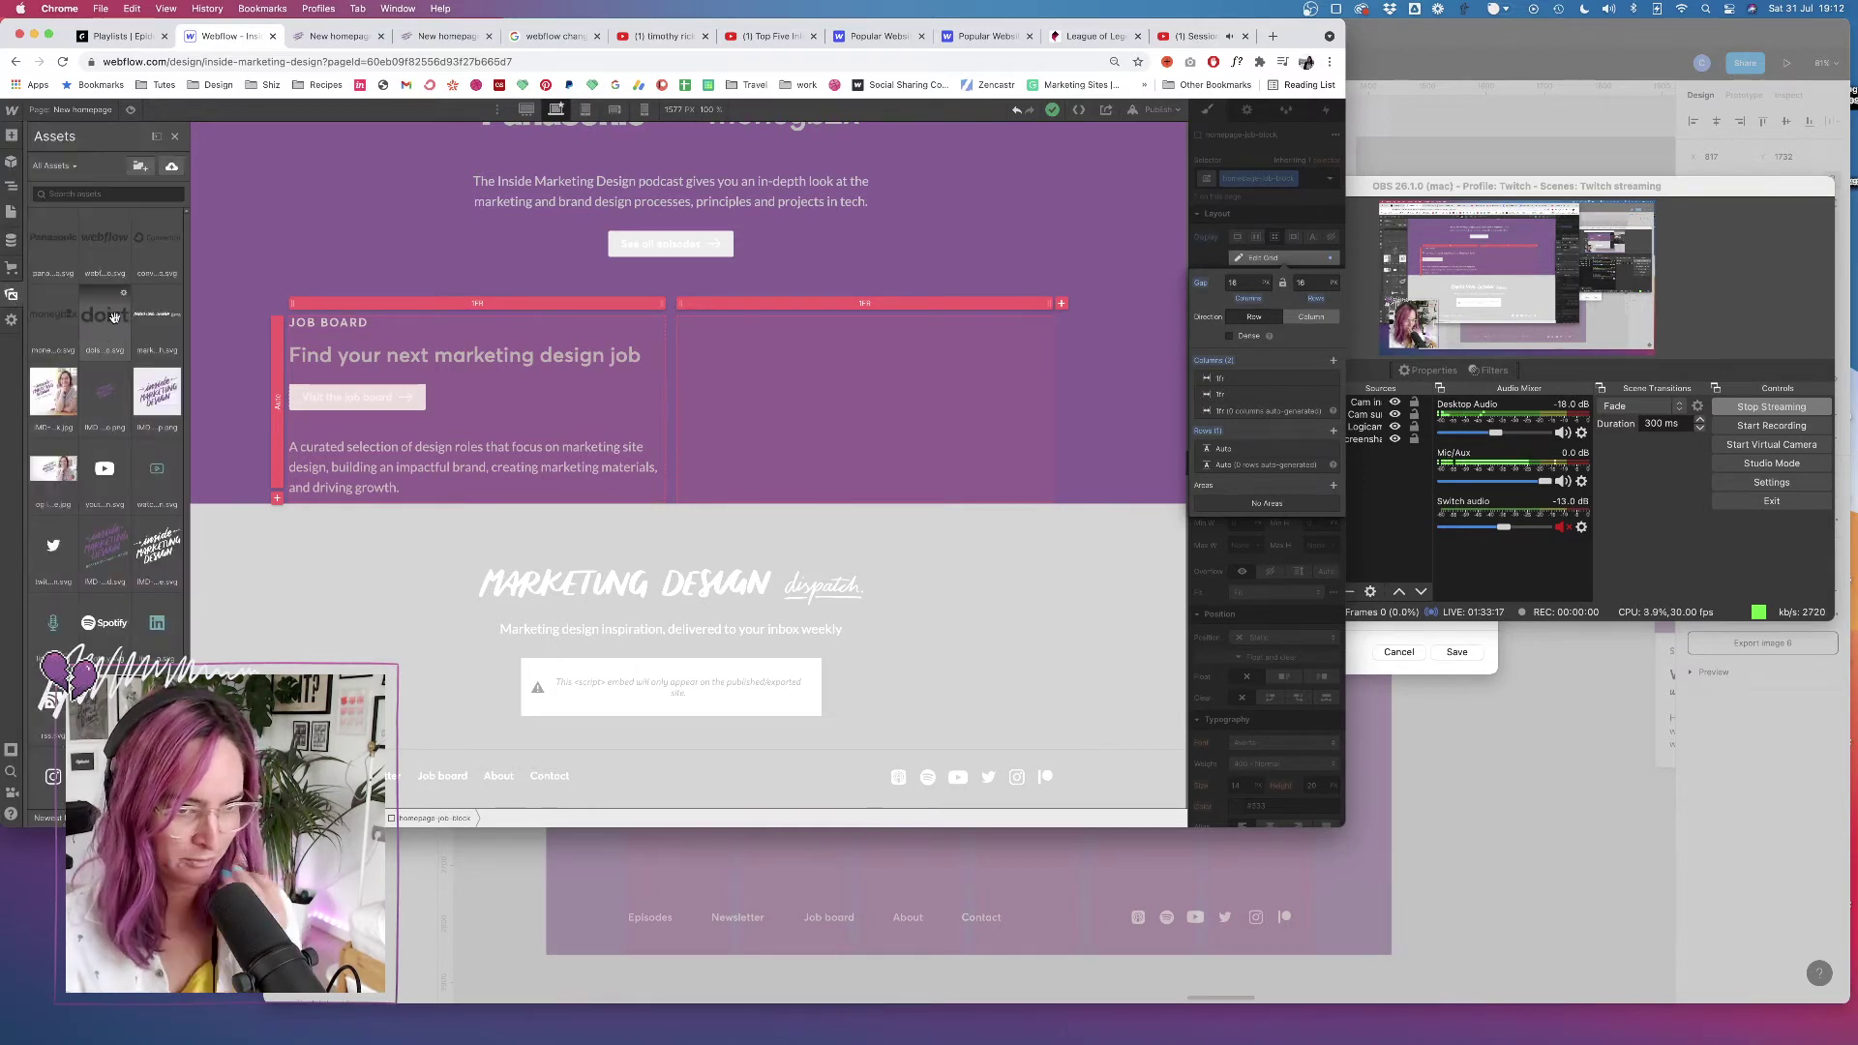
pyautogui.click(427, 1006)
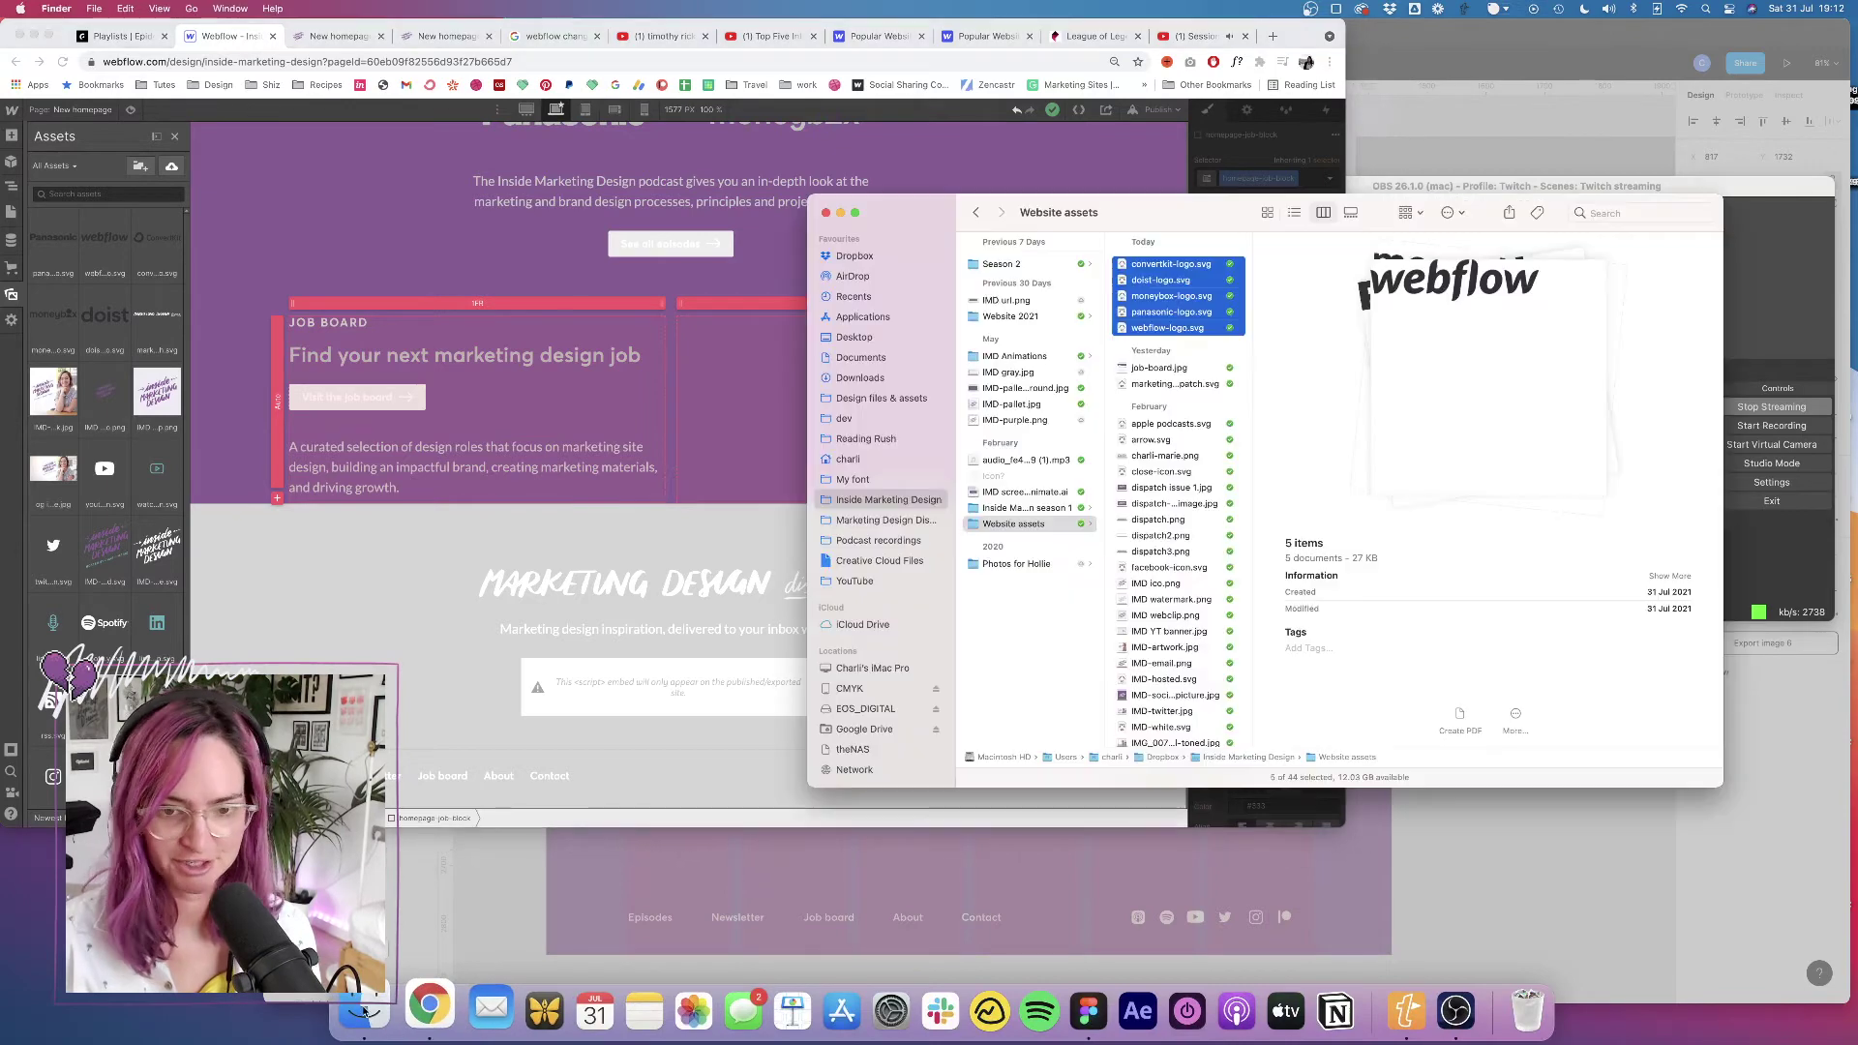
pyautogui.click(1170, 369)
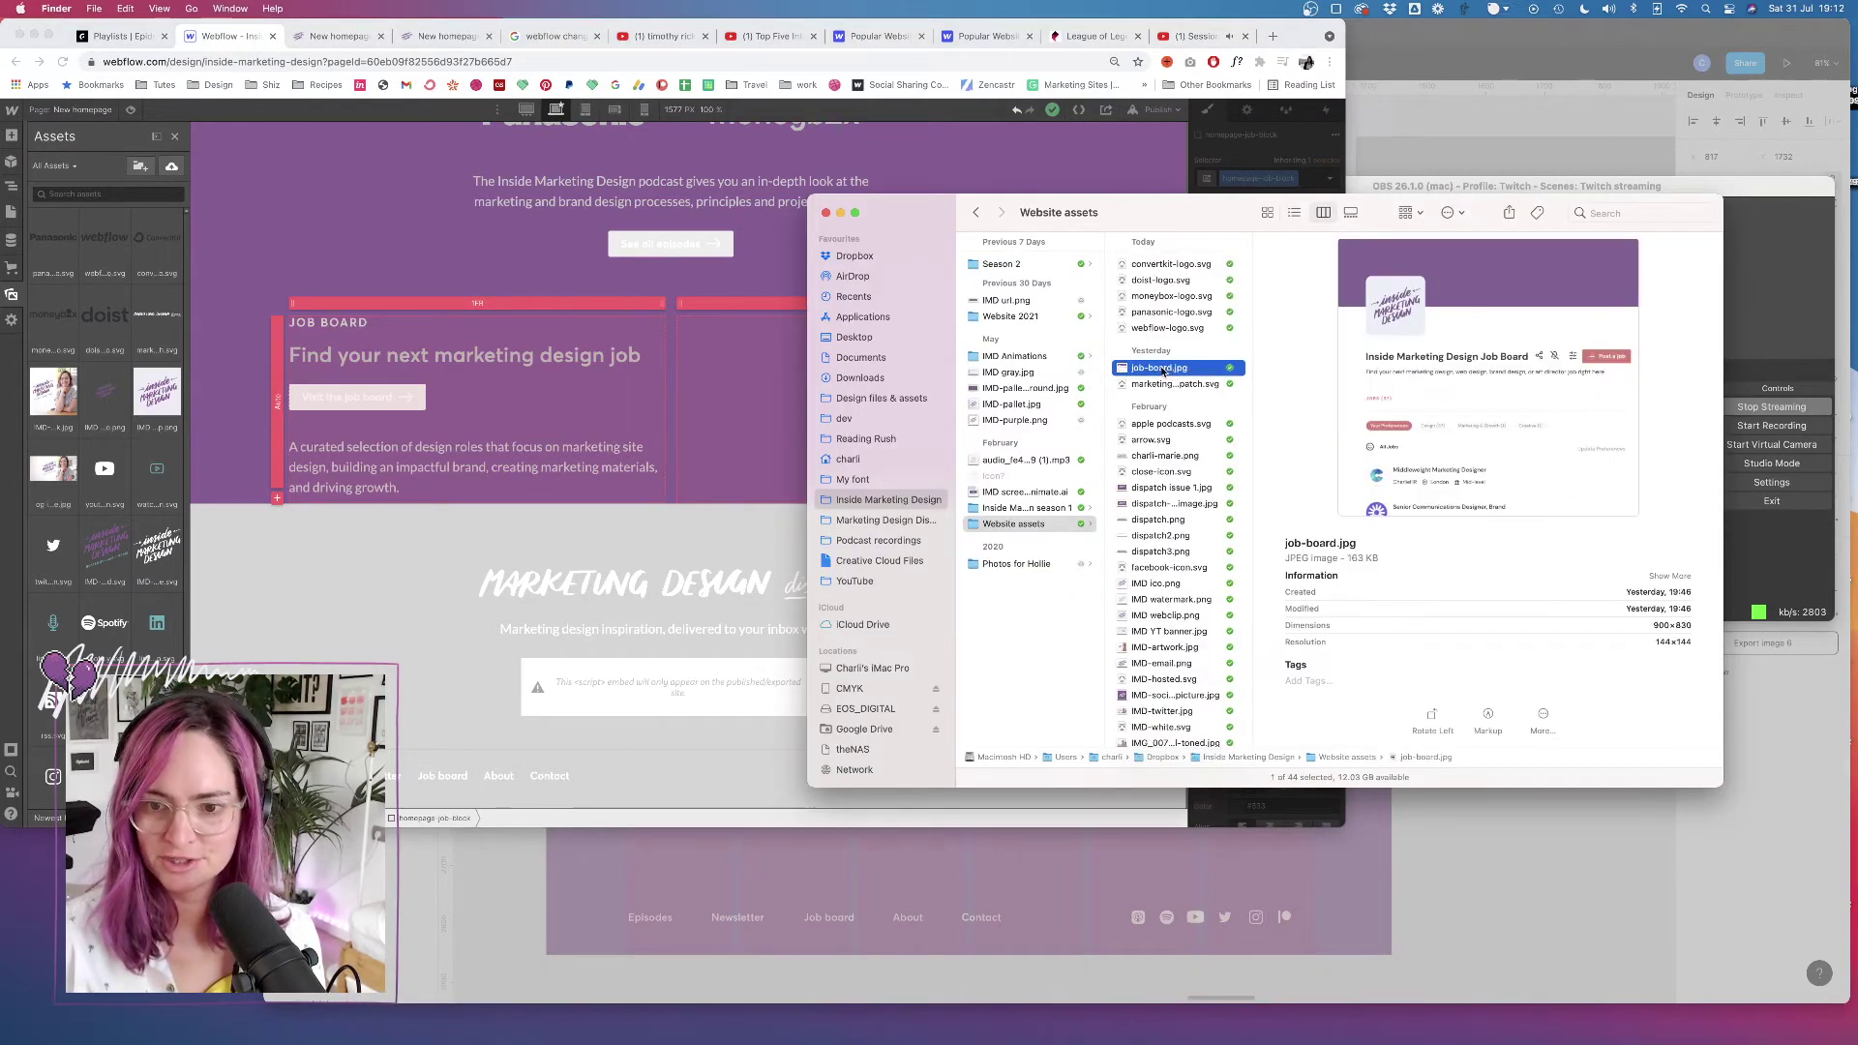
pyautogui.rightClick(1164, 370)
pyautogui.moveTo(1228, 836)
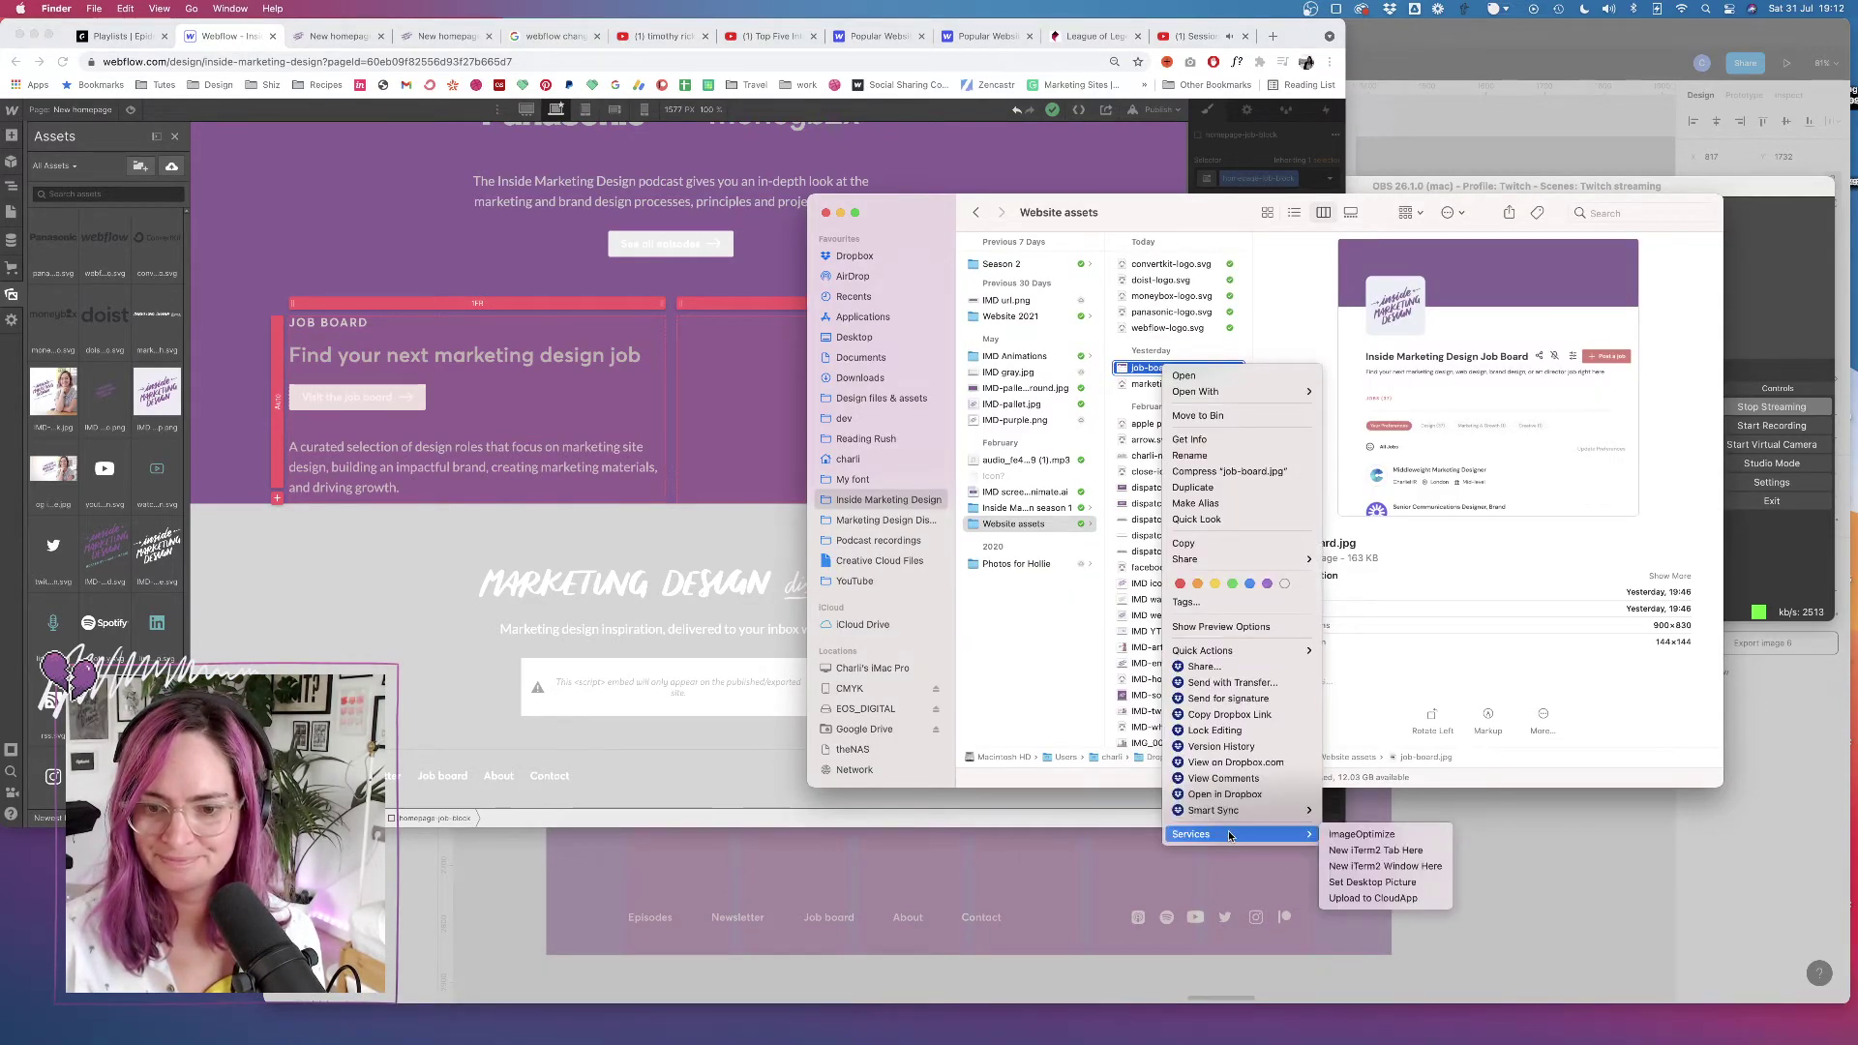
pyautogui.click(1361, 834)
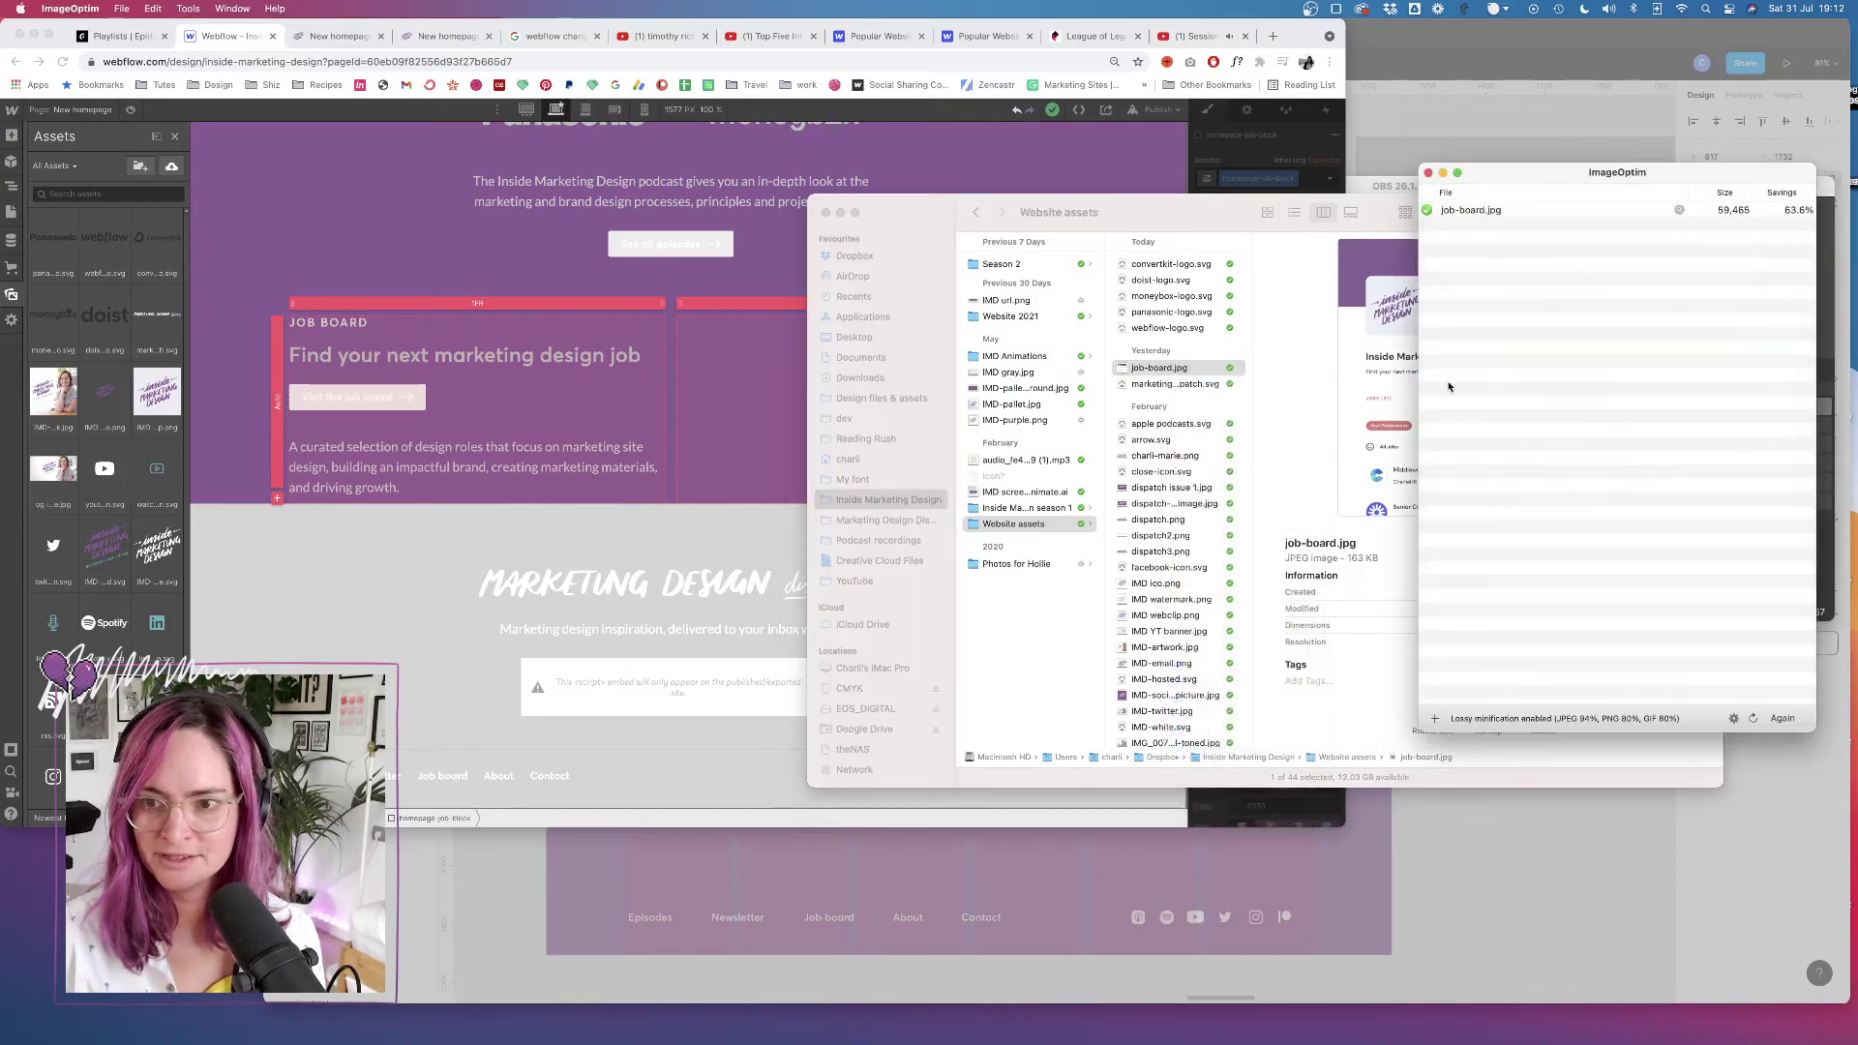
# Upload job-board.jpg to the Webflow assets and set its alt text to "A screenshot of the inside Marketing Design job board"
pyautogui.click(1195, 370)
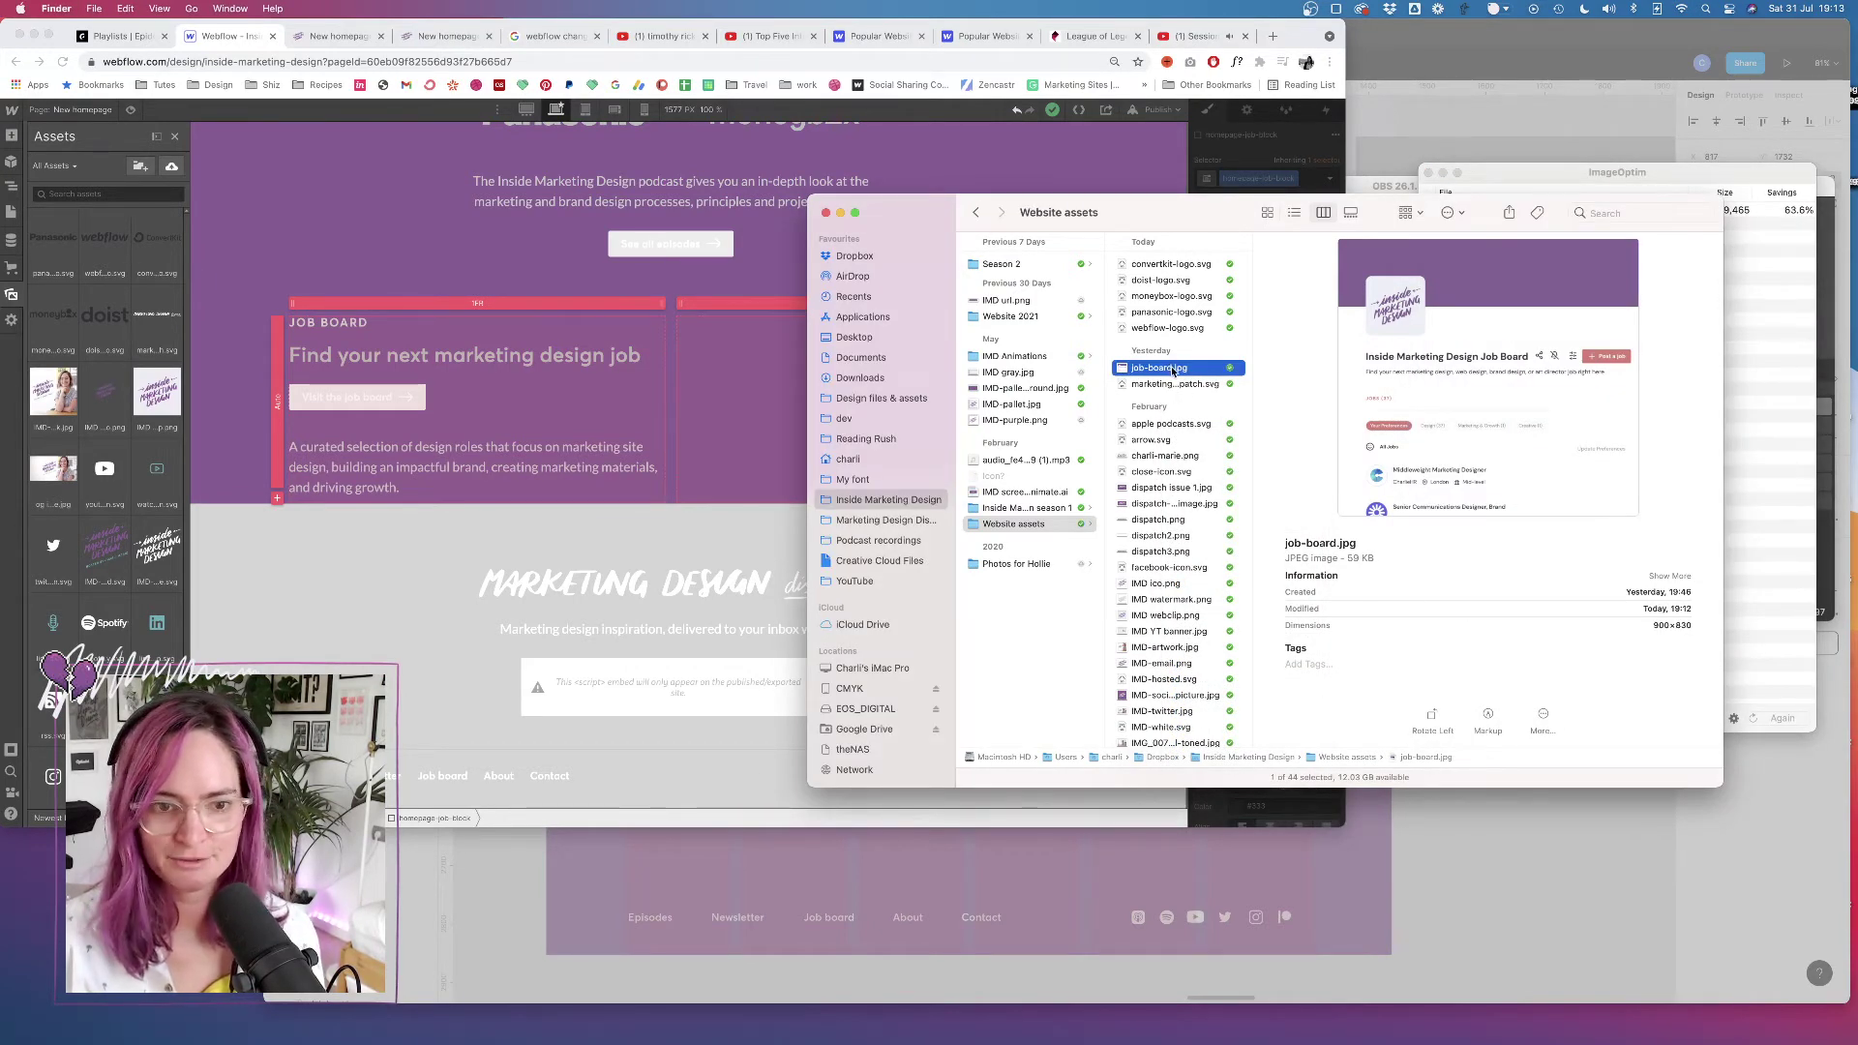
pyautogui.moveTo(1174, 372); pyautogui.dragTo(97, 329)
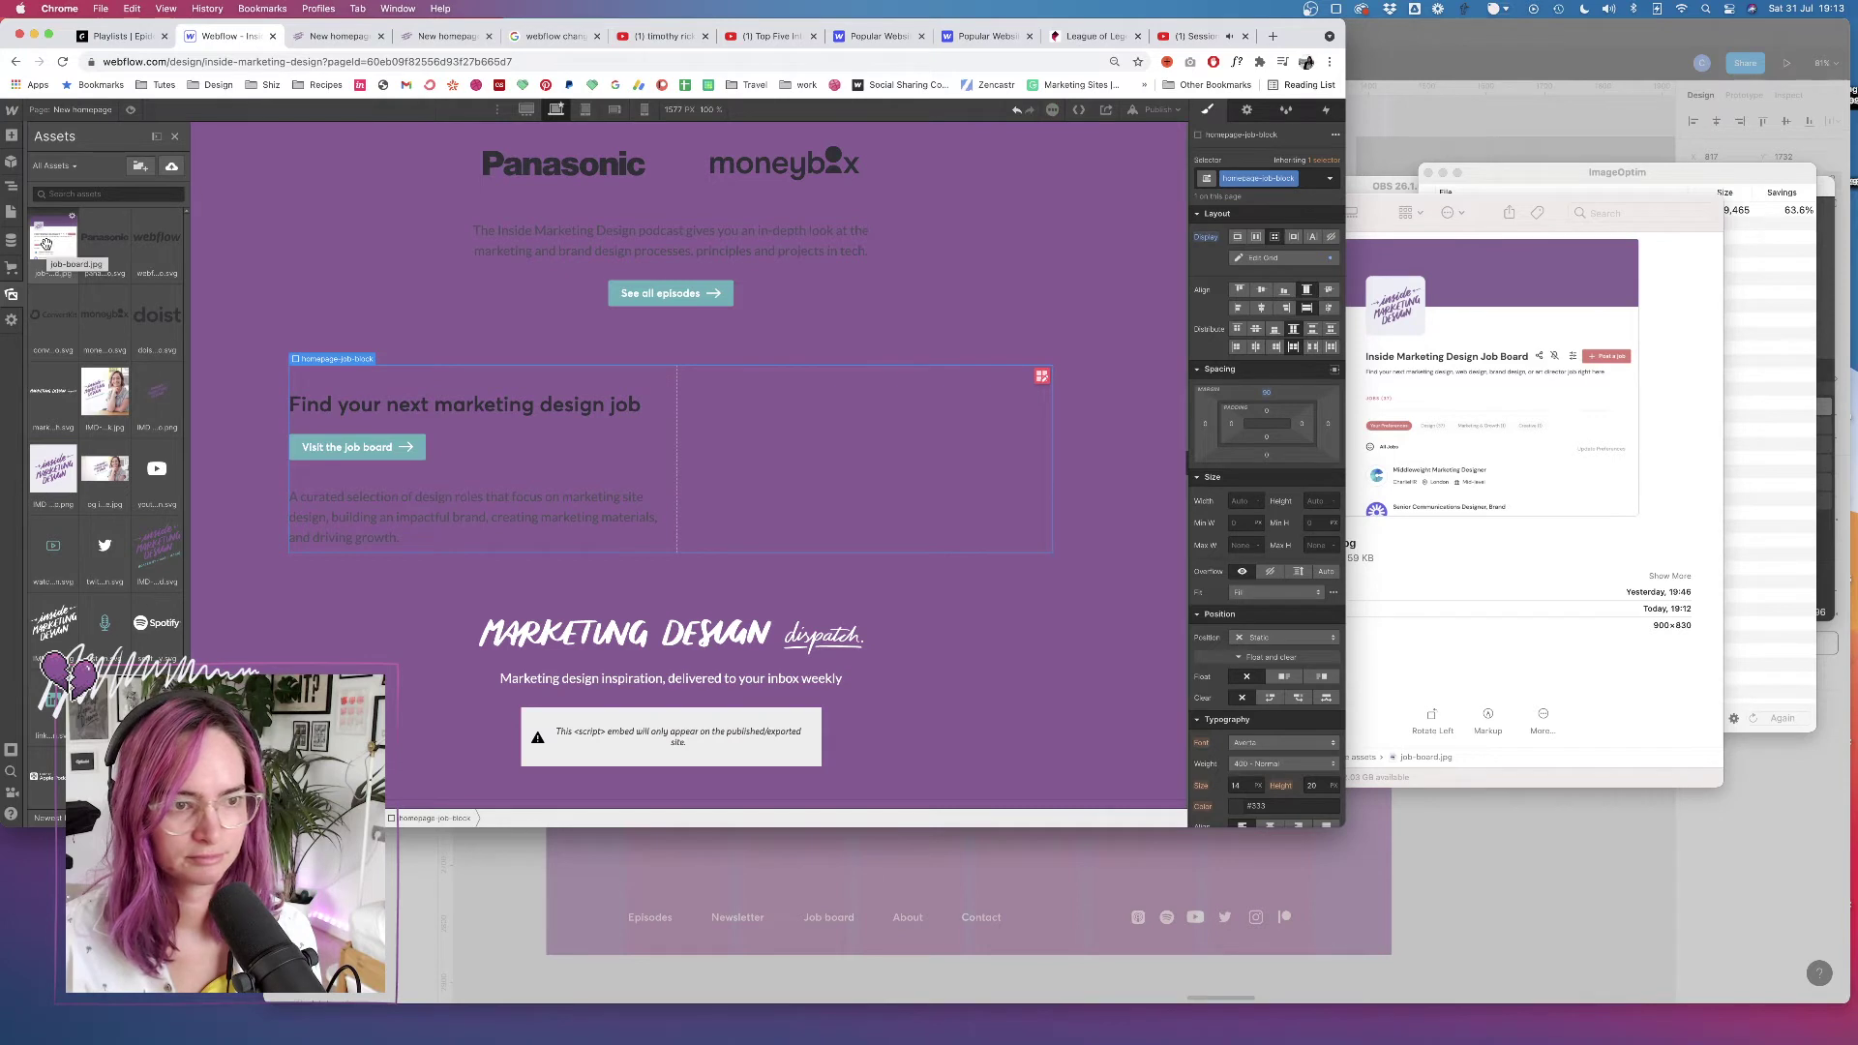
pyautogui.click(71, 216)
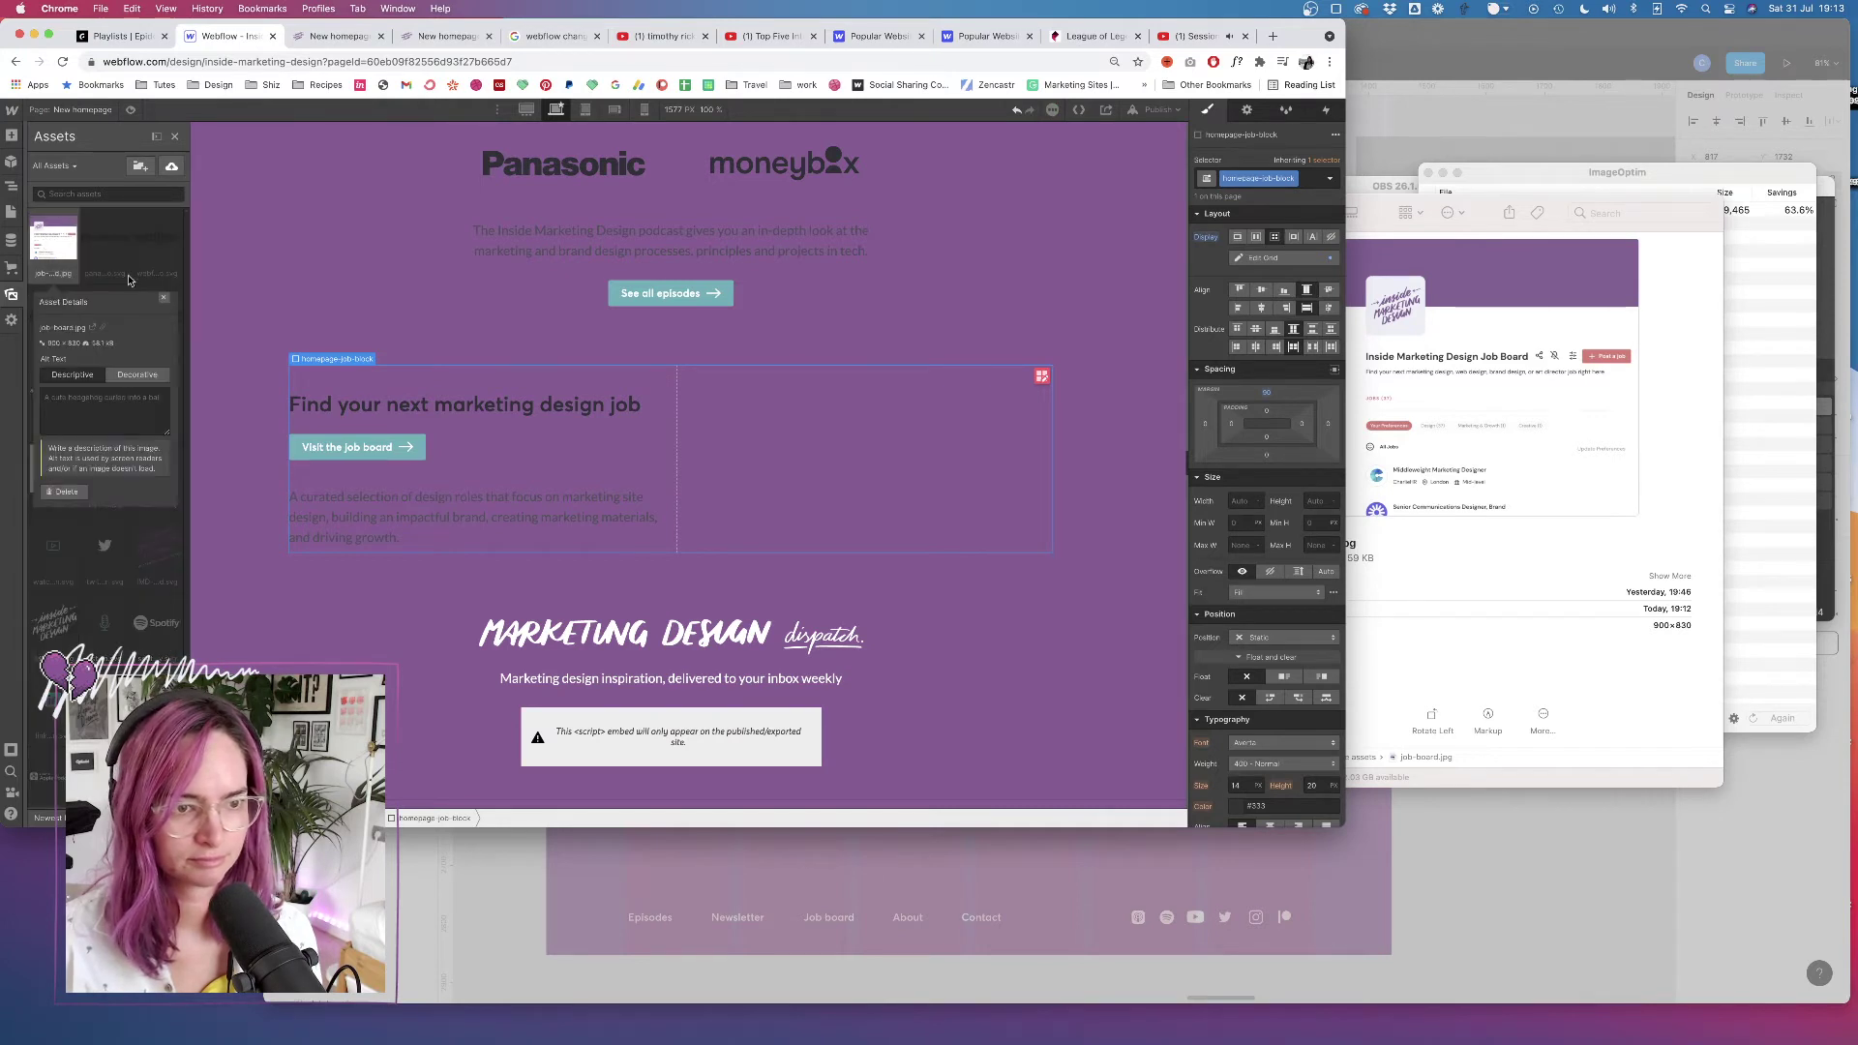
pyautogui.click(74, 409)
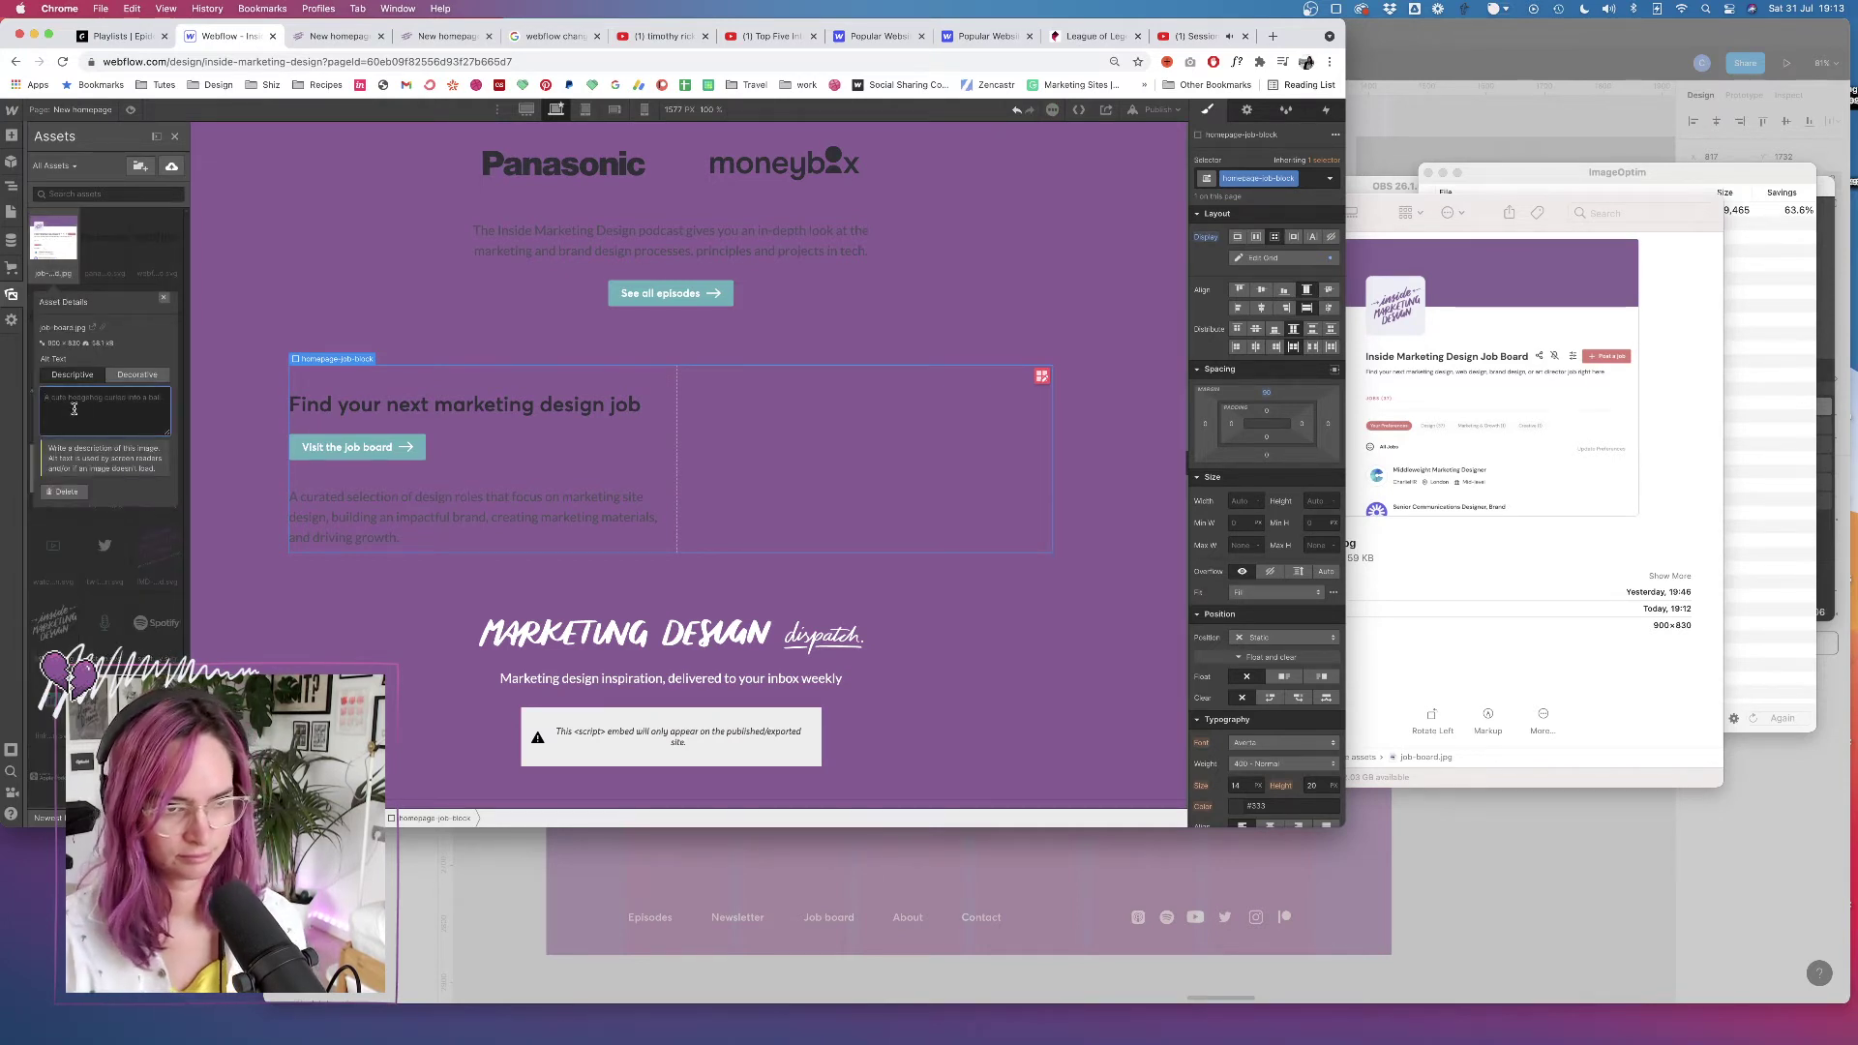
pyautogui.write('A')
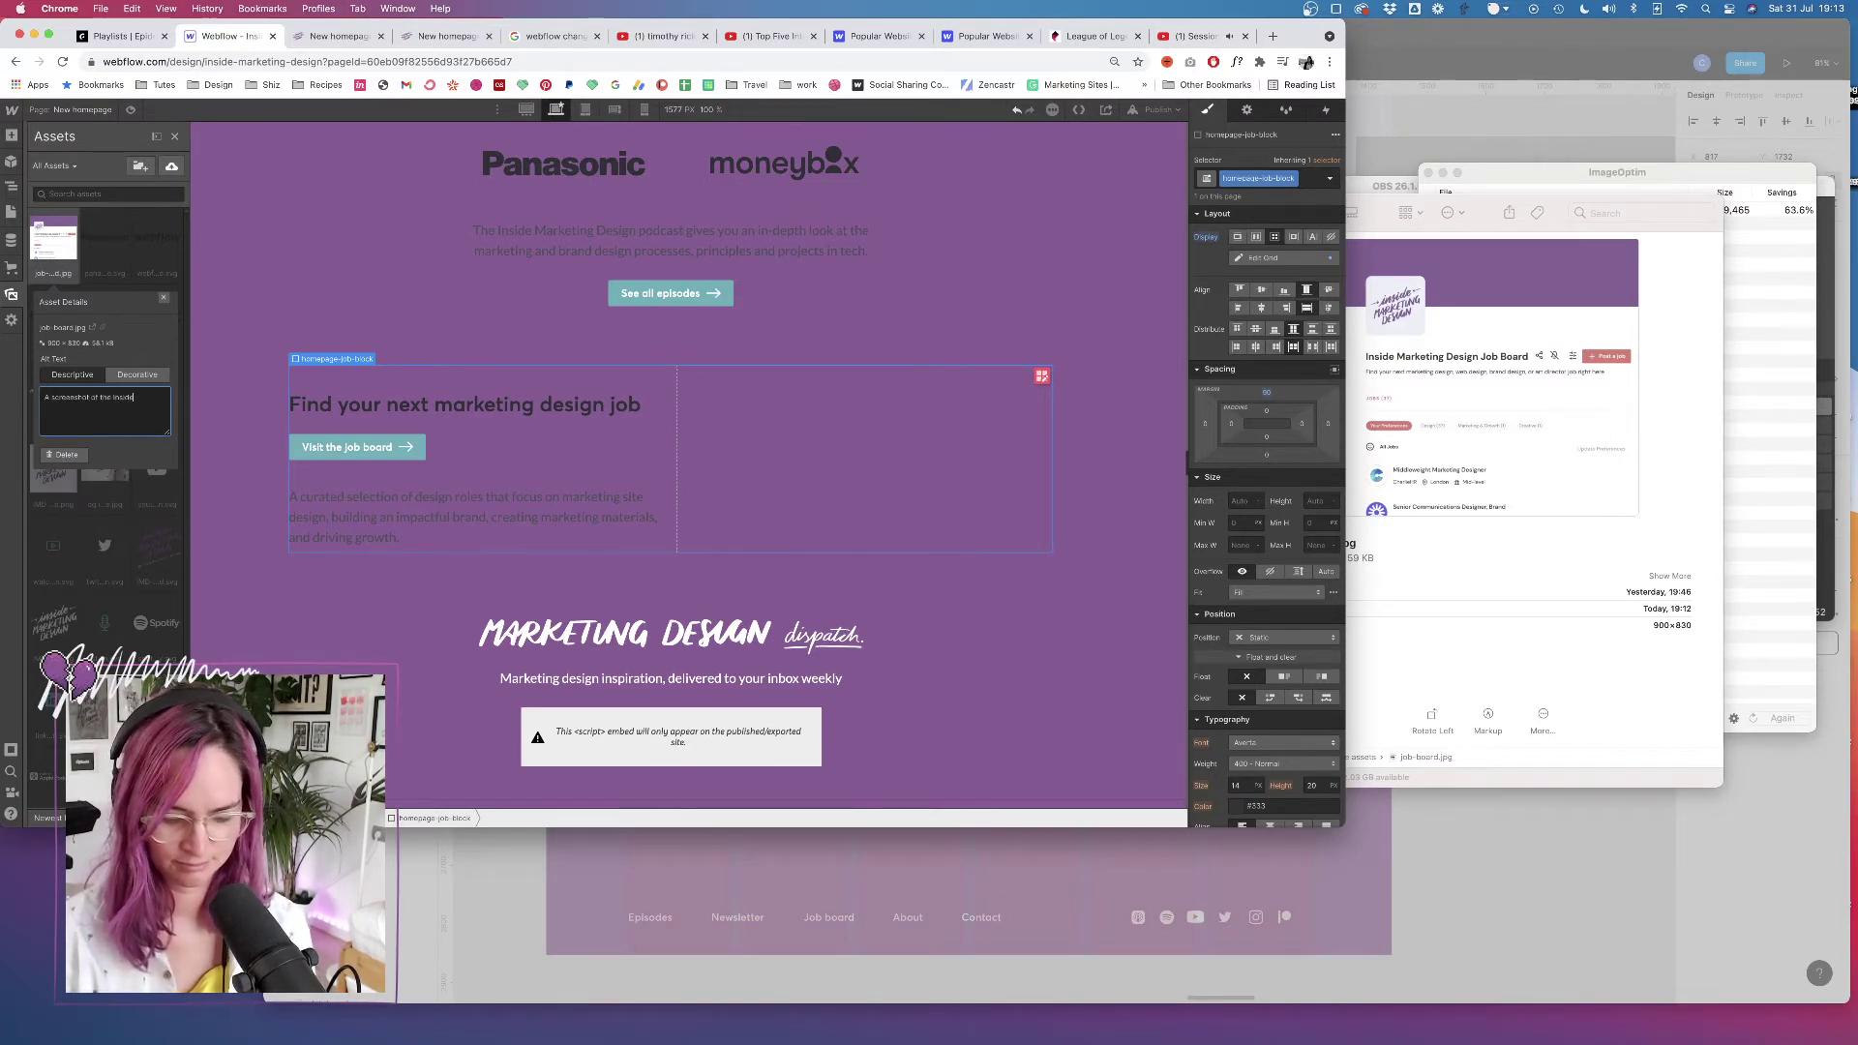
pyautogui.write(' screenshot of the inside Marketing Design job board')
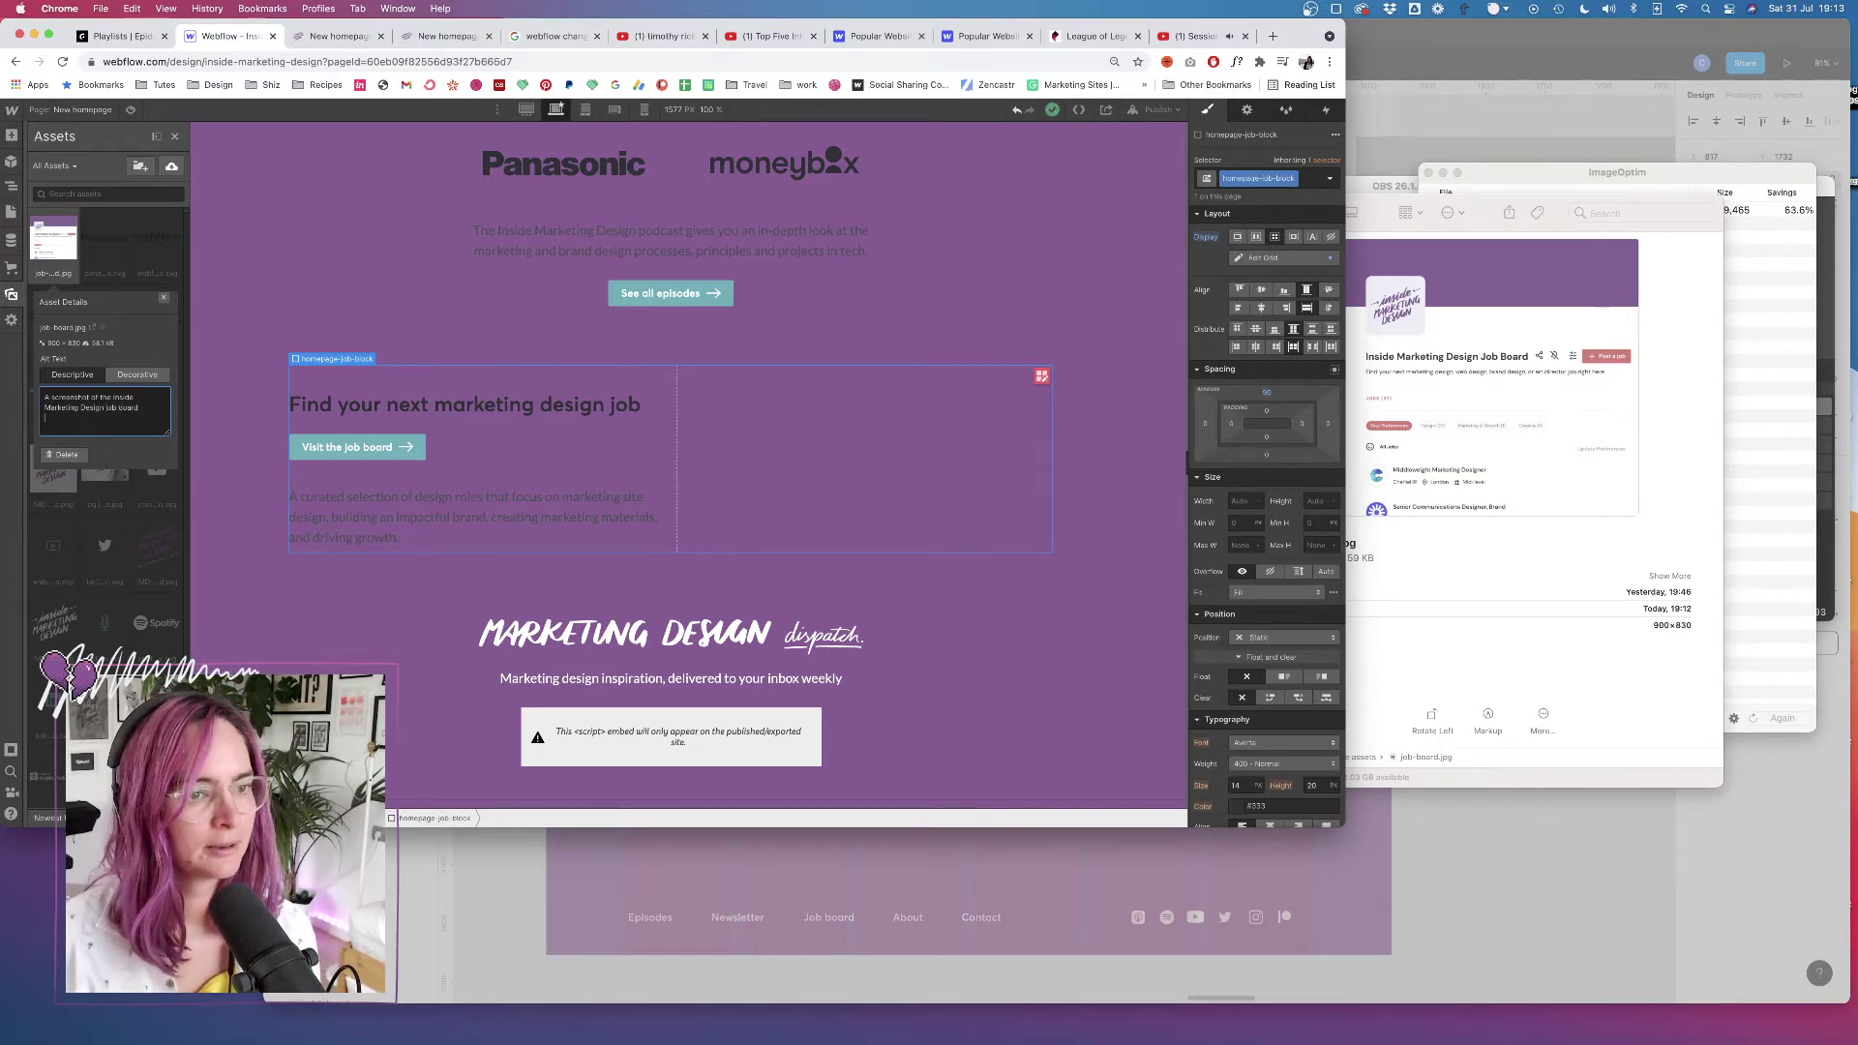
pyautogui.click(114, 244)
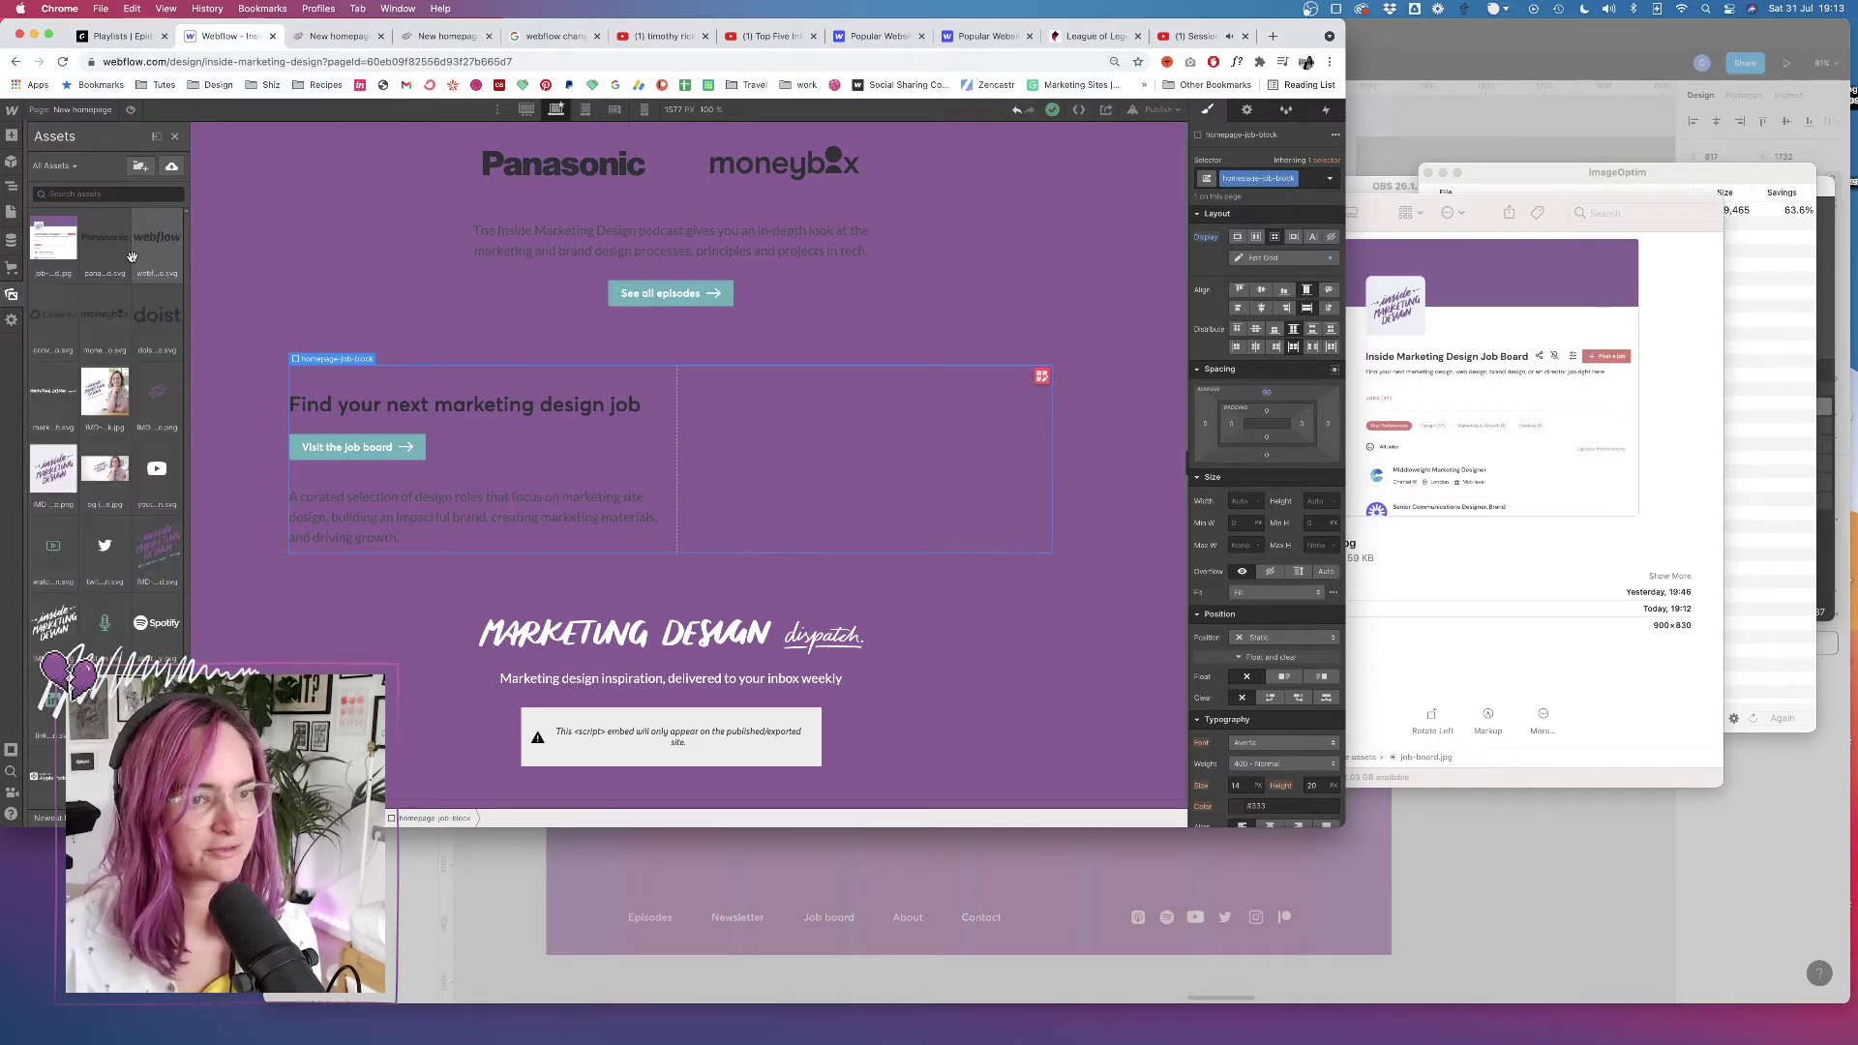
# Place the job-board.jpg asset in the empty second column of the homepage-job-block grid and mark it as HiDPI
pyautogui.moveTo(48, 240); pyautogui.dragTo(824, 471)
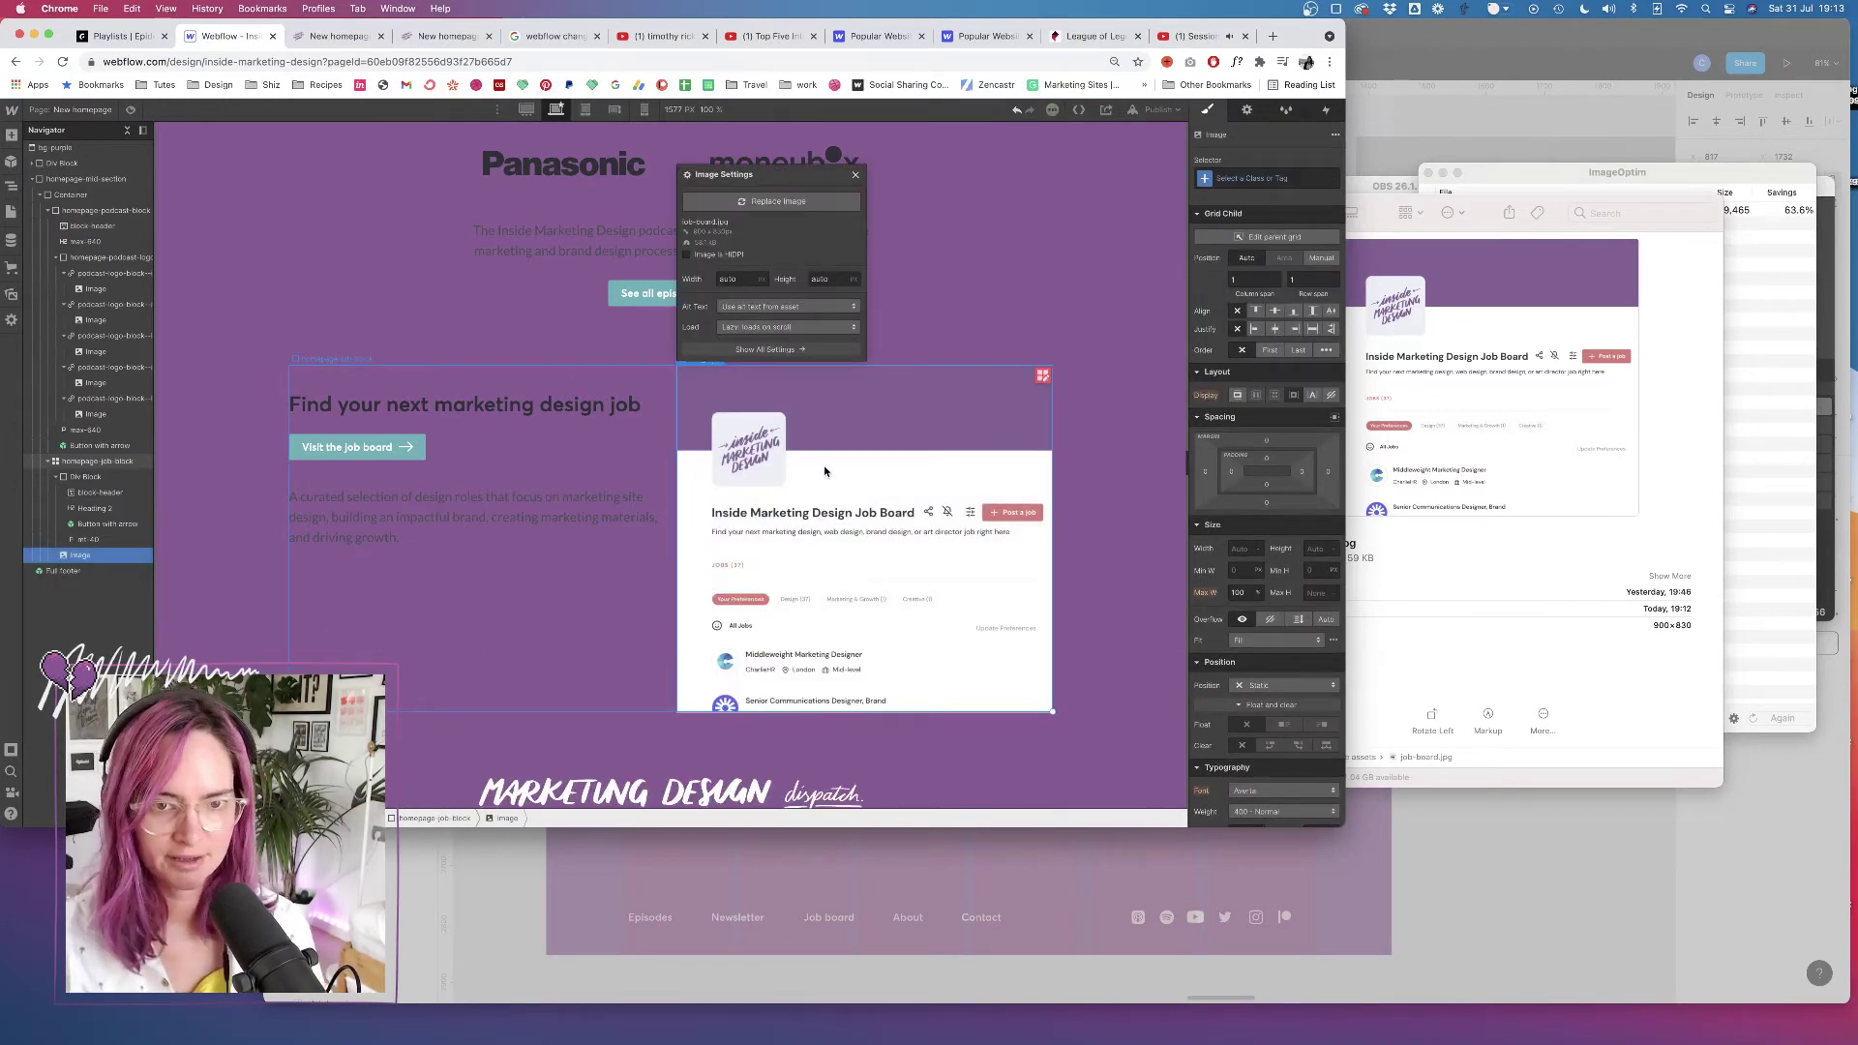
pyautogui.click(687, 254)
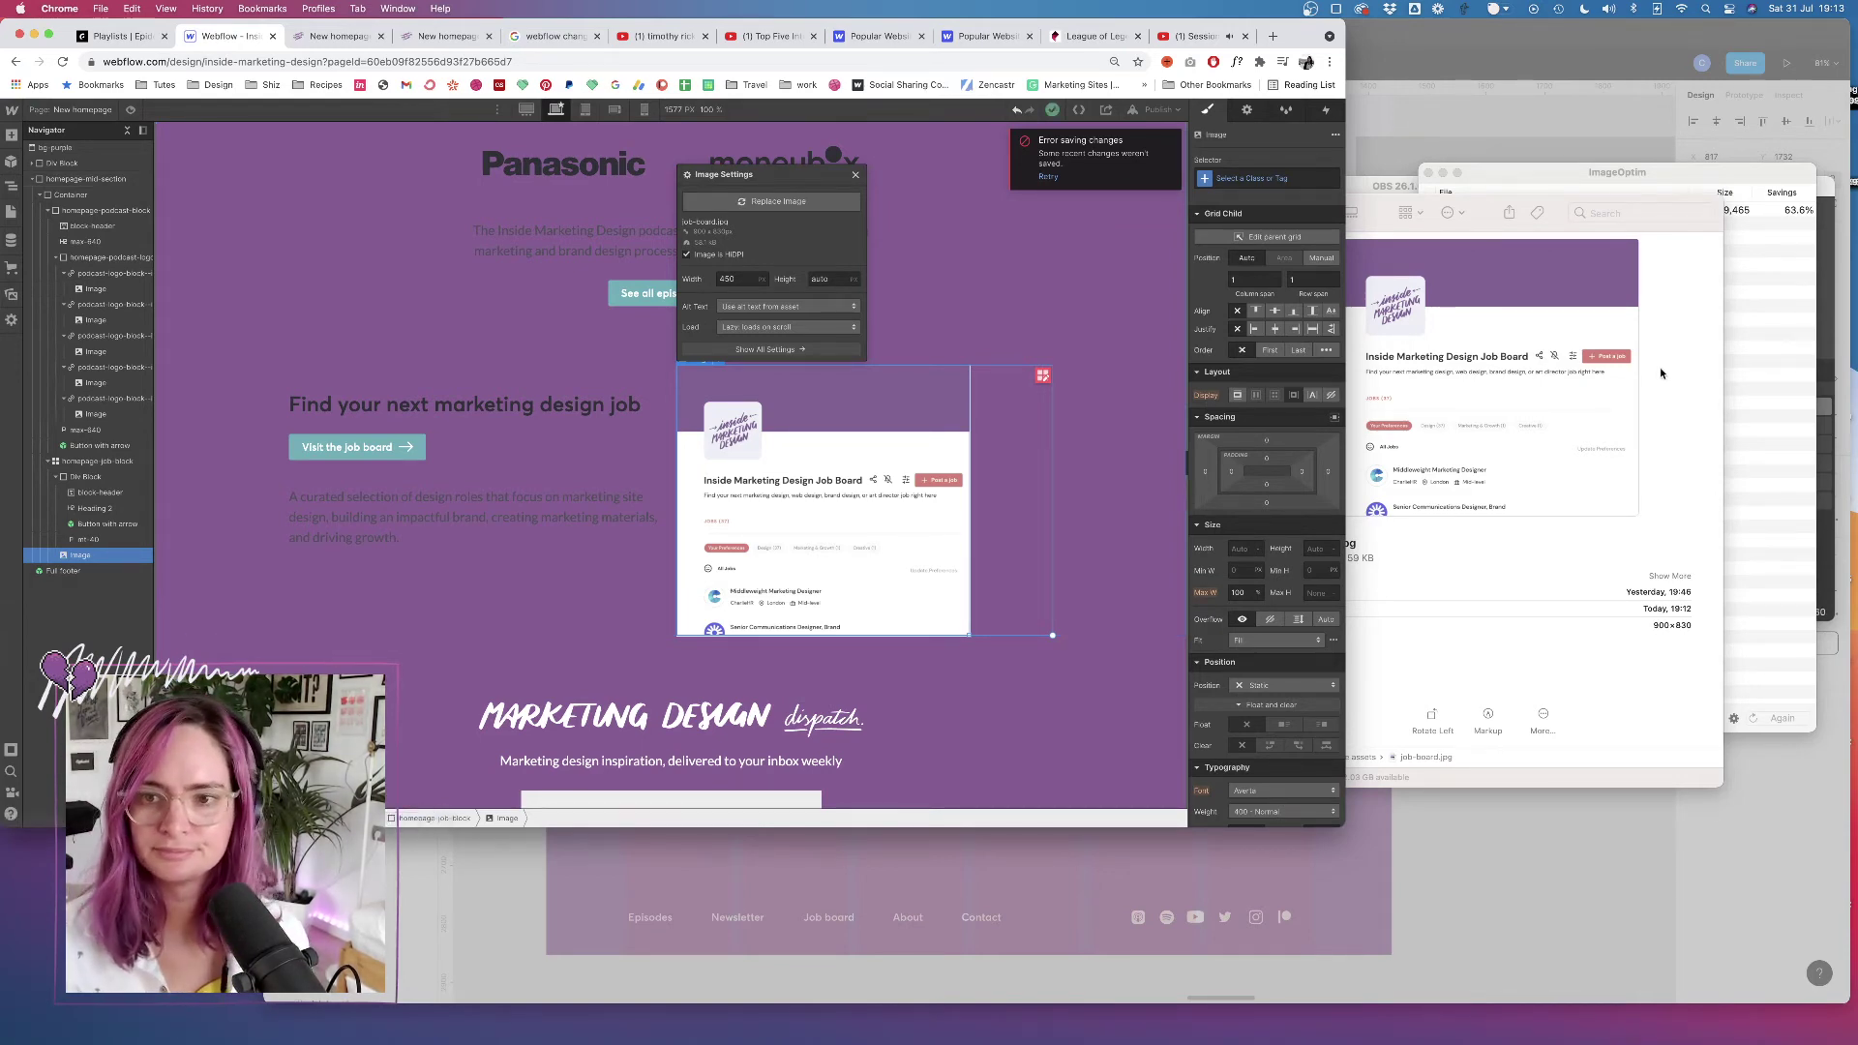
# In Figma, cancel the pending export, move the job board image to X 855, hide the layout grids, and return to Webflow
pyautogui.click(1521, 134)
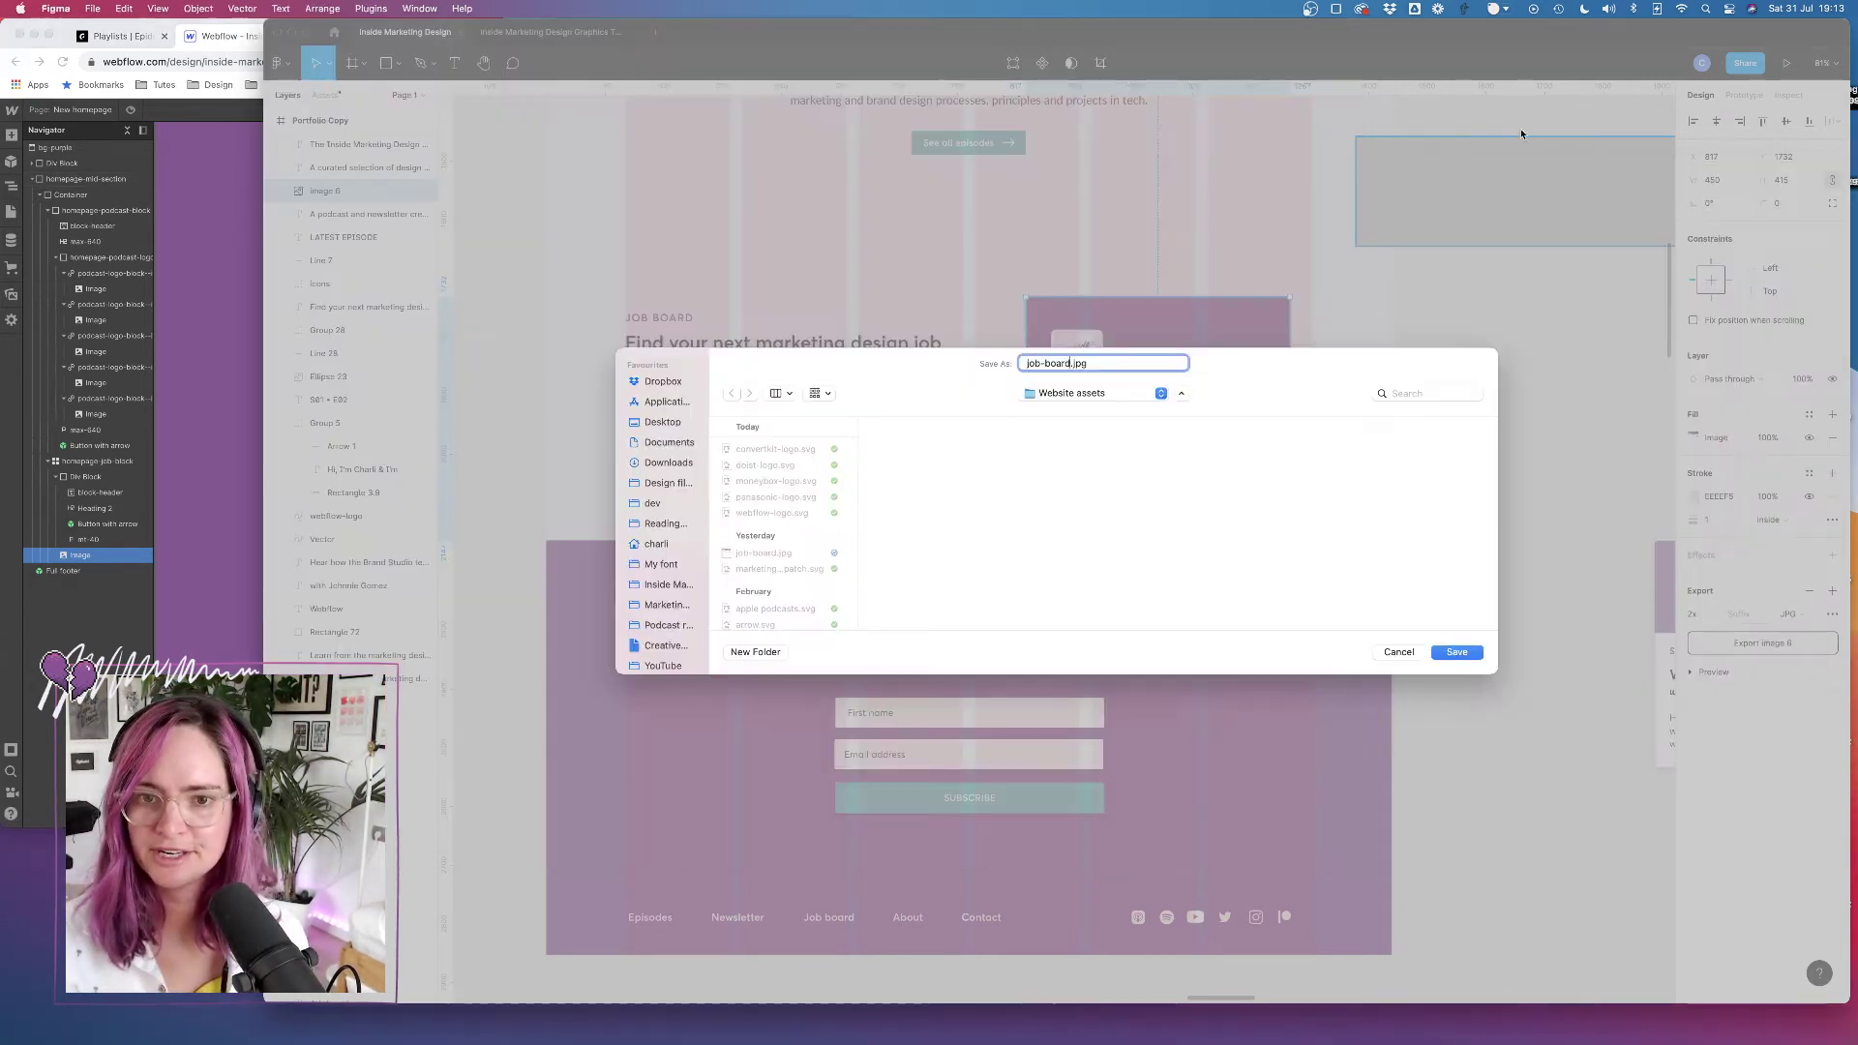
pyautogui.click(1417, 656)
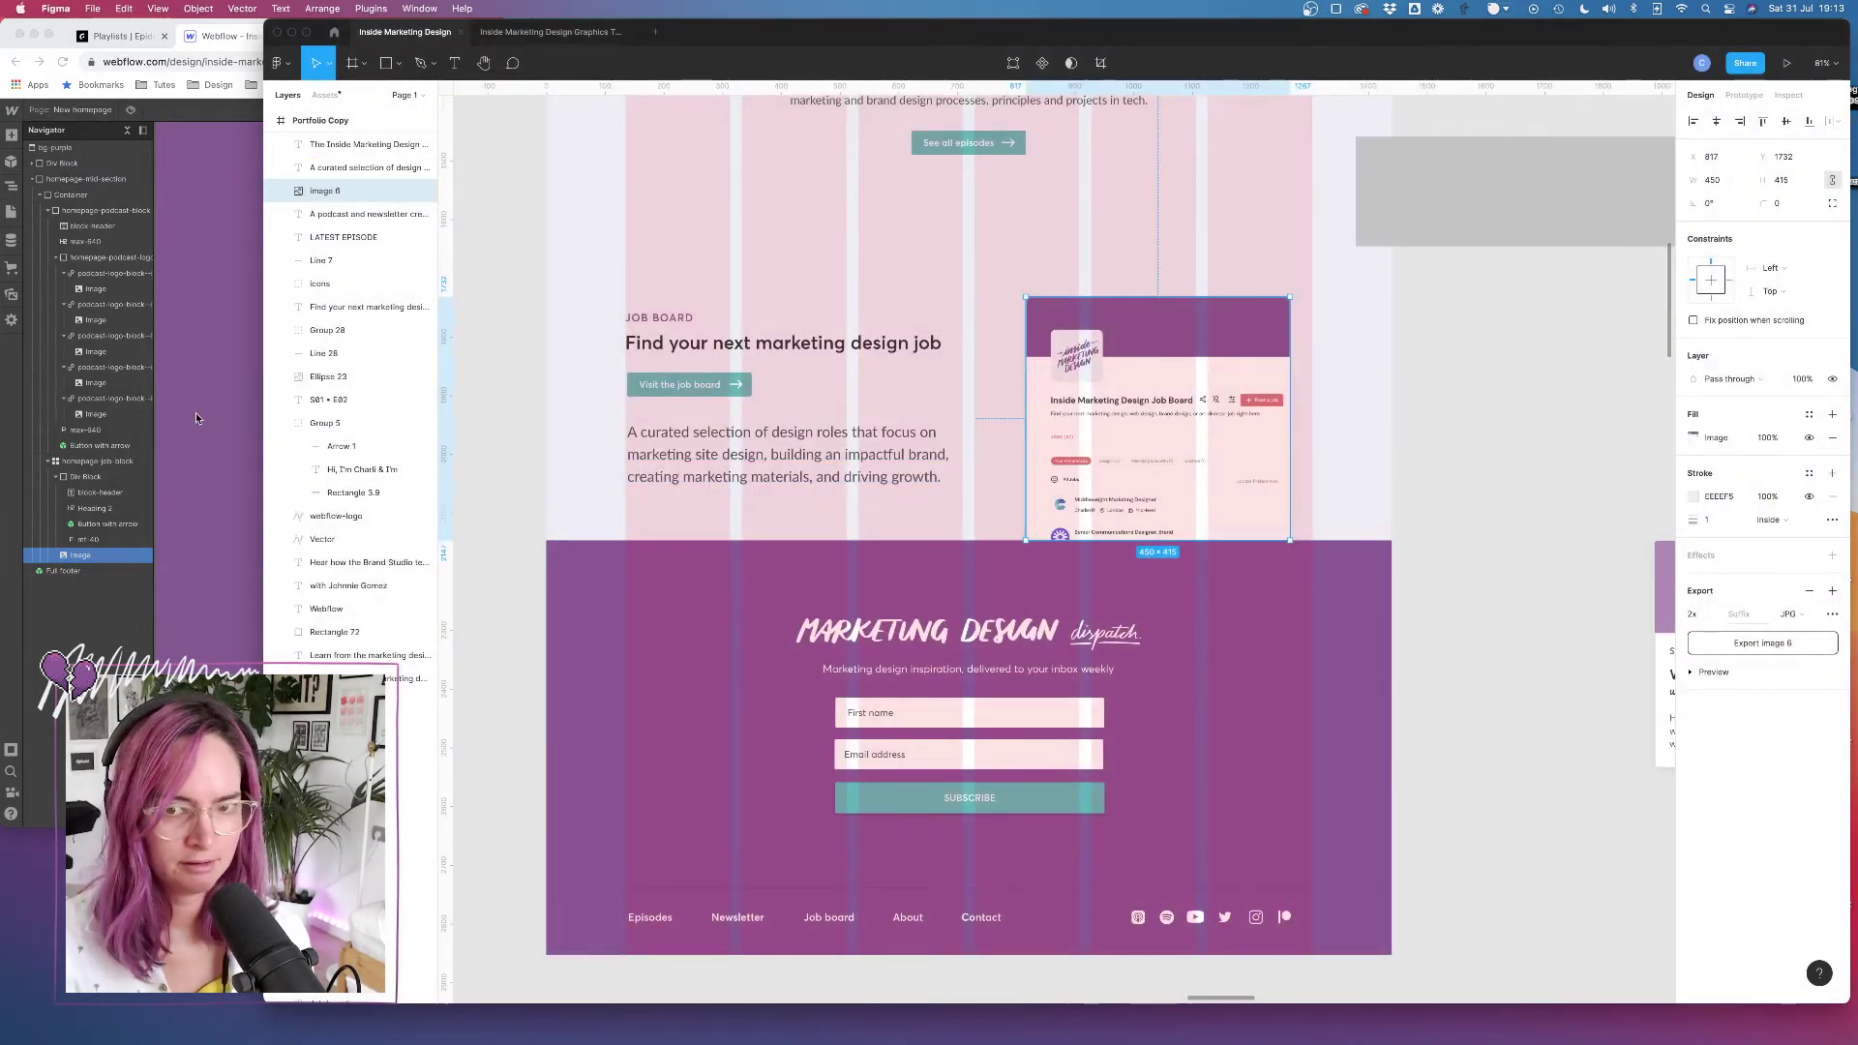
pyautogui.press('super+Tab')
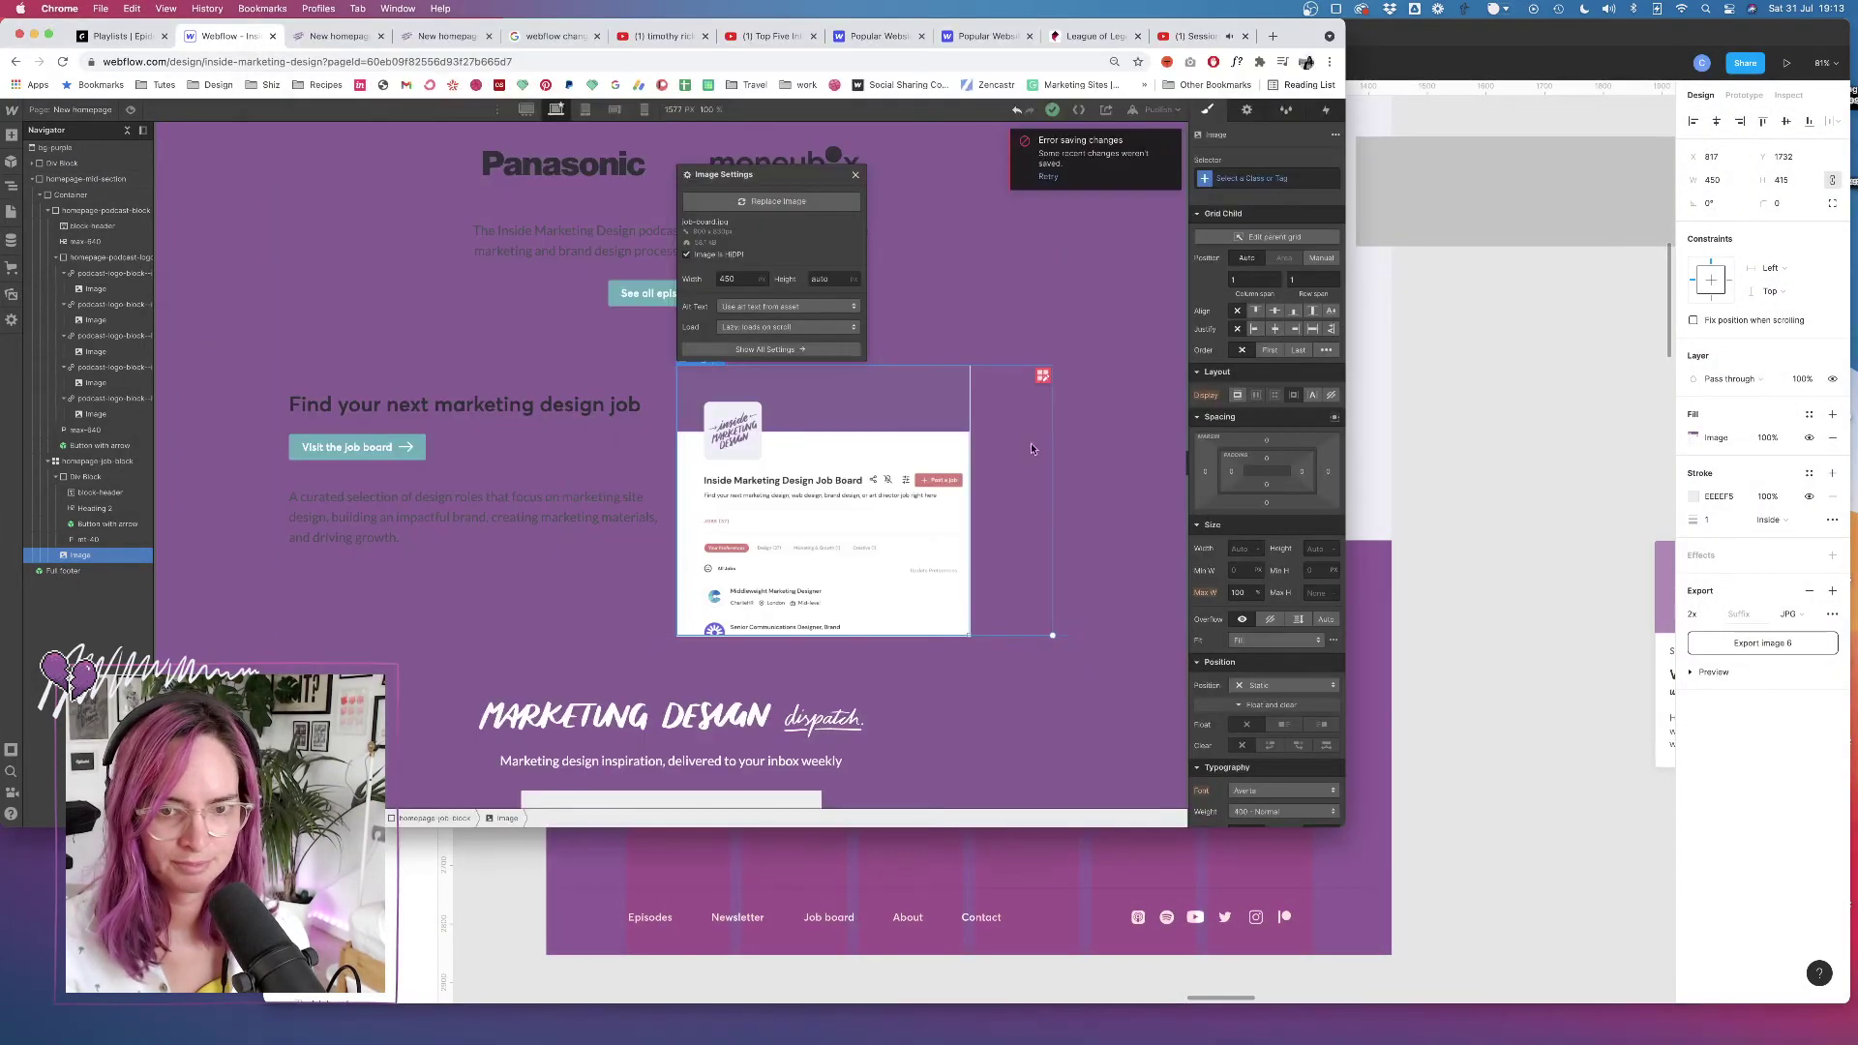
pyautogui.press('super+Tab')
pyautogui.doubleClick(1139, 418)
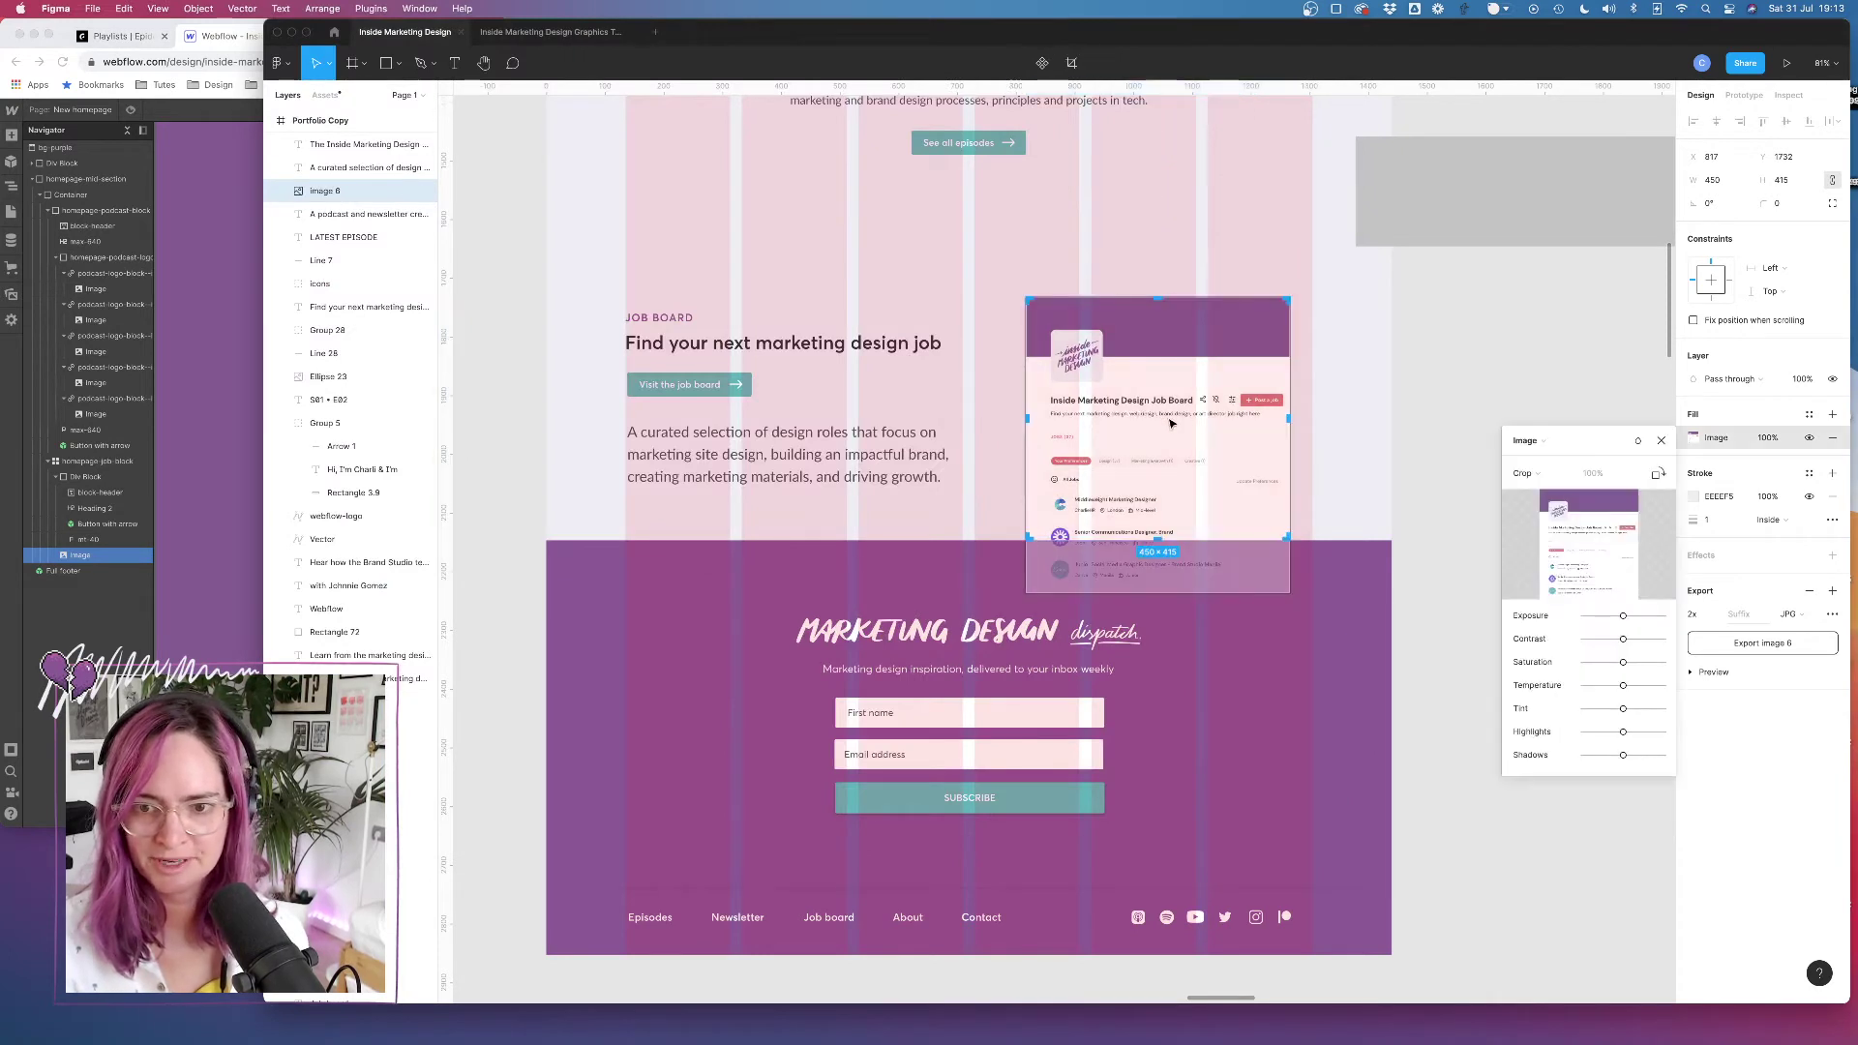
pyautogui.press('Escape')
pyautogui.moveTo(1206, 386); pyautogui.dragTo(1244, 379)
pyautogui.hotkey('ctrl', 'g')
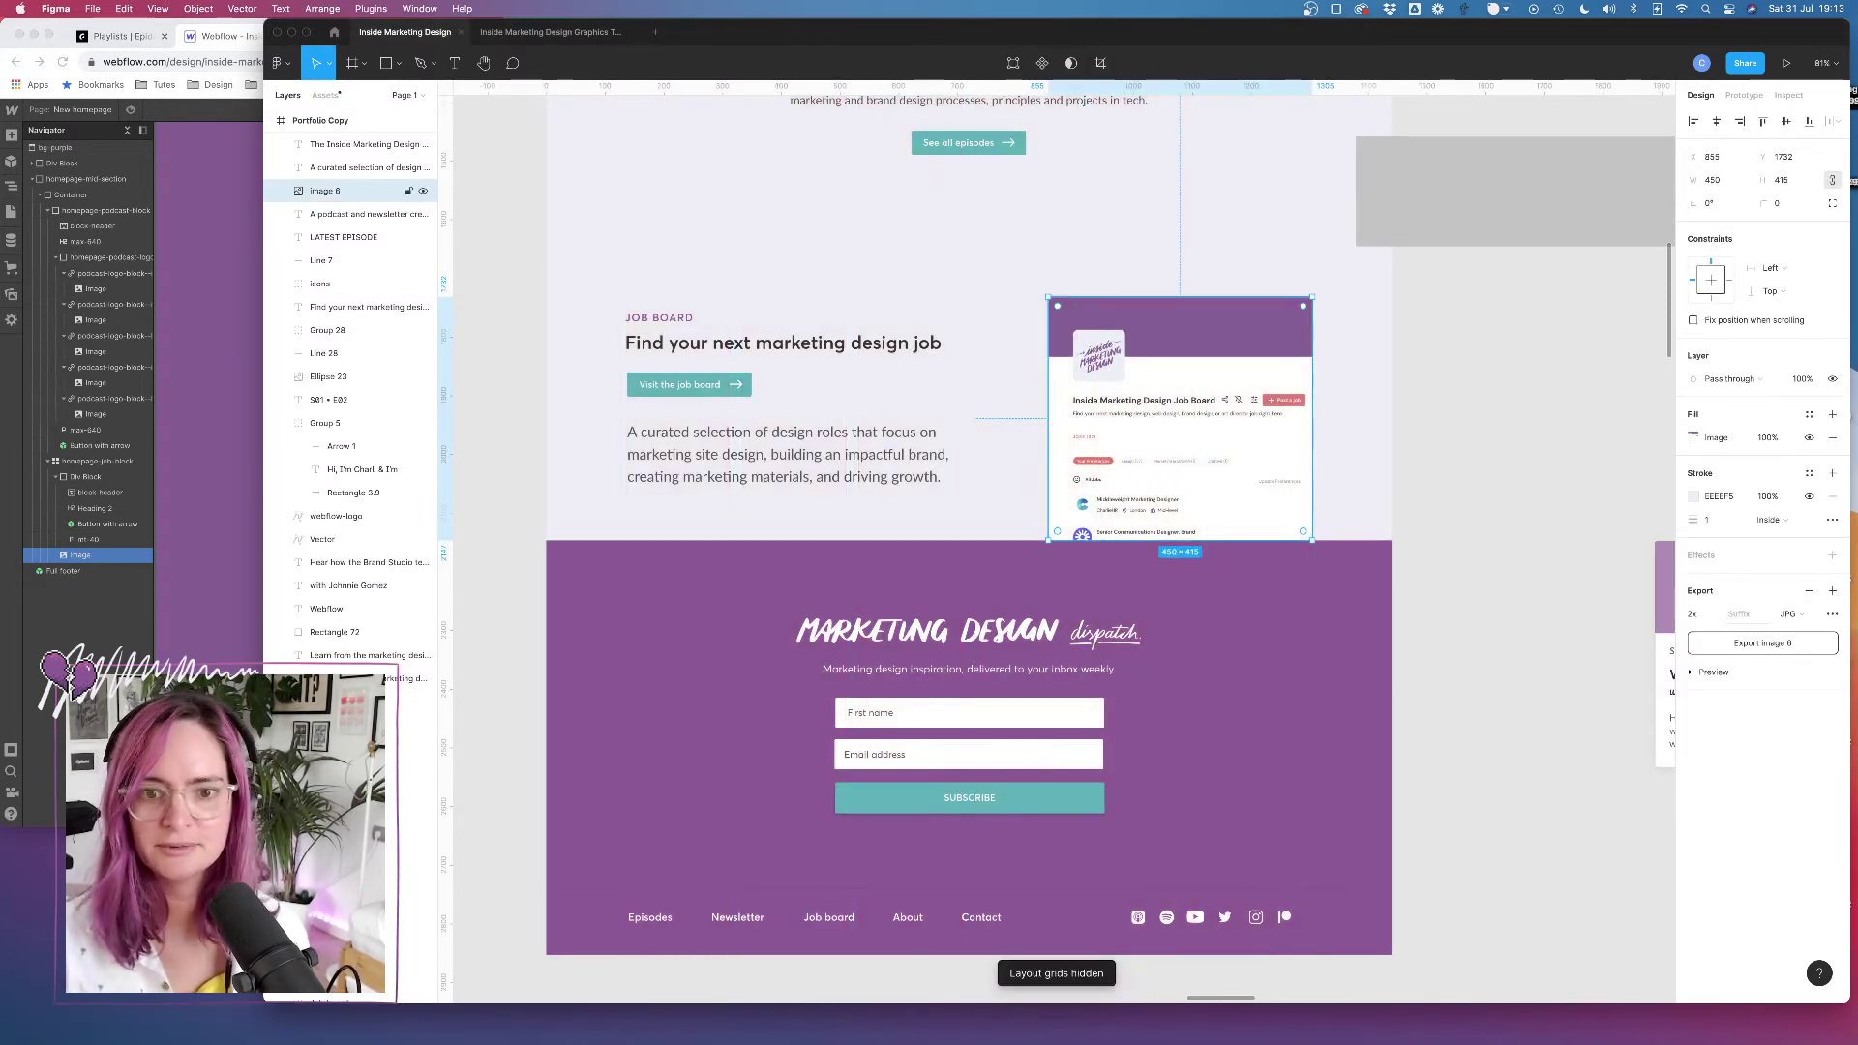
pyautogui.click(1498, 416)
pyautogui.press('super+Tab')
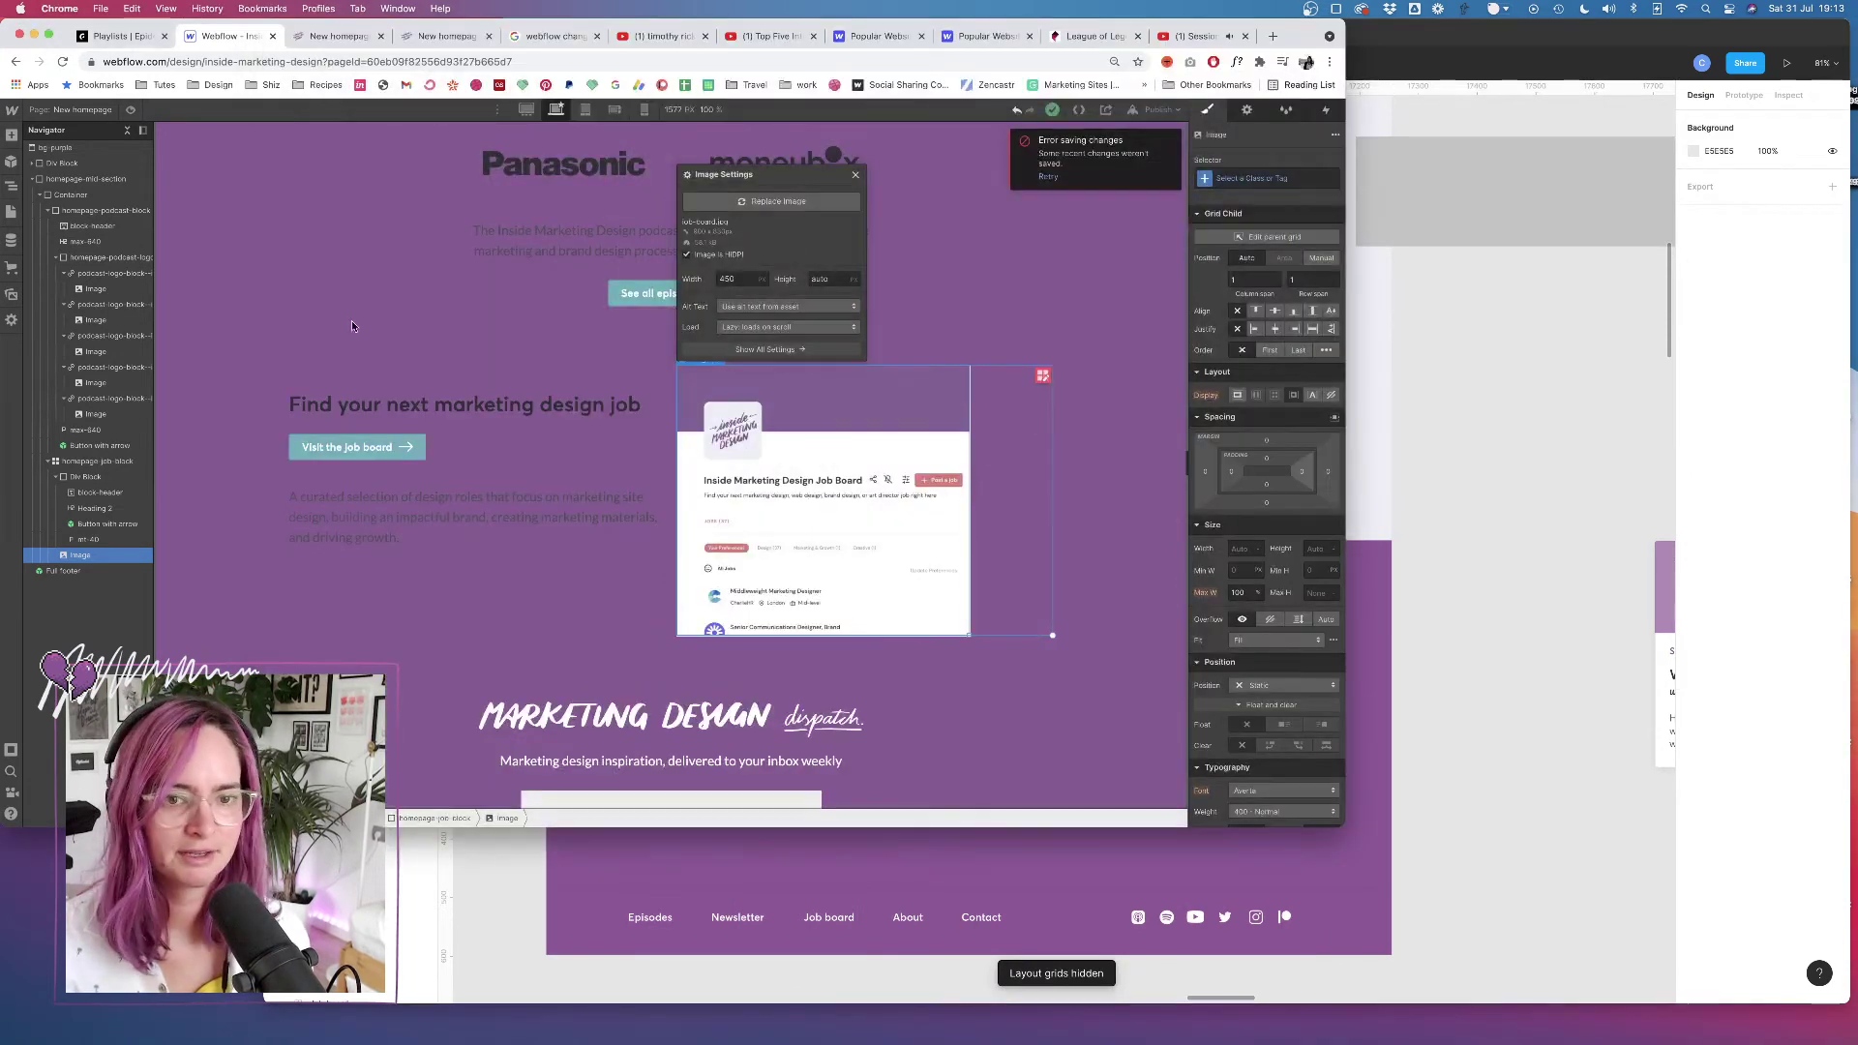
# Give the job board image a new class named job-board-image
pyautogui.click(1245, 179)
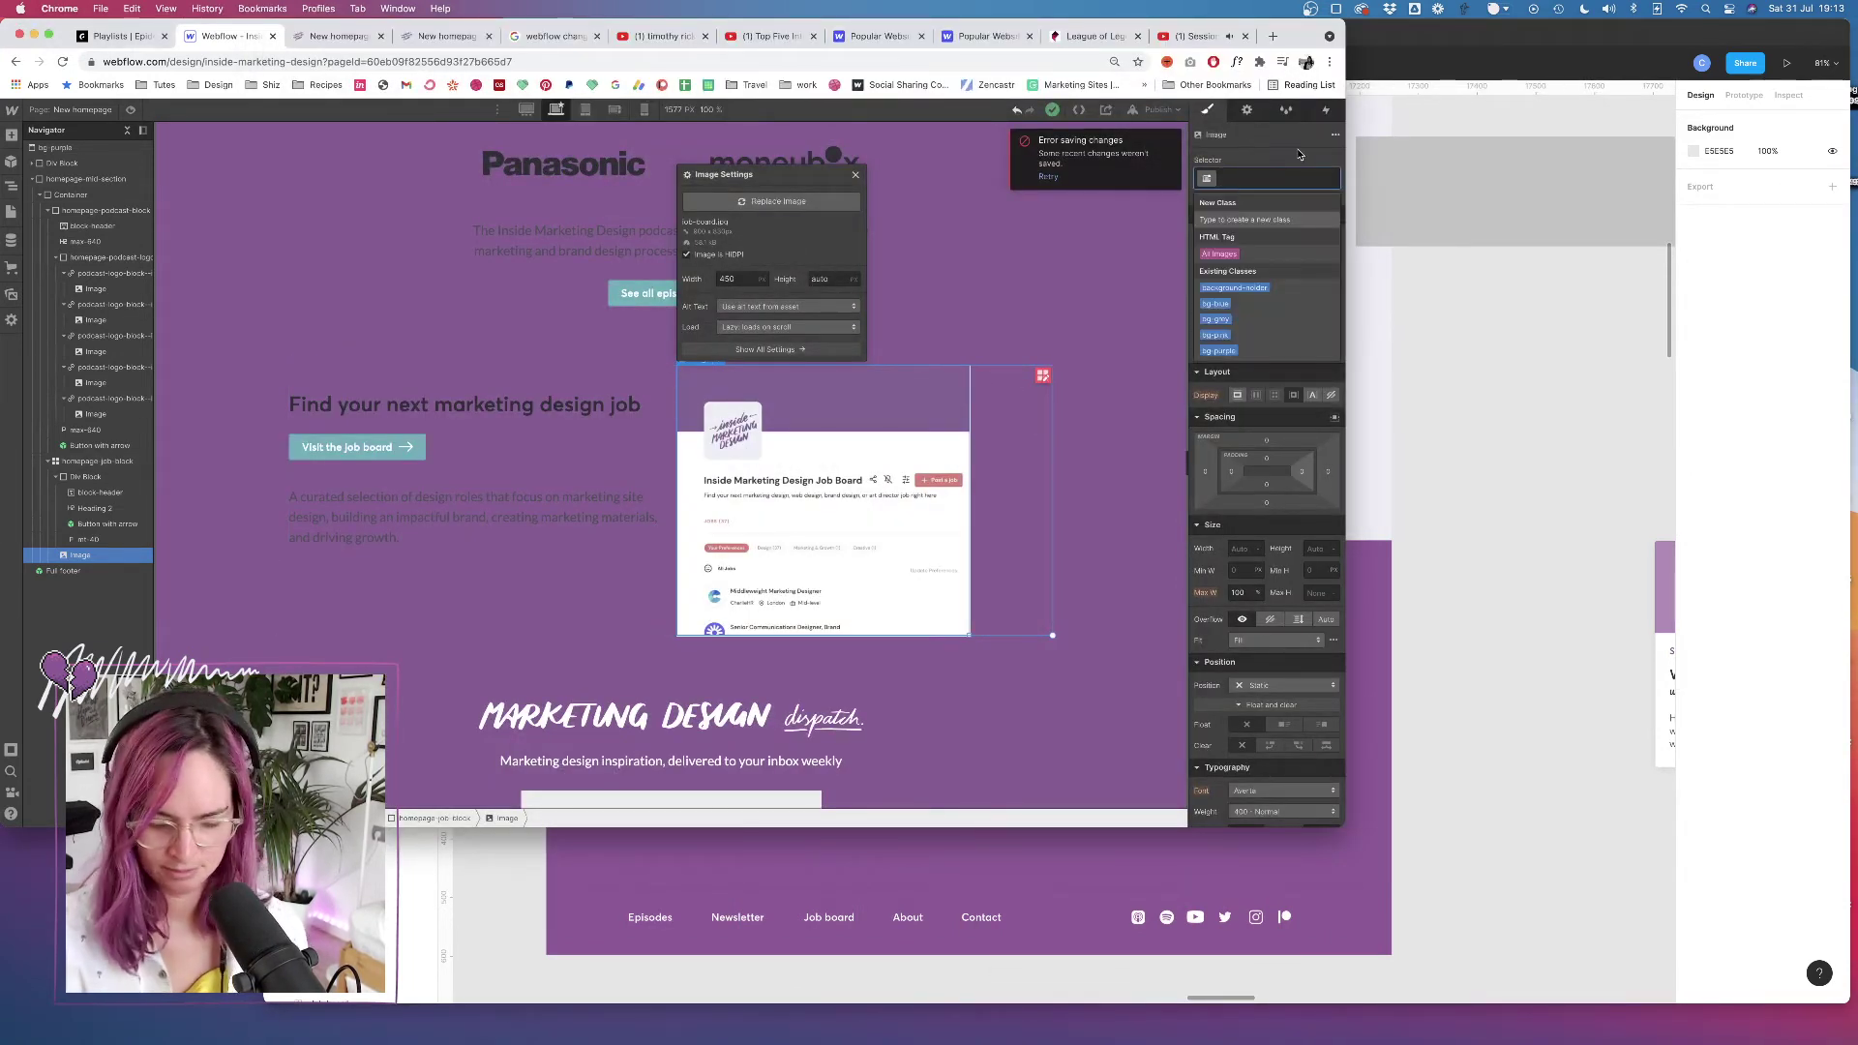
pyautogui.write('job-vbbo')
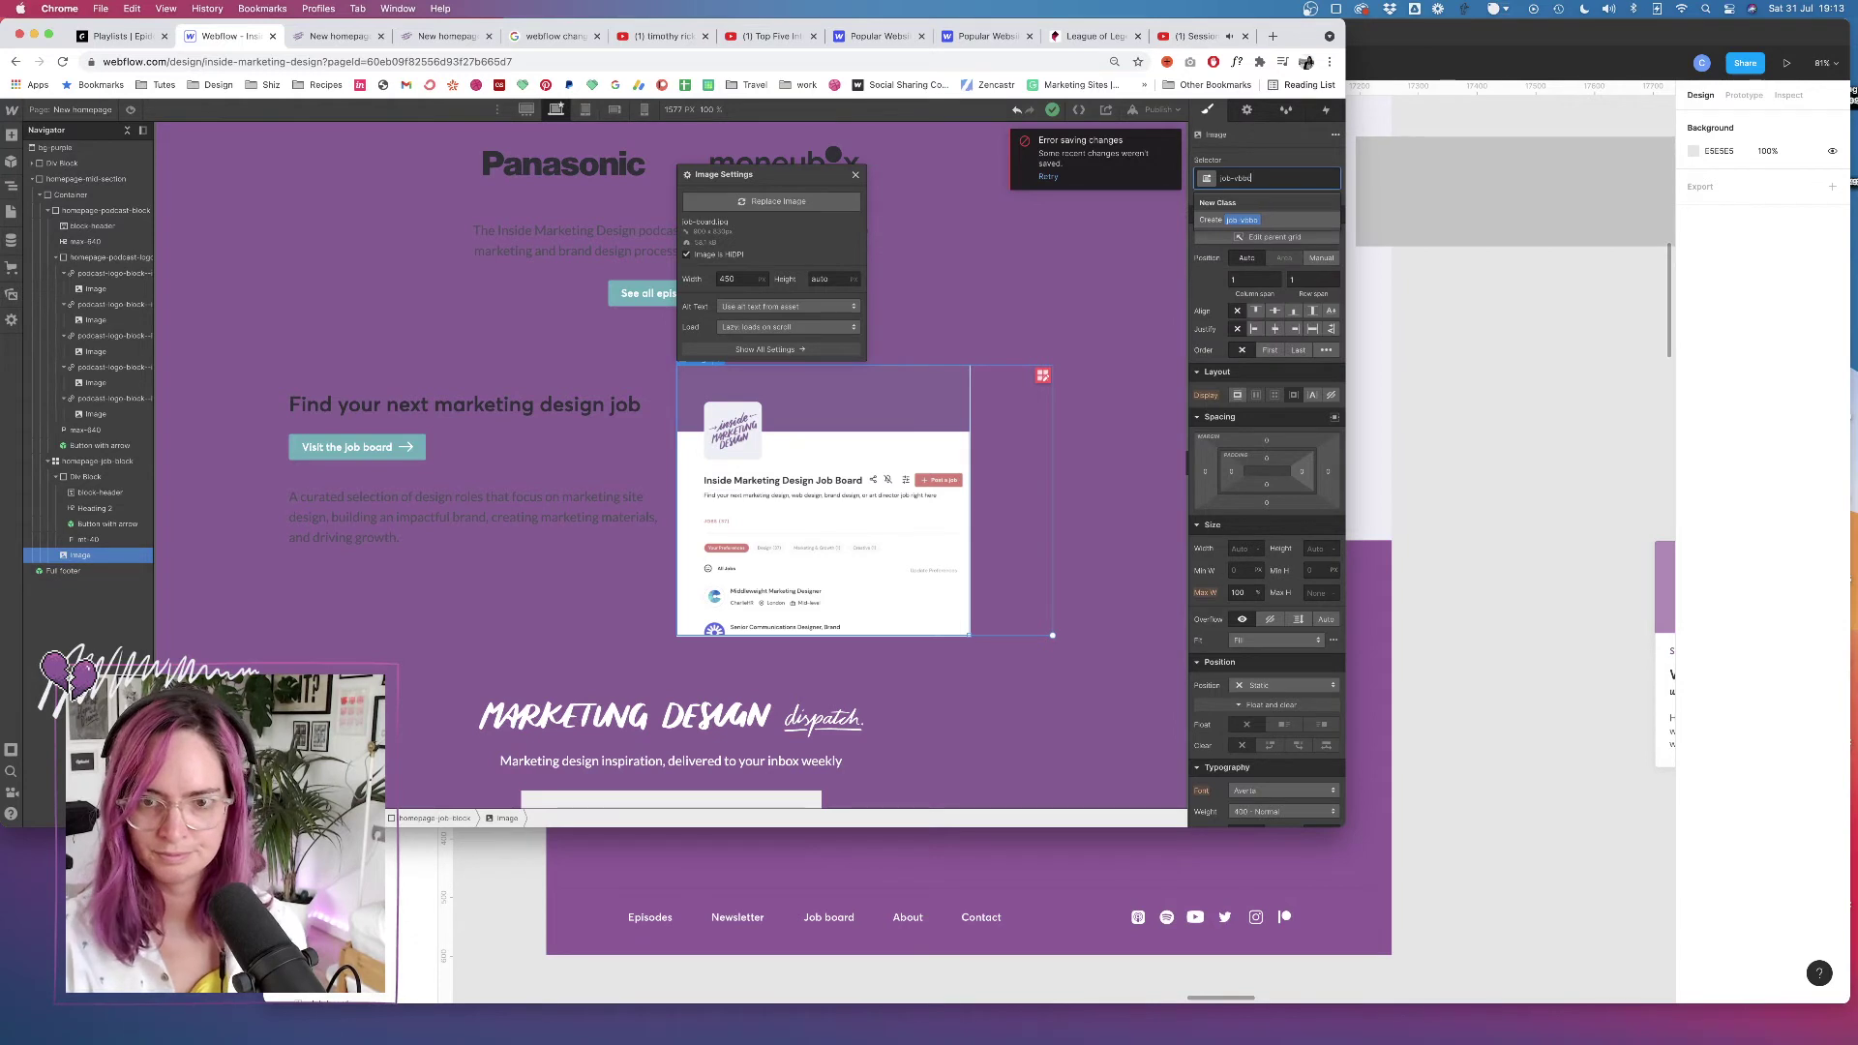
pyautogui.press('BackSpace')
pyautogui.write('boar')
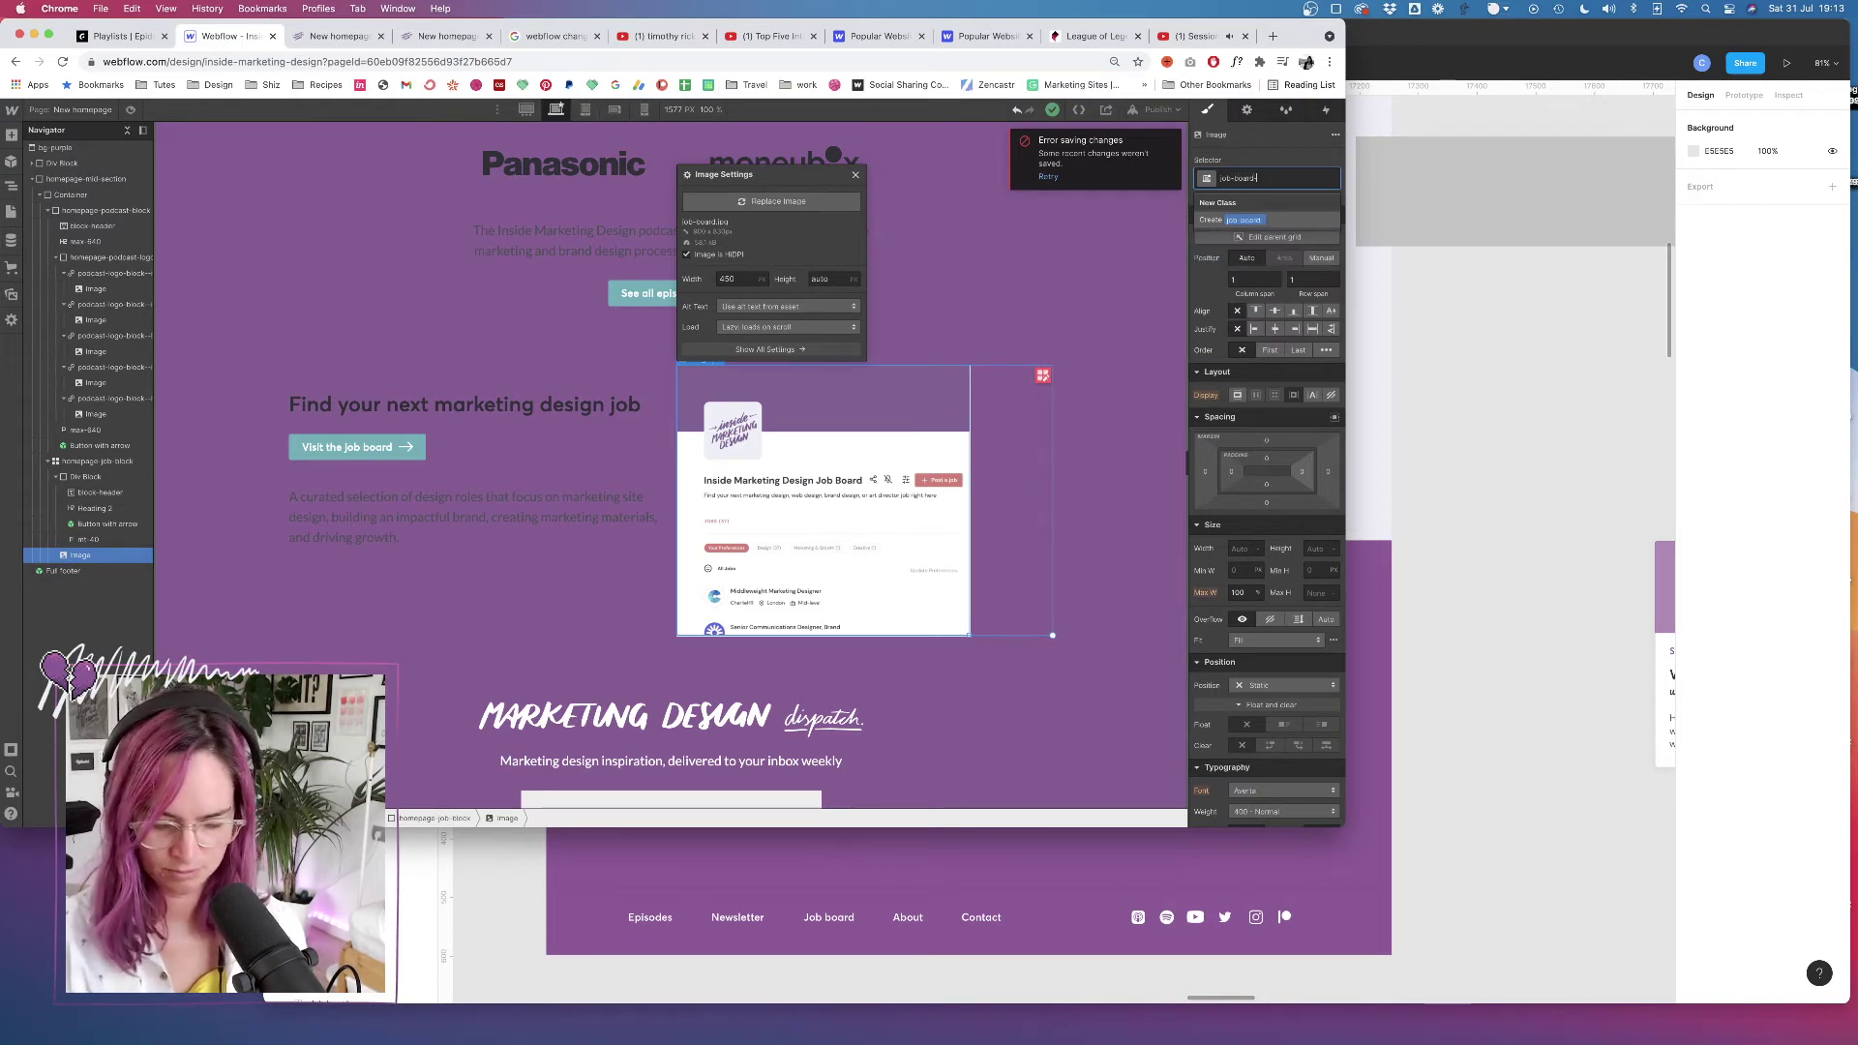
pyautogui.write('d-image')
pyautogui.press('Return')
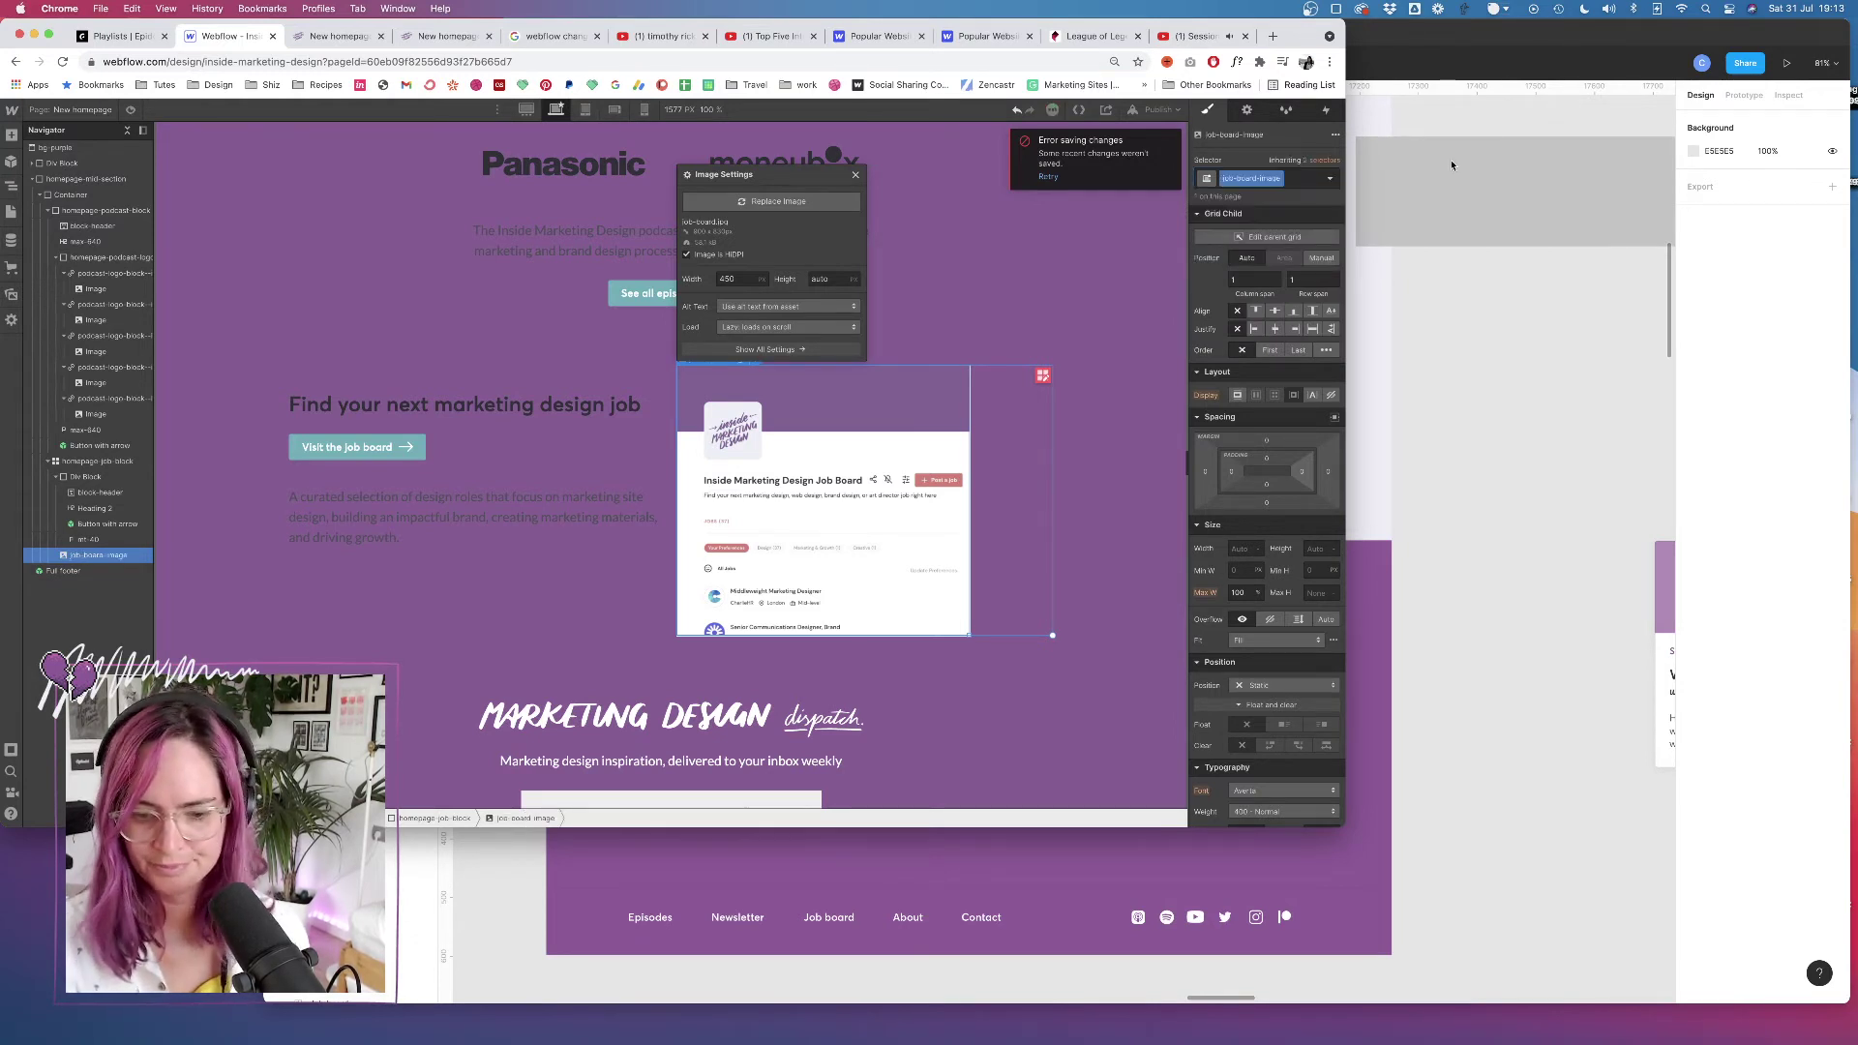
# Justify and align the job-board-image to the end of its grid cell, and select the text's div block beside it
pyautogui.click(1296, 330)
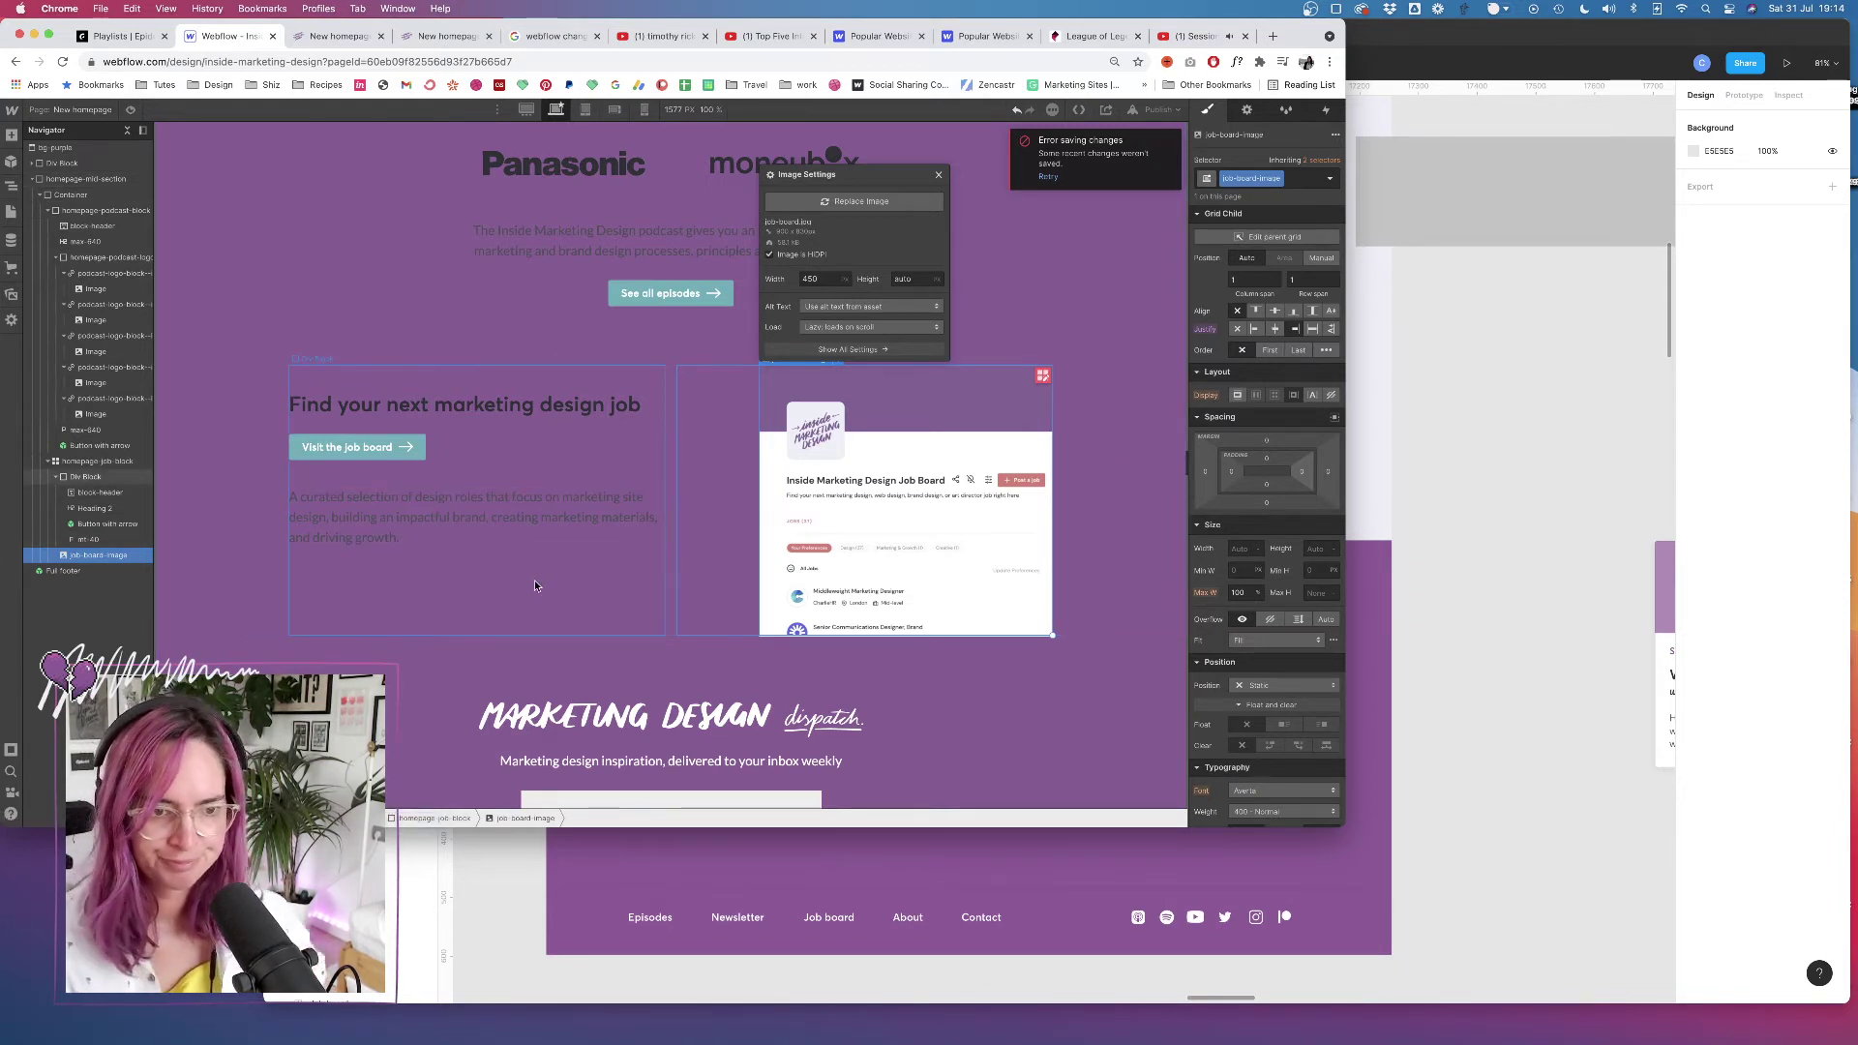
pyautogui.click(1291, 314)
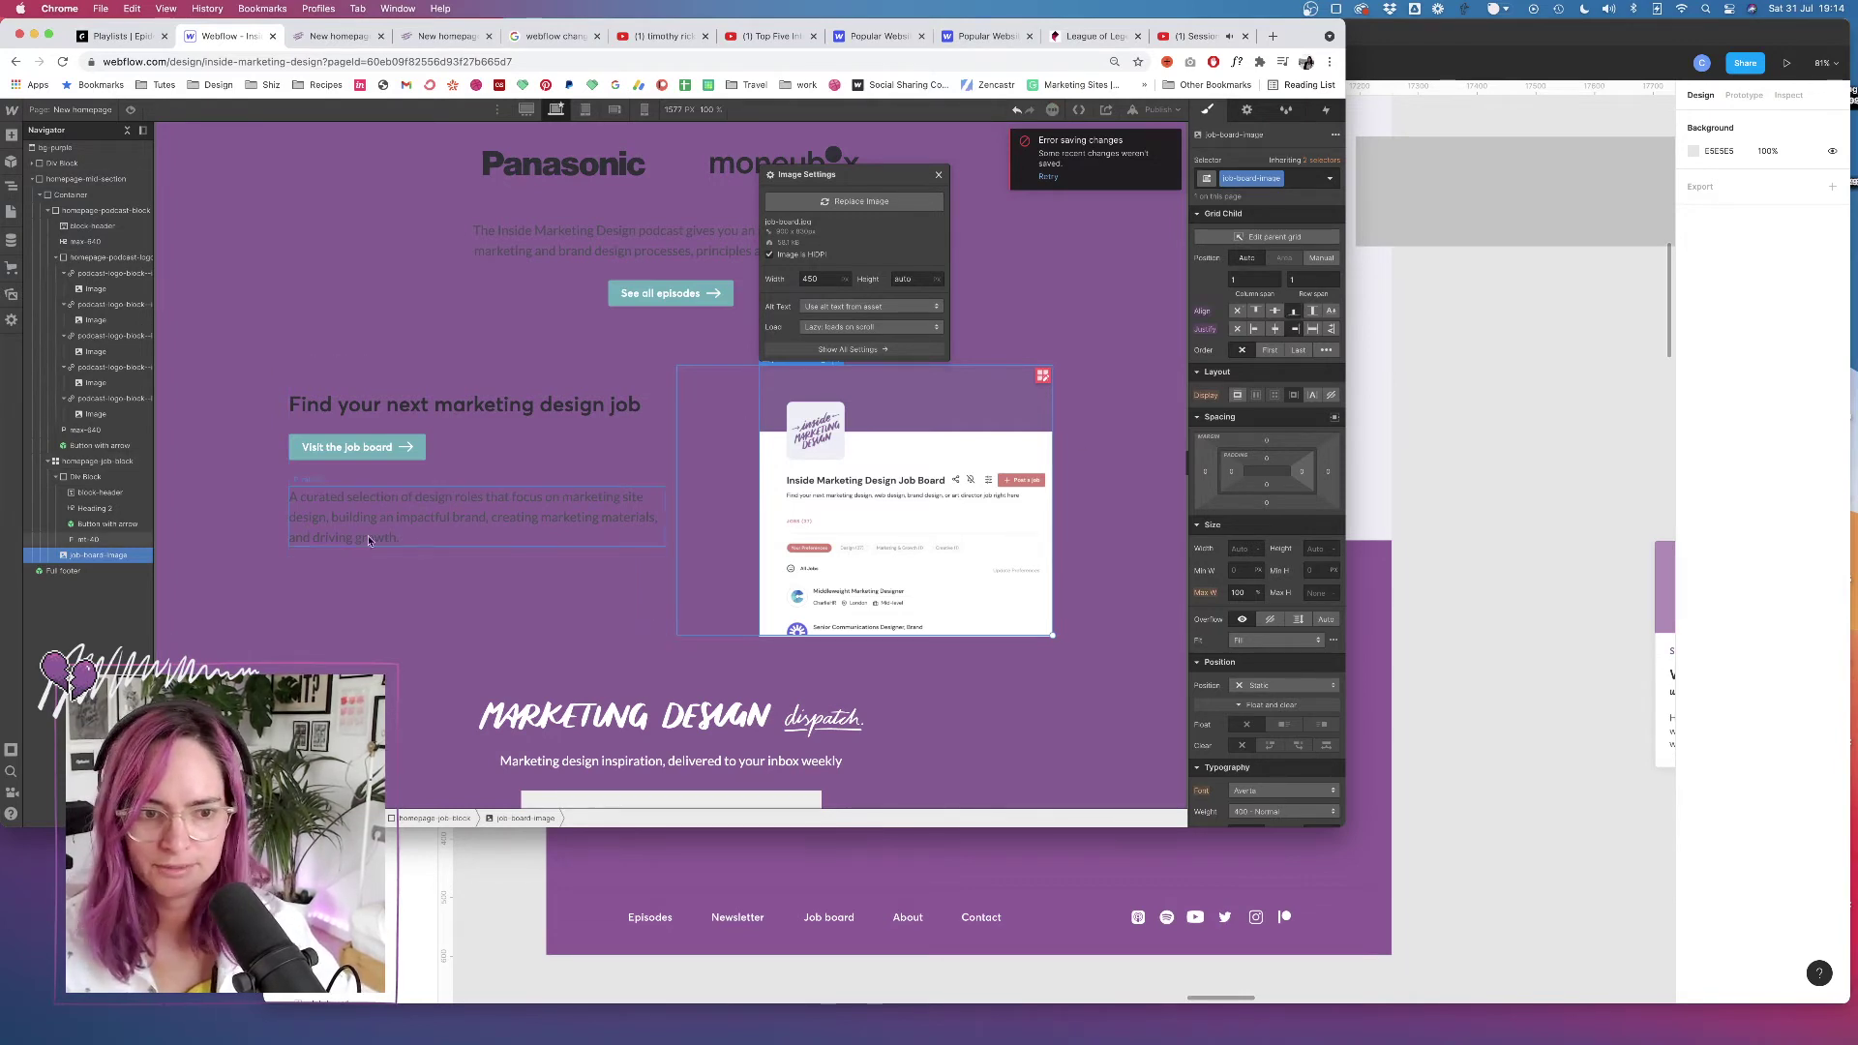
pyautogui.click(543, 563)
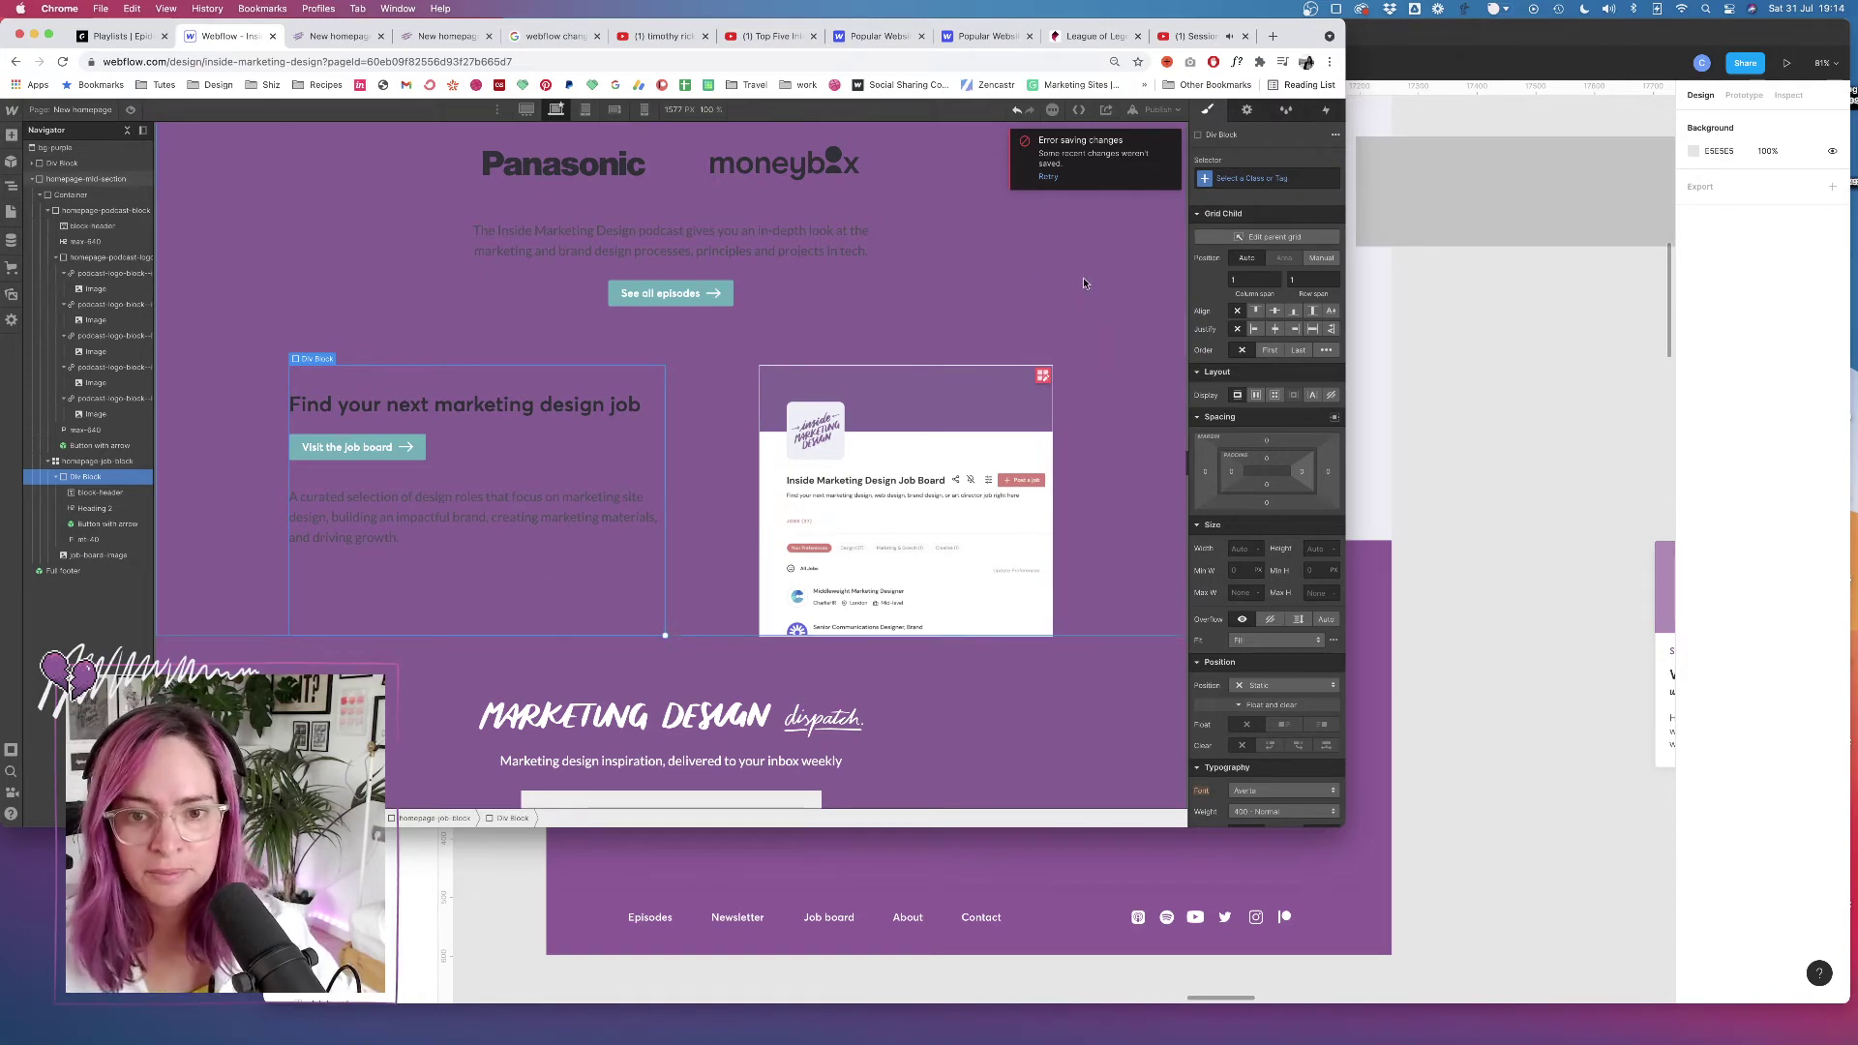
# Switch to Figma and remove the stroke from the job board image
pyautogui.click(1422, 415)
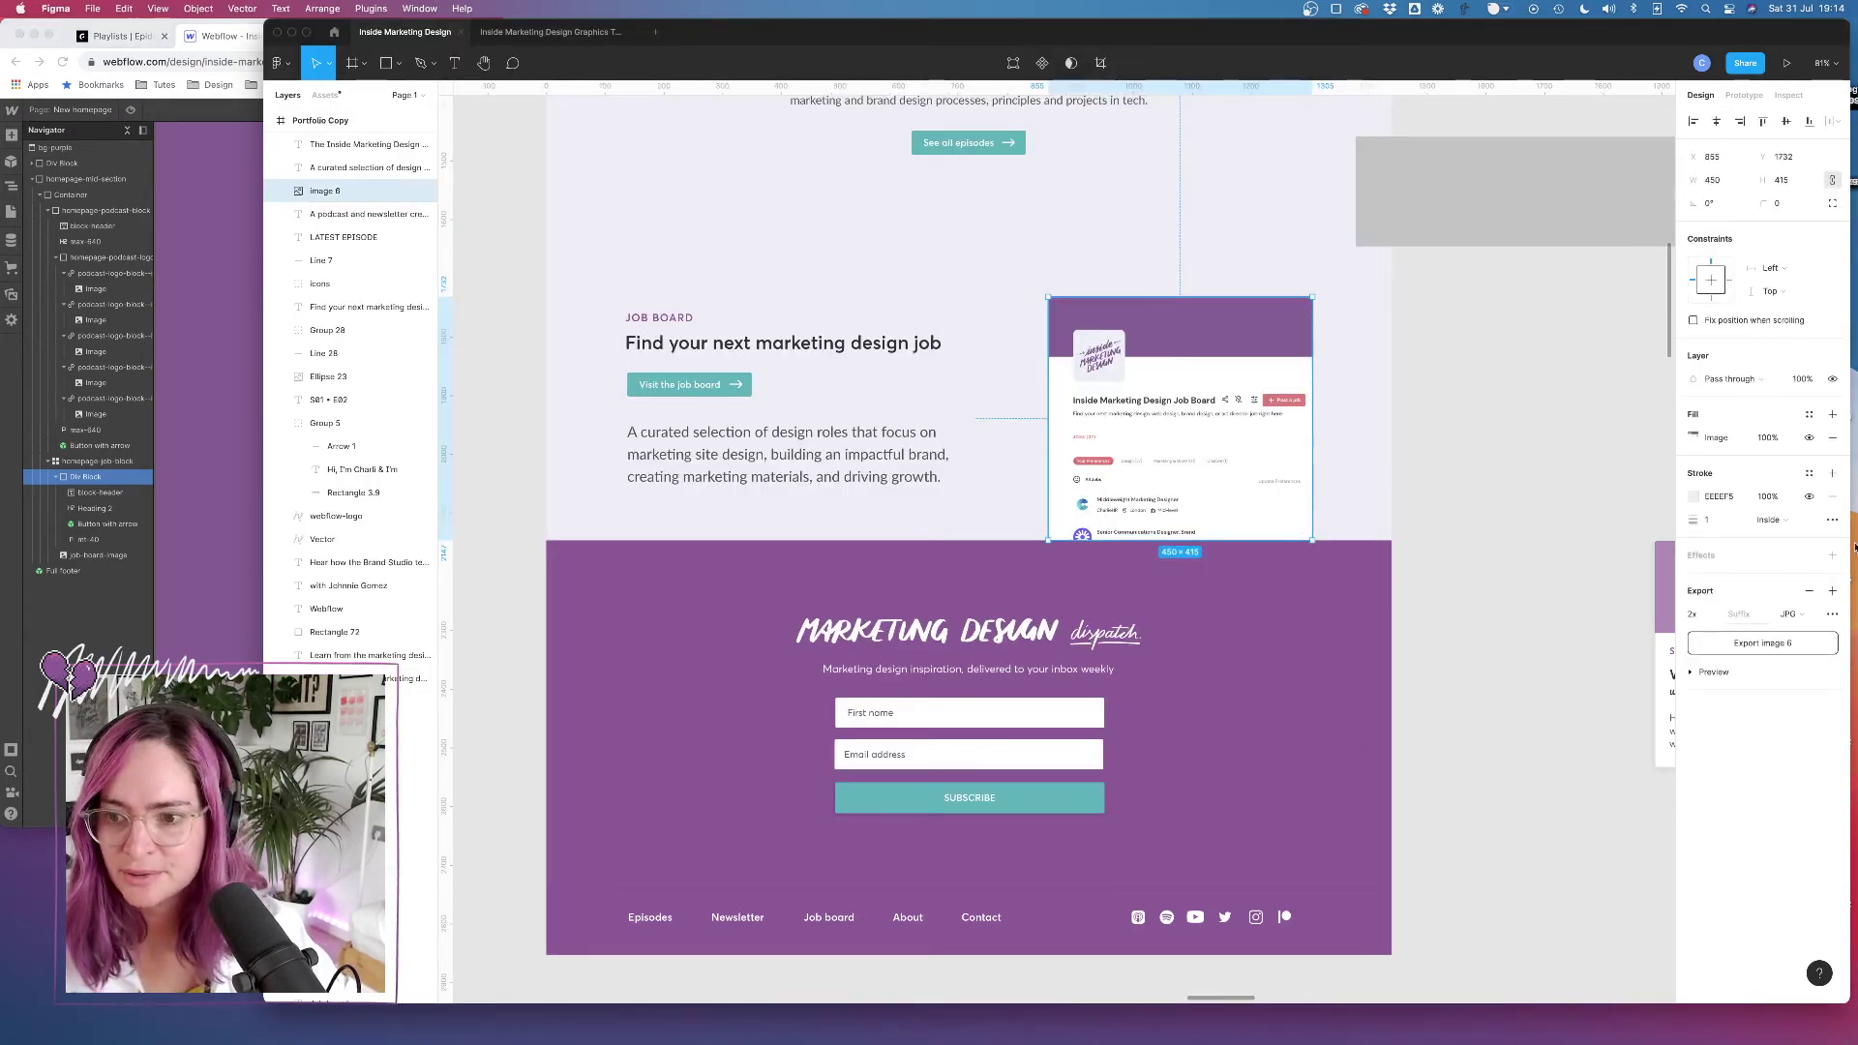
pyautogui.click(1832, 496)
pyautogui.click(1403, 384)
pyautogui.click(1301, 383)
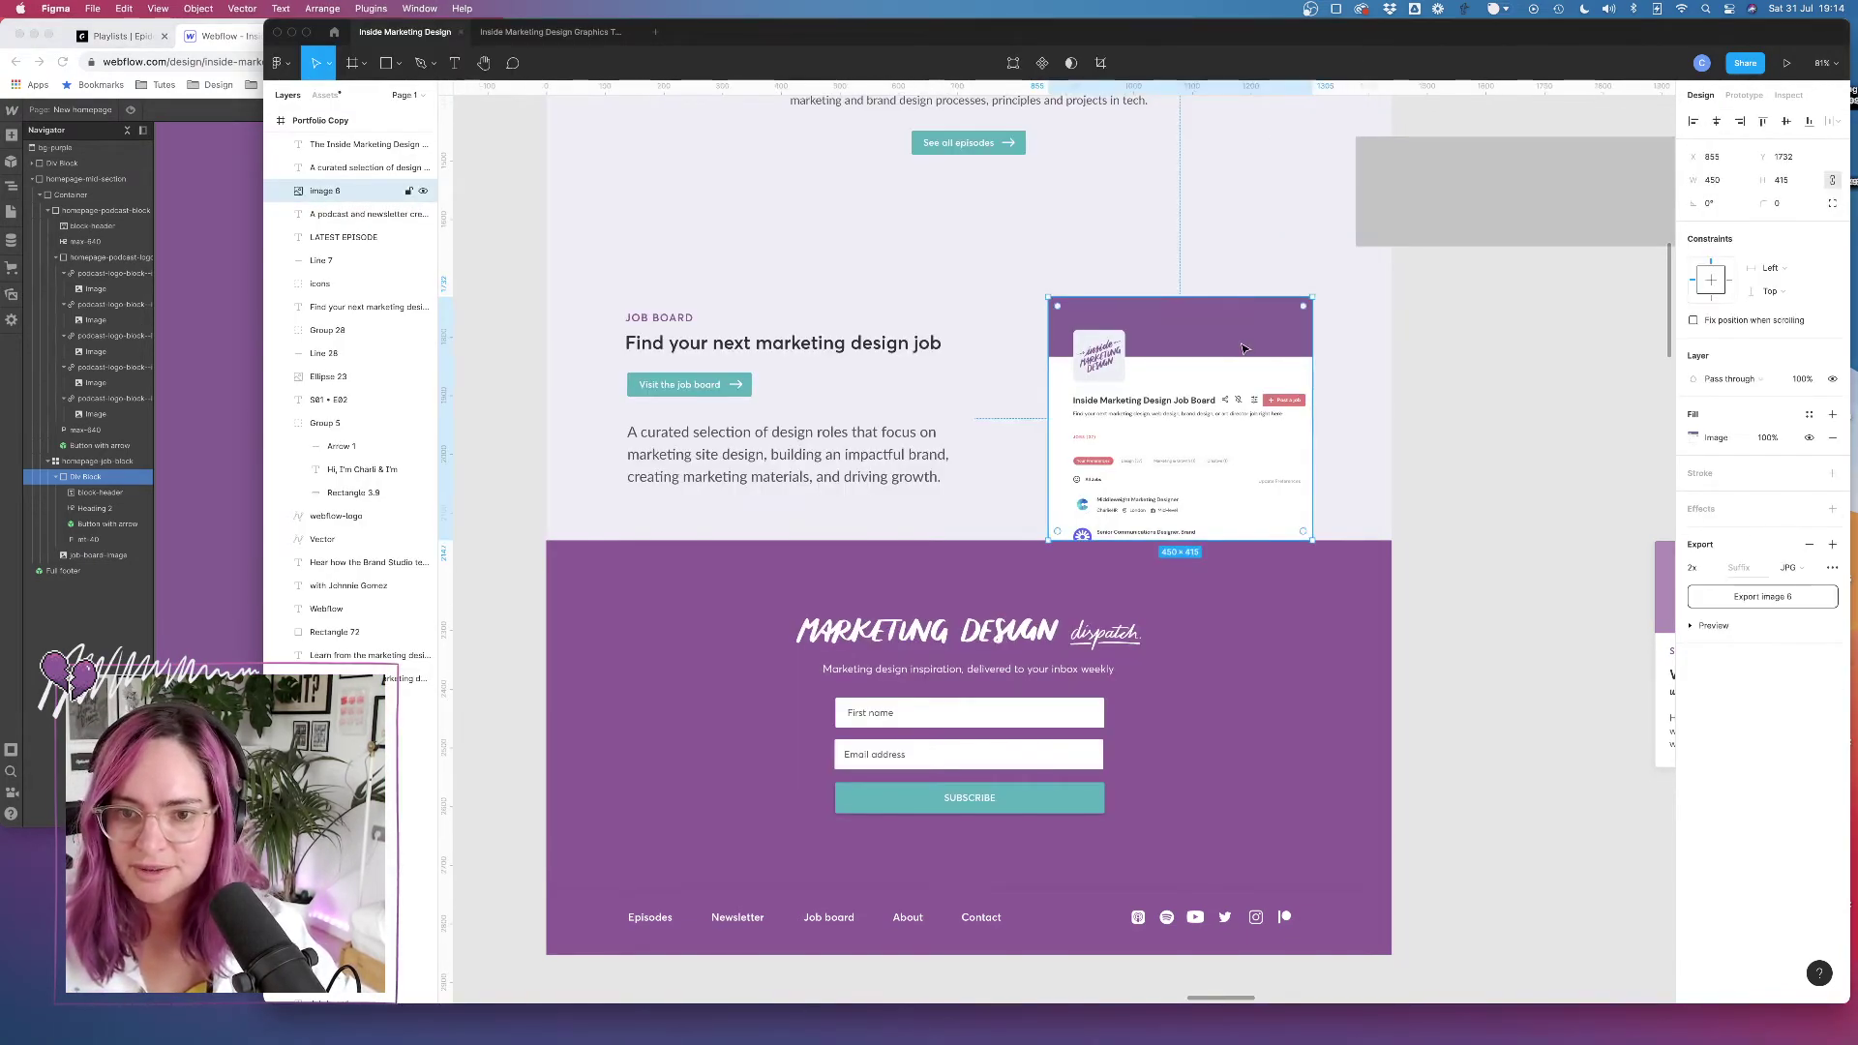
# Export the job board image as a 2x JPG, replacing job-board.jpg in the Website assets folder
pyautogui.click(1758, 596)
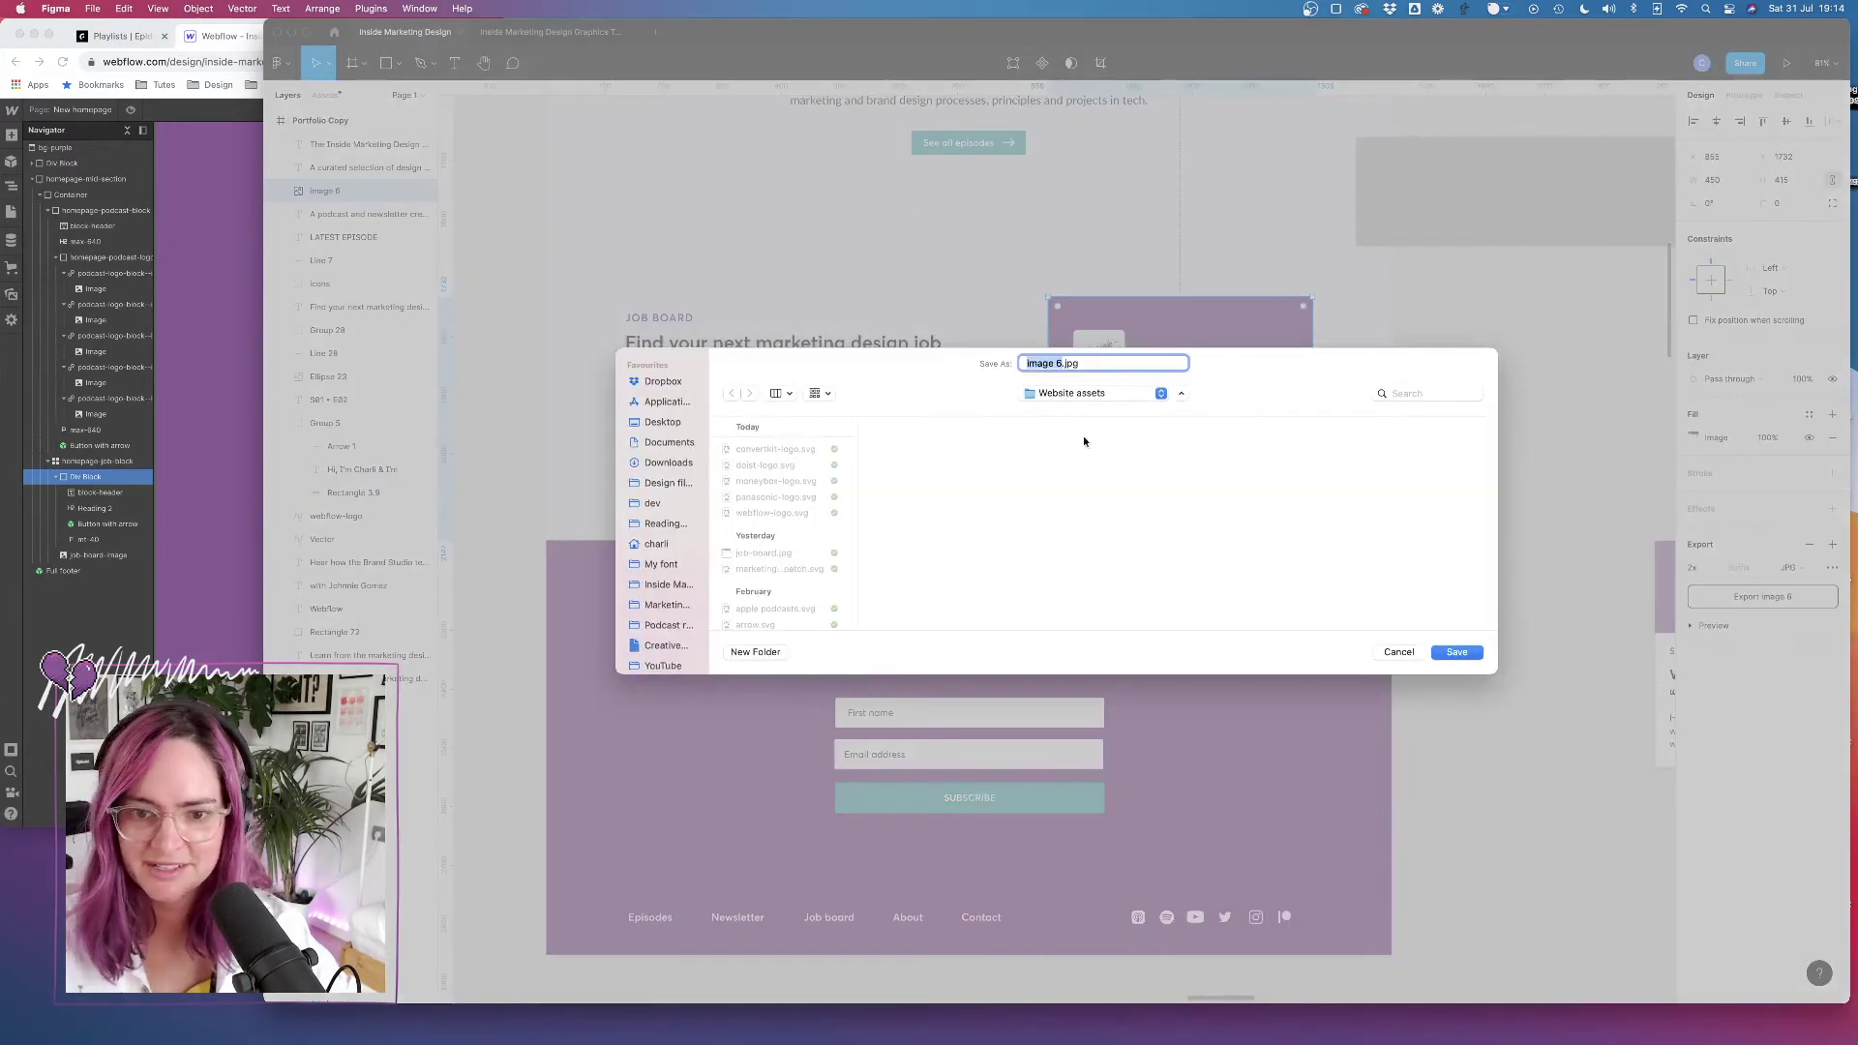
pyautogui.click(774, 552)
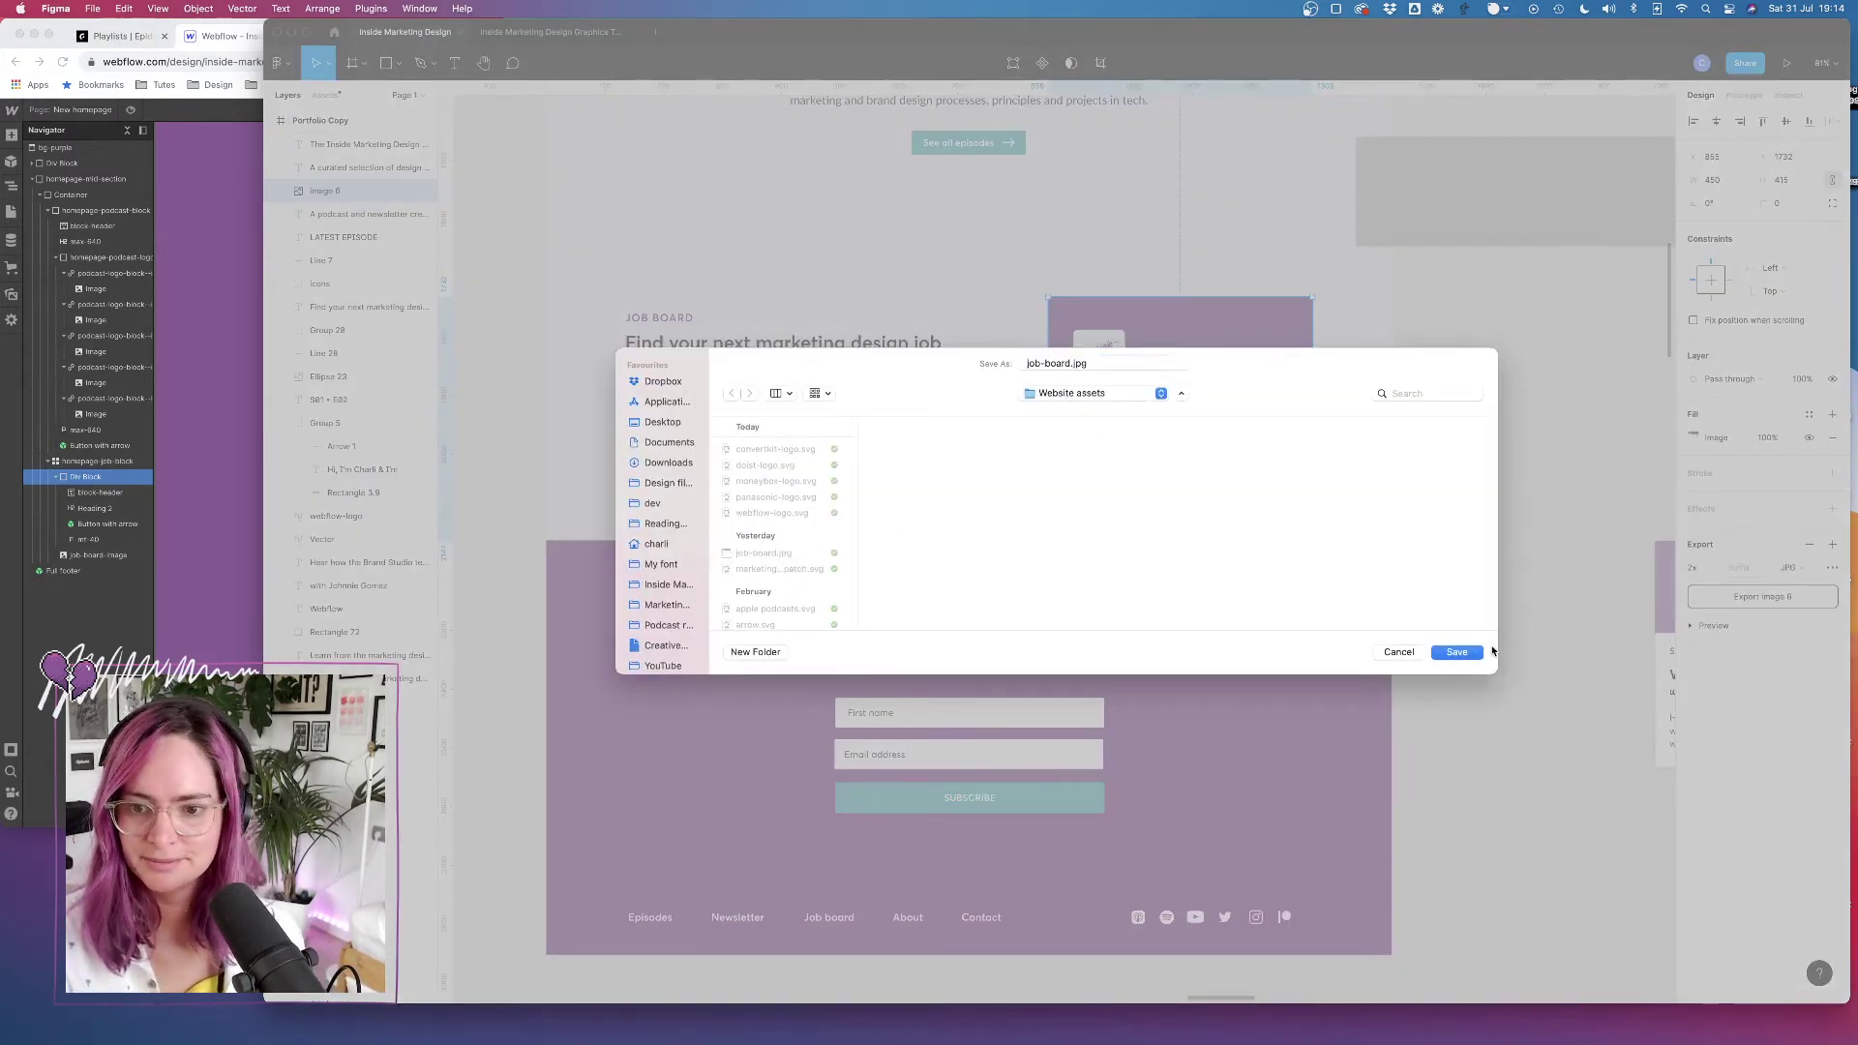
pyautogui.click(1478, 651)
pyautogui.click(1097, 572)
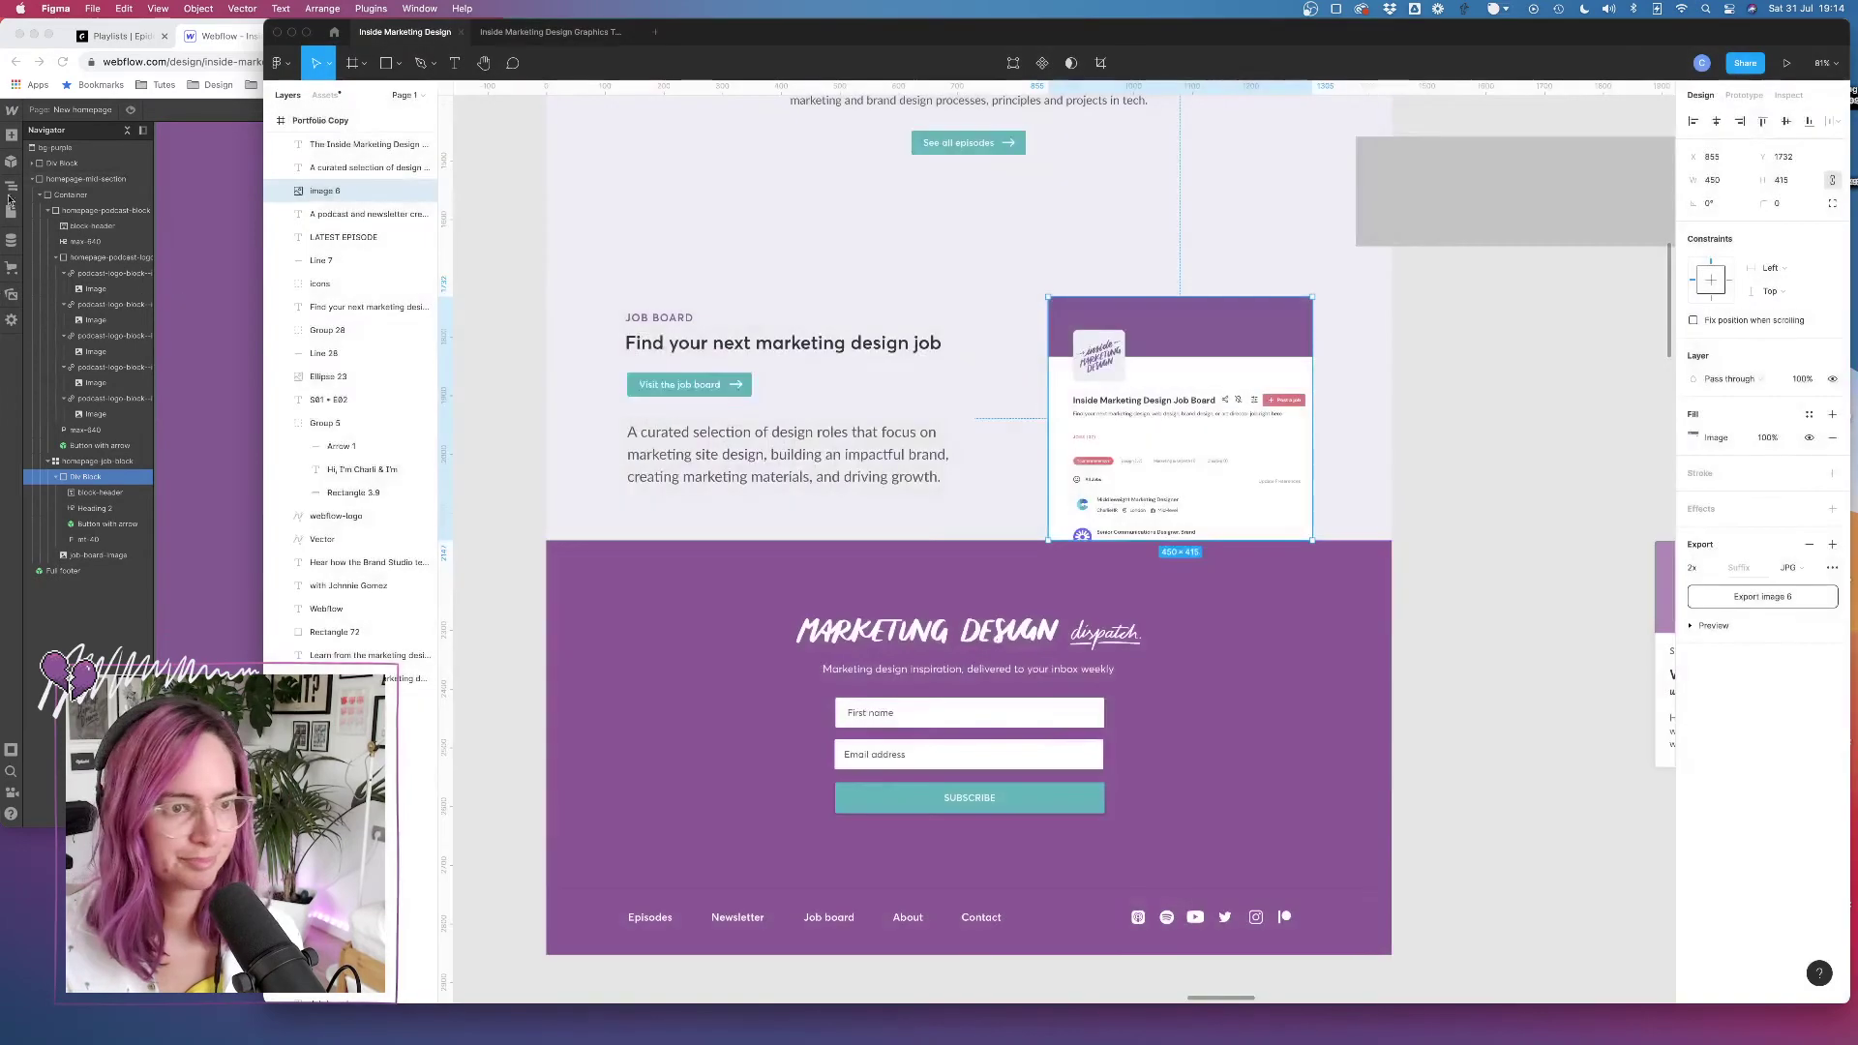
# Return to Webflow and delete the old job-board.jpg from the site's assets
pyautogui.click(11, 294)
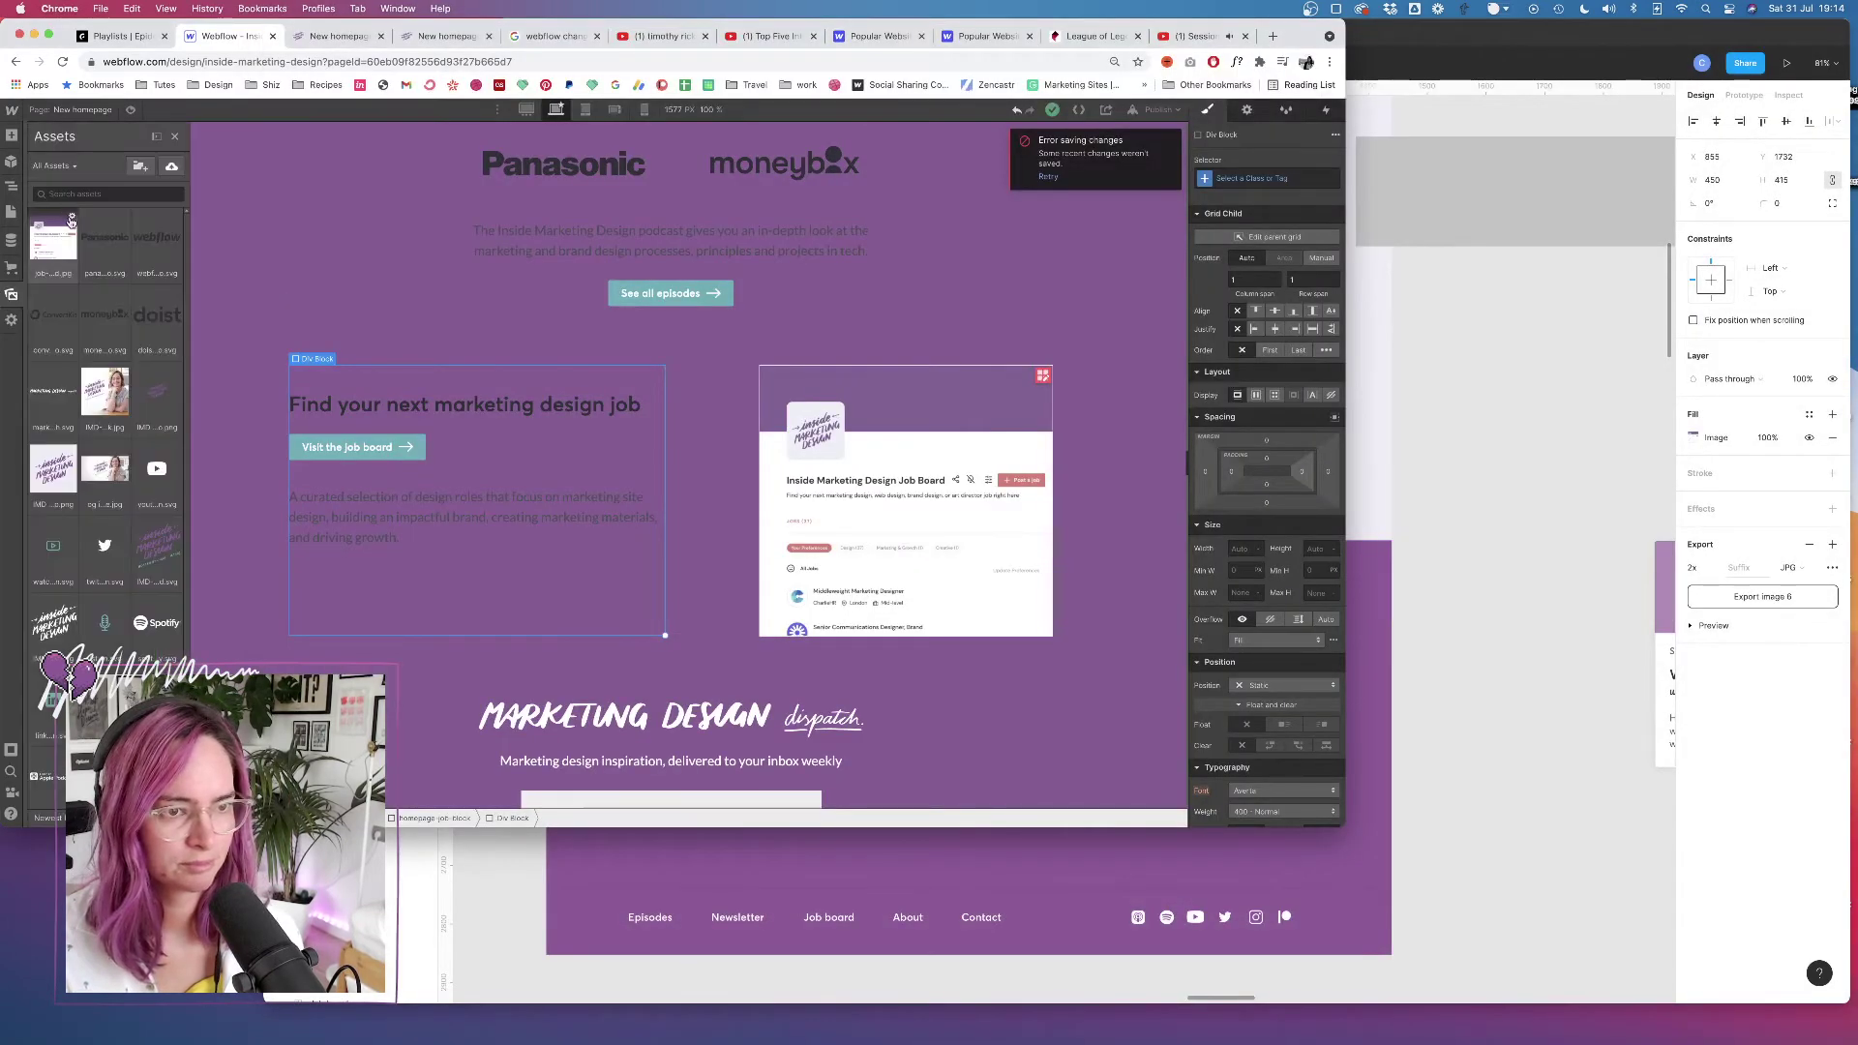
pyautogui.click(71, 217)
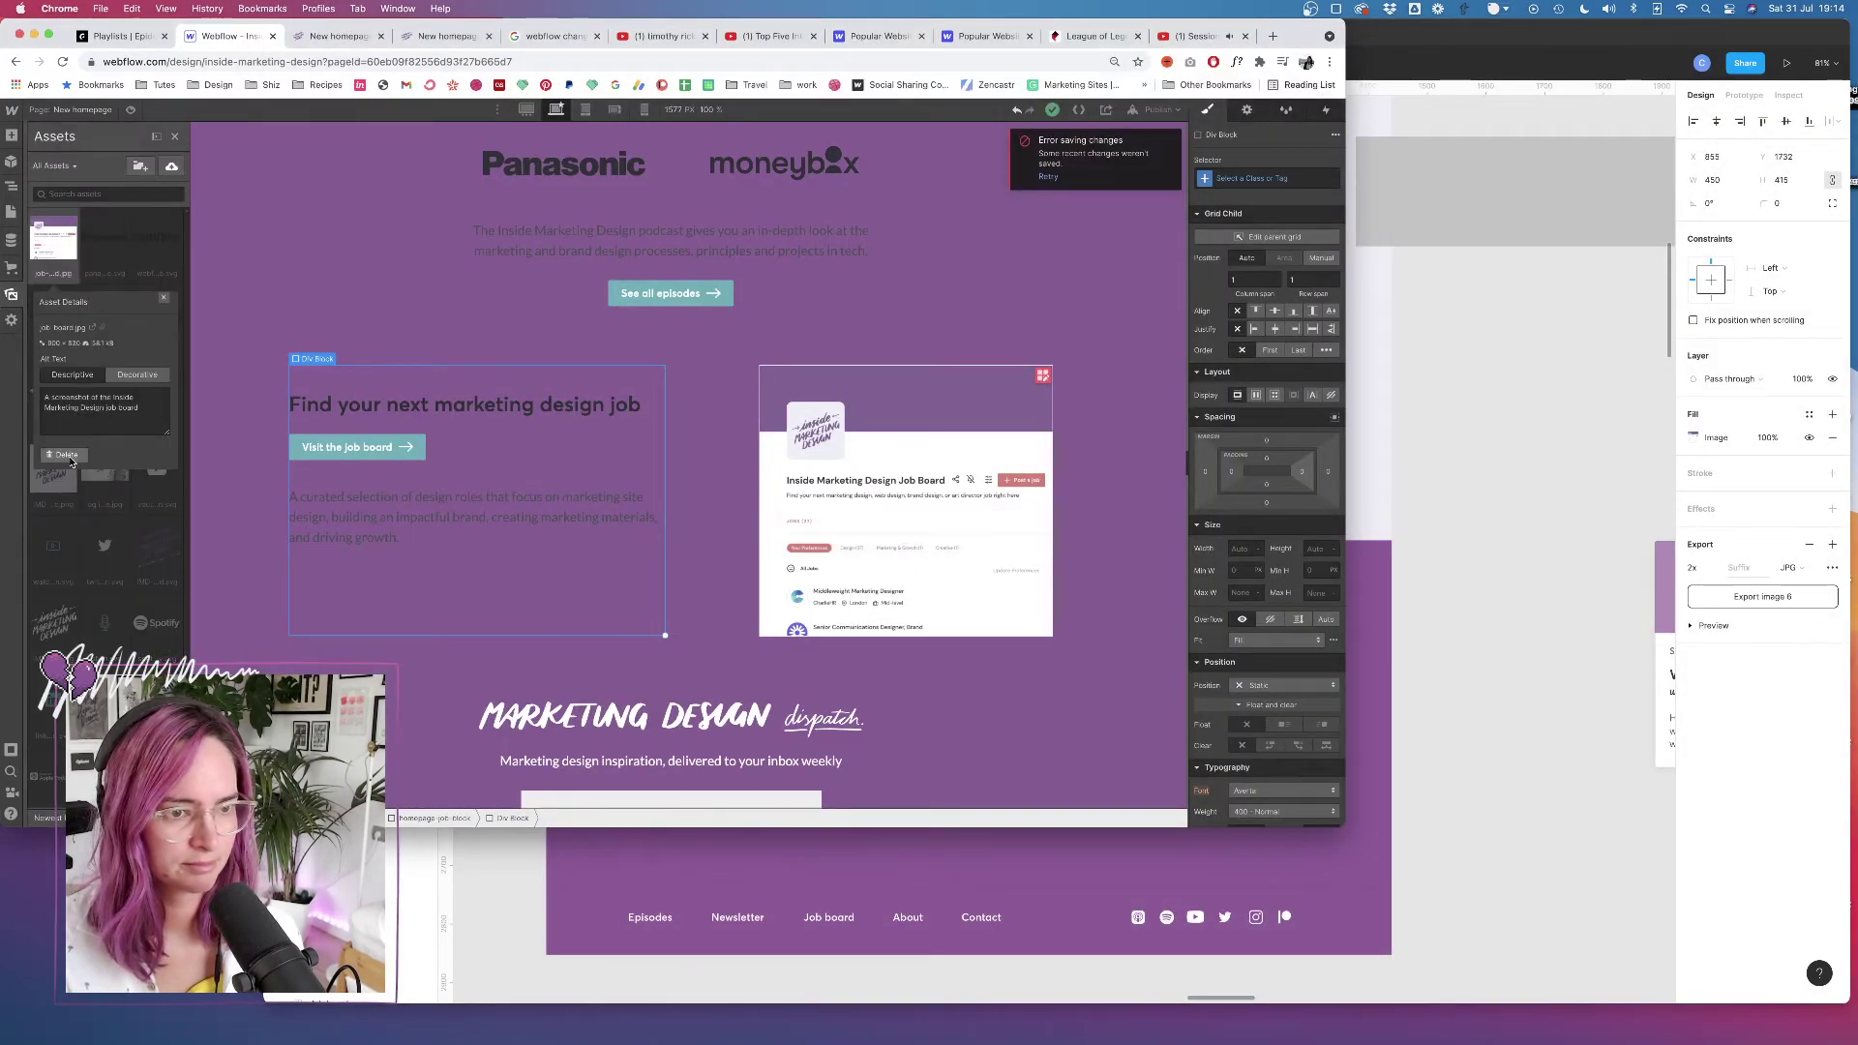
pyautogui.click(94, 443)
pyautogui.click(102, 526)
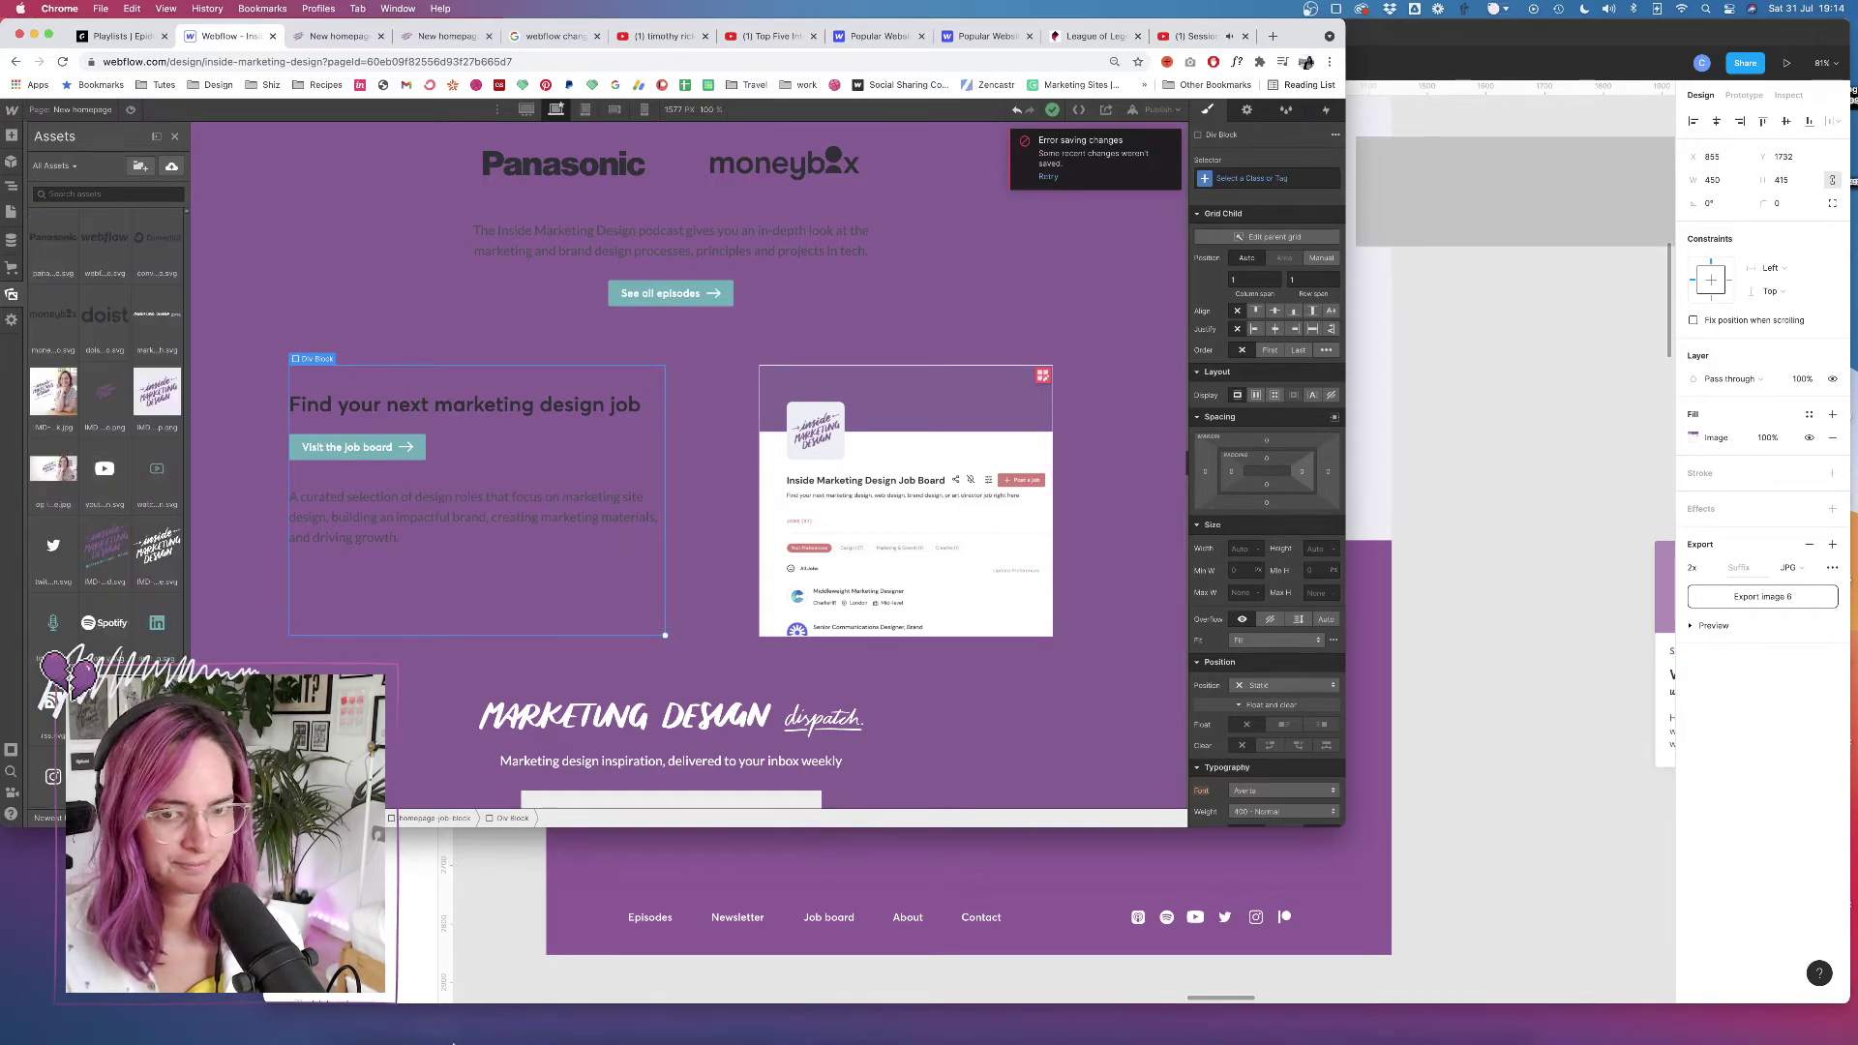
# Switch to Finder, preview the new job-board.jpg in the Website assets folder, and compress it with ImageOptimize
pyautogui.click(333, 1013)
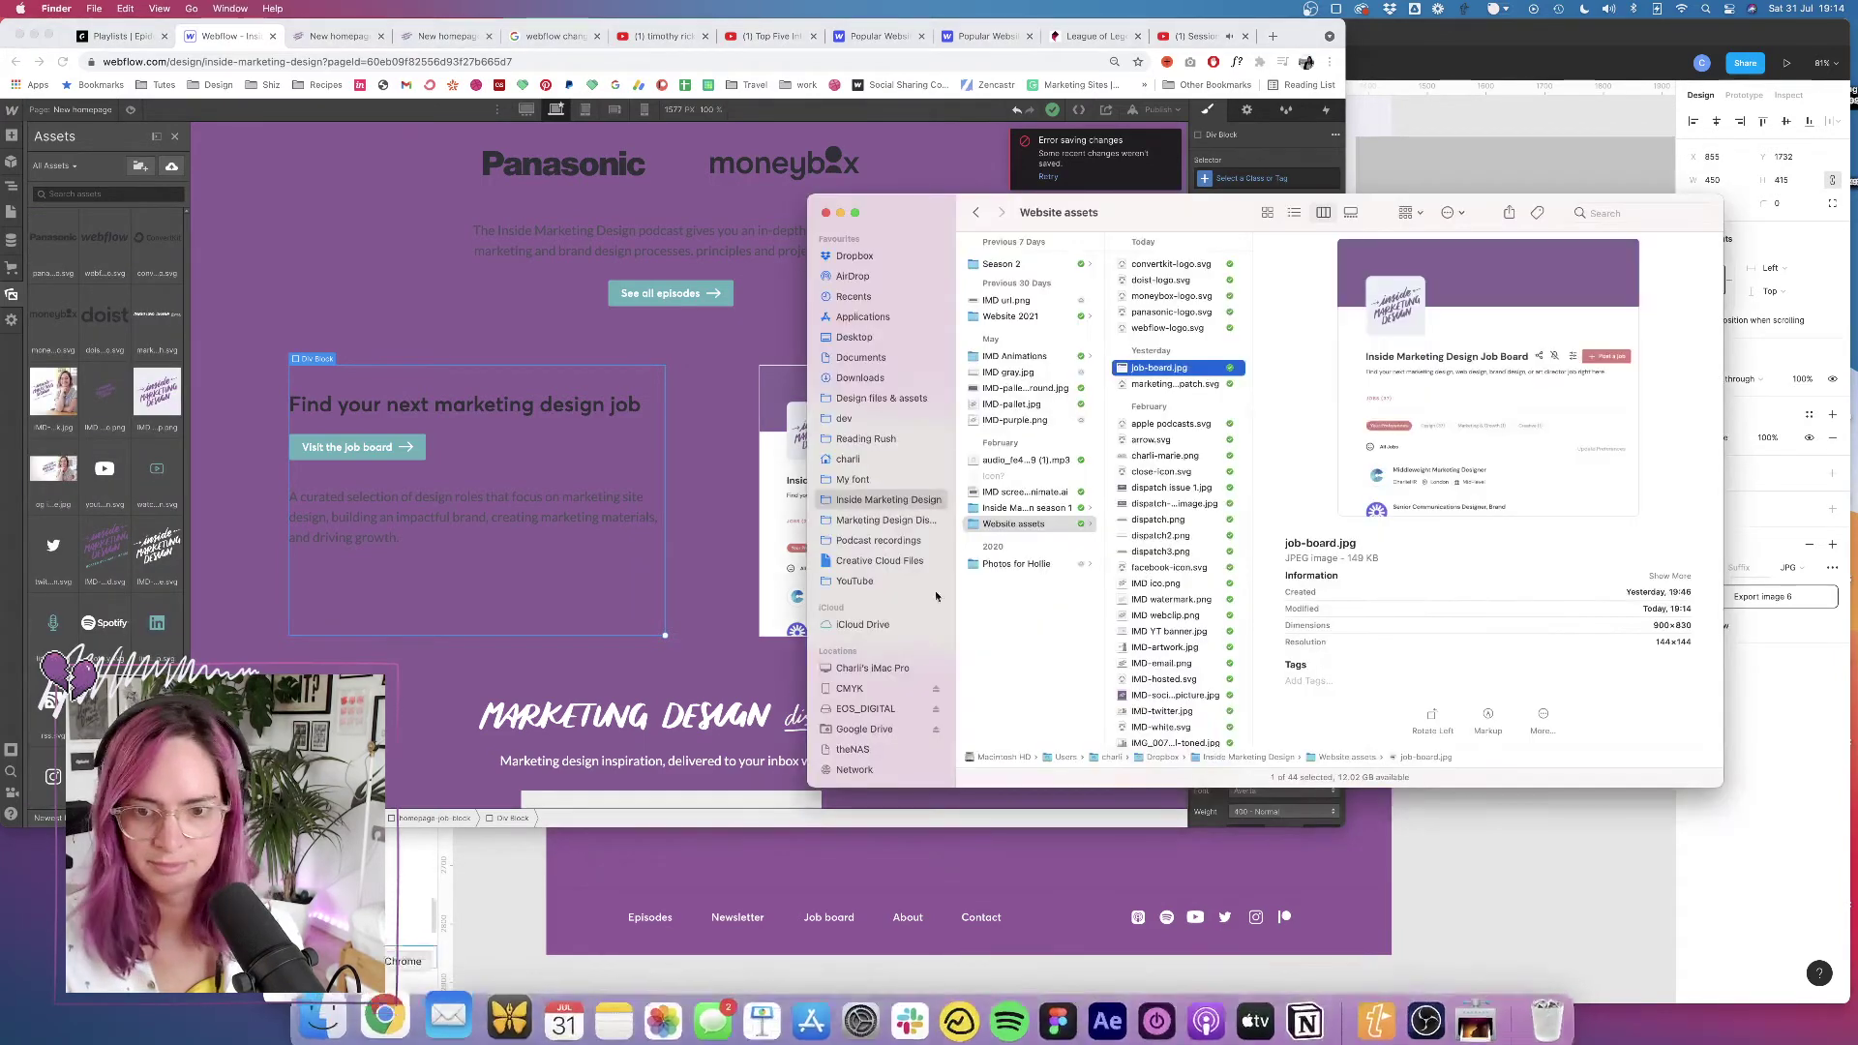
pyautogui.click(1179, 327)
pyautogui.click(1172, 369)
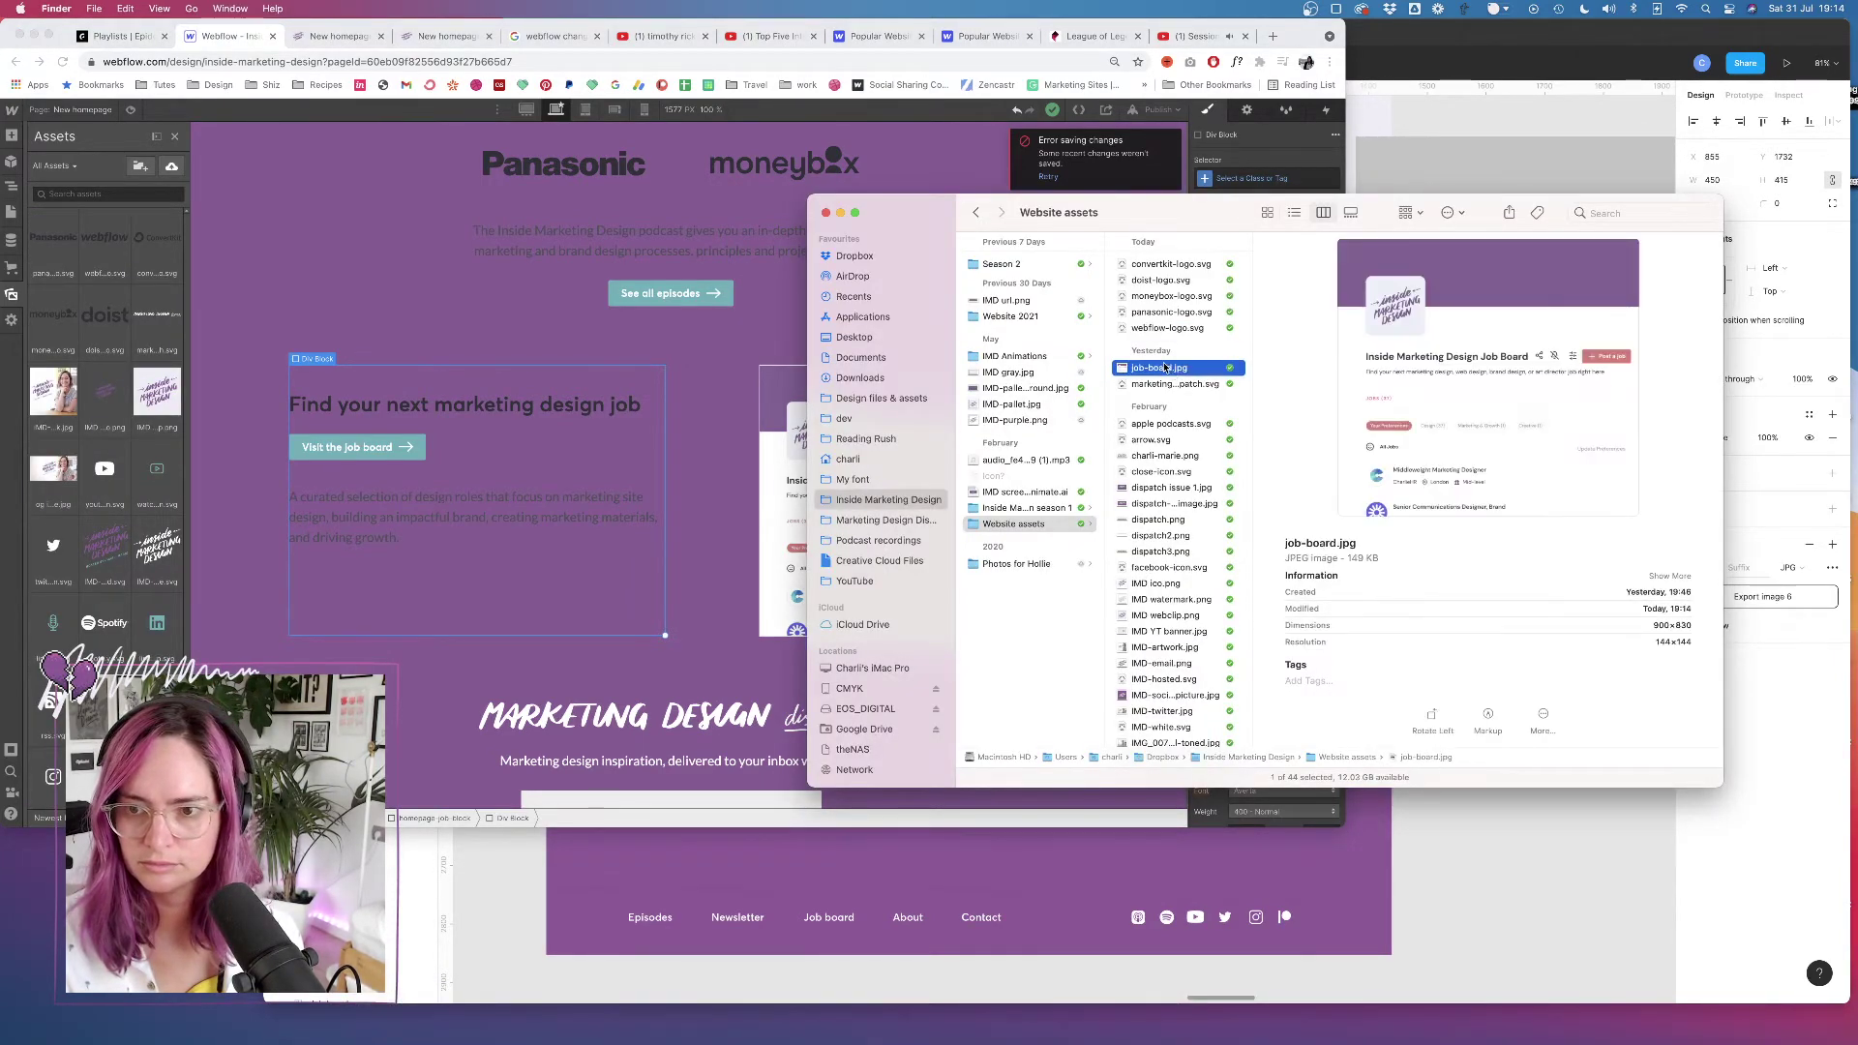
pyautogui.press('space')
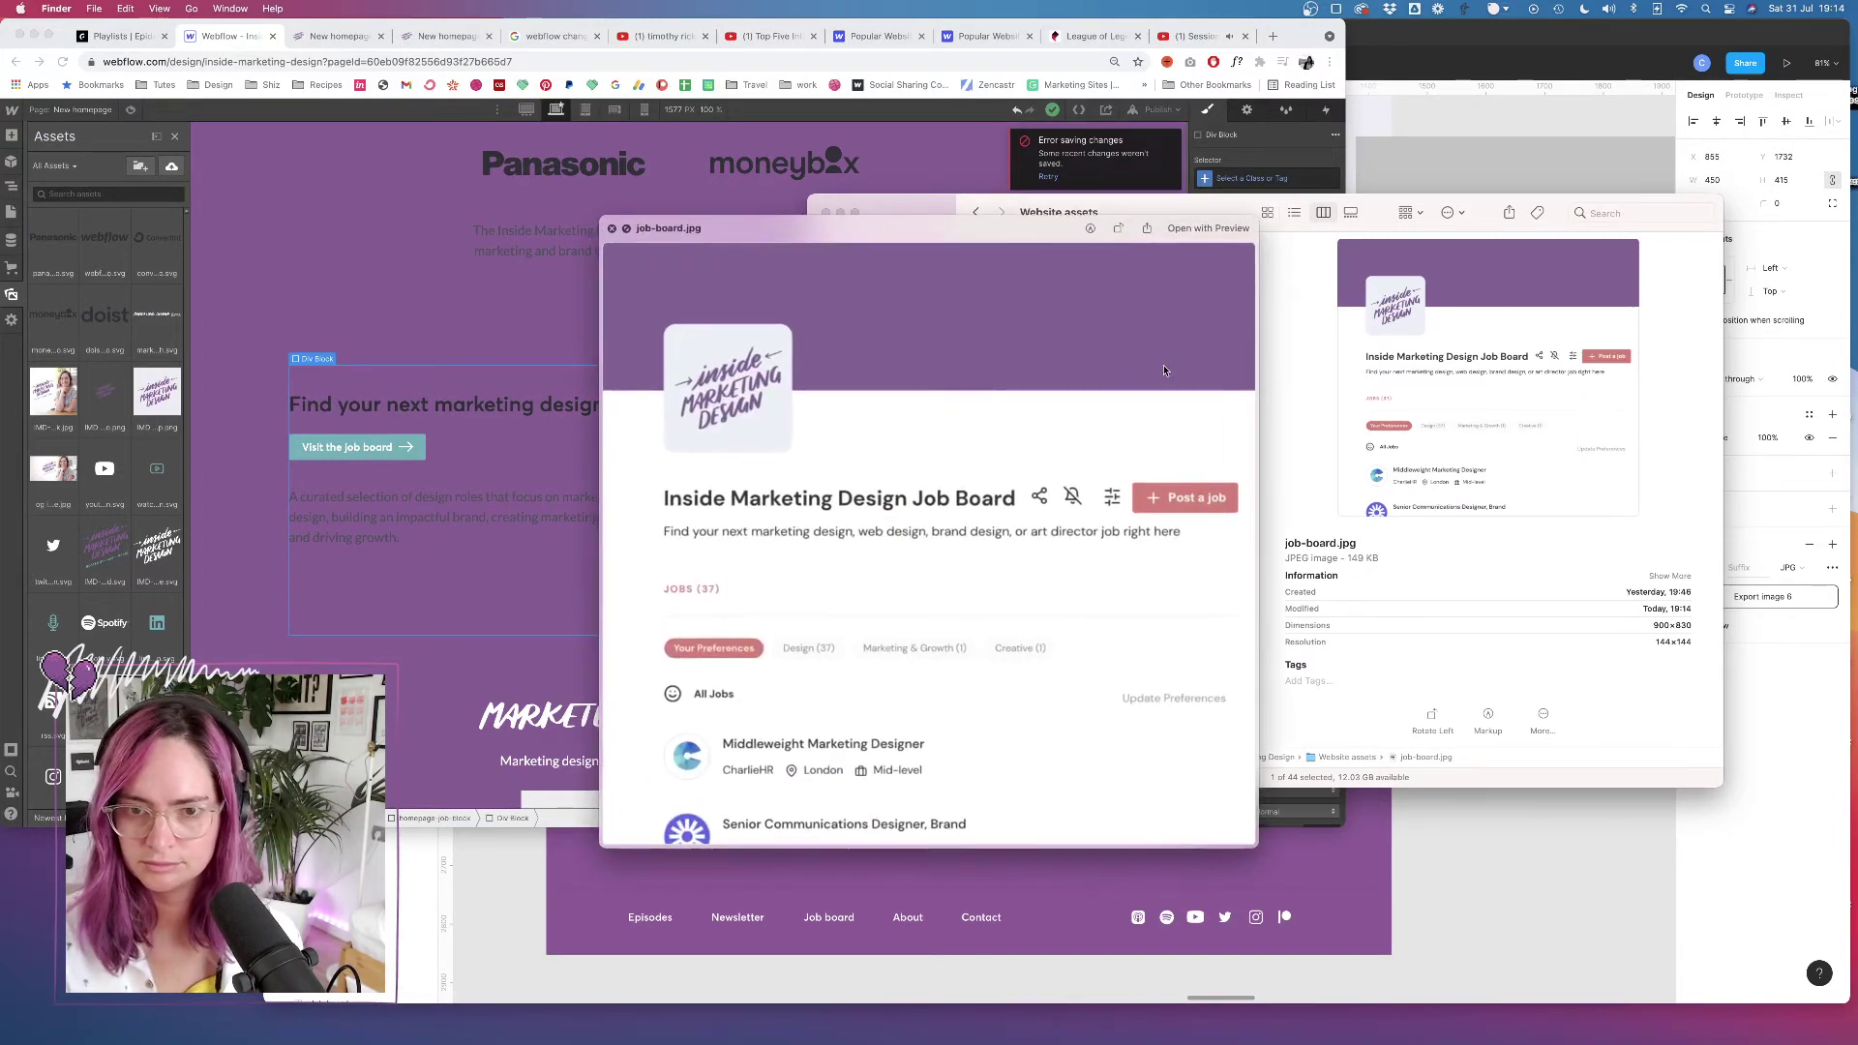
pyautogui.press('space')
pyautogui.rightClick(1156, 373)
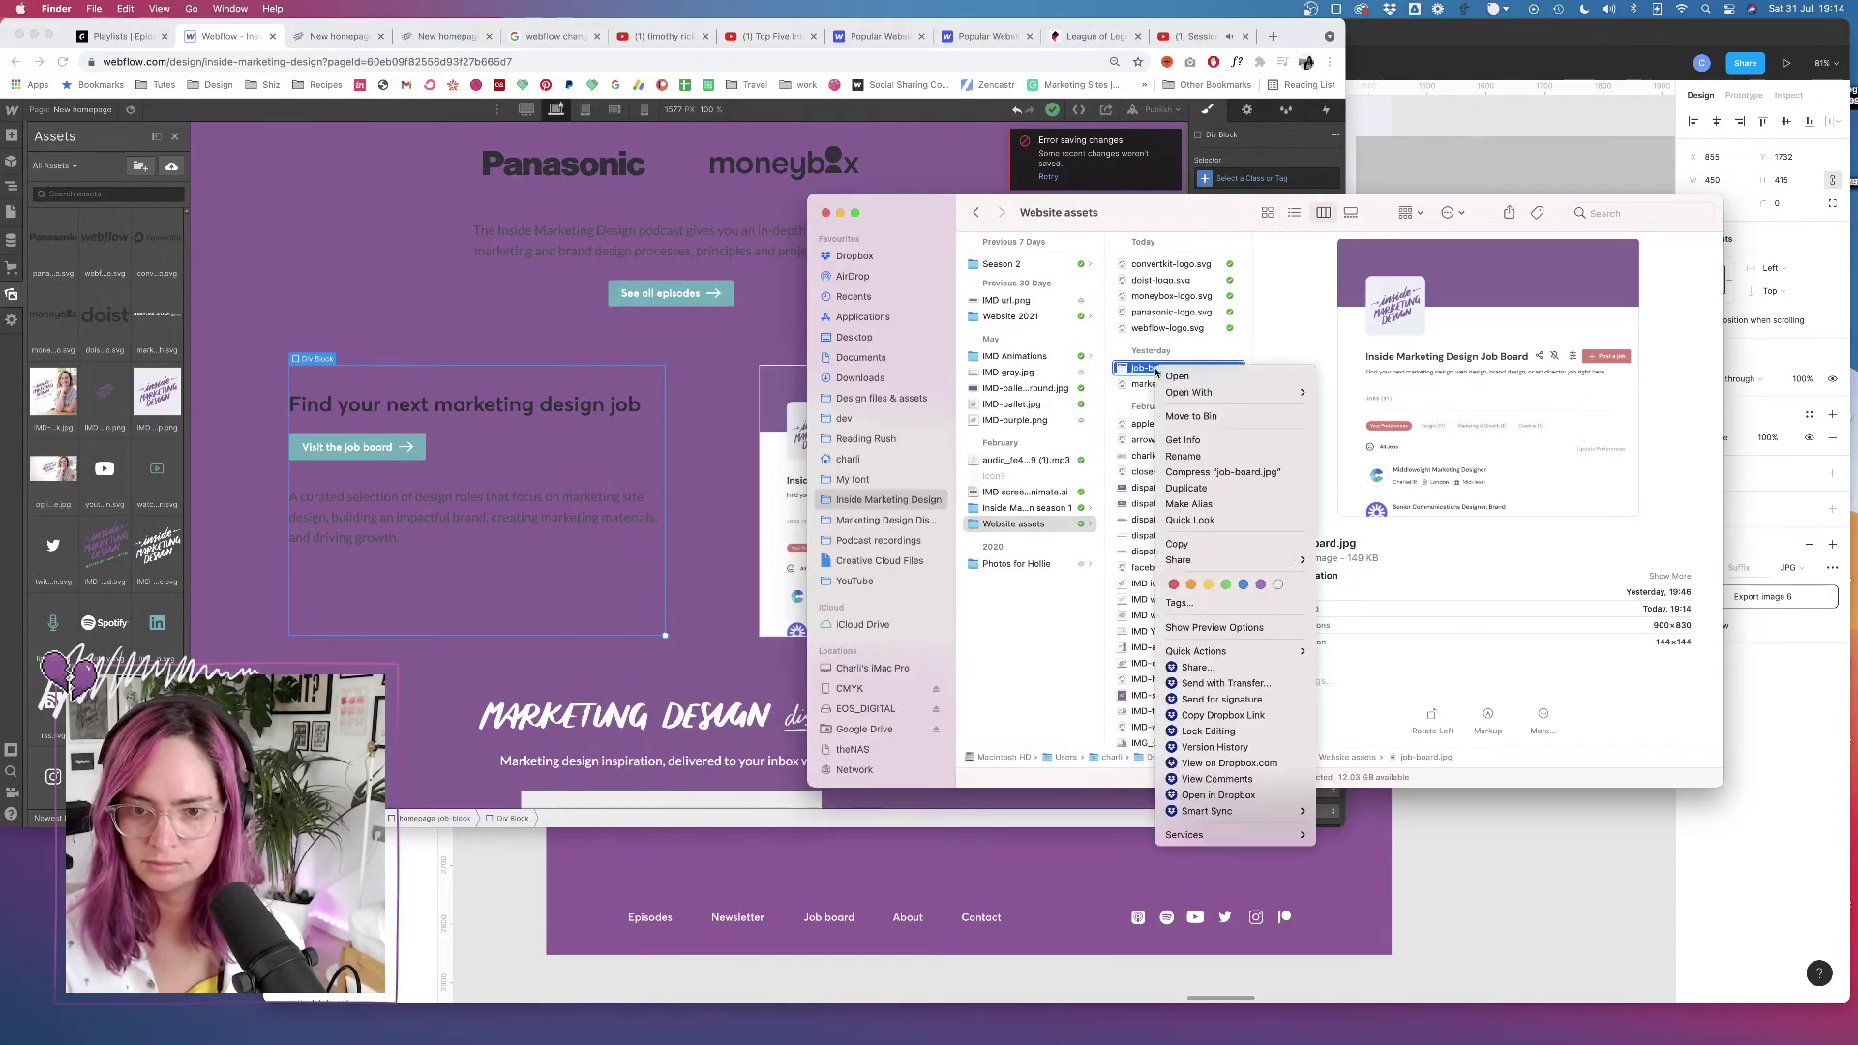
pyautogui.moveTo(1257, 834)
pyautogui.click(1381, 834)
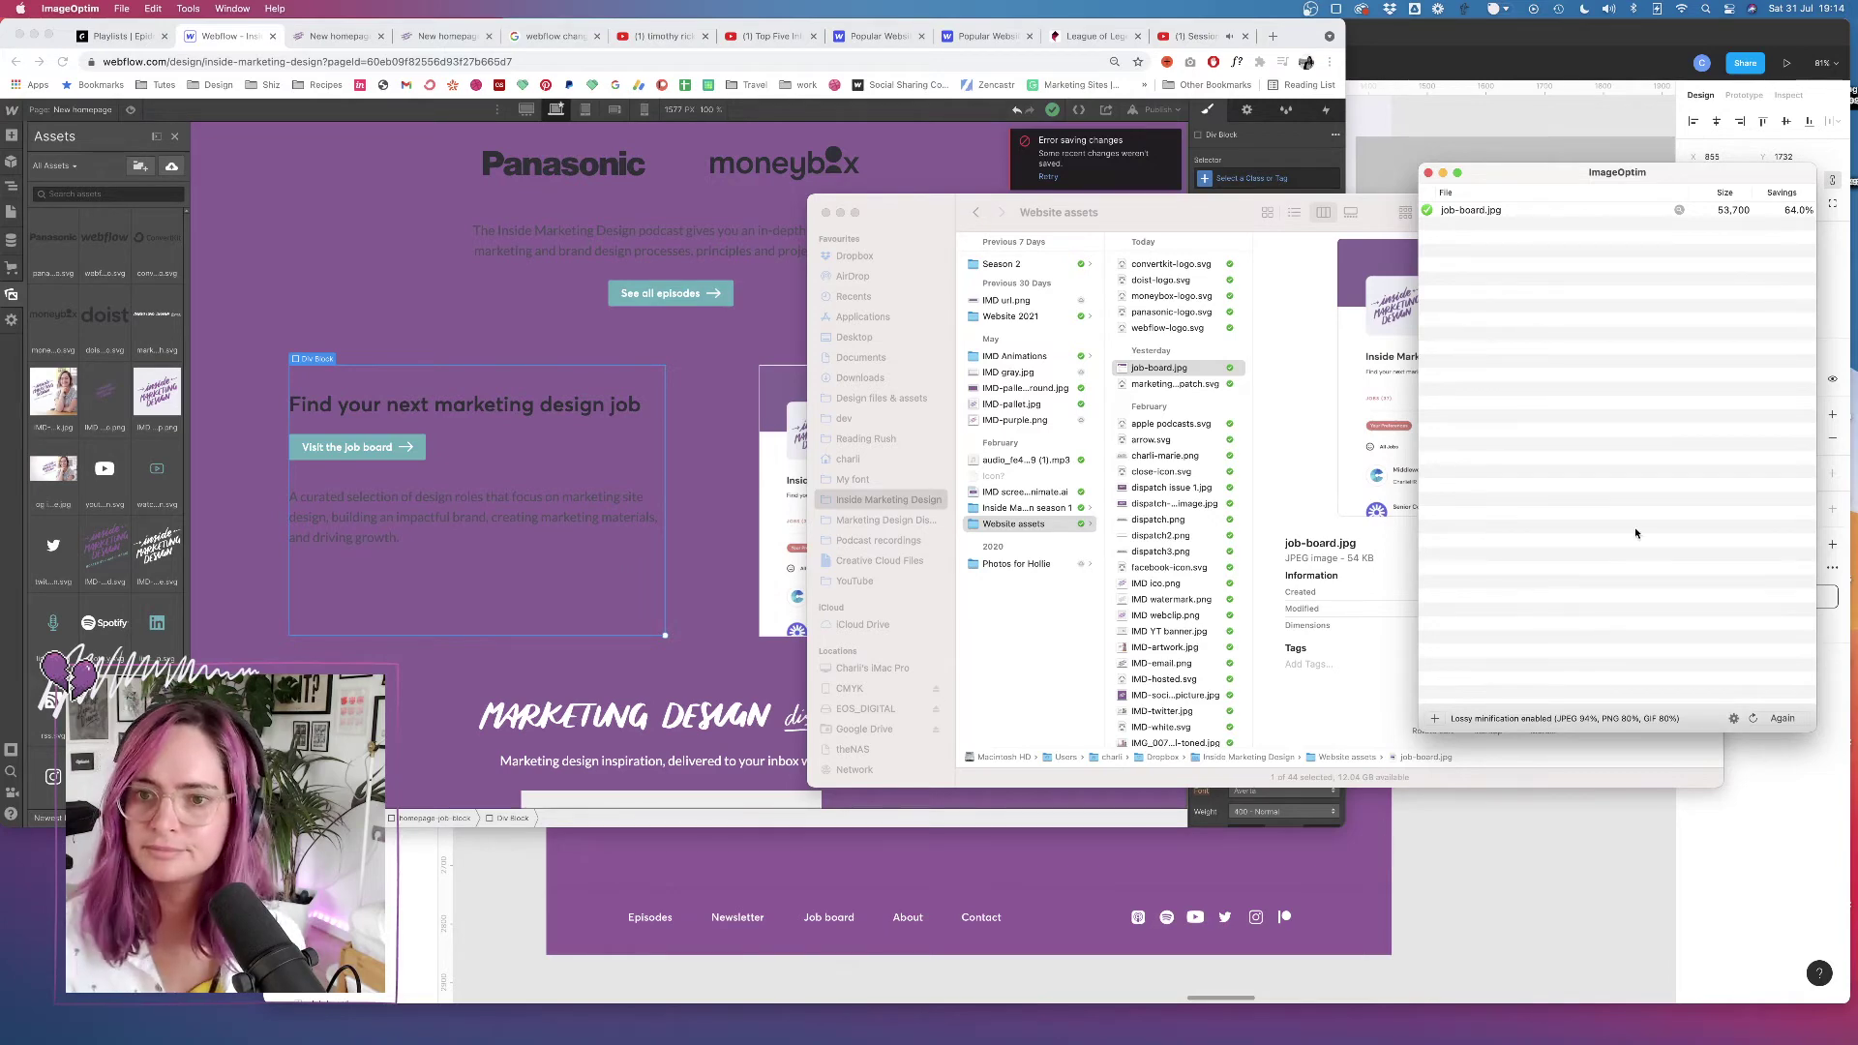
# Upload the compressed job-board.jpg from Finder to the Webflow assets and replace the old image in the job board section with it
pyautogui.click(1209, 212)
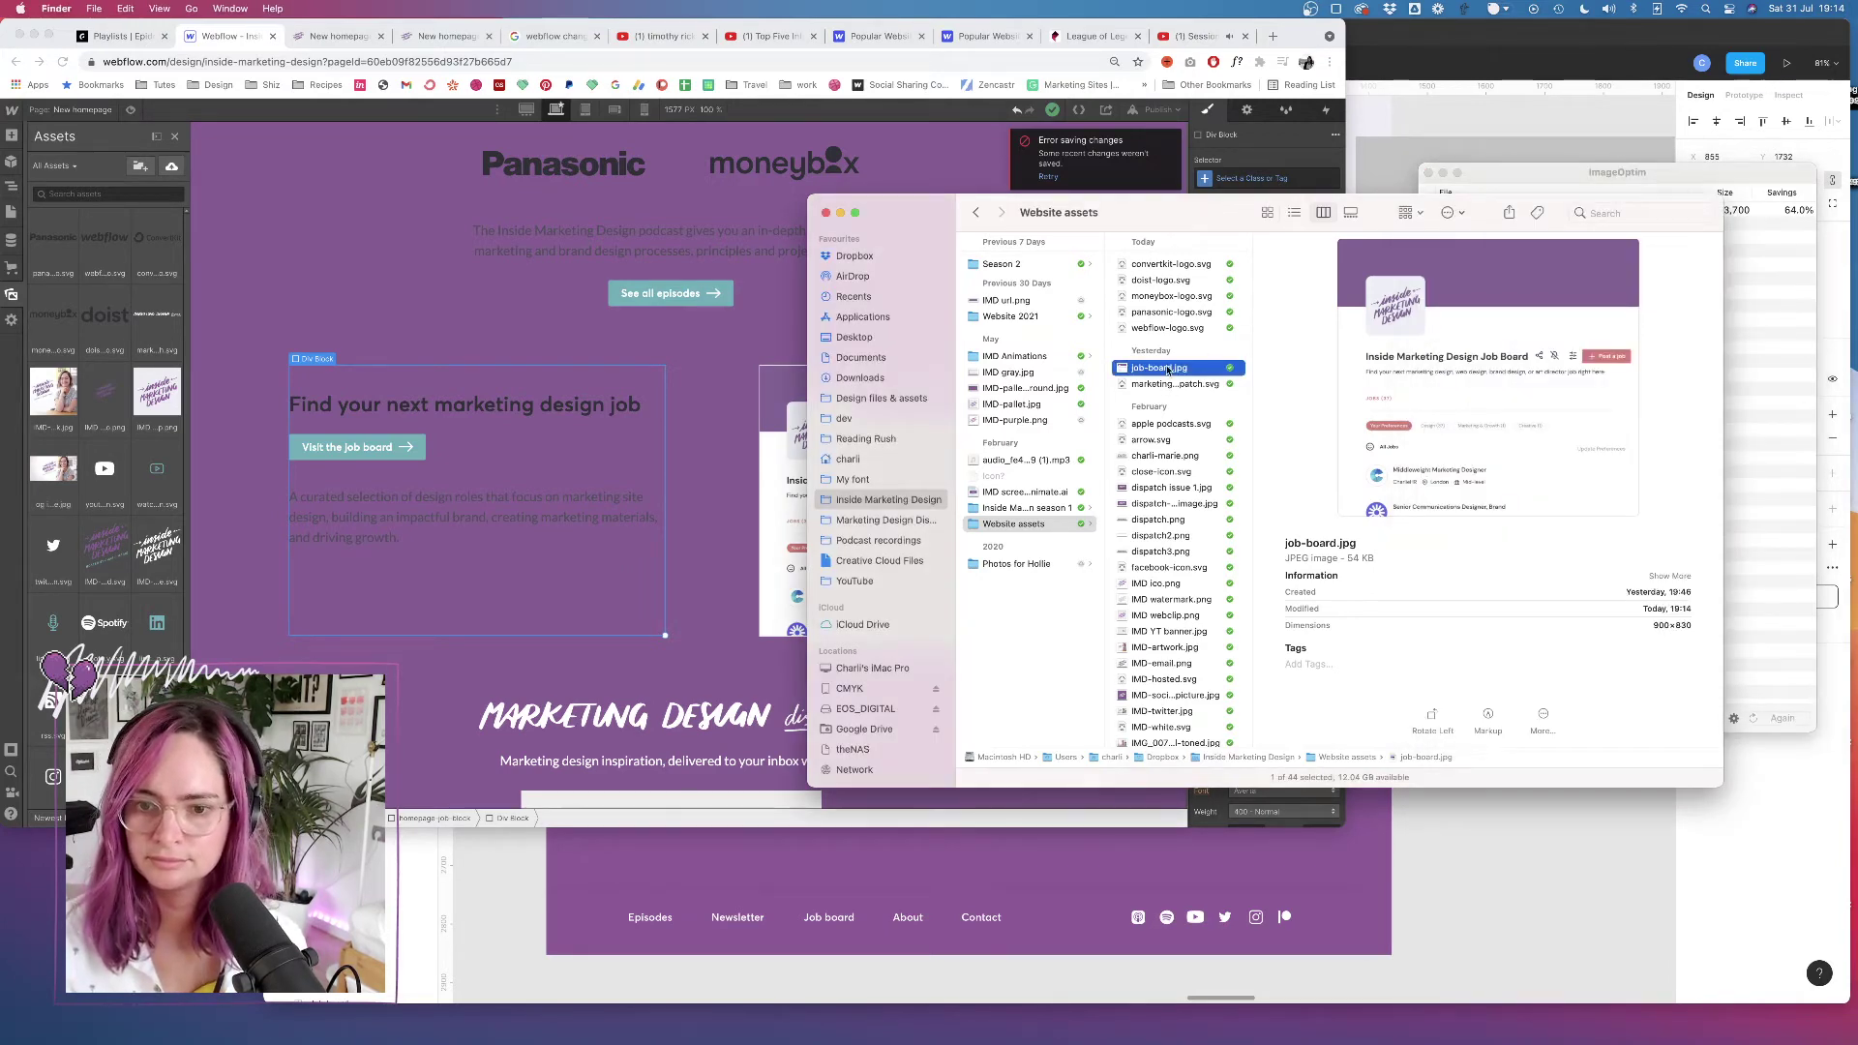
pyautogui.moveTo(1180, 369); pyautogui.dragTo(87, 242)
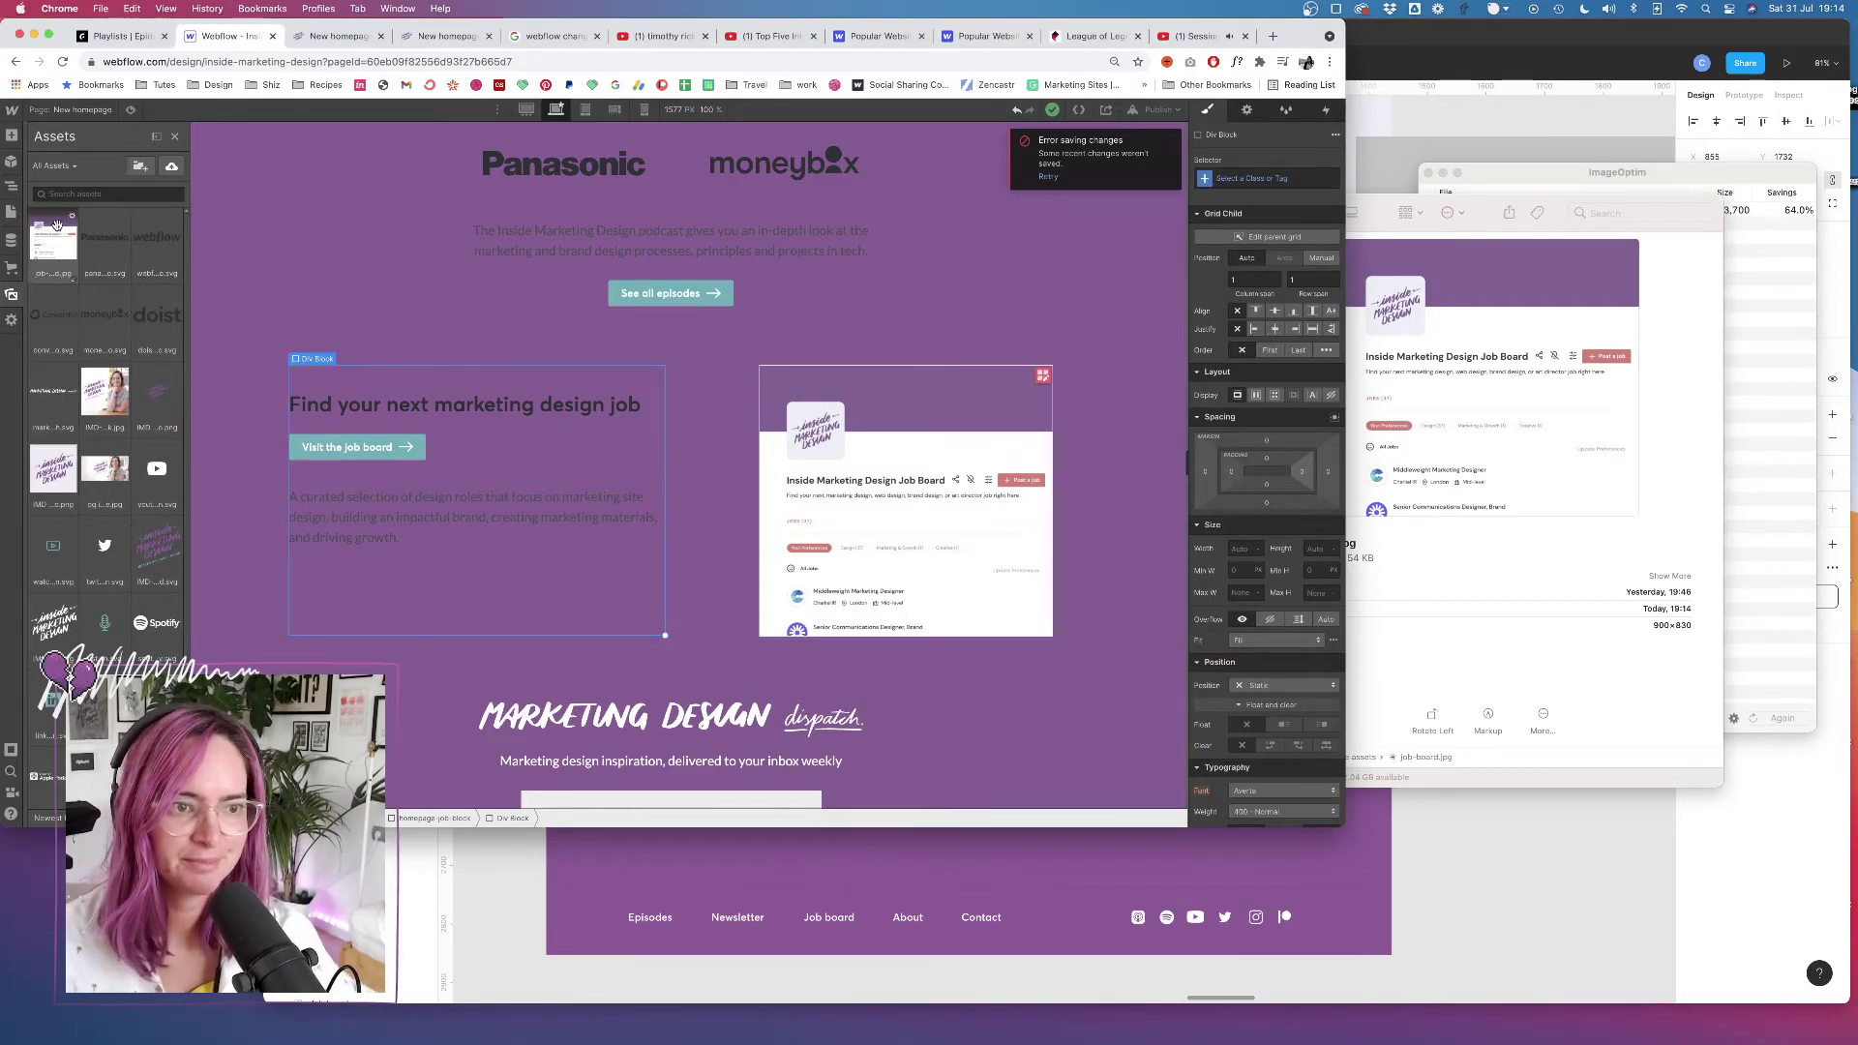
pyautogui.moveTo(56, 230); pyautogui.dragTo(653, 668)
pyautogui.click(616, 738)
pyautogui.press('Delete')
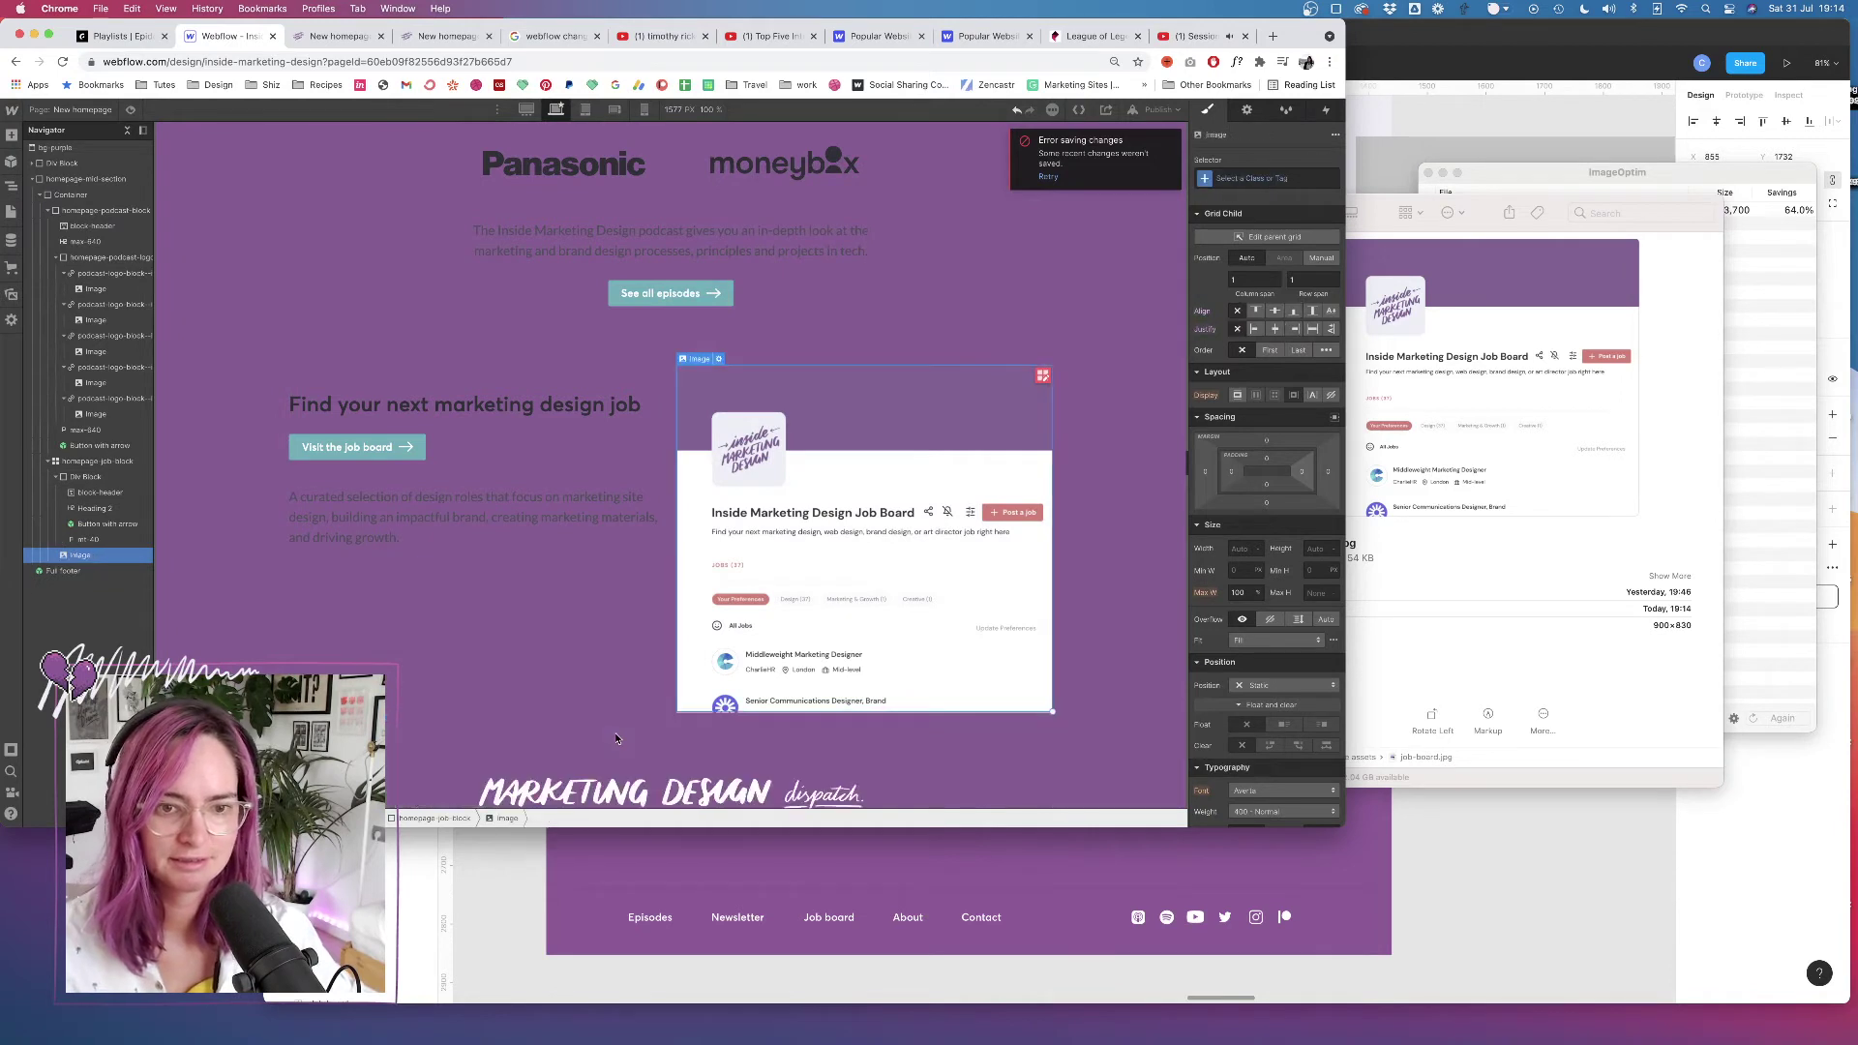
# Mark the new job board image as HiDPI and apply the existing job-board-image class to it
pyautogui.click(718, 358)
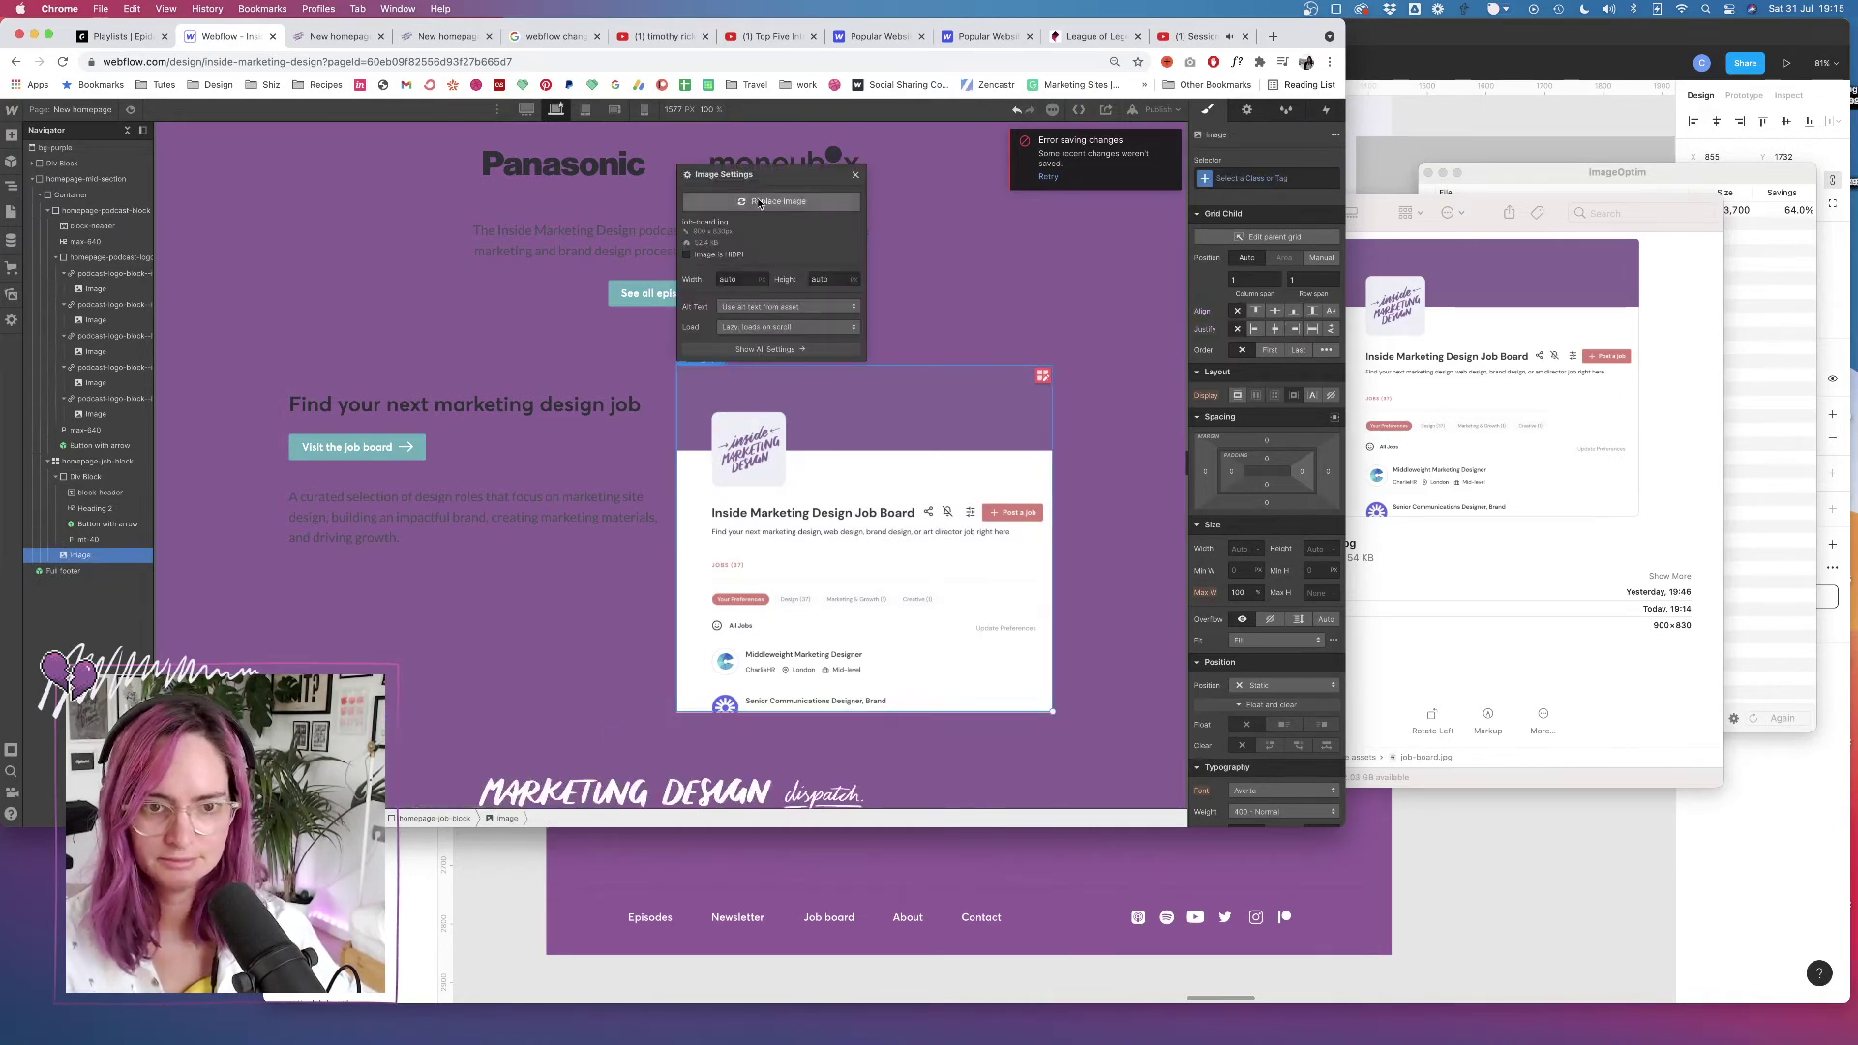
pyautogui.click(687, 257)
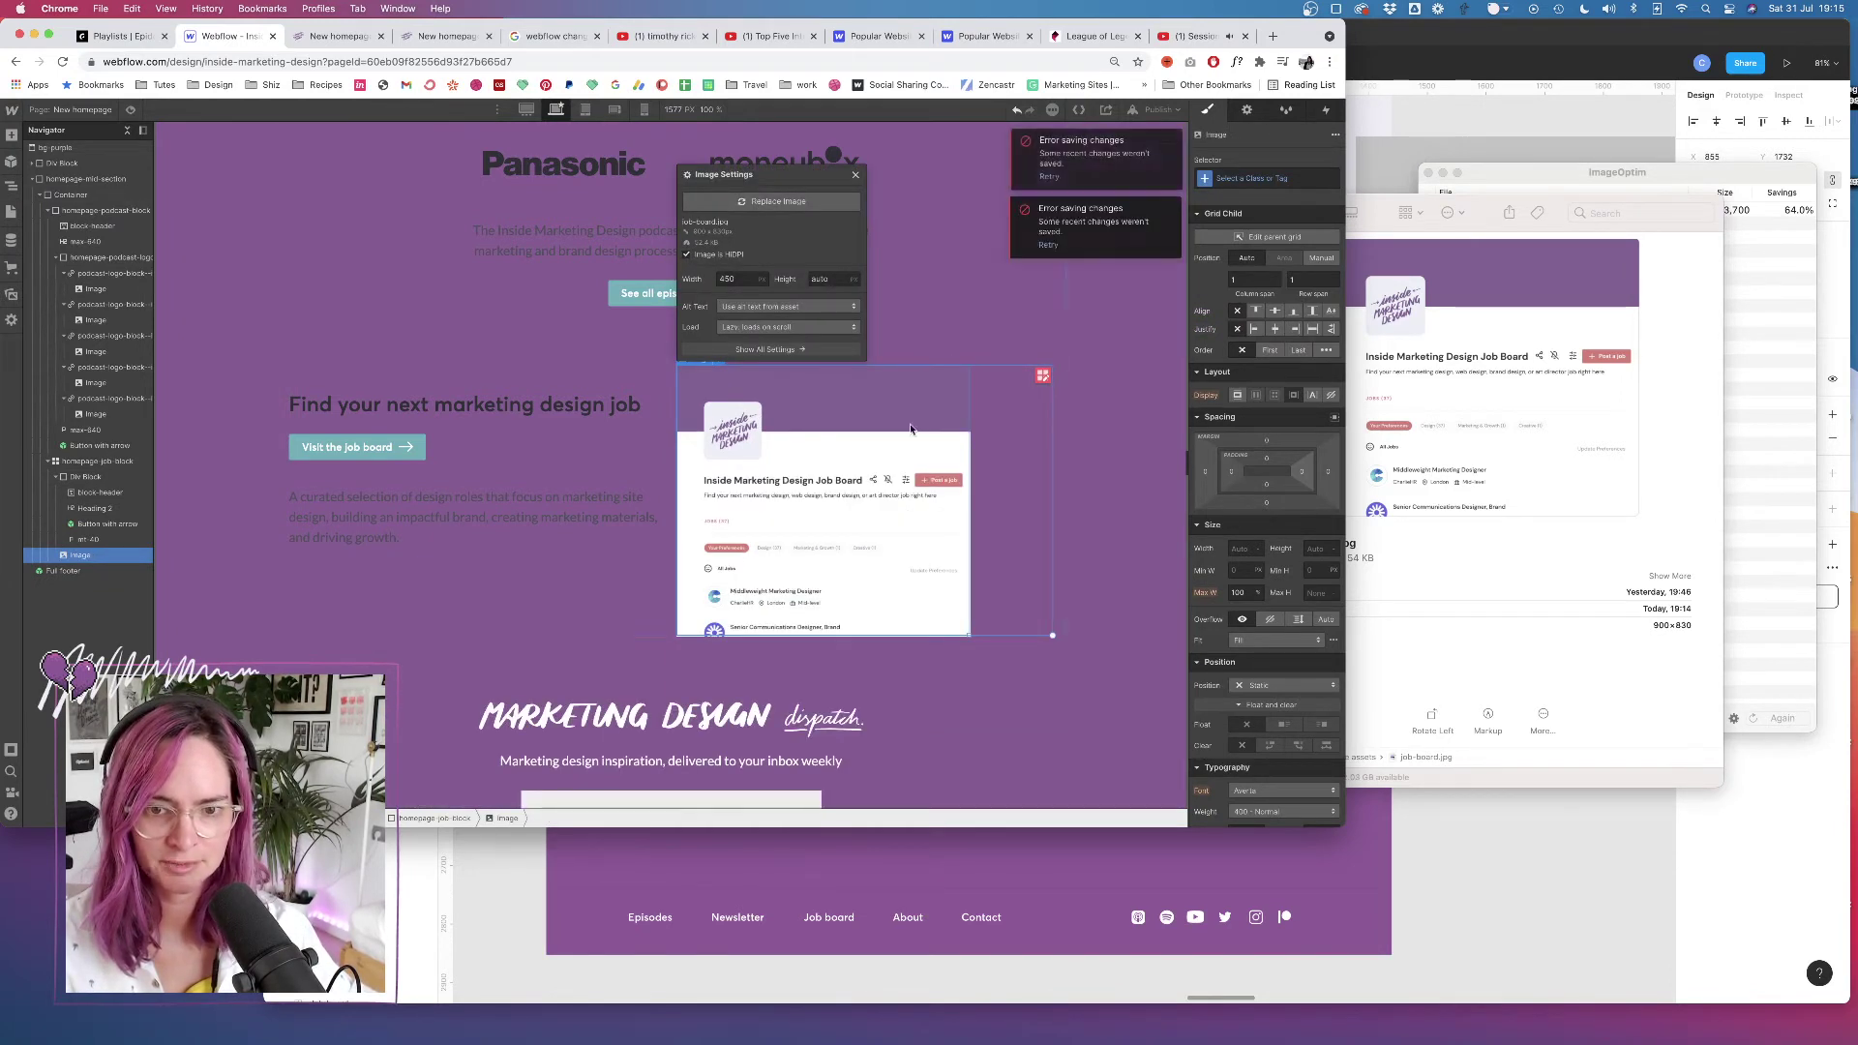
pyautogui.click(1234, 179)
pyautogui.write('job')
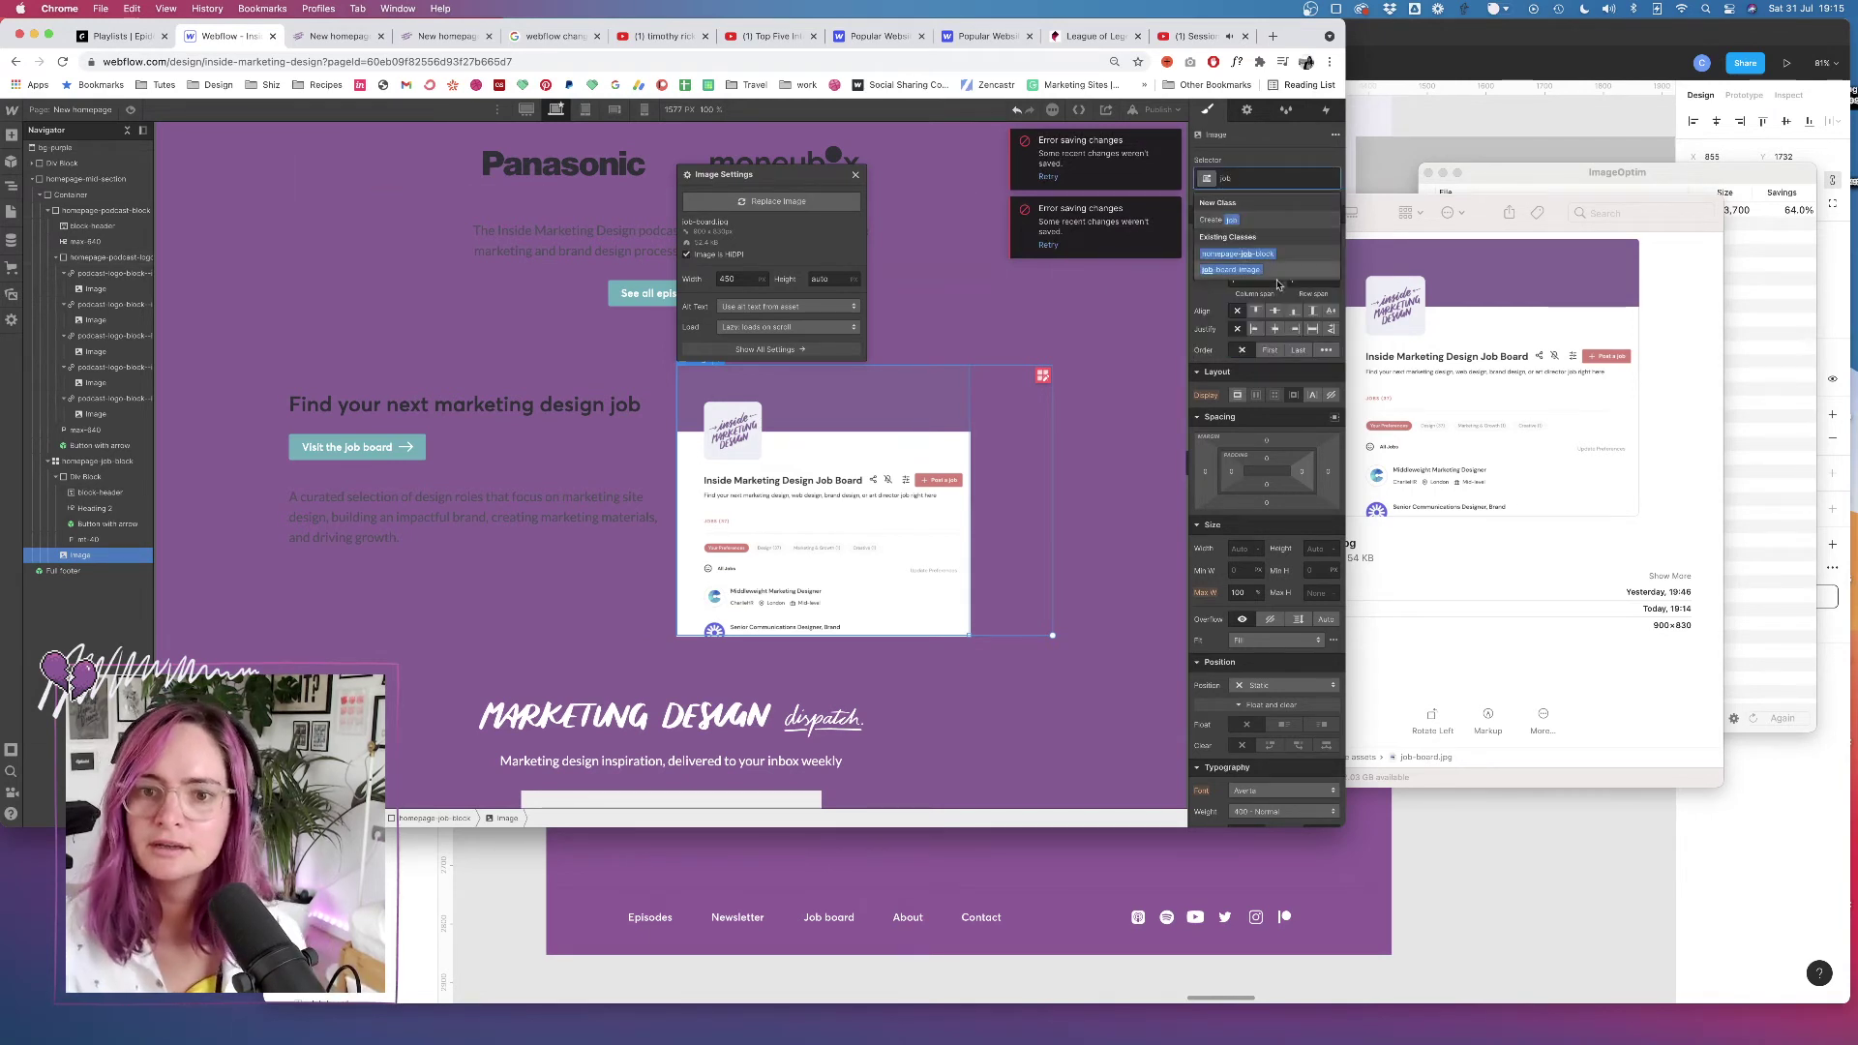
pyautogui.click(1240, 271)
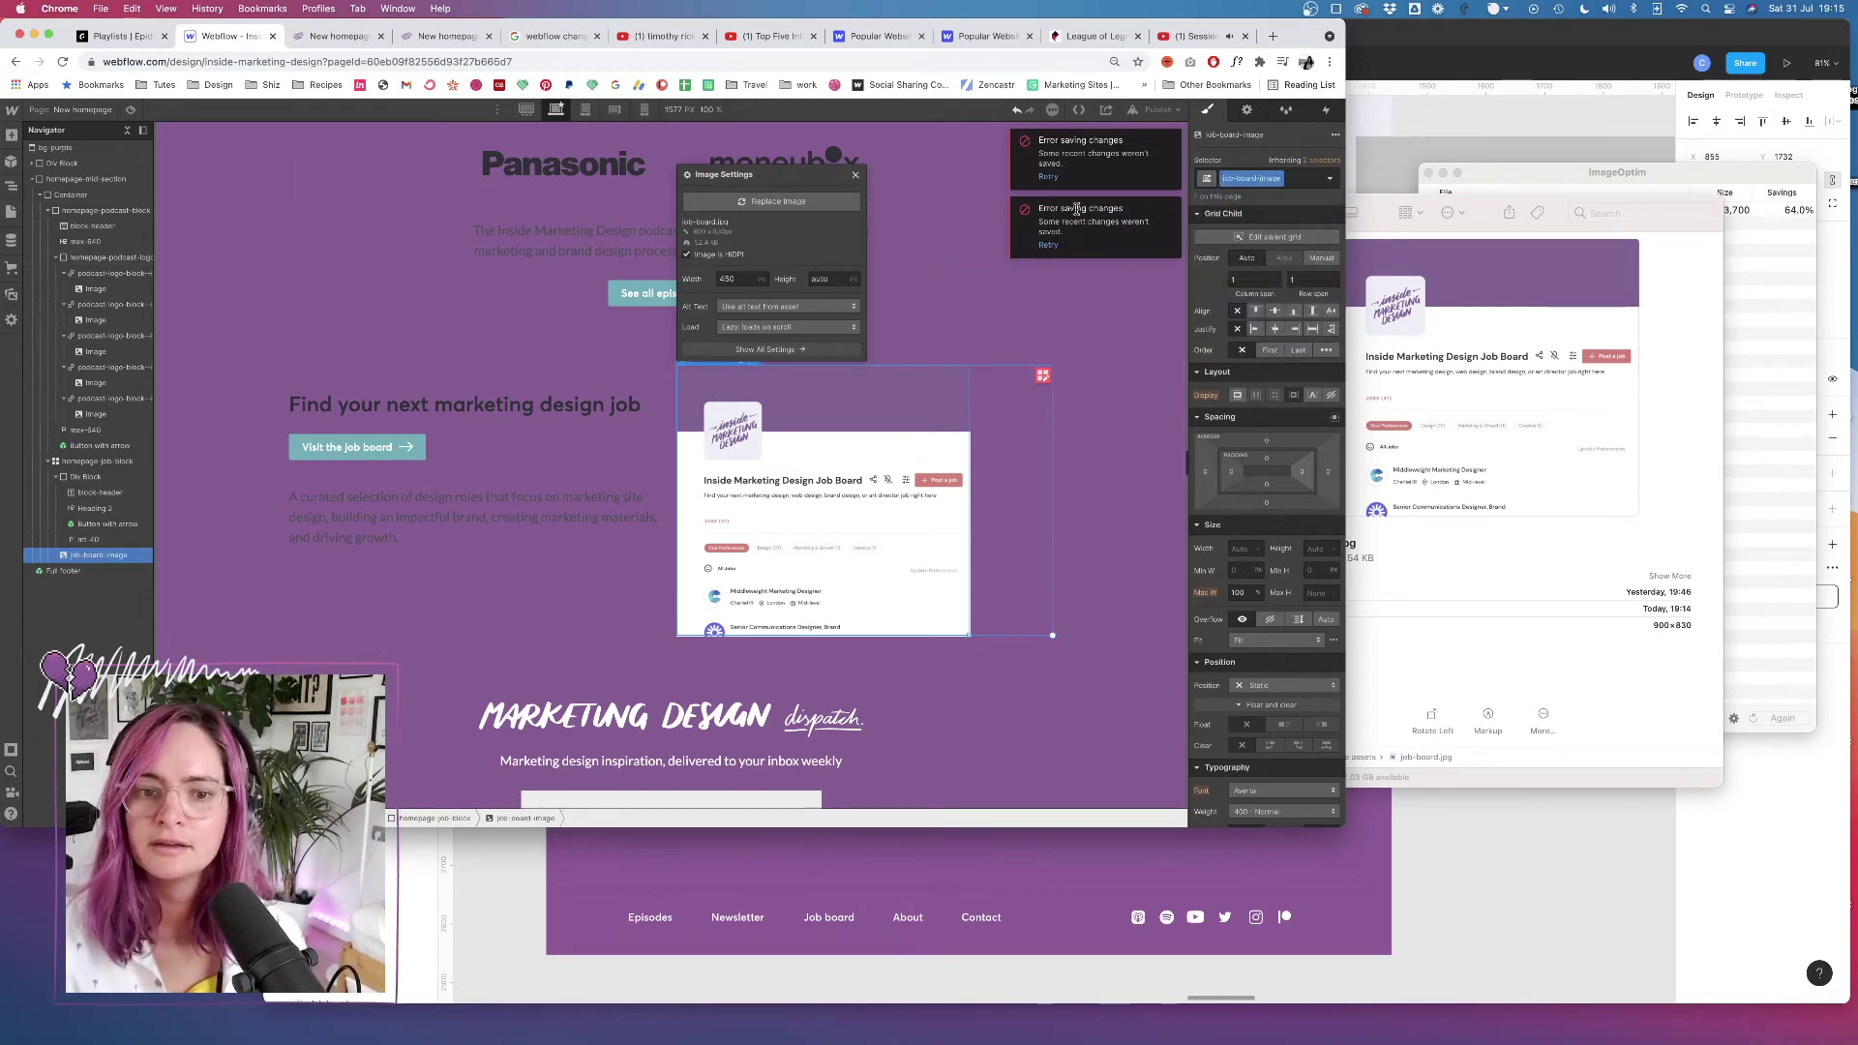
# Set the job board image's justify and align options to End within its grid cell and close the image settings
pyautogui.click(1293, 329)
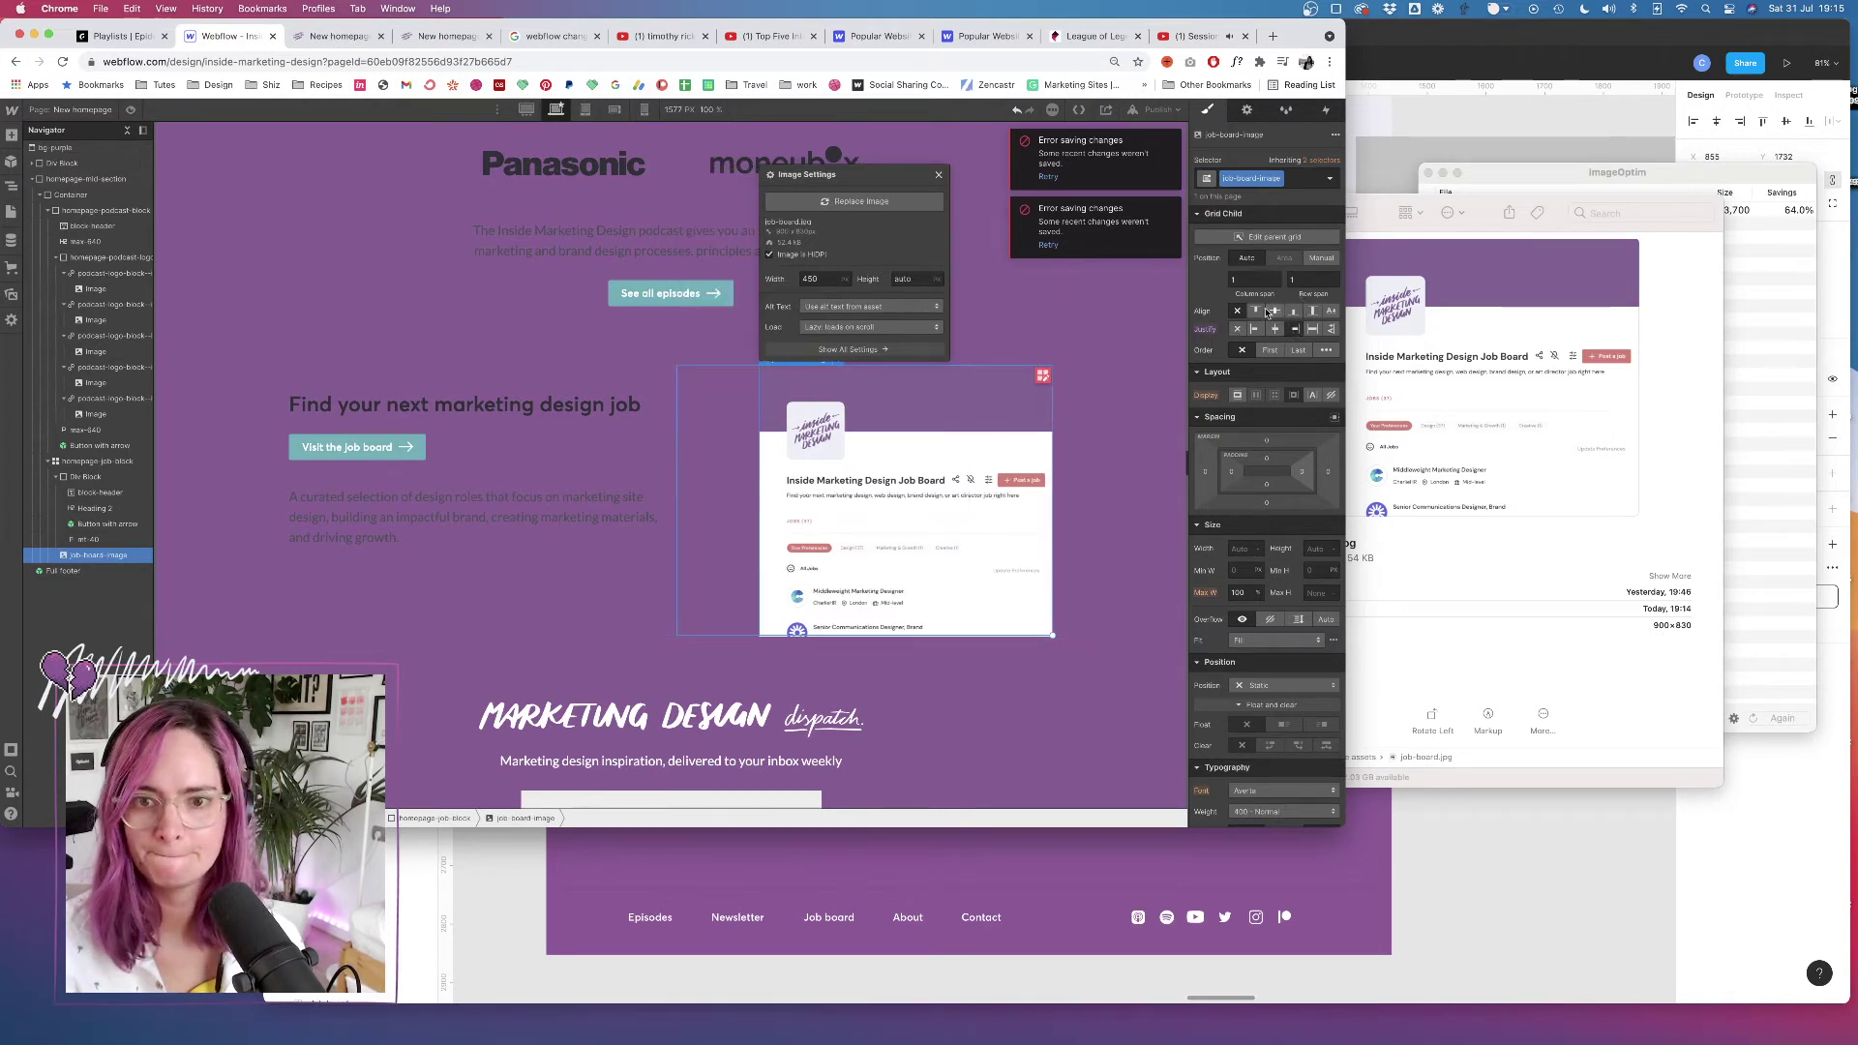
pyautogui.click(1293, 310)
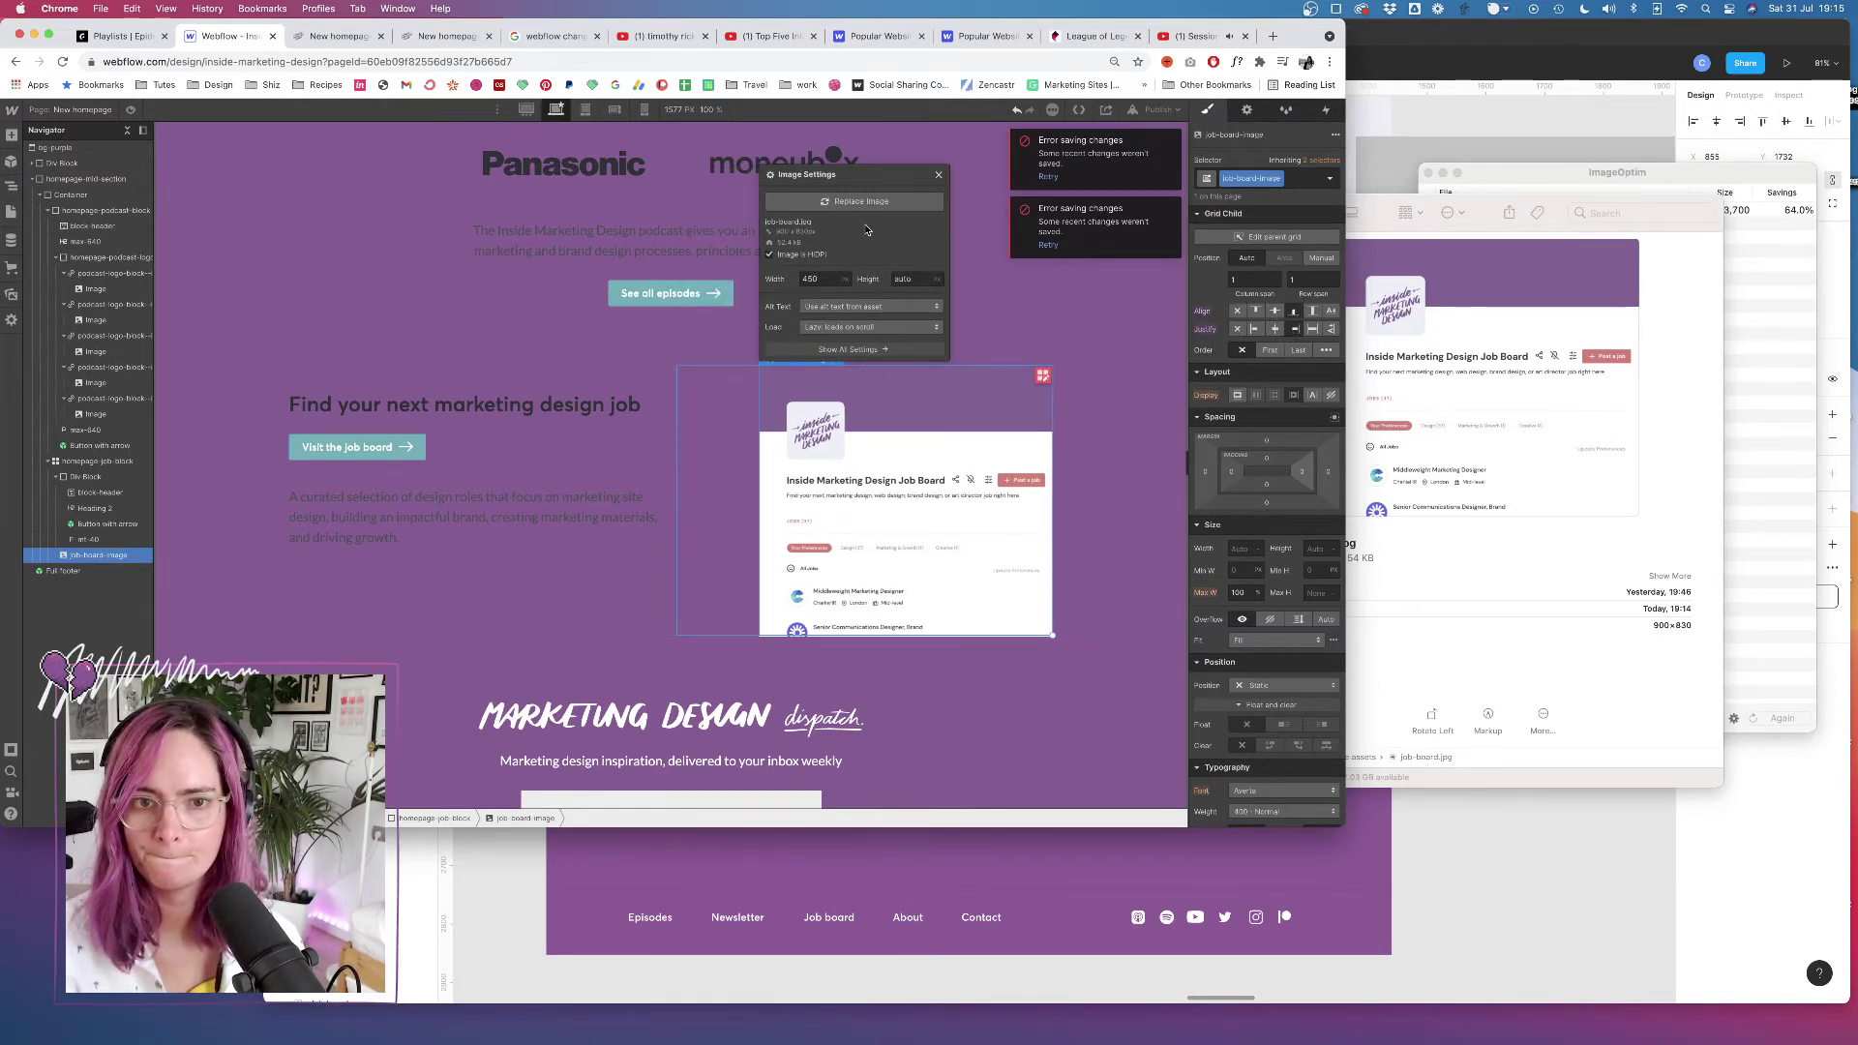
pyautogui.click(938, 176)
# Retry saving the changes that failed to save and dismiss the publish options
pyautogui.click(1048, 178)
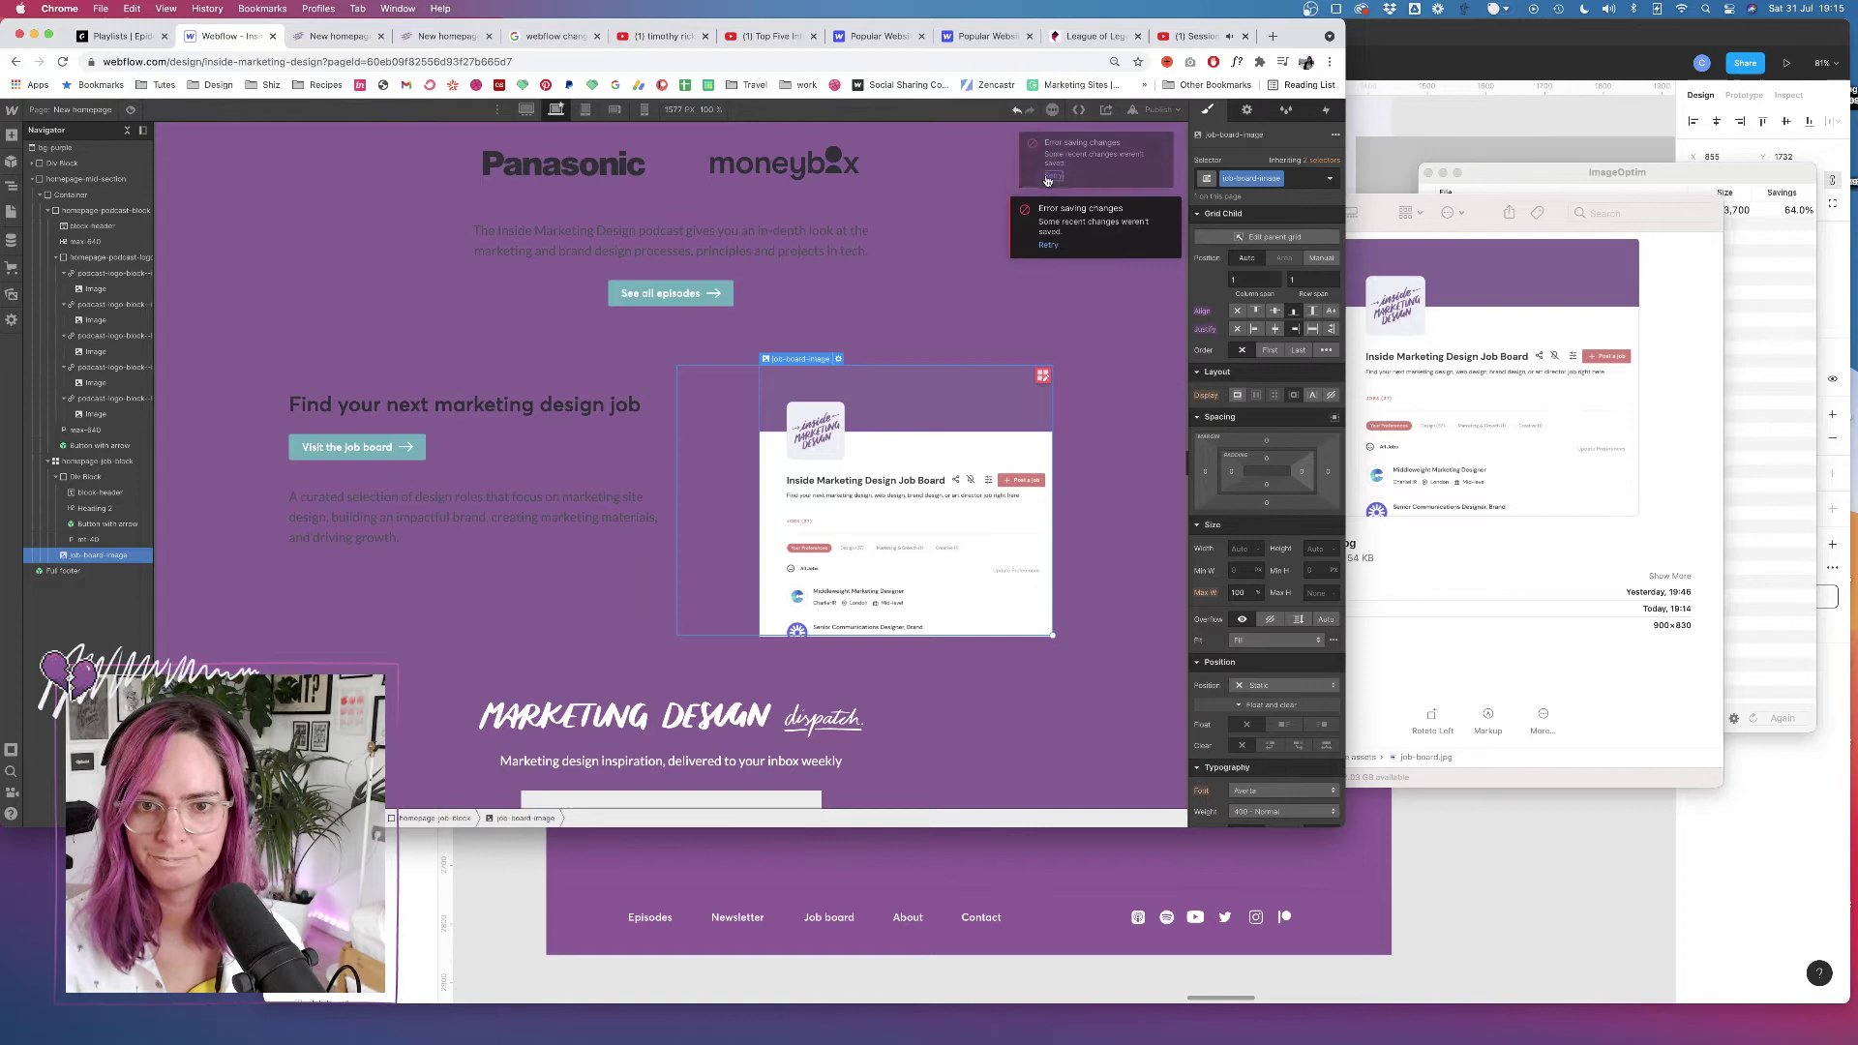
pyautogui.click(1049, 245)
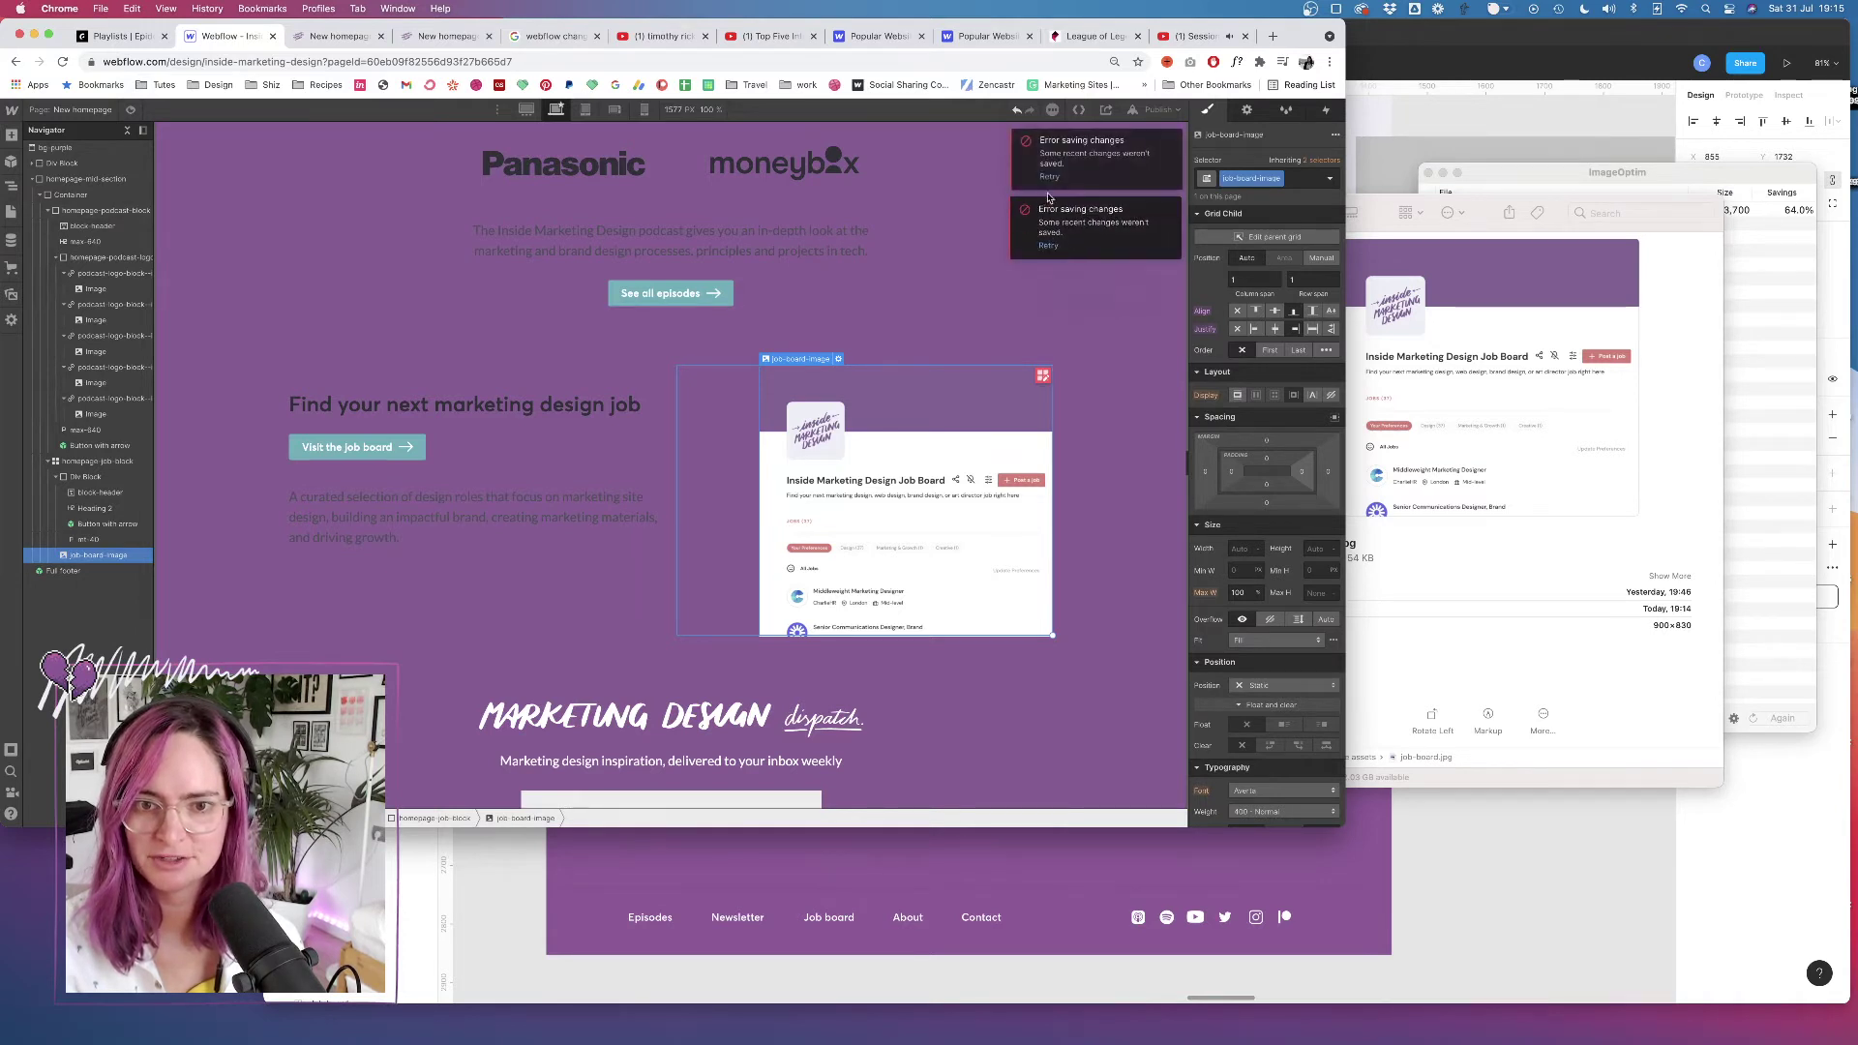
pyautogui.click(1140, 351)
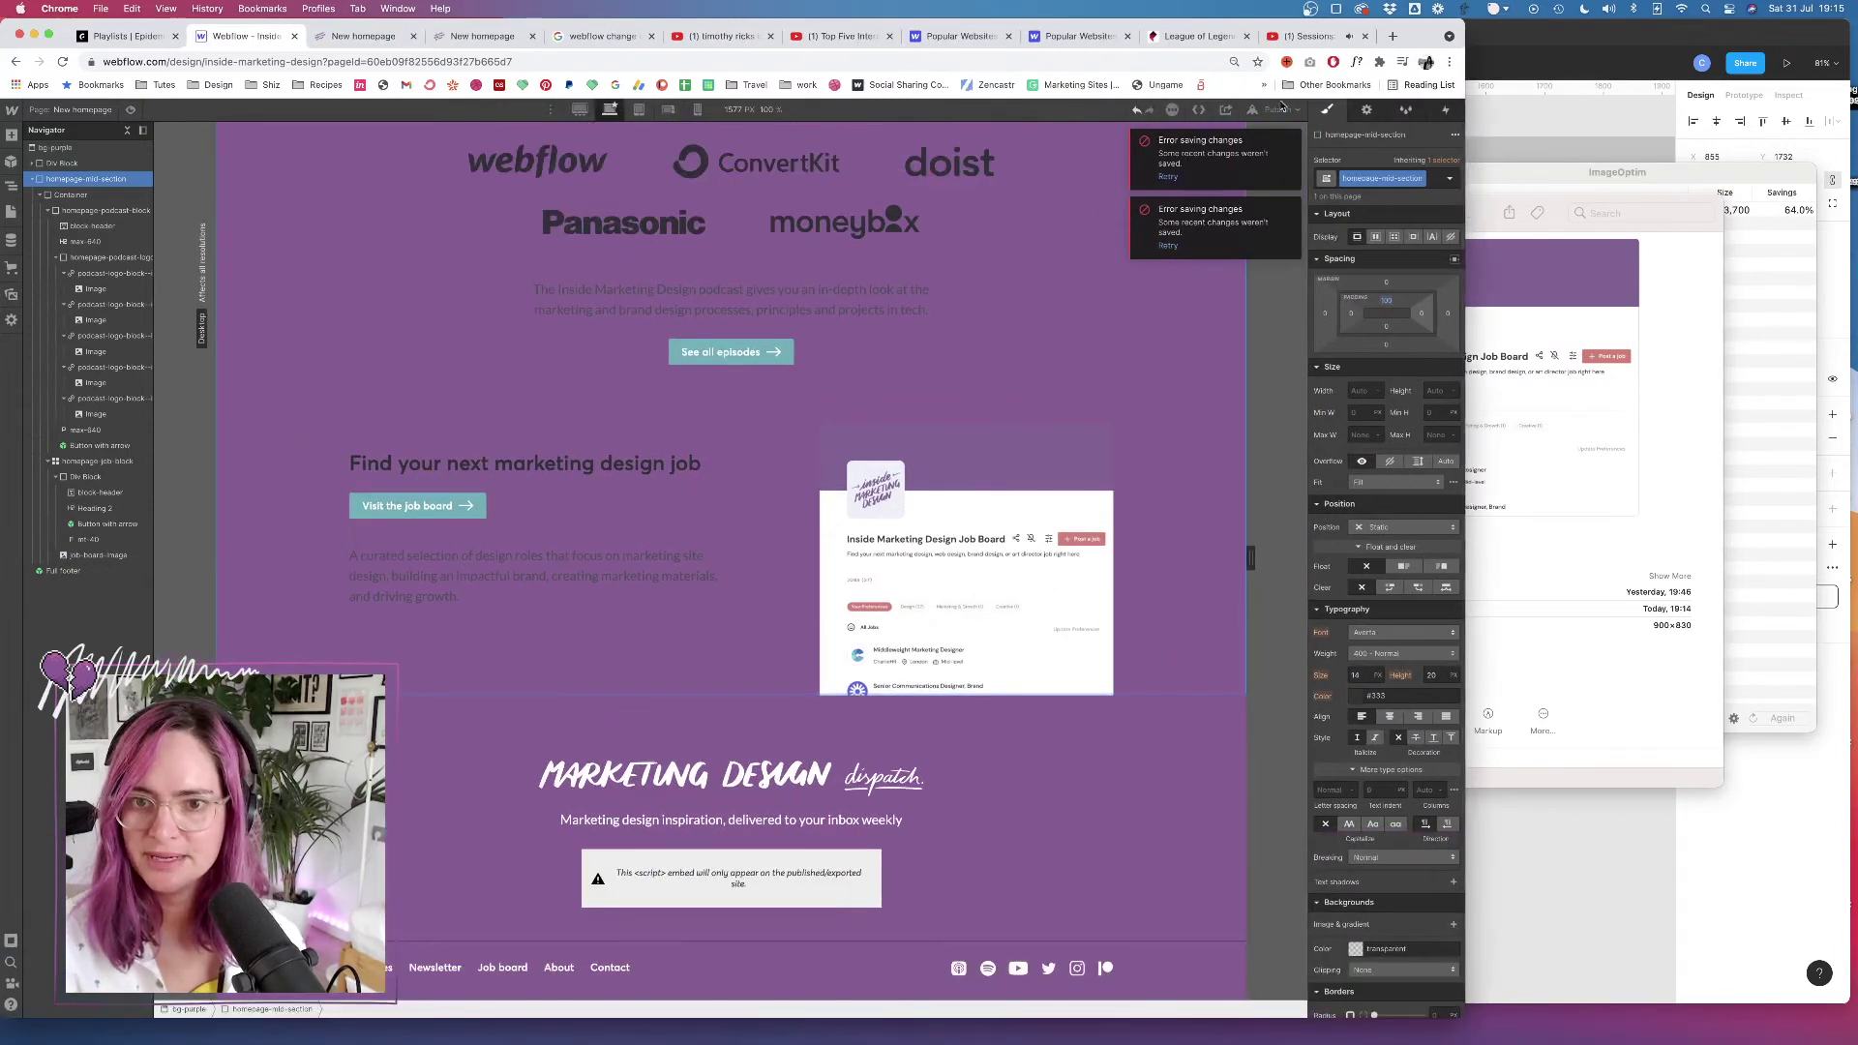
pyautogui.click(1279, 109)
pyautogui.click(1167, 245)
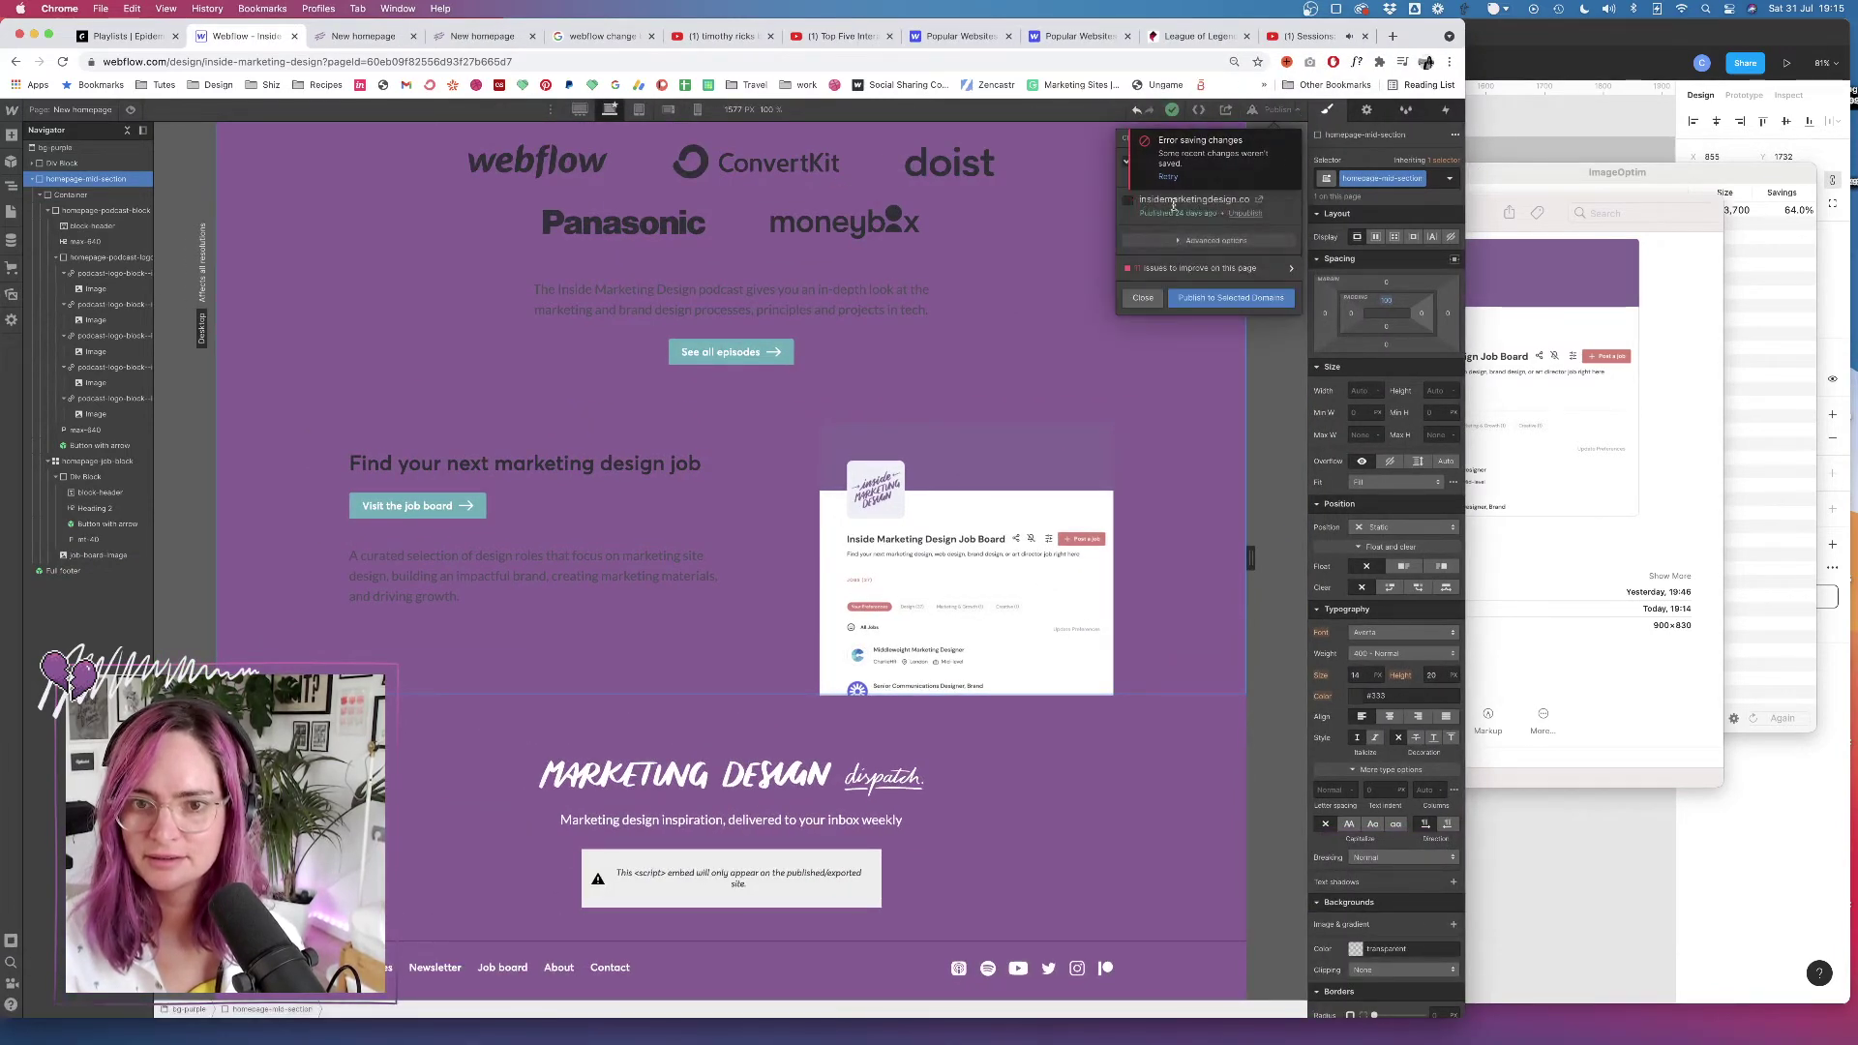
pyautogui.click(1170, 181)
pyautogui.click(1170, 328)
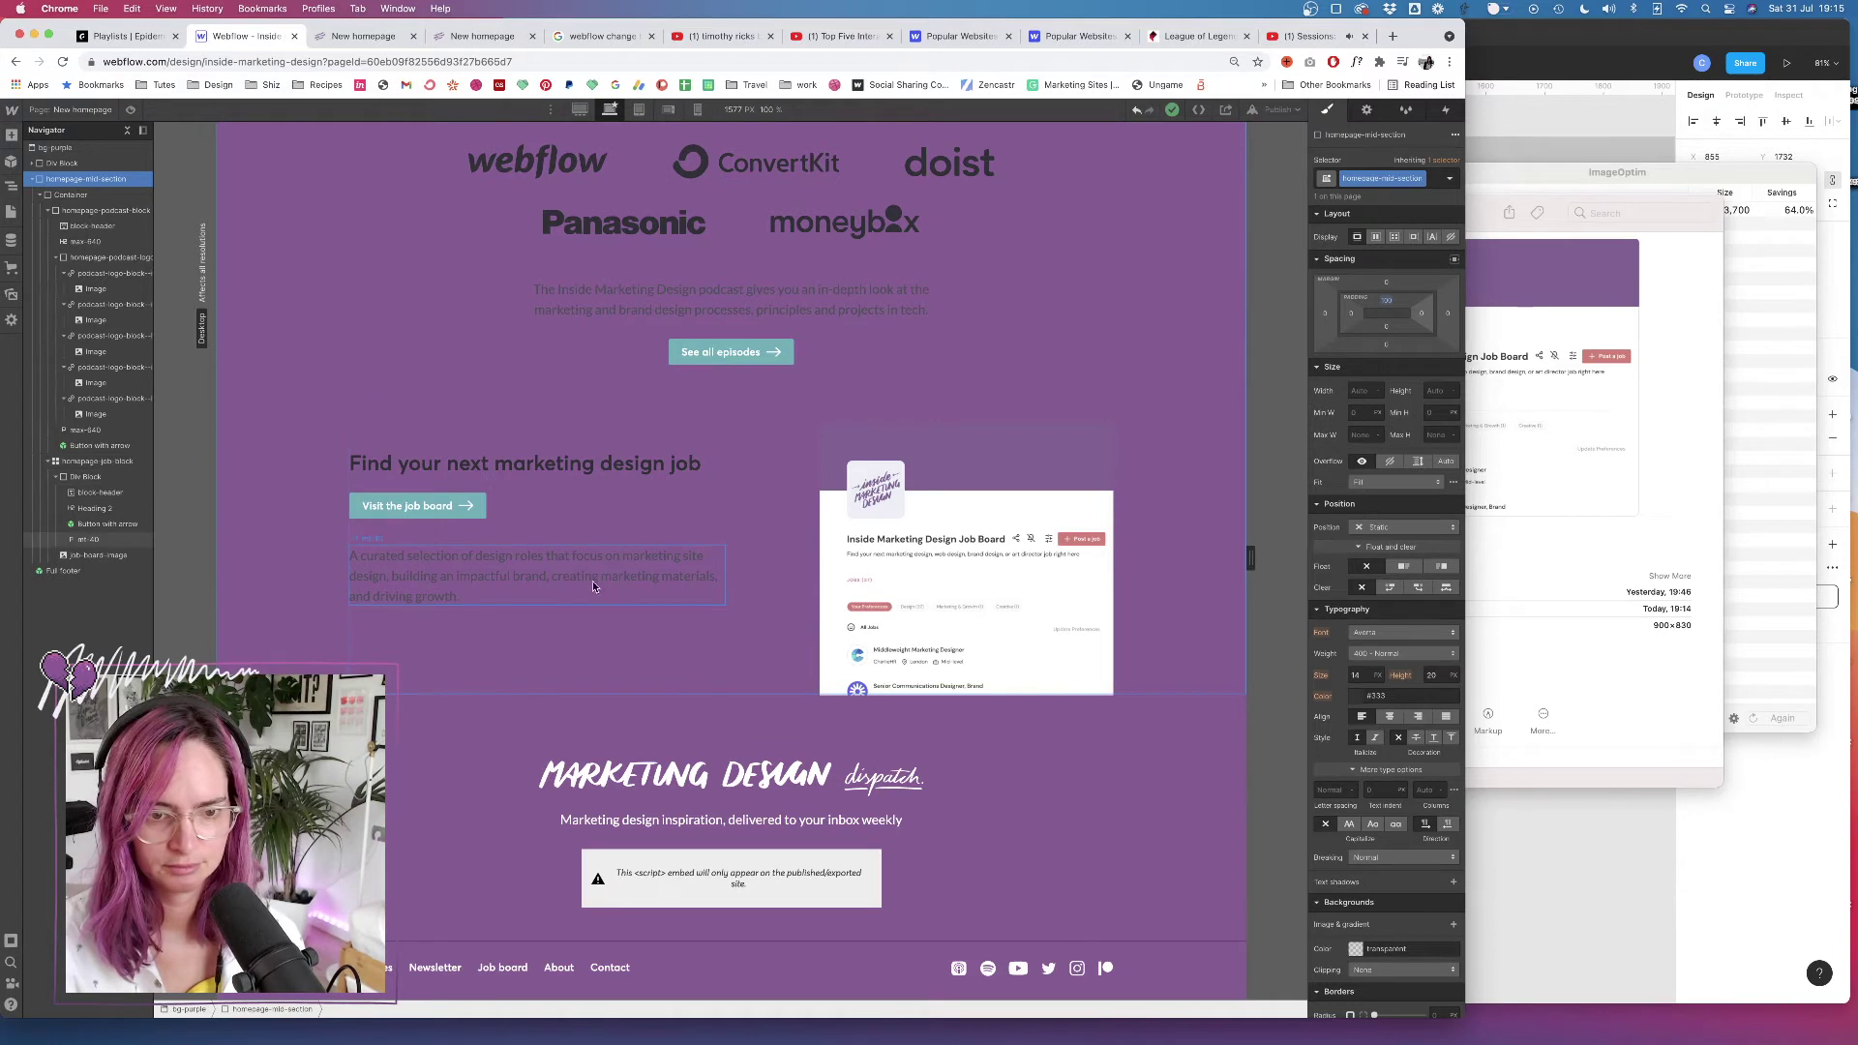
# Add the combo class mb-100 to the job board paragraph and set its bottom margin to 100 px
pyautogui.click(1009, 602)
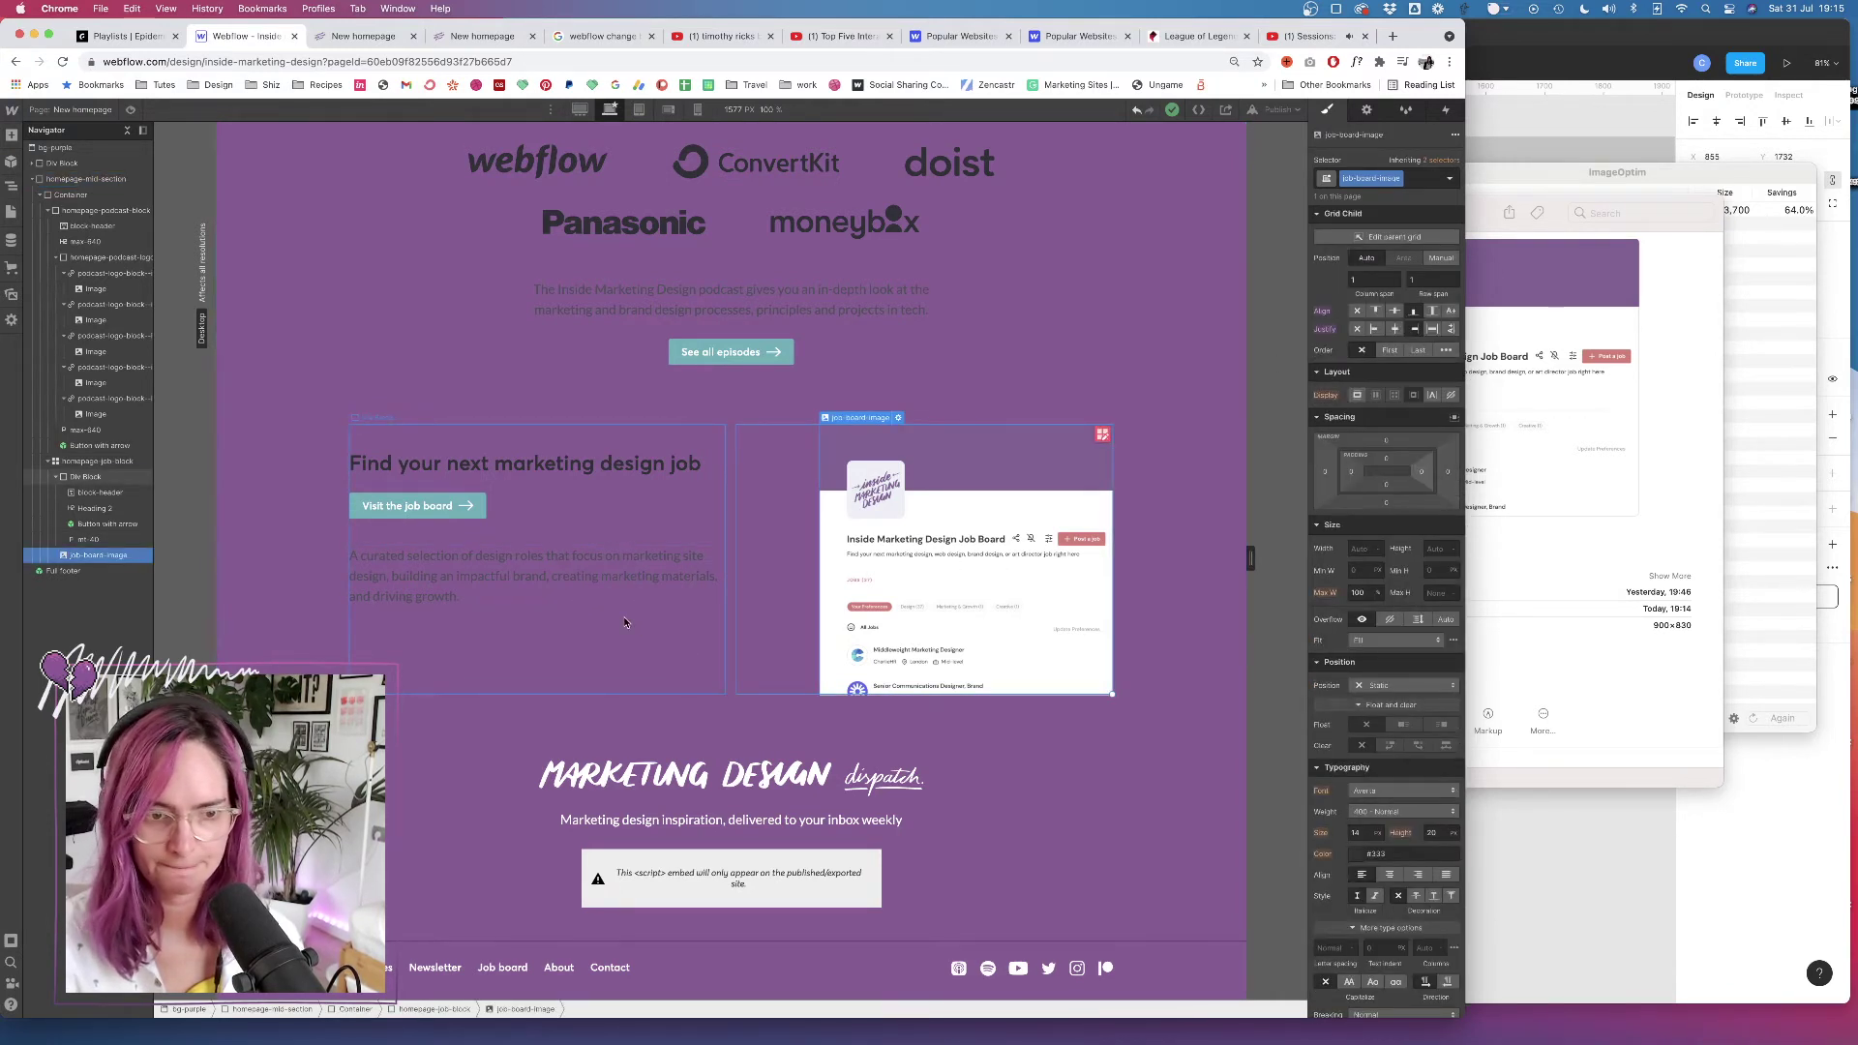
pyautogui.click(478, 579)
pyautogui.click(478, 577)
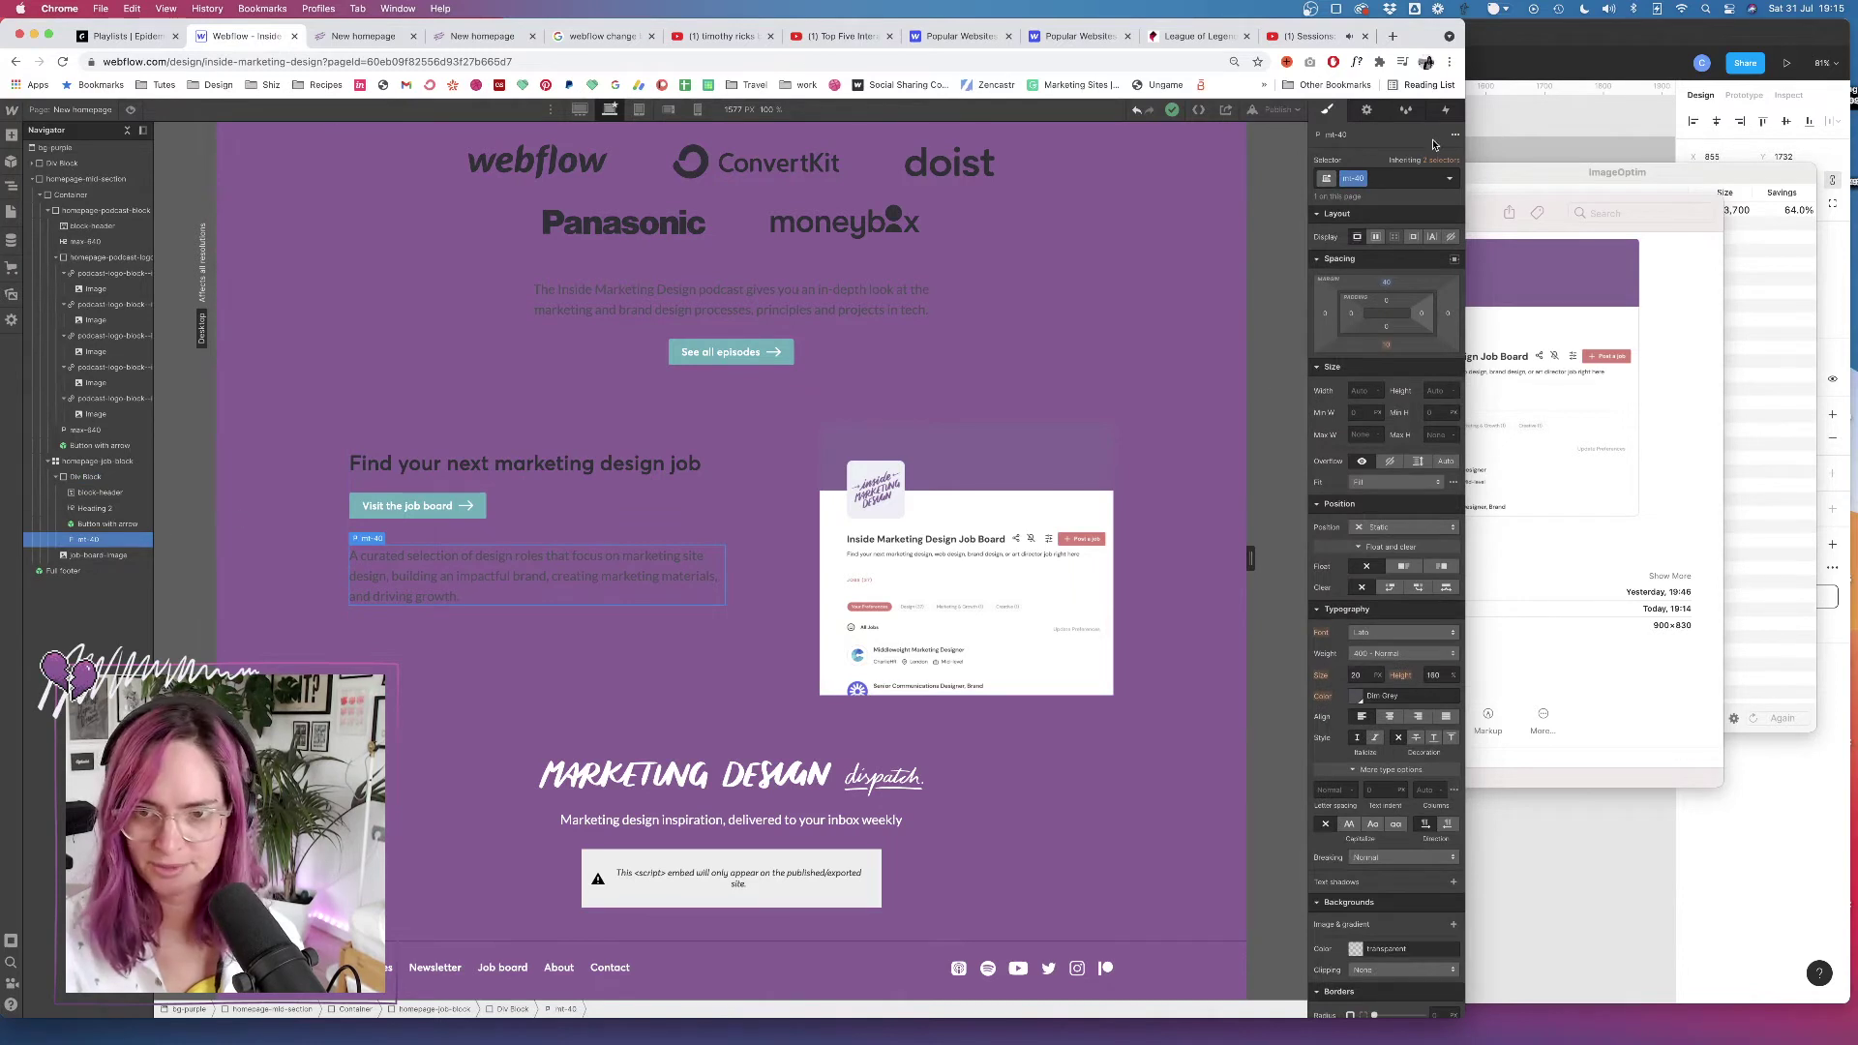
pyautogui.click(1373, 180)
pyautogui.write('mb')
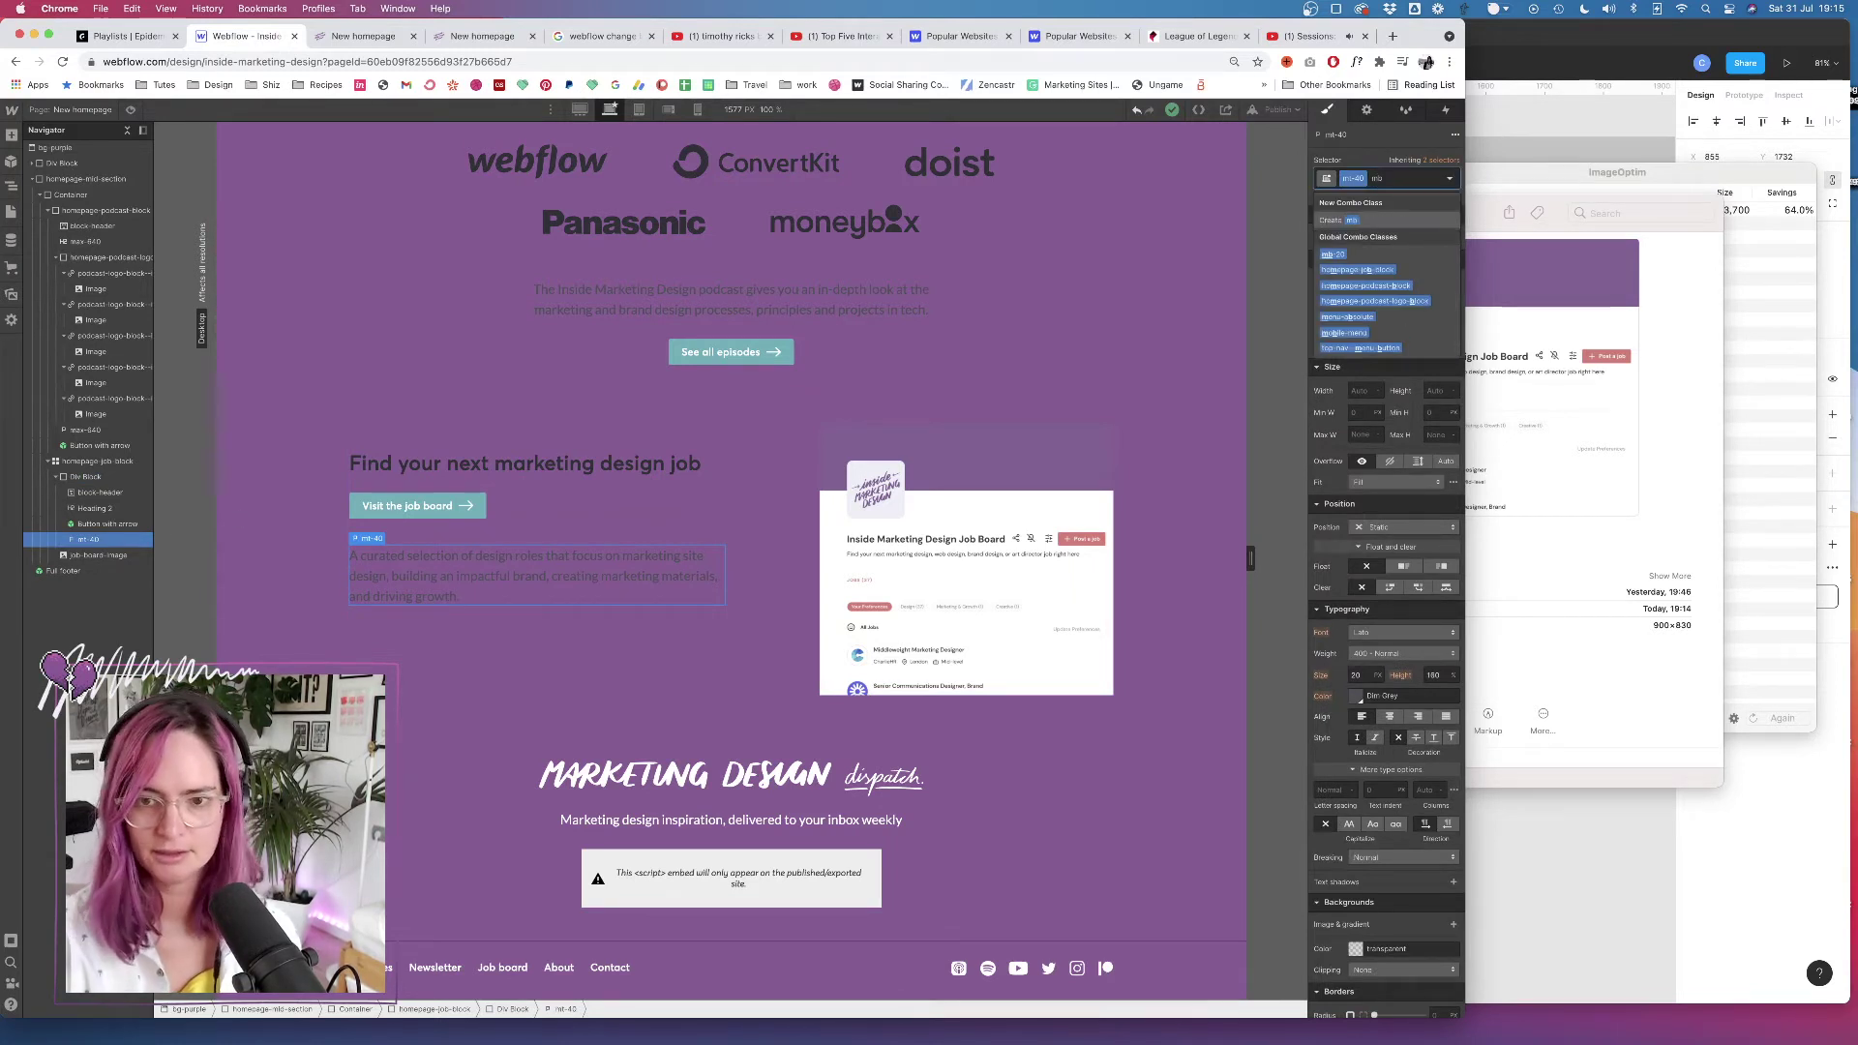
pyautogui.write('-')
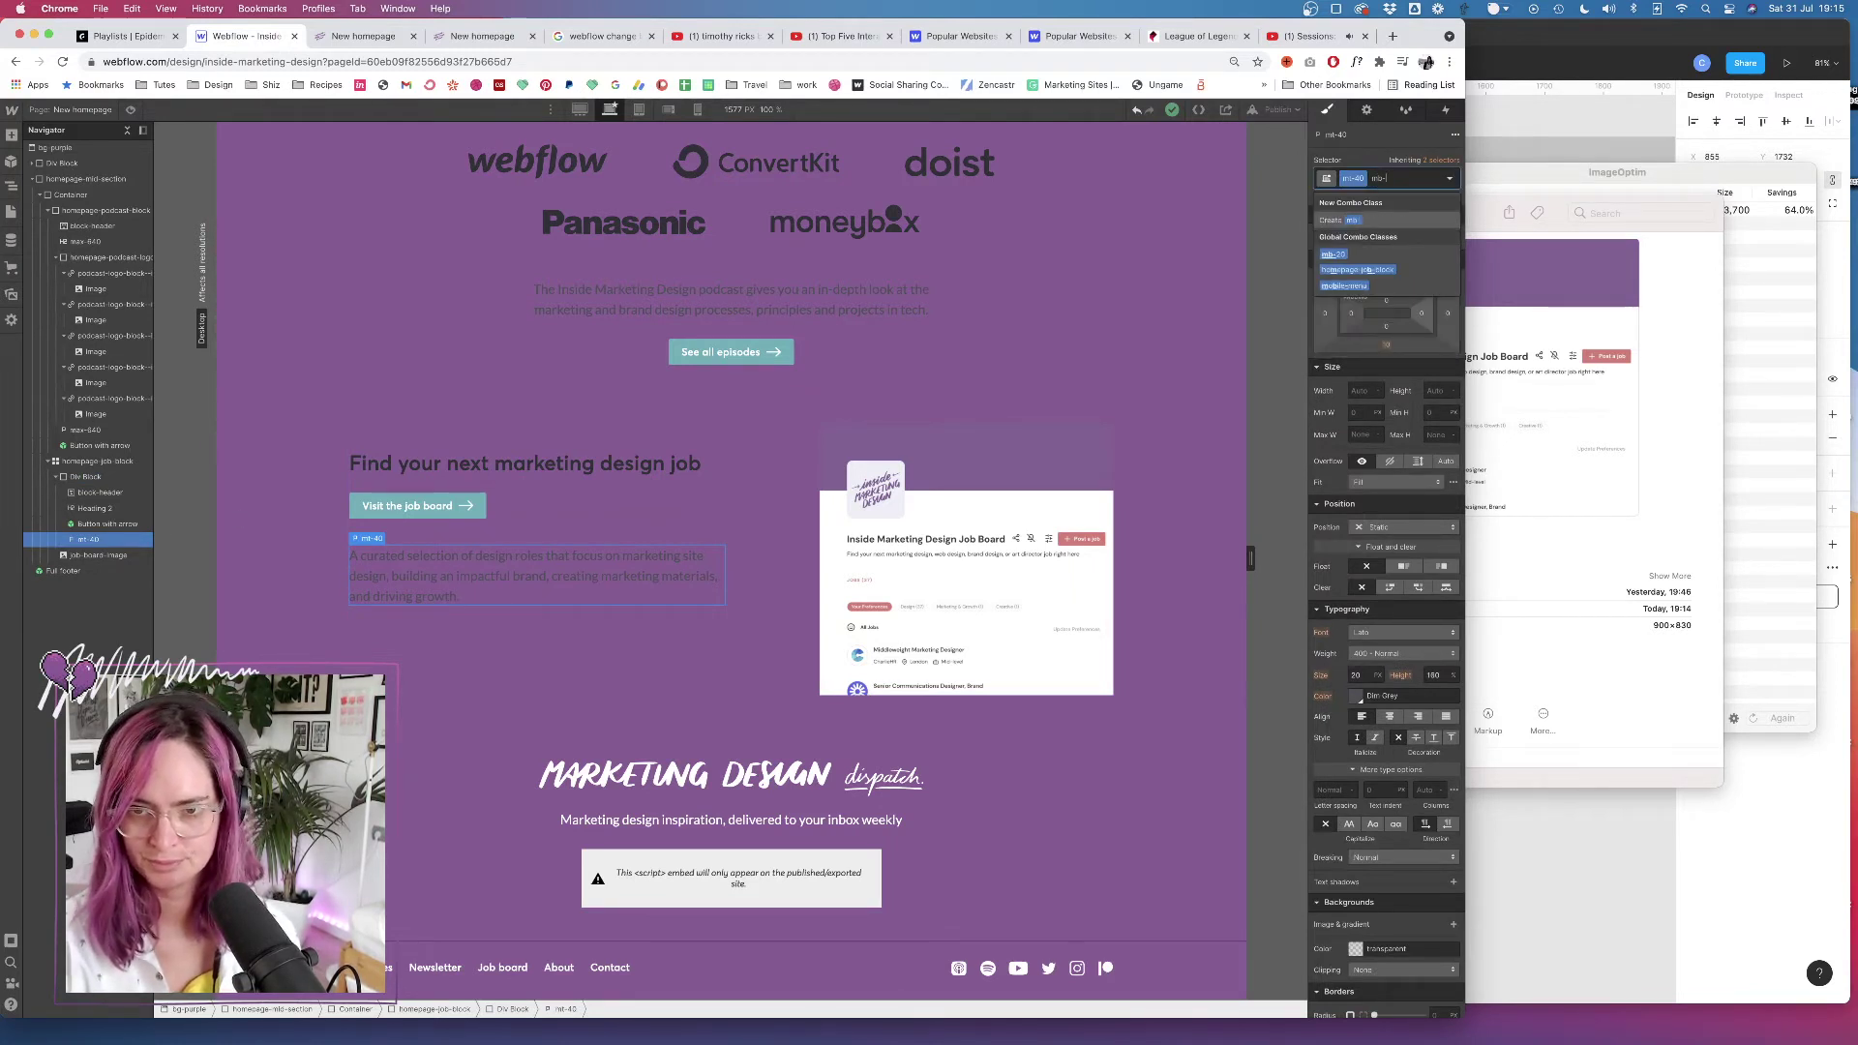
pyautogui.write('50')
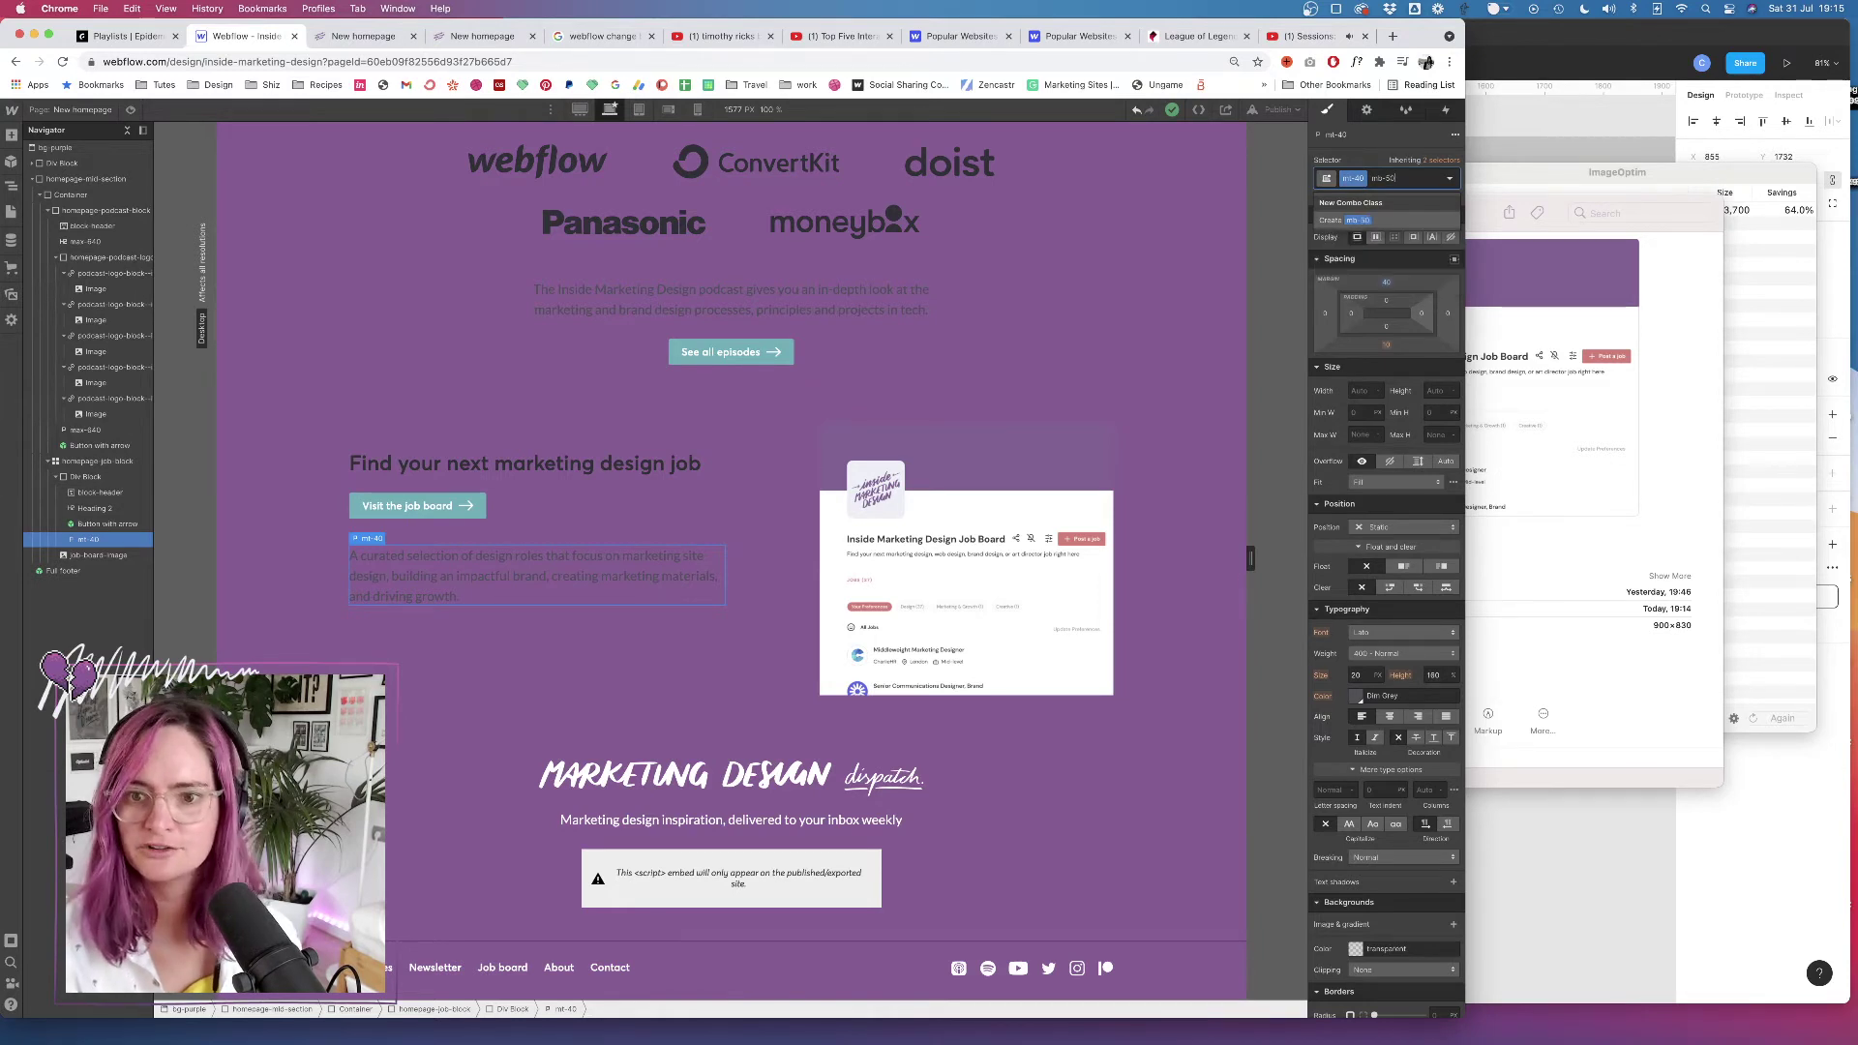
pyautogui.press('BackSpace')
pyautogui.press('BackSpace')
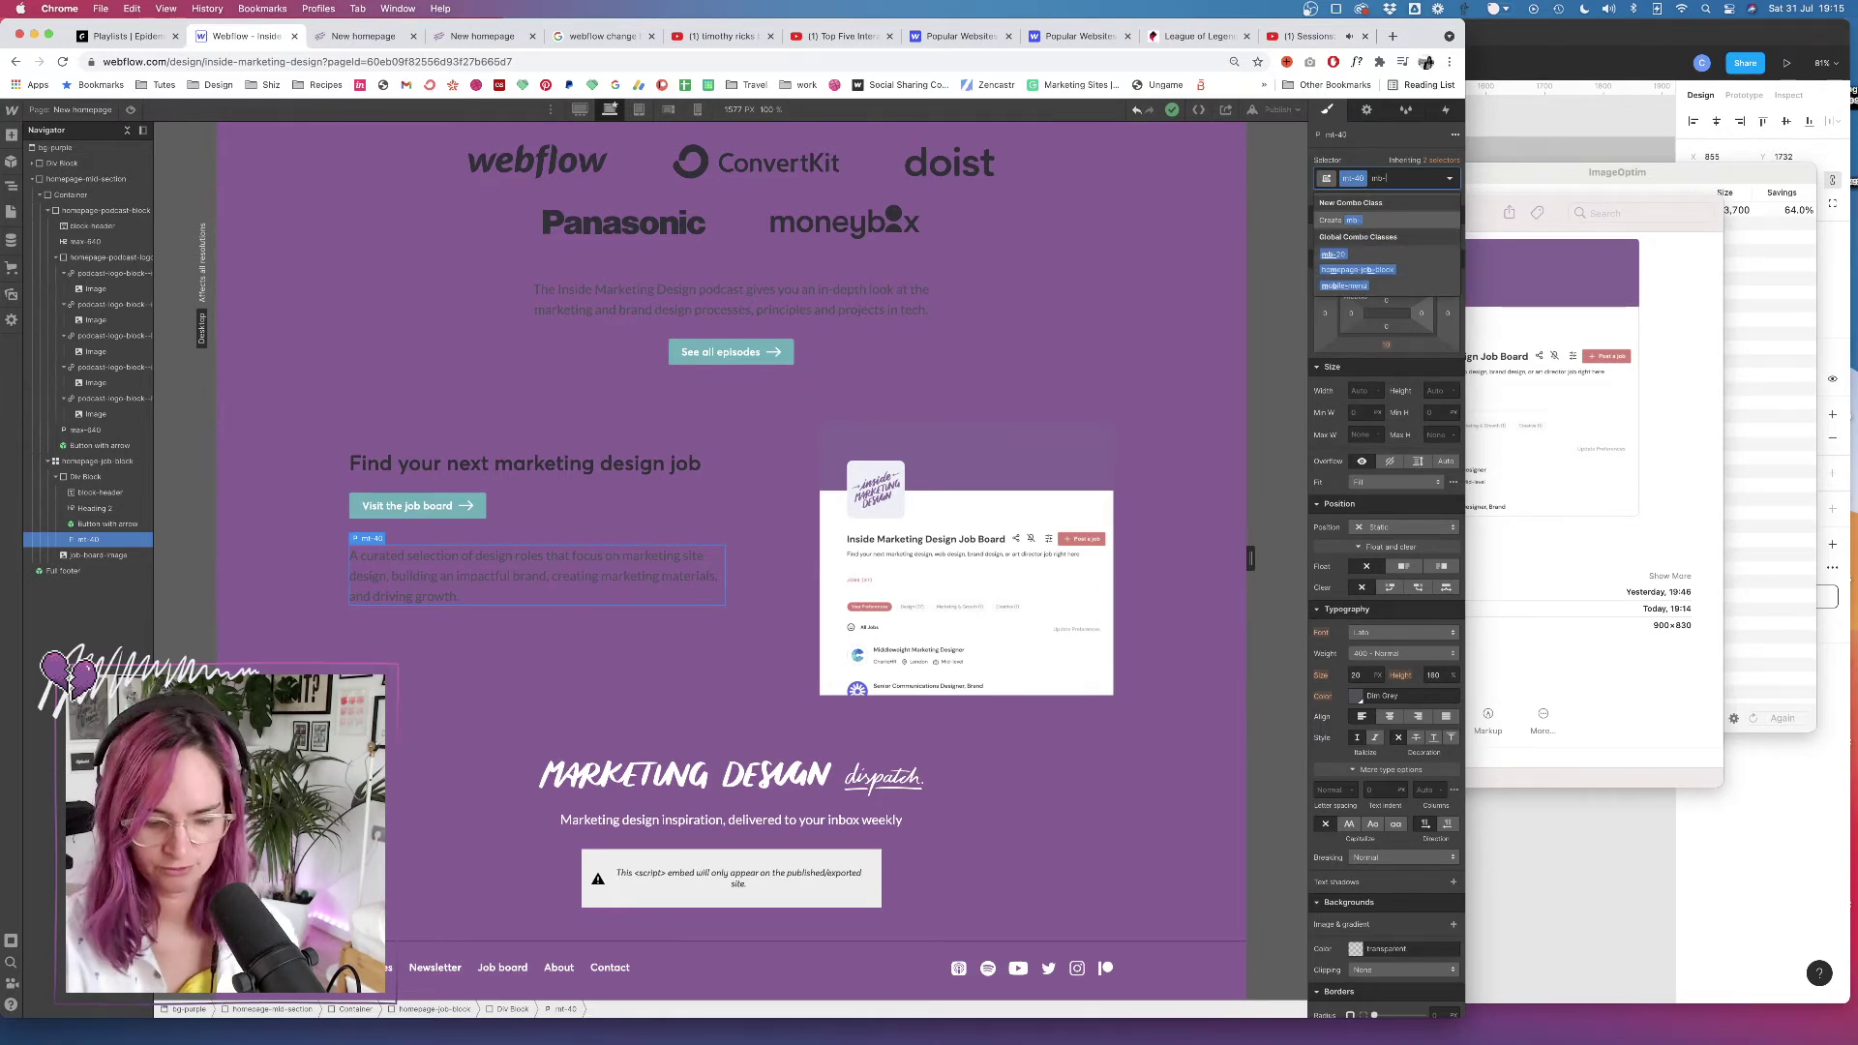
pyautogui.write('100')
pyautogui.press('Return')
pyautogui.click(1387, 345)
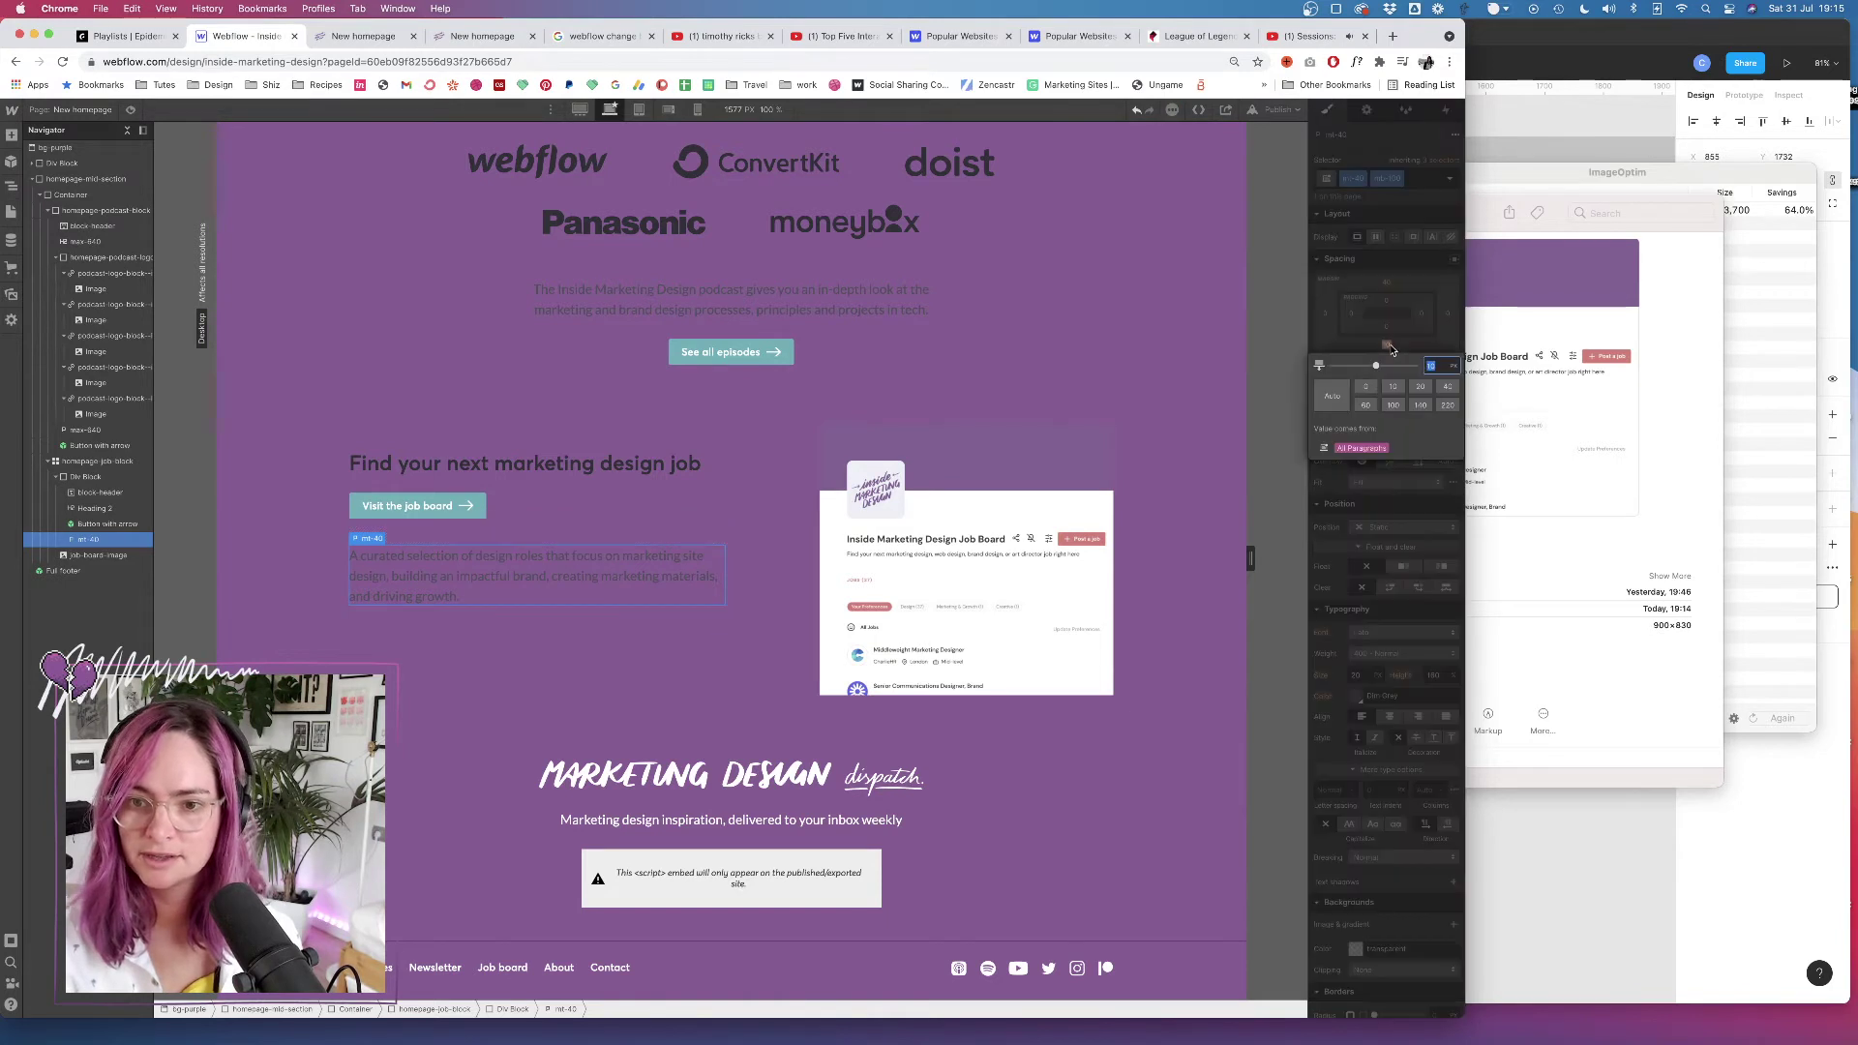
pyautogui.press('Escape')
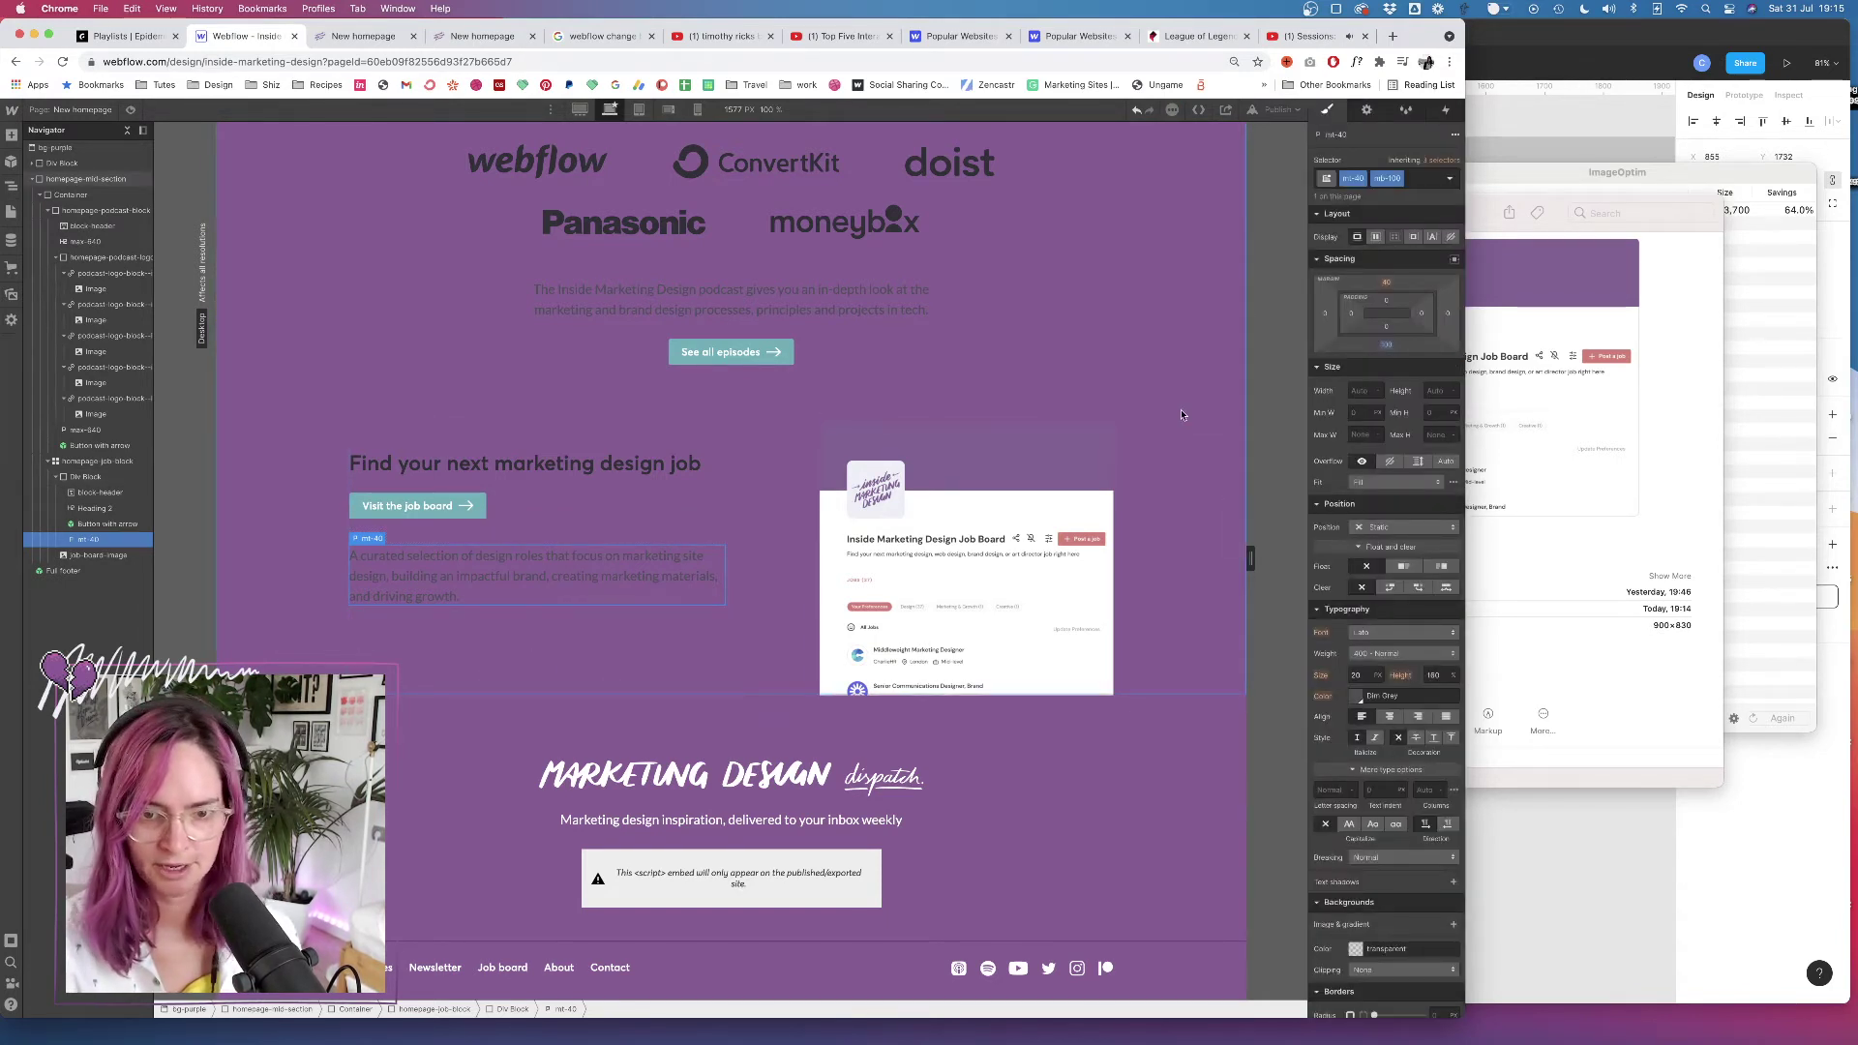
# Preview the homepage from the job board section up to the hero to check its spacing and background transition
pyautogui.press('super+shift+p')
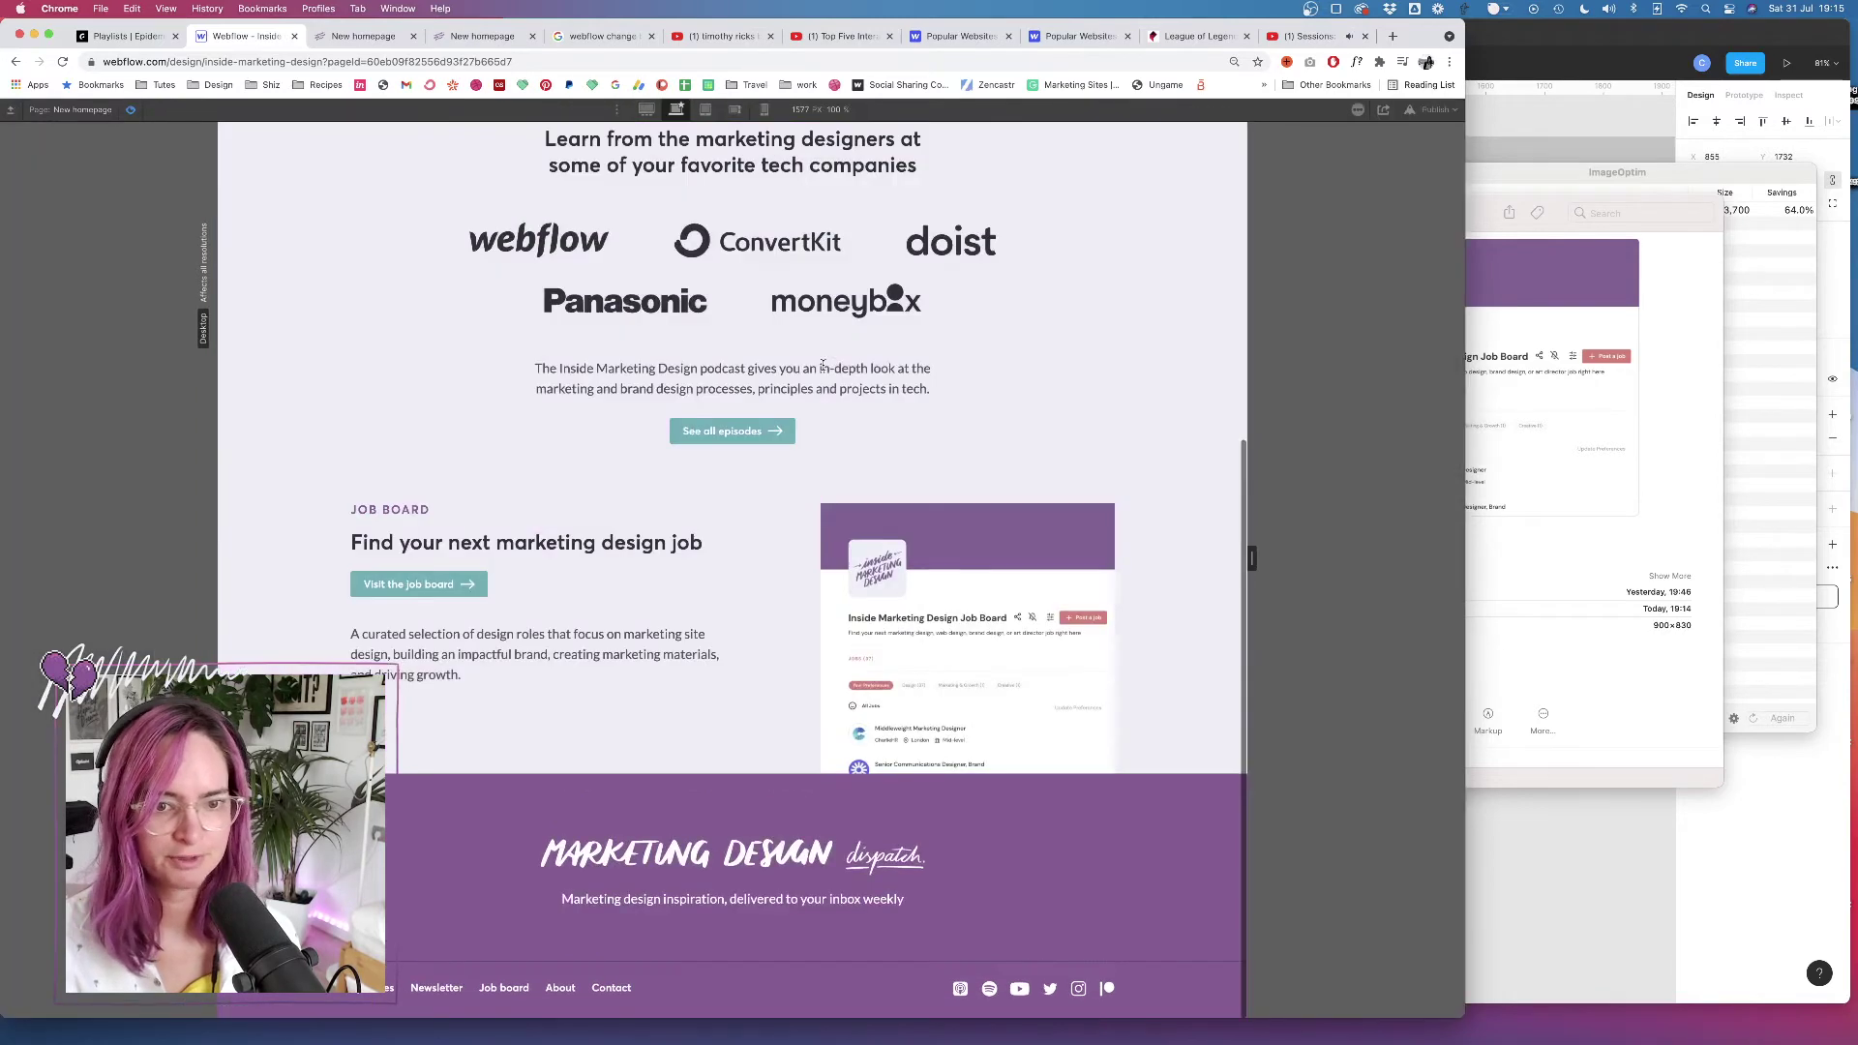
pyautogui.scroll(5, 822, 366)
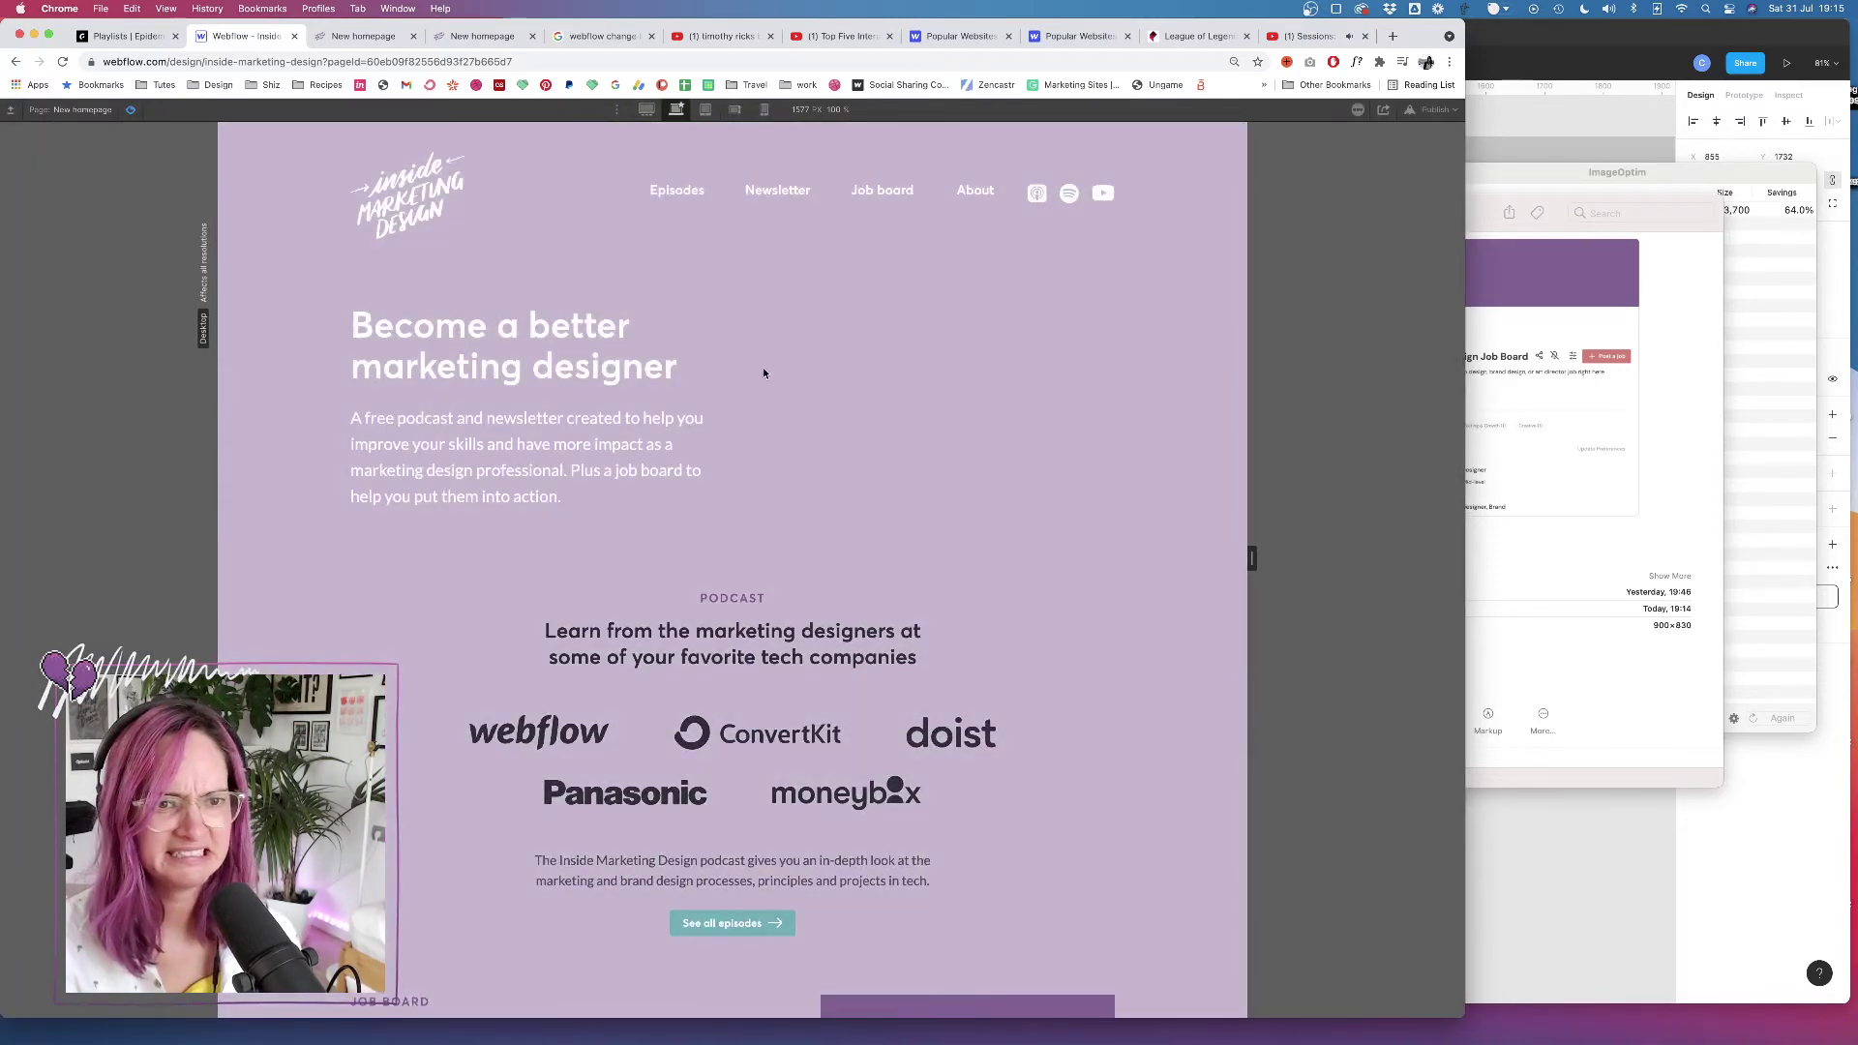
pyautogui.click(131, 109)
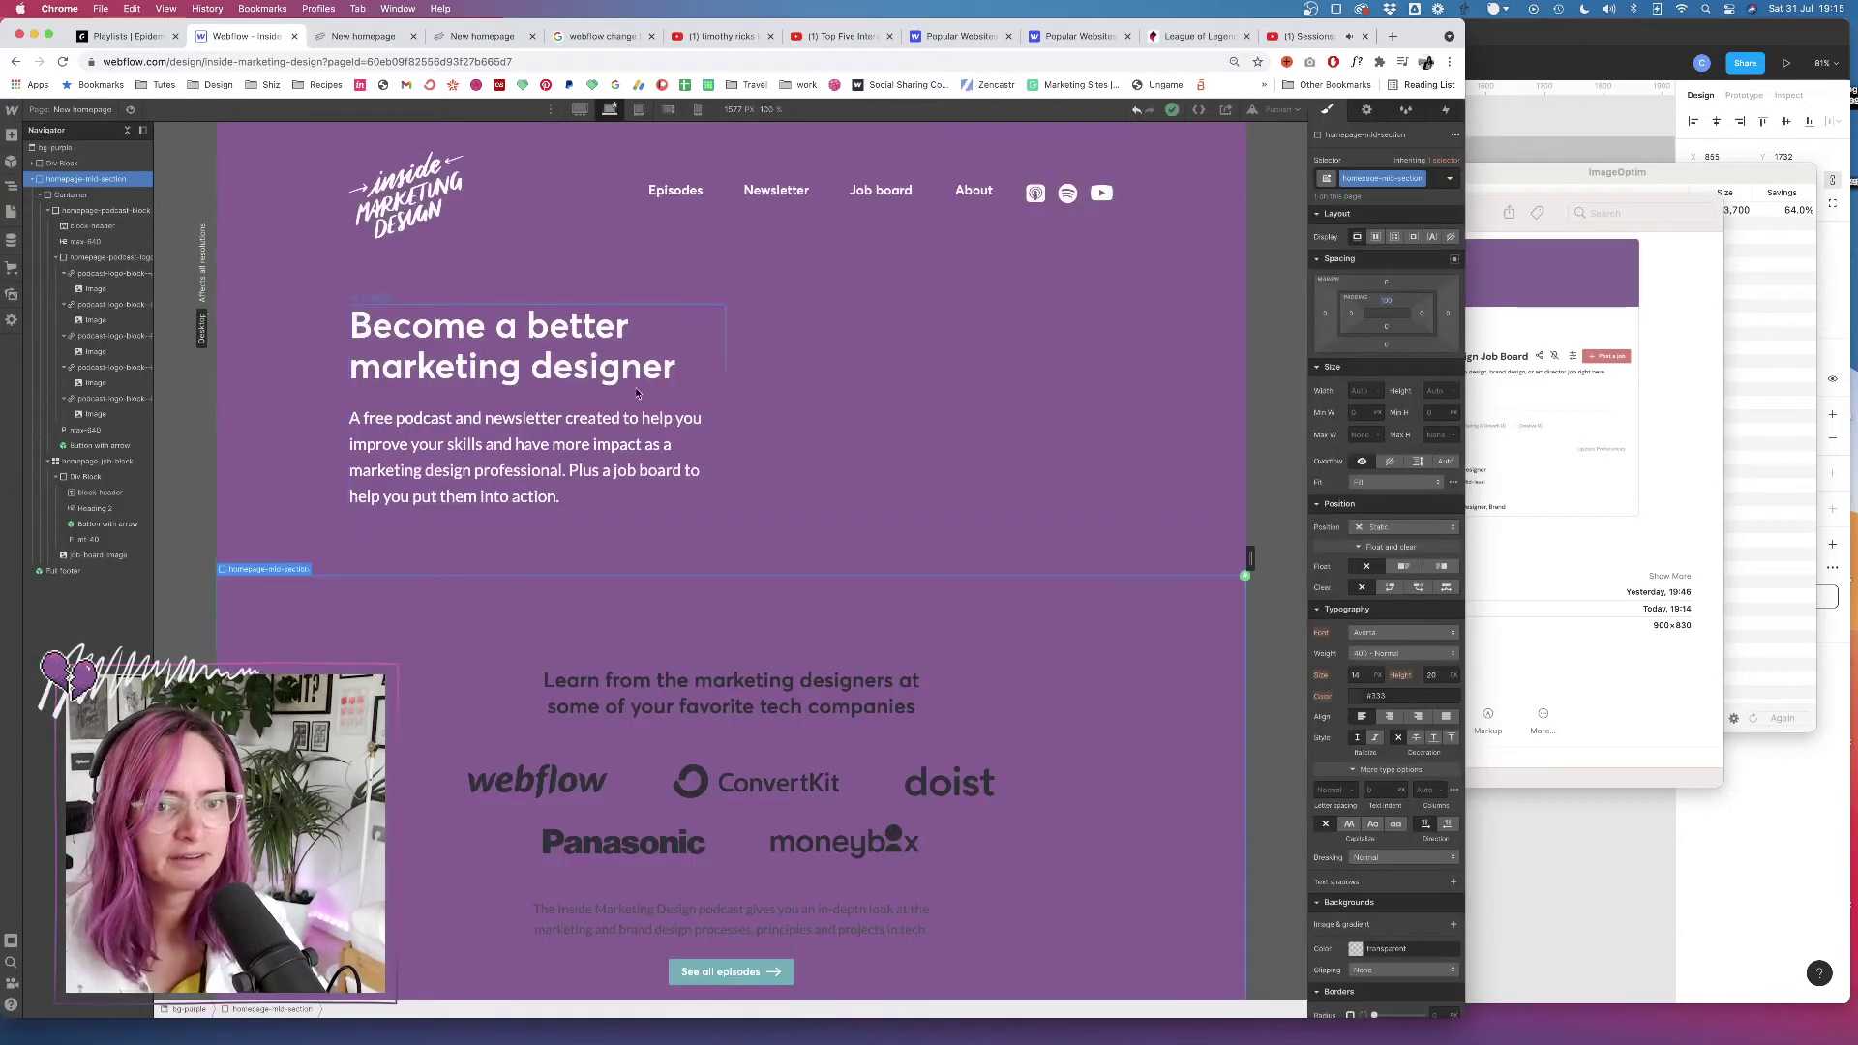
# Give the hero's outer div block the new class homepage-header and a bottom margin of about 120 px
pyautogui.click(544, 515)
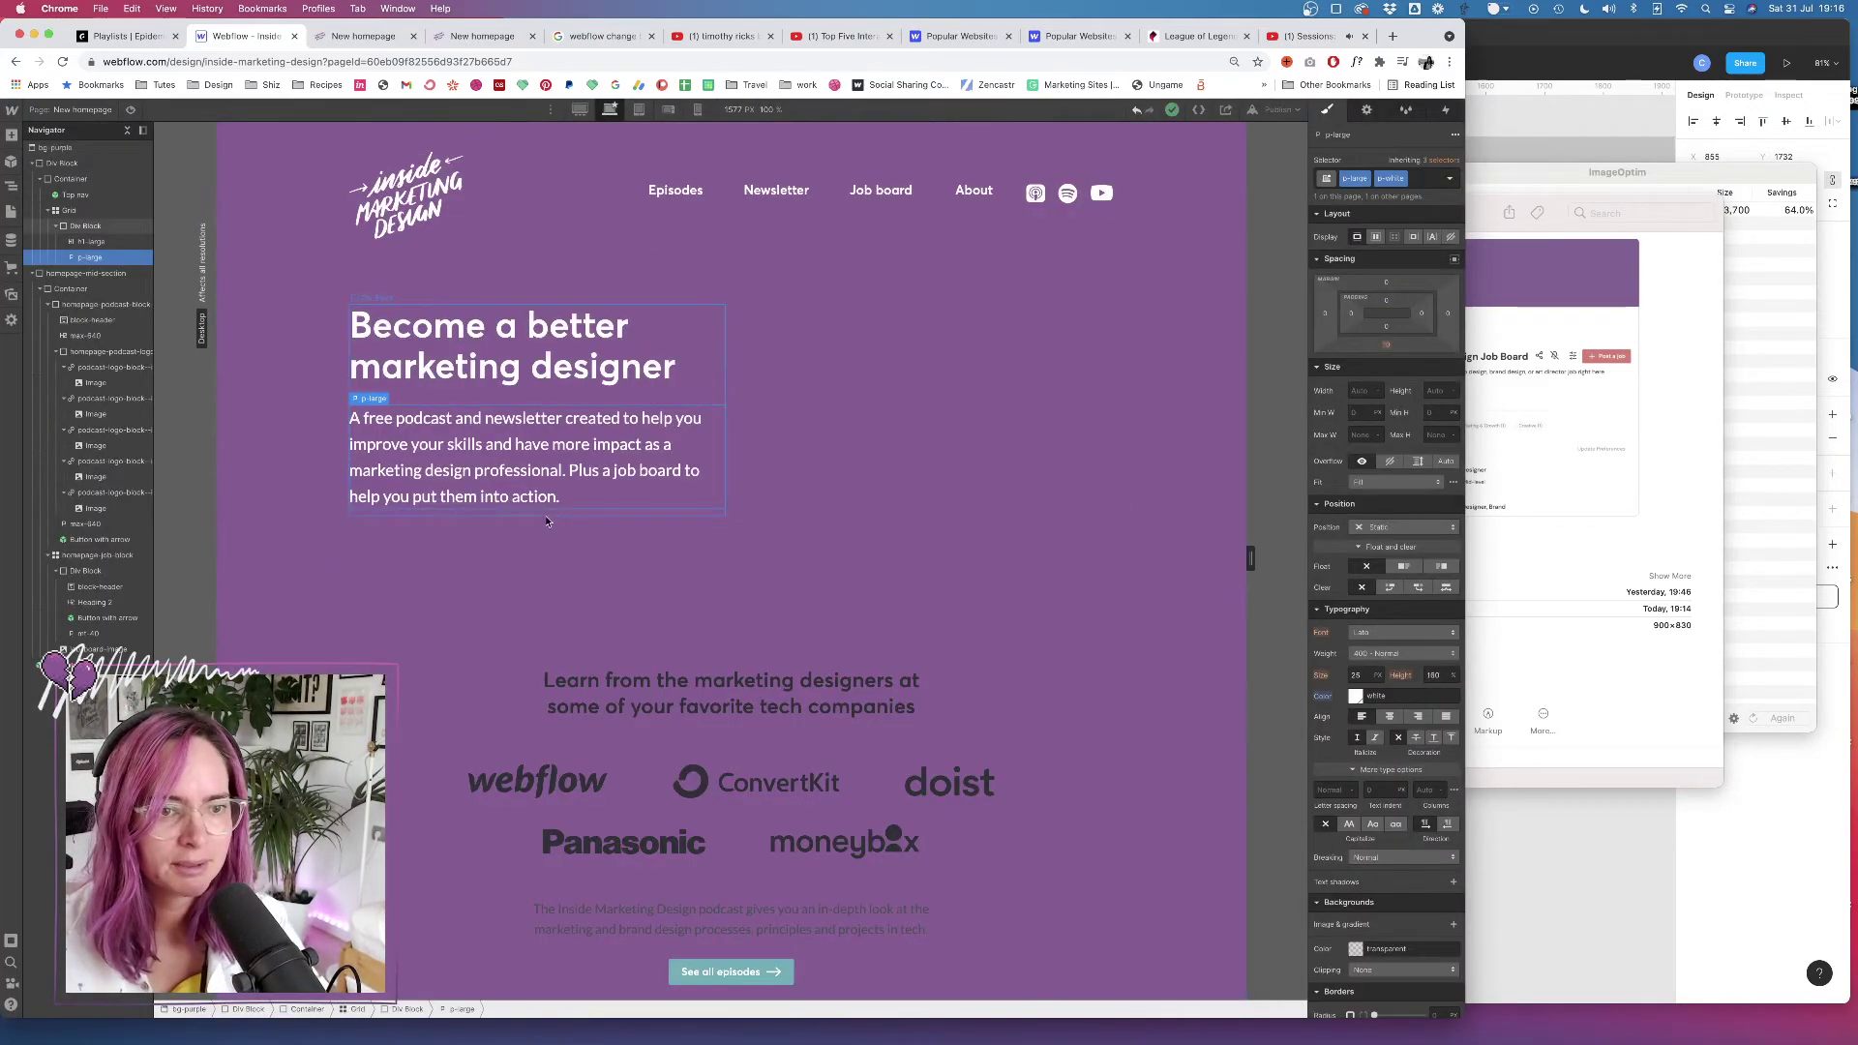
pyautogui.click(72, 163)
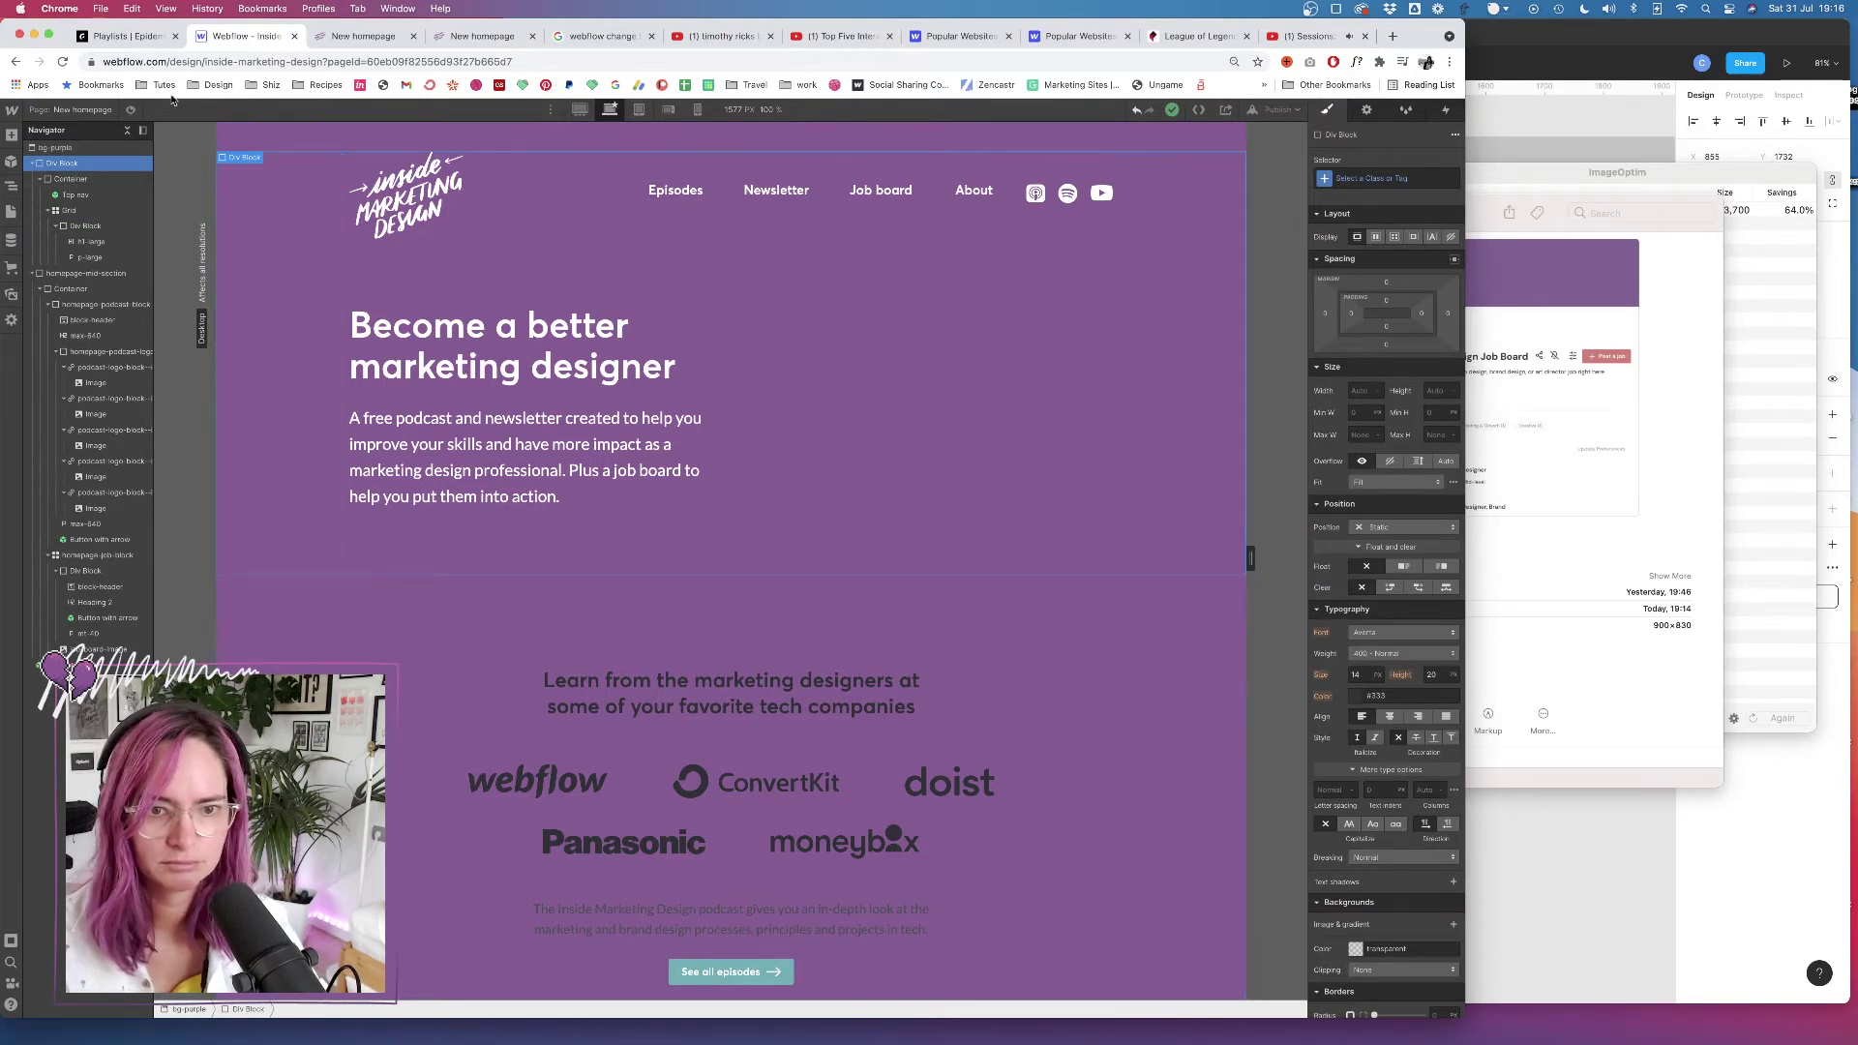
pyautogui.click(1375, 175)
pyautogui.write('home')
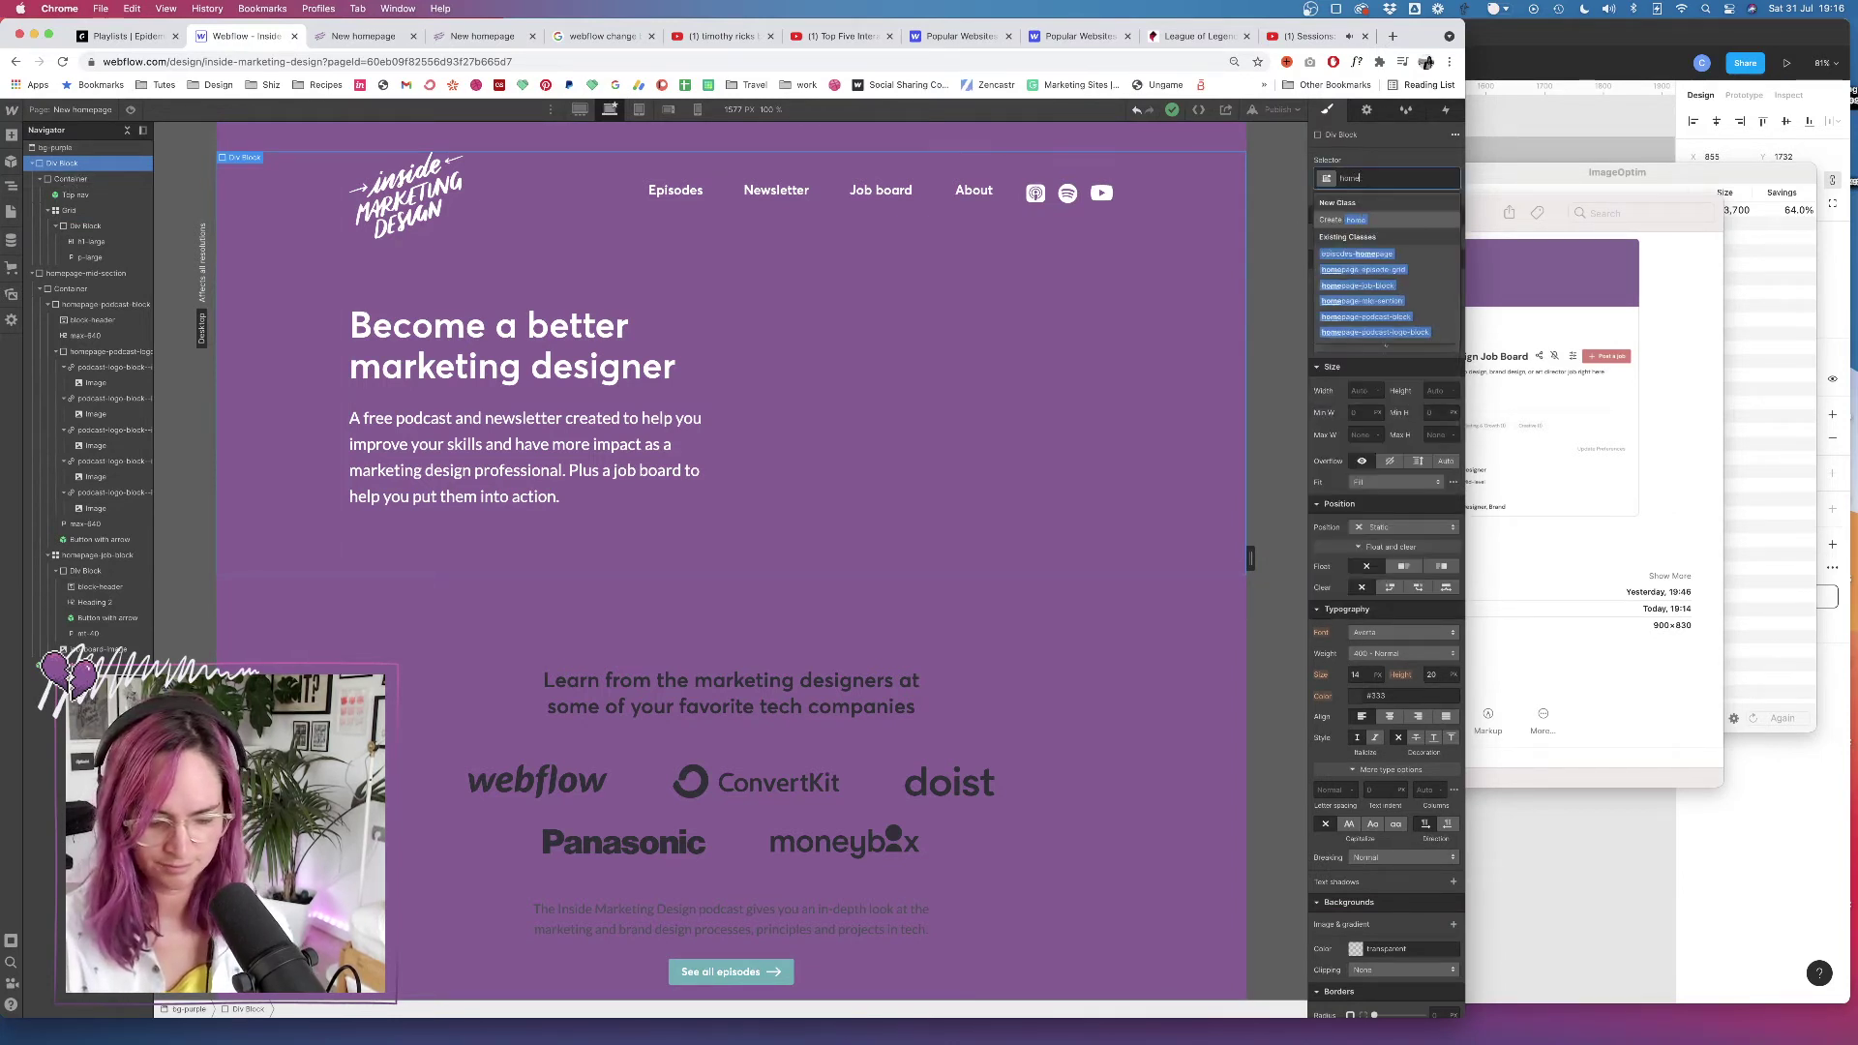
pyautogui.write('page-he')
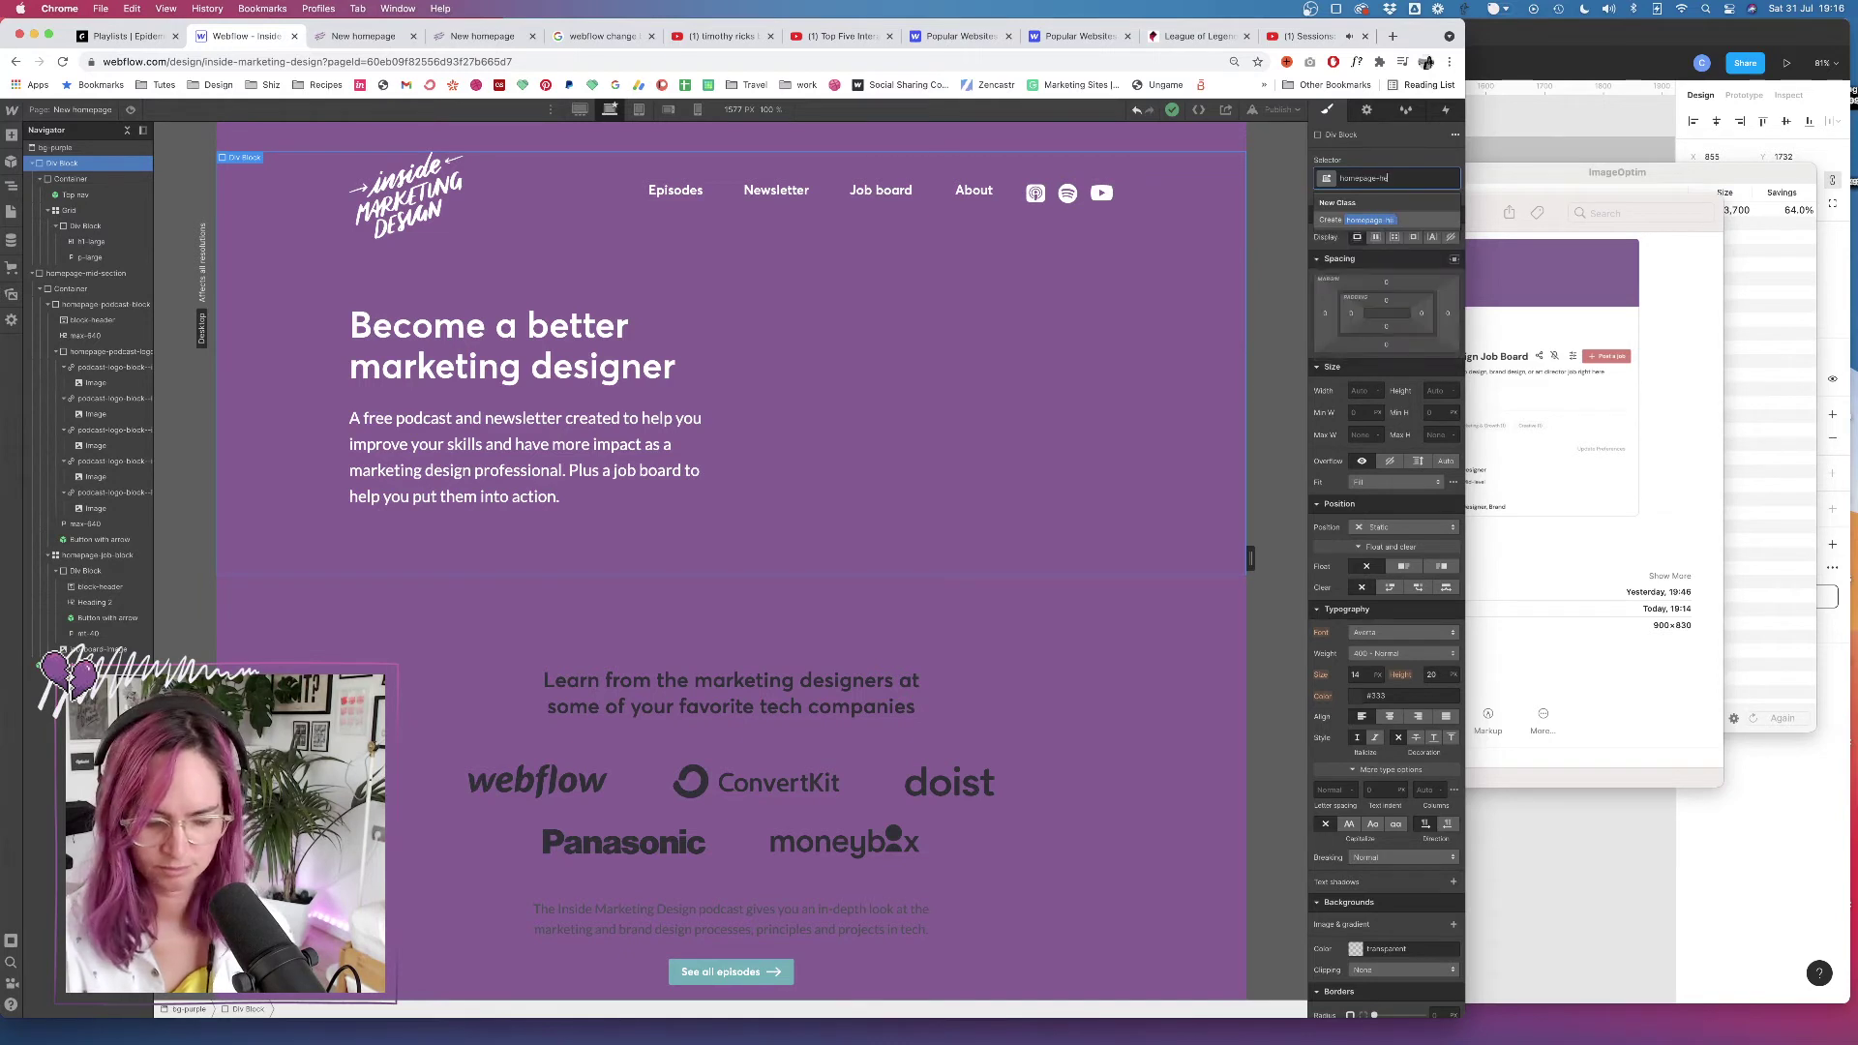
pyautogui.write('ader')
pyautogui.press('Return')
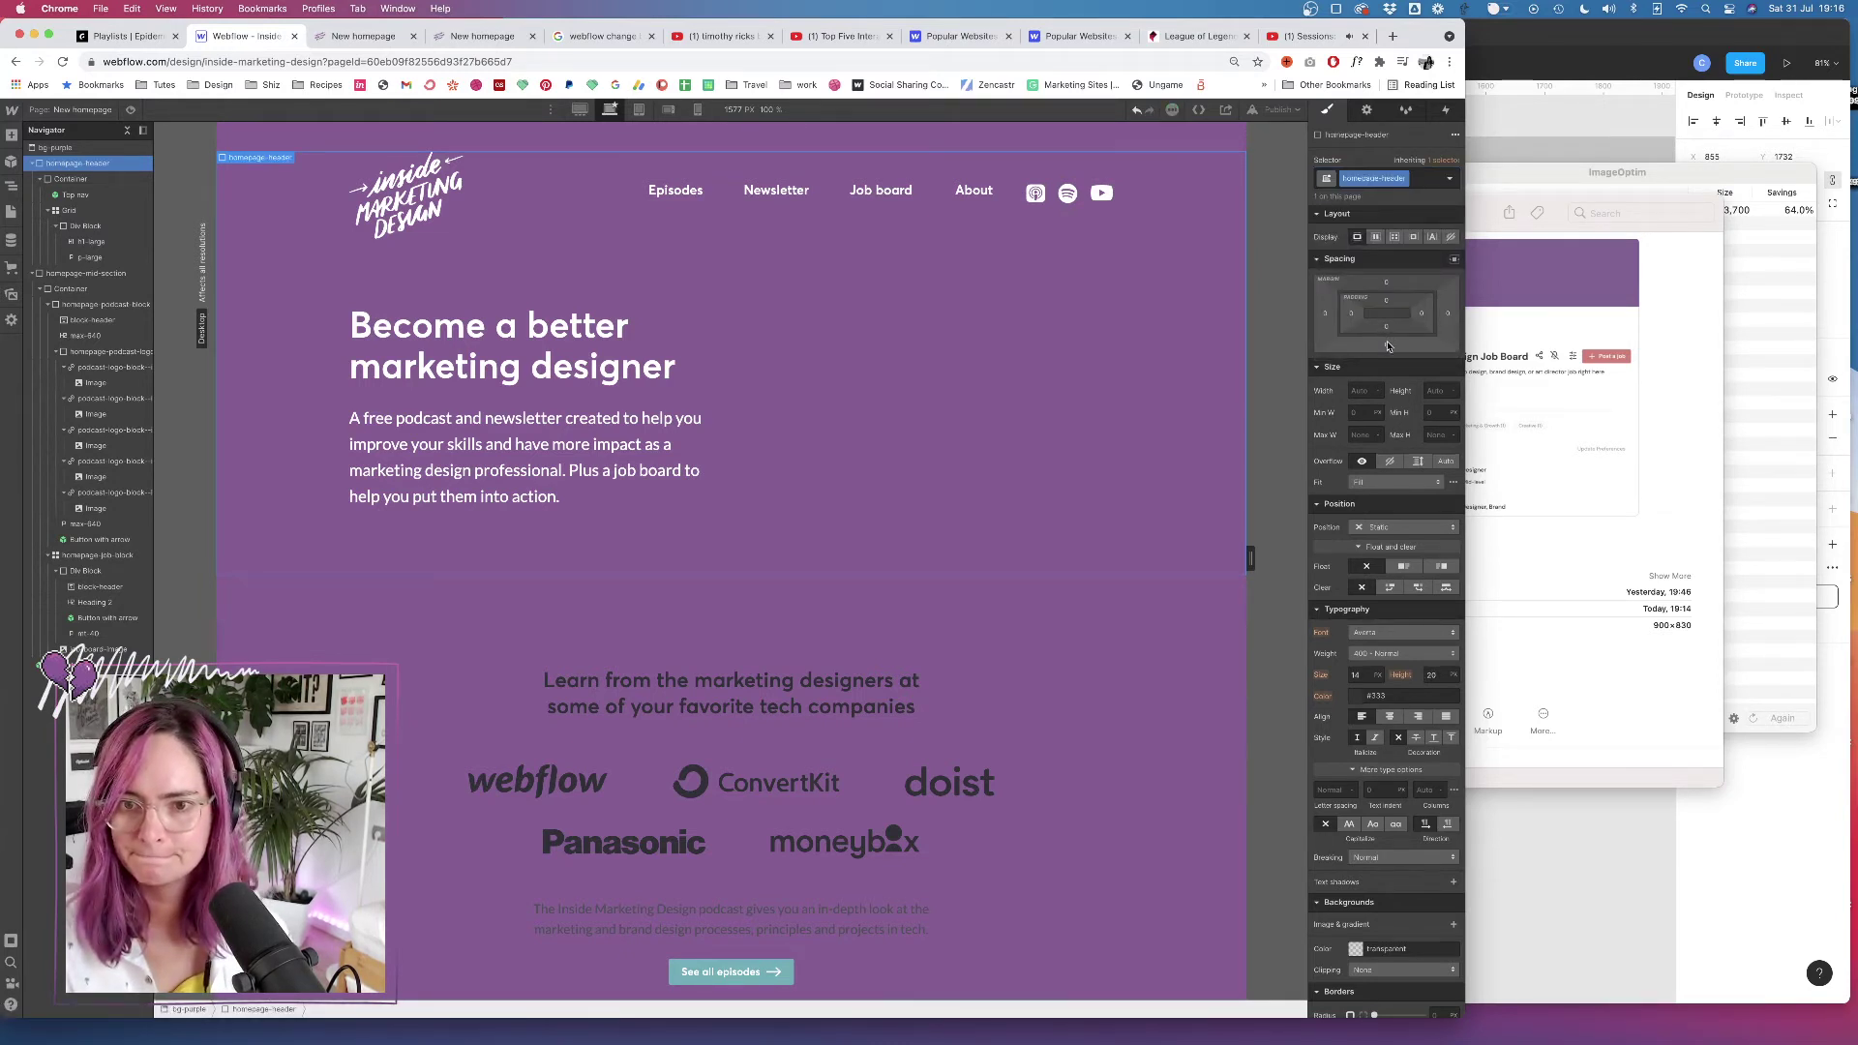
pyautogui.moveTo(1386, 348); pyautogui.dragTo(1401, 423)
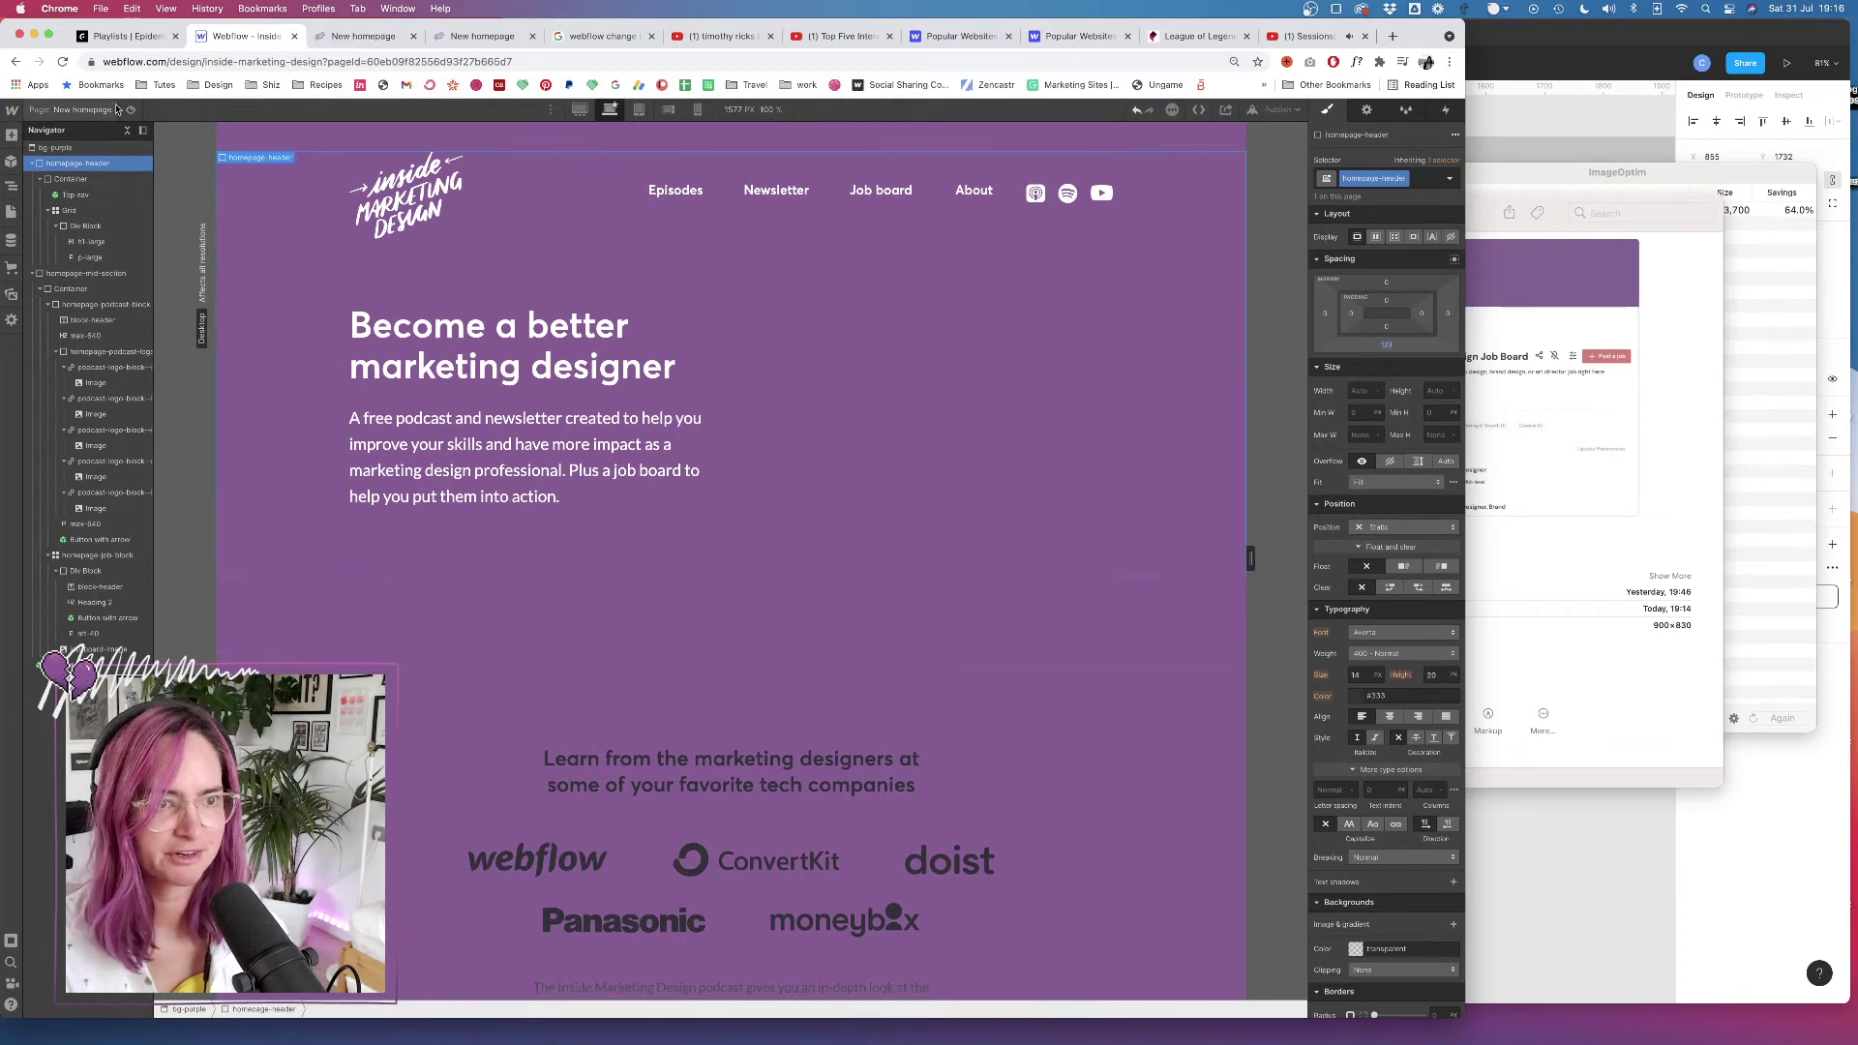
# Preview the homepage again to check the gap between the header and the podcast section while scrolling
pyautogui.press('super+shift+p')
pyautogui.scroll(-6, 549, 314)
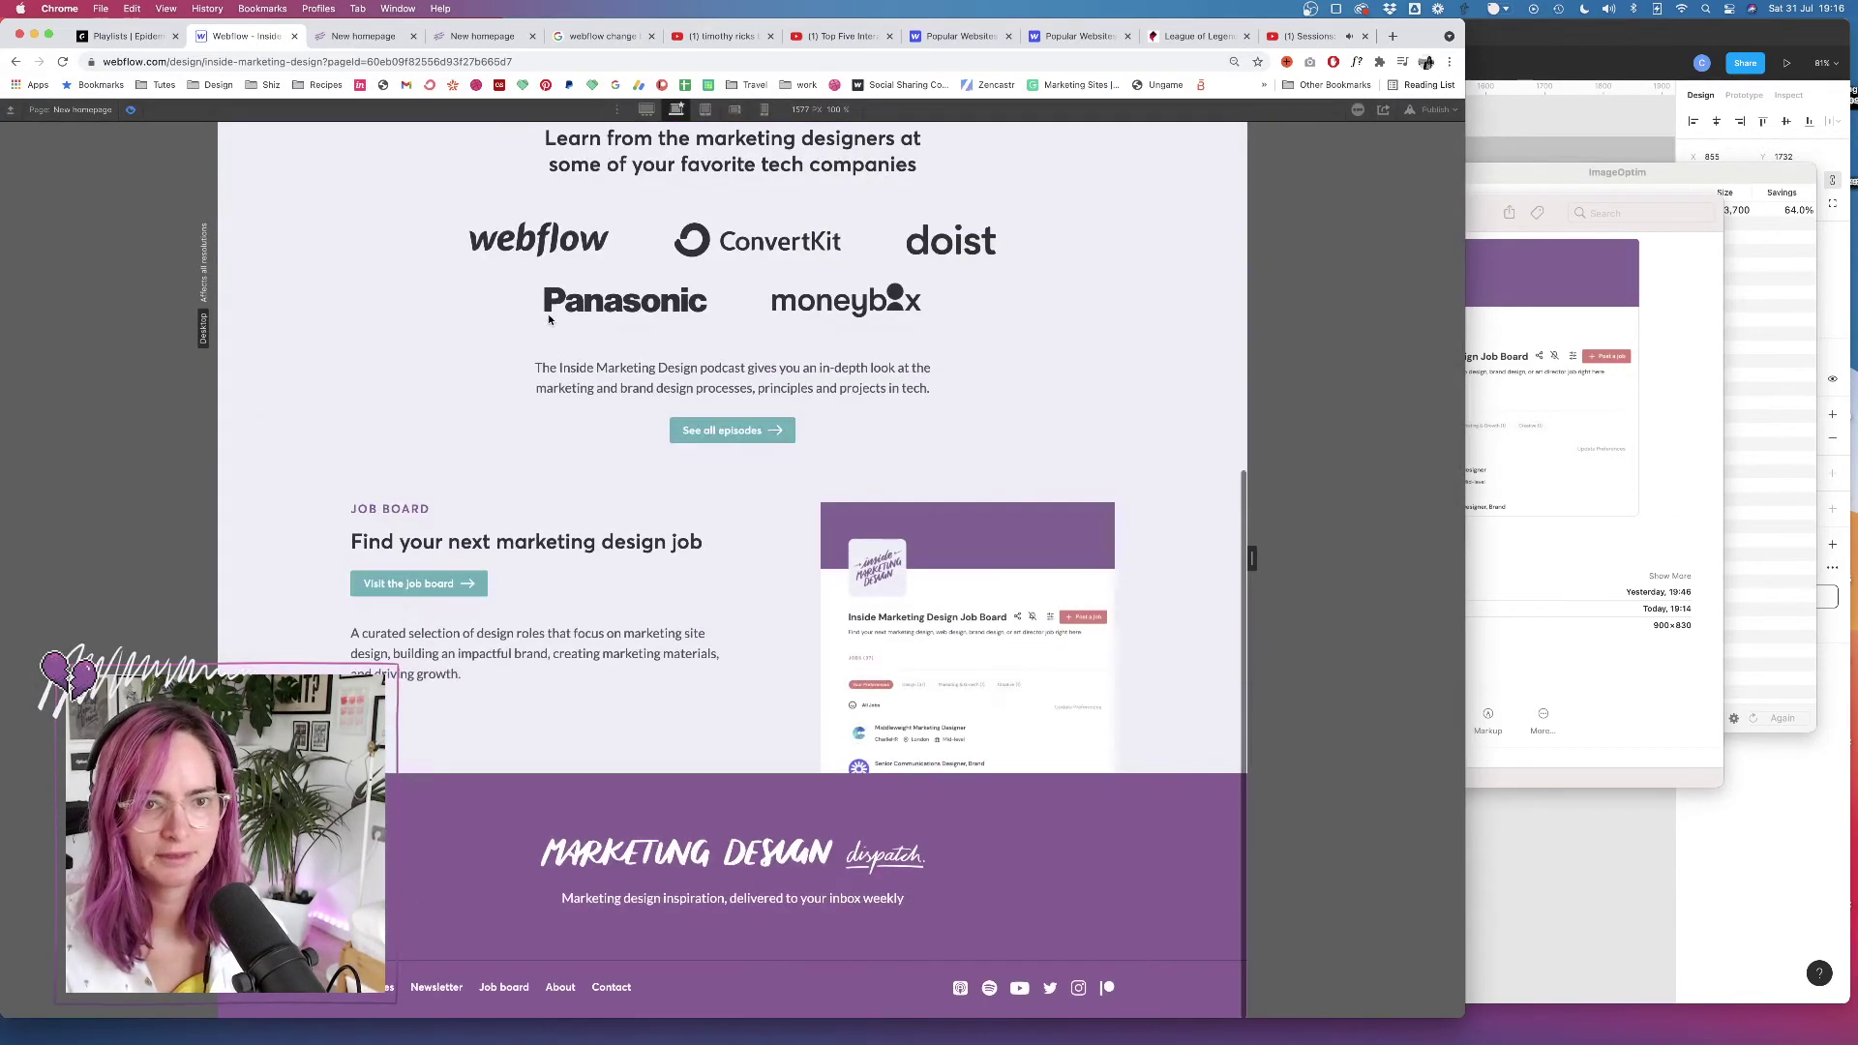
pyautogui.scroll(6, 546, 552)
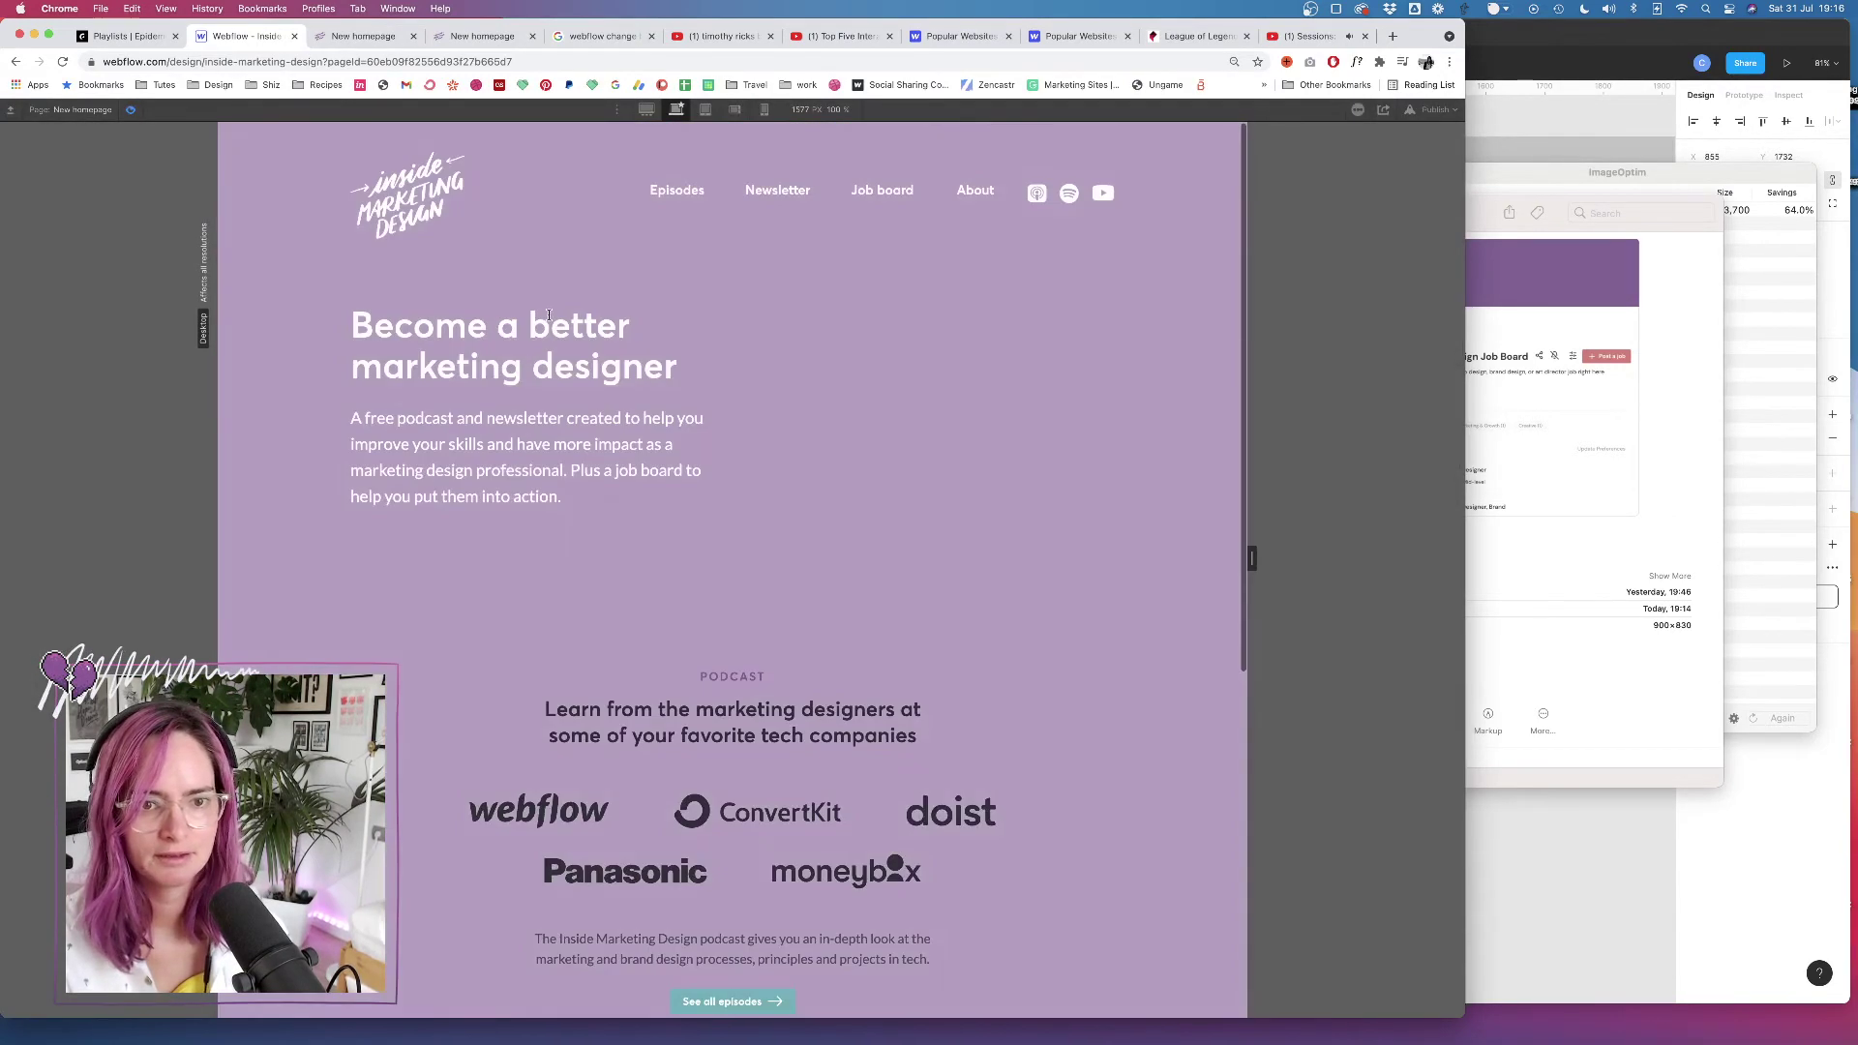
pyautogui.click(131, 109)
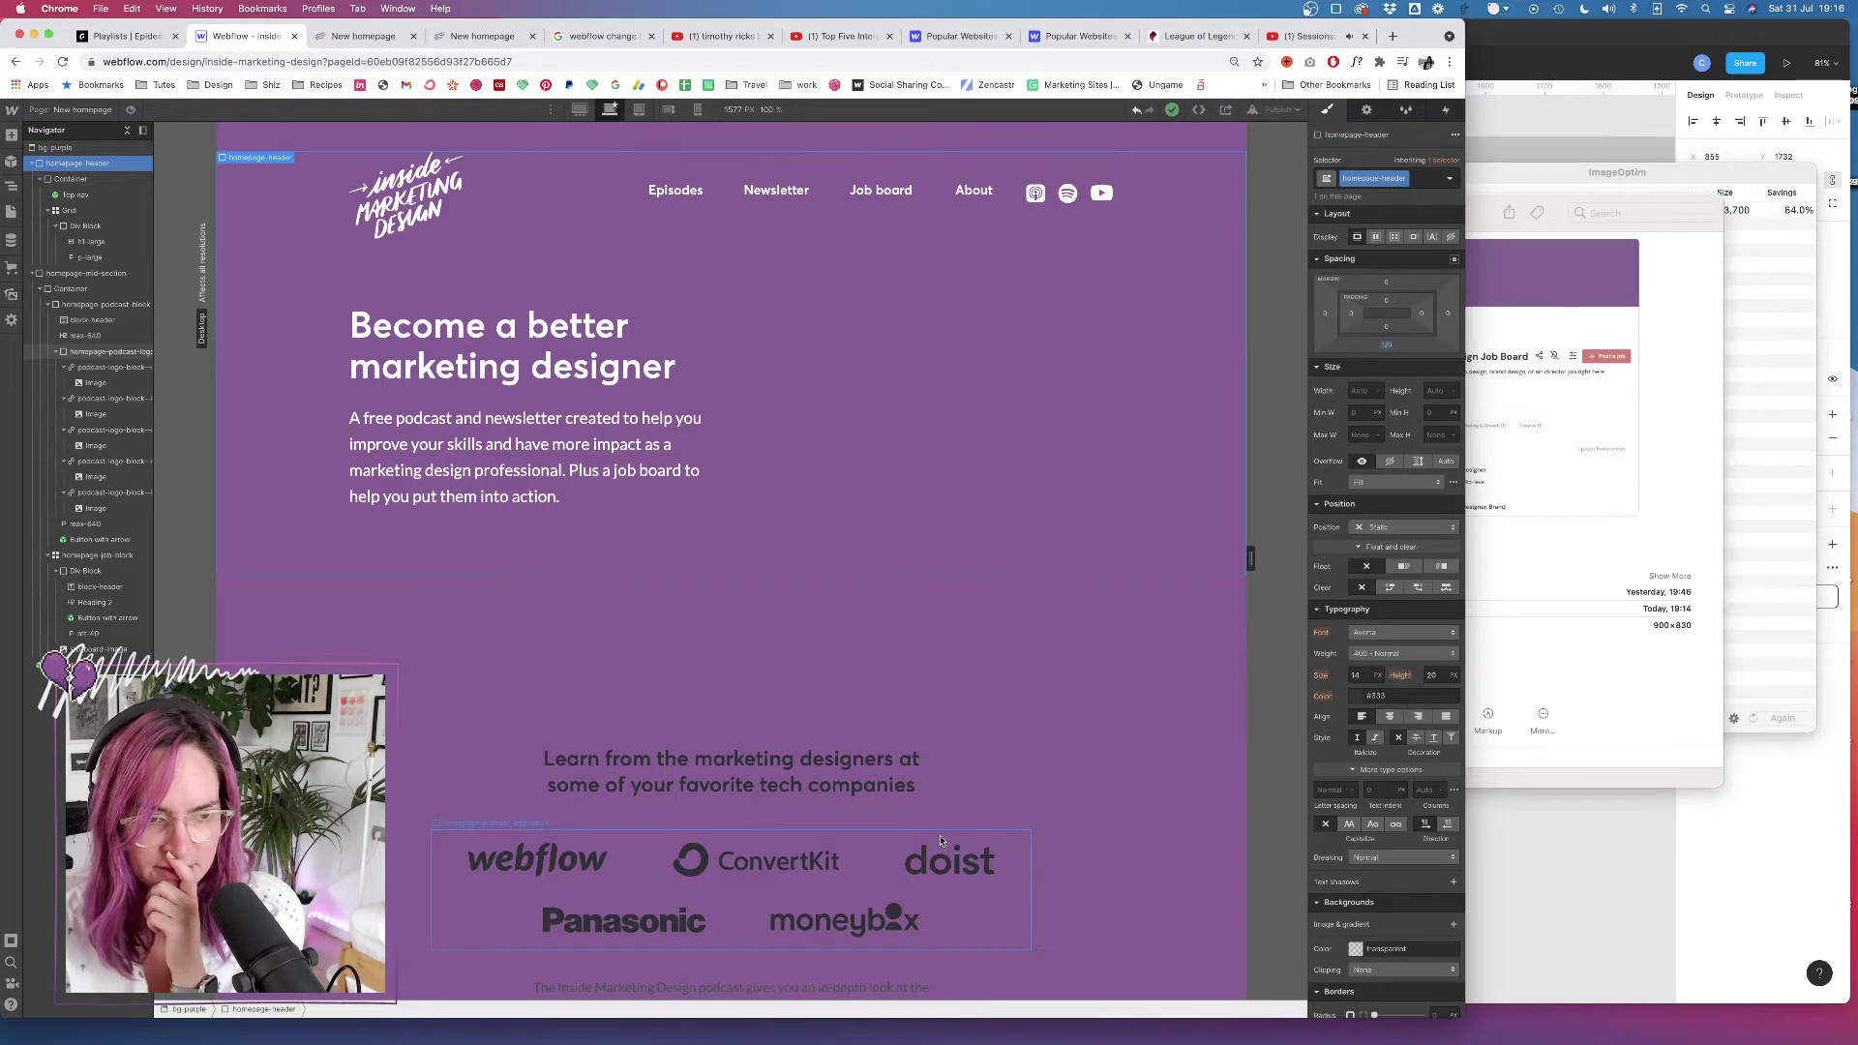
pyautogui.scroll(-1, 941, 840)
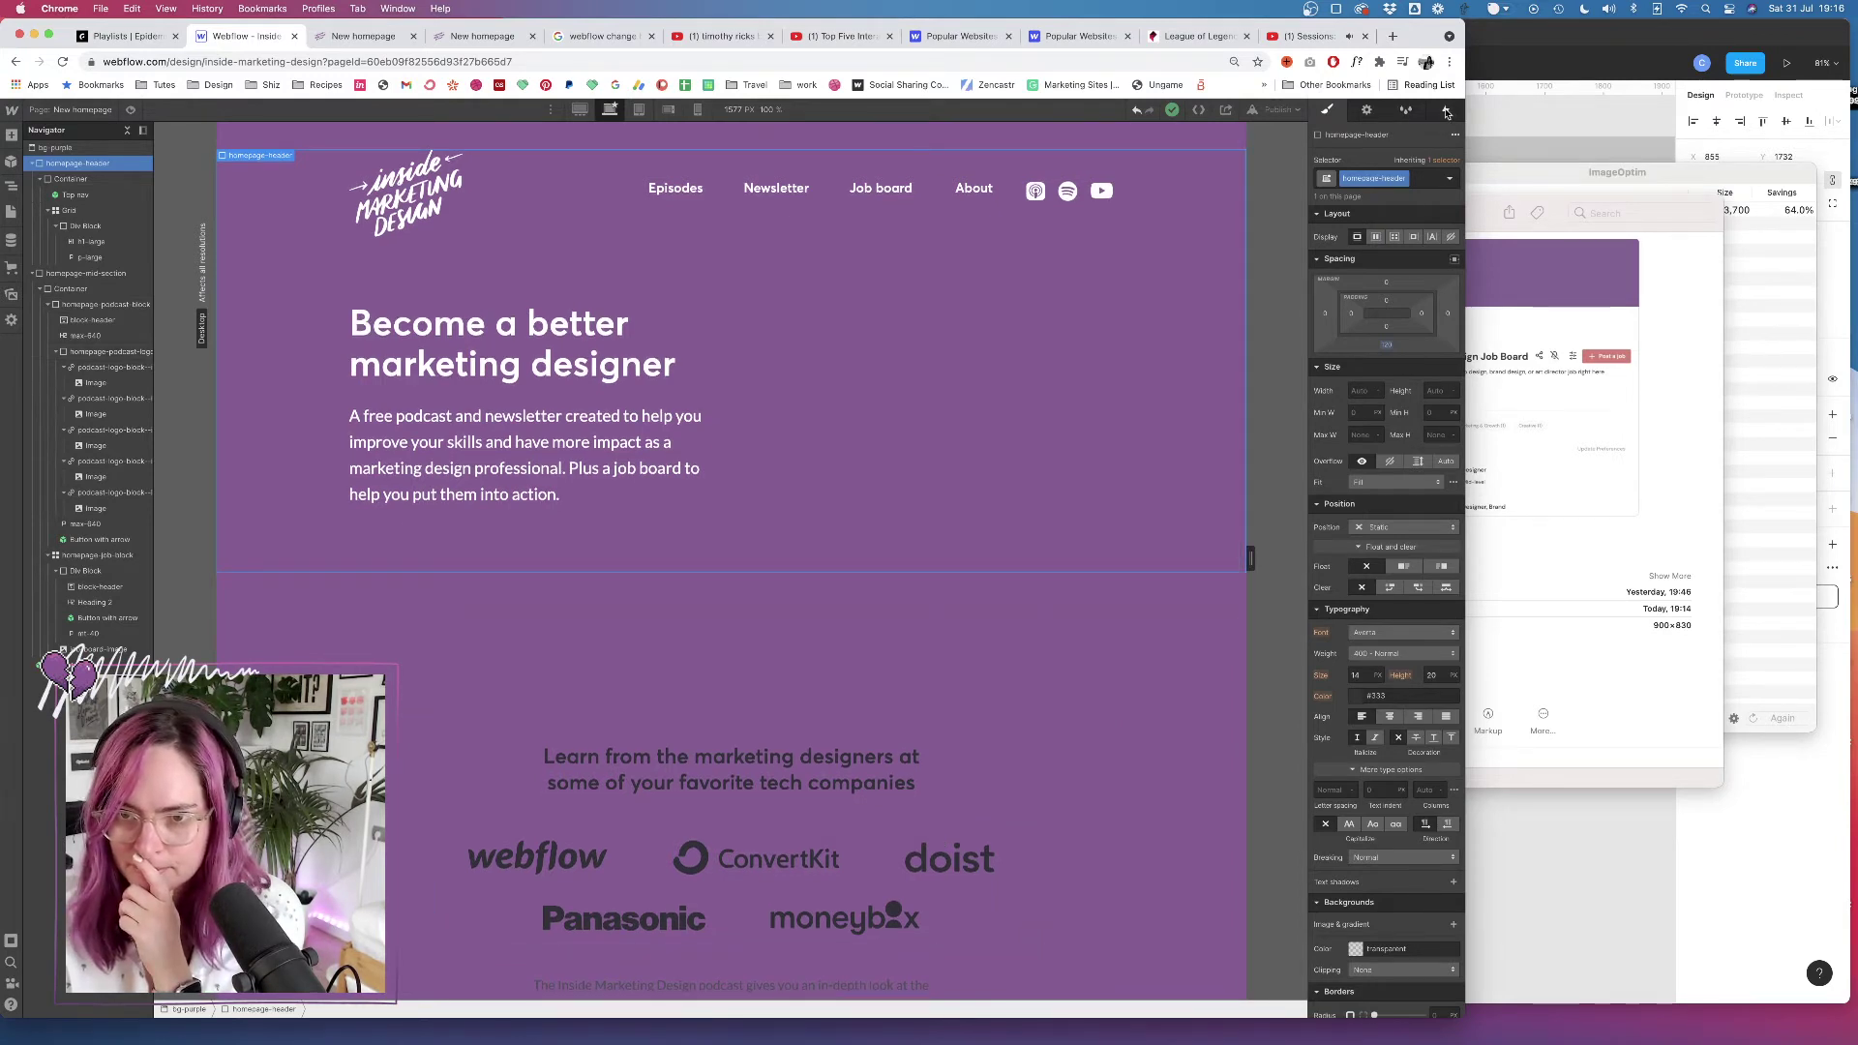
# Add a 30% start offset to the scroll animation boundaries of homepage-mid-section's while-scrolling-in-view interaction
pyautogui.click(85, 273)
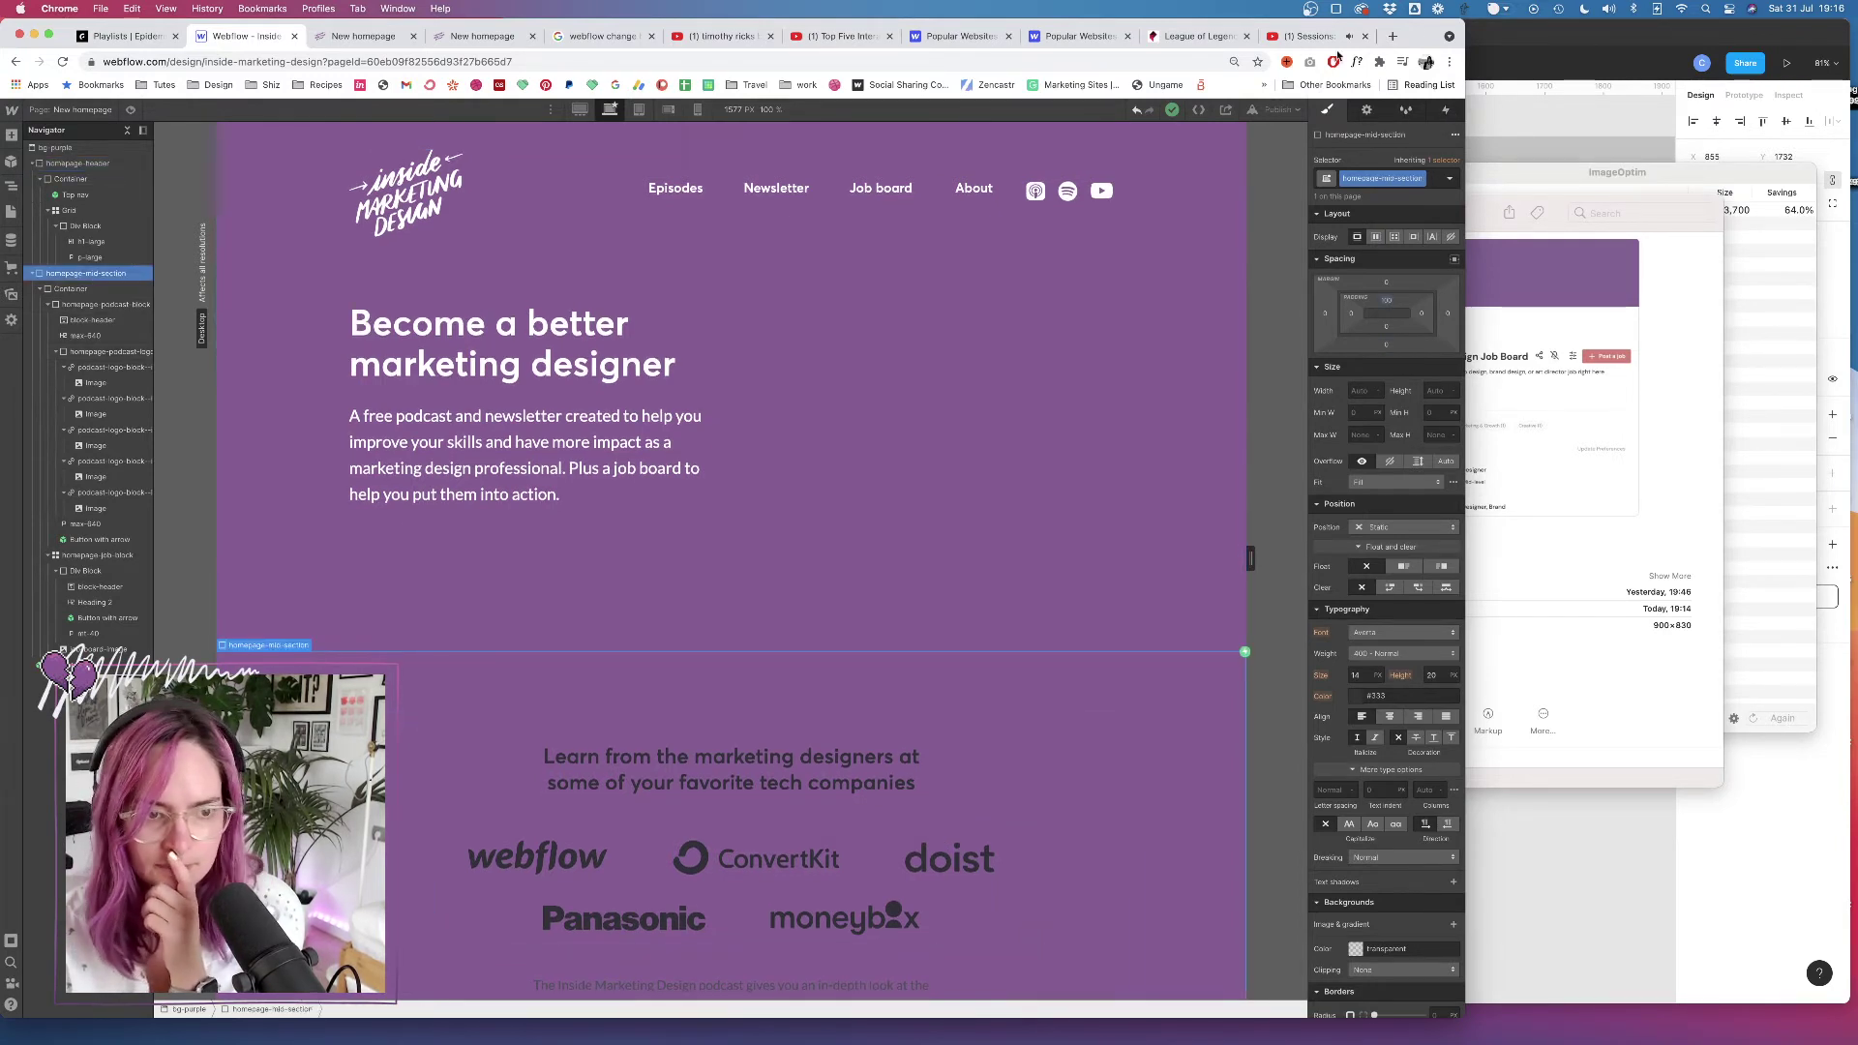
pyautogui.click(1445, 110)
pyautogui.click(1391, 184)
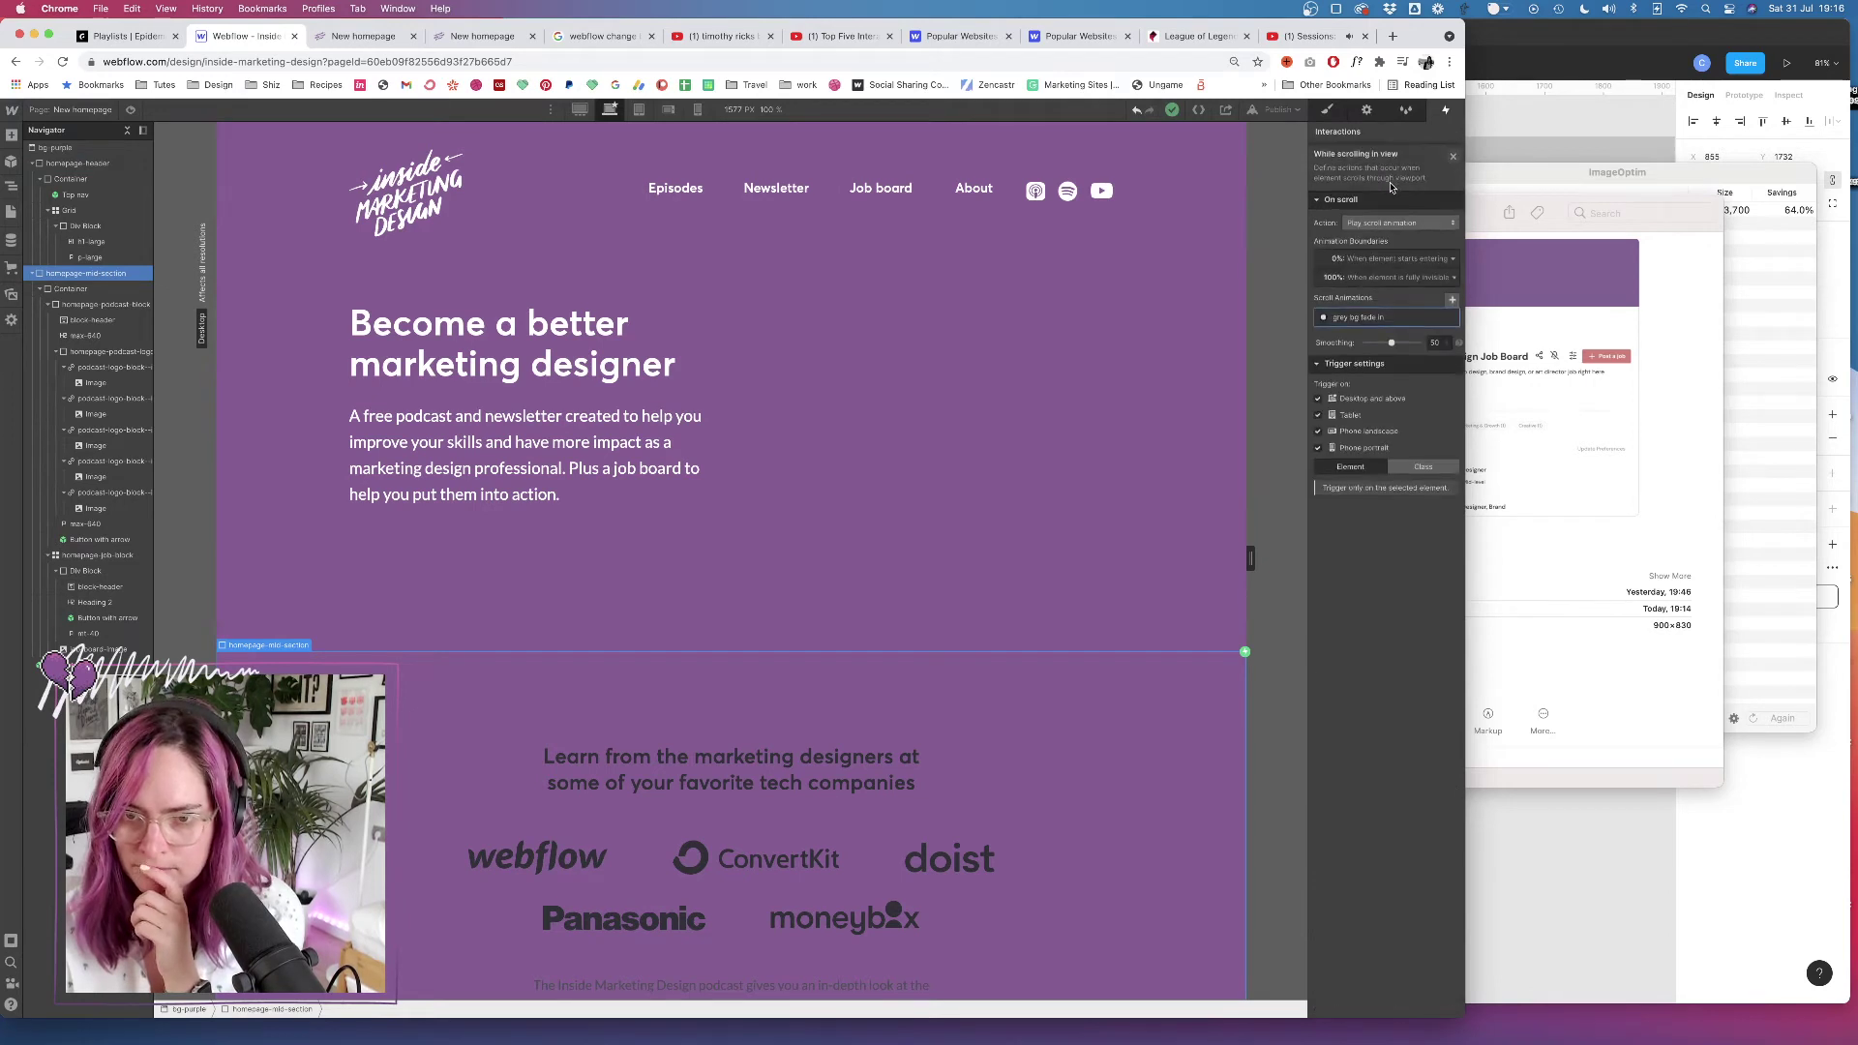
pyautogui.click(1439, 258)
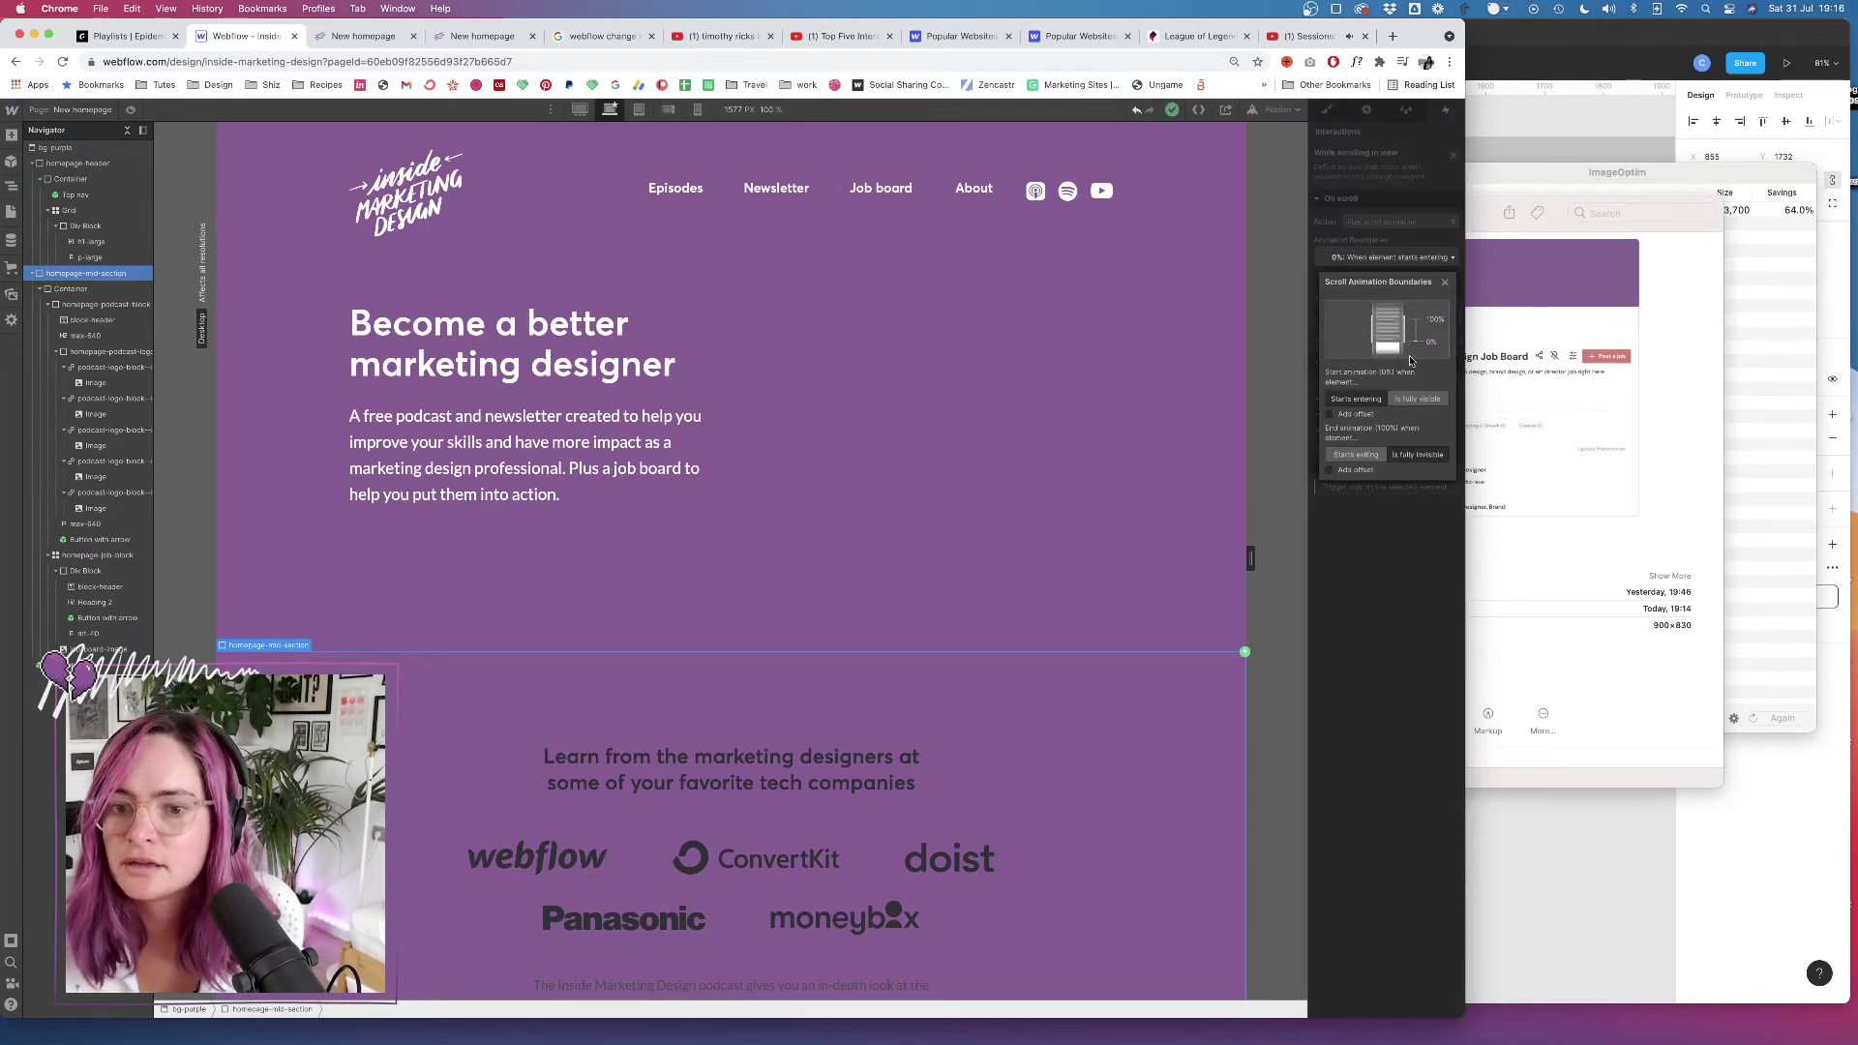
pyautogui.click(1332, 414)
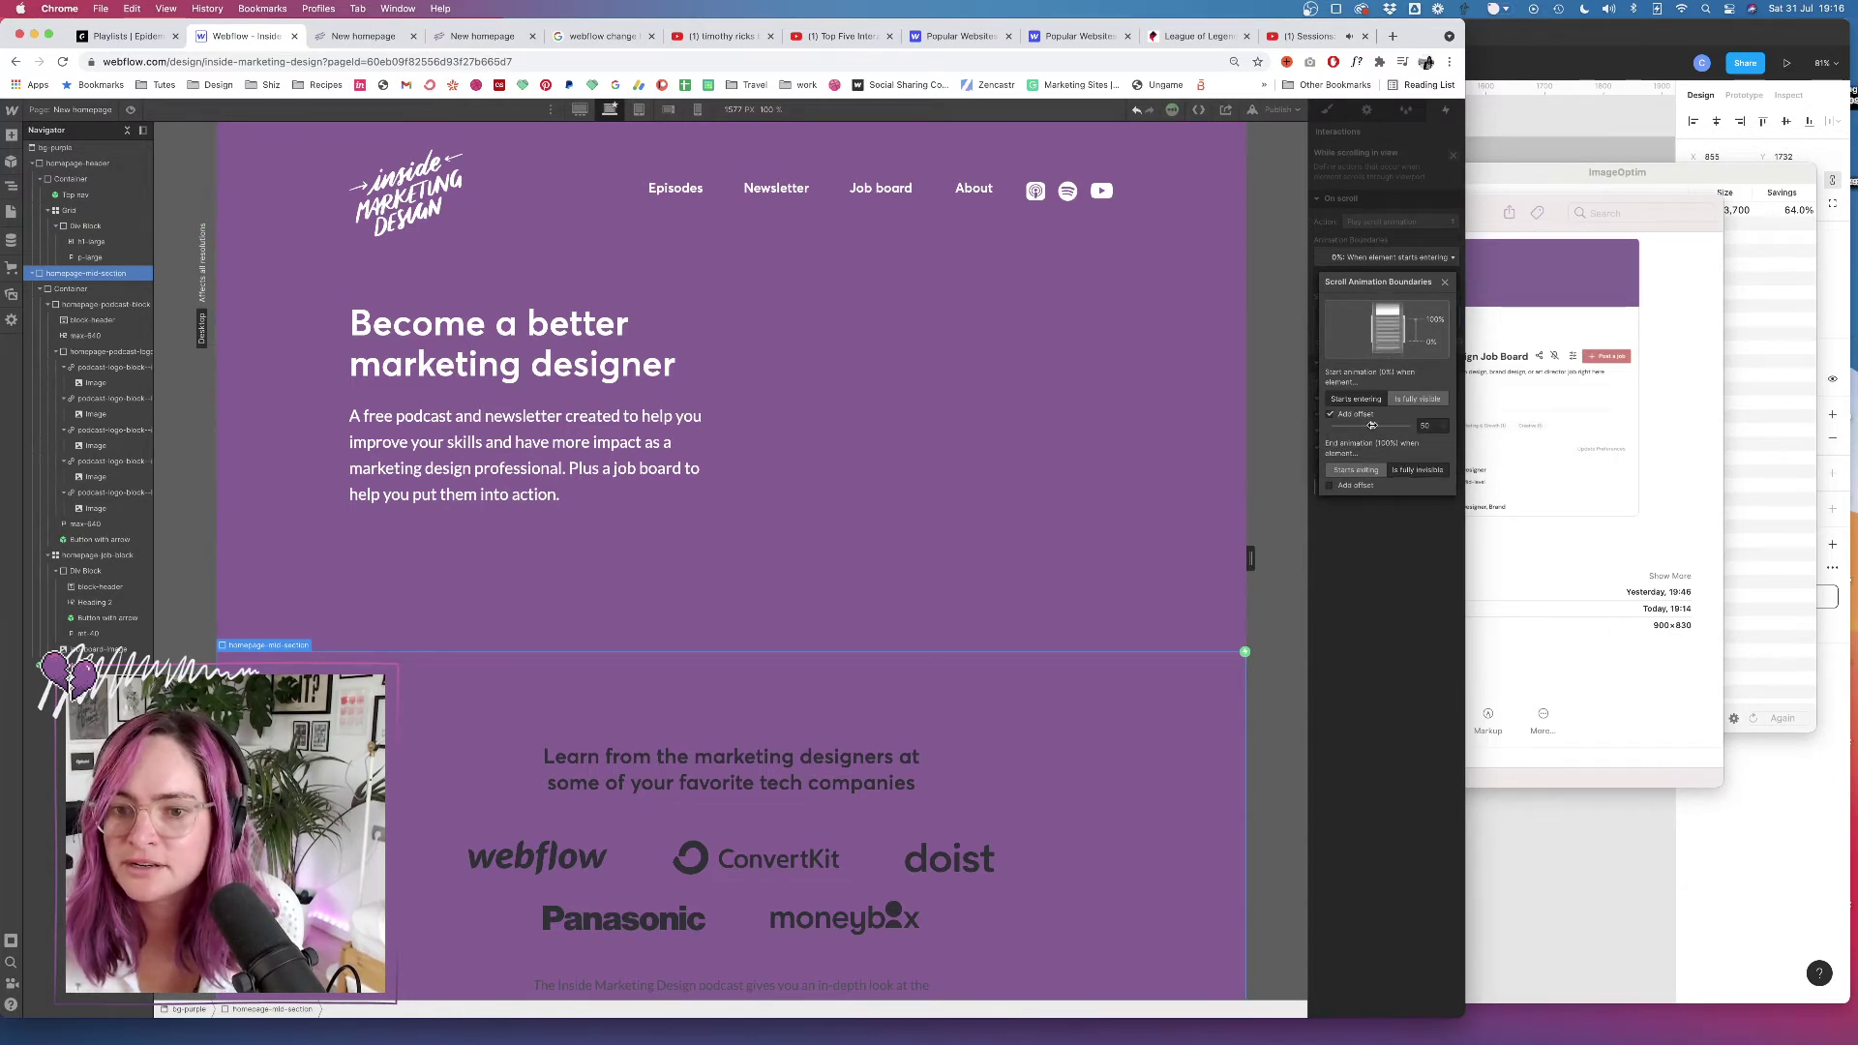
pyautogui.moveTo(1358, 426); pyautogui.dragTo(1357, 426)
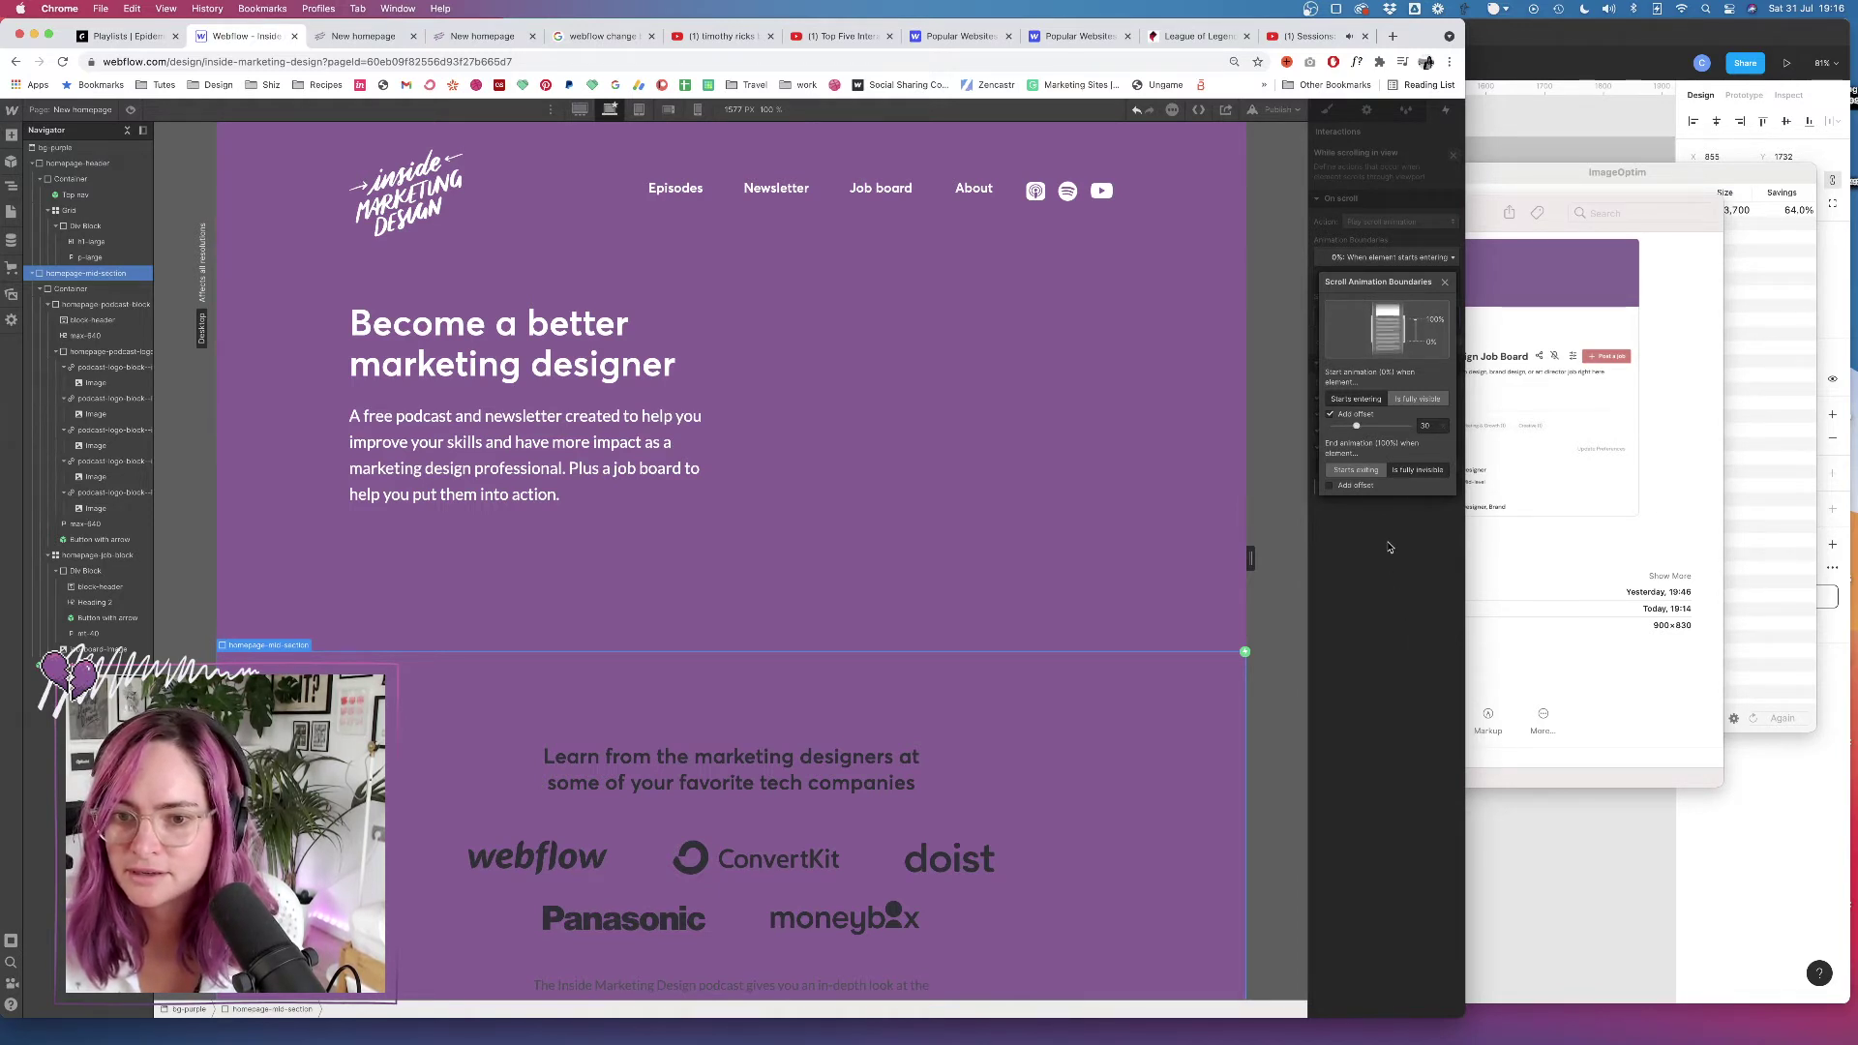
pyautogui.click(1394, 536)
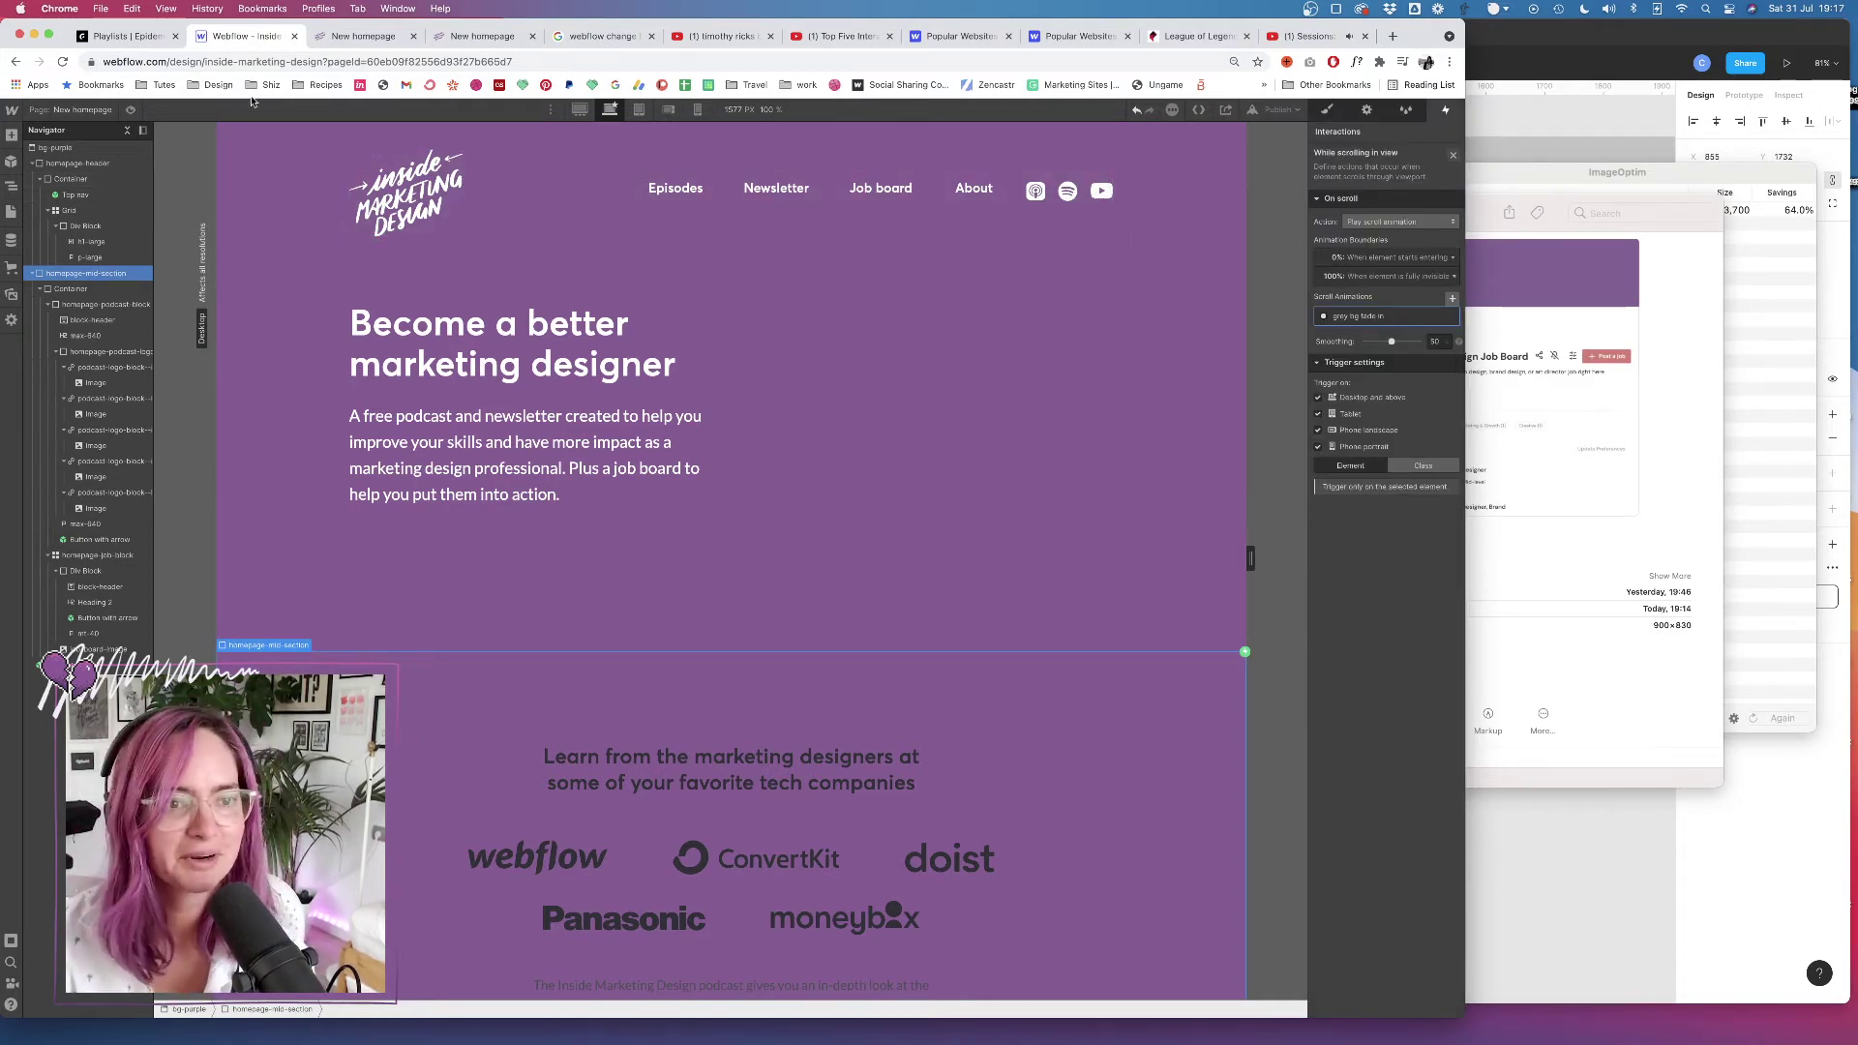
# Preview how the background fades between the hero and the podcast section with the added start offset
pyautogui.click(130, 109)
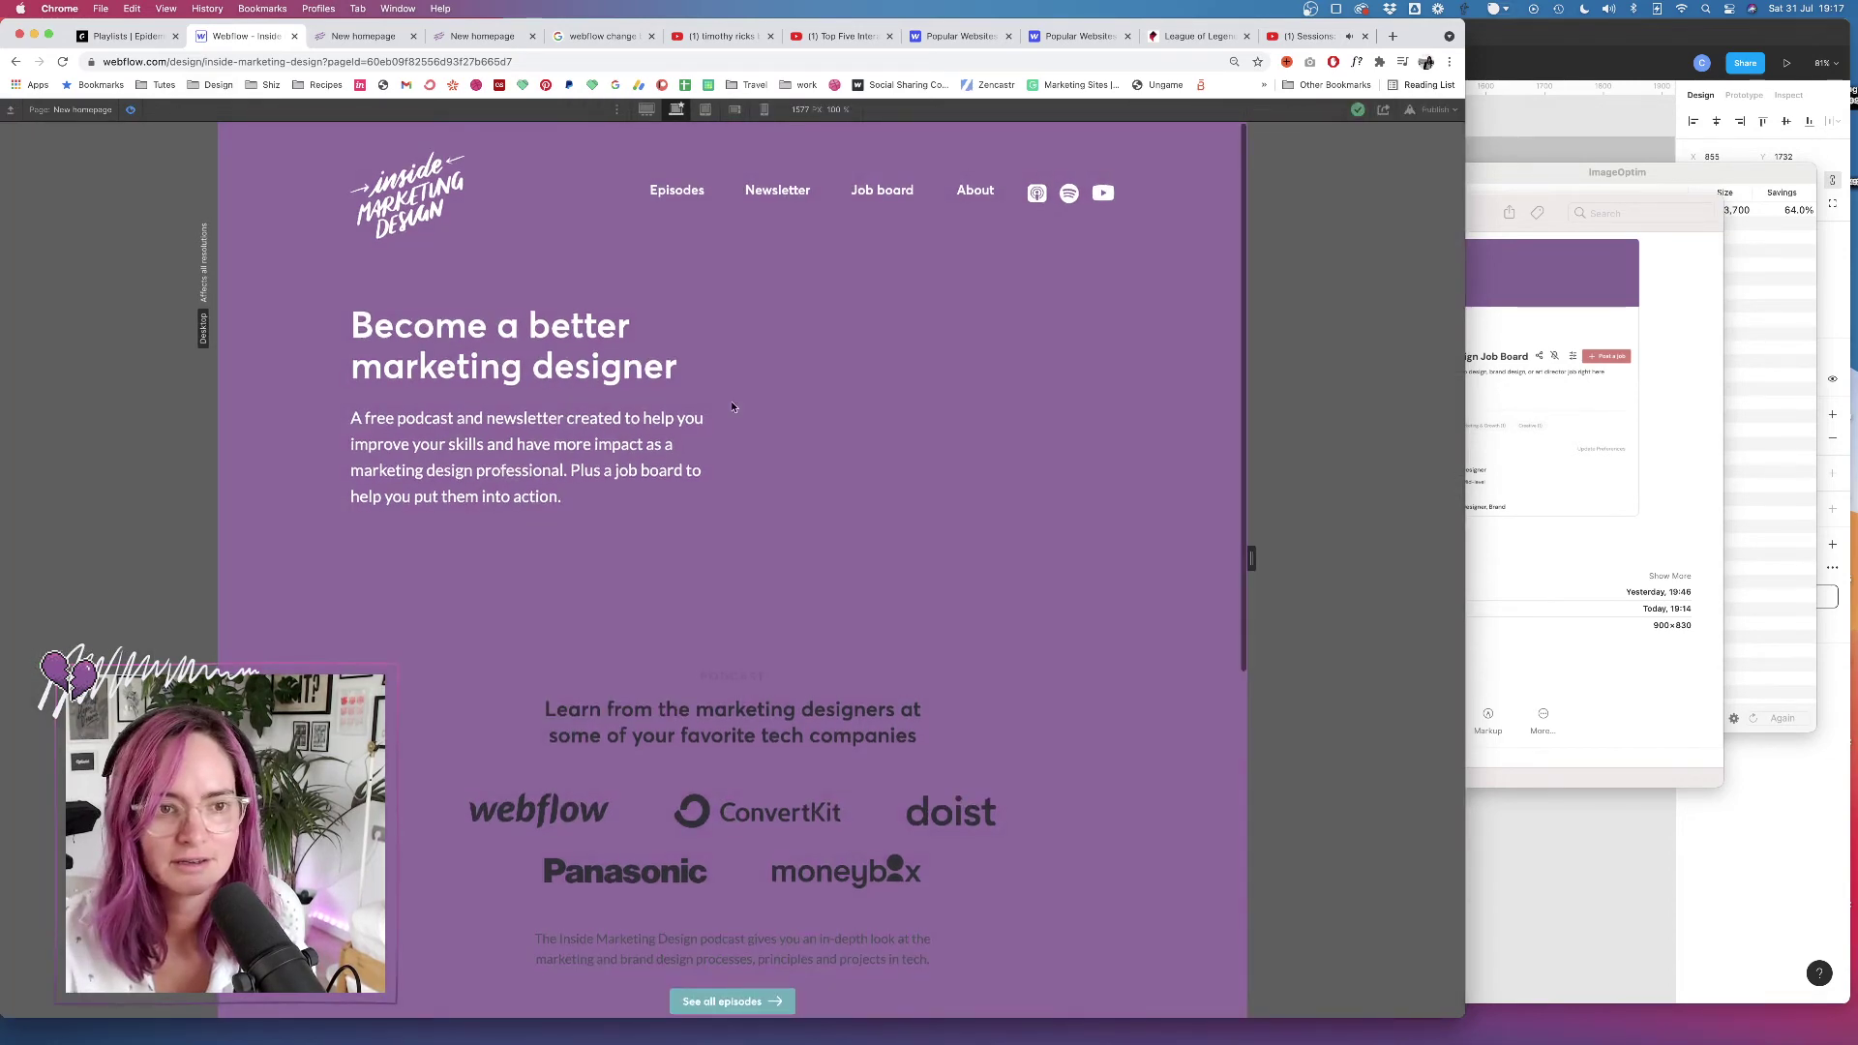
pyautogui.scroll(-10, 733, 406)
pyautogui.scroll(10, 732, 405)
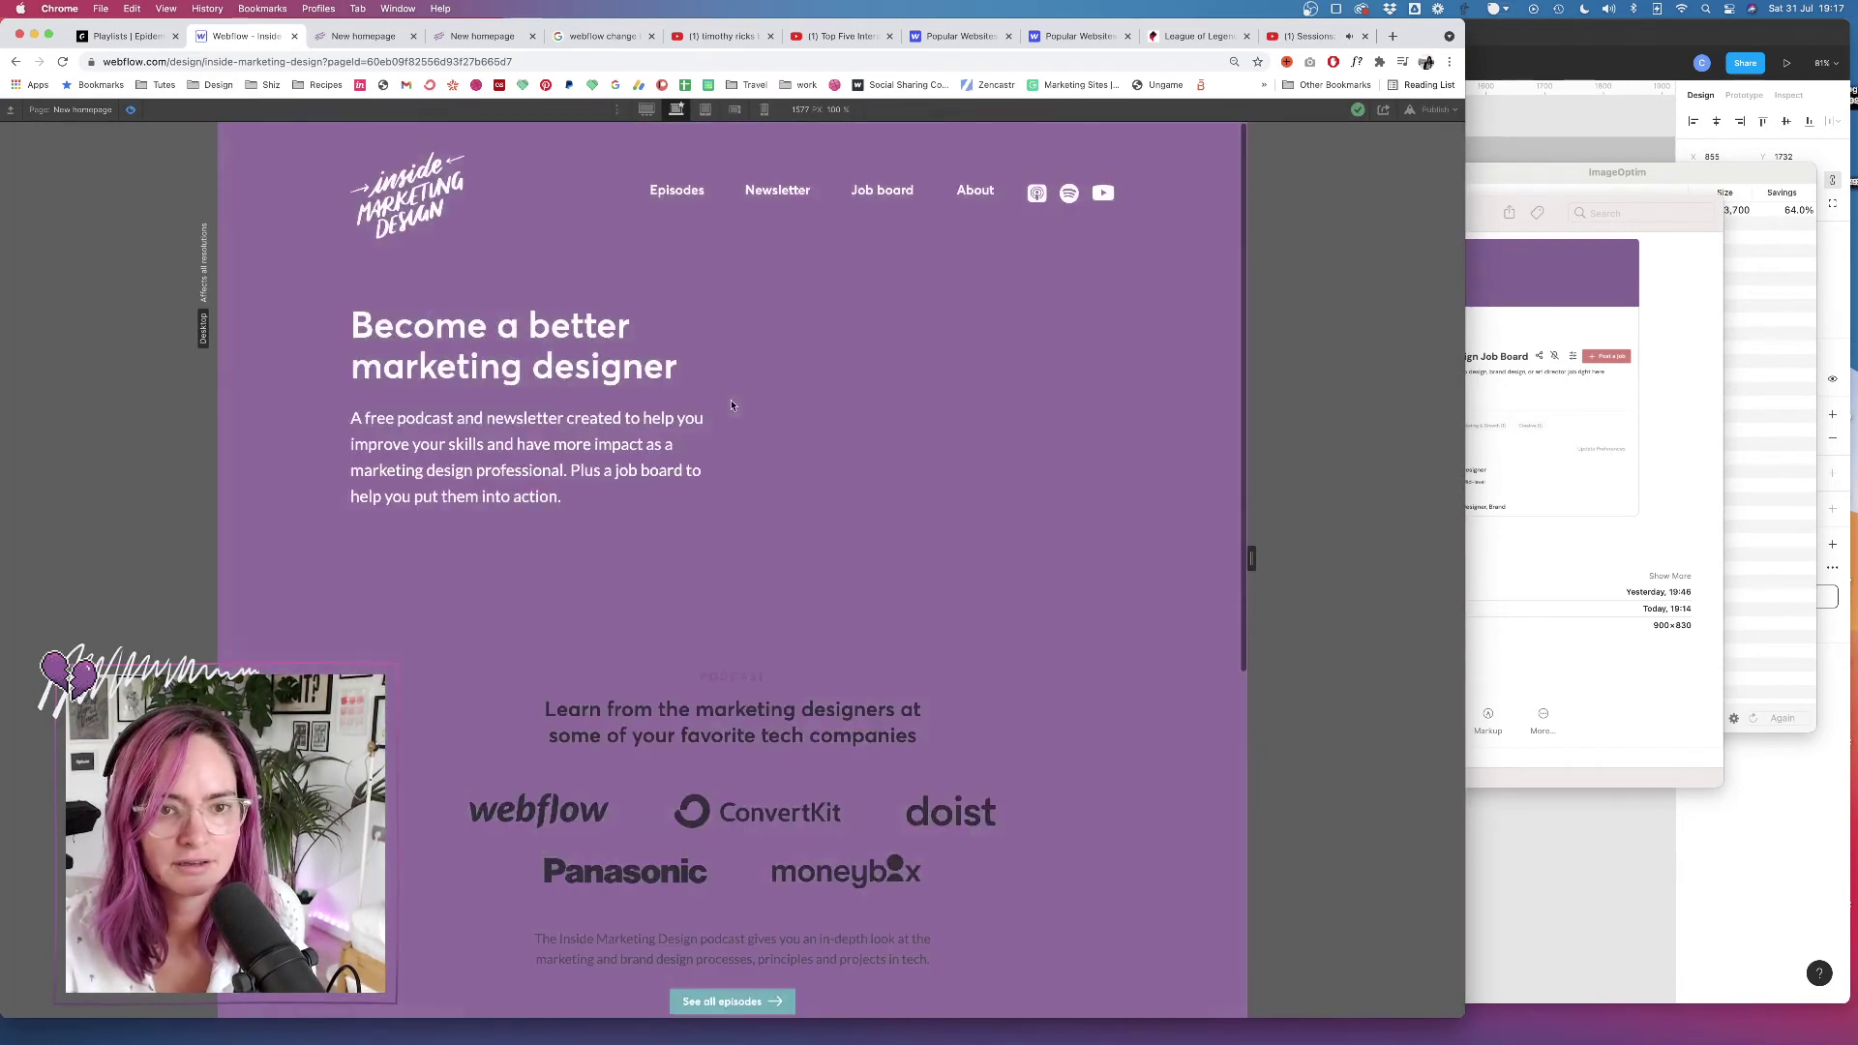
pyautogui.click(131, 109)
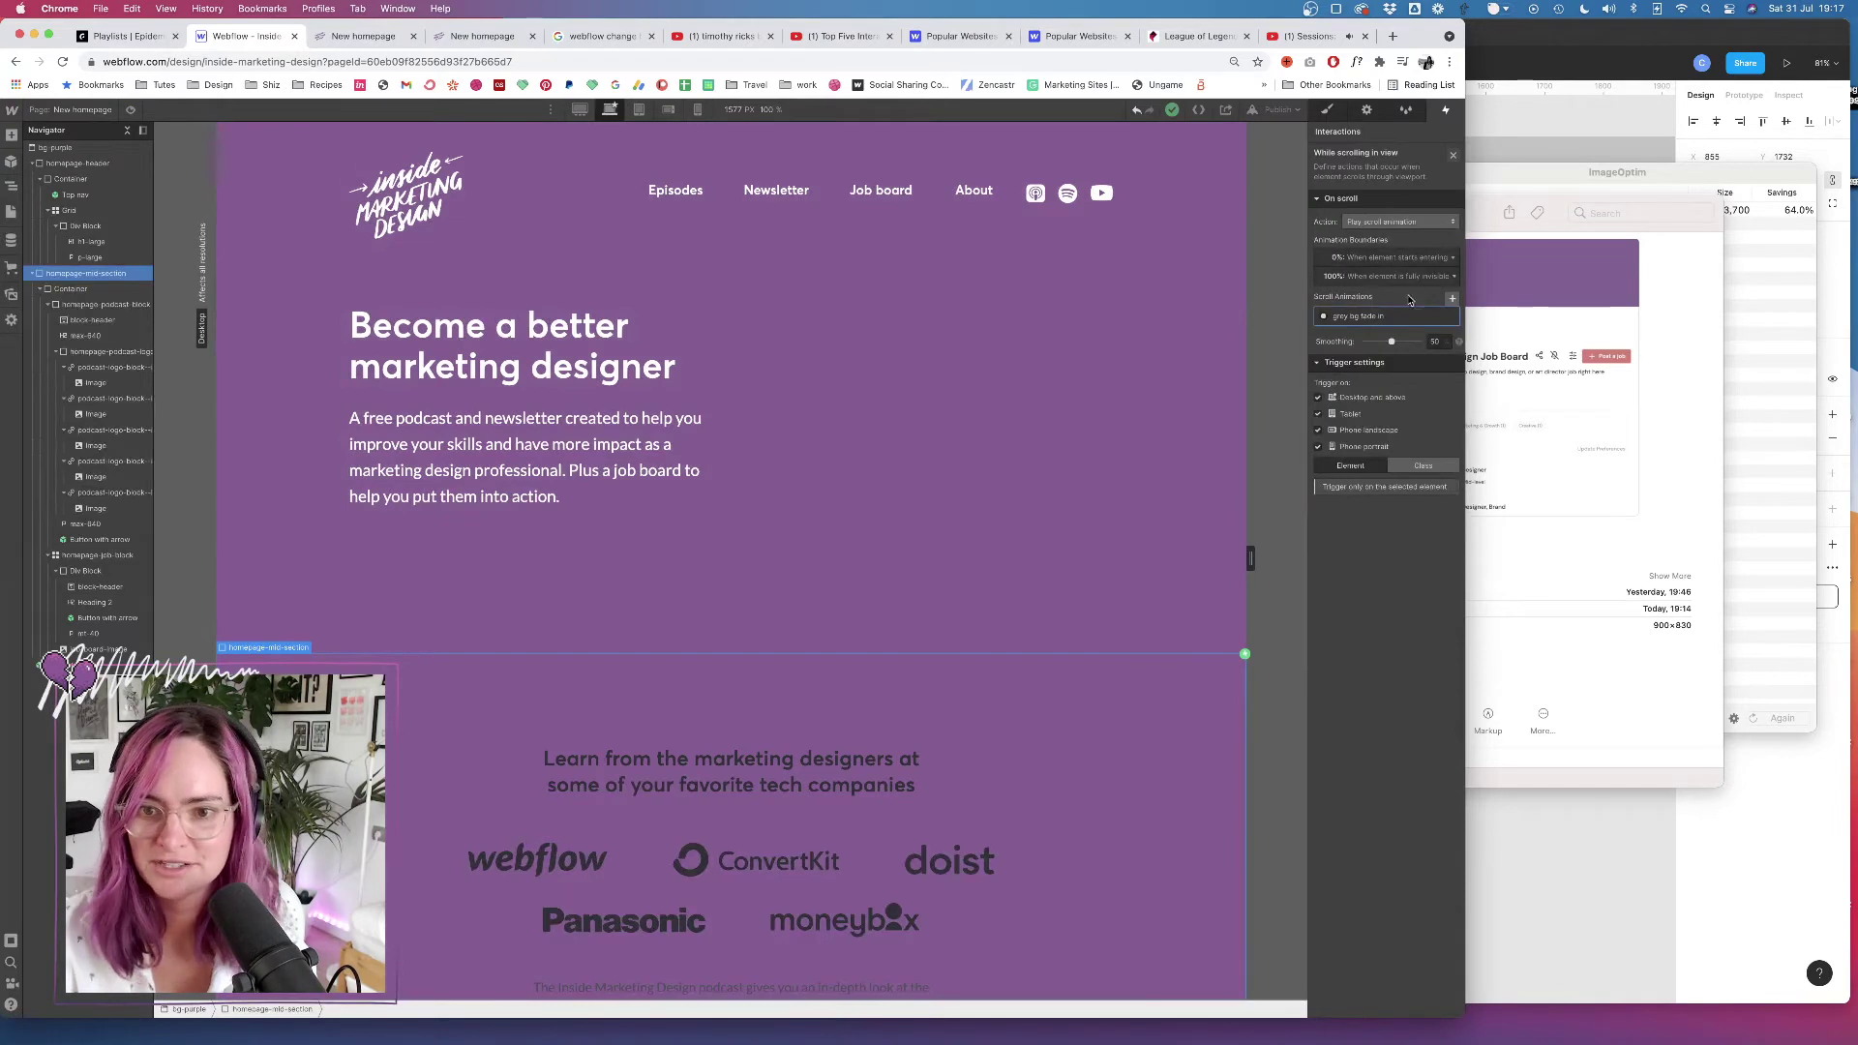
# Raise the start offset of homepage-mid-section's scroll animation to about 80%
pyautogui.click(1410, 258)
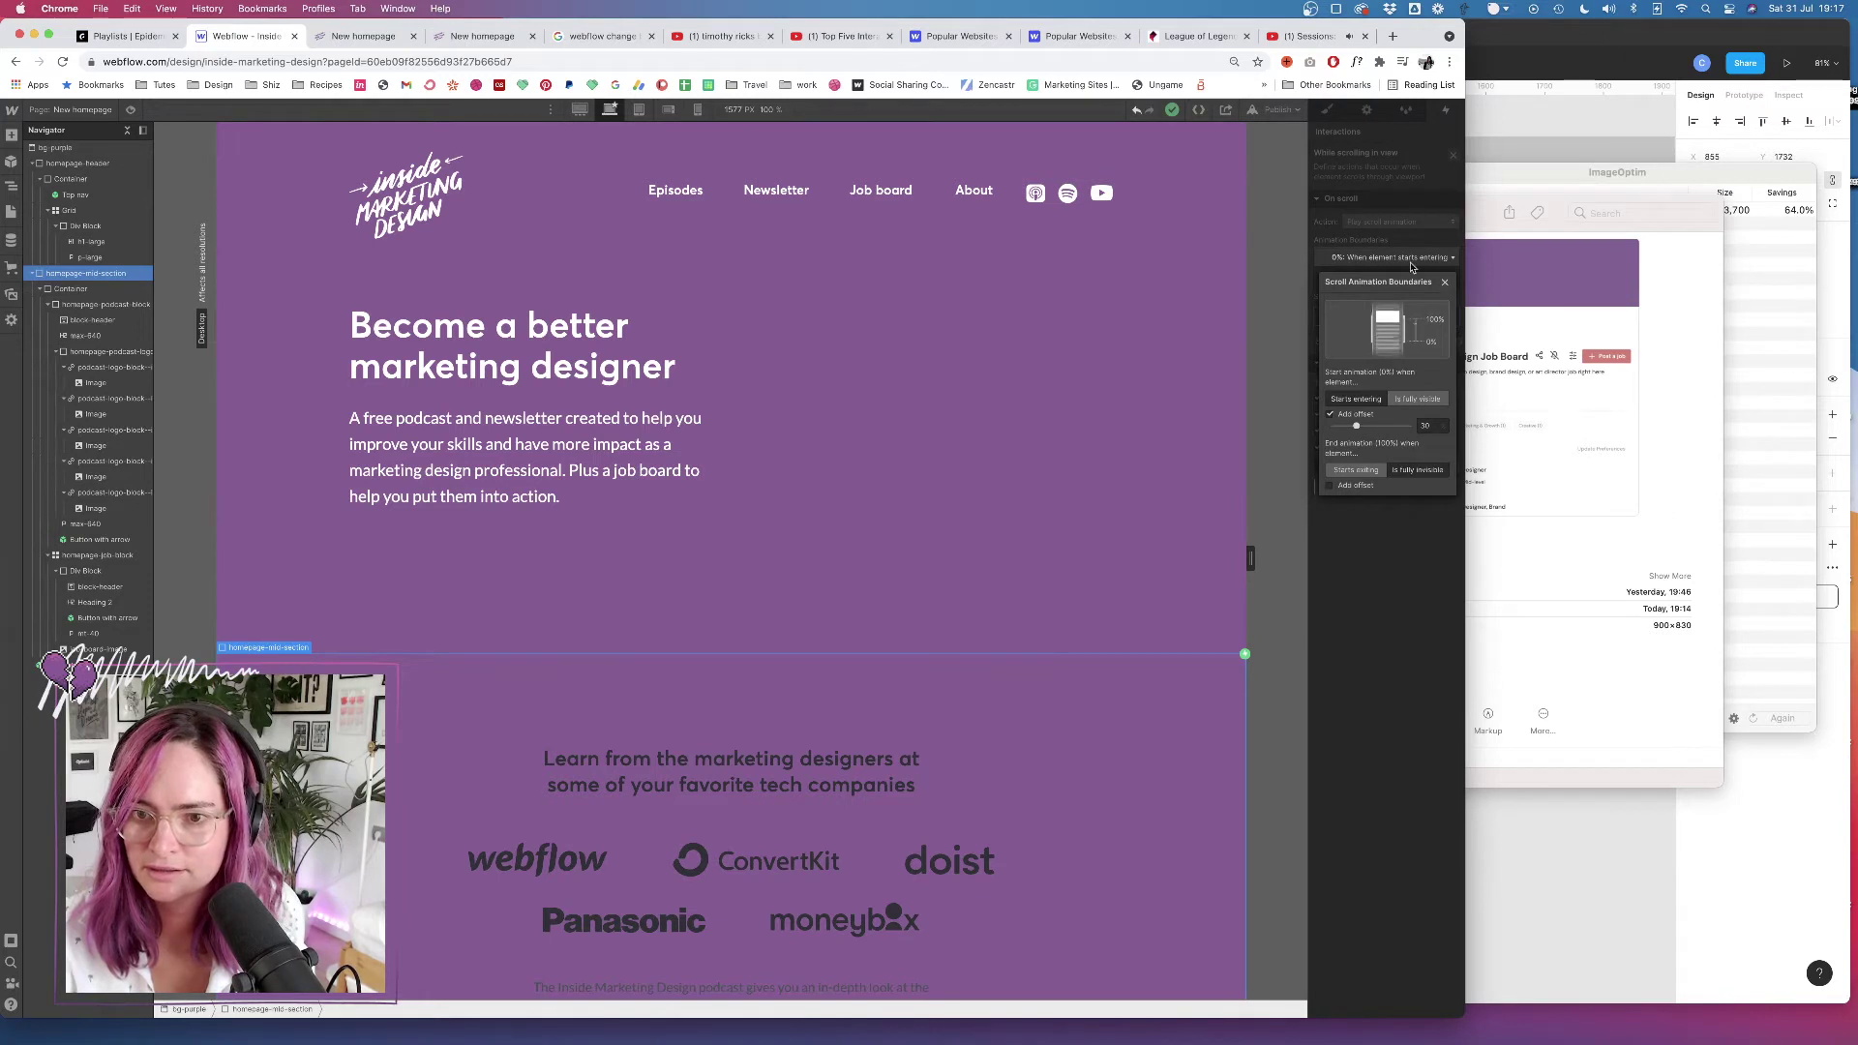
pyautogui.click(1349, 259)
pyautogui.click(1326, 260)
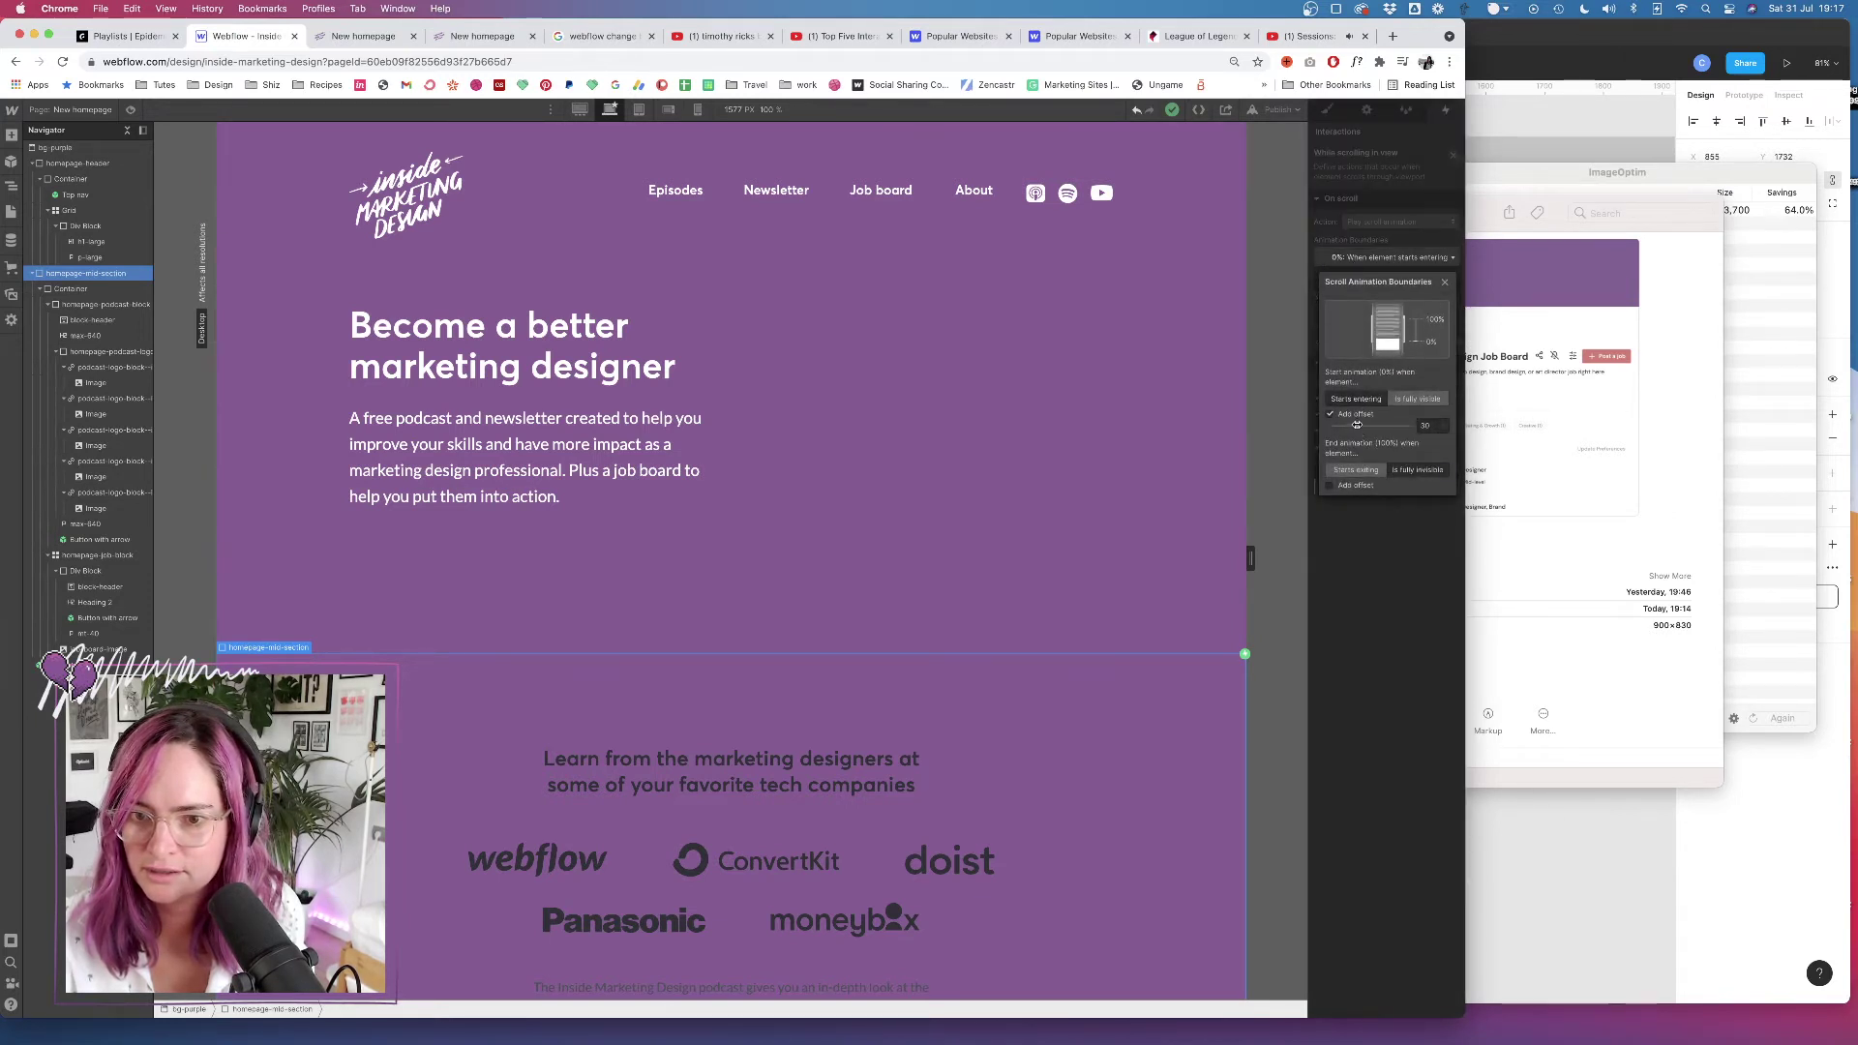
pyautogui.moveTo(1356, 425); pyautogui.dragTo(1385, 426)
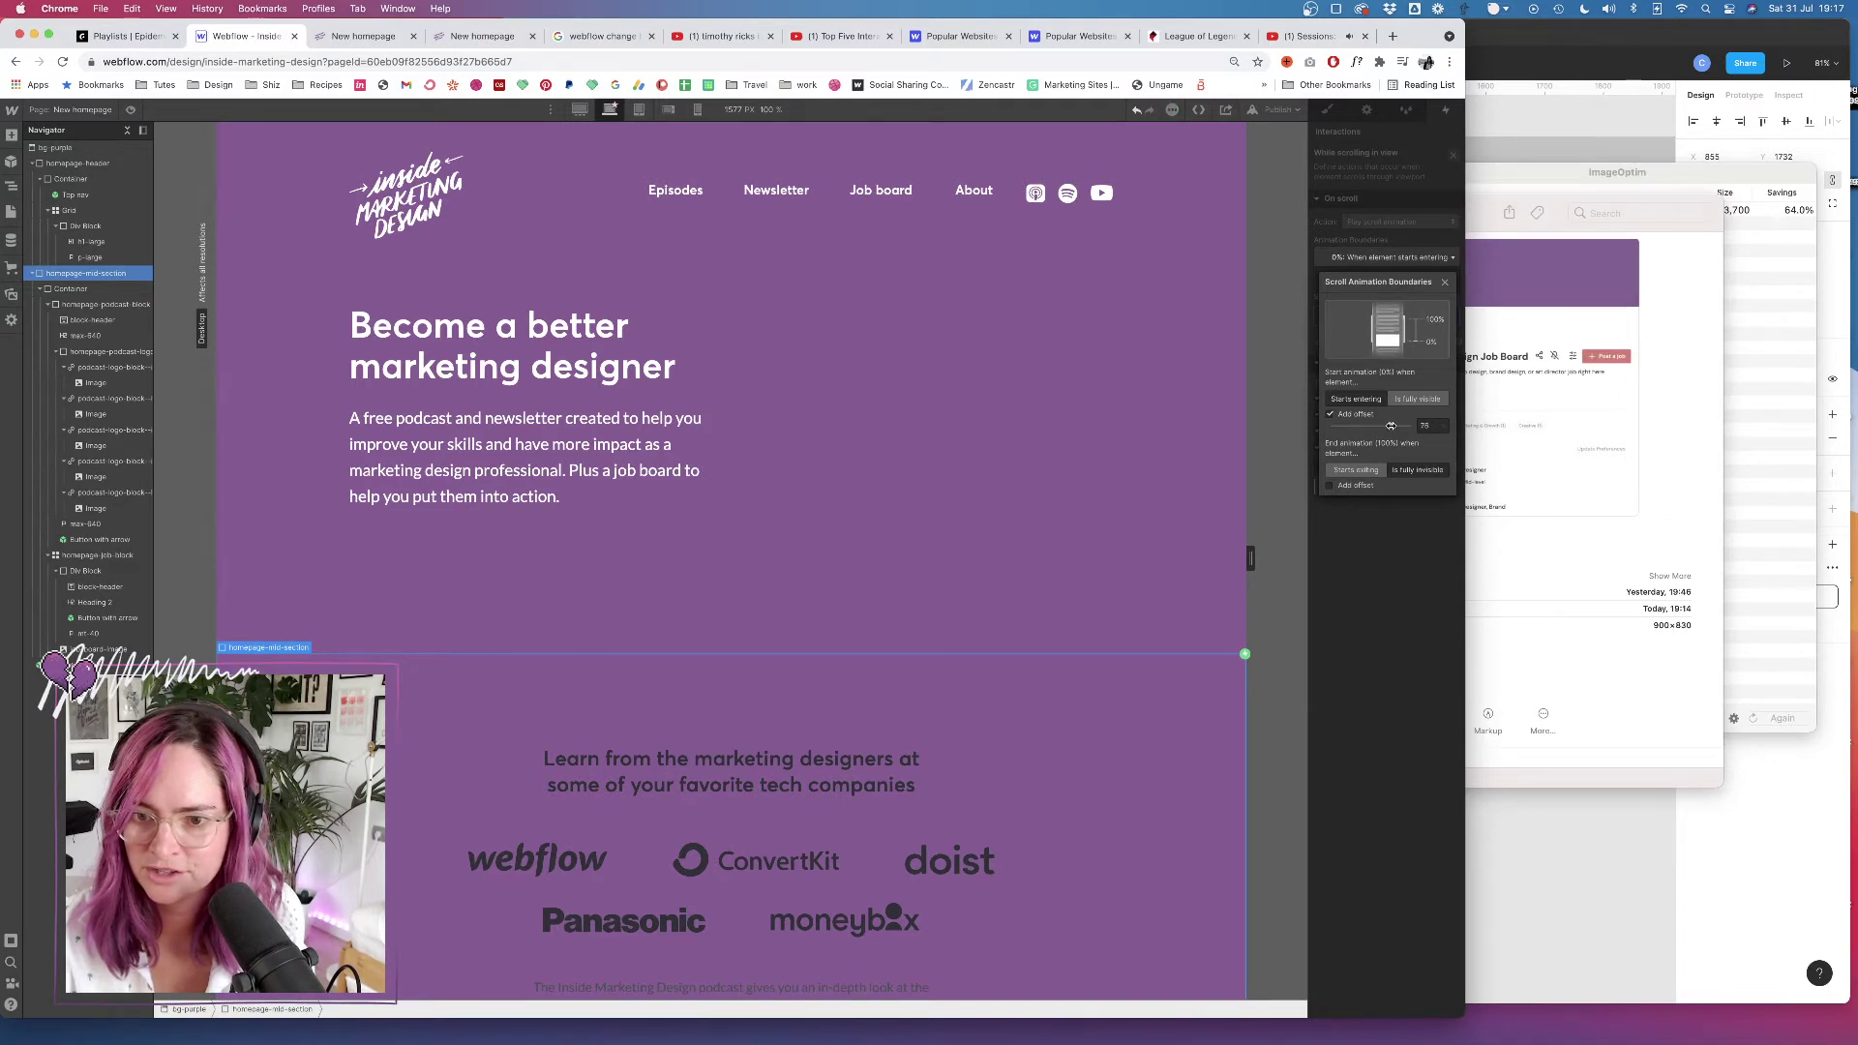
pyautogui.click(1396, 619)
# Preview the homepage in a slightly wider browser window and check when the background fades from the hero to the job board
pyautogui.click(131, 109)
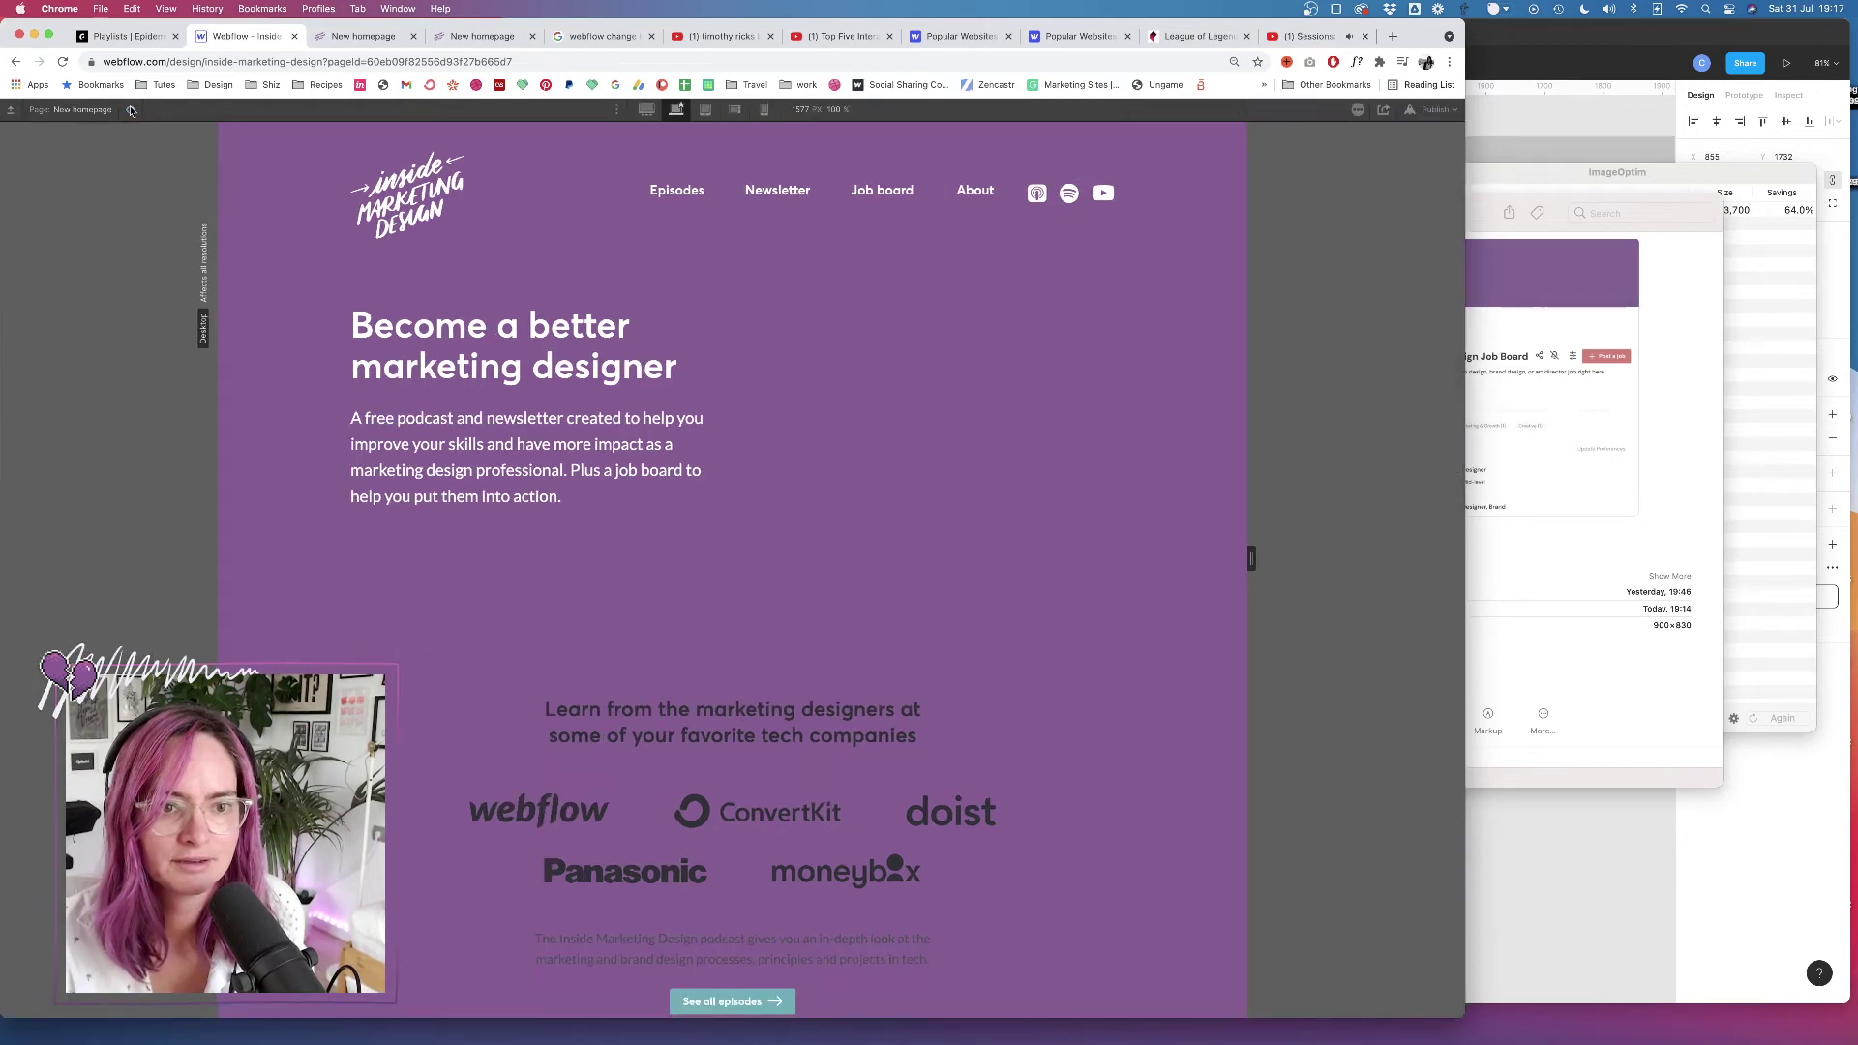
pyautogui.click(130, 109)
pyautogui.click(130, 109)
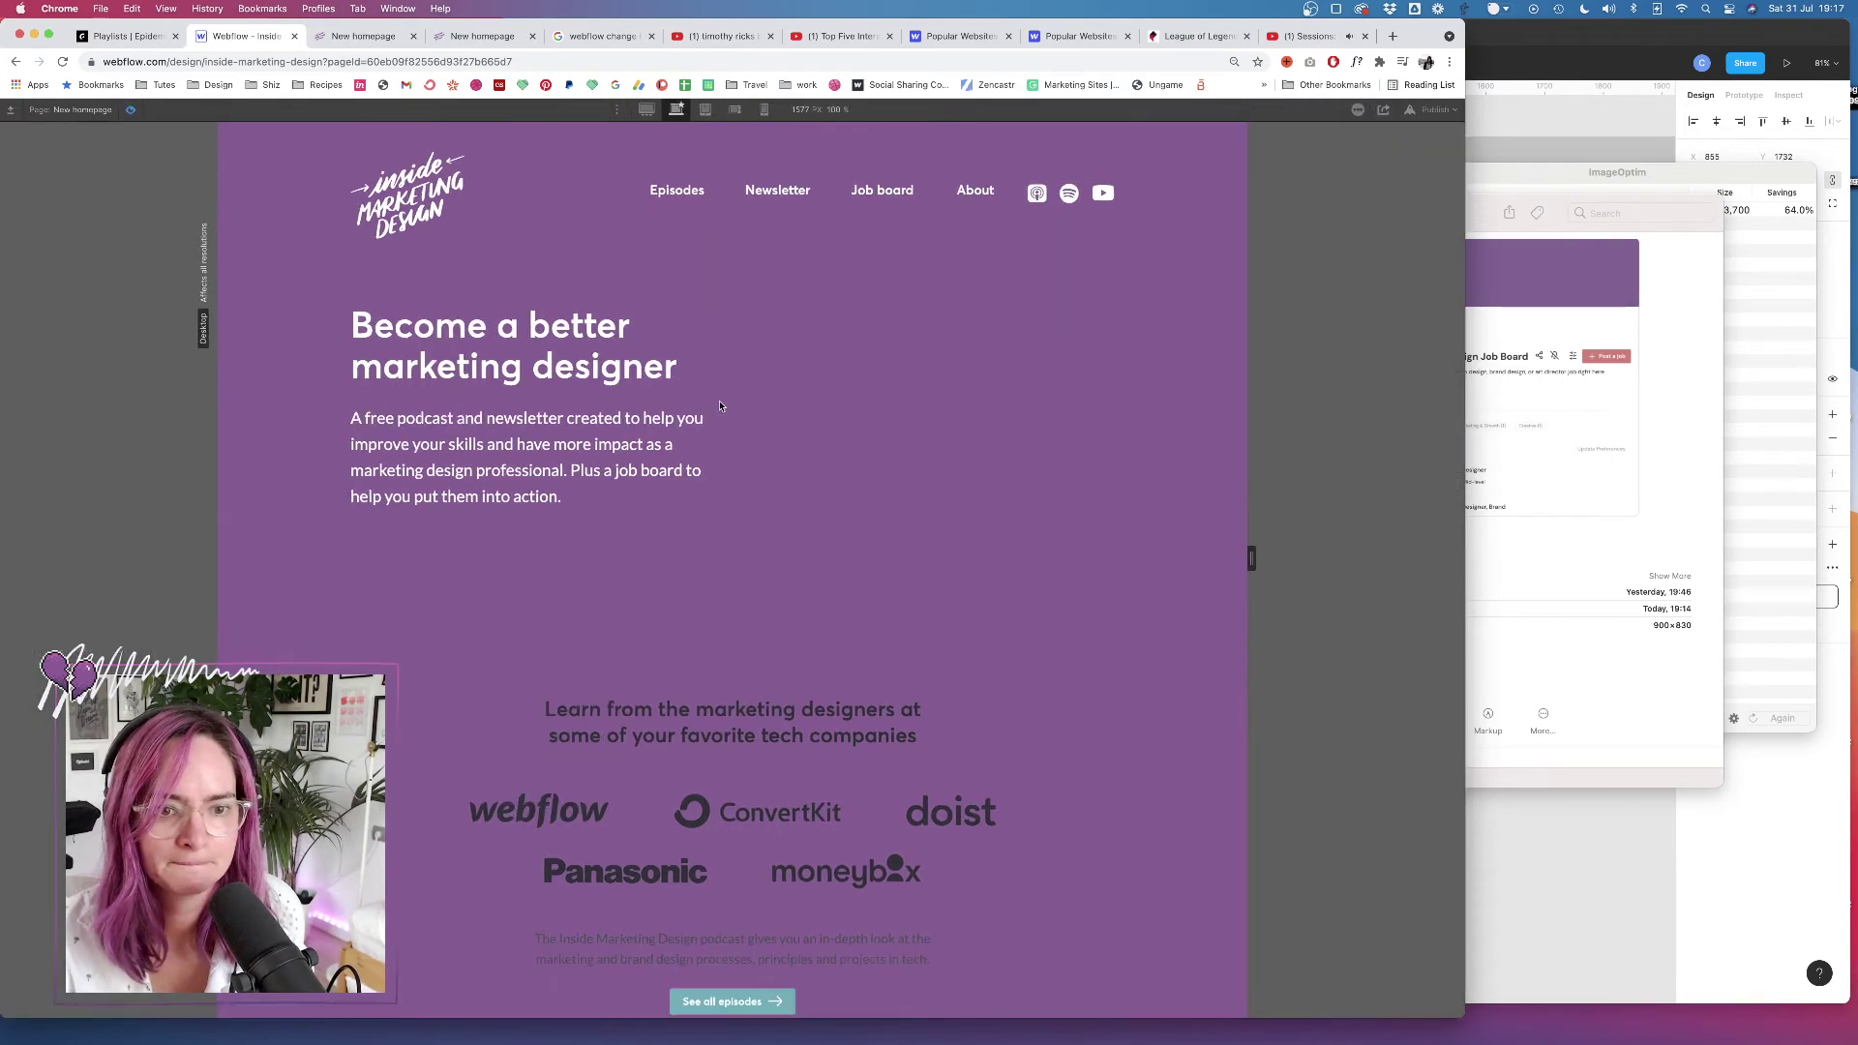
pyautogui.scroll(-6, 721, 404)
pyautogui.scroll(2, 719, 402)
pyautogui.scroll(4, 719, 402)
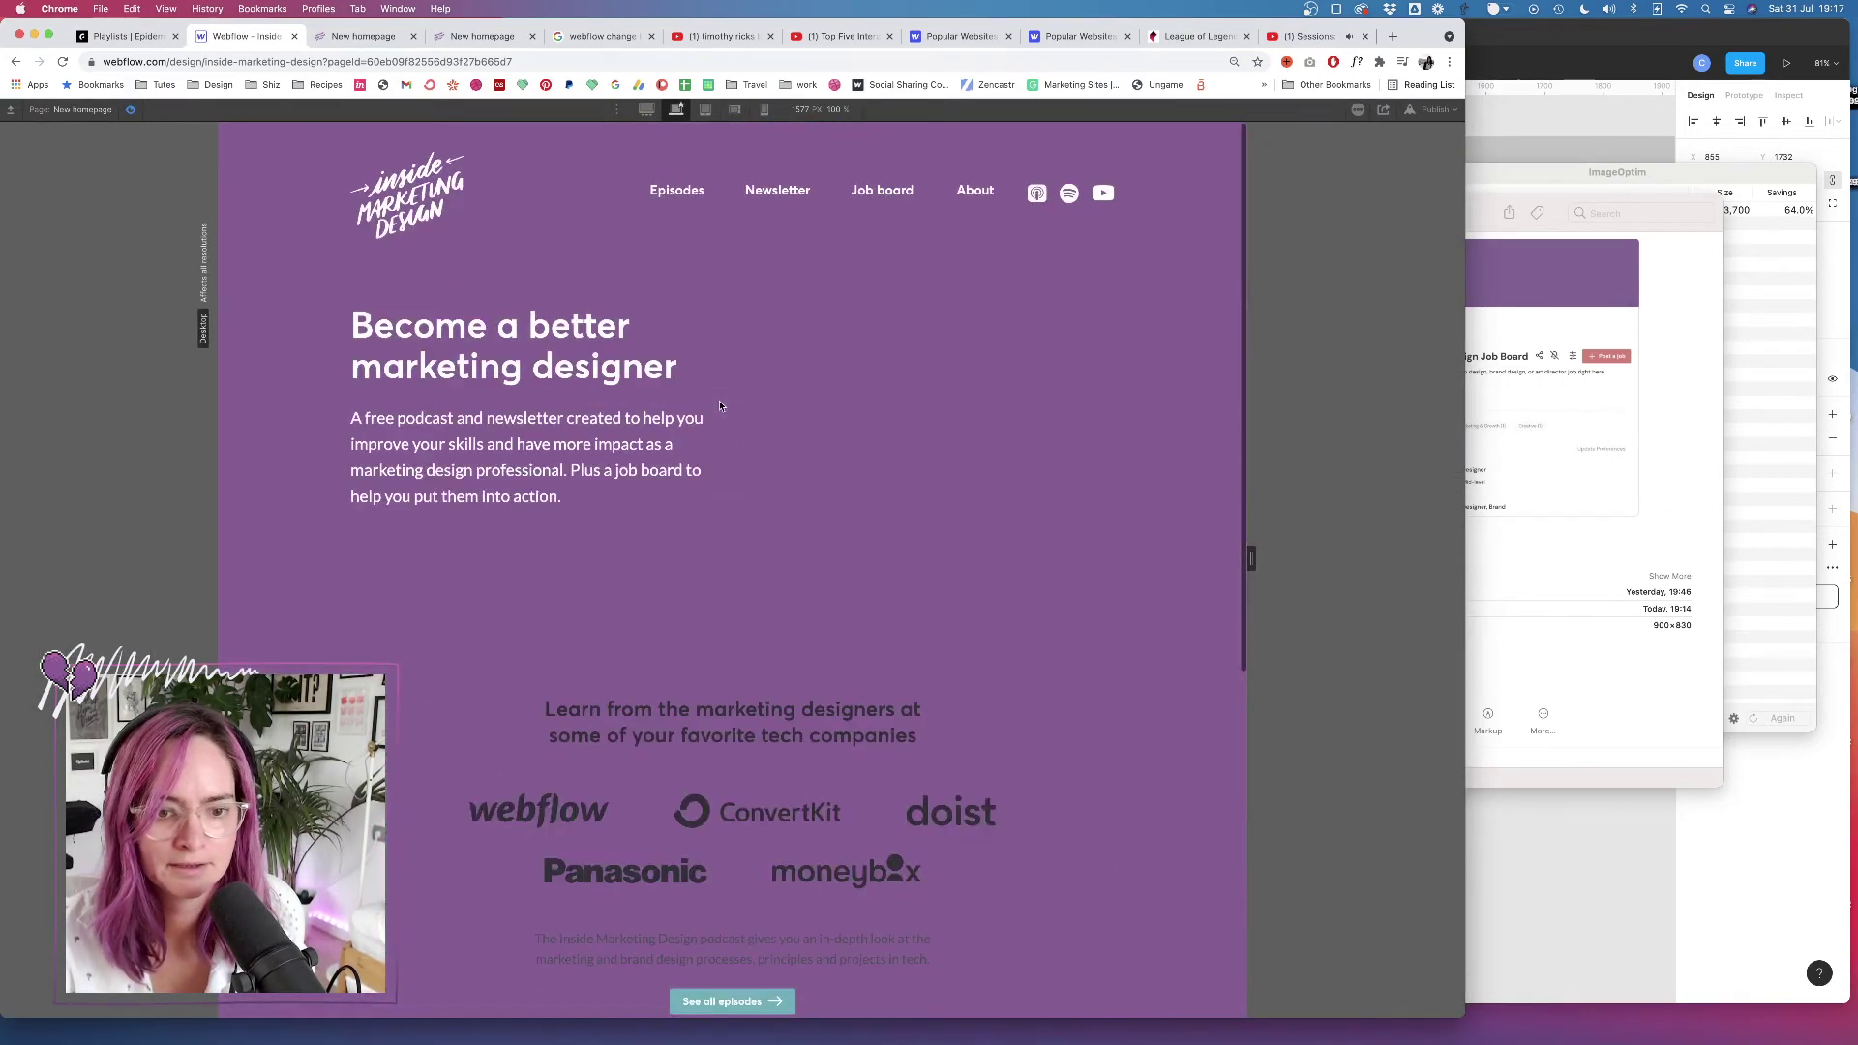
pyautogui.scroll(-7, 719, 403)
pyautogui.scroll(5, 719, 406)
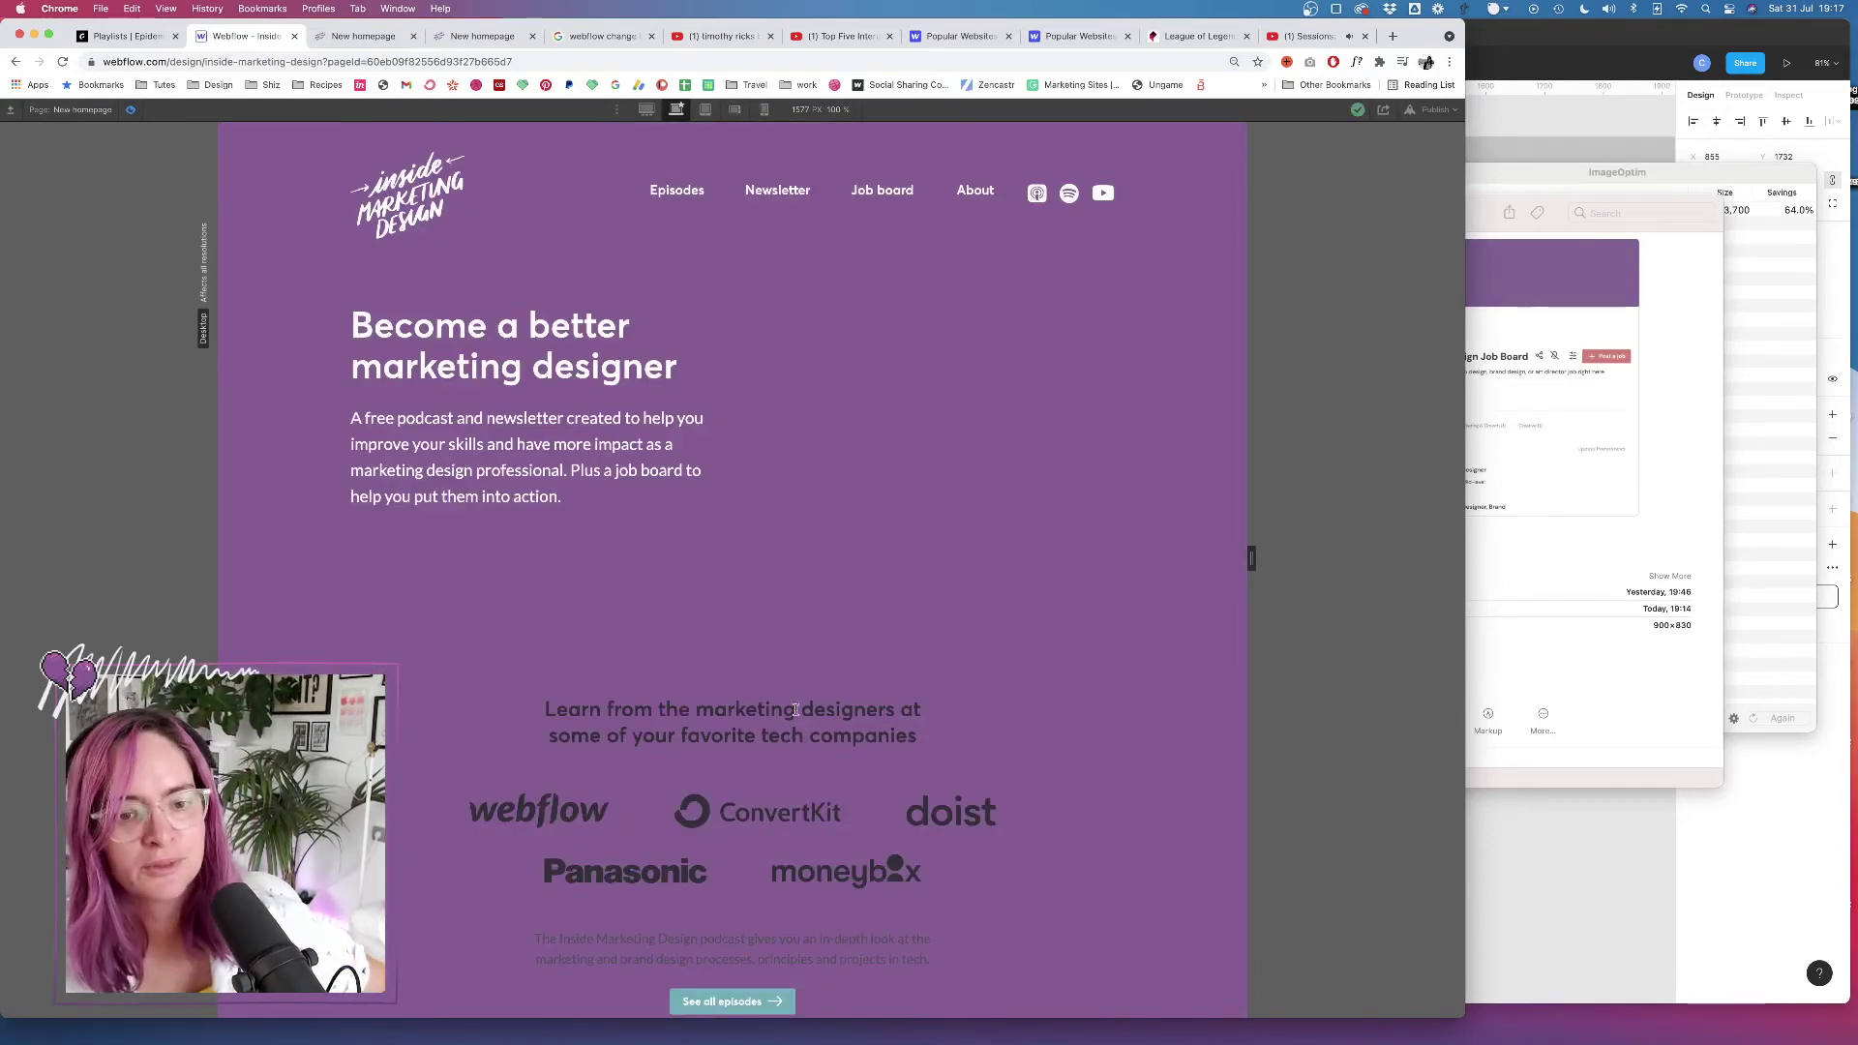
pyautogui.moveTo(1464, 1006)
pyautogui.mouseDown()
pyautogui.moveTo(1422, 813)
pyautogui.moveTo(1507, 1008)
pyautogui.moveTo(1495, 1021)
pyautogui.mouseUp()
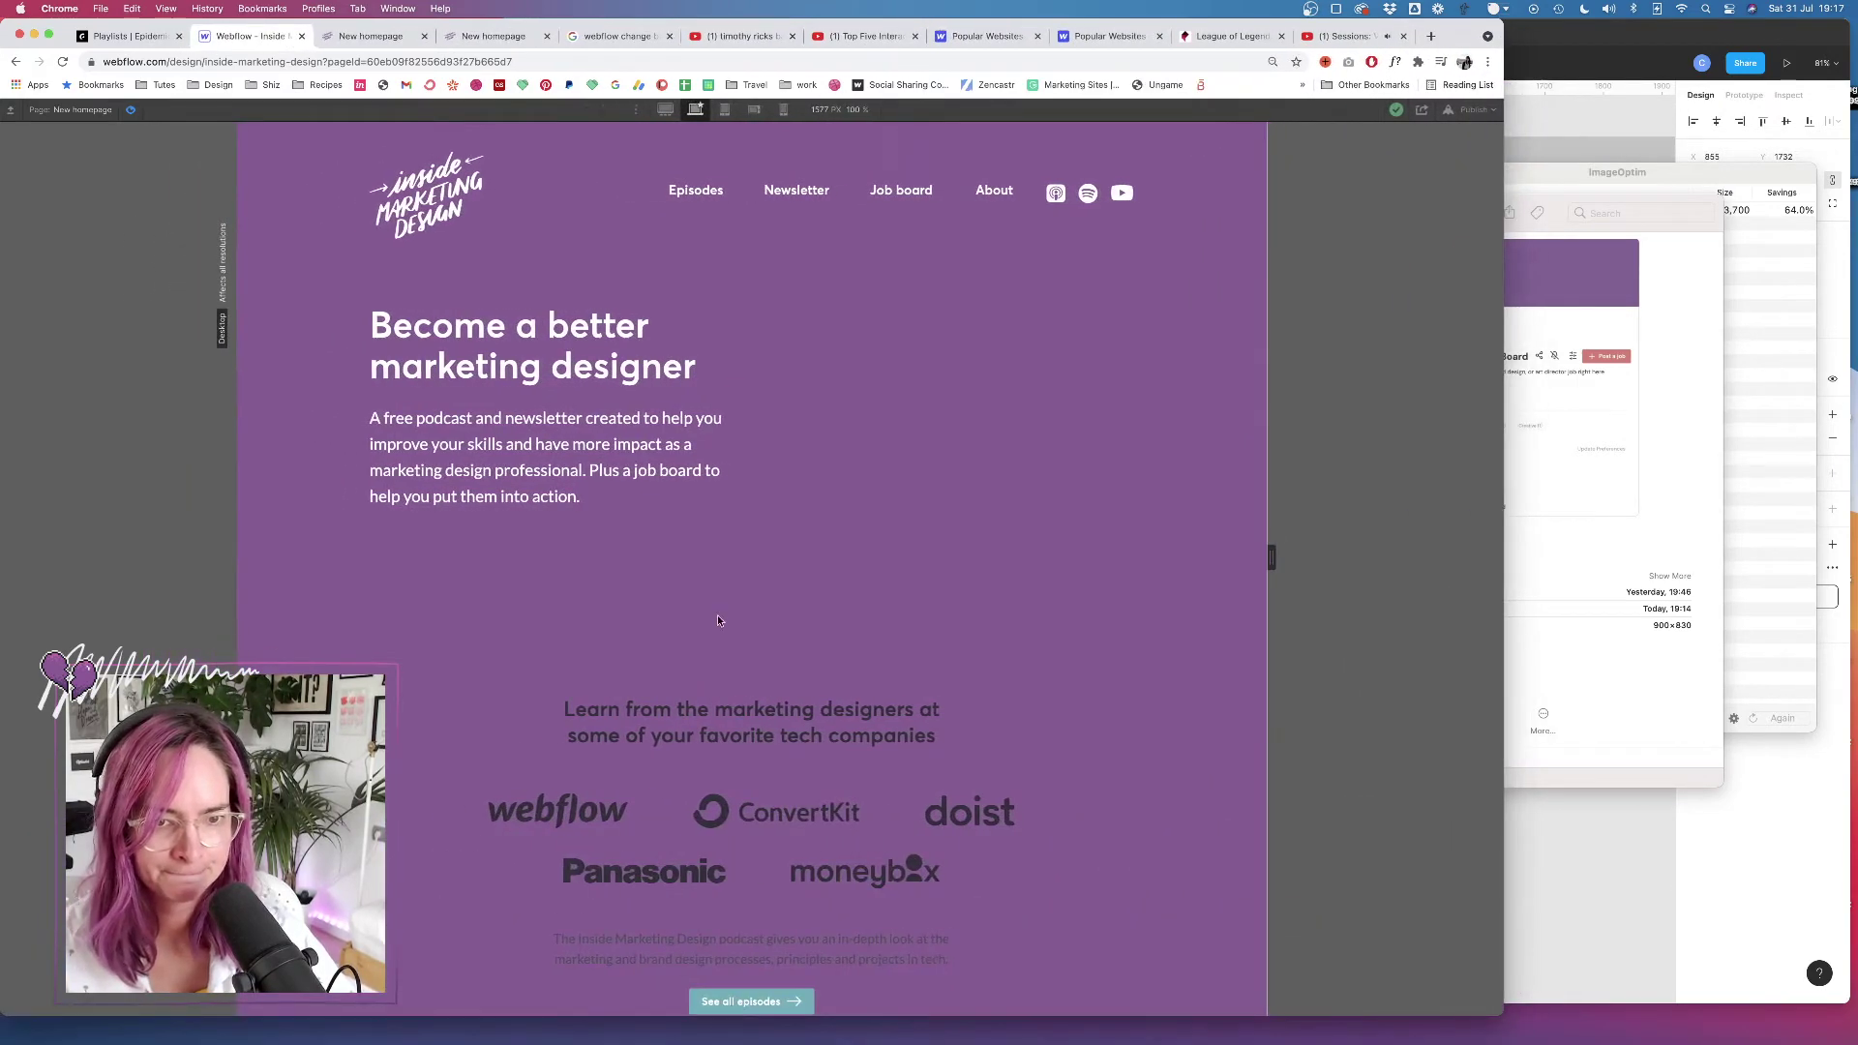
pyautogui.scroll(-5, 717, 613)
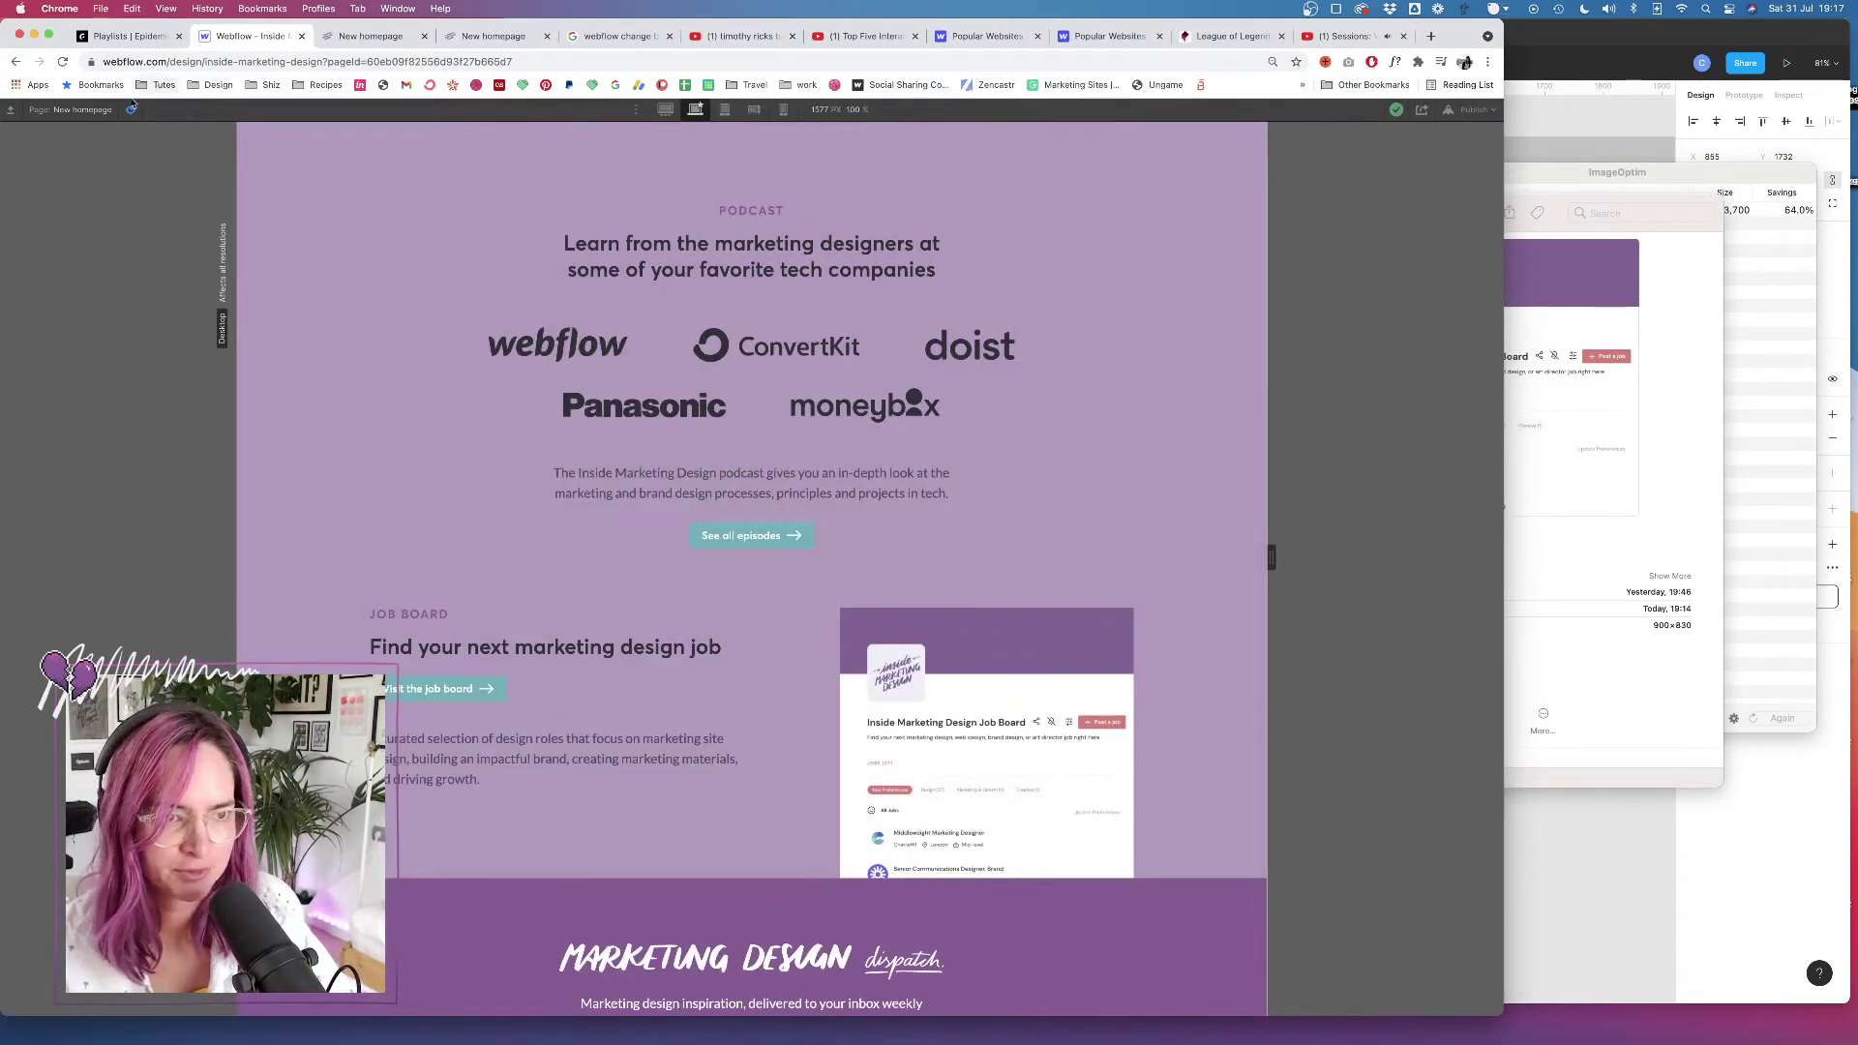
# Leave the preview and increase homepage-mid-section's top padding to about 270 px
pyautogui.click(128, 110)
pyautogui.scroll(3, 607, 280)
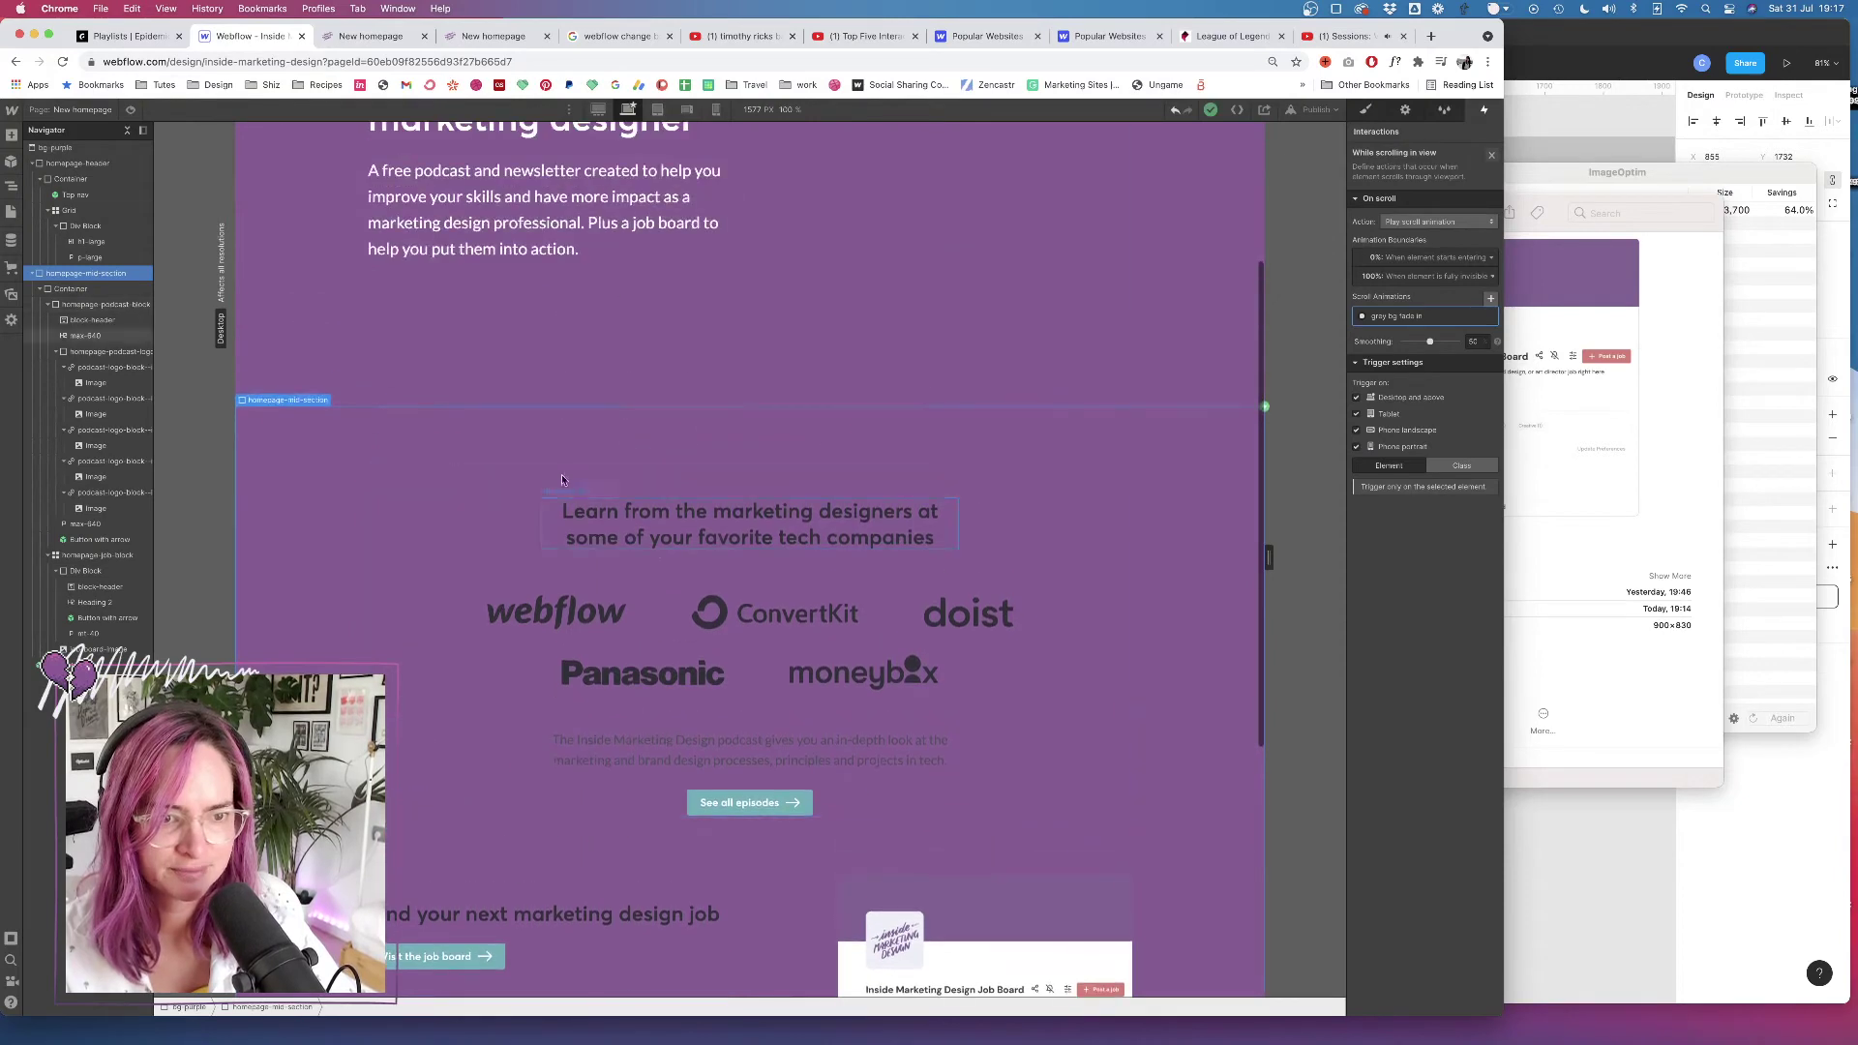
pyautogui.click(781, 425)
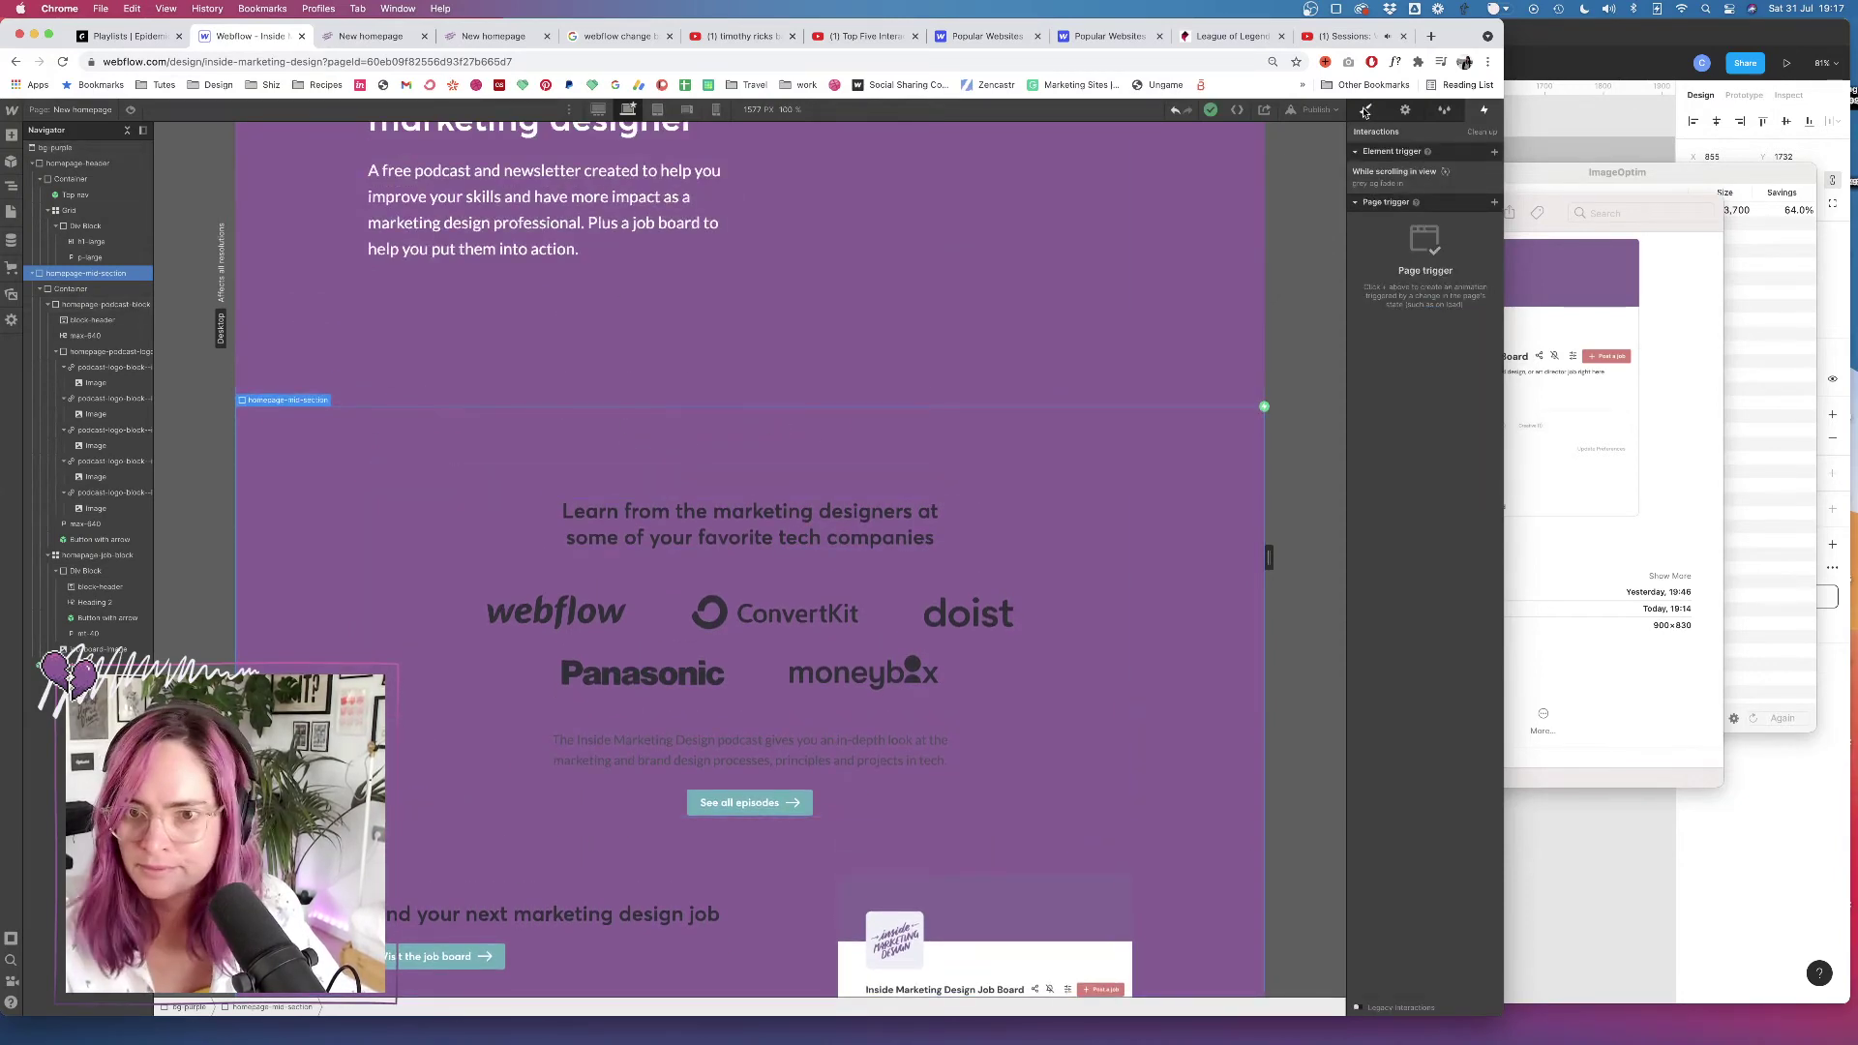
pyautogui.click(1365, 110)
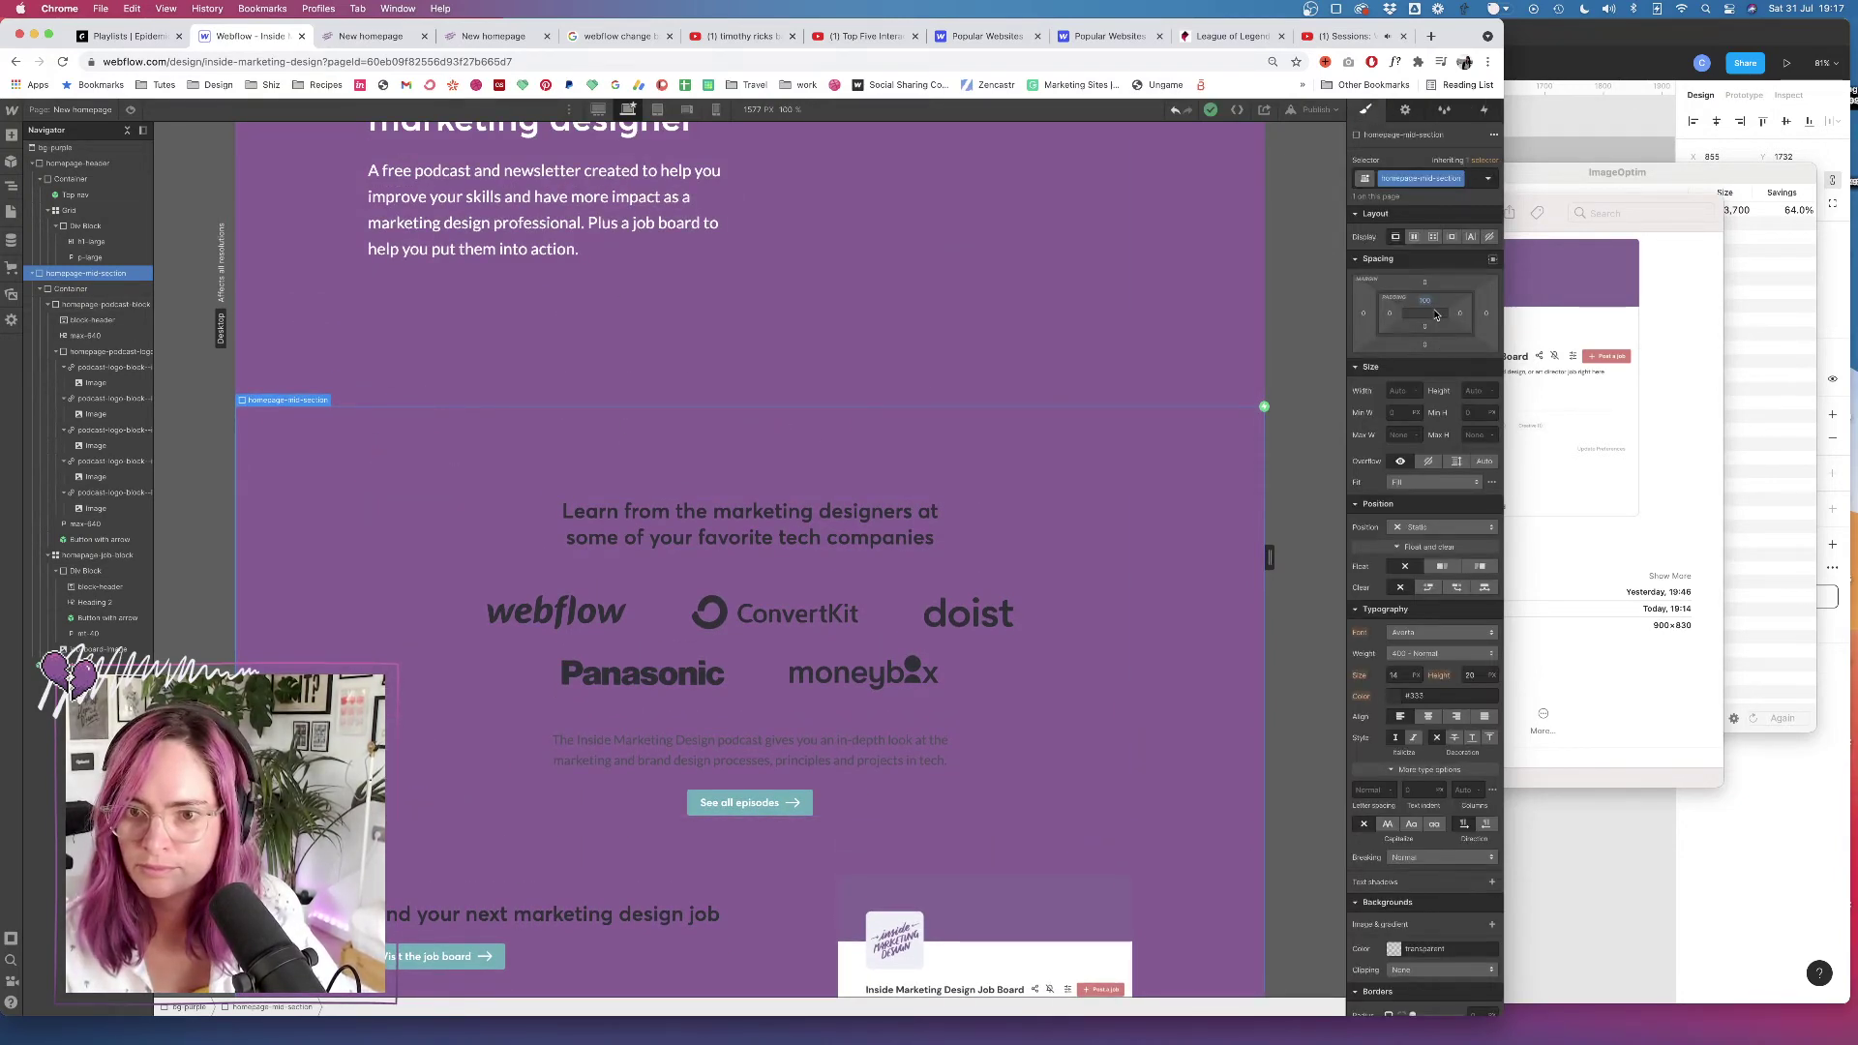
pyautogui.moveTo(1426, 296); pyautogui.dragTo(1438, 415)
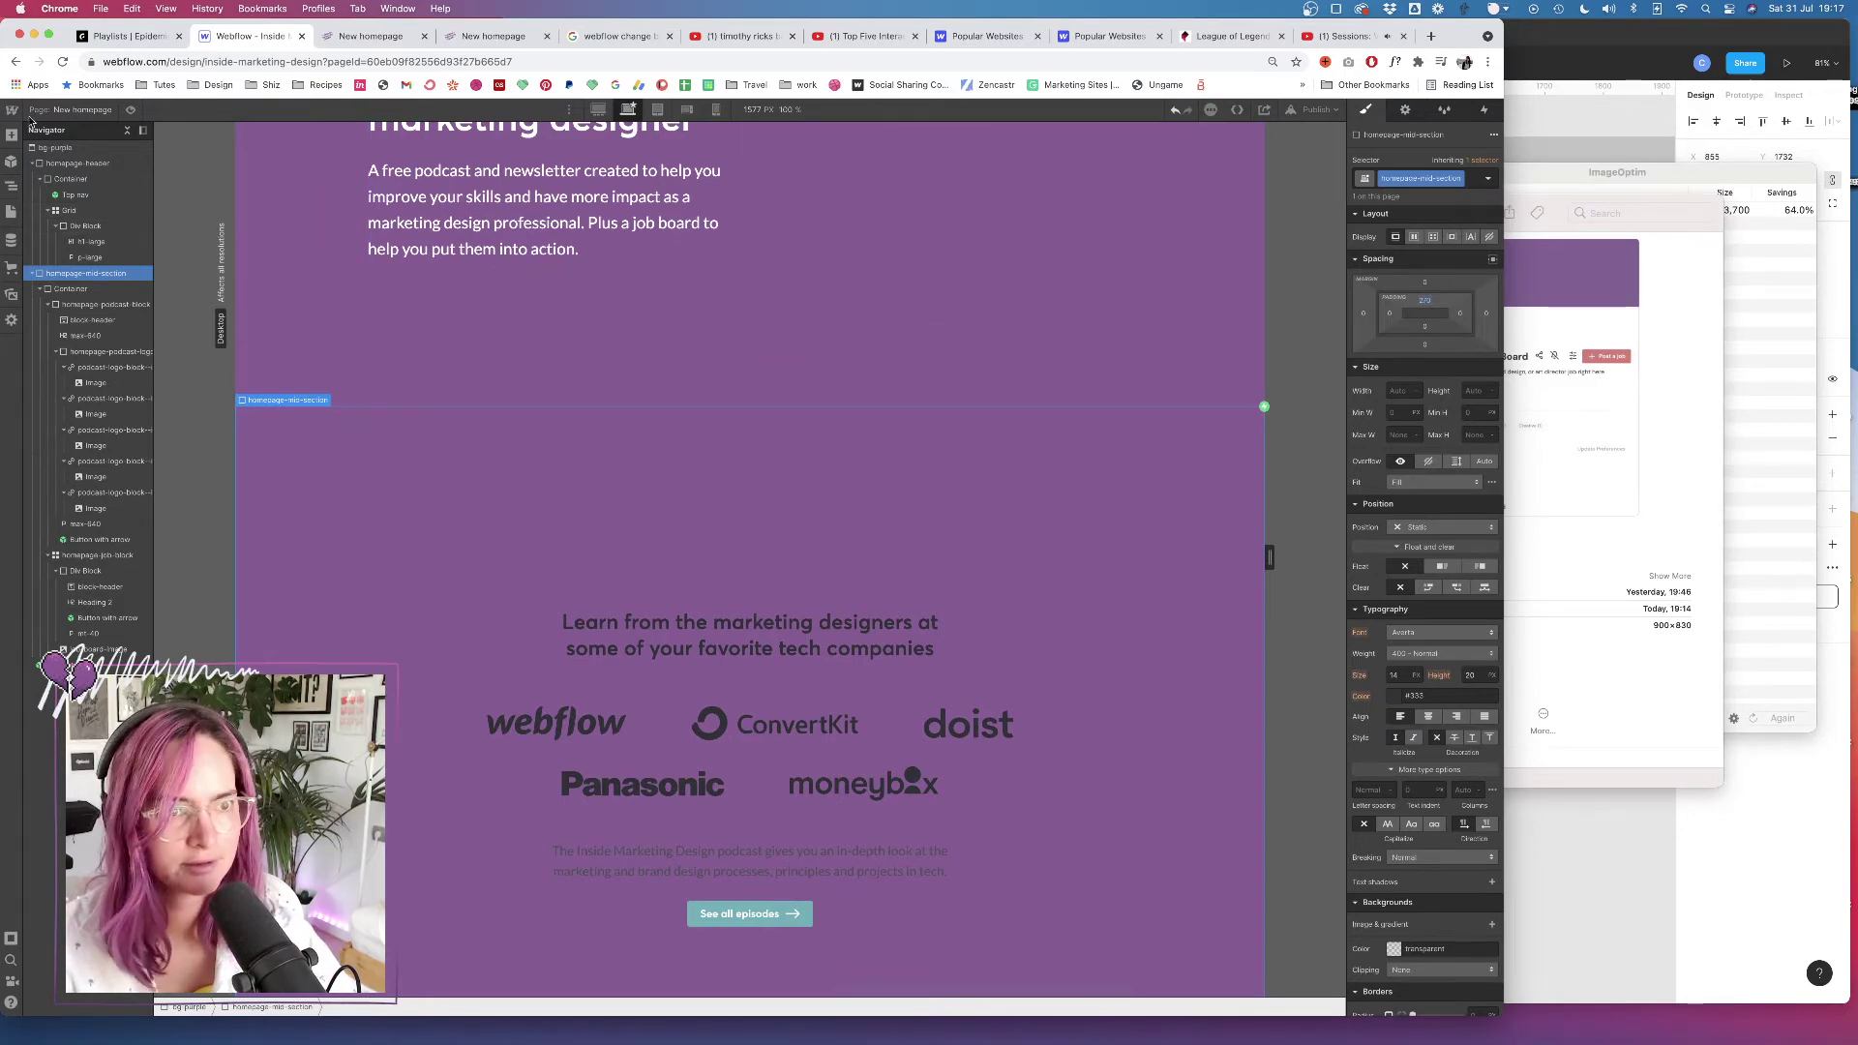
# Preview the homepage to check the enlarged gap above the podcast section and the background fade
pyautogui.click(129, 109)
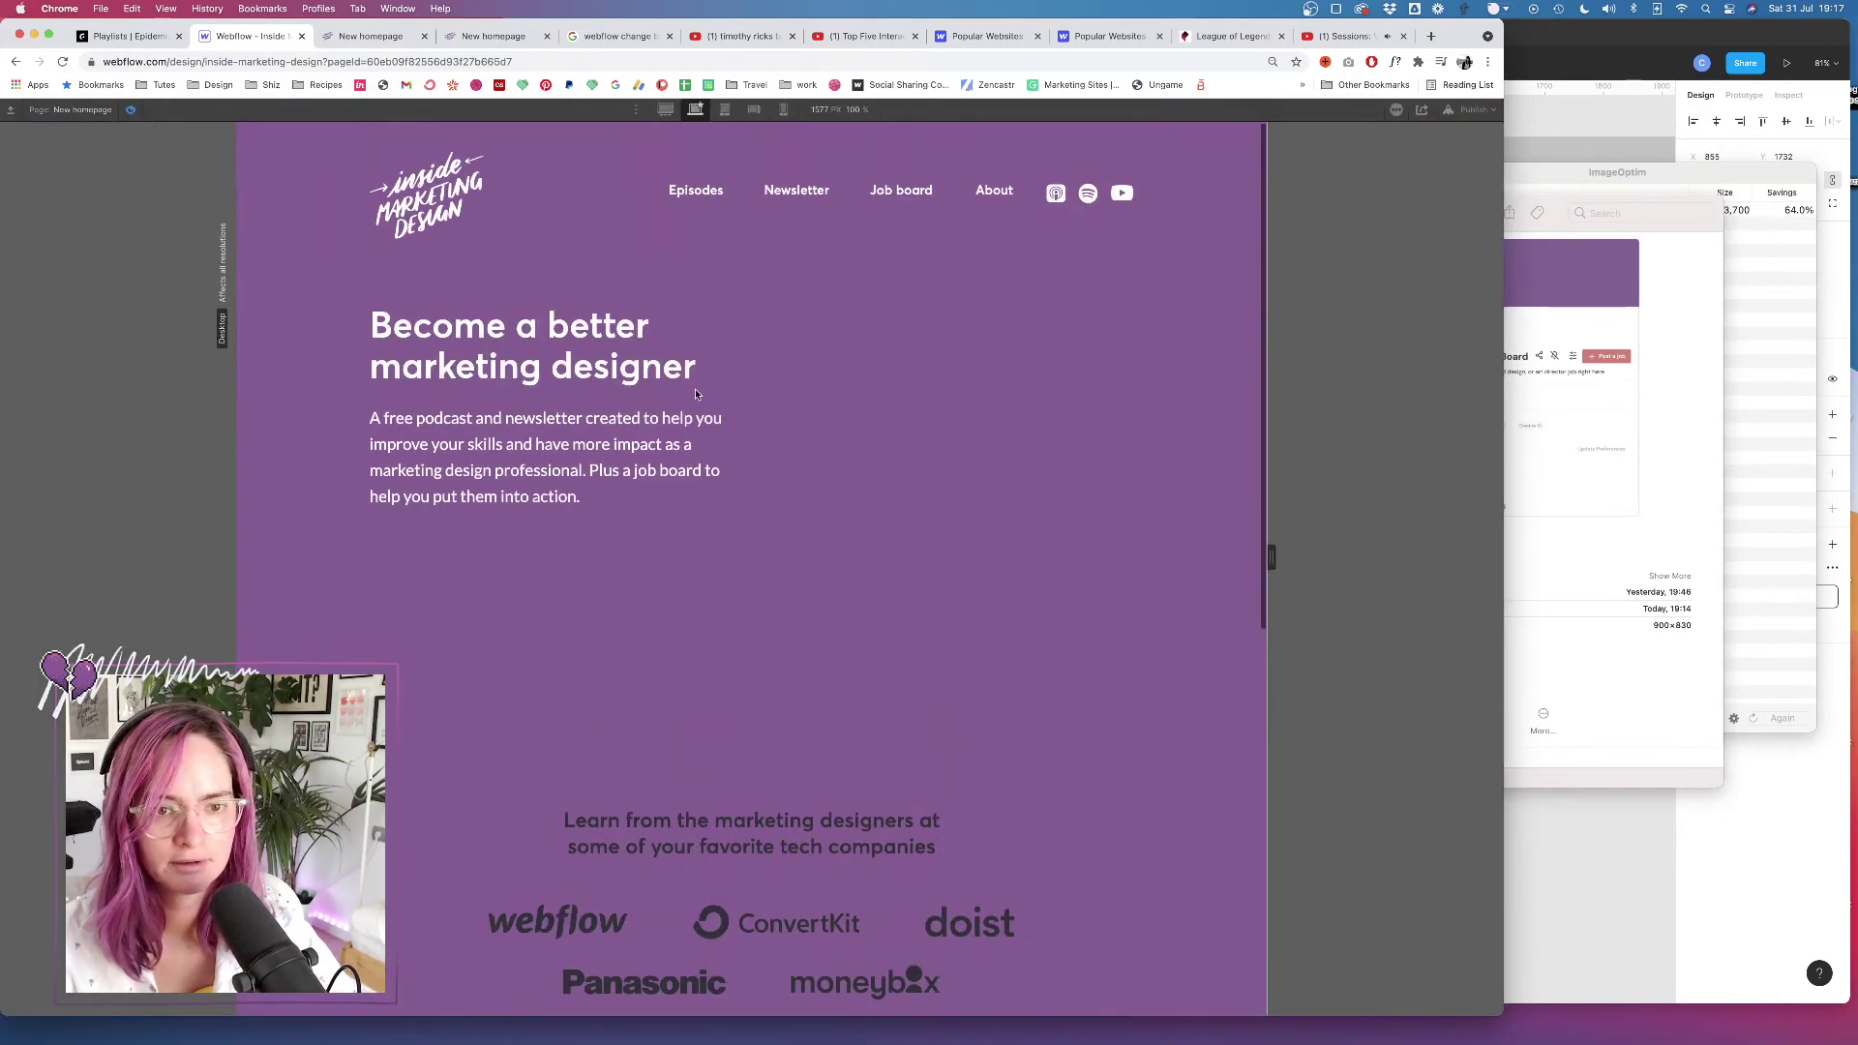
pyautogui.scroll(-10, 694, 389)
pyautogui.scroll(10, 694, 388)
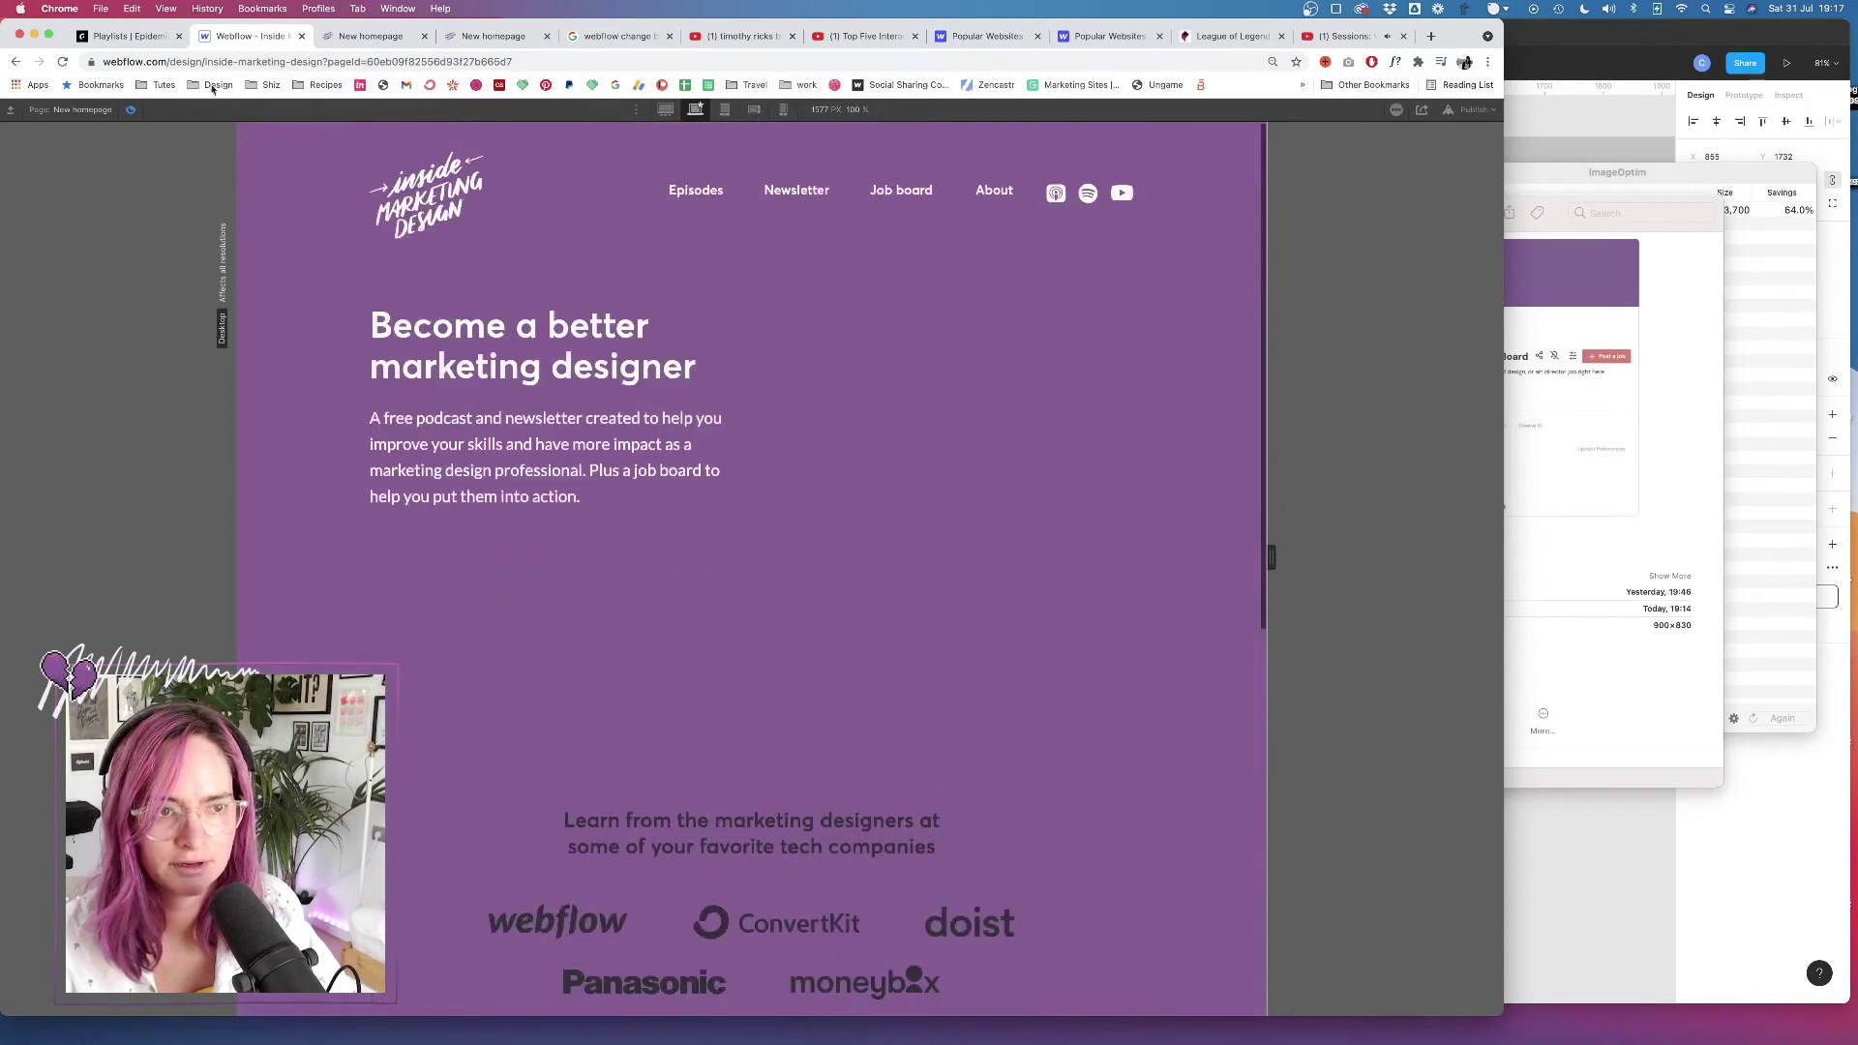
pyautogui.press('super+shift+p')
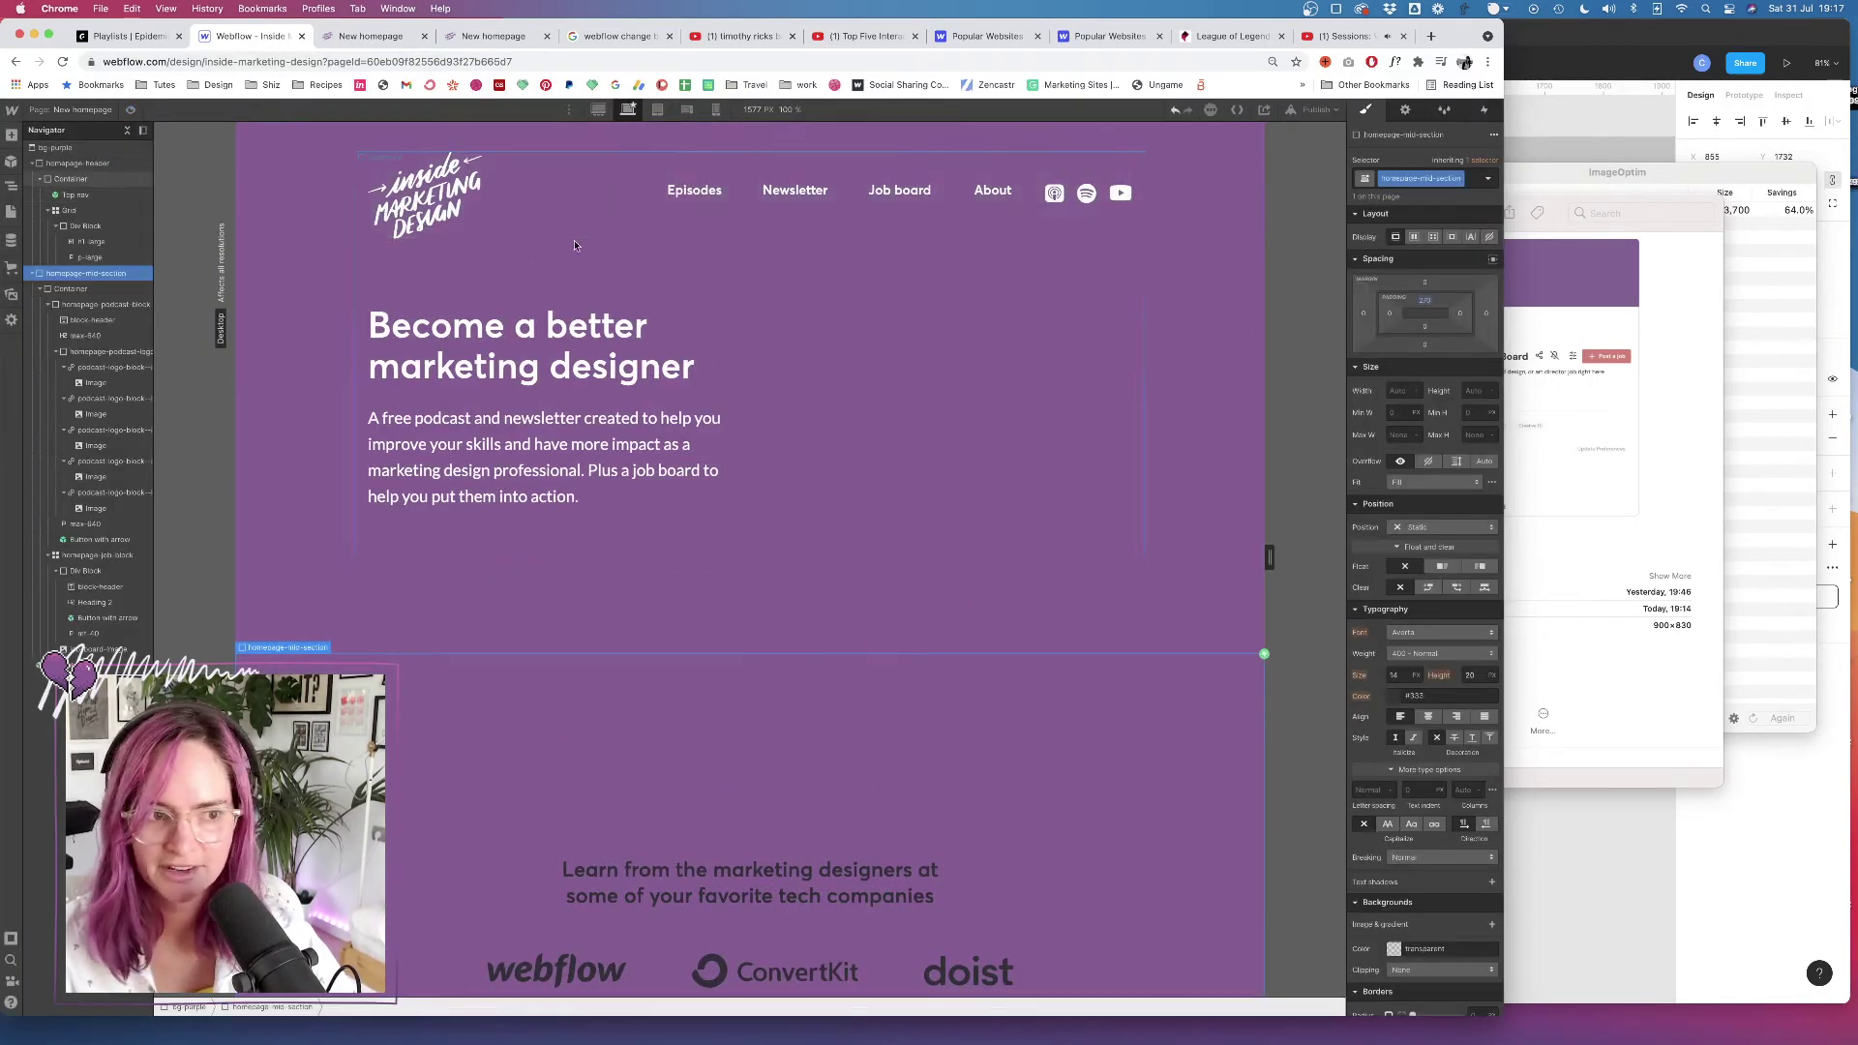
# Lower the start offset of homepage-mid-section's scroll animation to about 35%
pyautogui.click(1483, 111)
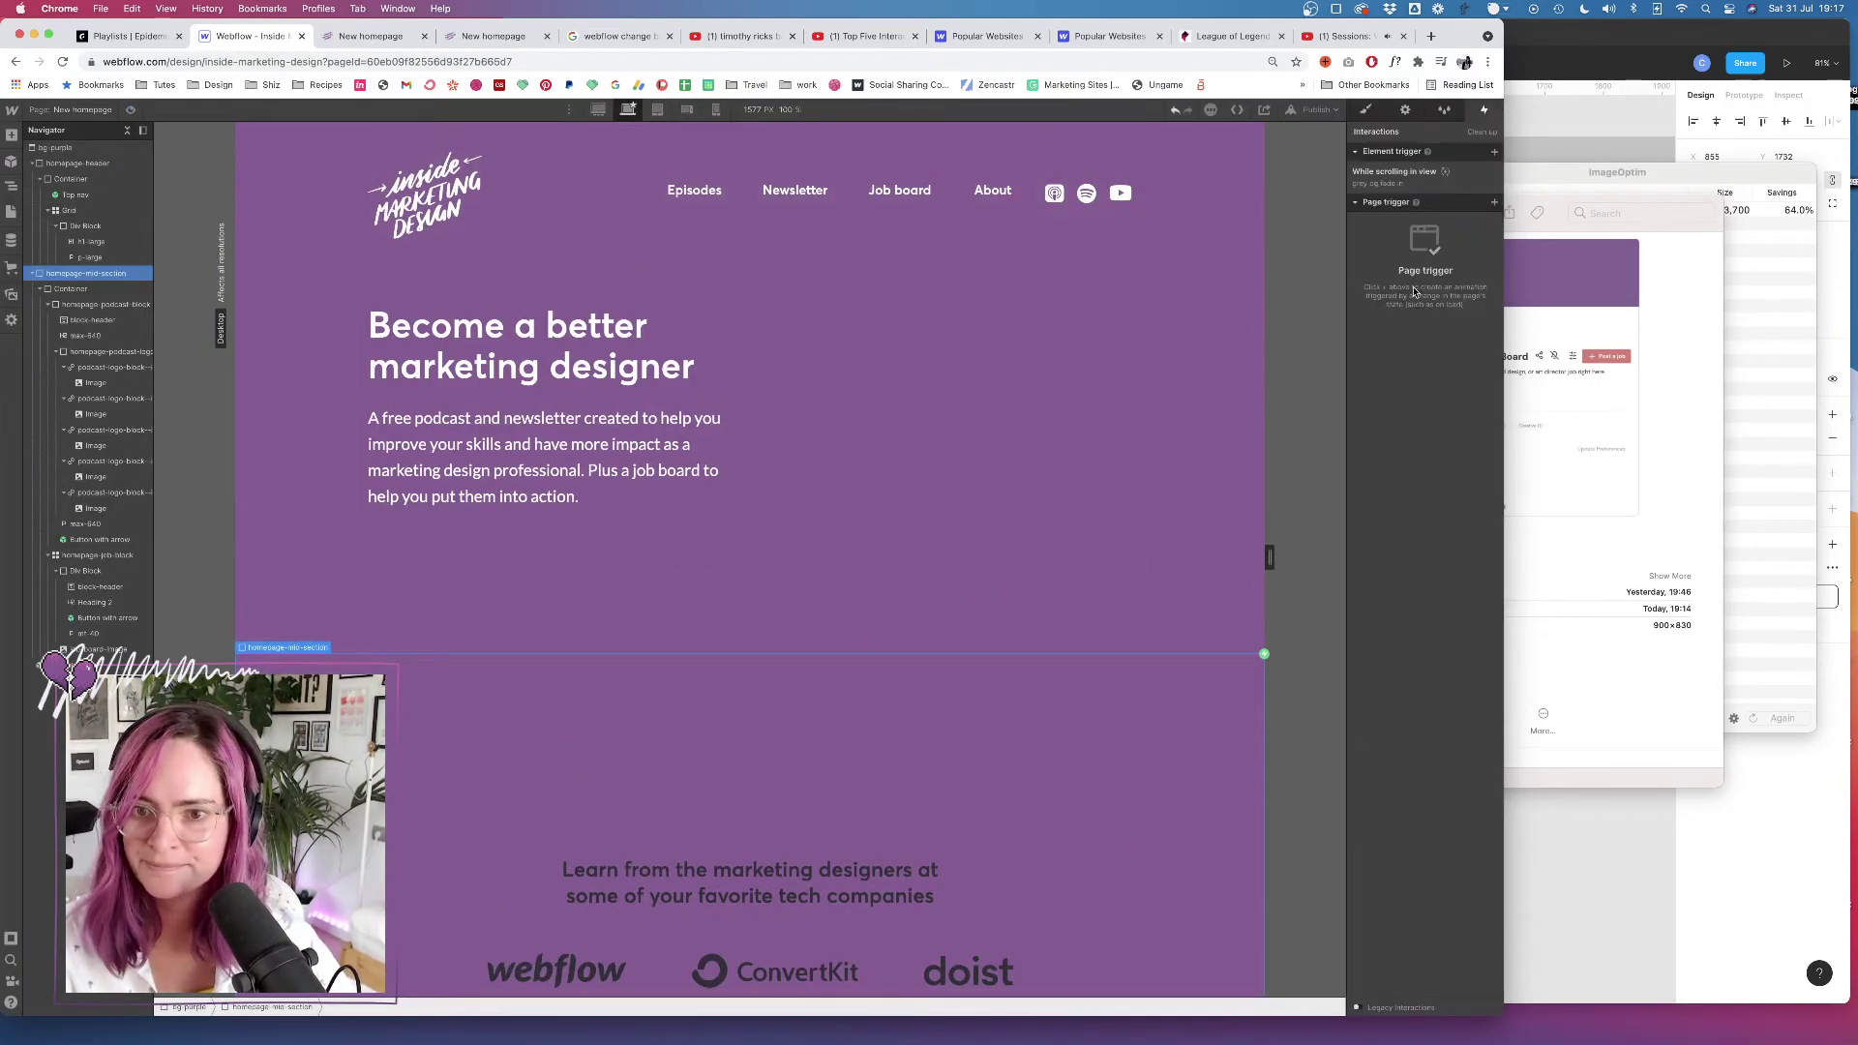
pyautogui.click(1444, 186)
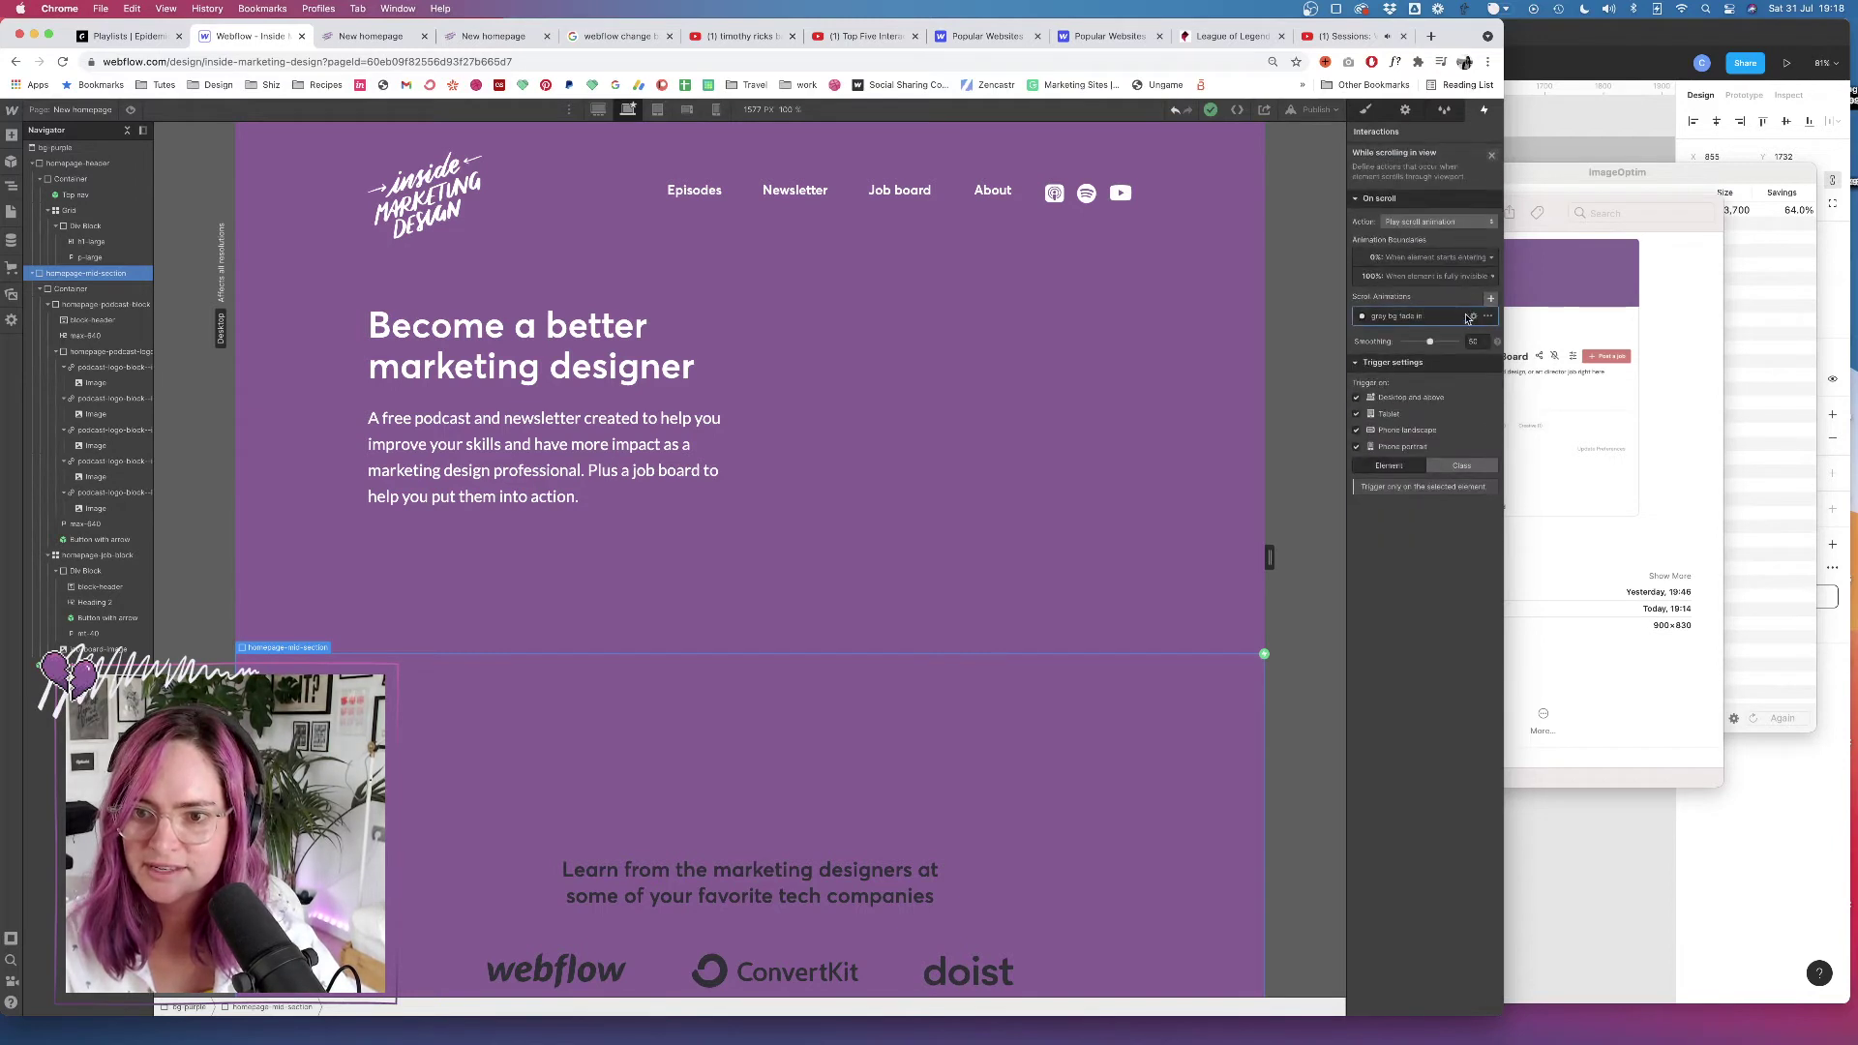
pyautogui.click(1493, 259)
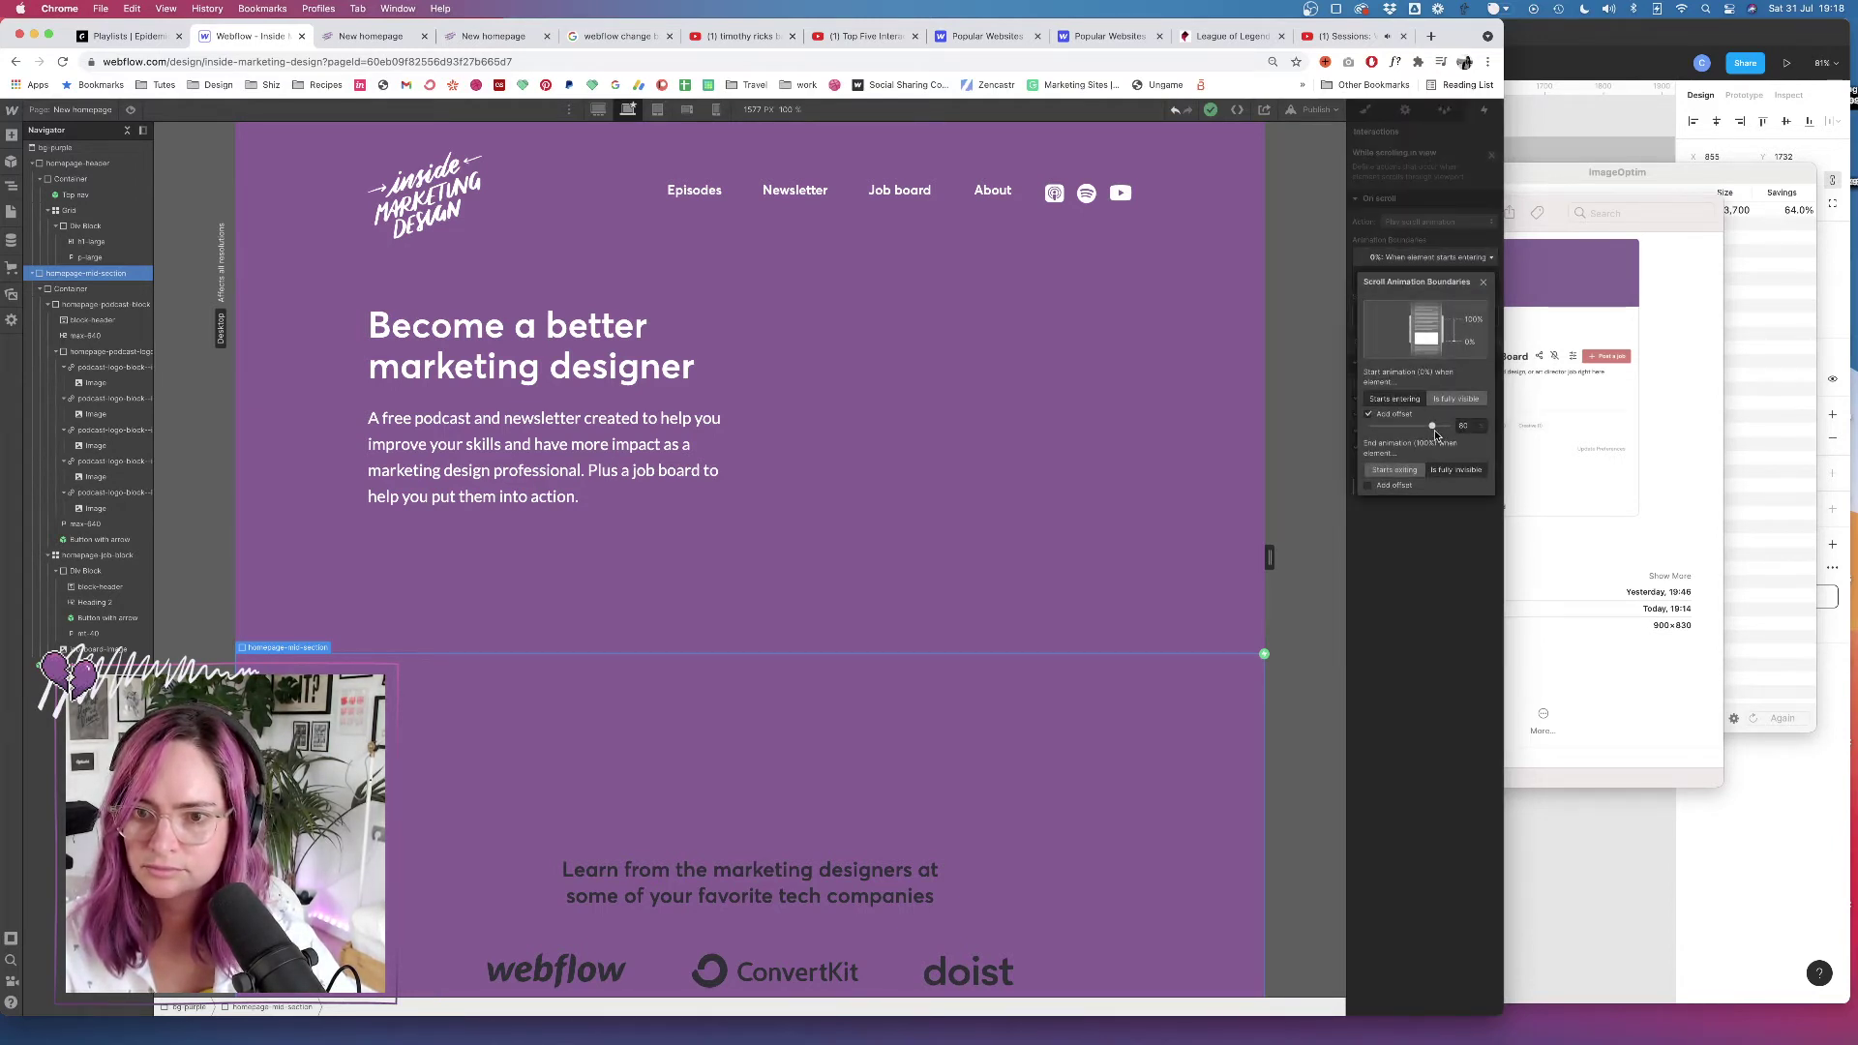
pyautogui.moveTo(1432, 427); pyautogui.dragTo(1405, 428)
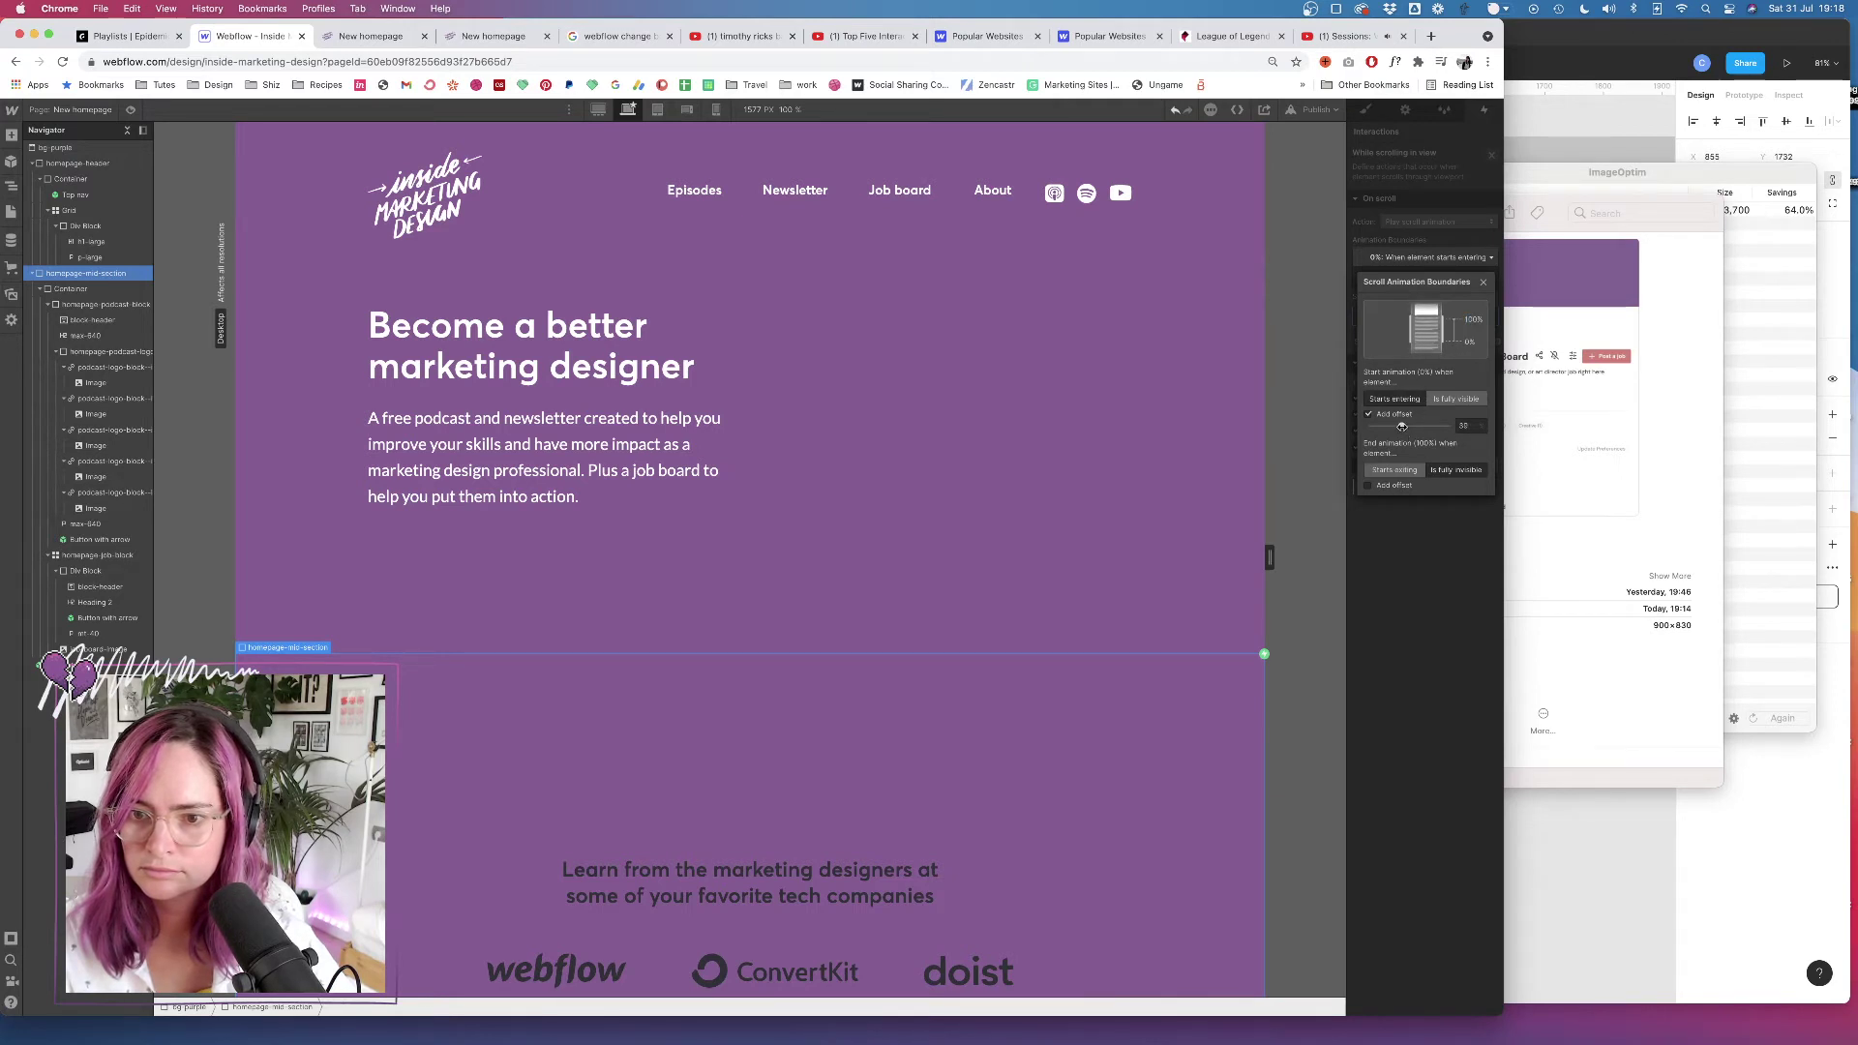
pyautogui.moveTo(1402, 426); pyautogui.dragTo(1401, 427)
pyautogui.click(1430, 548)
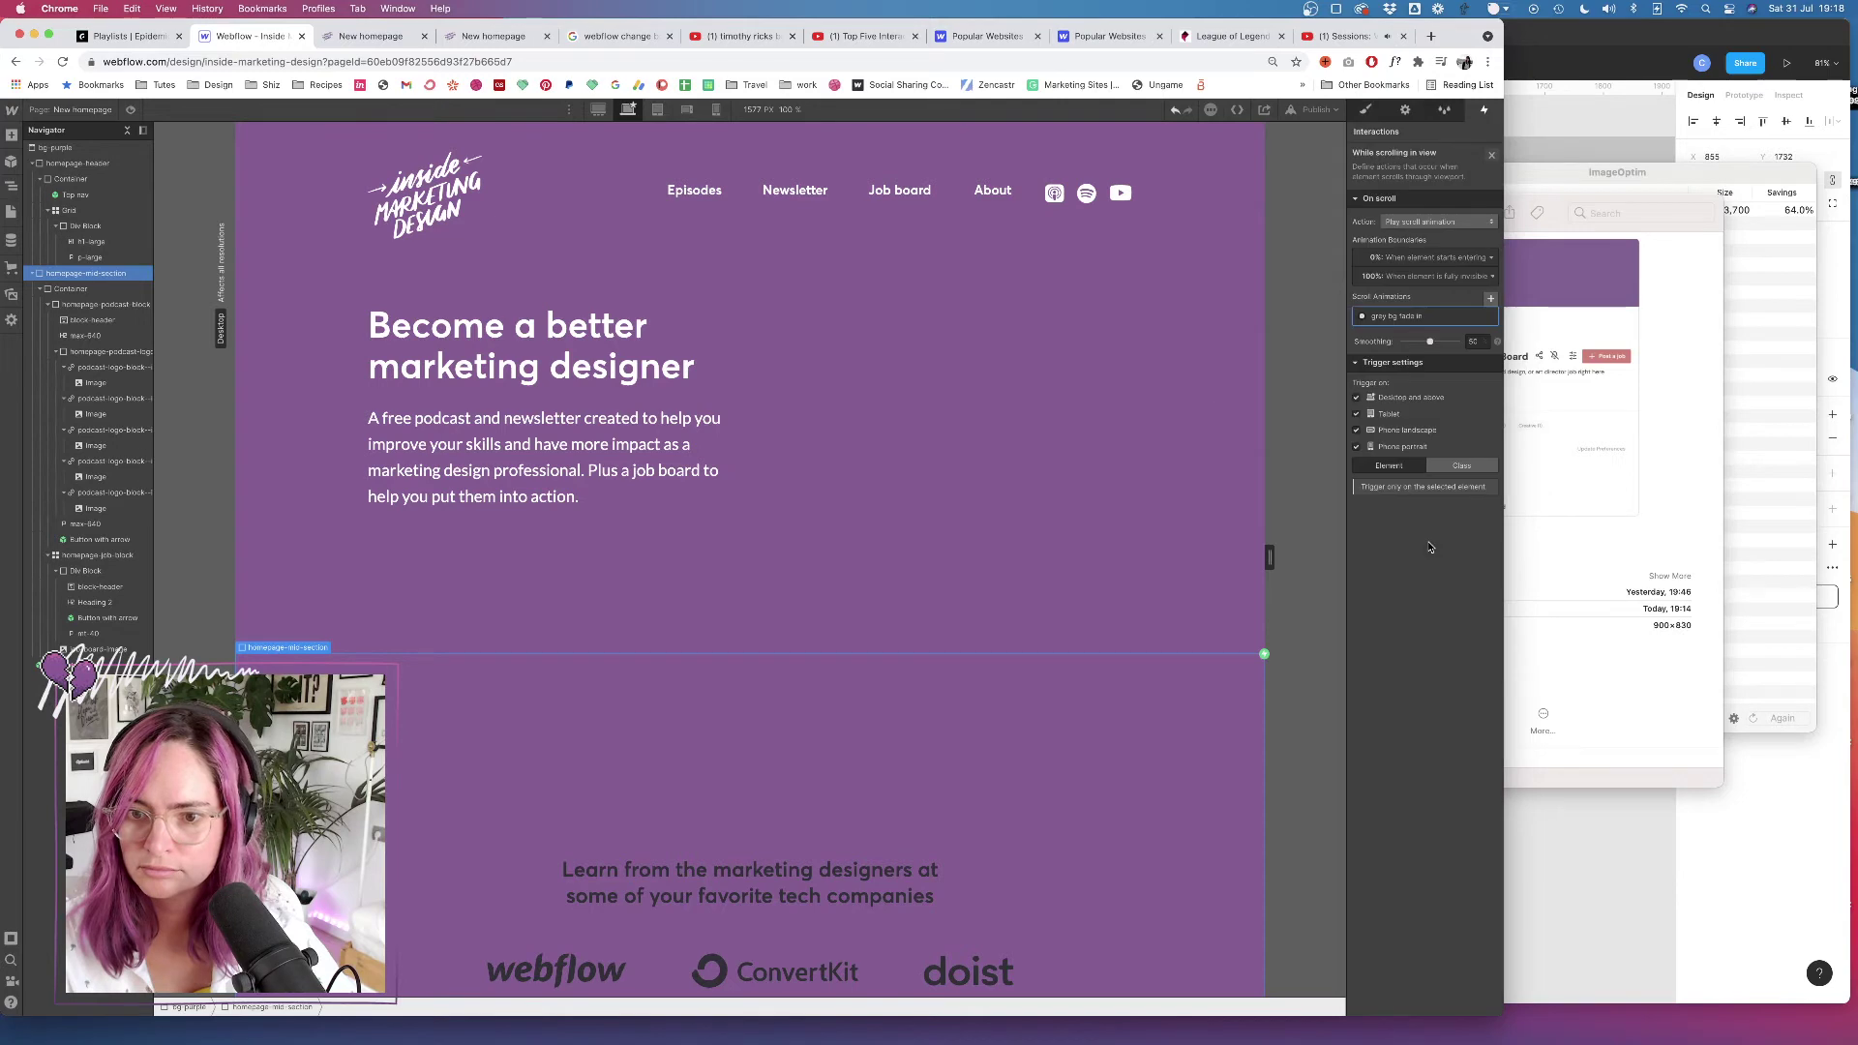
# Preview the homepage down to the newsletter section to check the background fade with the lowered start offset
pyautogui.click(131, 110)
pyautogui.scroll(-5, 785, 381)
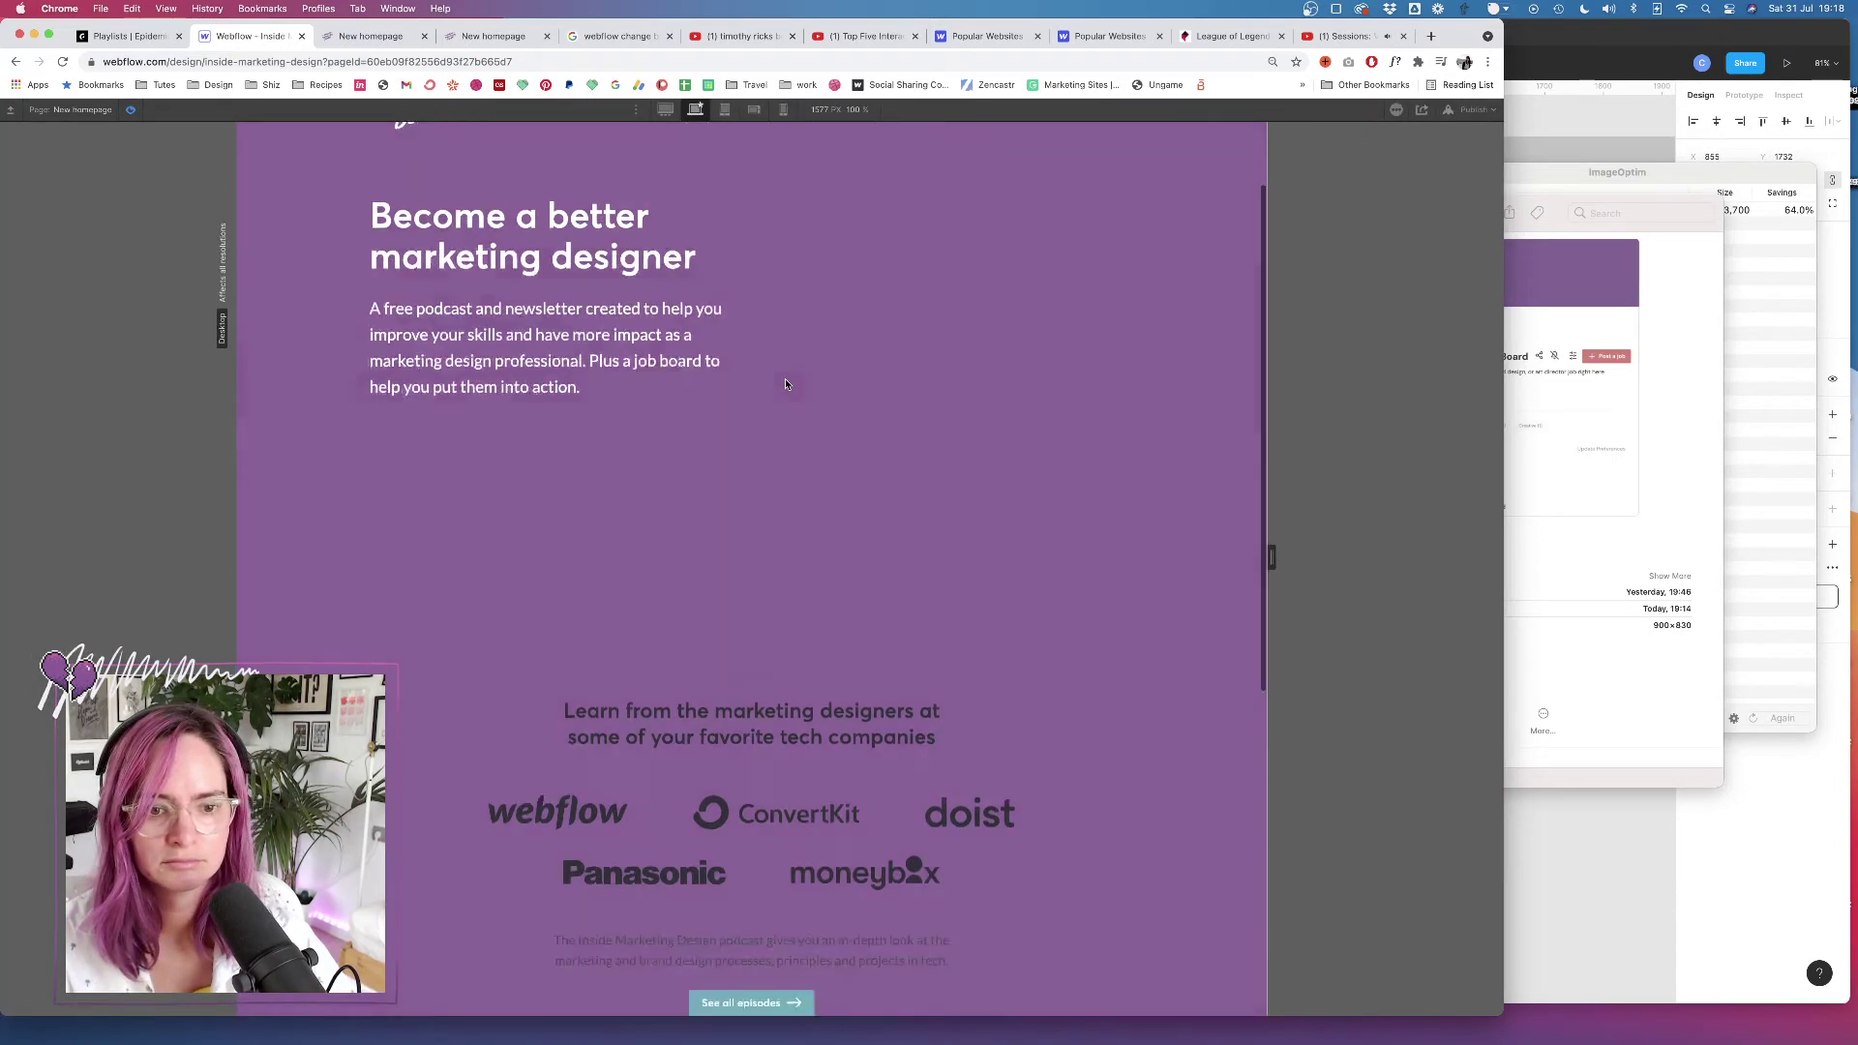
pyautogui.scroll(-2, 785, 384)
pyautogui.scroll(10, 645, 291)
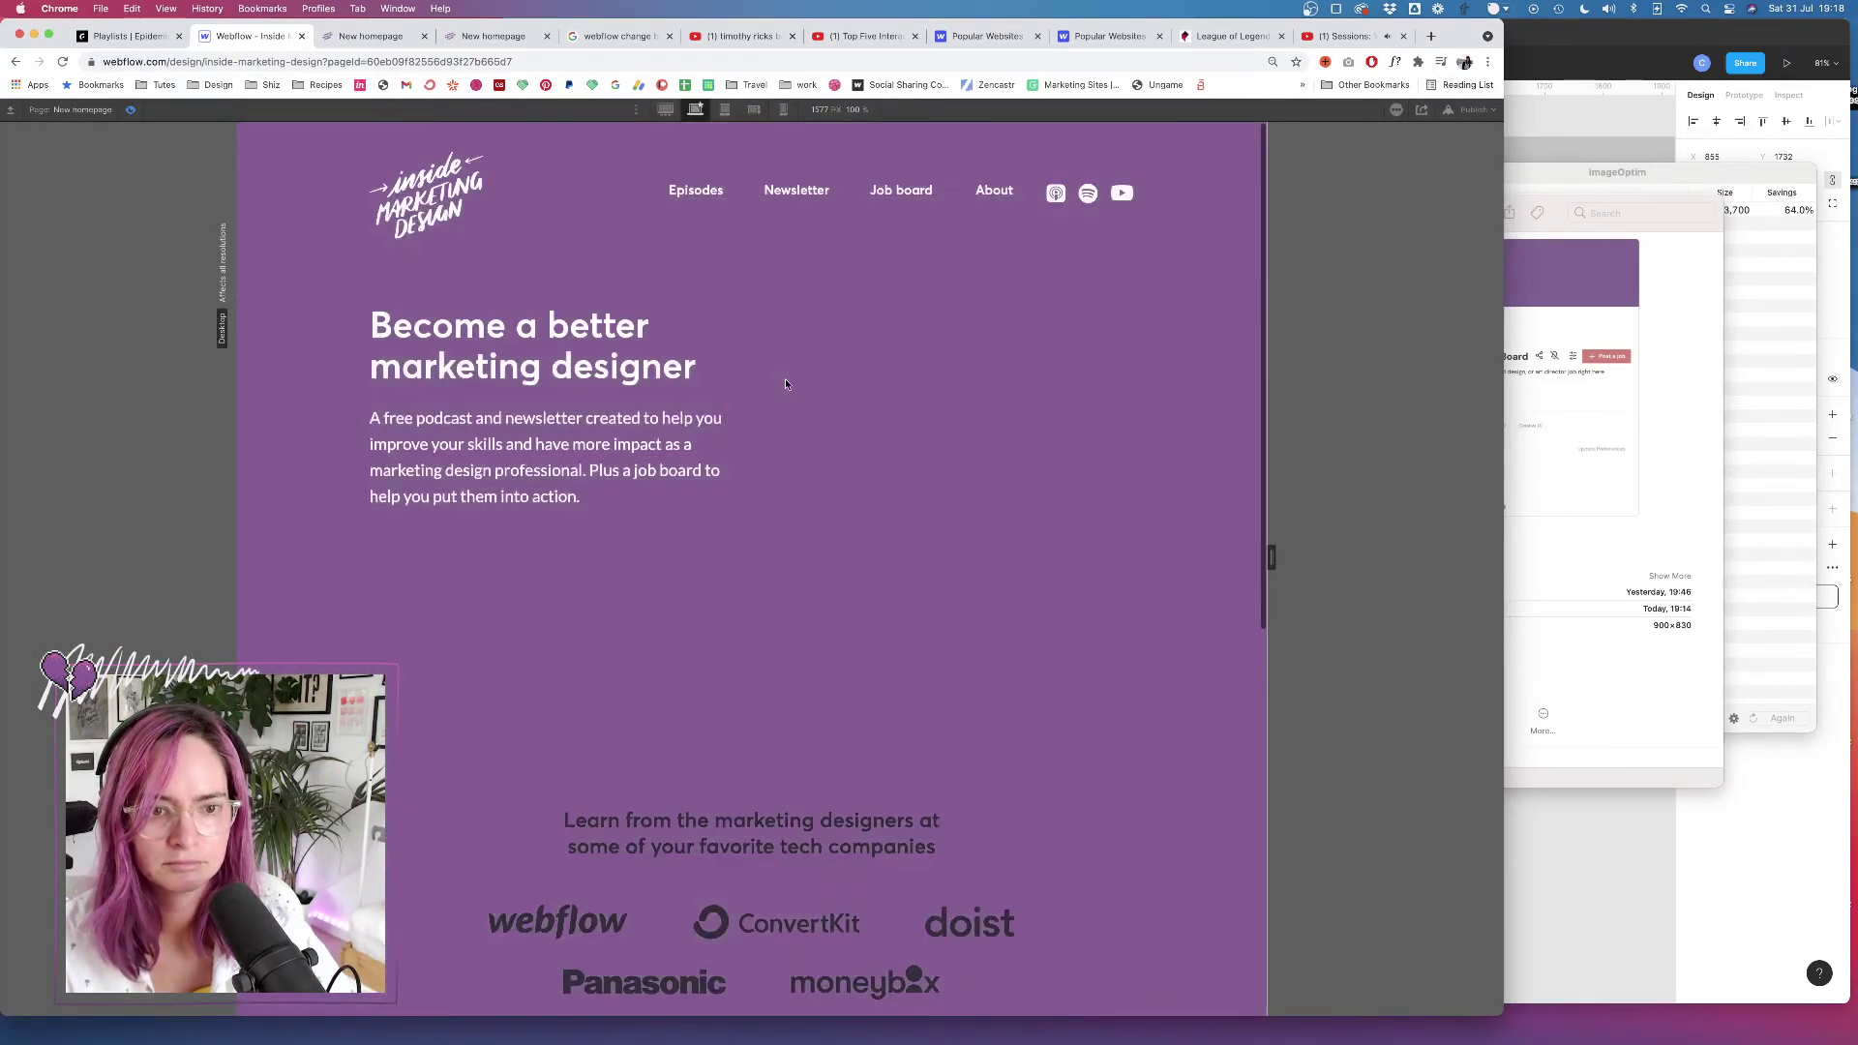
pyautogui.scroll(-3, 723, 472)
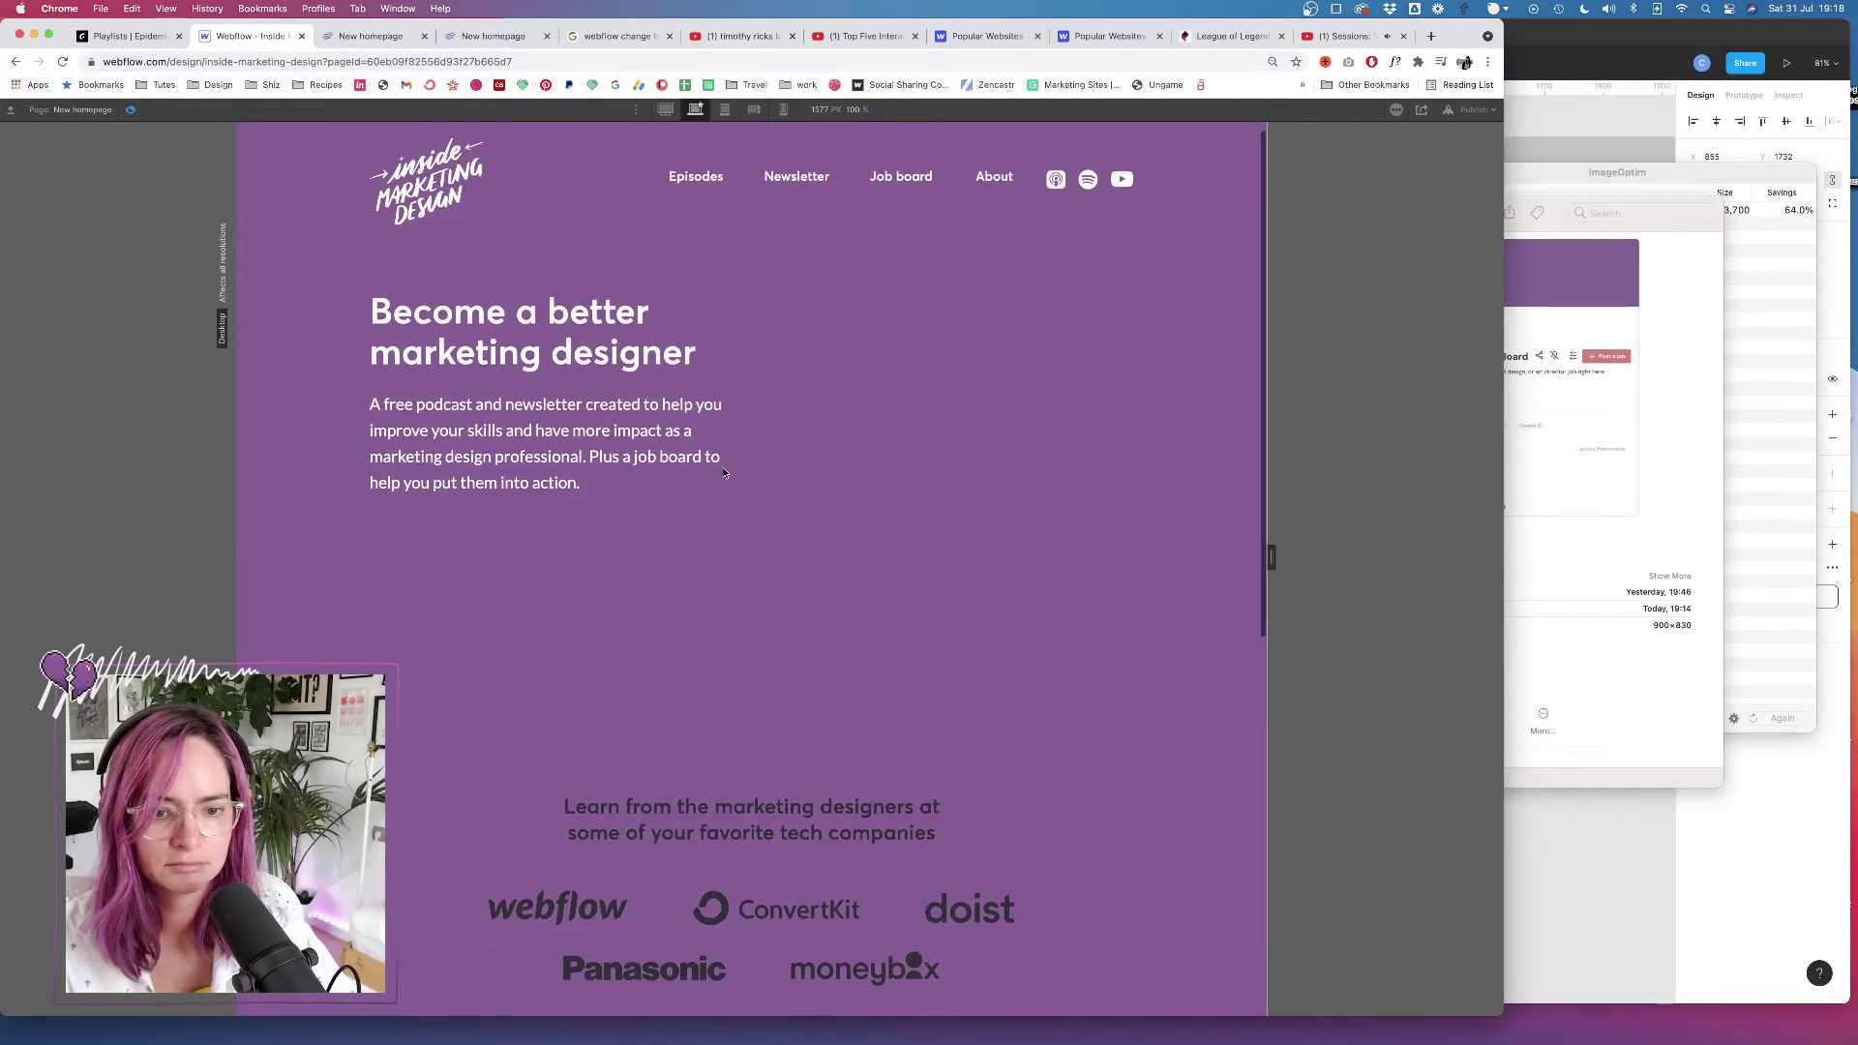
pyautogui.scroll(-3, 723, 473)
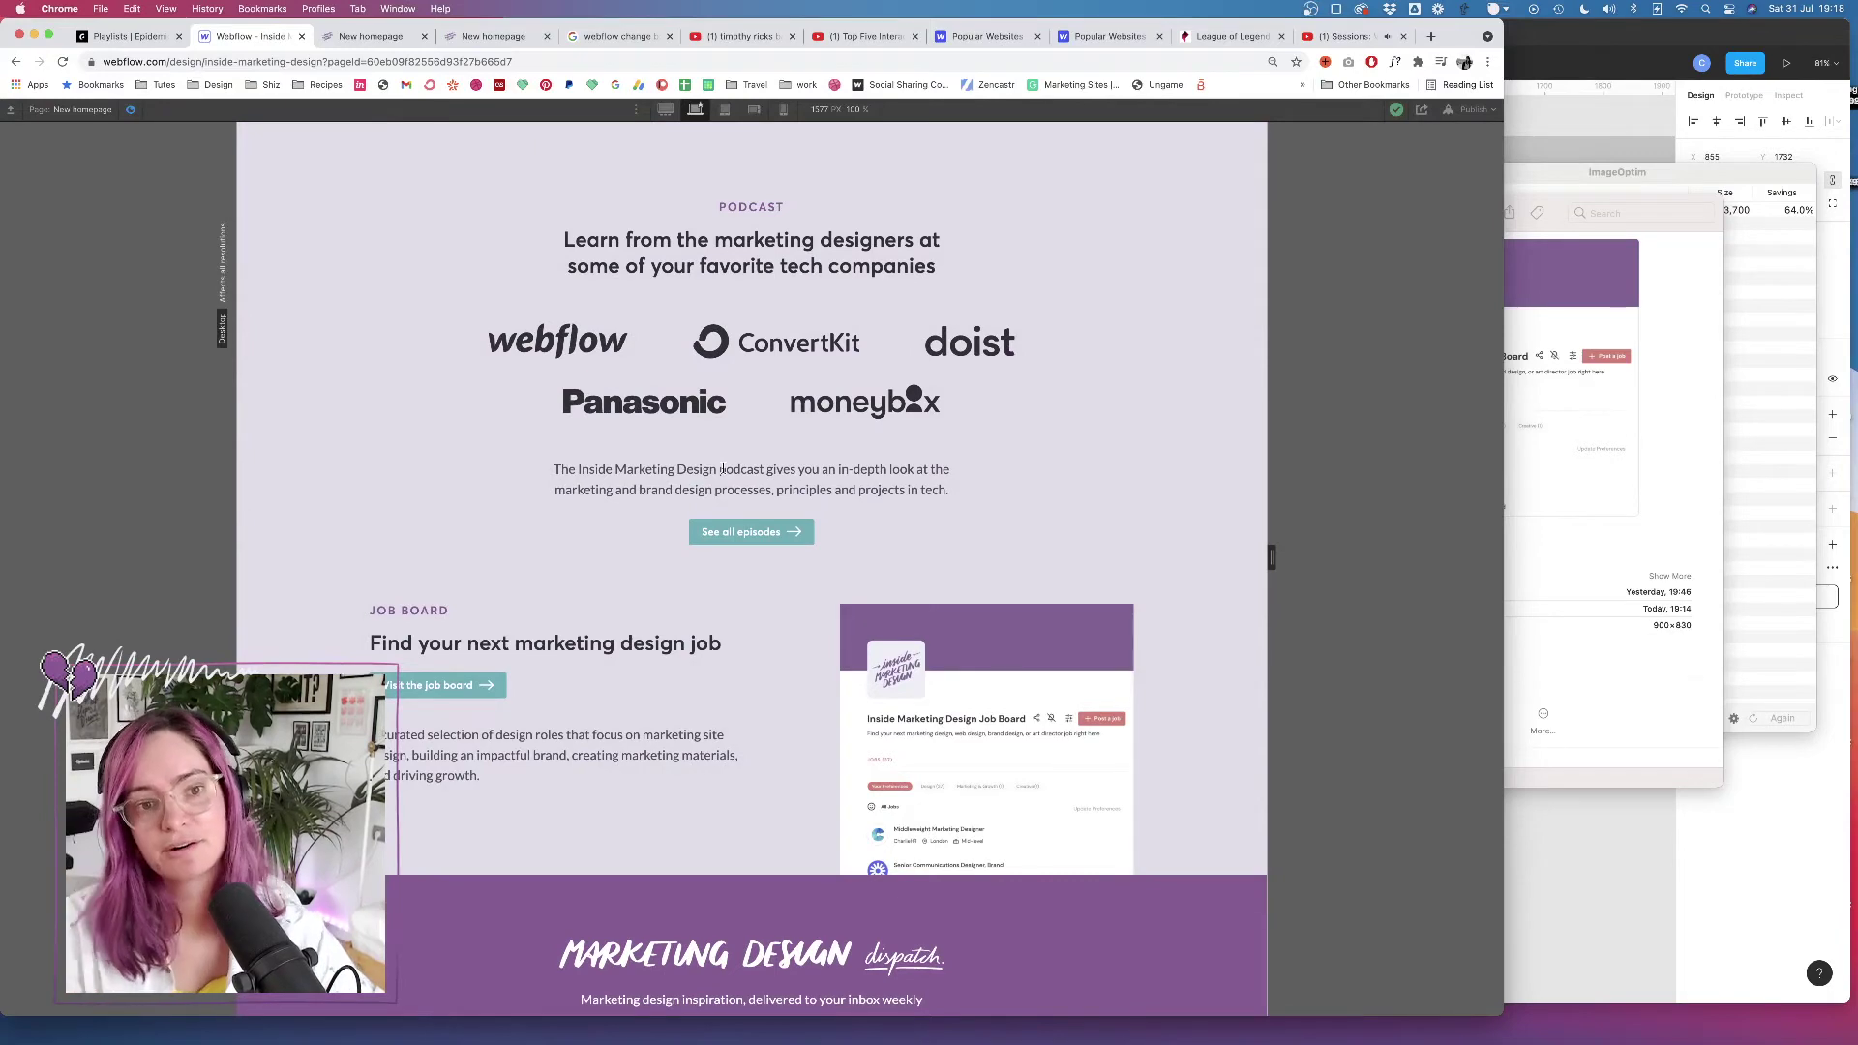
pyautogui.scroll(1, 809, 225)
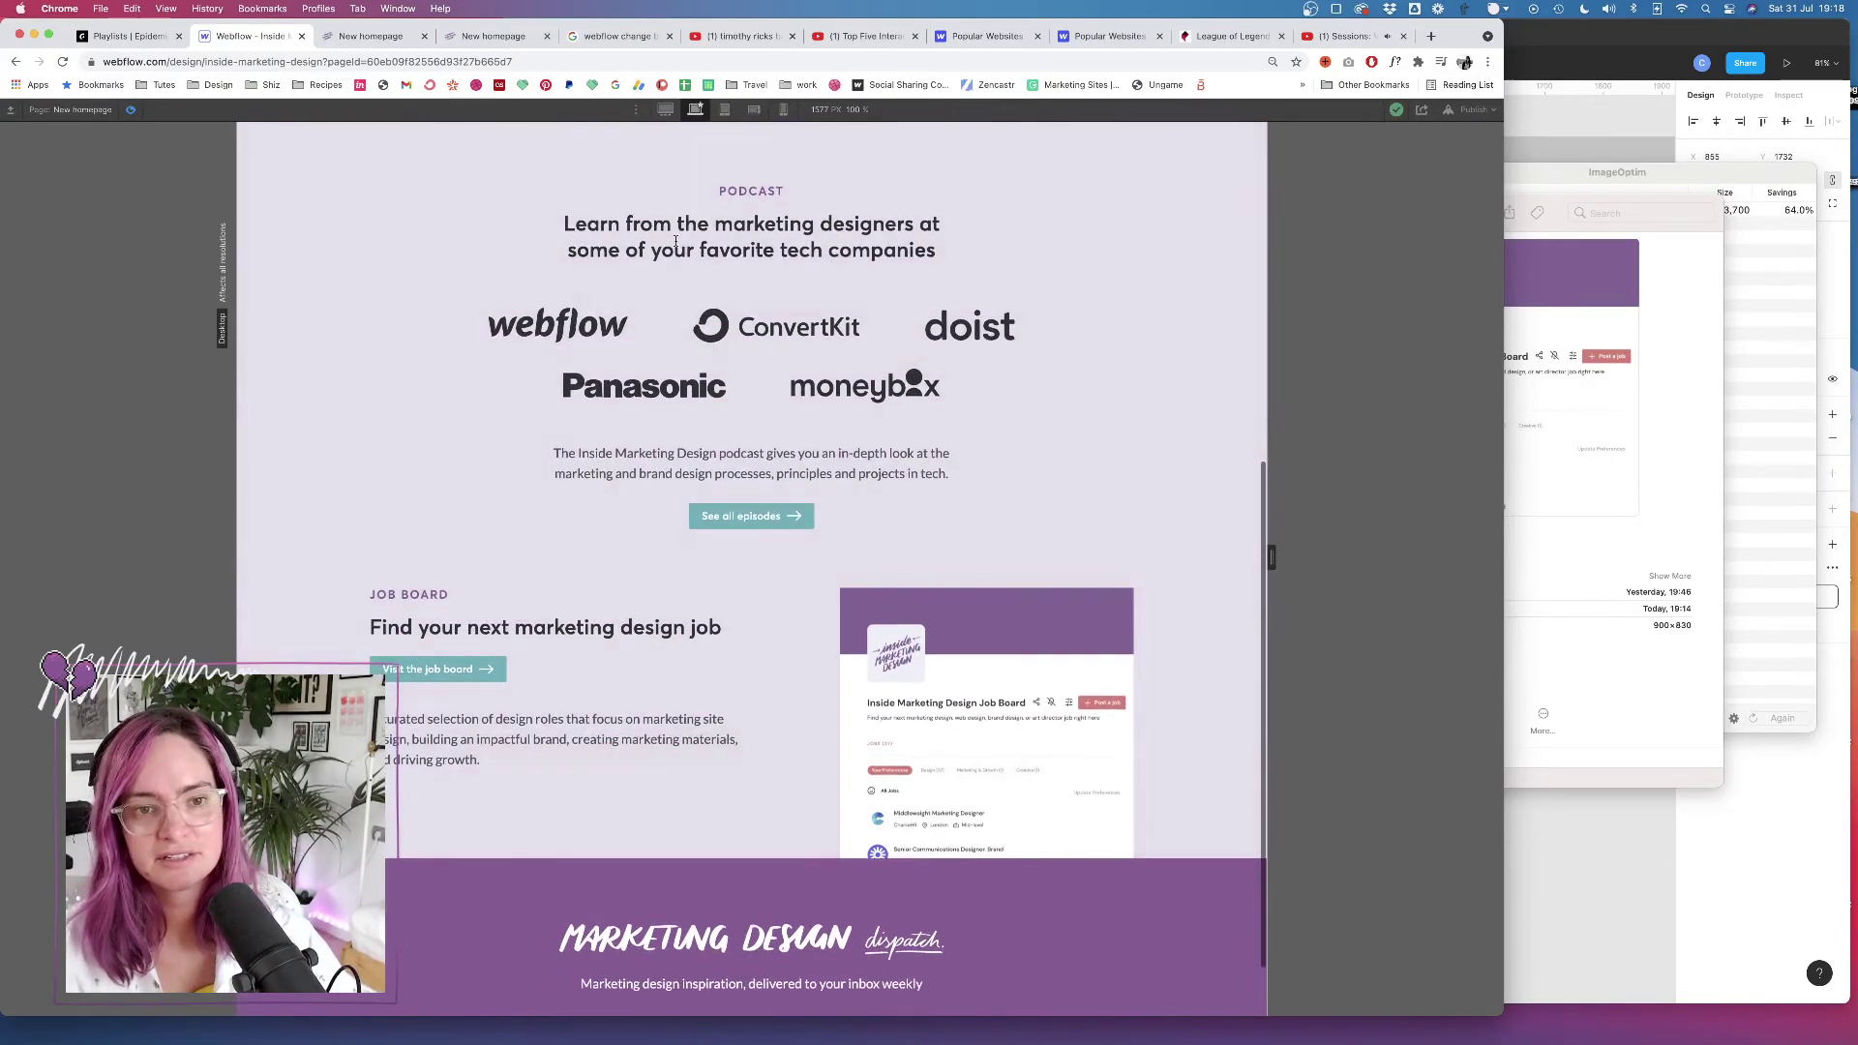
# Check the background fade between the hero and the newsletter section in both scroll directions, and leave the preview
pyautogui.scroll(6, 822, 329)
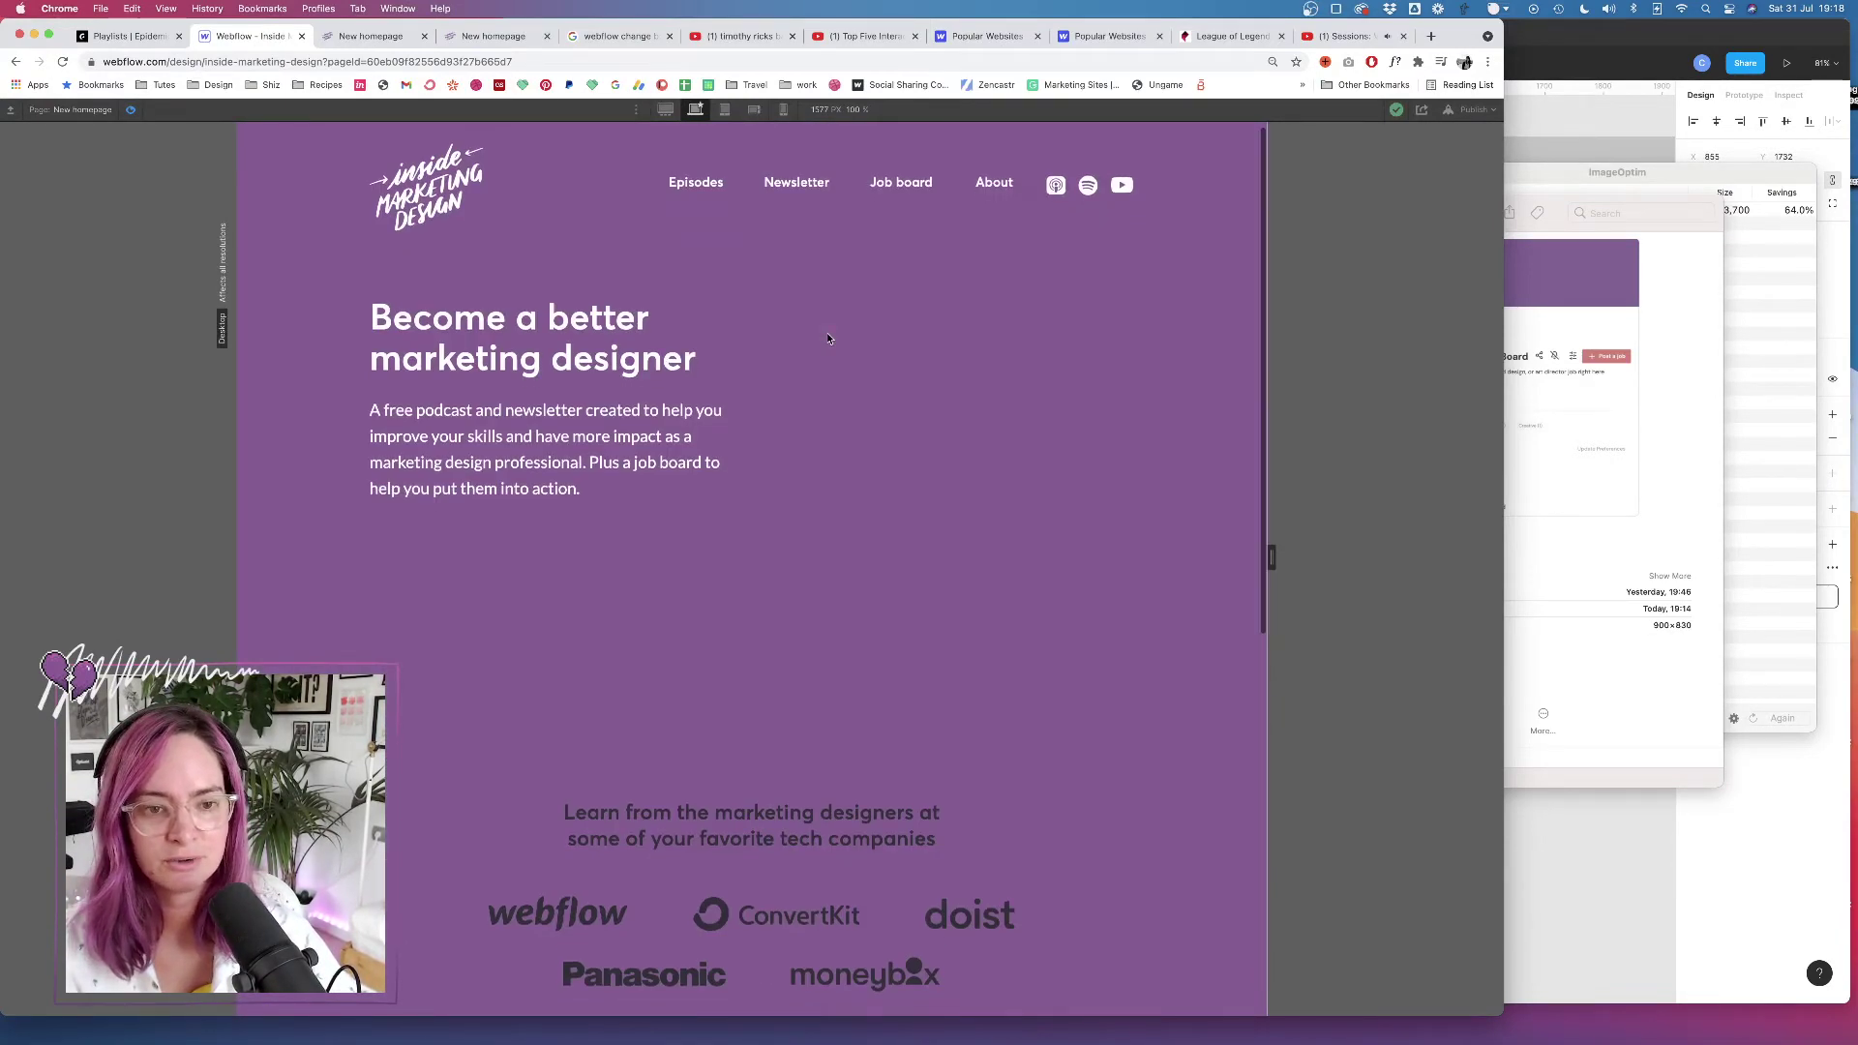
pyautogui.scroll(-2, 771, 823)
pyautogui.scroll(-5, 771, 822)
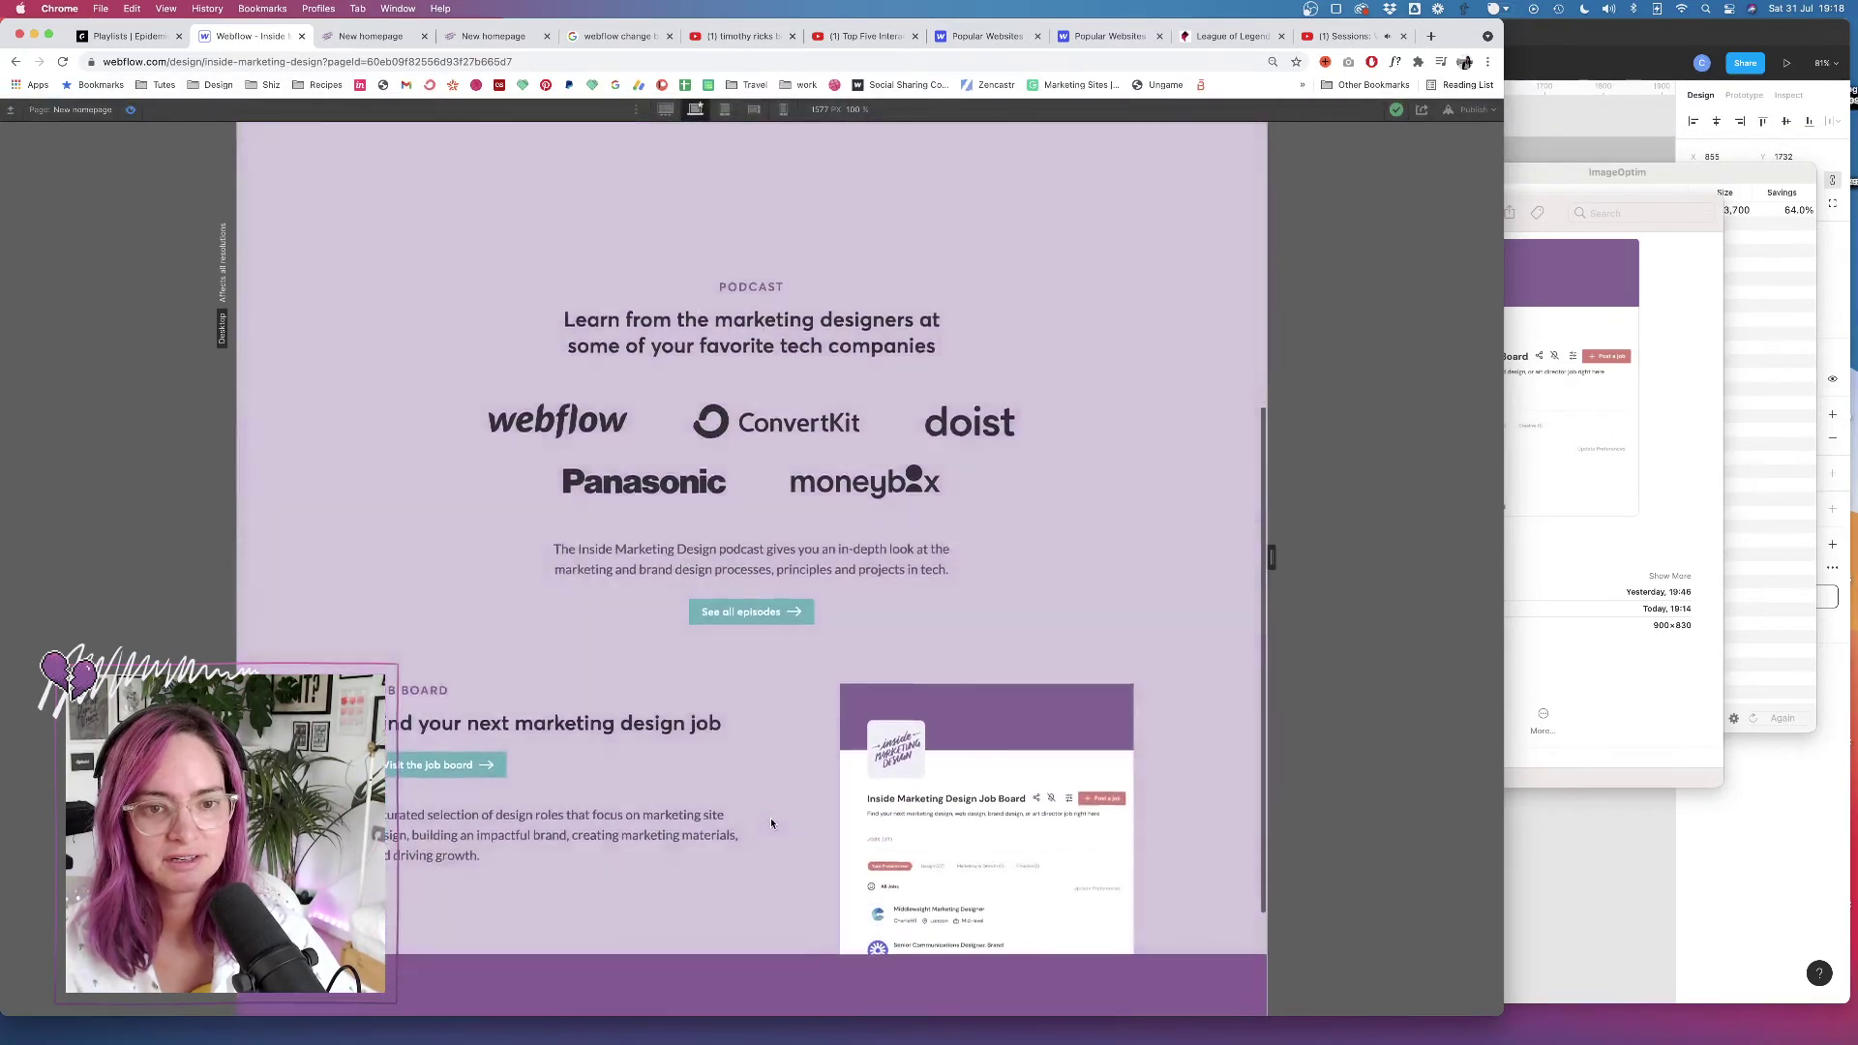
pyautogui.scroll(1, 771, 823)
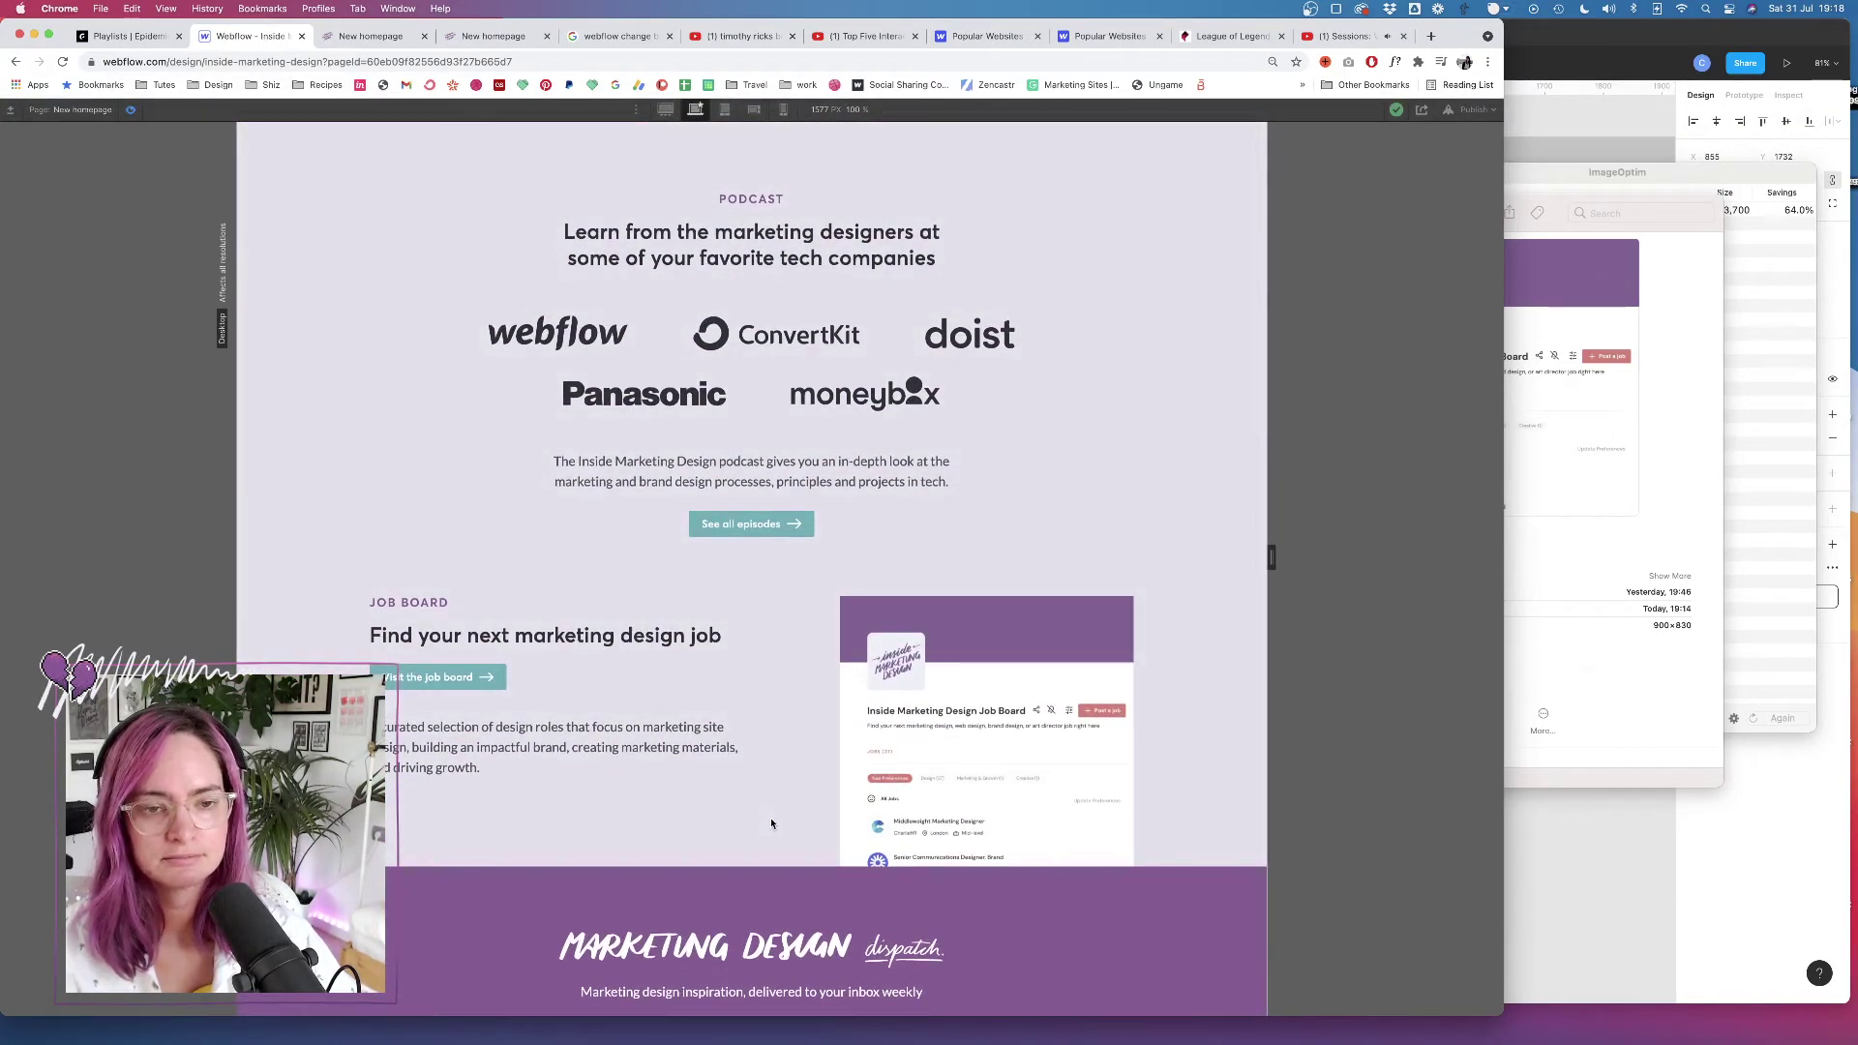
pyautogui.scroll(7, 771, 823)
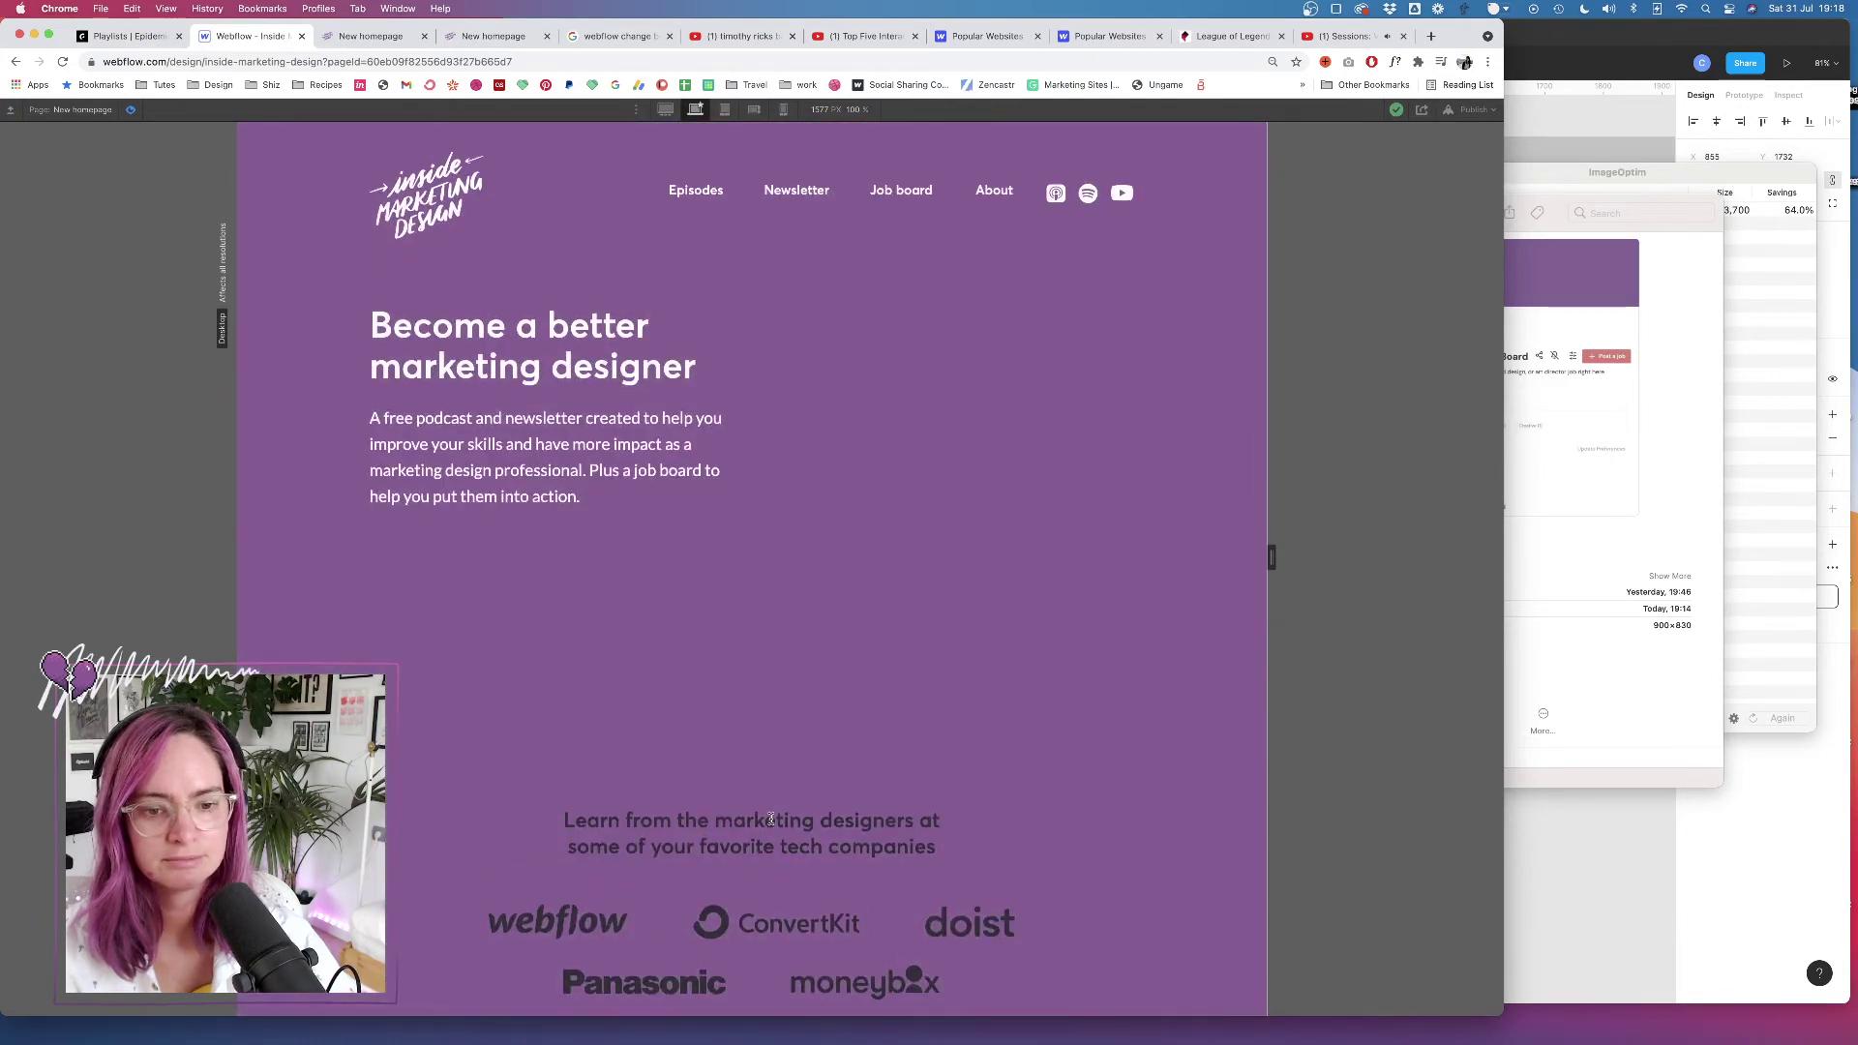
pyautogui.scroll(-8, 771, 820)
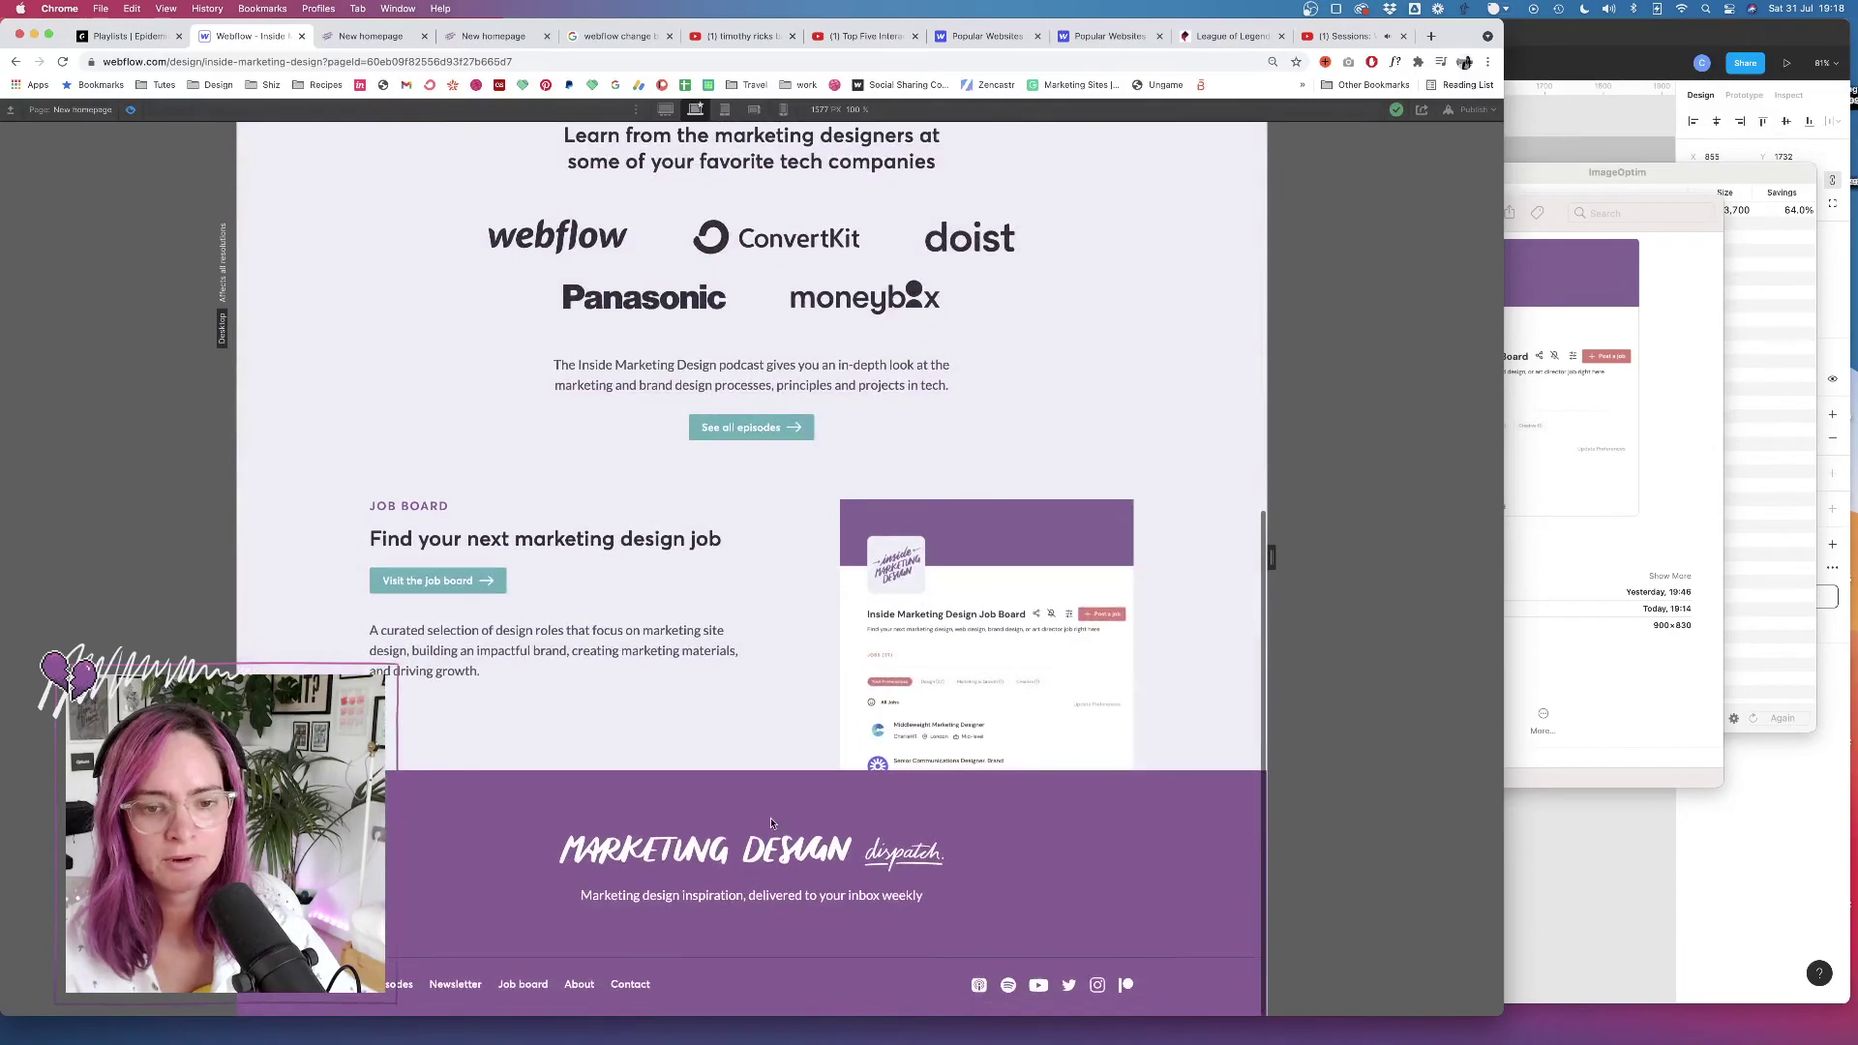
pyautogui.scroll(8, 771, 822)
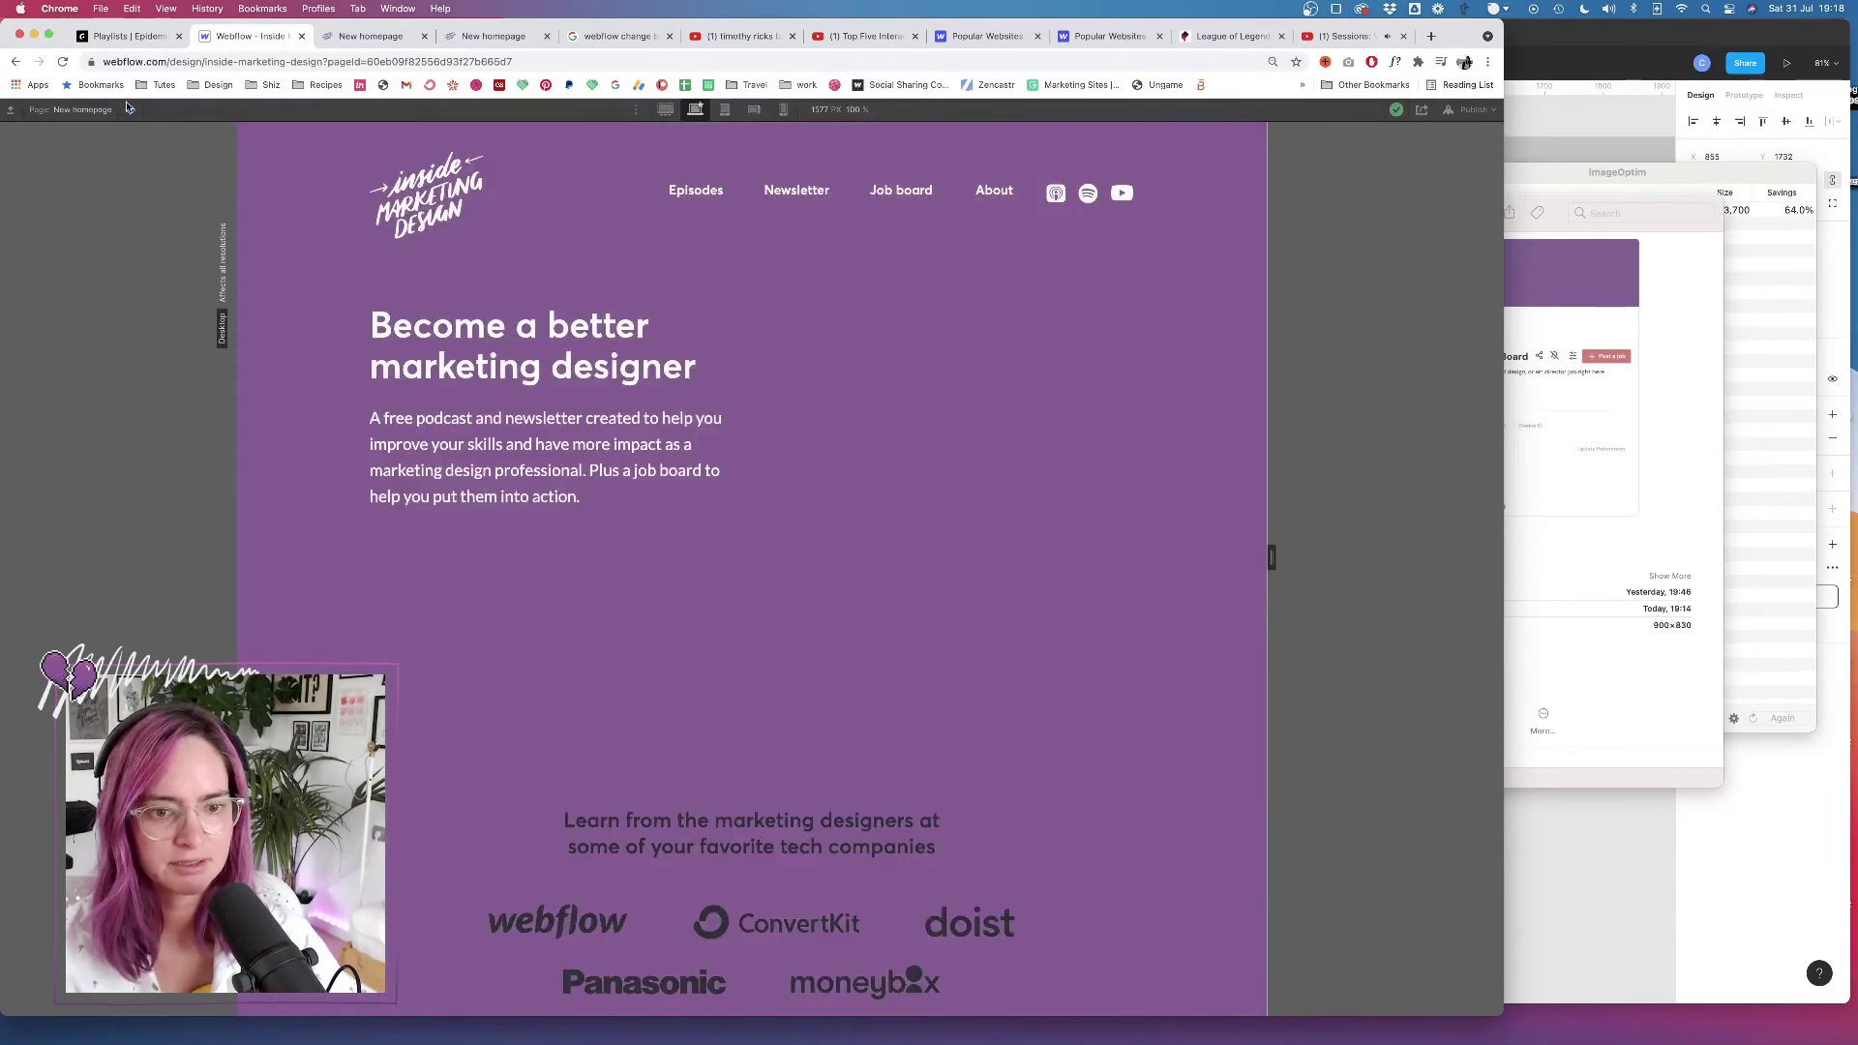
pyautogui.click(126, 107)
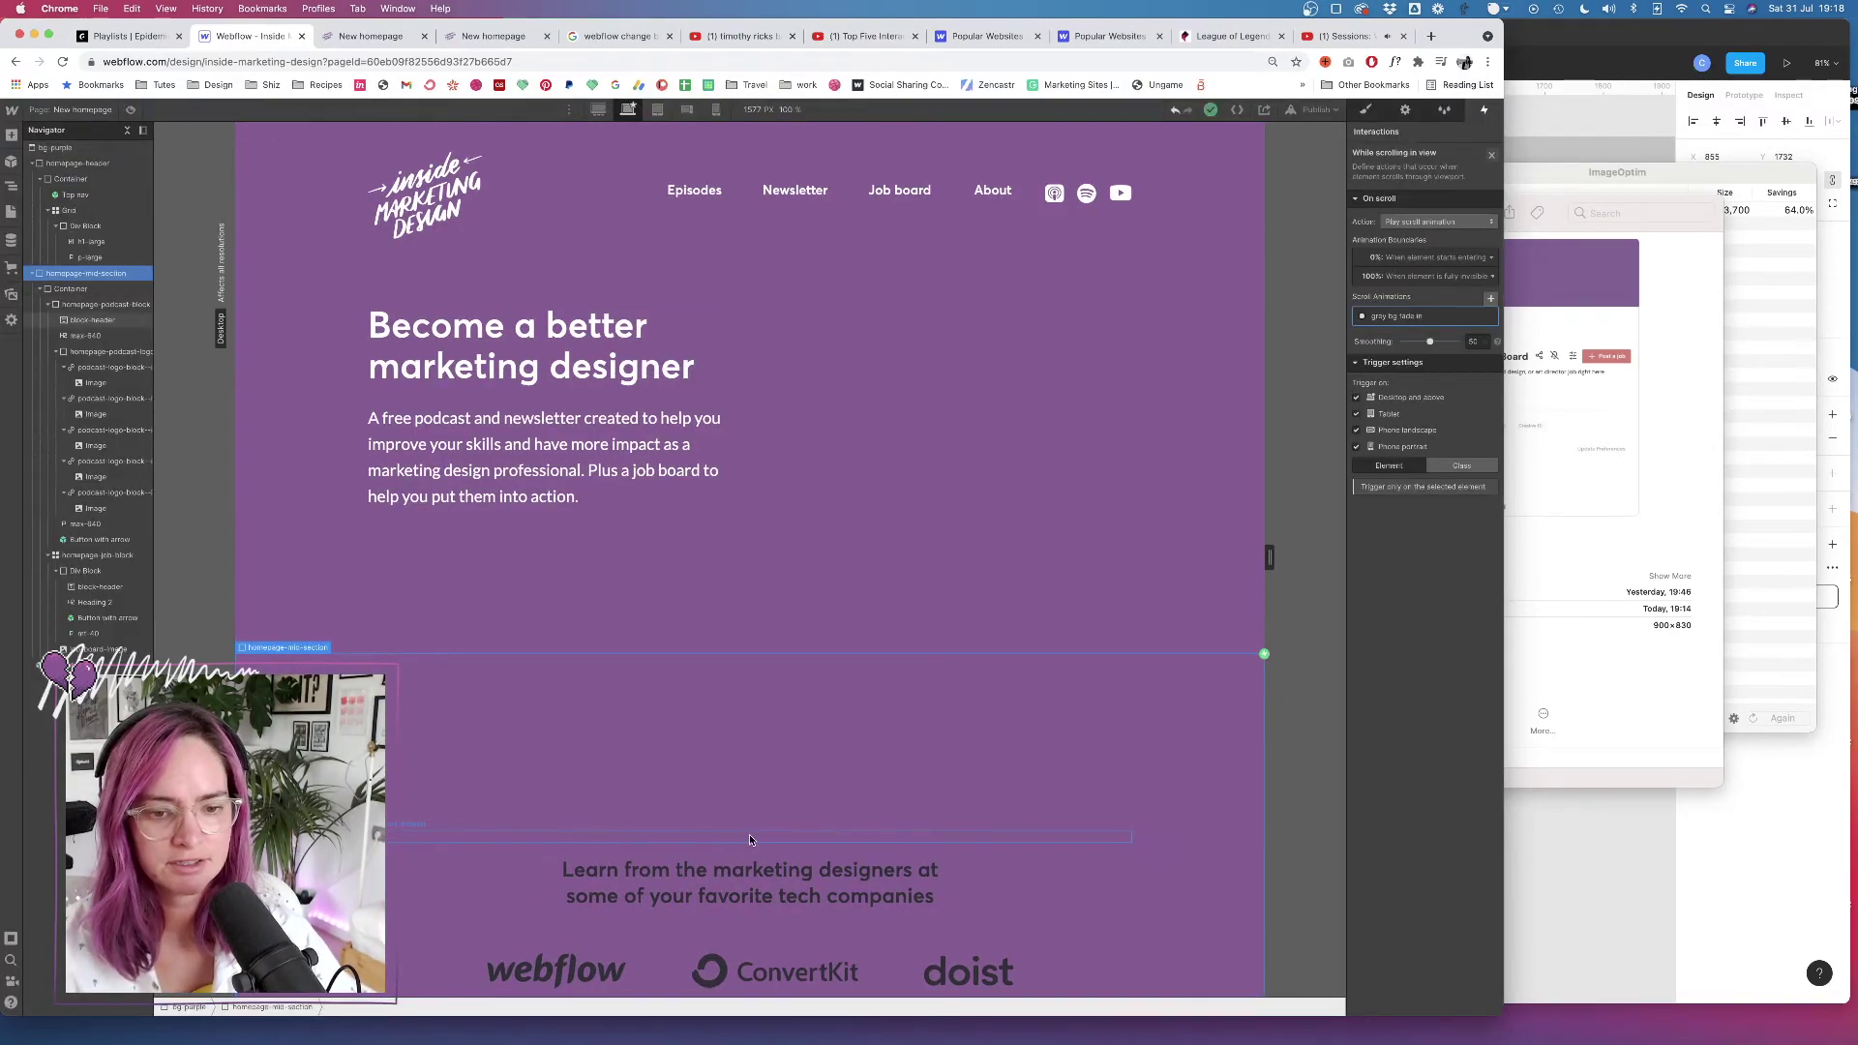
# Compare the gap between the hero and the podcast block header with the Figma mockup of the homepage
pyautogui.scroll(-5, 747, 836)
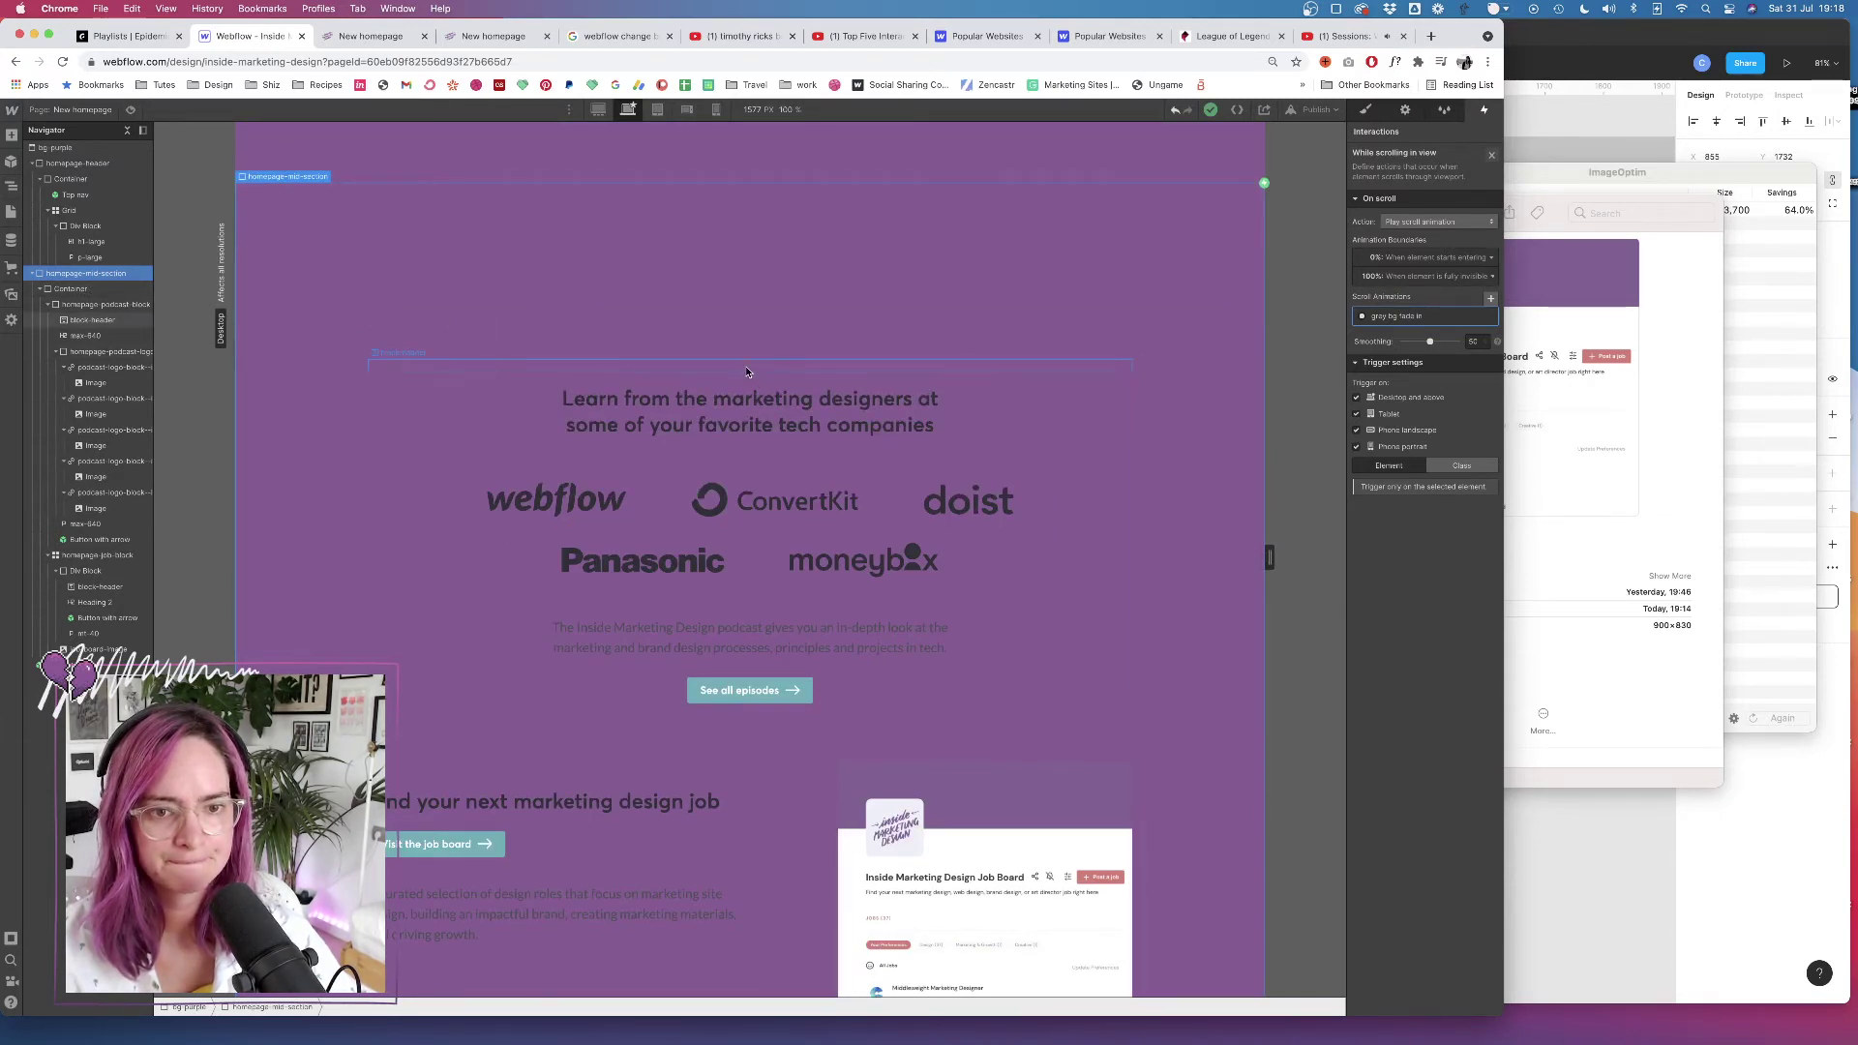
pyautogui.click(95, 320)
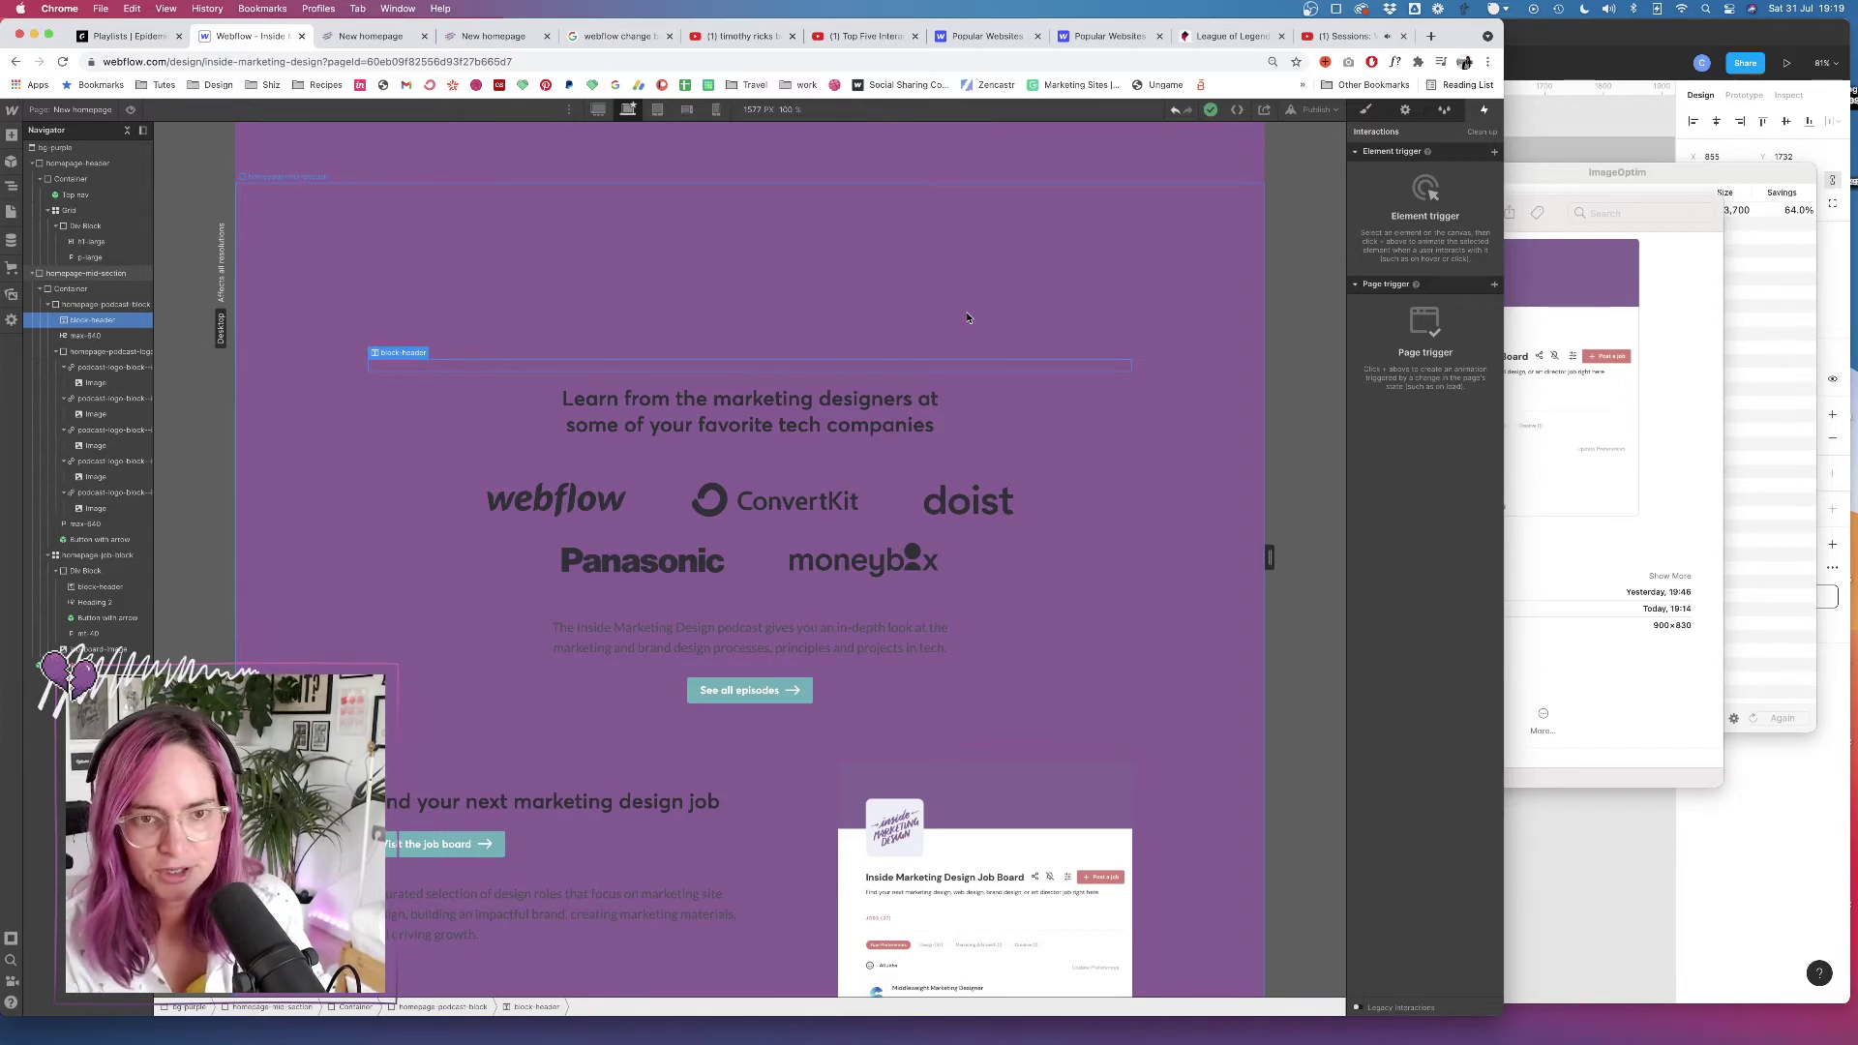
pyautogui.click(1534, 133)
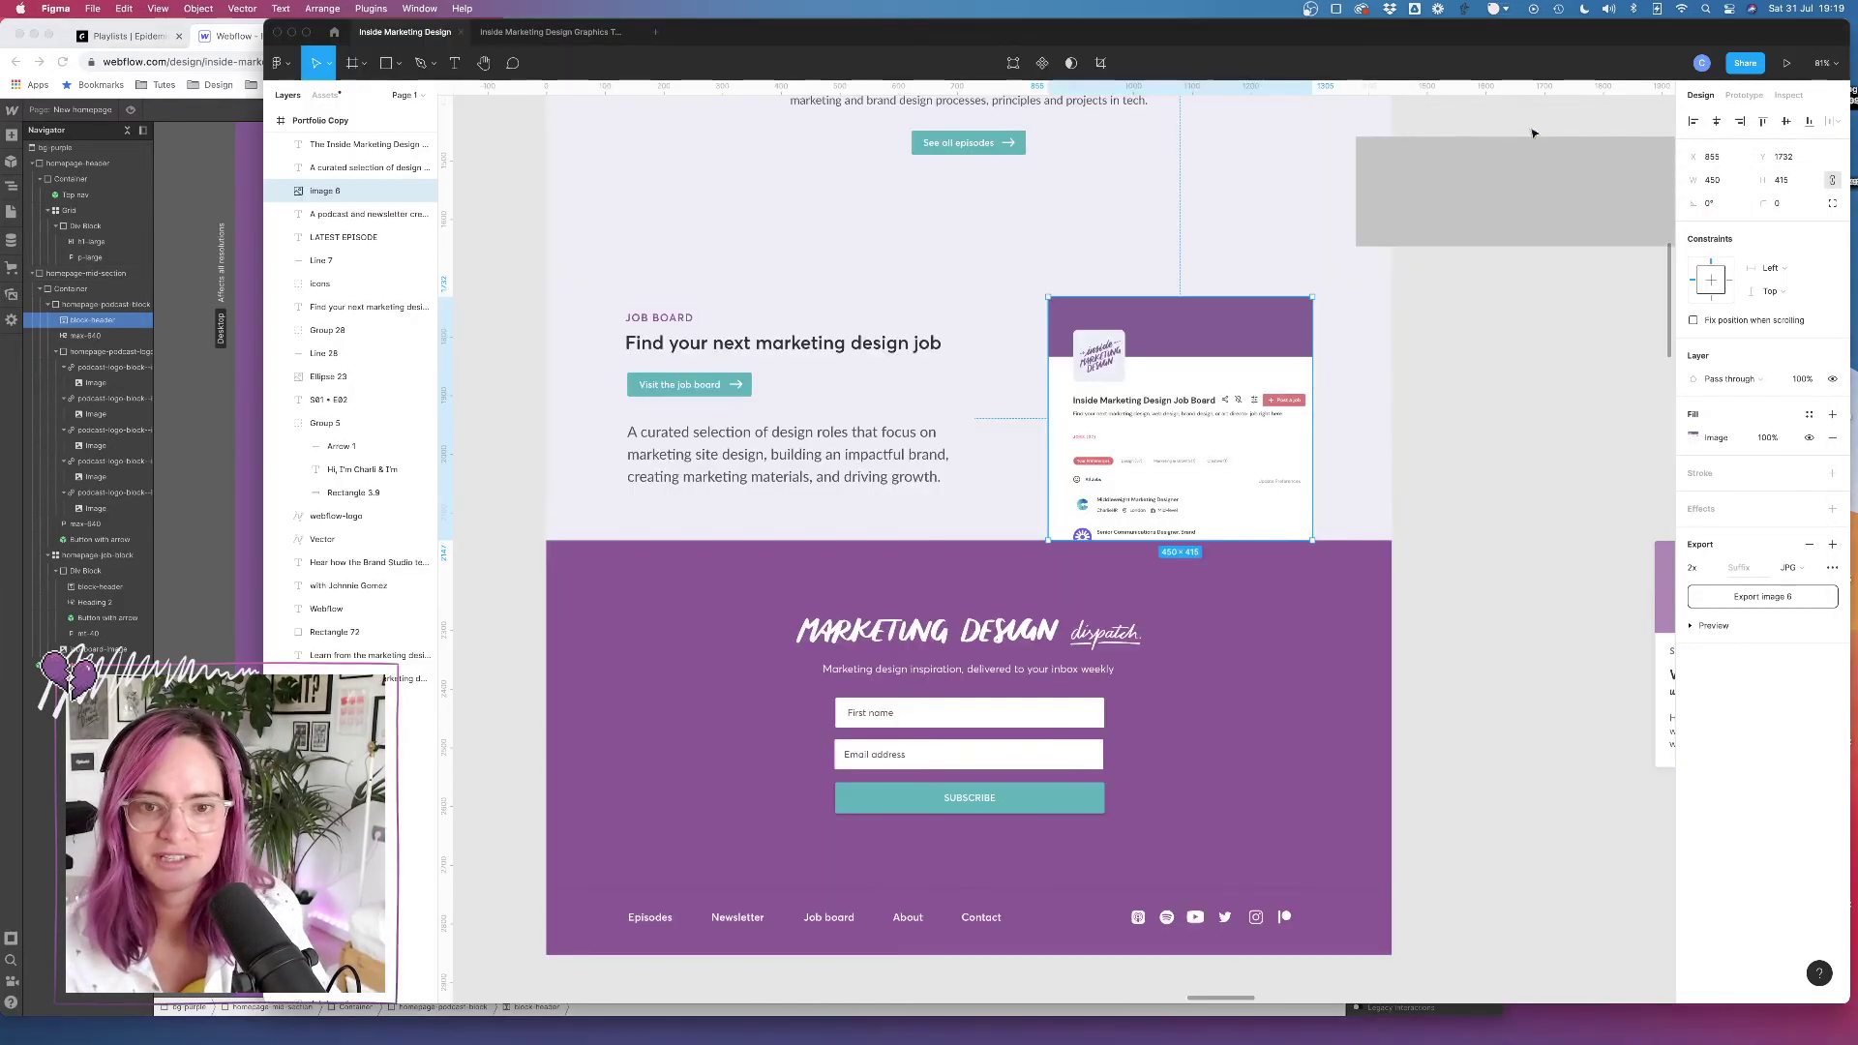
pyautogui.scroll(10, 944, 446)
pyautogui.scroll(-3, 944, 446)
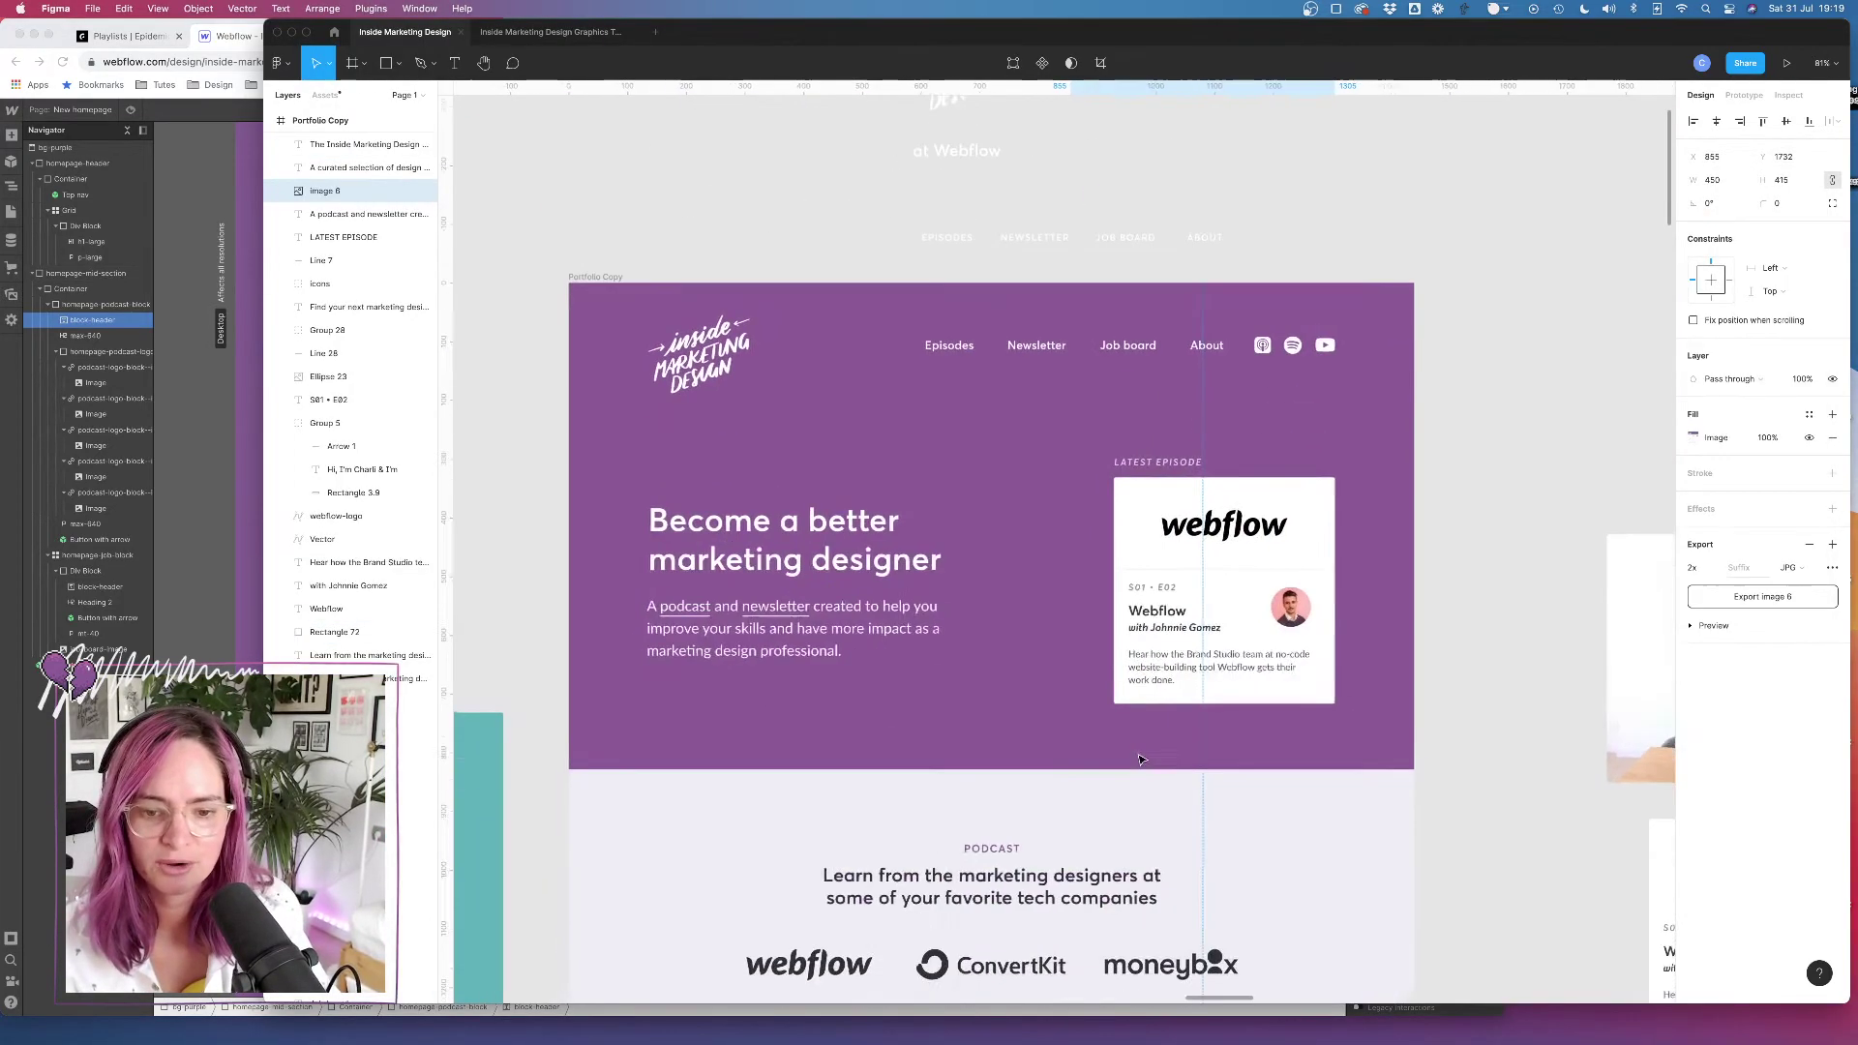
pyautogui.scroll(-3, 746, 713)
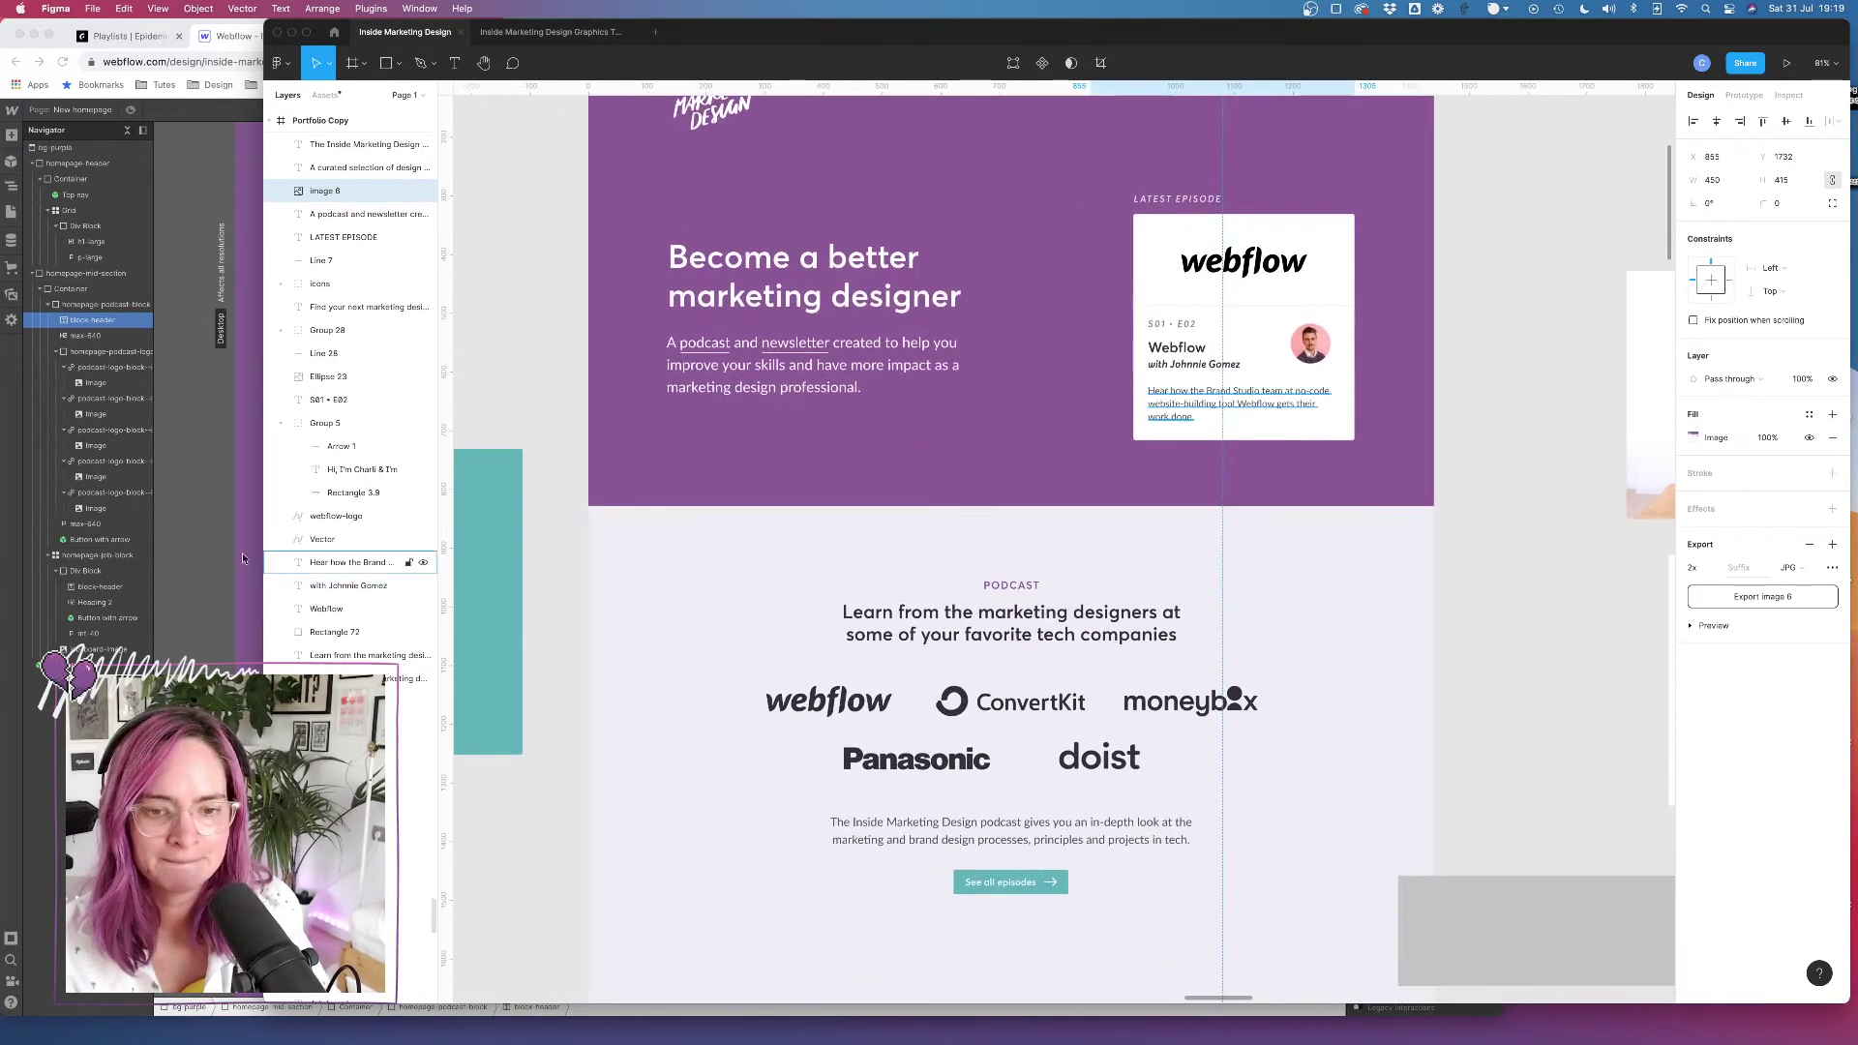
pyautogui.click(209, 544)
pyautogui.scroll(5, 397, 522)
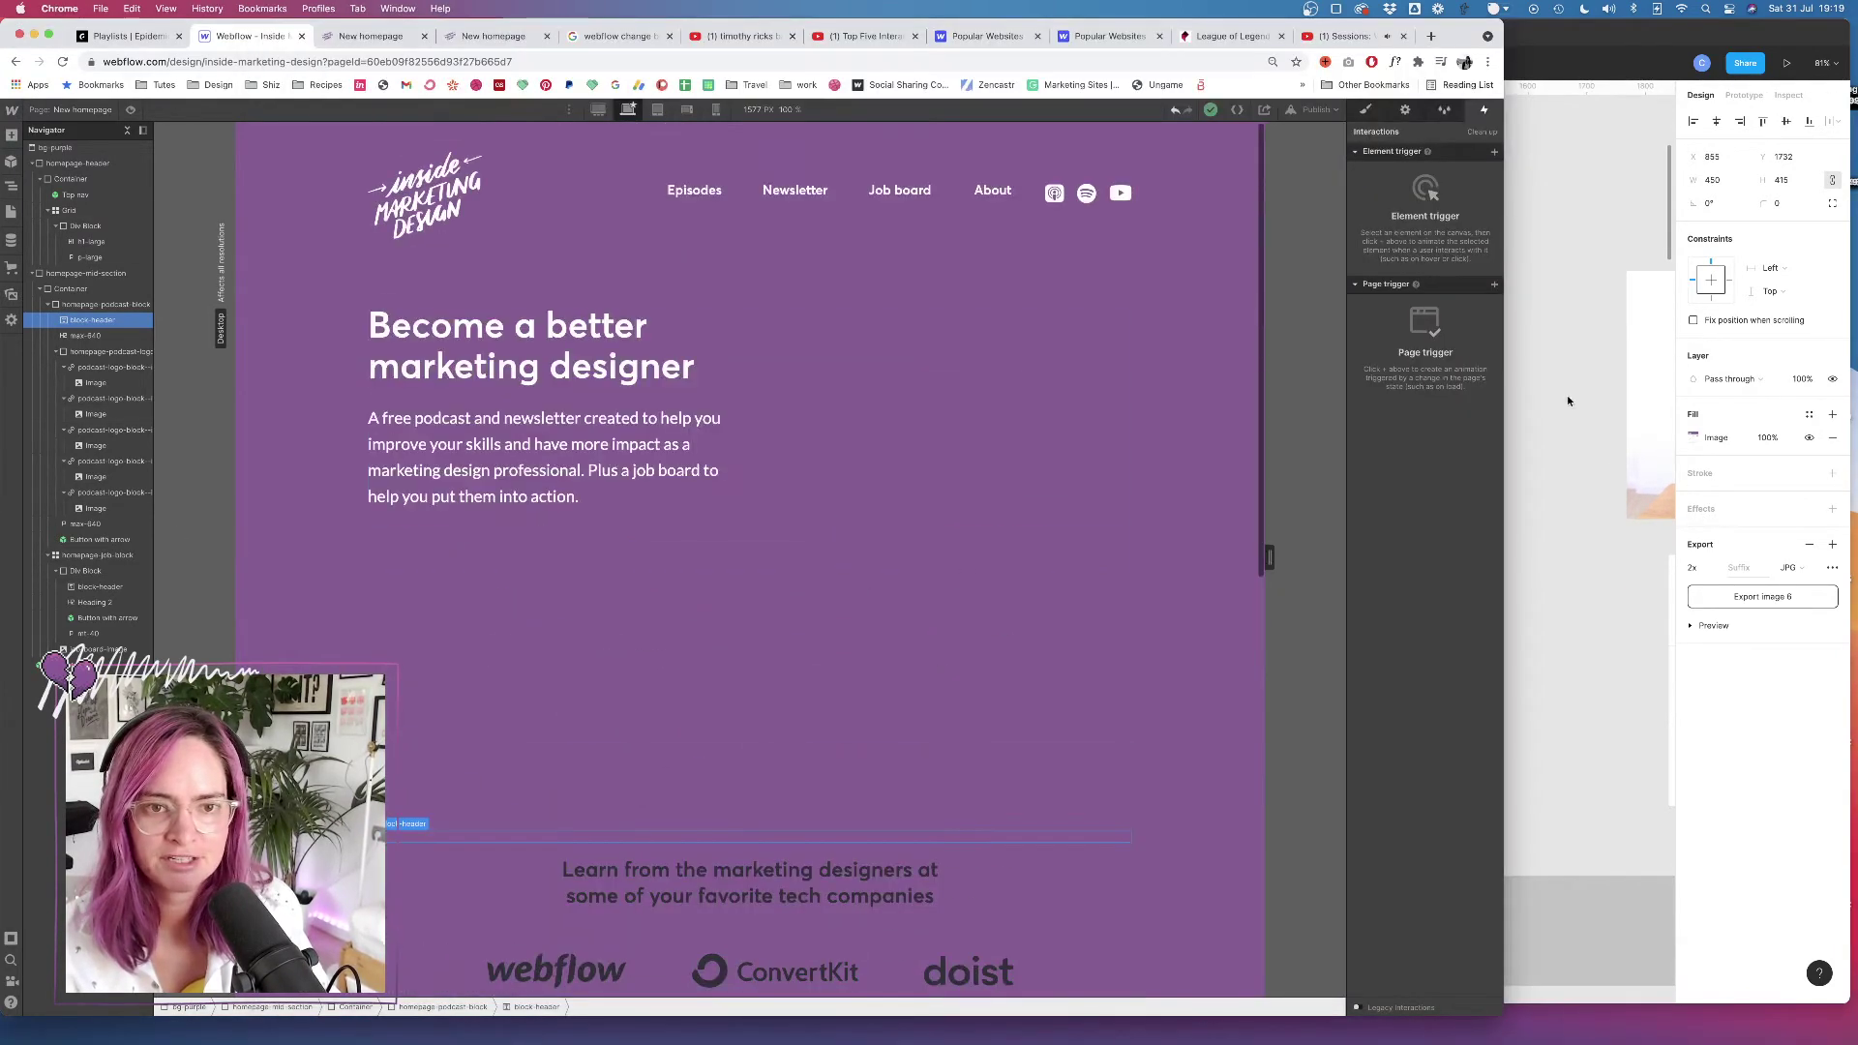
pyautogui.click(1548, 396)
pyautogui.scroll(2, 893, 446)
pyautogui.scroll(-3, 841, 445)
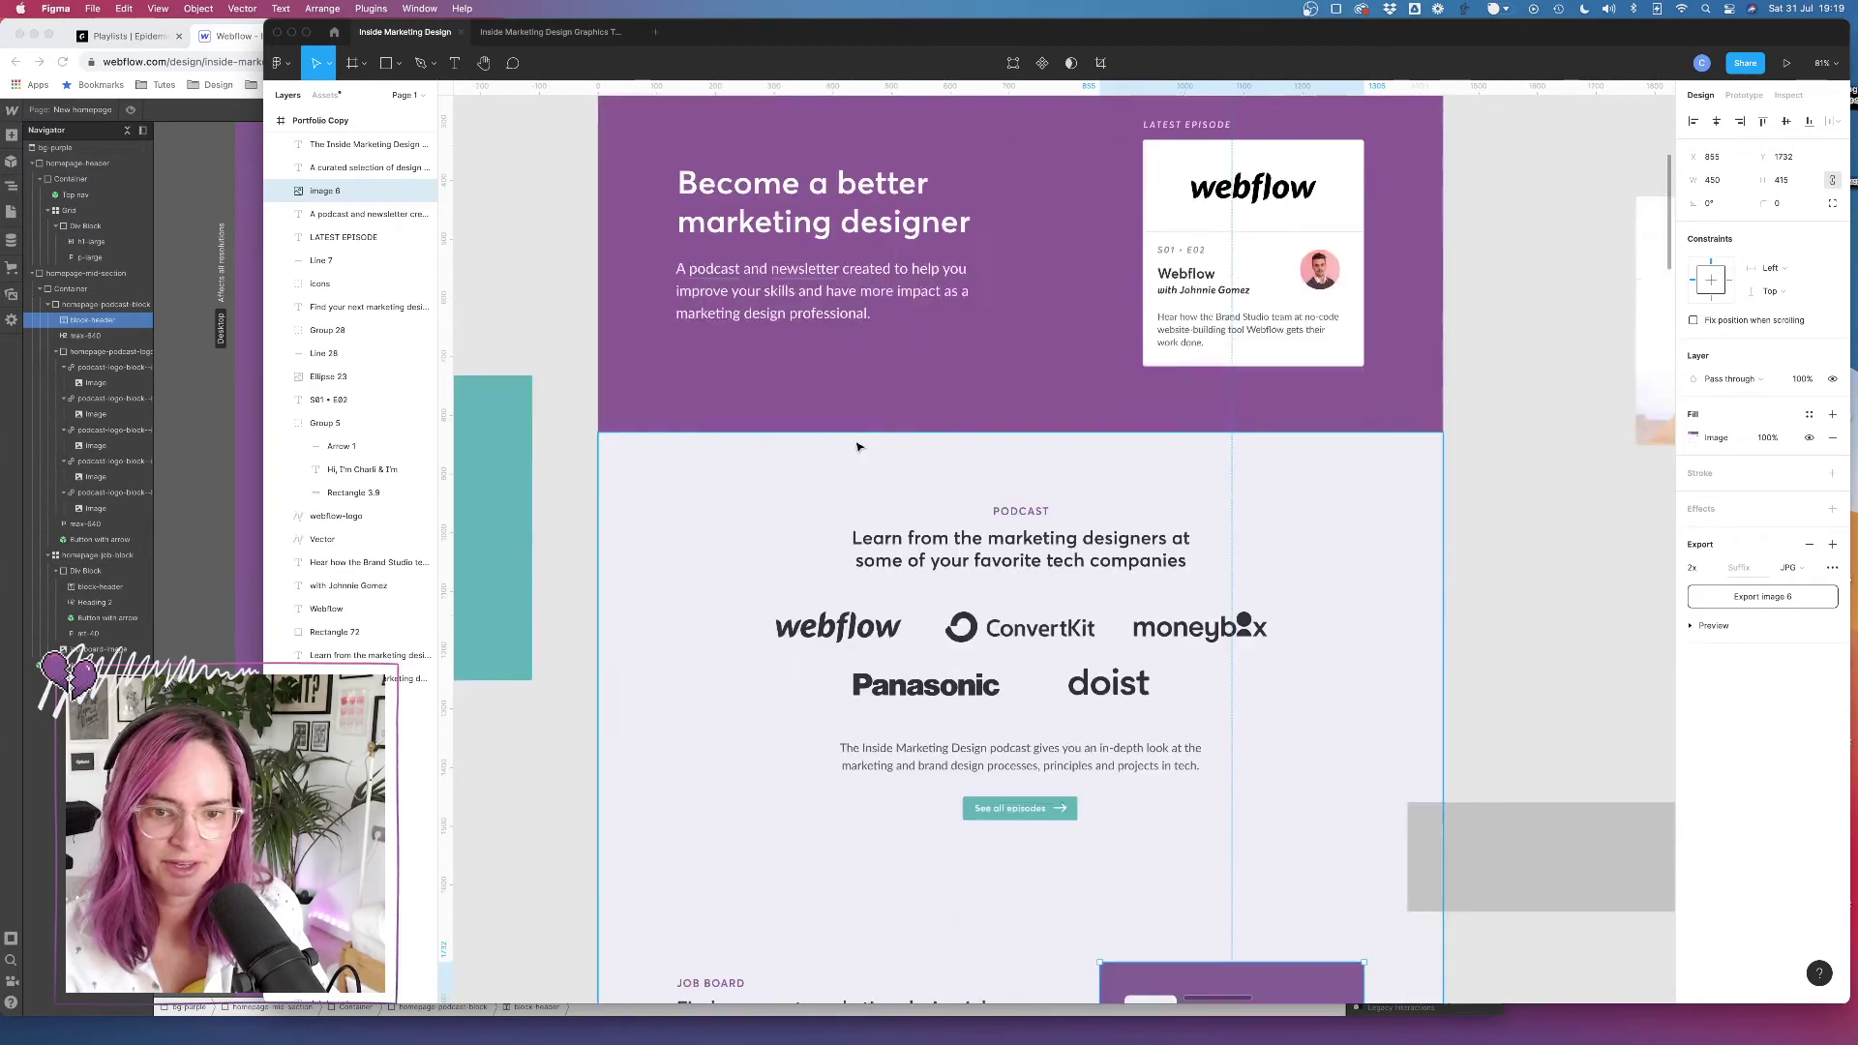
pyautogui.click(171, 299)
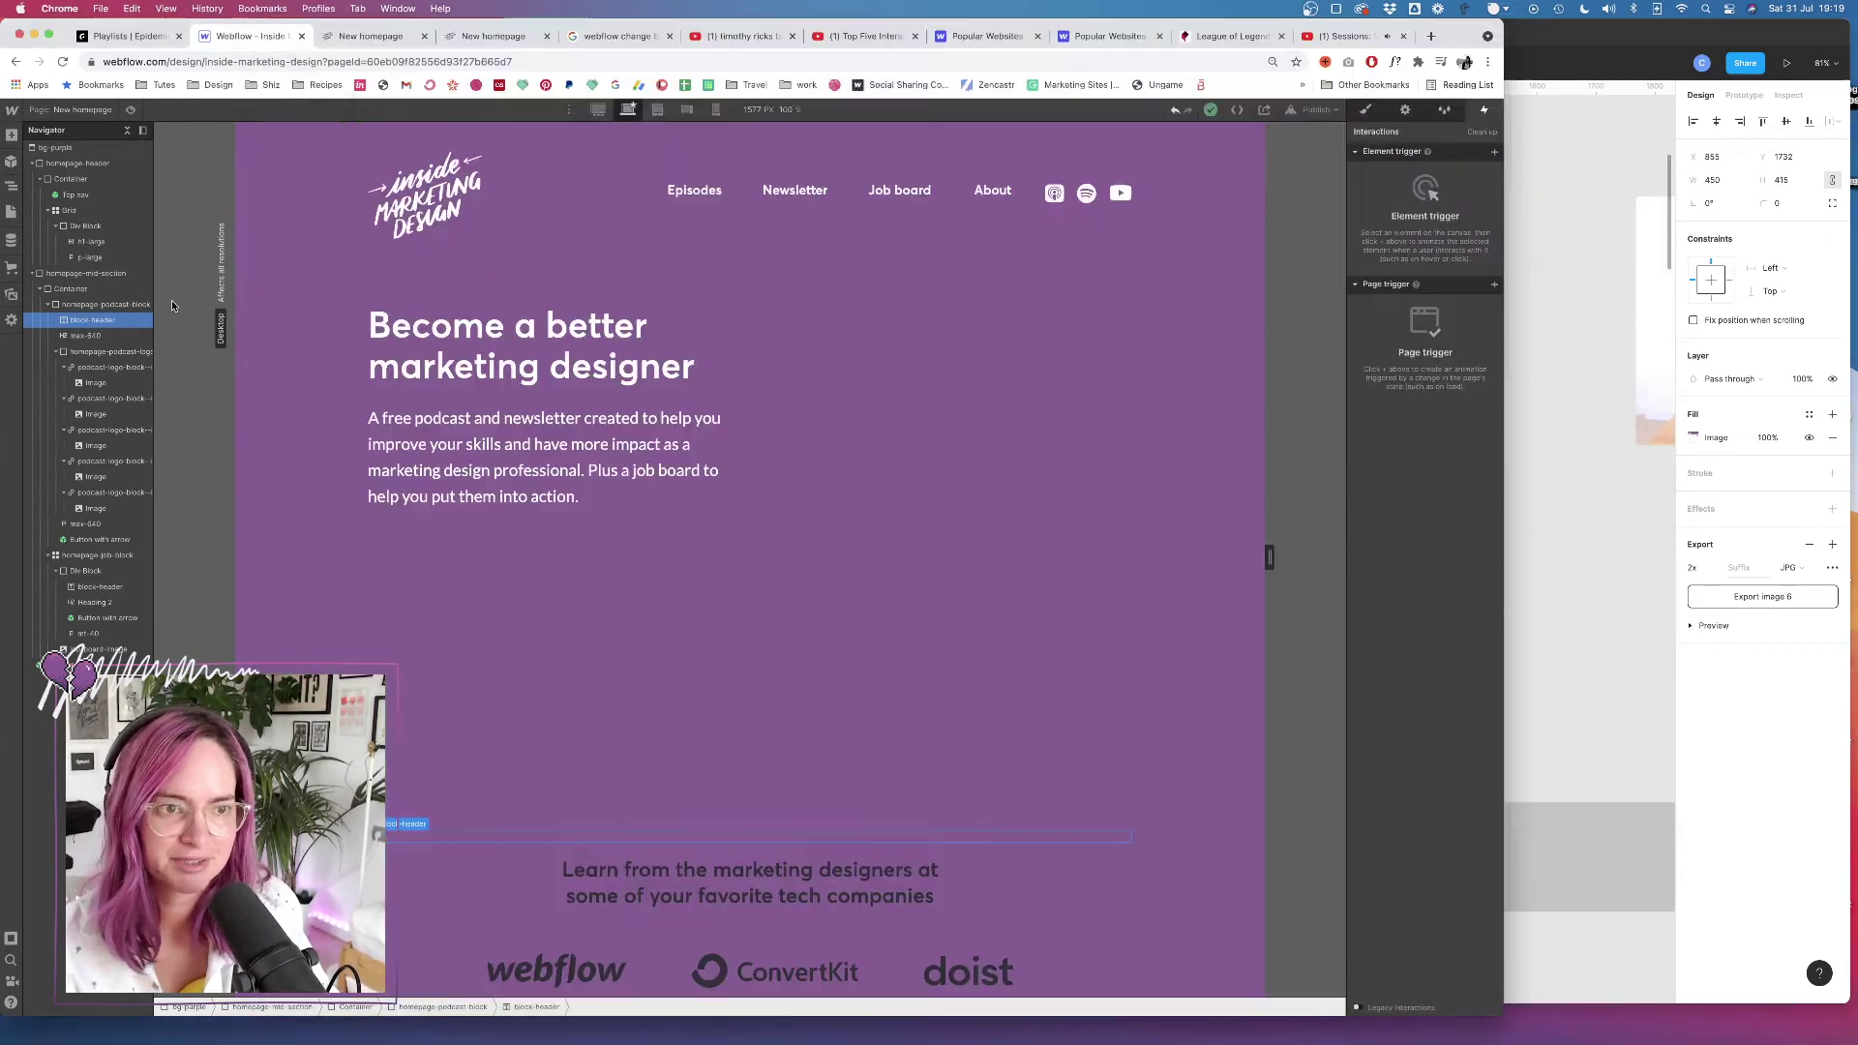
# Preview the homepage once more from the hero down to the footer and back, and return to the Webflow canvas
pyautogui.click(132, 111)
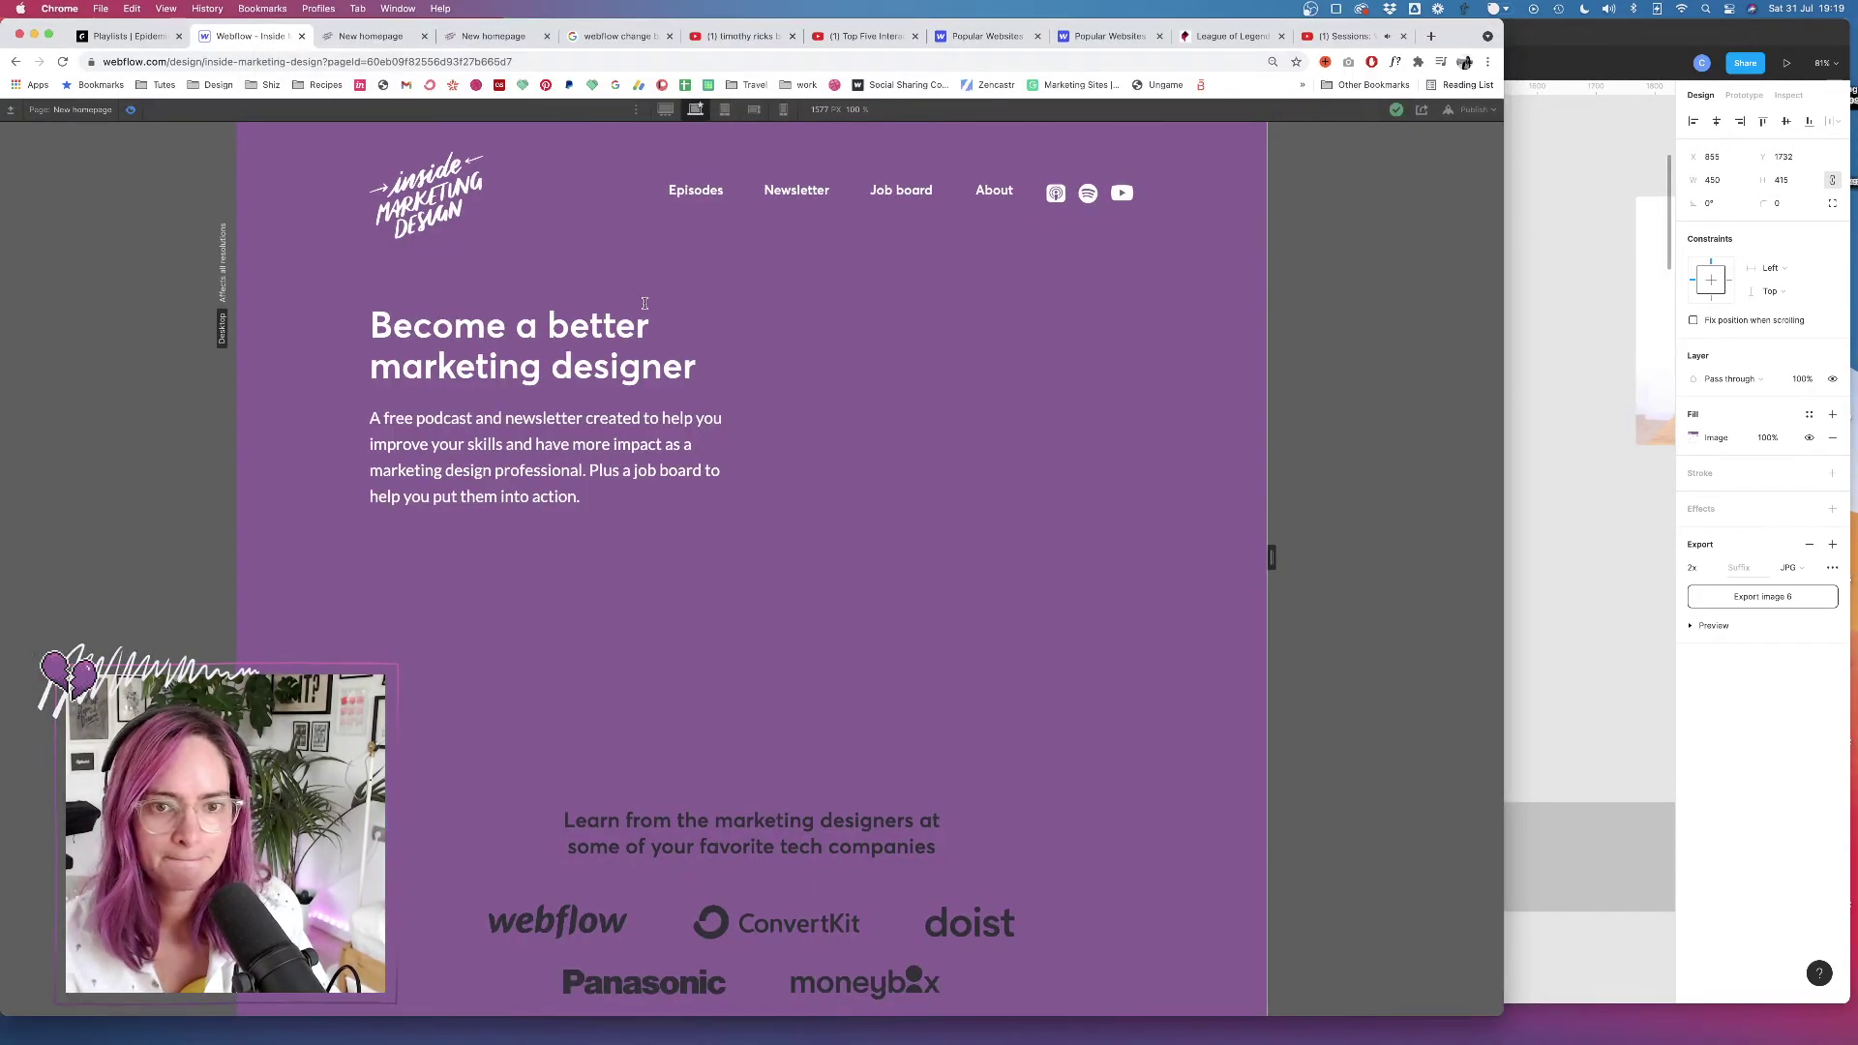
pyautogui.scroll(-6, 642, 301)
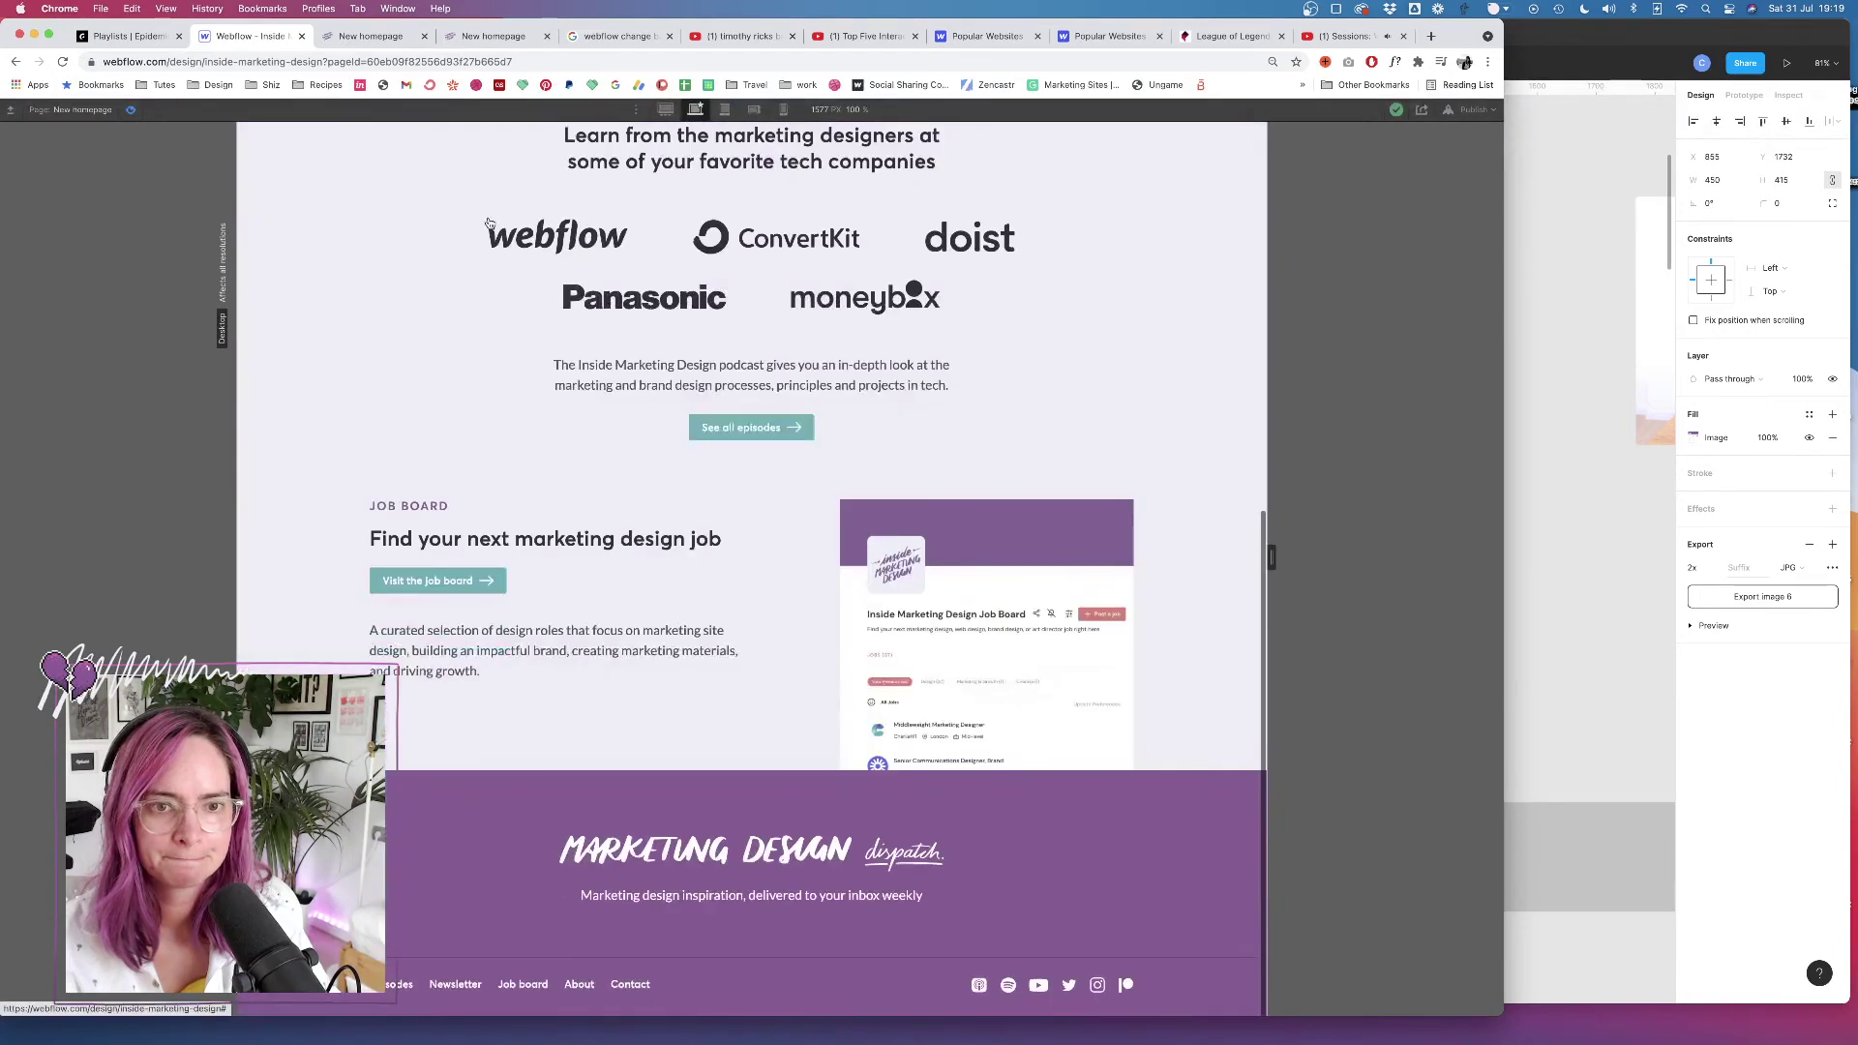
pyautogui.scroll(6, 290, 194)
pyautogui.click(130, 109)
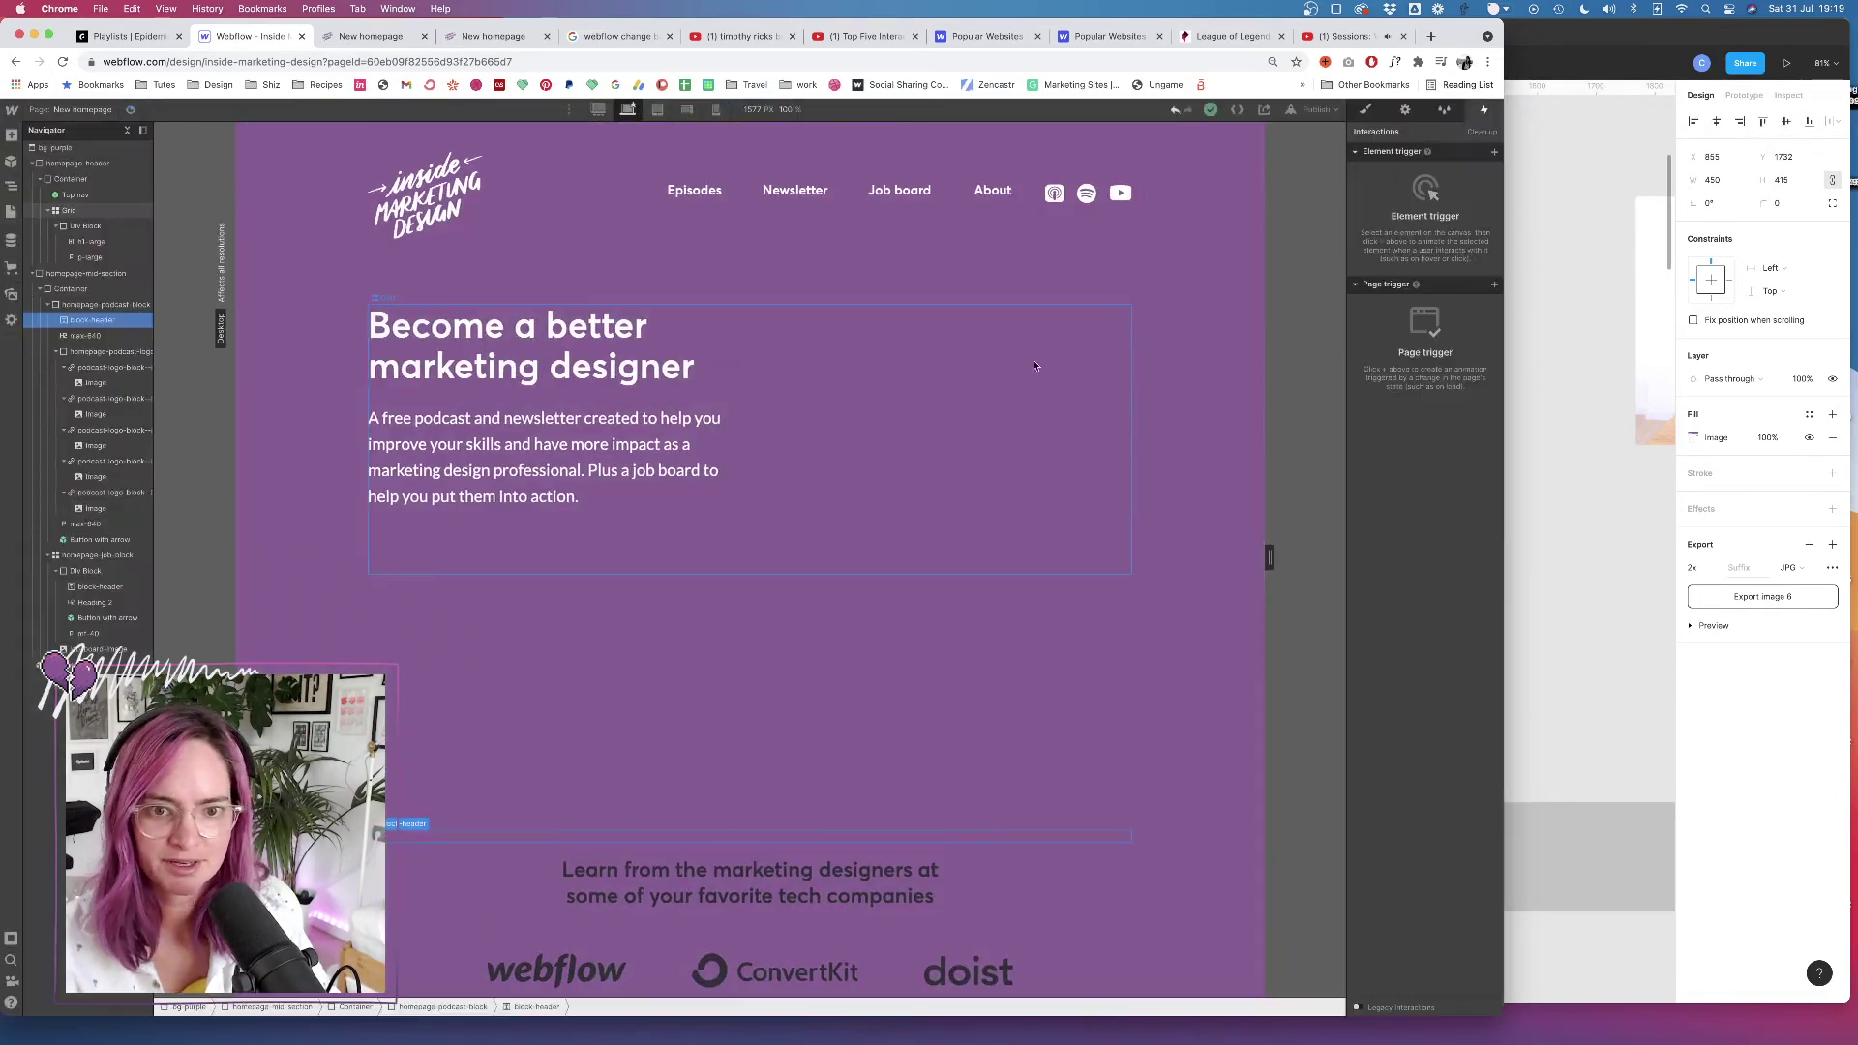
# Review the latest episode card in the Figma mockup's hero and return to Webflow
pyautogui.click(1615, 519)
pyautogui.scroll(3, 1614, 519)
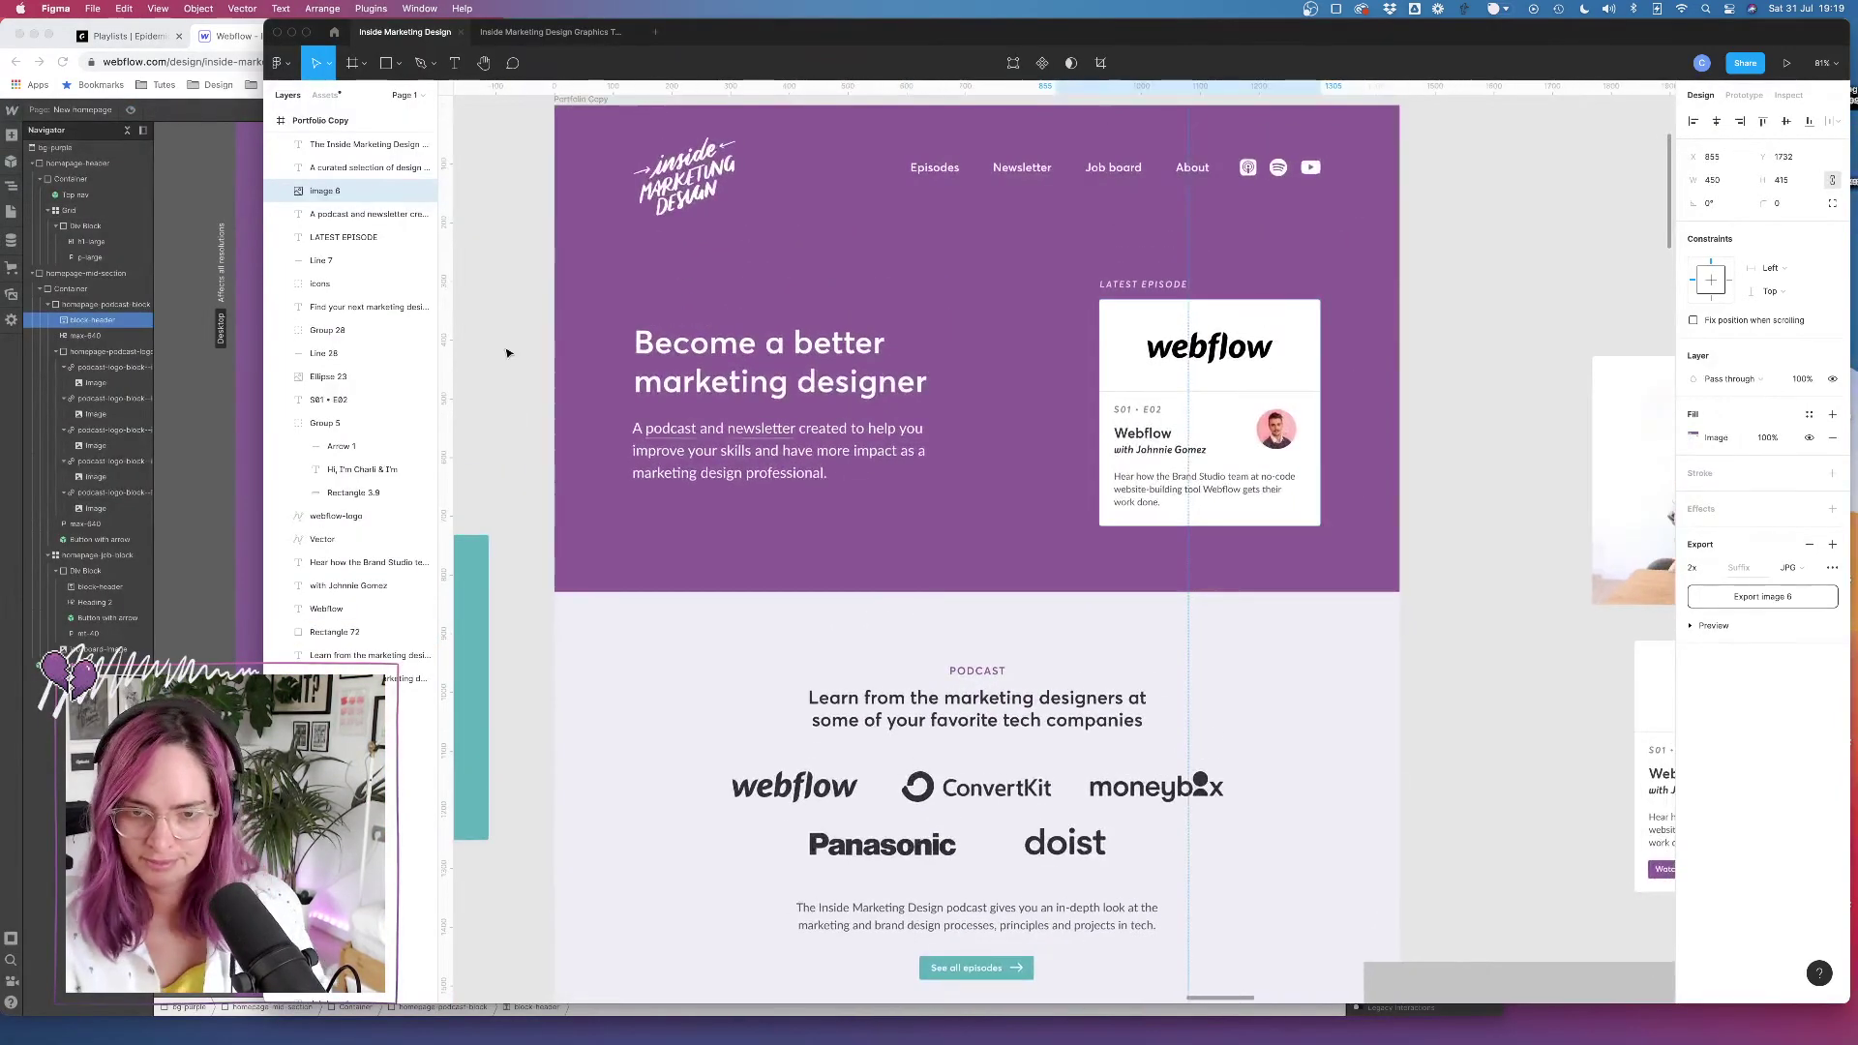
pyautogui.click(172, 306)
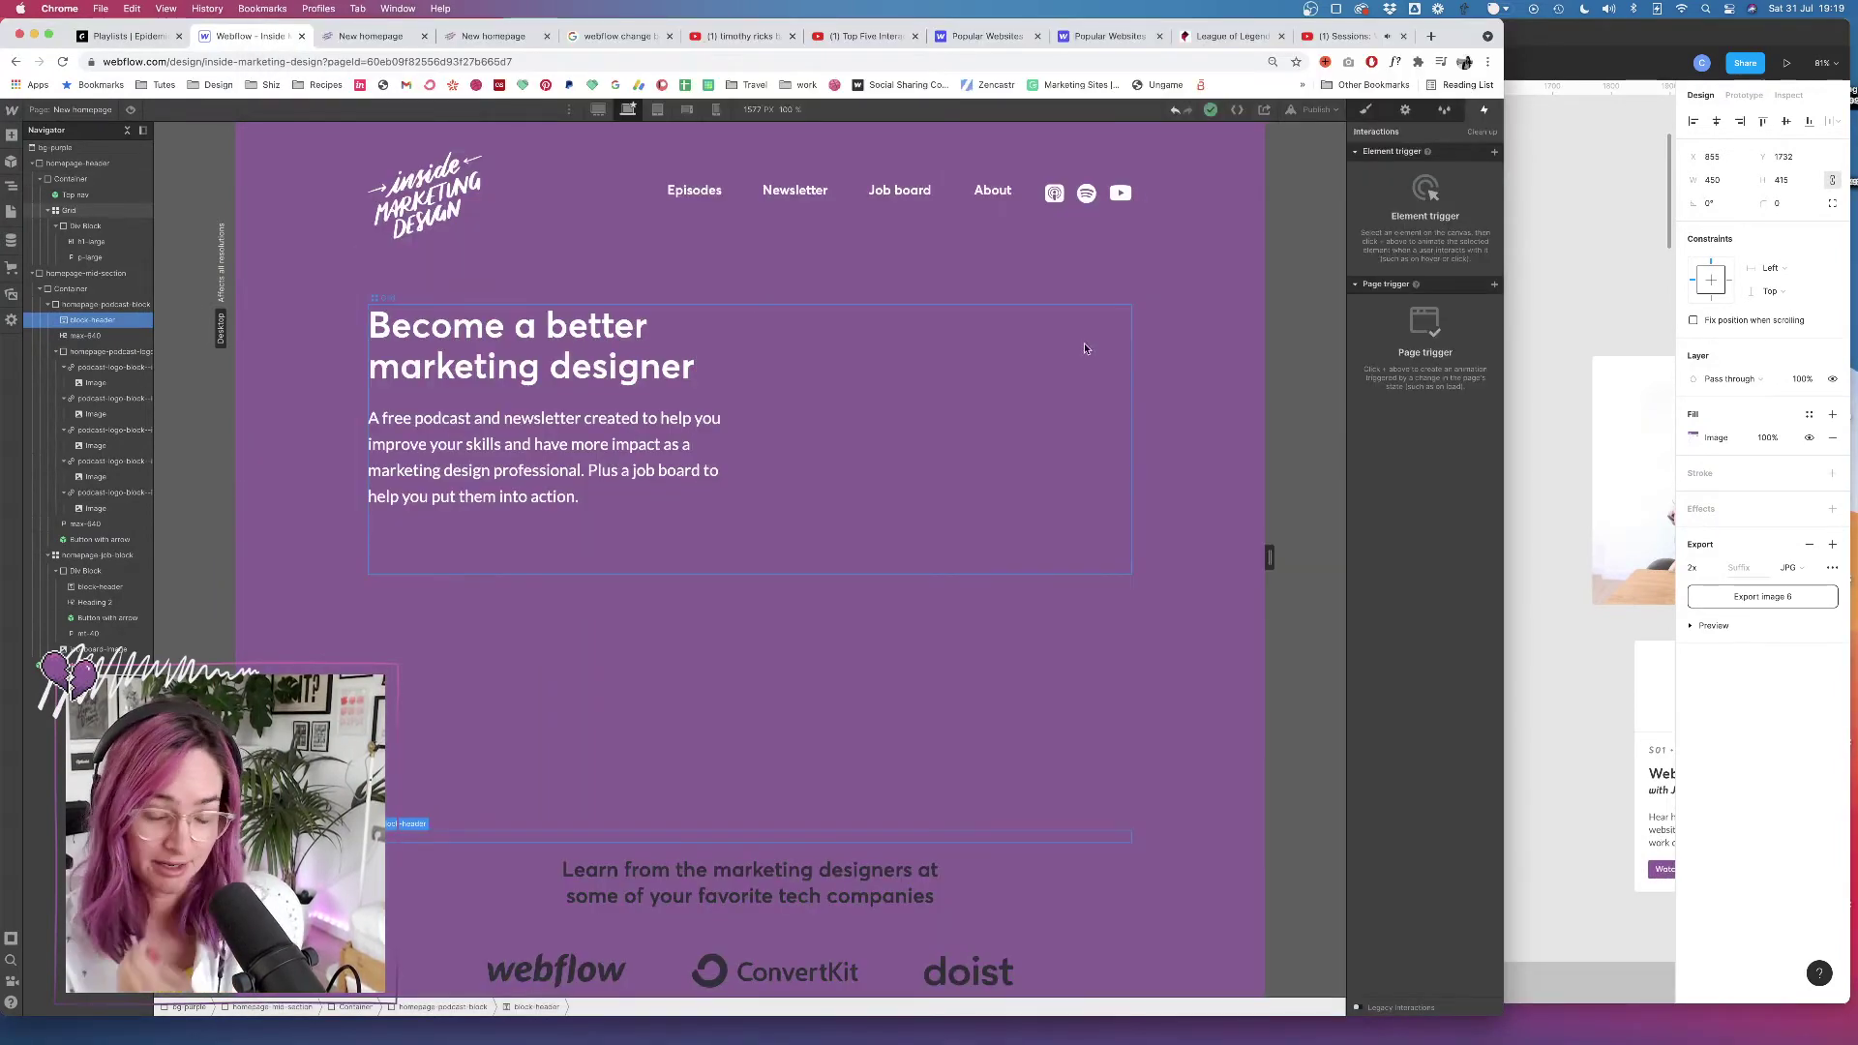
# Add a div block to the homepage header's grid, beside the heading and intro text
pyautogui.click(70, 210)
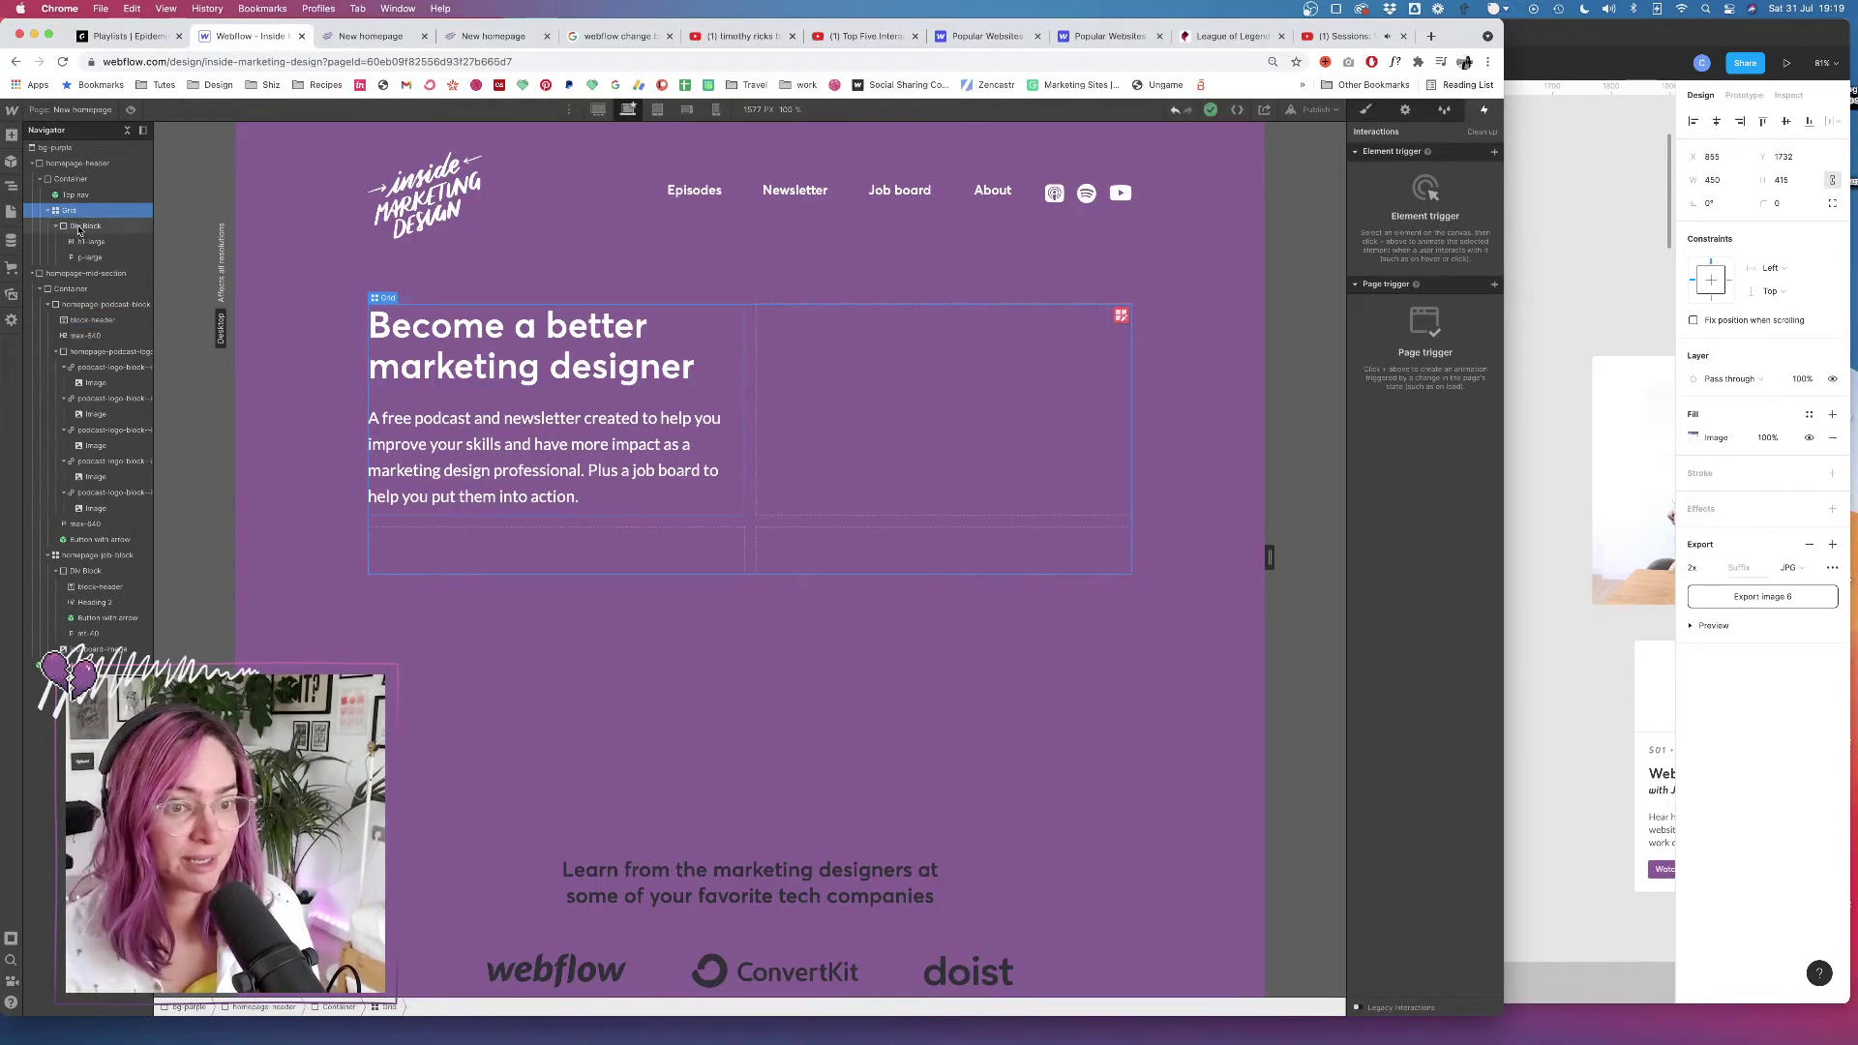
pyautogui.click(99, 227)
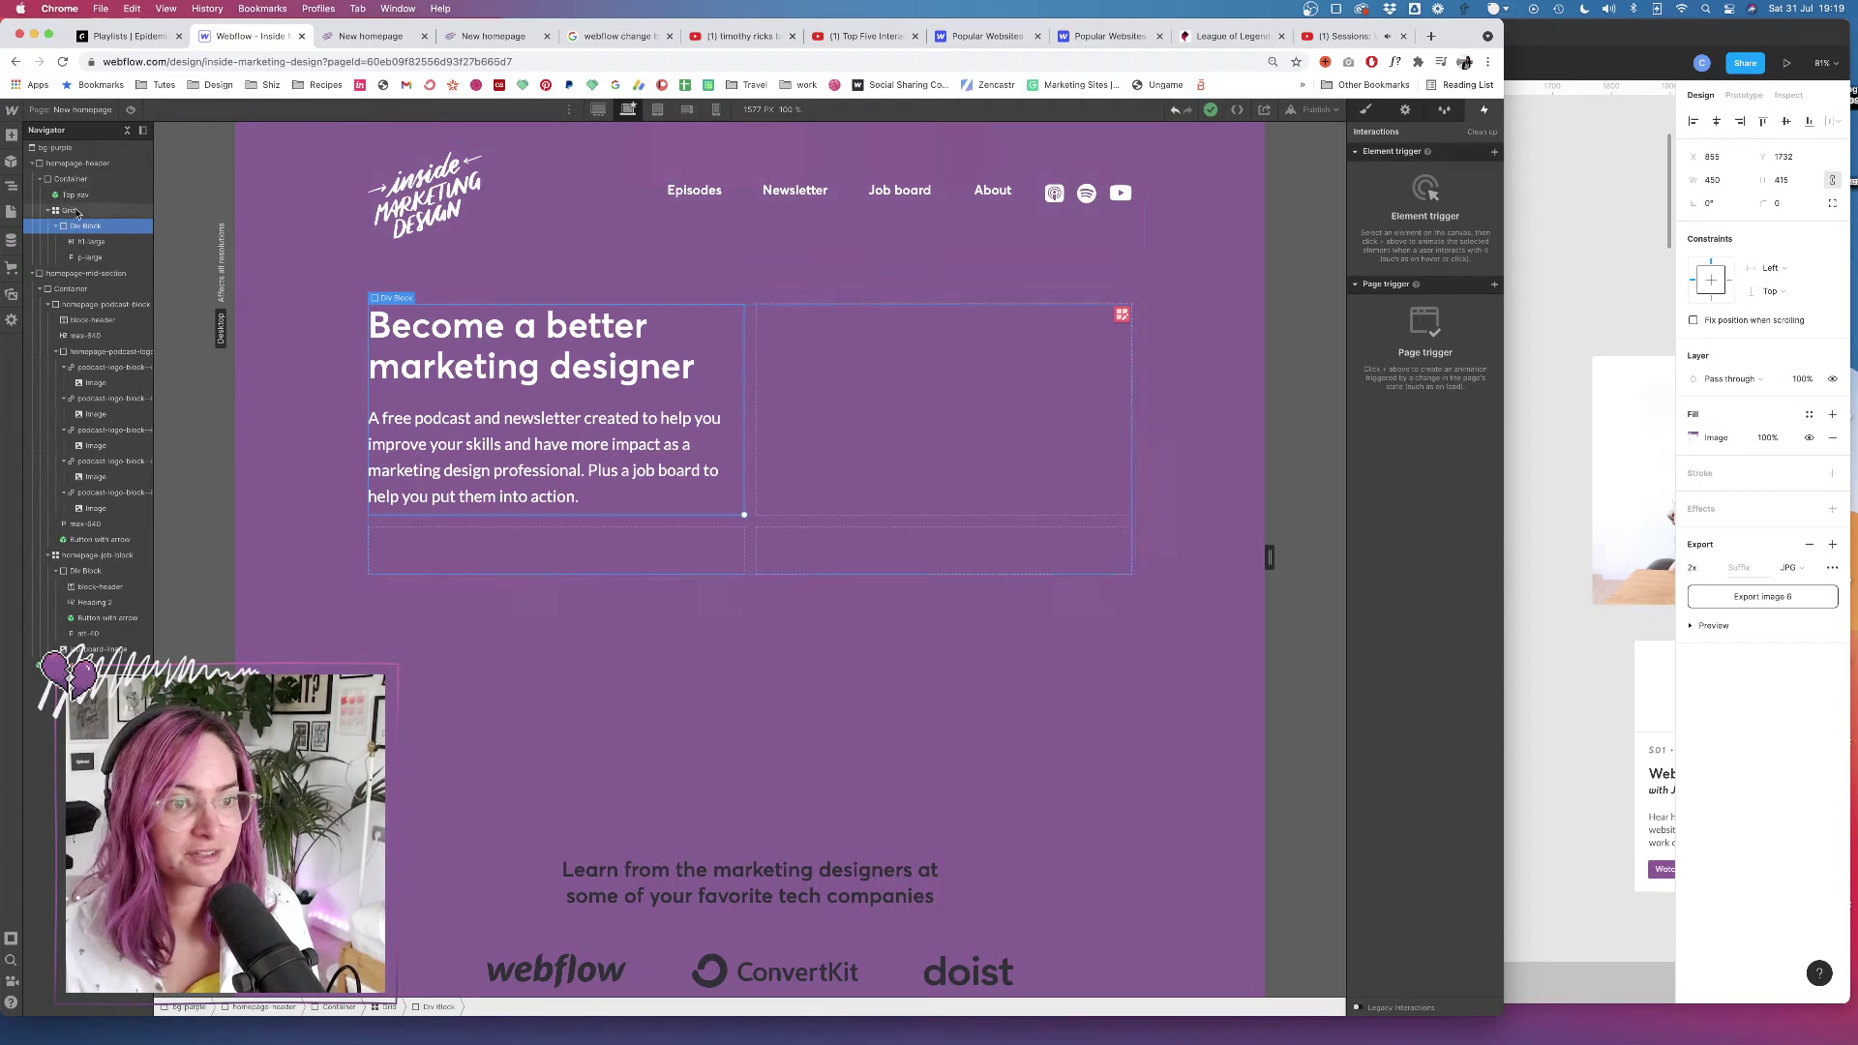
pyautogui.click(66, 210)
pyautogui.press('super+e')
pyautogui.write('div')
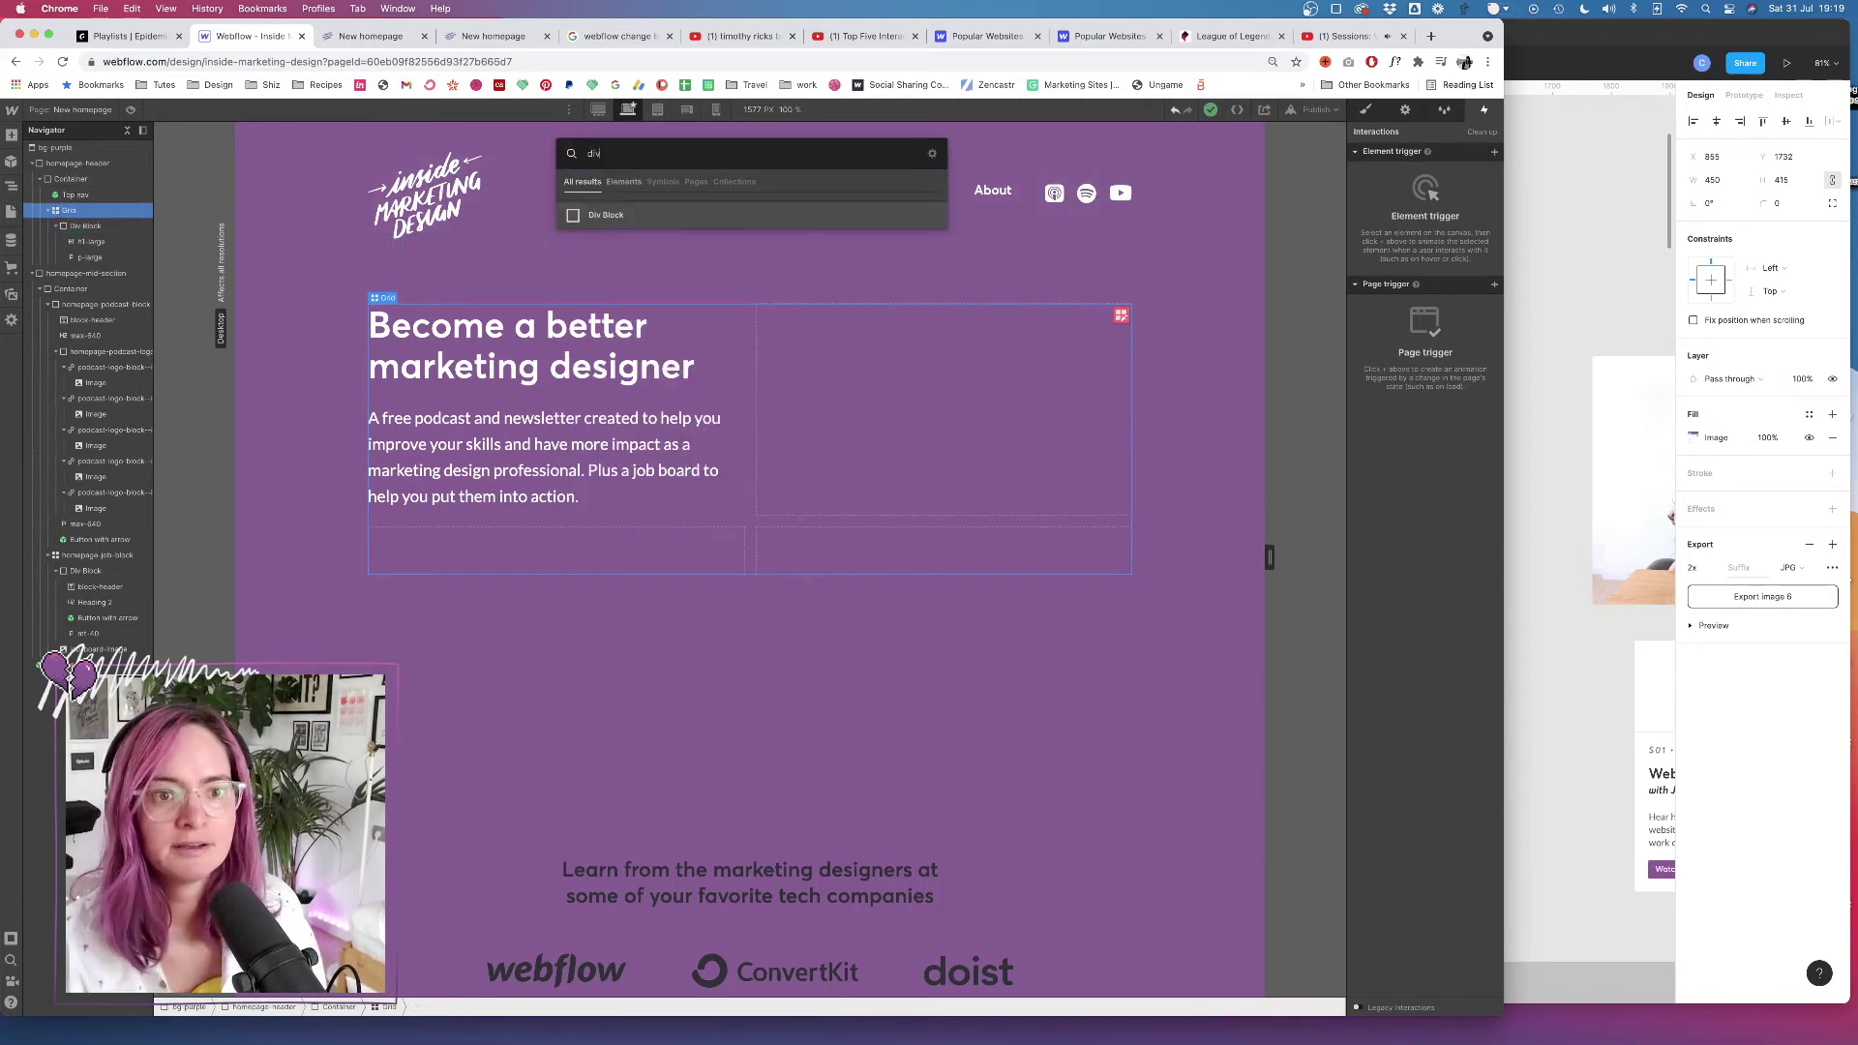
pyautogui.press('Return')
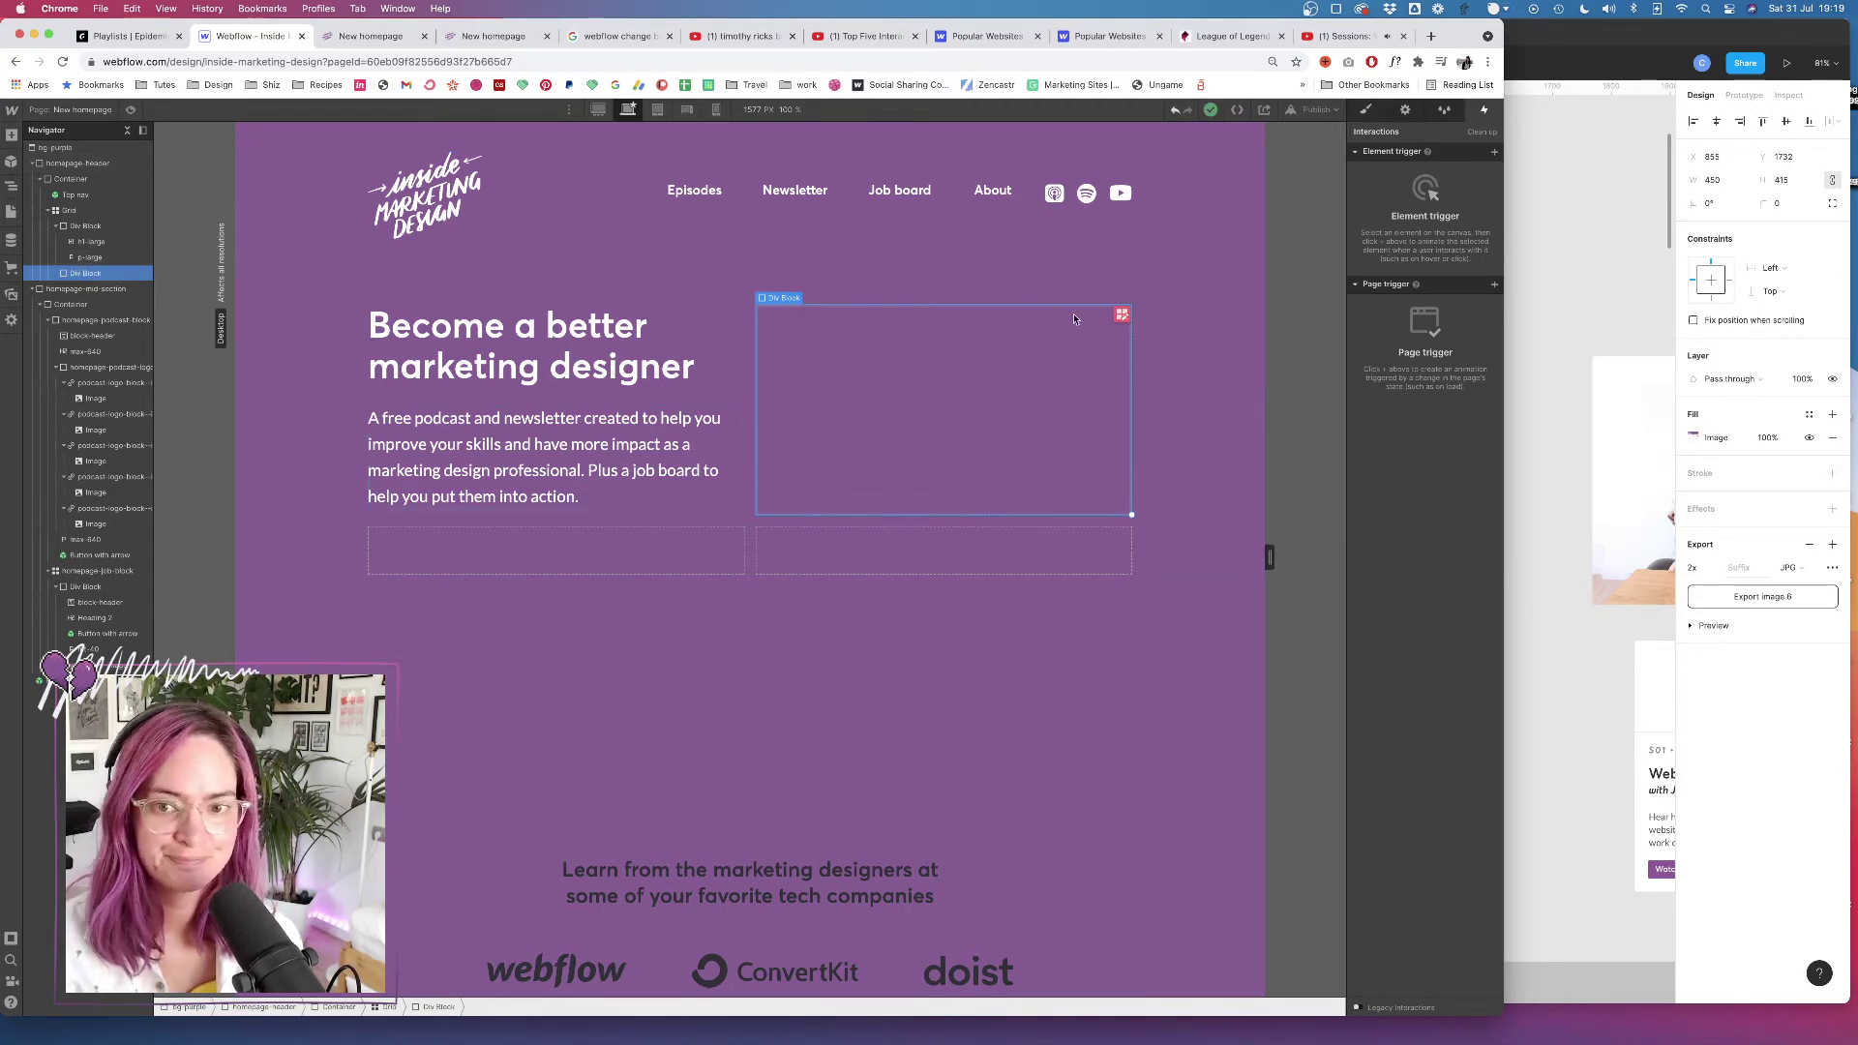
# Insert a collection list into the header grid beside the intro text and delete the empty div block
pyautogui.click(12, 136)
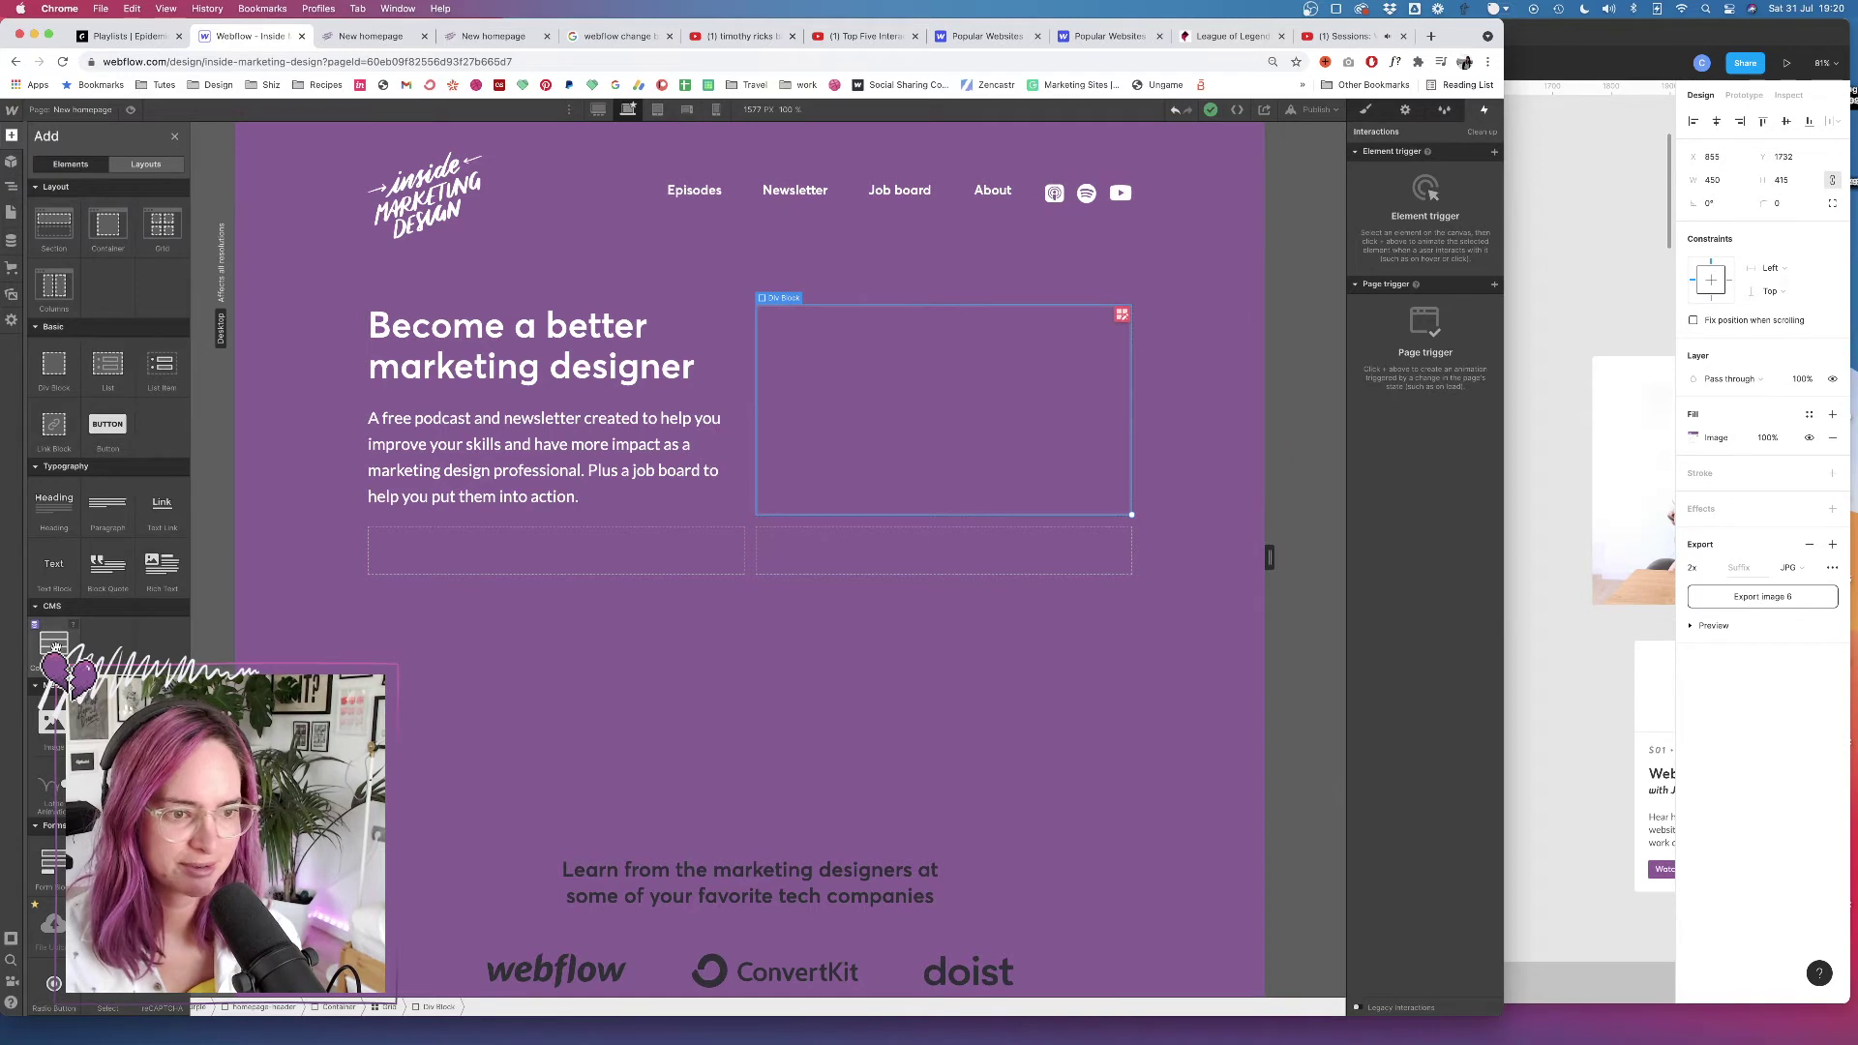
pyautogui.moveTo(55, 646); pyautogui.dragTo(83, 276)
pyautogui.click(56, 275)
pyautogui.click(82, 290)
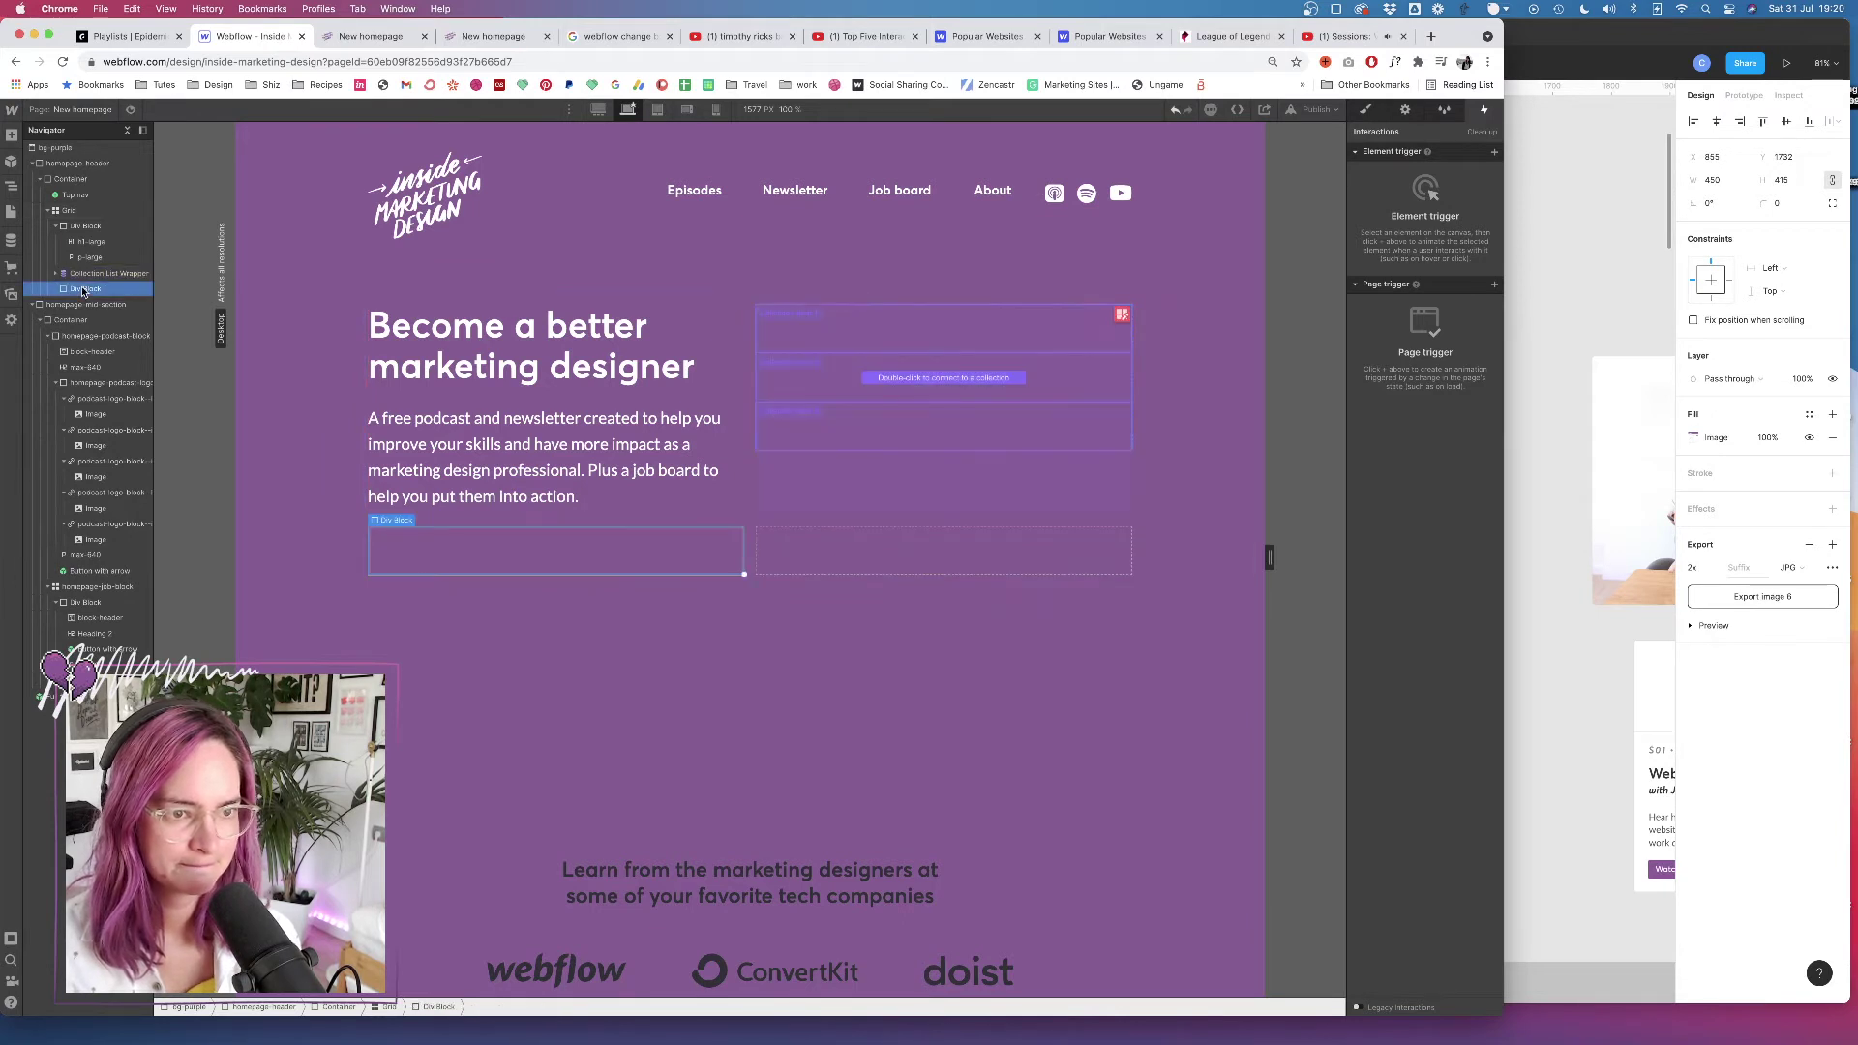
pyautogui.press('Delete')
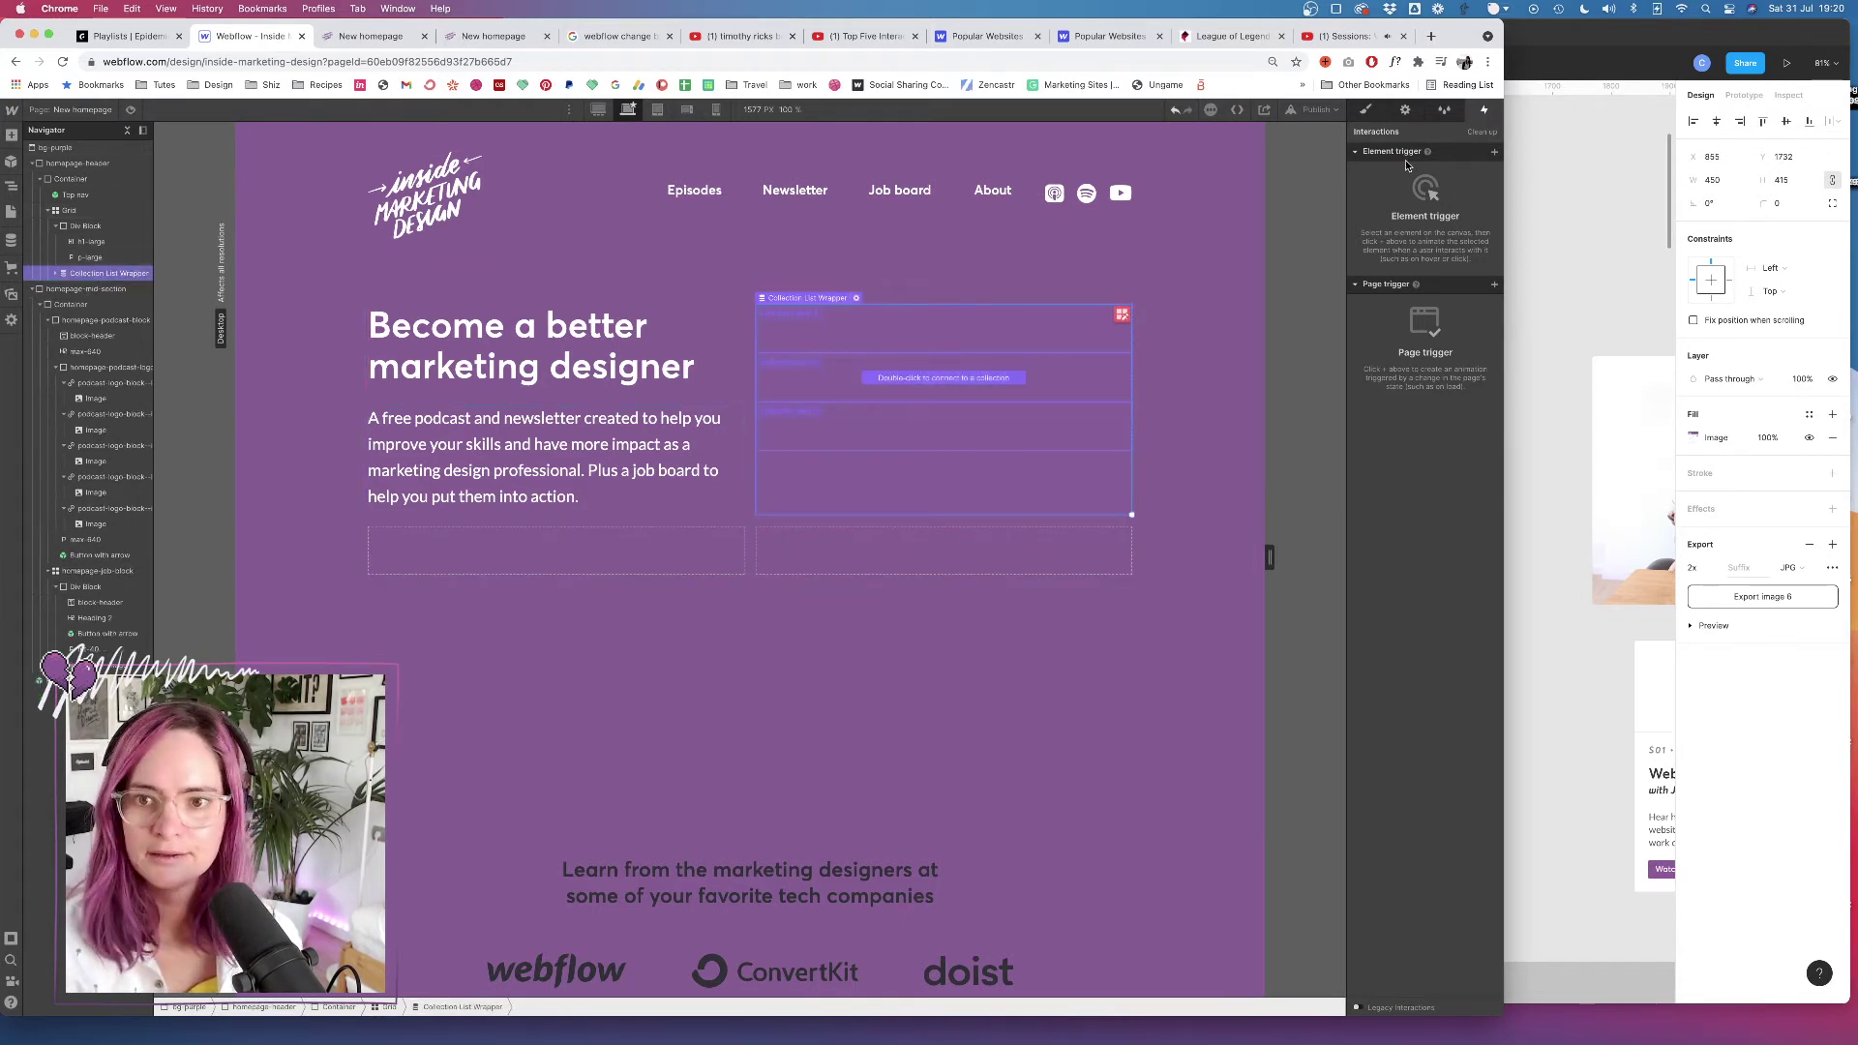
# Give the header's collection list wrapper the new class latest-episode
pyautogui.click(1365, 110)
pyautogui.click(1400, 177)
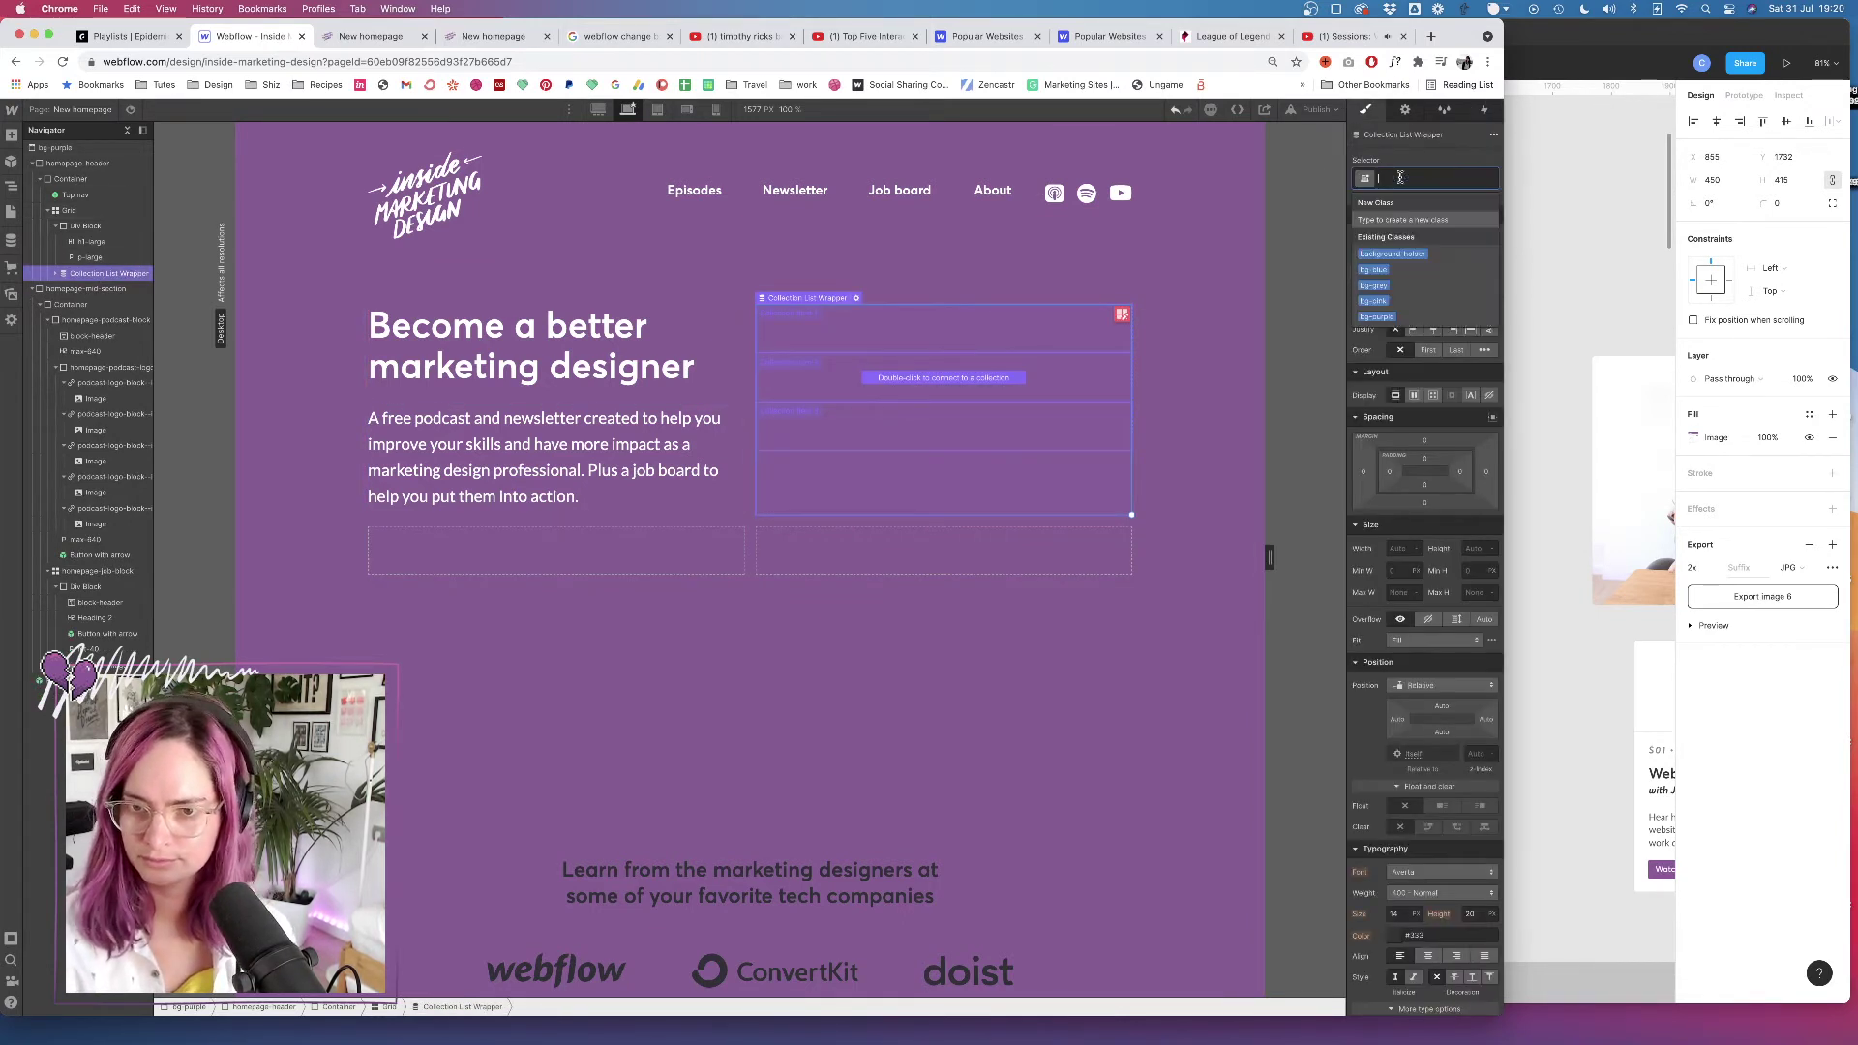
pyautogui.write('latest')
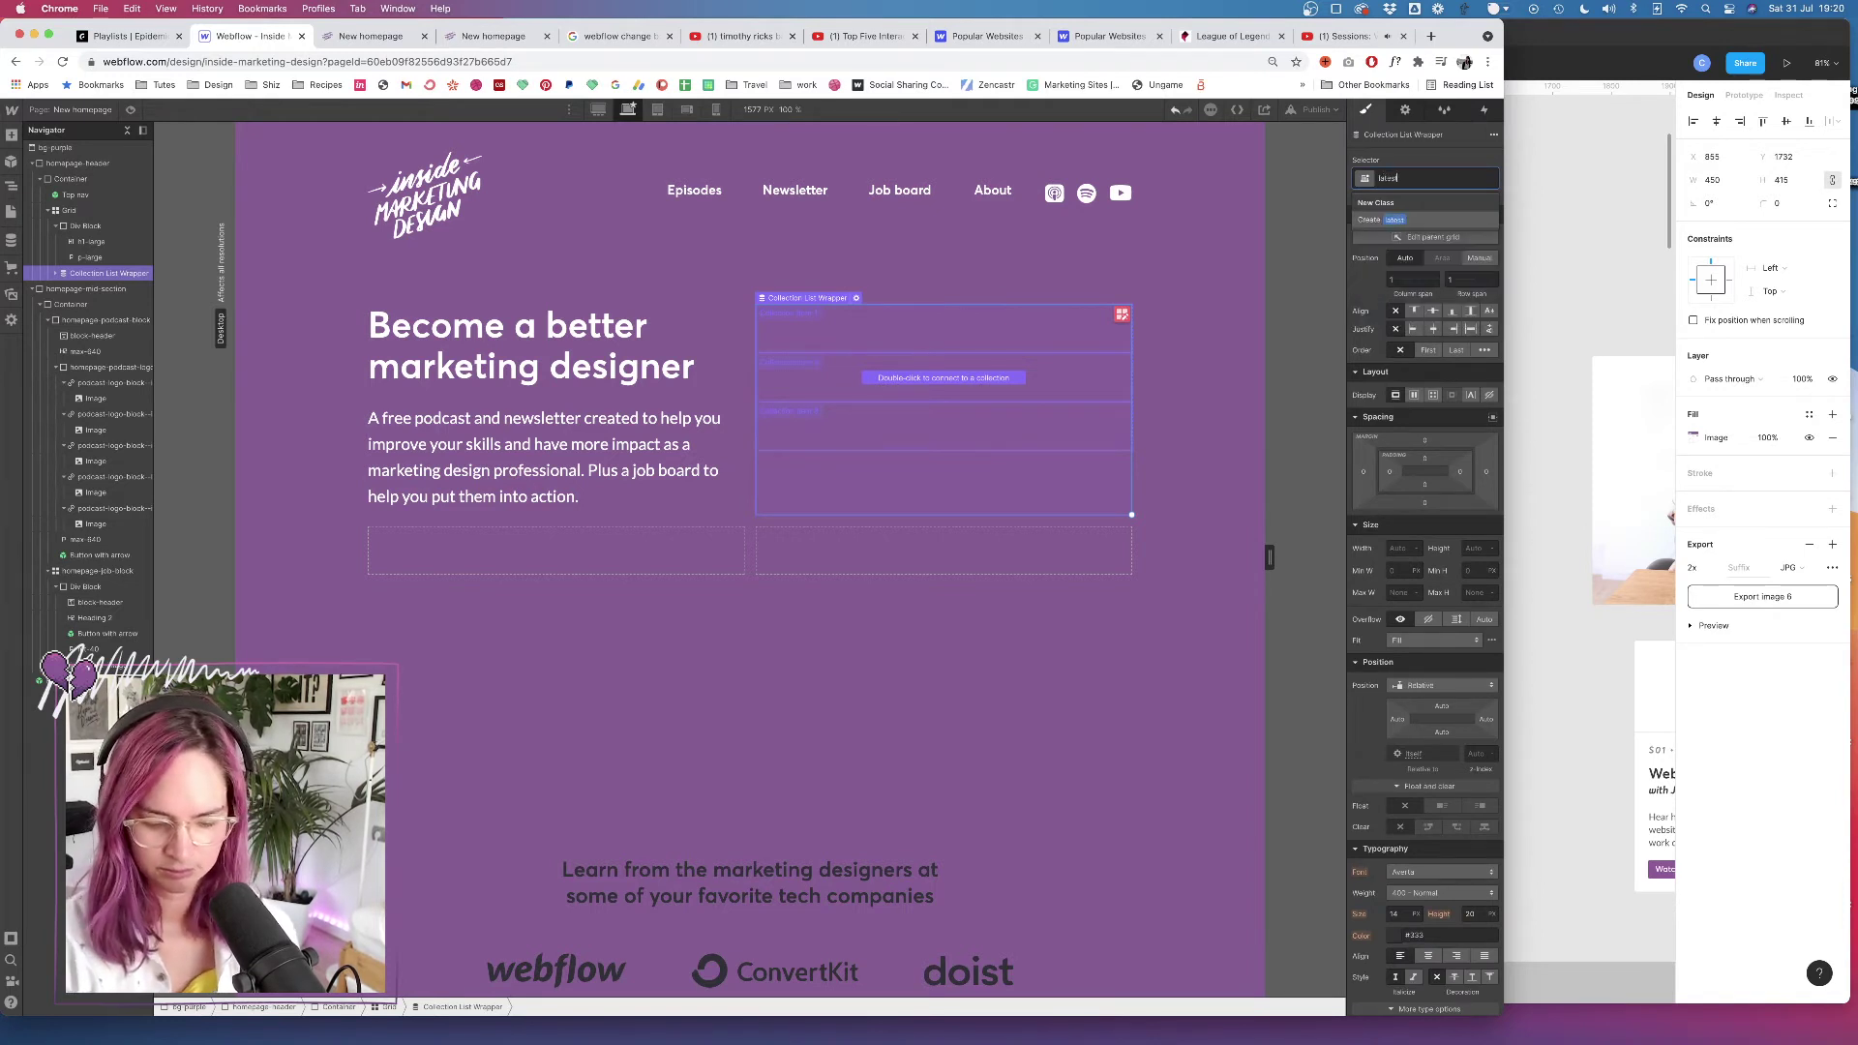
pyautogui.write('-api')
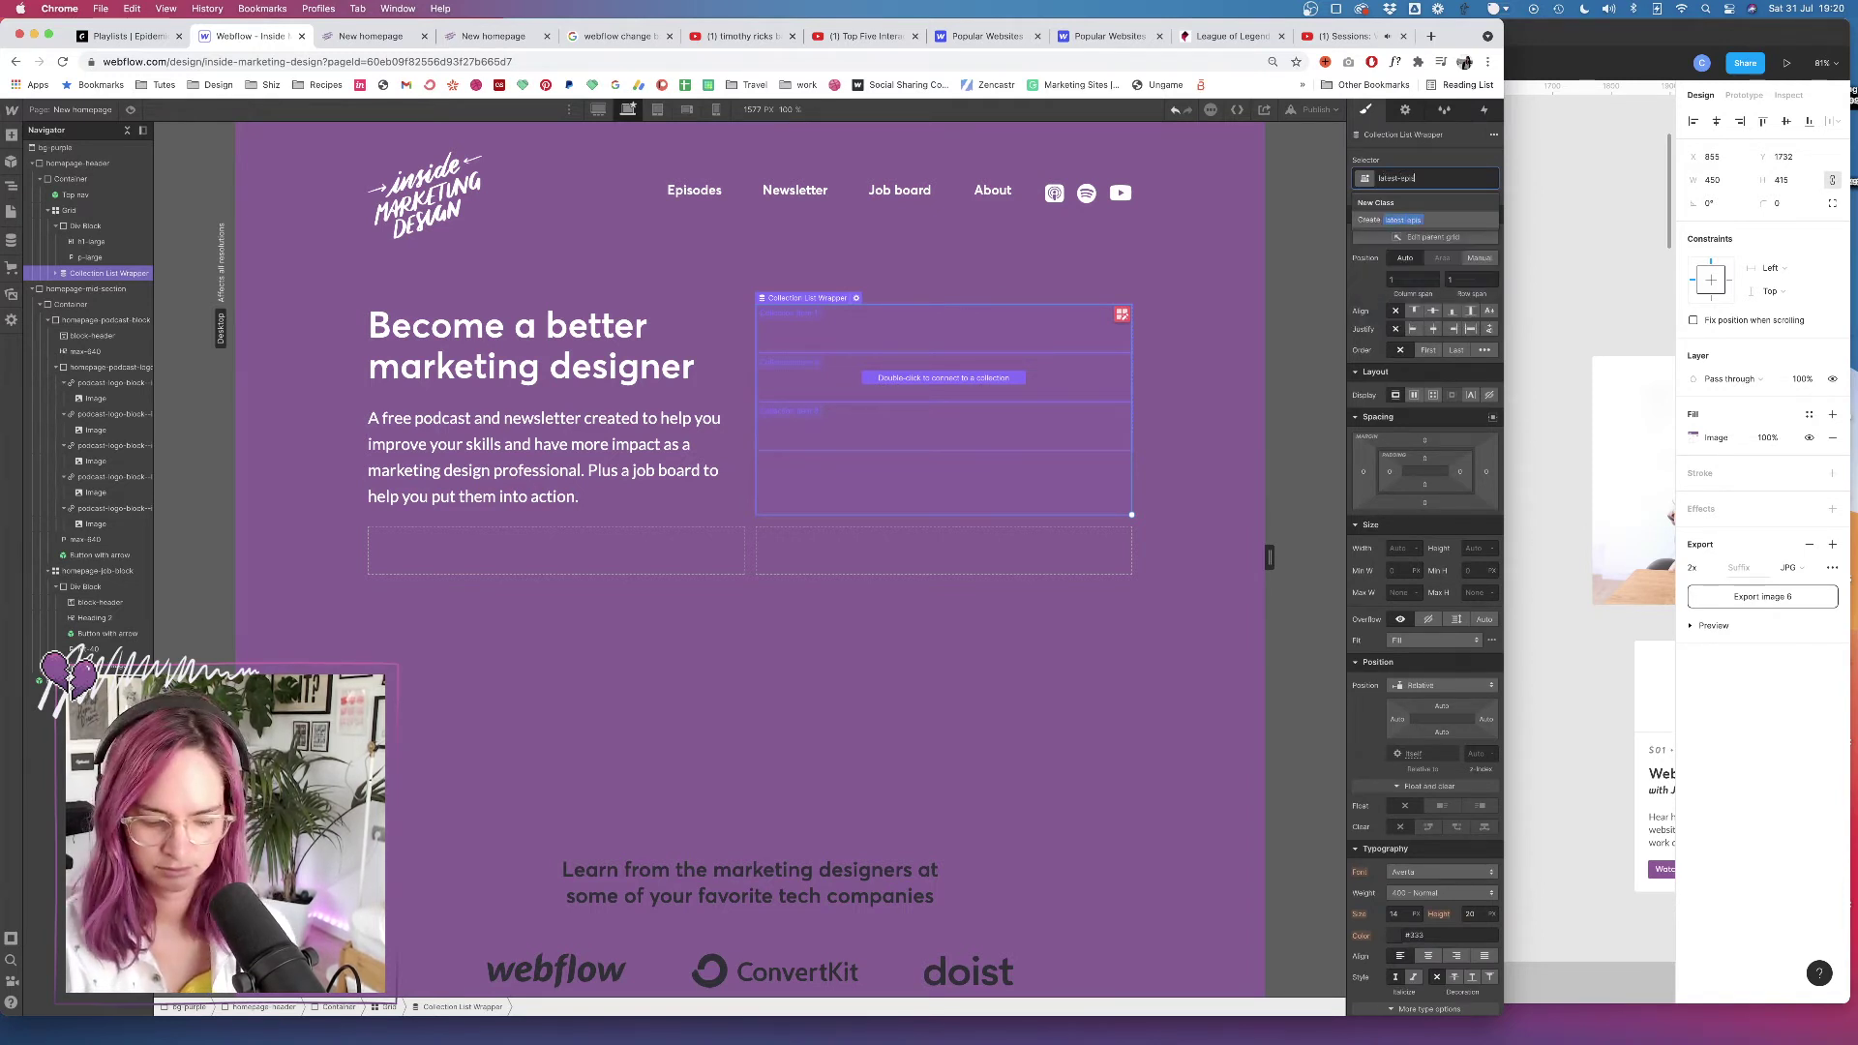
pyautogui.press('Return')
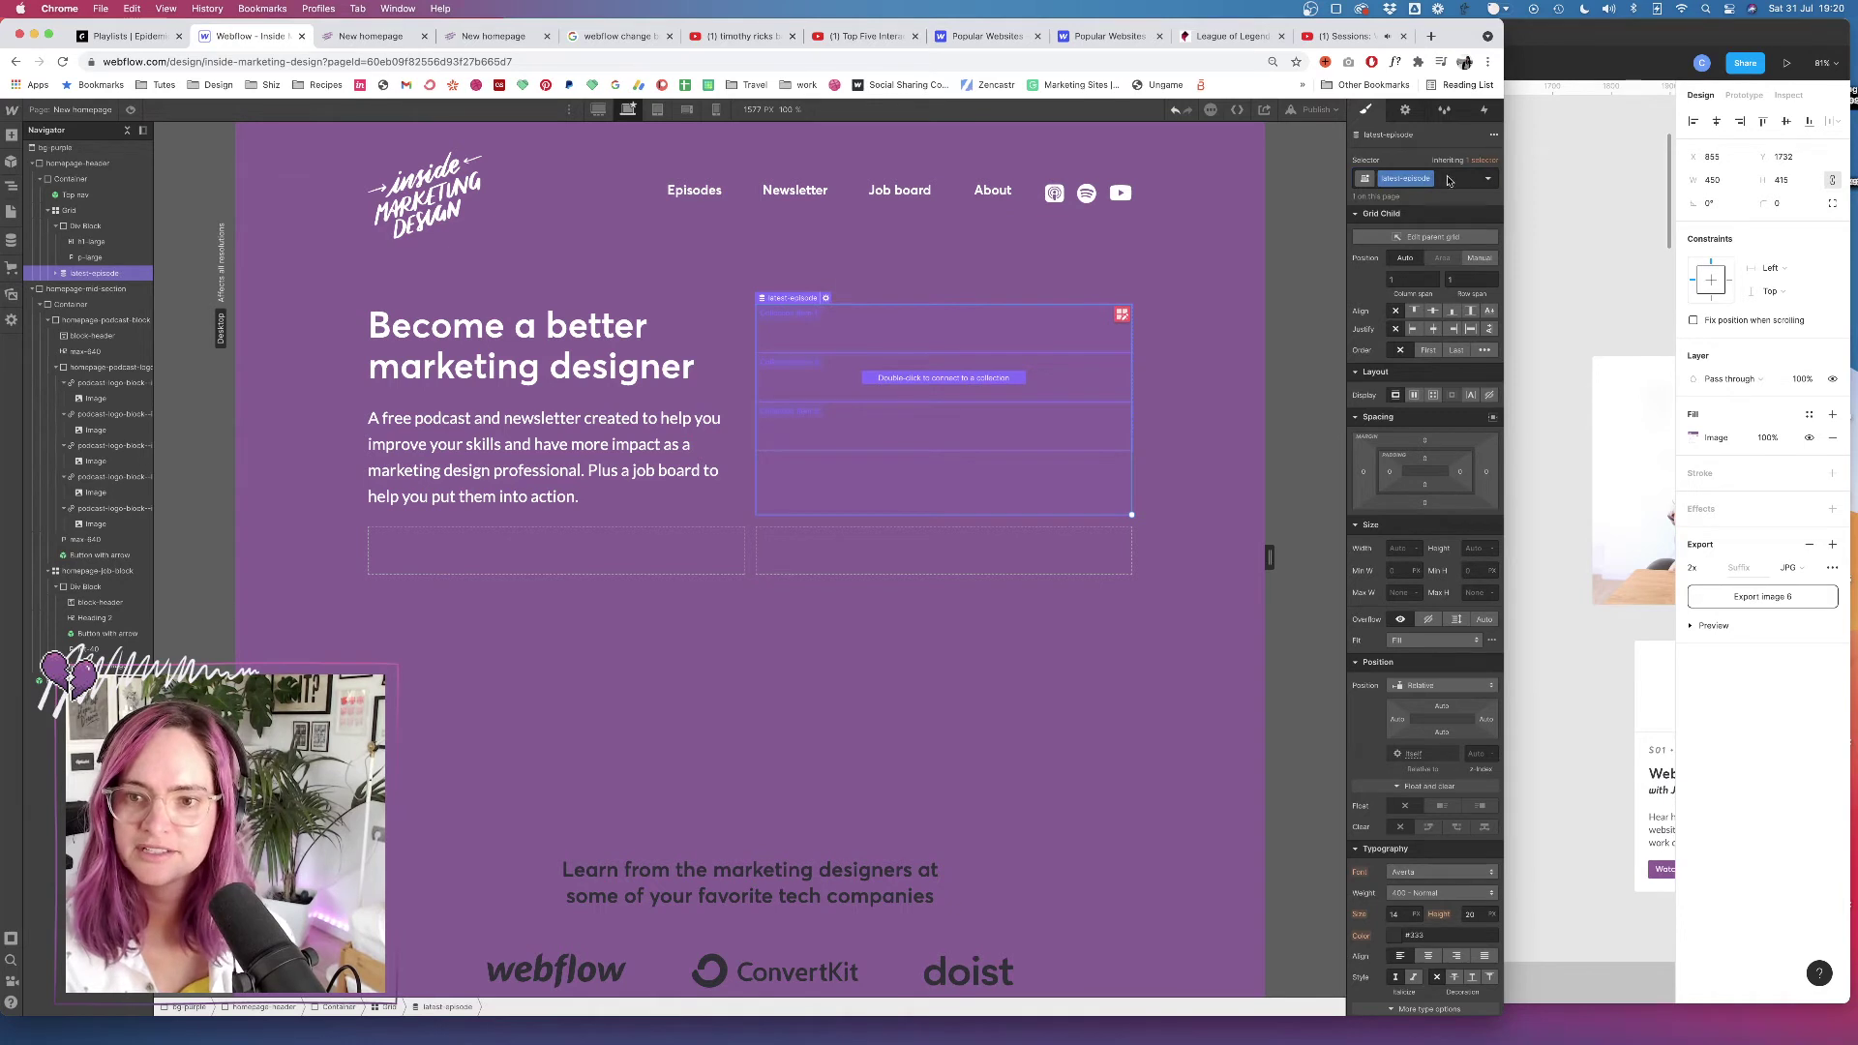
# Rename the collection list wrapper's class to homepage-header--latest-episode
pyautogui.doubleClick(1415, 180)
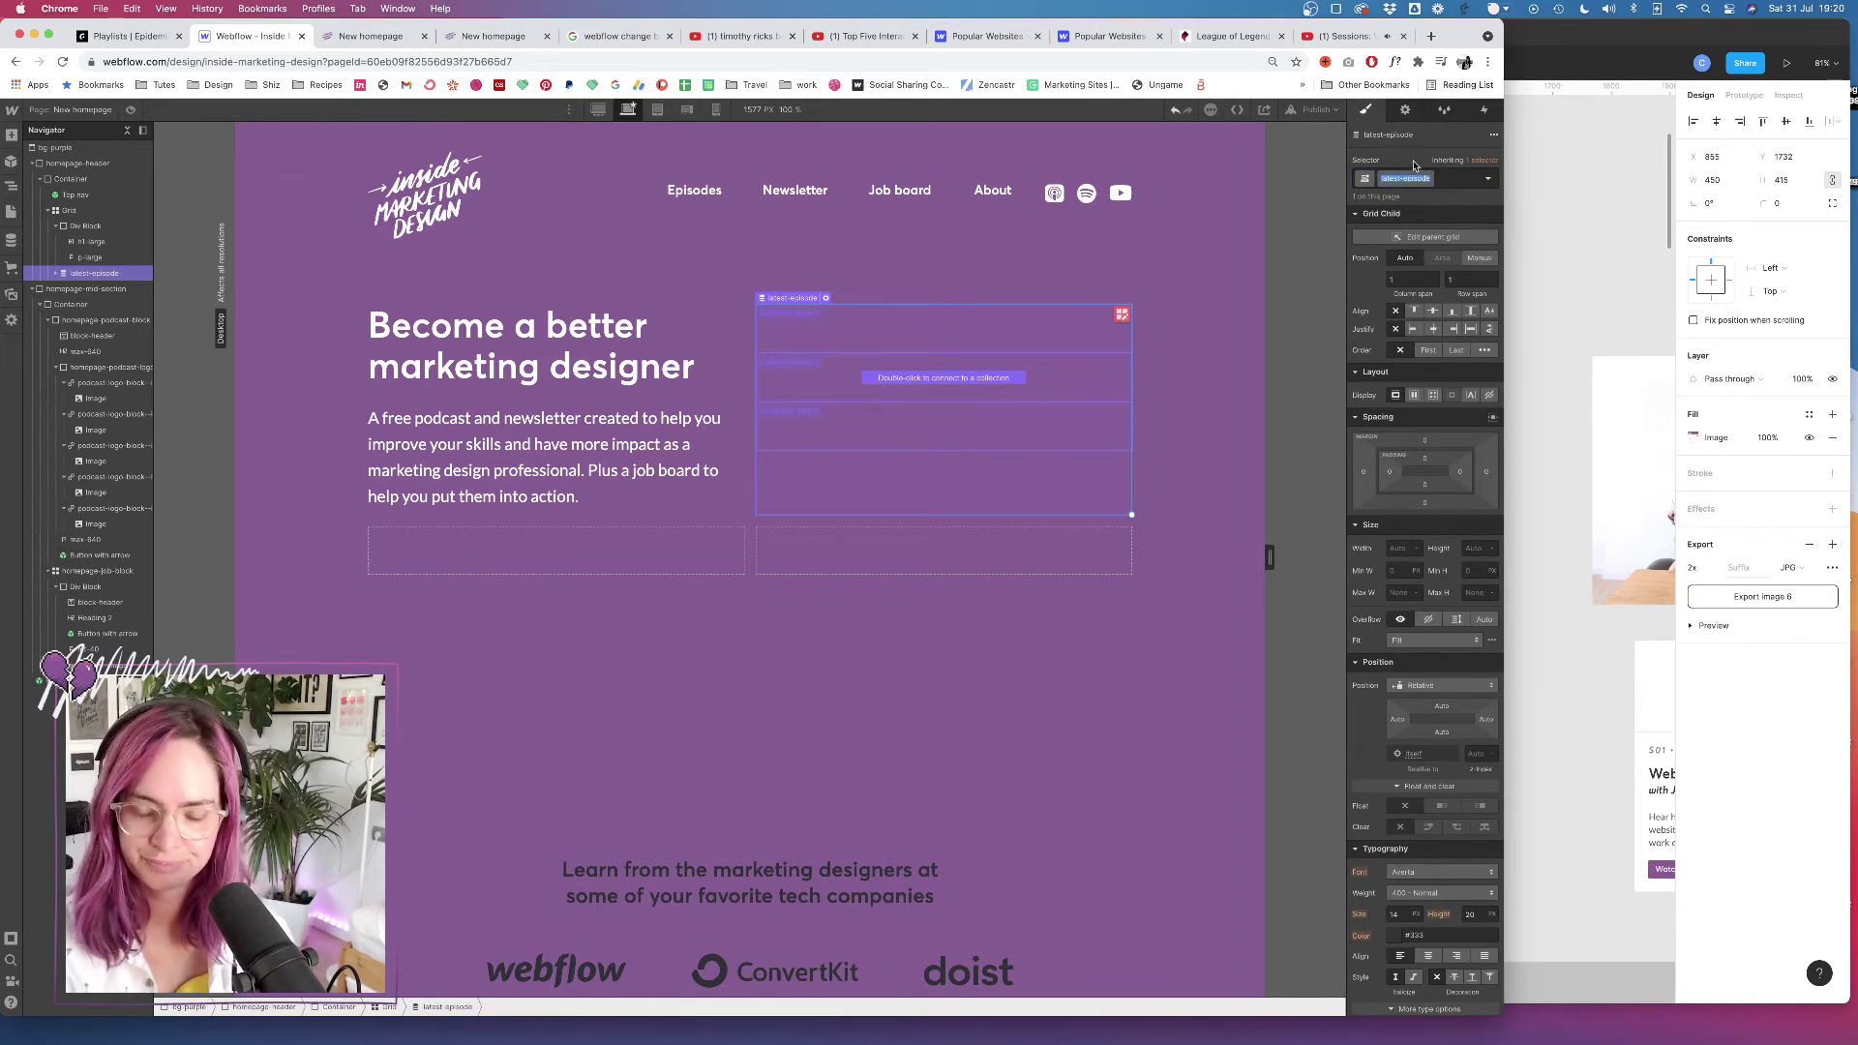
pyautogui.press('Escape')
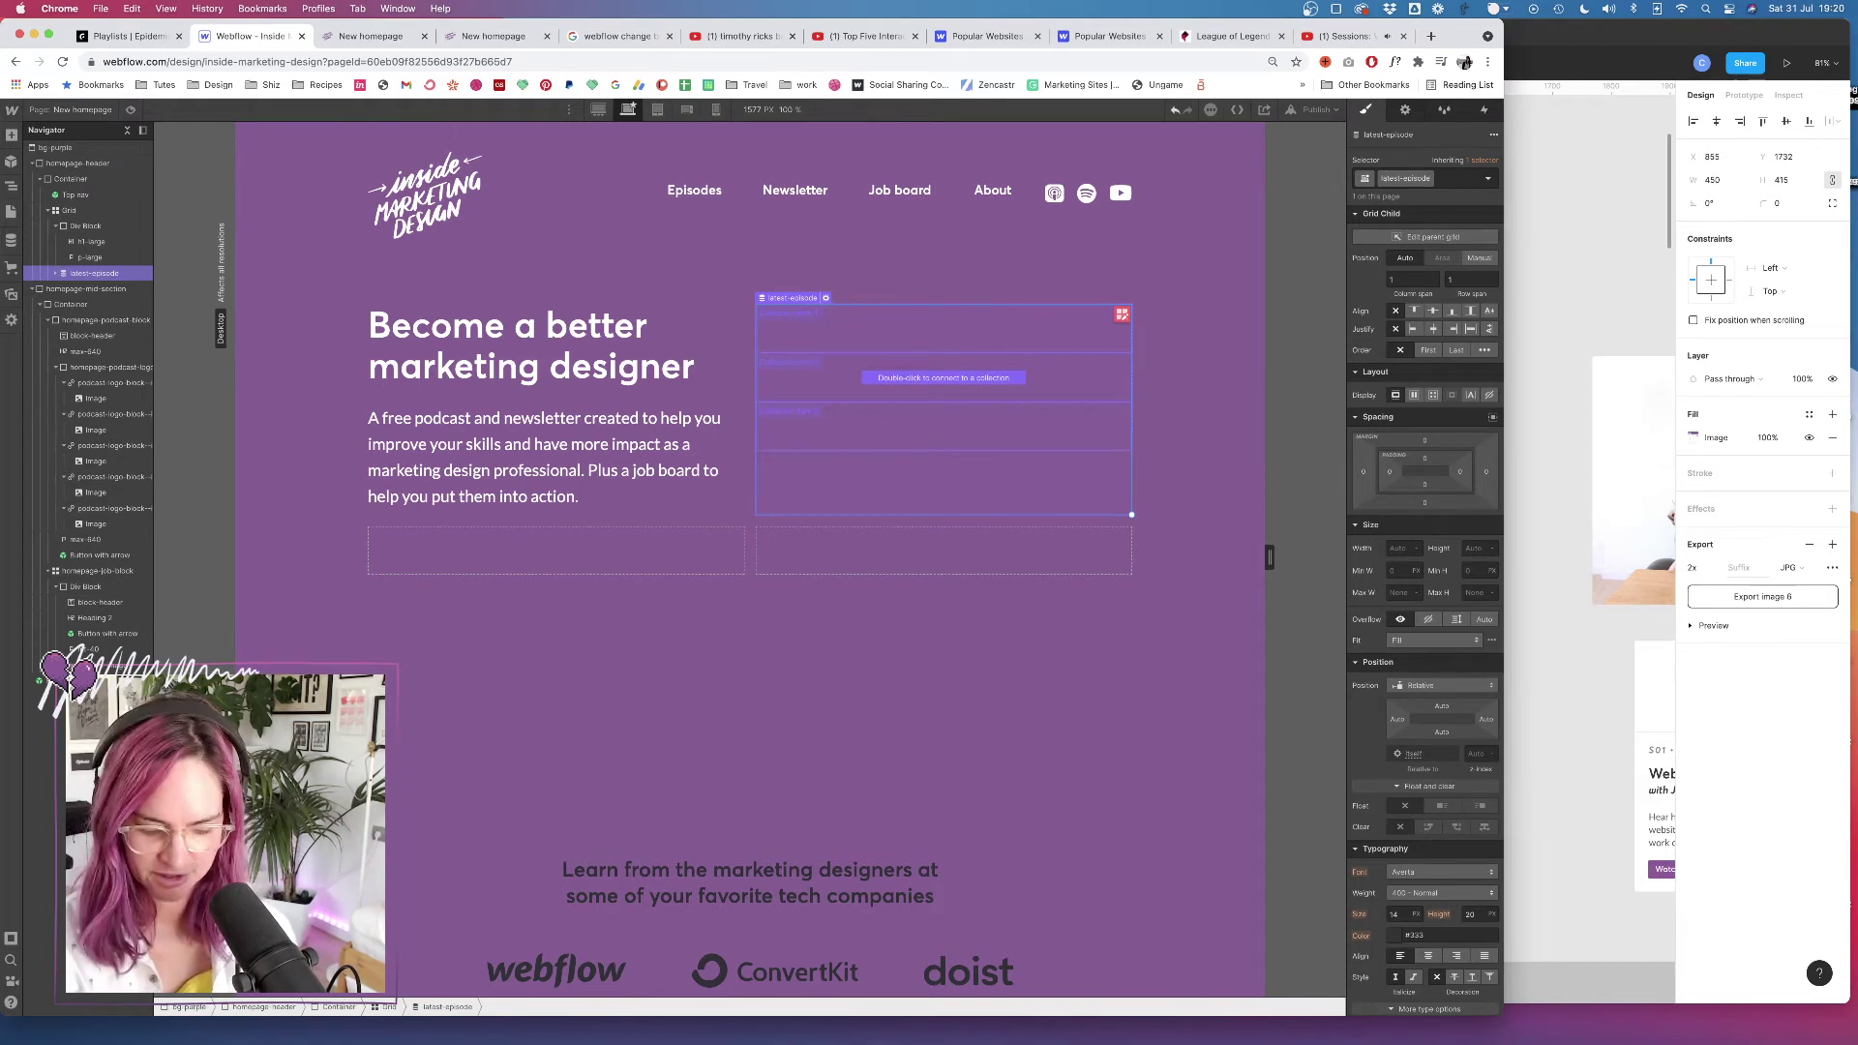
pyautogui.write('homepage-')
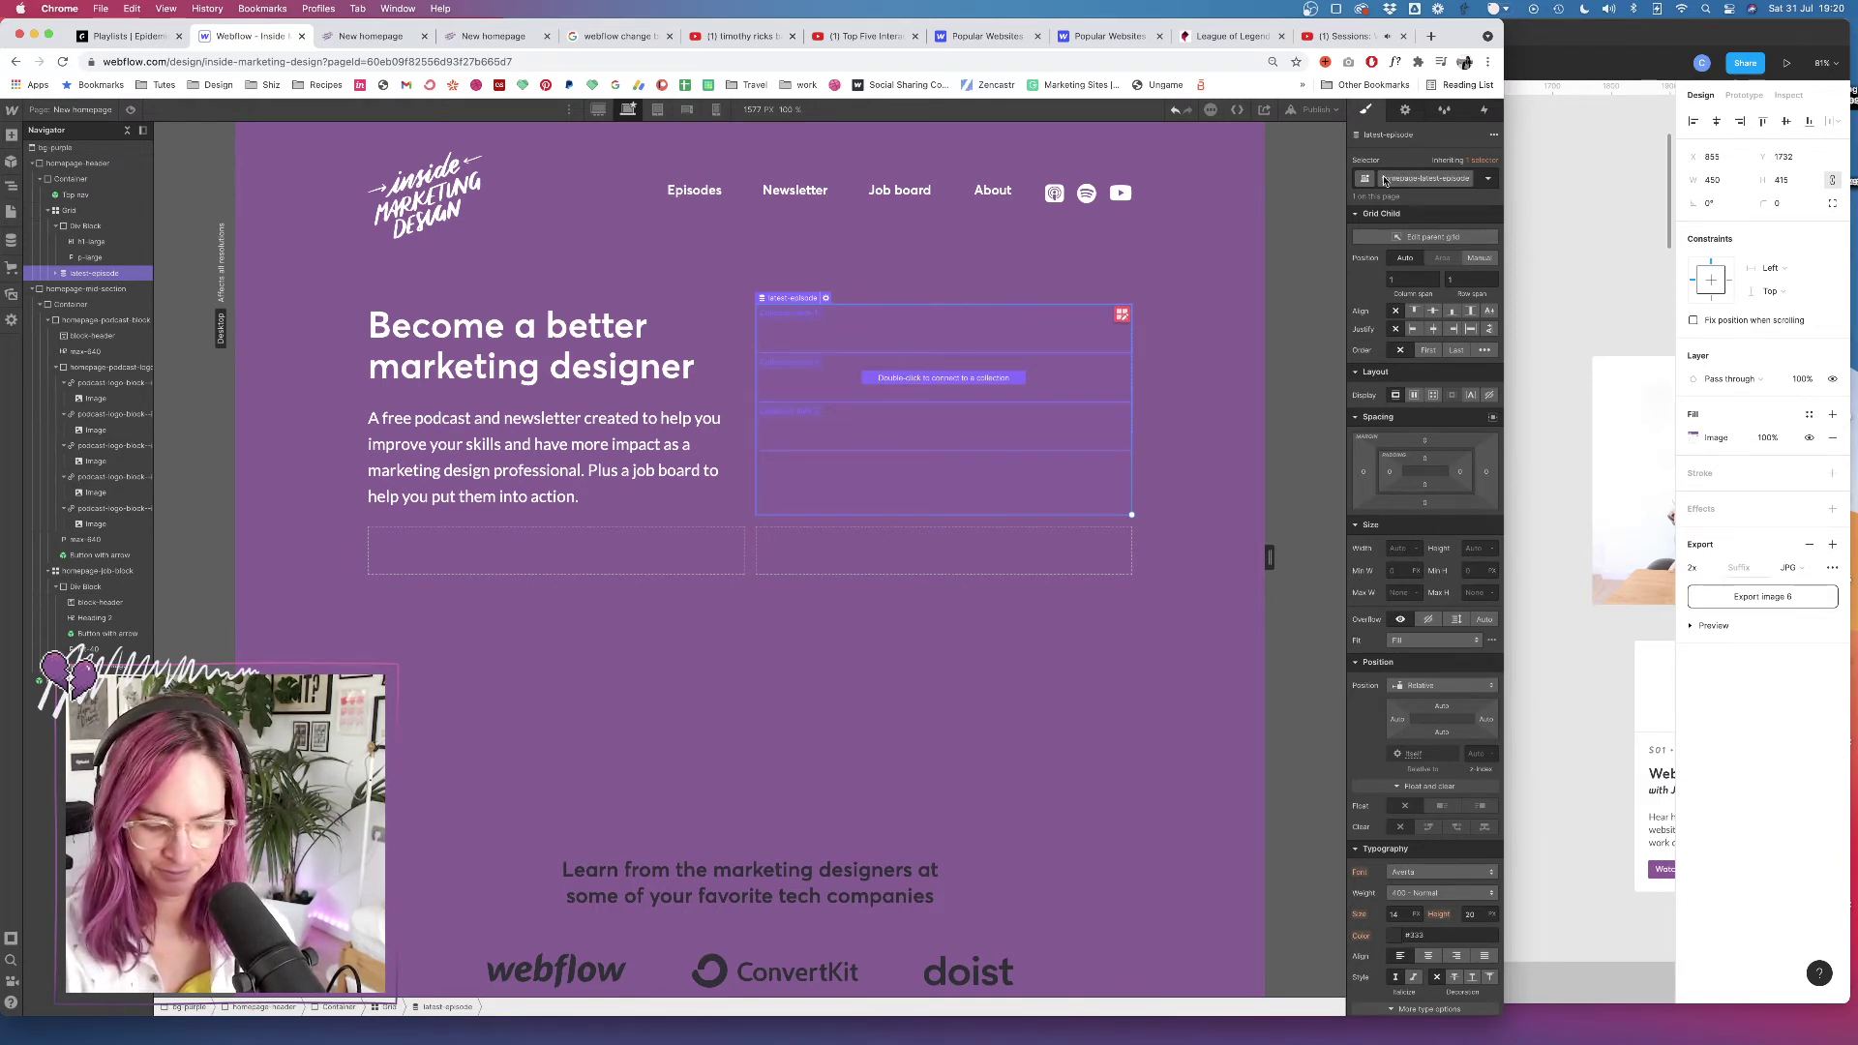
pyautogui.write('header--')
pyautogui.press('Return')
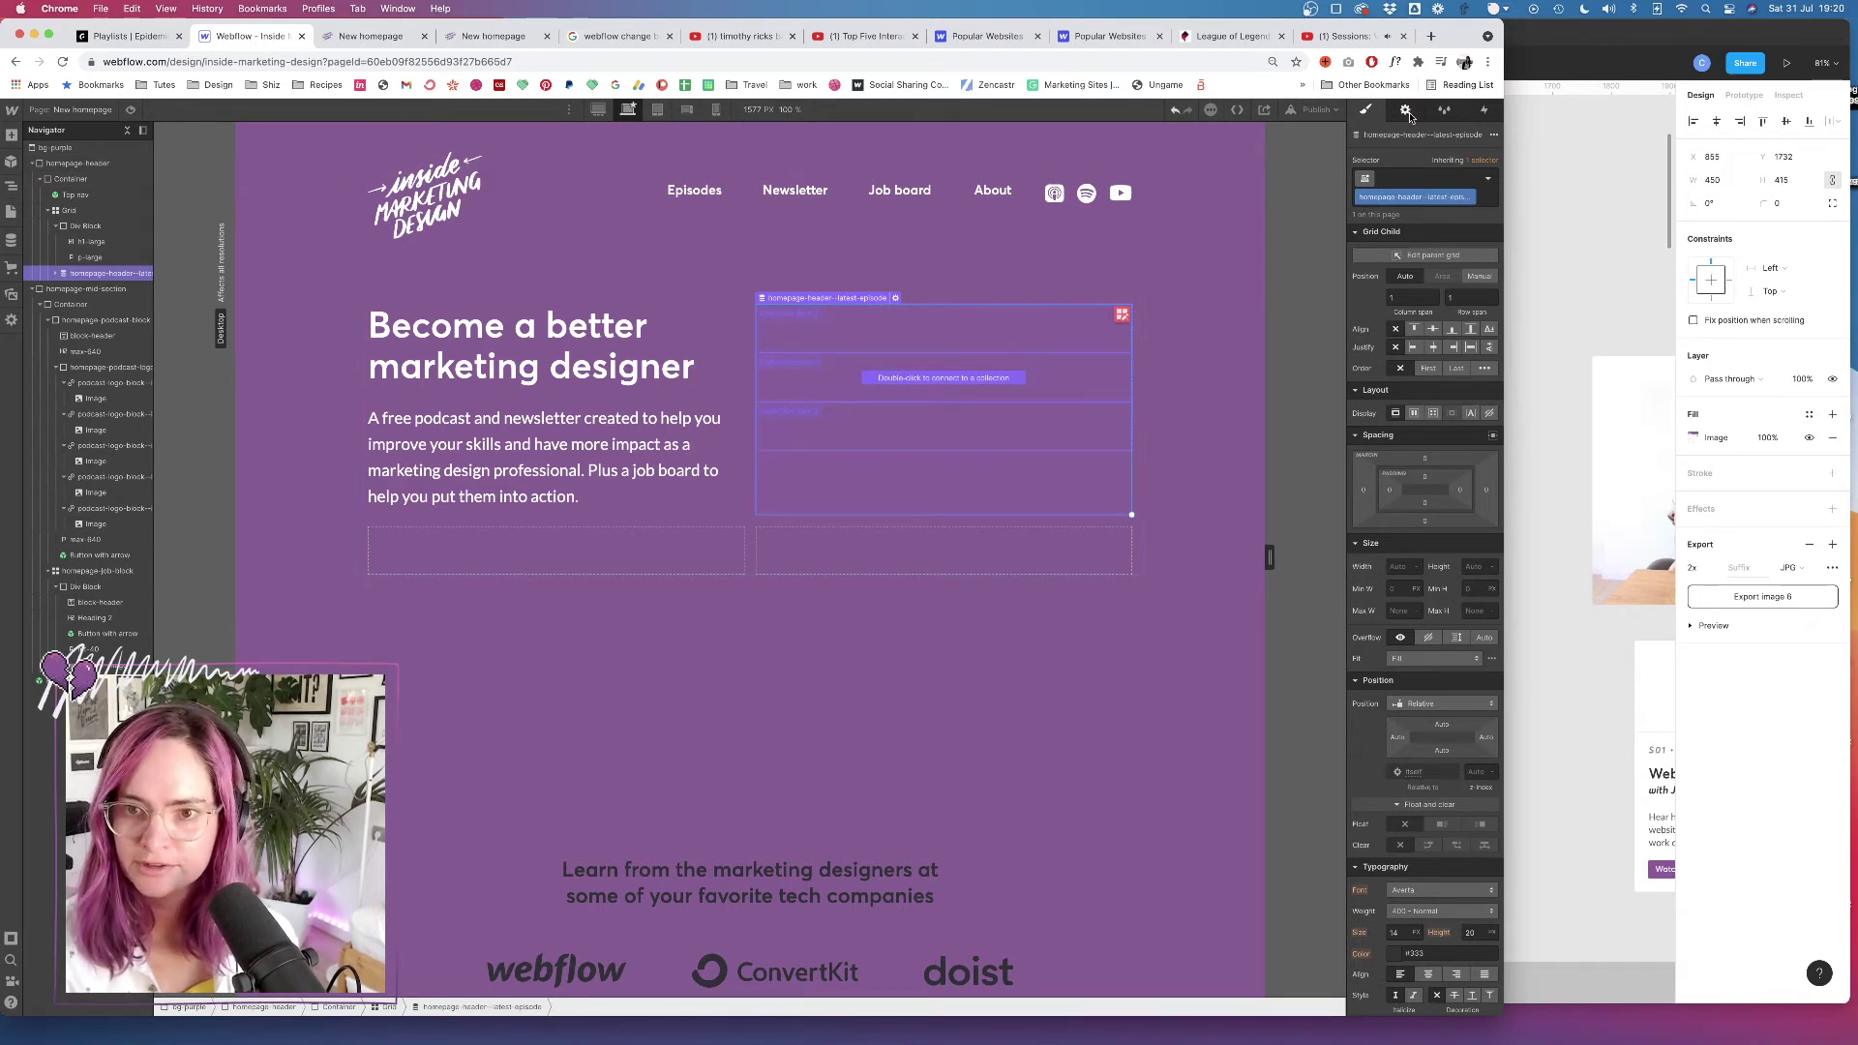
# Connect the homepage header's collection list to the Podcast episodes collection
pyautogui.doubleClick(968, 386)
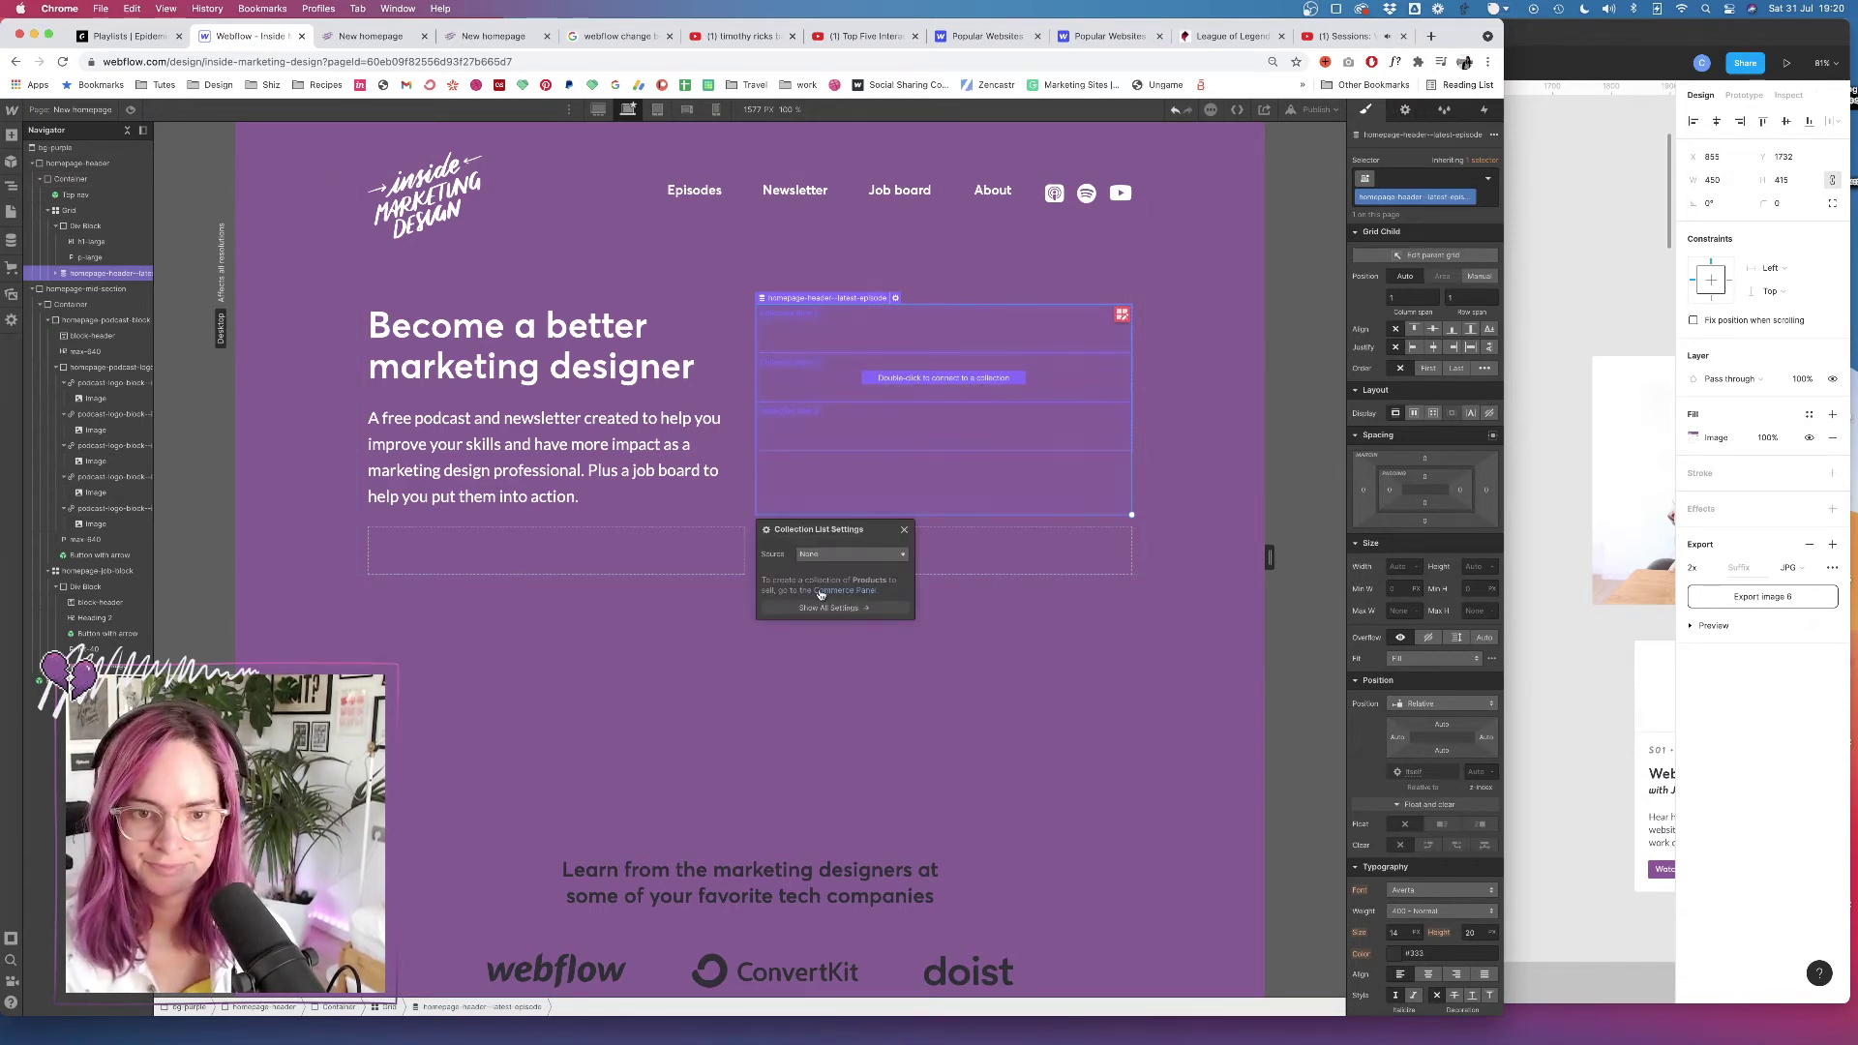
pyautogui.click(842, 554)
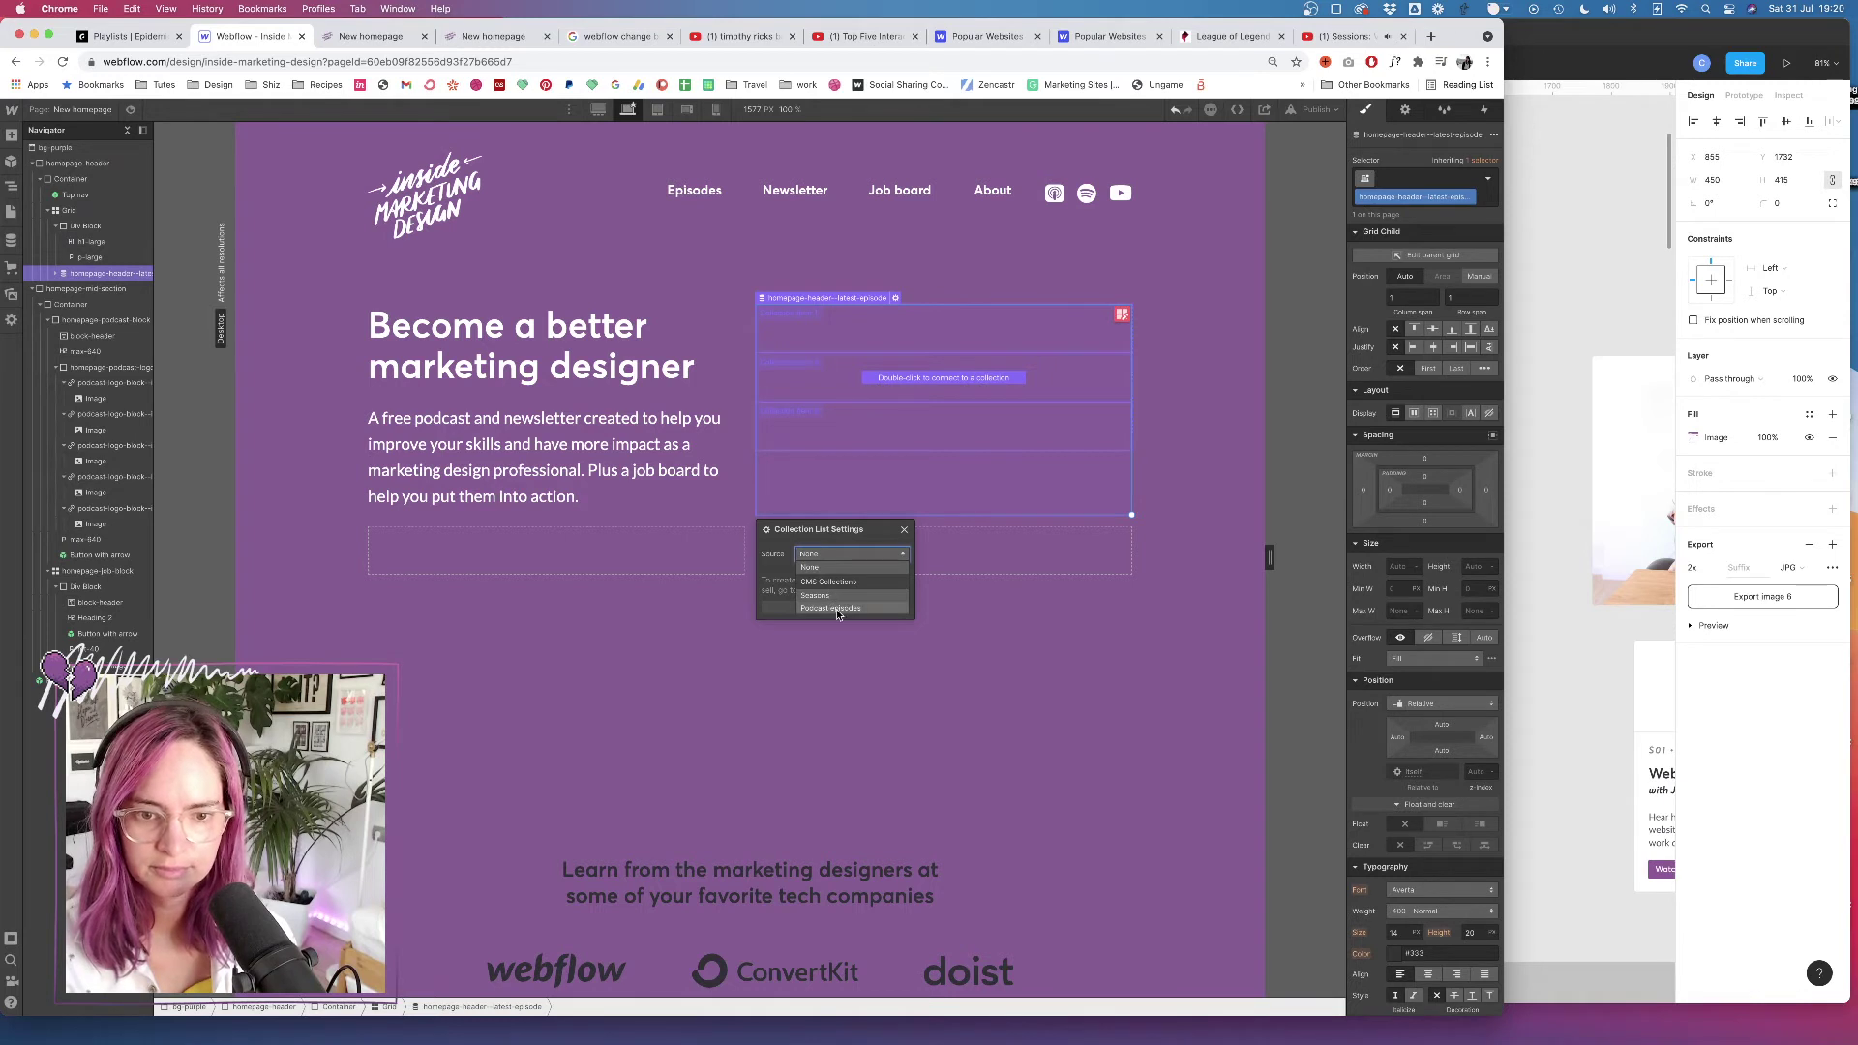
pyautogui.click(834, 610)
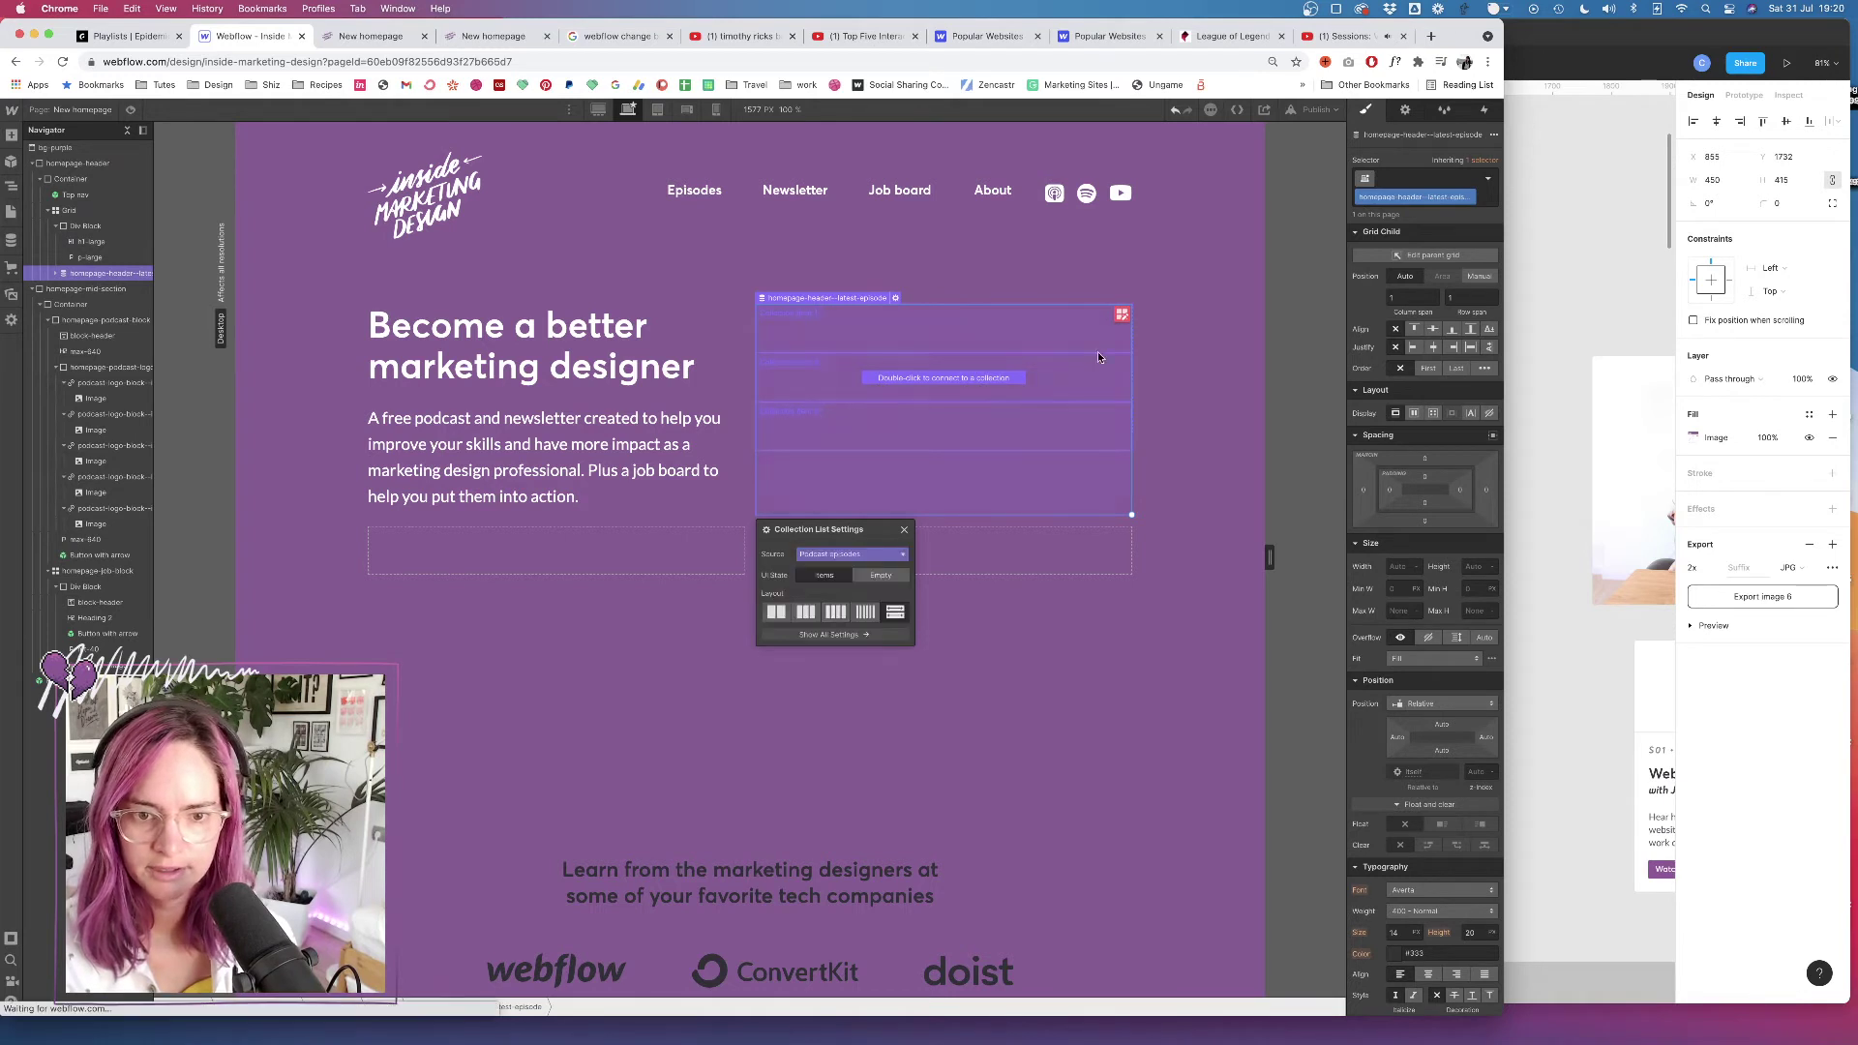
# Limit the header's collection list to show 1 item
pyautogui.click(1405, 110)
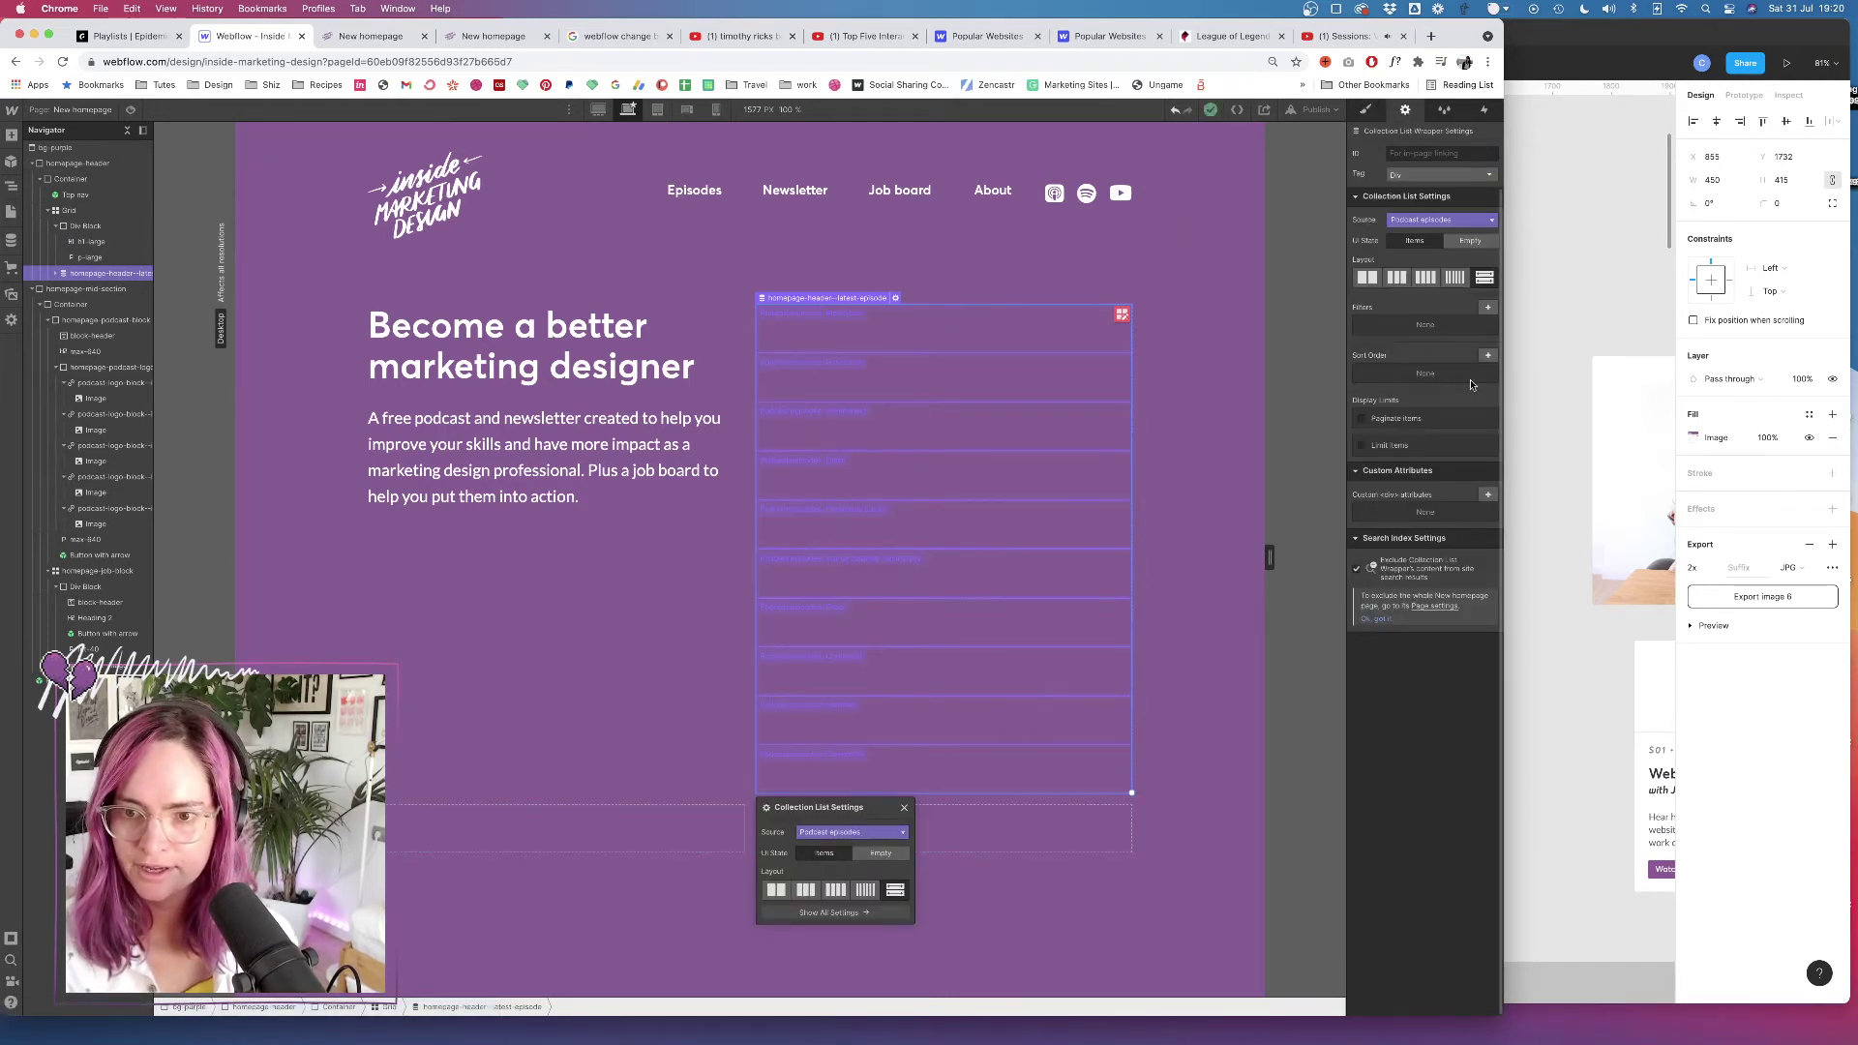
pyautogui.click(1363, 445)
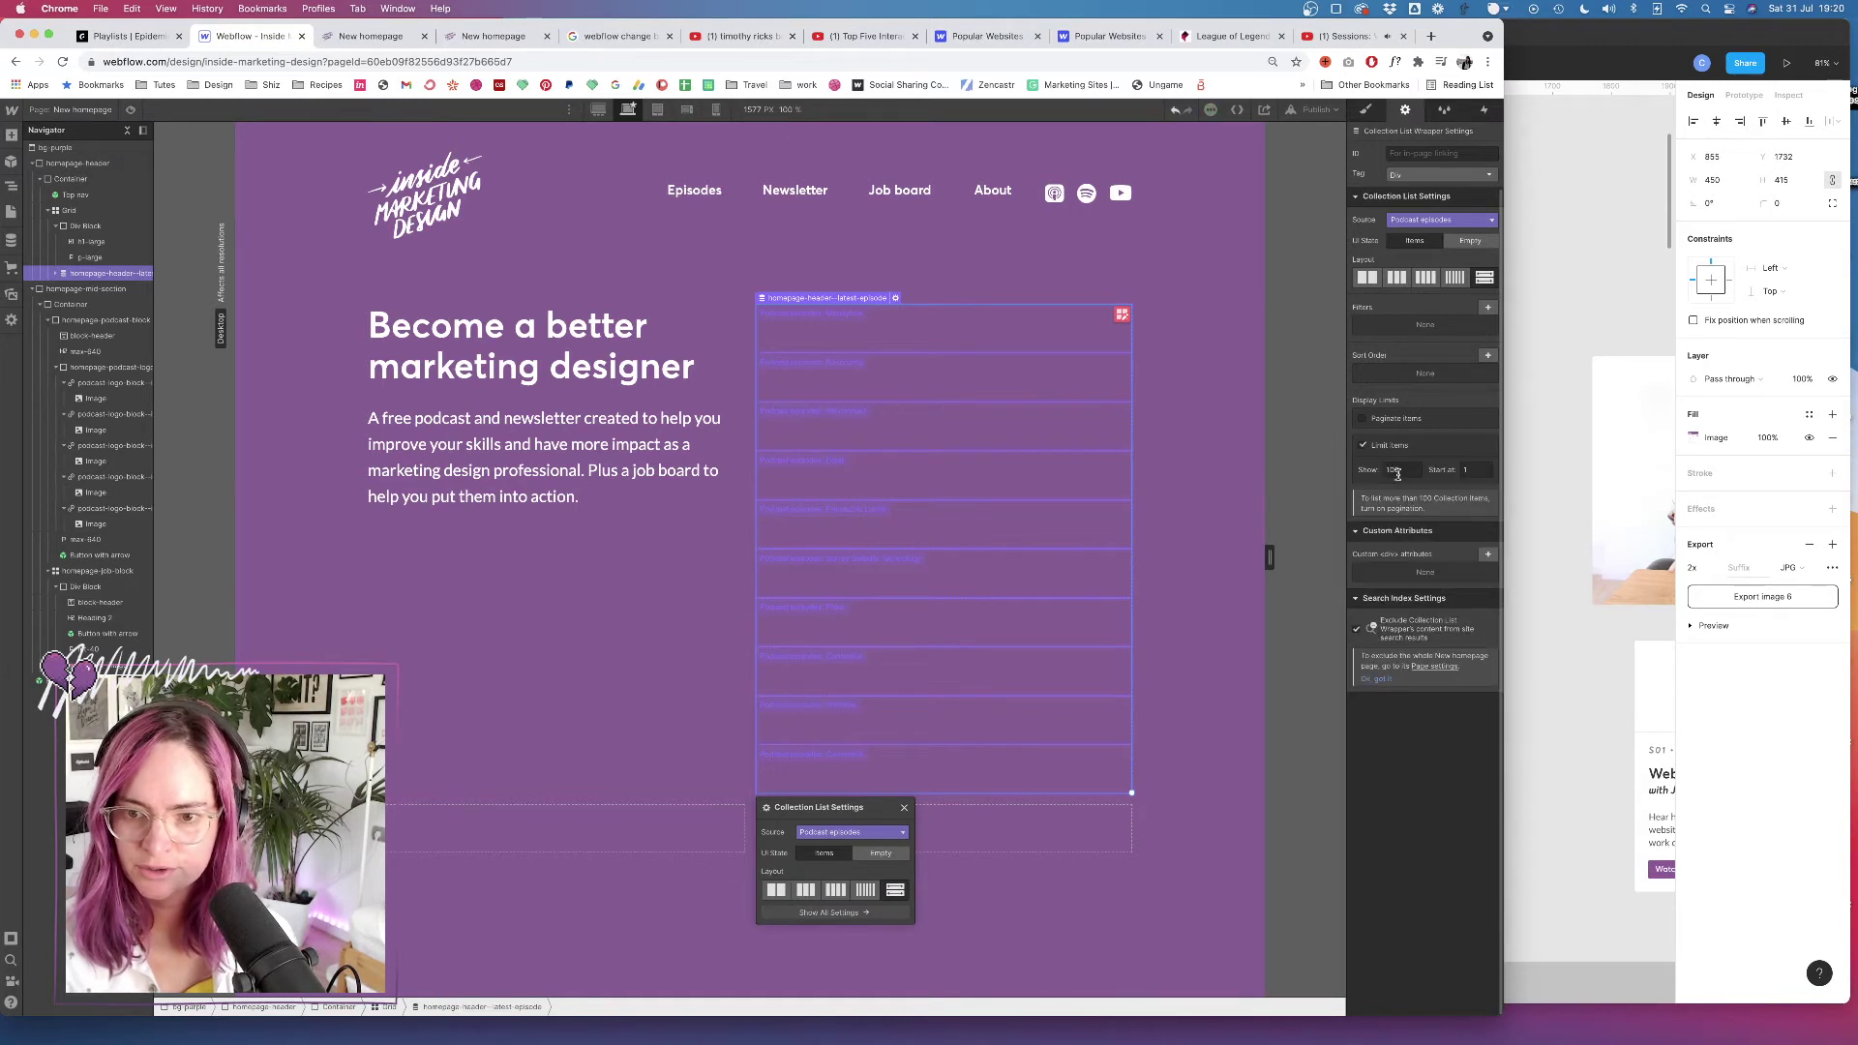
pyautogui.doubleClick(1393, 470)
pyautogui.write('1')
pyautogui.press('Tab')
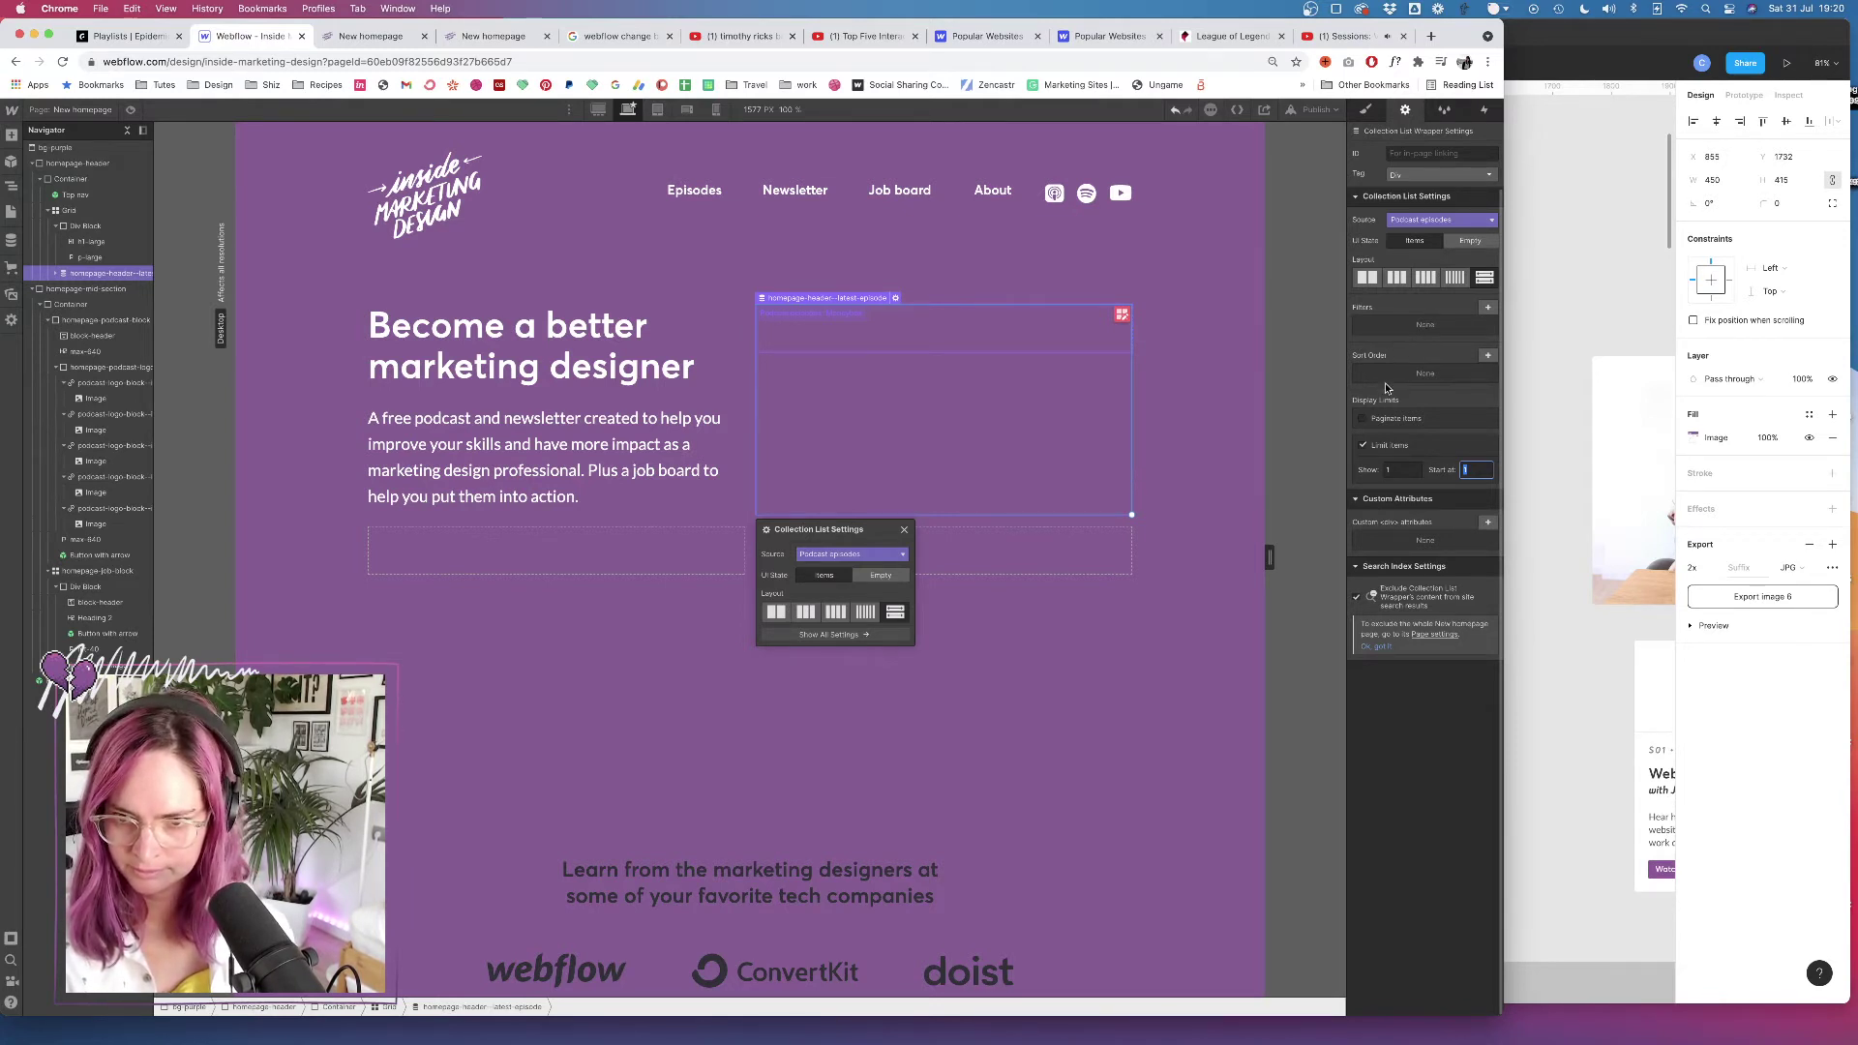
pyautogui.click(1488, 355)
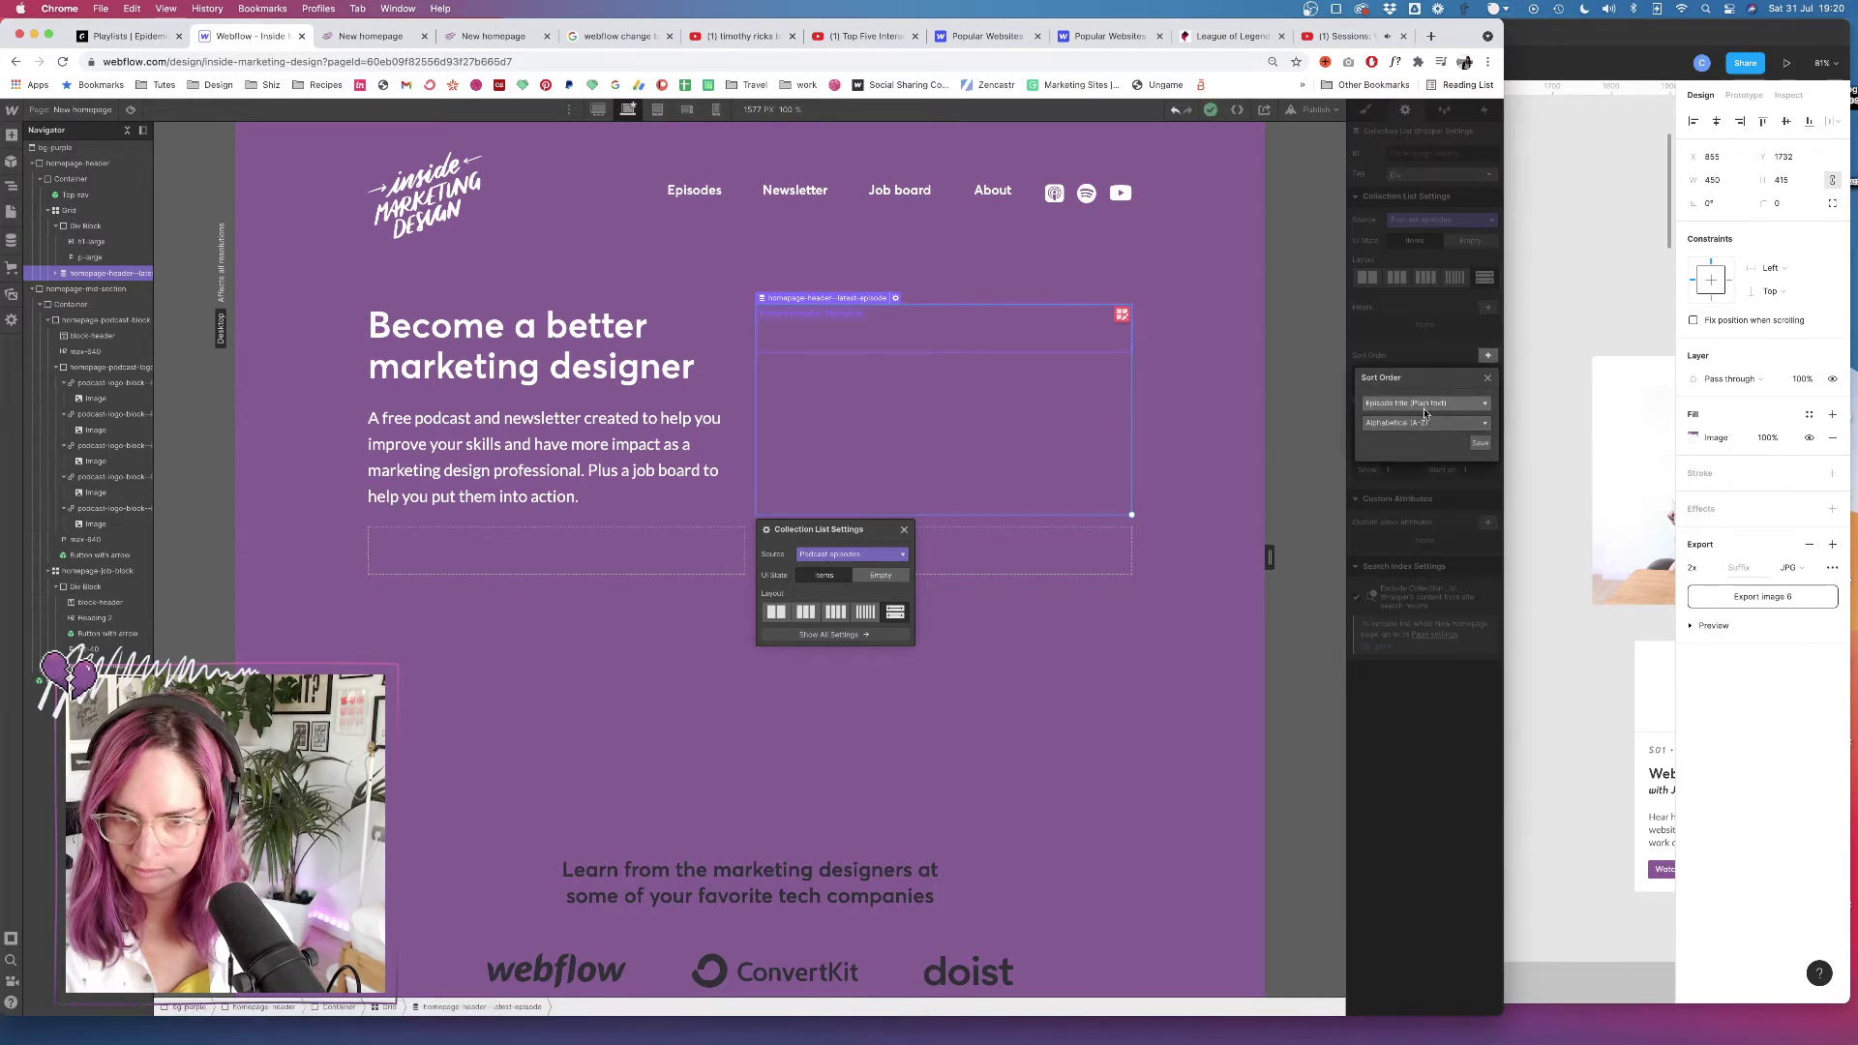
pyautogui.click(1421, 407)
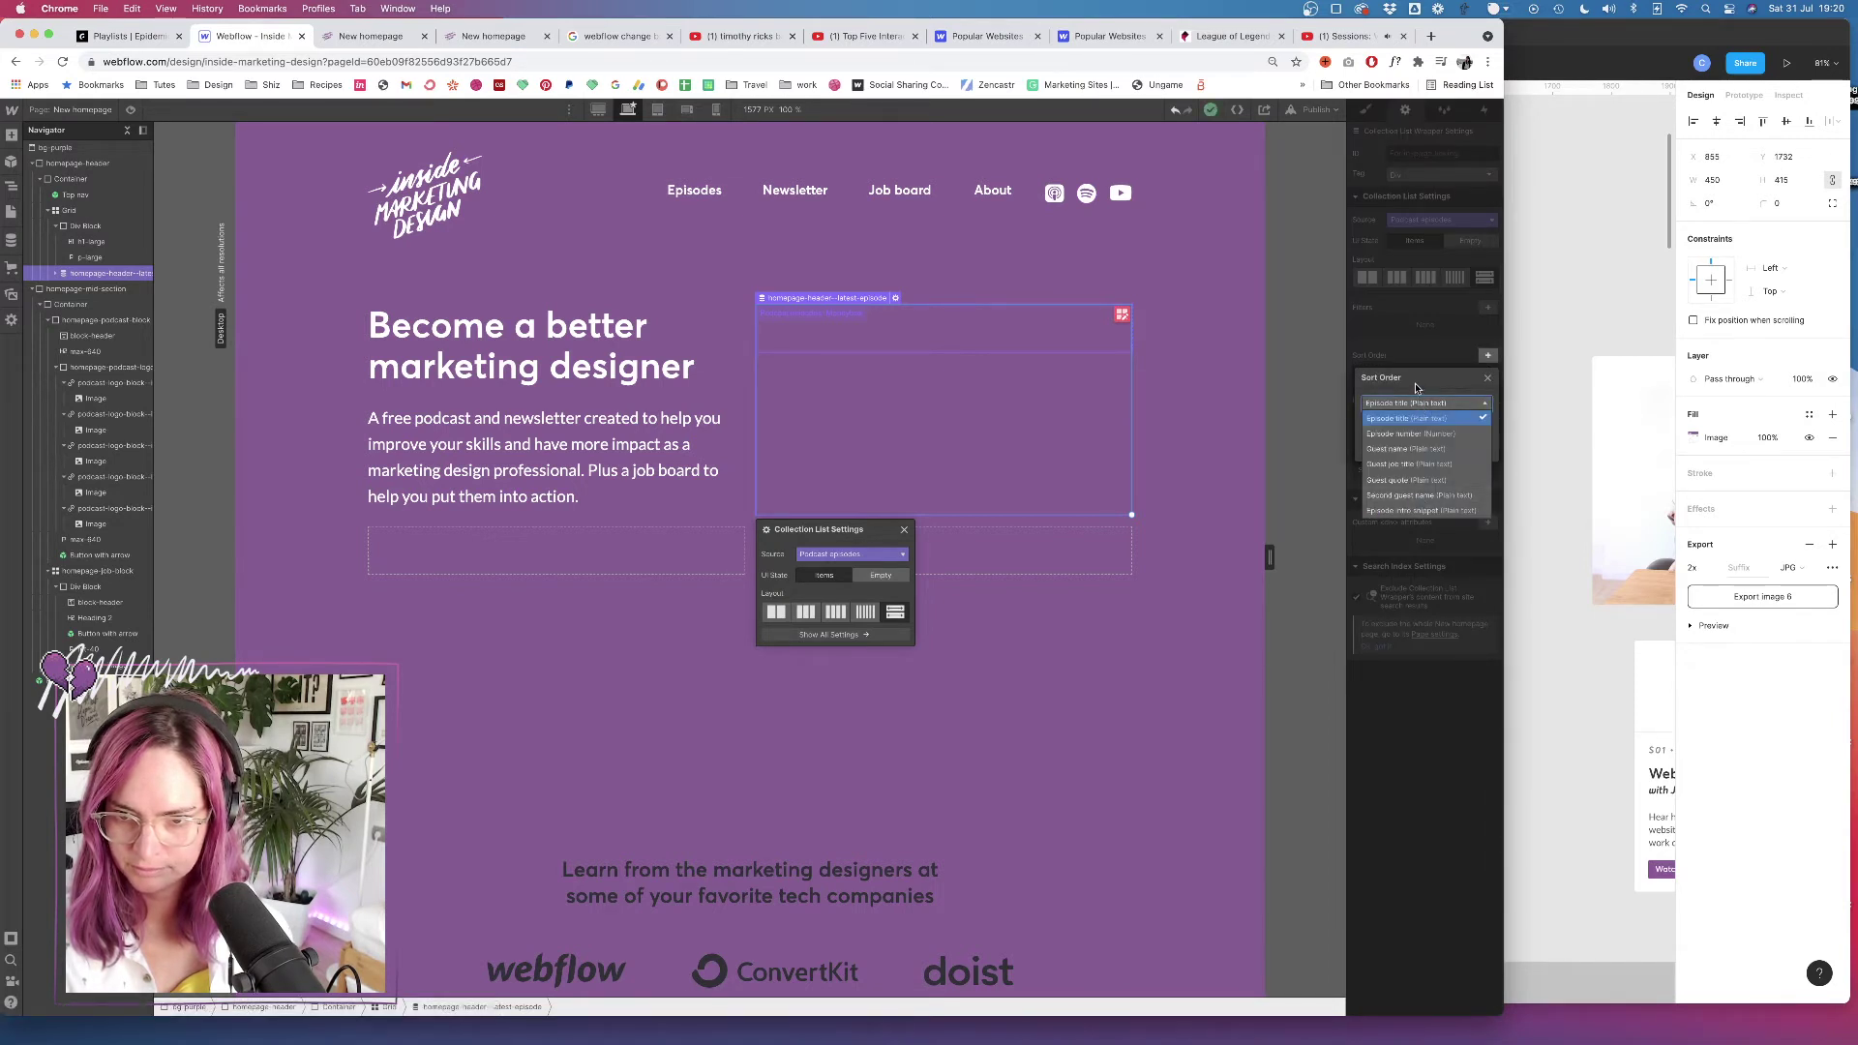
pyautogui.press('Escape')
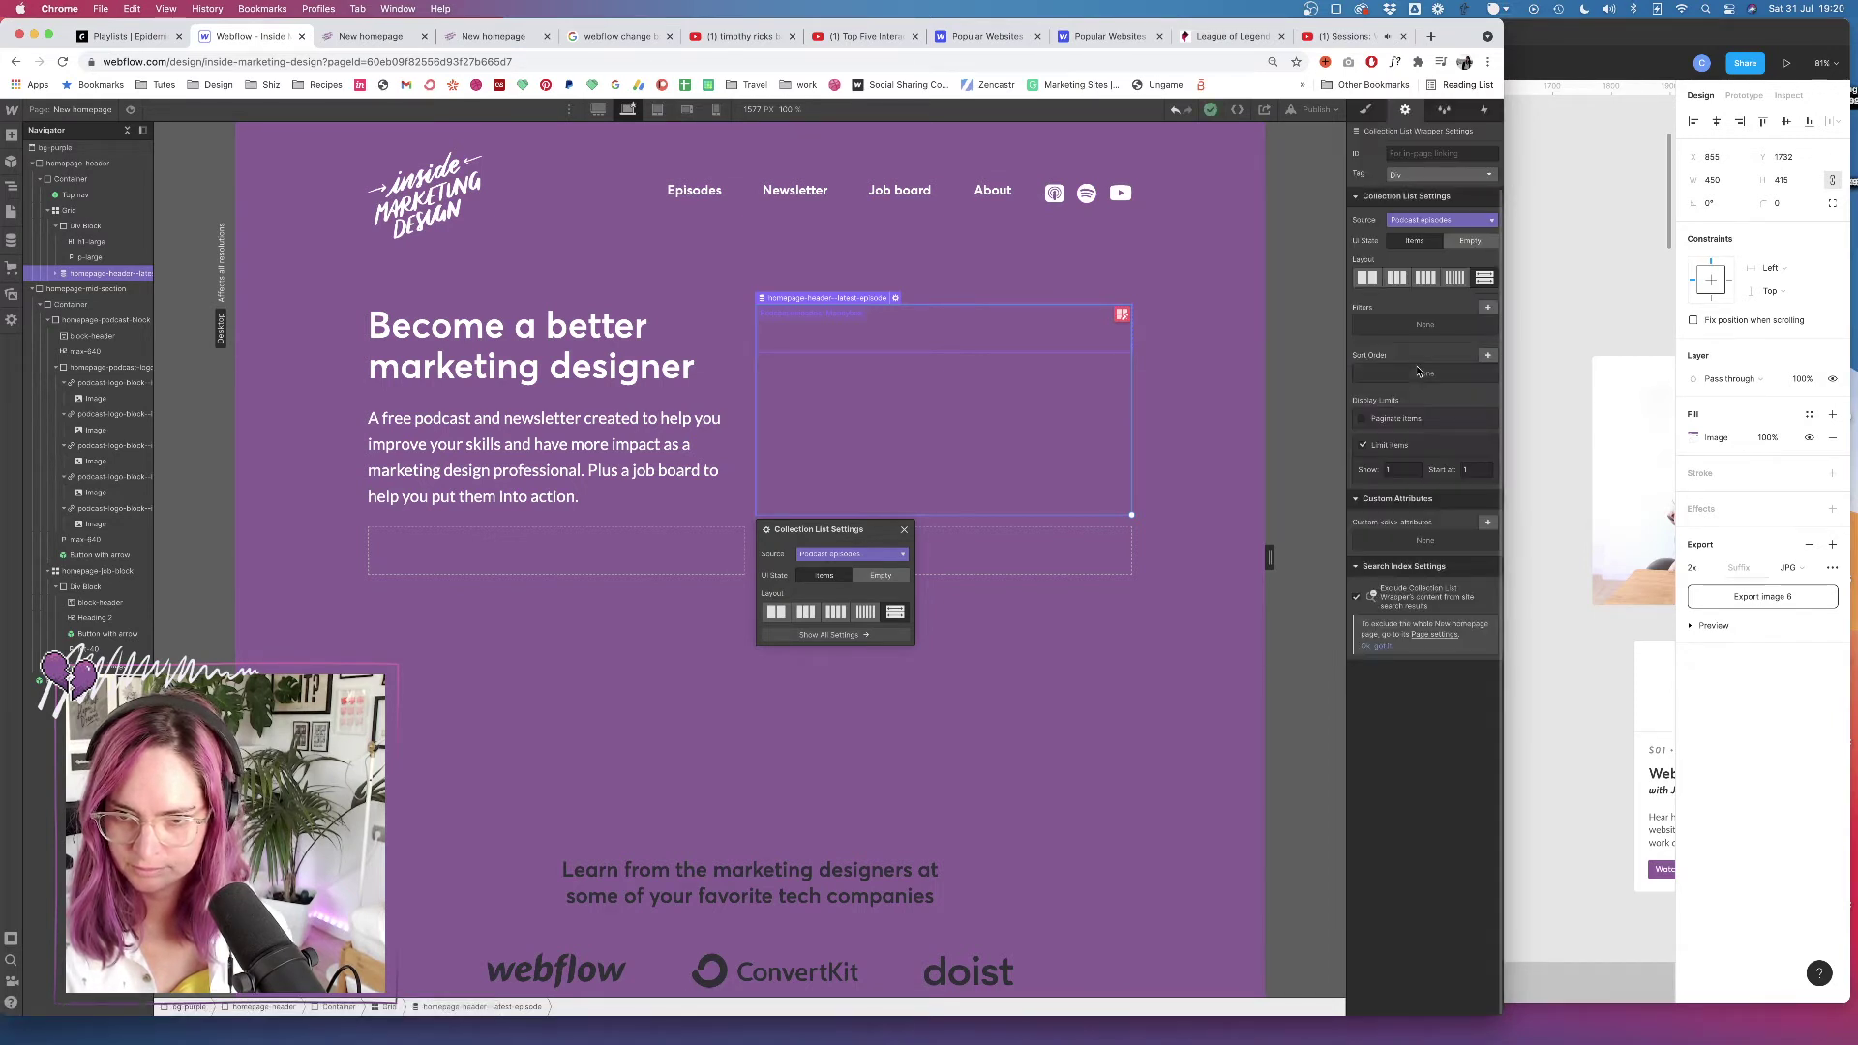
# Add a sort order to the header's collection list that shuffles the episodes in random order
pyautogui.click(1488, 355)
pyautogui.click(1436, 431)
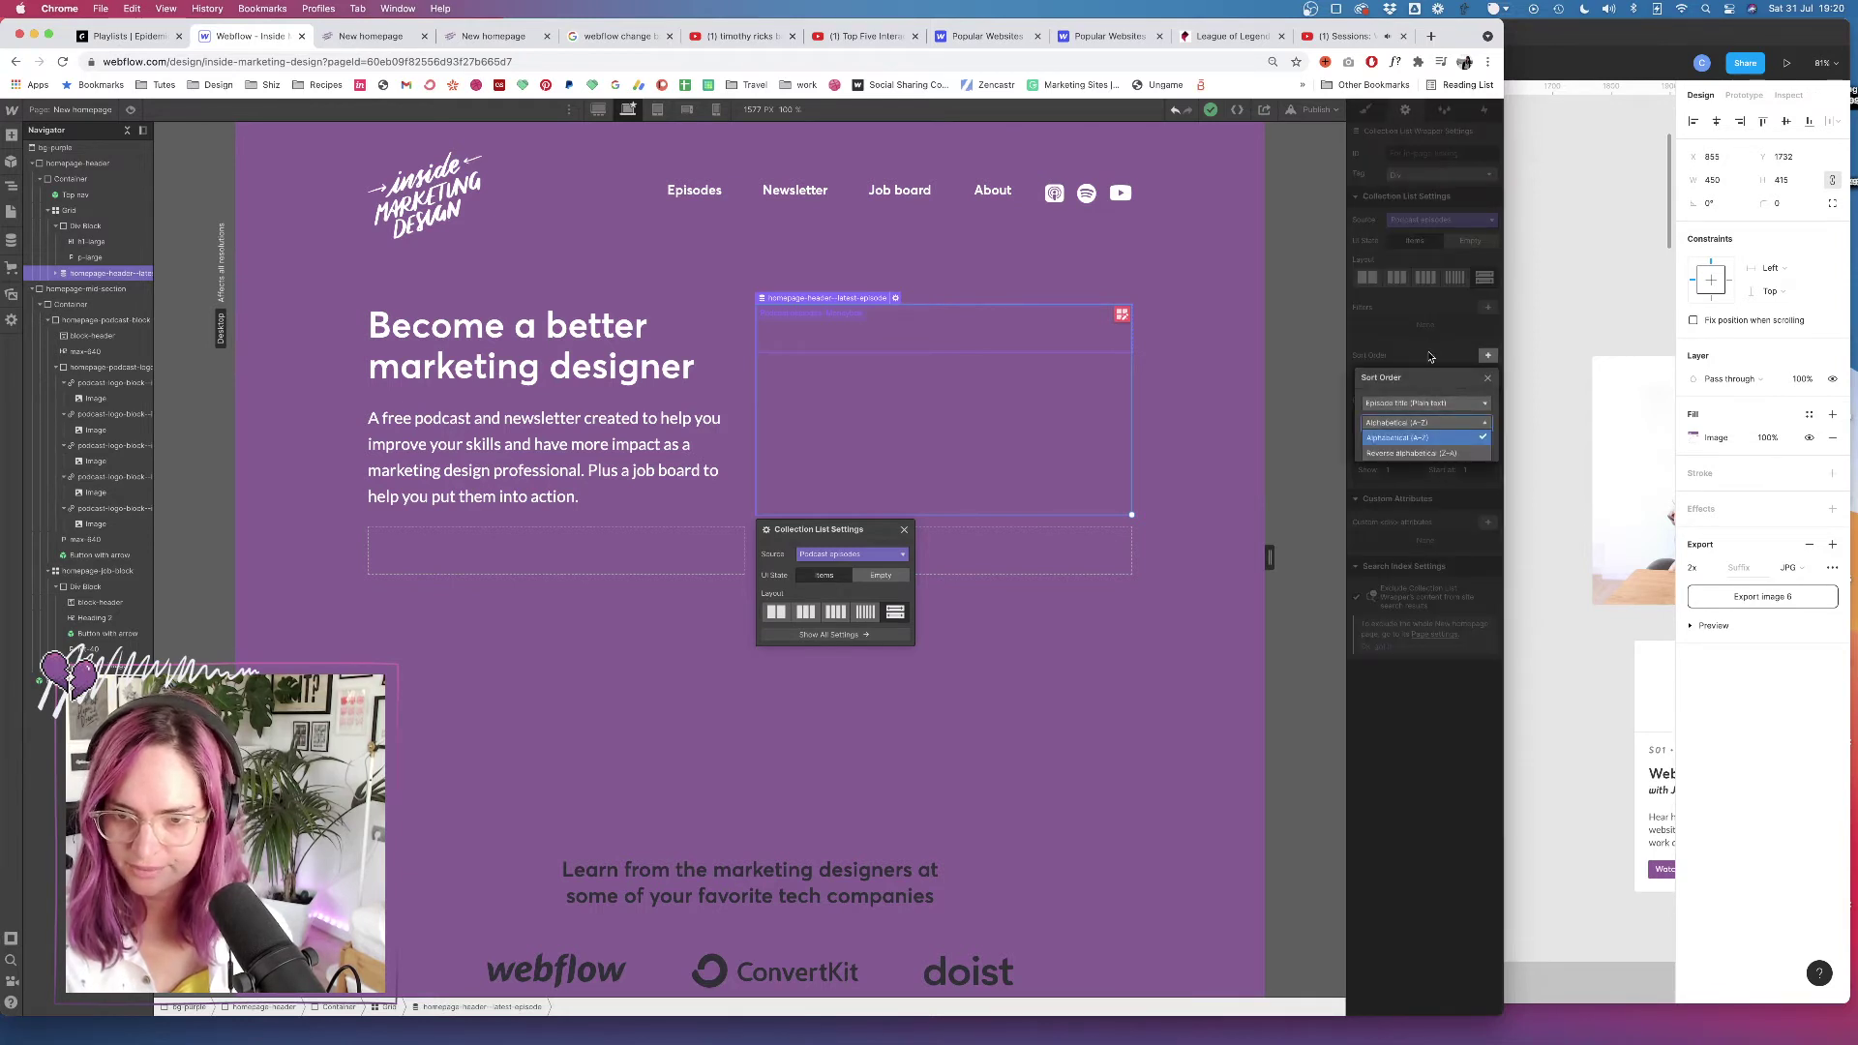
pyautogui.click(1415, 404)
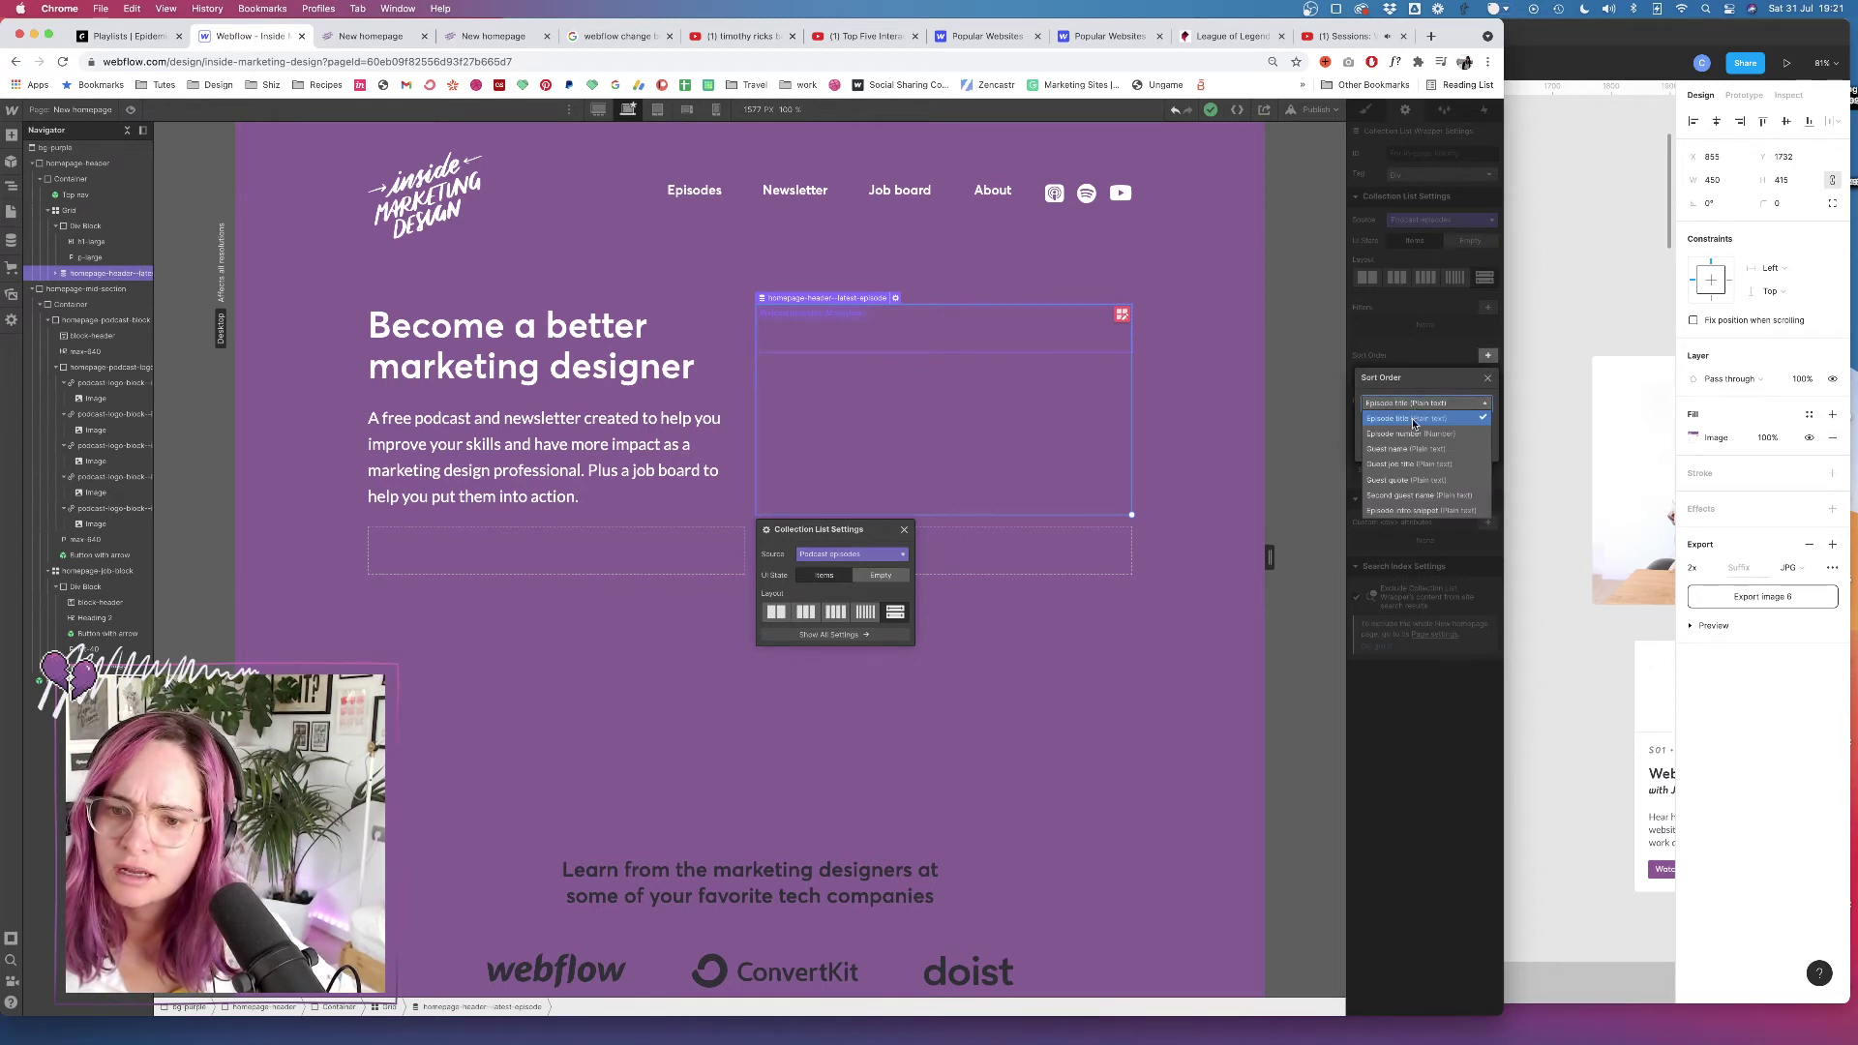
pyautogui.scroll(-4, 1412, 424)
pyautogui.click(1408, 510)
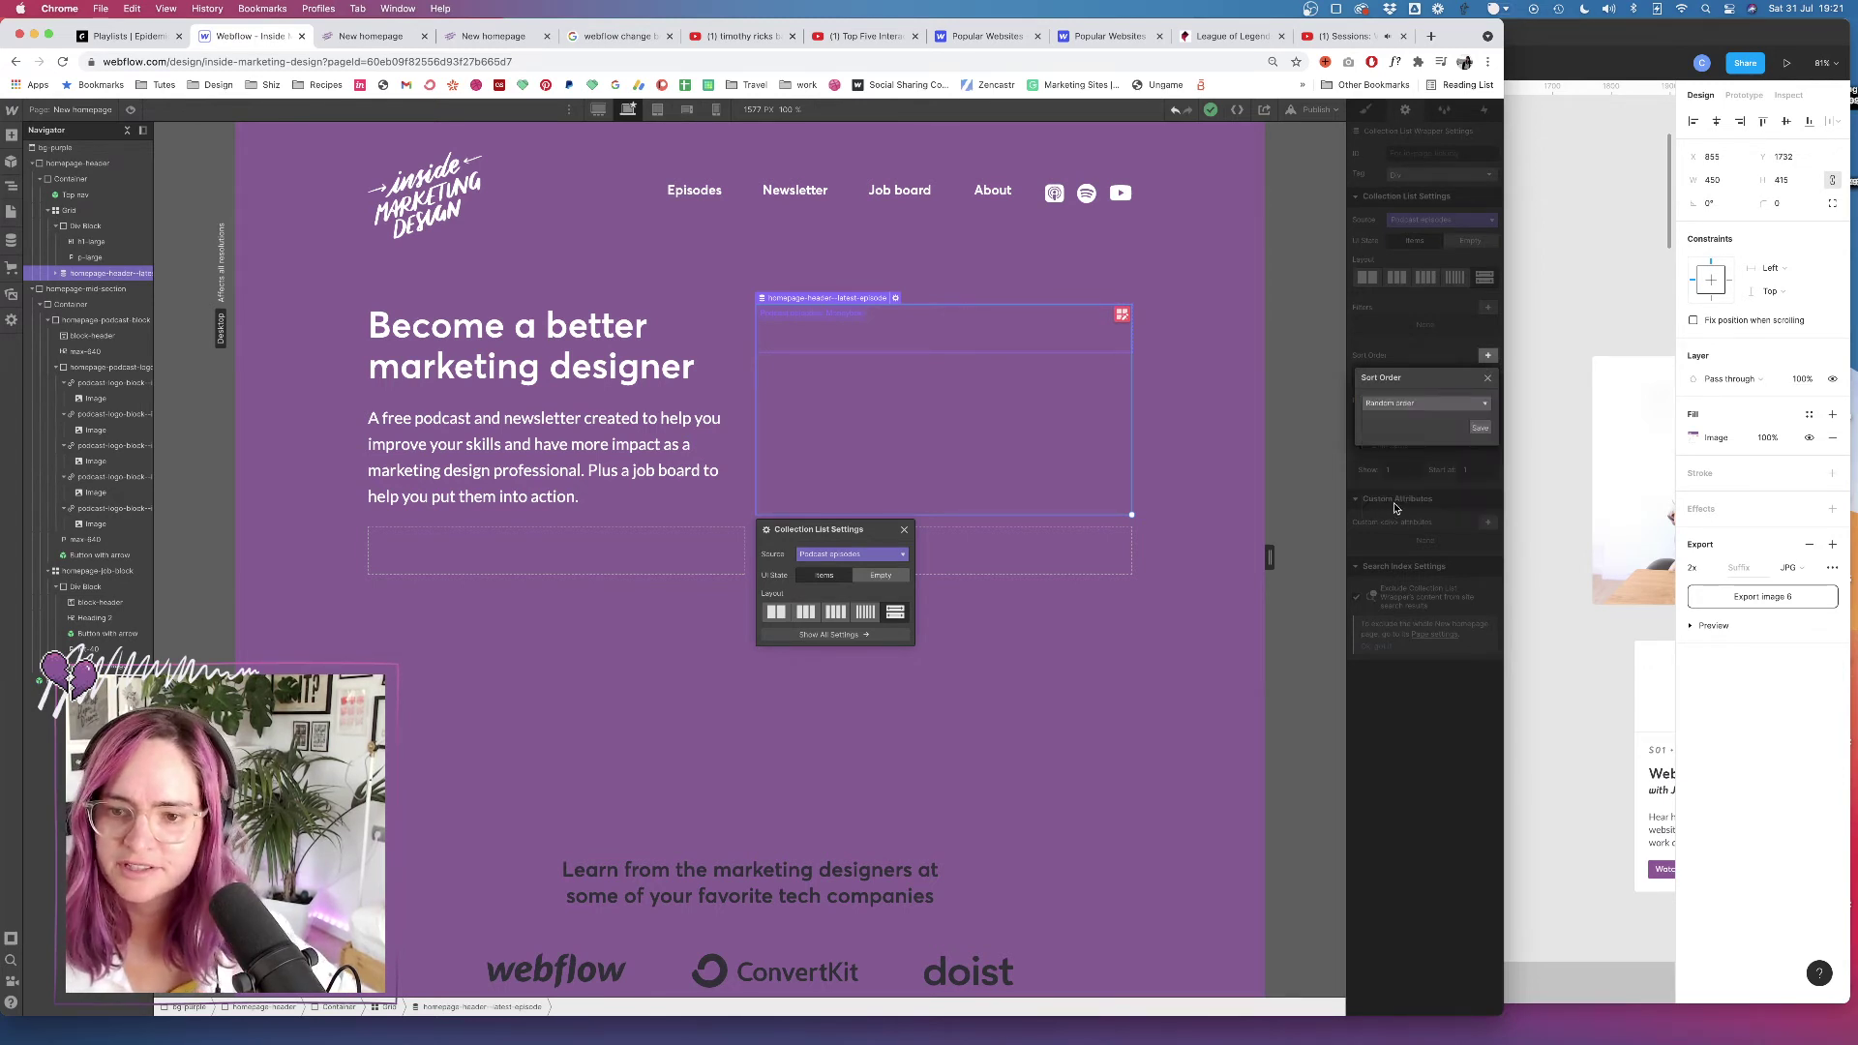
pyautogui.click(1479, 429)
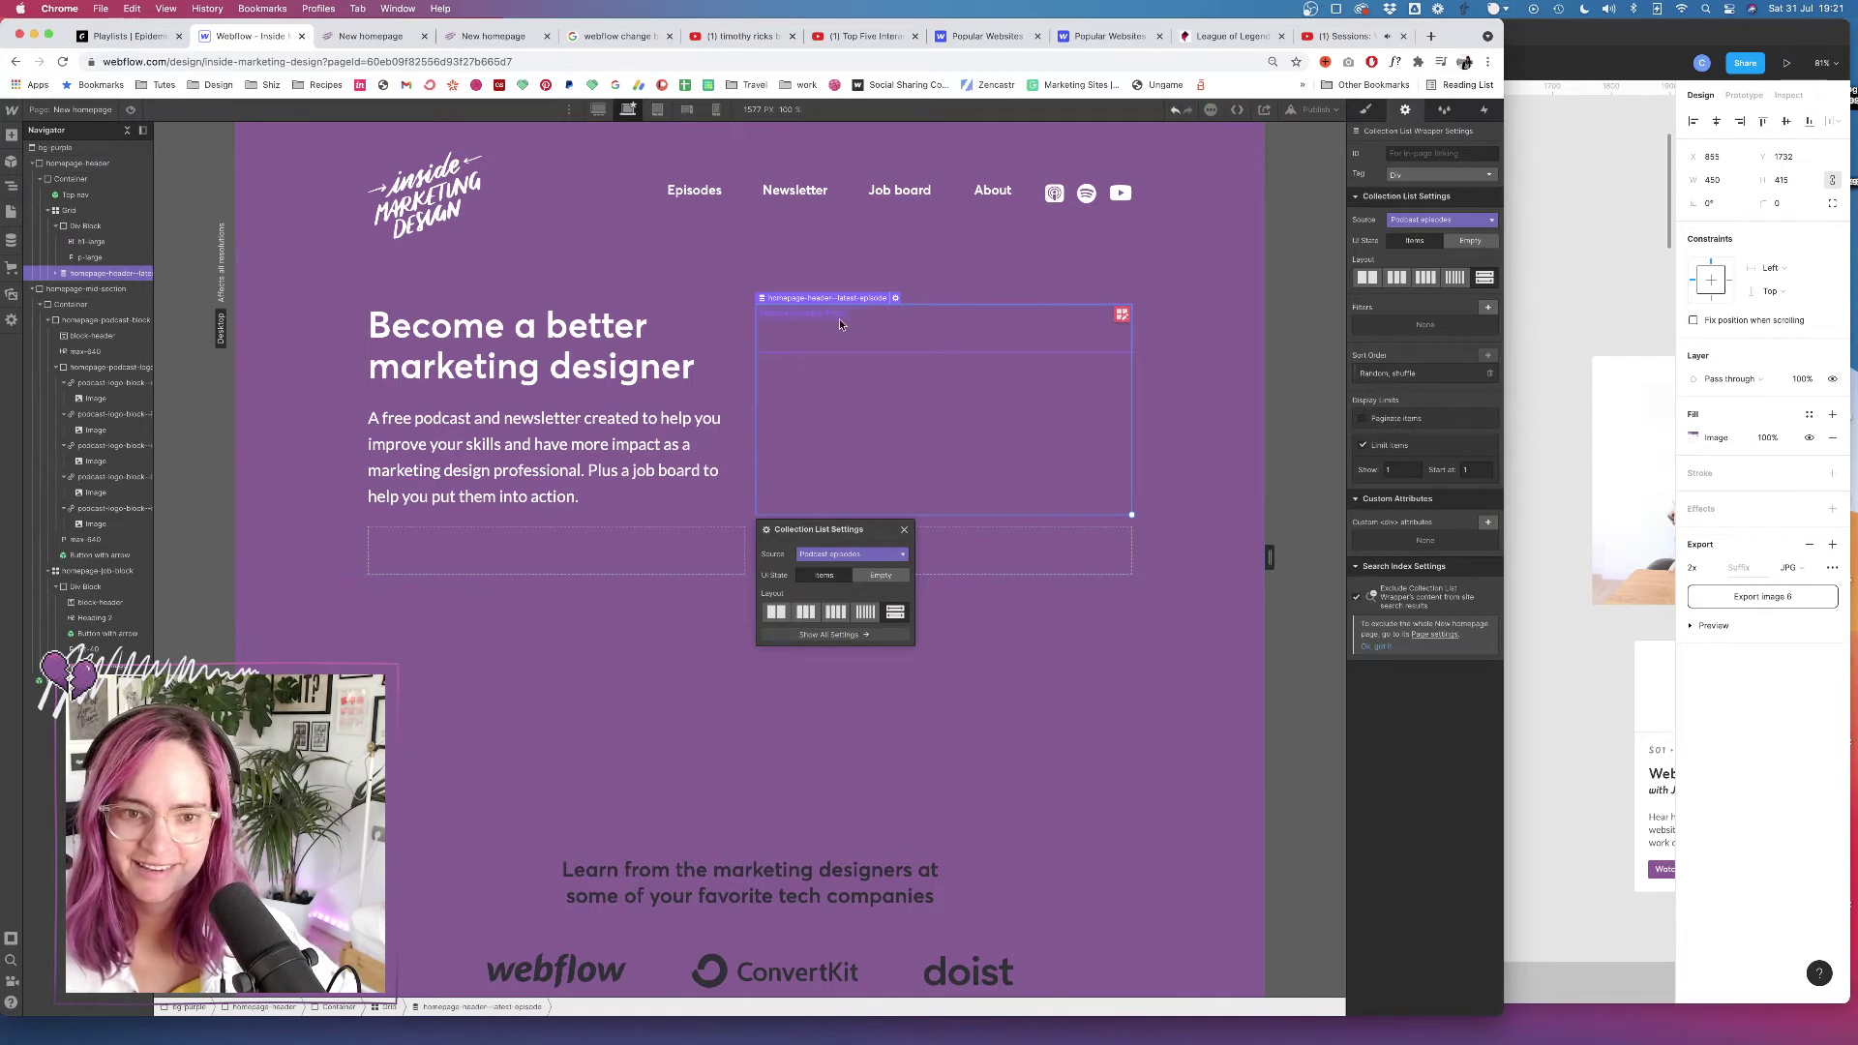
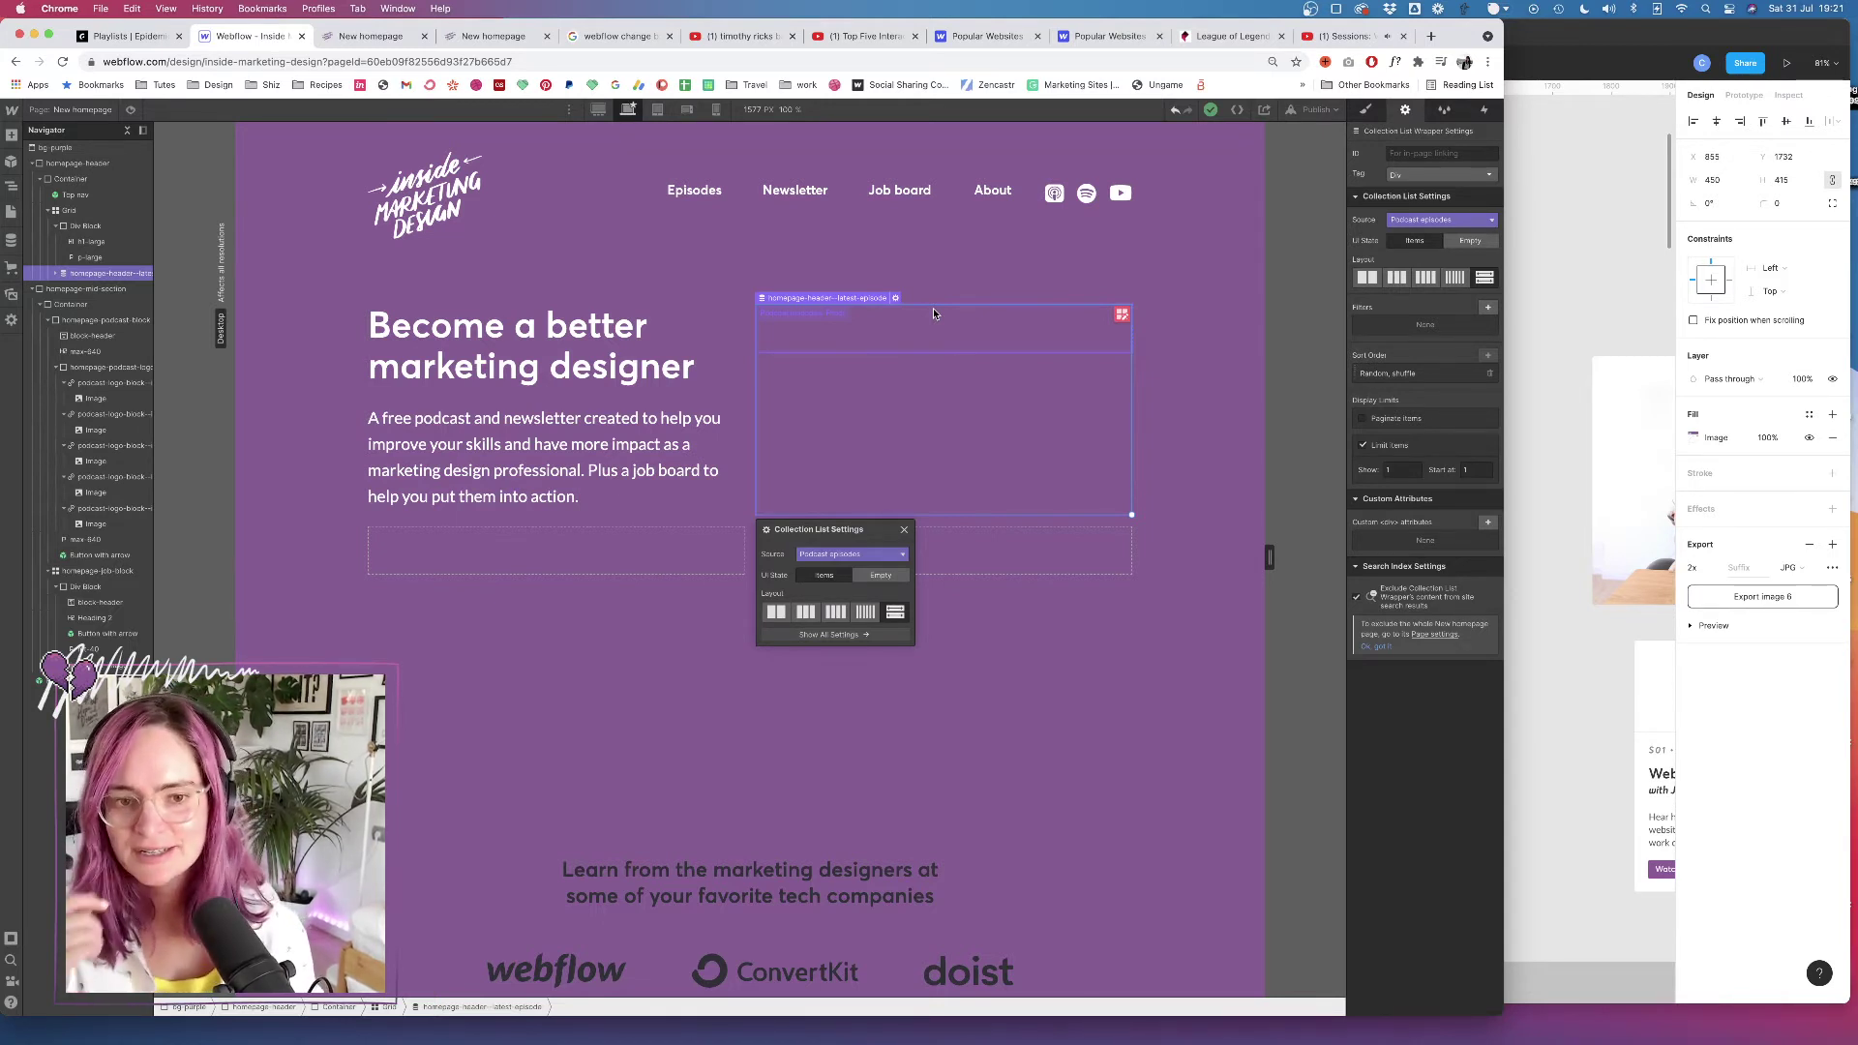
# Add a div block inside the collection item of the header's collection list
pyautogui.click(56, 275)
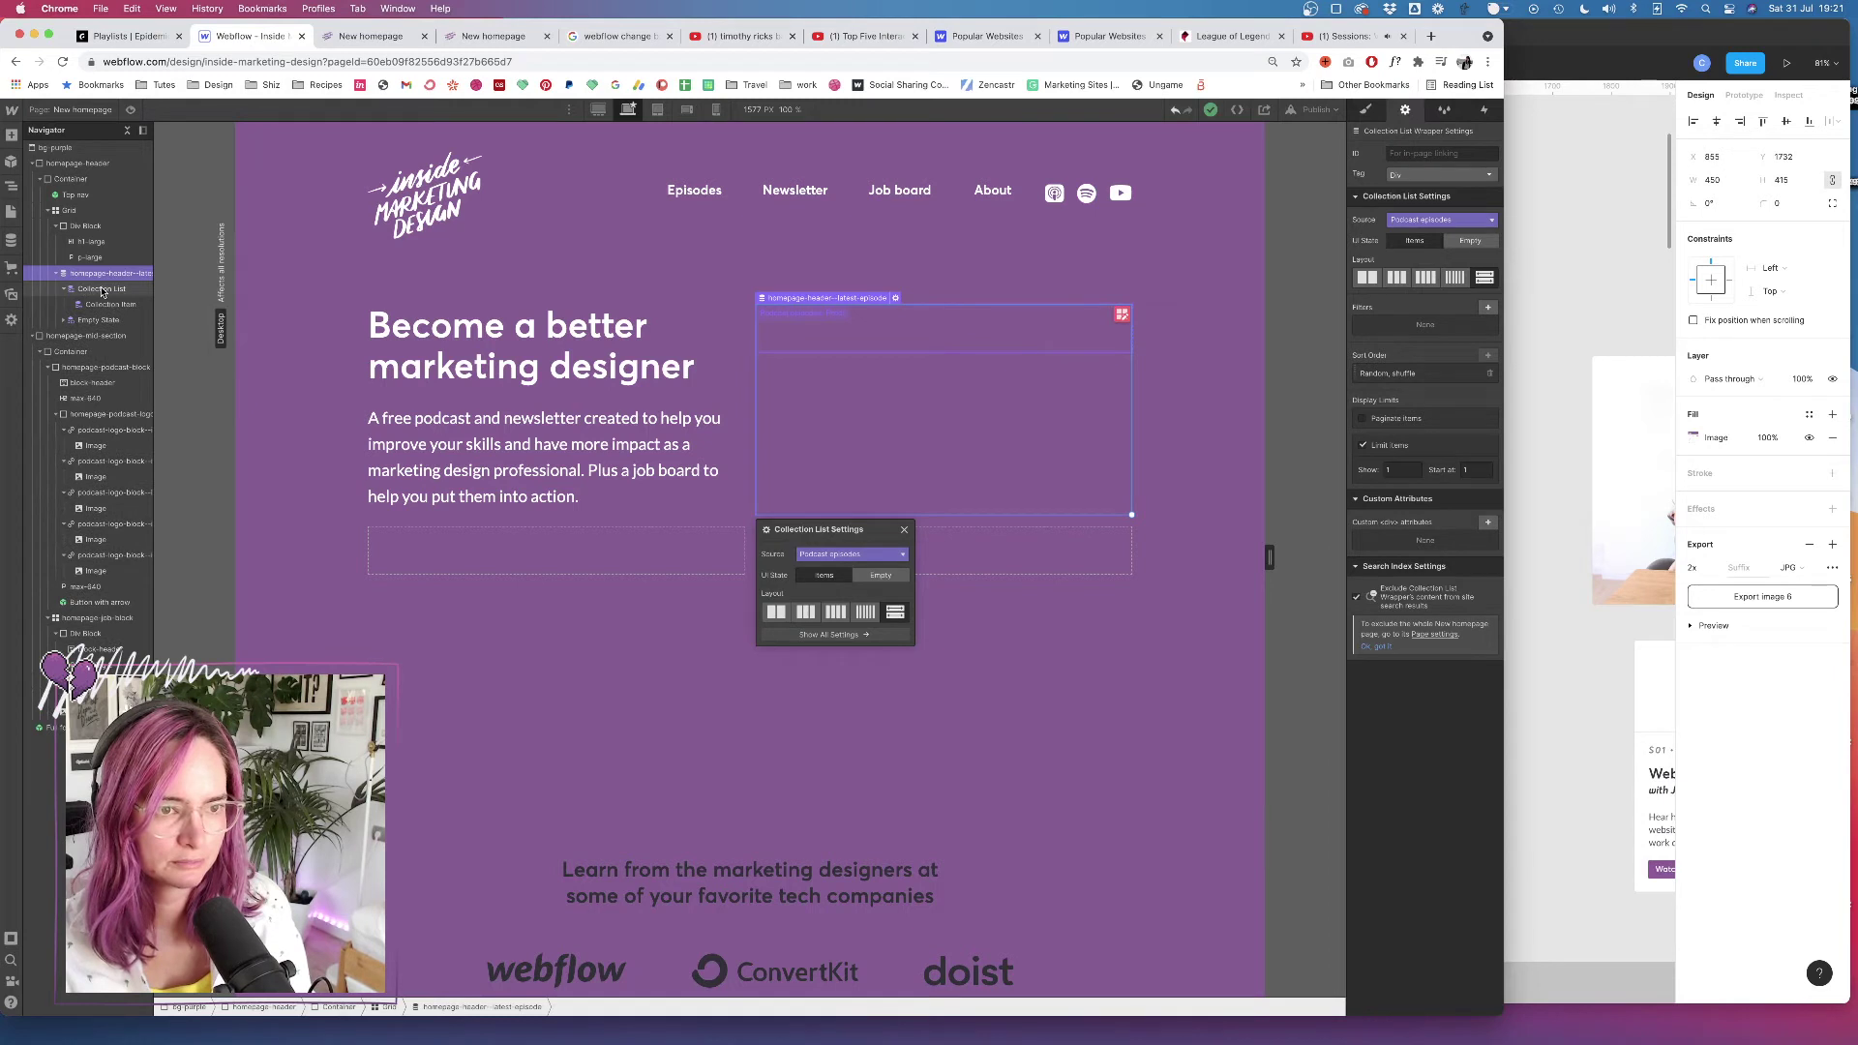
pyautogui.click(104, 304)
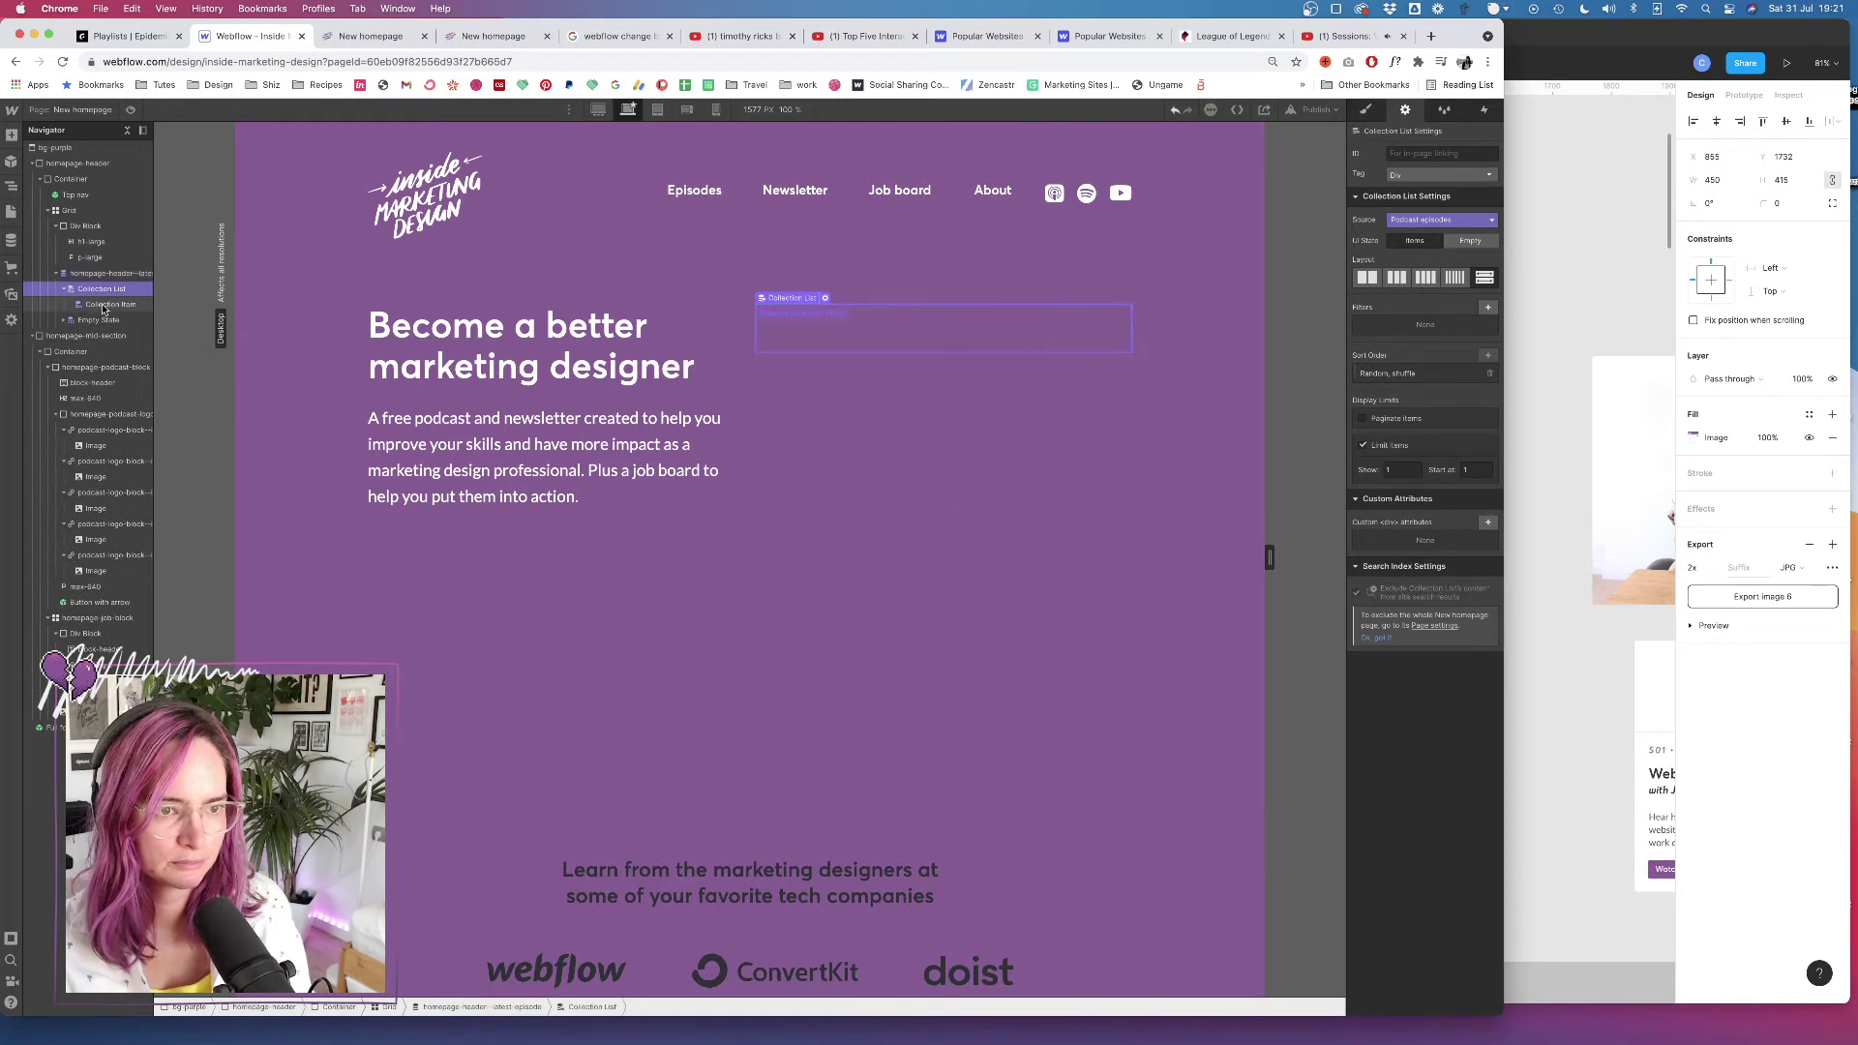
pyautogui.click(10, 135)
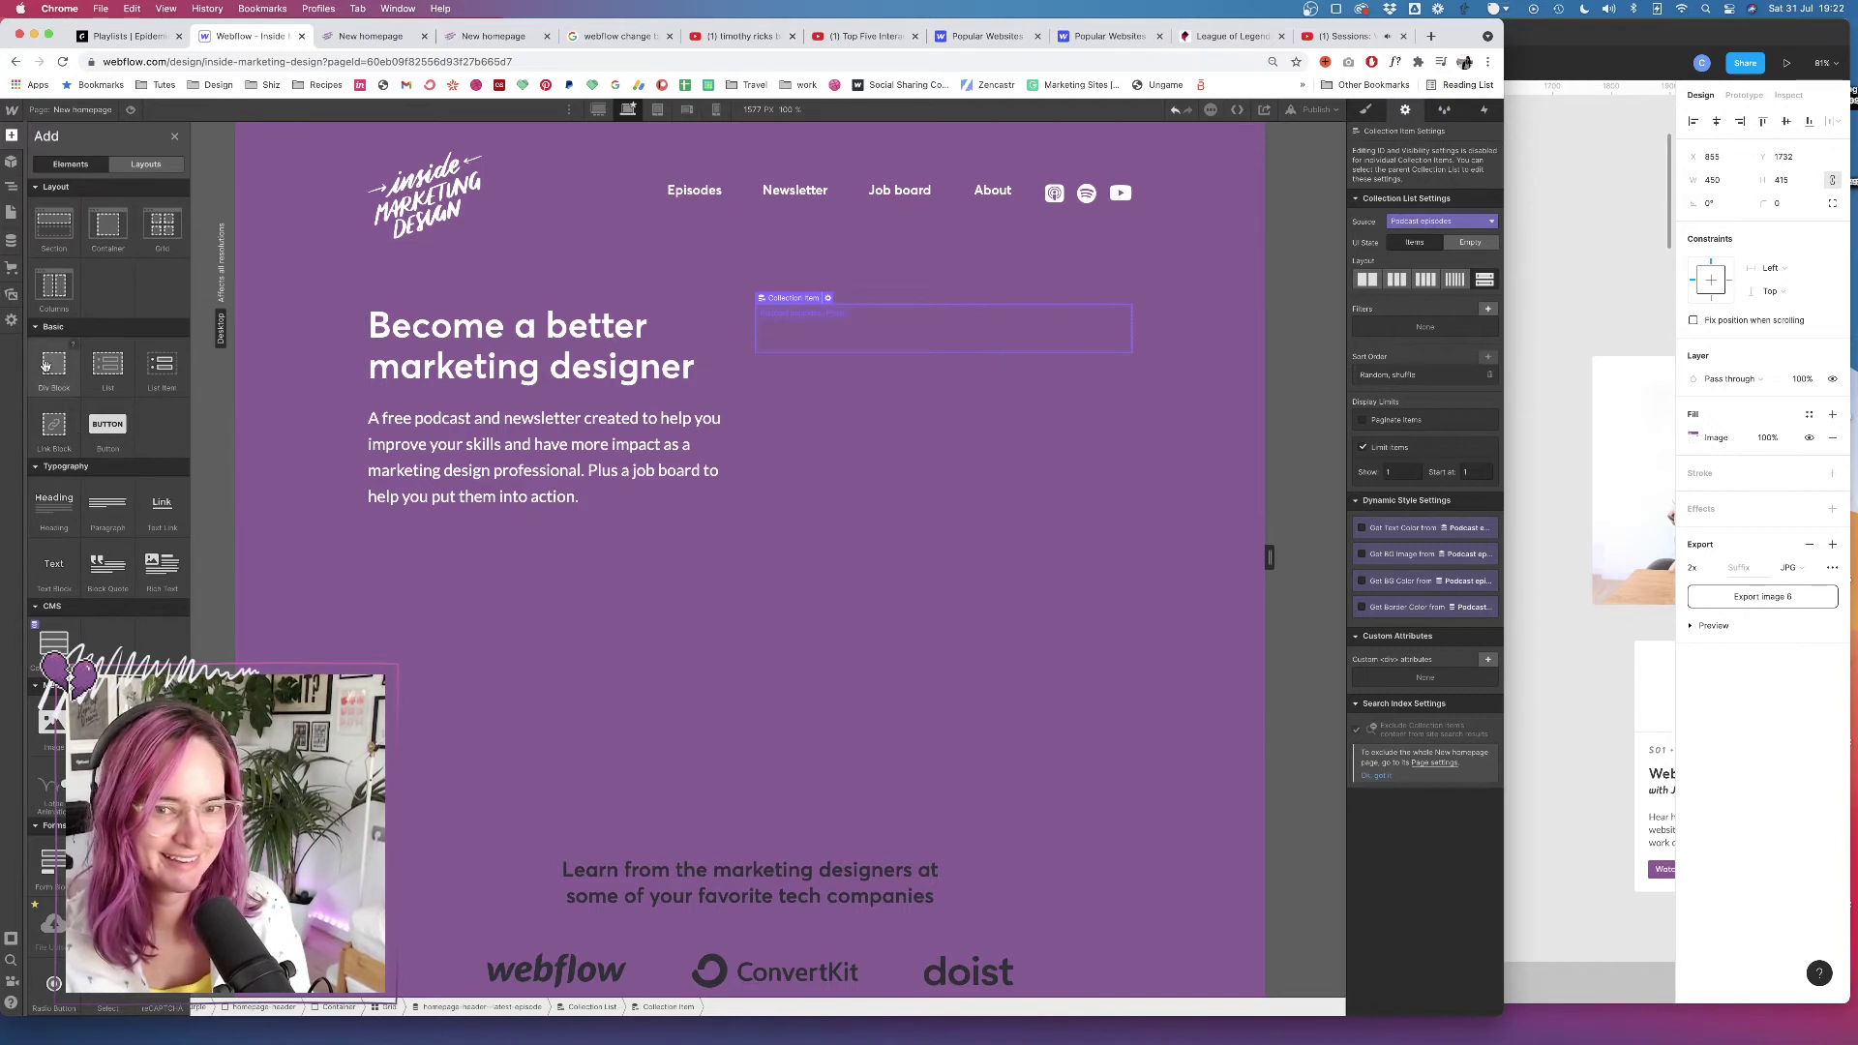
pyautogui.moveTo(45, 364); pyautogui.dragTo(69, 310)
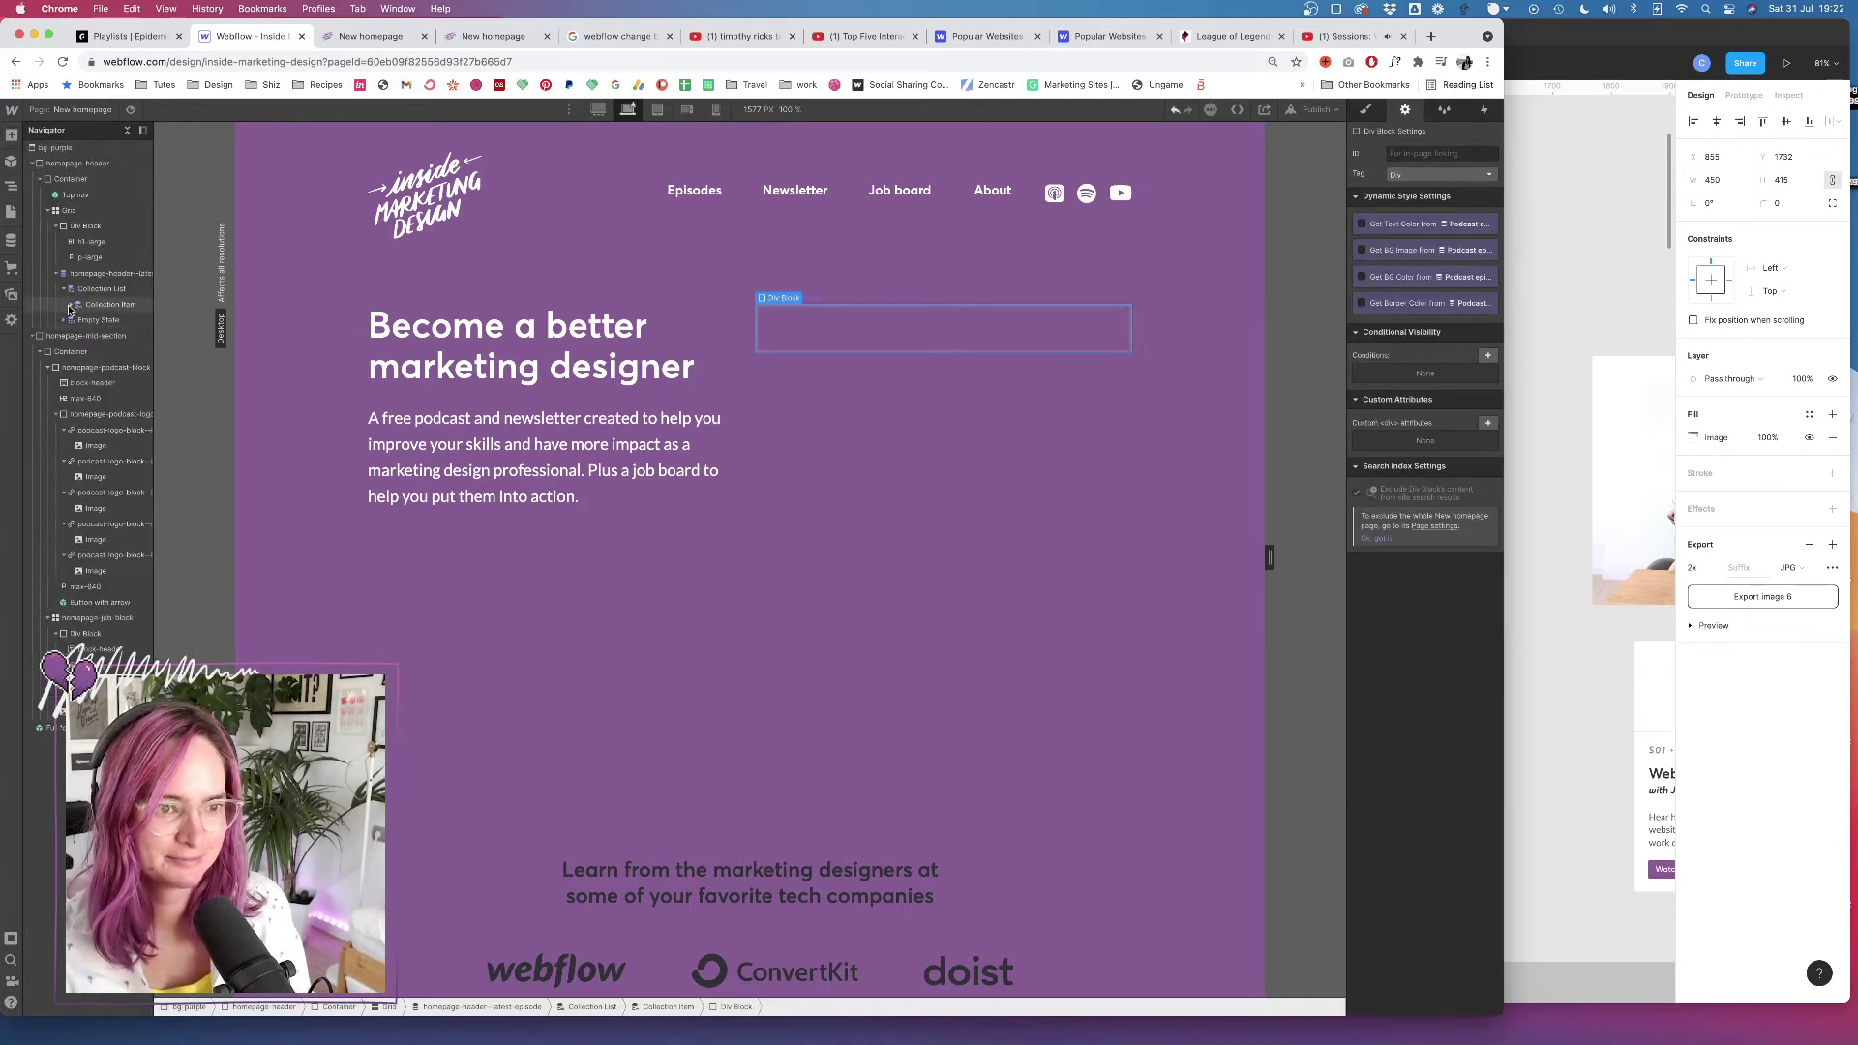
# Check the episode card in the Figma mockup, and add a heading above the div block inside Webflow's collection item
pyautogui.click(1631, 349)
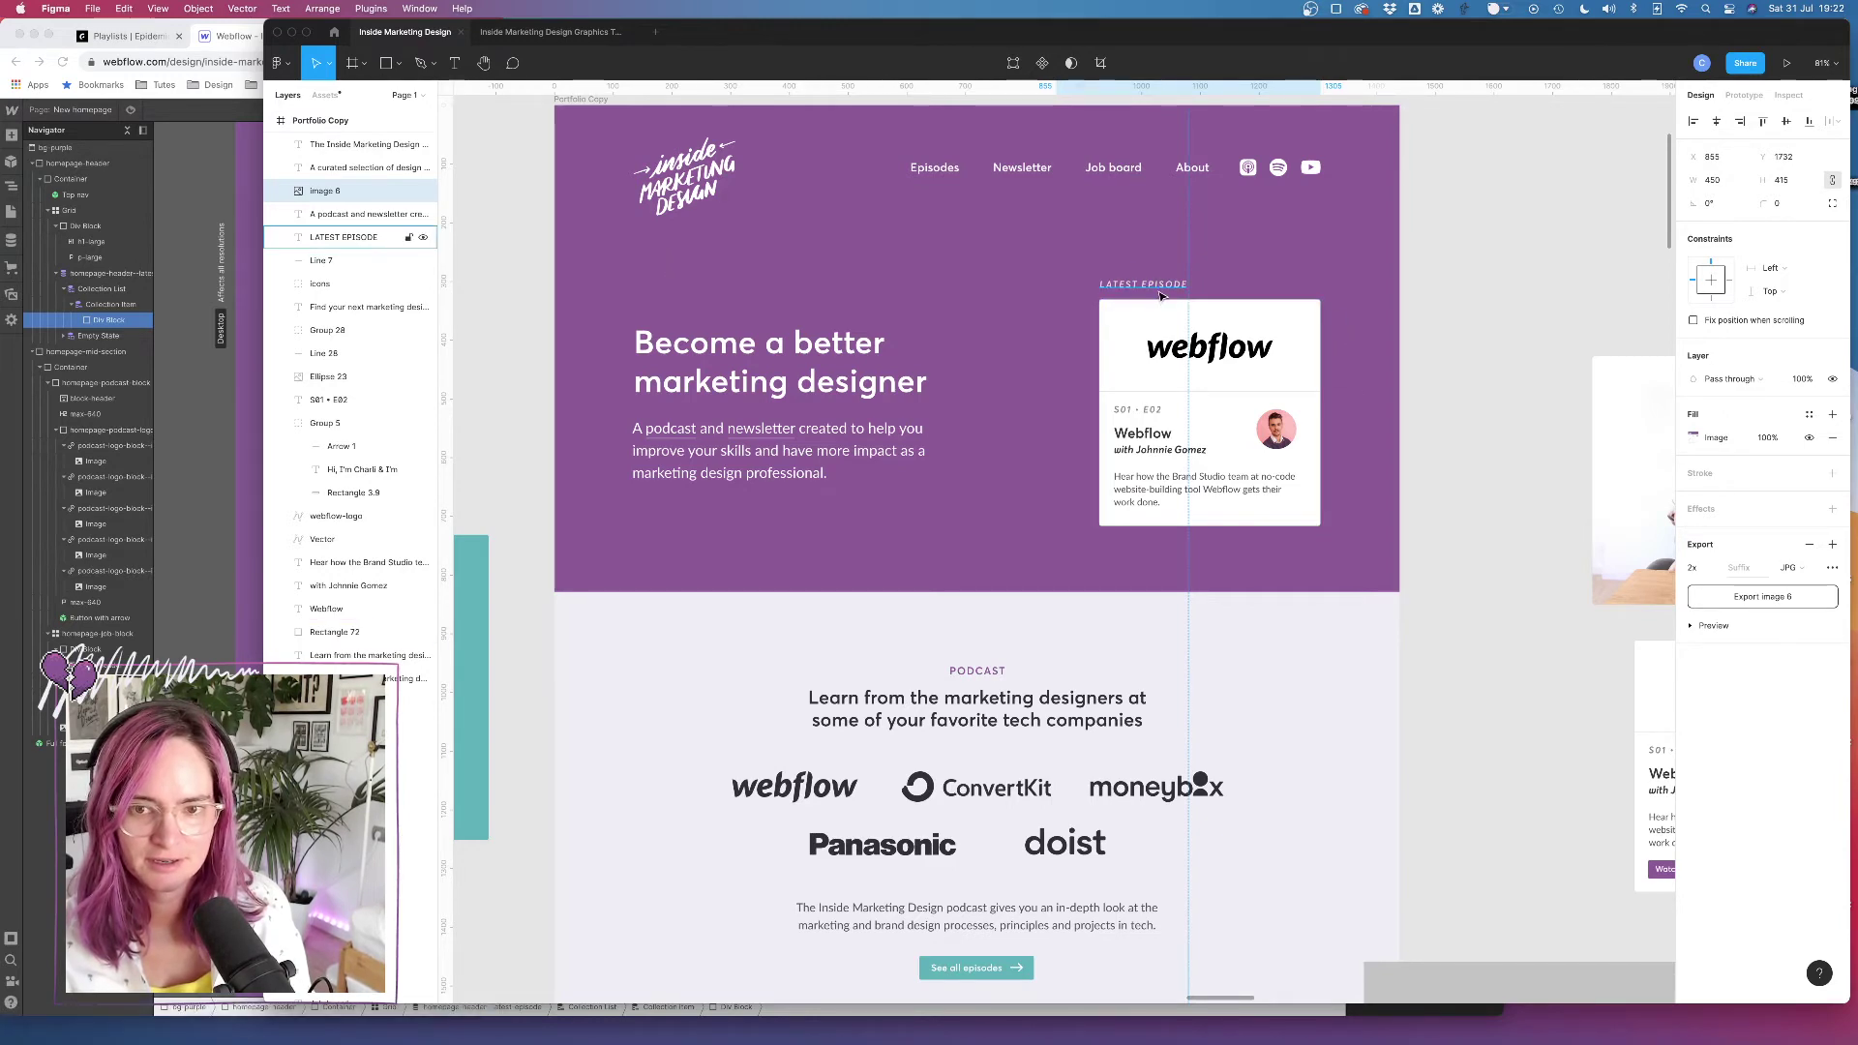
pyautogui.click(90, 304)
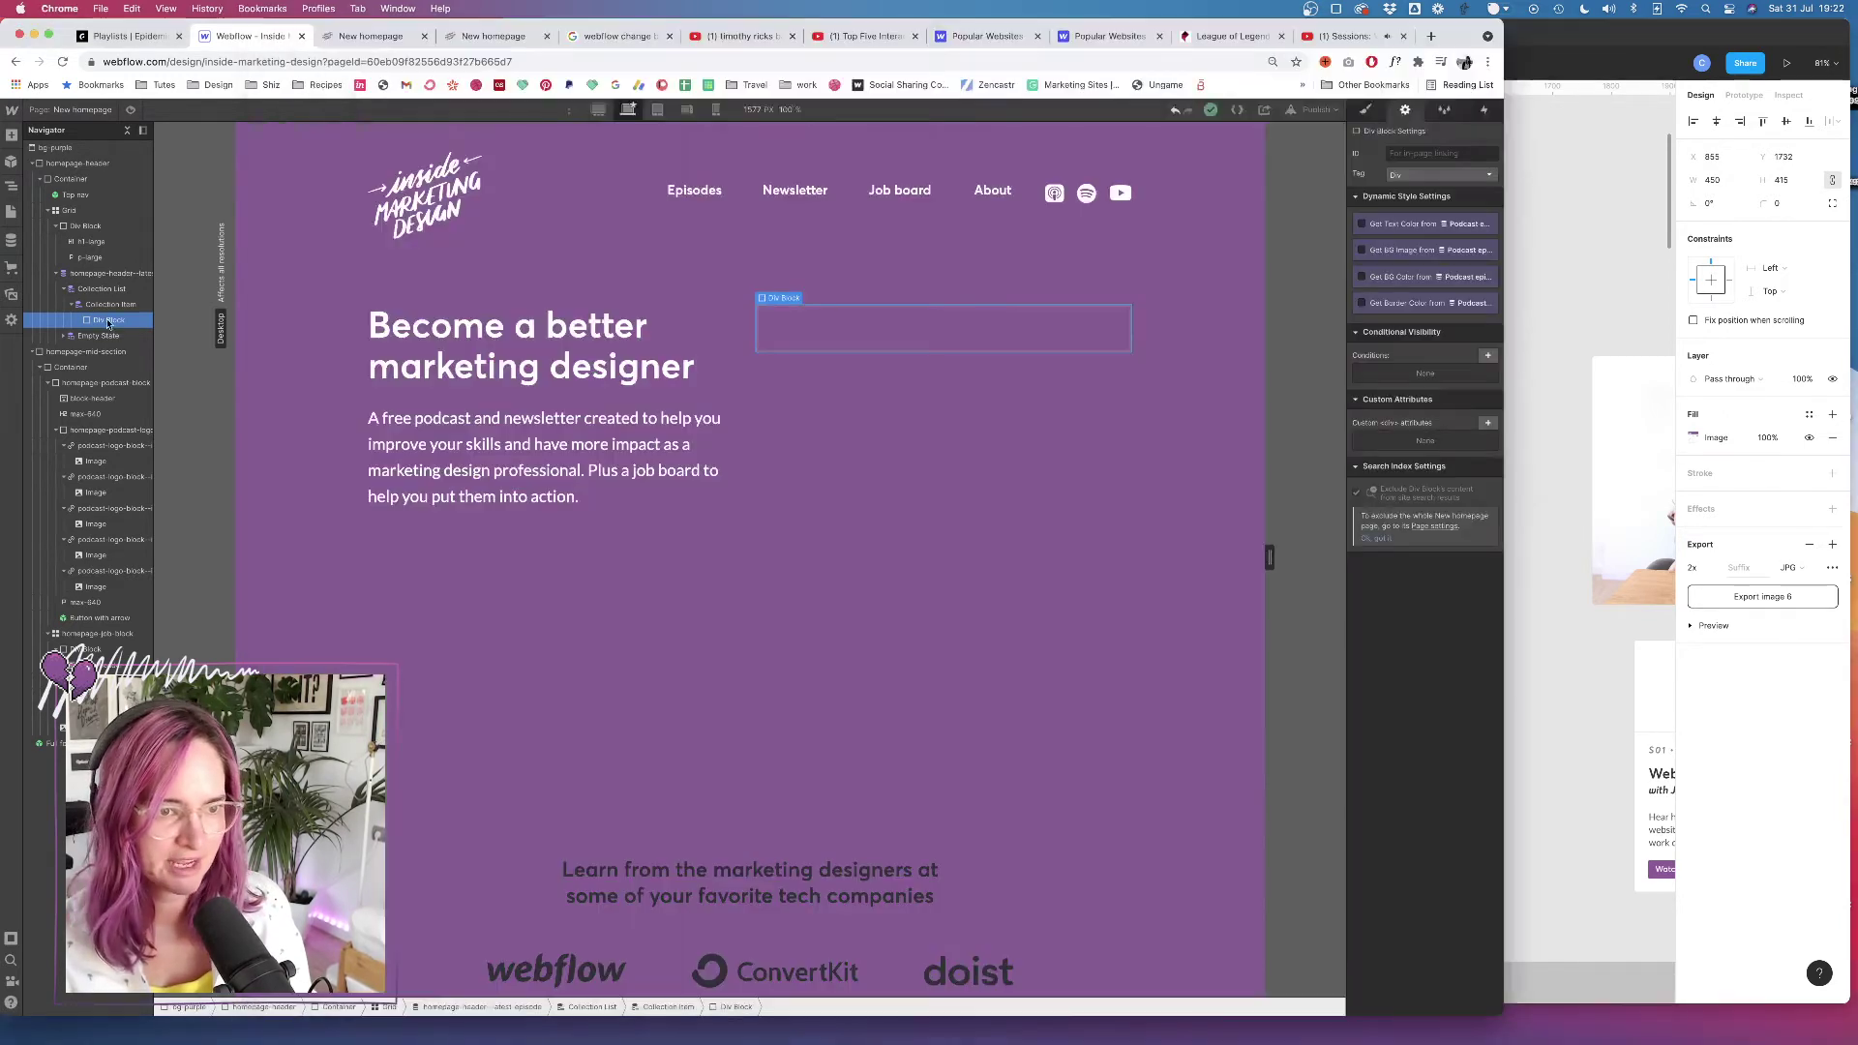
pyautogui.click(11, 135)
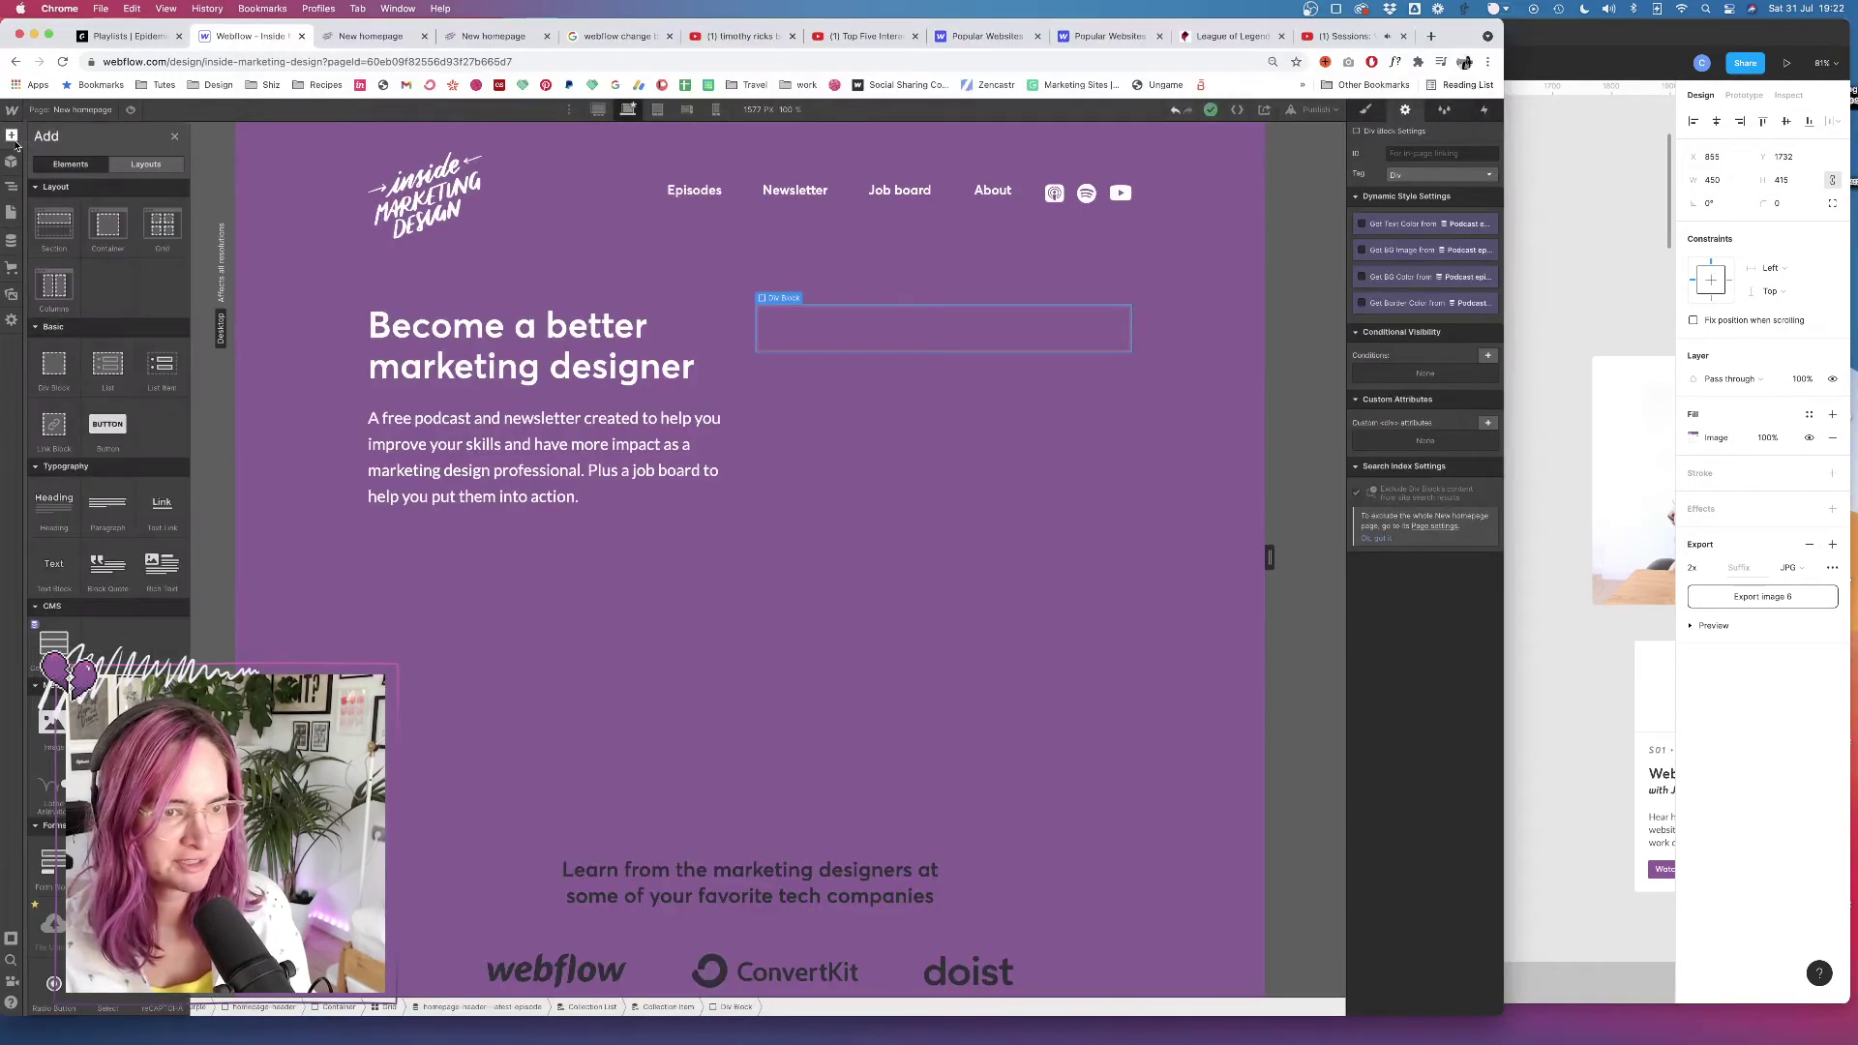
pyautogui.click(51, 511)
pyautogui.click(81, 320)
pyautogui.moveTo(108, 336); pyautogui.dragTo(111, 319)
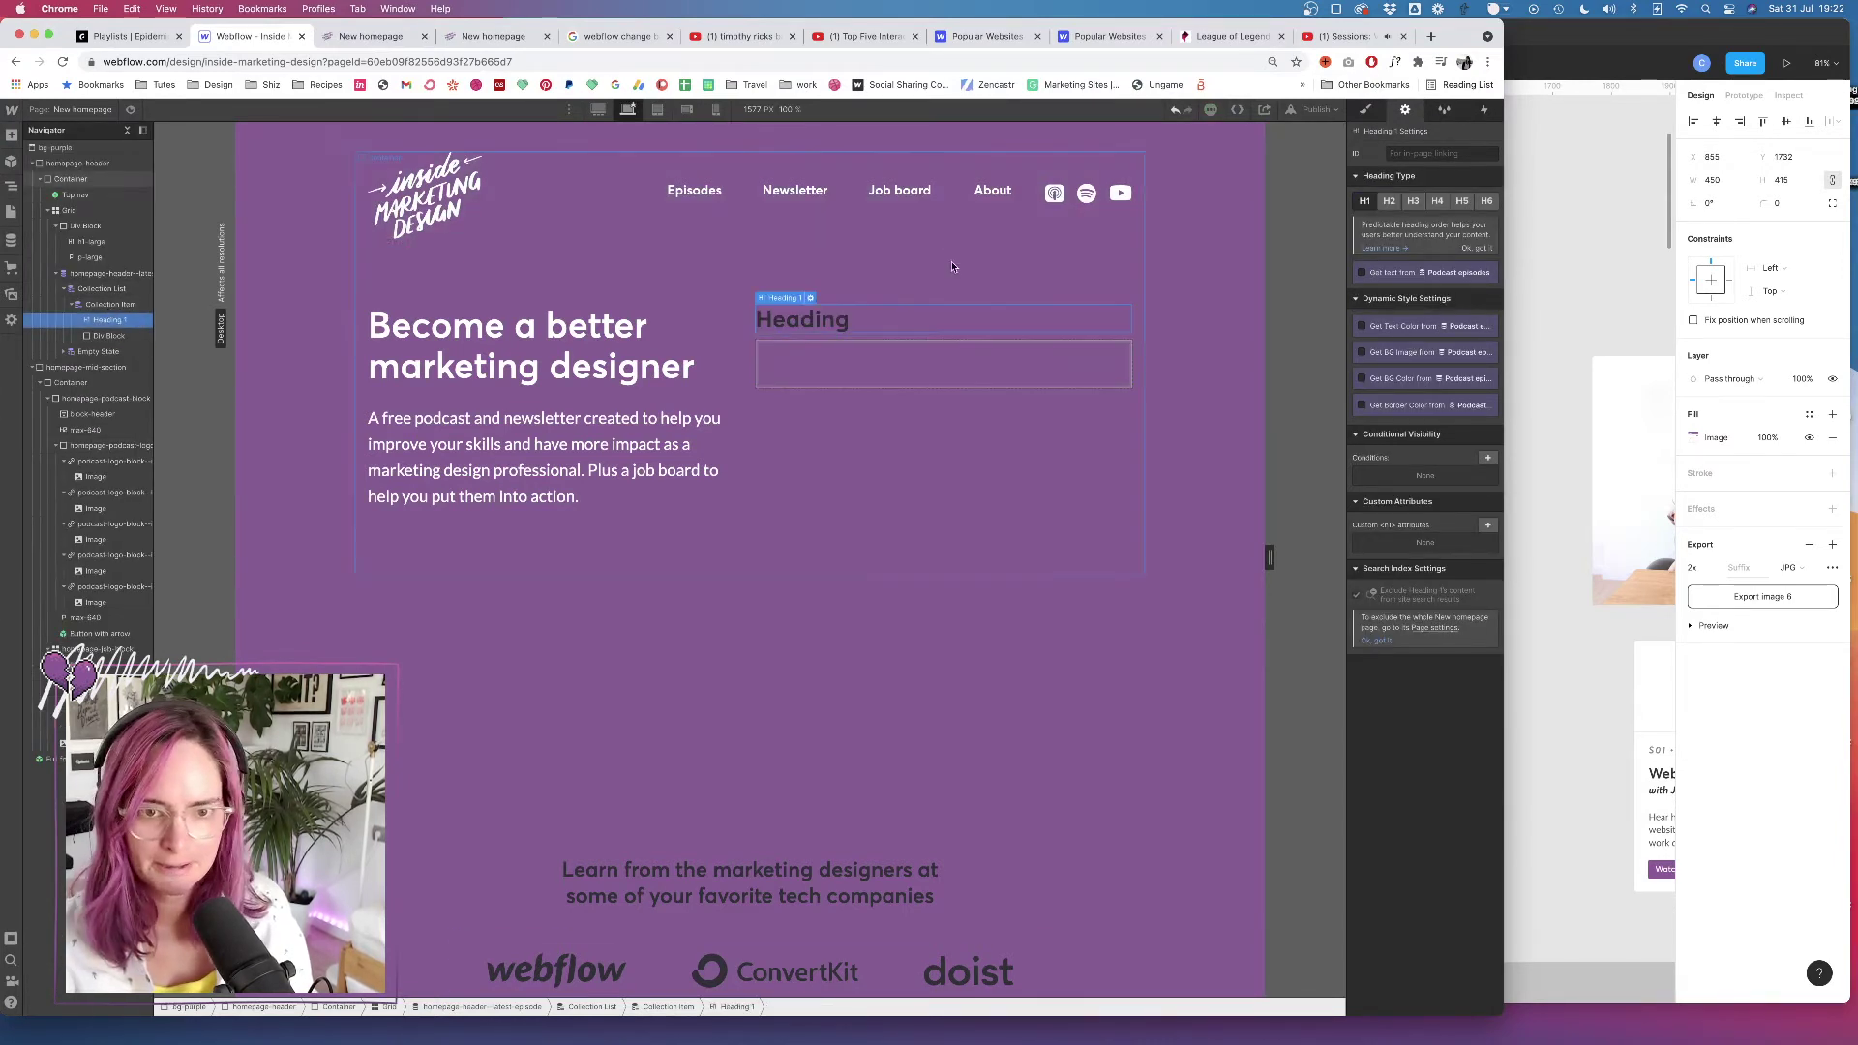
# Set the new heading in the collection item to heading type H5
pyautogui.click(811, 297)
pyautogui.click(824, 372)
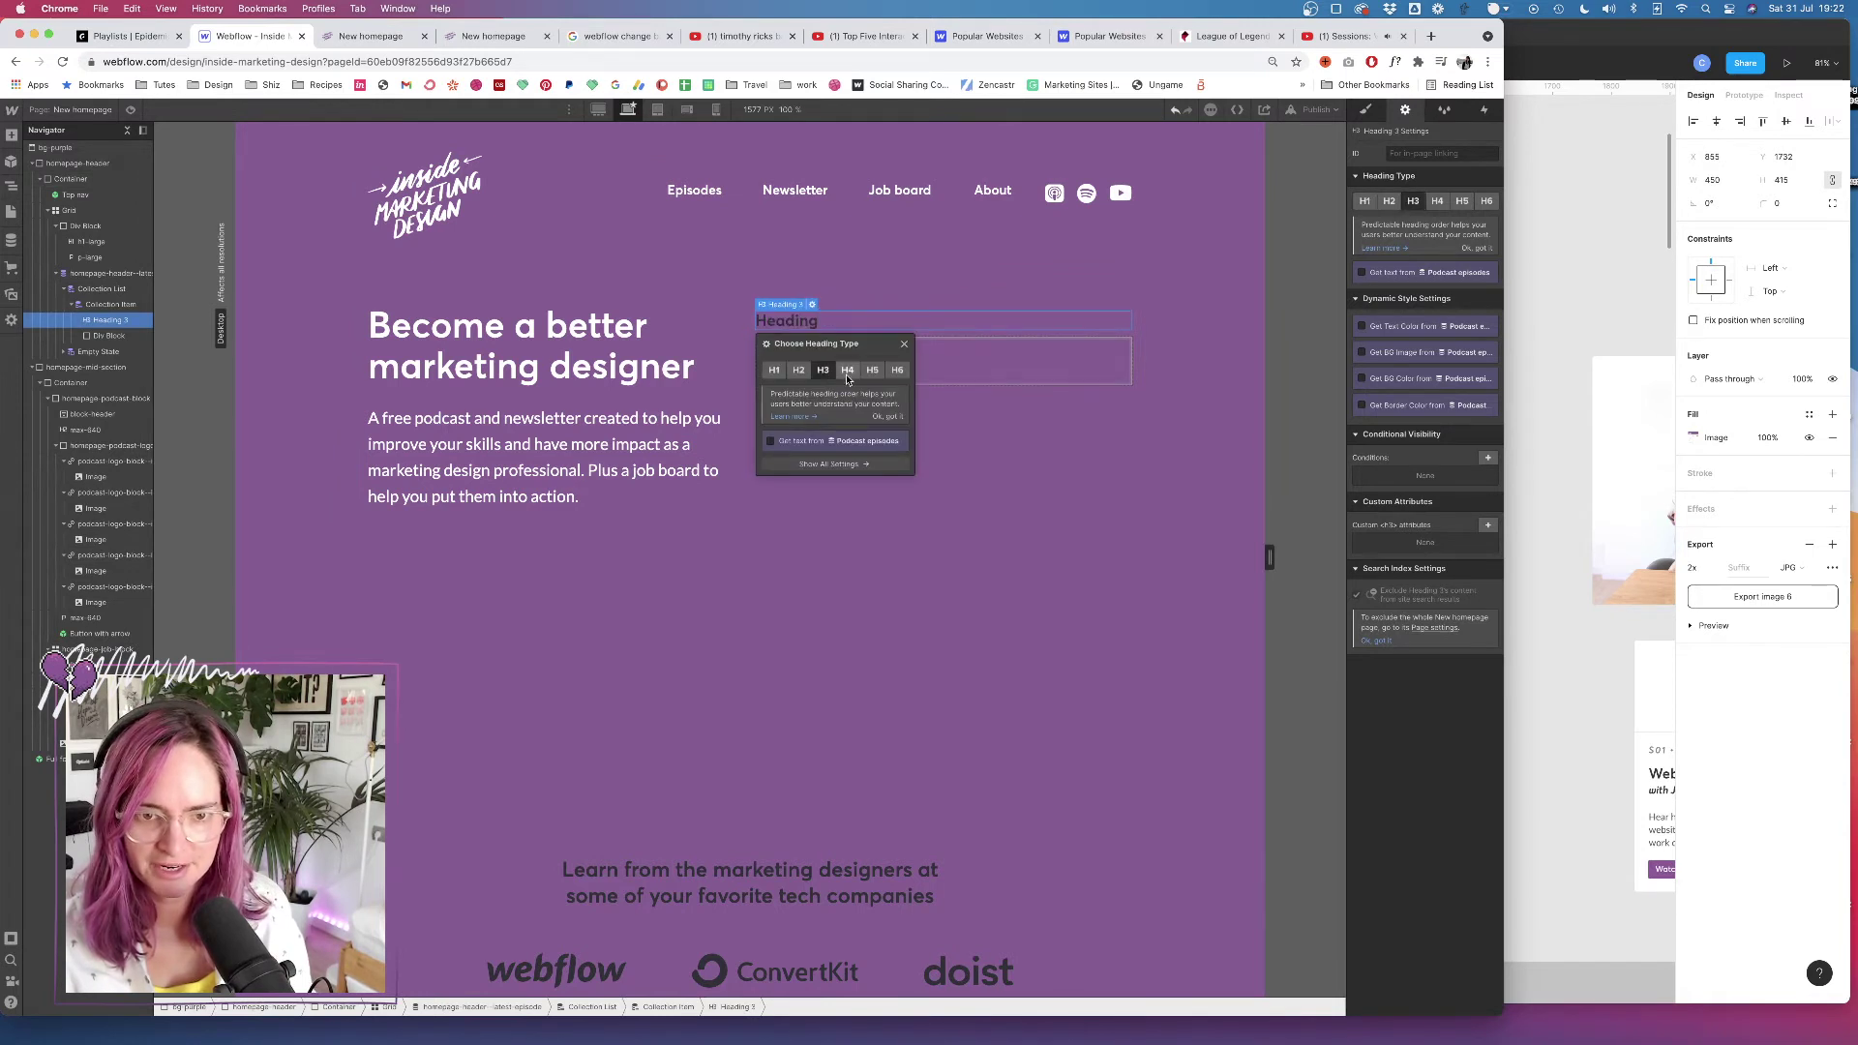
pyautogui.click(846, 376)
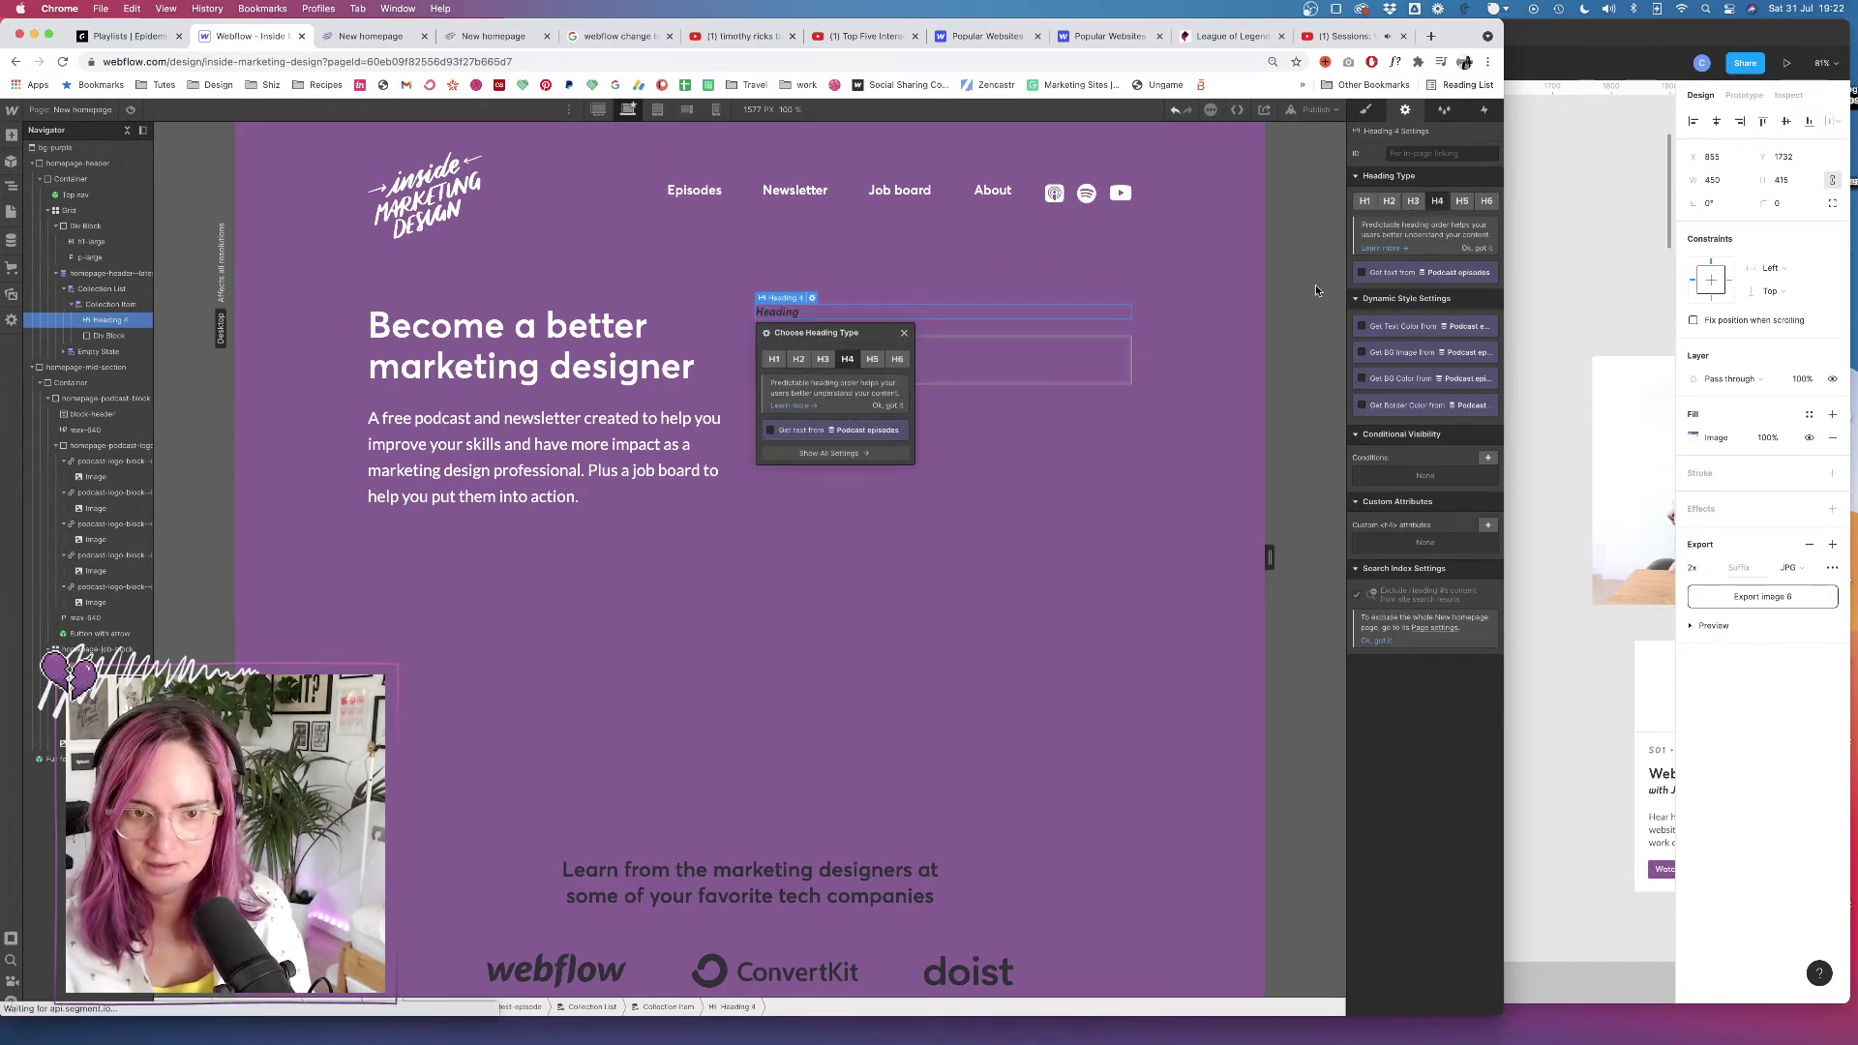
pyautogui.click(871, 358)
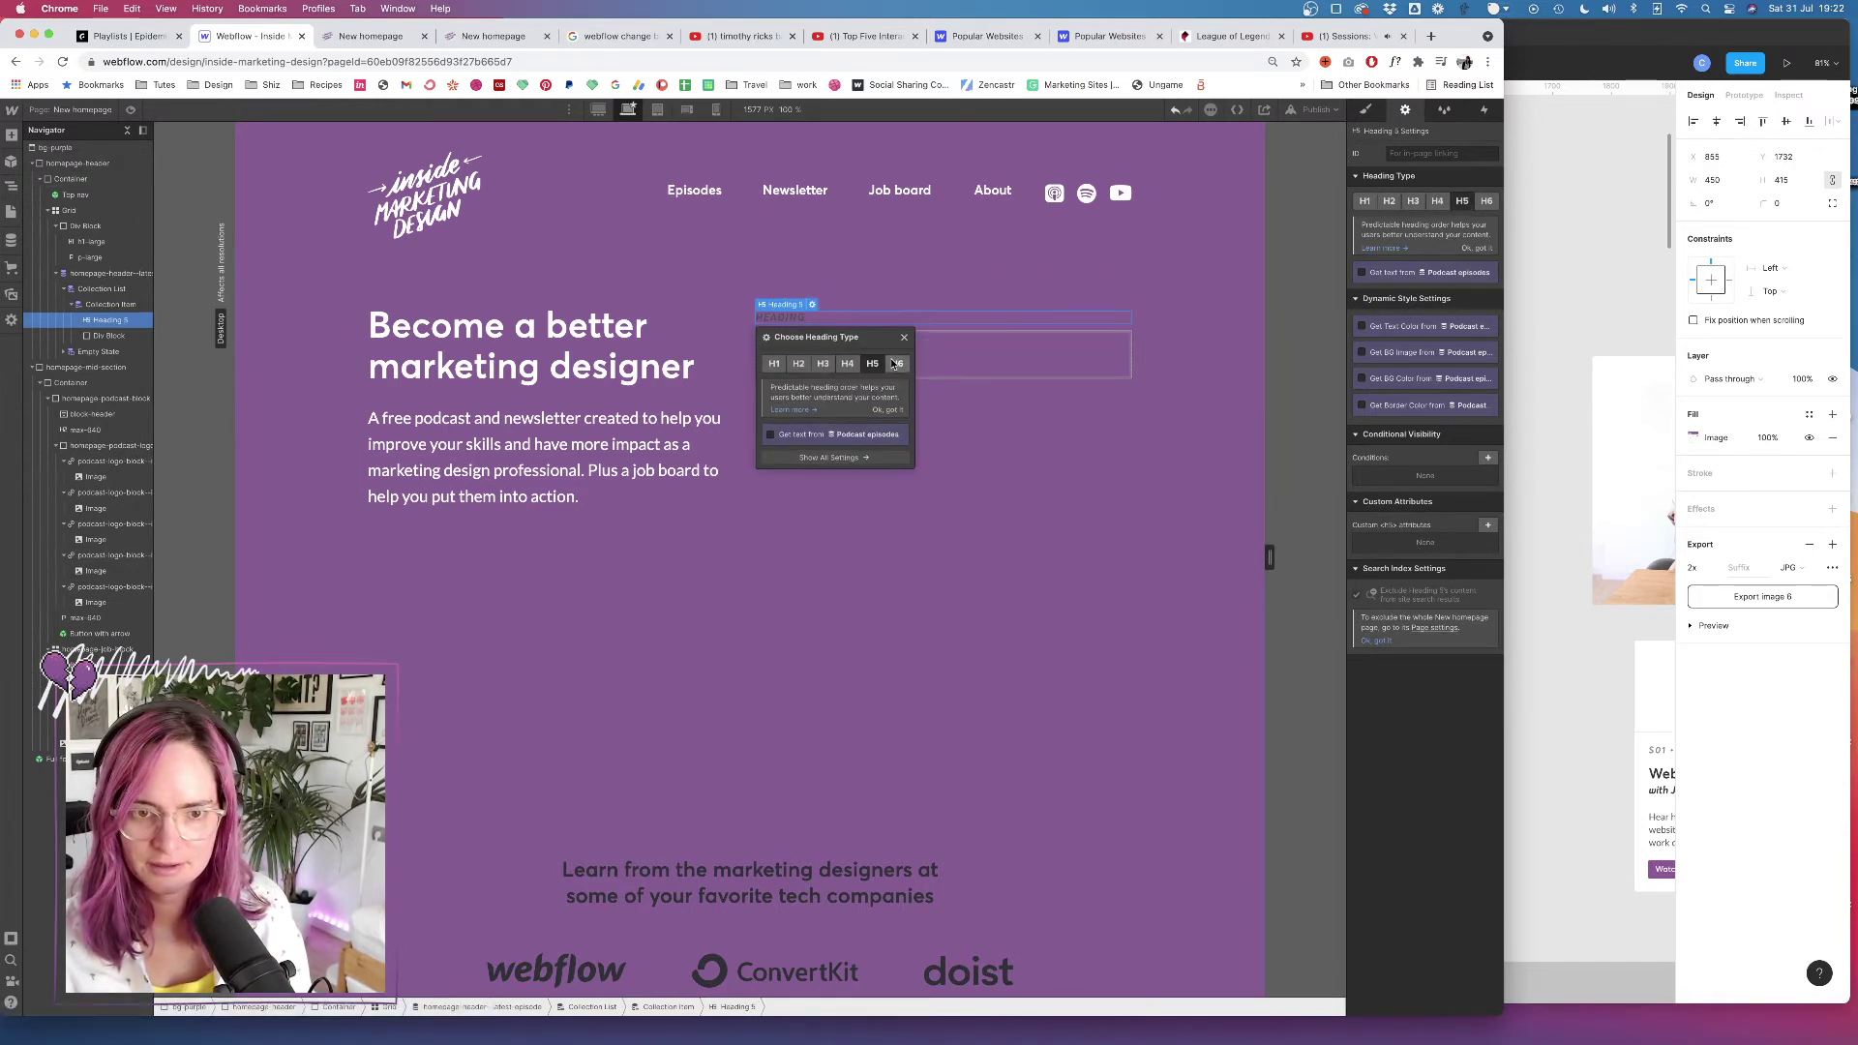
# Inspect the LATEST EPISODE label in the Figma mockup, and set the Webflow heading's text to "You might like this episode"
pyautogui.click(1606, 307)
pyautogui.click(1143, 283)
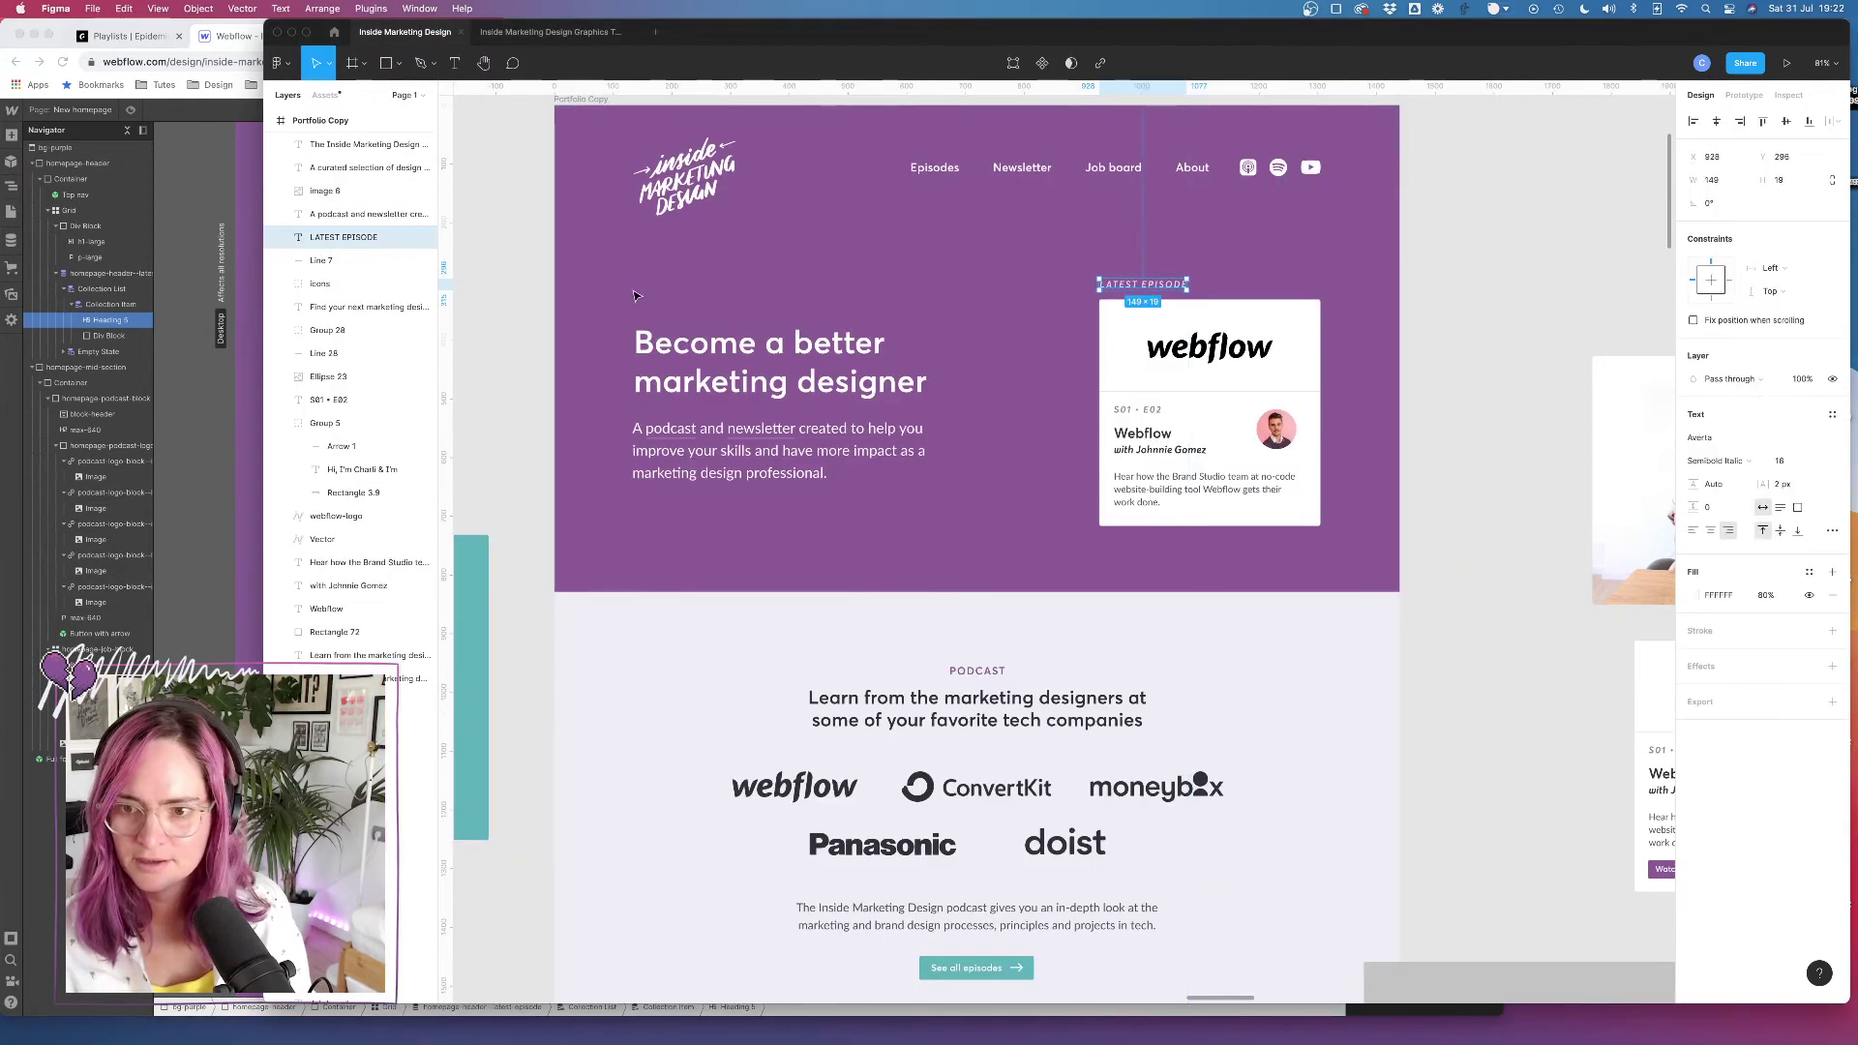
pyautogui.click(238, 273)
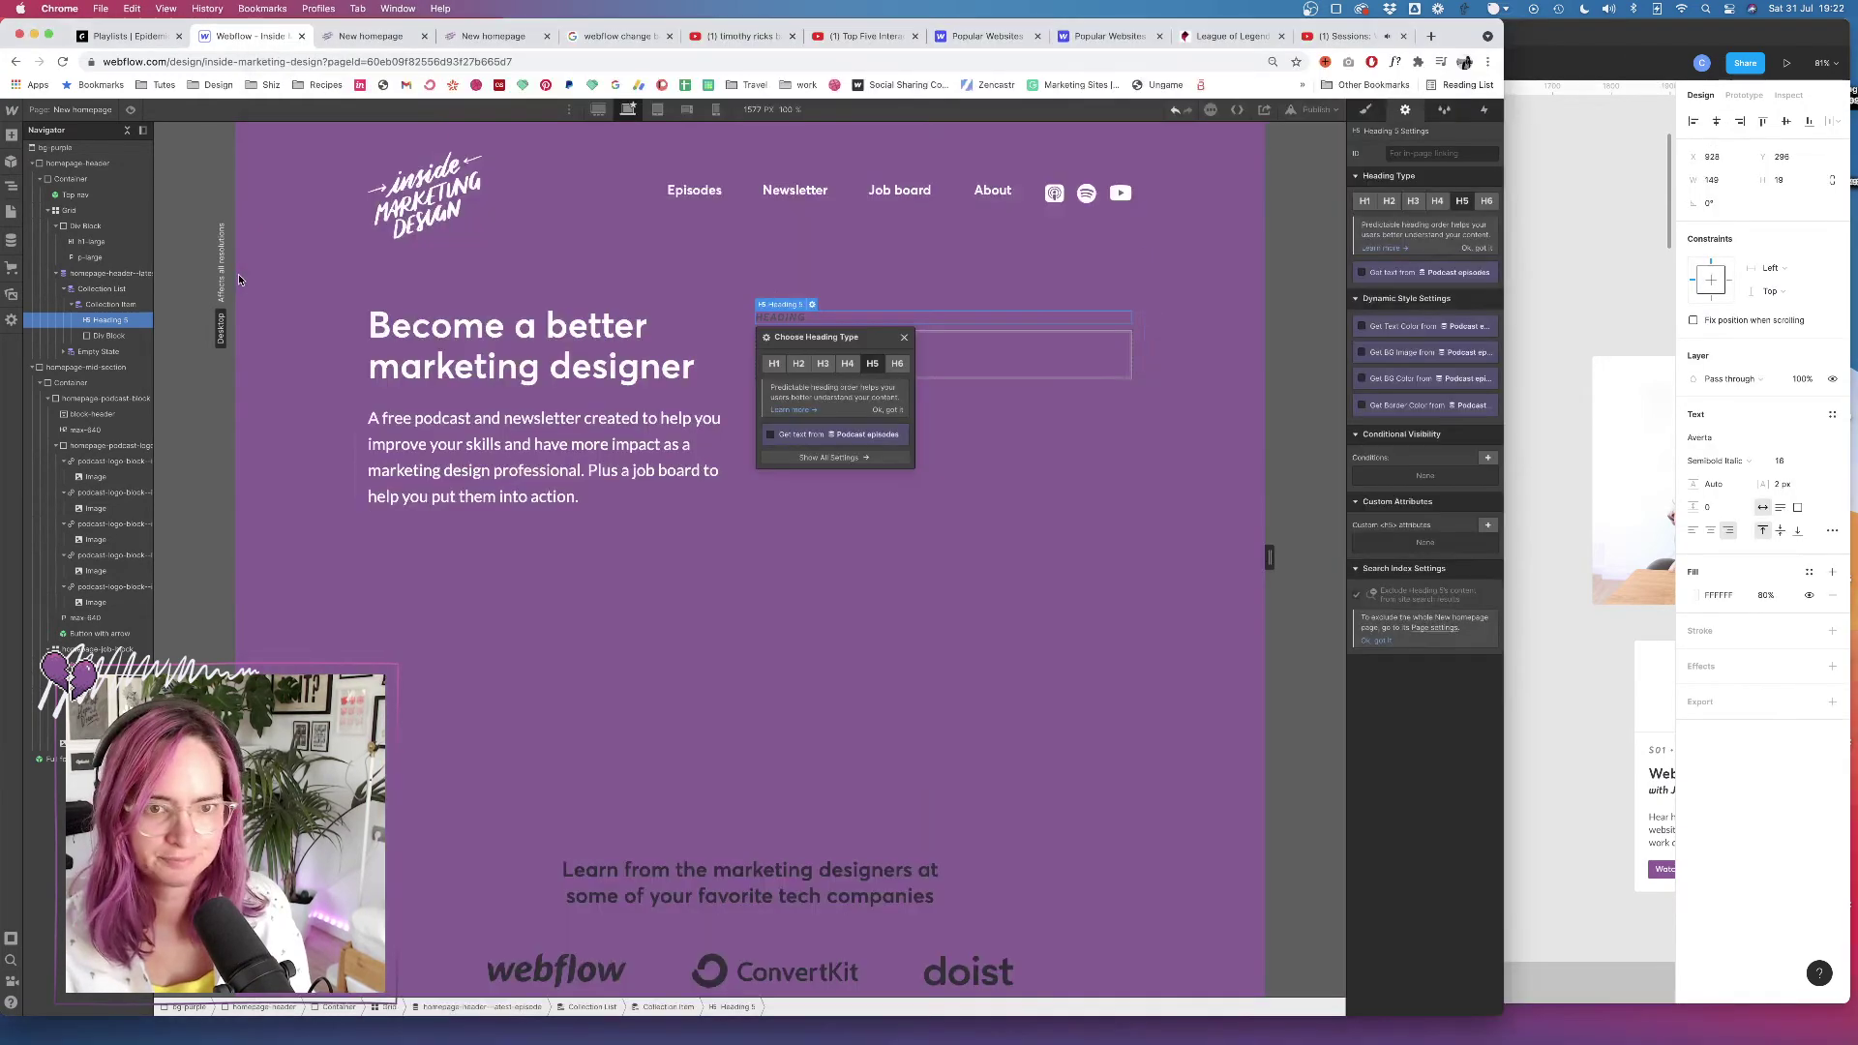
pyautogui.doubleClick(773, 319)
pyautogui.write('You mi')
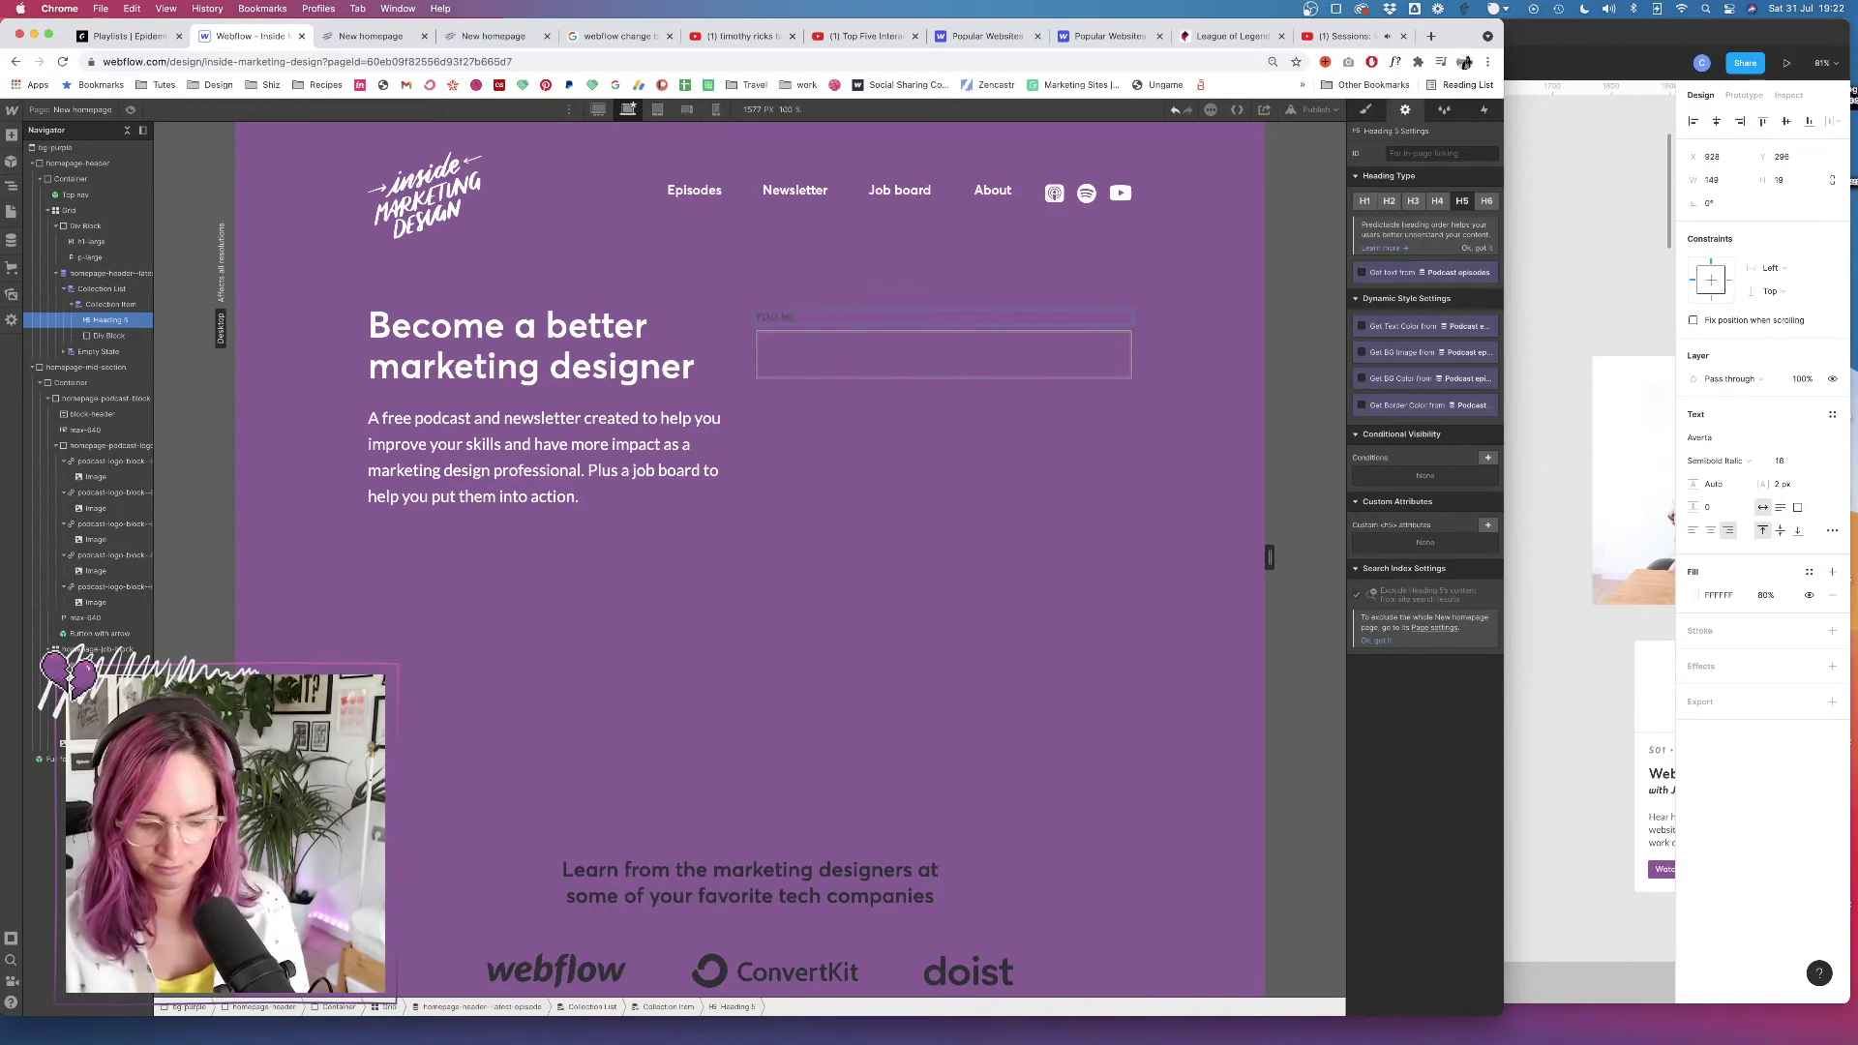
pyautogui.write('ght li')
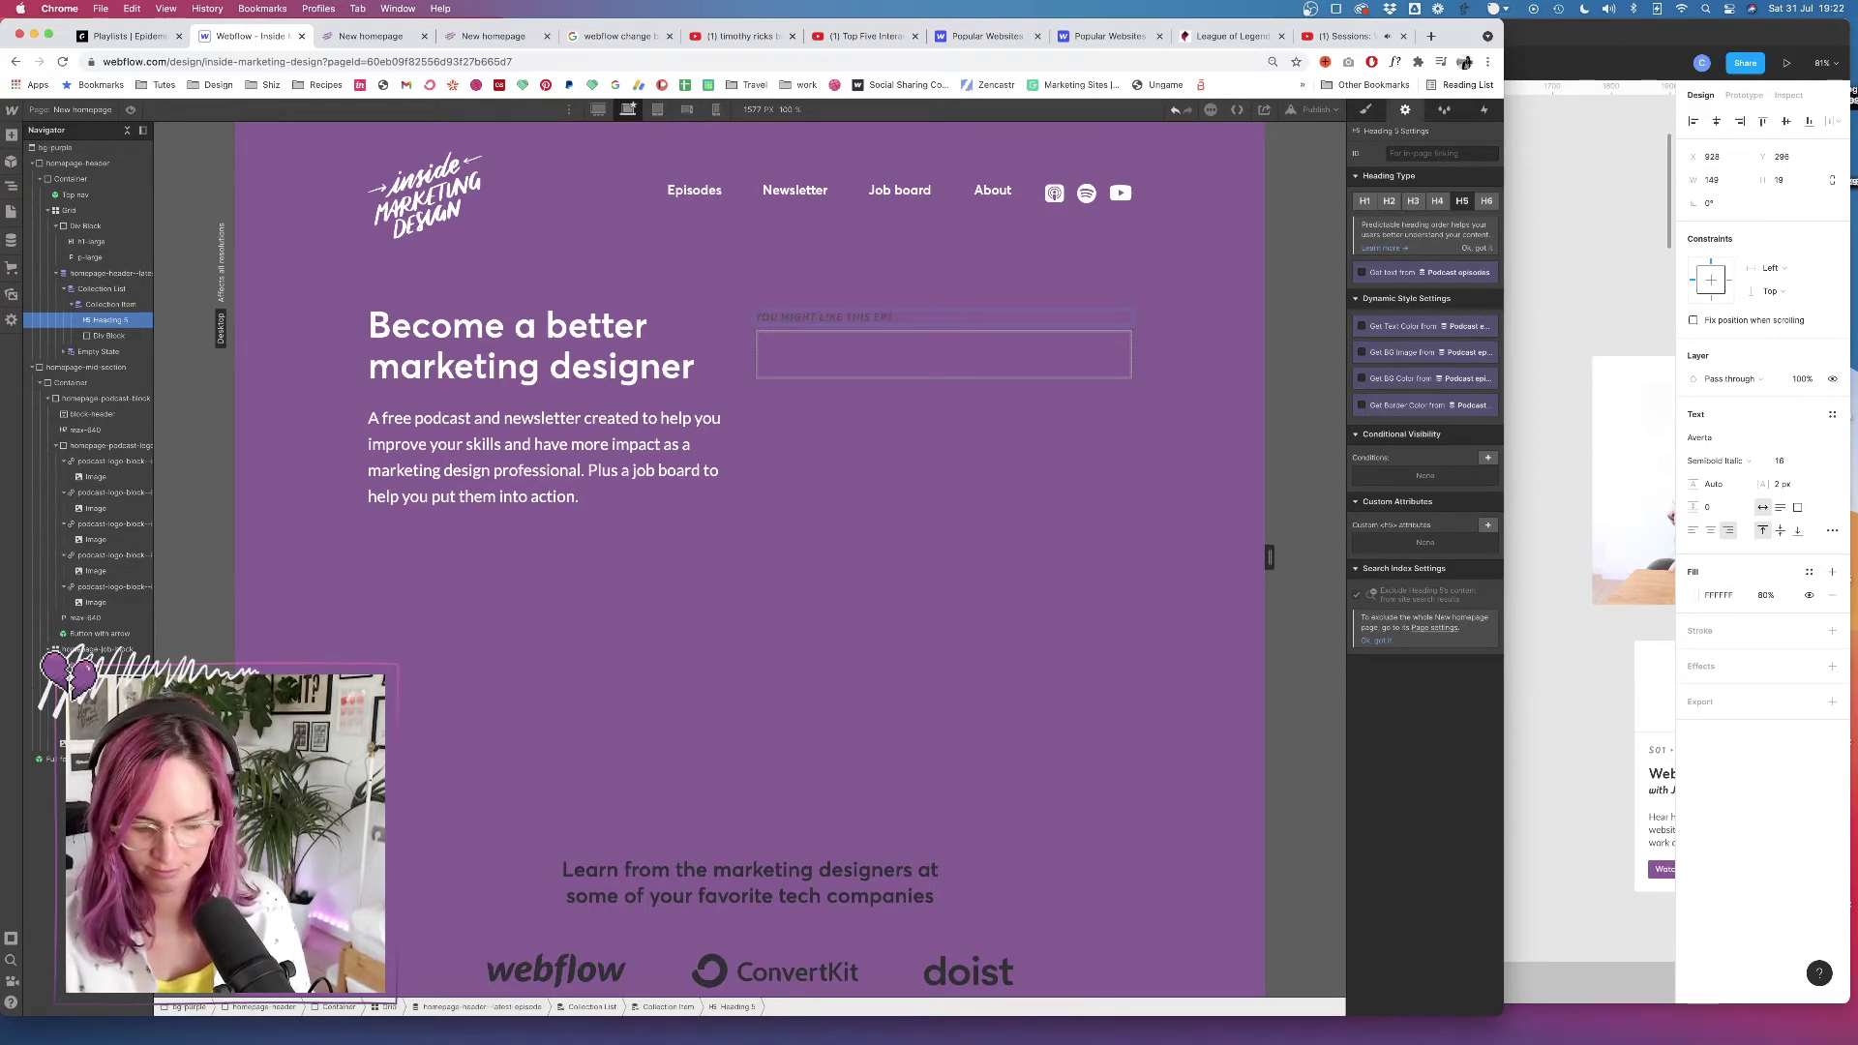
pyautogui.write('ke this episode')
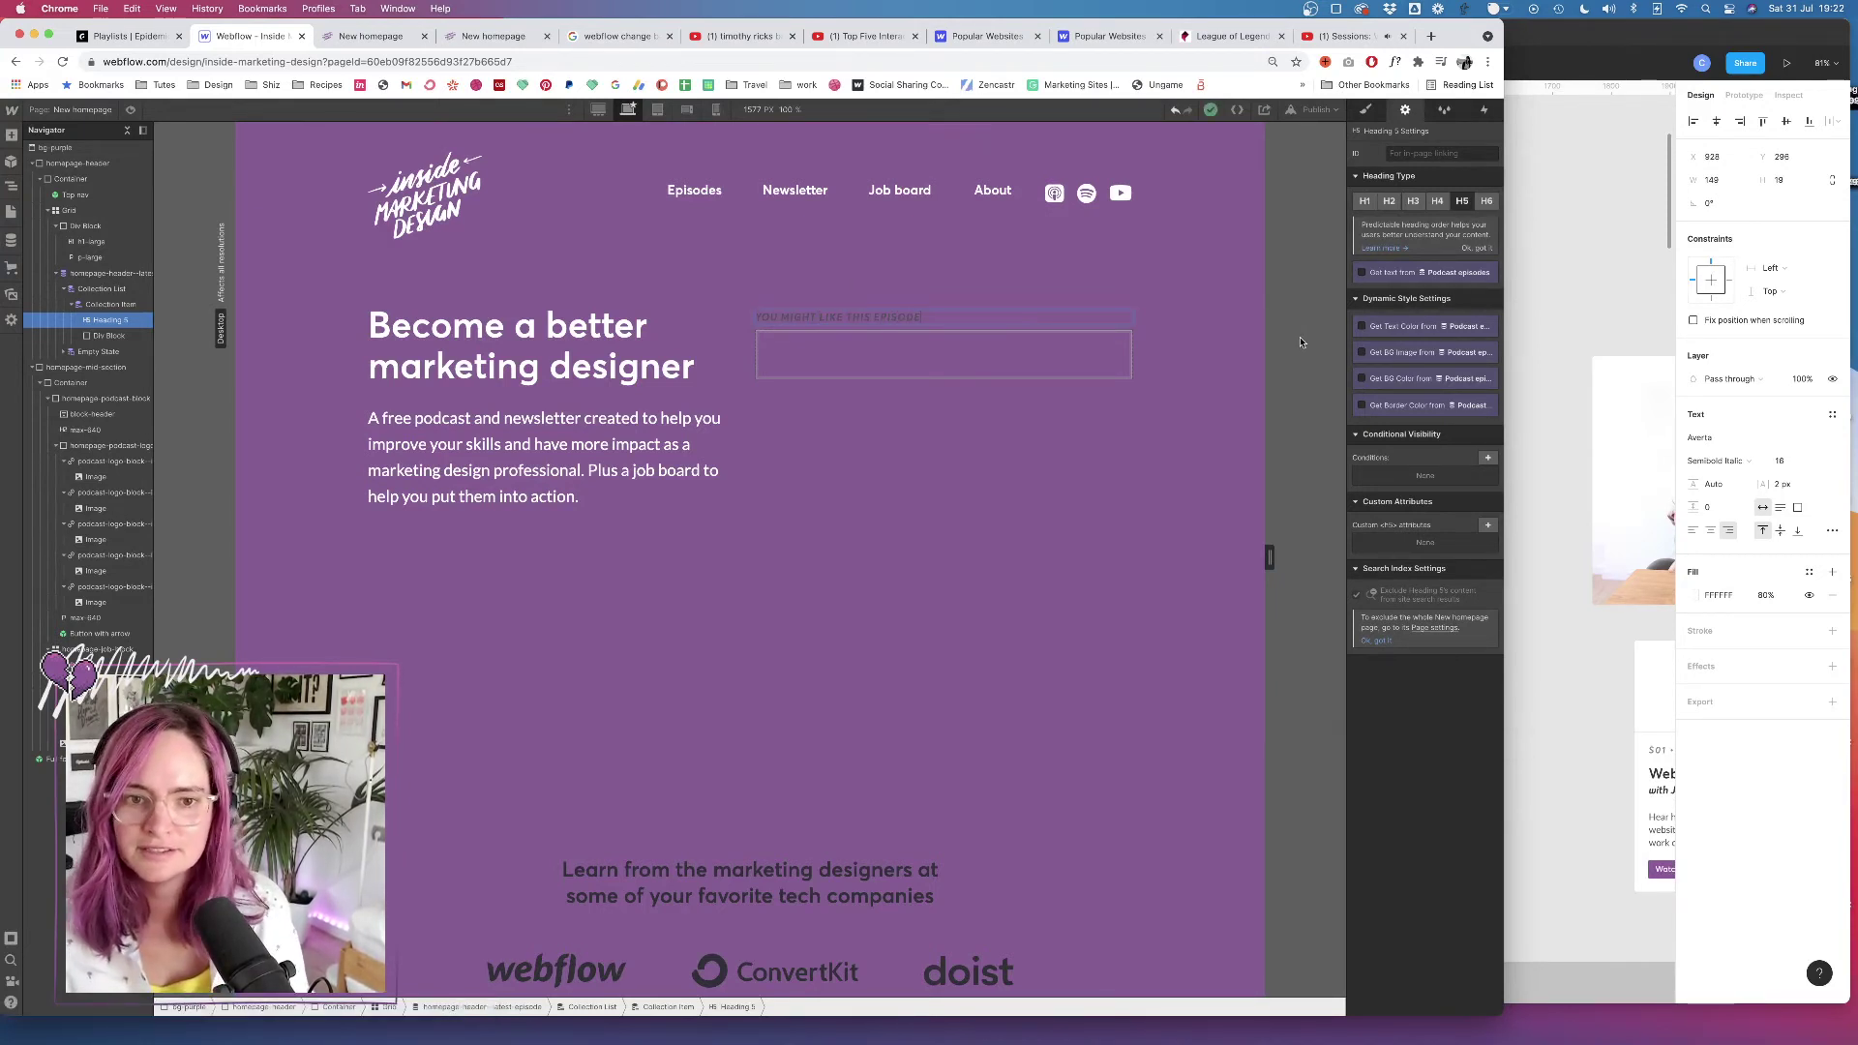
pyautogui.press('Escape')
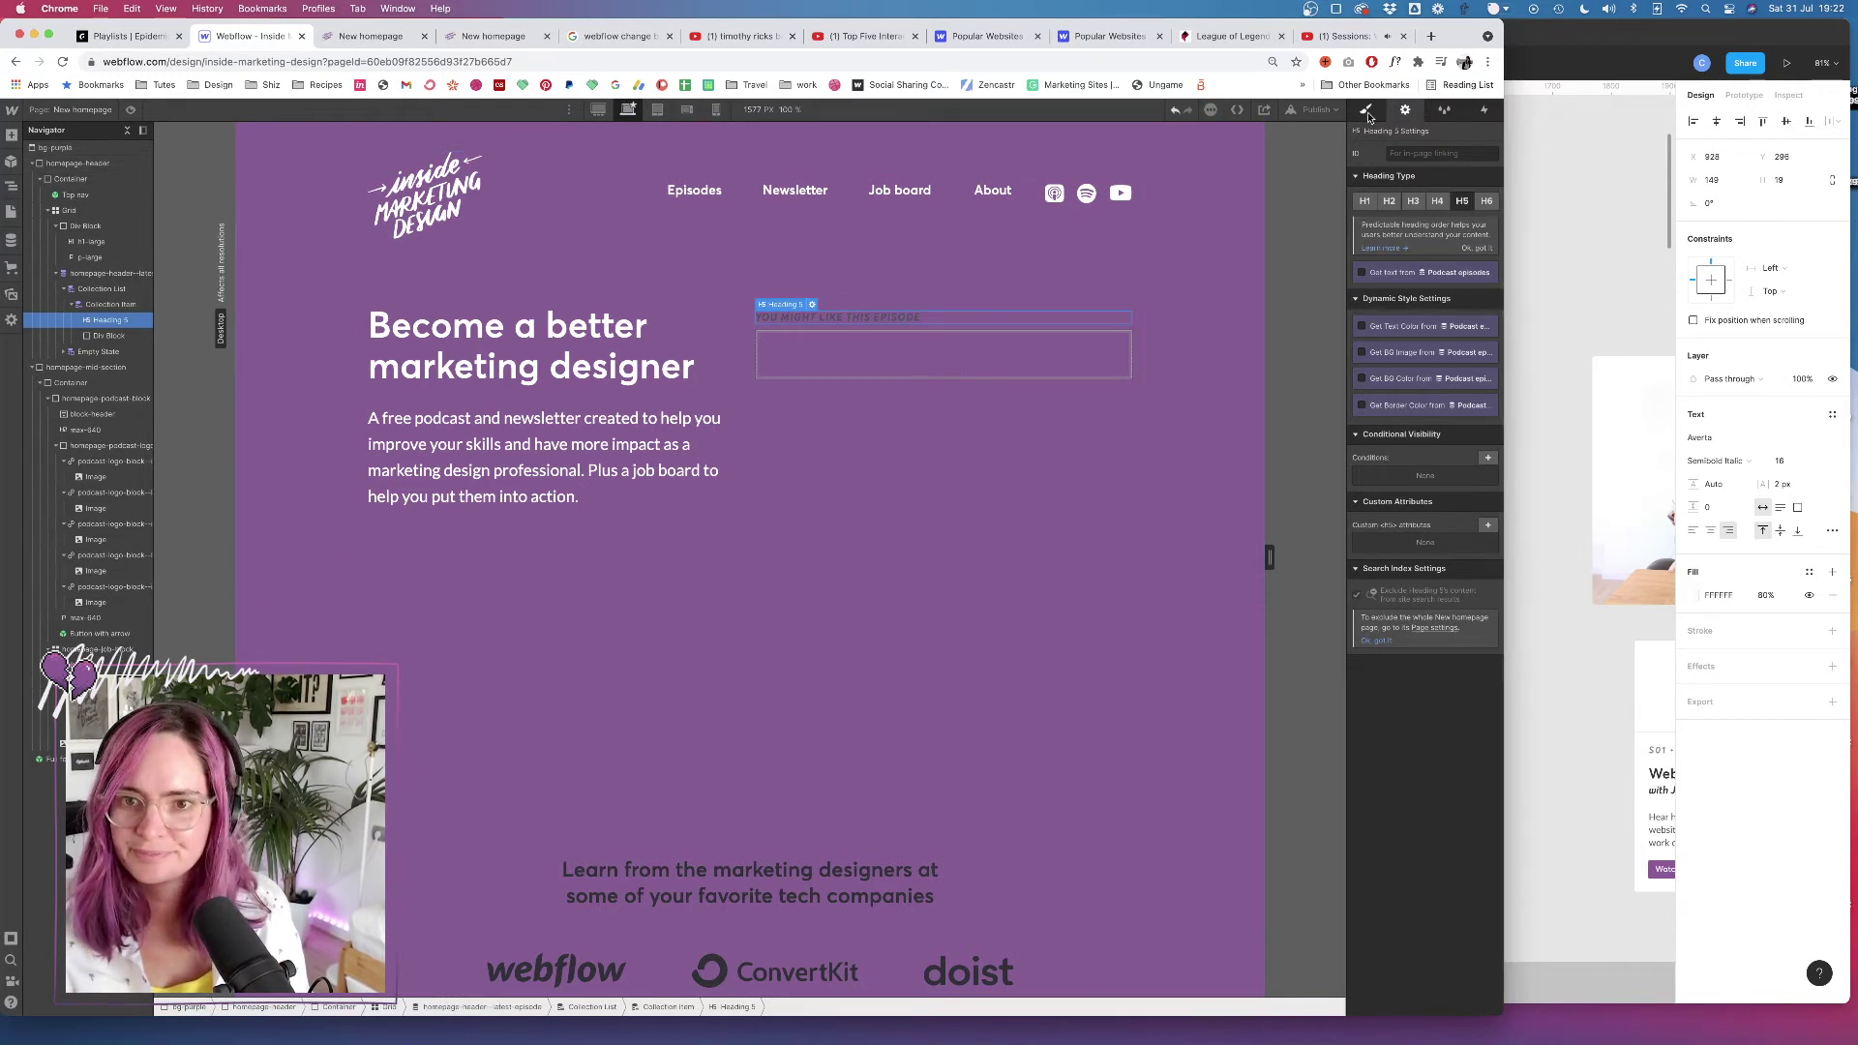
# Apply the existing heading-white class to the "You might like this episode" heading
pyautogui.click(1366, 109)
pyautogui.click(1415, 177)
pyautogui.write('heading')
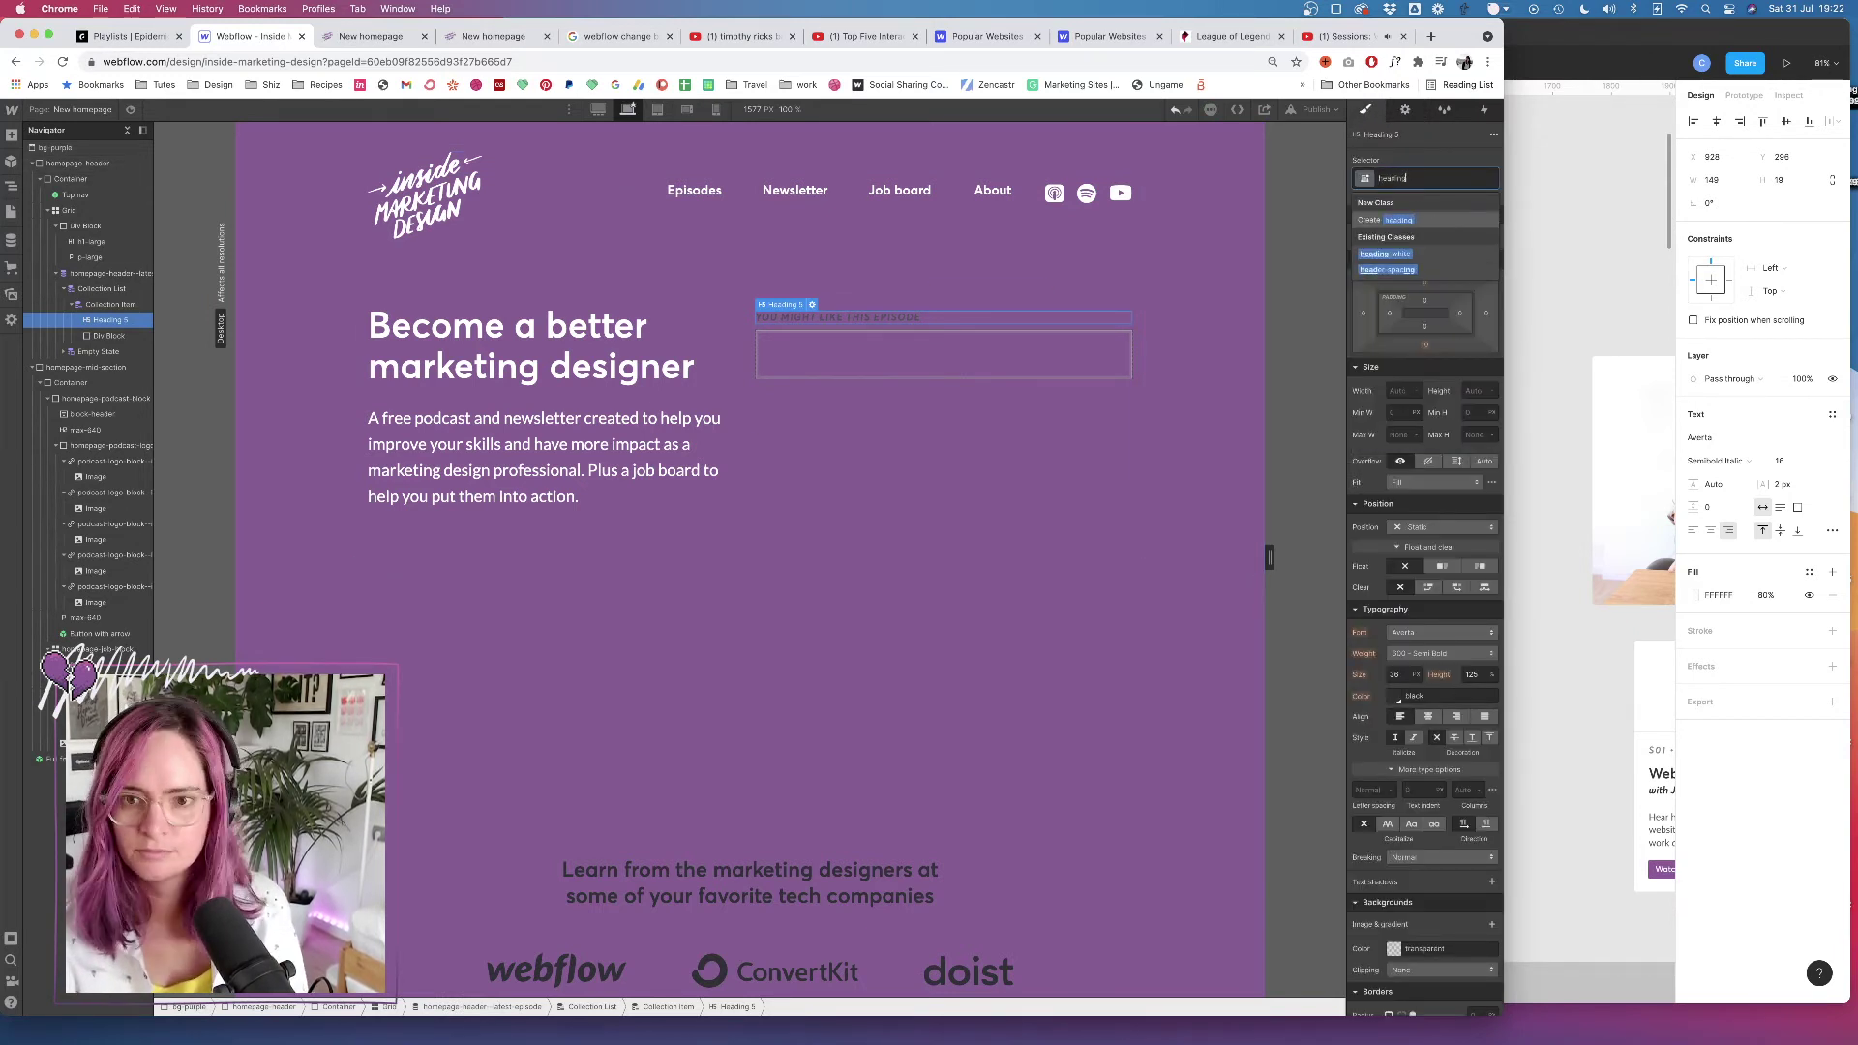
pyautogui.click(1386, 253)
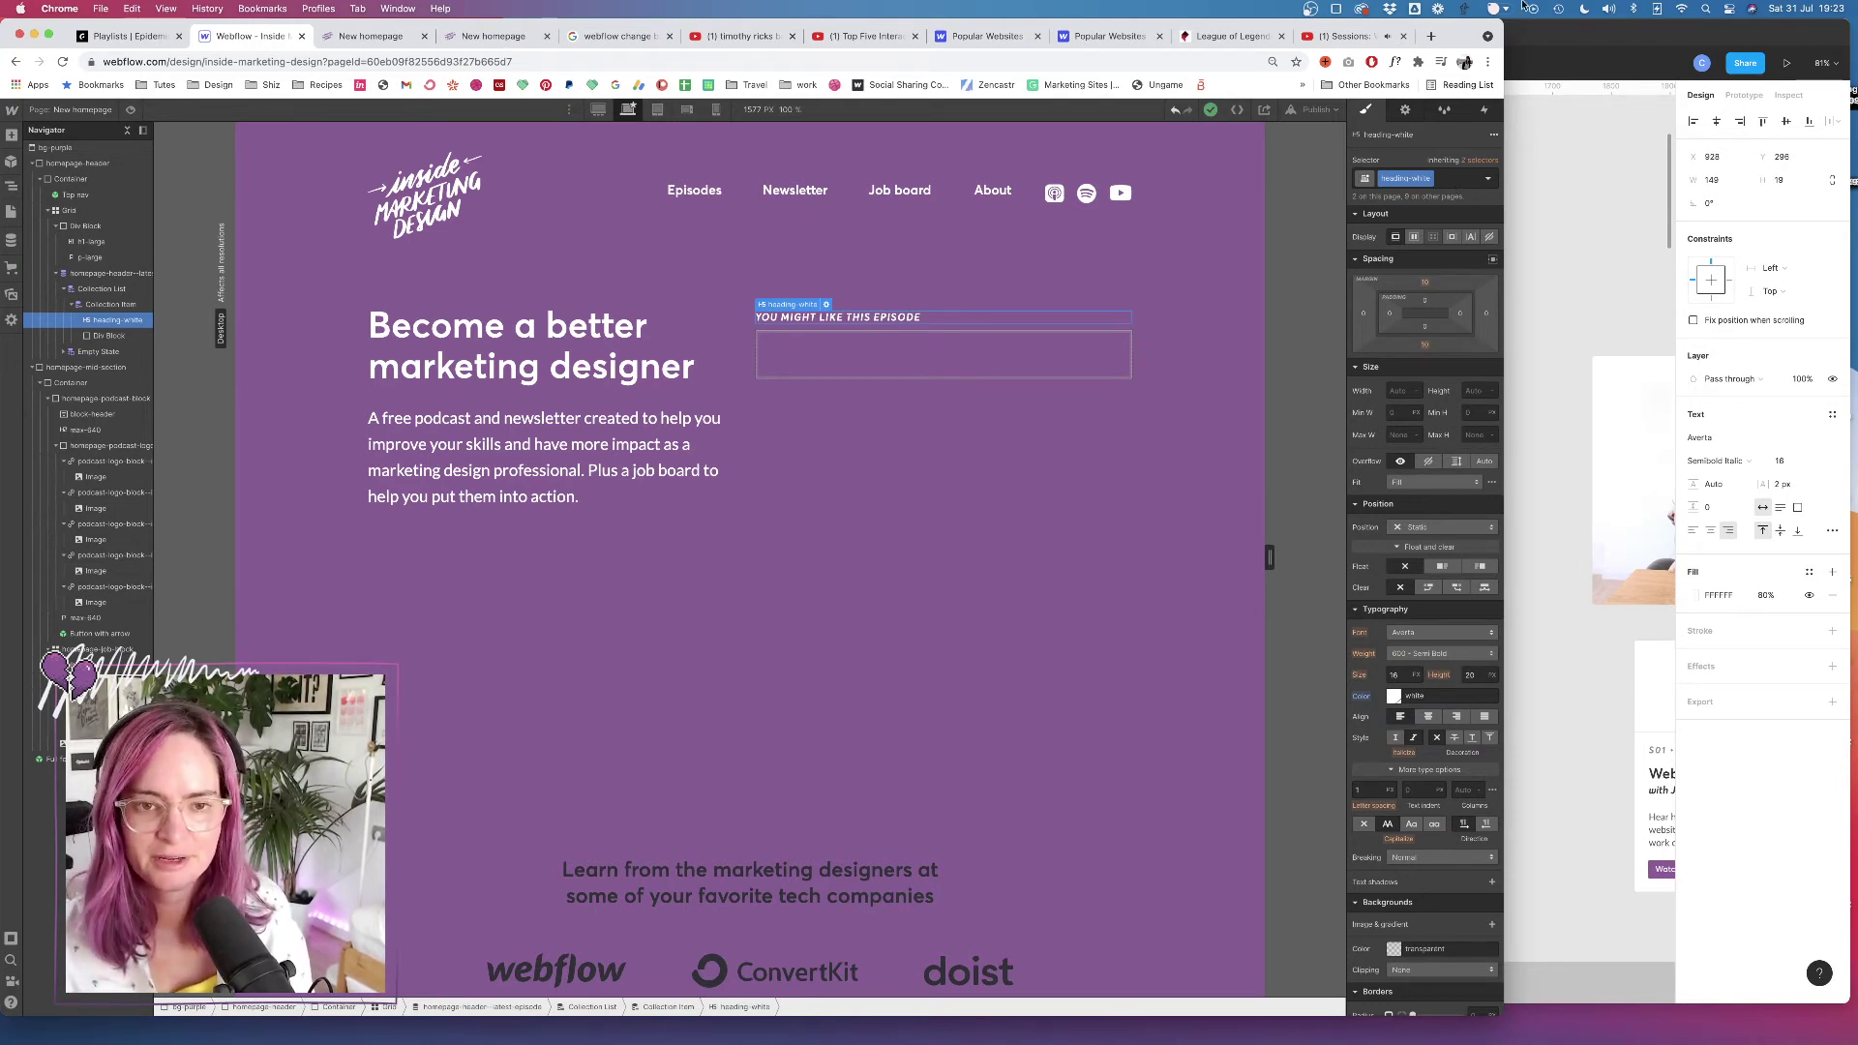
# Apply the existing episode-card class to the div block under the "You might like this episode" heading
pyautogui.click(957, 345)
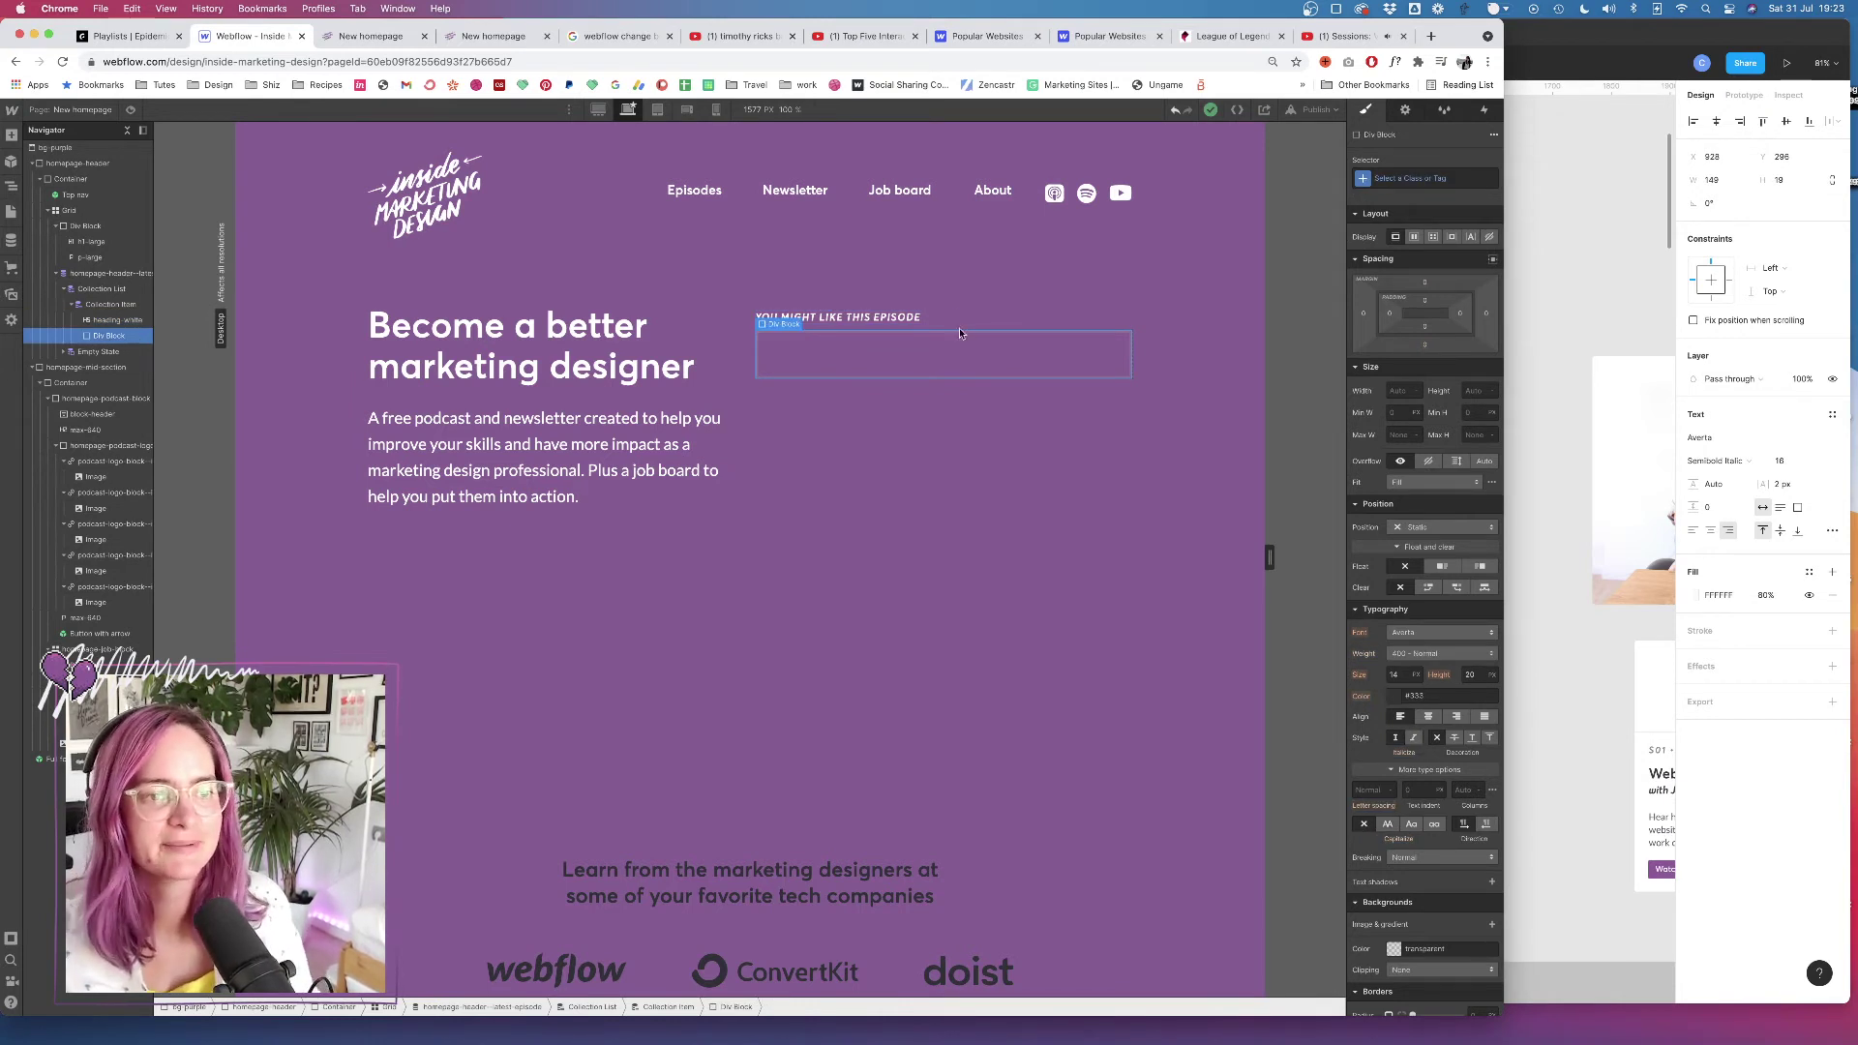
pyautogui.click(1408, 179)
pyautogui.write('episode')
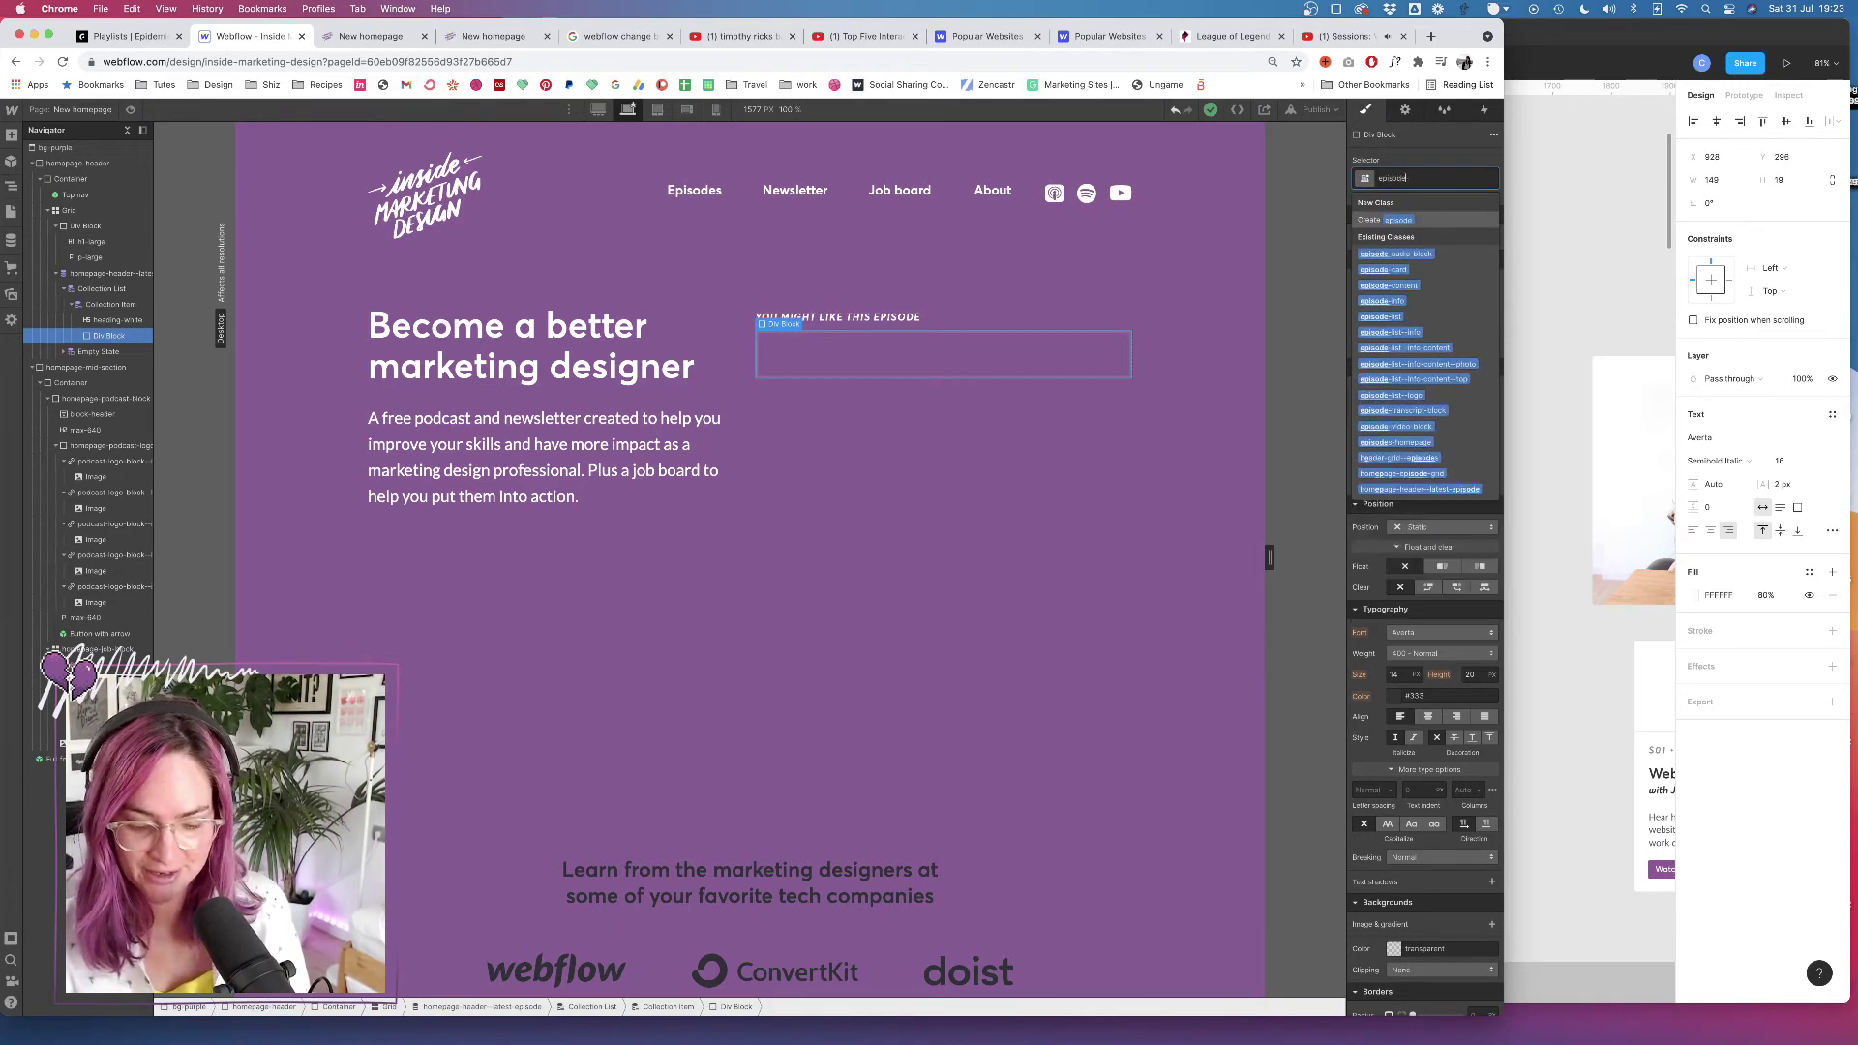
pyautogui.write('-card')
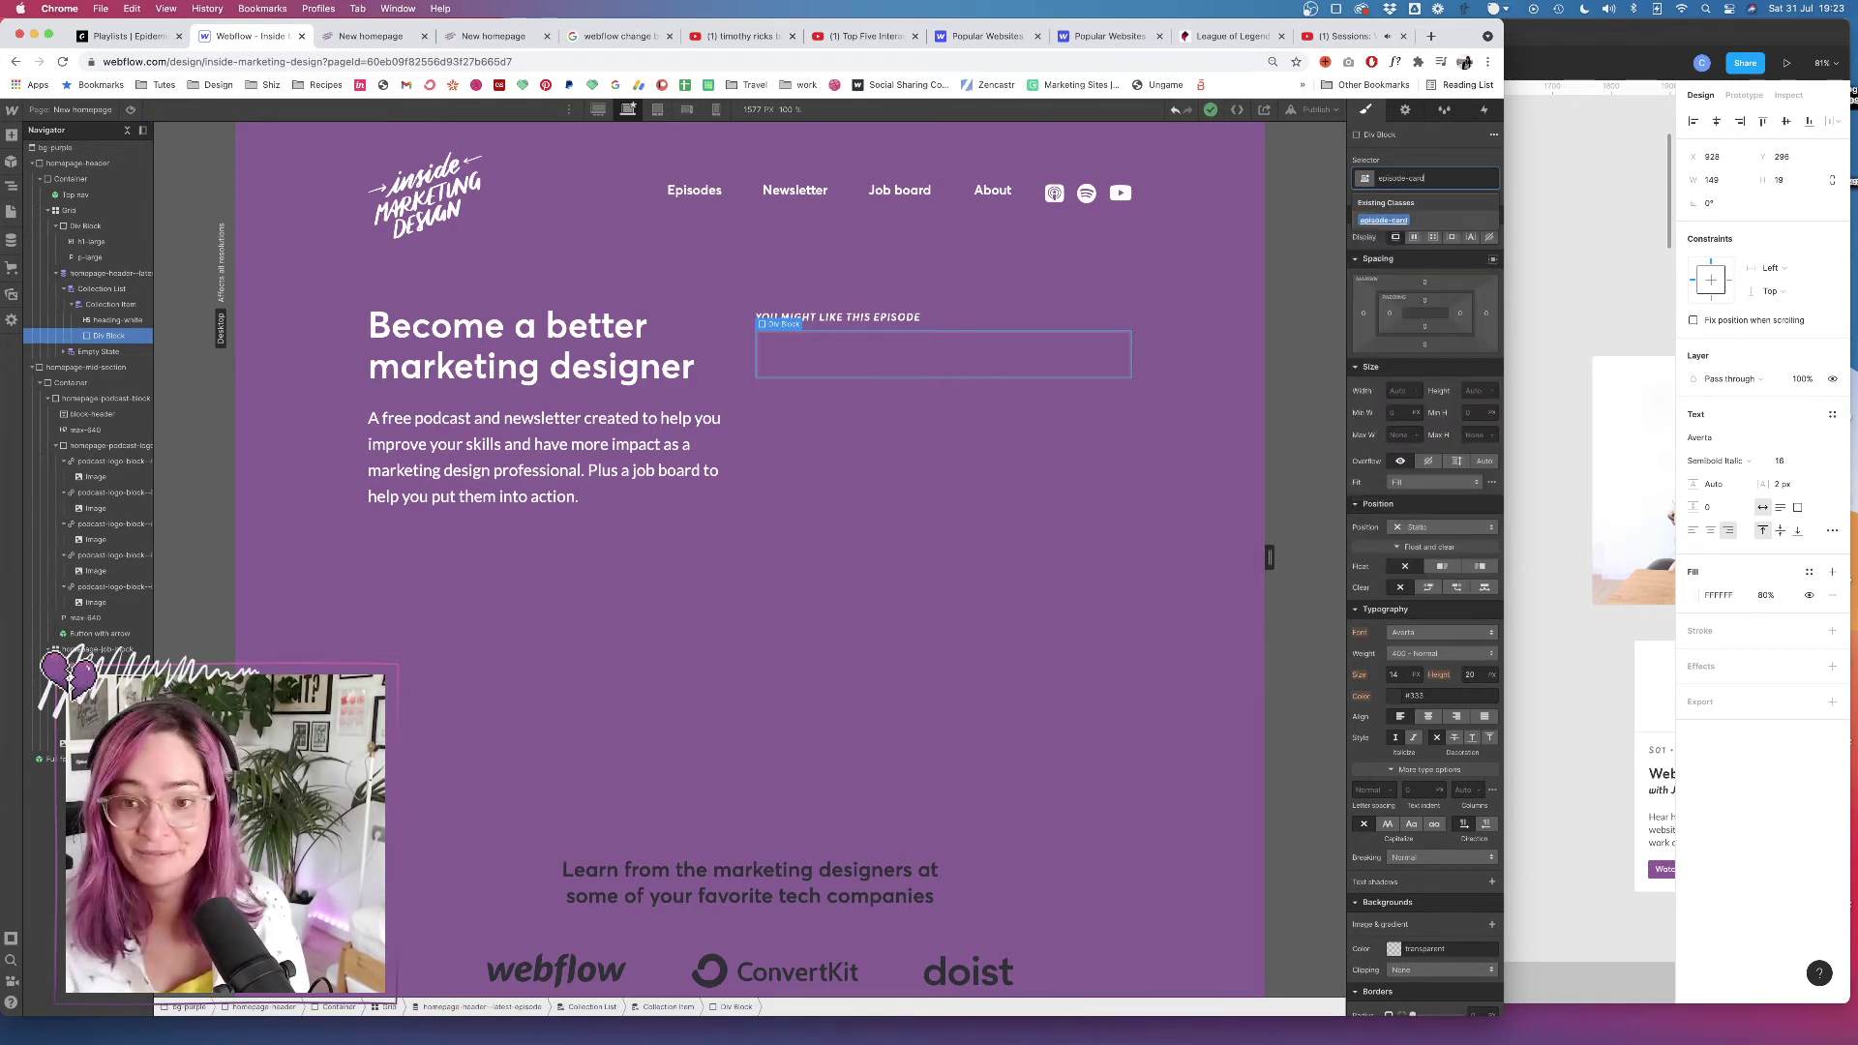
pyautogui.press('Return')
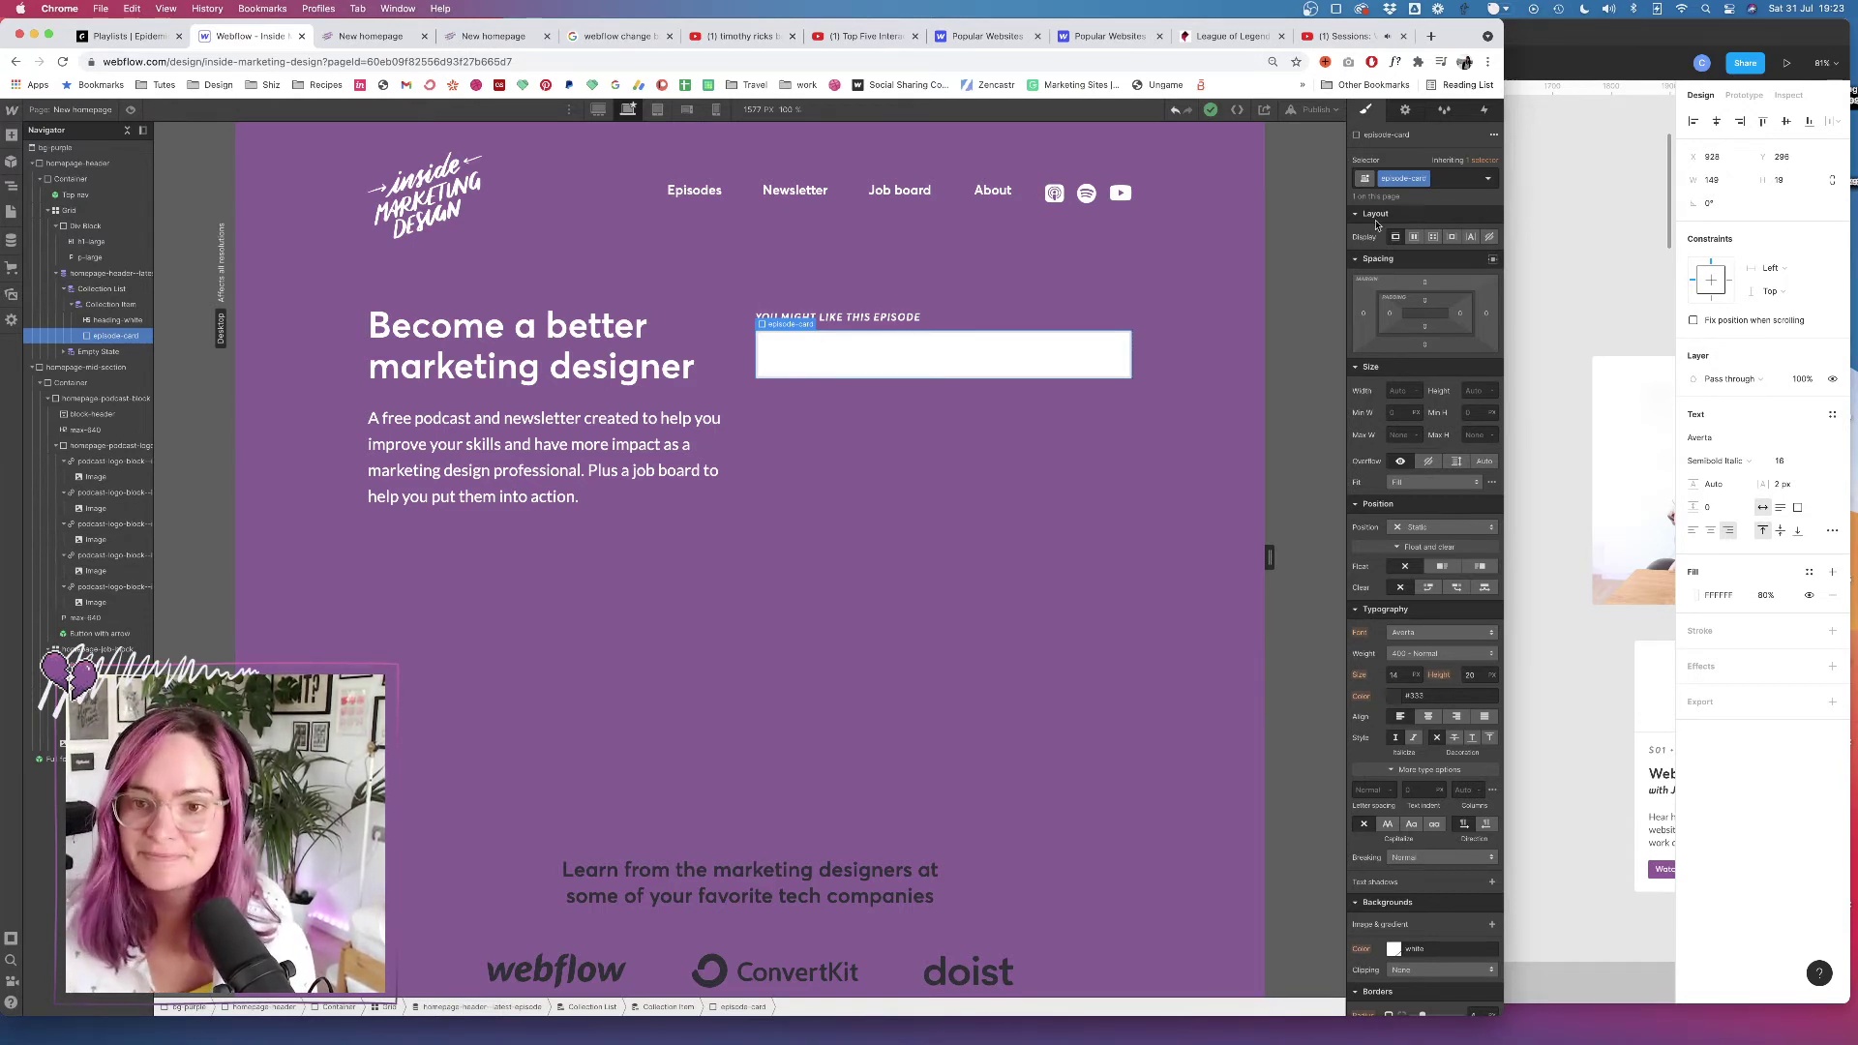
# Switch to the Figma mockup and check how the episode card lines up with the layout grid columns
pyautogui.press('super+Tab')
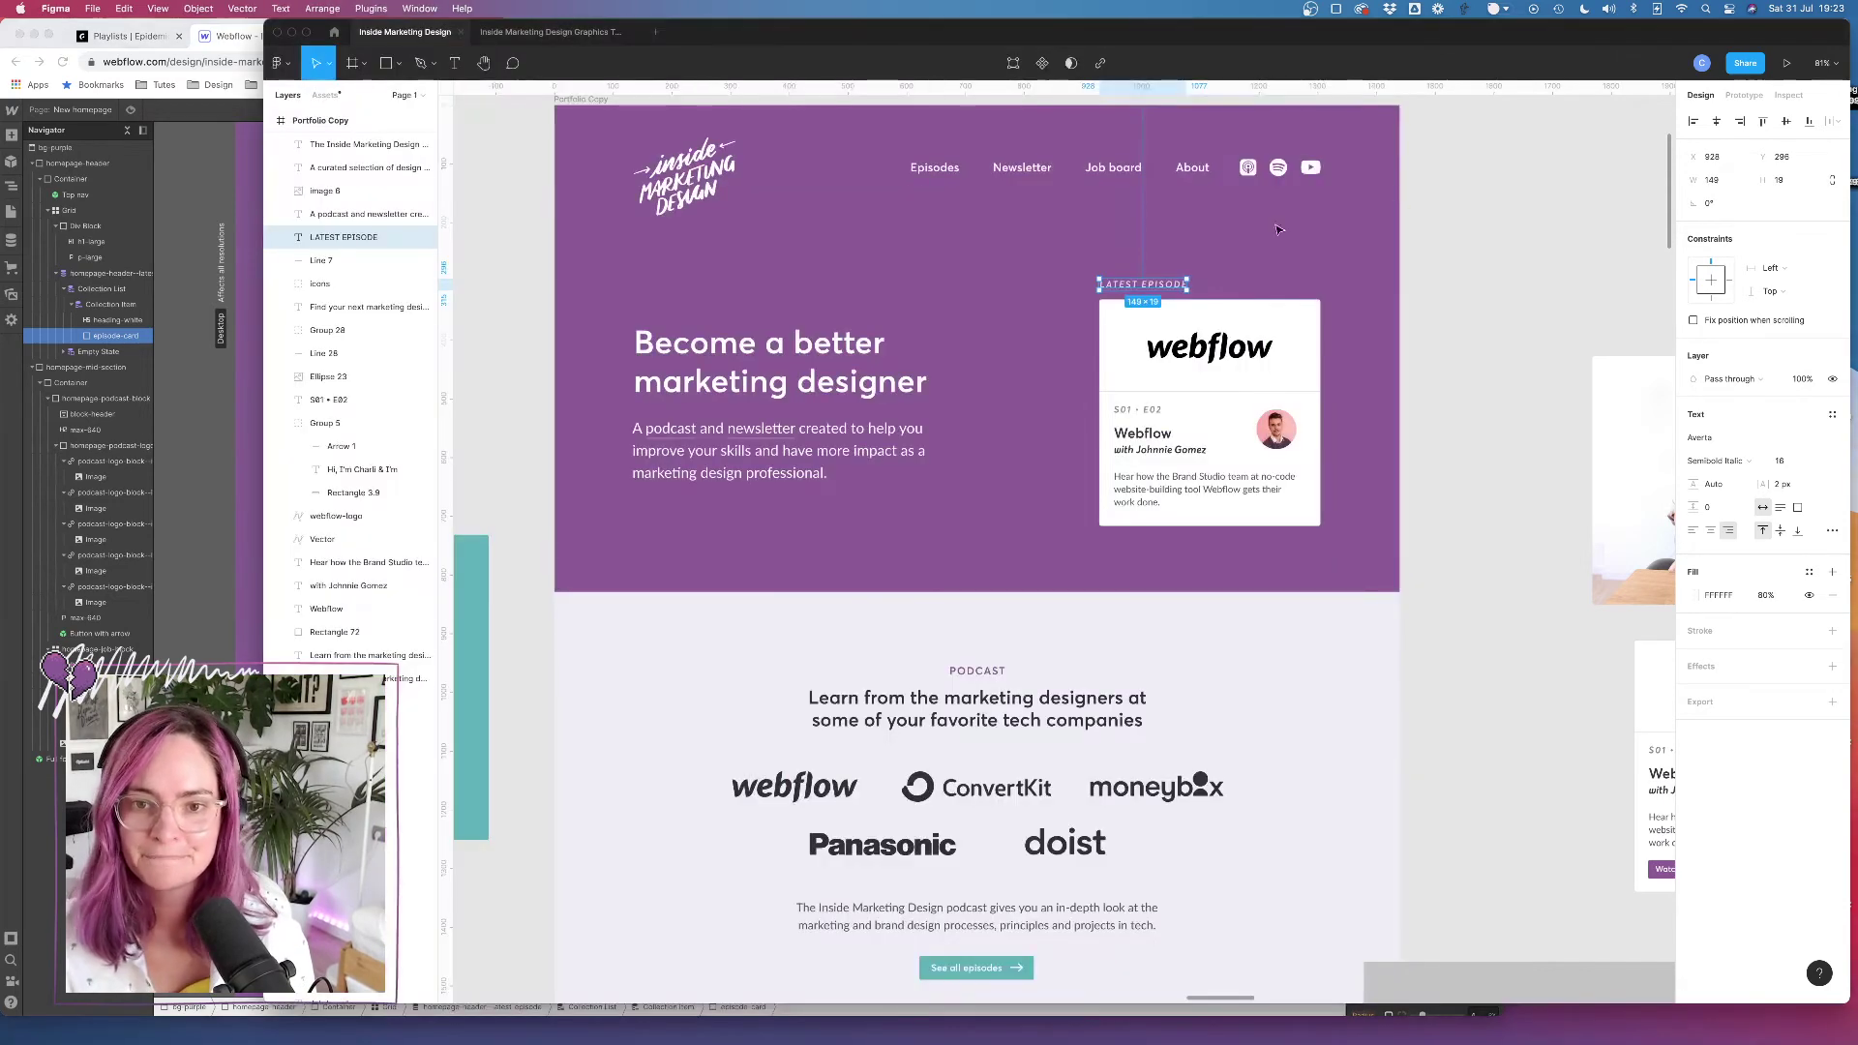
pyautogui.click(1294, 322)
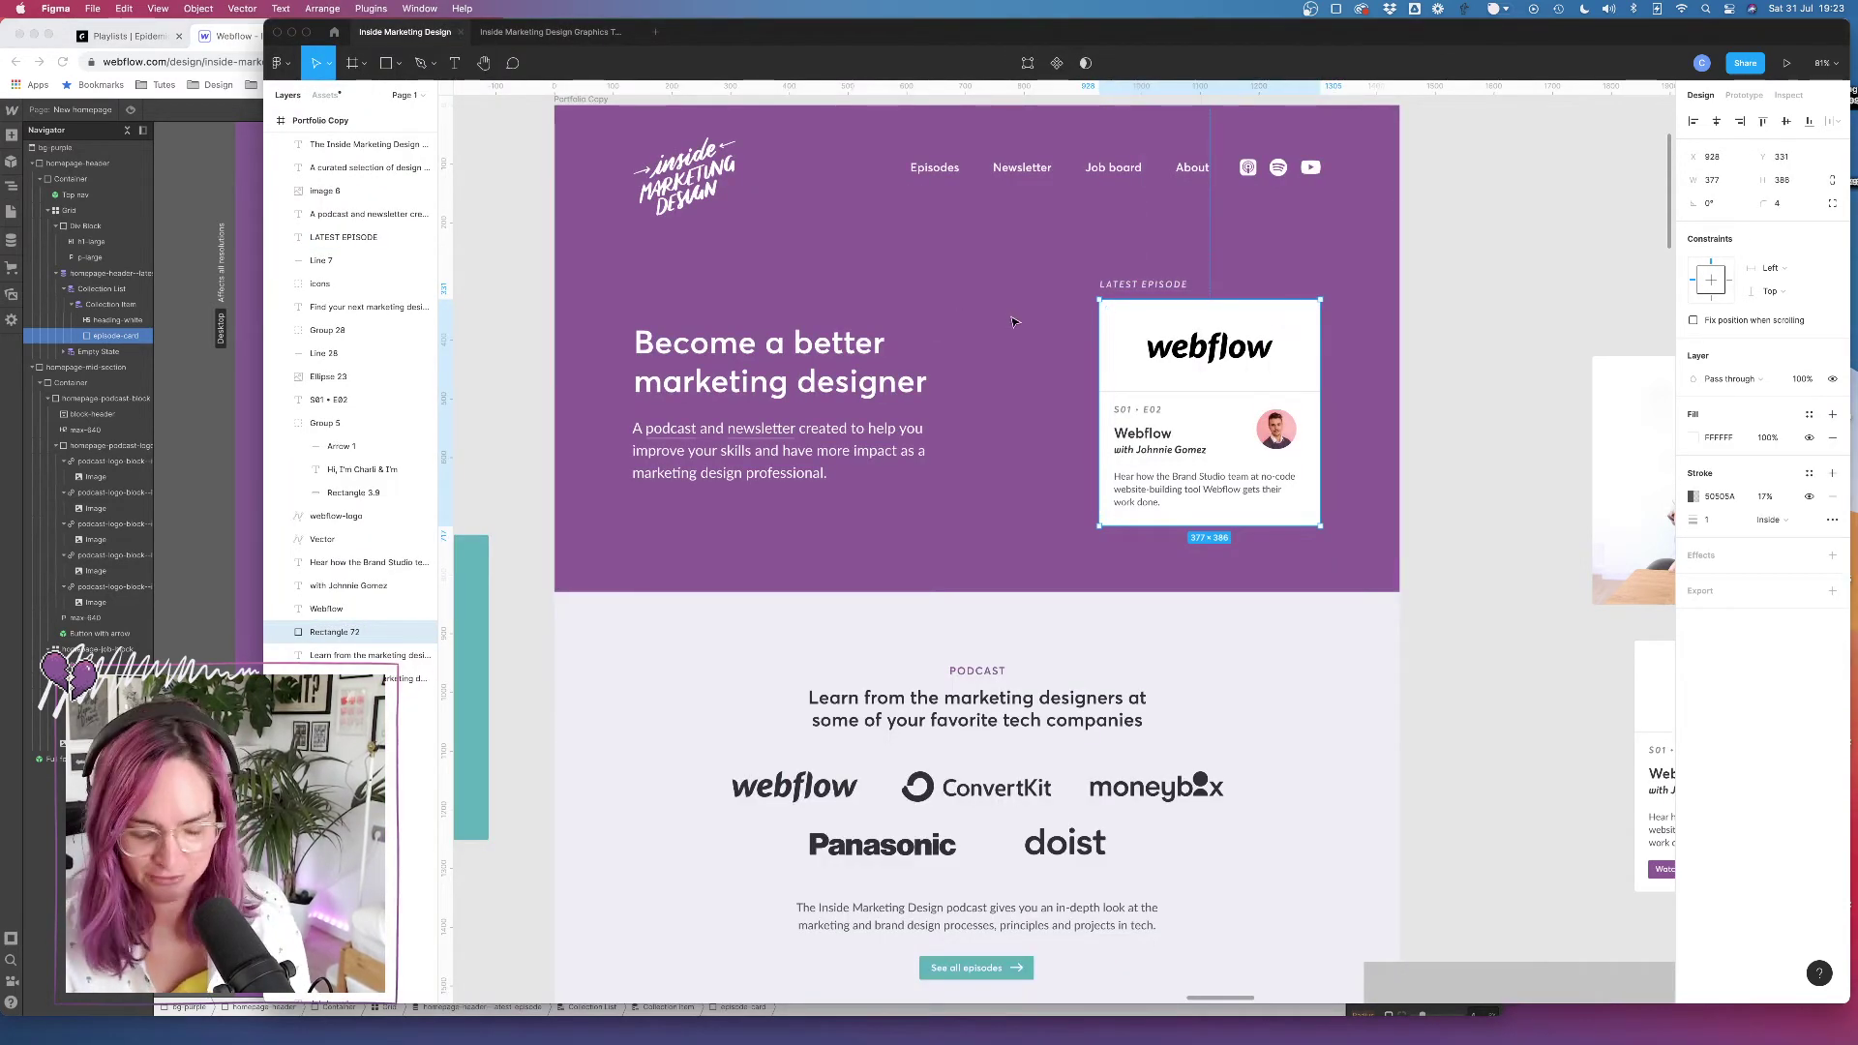
pyautogui.hotkey('ctrl', 'g')
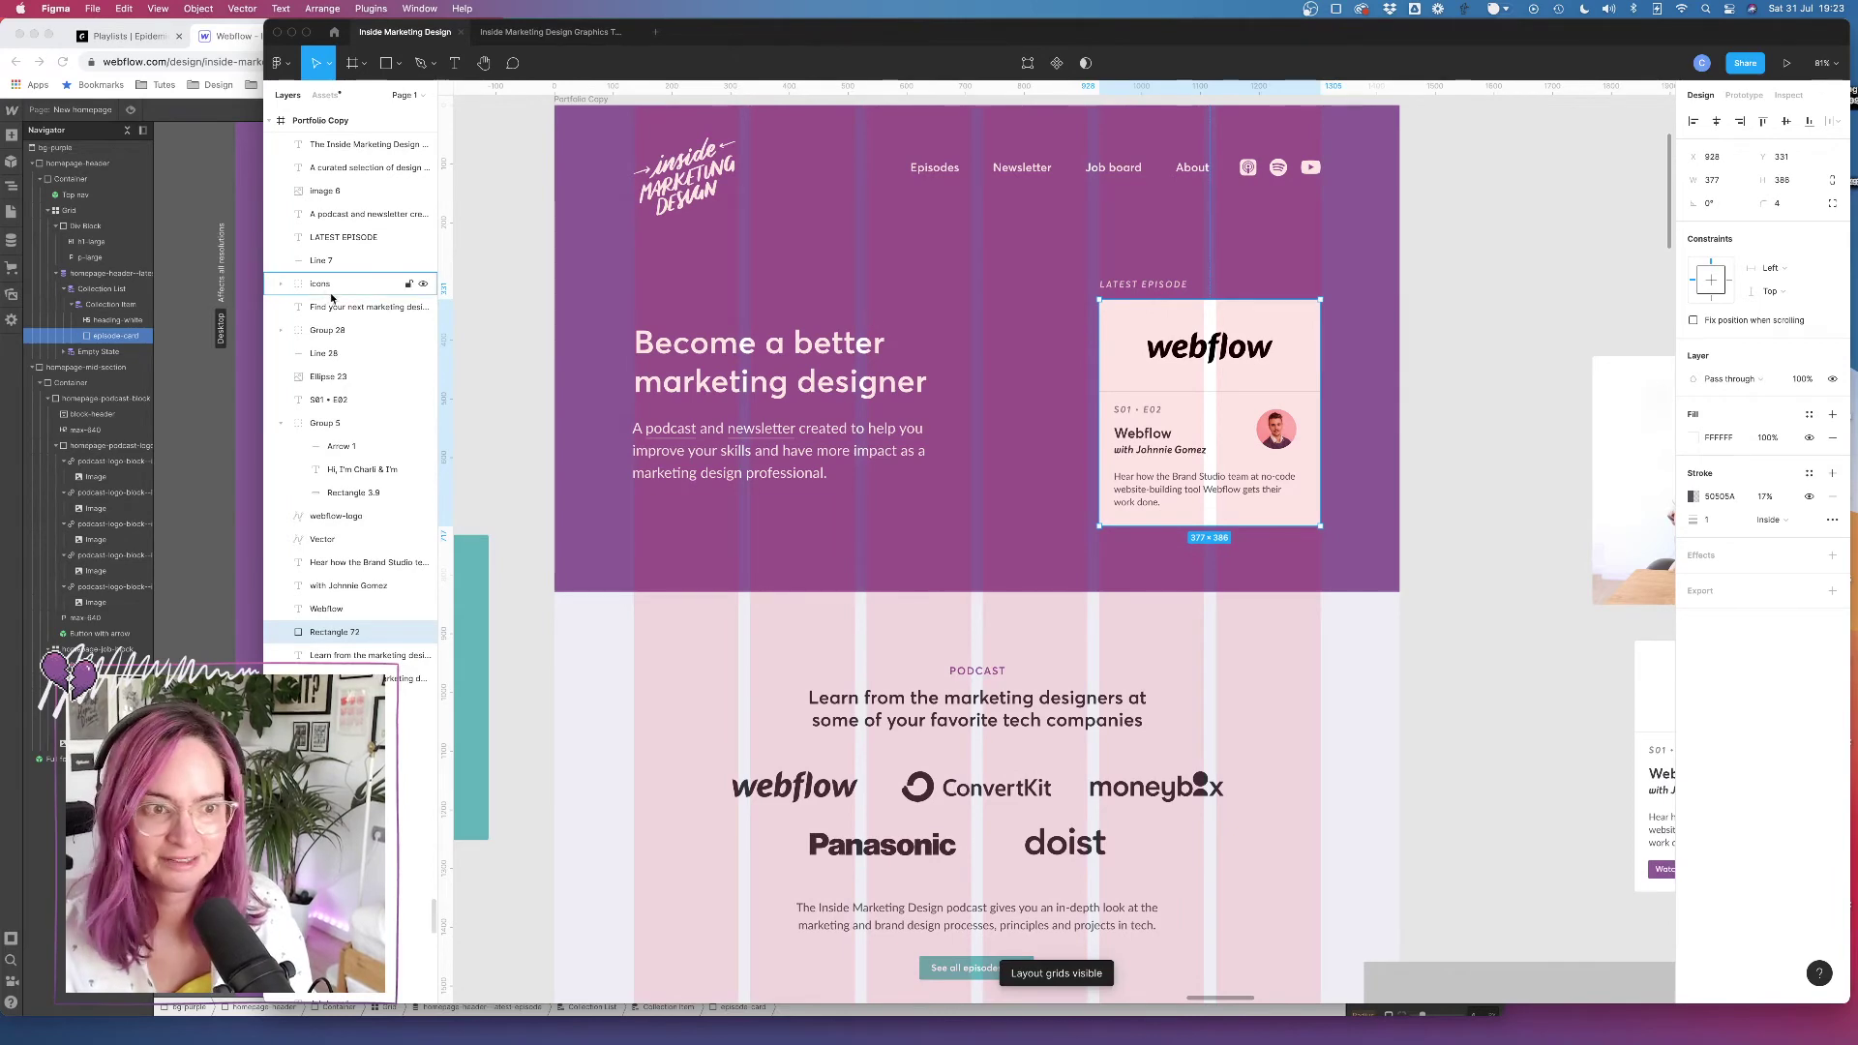
# Back in Webflow, give the hero's grid a new class named homepage-header-grid
pyautogui.click(201, 323)
pyautogui.click(64, 210)
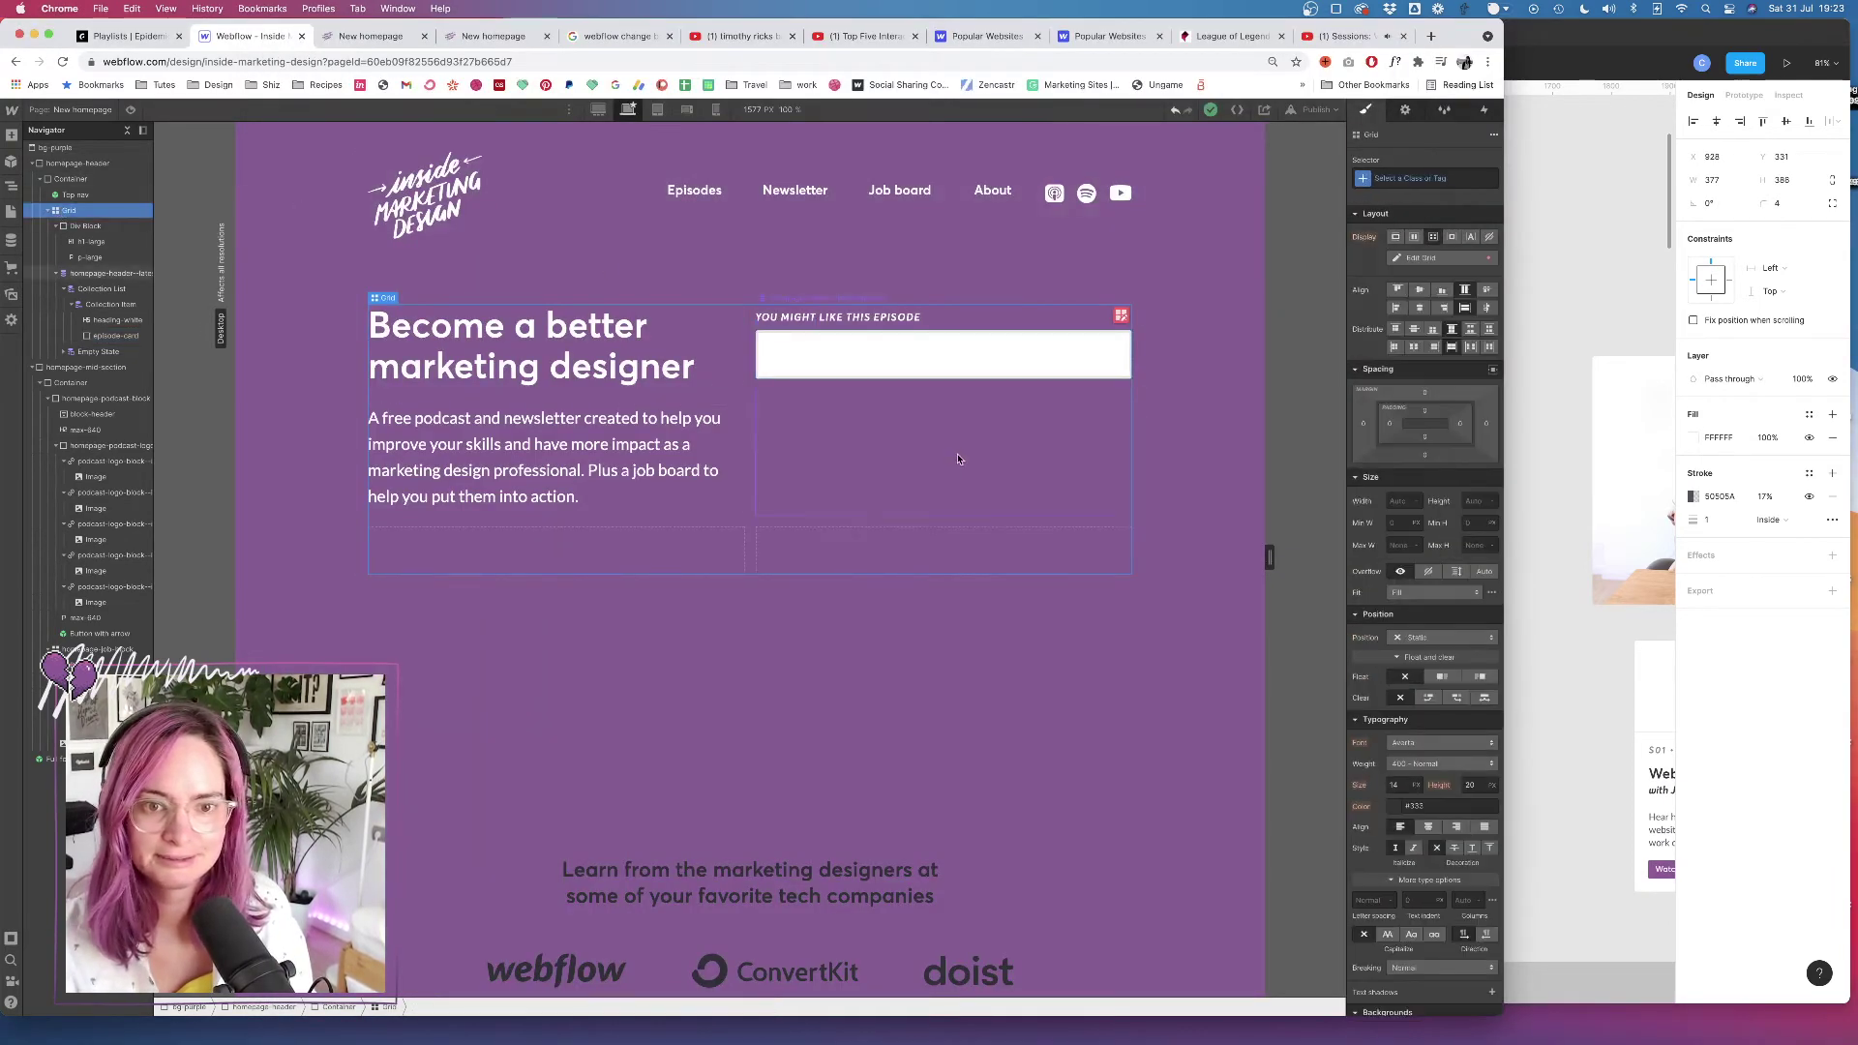
pyautogui.click(1120, 315)
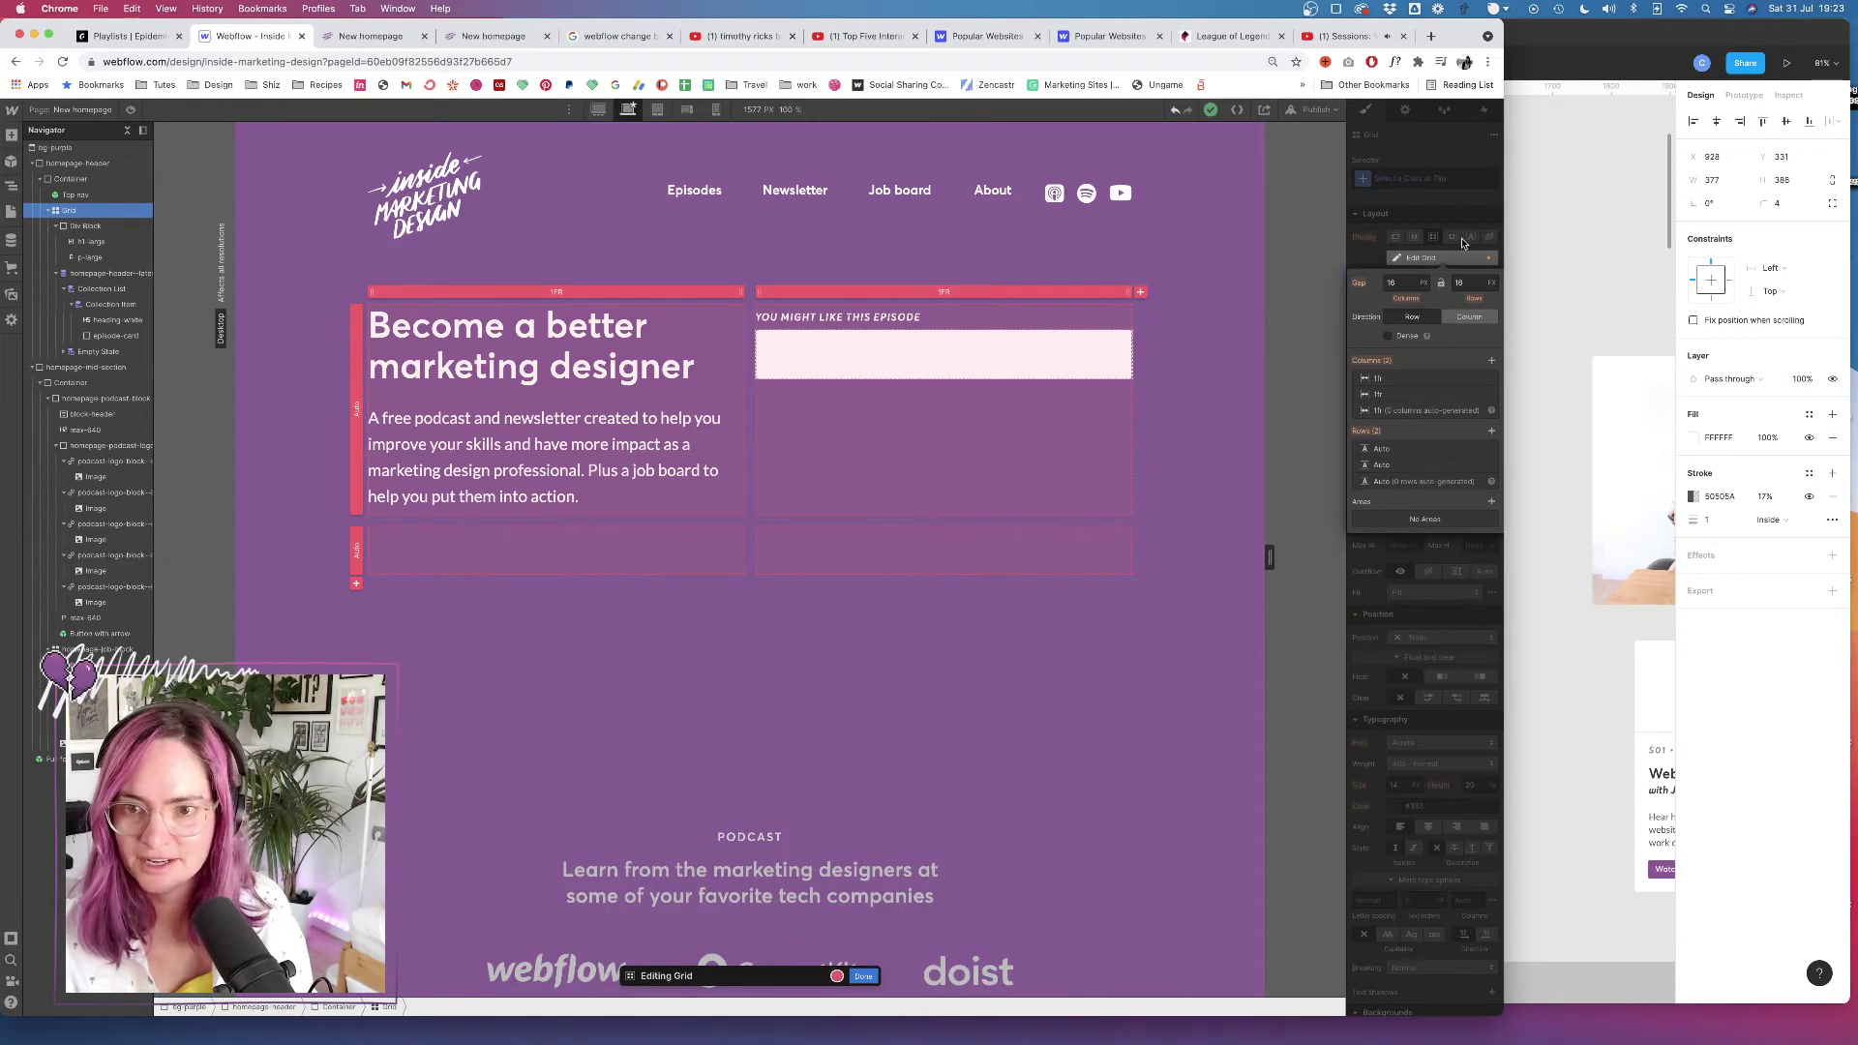
pyautogui.press('Escape')
pyautogui.click(1422, 178)
pyautogui.write('h')
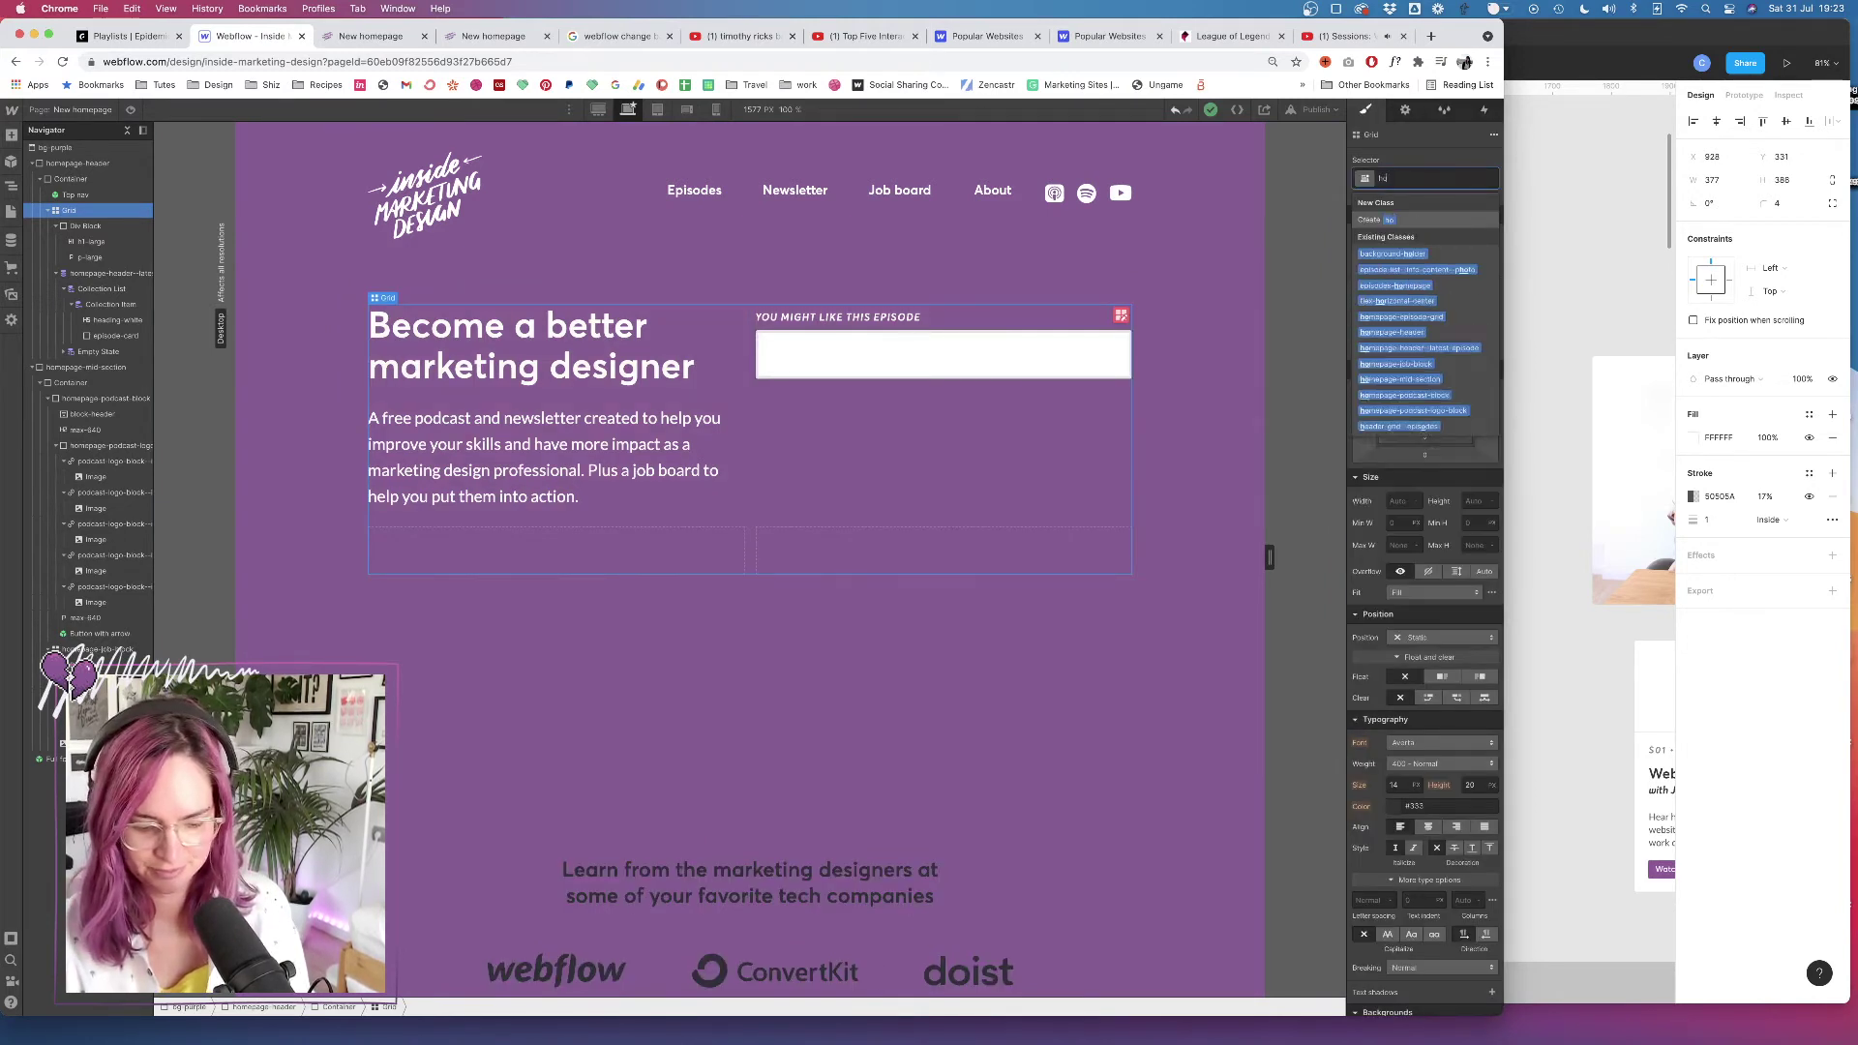
pyautogui.write('omepage-header-')
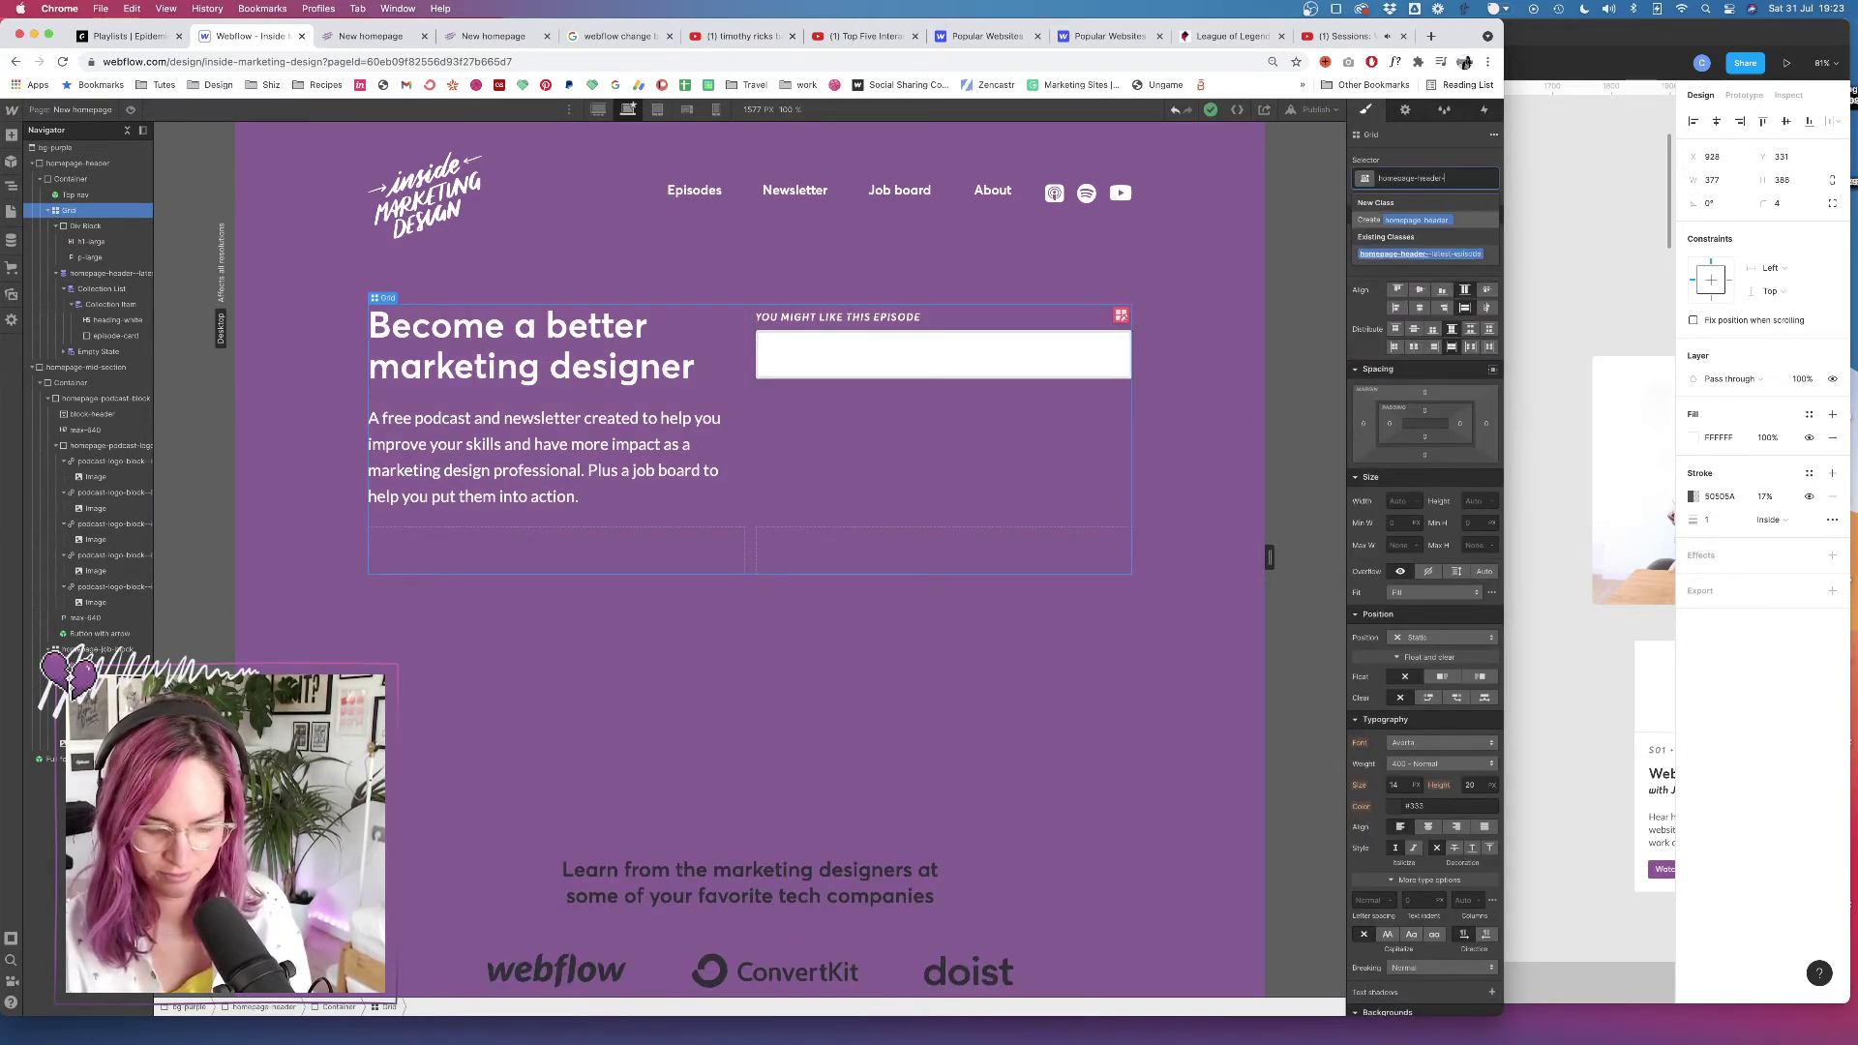
pyautogui.write('grid')
pyautogui.press('Return')
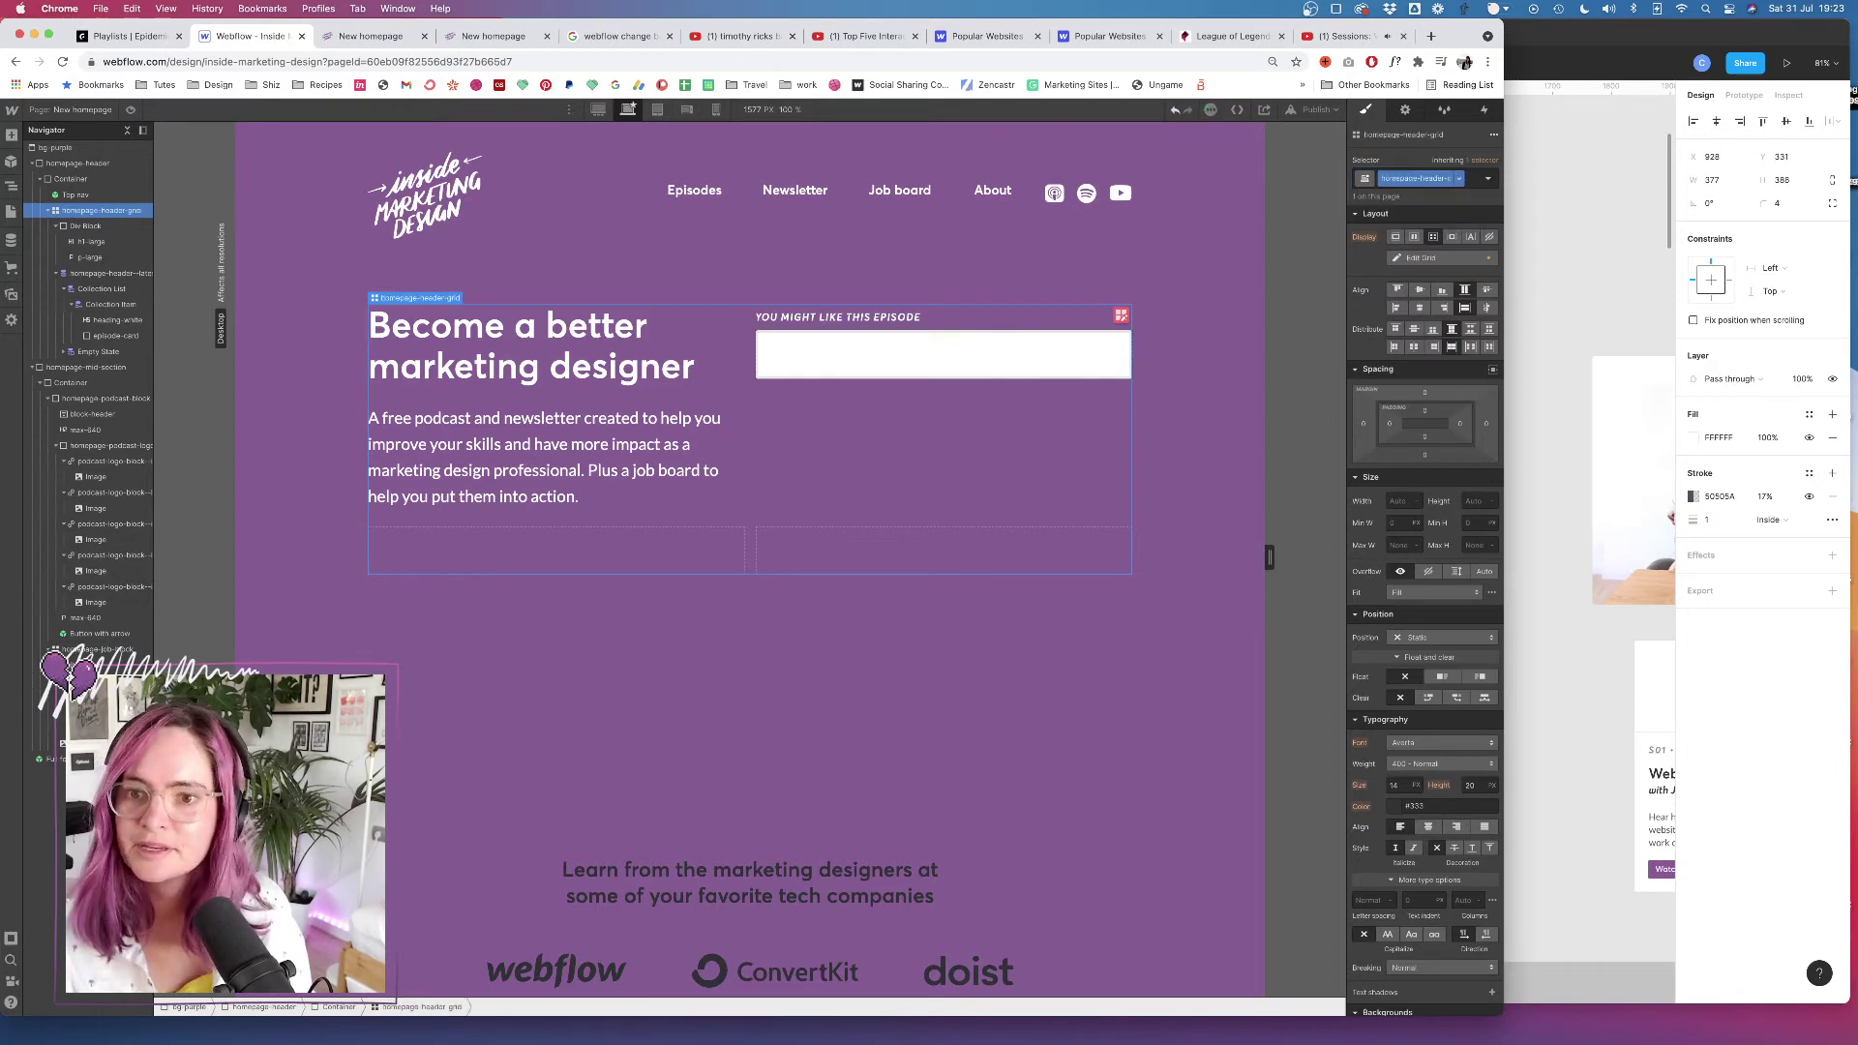
# Add a third column to the homepage-header-grid and resize the last two columns to 0.25fr and 0.75fr
pyautogui.click(1121, 315)
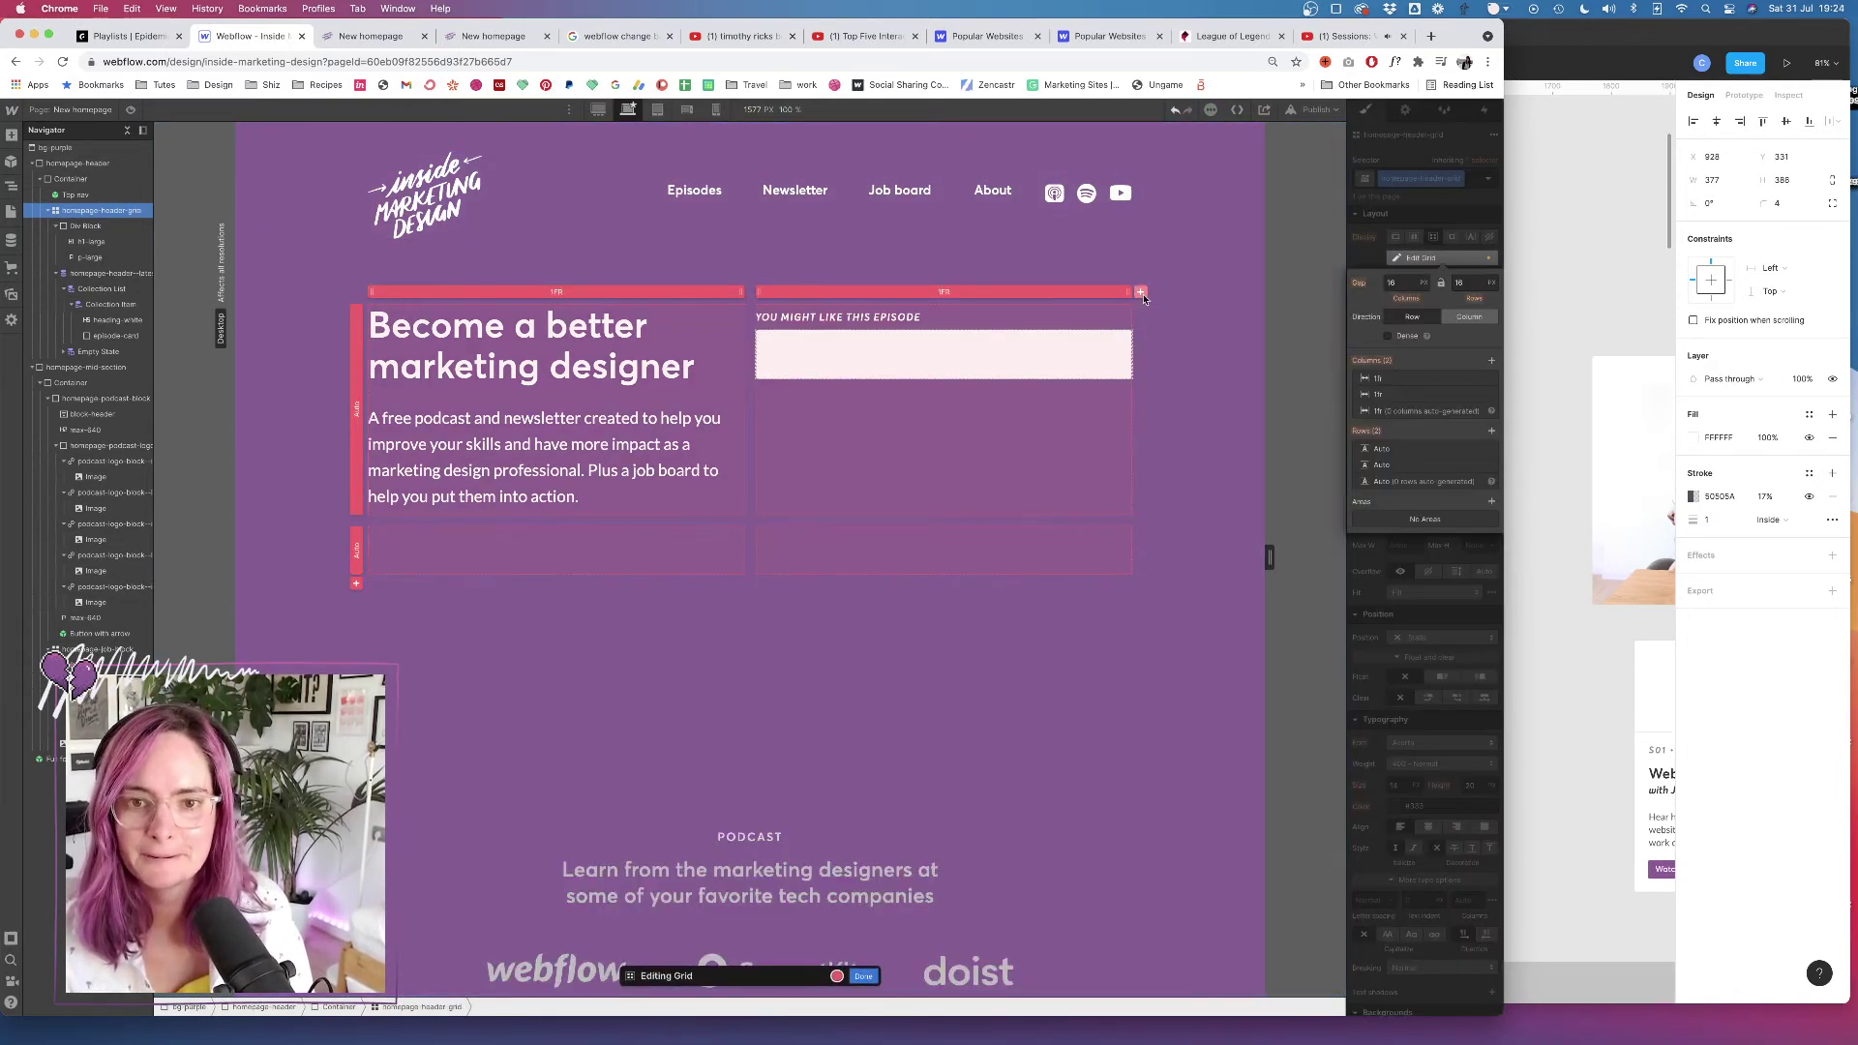
pyautogui.click(1141, 292)
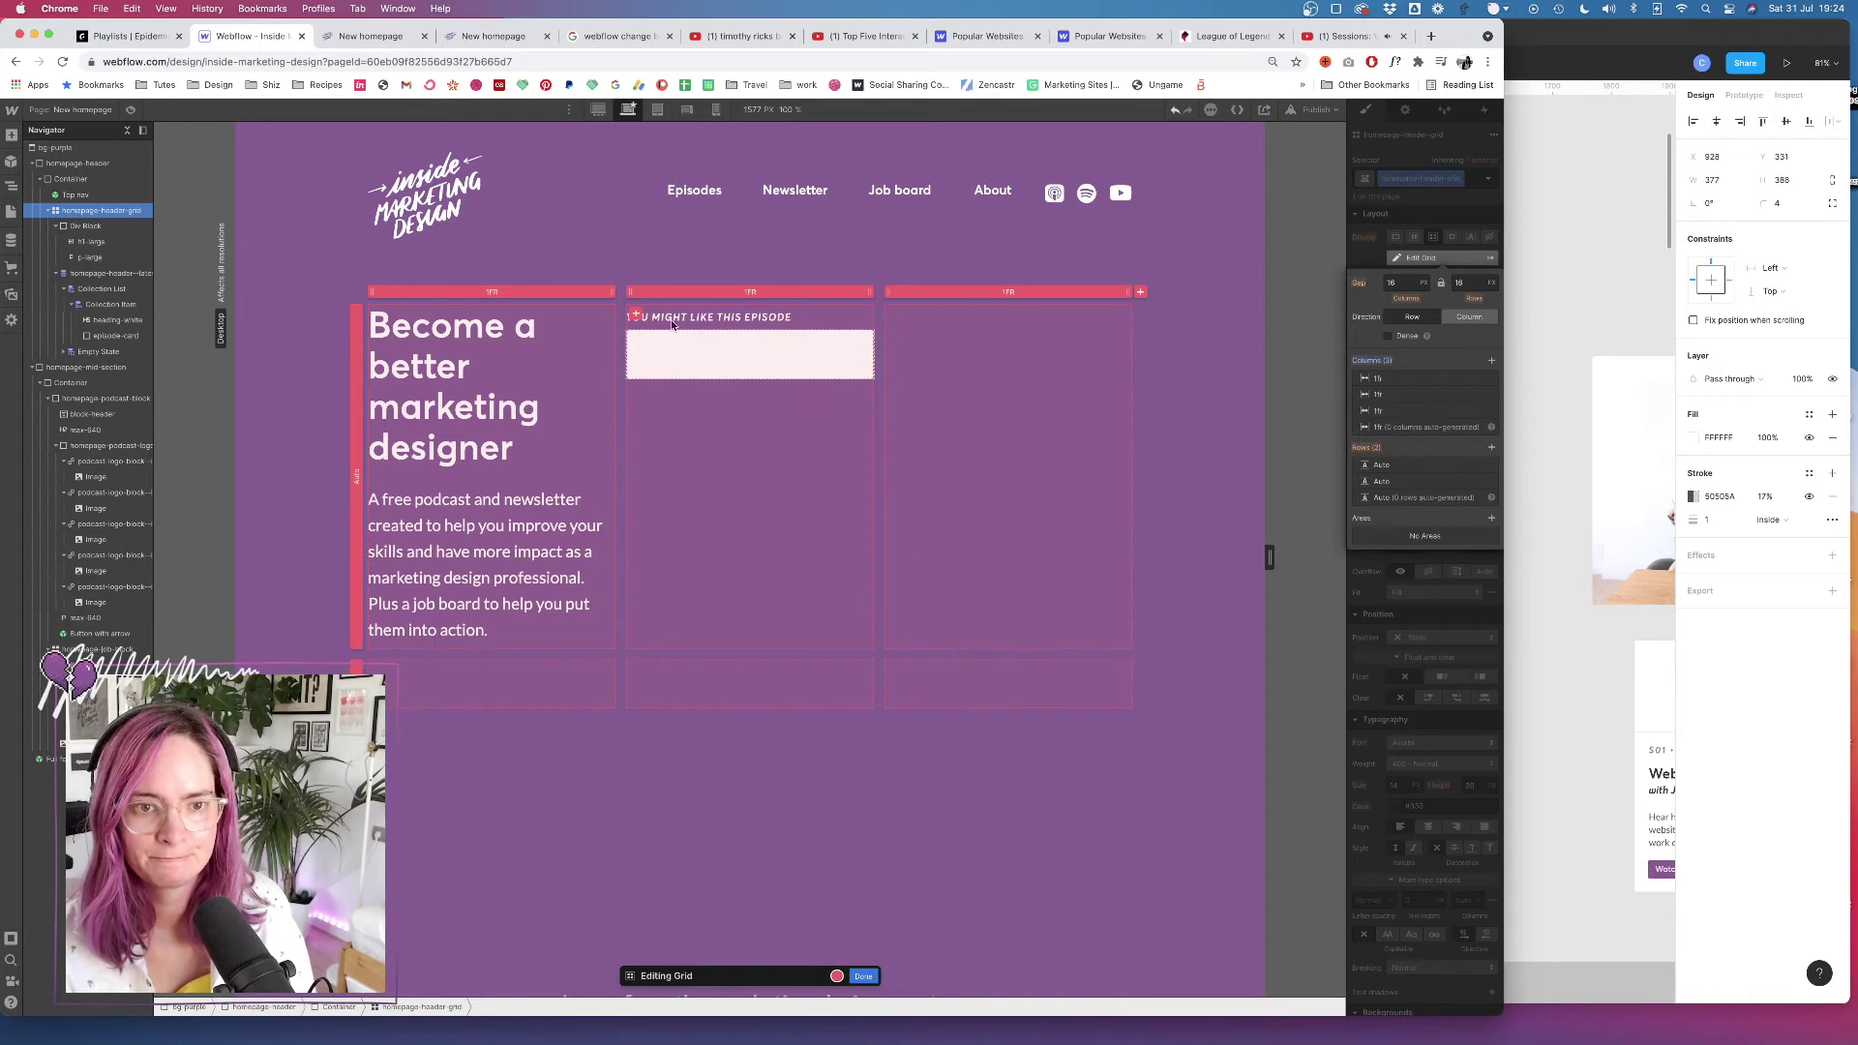
pyautogui.moveTo(625, 281); pyautogui.dragTo(923, 294)
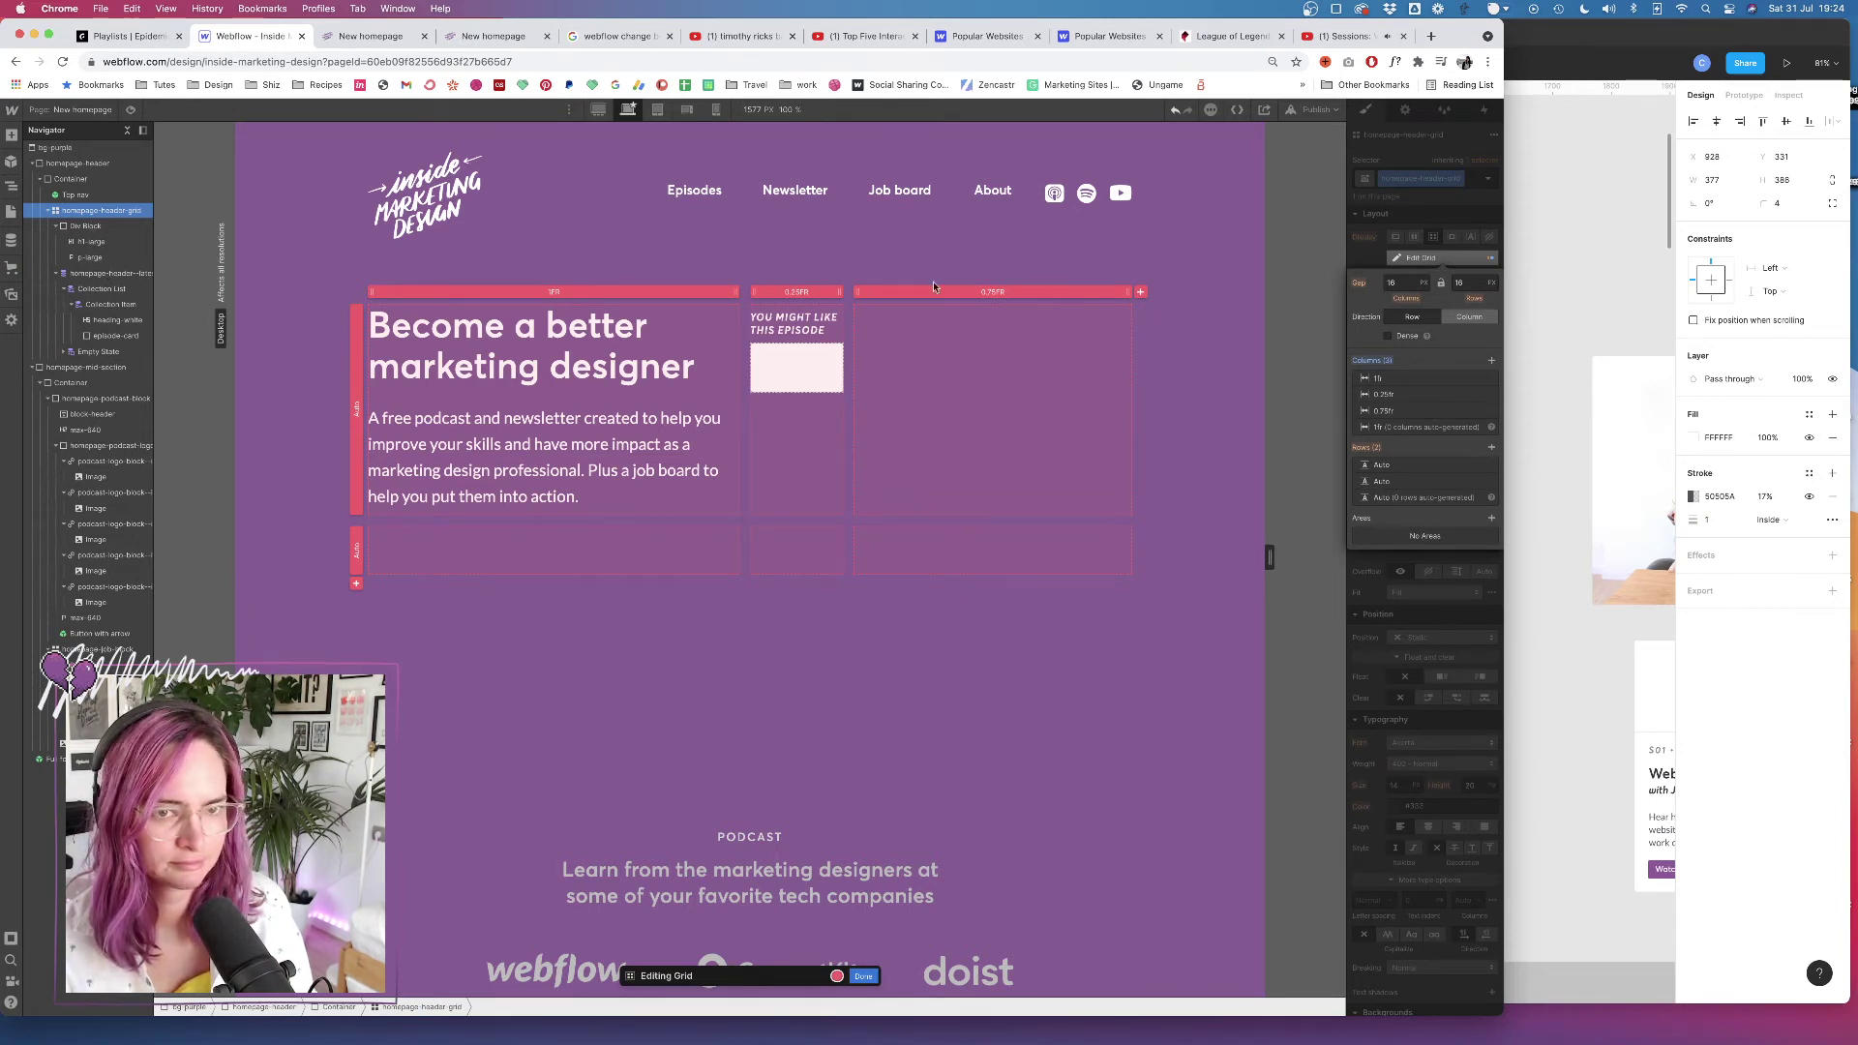
pyautogui.click(857, 977)
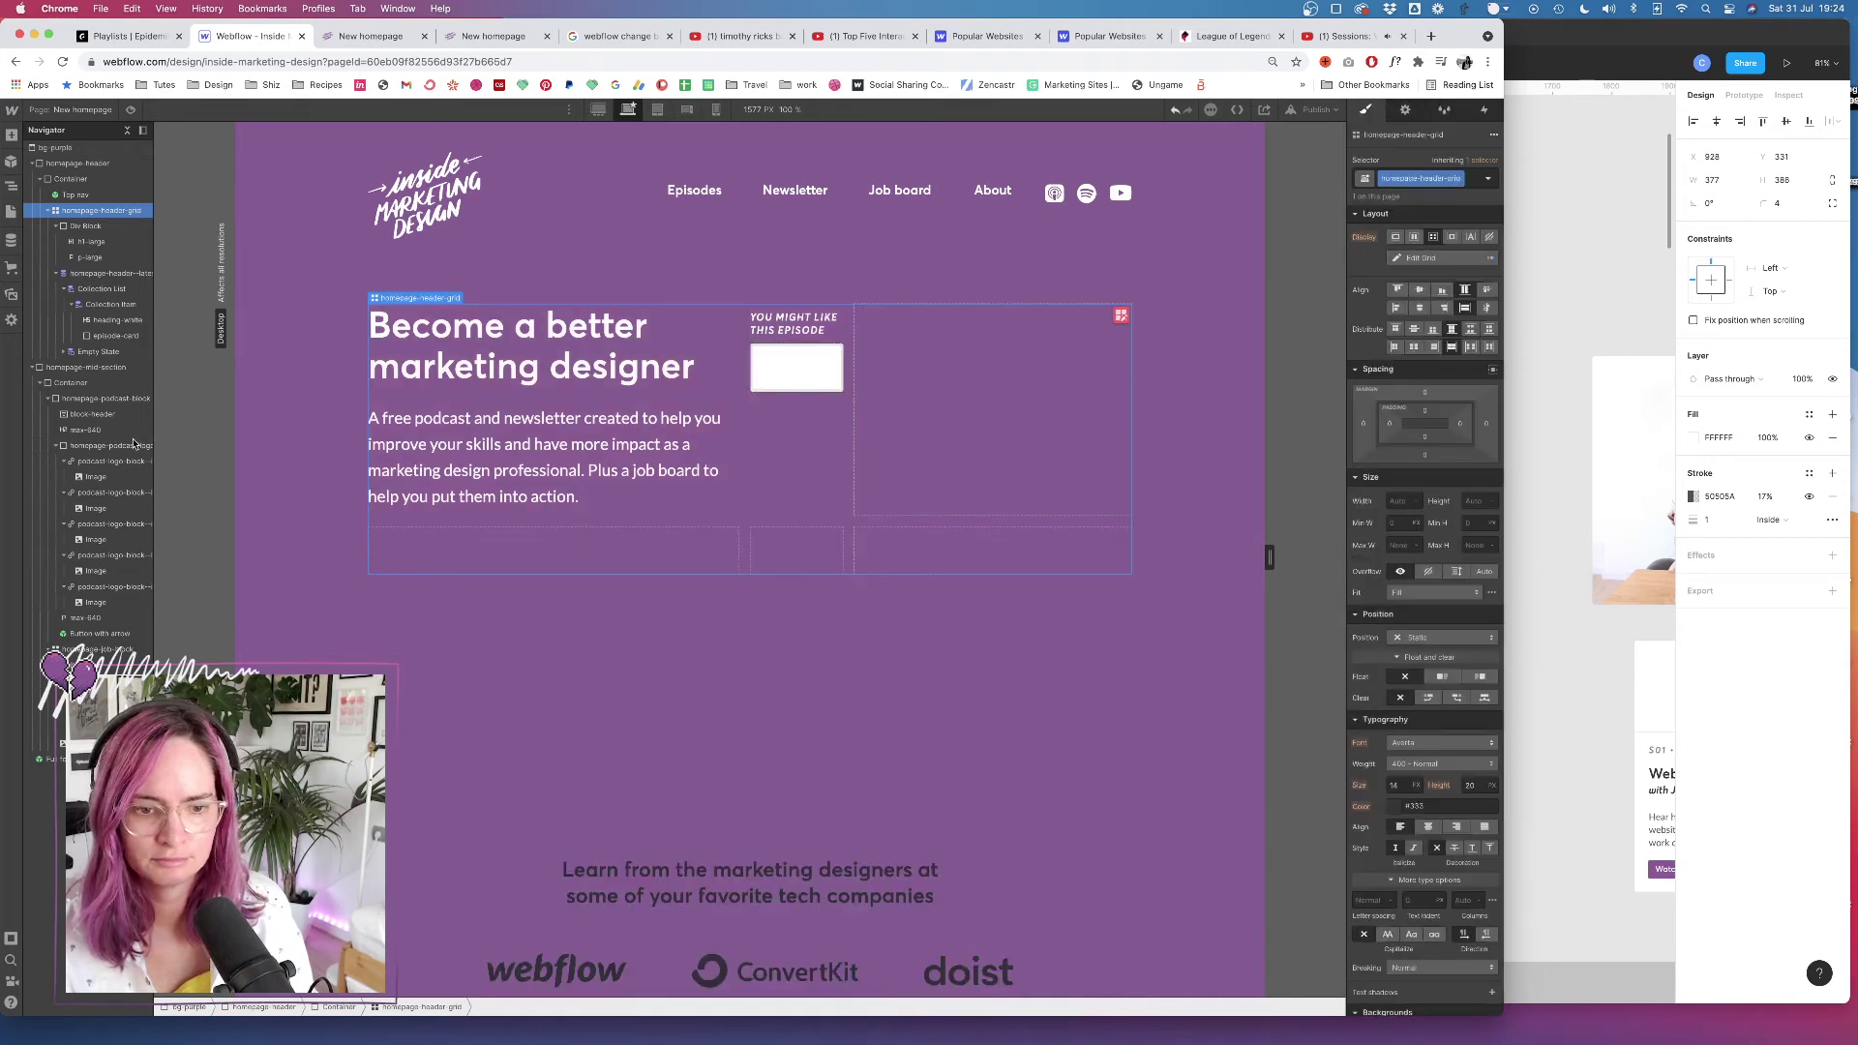
# Position the latest-episode collection list manually in column 3 of the header grid
pyautogui.click(100, 277)
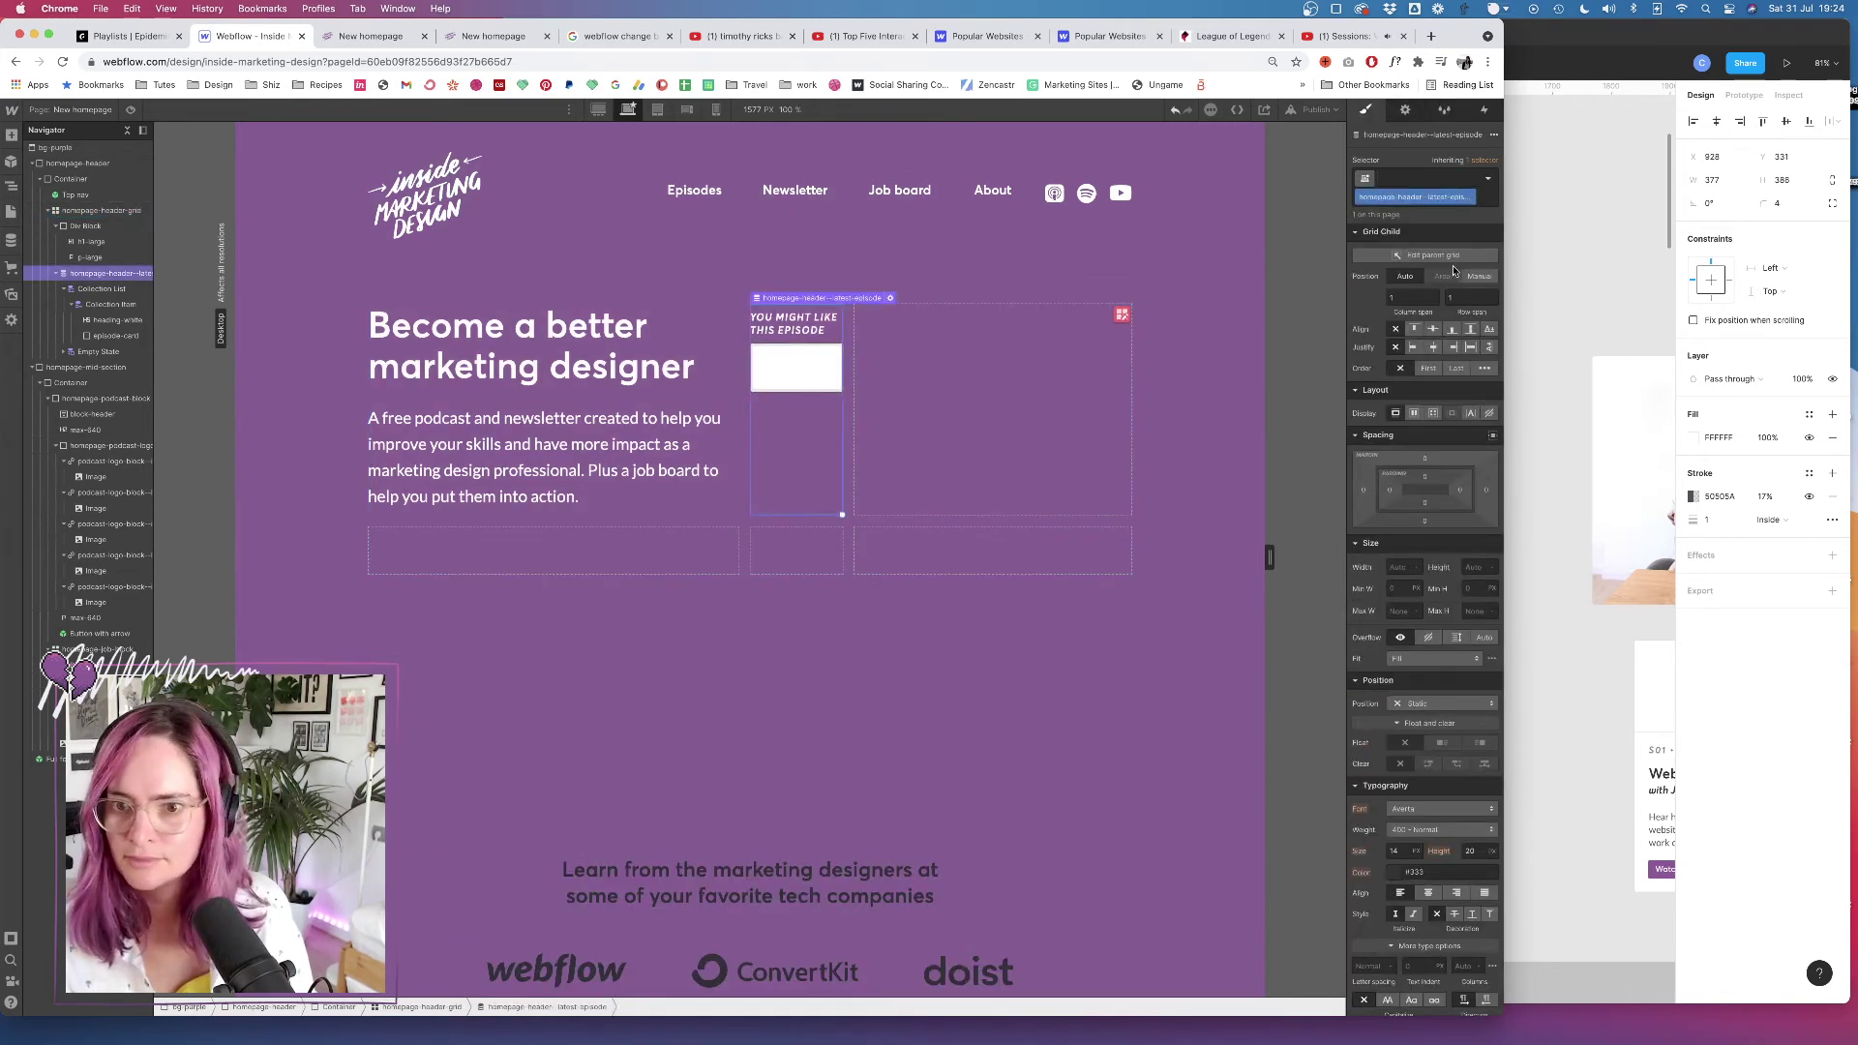
pyautogui.click(1478, 276)
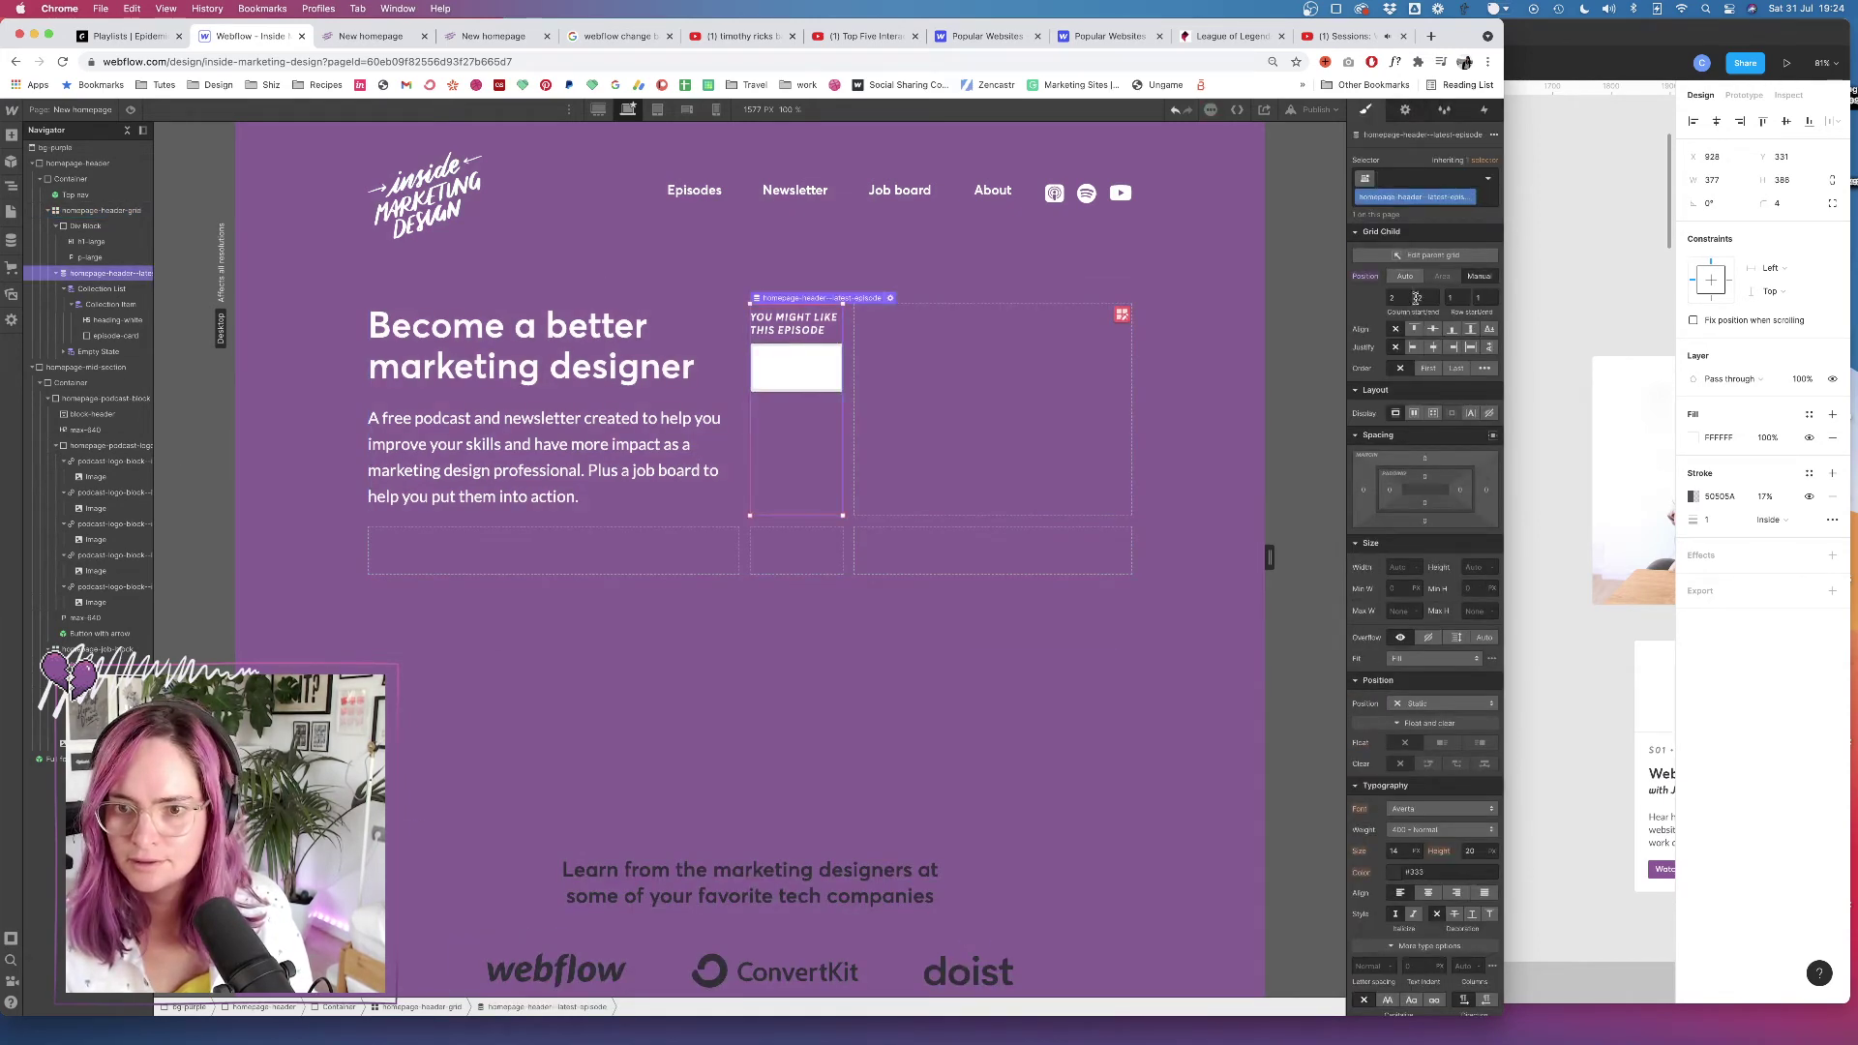
pyautogui.click(1395, 297)
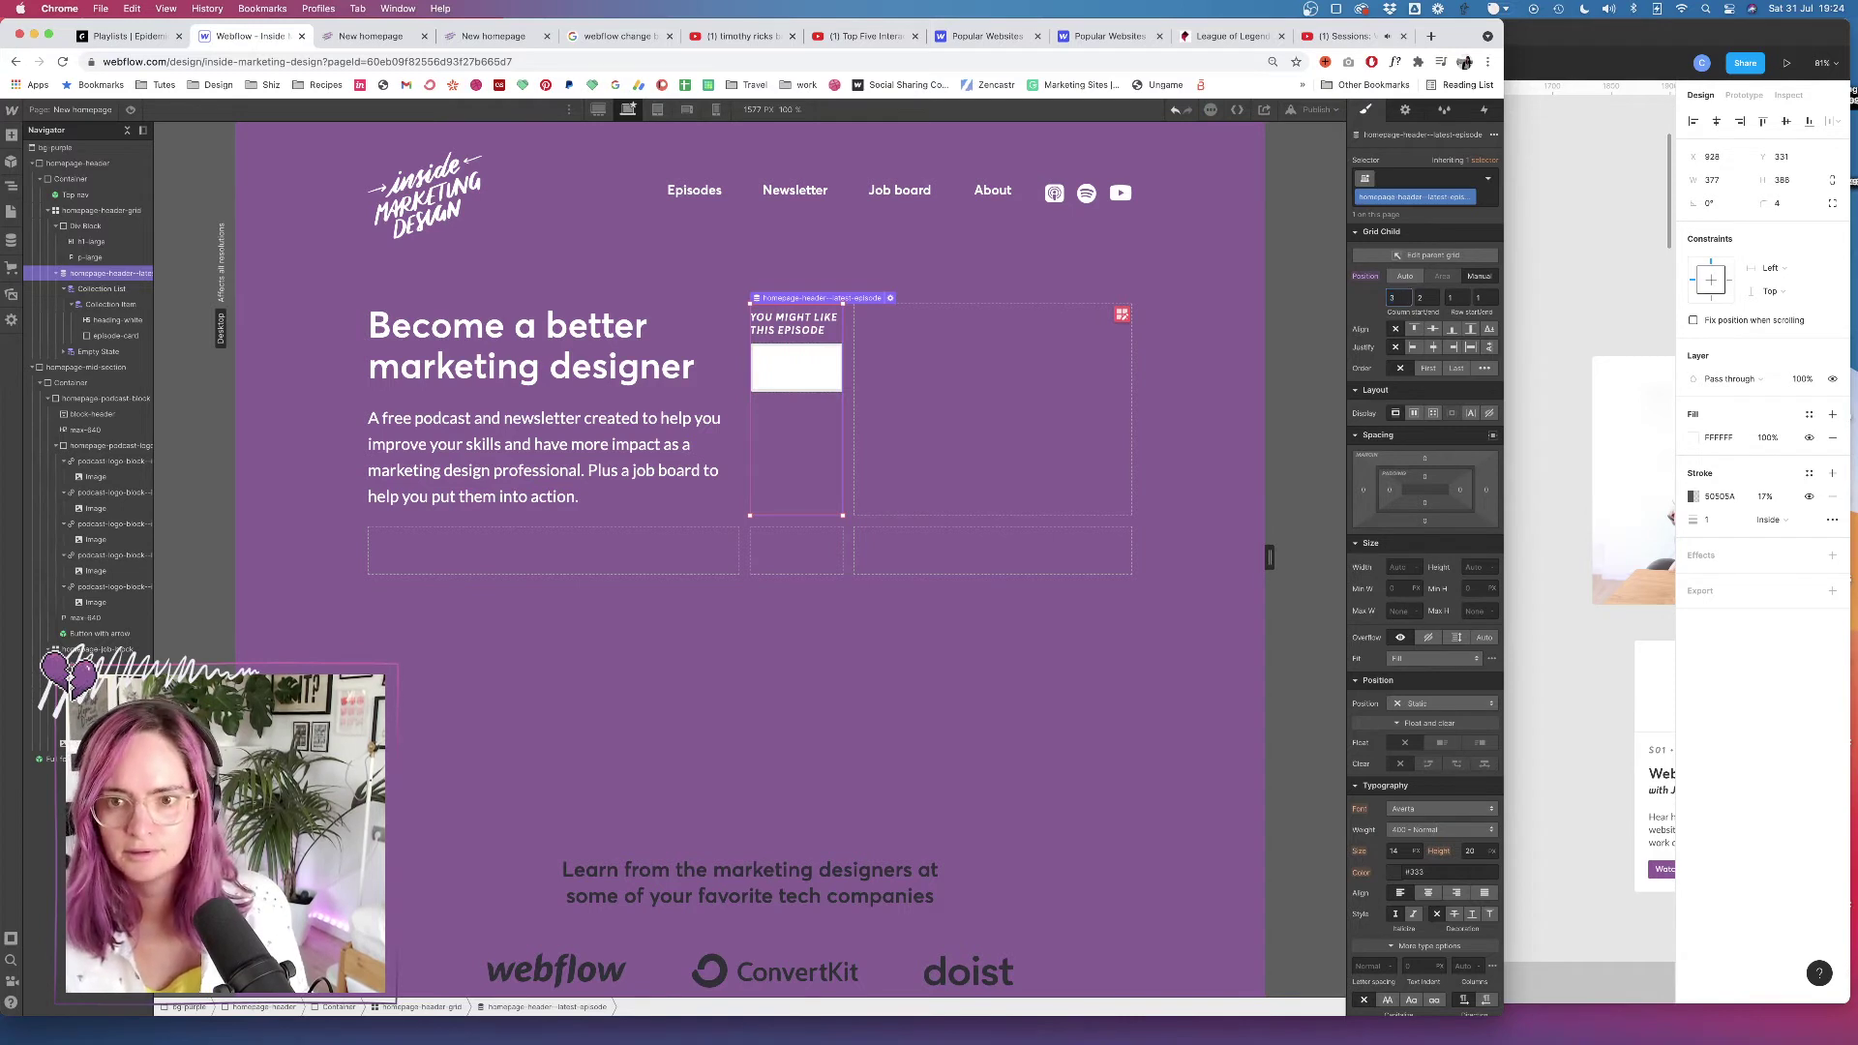
pyautogui.write('3')
pyautogui.press('Tab')
pyautogui.press('Tab')
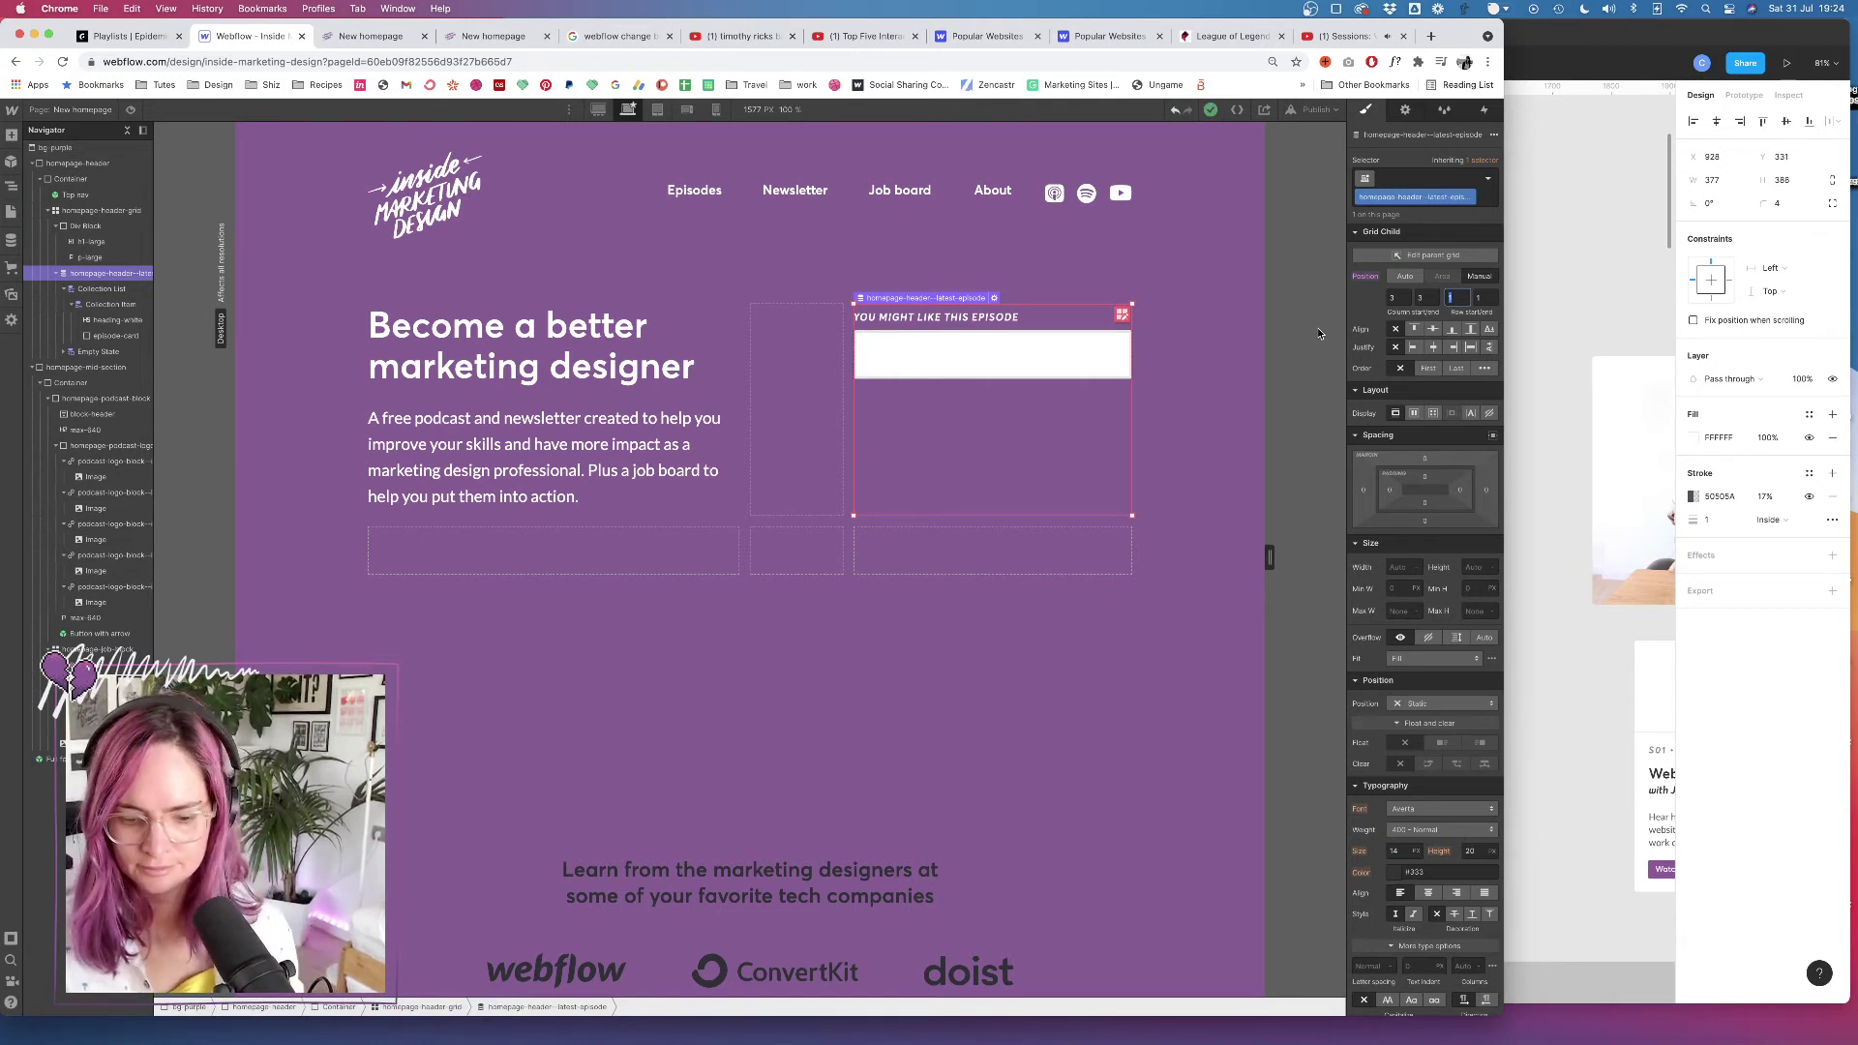
# Add a div block inside the episode card and give it a new class named episode-card--logo
pyautogui.click(972, 351)
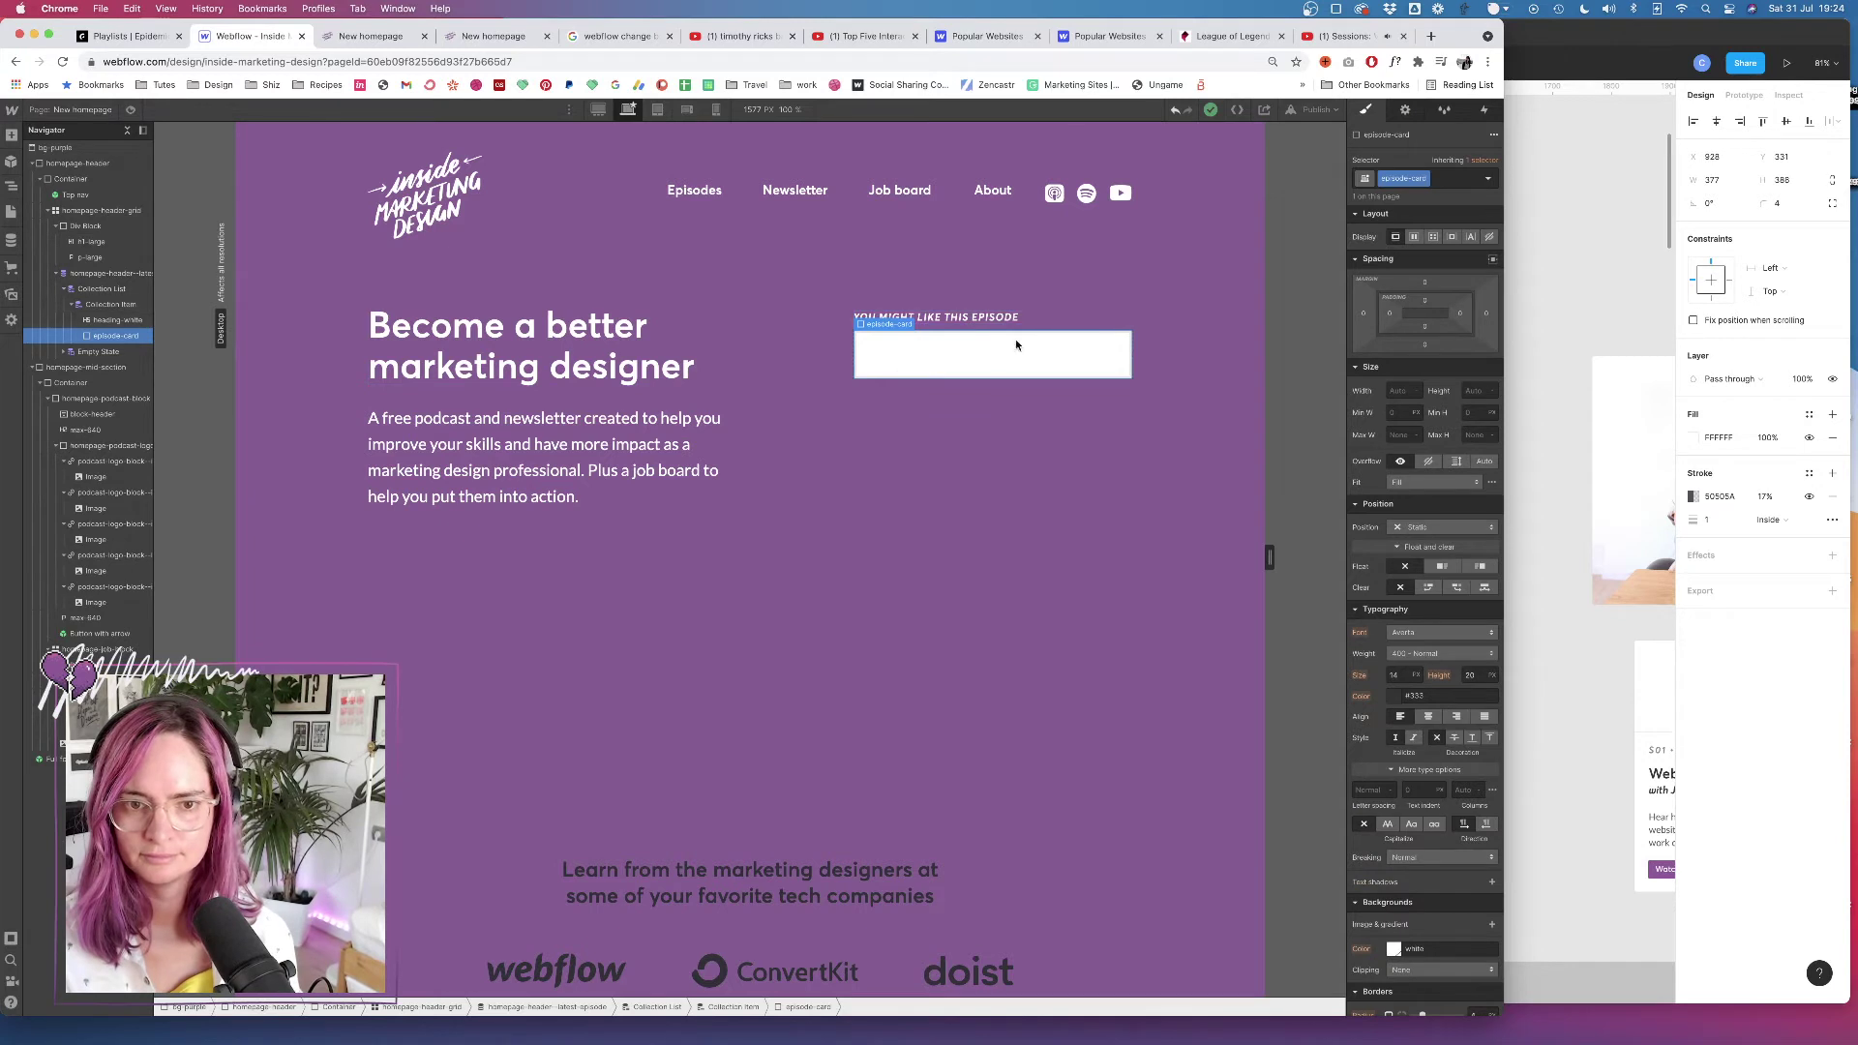
pyautogui.click(11, 137)
pyautogui.click(53, 366)
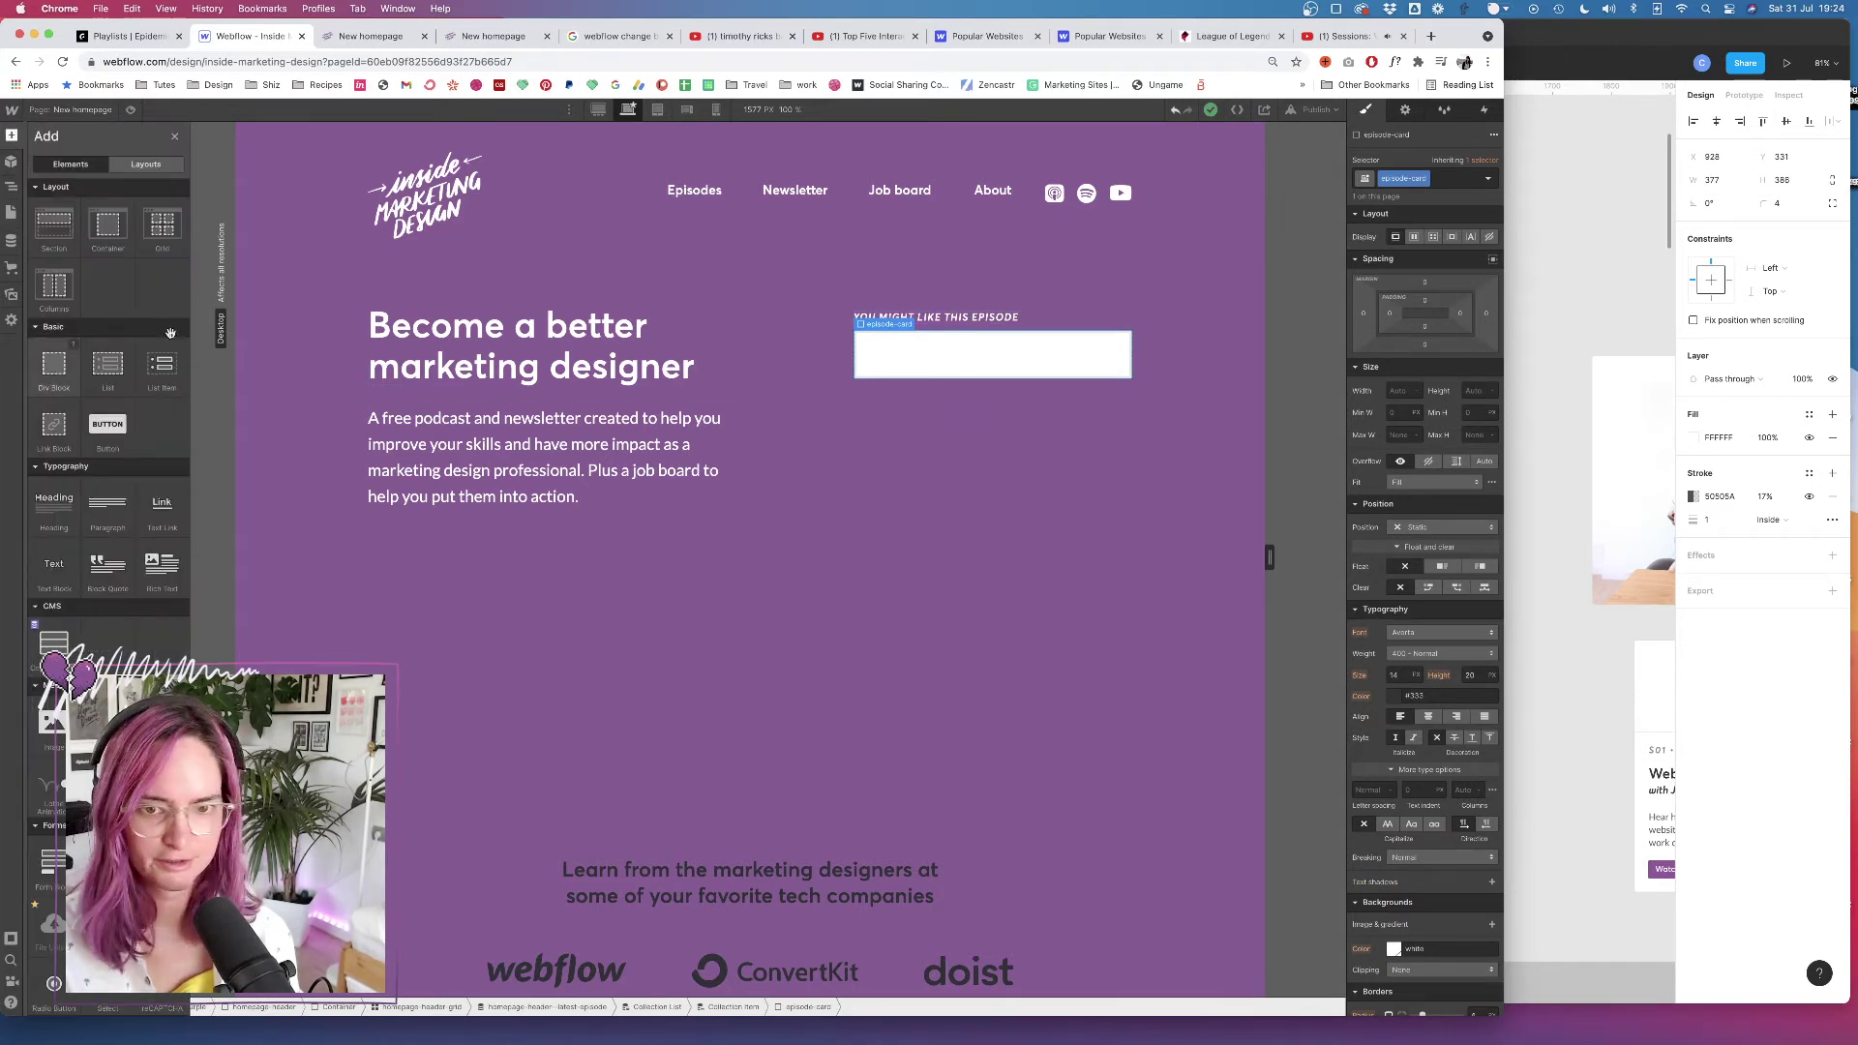
pyautogui.click(1402, 178)
pyautogui.write('ep')
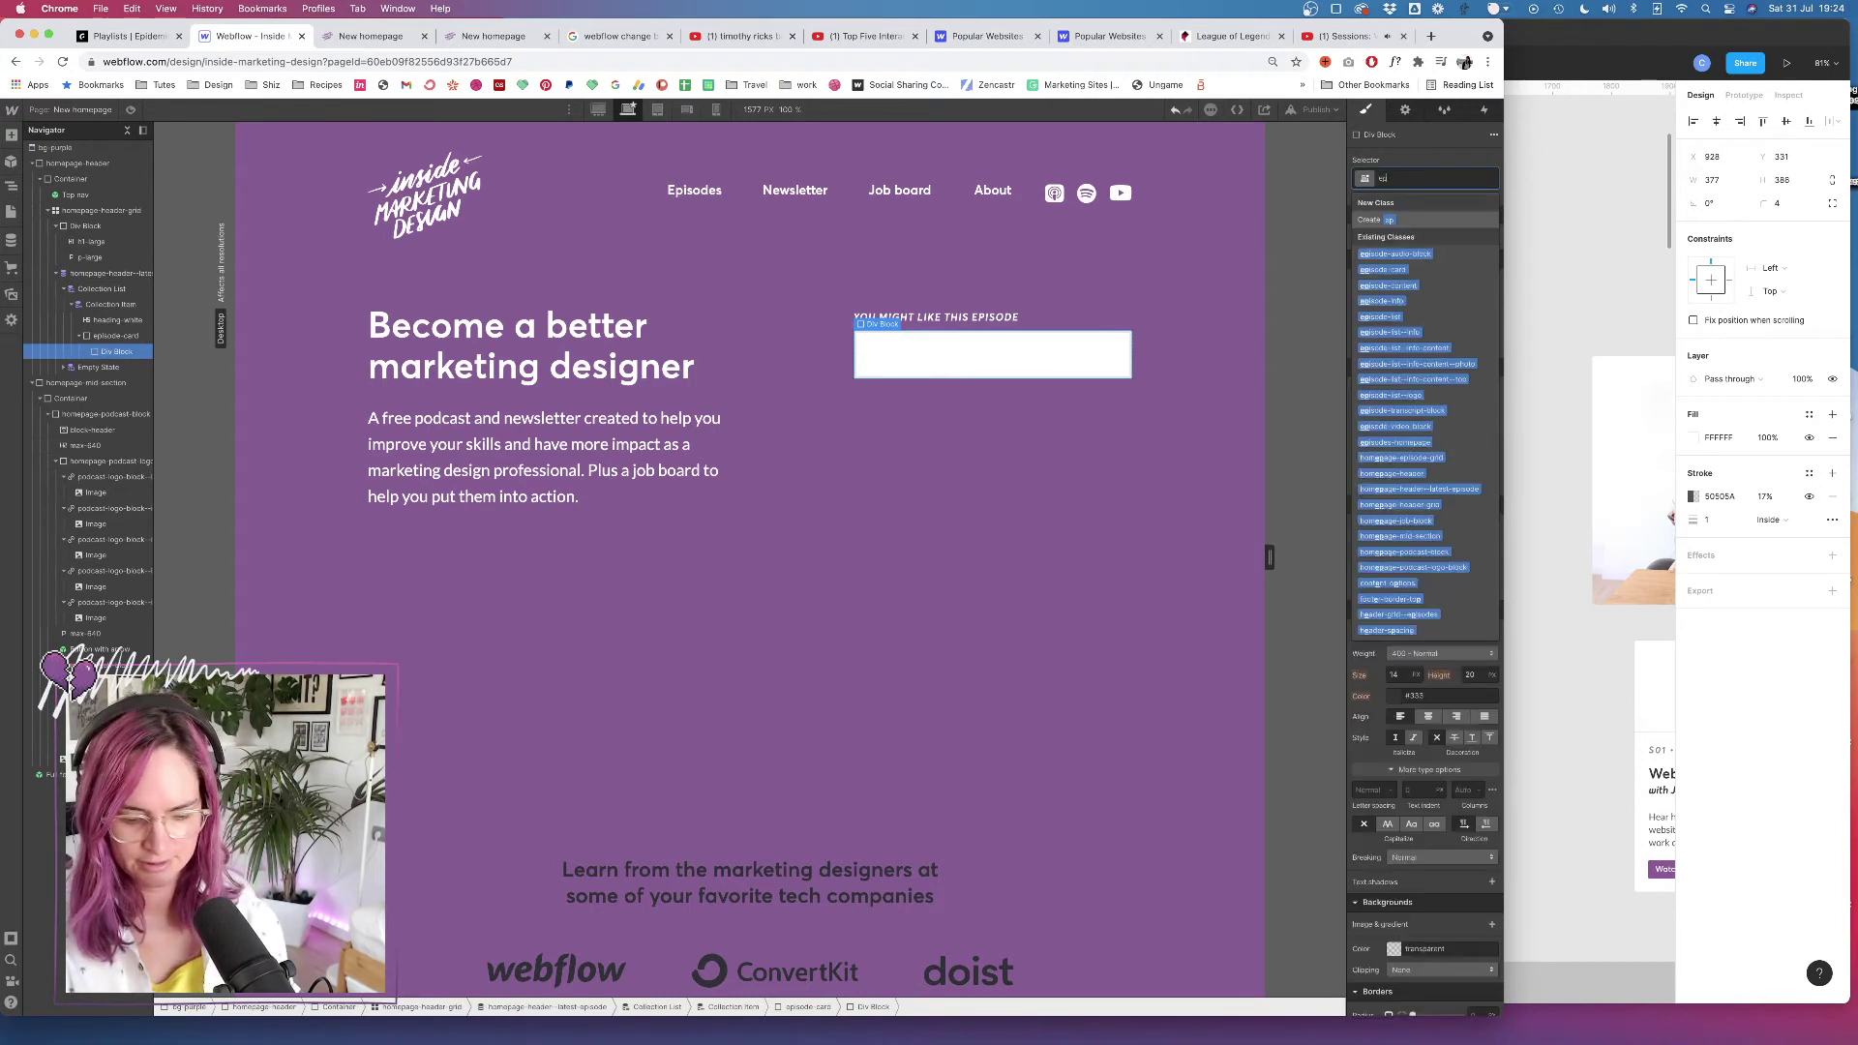
pyautogui.write('isode-card--logo')
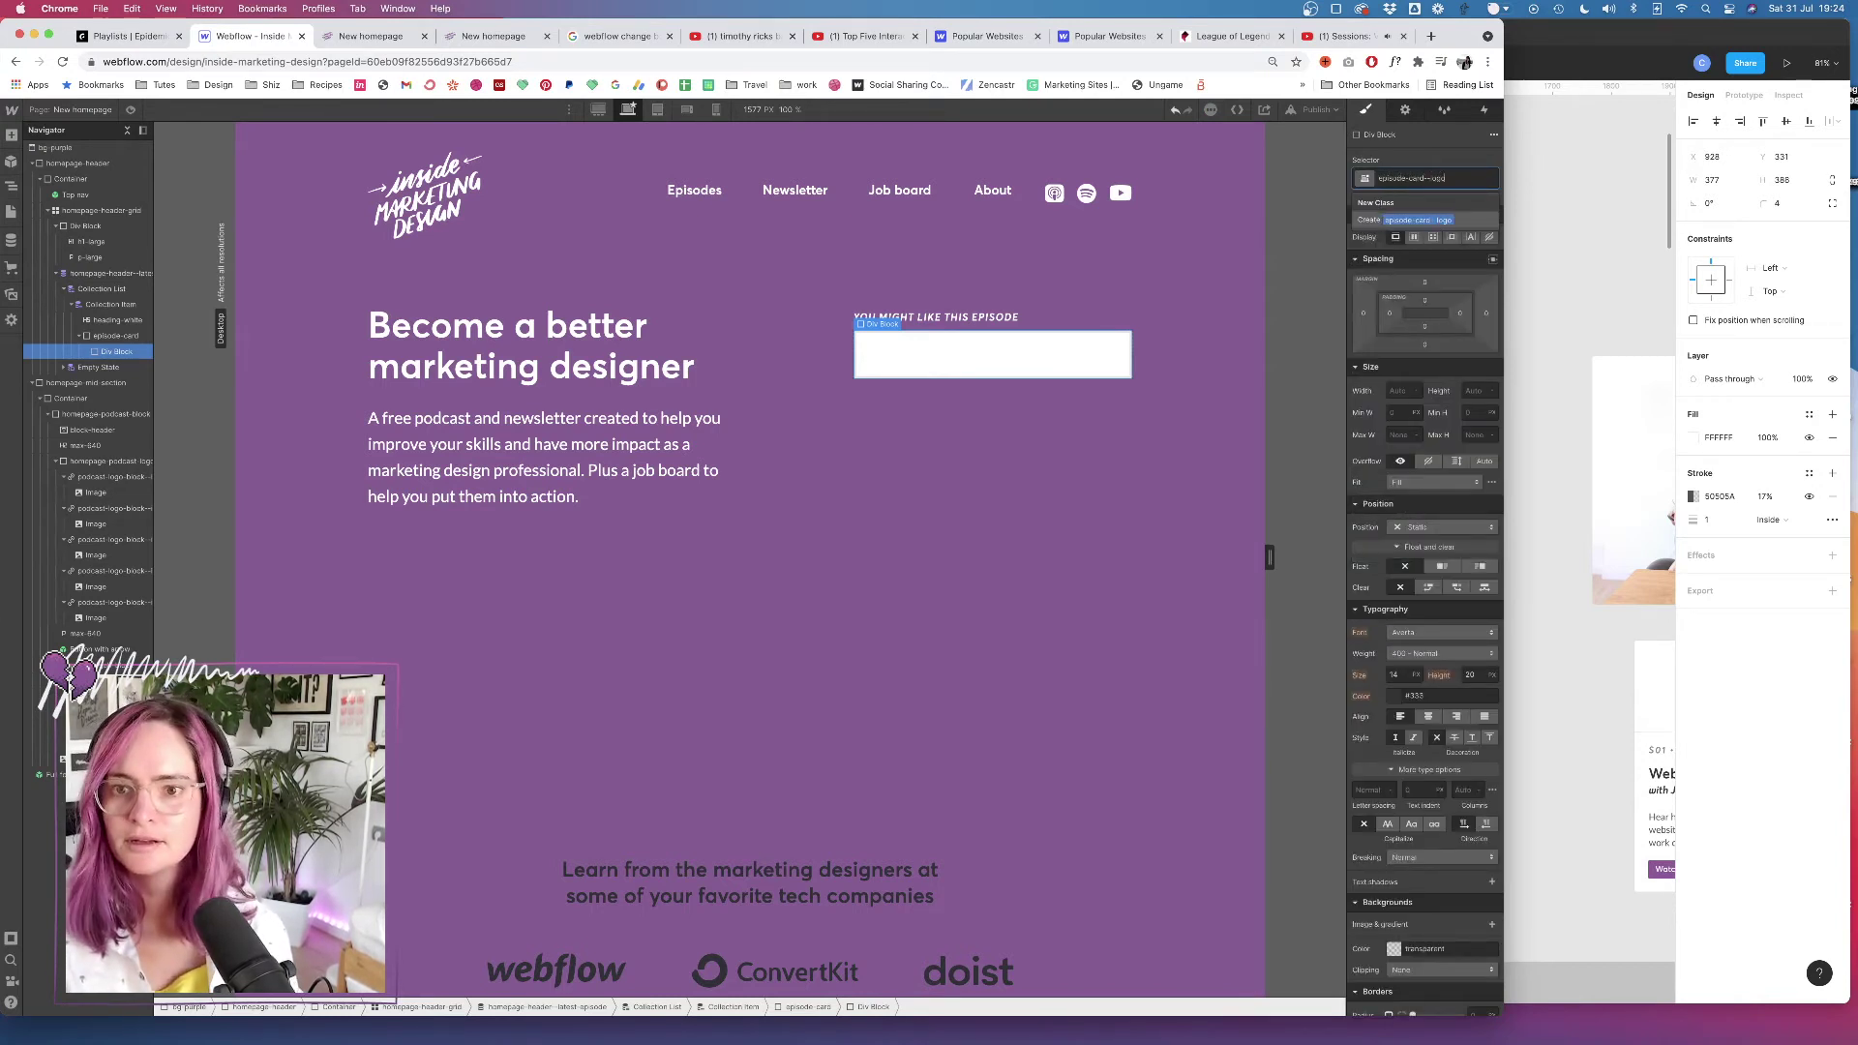
pyautogui.press('Return')
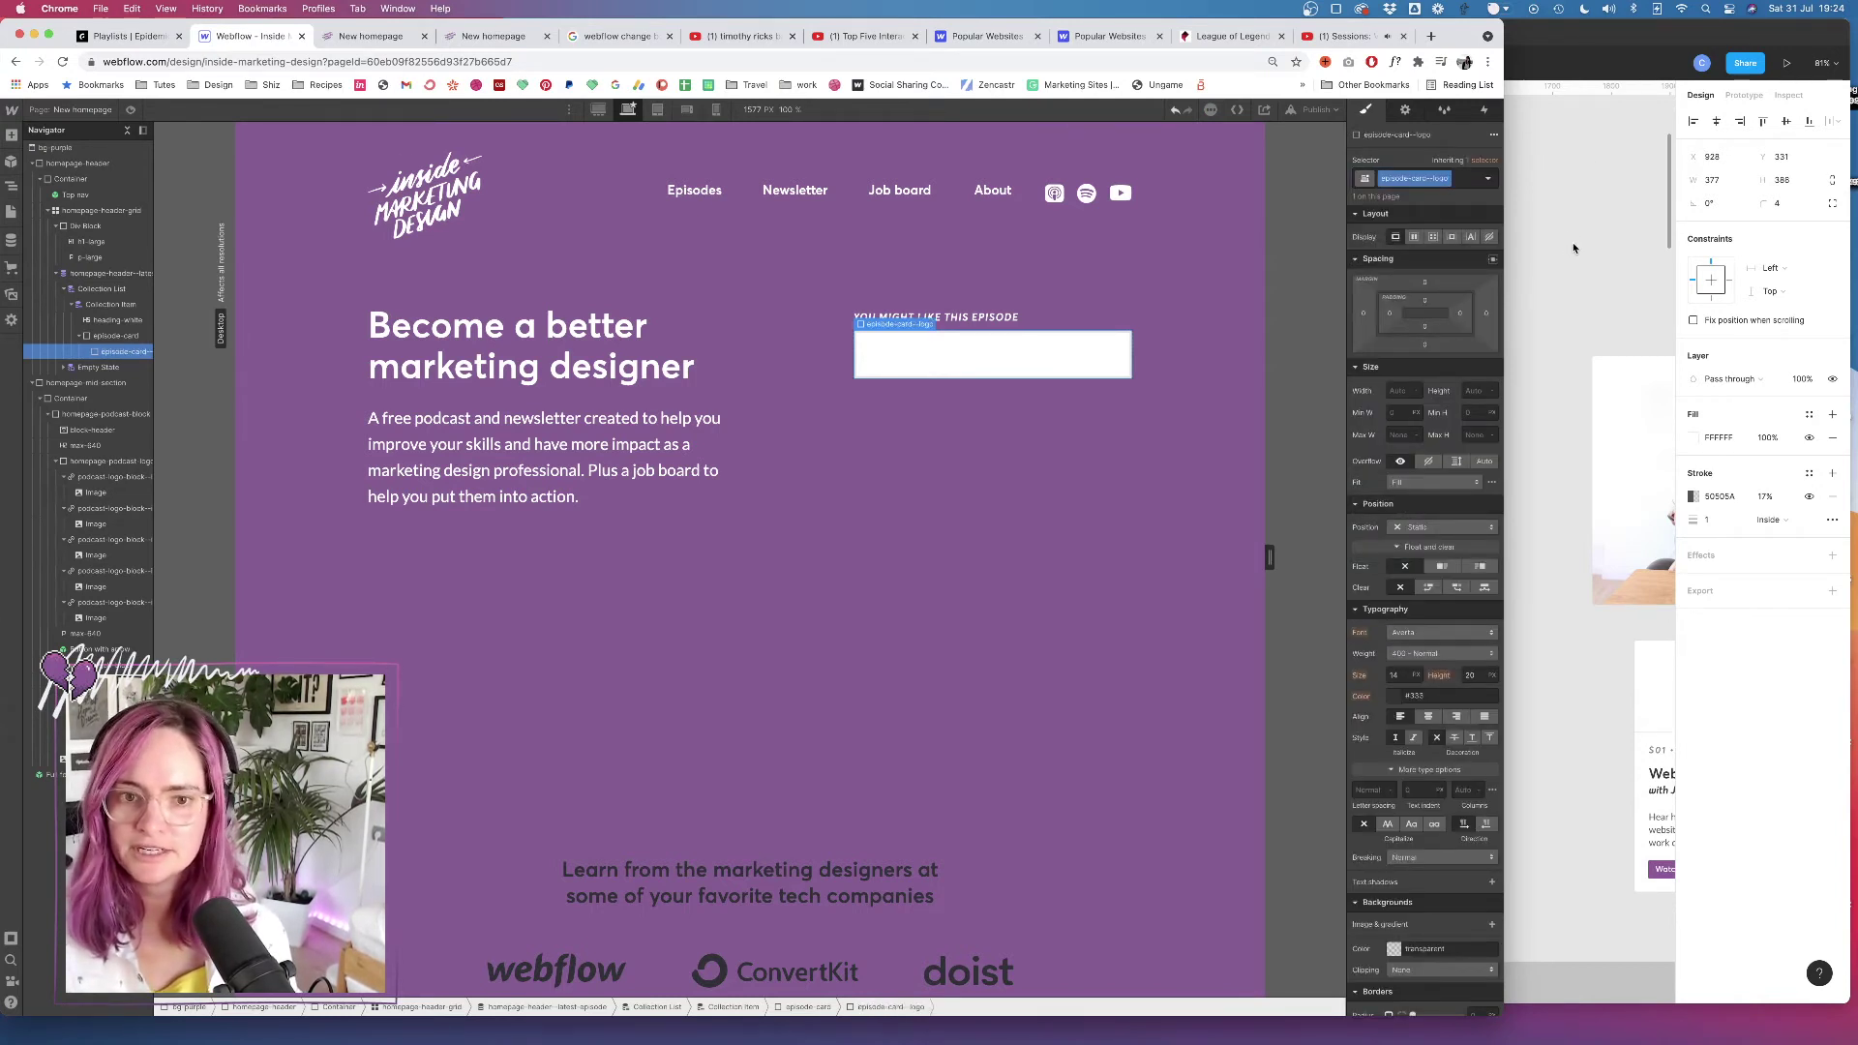
# Check the card's divider line in Figma, and give Webflow's episode-card--logo block a solid 1 px bottom border in Dim Grey at 17% opacity
pyautogui.click(1567, 364)
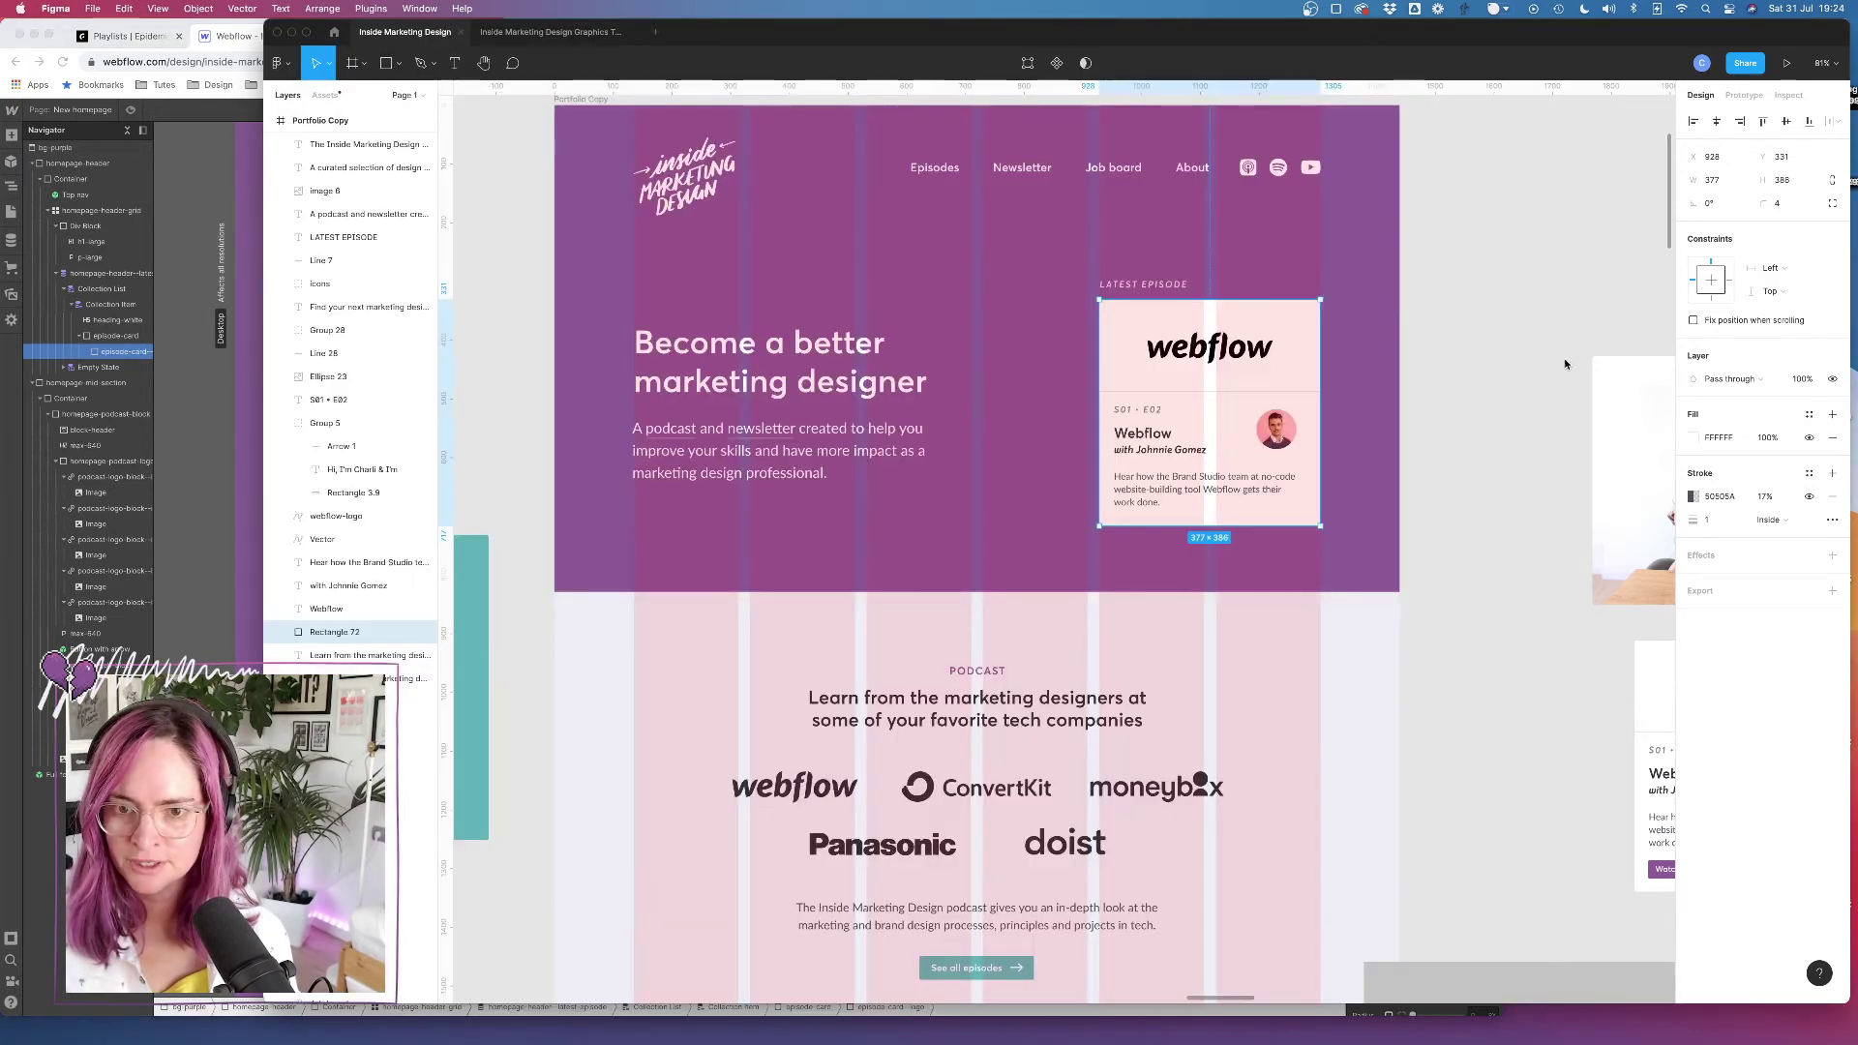
pyautogui.click(1117, 391)
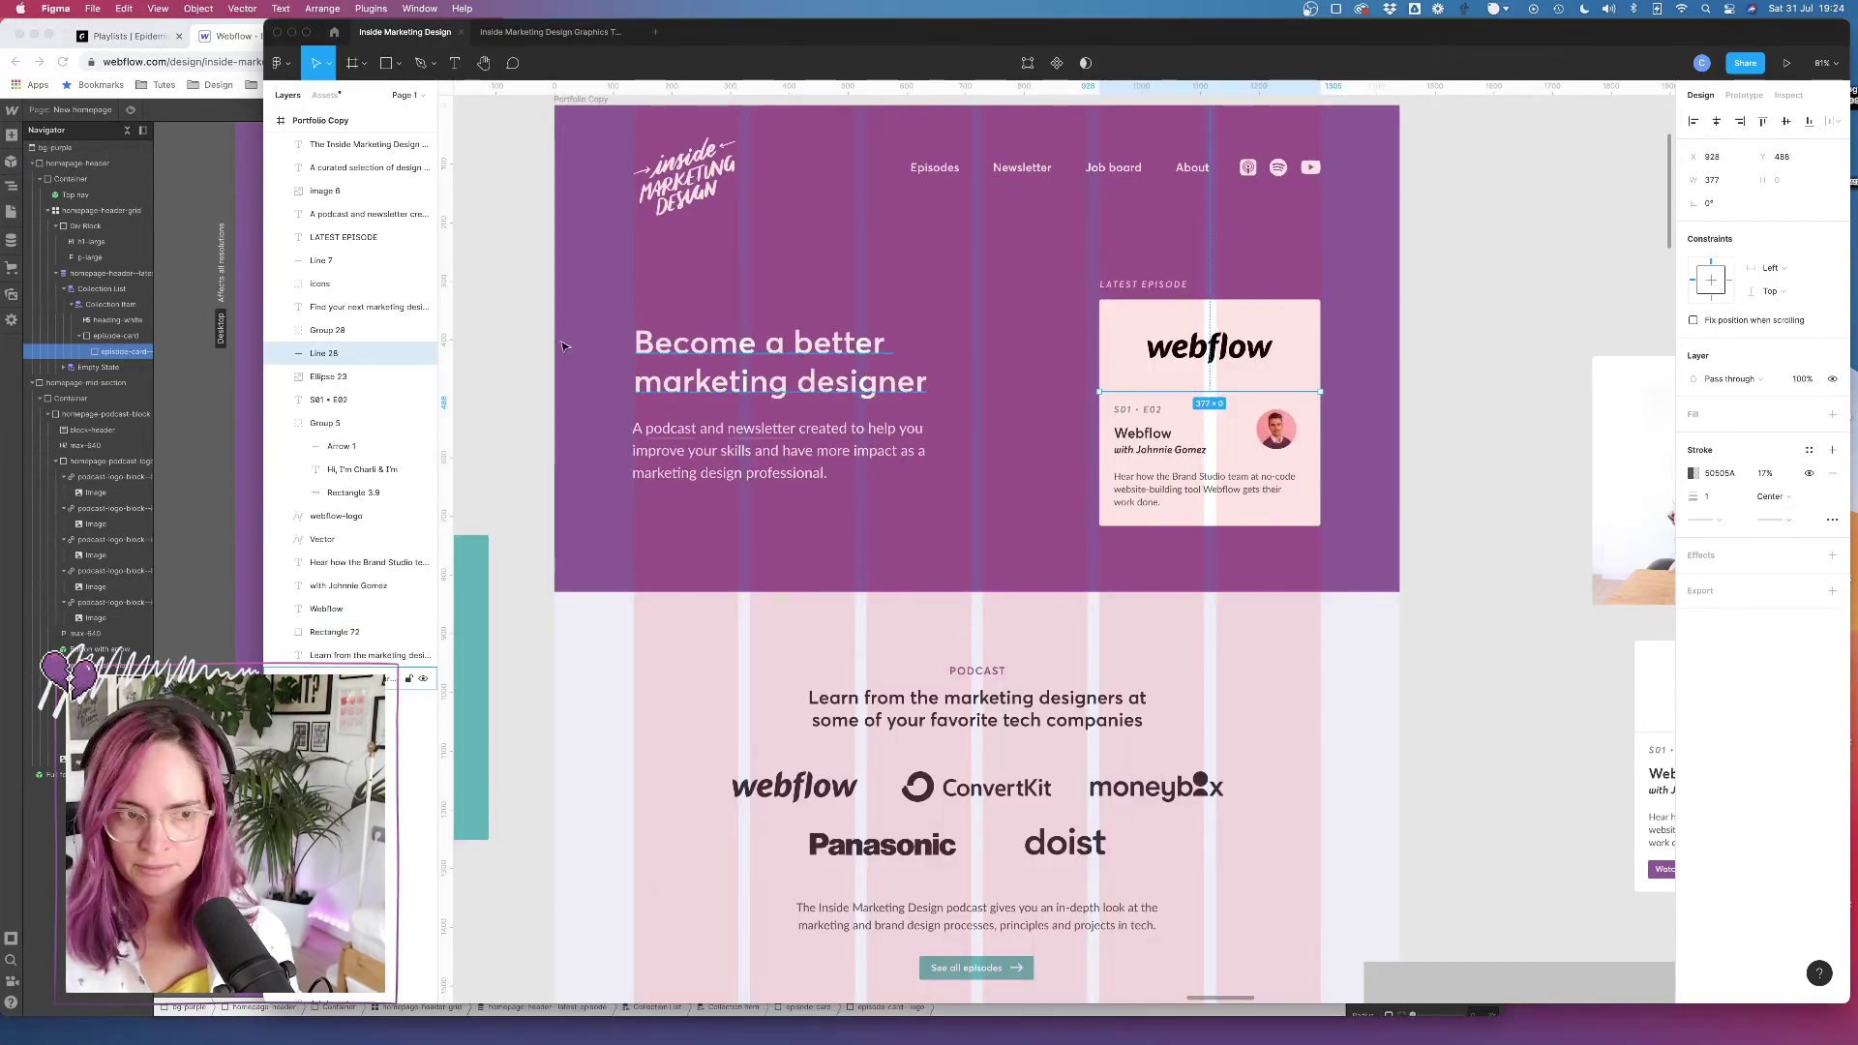
pyautogui.press('super+Tab')
pyautogui.scroll(-6, 1432, 786)
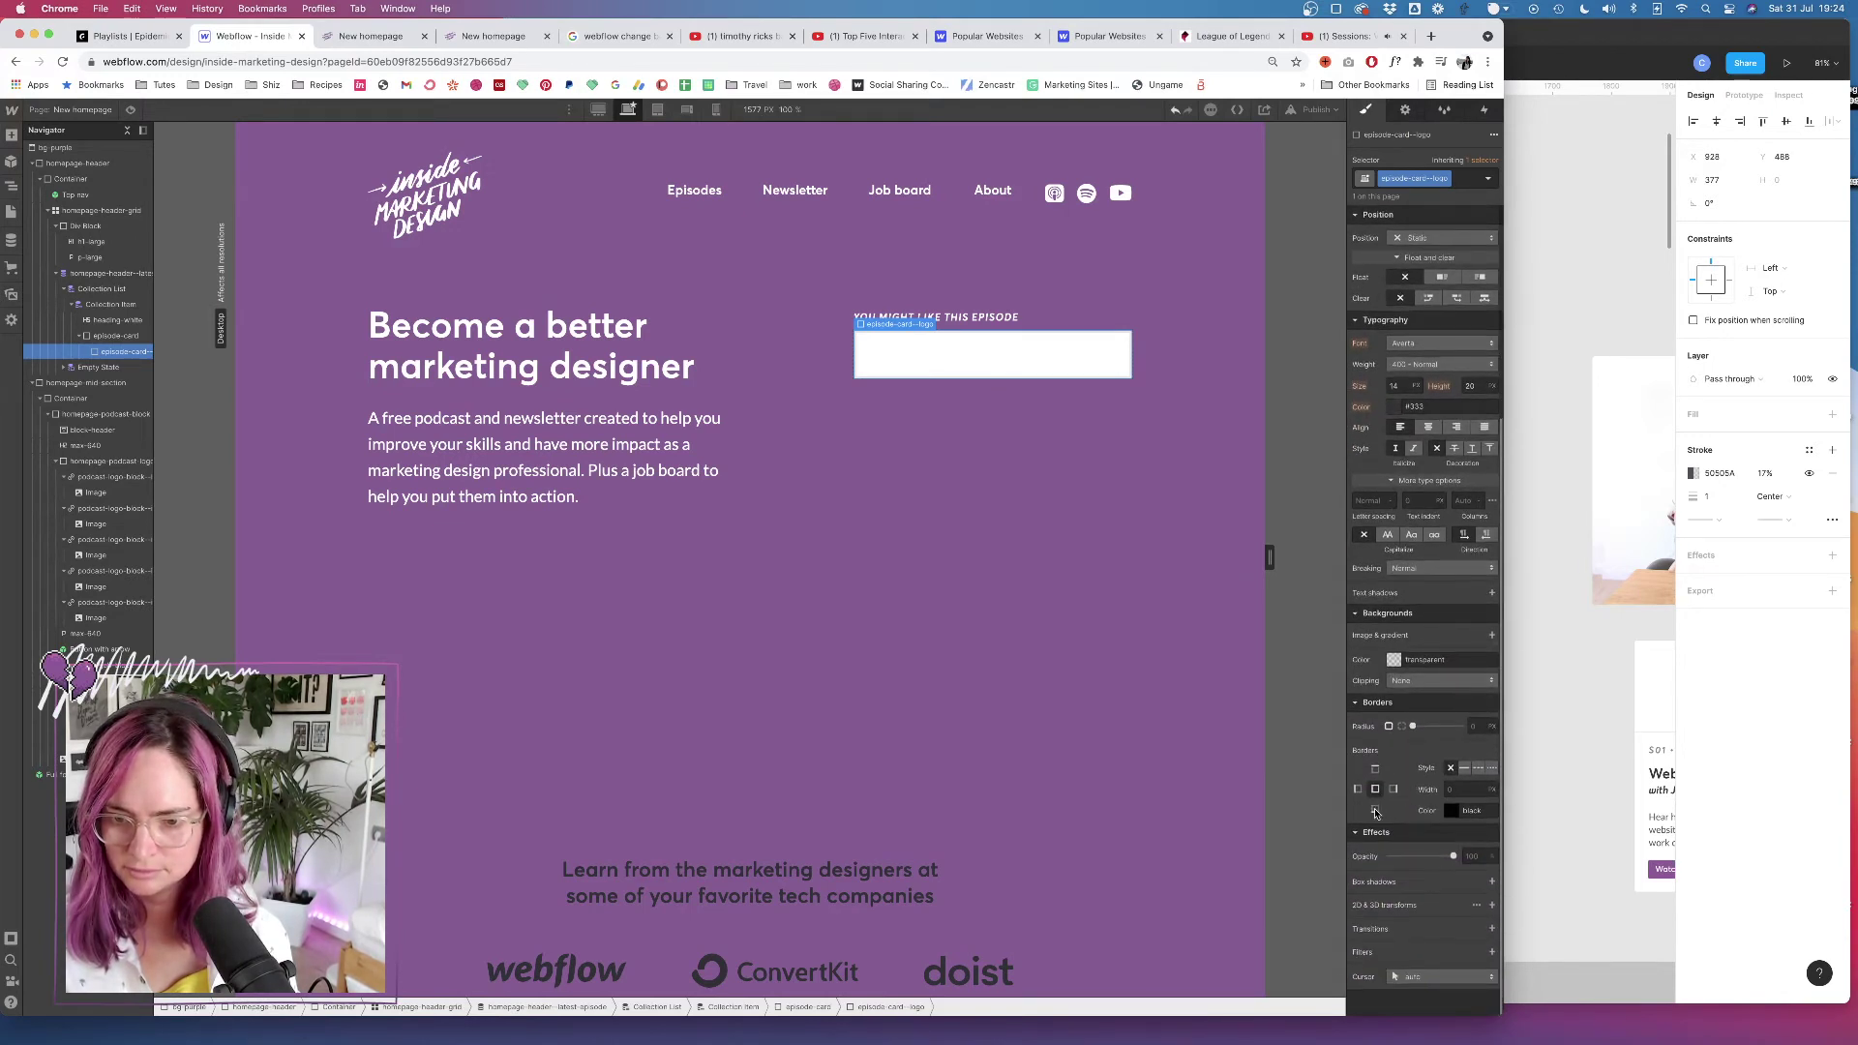
pyautogui.click(1375, 810)
pyautogui.click(1464, 768)
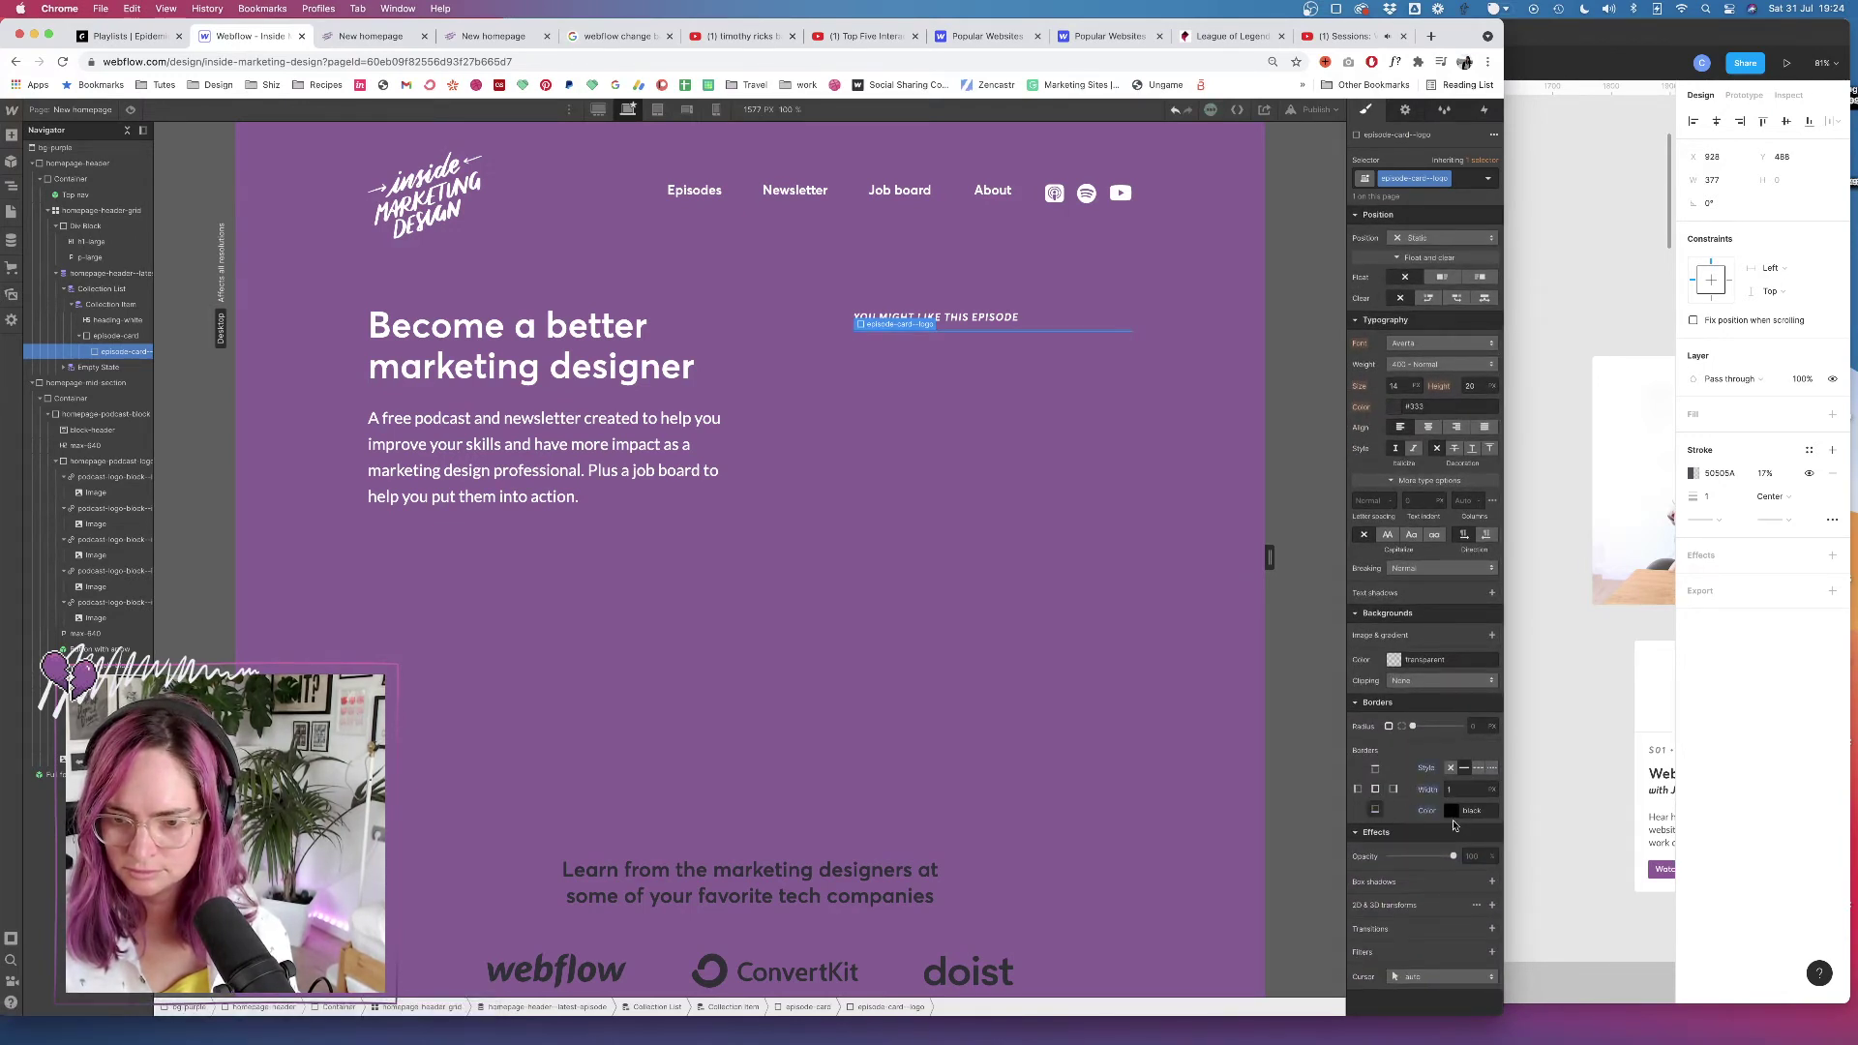
pyautogui.click(1451, 812)
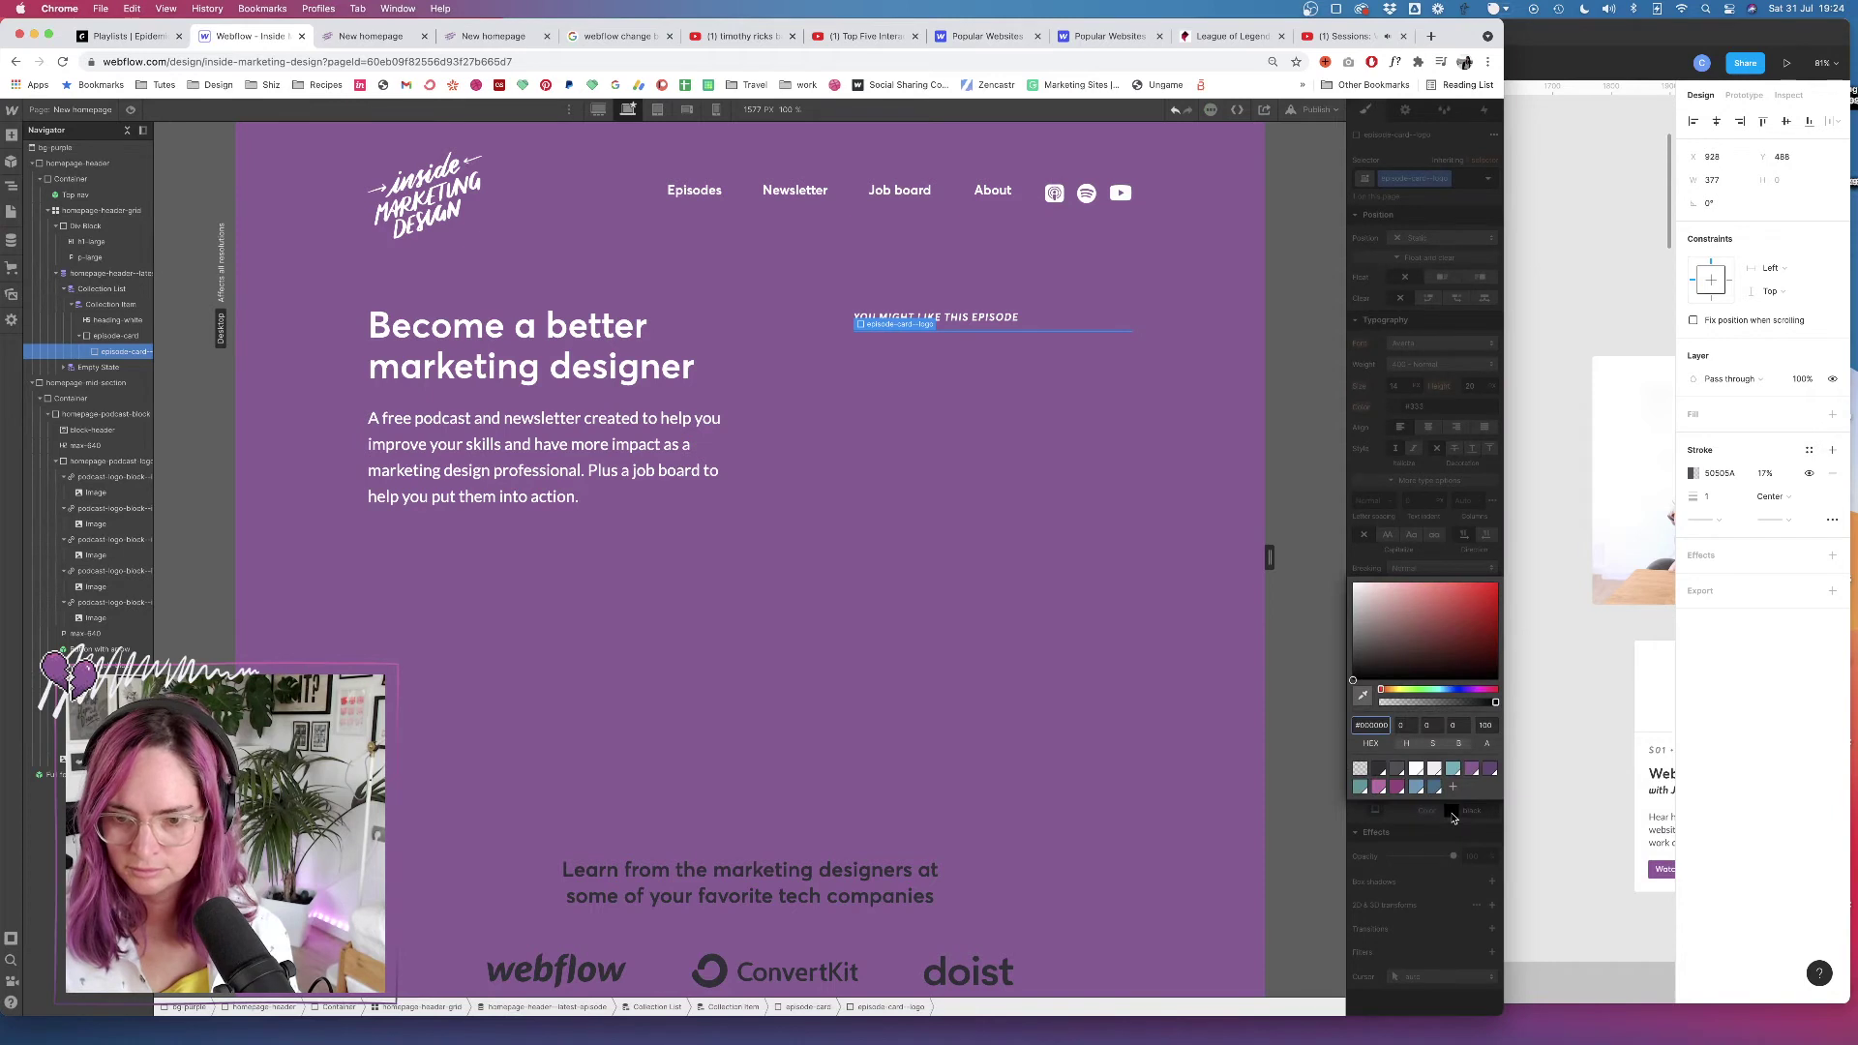
pyautogui.click(1398, 770)
pyautogui.click(1482, 698)
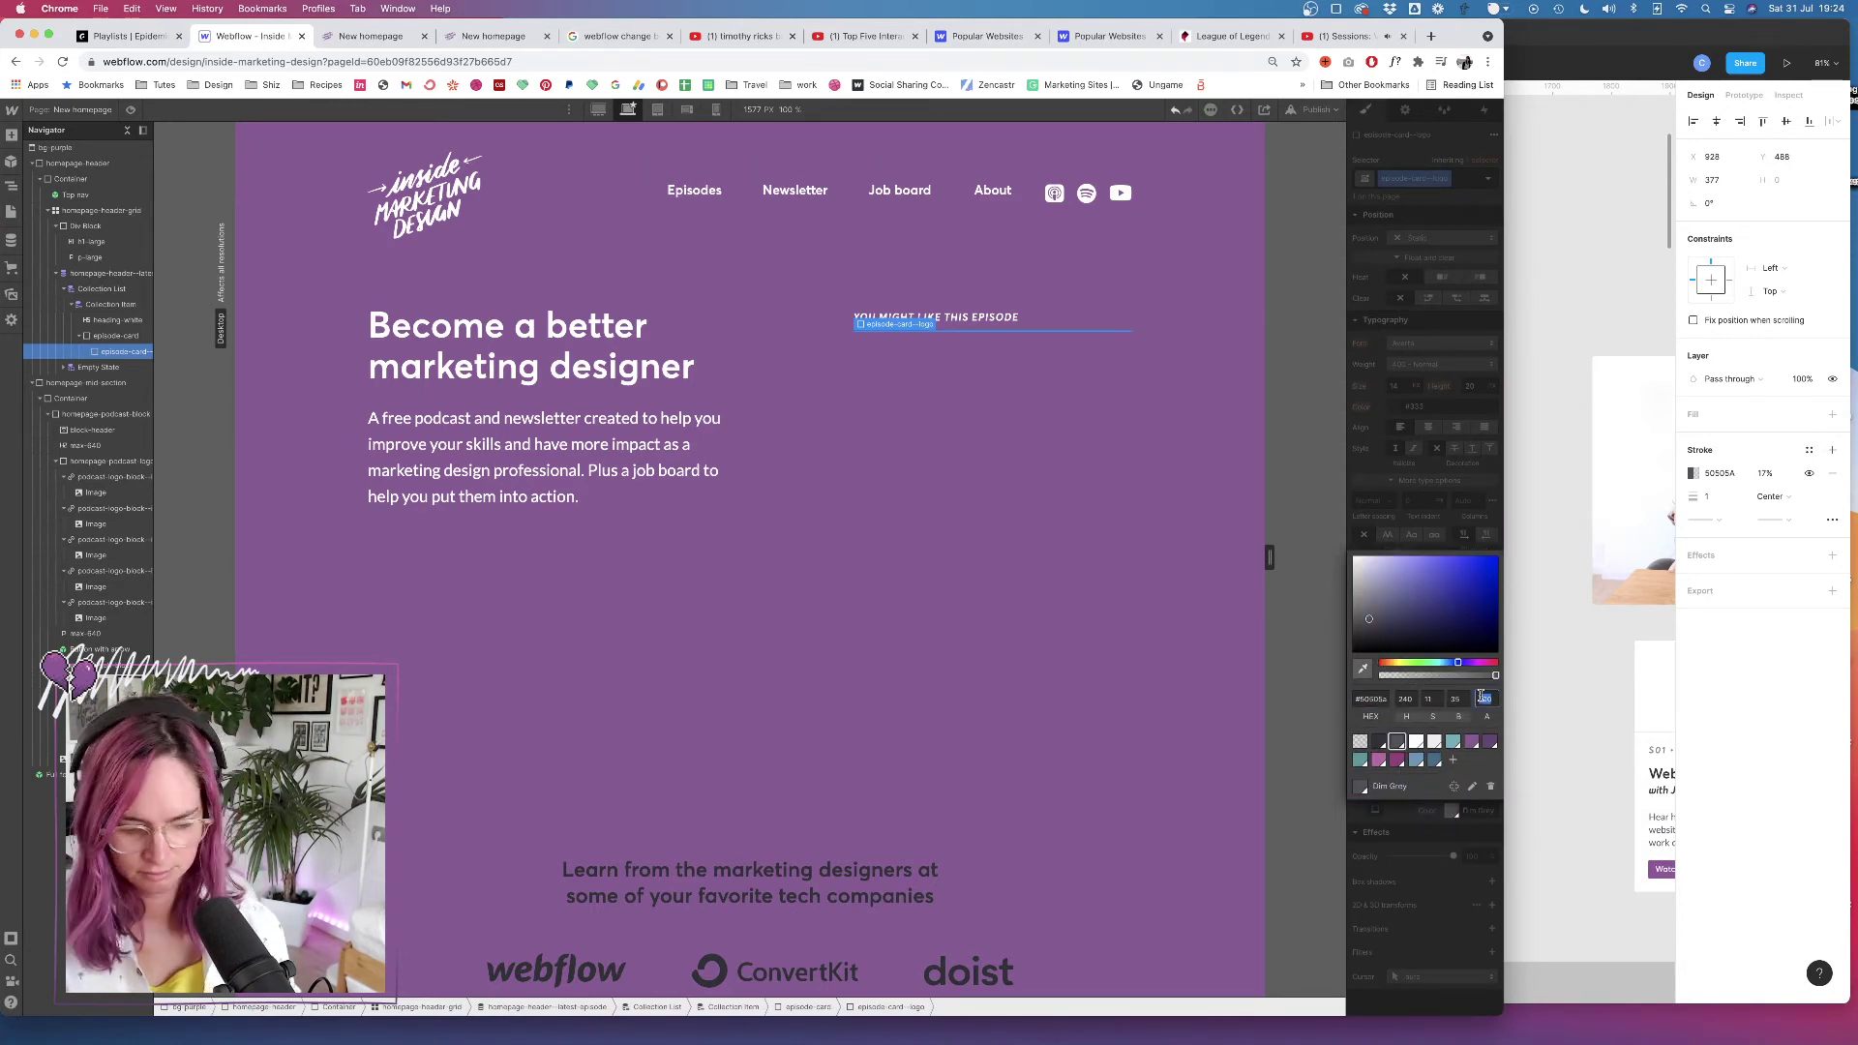
pyautogui.write('17')
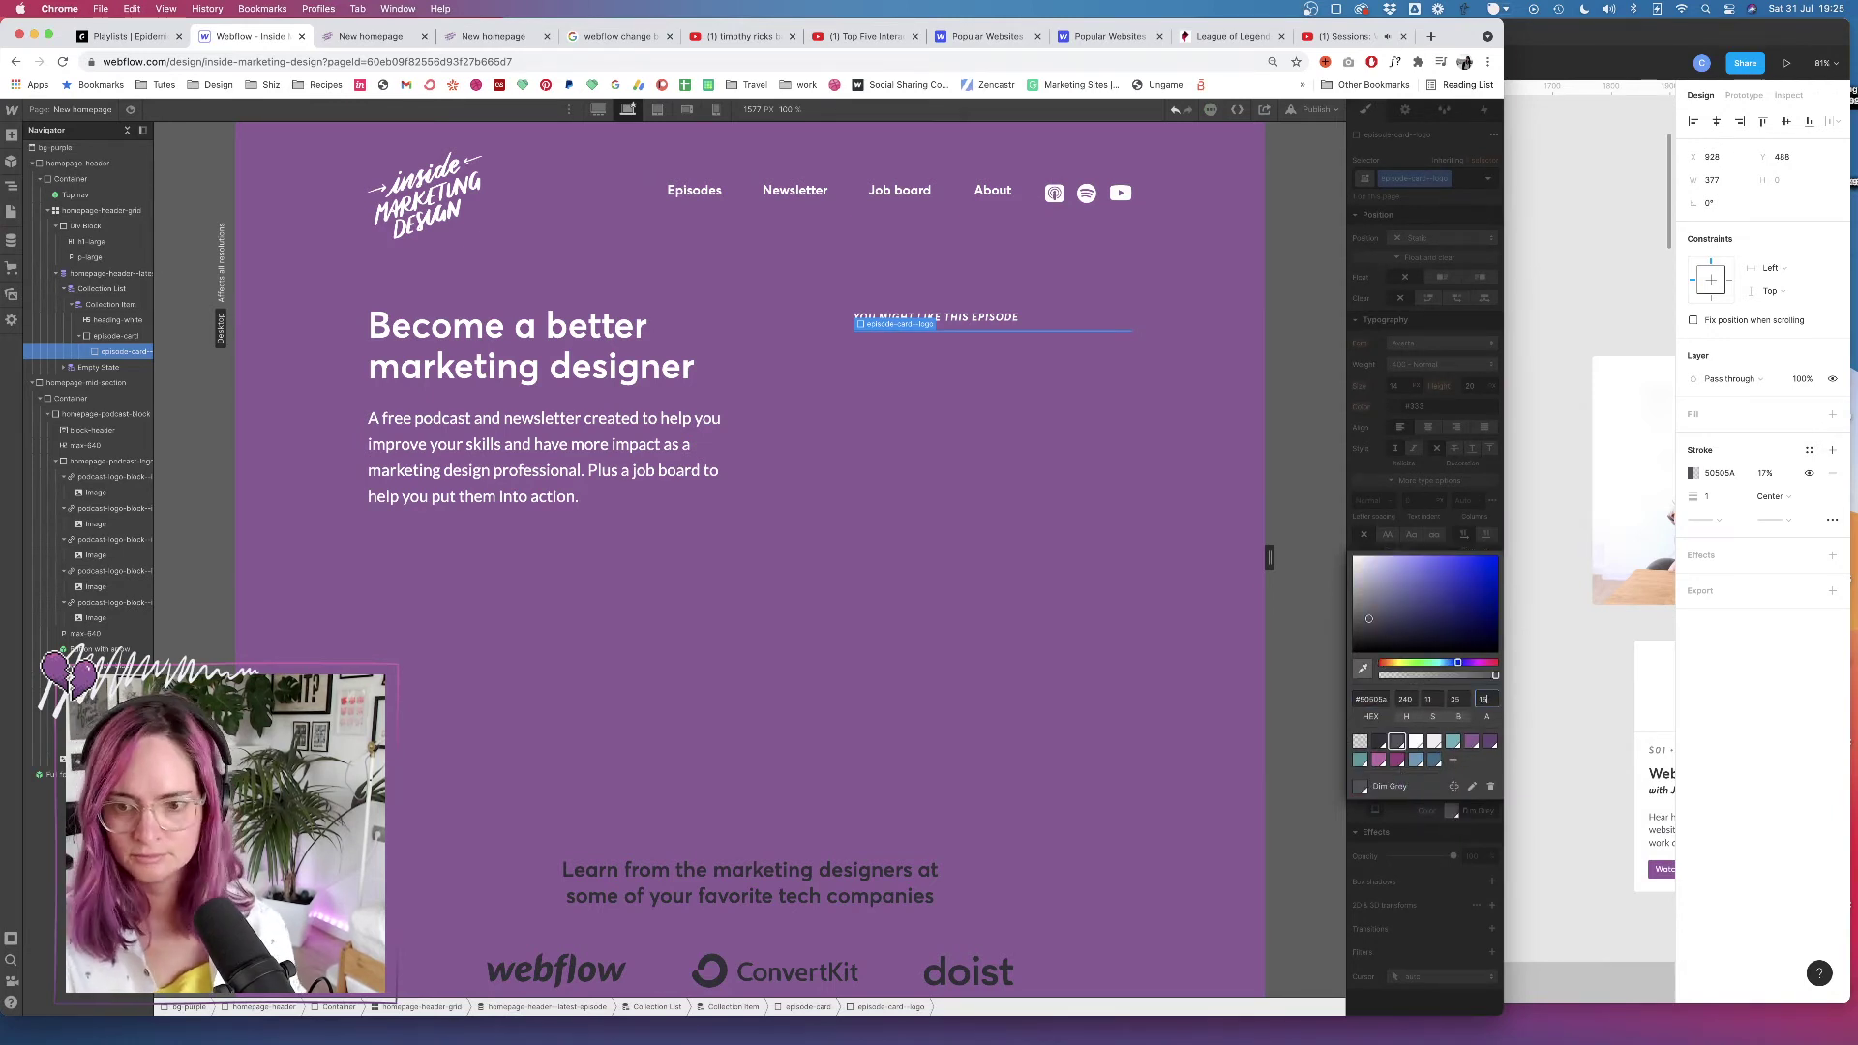
pyautogui.click(1431, 555)
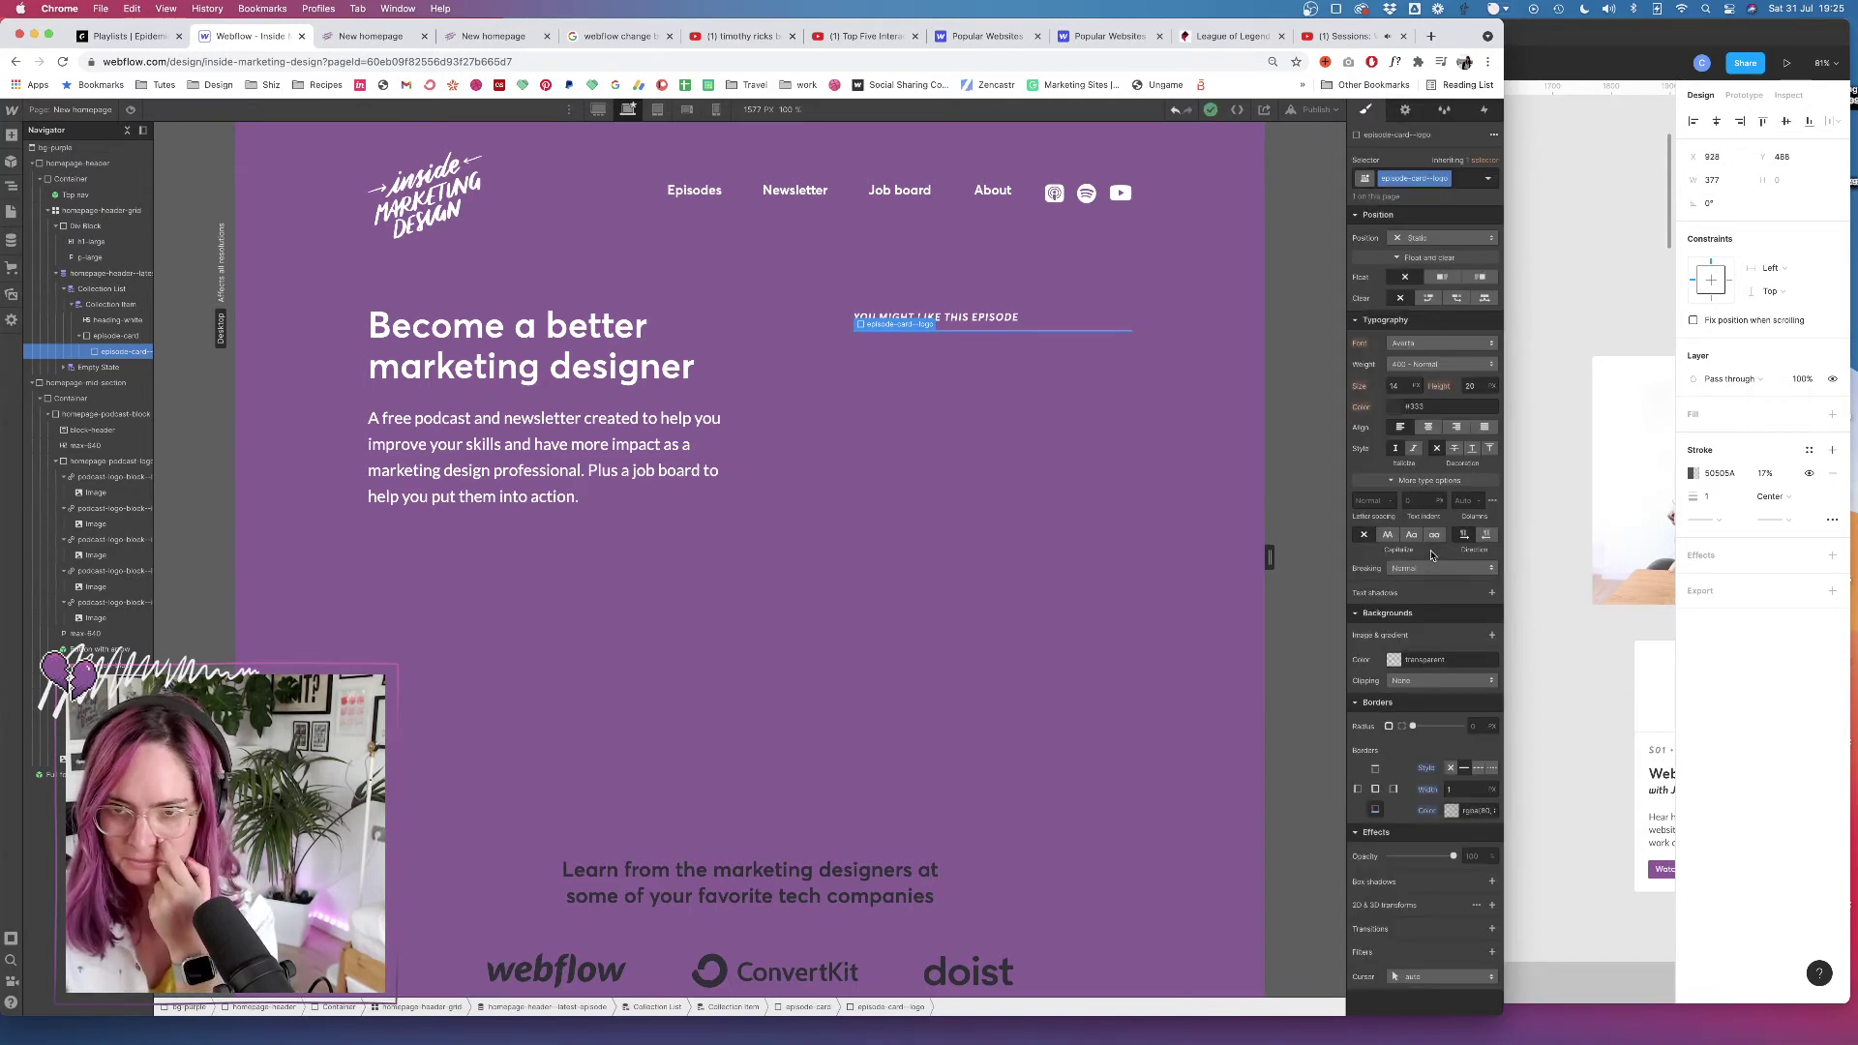
# Add equal top and bottom padding to the episode-card--logo block
pyautogui.scroll(3, 1434, 333)
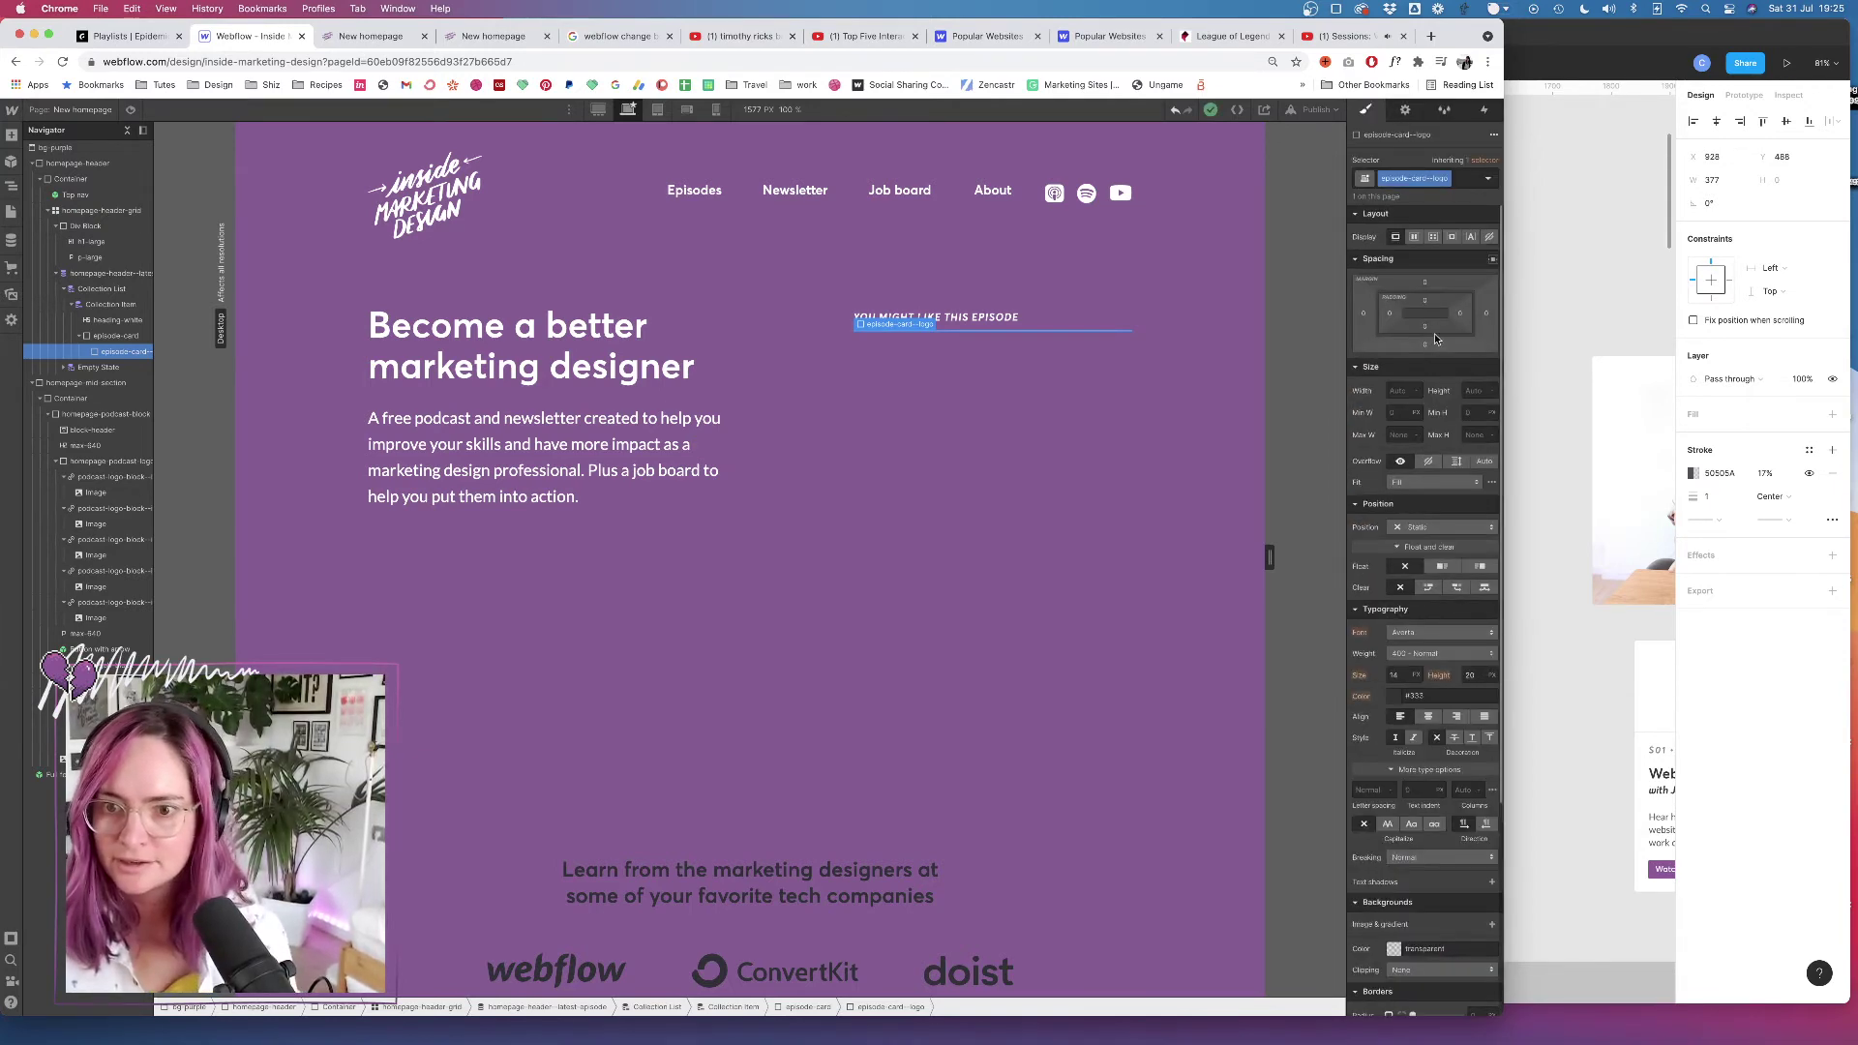
pyautogui.moveTo(1423, 330)
pyautogui.mouseDown()
pyautogui.moveTo(1428, 296)
pyautogui.moveTo(1428, 311)
pyautogui.mouseUp()
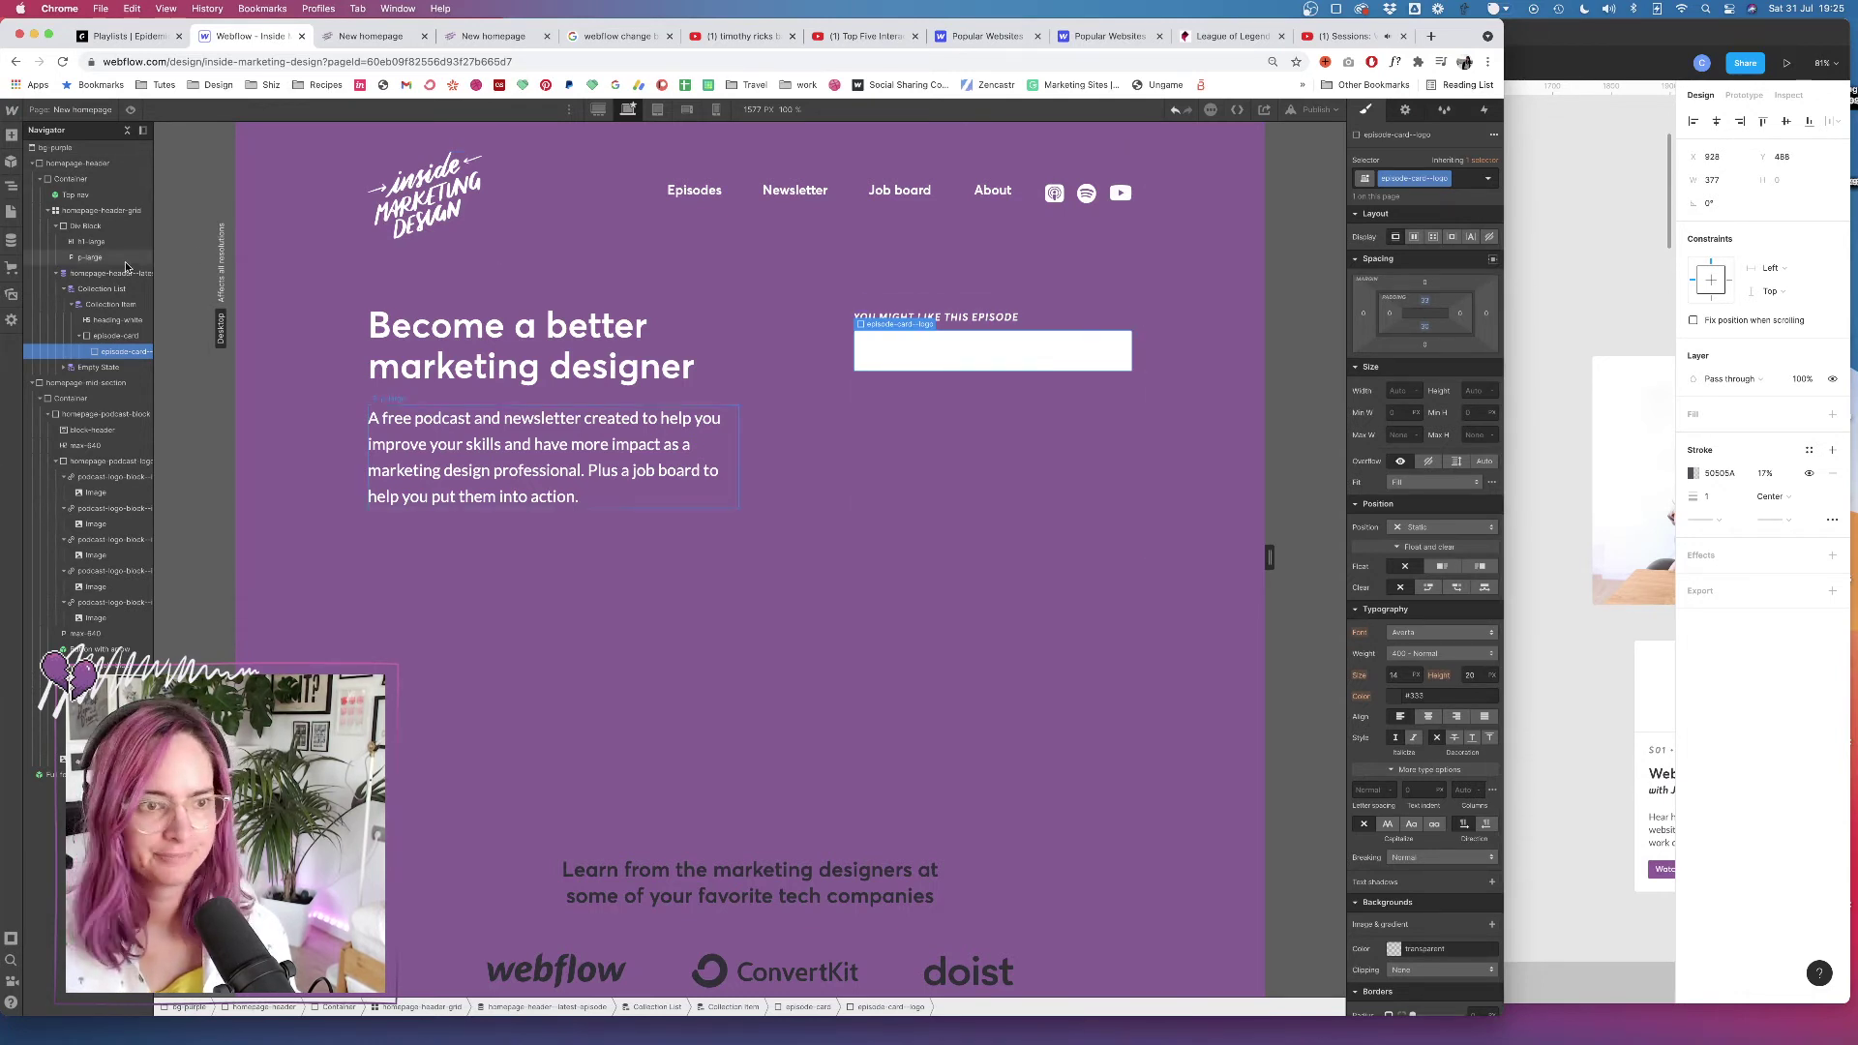
# Add an image inside the episode-card--logo block and bind it to the Company logo field of Podcast episodes
pyautogui.click(10, 136)
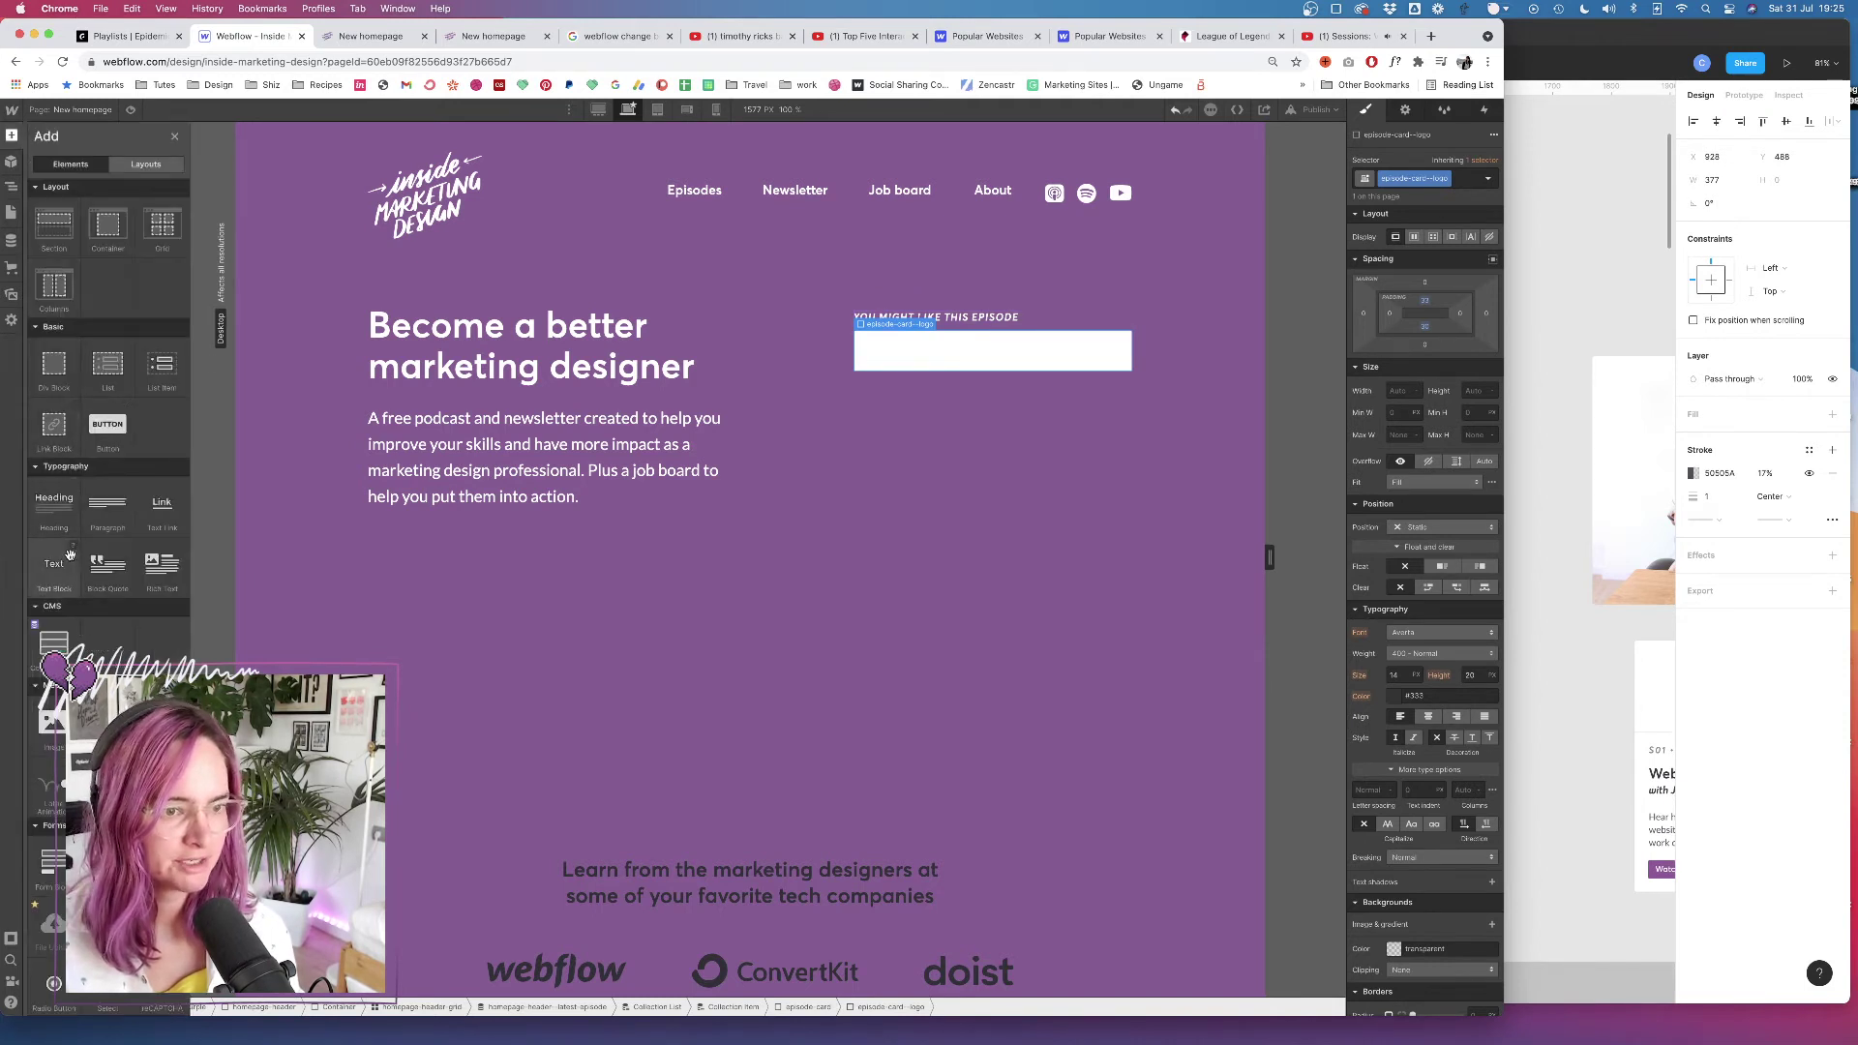
pyautogui.moveTo(56, 726); pyautogui.dragTo(900, 353)
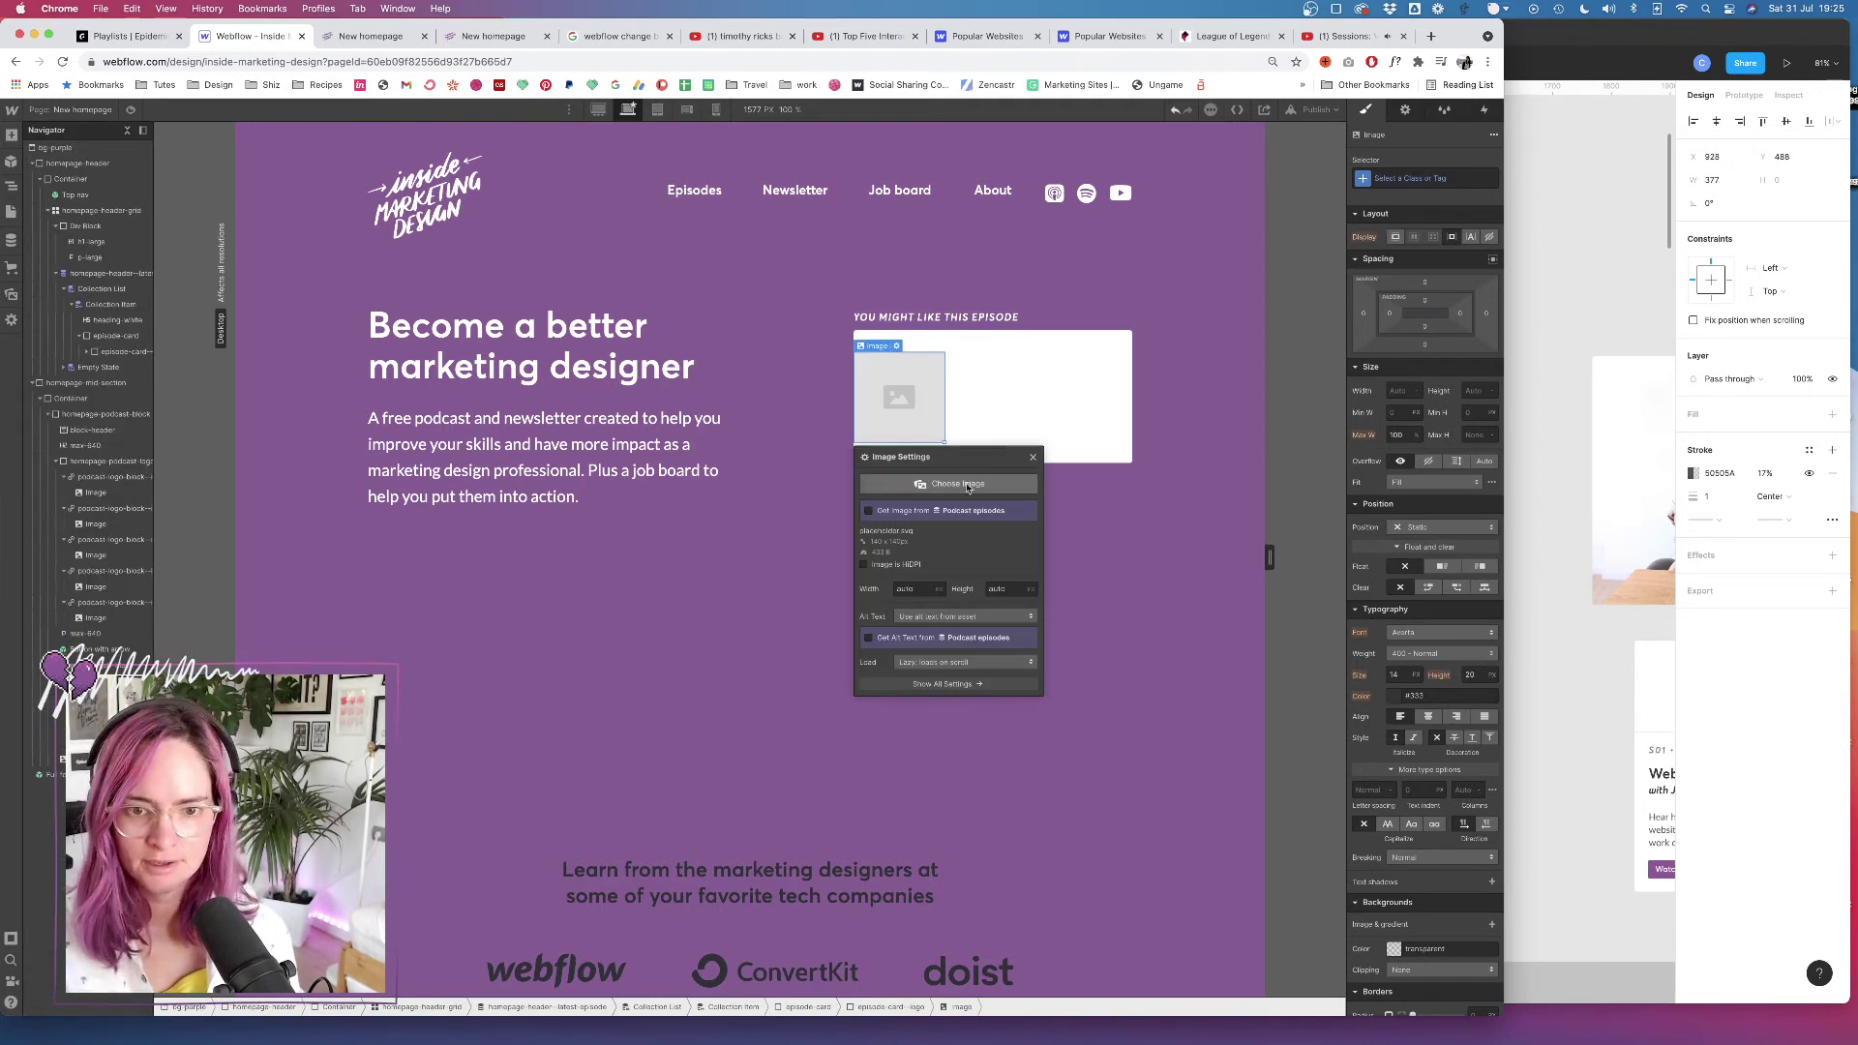
pyautogui.click(869, 511)
pyautogui.click(895, 528)
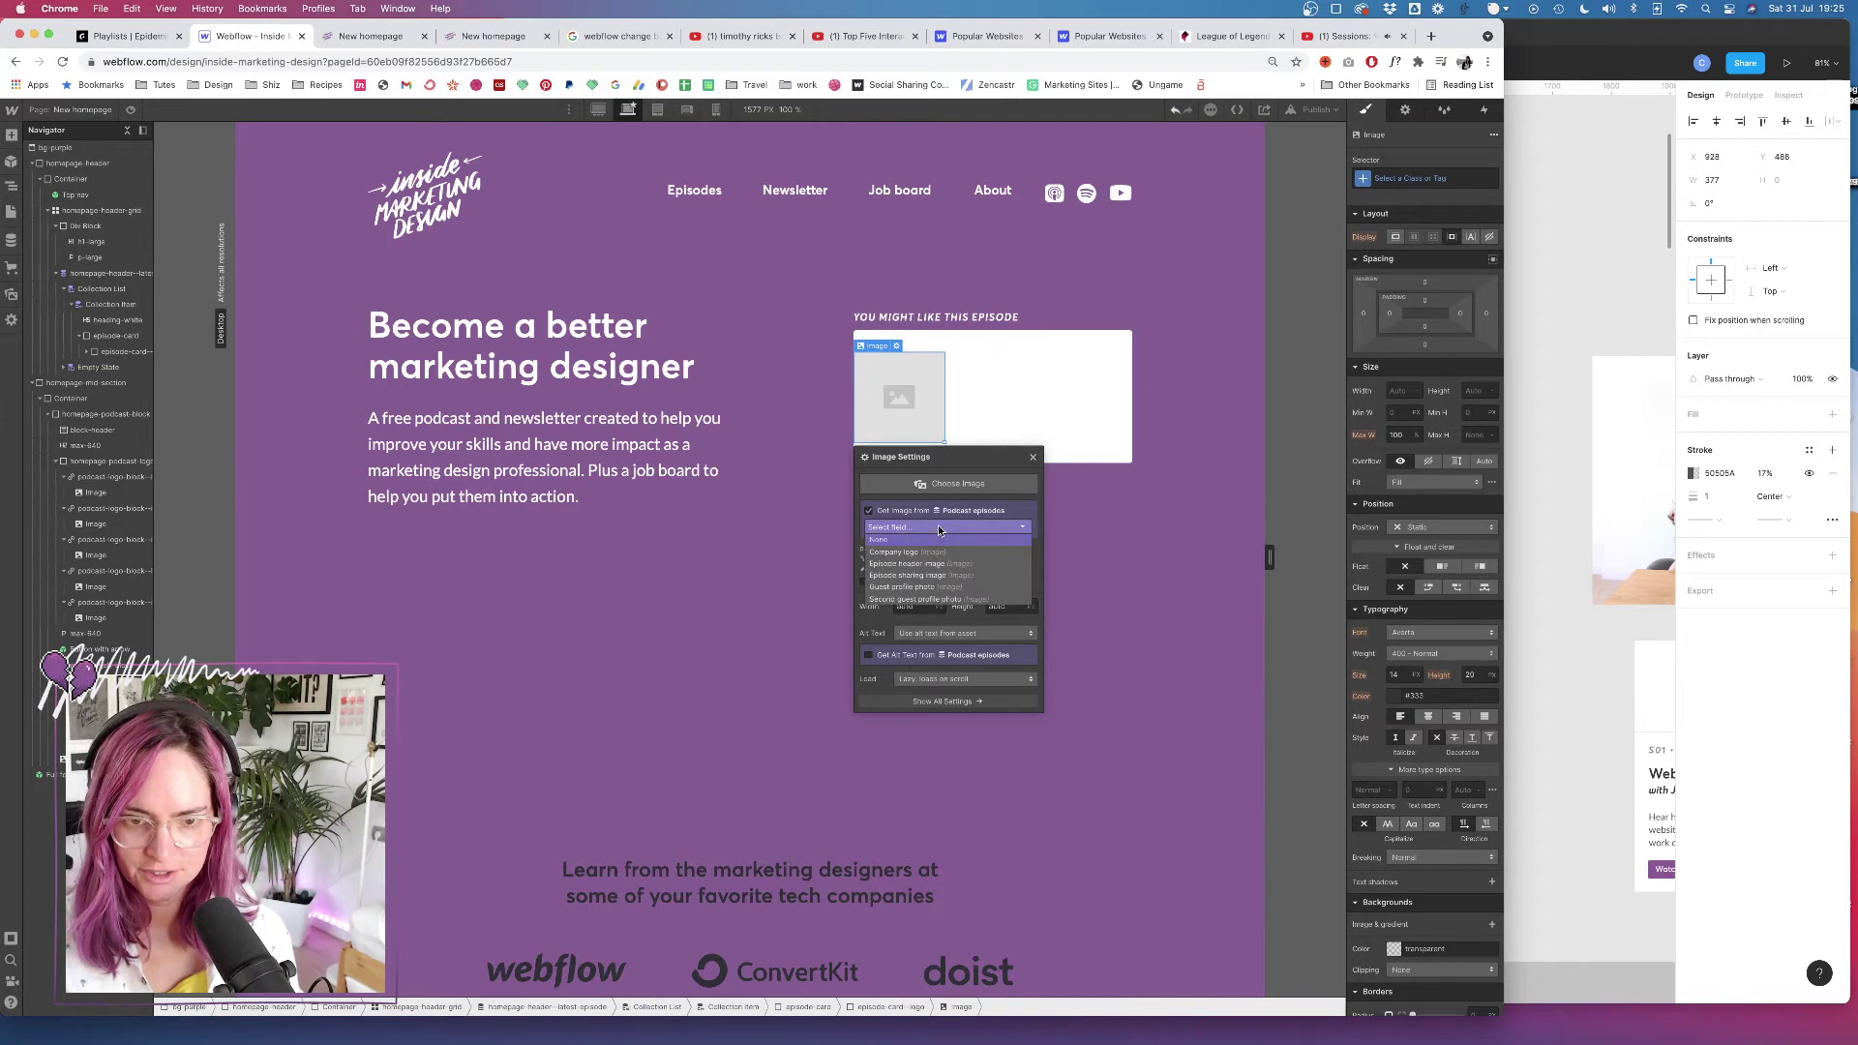
pyautogui.click(910, 552)
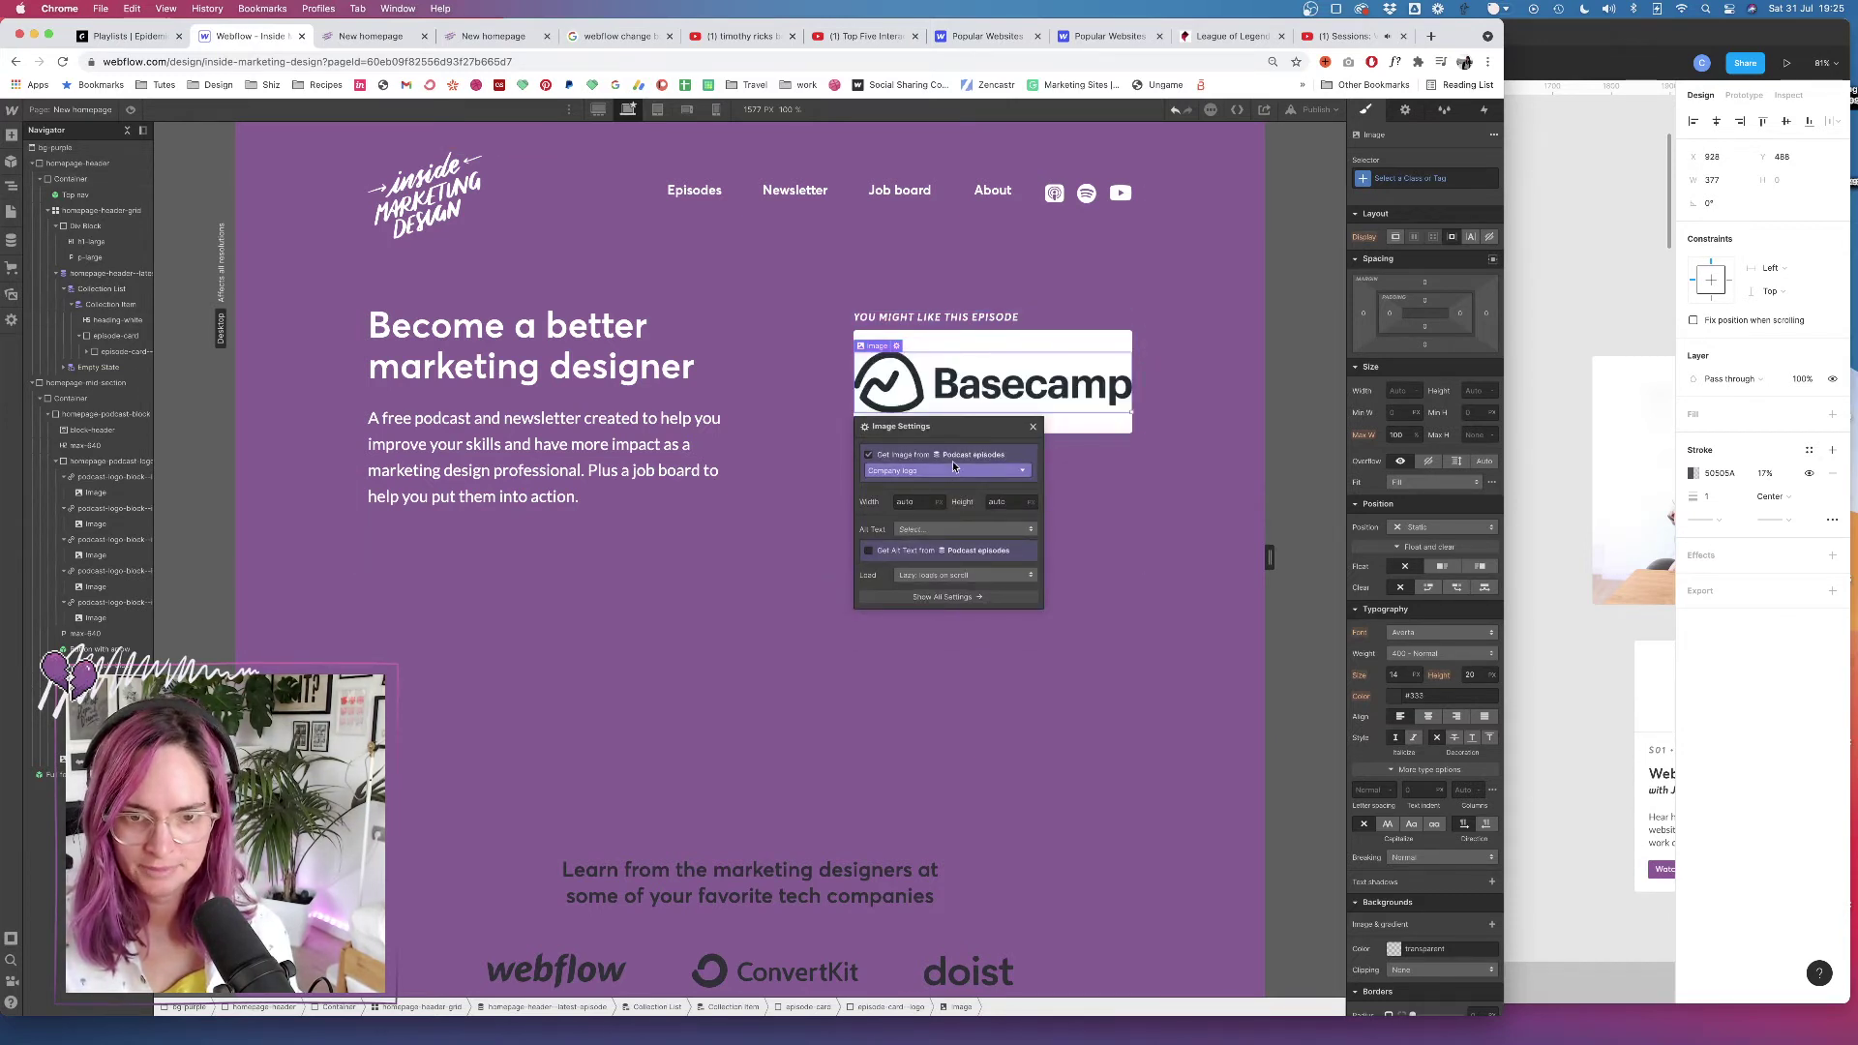
pyautogui.press('Escape')
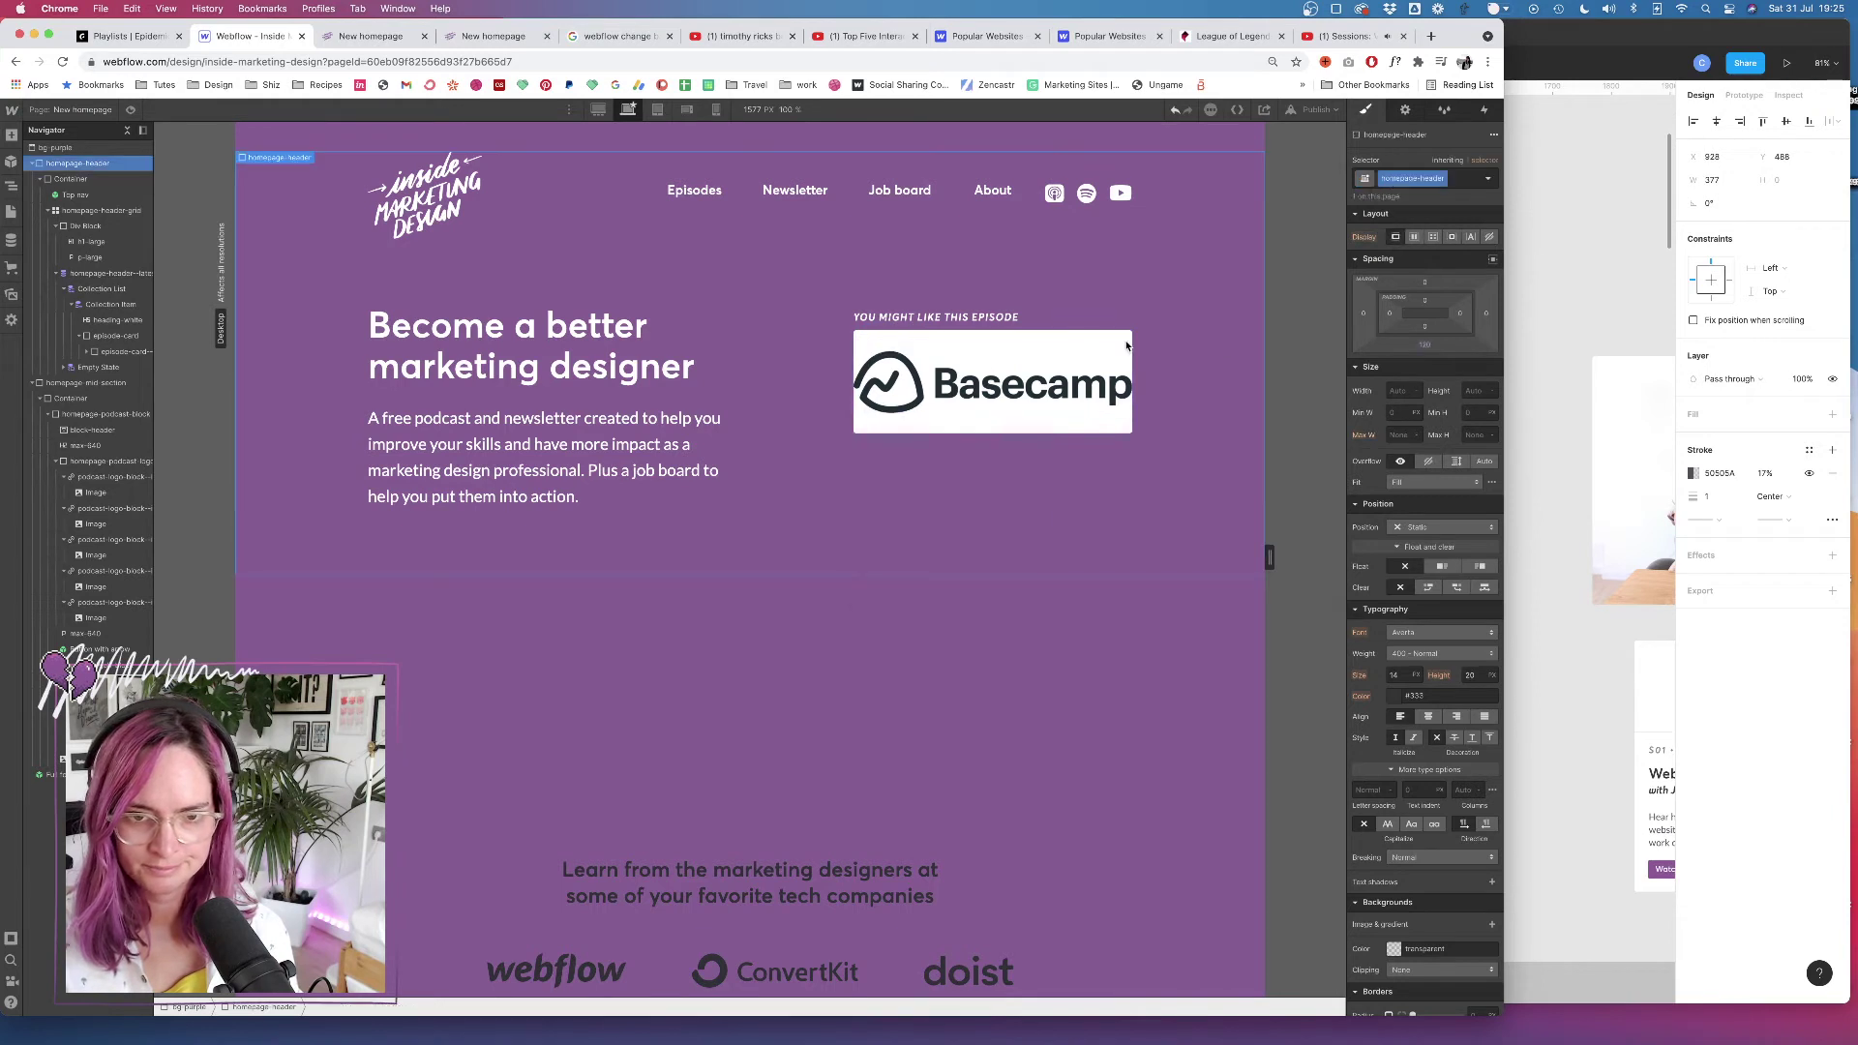
# Give the company logo image in the episode card a new class named episode-logo
pyautogui.click(87, 351)
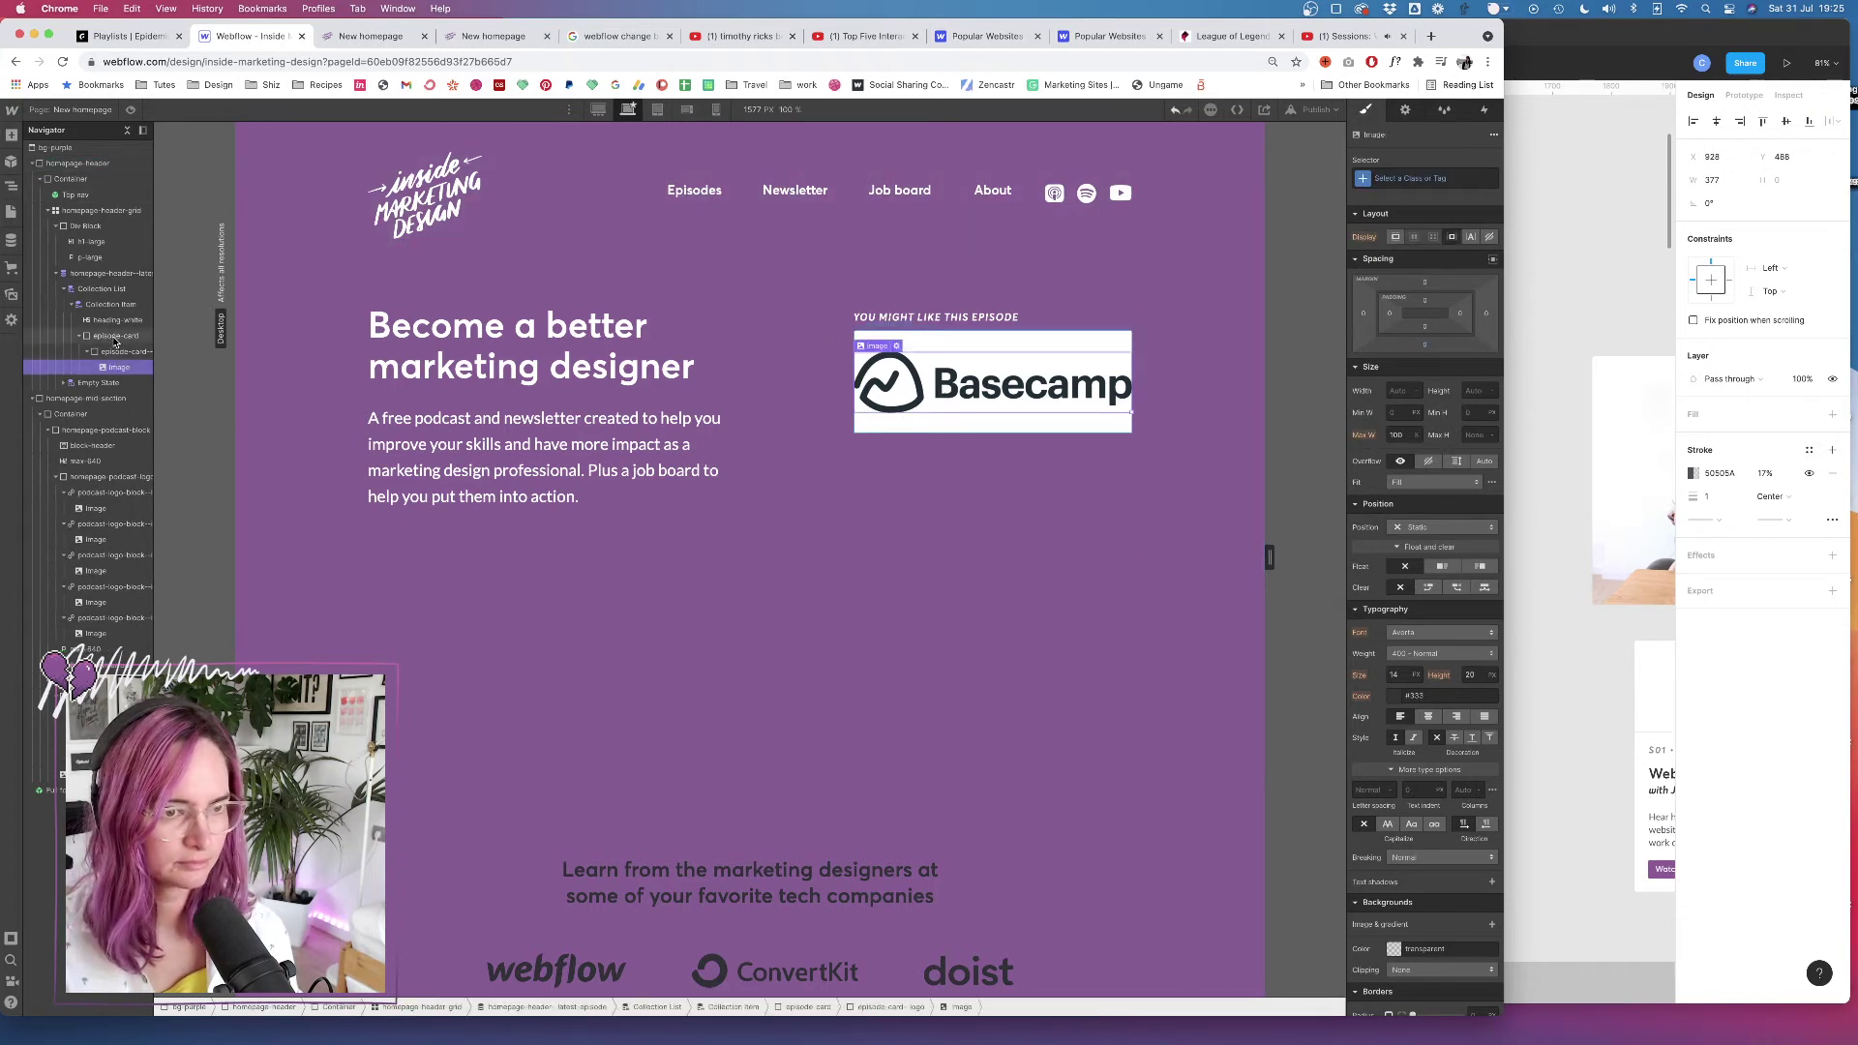
pyautogui.click(1399, 180)
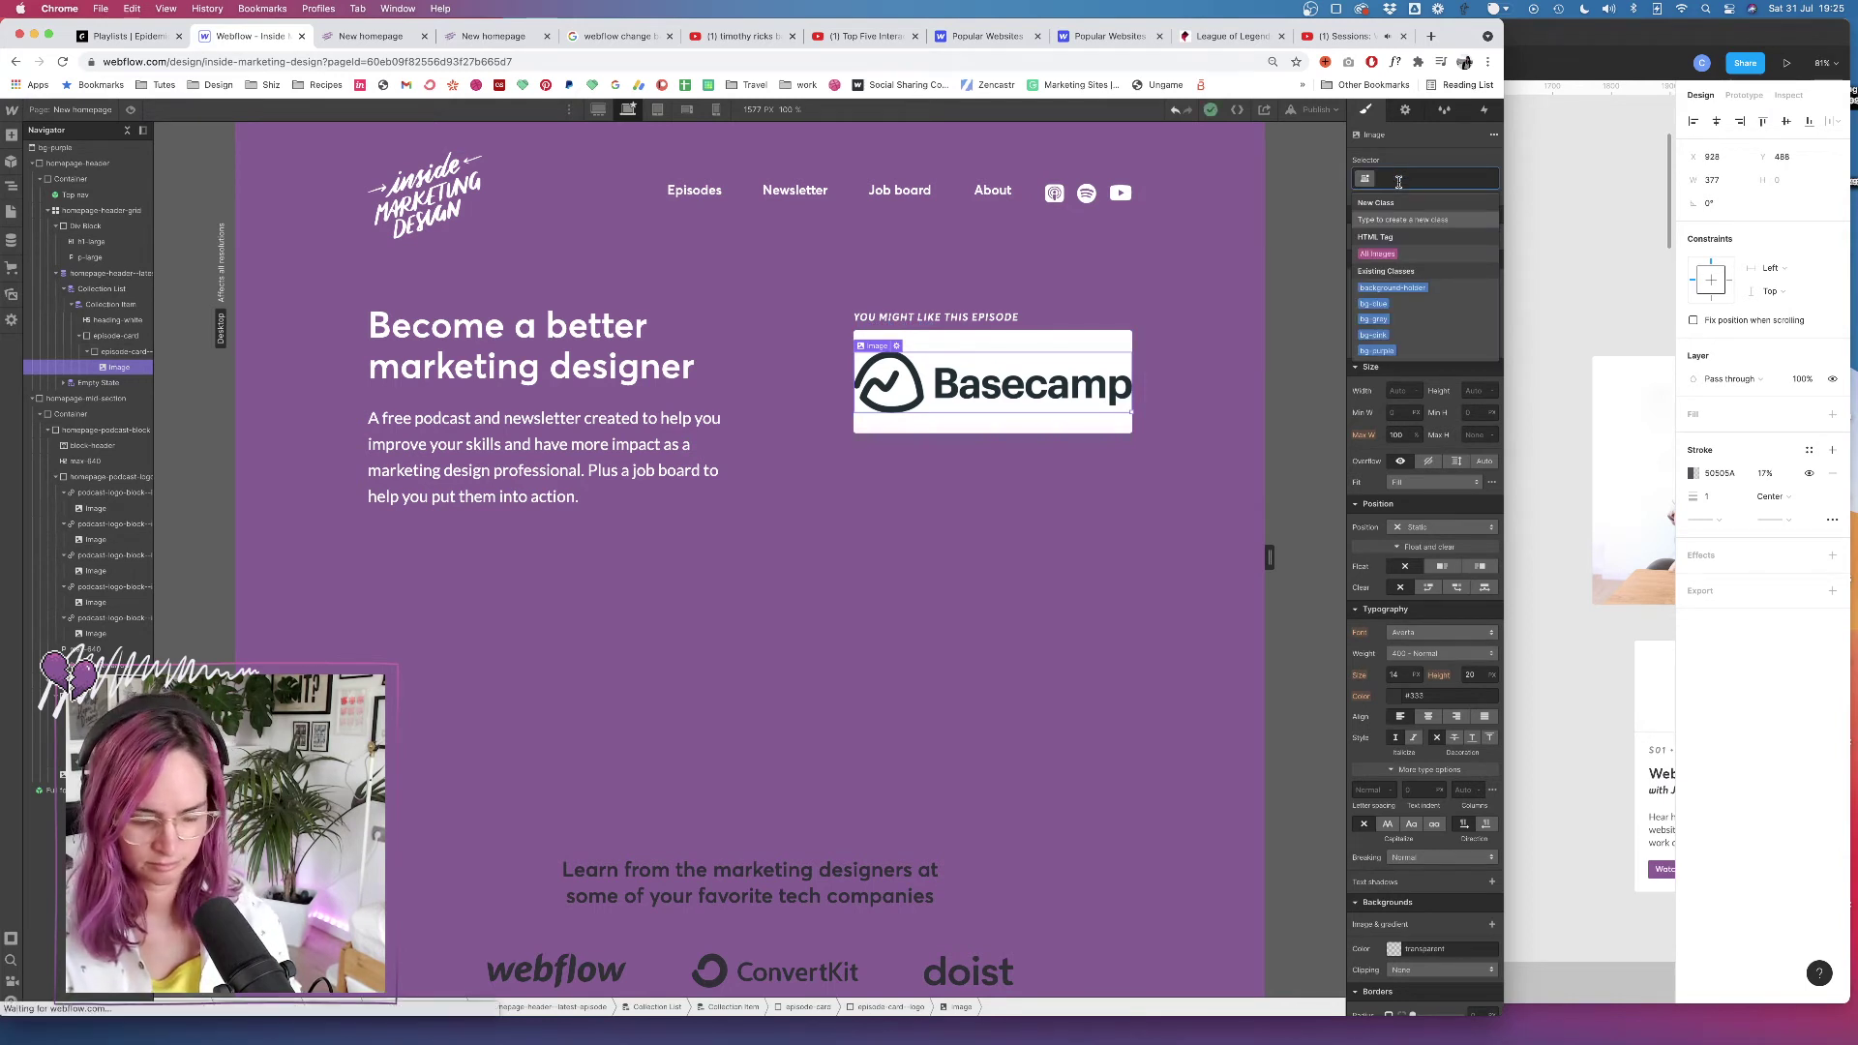
pyautogui.write('episode-lo')
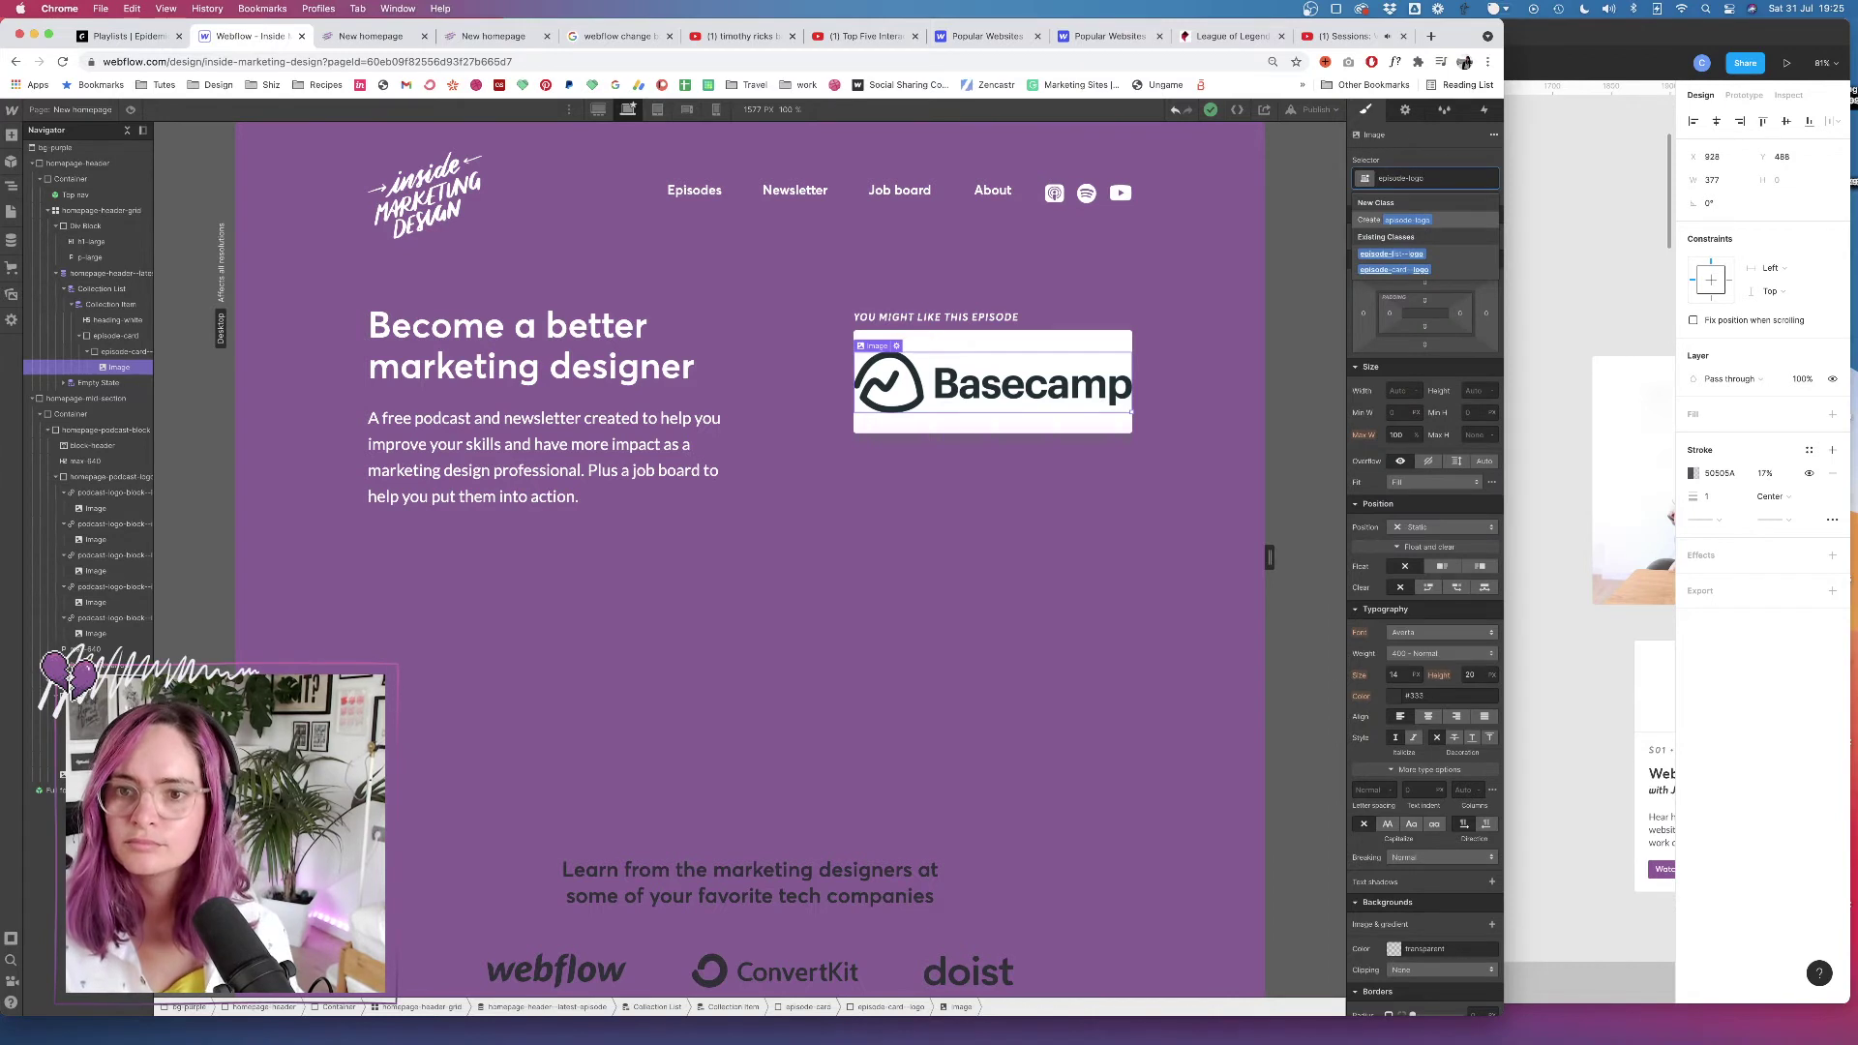
pyautogui.write('go')
pyautogui.press('Return')
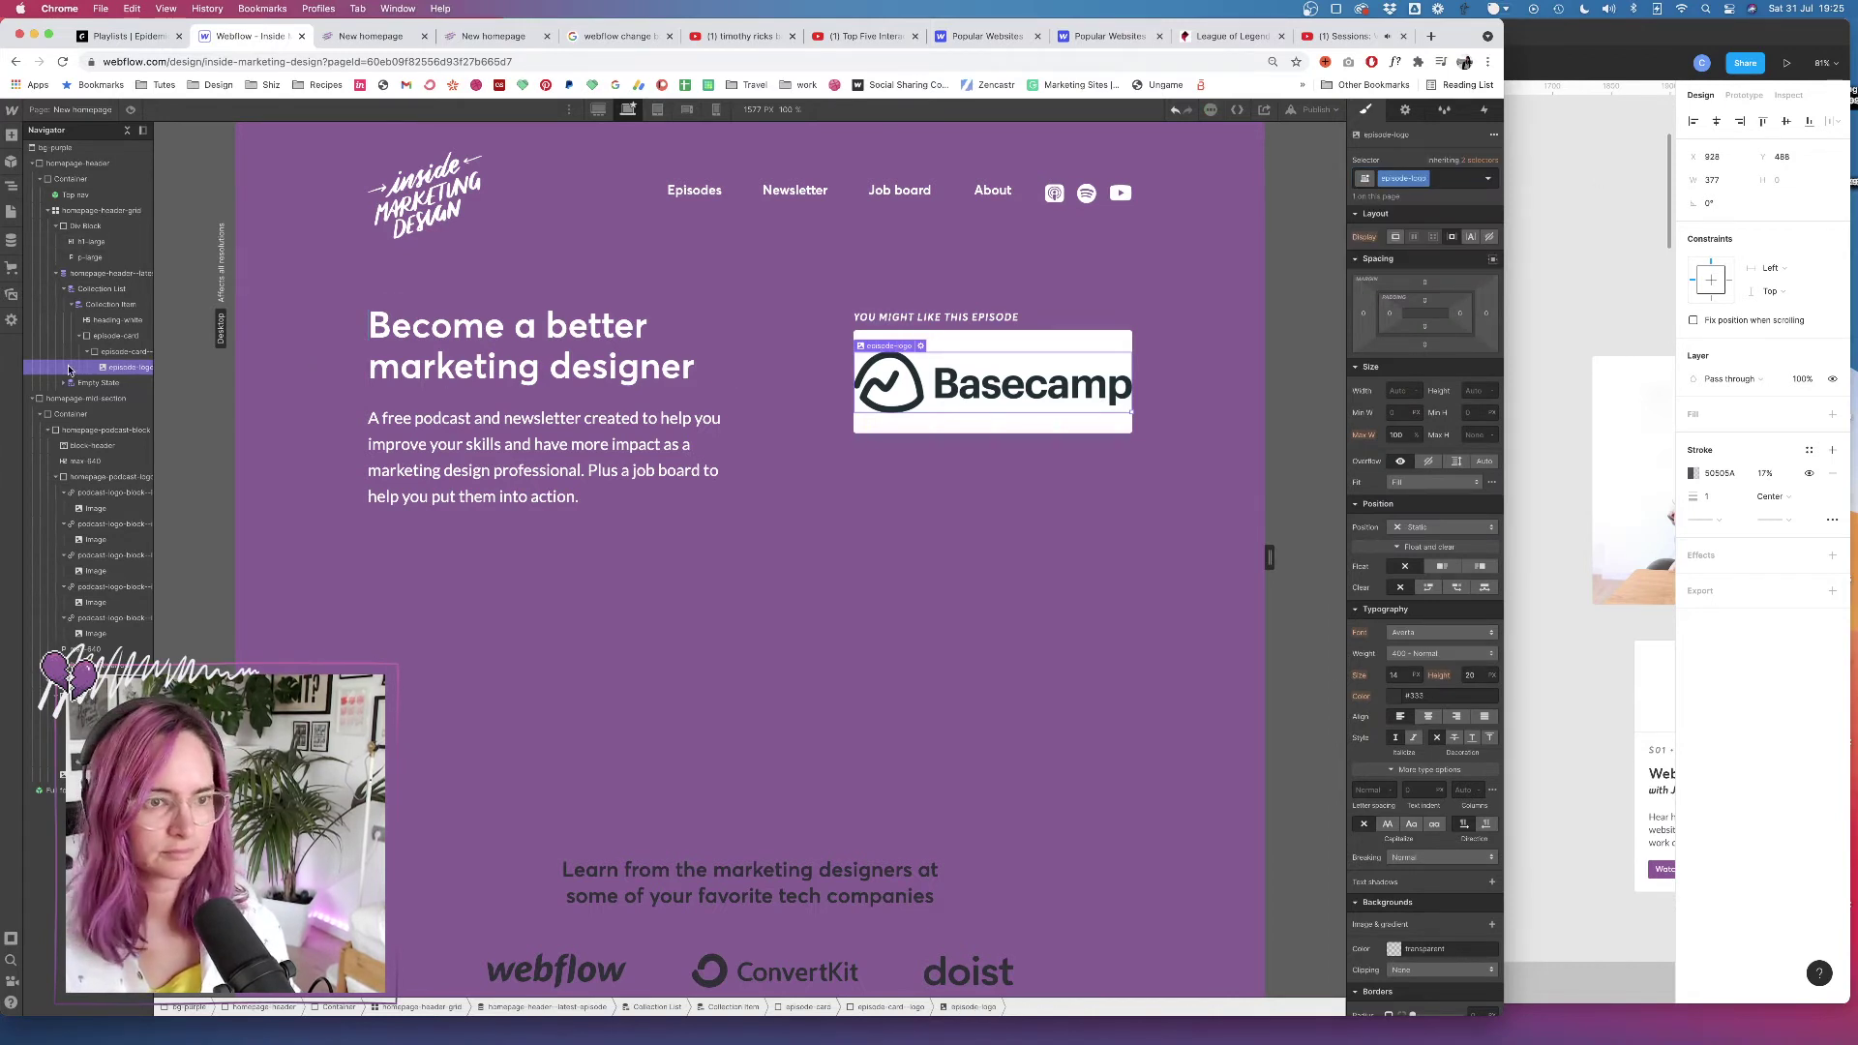
# Add a second div block inside the episode card, below the logo block, with a new class named episode-card--text
pyautogui.click(117, 353)
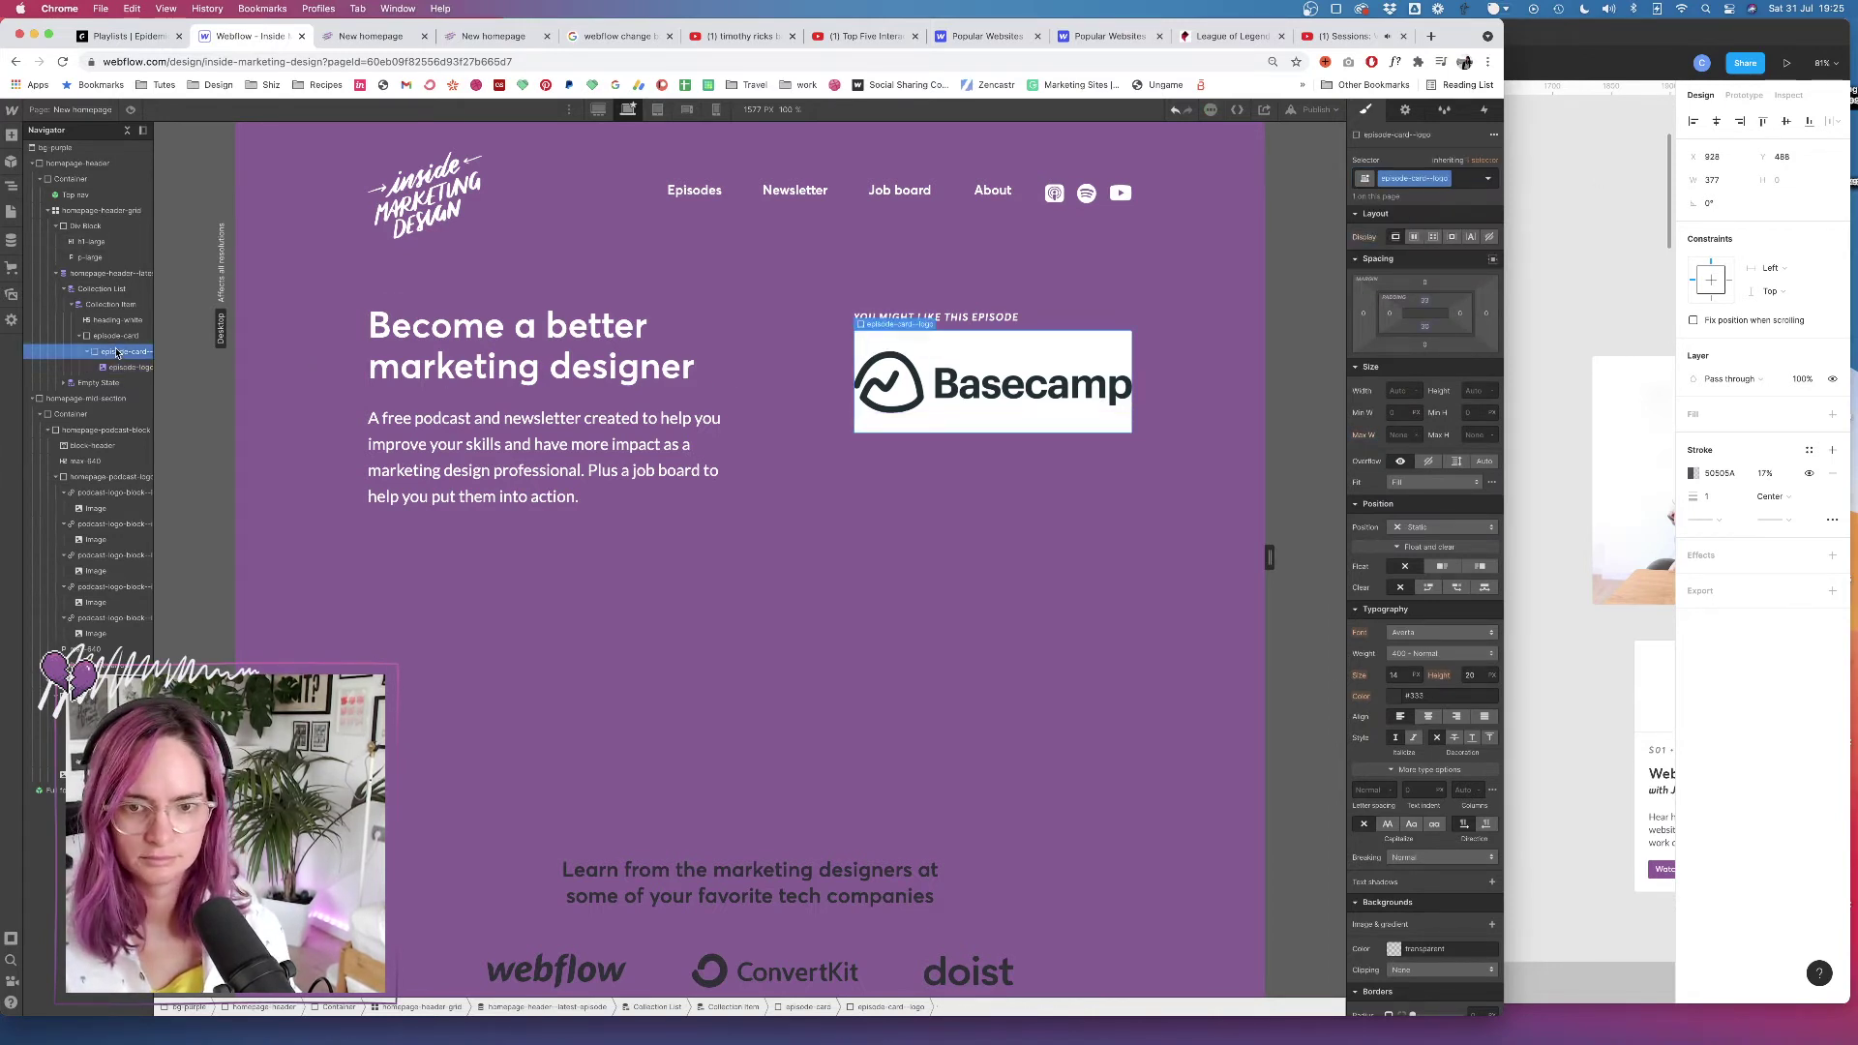
pyautogui.click(116, 336)
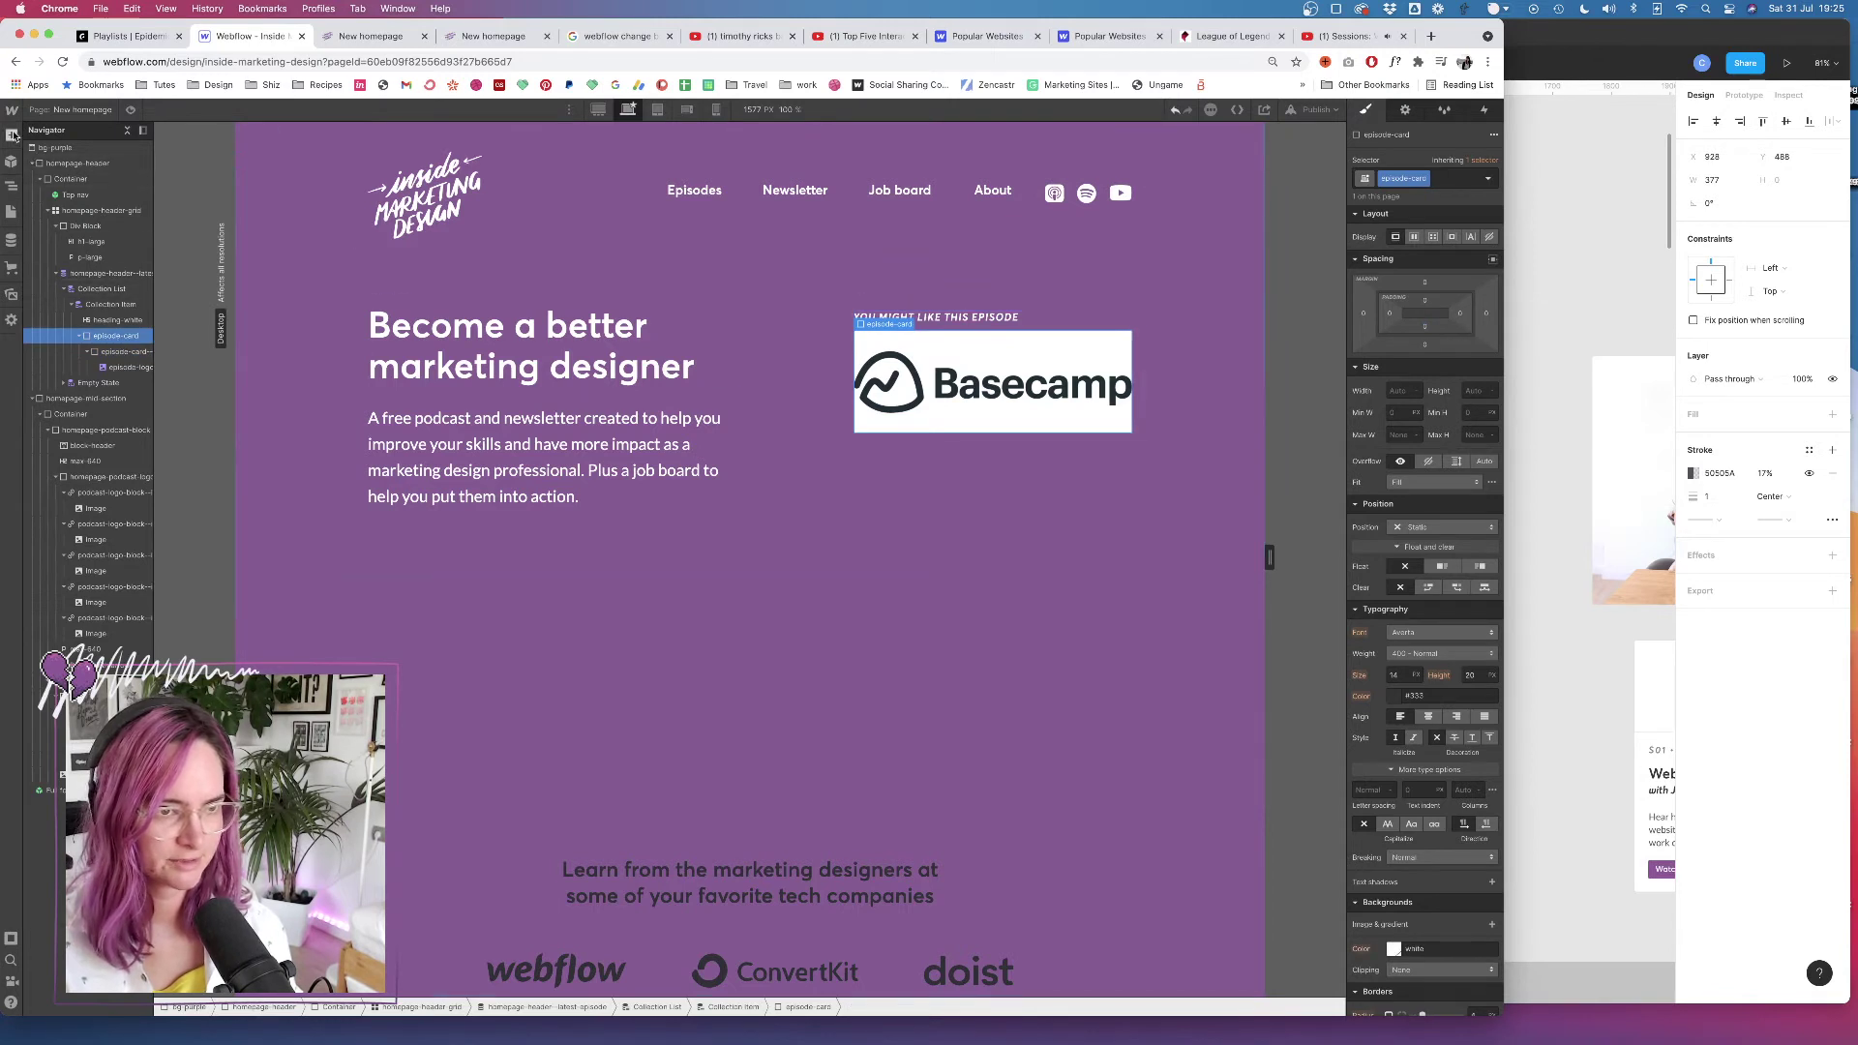
pyautogui.press('super+e')
pyautogui.write('div')
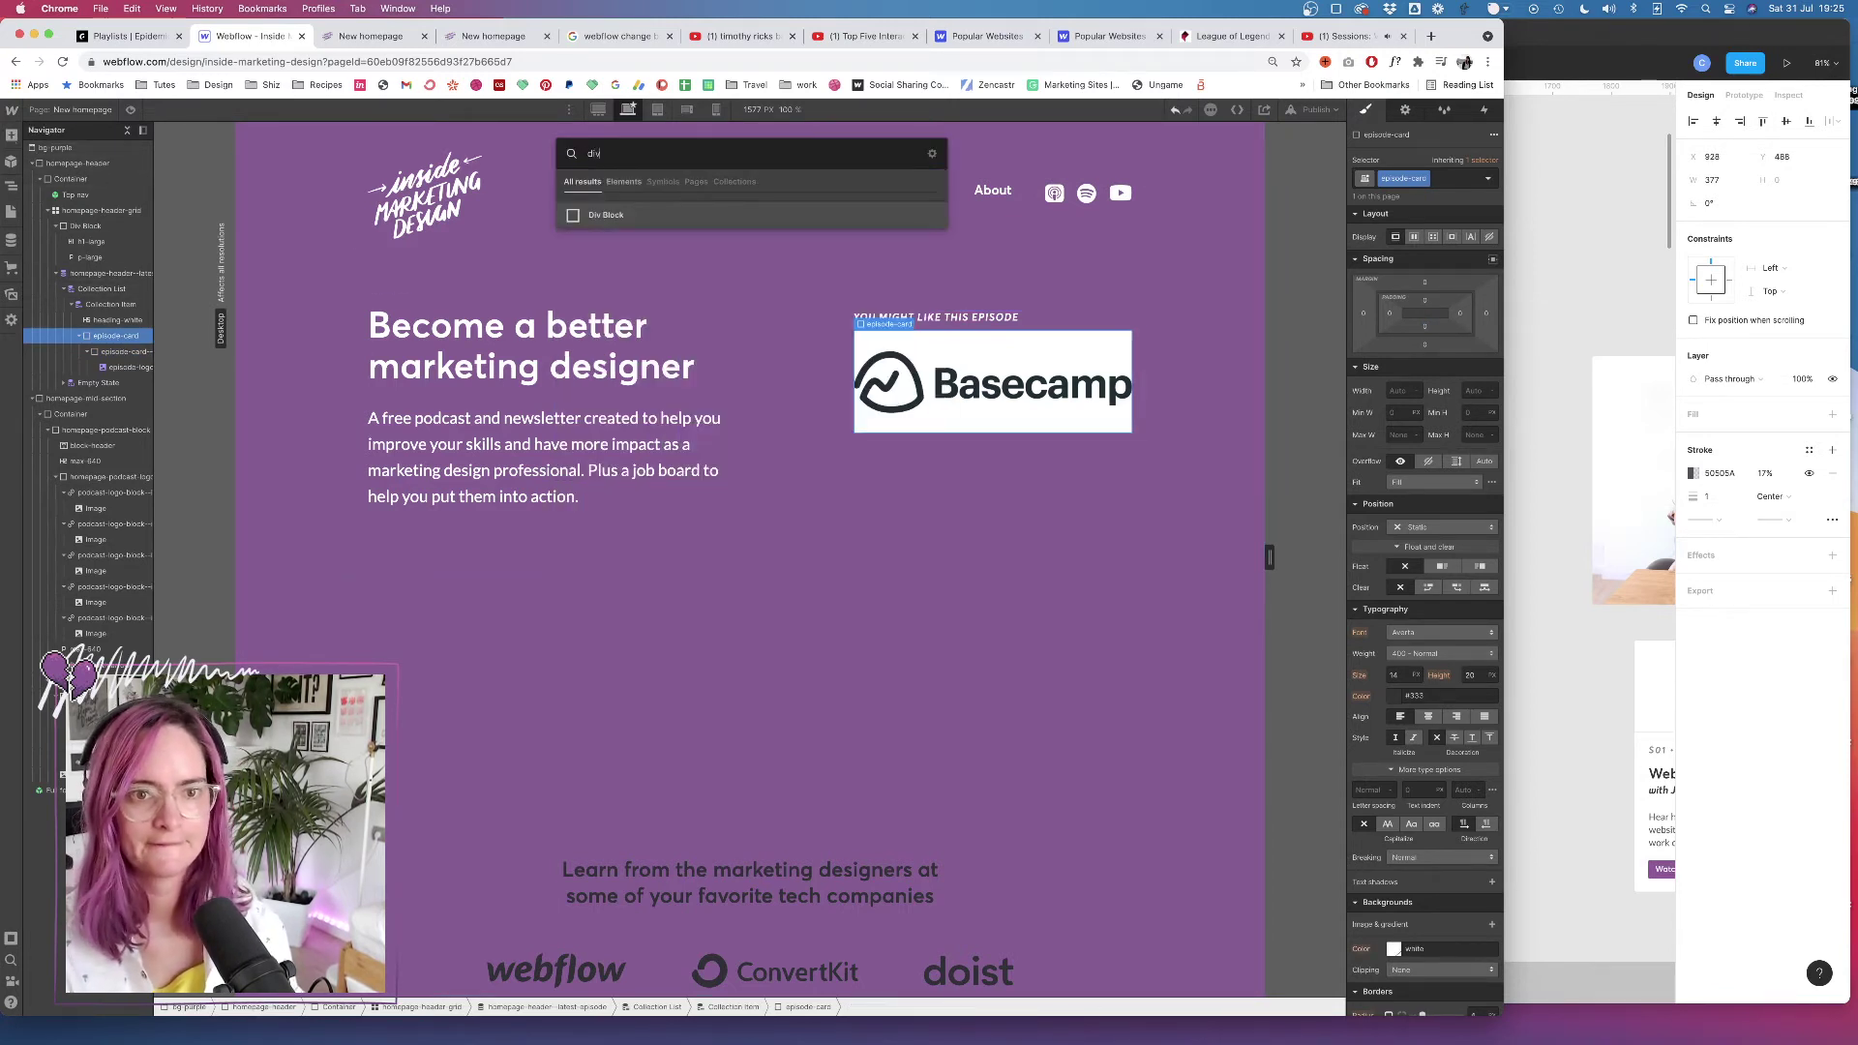
pyautogui.press('Return')
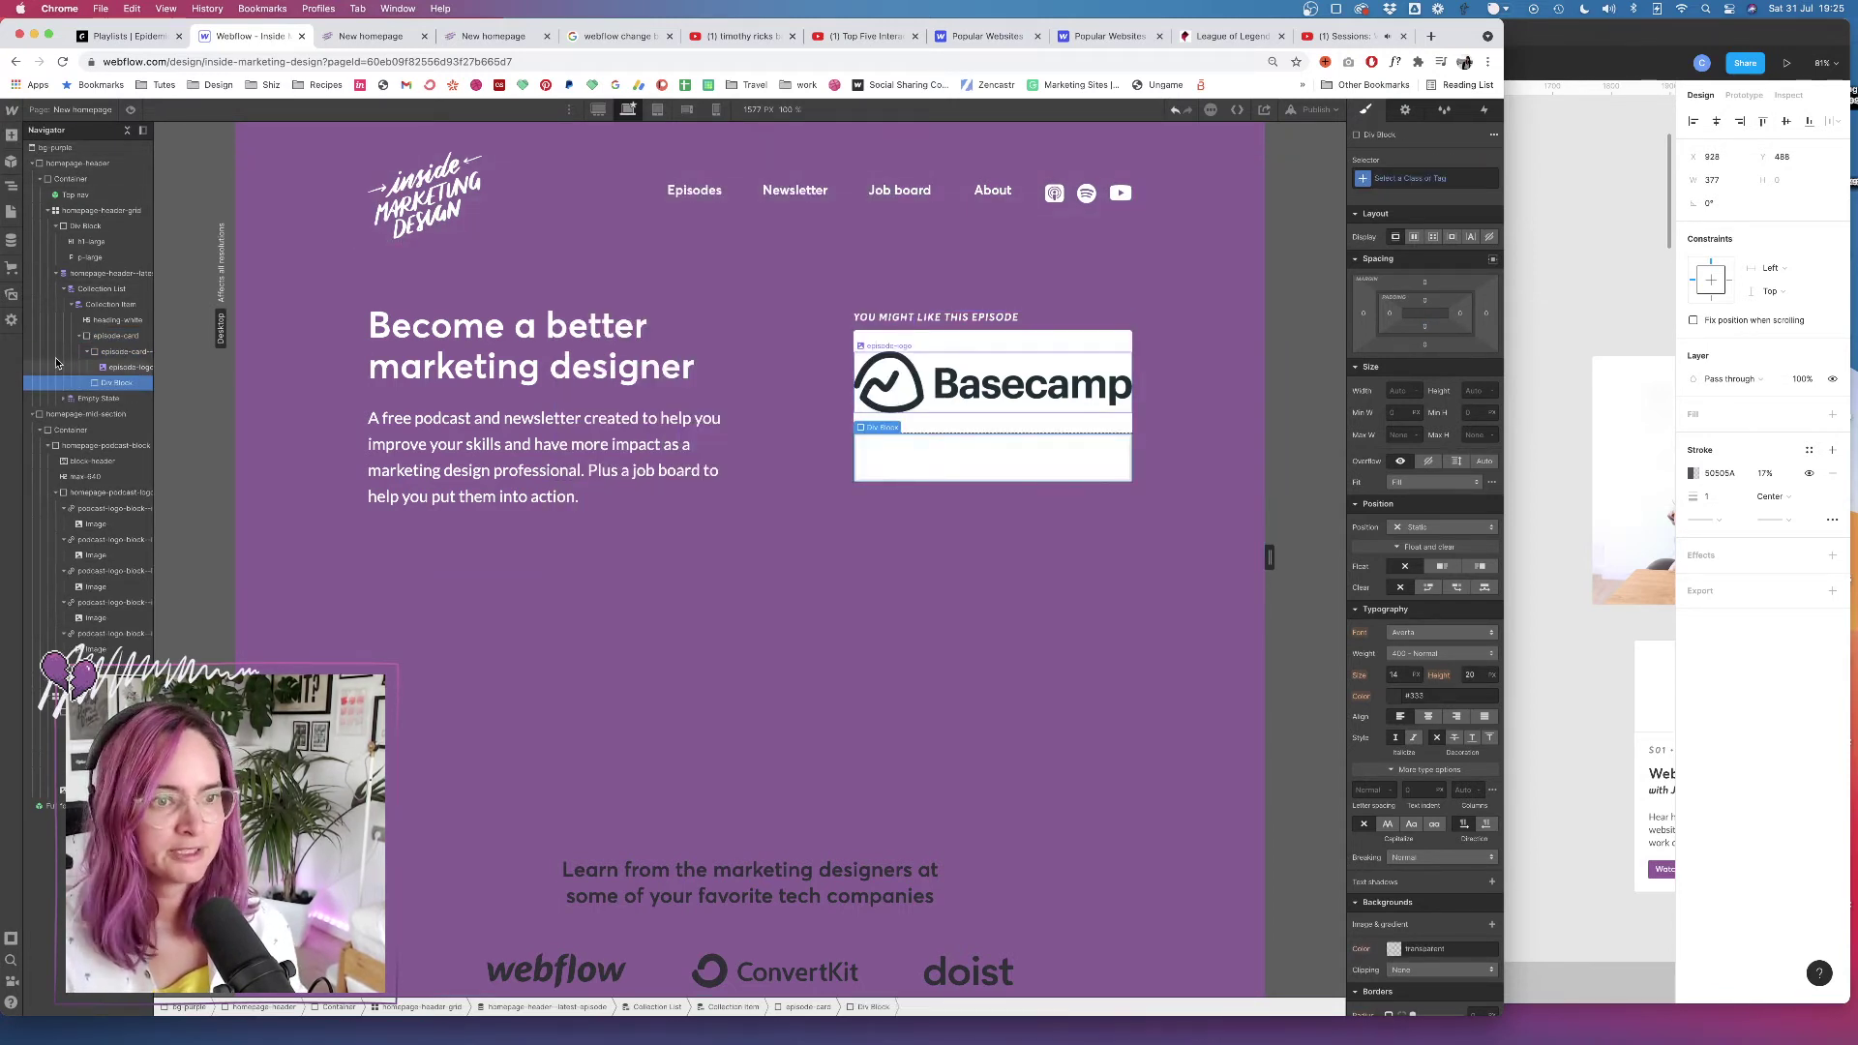
pyautogui.click(1397, 180)
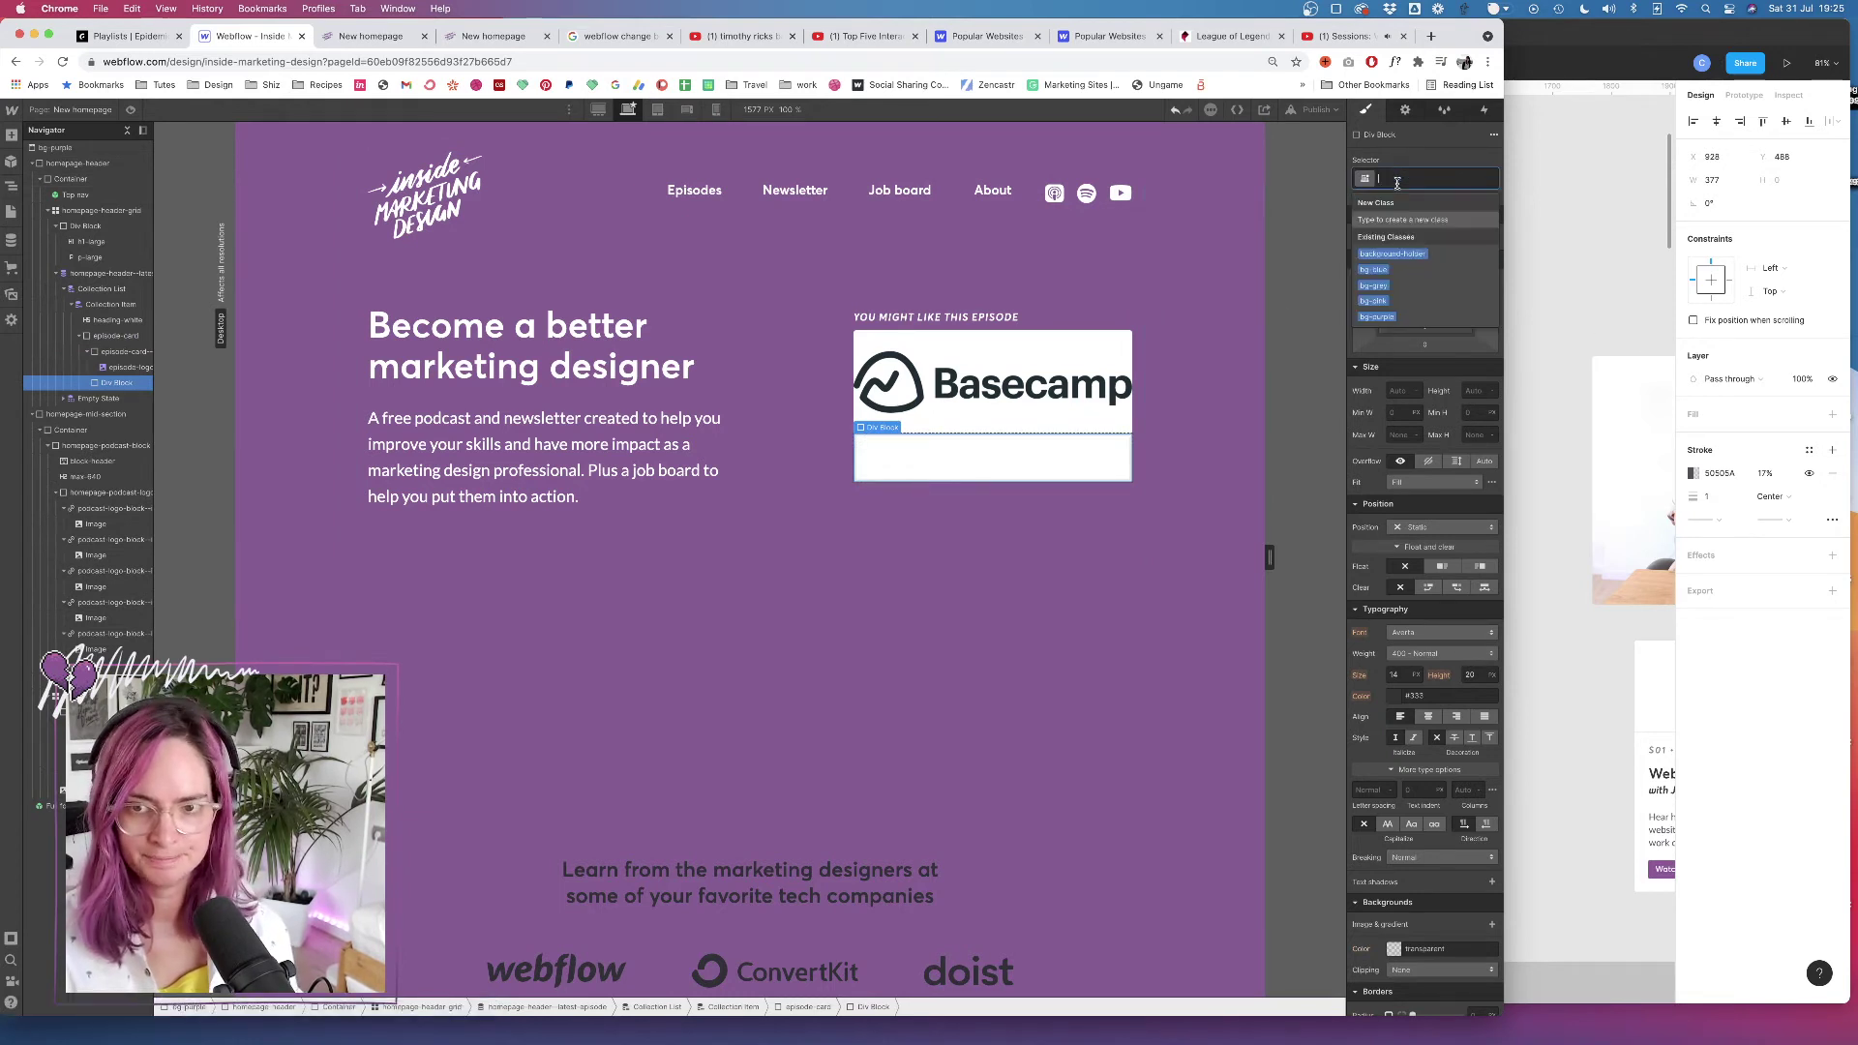
pyautogui.write('episode-card-')
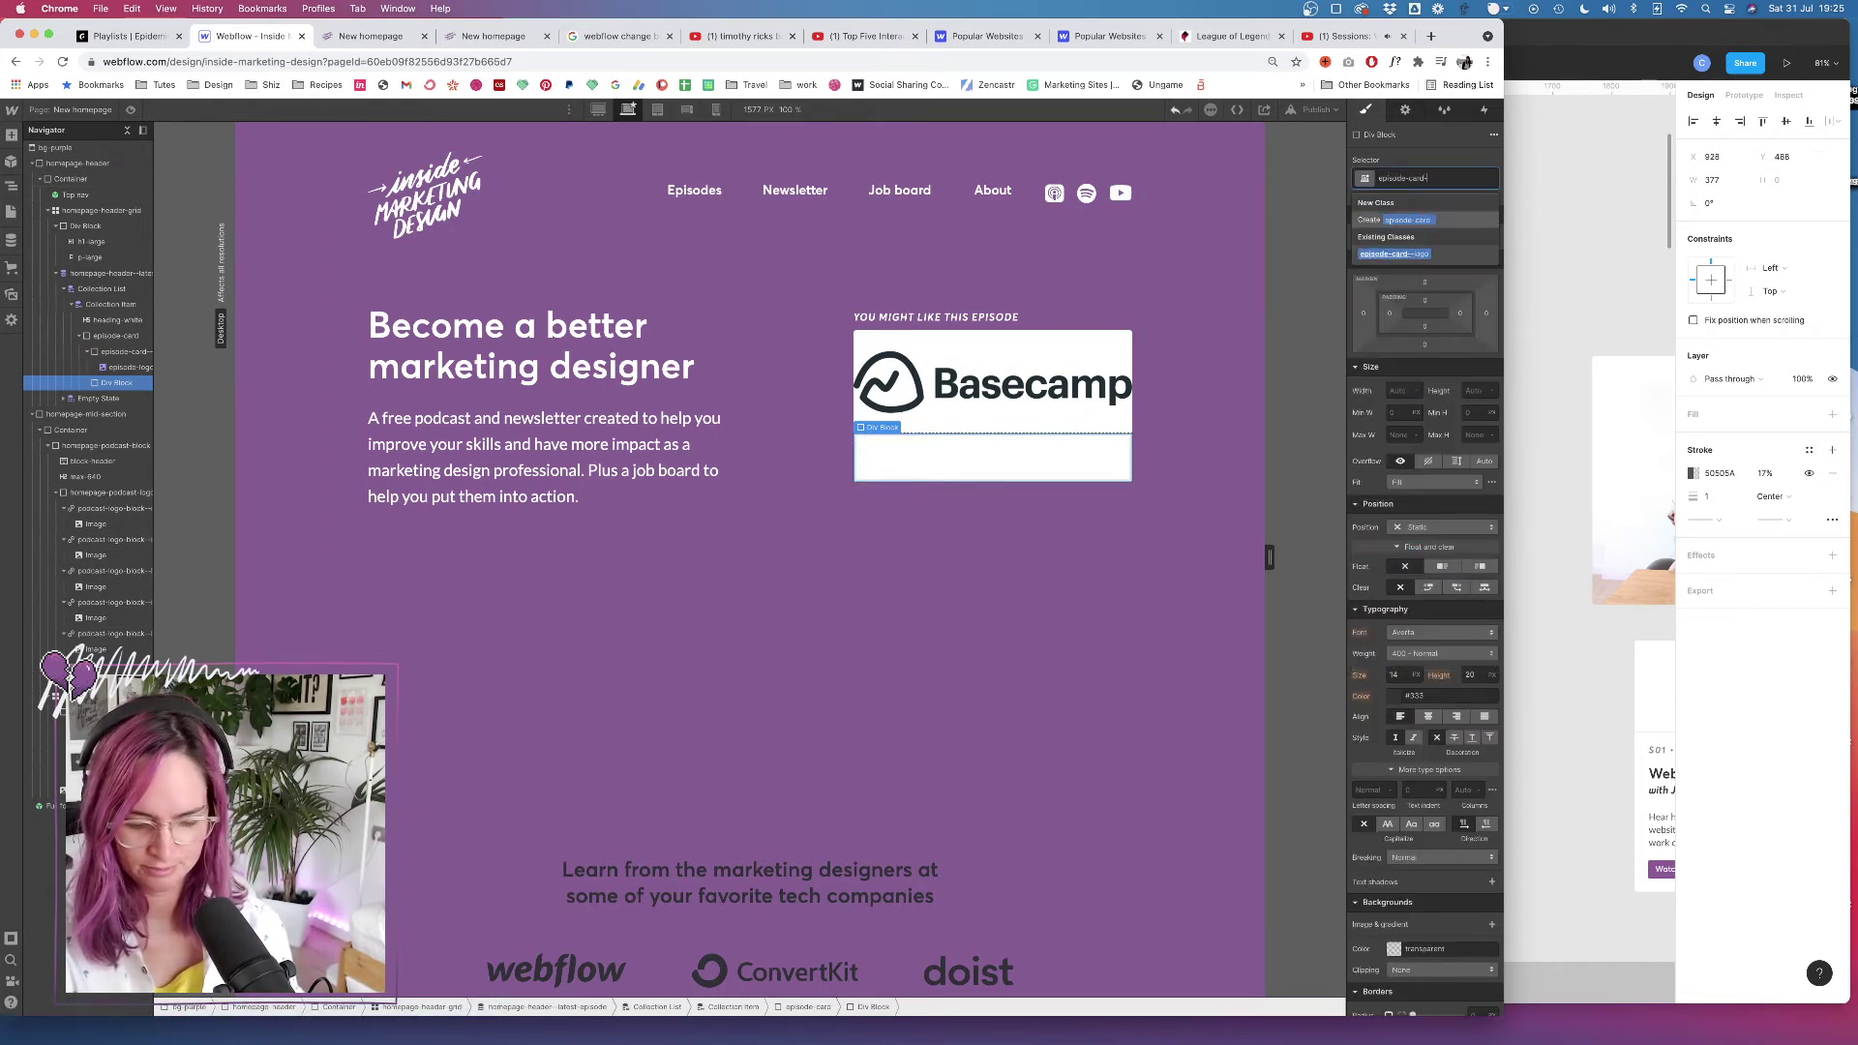
pyautogui.write('-text')
pyautogui.press('Return')
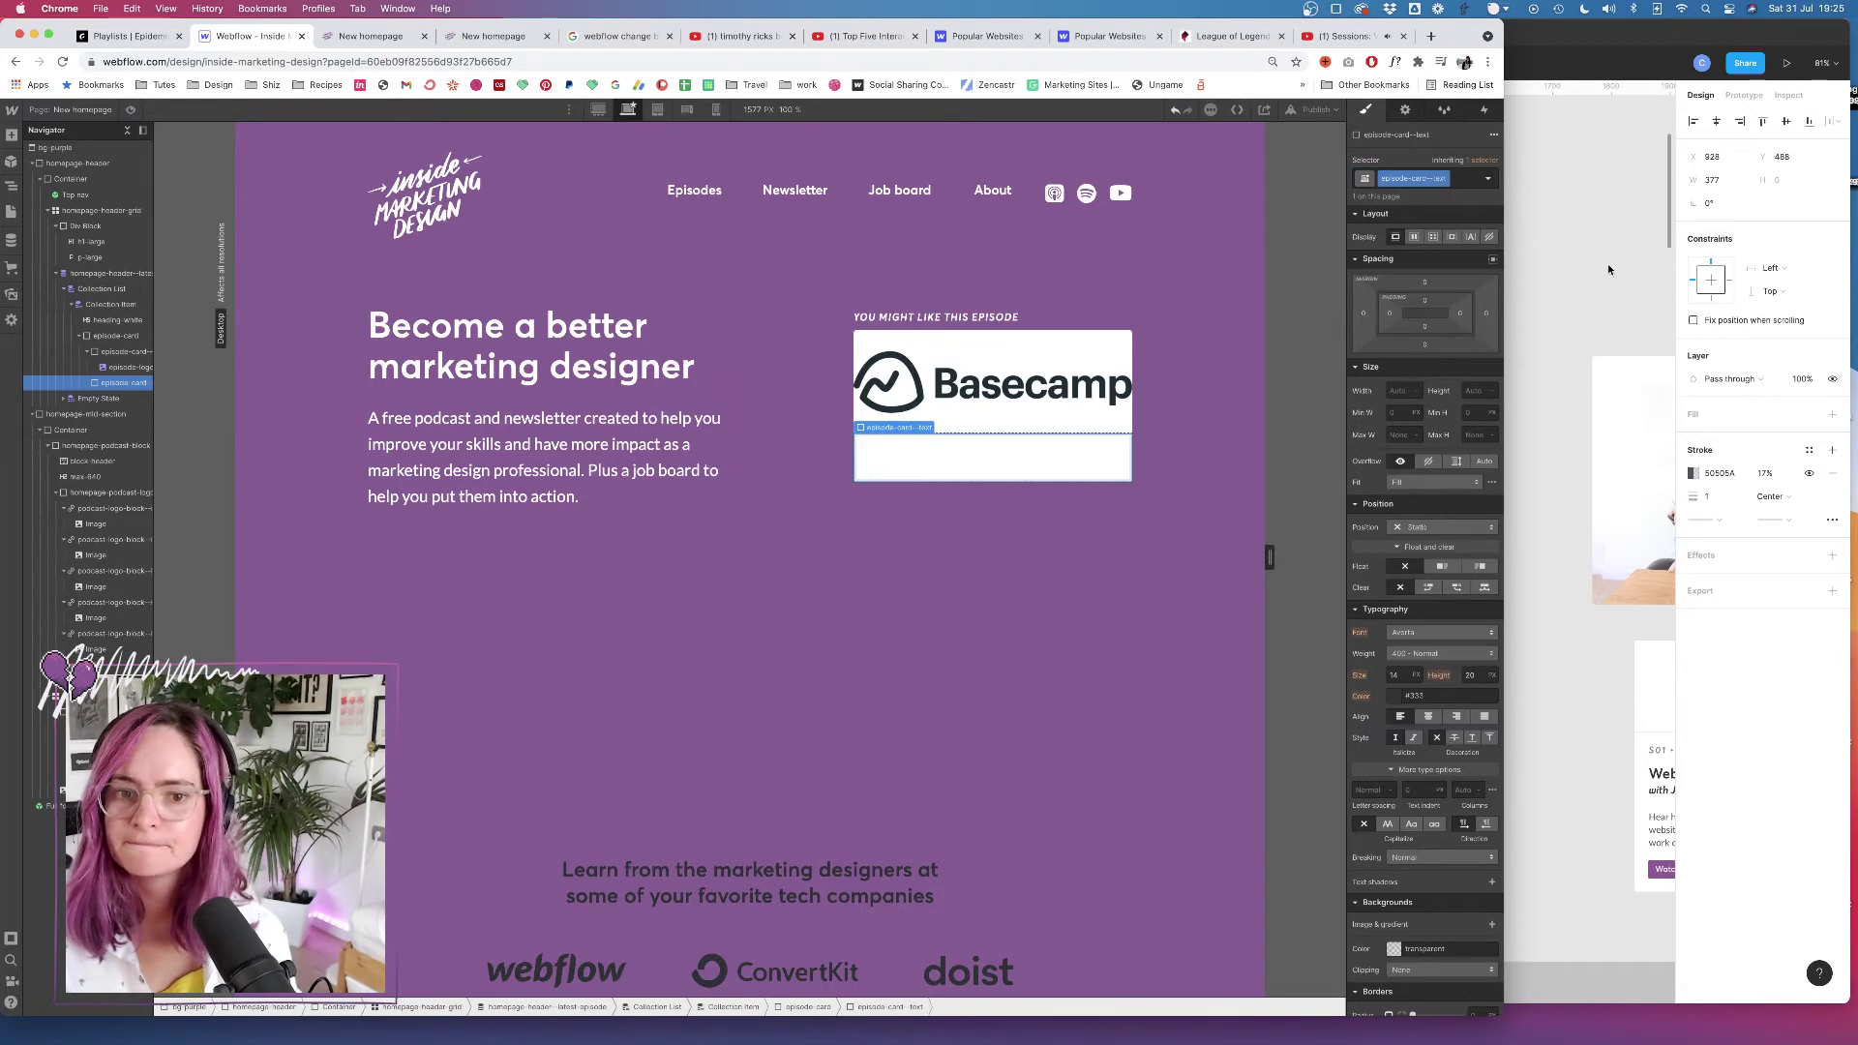
# Check the card's season and episode label in Figma, and add an H5 heading inside Webflow's episode-card--text block
pyautogui.click(1606, 263)
pyautogui.click(1138, 411)
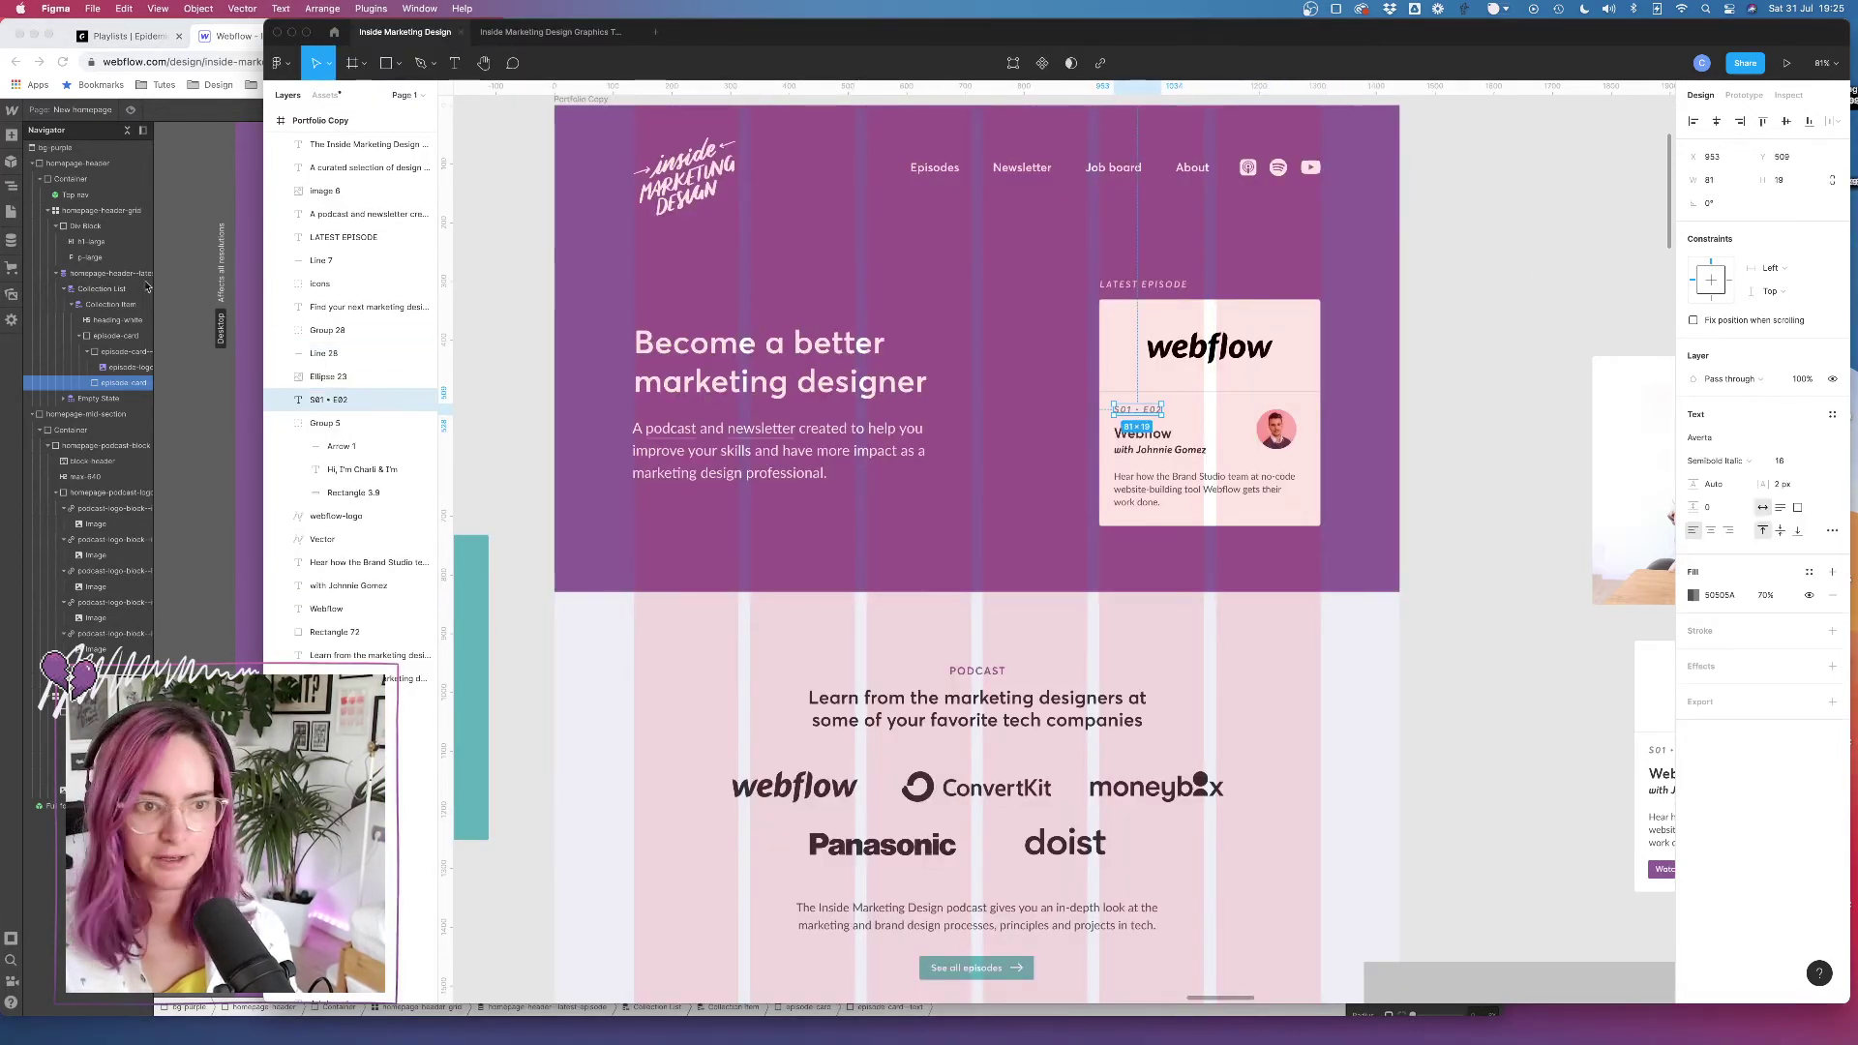
pyautogui.click(14, 107)
pyautogui.click(12, 136)
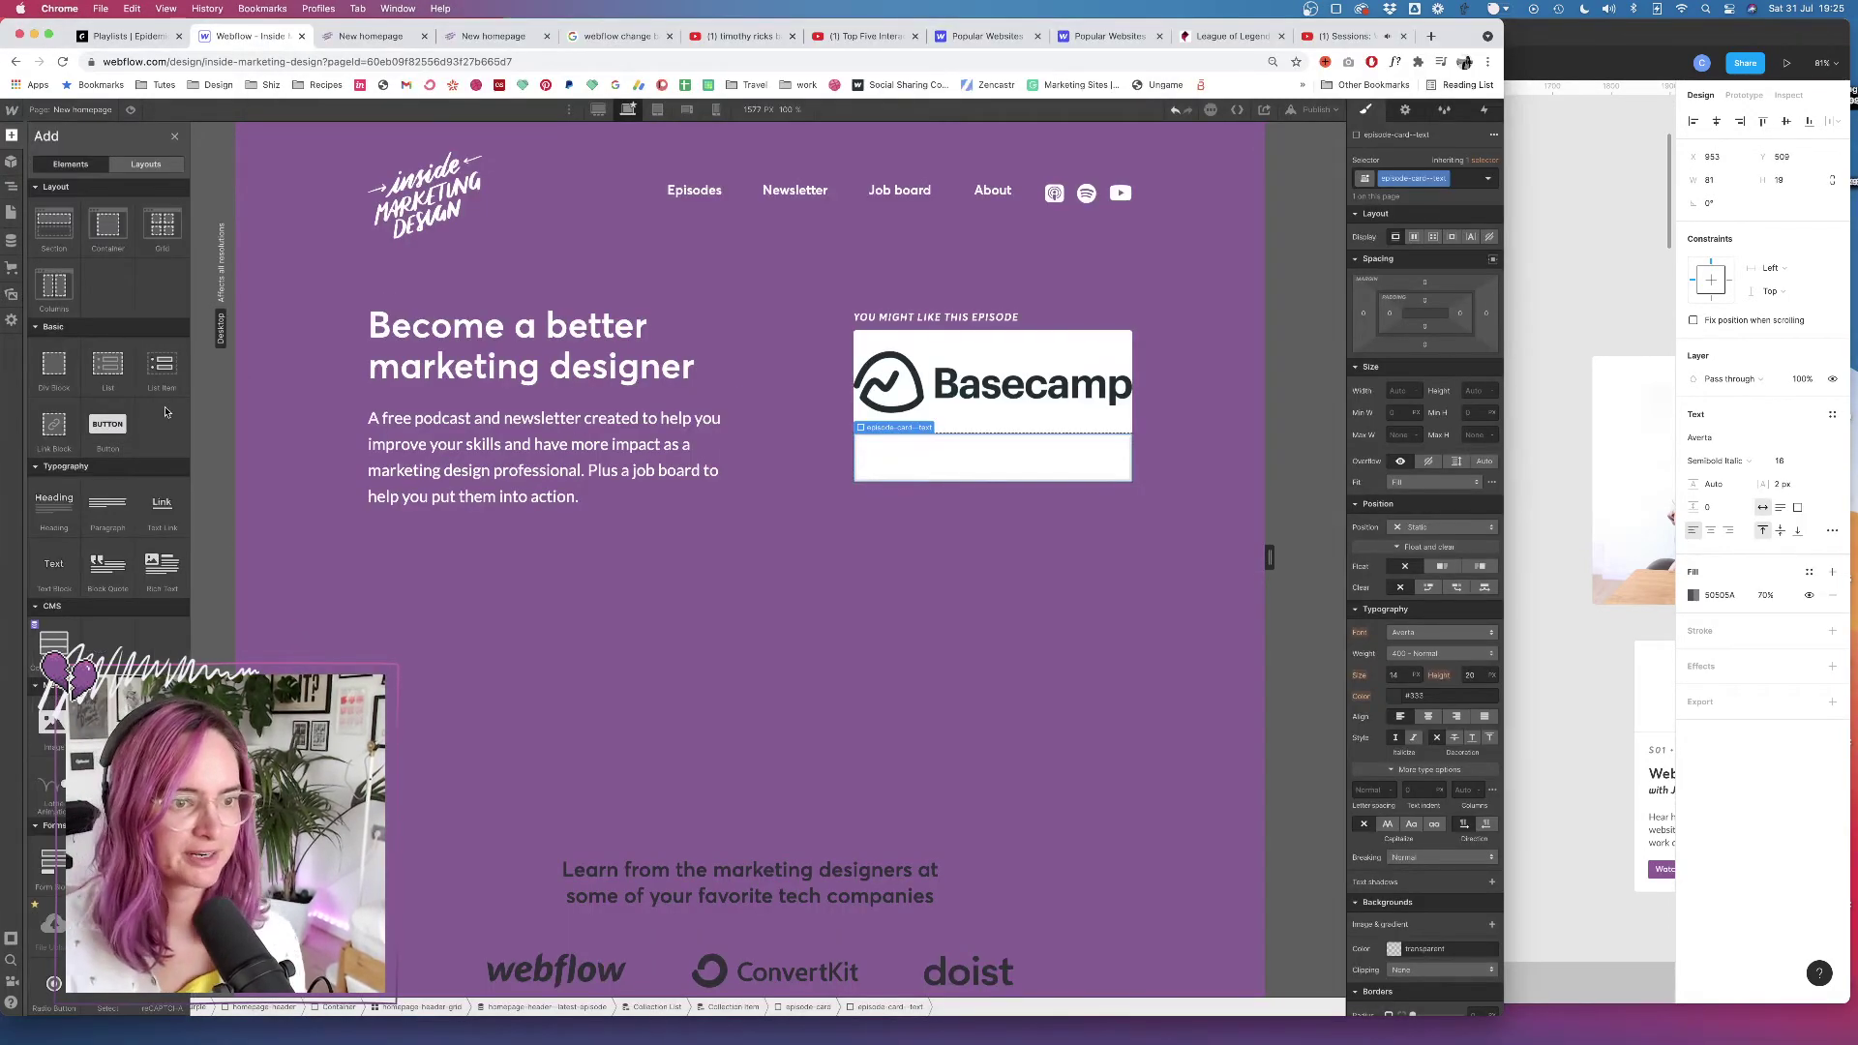
pyautogui.moveTo(54, 503); pyautogui.dragTo(968, 449)
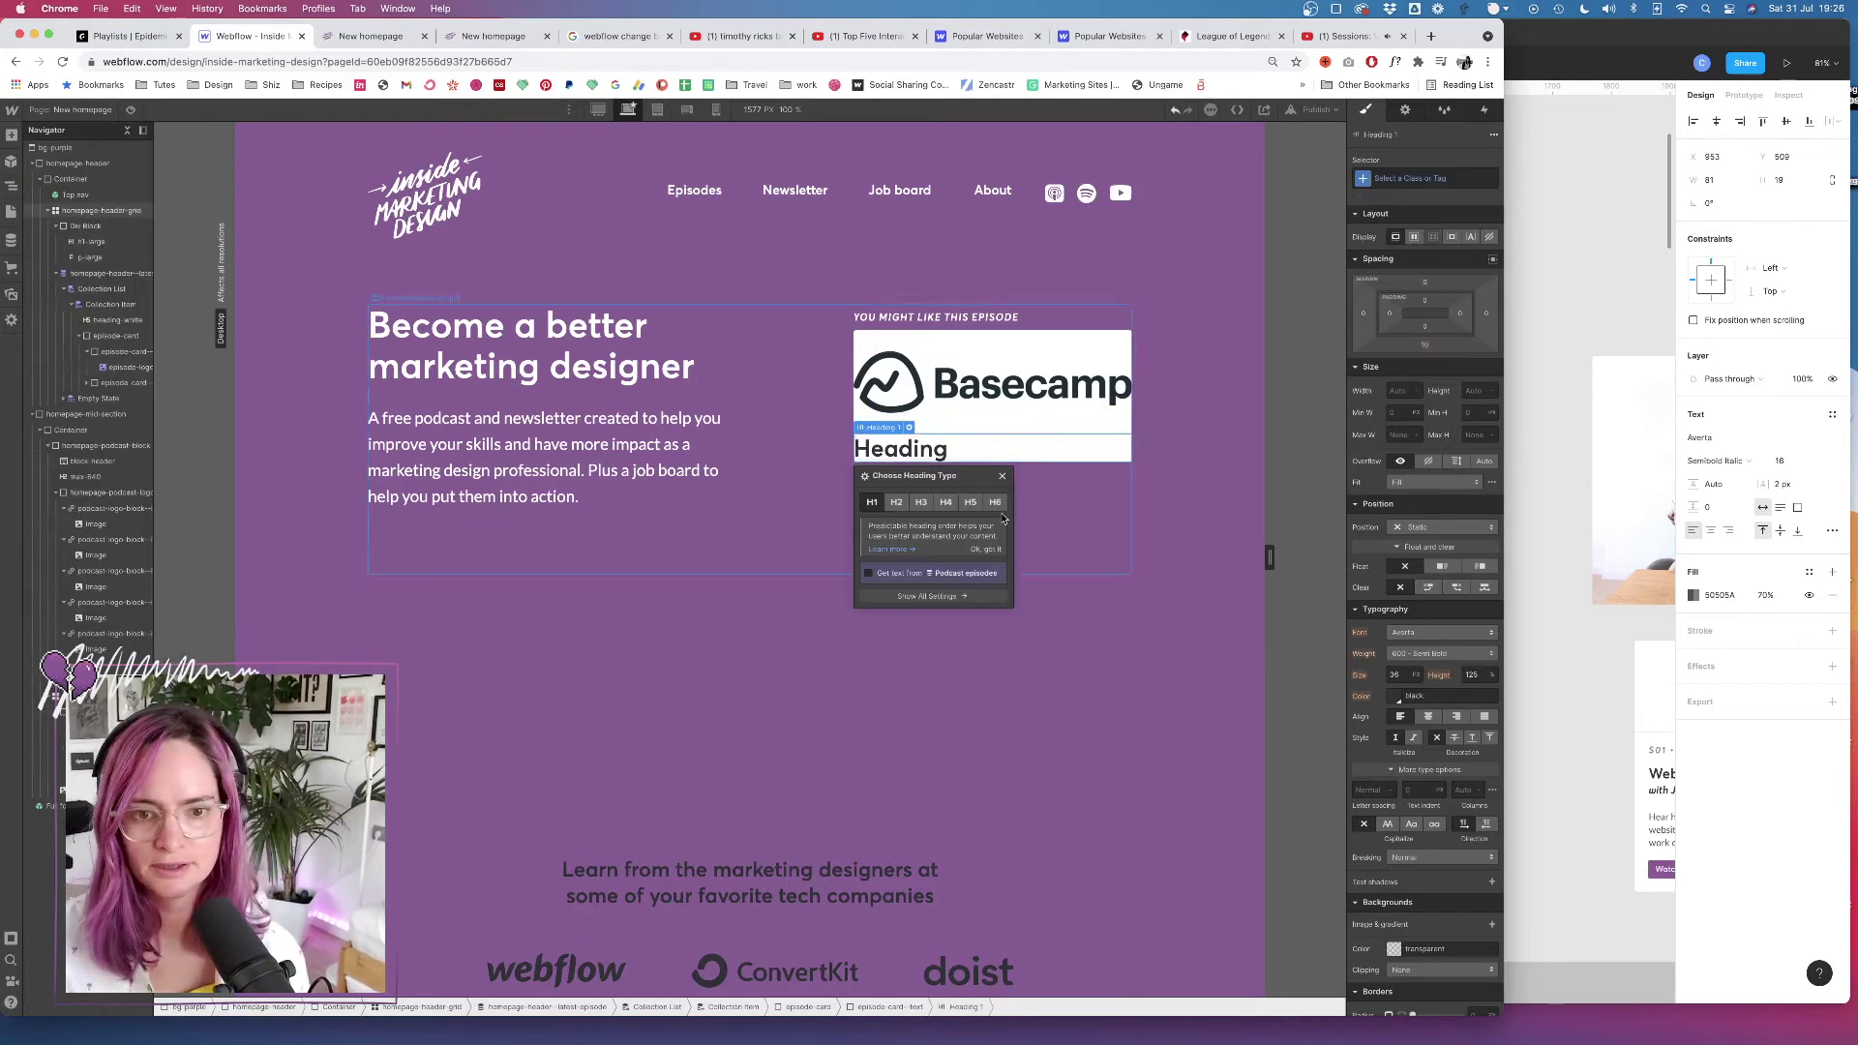
pyautogui.click(969, 501)
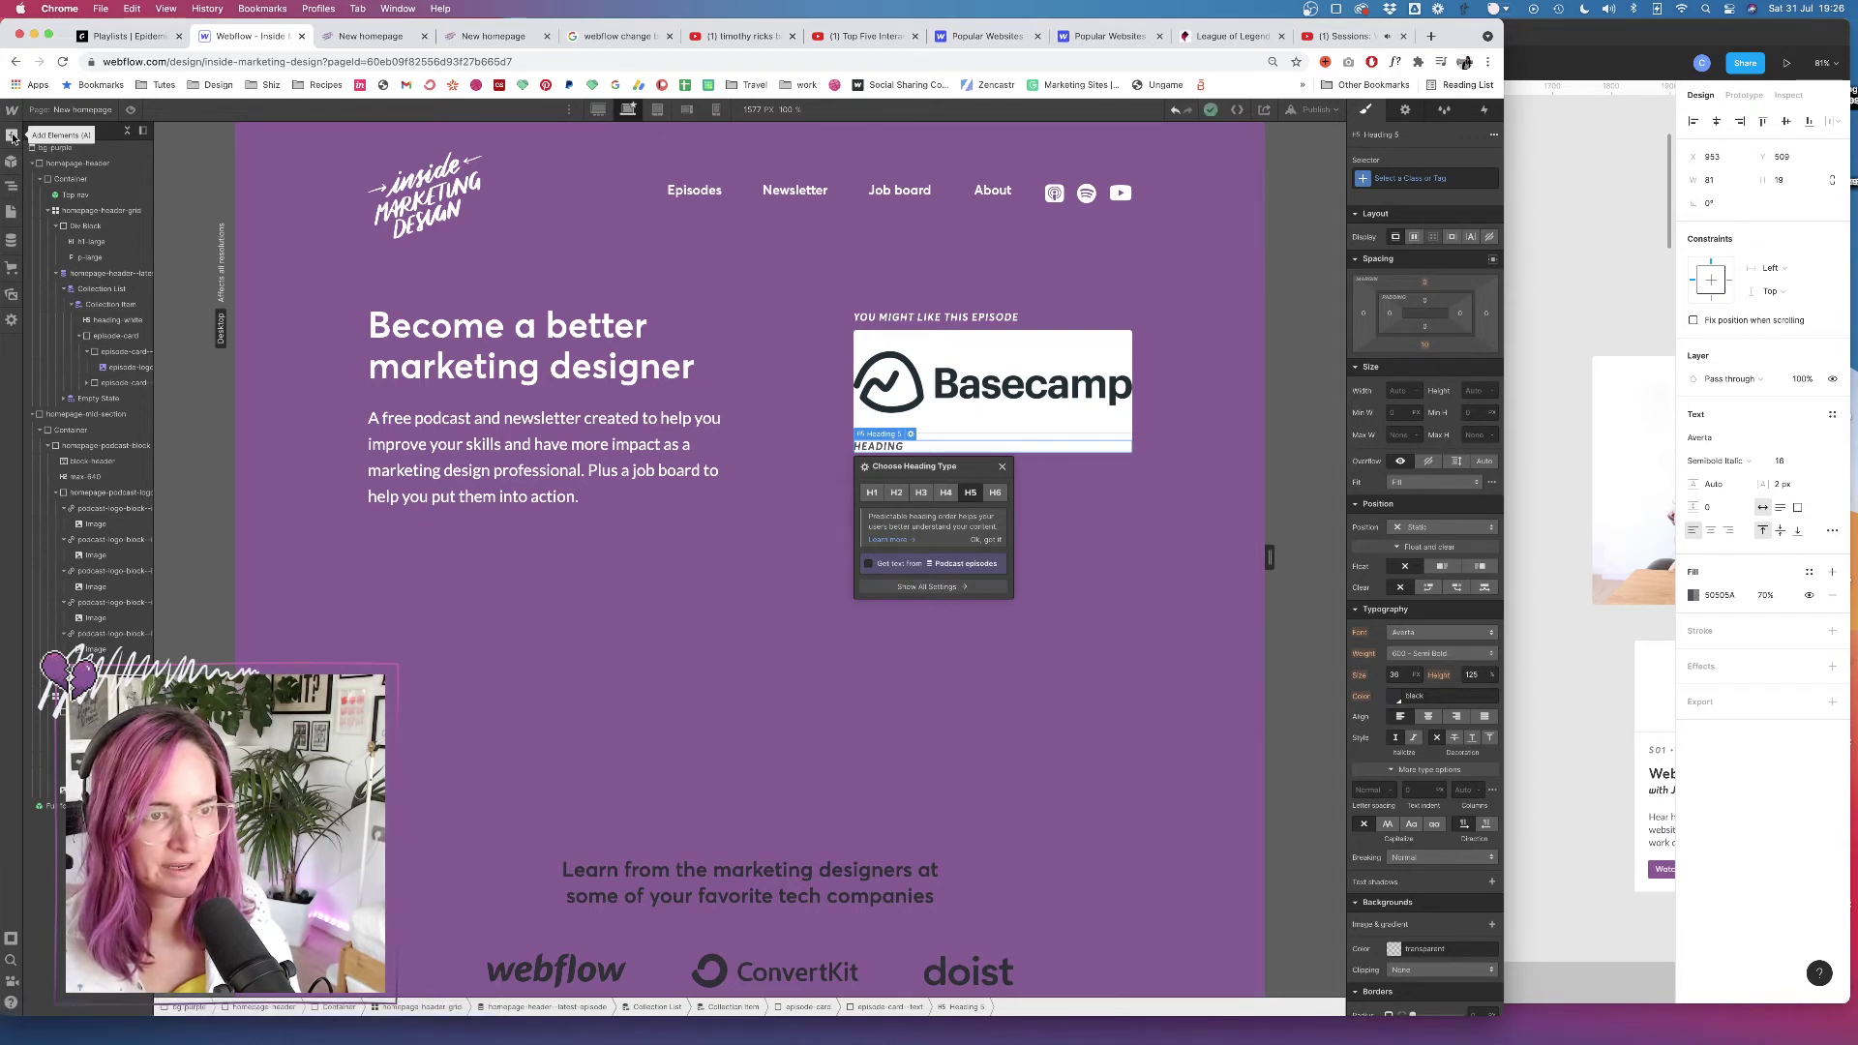
# Add an HTML embed below the heading in the episode-card--text block
pyautogui.click(12, 136)
pyautogui.scroll(-3, 107, 426)
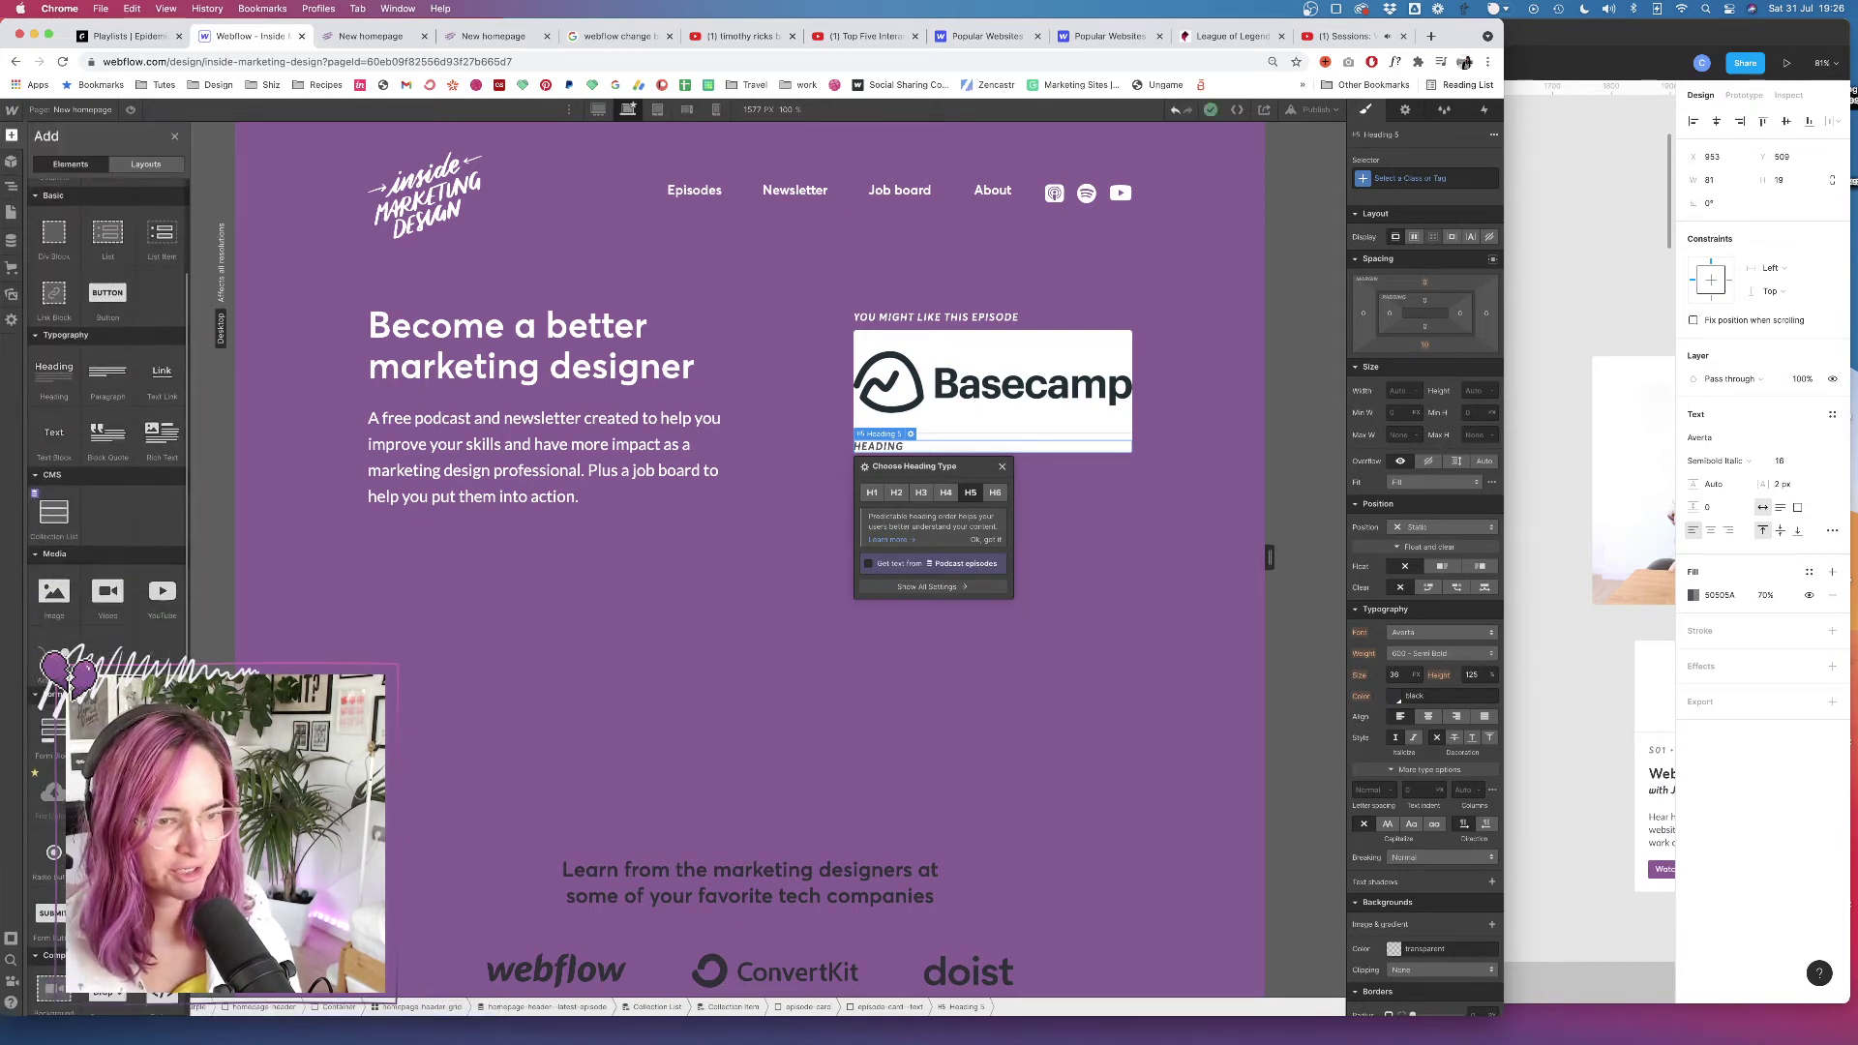
pyautogui.scroll(-3, 106, 435)
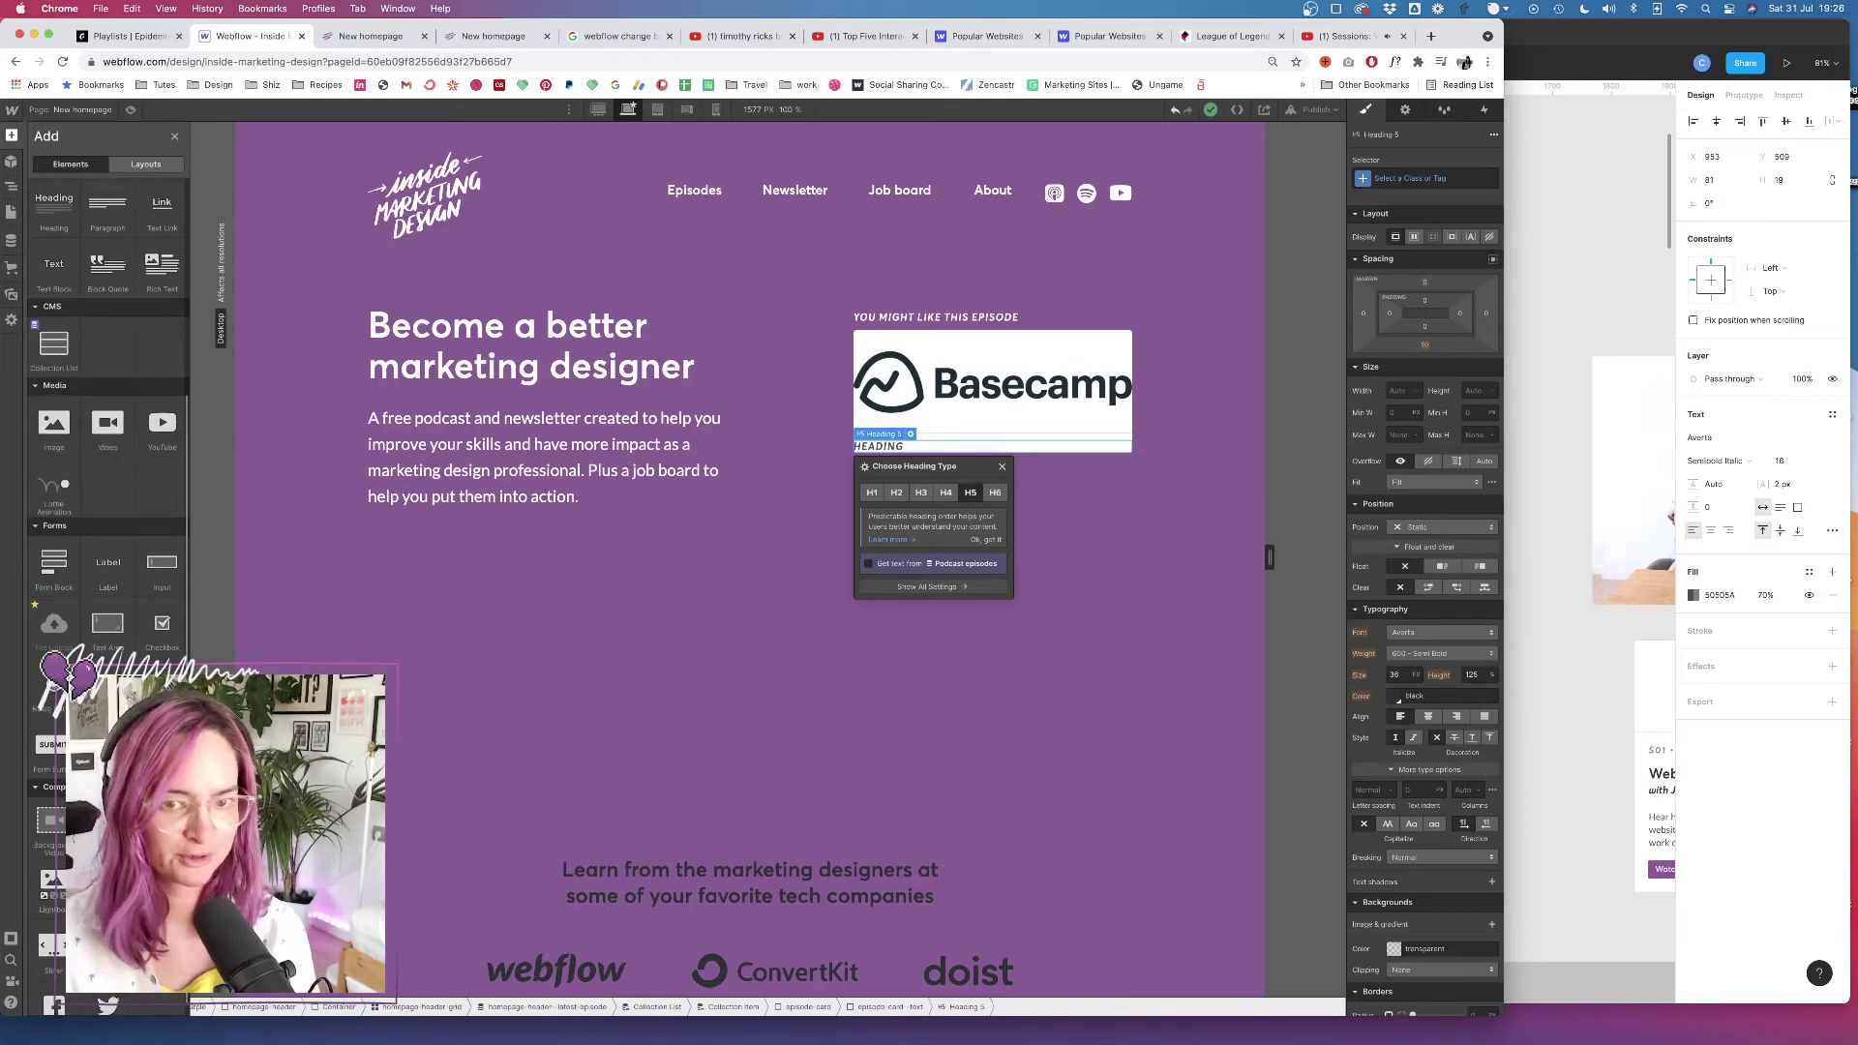
pyautogui.moveTo(108, 820); pyautogui.dragTo(1052, 477)
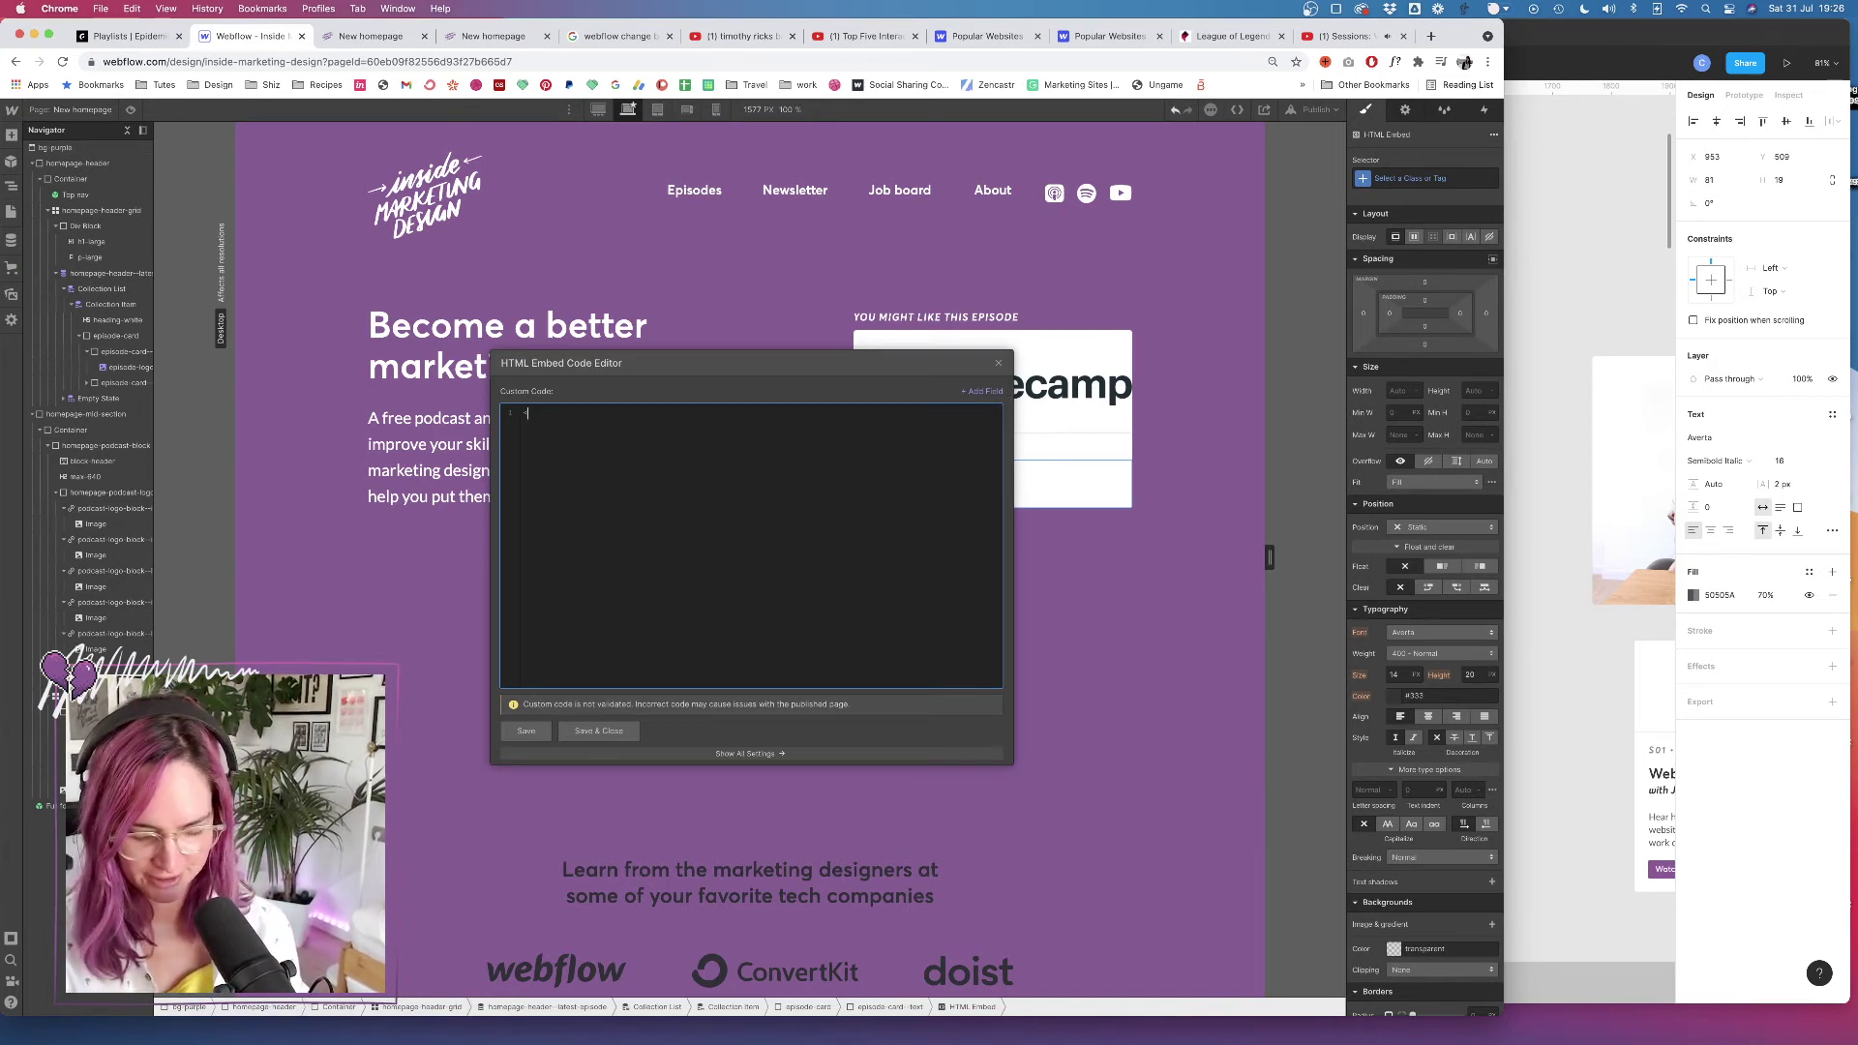
# Write the embed as an h5 reading S plus the Season number field, a bullet, and E plus the Episode number field, and save it
pyautogui.write('<h5')
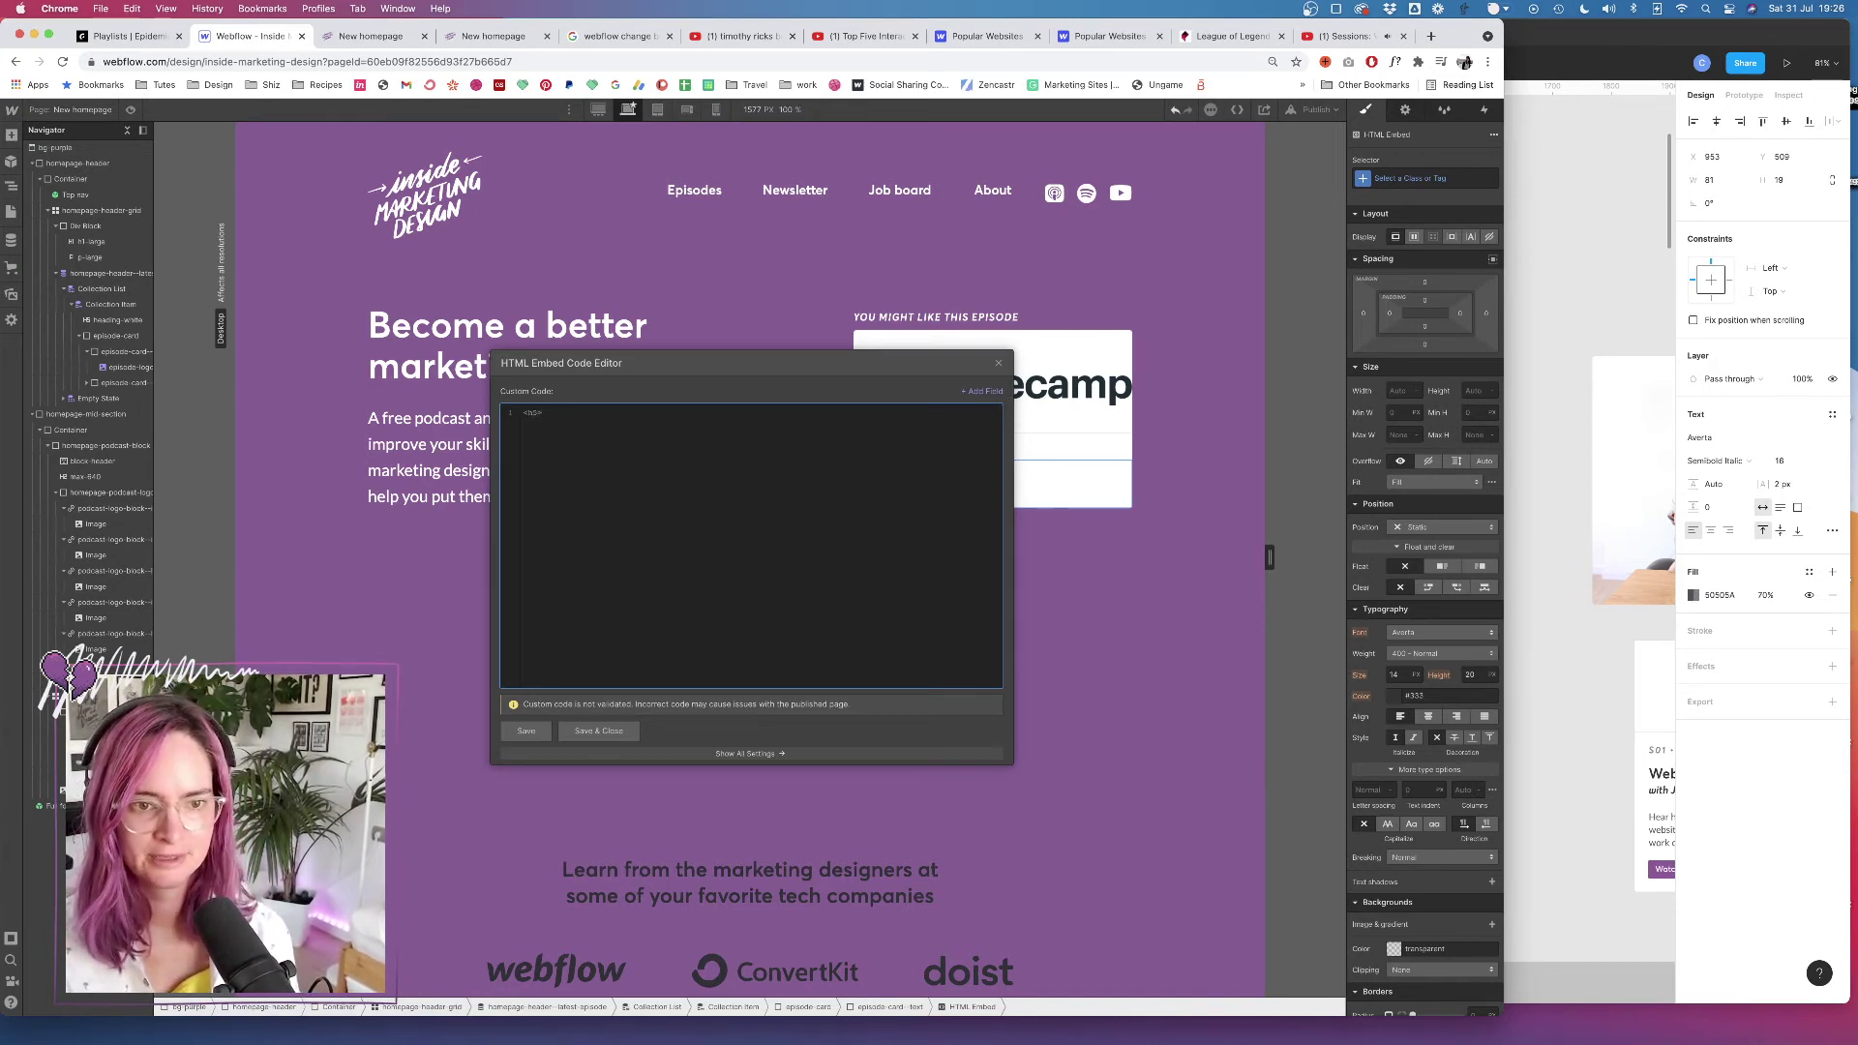
pyautogui.write('>E')
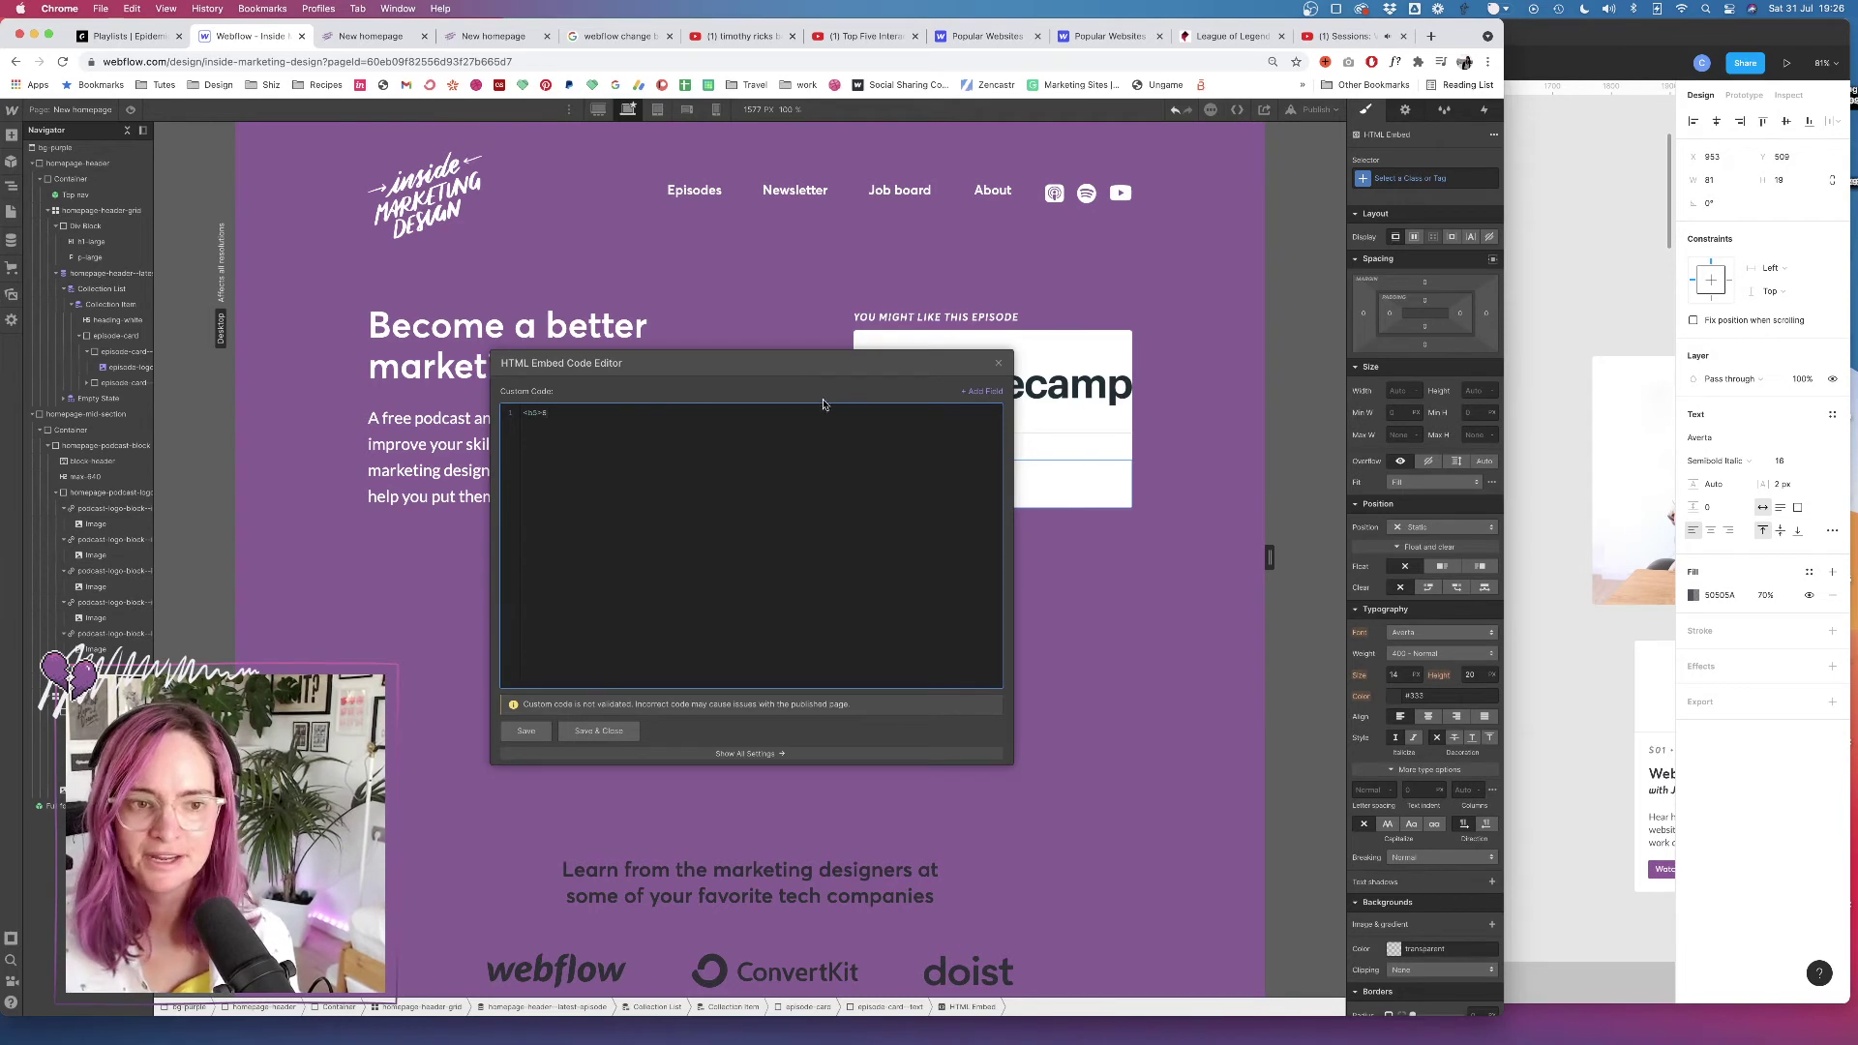
pyautogui.click(996, 394)
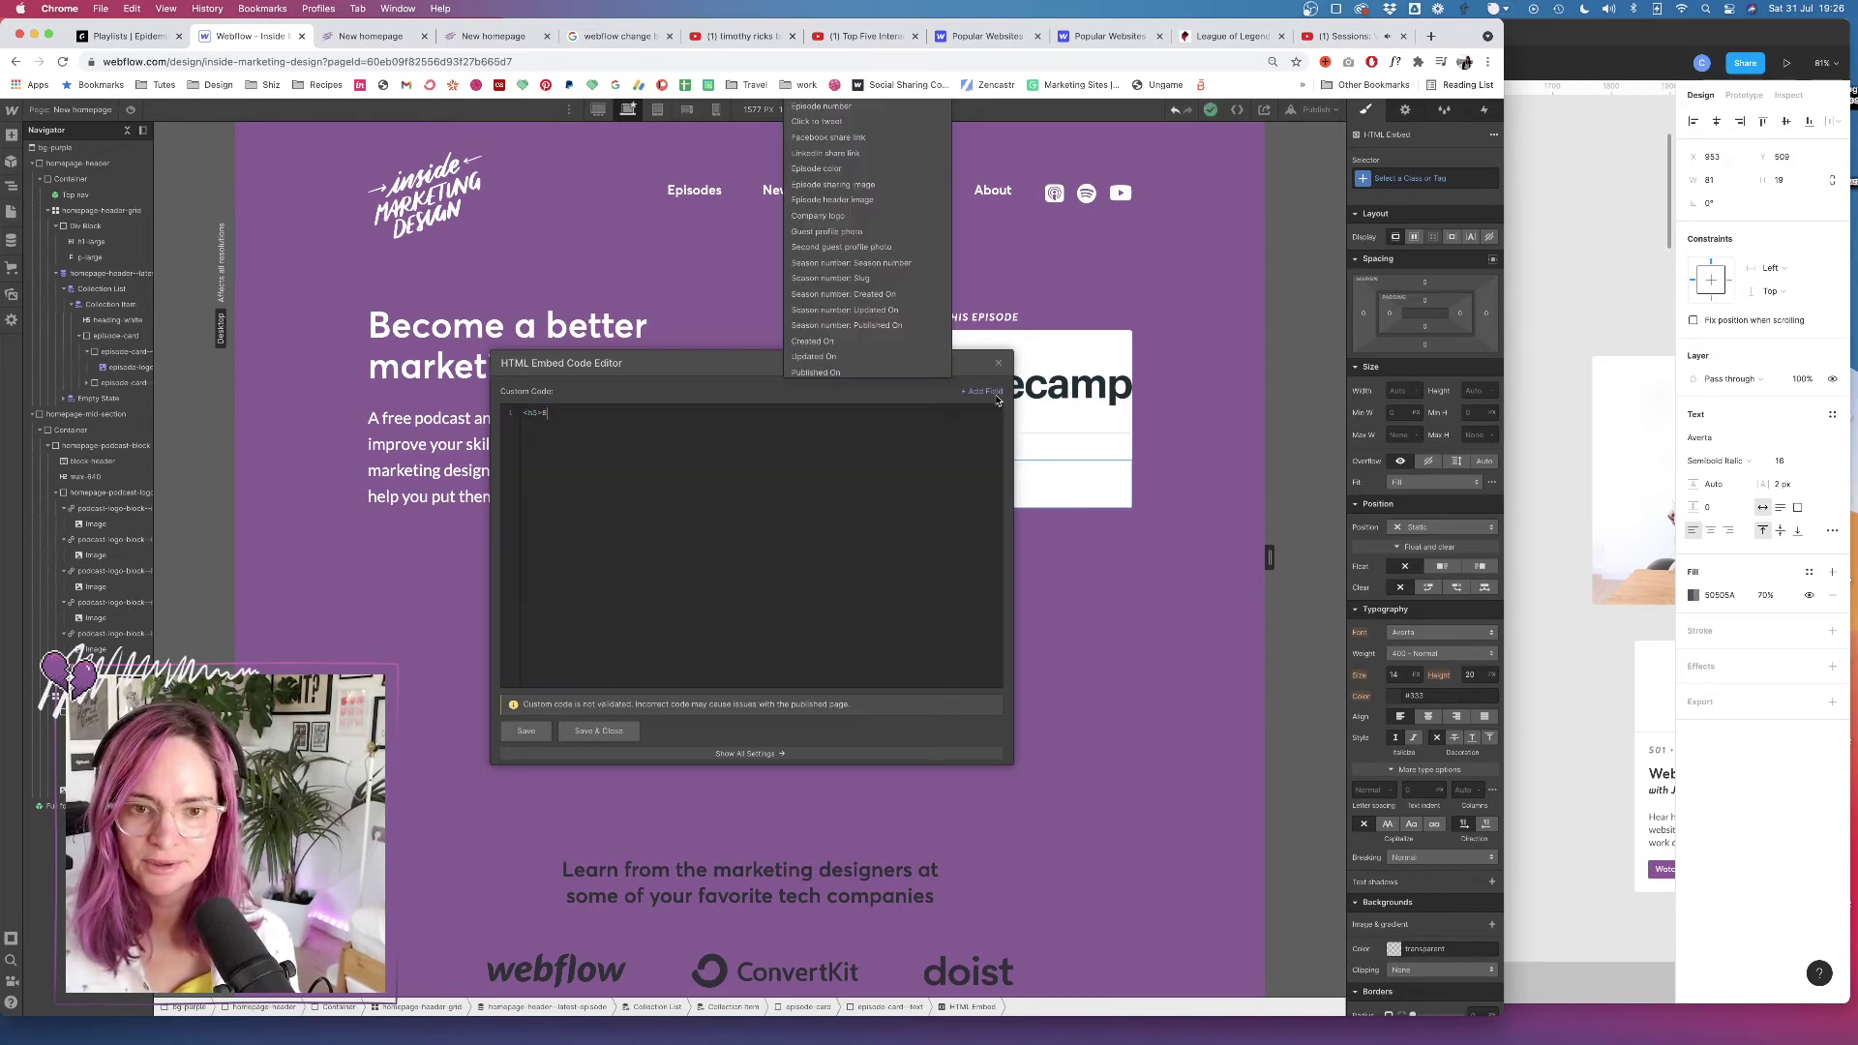
pyautogui.click(876, 262)
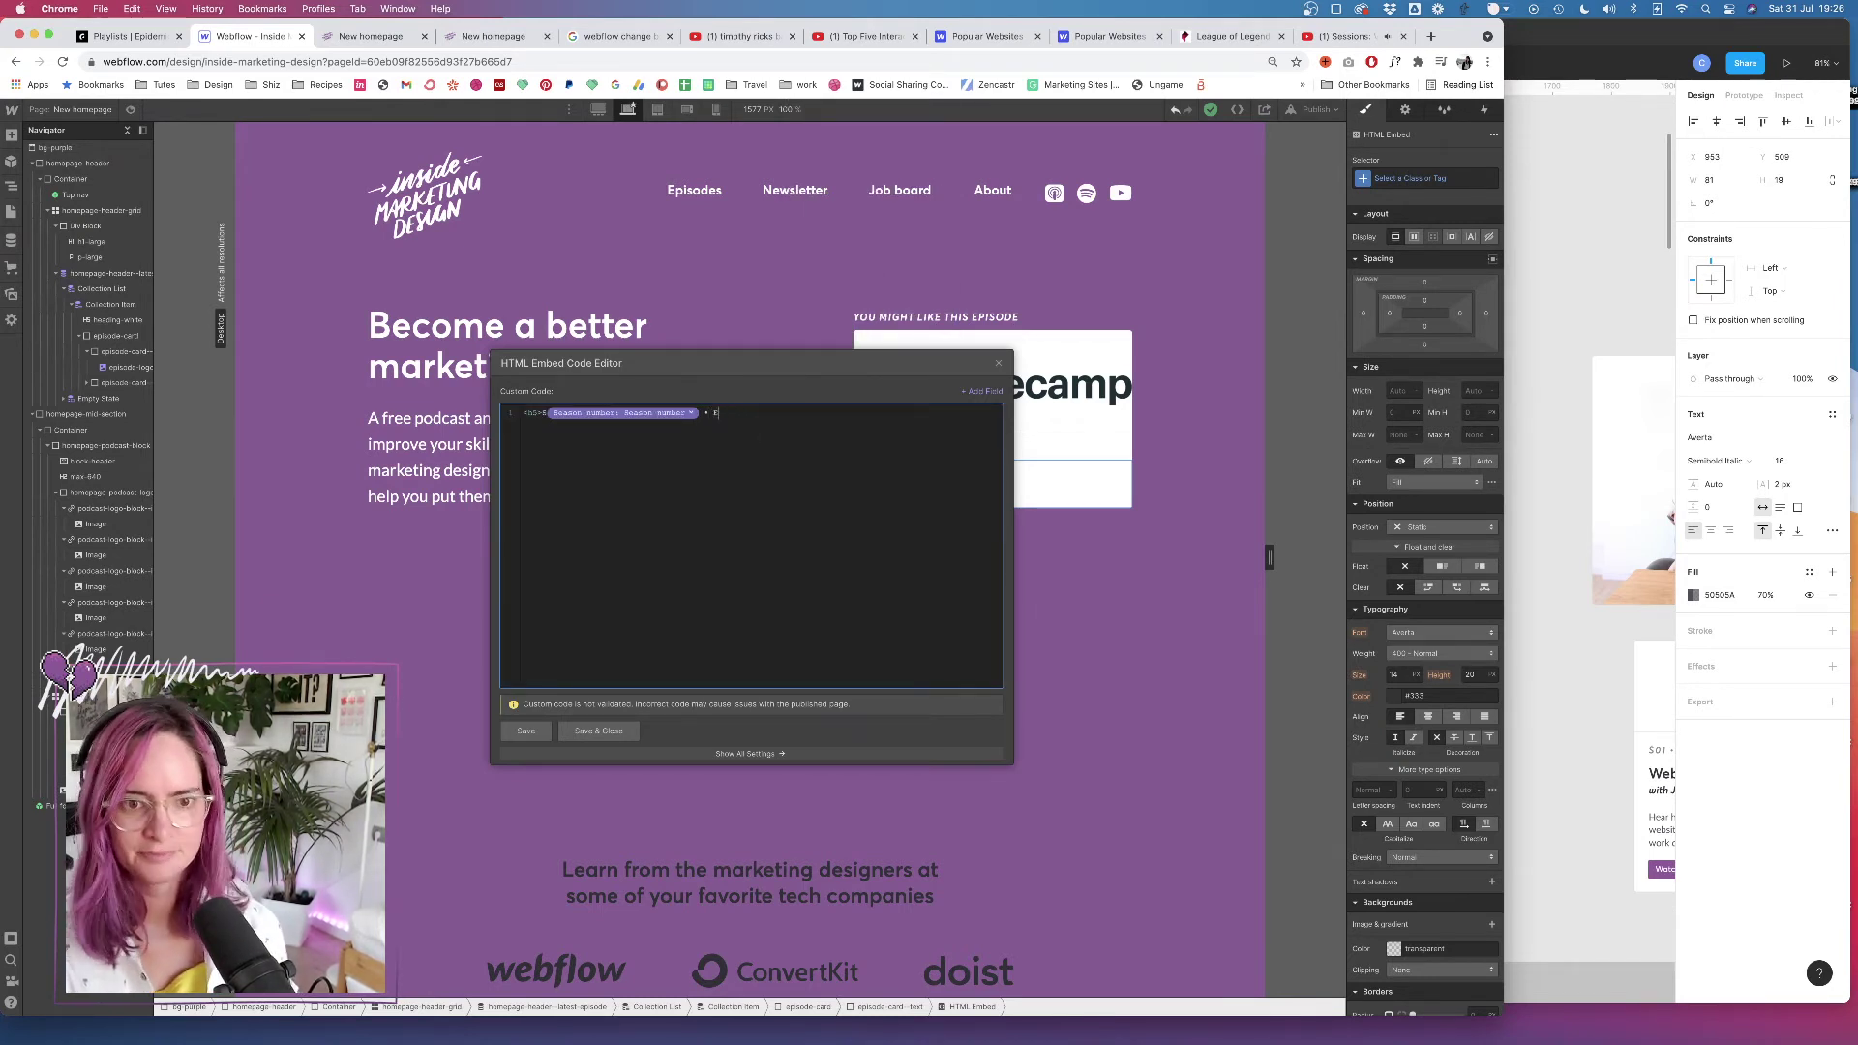
pyautogui.click(987, 393)
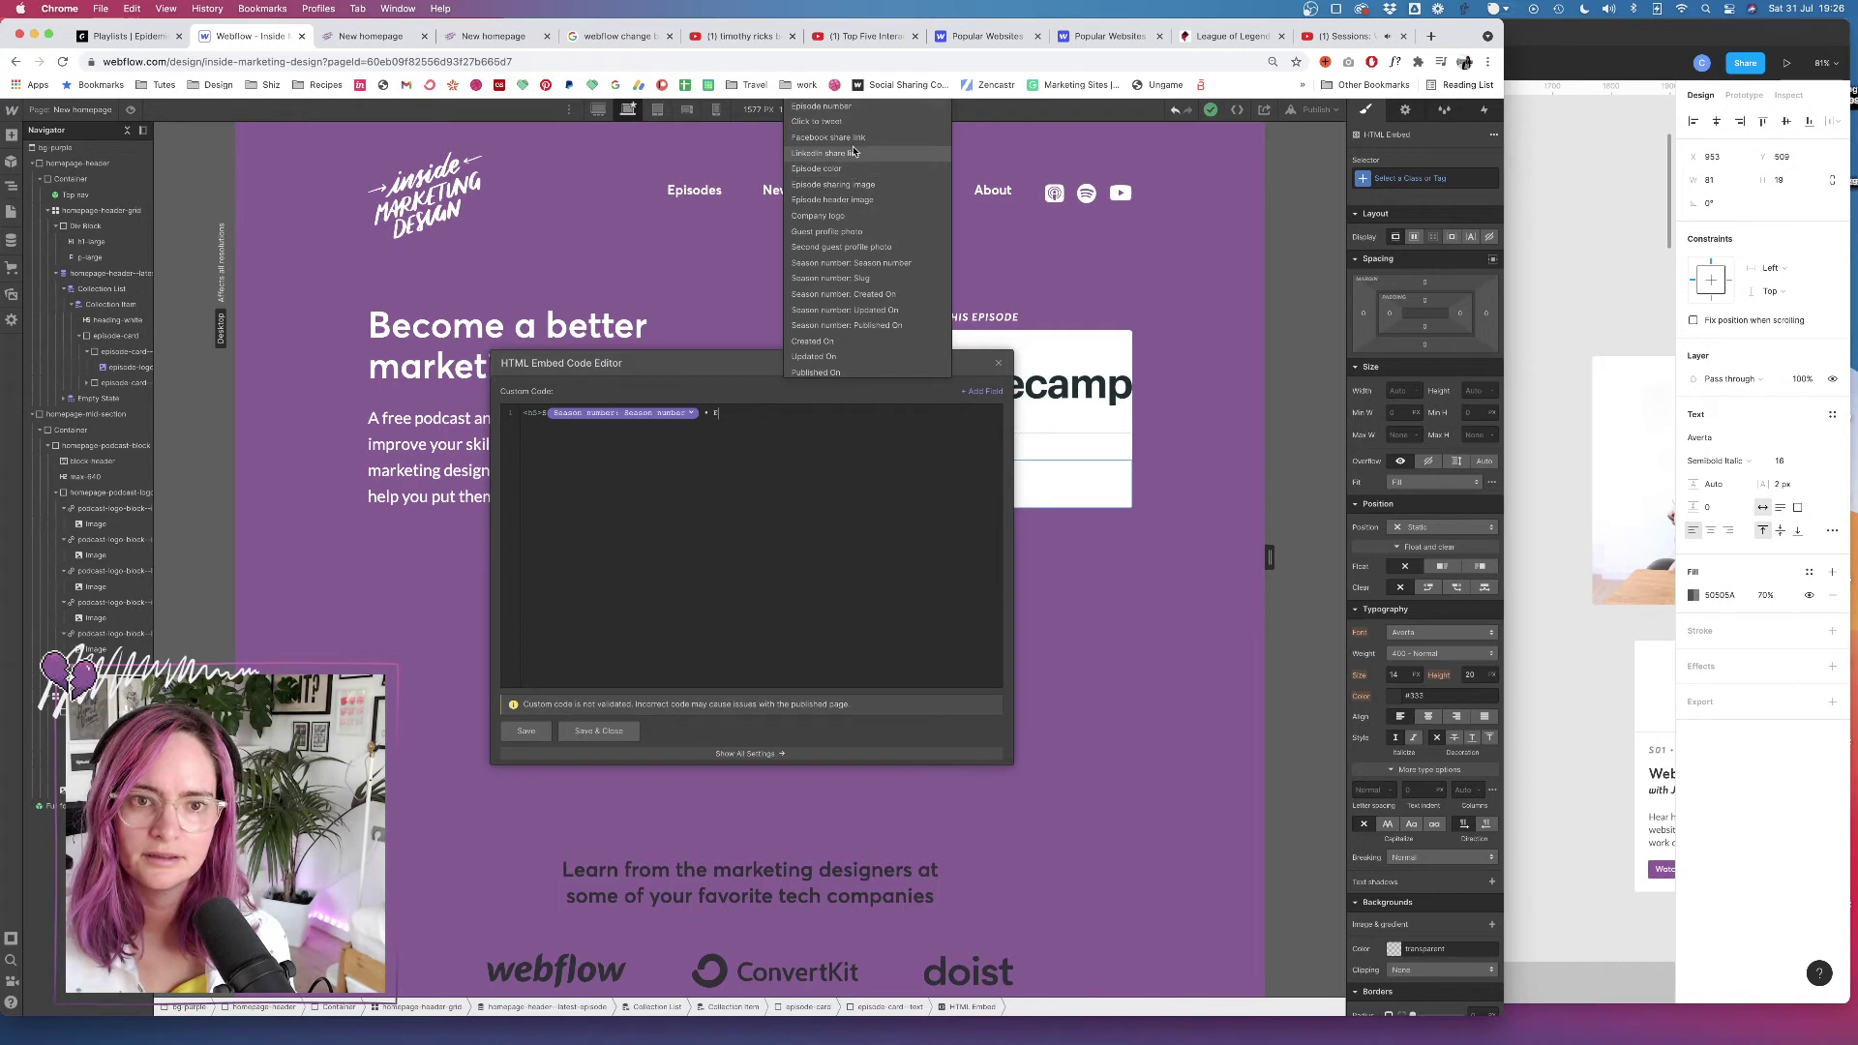
pyautogui.click(846, 105)
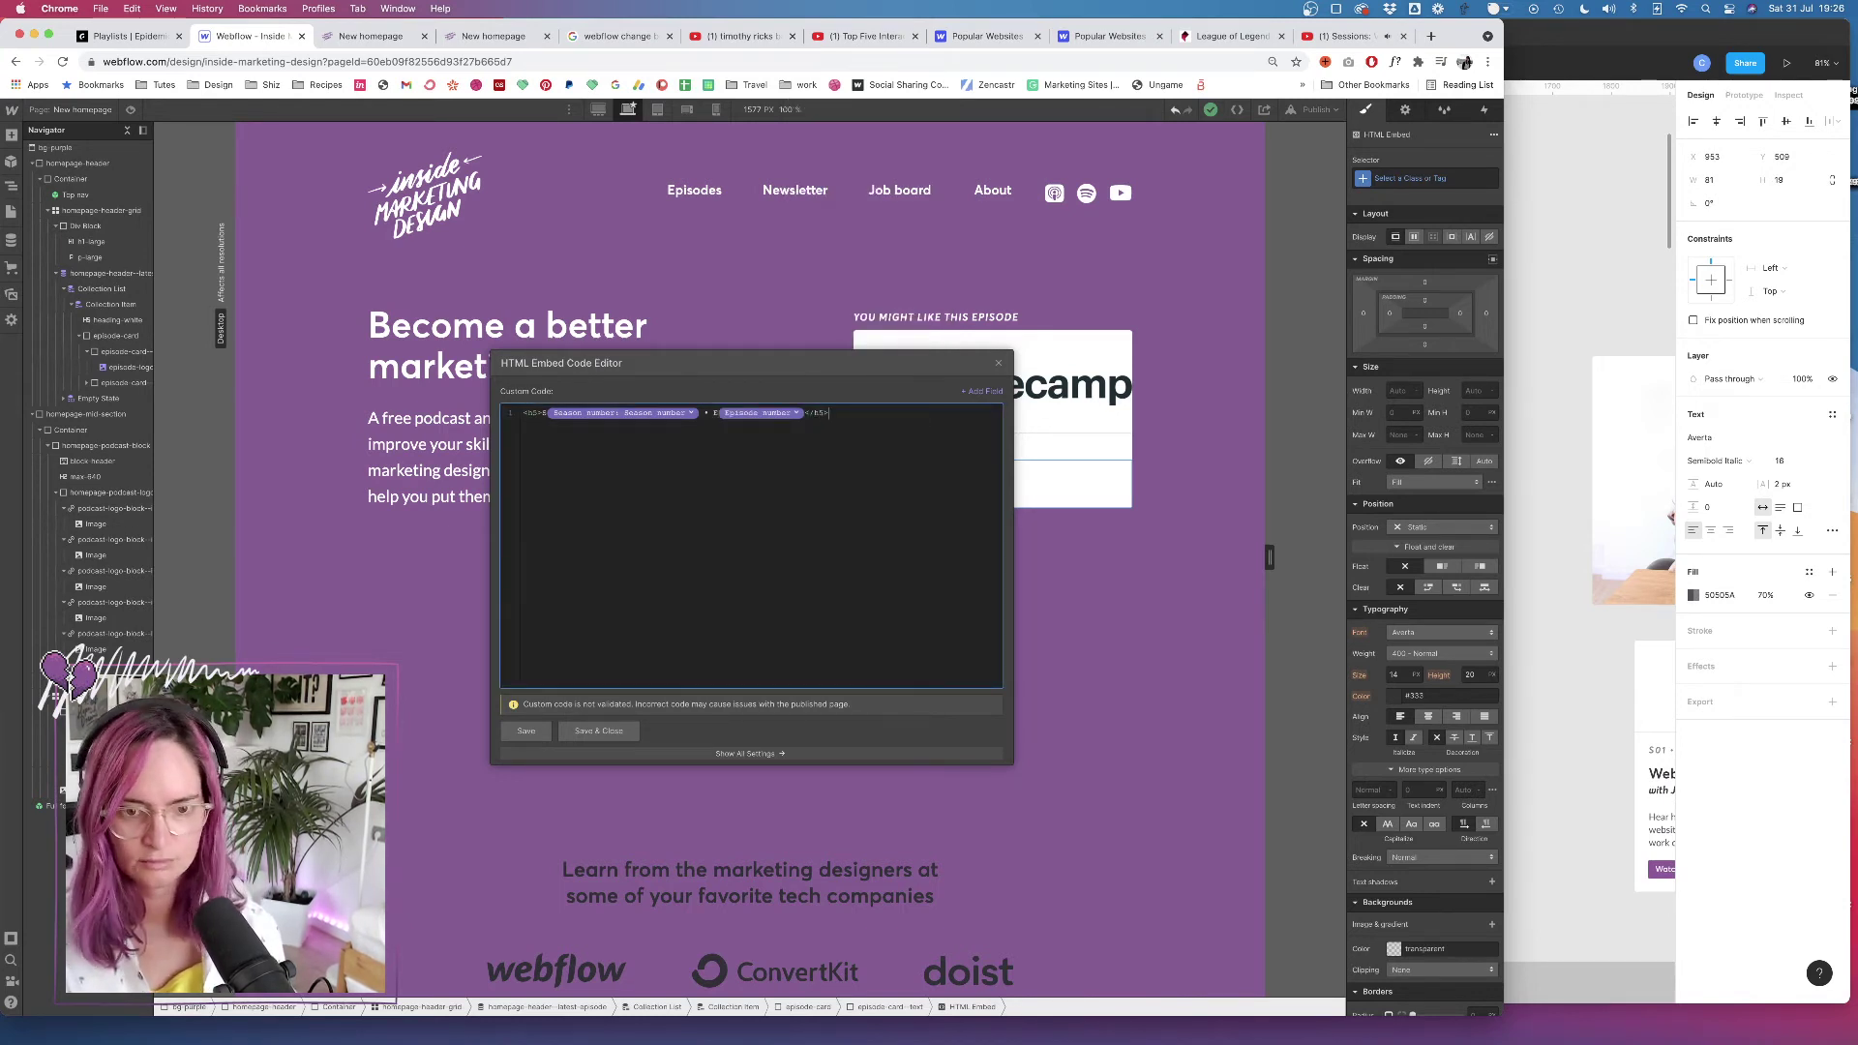
pyautogui.click(611, 732)
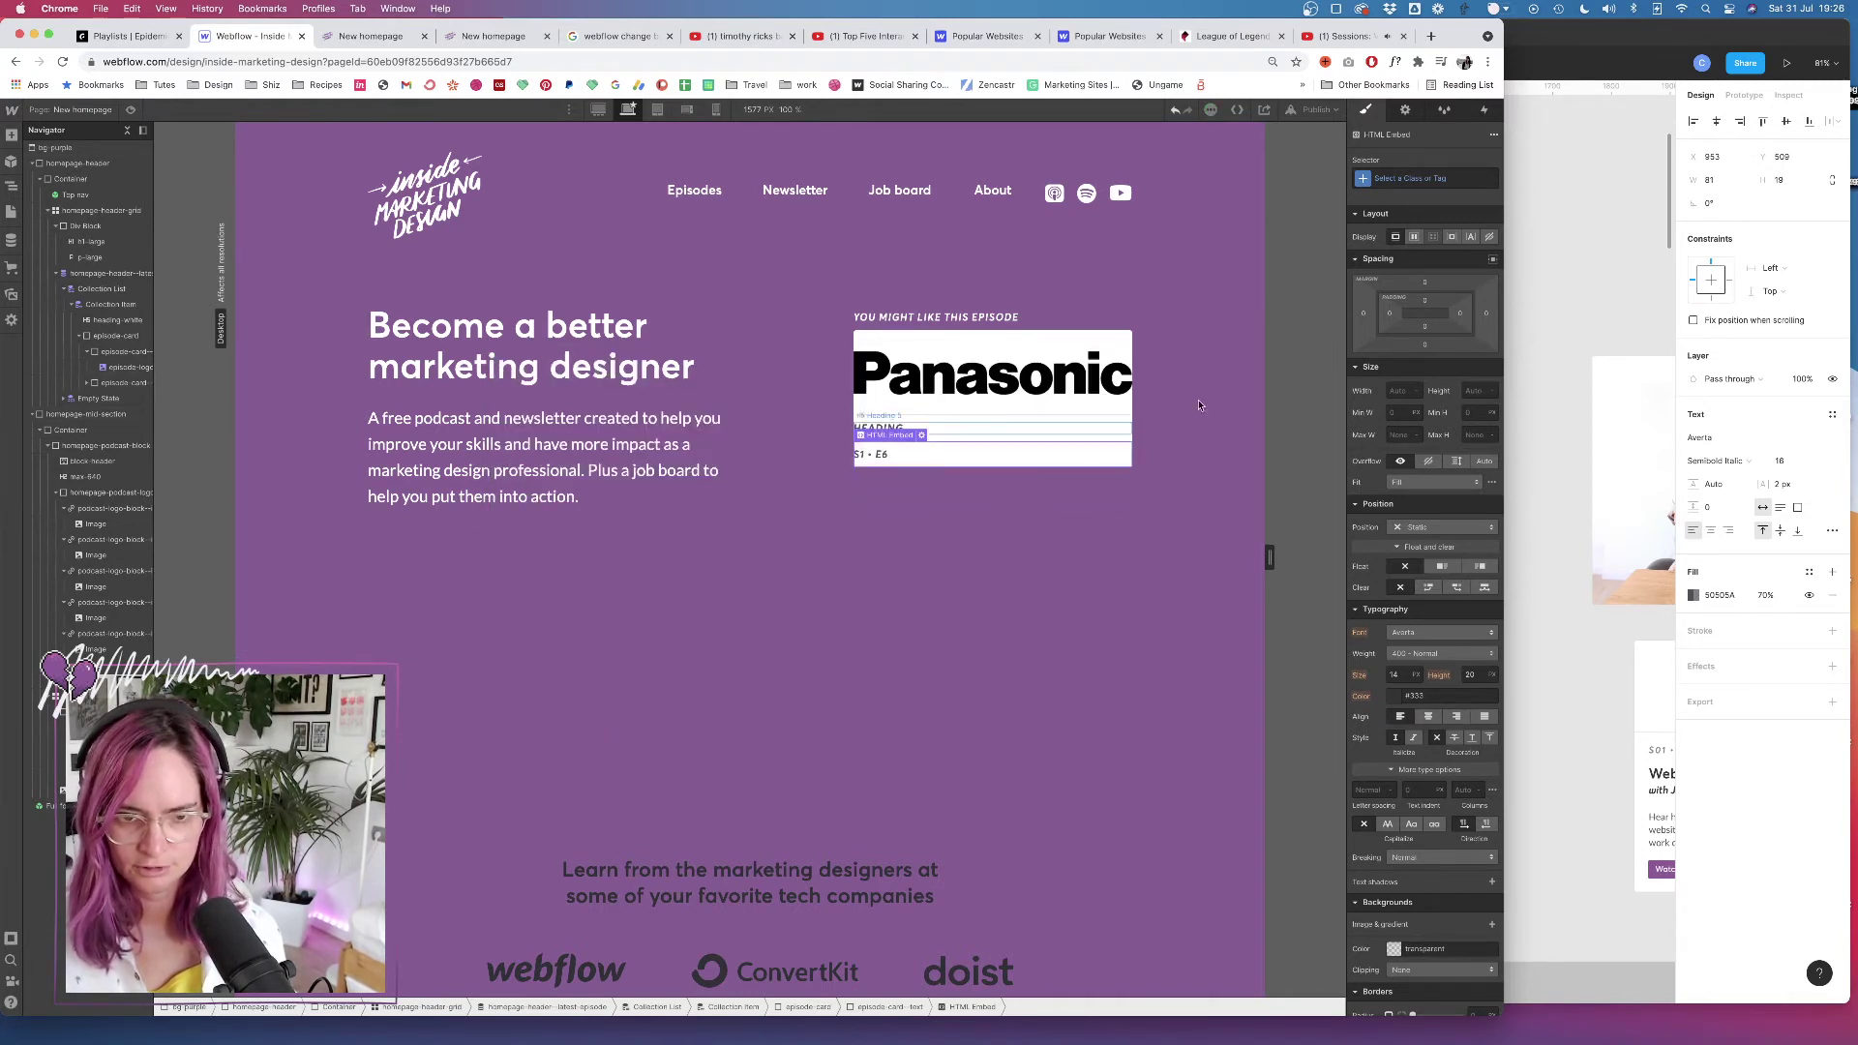
# Check the company name's style on the Figma card, compare heading levels in Webflow, and set the episode card's placeholder heading to H3
pyautogui.click(1560, 416)
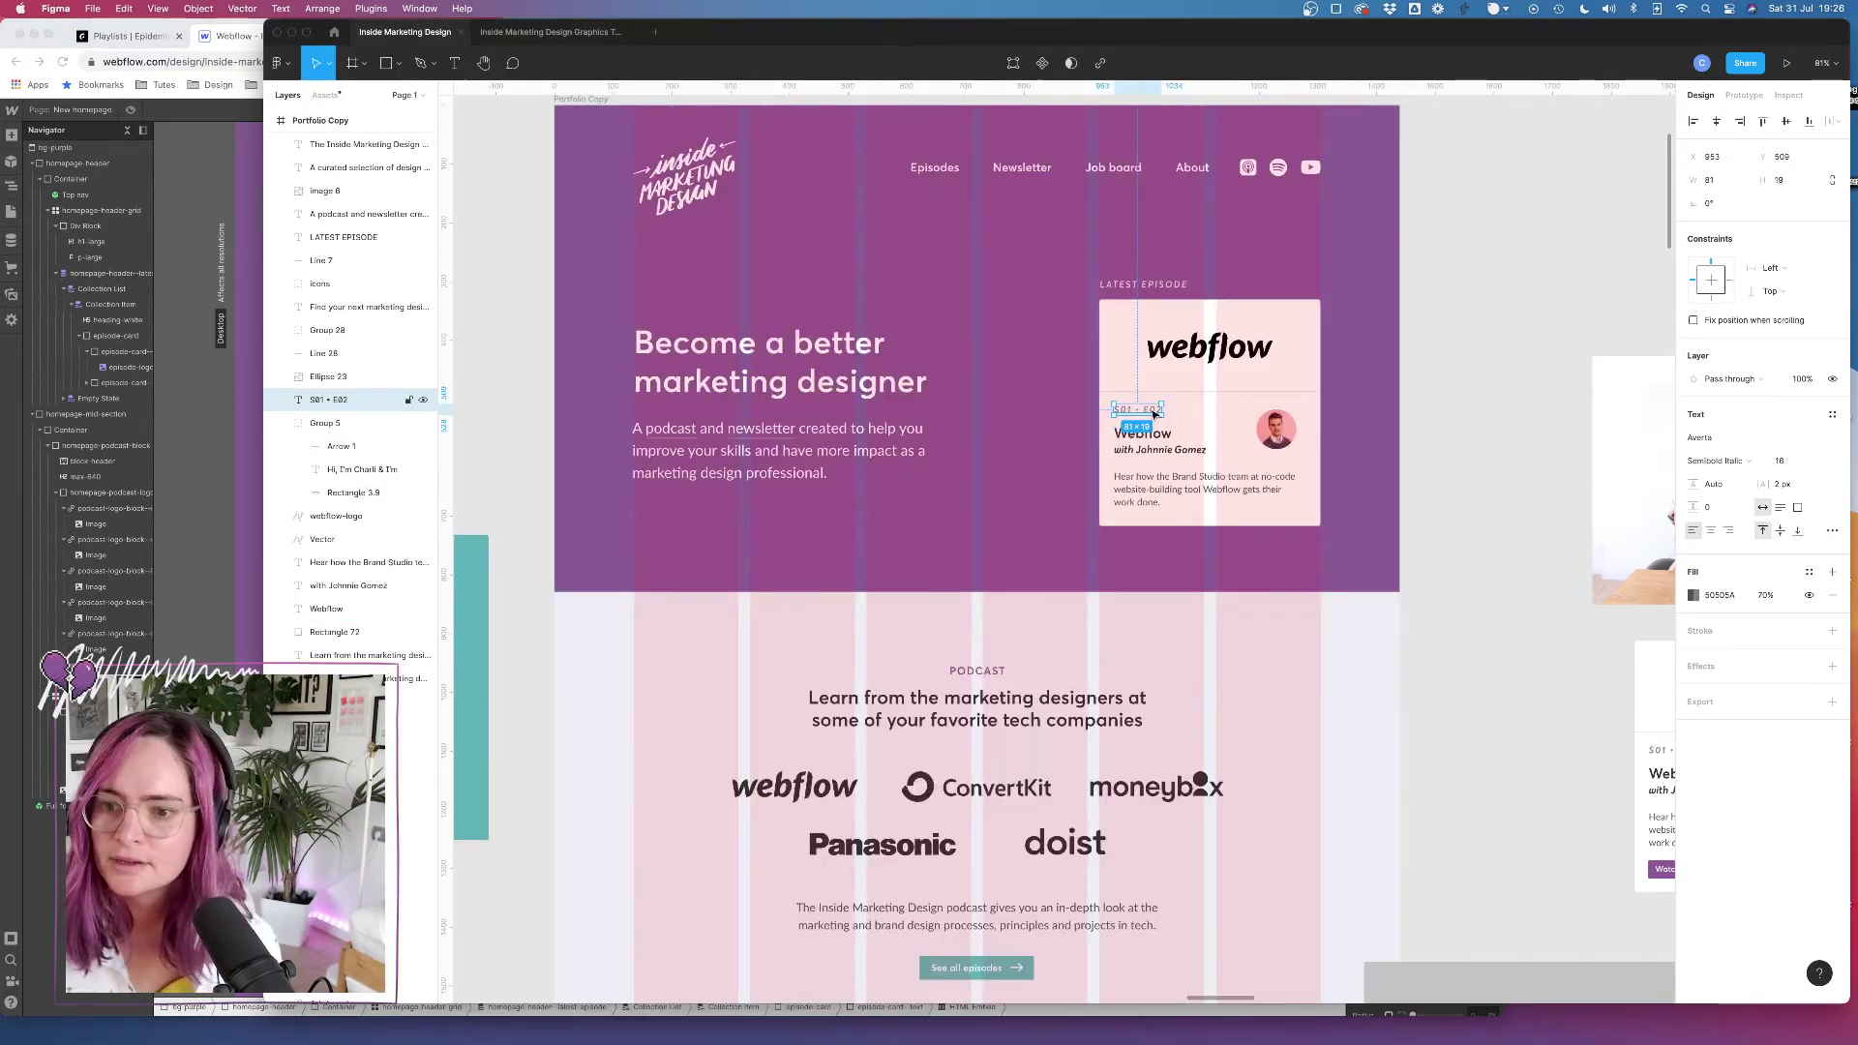
pyautogui.click(184, 381)
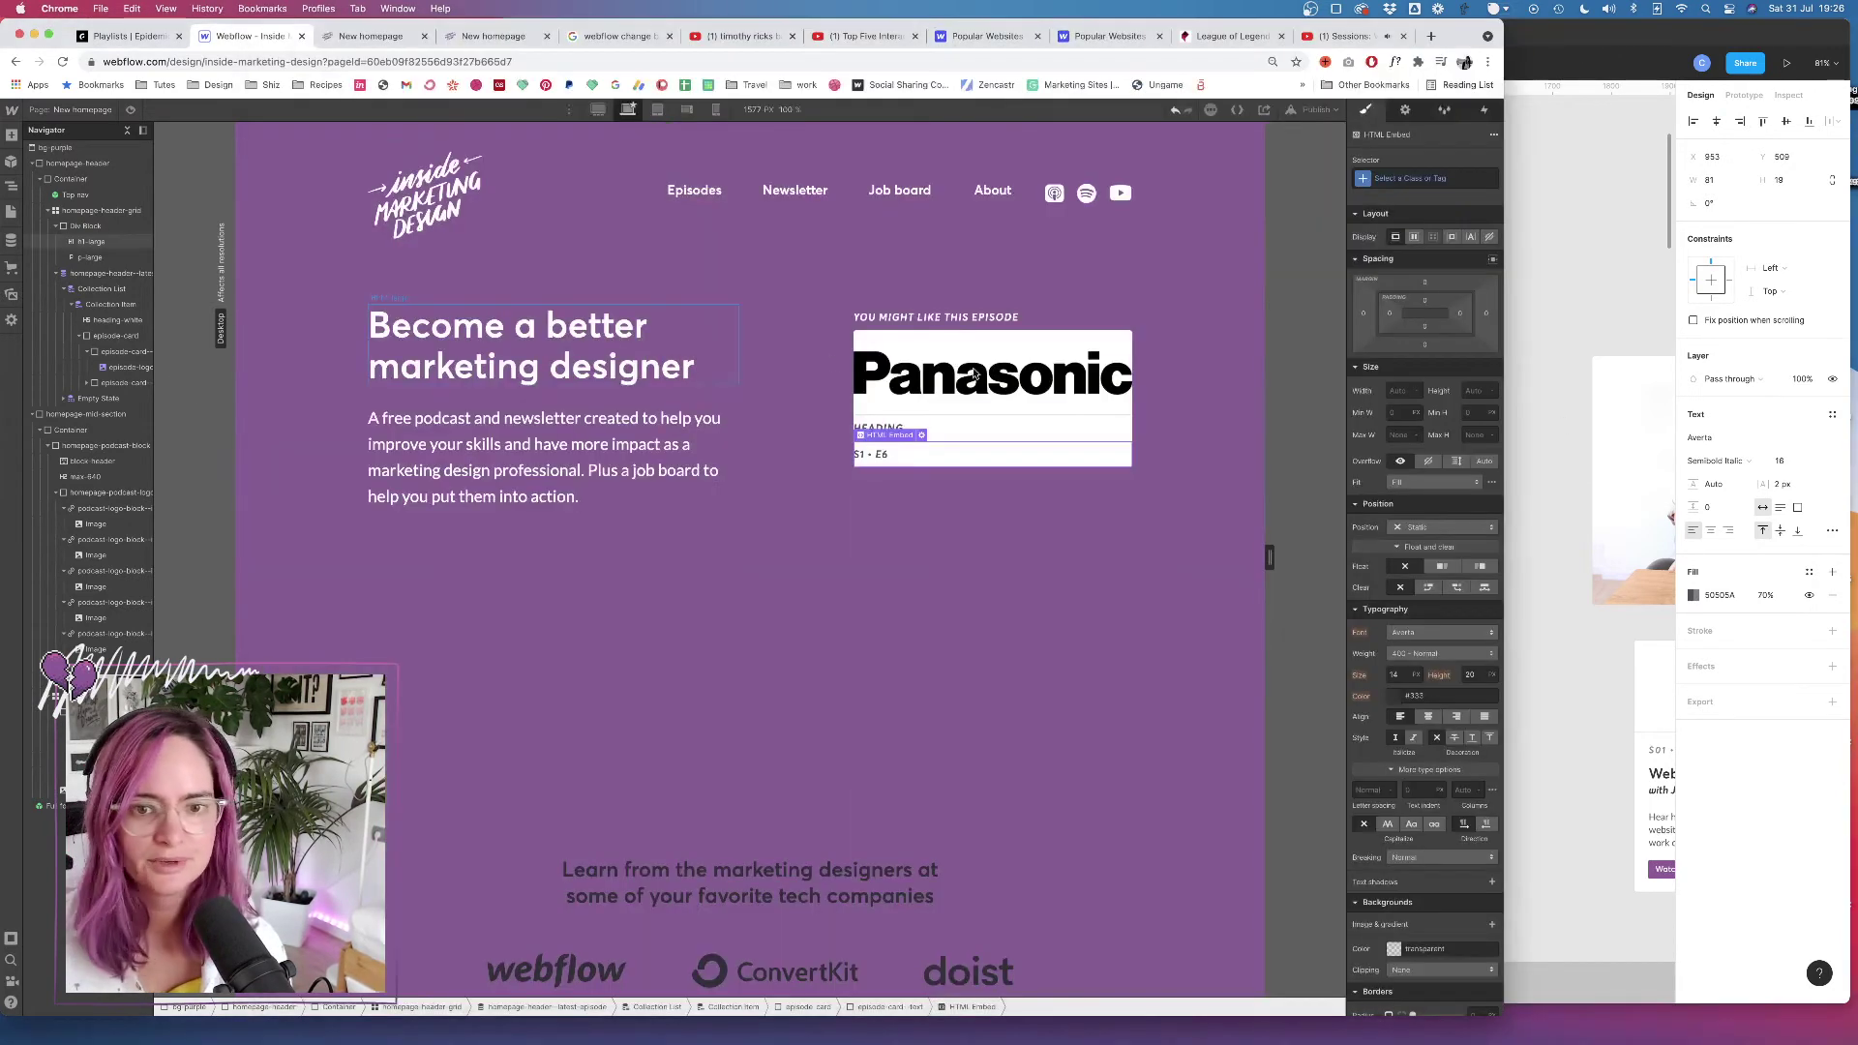
pyautogui.click(898, 428)
pyautogui.click(911, 416)
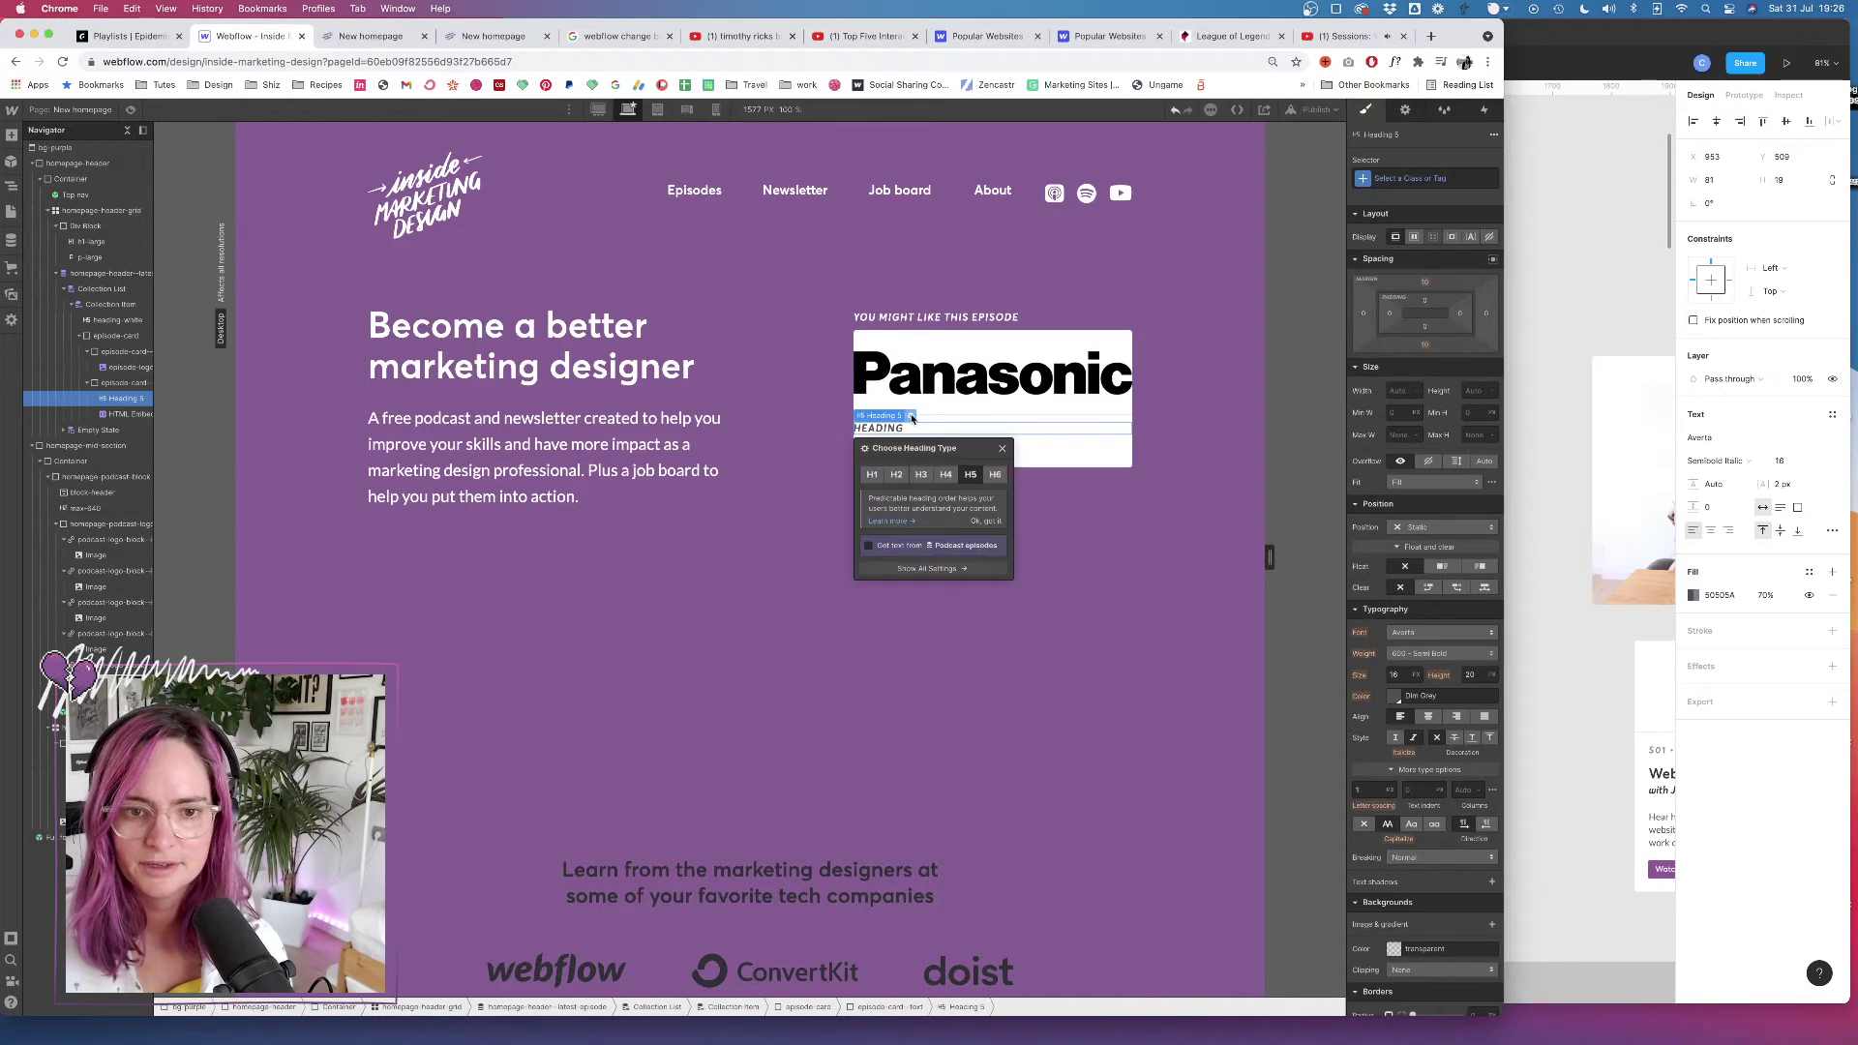
pyautogui.click(994, 474)
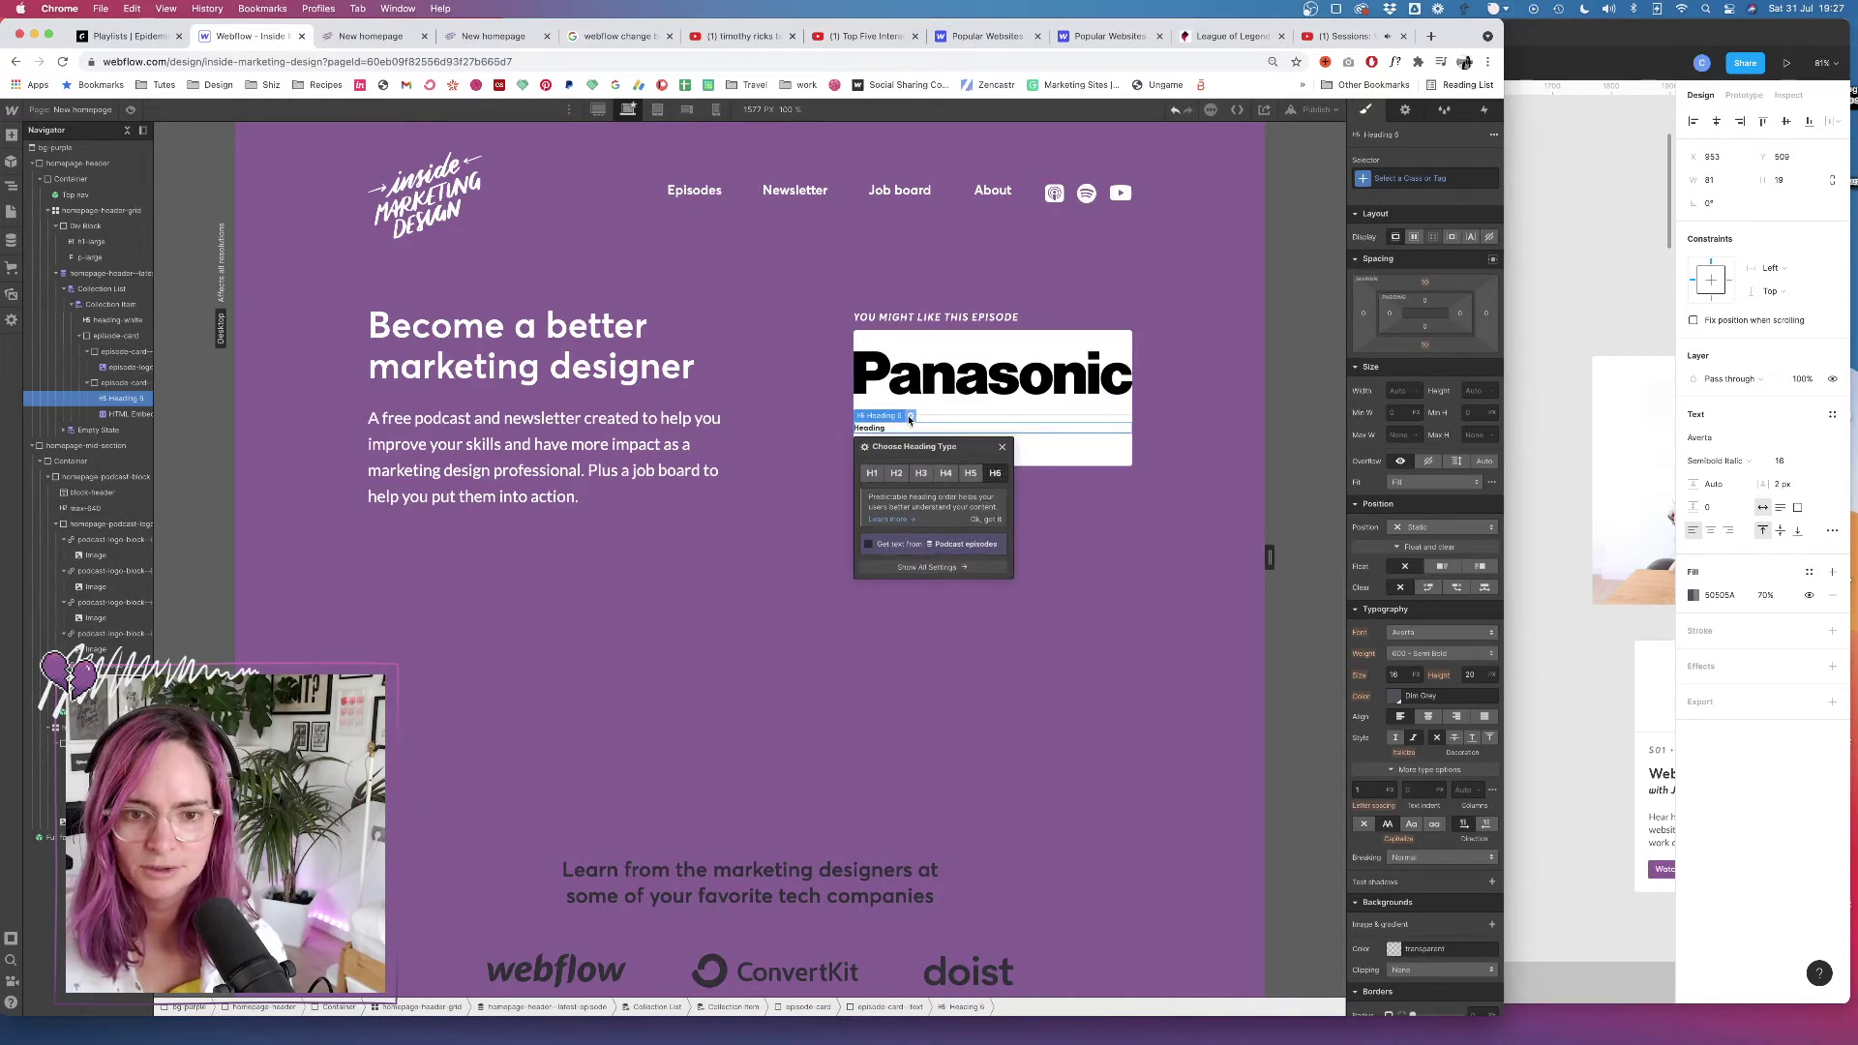
pyautogui.click(945, 472)
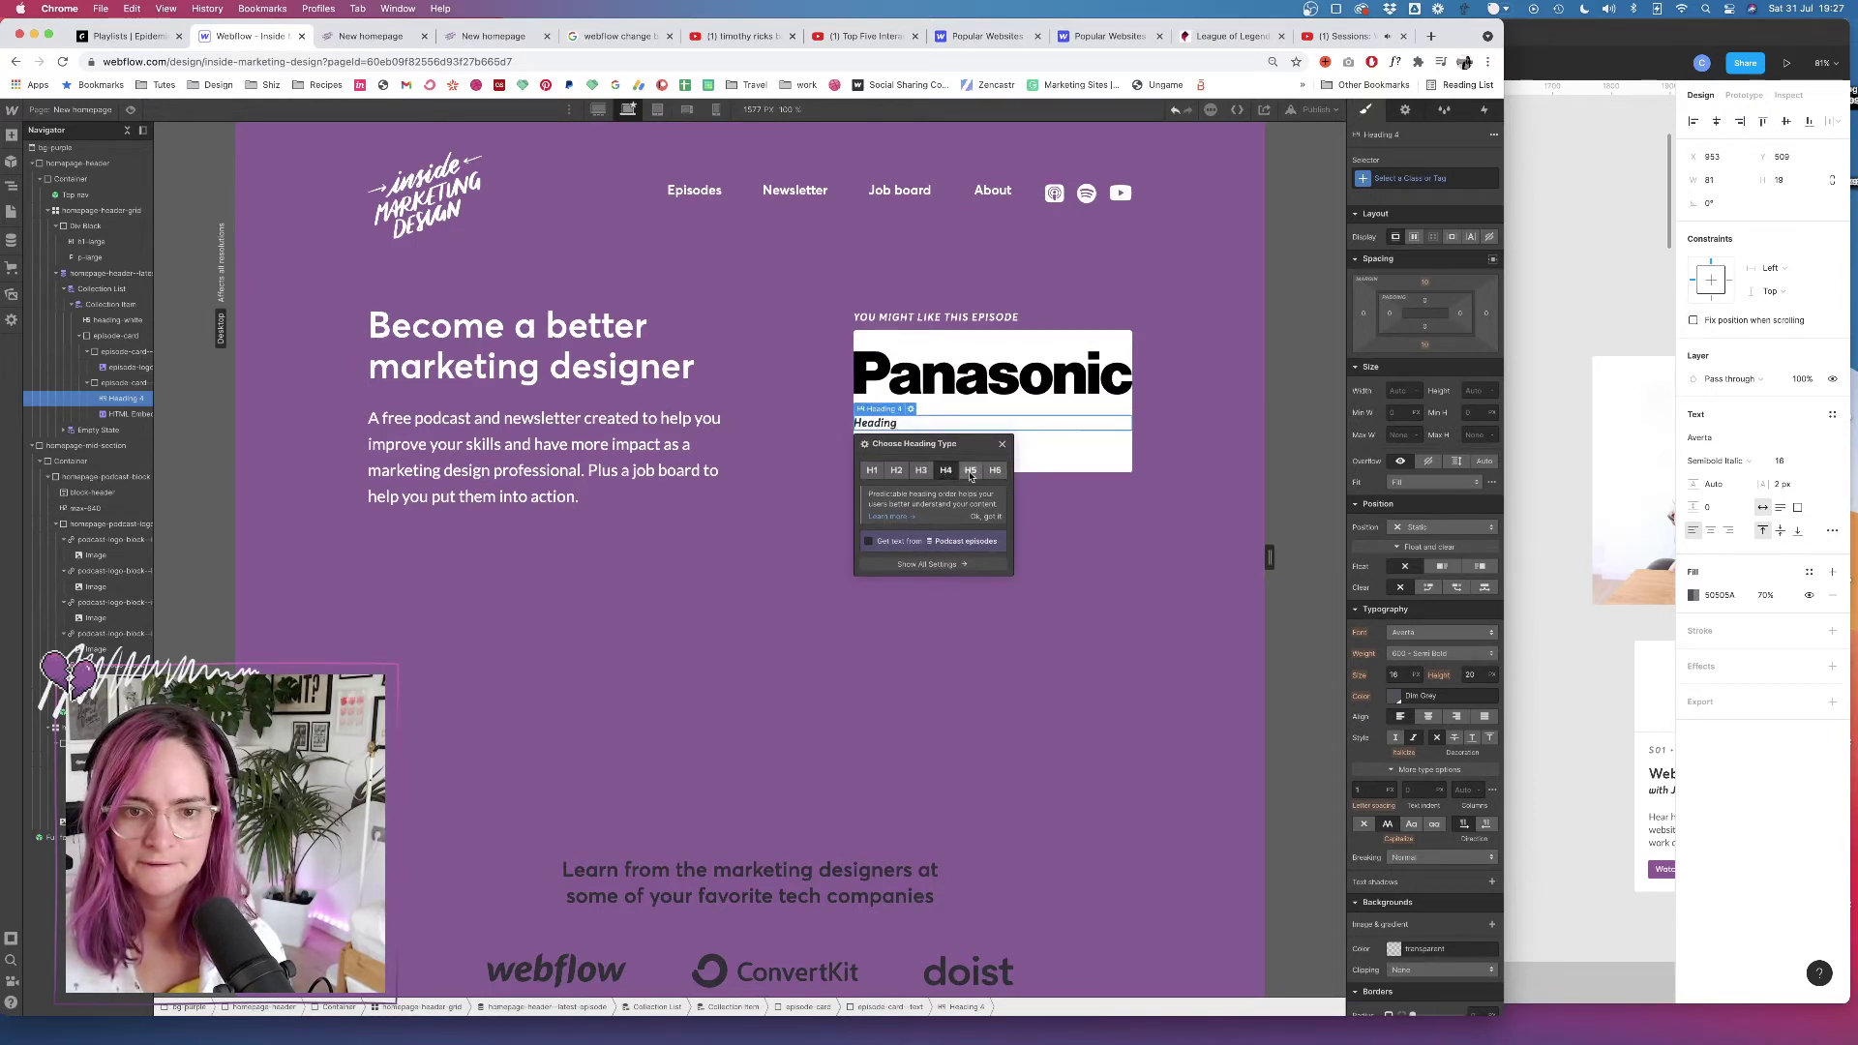
pyautogui.click(920, 472)
pyautogui.click(970, 481)
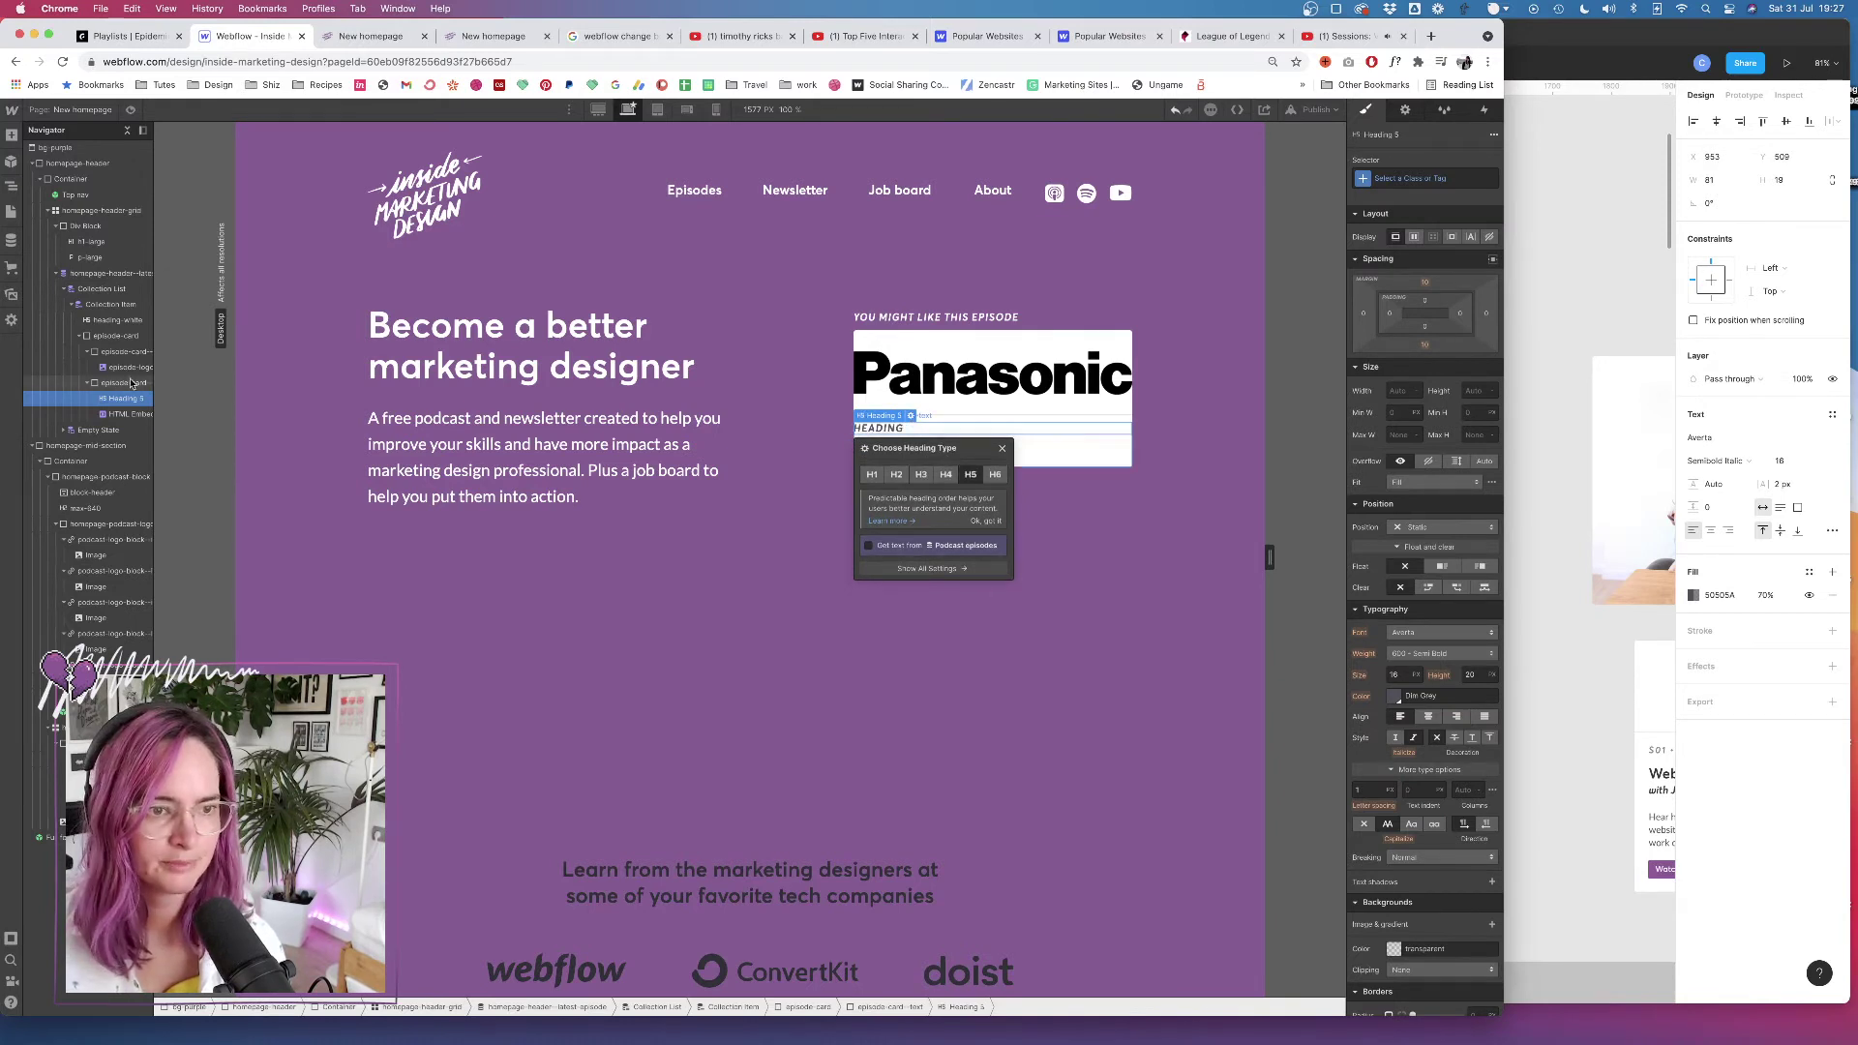
pyautogui.press('Escape')
pyautogui.click(912, 416)
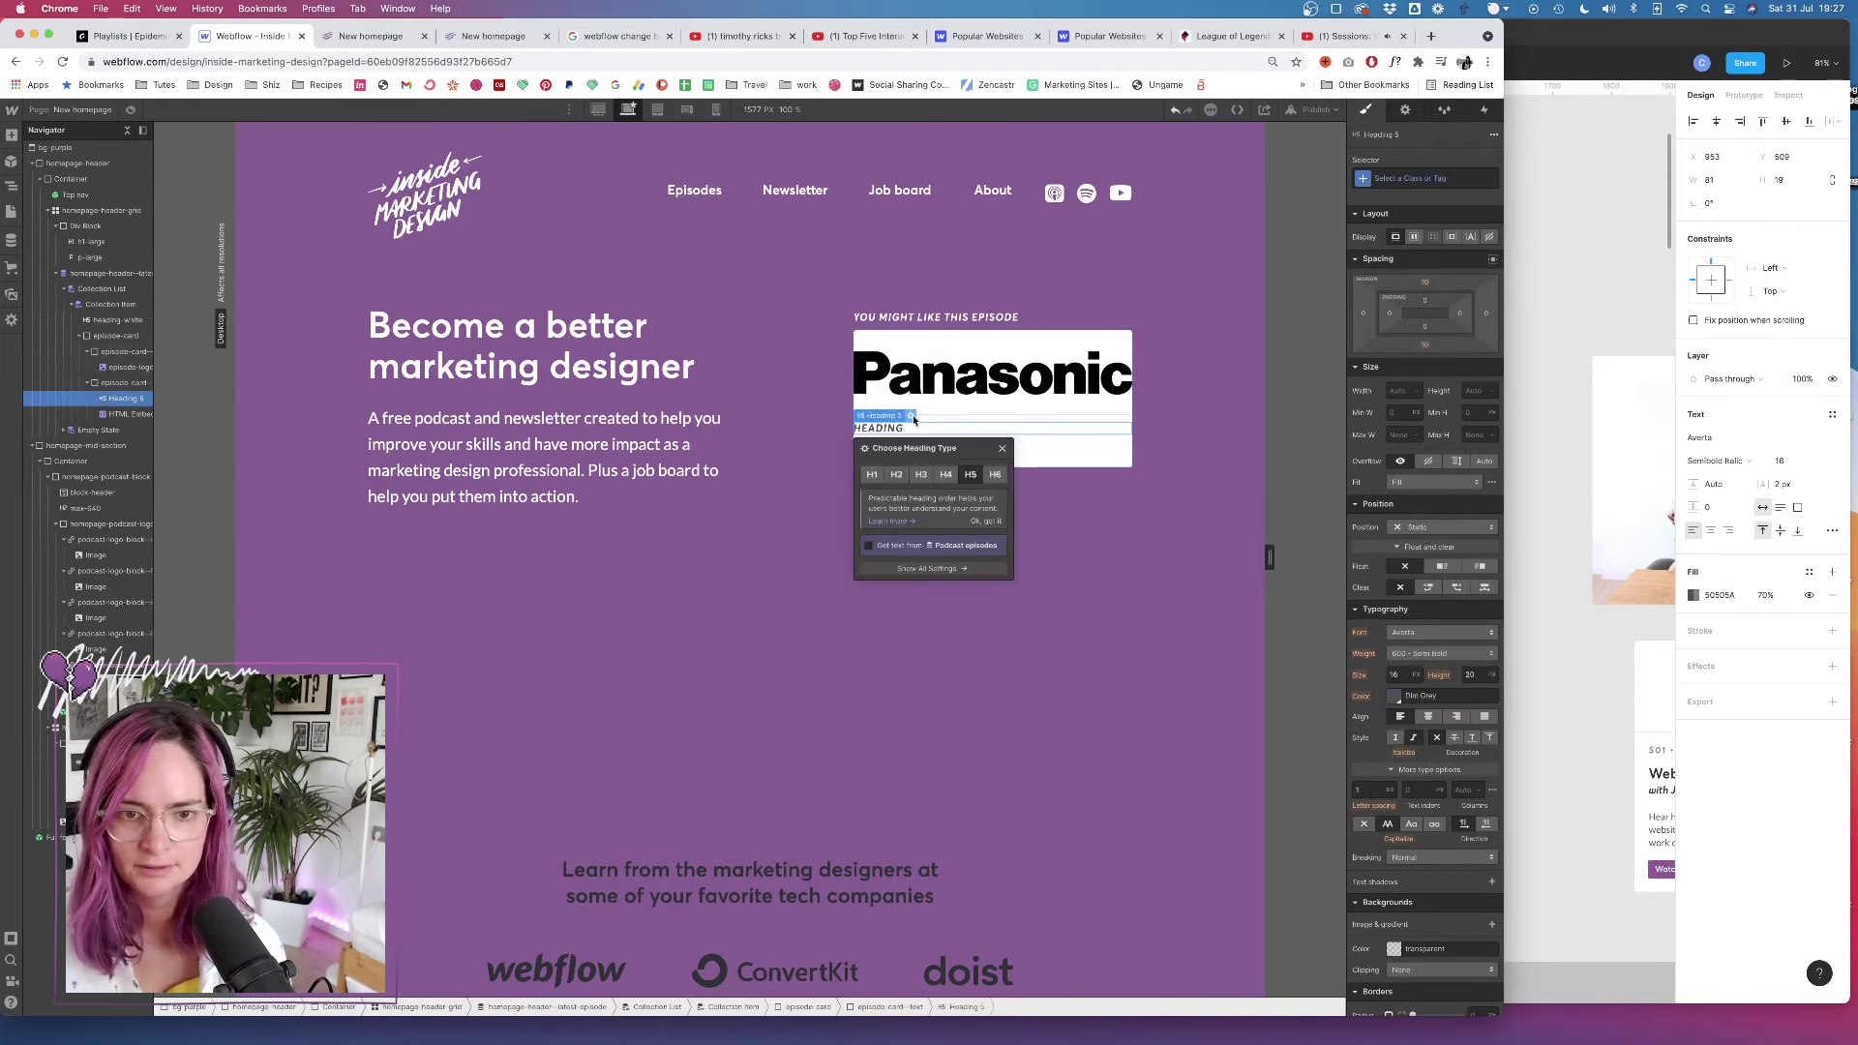
pyautogui.click(896, 474)
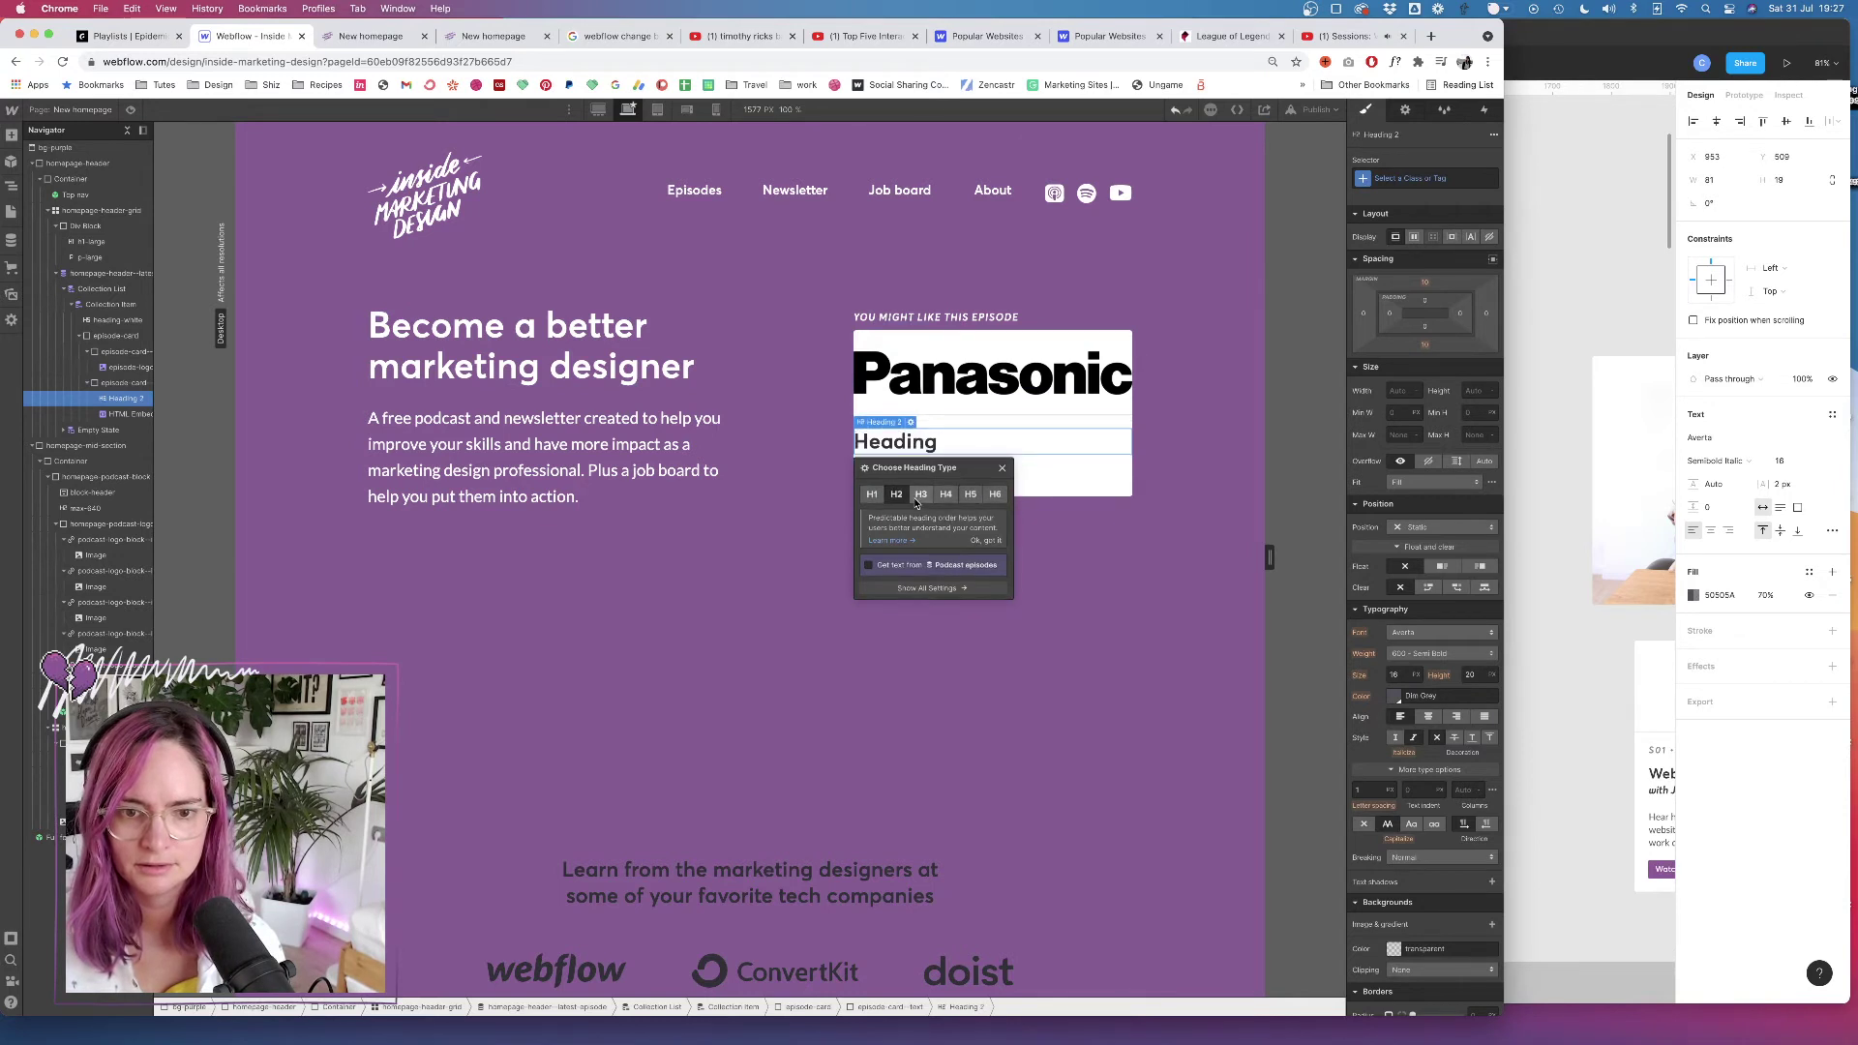
pyautogui.click(920, 493)
# Bind the H3 heading's text to the Company name field of Podcast episodes
pyautogui.click(868, 553)
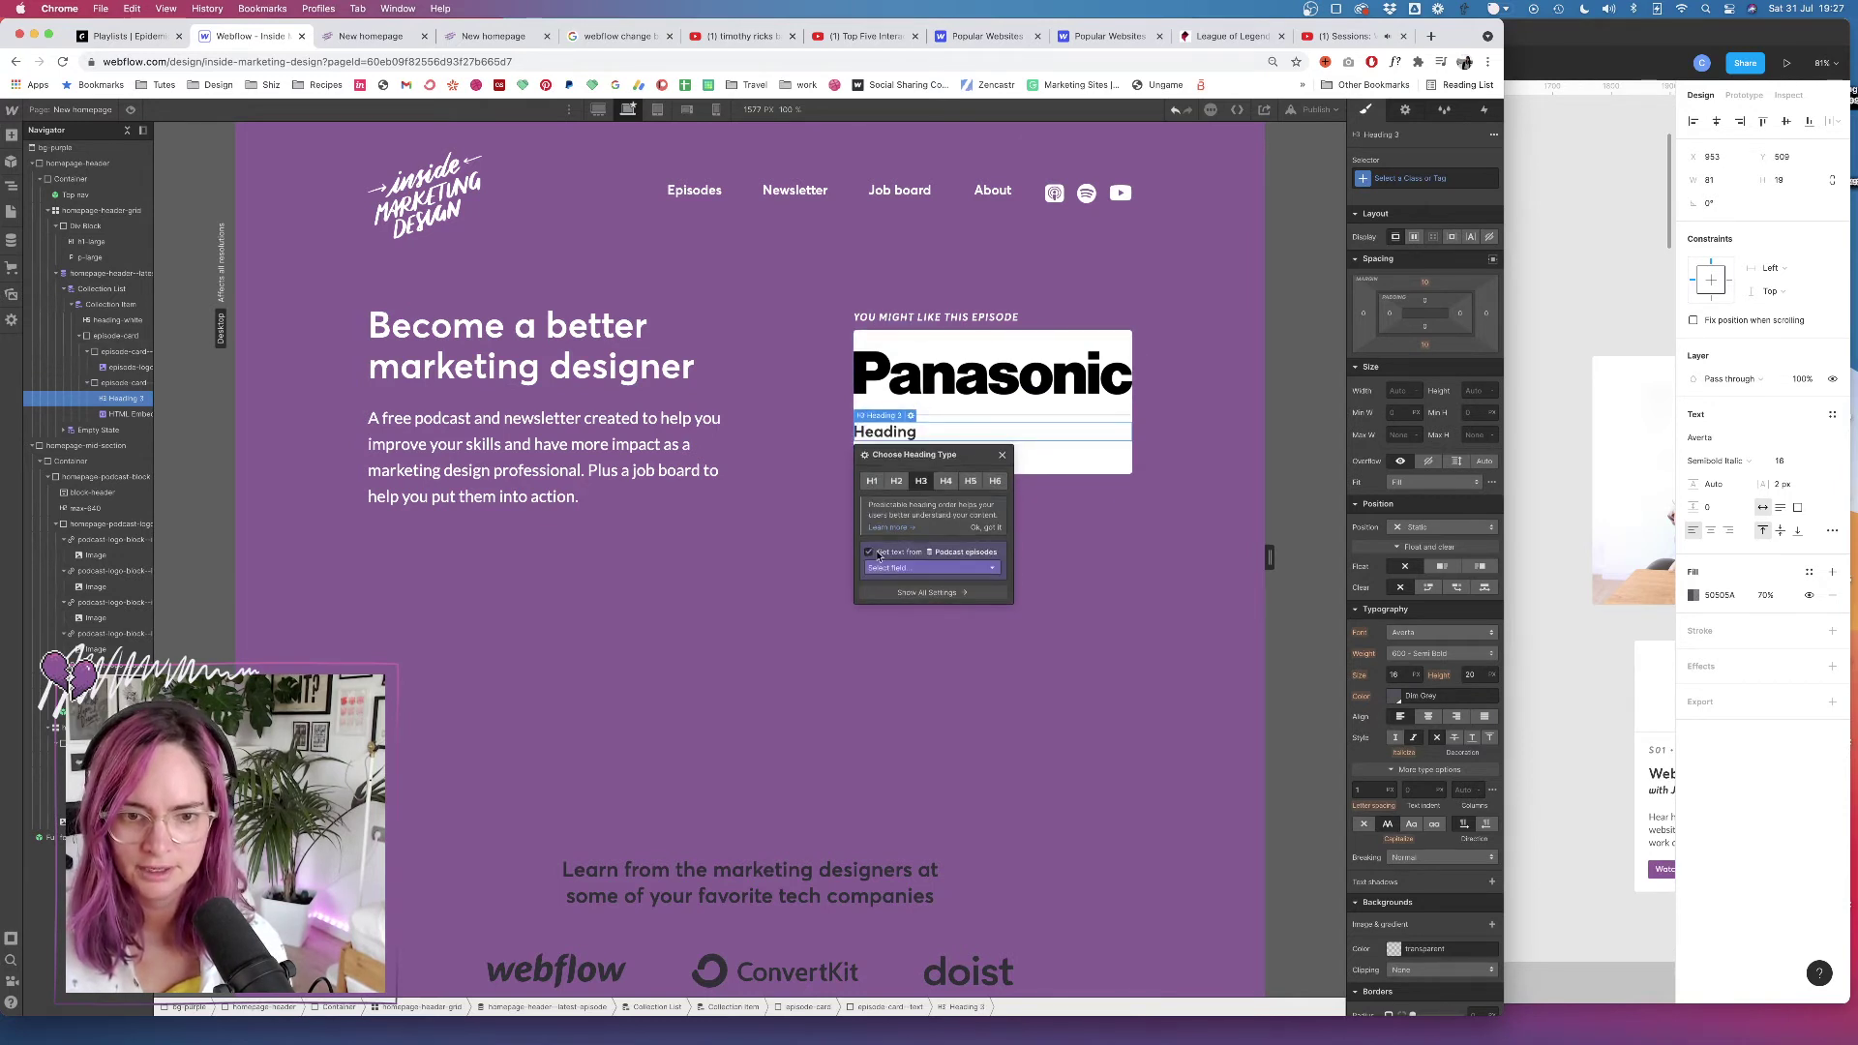
pyautogui.click(924, 570)
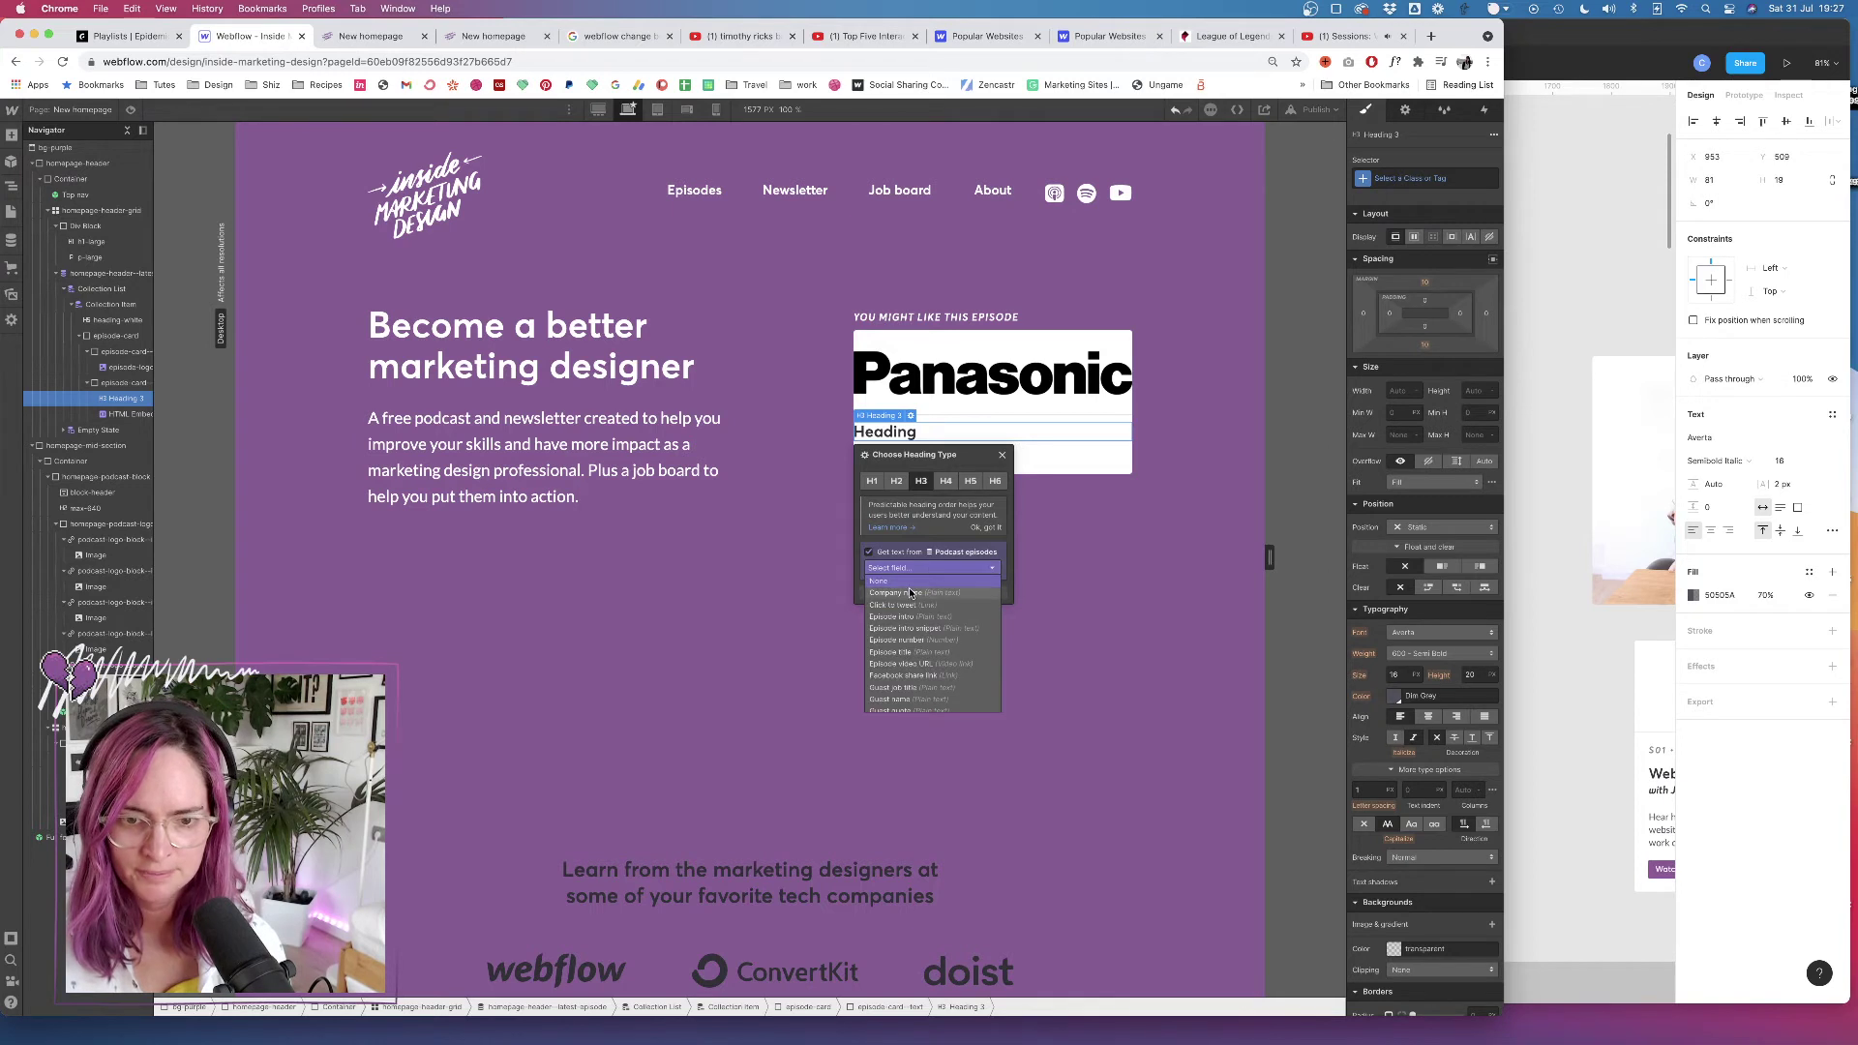
pyautogui.click(912, 593)
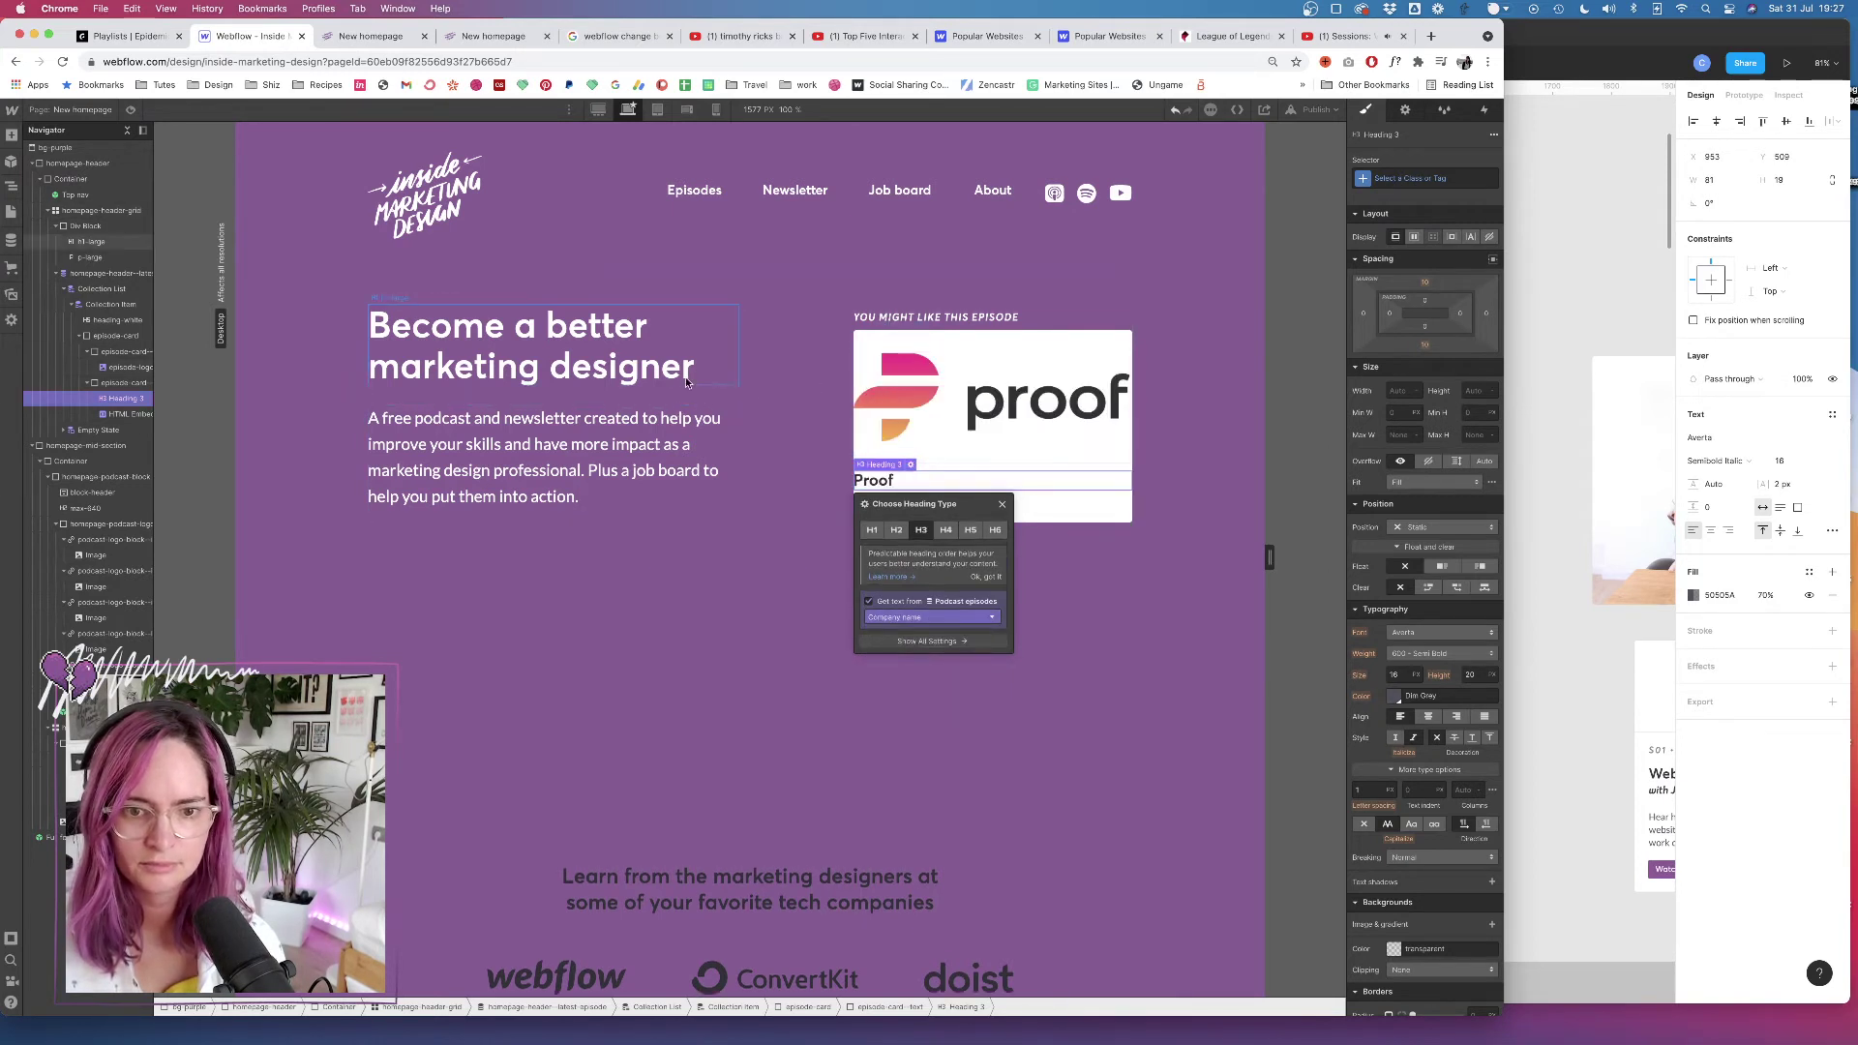
# Move the season and episode HTML embed above the company name heading, and compare the text order with the Figma card
pyautogui.click(124, 418)
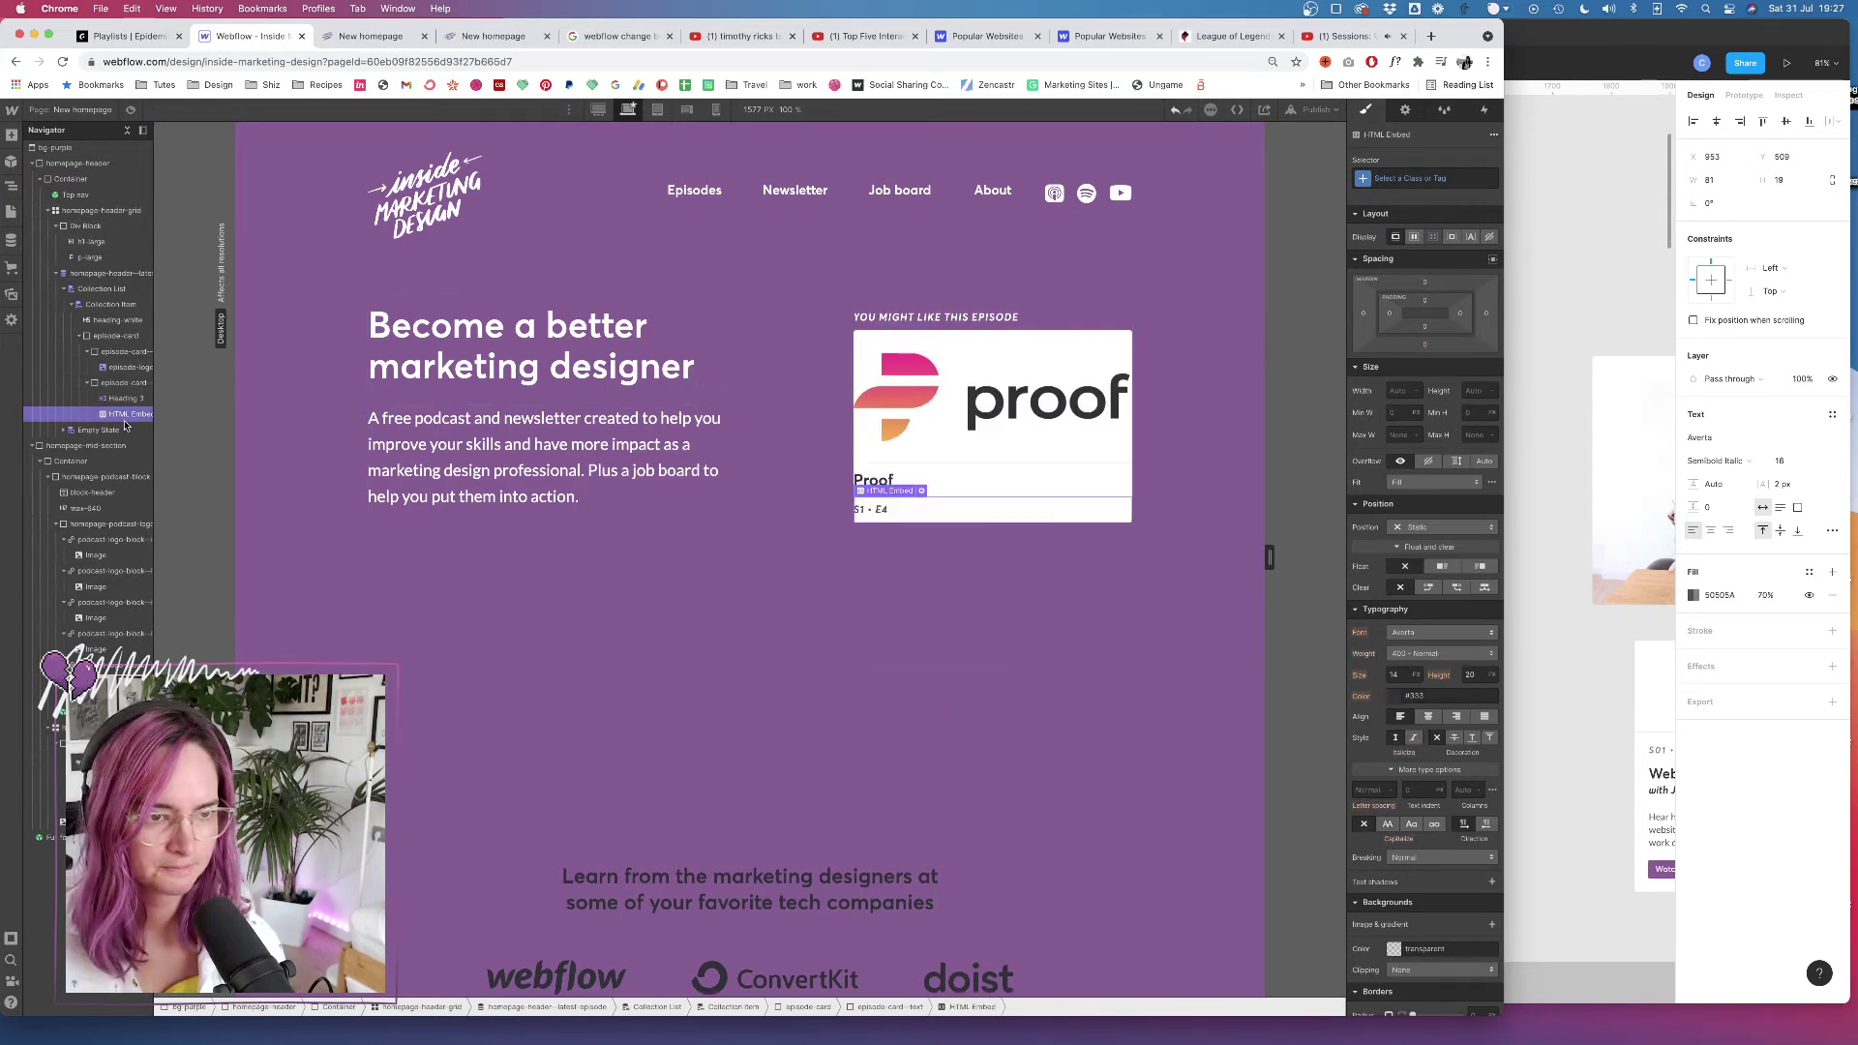
pyautogui.moveTo(124, 418); pyautogui.dragTo(124, 393)
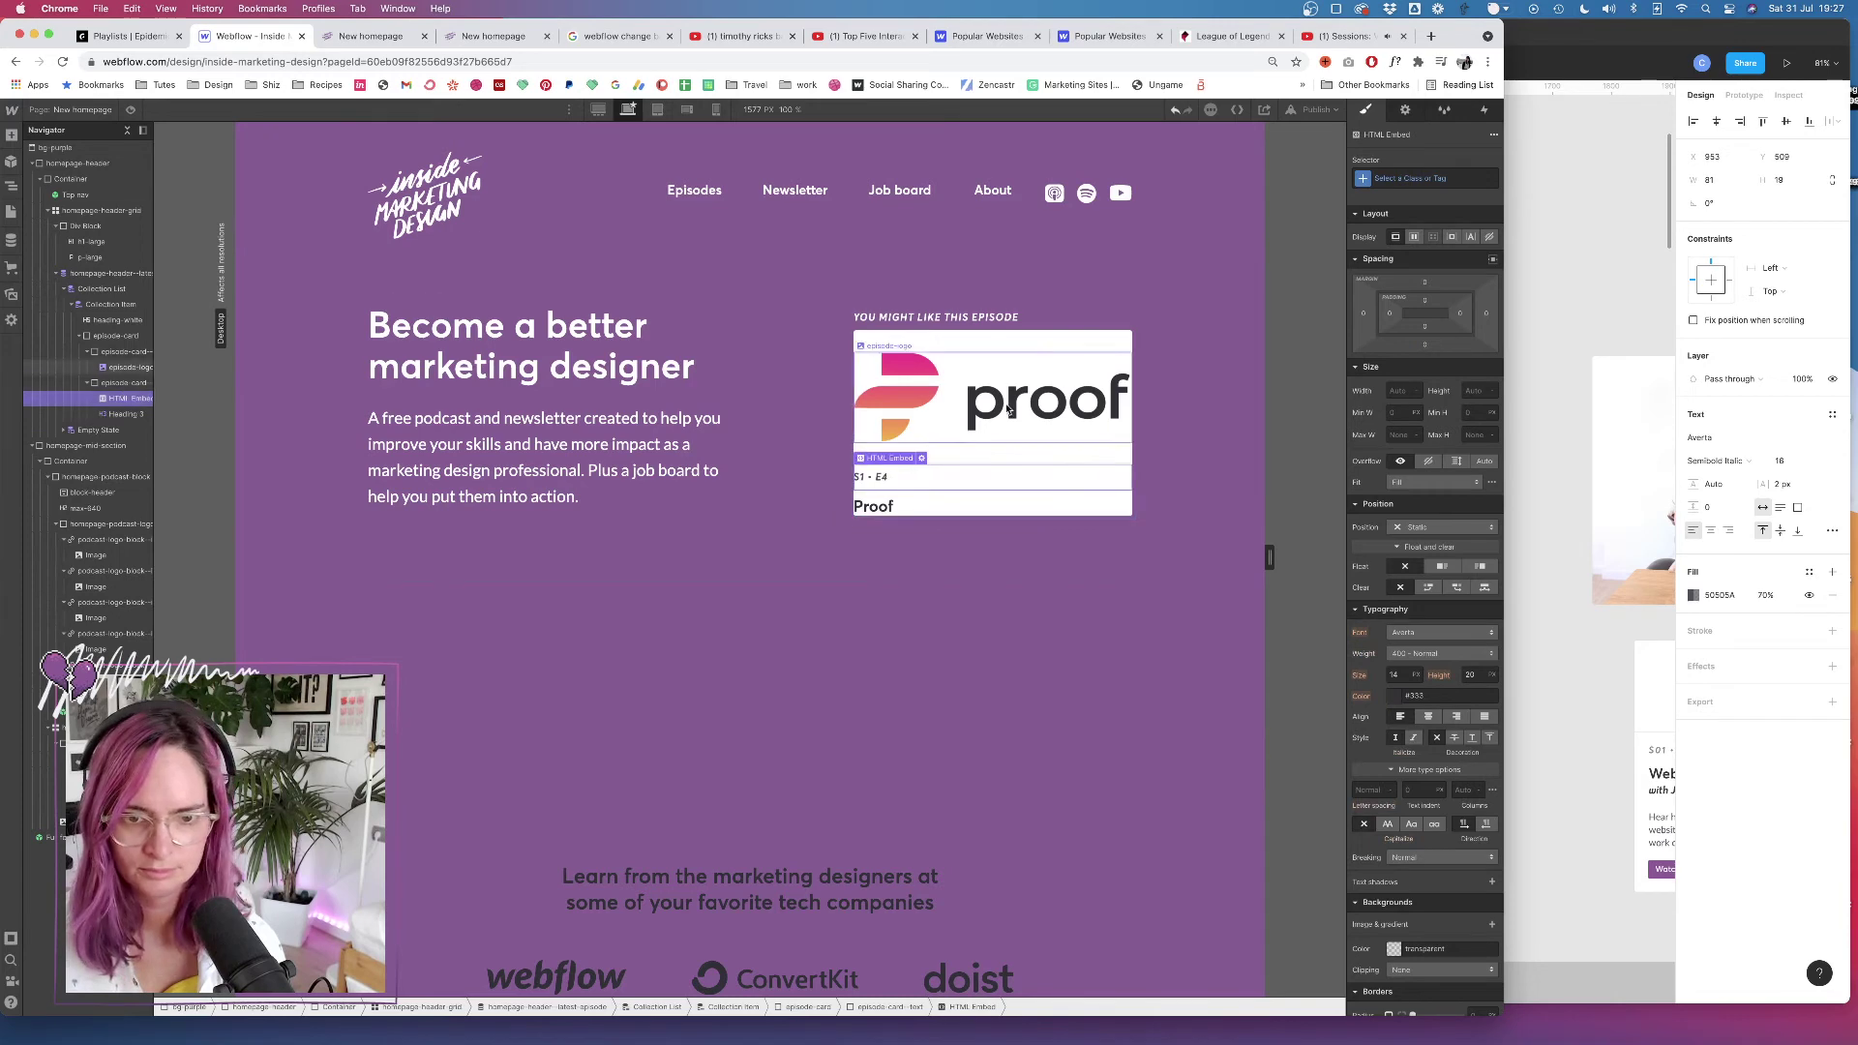
pyautogui.click(1530, 477)
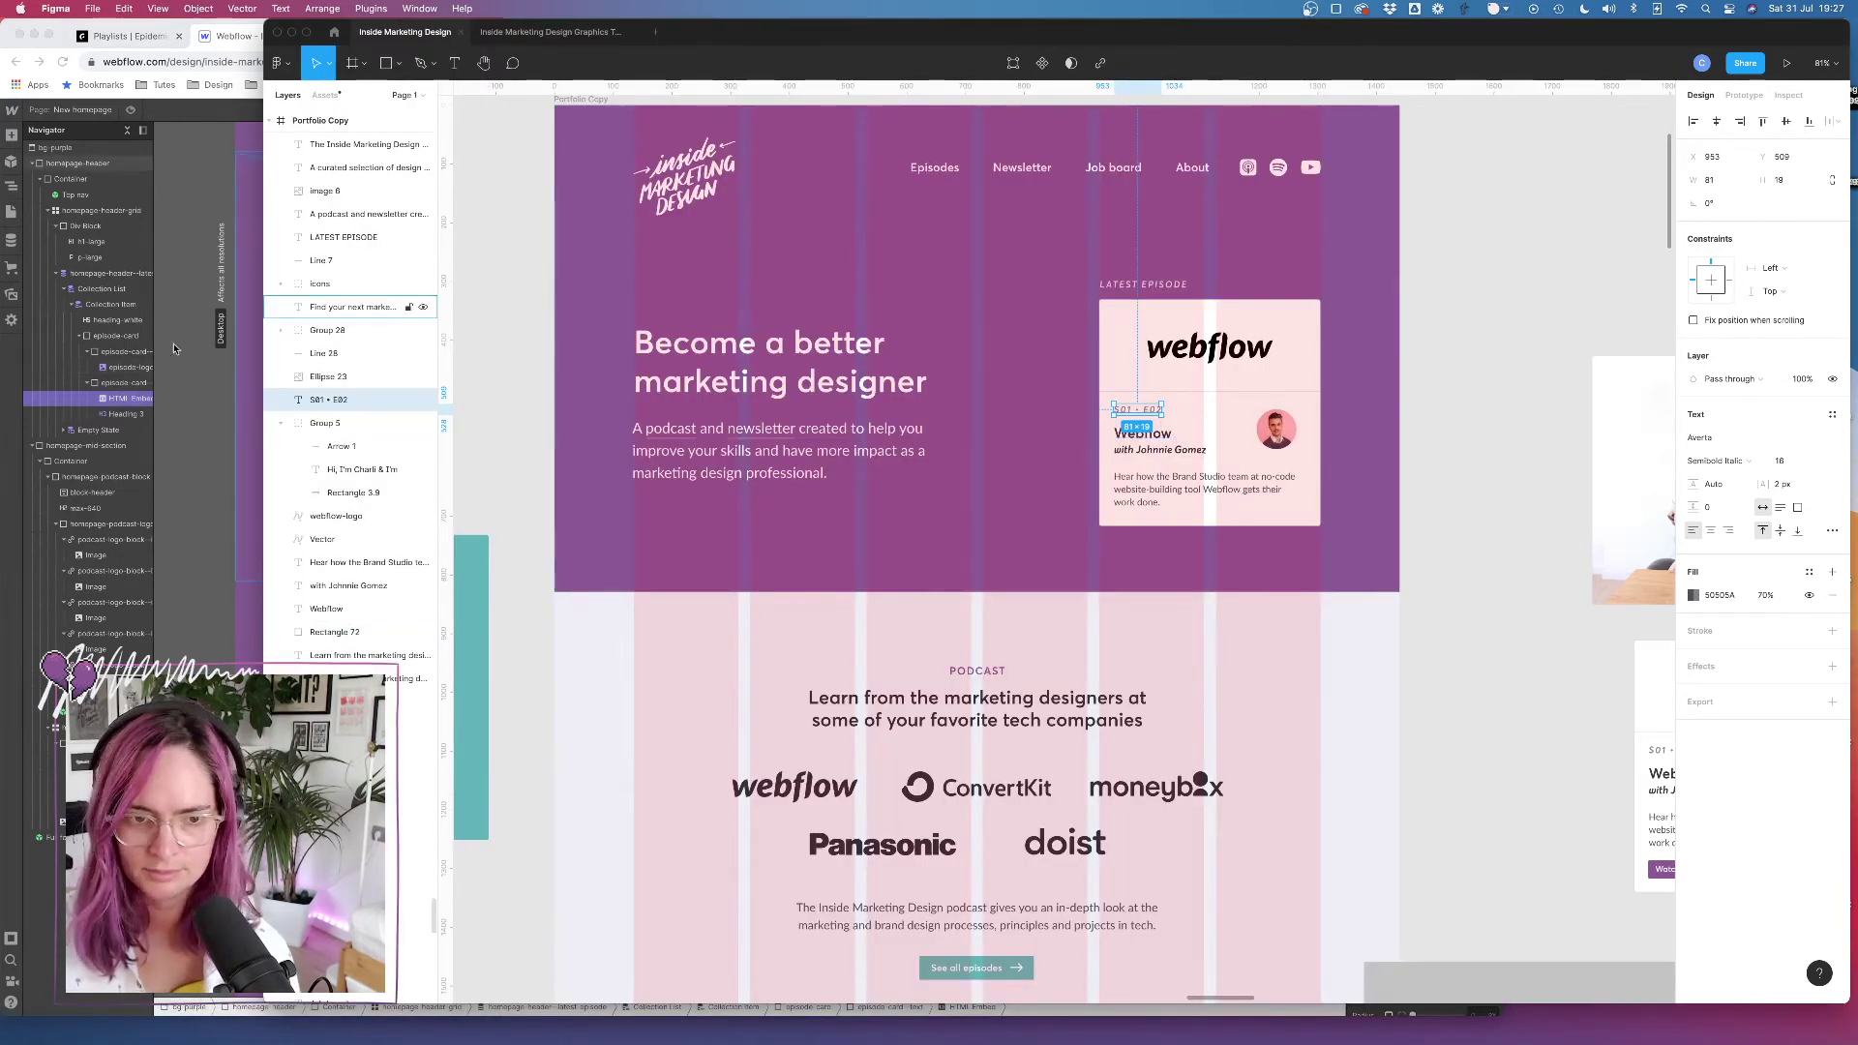
pyautogui.click(27, 138)
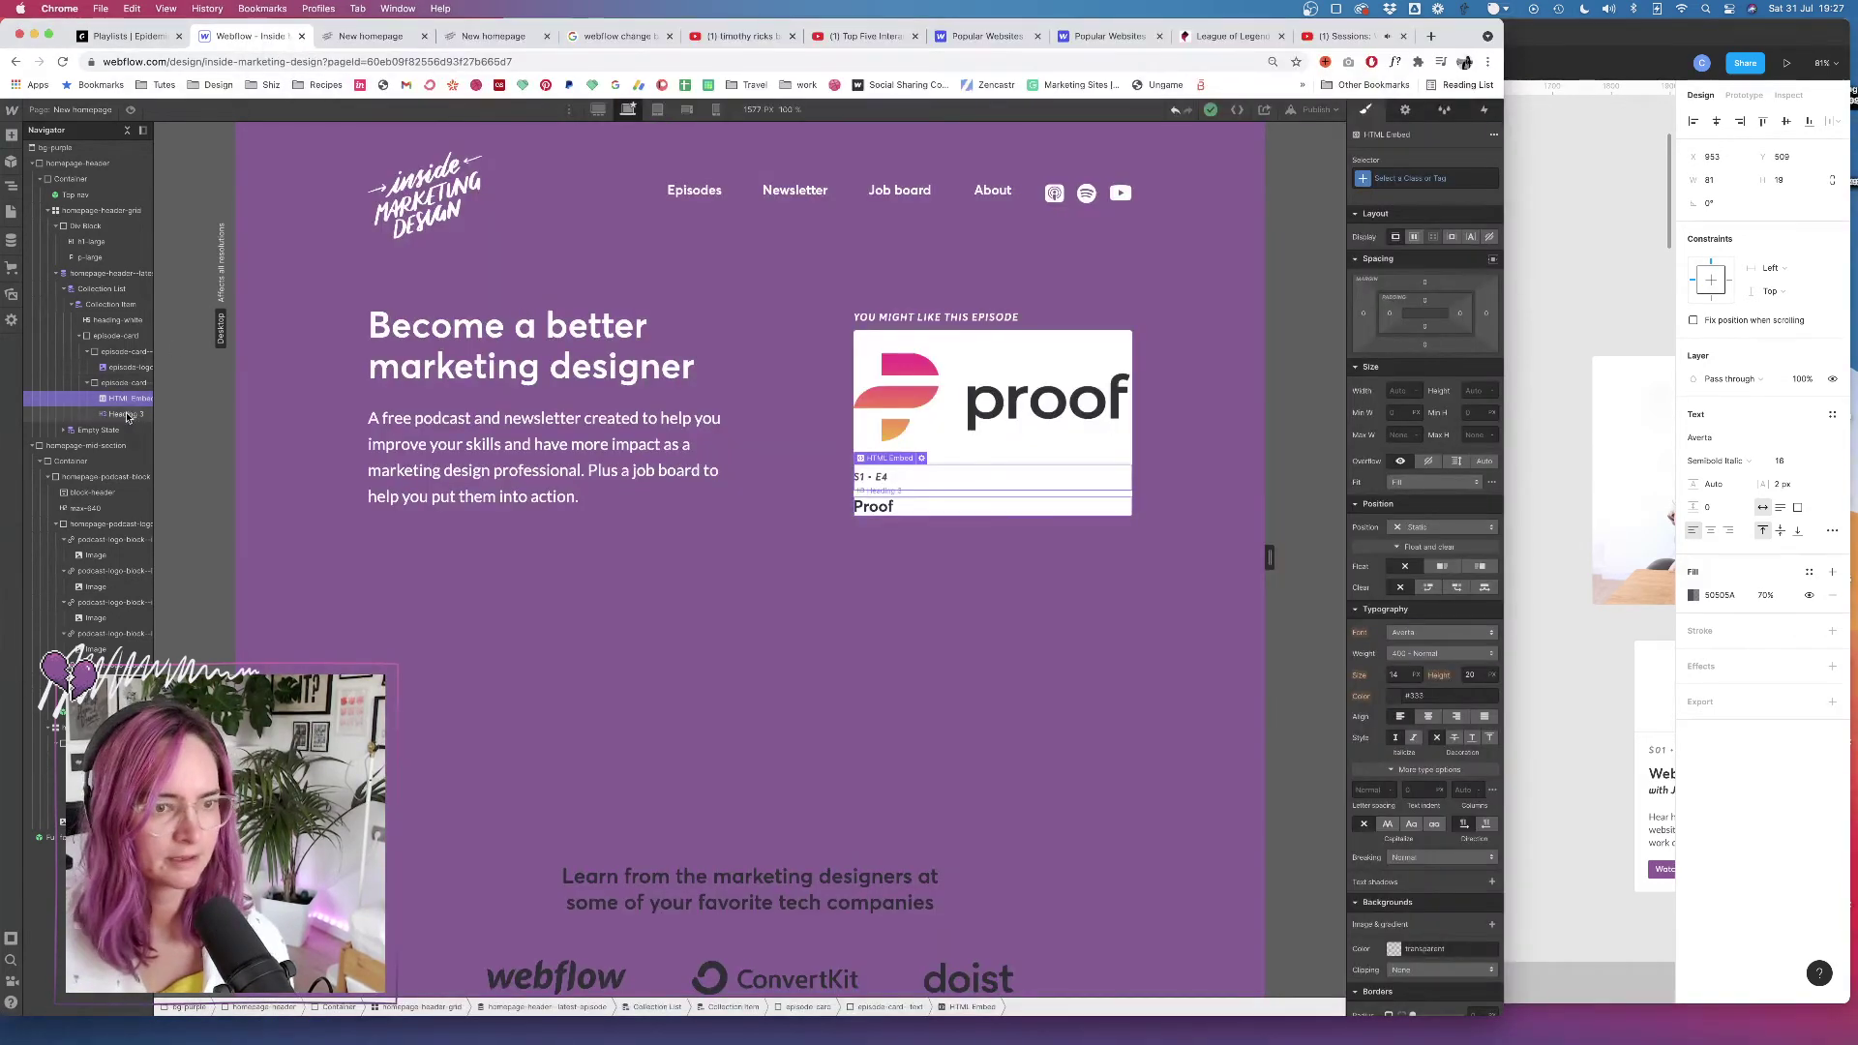
pyautogui.click(12, 135)
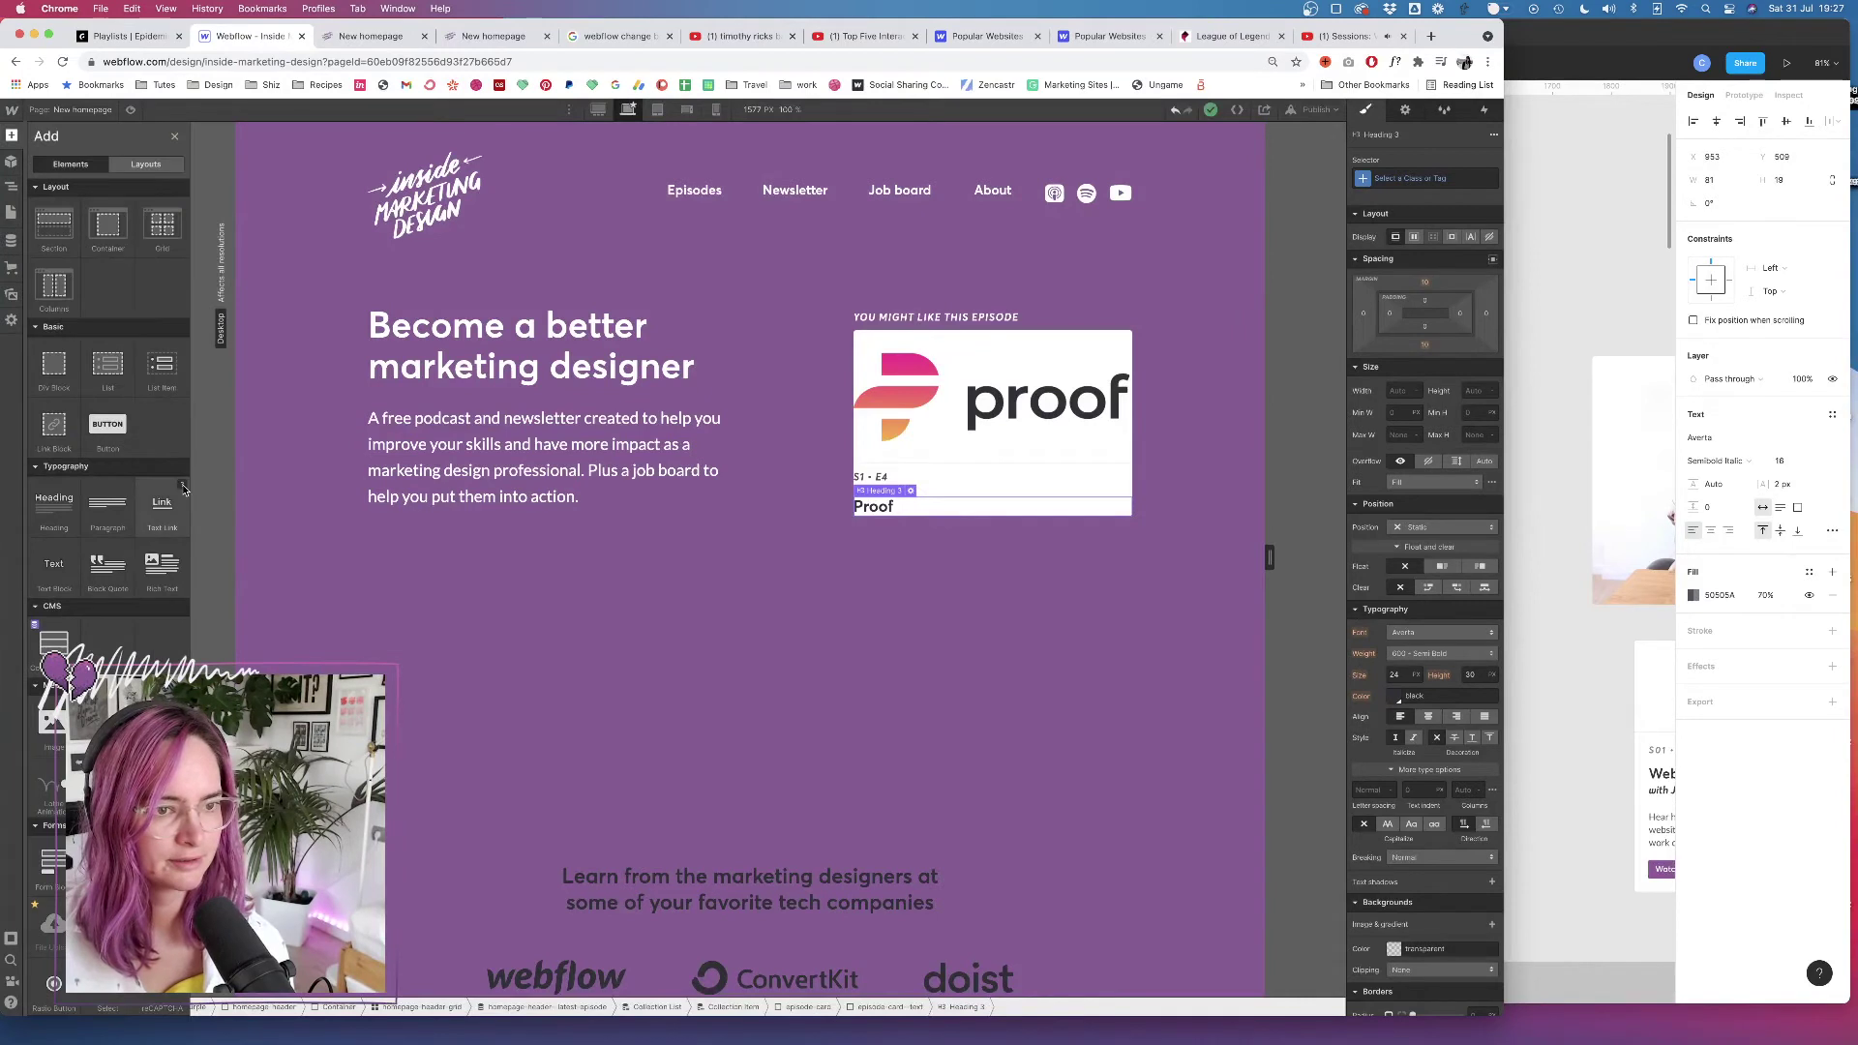
pyautogui.click(54, 503)
pyautogui.click(945, 591)
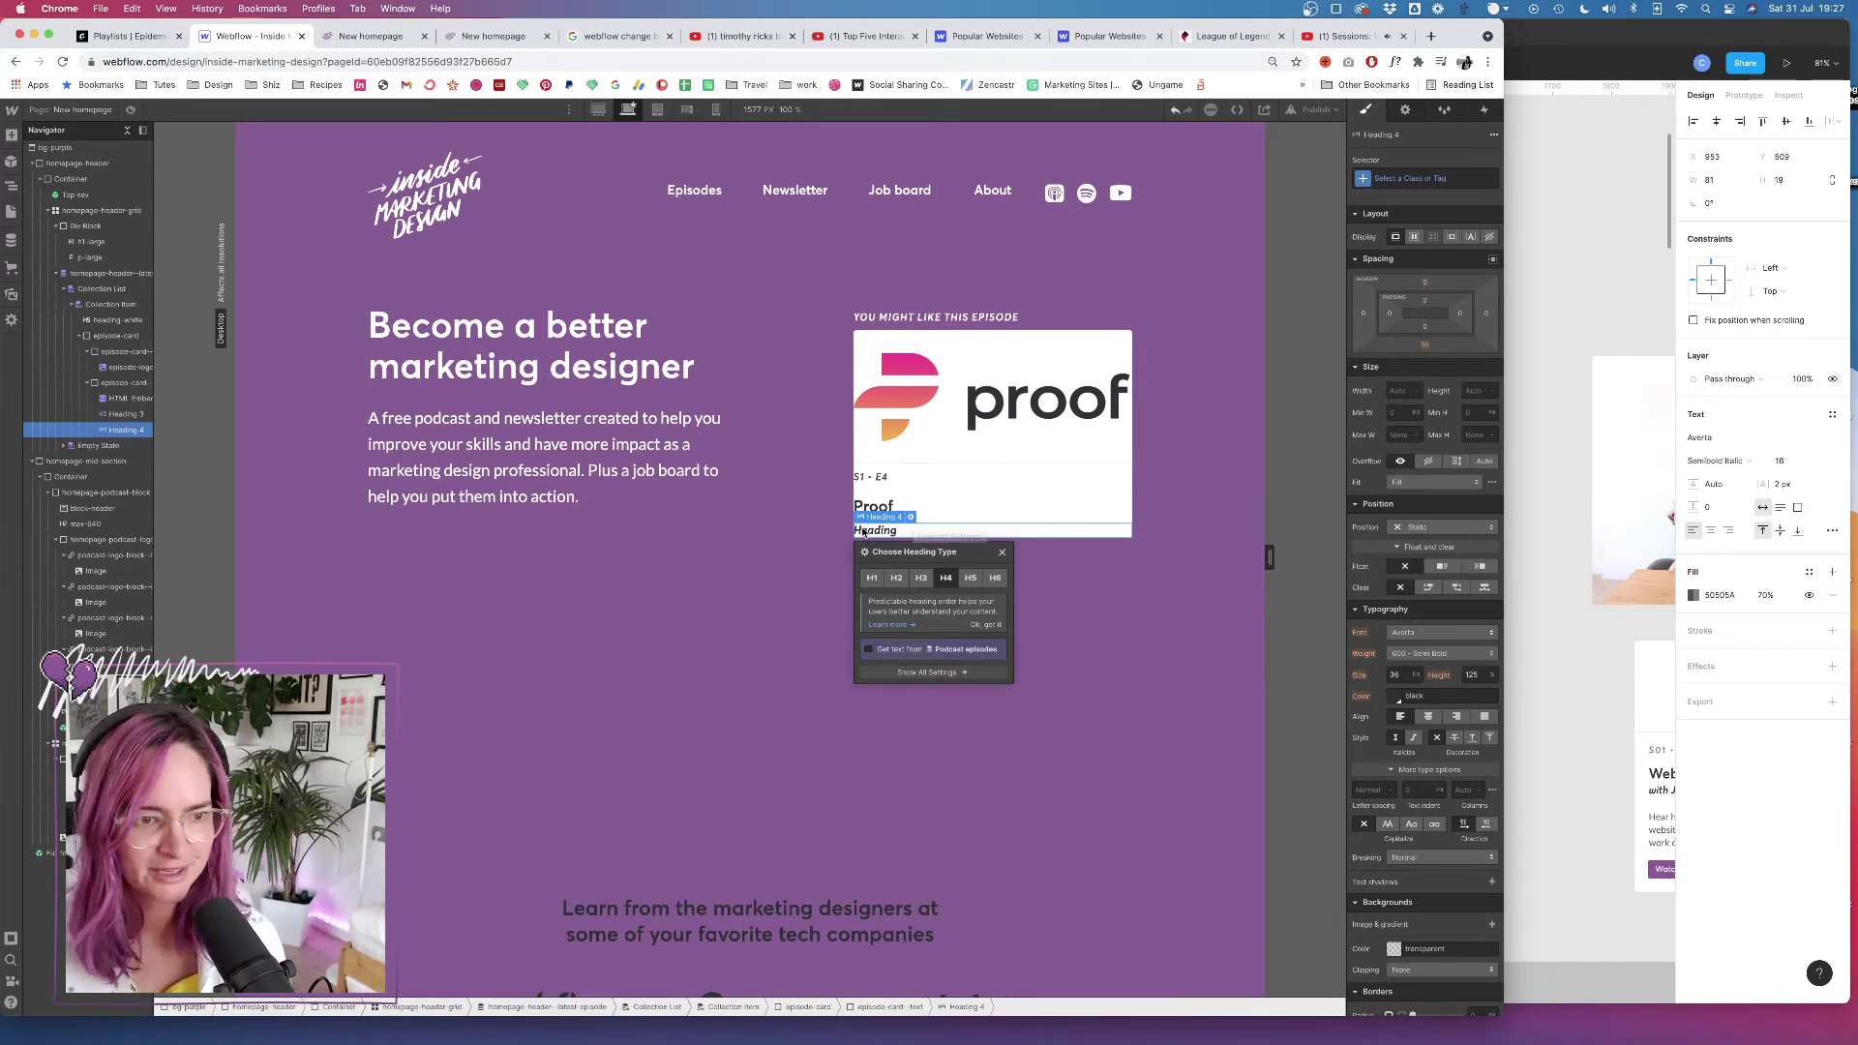
pyautogui.press('Delete')
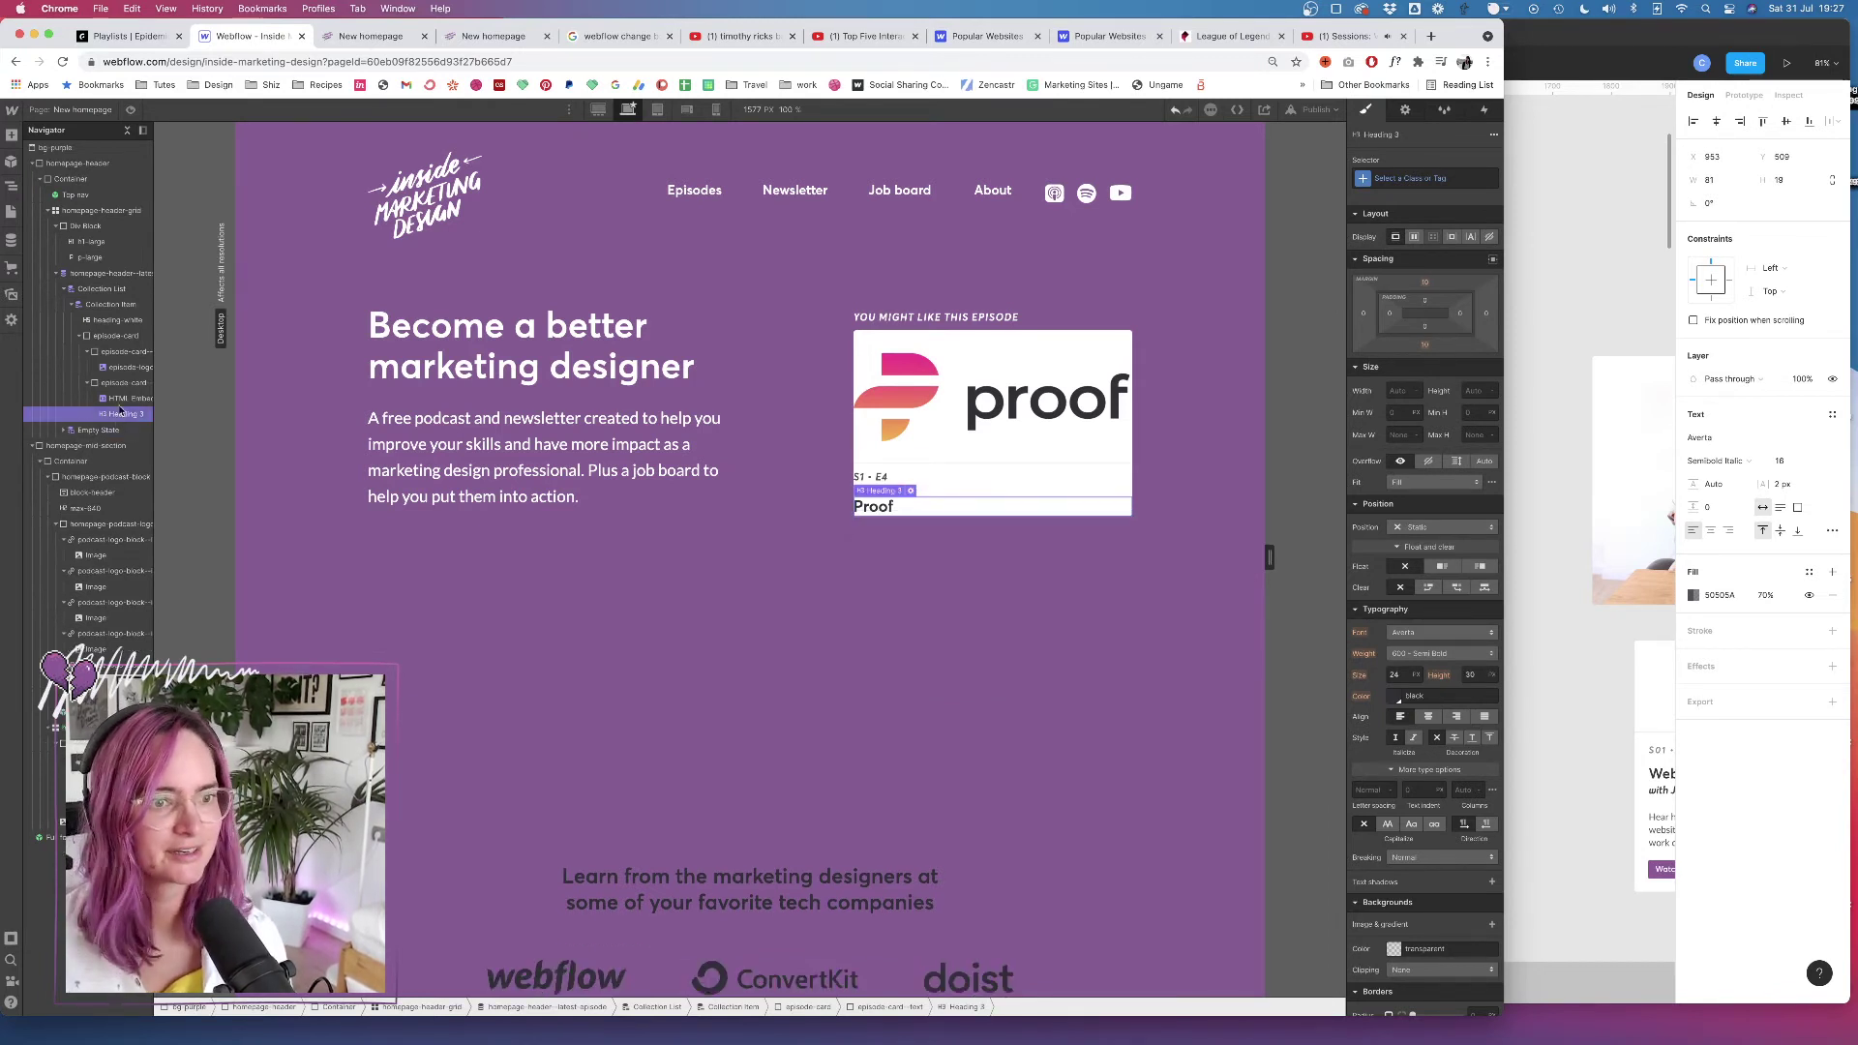
# Add a second HTML embed below the company name heading in the episode card's text block
pyautogui.press('a')
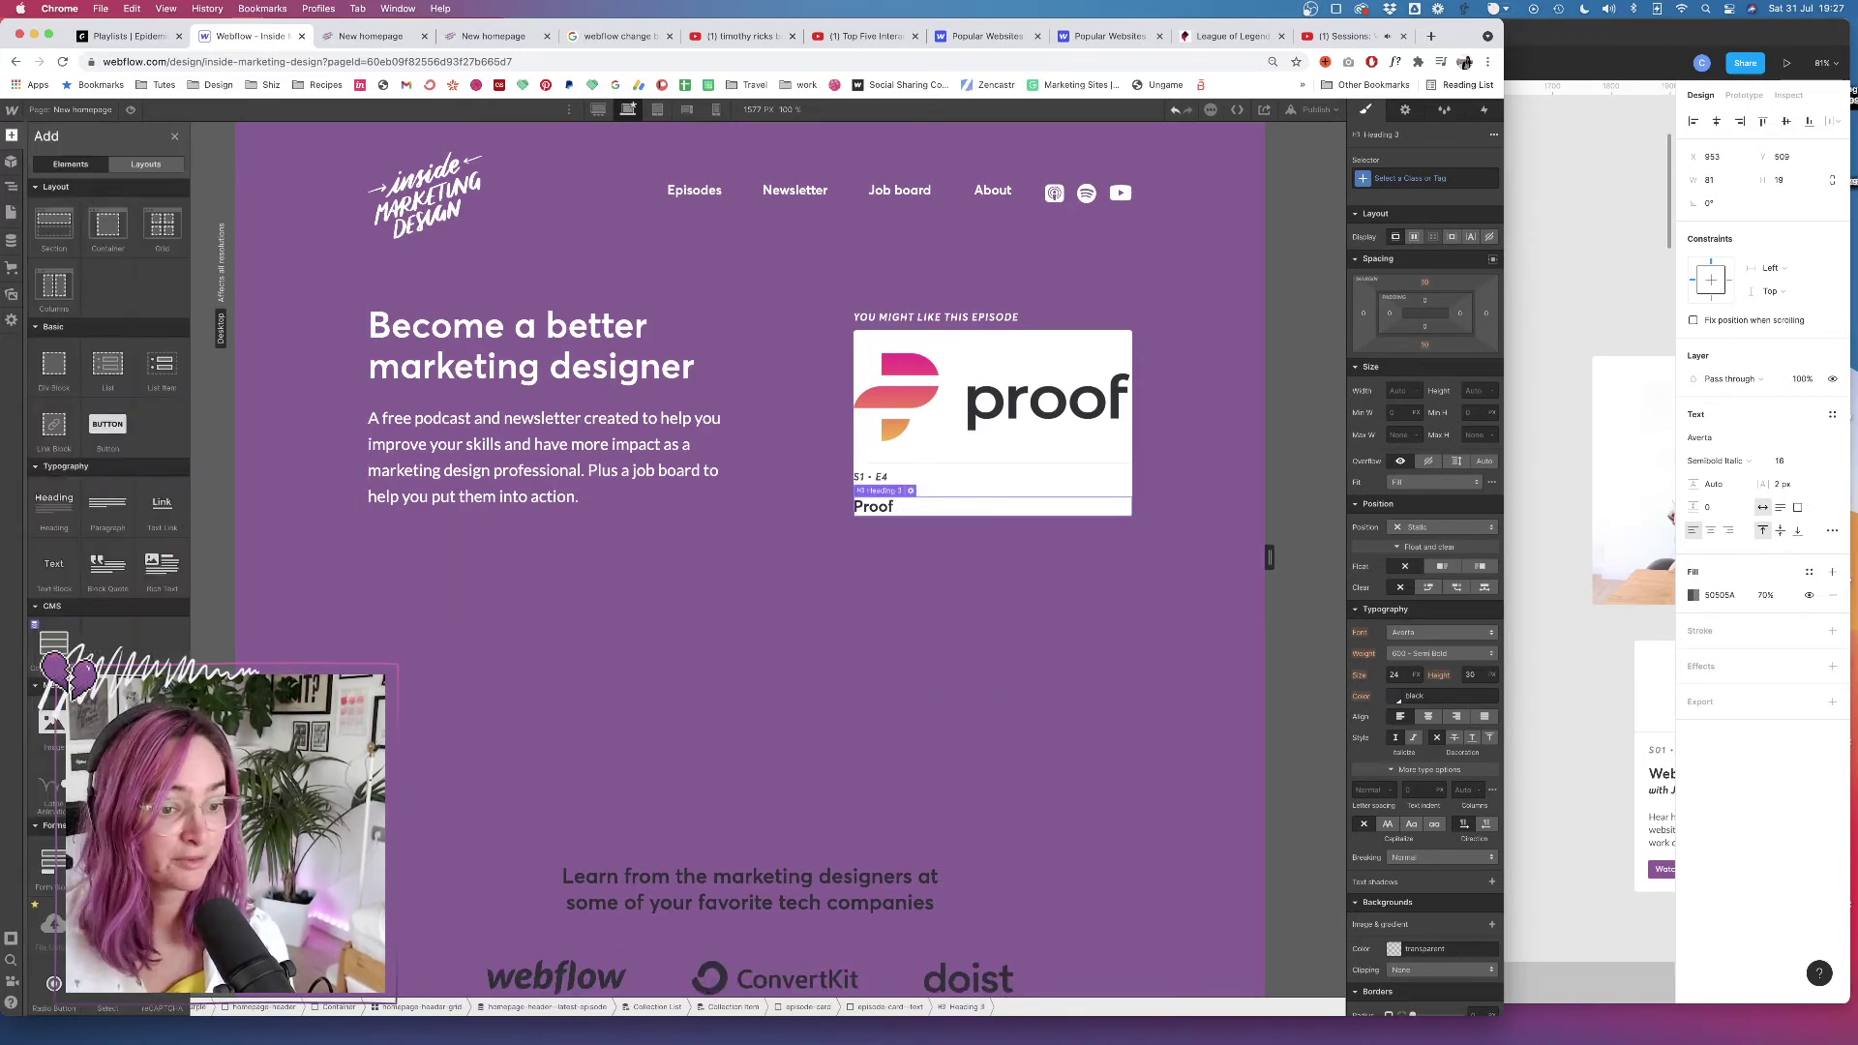
pyautogui.scroll(-5, 108, 435)
pyautogui.click(162, 818)
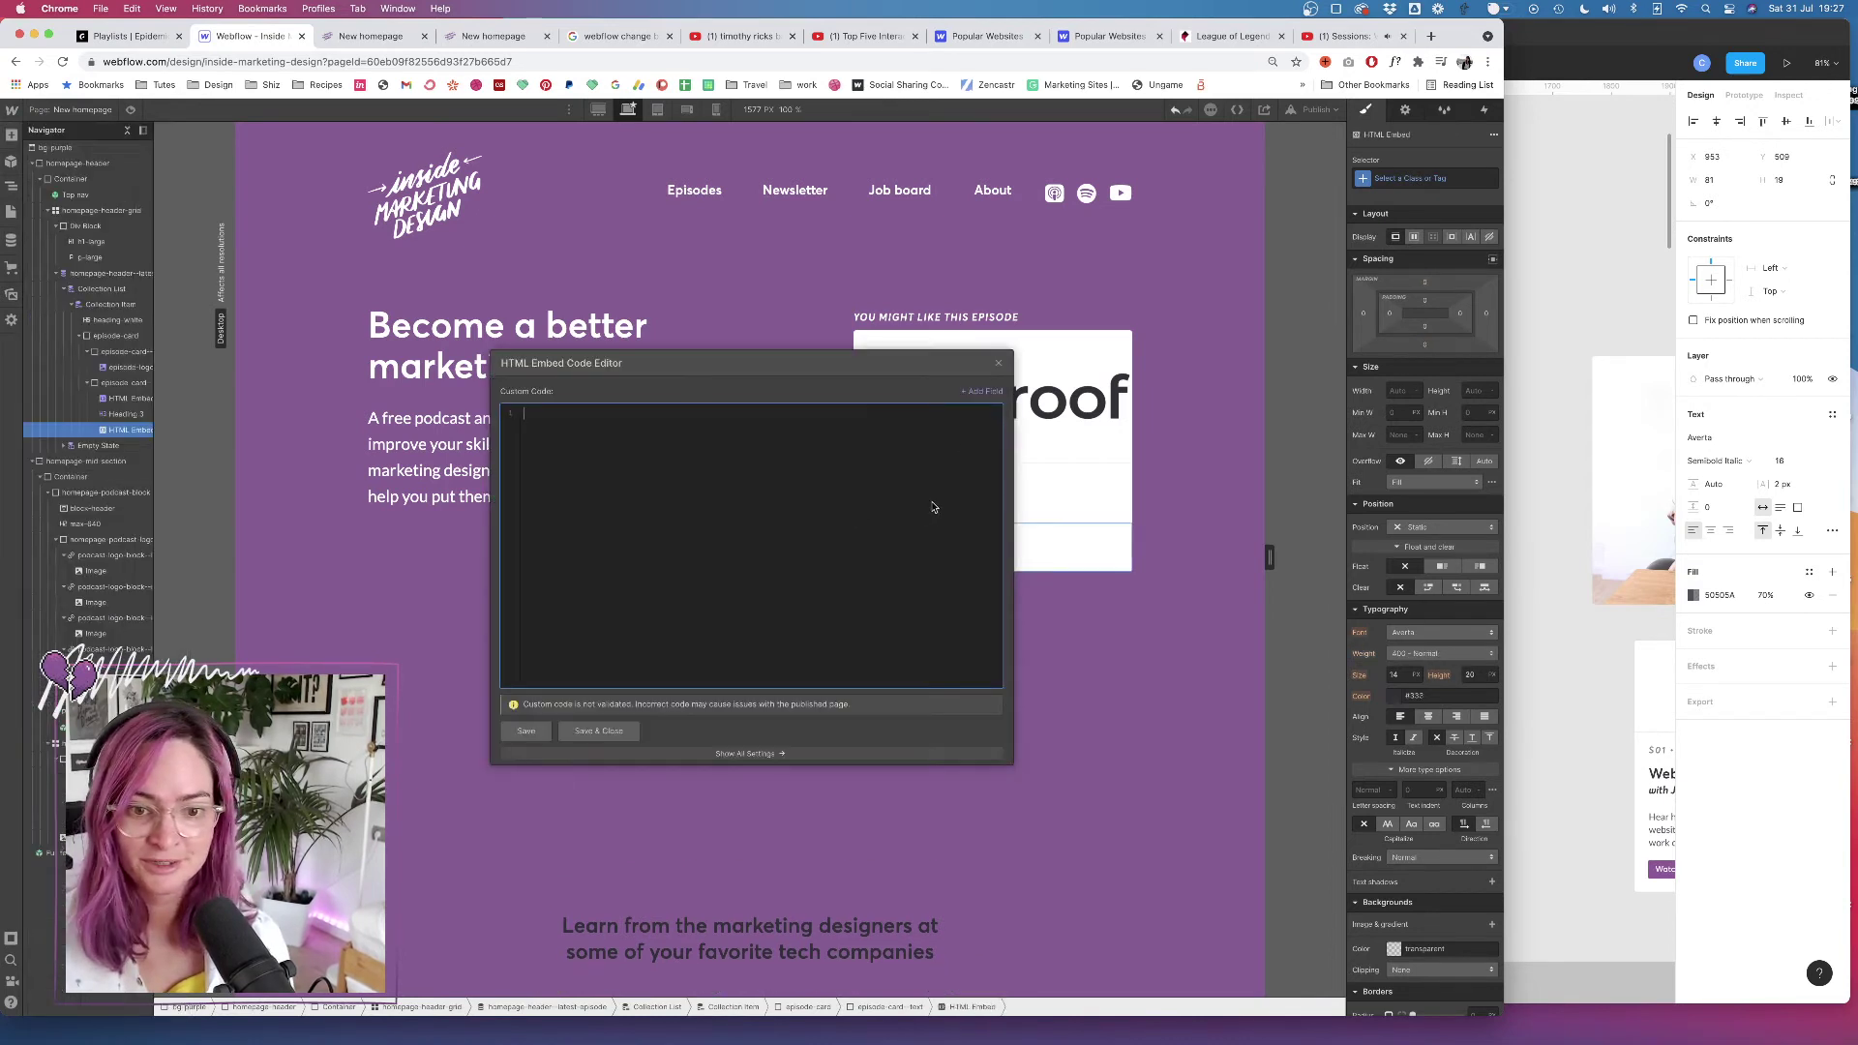
# Write the new embed as an h4 reading "with" plus the Guest name field, and save it
pyautogui.write('<h4>With')
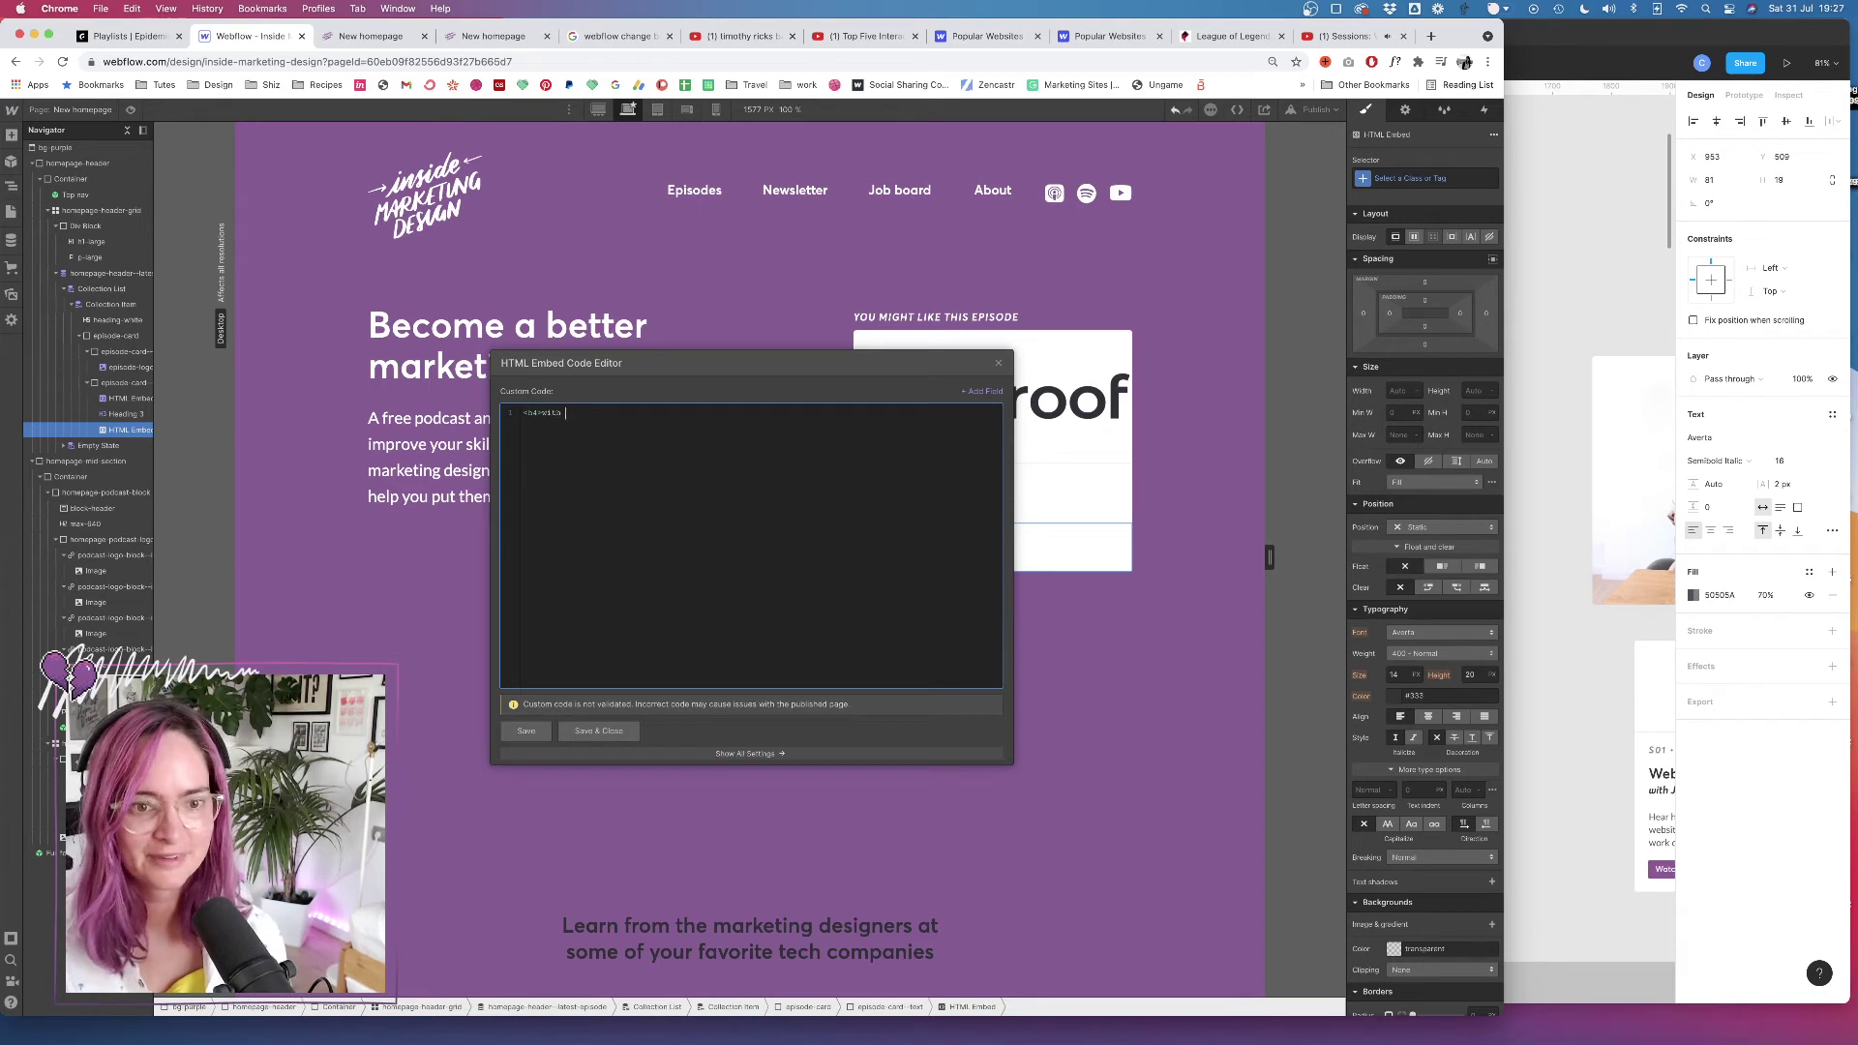
pyautogui.click(982, 390)
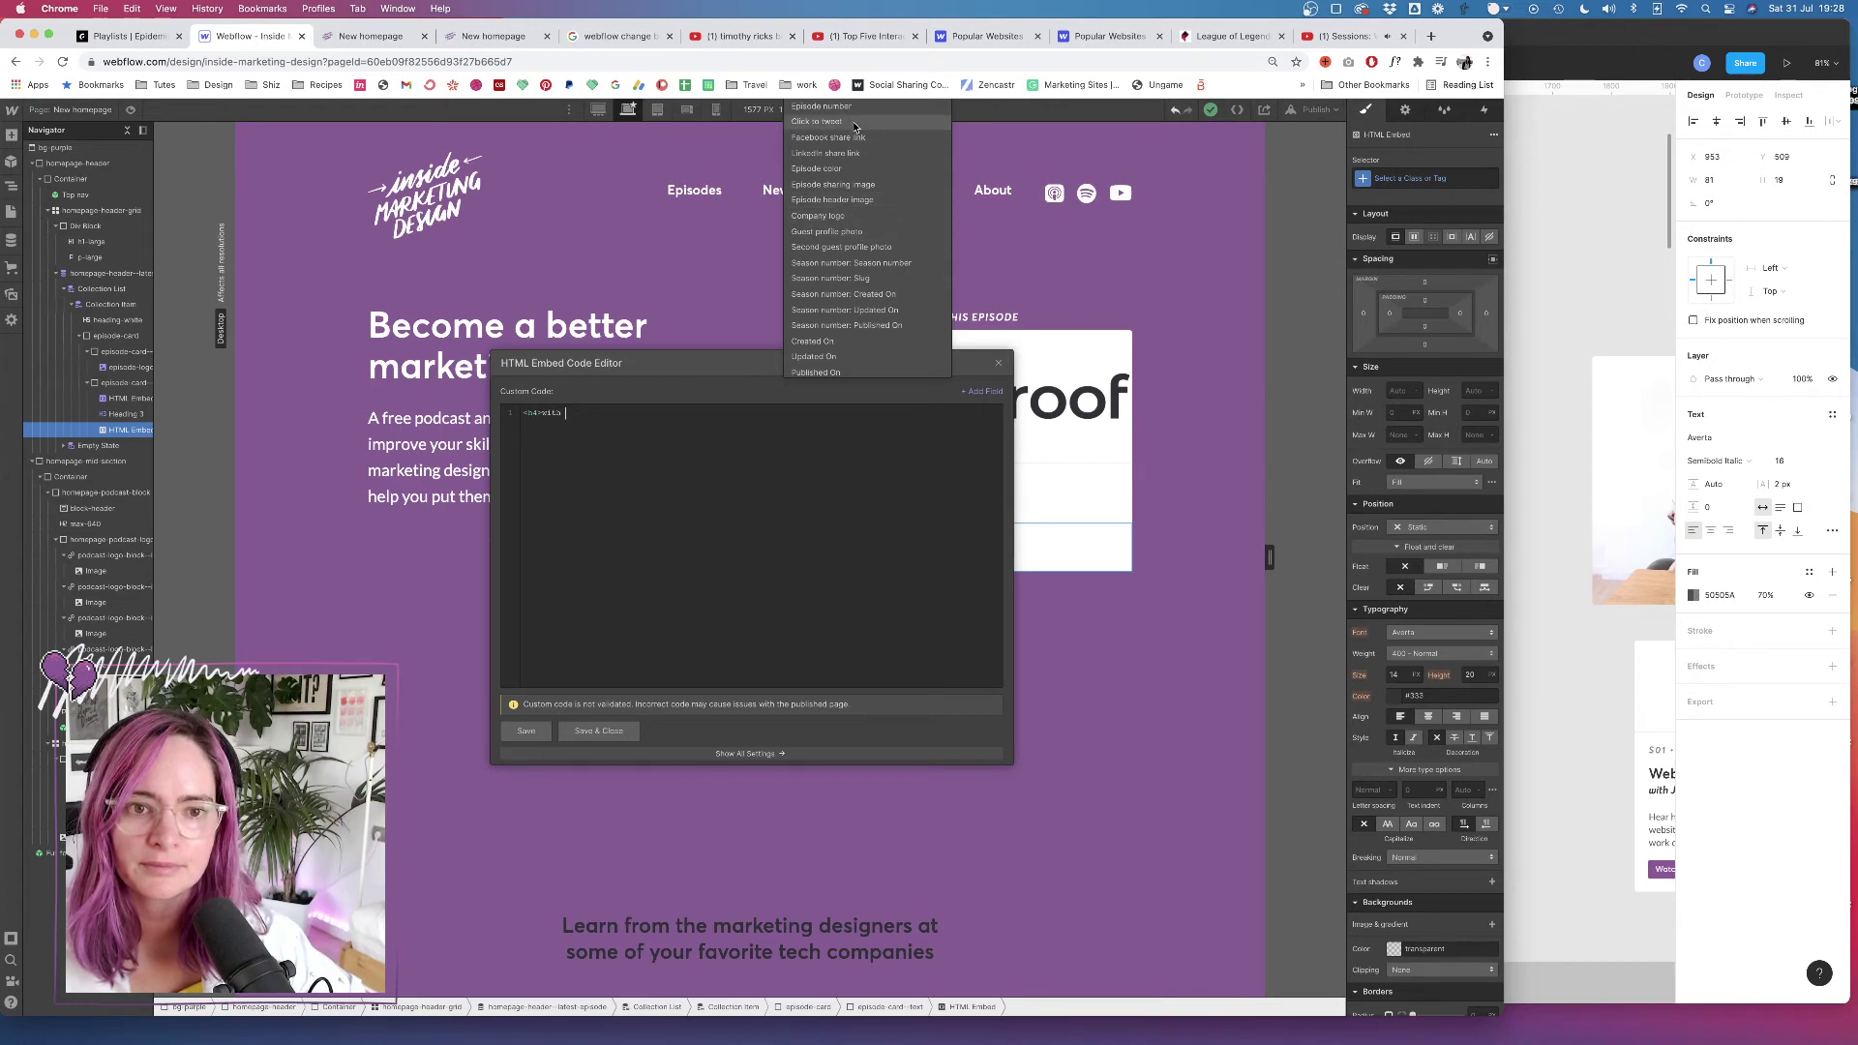
pyautogui.click(752, 515)
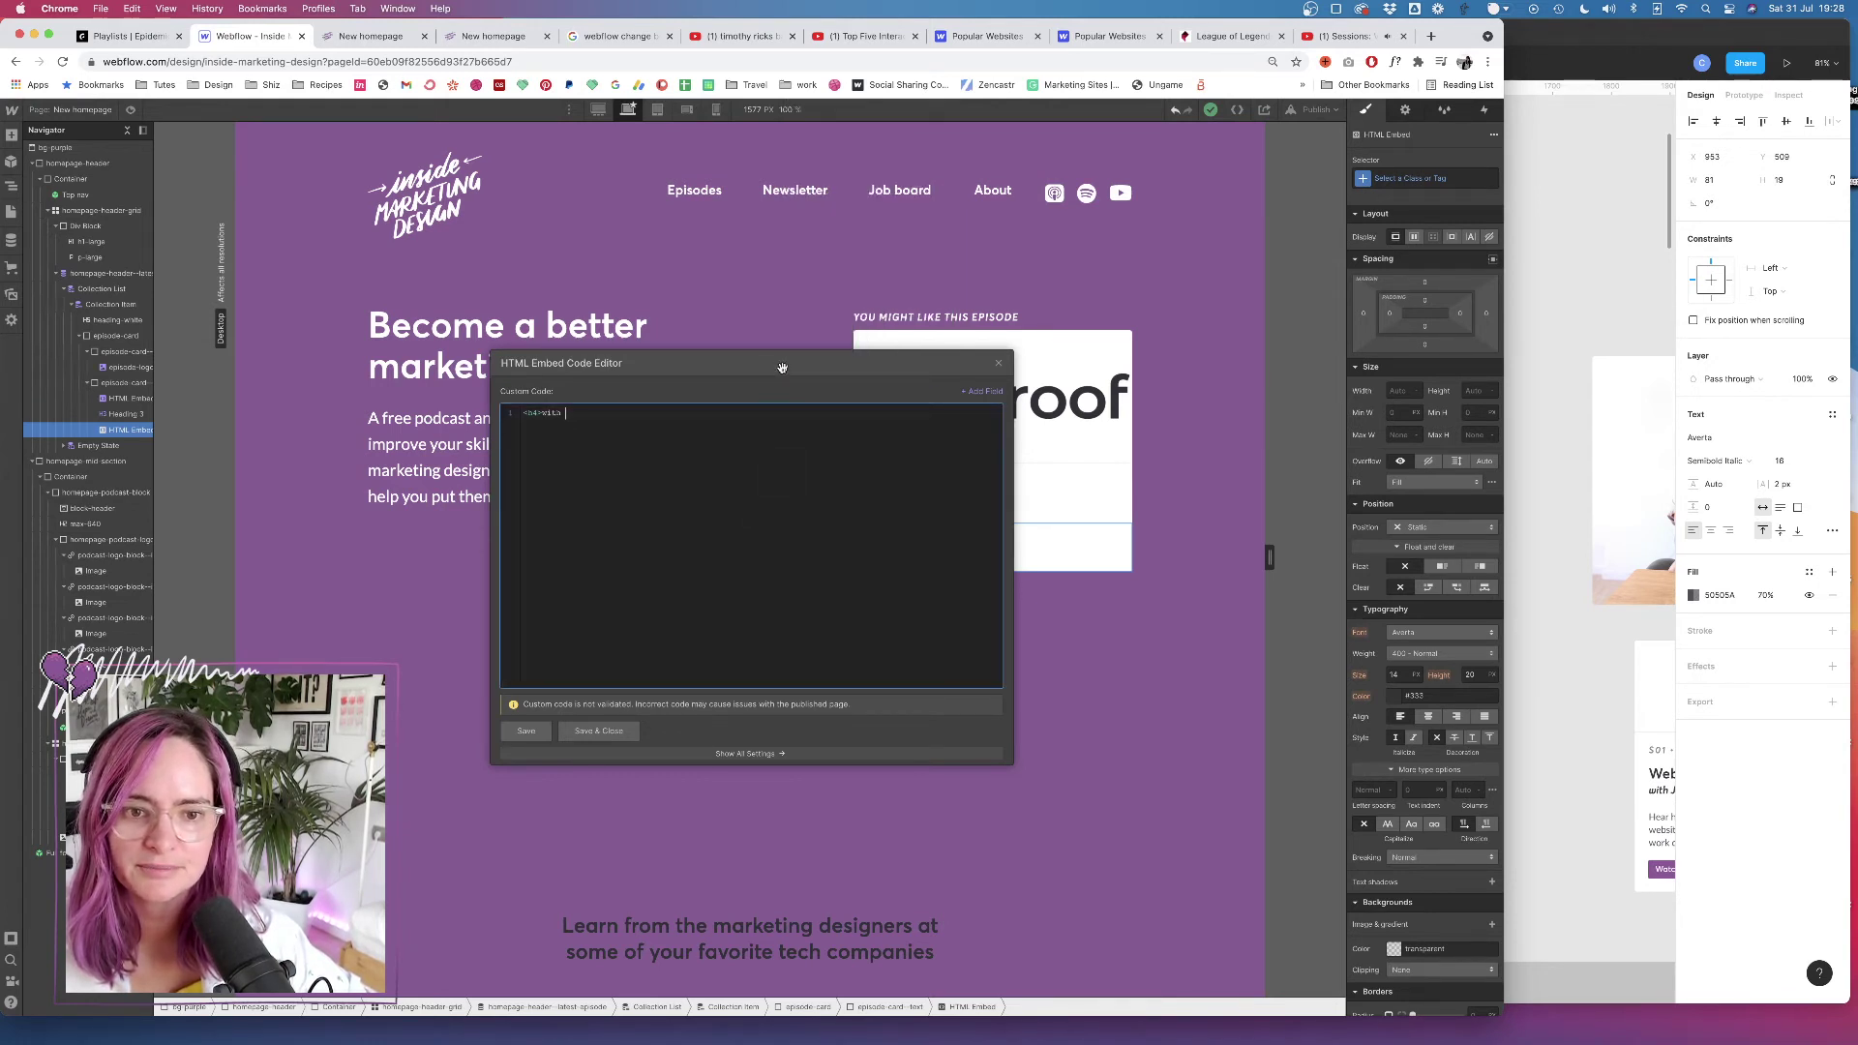
pyautogui.moveTo(782, 369); pyautogui.dragTo(756, 604)
pyautogui.click(961, 628)
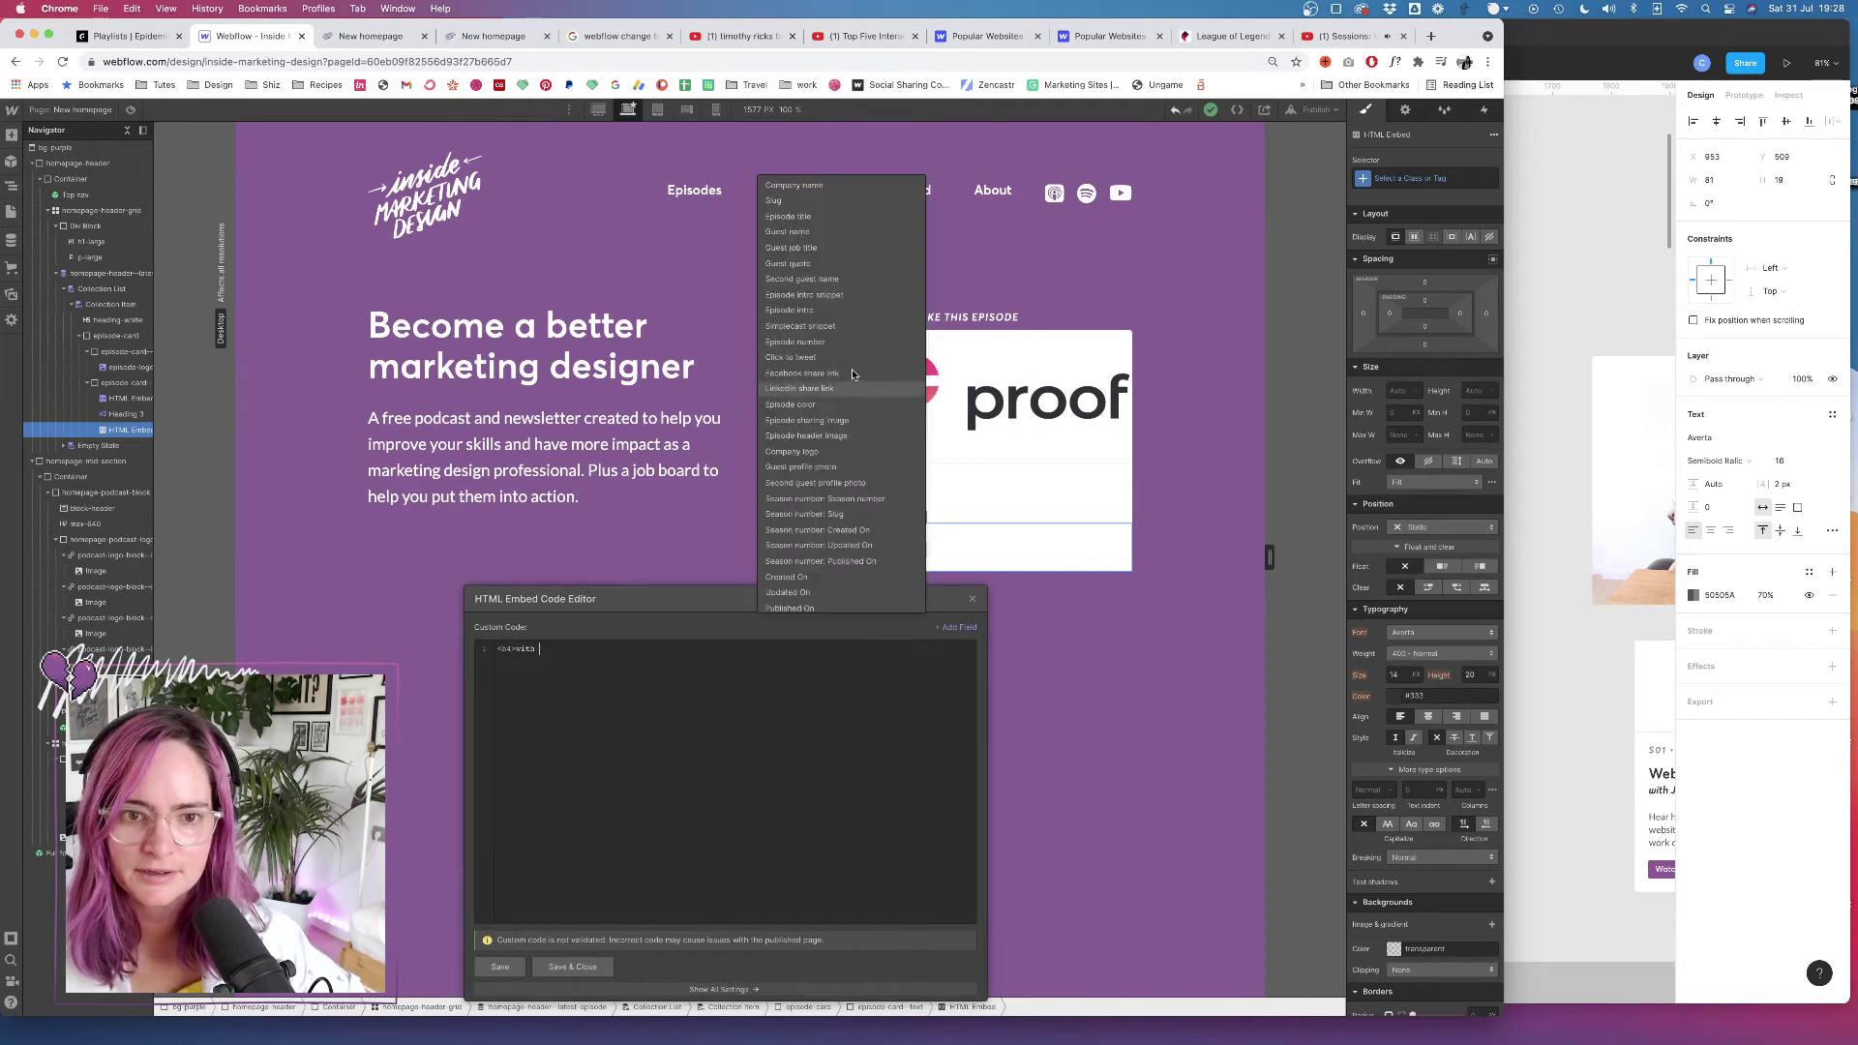
pyautogui.click(798, 230)
pyautogui.click(656, 646)
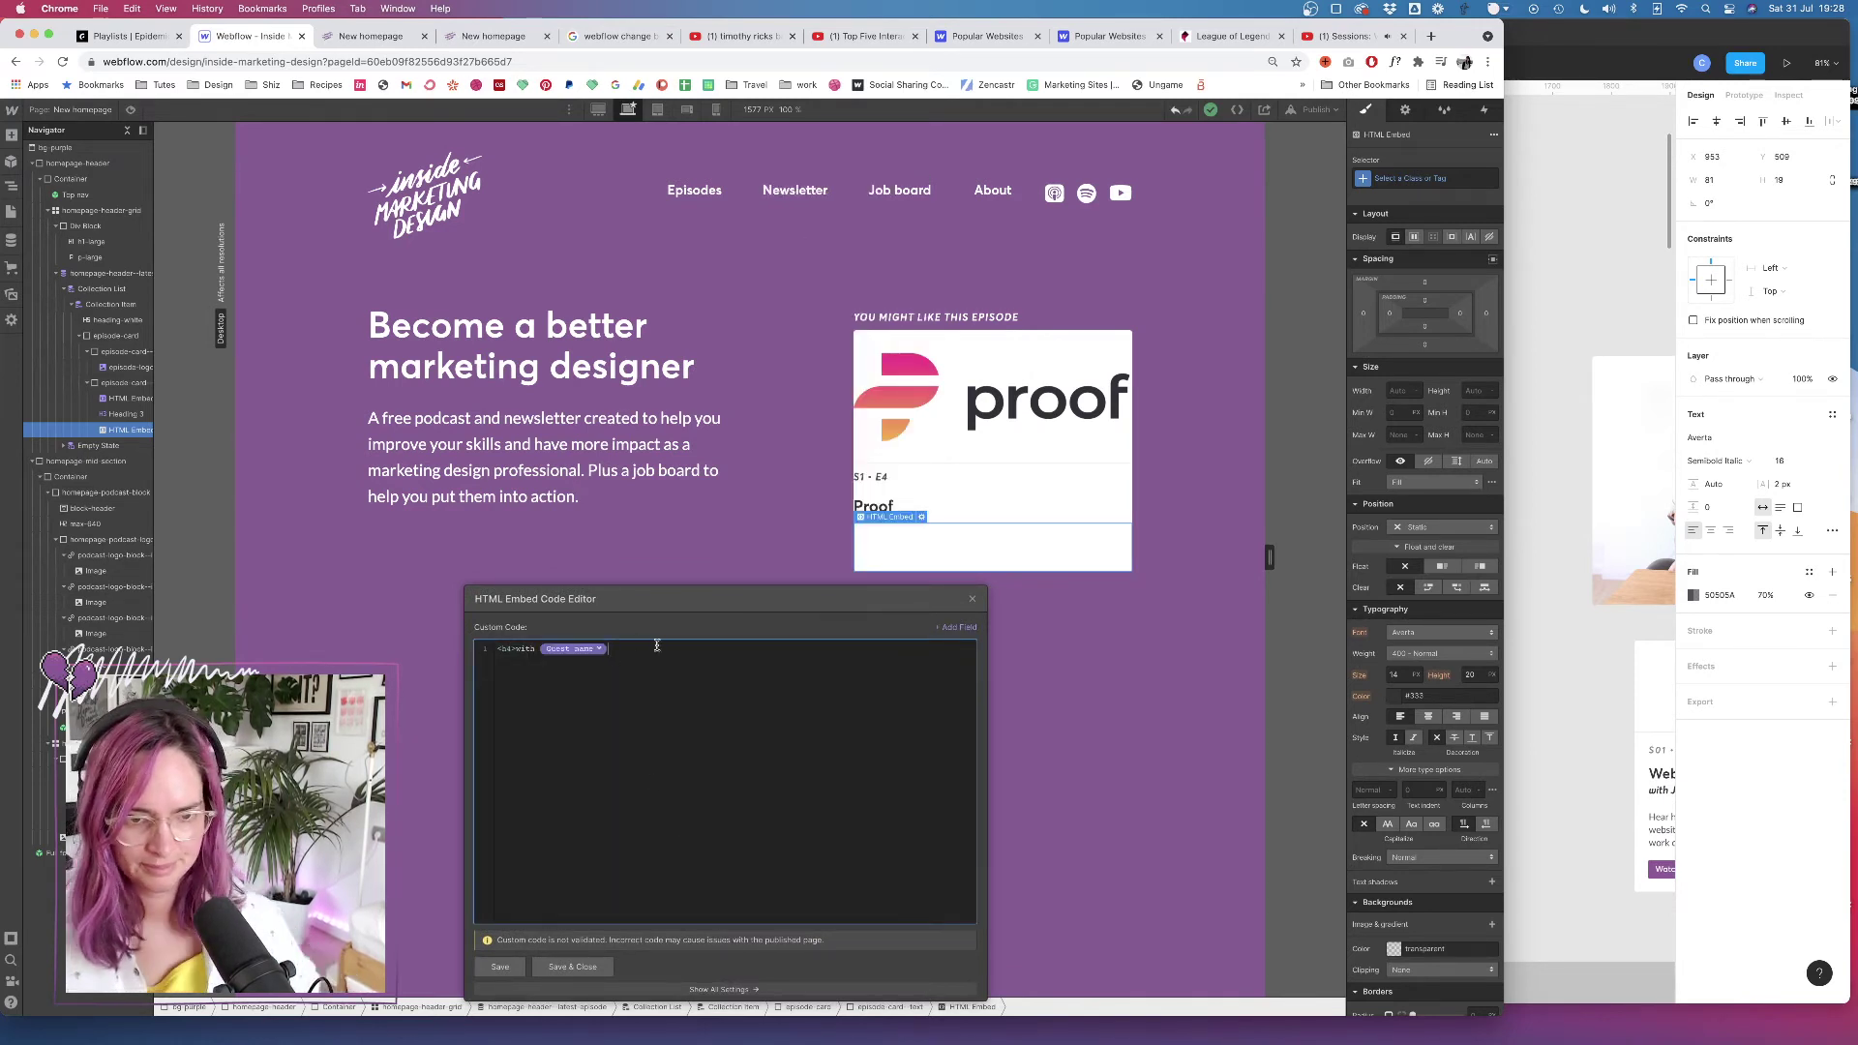
pyautogui.write('</h4>')
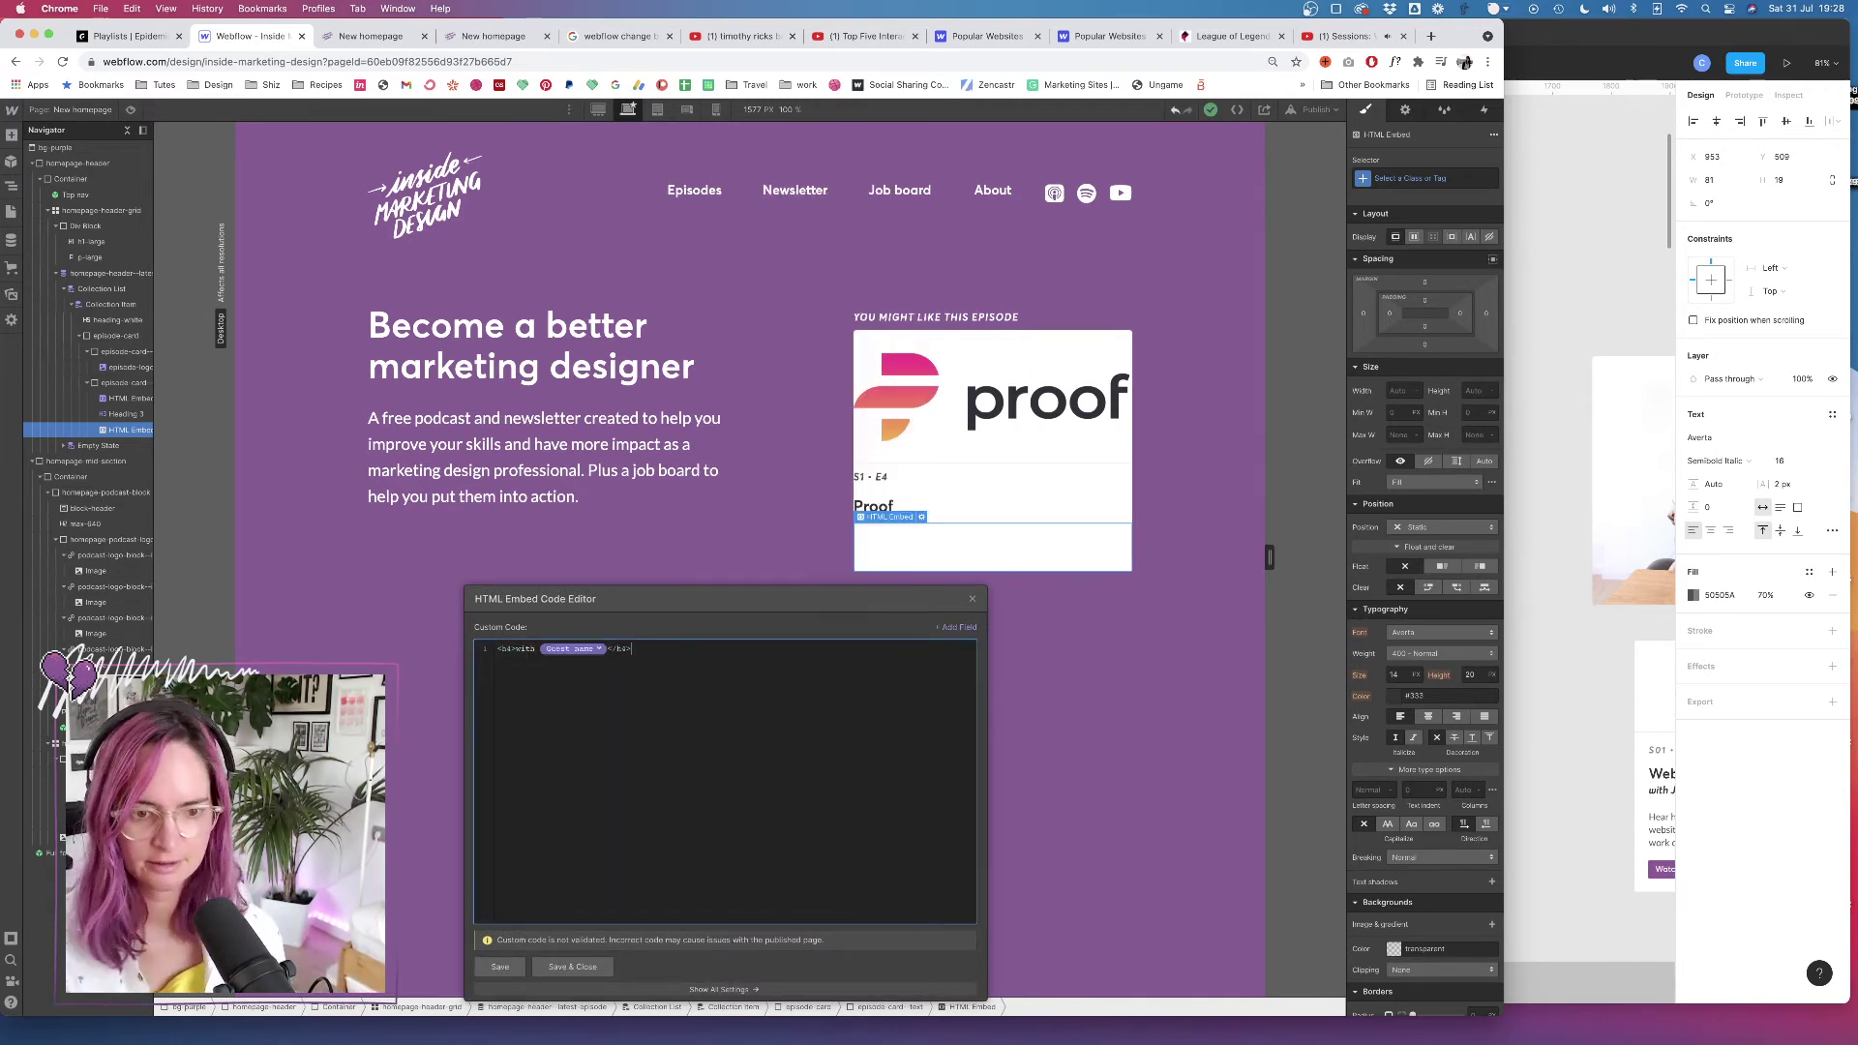
pyautogui.click(575, 967)
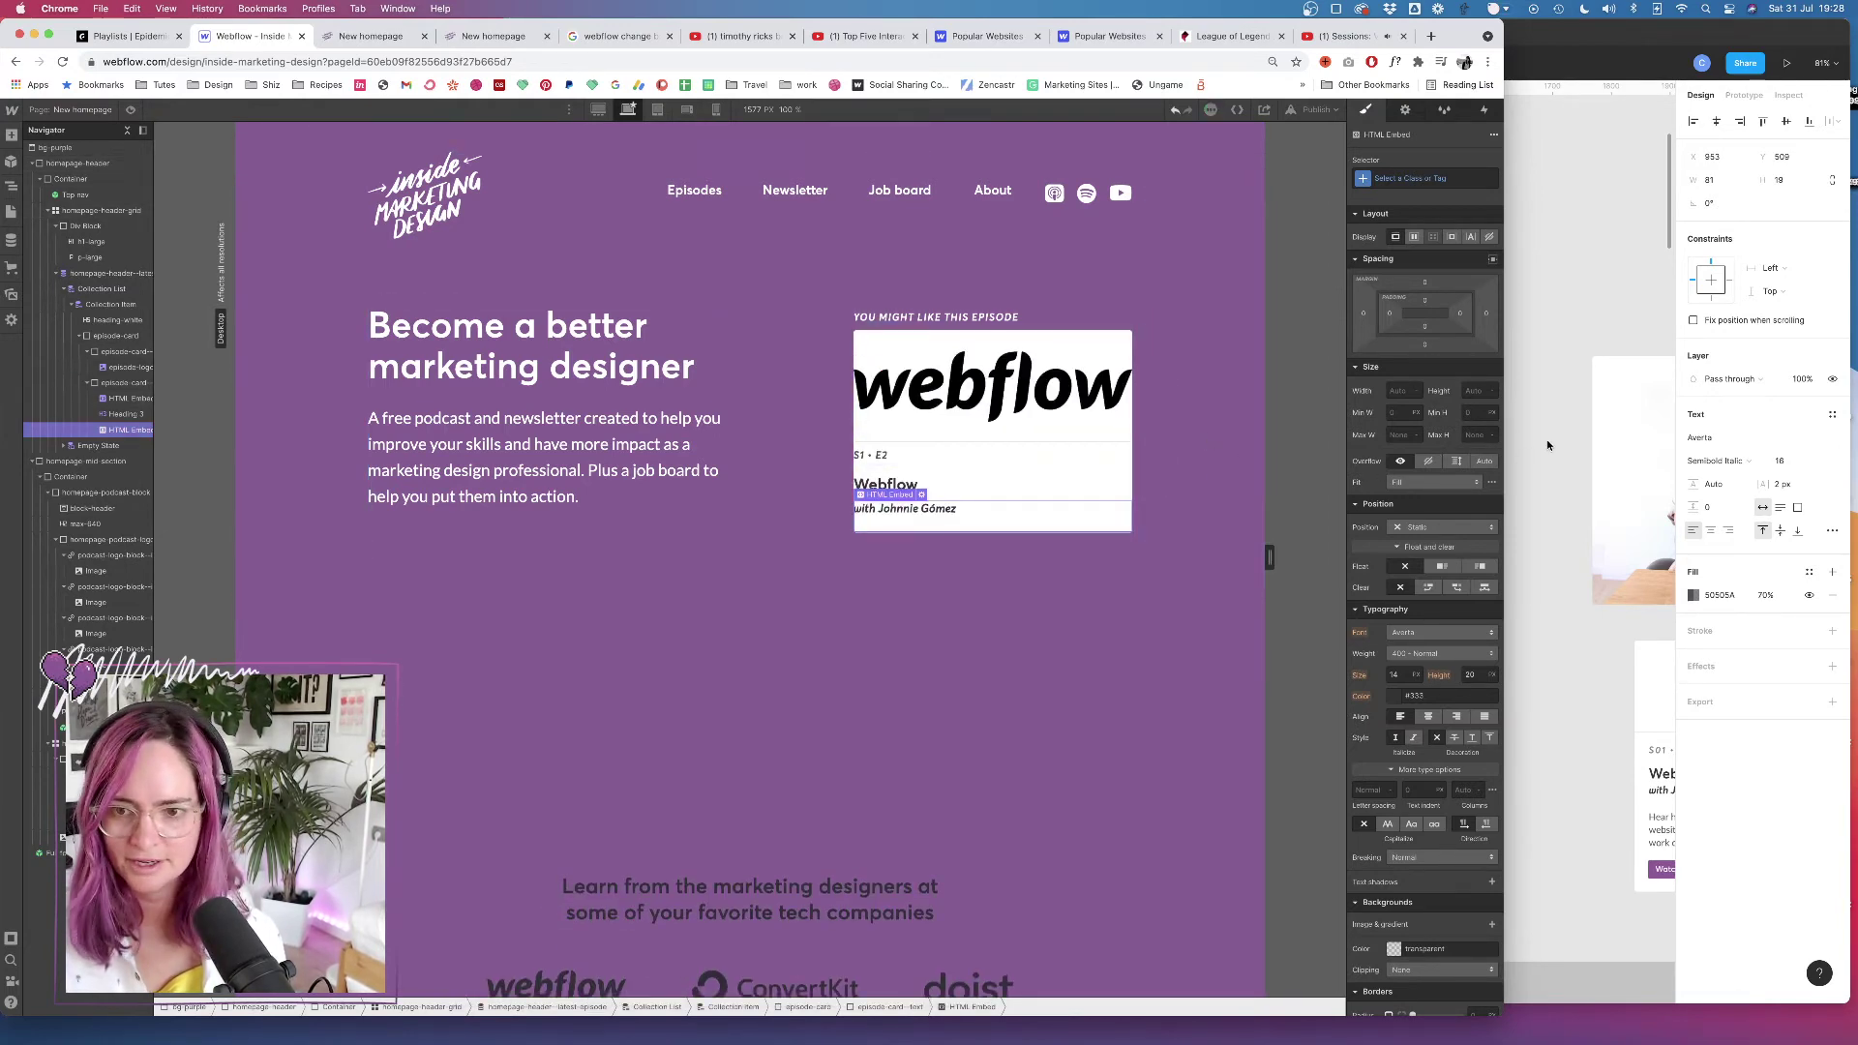
# Check the card's description text in Figma, and add a paragraph below the guest name embed in Webflow
pyautogui.click(1547, 445)
pyautogui.click(1178, 488)
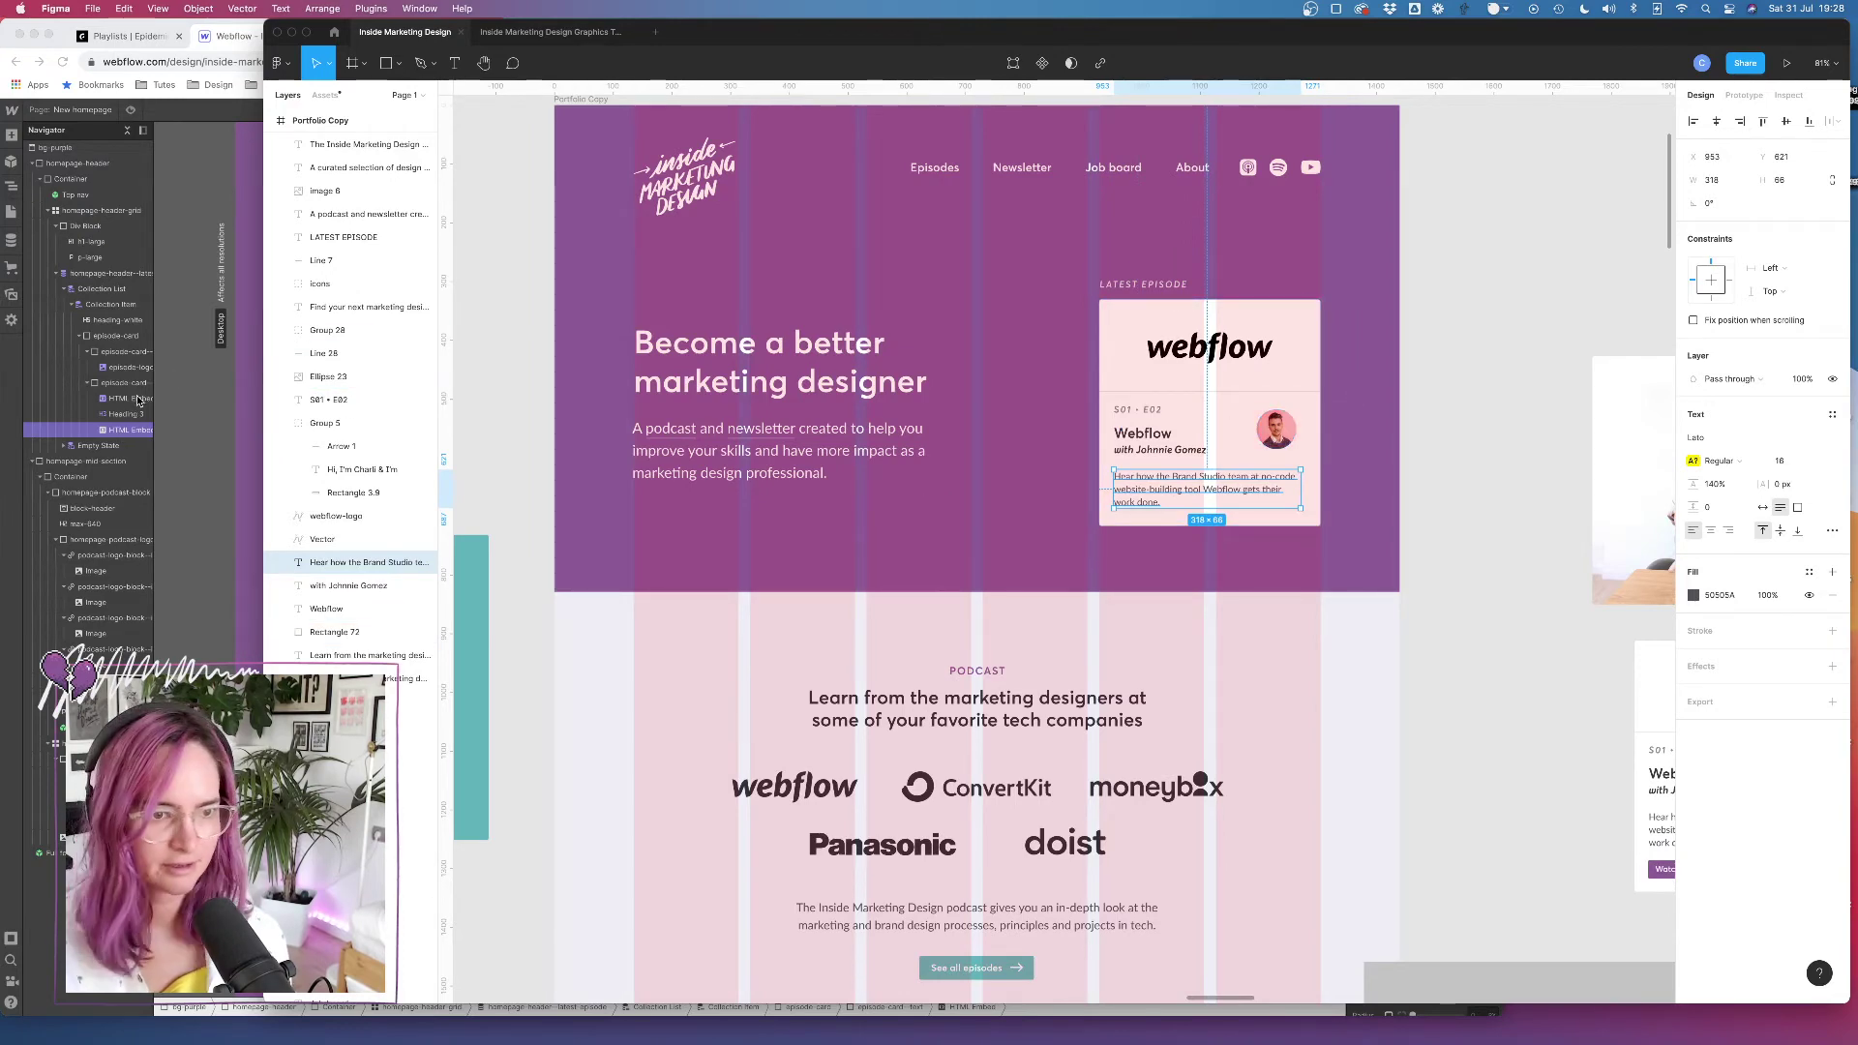
pyautogui.click(131, 428)
pyautogui.click(11, 135)
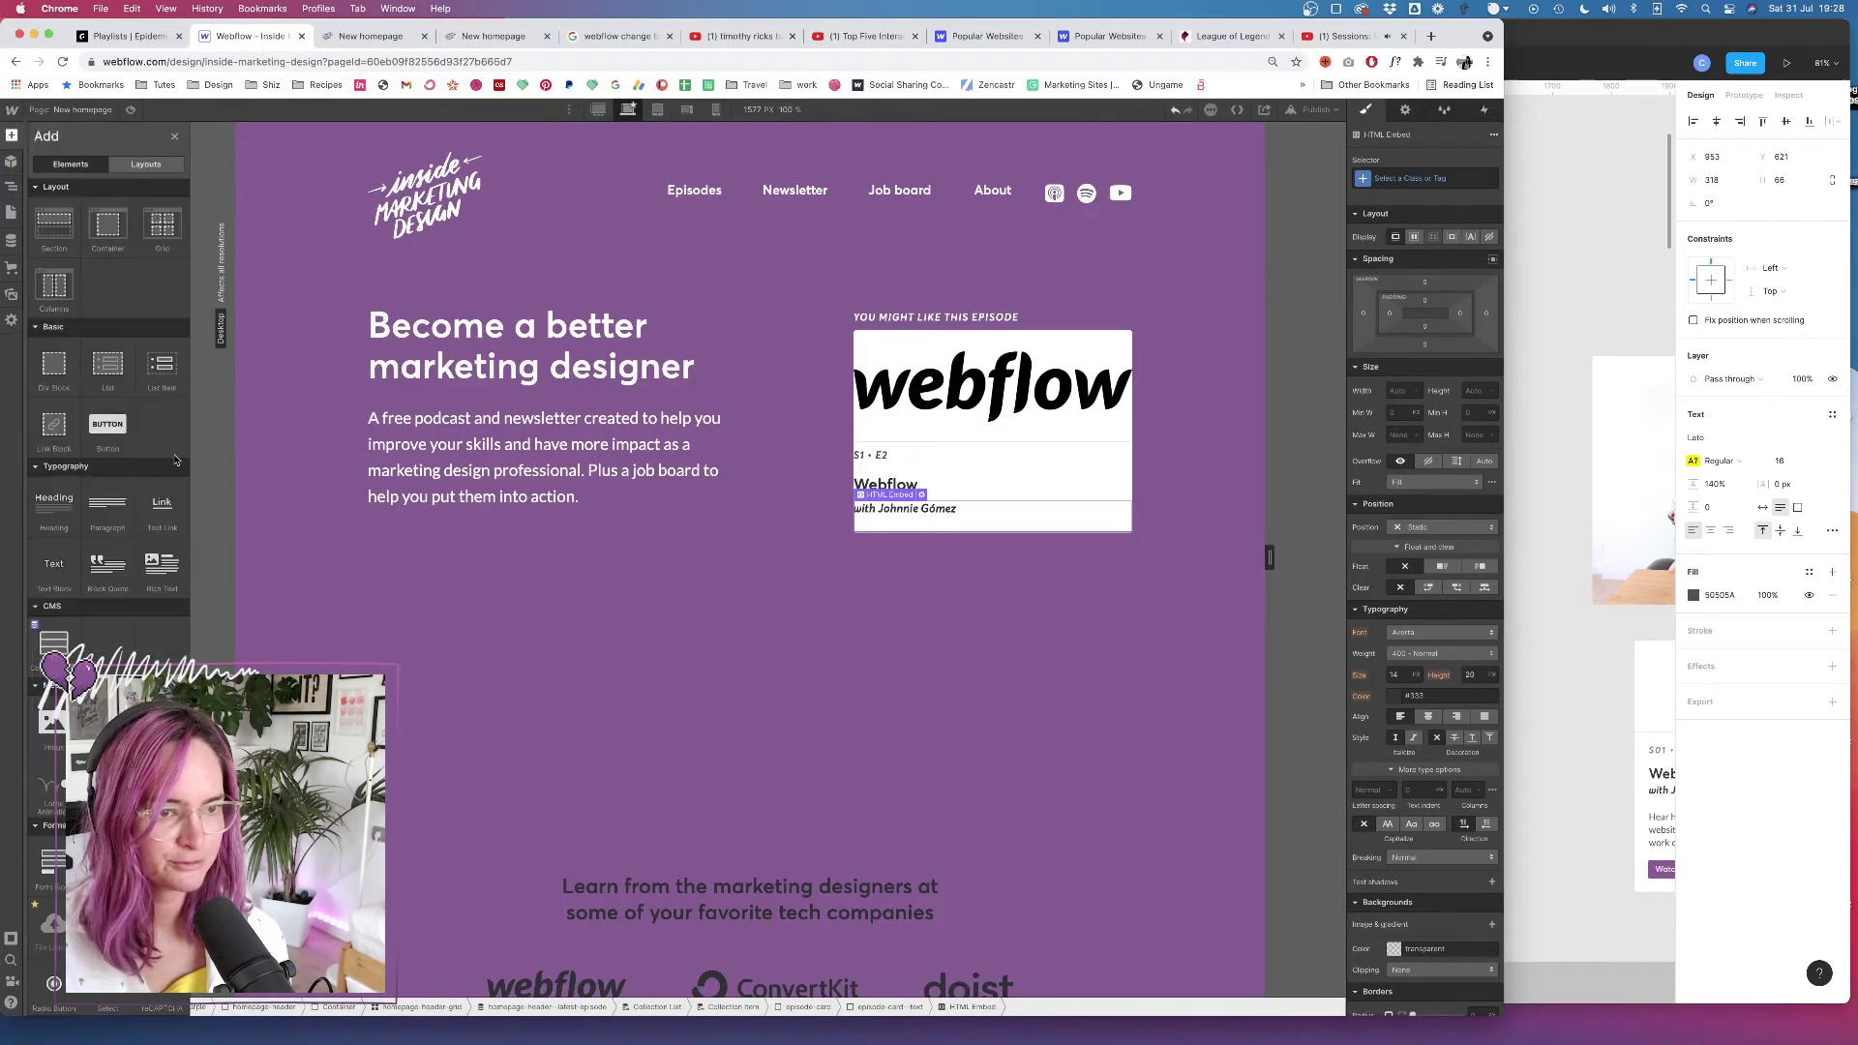
pyautogui.click(107, 503)
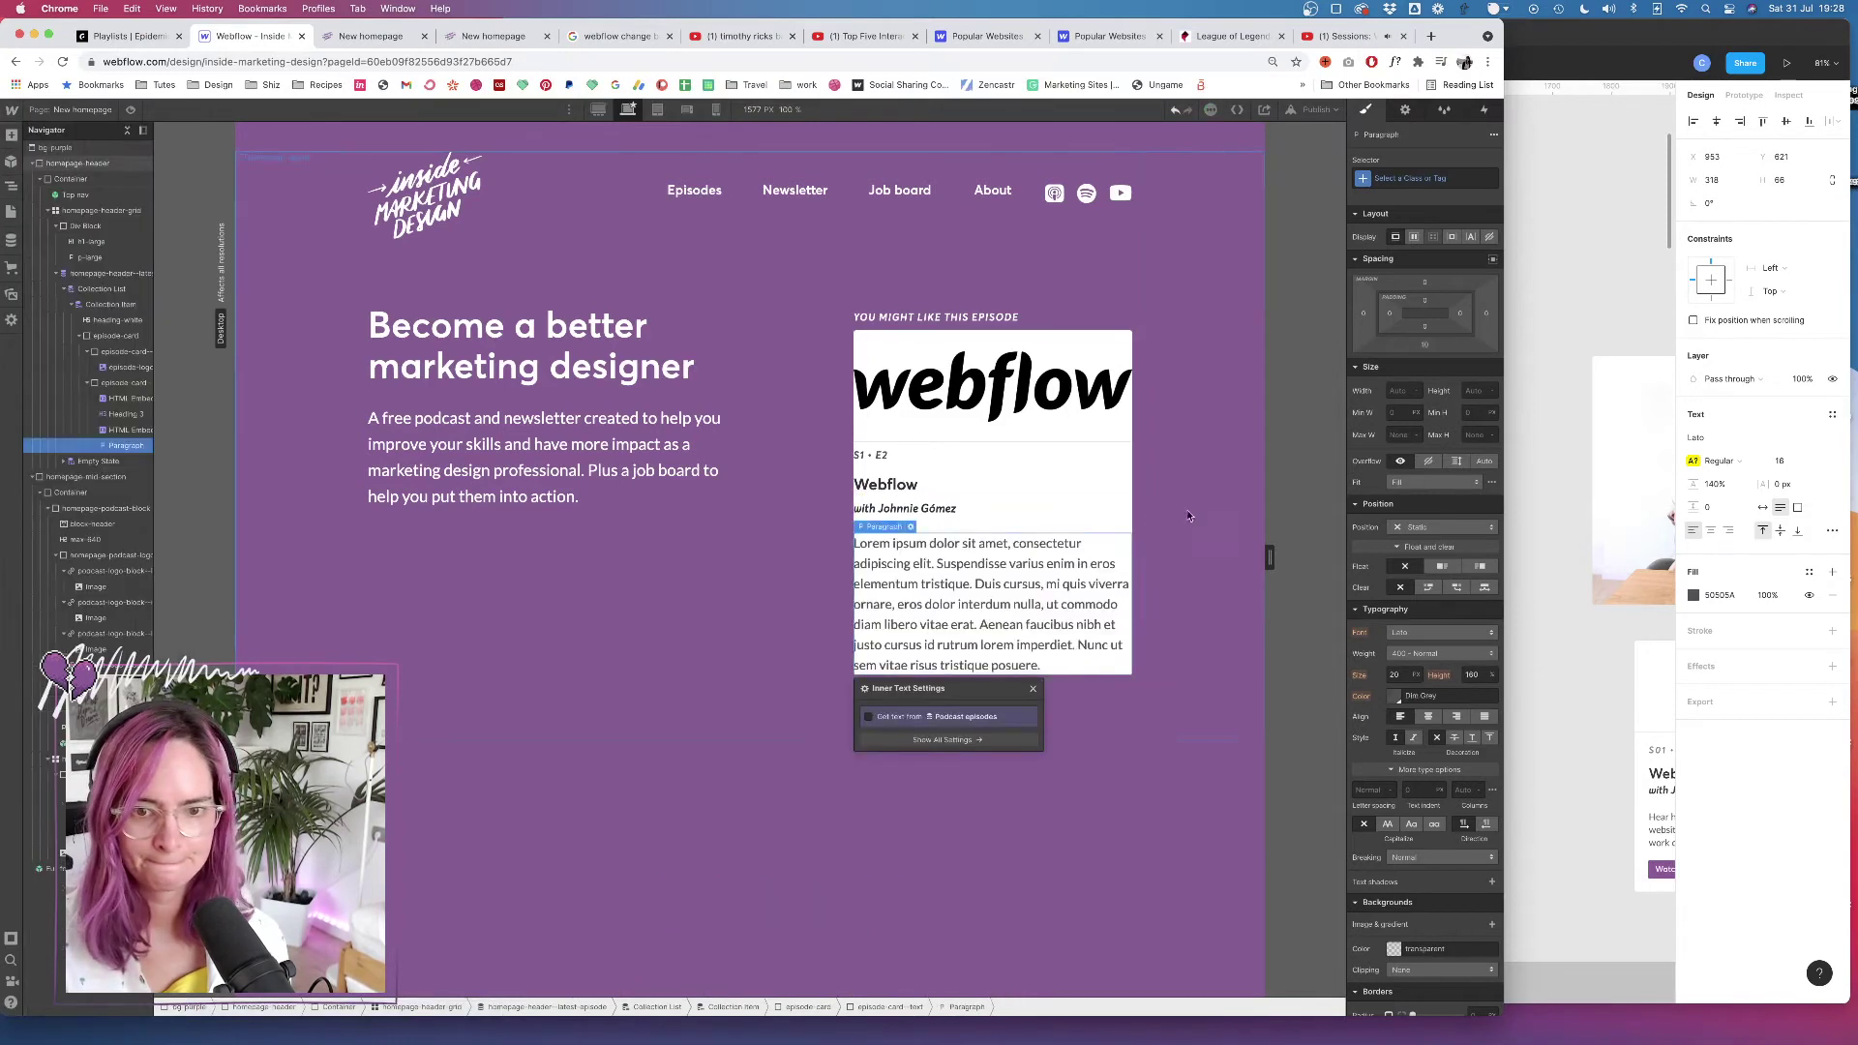
# Bind the paragraph's text to the Episode intro snippet field of Podcast episodes
pyautogui.click(866, 717)
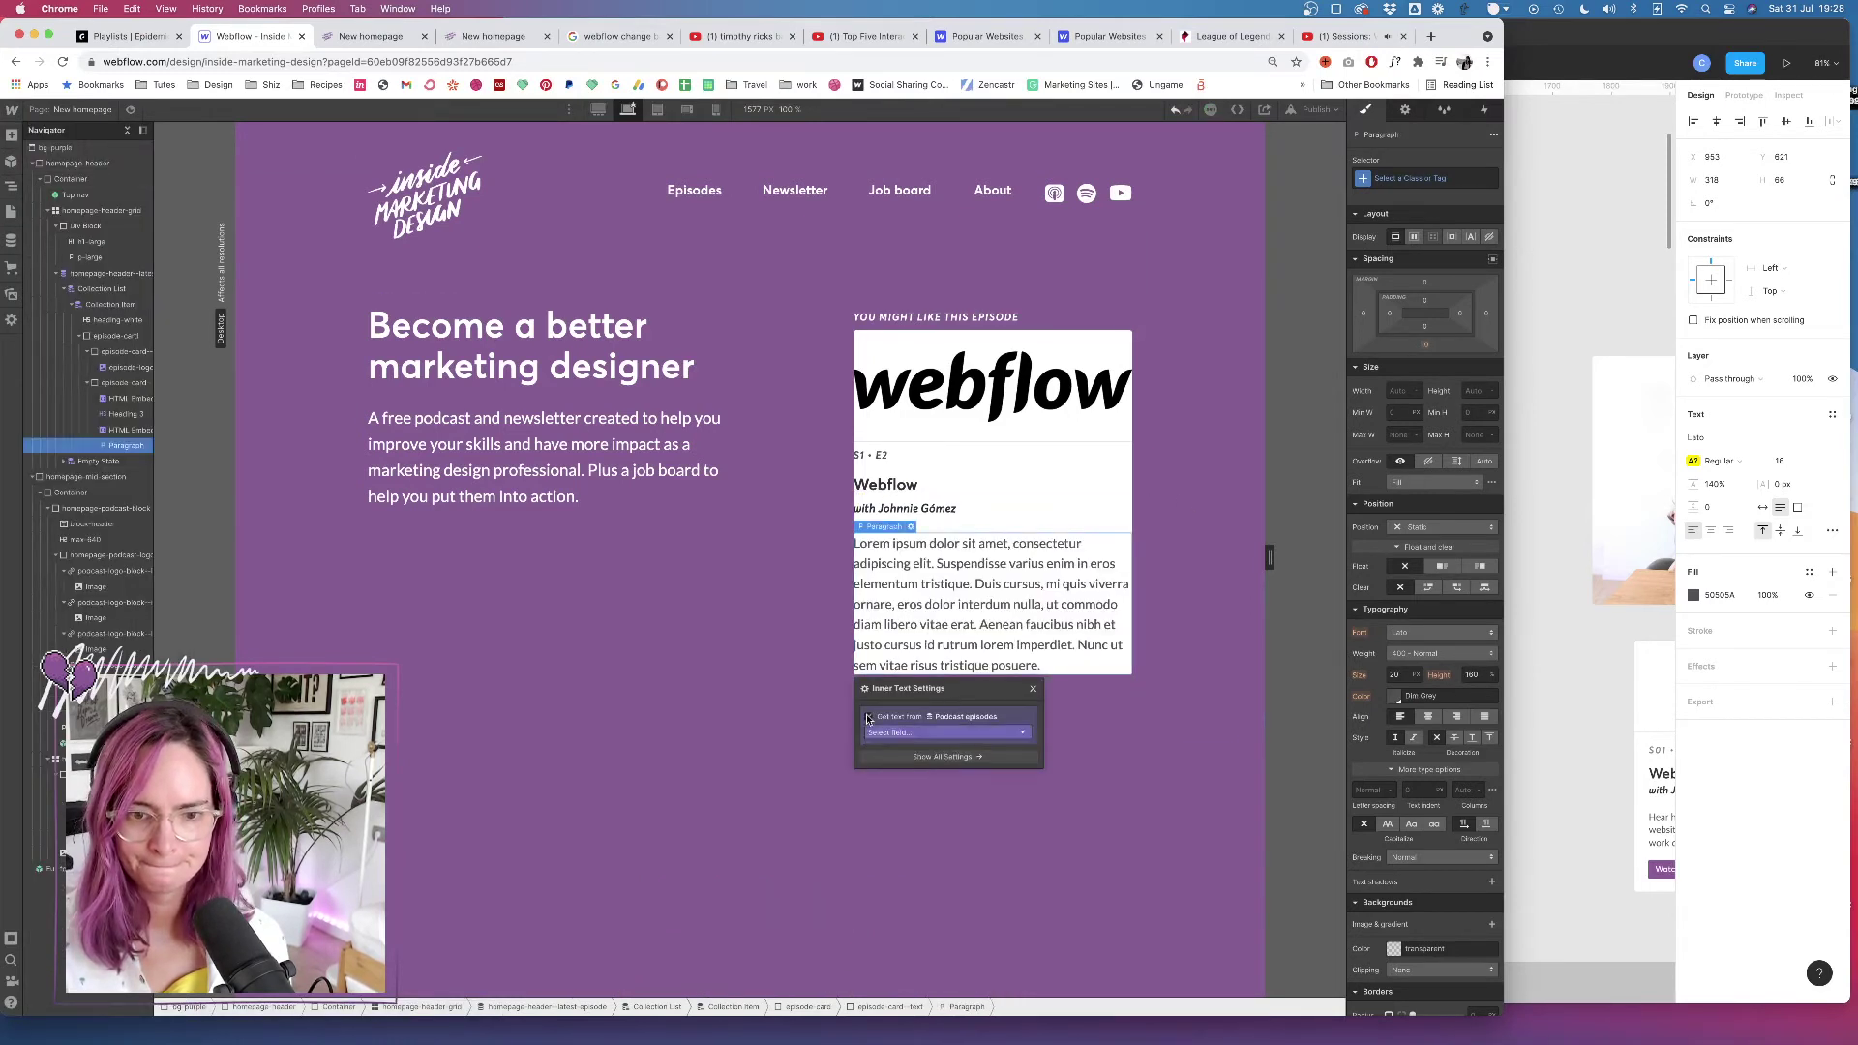
pyautogui.click(930, 732)
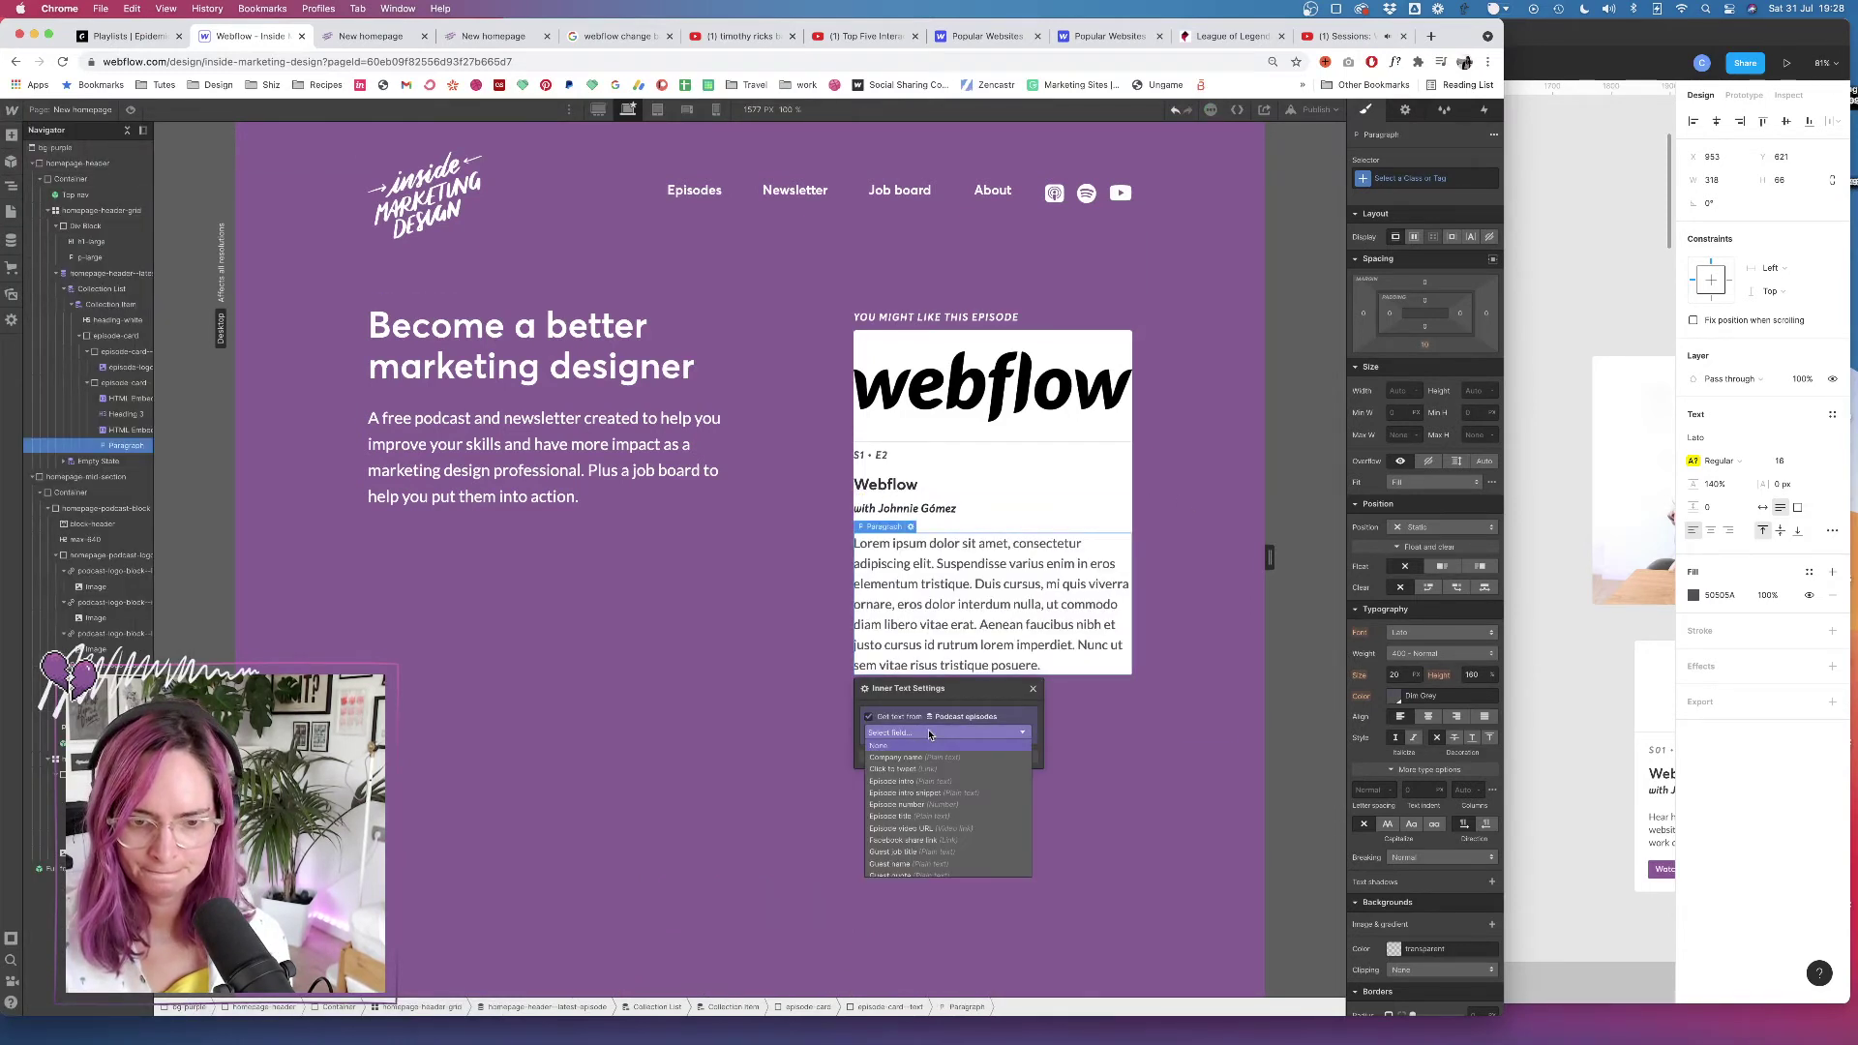
pyautogui.click(919, 793)
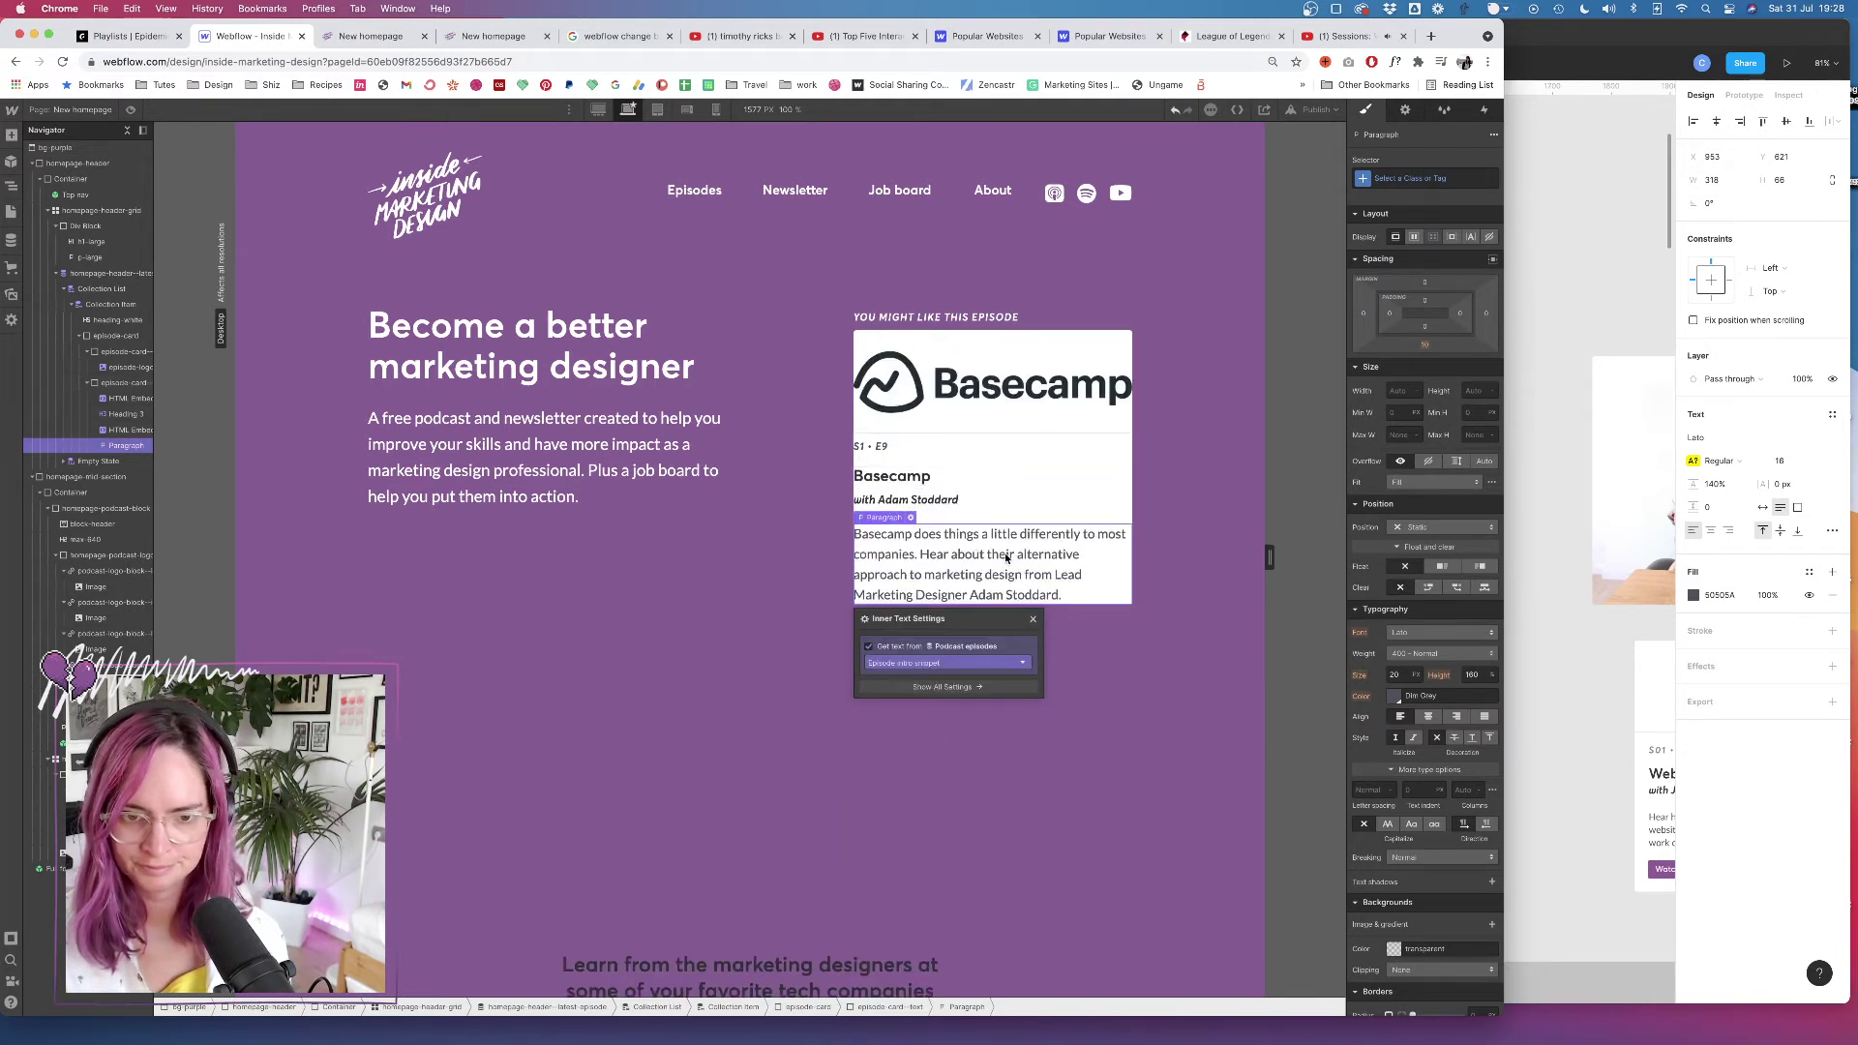
# Apply the existing p-small class to the episode intro paragraph
pyautogui.click(1410, 174)
pyautogui.write('p-sm')
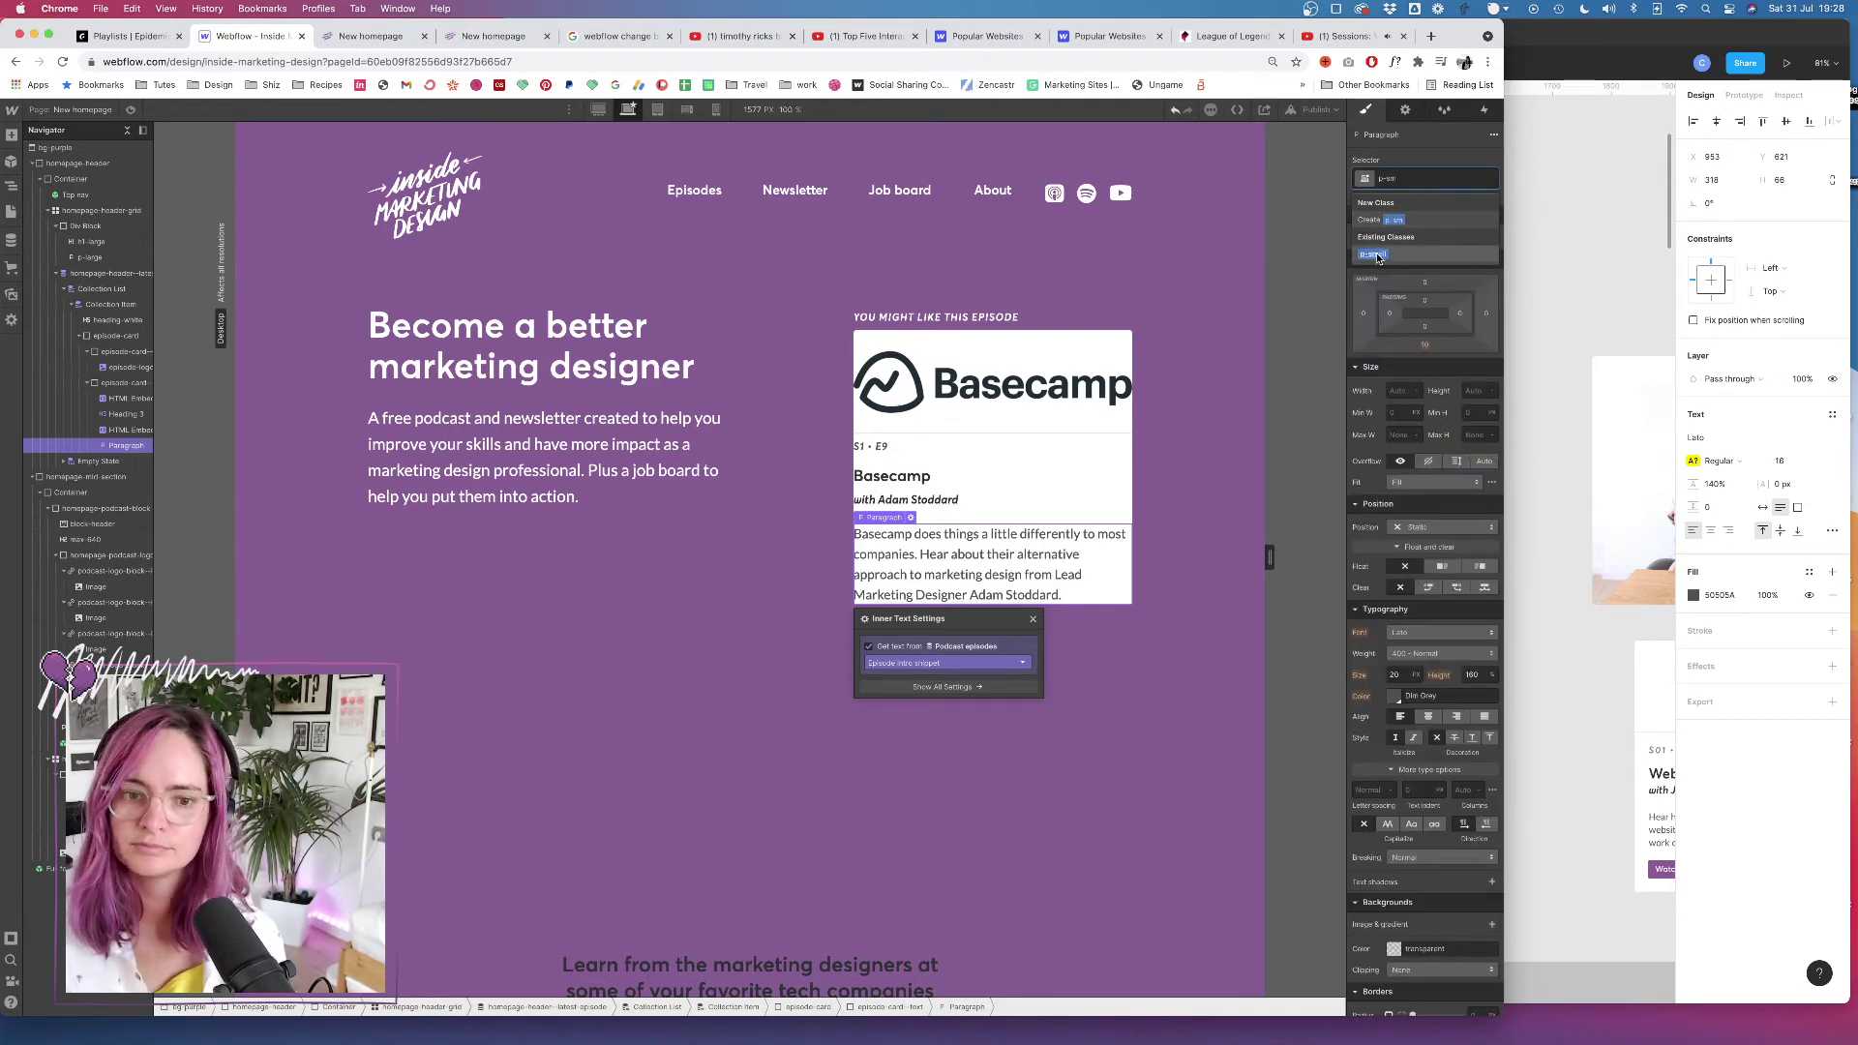
pyautogui.click(1375, 254)
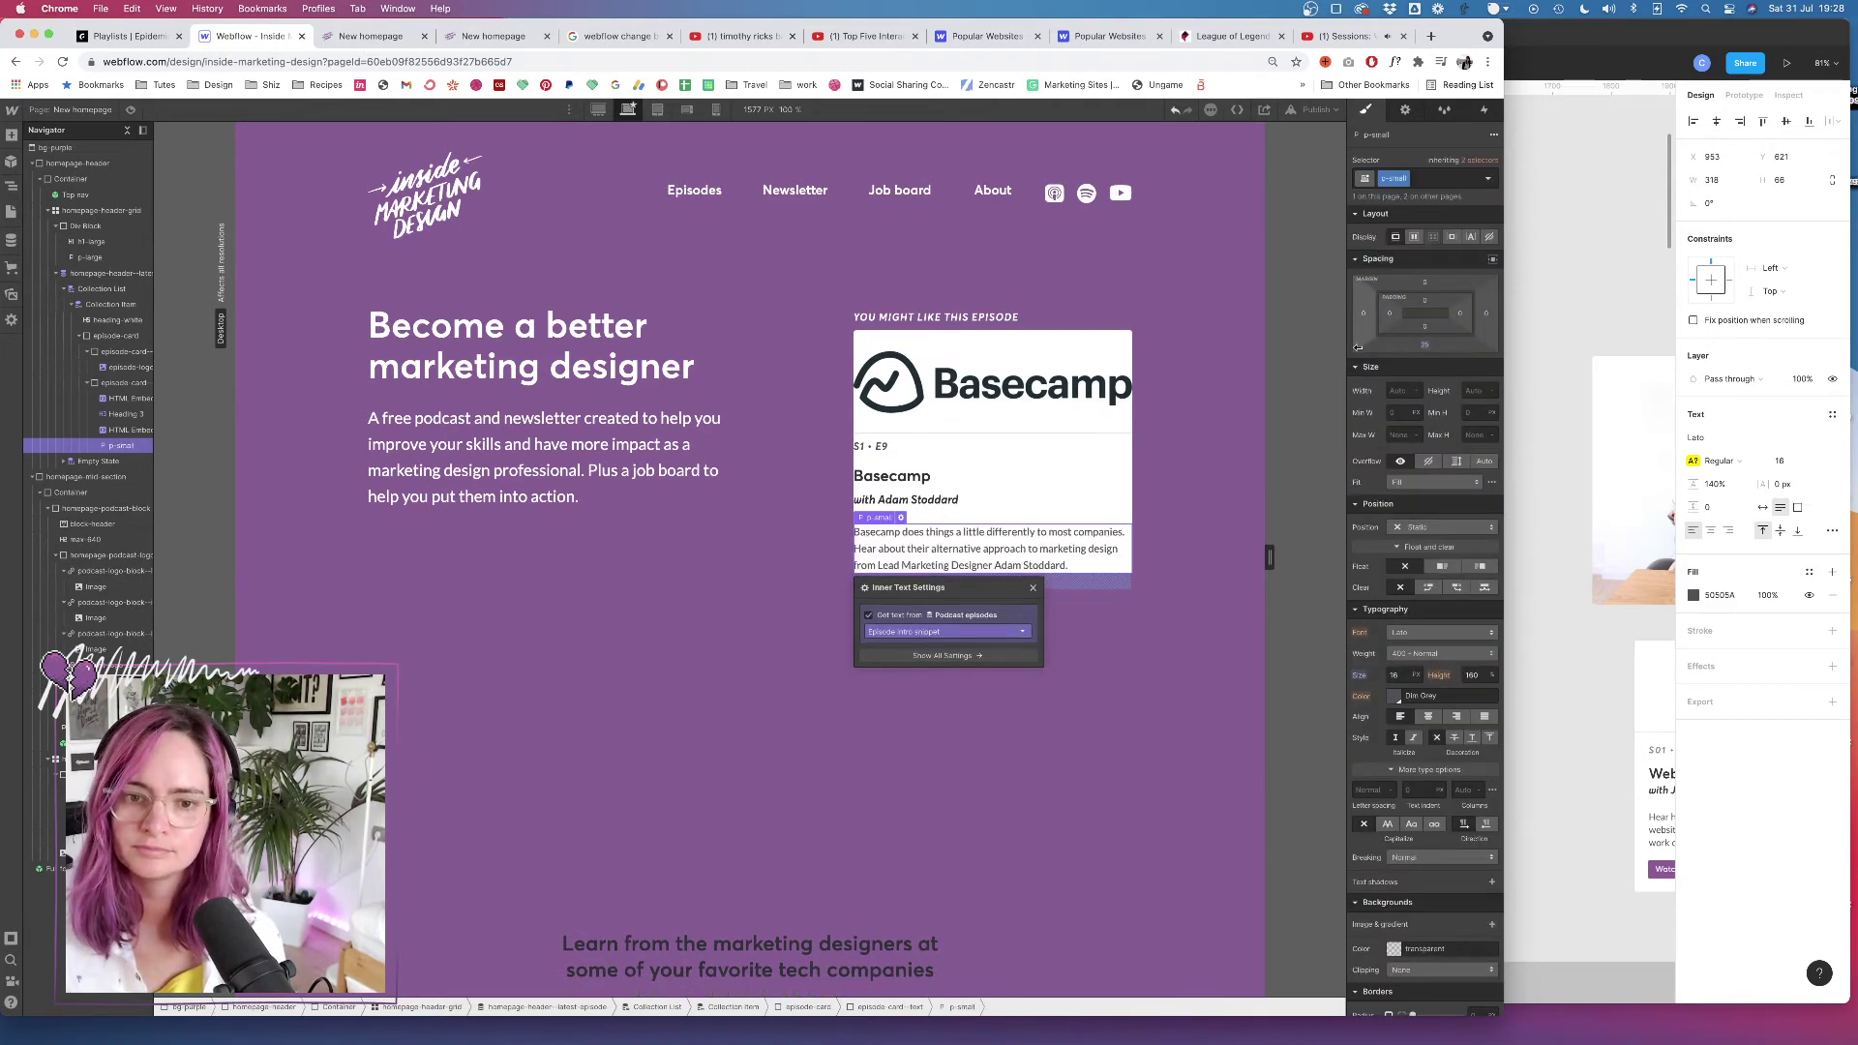
# Check the guest photo on the card in Figma, and add a div block inside the episode card's text block in Webflow
pyautogui.press('super+Tab')
pyautogui.click(1273, 434)
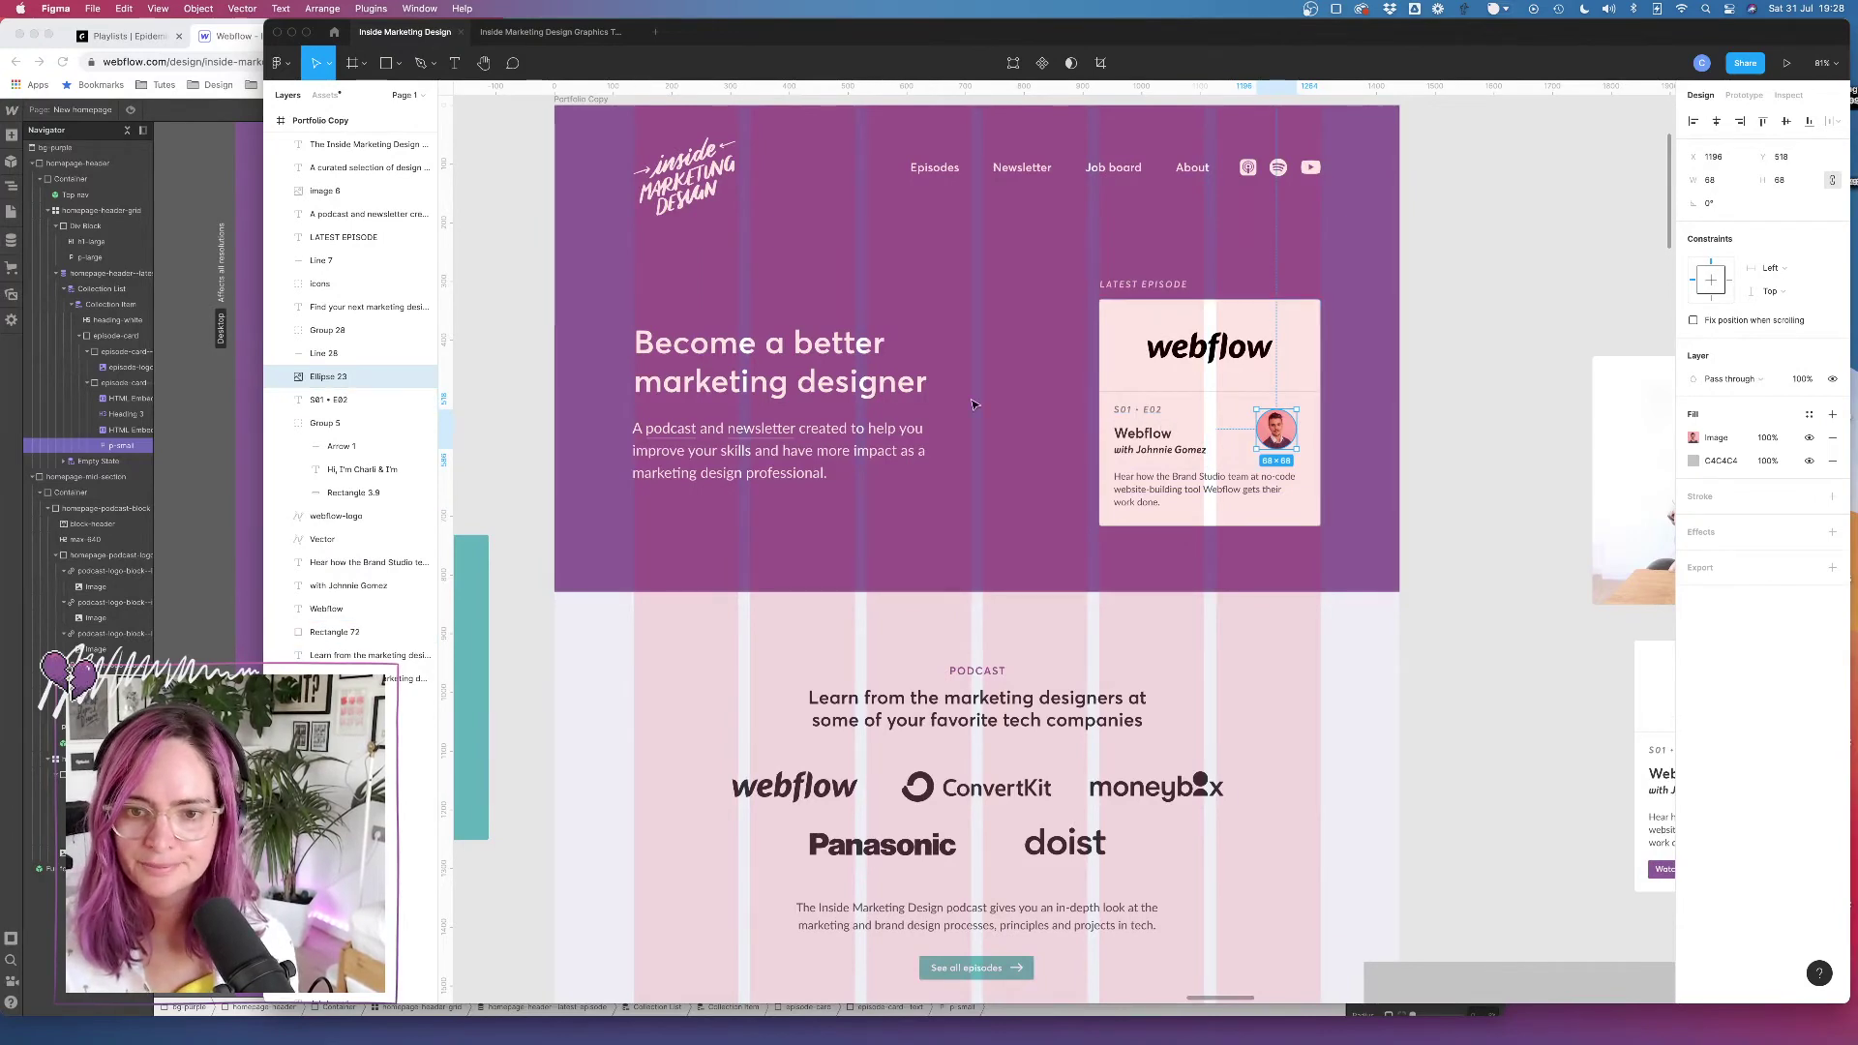
pyautogui.press('super+Tab')
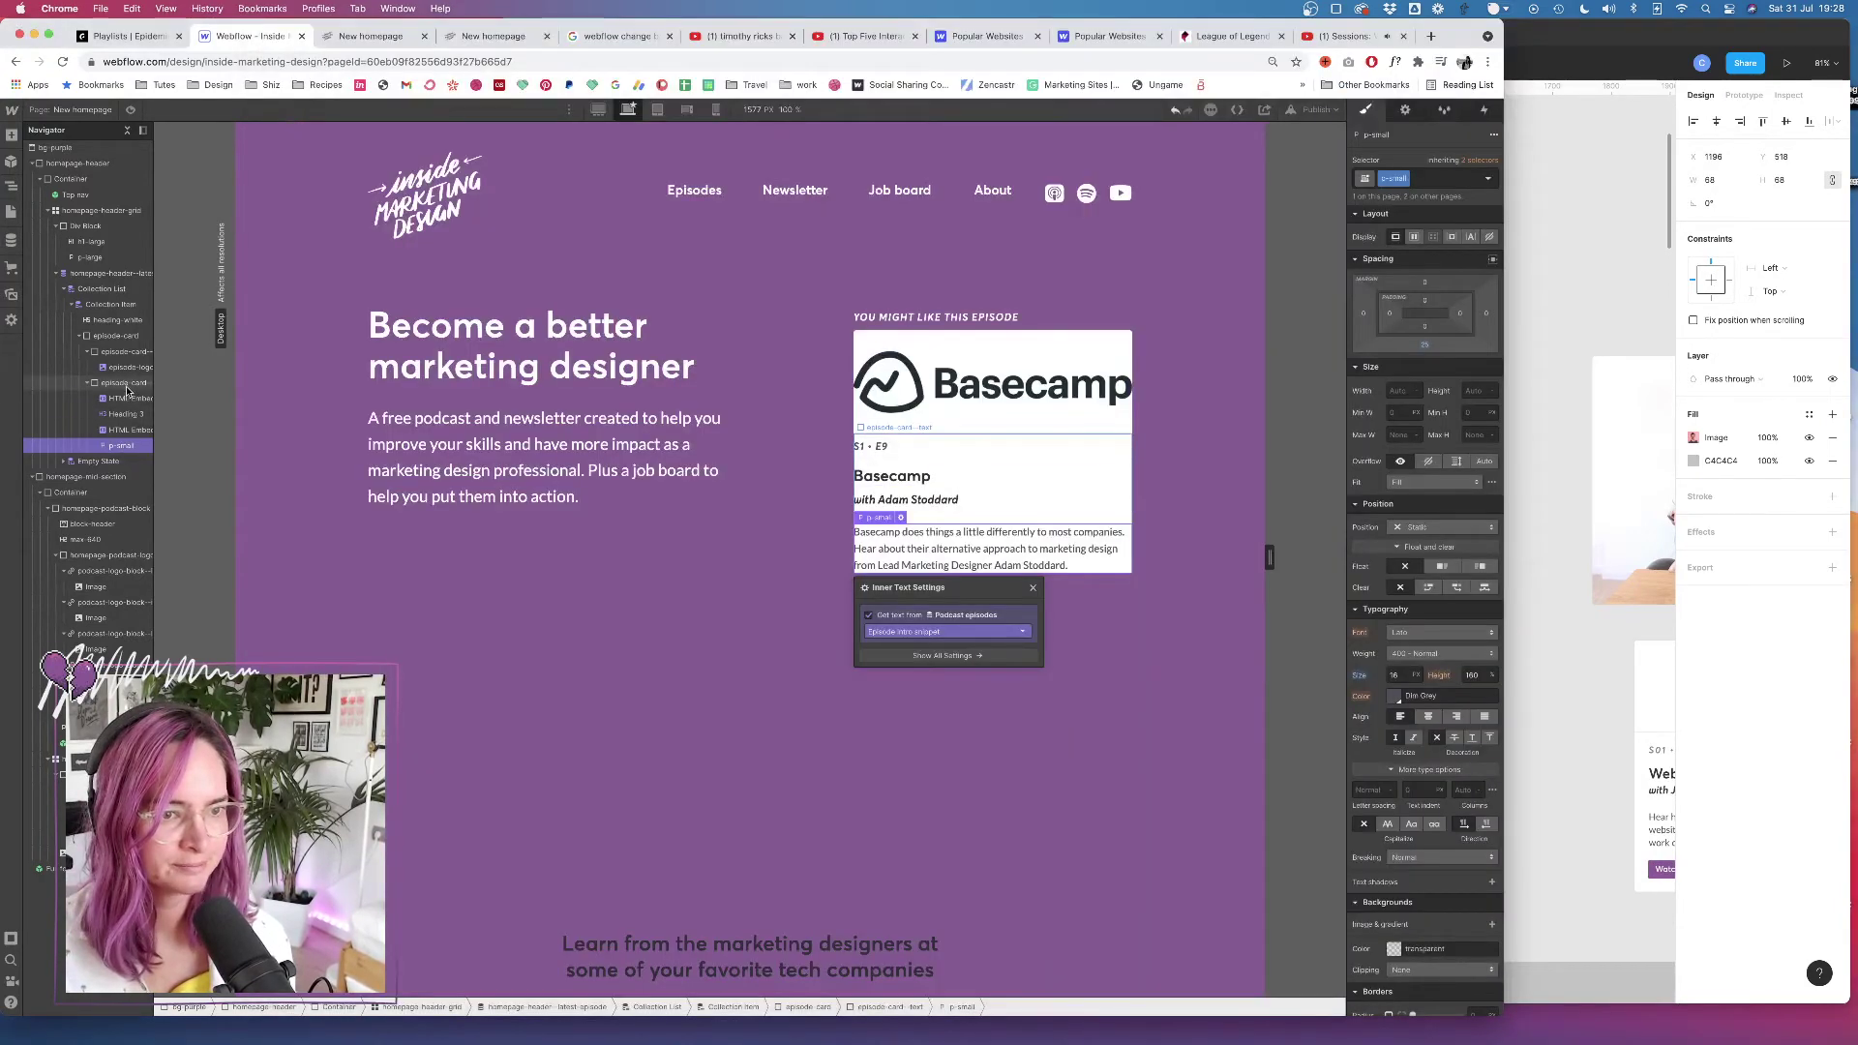
pyautogui.click(127, 382)
pyautogui.press('super+e')
pyautogui.write('div')
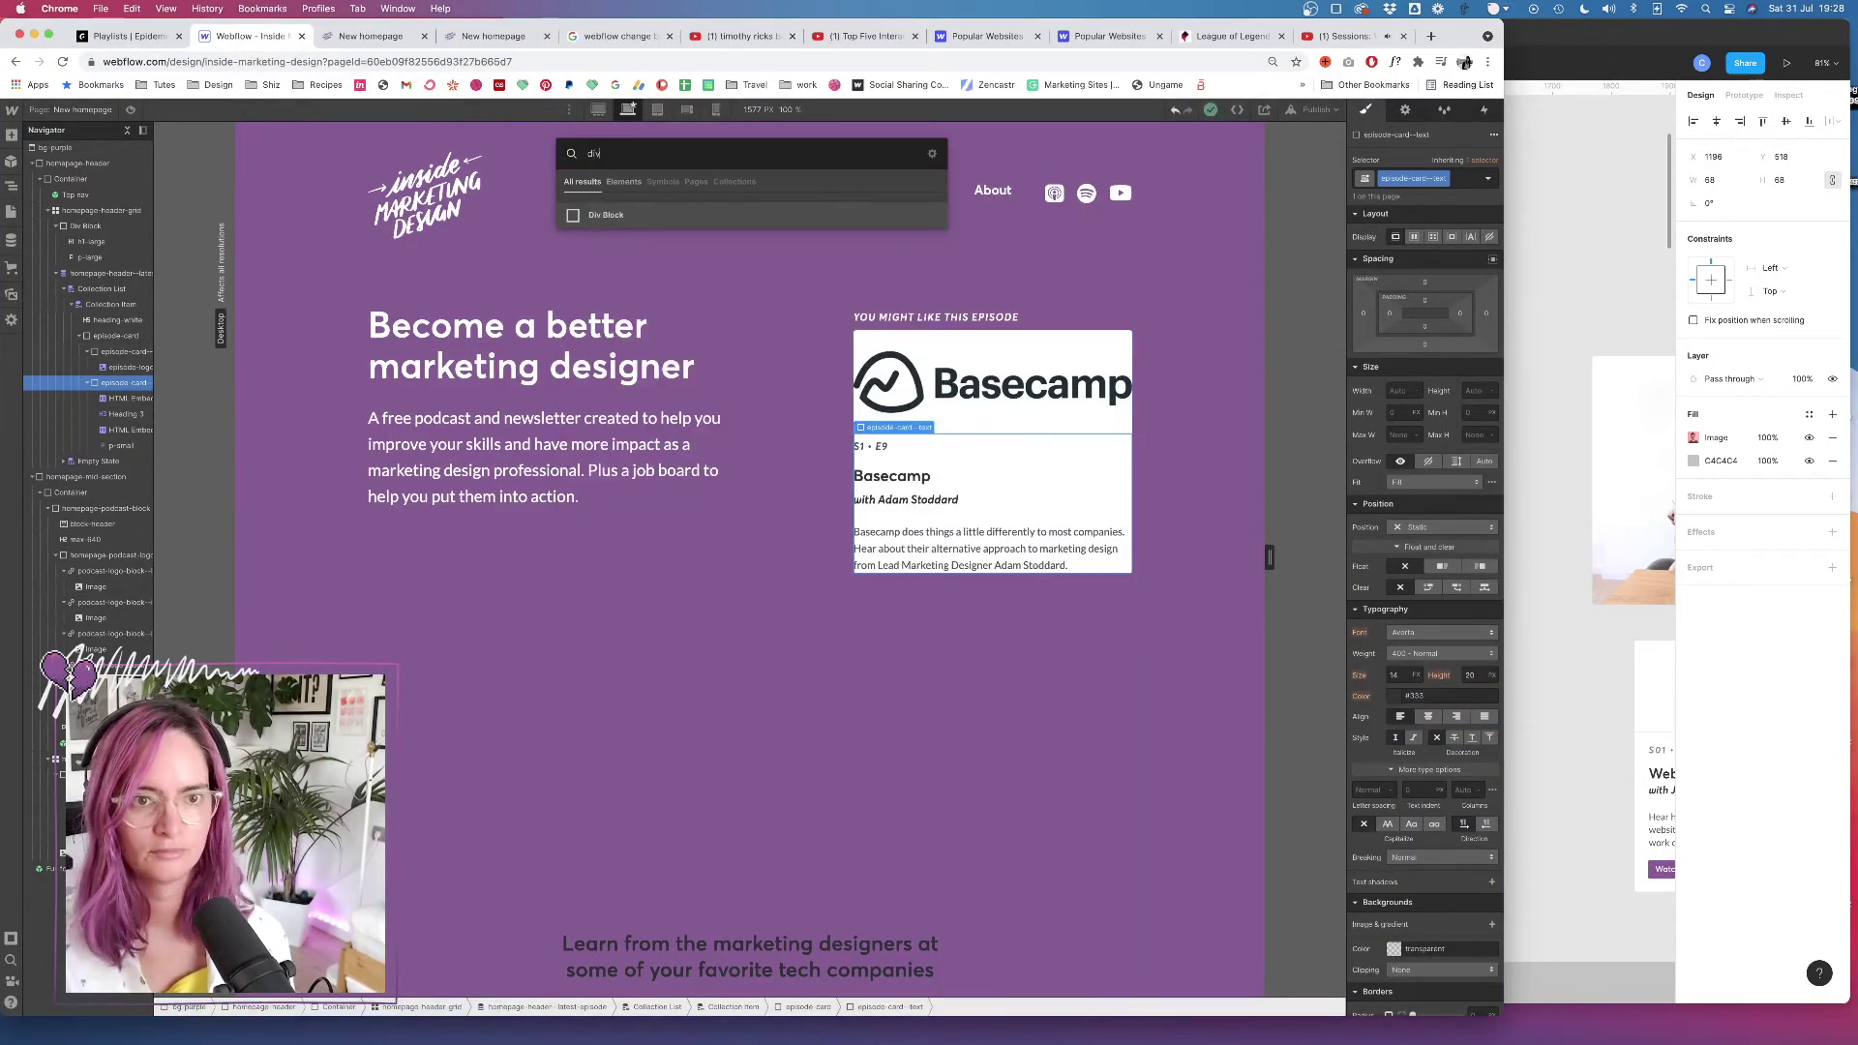
pyautogui.press('Return')
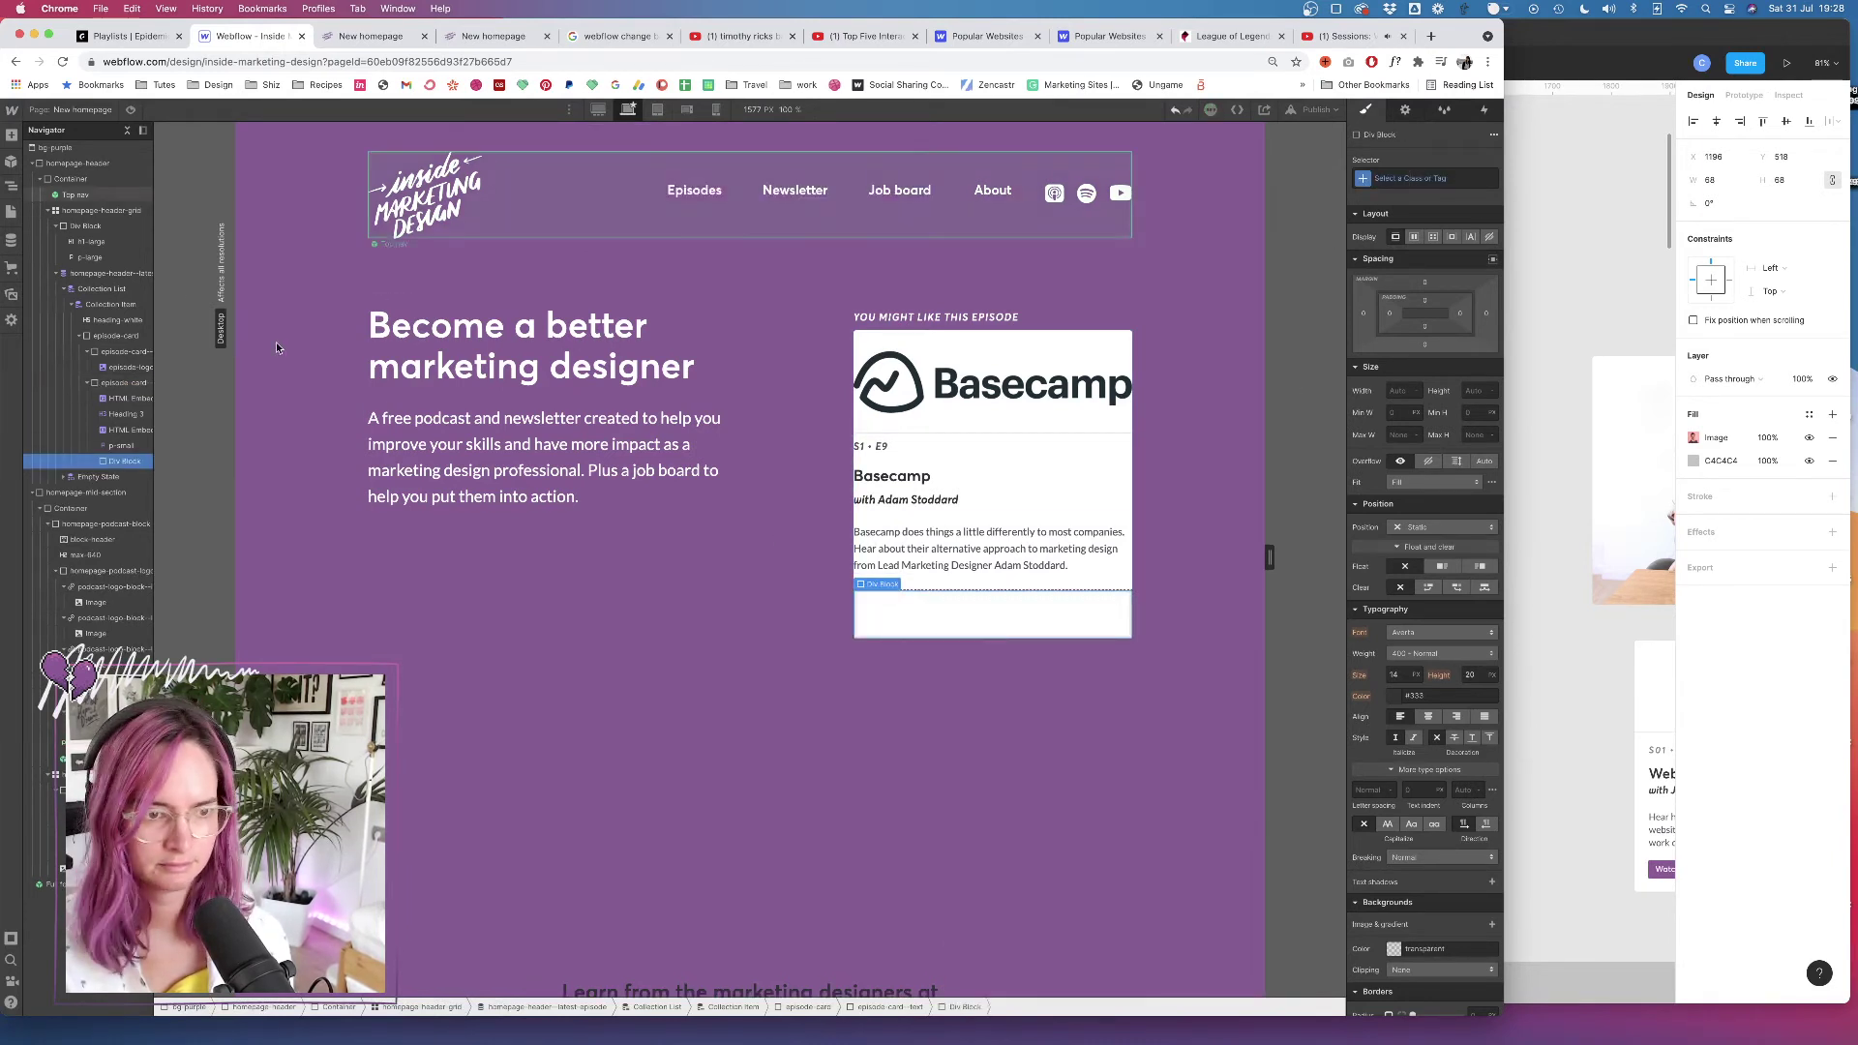
# Move the episode number embed, company heading and guest name embed into the new div block, and place it above the intro paragraph
pyautogui.click(135, 398)
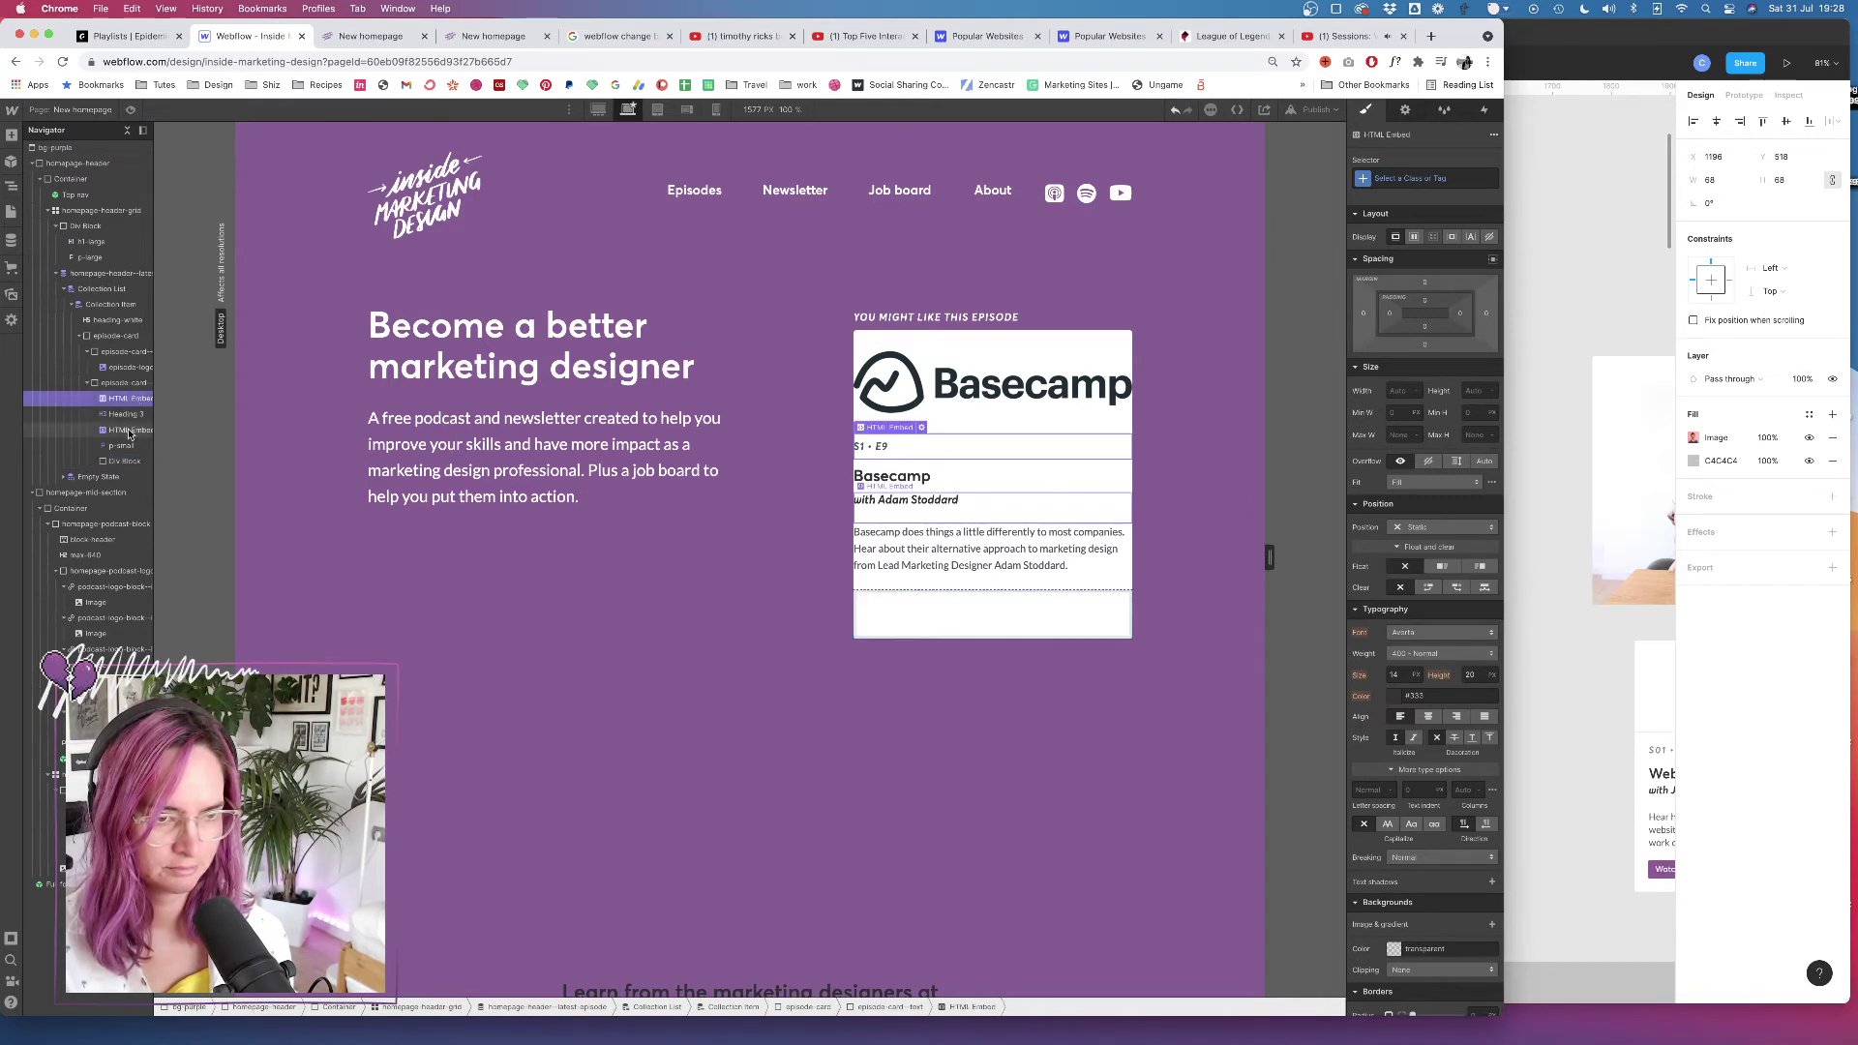
pyautogui.moveTo(131, 401); pyautogui.dragTo(126, 460)
pyautogui.click(106, 398)
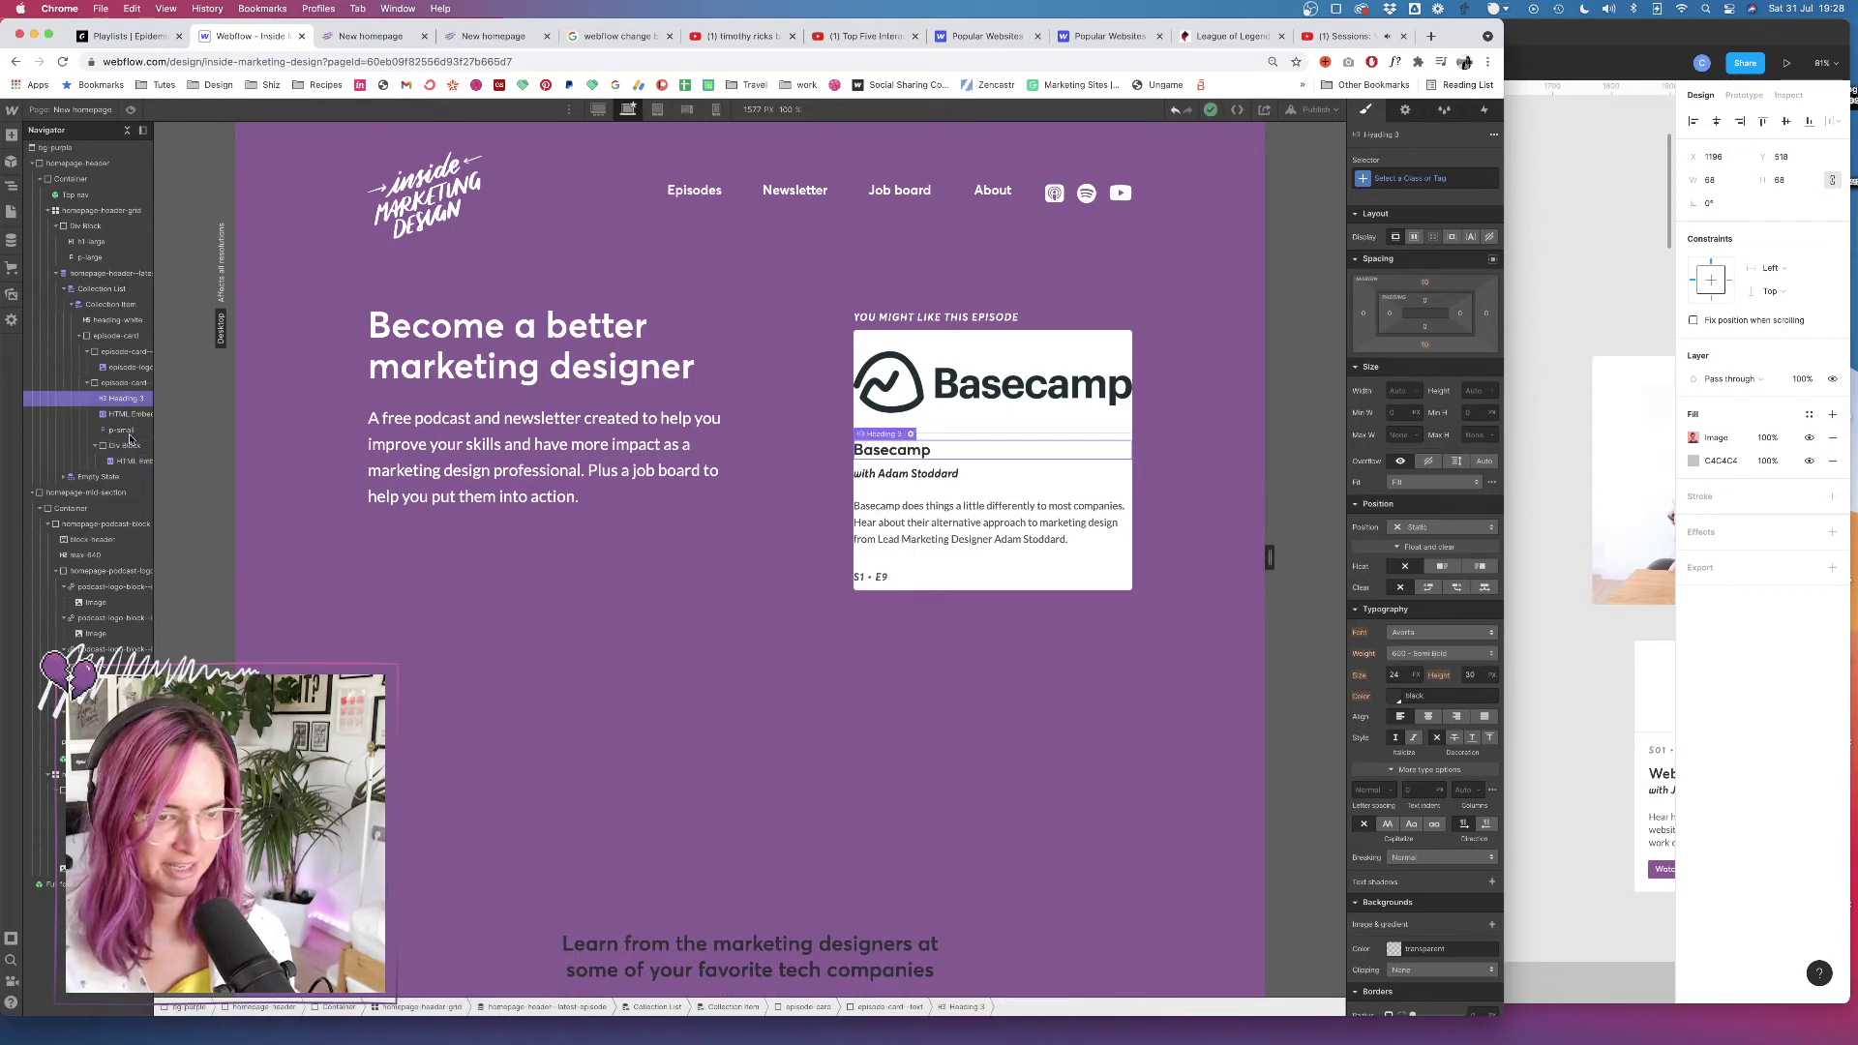
pyautogui.moveTo(107, 397); pyautogui.dragTo(126, 462)
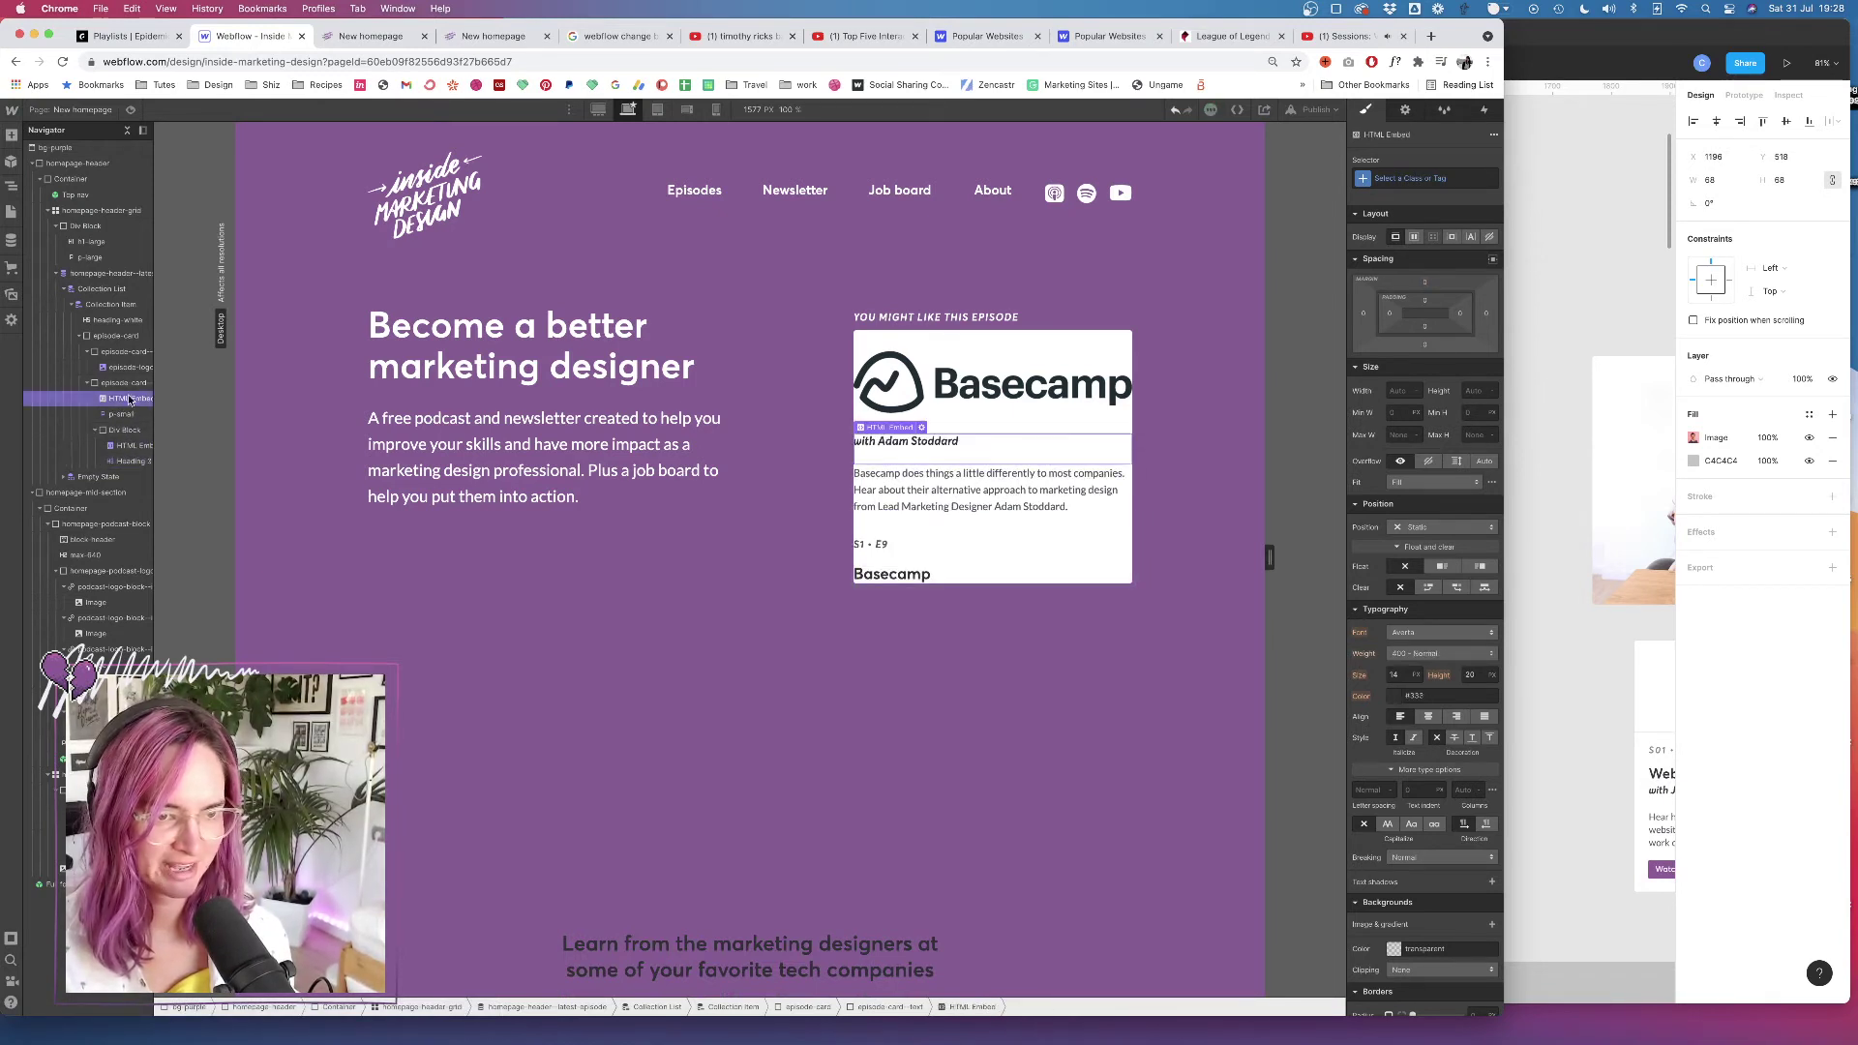
pyautogui.moveTo(131, 398)
pyautogui.mouseDown()
pyautogui.moveTo(128, 469)
pyautogui.moveTo(125, 381)
pyautogui.mouseUp()
pyautogui.click(126, 395)
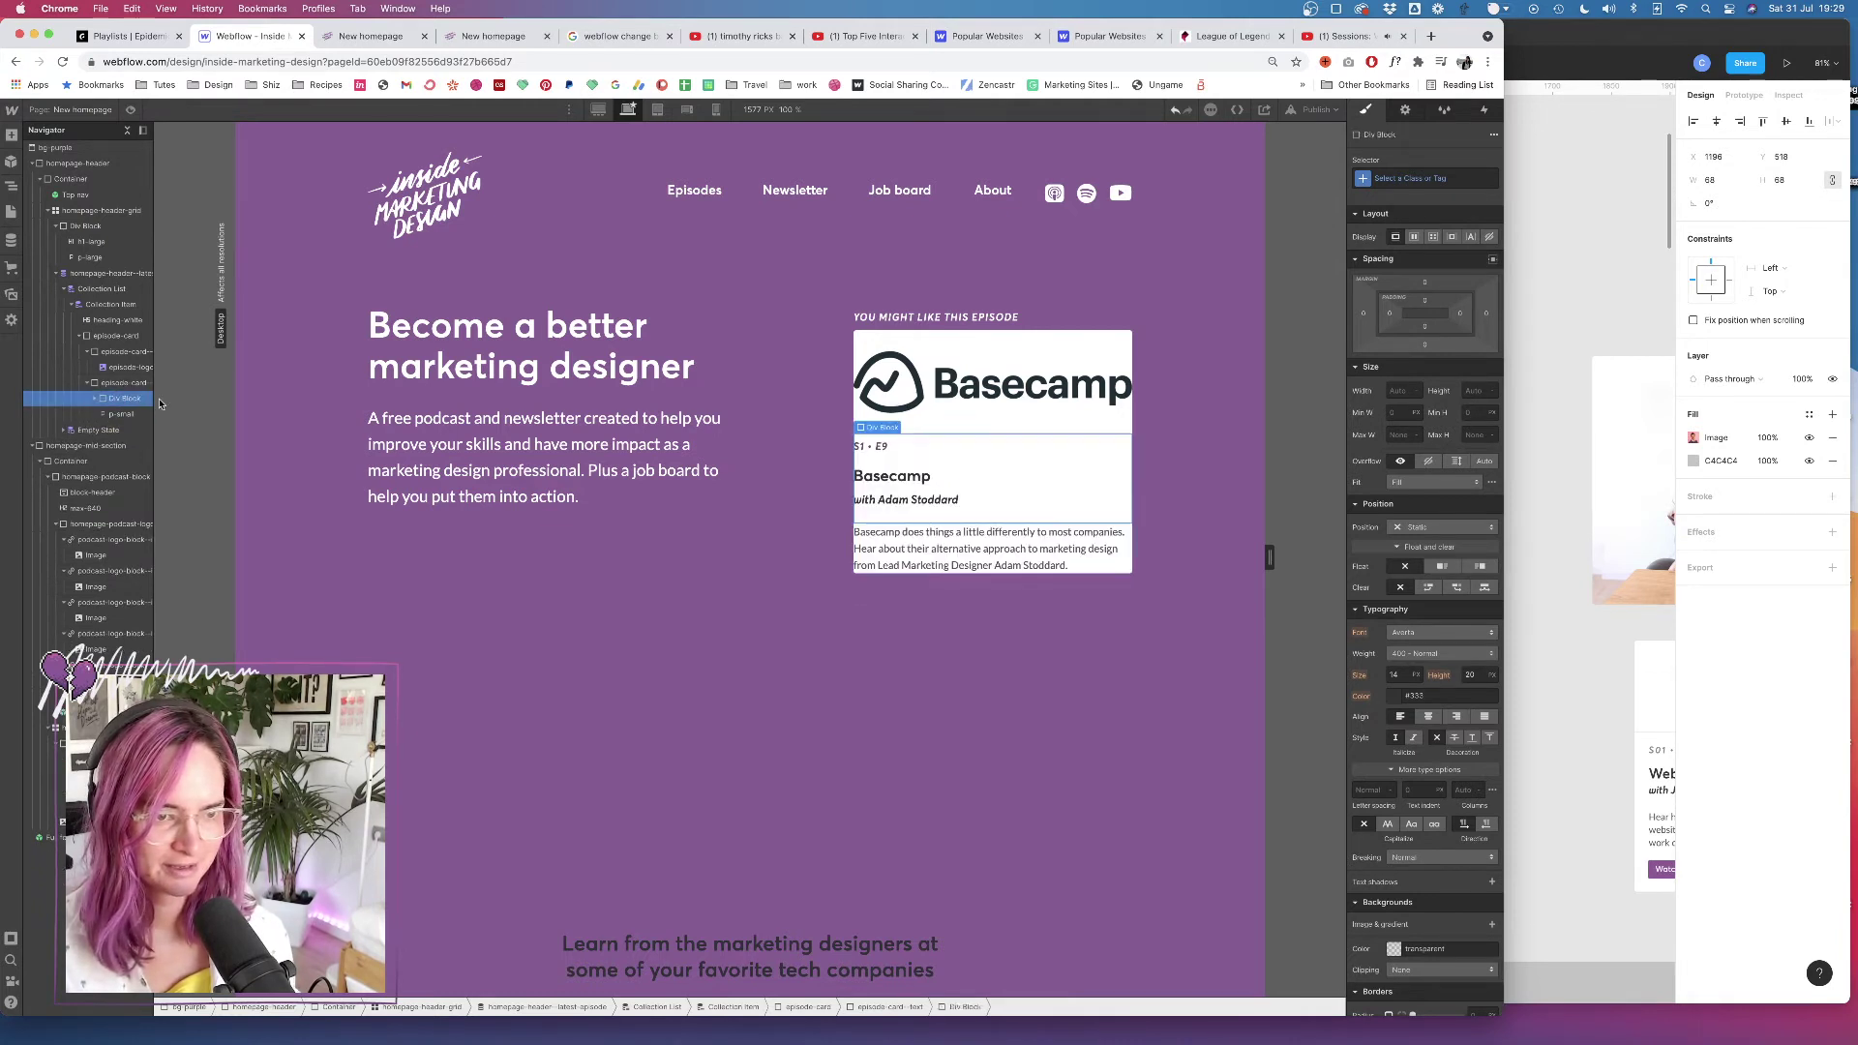
# Add another div block to the episode card's text block, place it above the intro paragraph, and nest the episode details div inside it
pyautogui.click(126, 384)
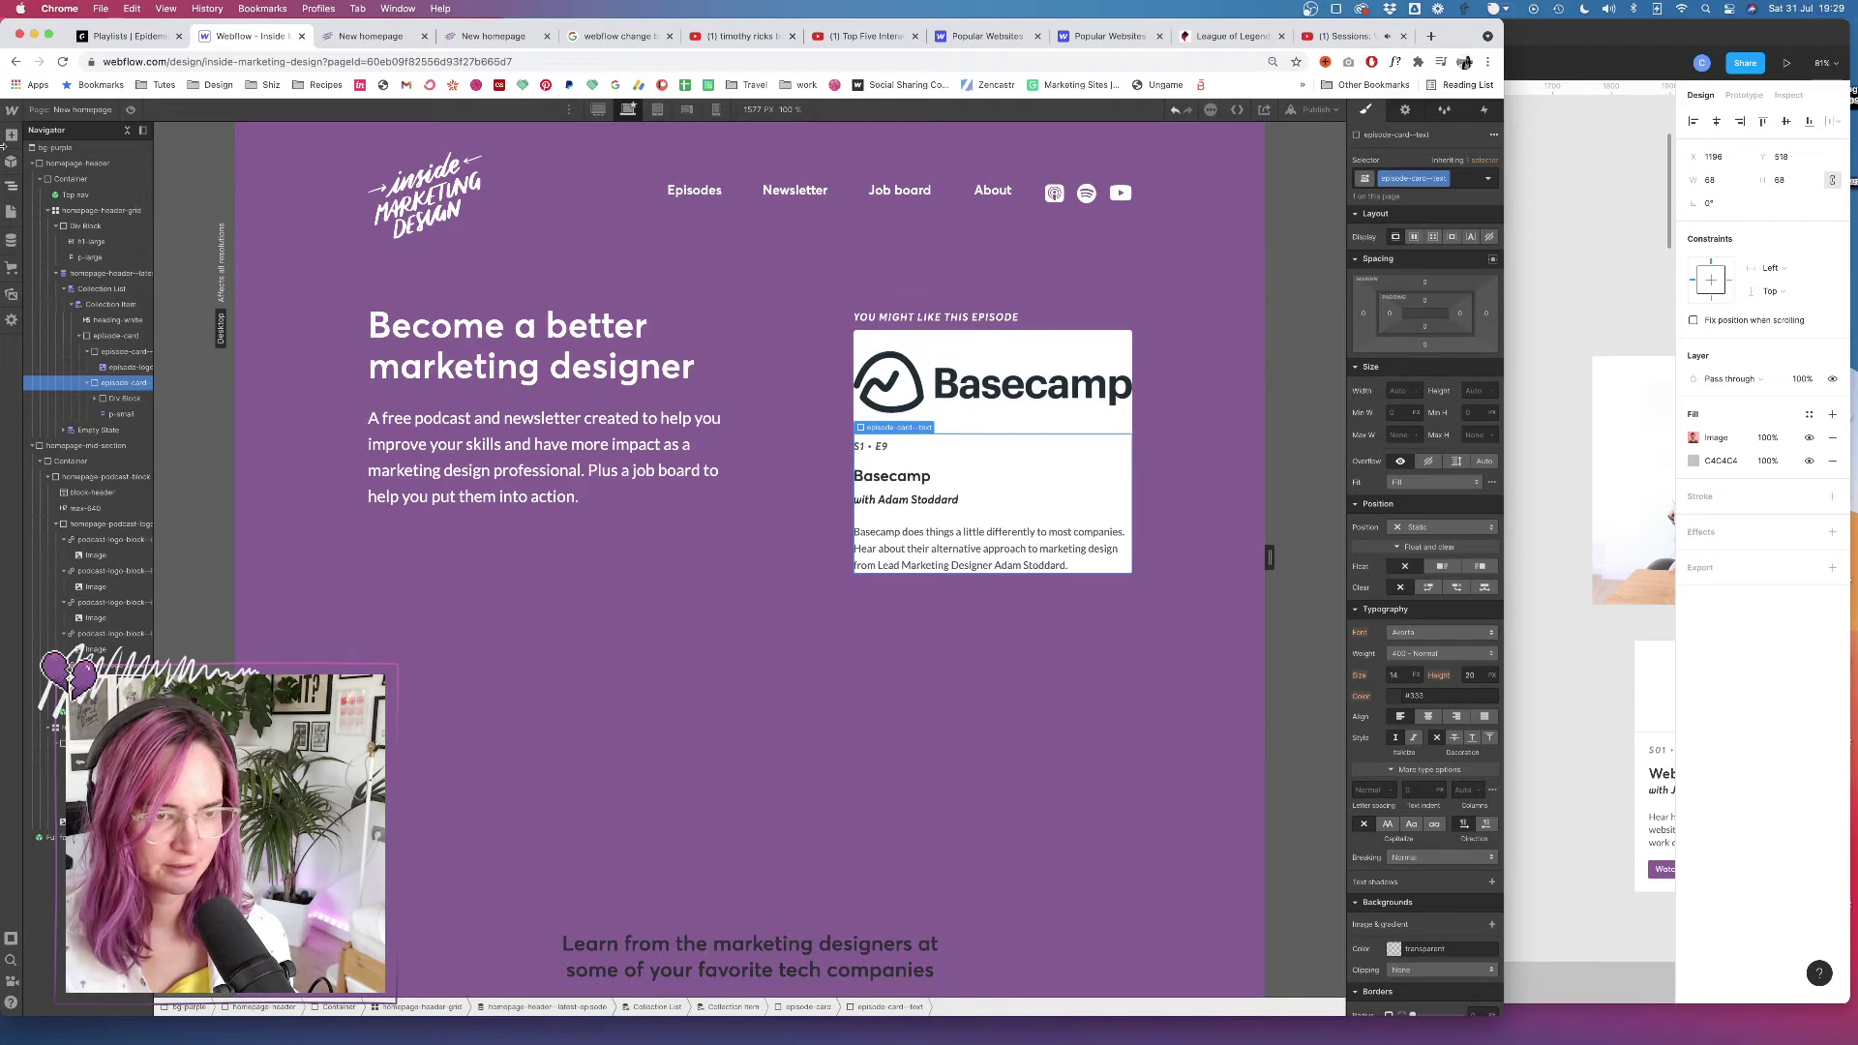
pyautogui.press('super+e')
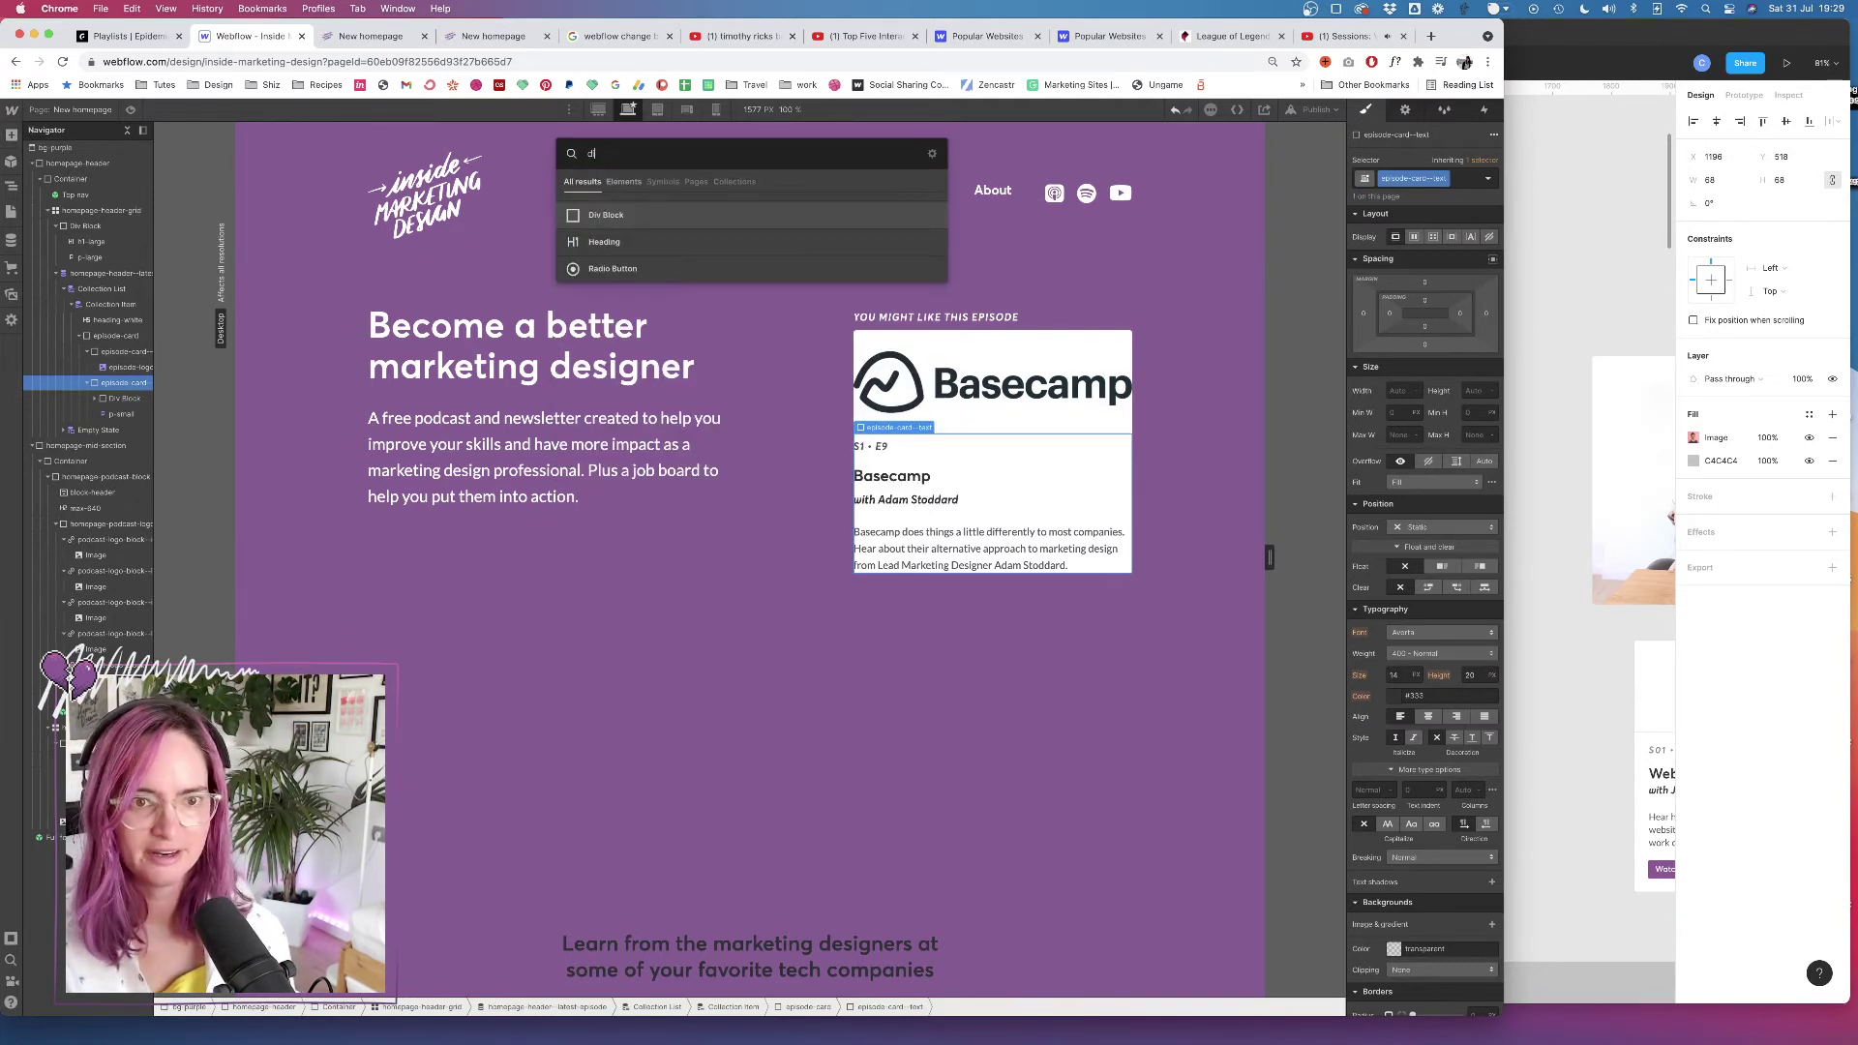
pyautogui.press('Return')
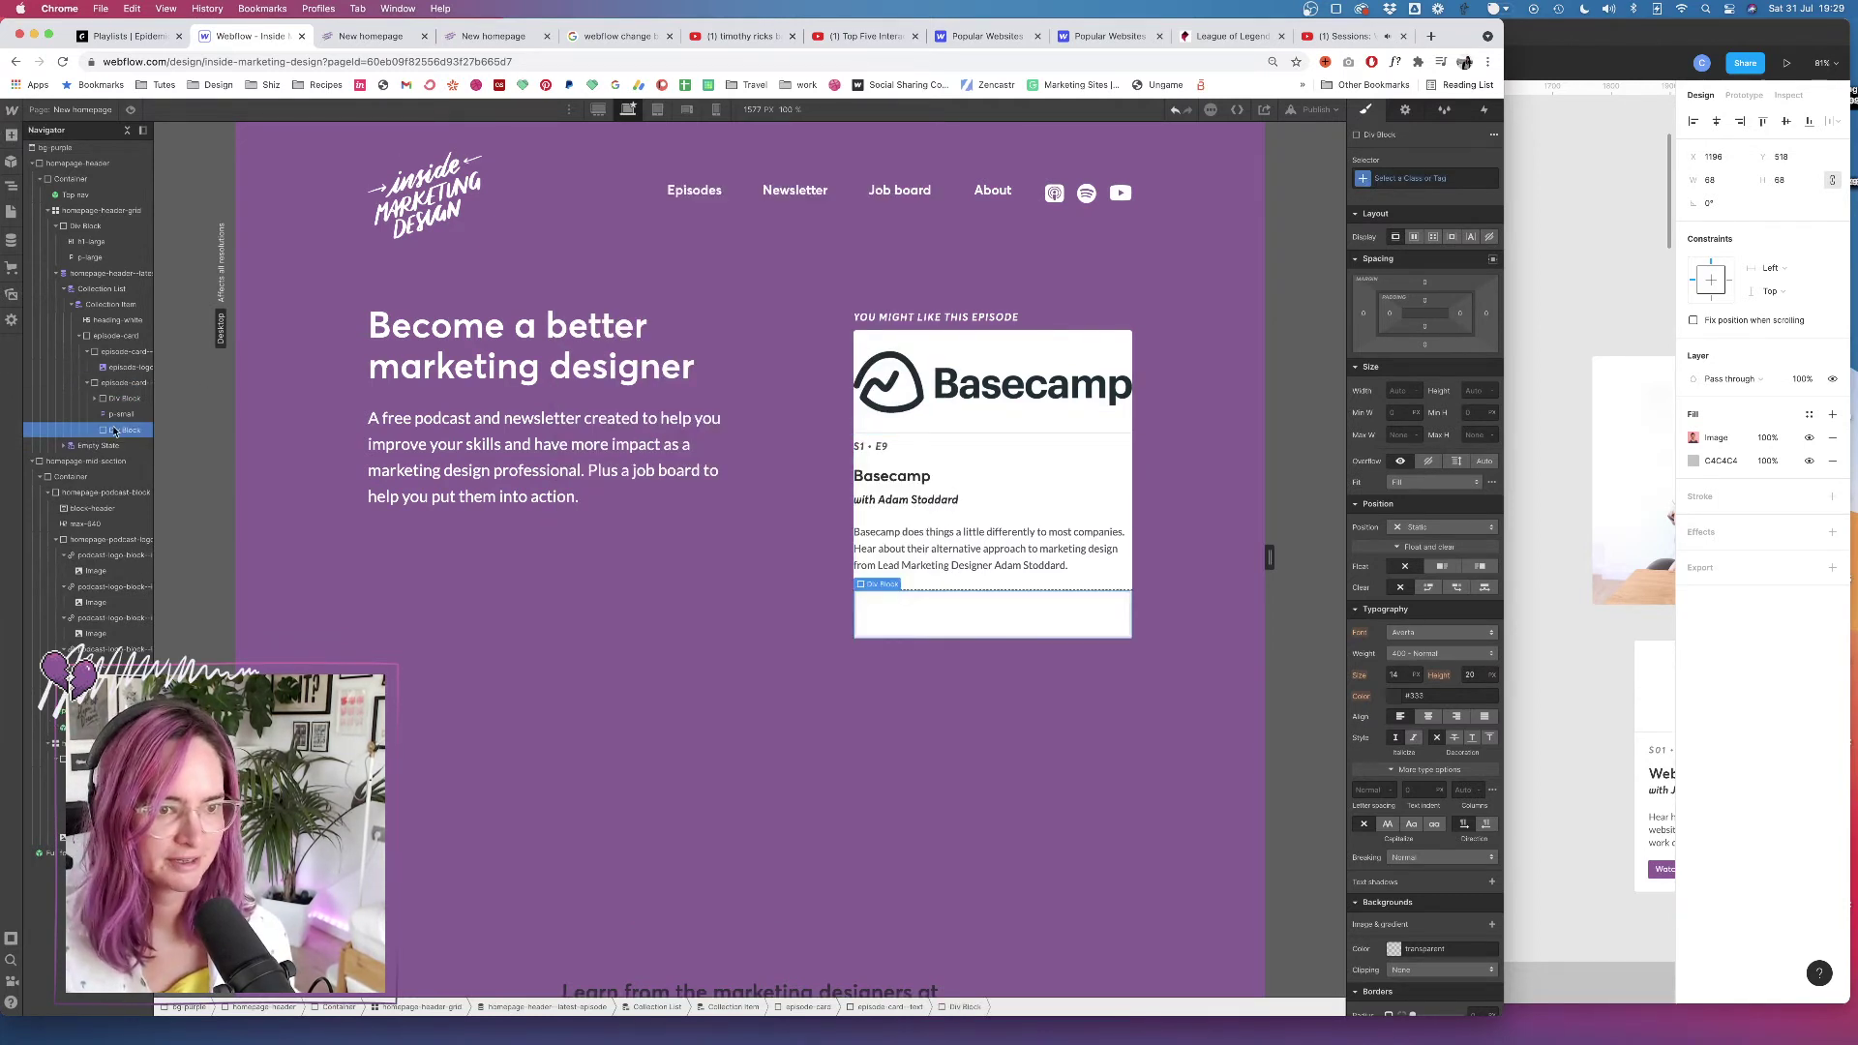
pyautogui.moveTo(122, 434); pyautogui.dragTo(127, 404)
pyautogui.click(96, 398)
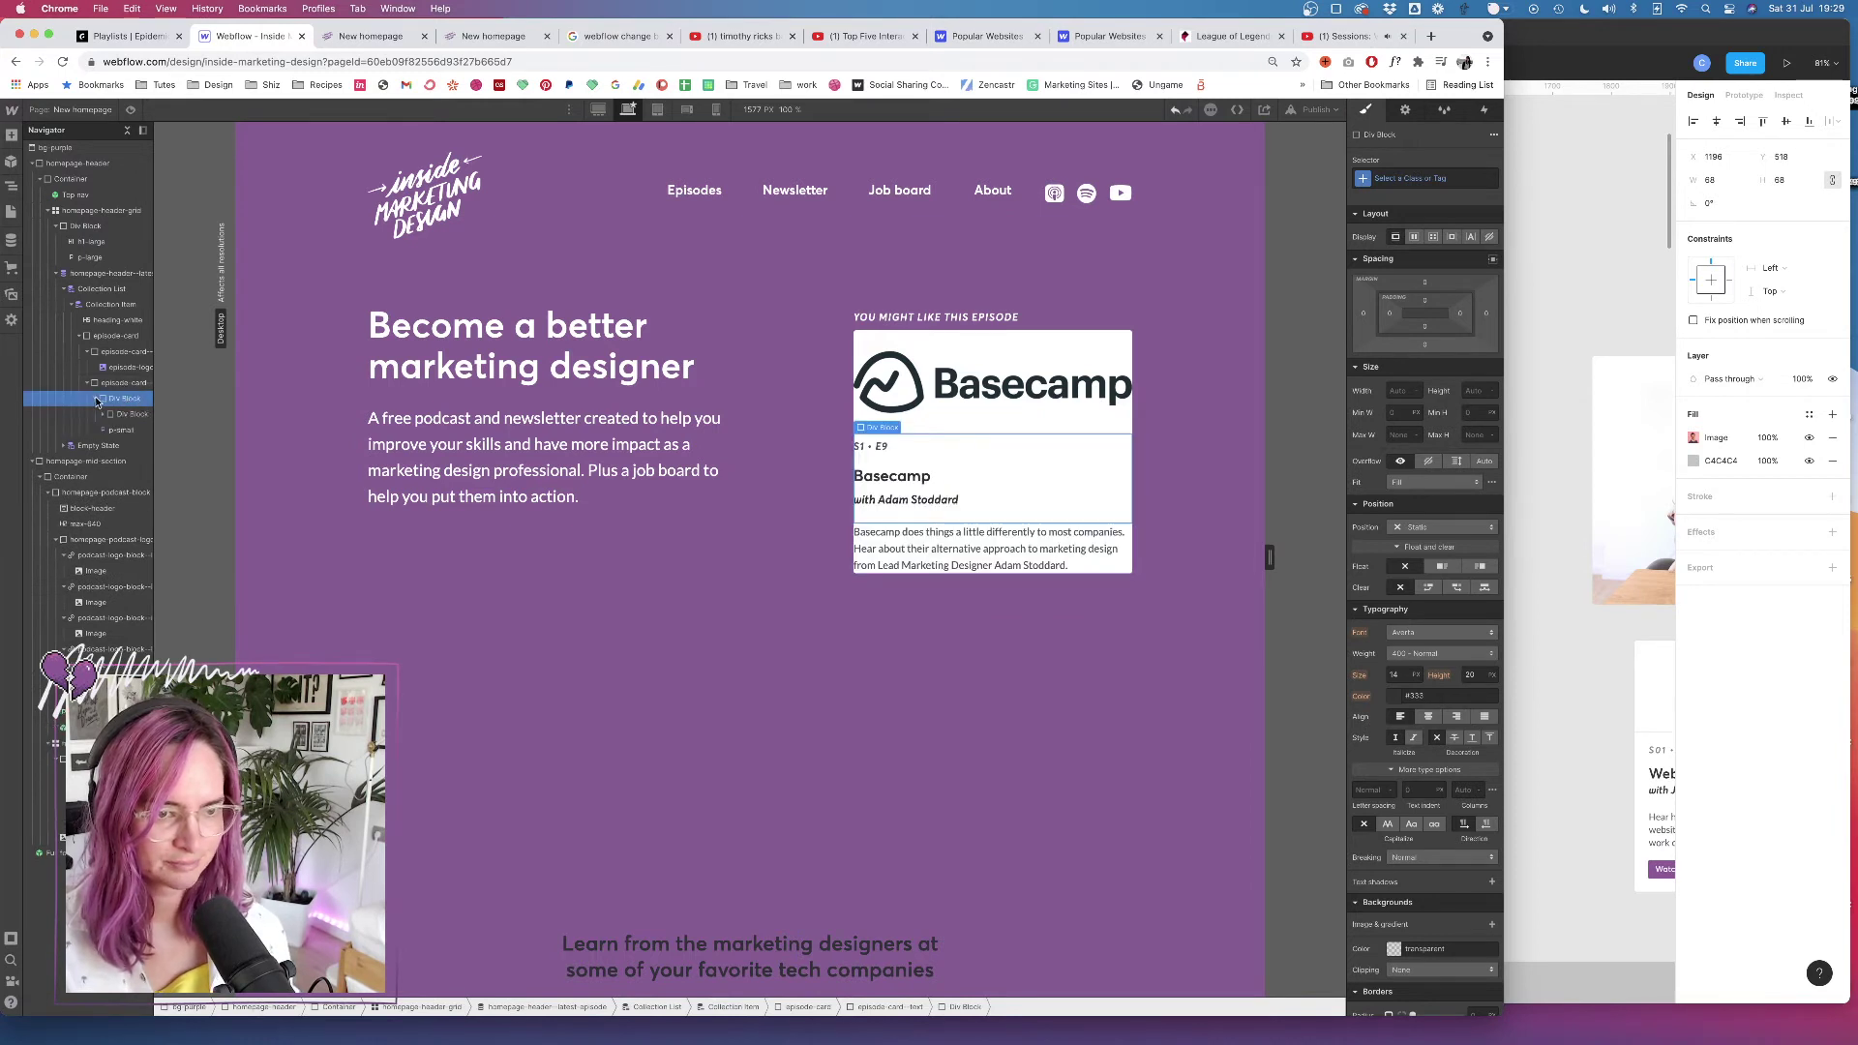
# Add a second div block inside the outer div, below the episode details, and insert an image in it
pyautogui.press('super+e')
pyautogui.write('d')
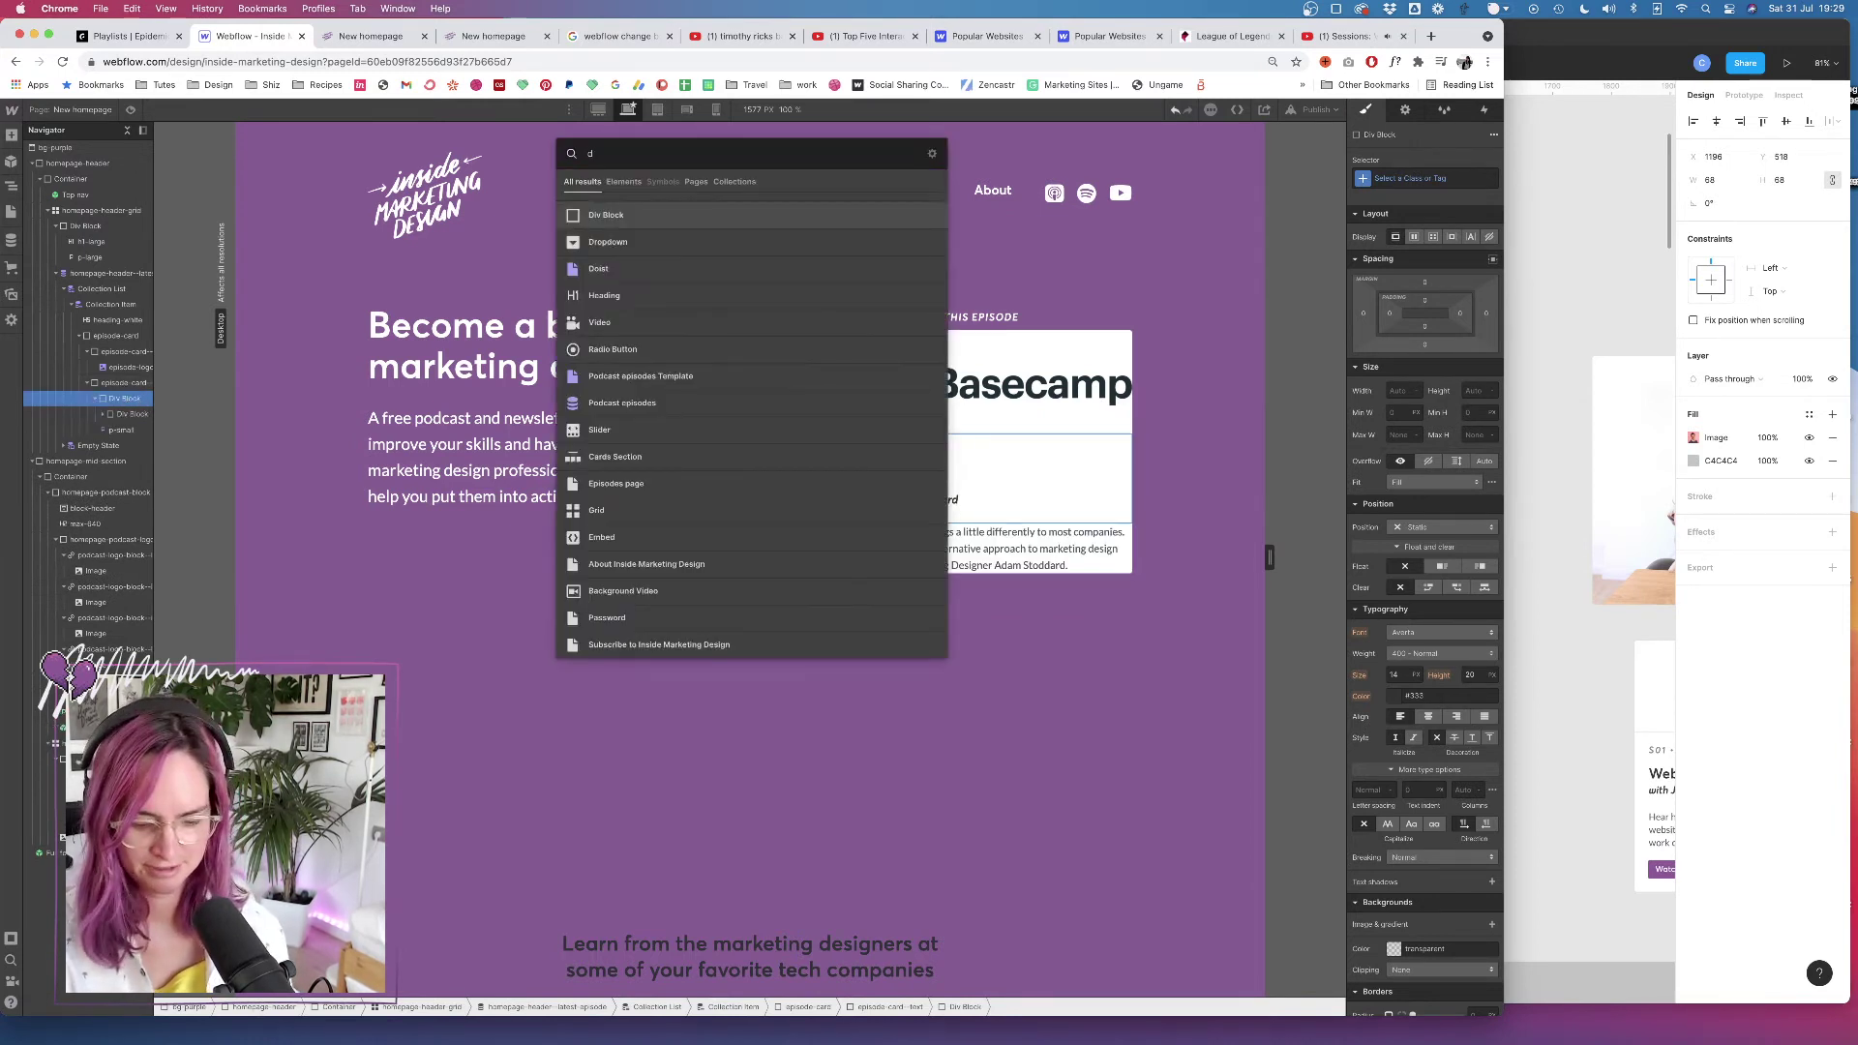
pyautogui.press('Return')
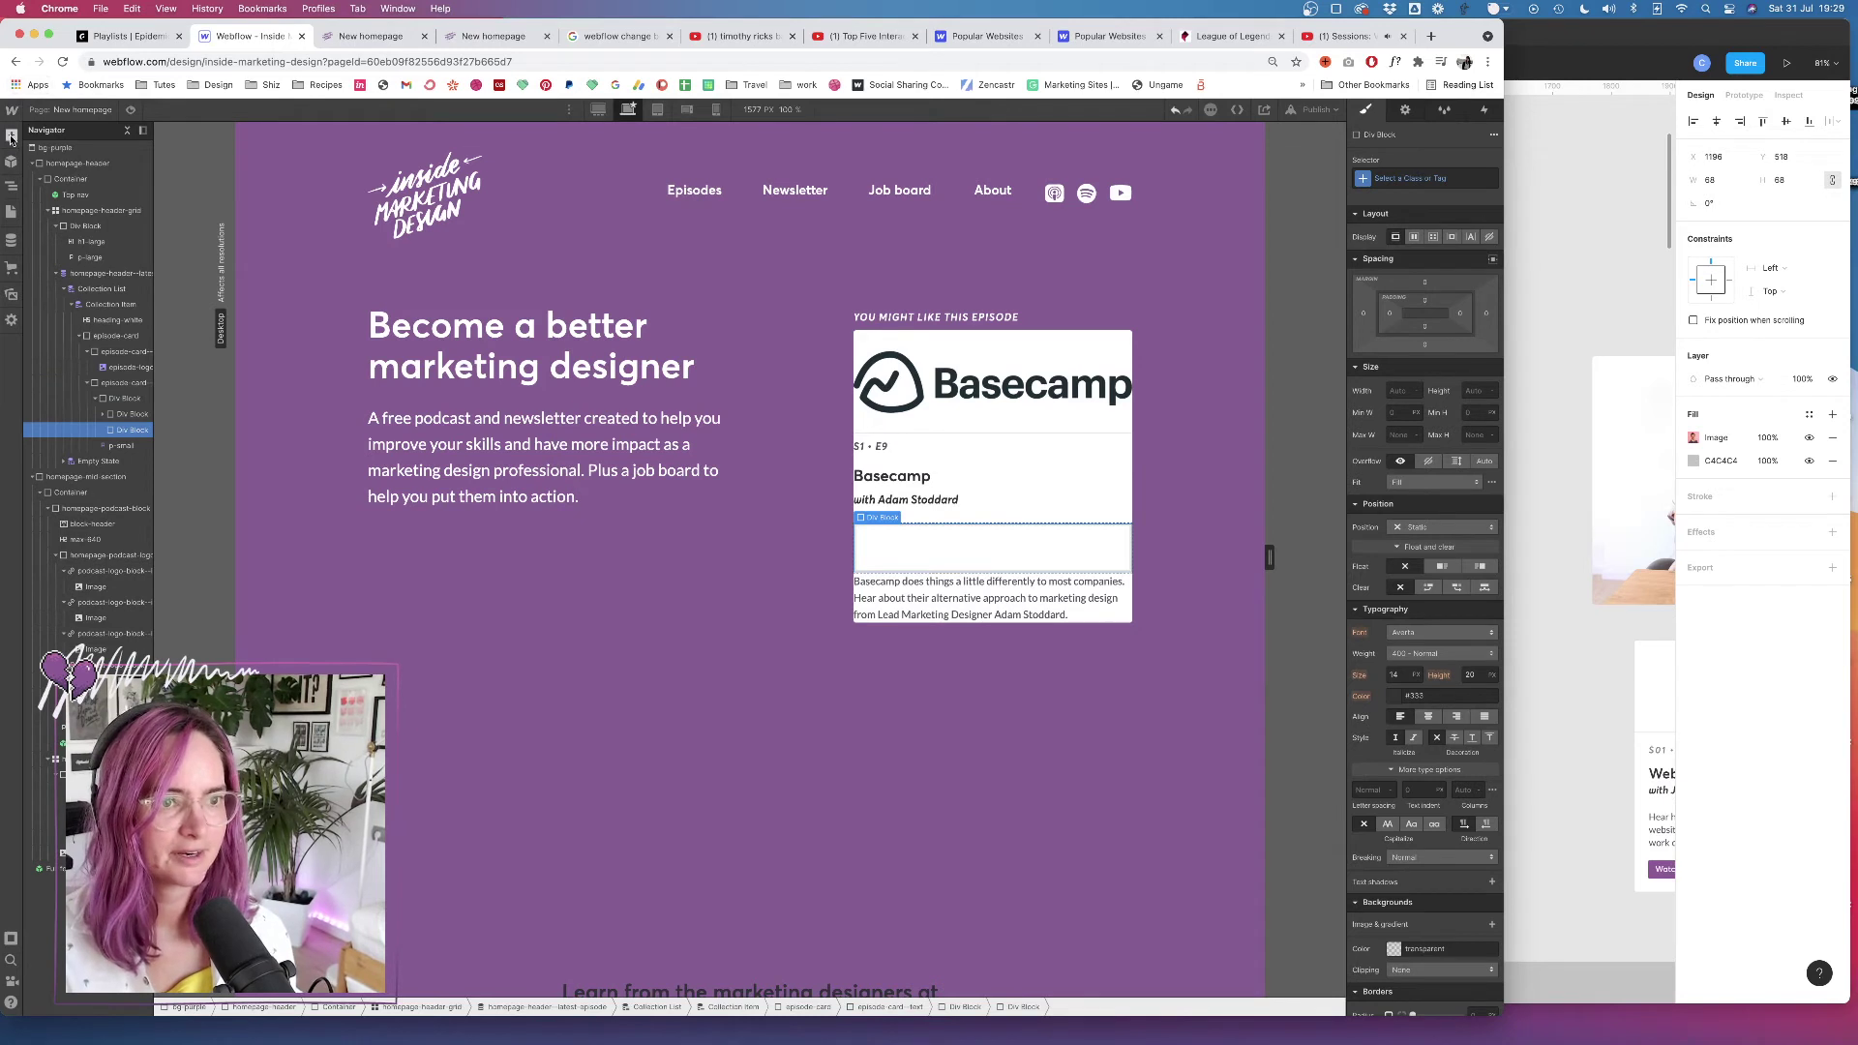
pyautogui.click(11, 136)
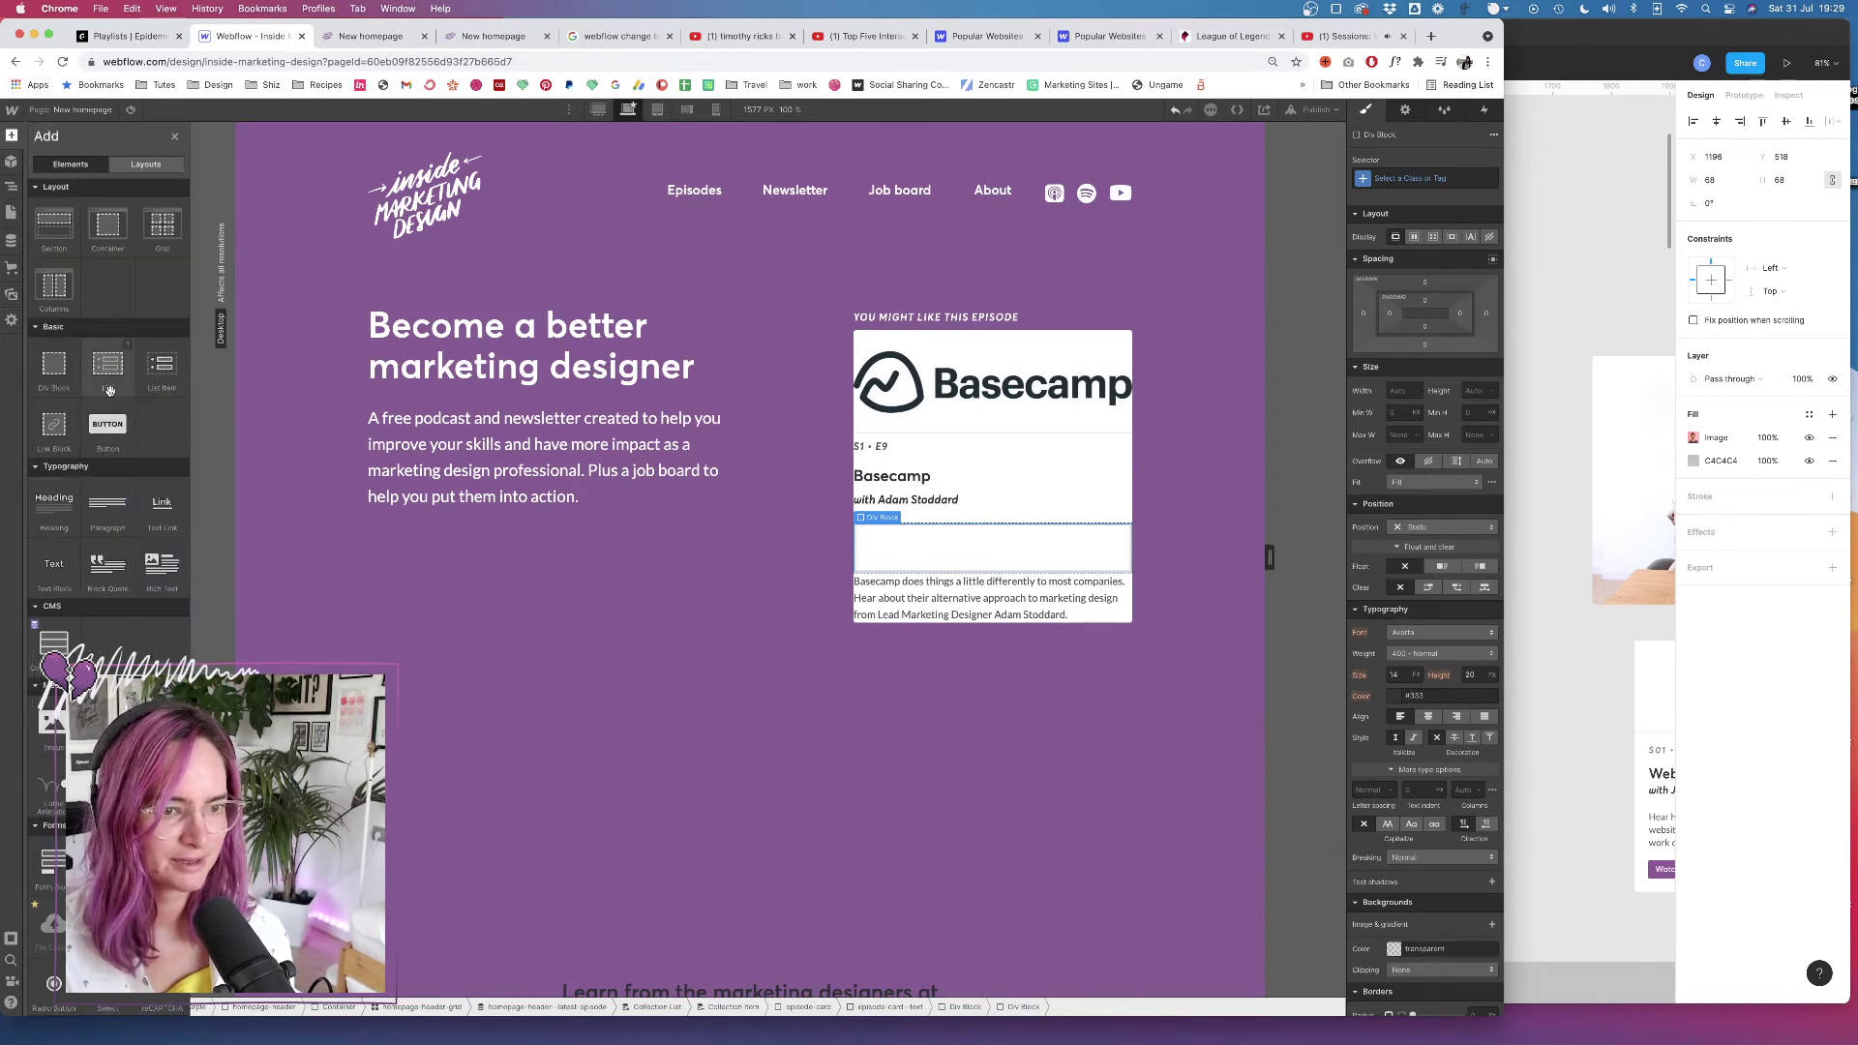
pyautogui.click(53, 721)
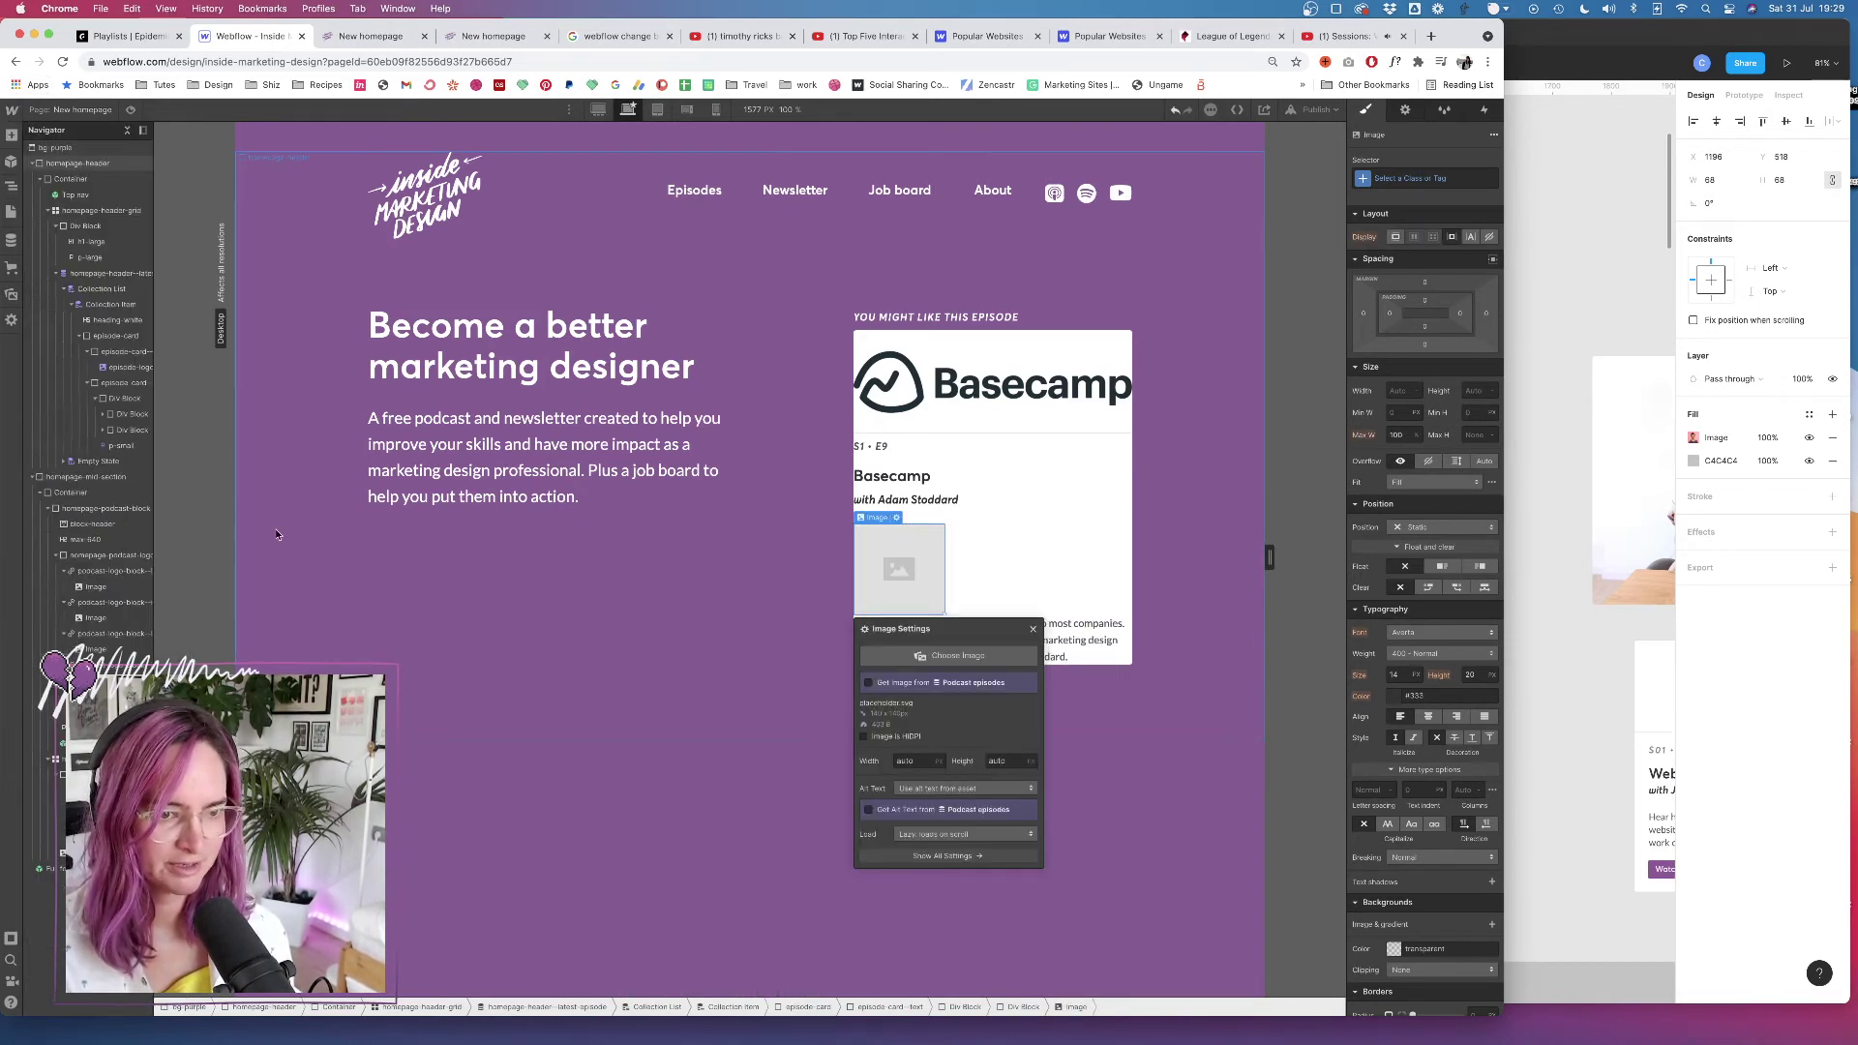
# Bind the image to the Guest profile photo field of Podcast episodes and its alt text to the Guest name field
pyautogui.click(868, 683)
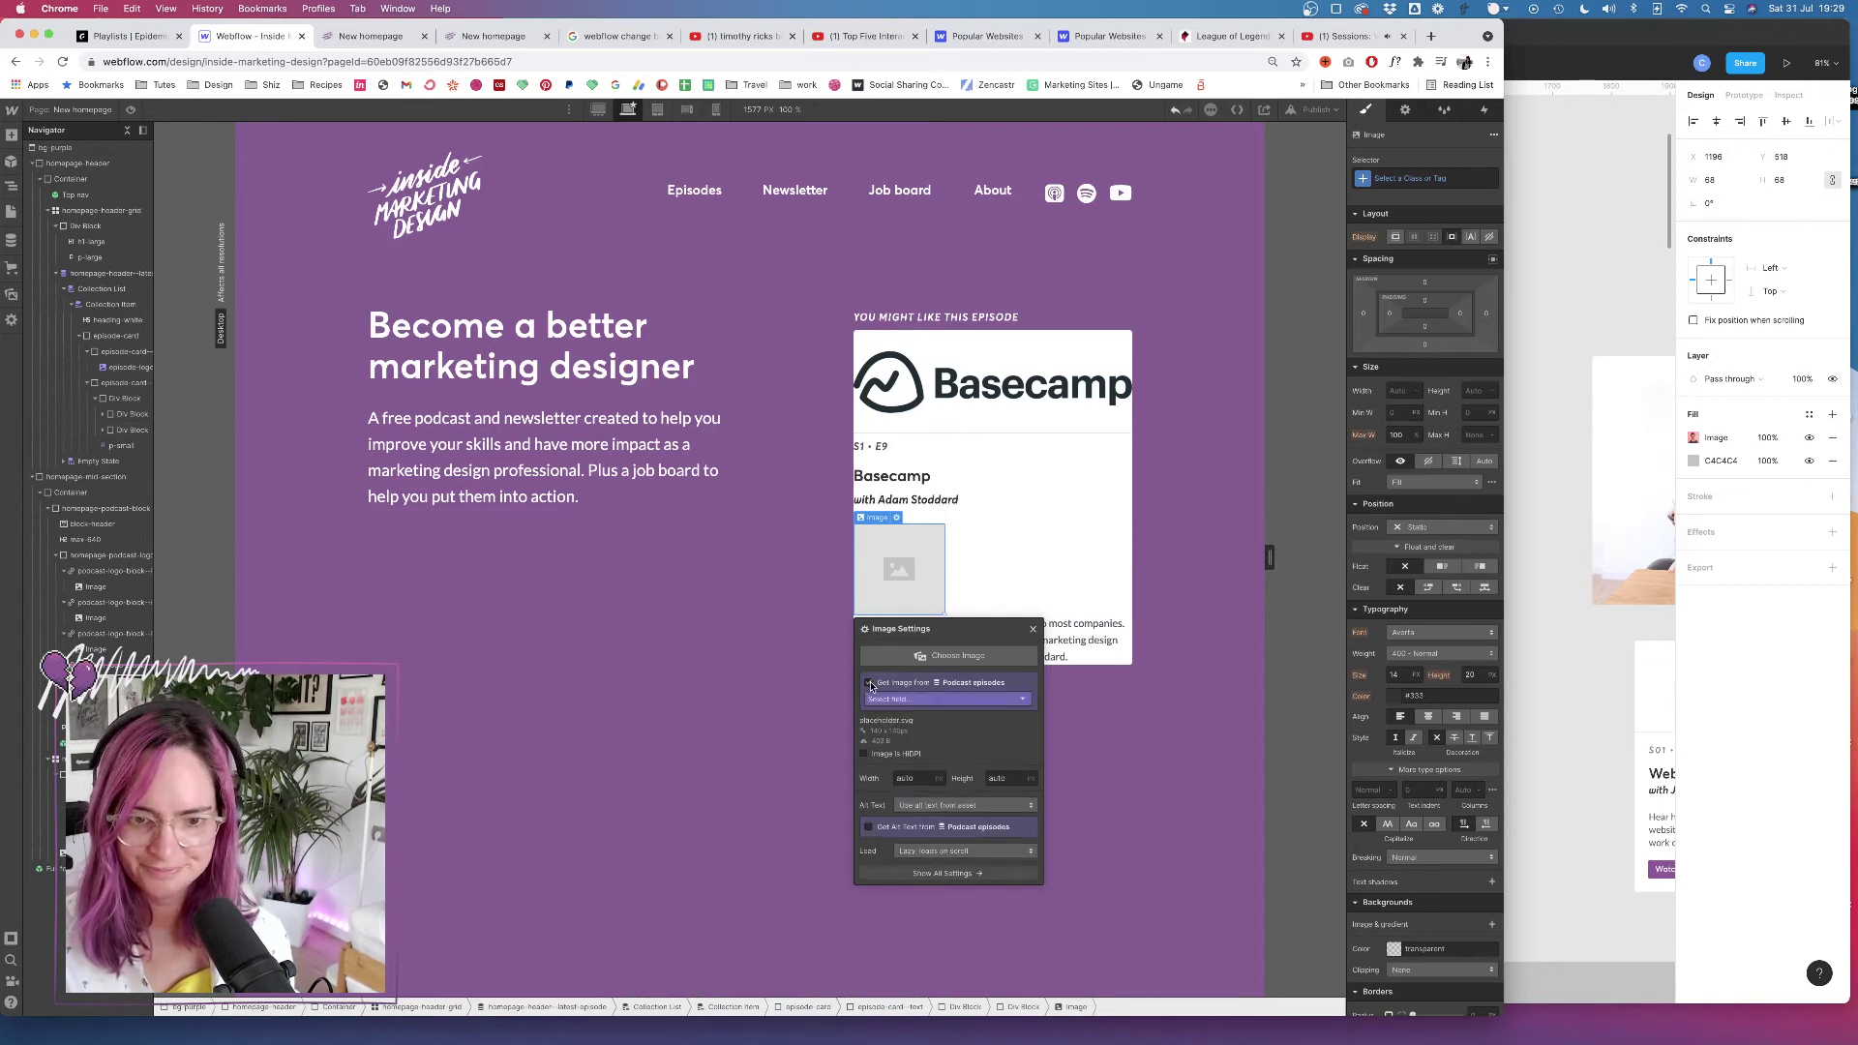
pyautogui.click(936, 699)
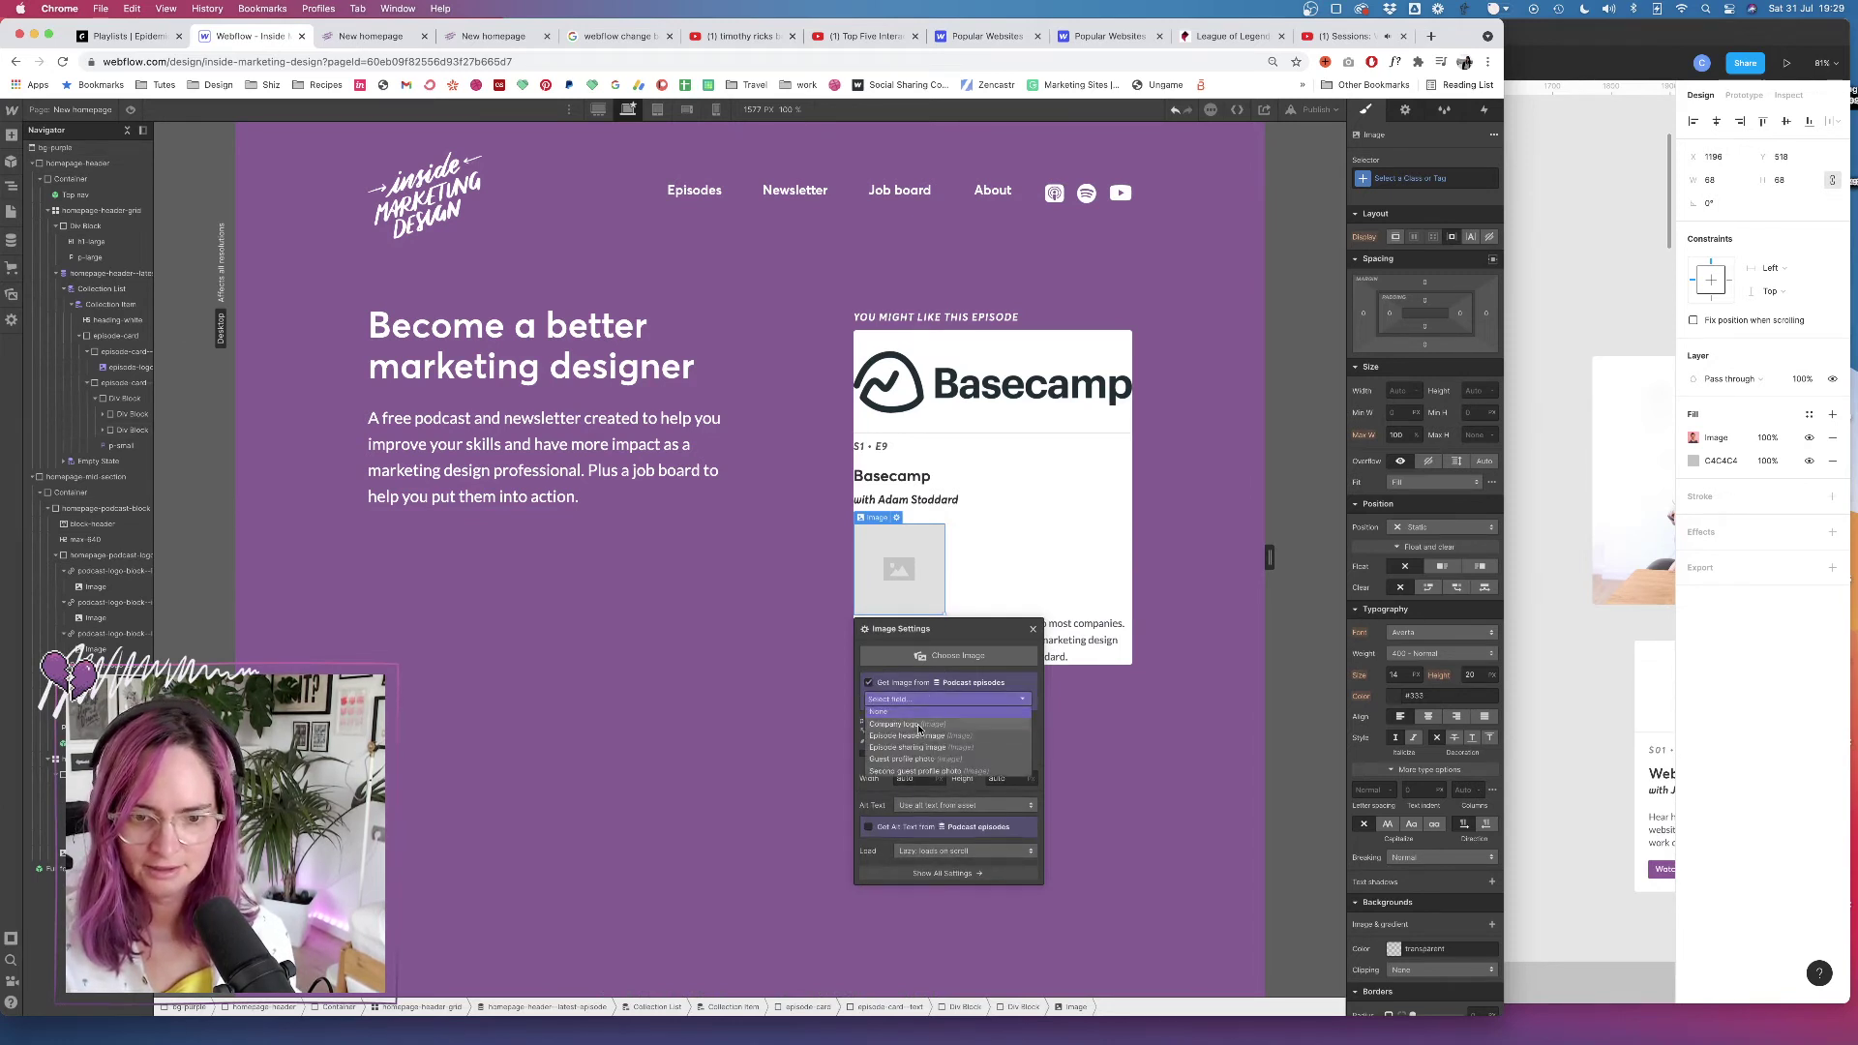
pyautogui.click(919, 759)
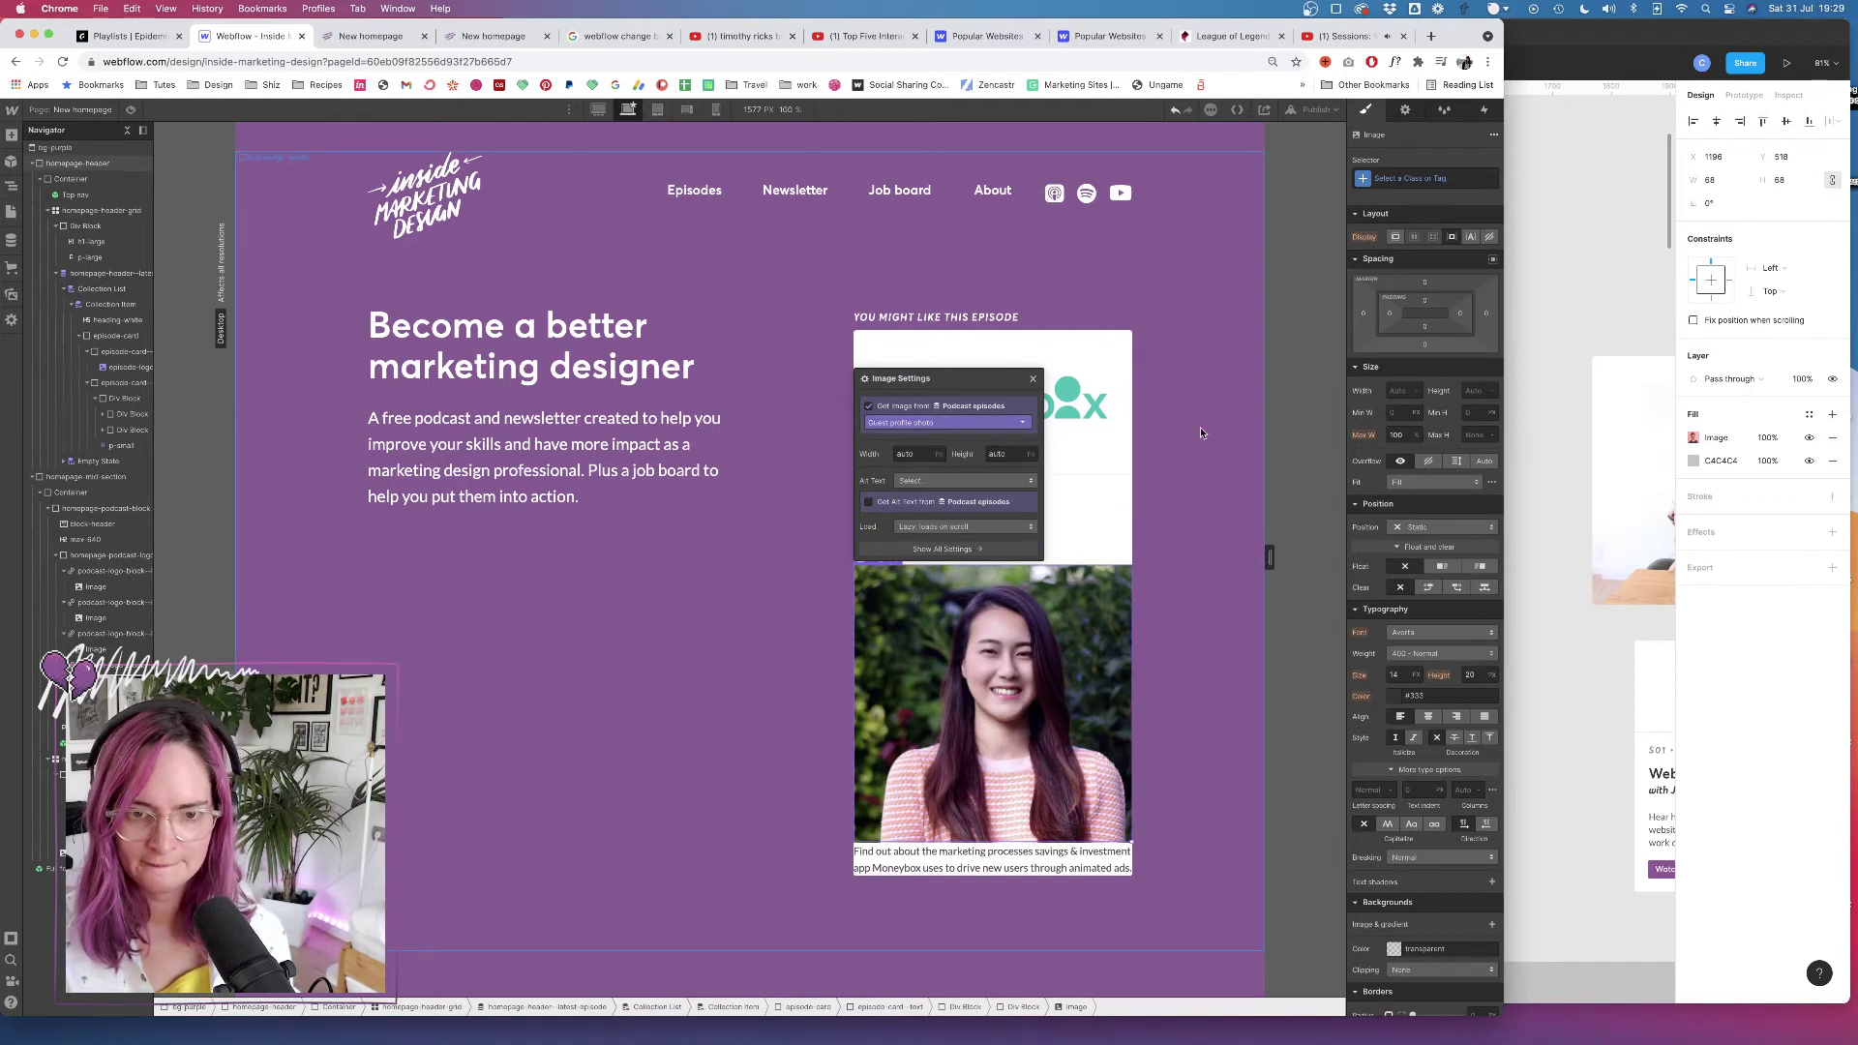
pyautogui.click(867, 501)
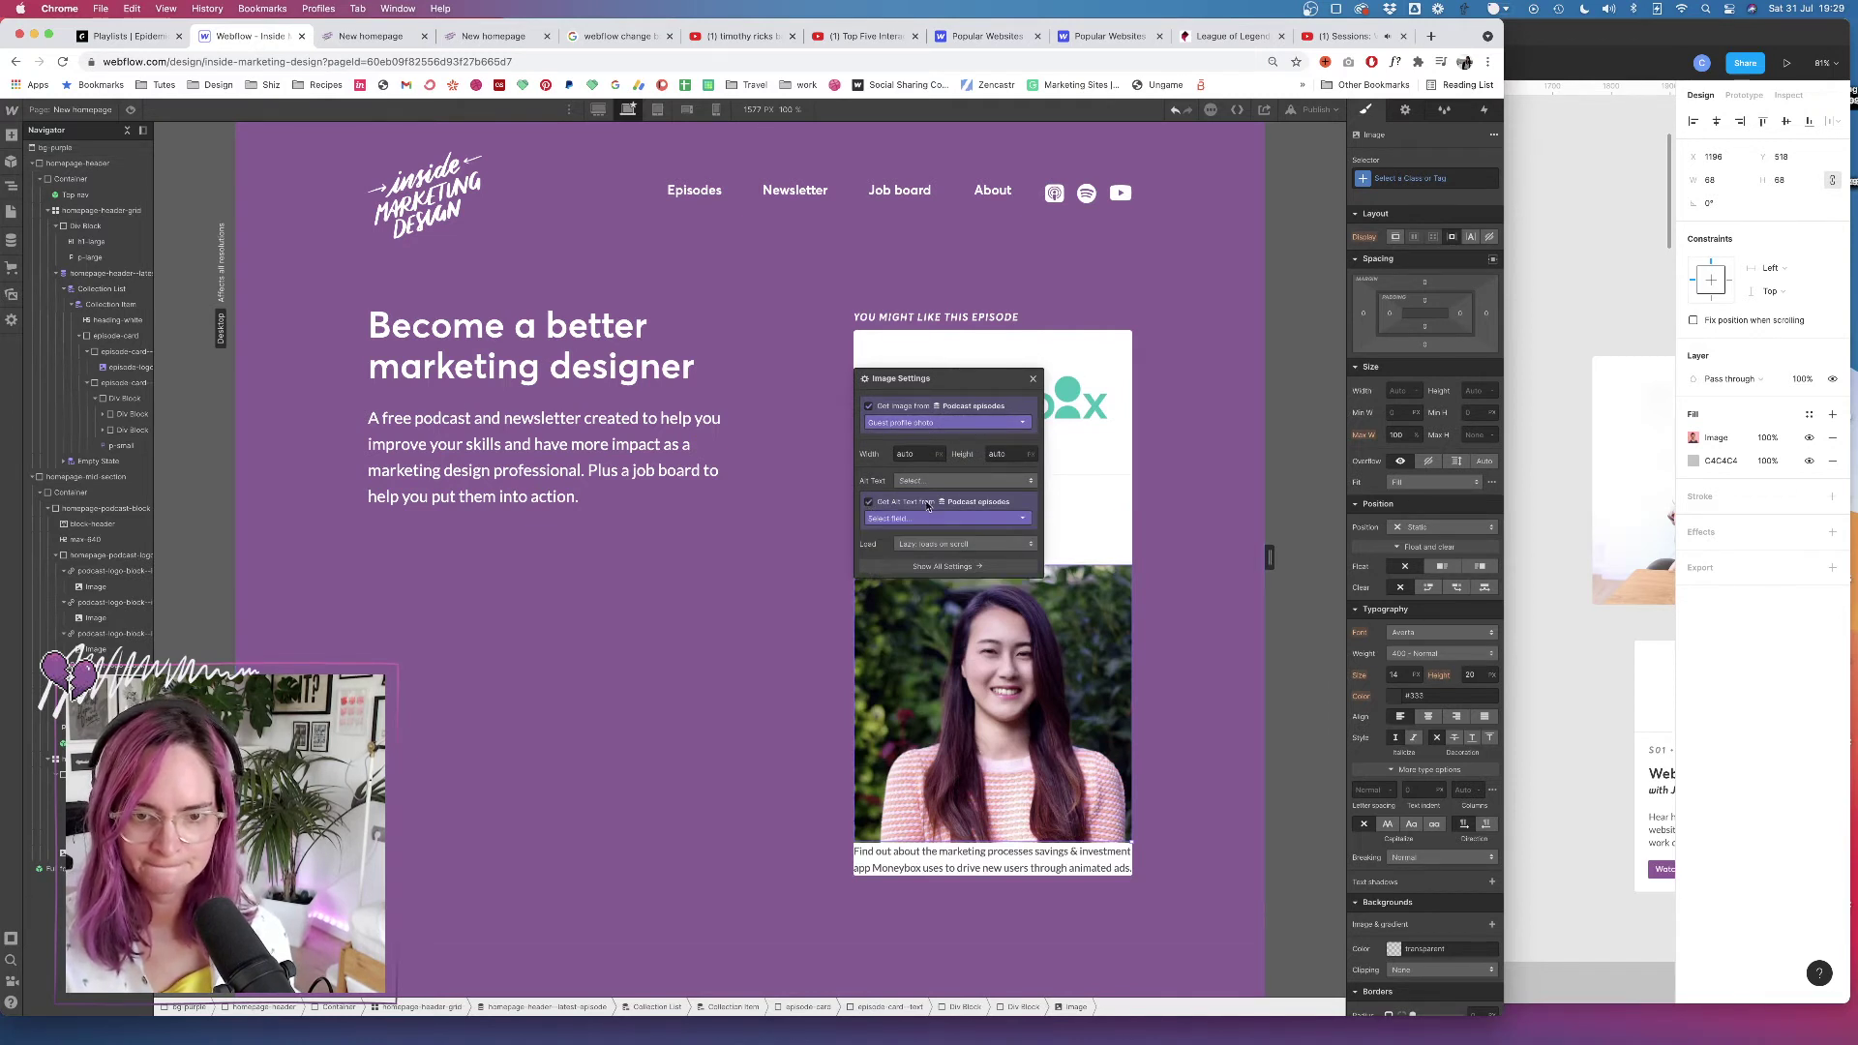
pyautogui.click(918, 520)
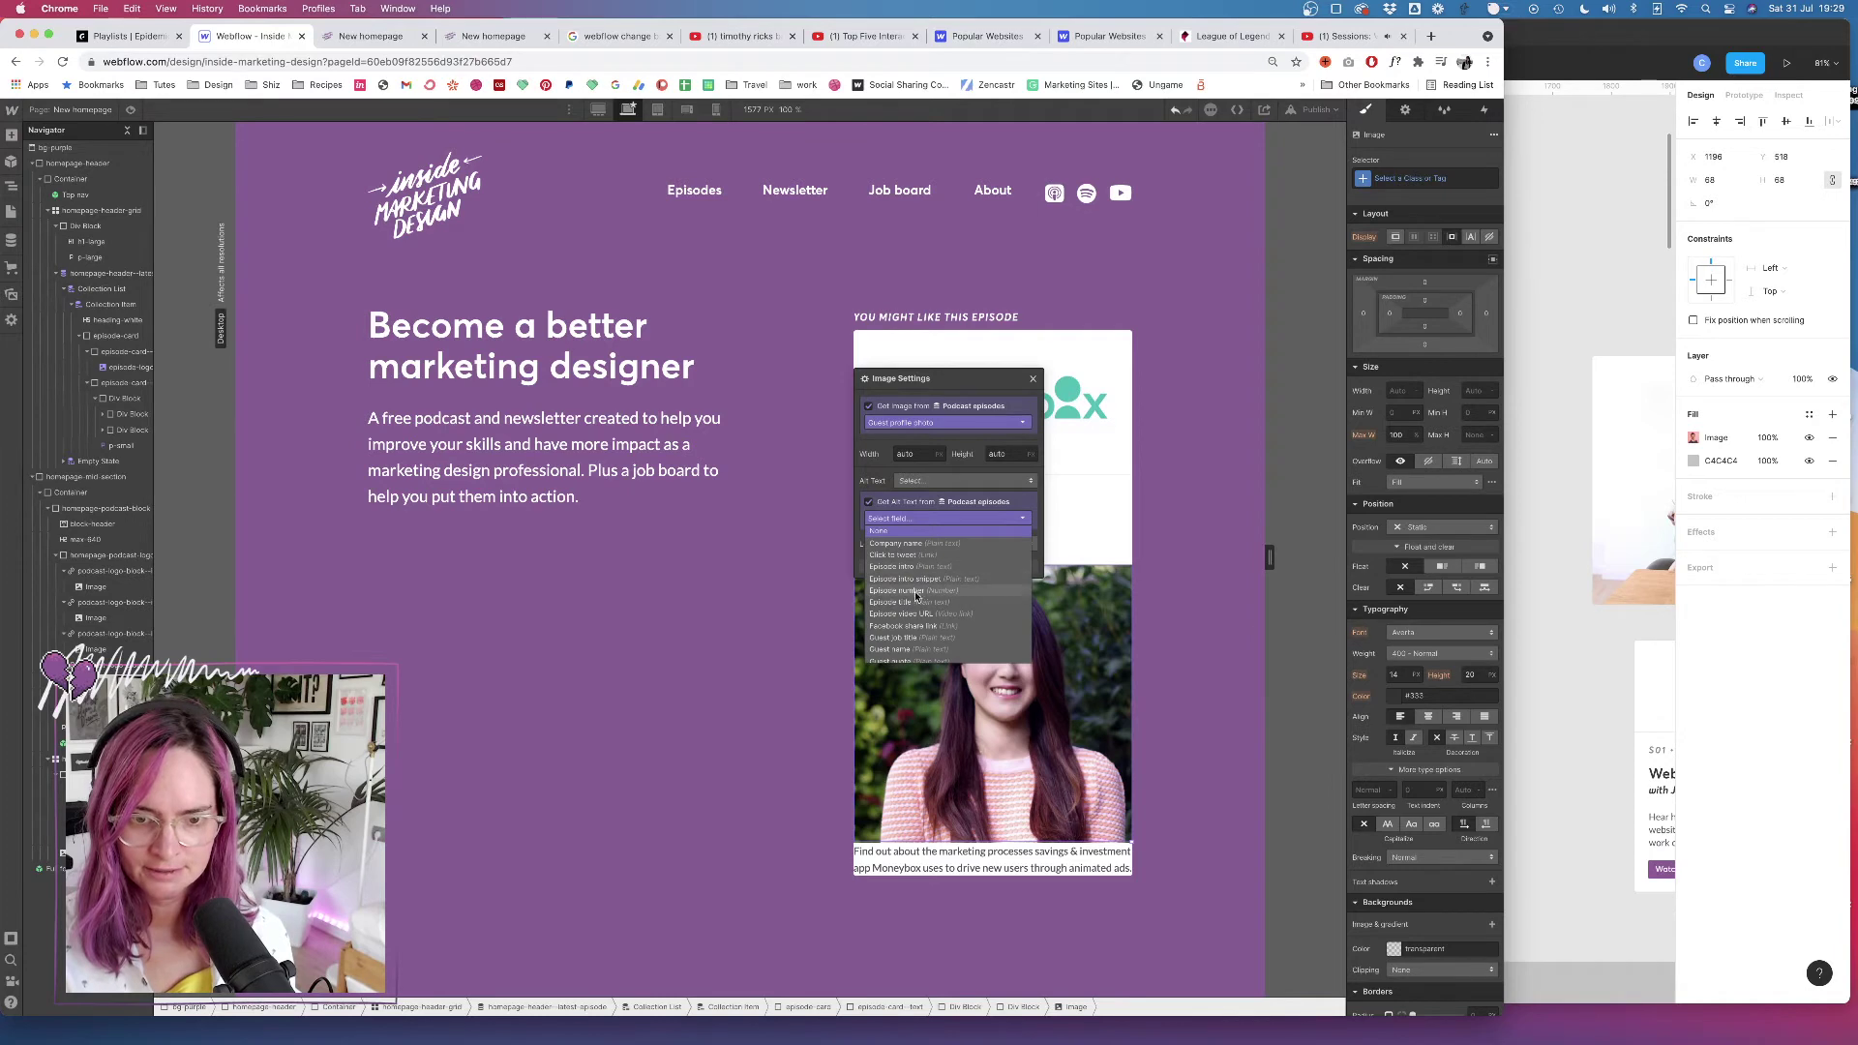
pyautogui.click(899, 649)
pyautogui.click(1192, 509)
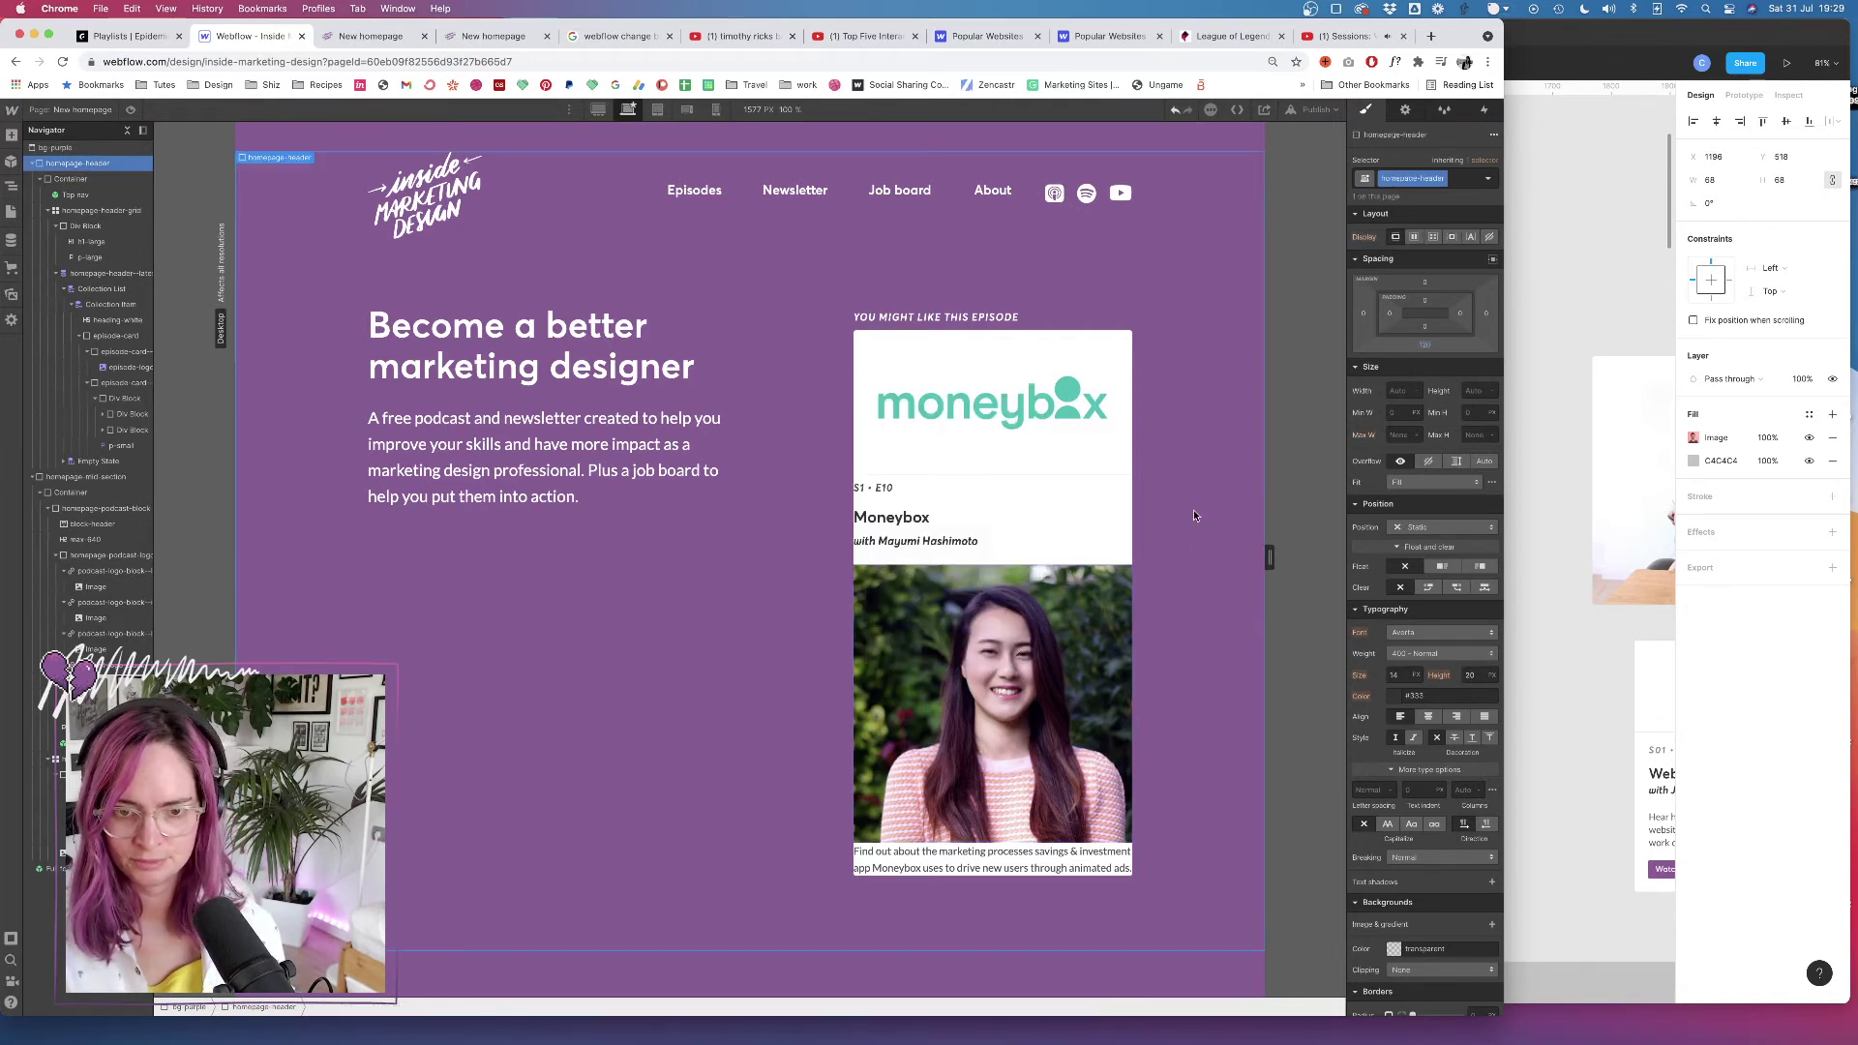
# Look over the episode card designs and other page layouts in Figma
pyautogui.press('super+Tab')
pyautogui.scroll(-10, 1450, 416)
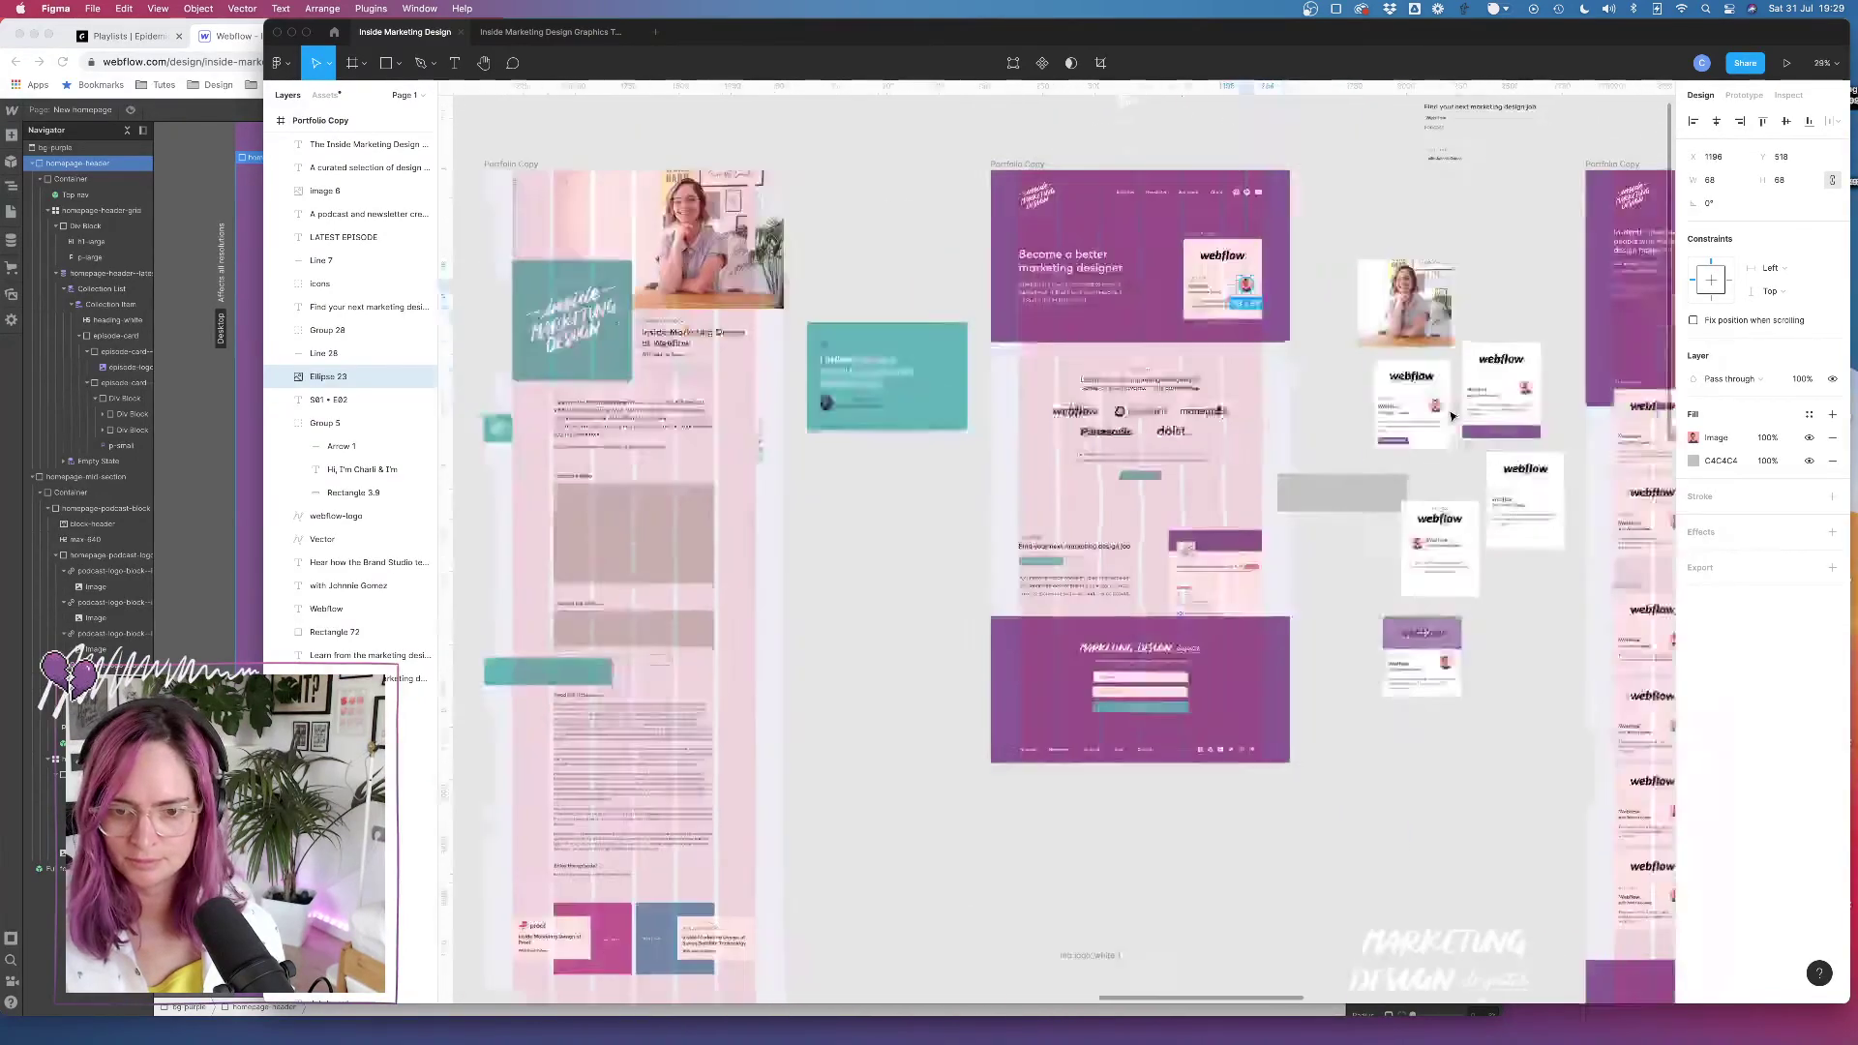
pyautogui.hscroll(15, 936, 329)
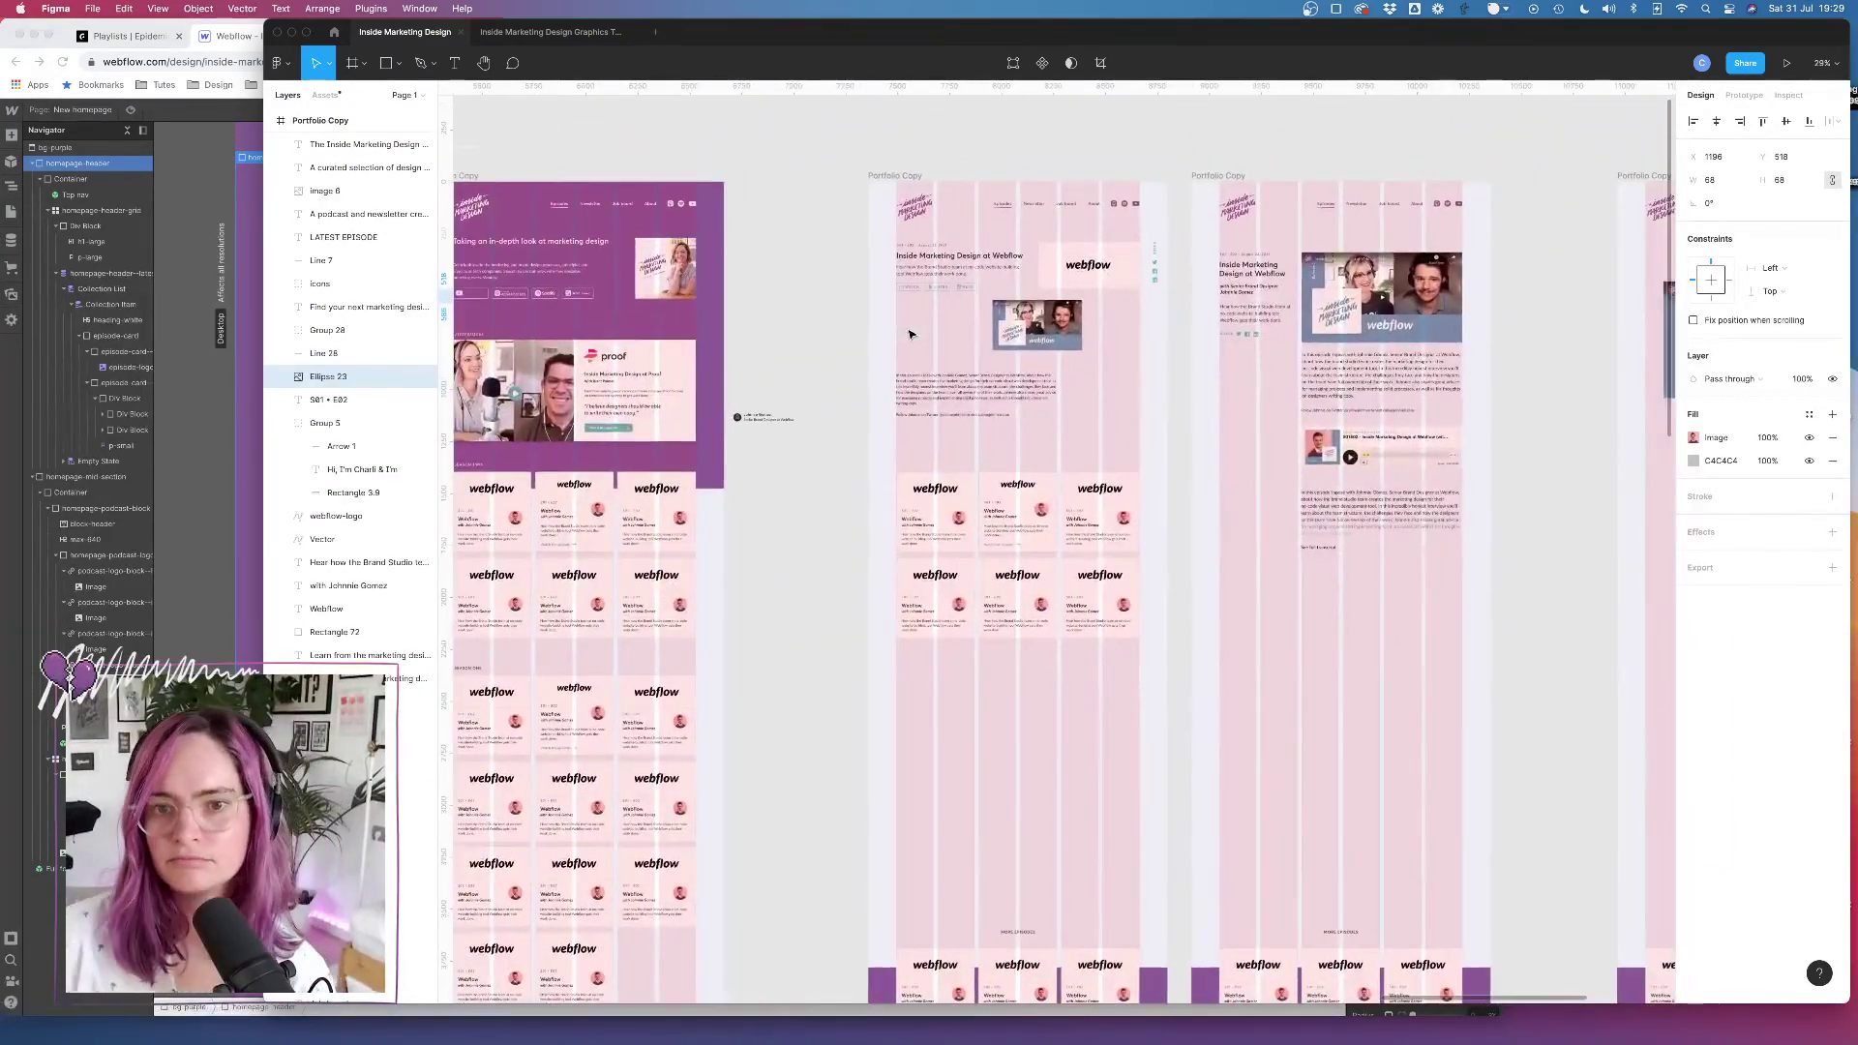
pyautogui.hscroll(-15, 909, 334)
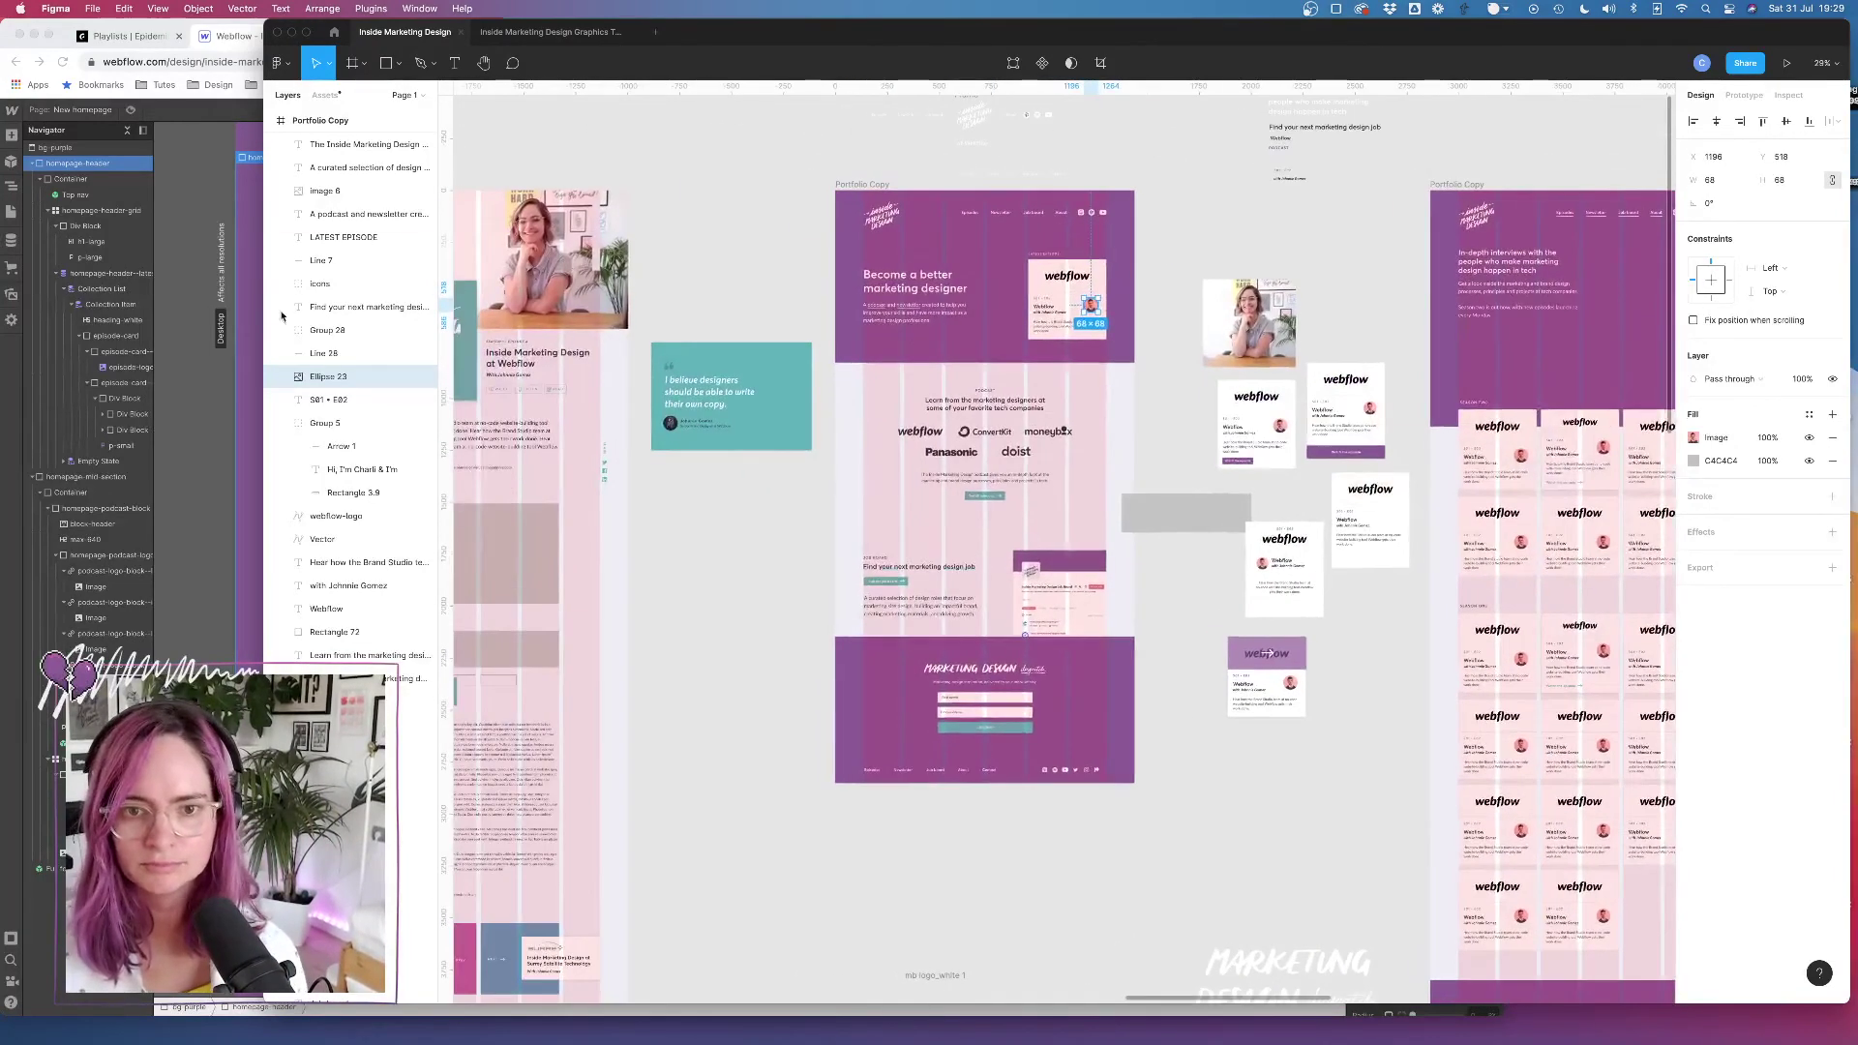
pyautogui.press('super+Tab')
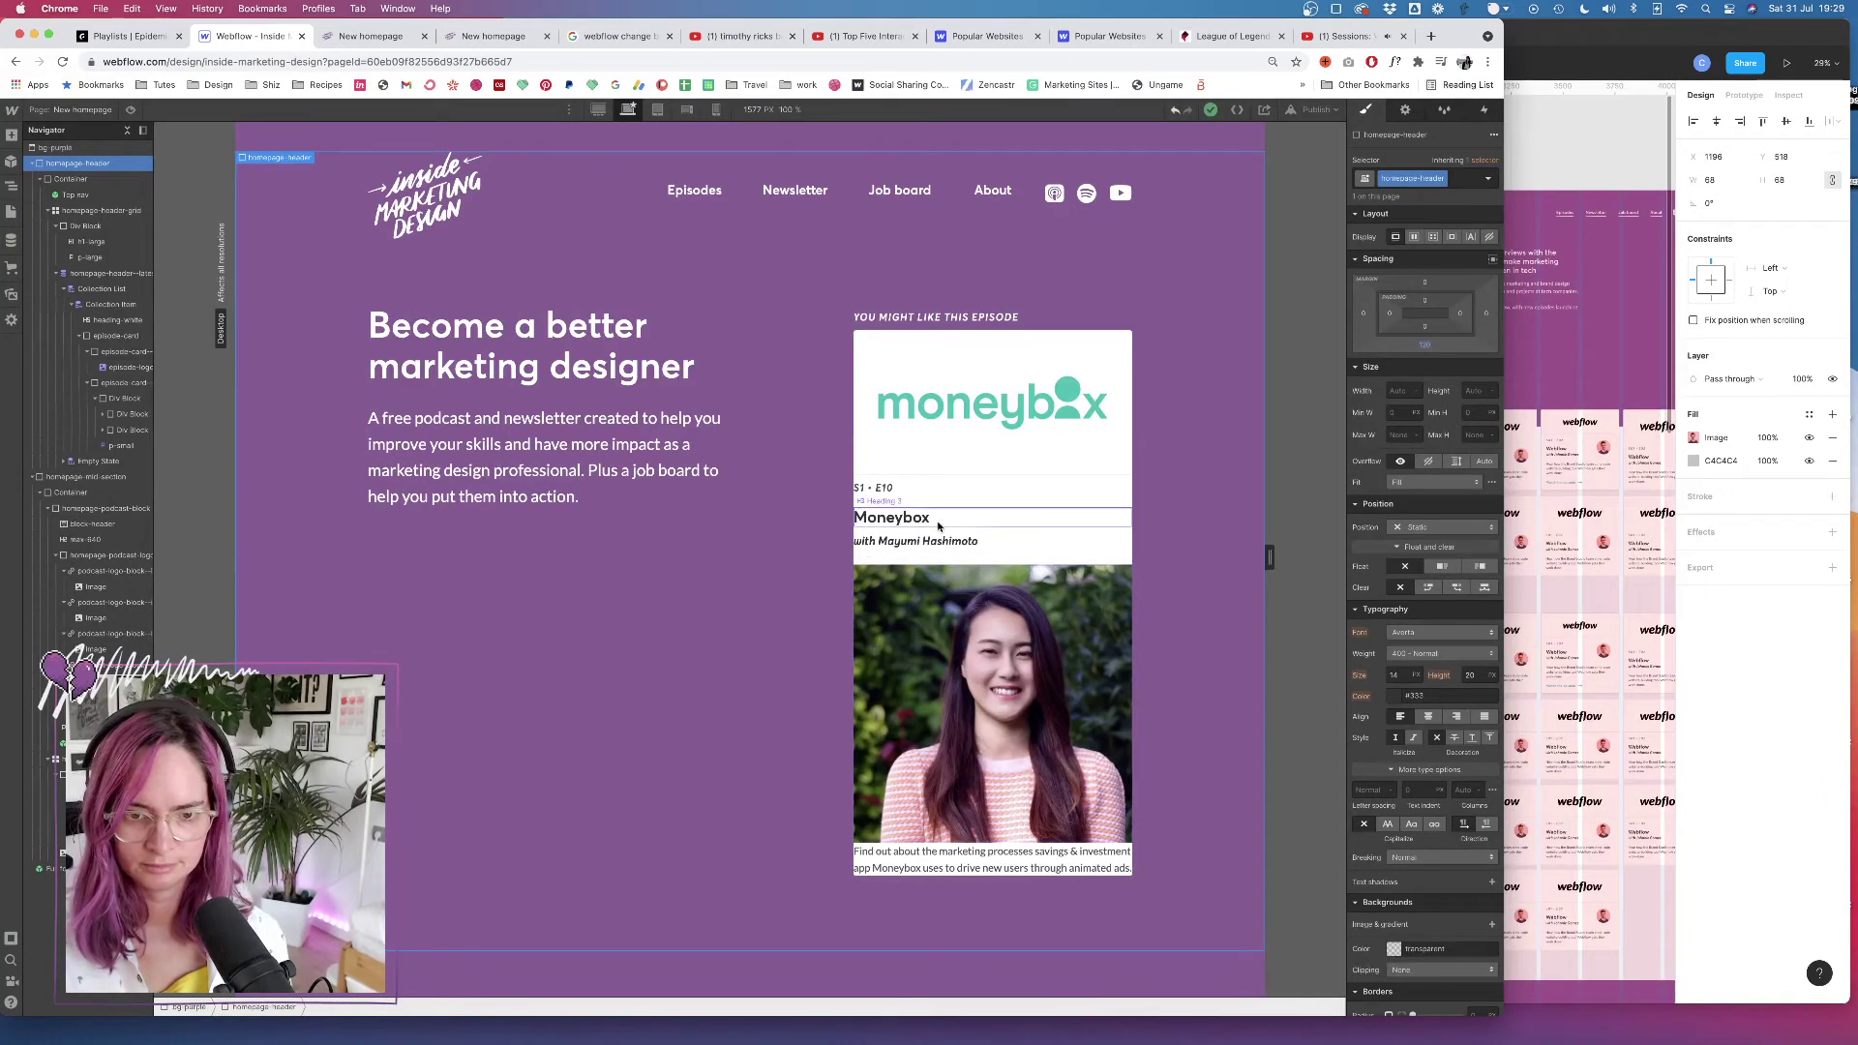
# Hide the layout grid in Figma and measure the distance from the episode number text to the card's edges
pyautogui.click(1027, 566)
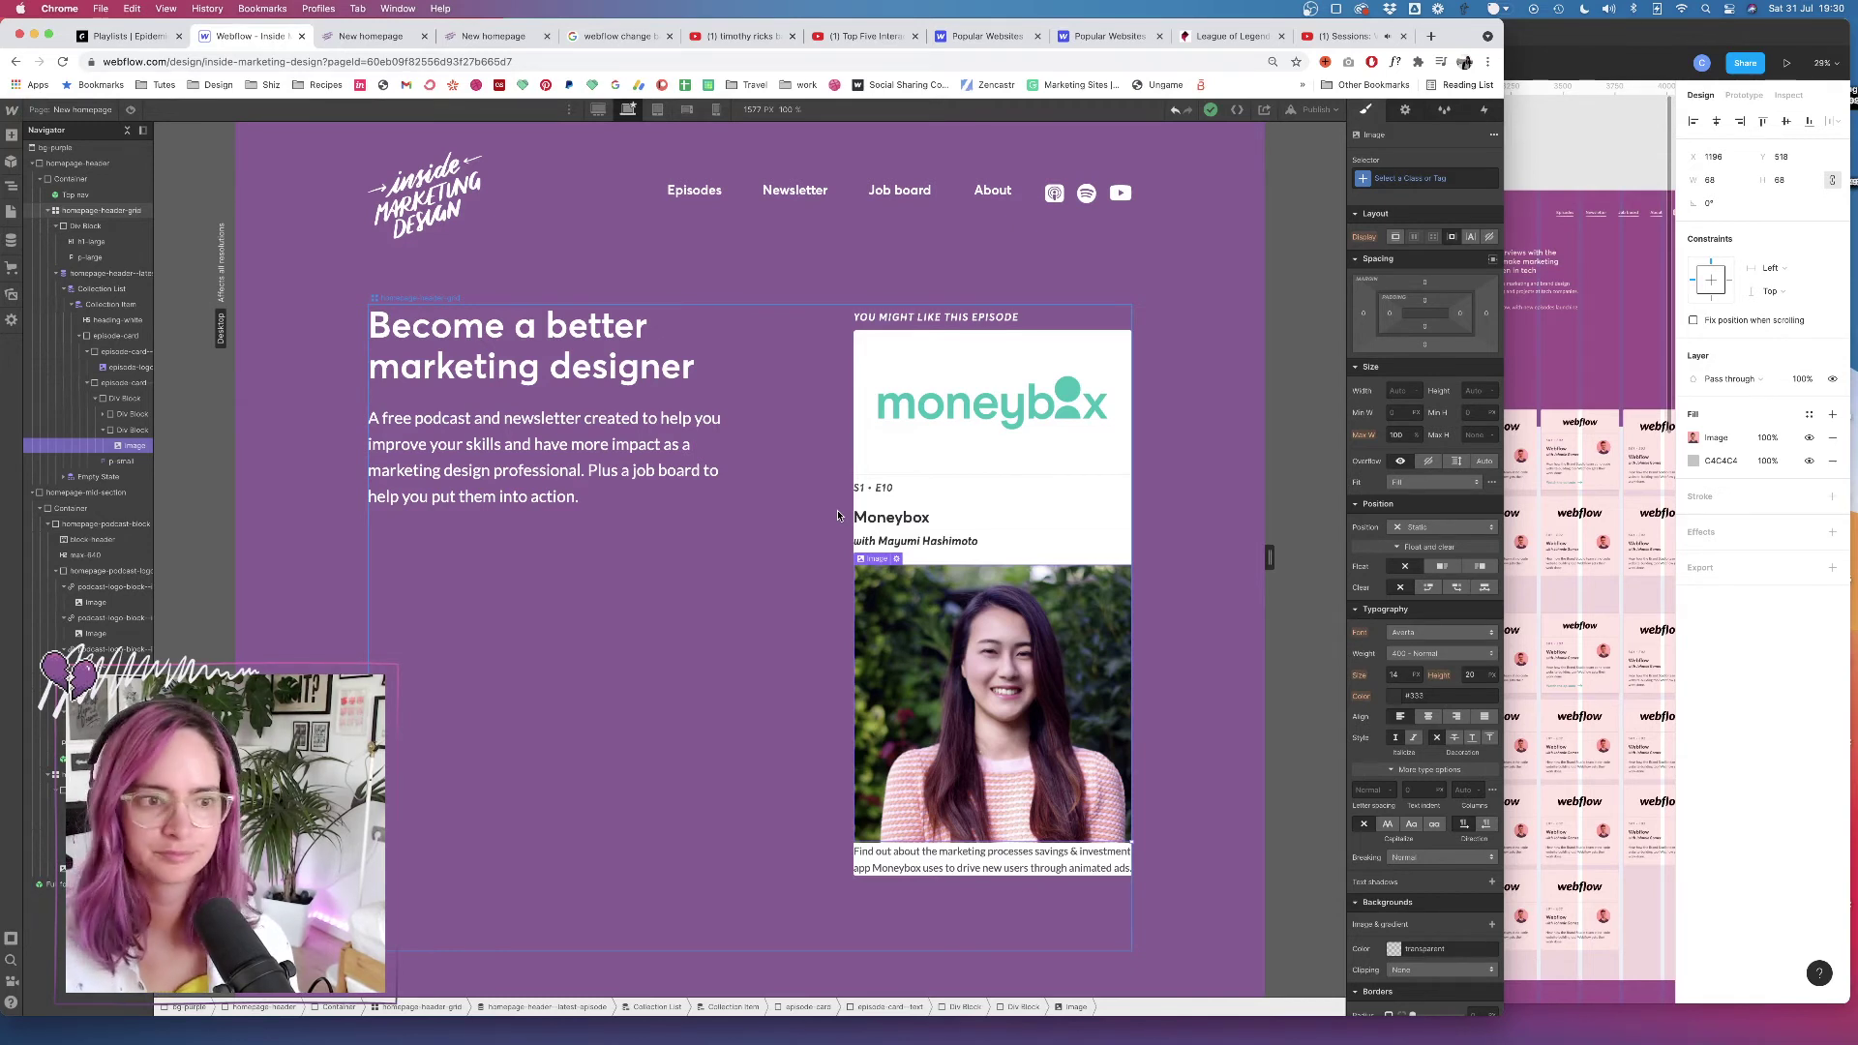
pyautogui.click(1055, 508)
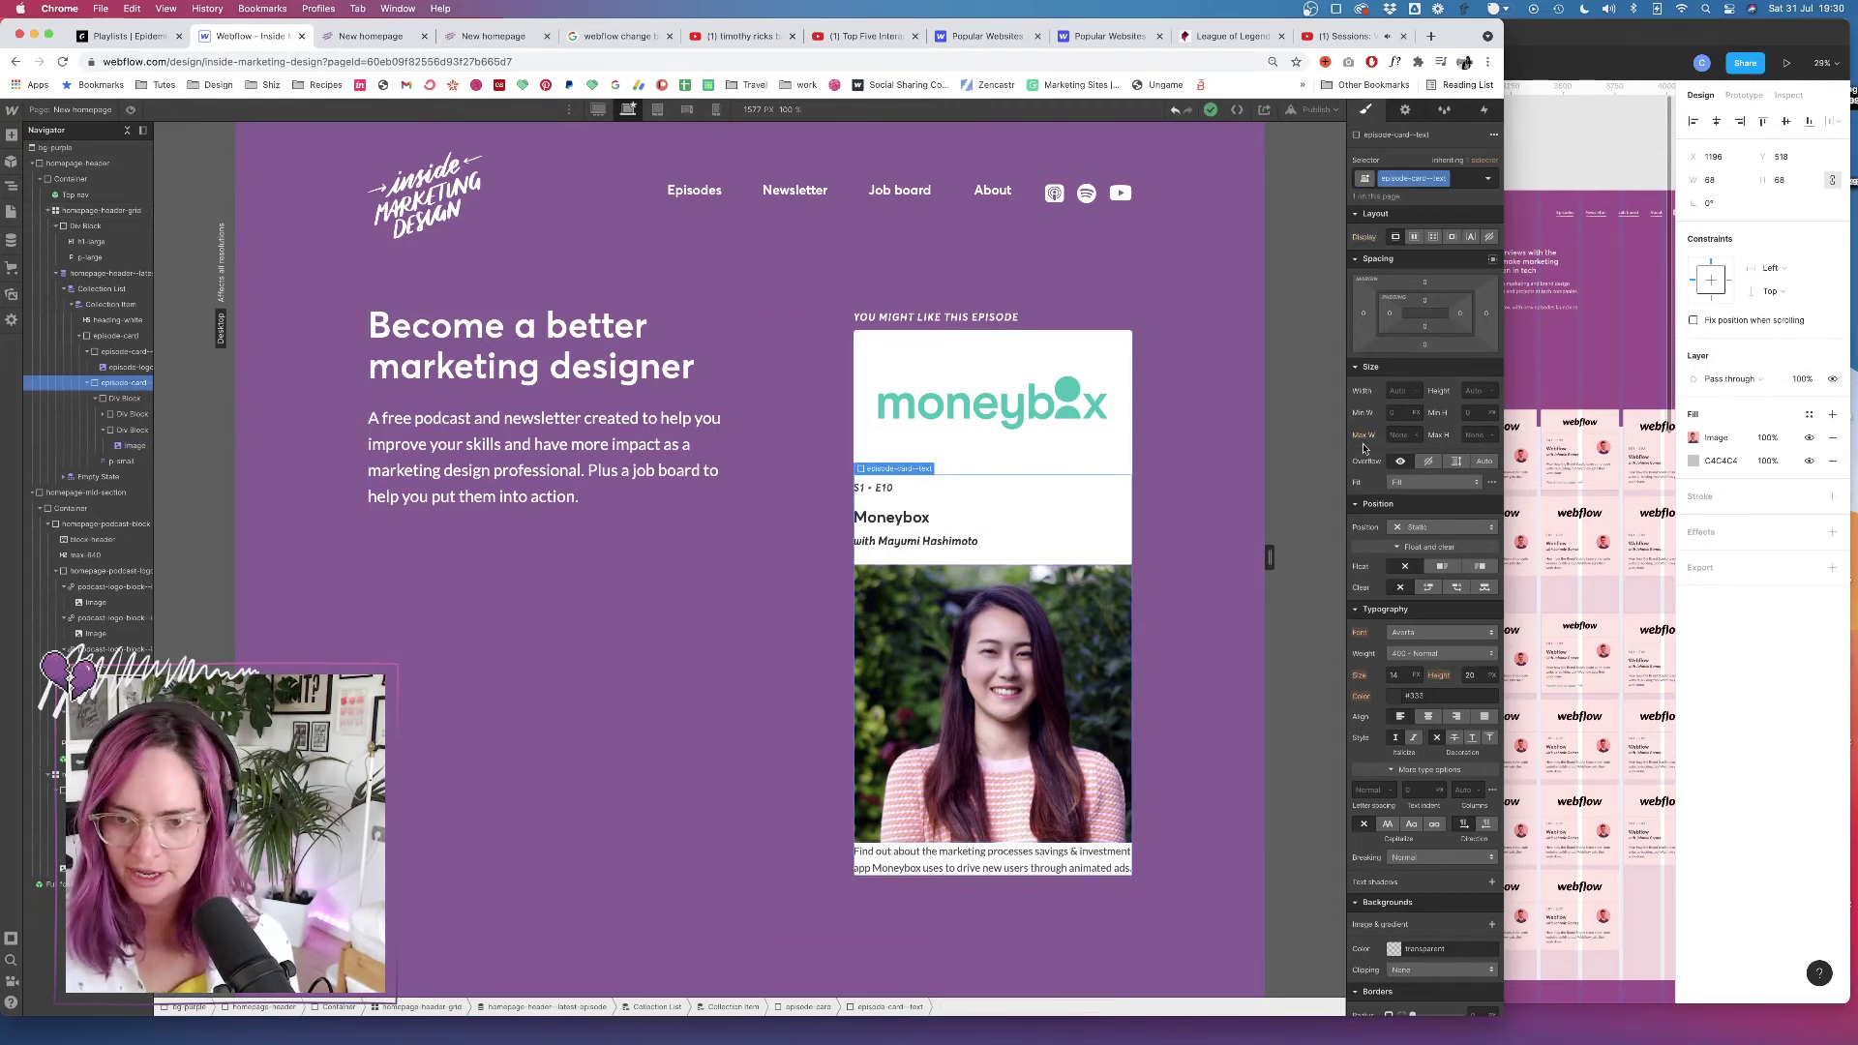
pyautogui.click(1622, 408)
pyautogui.scroll(5, 1028, 400)
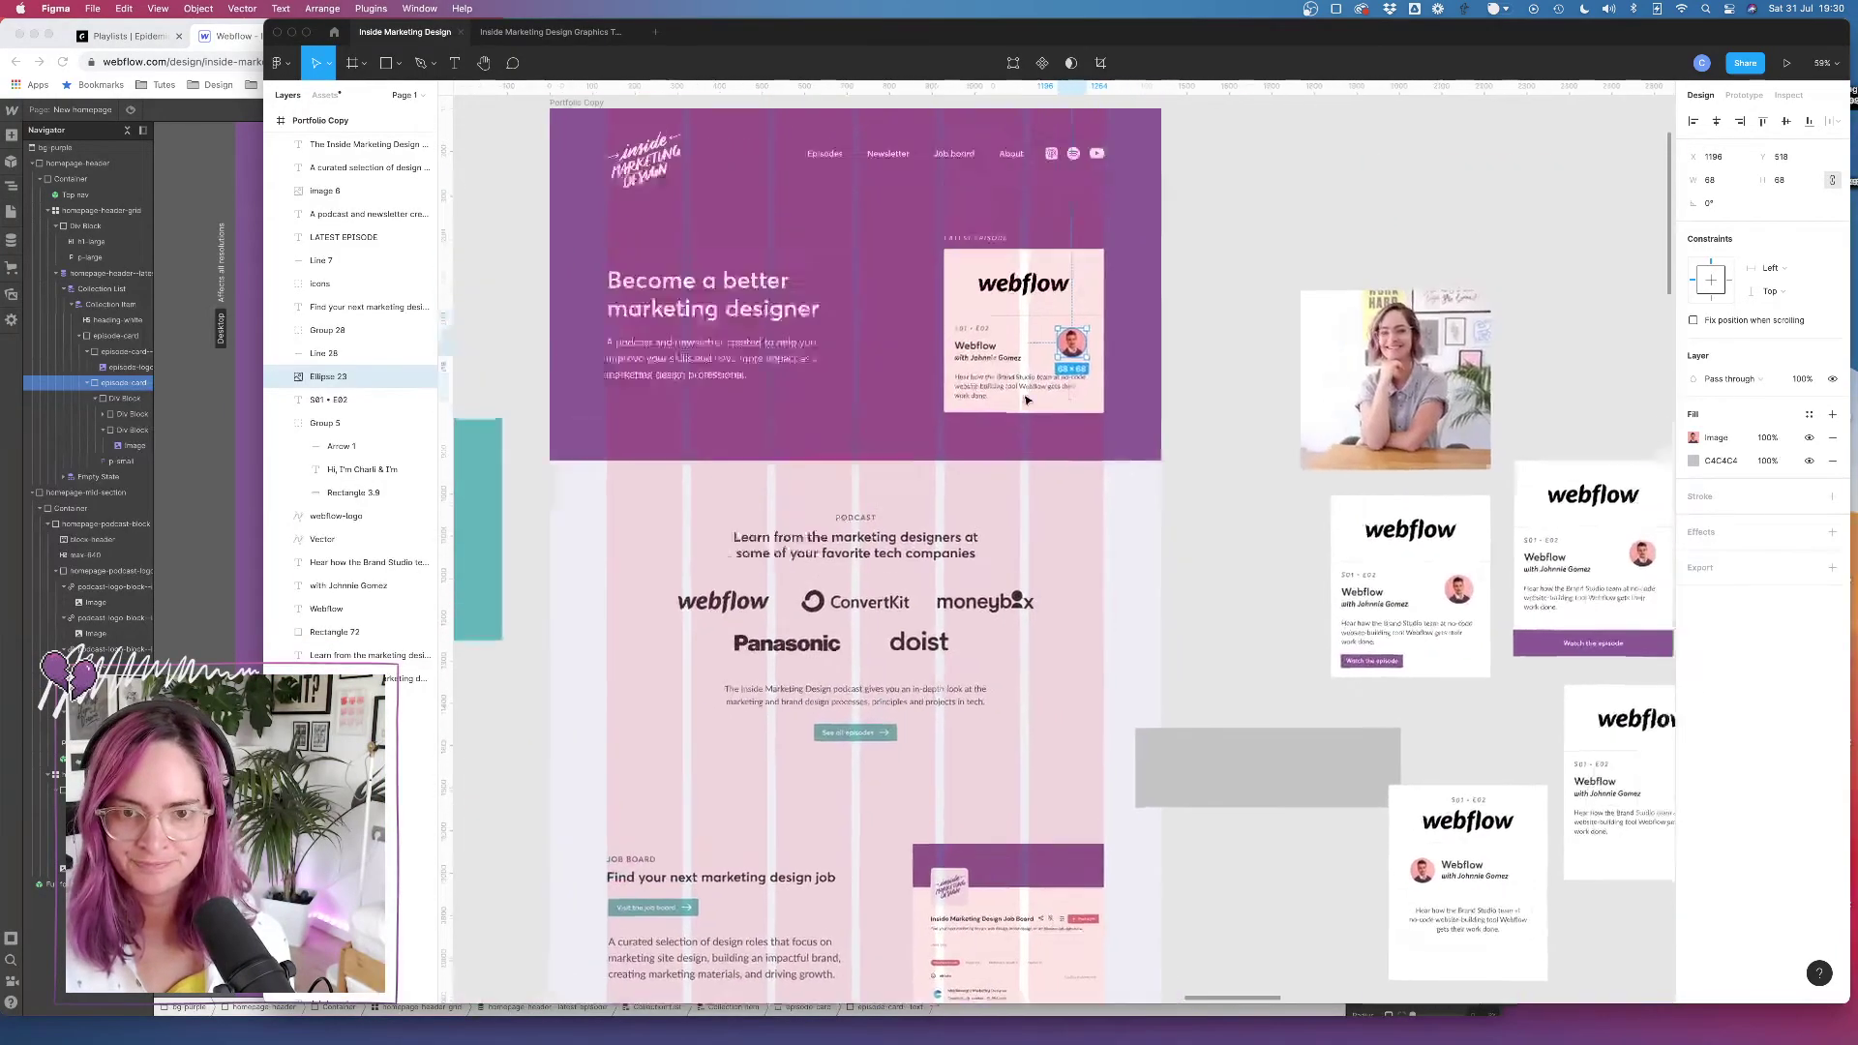
pyautogui.scroll(3, 1027, 400)
pyautogui.scroll(5, 883, 497)
pyautogui.click(766, 676)
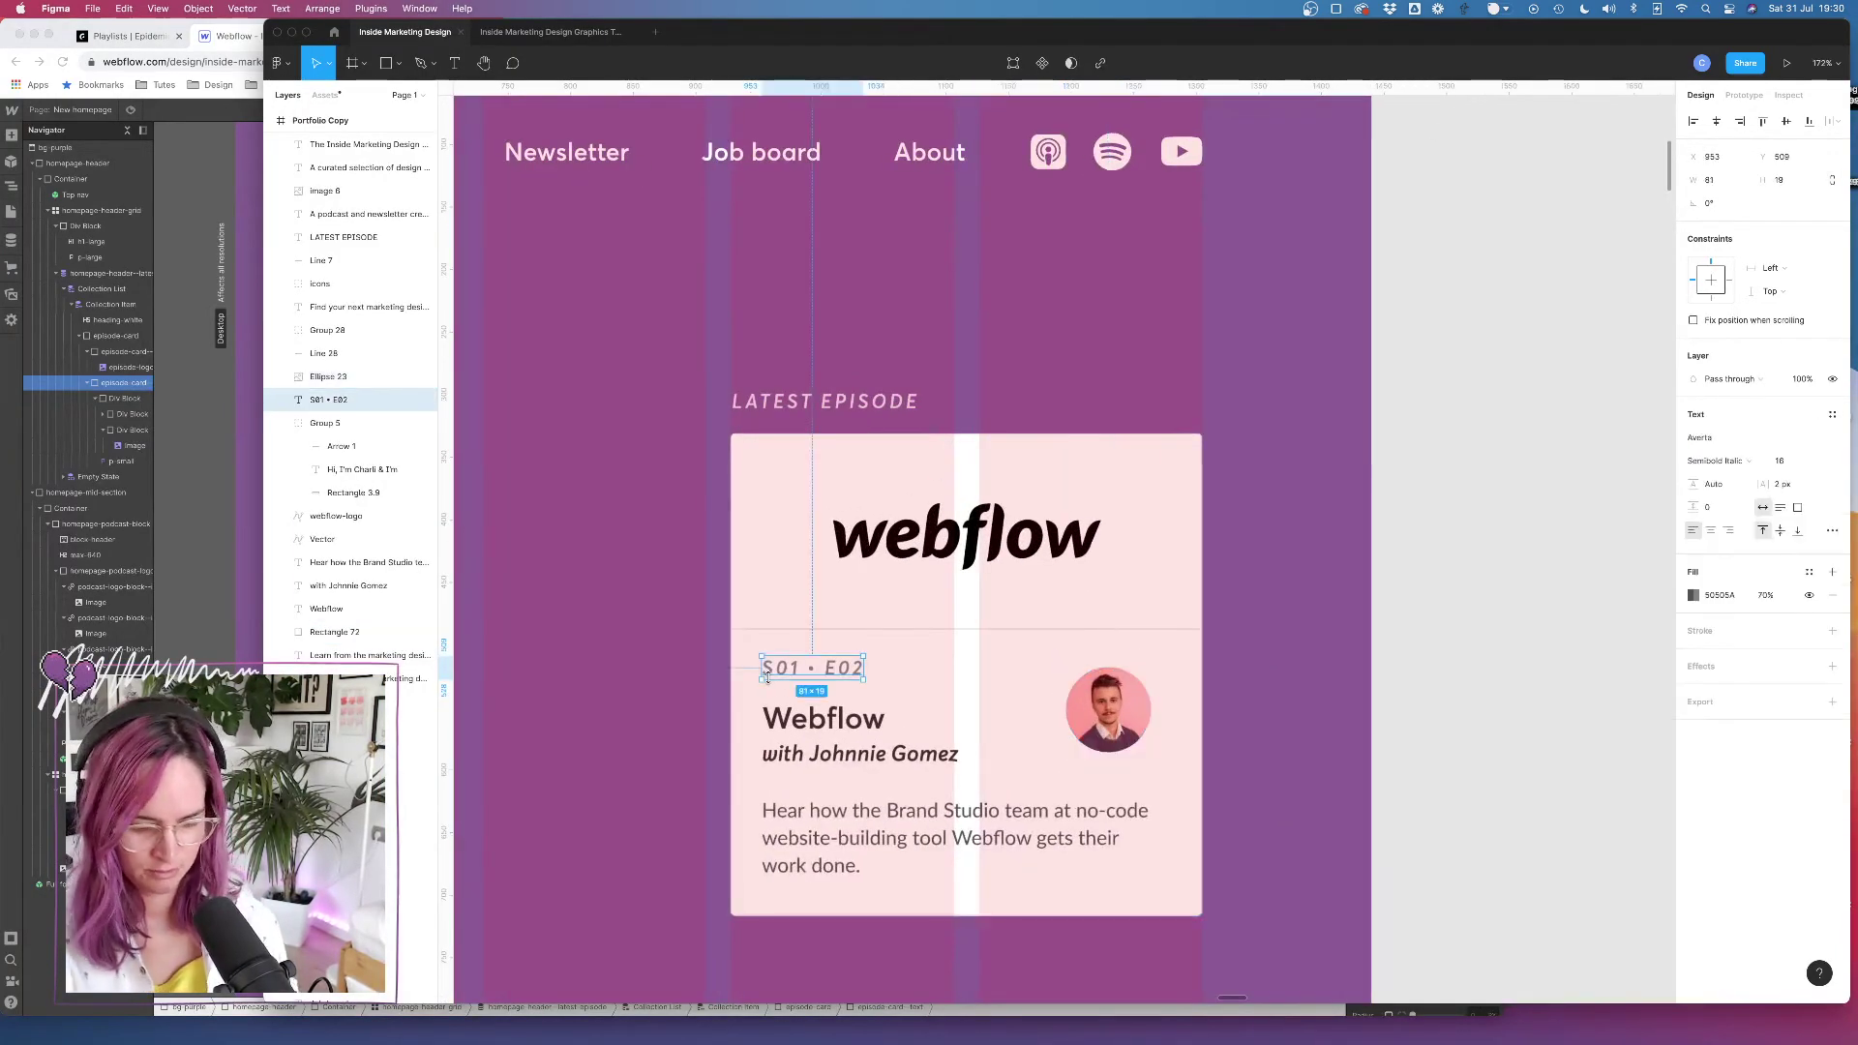
pyautogui.hotkey('ctrl', 'g')
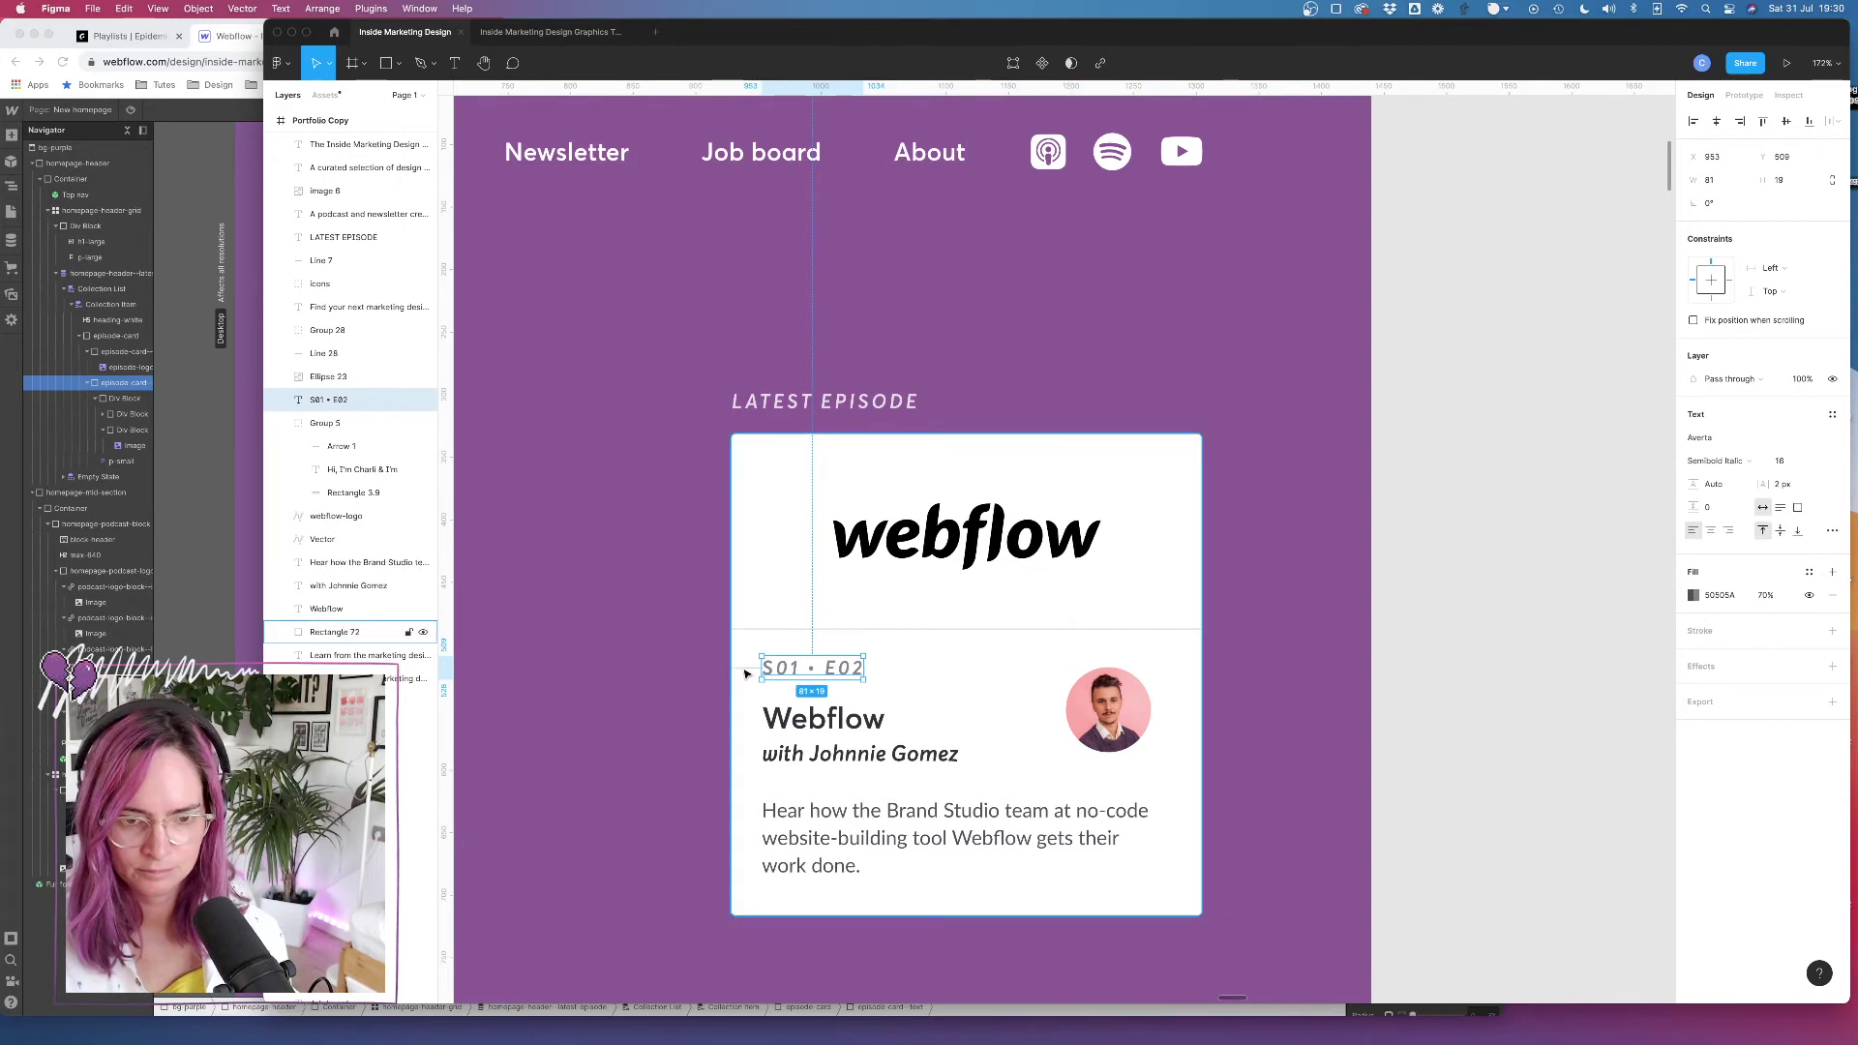
pyautogui.click(801, 718)
pyautogui.click(801, 670)
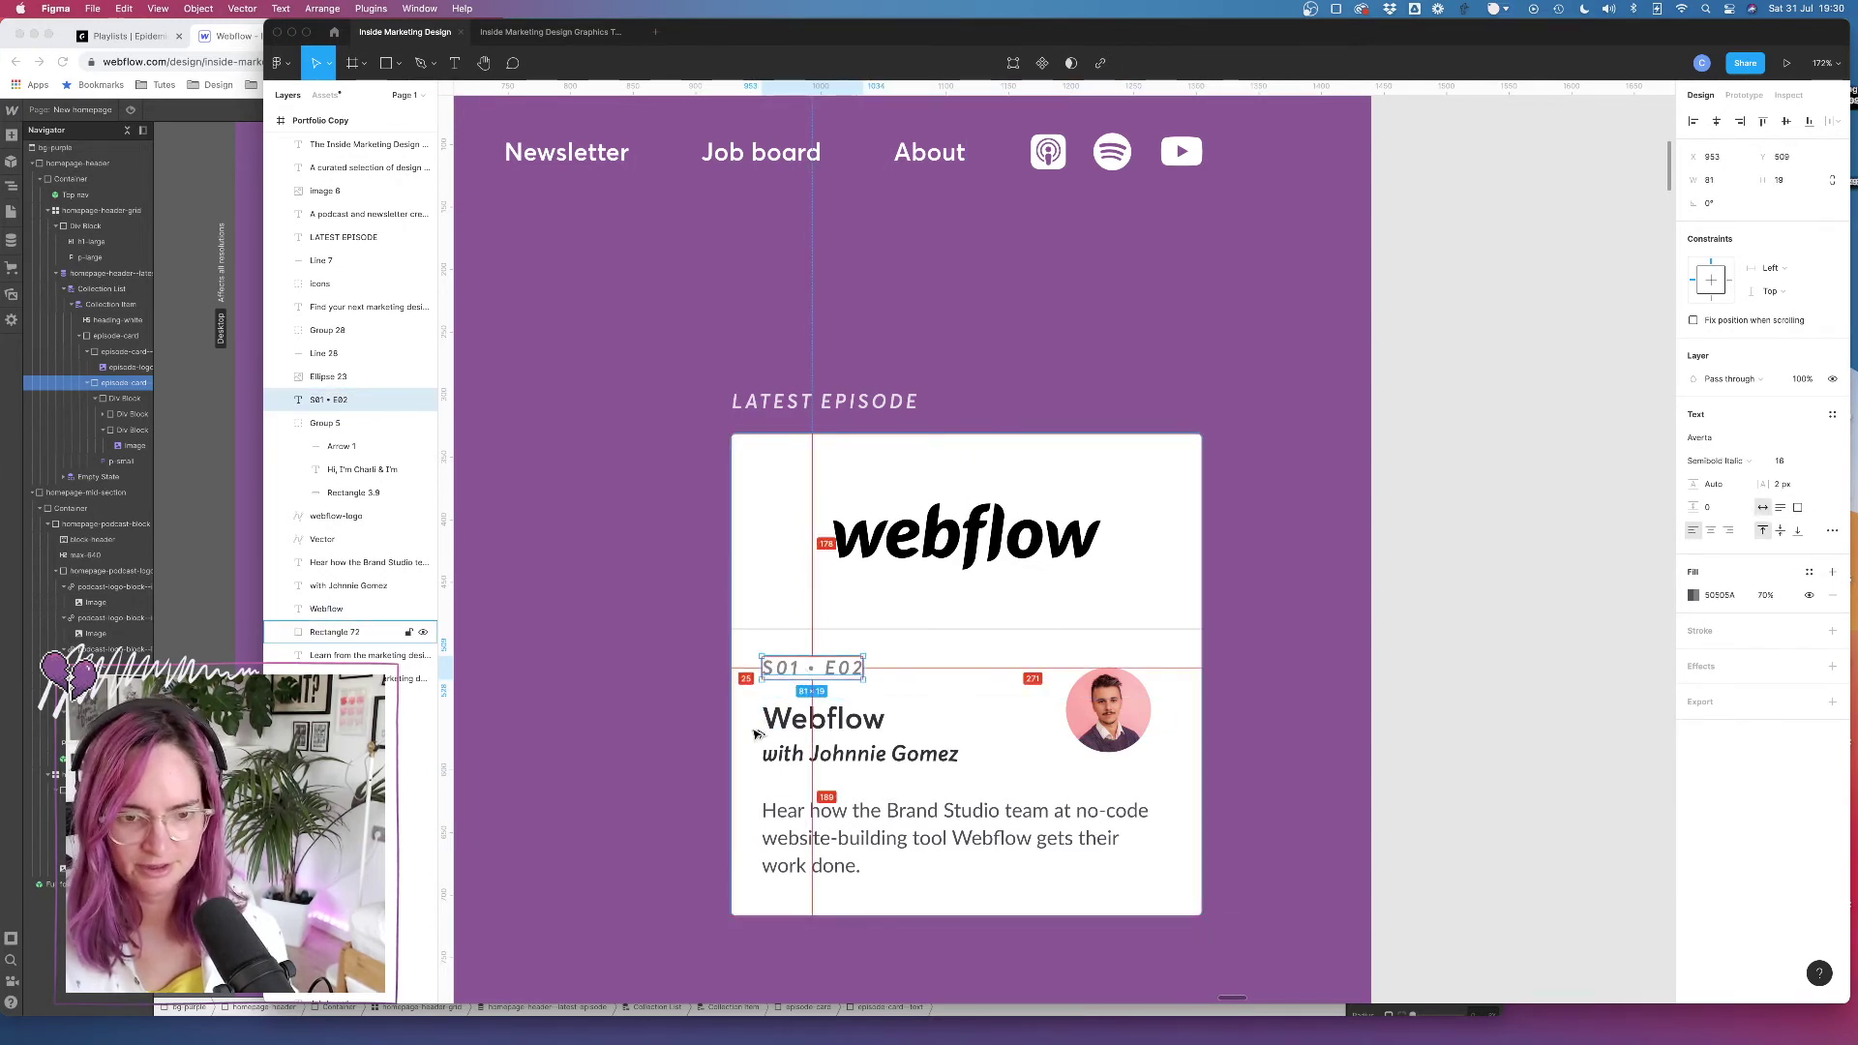
# Add equal padding on all four sides of the episode card's text block in Webflow to match the Figma inset
pyautogui.click(202, 509)
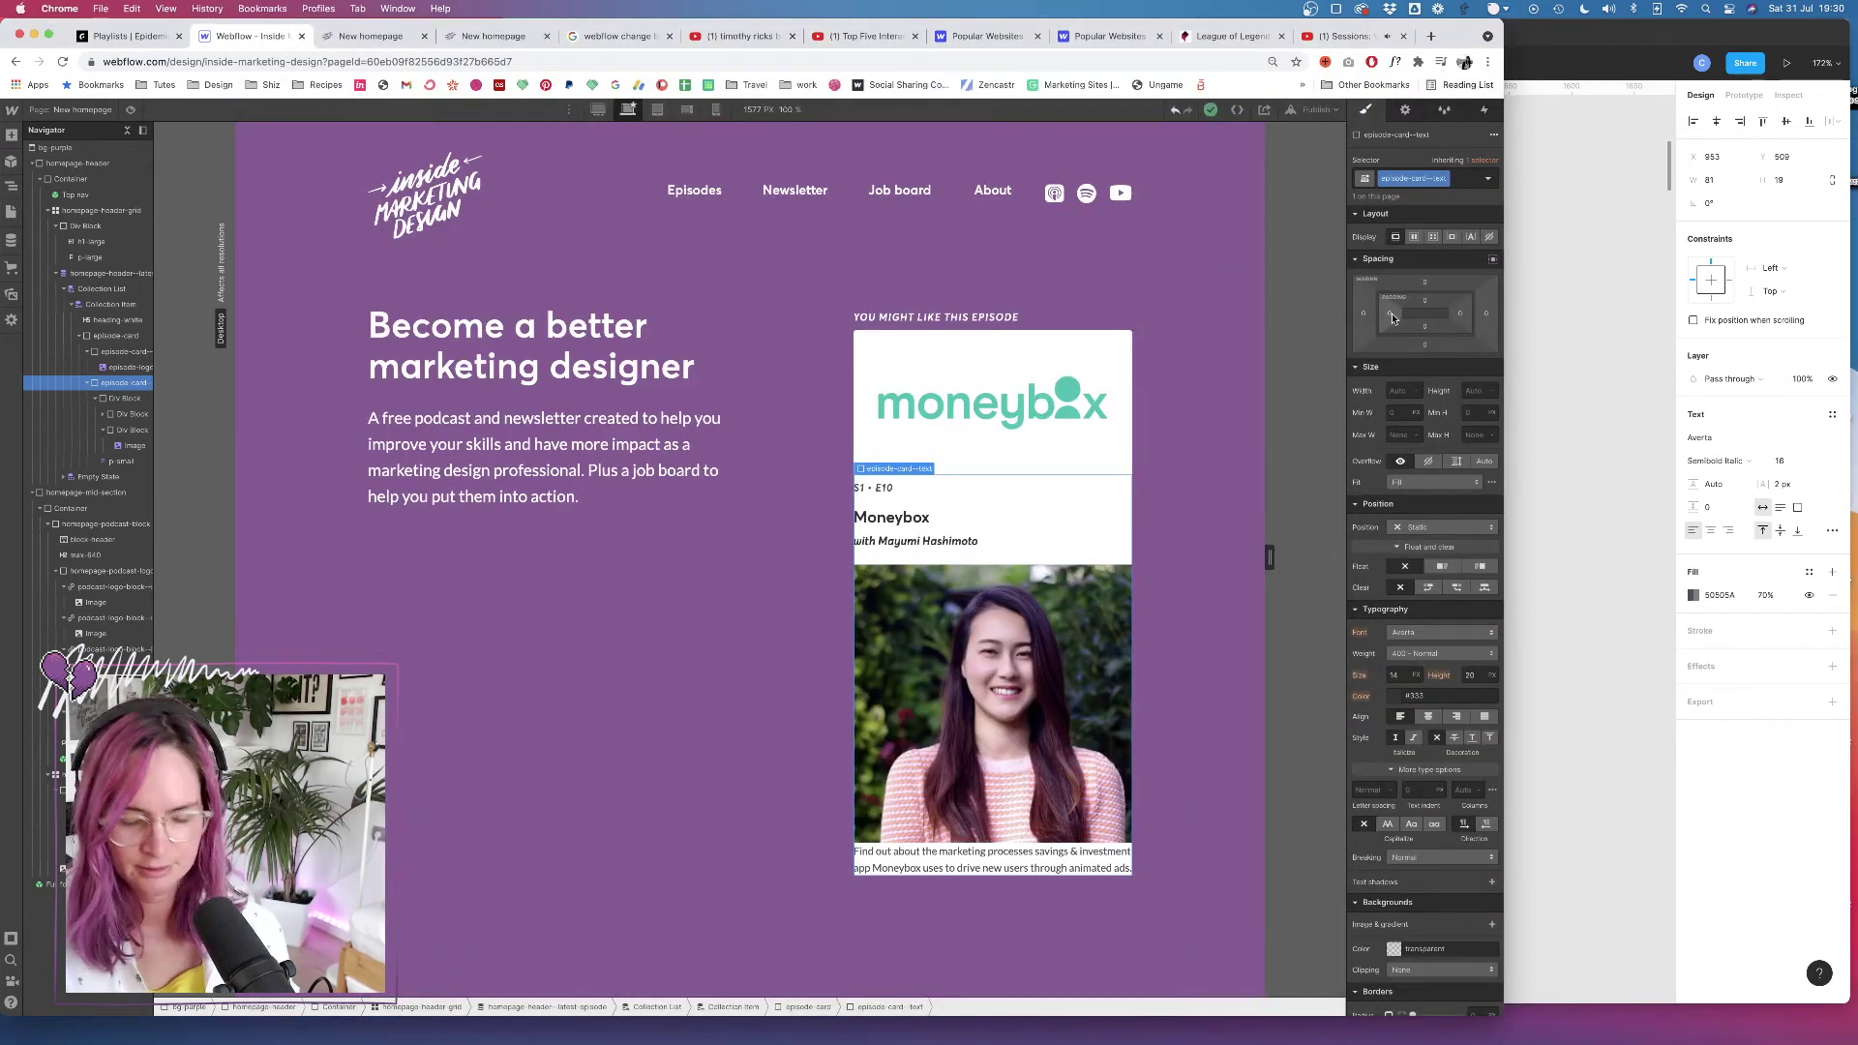
pyautogui.moveTo(1394, 319); pyautogui.dragTo(1405, 319)
pyautogui.moveTo(1407, 319); pyautogui.dragTo(1408, 320)
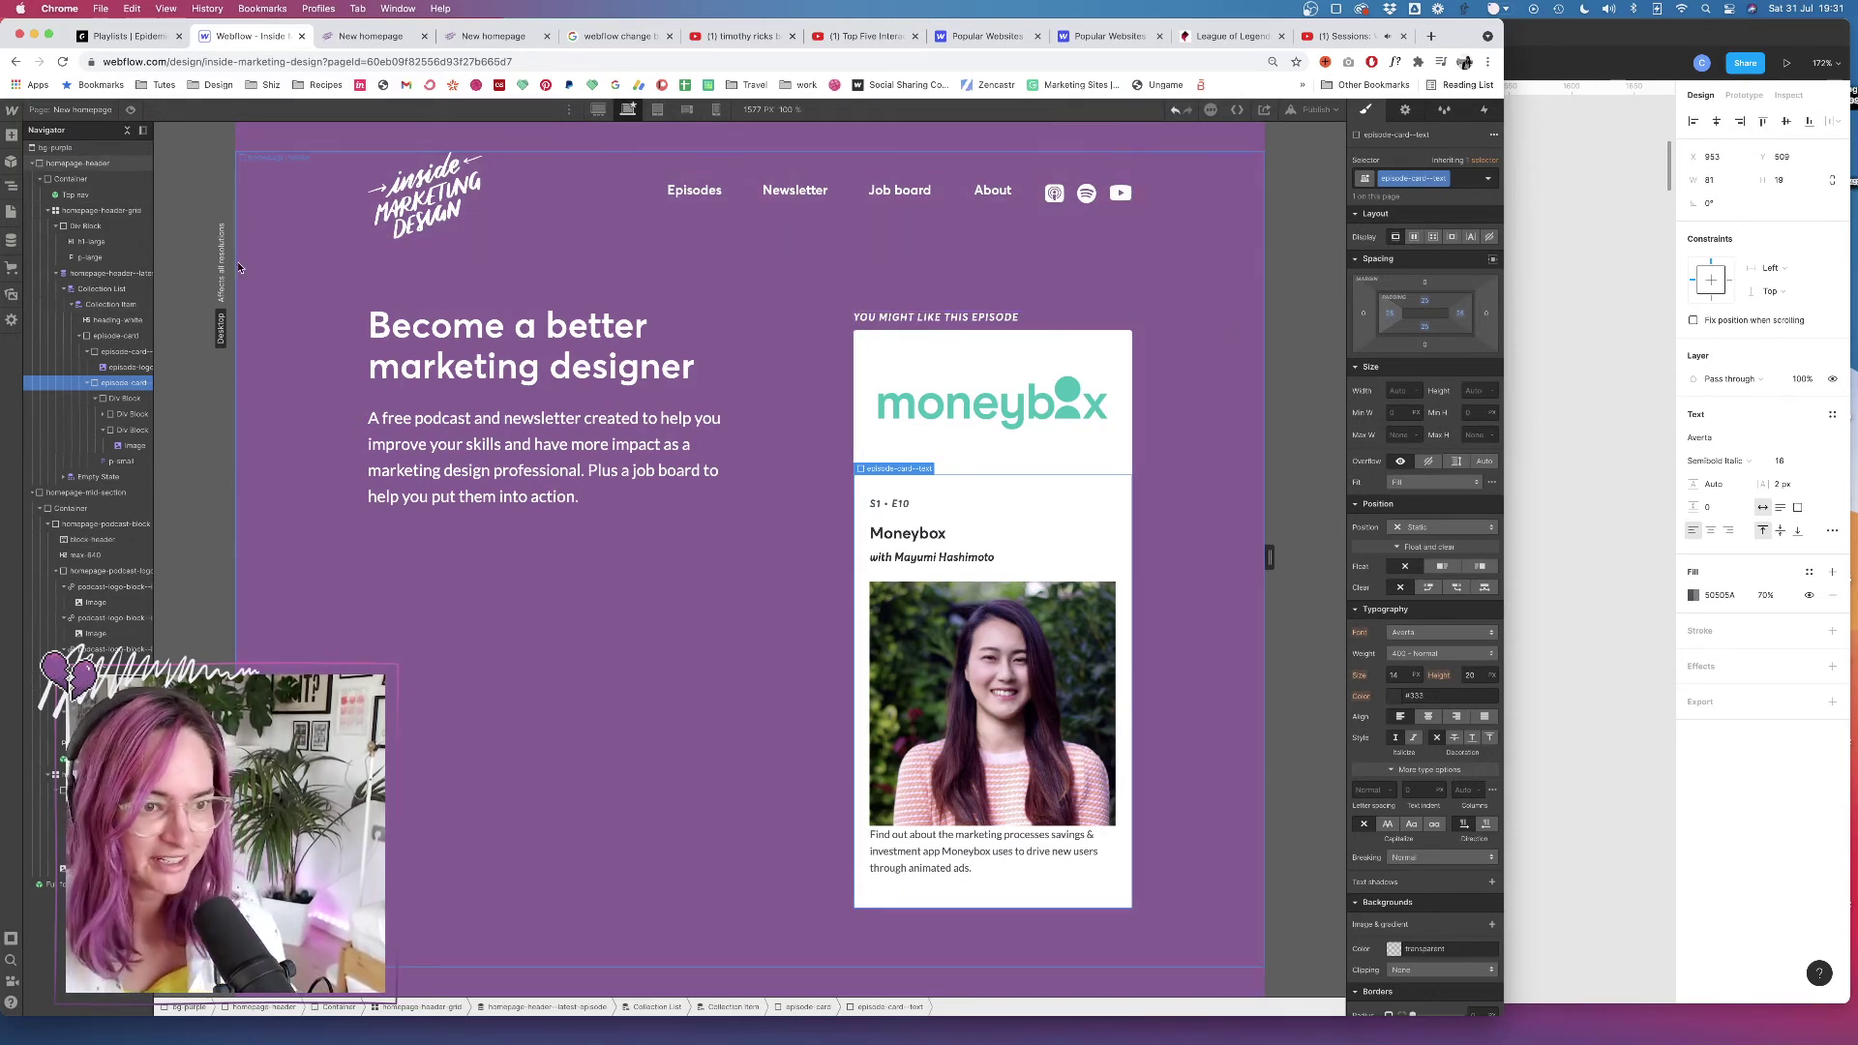
# Give the div wrapping the episode details and photo the class episode-card--text__top and set its display to flex
pyautogui.click(123, 399)
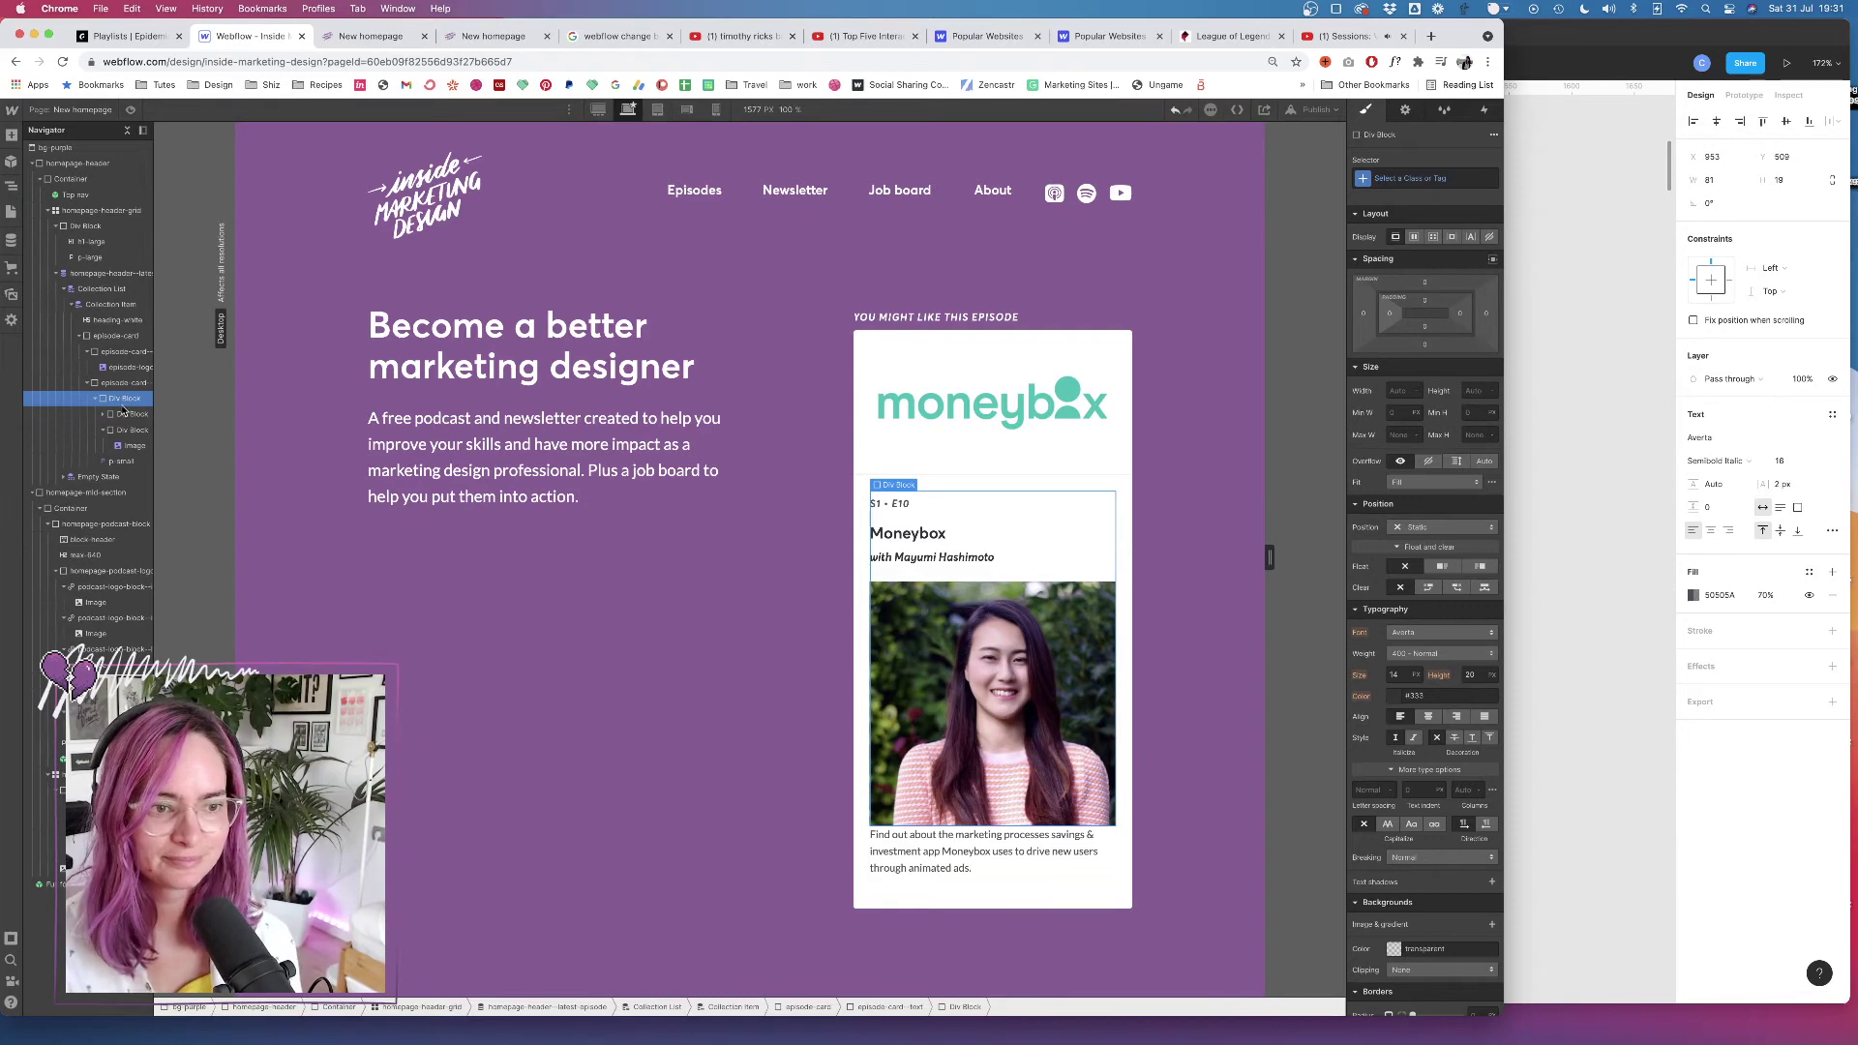
pyautogui.click(1417, 177)
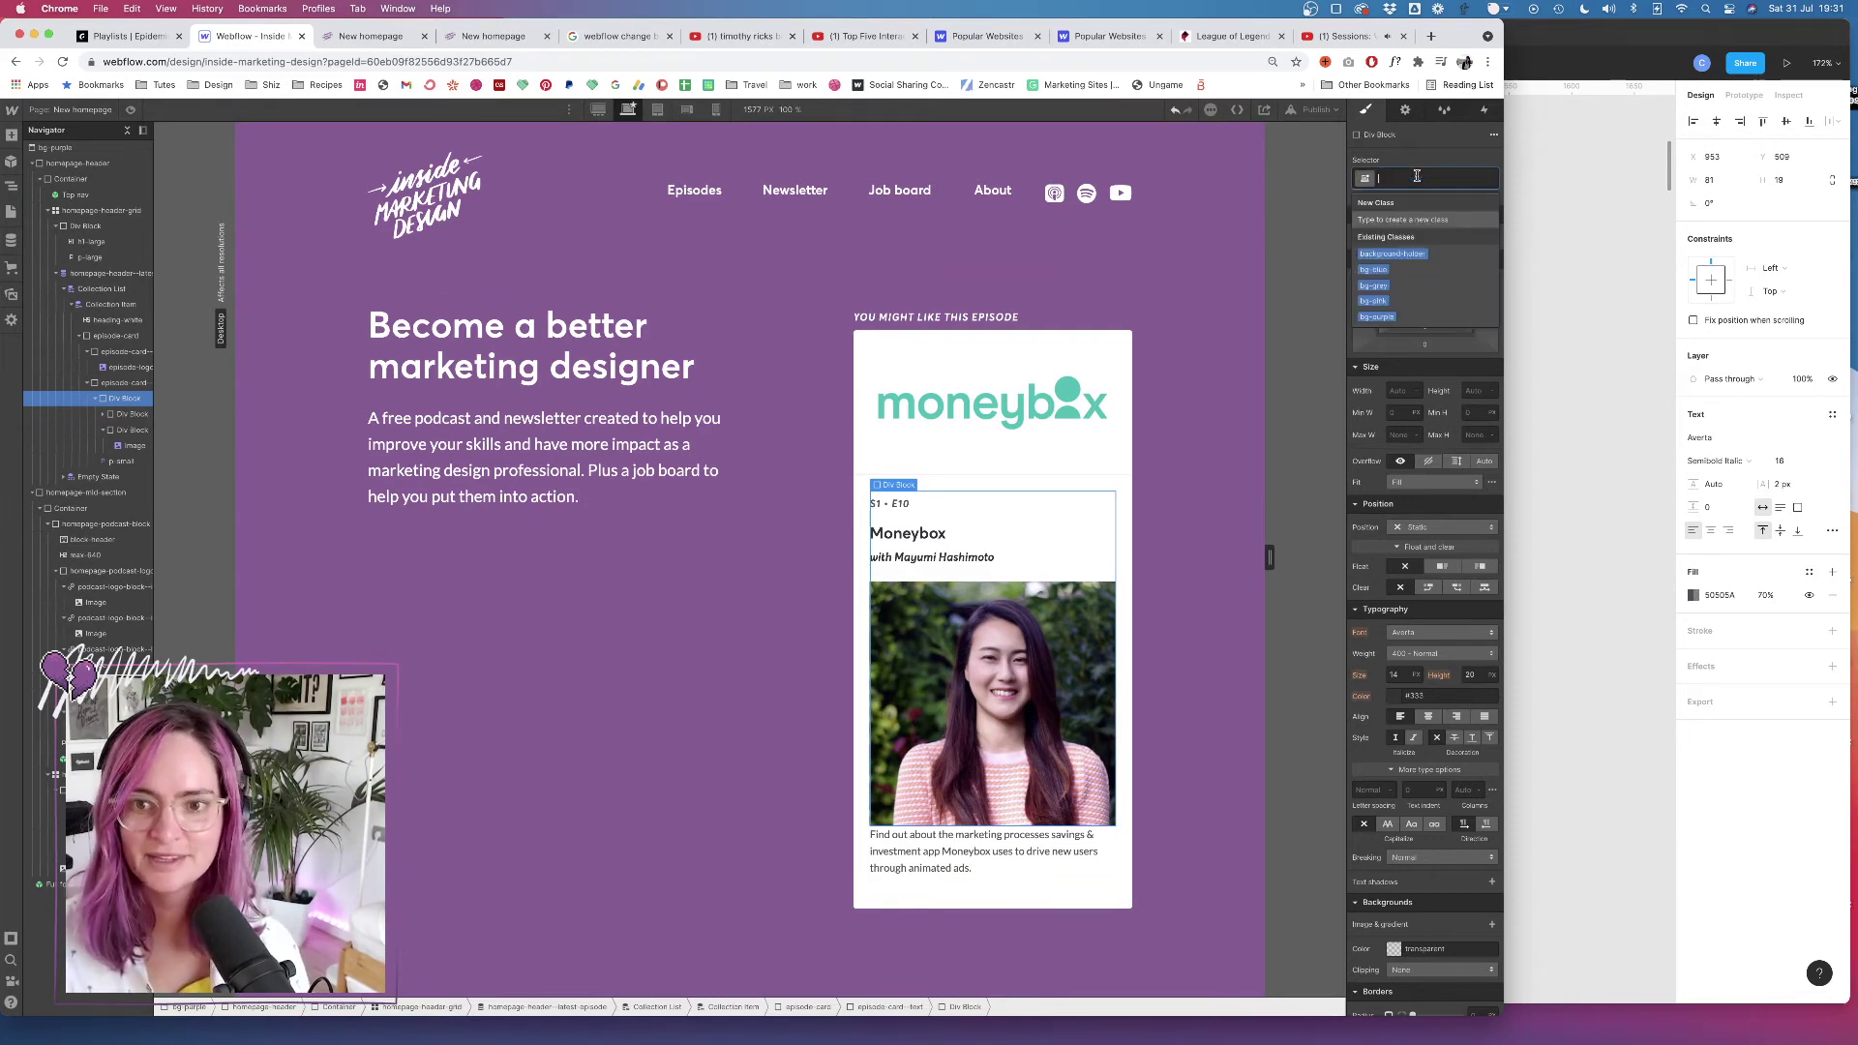
pyautogui.write('episode')
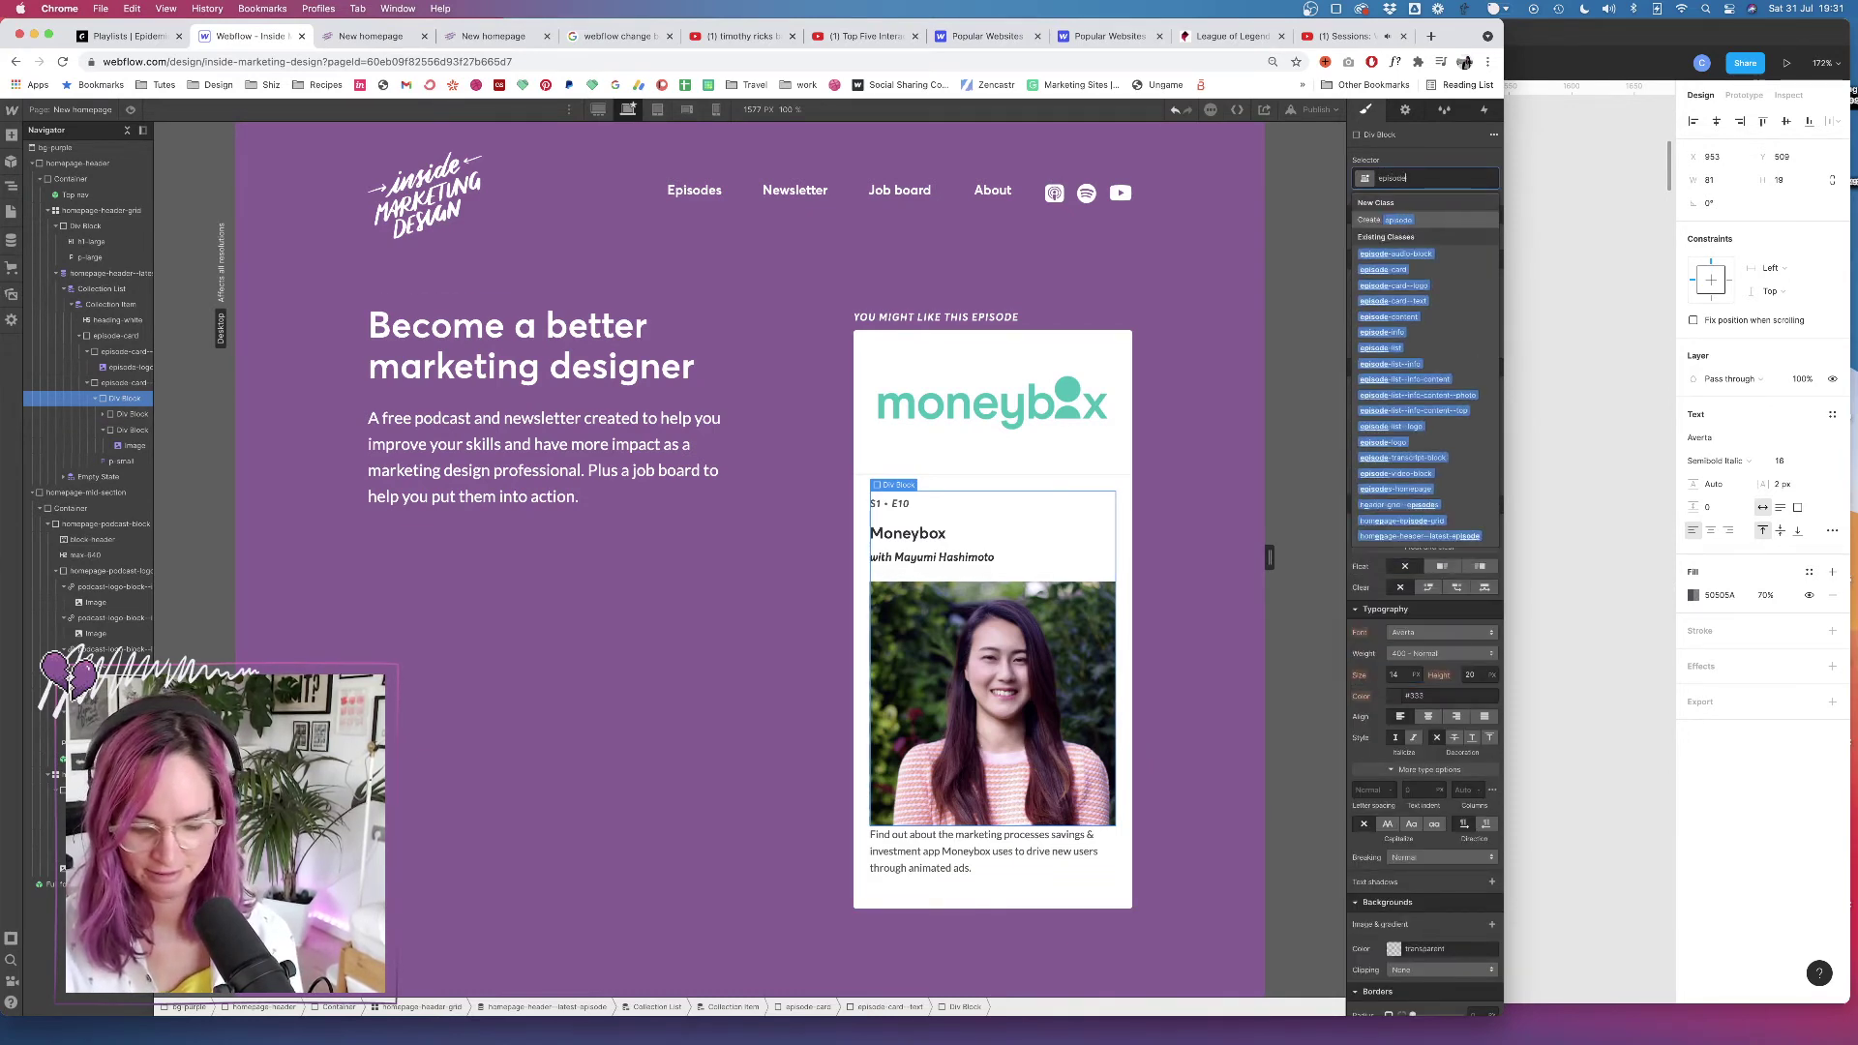
pyautogui.write('-card-')
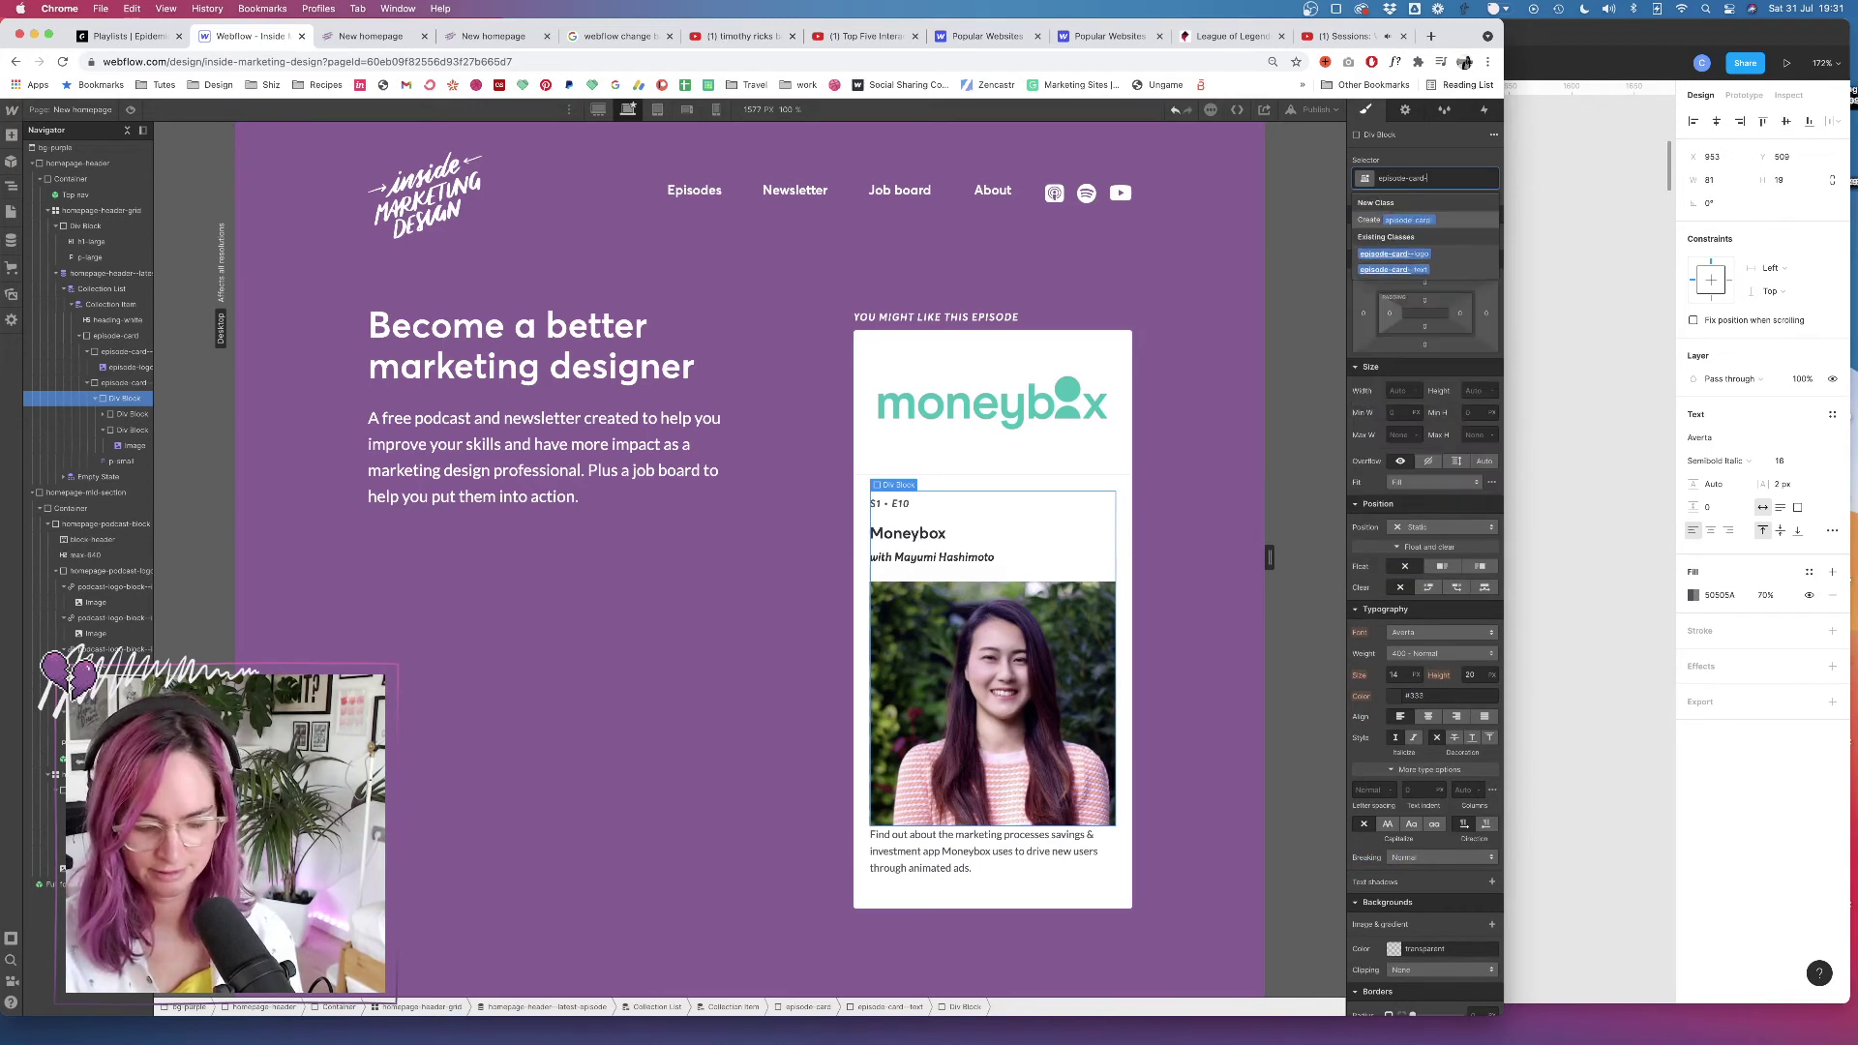
pyautogui.write('-text')
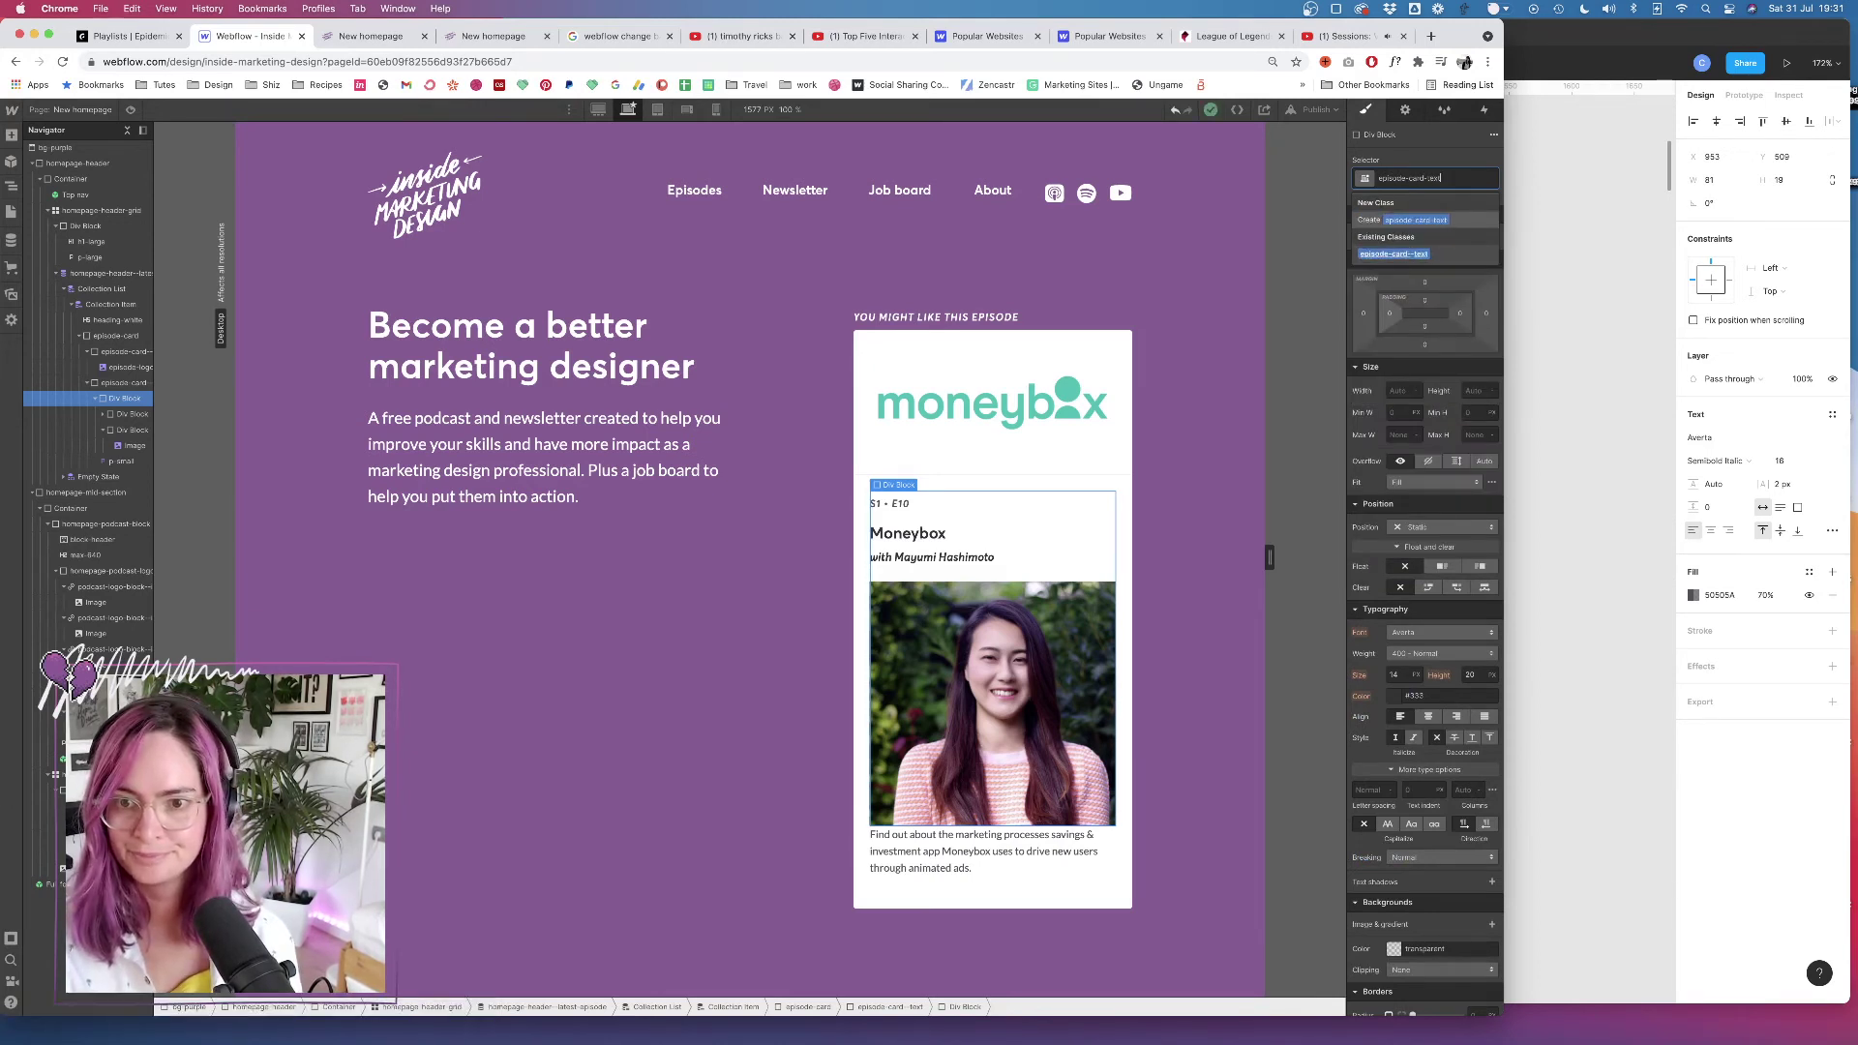
pyautogui.write('te')
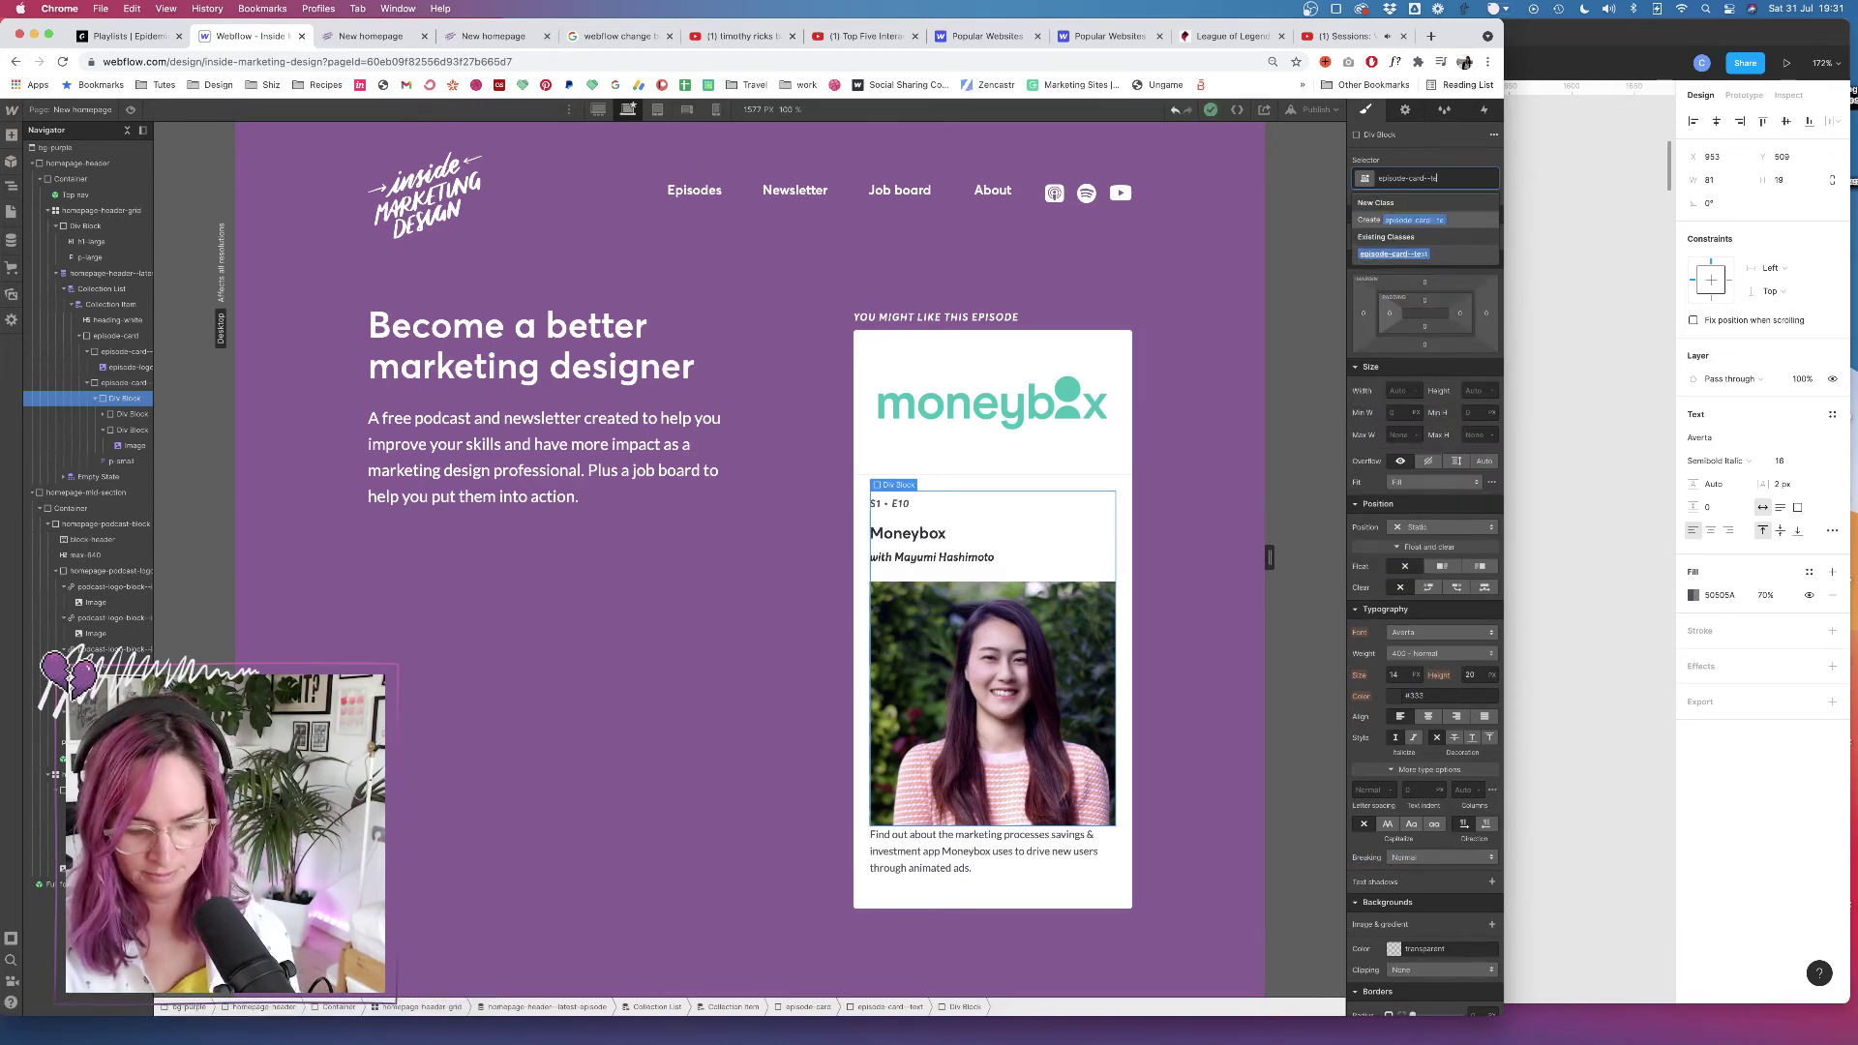
pyautogui.write('xt_top')
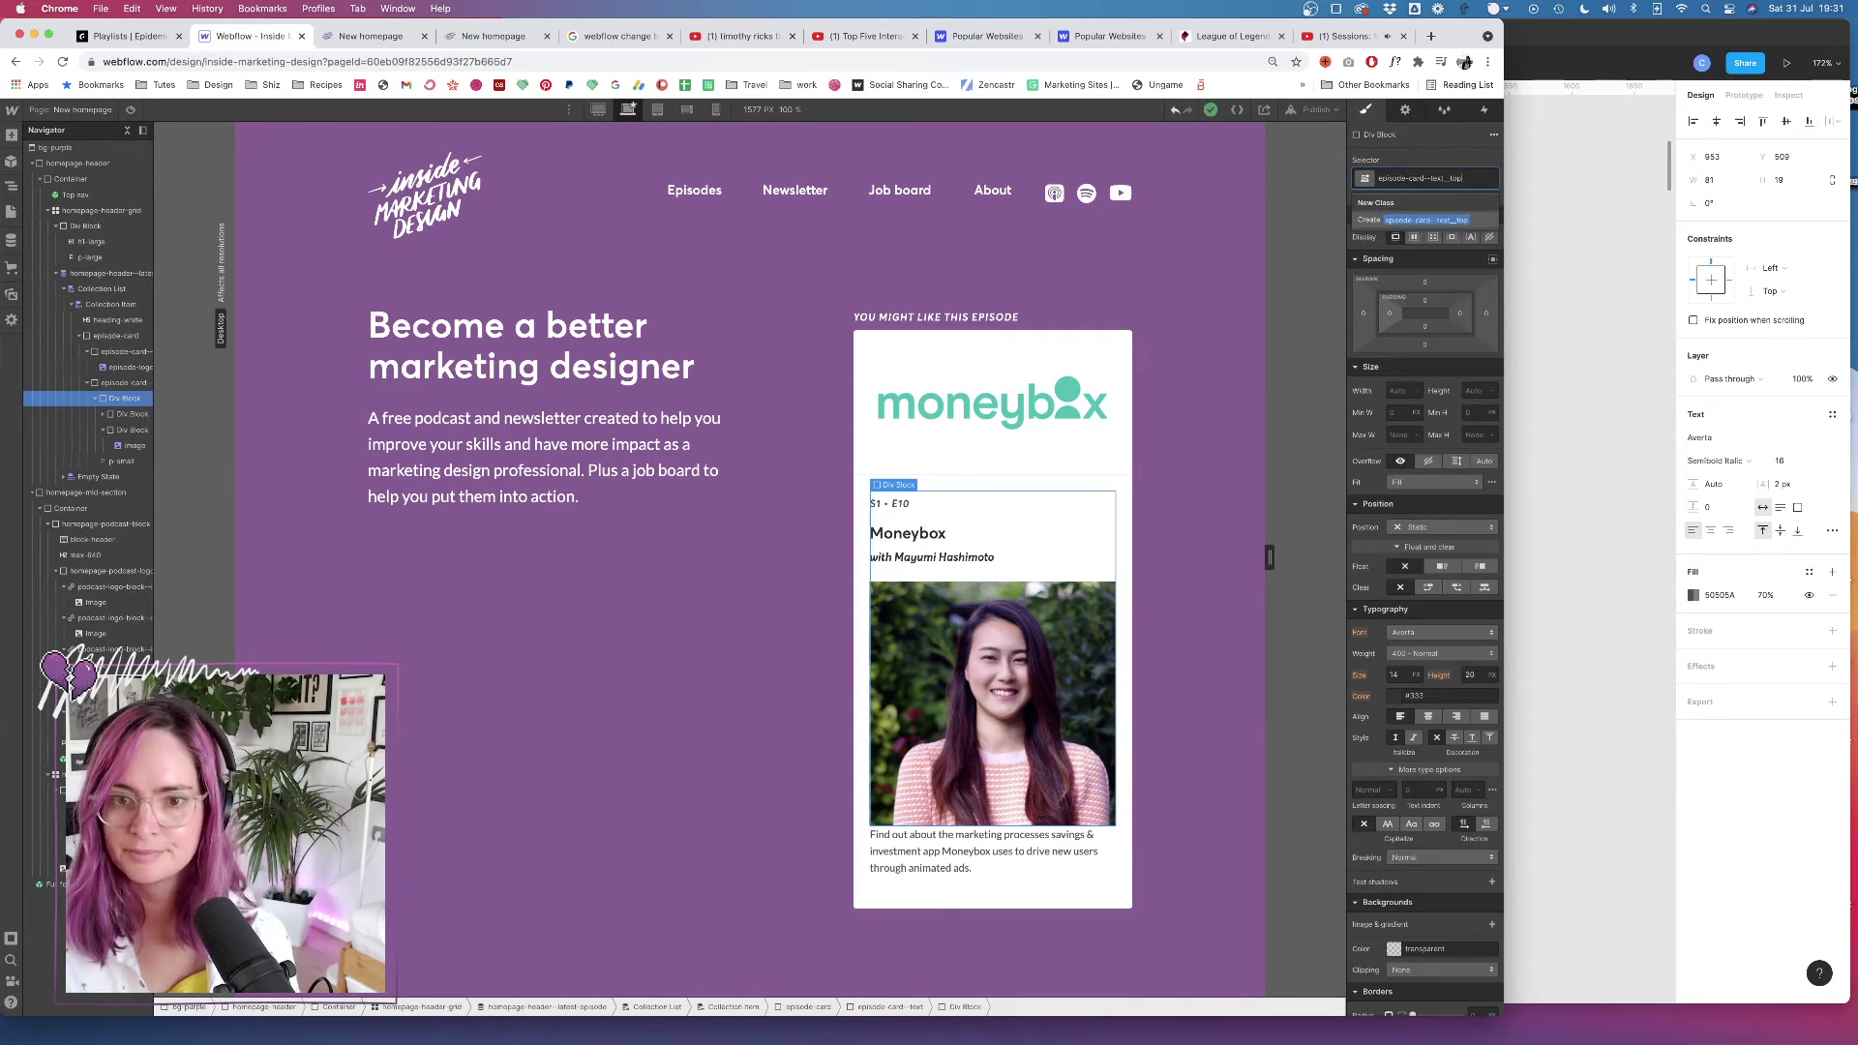
pyautogui.press('Return')
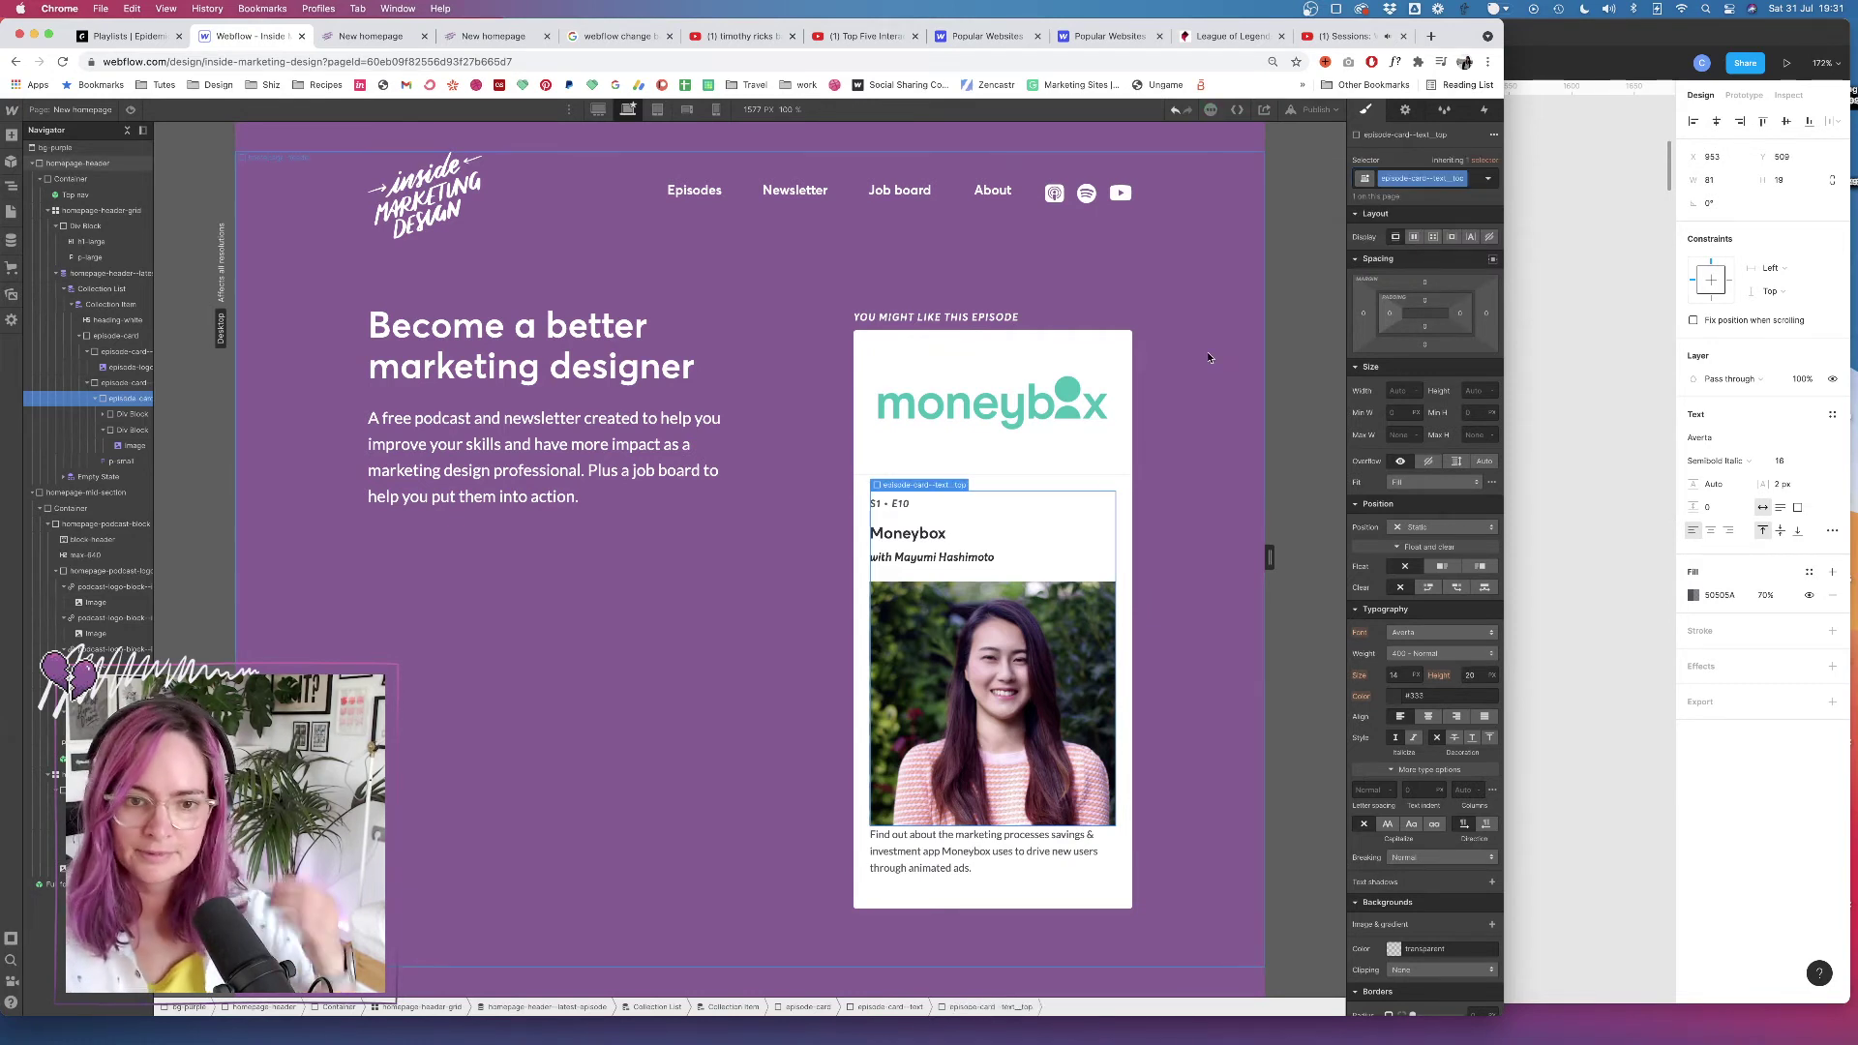
pyautogui.click(1412, 237)
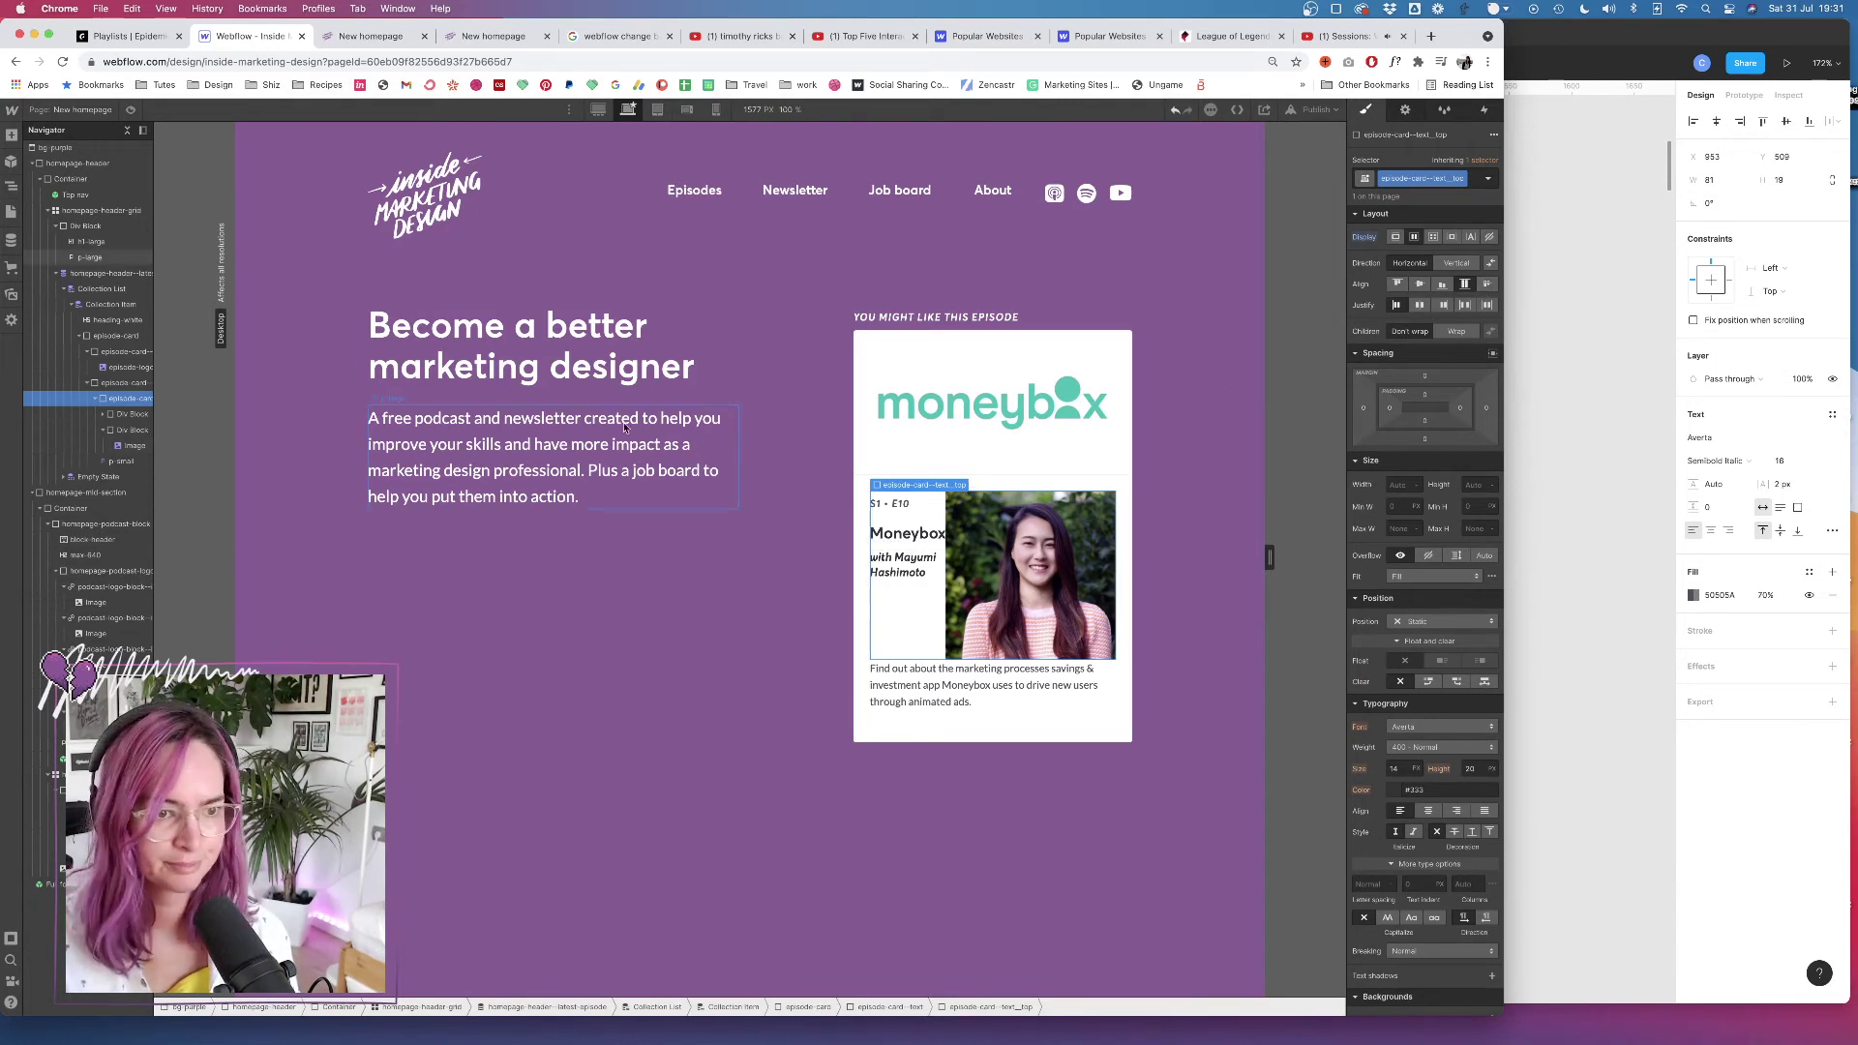
pyautogui.click(133, 414)
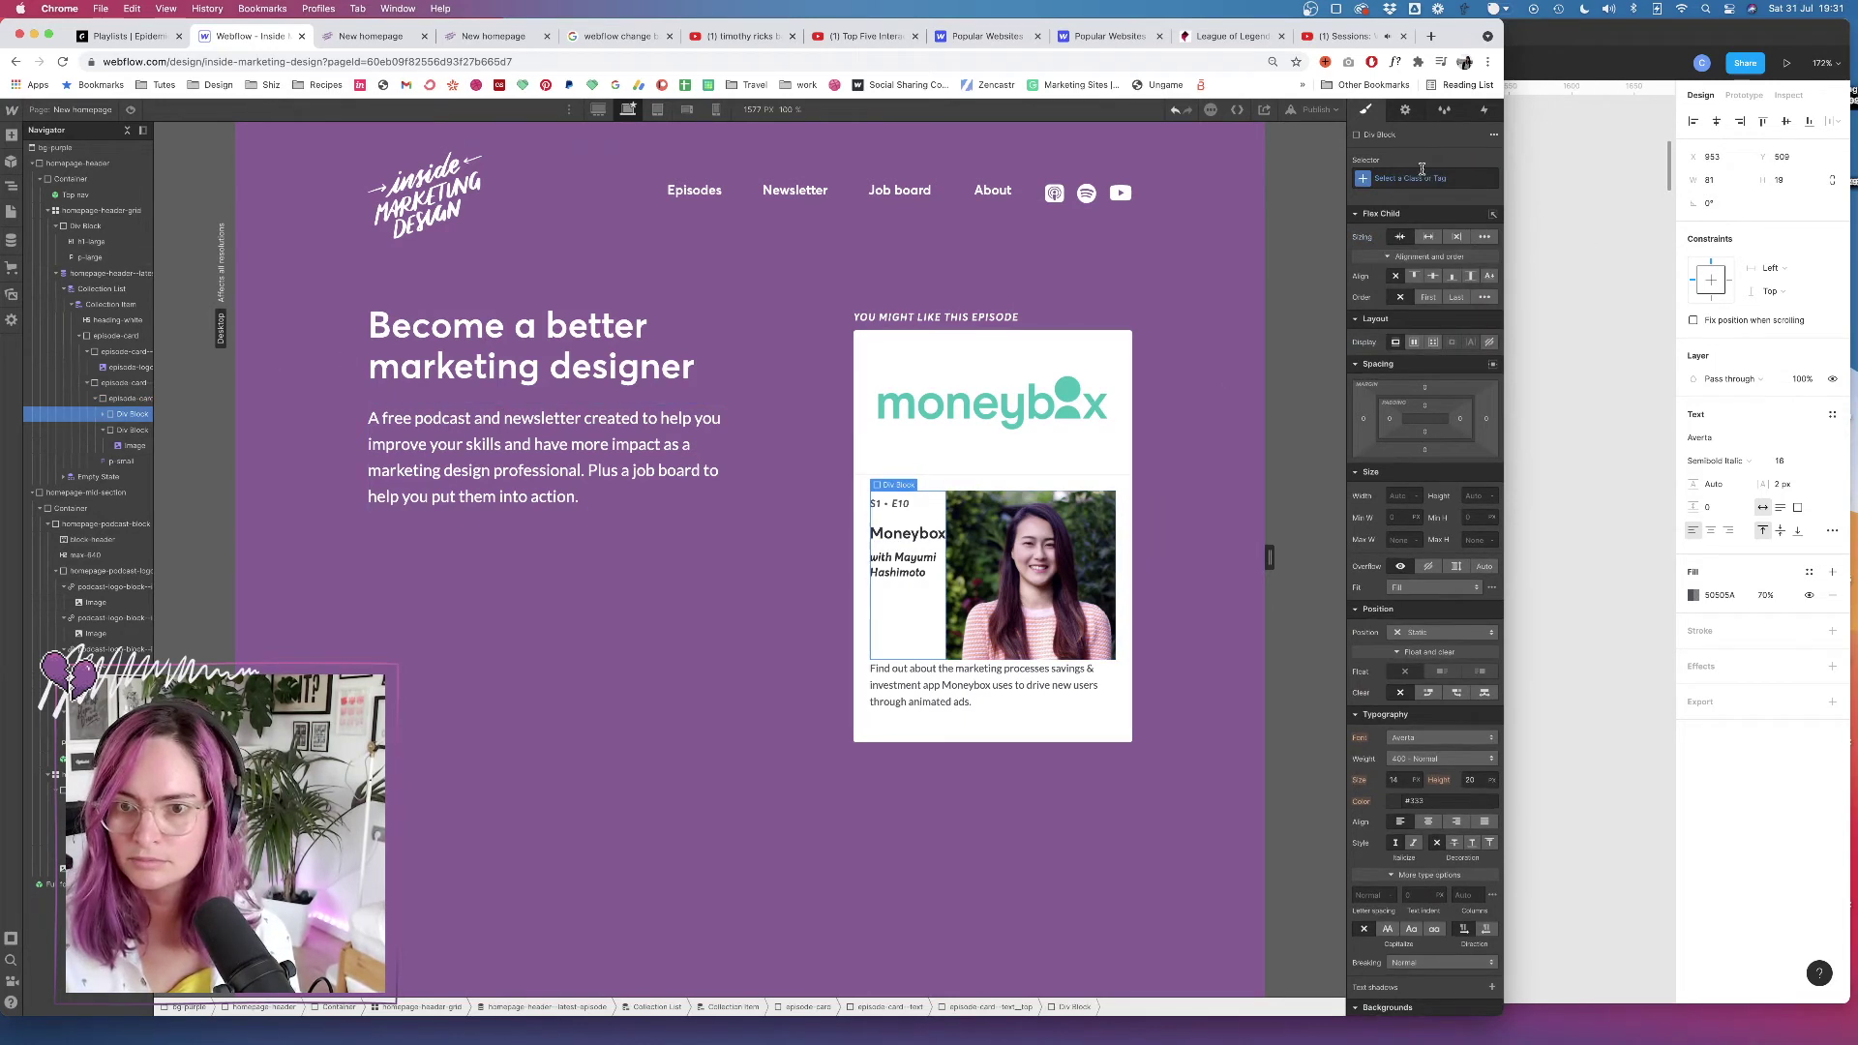
pyautogui.click(1429, 238)
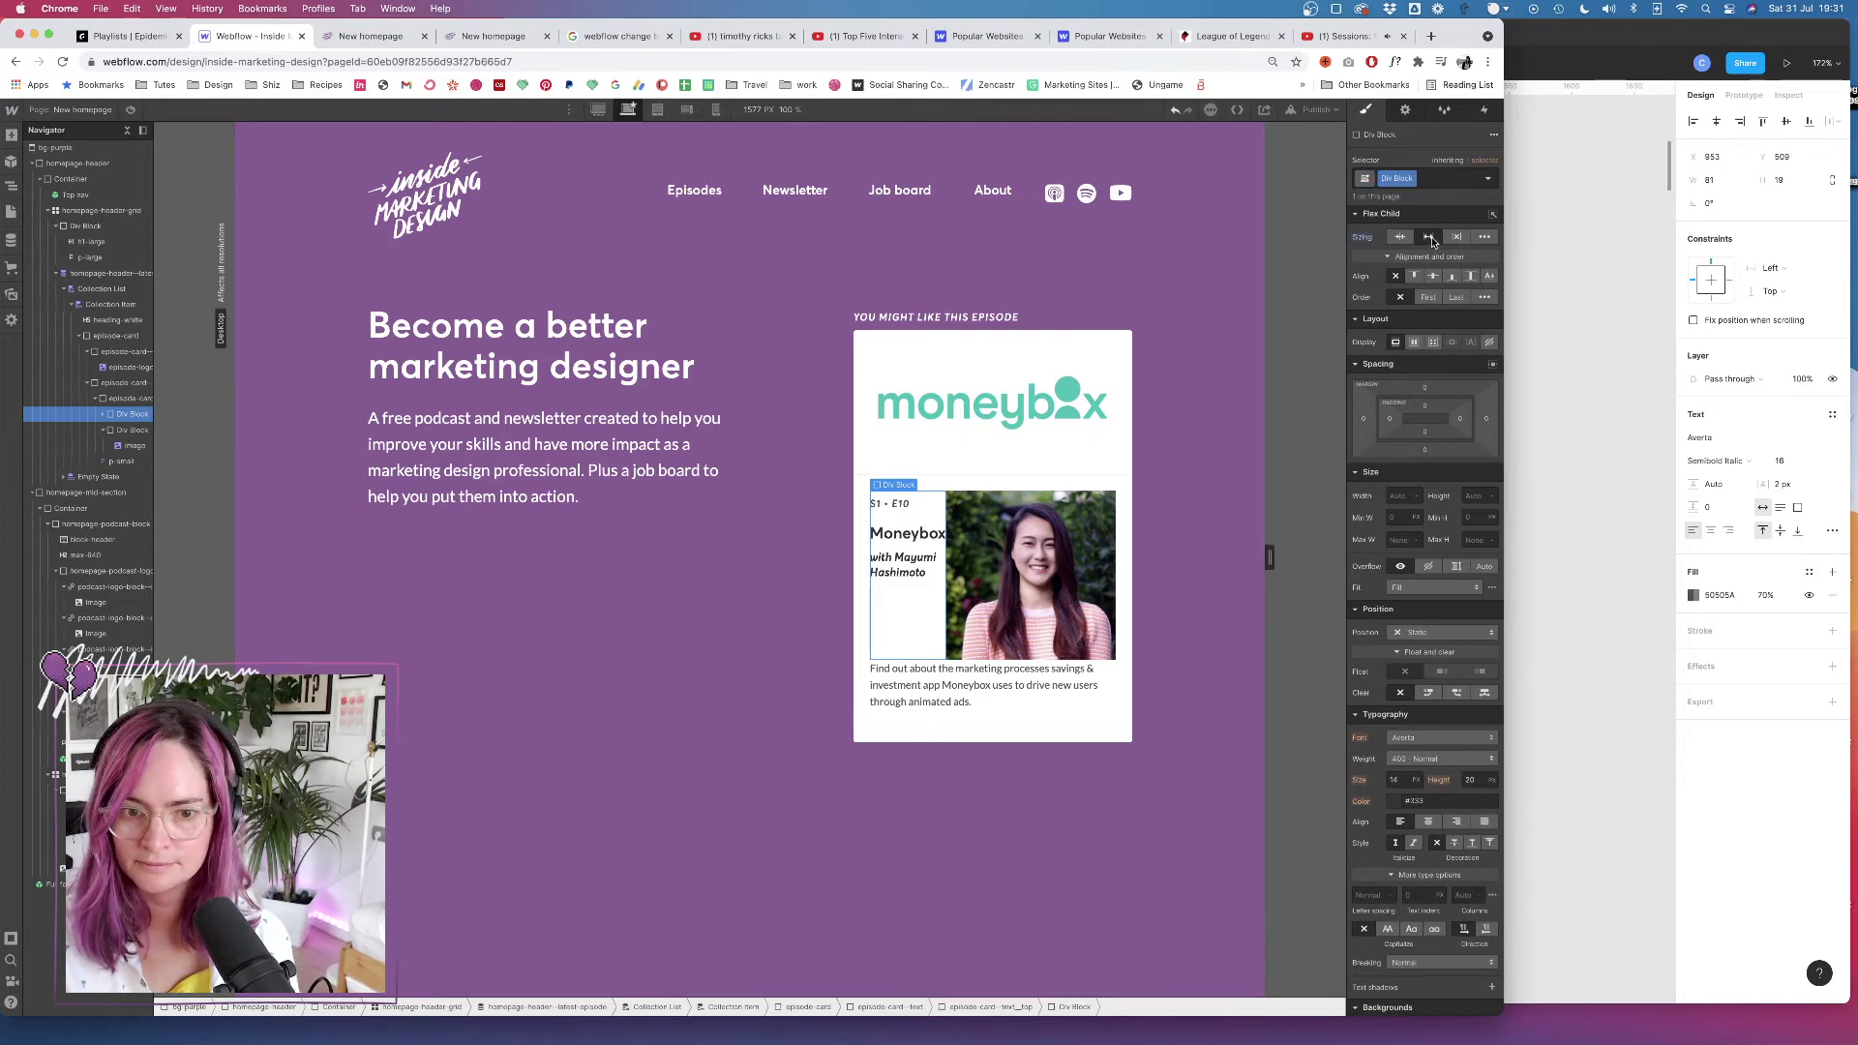
pyautogui.press('super+z')
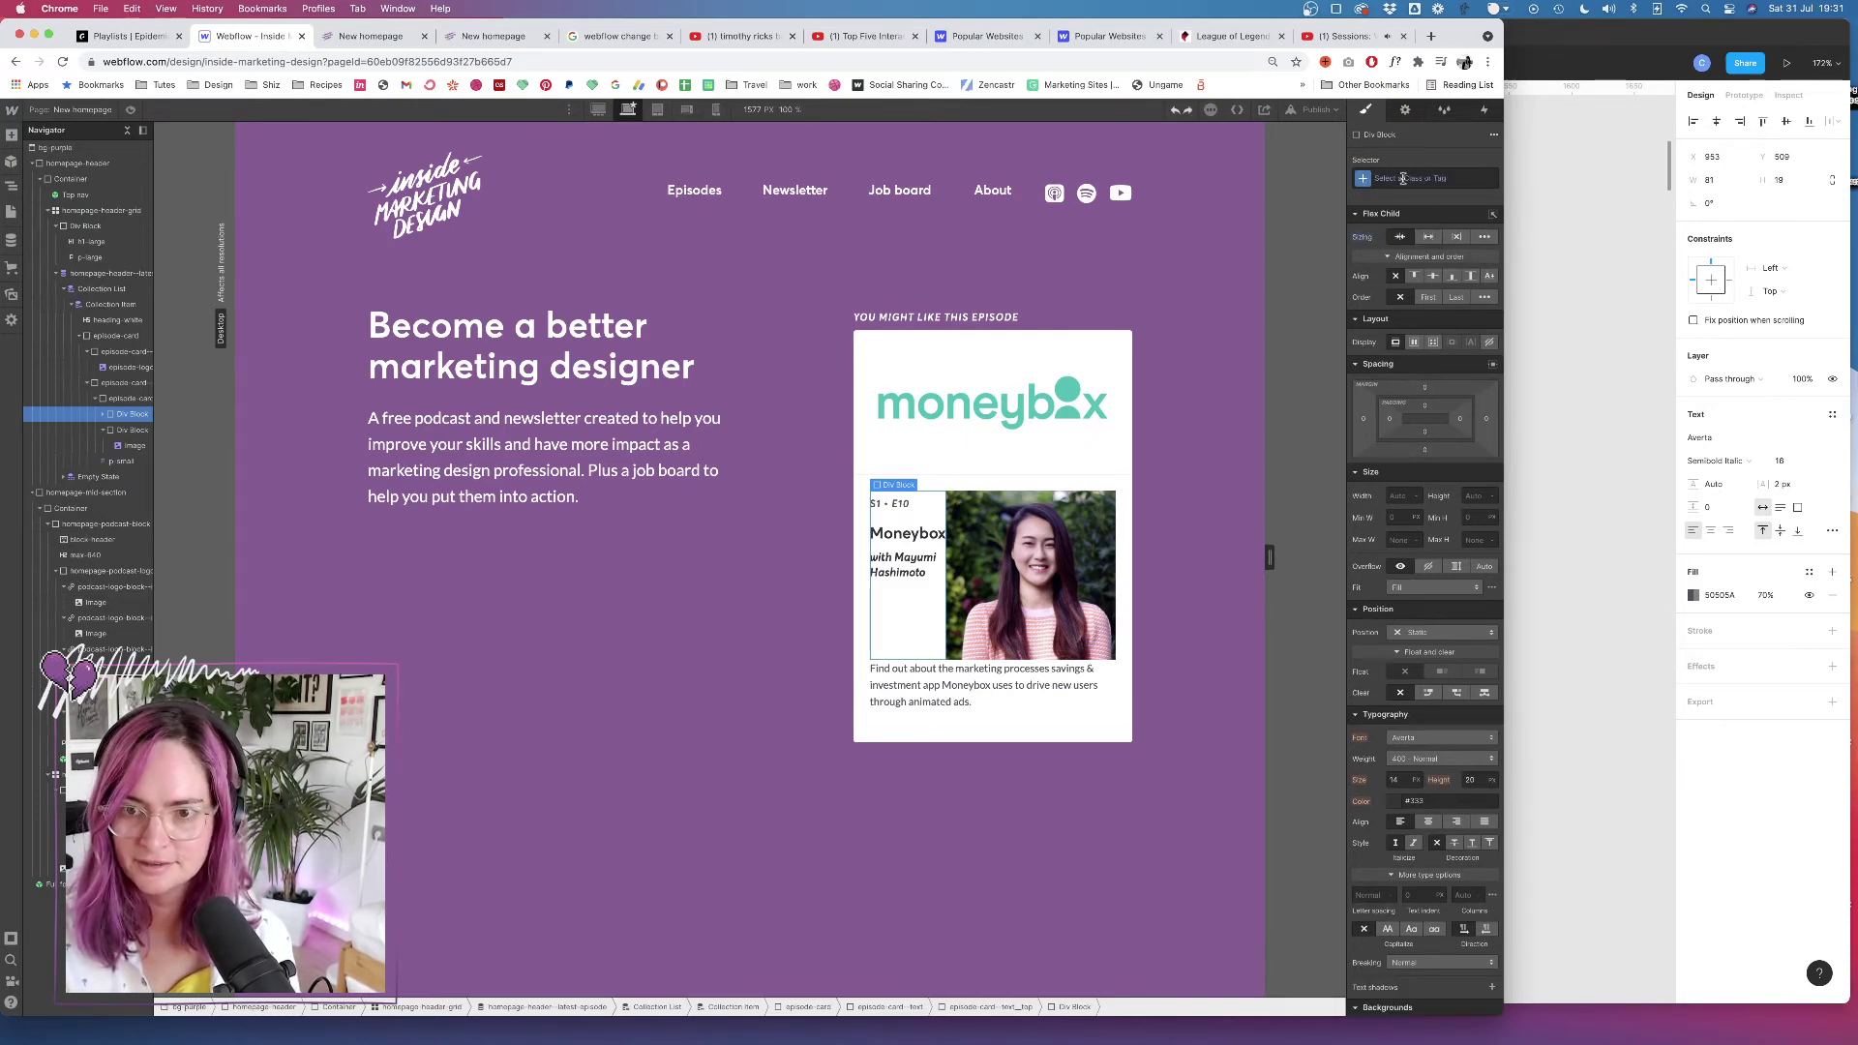
# Give the div block around the guest image the class episode-card--guest-photo
pyautogui.click(130, 431)
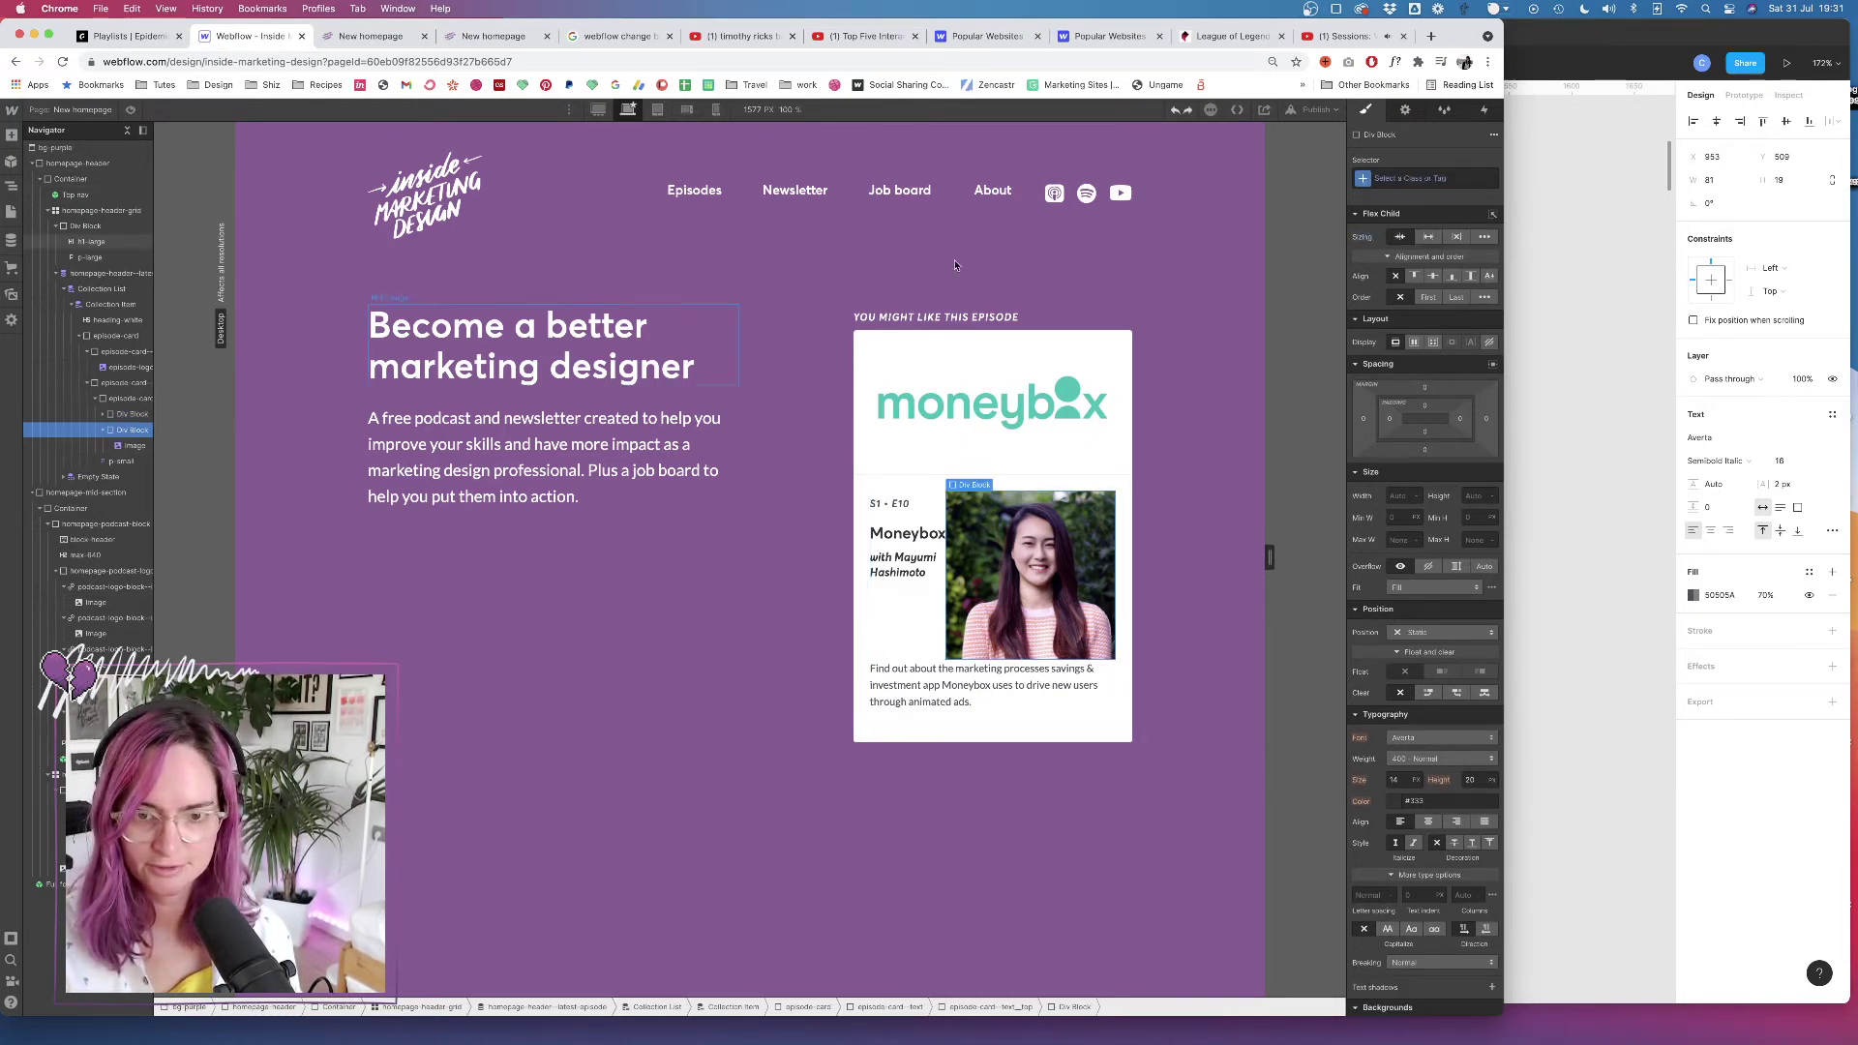
pyautogui.click(1410, 174)
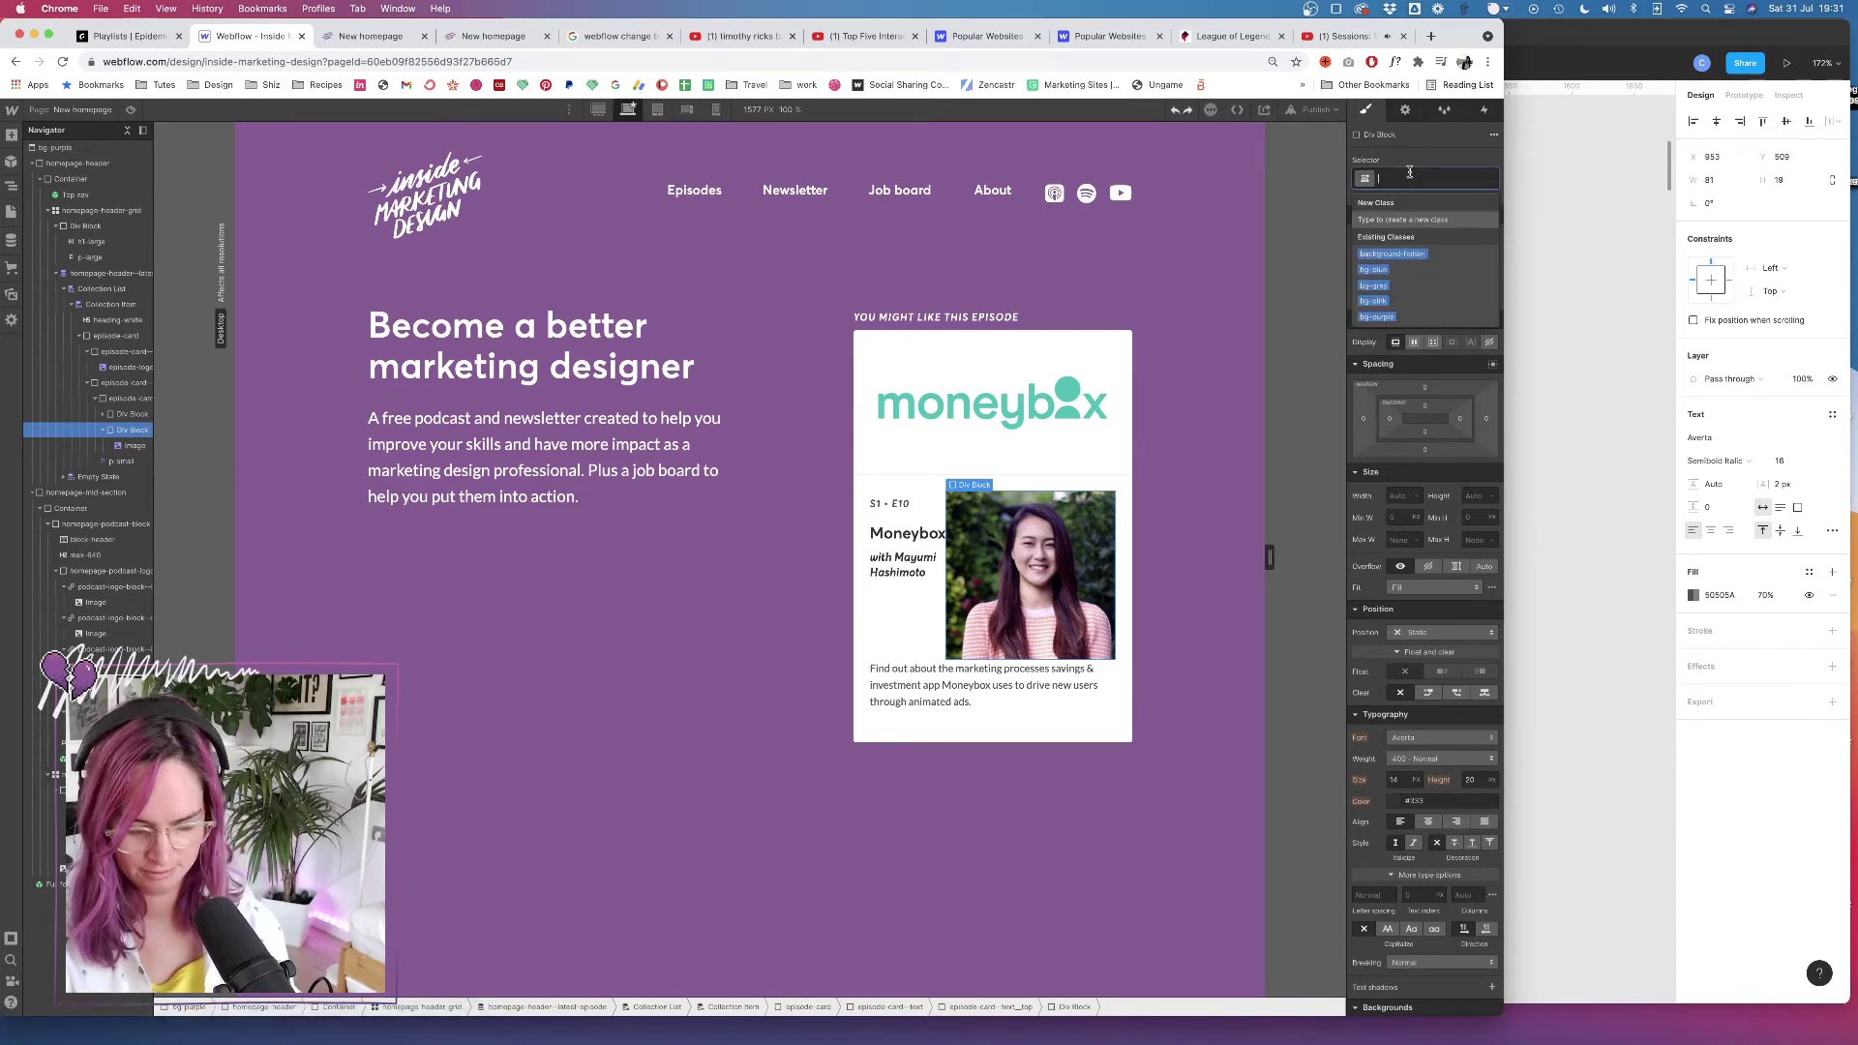
pyautogui.write('gu')
pyautogui.press('BackSpace')
pyautogui.press('BackSpace')
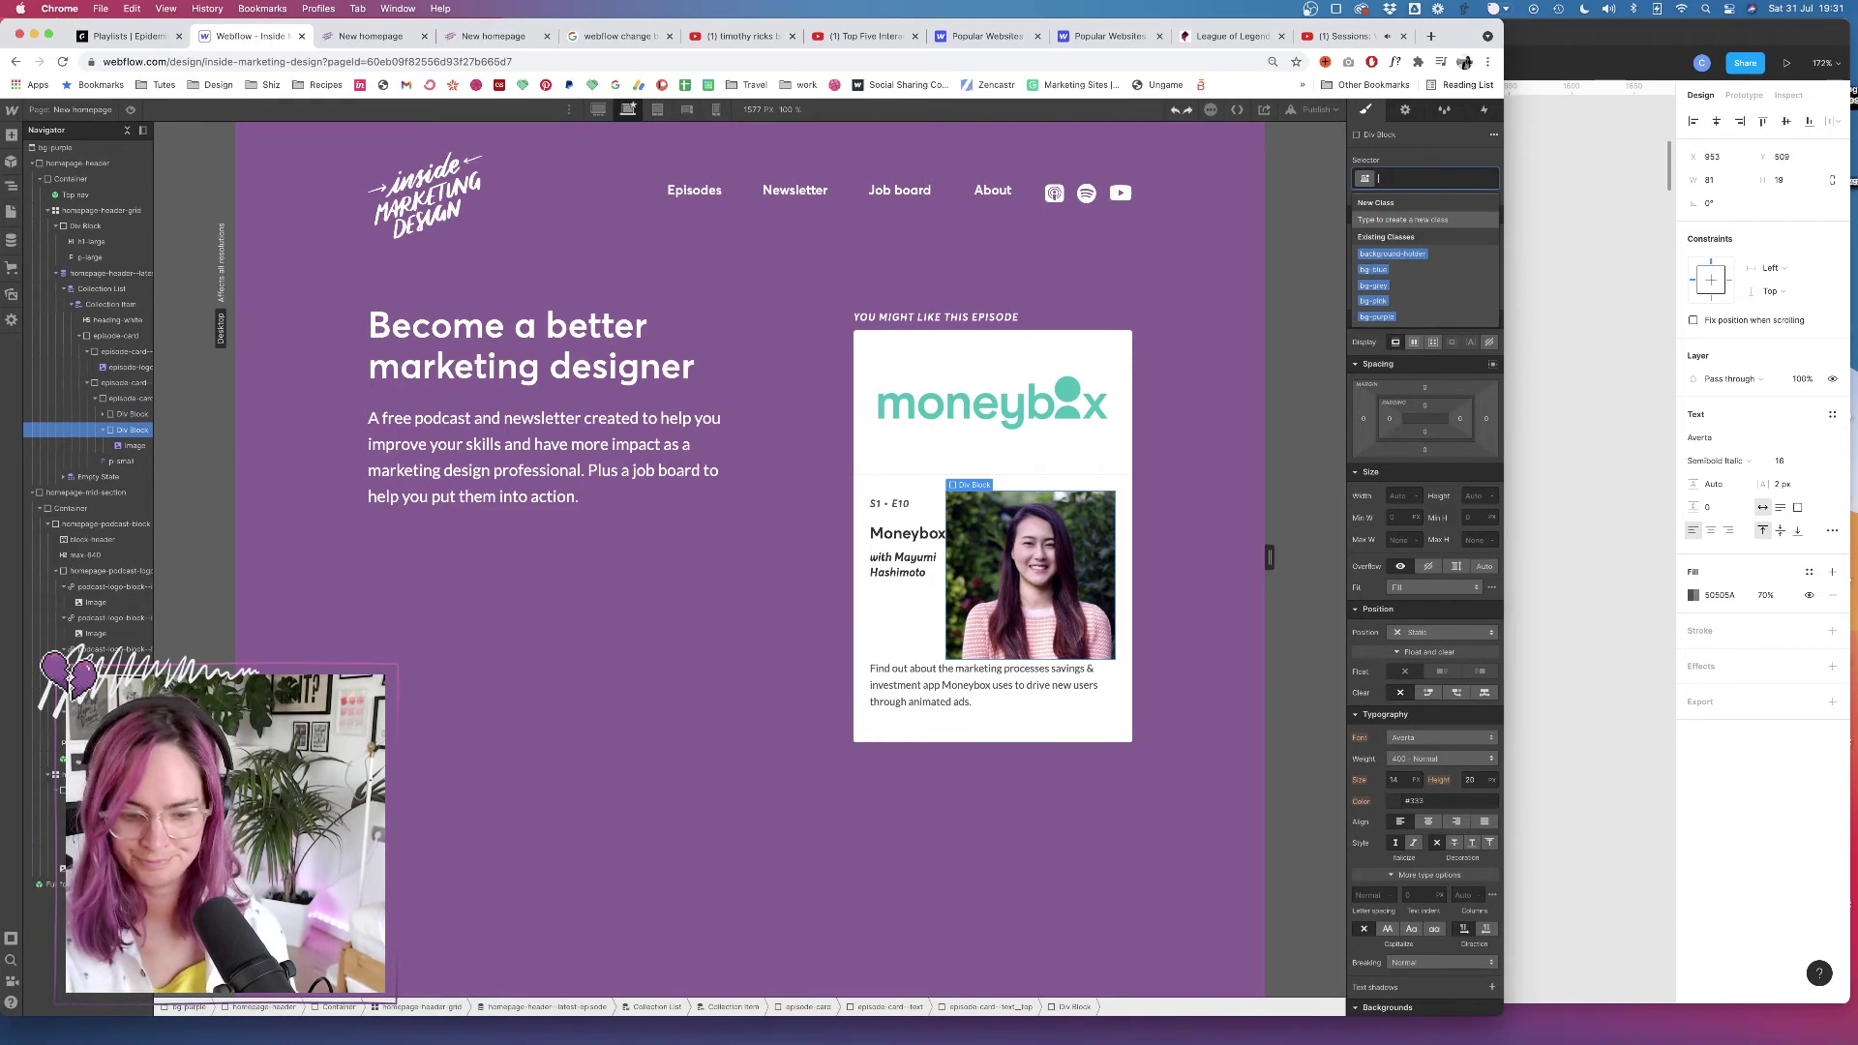
pyautogui.write('episode-card--guest-pho')
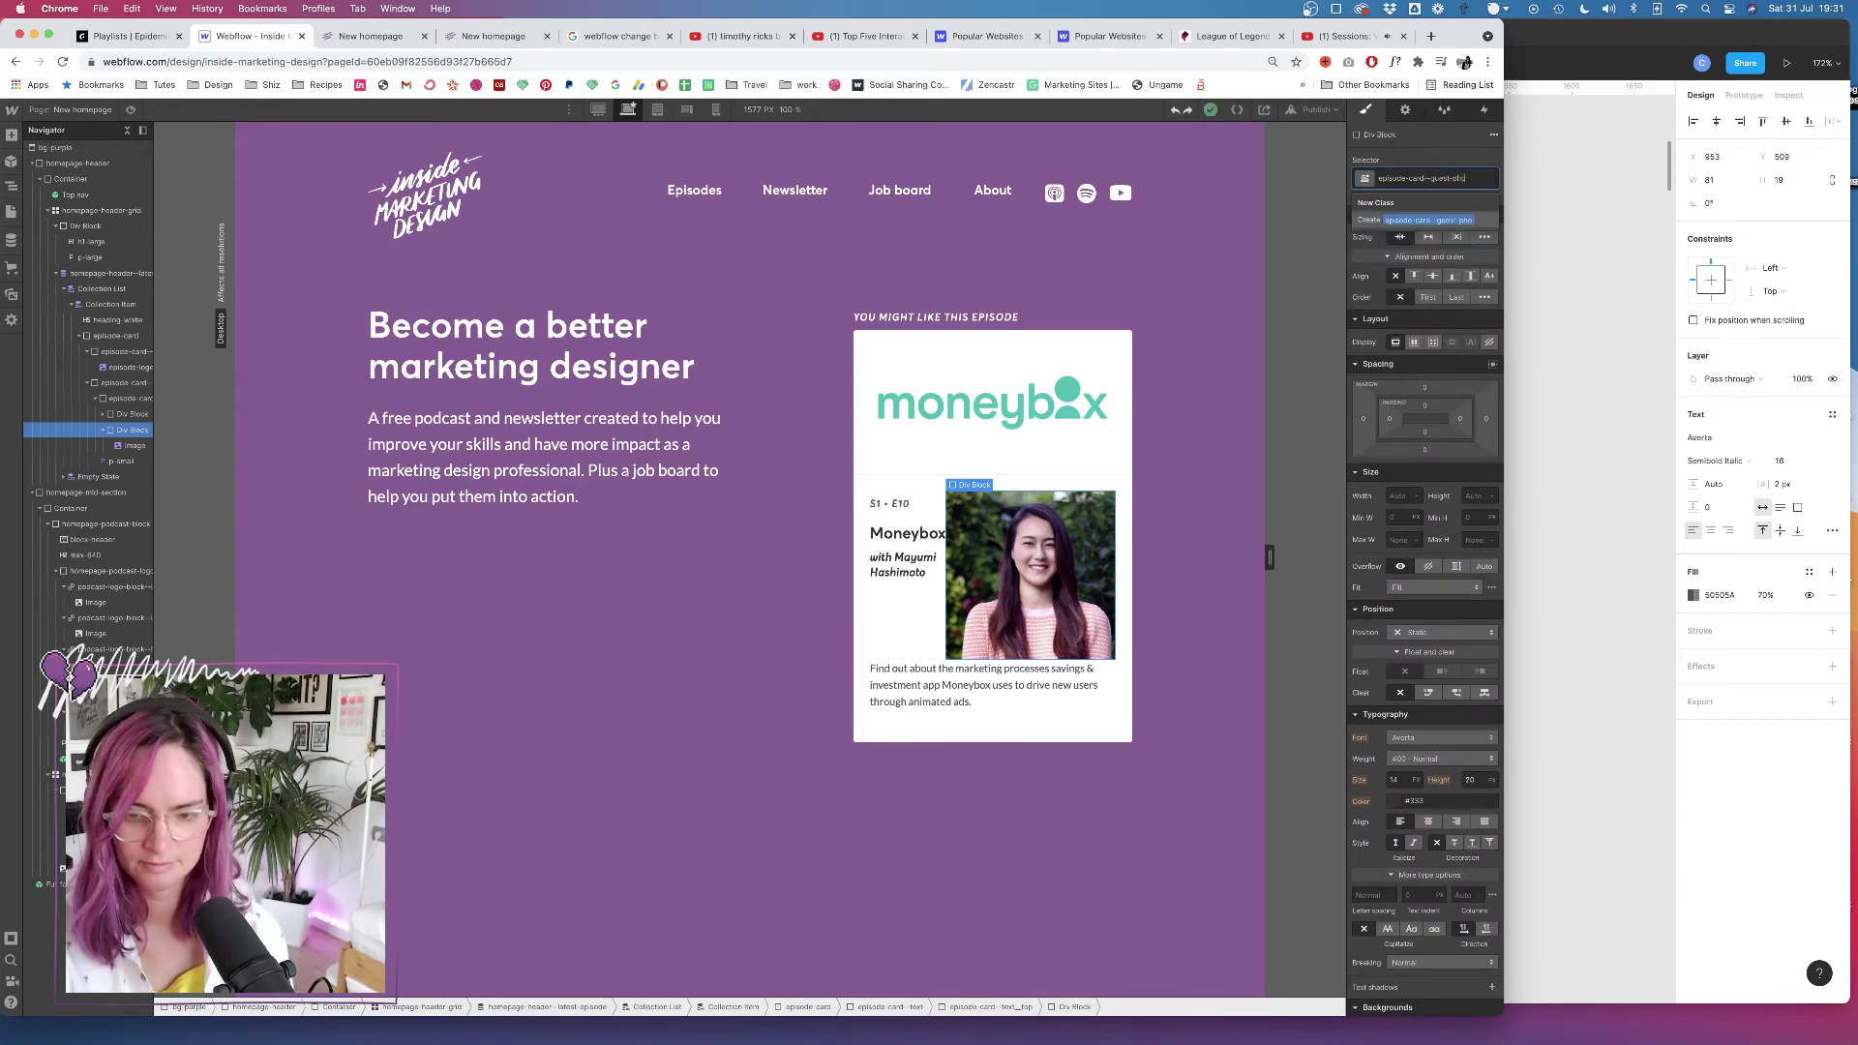
pyautogui.write('to')
pyautogui.press('Return')
# Check the guest photo circle's size in Figma and set the Webflow guest photo block to 70 px wide and 70 px high
pyautogui.click(1621, 397)
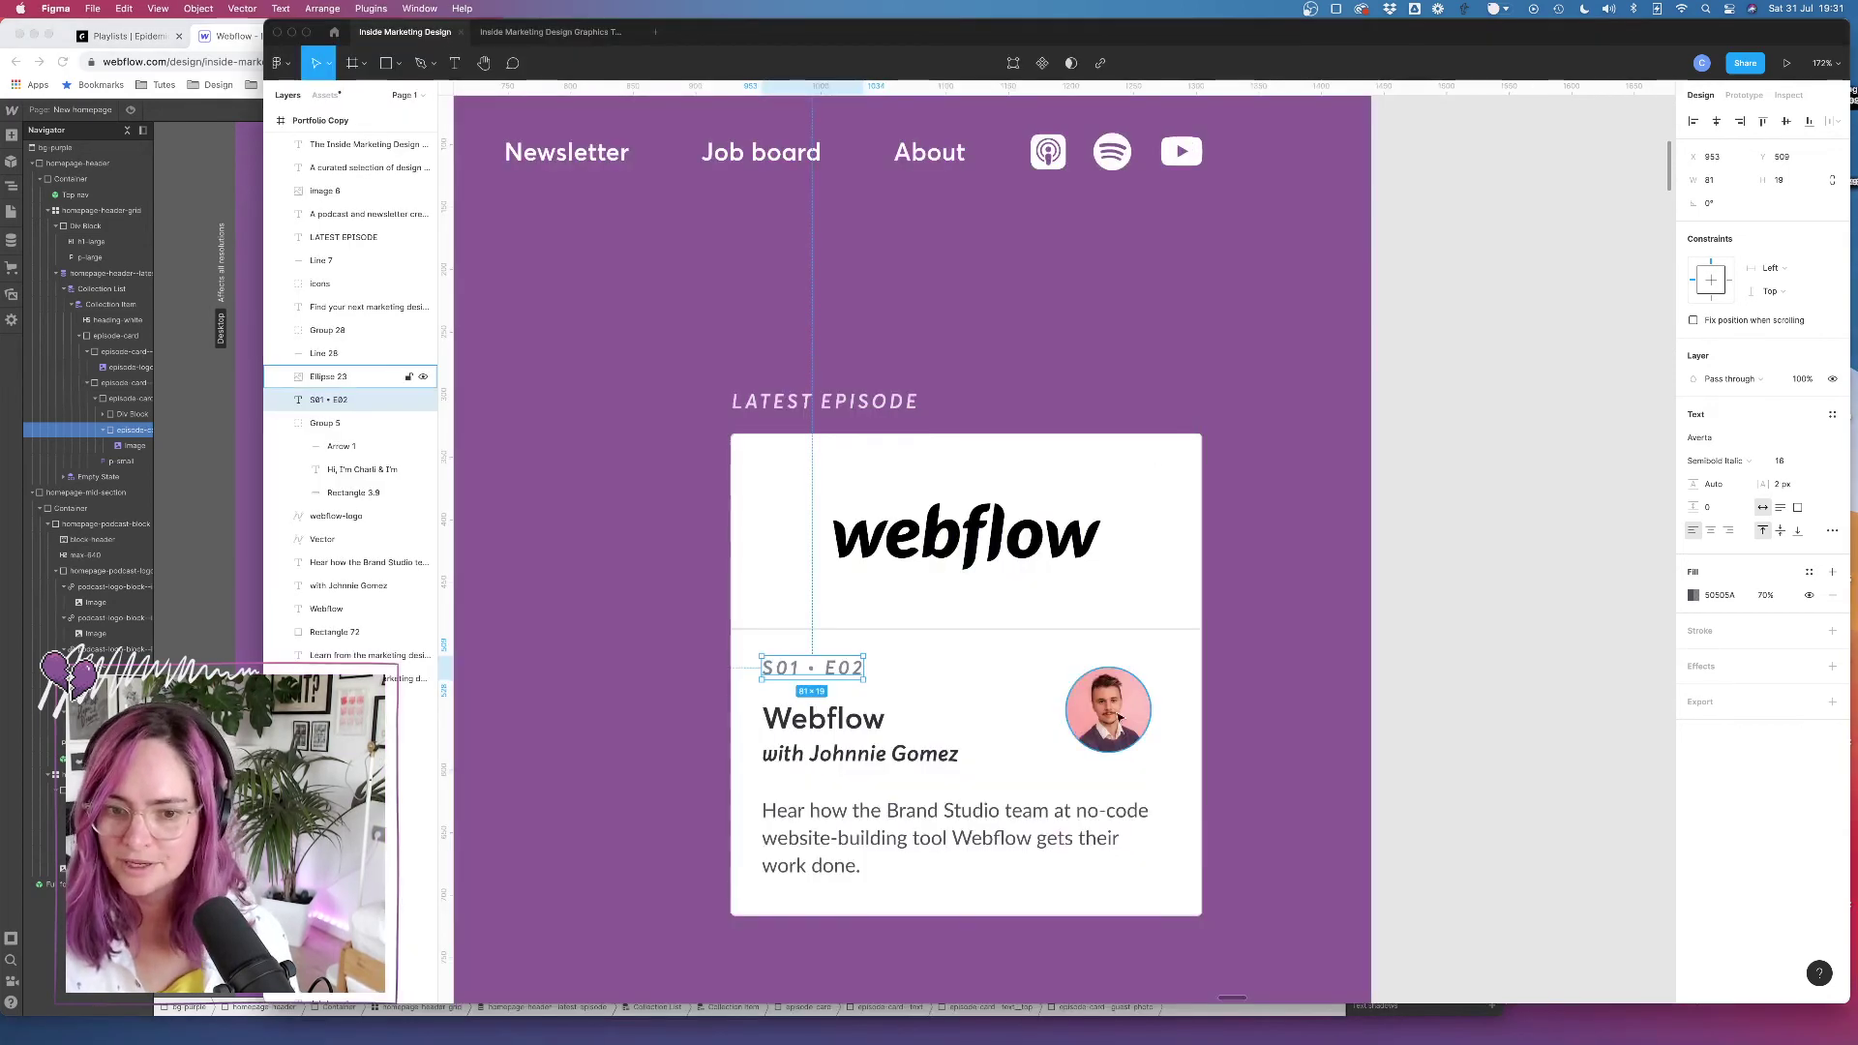
pyautogui.click(1108, 709)
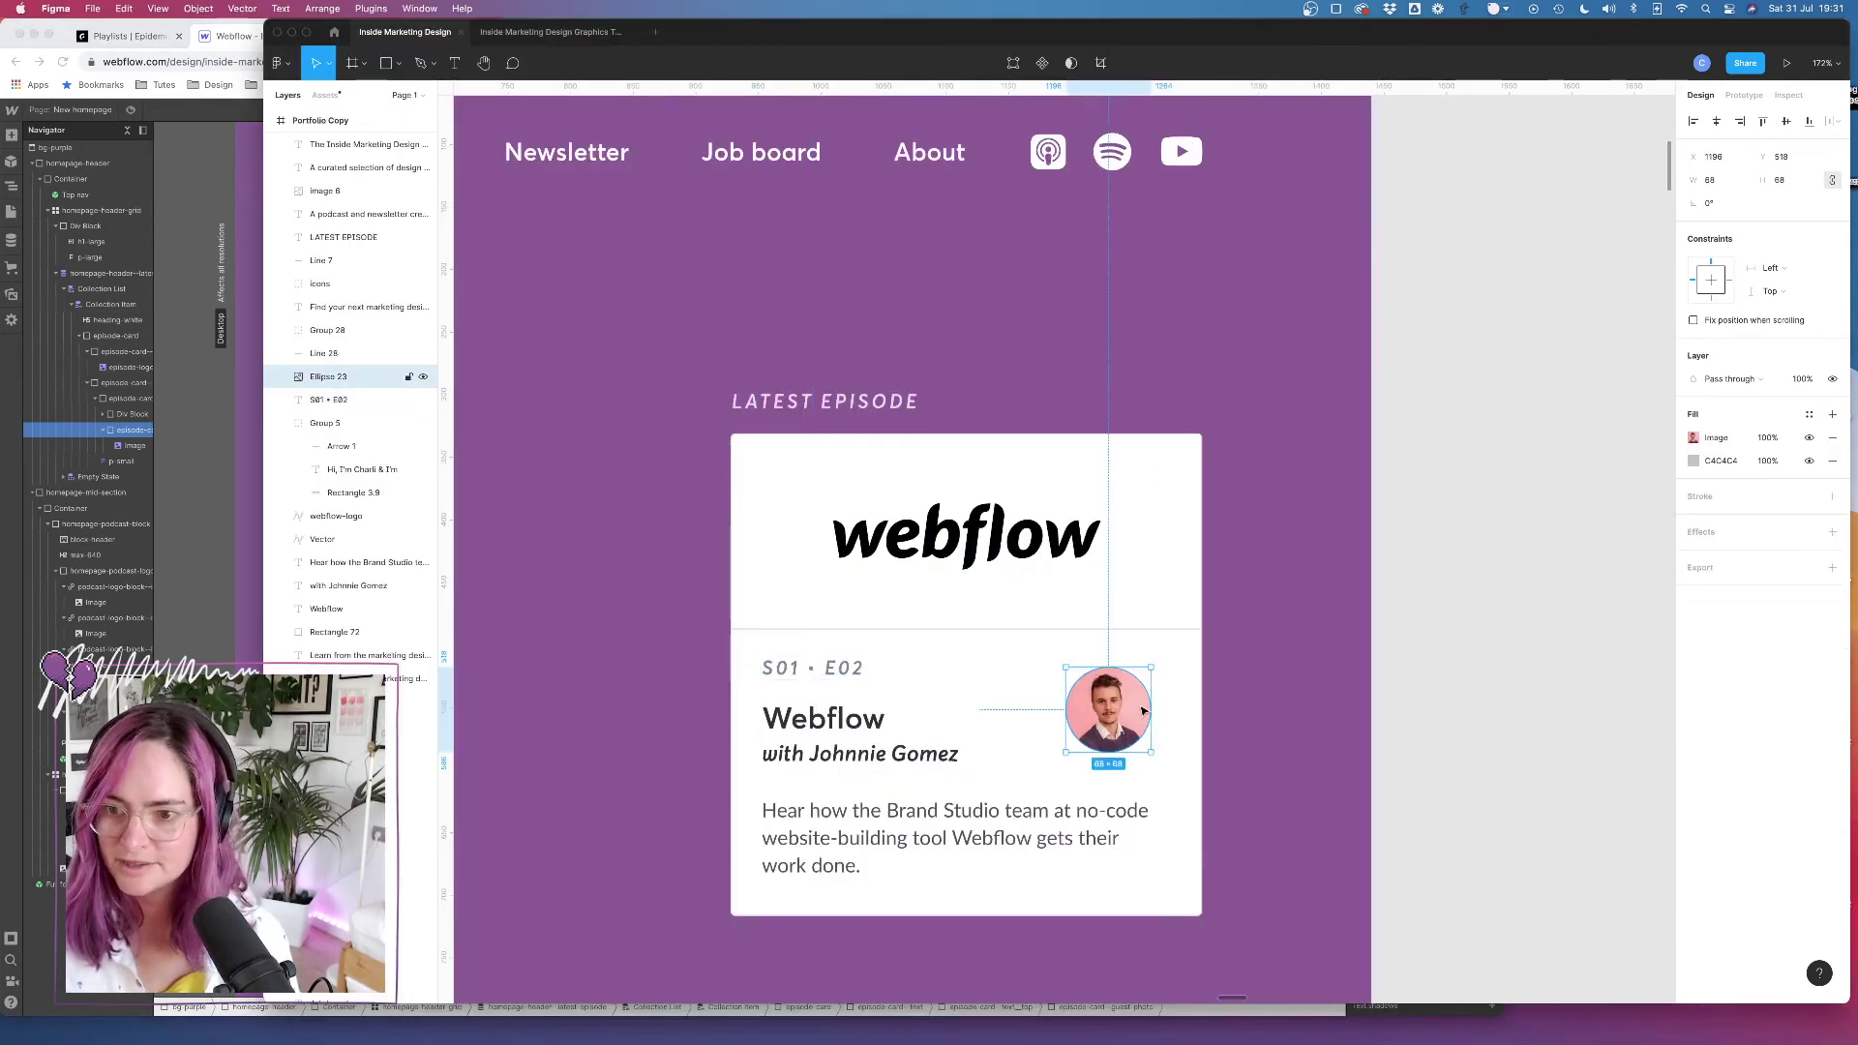
pyautogui.click(228, 388)
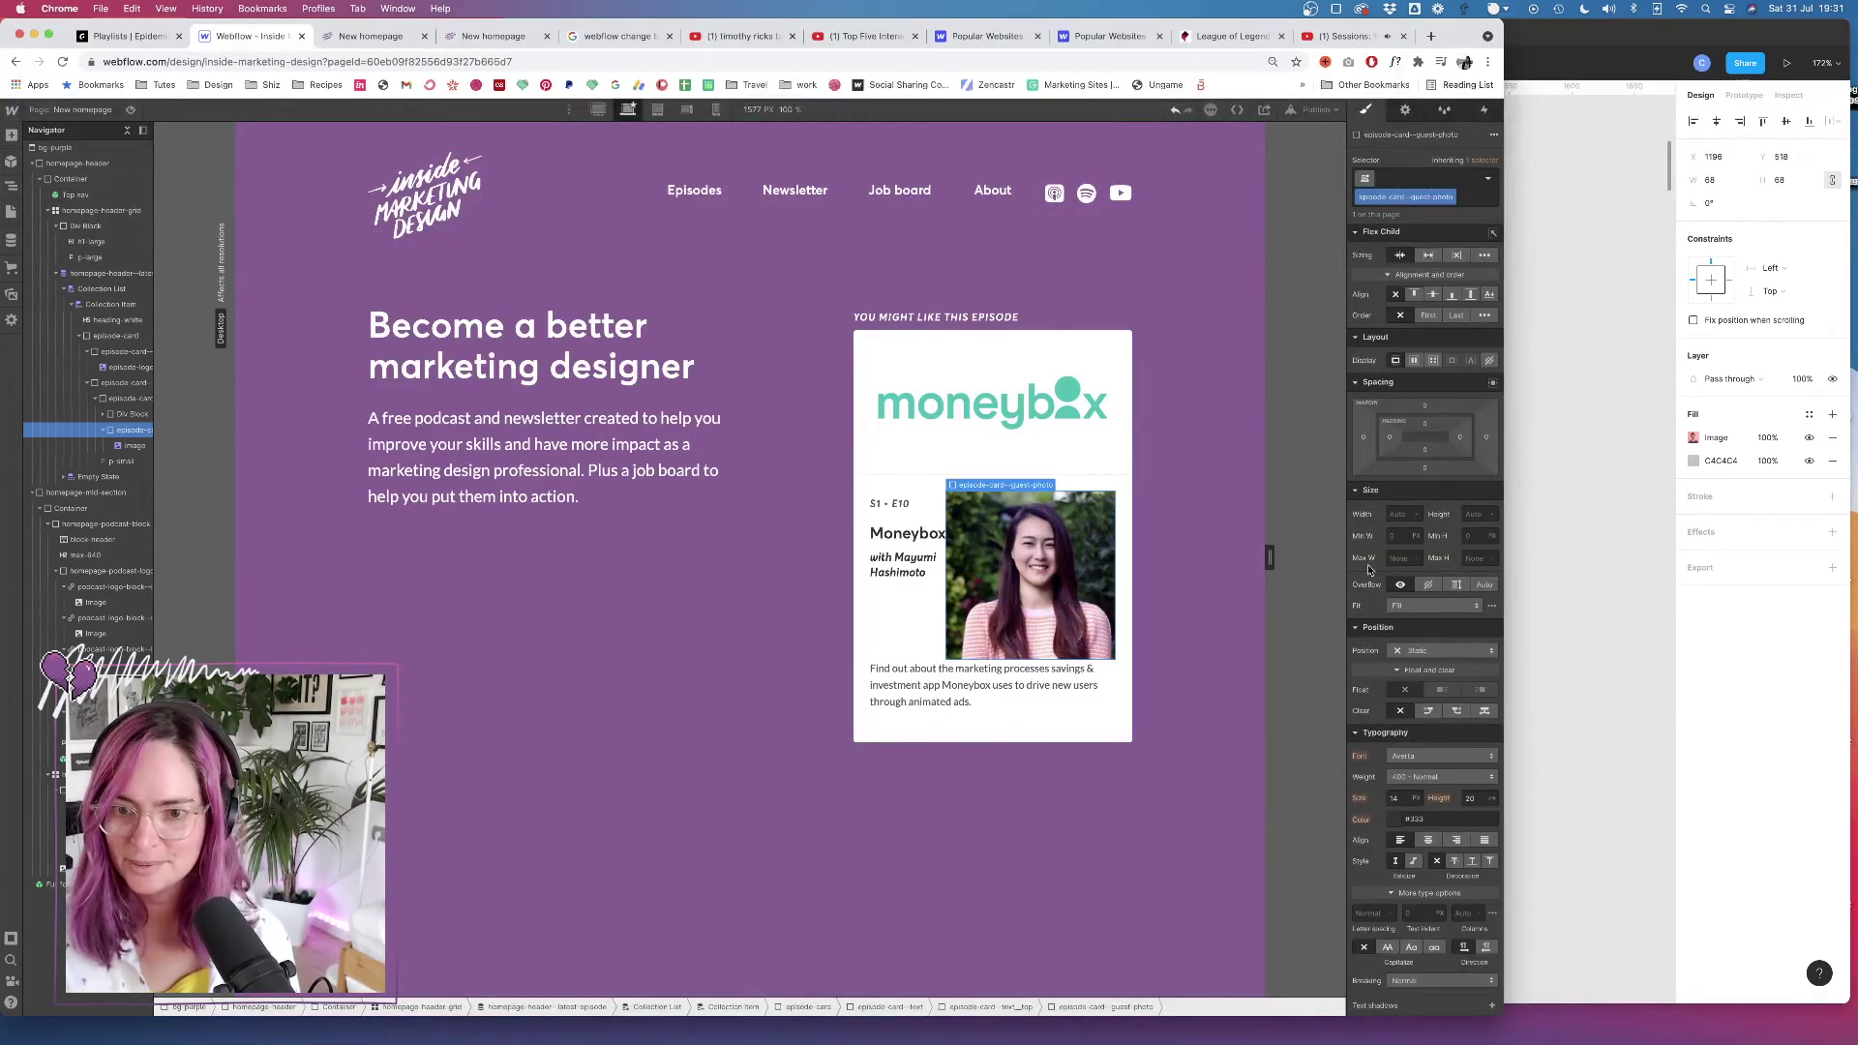
pyautogui.click(1396, 511)
pyautogui.write('7')
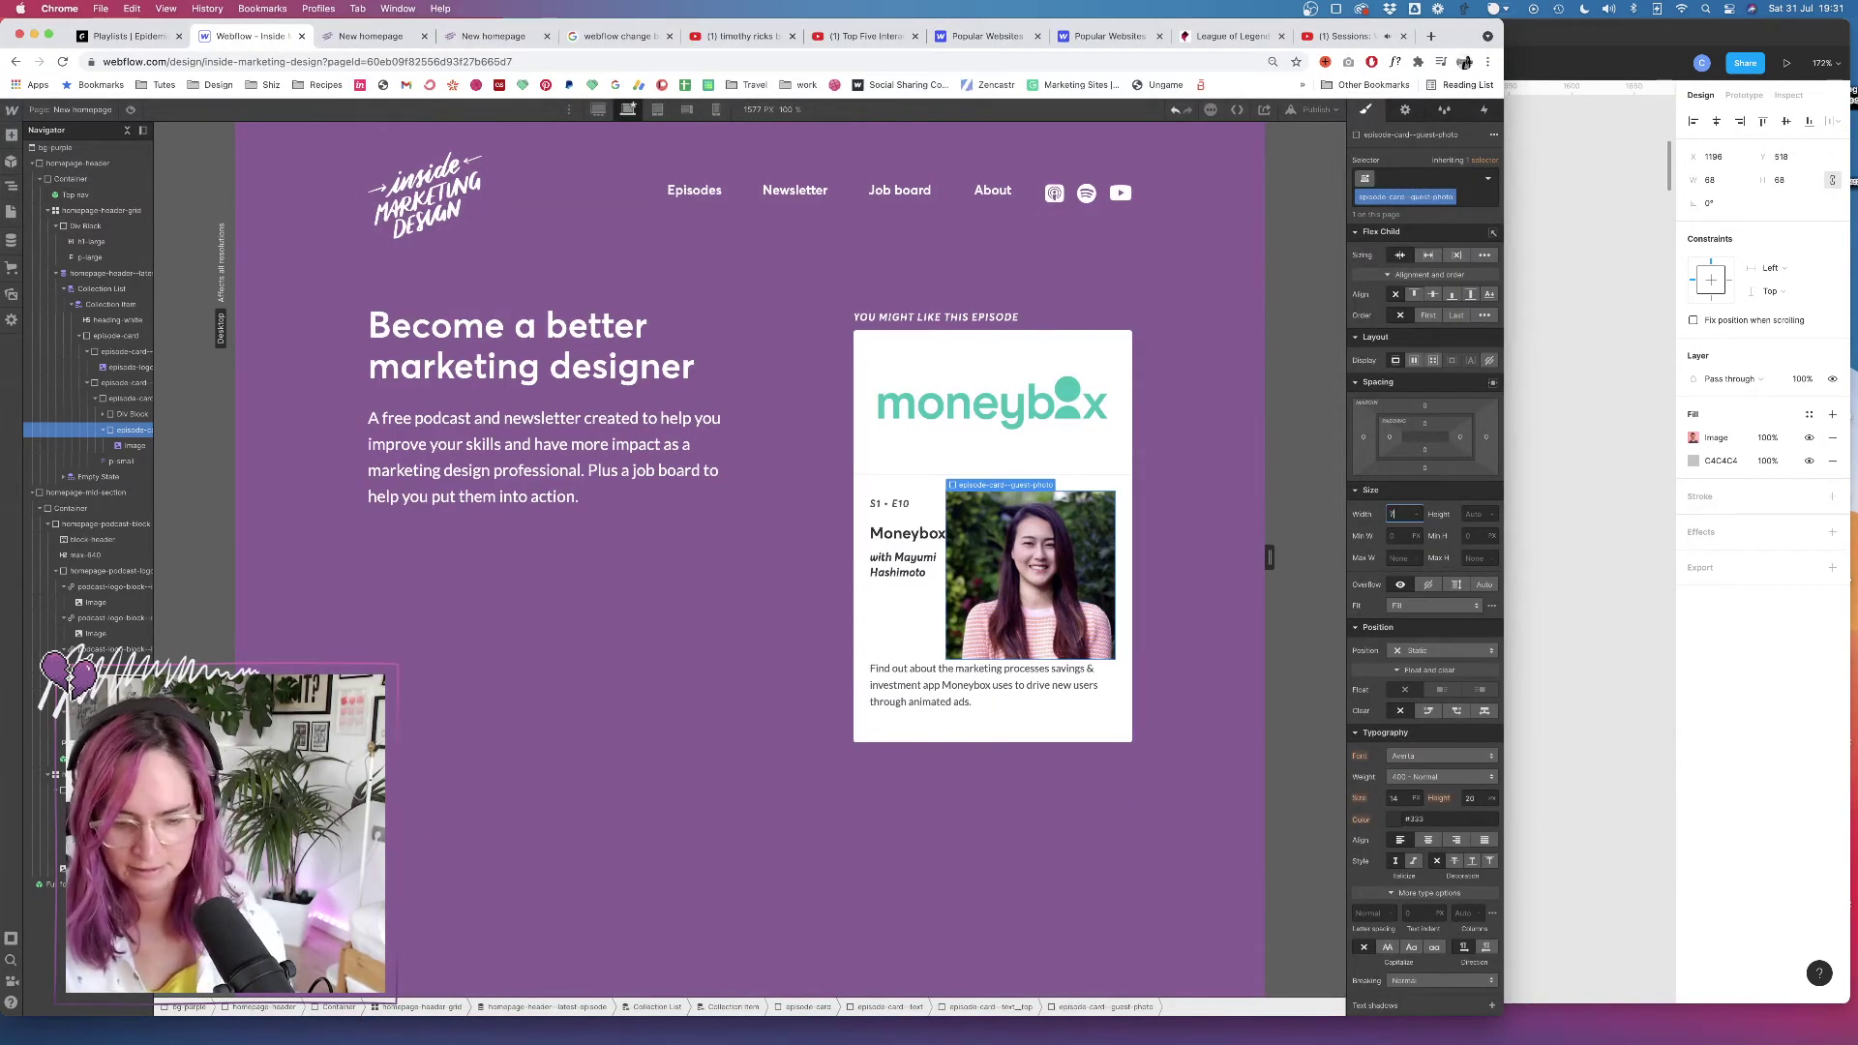
pyautogui.write('0')
pyautogui.press('Tab')
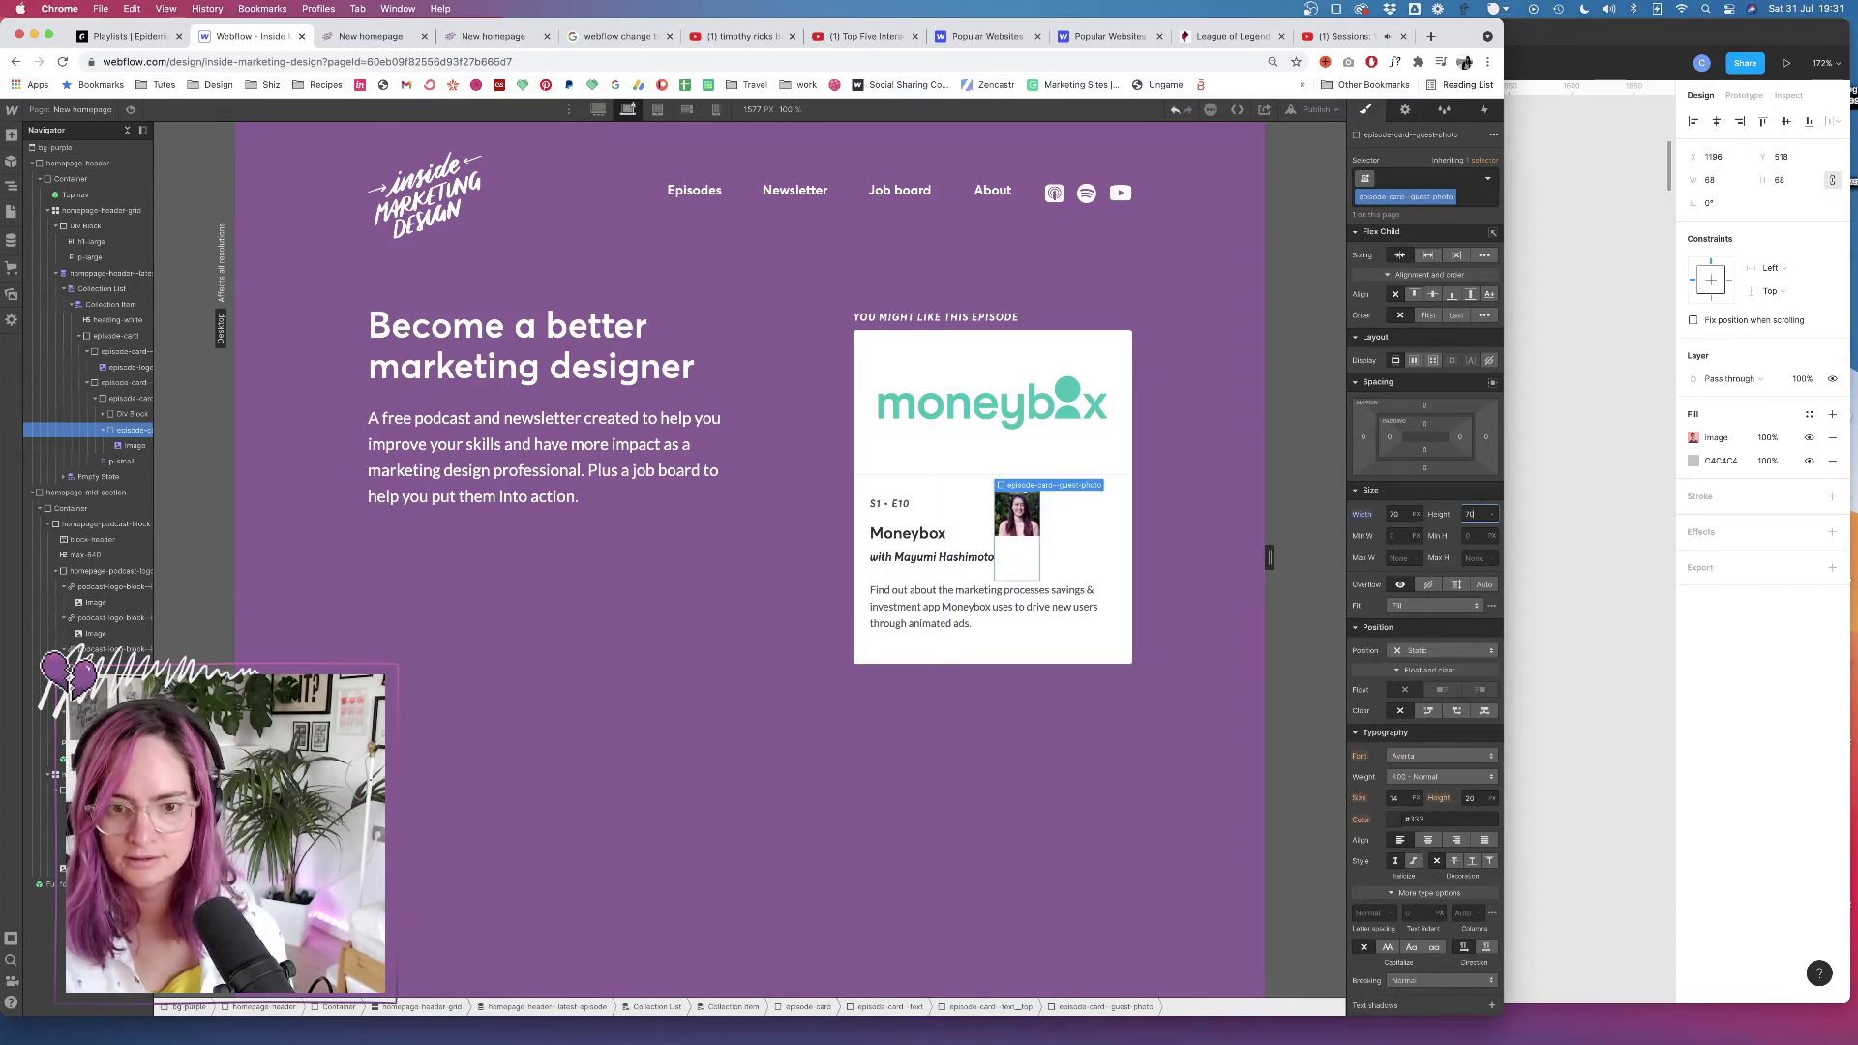
pyautogui.write('70')
pyautogui.press('Tab')
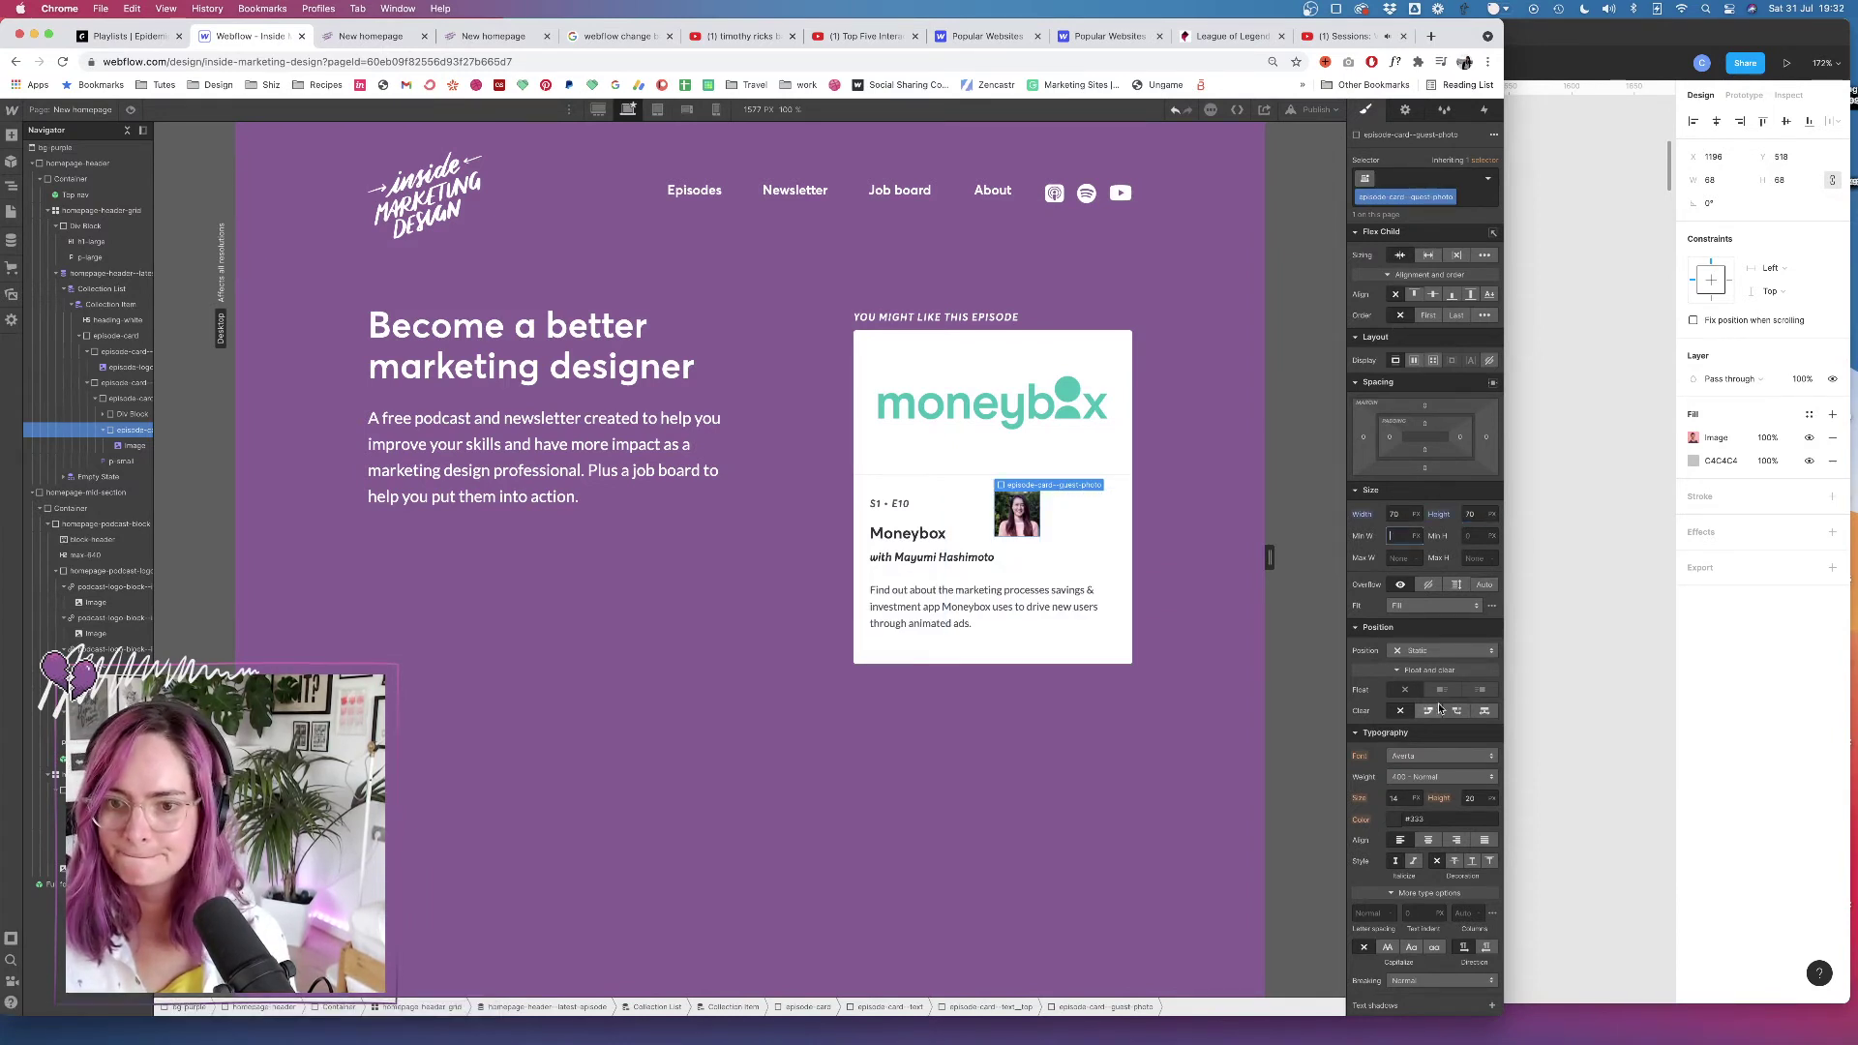
# Make the guest photo block circular with a 50% border radius and hidden overflow
pyautogui.scroll(-8, 1364, 577)
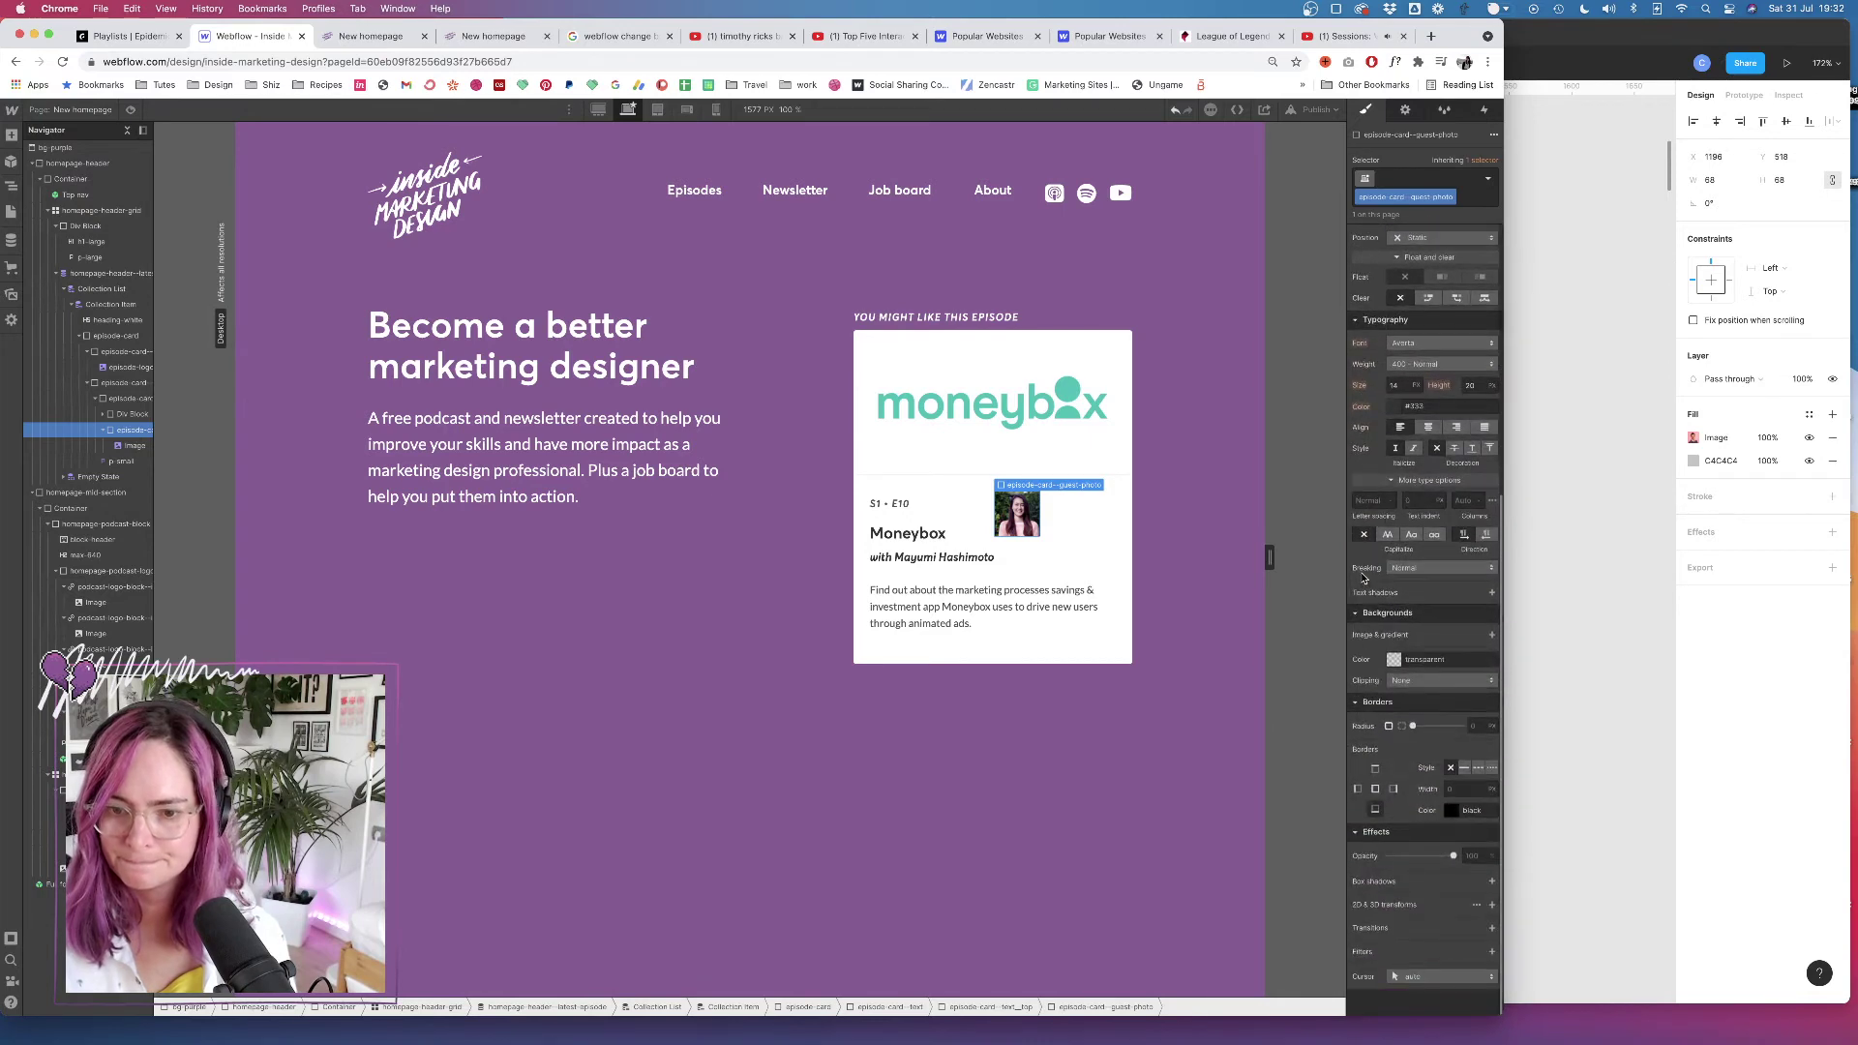
pyautogui.click(1477, 727)
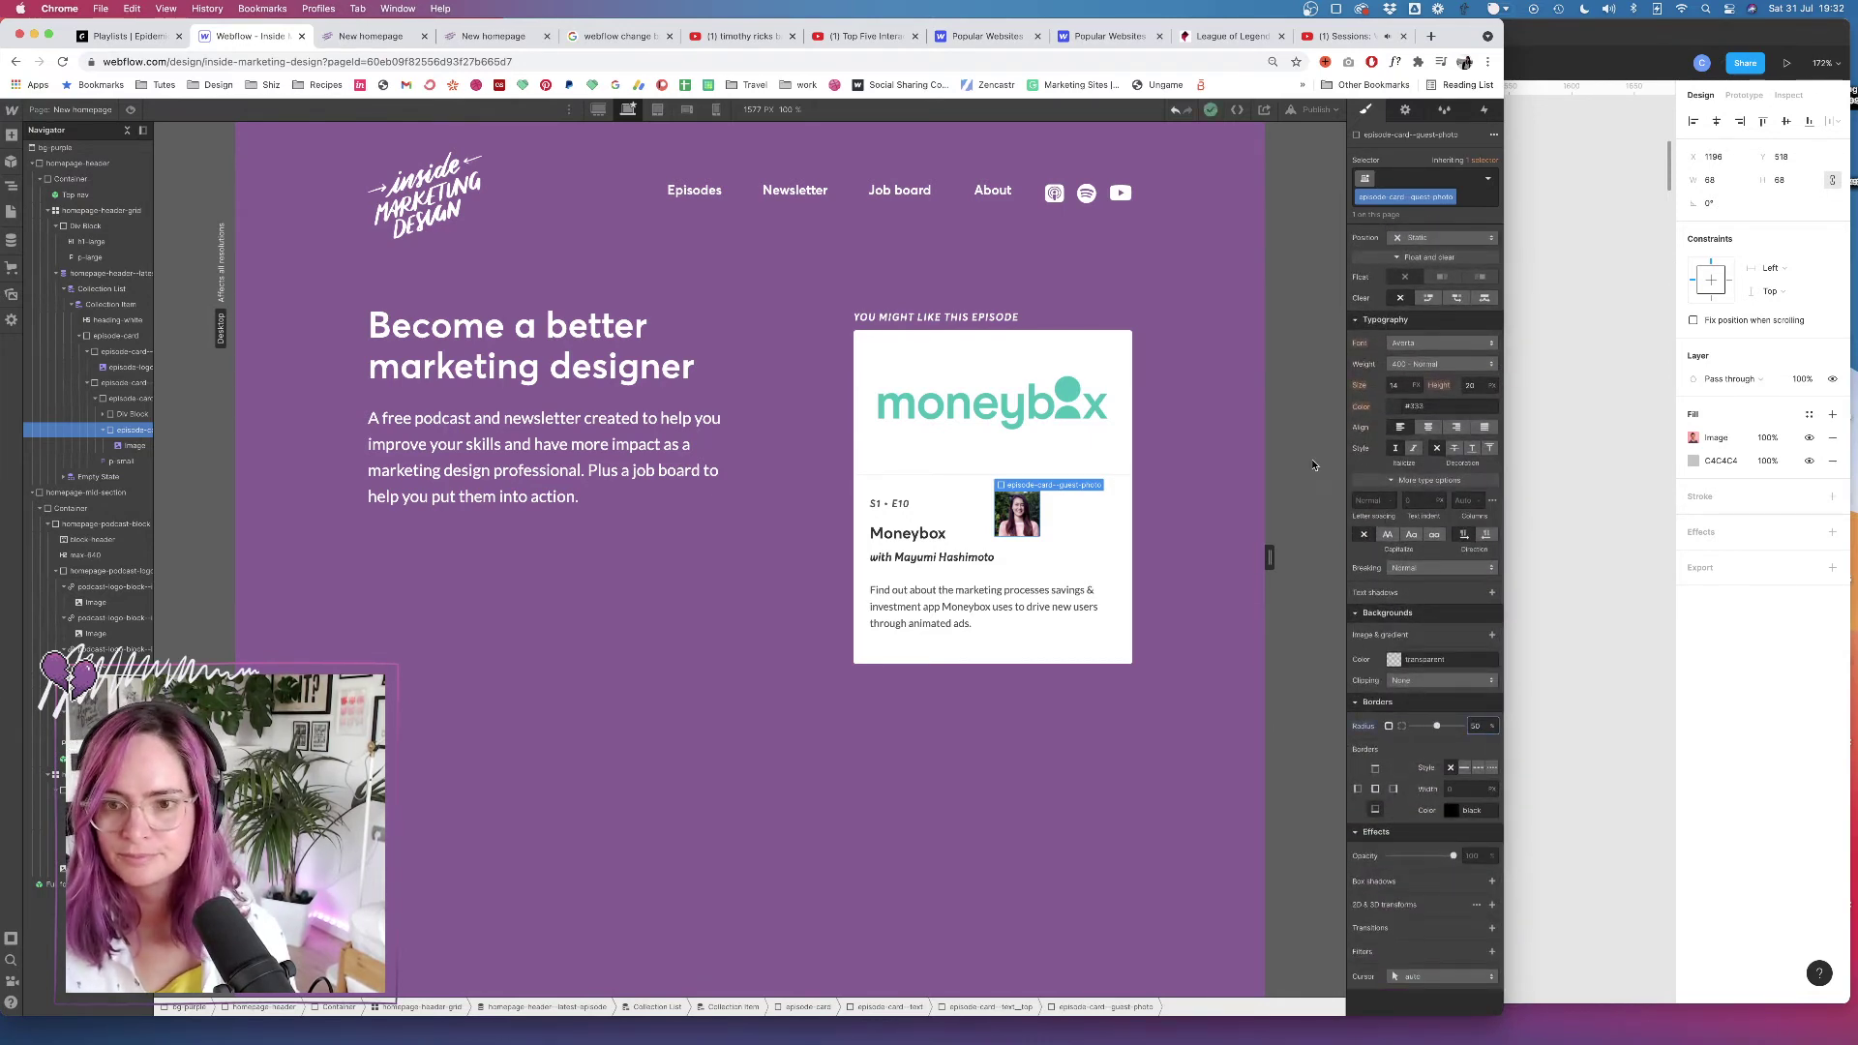
pyautogui.scroll(5, 1385, 340)
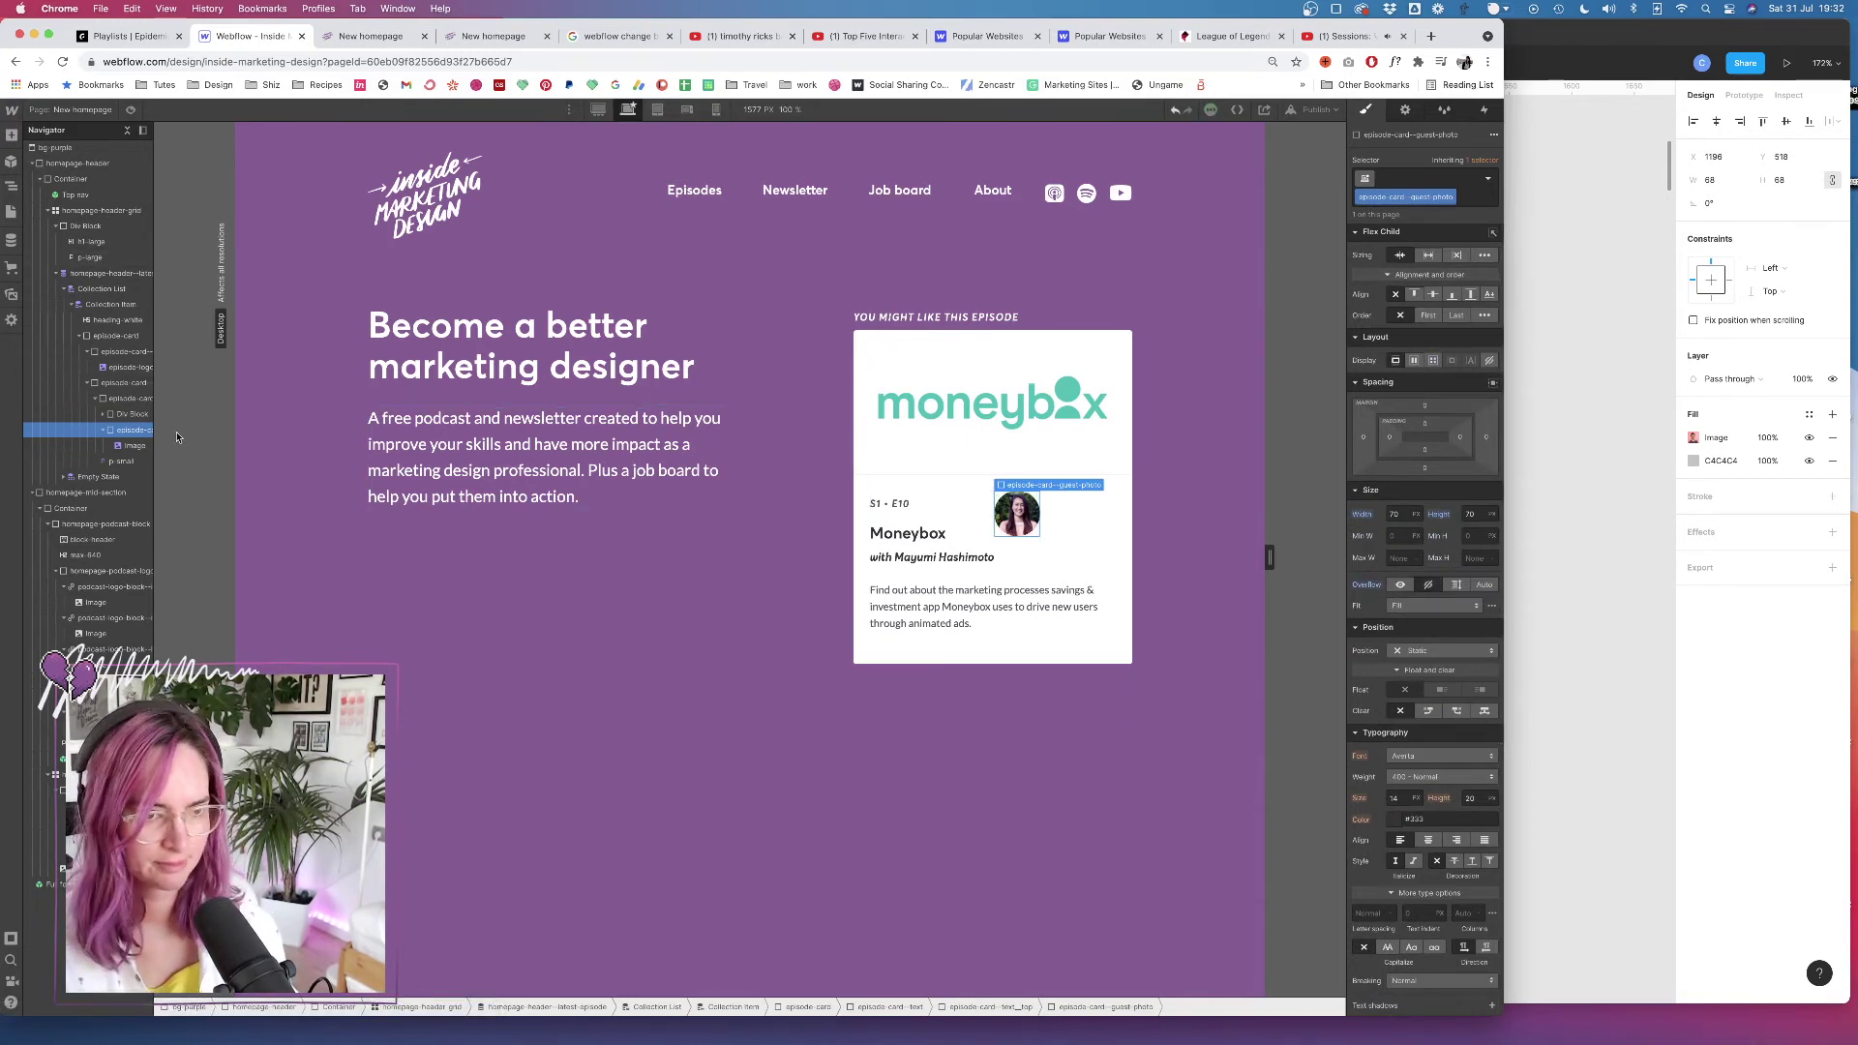
# Give the div holding the episode number, title and guest name the class episode-card-text--details
pyautogui.click(127, 413)
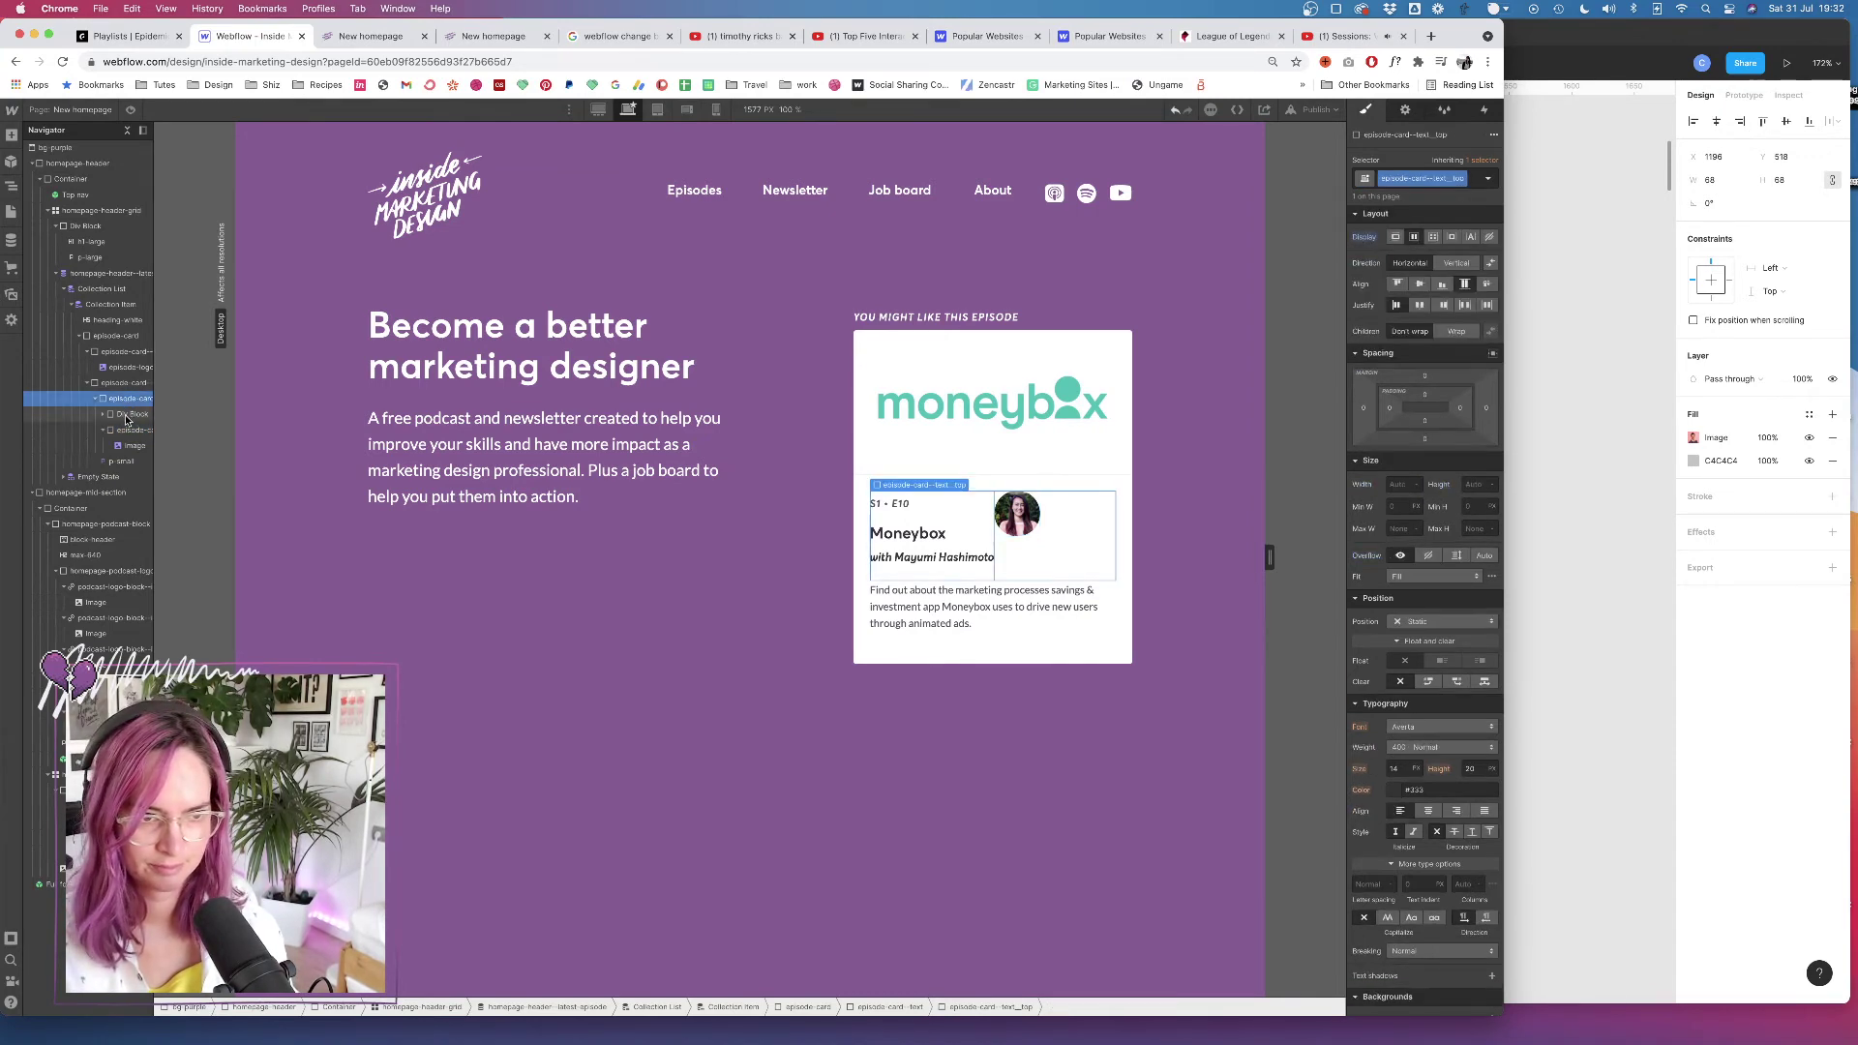
pyautogui.click(1393, 175)
pyautogui.write('ep')
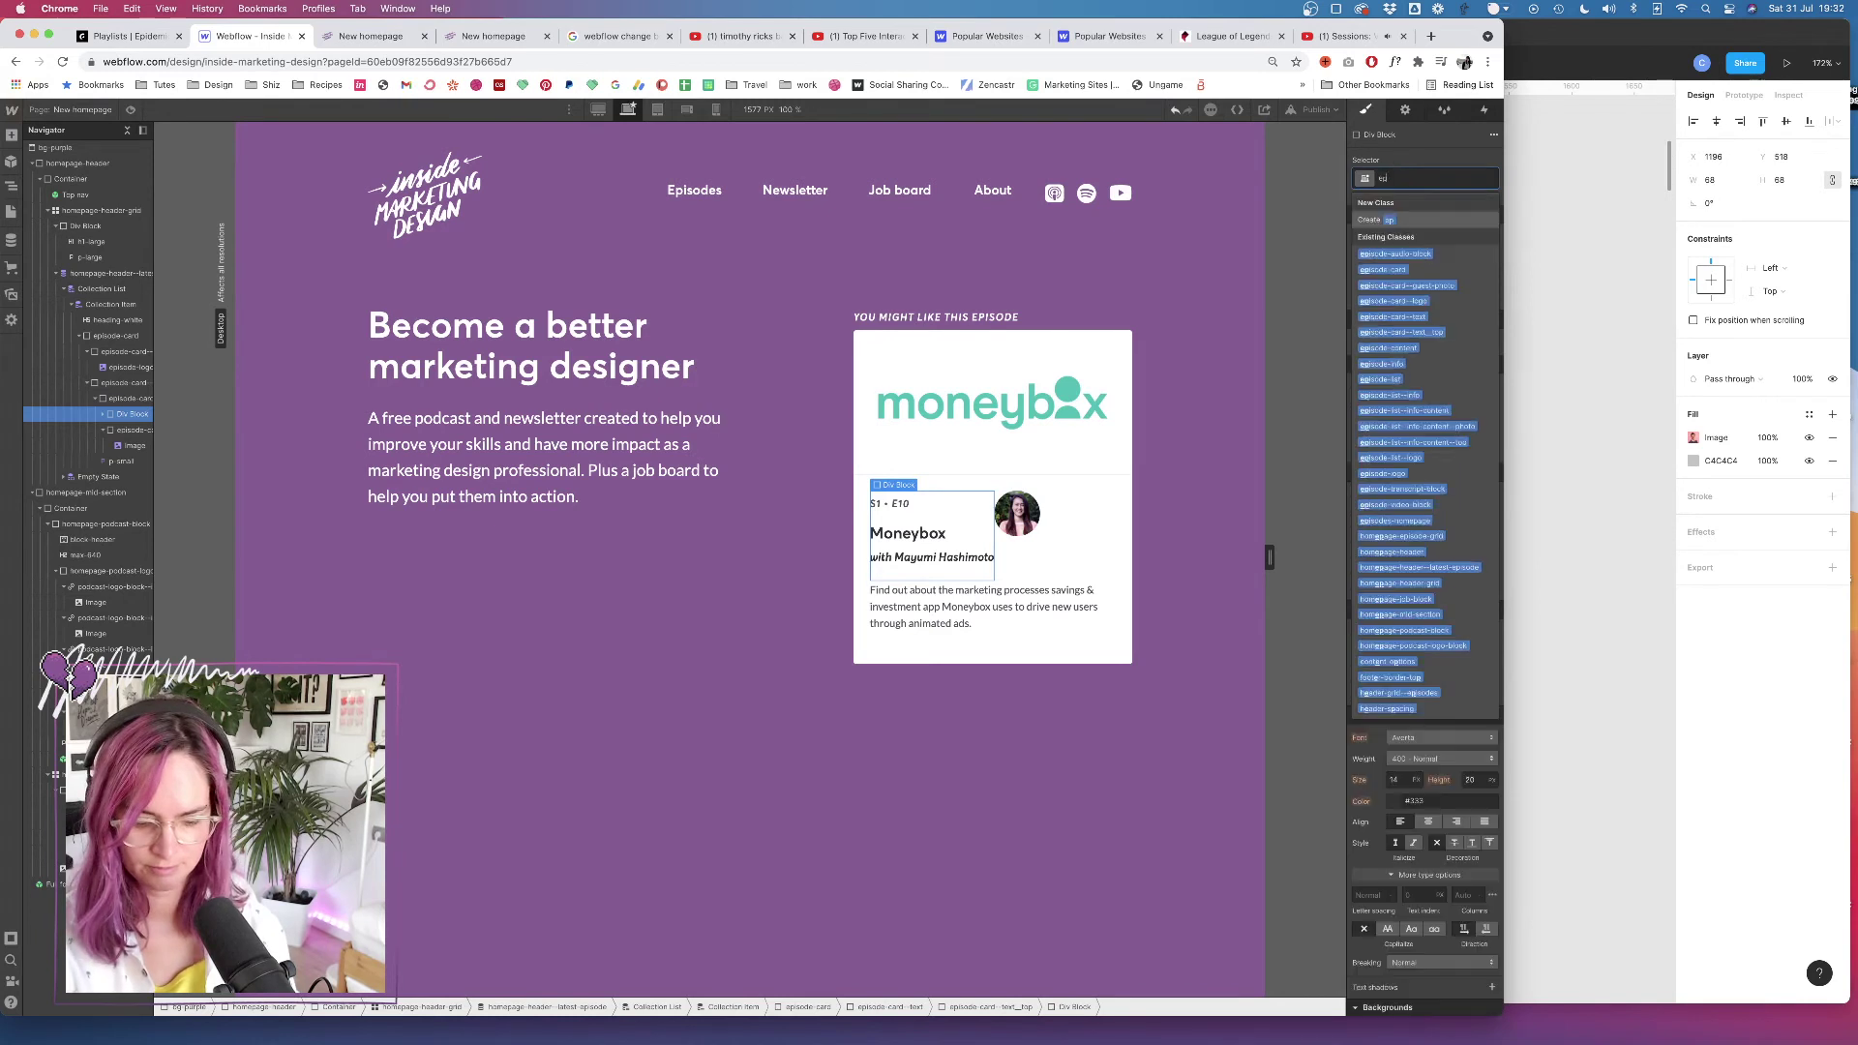
pyautogui.write('isode-ca')
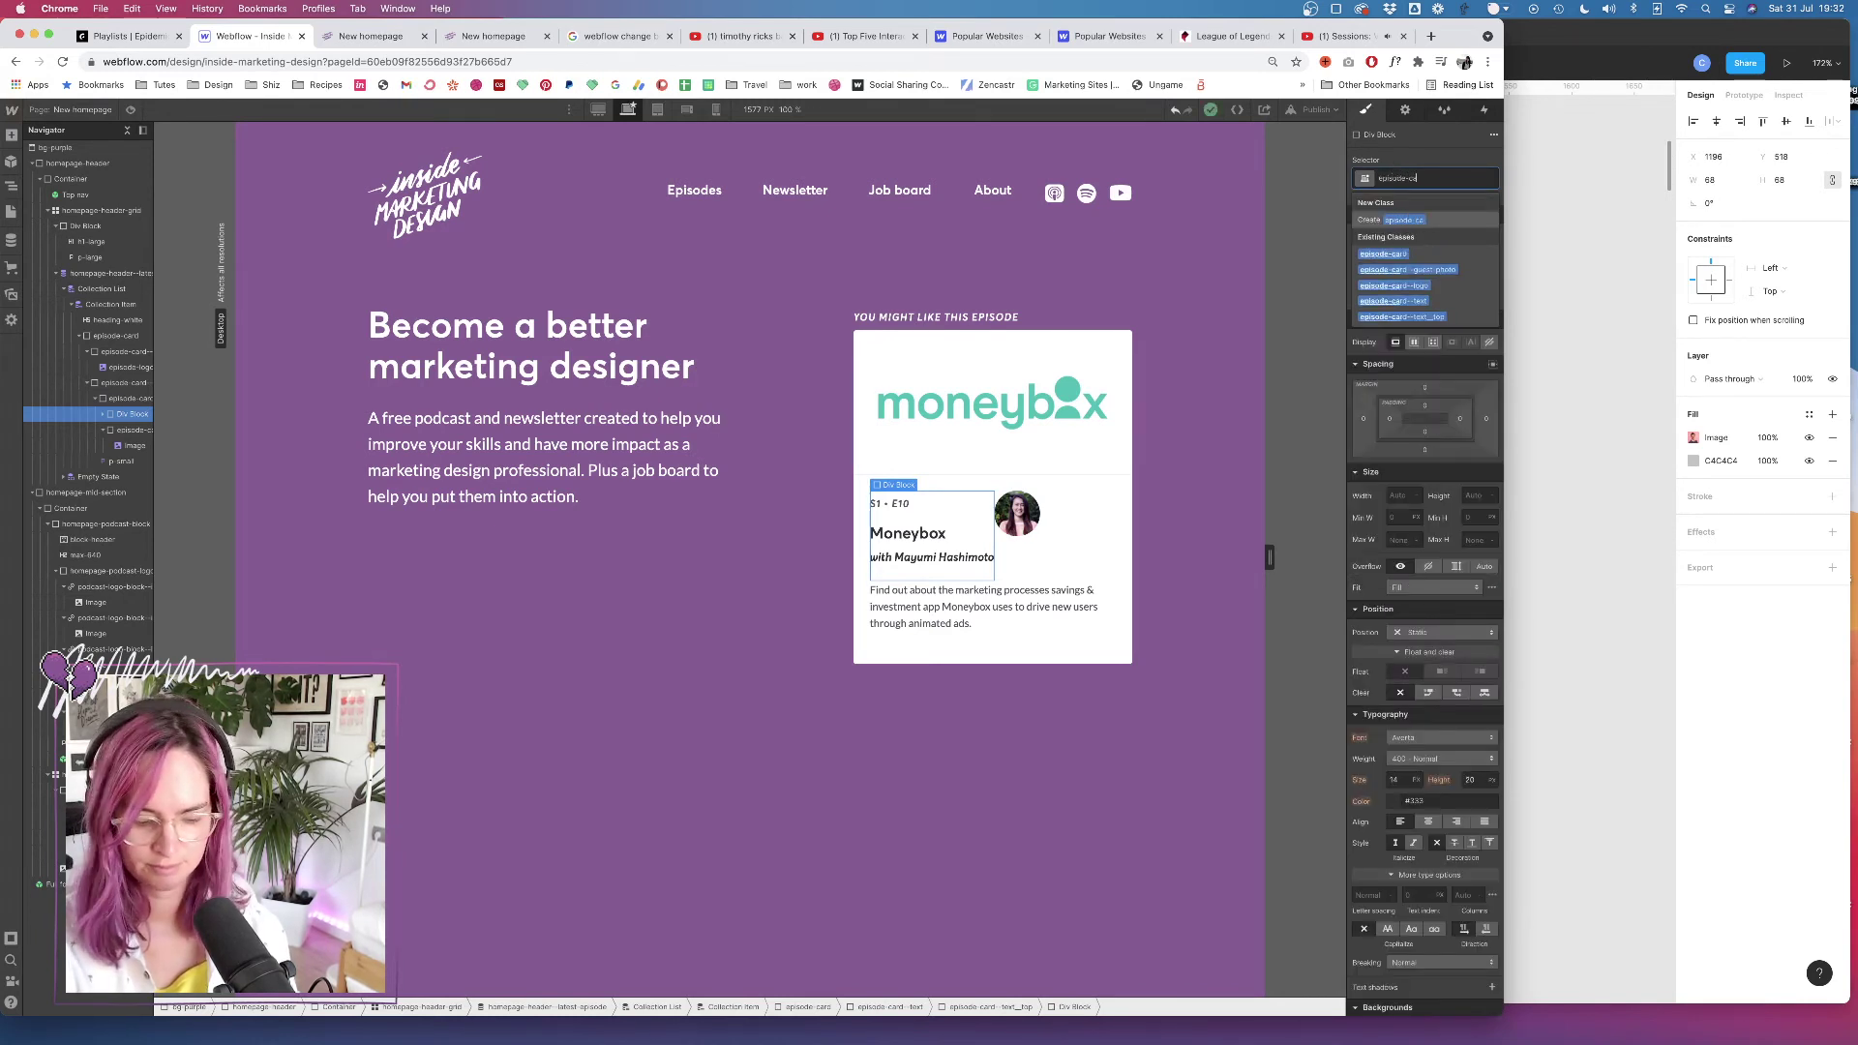
pyautogui.write('rd--')
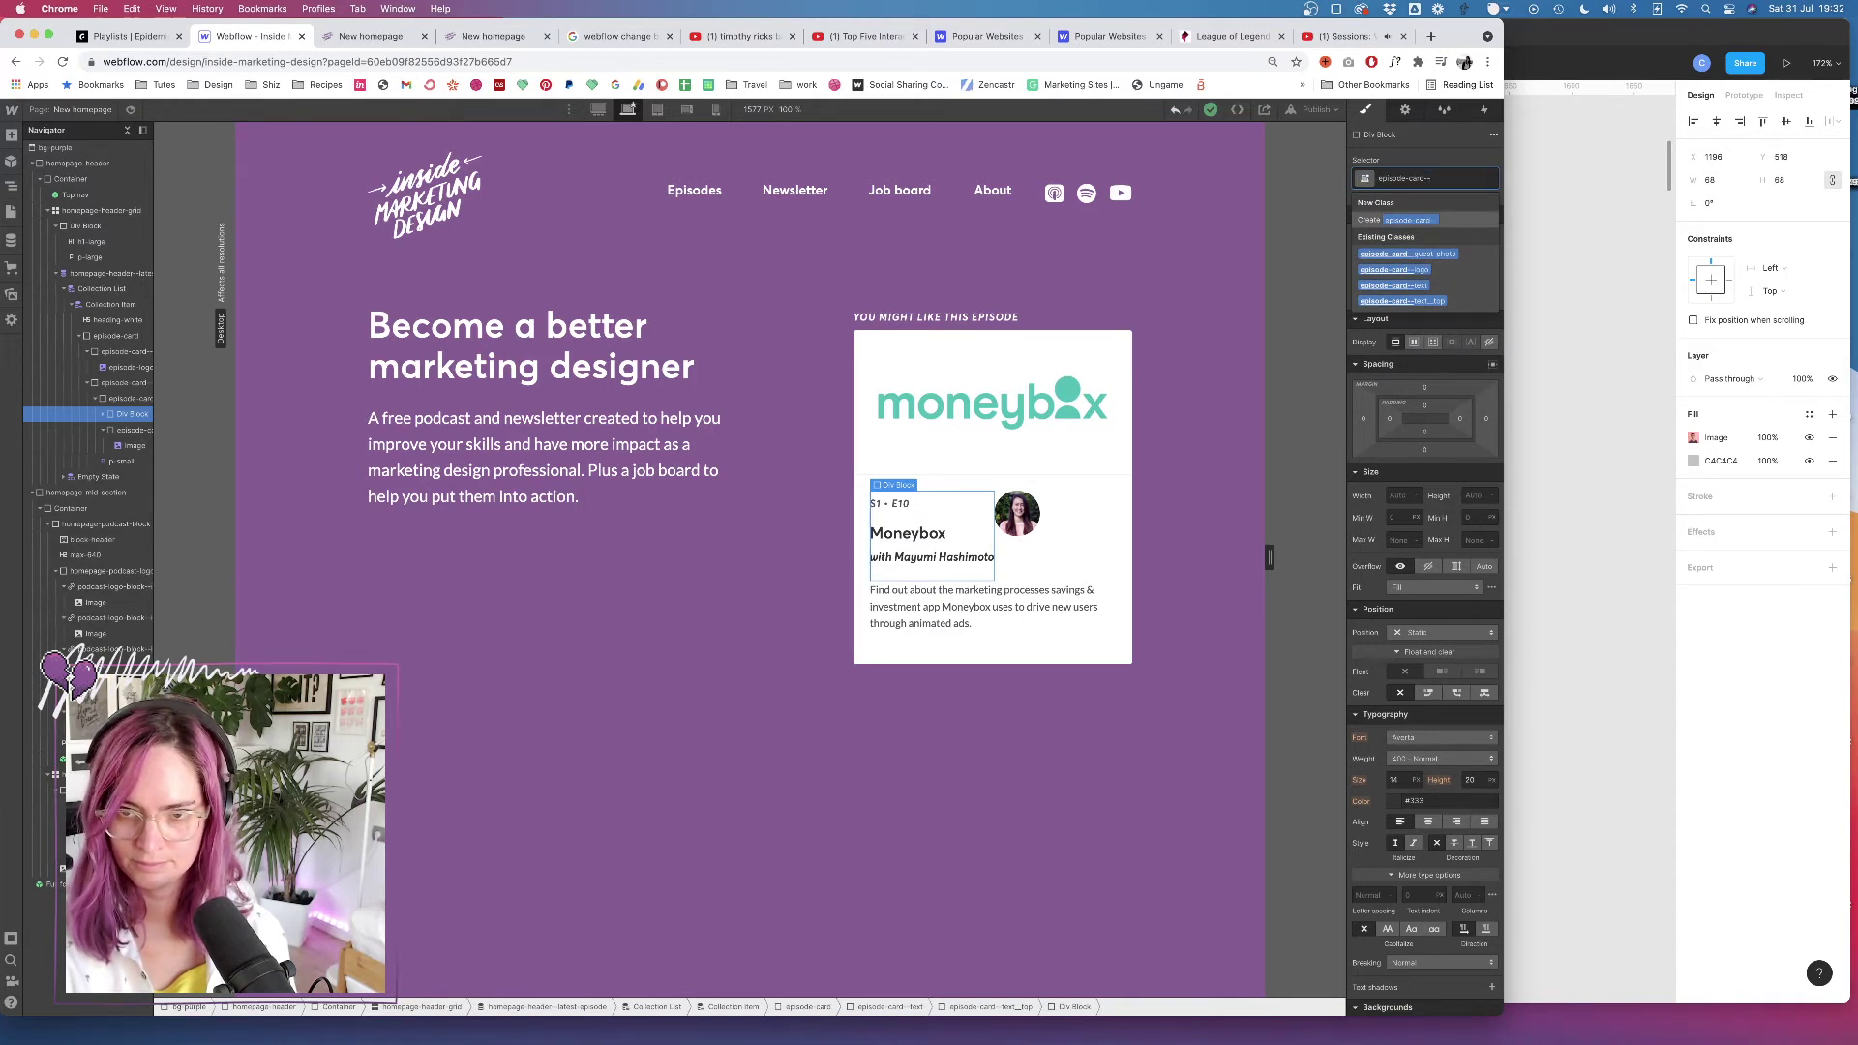
pyautogui.write('text-')
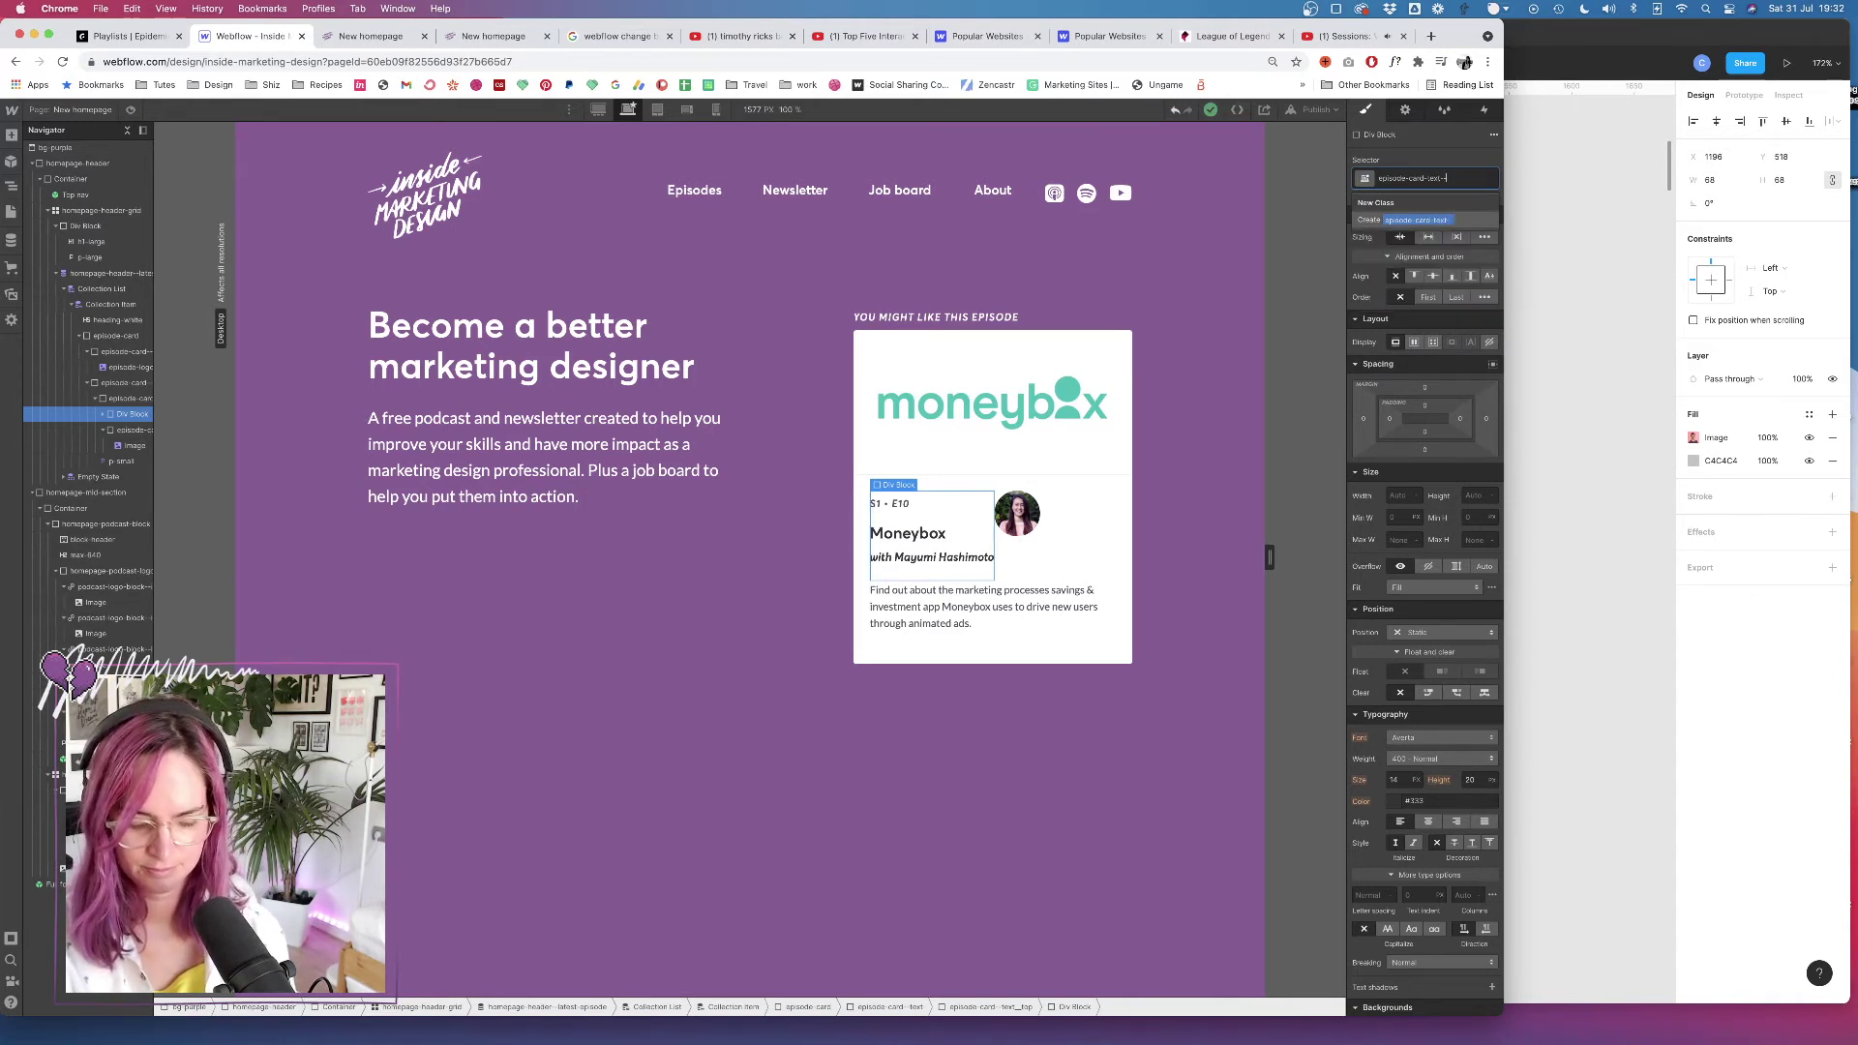
pyautogui.write('-details')
pyautogui.press('Return')
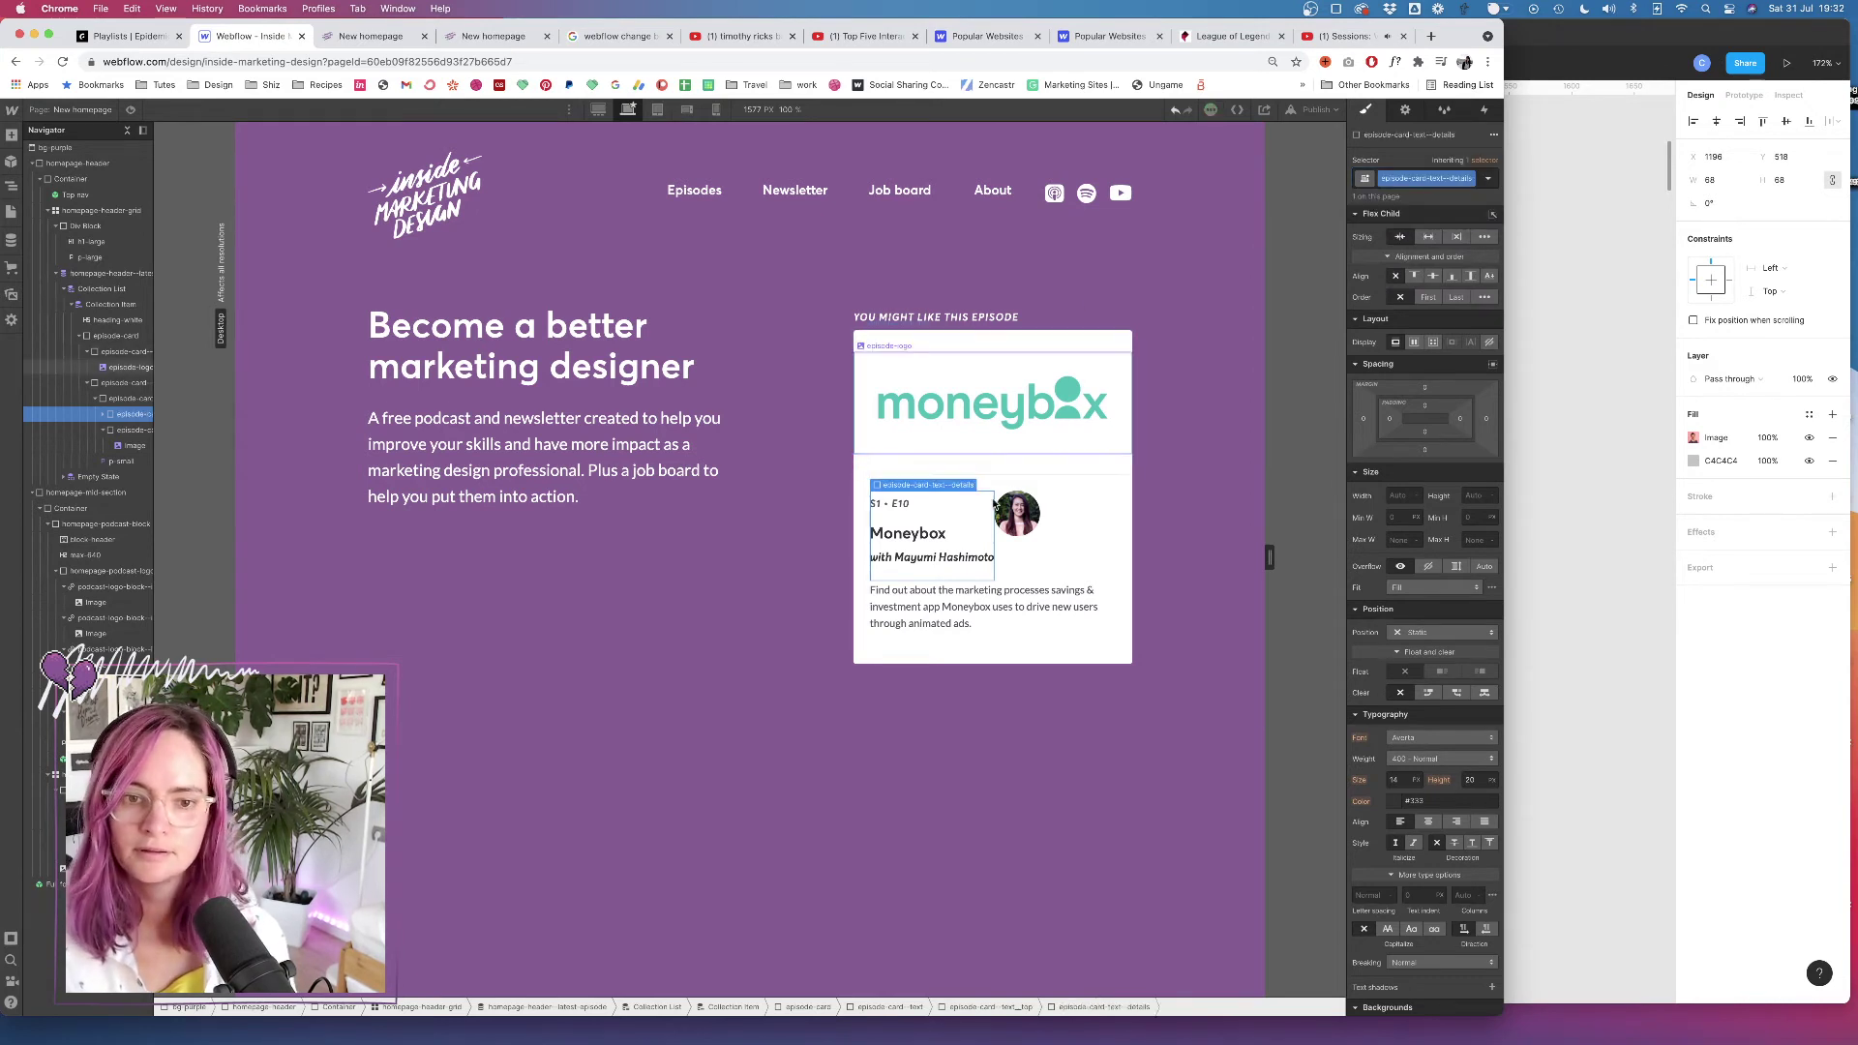
# Justify the details-and-photo flex row with space between and align its items to the vertical center
pyautogui.click(133, 398)
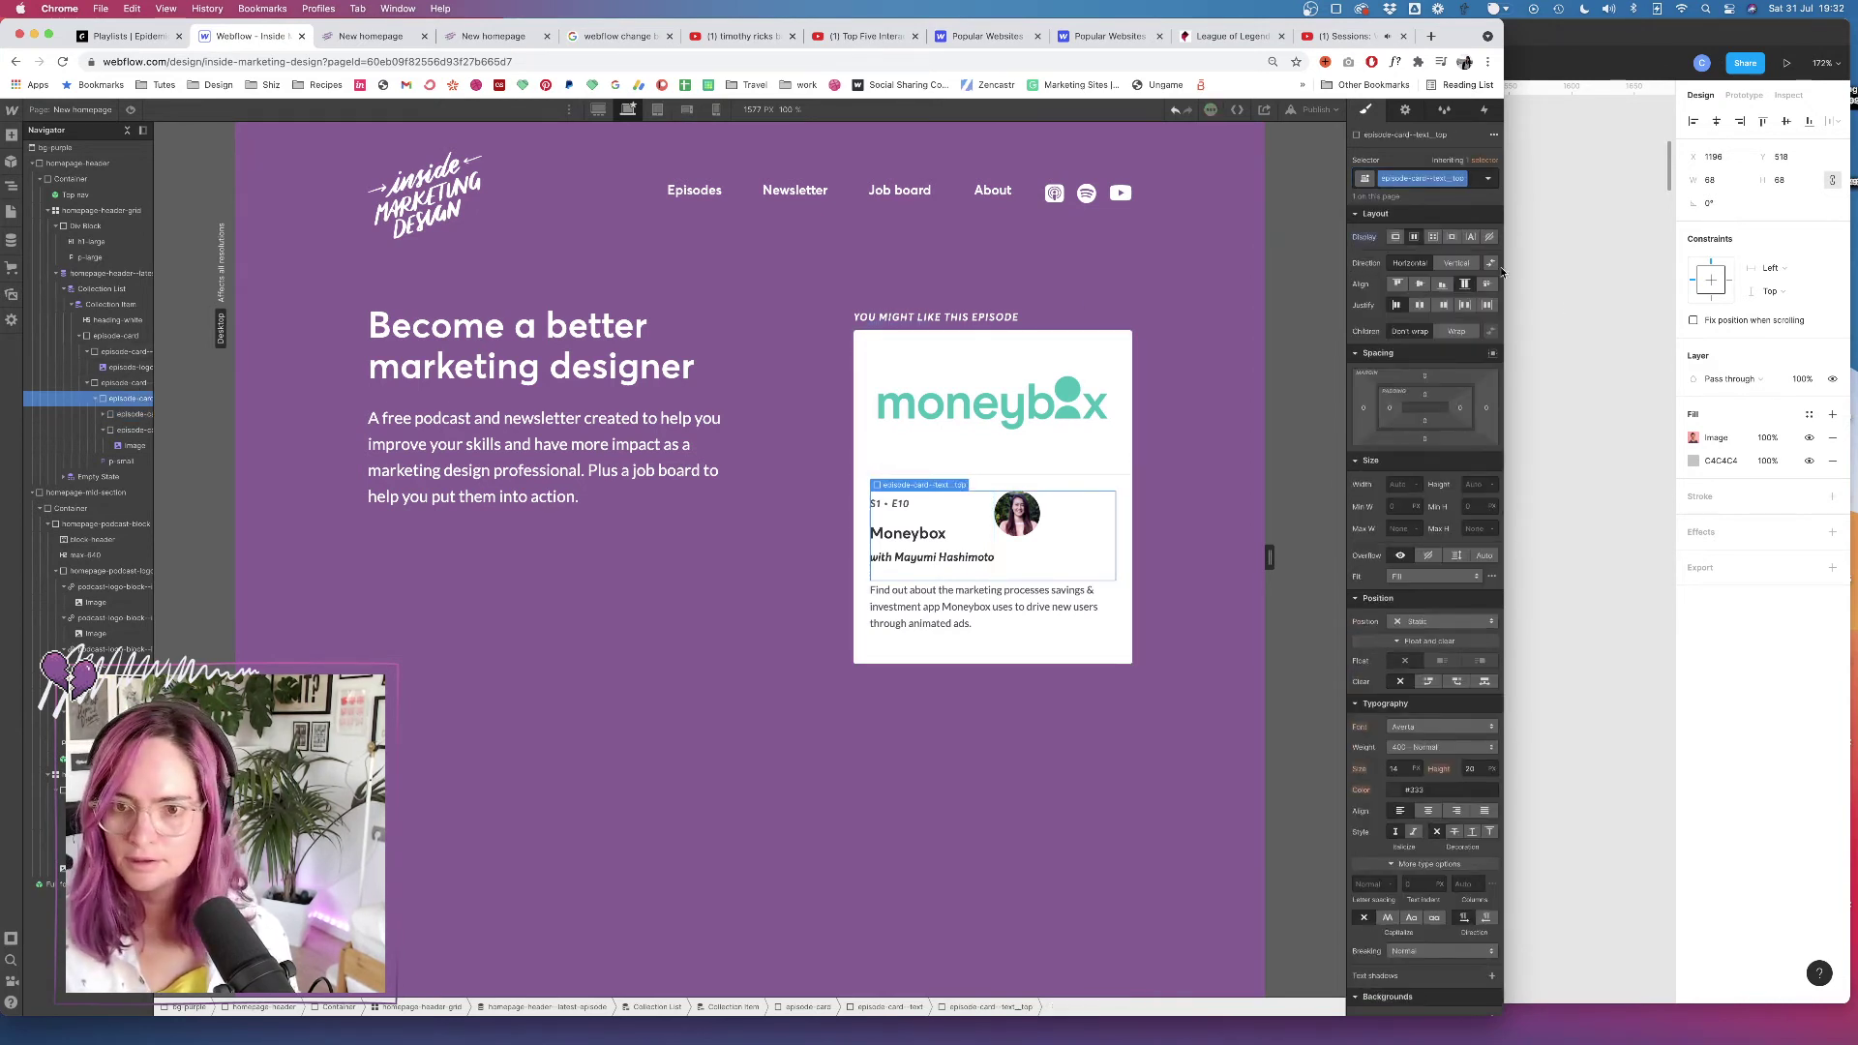
pyautogui.click(1464, 304)
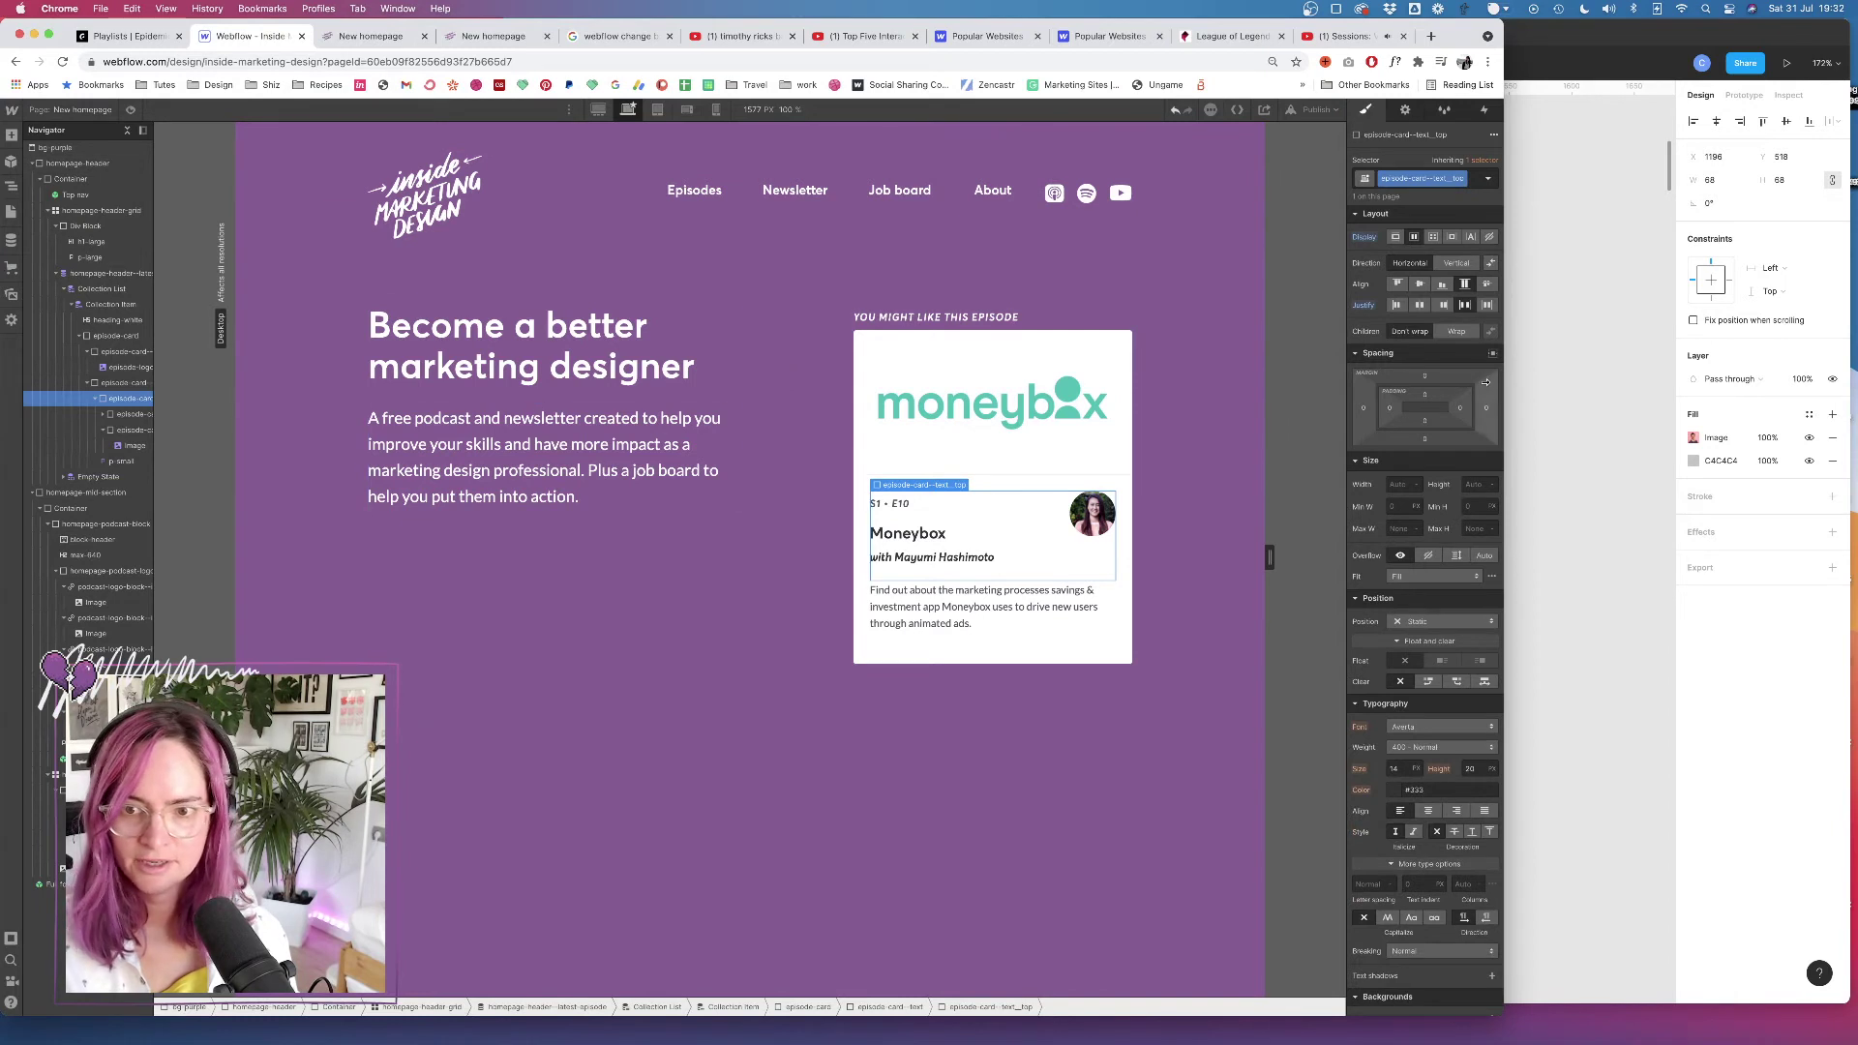
pyautogui.click(1420, 285)
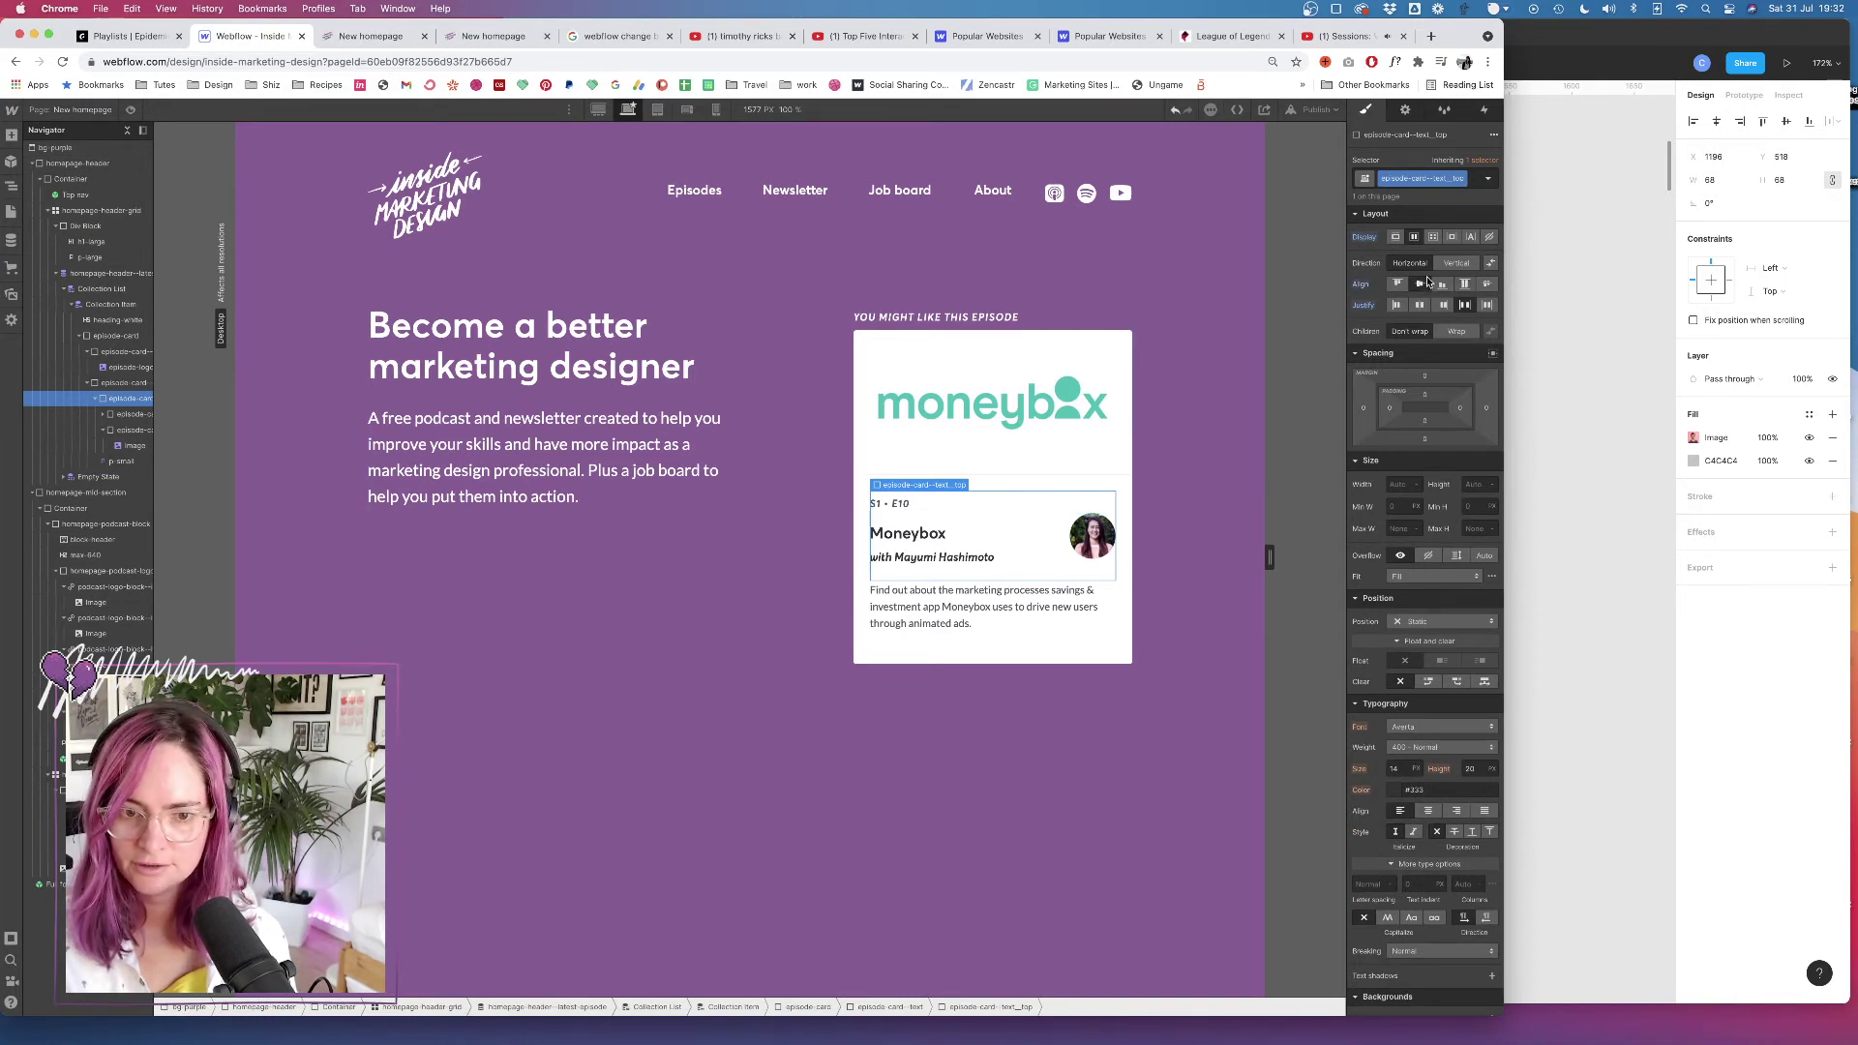
pyautogui.click(949, 495)
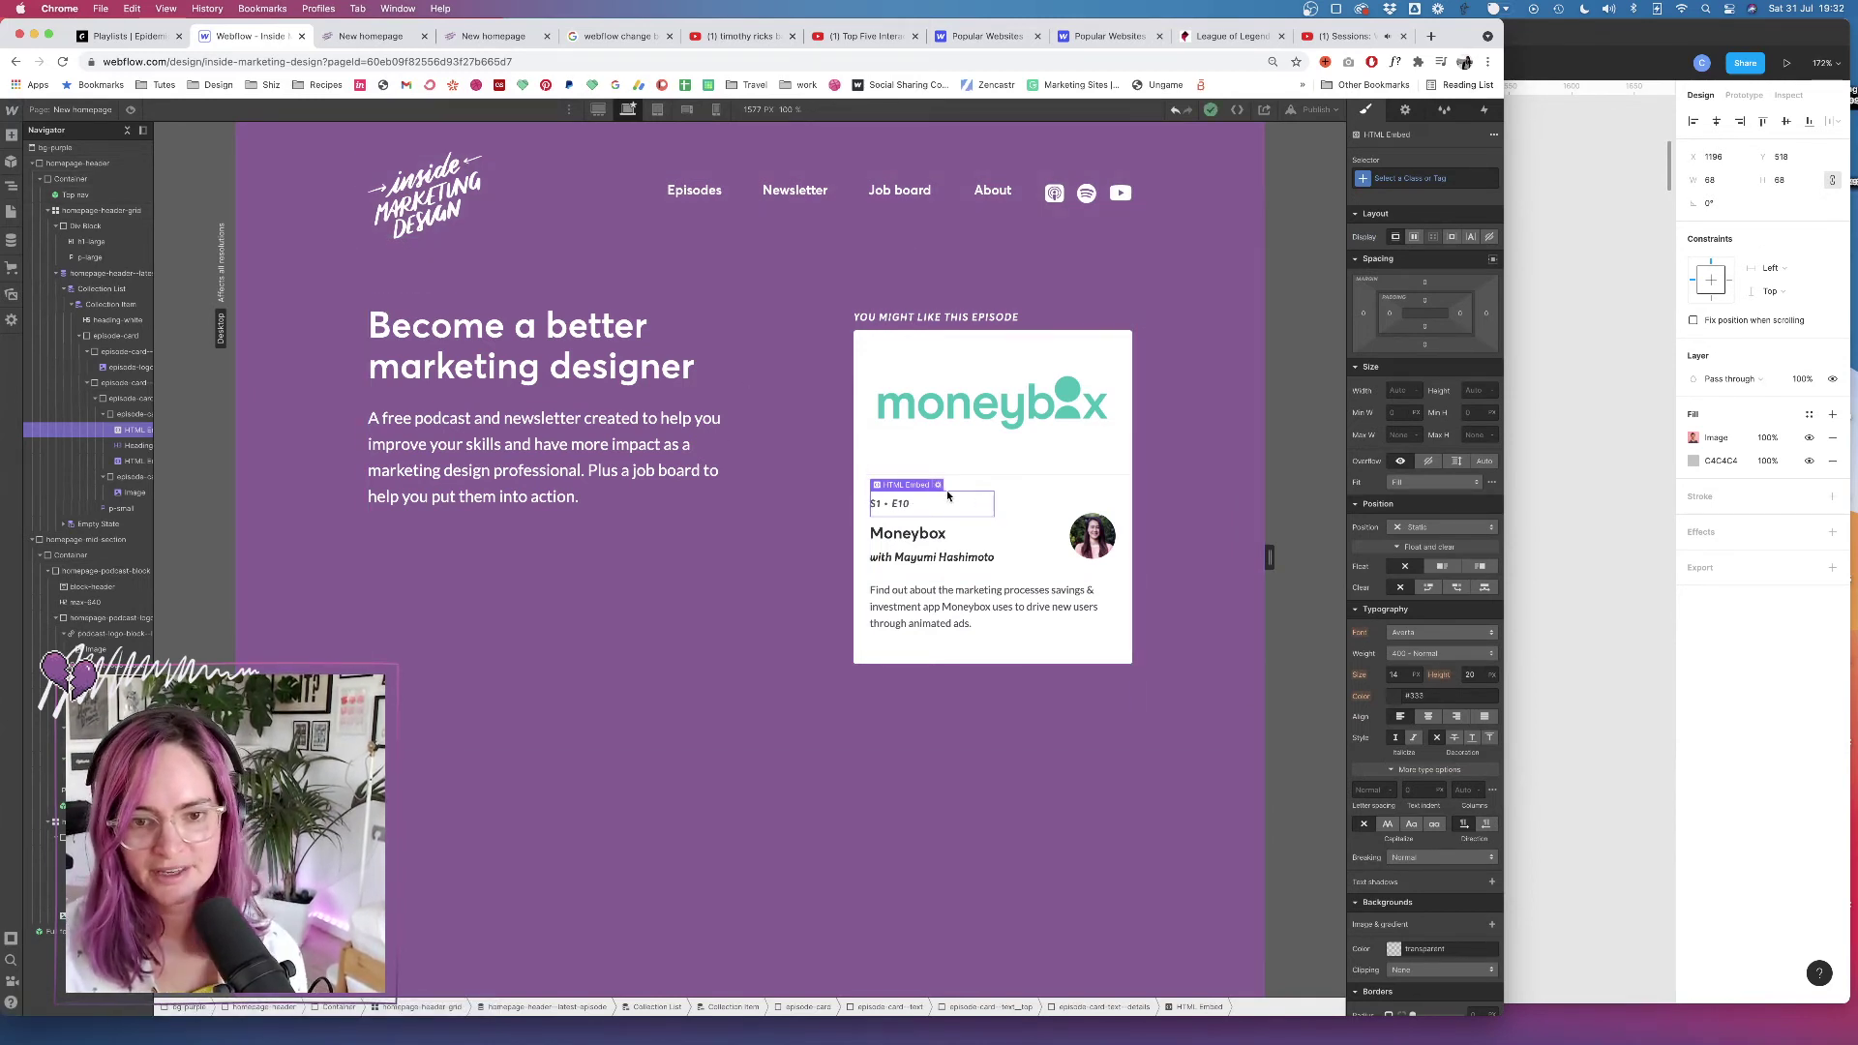
# Give the HTML embed showing the season and episode number the new class episode-card-ep-number
pyautogui.click(1416, 178)
pyautogui.write('seaso')
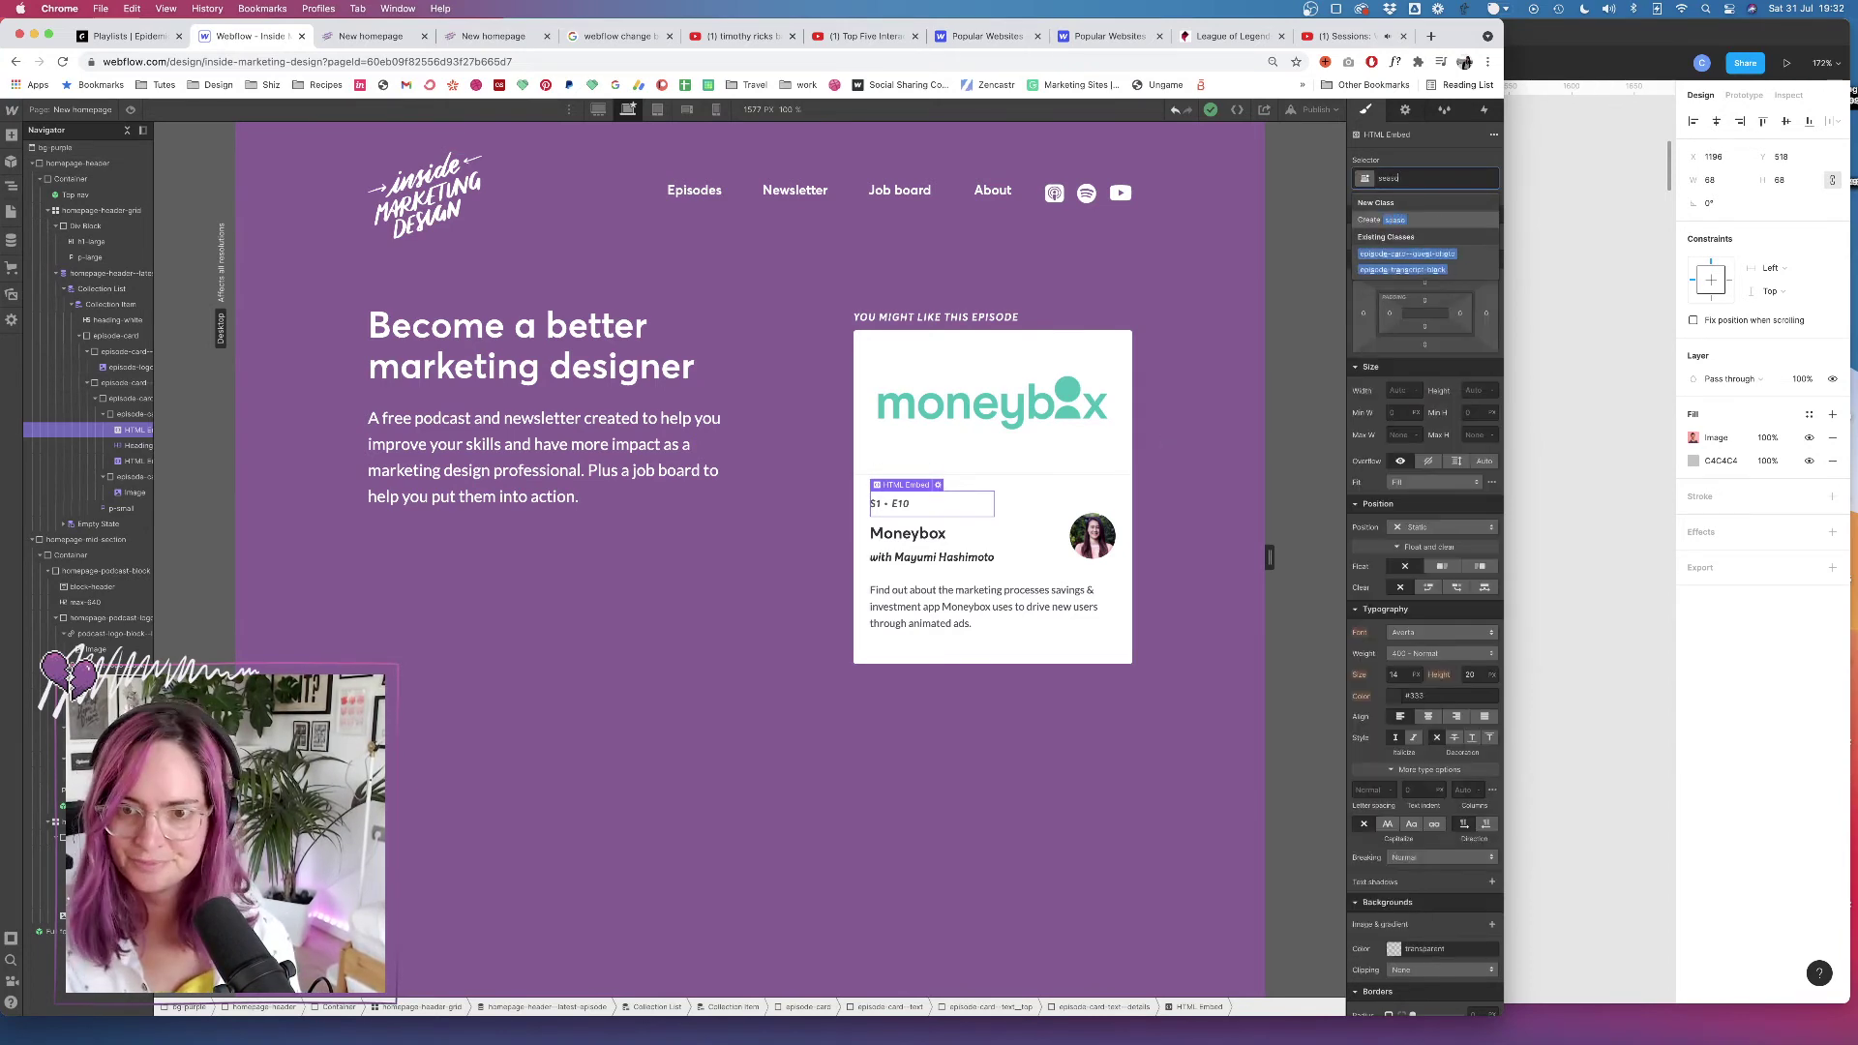
pyautogui.press('BackSpace')
pyautogui.press('BackSpace')
pyautogui.press('BackSpace')
pyautogui.press('BackSpace')
pyautogui.press('BackSpace')
pyautogui.write('epis')
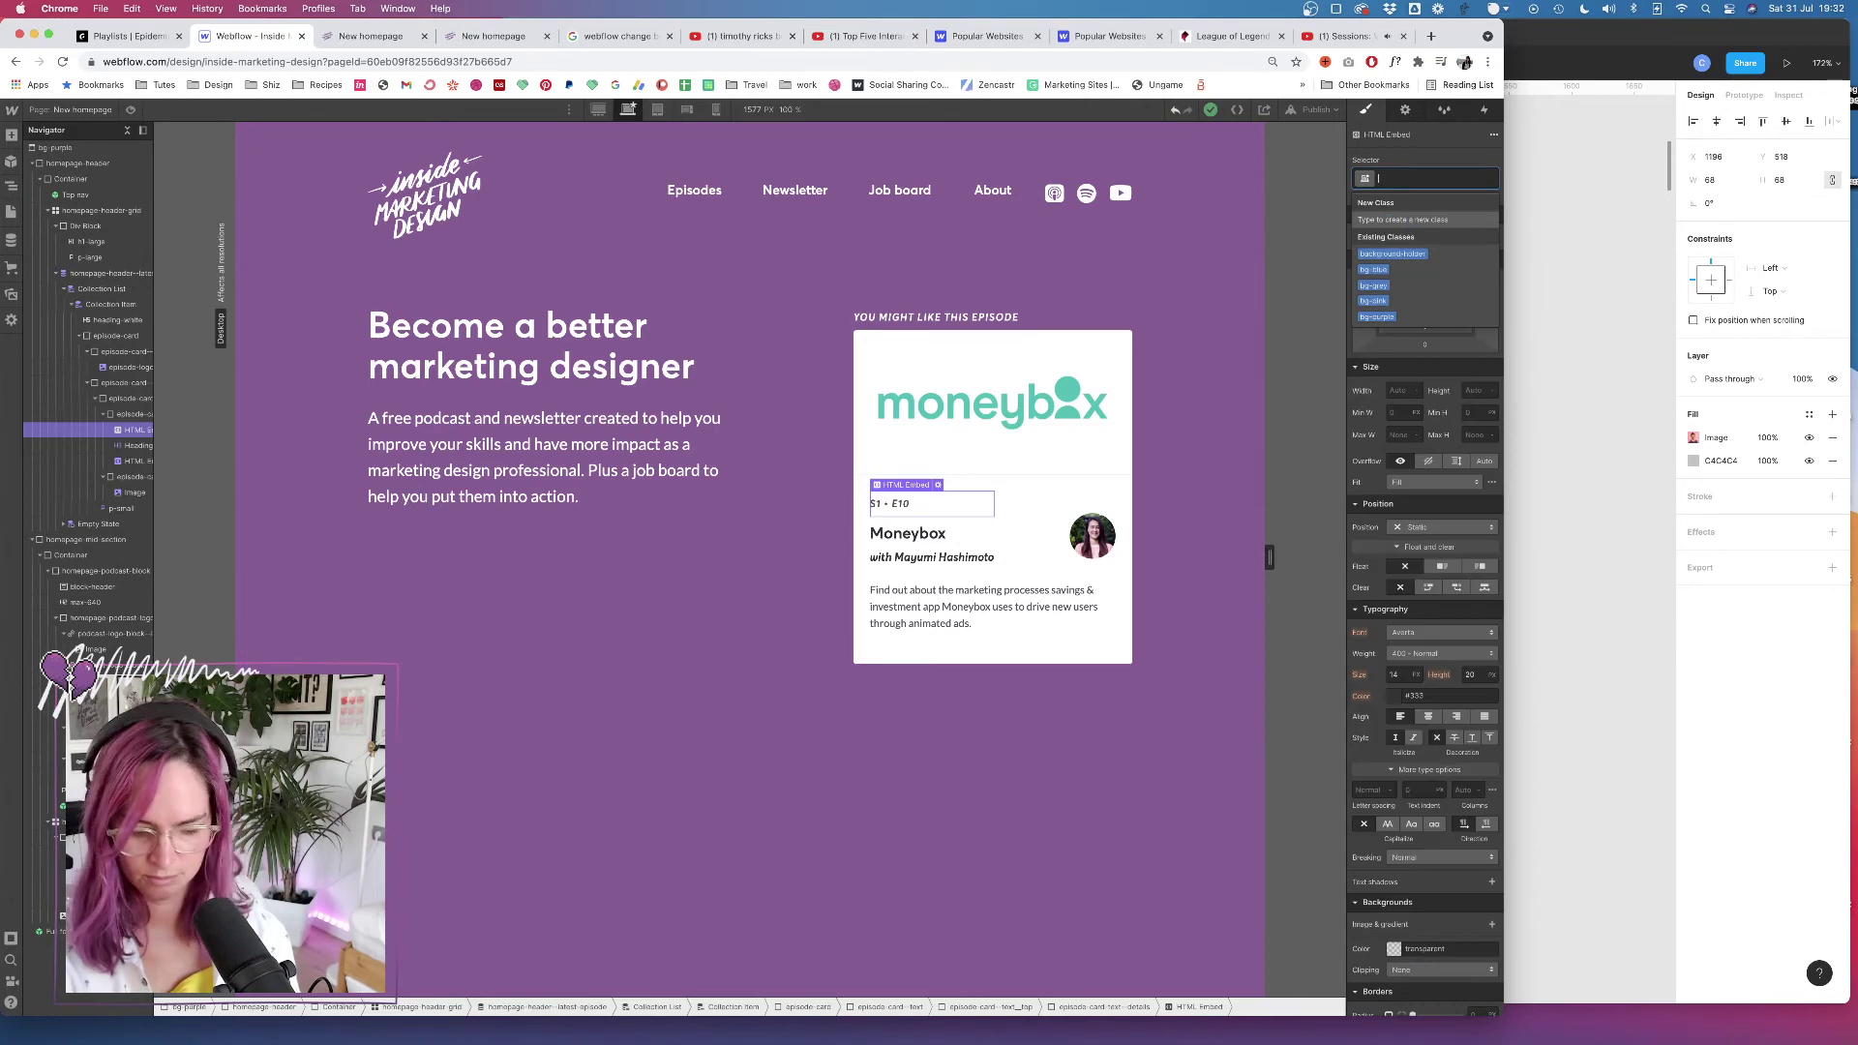
pyautogui.write('ode-num')
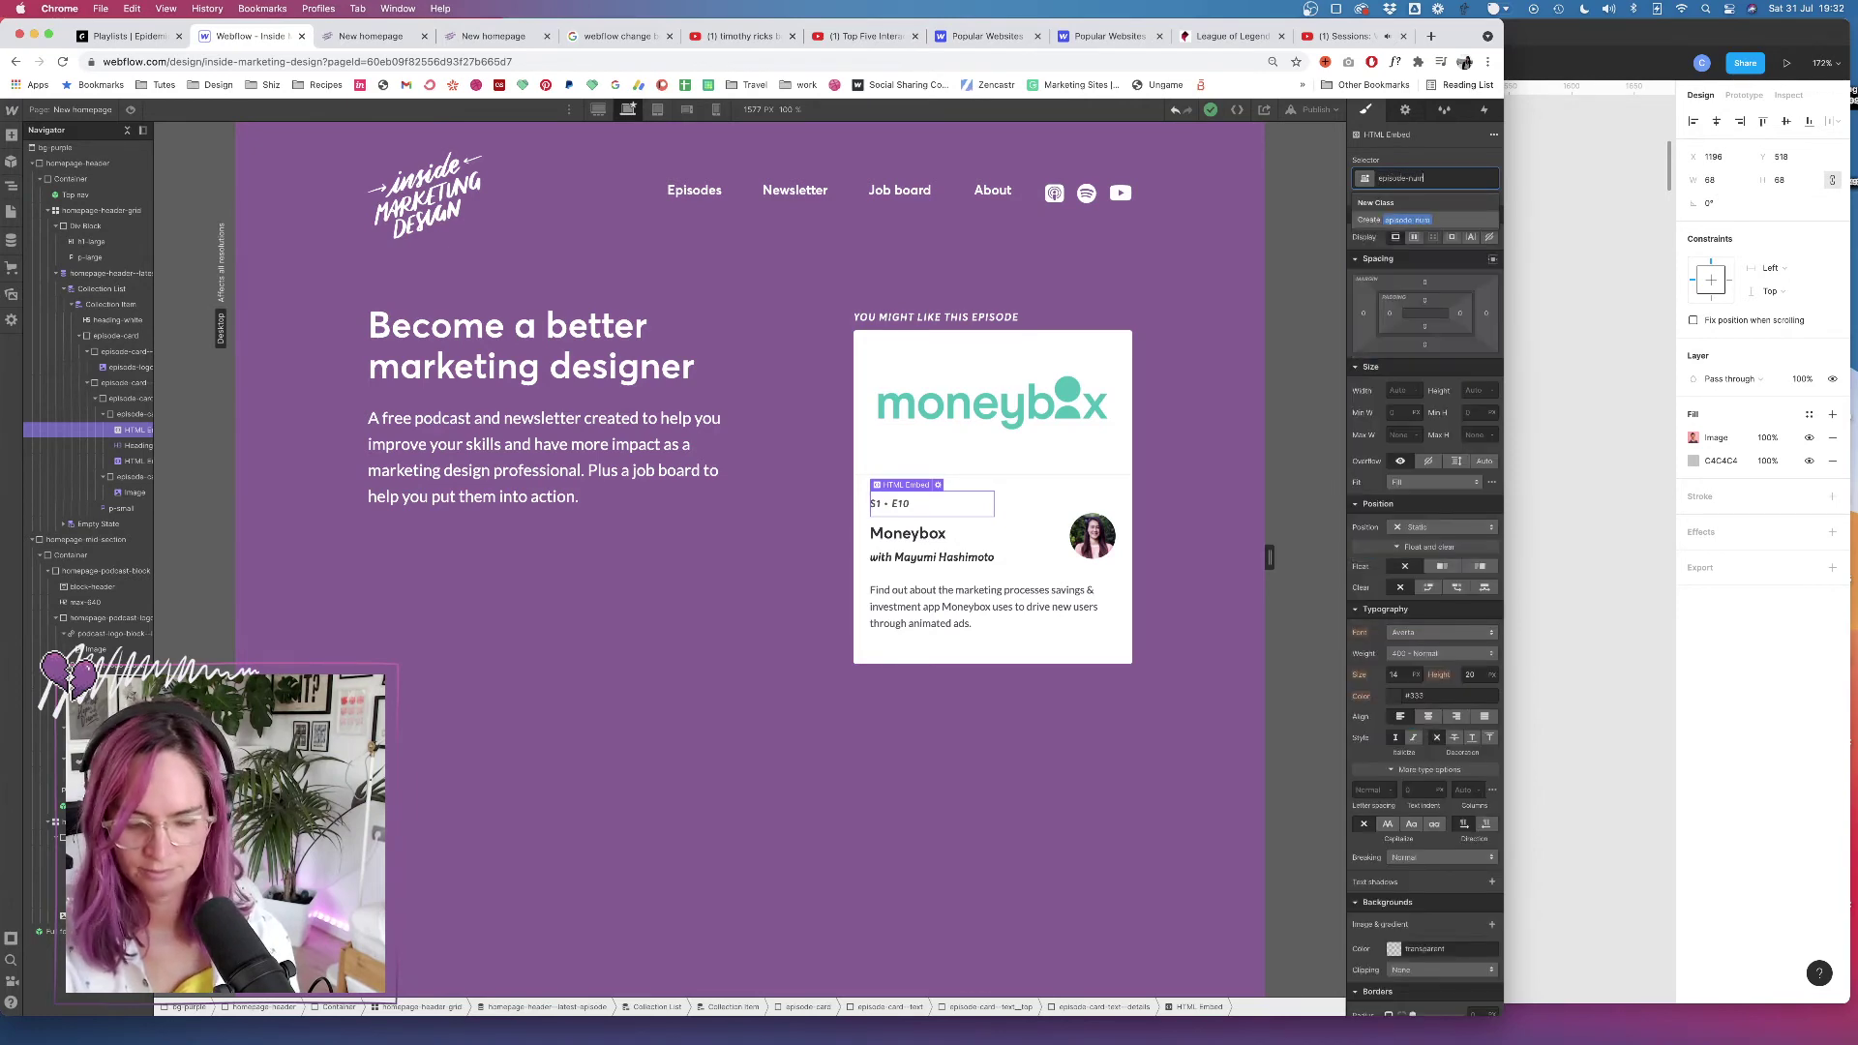
pyautogui.write('b')
pyautogui.press('BackSpace')
pyautogui.press('BackSpace')
pyautogui.press('BackSpace')
pyautogui.press('BackSpace')
pyautogui.write('ca')
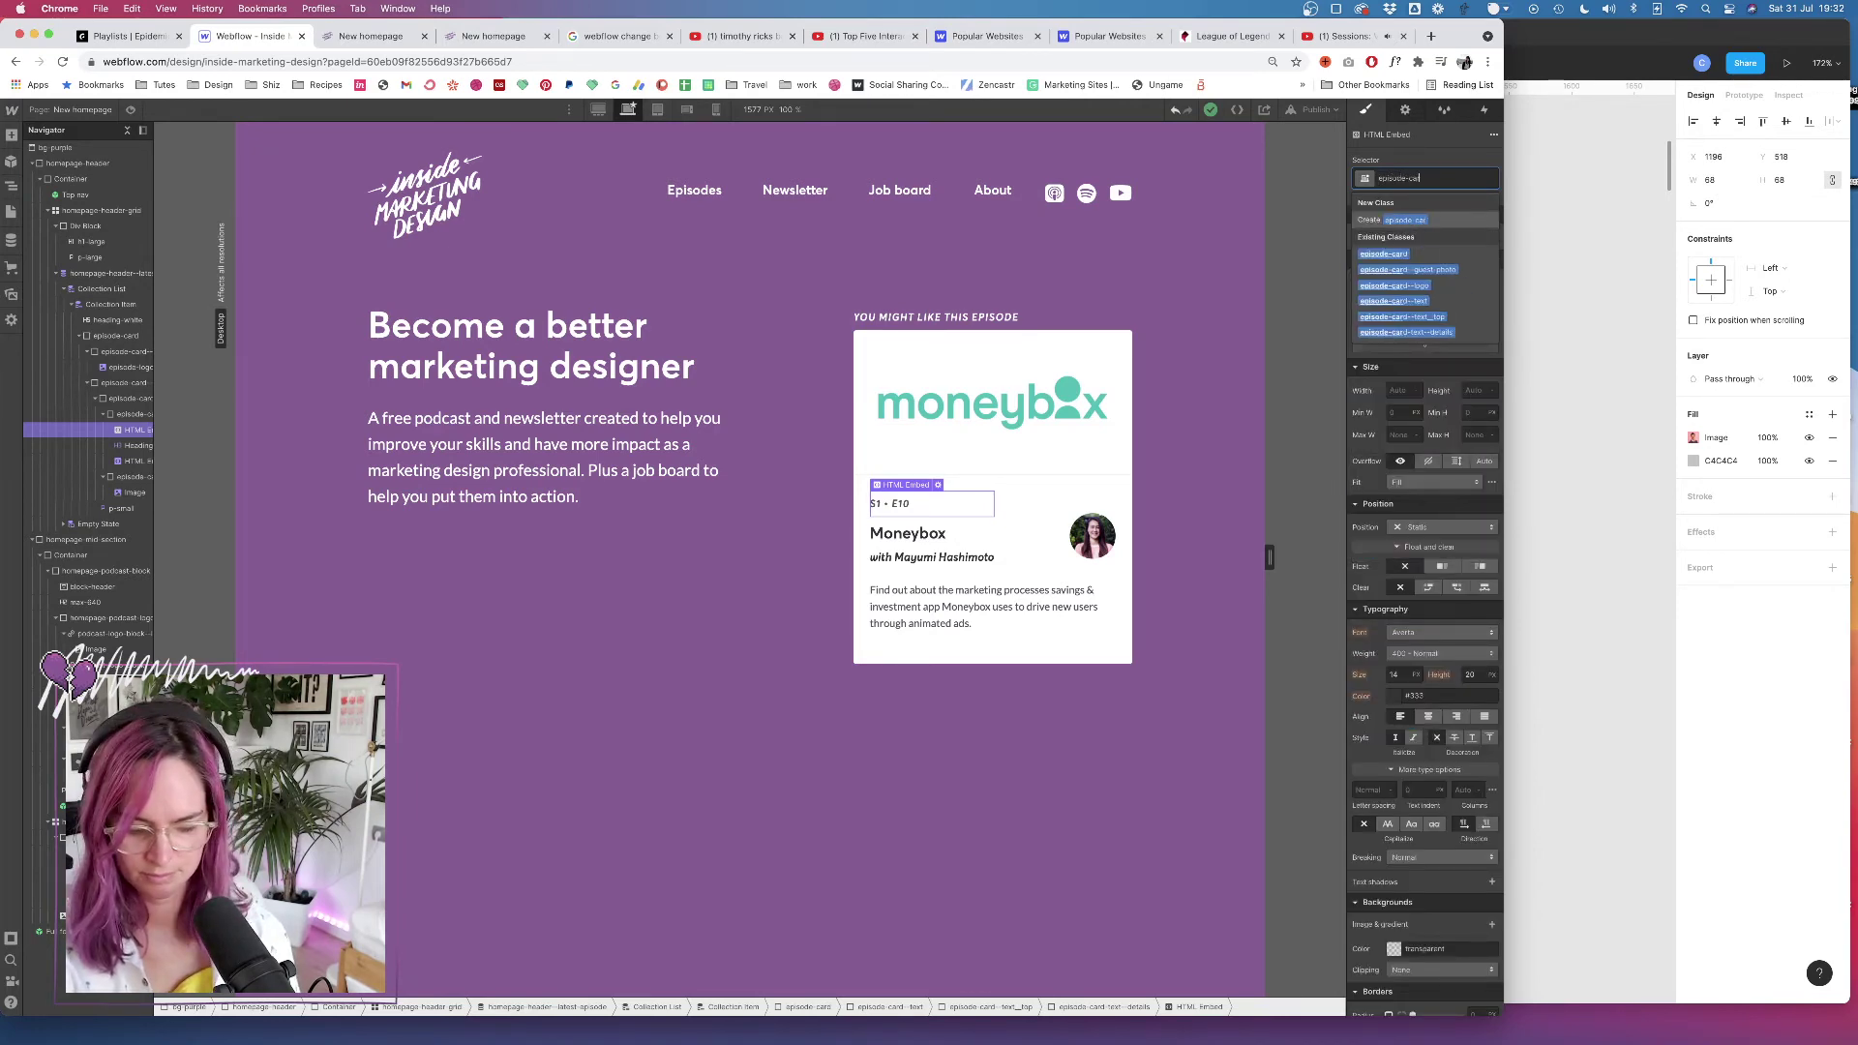
pyautogui.write('rd-ep-number')
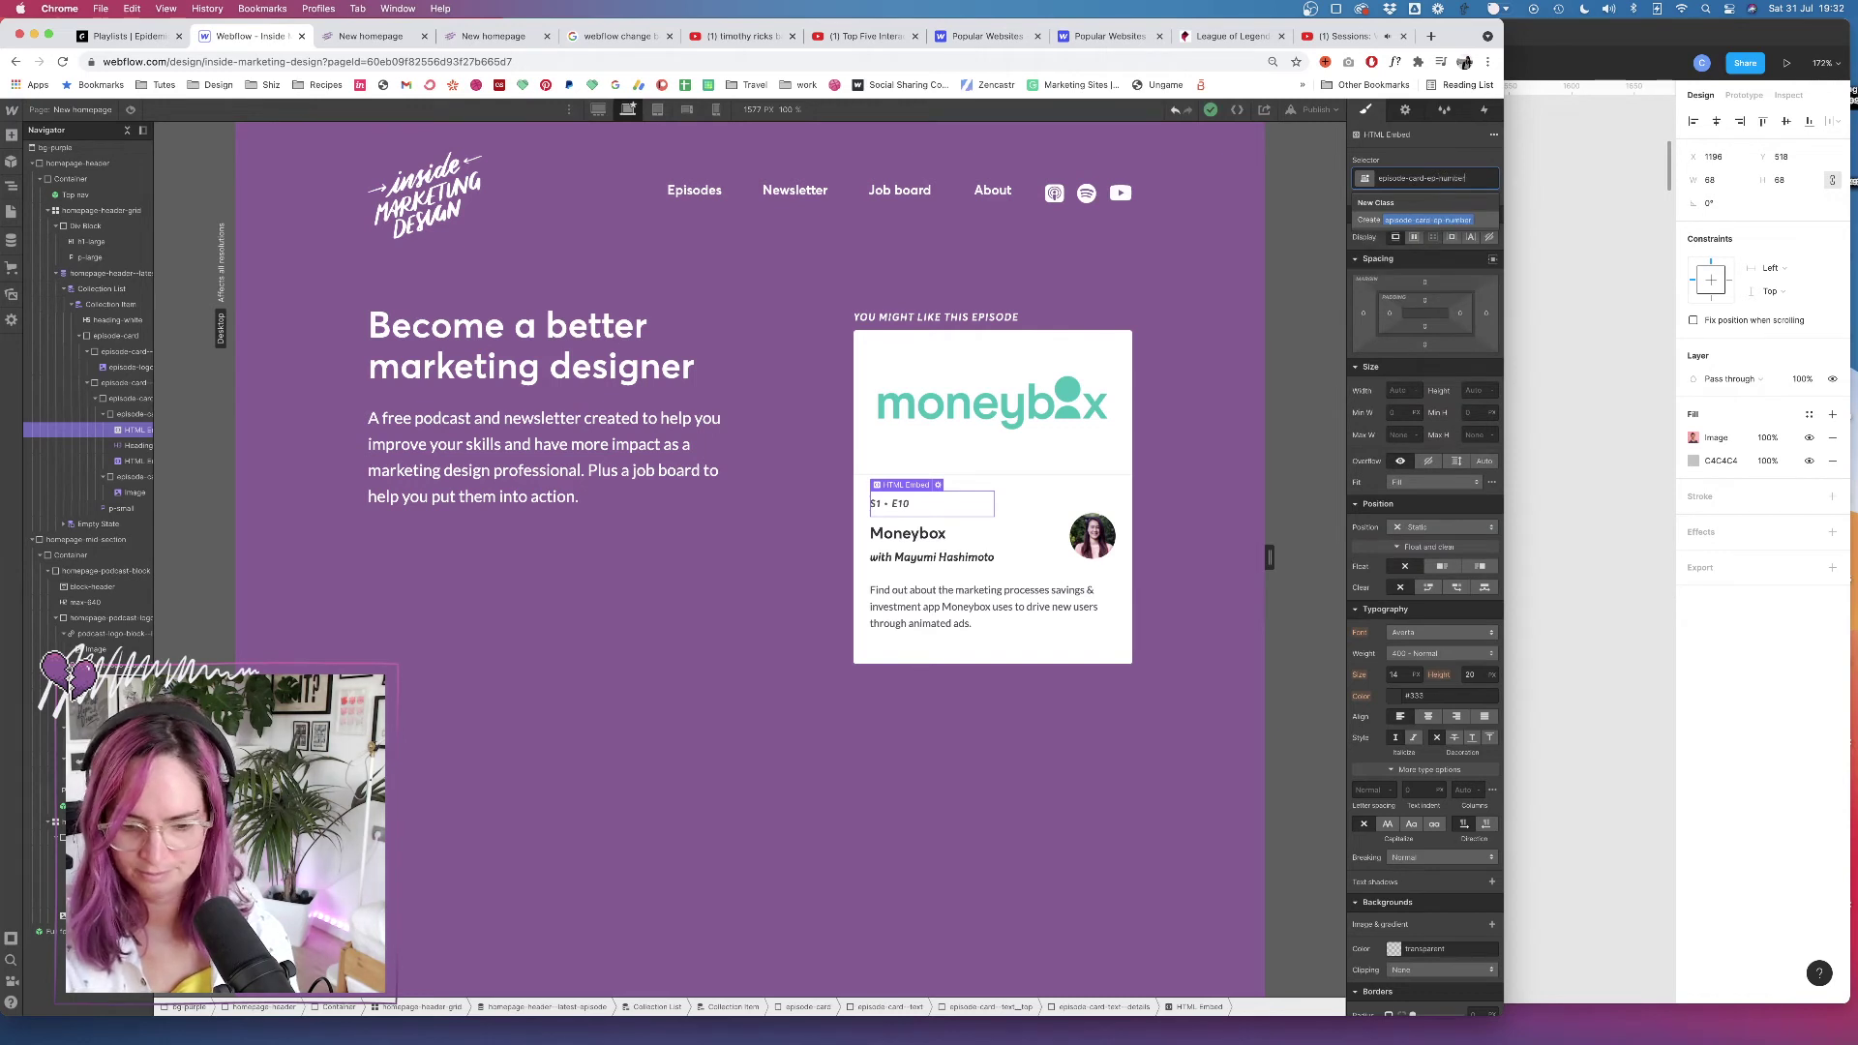
pyautogui.press('Return')
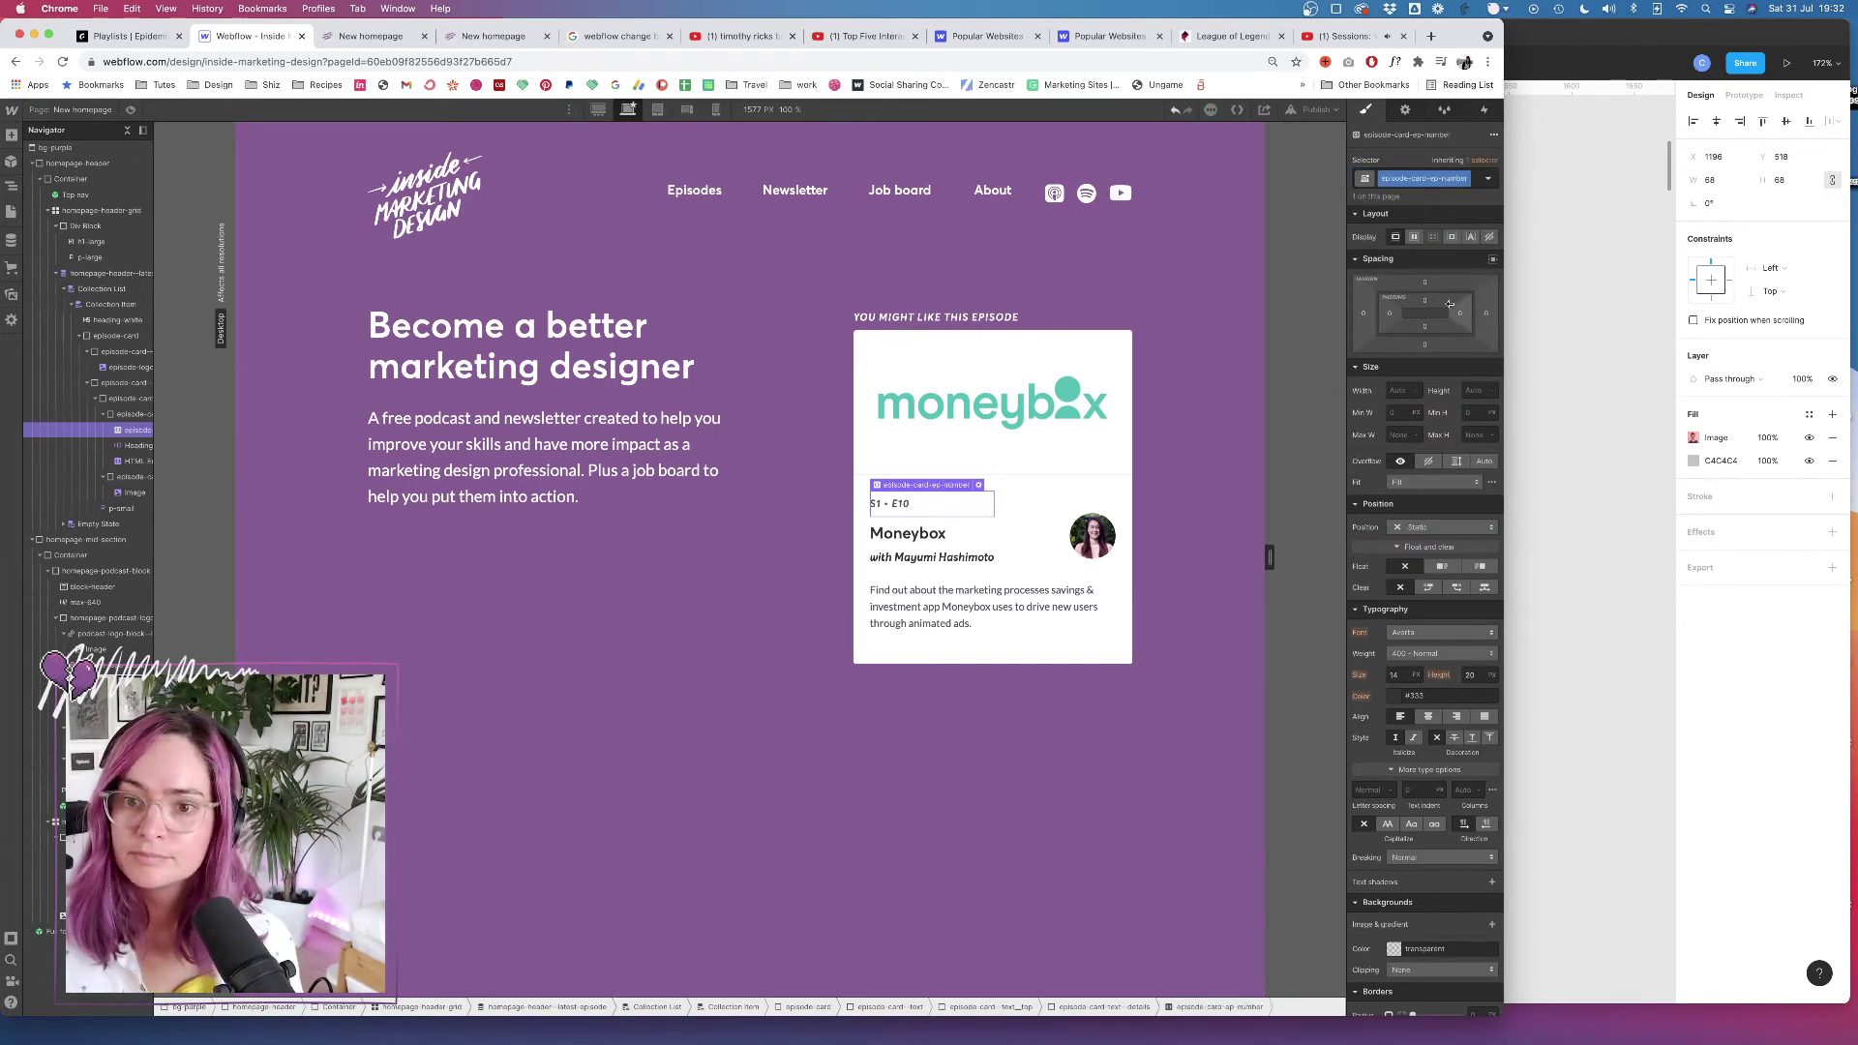
# Try a negative bottom margin on the episode number and compare the card's text spacing with the Figma design
pyautogui.moveTo(1427, 345); pyautogui.dragTo(1430, 284)
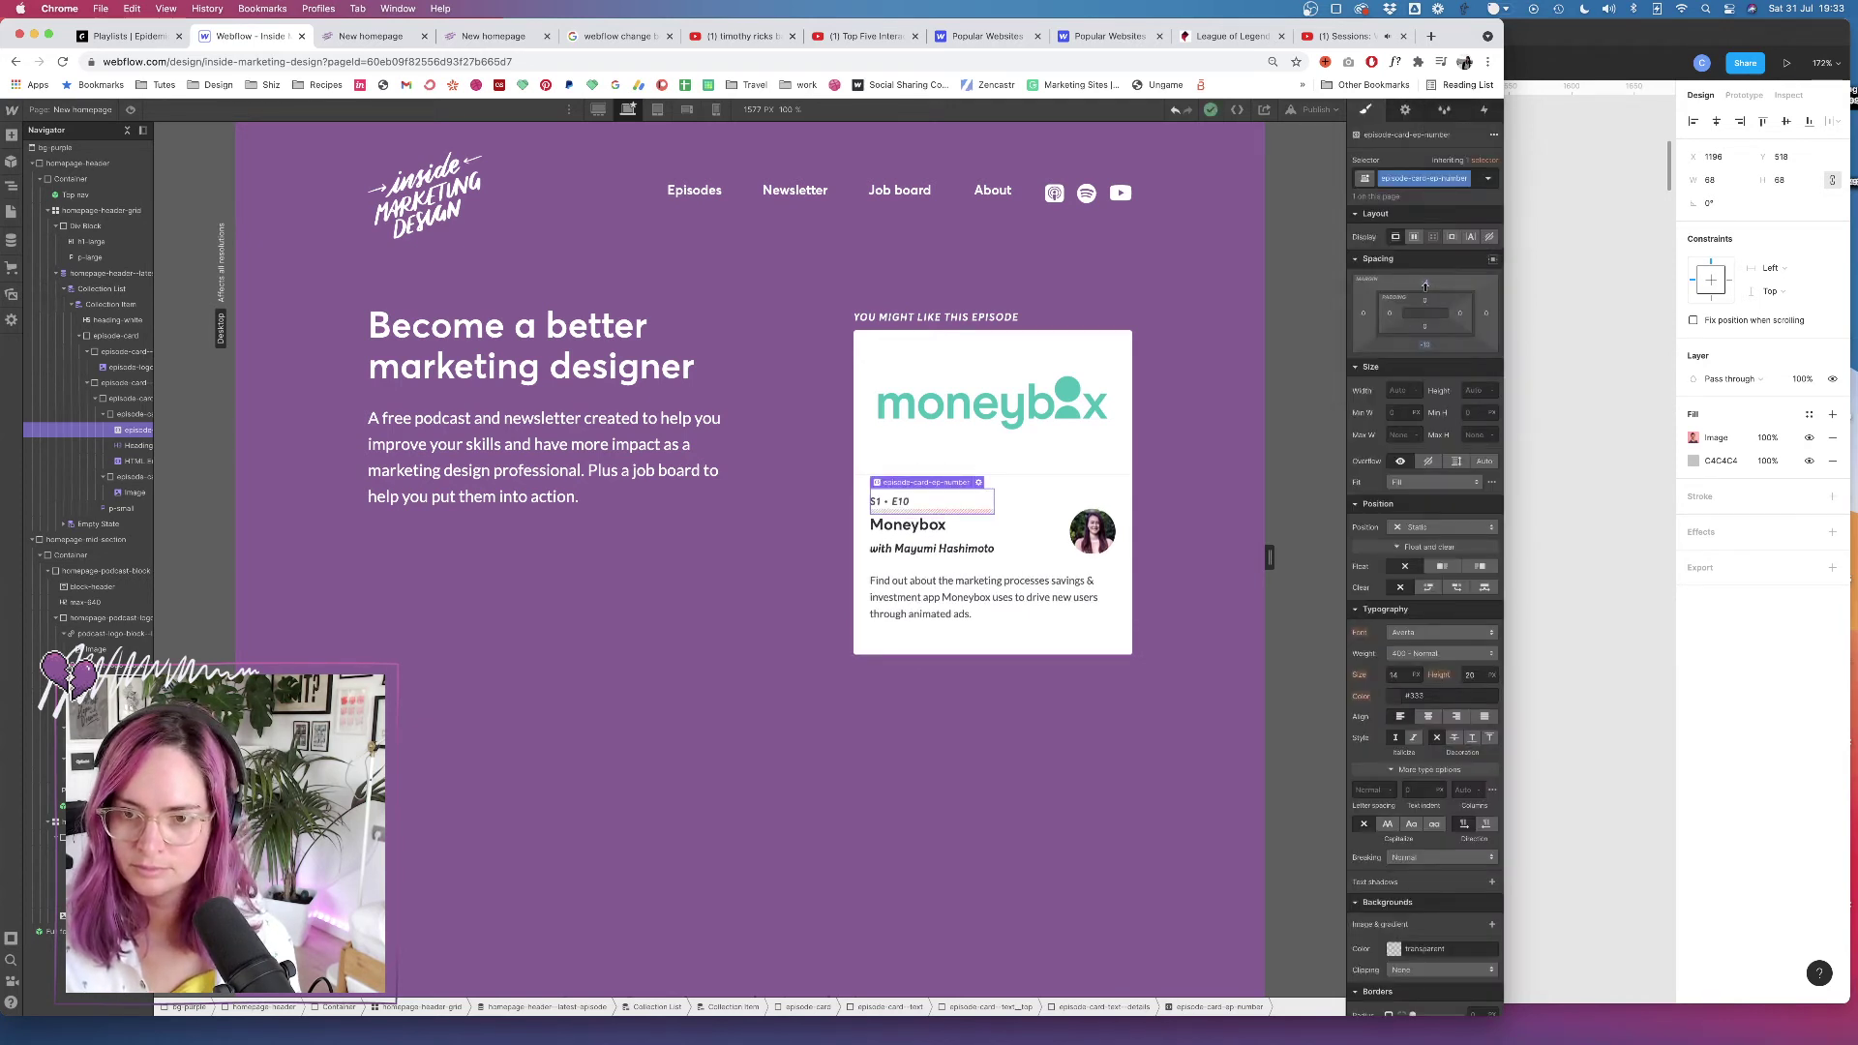
pyautogui.click(1427, 284)
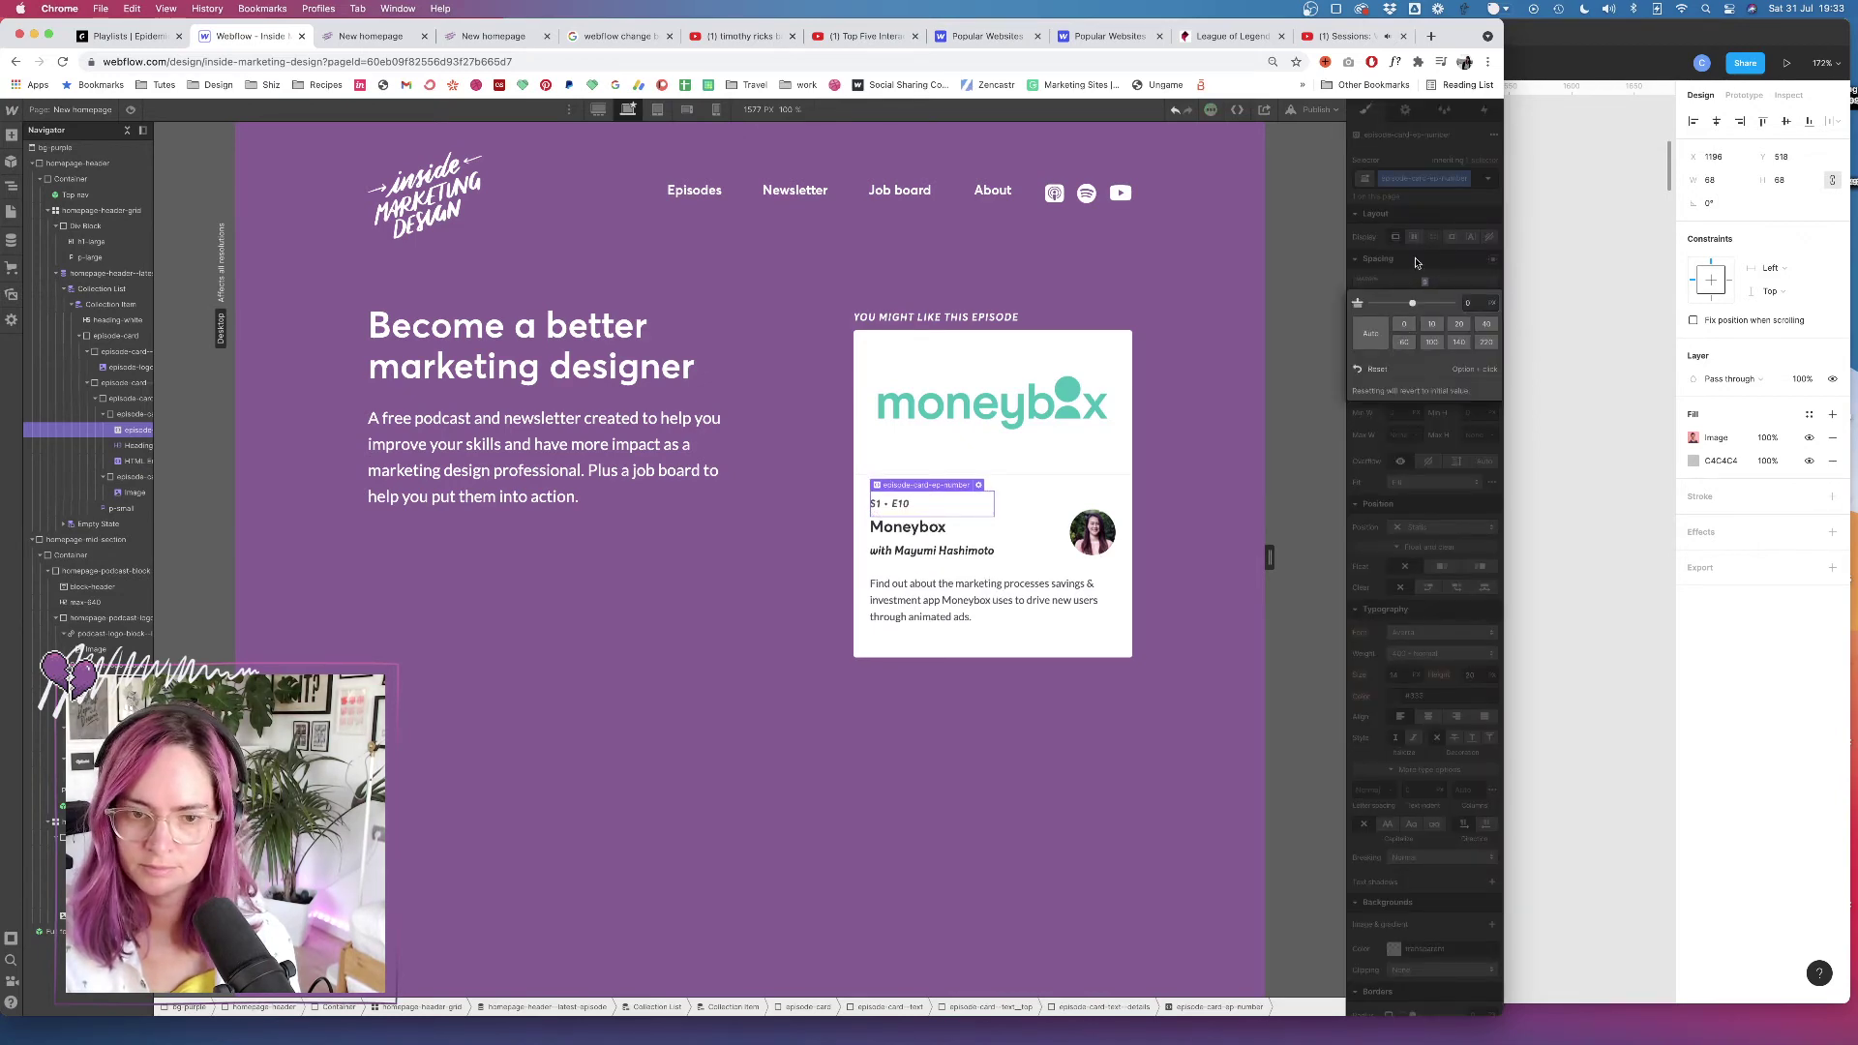
pyautogui.click(1172, 468)
pyautogui.click(1539, 497)
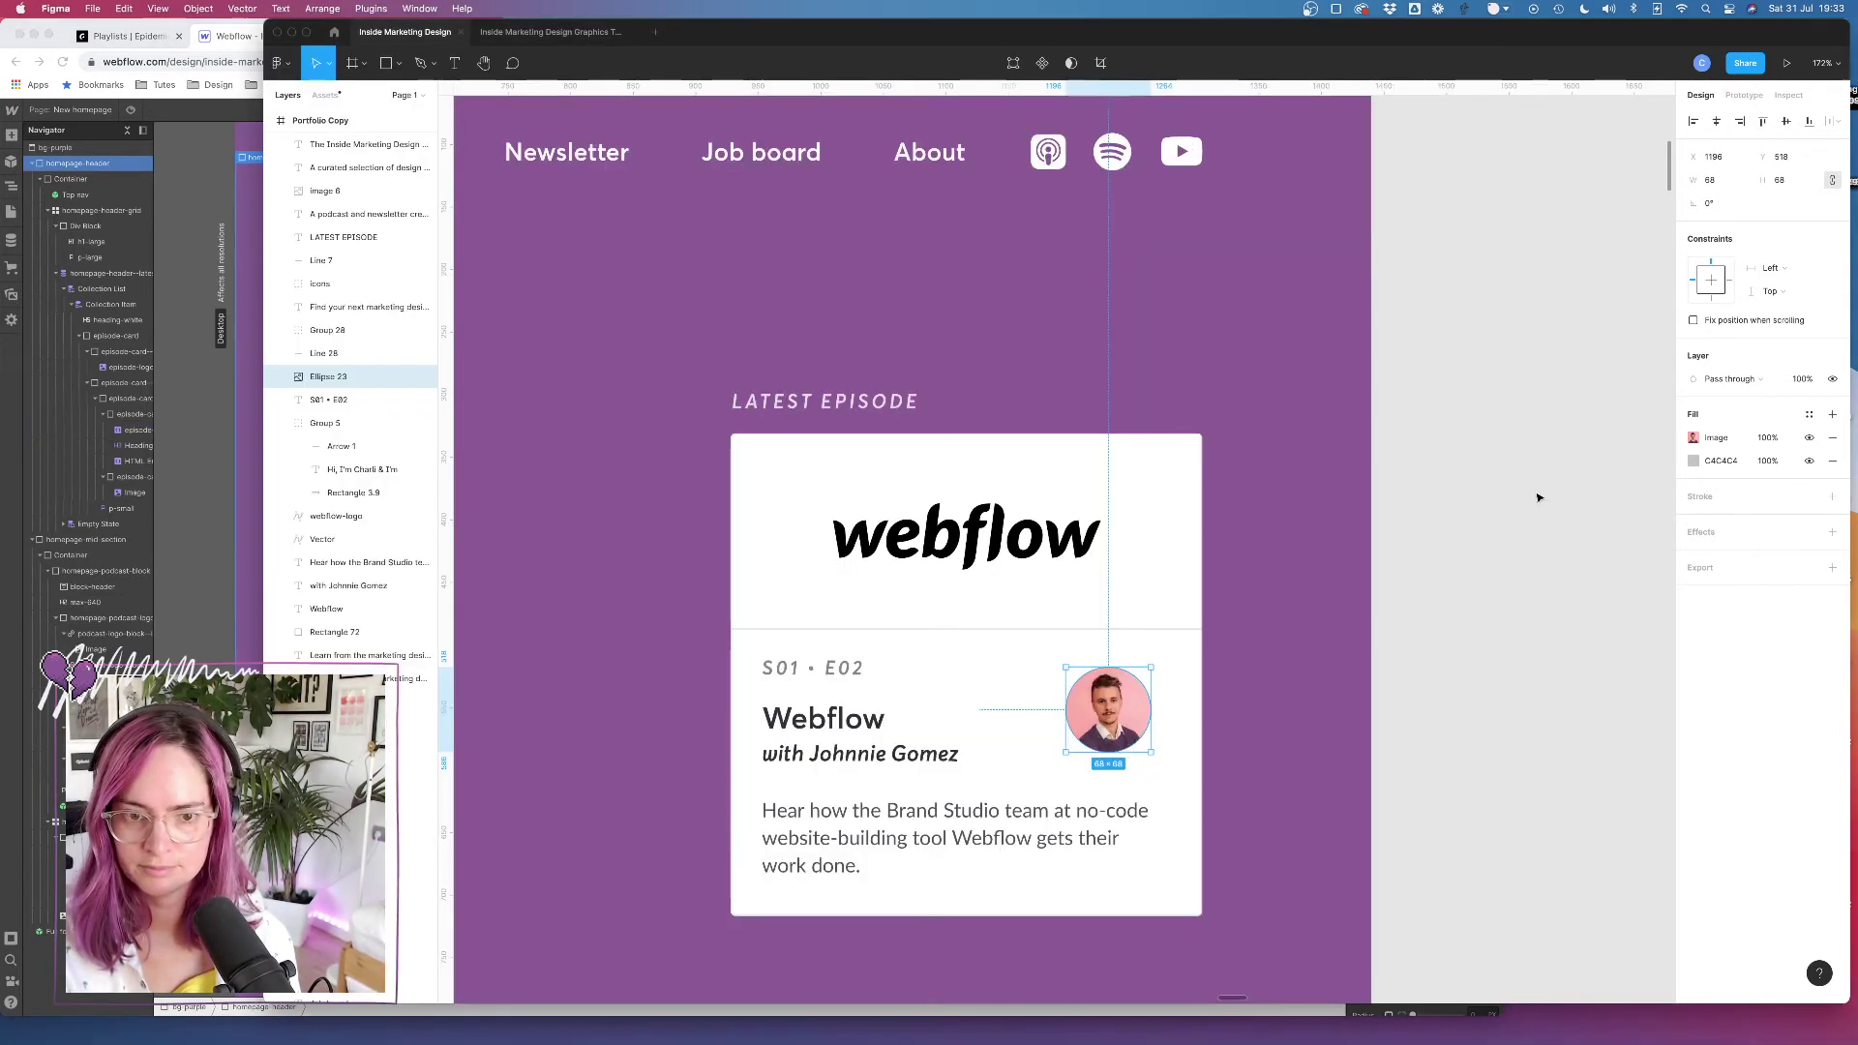
pyautogui.press('super+Tab')
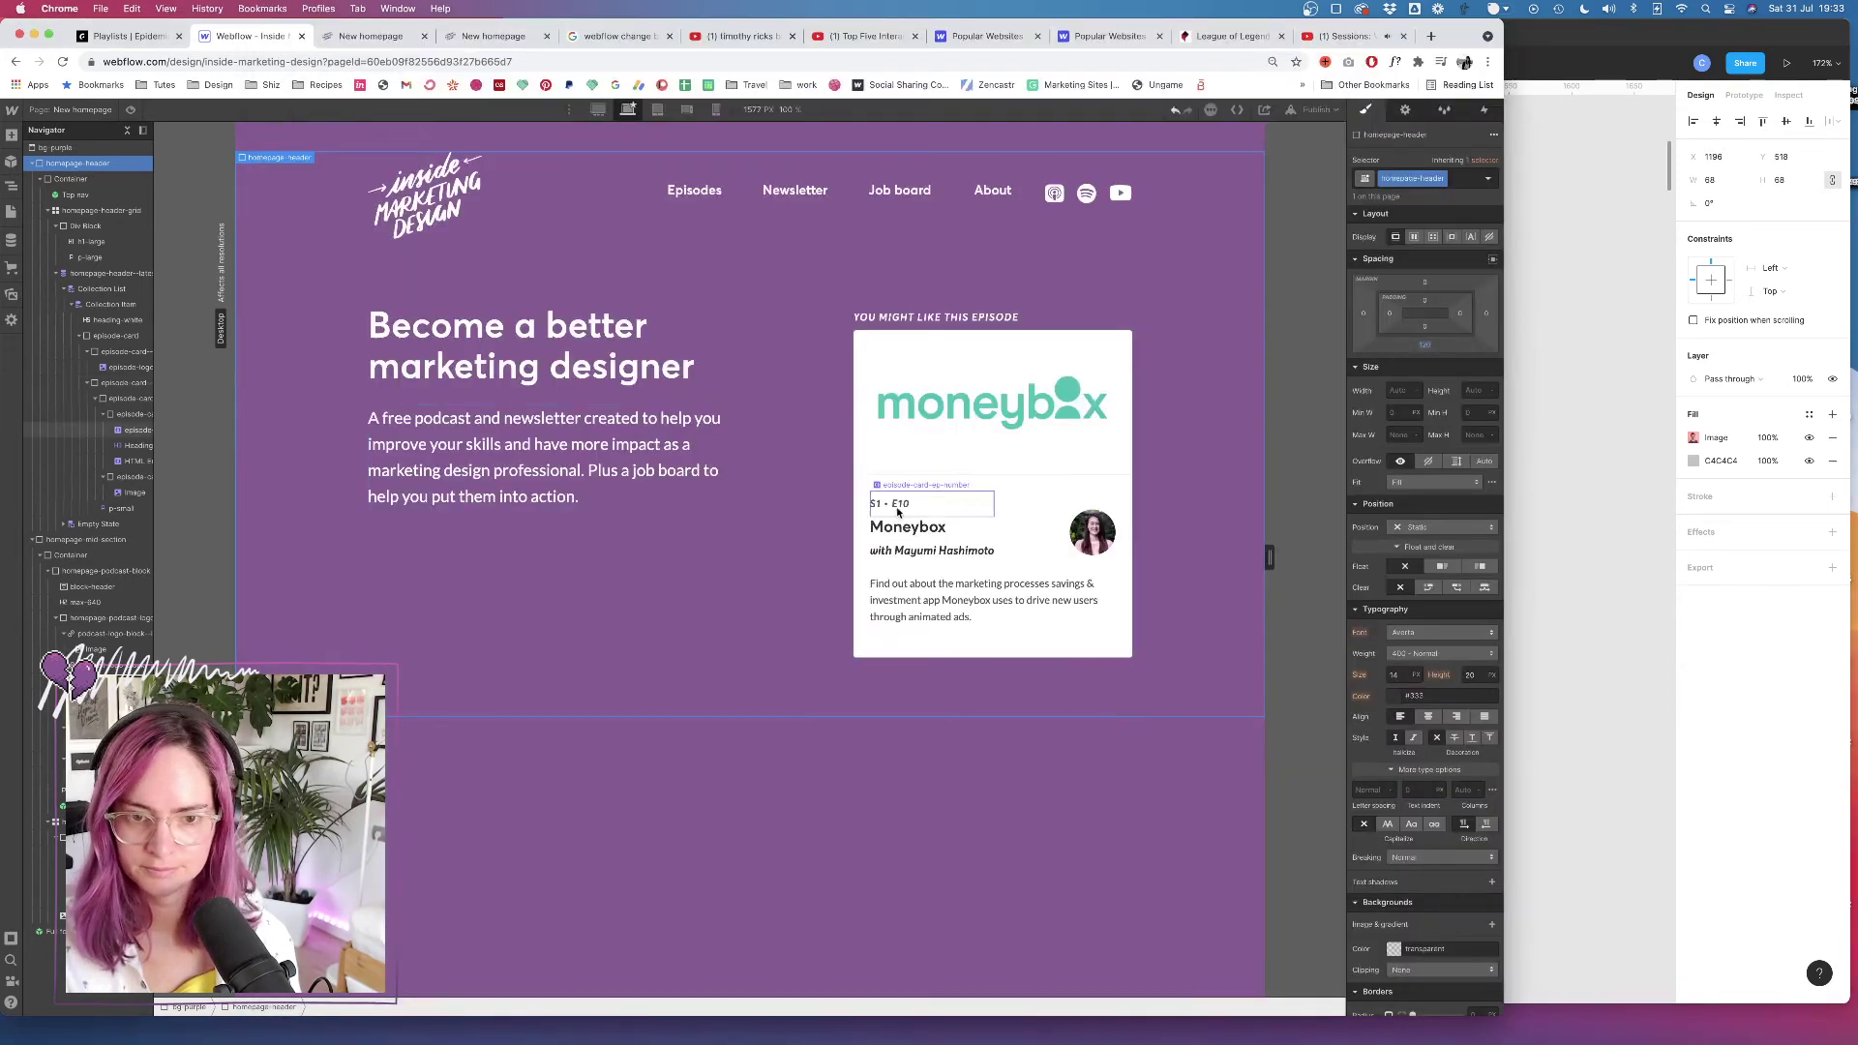
# Pull the episode number slightly upward with a negative top margin and set its bottom margin to 0
pyautogui.click(949, 515)
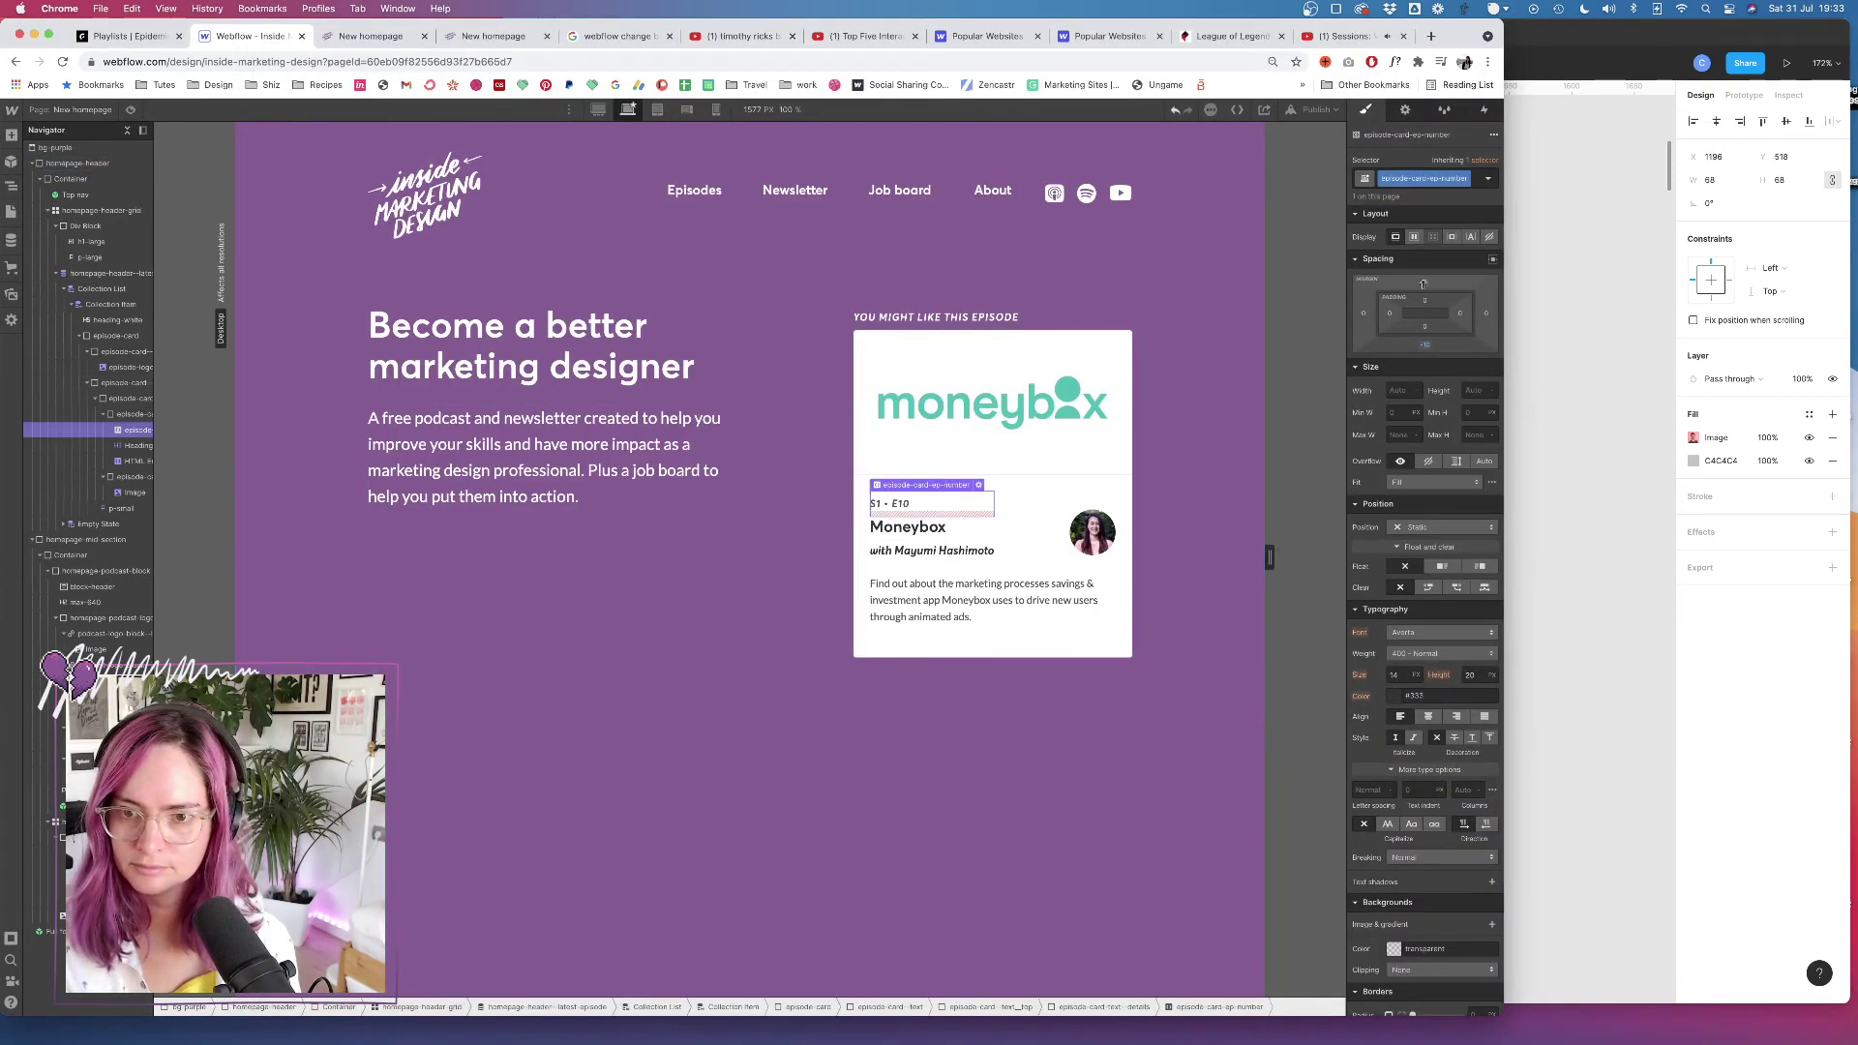
pyautogui.moveTo(1422, 283); pyautogui.dragTo(1430, 289)
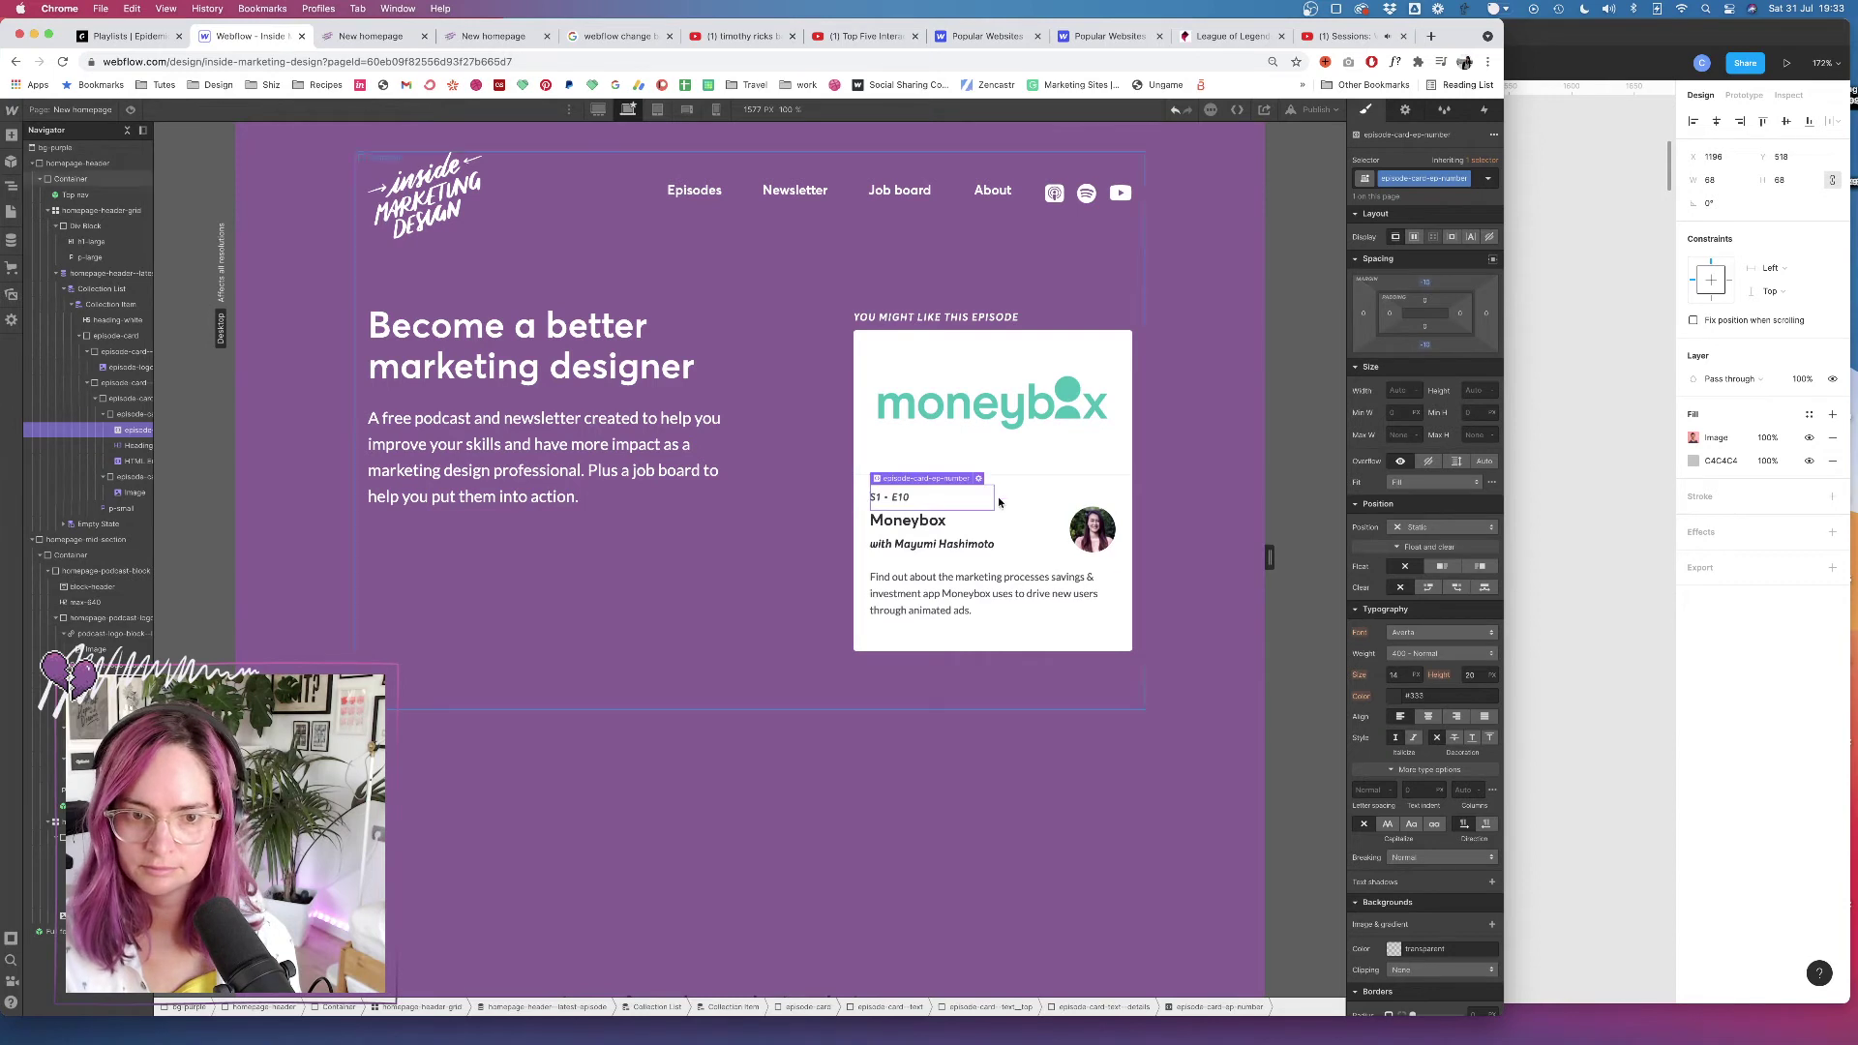
pyautogui.click(1424, 344)
pyautogui.click(1401, 387)
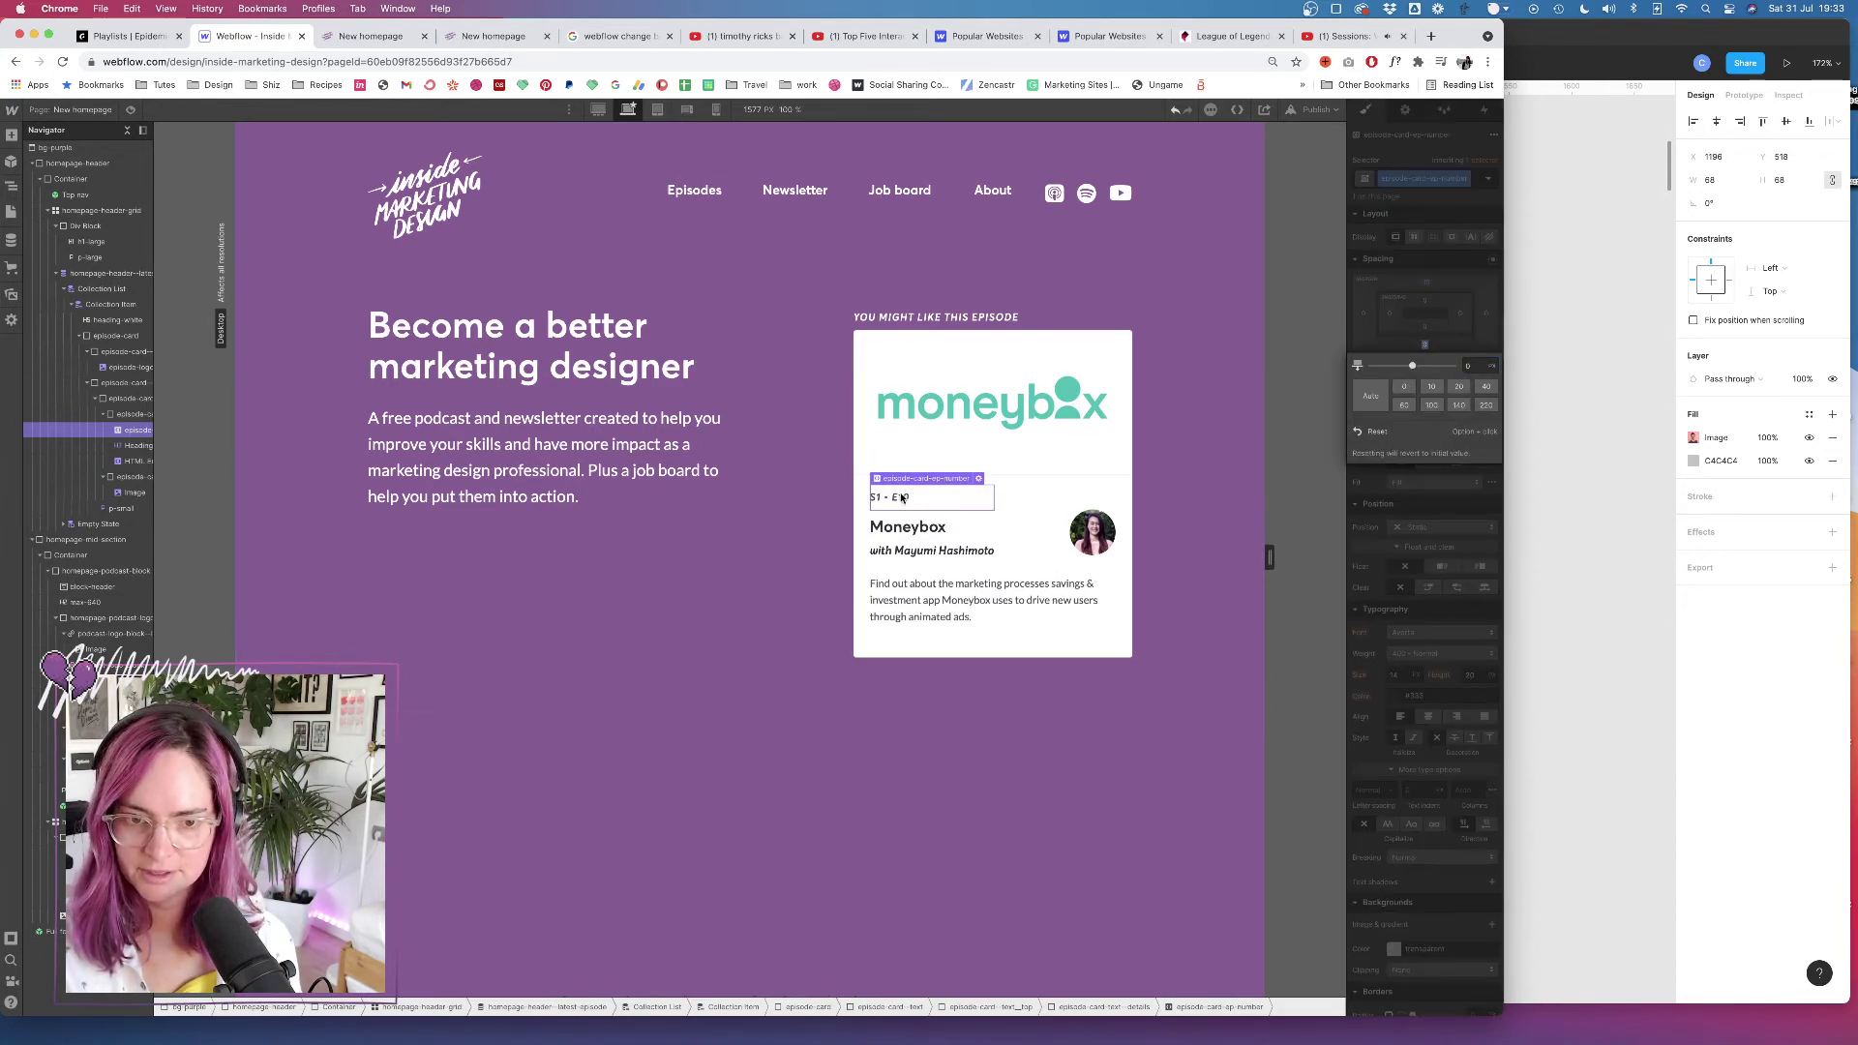
pyautogui.click(937, 526)
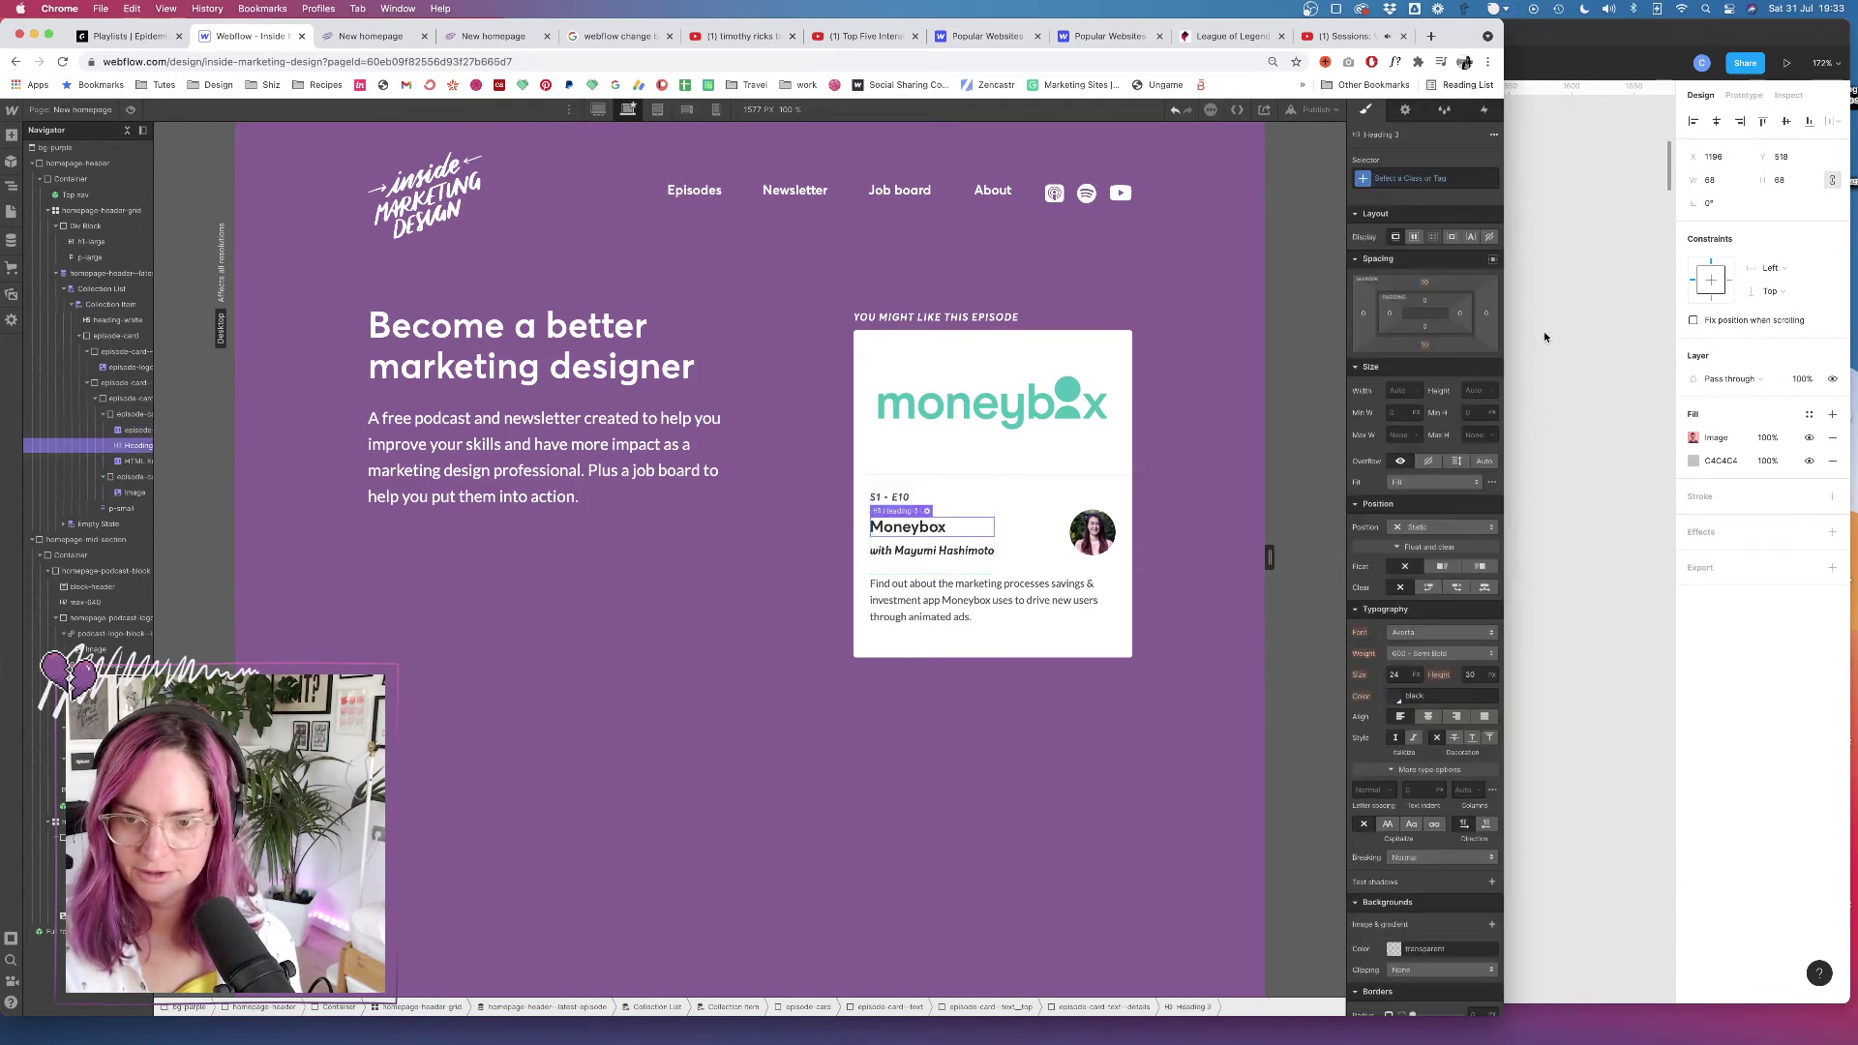
# Apply a new mb-0 class to the Moneybox heading and set its bottom margin to 0
pyautogui.click(1423, 178)
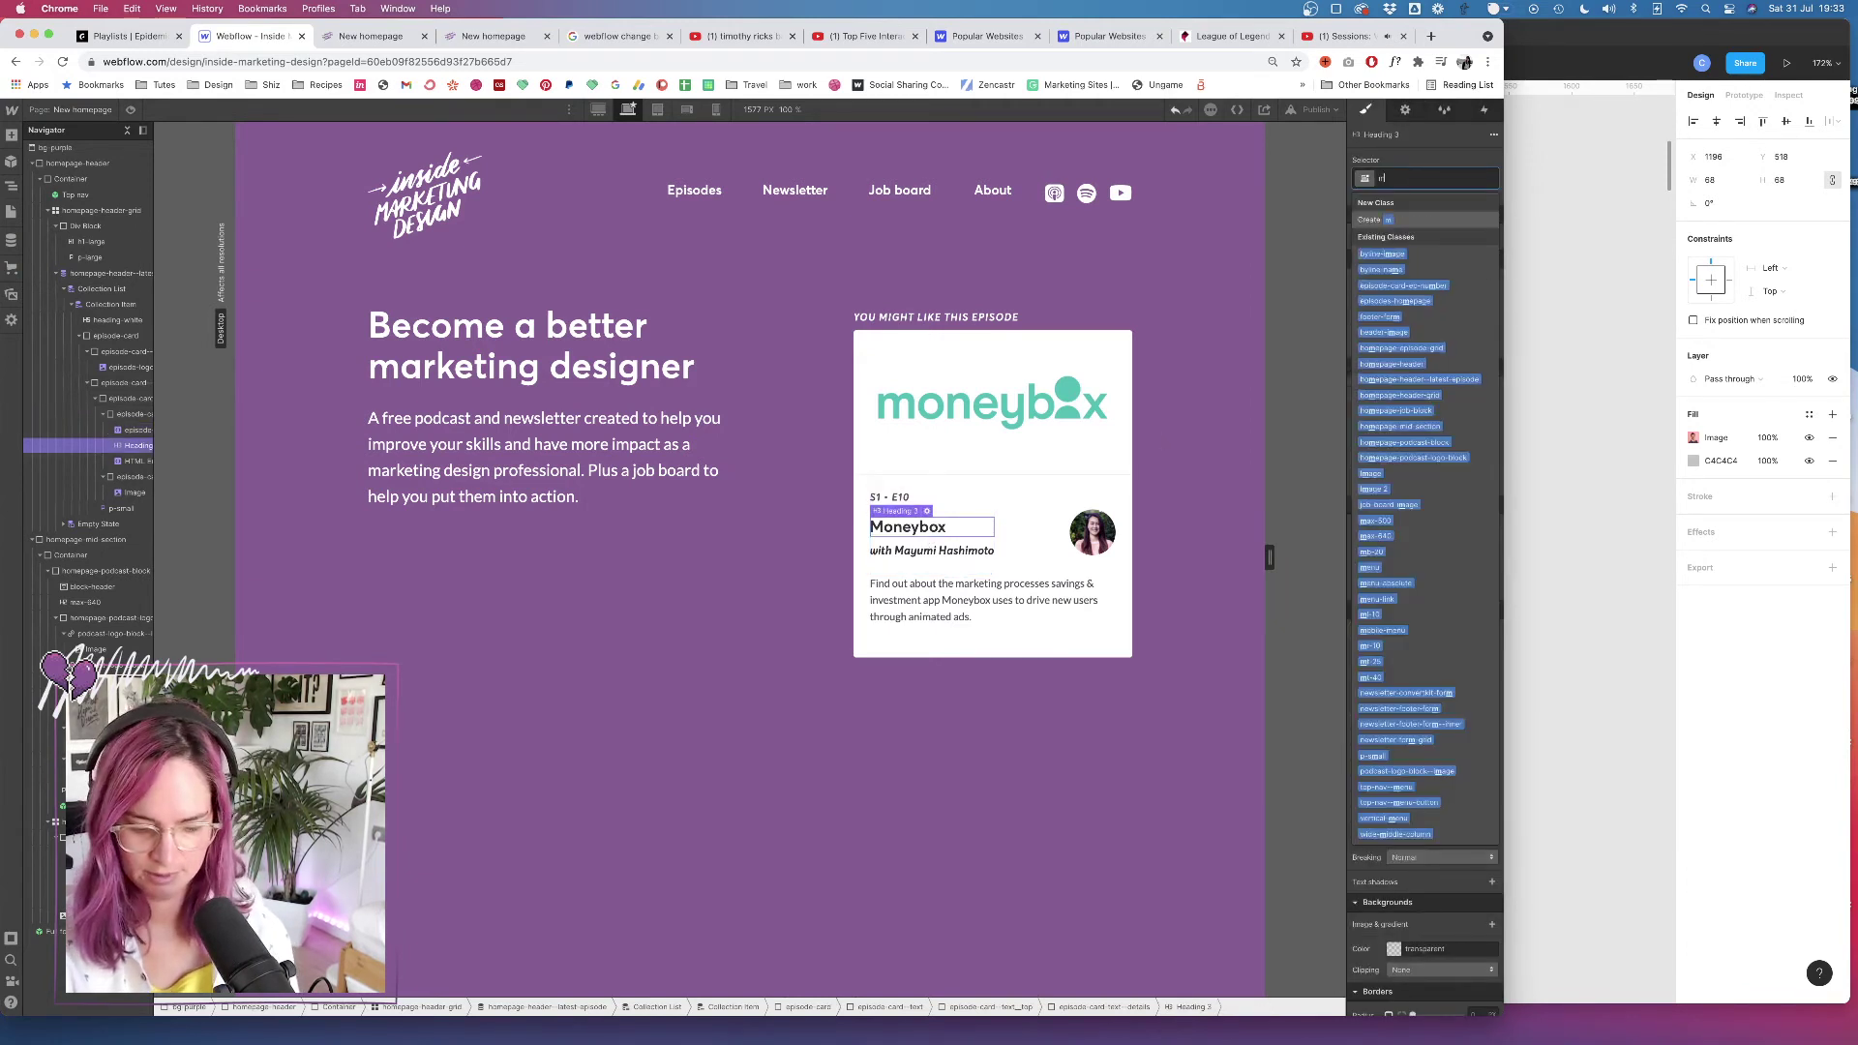
pyautogui.write('mb-2')
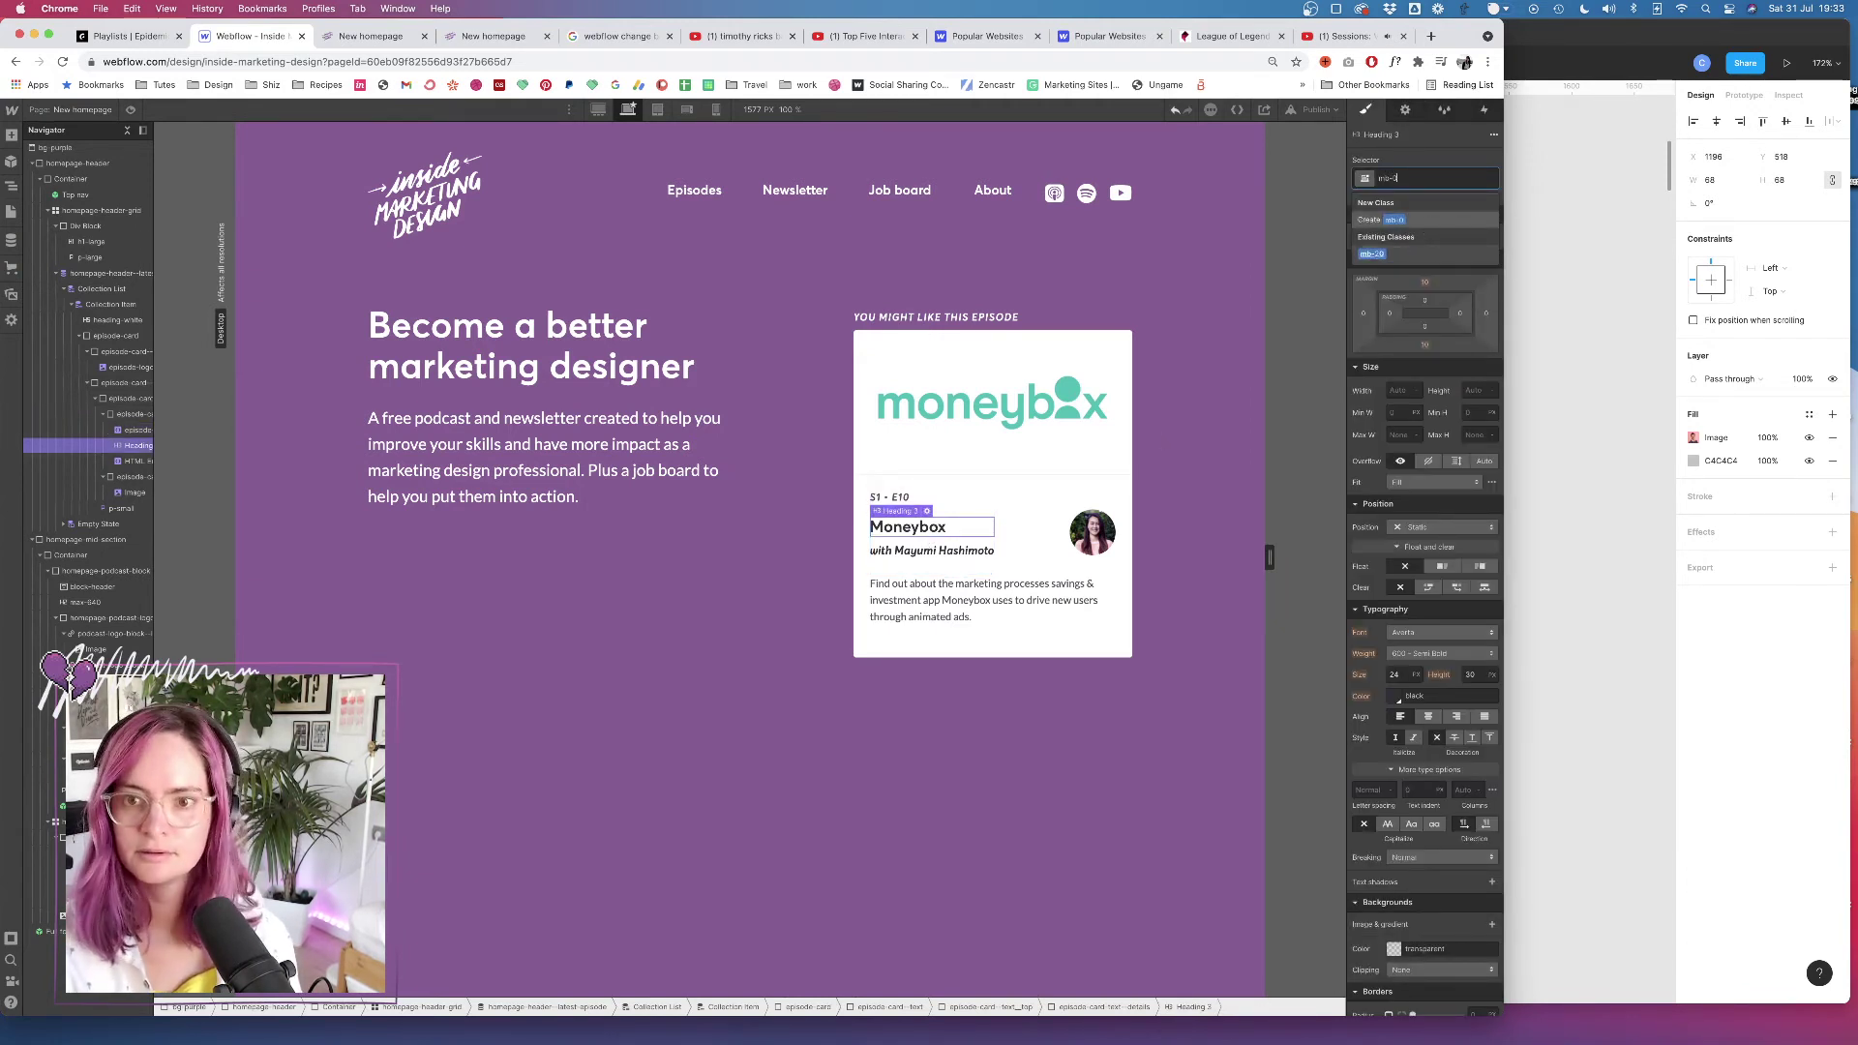
pyautogui.press('Return')
pyautogui.click(1425, 343)
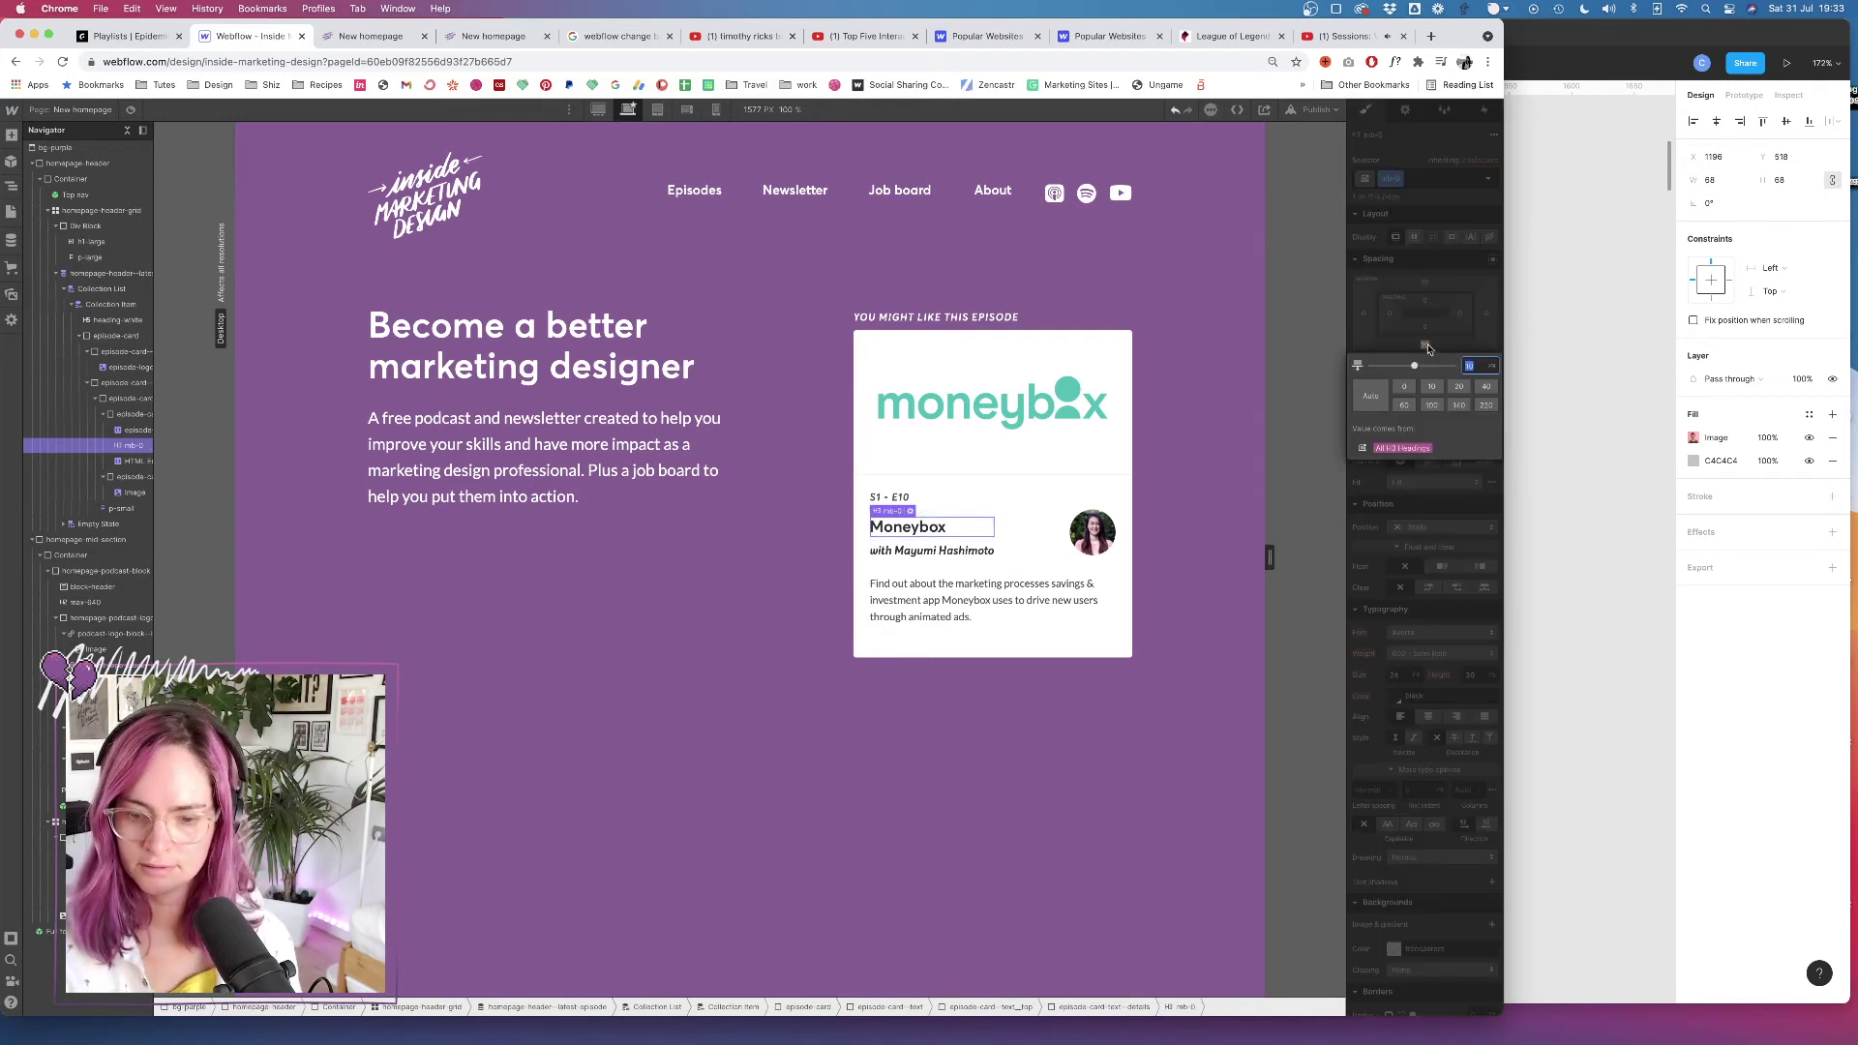
pyautogui.write('0')
pyautogui.press('Return')
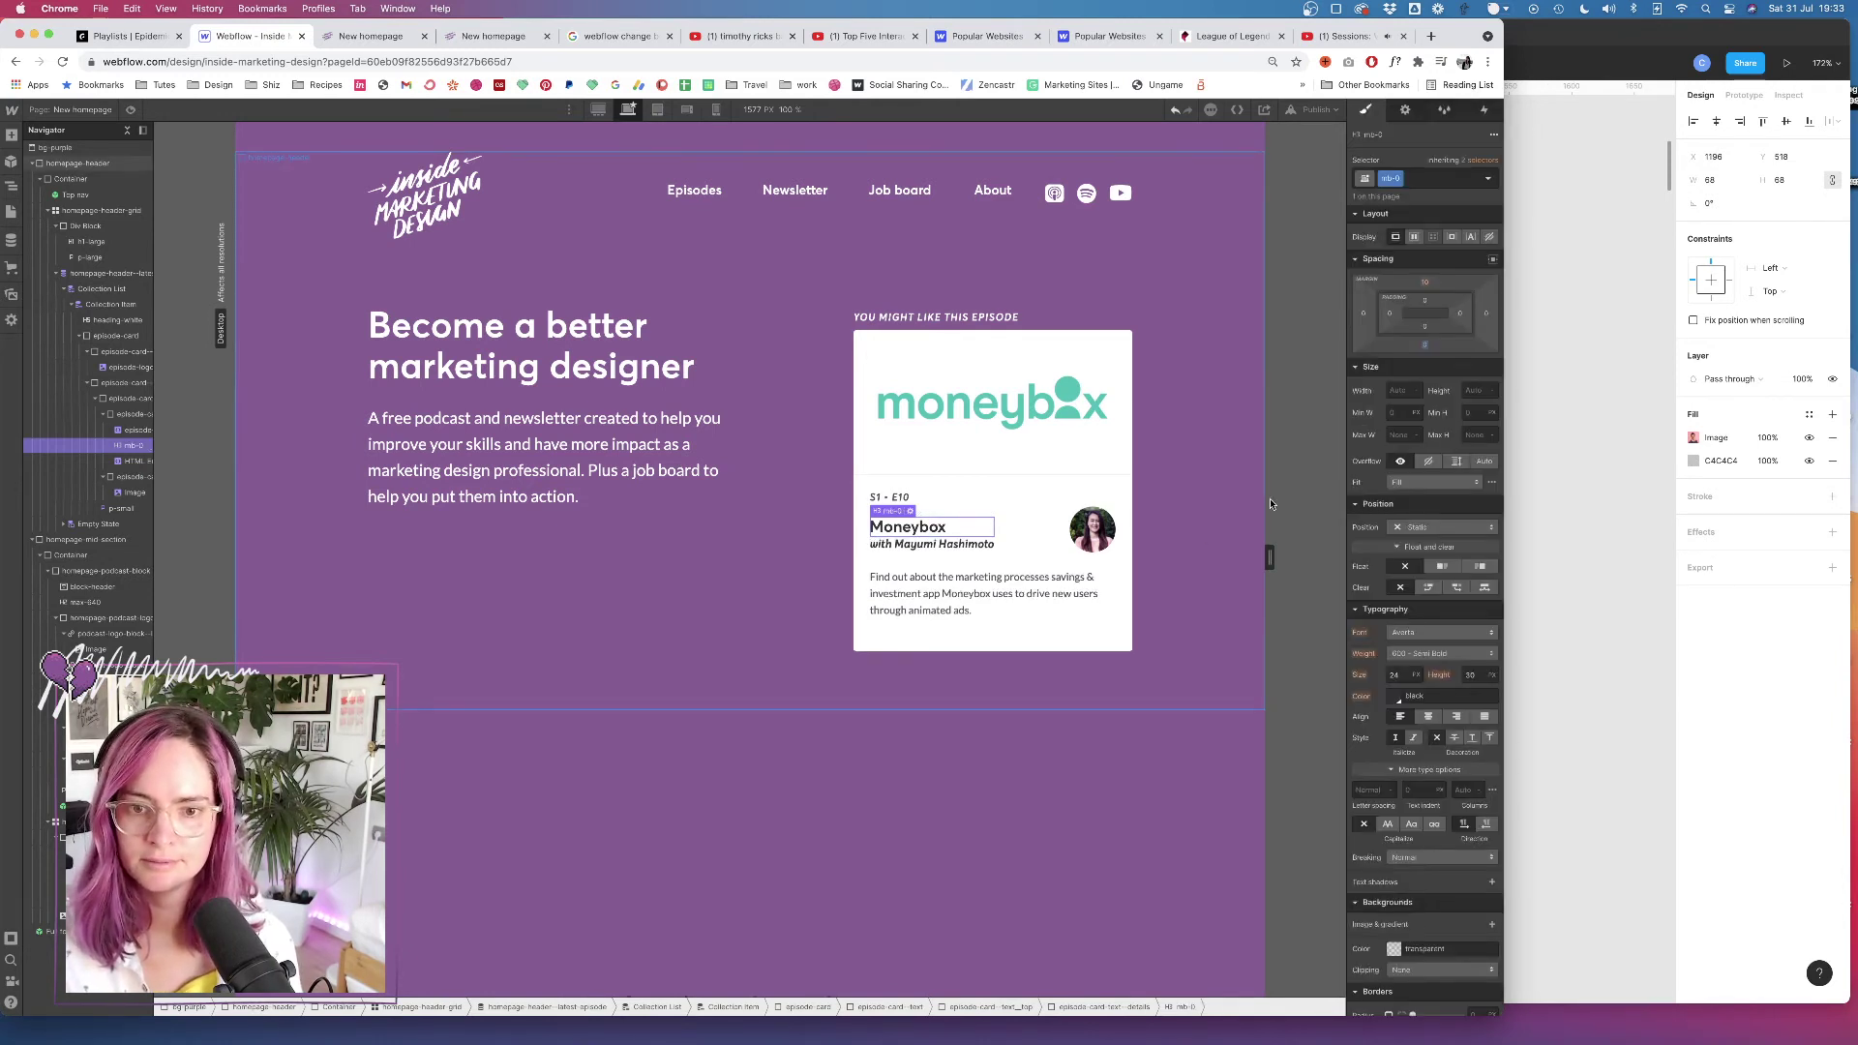
# Examine the episode card's guest photo, text block and episode number, and compare them with the Figma design
pyautogui.click(1091, 528)
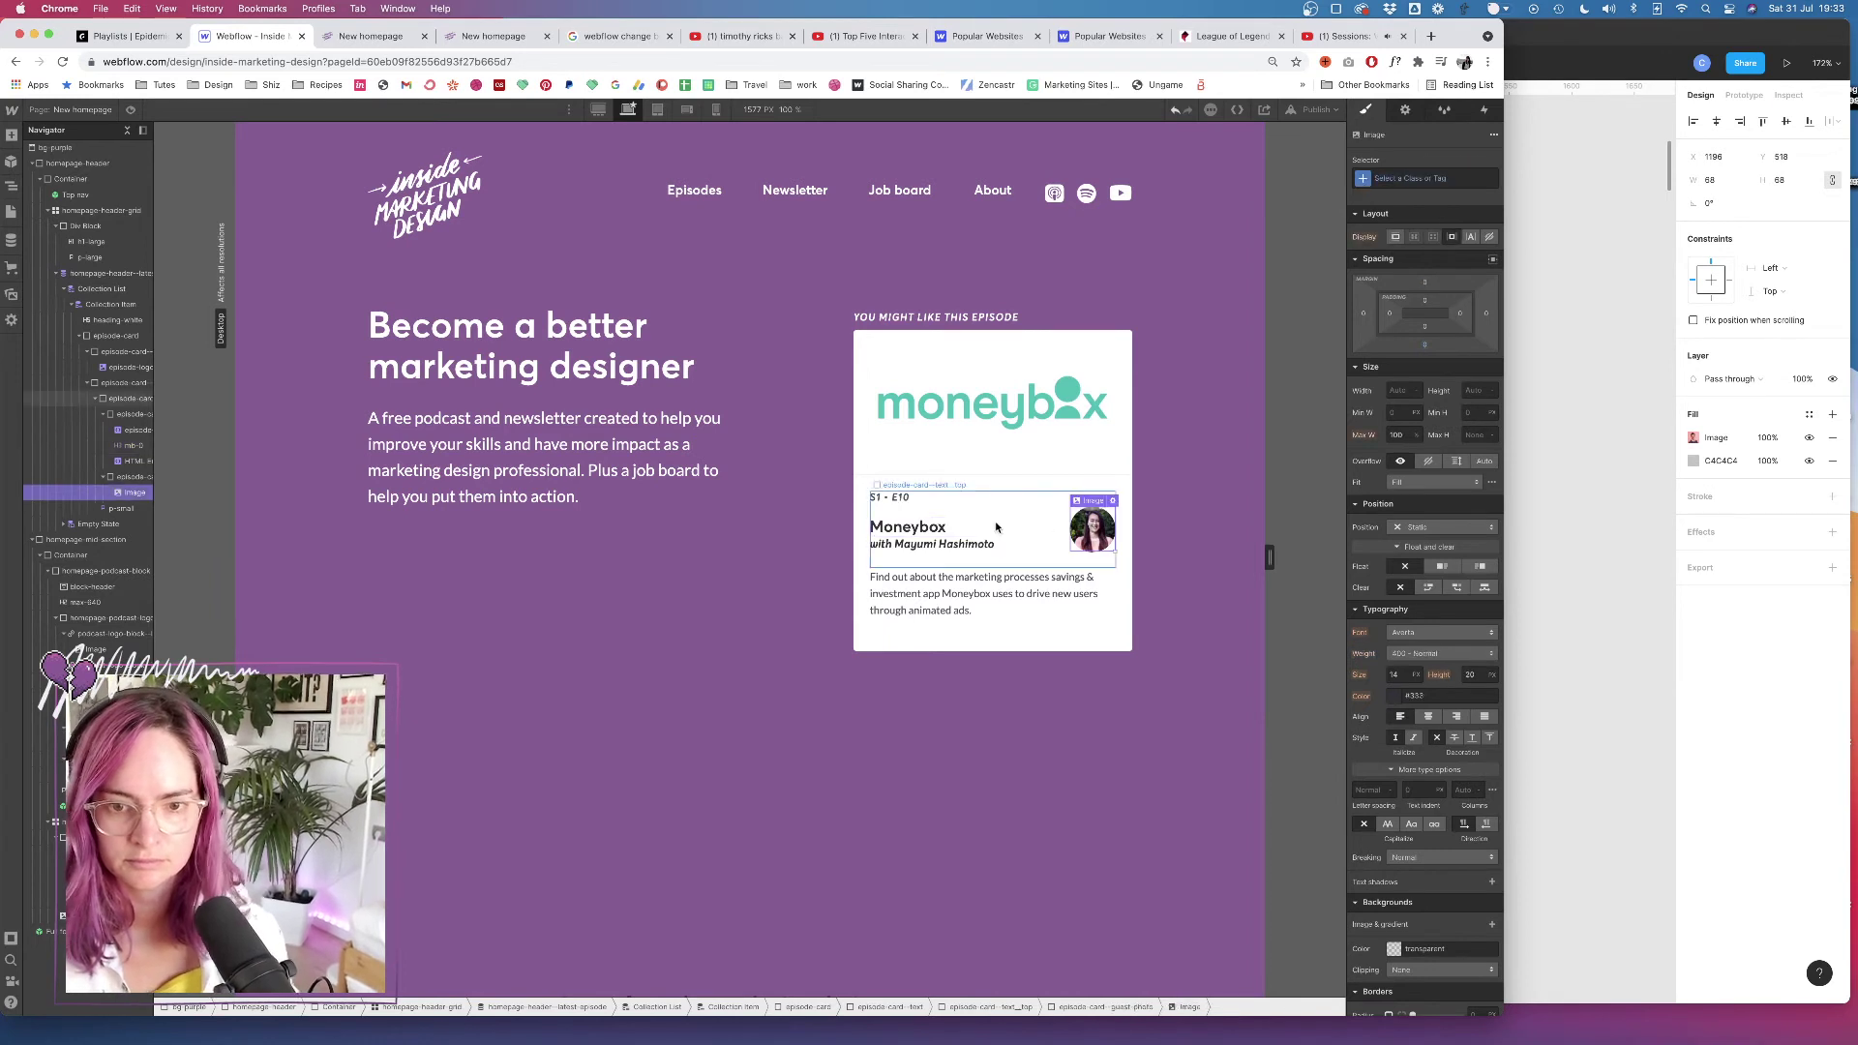
pyautogui.click(1014, 515)
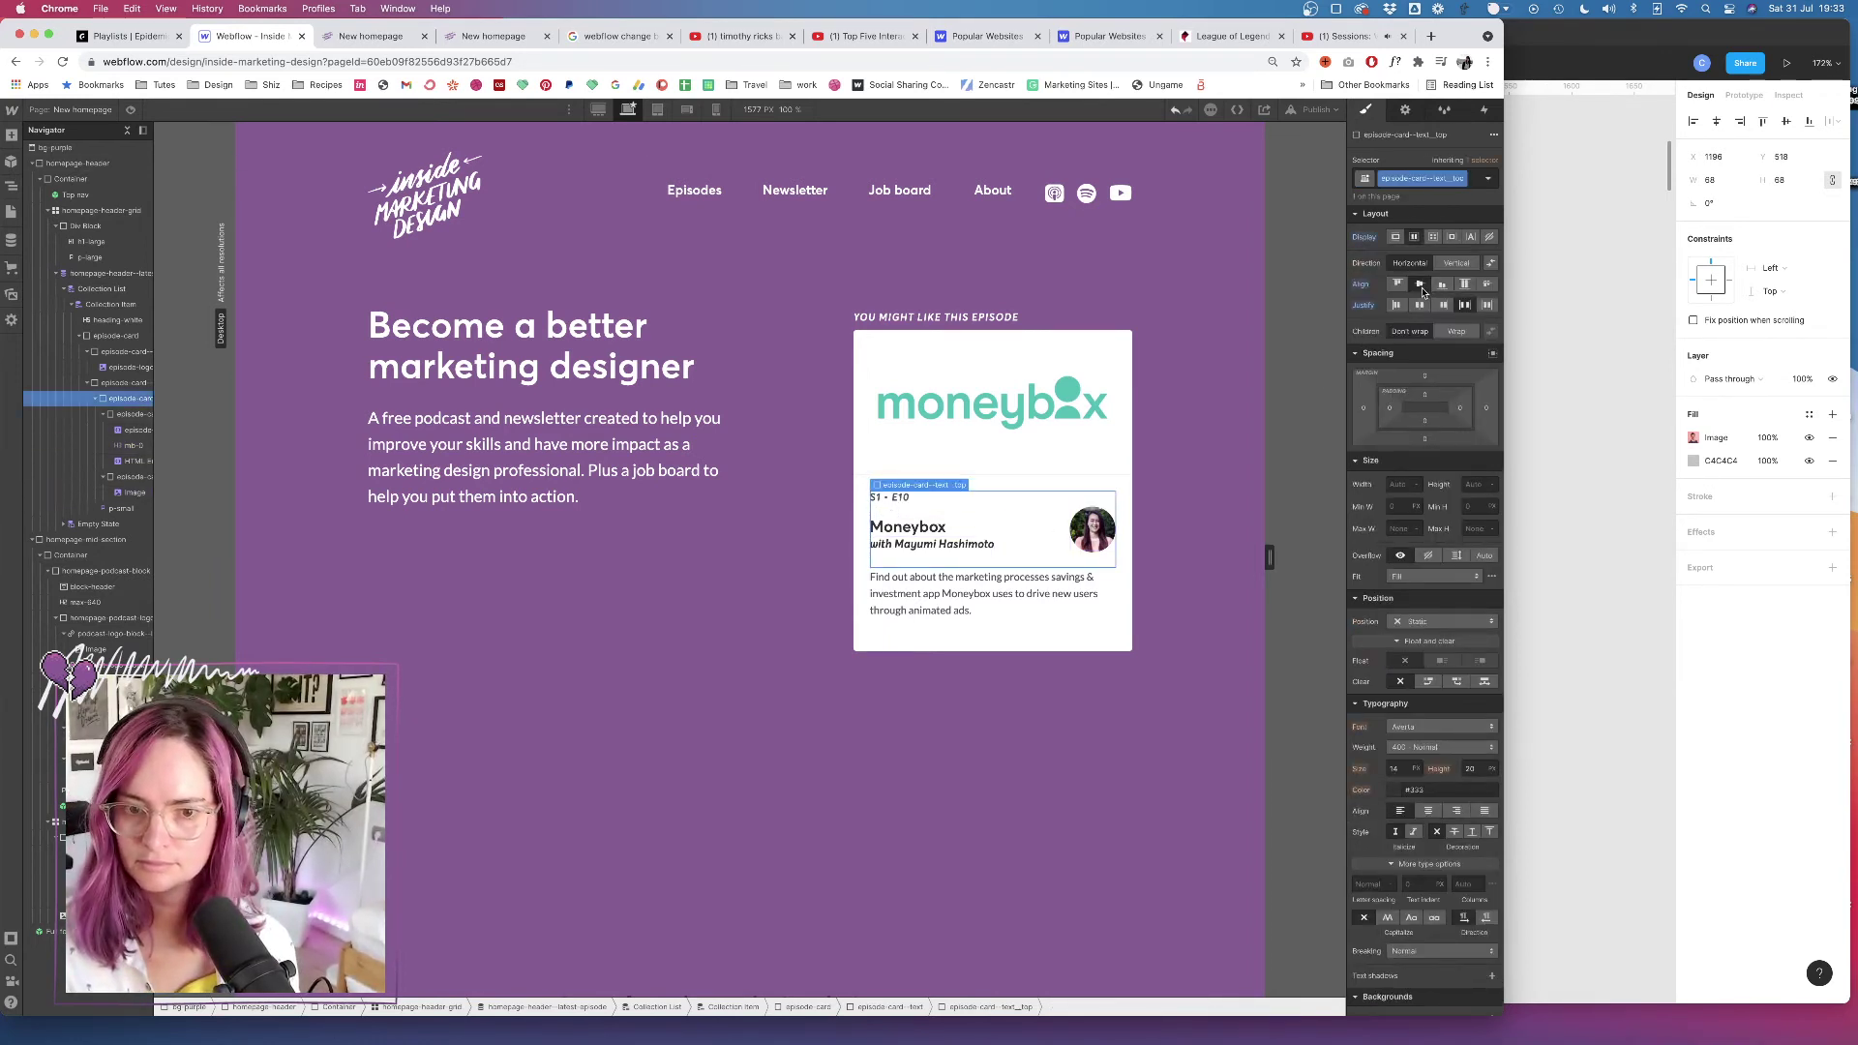
pyautogui.click(934, 497)
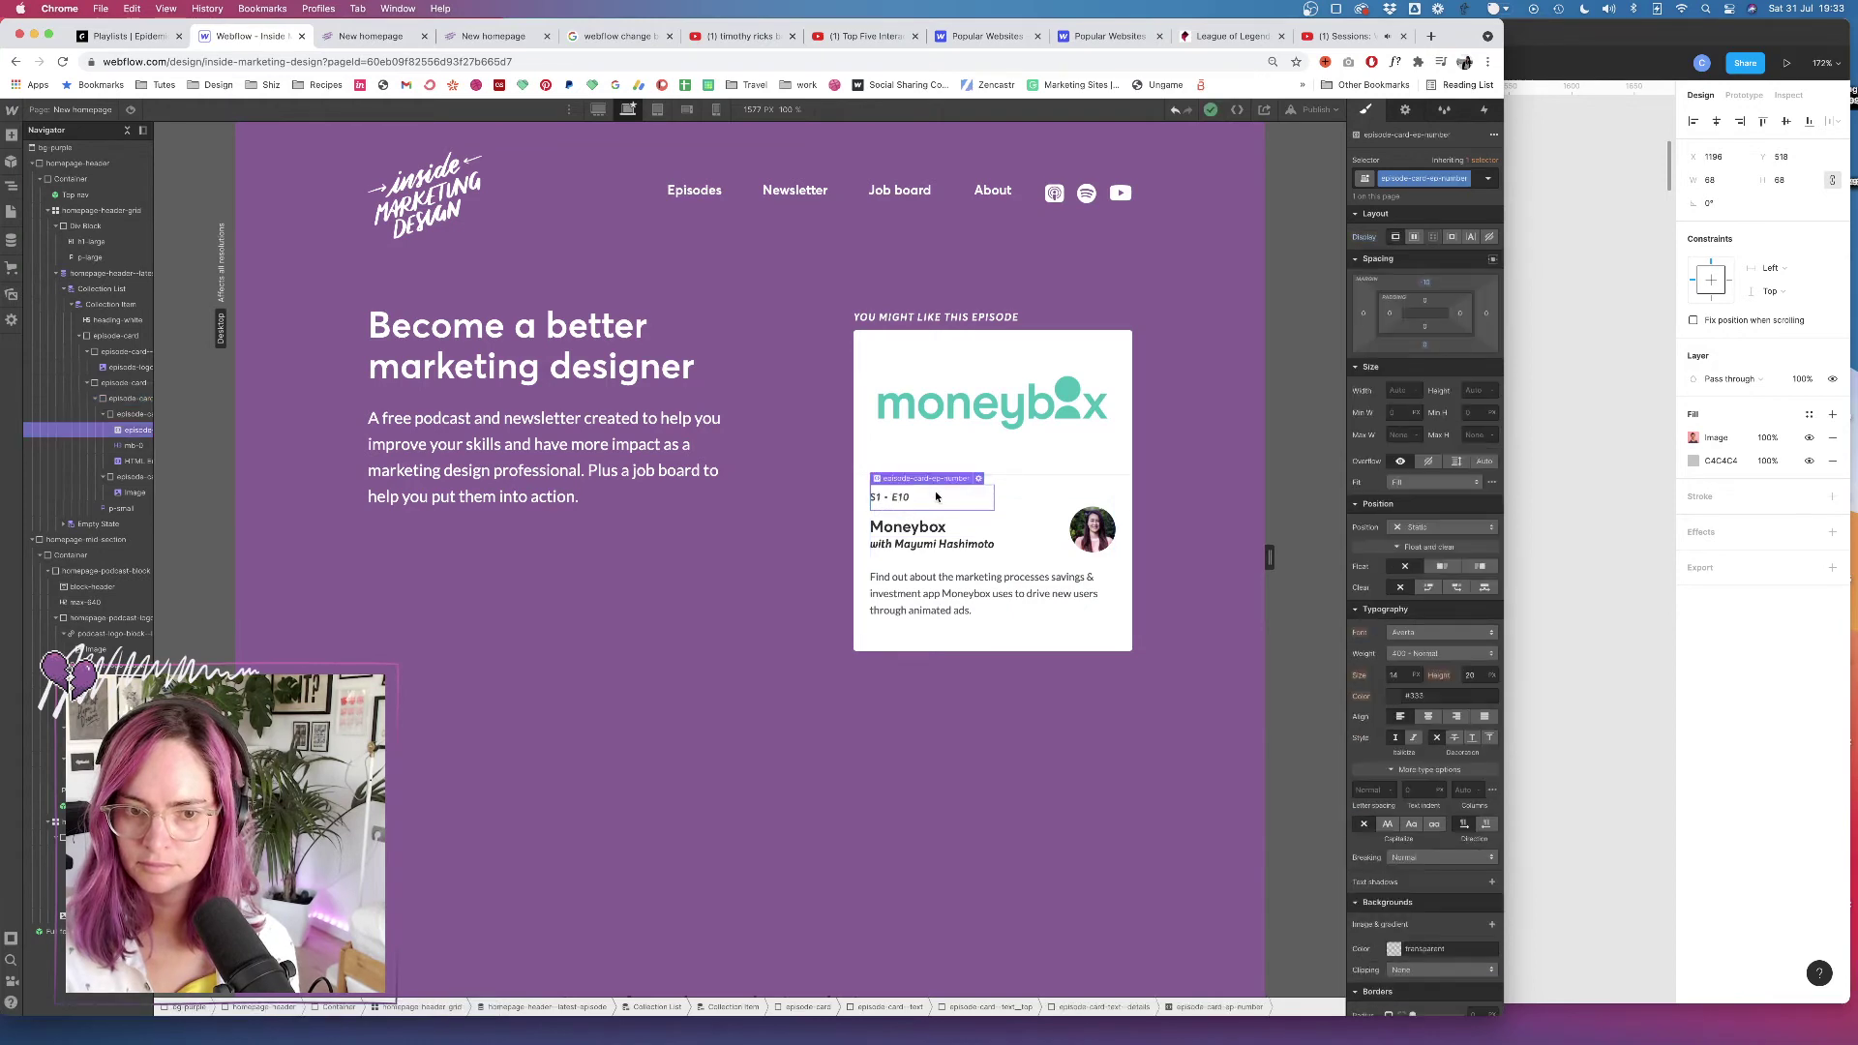
pyautogui.click(1029, 534)
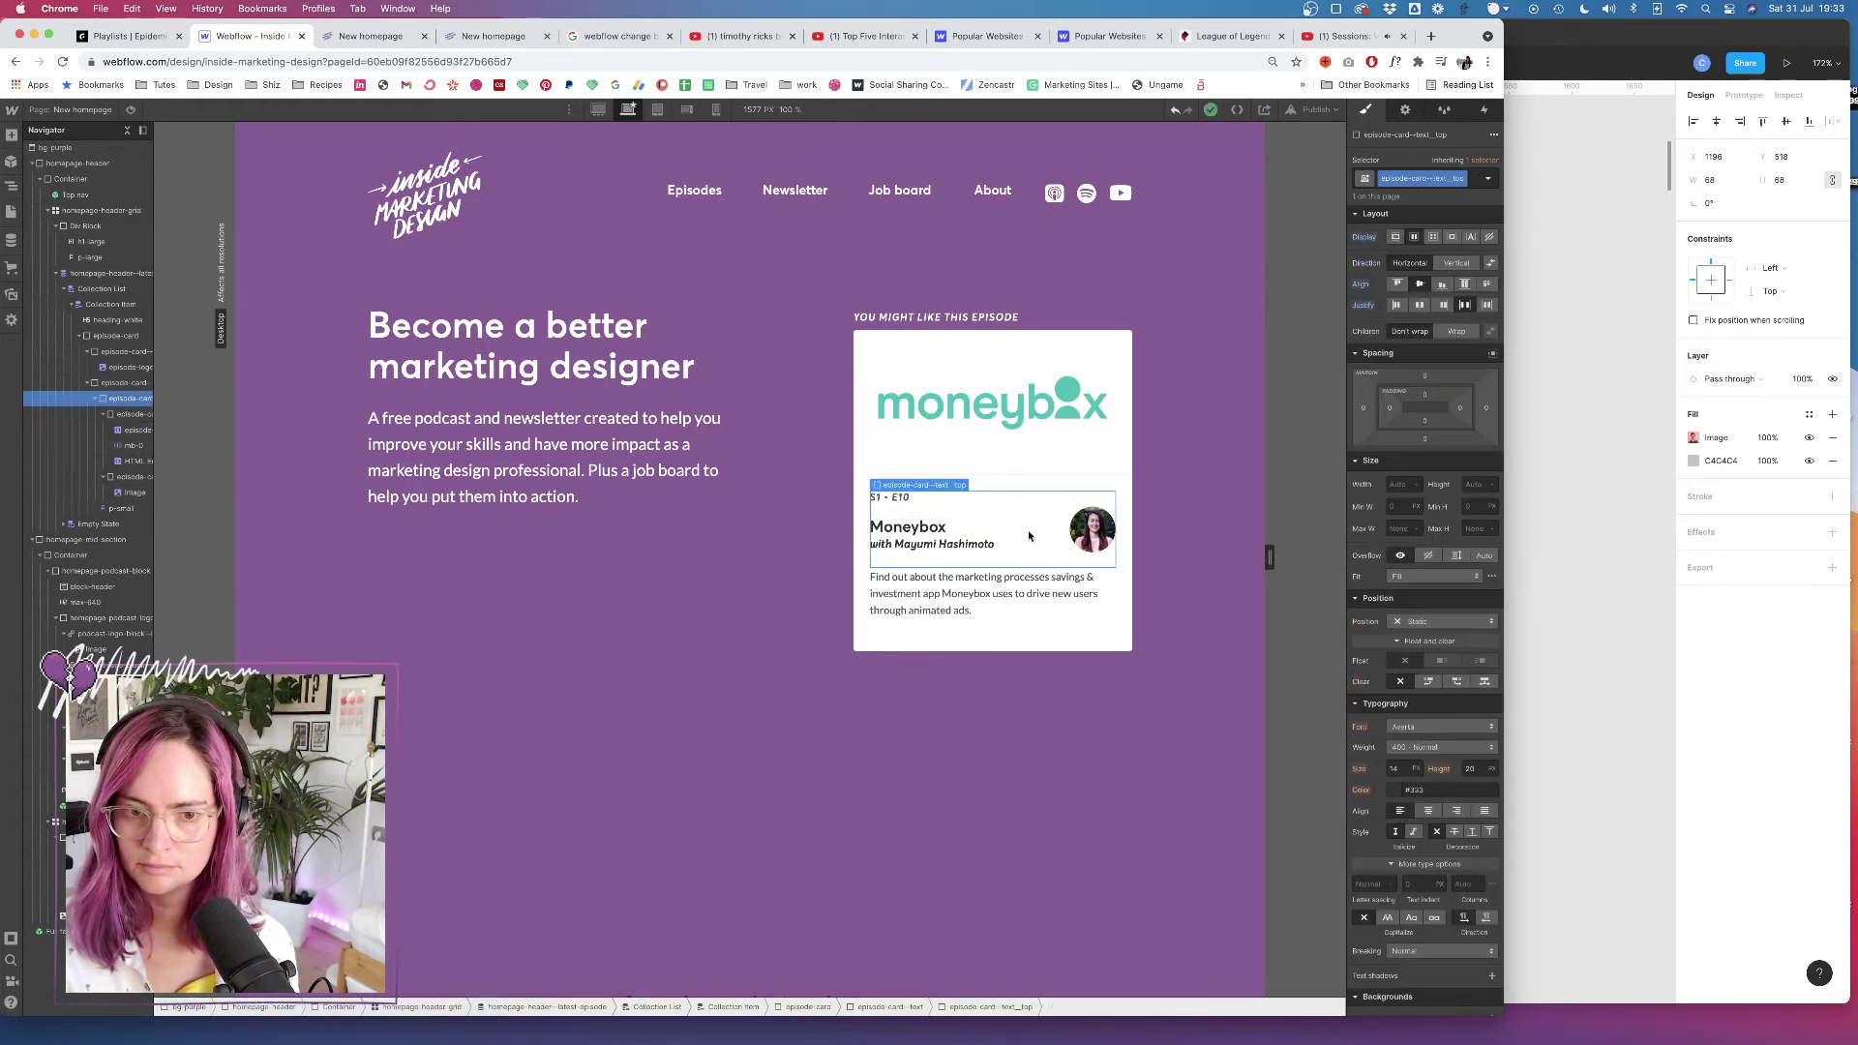
pyautogui.press('super+Tab')
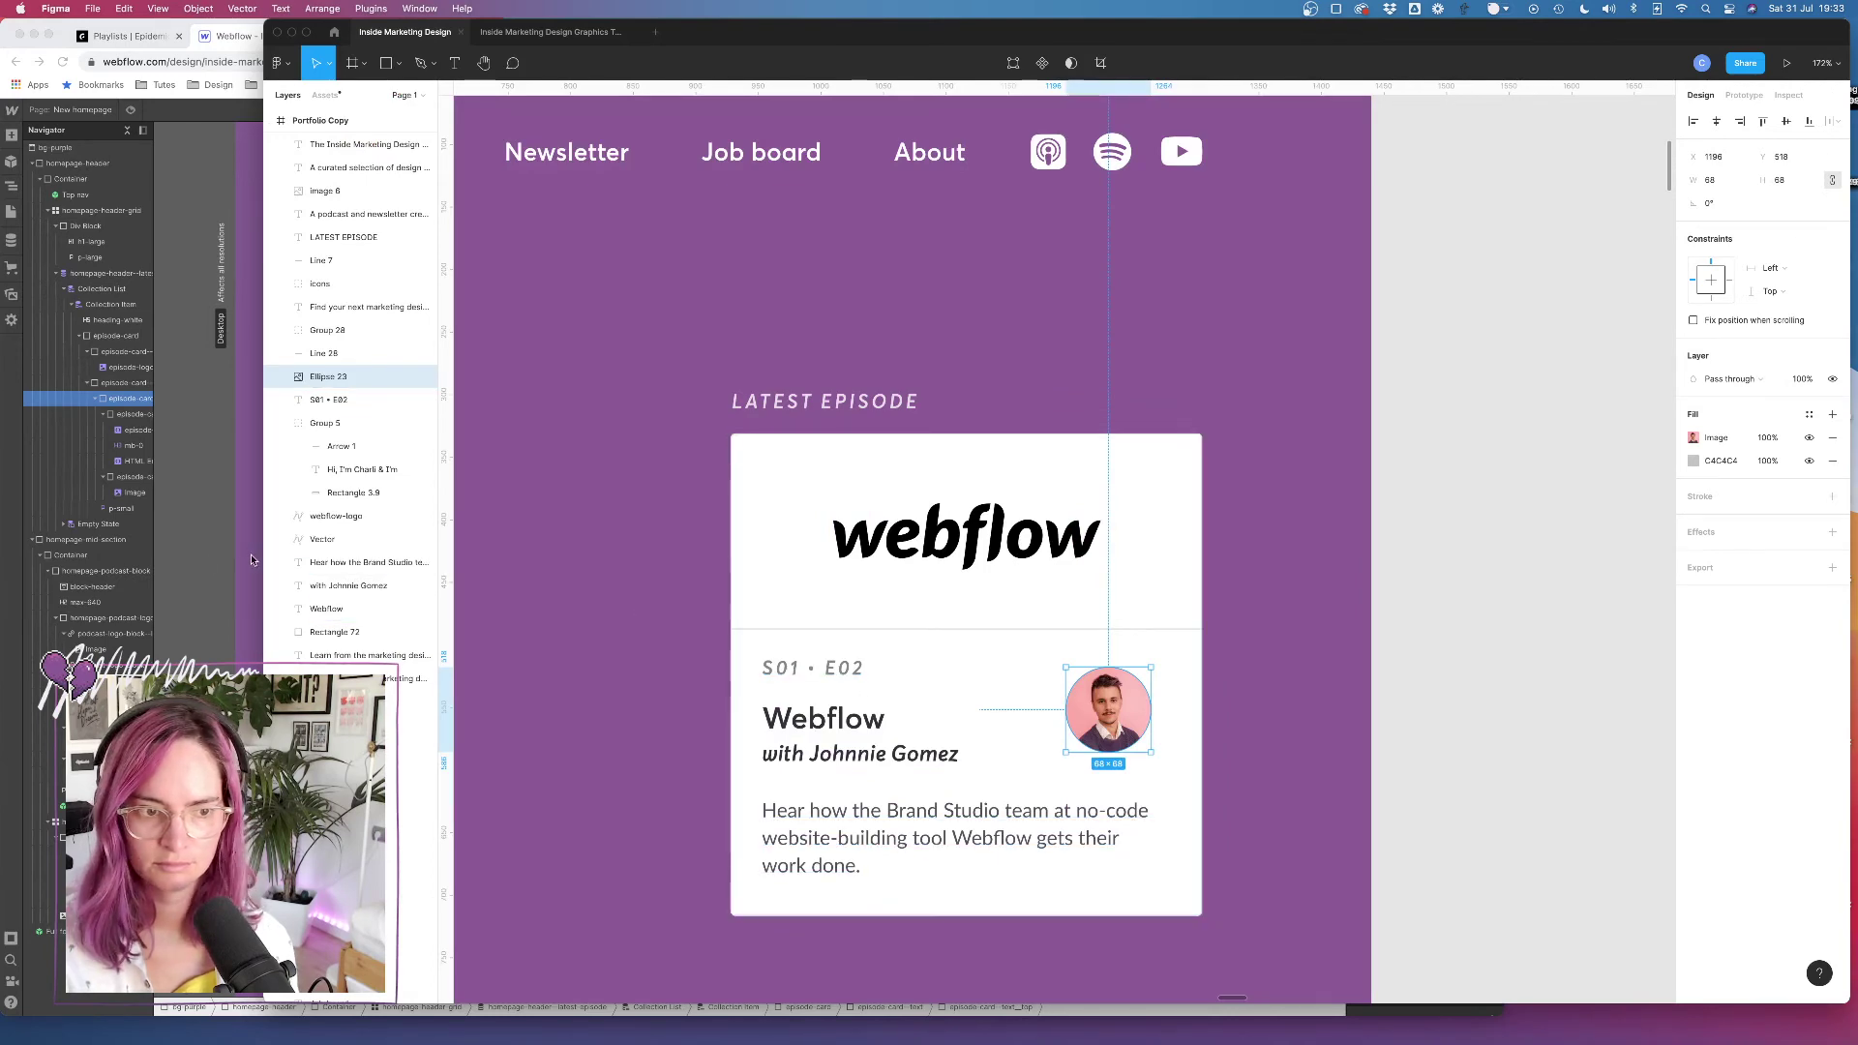
pyautogui.press('super+Tab')
# Set the width and height of the episode card's guest photo block to 80 px each
pyautogui.click(1092, 528)
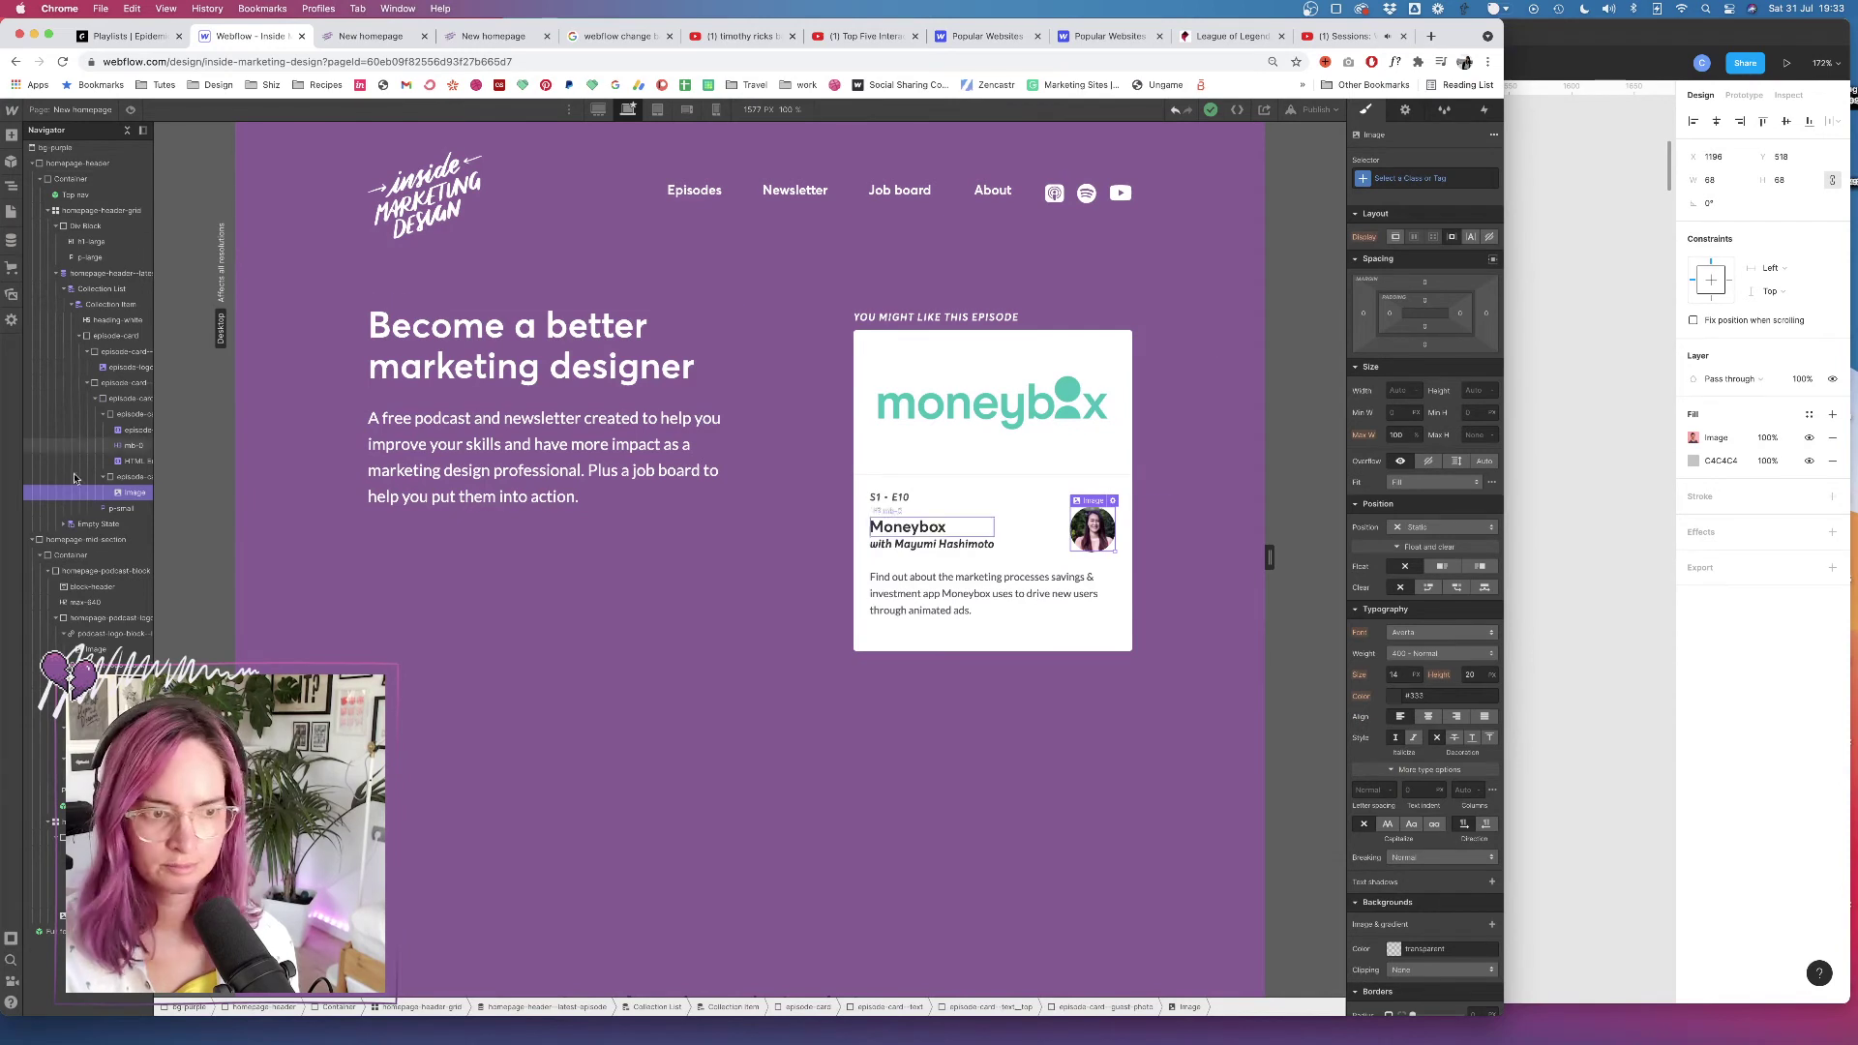
pyautogui.click(133, 478)
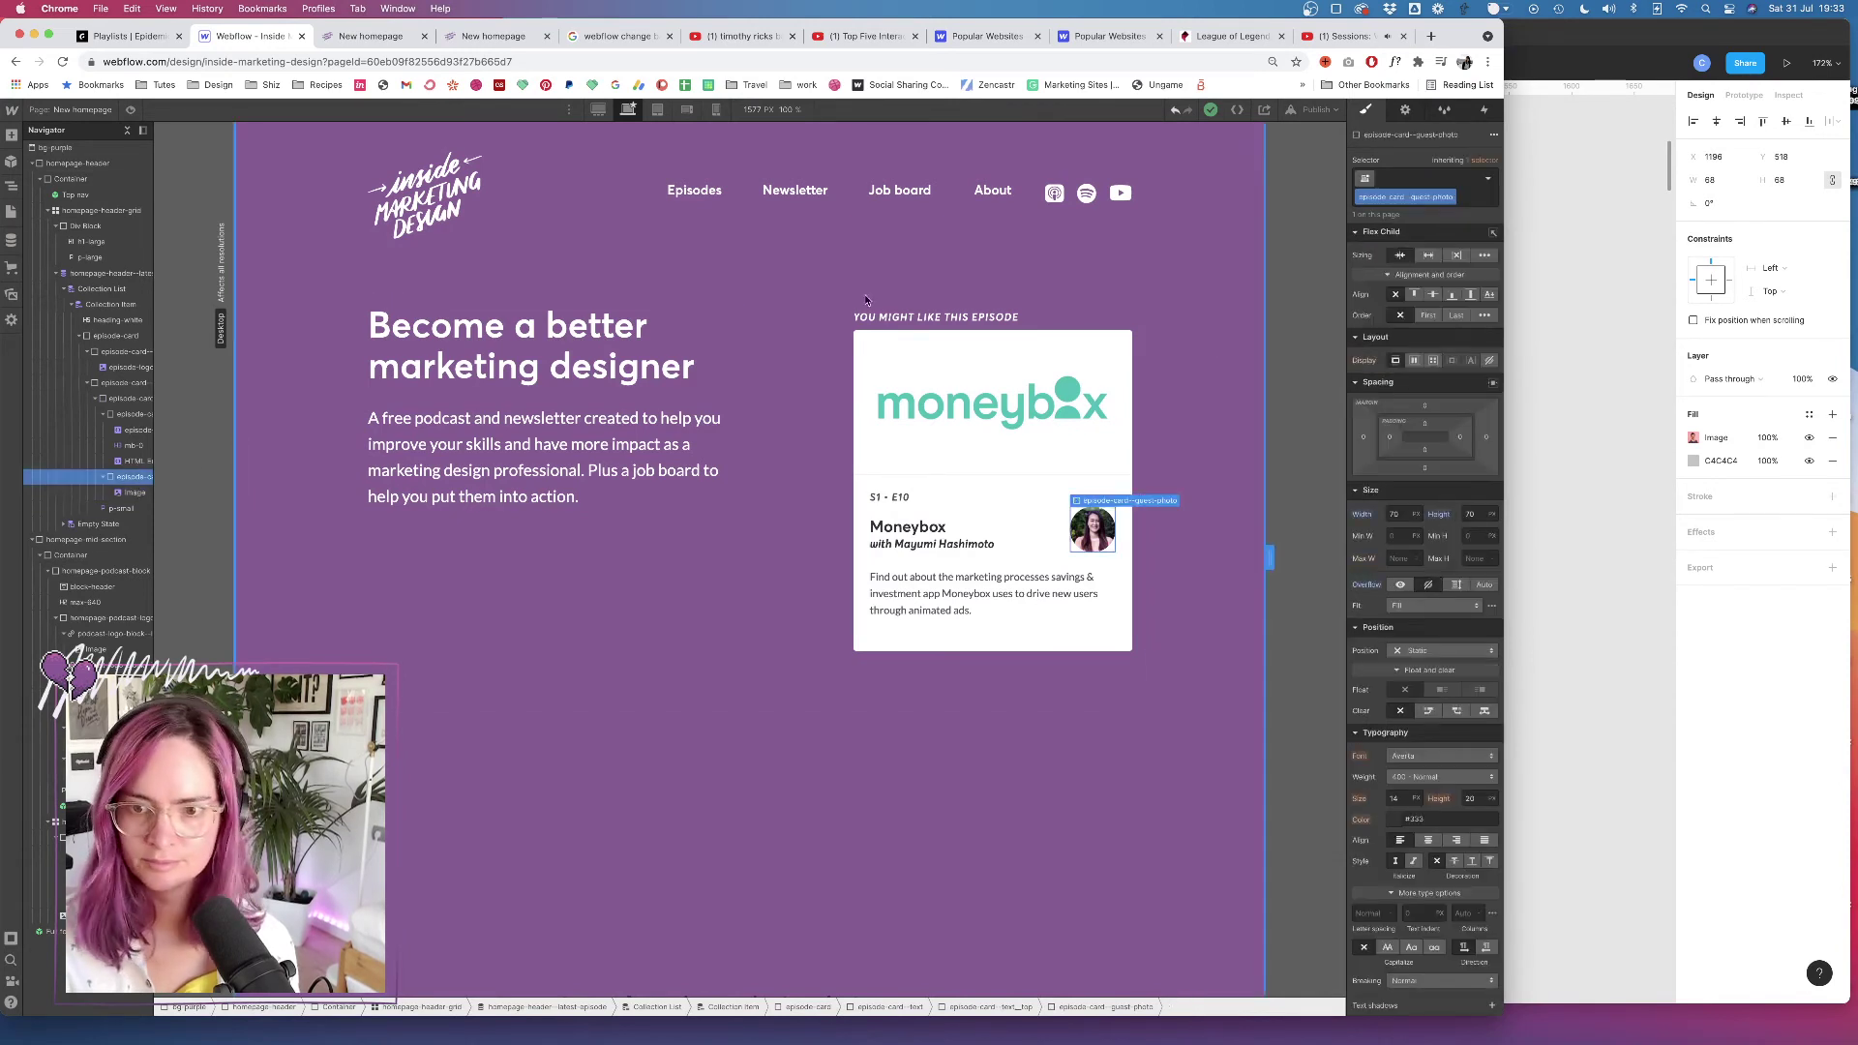
pyautogui.click(1394, 512)
pyautogui.write('80')
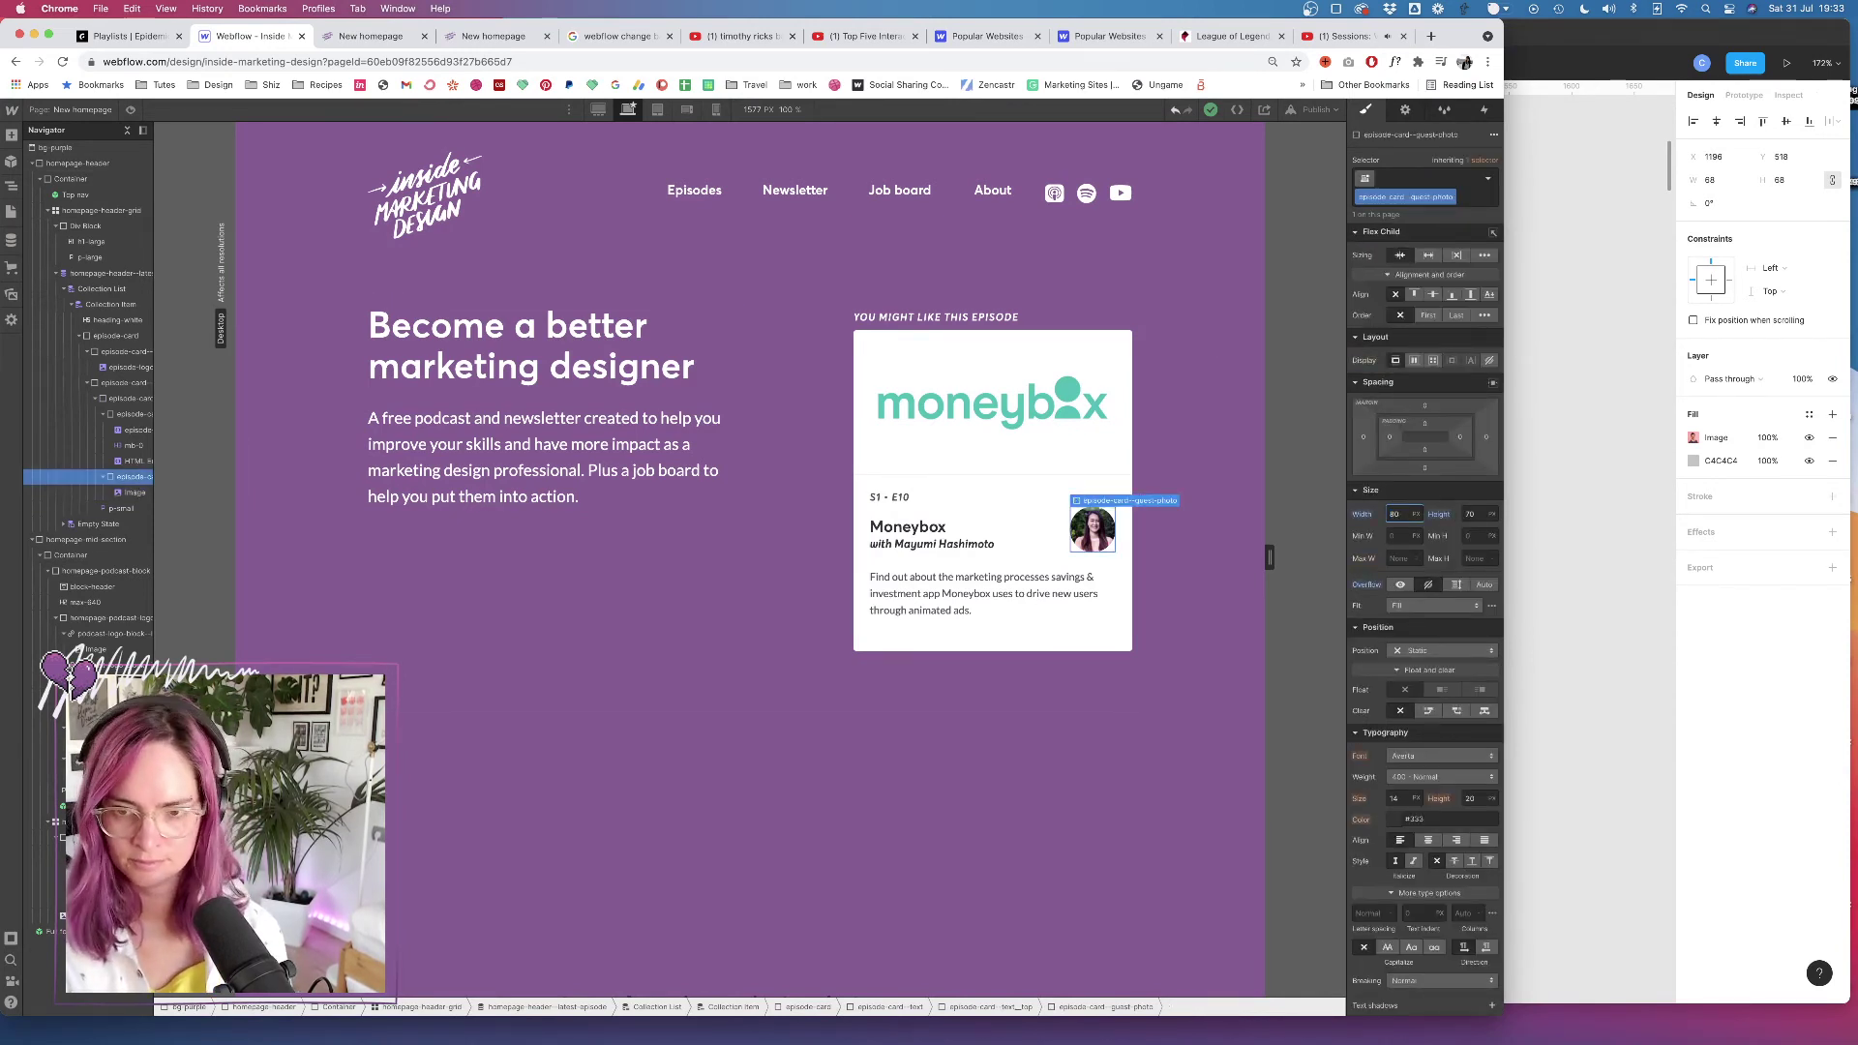
pyautogui.press('Tab')
pyautogui.write('80')
pyautogui.press('Tab')
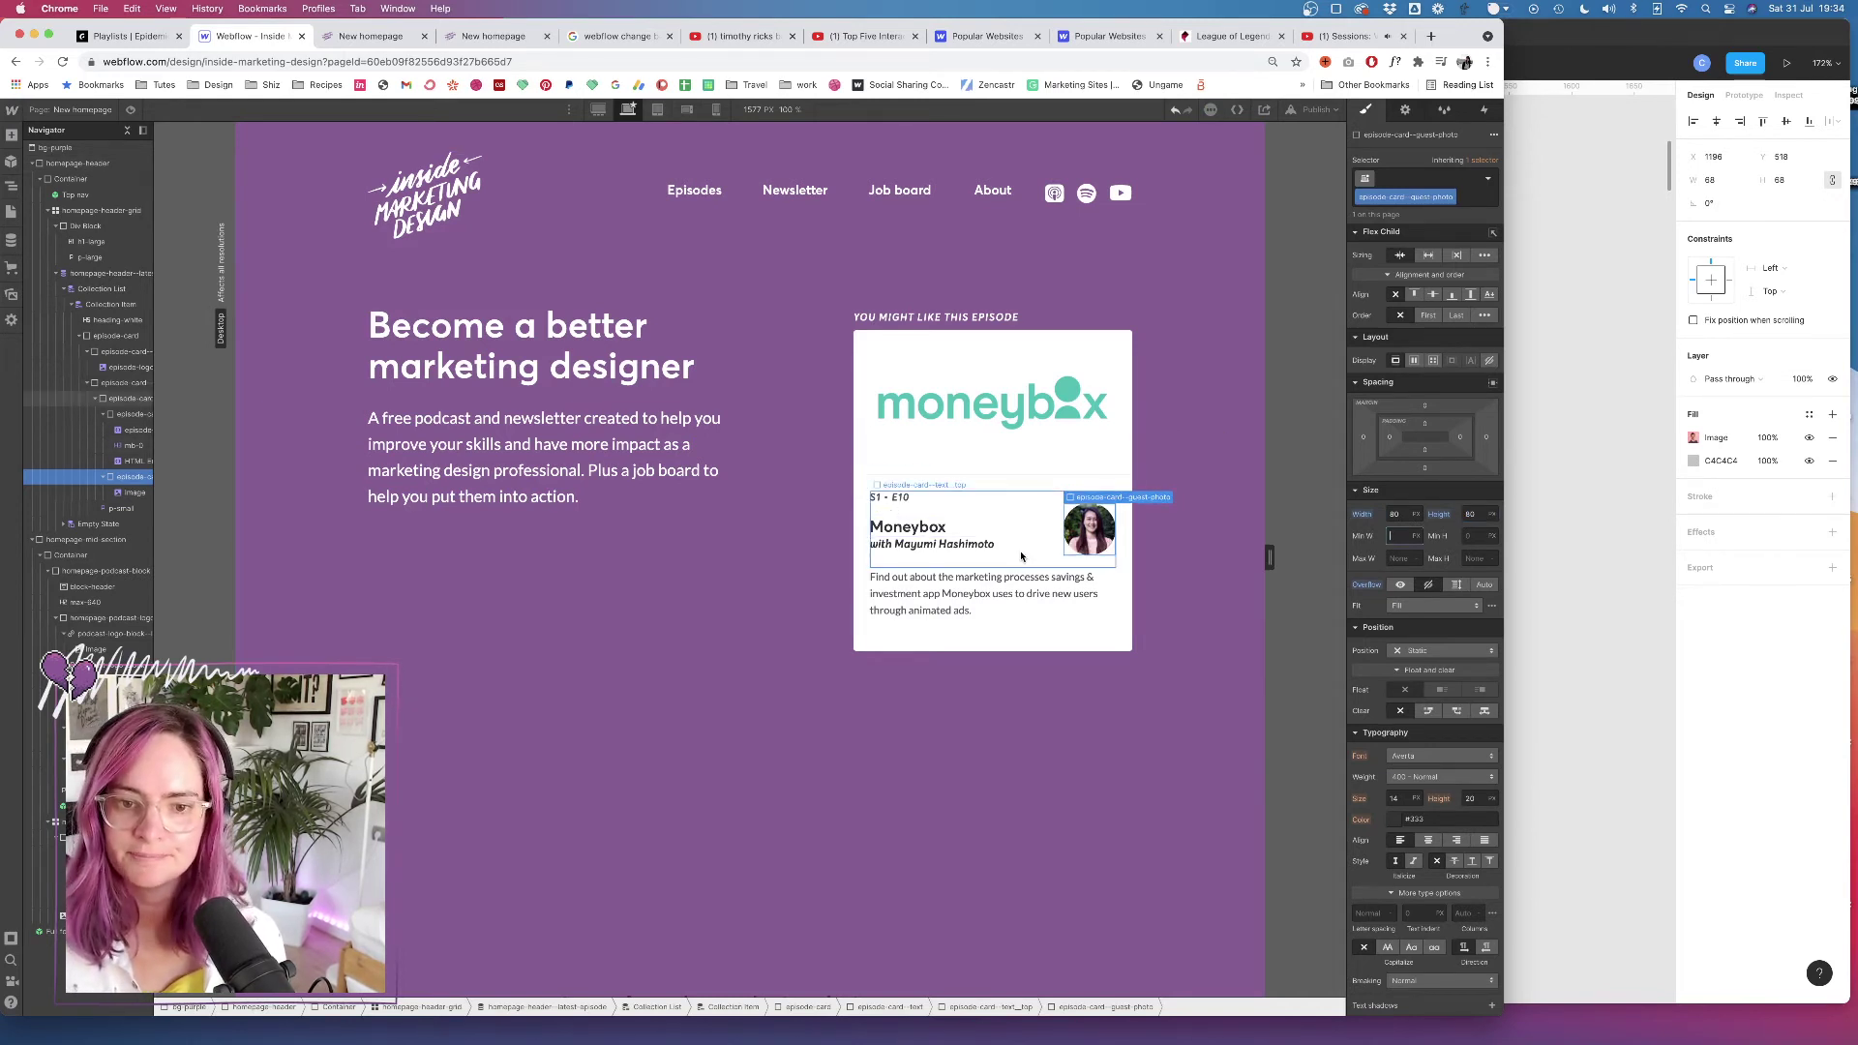
# Apply the existing mb-0 class to the HTML embed that holds the guest name line
pyautogui.click(908, 527)
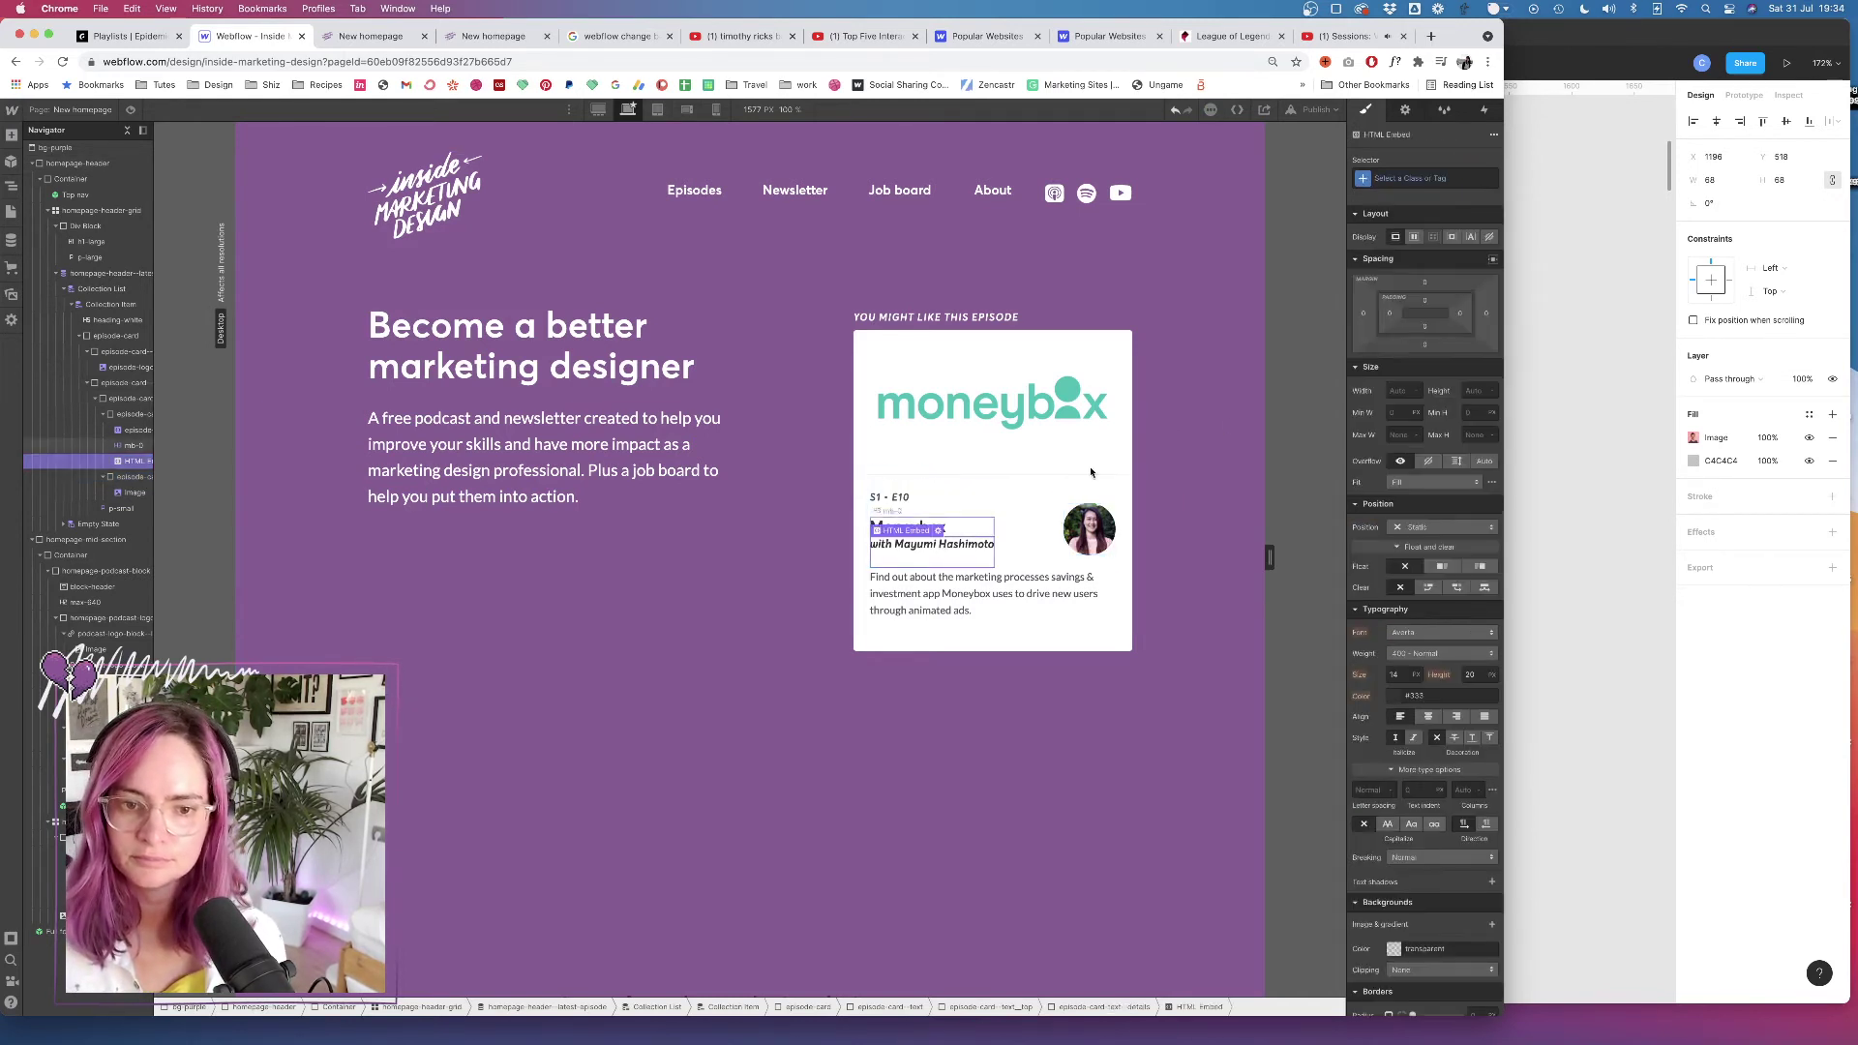
pyautogui.click(1398, 180)
pyautogui.write('mb')
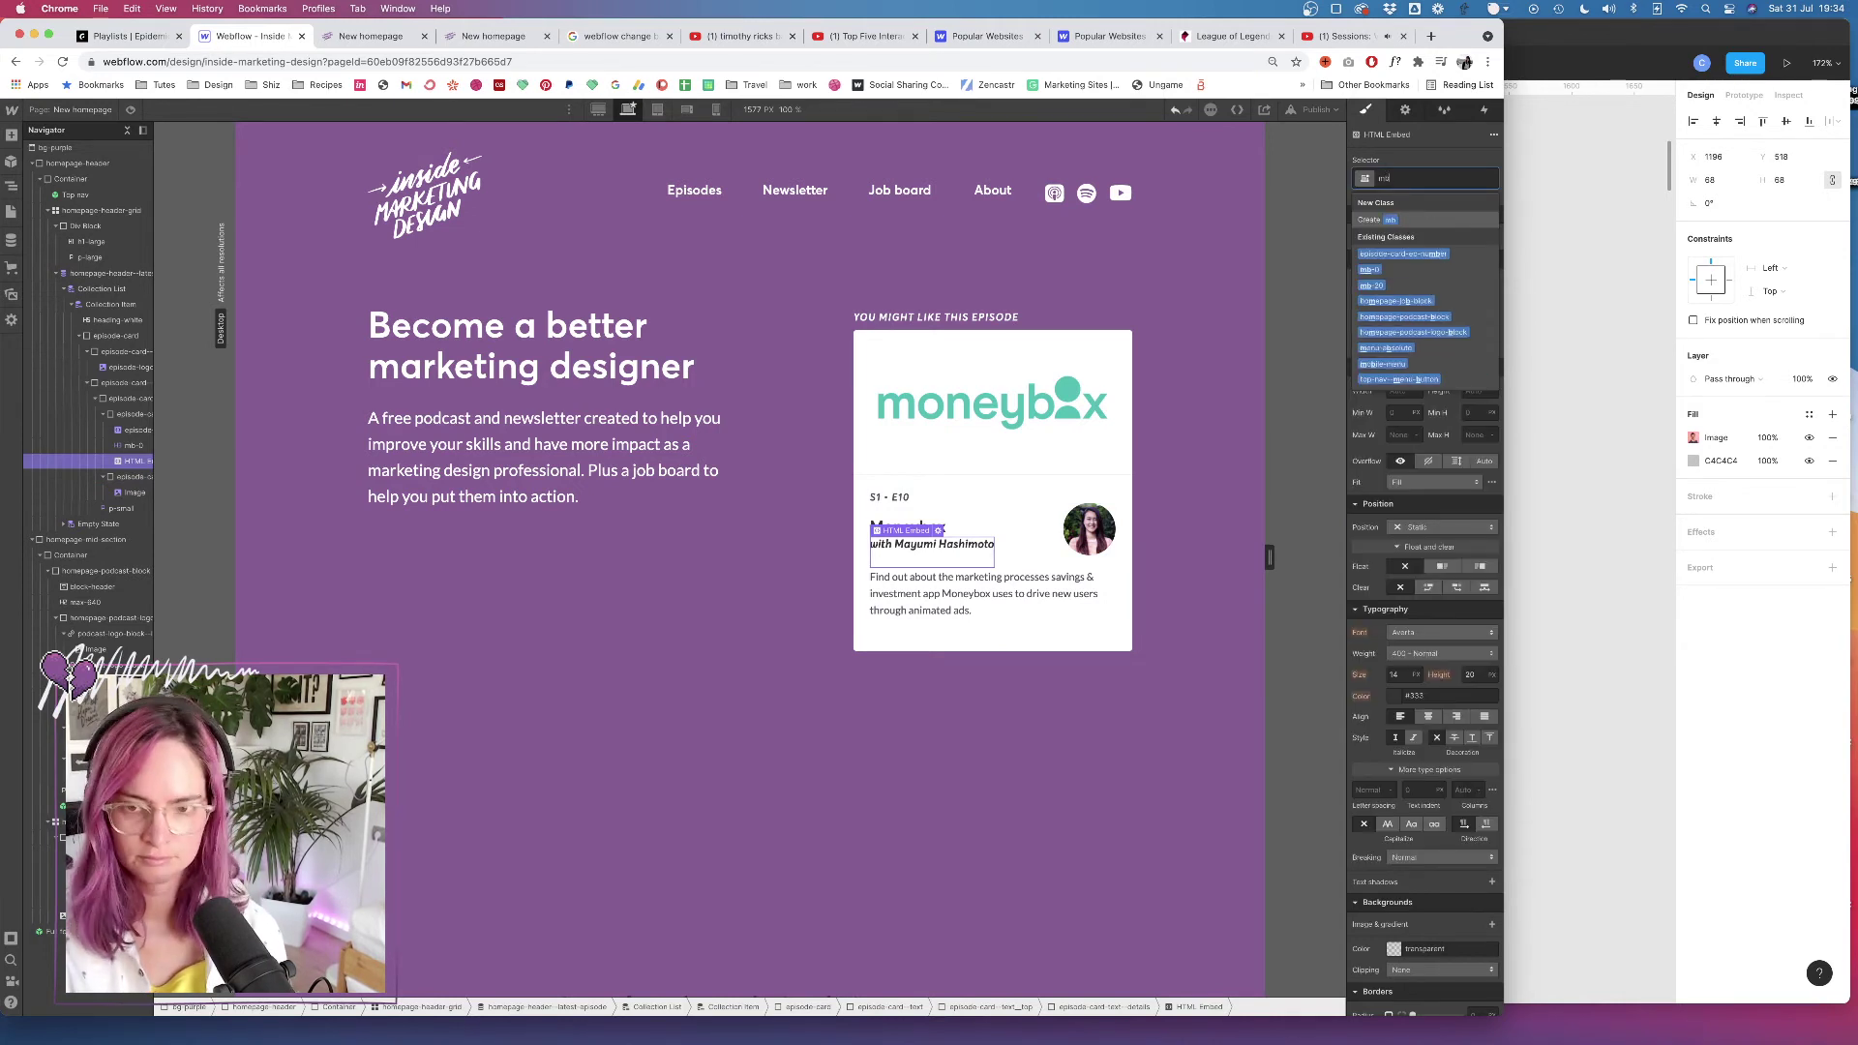
pyautogui.write('-0')
pyautogui.press('Return')
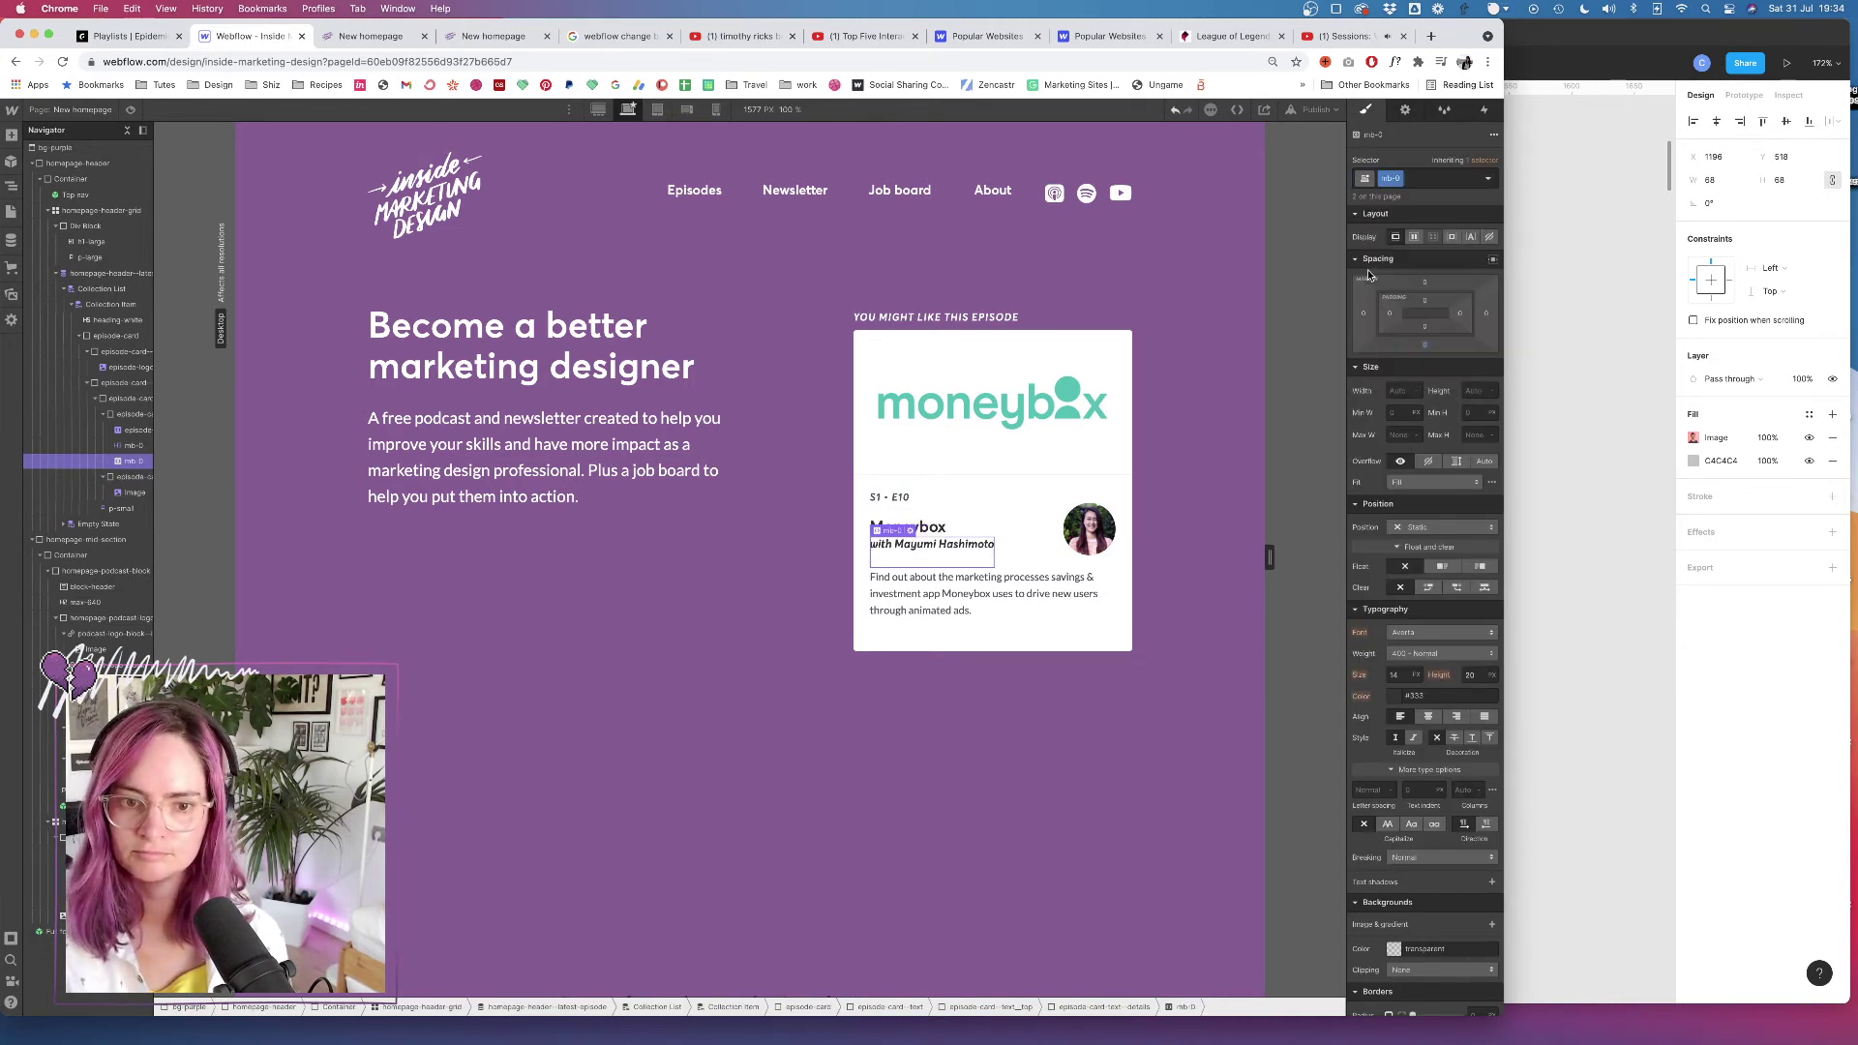
# Add class mb-0 to the heading tag in the guest name embed's code, save it, and remove the class from the embed itself
pyautogui.click(910, 530)
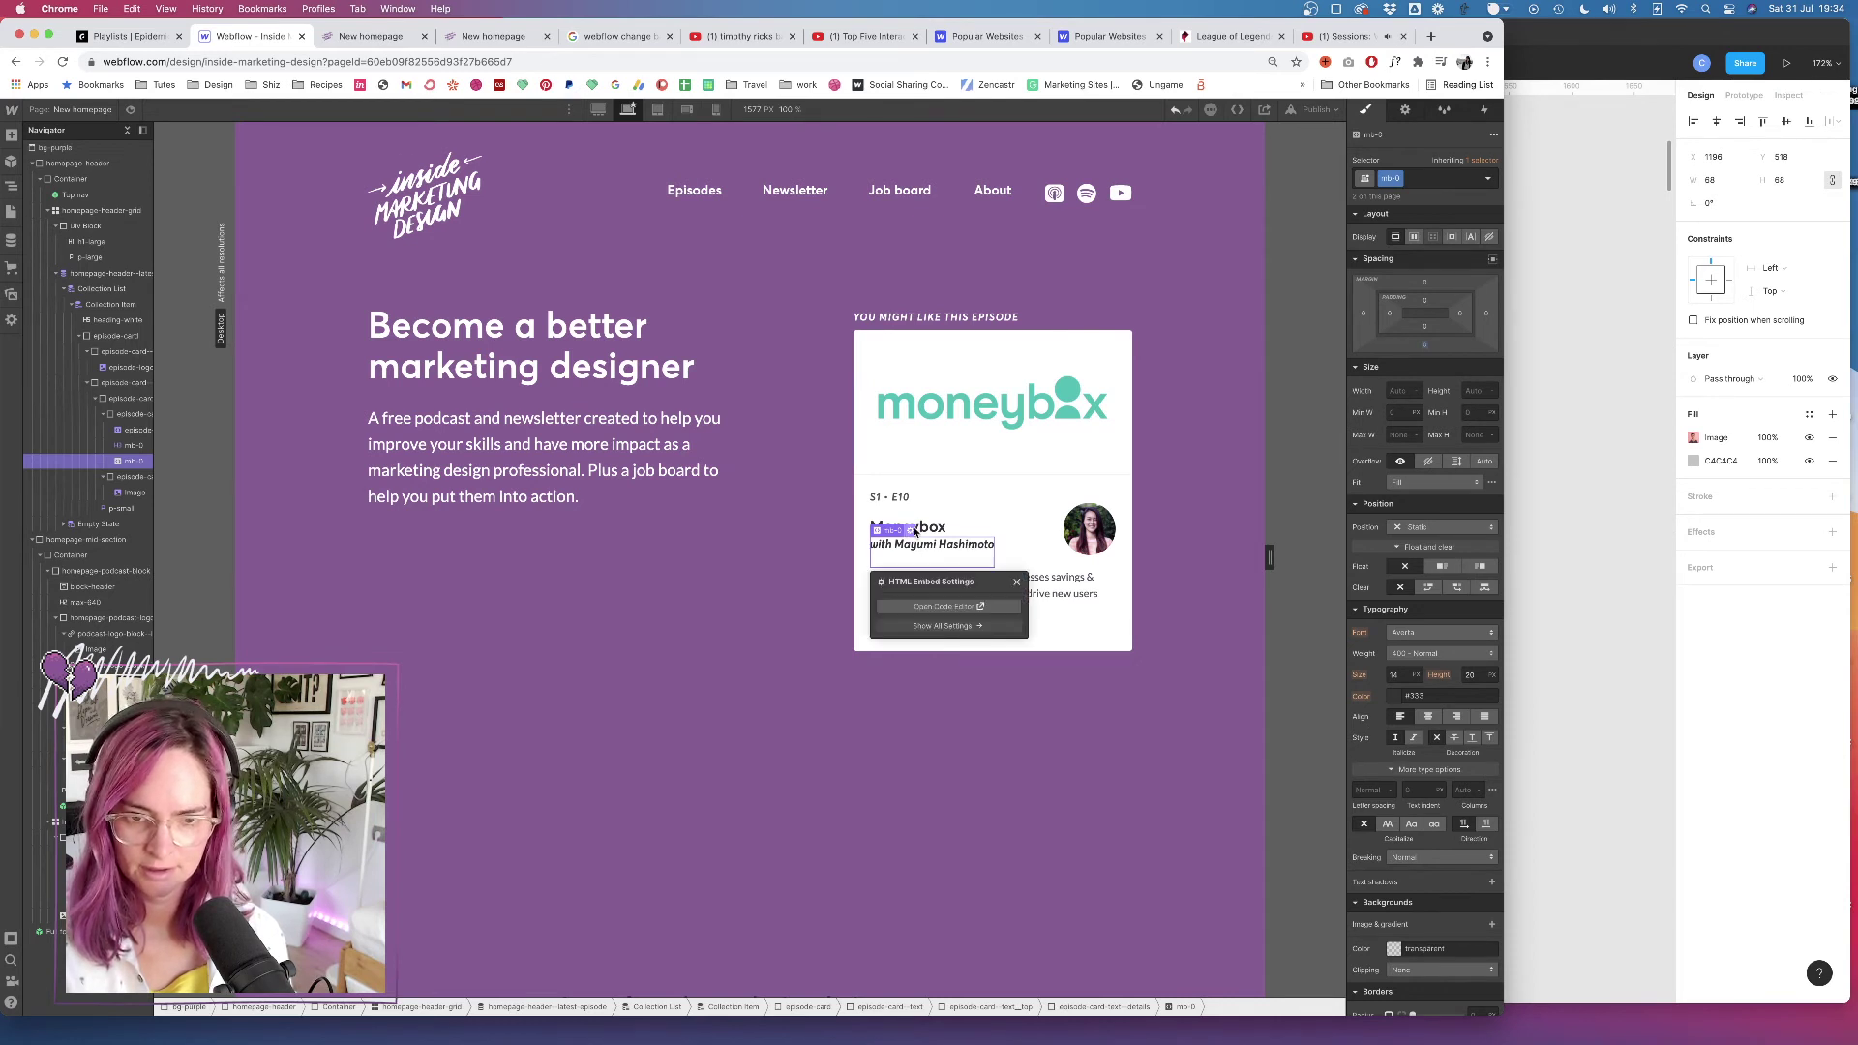
pyautogui.click(957, 608)
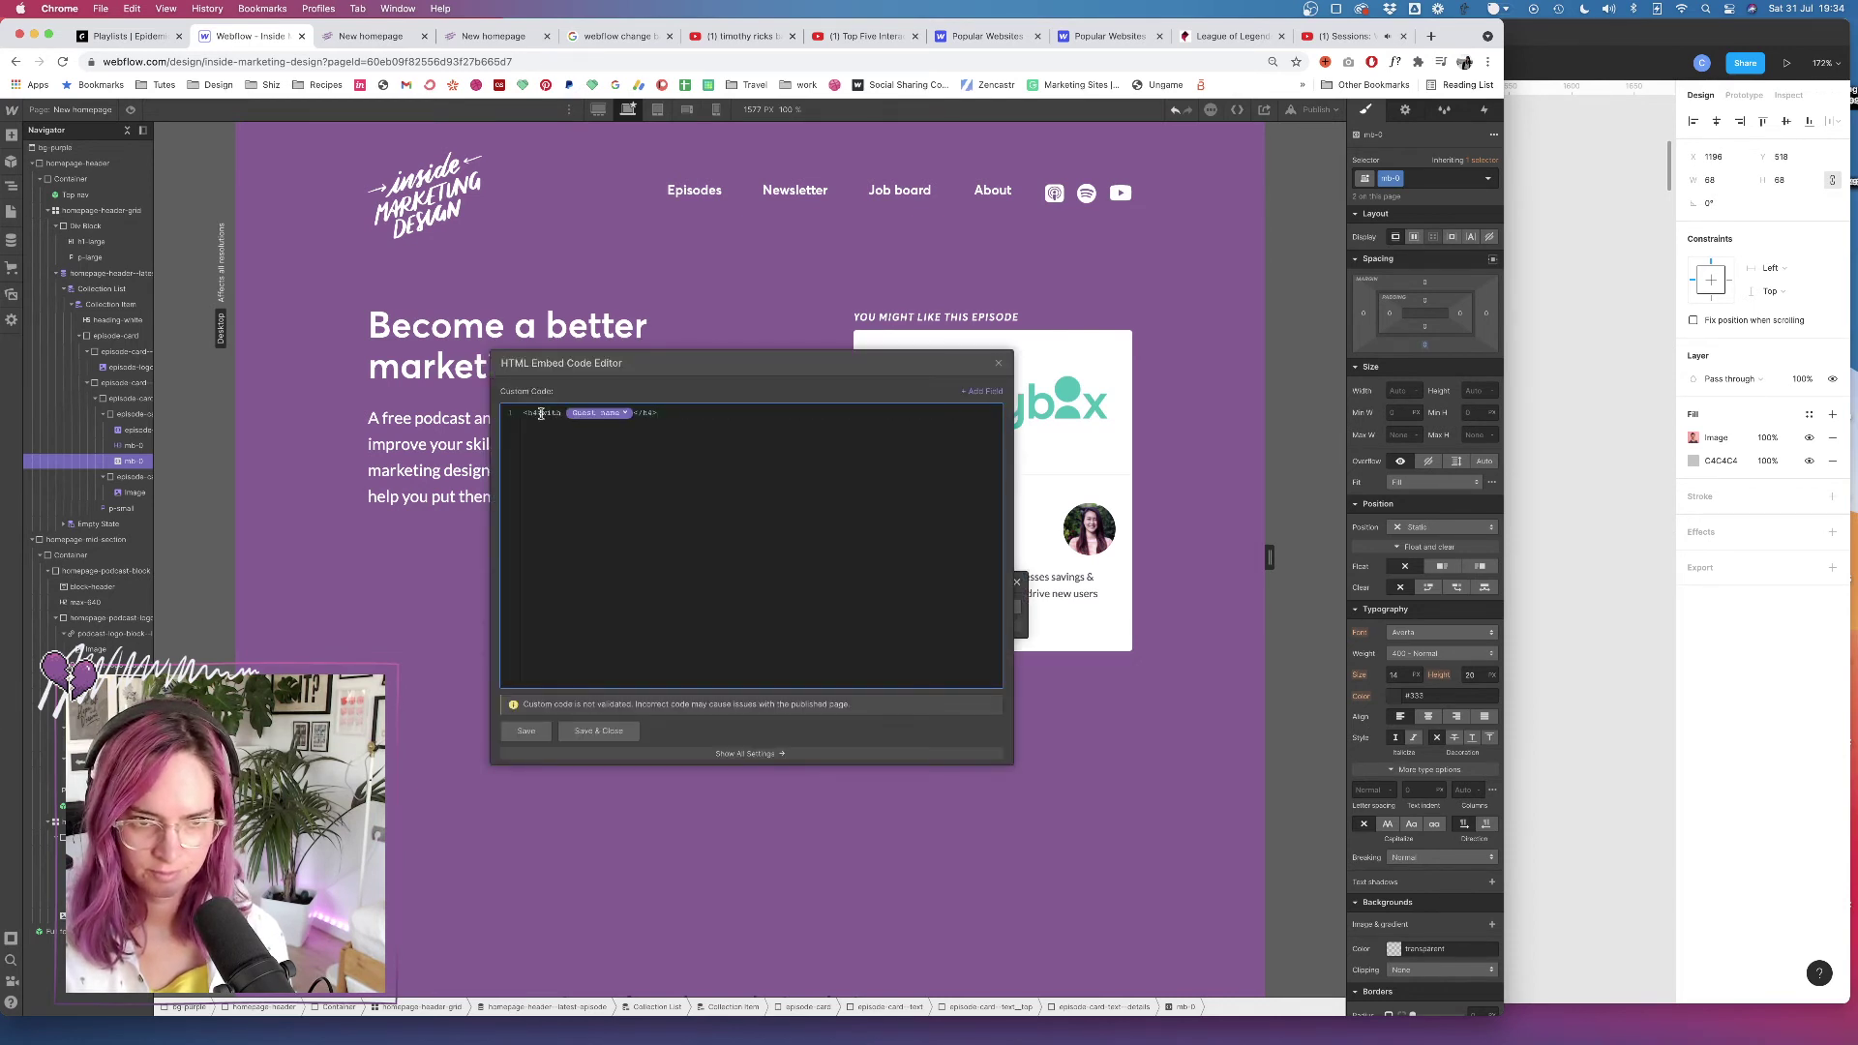
pyautogui.write('class=')
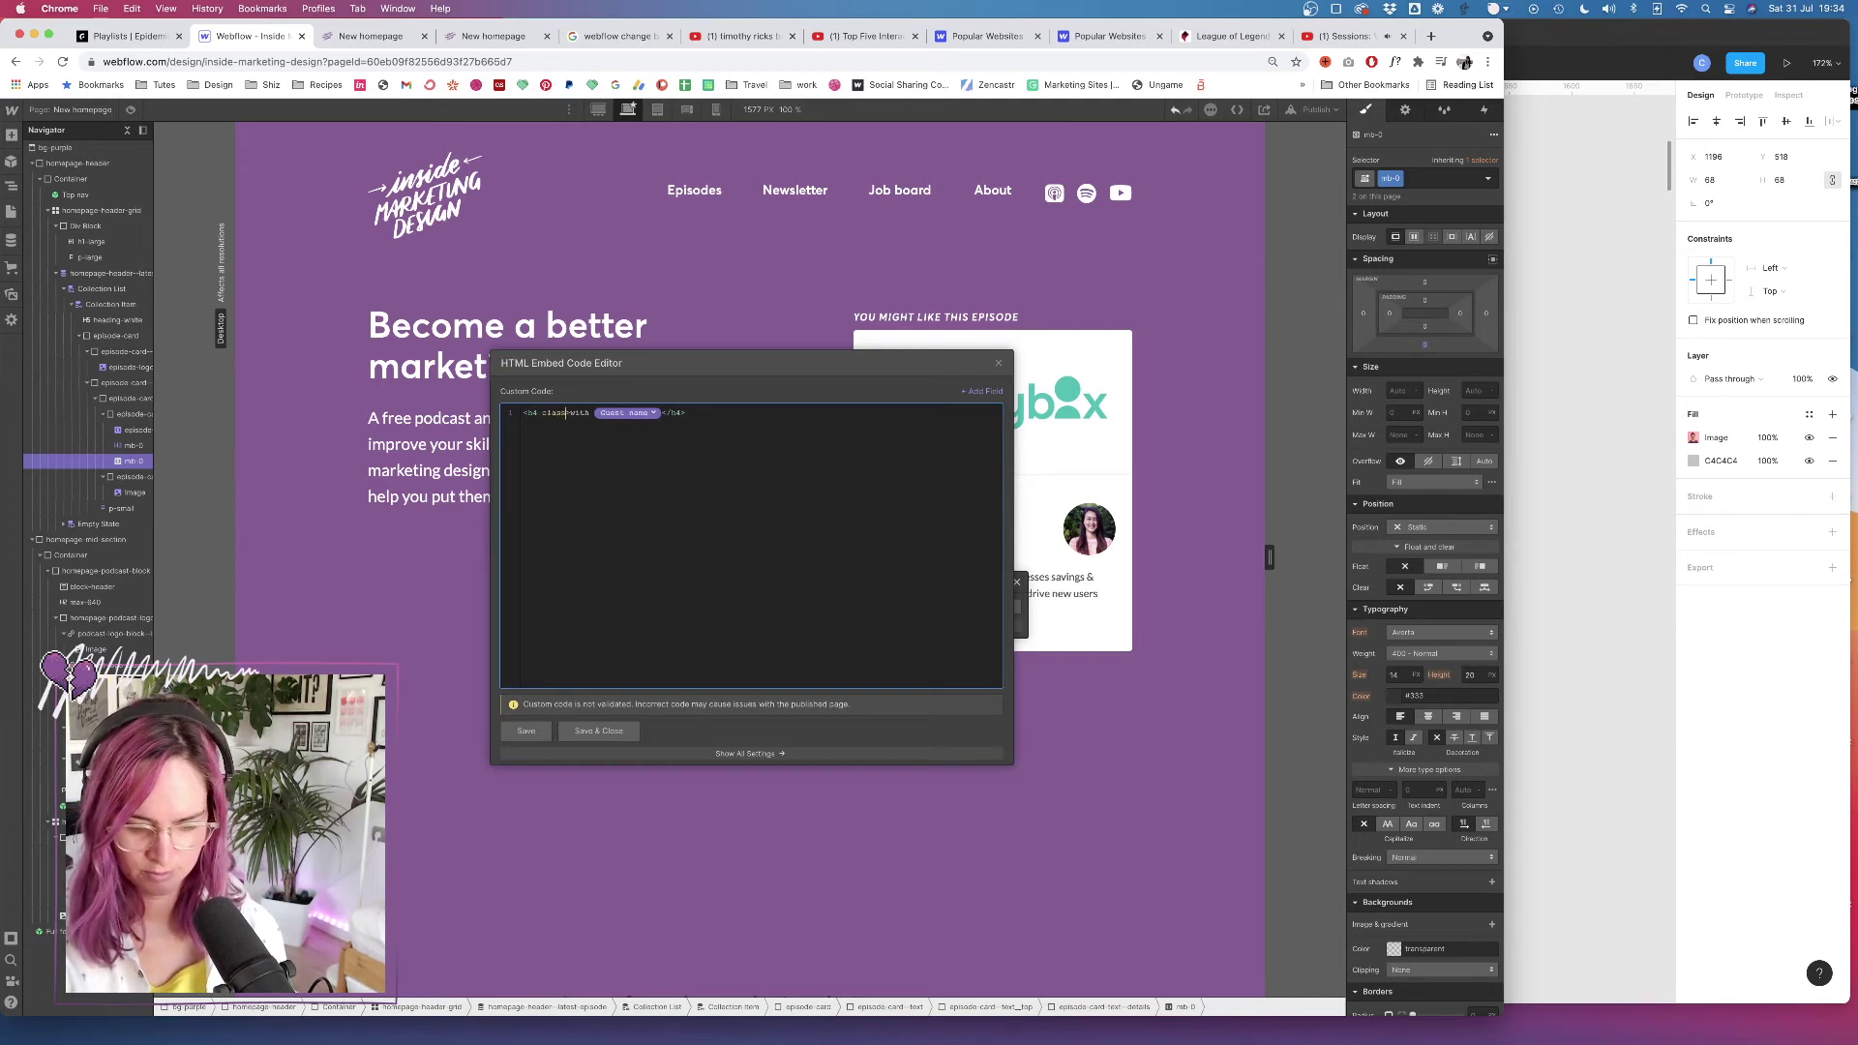
pyautogui.write("'mb-0")
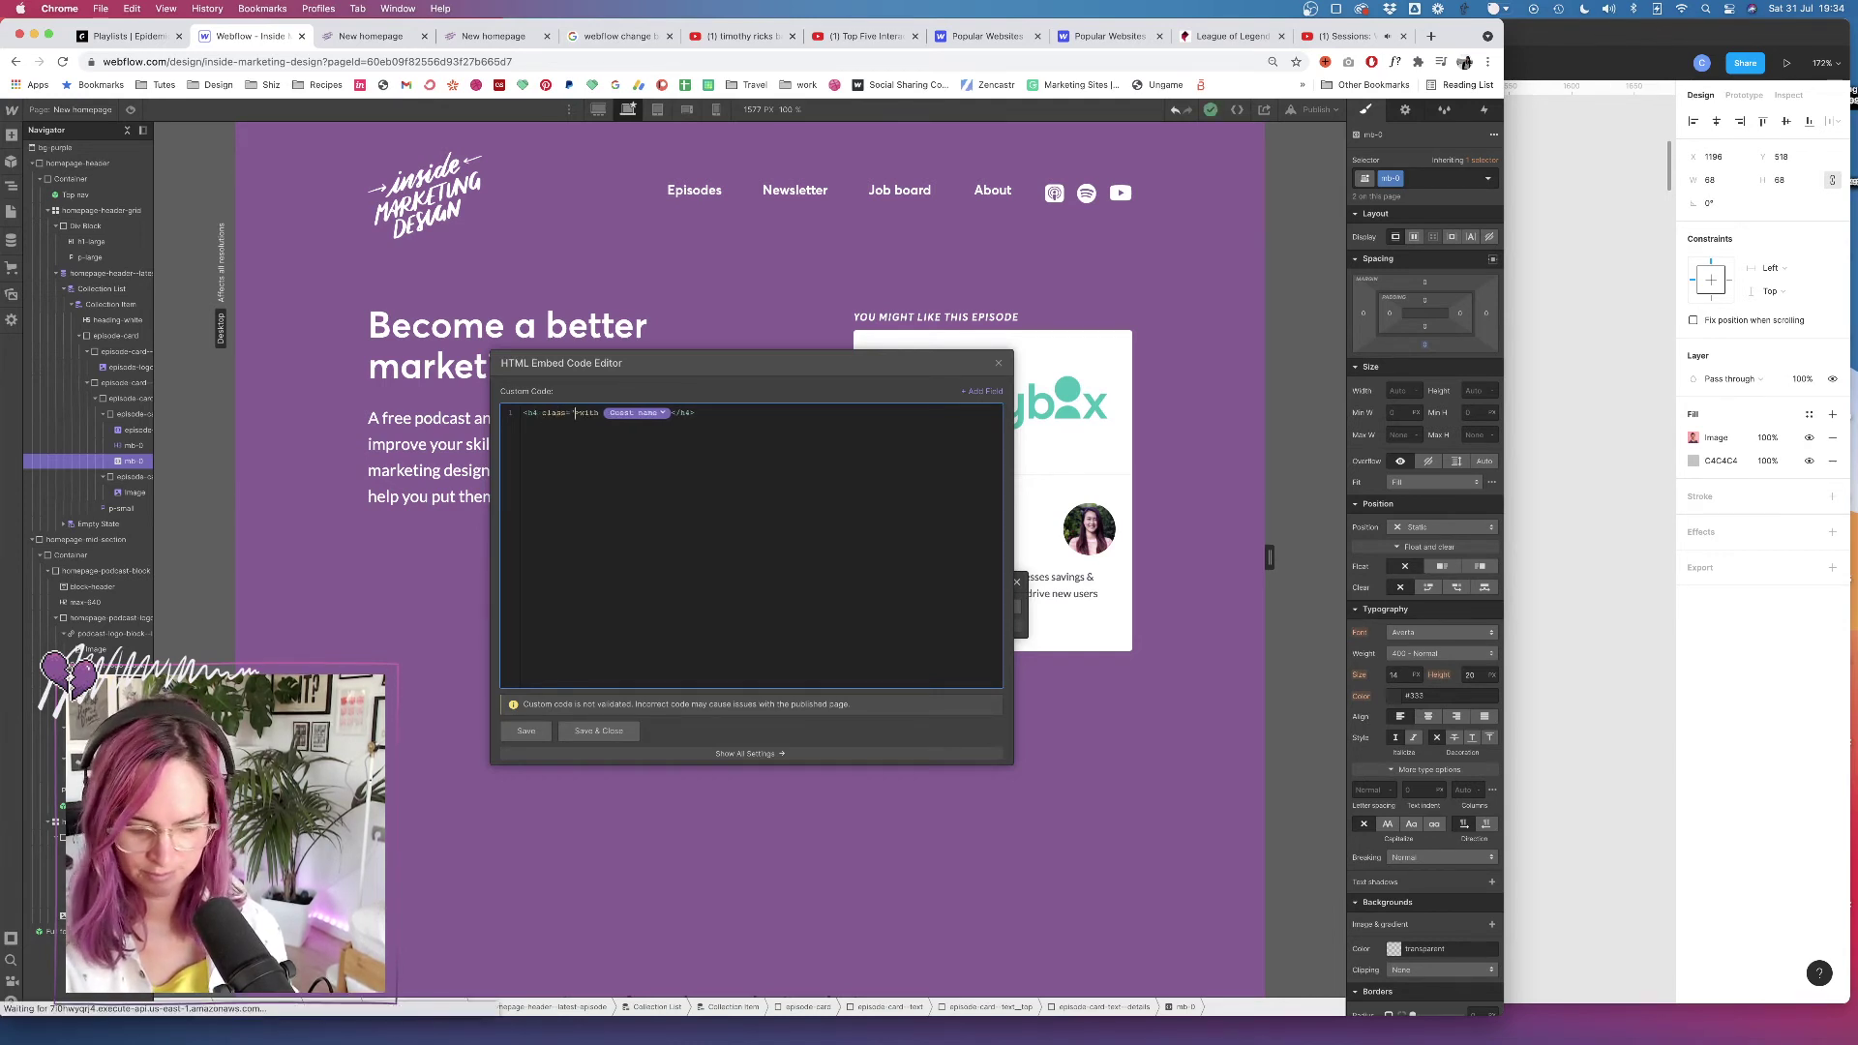
pyautogui.write("'>")
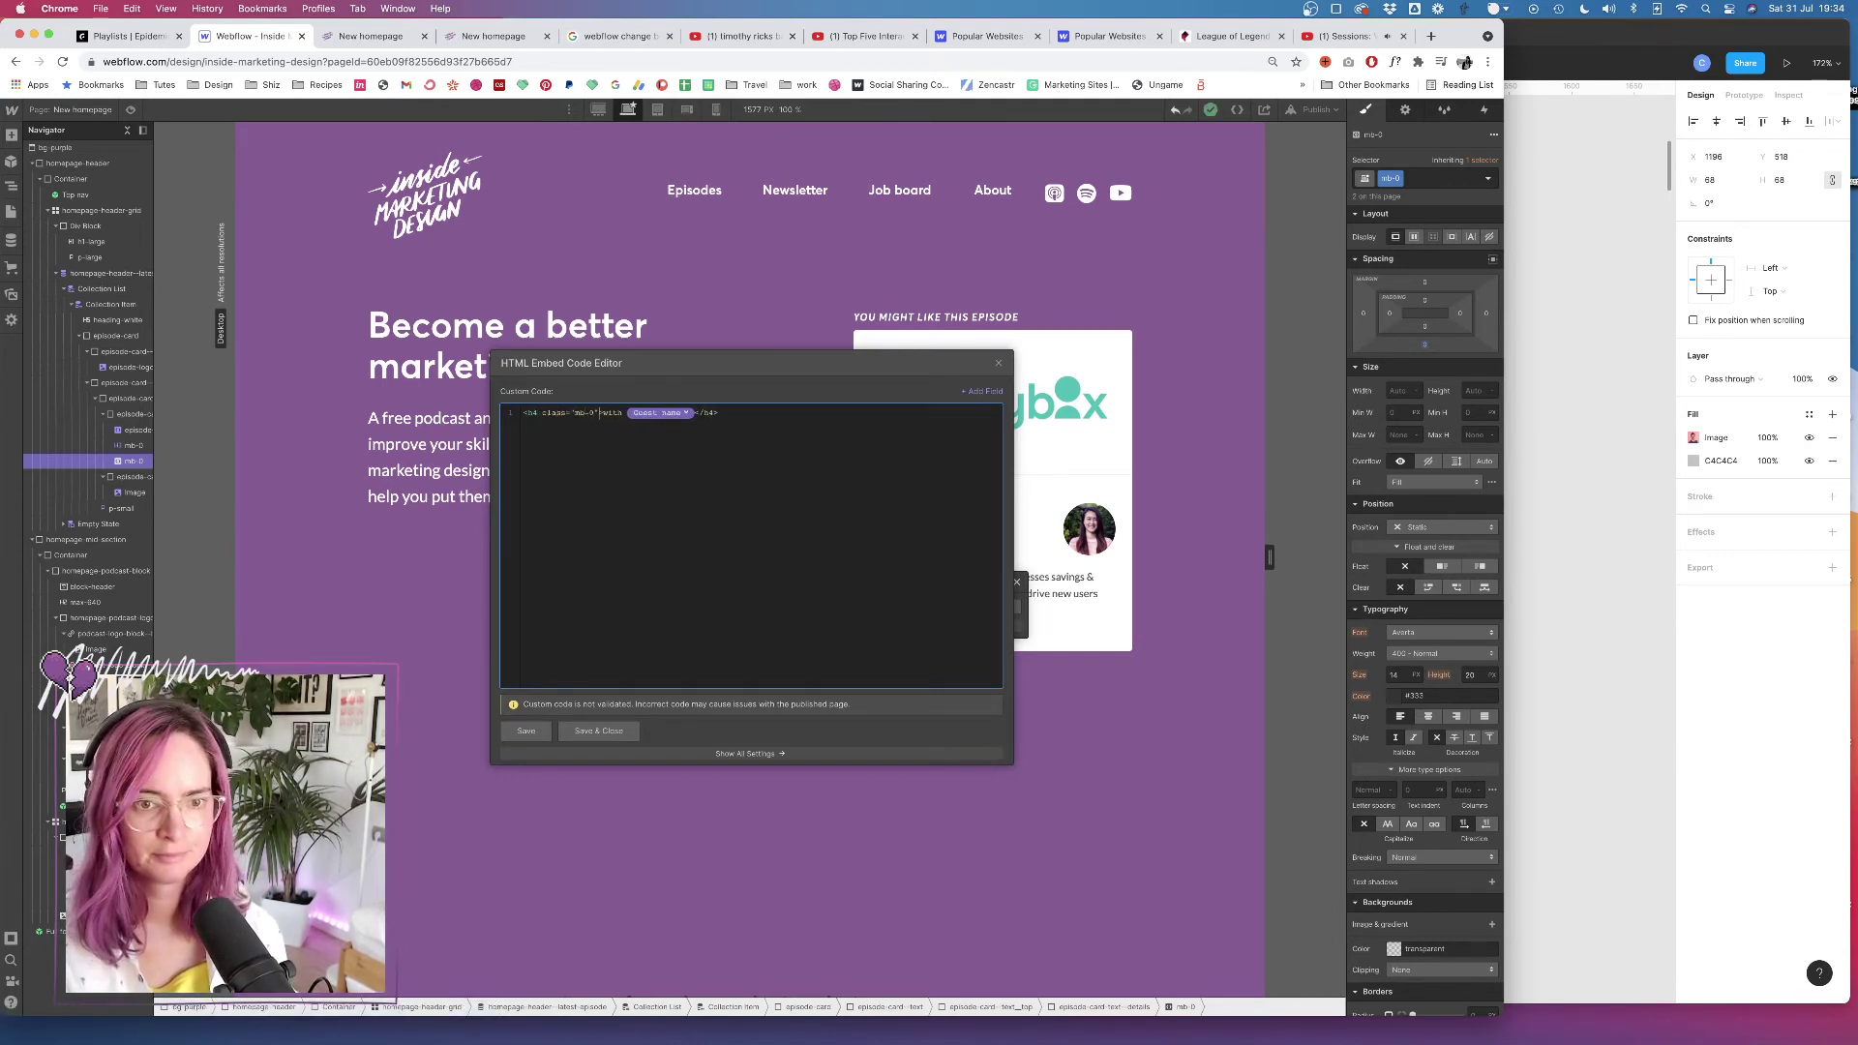
pyautogui.click(608, 731)
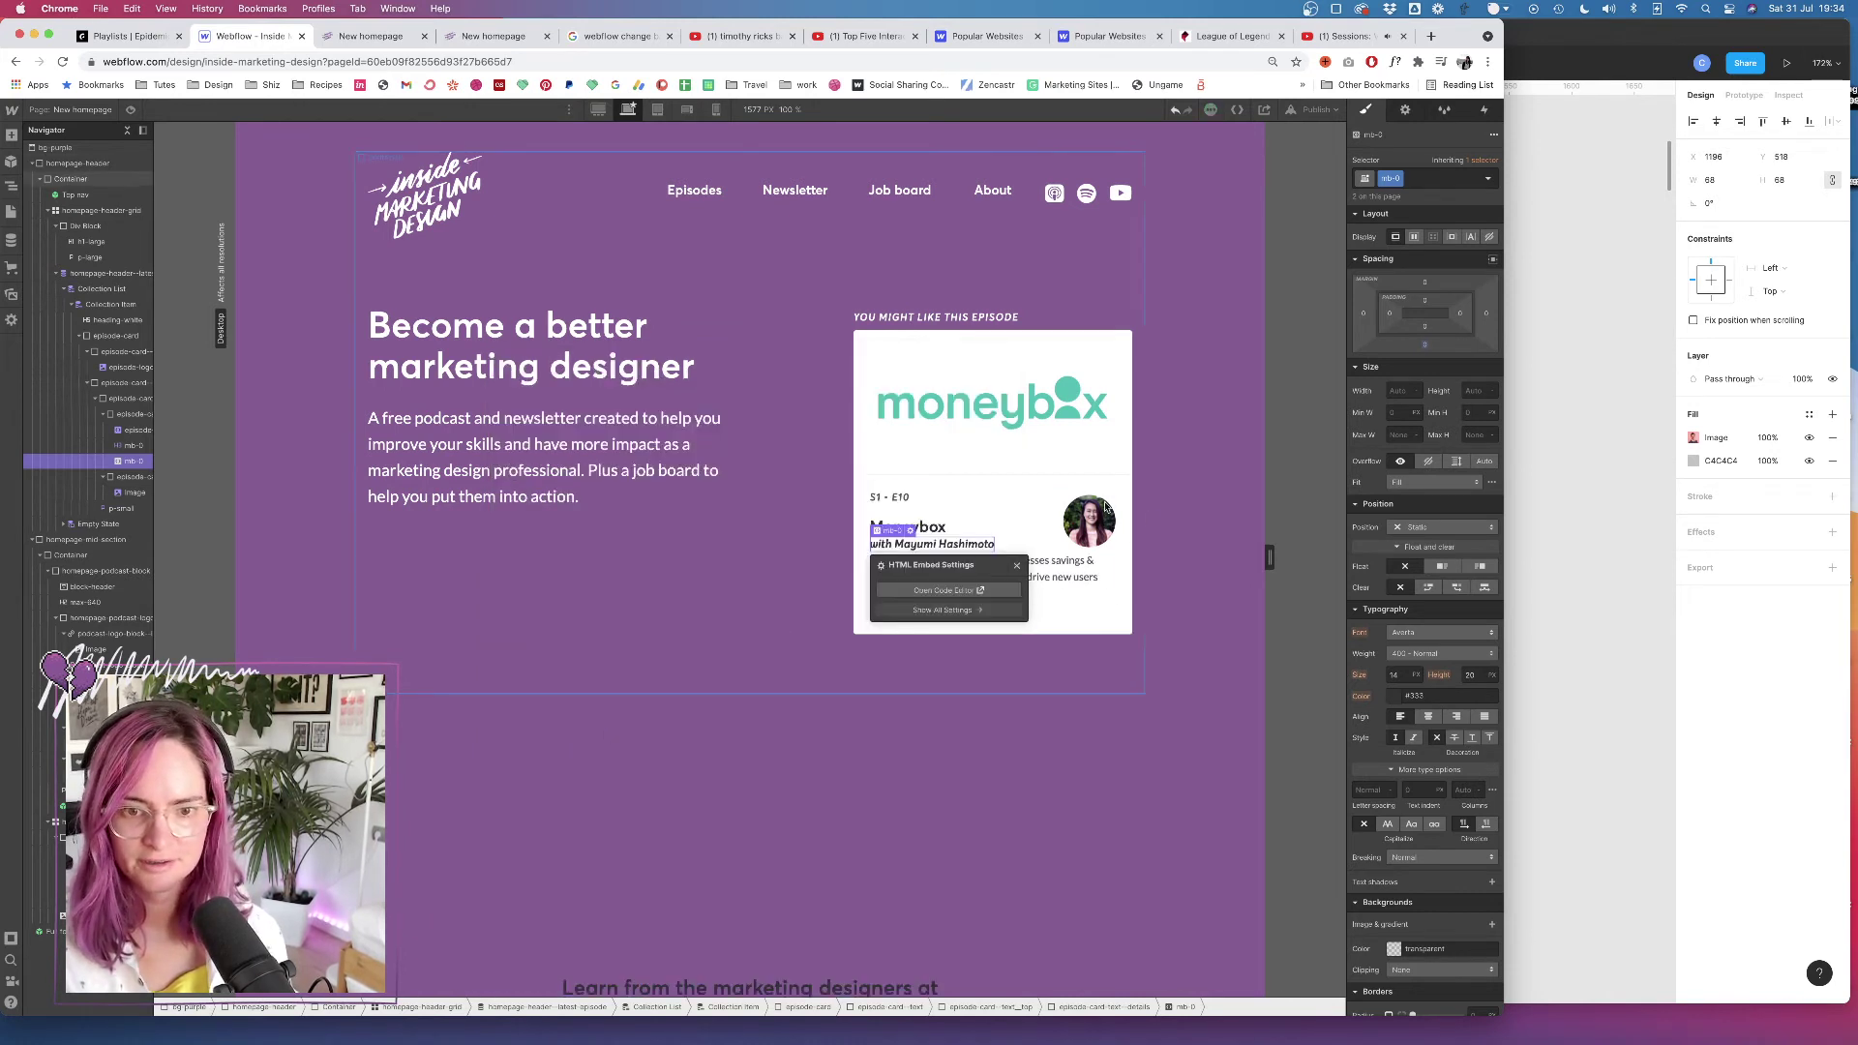
pyautogui.click(1430, 178)
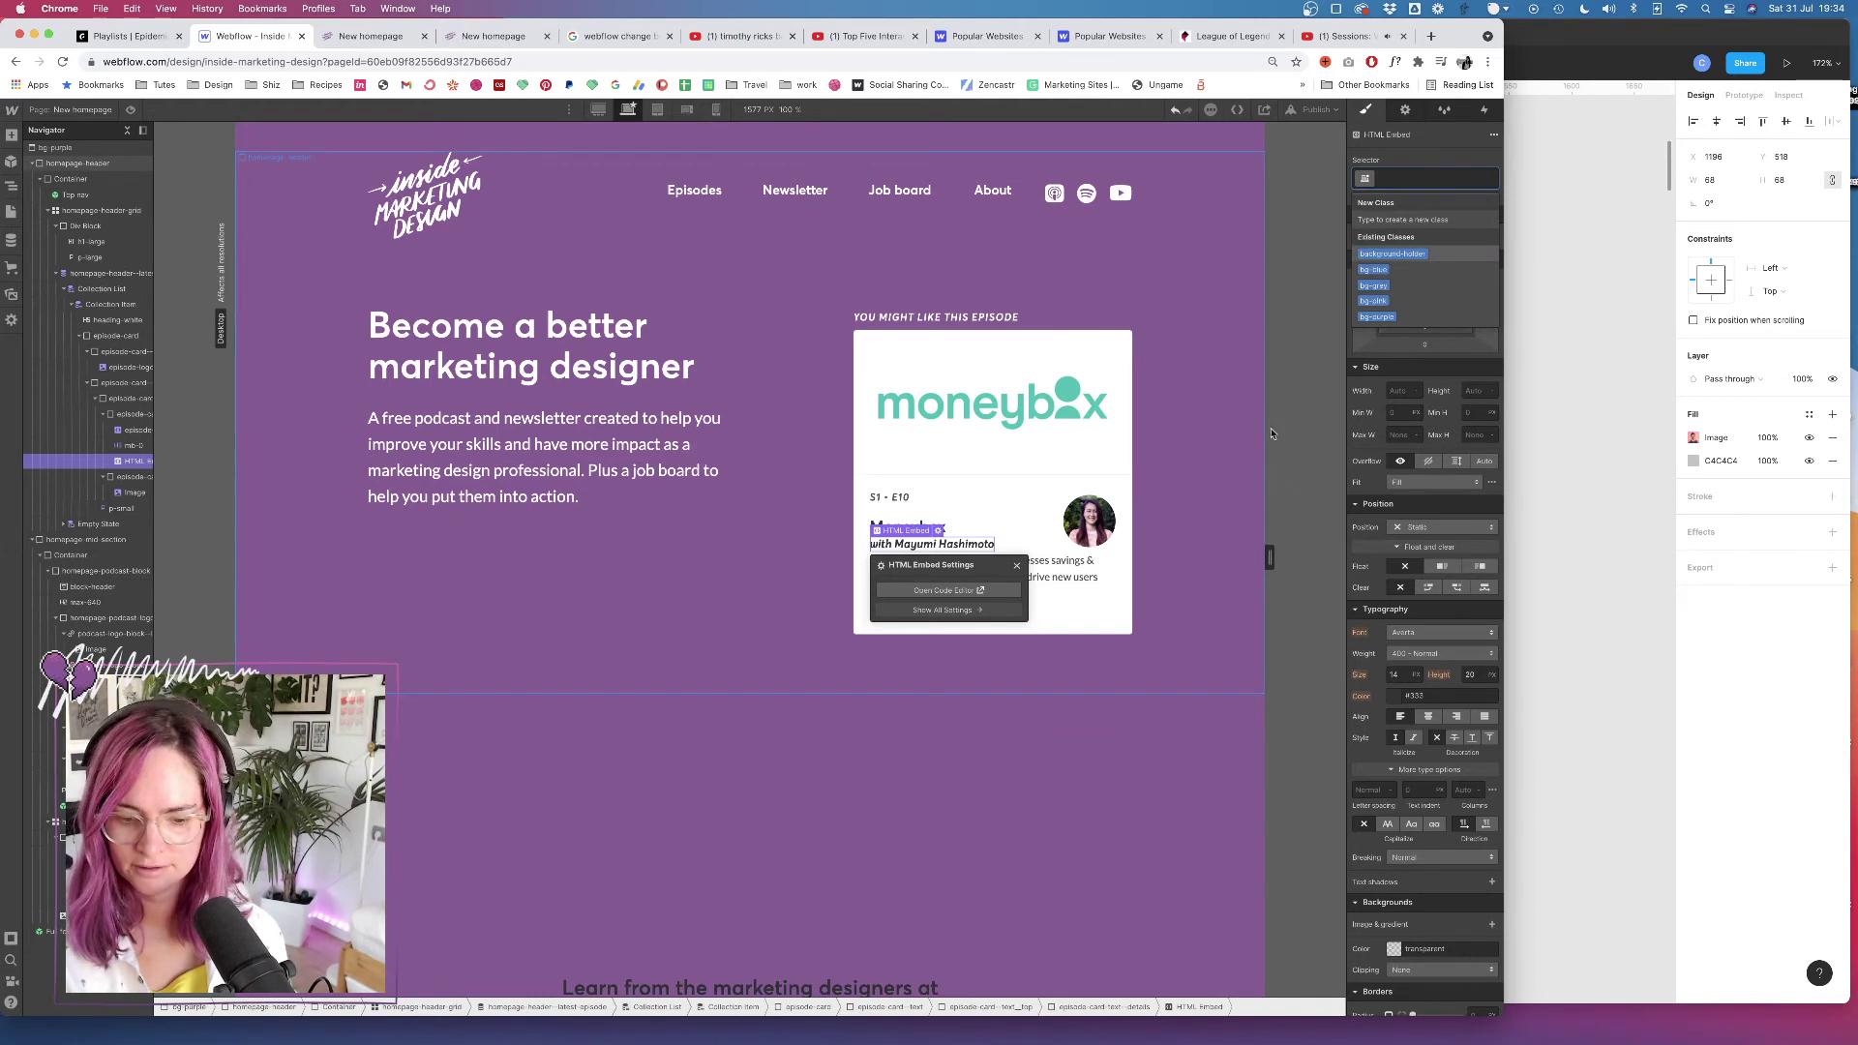
pyautogui.press('Escape')
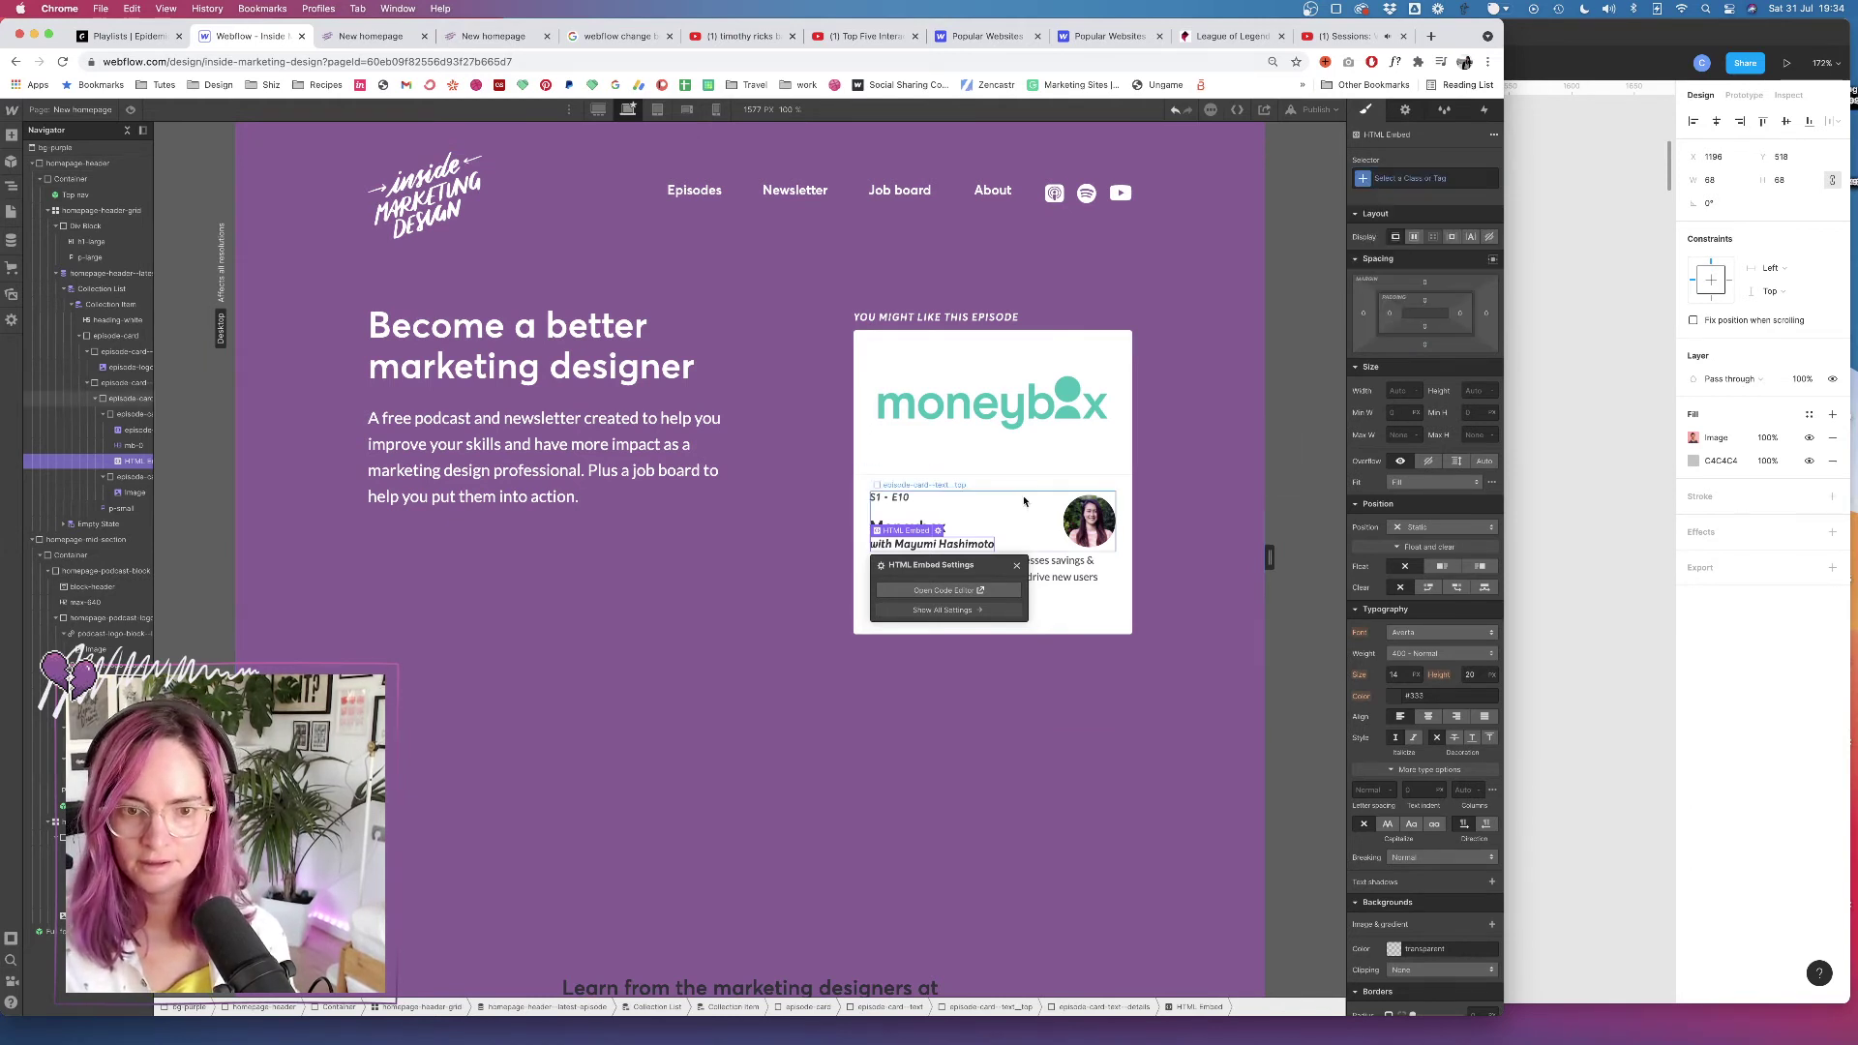
# Increase the bottom margin of the episode card's top text block to separate it from the description
pyautogui.click(1060, 588)
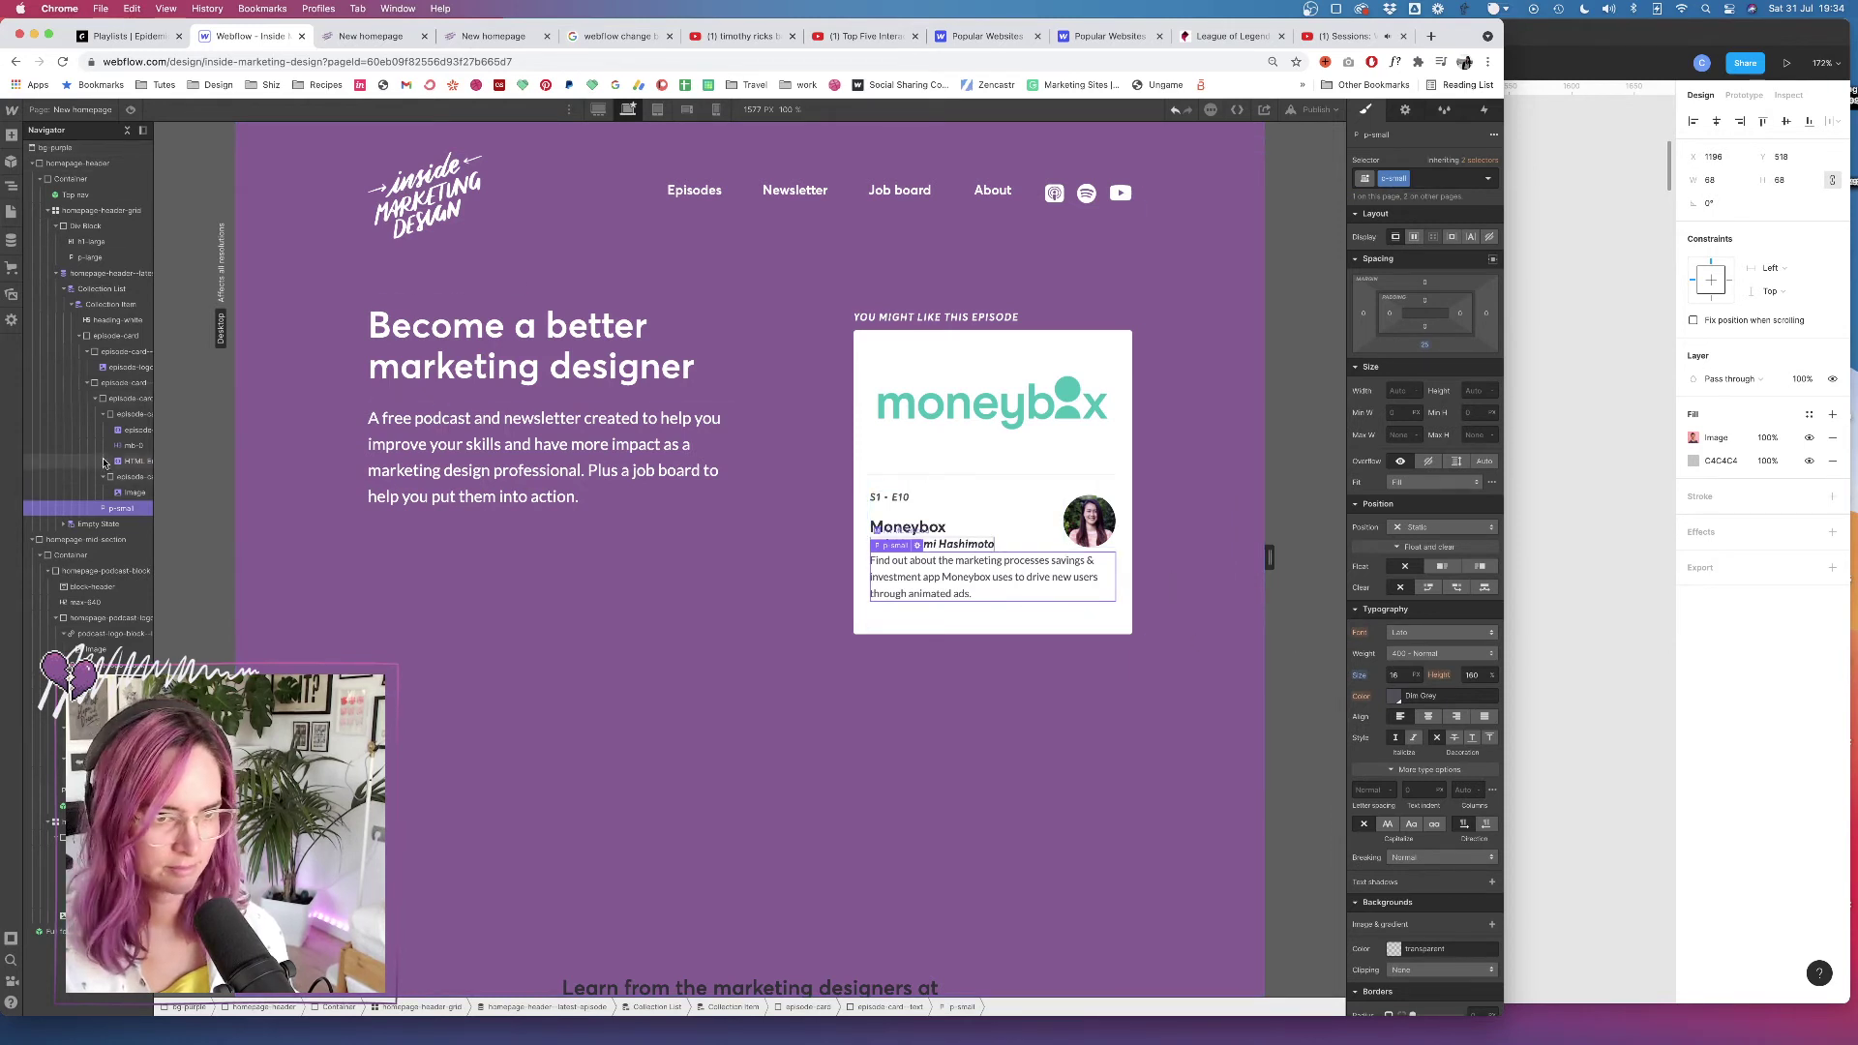
pyautogui.click(1016, 511)
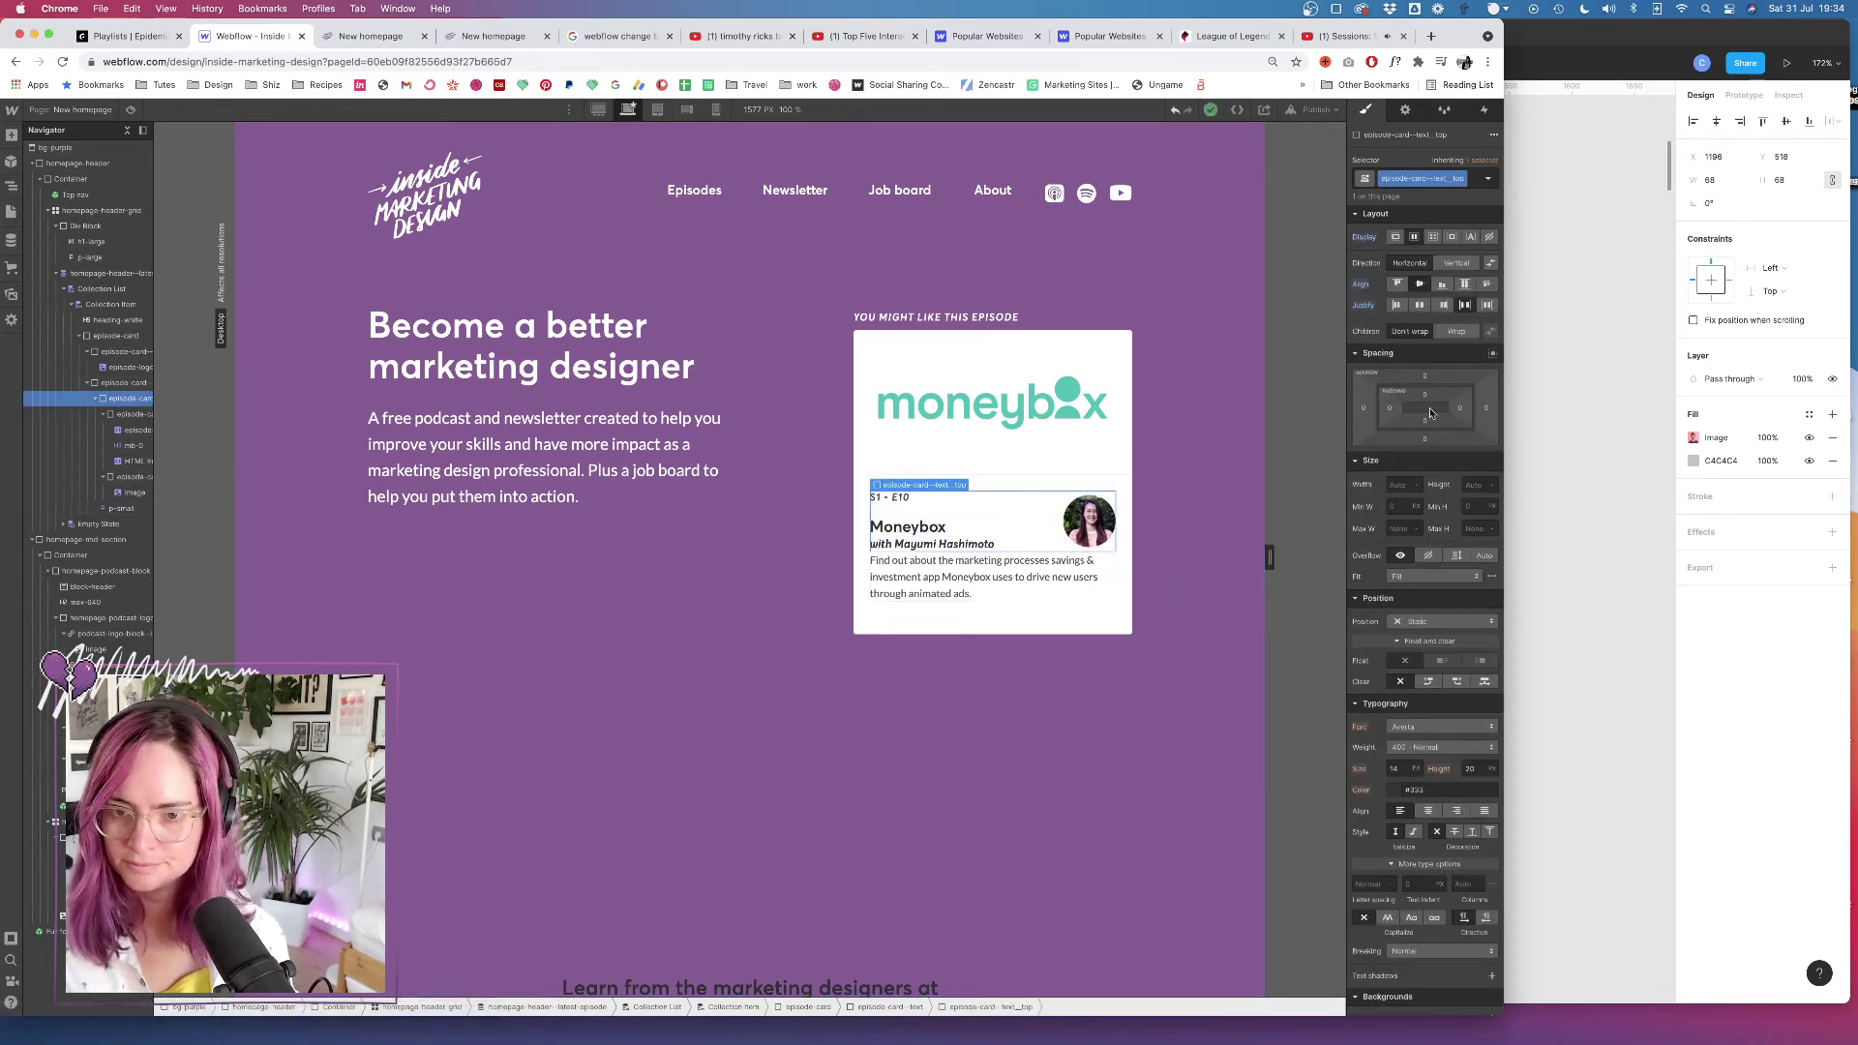
pyautogui.moveTo(1440, 440); pyautogui.dragTo(1381, 461)
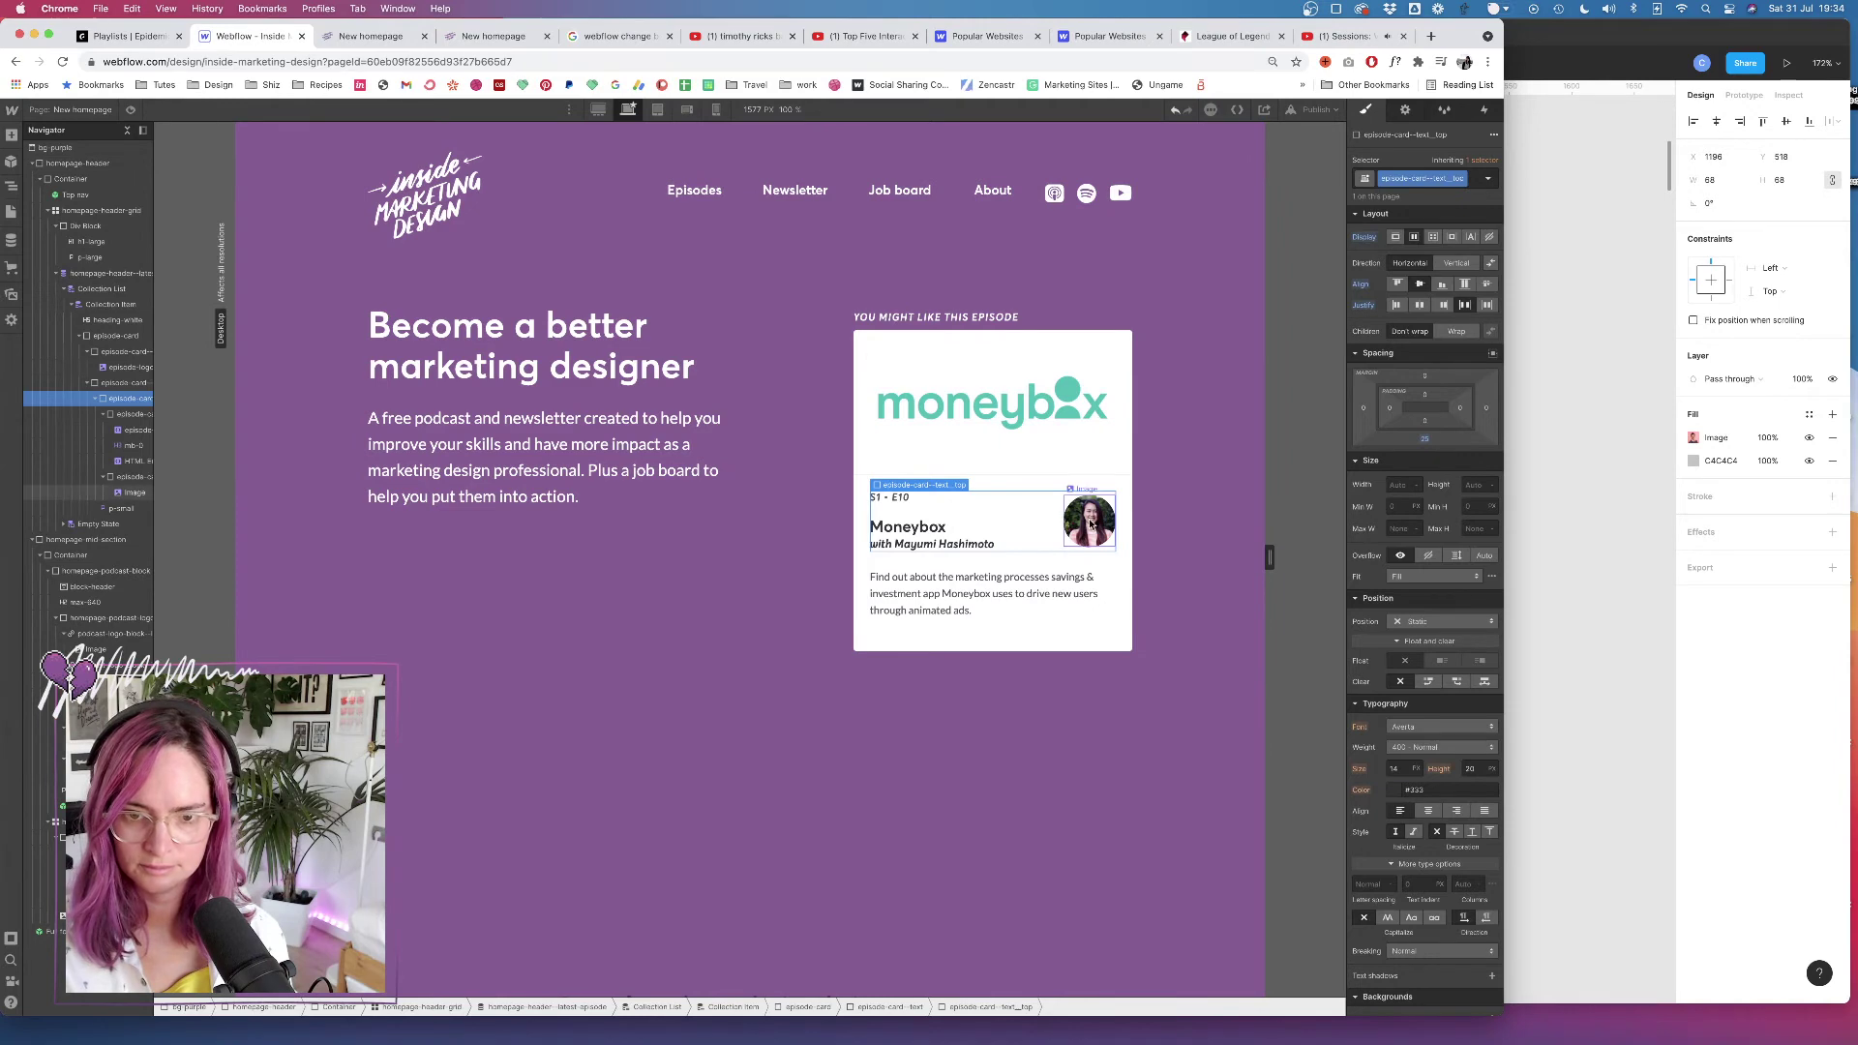
# Compare the S01 • E02 text styling in Figma with the episode number embed and its code in Webflow
pyautogui.click(1525, 445)
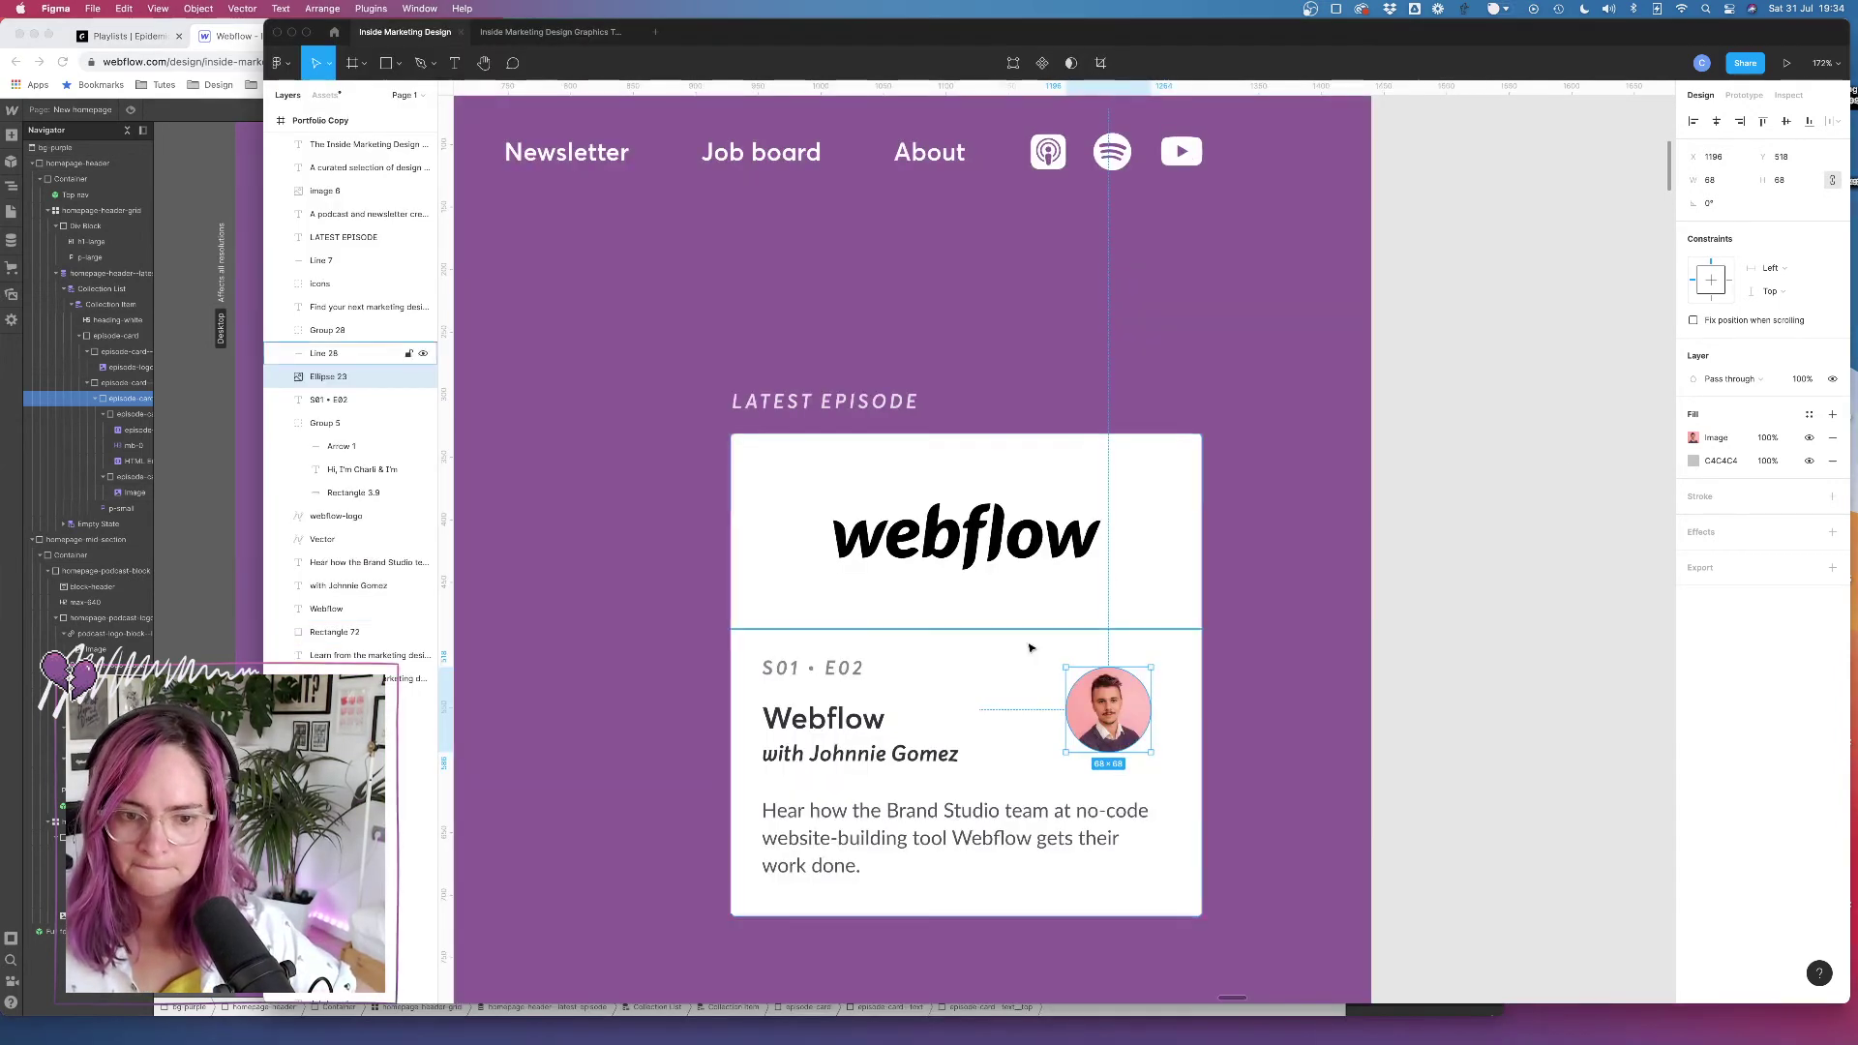
pyautogui.click(217, 488)
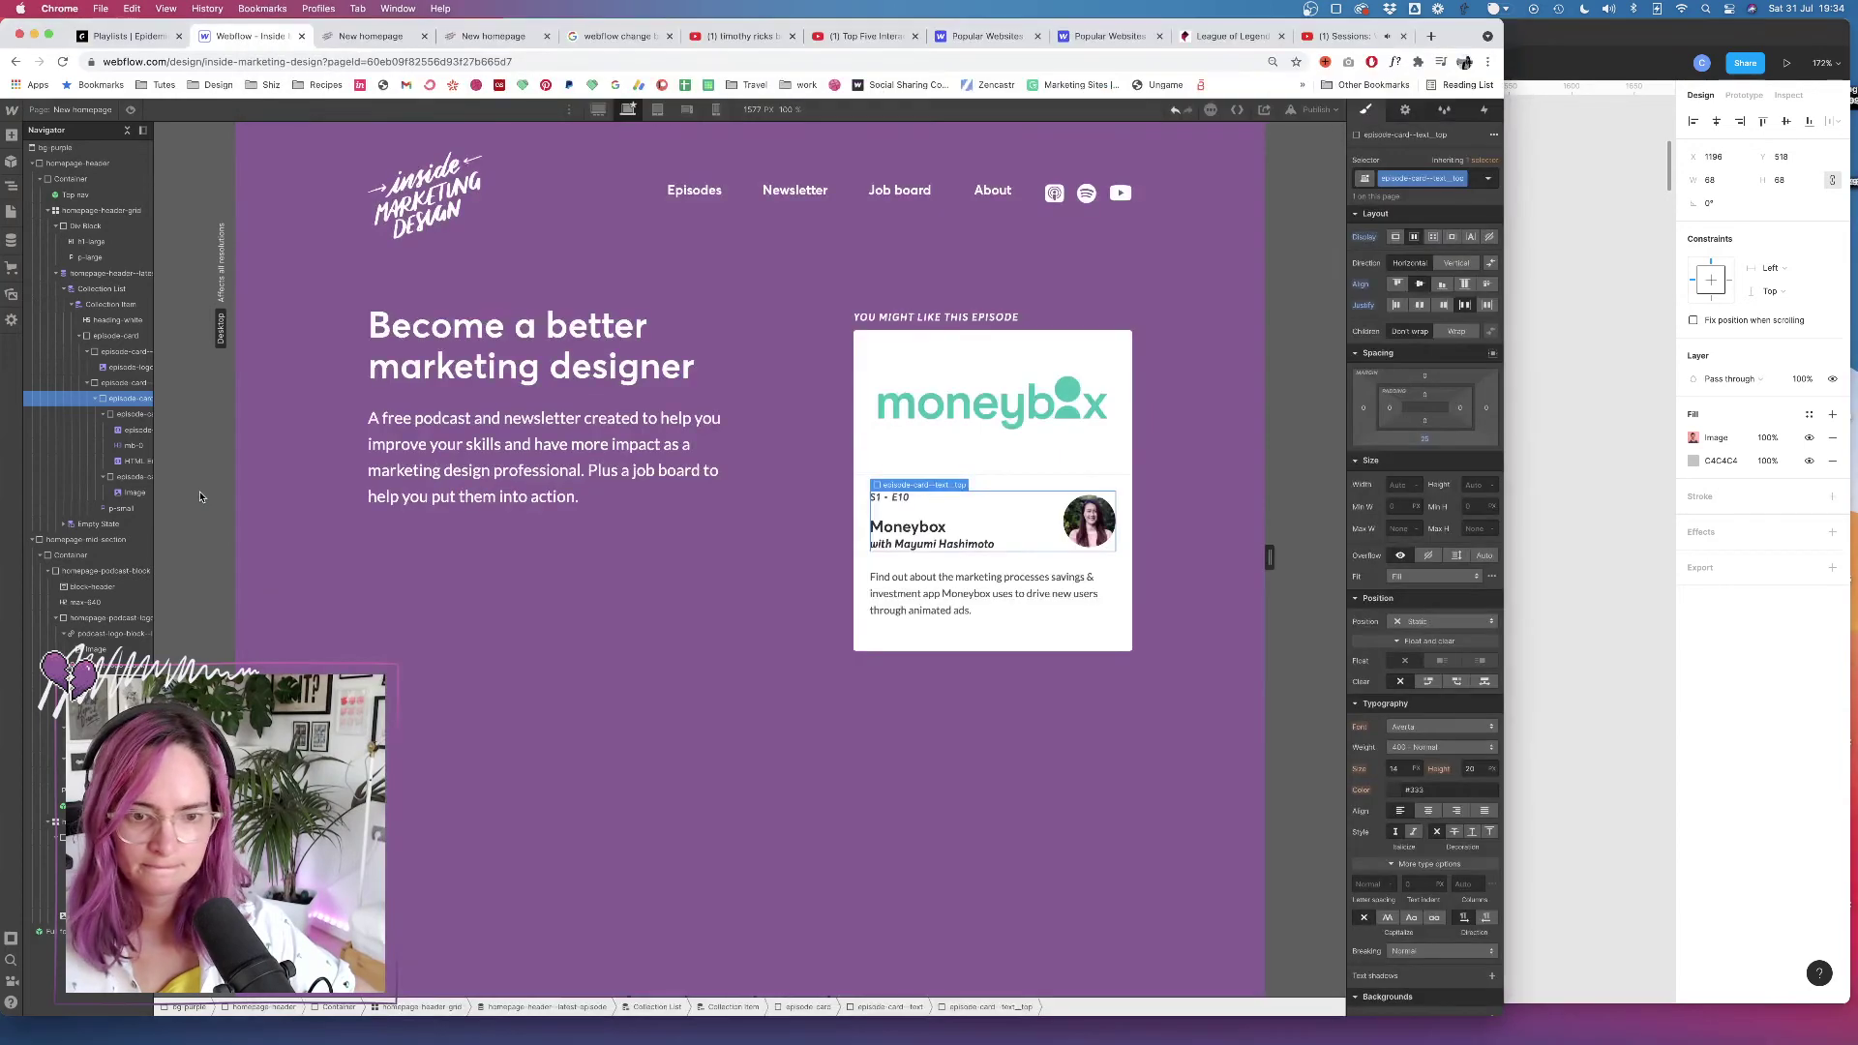
pyautogui.click(910, 502)
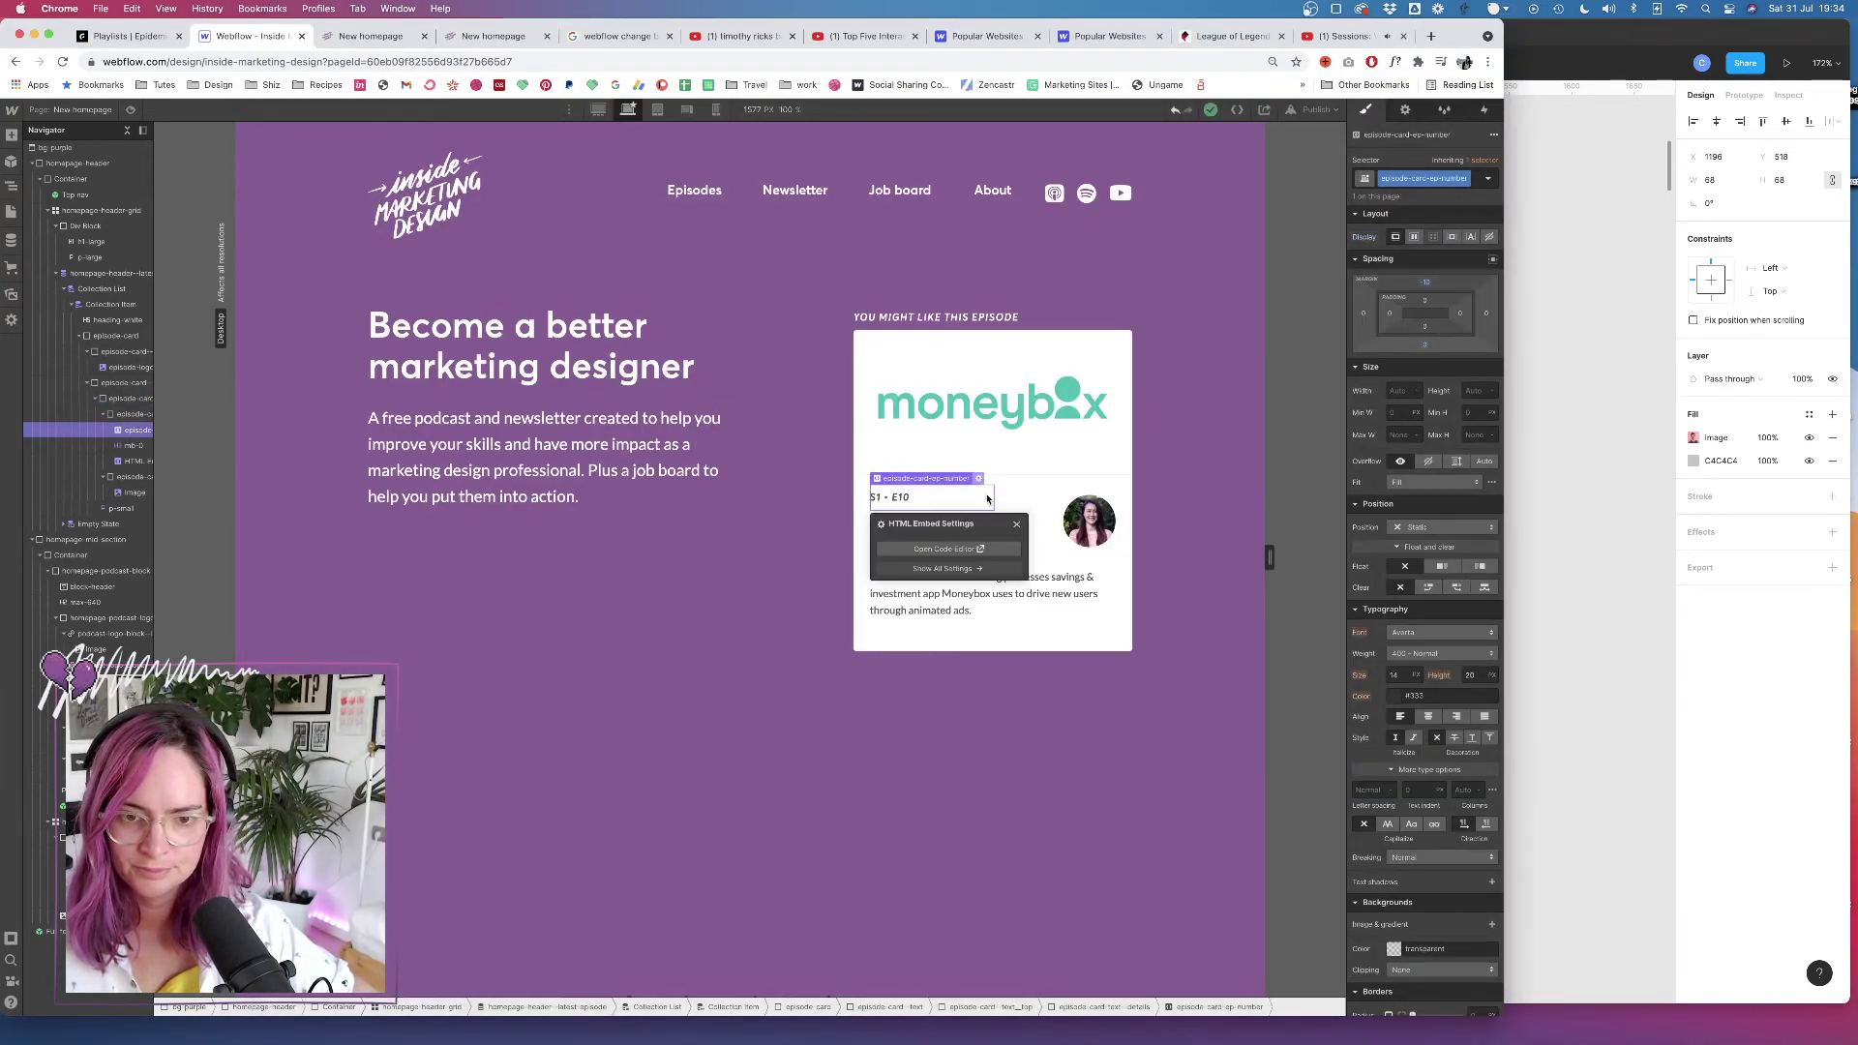
pyautogui.click(1628, 451)
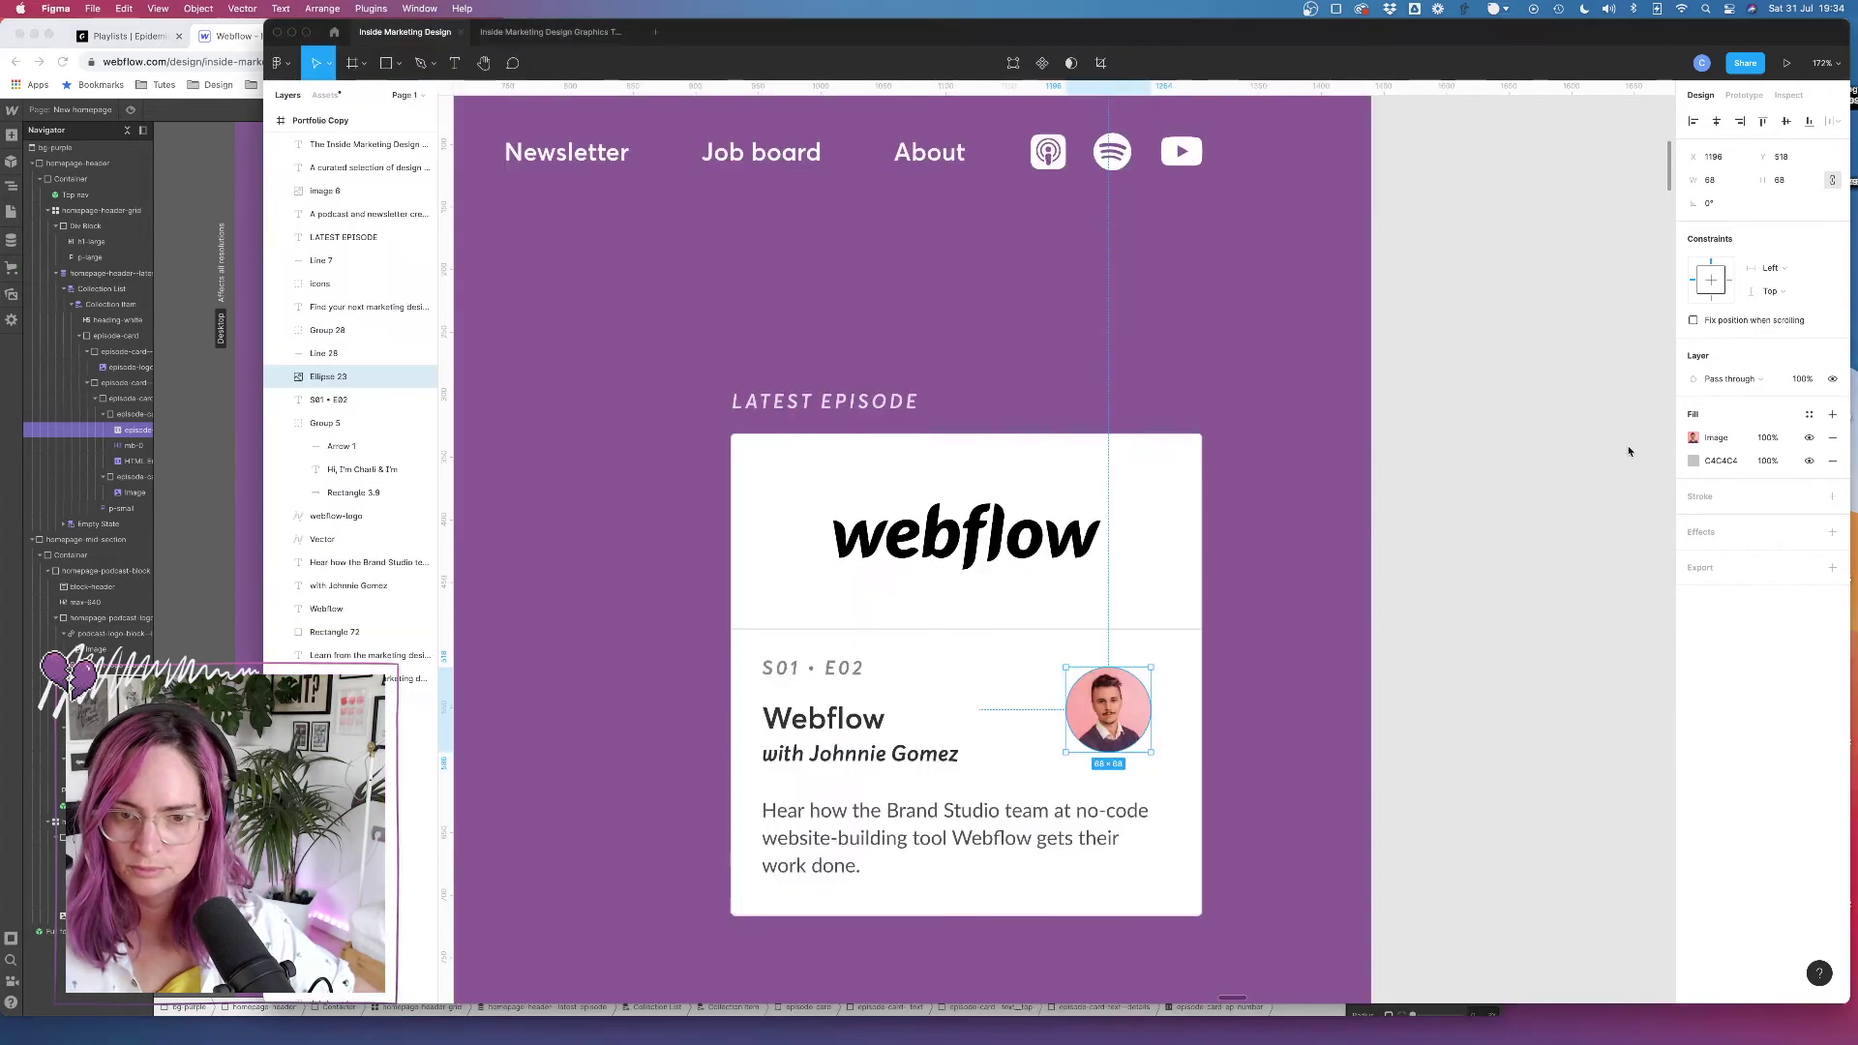
pyautogui.click(849, 667)
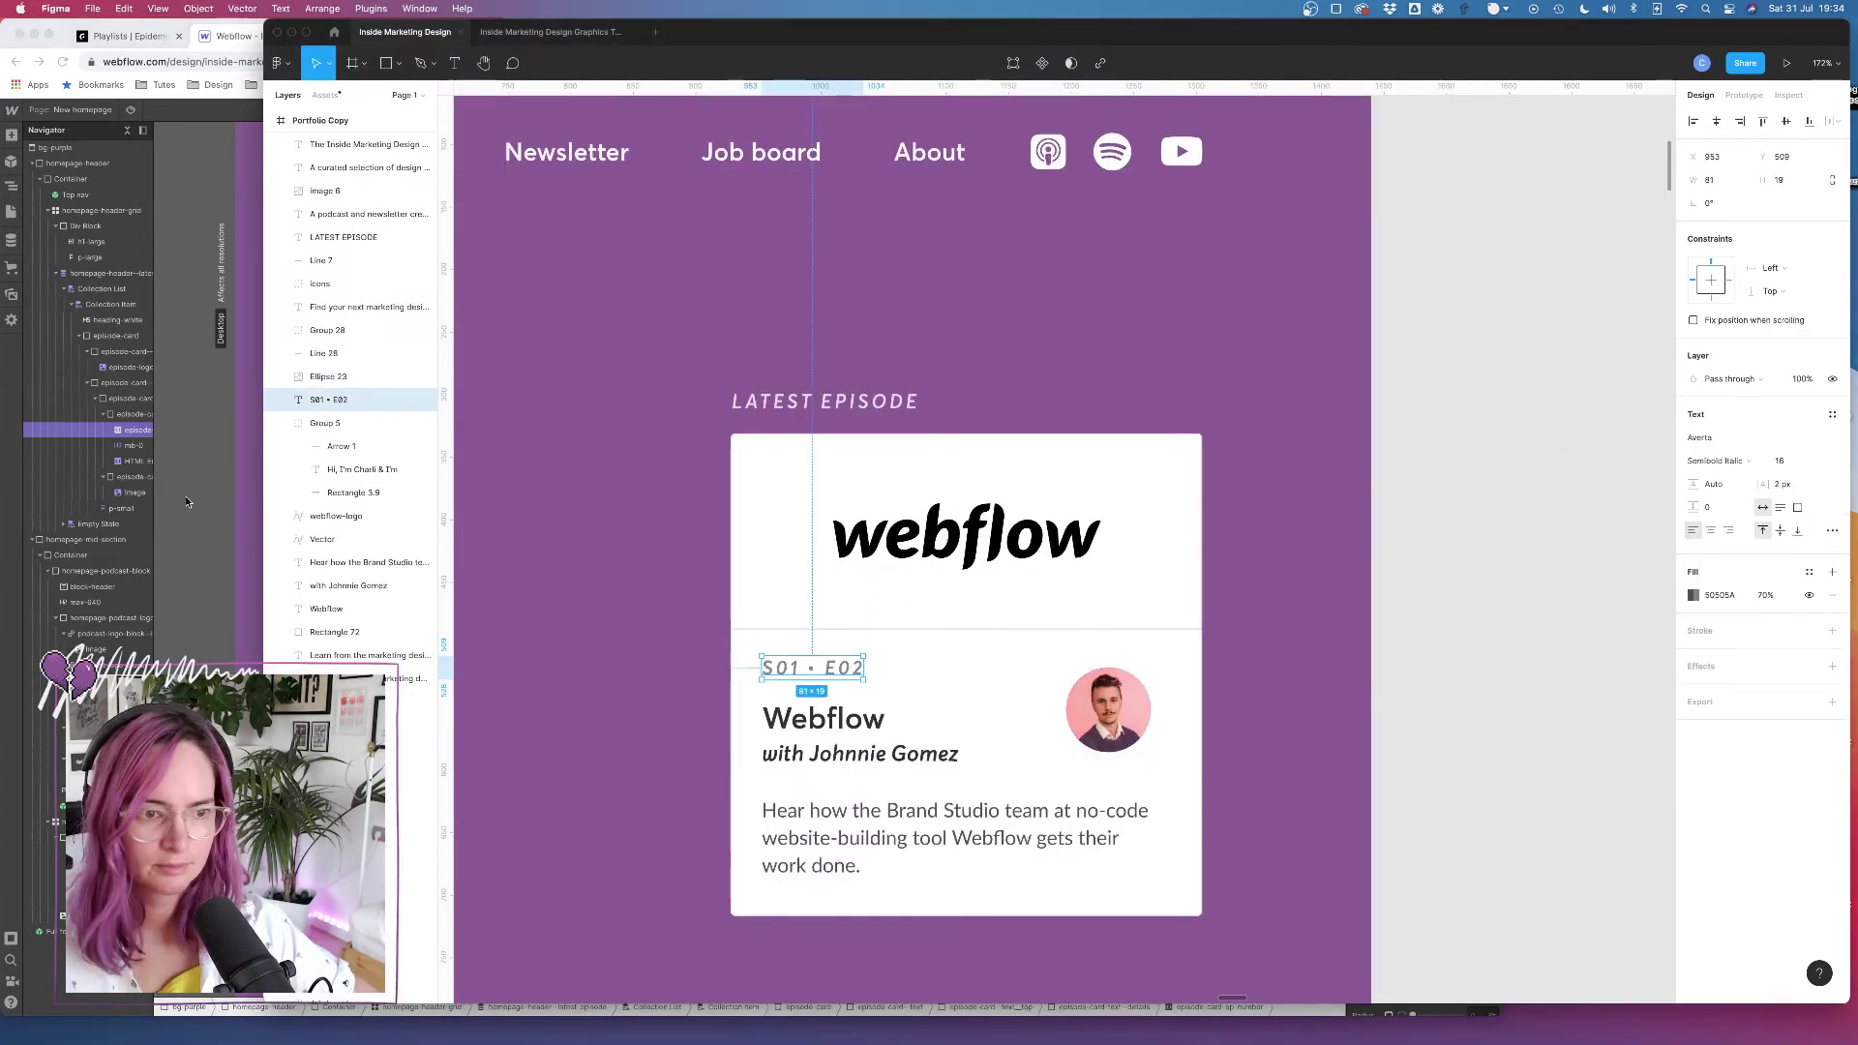
pyautogui.press('super+Tab')
pyautogui.click(973, 551)
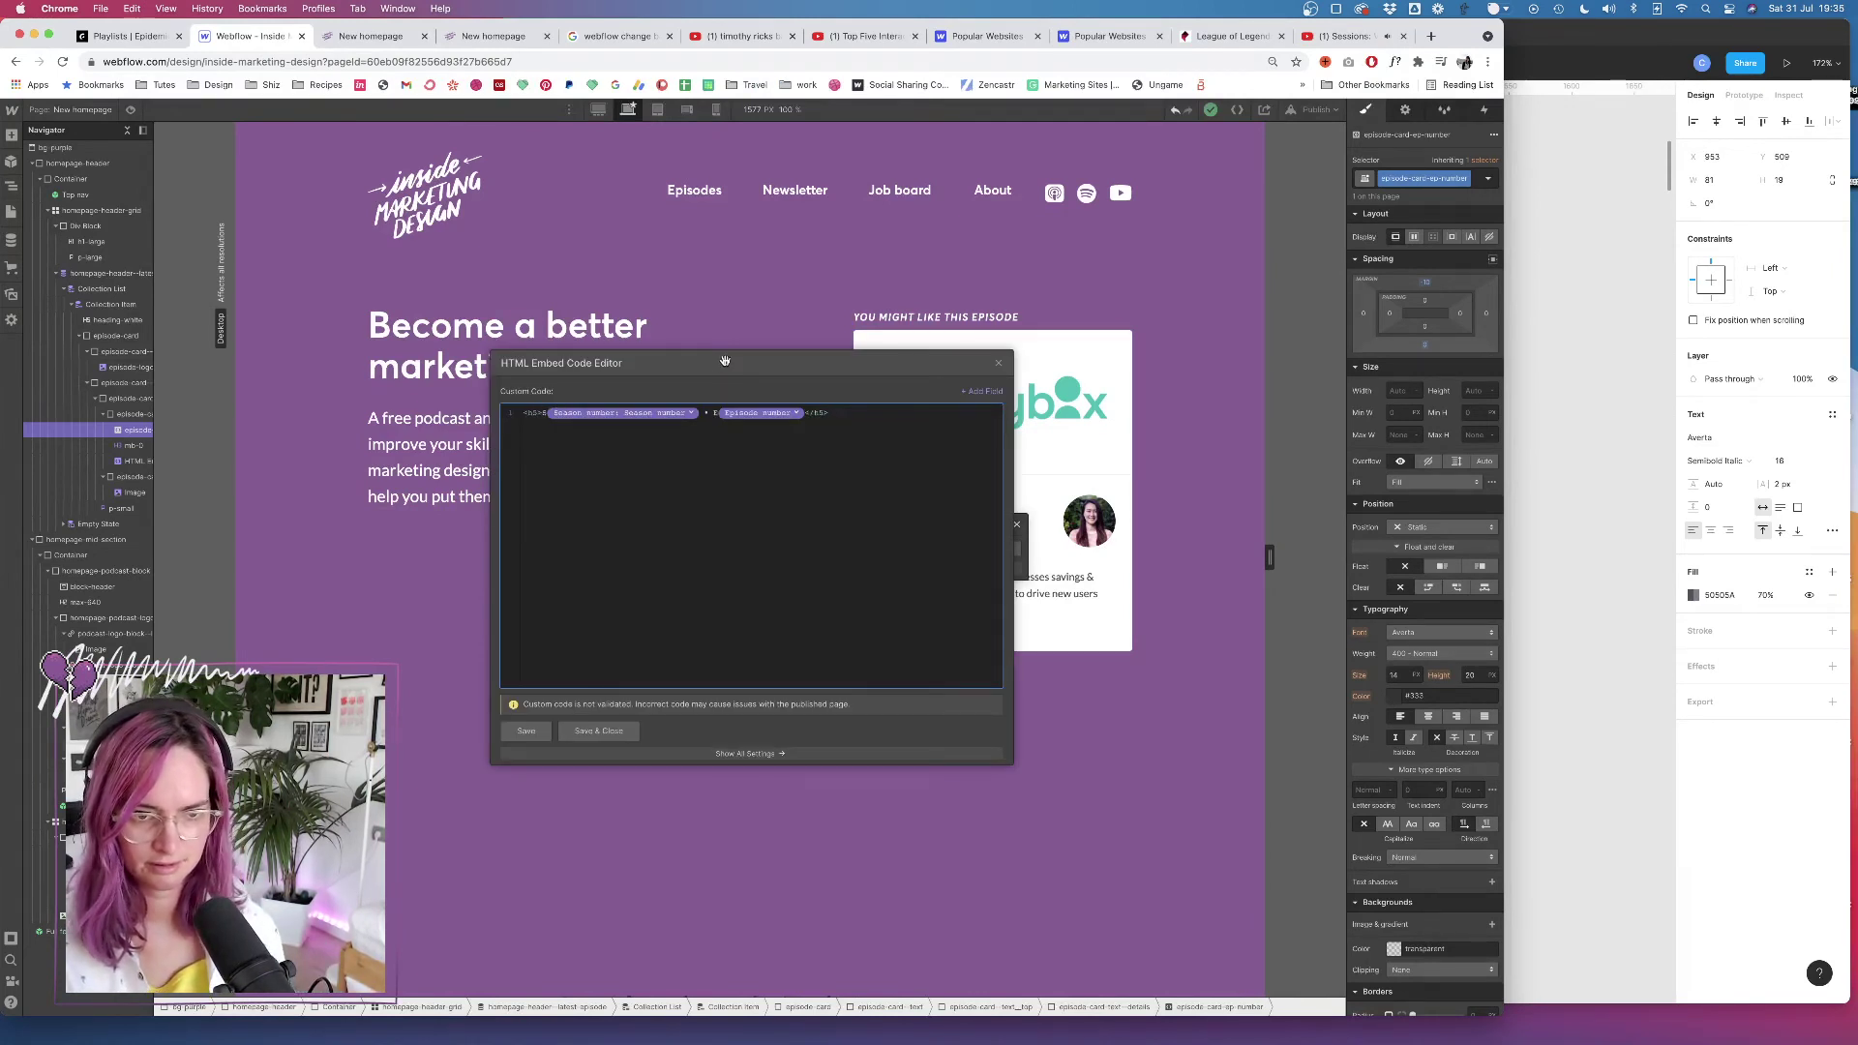
pyautogui.click(999, 364)
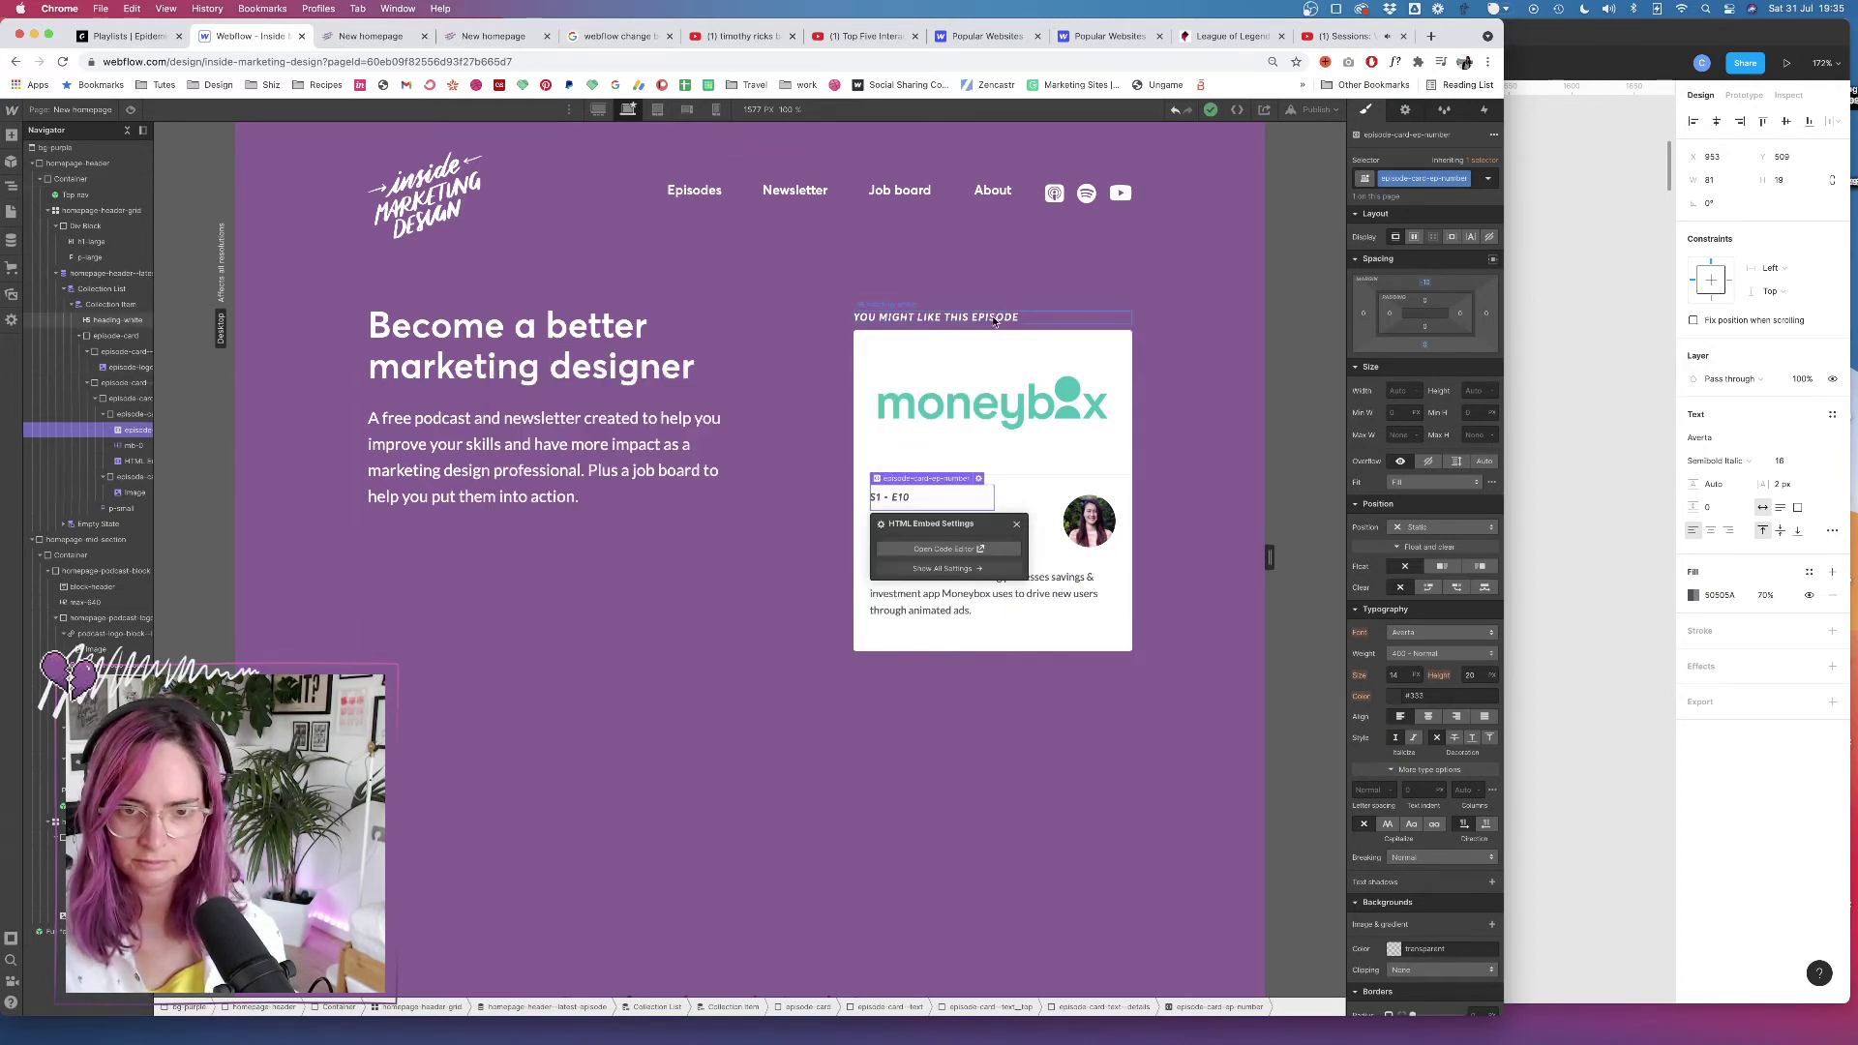
# Replace the heading-white class on the YOU MIGHT LIKE THIS EPISODE heading with a new class named opacity-70
pyautogui.click(1477, 184)
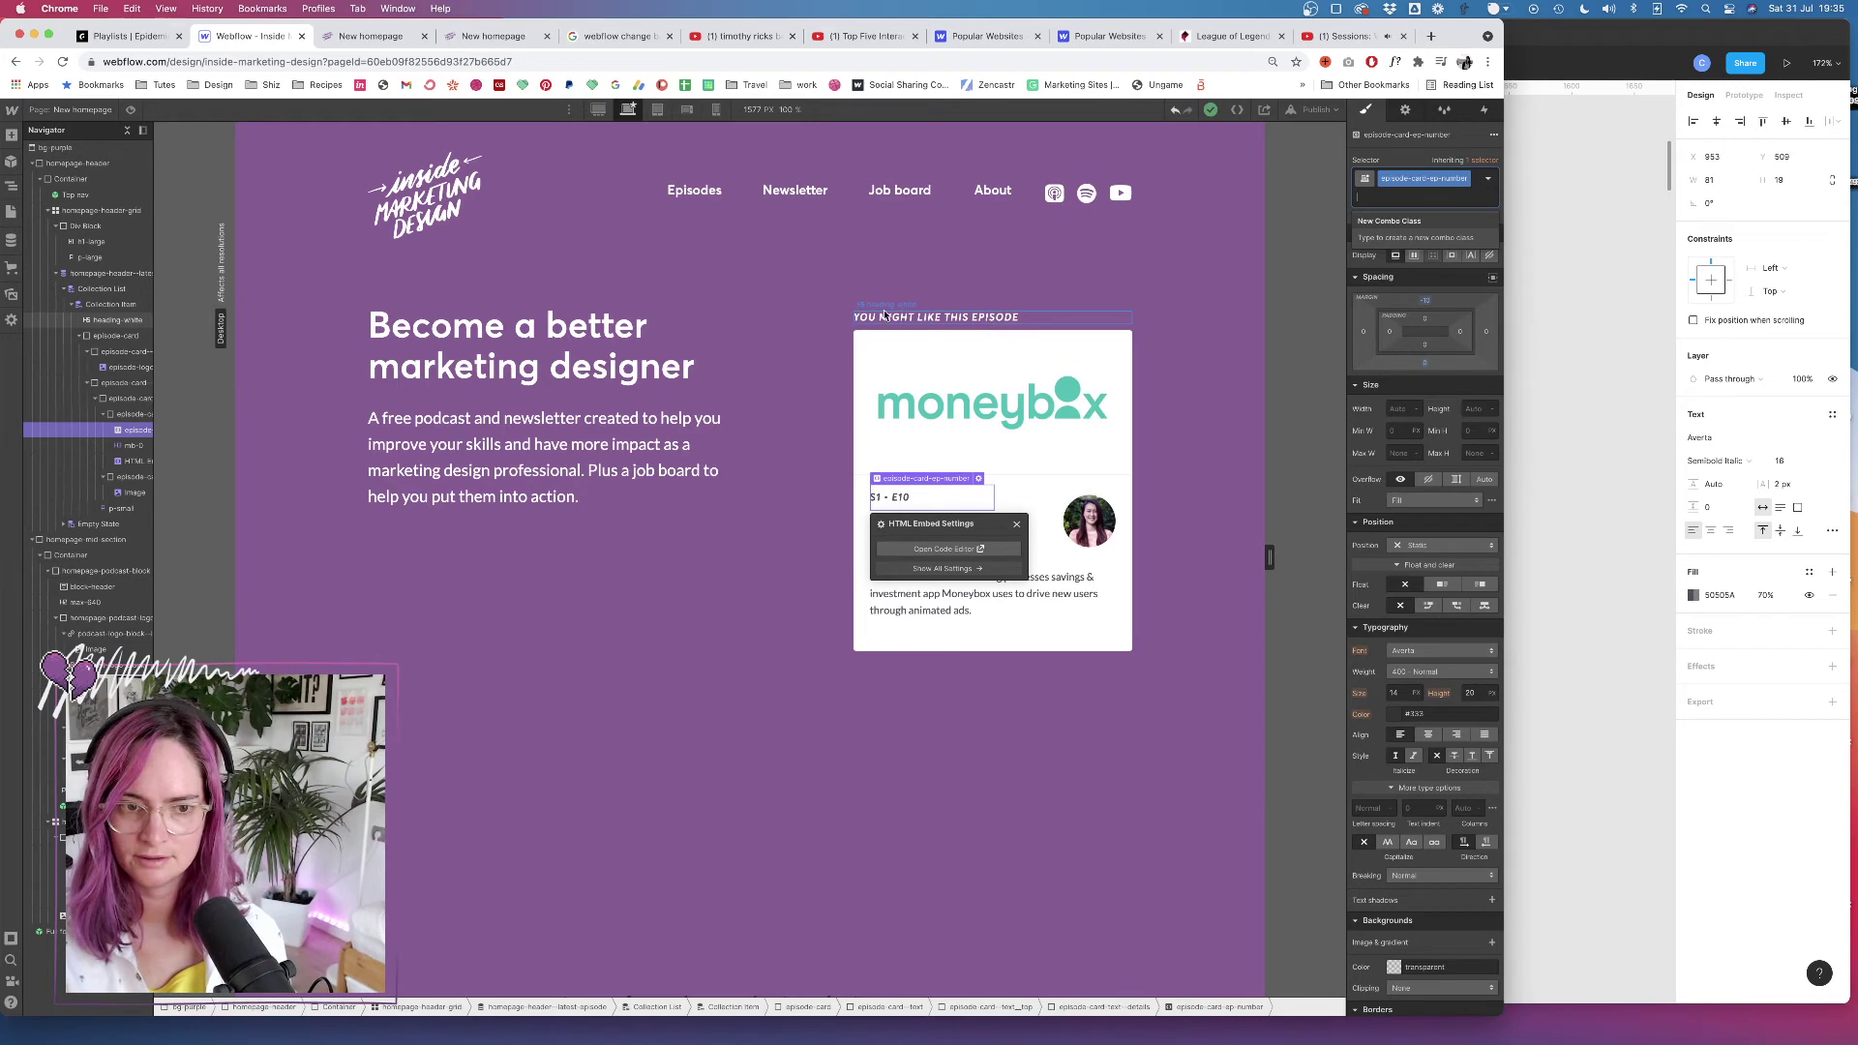
pyautogui.click(1018, 323)
pyautogui.click(1456, 176)
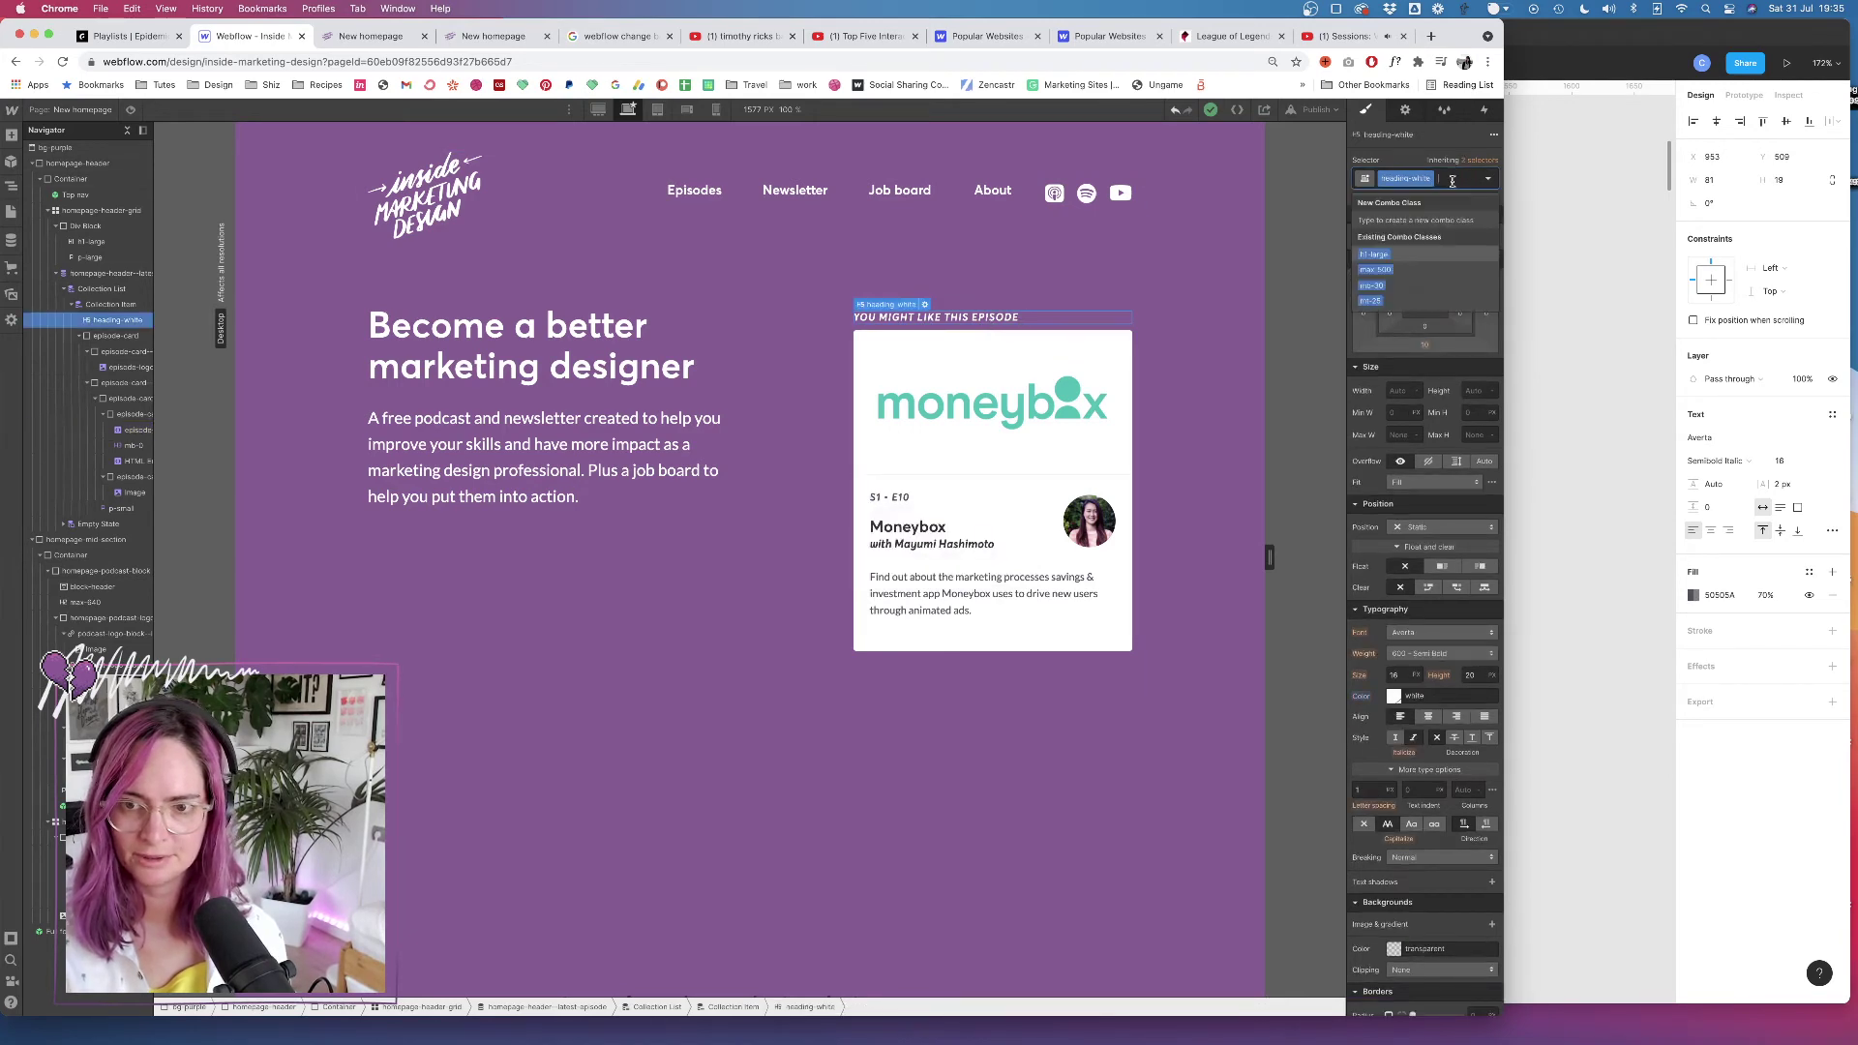
pyautogui.press('BackSpace')
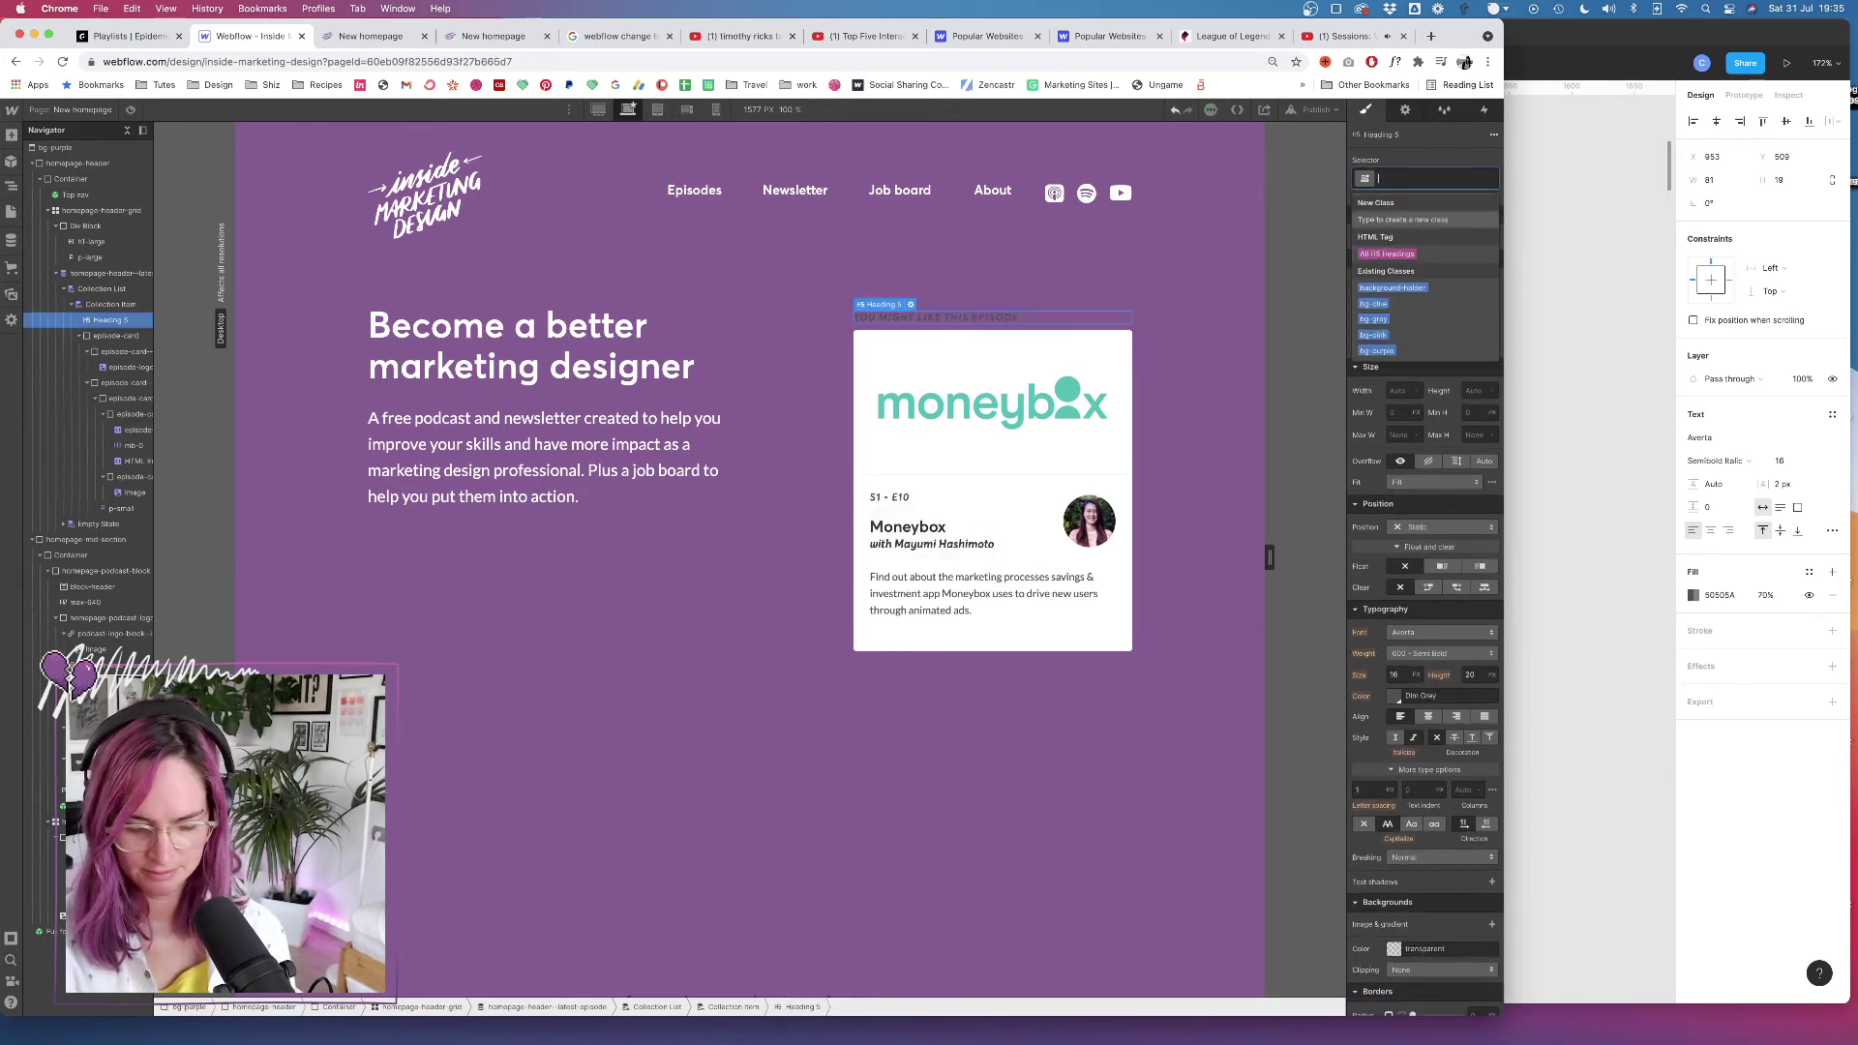
pyautogui.write('opacity')
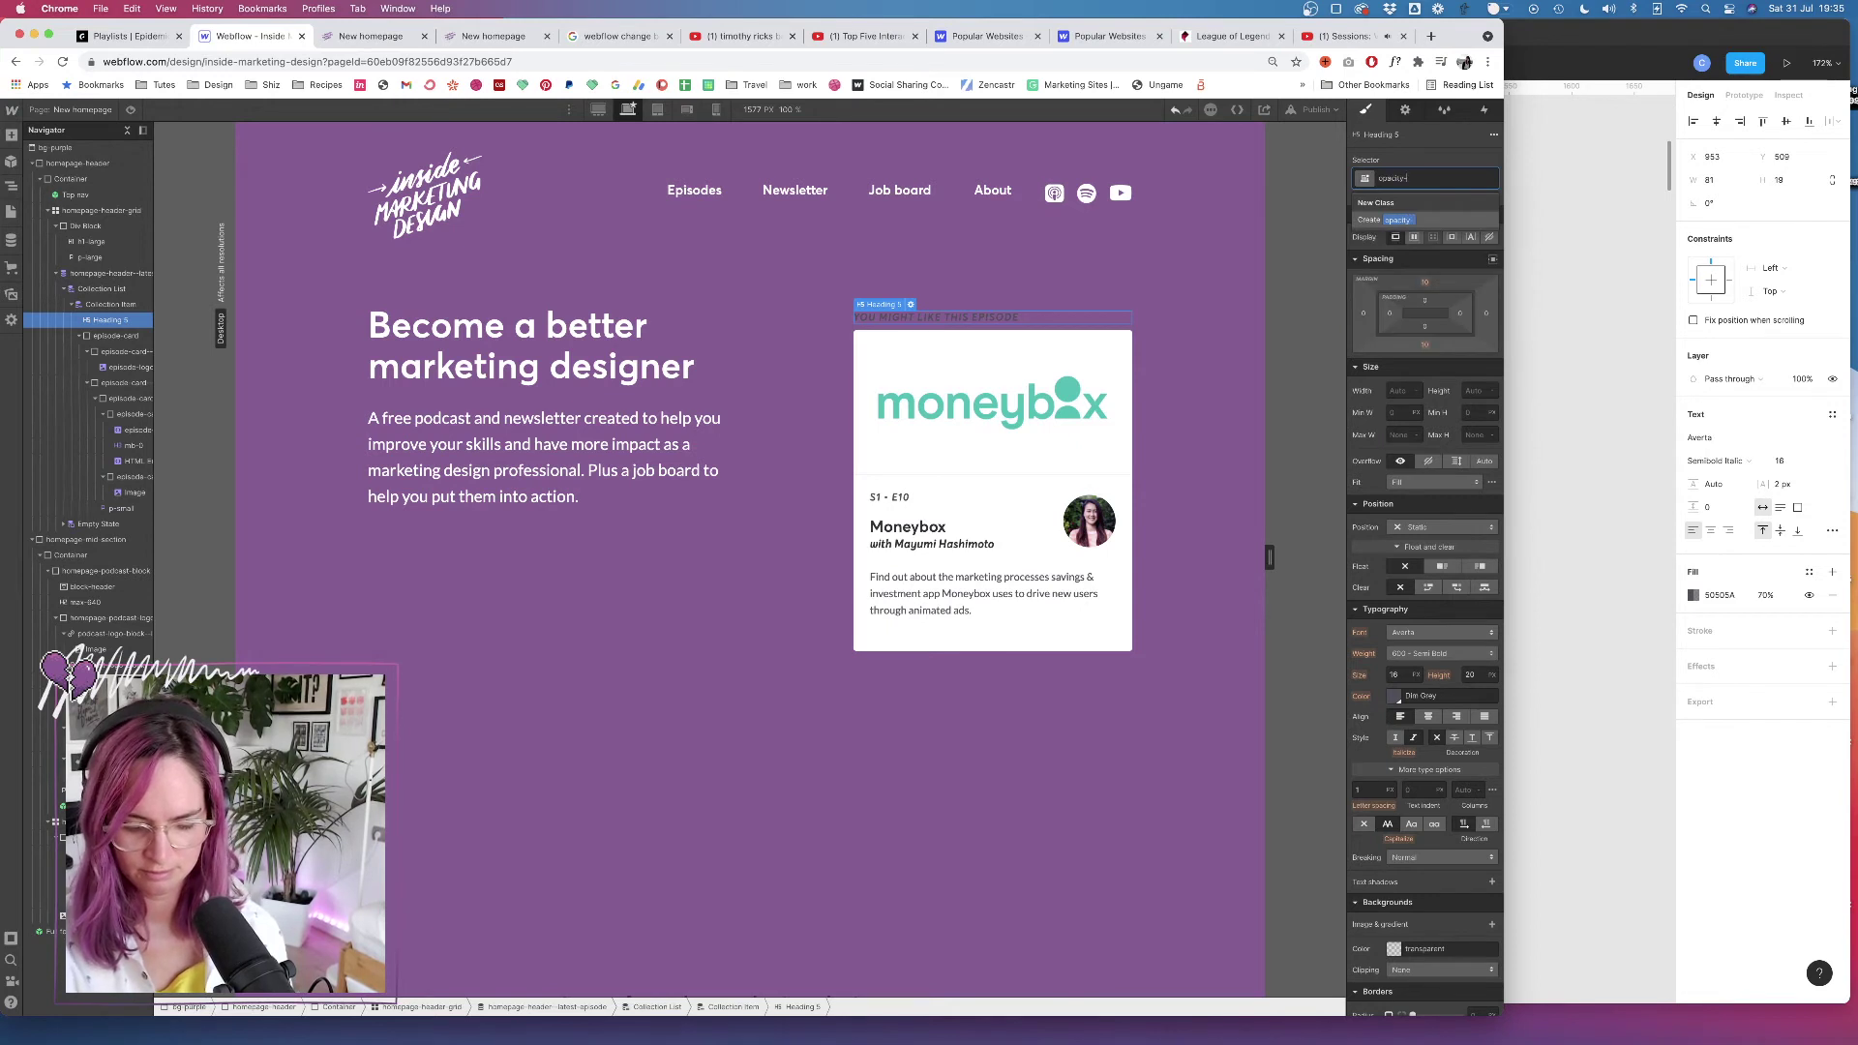
pyautogui.write('-70')
pyautogui.press('Return')
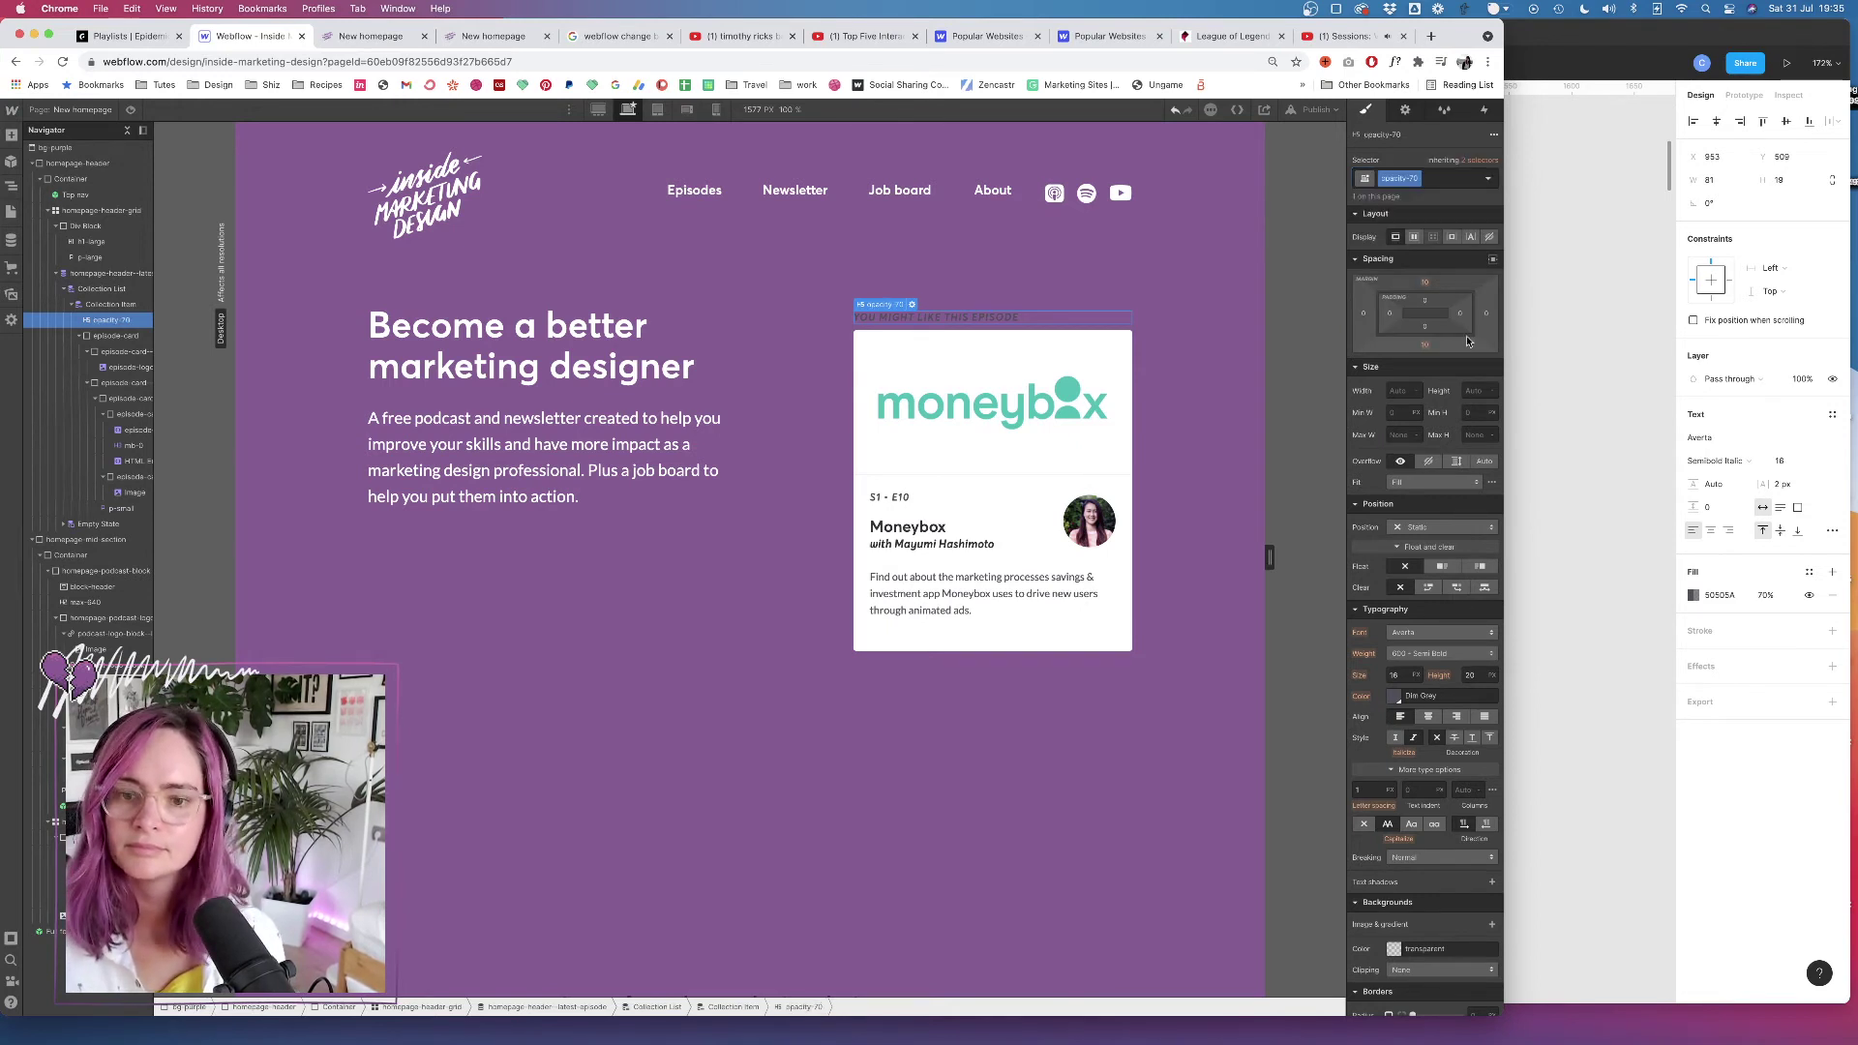
# Set the text colour's alpha to 70 for the opacity-70 class
pyautogui.scroll(-4, 1425, 858)
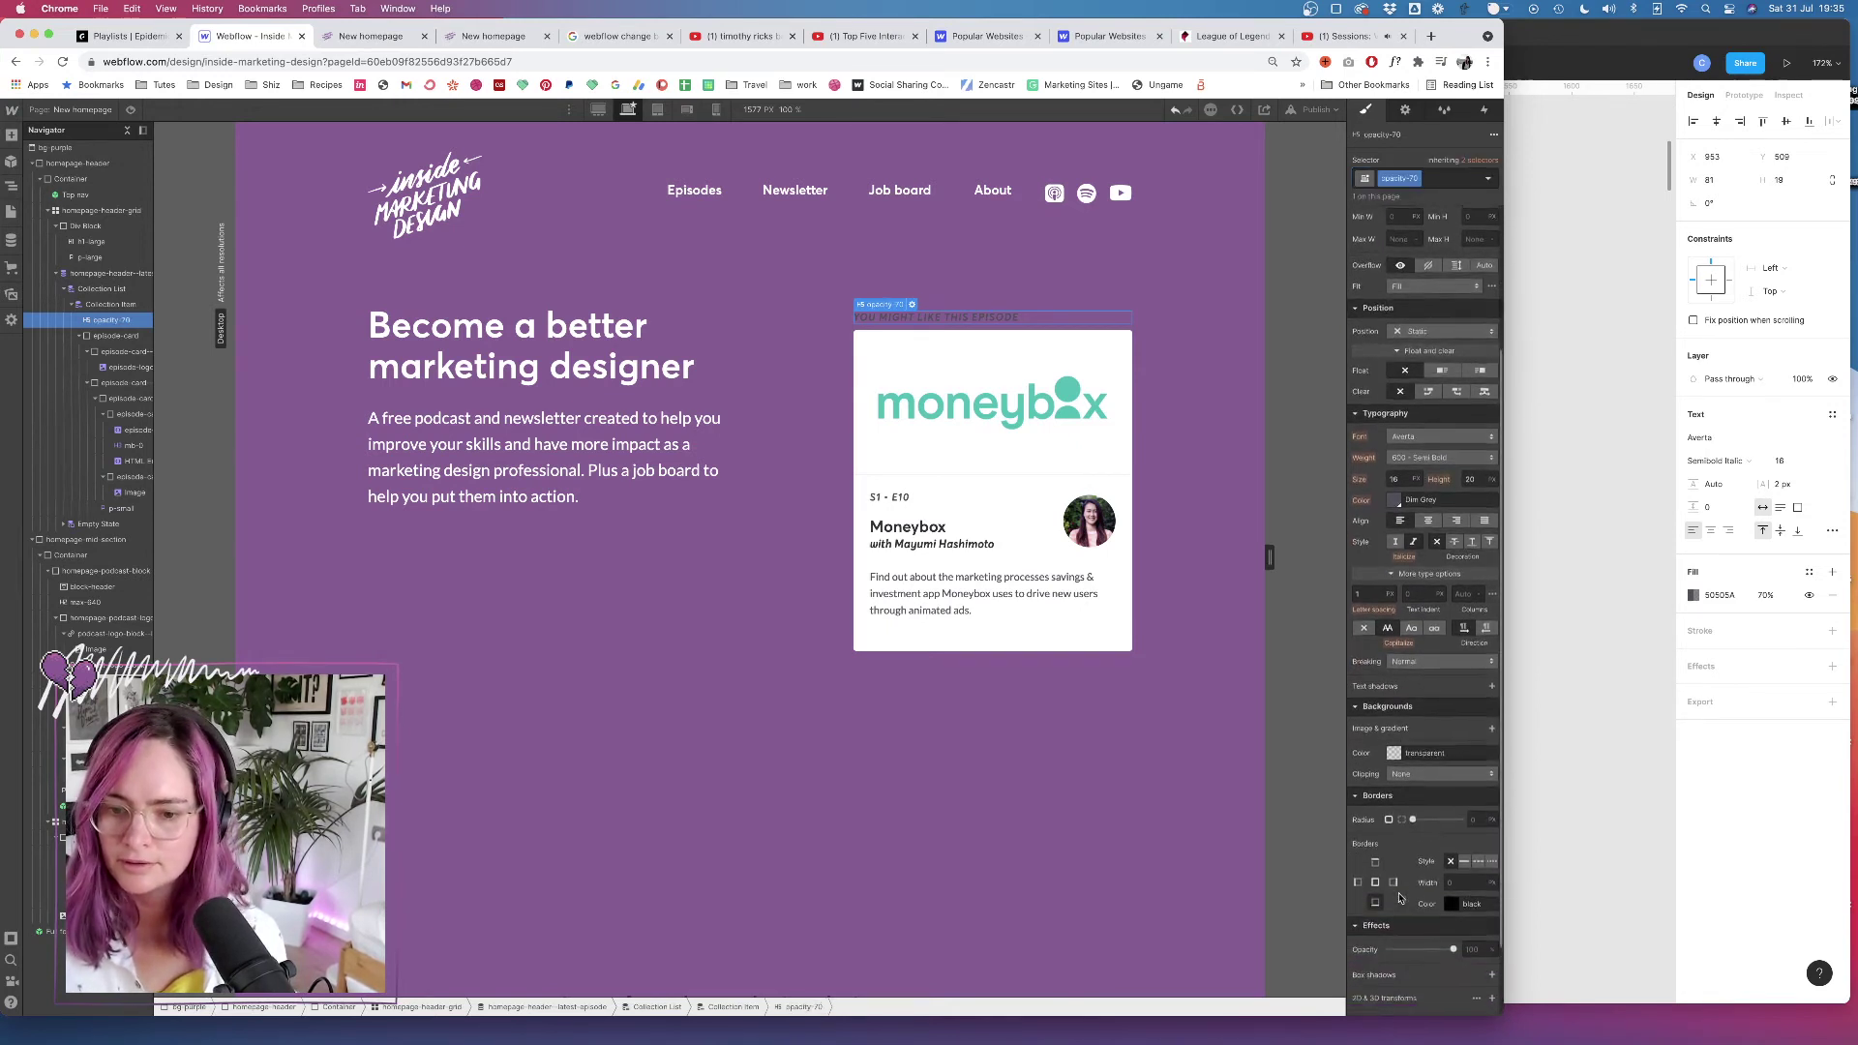
pyautogui.click(1398, 497)
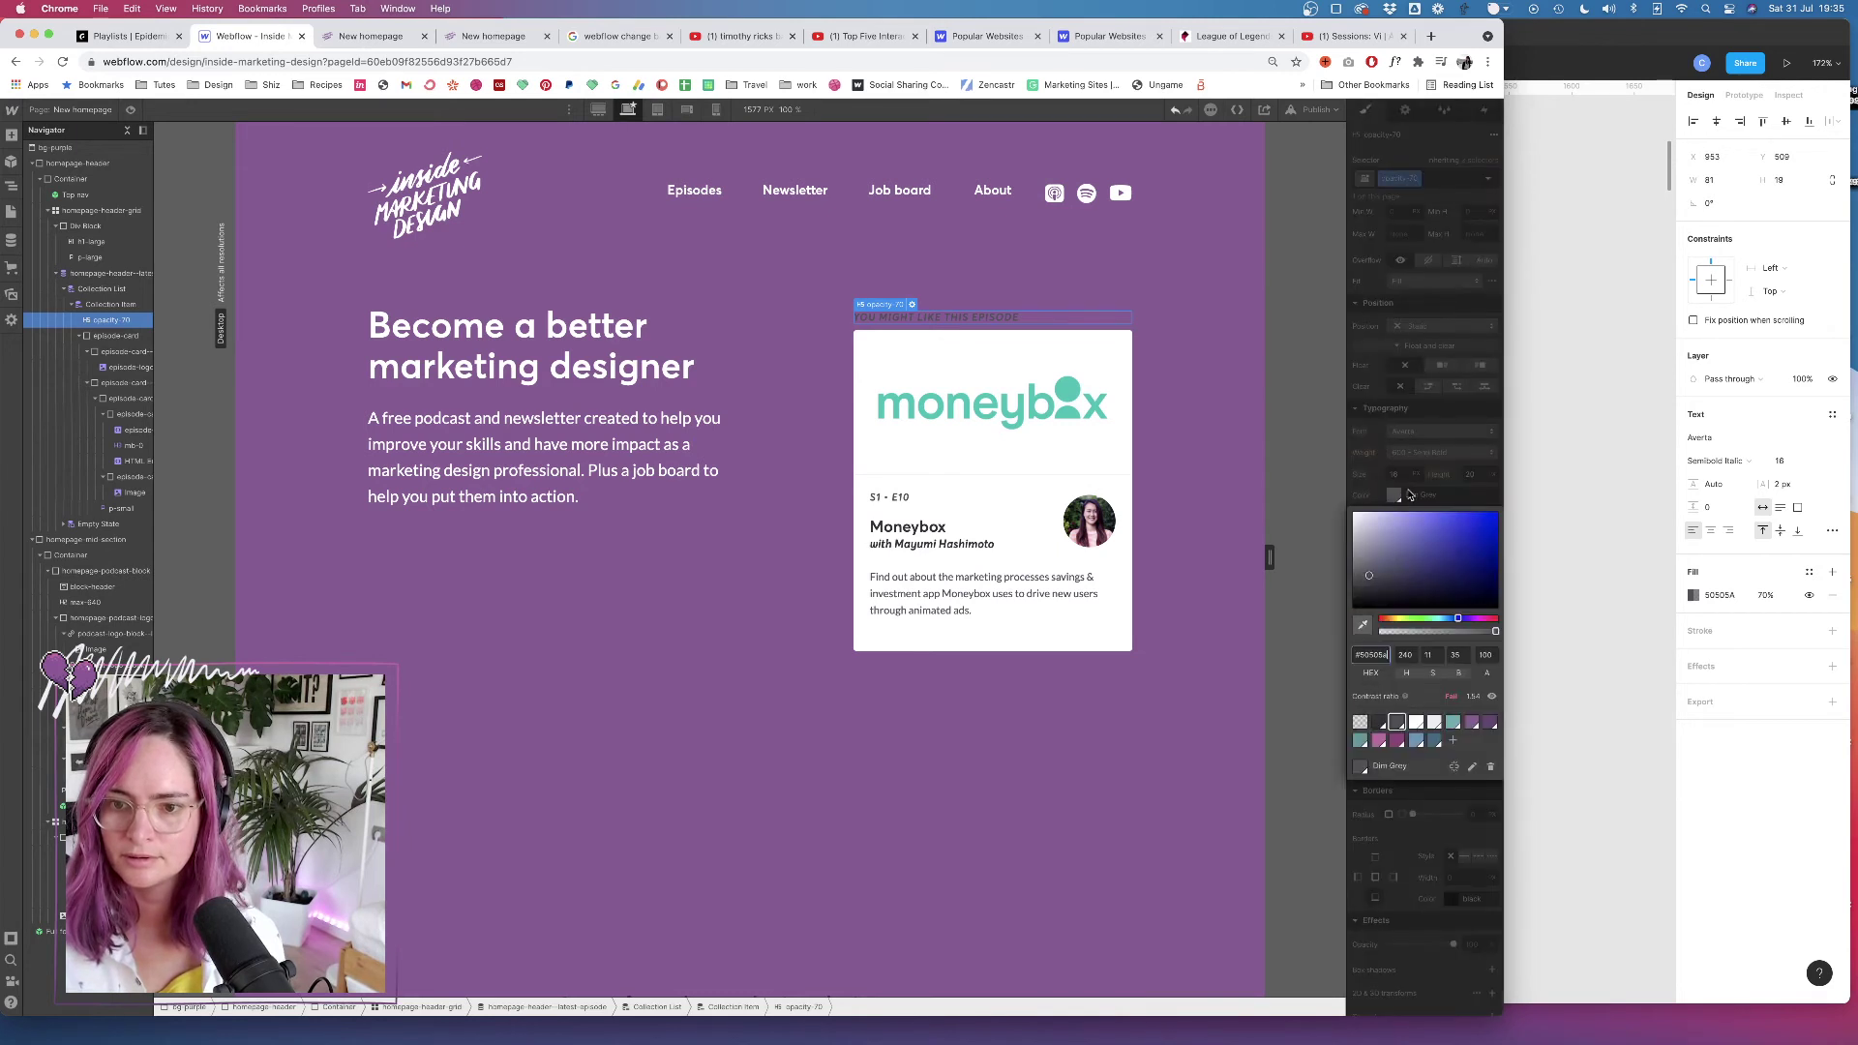
pyautogui.click(1485, 656)
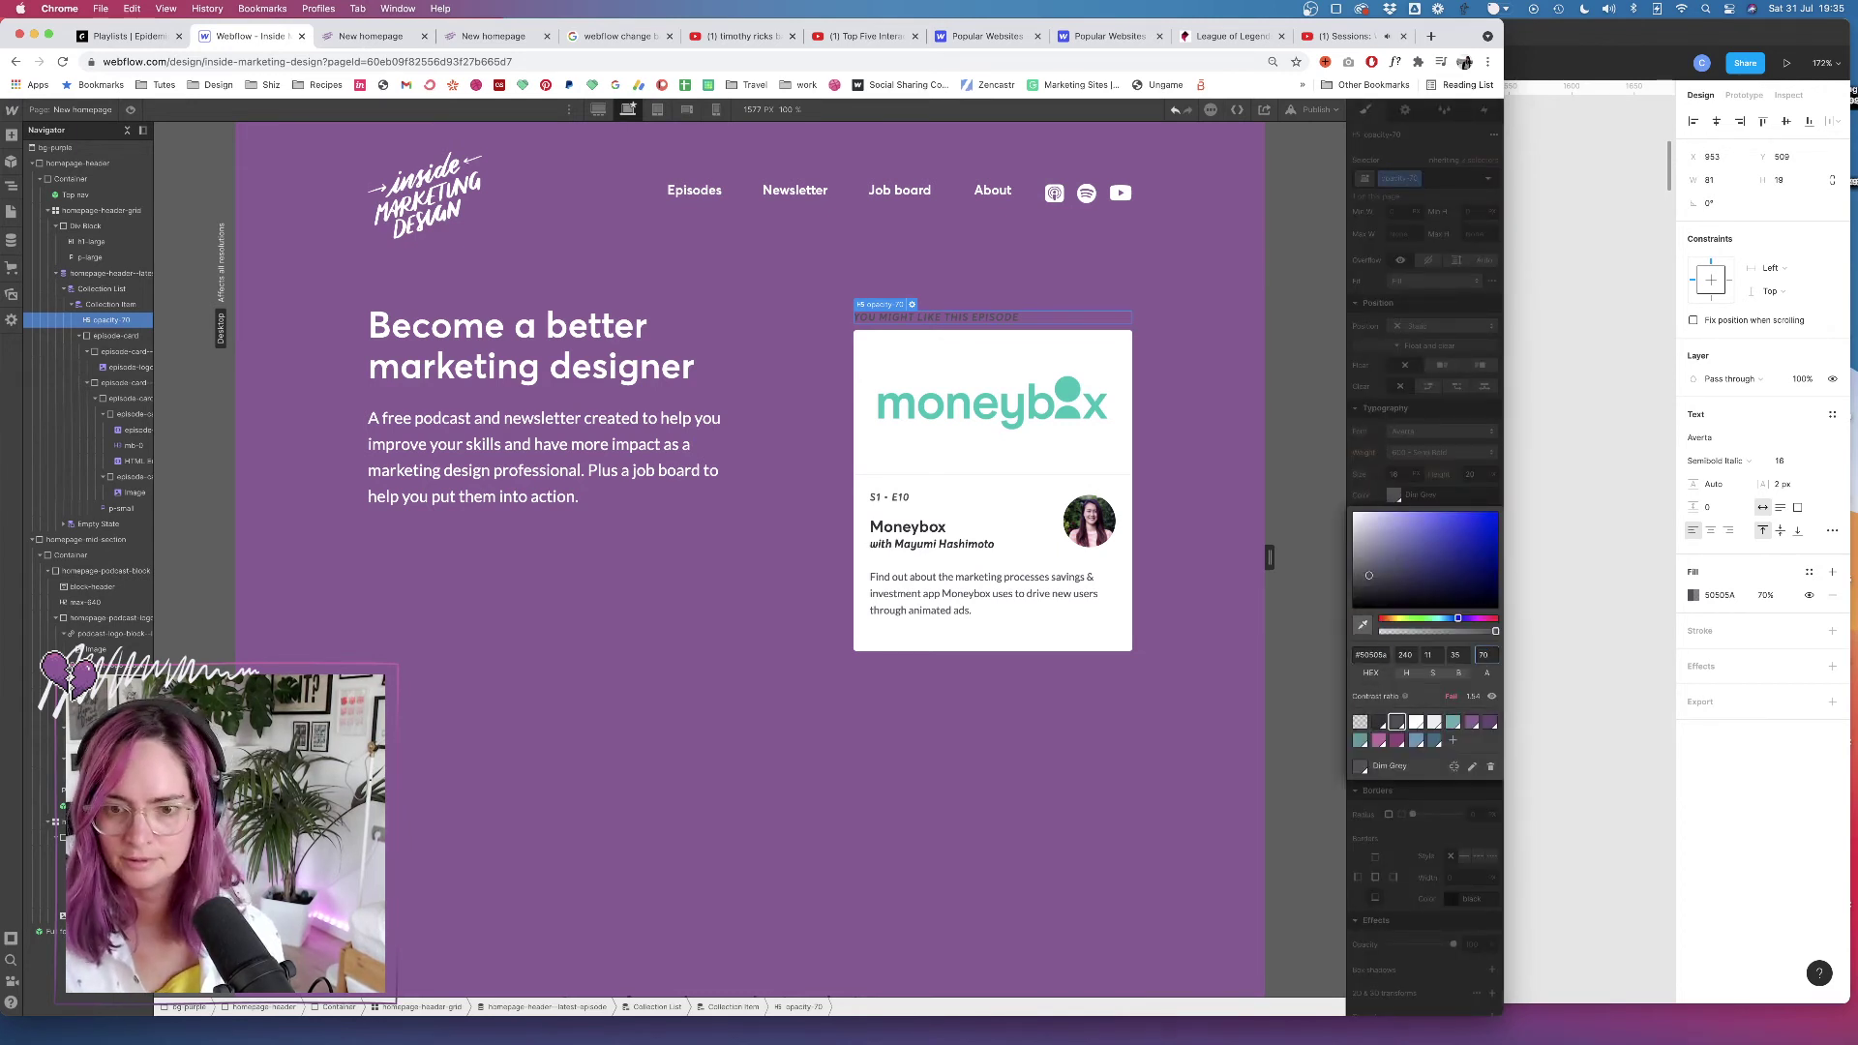
pyautogui.press('Return')
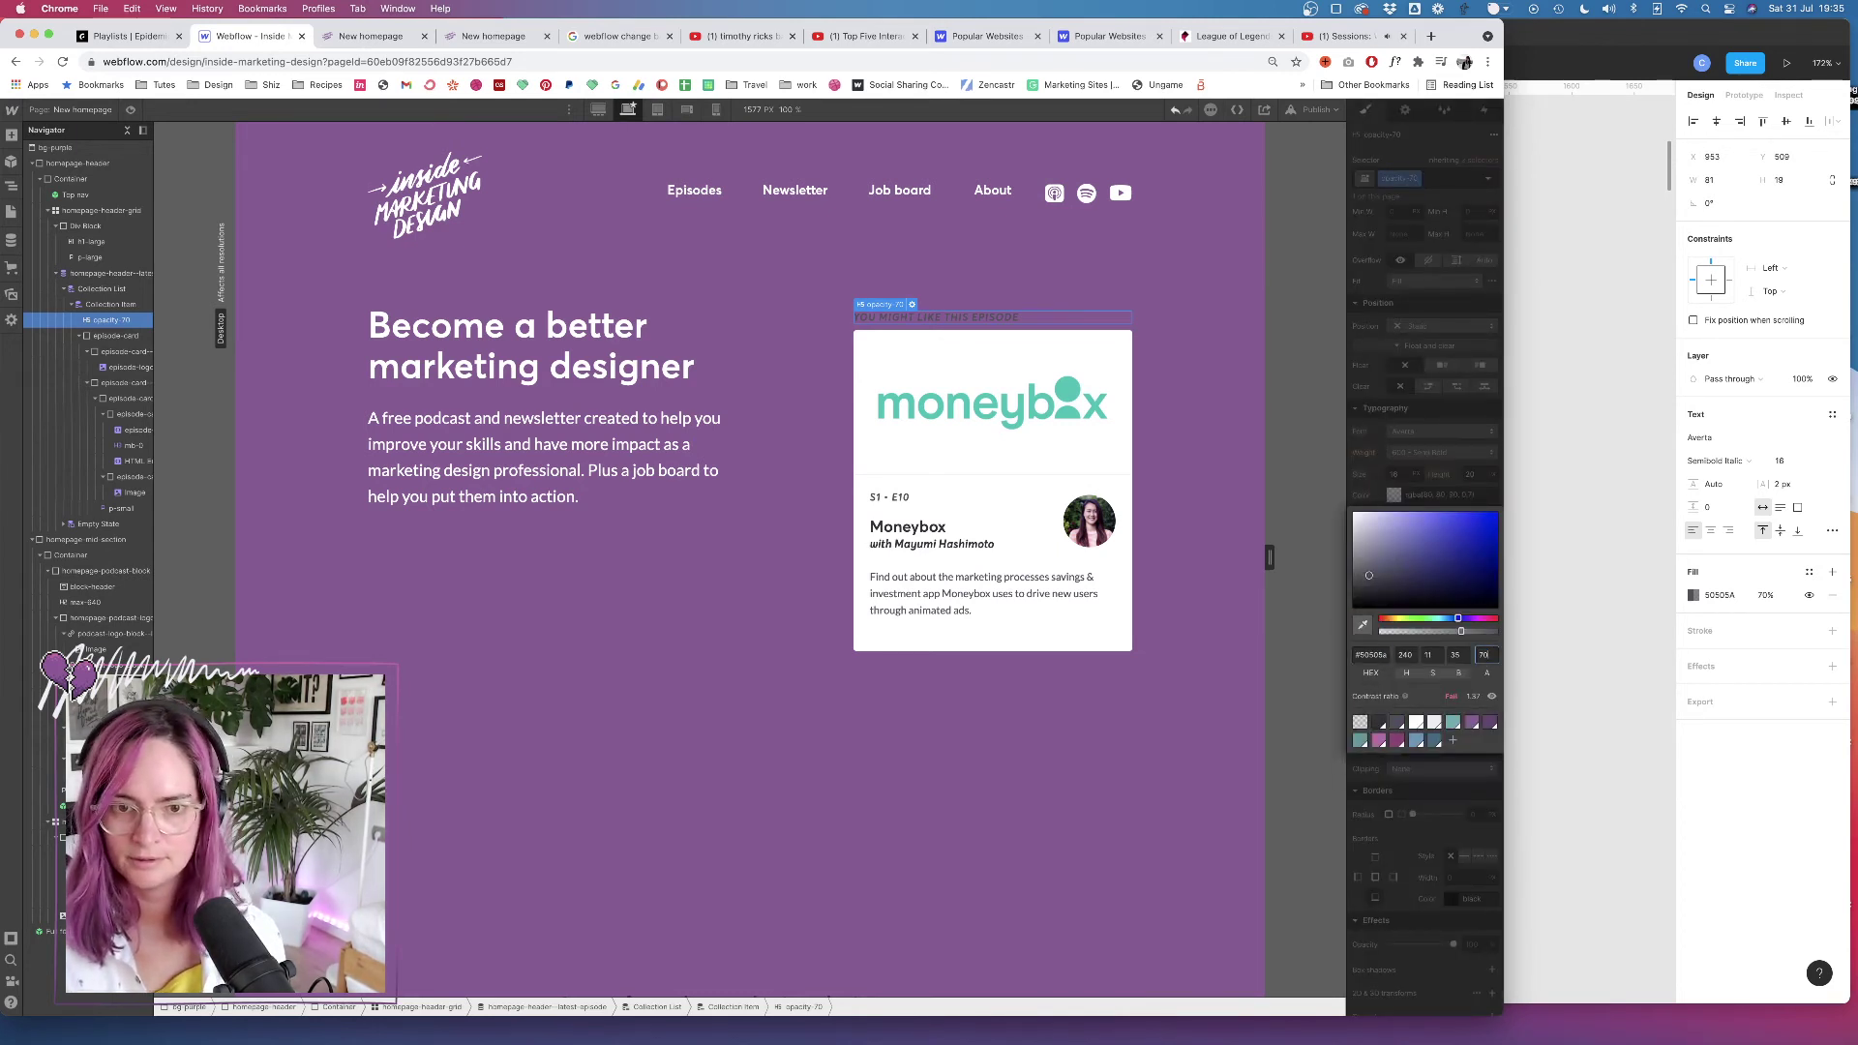
# Remove opacity-70 from the heading above the card and reapply the existing heading-white class
pyautogui.click(1441, 179)
pyautogui.press('BackSpace')
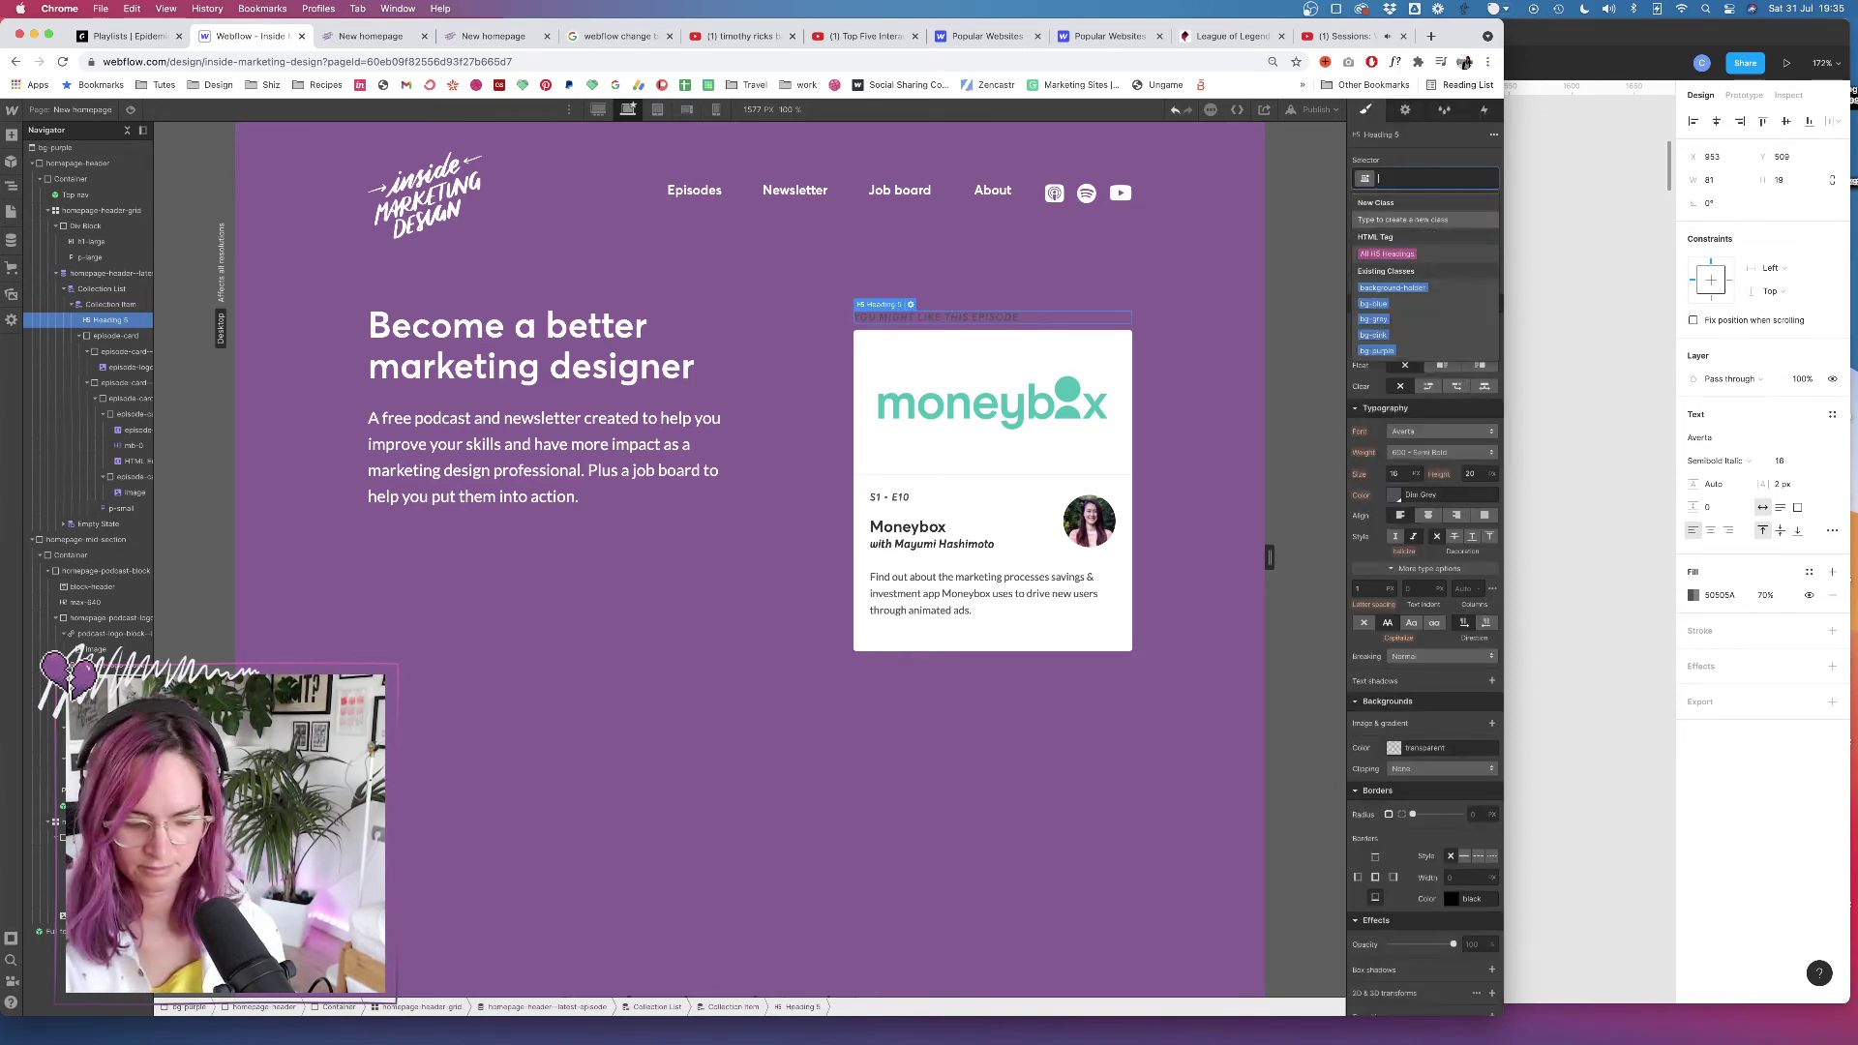
pyautogui.write('head')
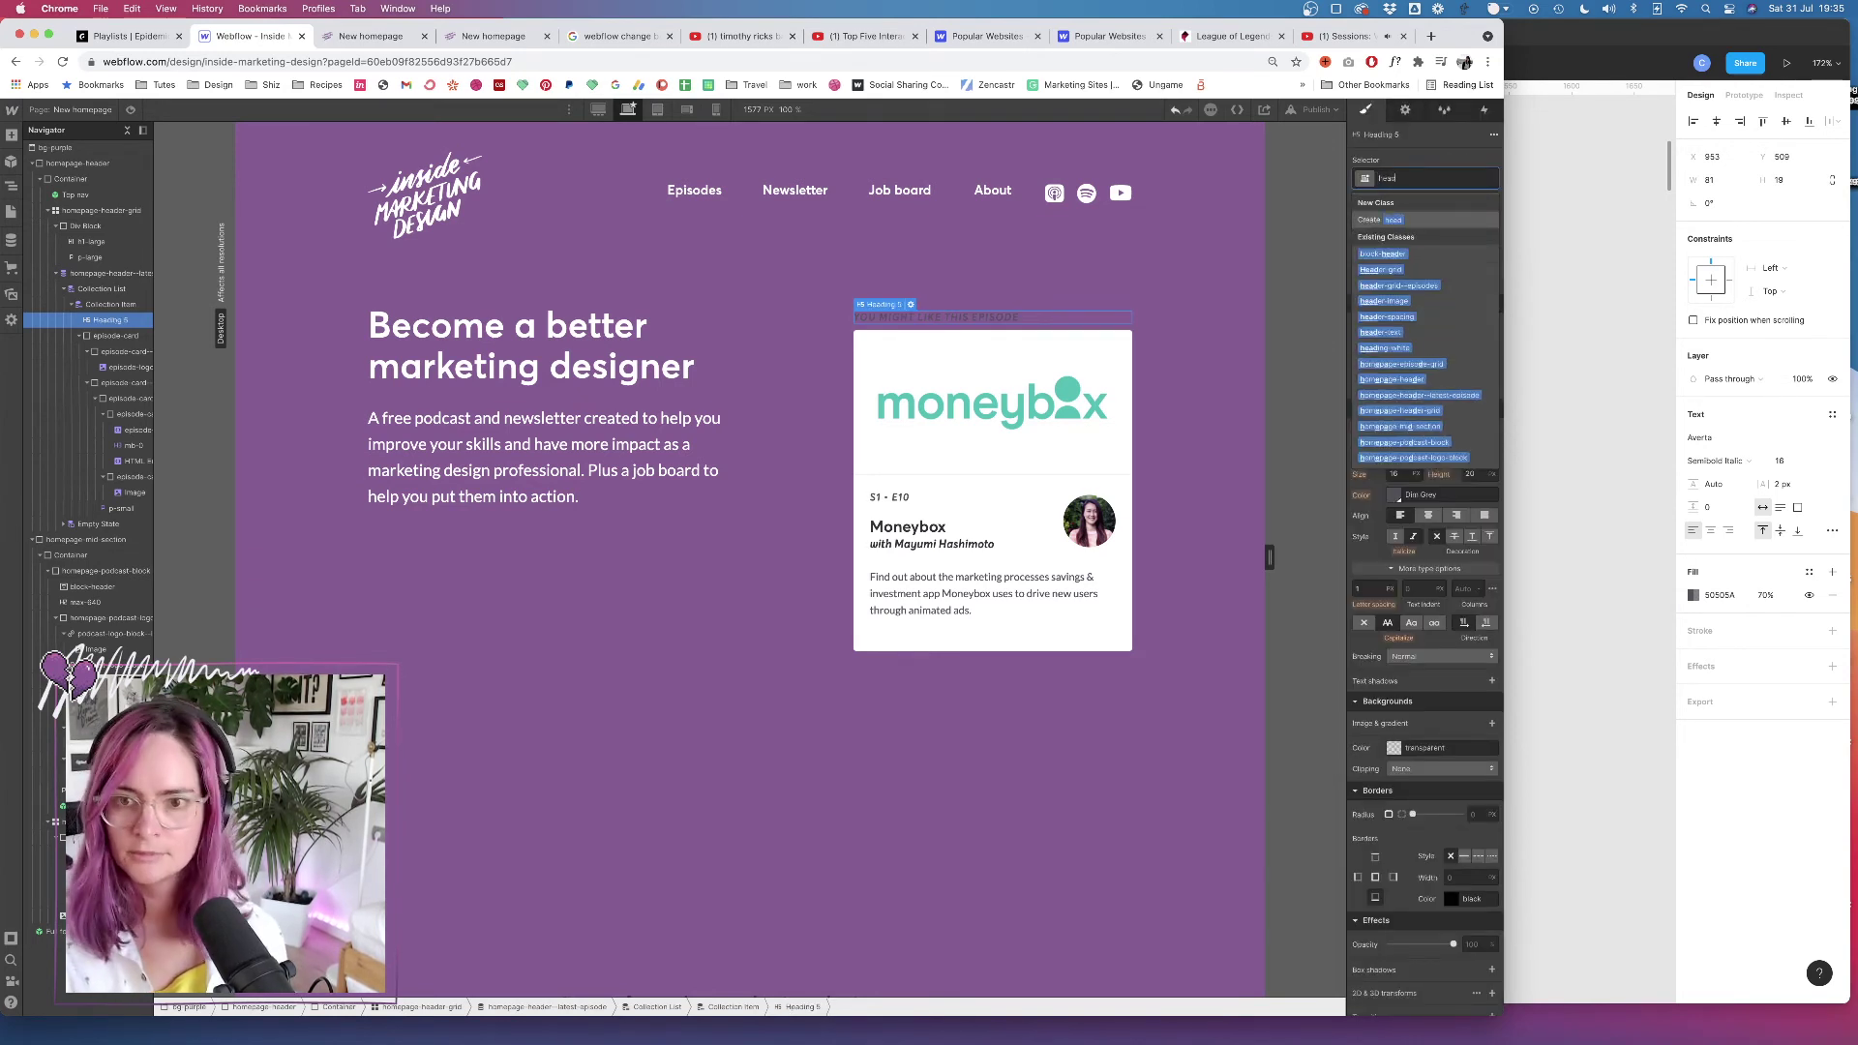
pyautogui.click(1392, 349)
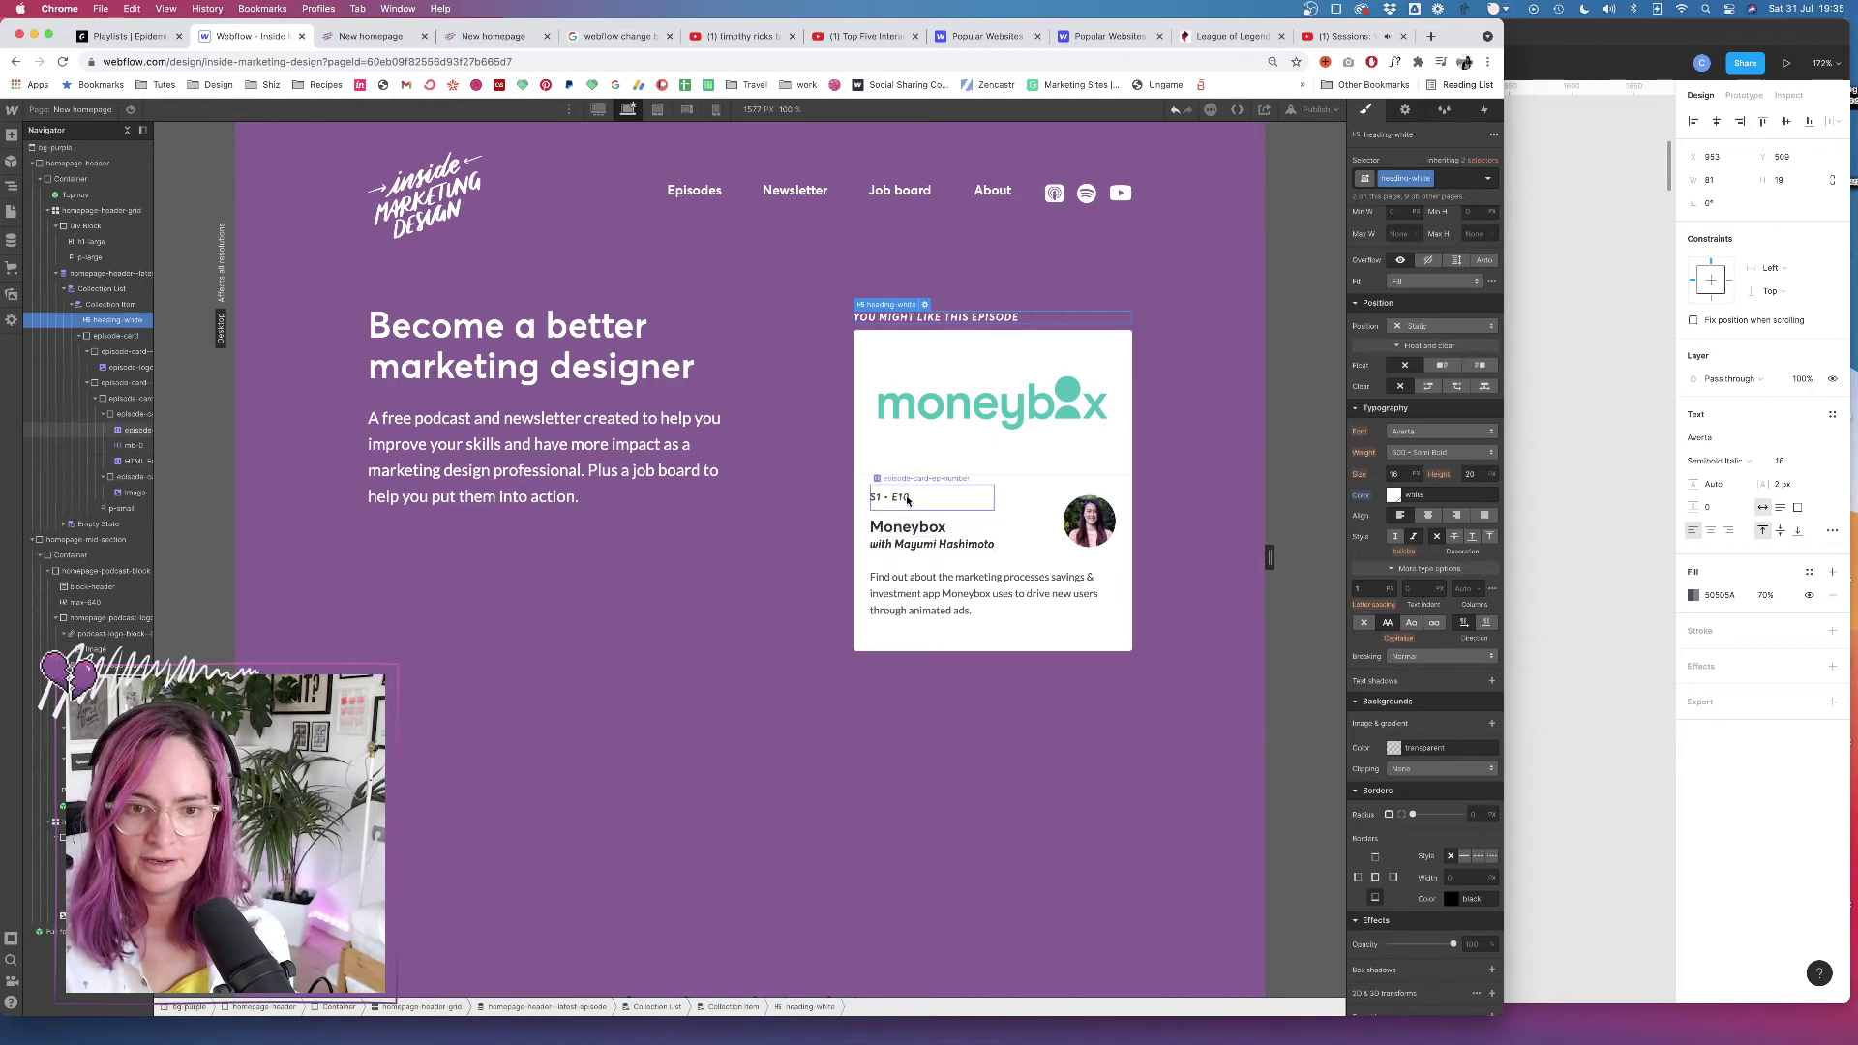
# Add class opacity-70 to the heading tag in the episode number embed's code, then save and close it
pyautogui.click(907, 499)
pyautogui.click(978, 478)
pyautogui.click(964, 548)
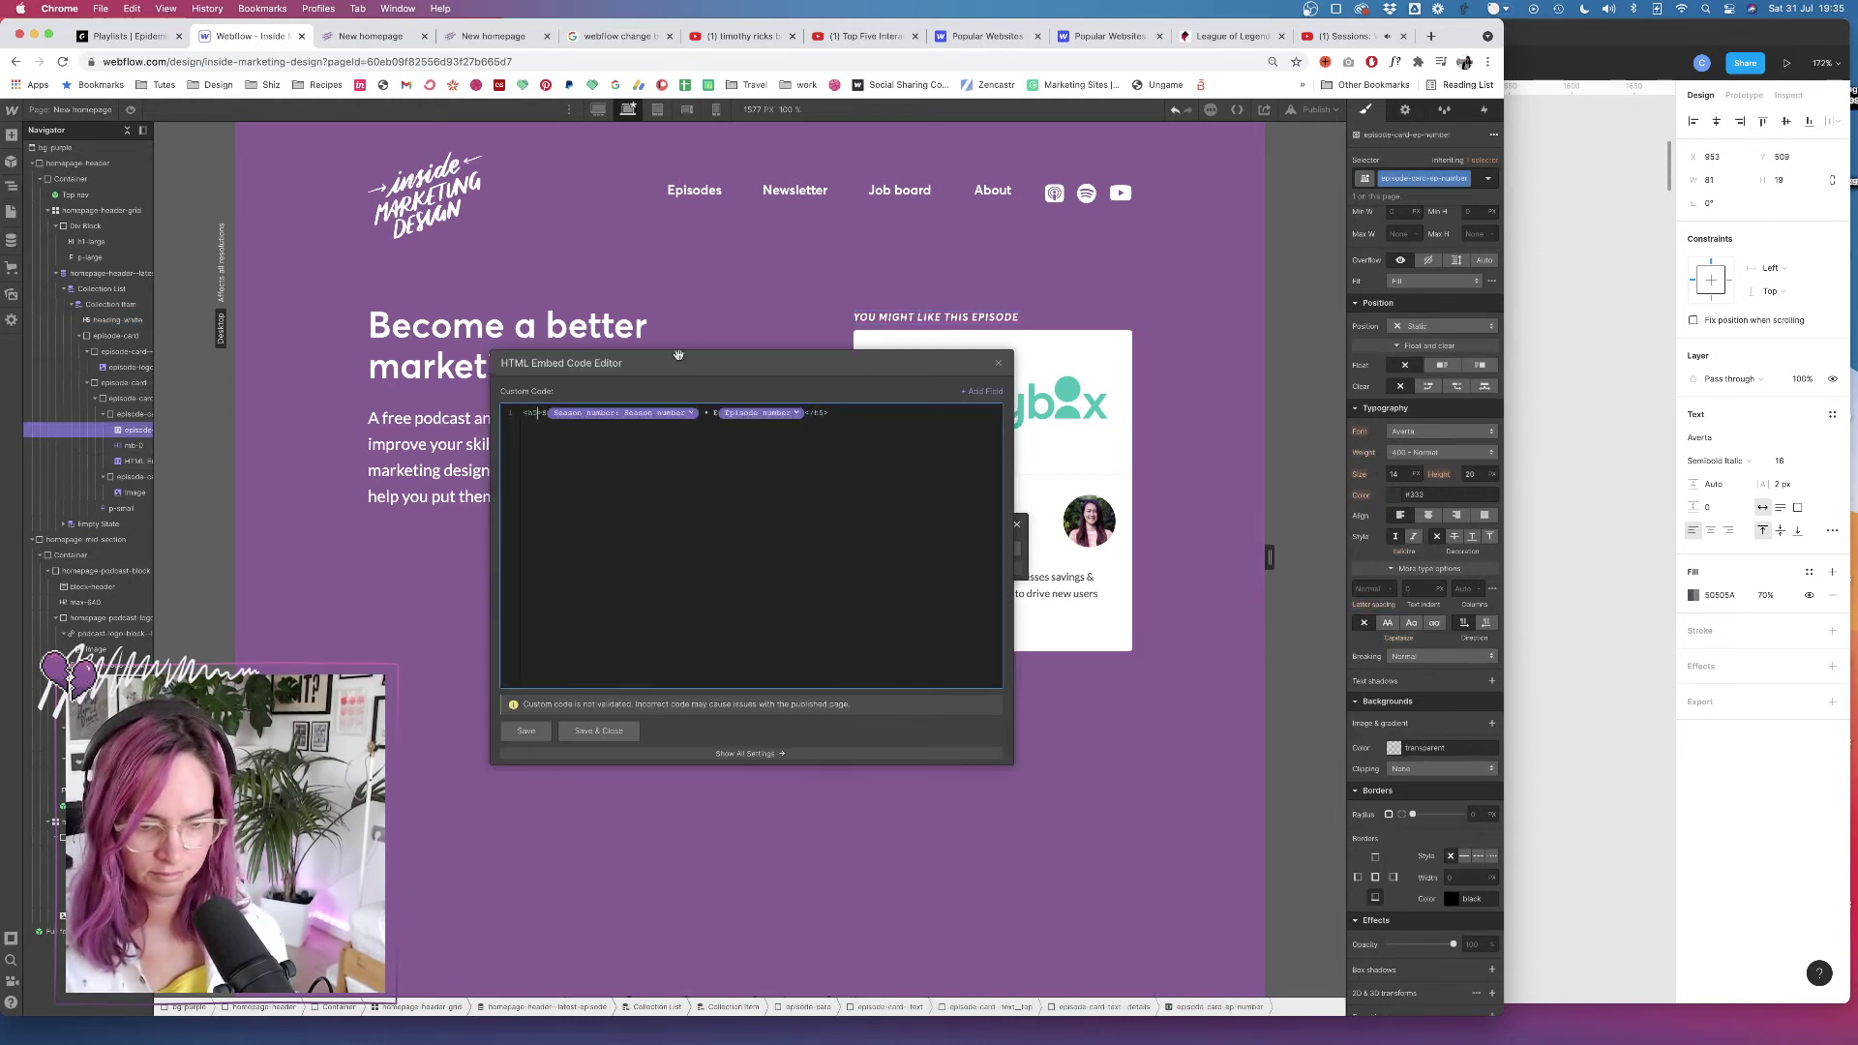
pyautogui.write("class='opac")
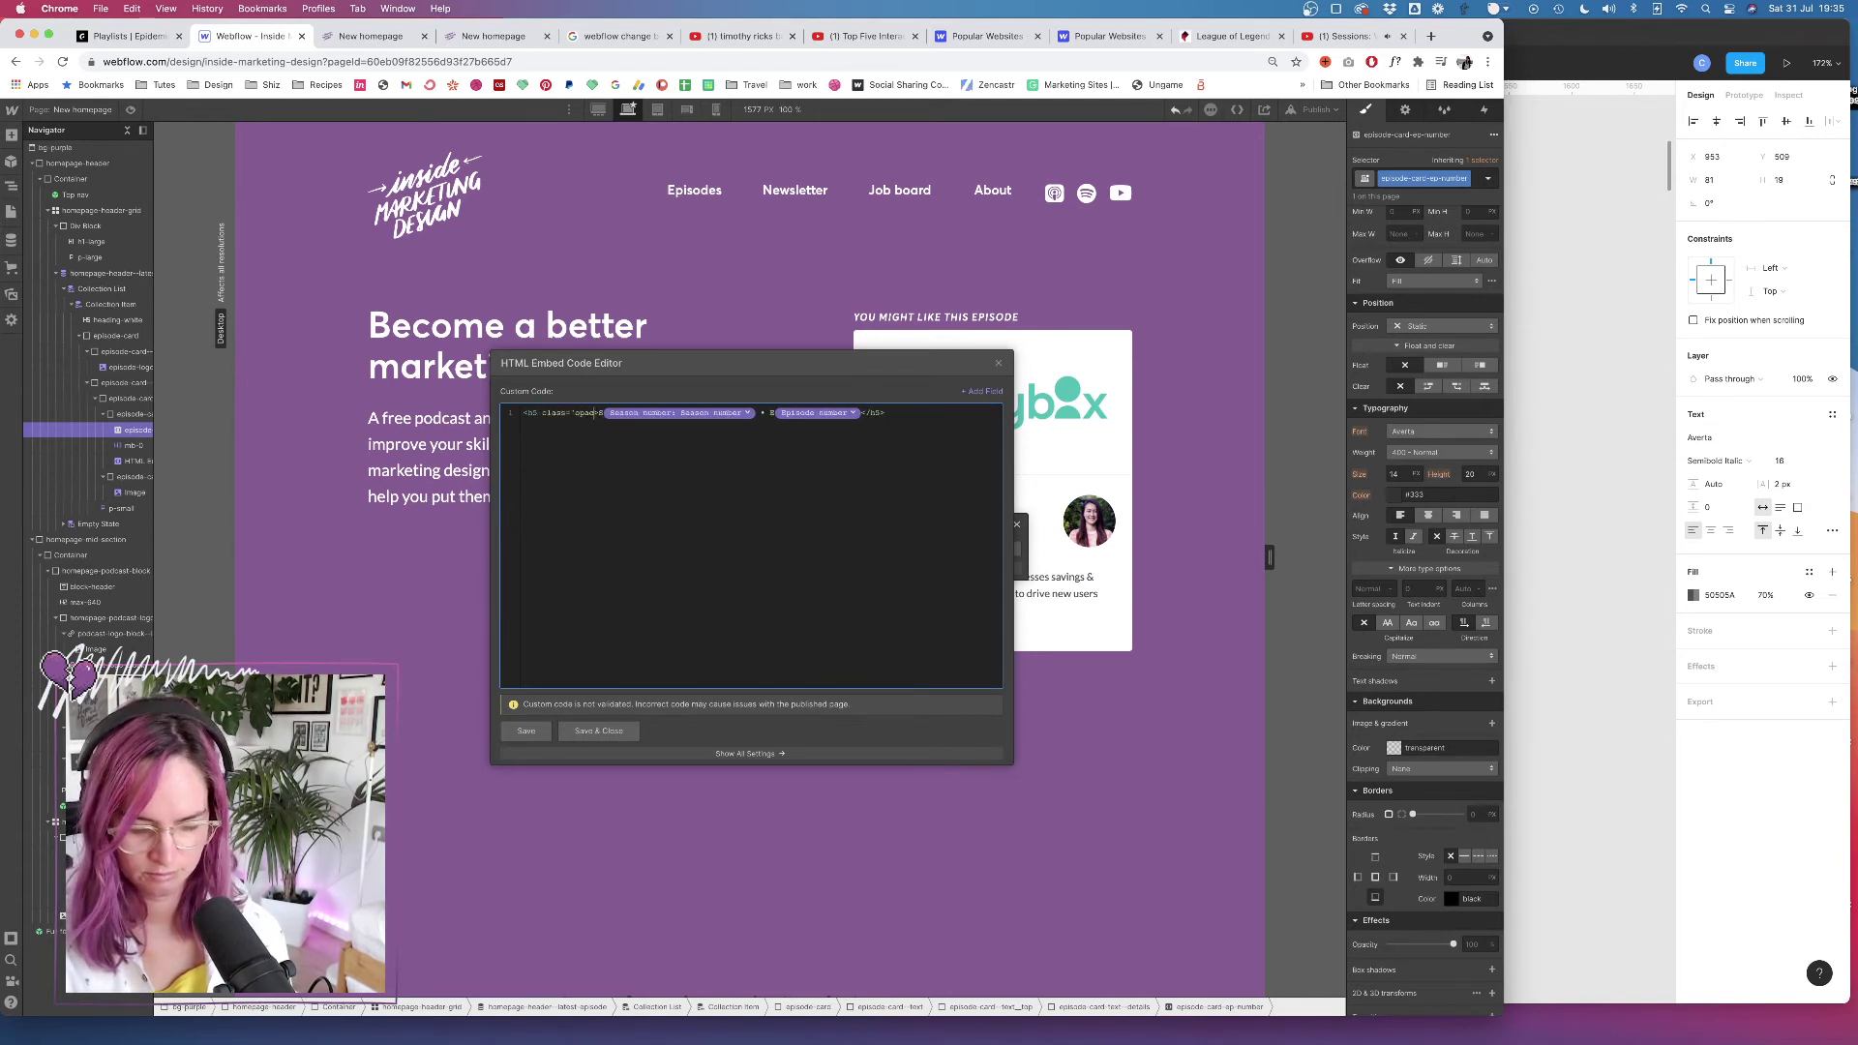
pyautogui.write('ity-70')
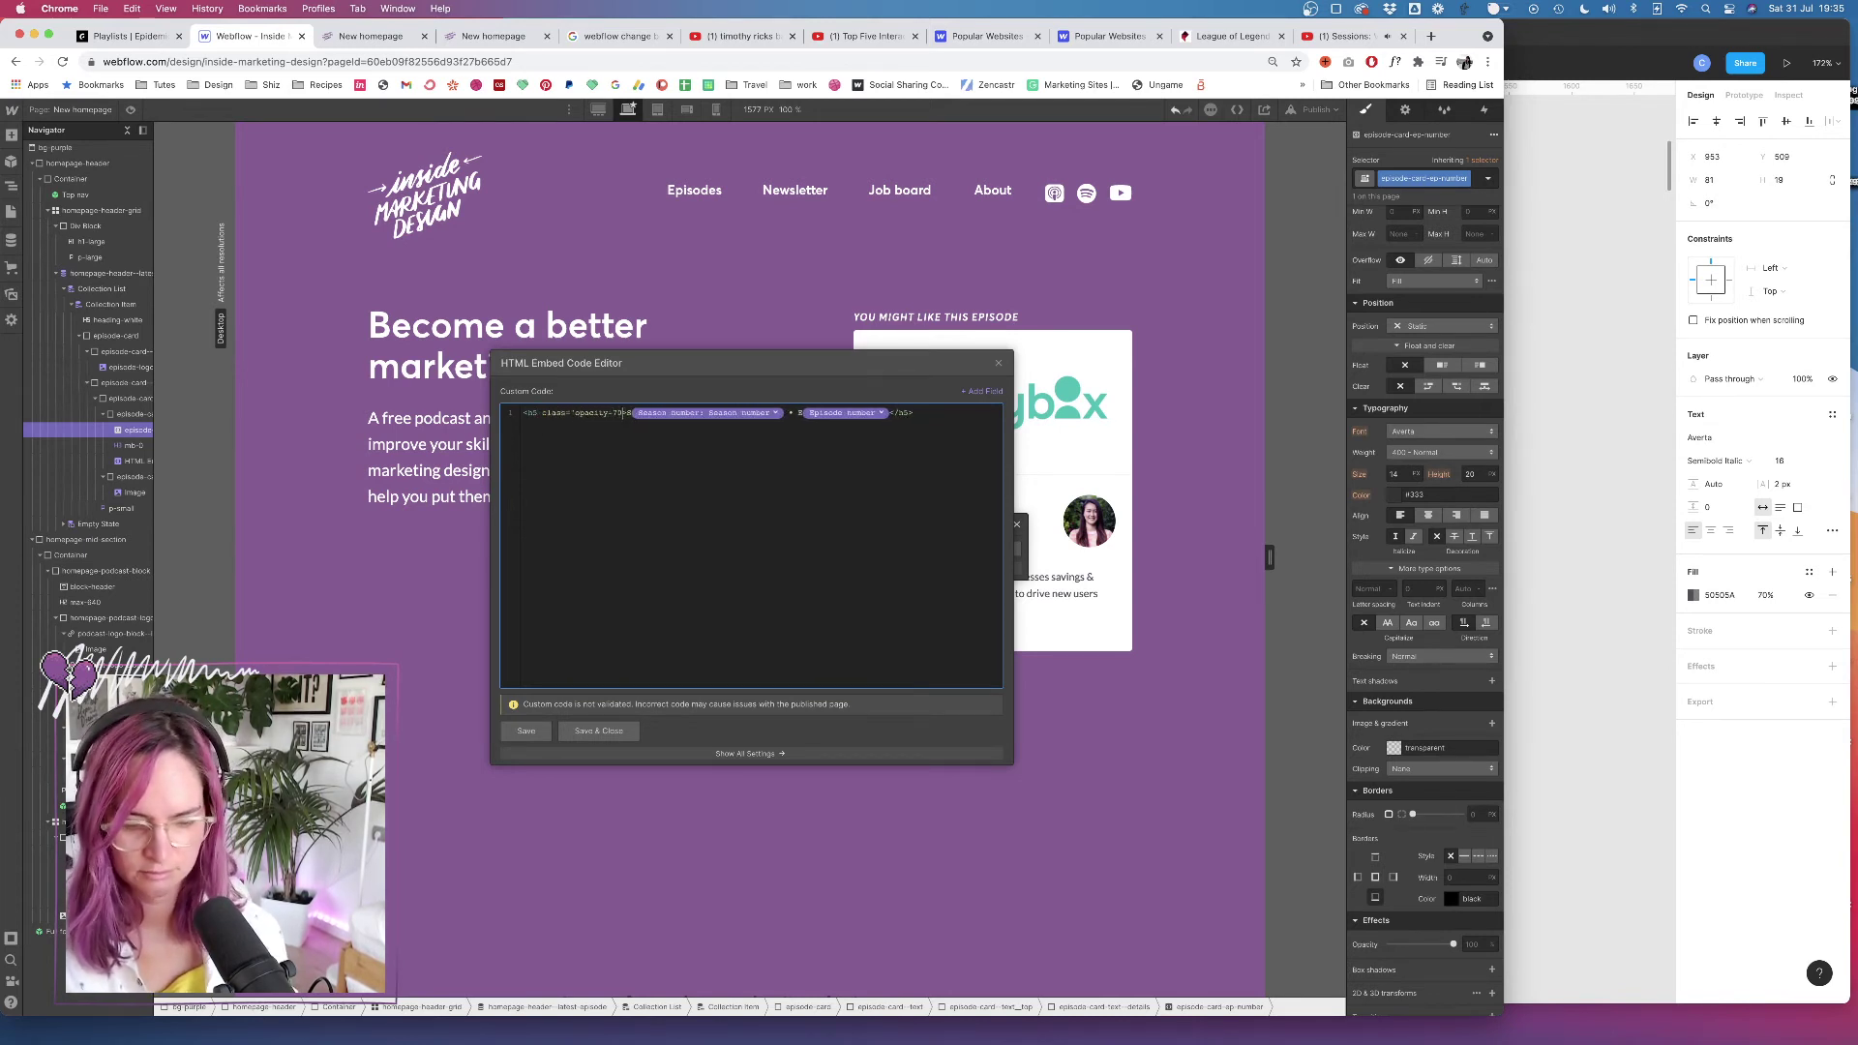
pyautogui.write("'")
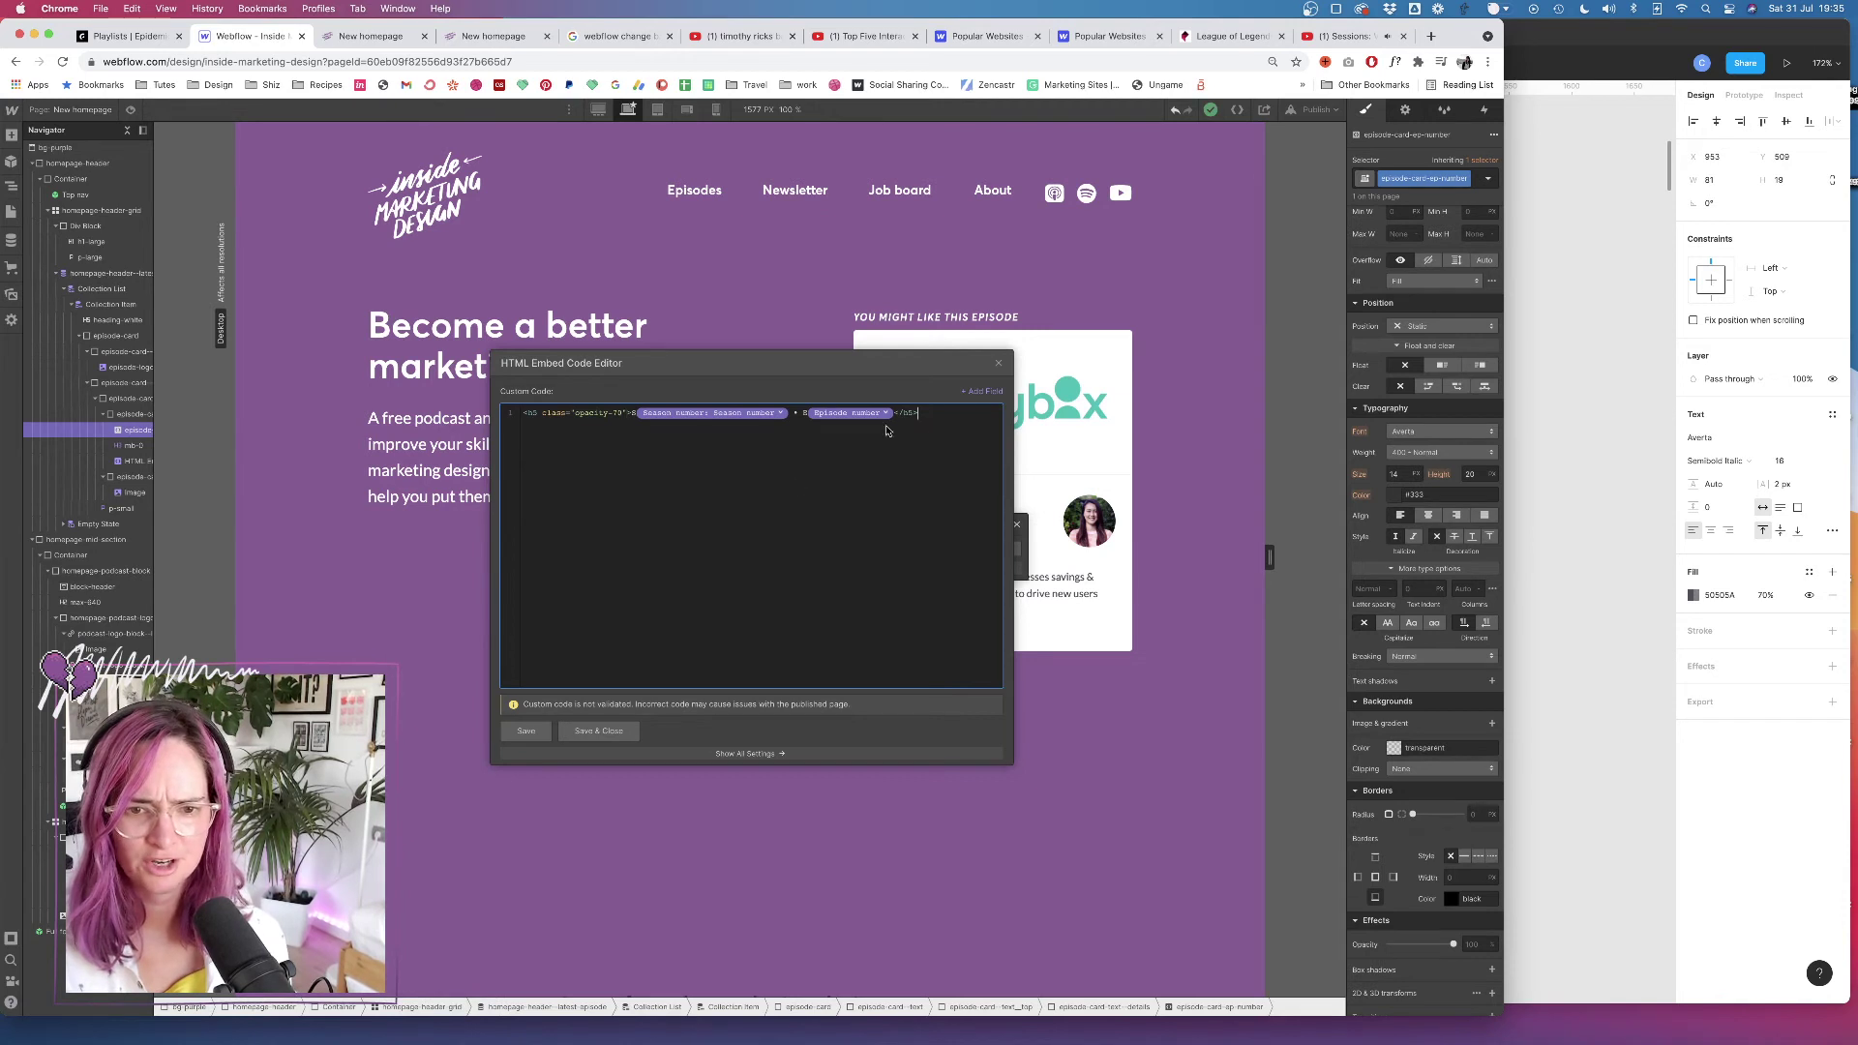
pyautogui.click(615, 732)
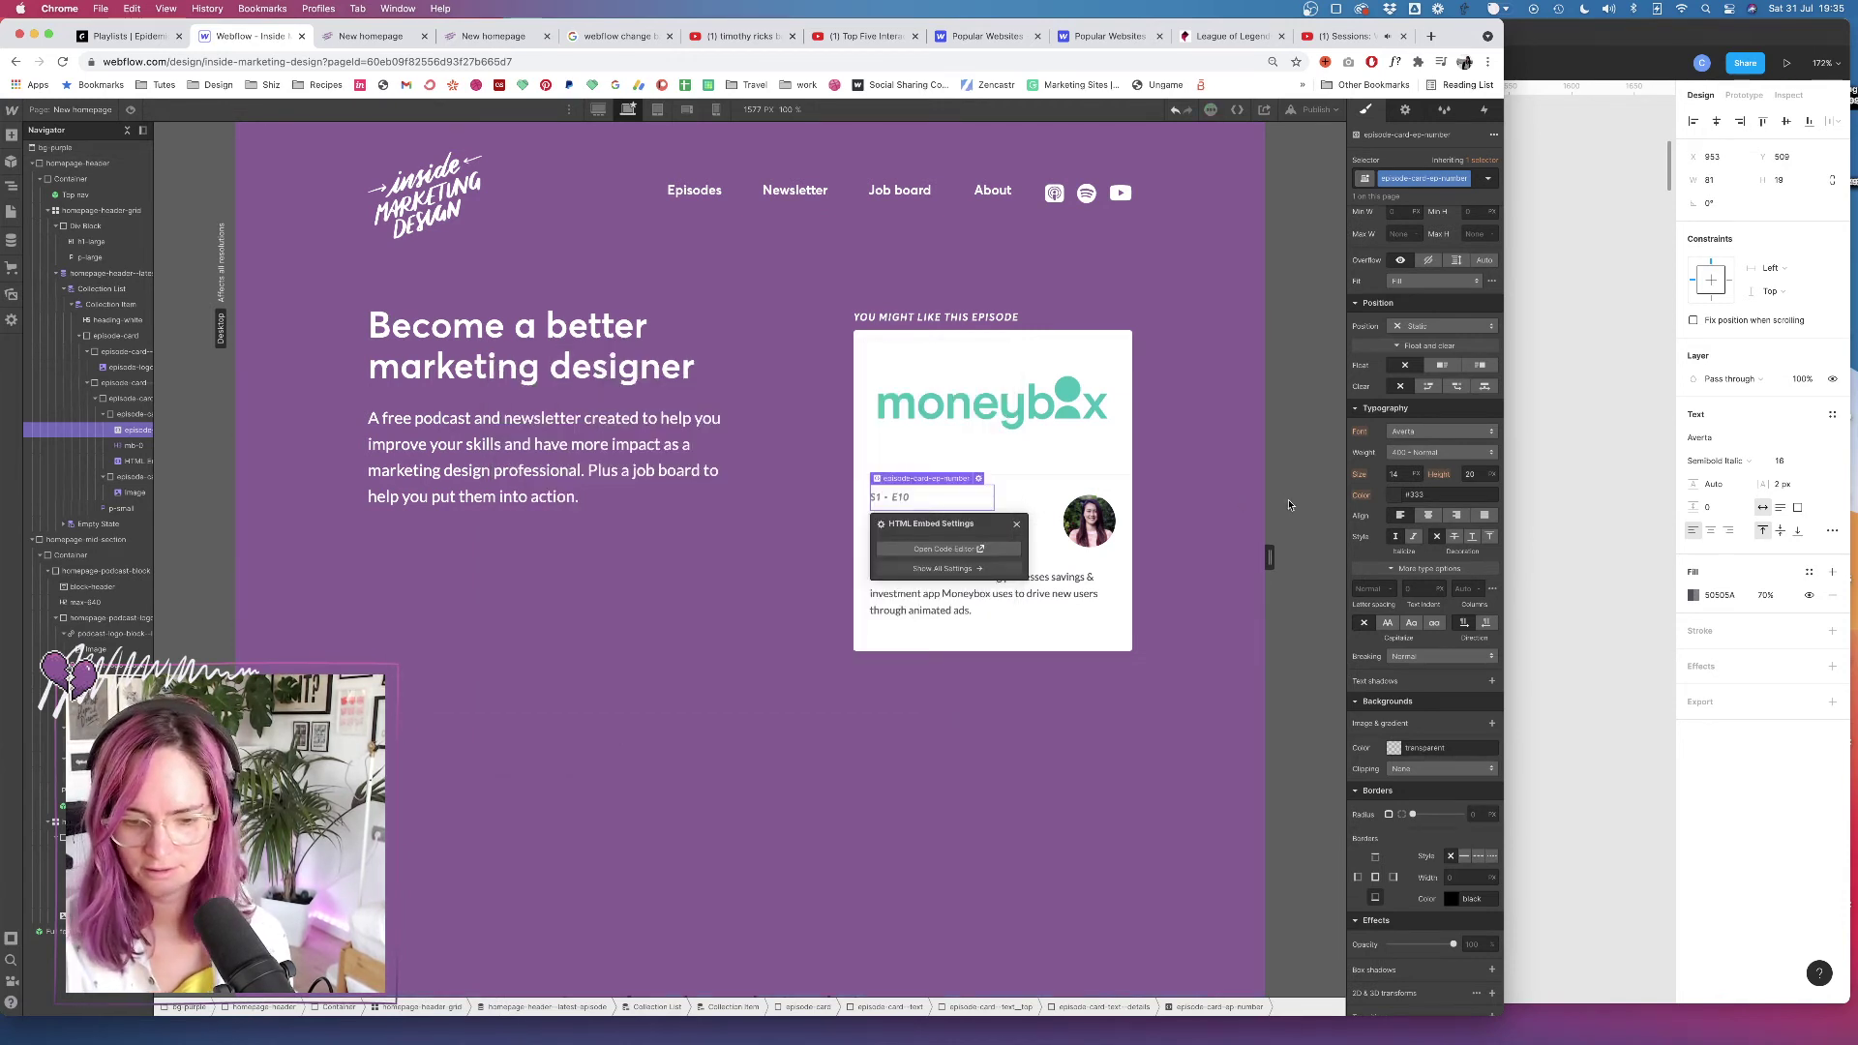
pyautogui.click(1230, 449)
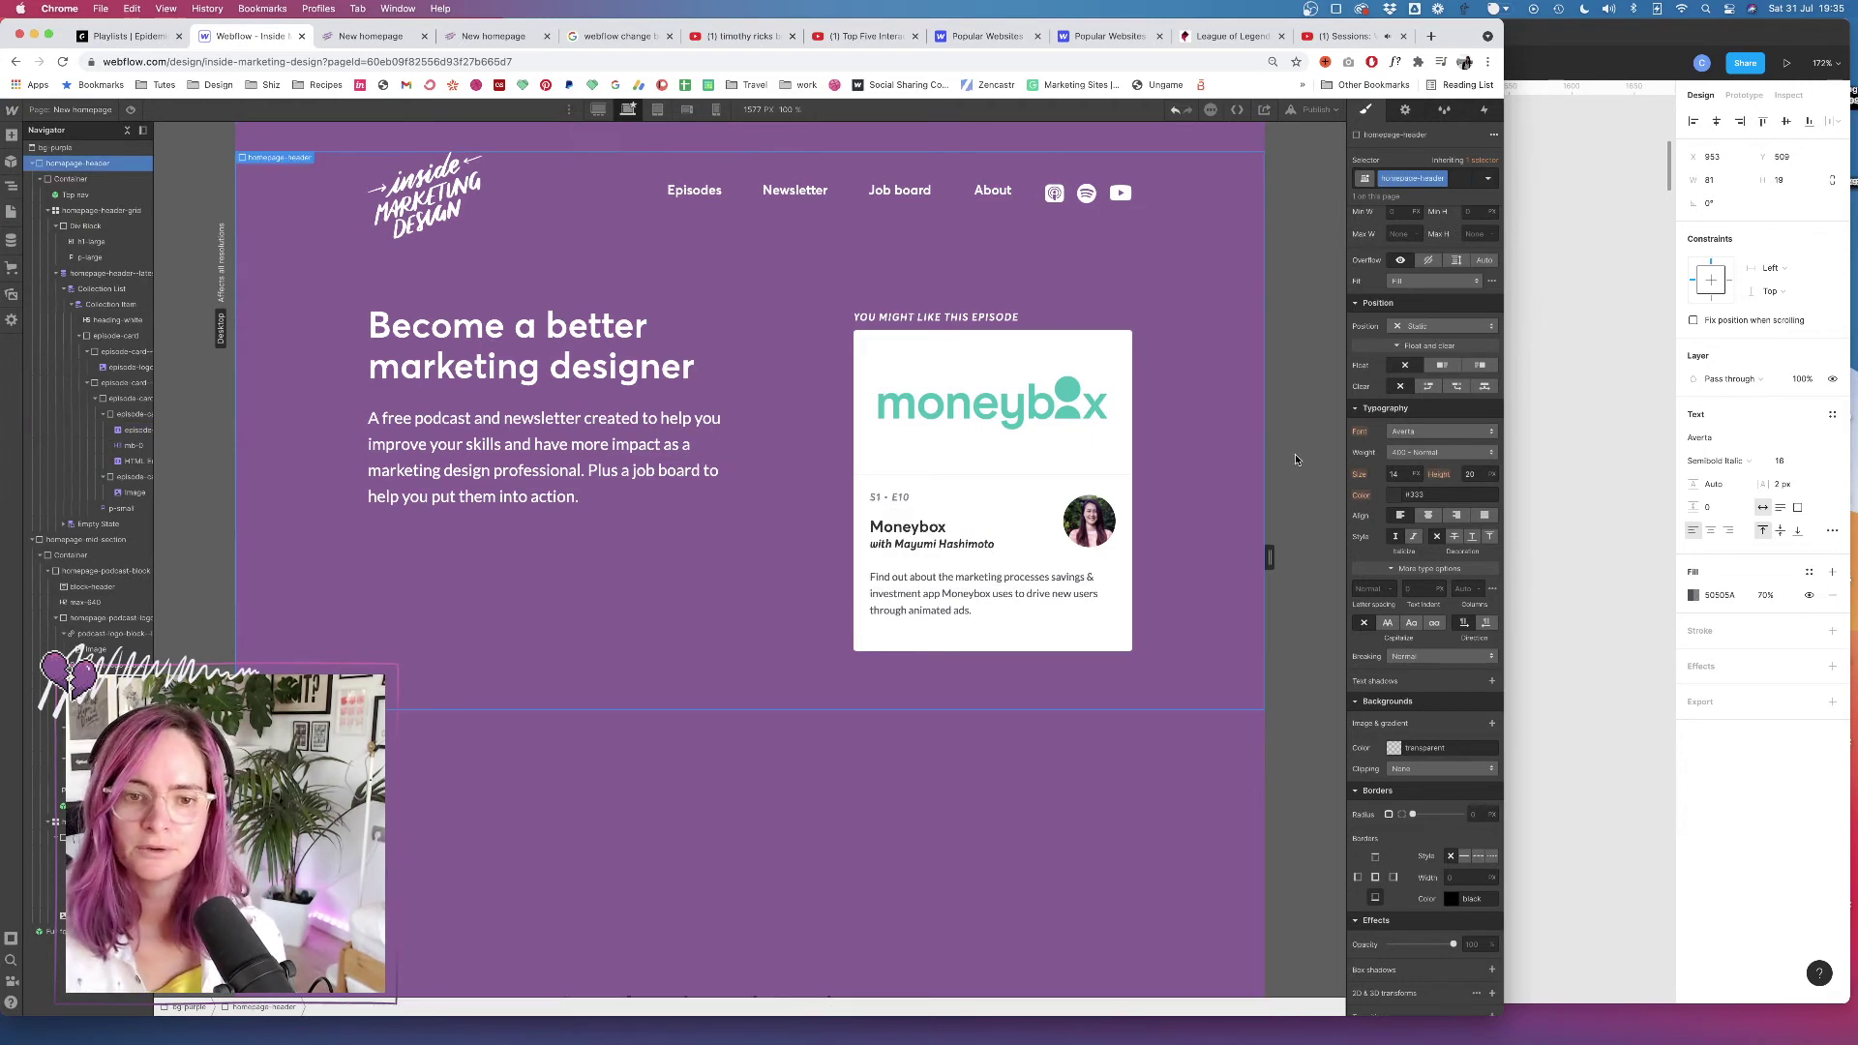
# Apply the mb-0 class to the card's description paragraph and add a question mark to the heading above the card
pyautogui.click(982, 592)
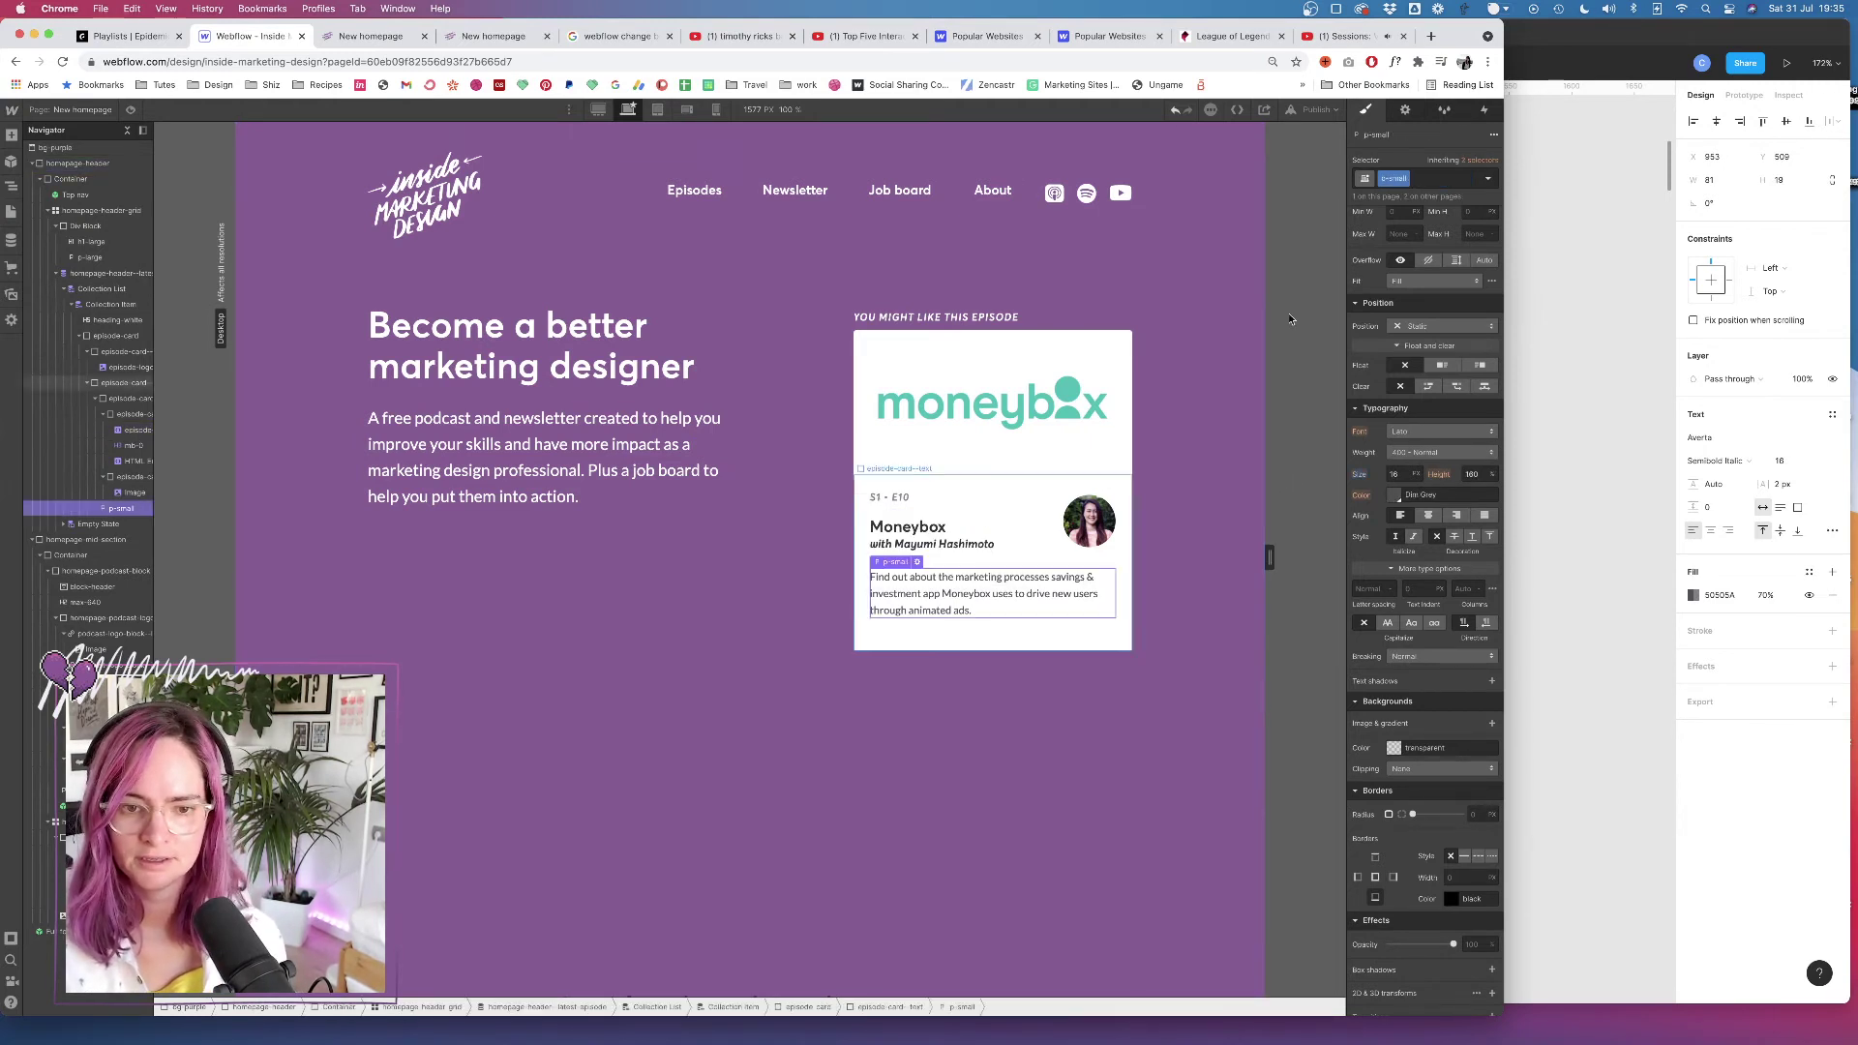
pyautogui.click(1460, 175)
pyautogui.write('mb-')
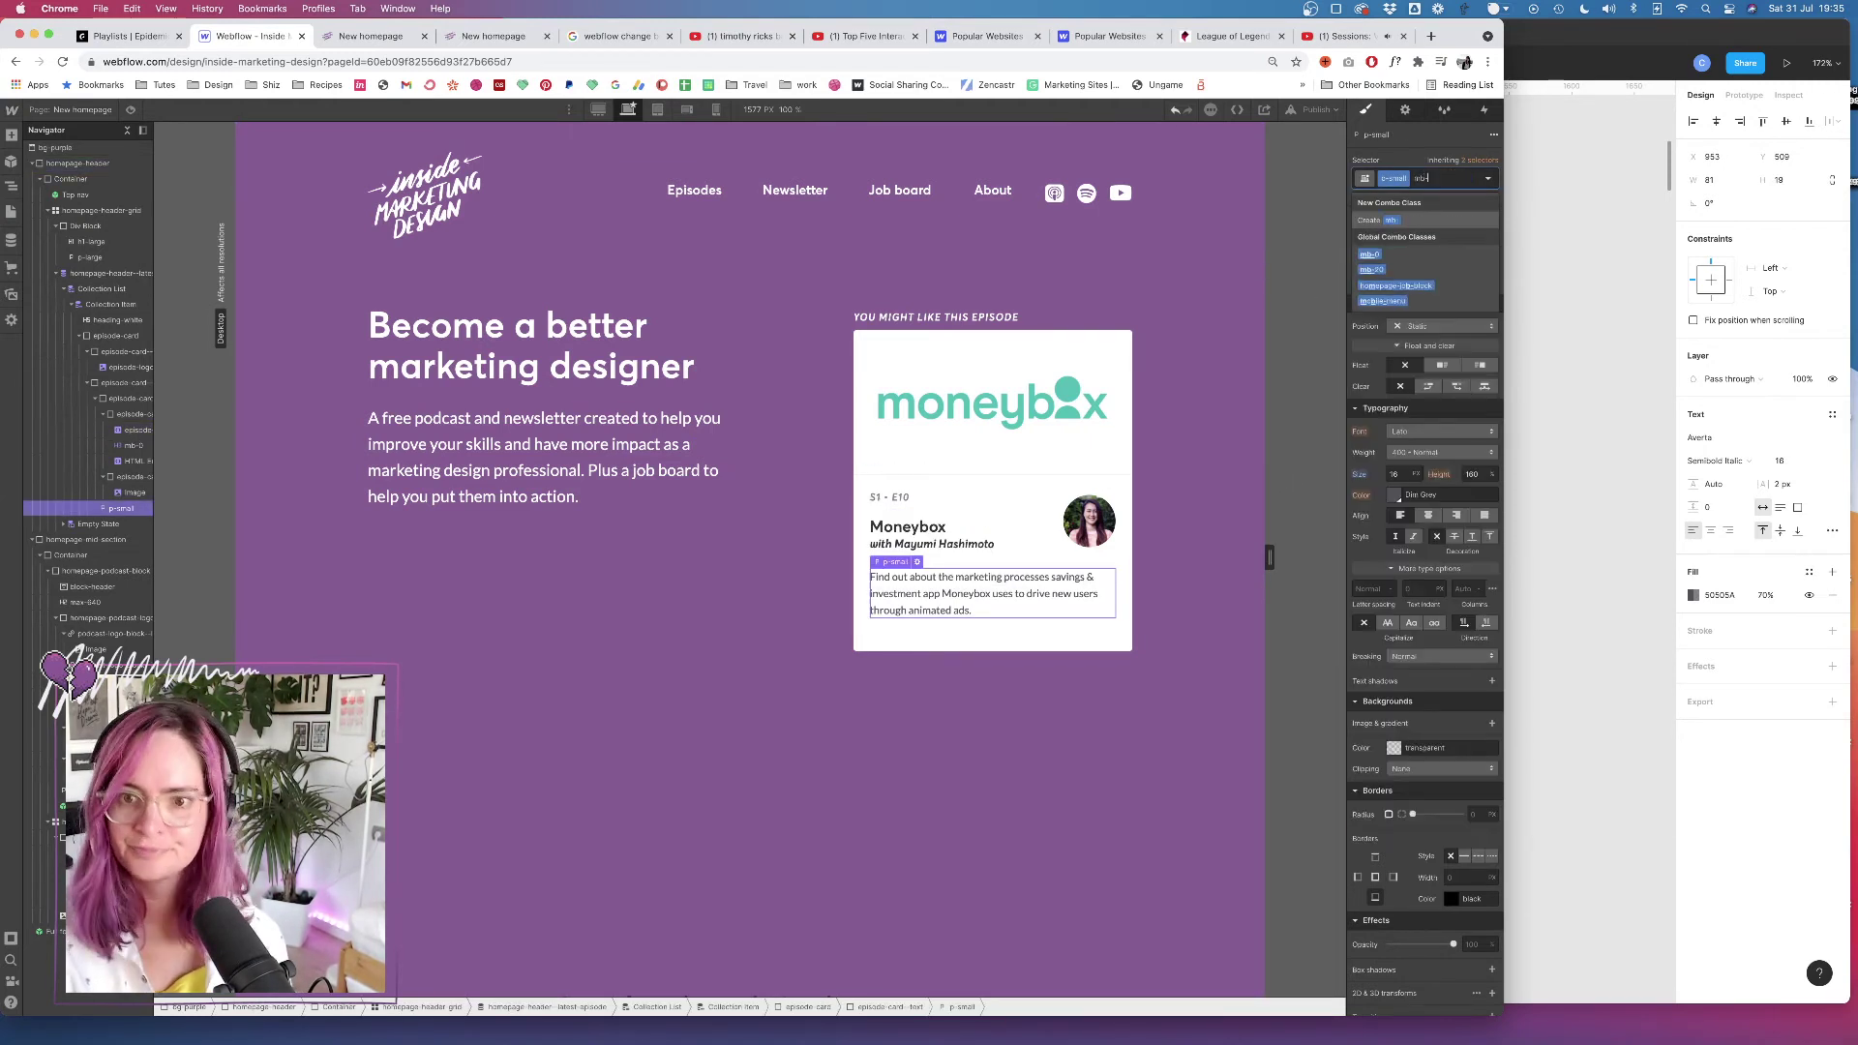
pyautogui.click(1370, 253)
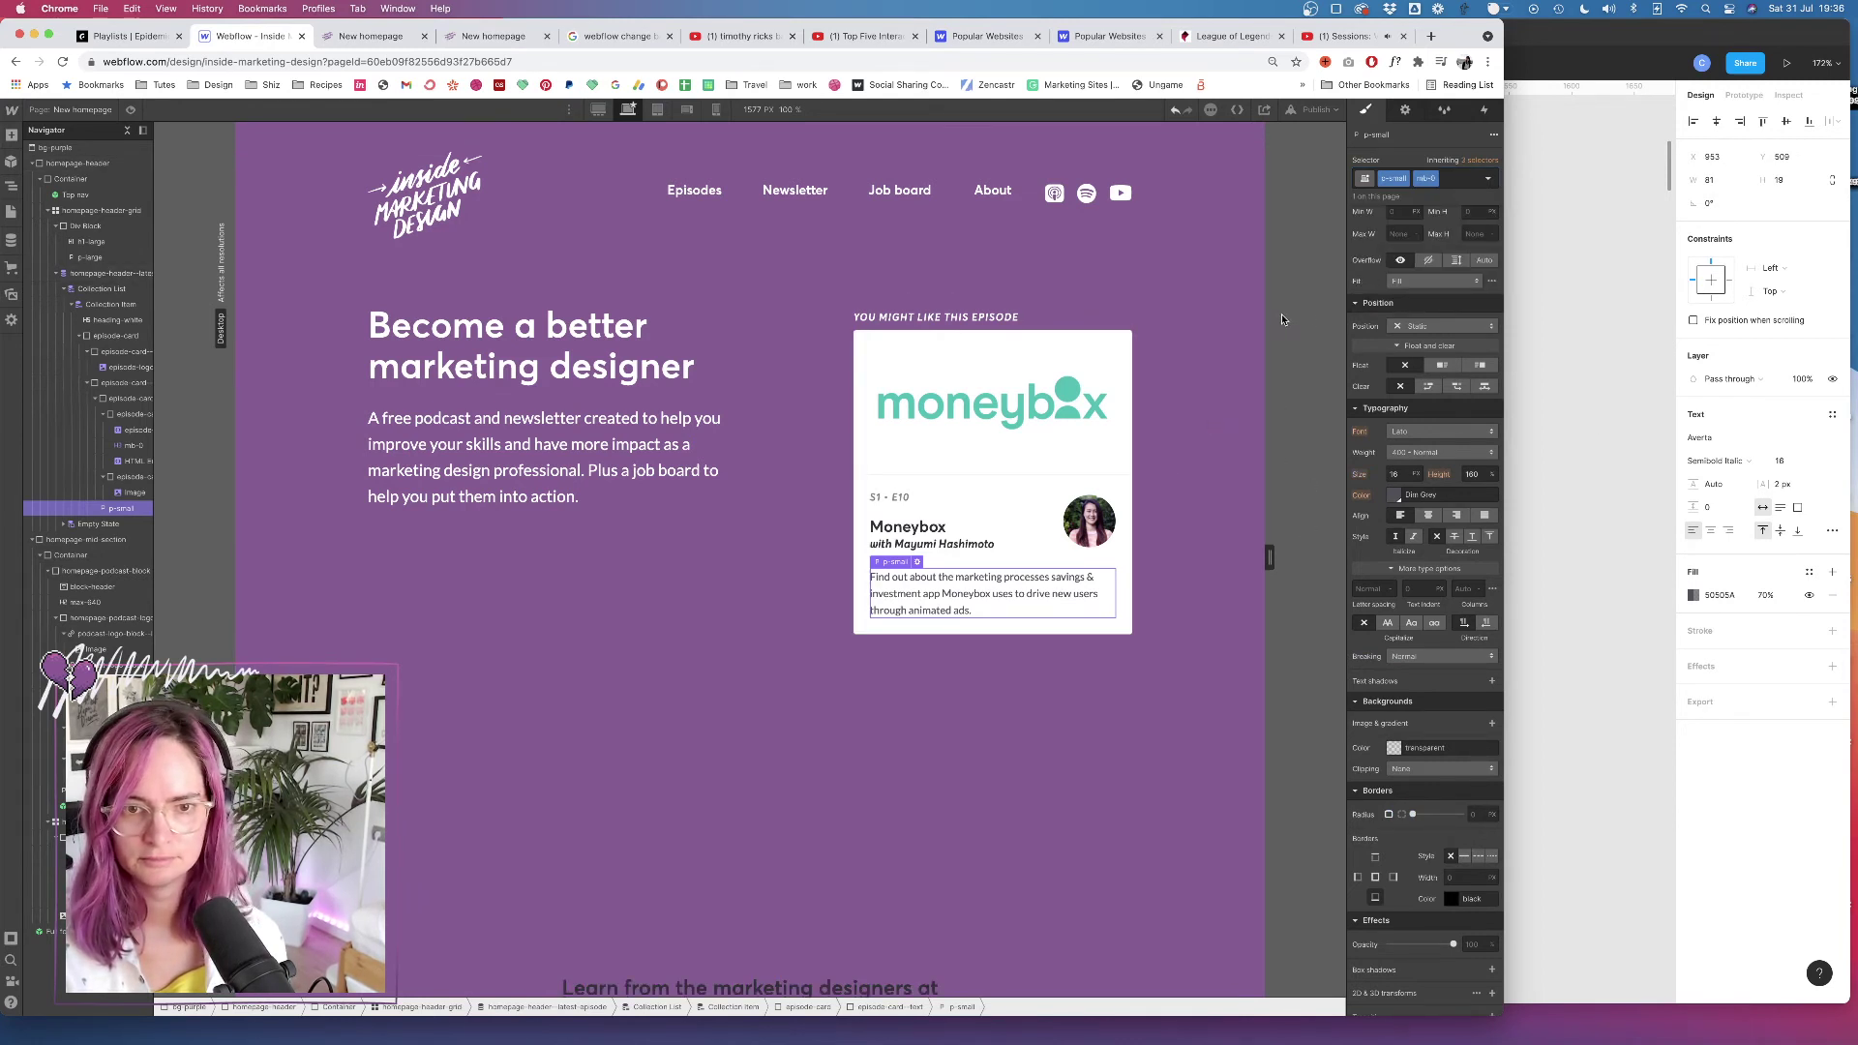
pyautogui.click(1006, 319)
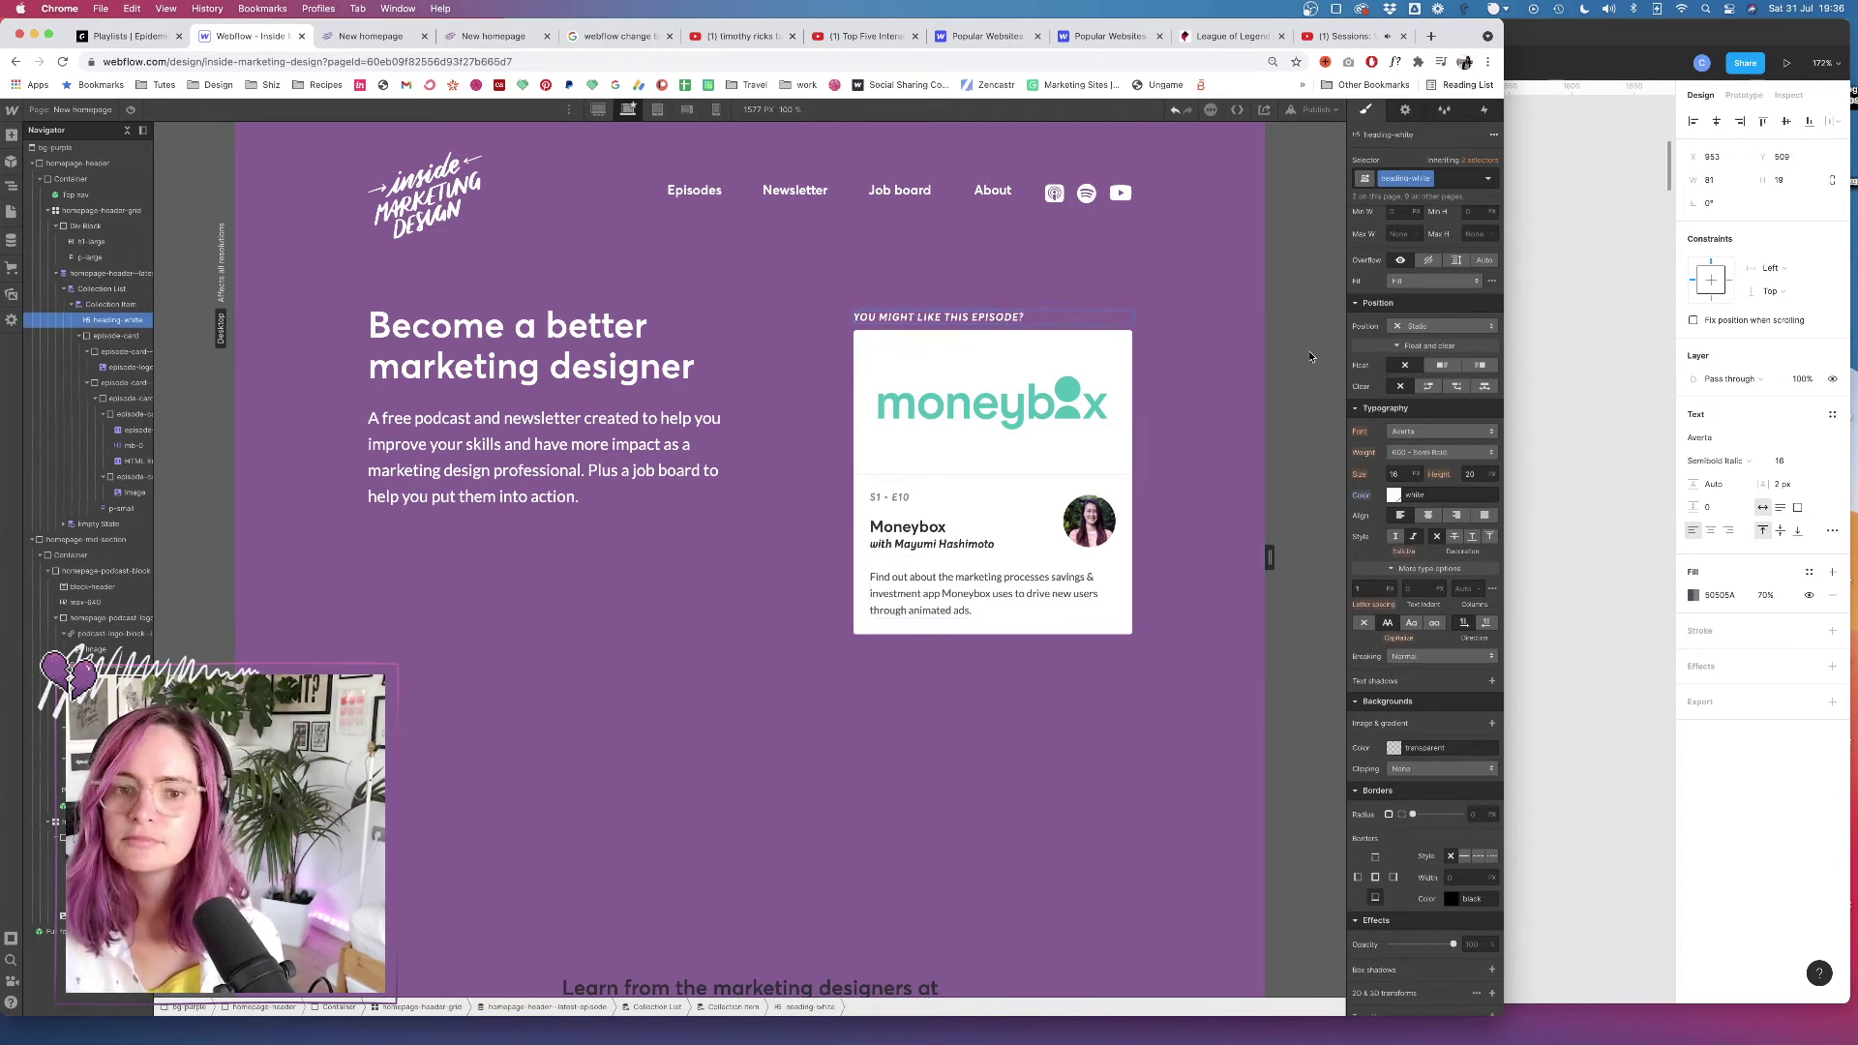
# Compare the episode card's company logo in Webflow with the logos on the cards in the Figma design
pyautogui.click(1021, 413)
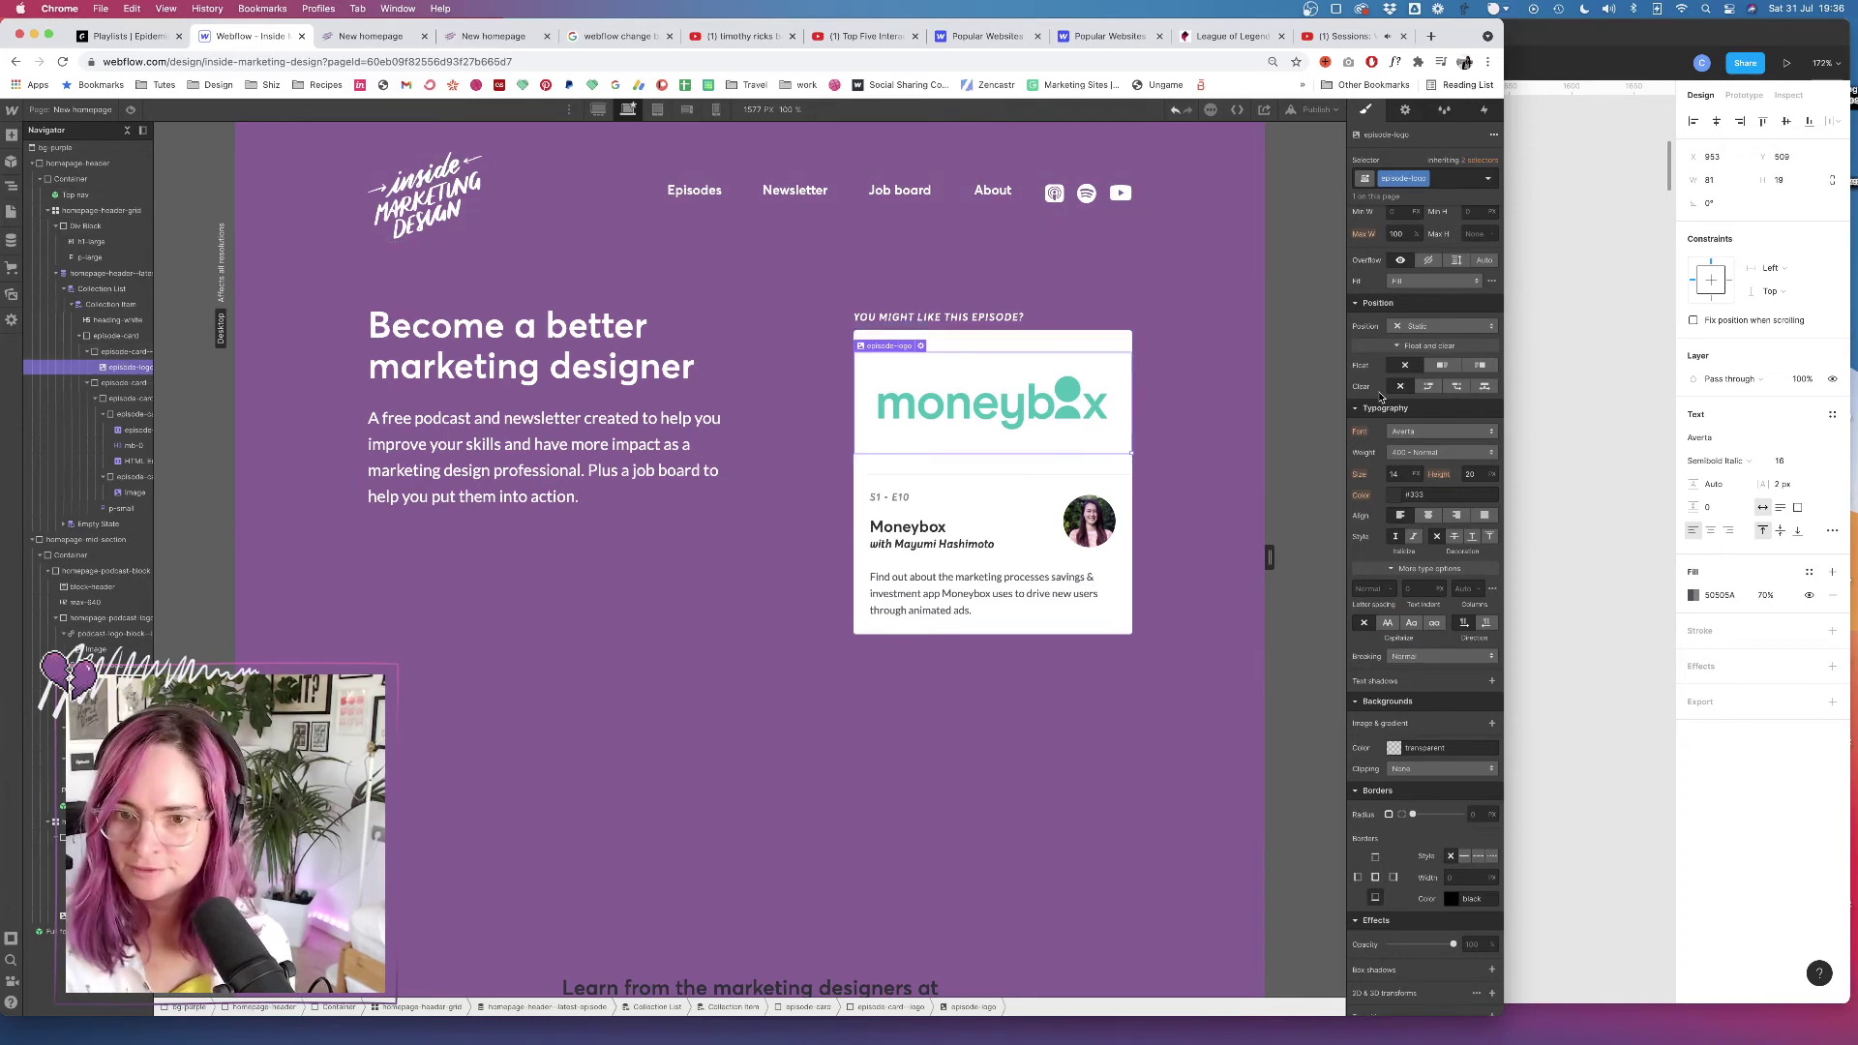
pyautogui.click(1576, 370)
pyautogui.scroll(-10, 1106, 474)
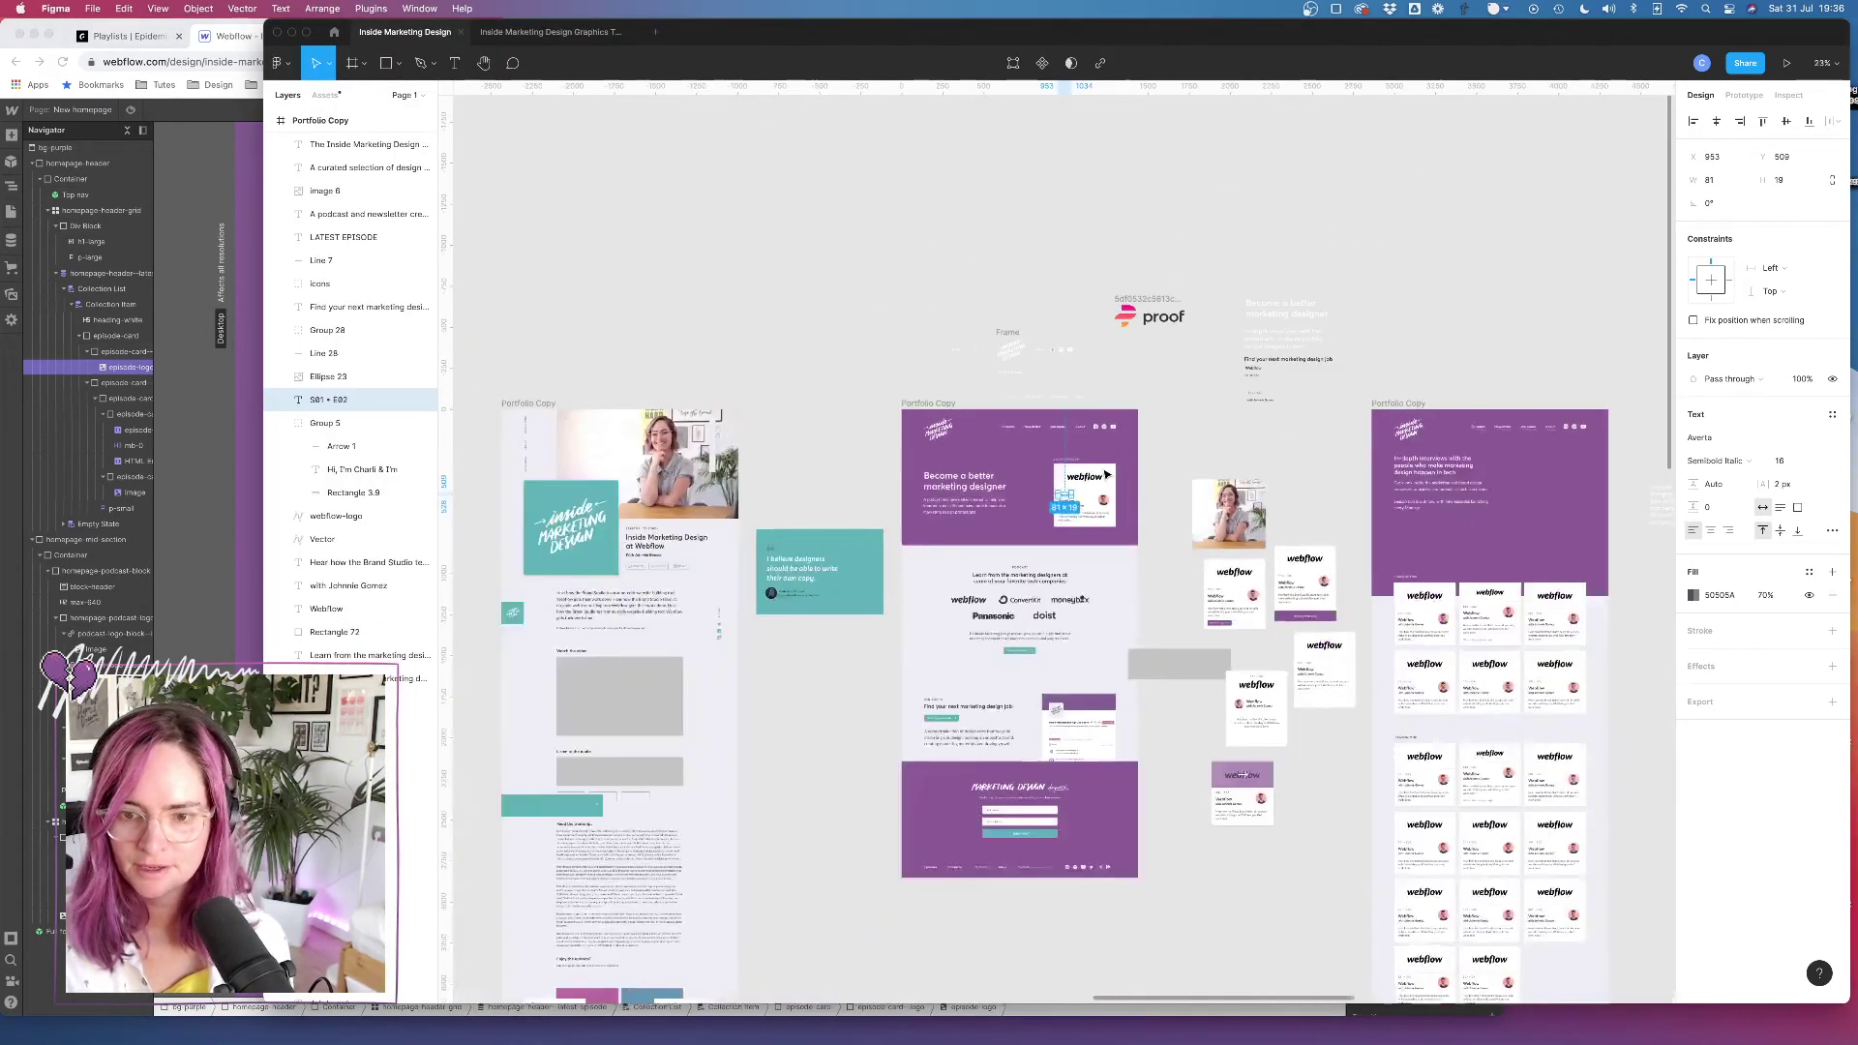
pyautogui.scroll(-3, 1106, 474)
pyautogui.hscroll(3, 1106, 474)
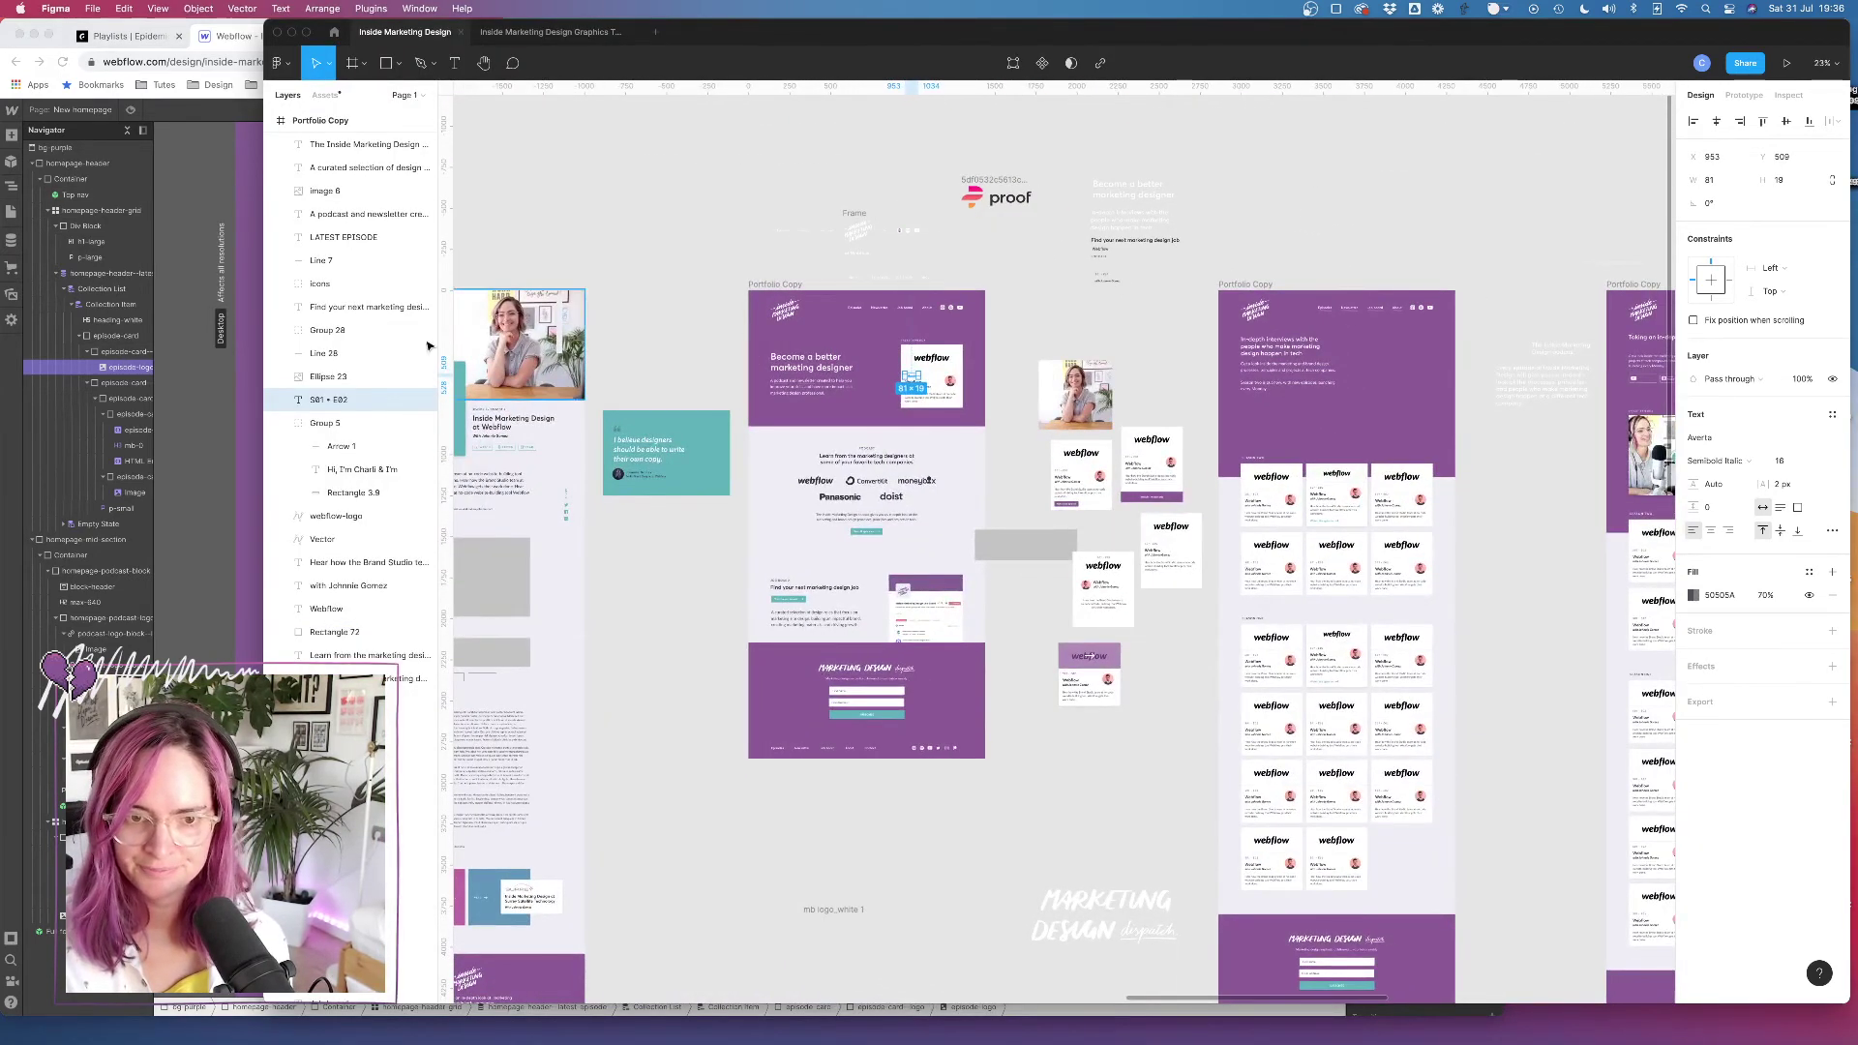
pyautogui.click(223, 348)
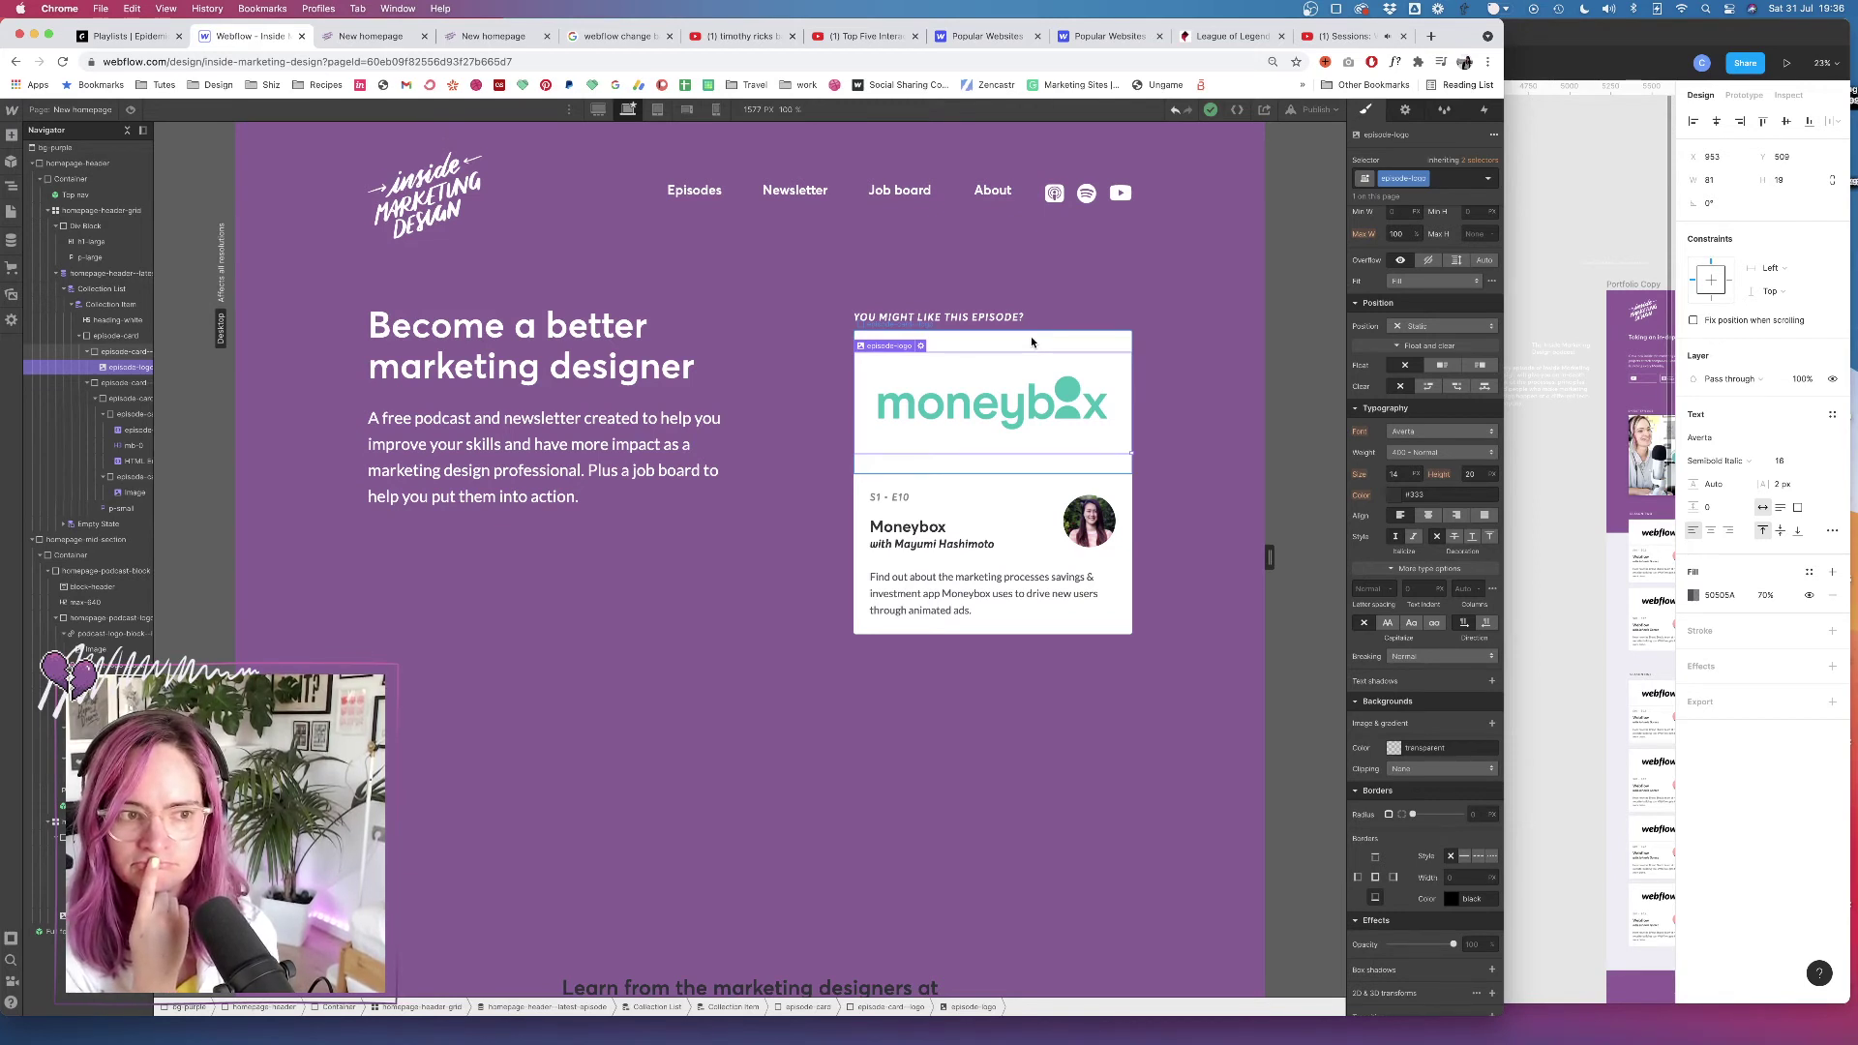
# Open the Home page and inspect the styles of the Moneybox and Basecamp logos and their white card block
pyautogui.click(10, 211)
pyautogui.click(104, 209)
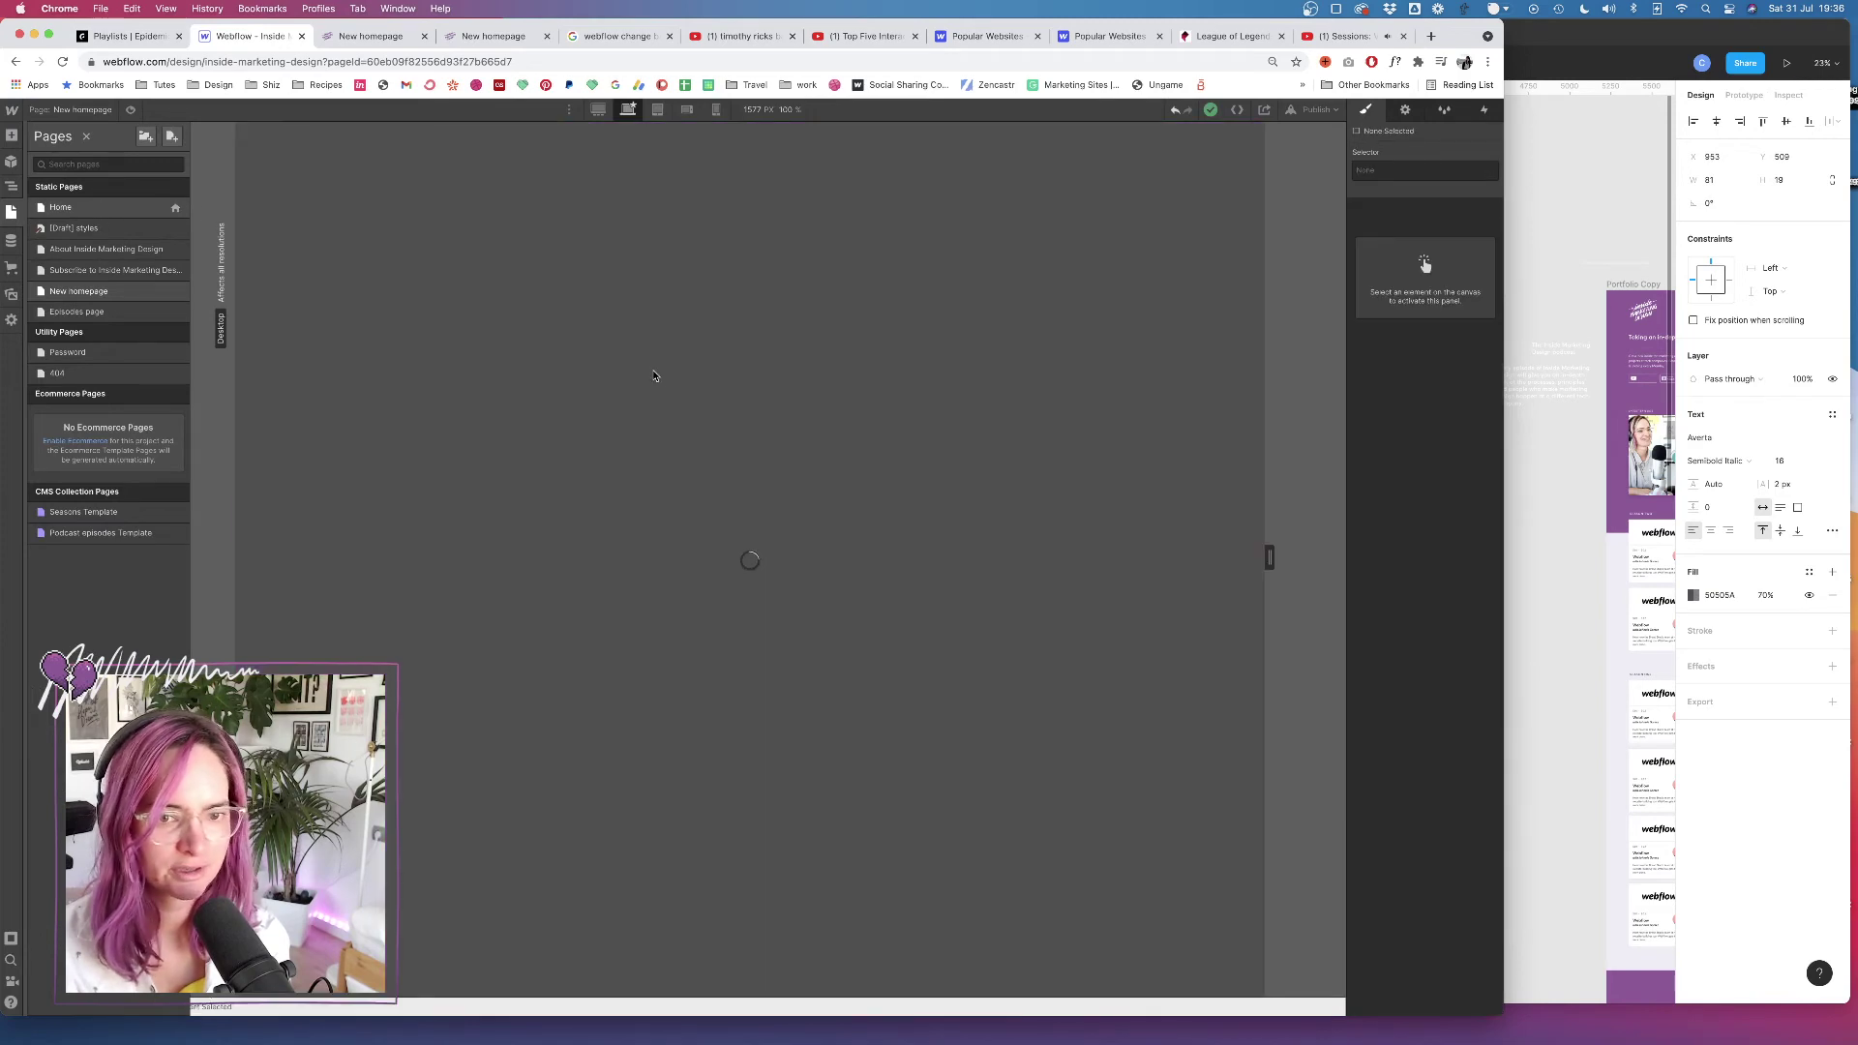
pyautogui.scroll(-10, 724, 682)
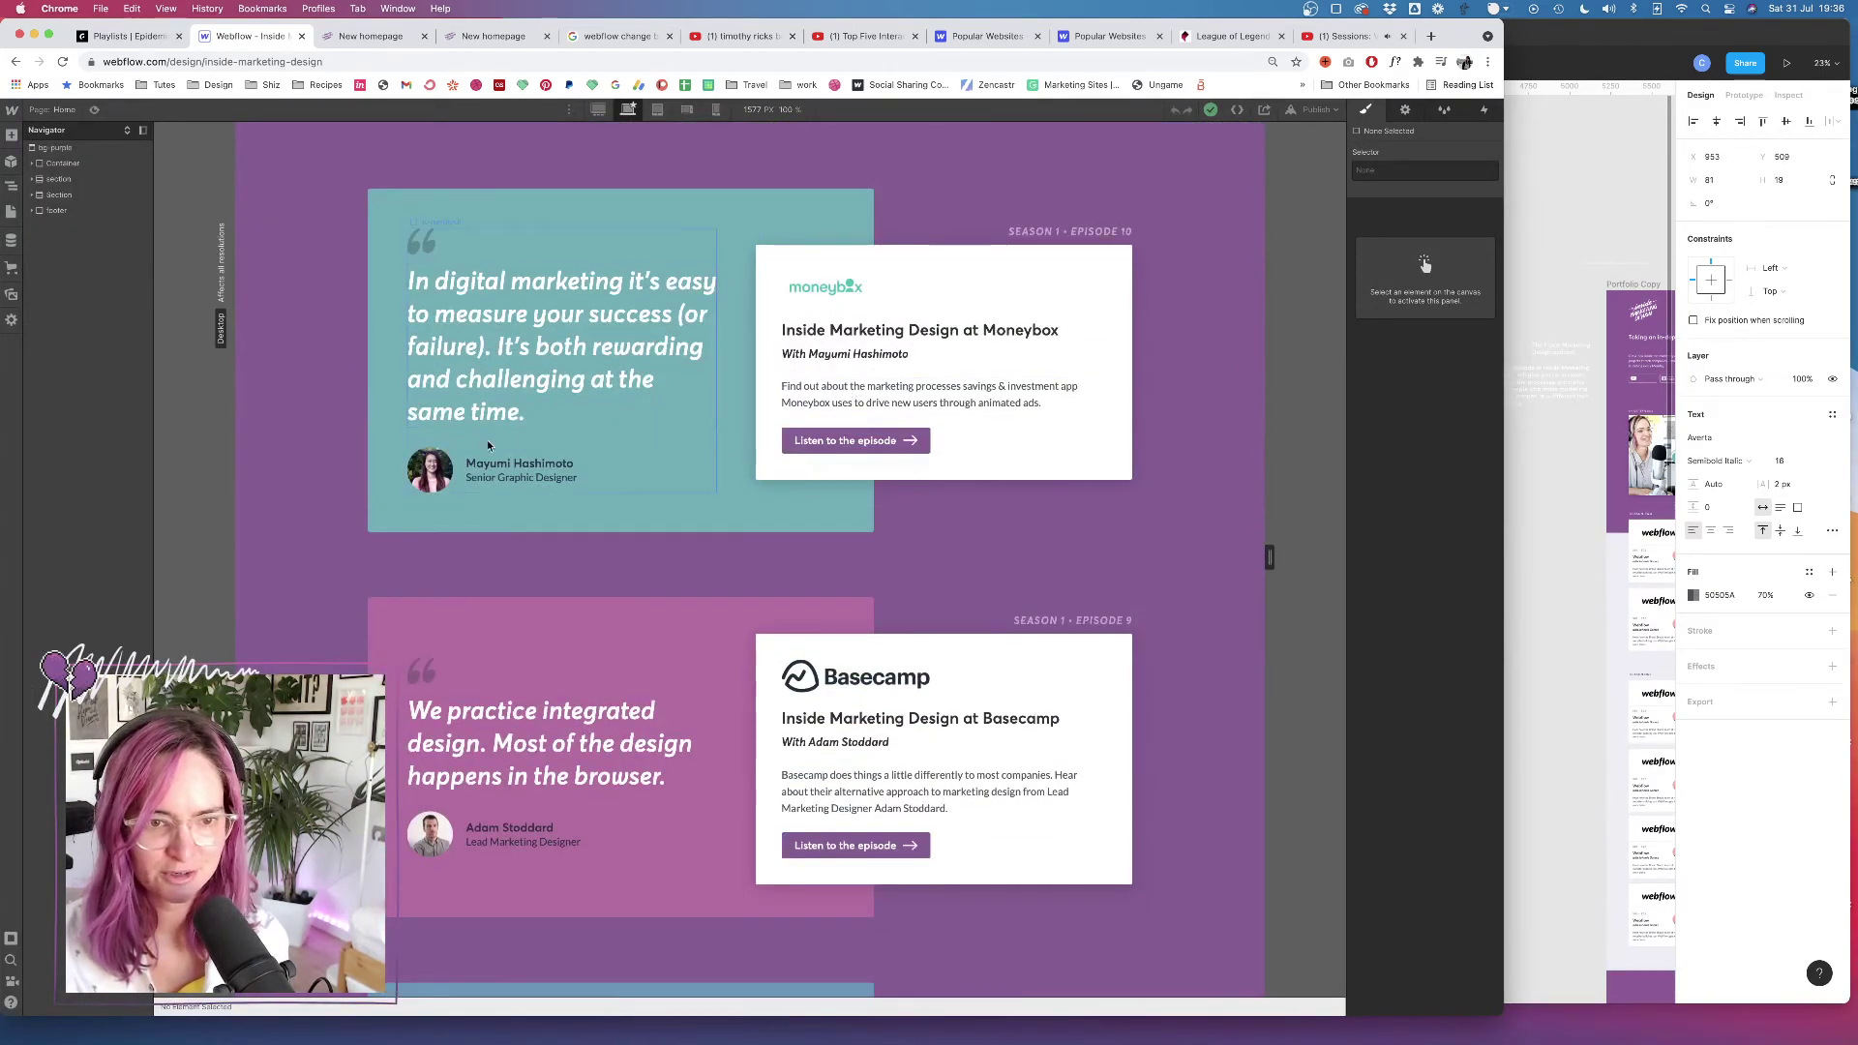
pyautogui.click(845, 289)
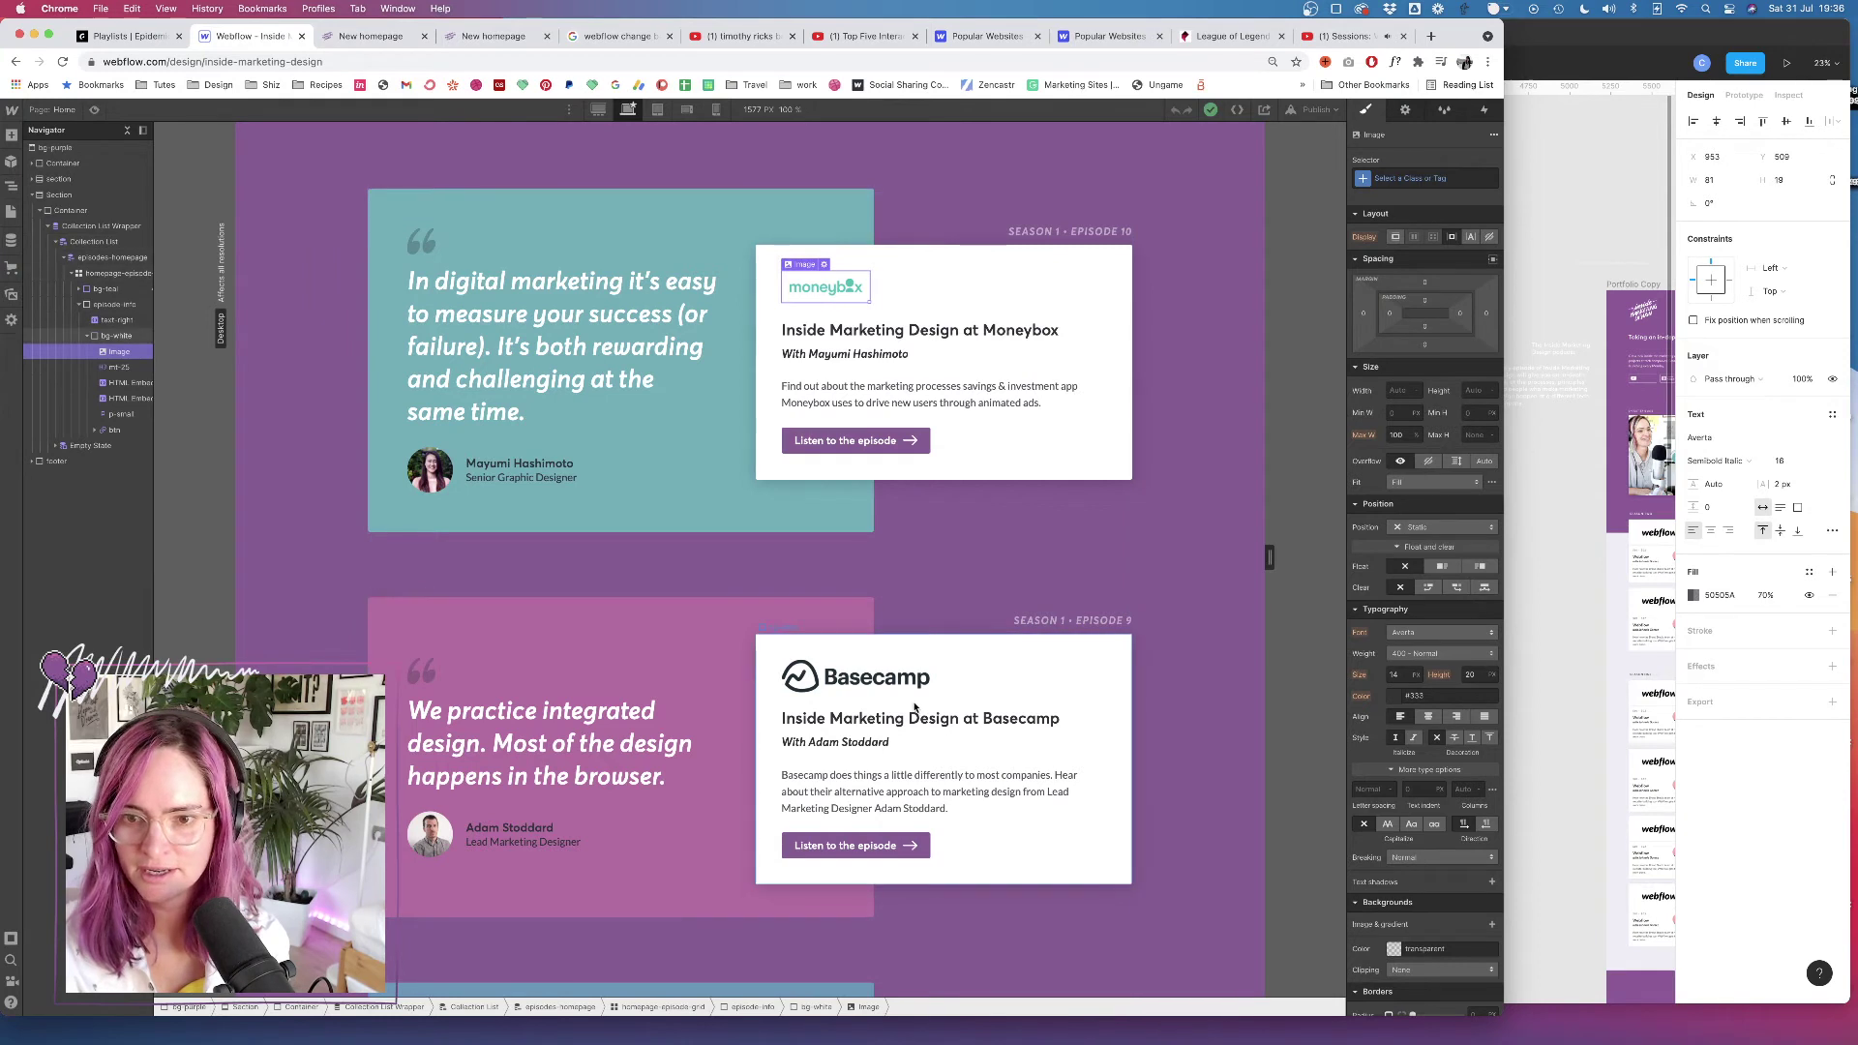
pyautogui.click(851, 677)
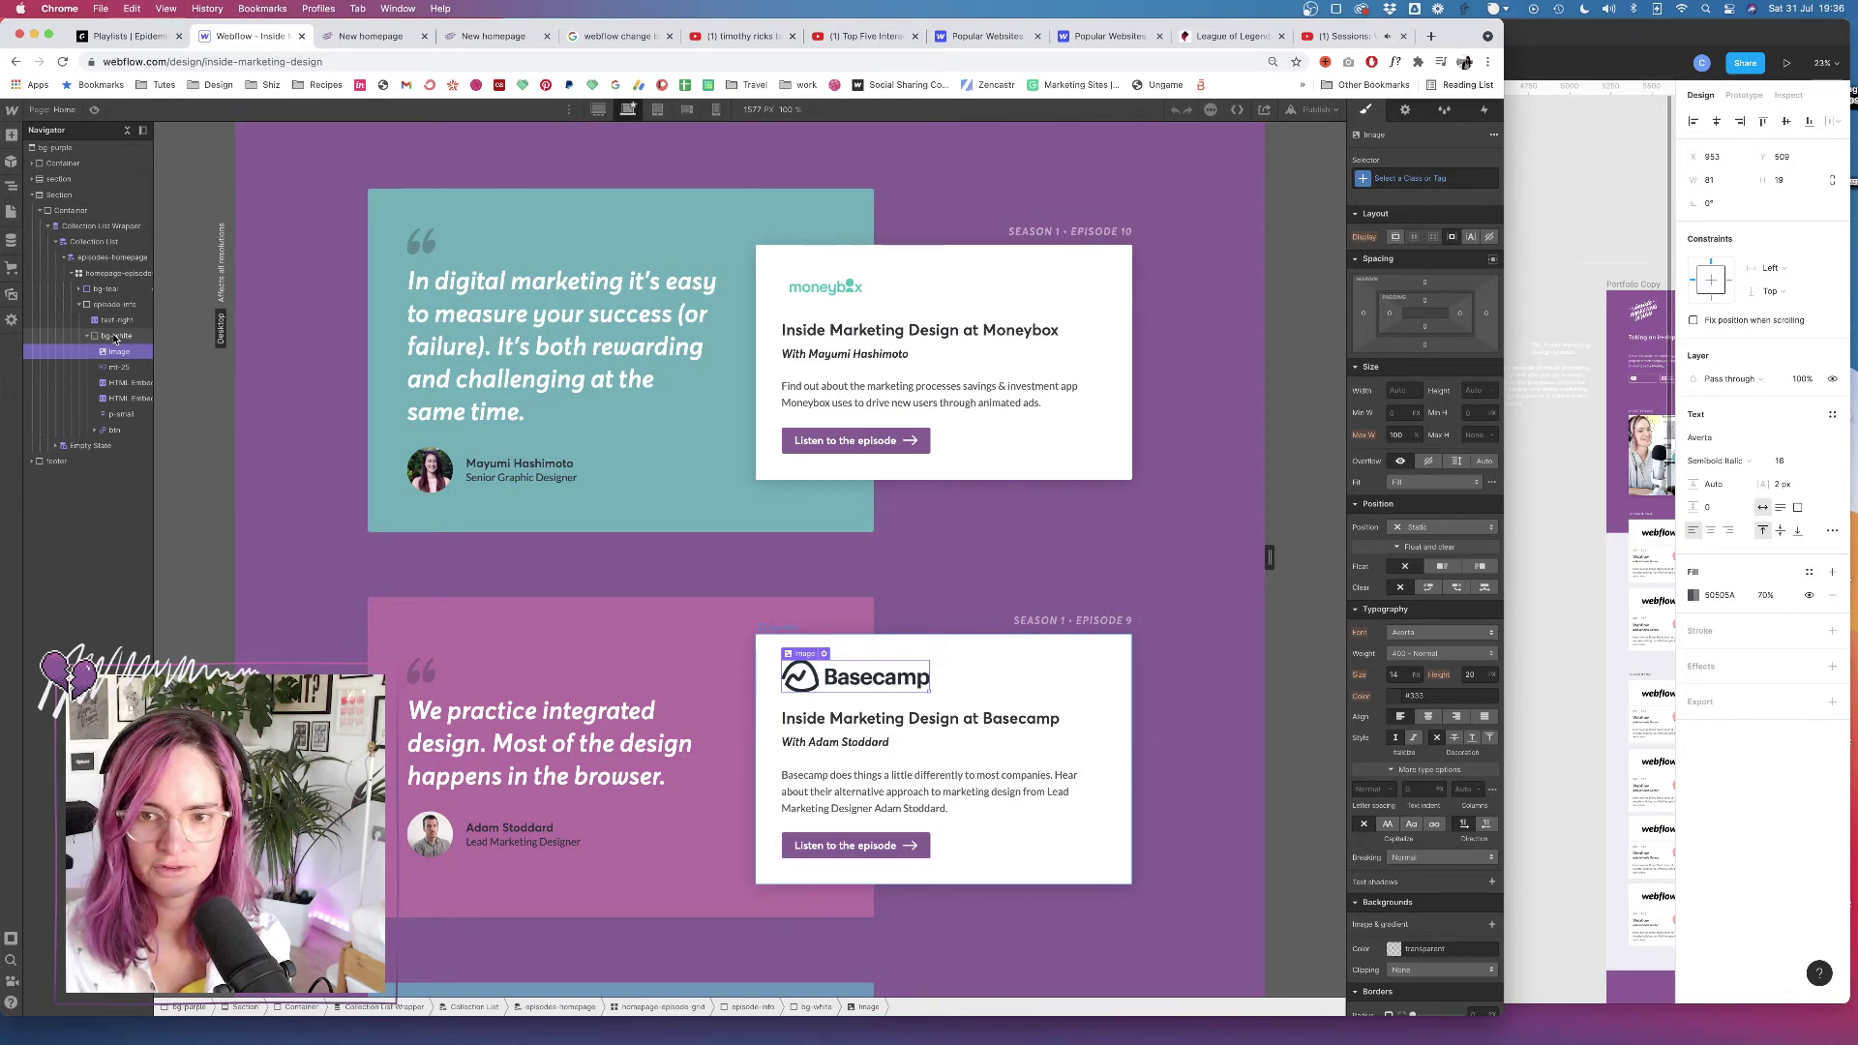
pyautogui.click(115, 336)
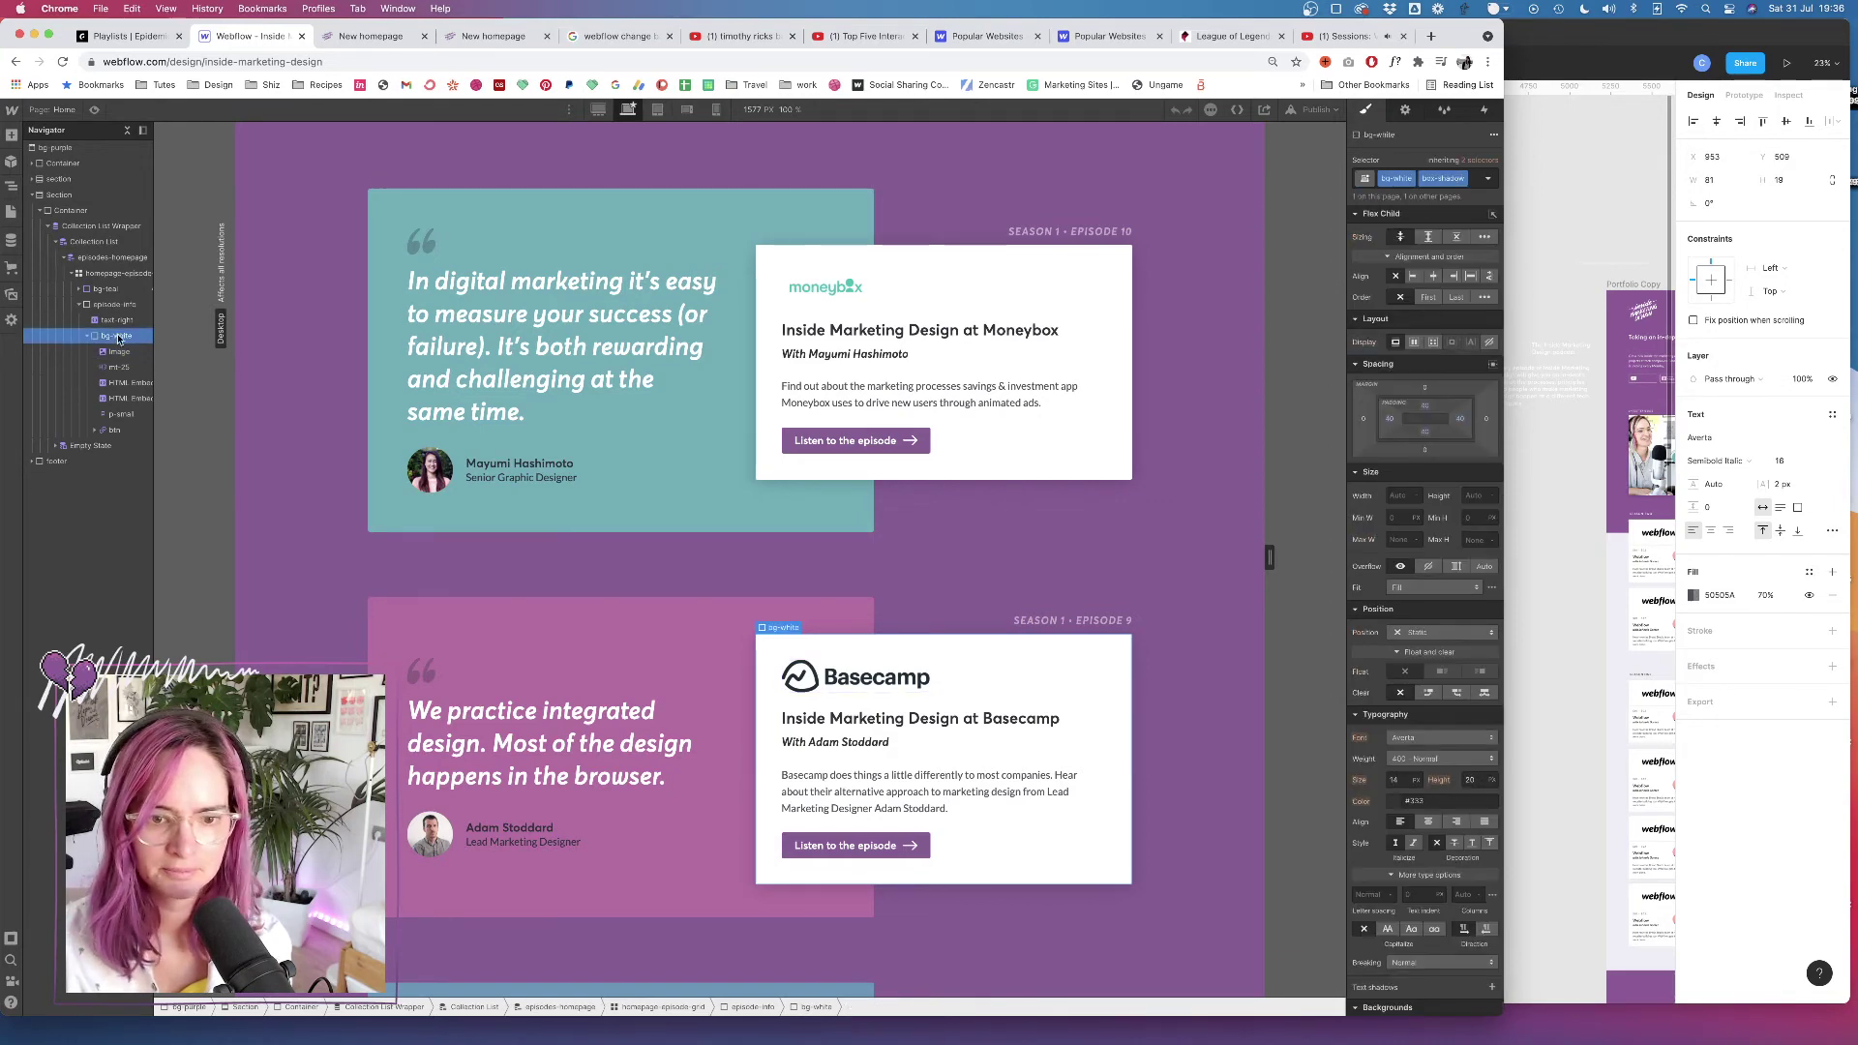
# Inspect the Basecamp logo's display style, undo the change made to it, and open the logo's image settings
pyautogui.click(912, 680)
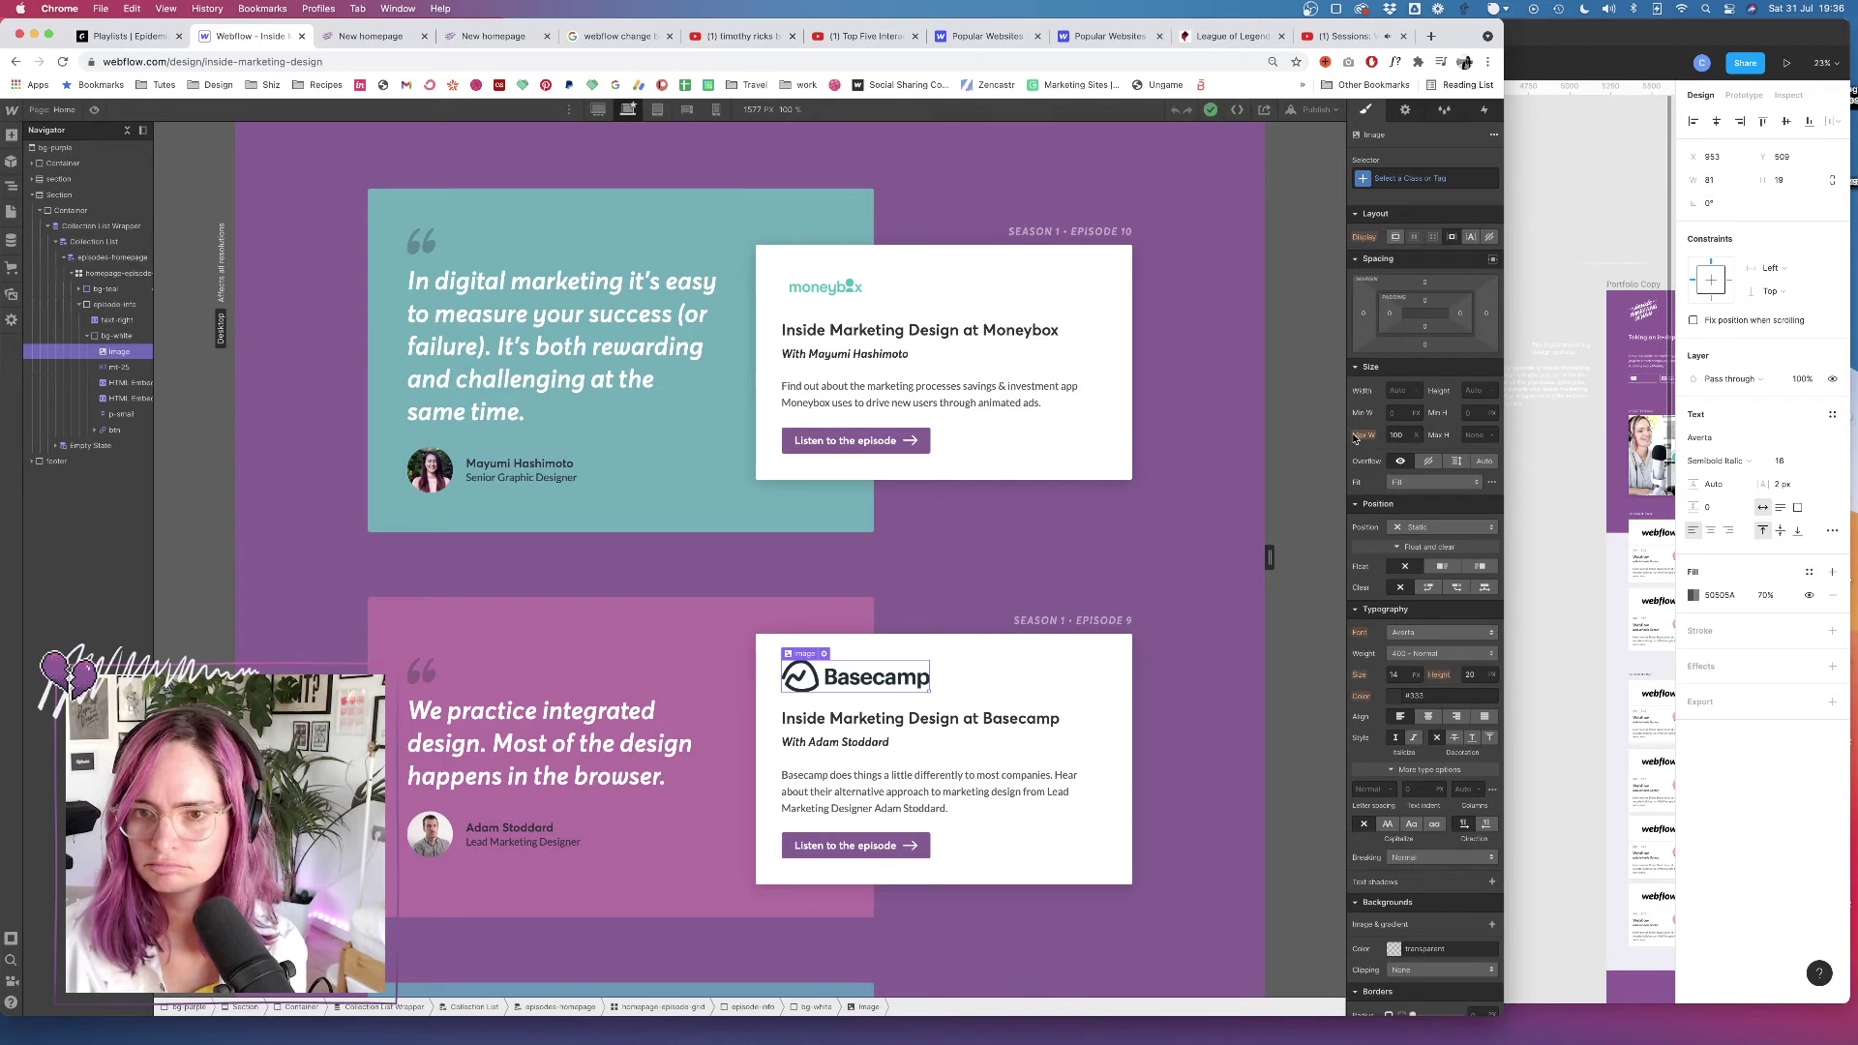
pyautogui.click(1451, 241)
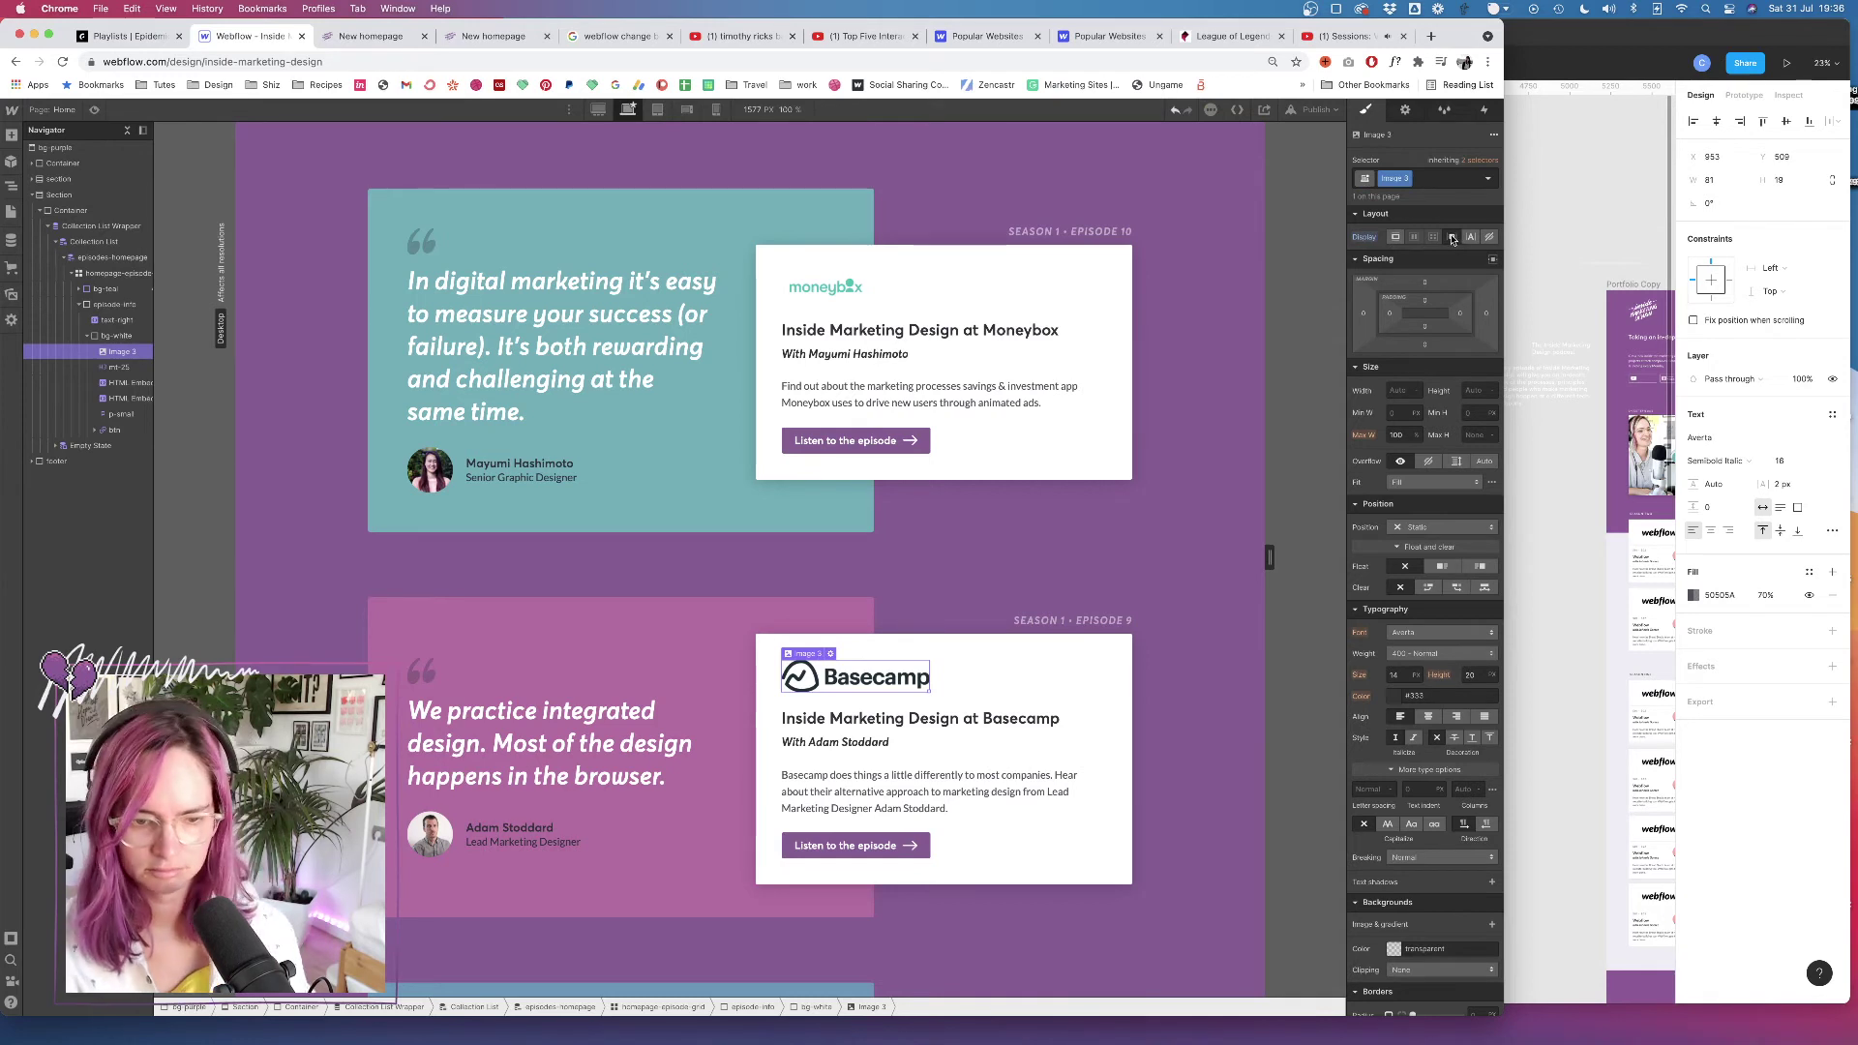
pyautogui.press('super+z')
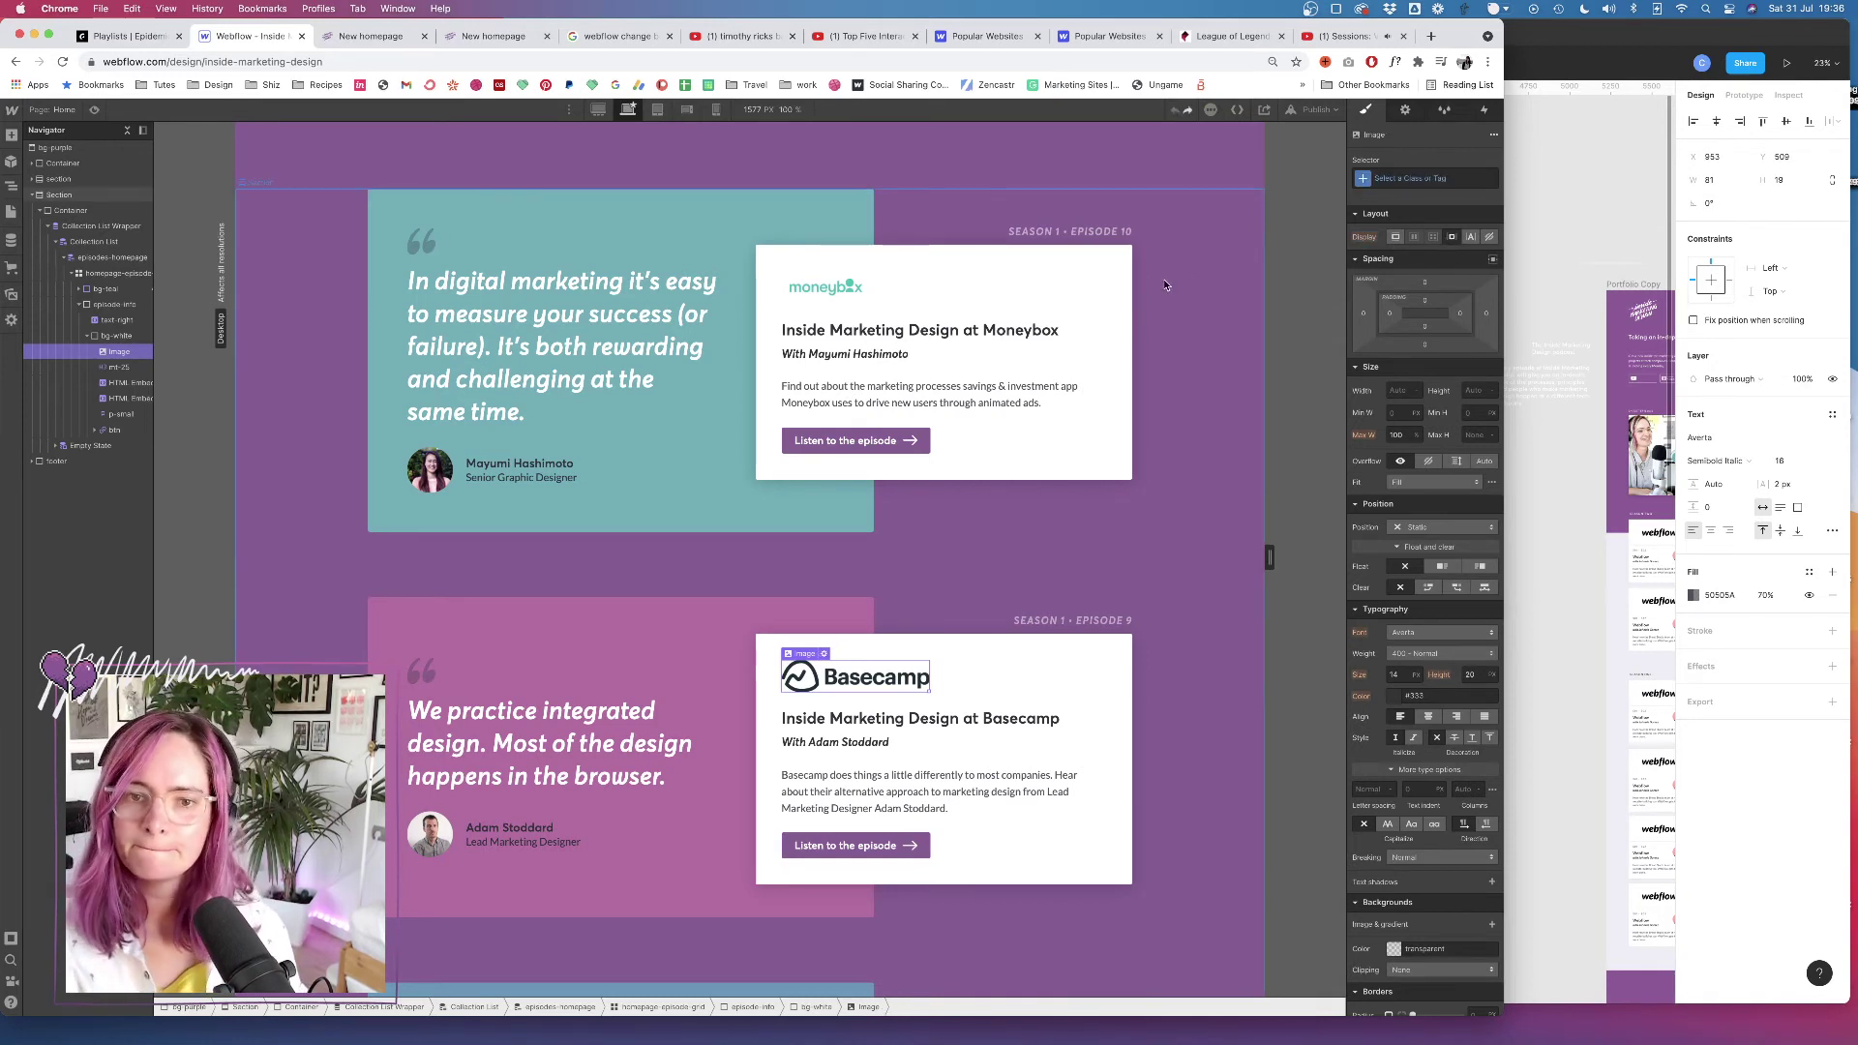
pyautogui.click(824, 654)
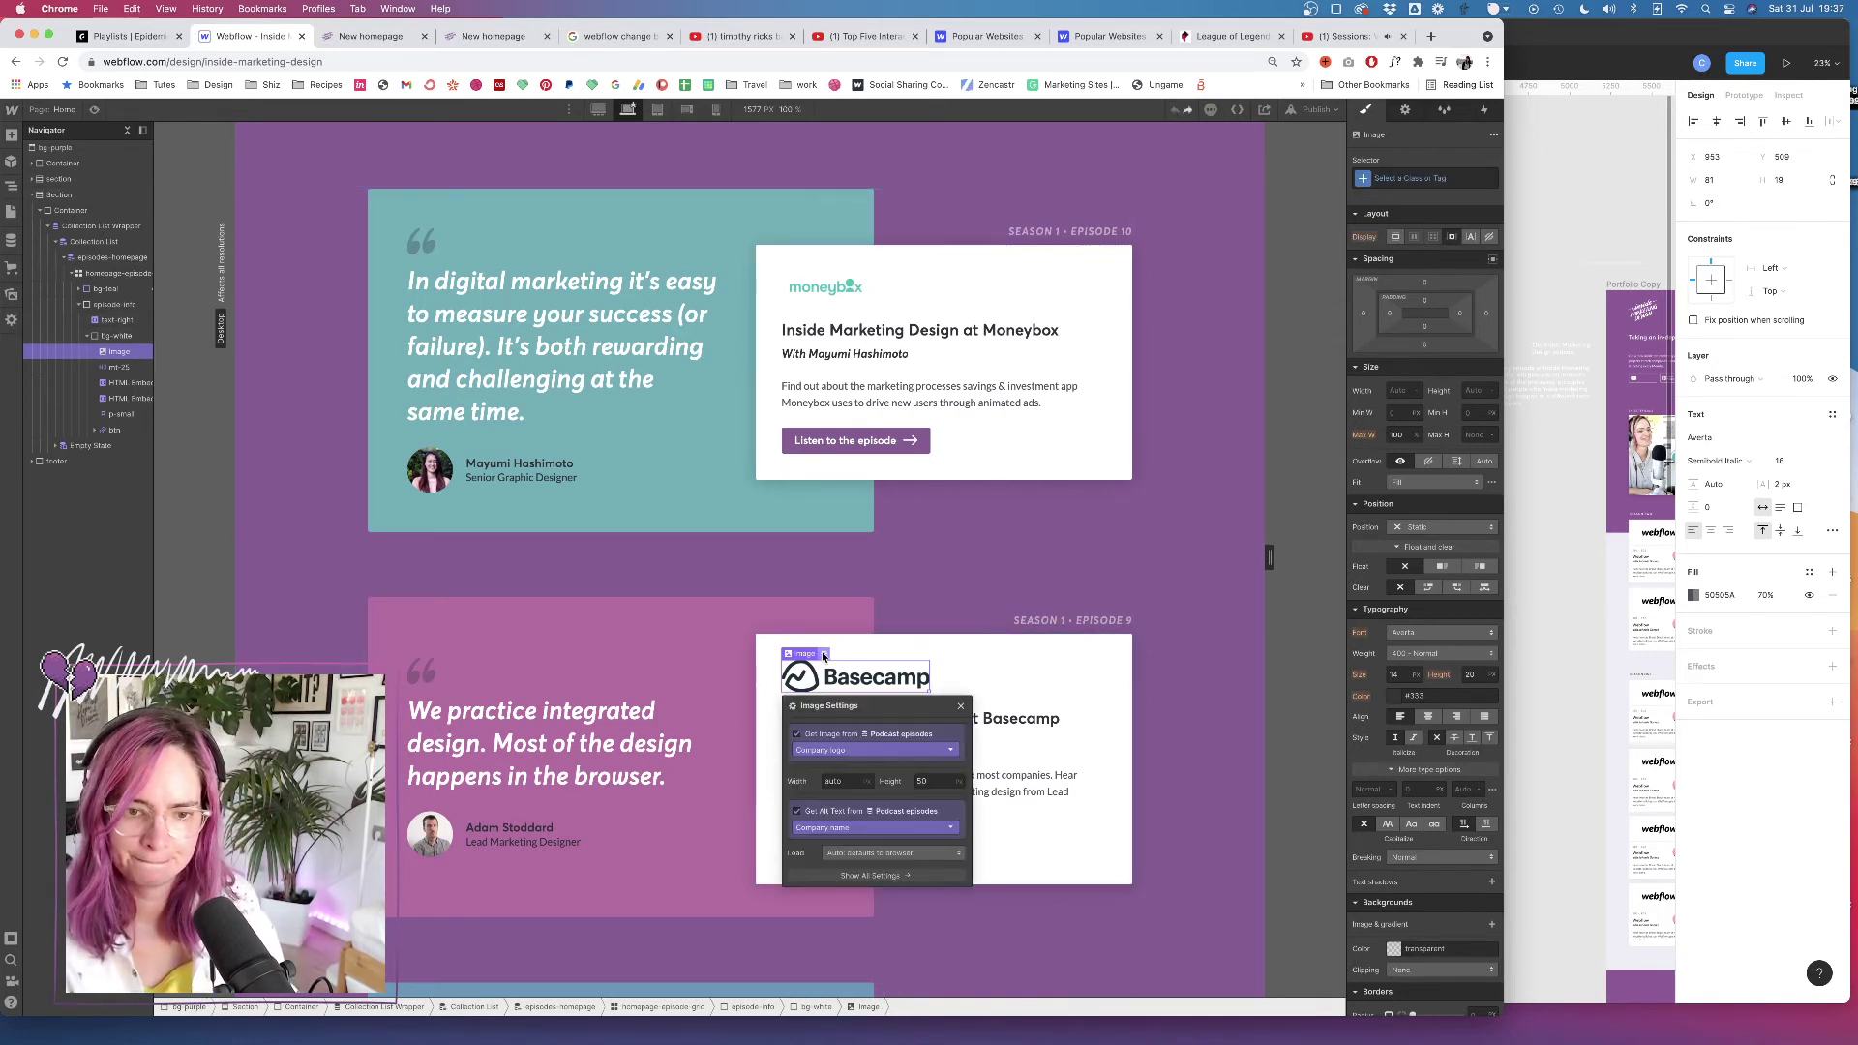
# Open the Episodes page and examine the episode card grid and the Moneybox card's heading and info block
pyautogui.click(961, 706)
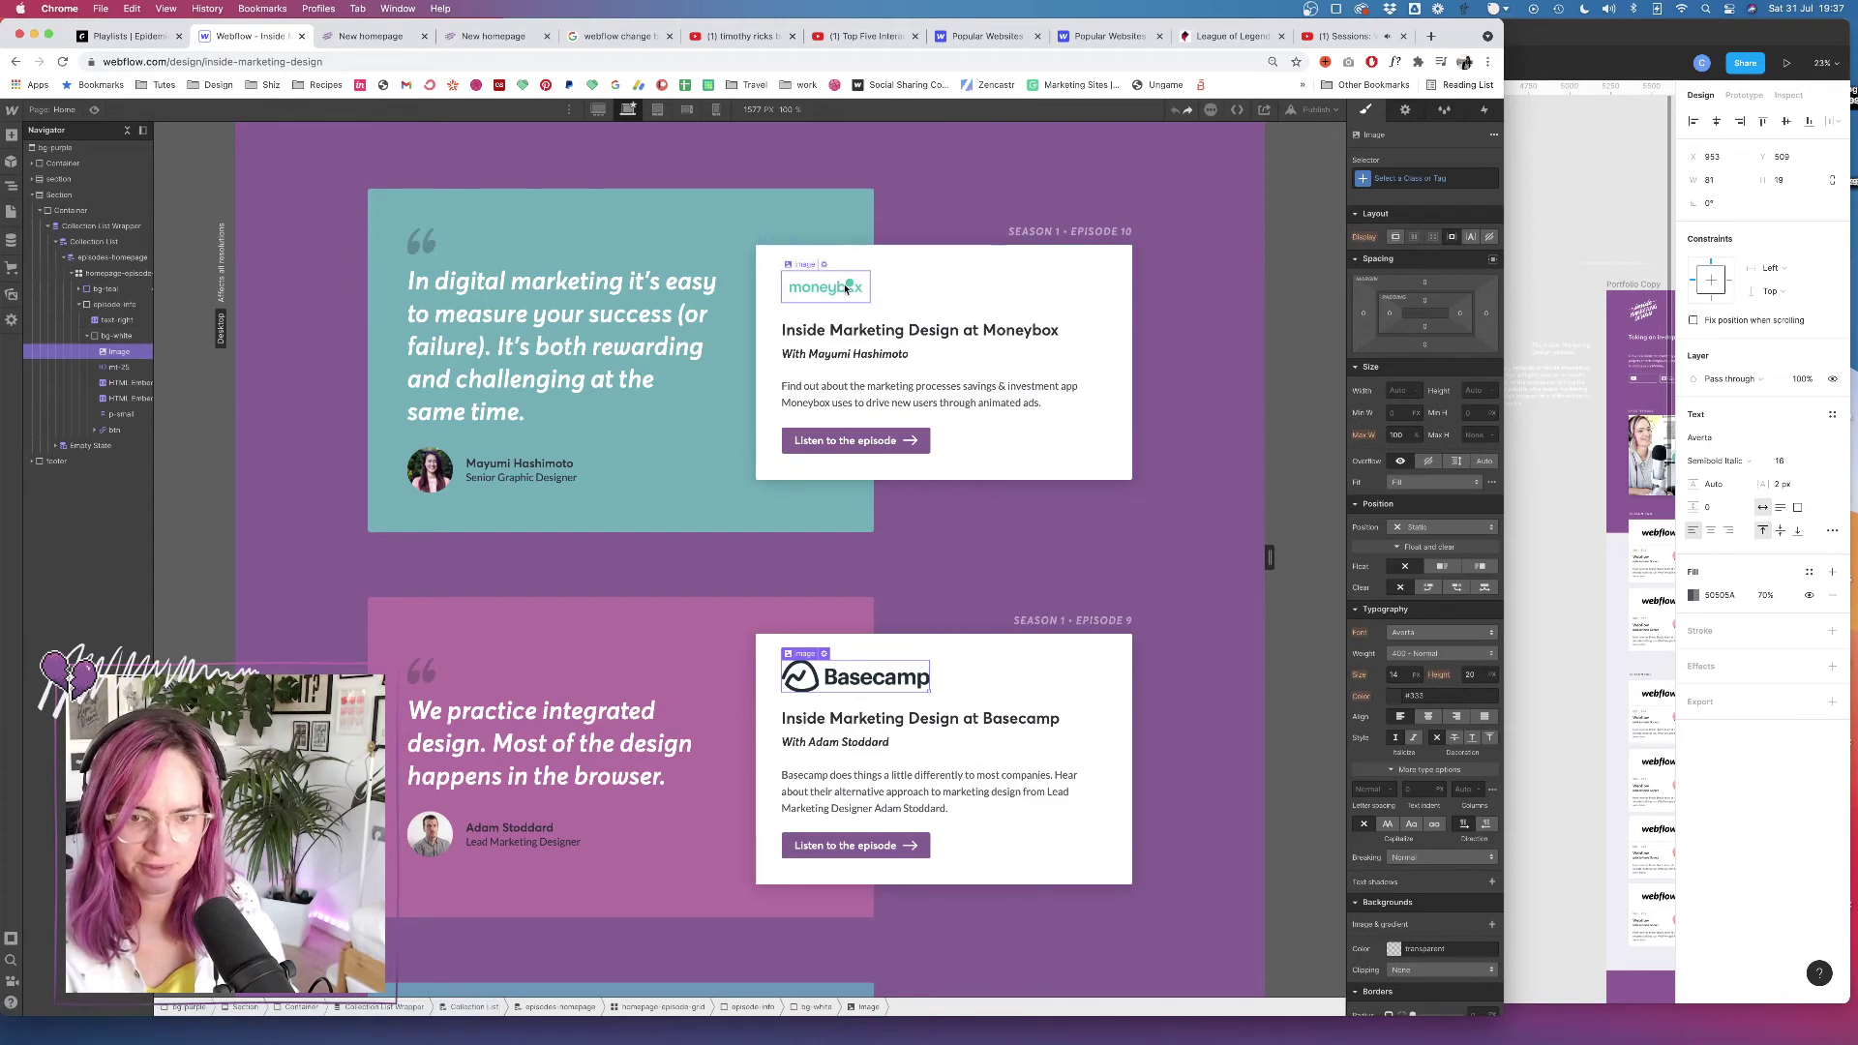
pyautogui.click(11, 211)
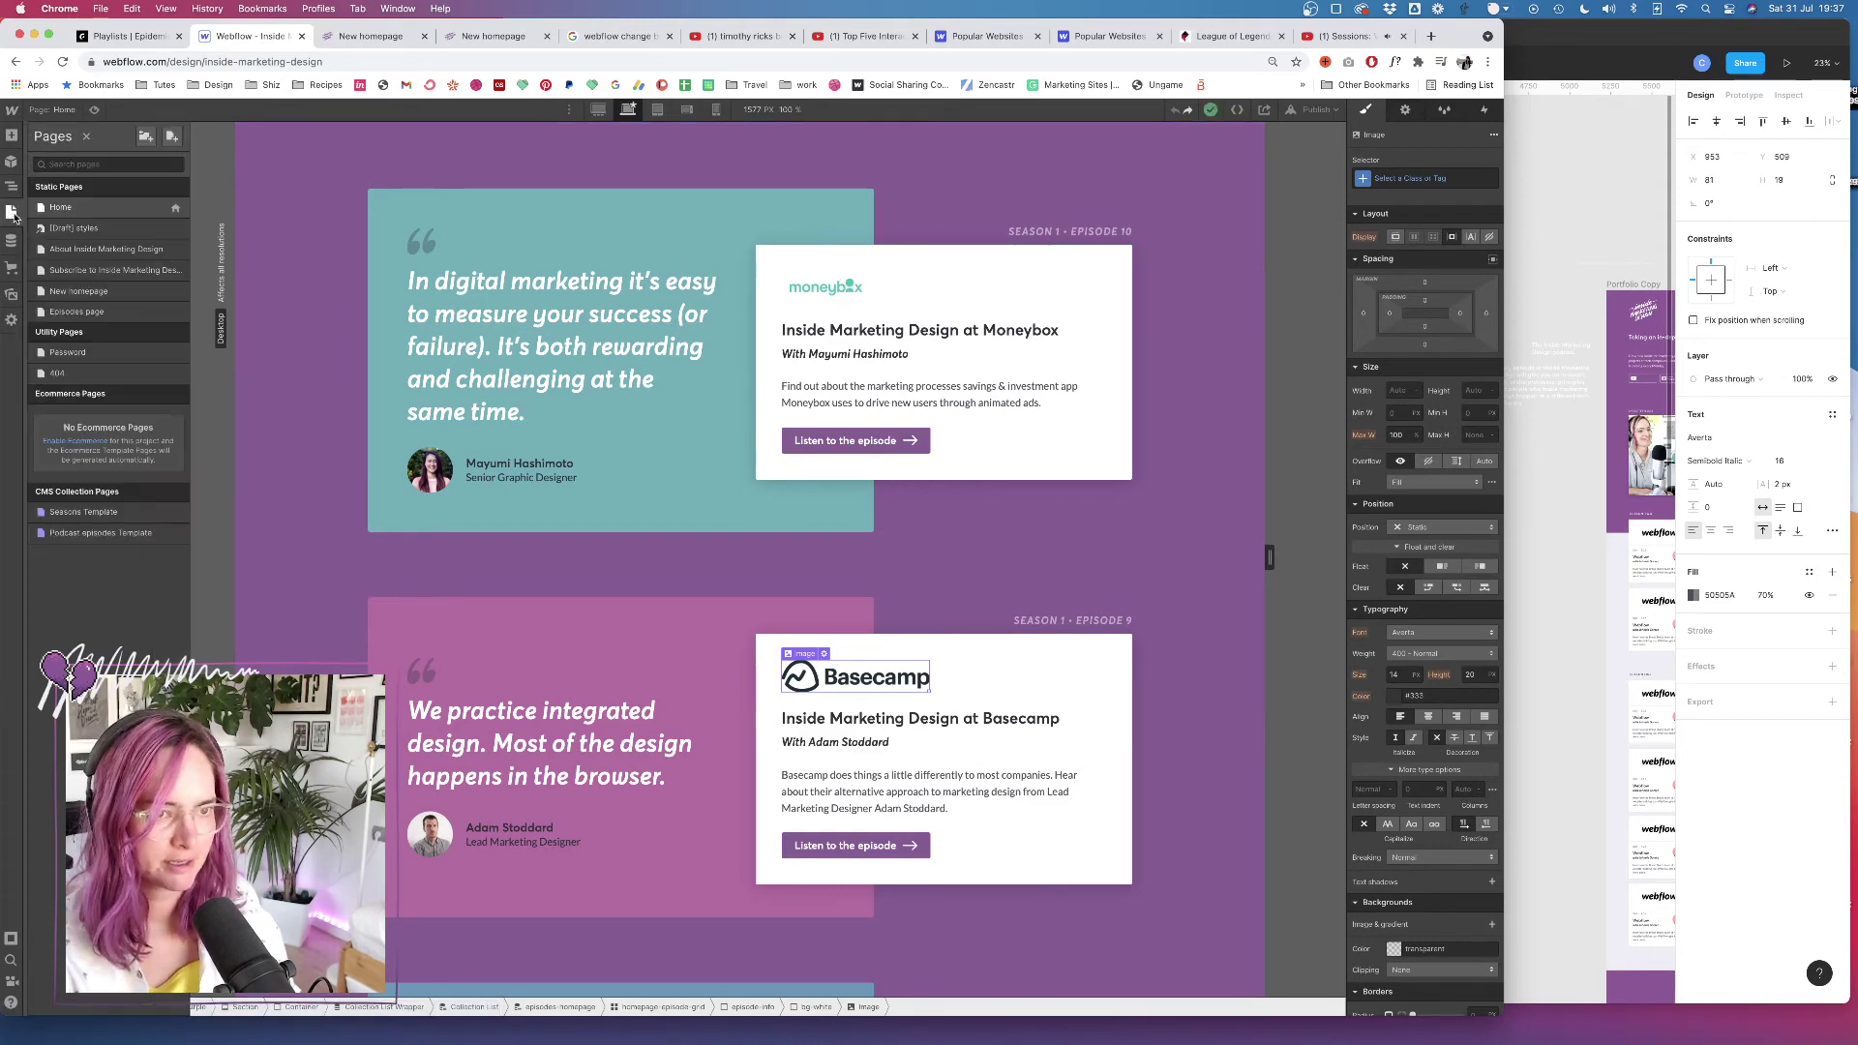
pyautogui.click(76, 311)
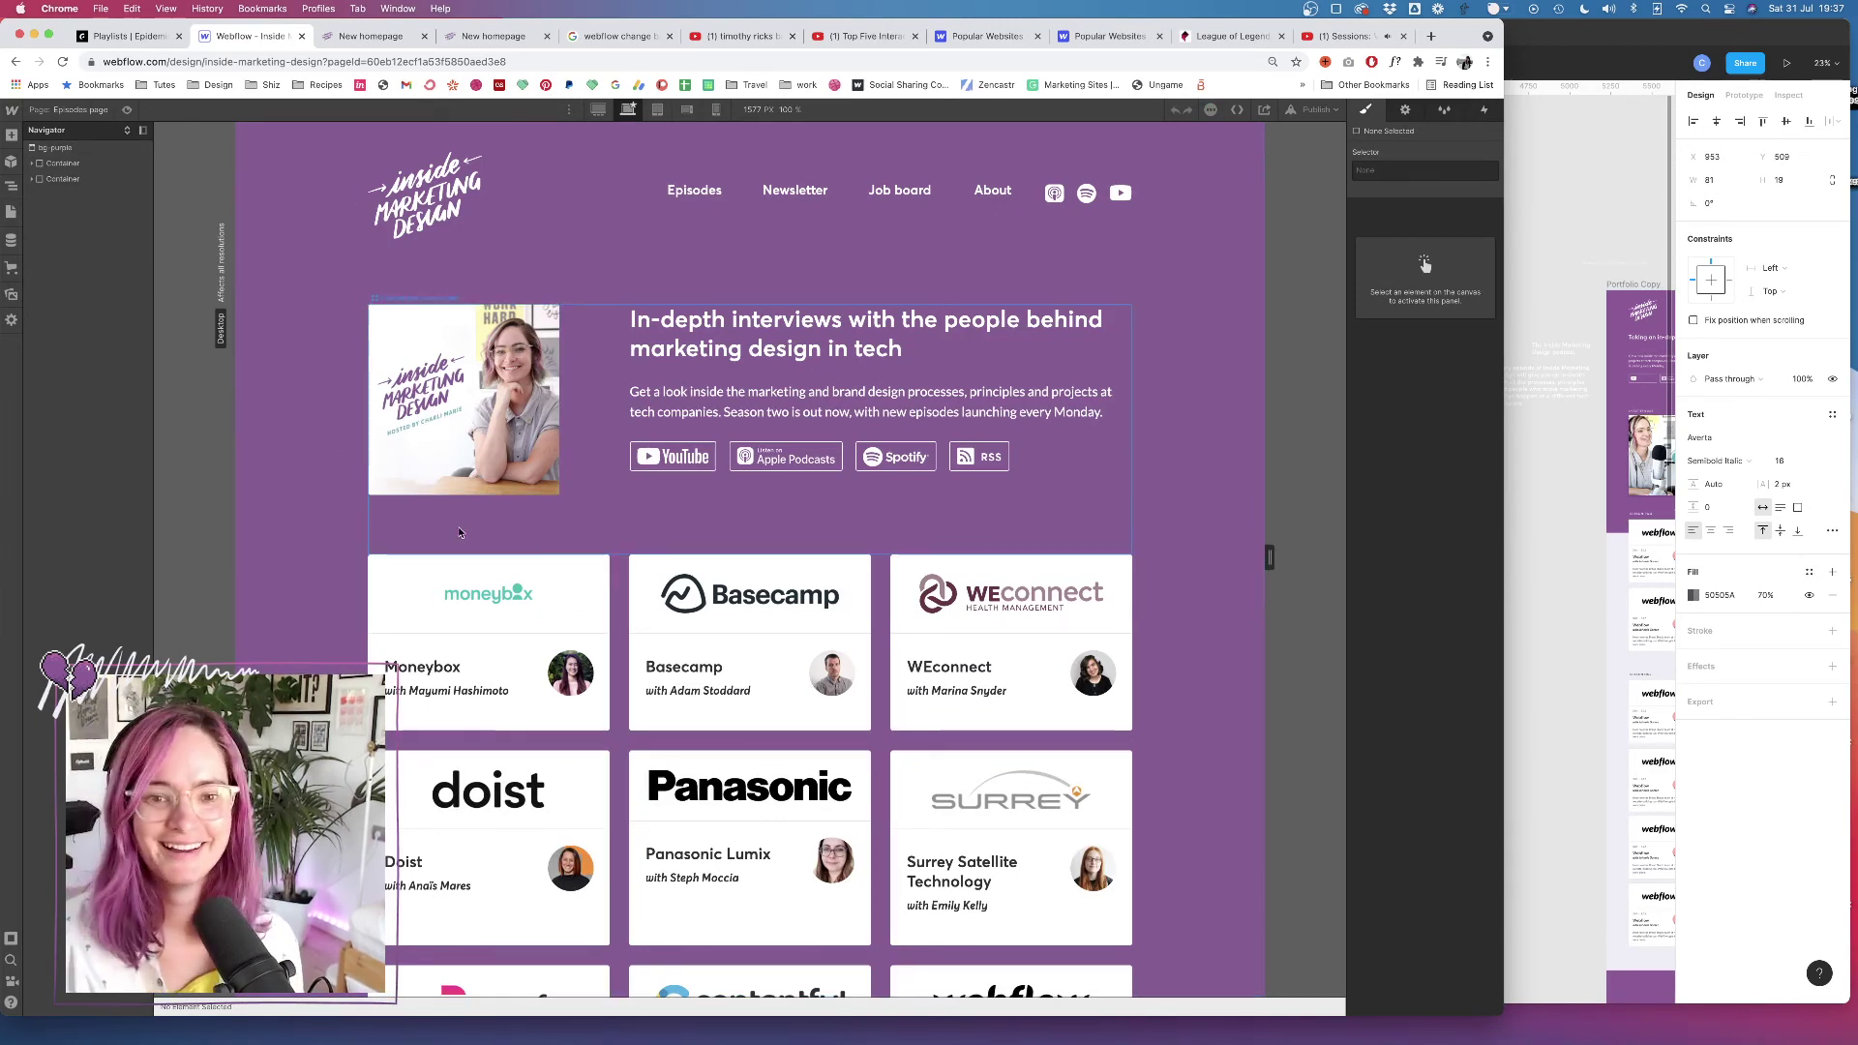
pyautogui.scroll(-1, 311, 534)
pyautogui.scroll(-4, 311, 534)
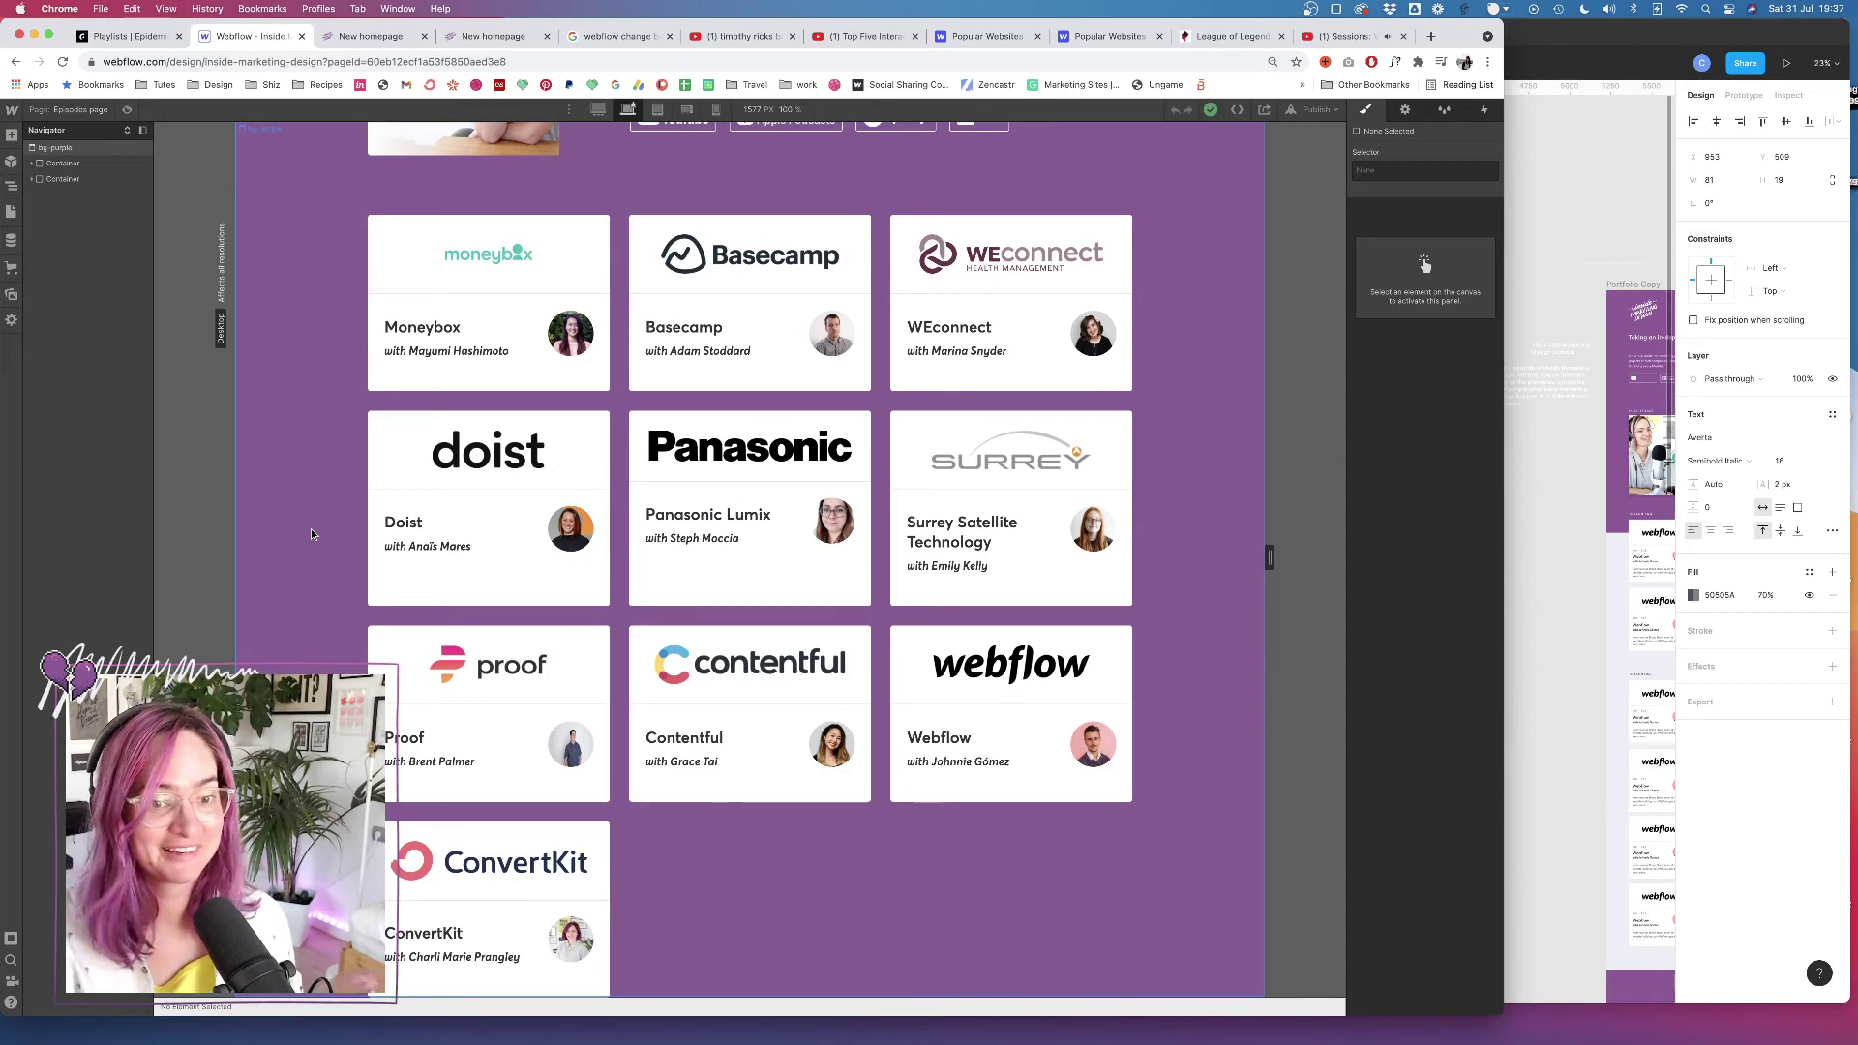
pyautogui.scroll(3, 324, 326)
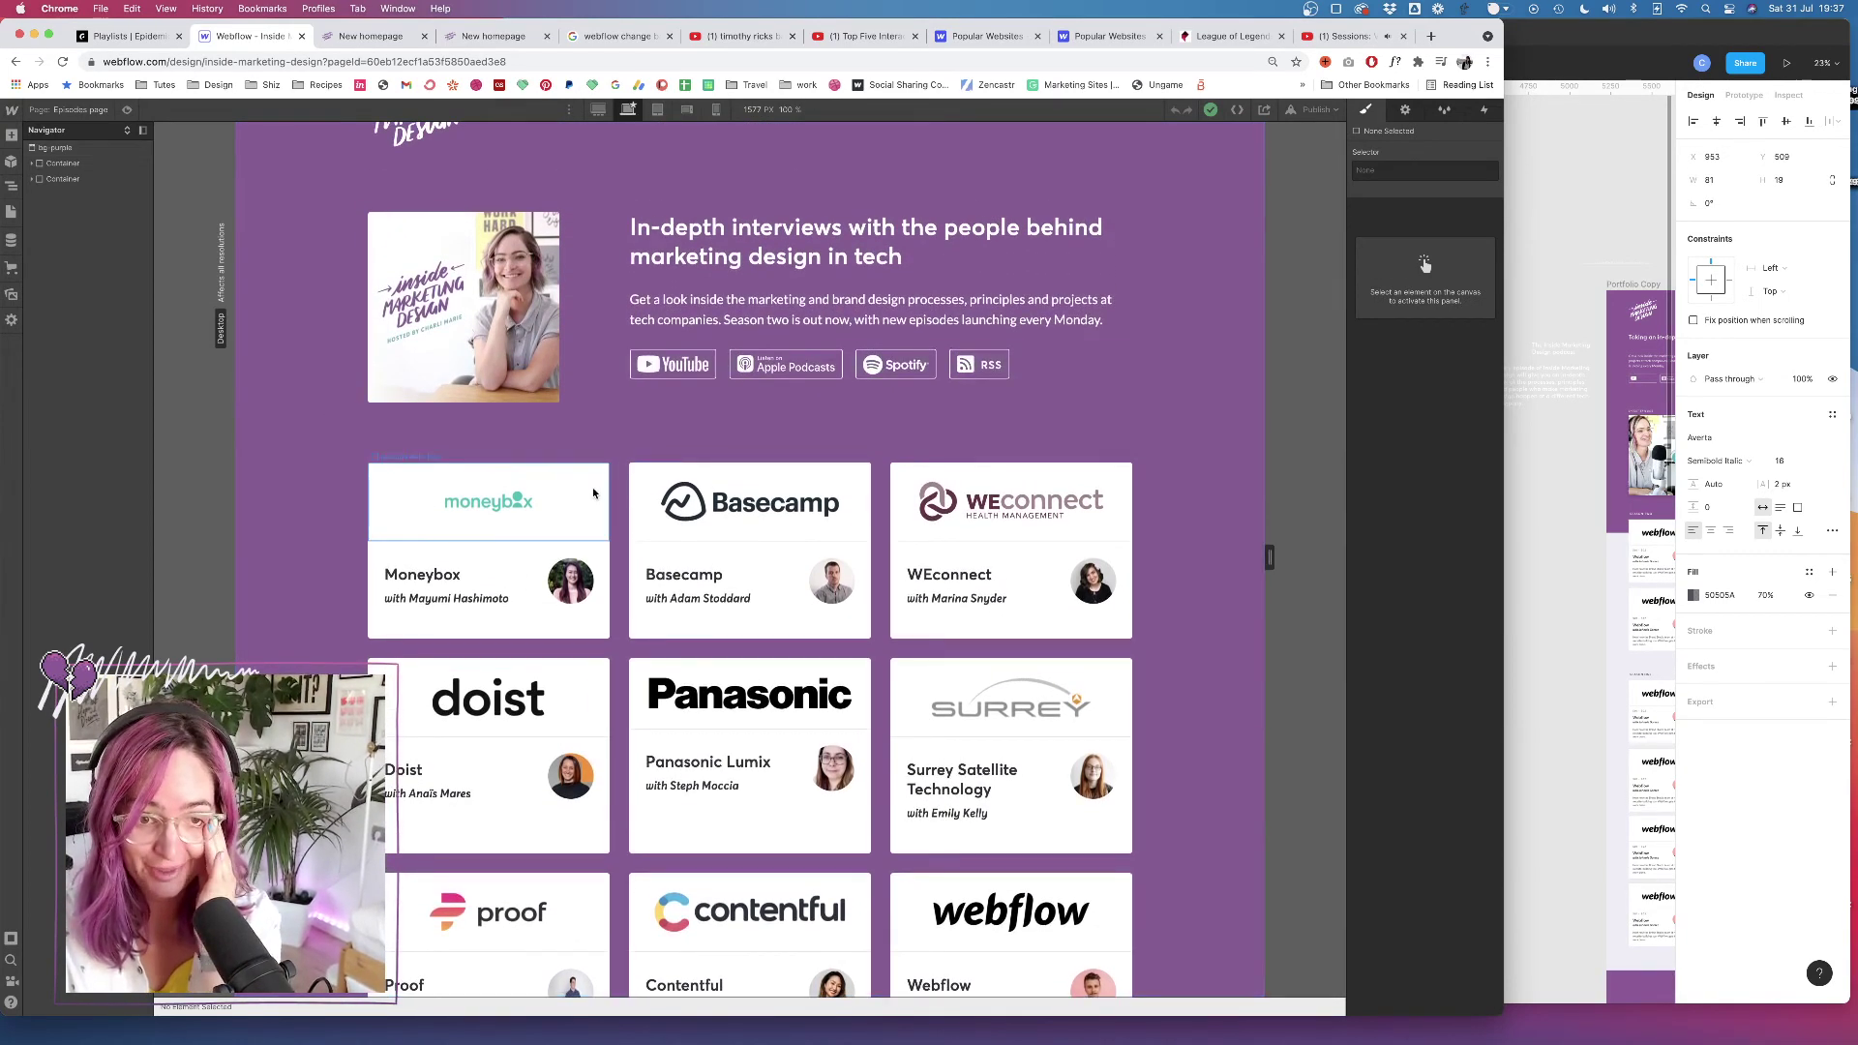
pyautogui.click(487, 523)
pyautogui.click(488, 574)
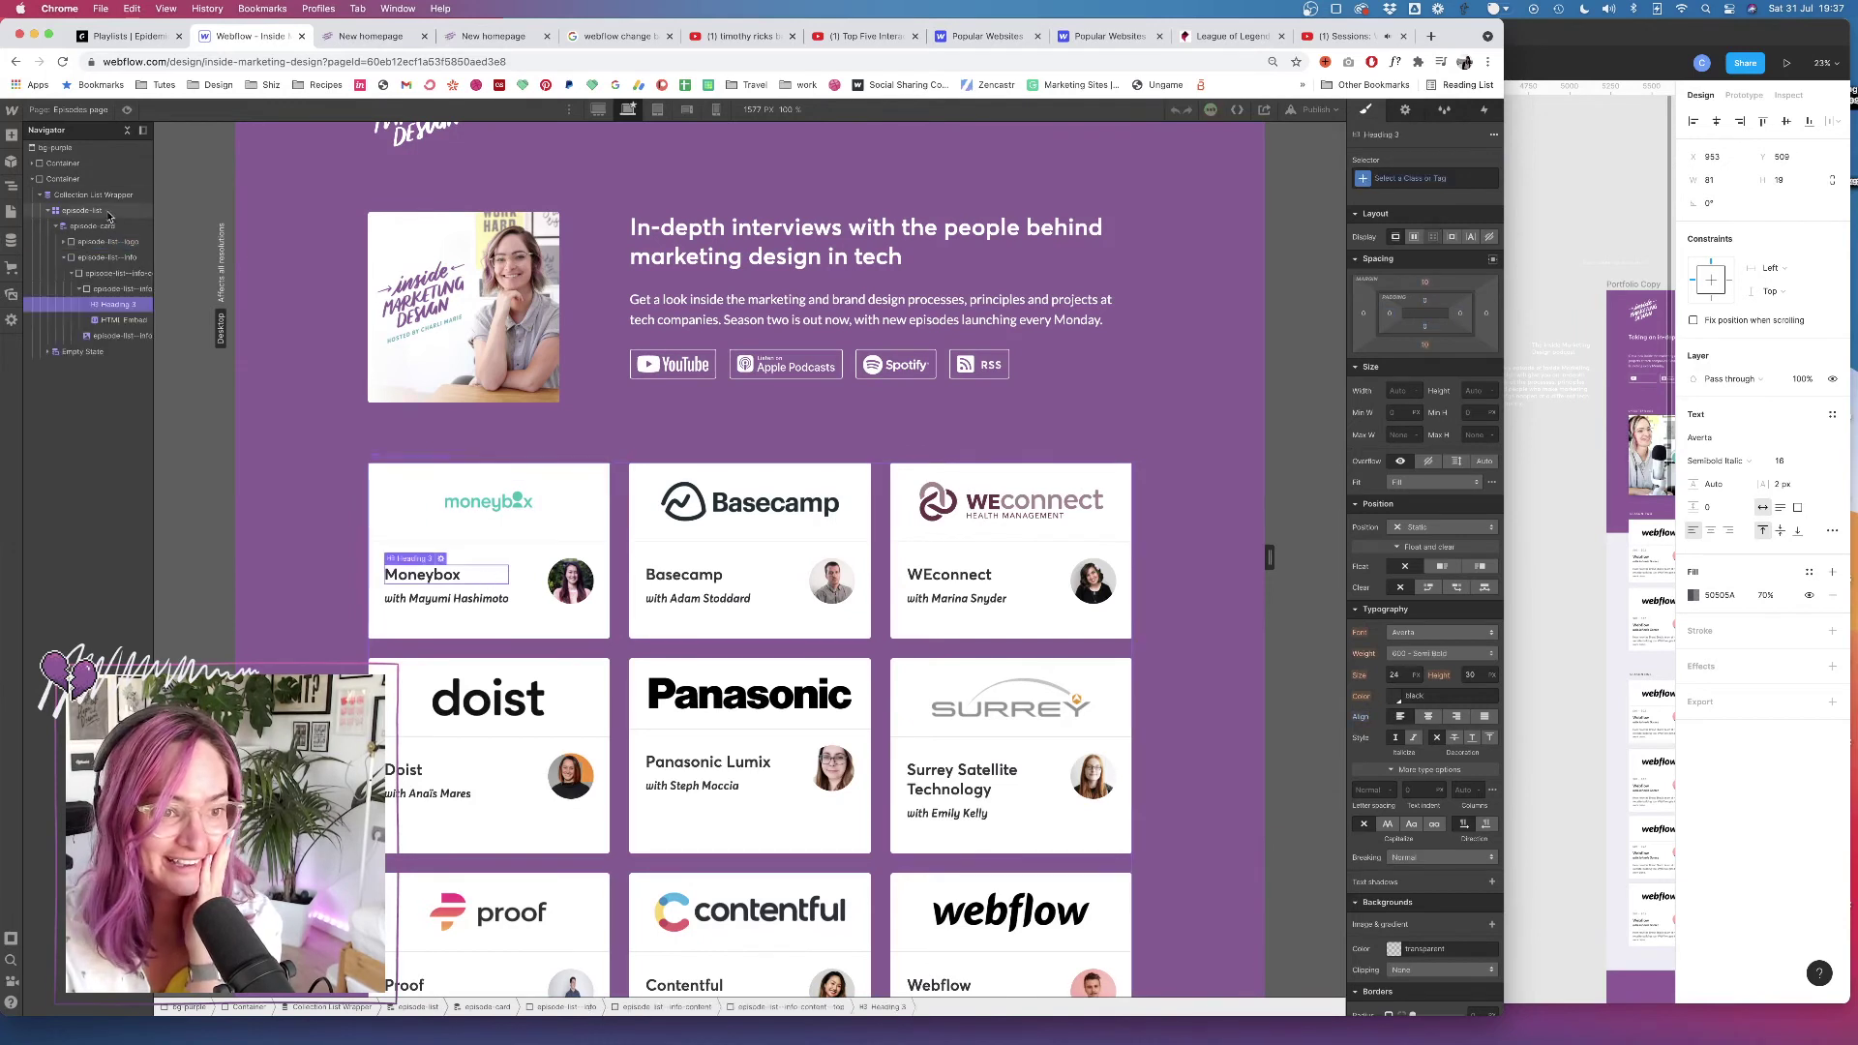
pyautogui.click(106, 275)
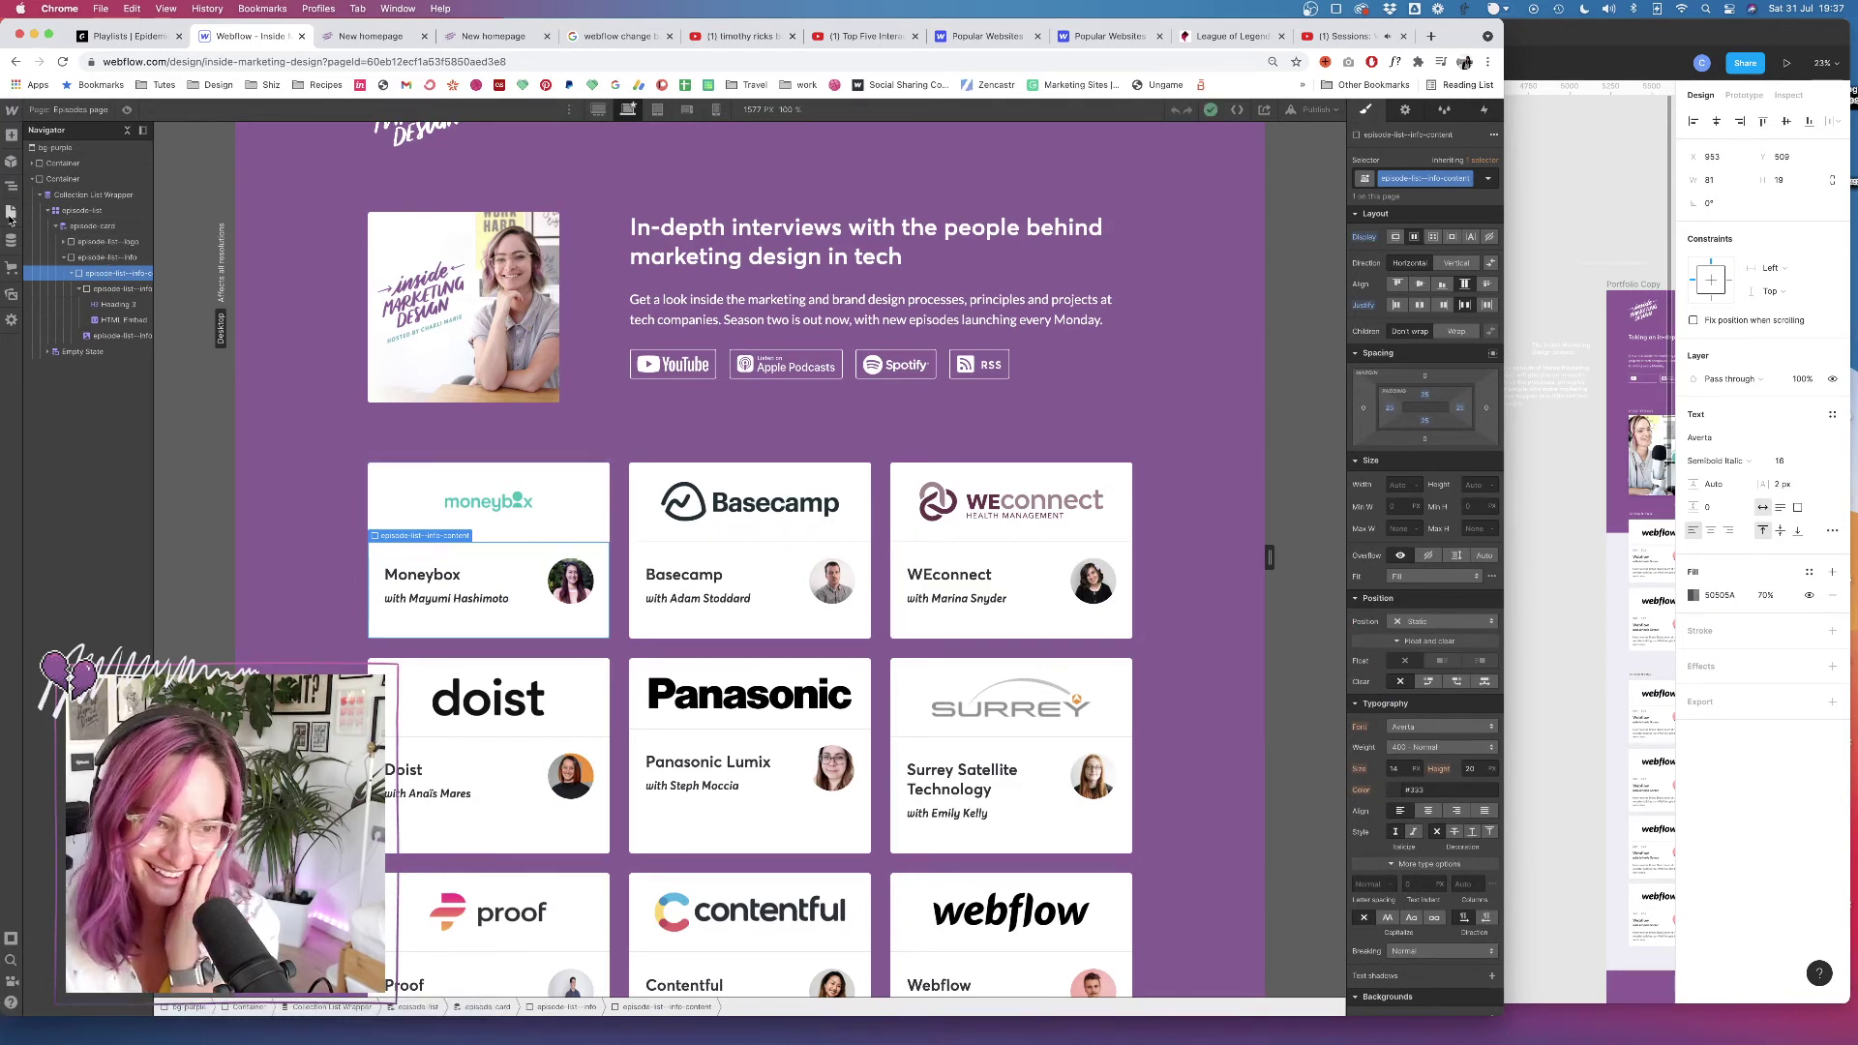
# Return to the New homepage and set the Moneybox card's episode-logo height to 50 px
pyautogui.click(10, 213)
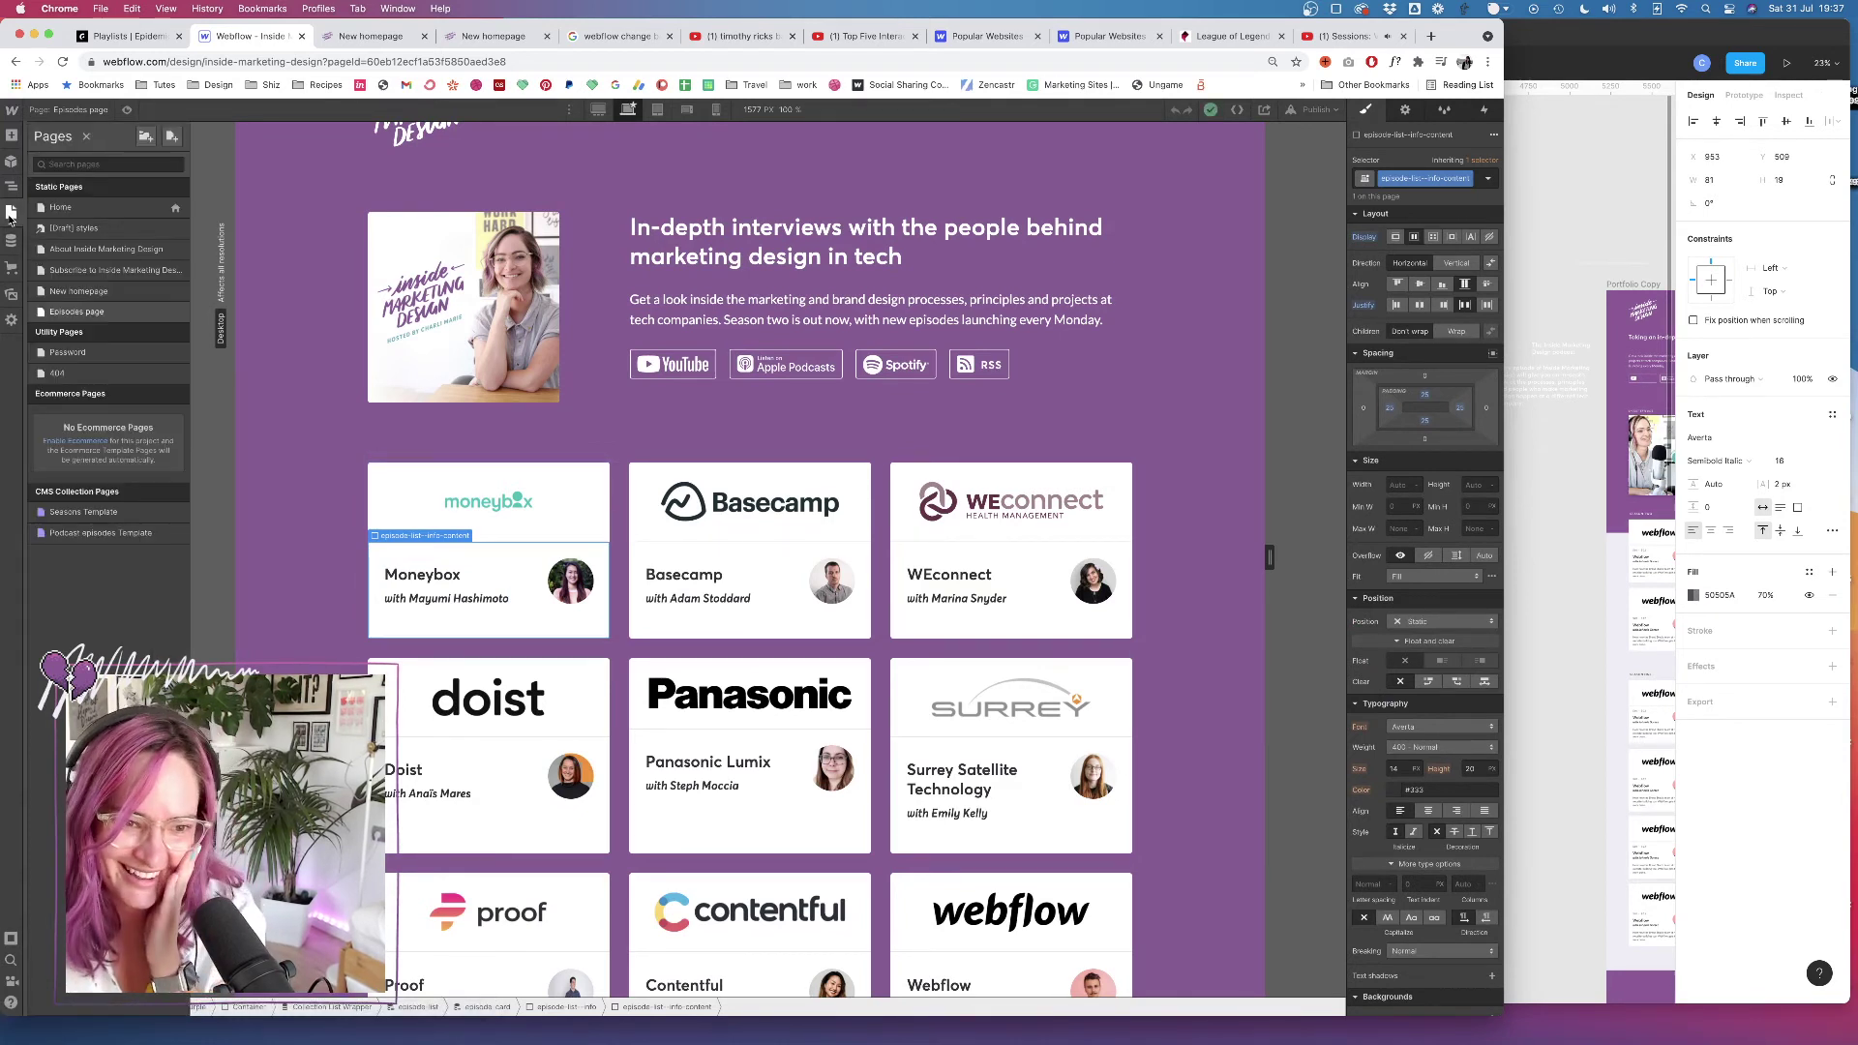
pyautogui.click(97, 291)
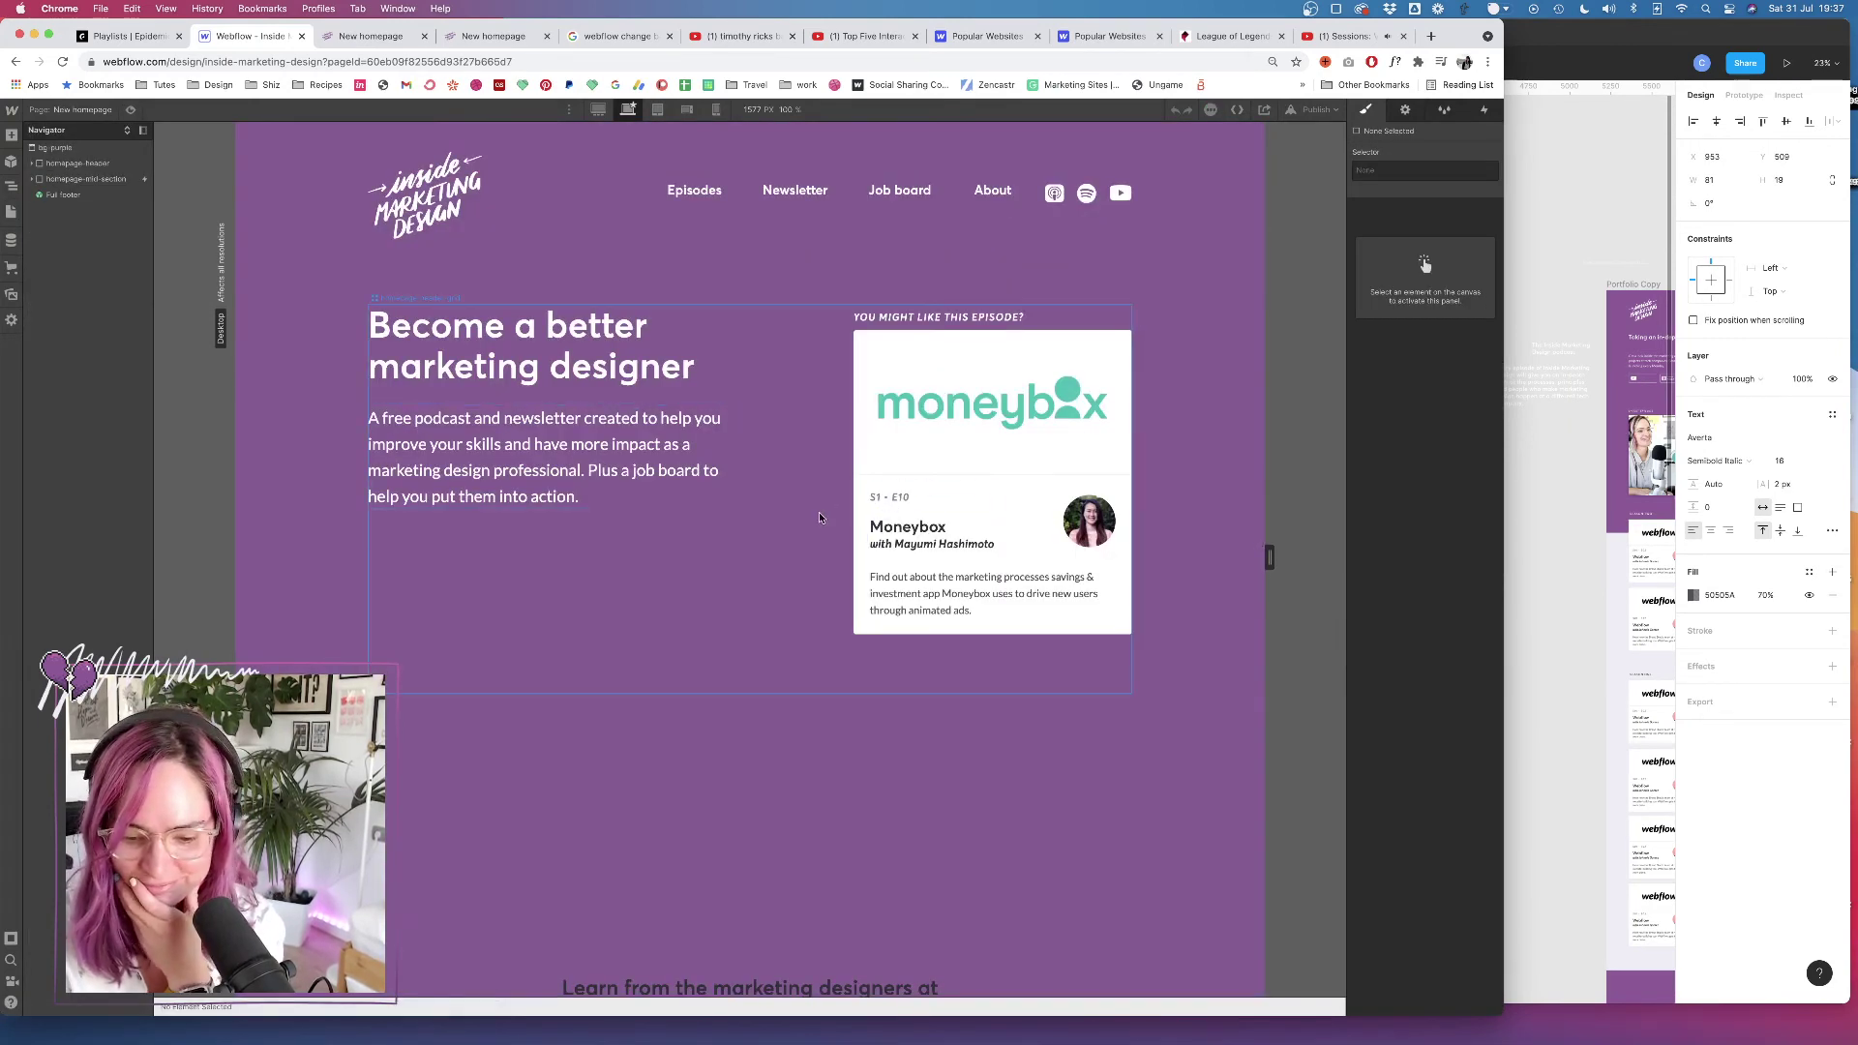
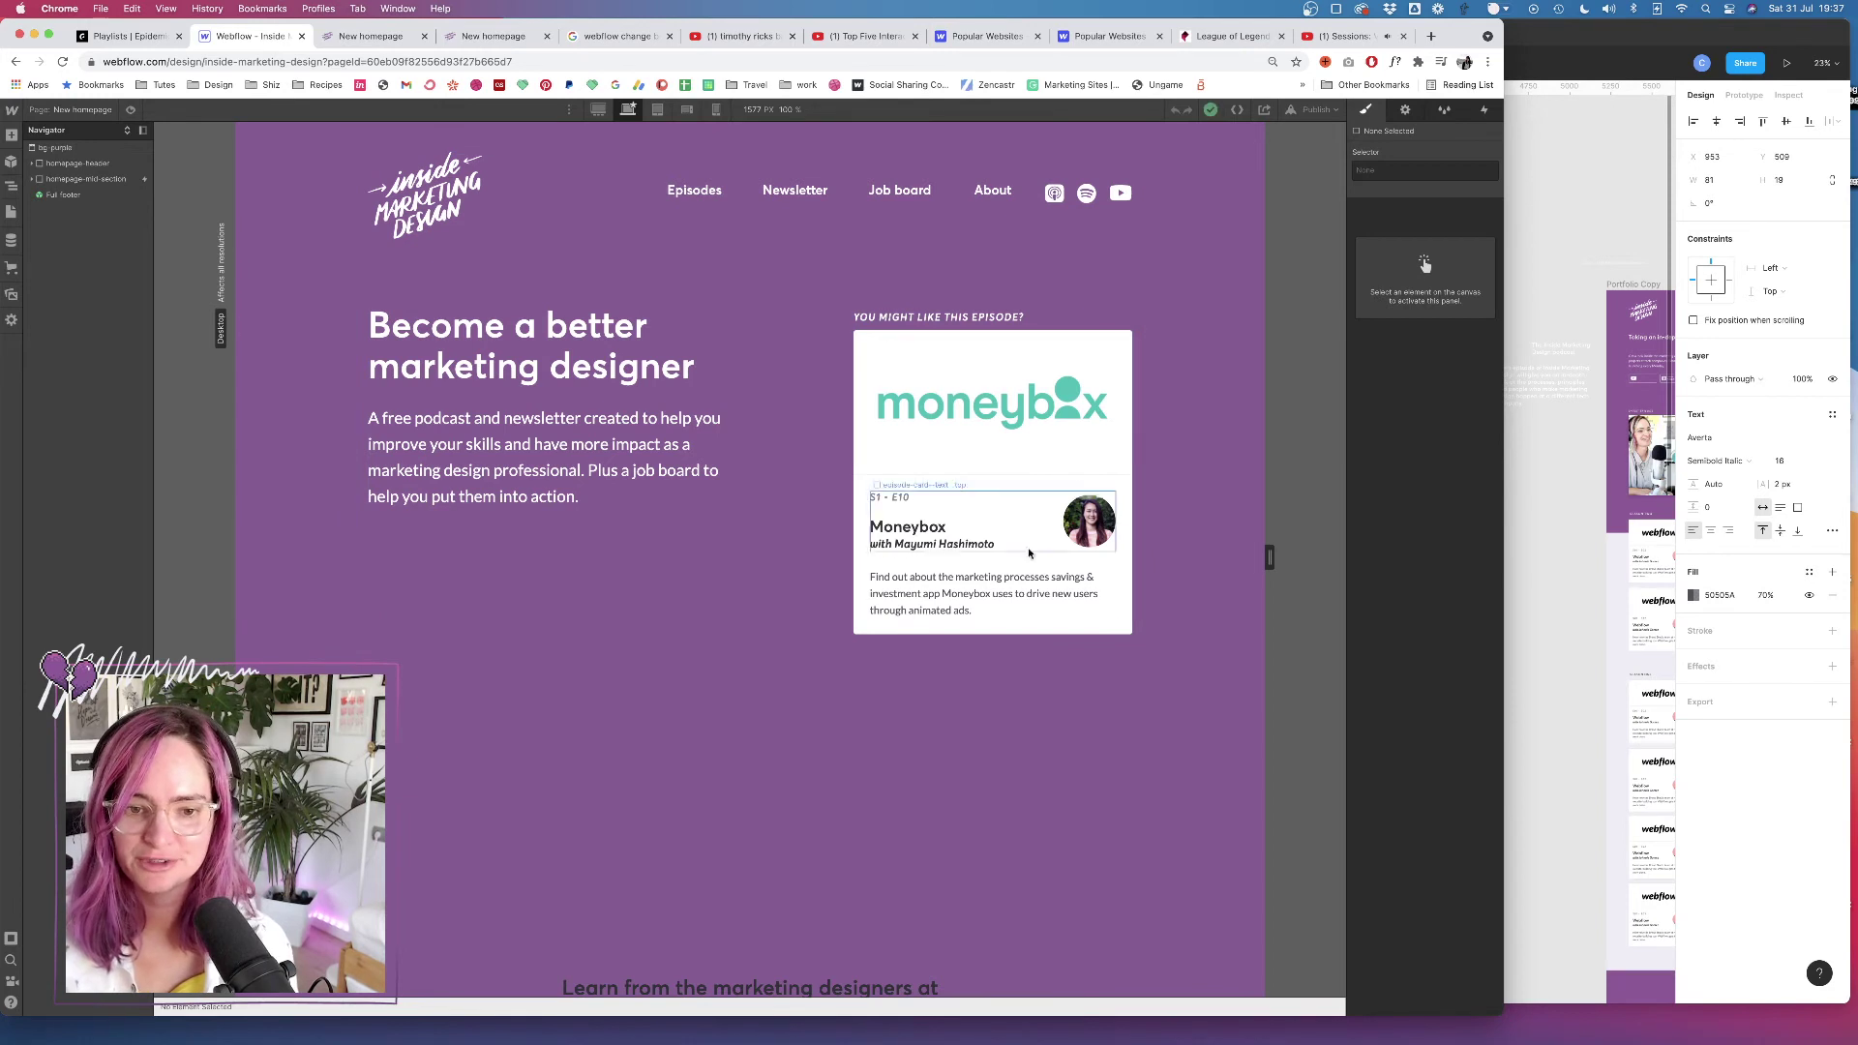
pyautogui.click(1002, 417)
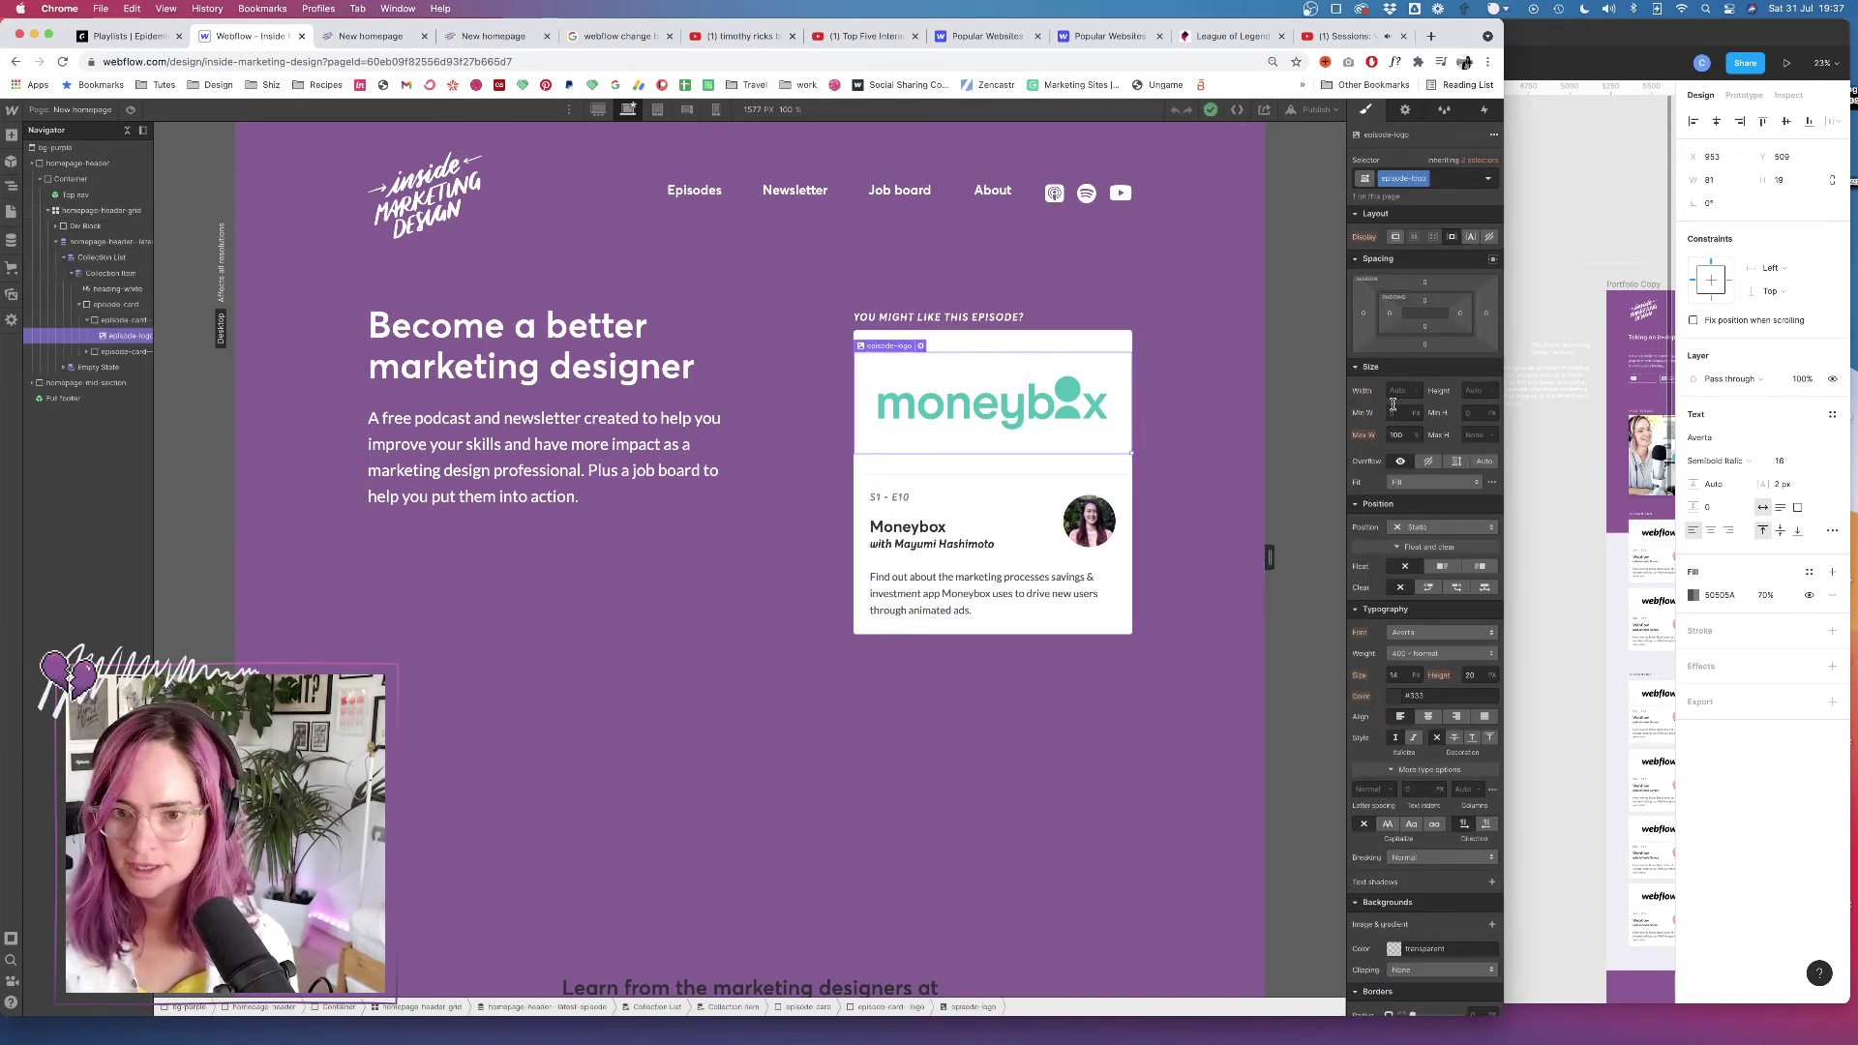
pyautogui.click(1470, 387)
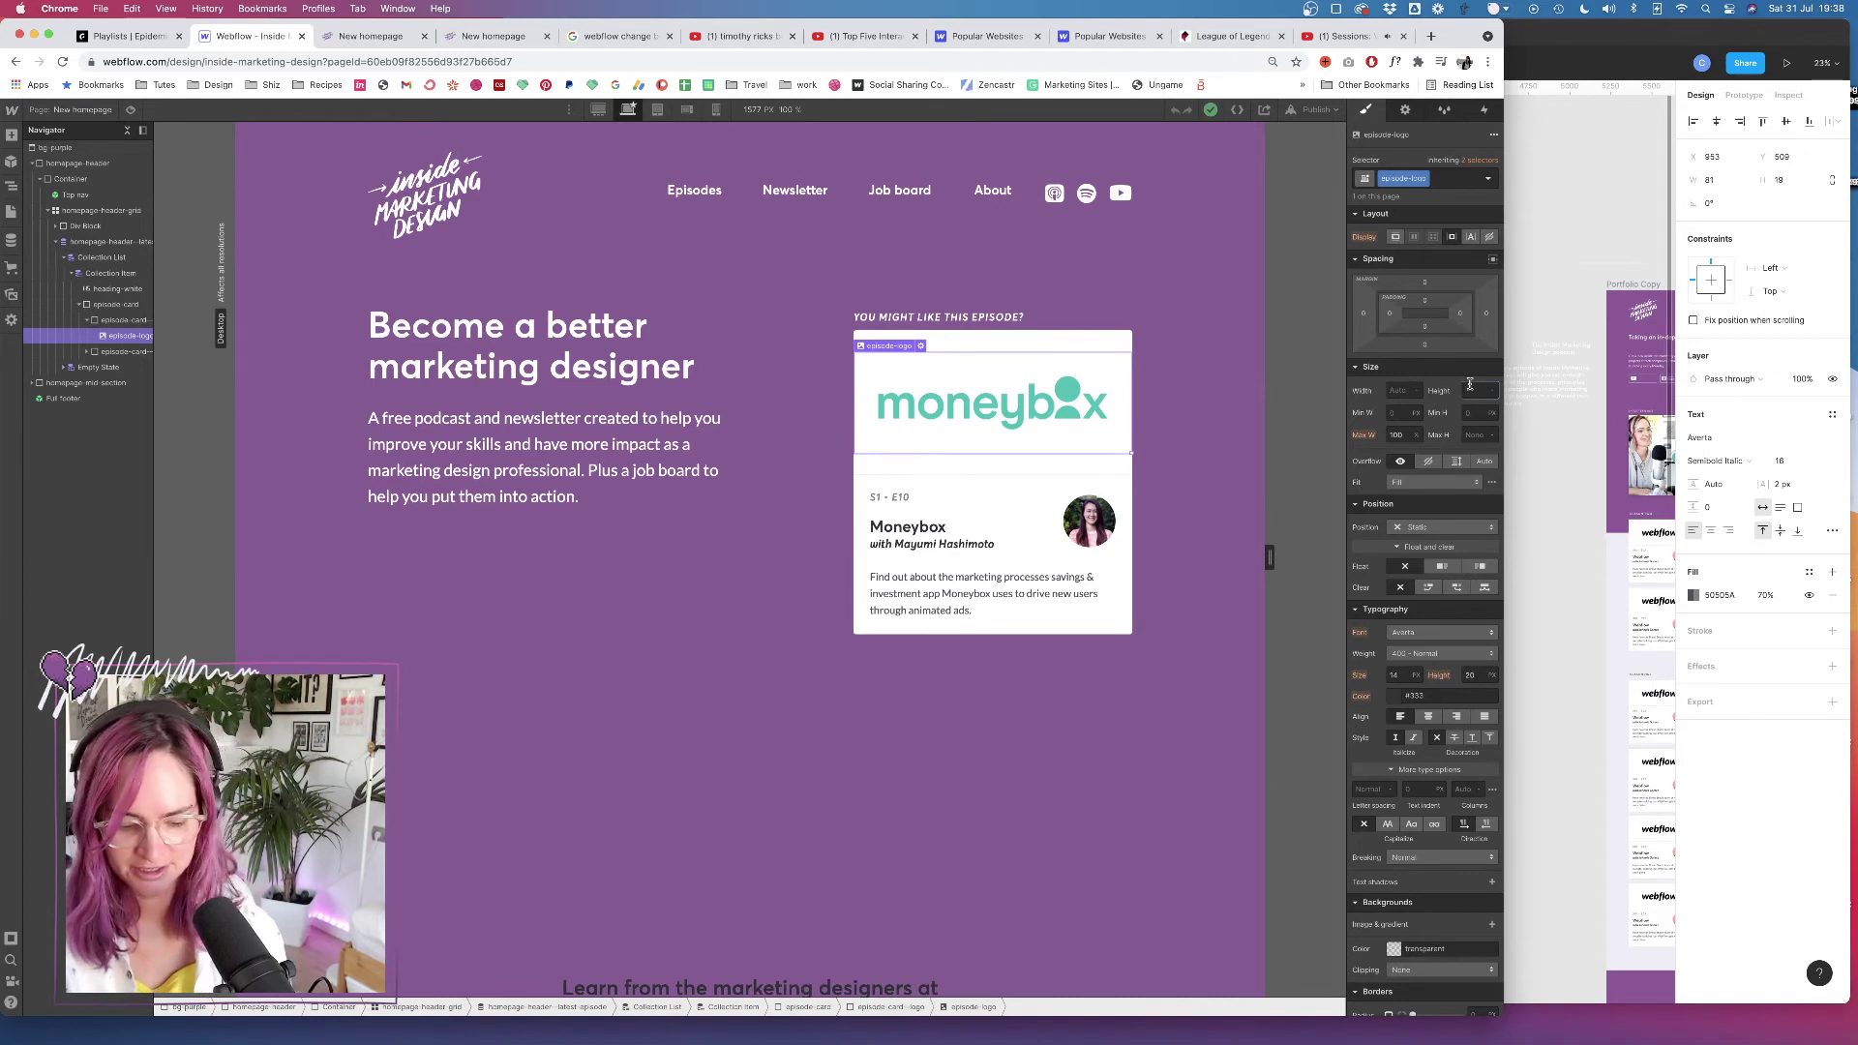
pyautogui.write('50px')
pyautogui.press('Return')
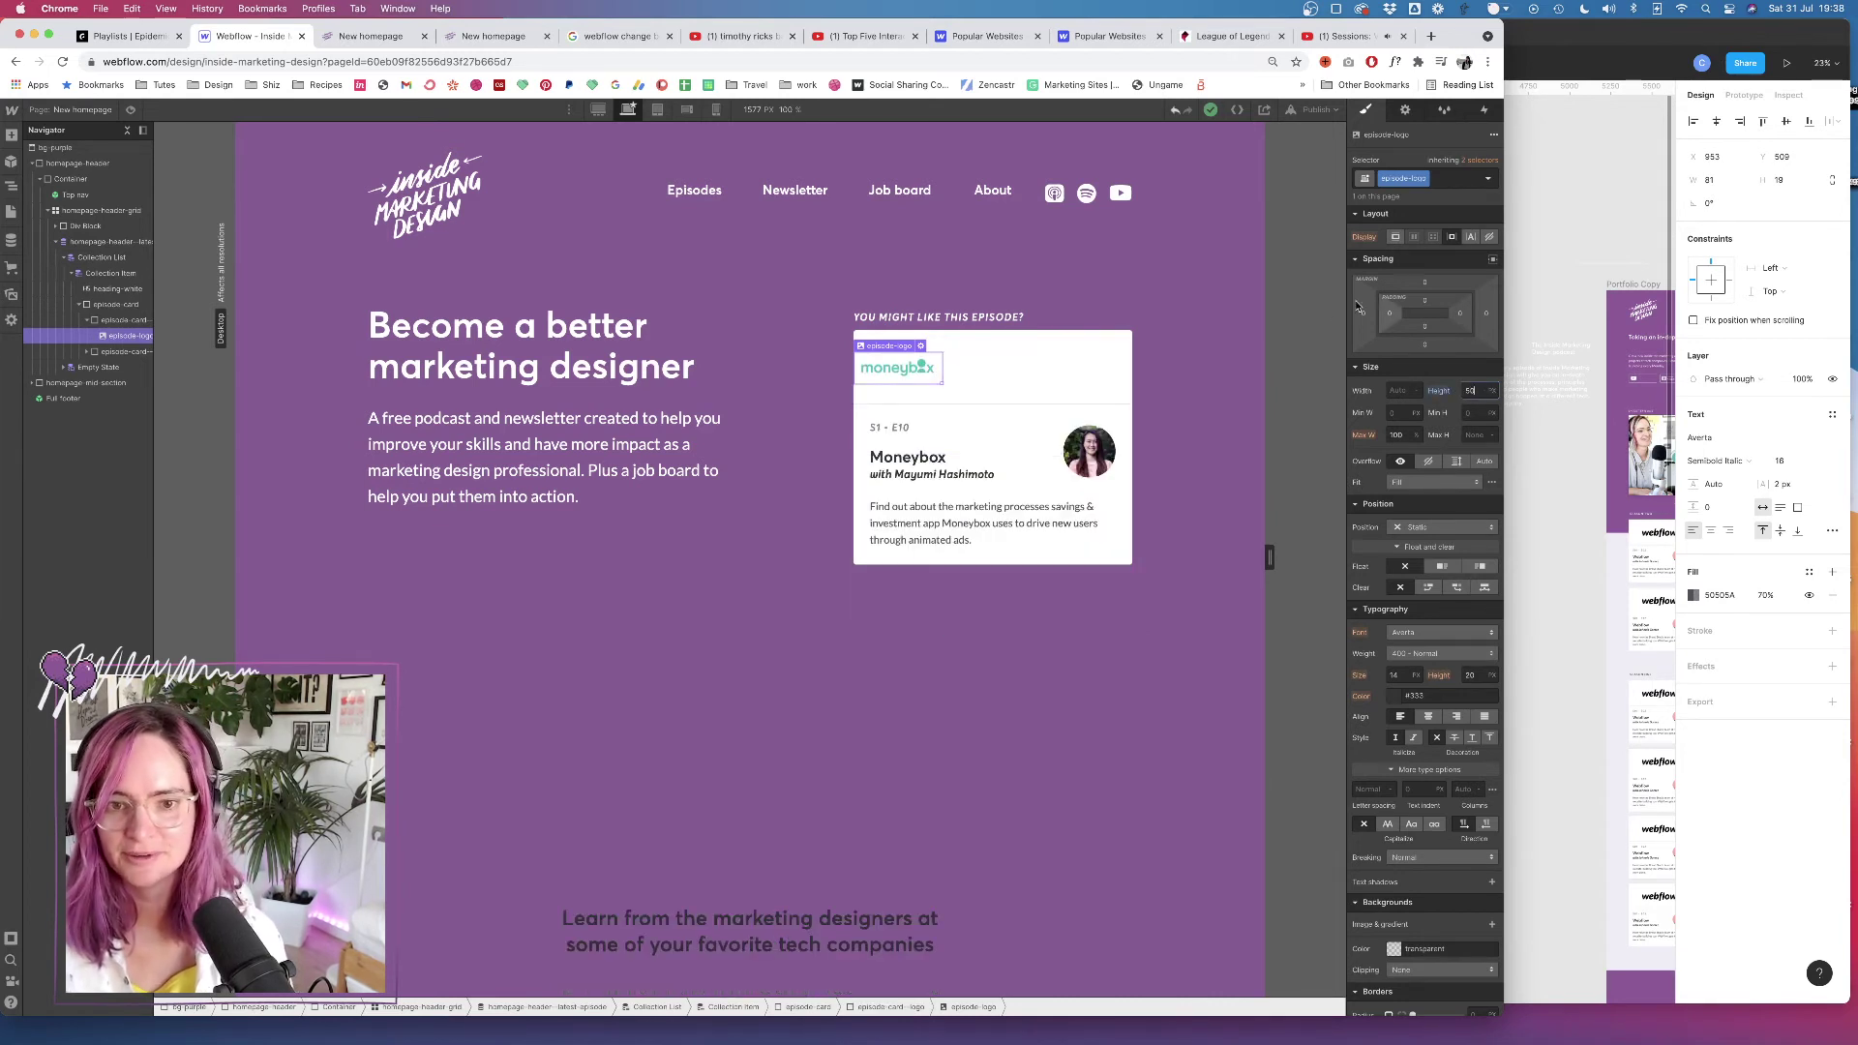
# Give the episode-logo auto side margins and center-align the content of the card's logo block
pyautogui.click(1492, 260)
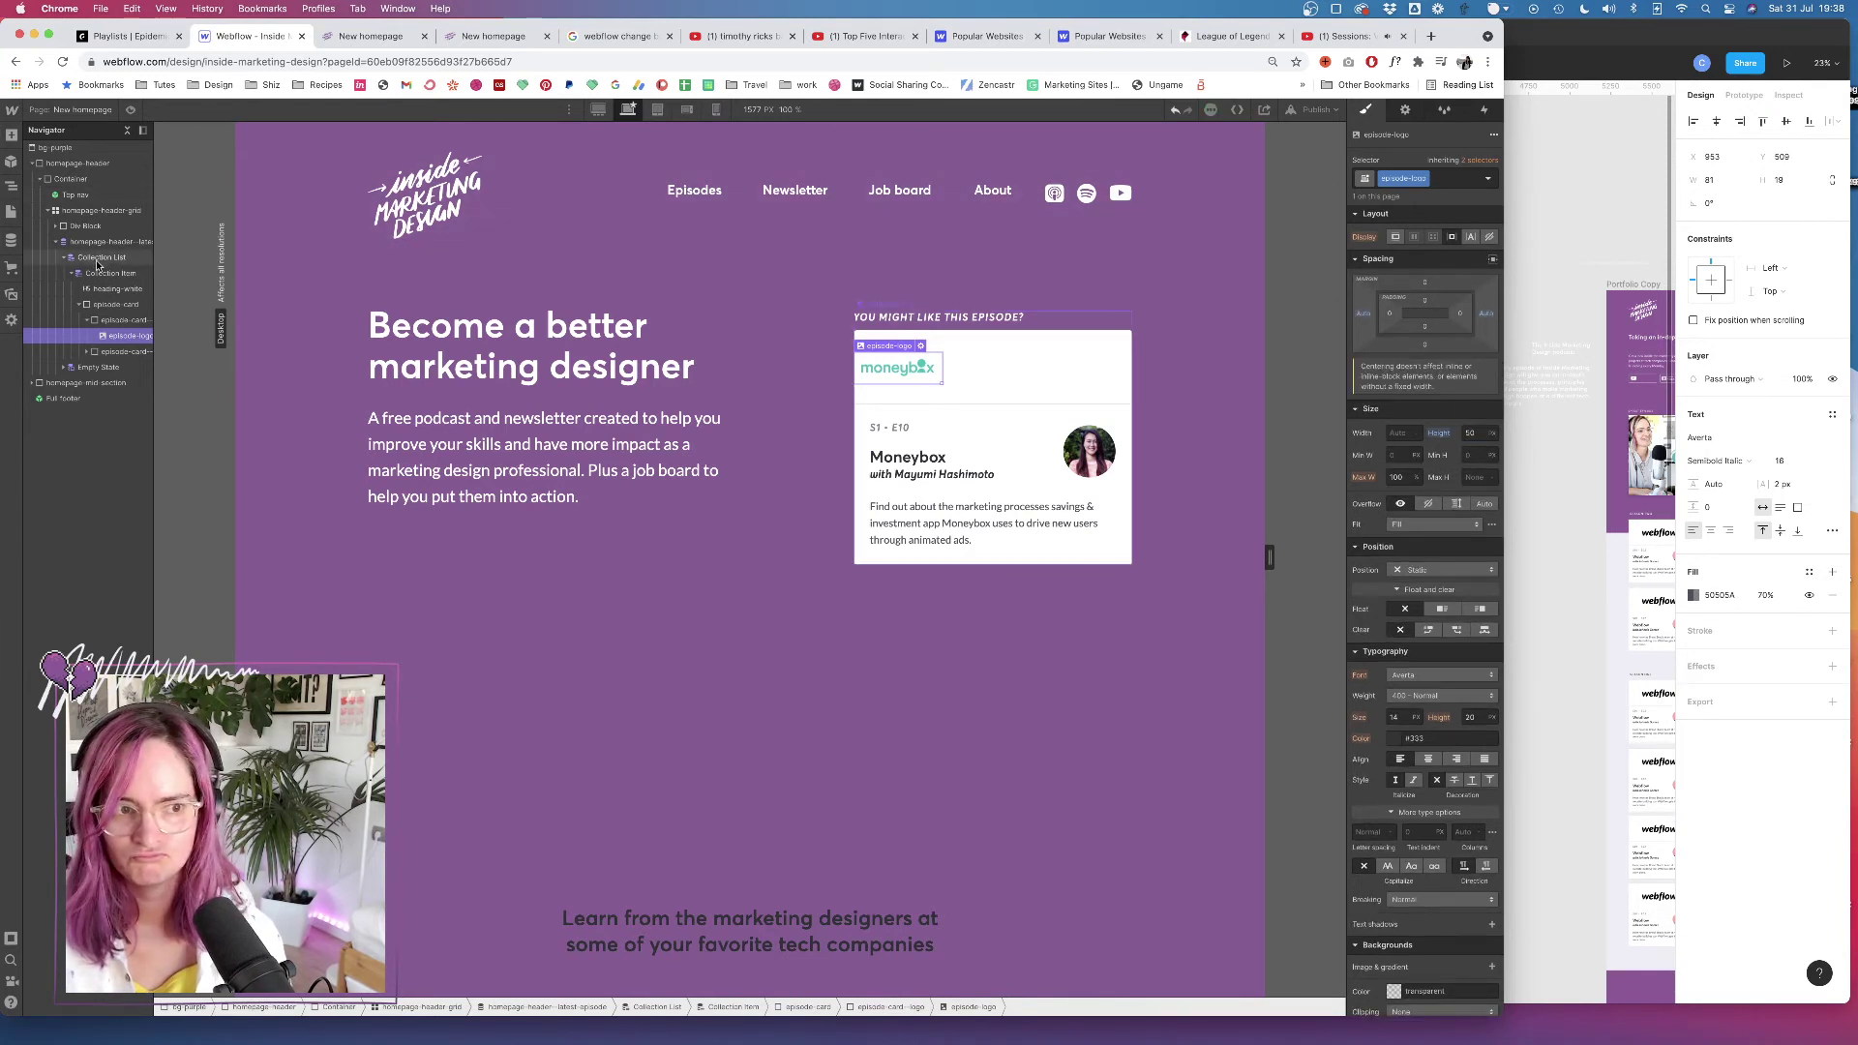
pyautogui.click(121, 319)
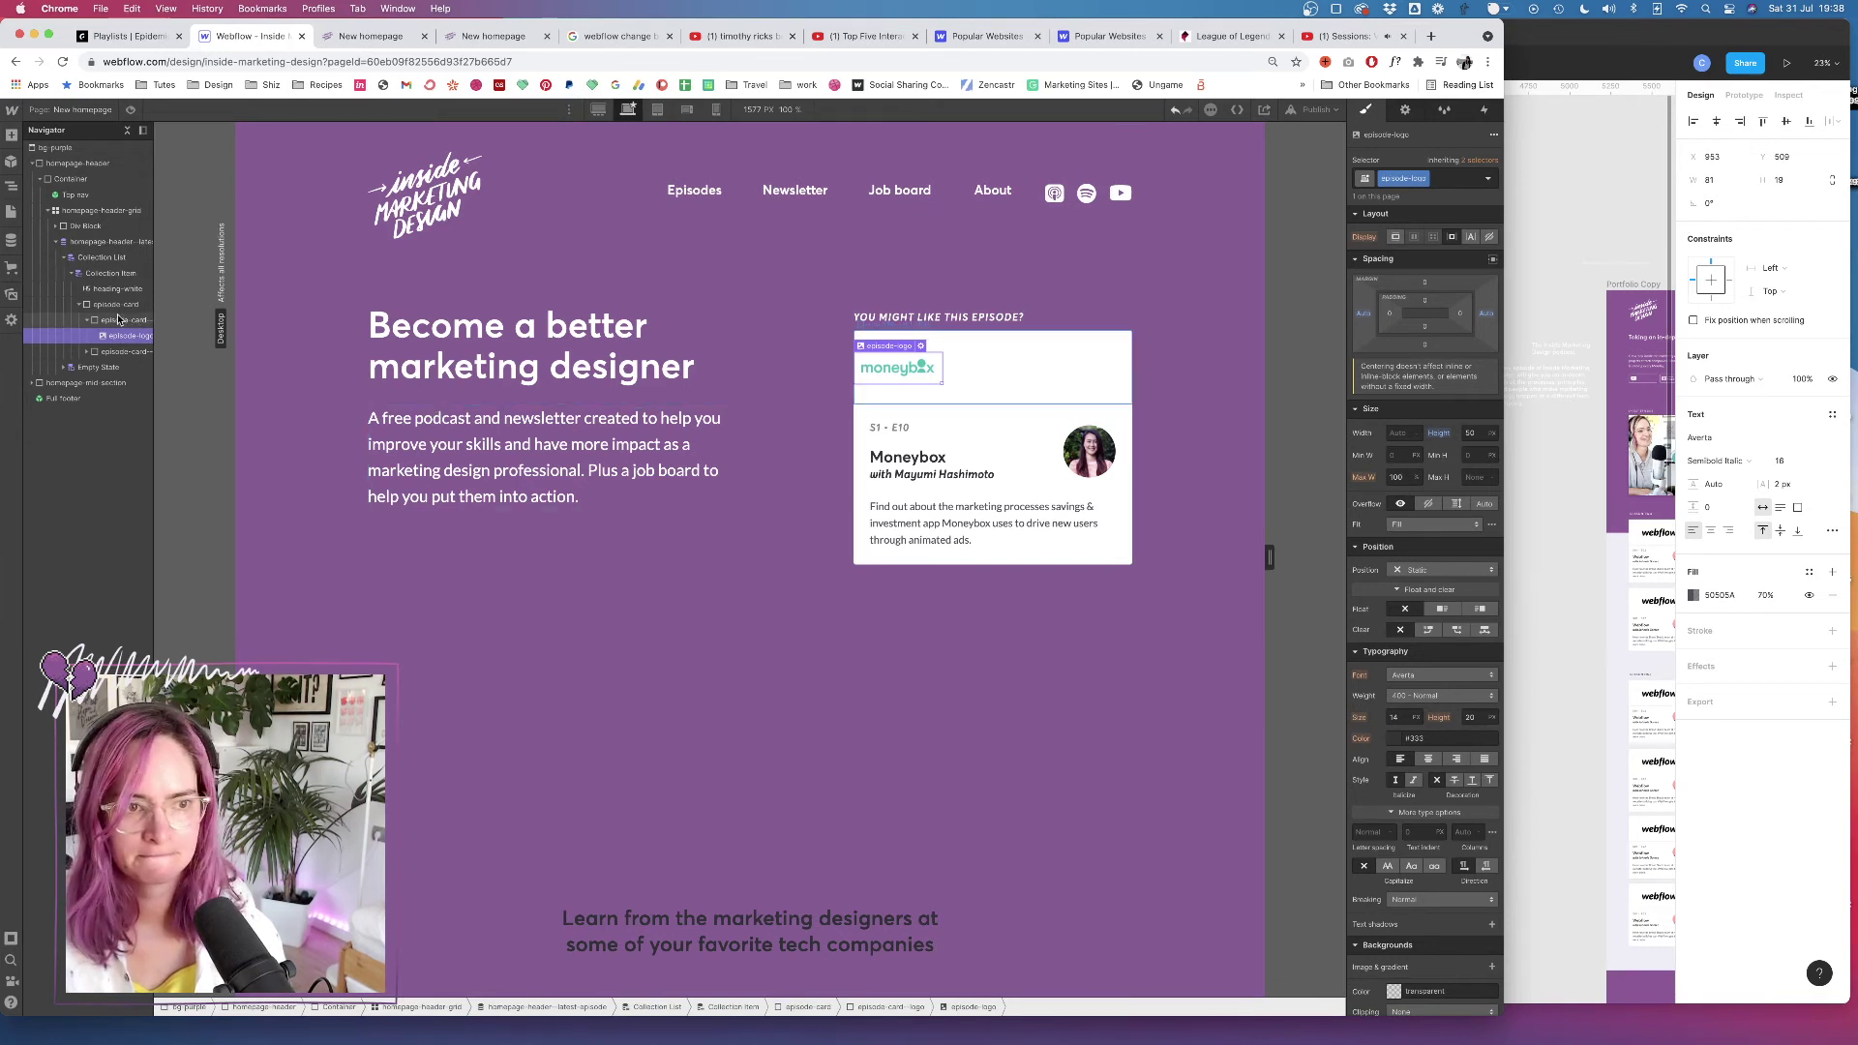
pyautogui.click(1429, 716)
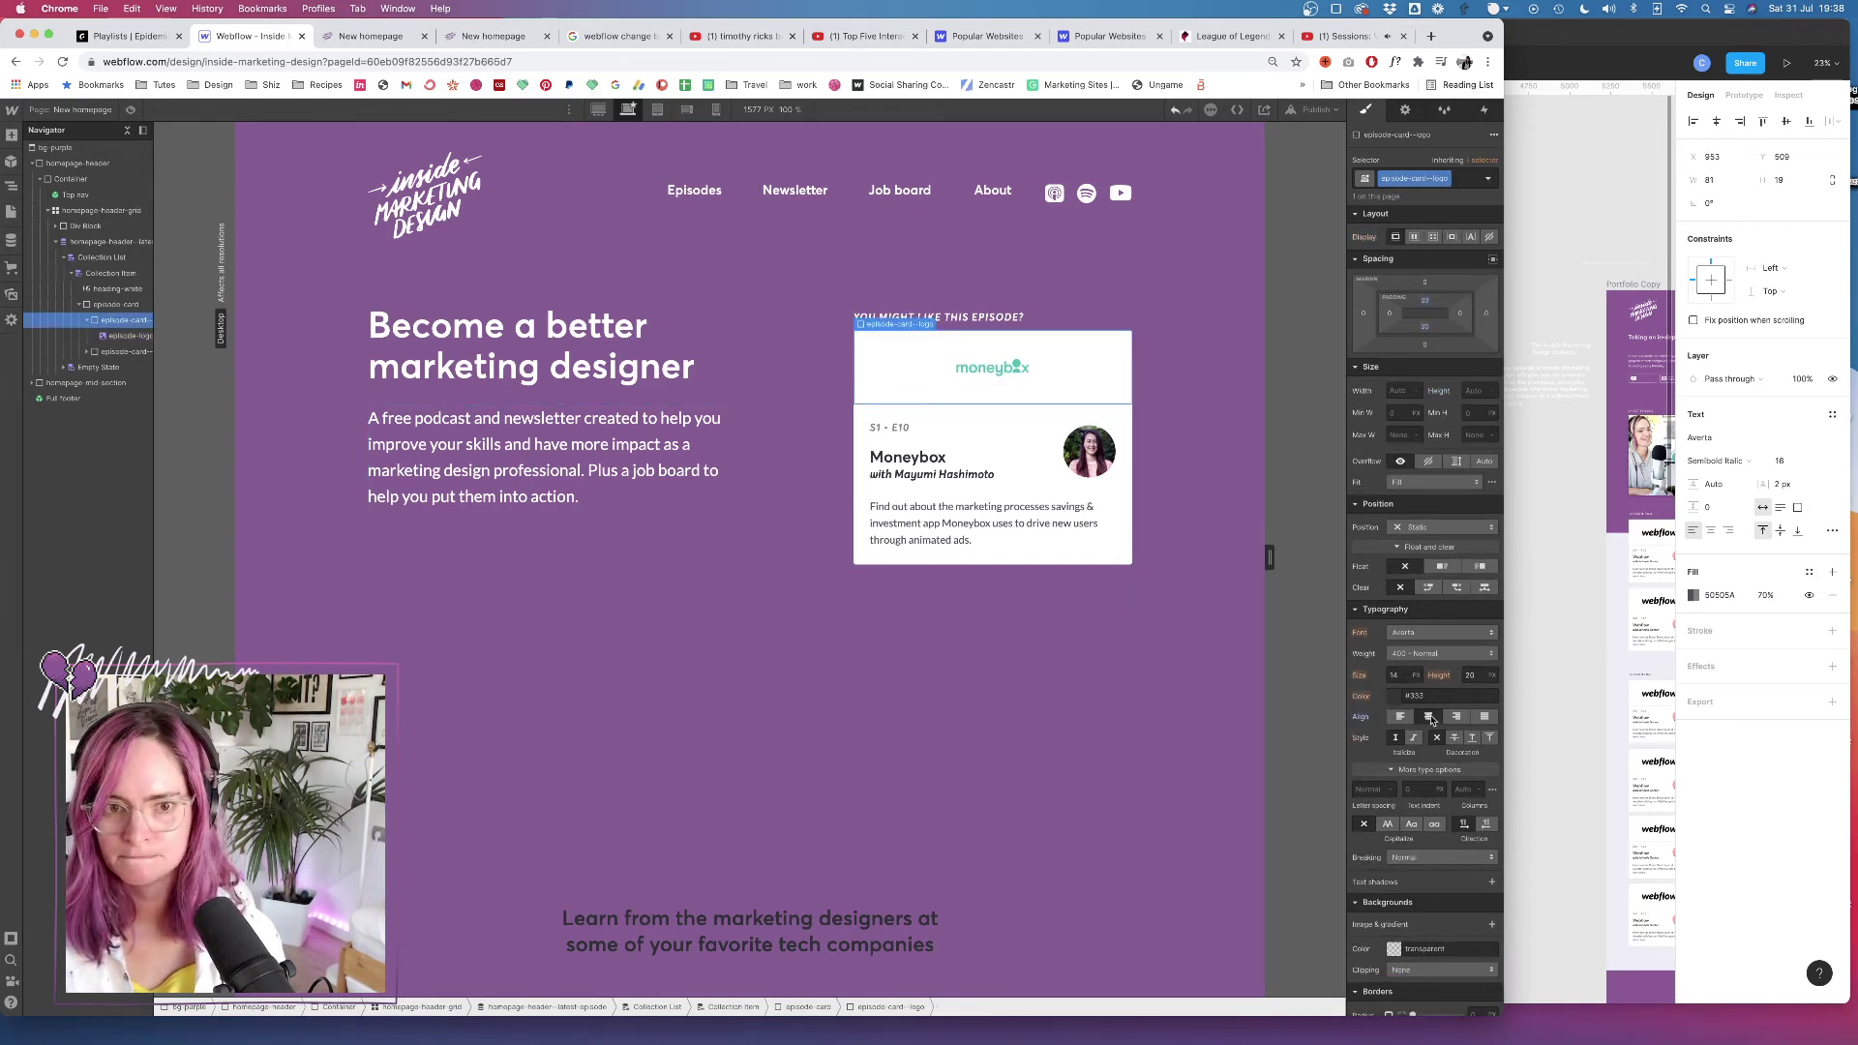
# Set the height of the episode card's company logo to 80
pyautogui.click(124, 337)
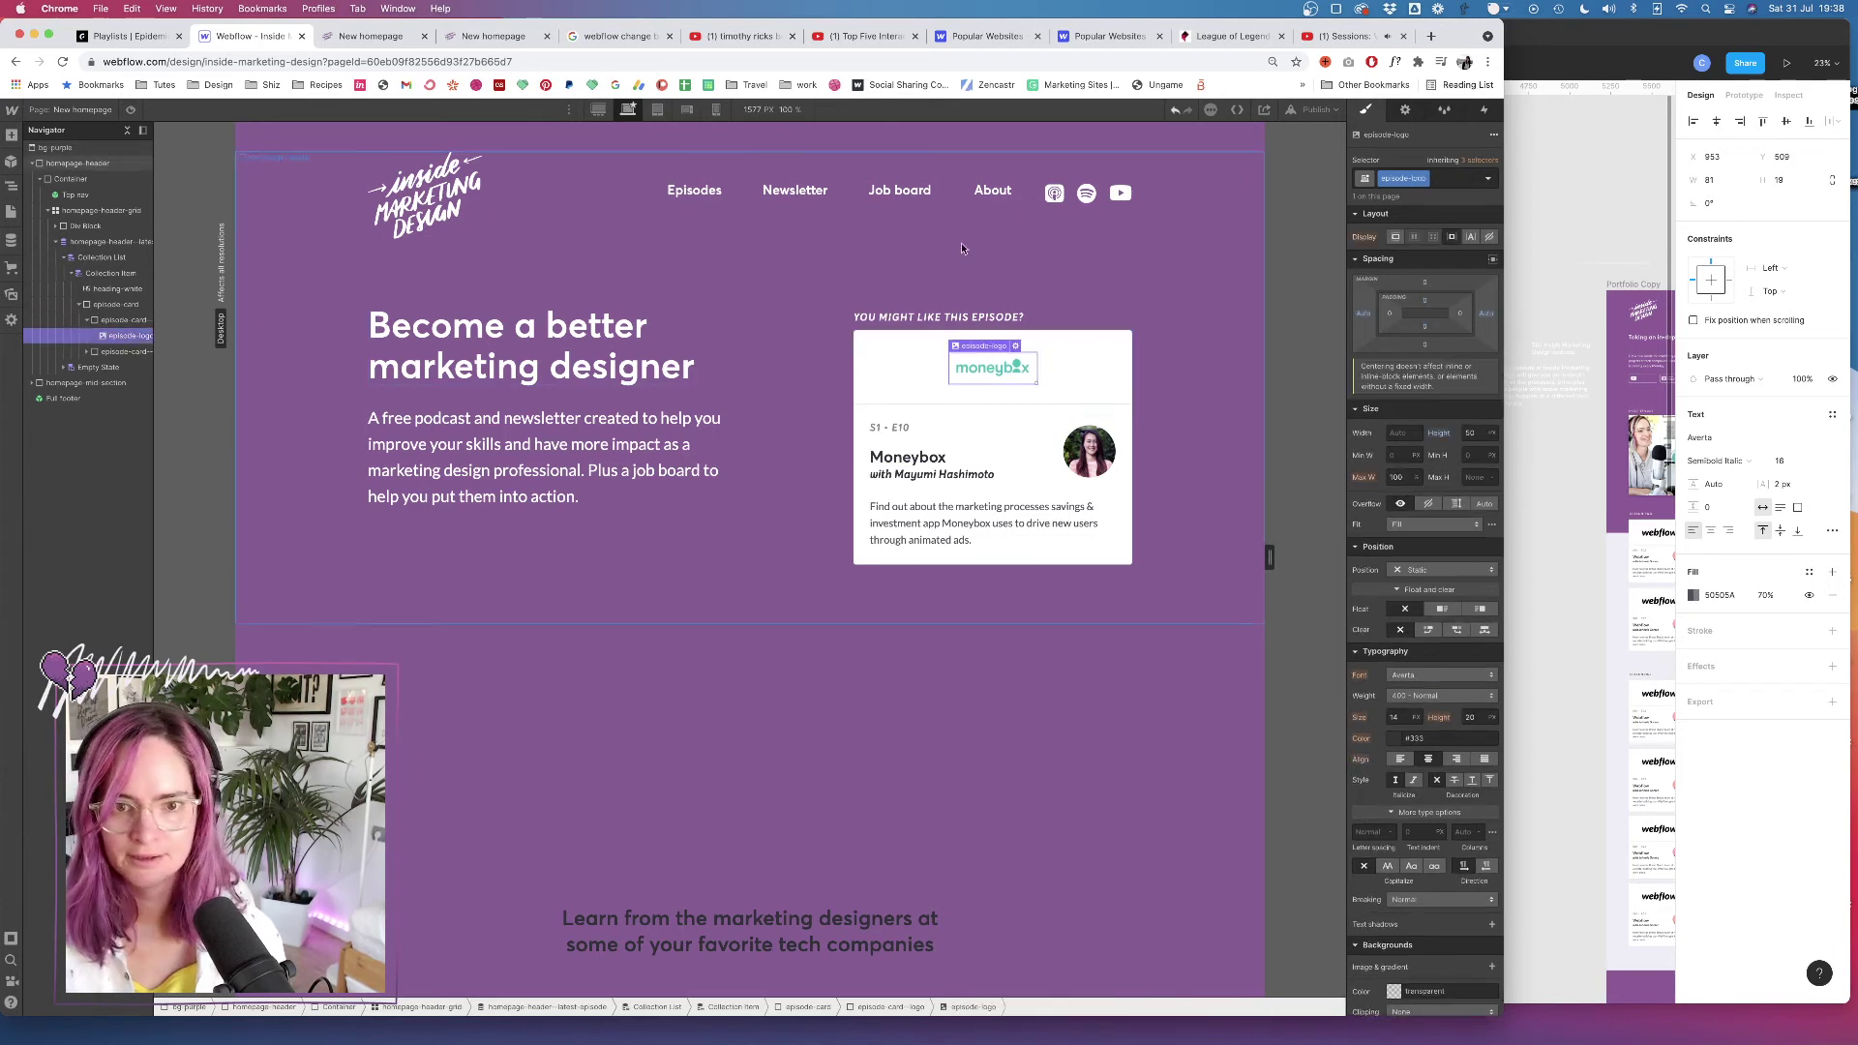
pyautogui.click(1473, 433)
pyautogui.write('80')
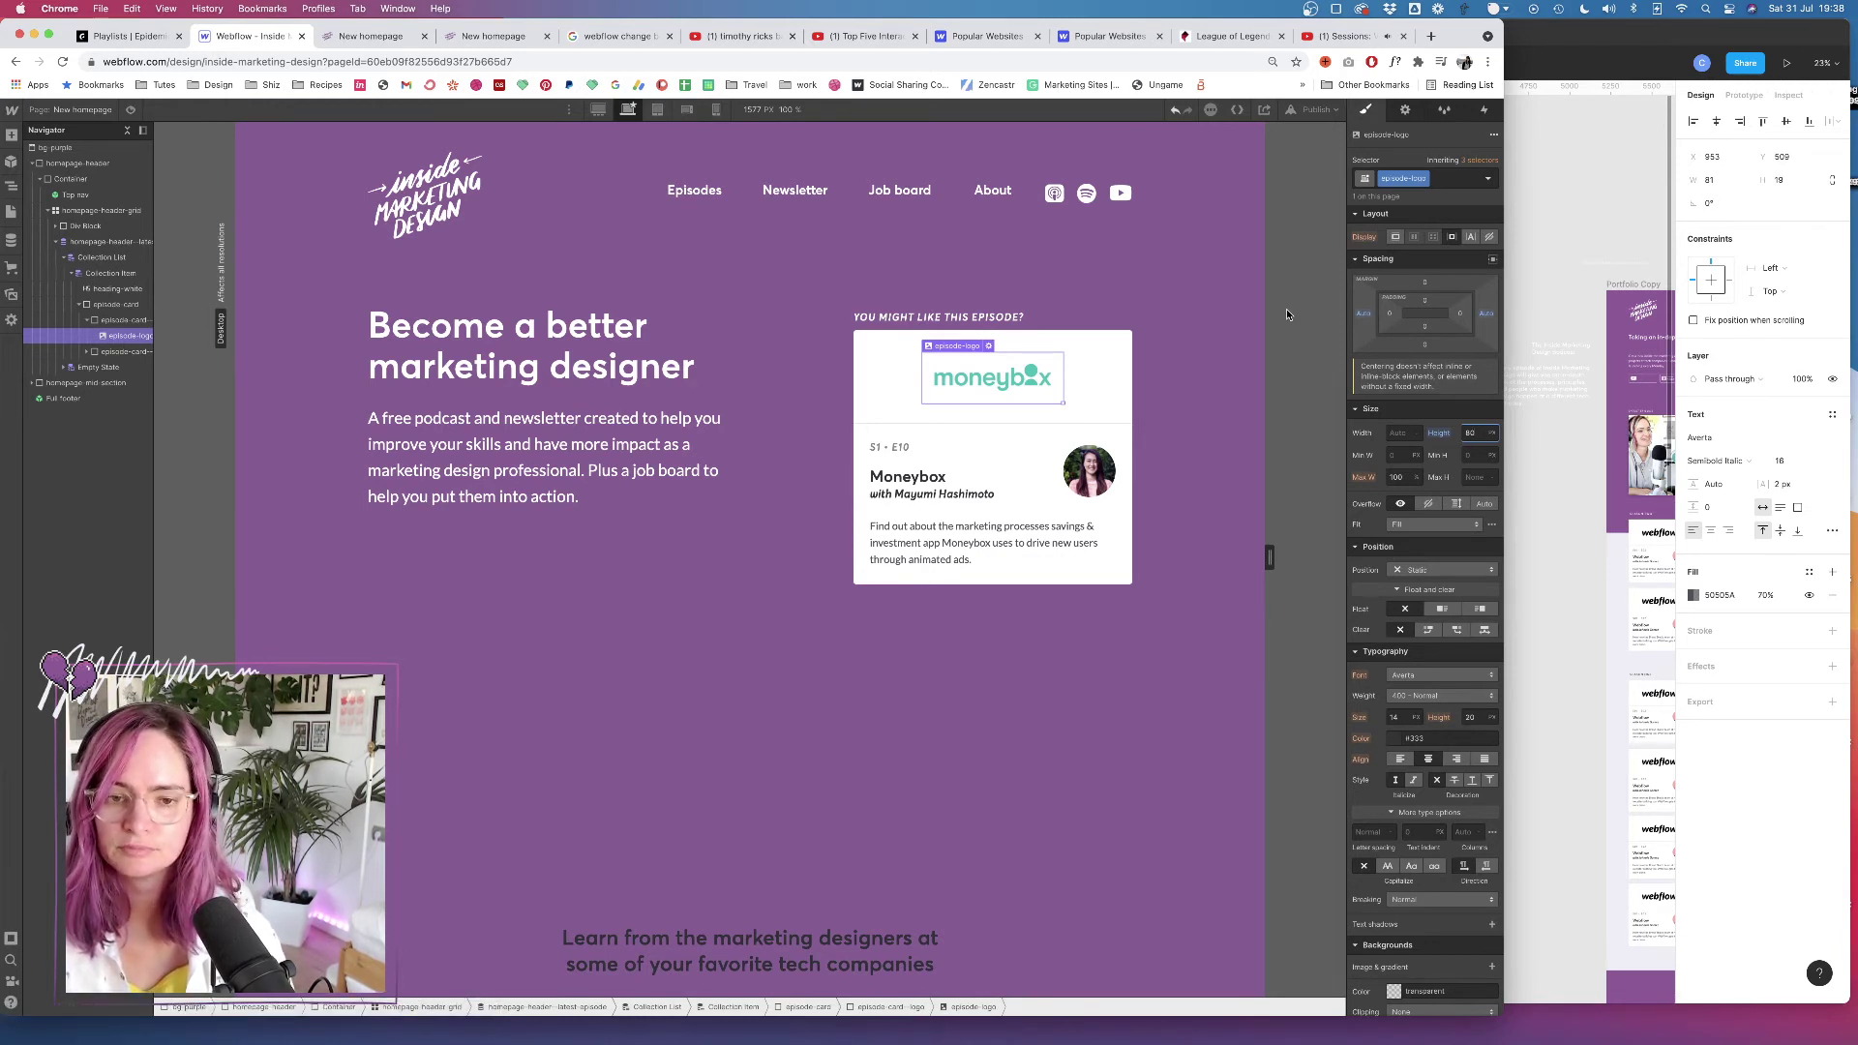
pyautogui.press('Return')
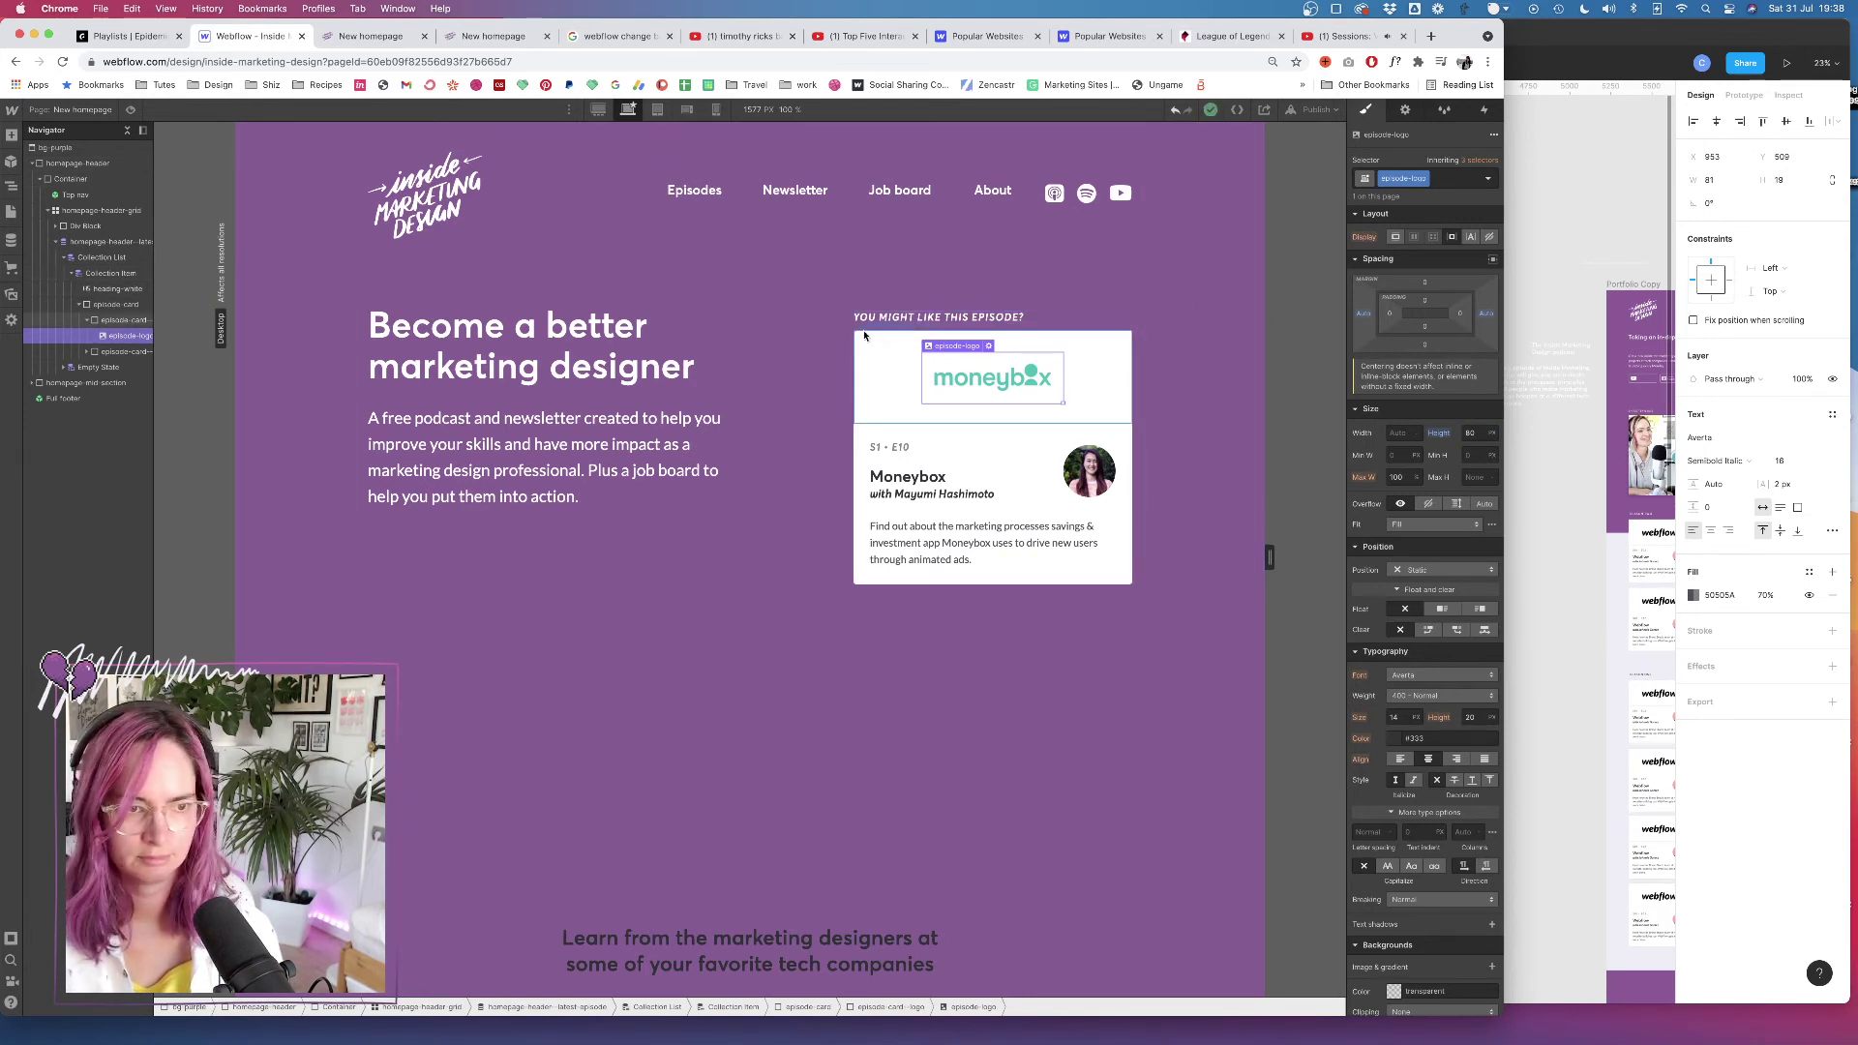
# Copy the homepage's episode-card block and paste it into the episode-card collection item on the Episodes page
pyautogui.click(115, 305)
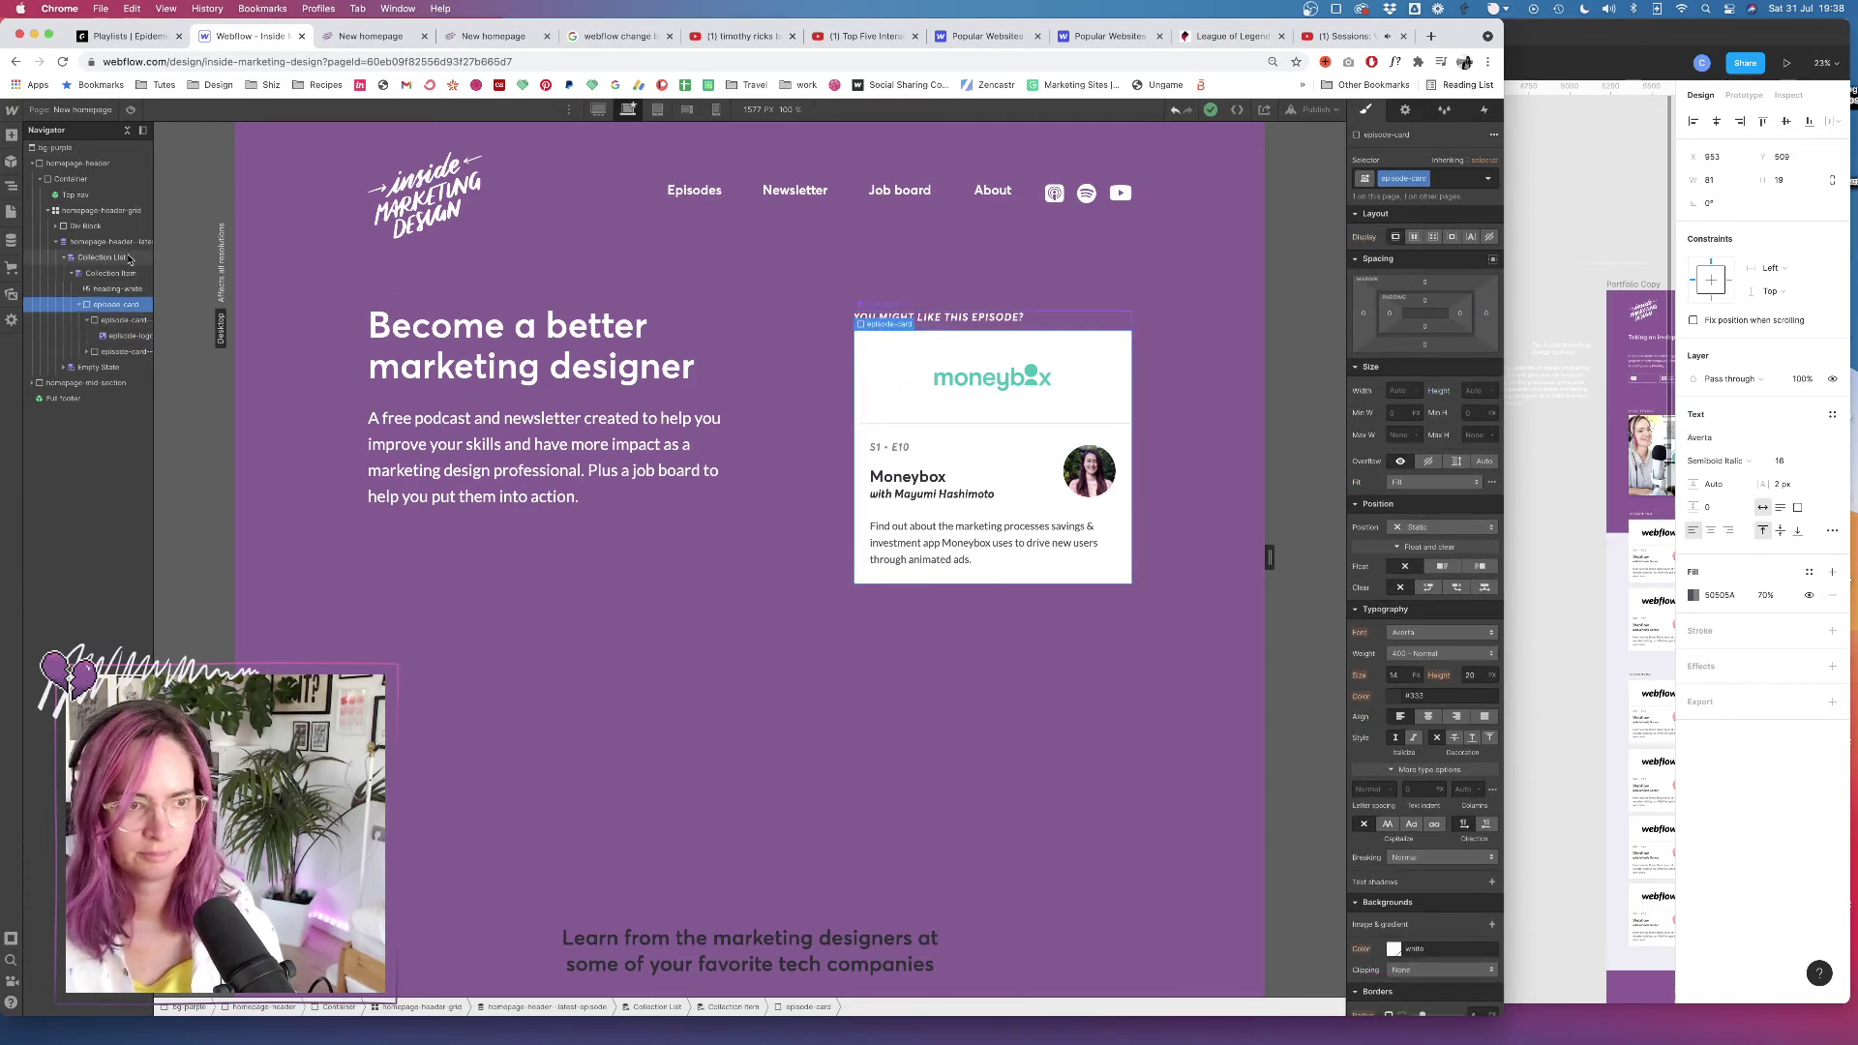
pyautogui.click(11, 211)
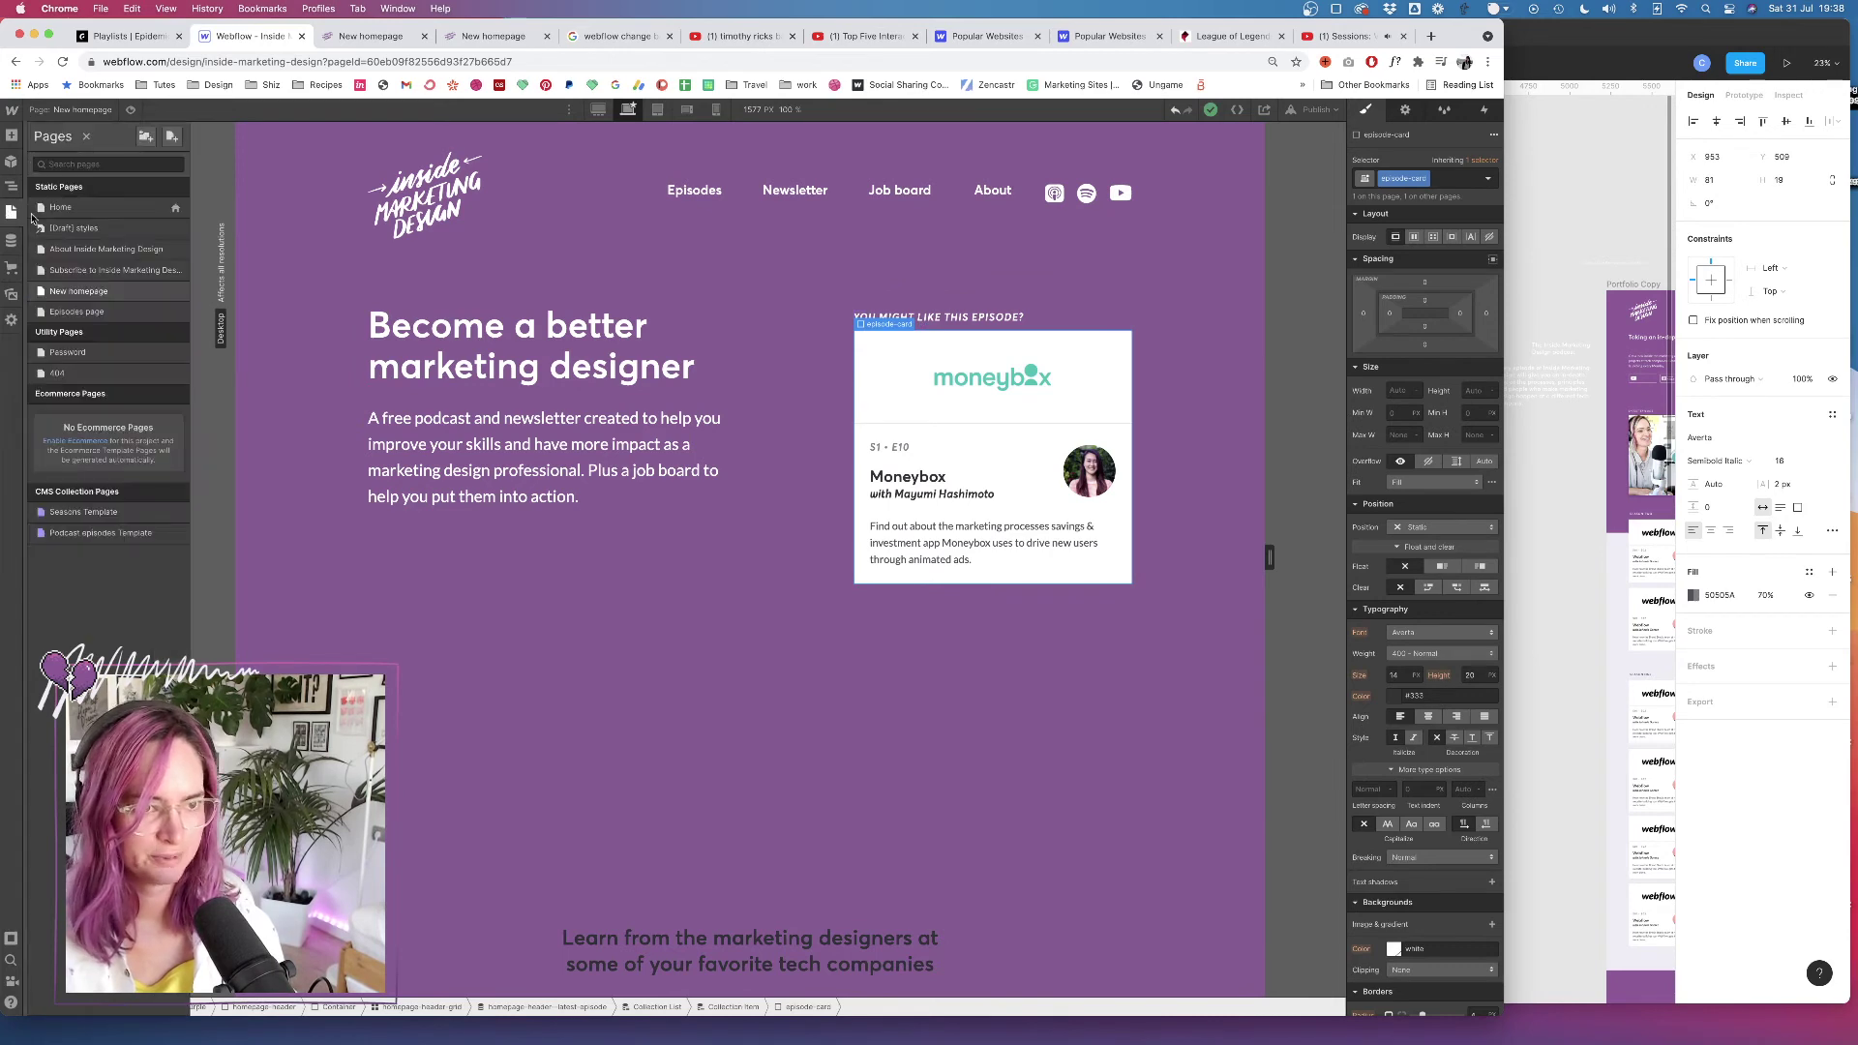
pyautogui.click(98, 307)
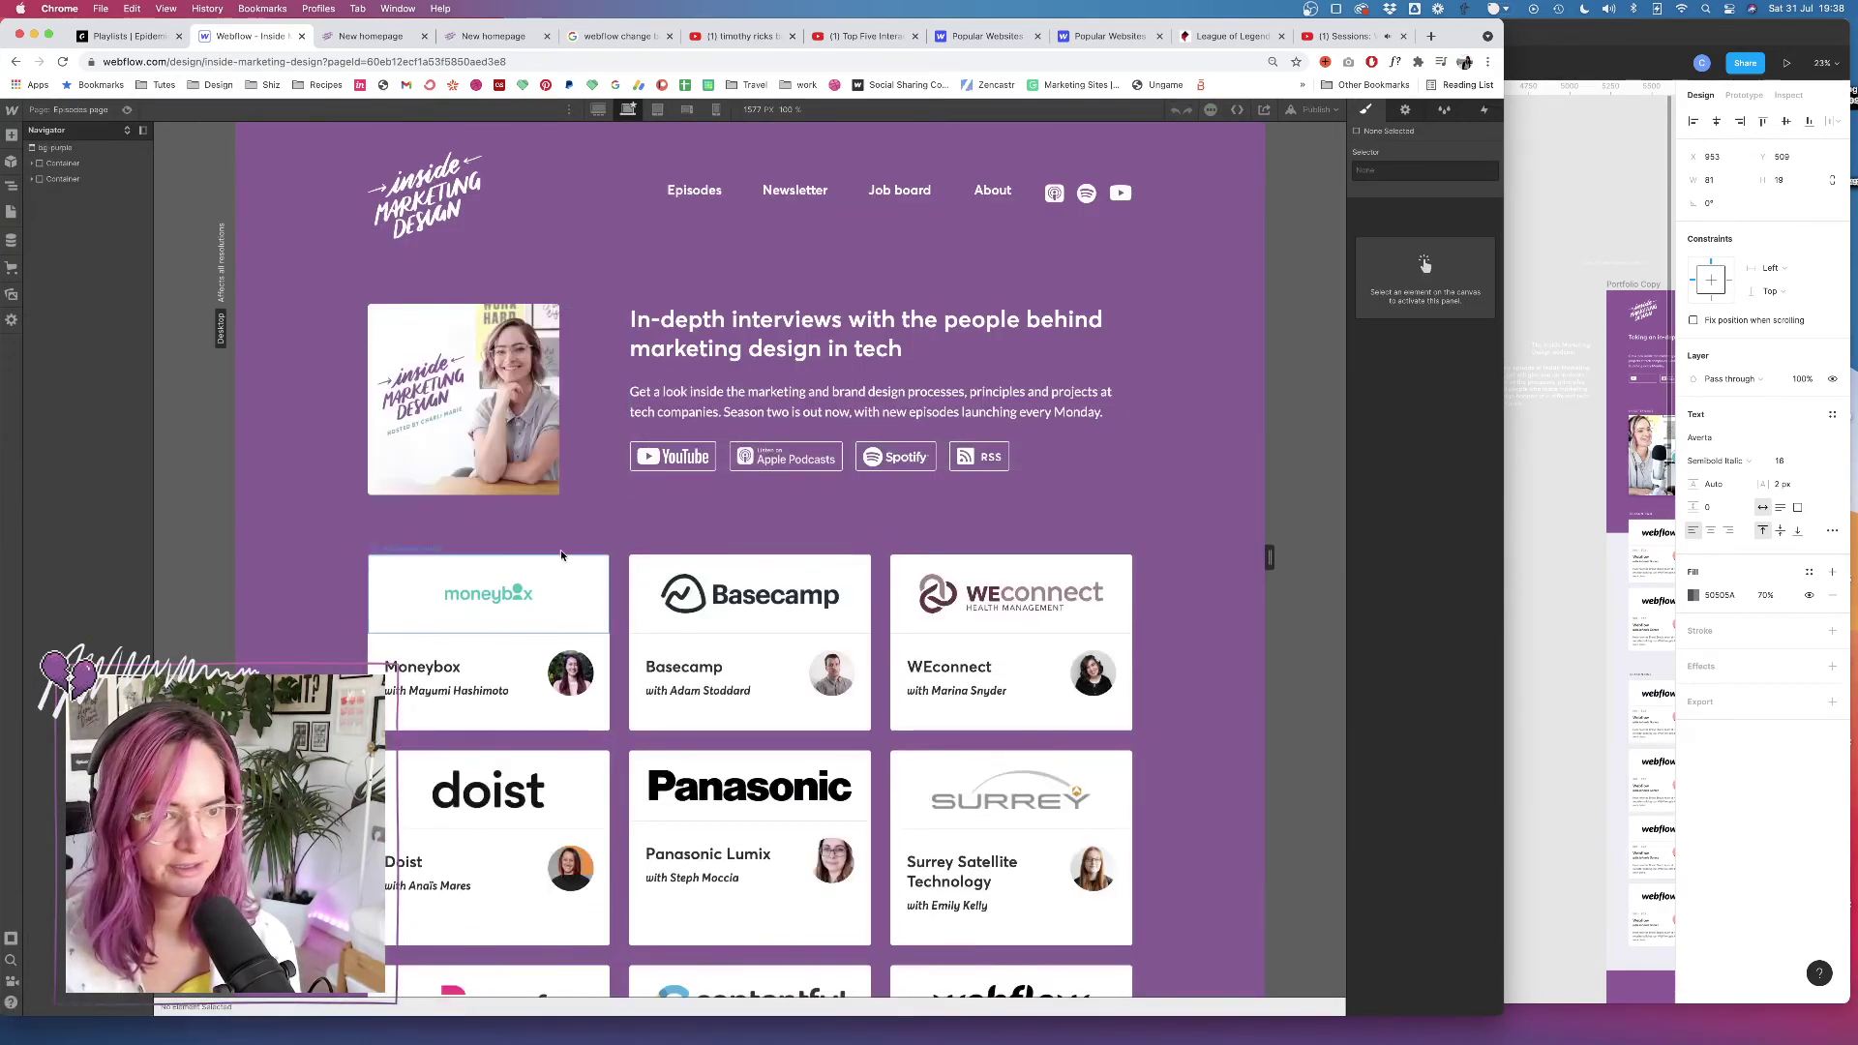
pyautogui.click(489, 593)
pyautogui.click(92, 226)
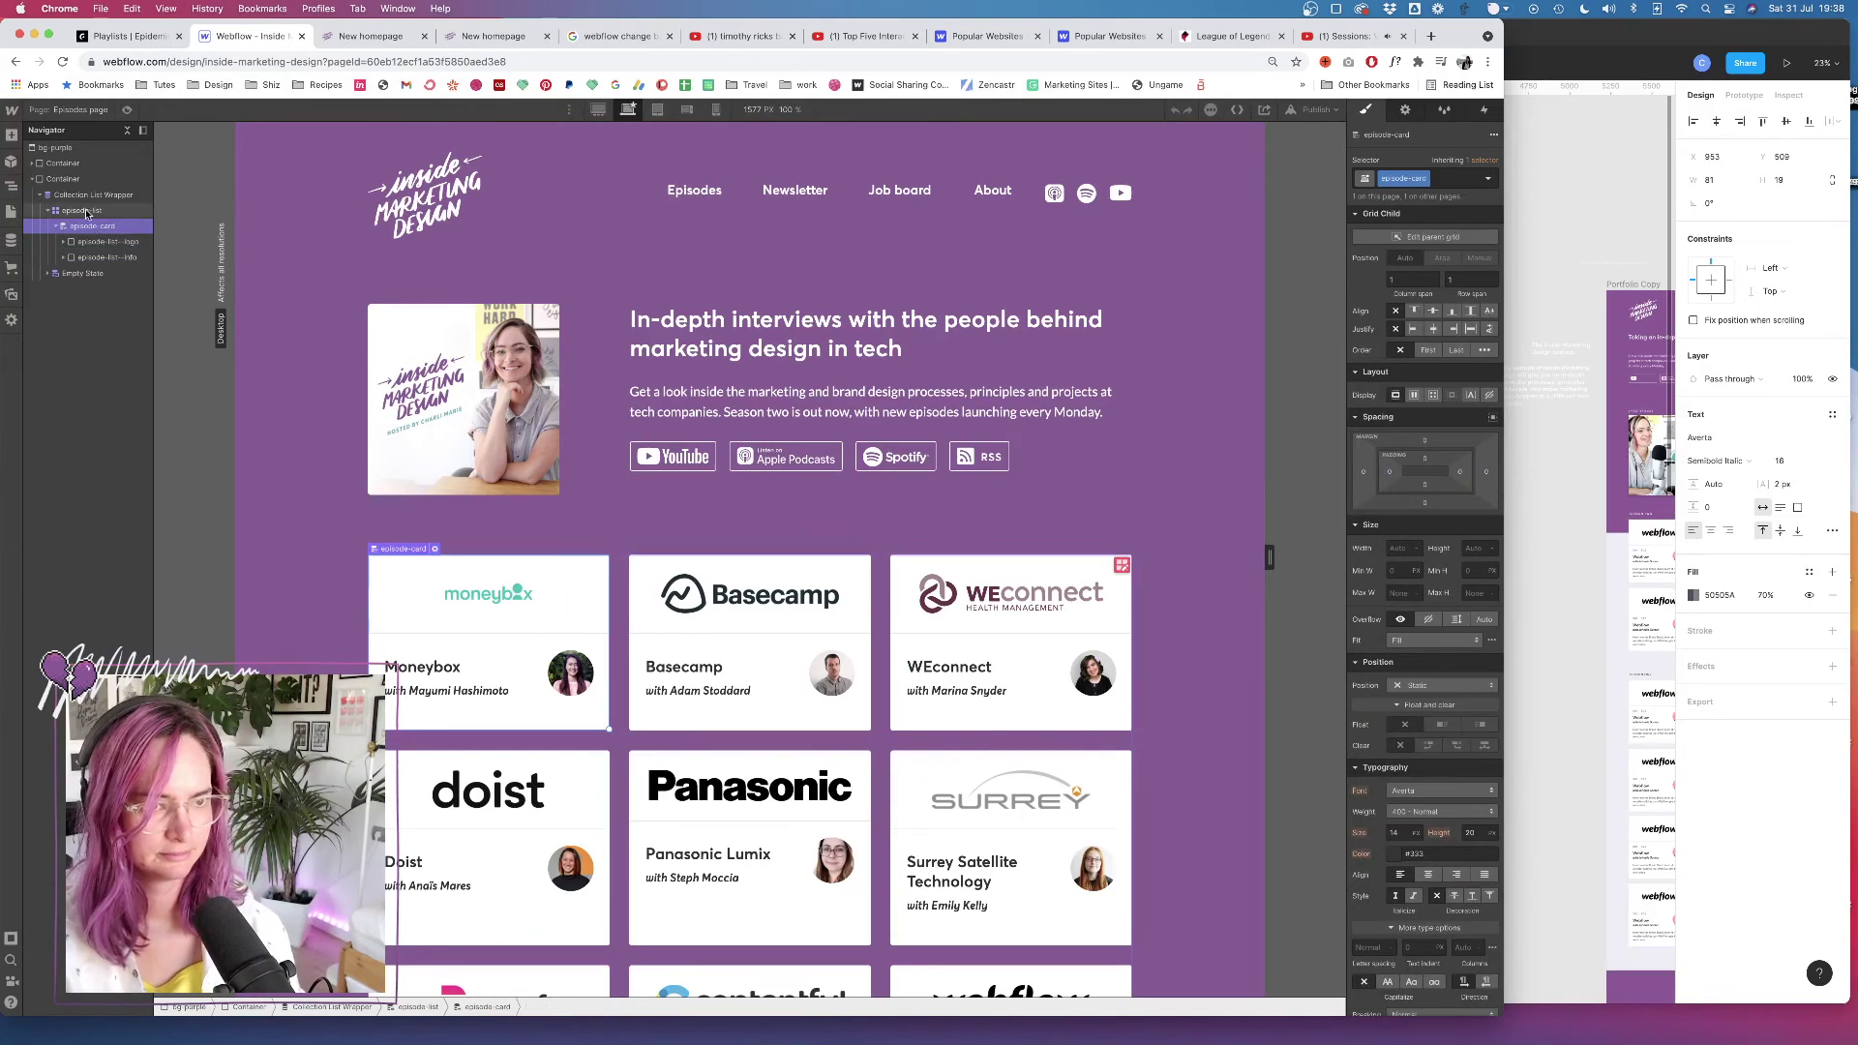
pyautogui.press('super+v')
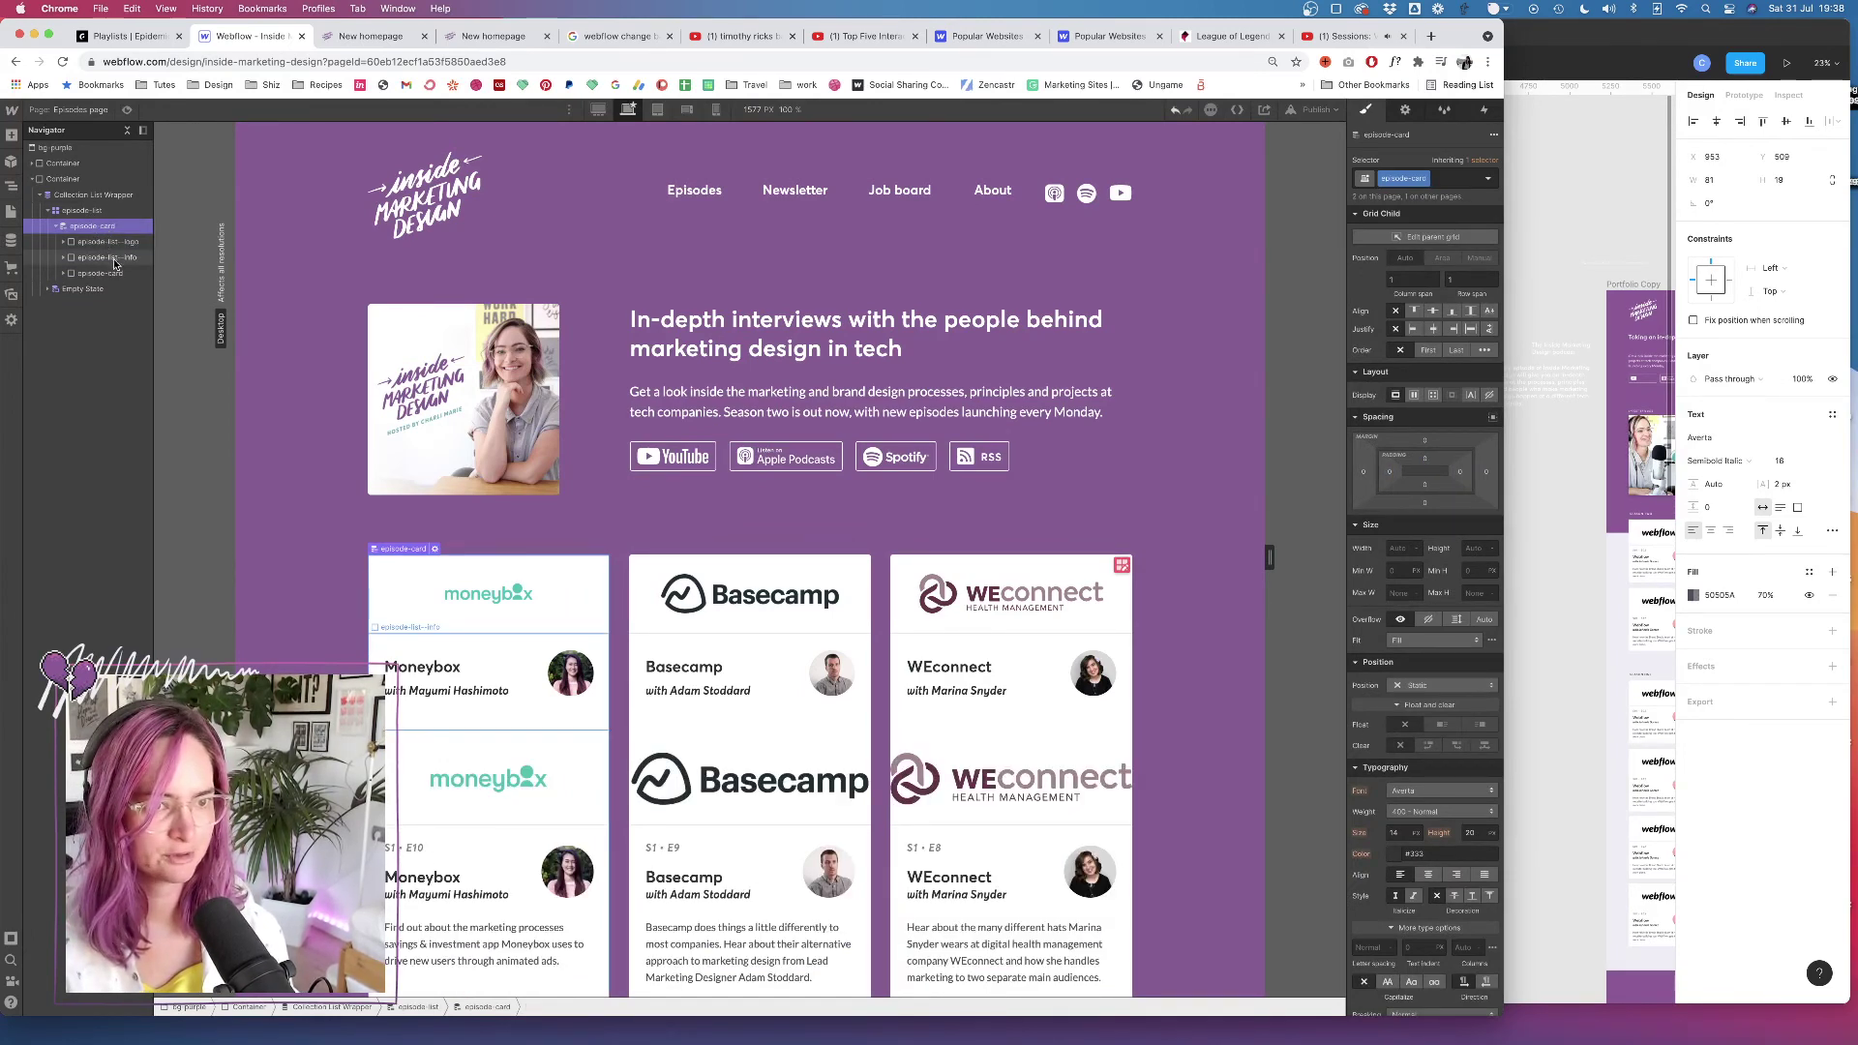
# Delete the old episode-list logo and info blocks and remove the episode-card class from the collection item
pyautogui.click(107, 241)
pyautogui.press('Delete')
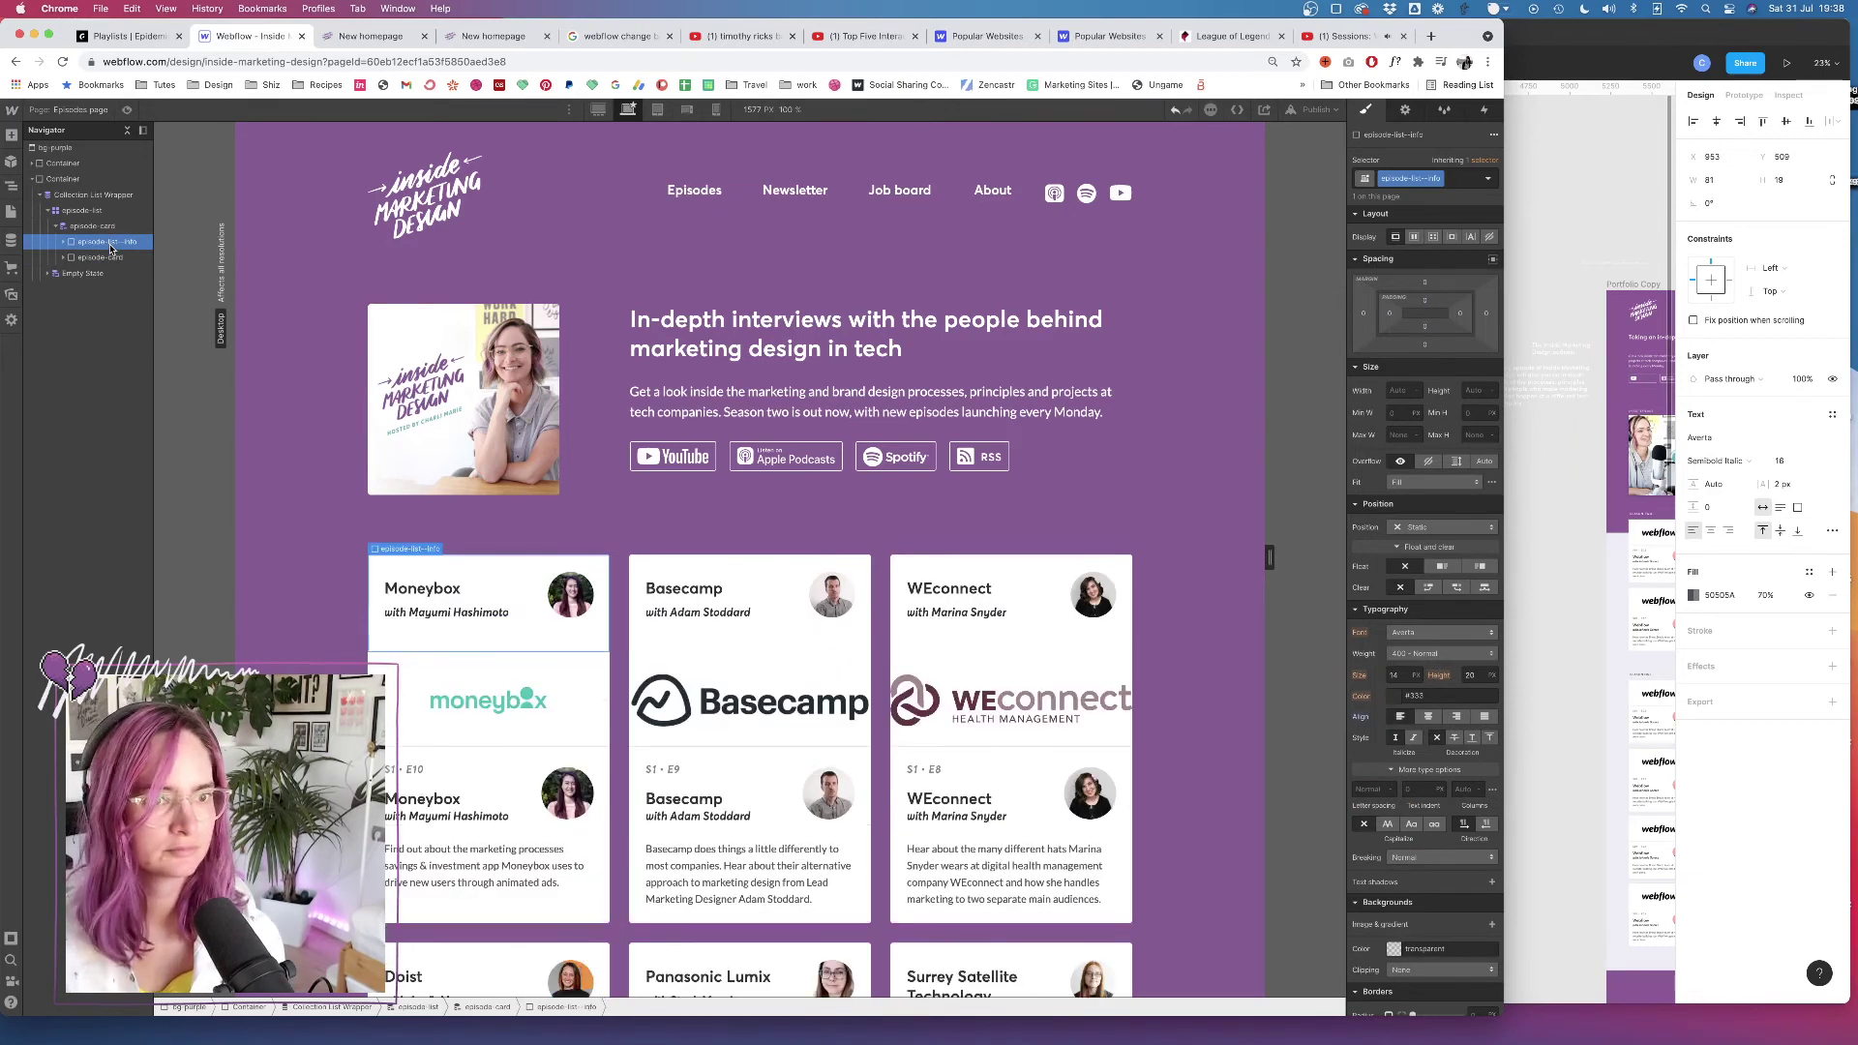
pyautogui.press('Delete')
pyautogui.click(93, 225)
pyautogui.press('super+Return')
pyautogui.press('BackSpace')
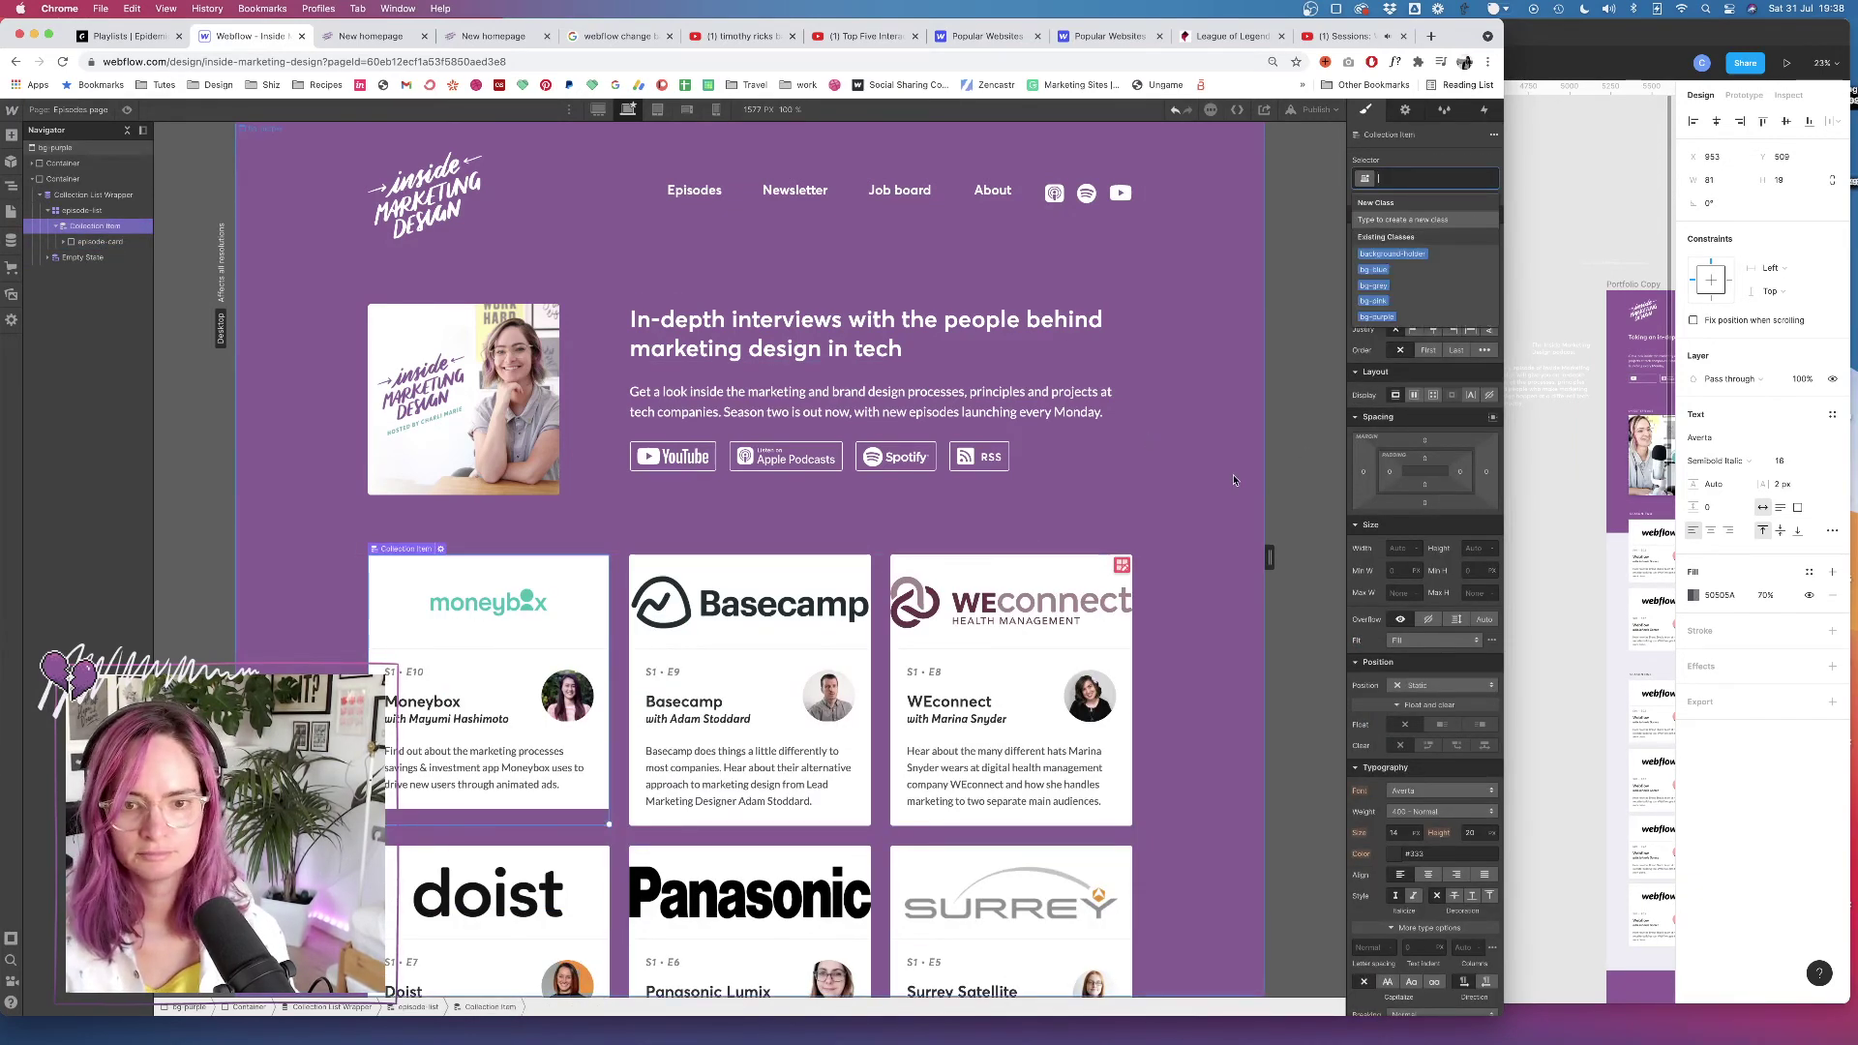
pyautogui.click(55, 147)
# Examine the Basecamp and Panasonic logos and review the new cards across the whole episode grid
pyautogui.click(657, 604)
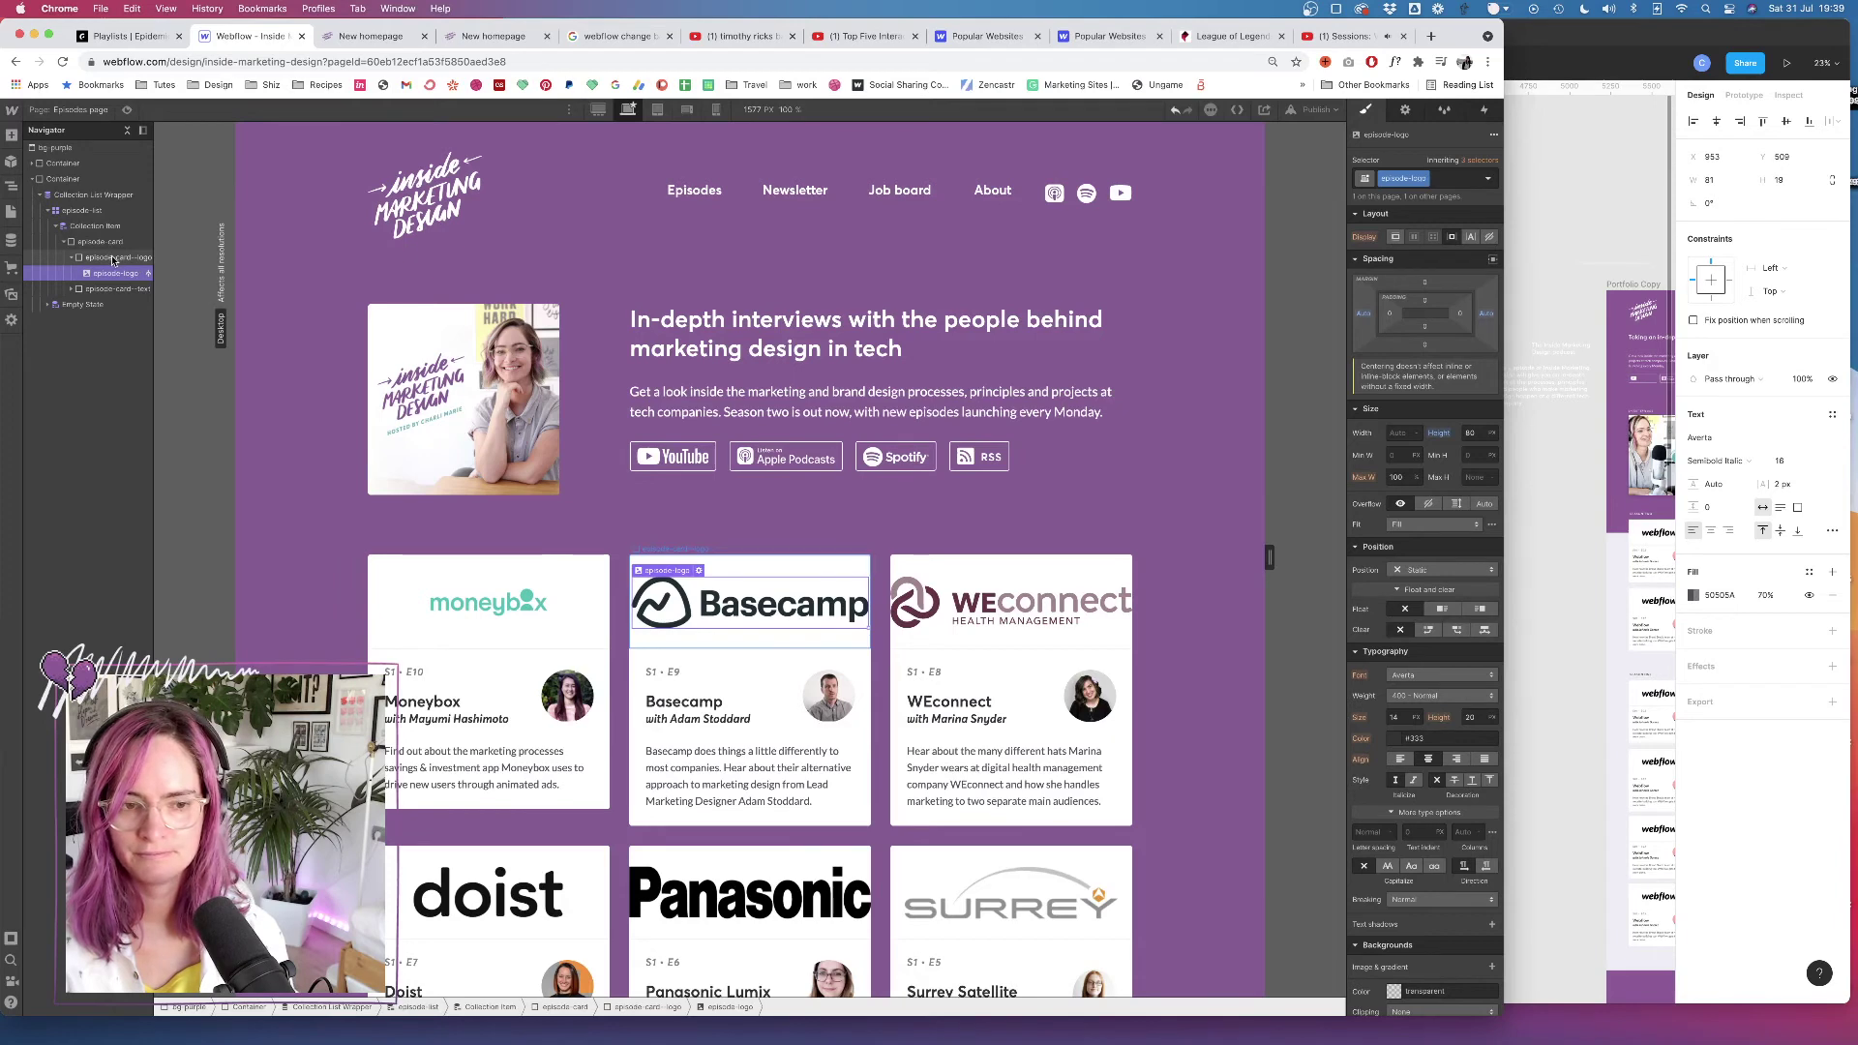
pyautogui.scroll(-3, 754, 580)
pyautogui.click(767, 720)
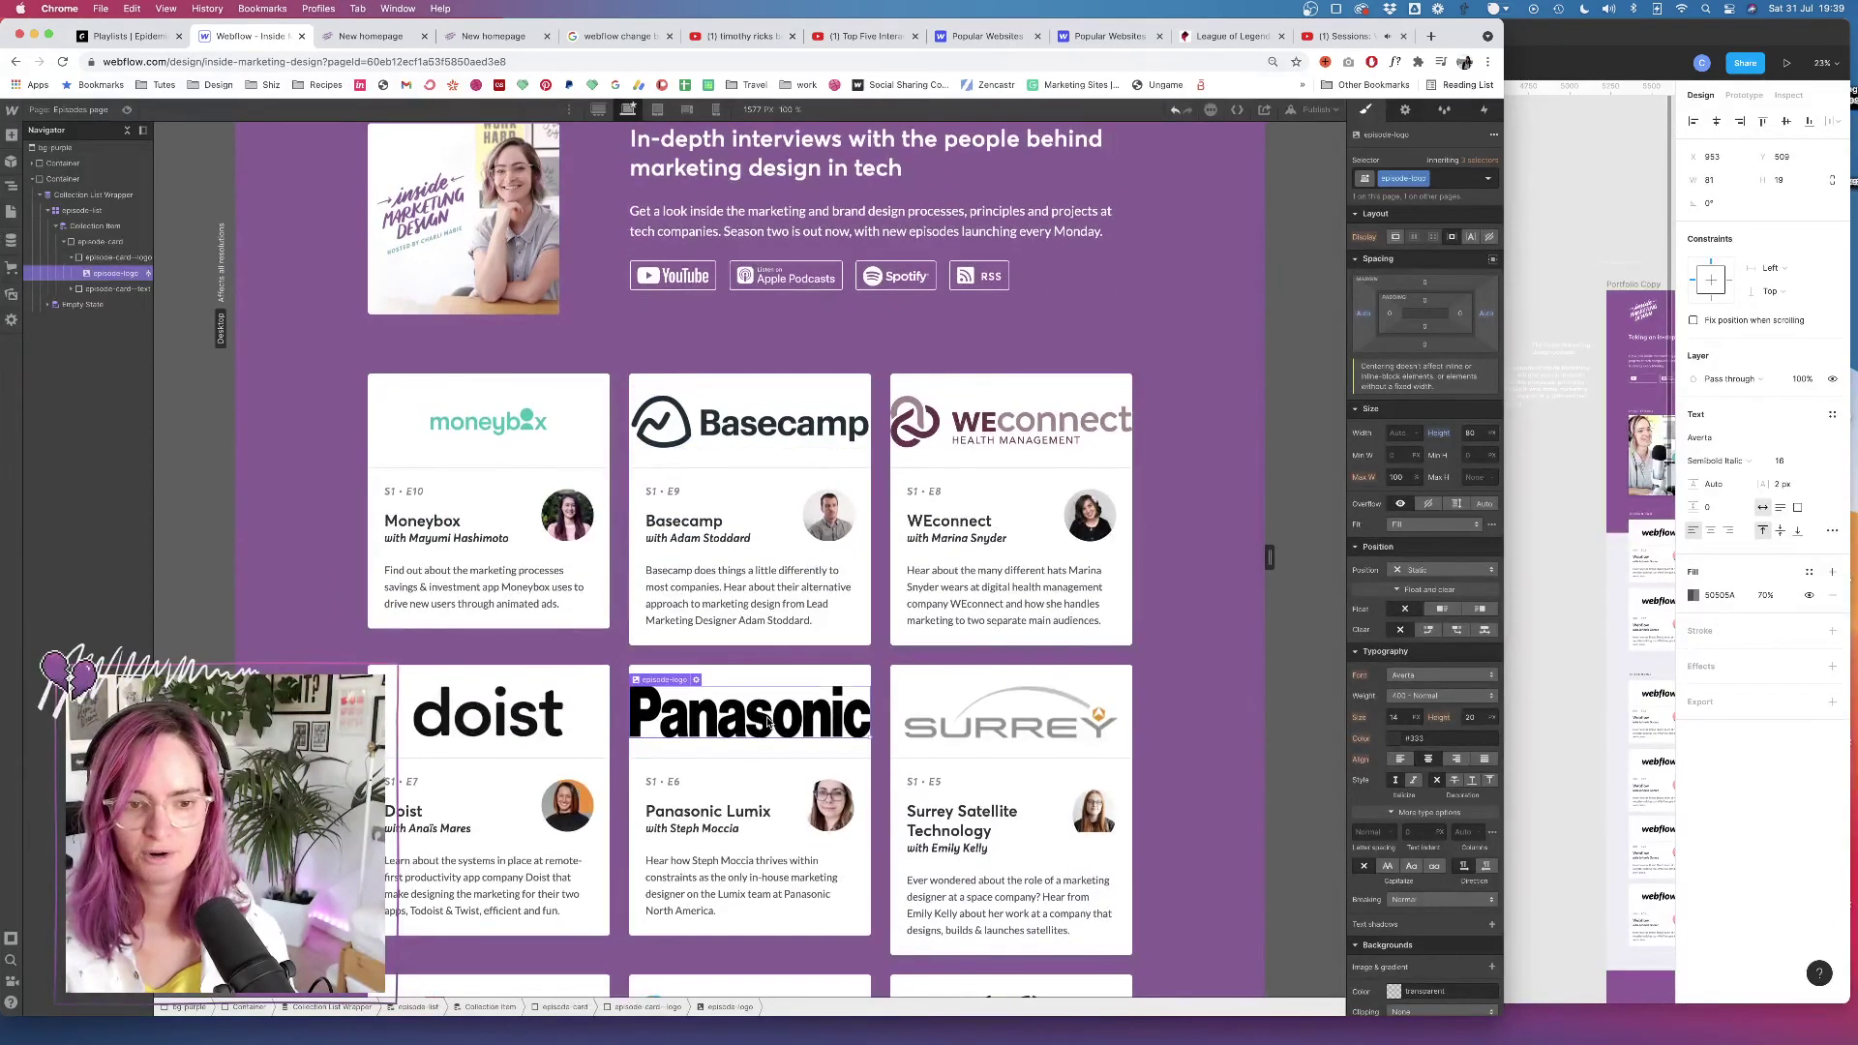
pyautogui.scroll(-6, 755, 693)
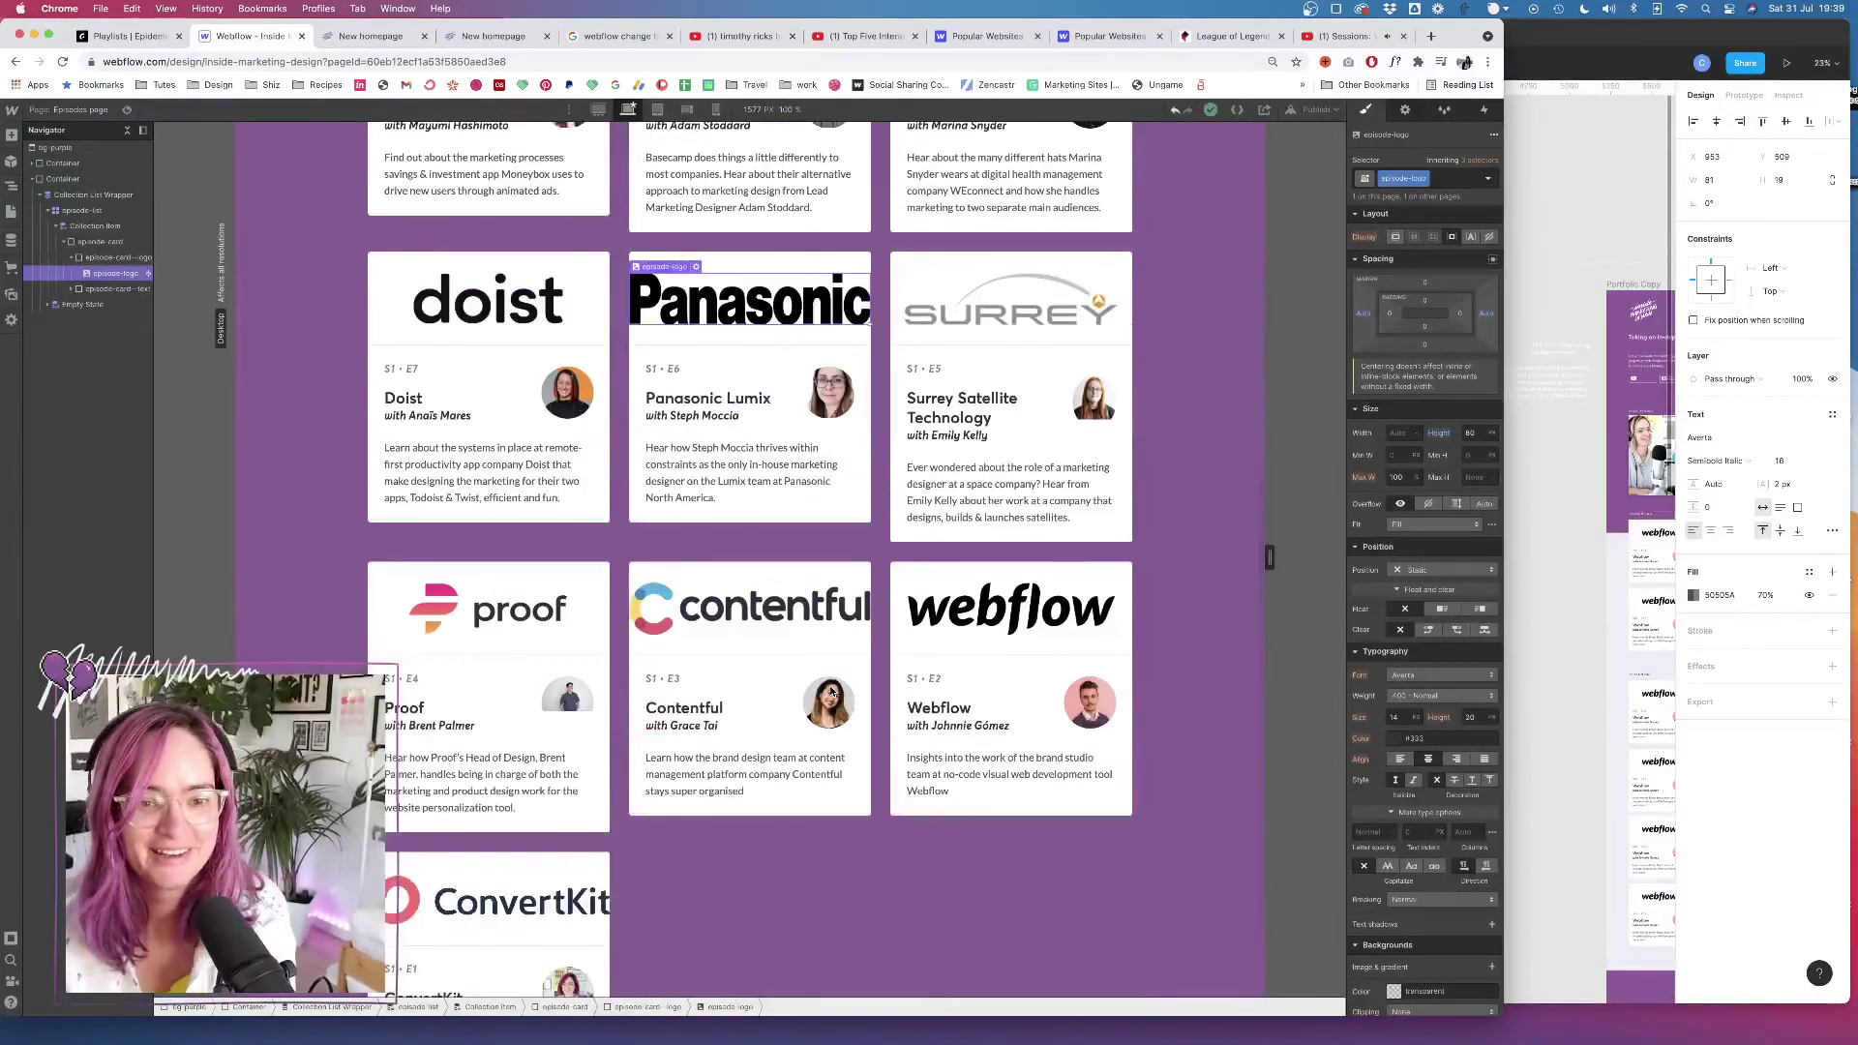
pyautogui.scroll(4, 832, 691)
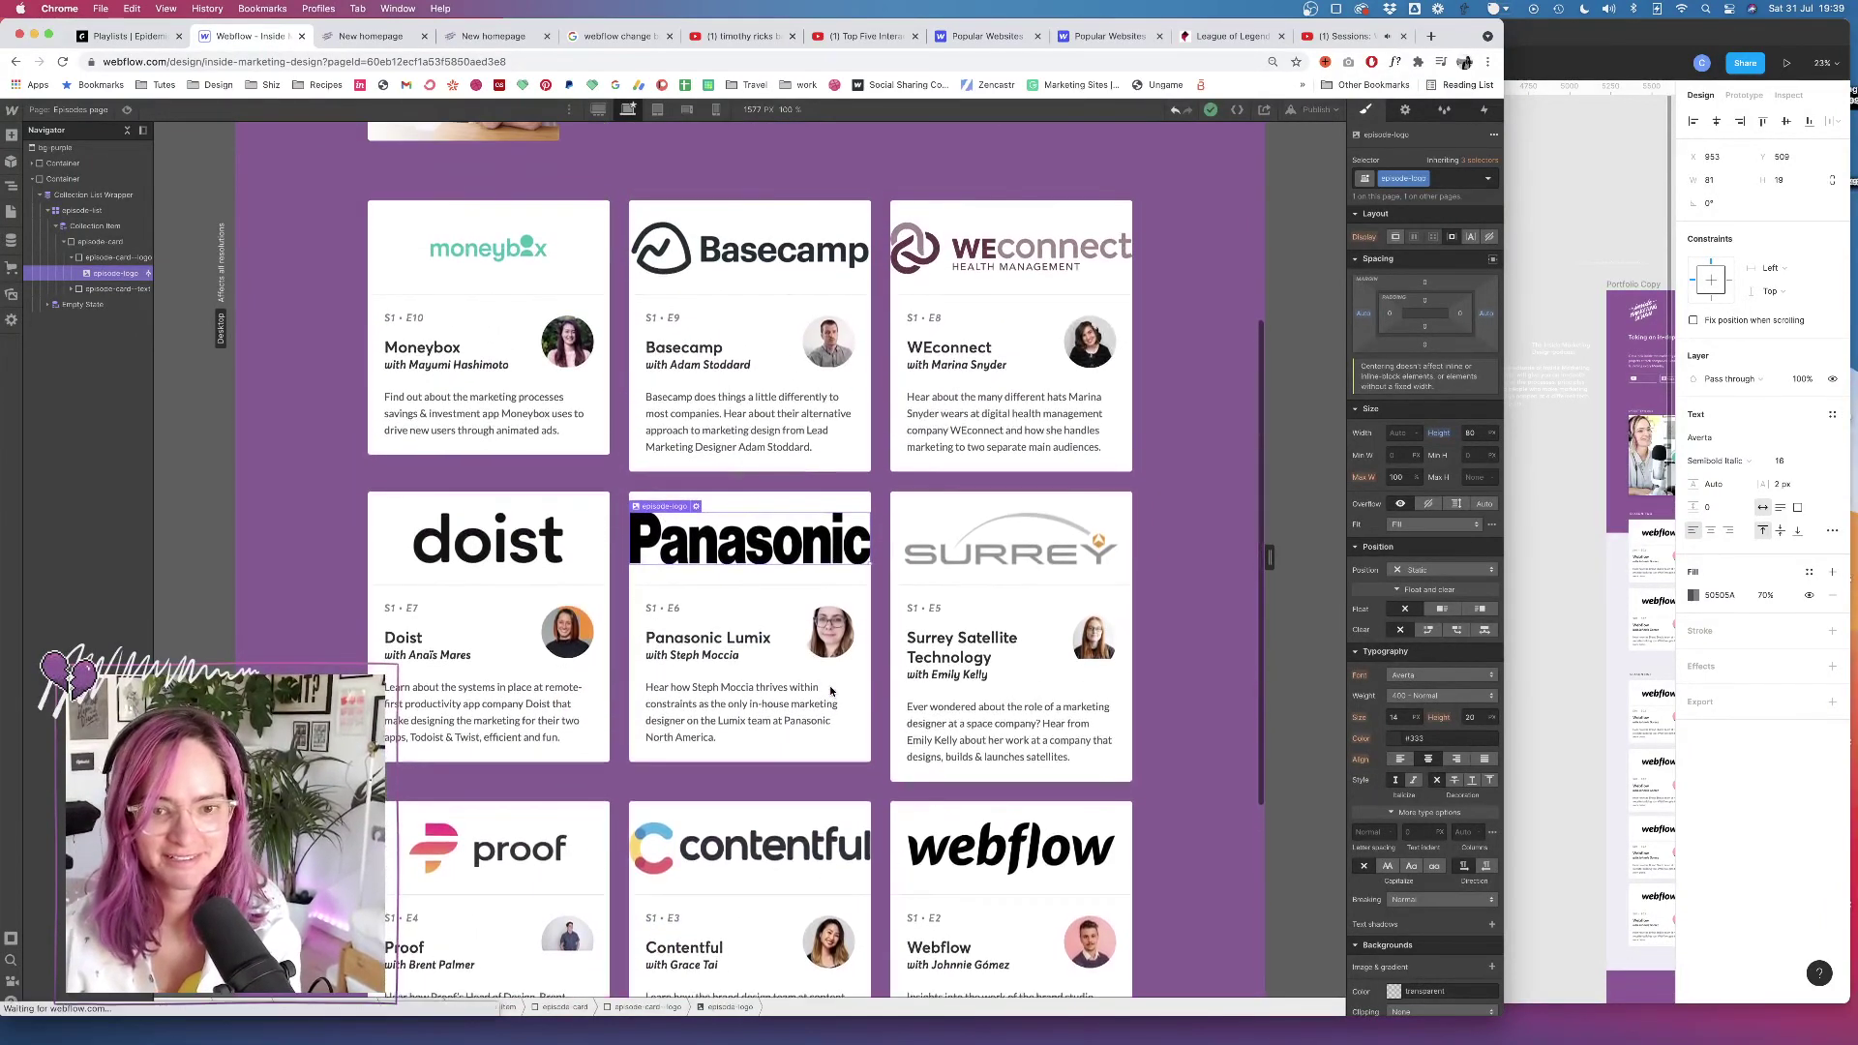
# Try a height of 100% on the episode-card block in the episode grid and reset it
pyautogui.click(600, 462)
pyautogui.click(108, 242)
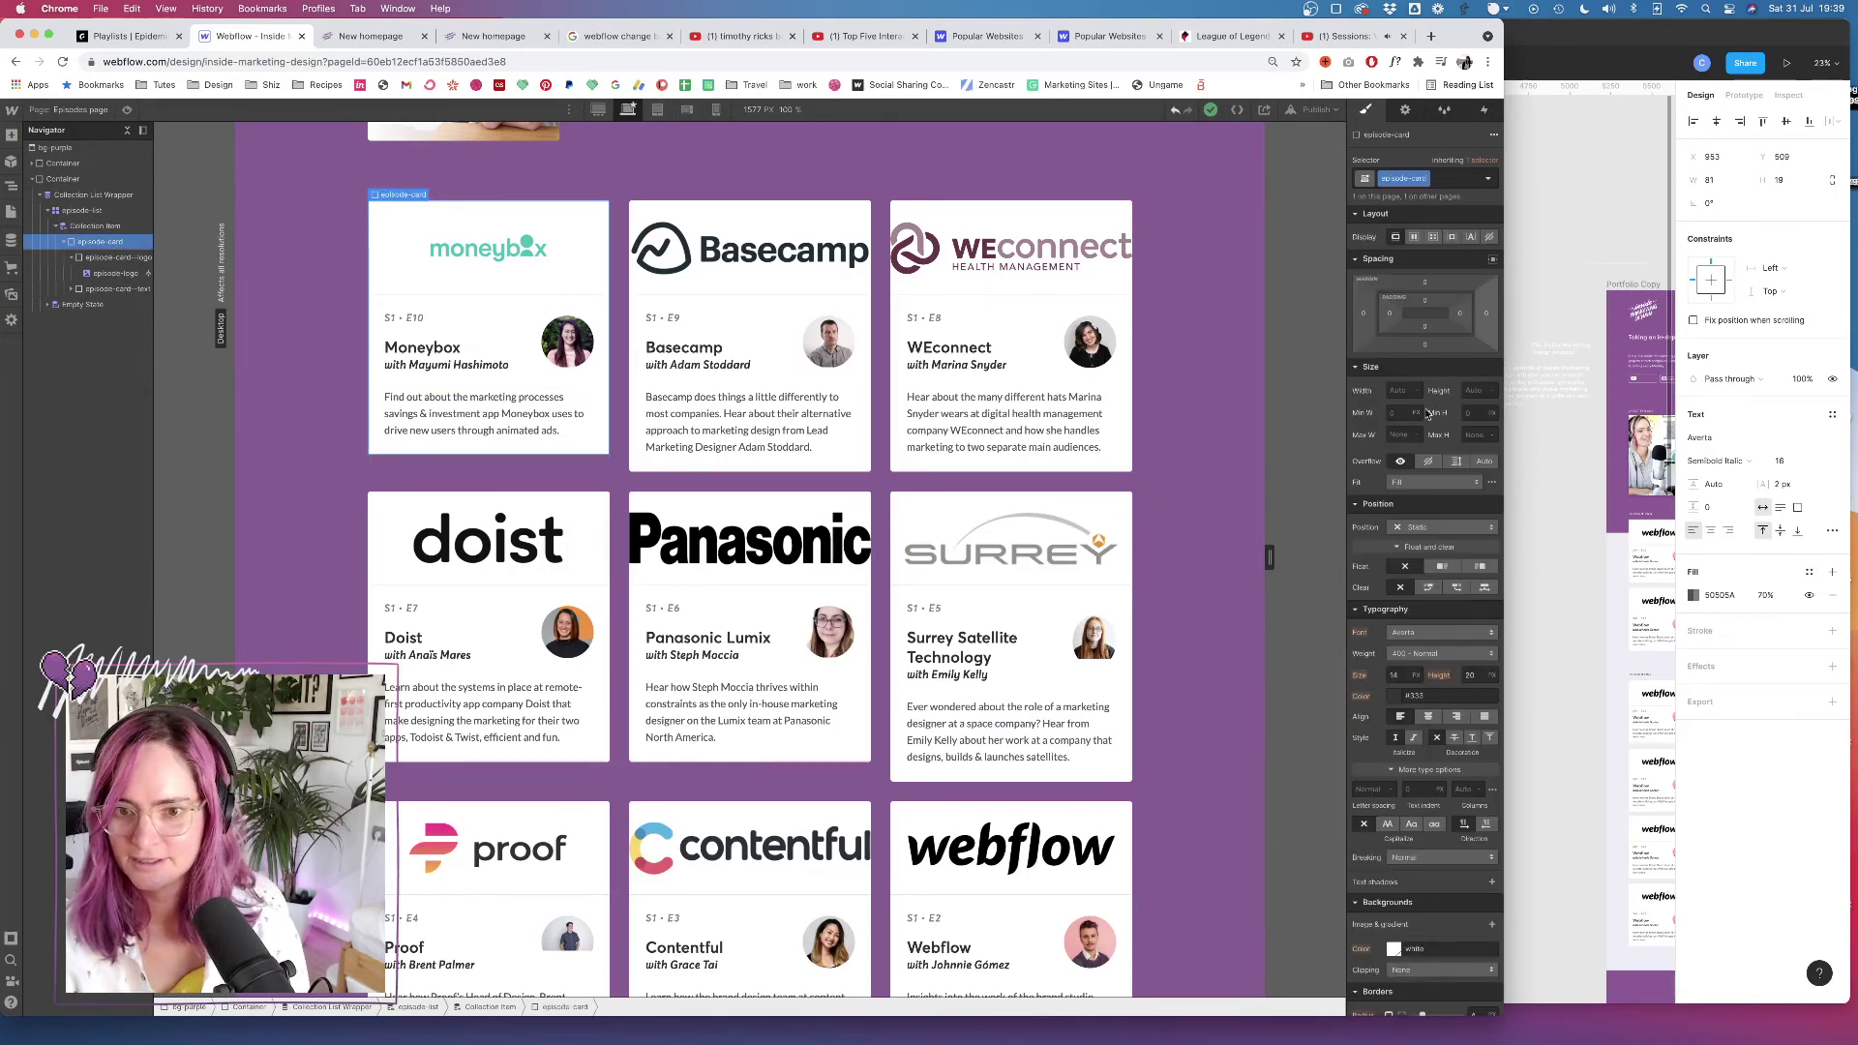
pyautogui.click(1474, 391)
pyautogui.write('100')
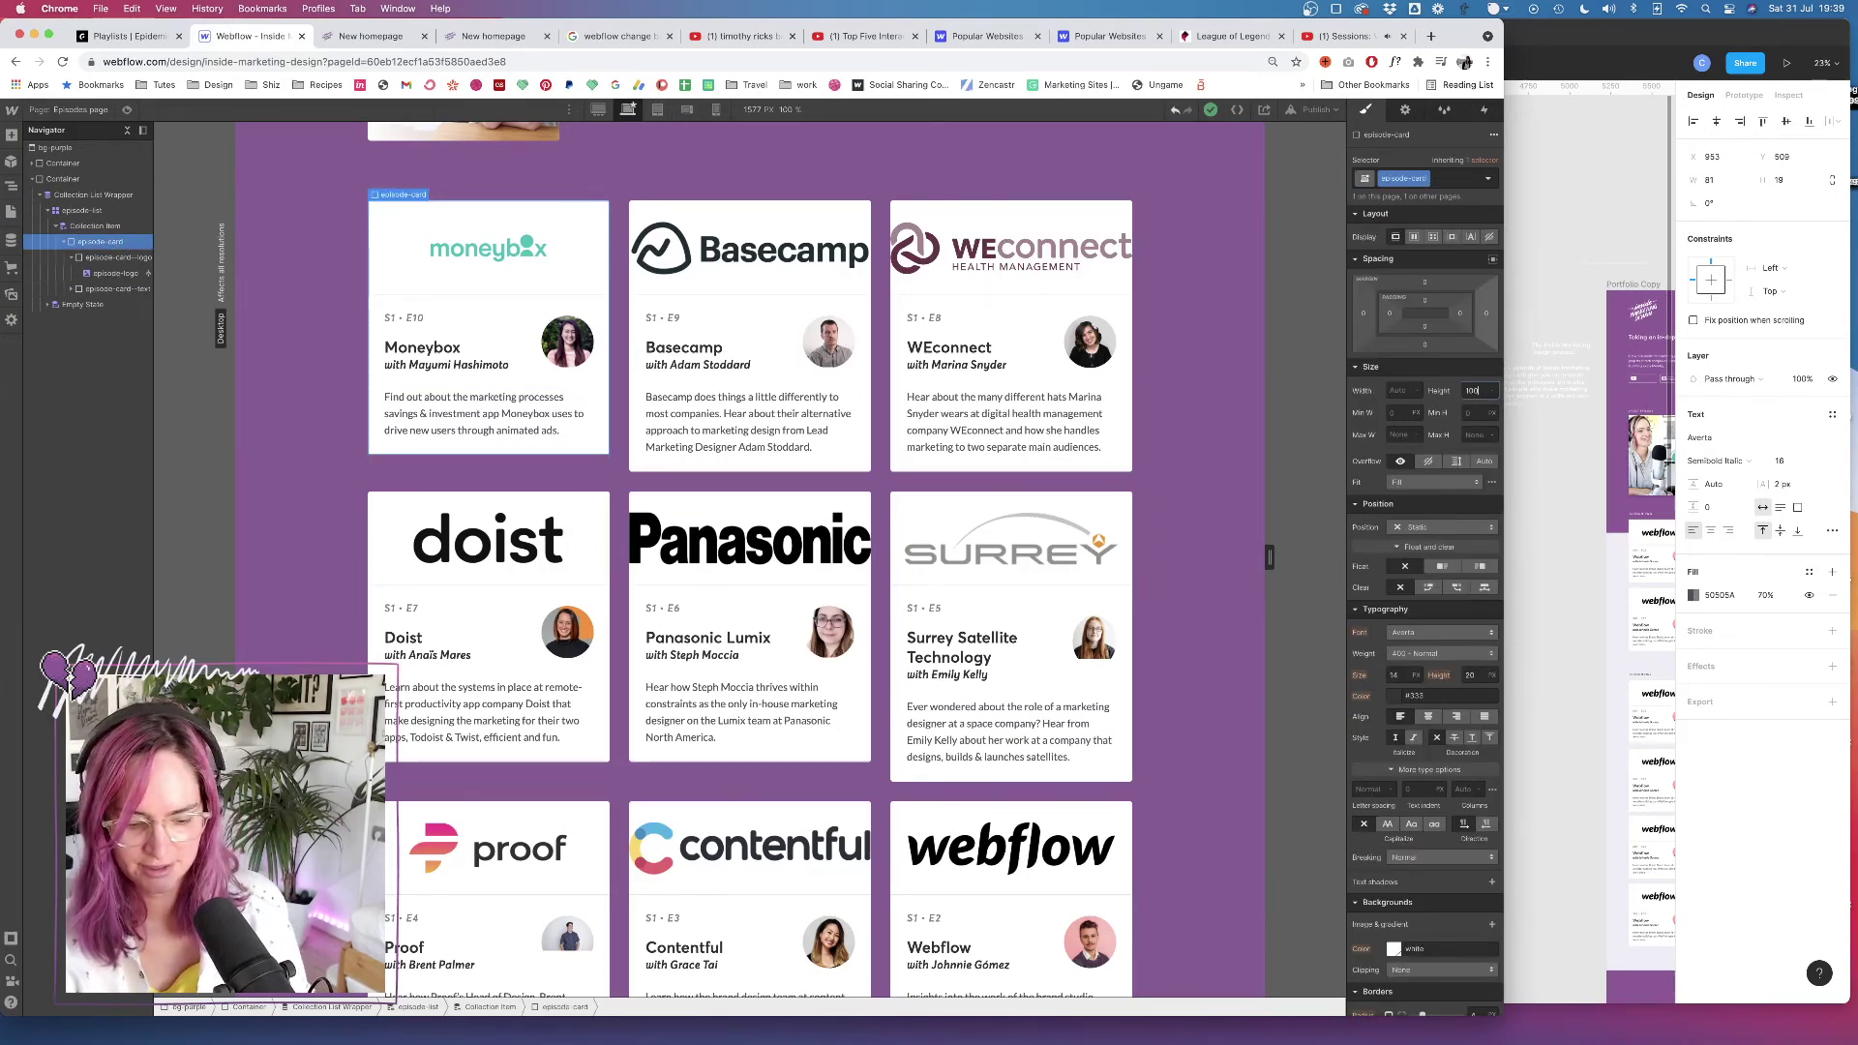
pyautogui.write('%')
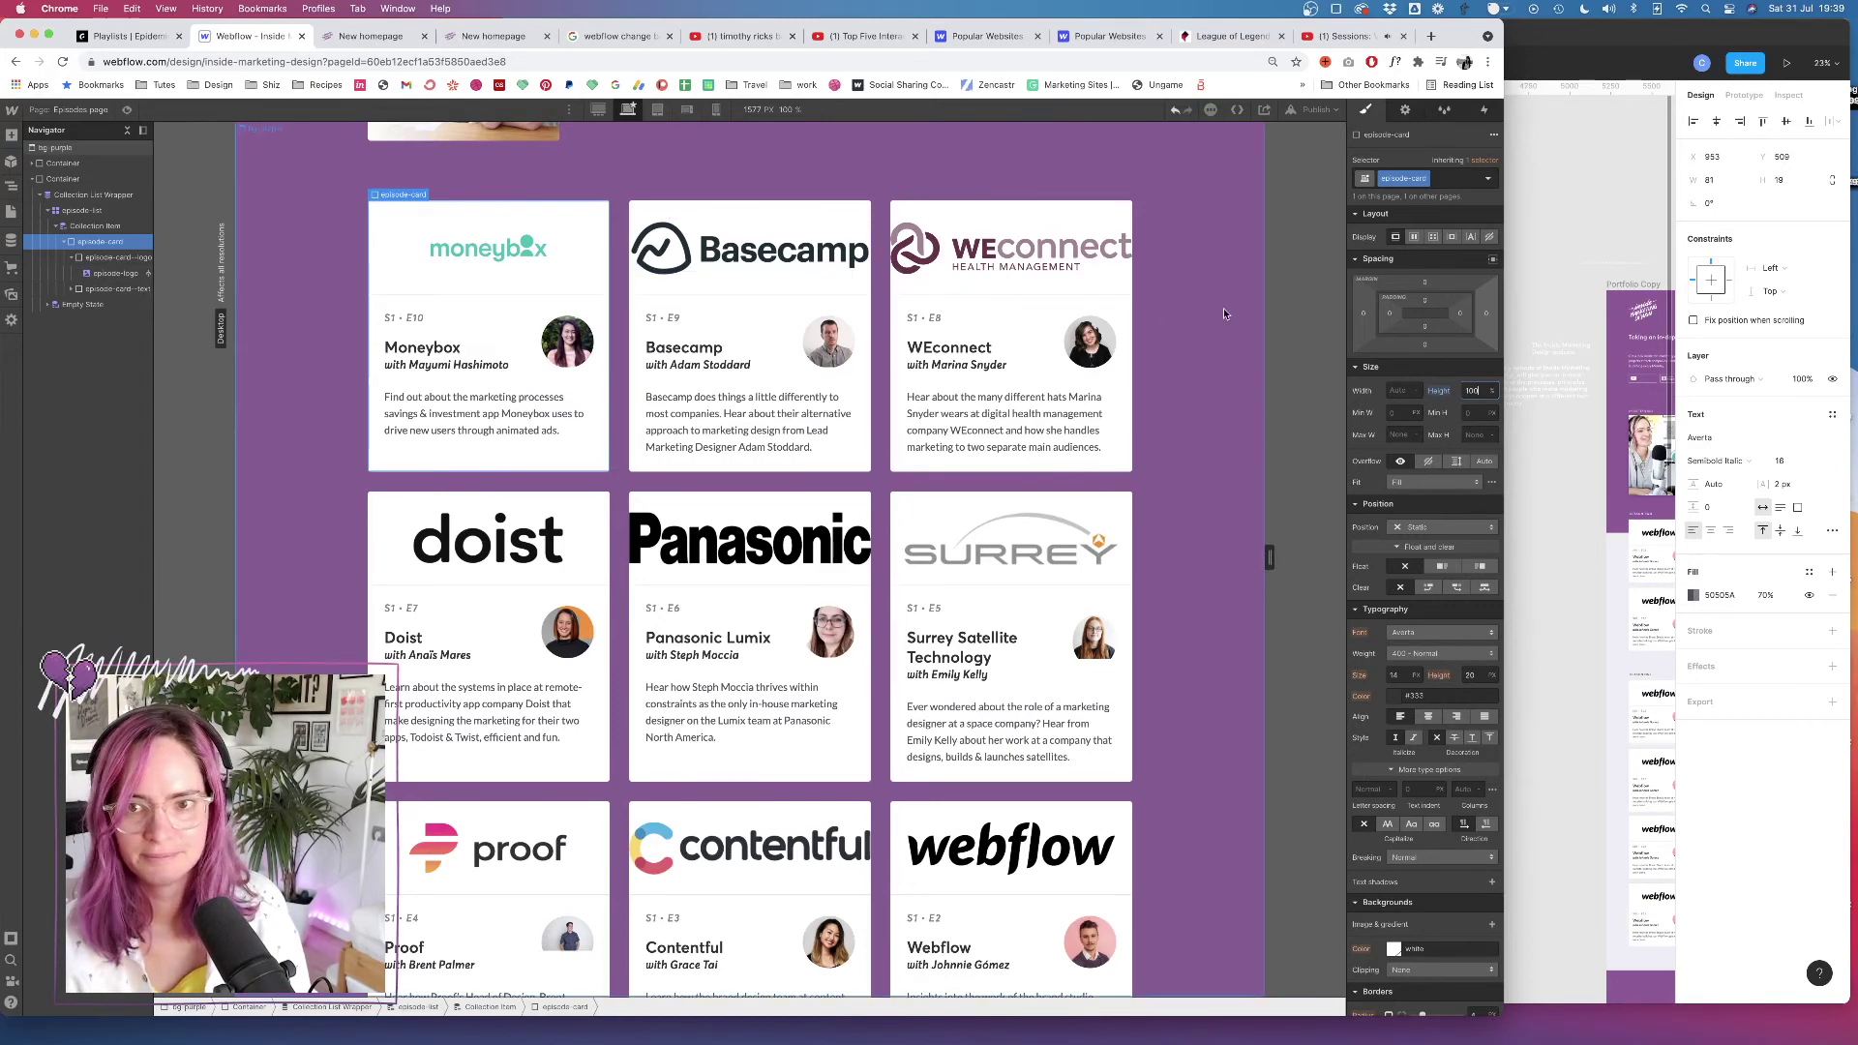
pyautogui.keyDown('alt'); pyautogui.click(1439, 391); pyautogui.keyUp('alt')
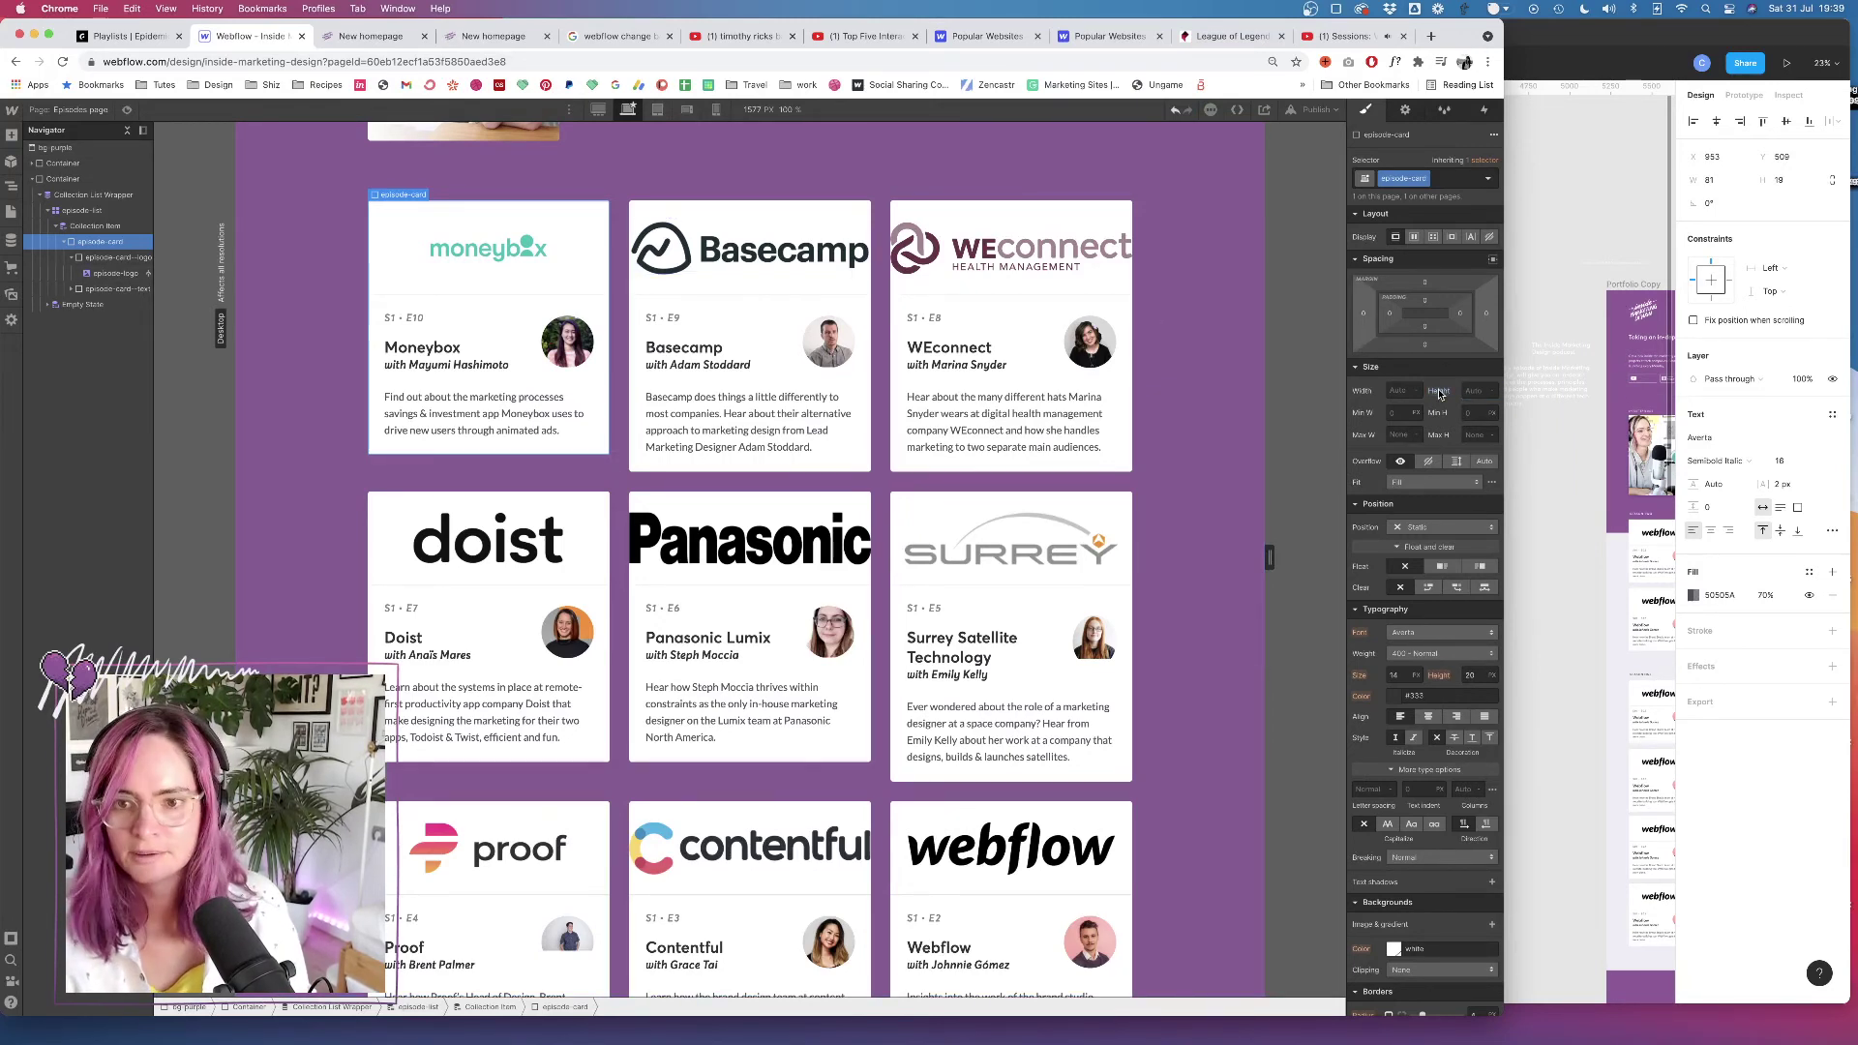
# Switch to the New homepage and preview how the background fades while scrolling down to the podcast section and back
pyautogui.click(11, 211)
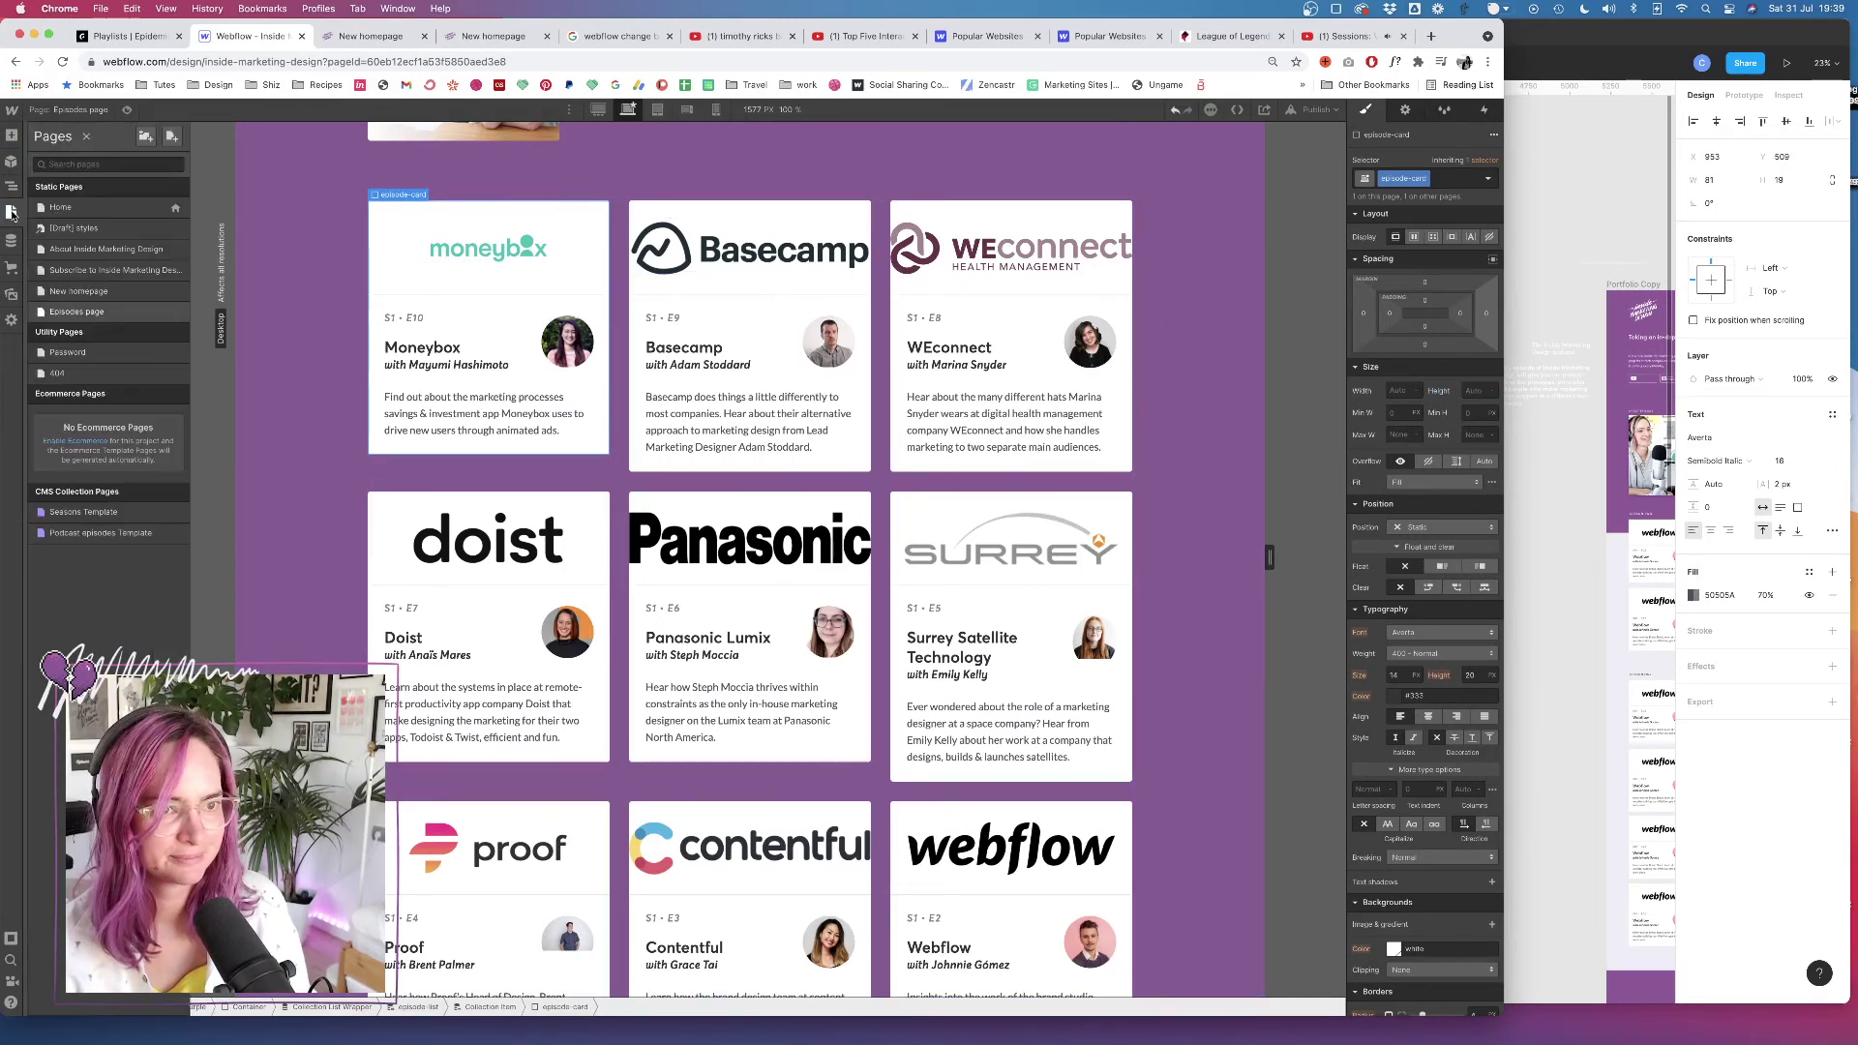
pyautogui.click(119, 292)
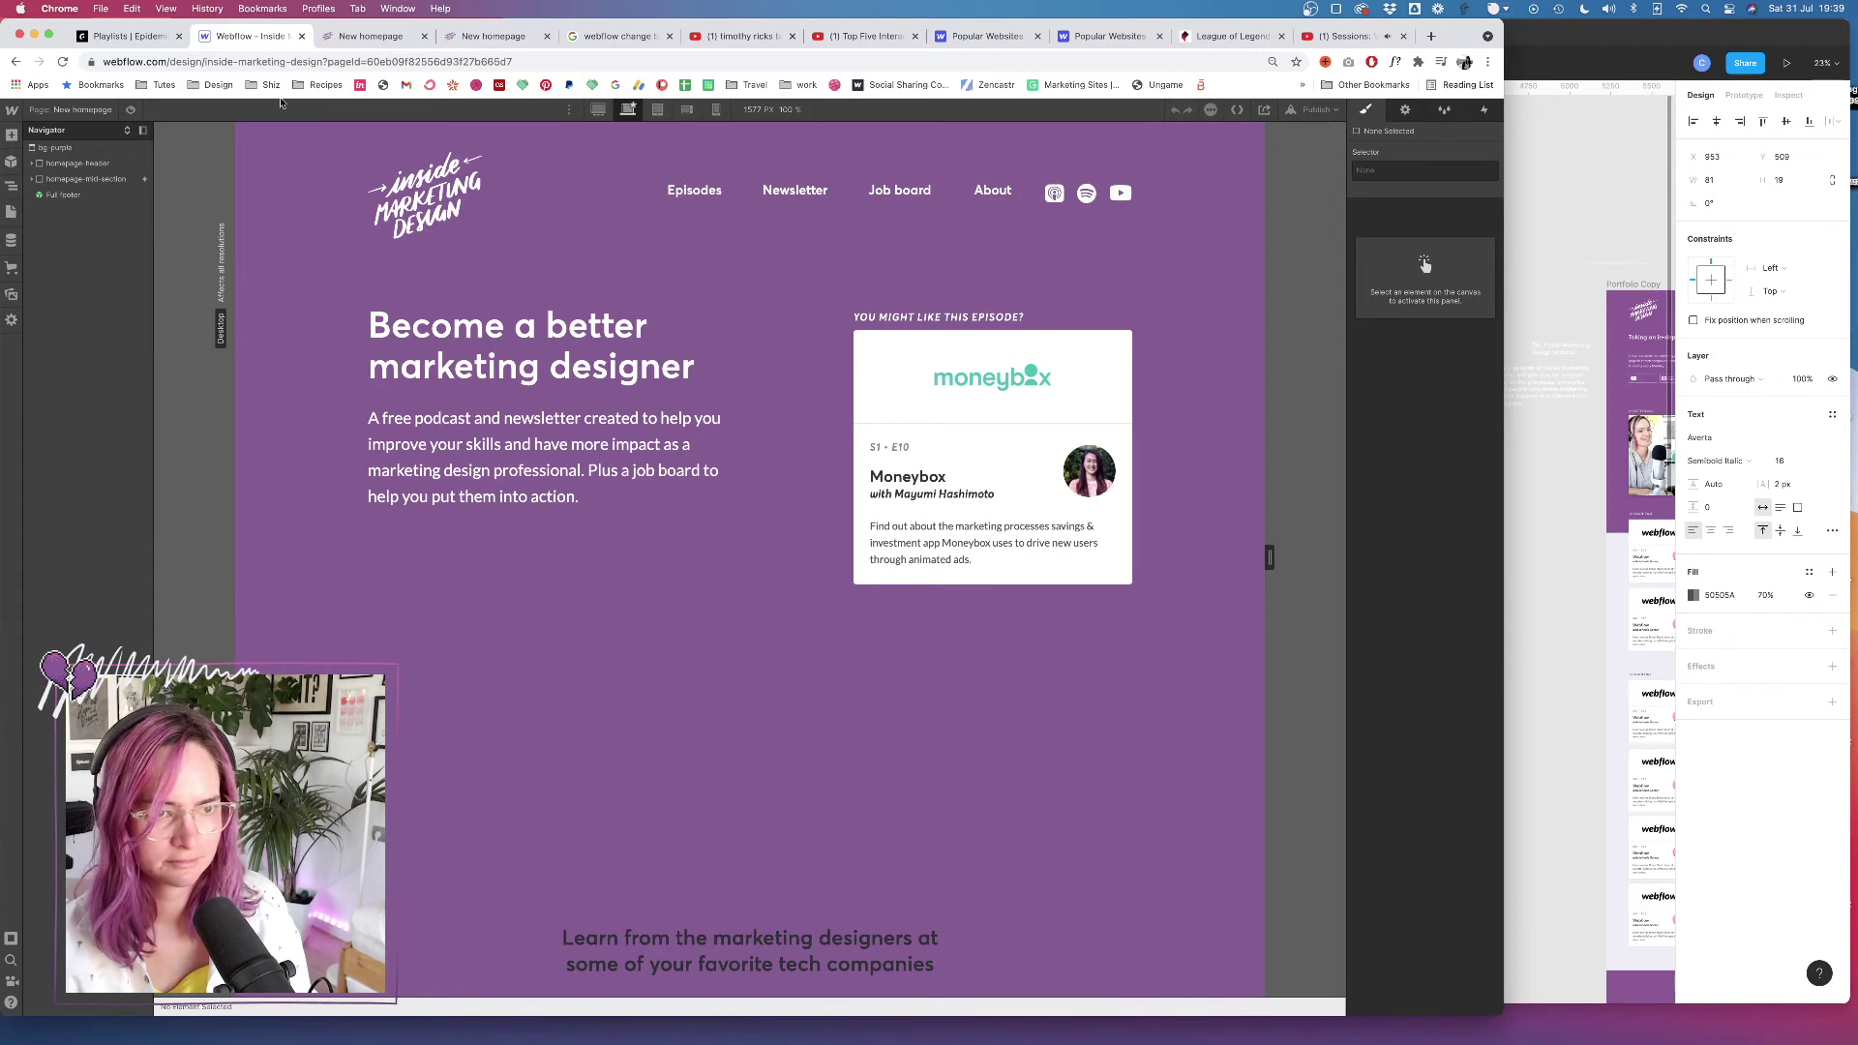
pyautogui.click(992, 377)
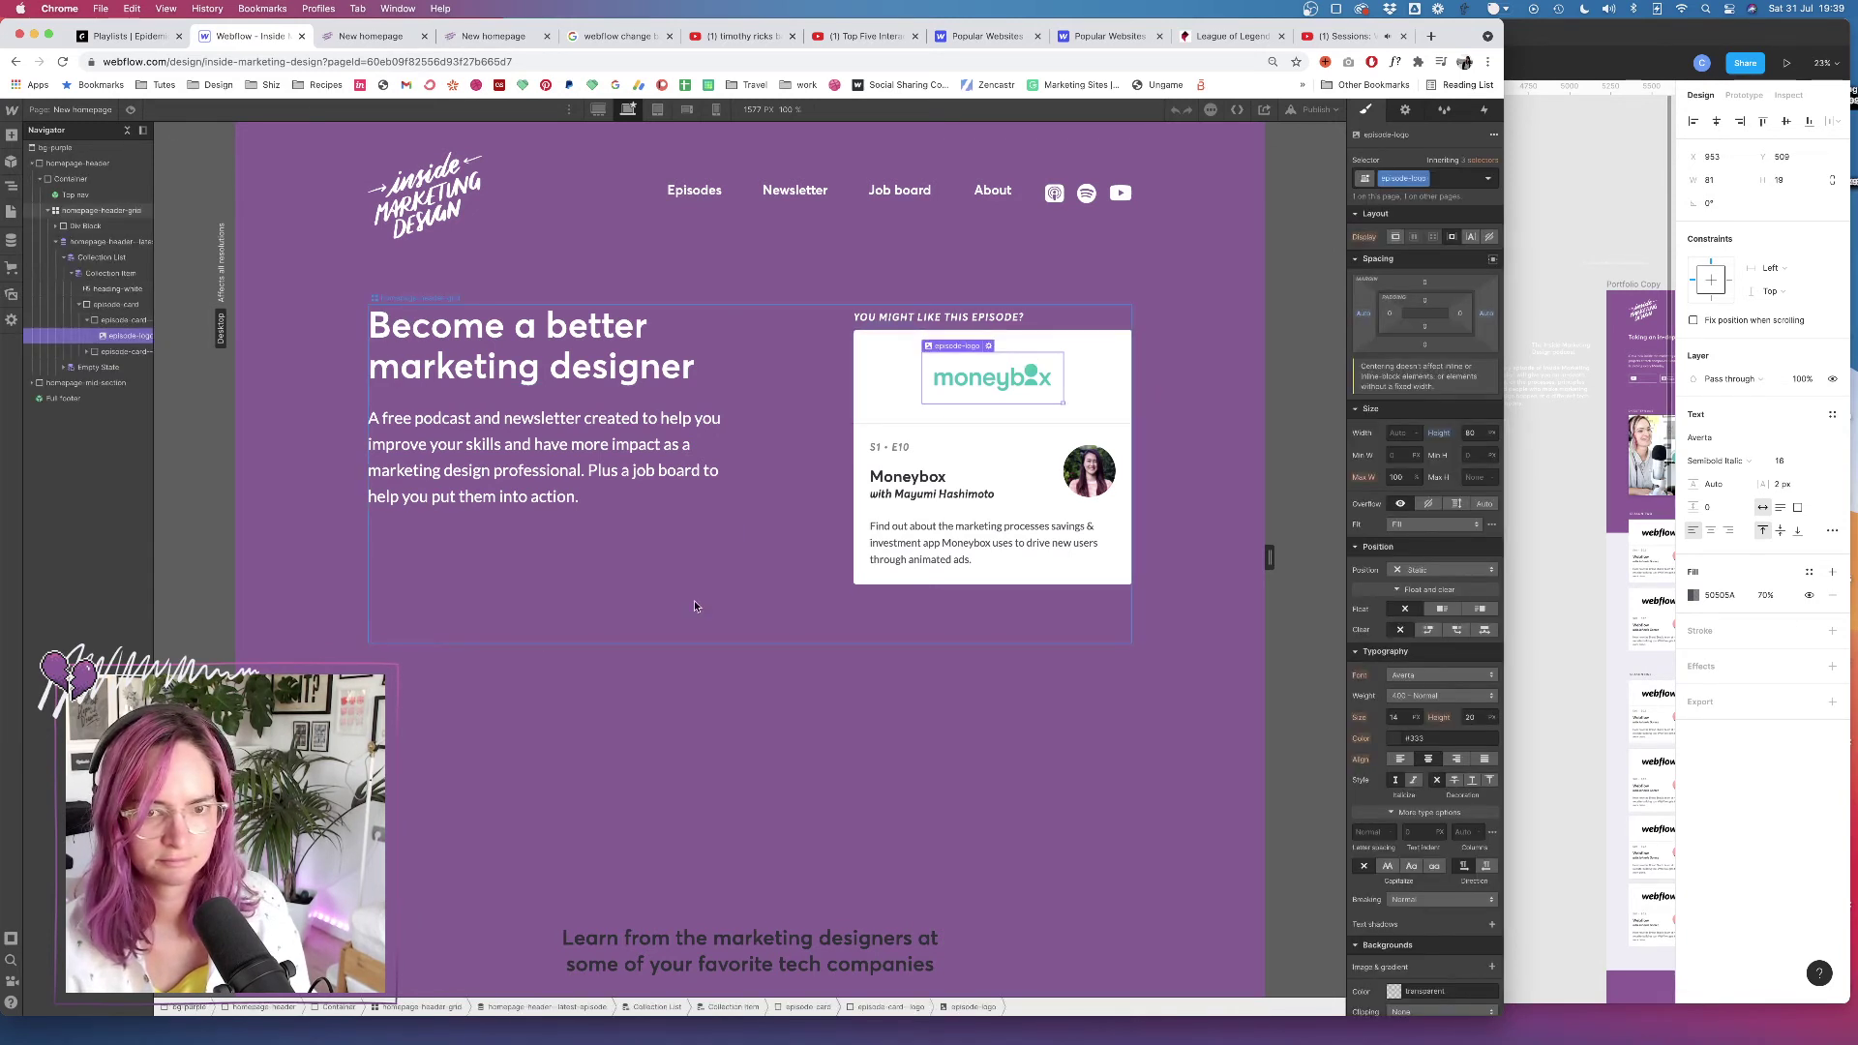
pyautogui.click(131, 109)
pyautogui.scroll(-10, 767, 360)
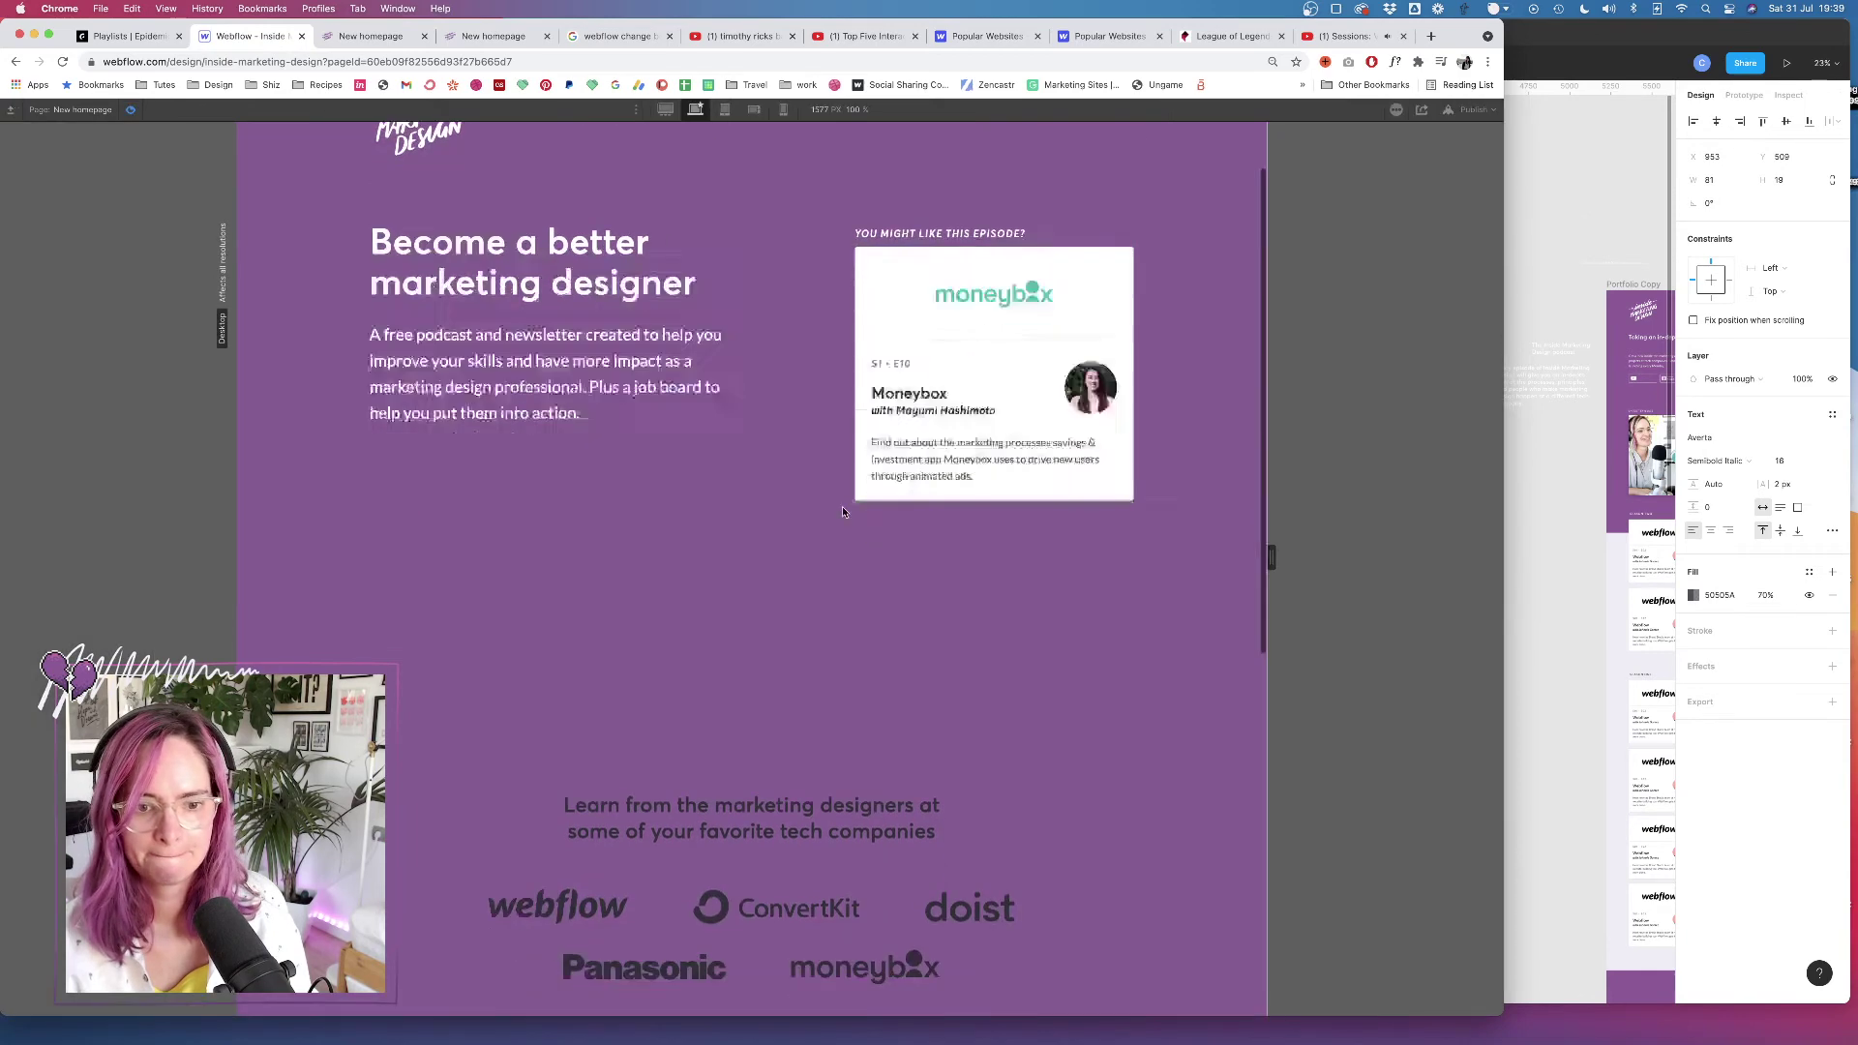
pyautogui.scroll(10, 842, 511)
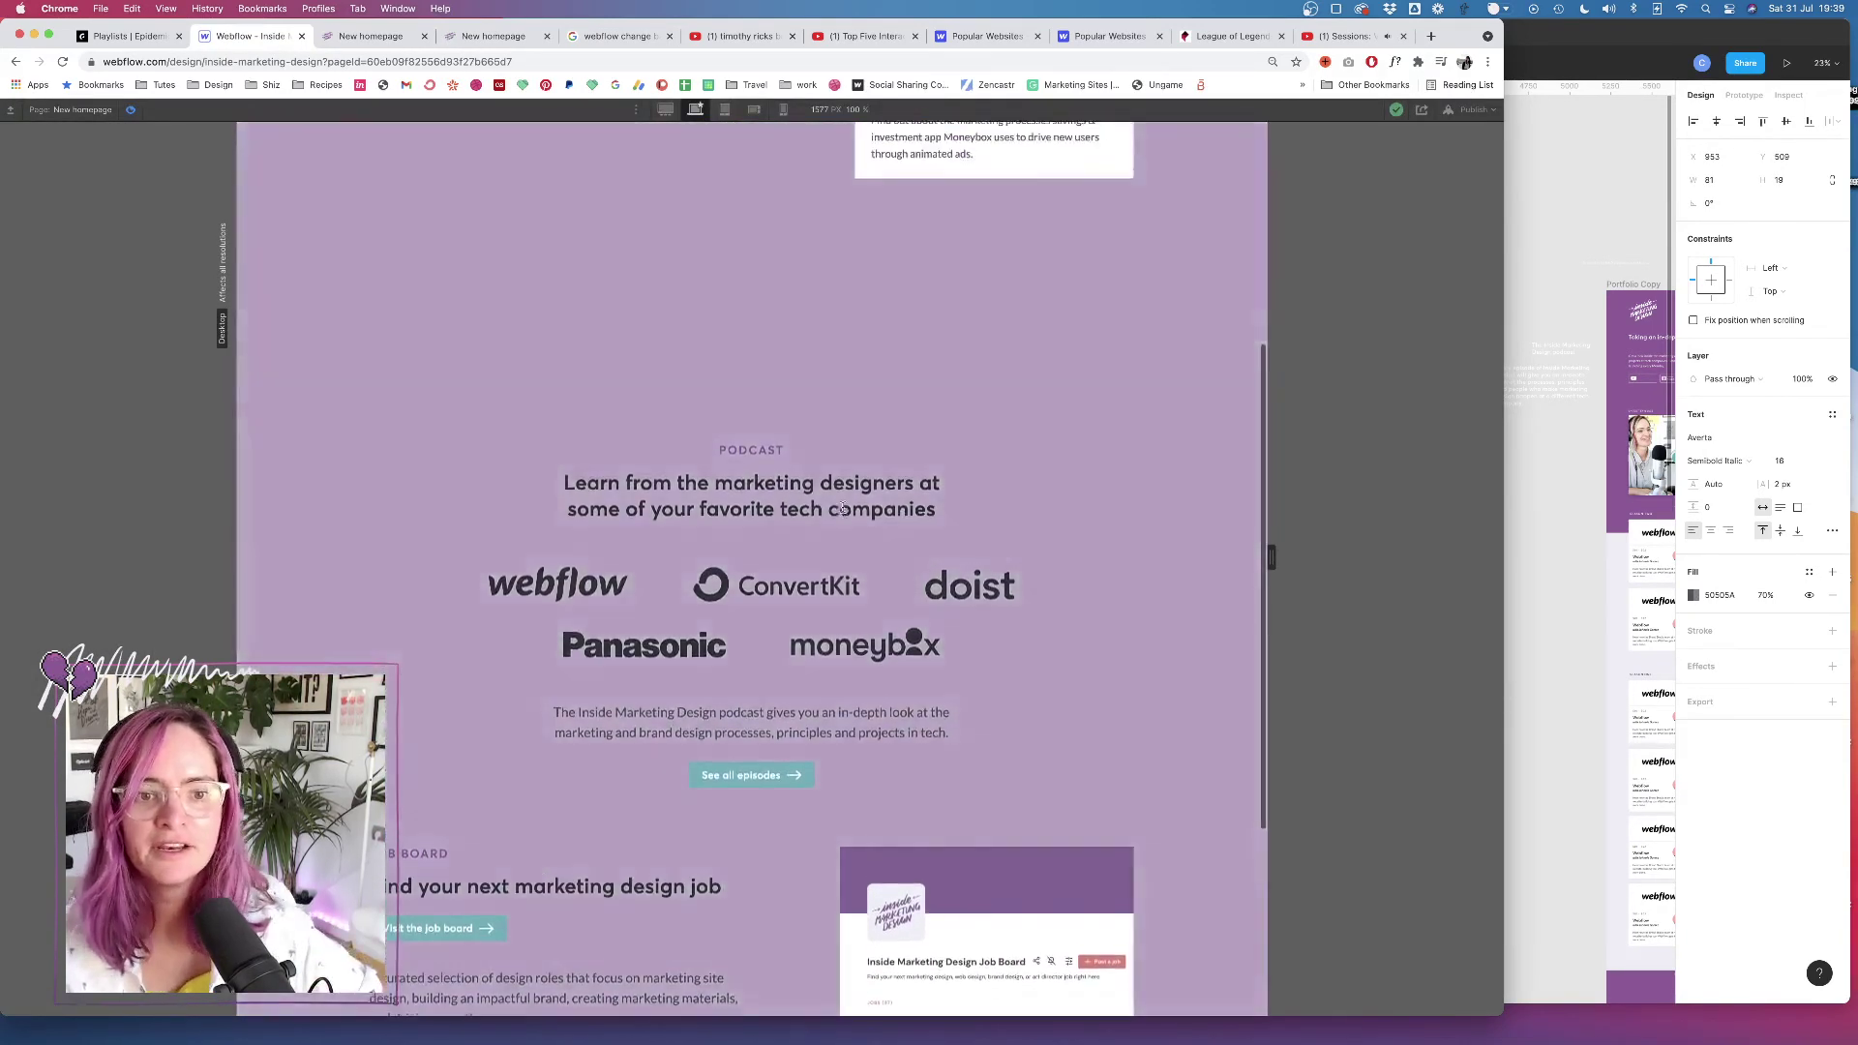
pyautogui.click(131, 109)
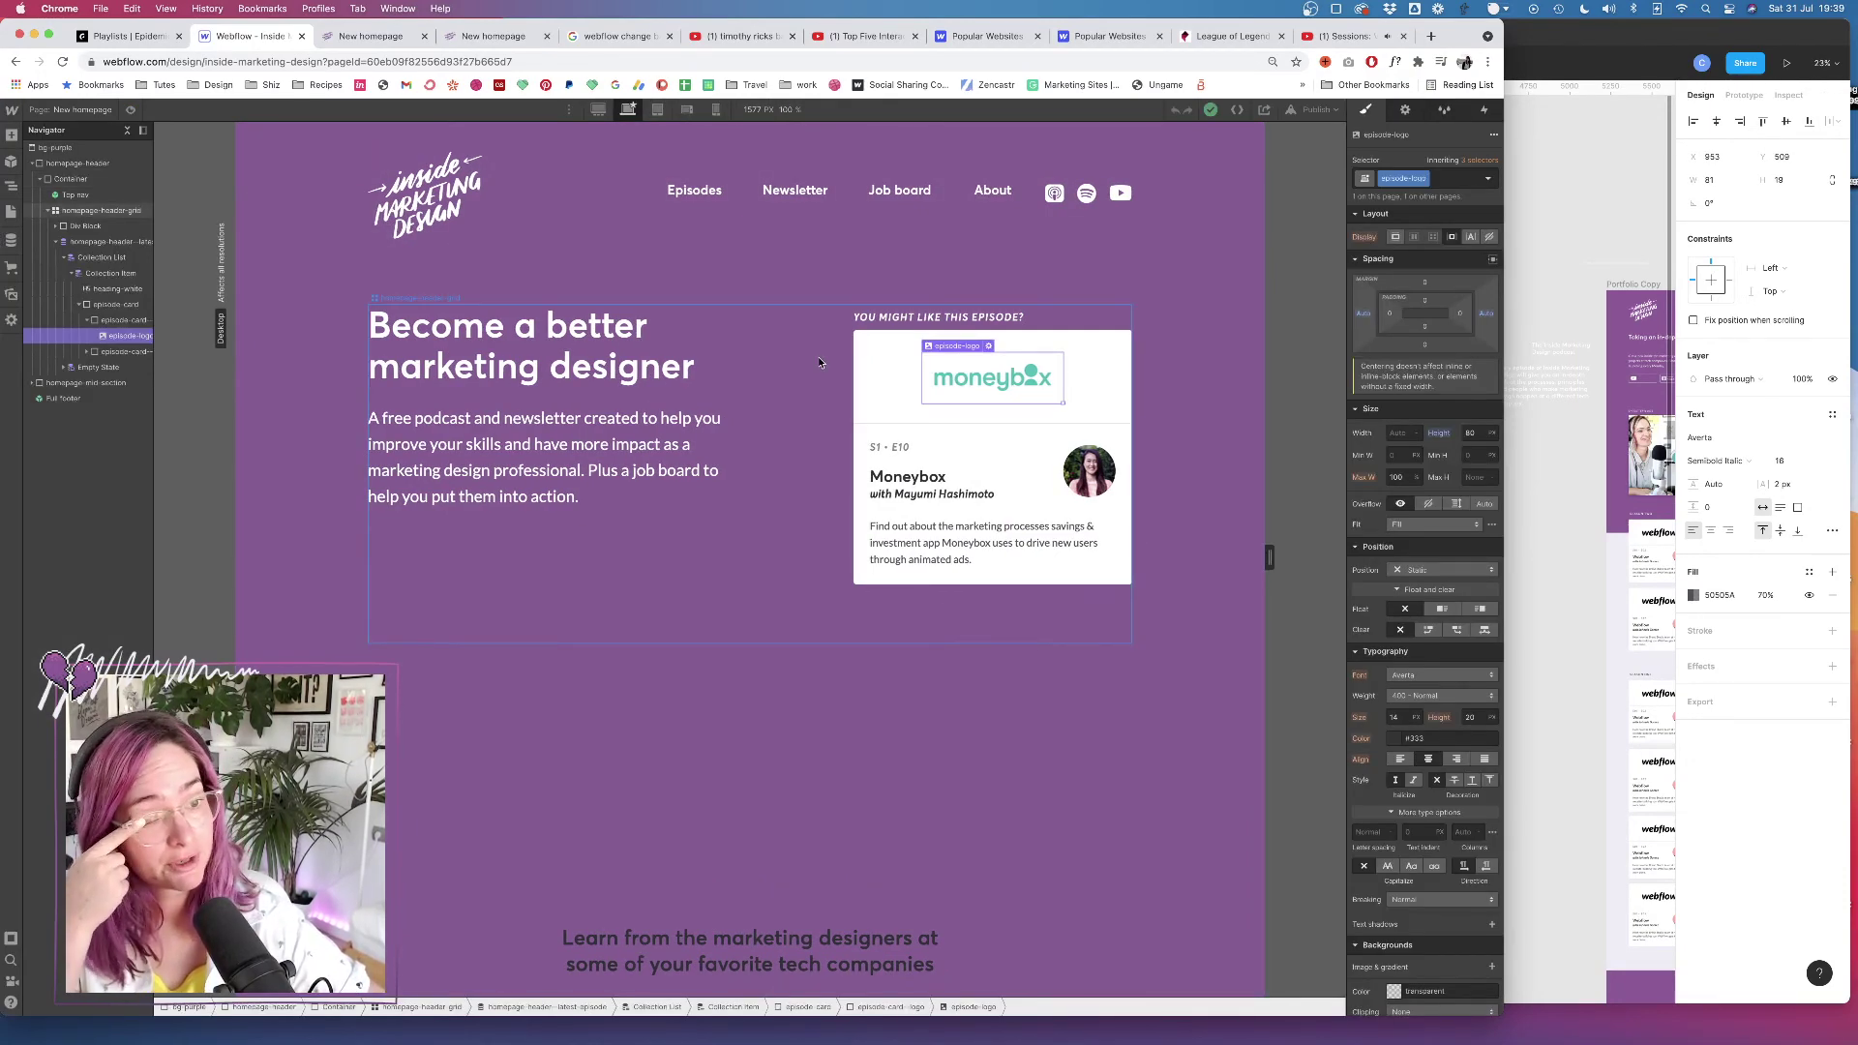
# Examine the podcast section's Webflow logo, "Learn from the marketing designers" heading and block-header label against the purple background
pyautogui.scroll(-3, 774, 653)
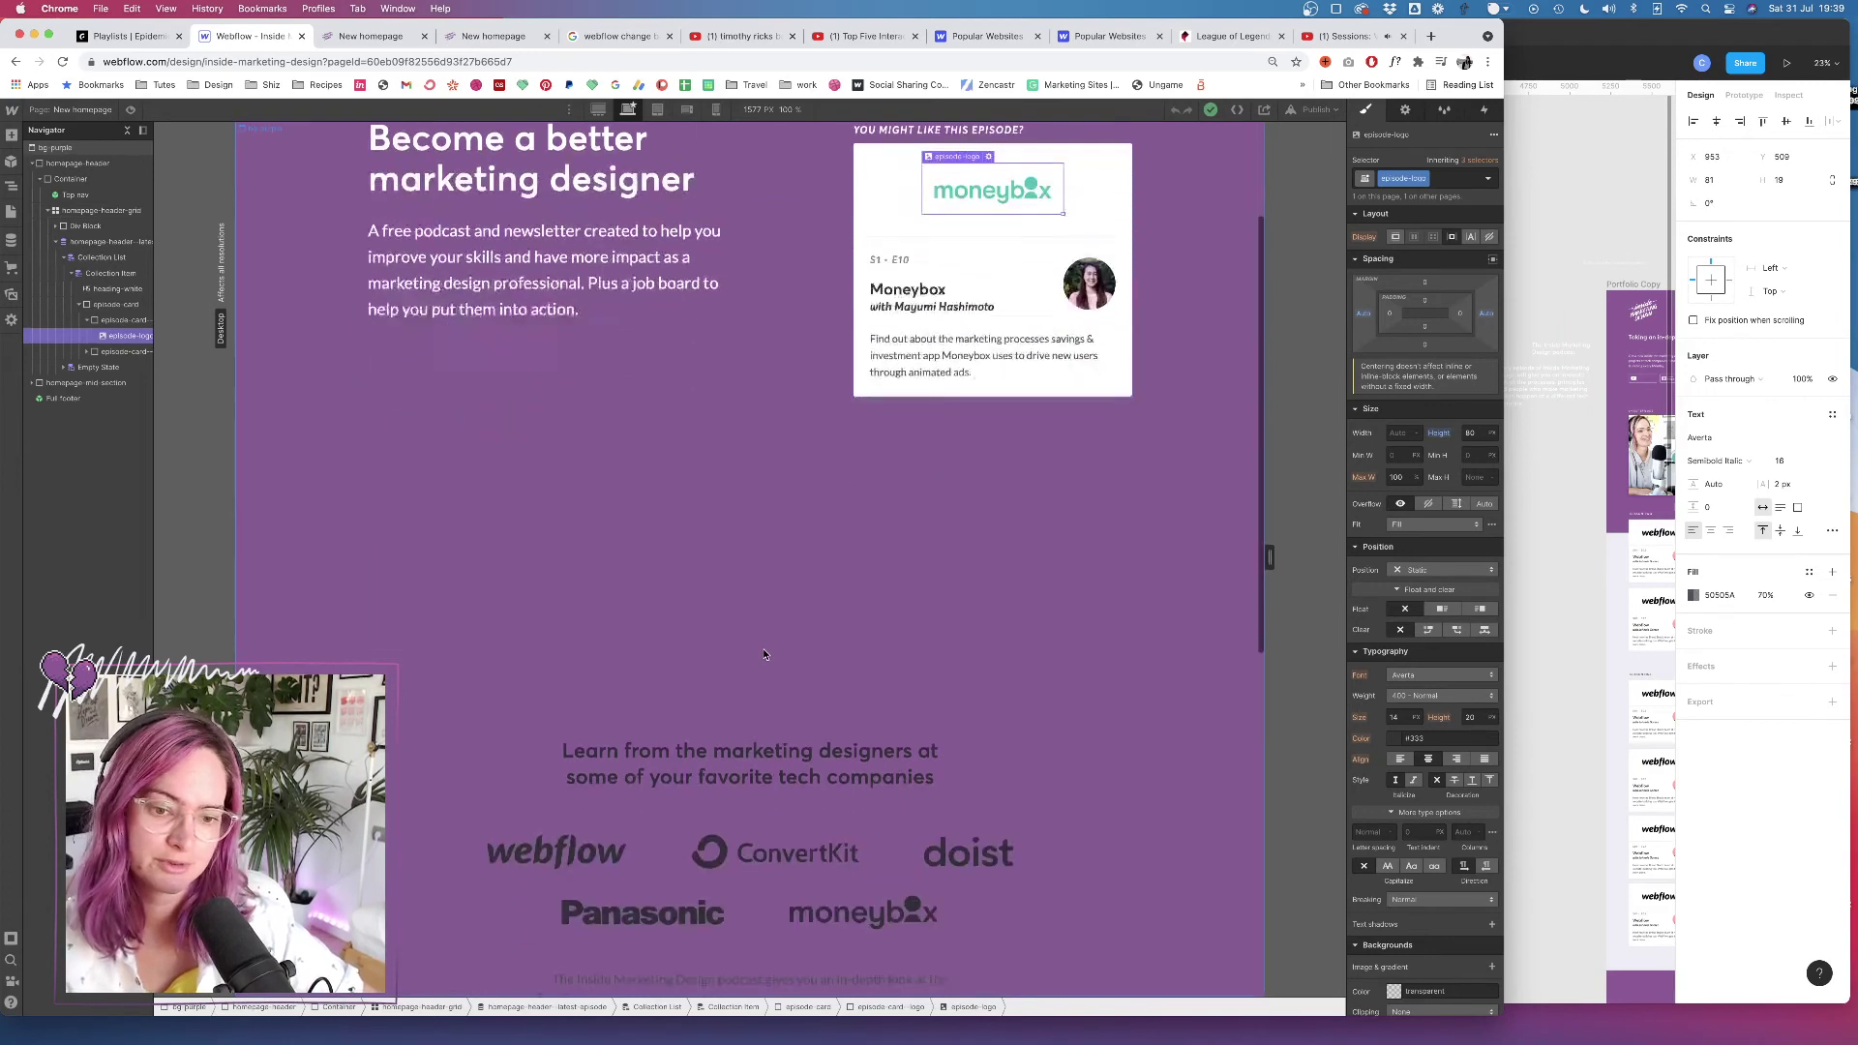
pyautogui.click(534, 750)
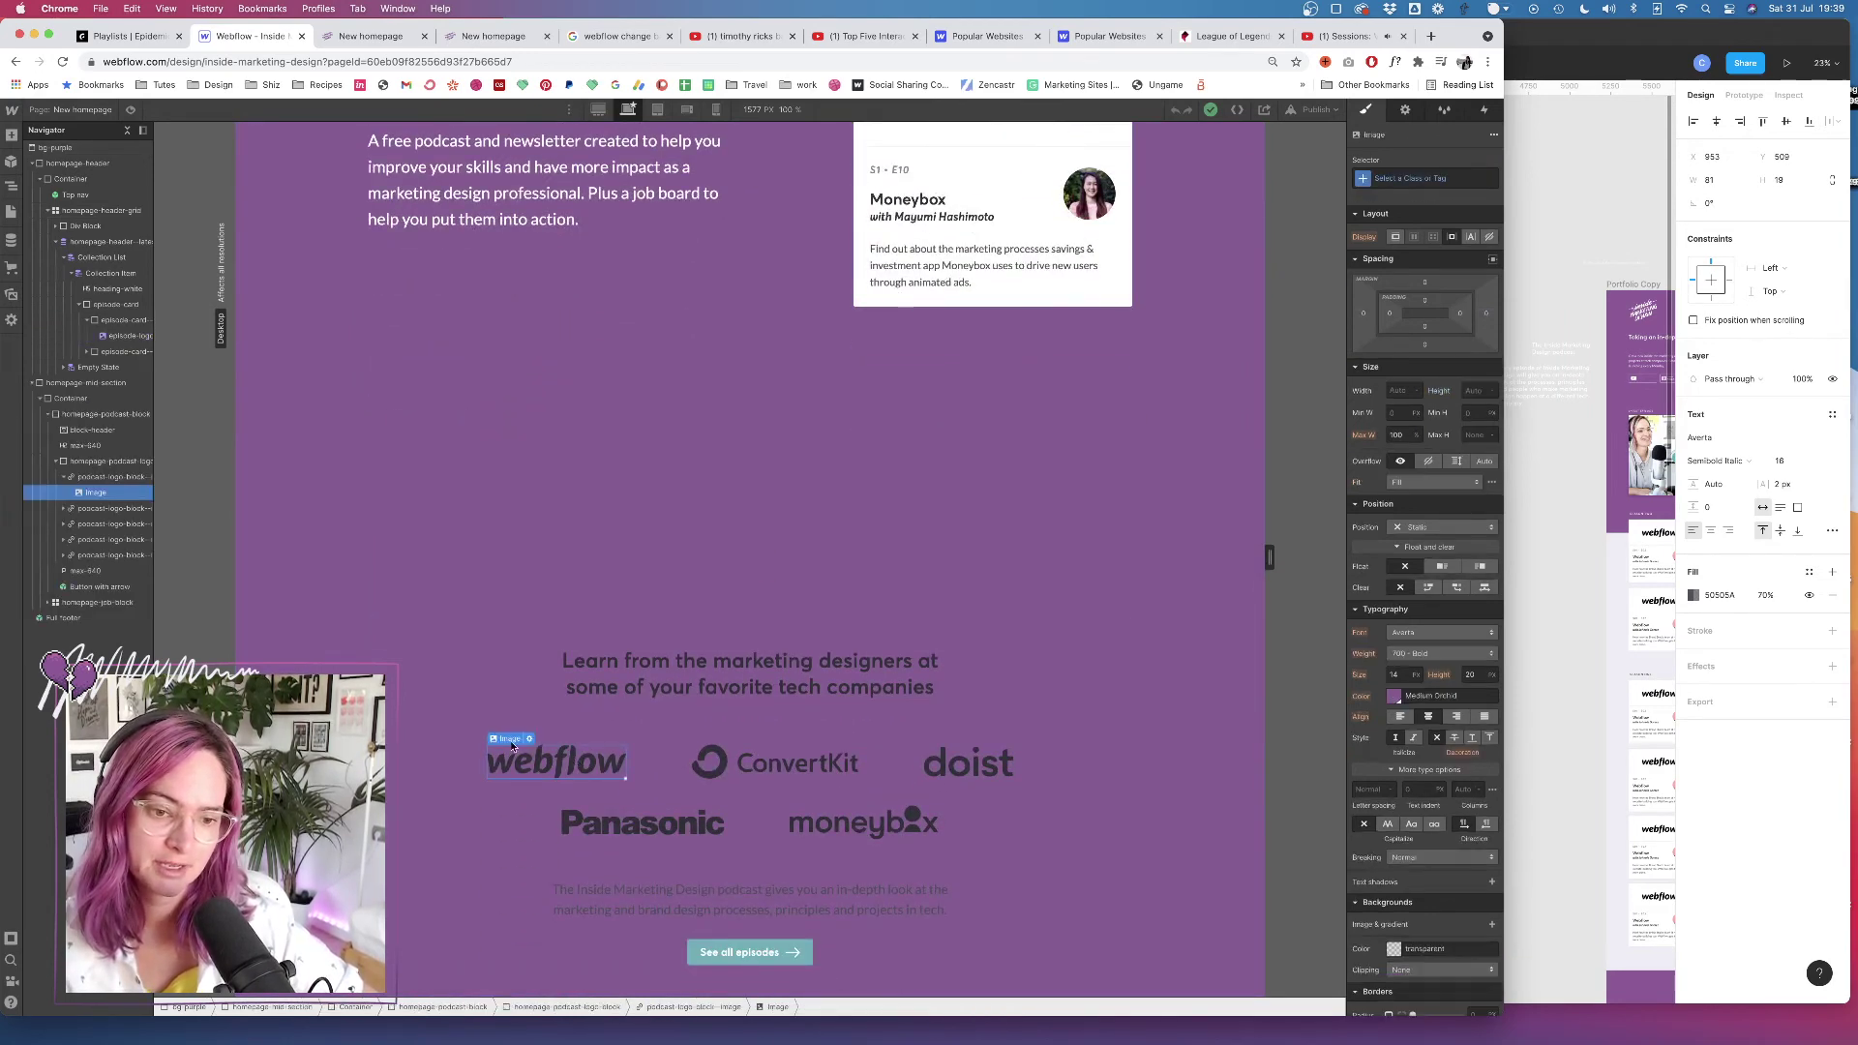
pyautogui.click(804, 678)
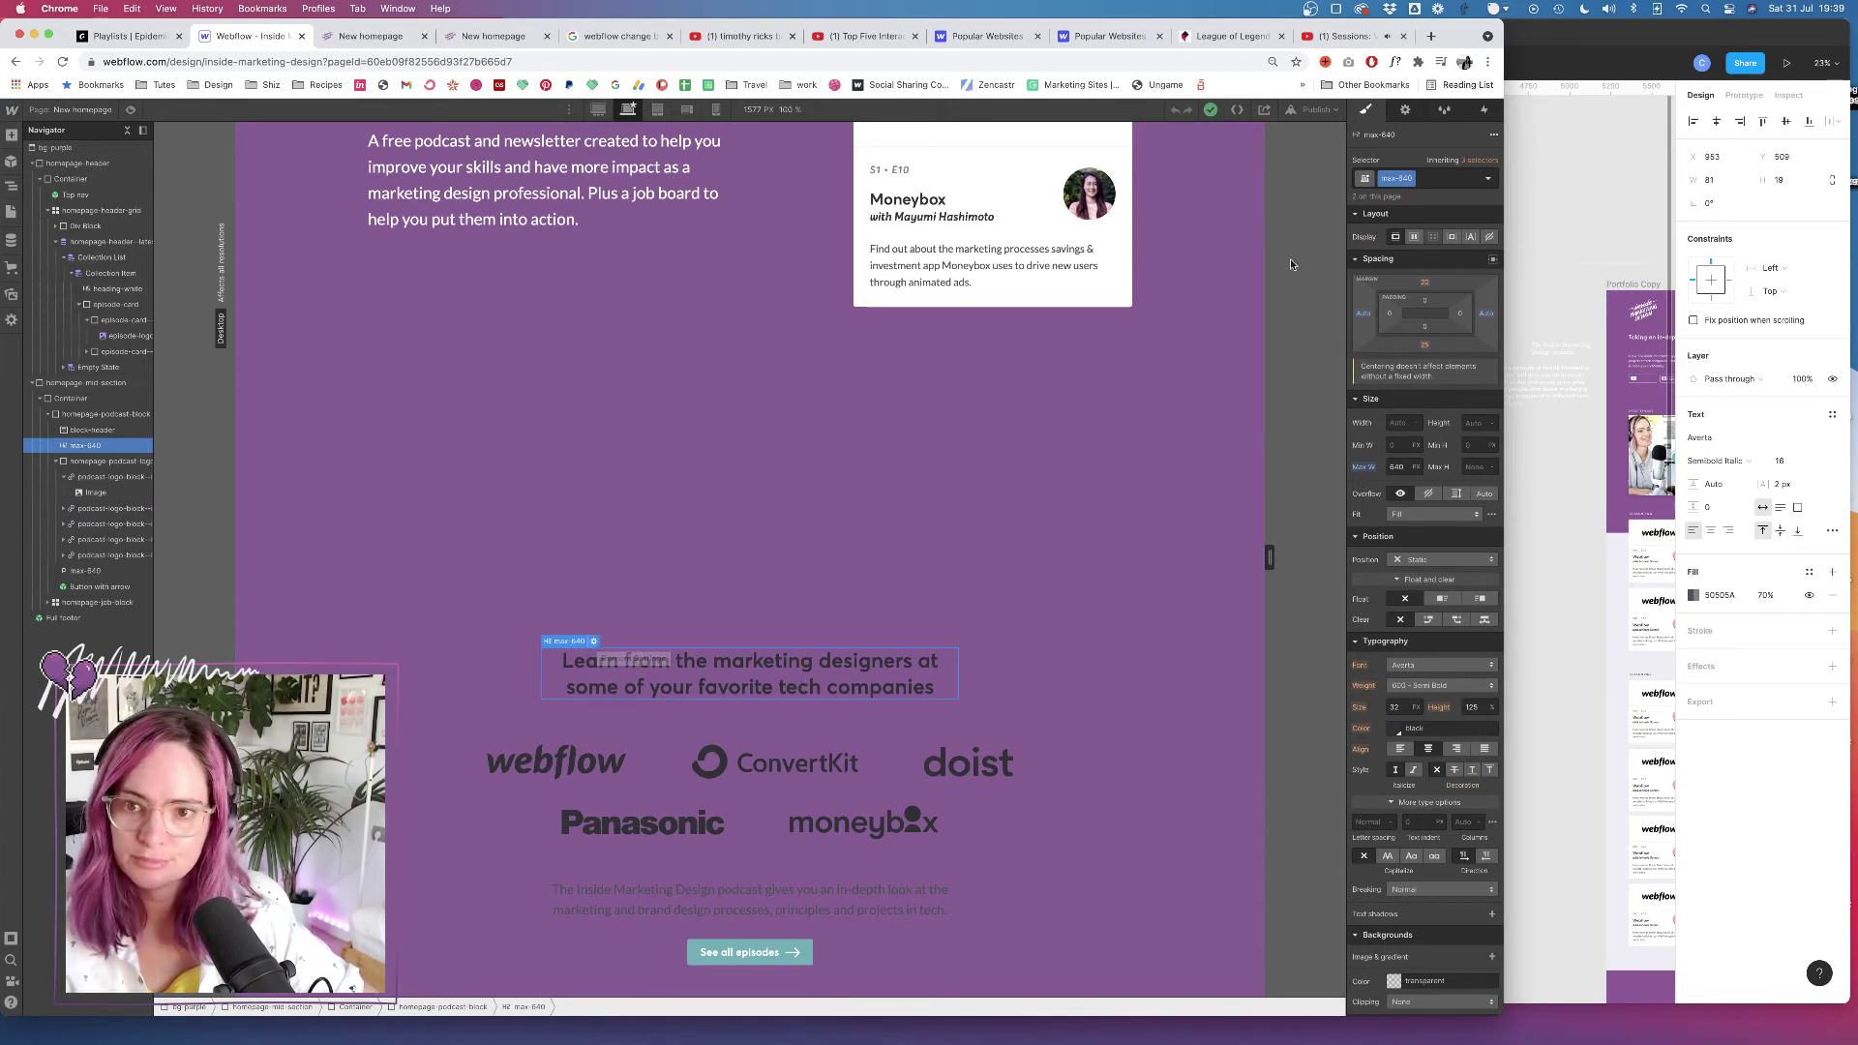
pyautogui.click(760, 625)
pyautogui.scroll(5, 828, 586)
pyautogui.scroll(-3, 828, 586)
pyautogui.scroll(3, 828, 580)
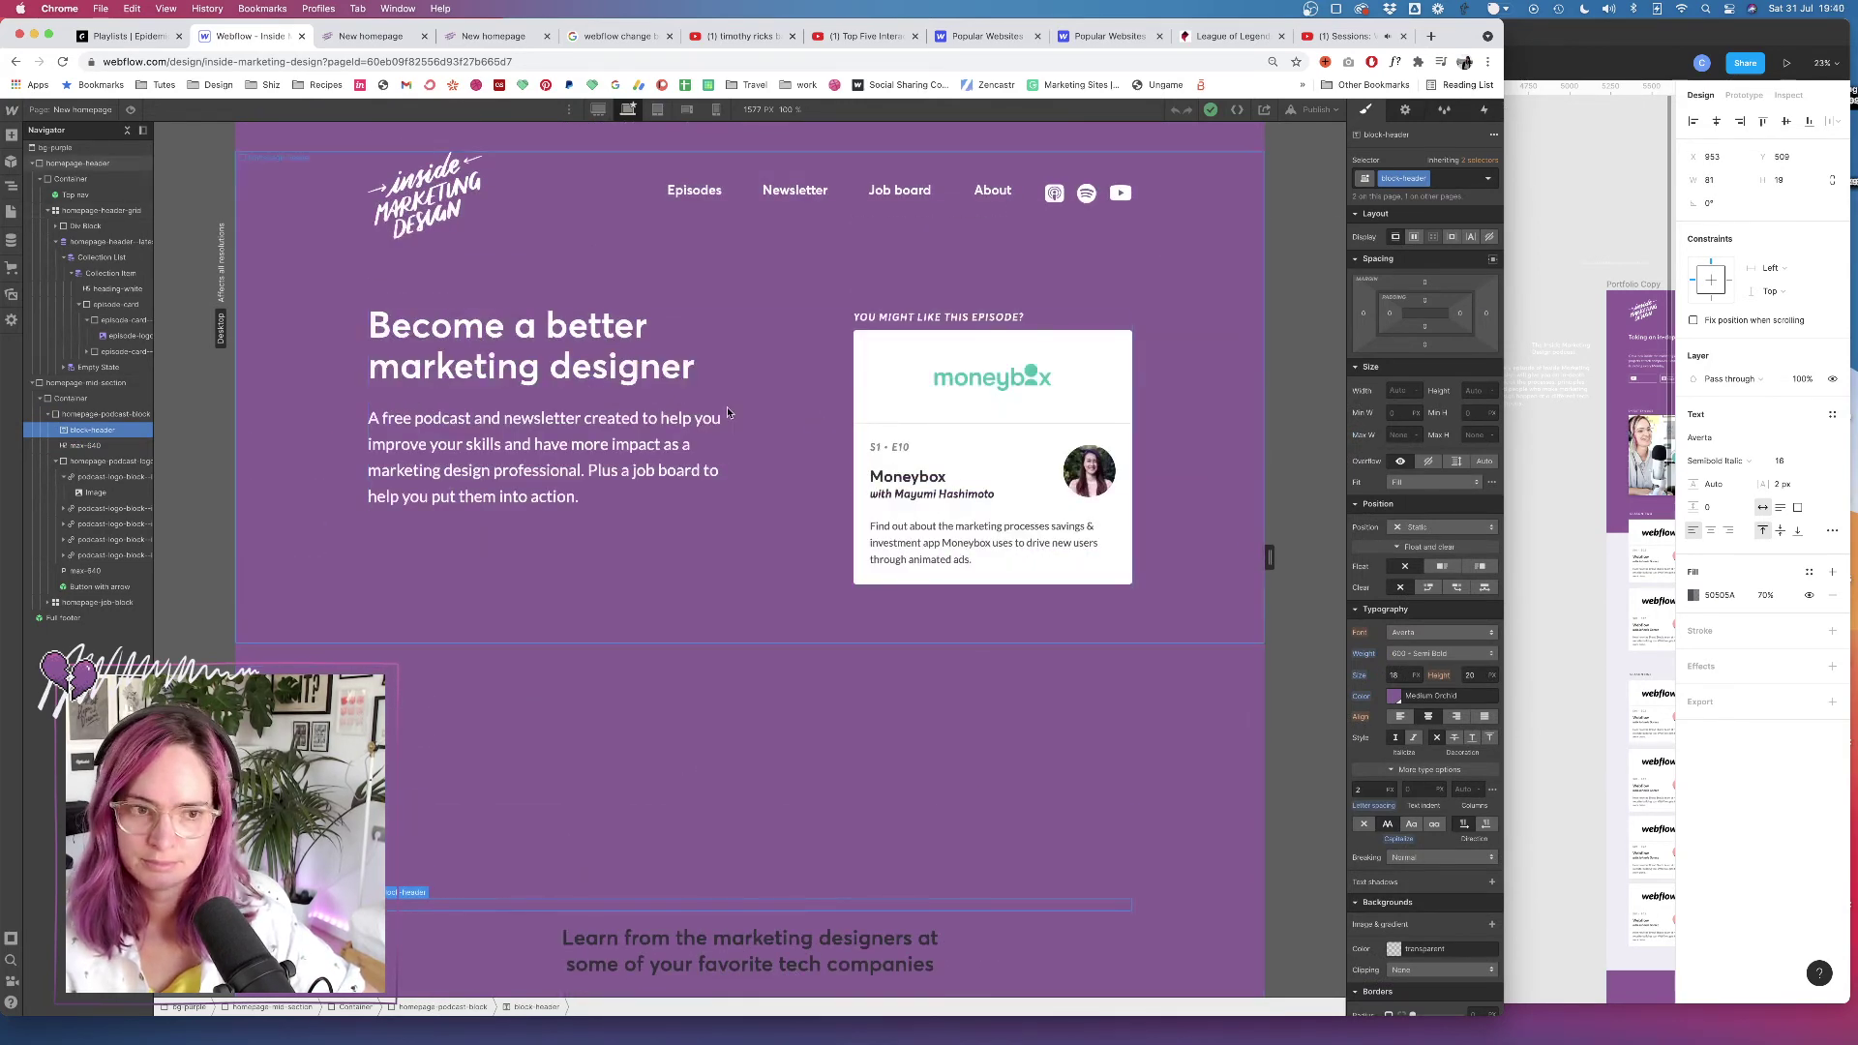
# Open the homepage-mid-section's "grey bg fade in" scroll animation for editing and check its first background-color action
pyautogui.click(98, 384)
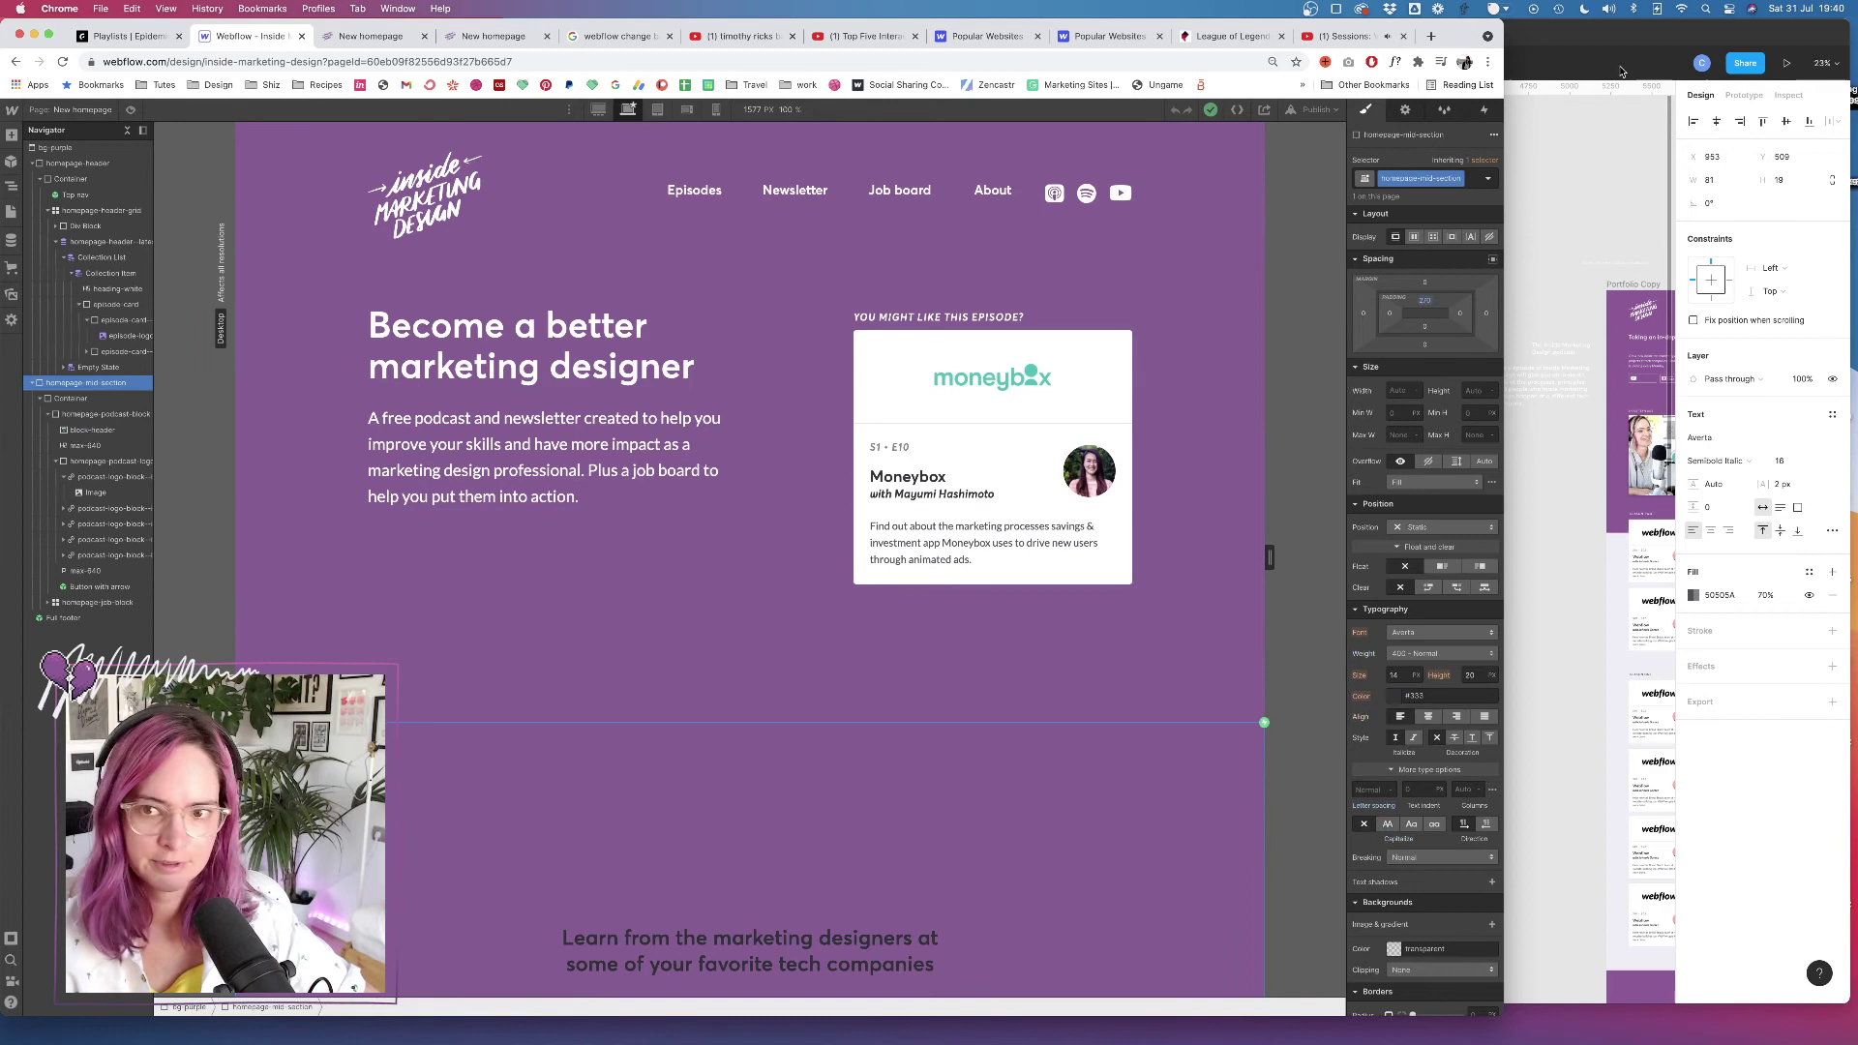
pyautogui.click(1485, 109)
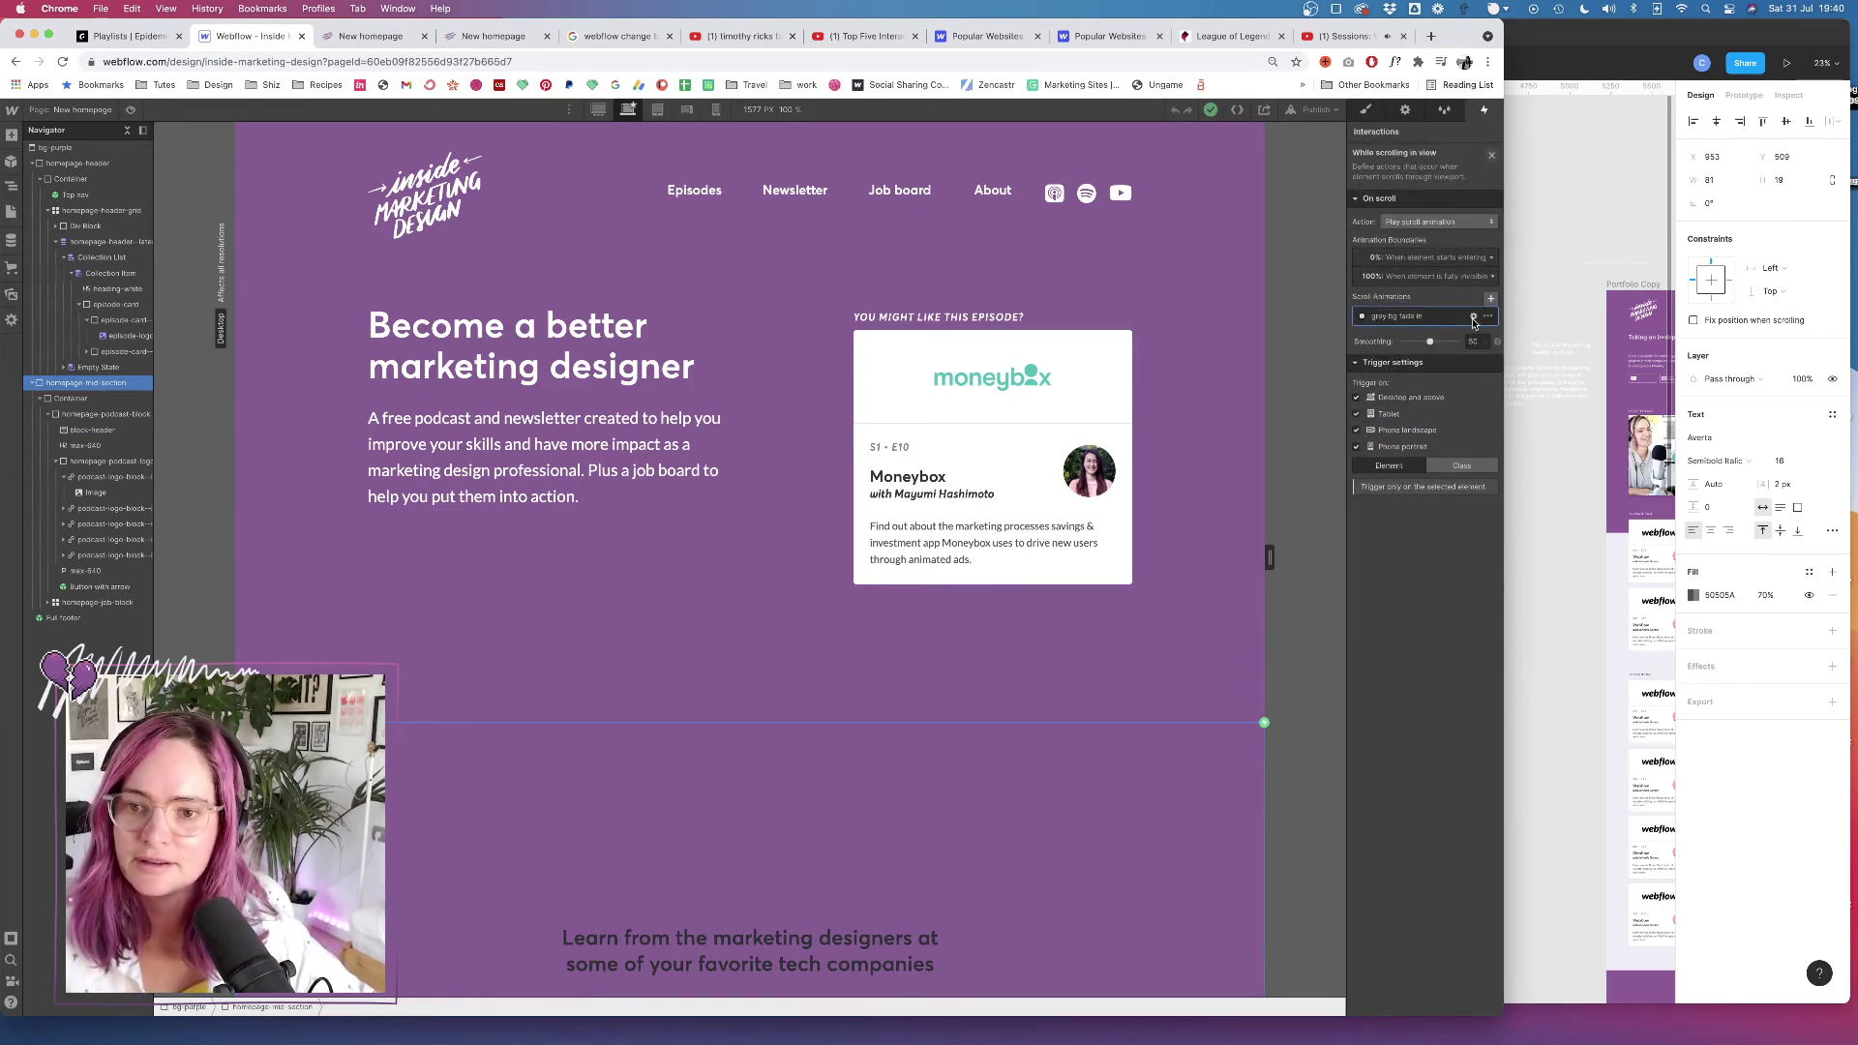
pyautogui.click(1474, 317)
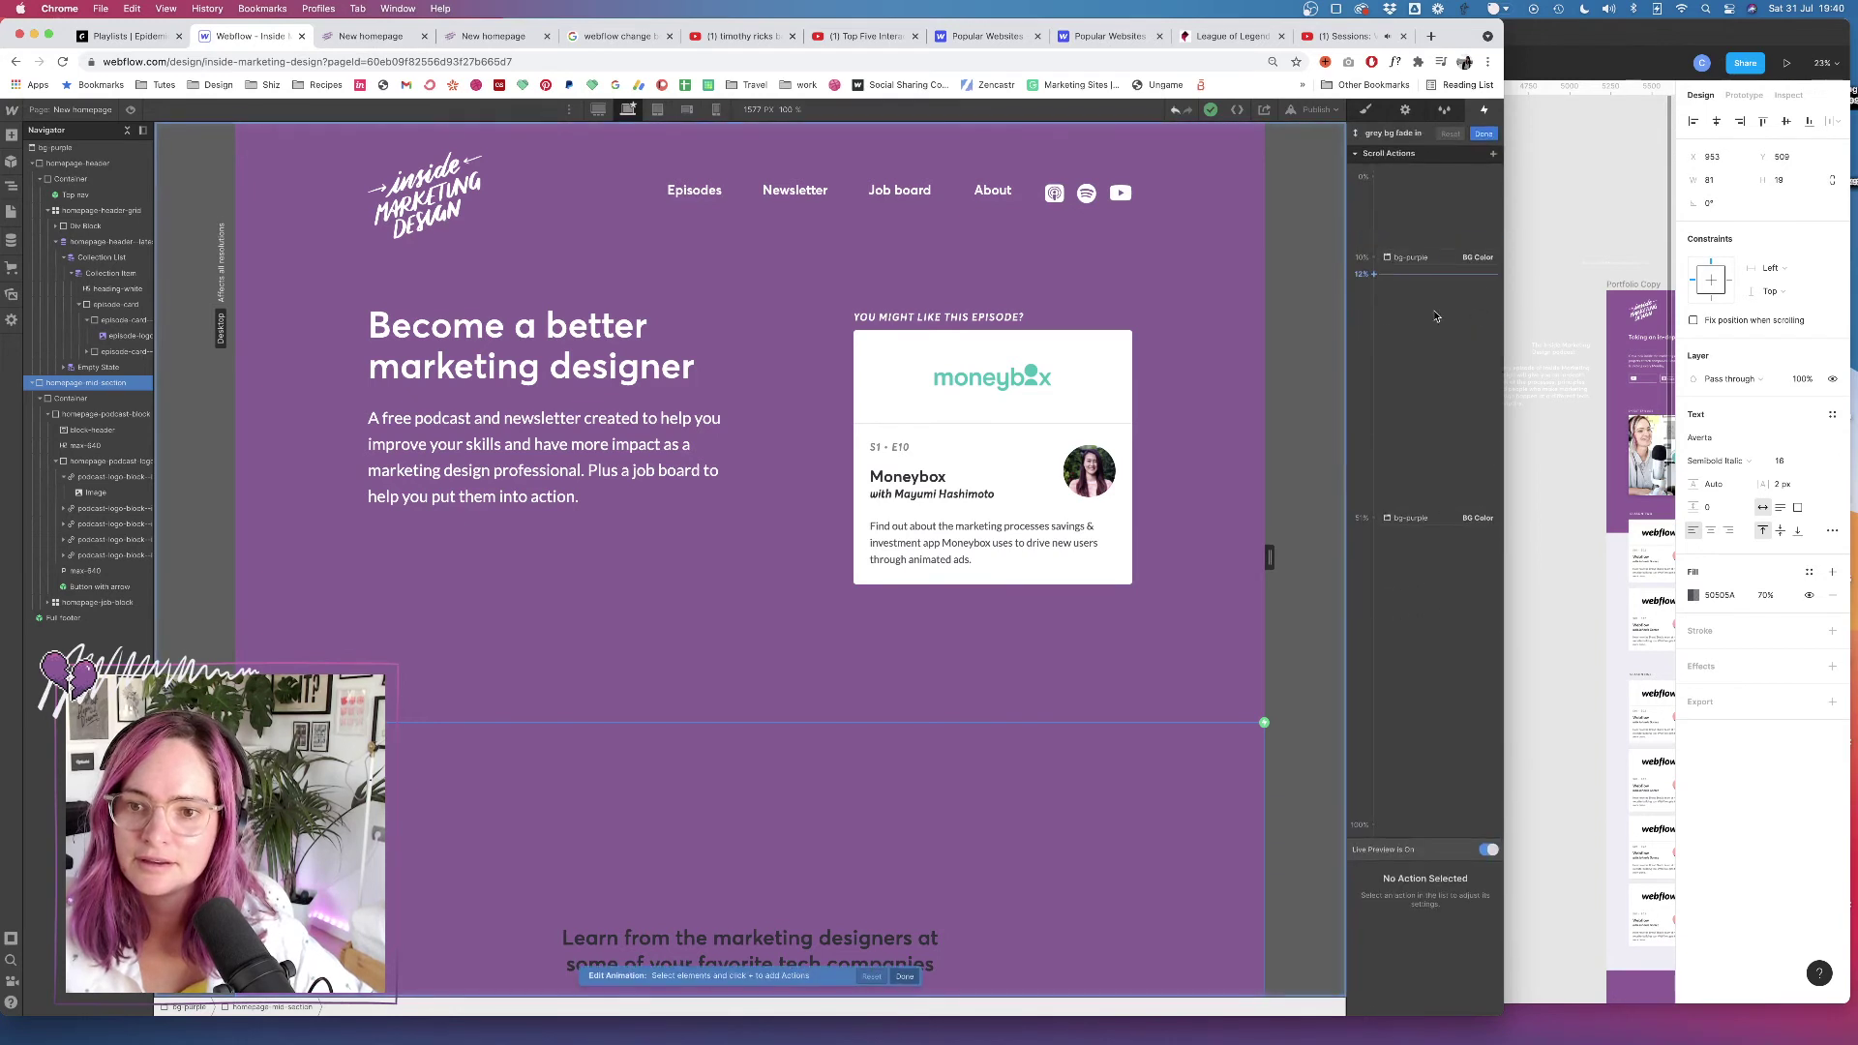
pyautogui.click(1434, 260)
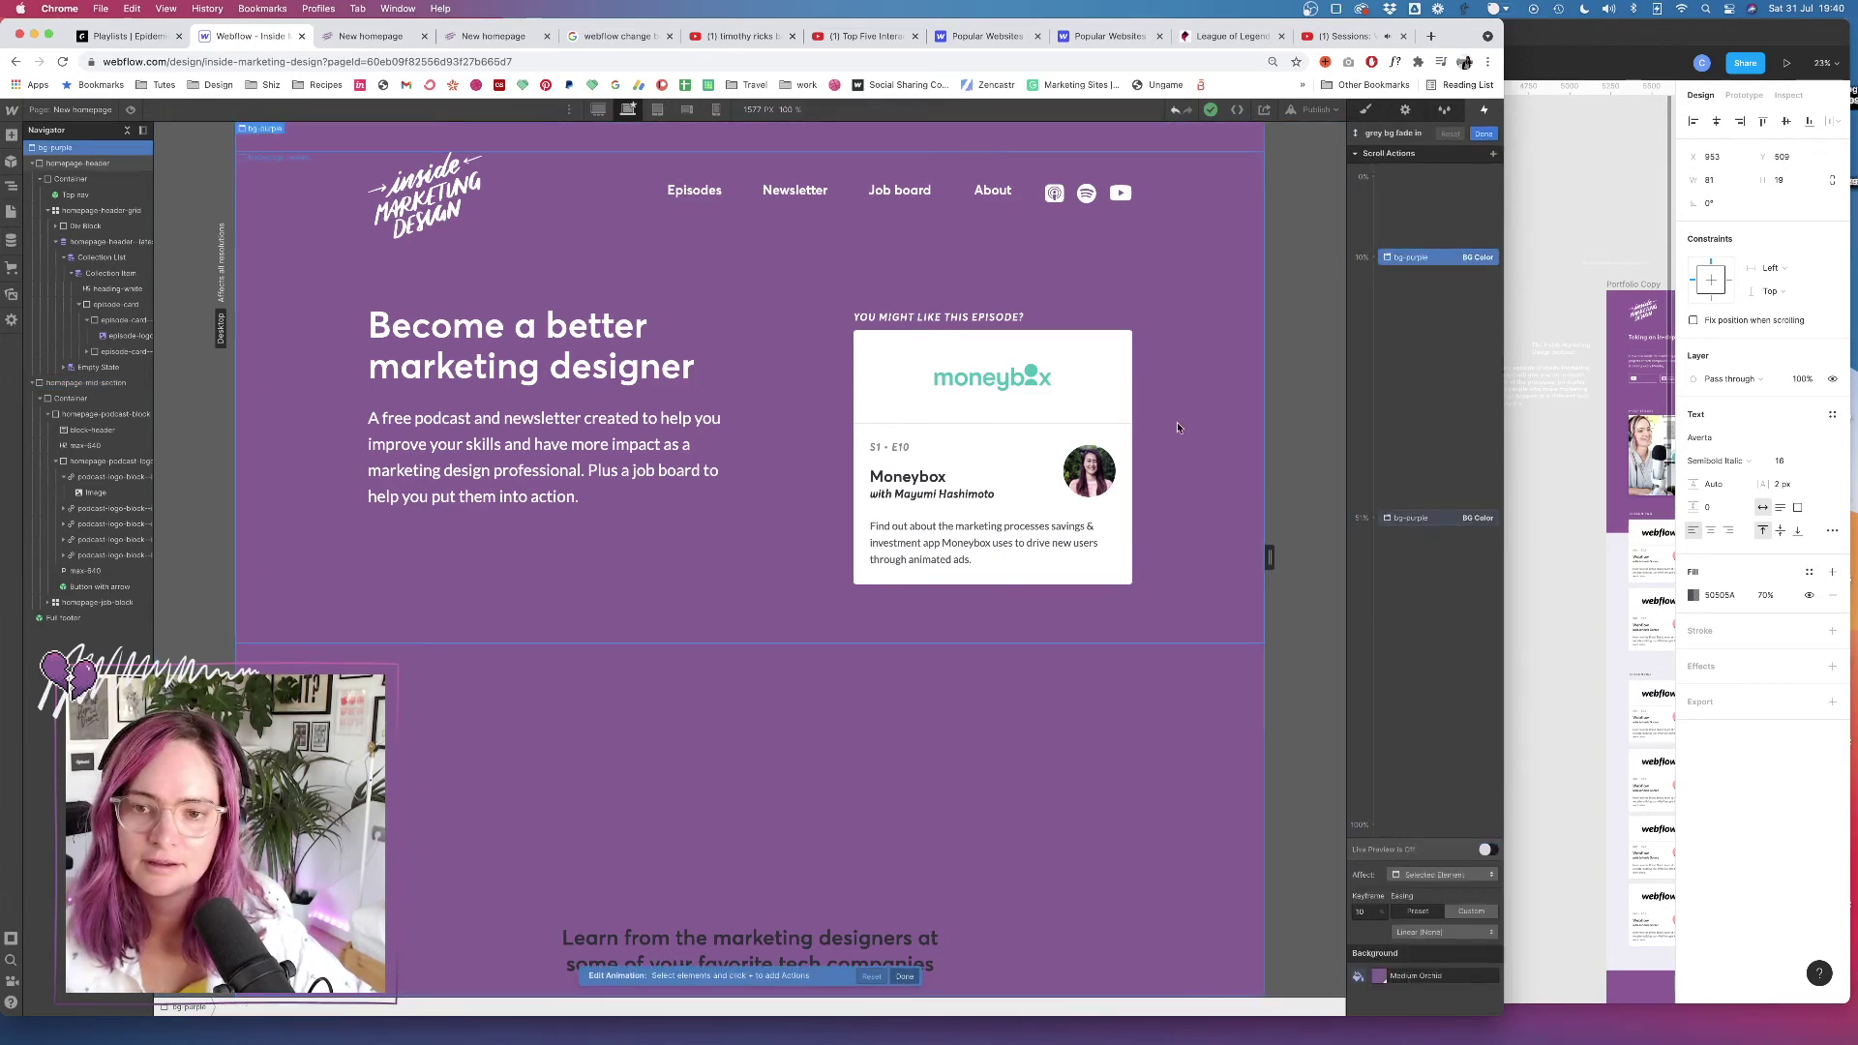
# Add a white text-color scroll action for the podcast block-header at the 10% keyframe, alongside the first background-color action
pyautogui.click(96, 431)
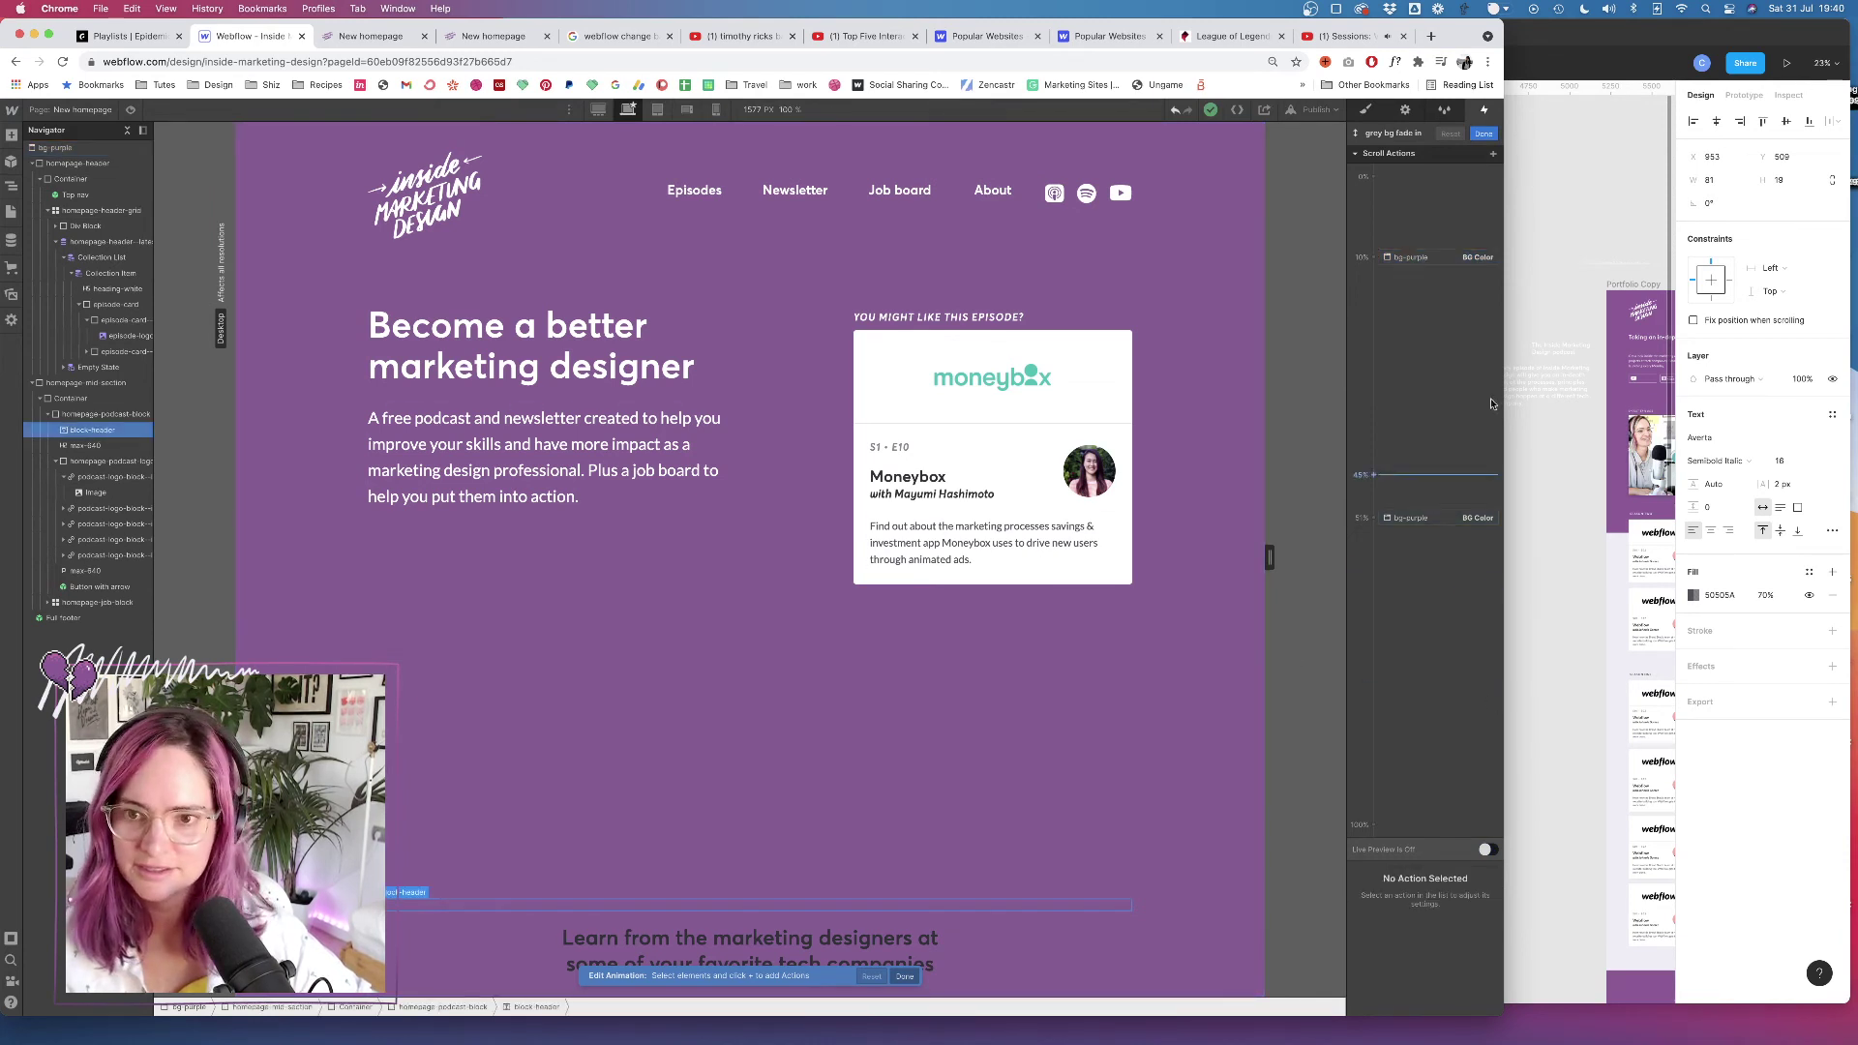
pyautogui.click(1492, 155)
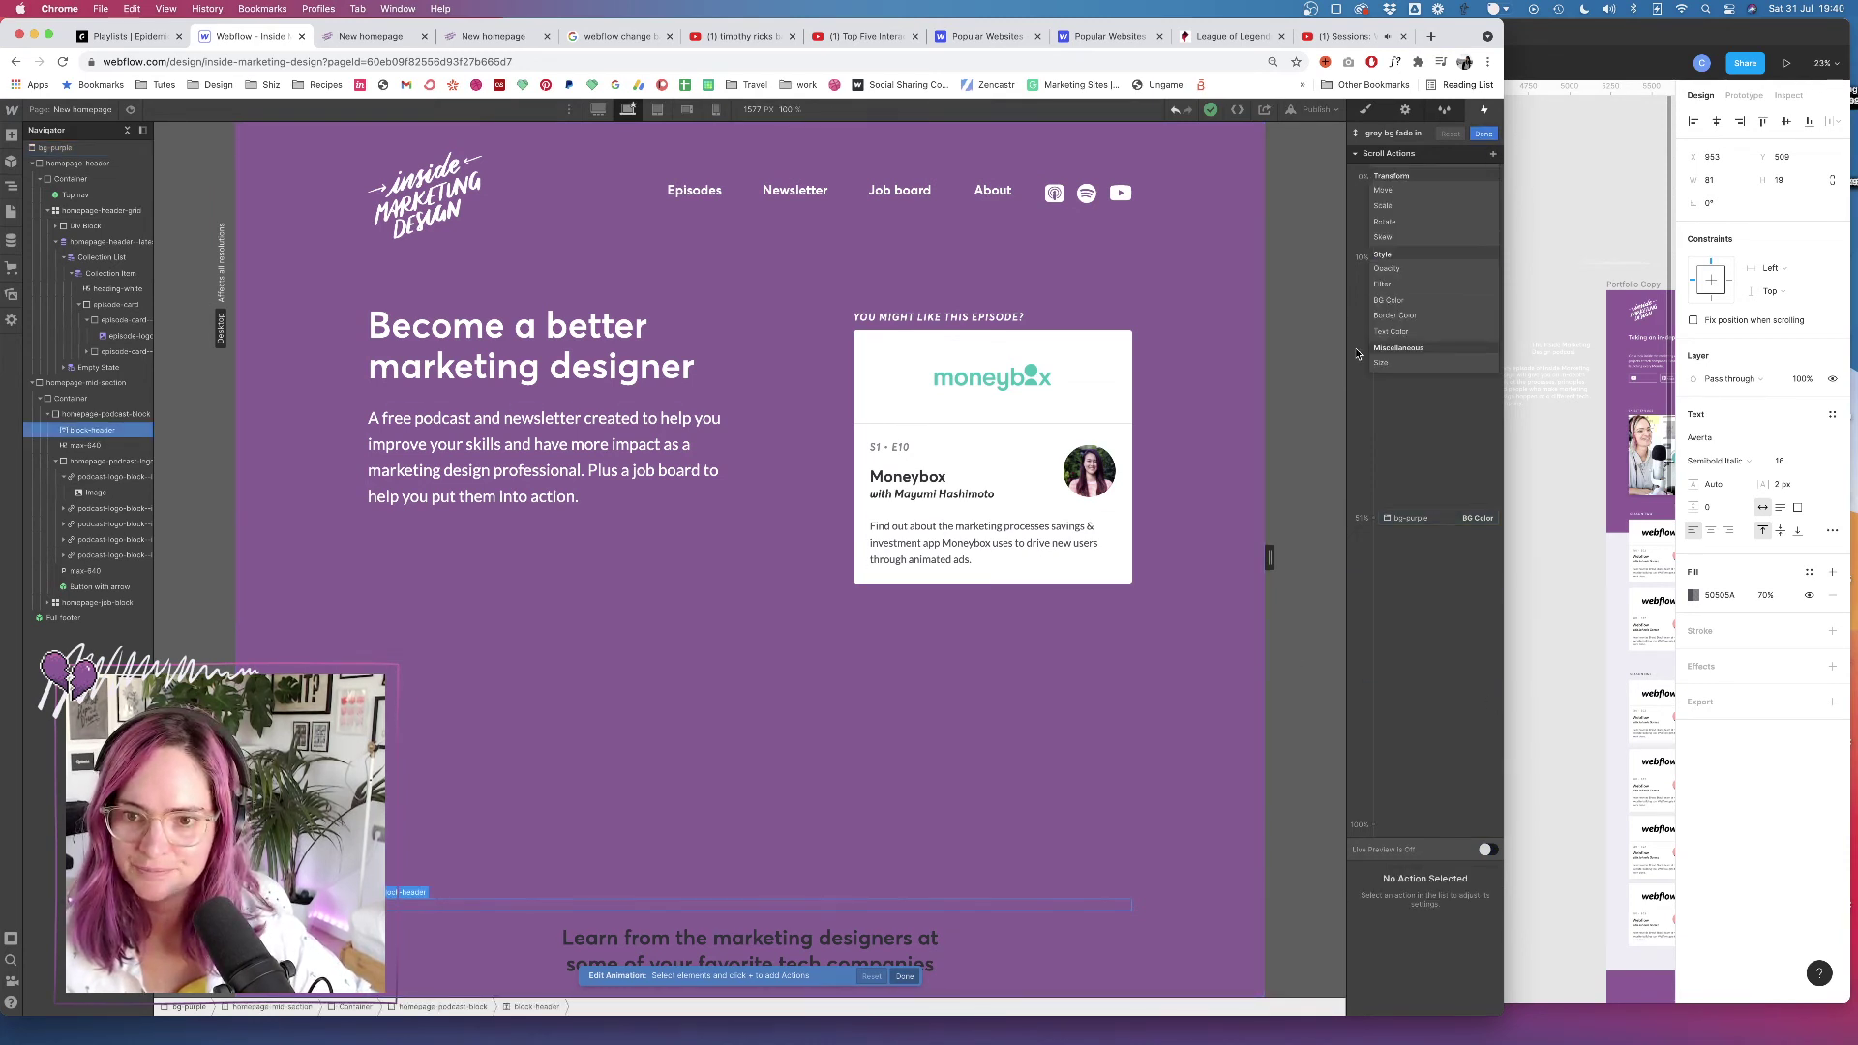
pyautogui.click(1390, 331)
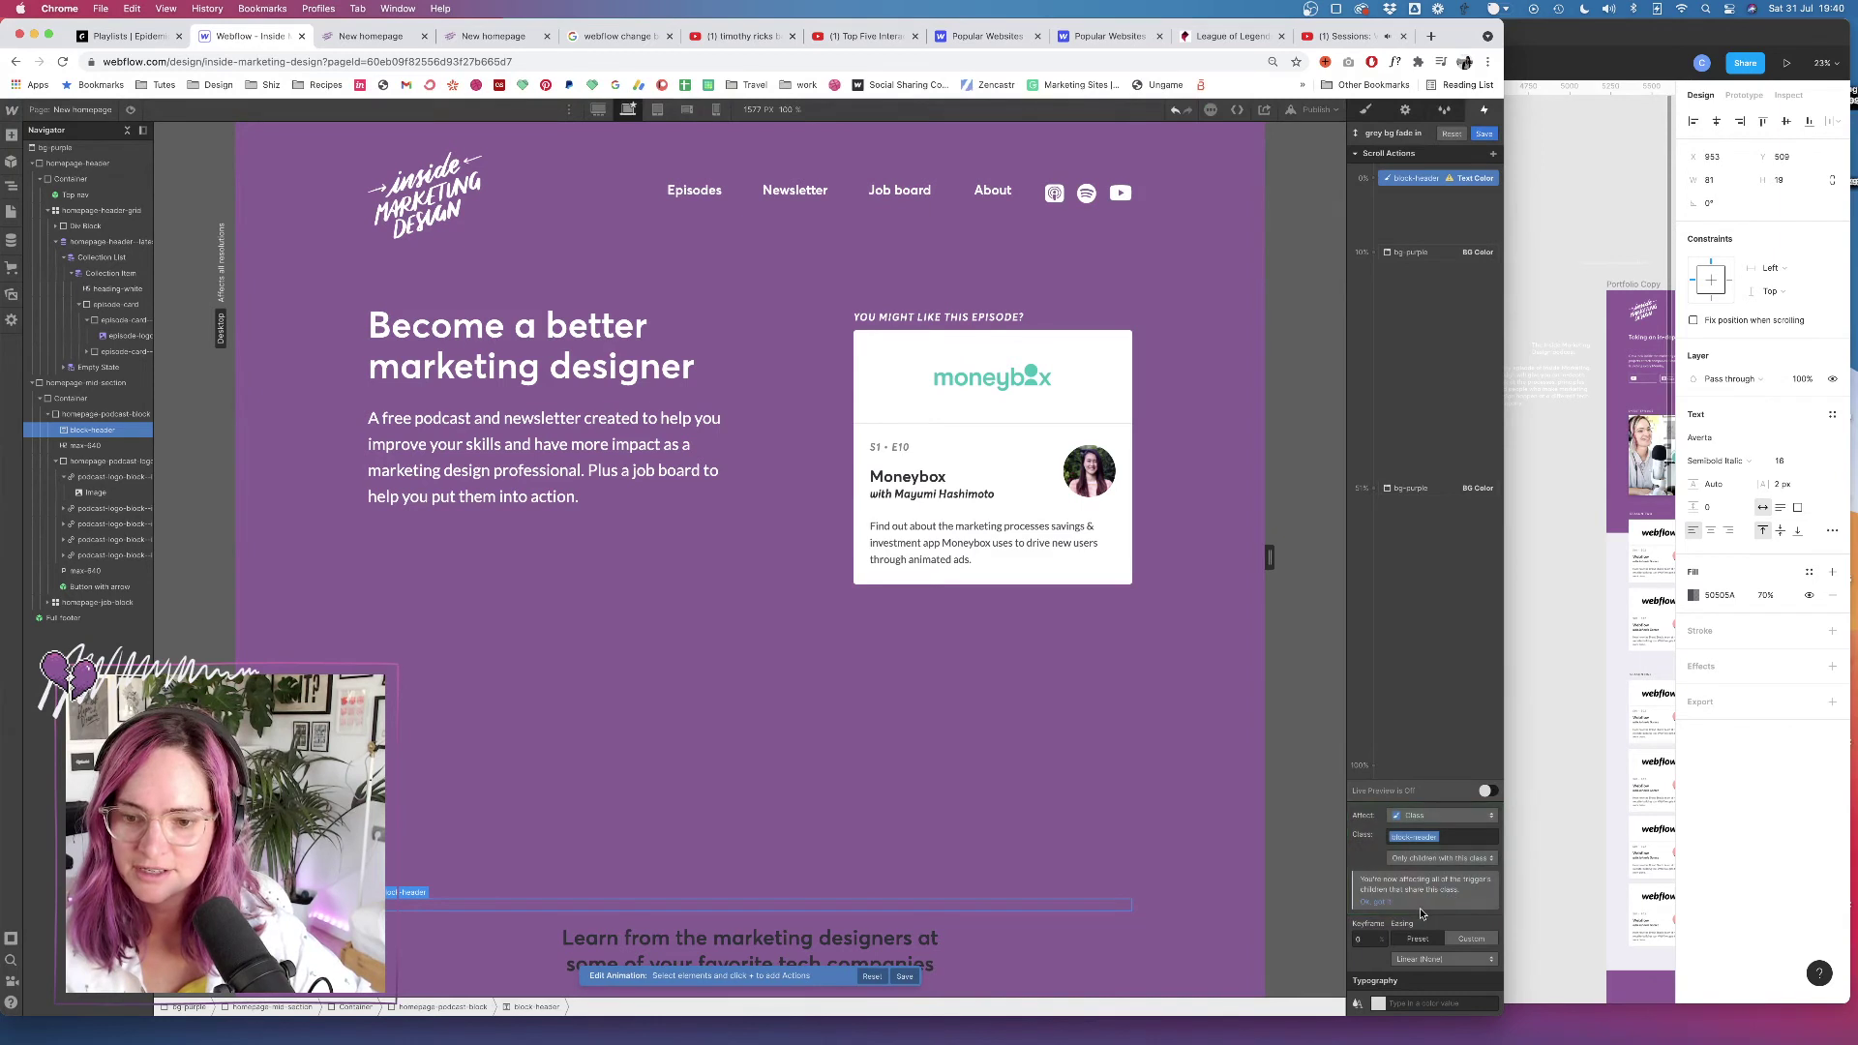
pyautogui.click(1378, 1004)
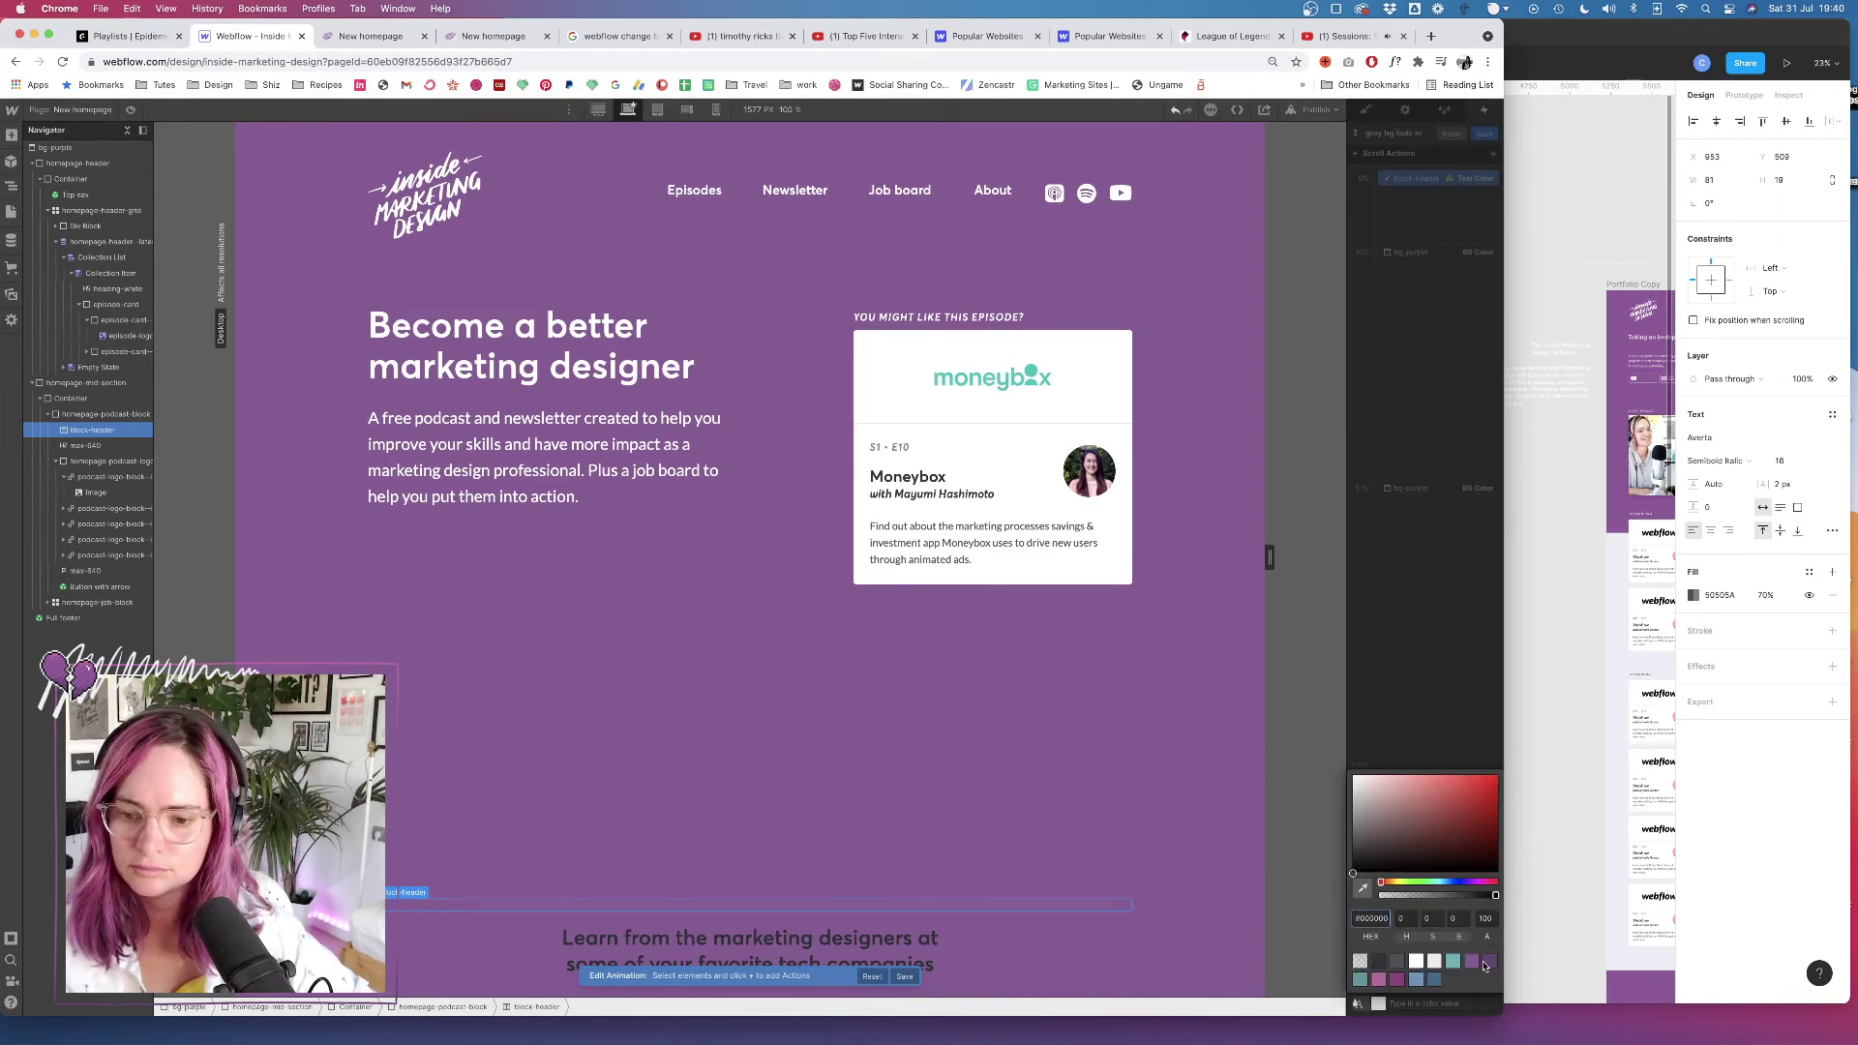
pyautogui.click(1415, 962)
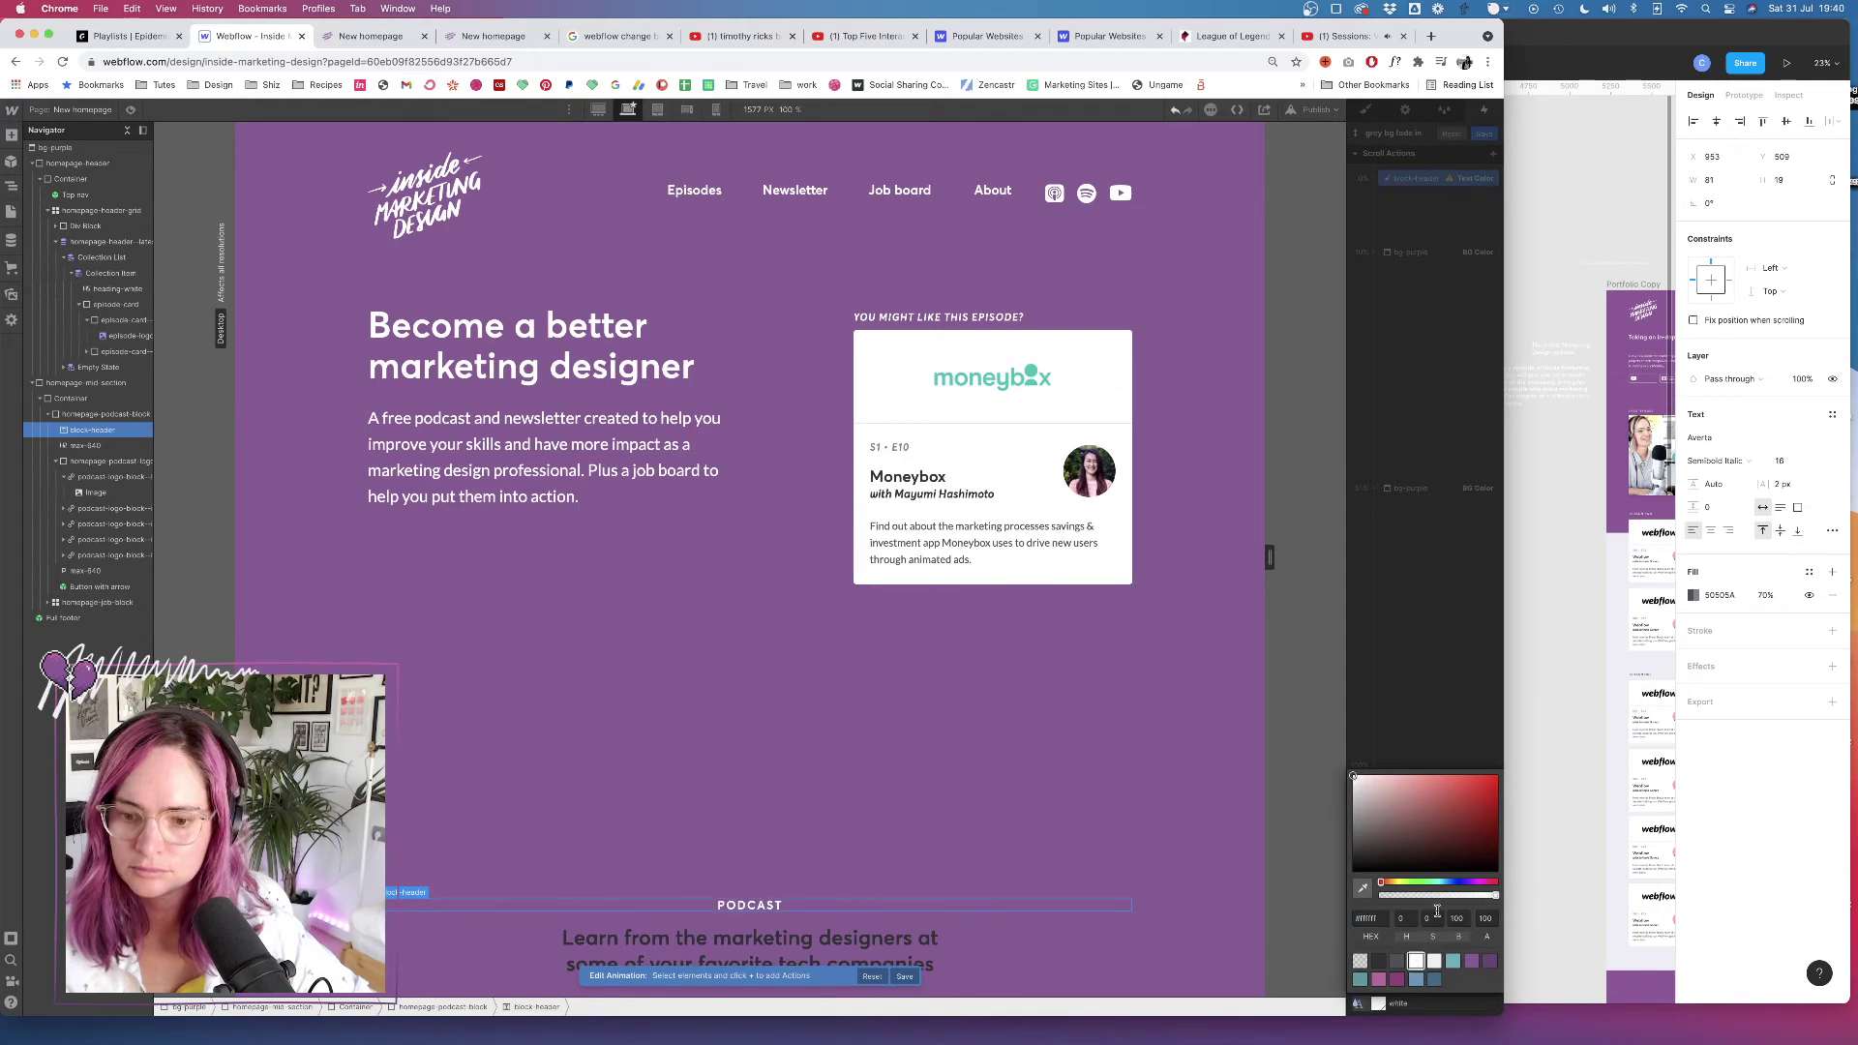
pyautogui.click(1427, 545)
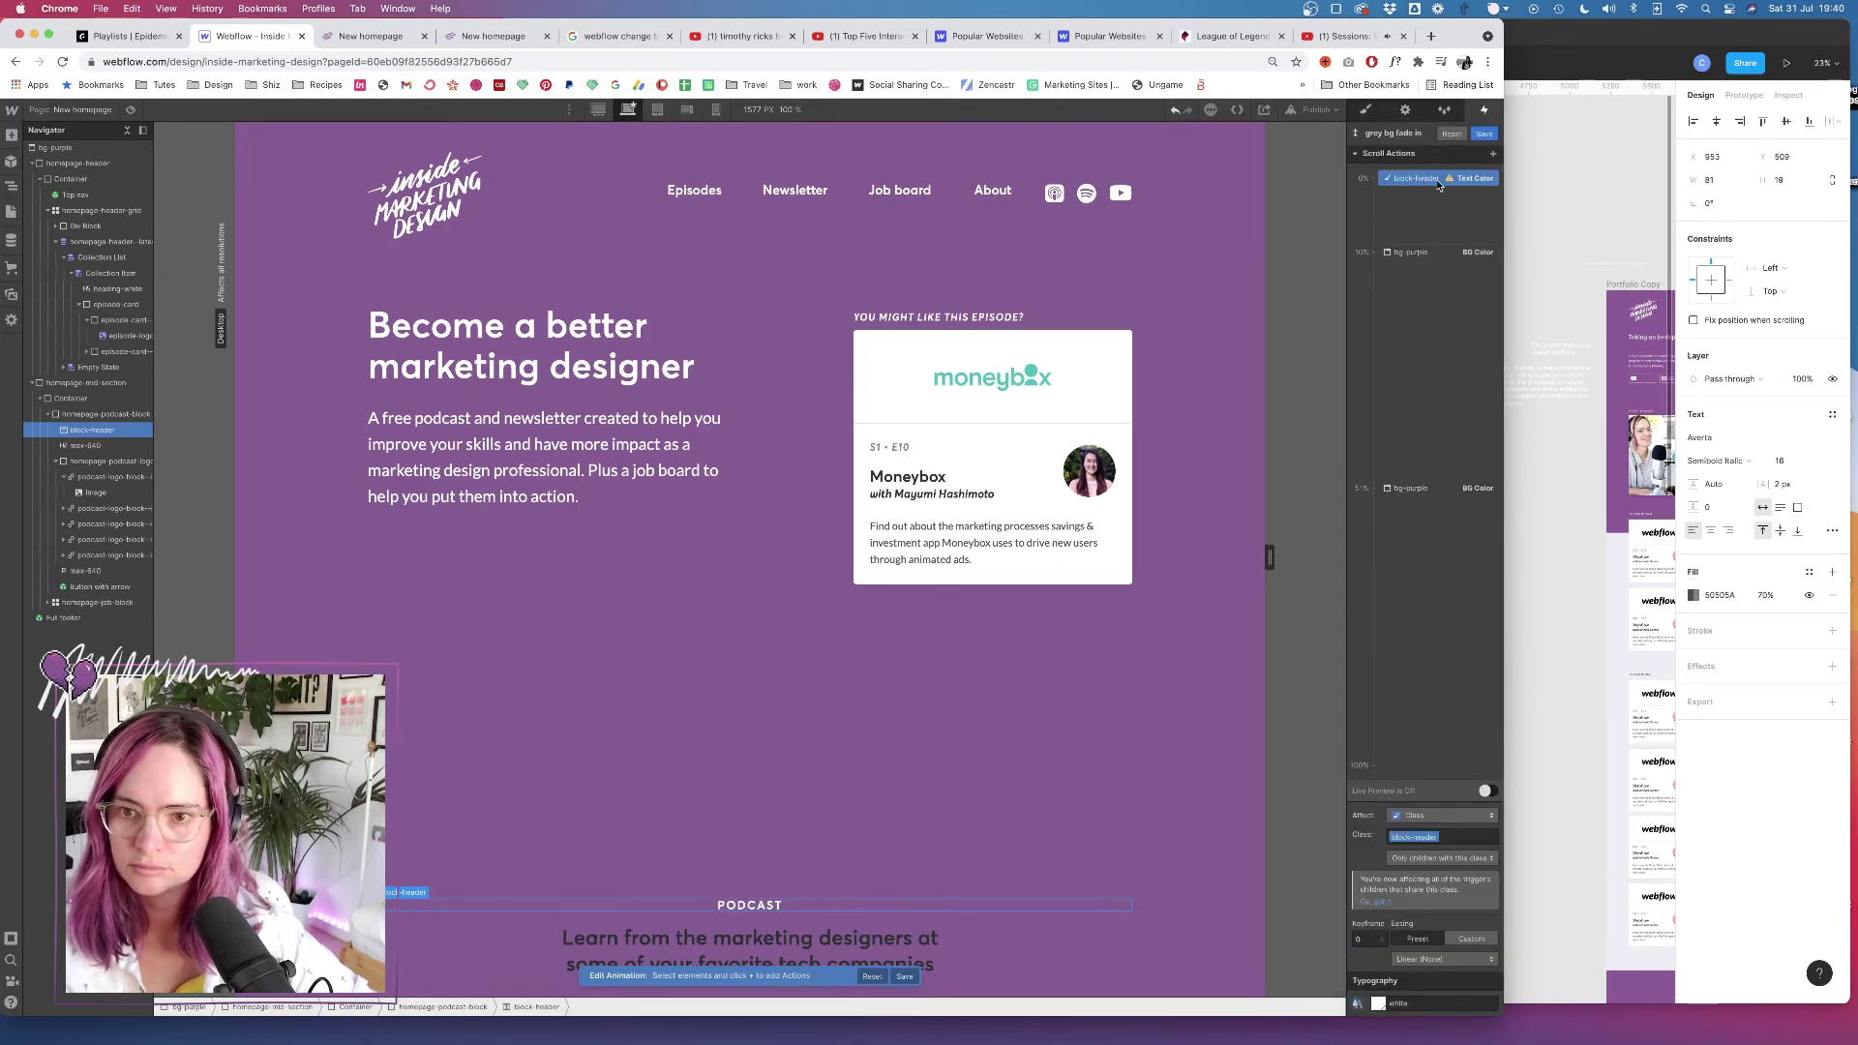
pyautogui.moveTo(1432, 180); pyautogui.dragTo(1488, 274)
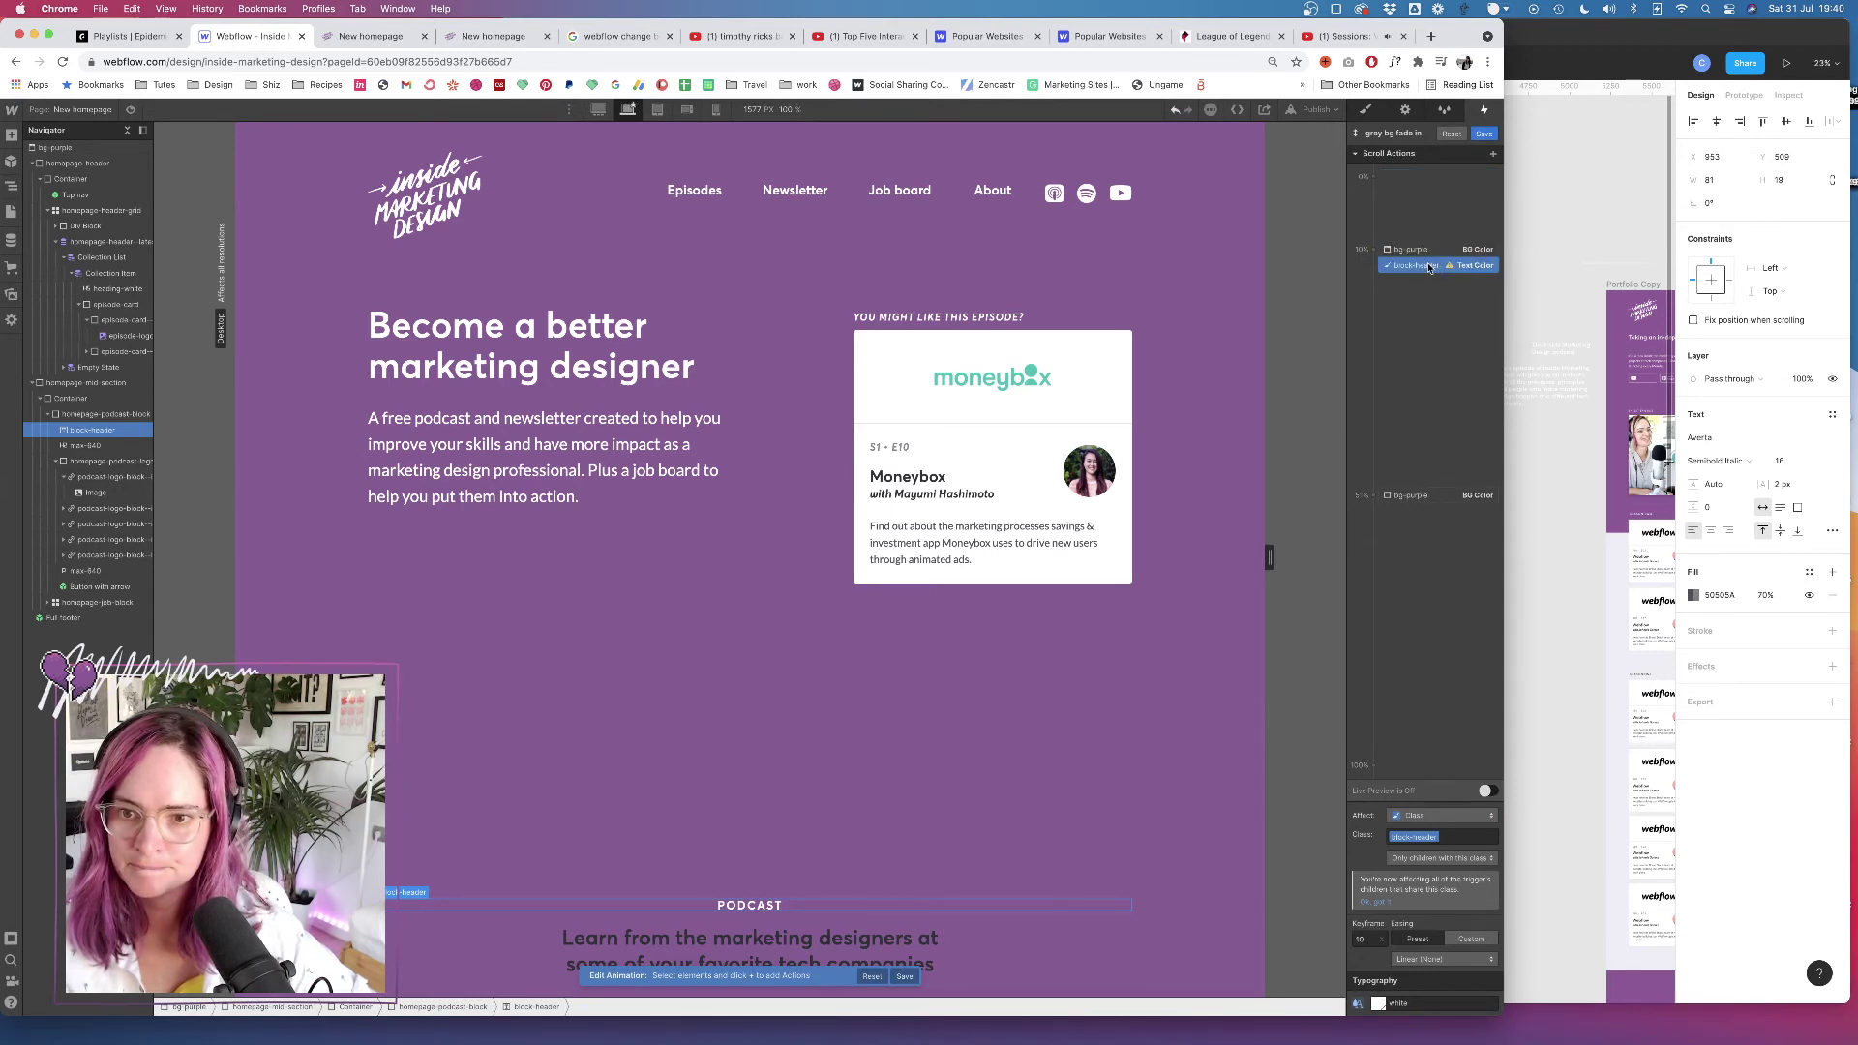
# Add a Medium Orchid text-color action for the block-header at the second background-color keyframe, affecting only the selected element
pyautogui.click(1492, 154)
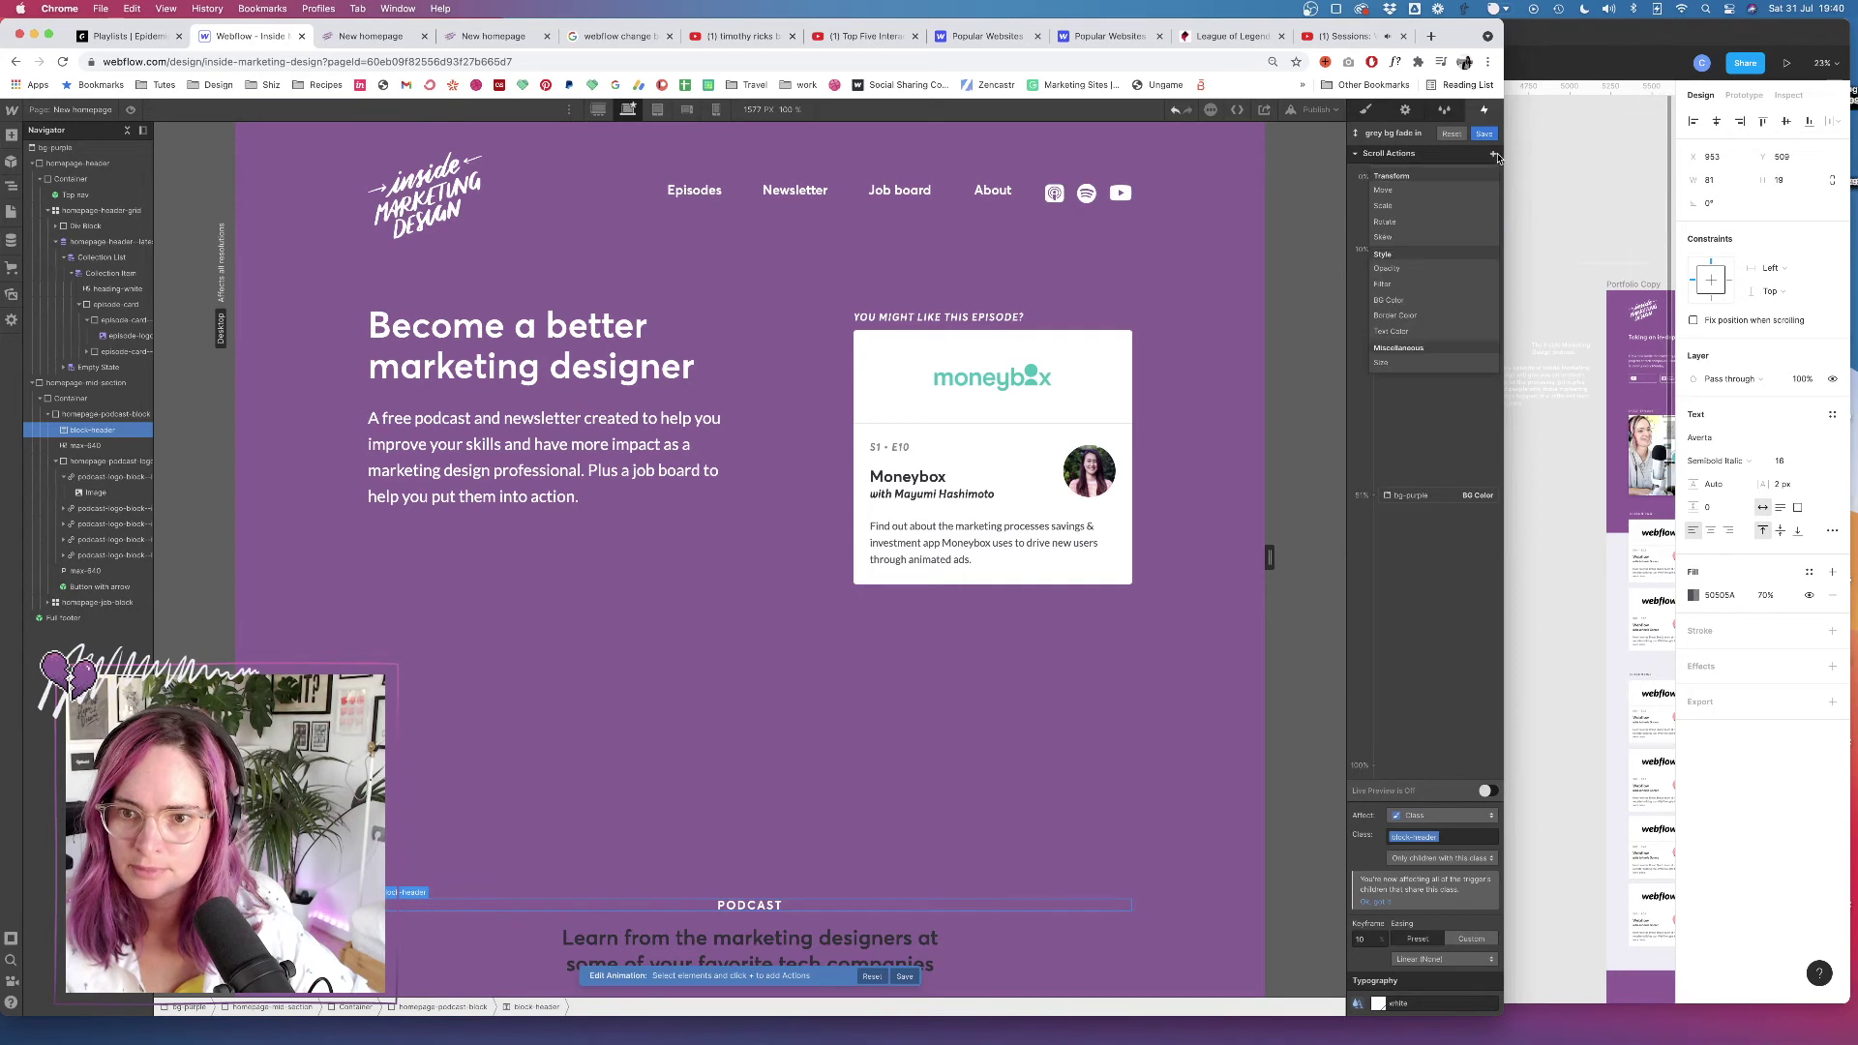
pyautogui.click(1393, 331)
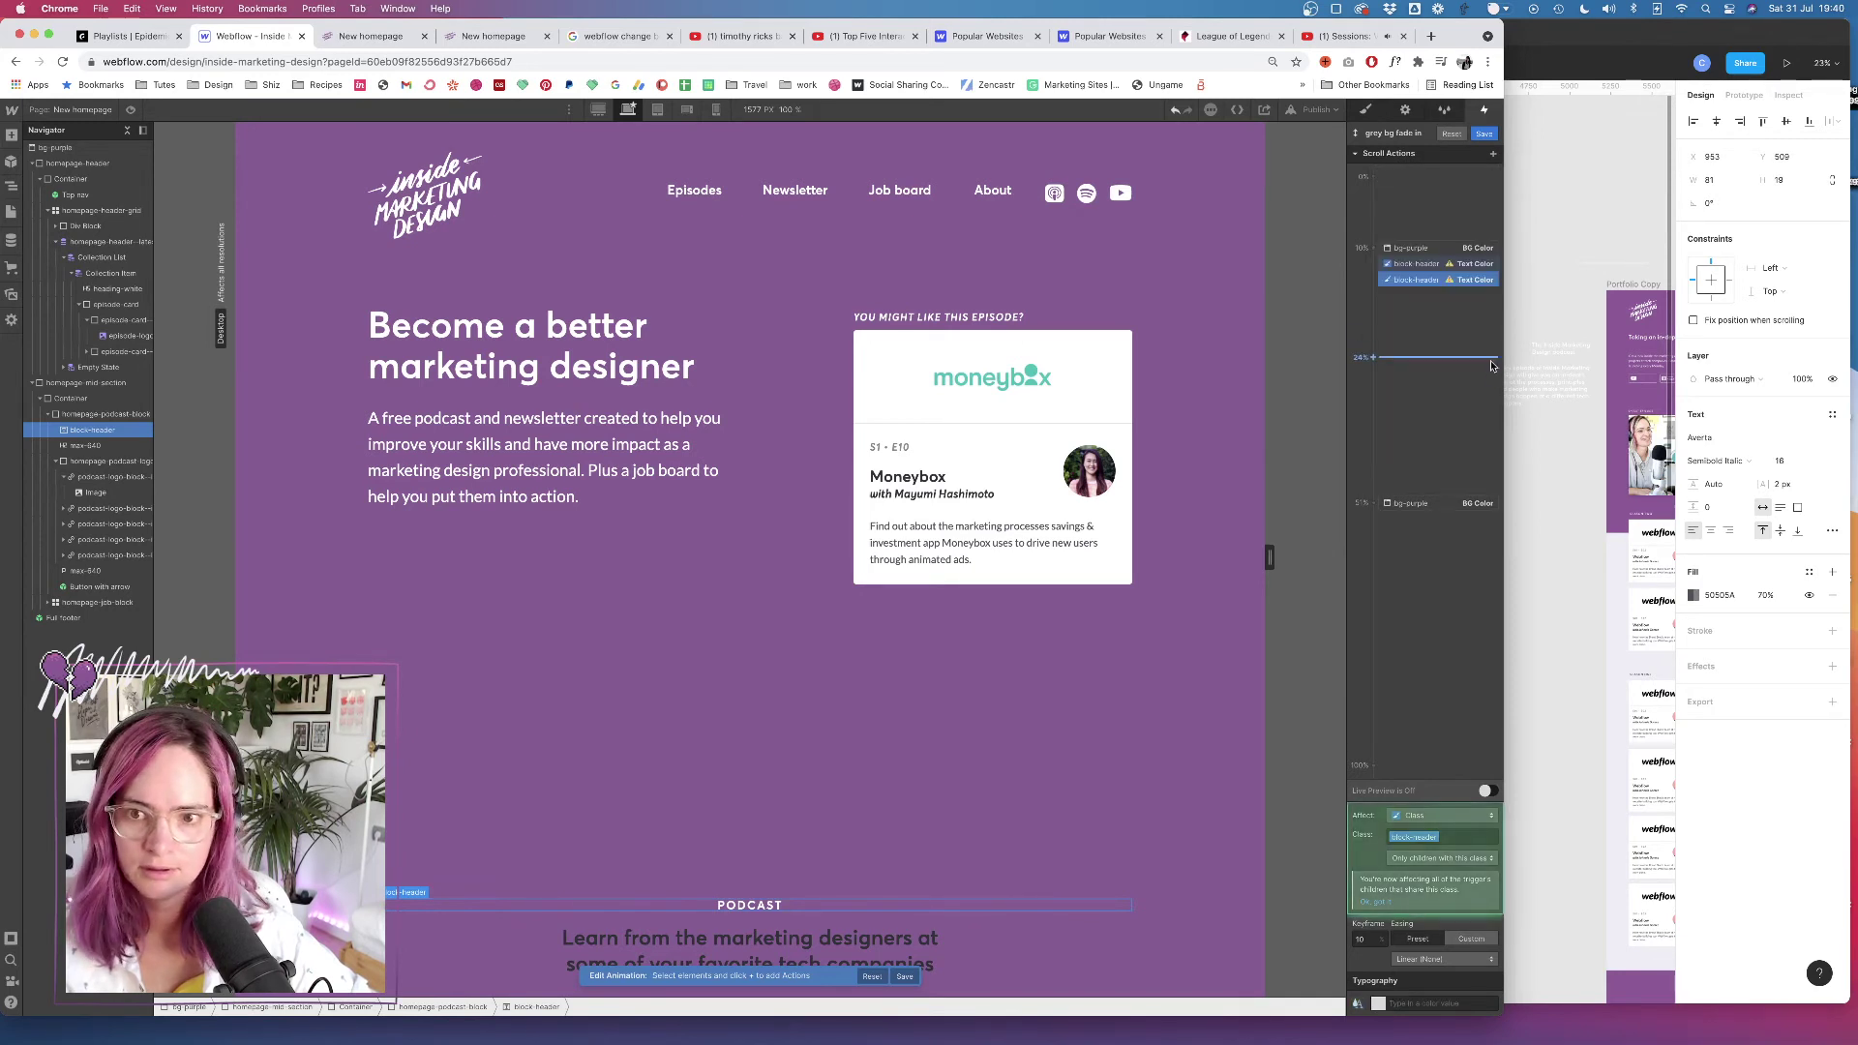
pyautogui.moveTo(1433, 280); pyautogui.dragTo(1418, 504)
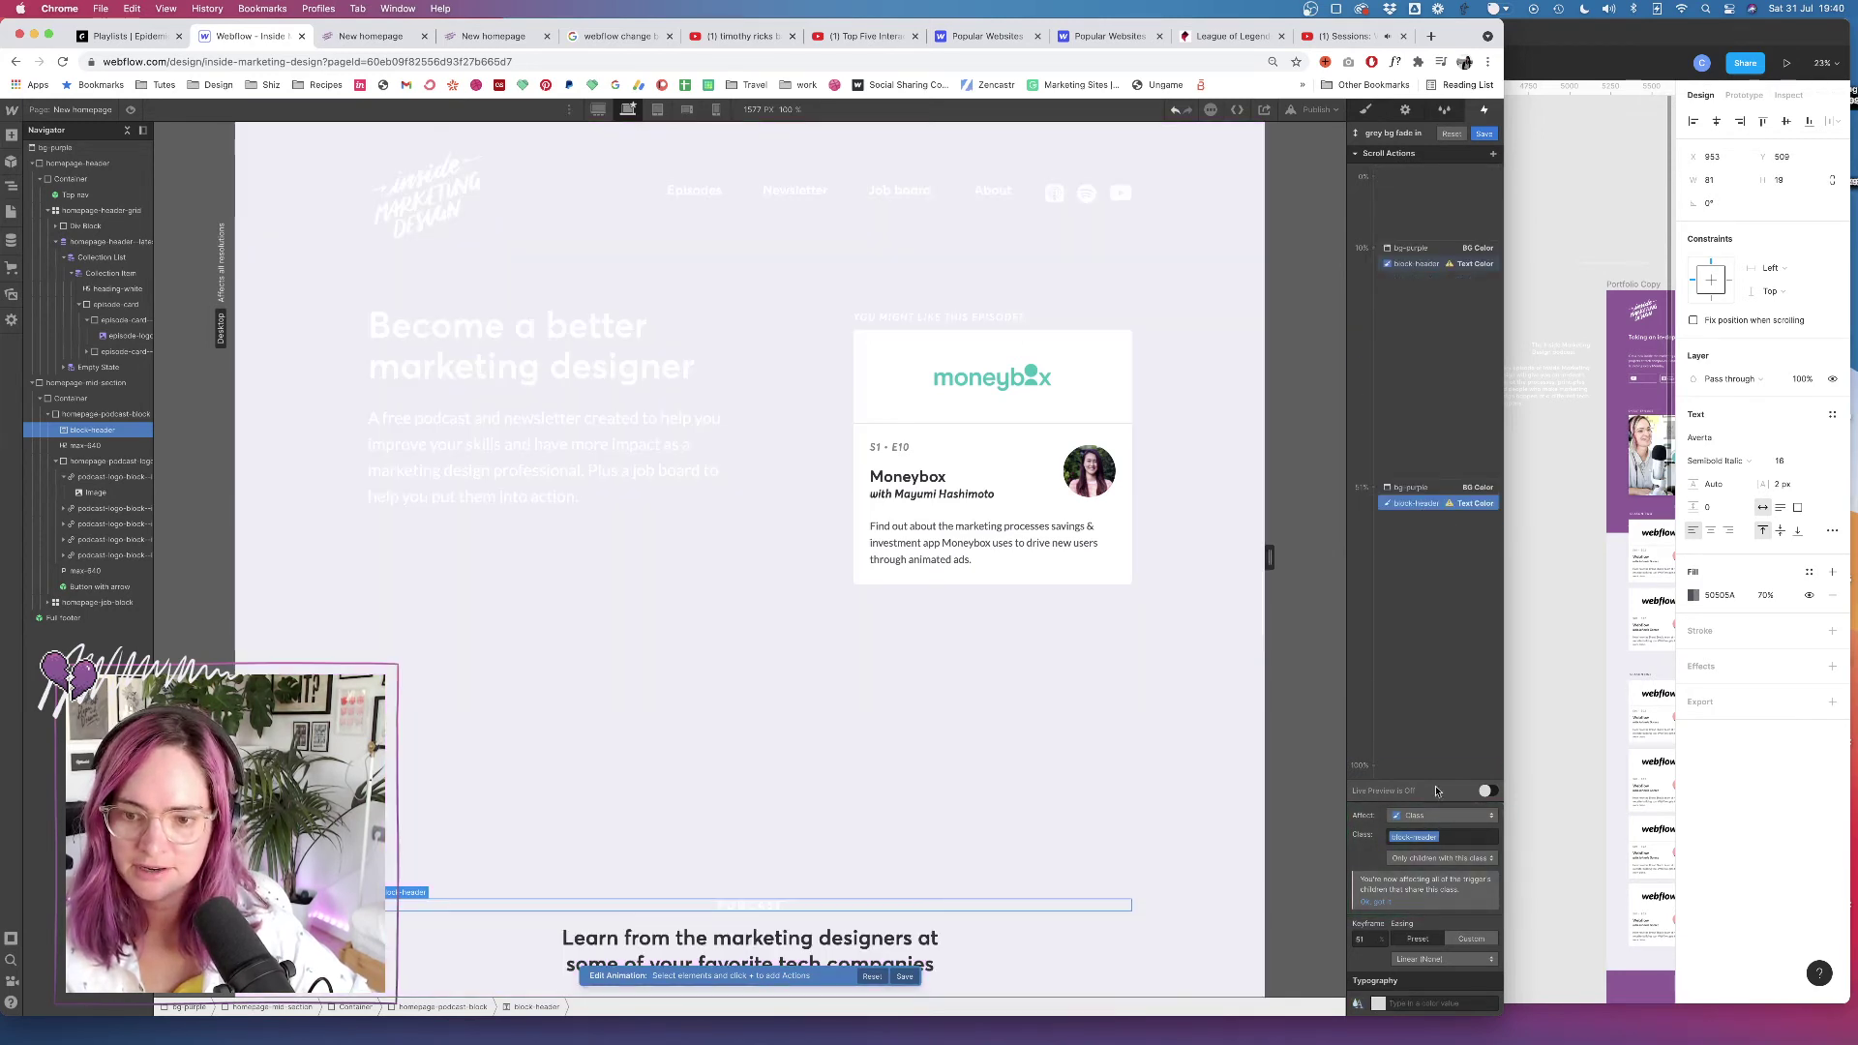
pyautogui.click(1381, 1004)
pyautogui.click(1473, 964)
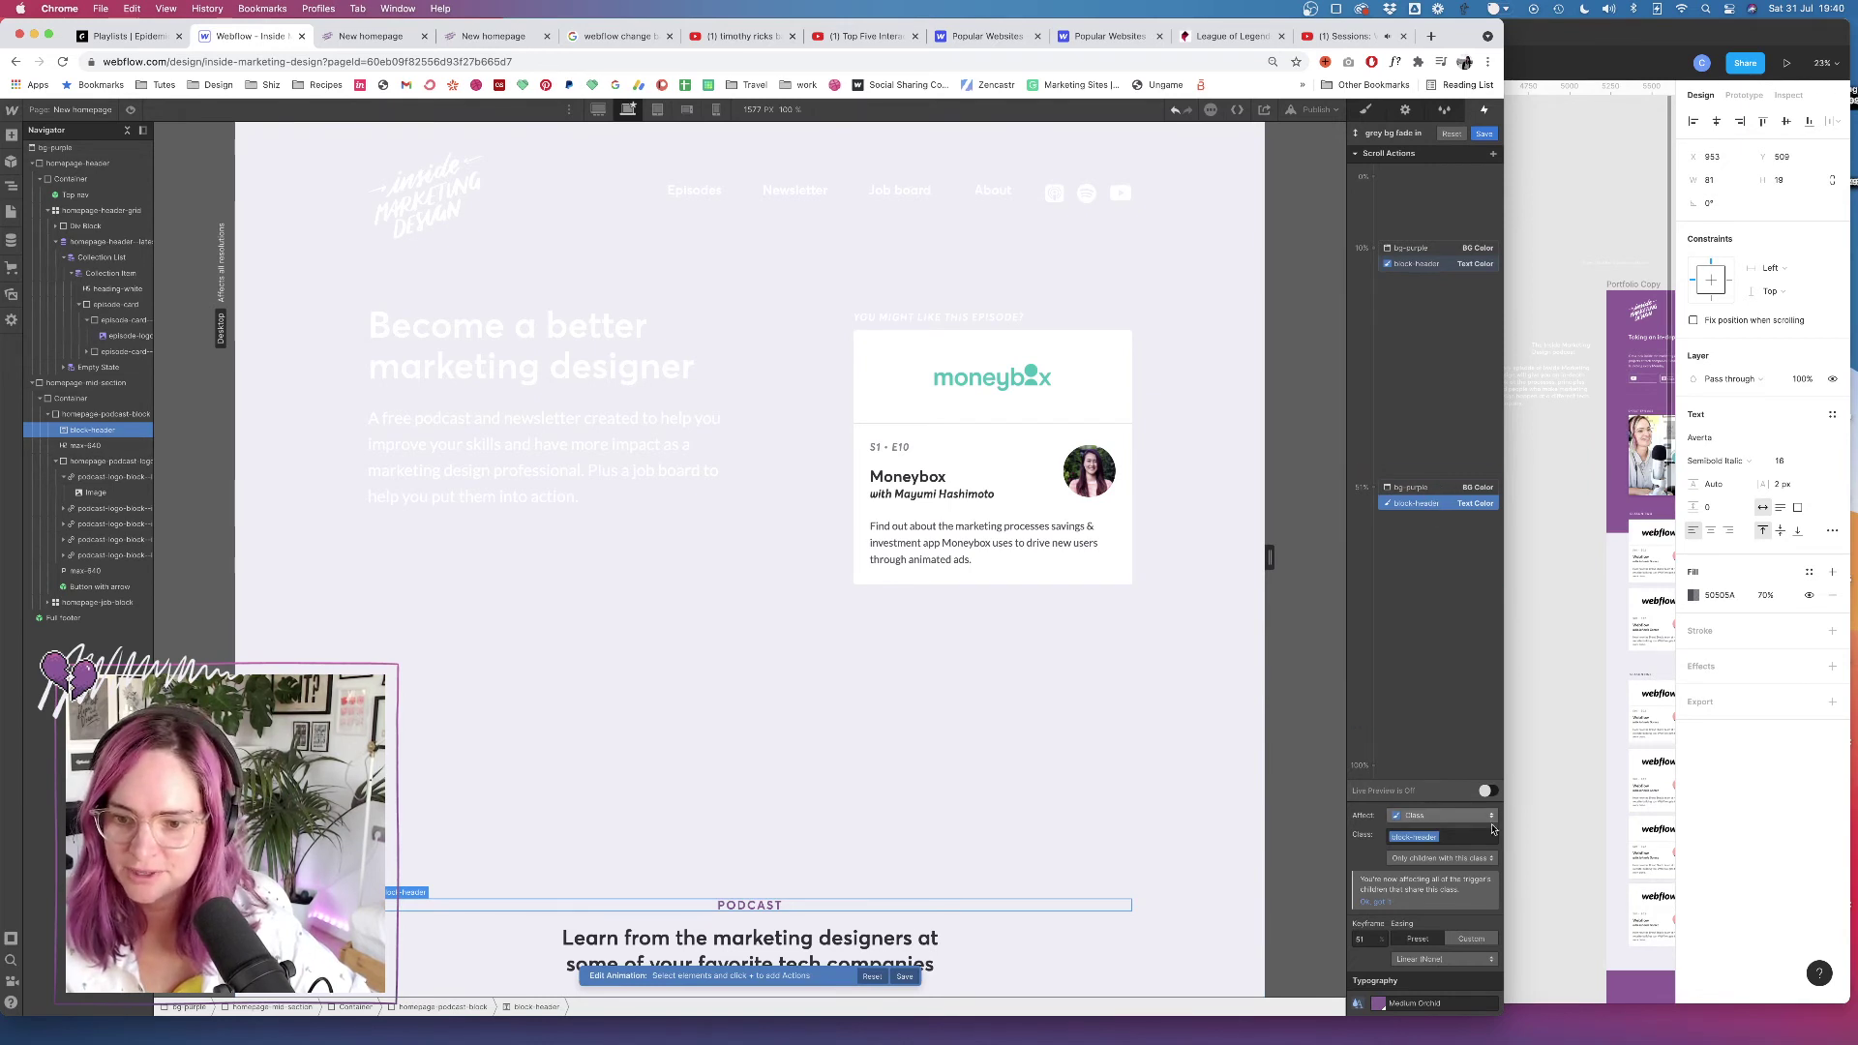
pyautogui.click(1460, 819)
pyautogui.click(1441, 795)
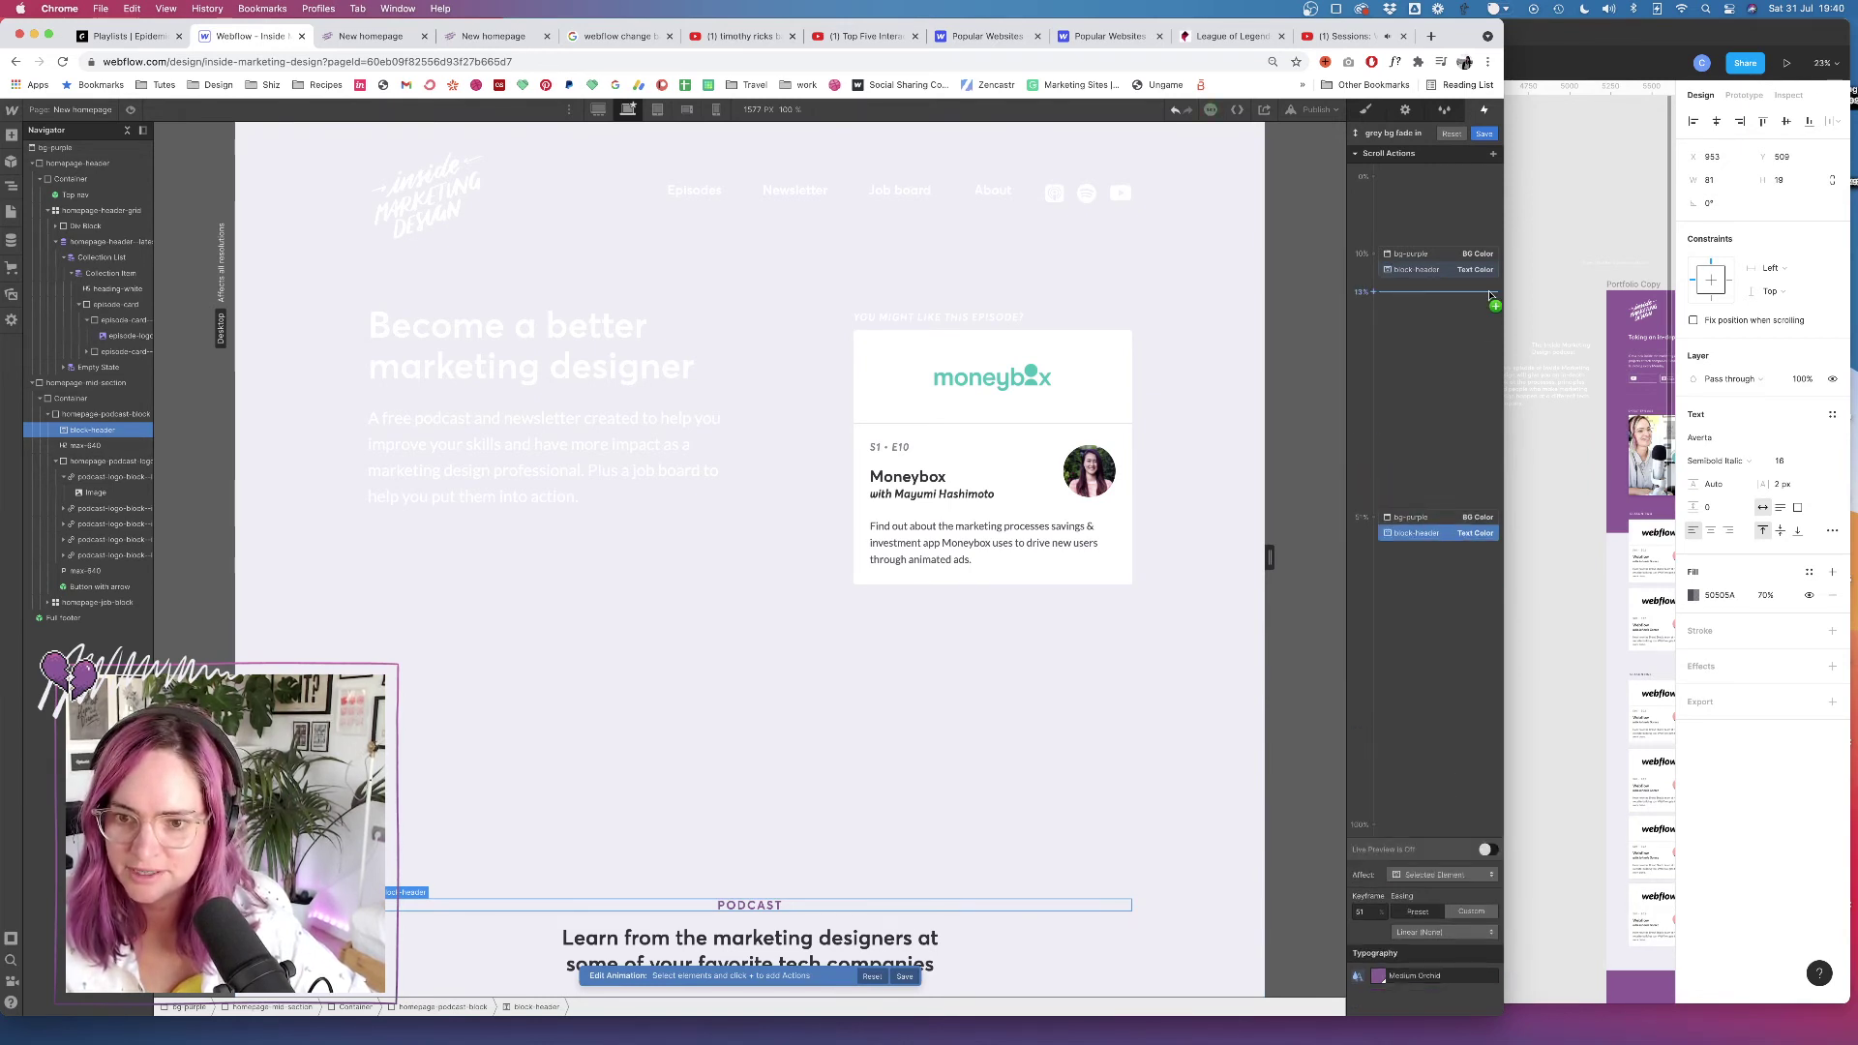
# Add a text-color action in the dark swatch for the "Learn from the marketing designers" heading at the second background-color keyframe, affecting only the selected element
pyautogui.click(750, 944)
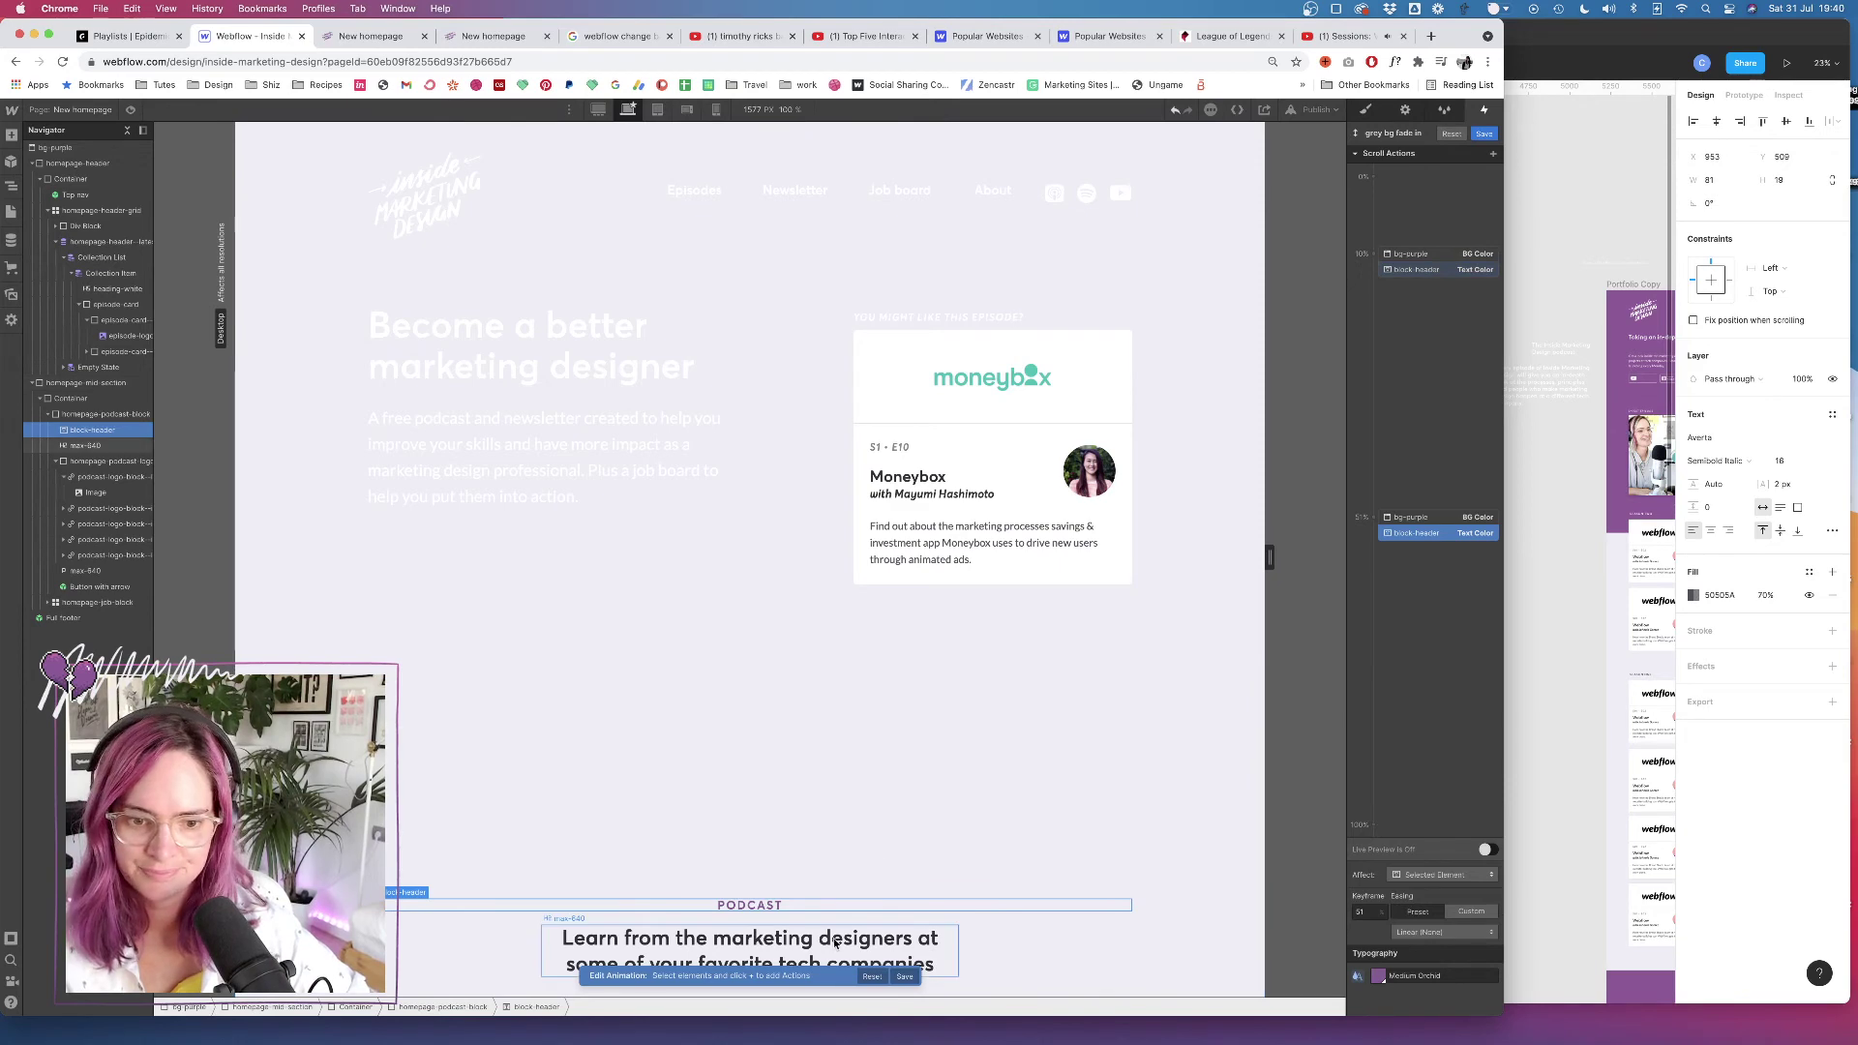
pyautogui.click(1492, 153)
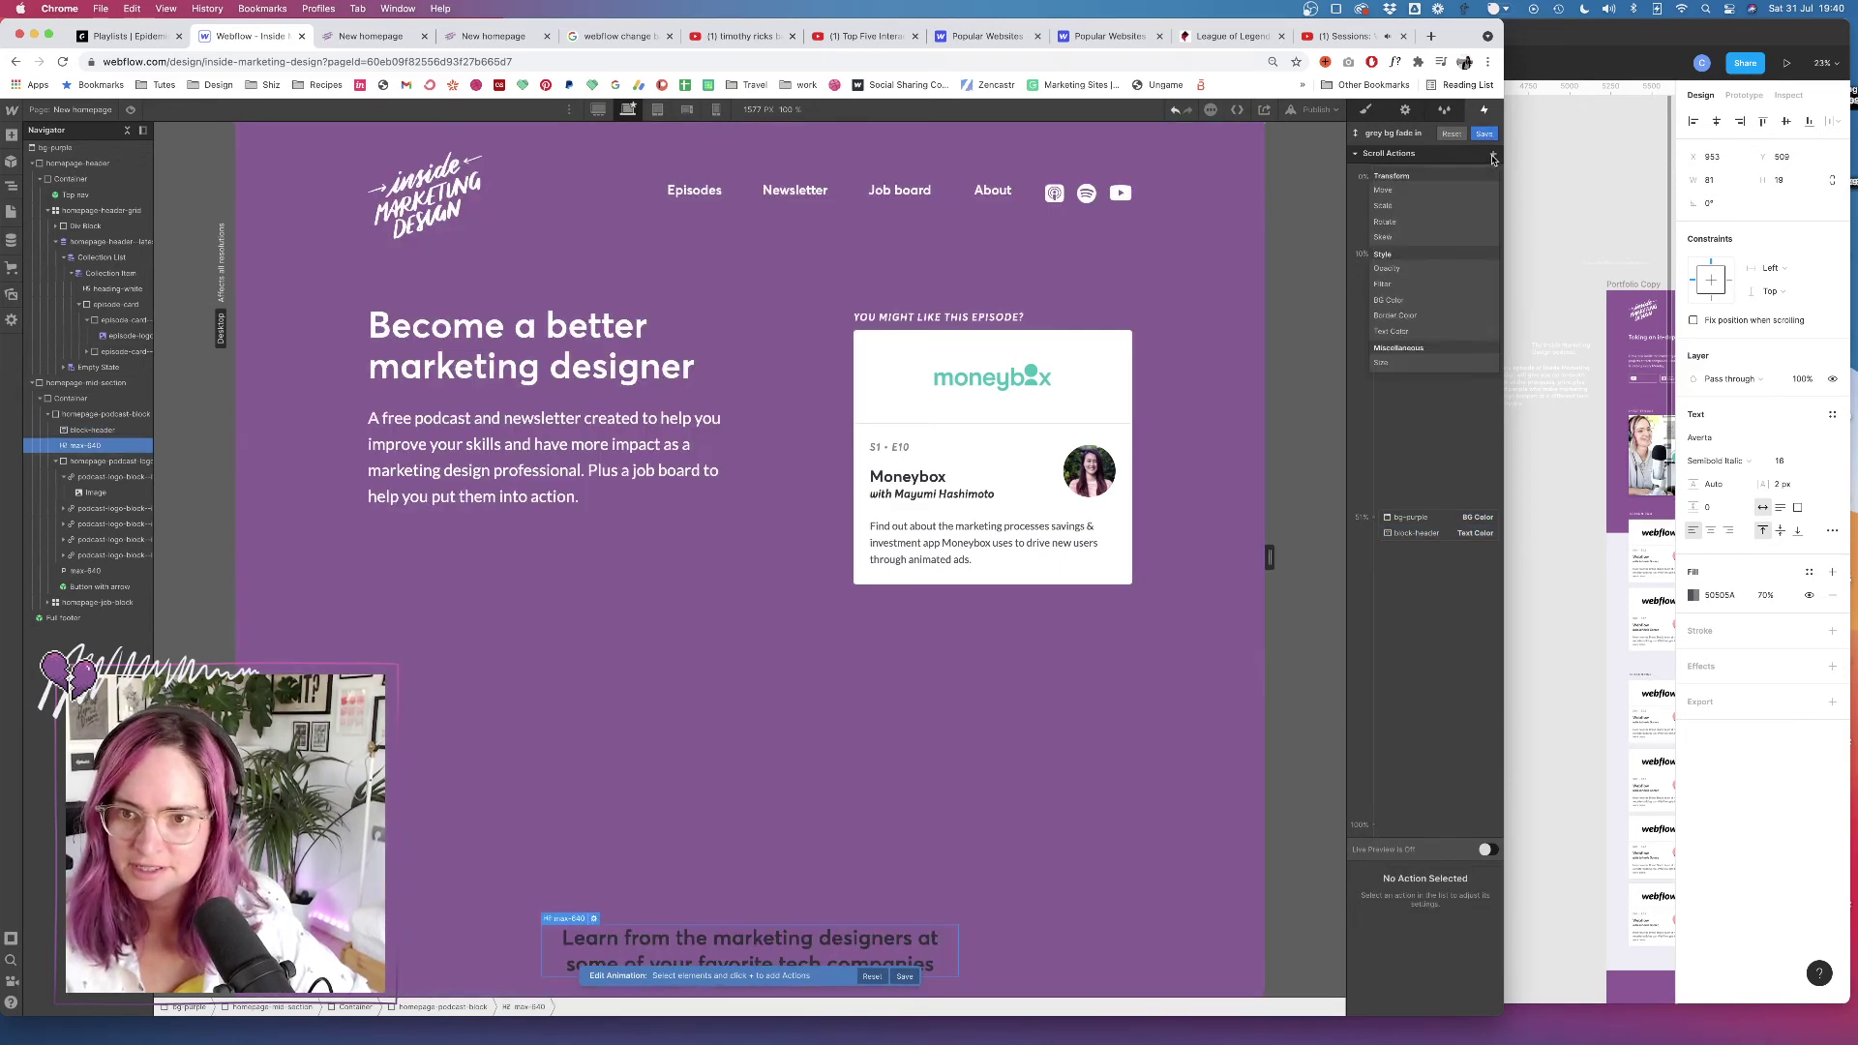
pyautogui.click(1391, 330)
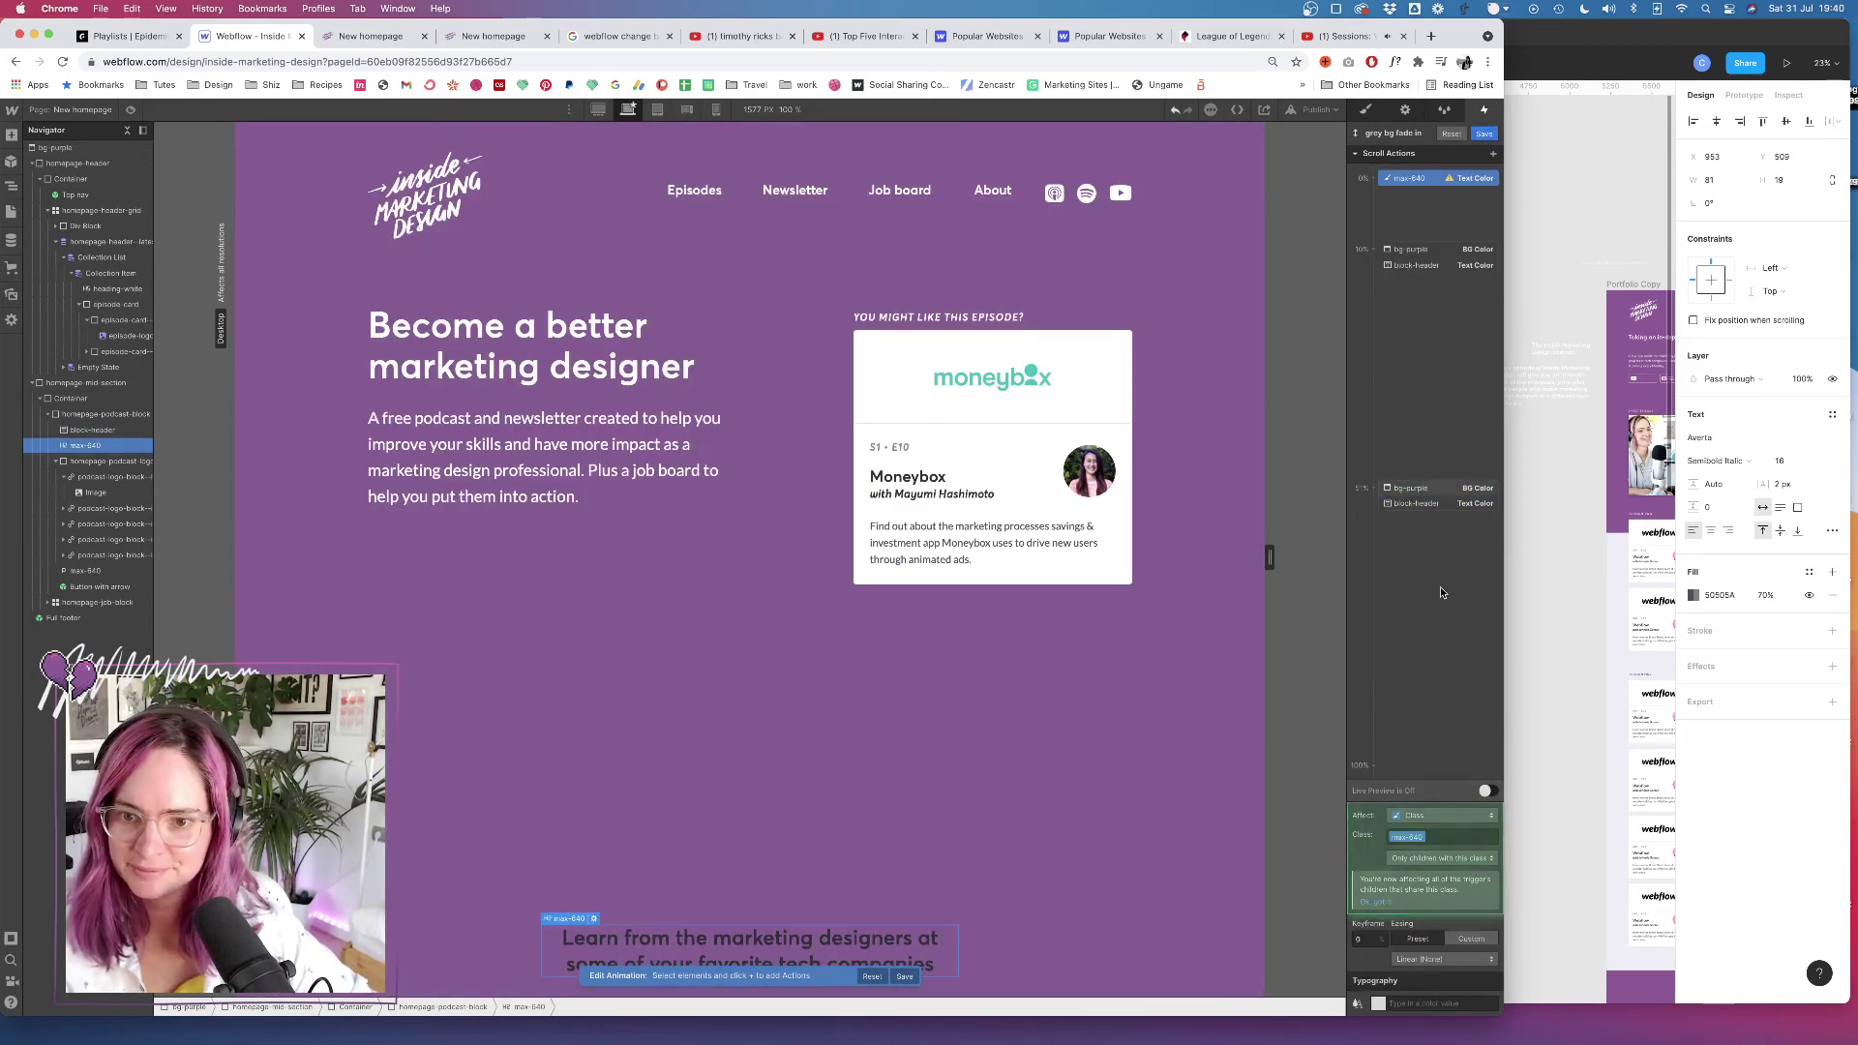
pyautogui.moveTo(1436, 185); pyautogui.dragTo(1442, 510)
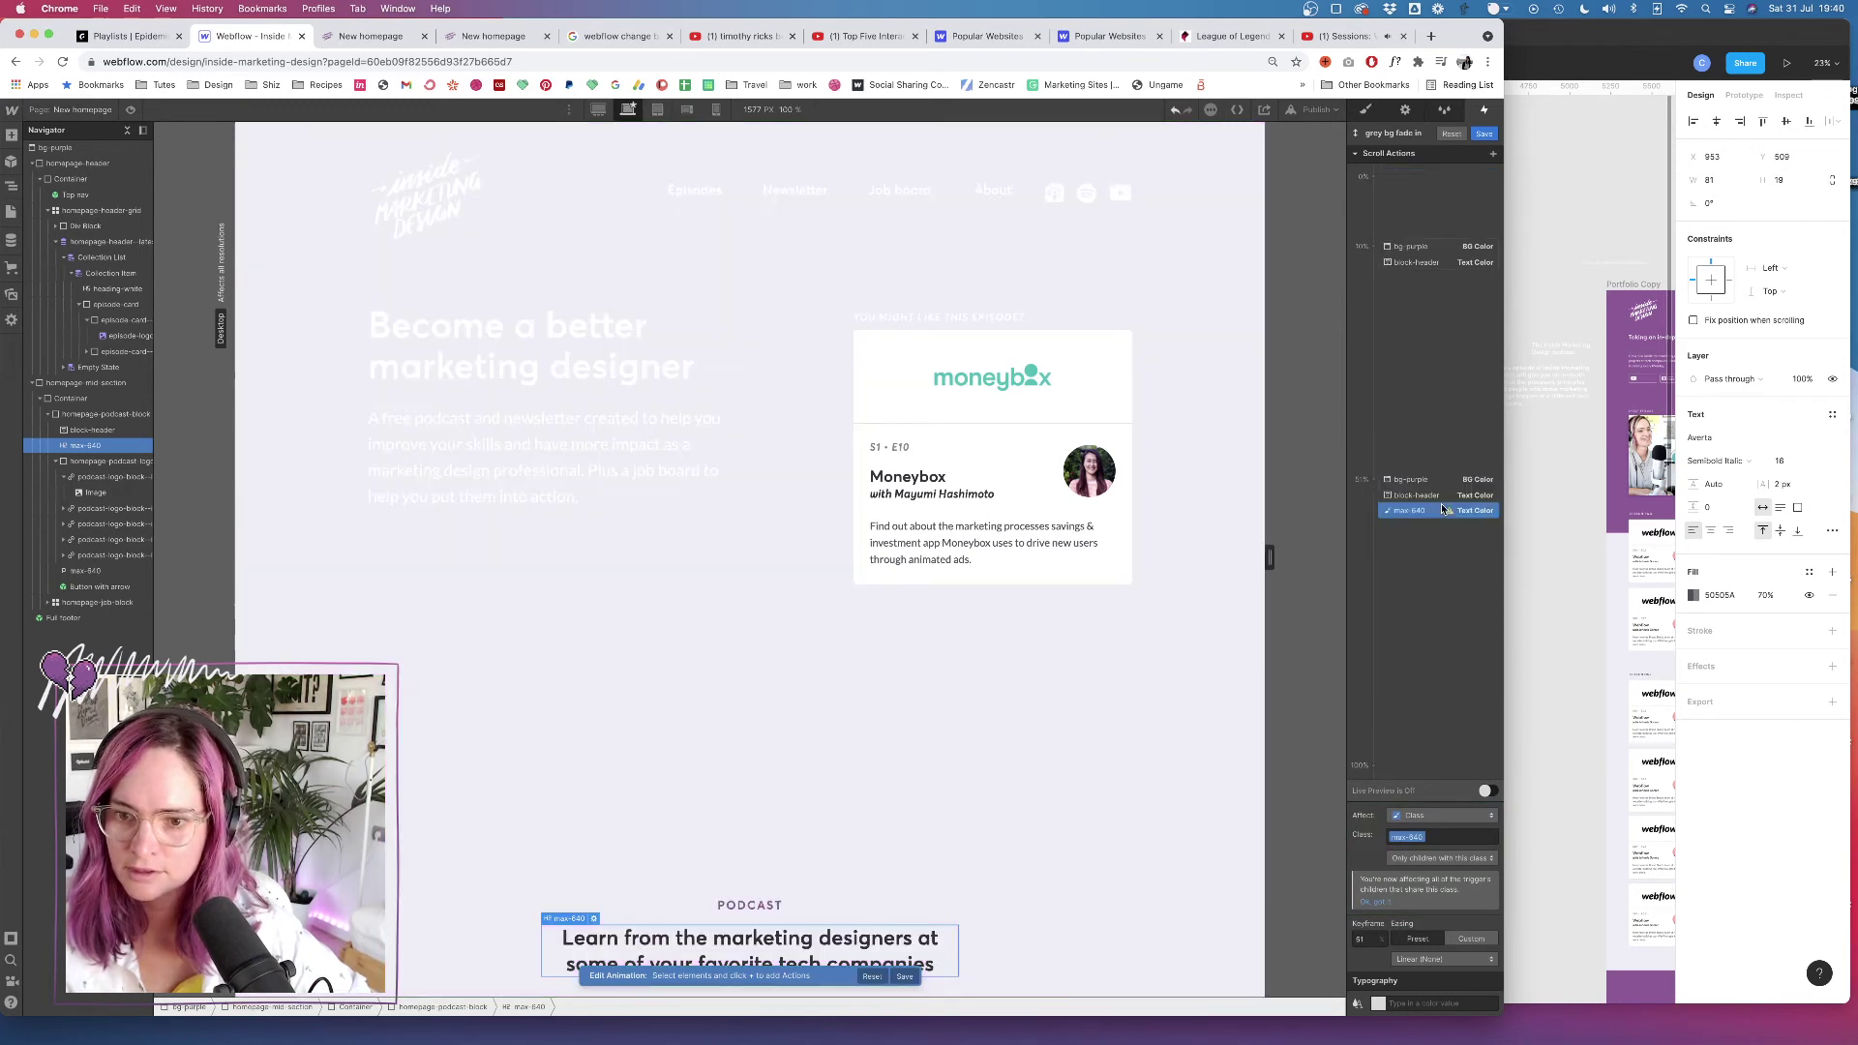
pyautogui.click(1441, 816)
pyautogui.click(1435, 786)
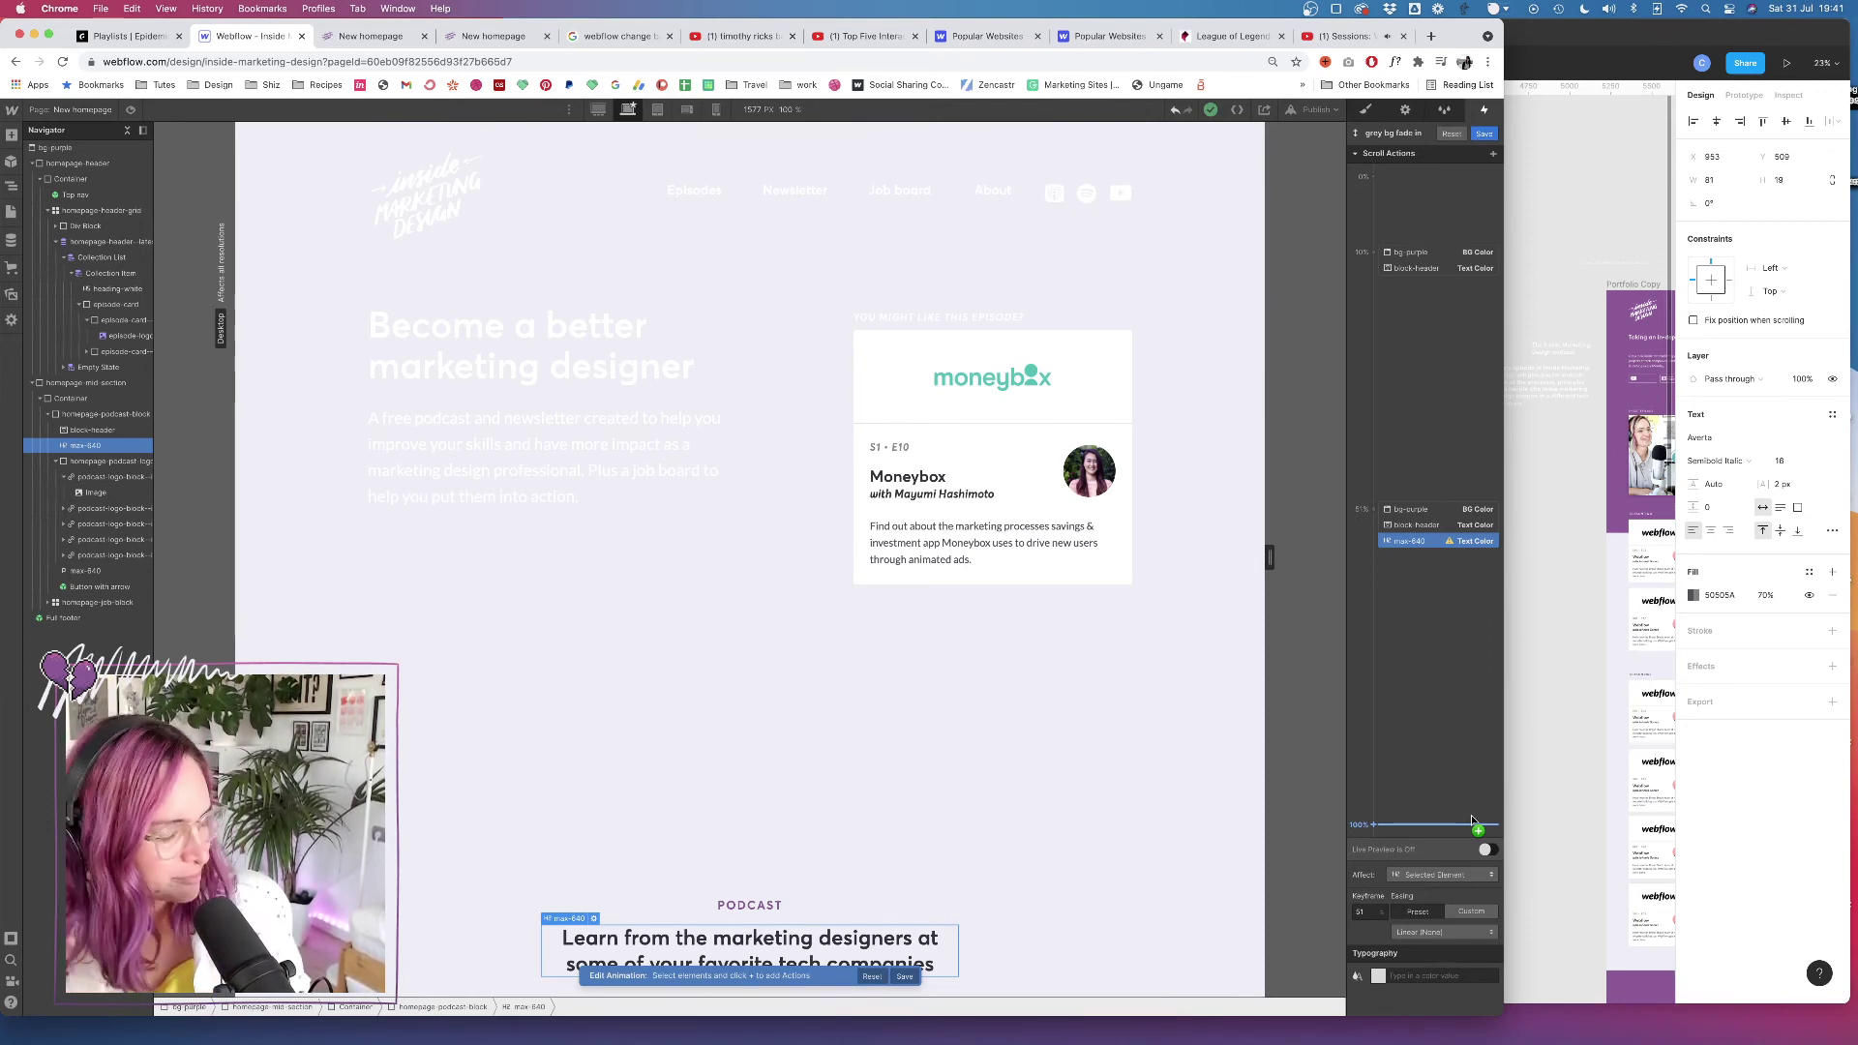
pyautogui.click(1378, 976)
pyautogui.click(1378, 935)
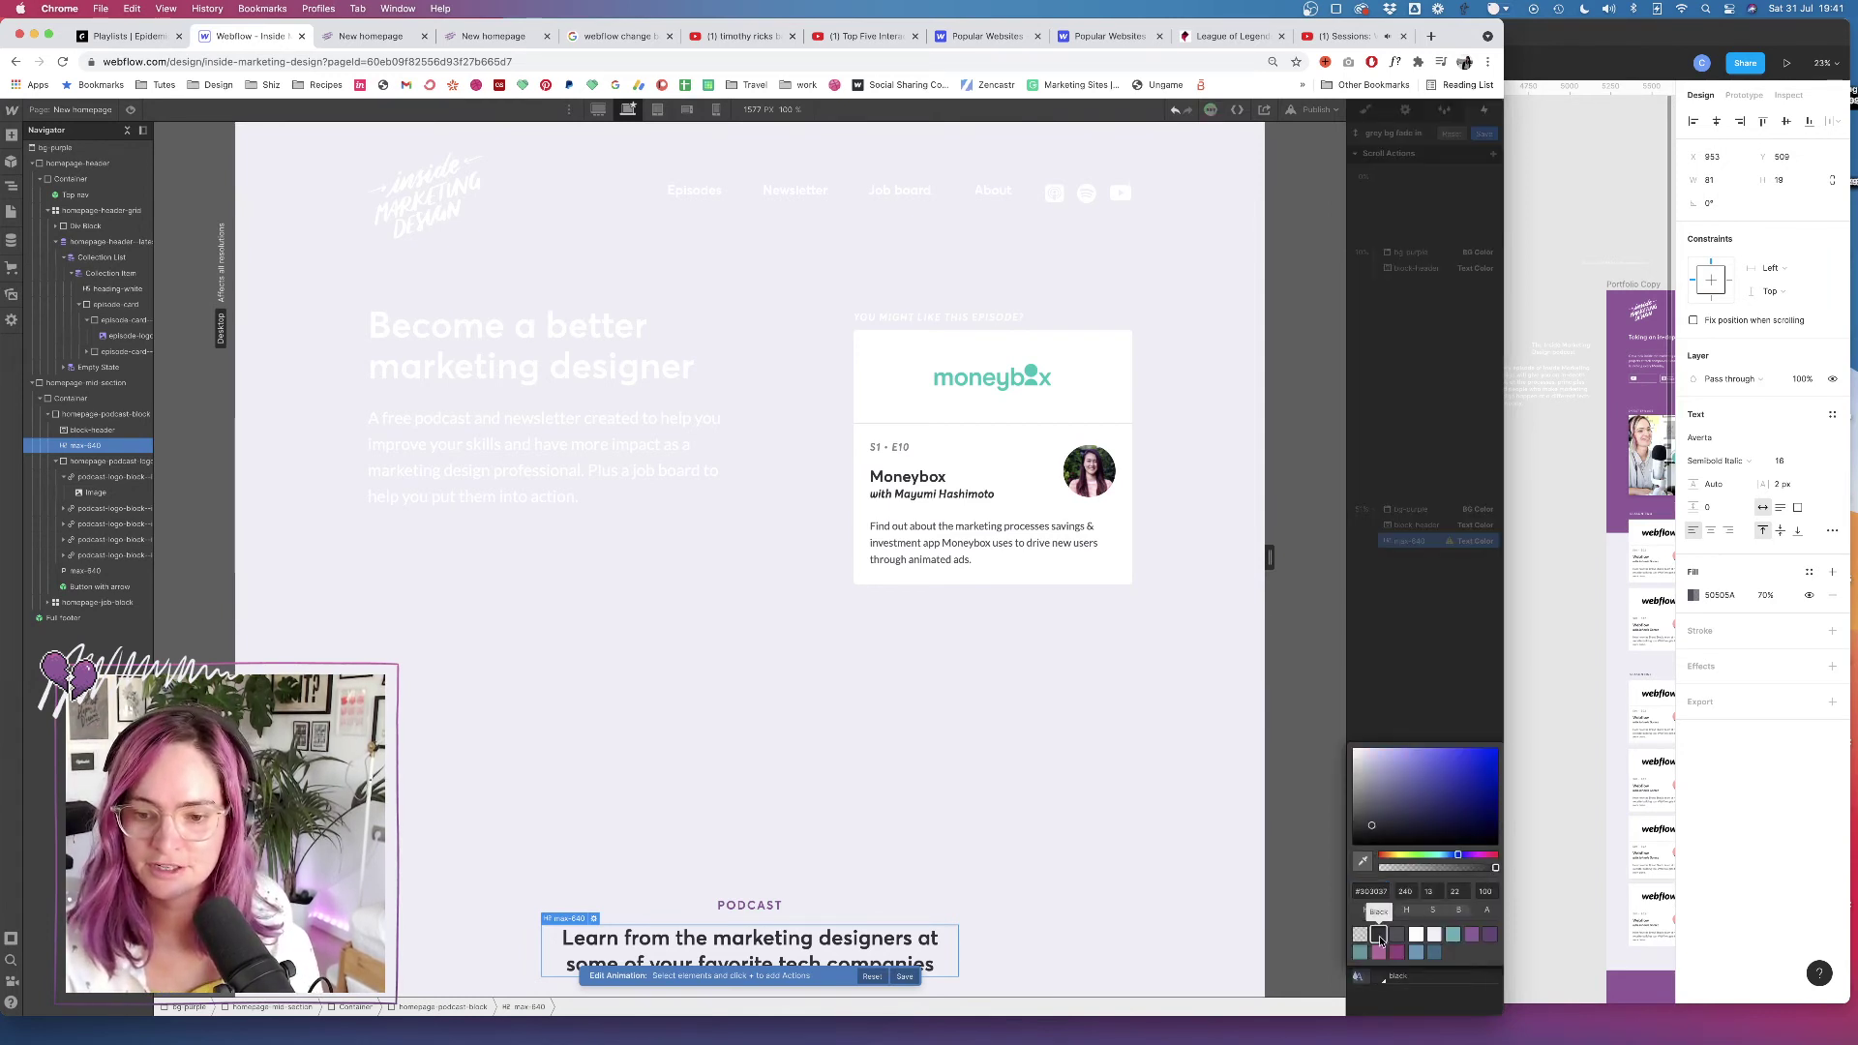
pyautogui.click(1435, 629)
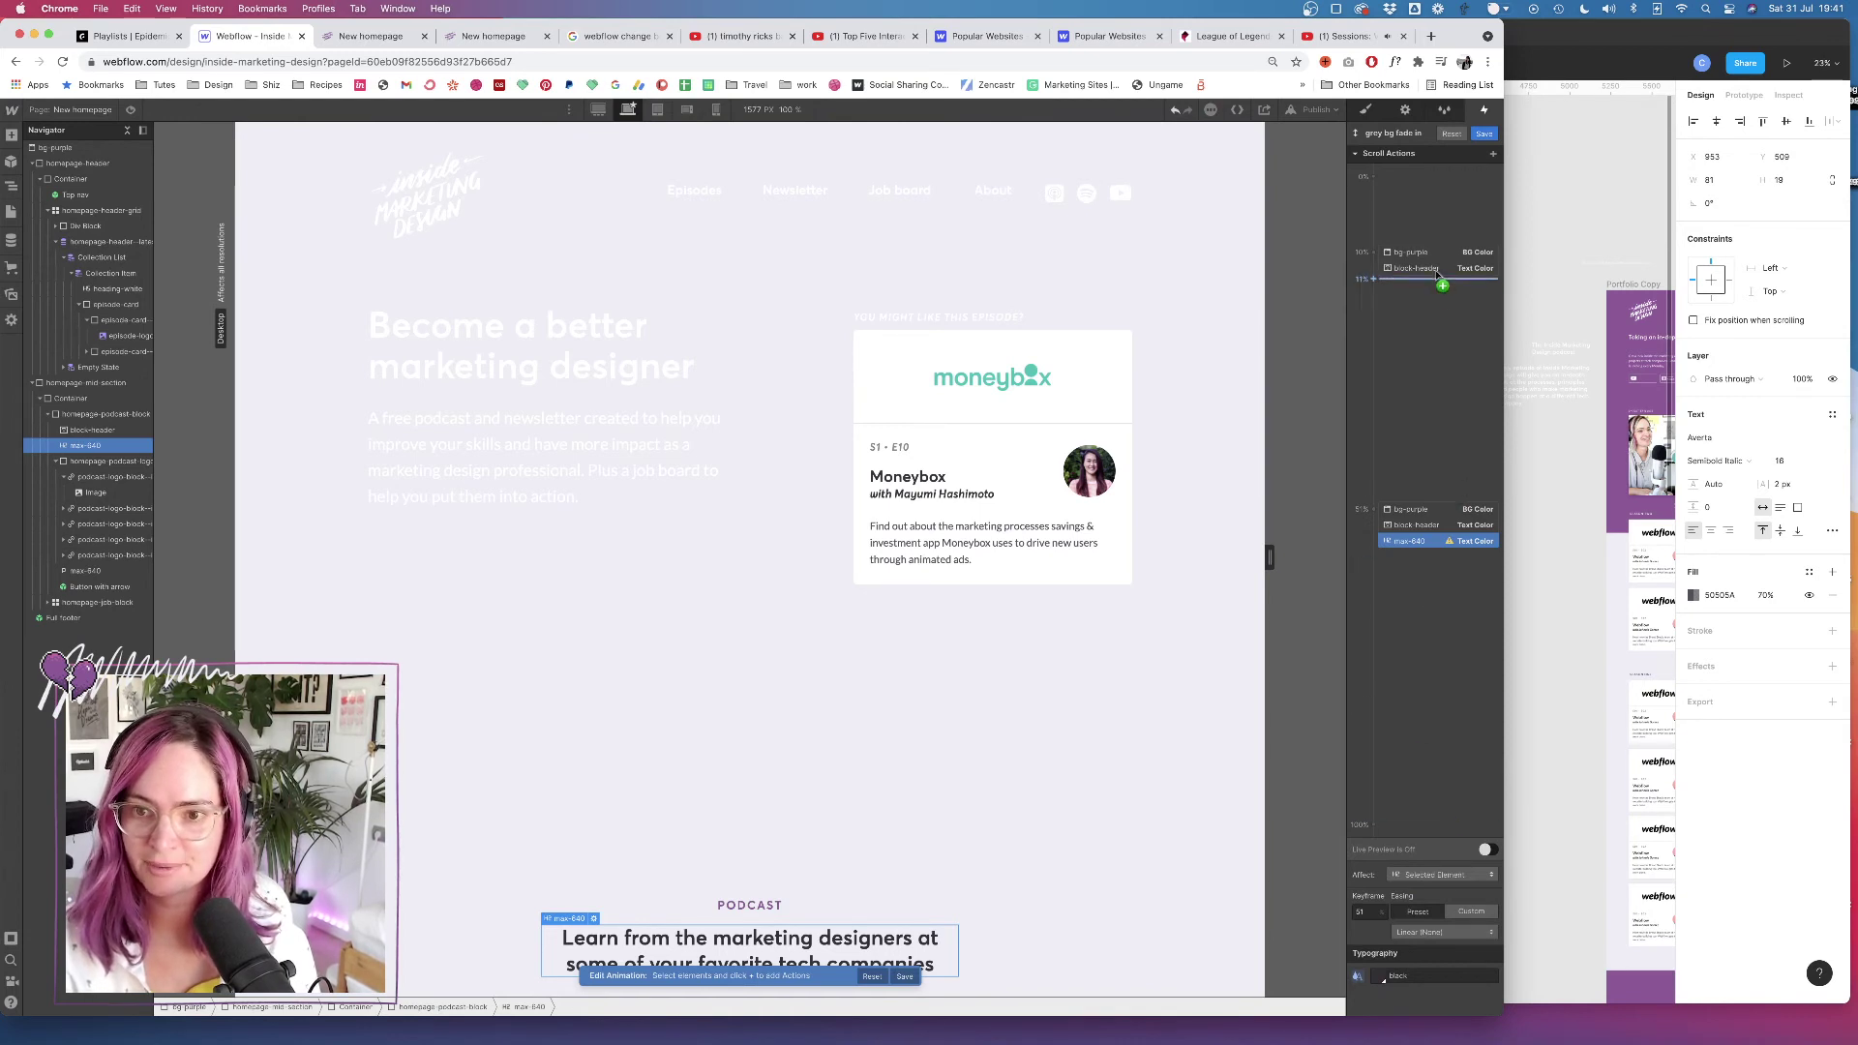
# Add a white text-color scroll action for the "Learn from the marketing designers" heading at the 10% keyframe
pyautogui.click(1493, 155)
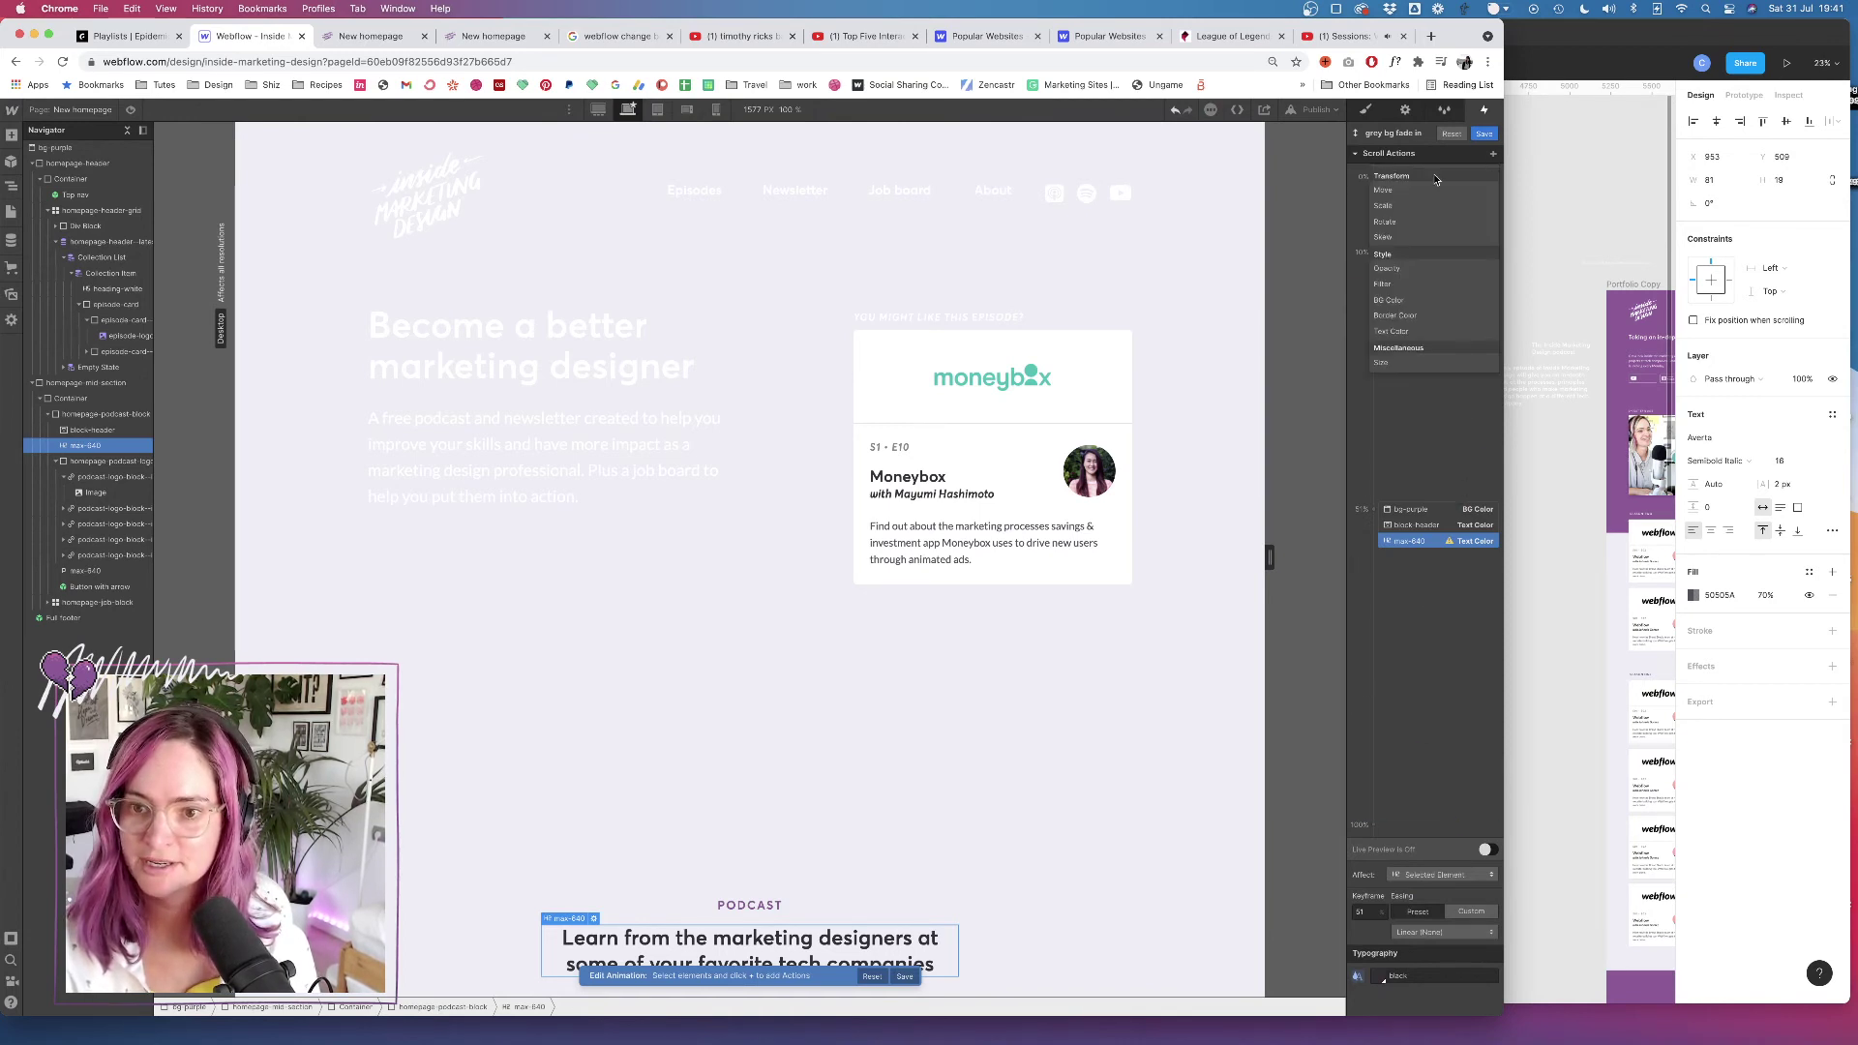
pyautogui.click(1396, 329)
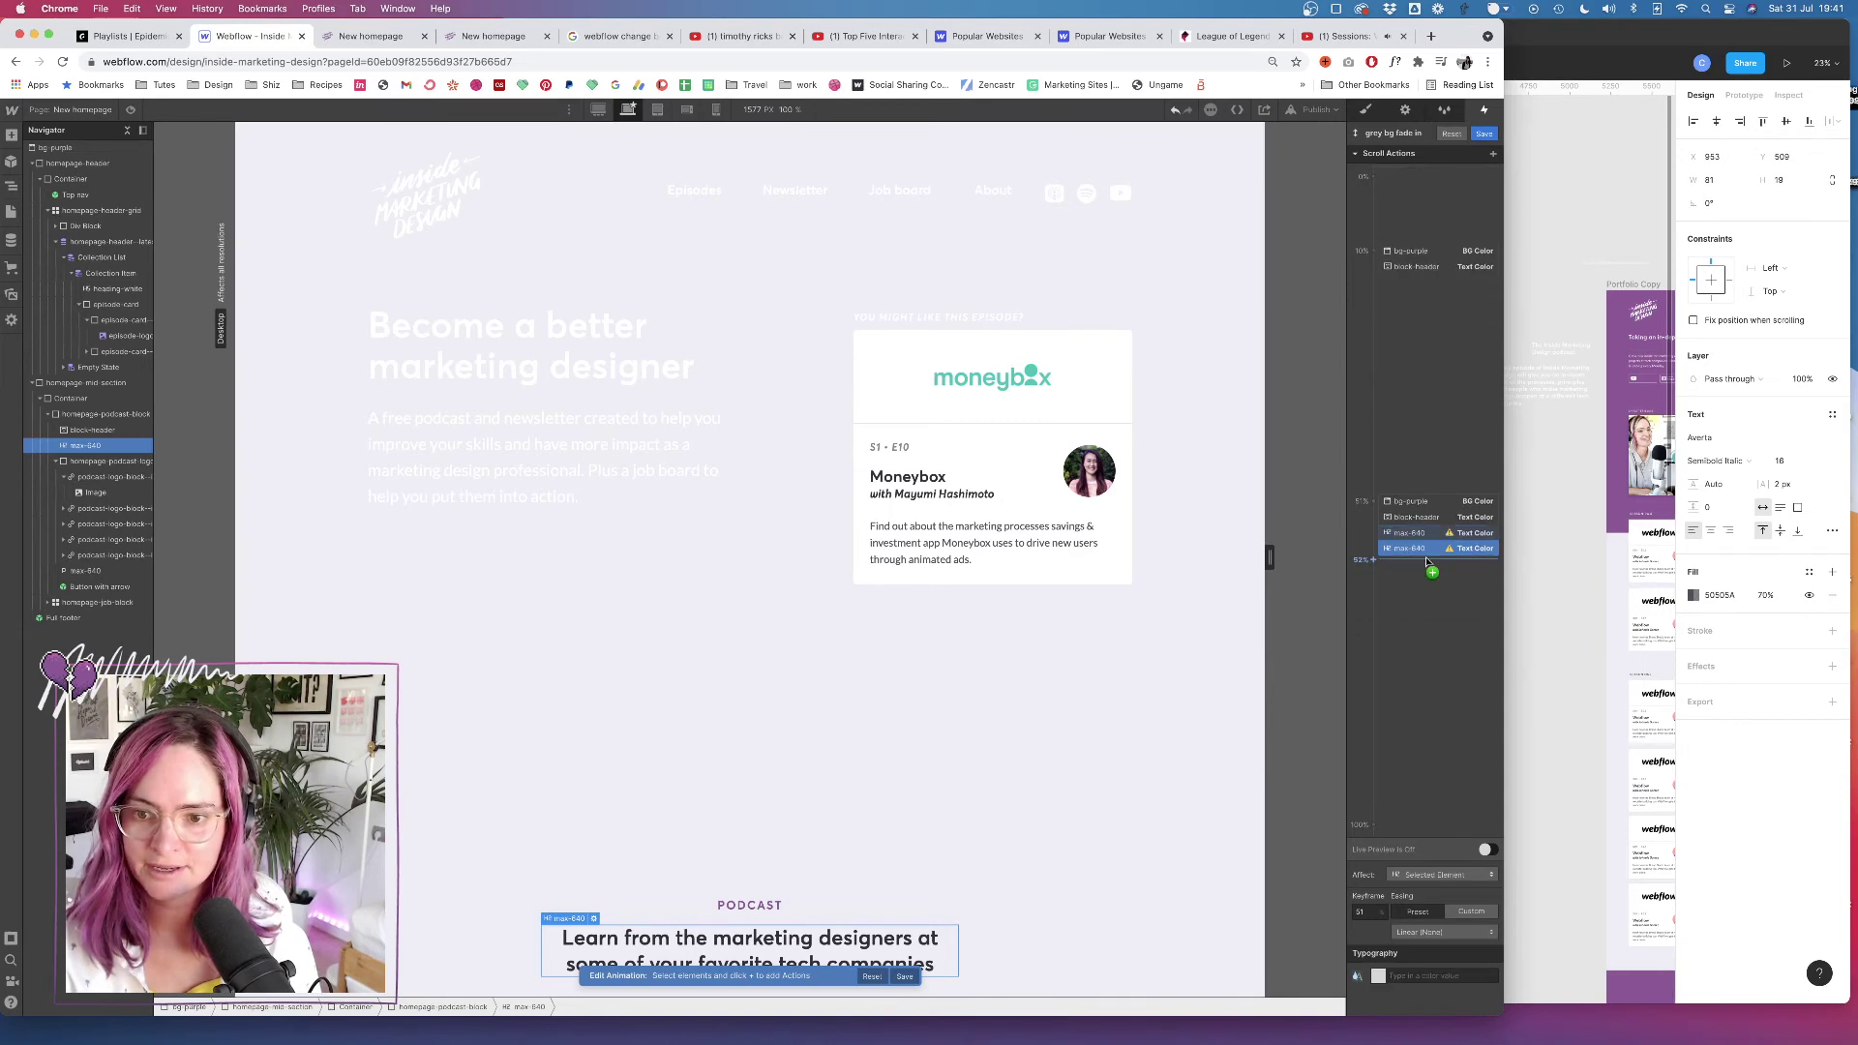
pyautogui.moveTo(1426, 549); pyautogui.dragTo(1428, 271)
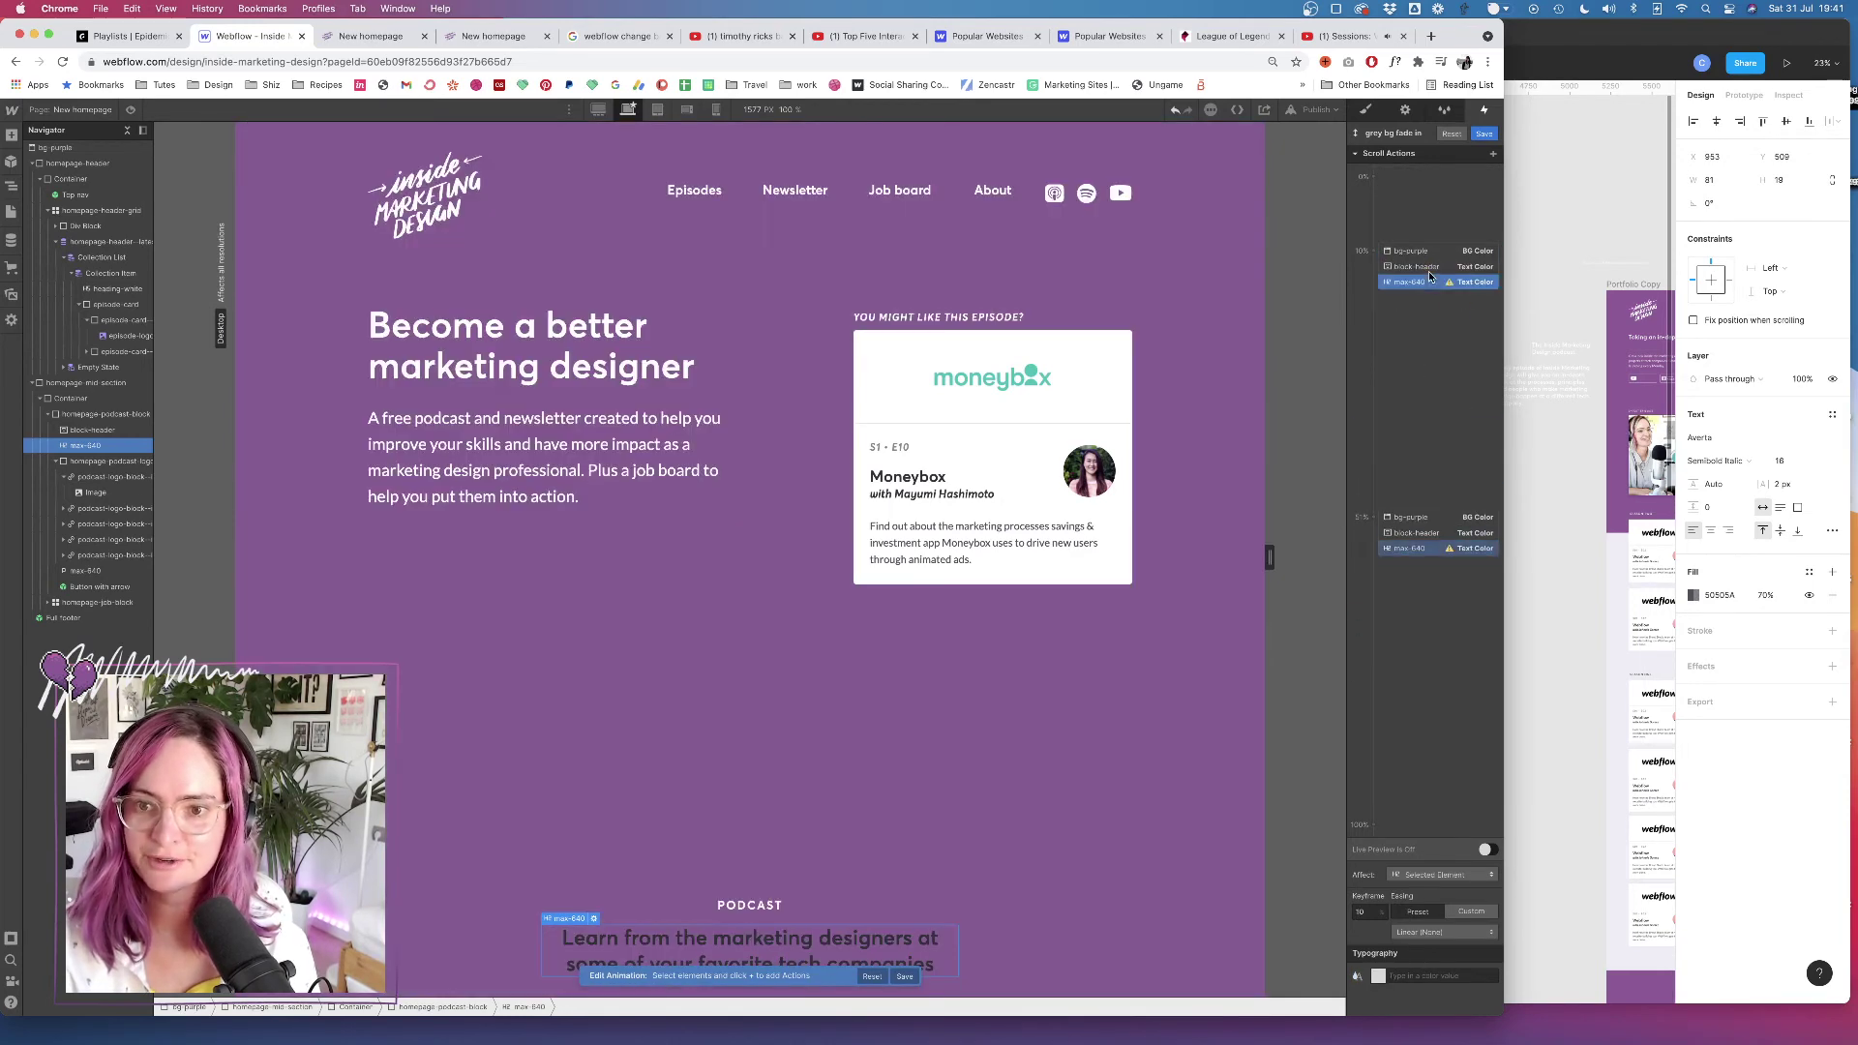
pyautogui.click(1379, 977)
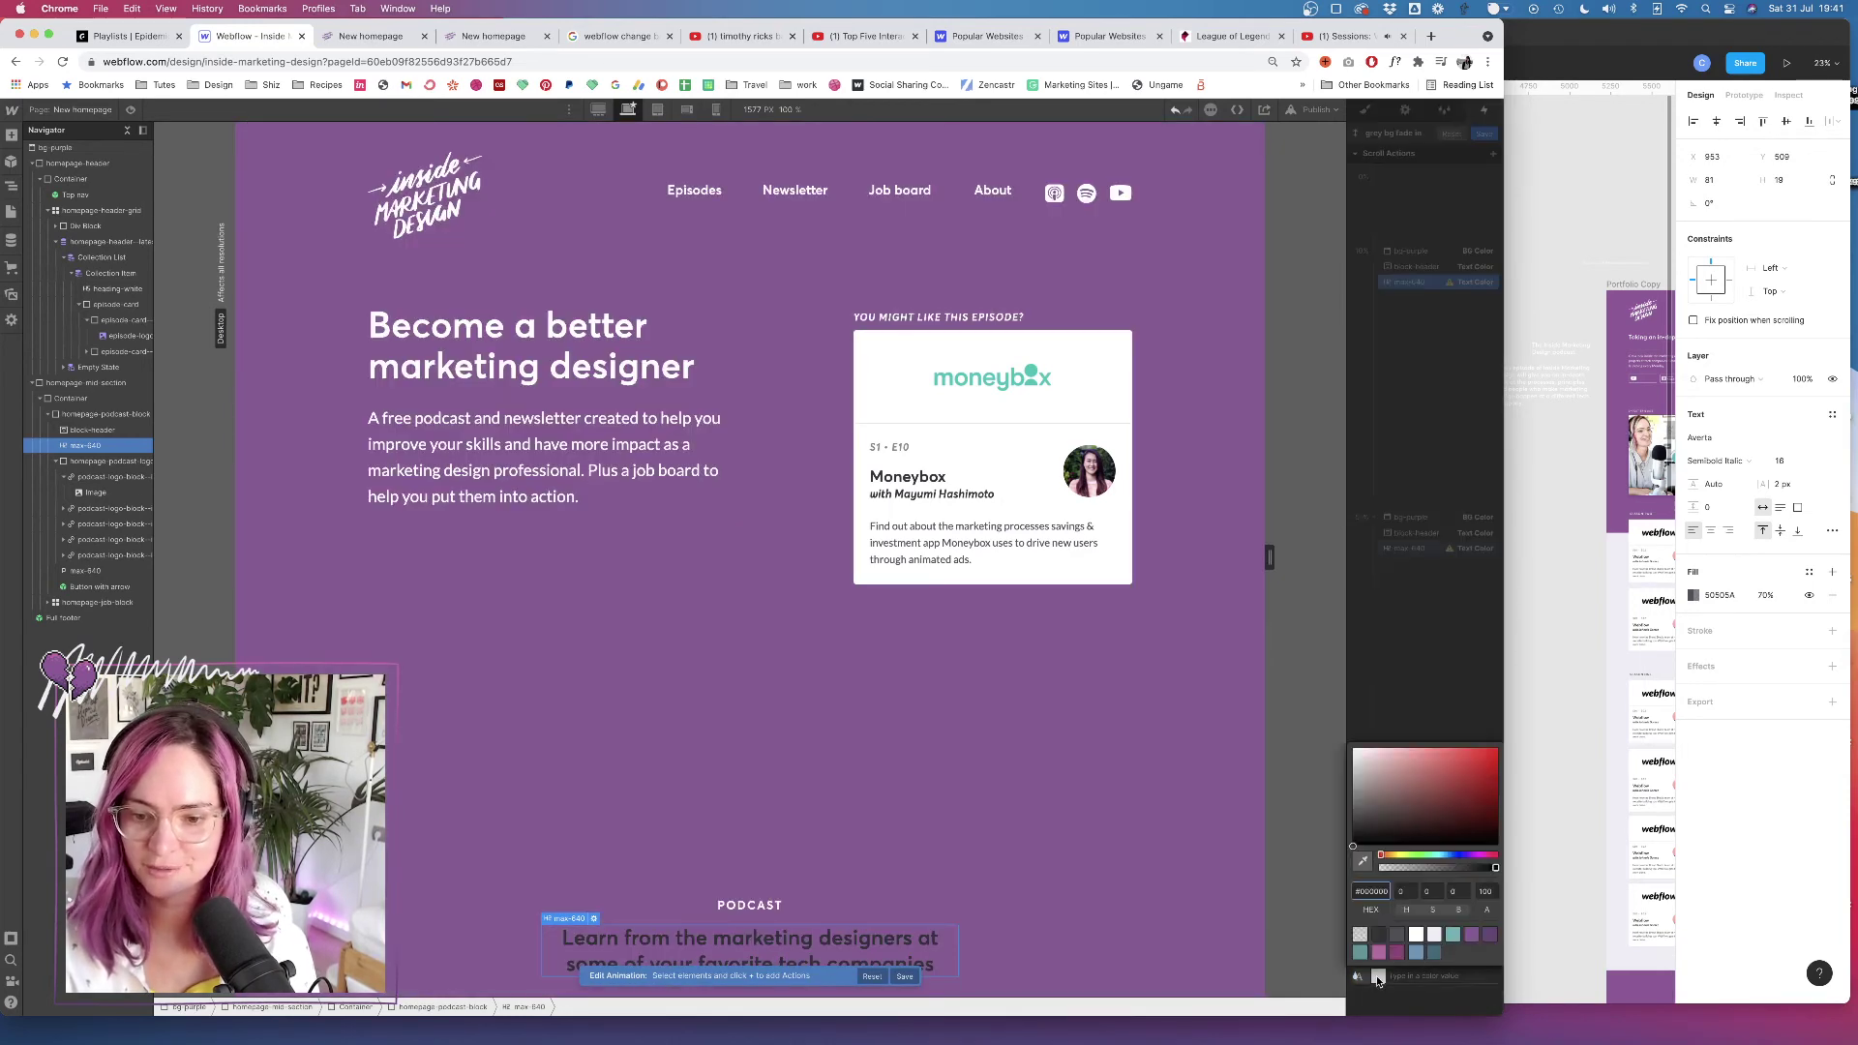
pyautogui.click(1415, 936)
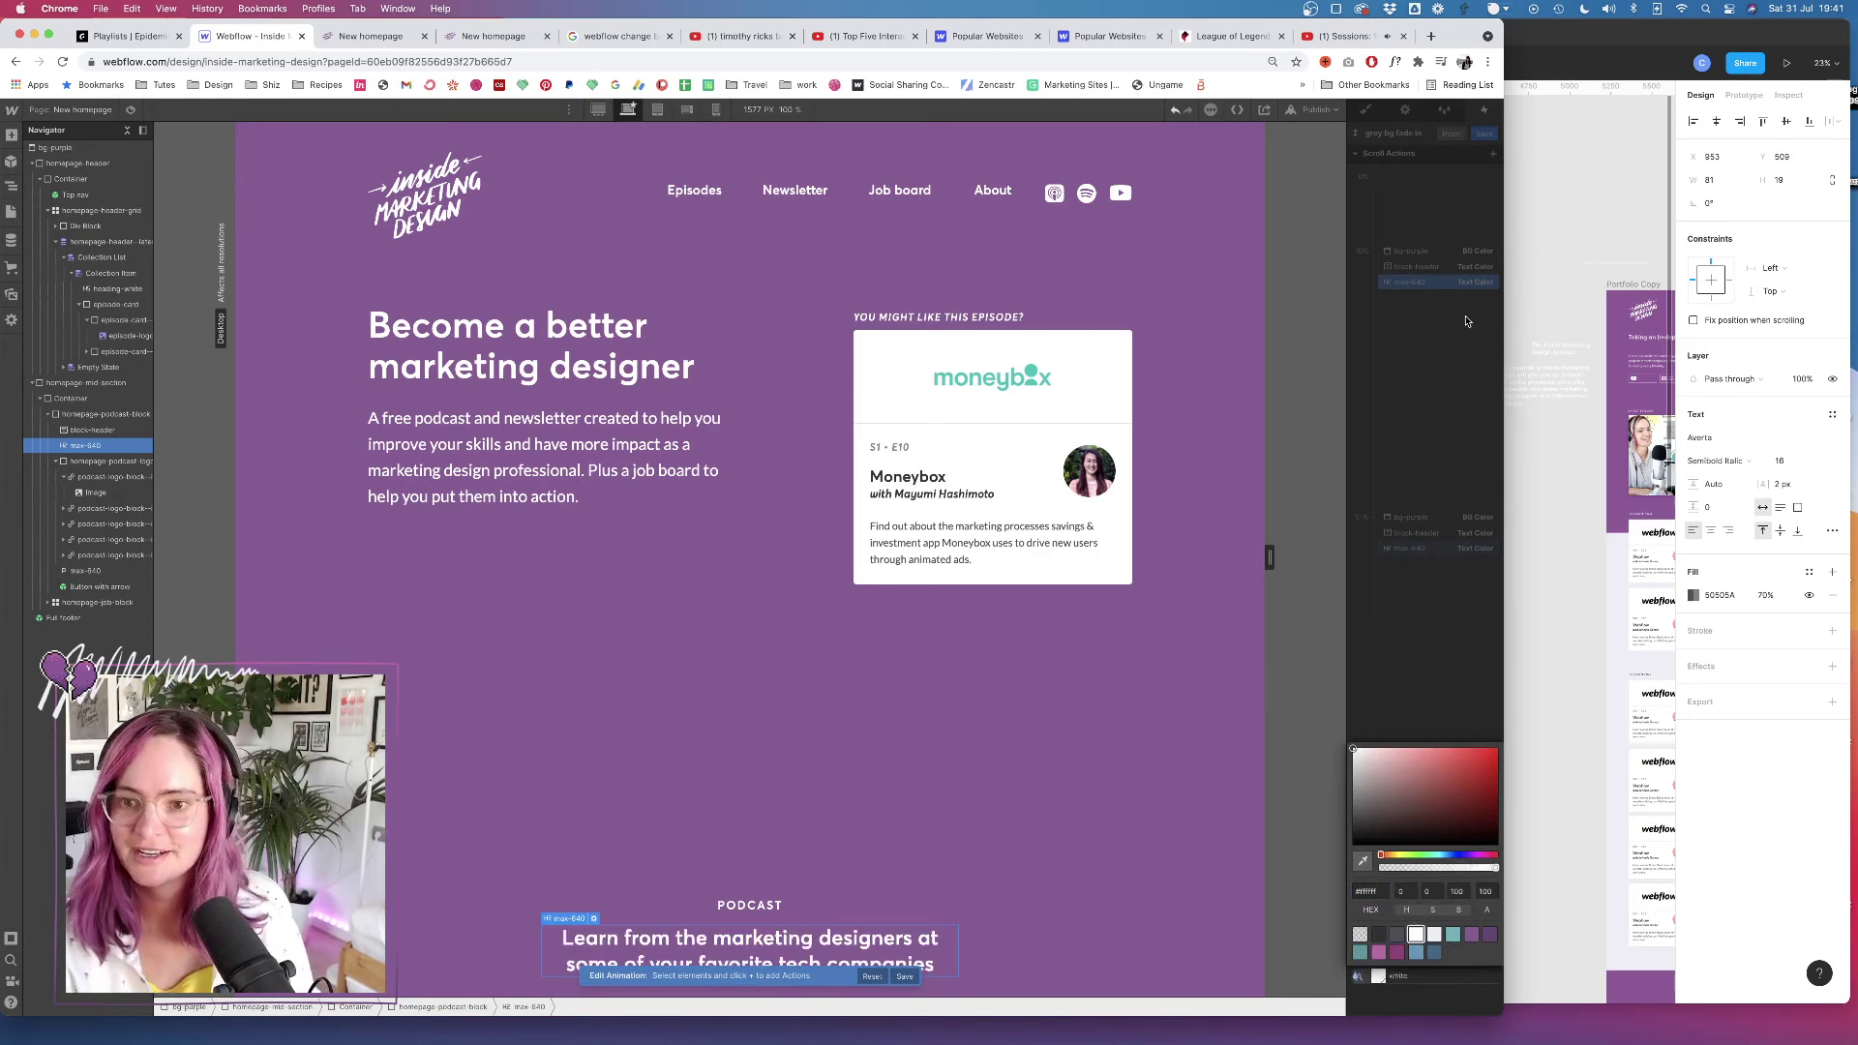
# Preview the homepage and examine how the podcast section's background and text colors change while scrolling
pyautogui.click(908, 634)
pyautogui.scroll(-5, 909, 633)
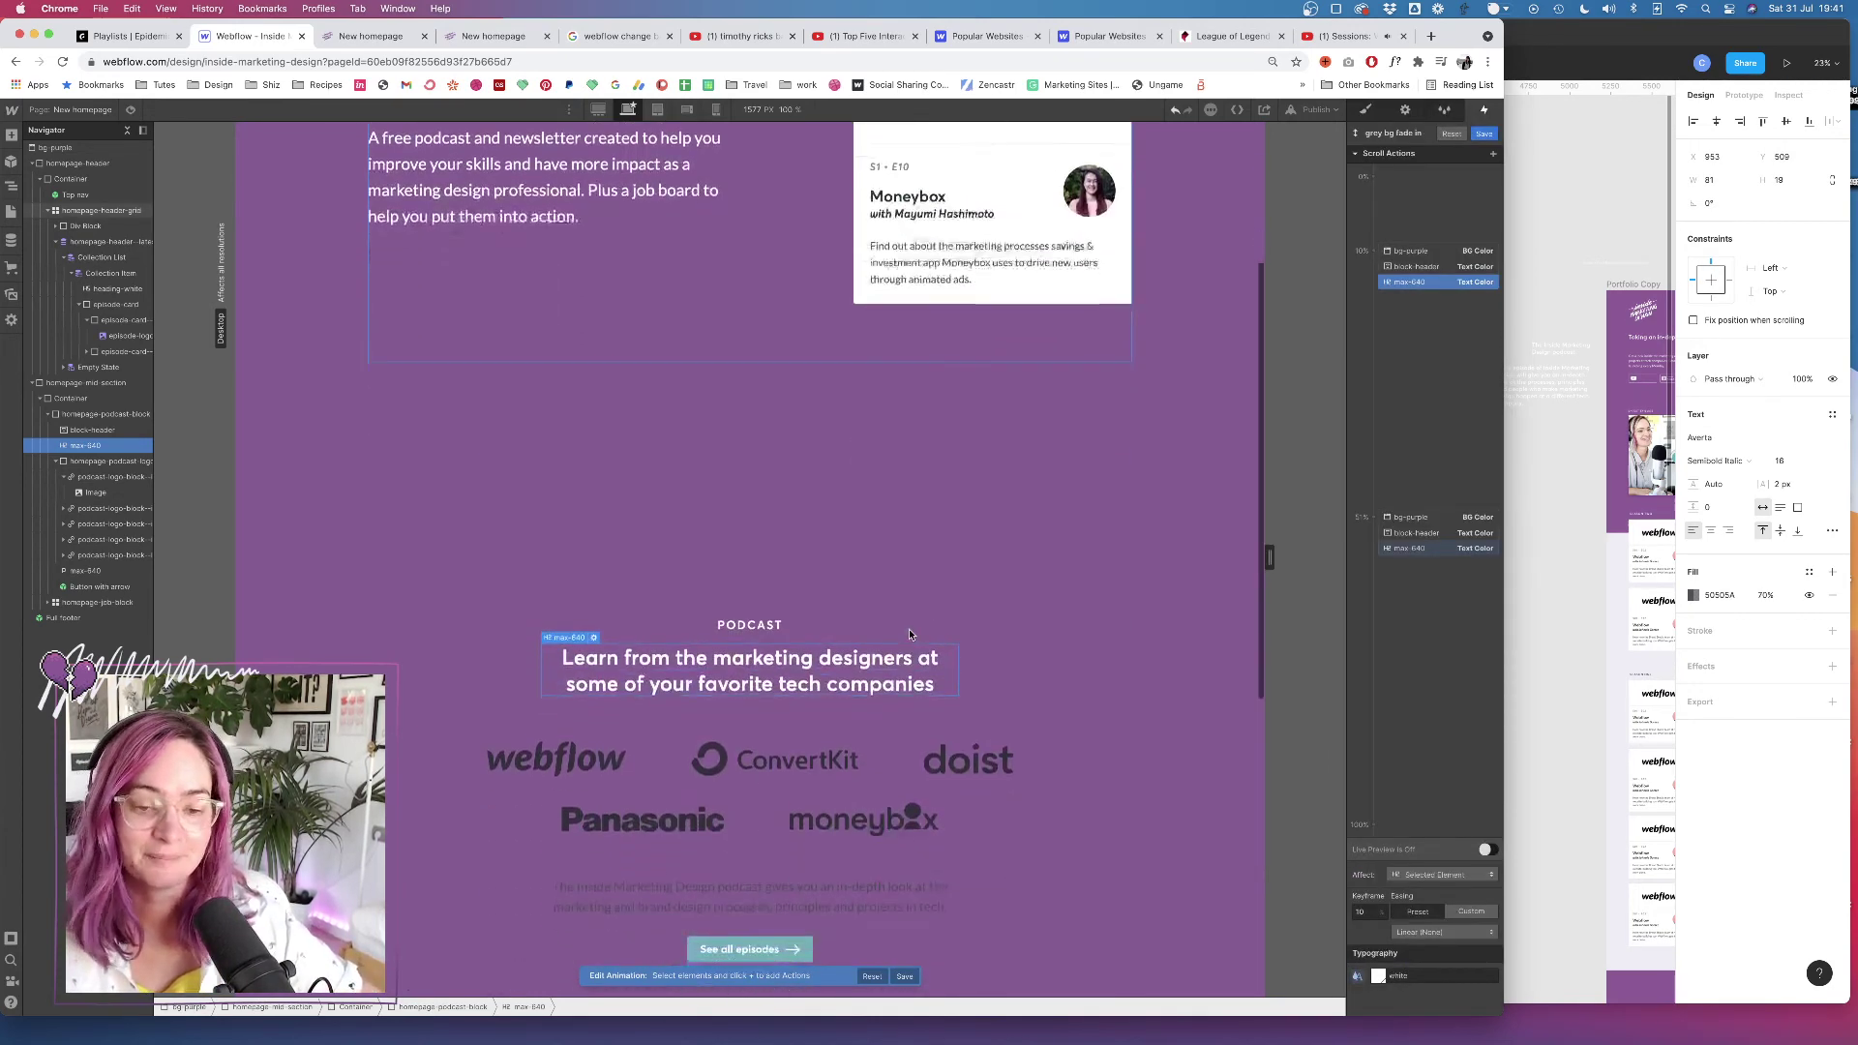
pyautogui.scroll(5, 862, 600)
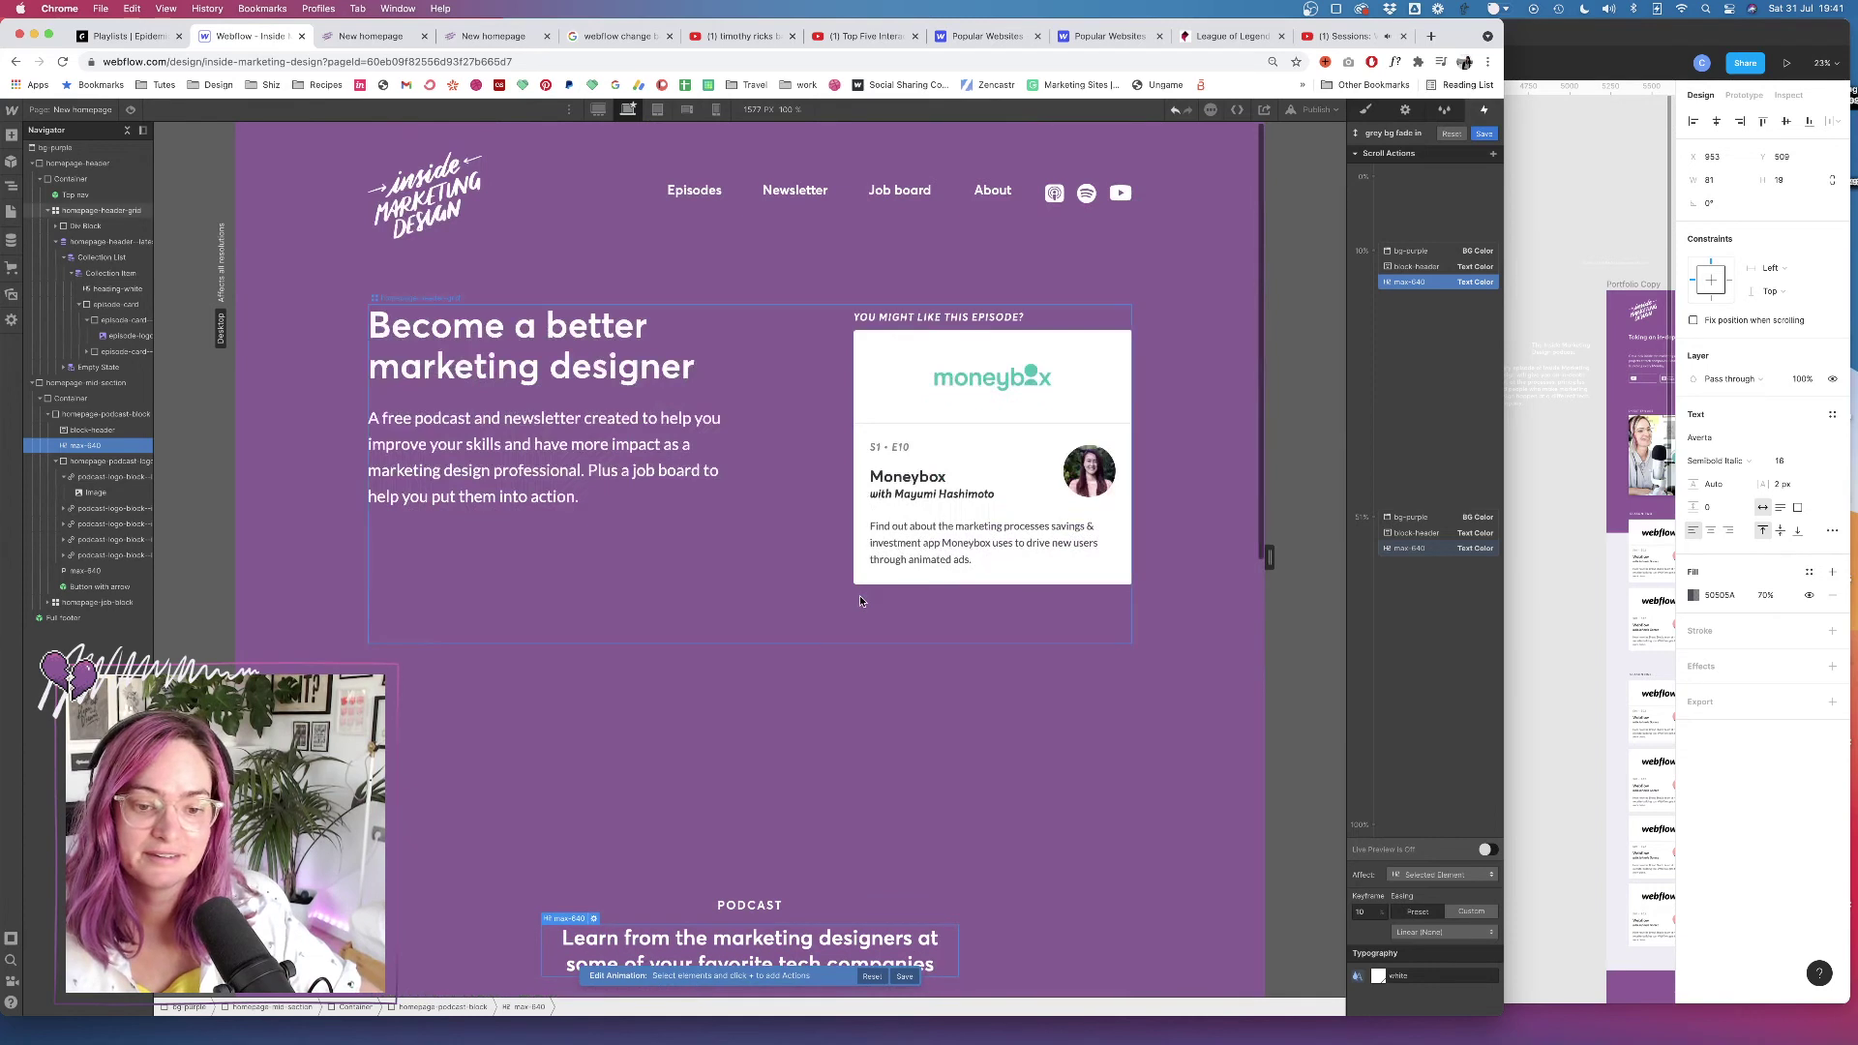
pyautogui.scroll(-2, 860, 600)
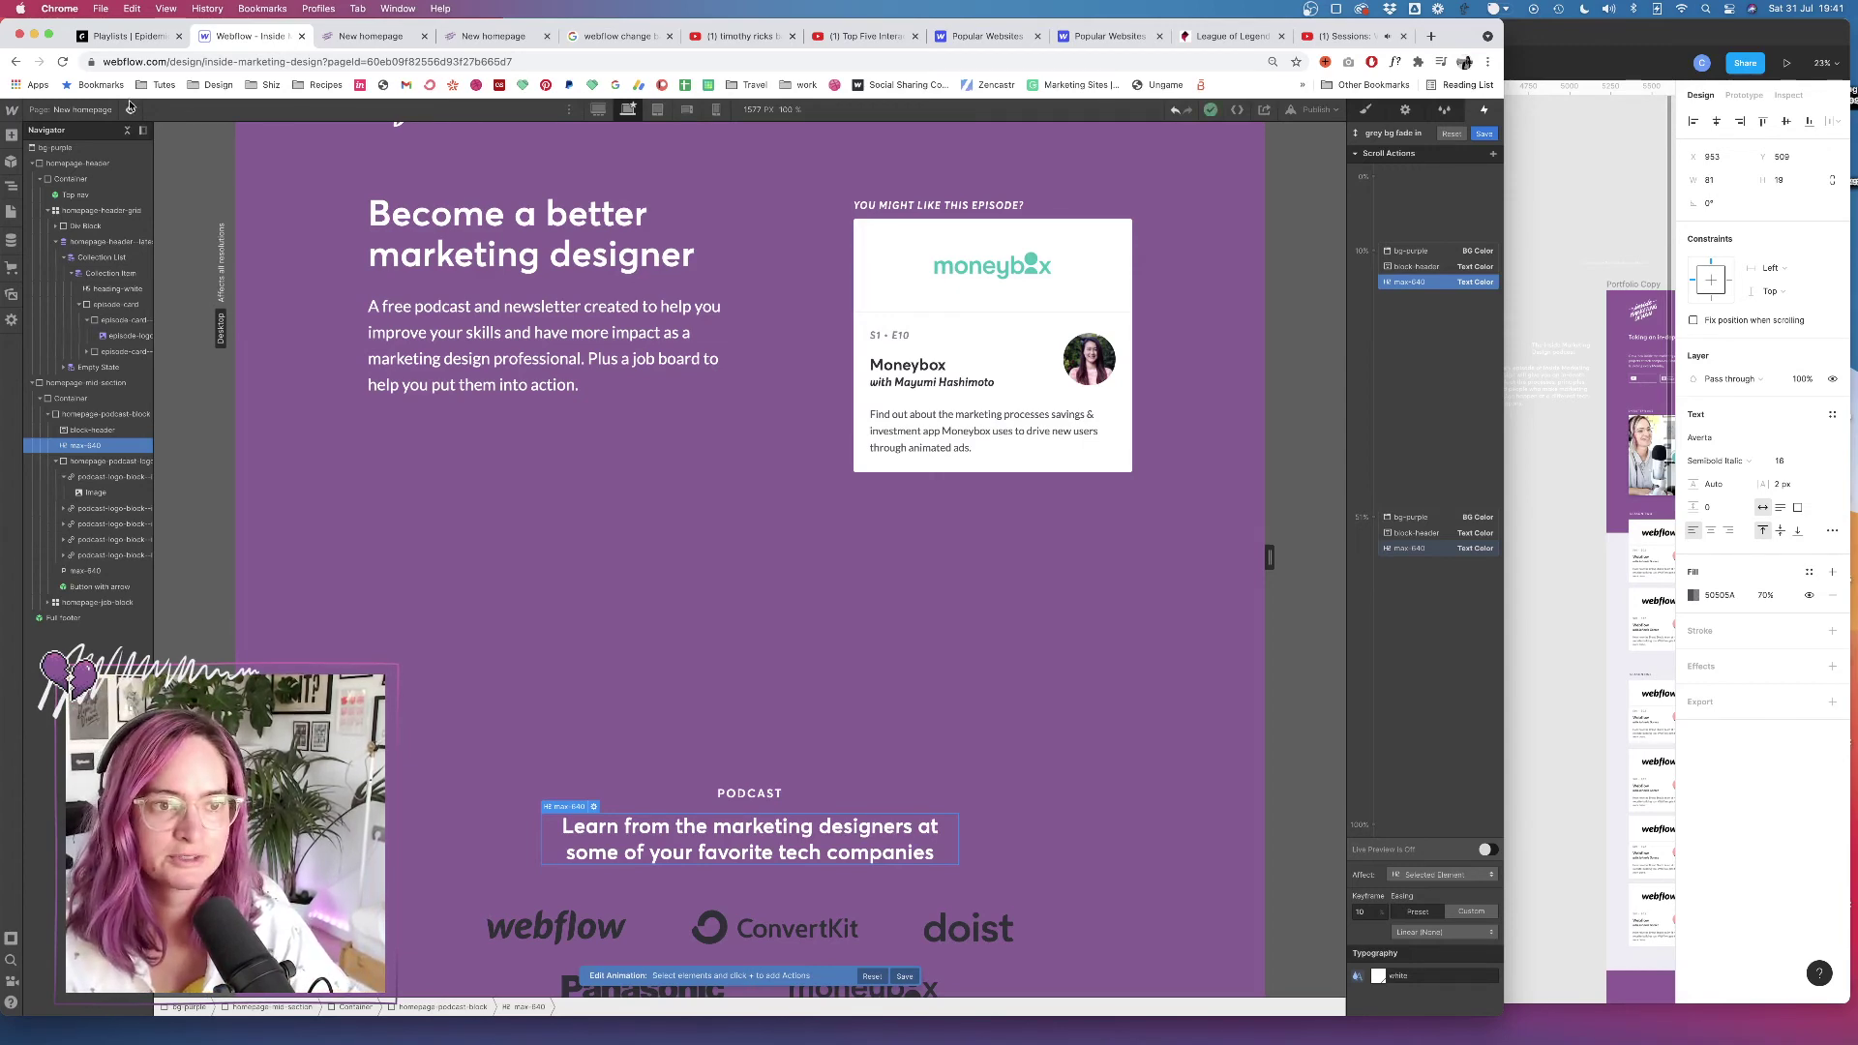
pyautogui.click(130, 112)
pyautogui.scroll(3, 705, 300)
pyautogui.scroll(-7, 804, 521)
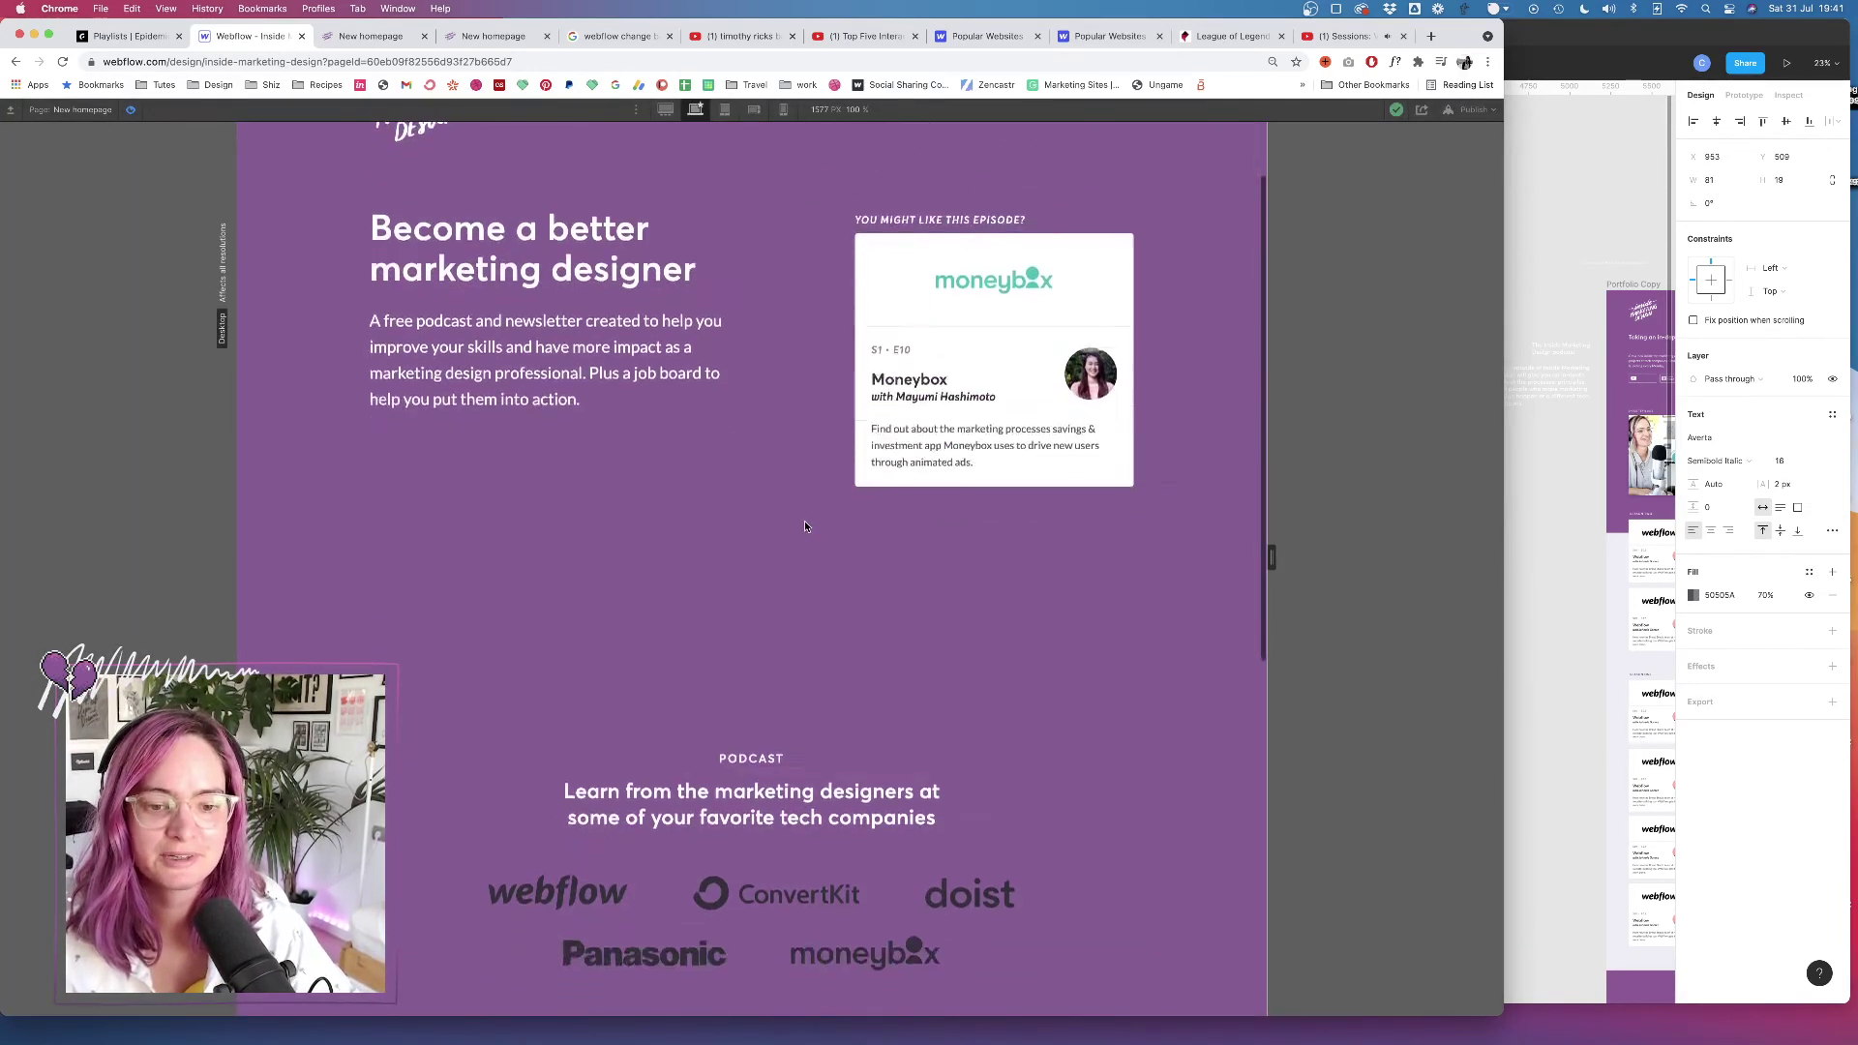
pyautogui.scroll(-5, 804, 520)
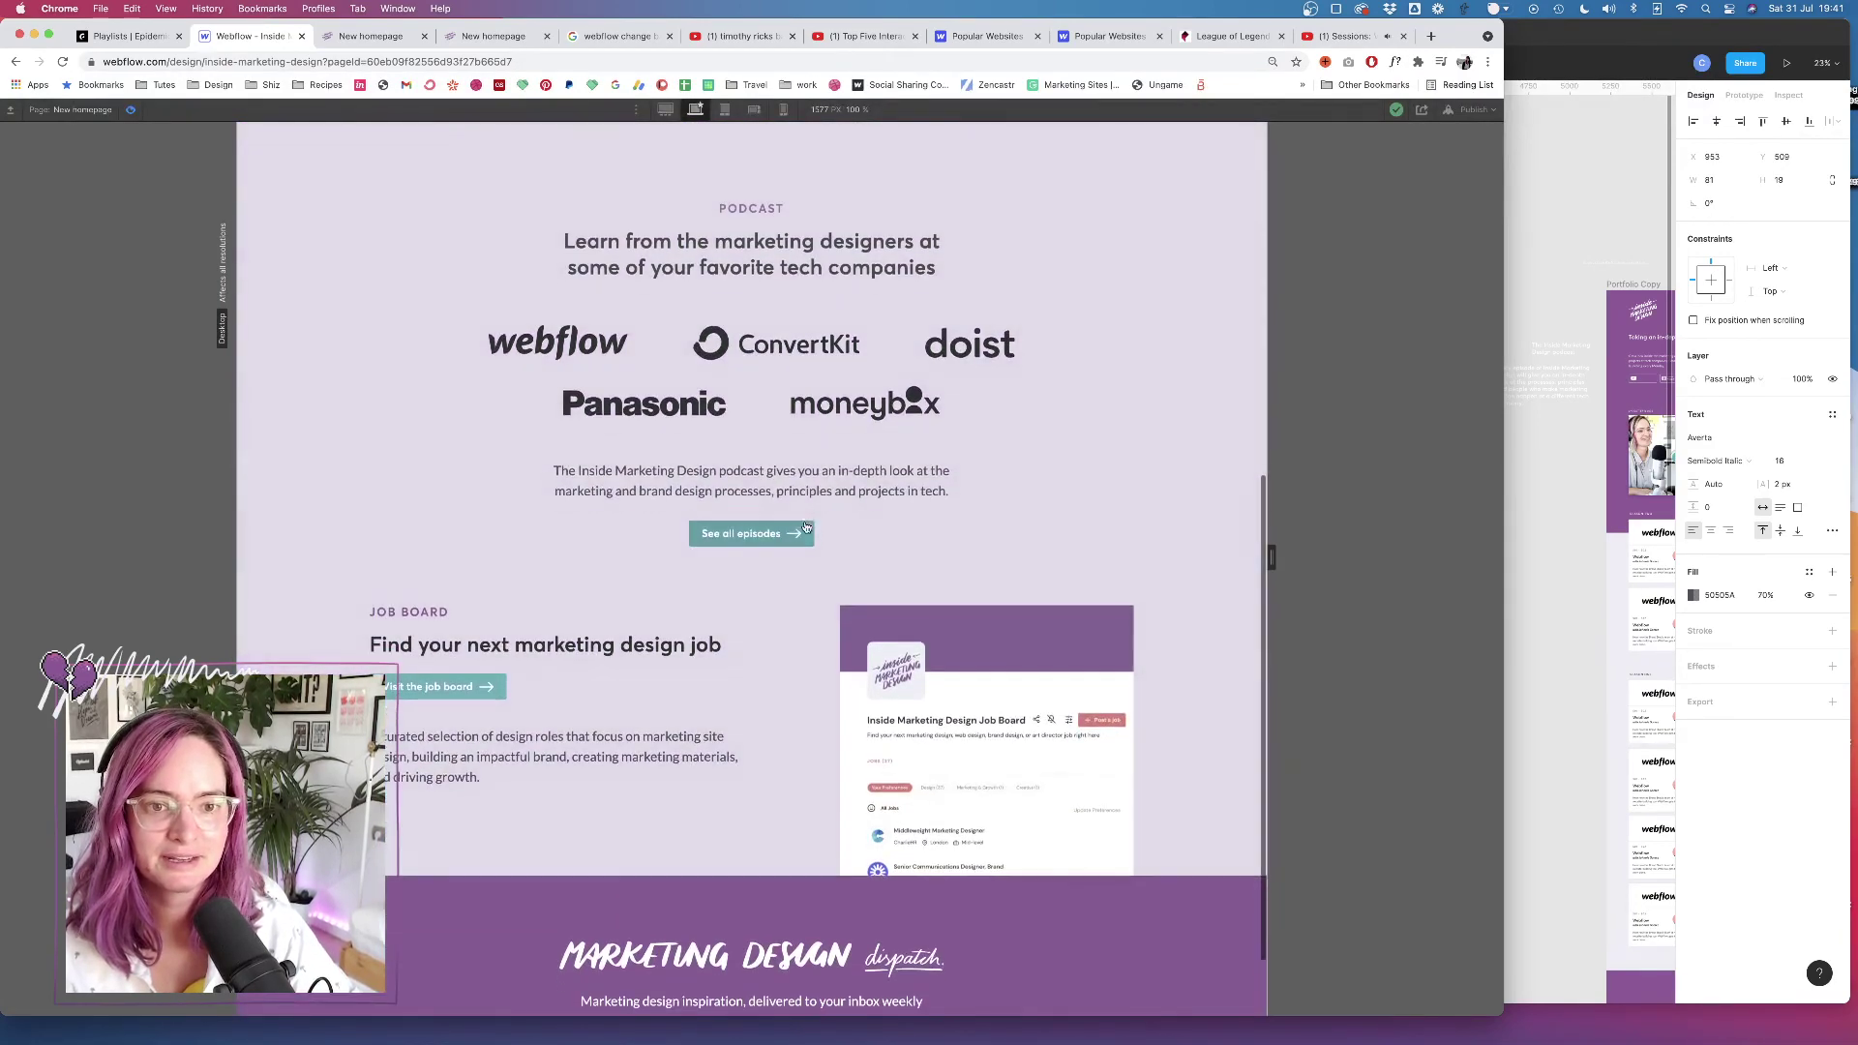
pyautogui.press('super+shift+p')
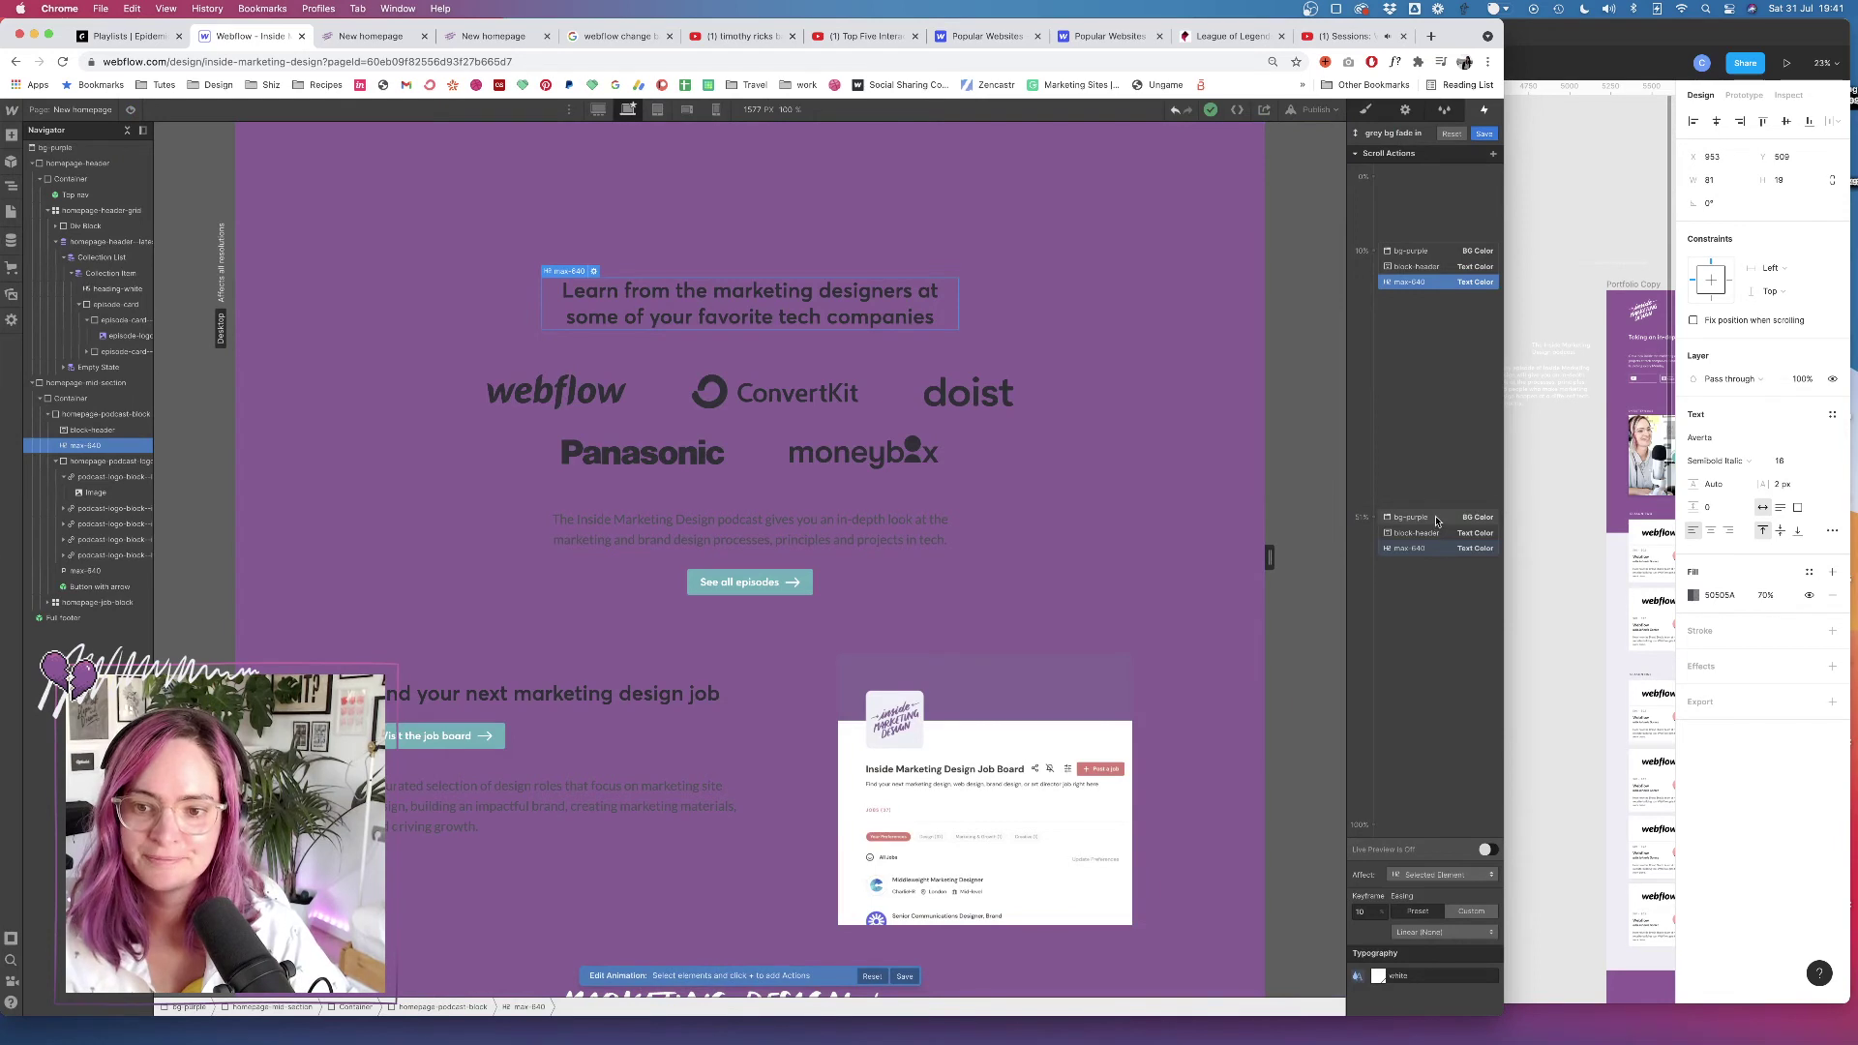
# Group the second keyframe's background-color and text-color actions, move all three to 34%, and save the animation
pyautogui.moveTo(1438, 520)
pyautogui.mouseDown()
pyautogui.moveTo(1436, 464)
pyautogui.moveTo(1433, 556)
pyautogui.mouseUp()
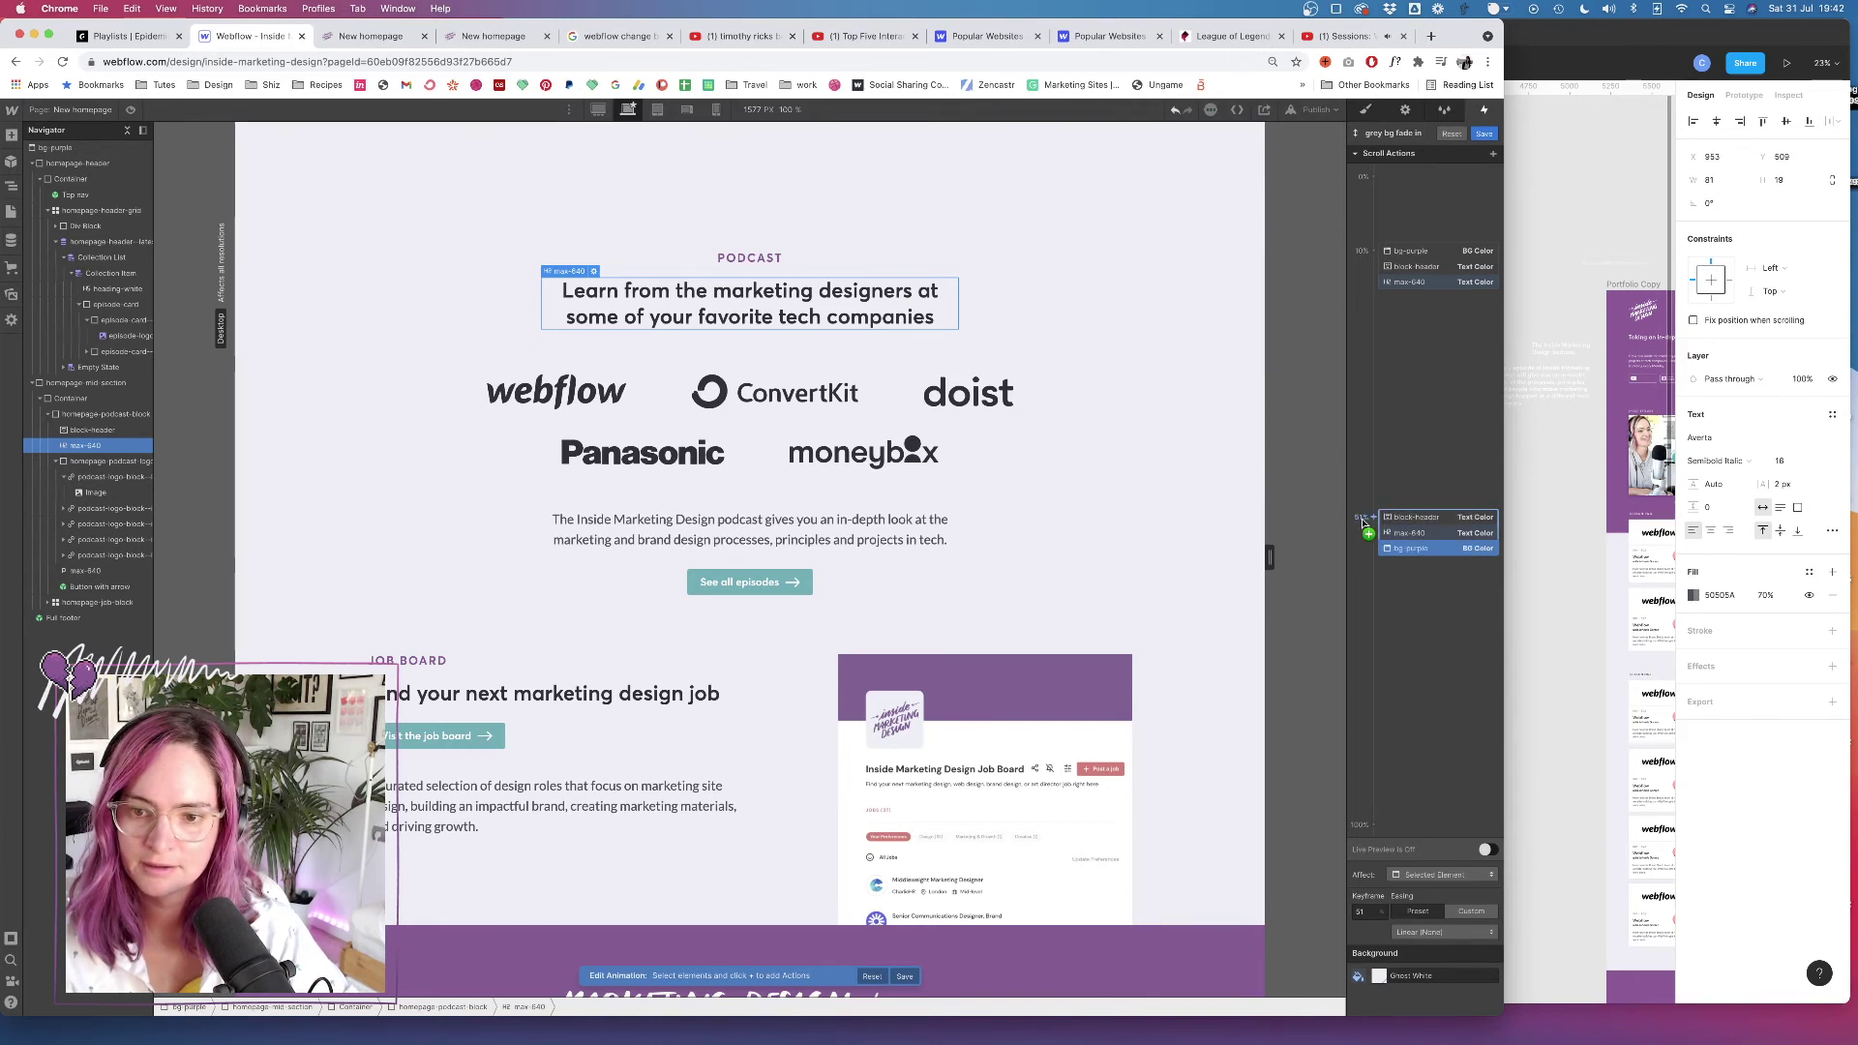
pyautogui.keyDown('shift'); pyautogui.click(1474, 532); pyautogui.keyUp('shift')
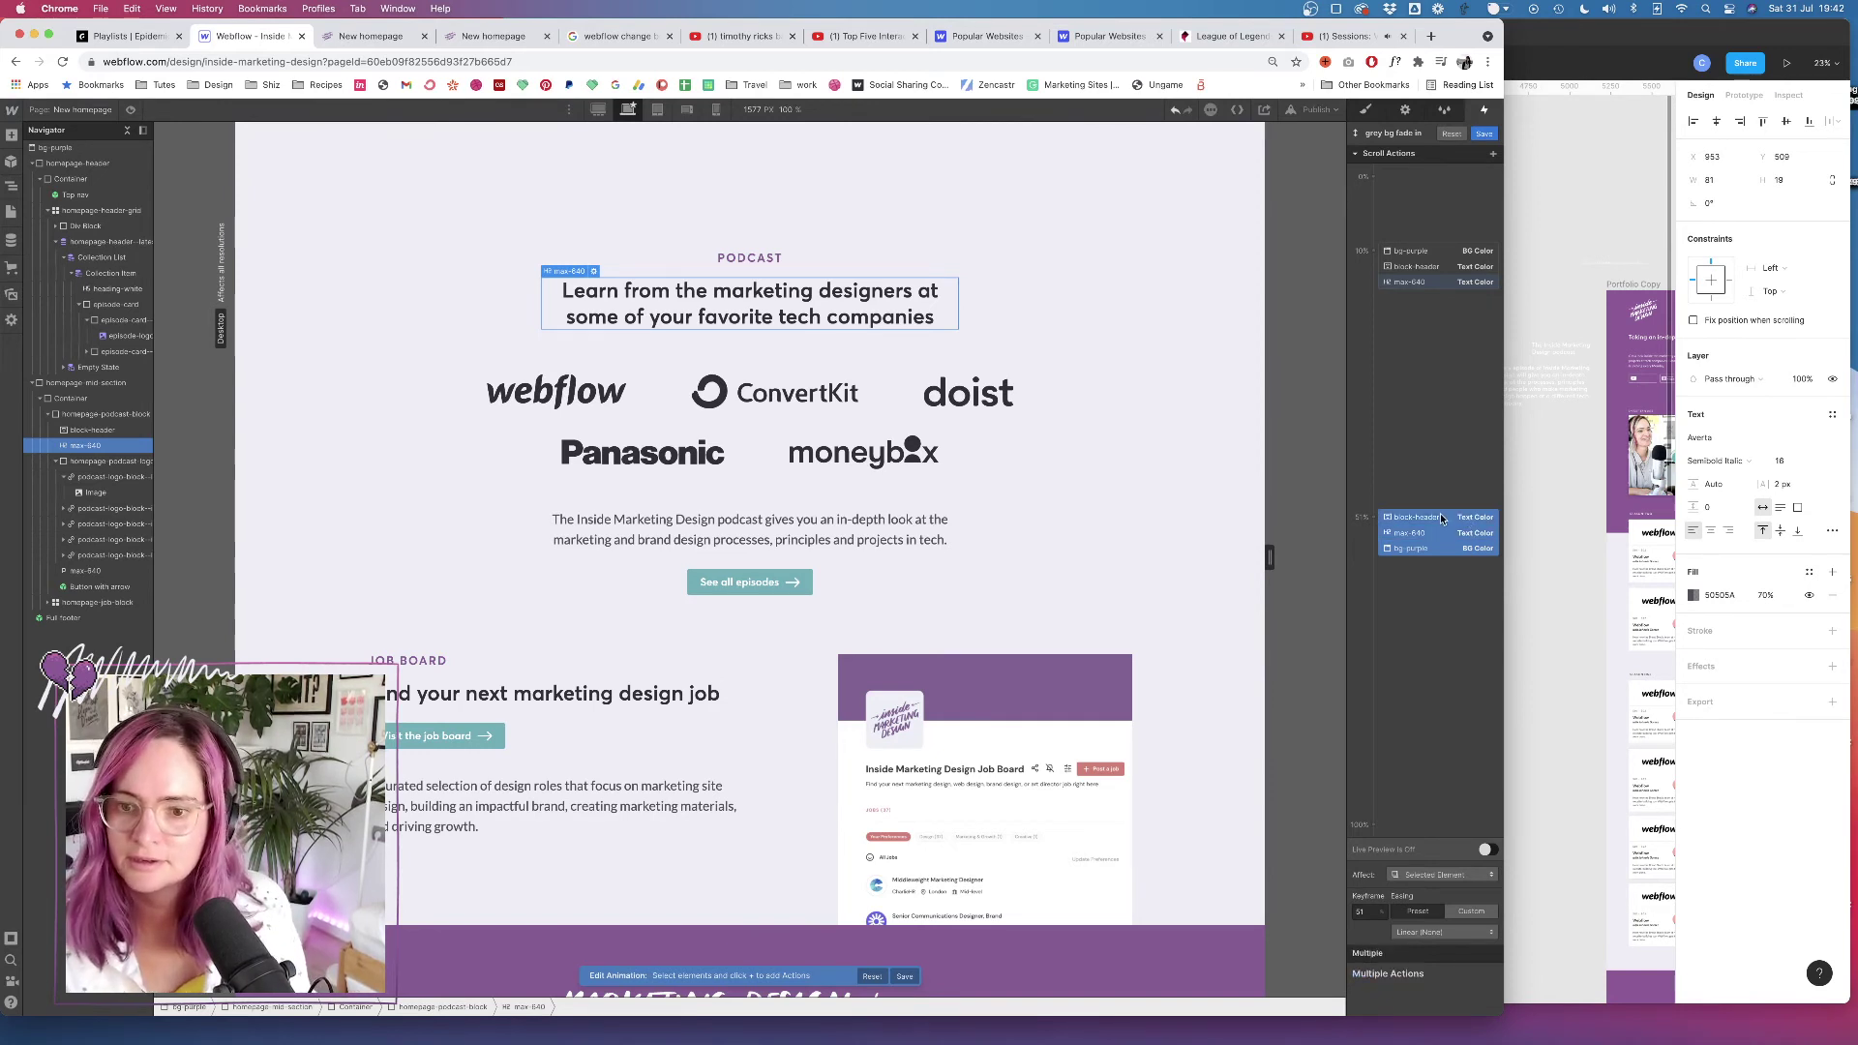
pyautogui.moveTo(1440, 516); pyautogui.dragTo(1440, 415)
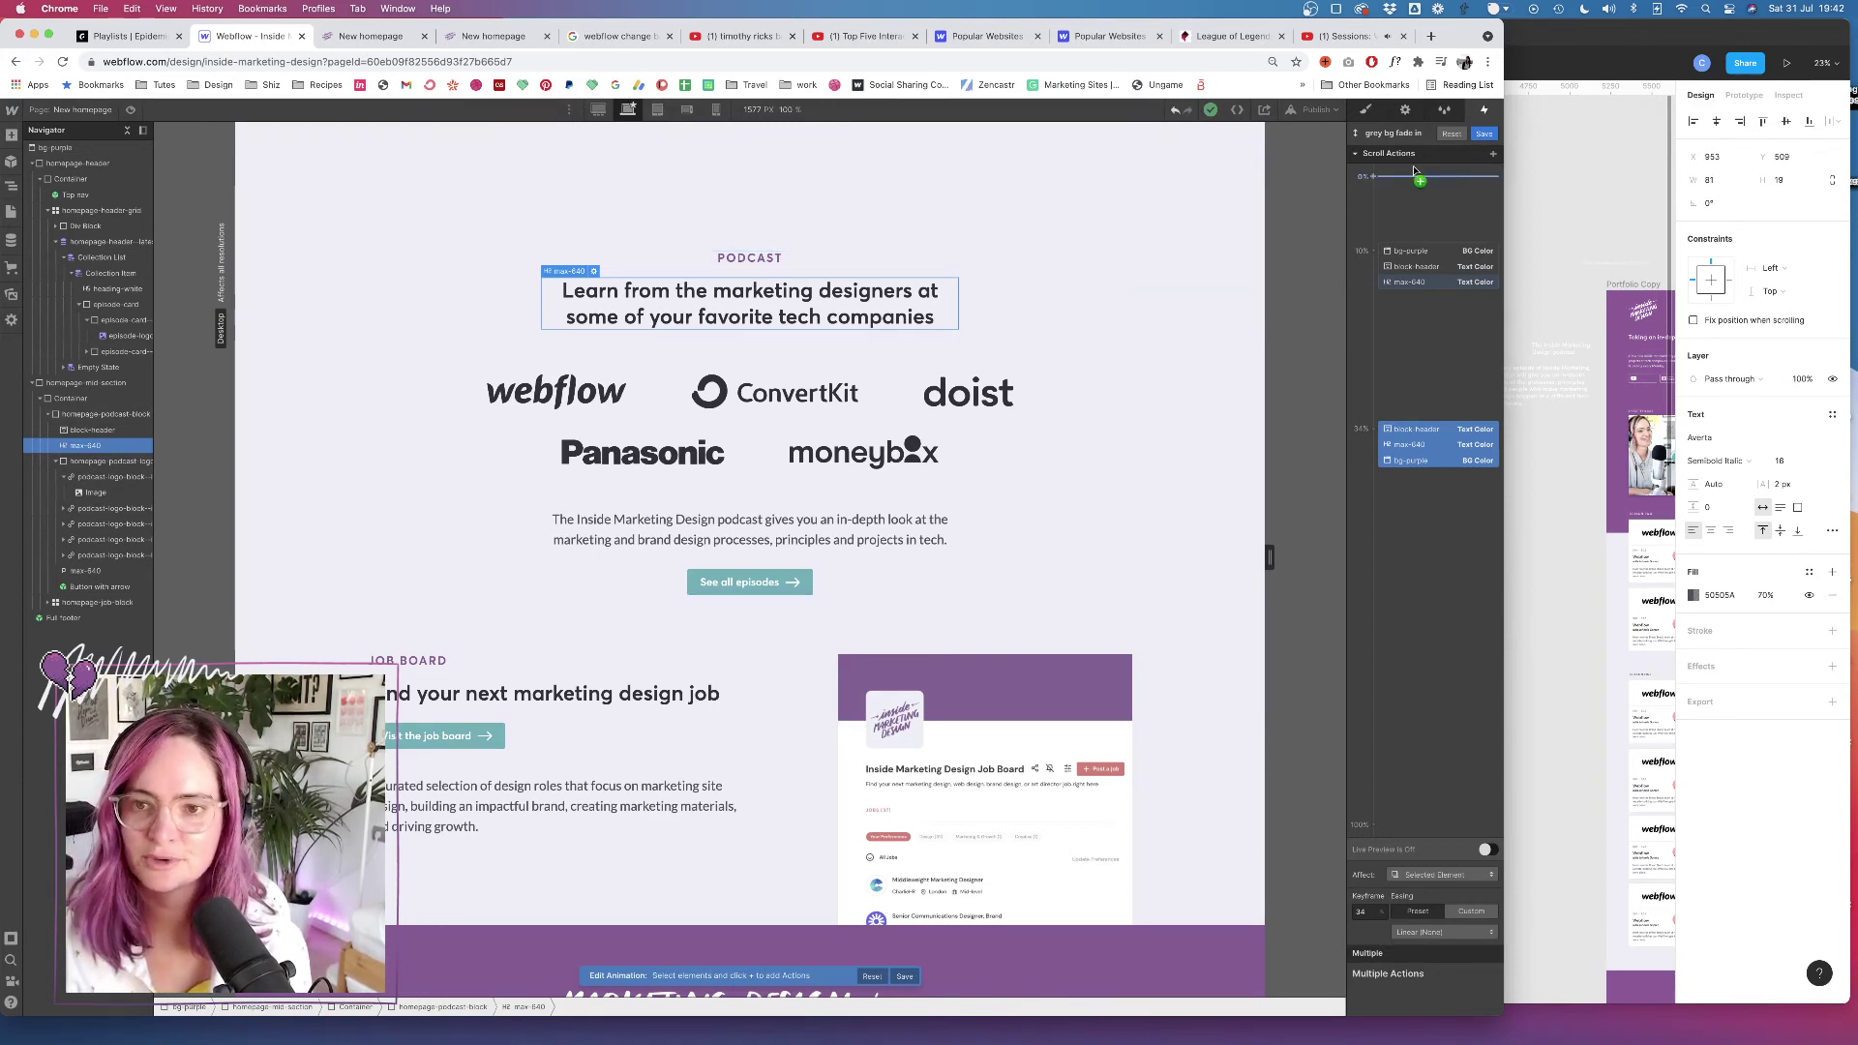
pyautogui.click(1477, 134)
# Center the hero's "Become a better marketing designer" text block vertically within its grid cell
pyautogui.scroll(7, 749, 280)
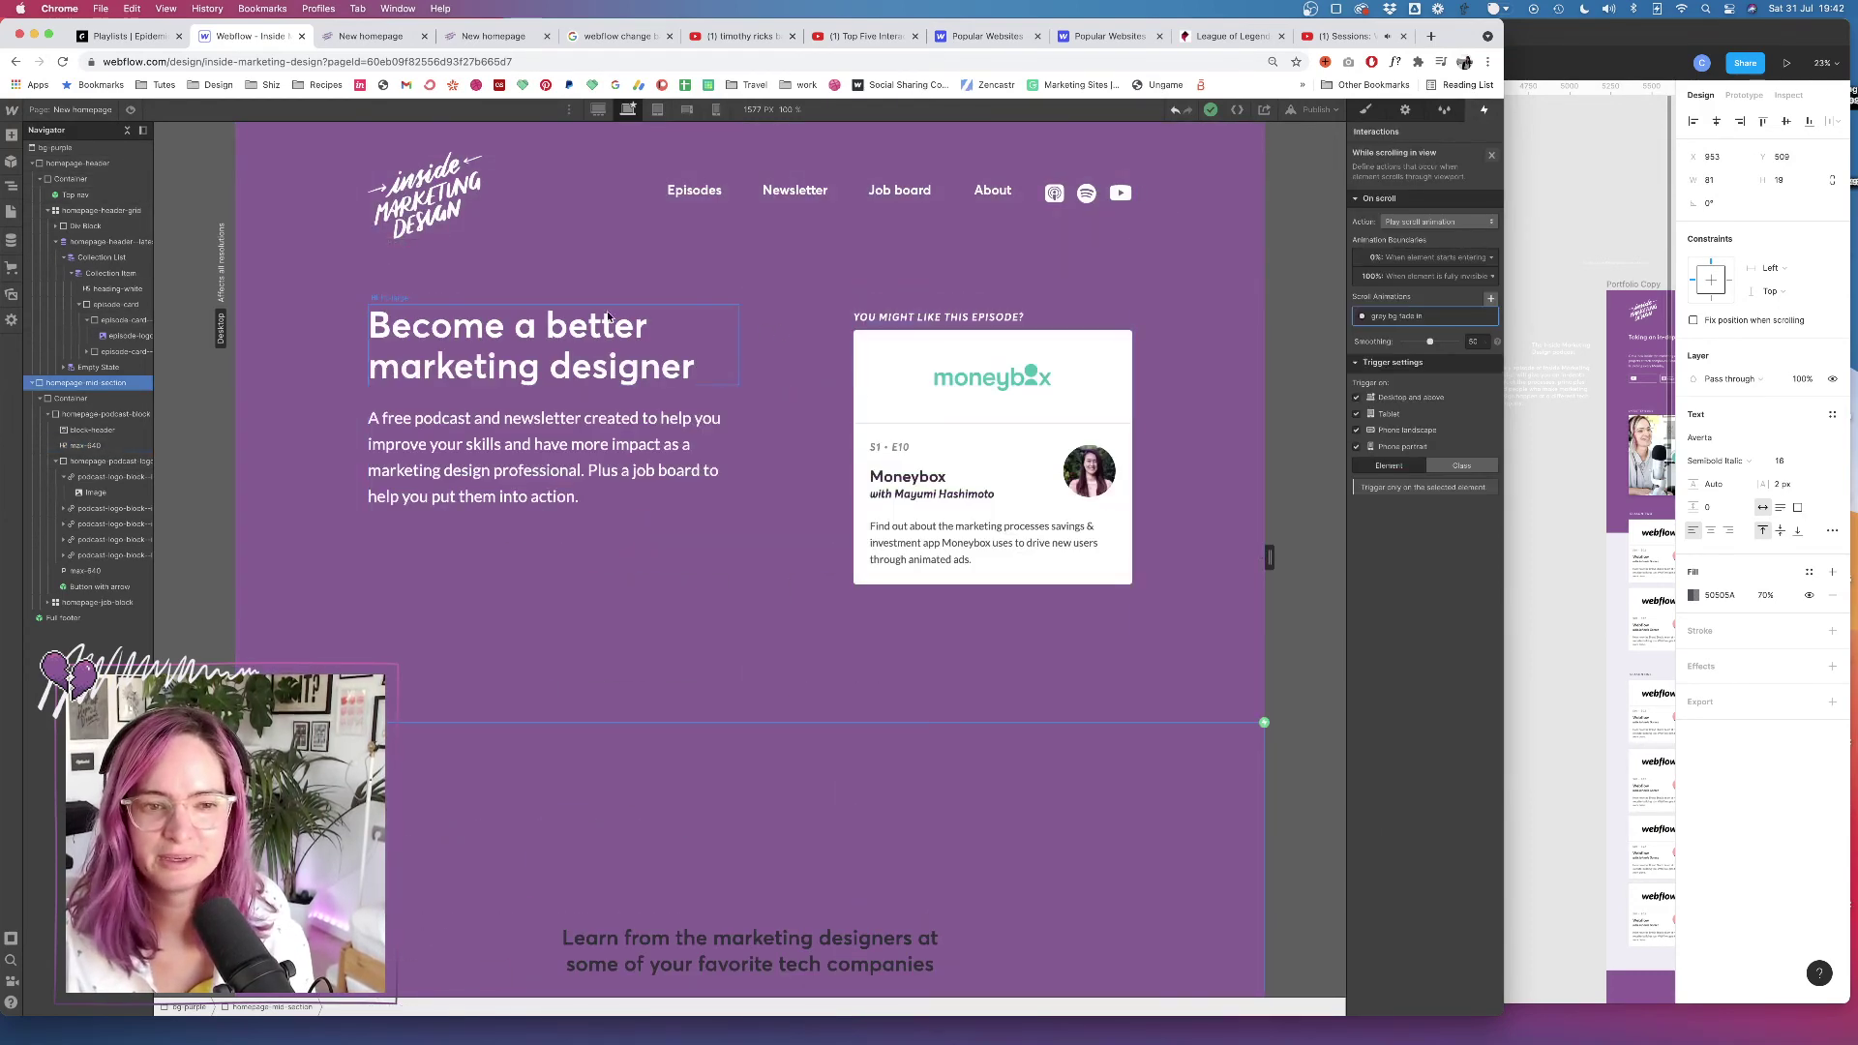
pyautogui.click(820, 323)
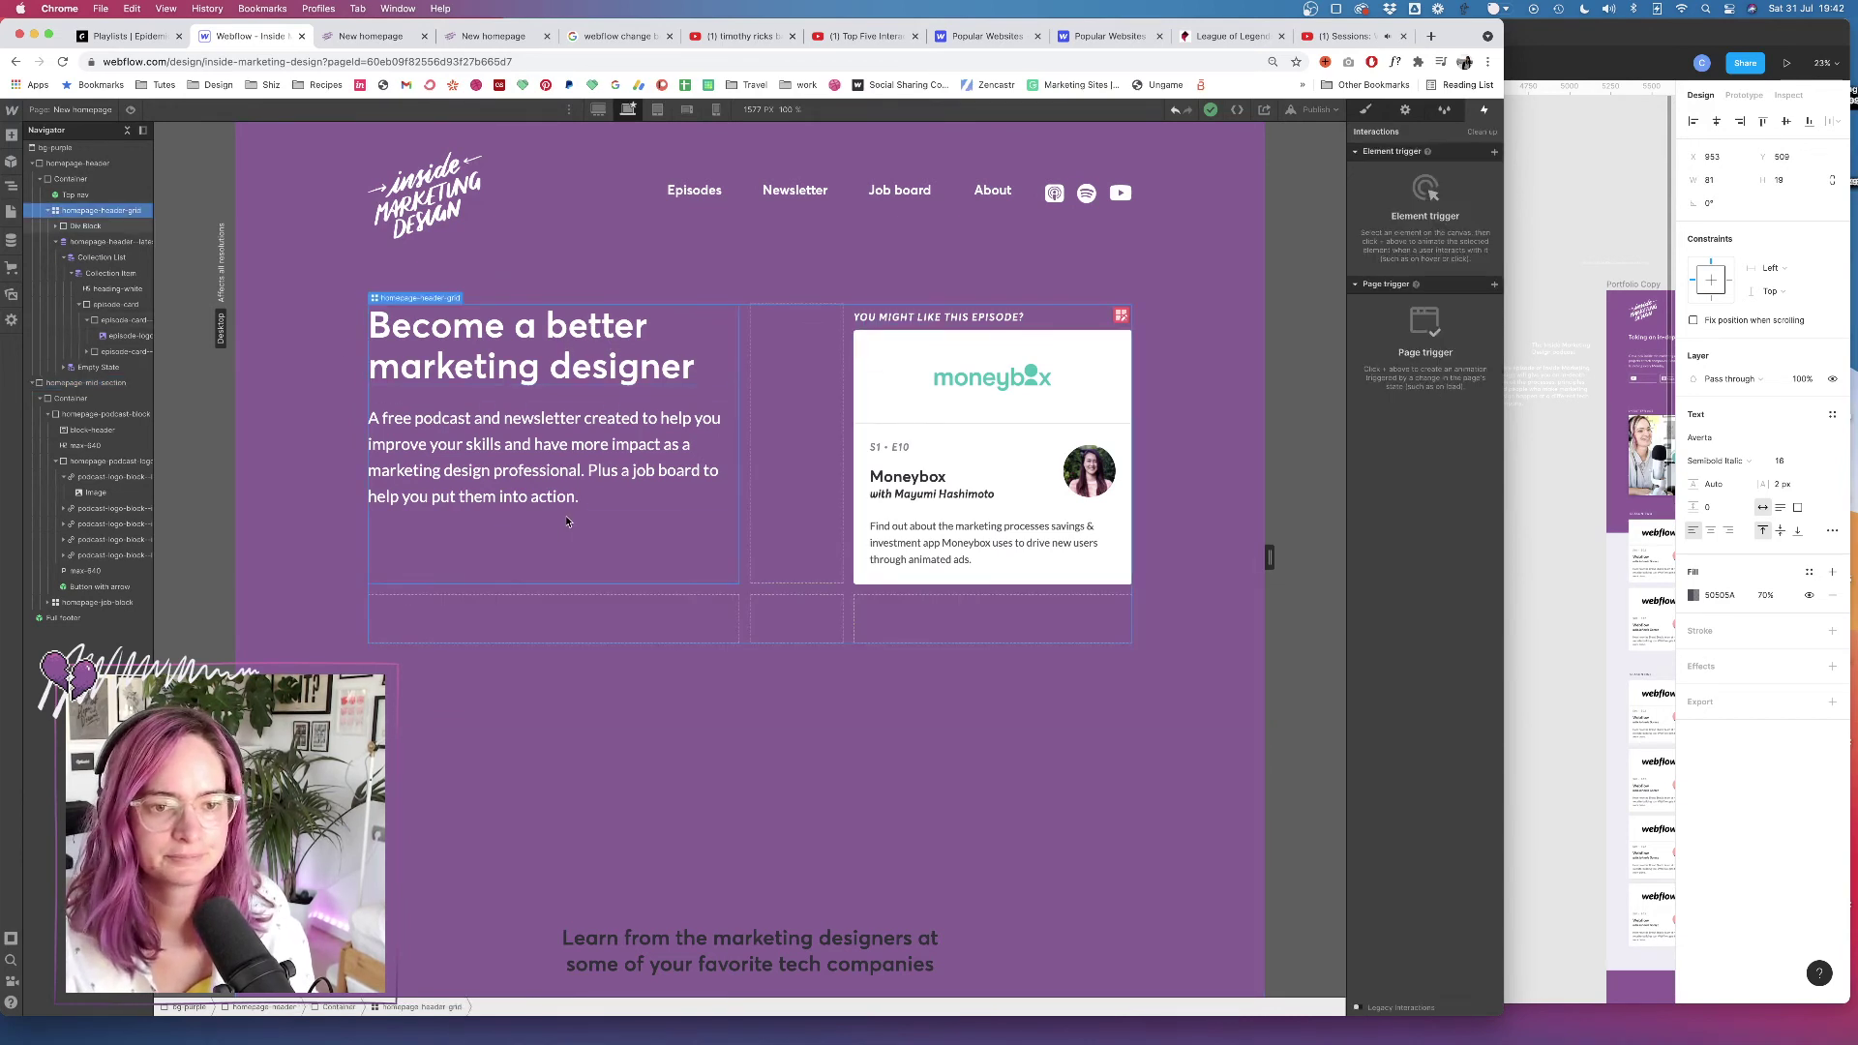
pyautogui.click(741, 444)
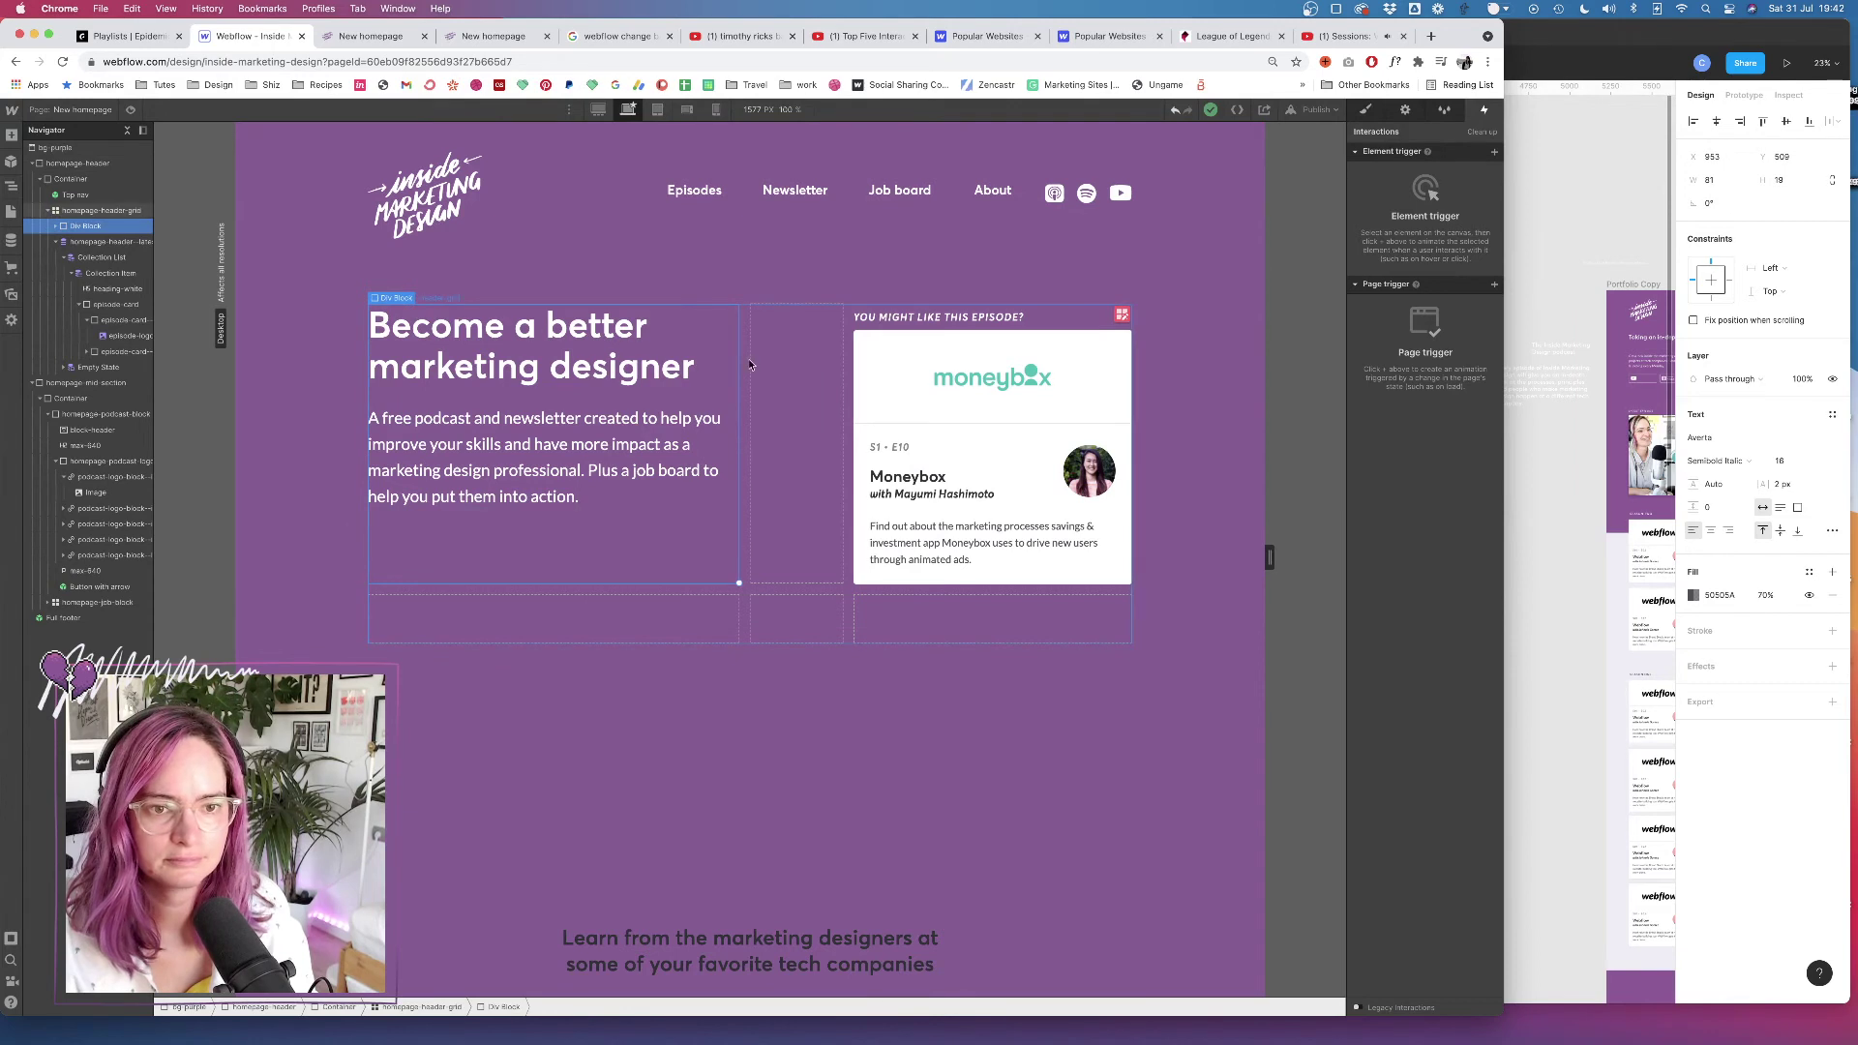
pyautogui.click(1366, 112)
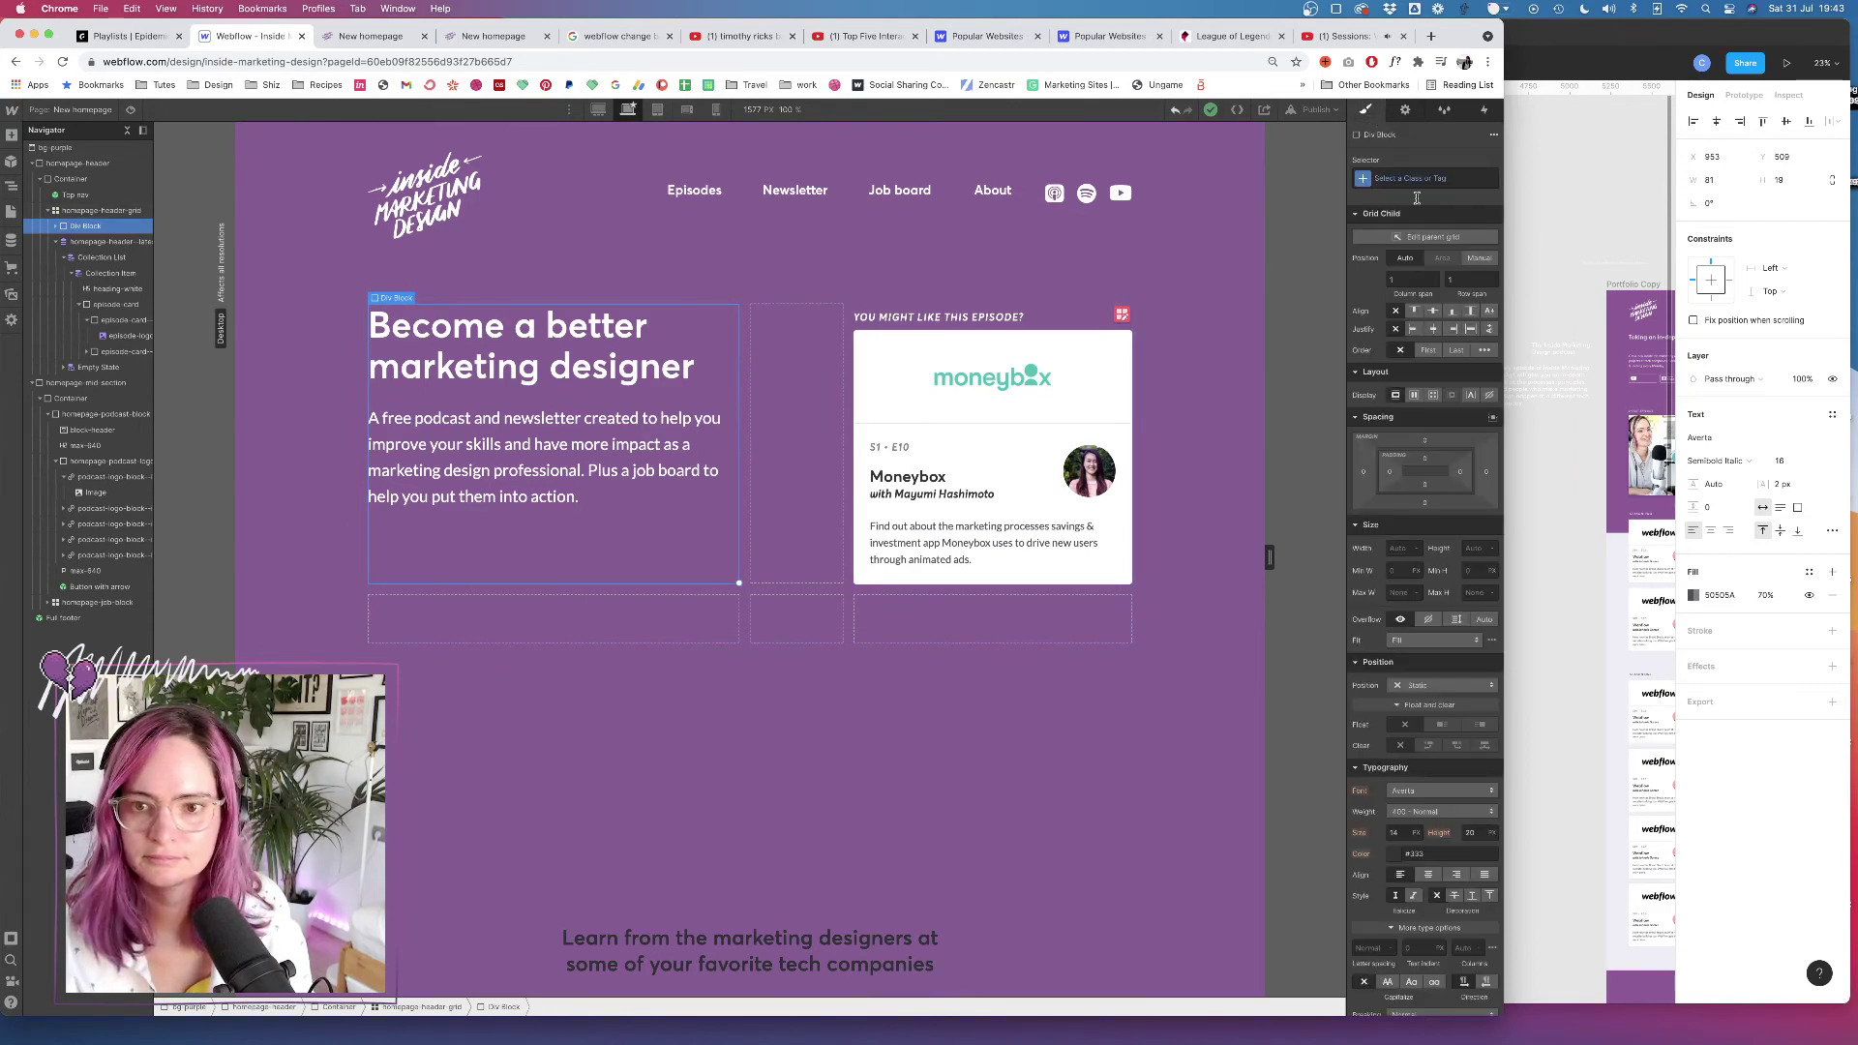
pyautogui.click(1434, 310)
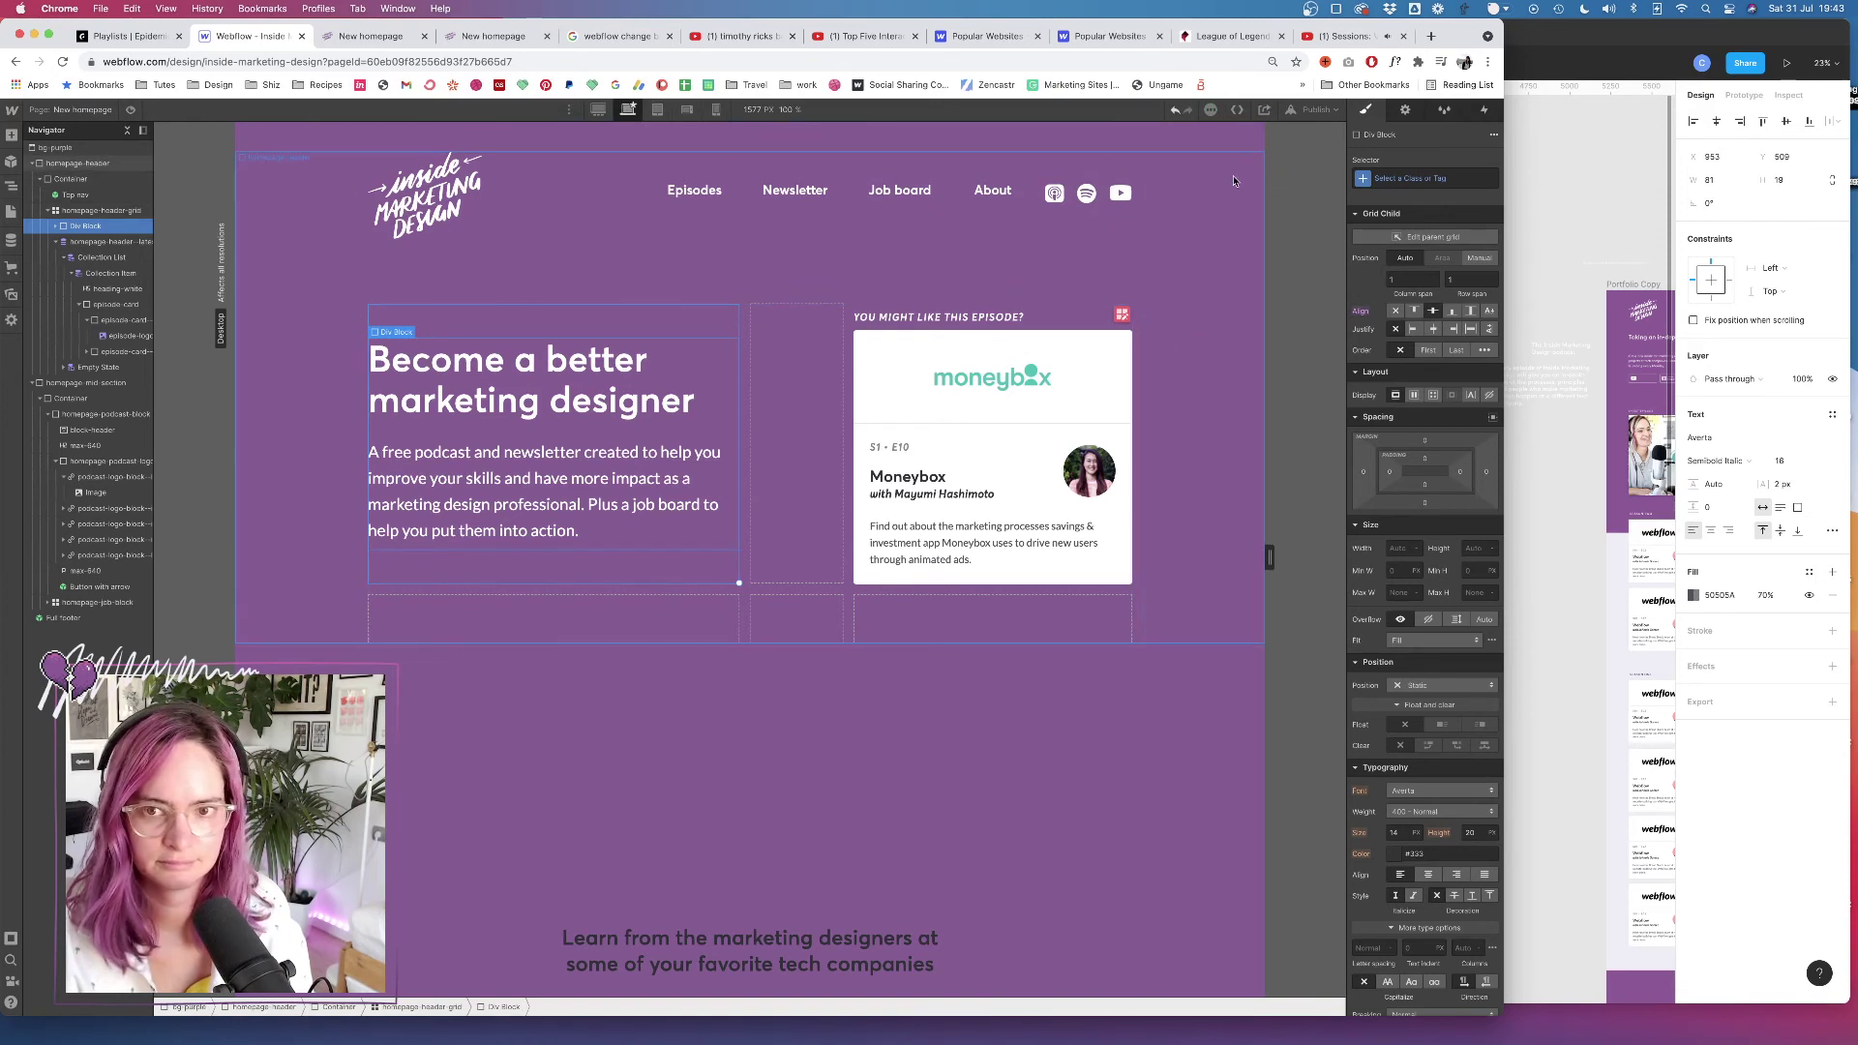
# Publish the site to its webflow.io domain and reload the live New homepage
pyautogui.click(1323, 113)
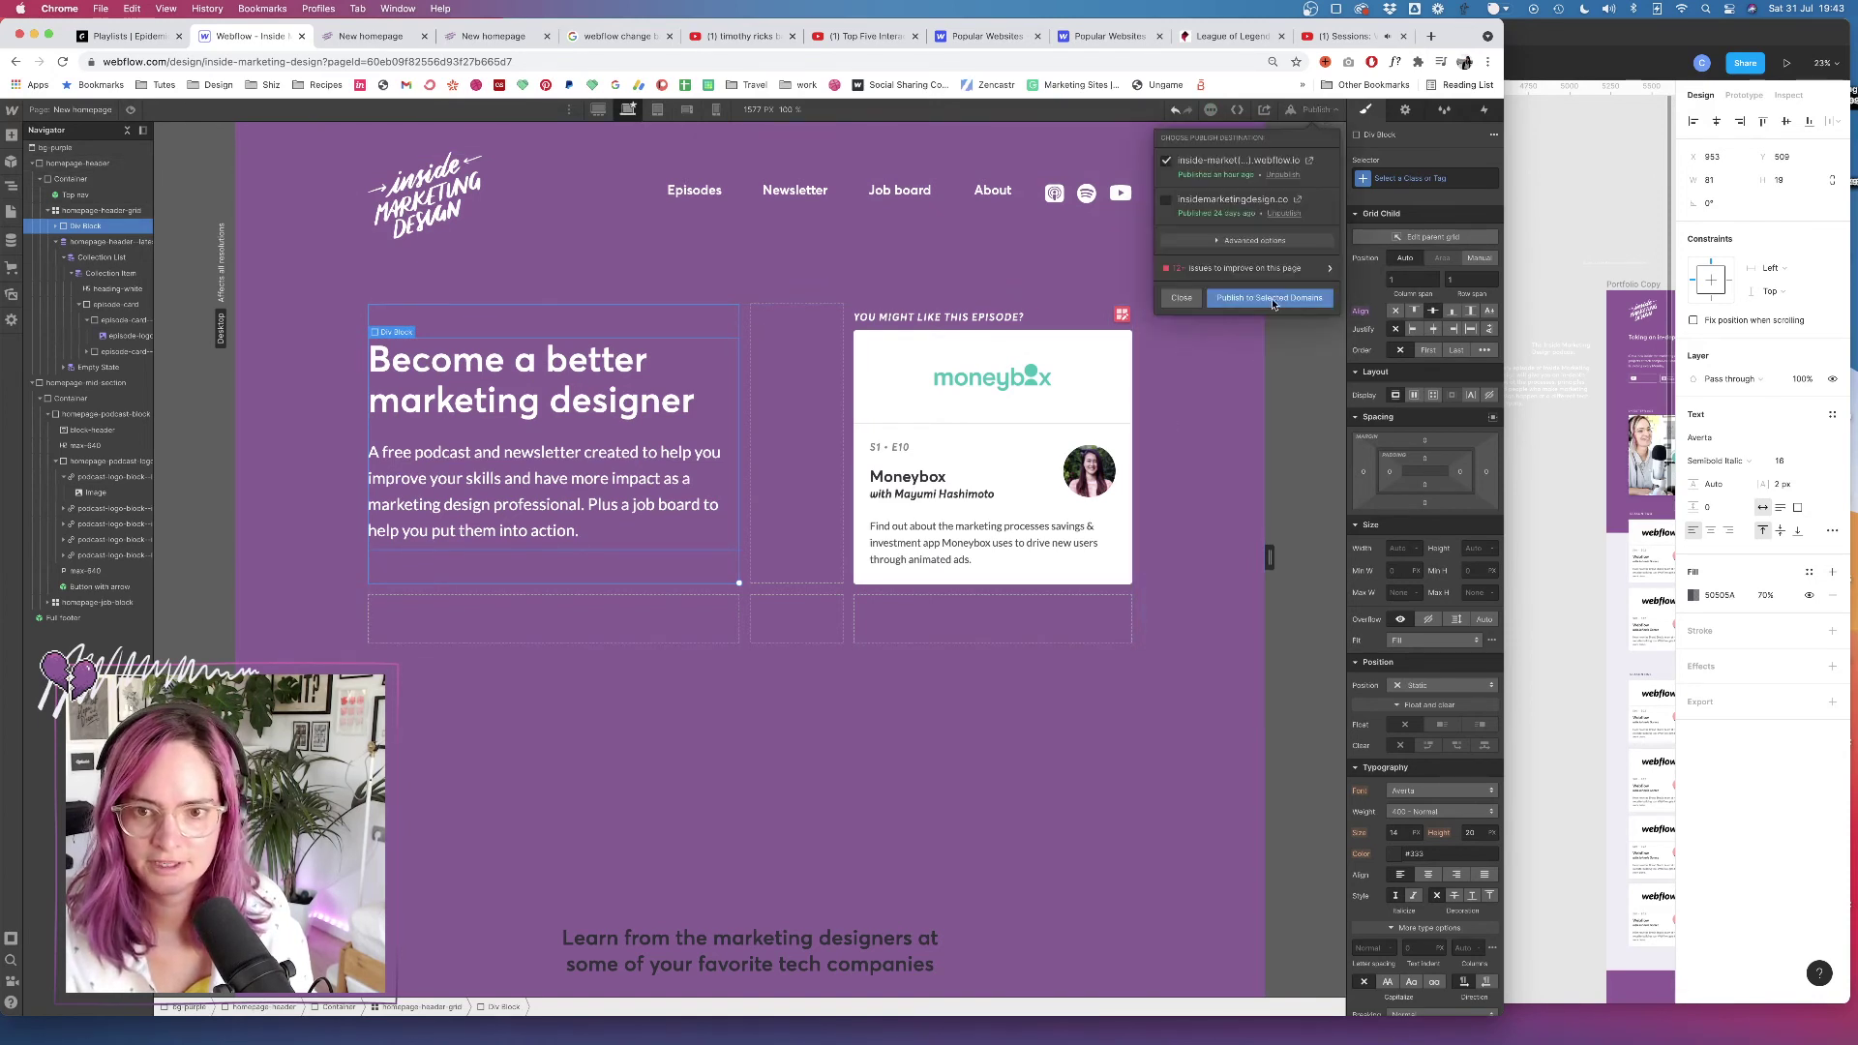
pyautogui.click(384, 46)
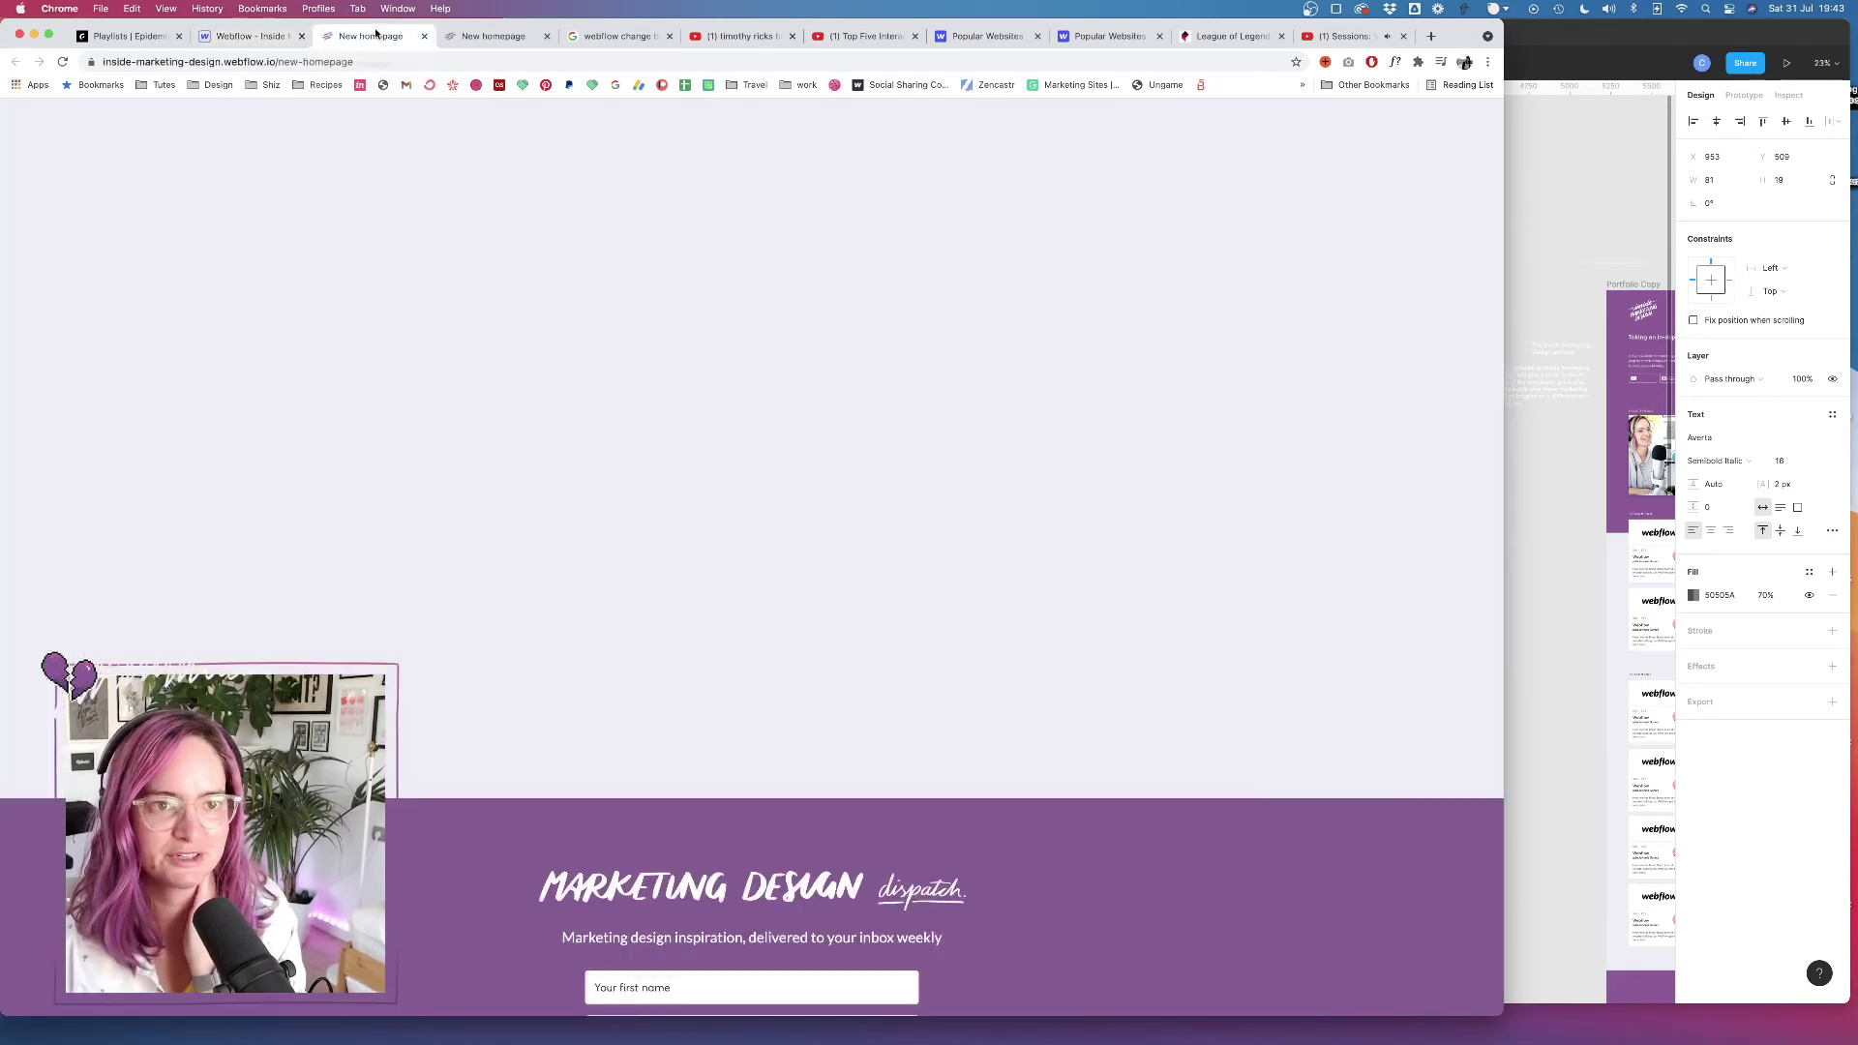
pyautogui.press('super+r')
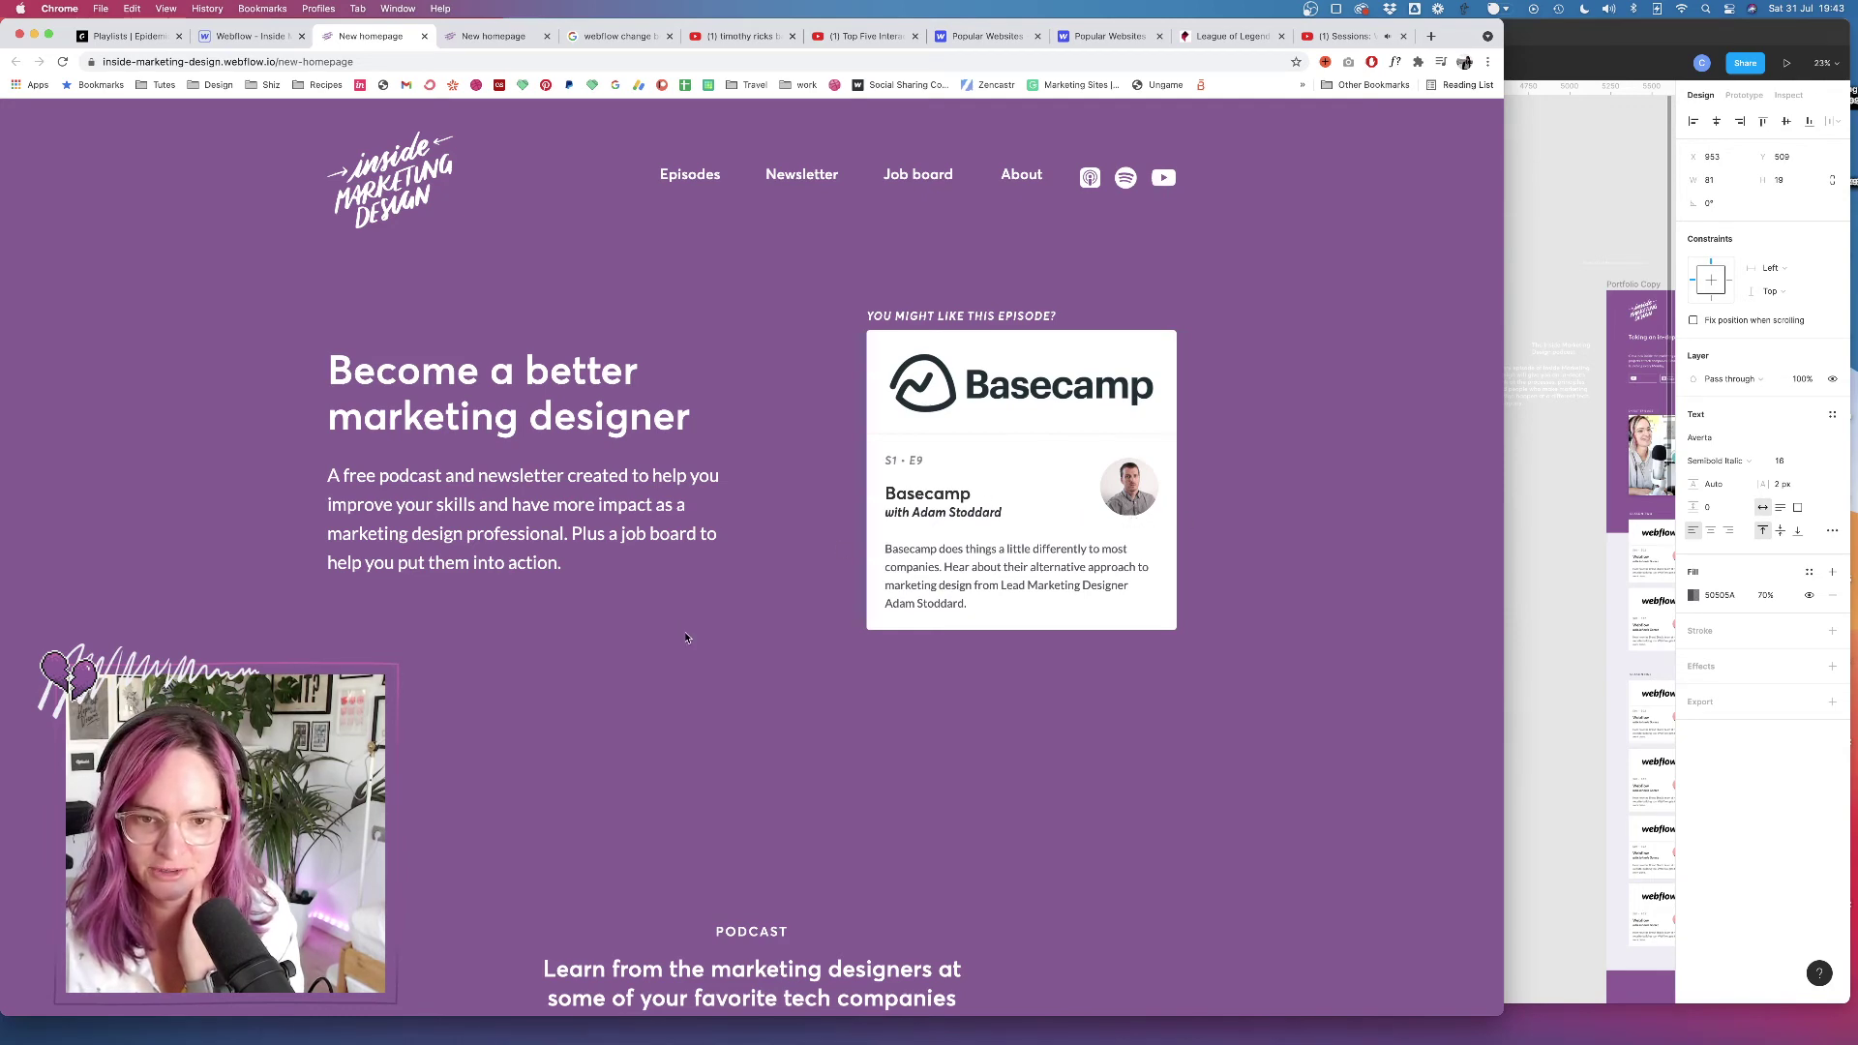
# Examine the timing of the background and text color fade on the published homepage's podcast section
pyautogui.scroll(-5, 712, 647)
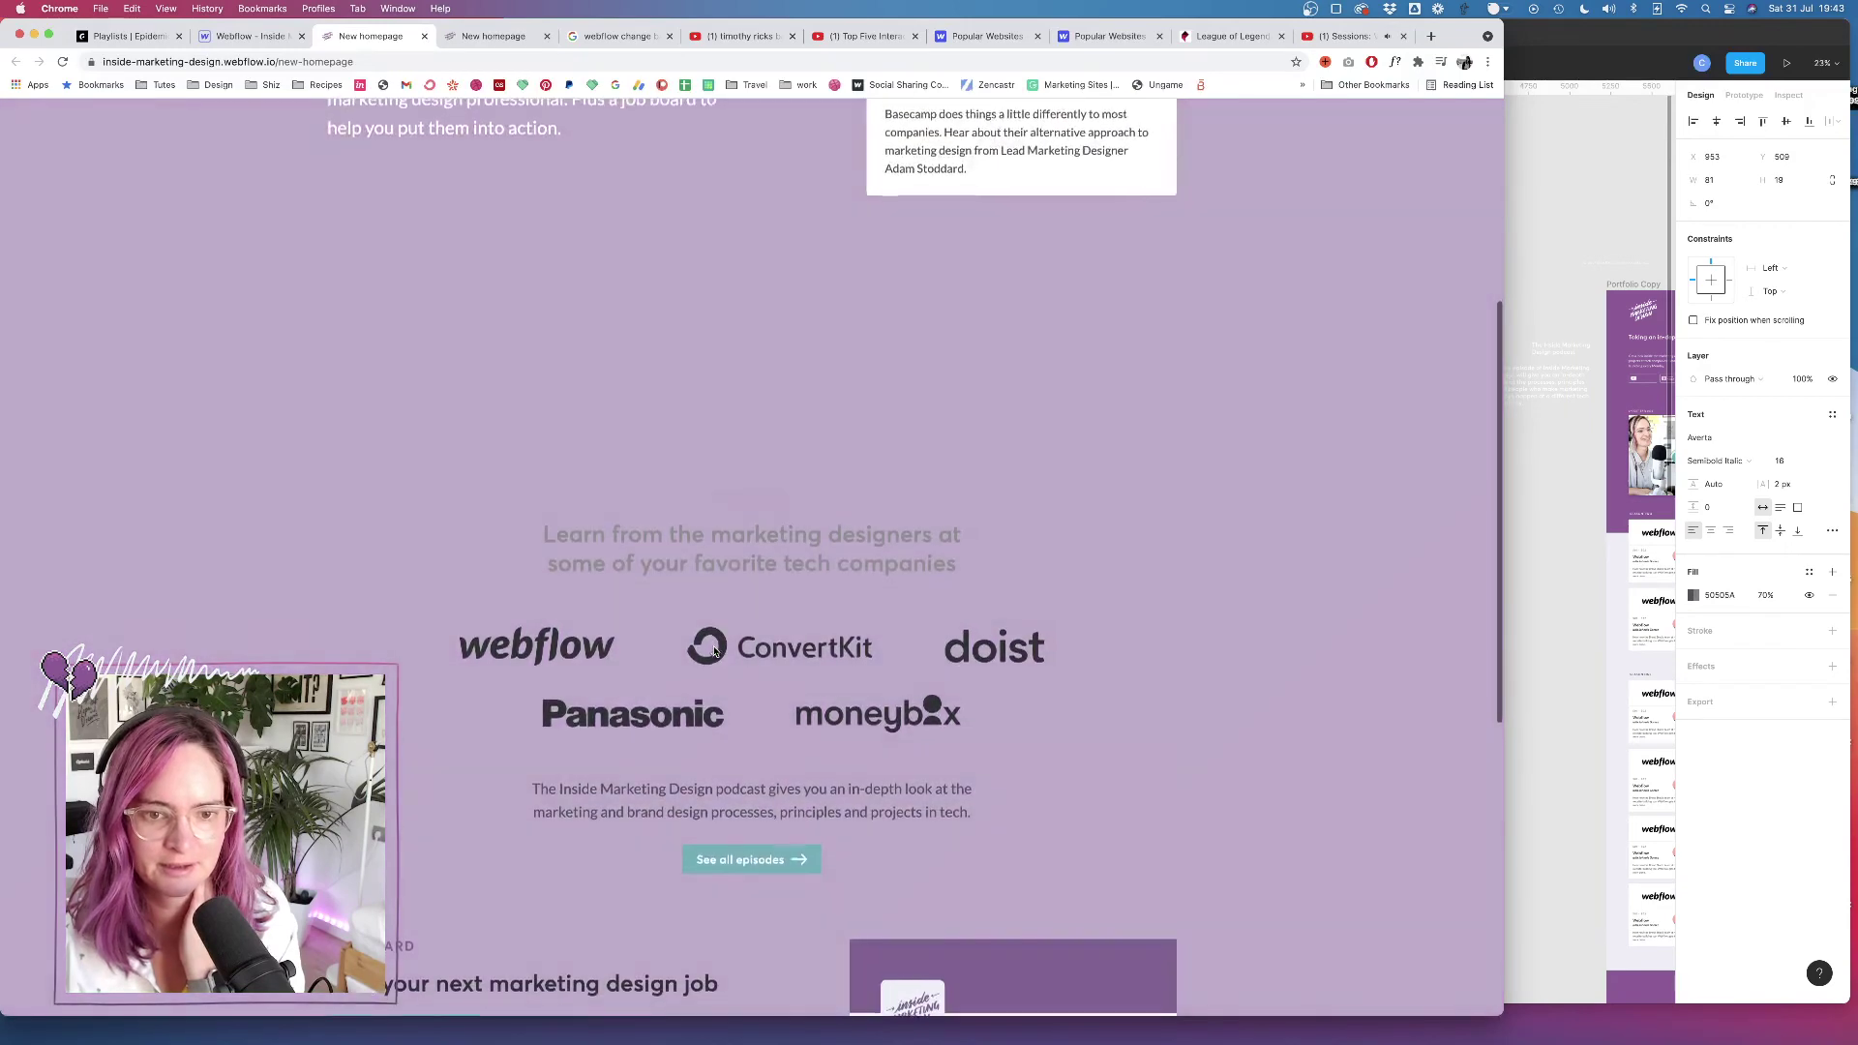
pyautogui.scroll(-2, 714, 650)
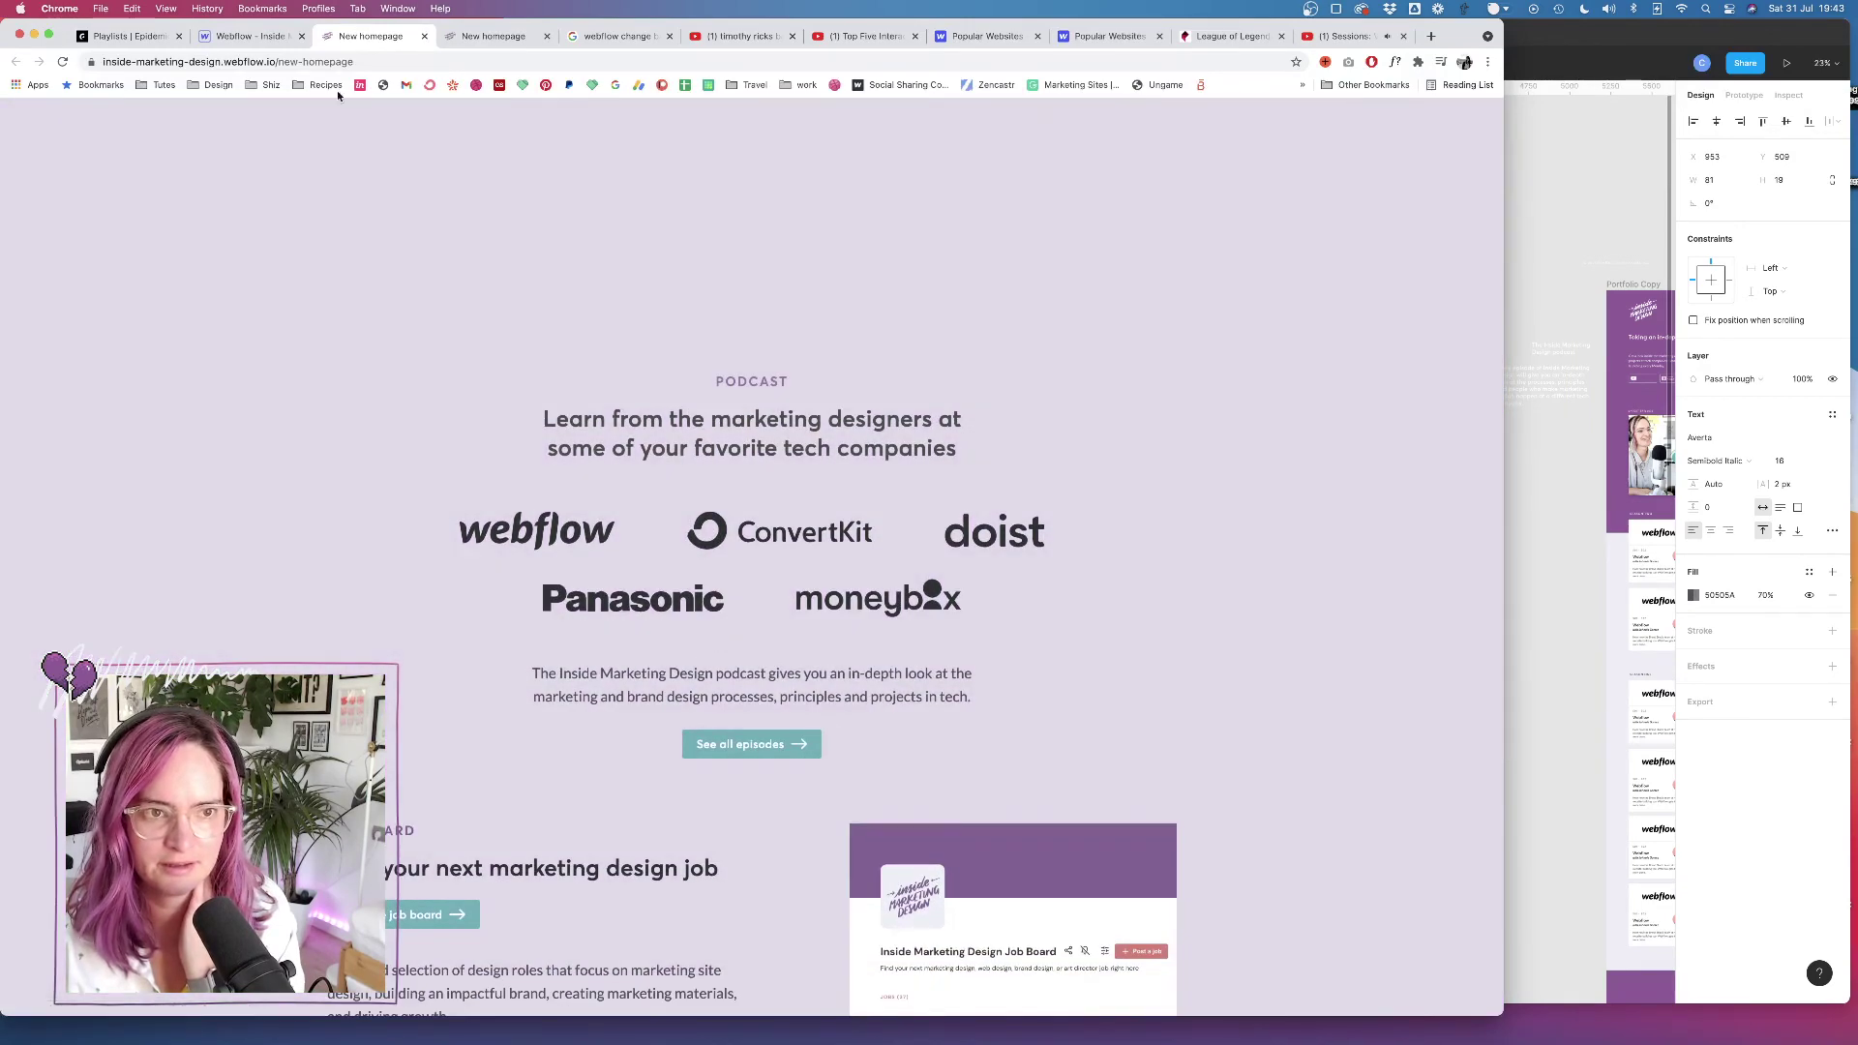
pyautogui.scroll(10, 561, 449)
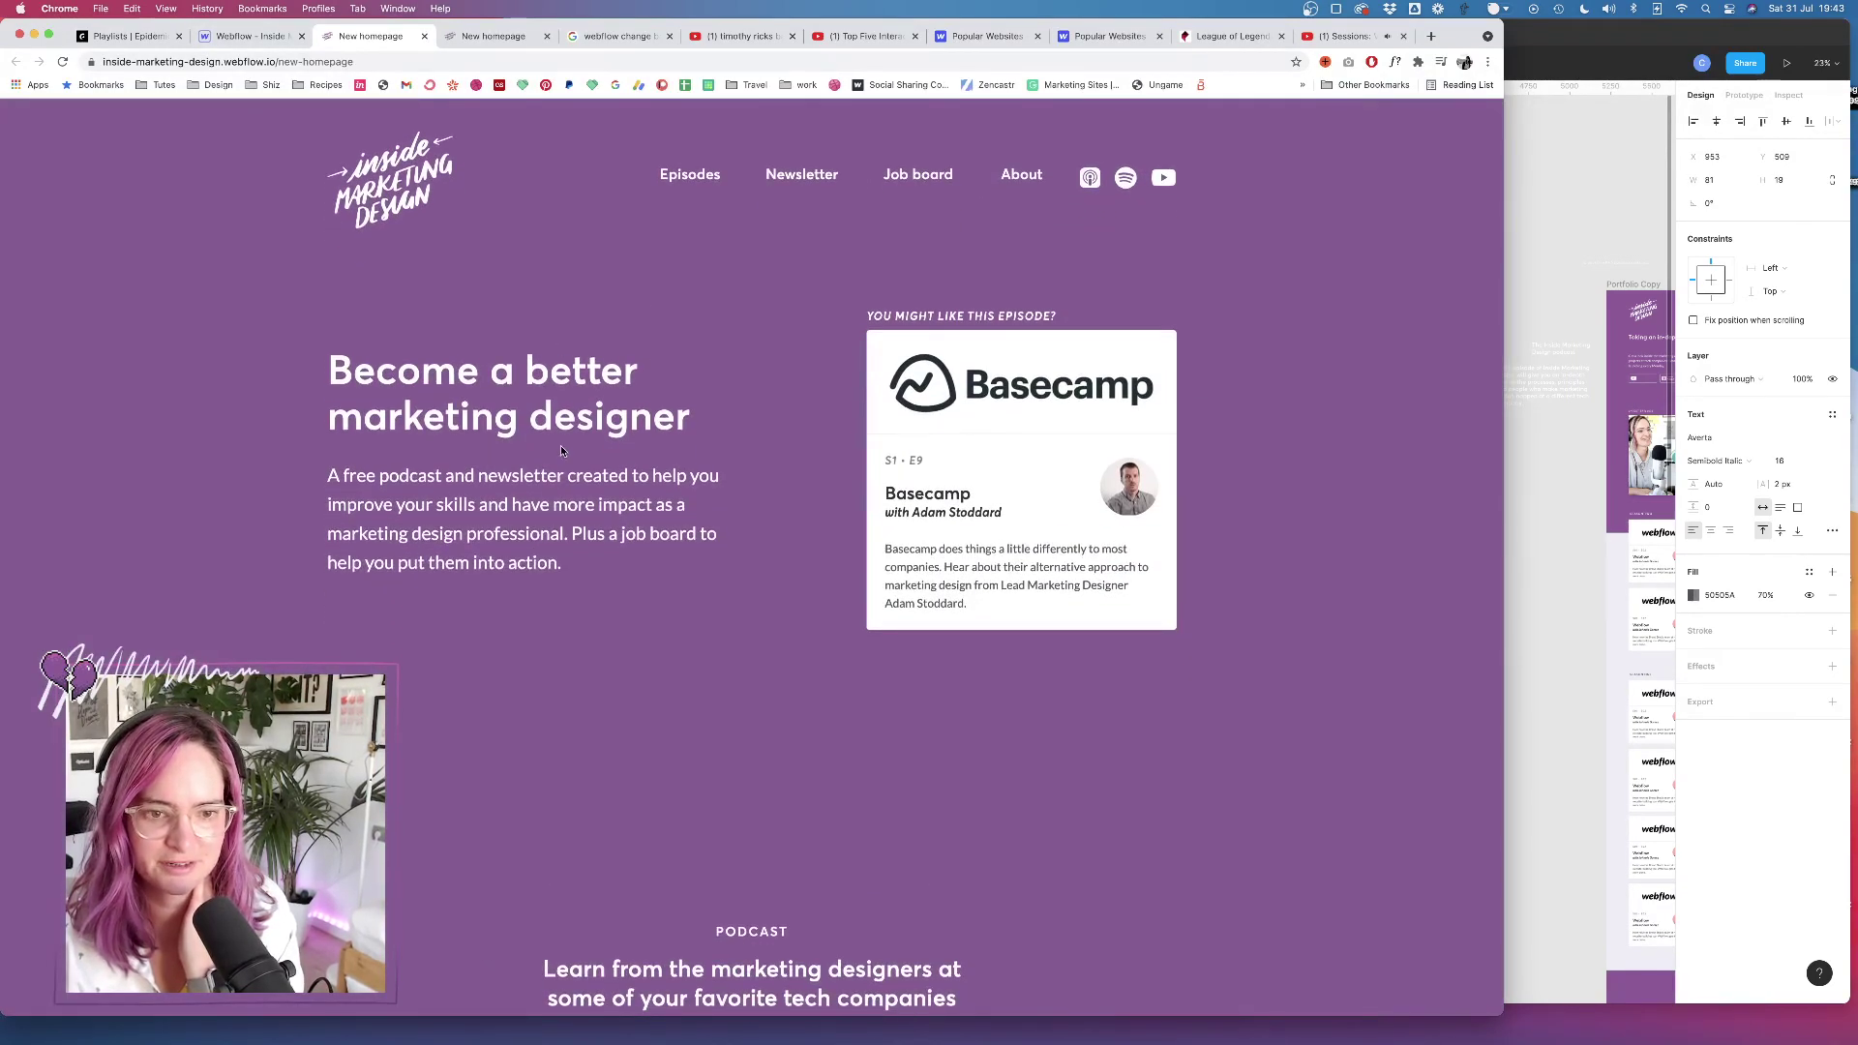
pyautogui.scroll(-6, 560, 445)
pyautogui.scroll(8, 538, 318)
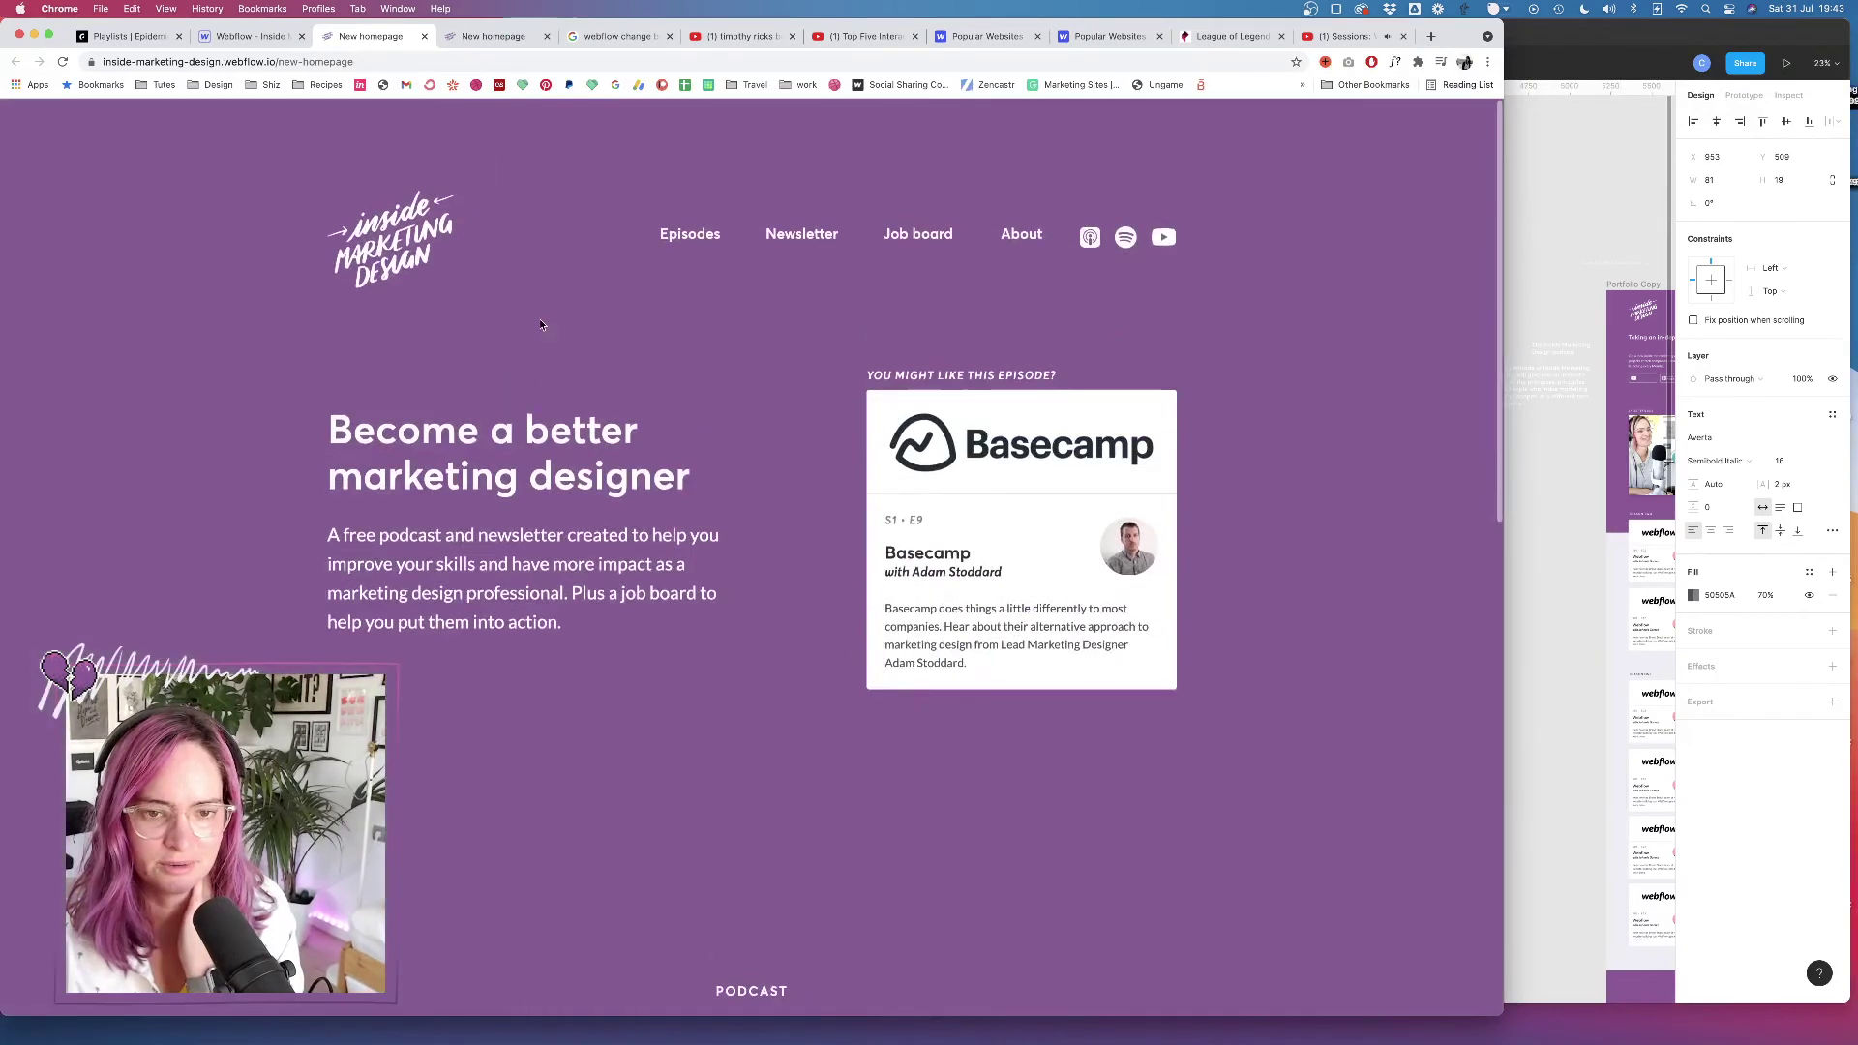
pyautogui.scroll(-5, 769, 610)
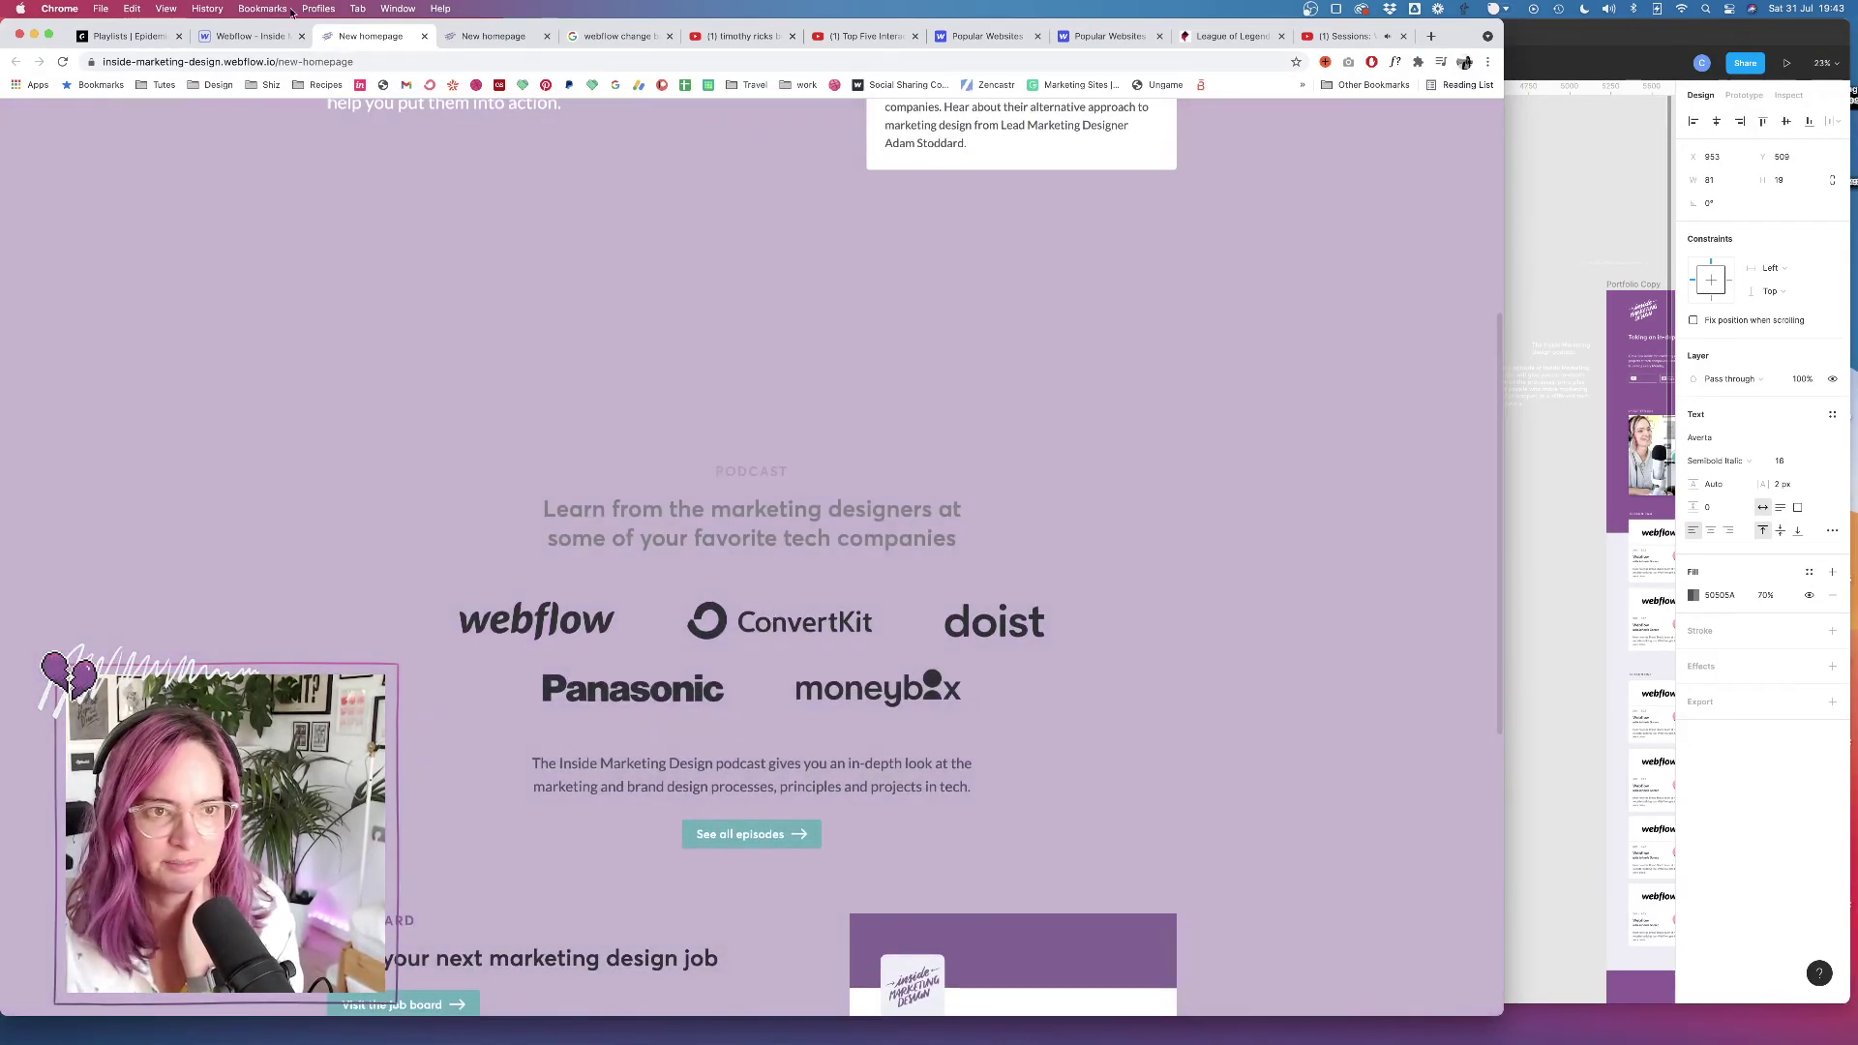
# Move the three second-keyframe actions of the homepage-mid-section's "grey bg fade in" animation to 25% and save it
pyautogui.click(253, 36)
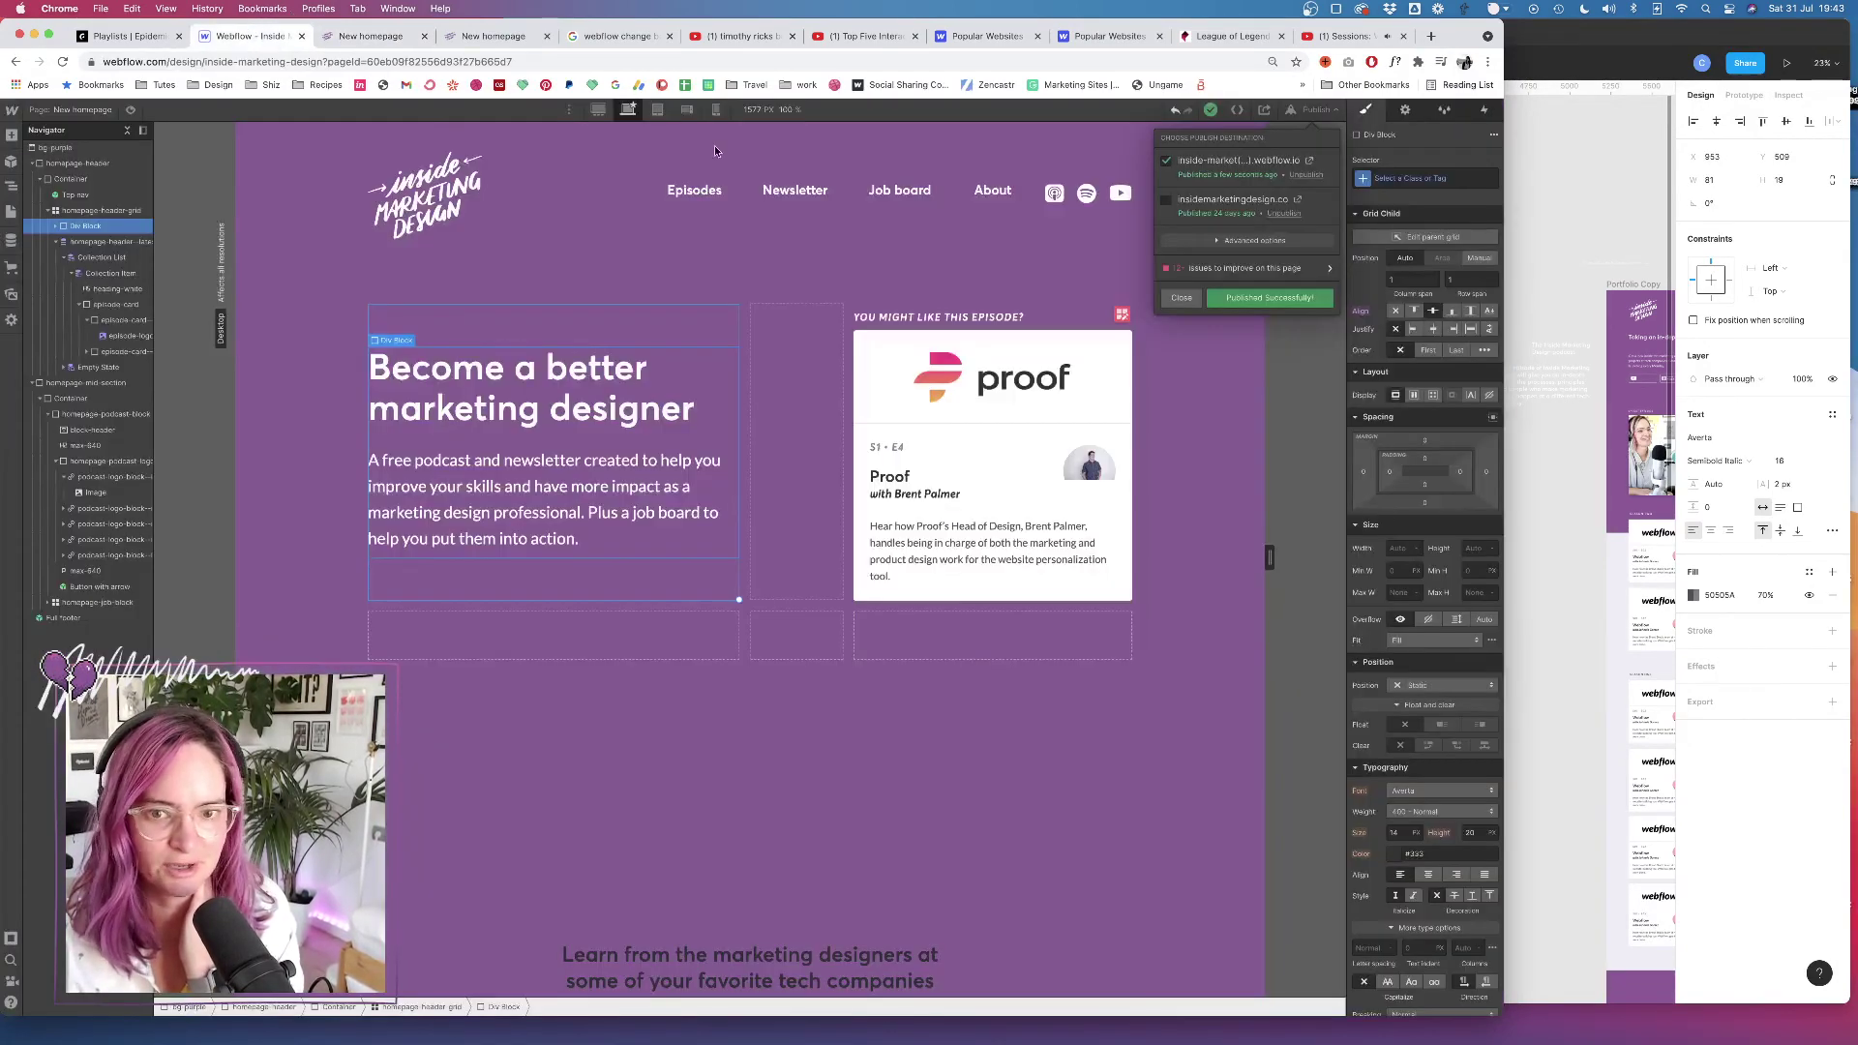
pyautogui.click(84, 380)
pyautogui.click(63, 385)
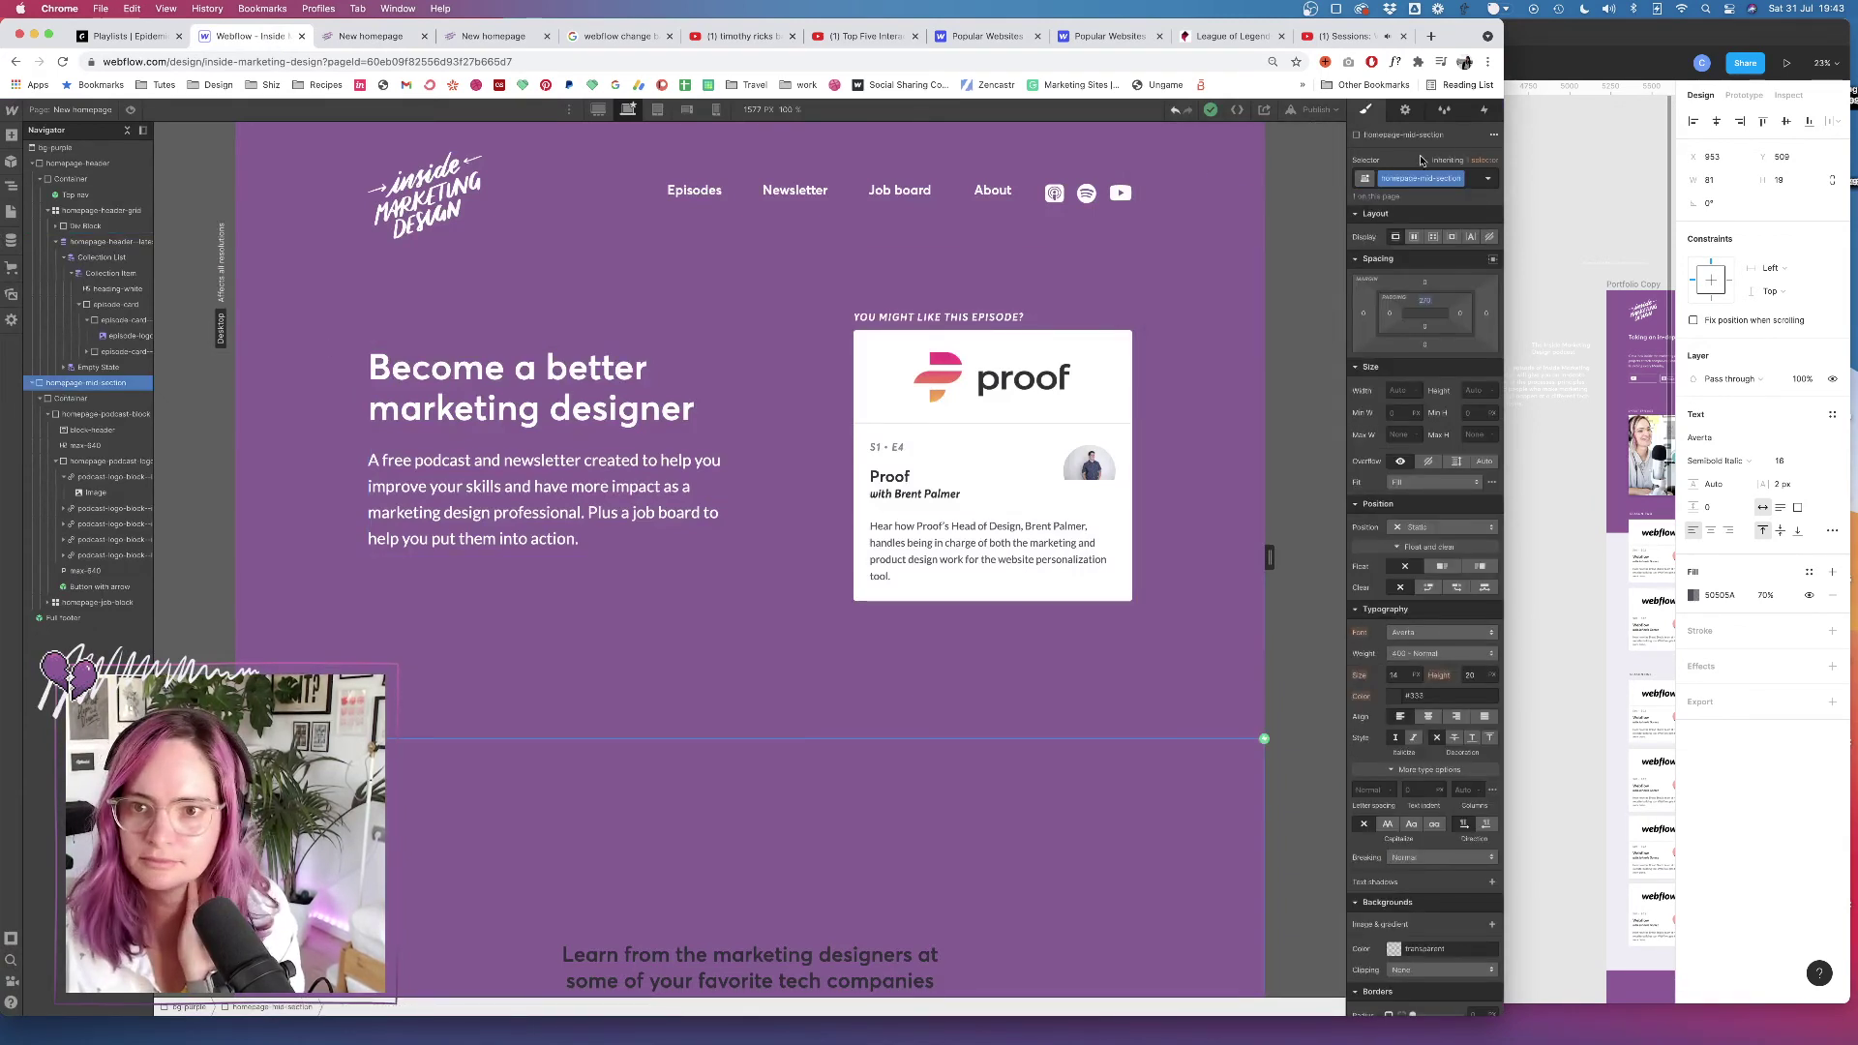
pyautogui.click(1488, 111)
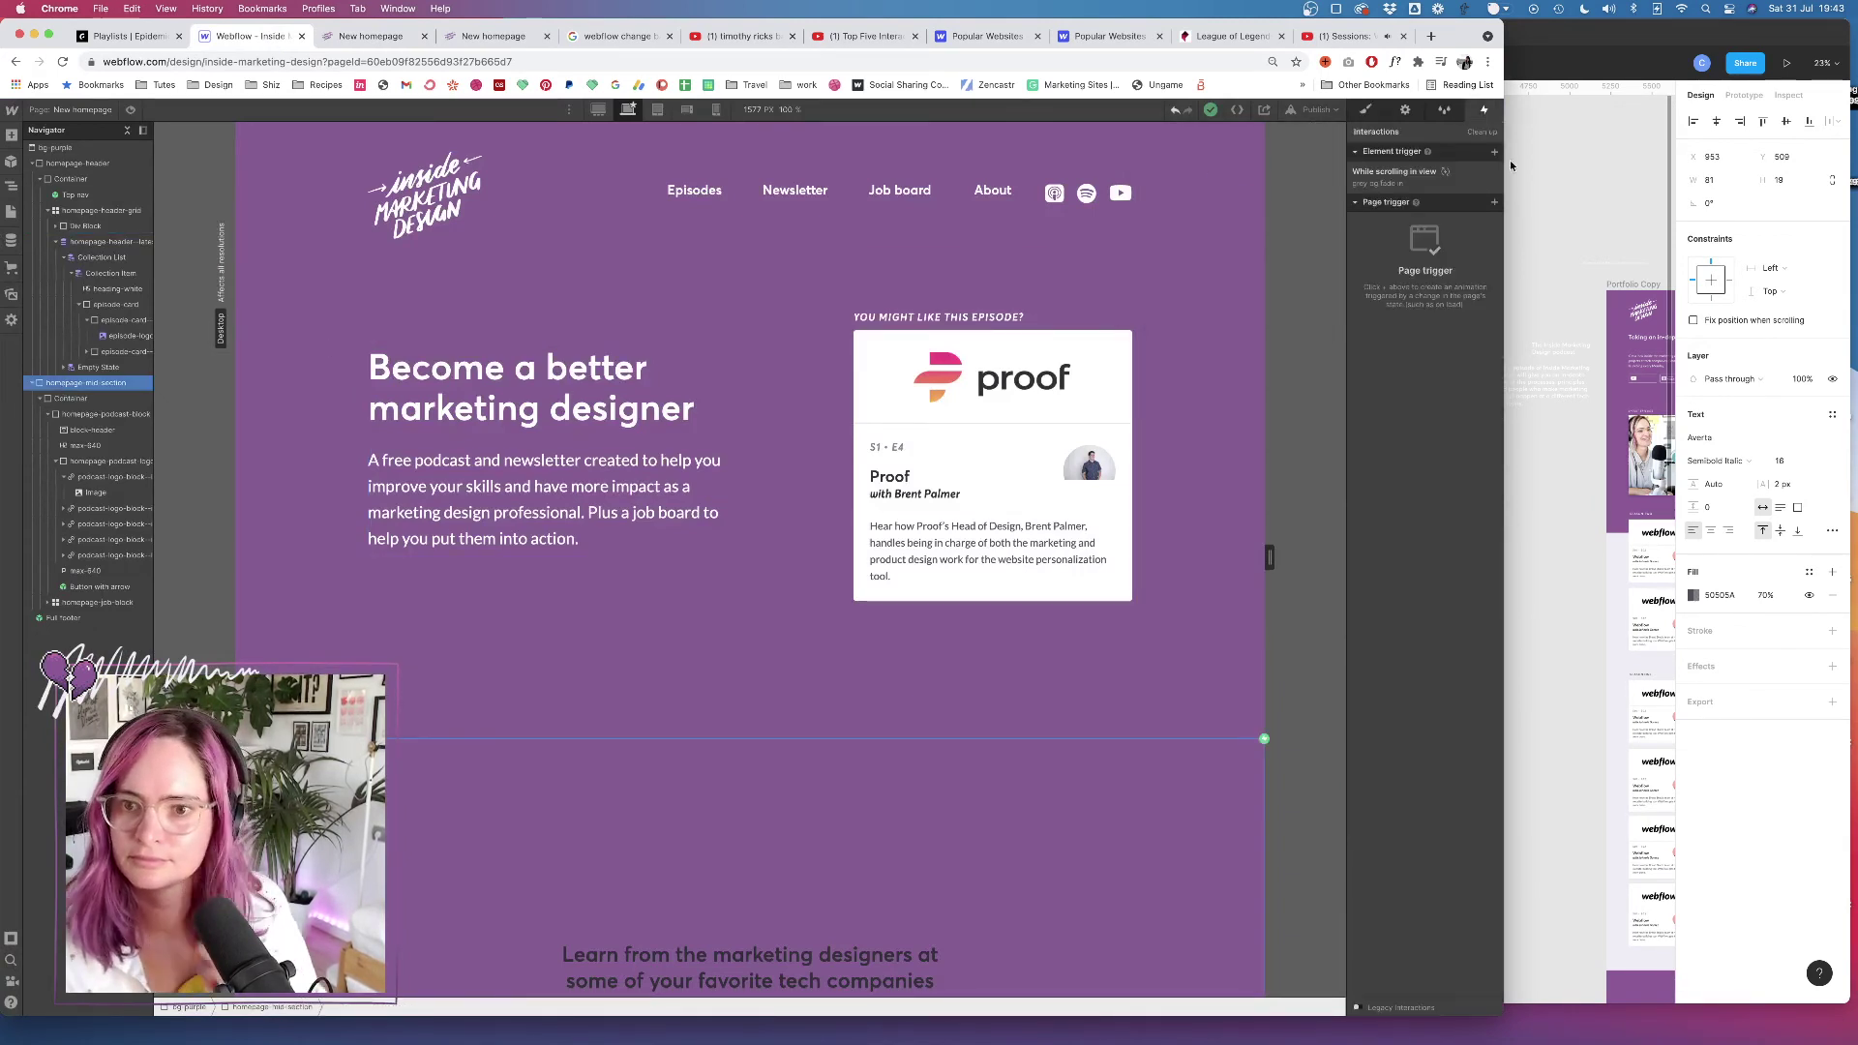
pyautogui.click(1462, 183)
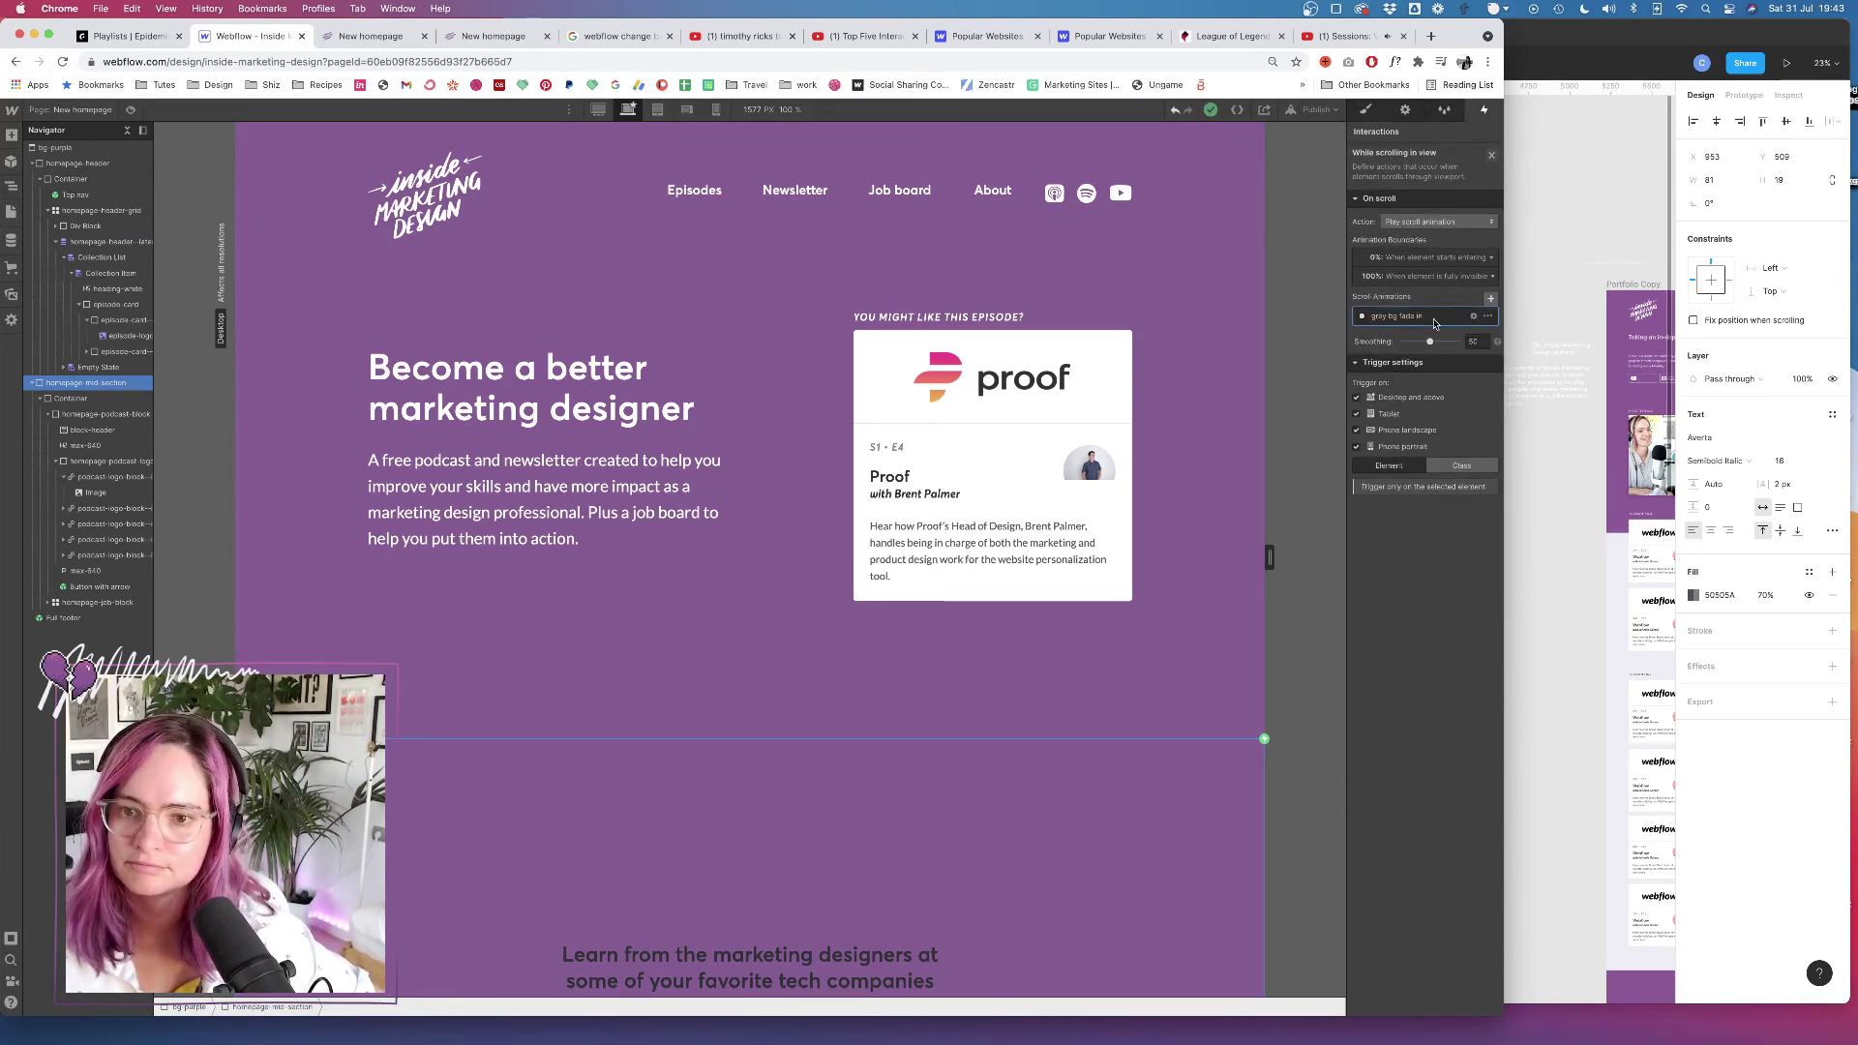
pyautogui.click(1470, 316)
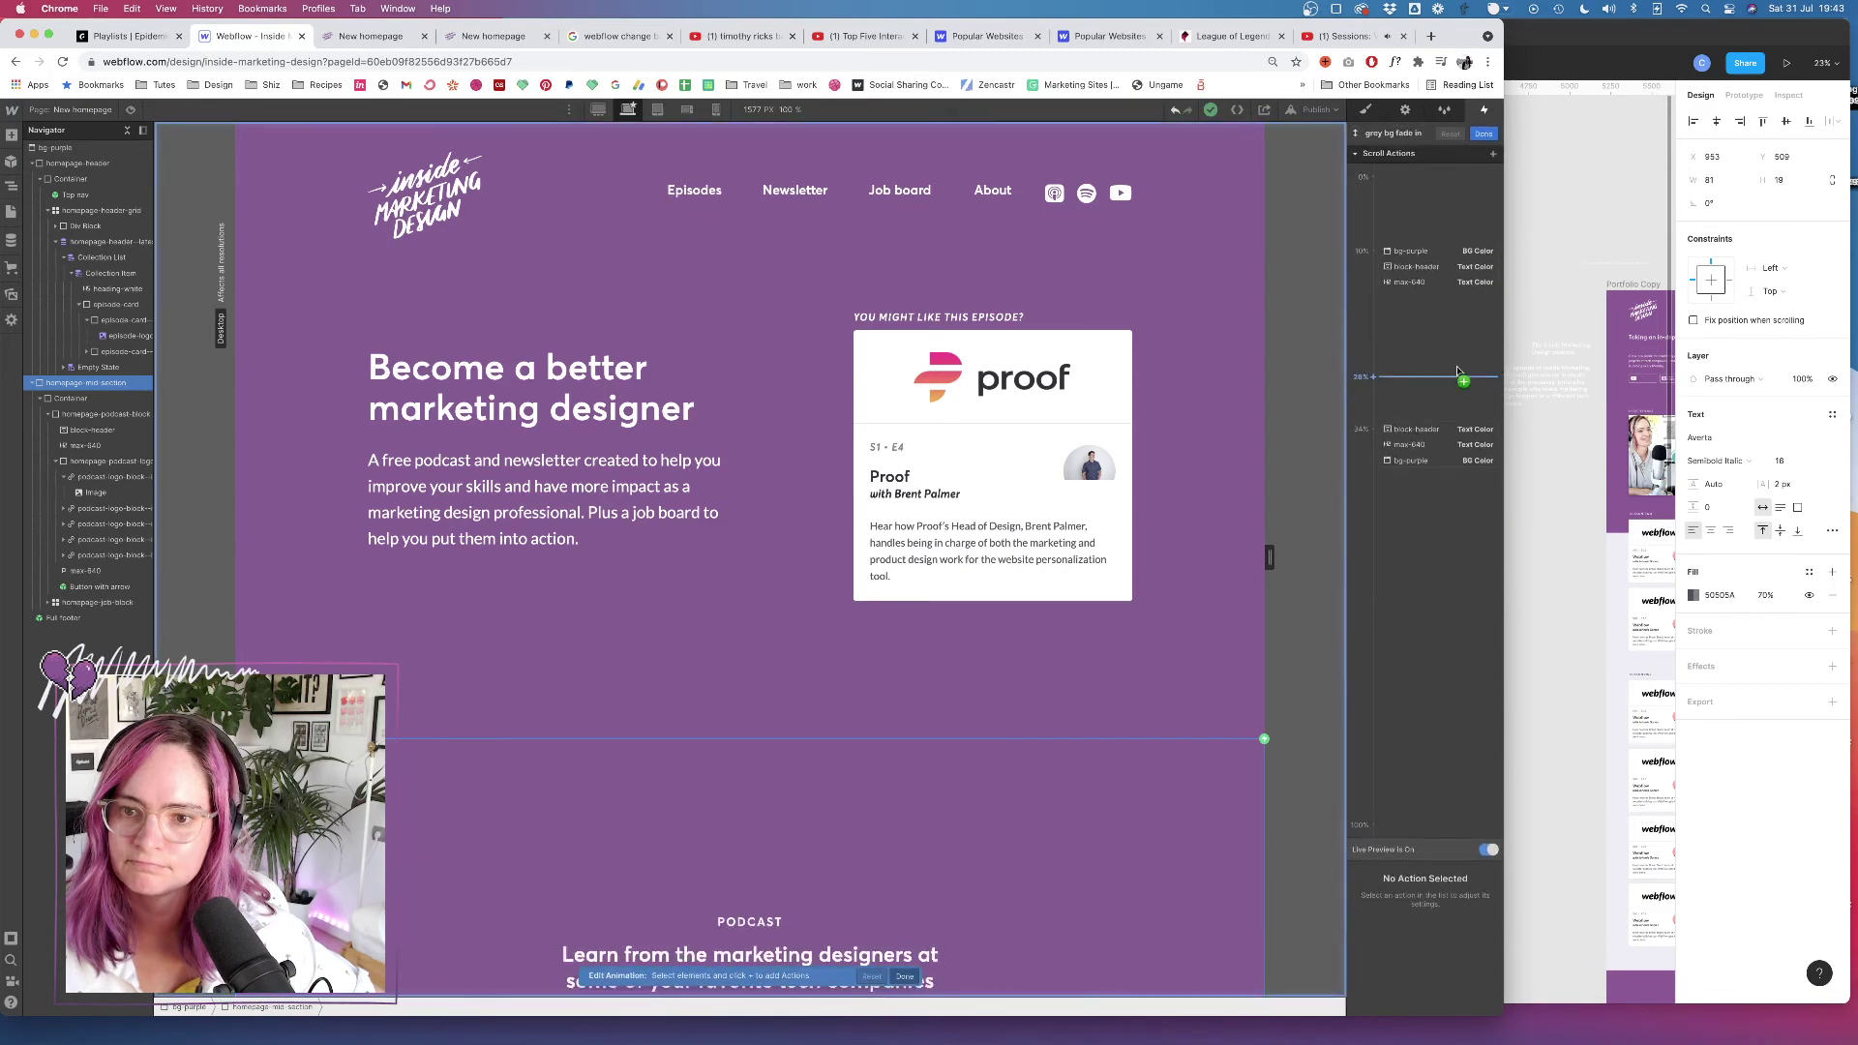
pyautogui.click(1429, 430)
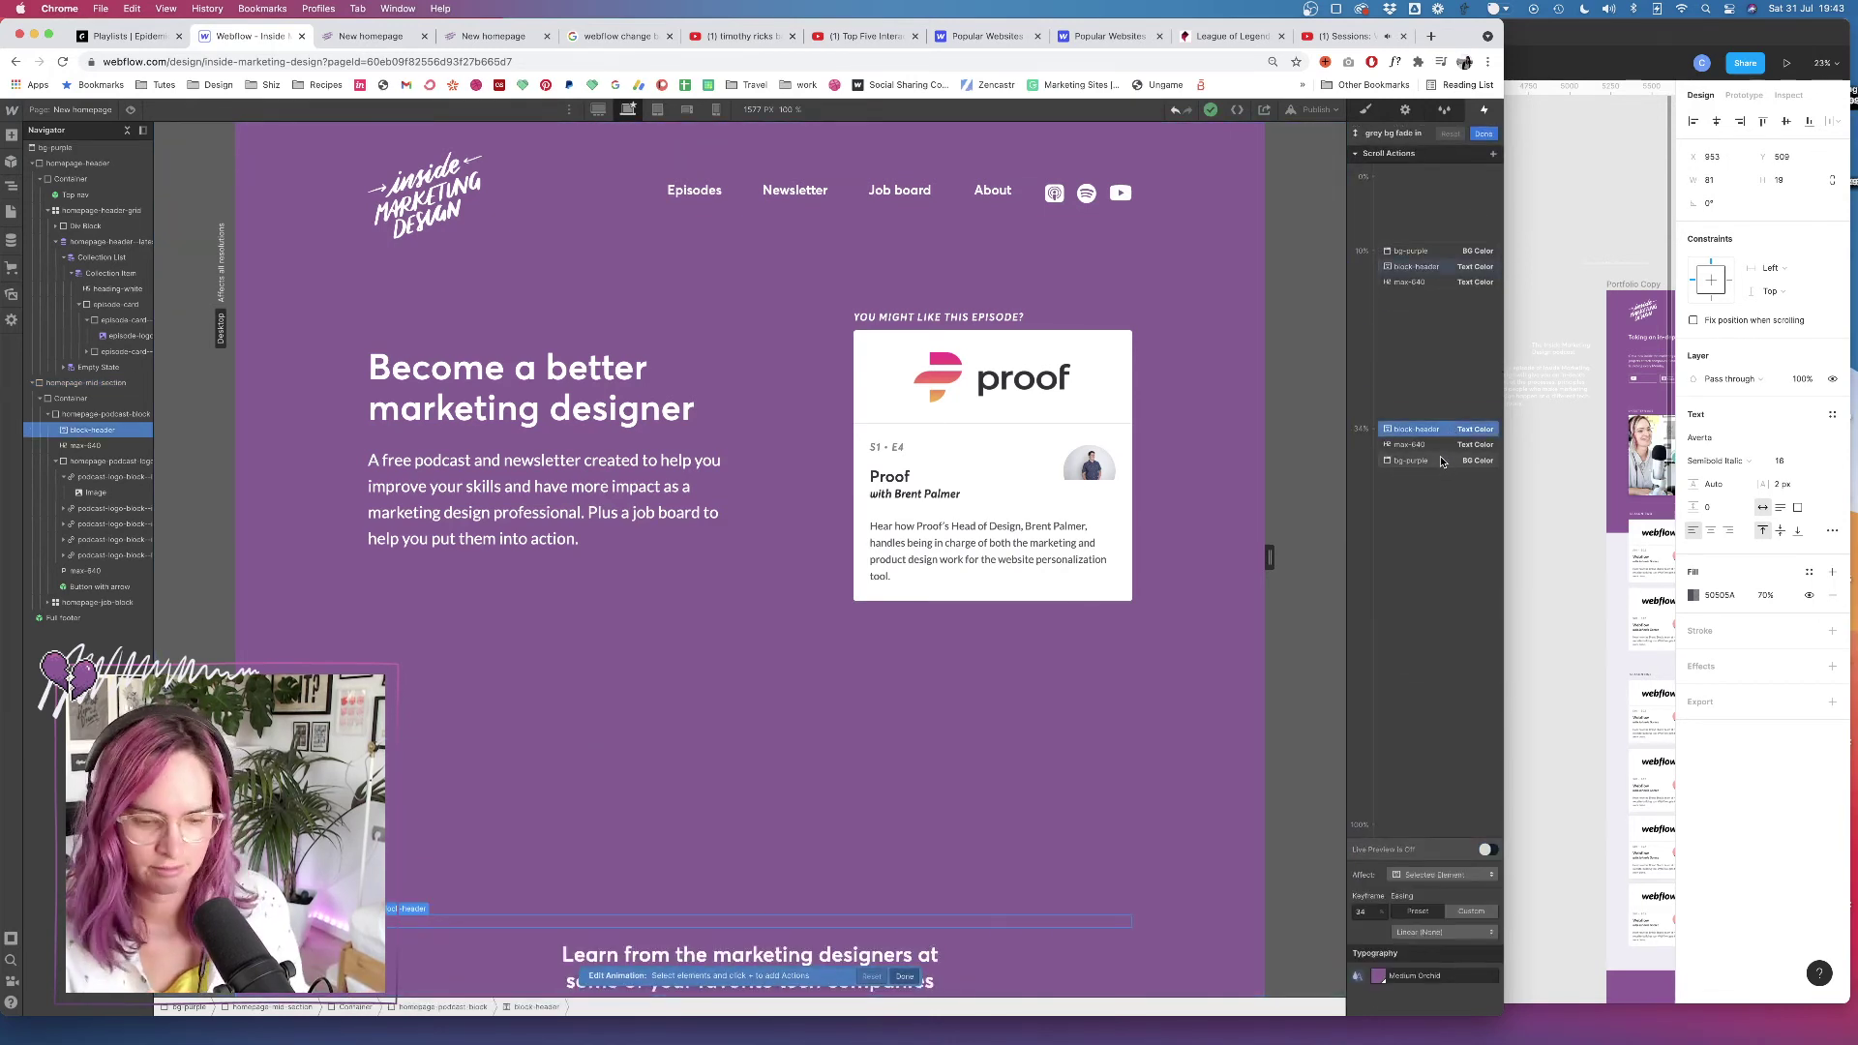
pyautogui.keyDown('shift'); pyautogui.click(1440, 460); pyautogui.keyUp('shift')
pyautogui.moveTo(1447, 429); pyautogui.dragTo(1449, 374)
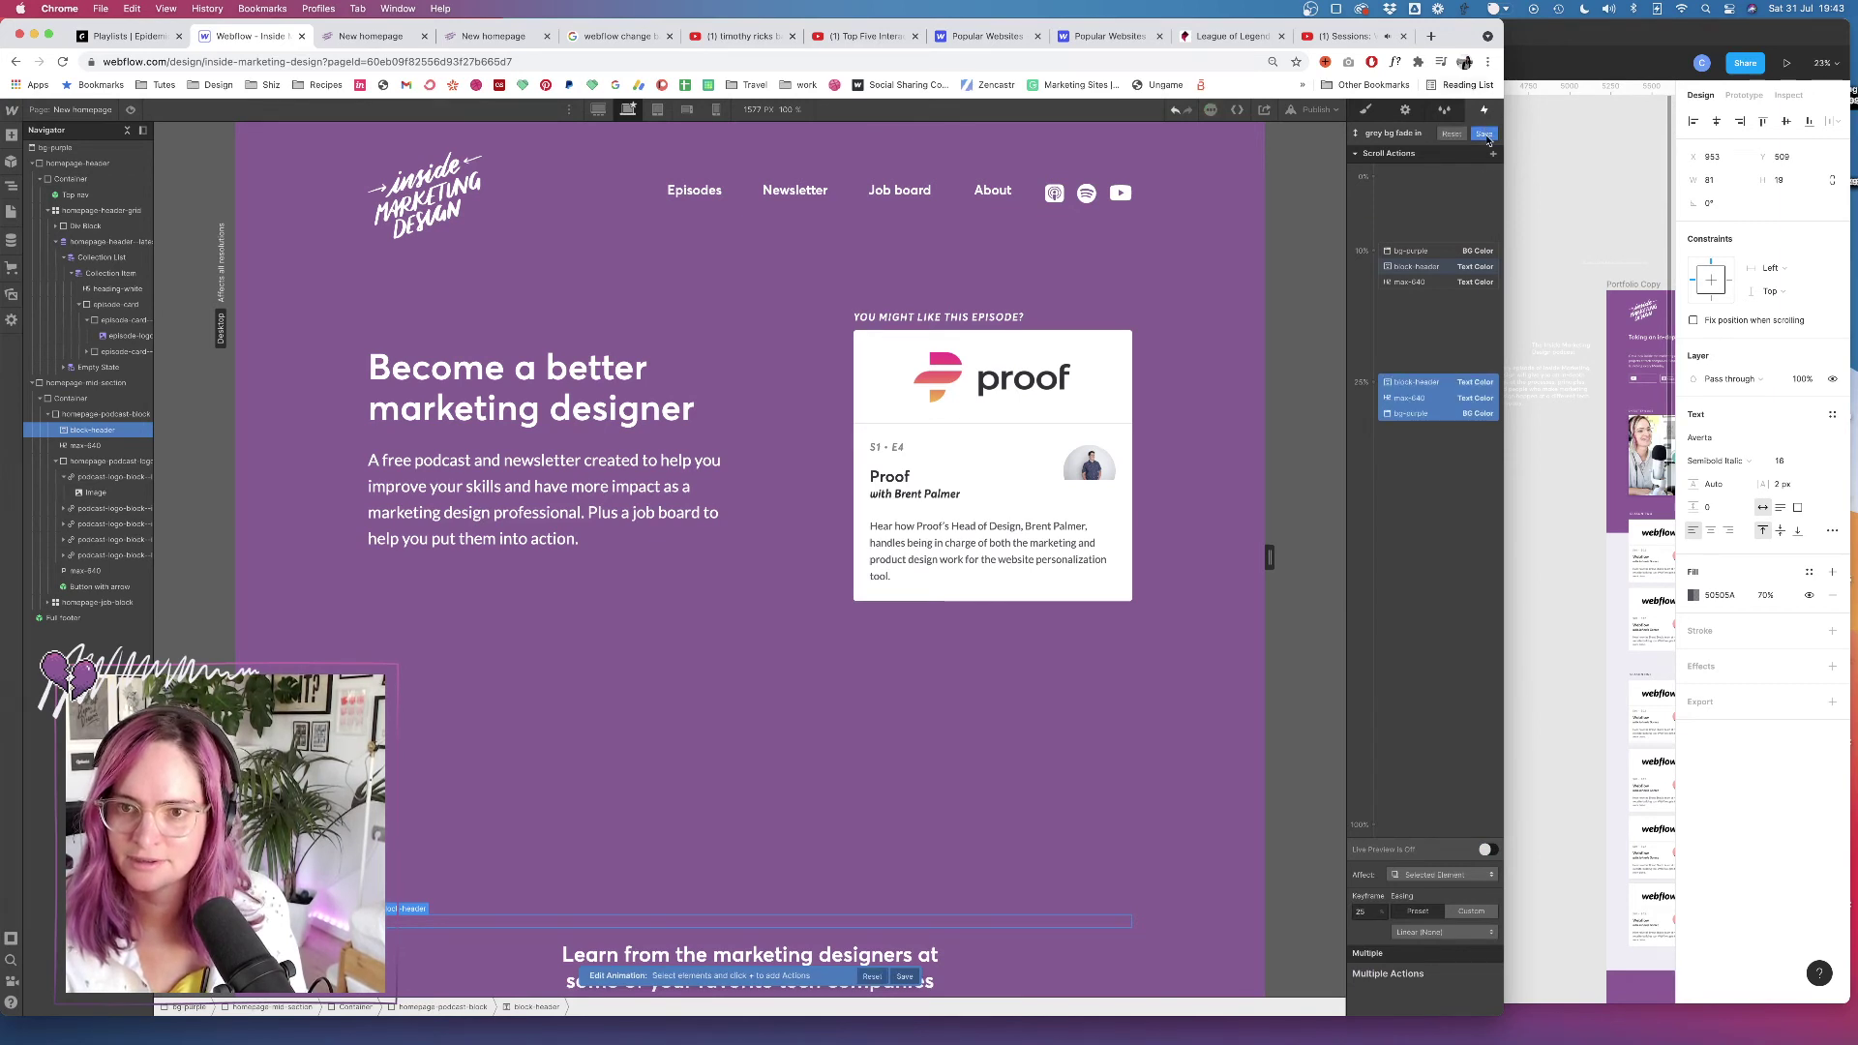
pyautogui.click(1484, 134)
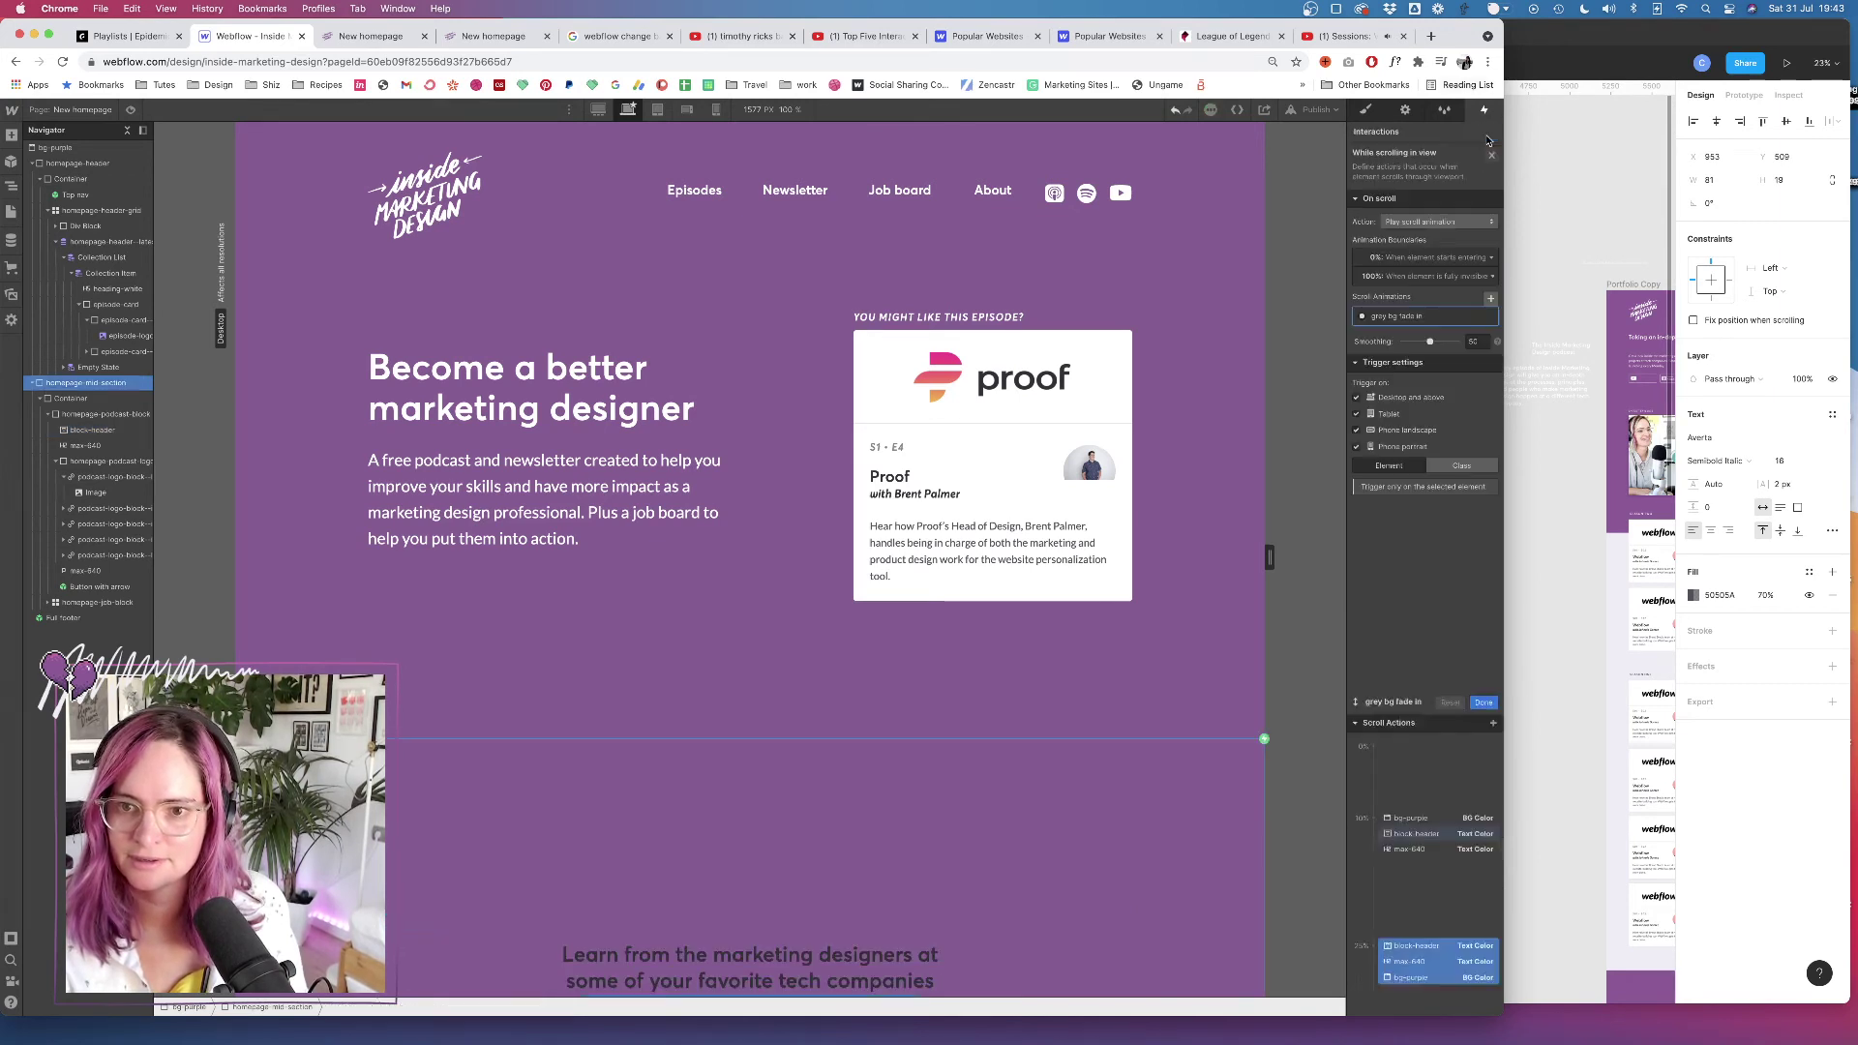
# Publish the site to its webflow.io domain and return to the page canvas
pyautogui.click(1316, 109)
pyautogui.click(1275, 299)
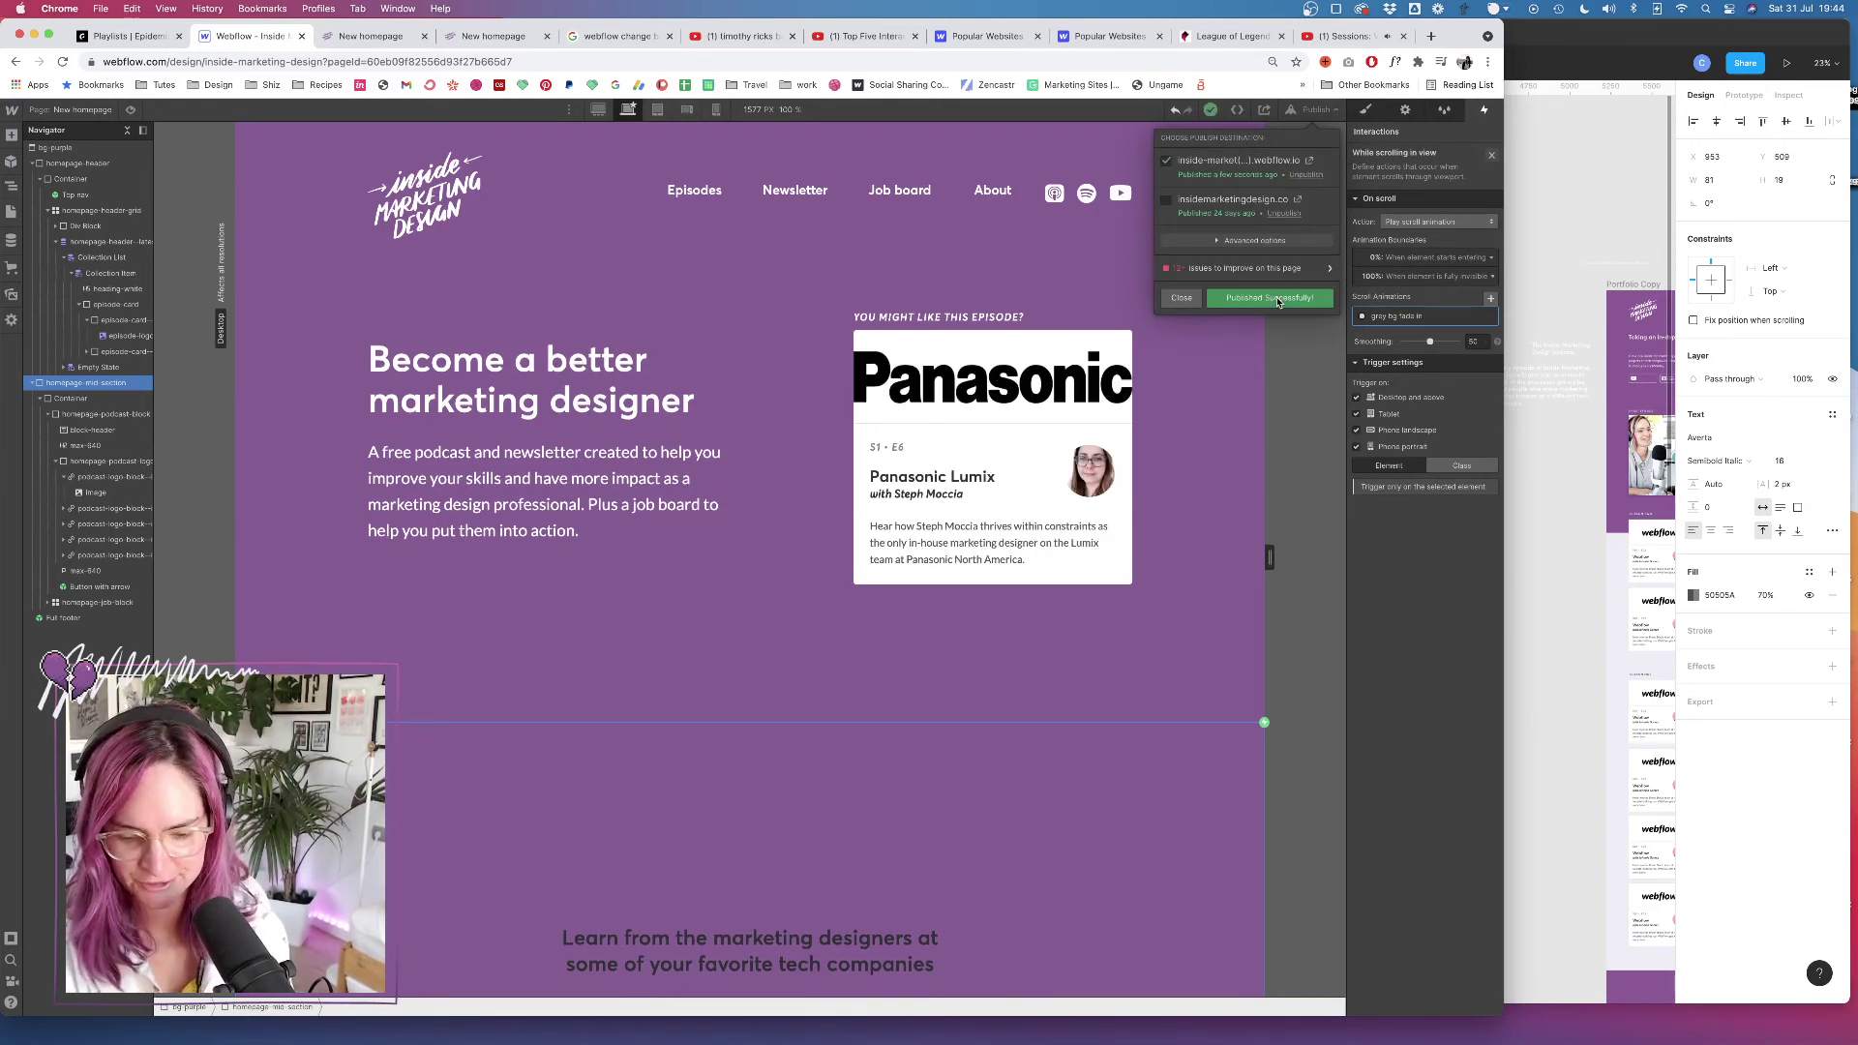
pyautogui.click(1039, 378)
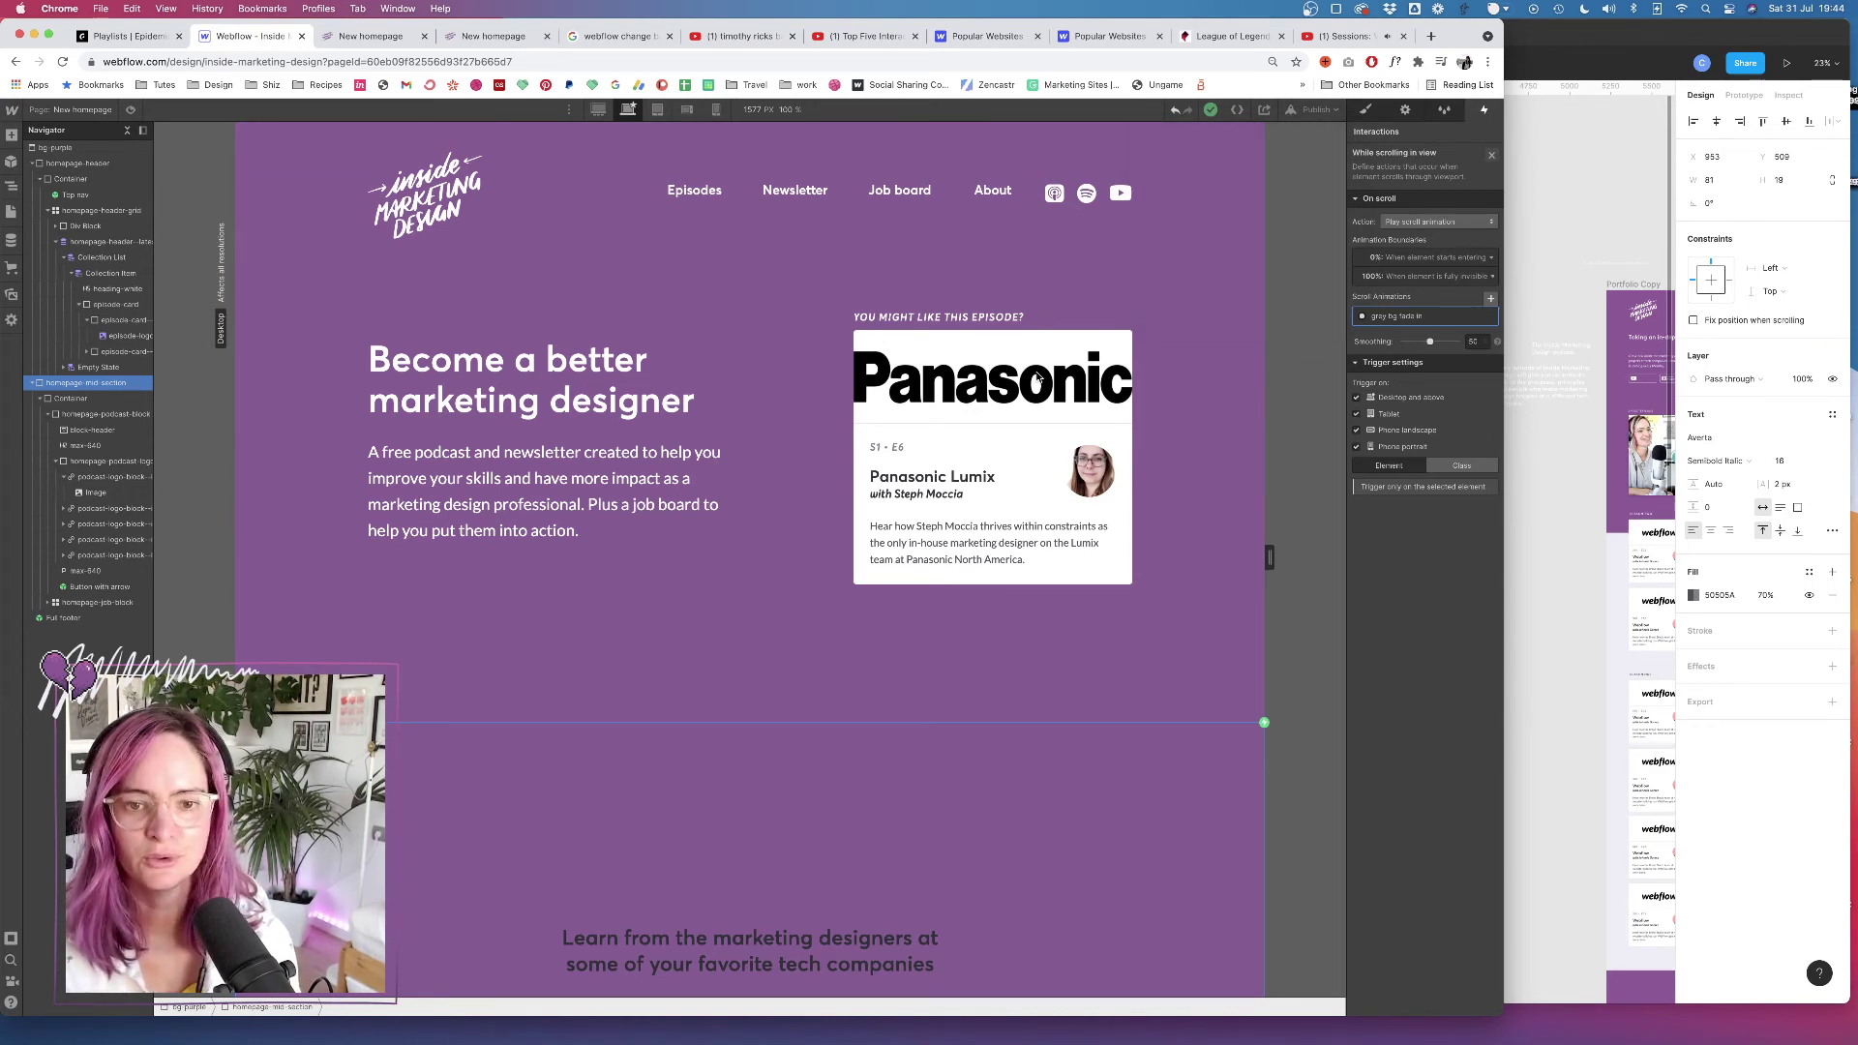
# Set the height of the episode card's company logo image to 80 in its image settings
pyautogui.click(1060, 392)
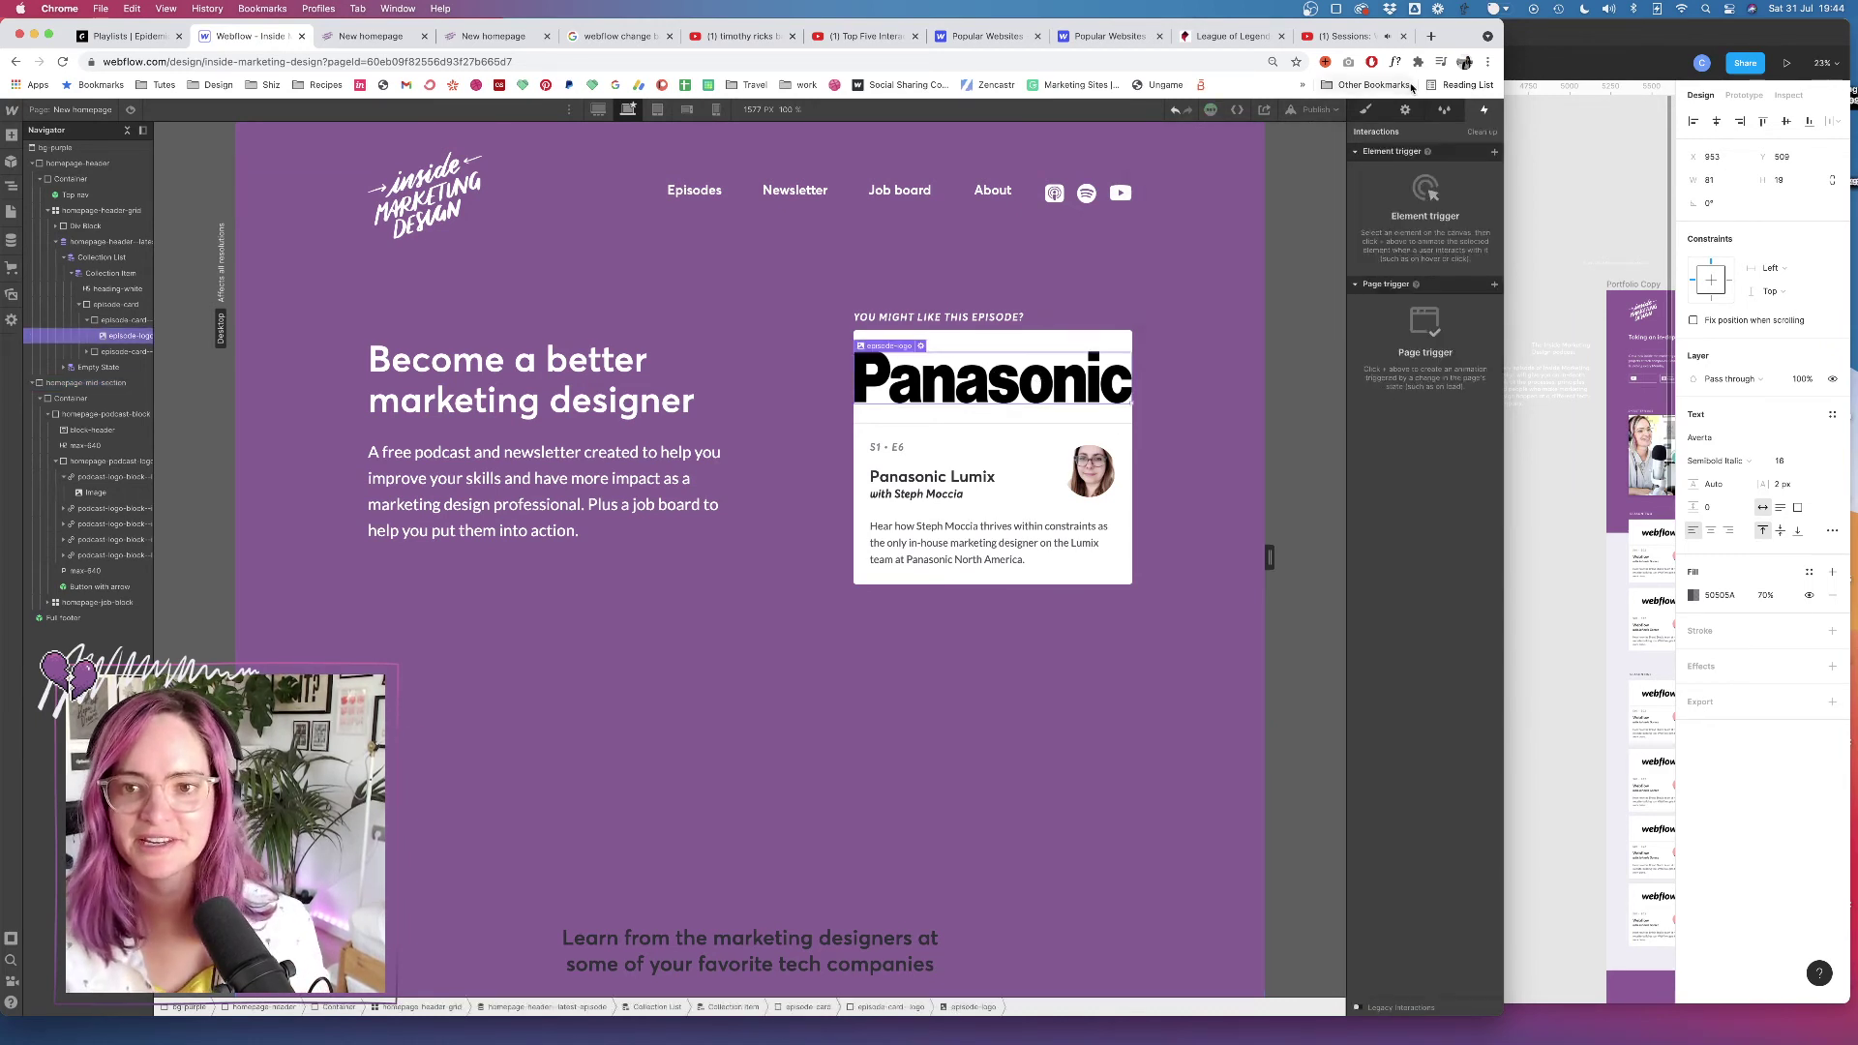
pyautogui.click(1365, 111)
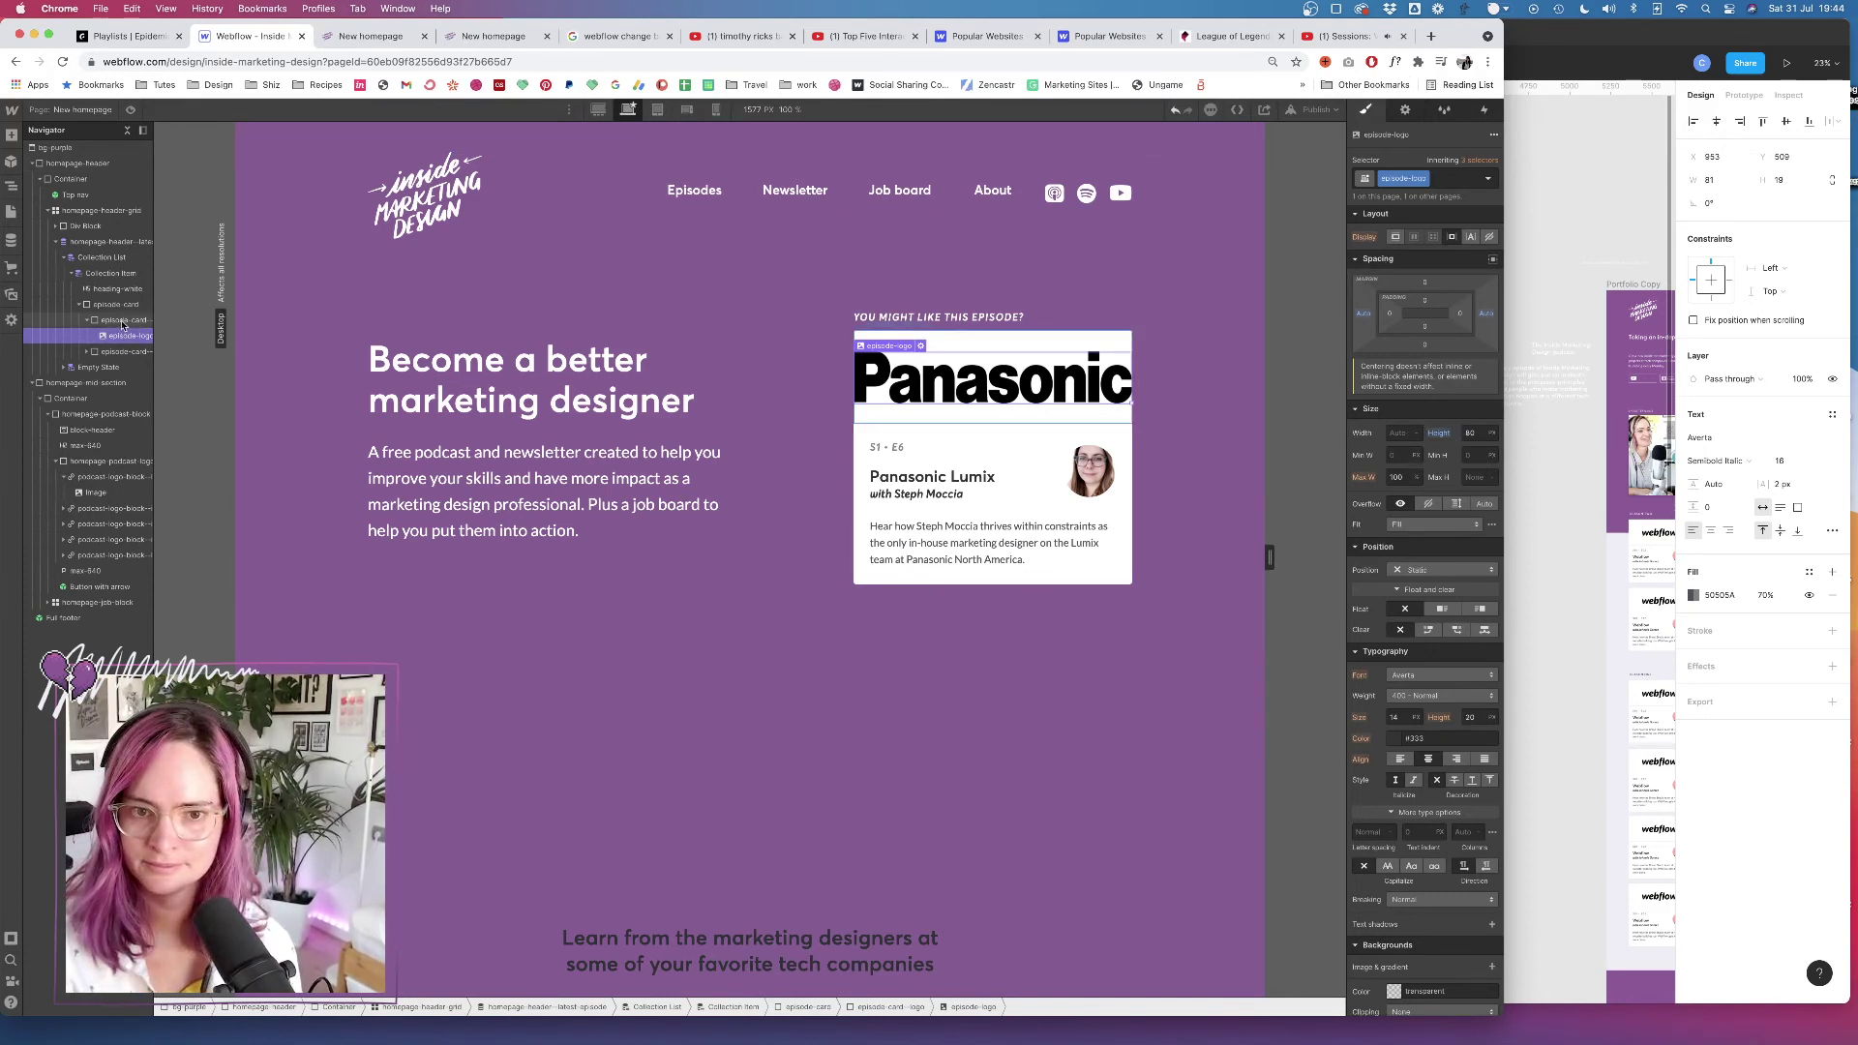
pyautogui.rightClick(1364, 479)
pyautogui.press('Escape')
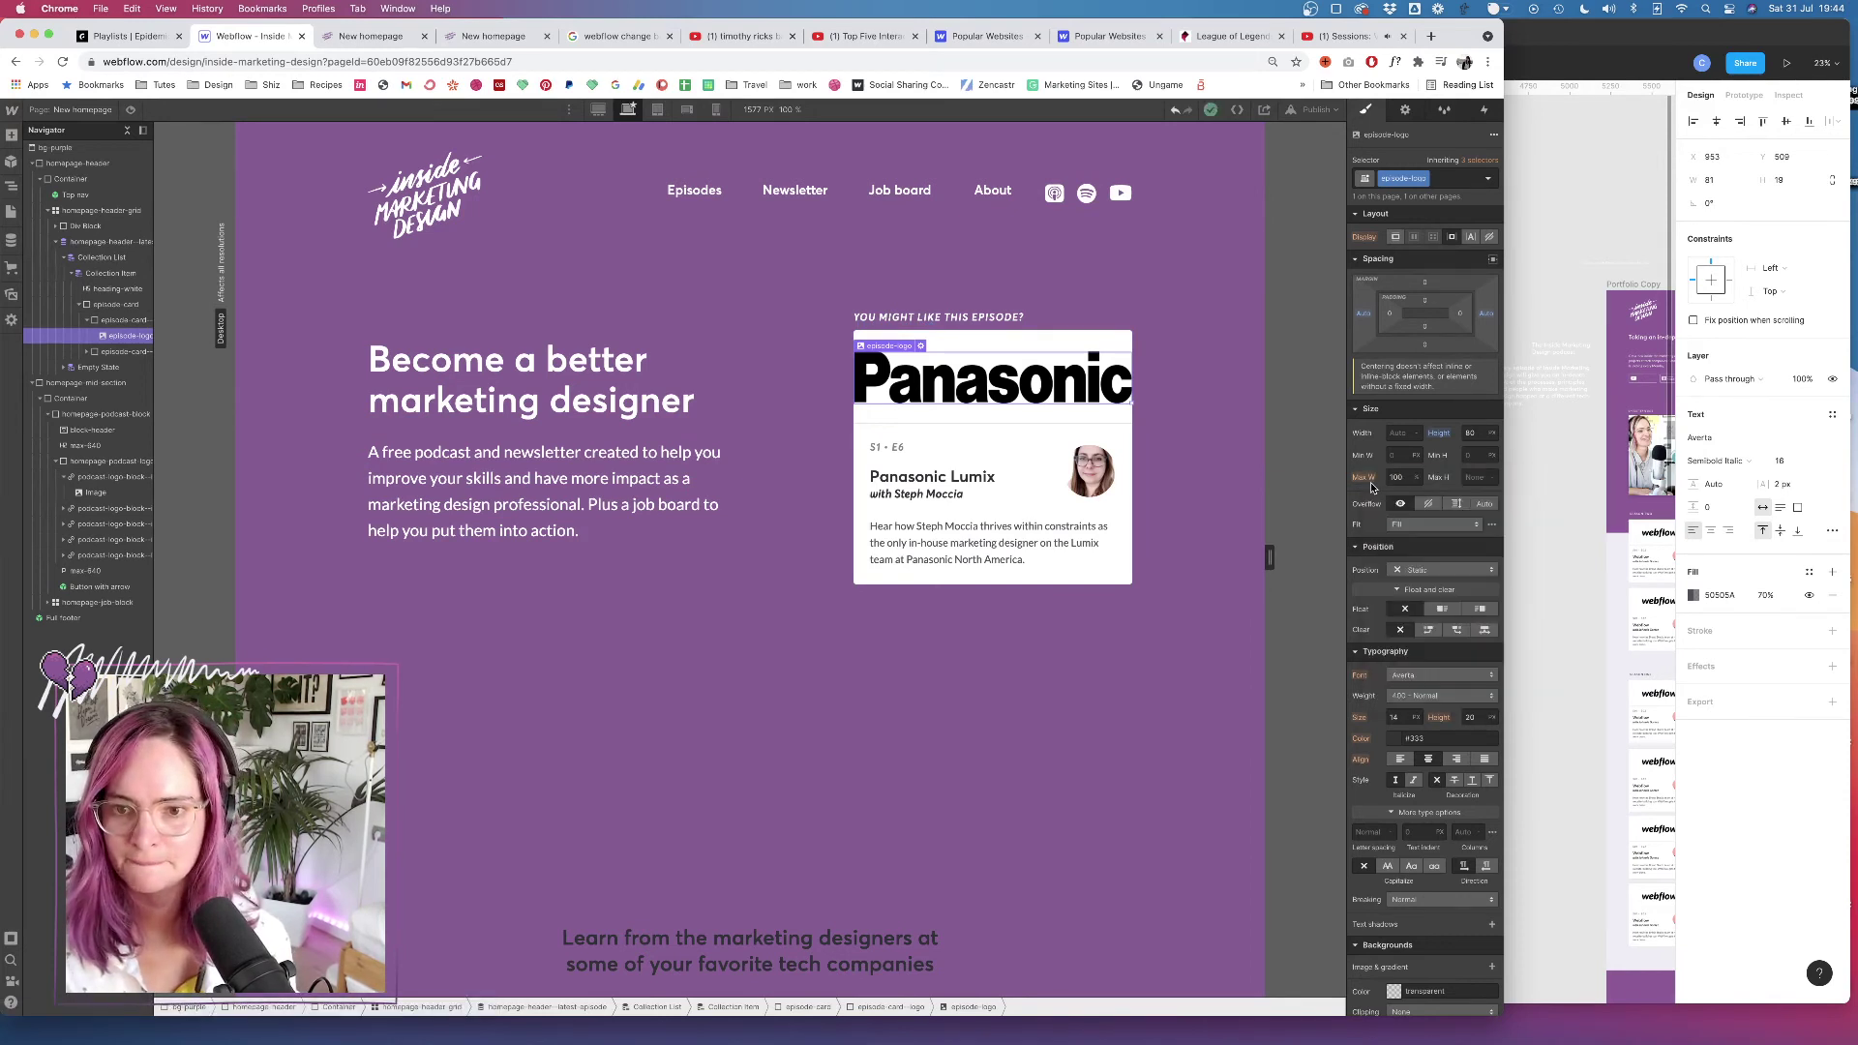
pyautogui.click(1366, 478)
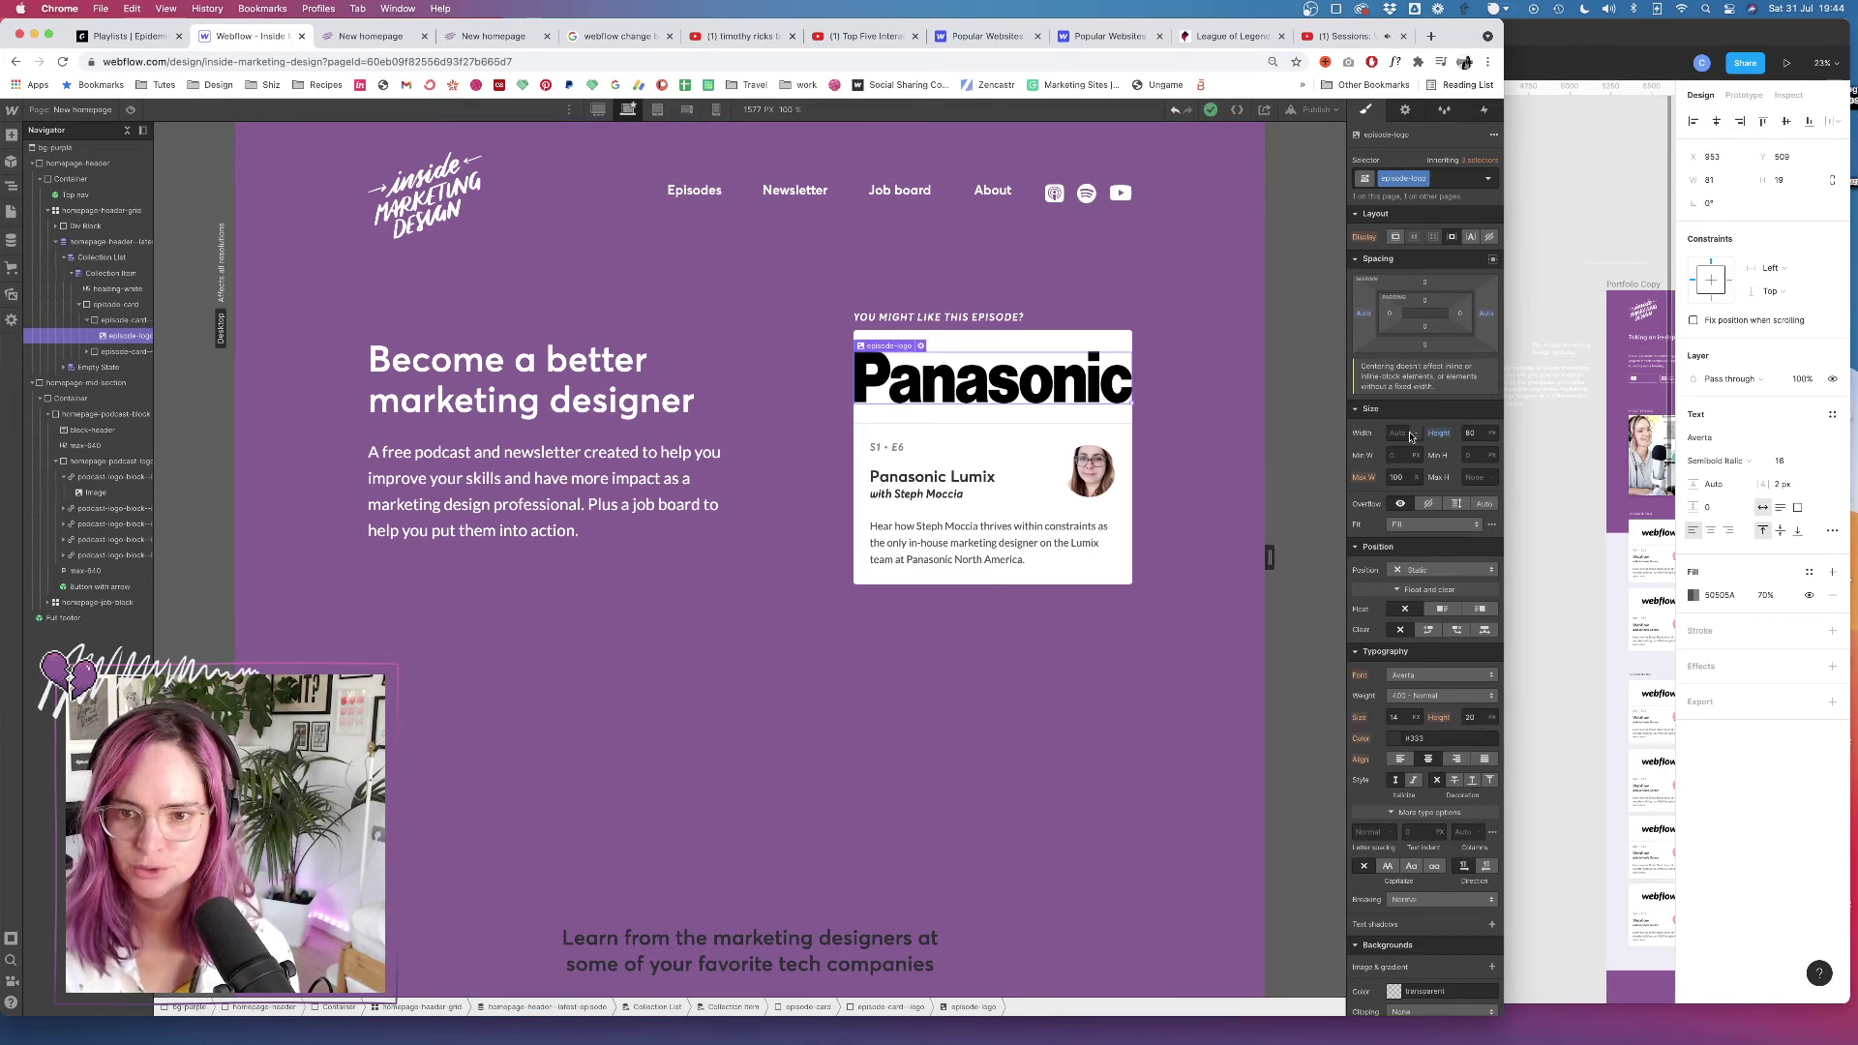
pyautogui.click(920, 346)
pyautogui.click(1006, 491)
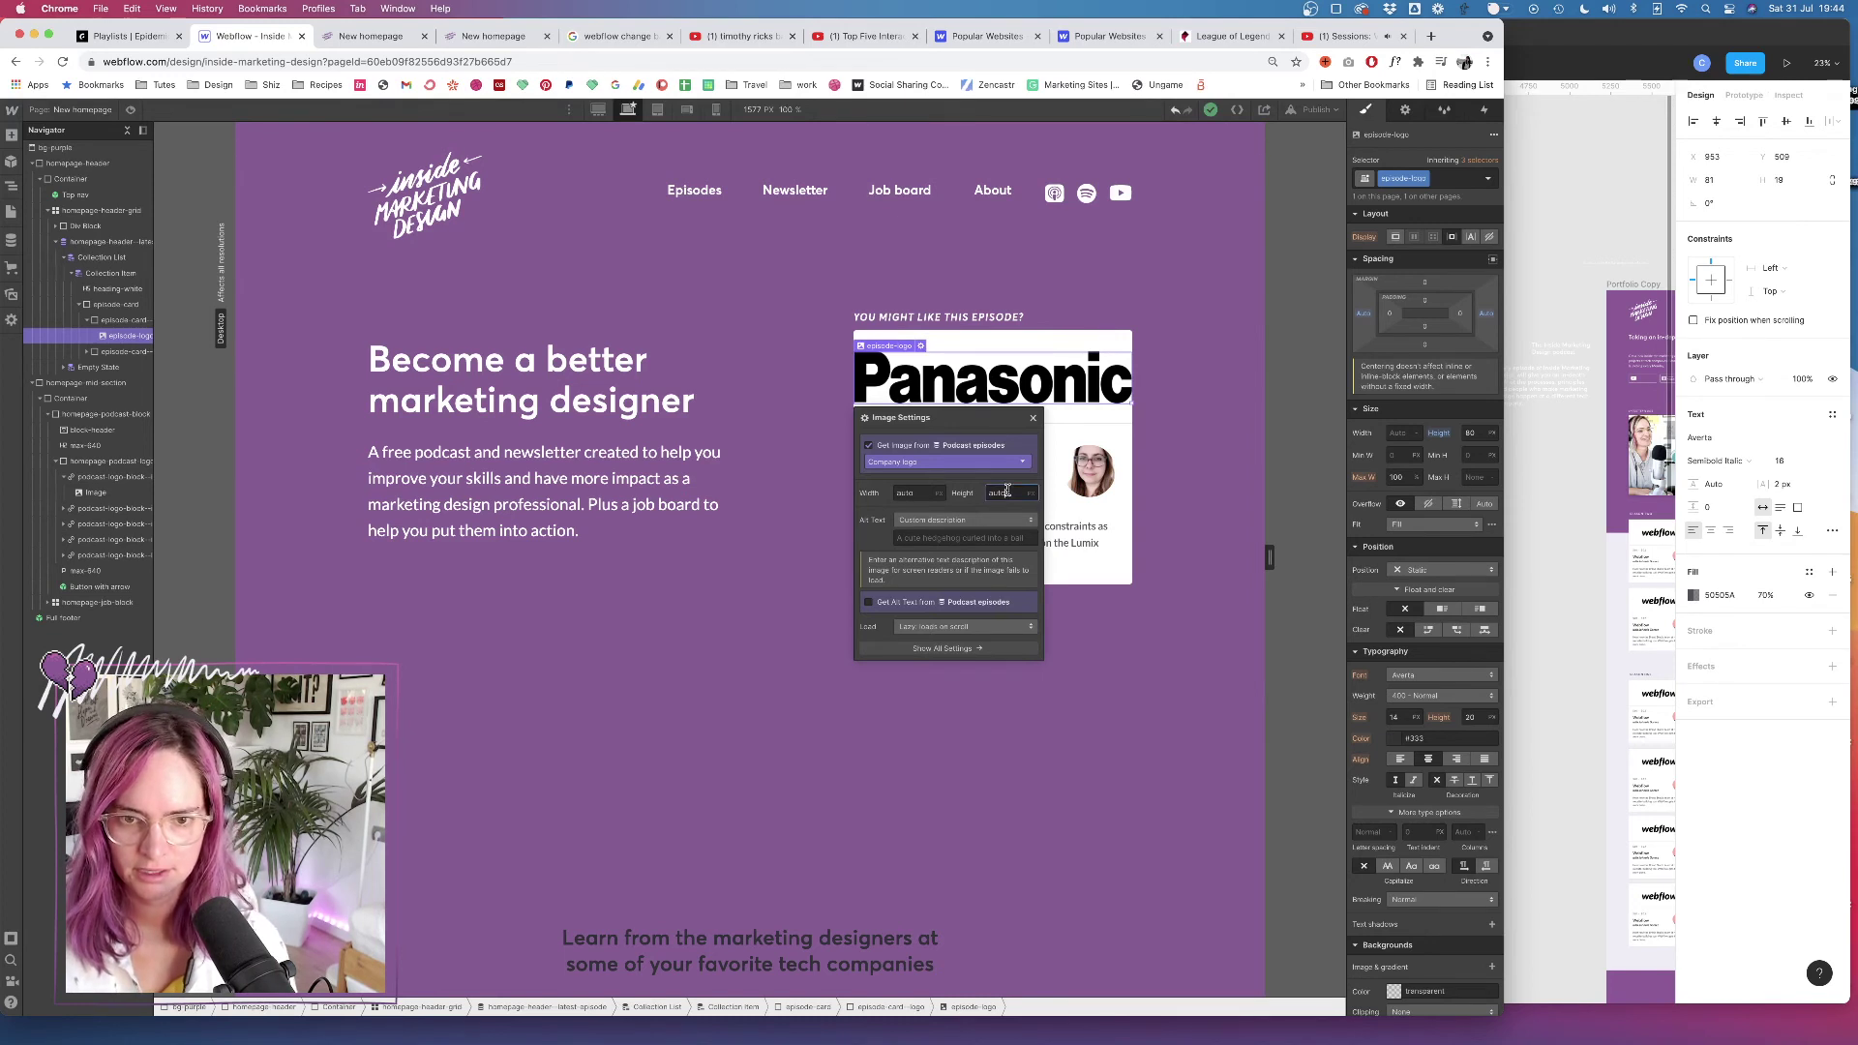
pyautogui.write('8')
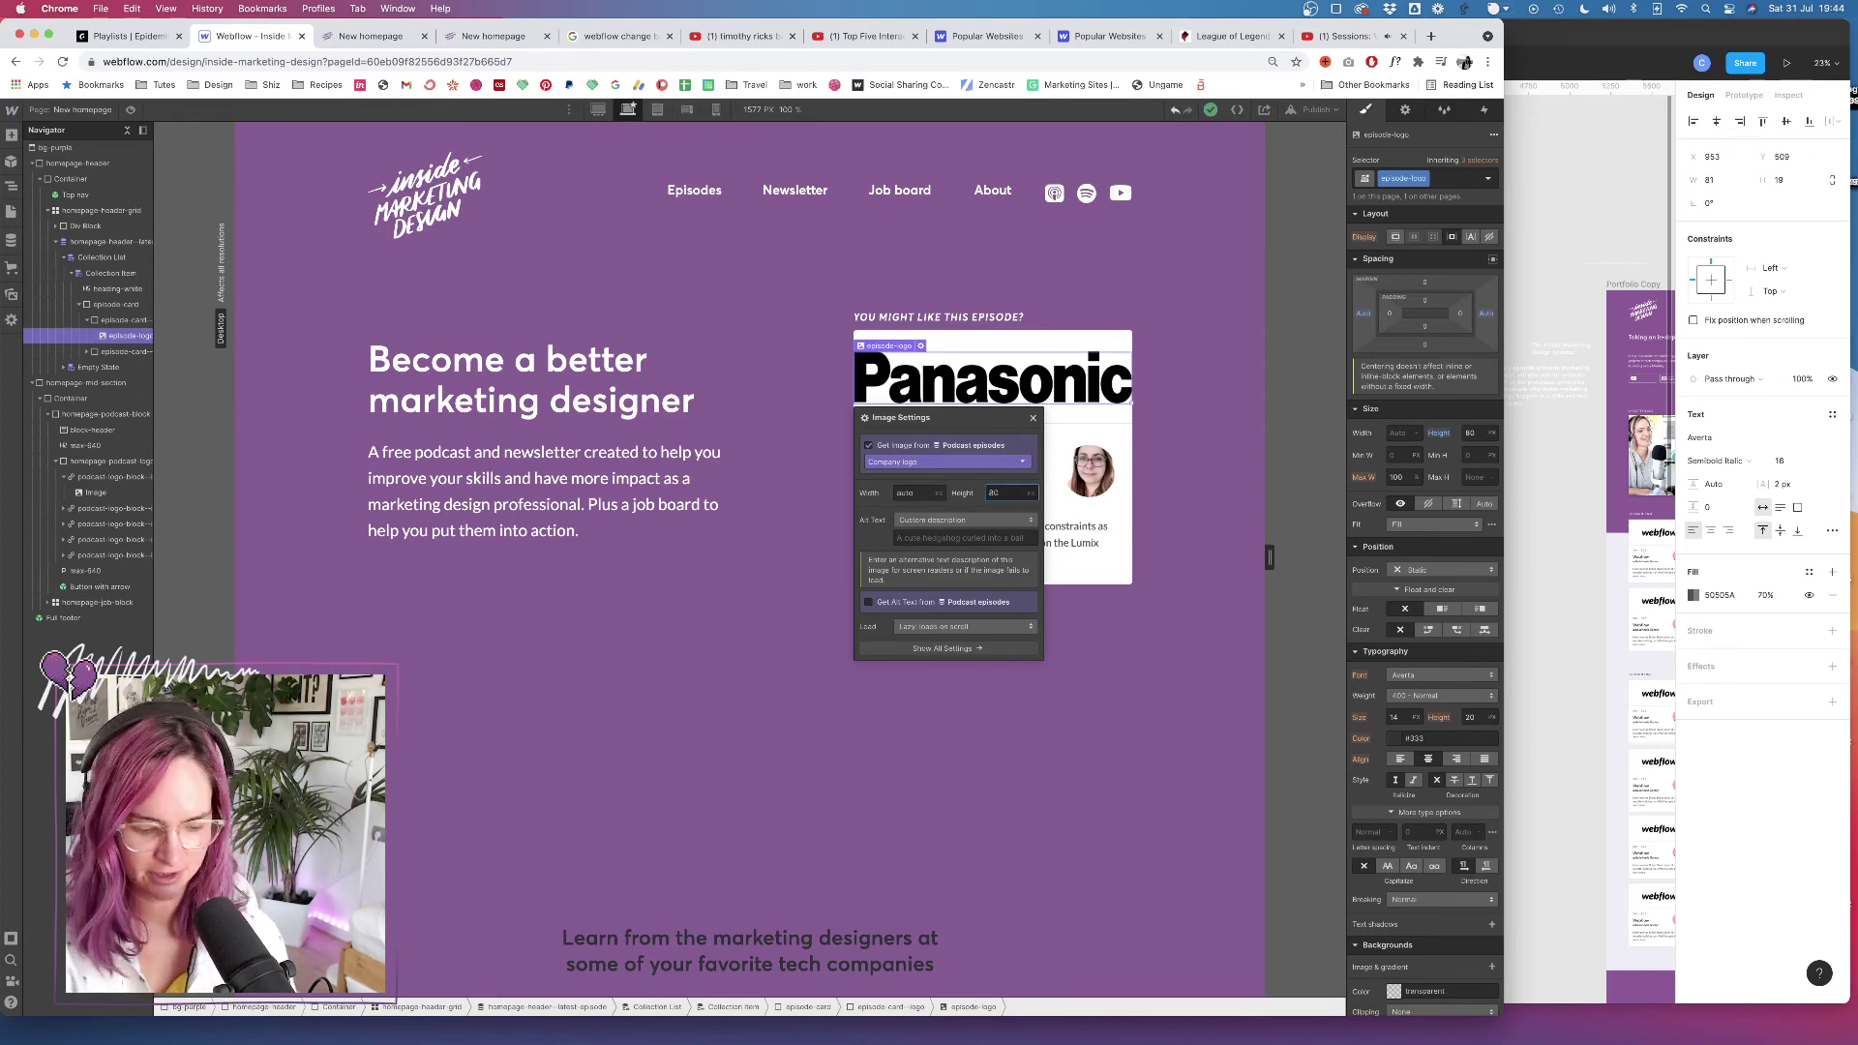
pyautogui.write('0')
pyautogui.press('Return')
pyautogui.click(1165, 420)
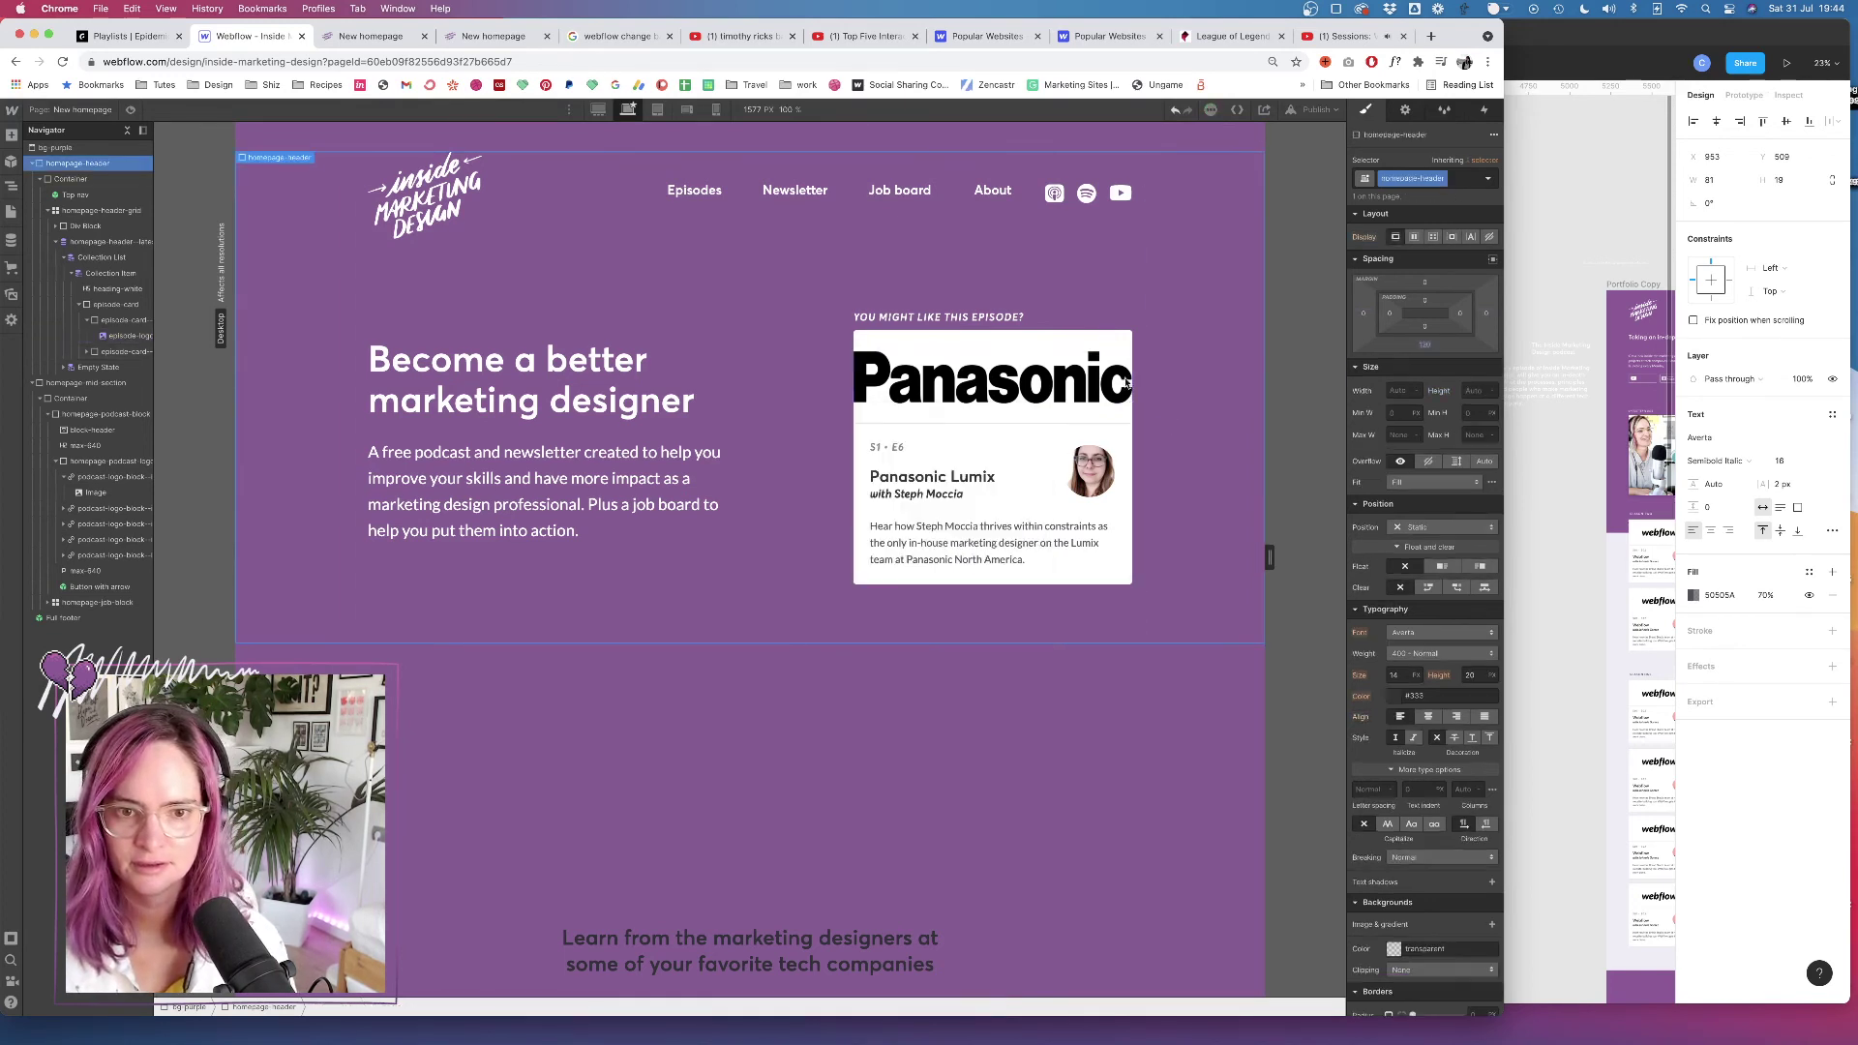
# Try a height of 60 in the episode-logo image's styling and return it to 80
pyautogui.click(1125, 384)
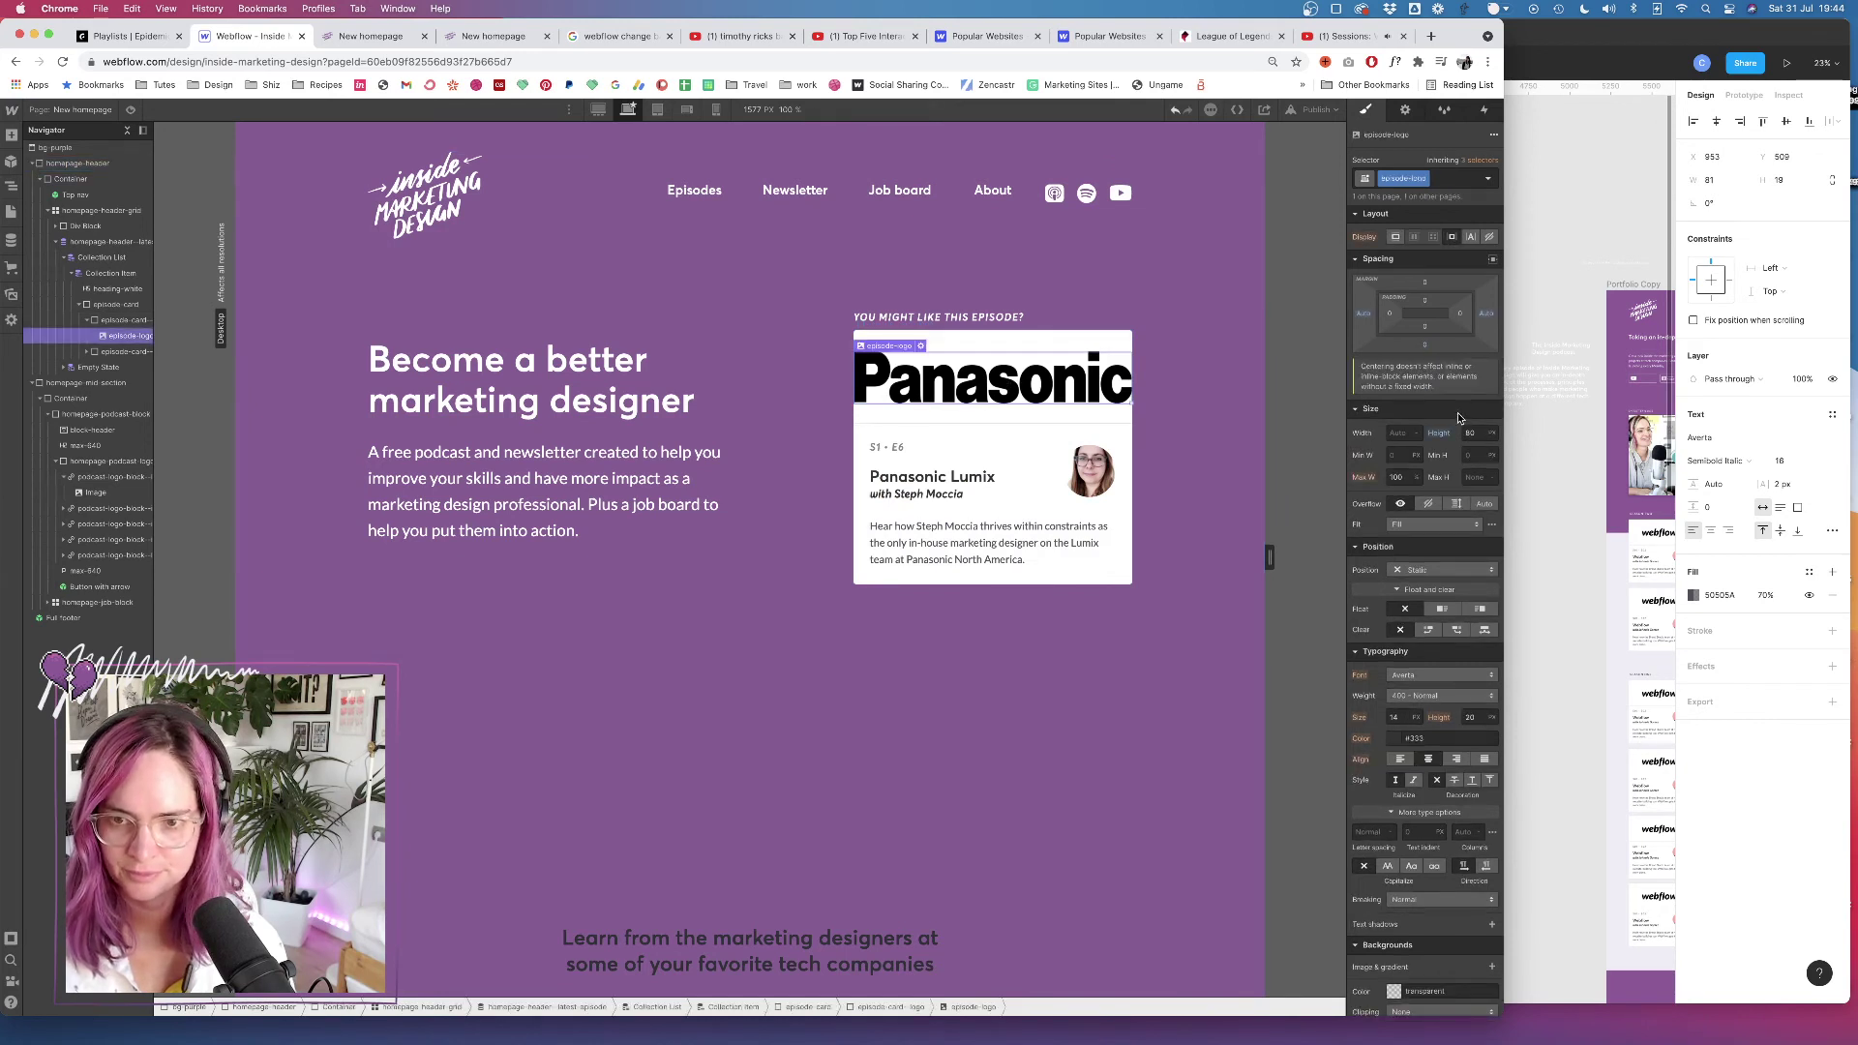
pyautogui.click(1396, 433)
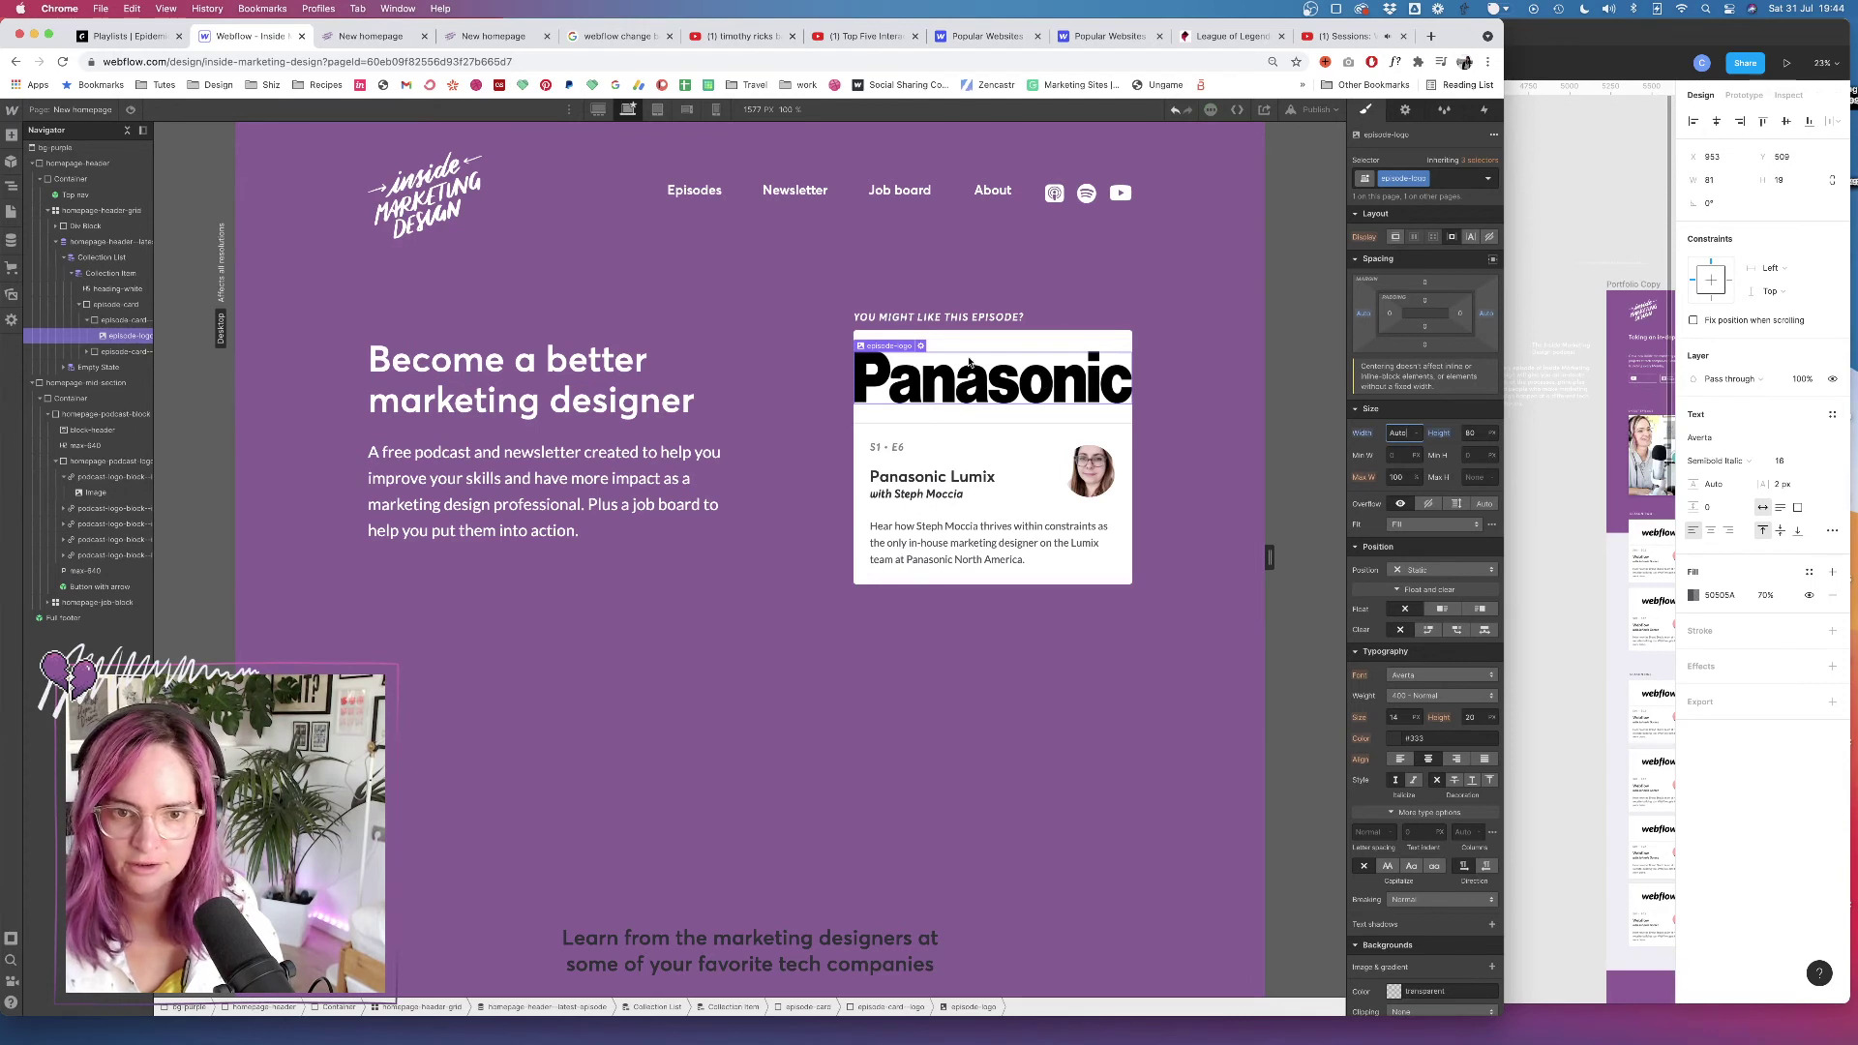
pyautogui.click(1471, 432)
pyautogui.write('60')
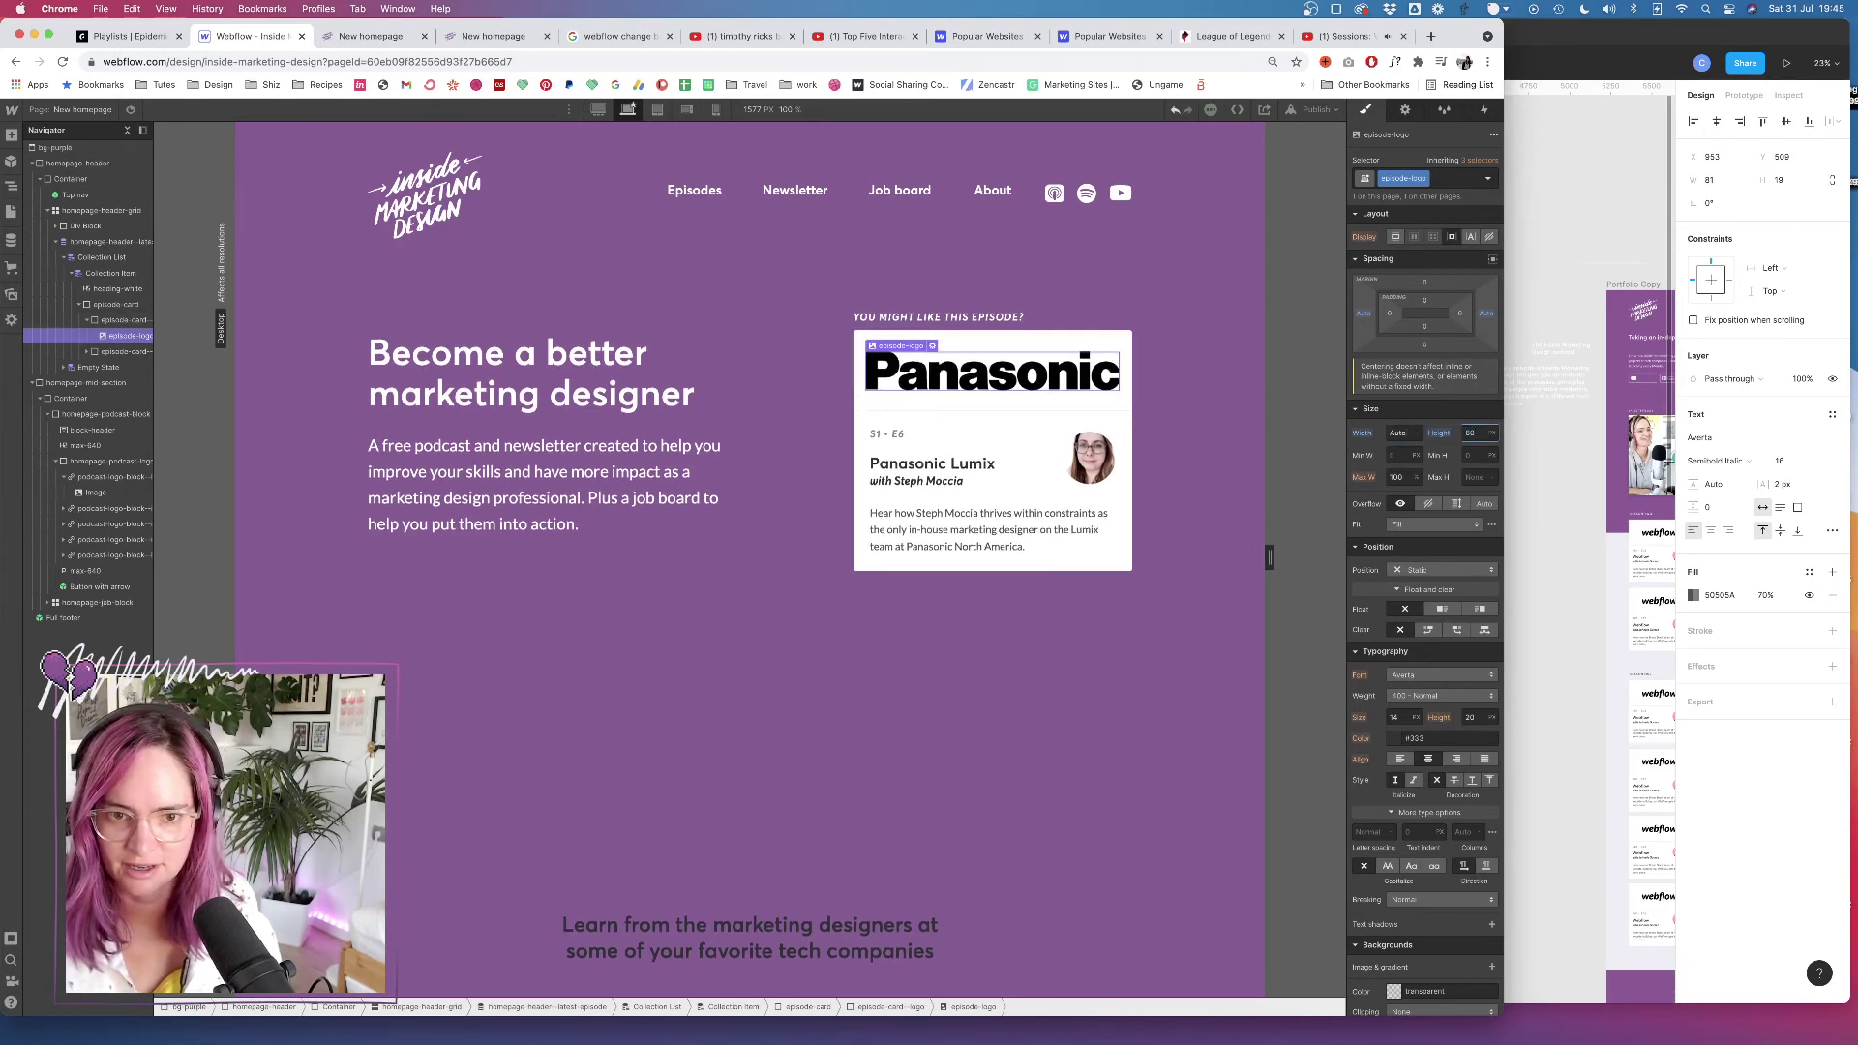
pyautogui.hotkey('shift', 'Up')
pyautogui.hotkey('shift', 'Up')
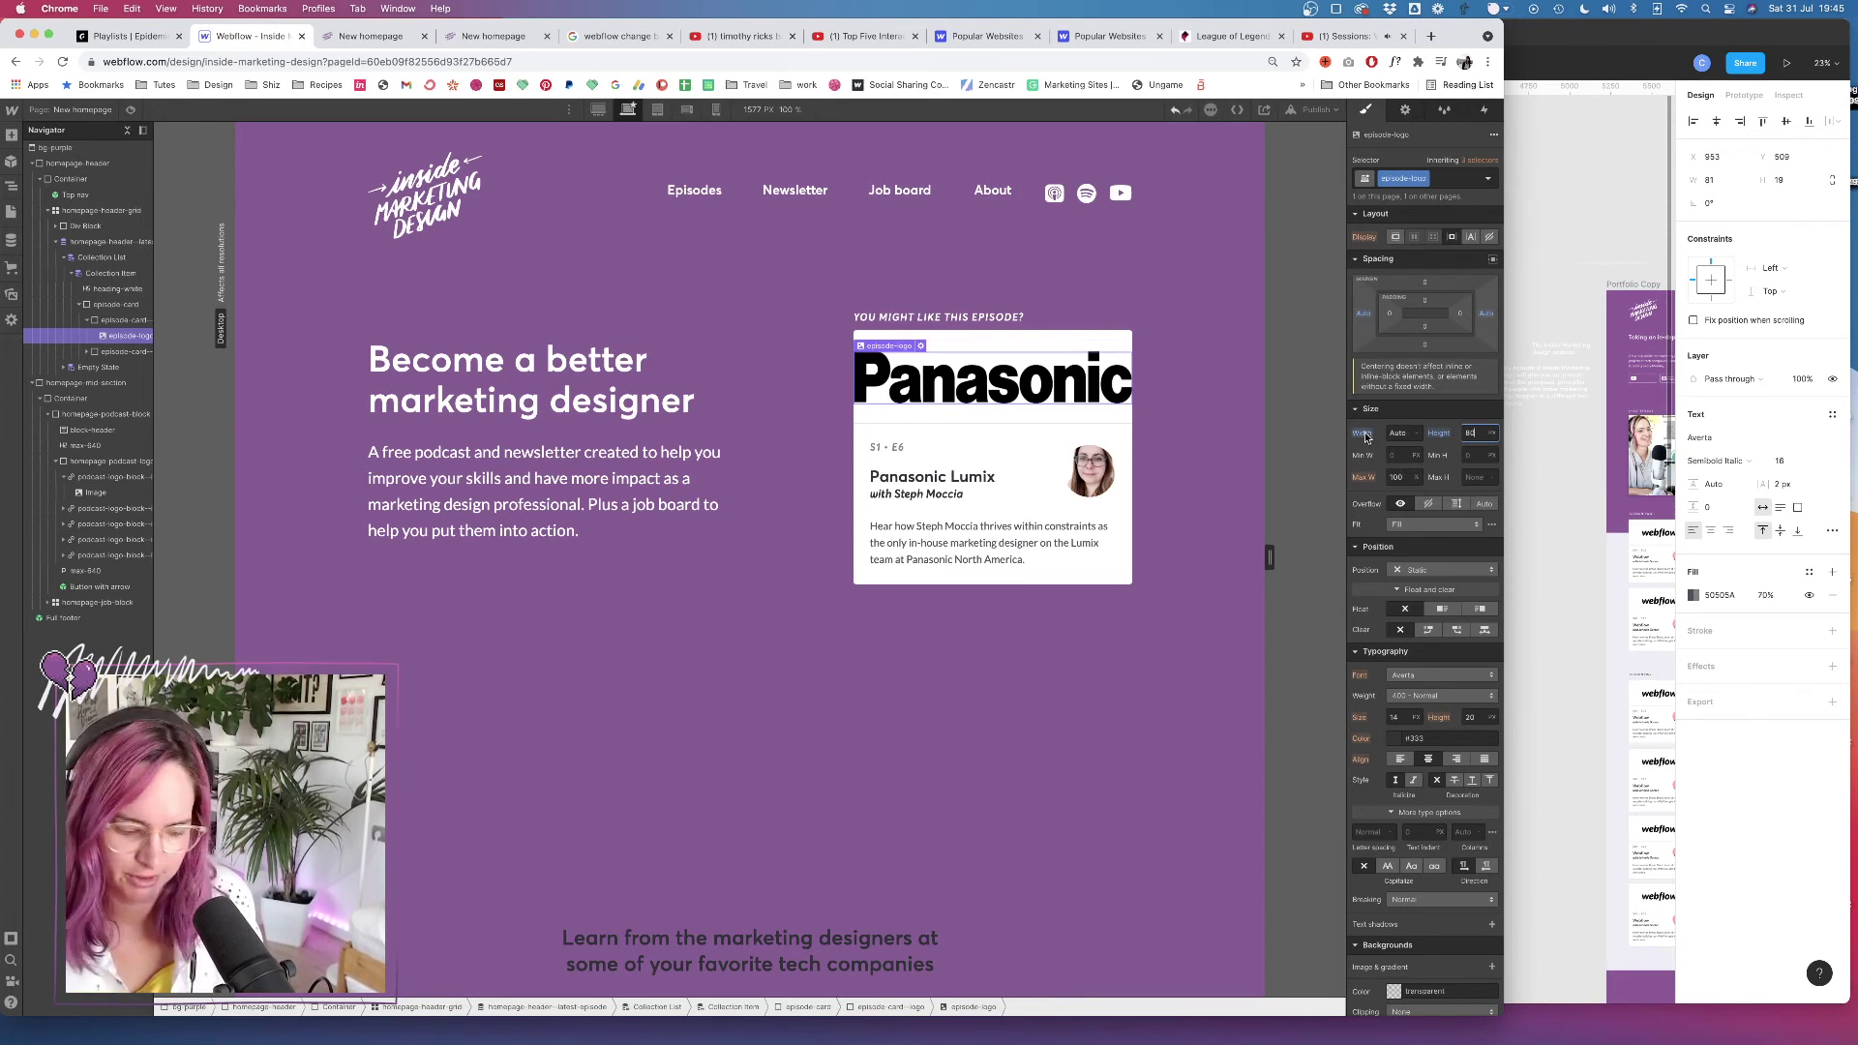
# Limit the episode-logo image's maximum width to 80% and look through its remaining style settings
pyautogui.click(1398, 478)
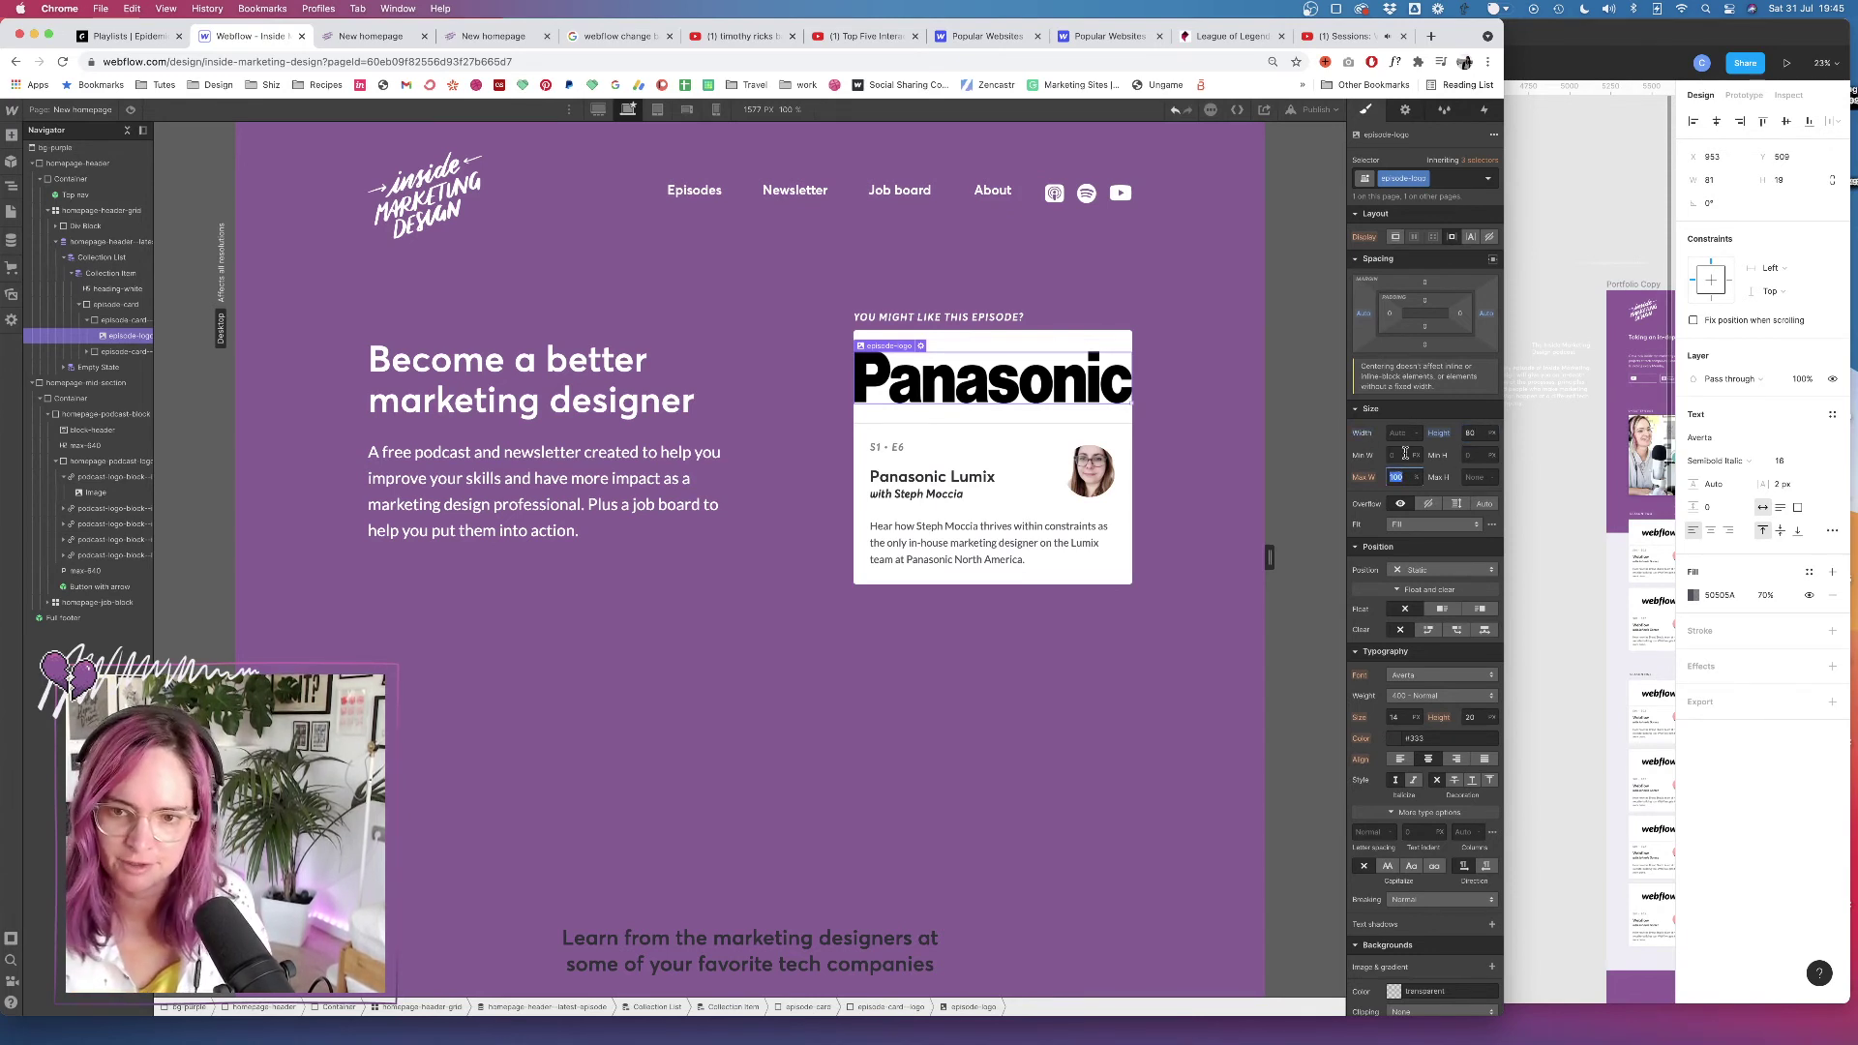
pyautogui.write('80')
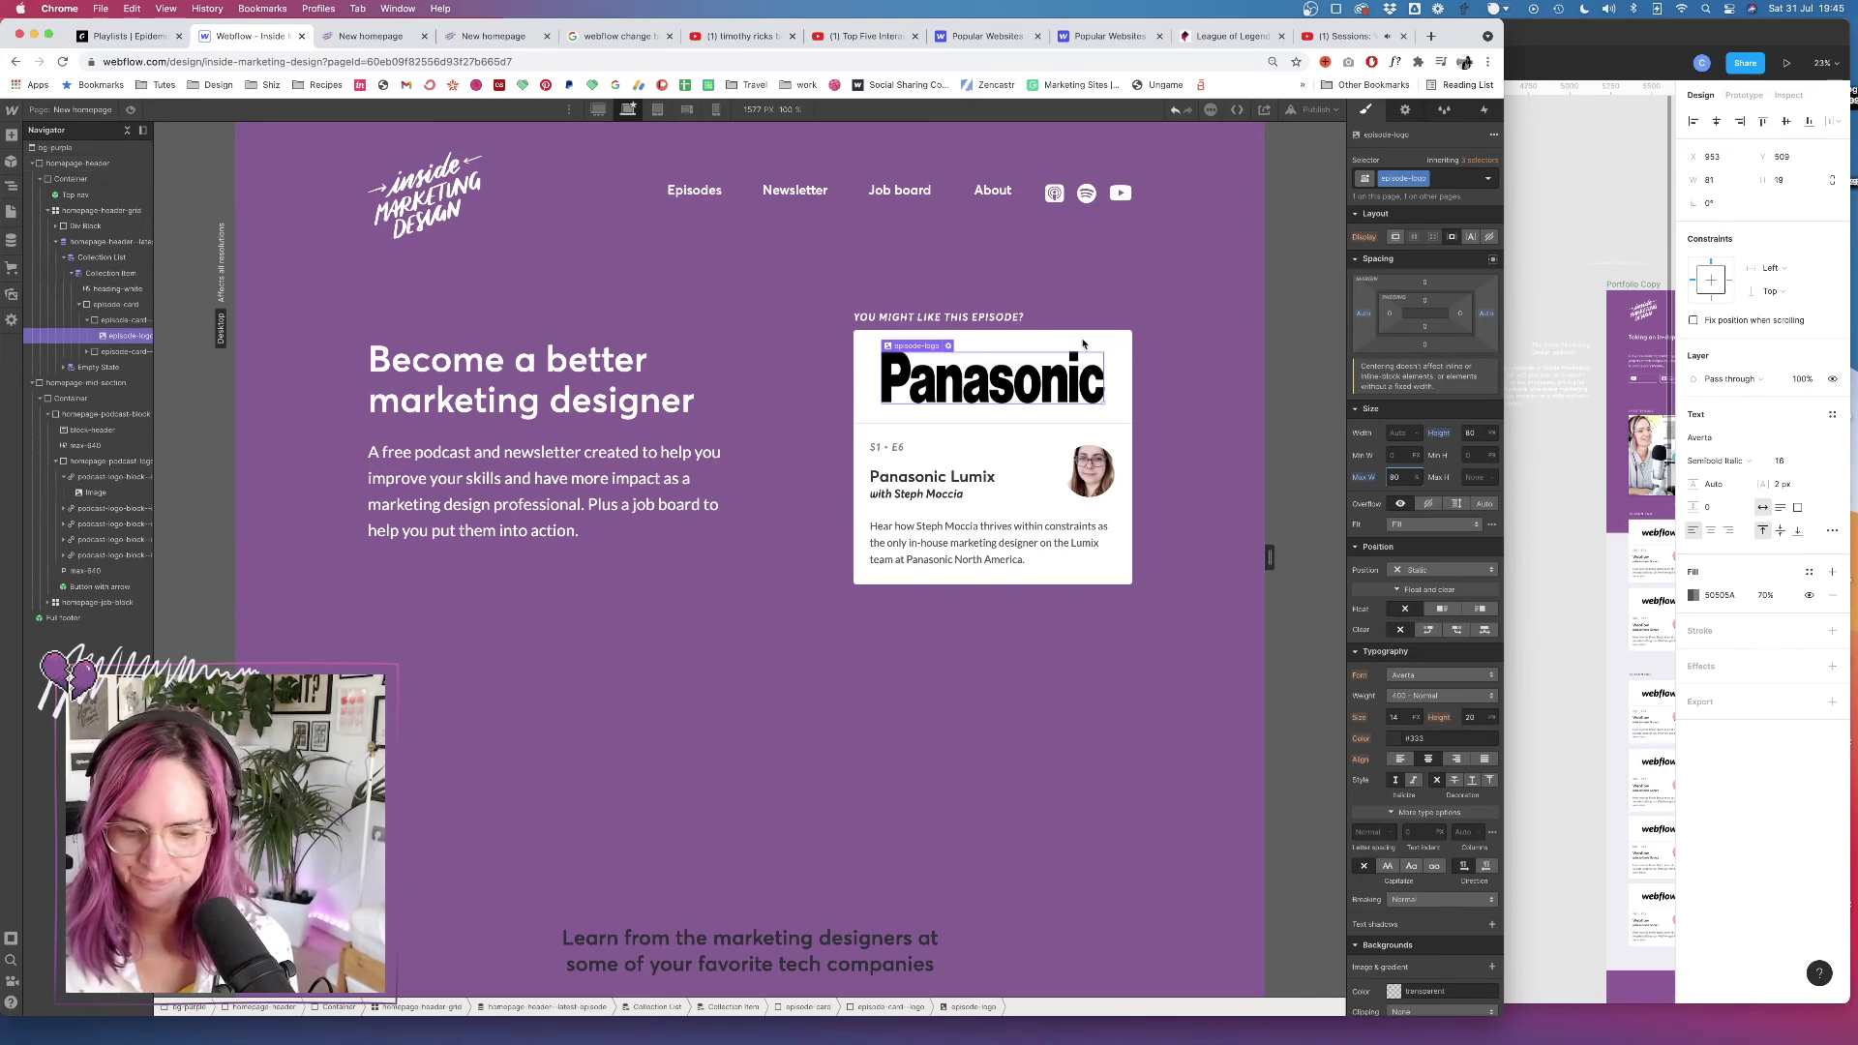
pyautogui.scroll(-5, 1403, 523)
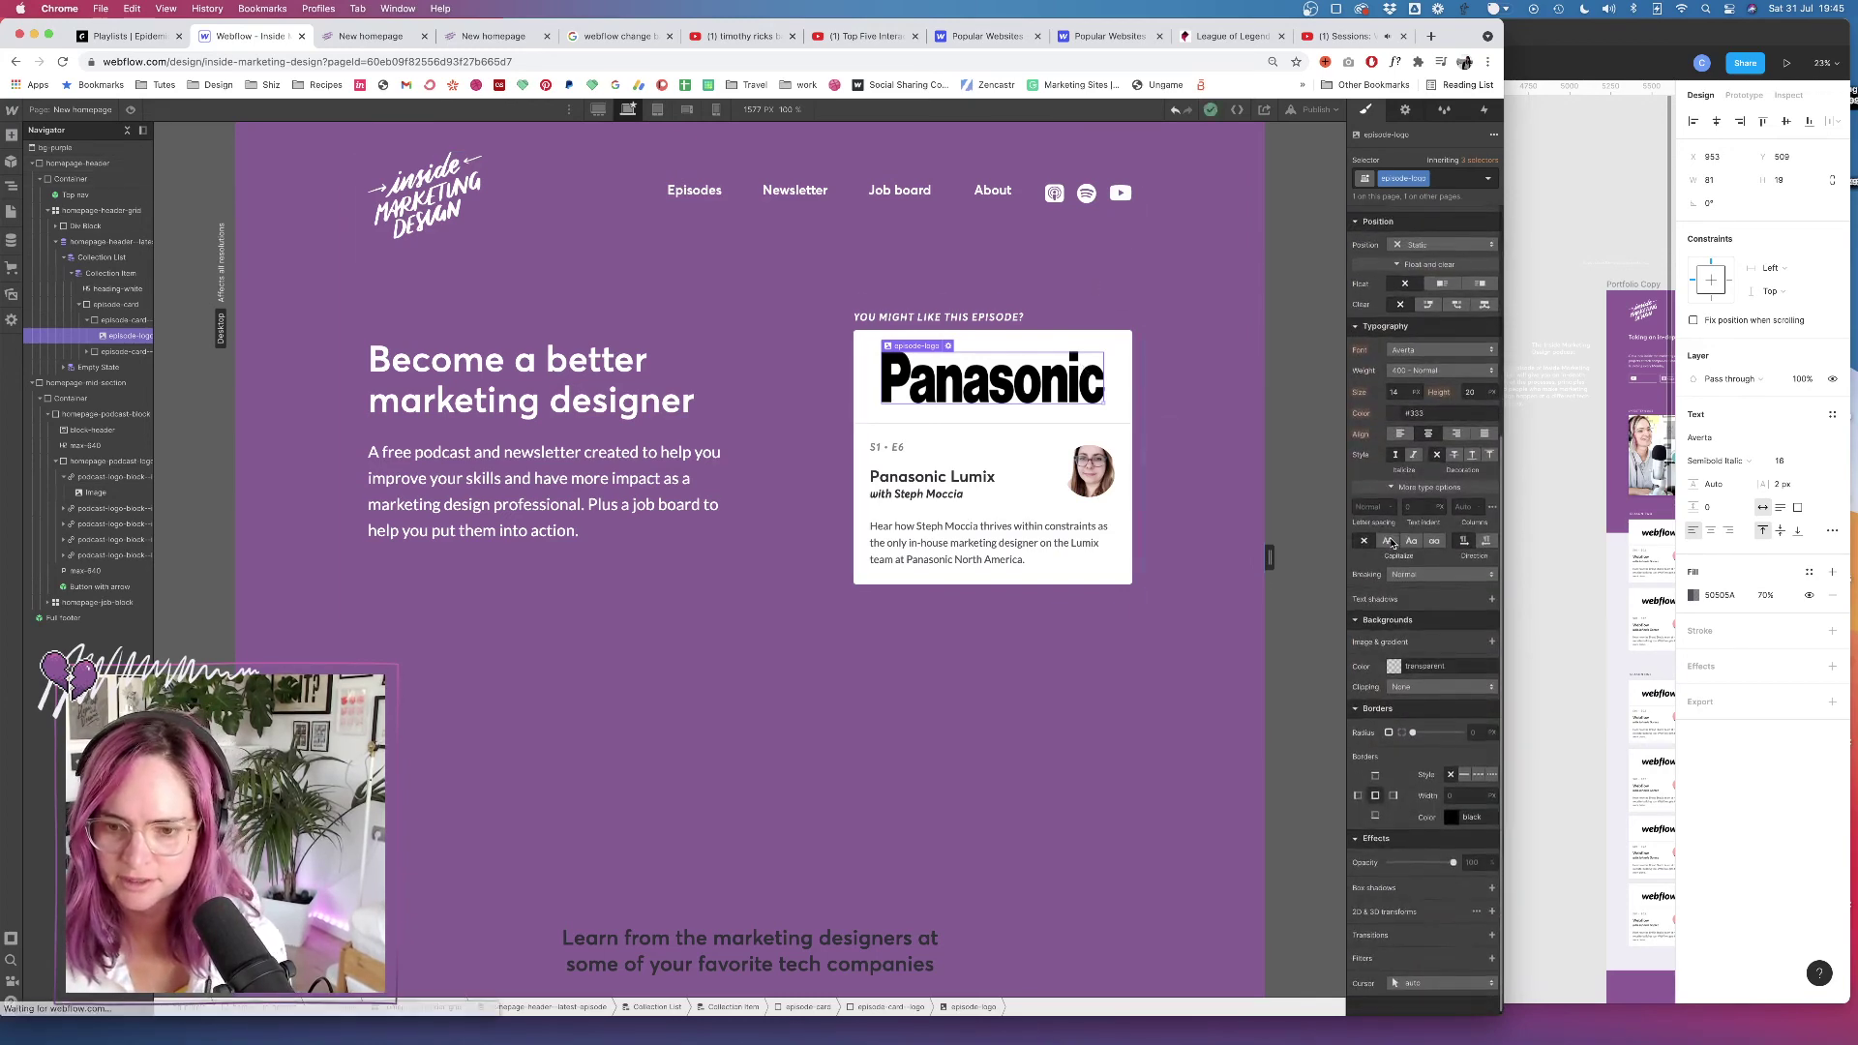
pyautogui.scroll(5, 1390, 545)
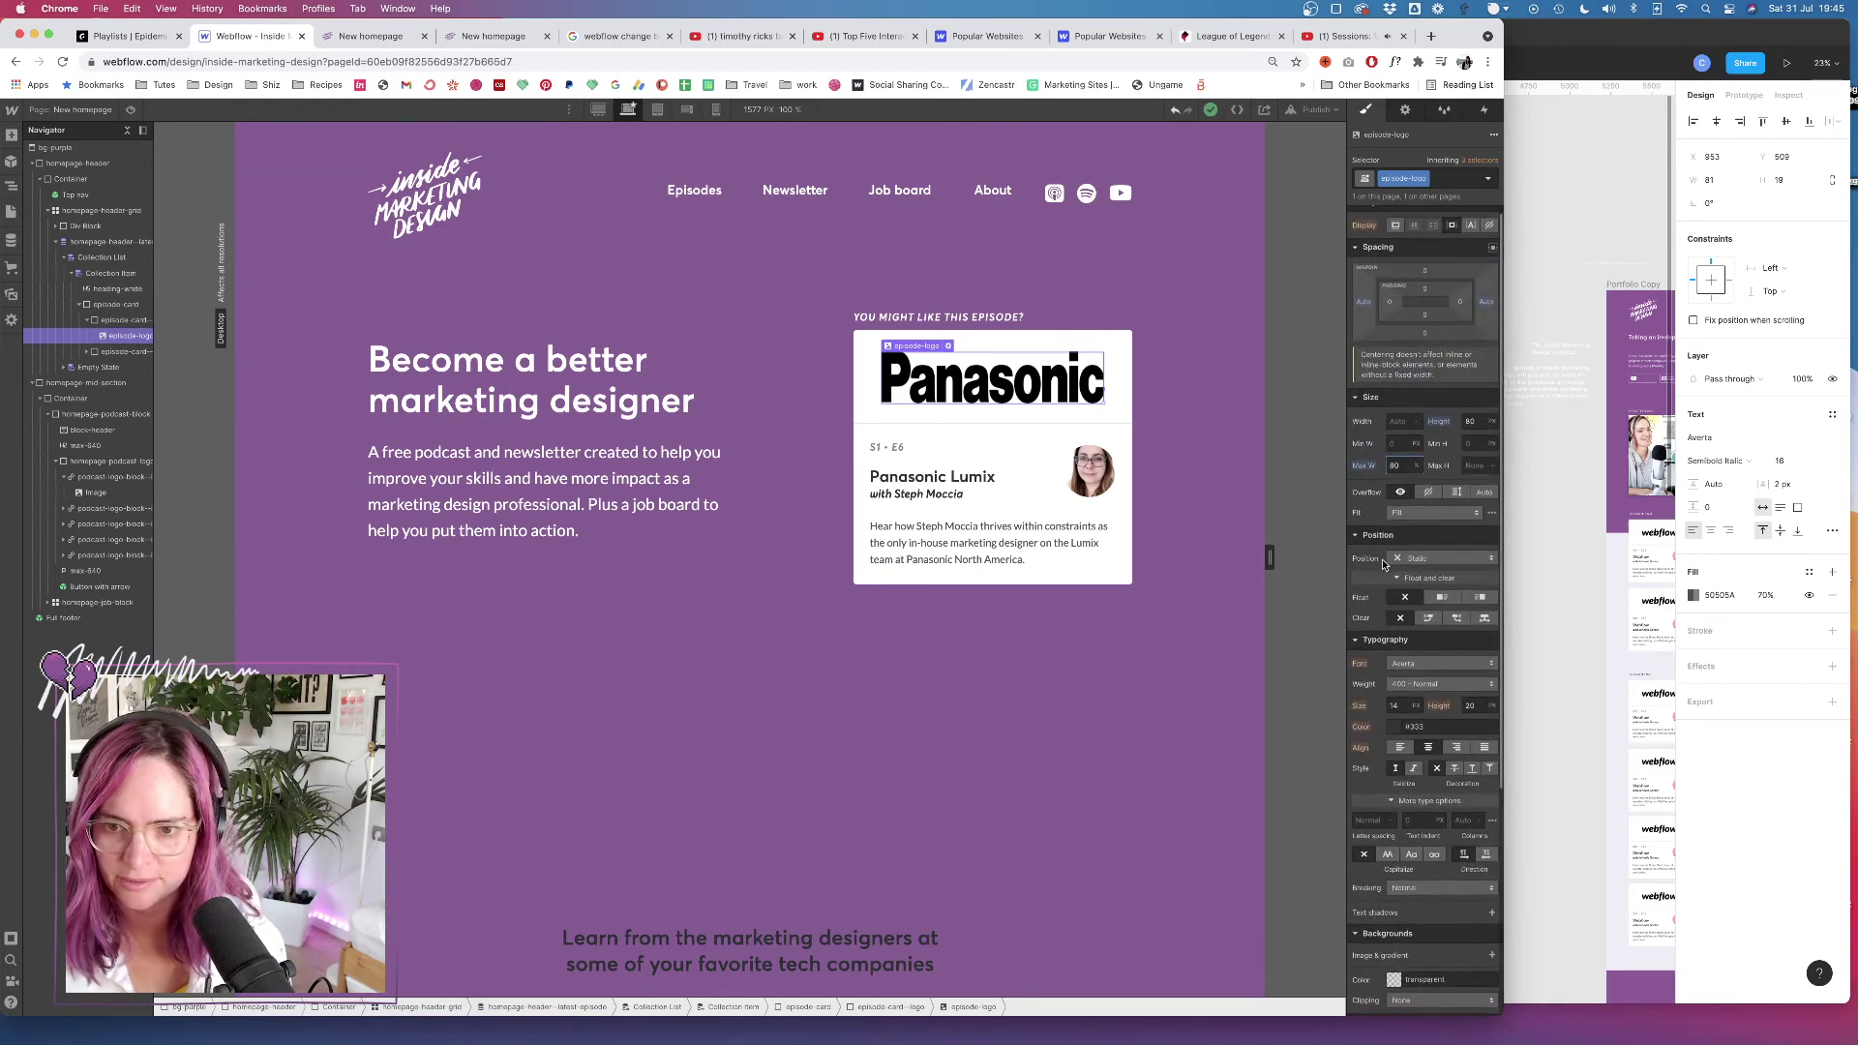
pyautogui.scroll(-5, 1383, 565)
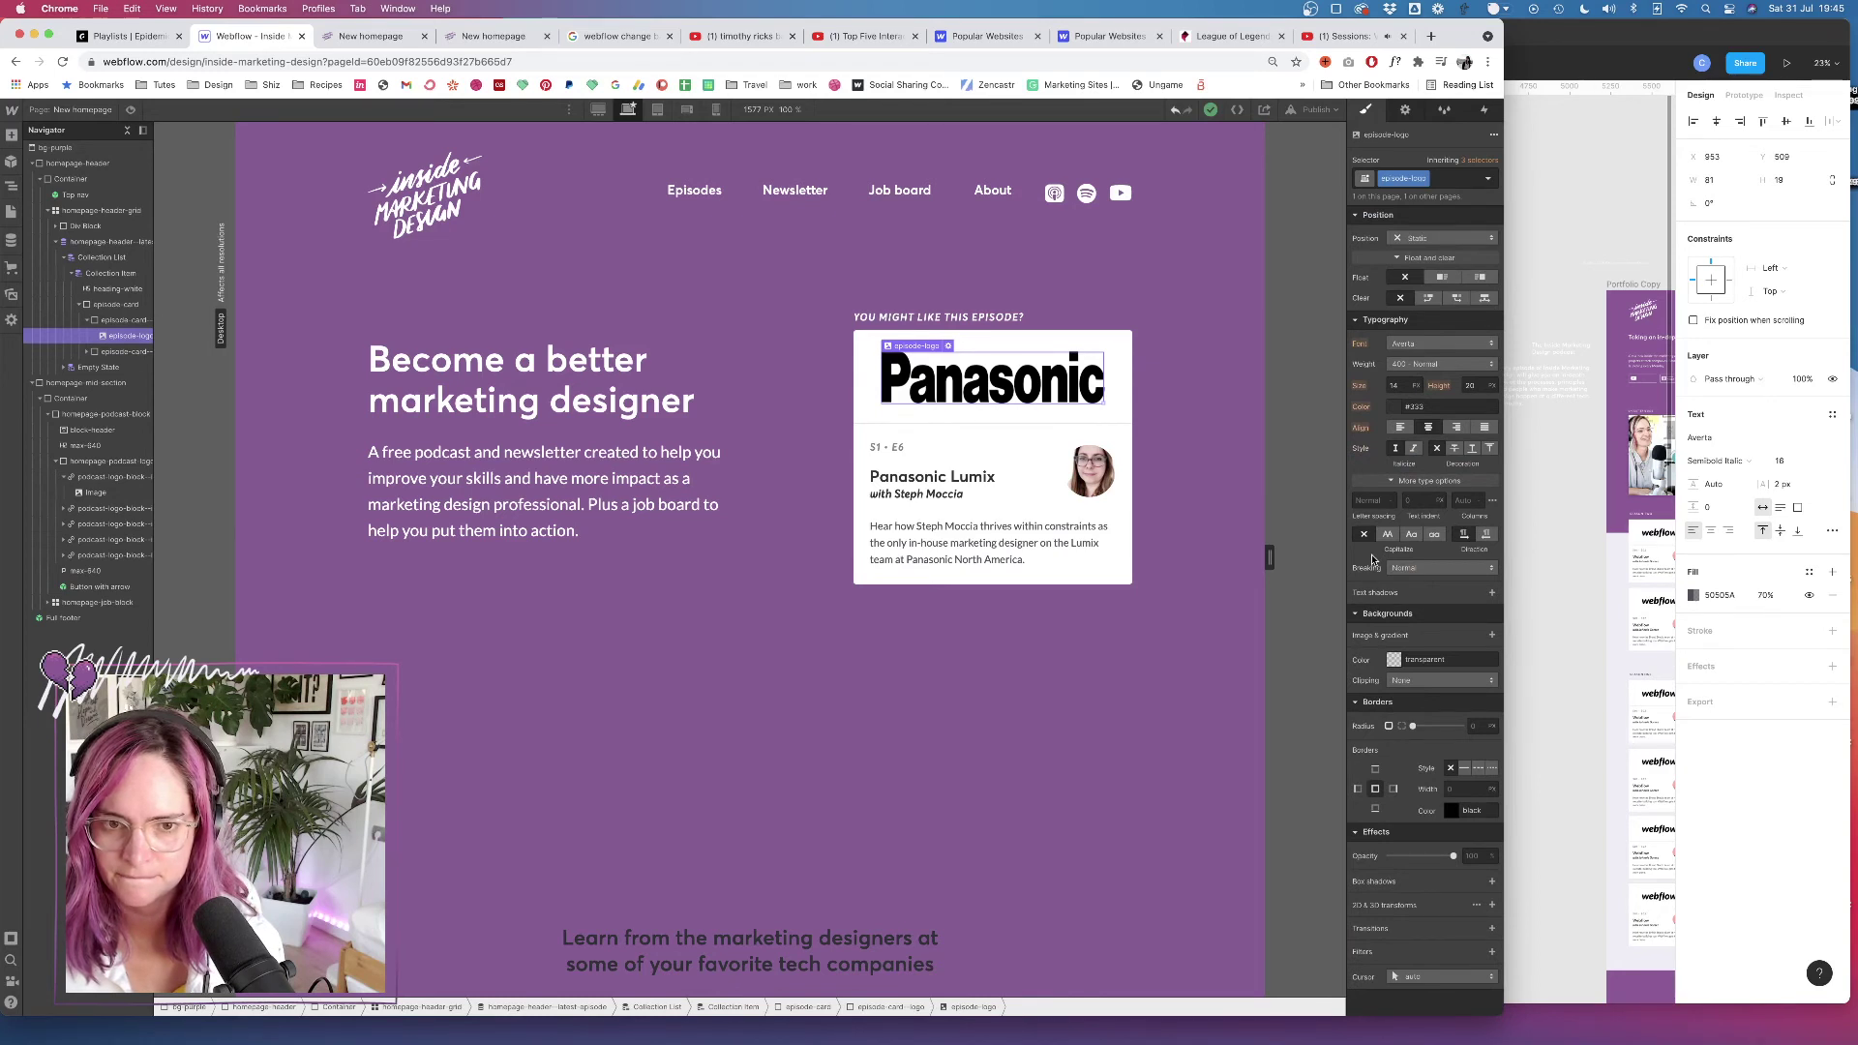
pyautogui.scroll(3, 1372, 540)
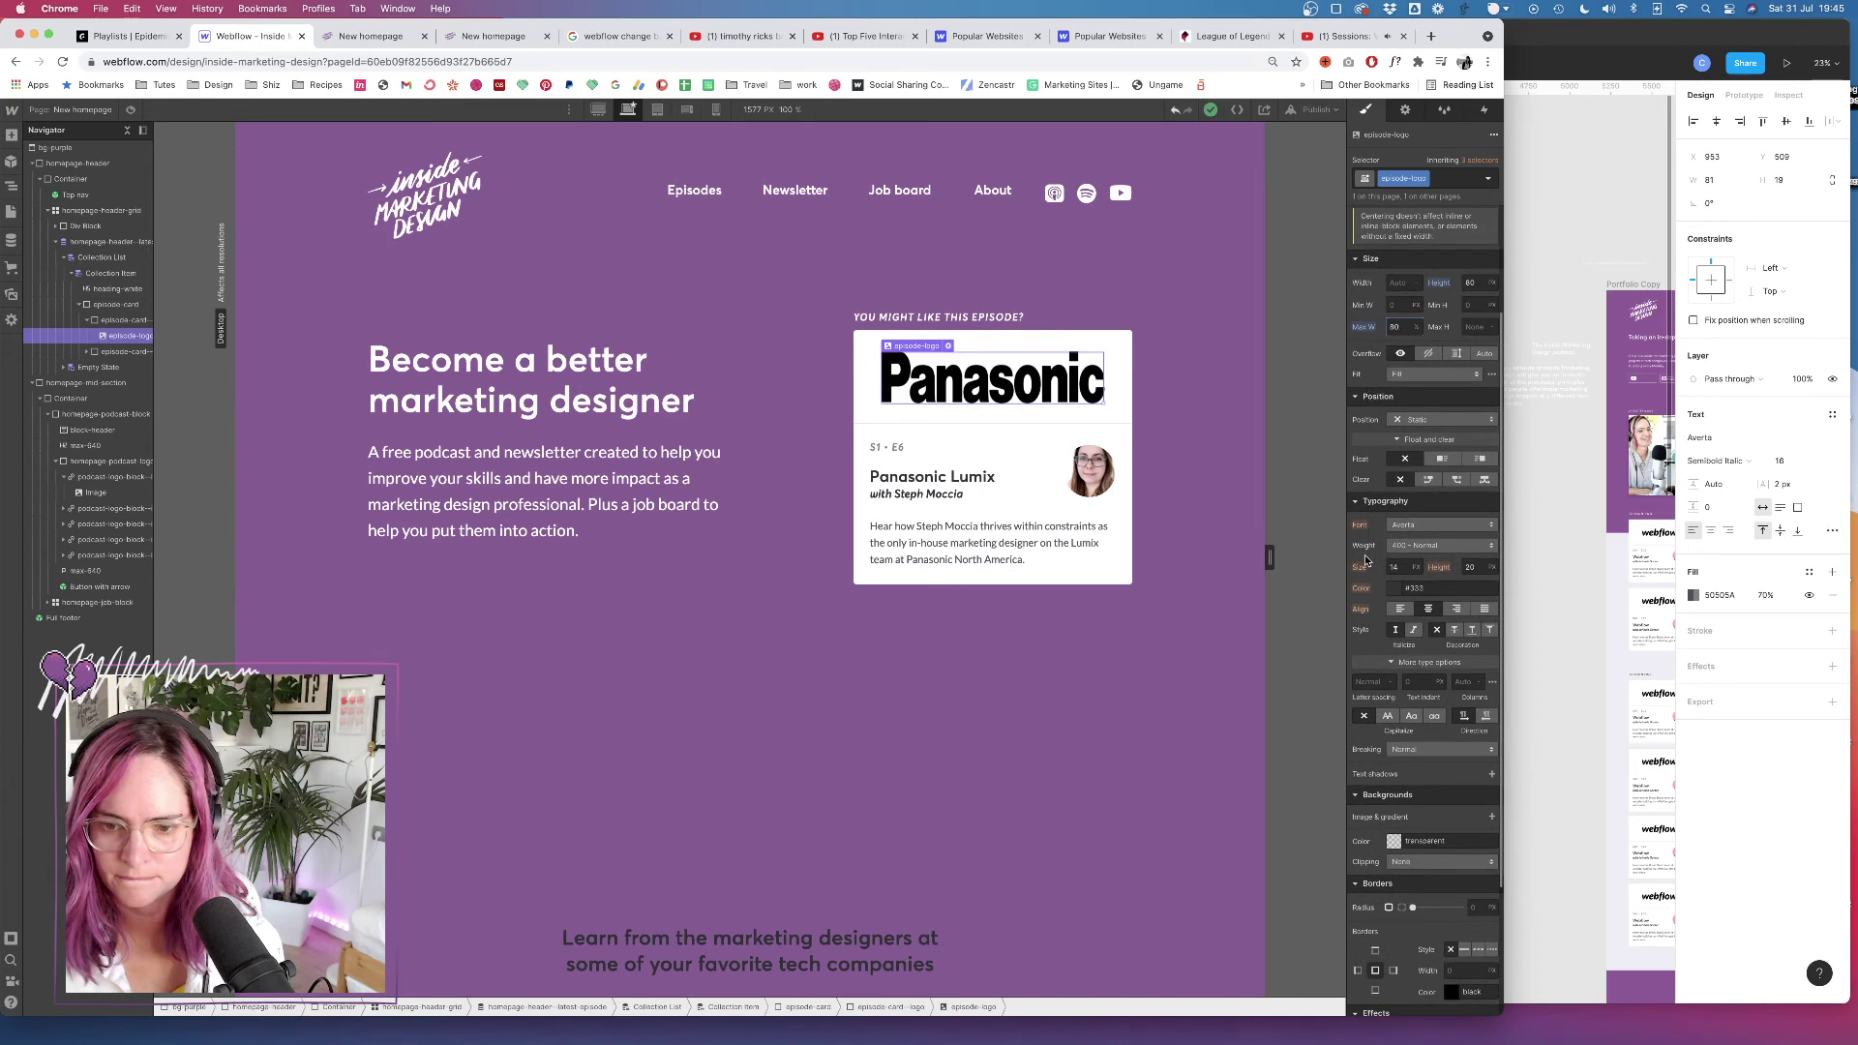
pyautogui.scroll(-2, 1365, 560)
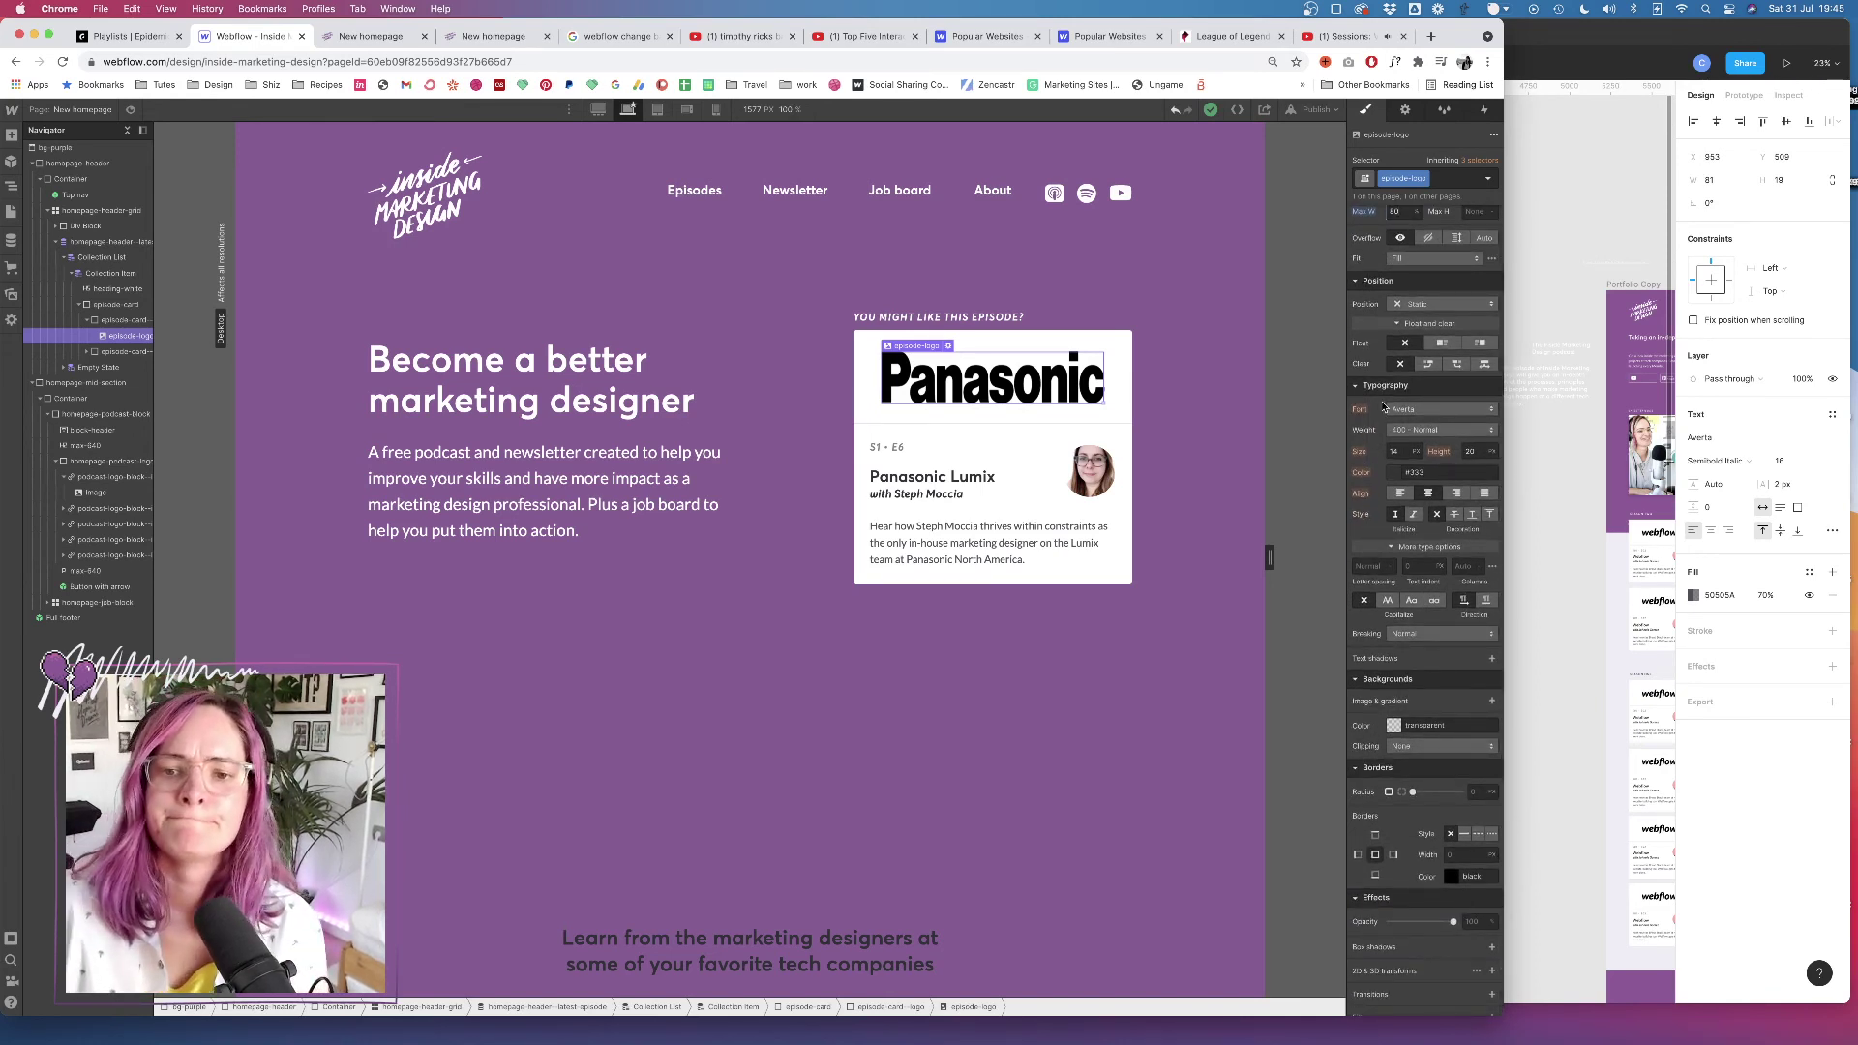
pyautogui.scroll(4, 1382, 377)
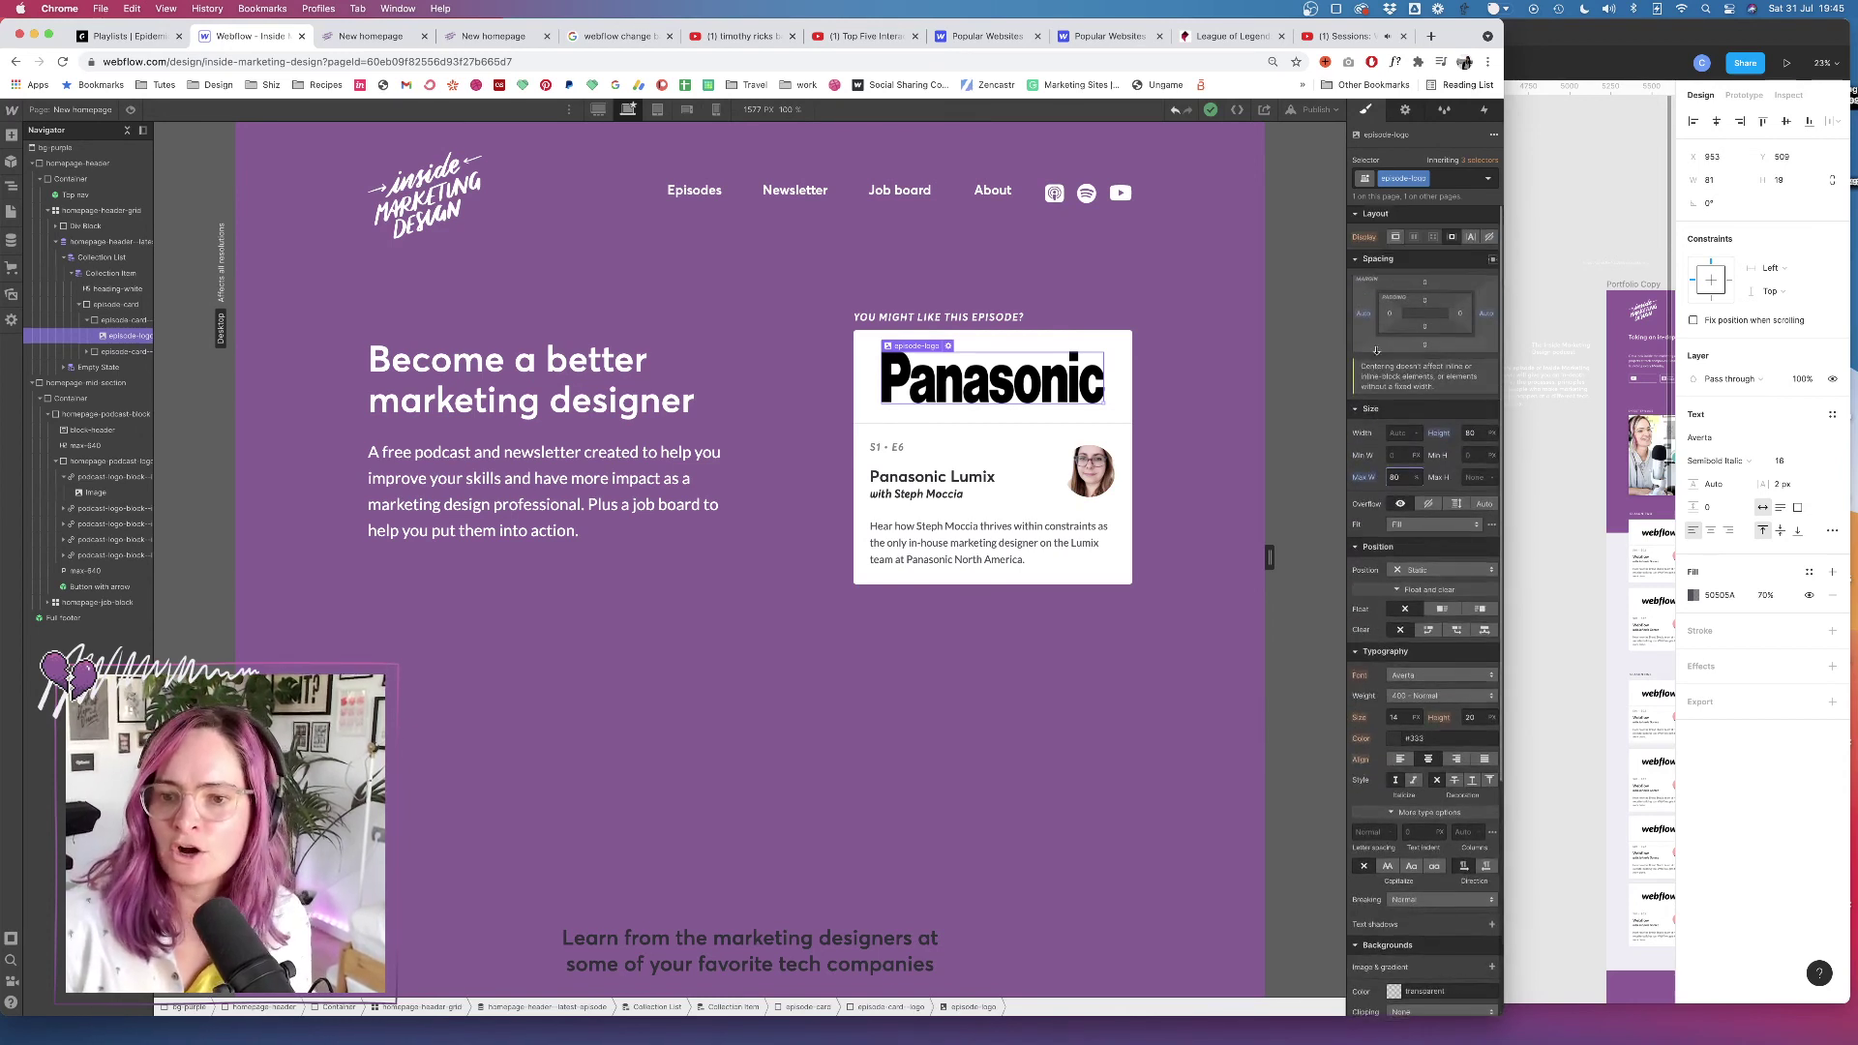
# Set the episode-logo image's maximum height to 80 and clear its fixed height
pyautogui.click(1472, 478)
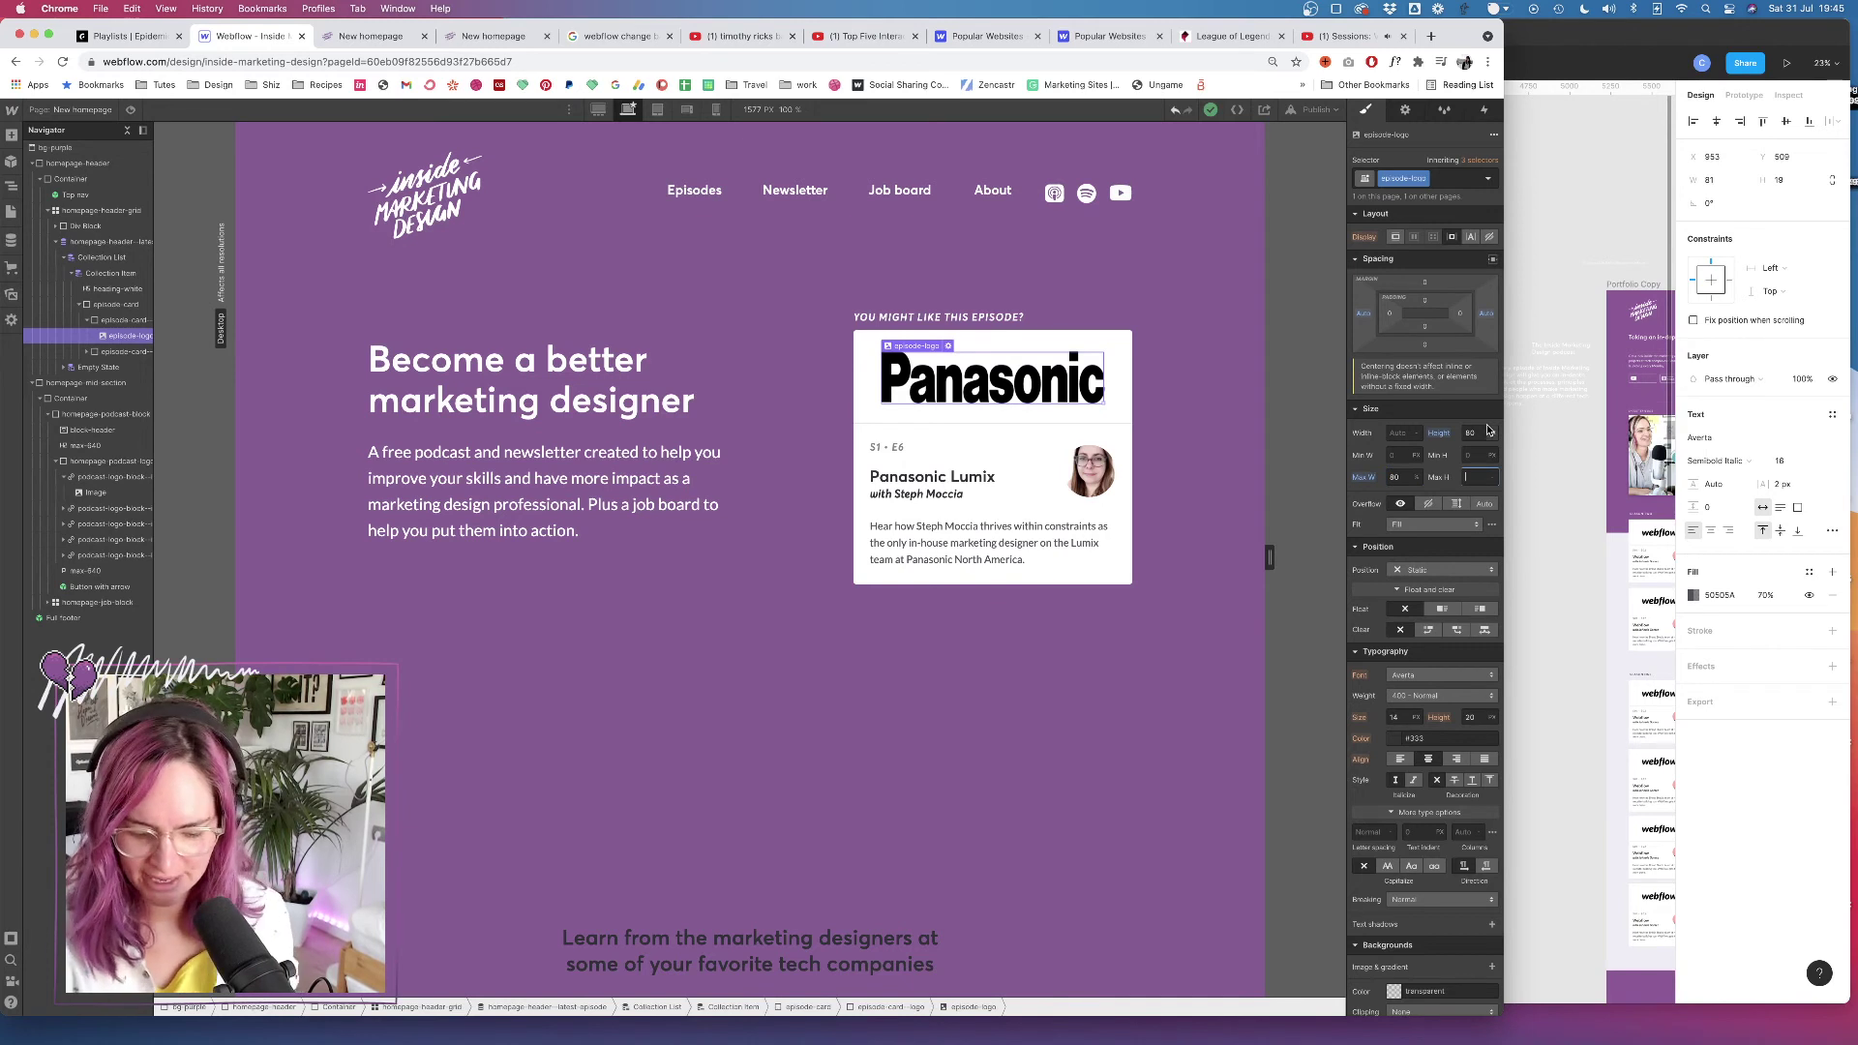
pyautogui.write('80')
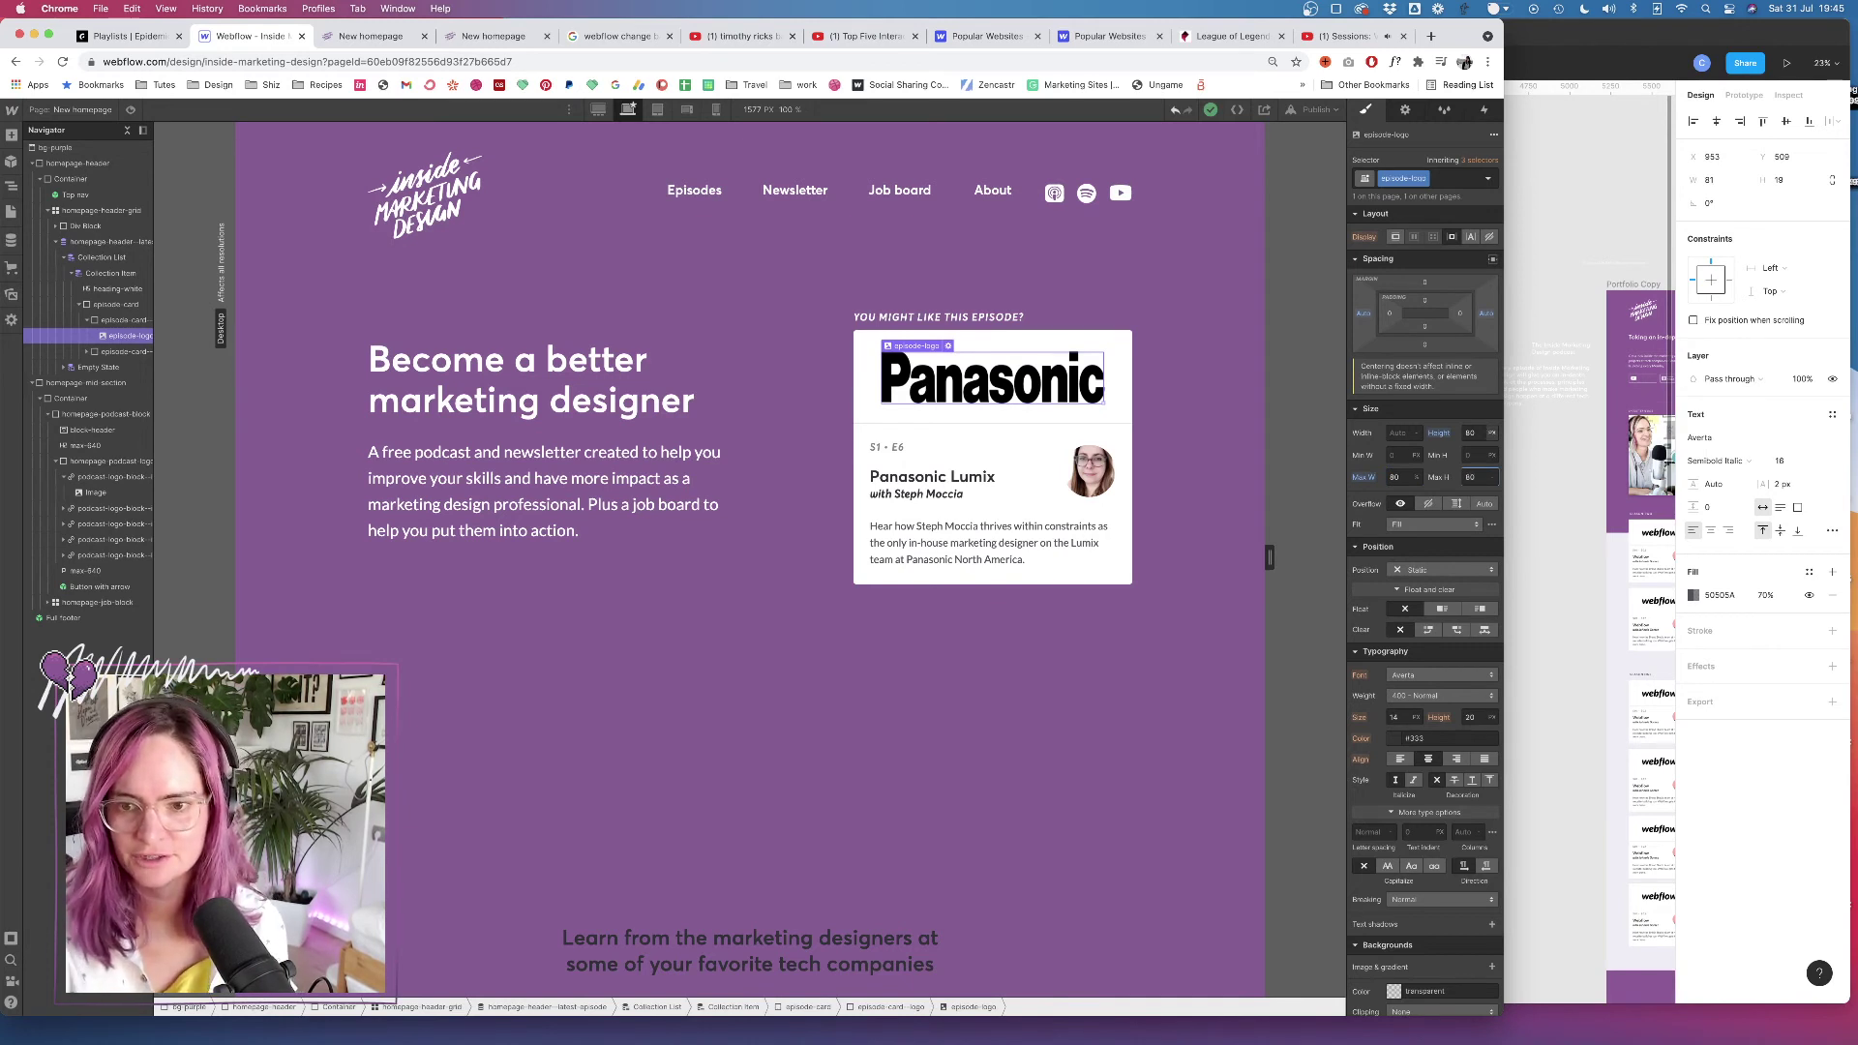
pyautogui.keyDown('alt'); pyautogui.click(1440, 434); pyautogui.keyUp('alt')
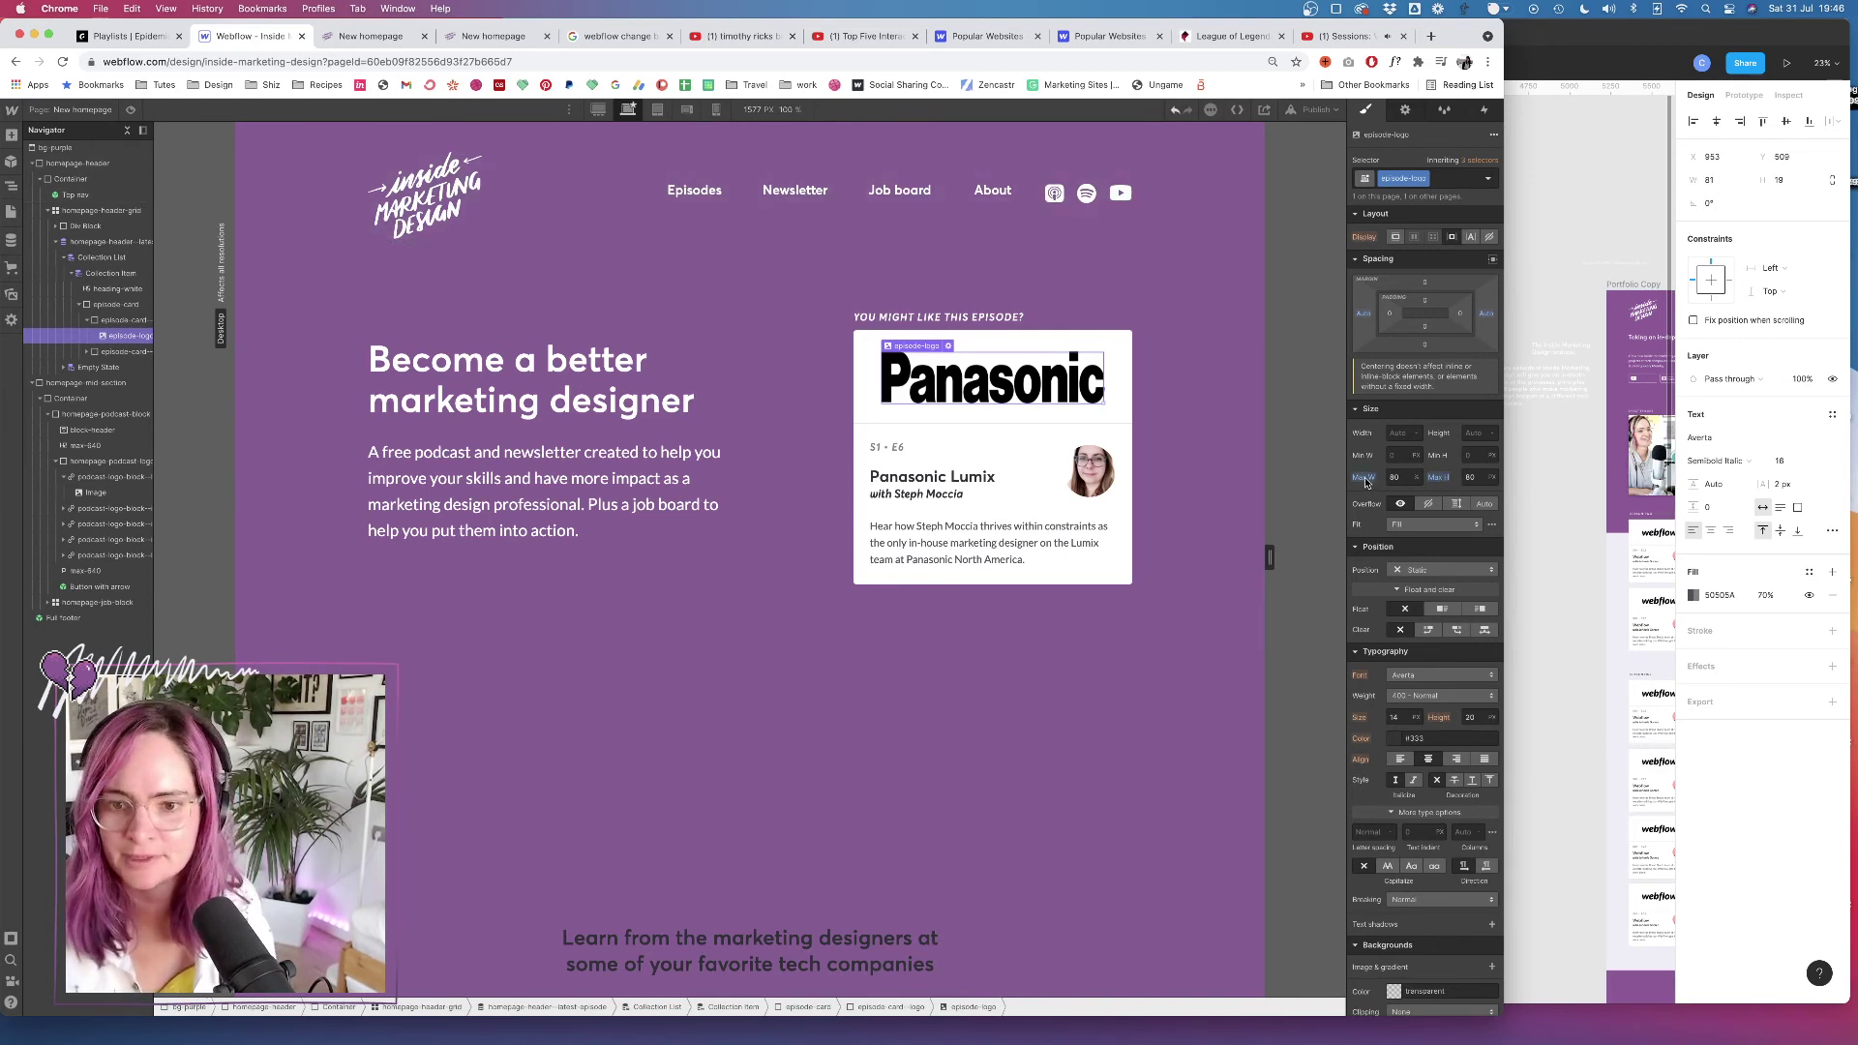
# Reset the episode-logo image's maximum width and height, and add equal left and right padding to its episode-card logo wrapper
pyautogui.moveTo(1366, 482); pyautogui.dragTo(1403, 481)
pyautogui.keyDown('alt'); pyautogui.click(1438, 481); pyautogui.keyUp('alt')
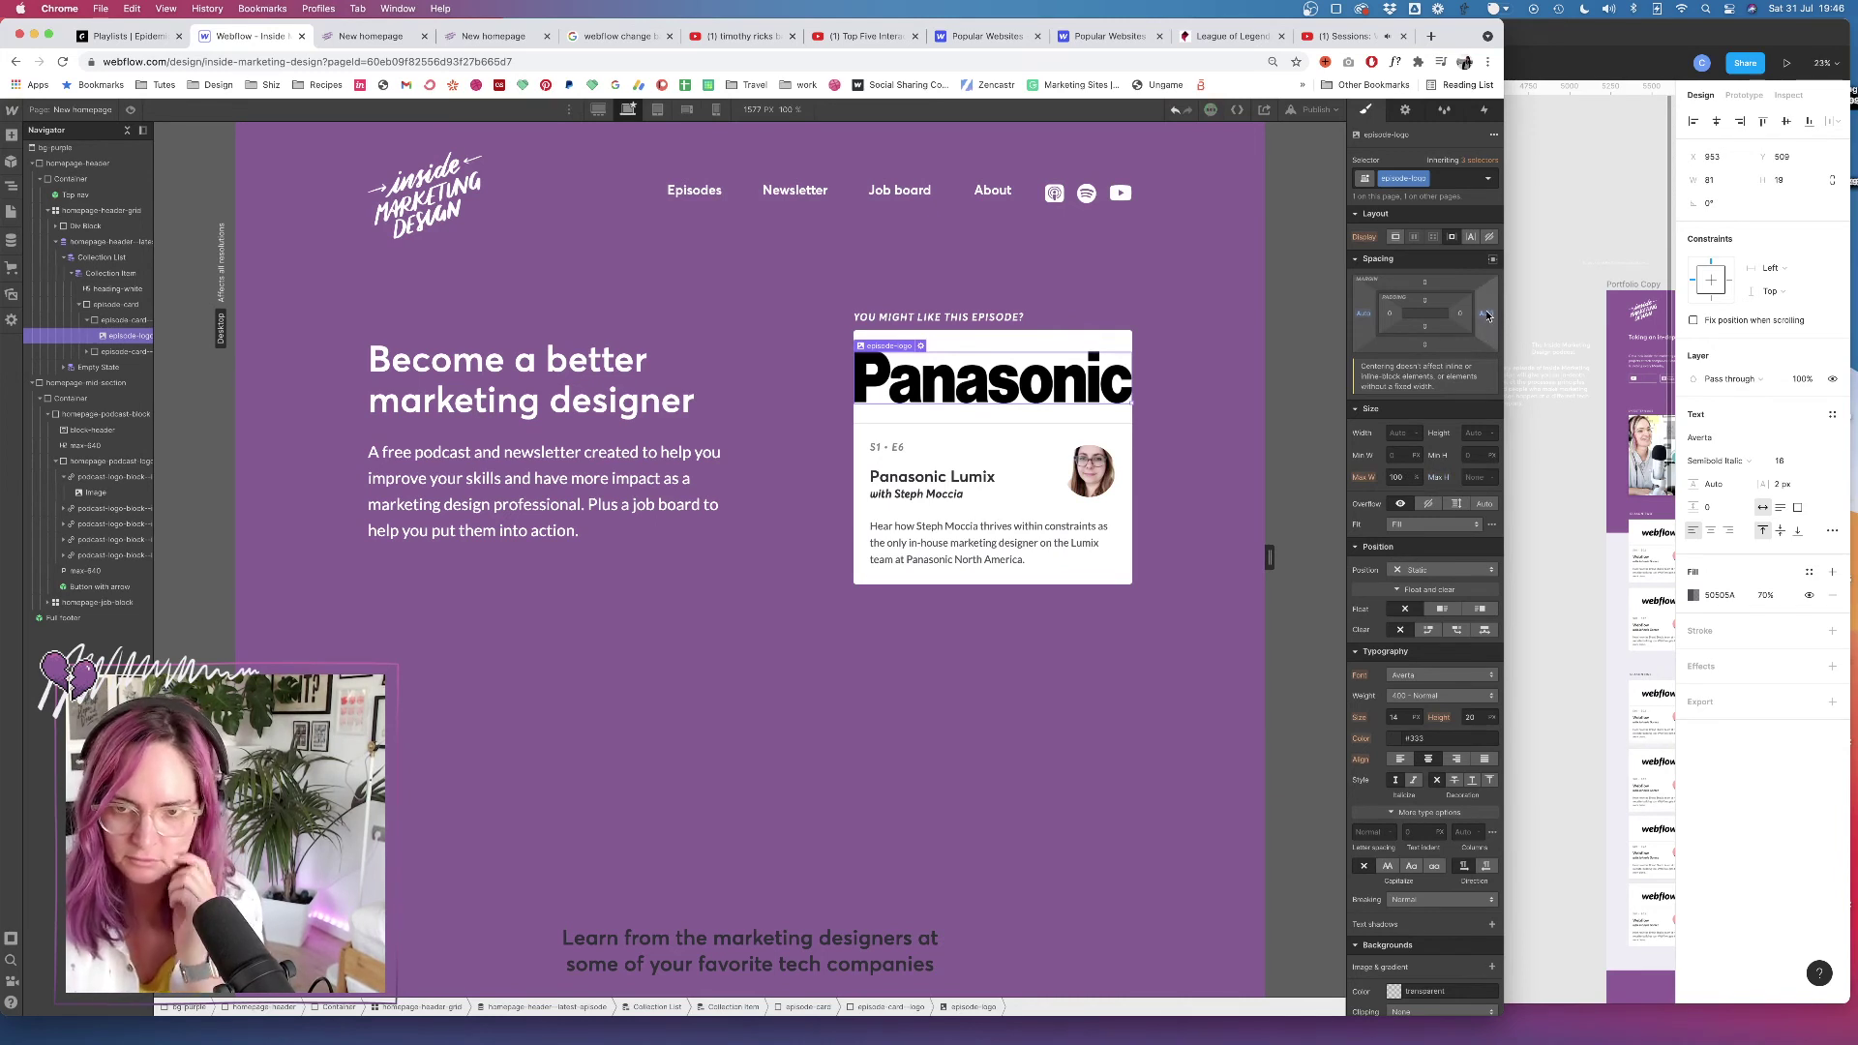
pyautogui.click(121, 319)
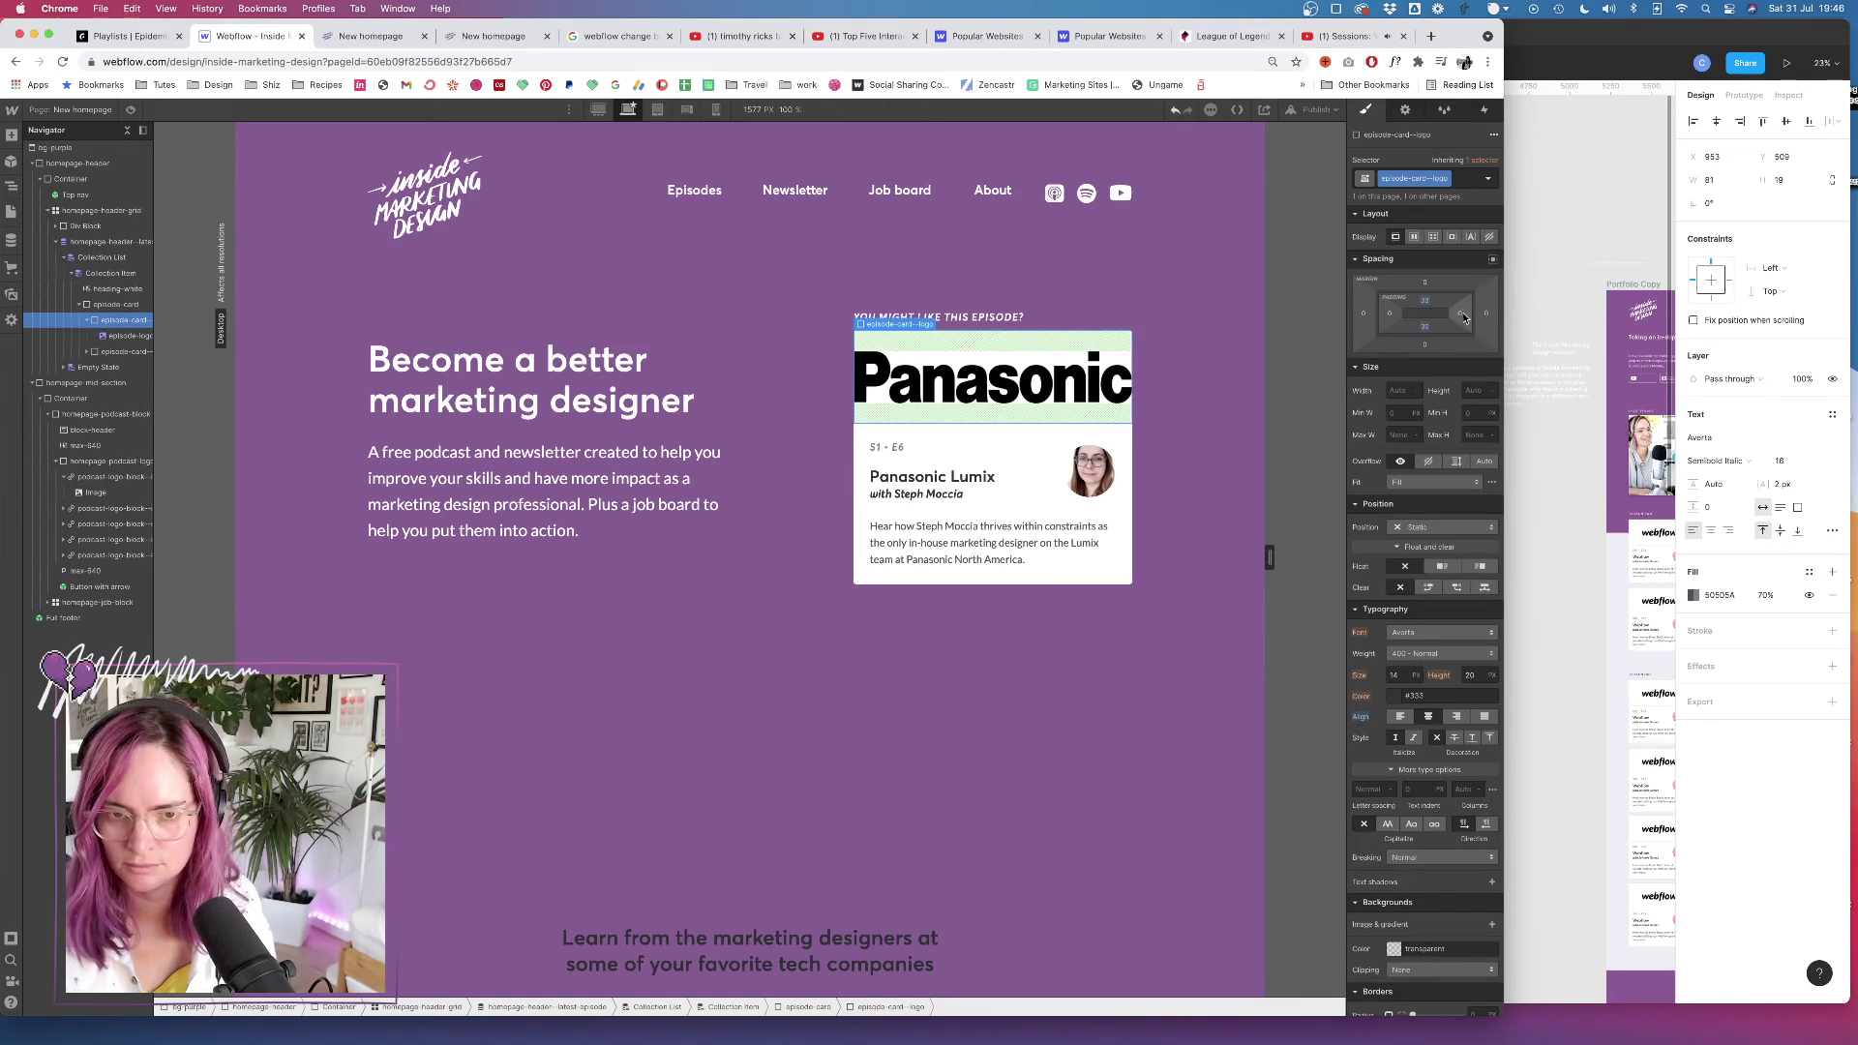
pyautogui.moveTo(1464, 319); pyautogui.dragTo(1437, 318)
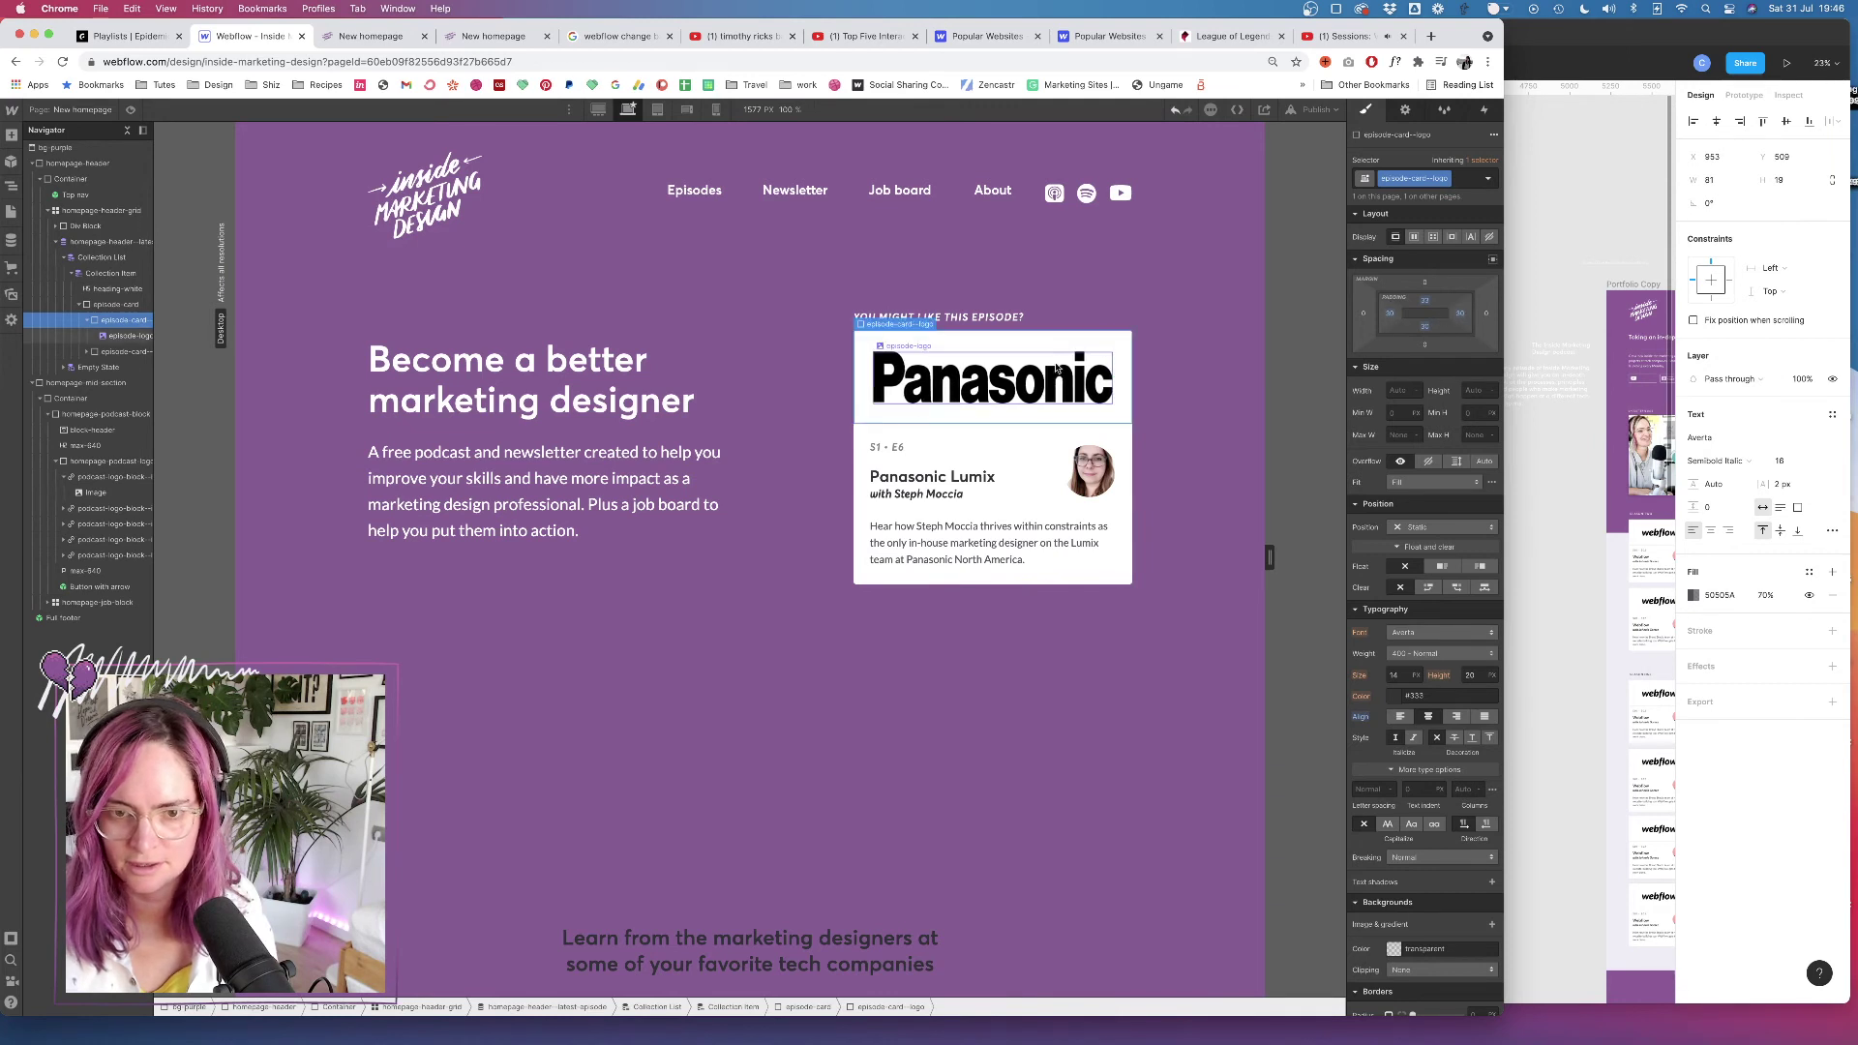
# Set the company logo image's height back to auto in its image settings
pyautogui.click(986, 358)
pyautogui.click(940, 345)
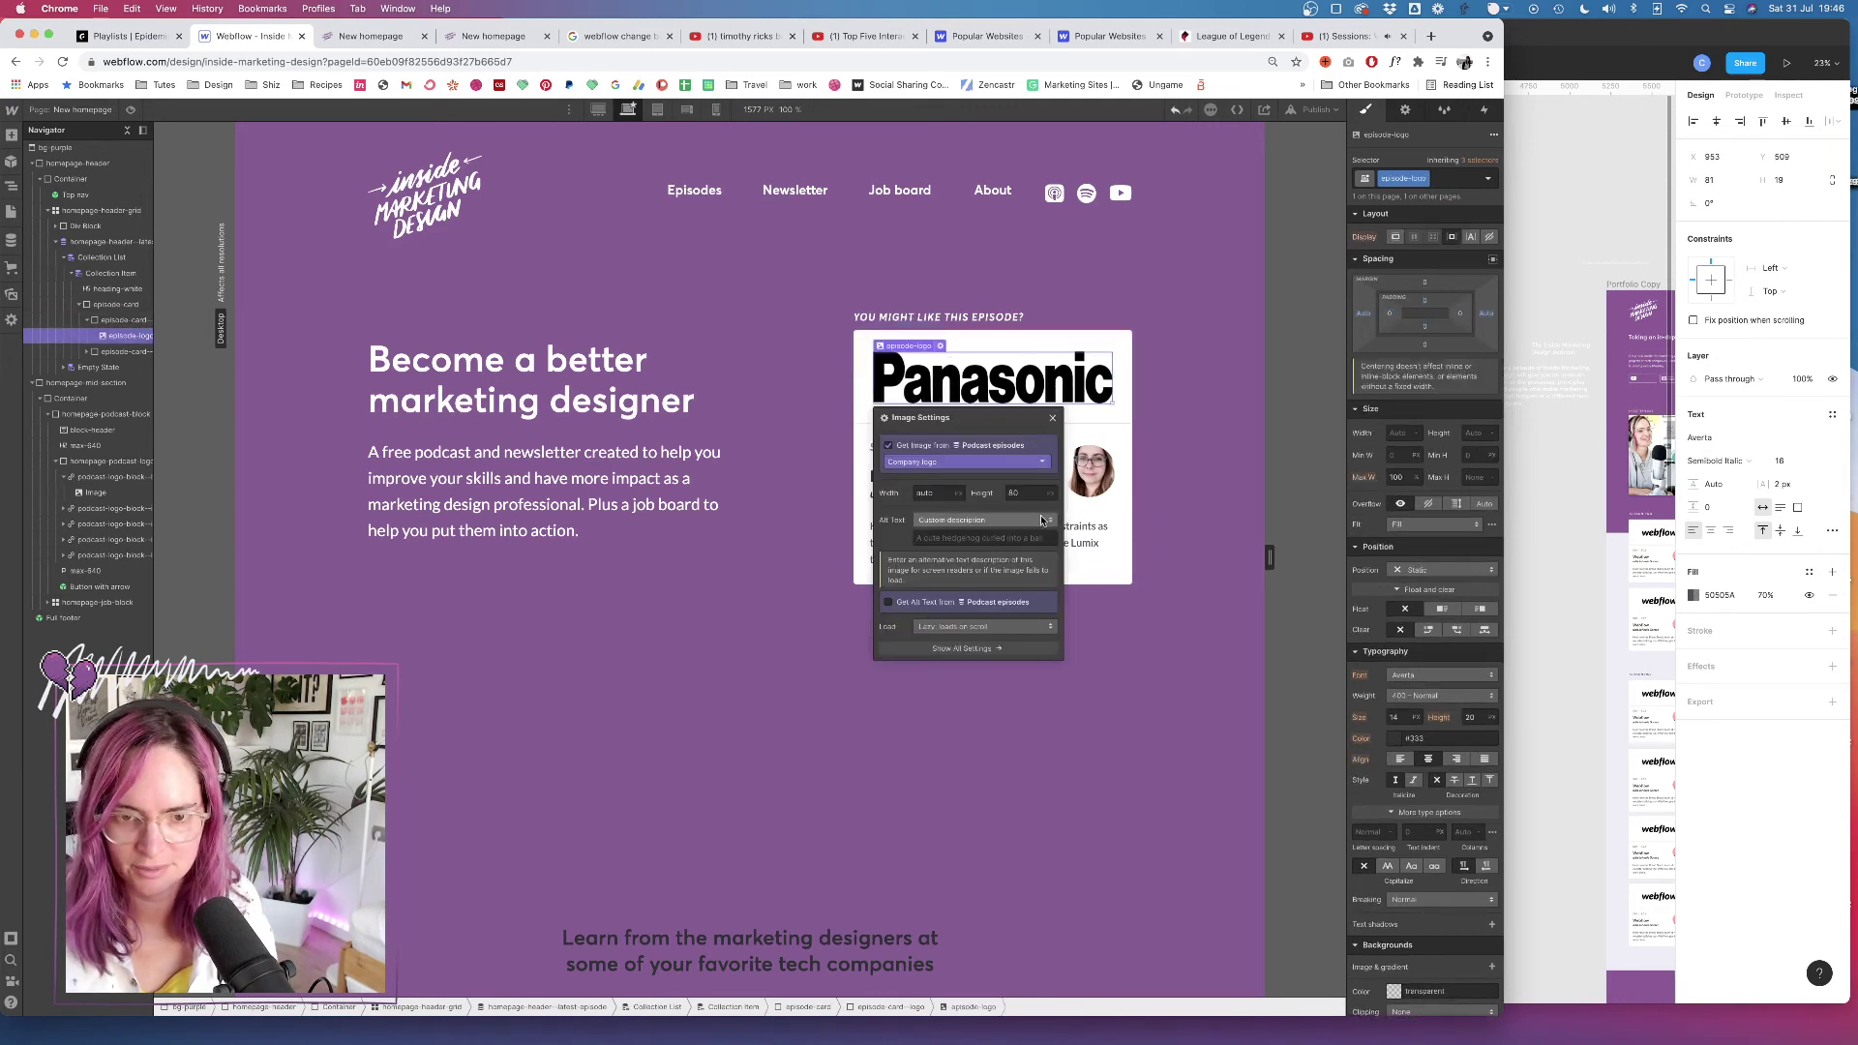
pyautogui.click(1034, 491)
pyautogui.write('auto')
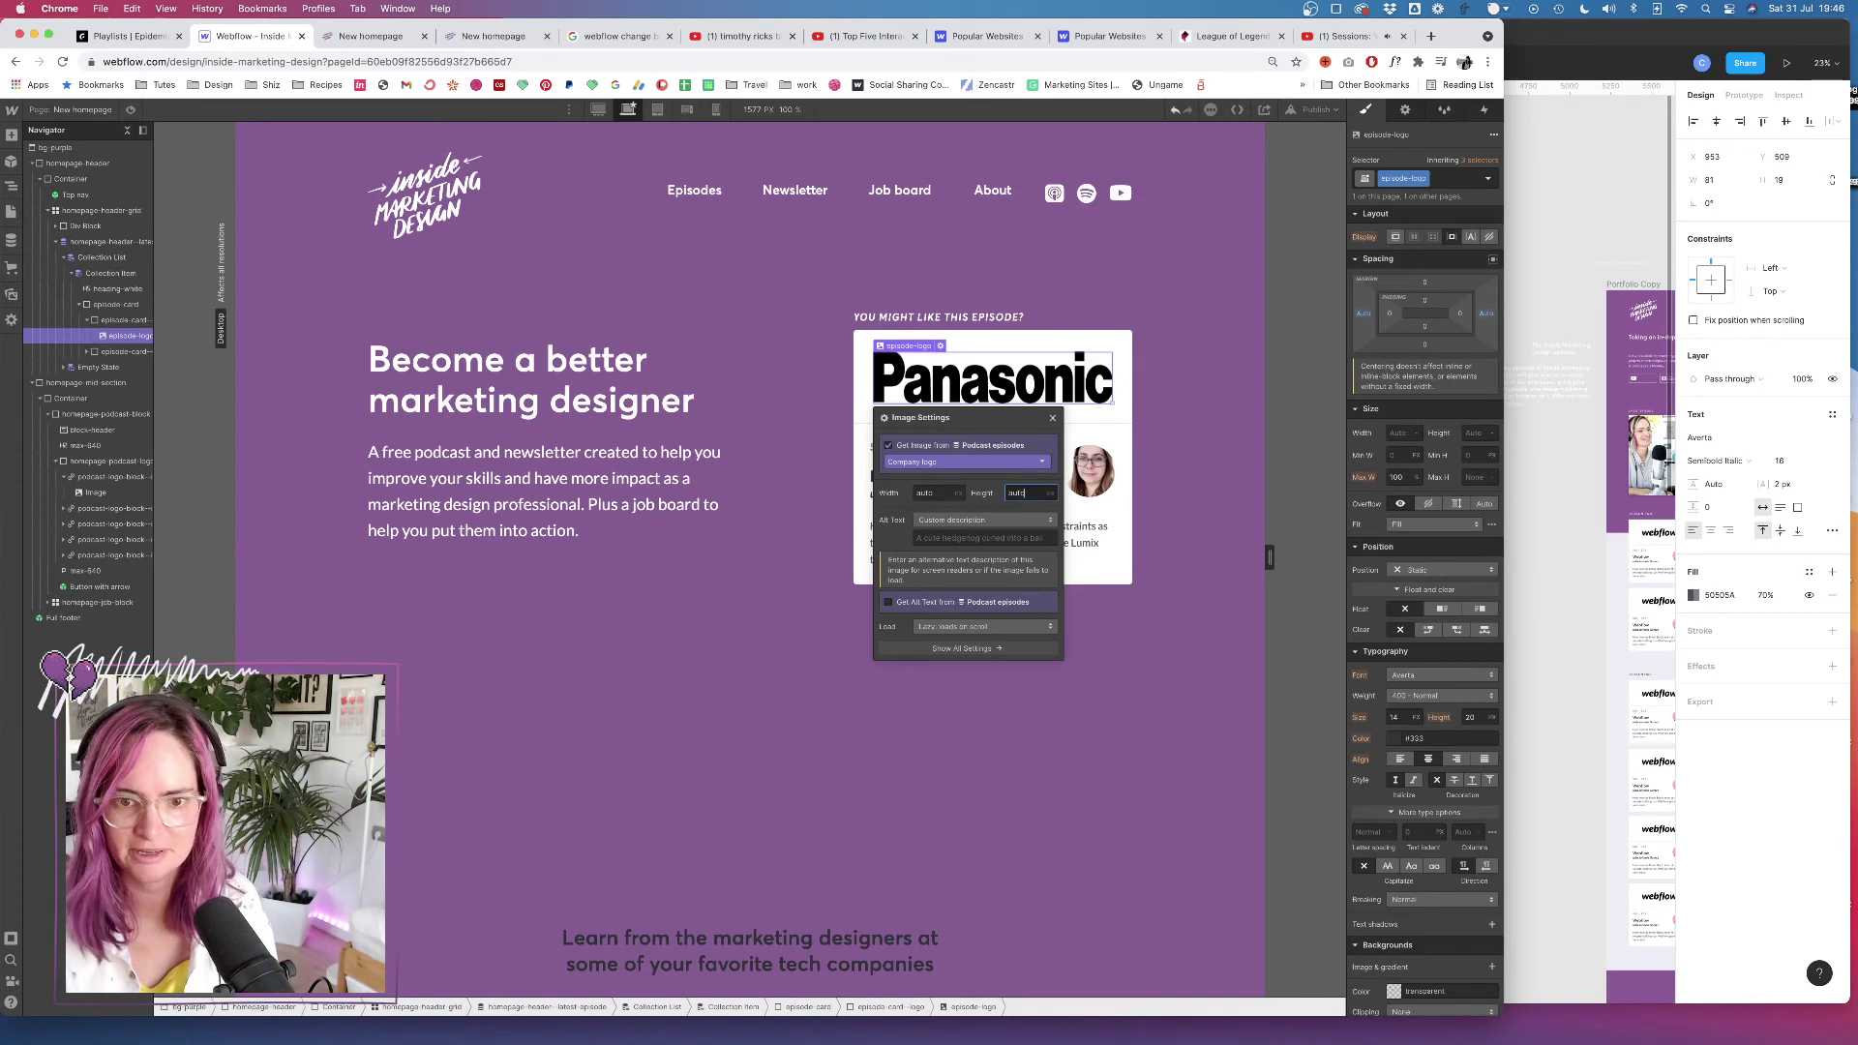
pyautogui.click(1192, 451)
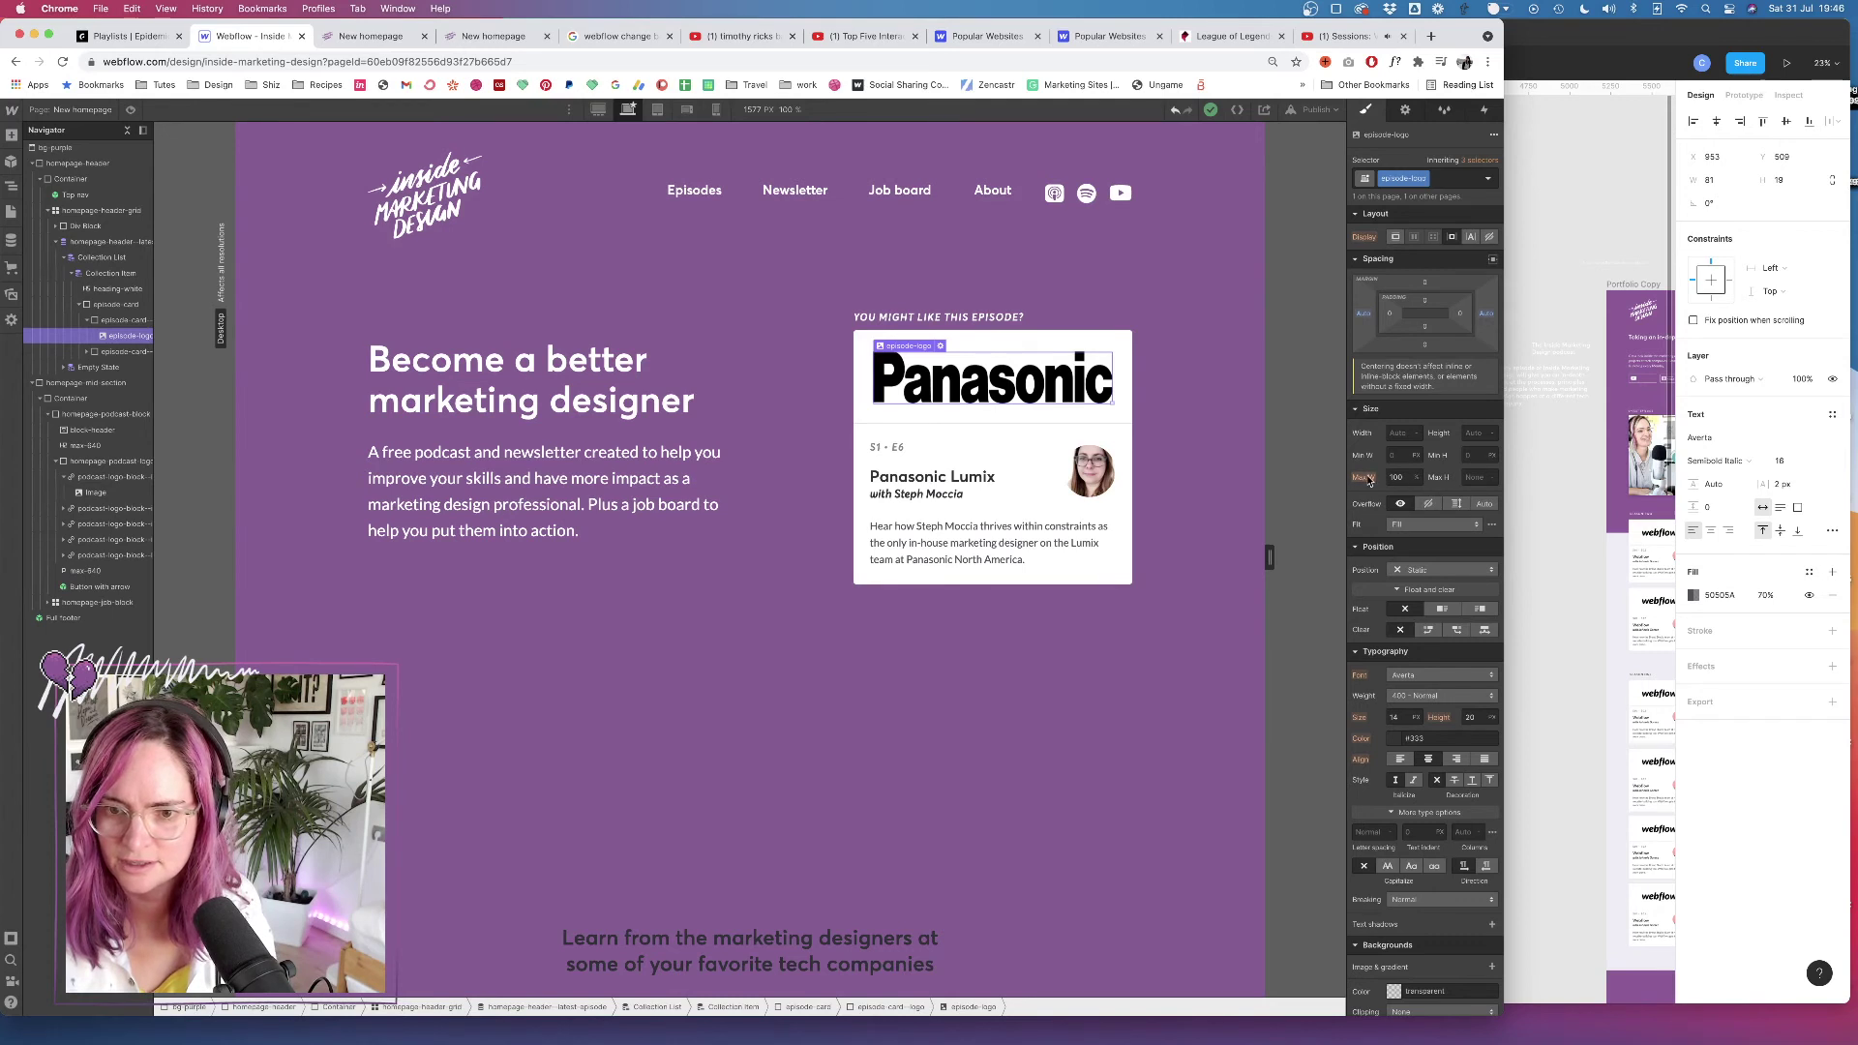
# Set the episode-logo image's maximum width to none
pyautogui.click(1399, 478)
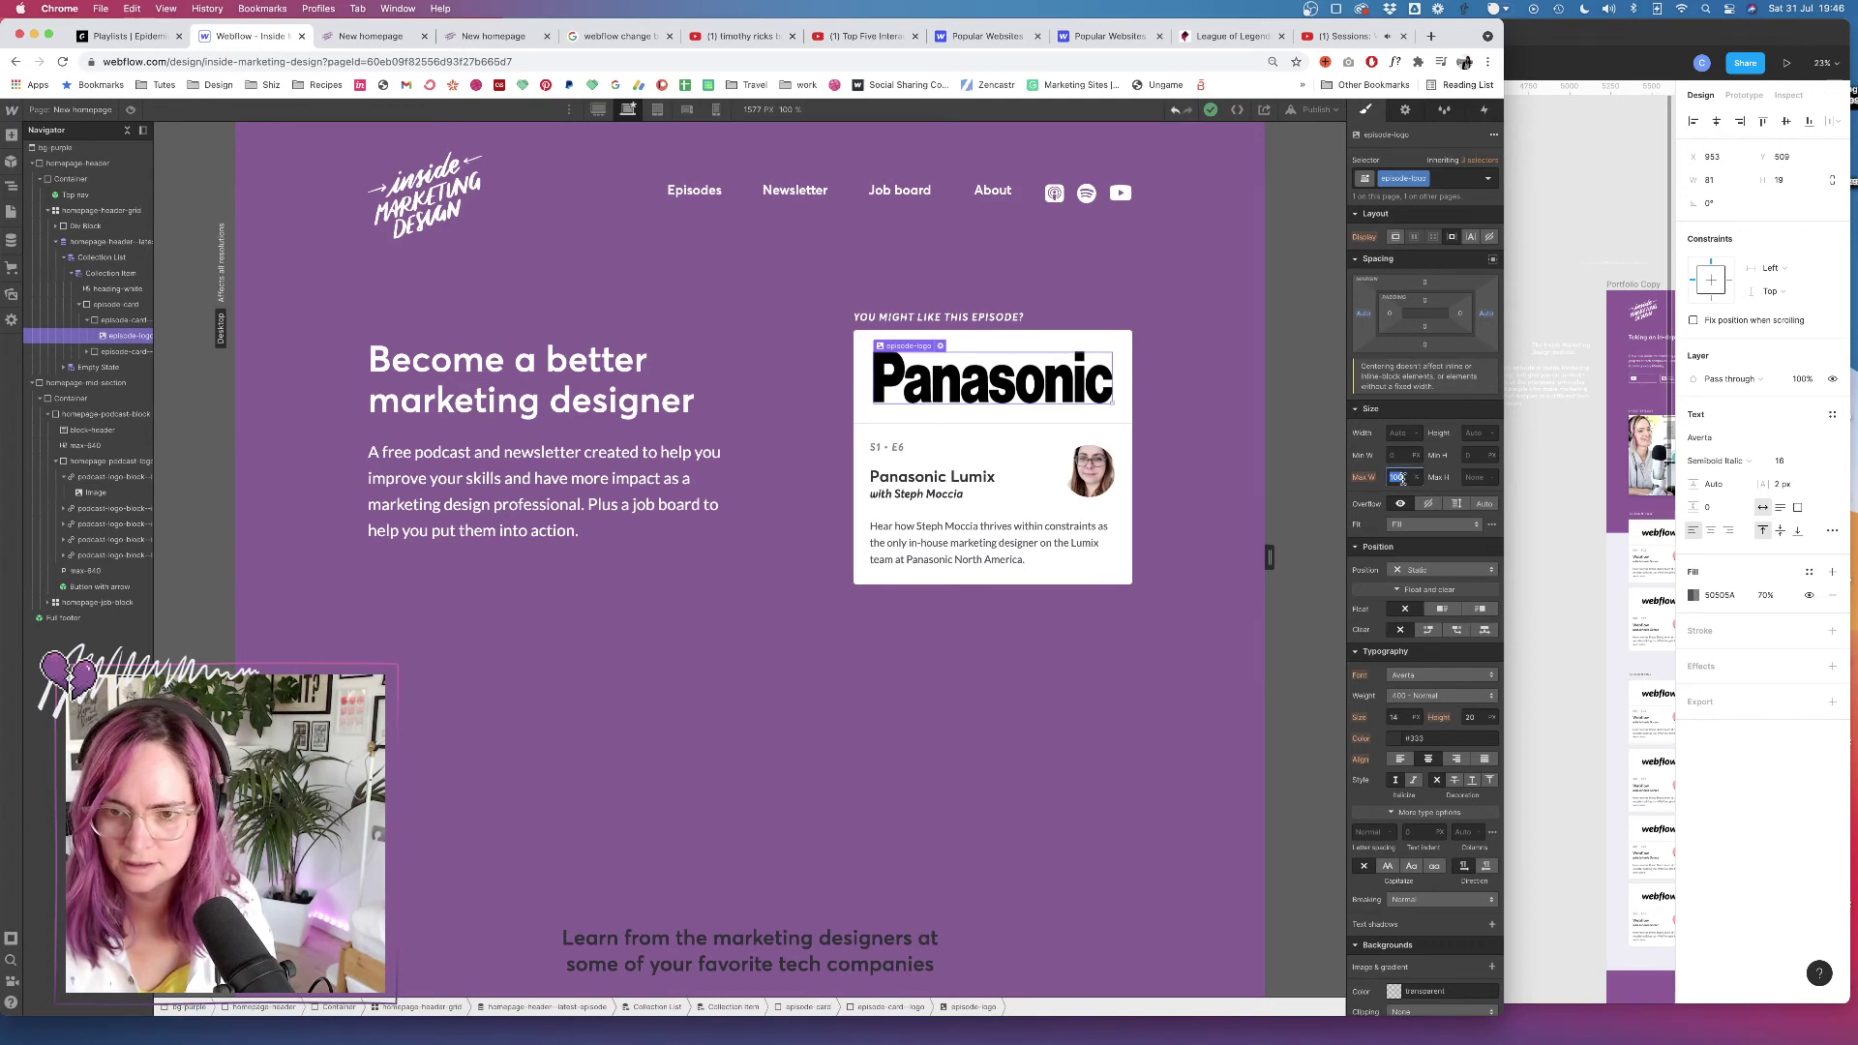
pyautogui.write('none')
pyautogui.press('Return')
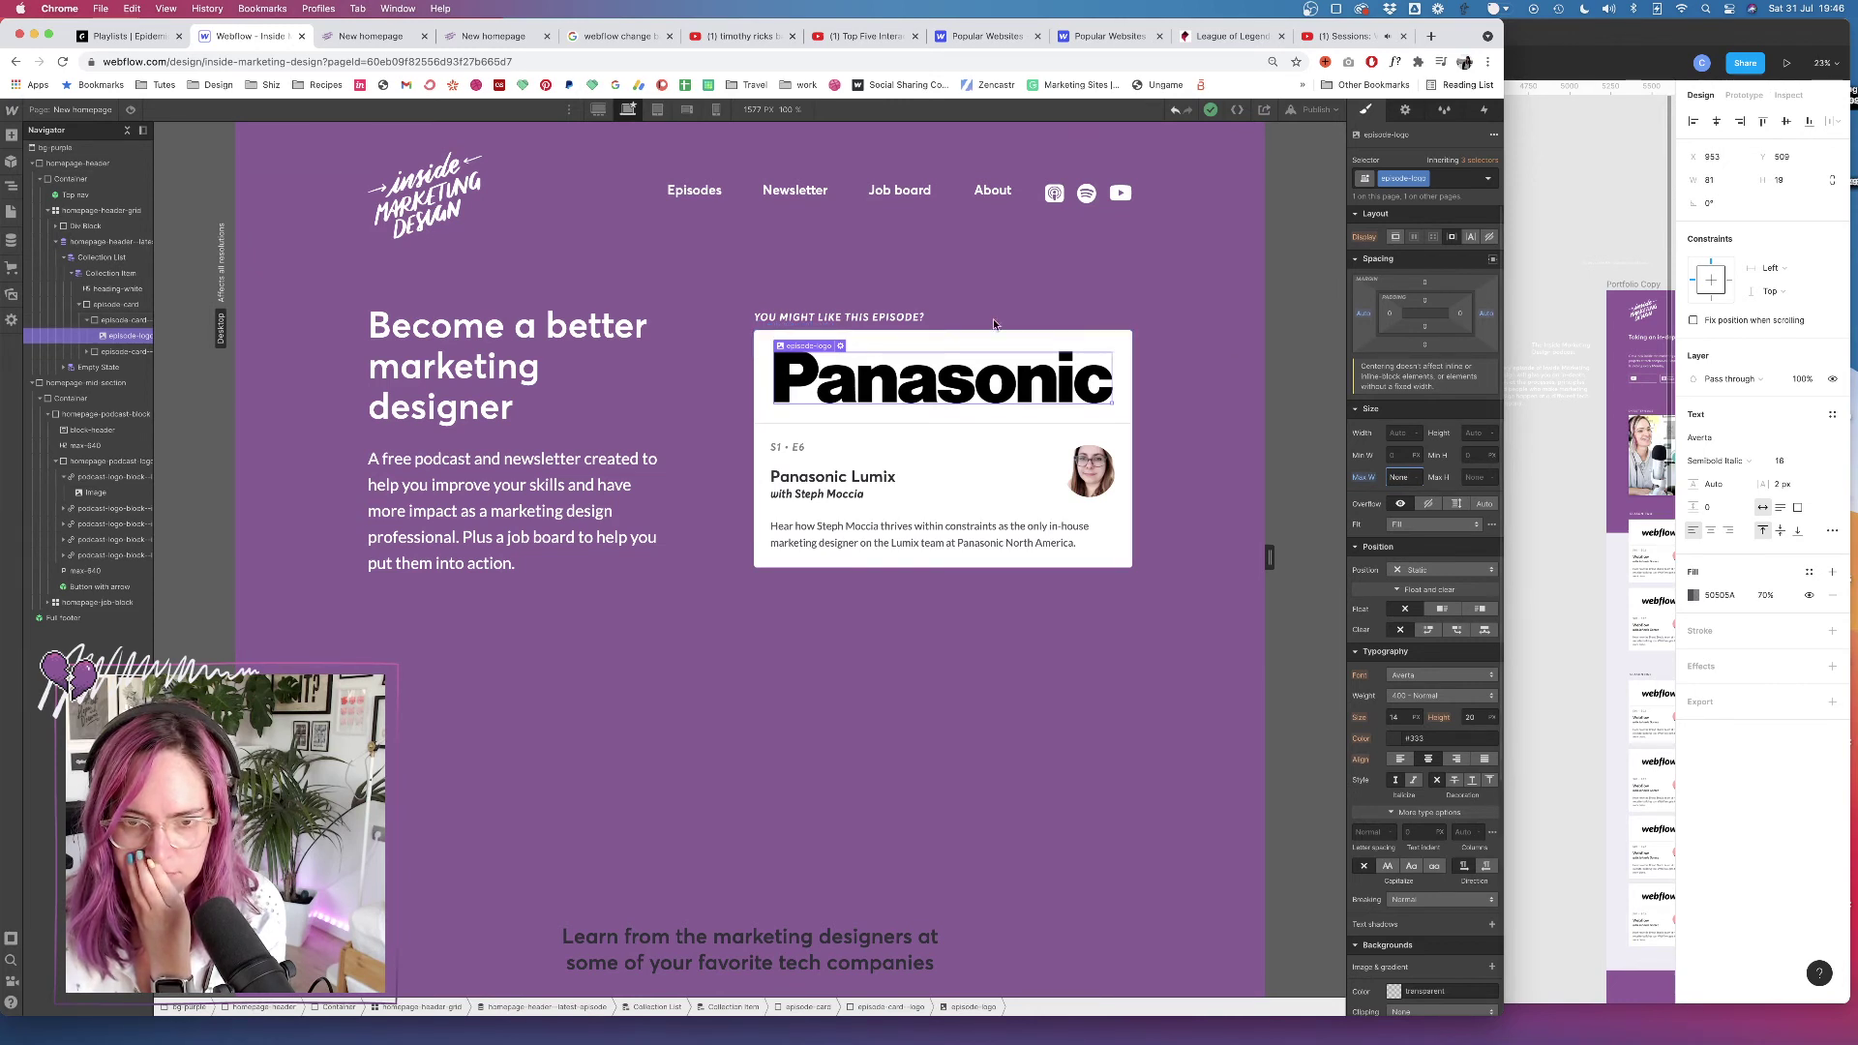
# Add a div block inside the episode card's logo wrapper and nest the episode-logo image in it
pyautogui.click(124, 323)
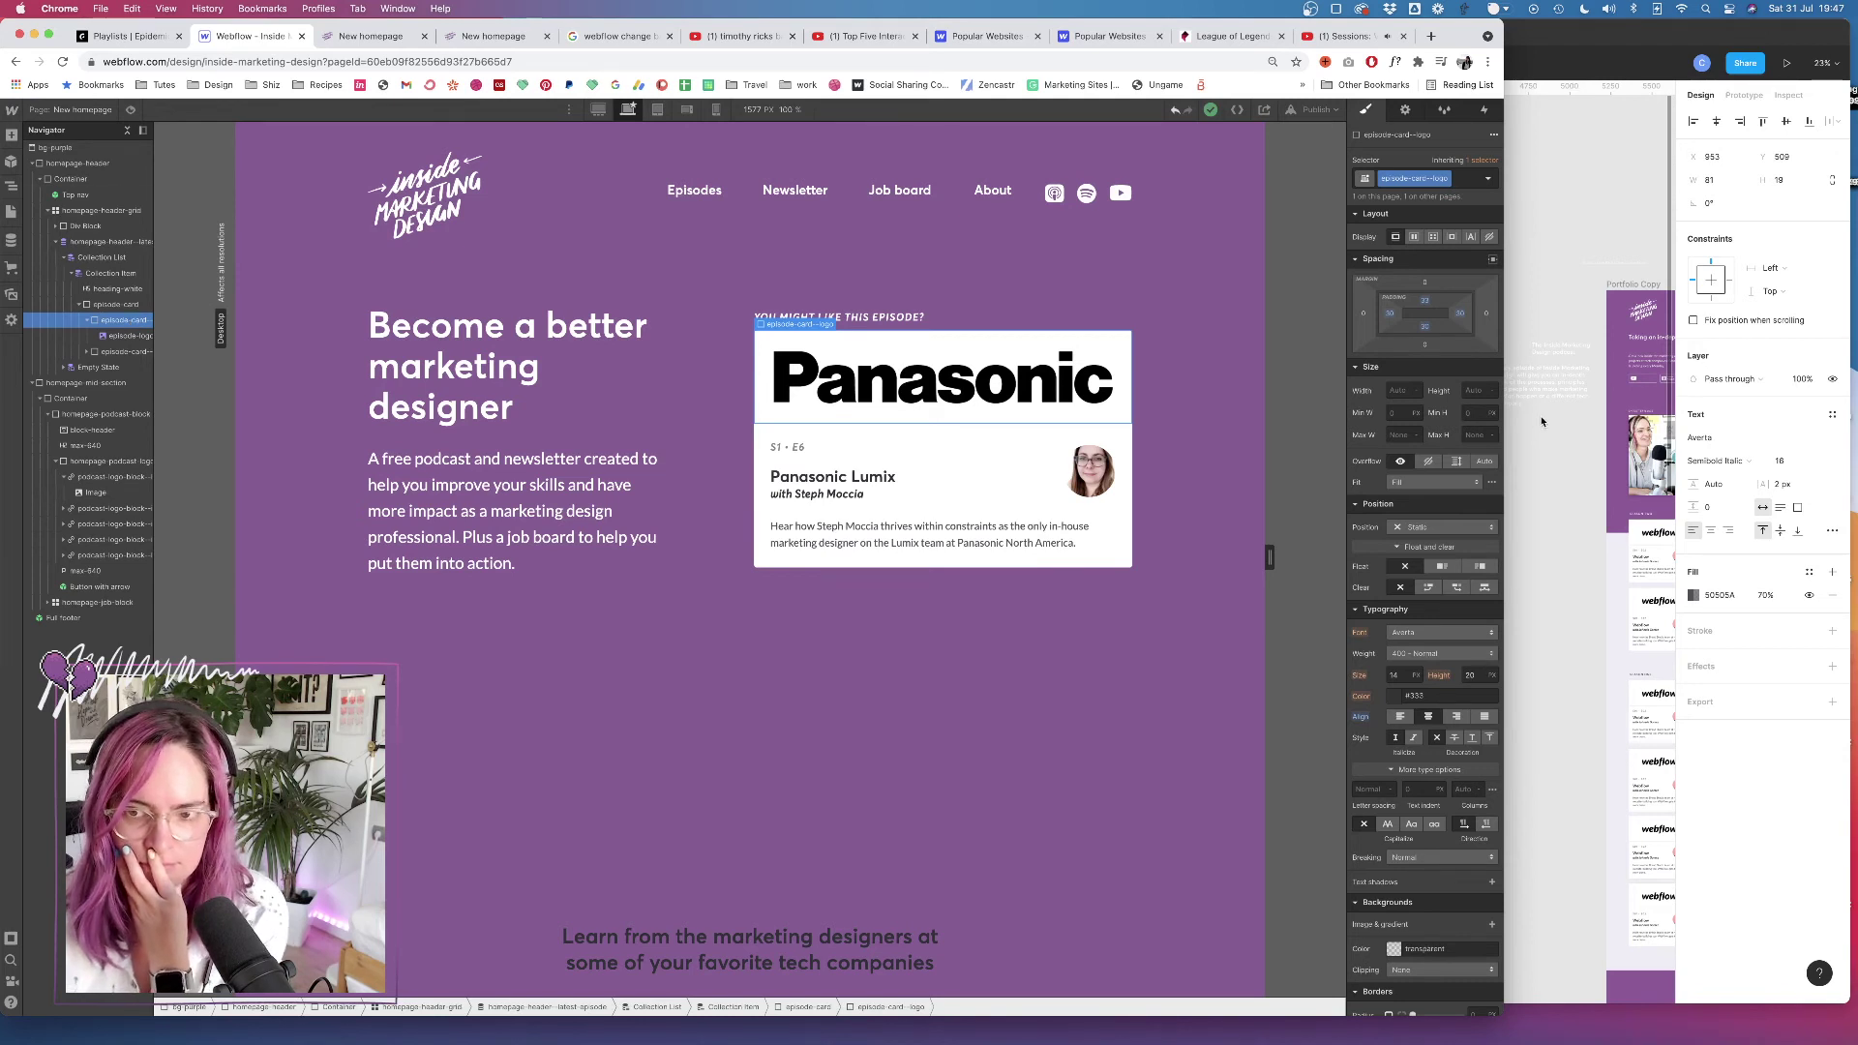
pyautogui.click(12, 136)
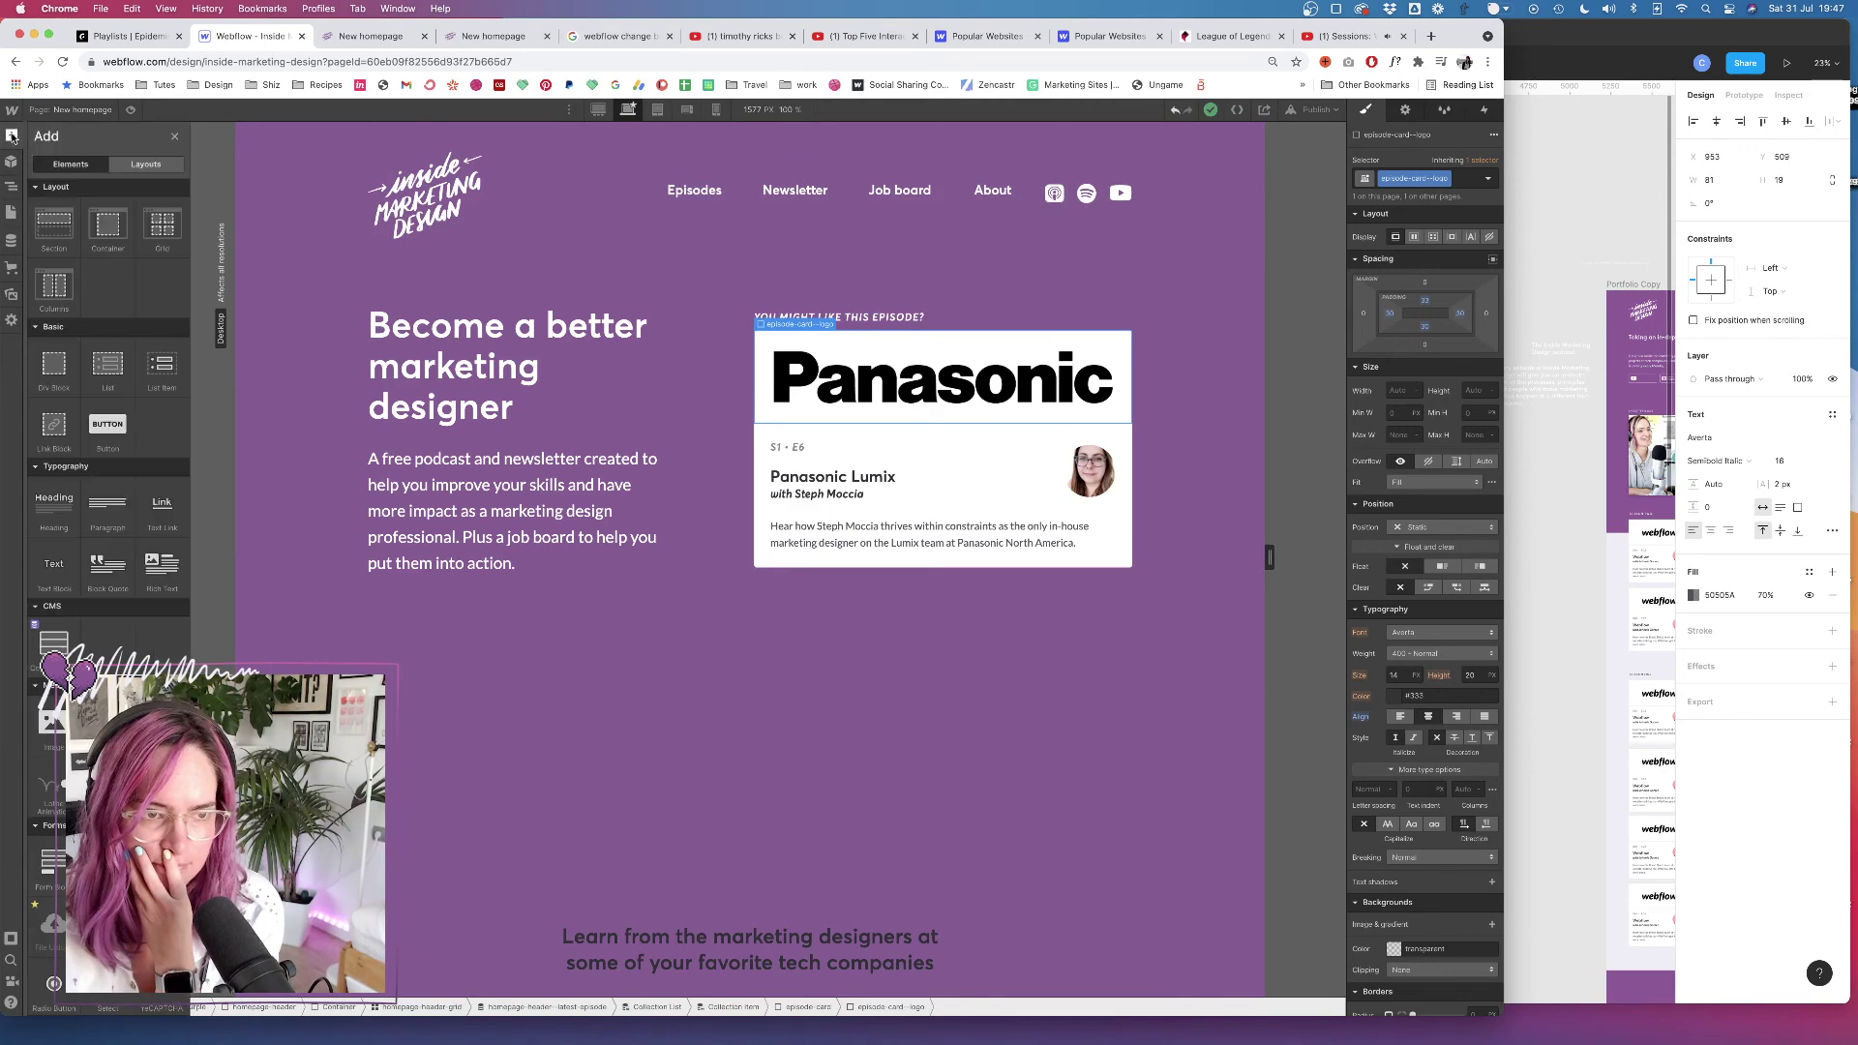
pyautogui.click(54, 364)
pyautogui.click(129, 337)
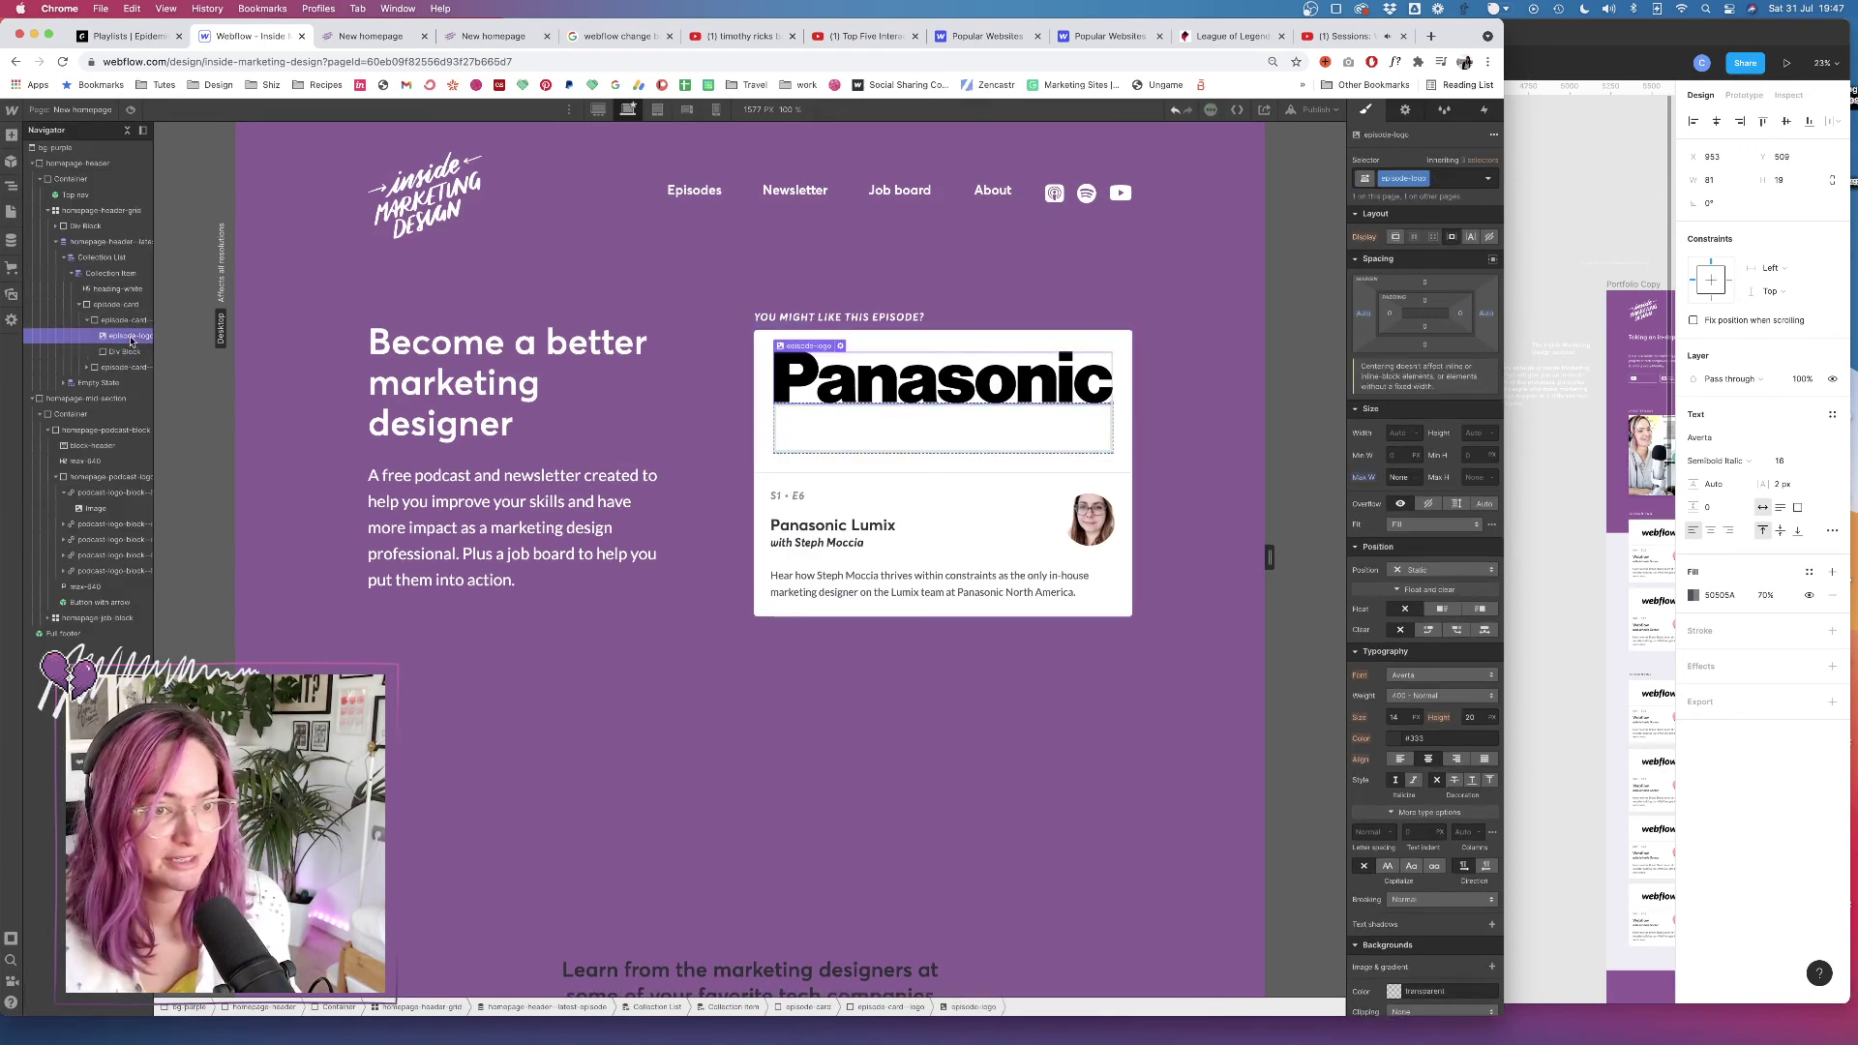
pyautogui.moveTo(127, 351); pyautogui.dragTo(126, 353)
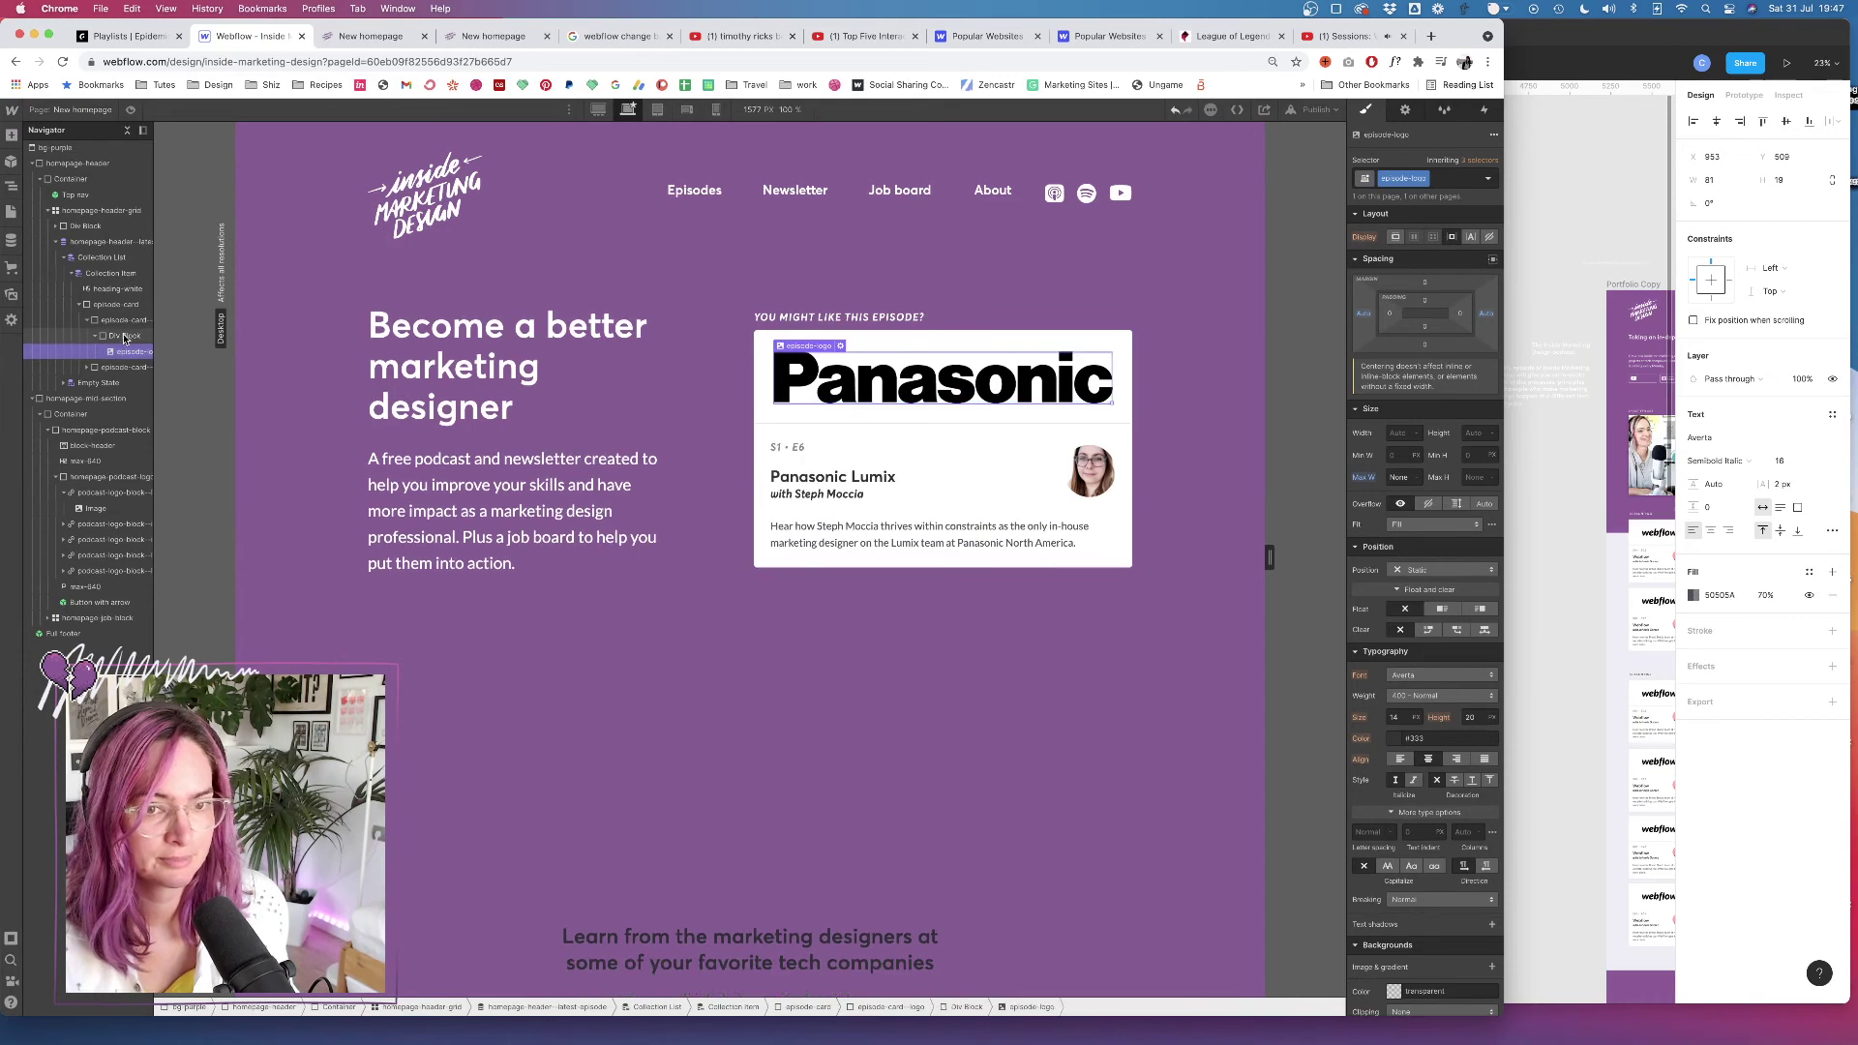
# Give the new div block around the logo image the class episode-logo-container
pyautogui.click(124, 336)
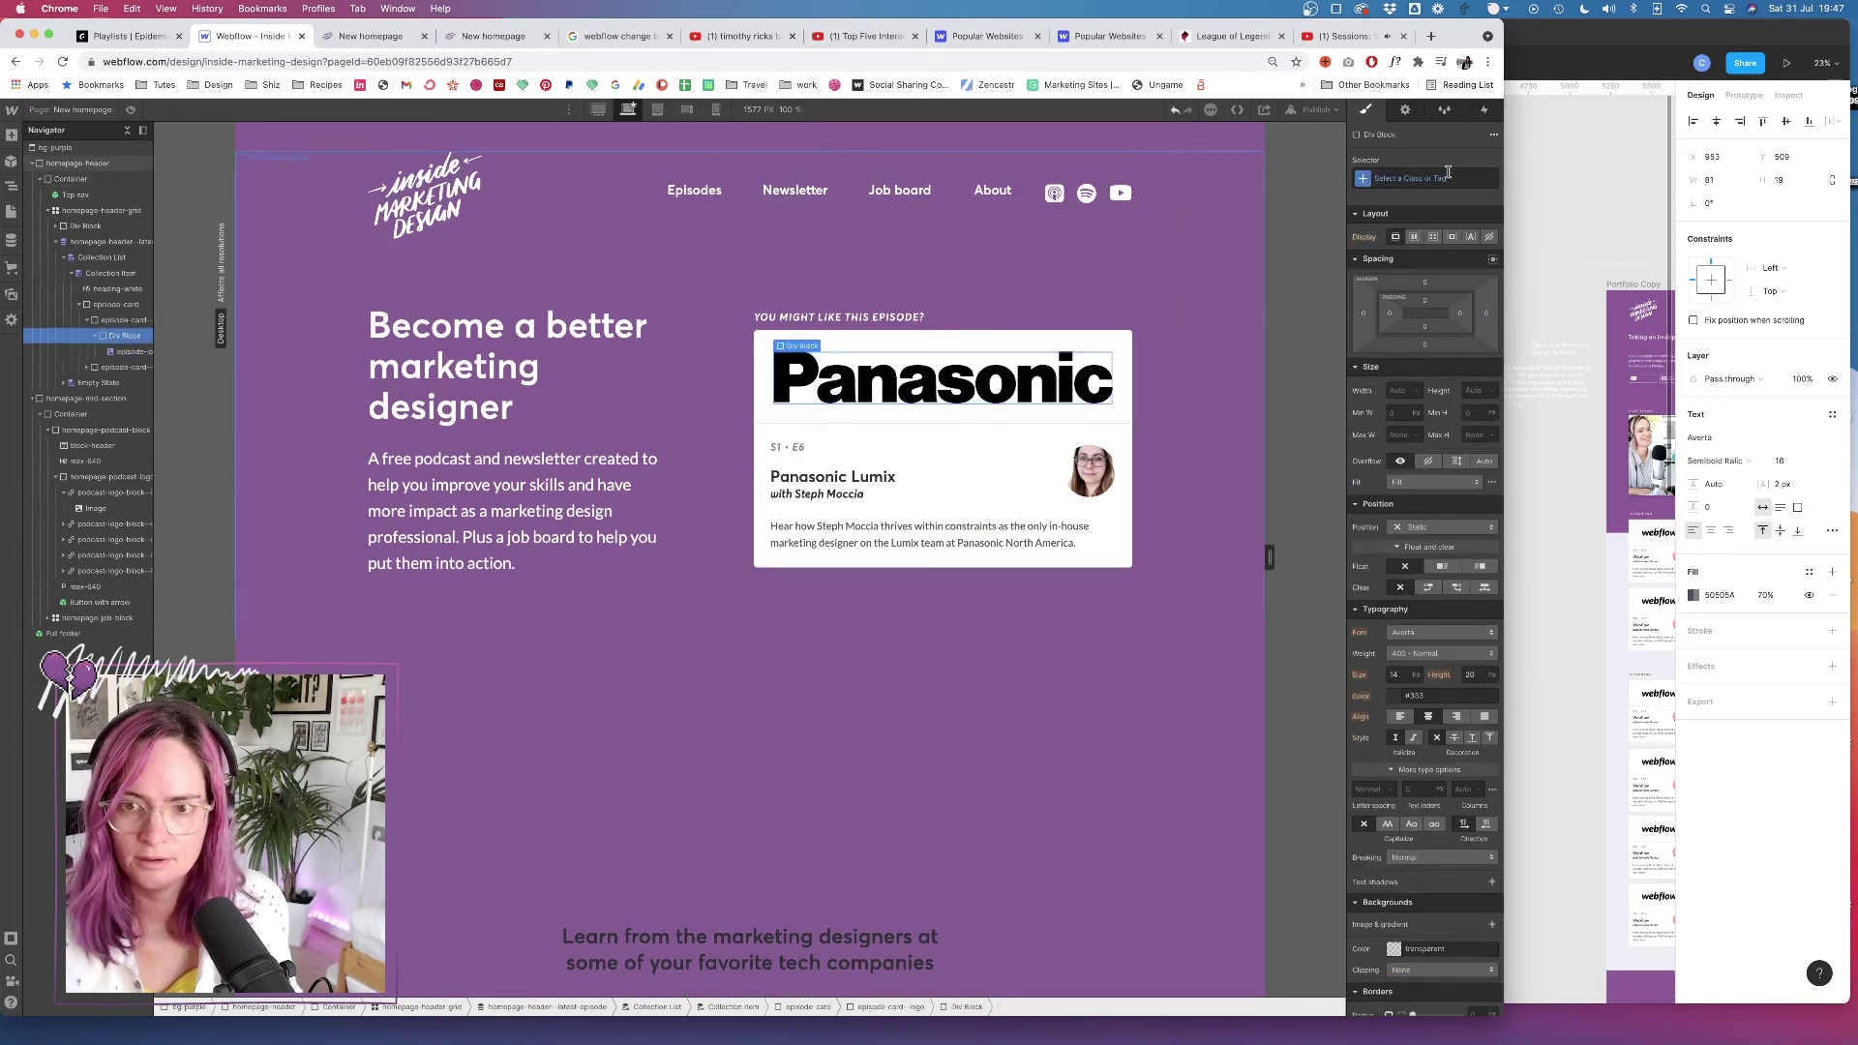
pyautogui.click(1386, 176)
pyautogui.write('epi')
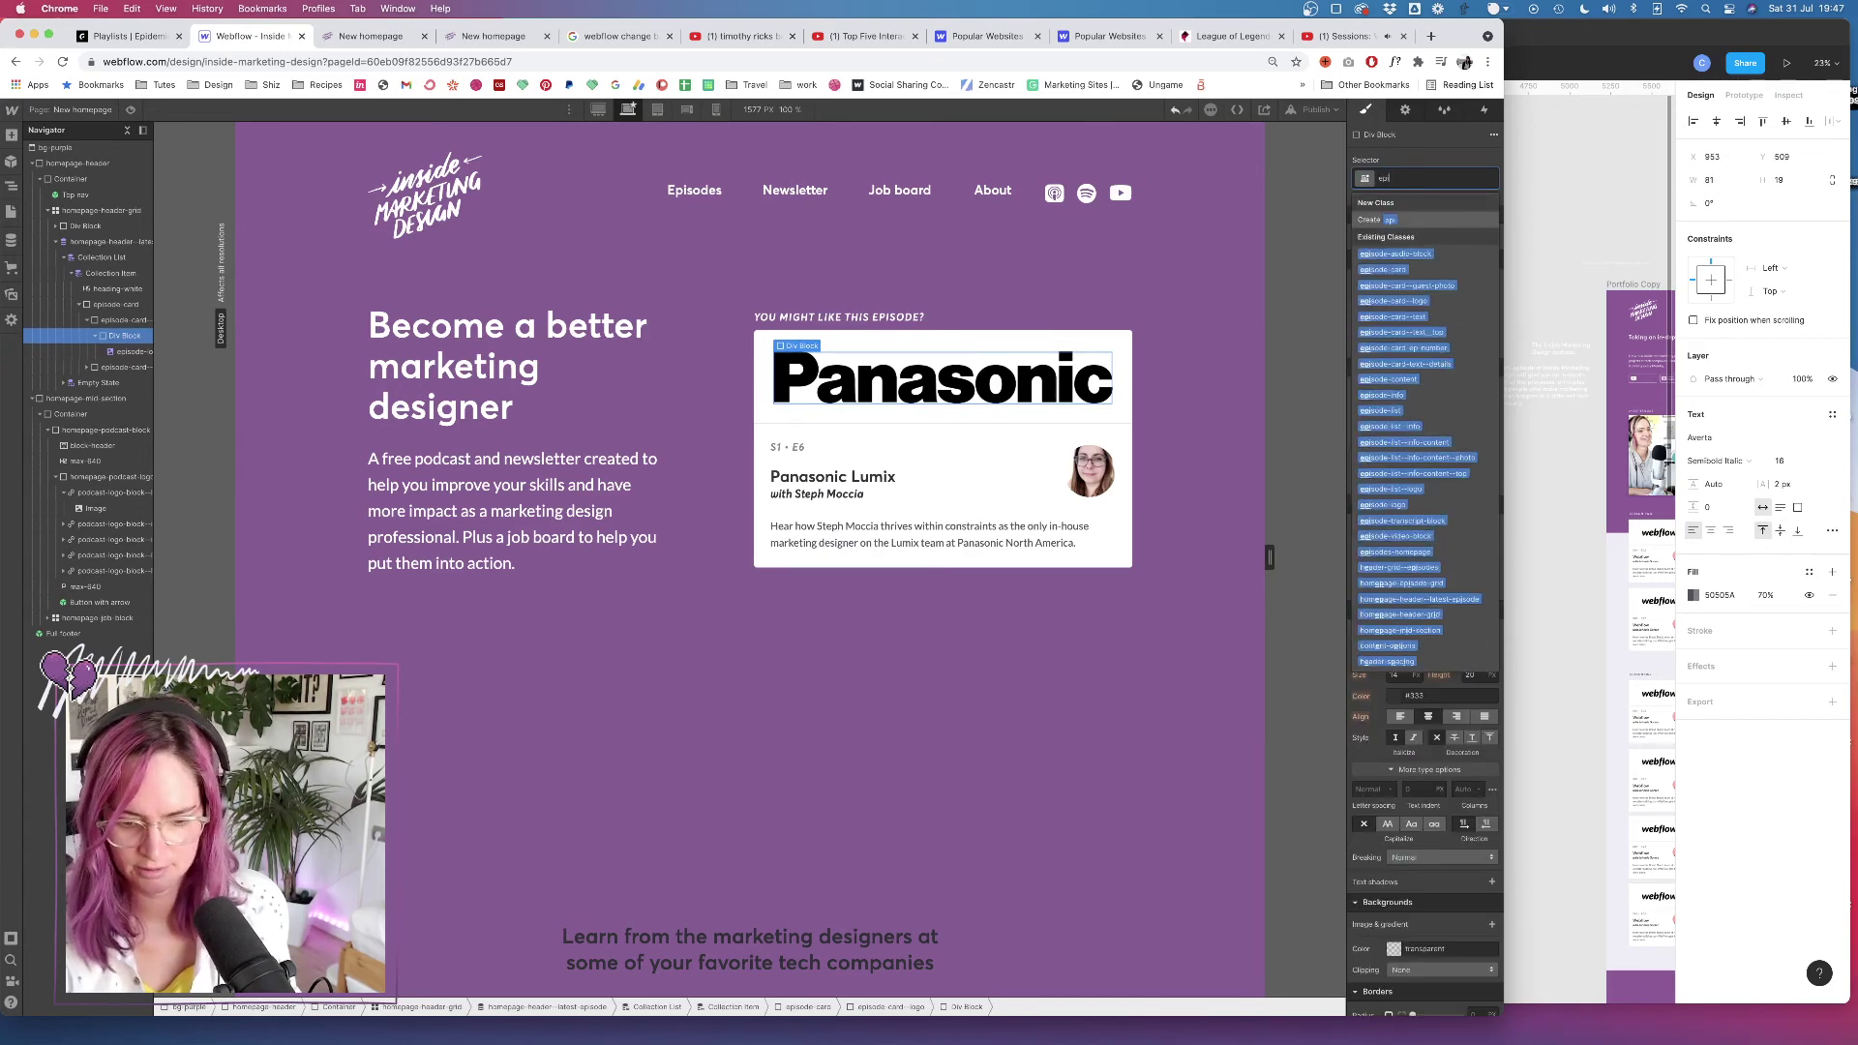
pyautogui.write('sode-logo-')
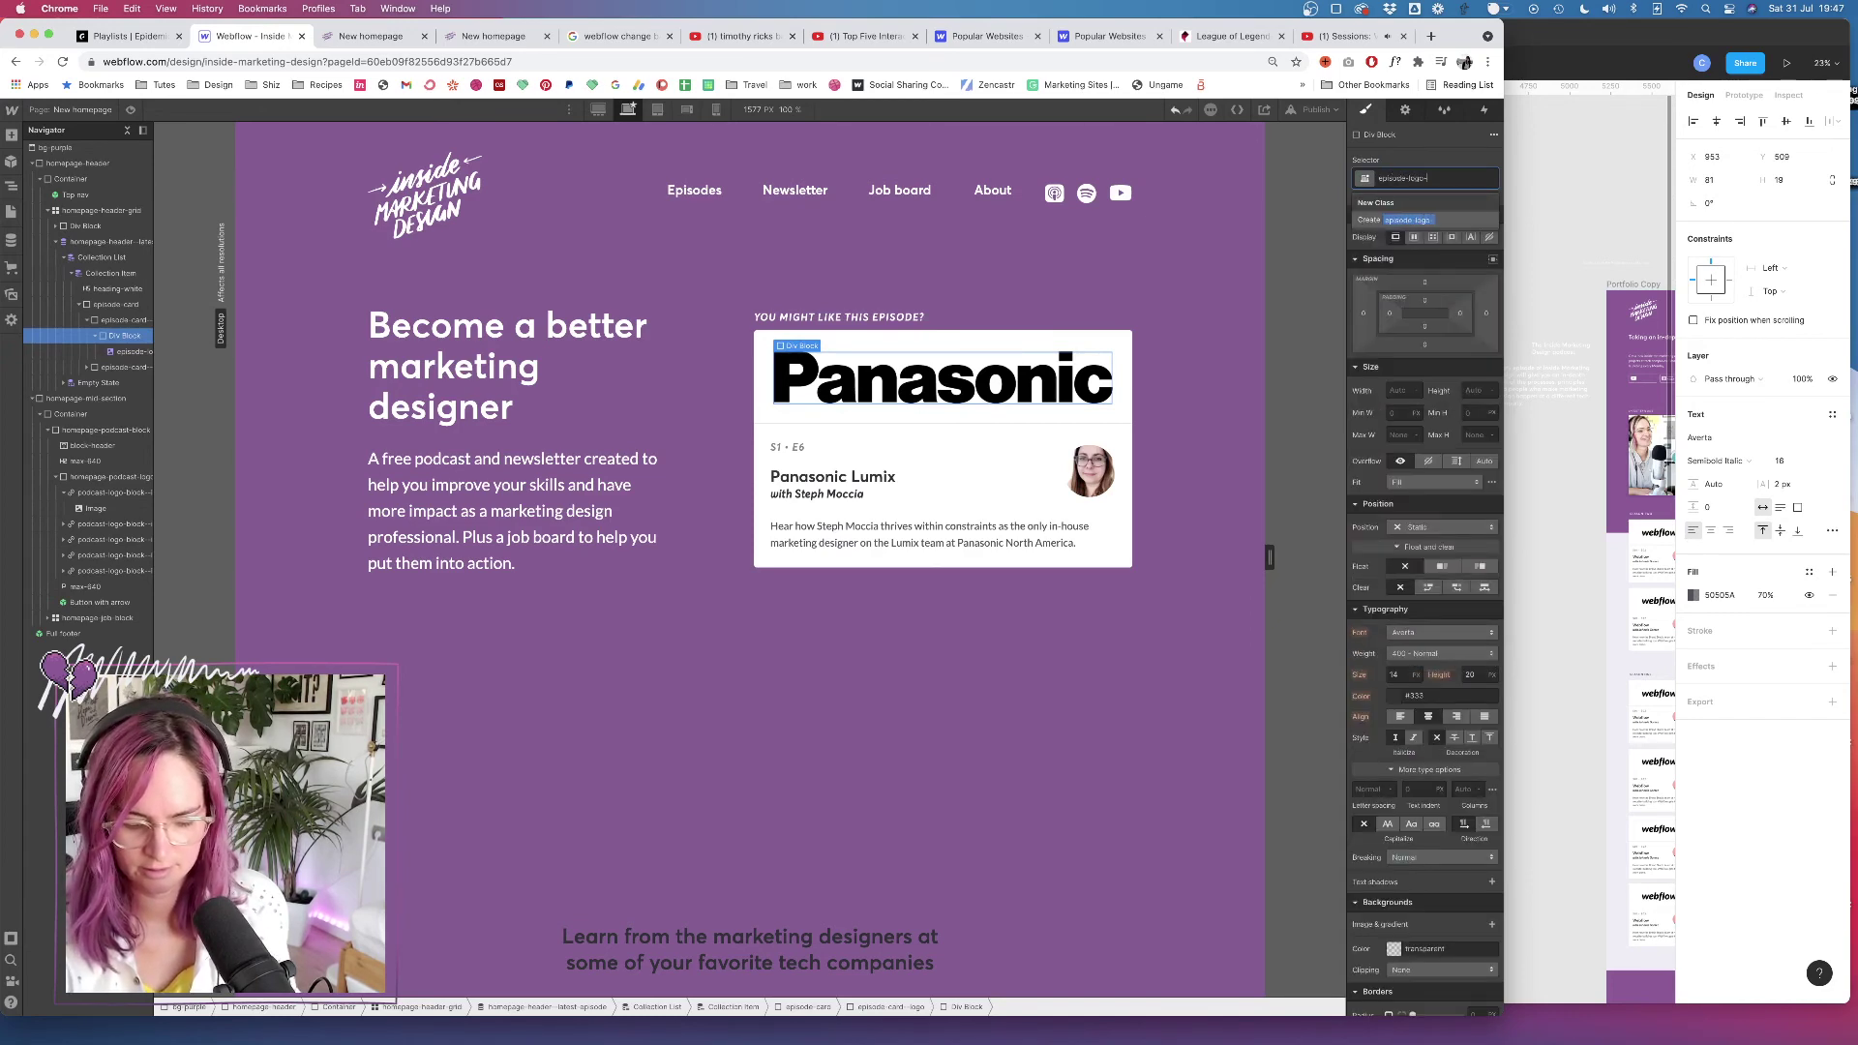
pyautogui.write('container')
pyautogui.press('Return')
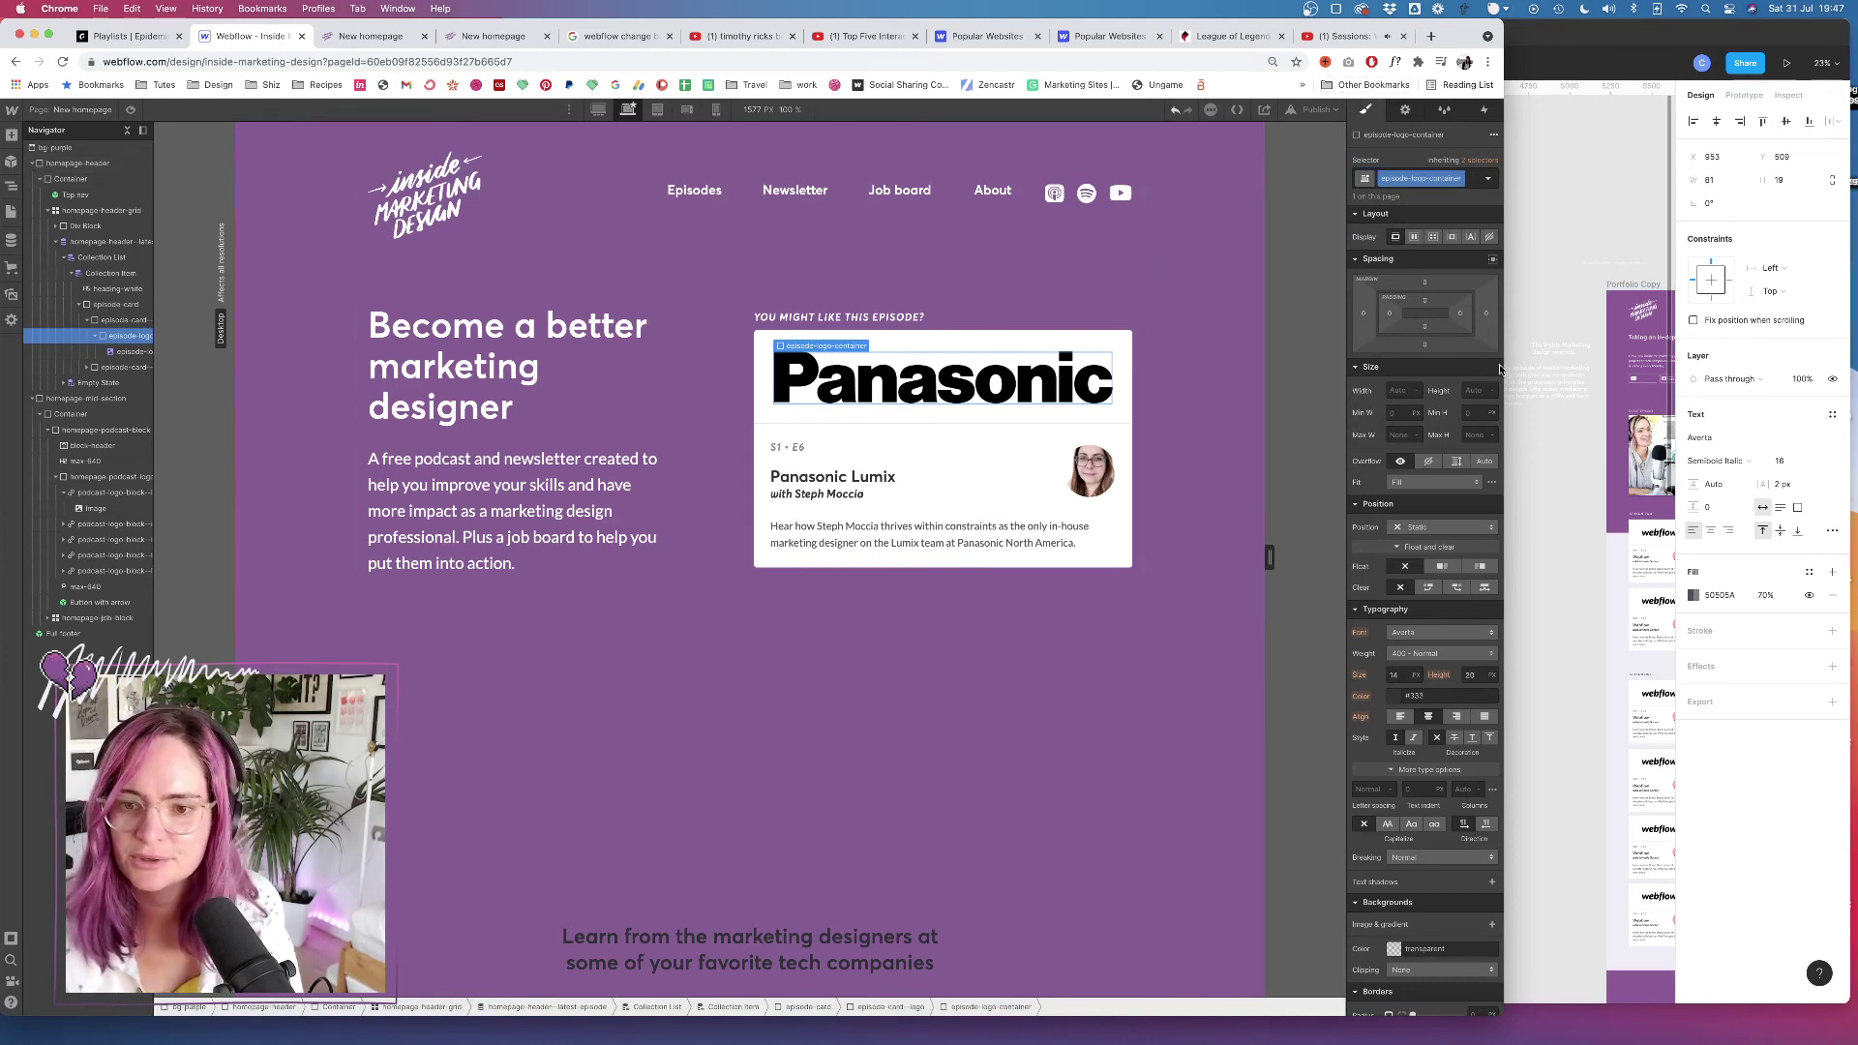
# Try a height of 80 on the episode-logo image, then reset its height
pyautogui.click(943, 377)
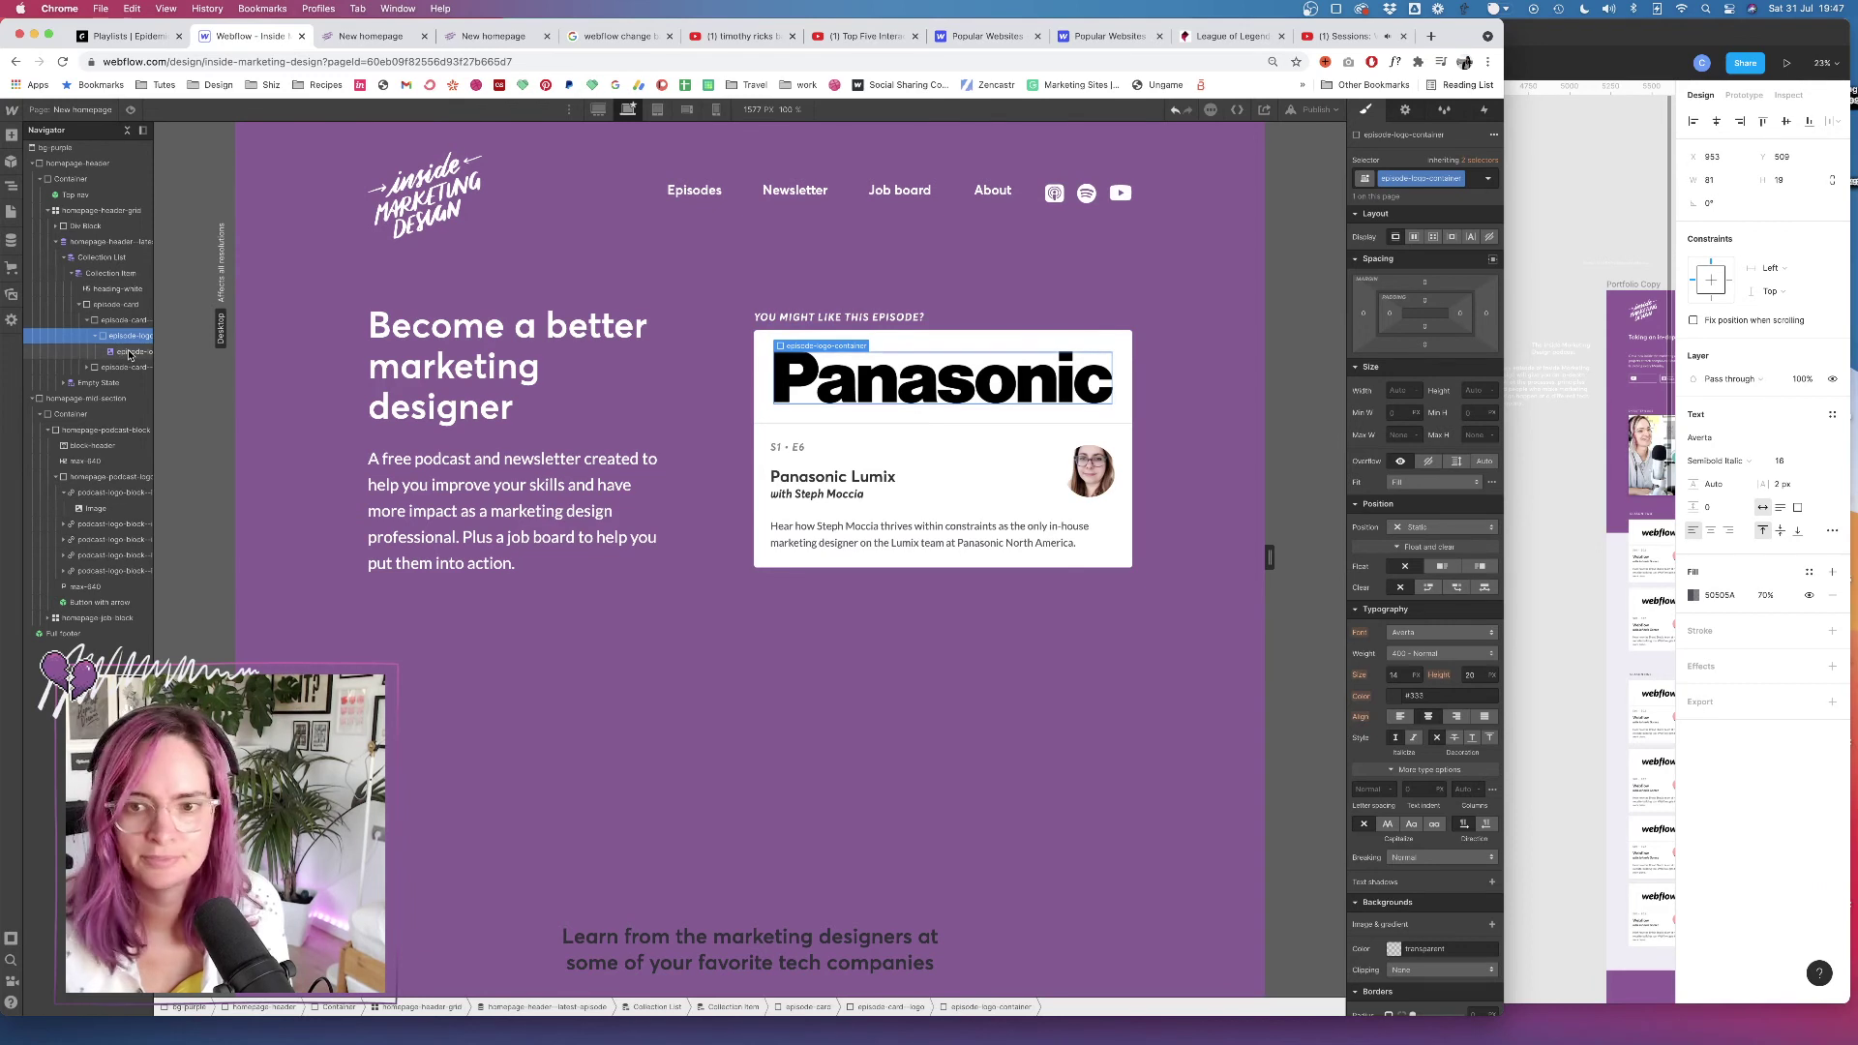
pyautogui.click(1486, 338)
pyautogui.click(1474, 434)
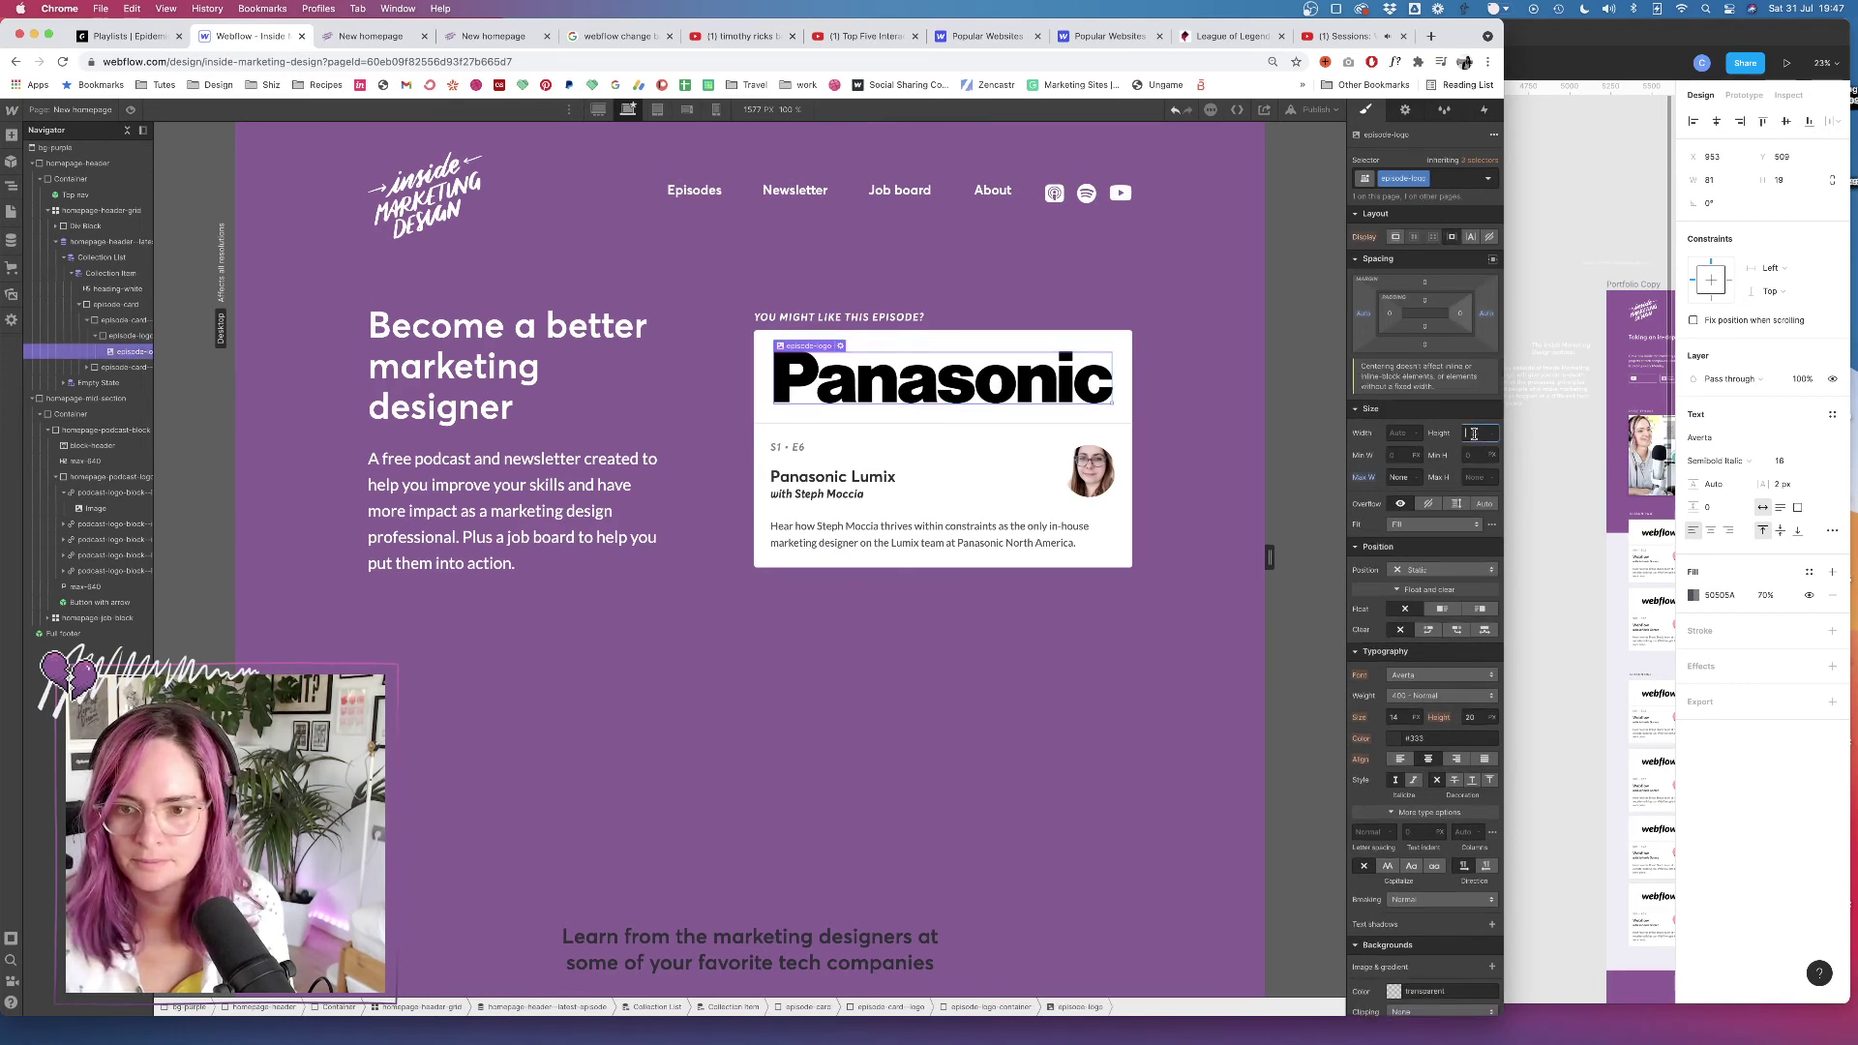
pyautogui.write('80')
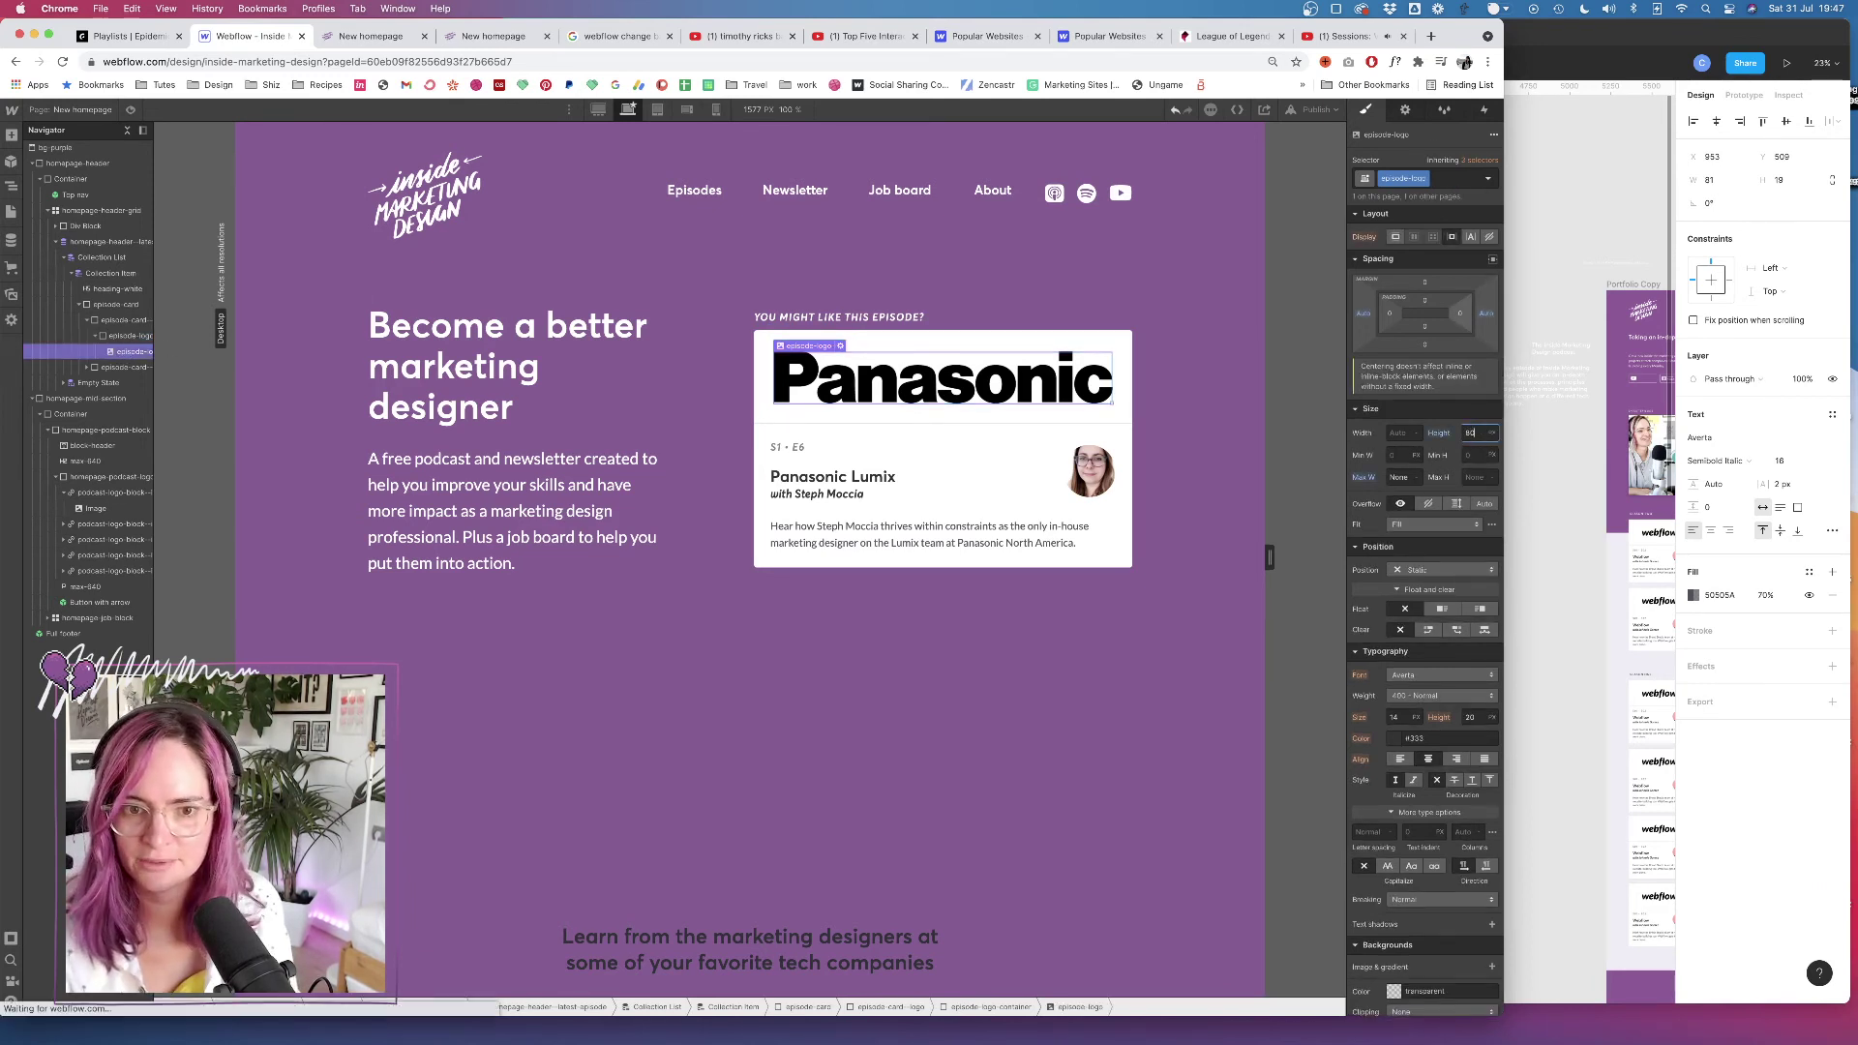
pyautogui.click(1448, 407)
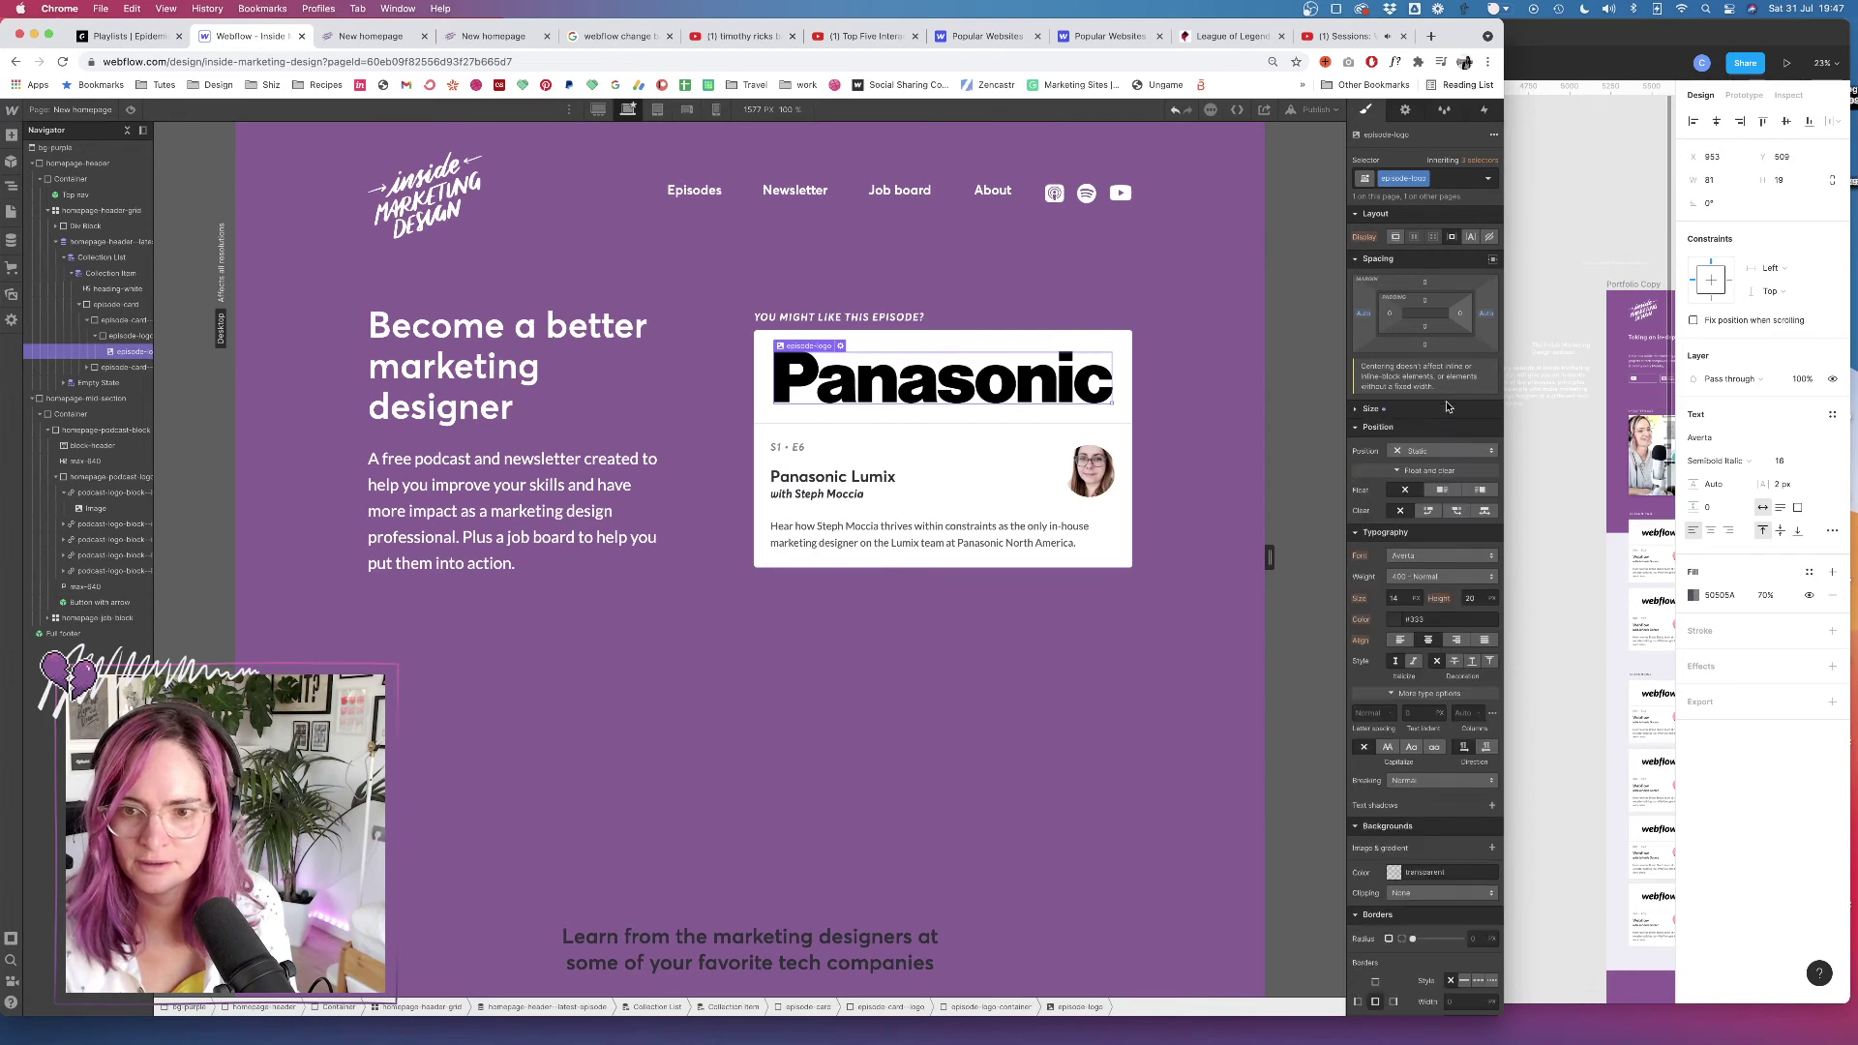
pyautogui.click(1355, 410)
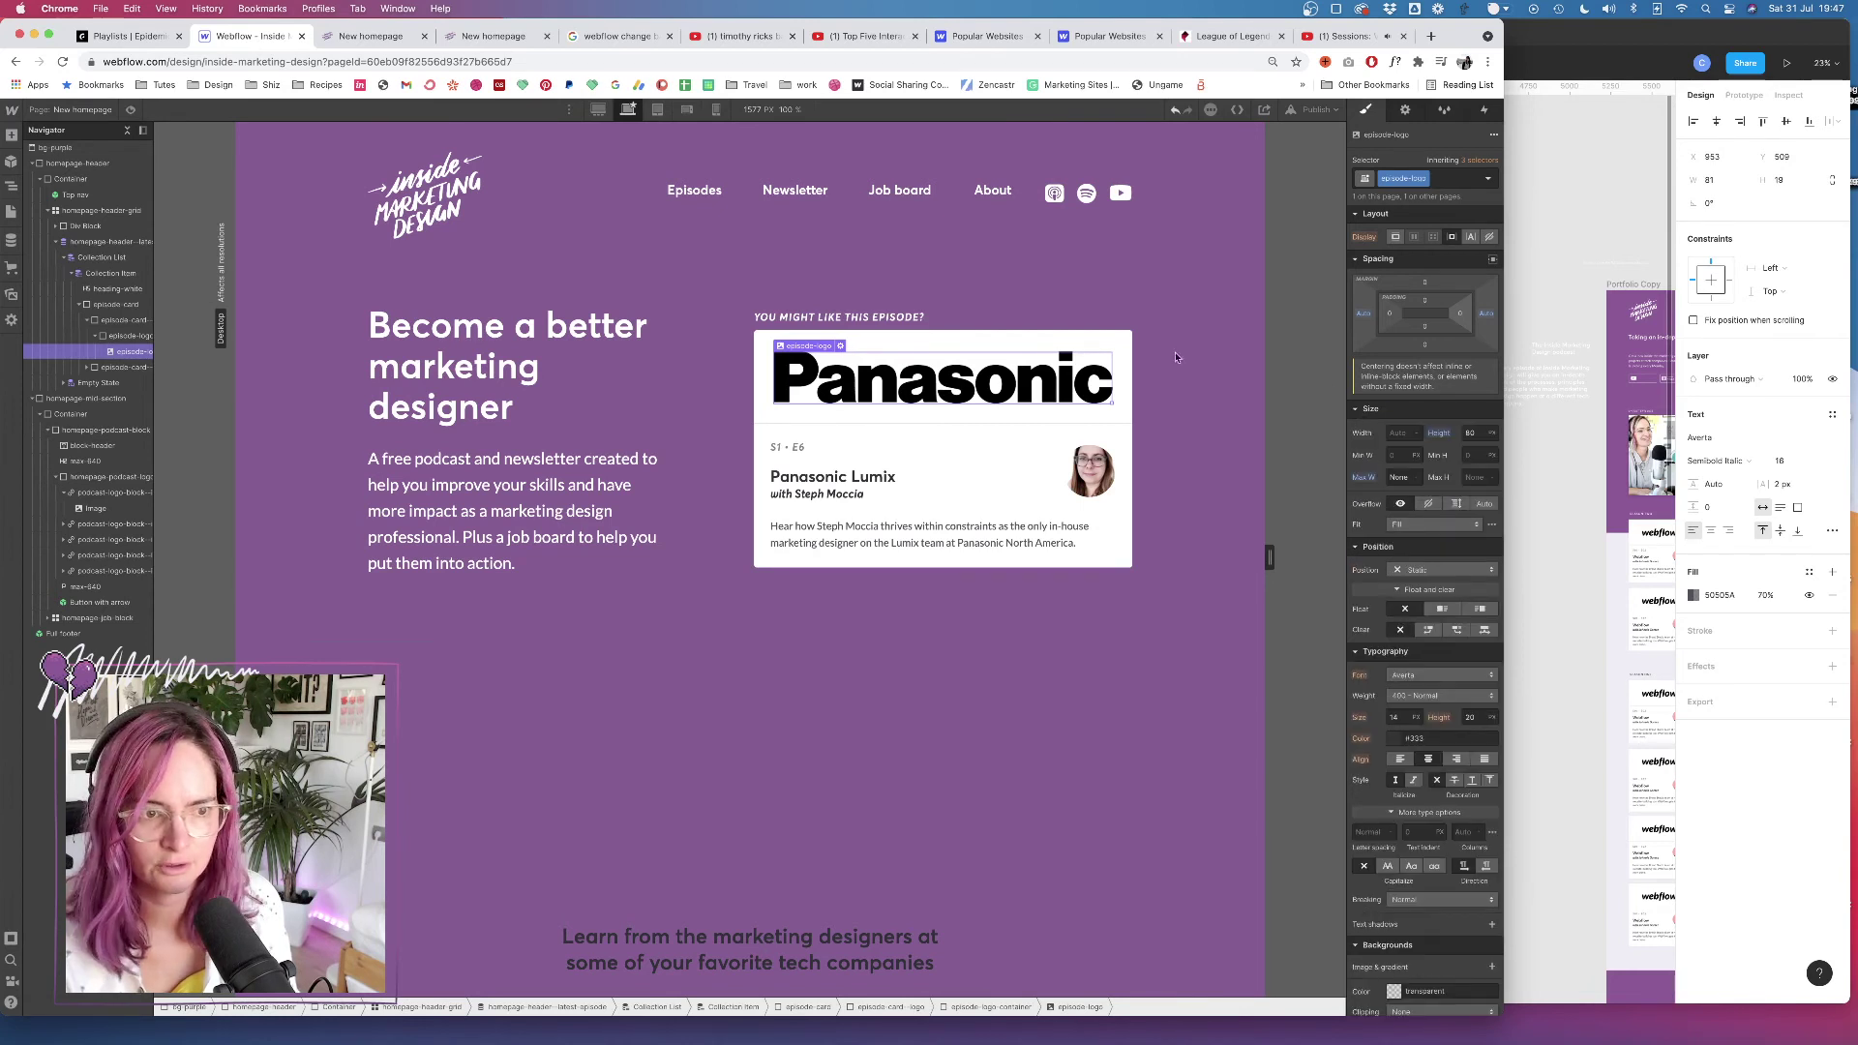
pyautogui.keyDown('alt'); pyautogui.click(1441, 435); pyautogui.keyUp('alt')
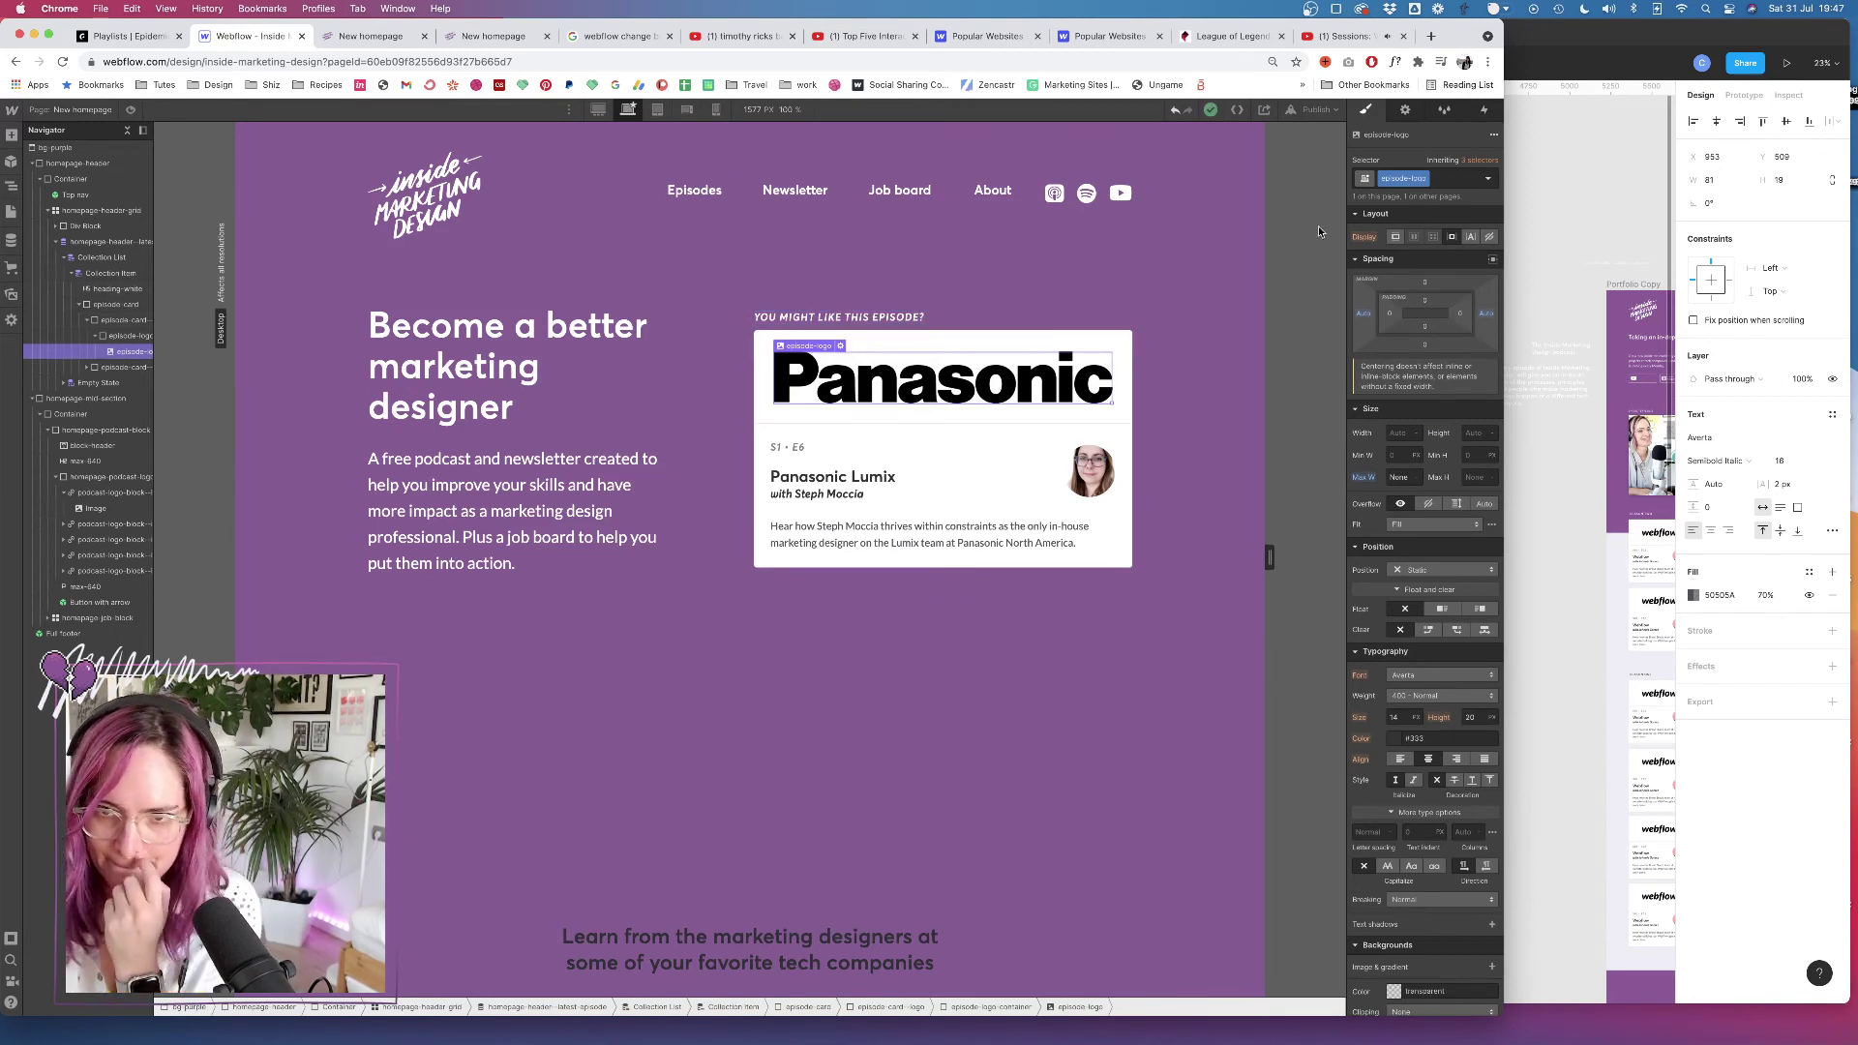
# Hide the episode-logo-container and try using the Company logo field as the logo wrapper's background image
pyautogui.click(146, 337)
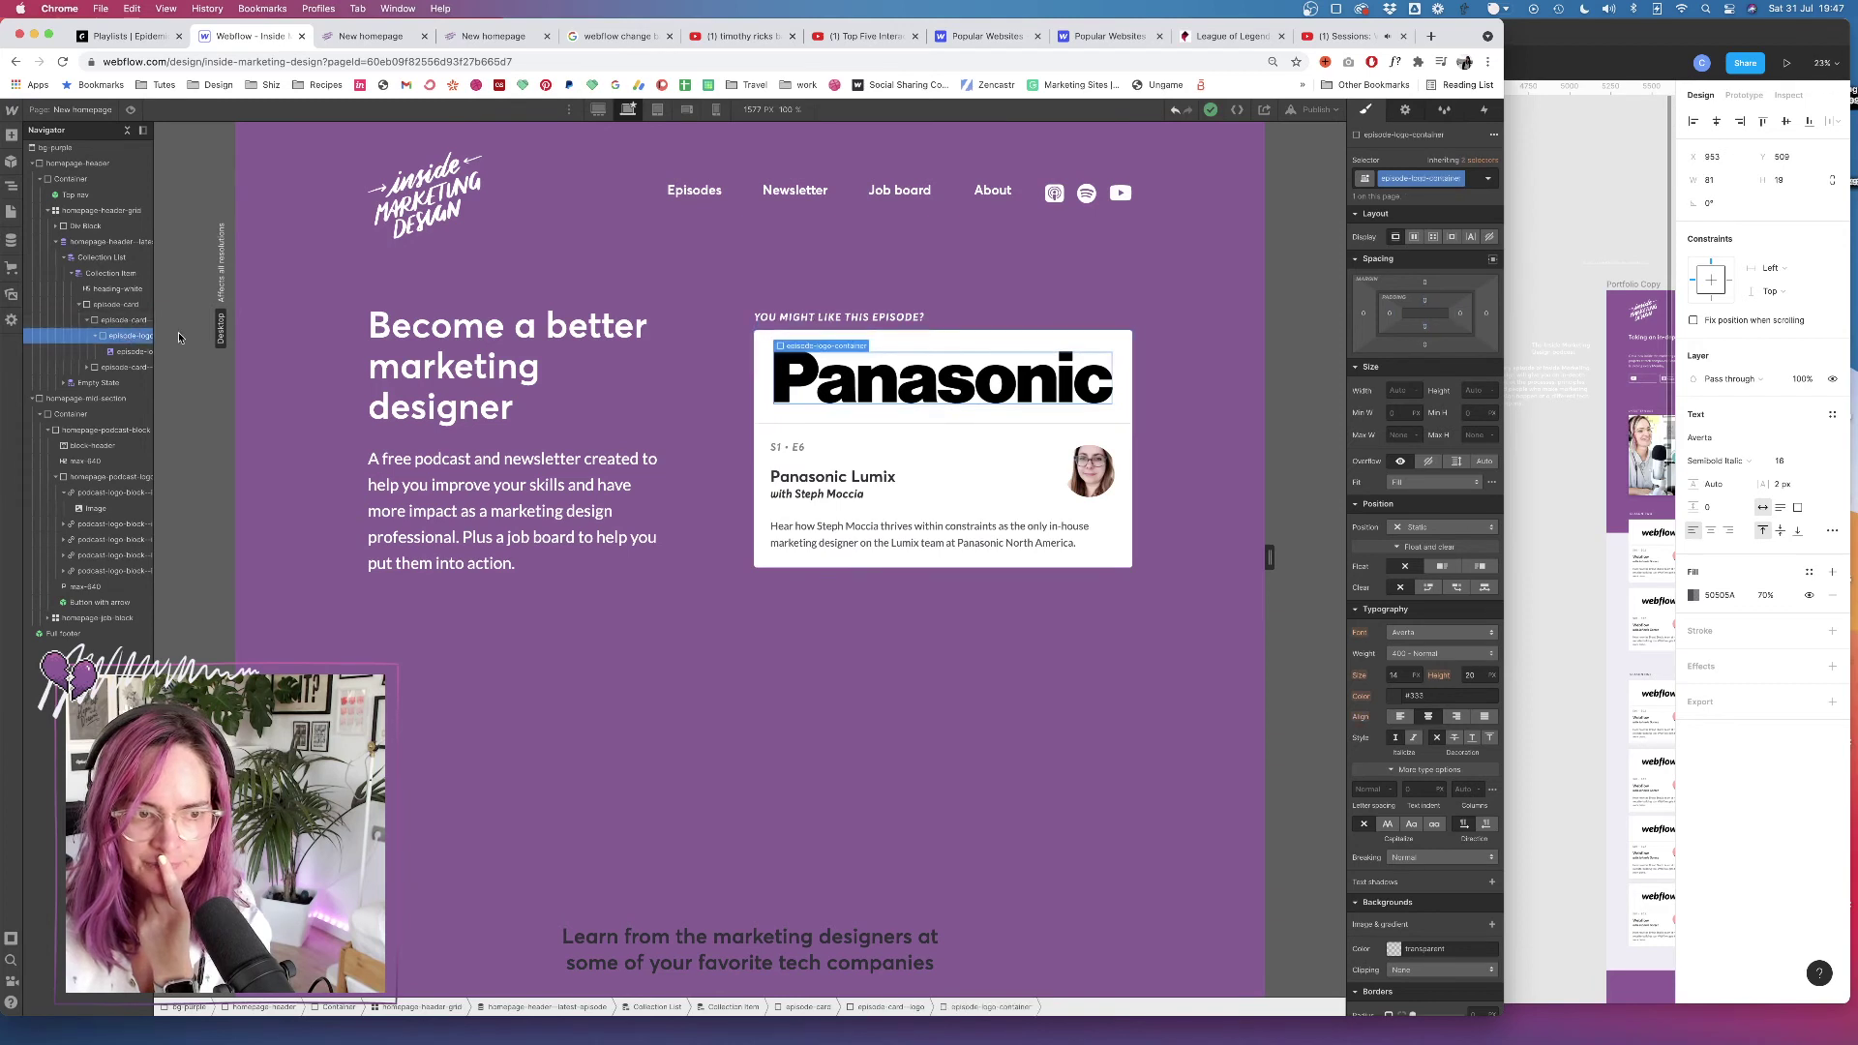
pyautogui.click(1489, 236)
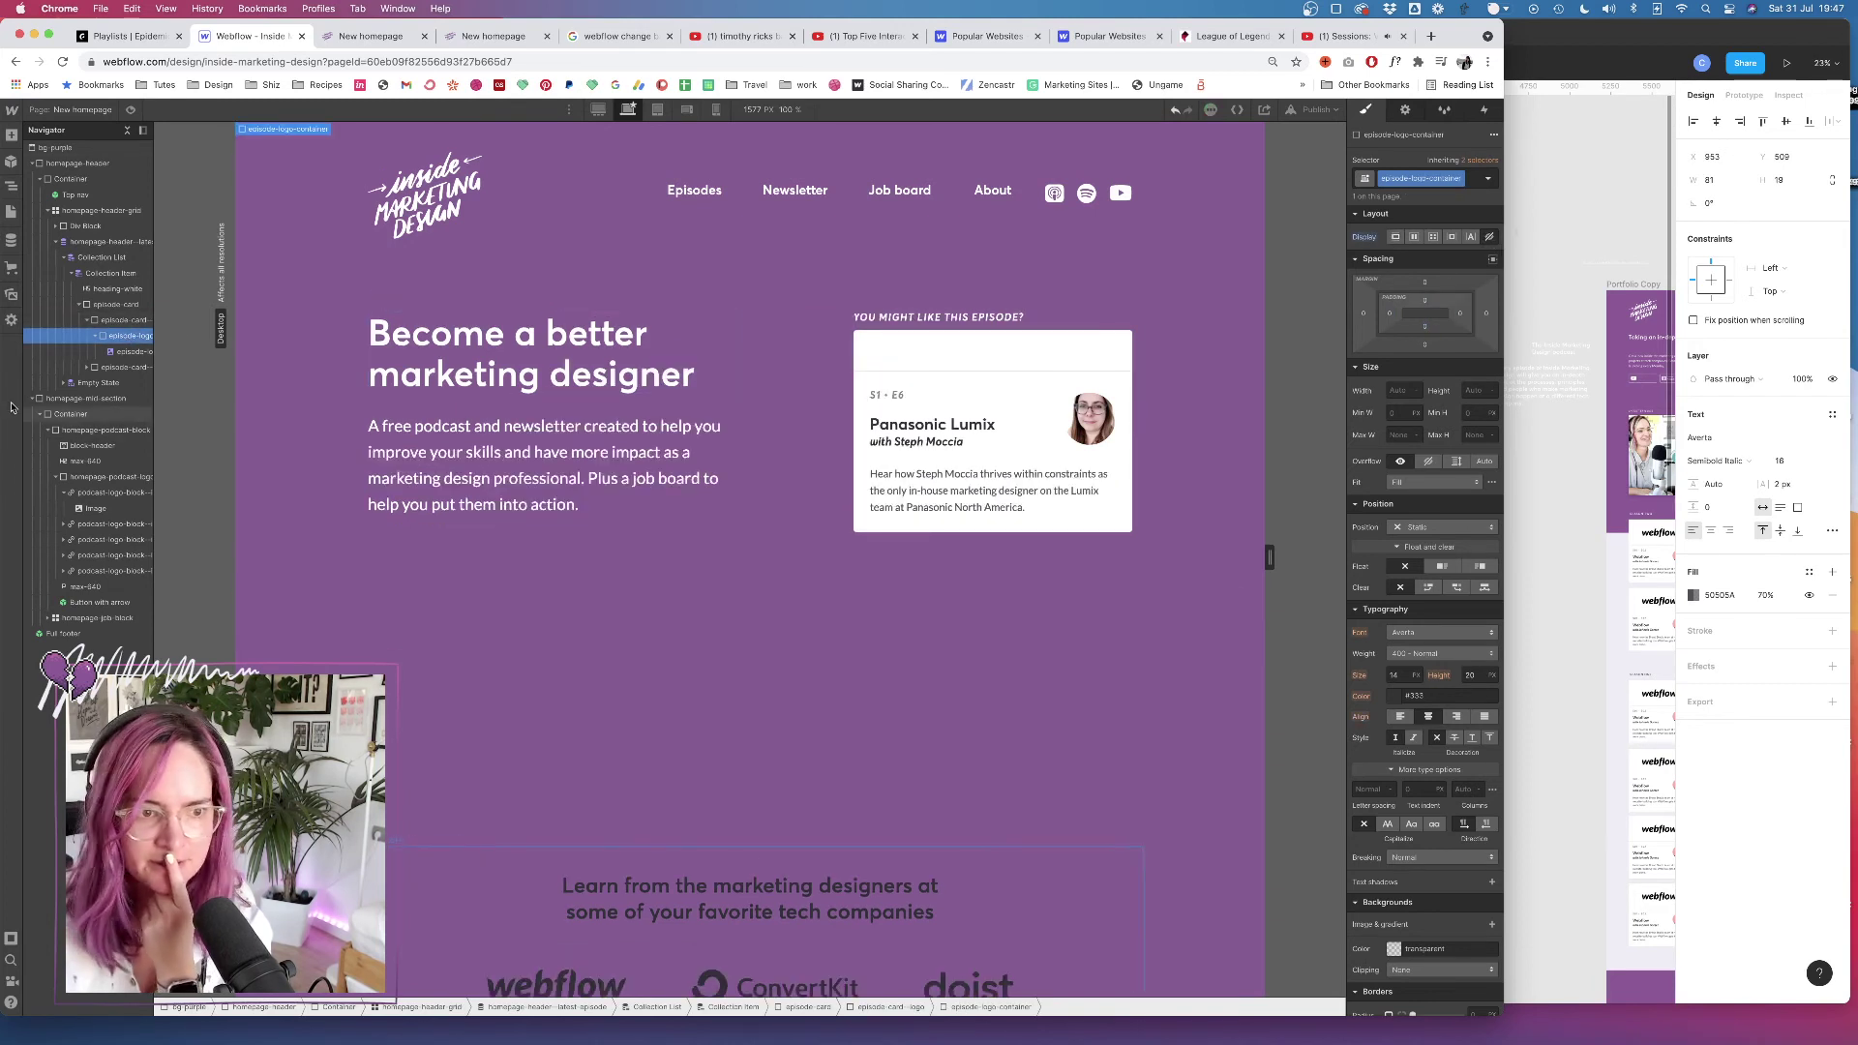
pyautogui.click(987, 350)
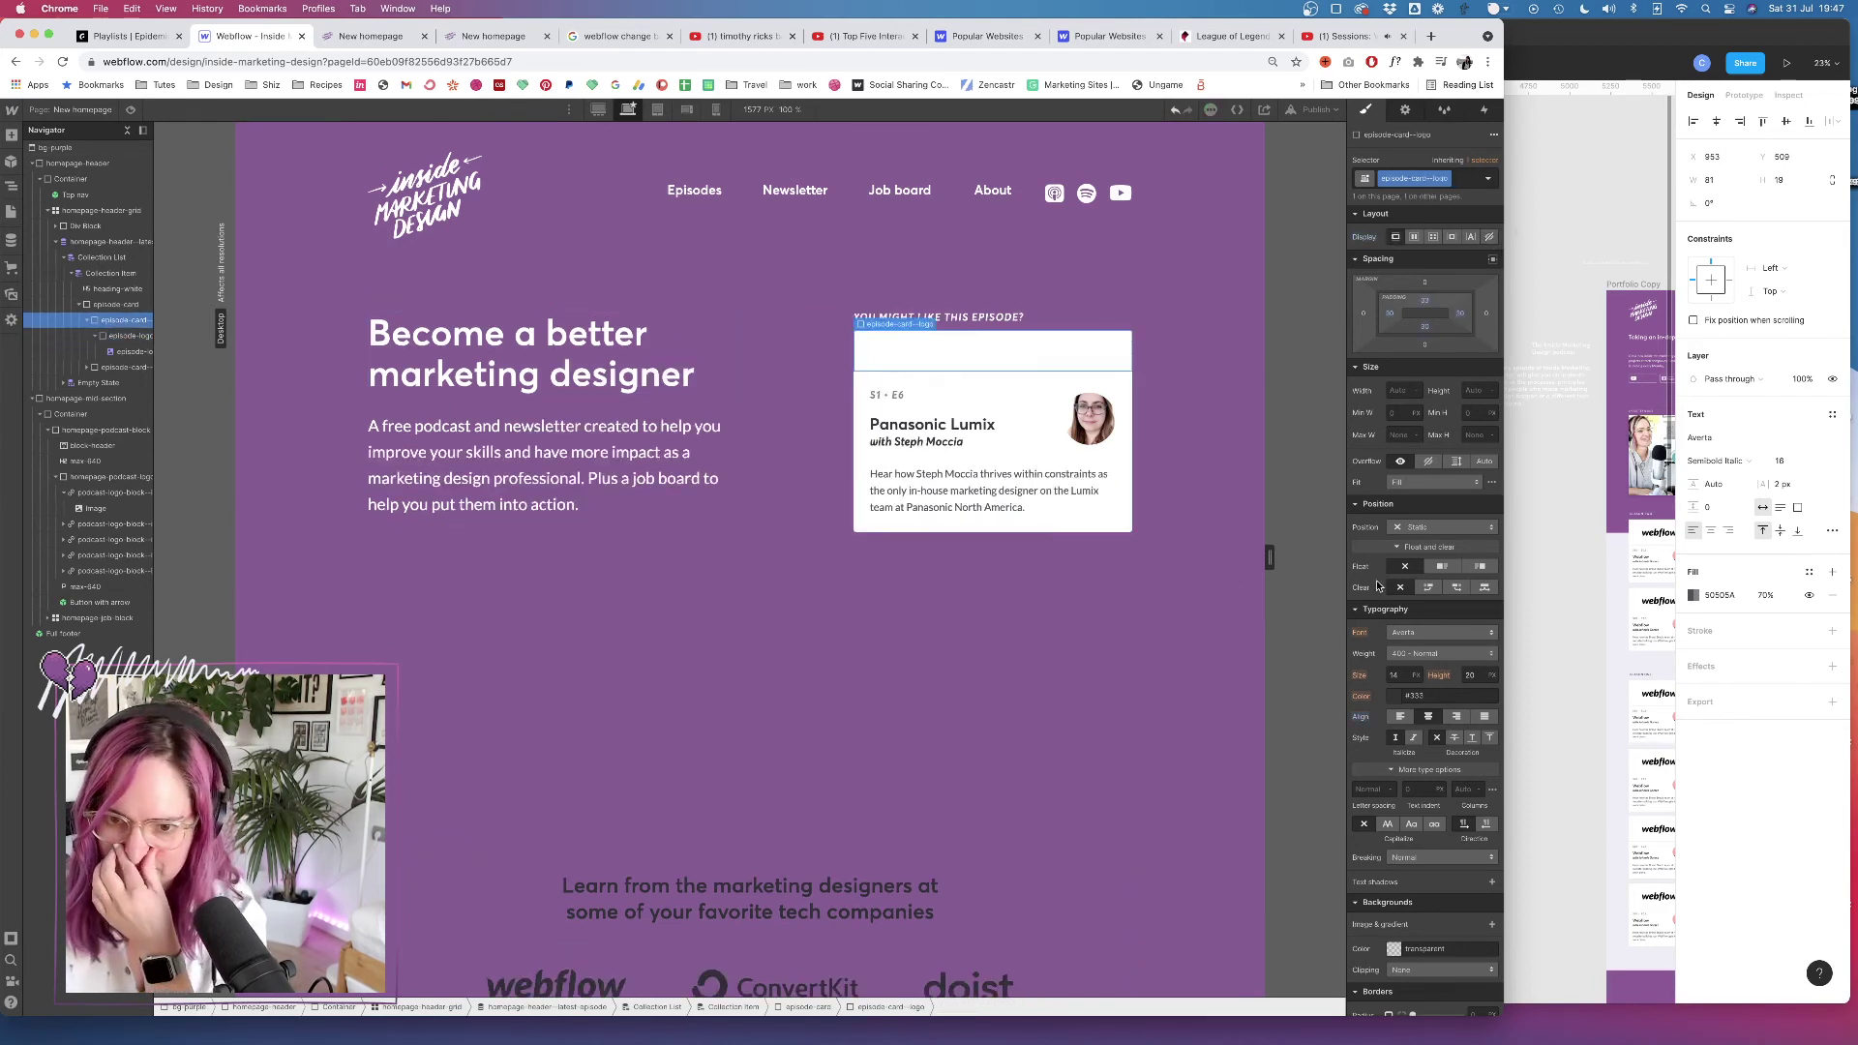
pyautogui.scroll(-5, 1375, 656)
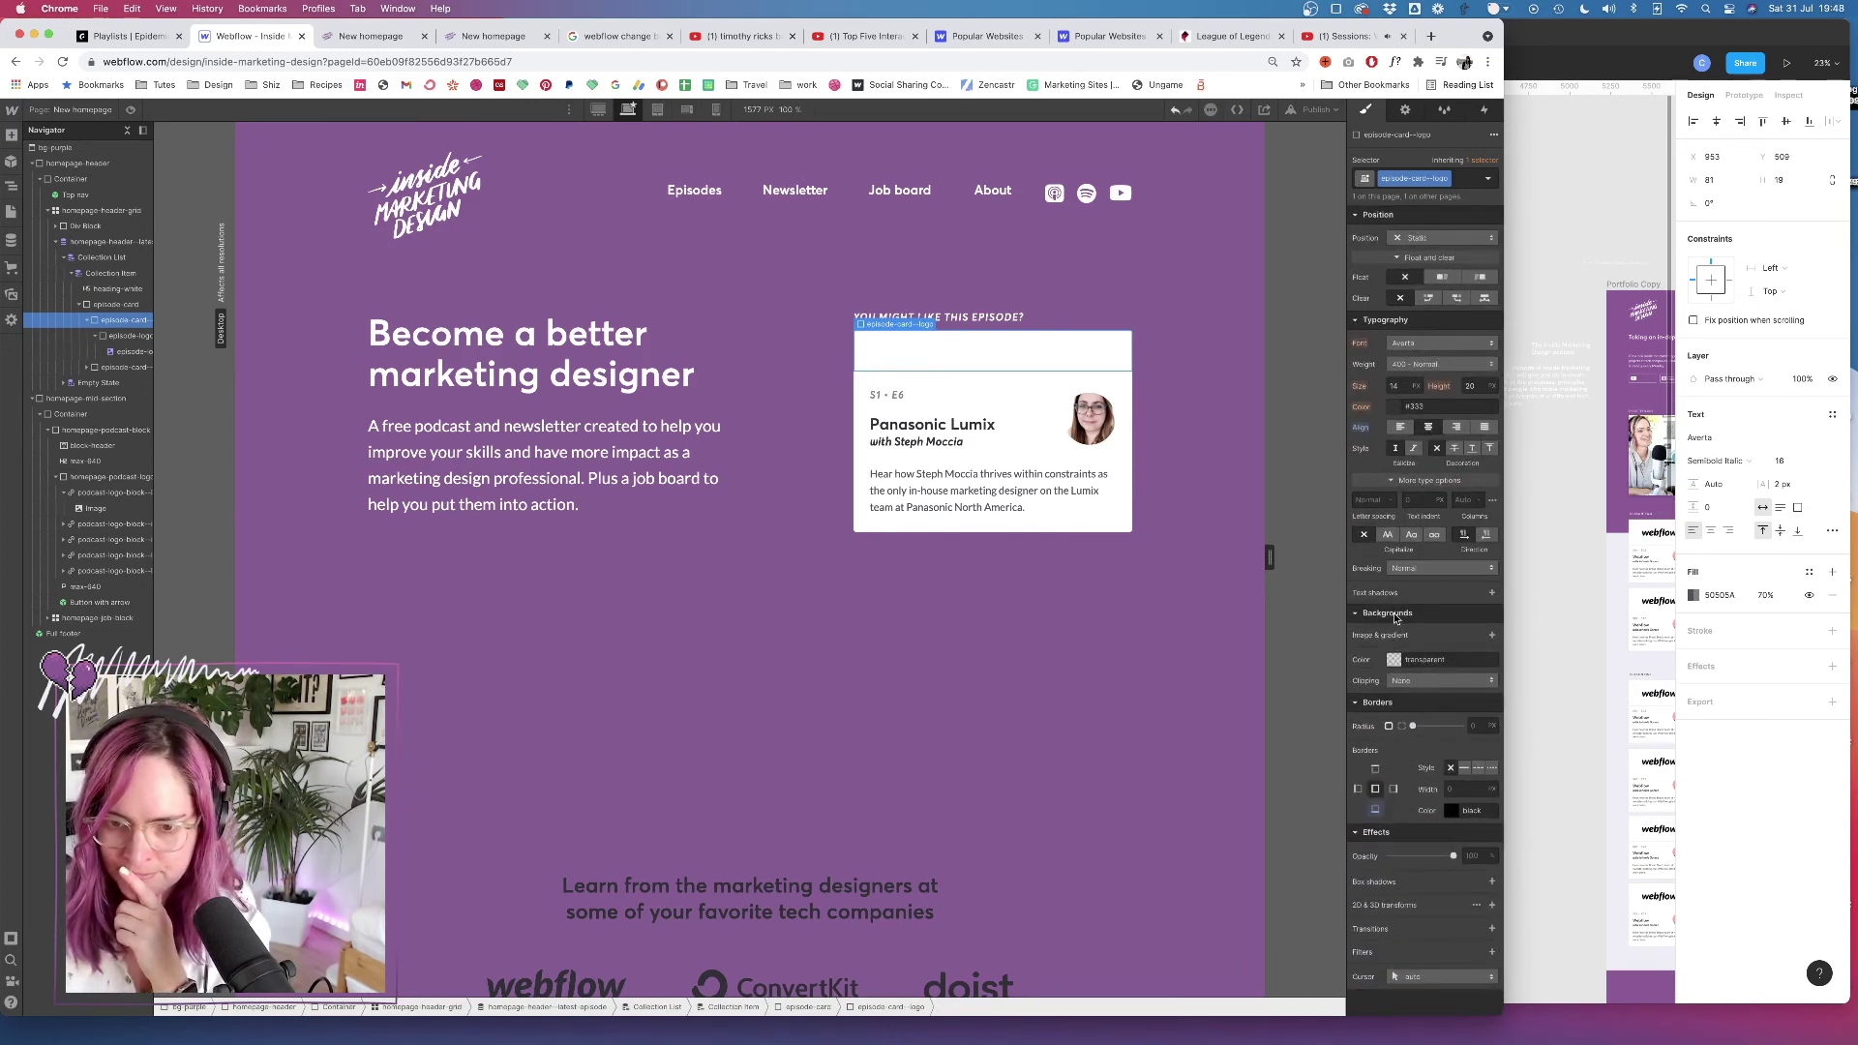
pyautogui.click(1393, 659)
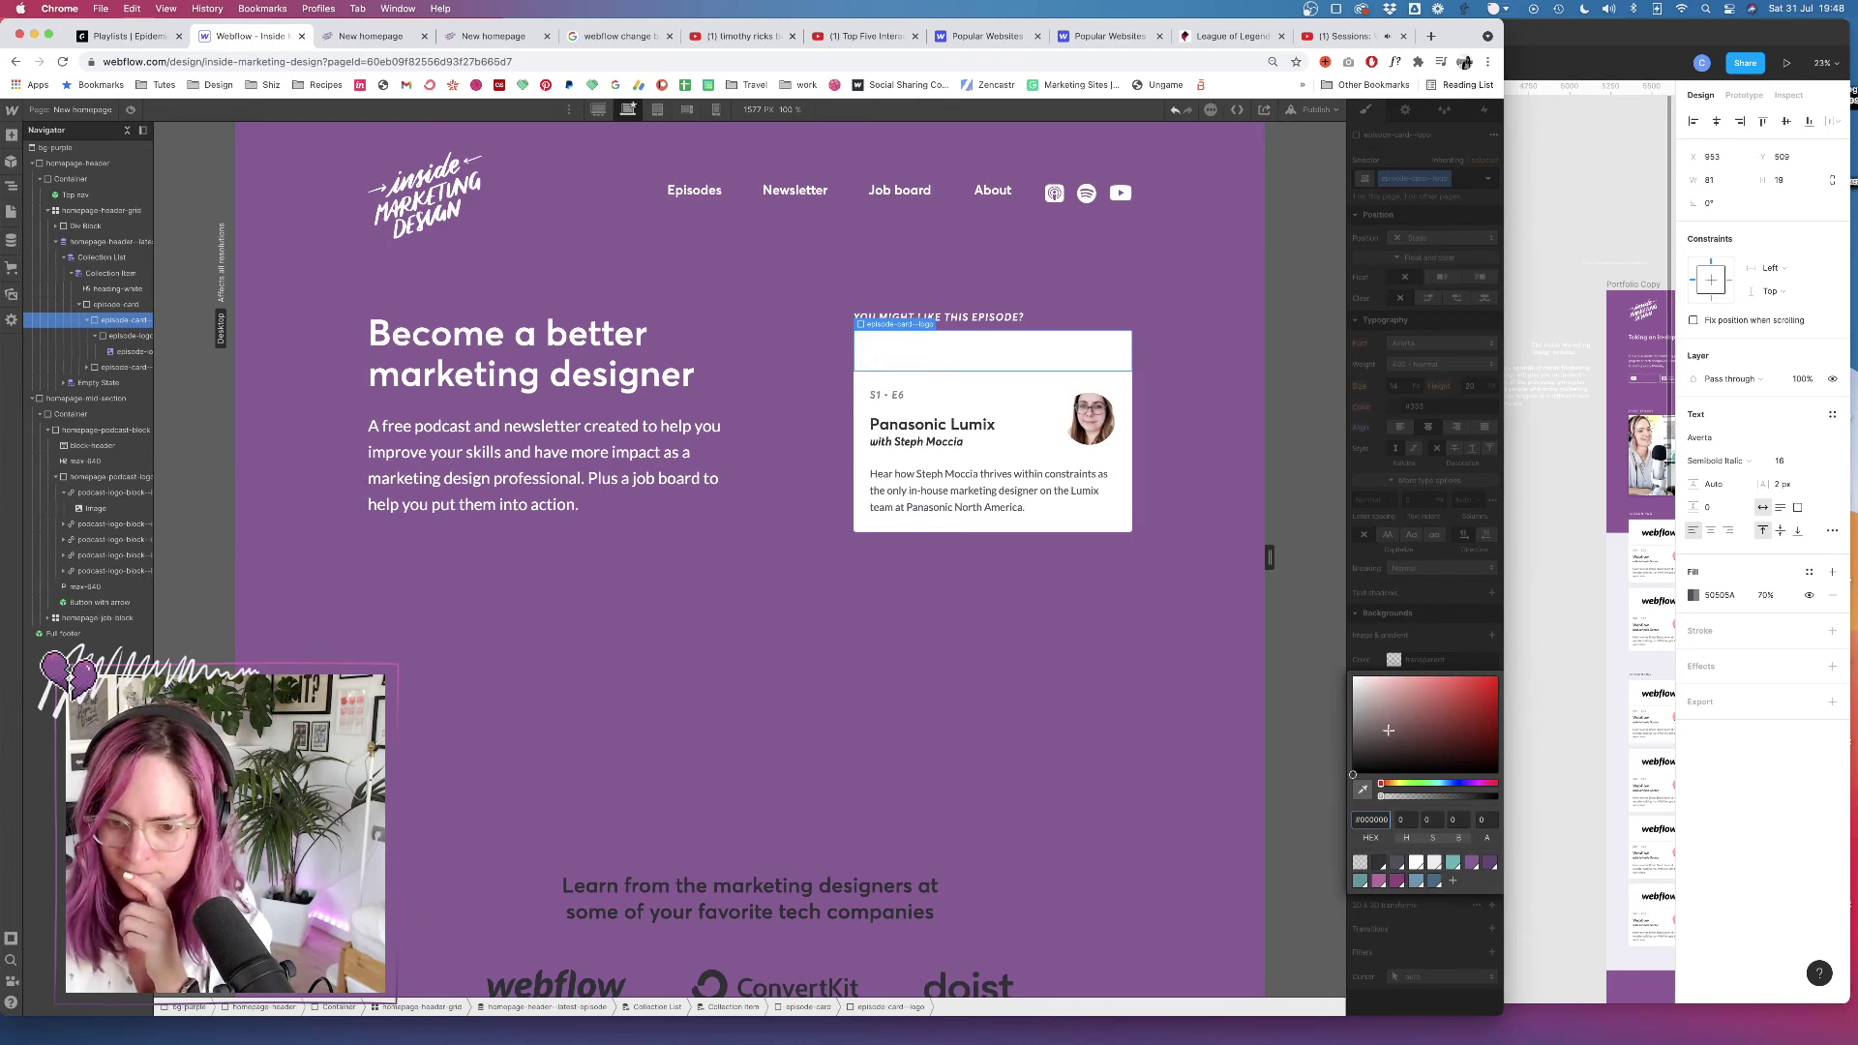
pyautogui.click(1424, 636)
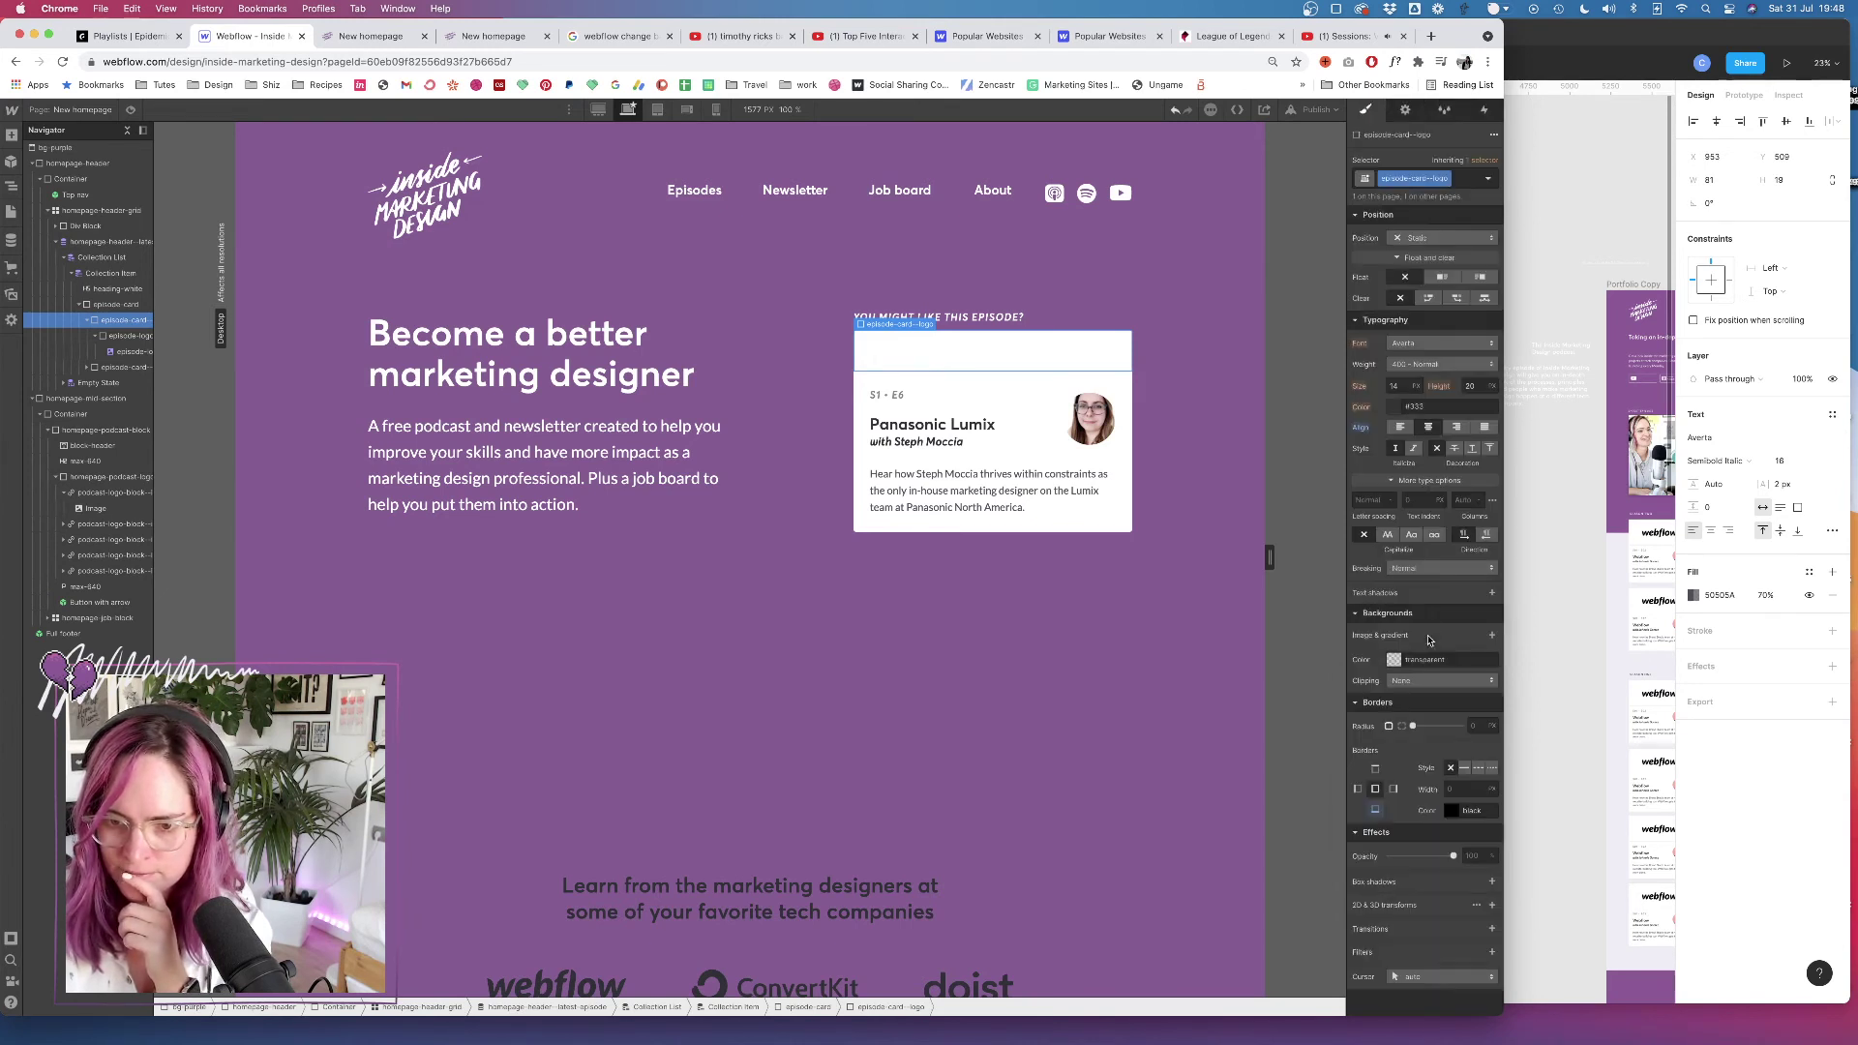
pyautogui.click(1406, 110)
pyautogui.click(1362, 249)
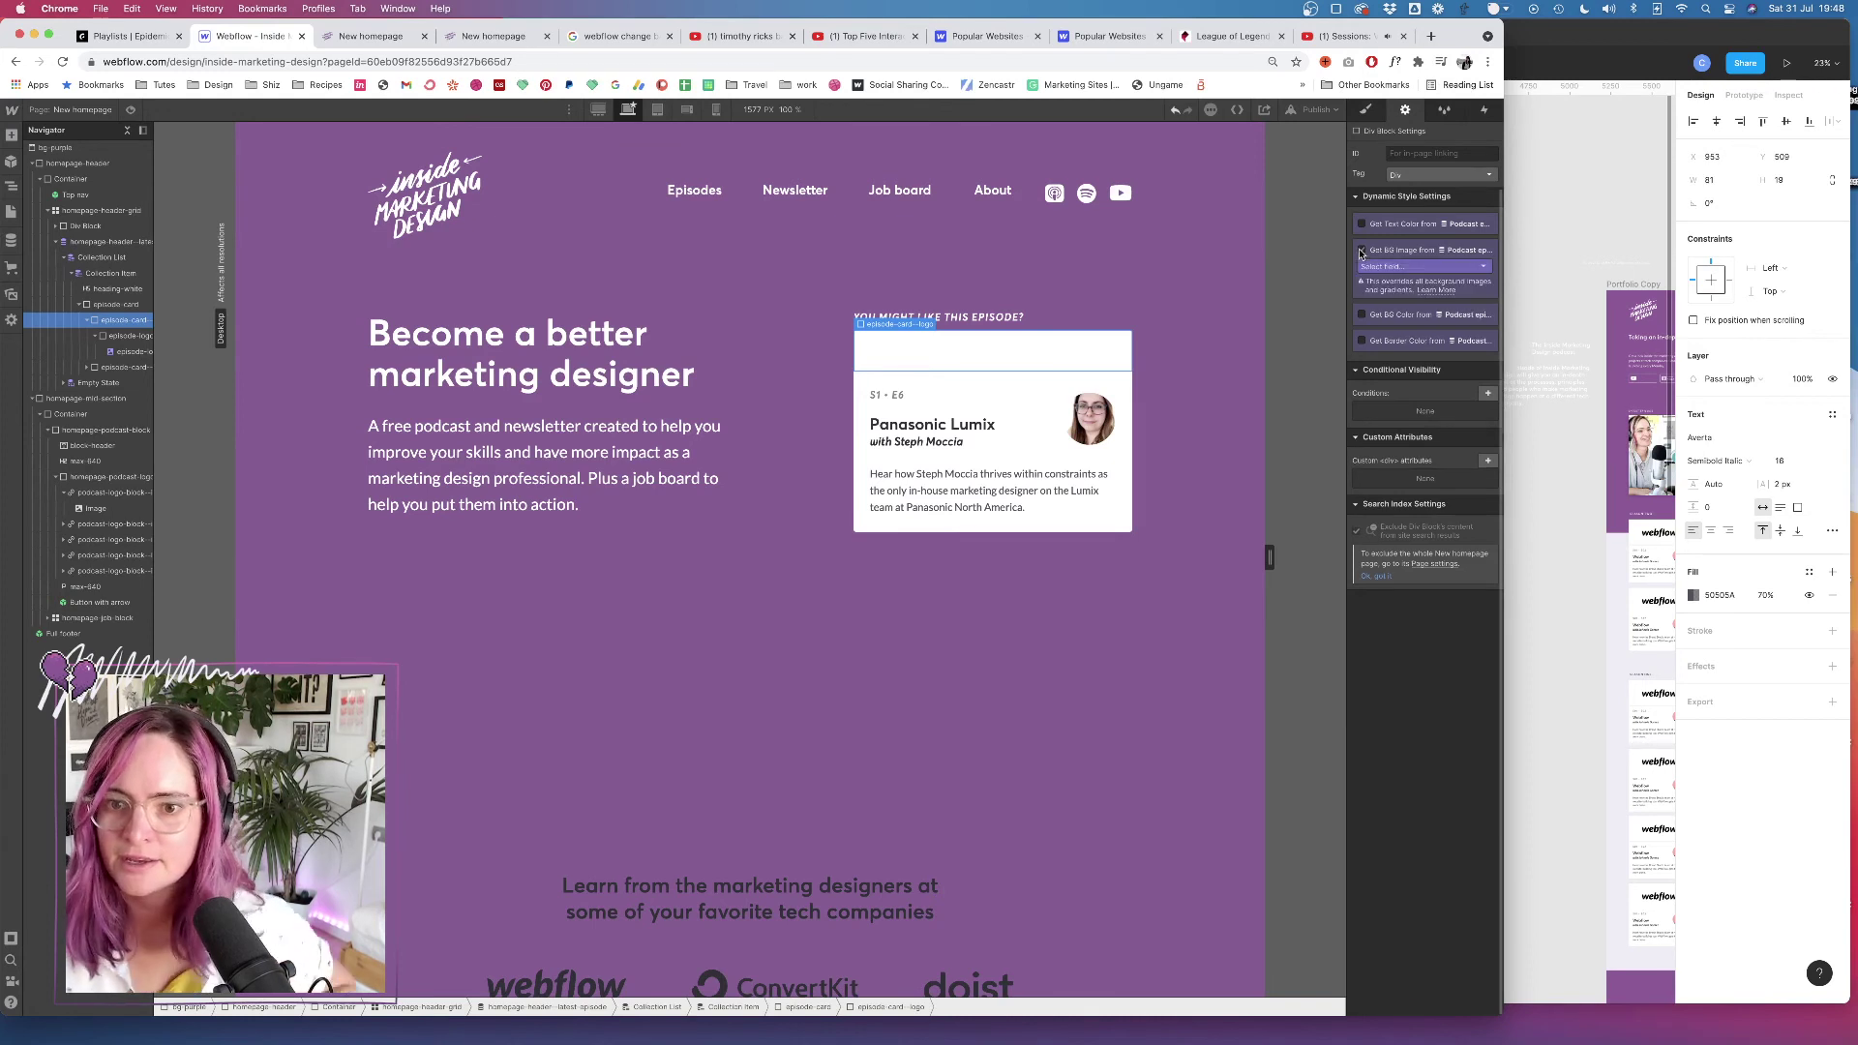
pyautogui.click(1397, 268)
pyautogui.click(1394, 295)
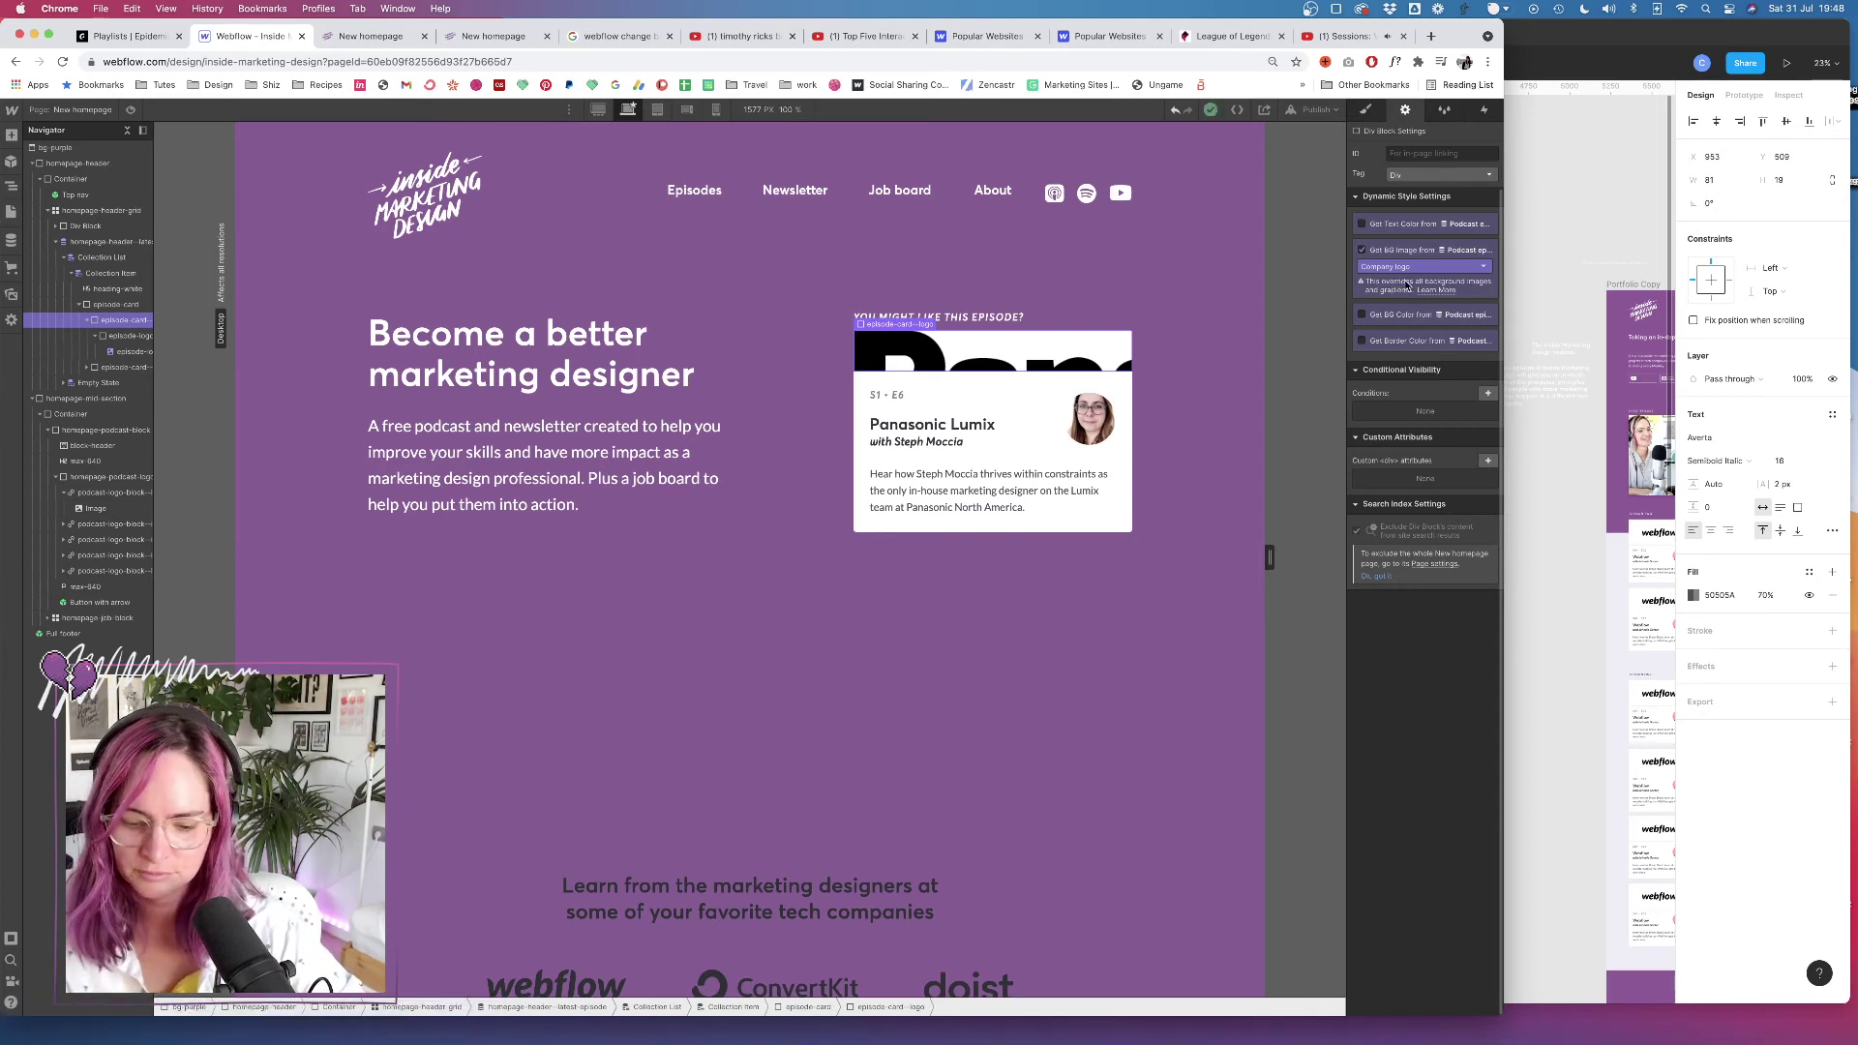
# Remove the dynamic background image from the logo wrapper and reset the episode-logo-container's display setting
pyautogui.click(1362, 251)
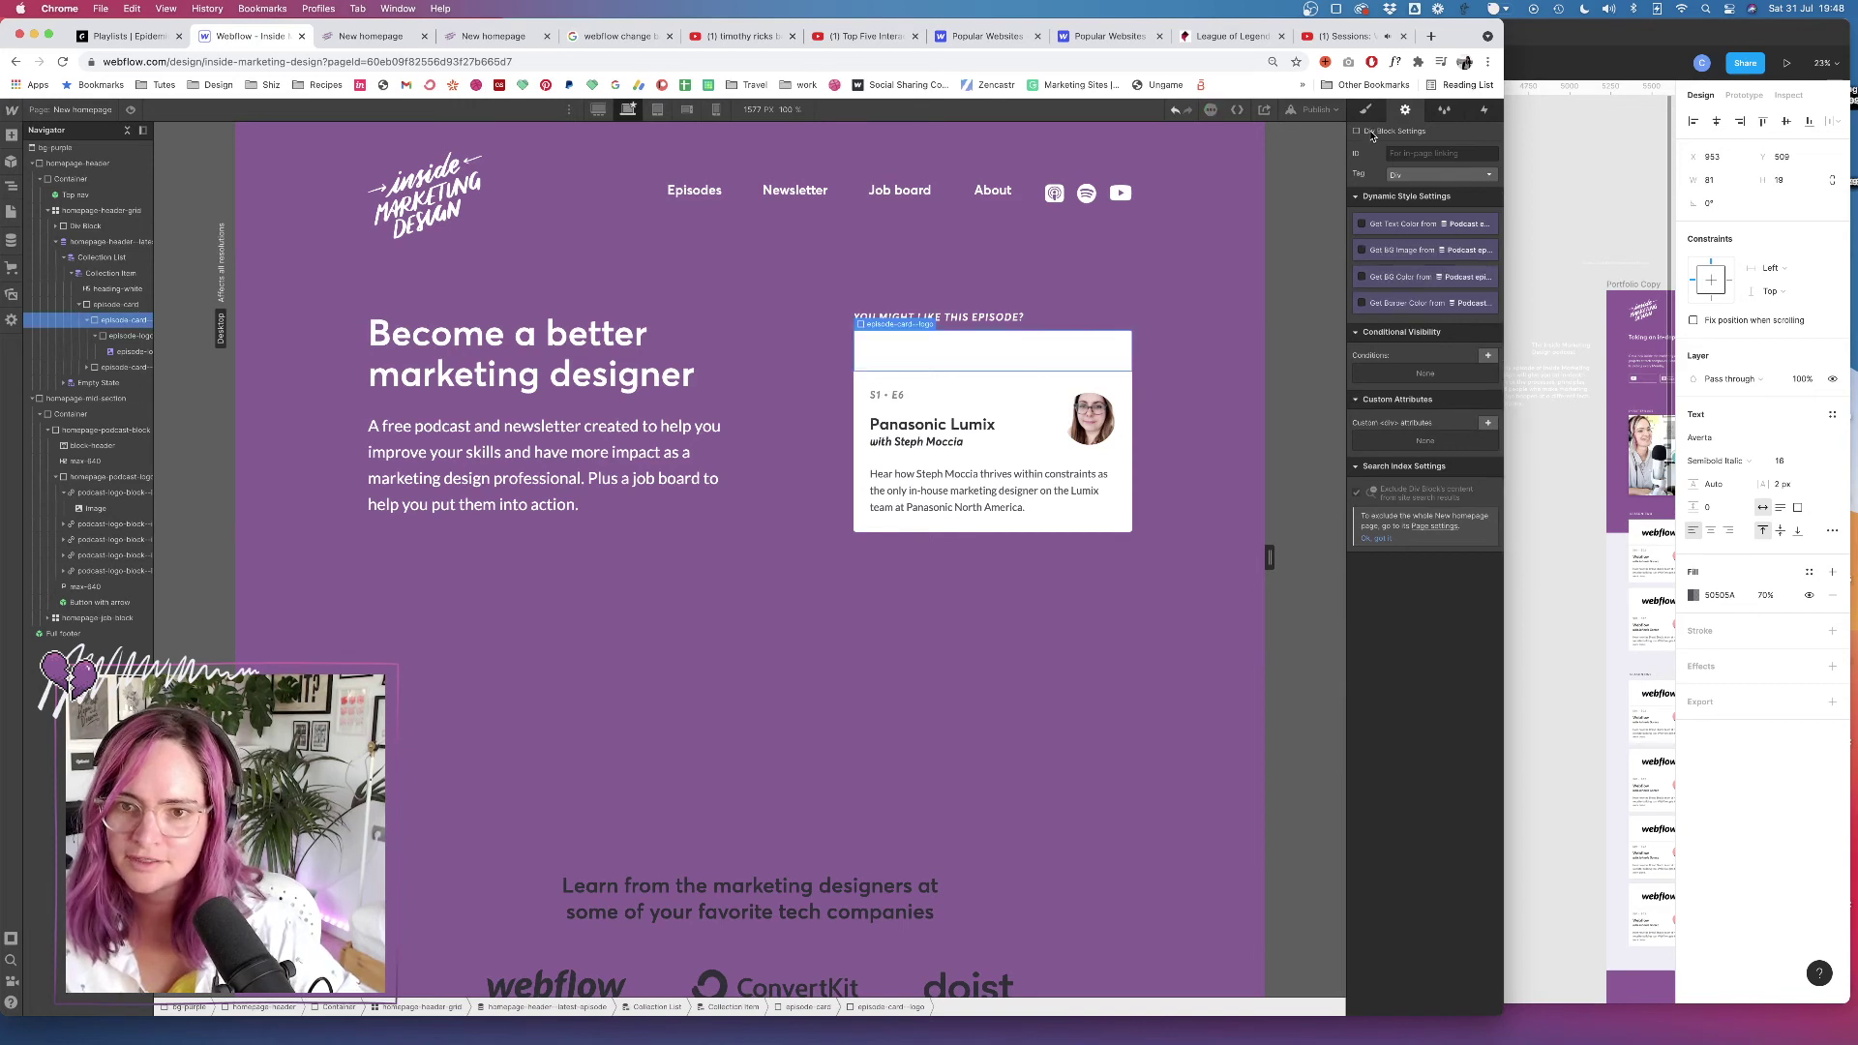
pyautogui.click(107, 336)
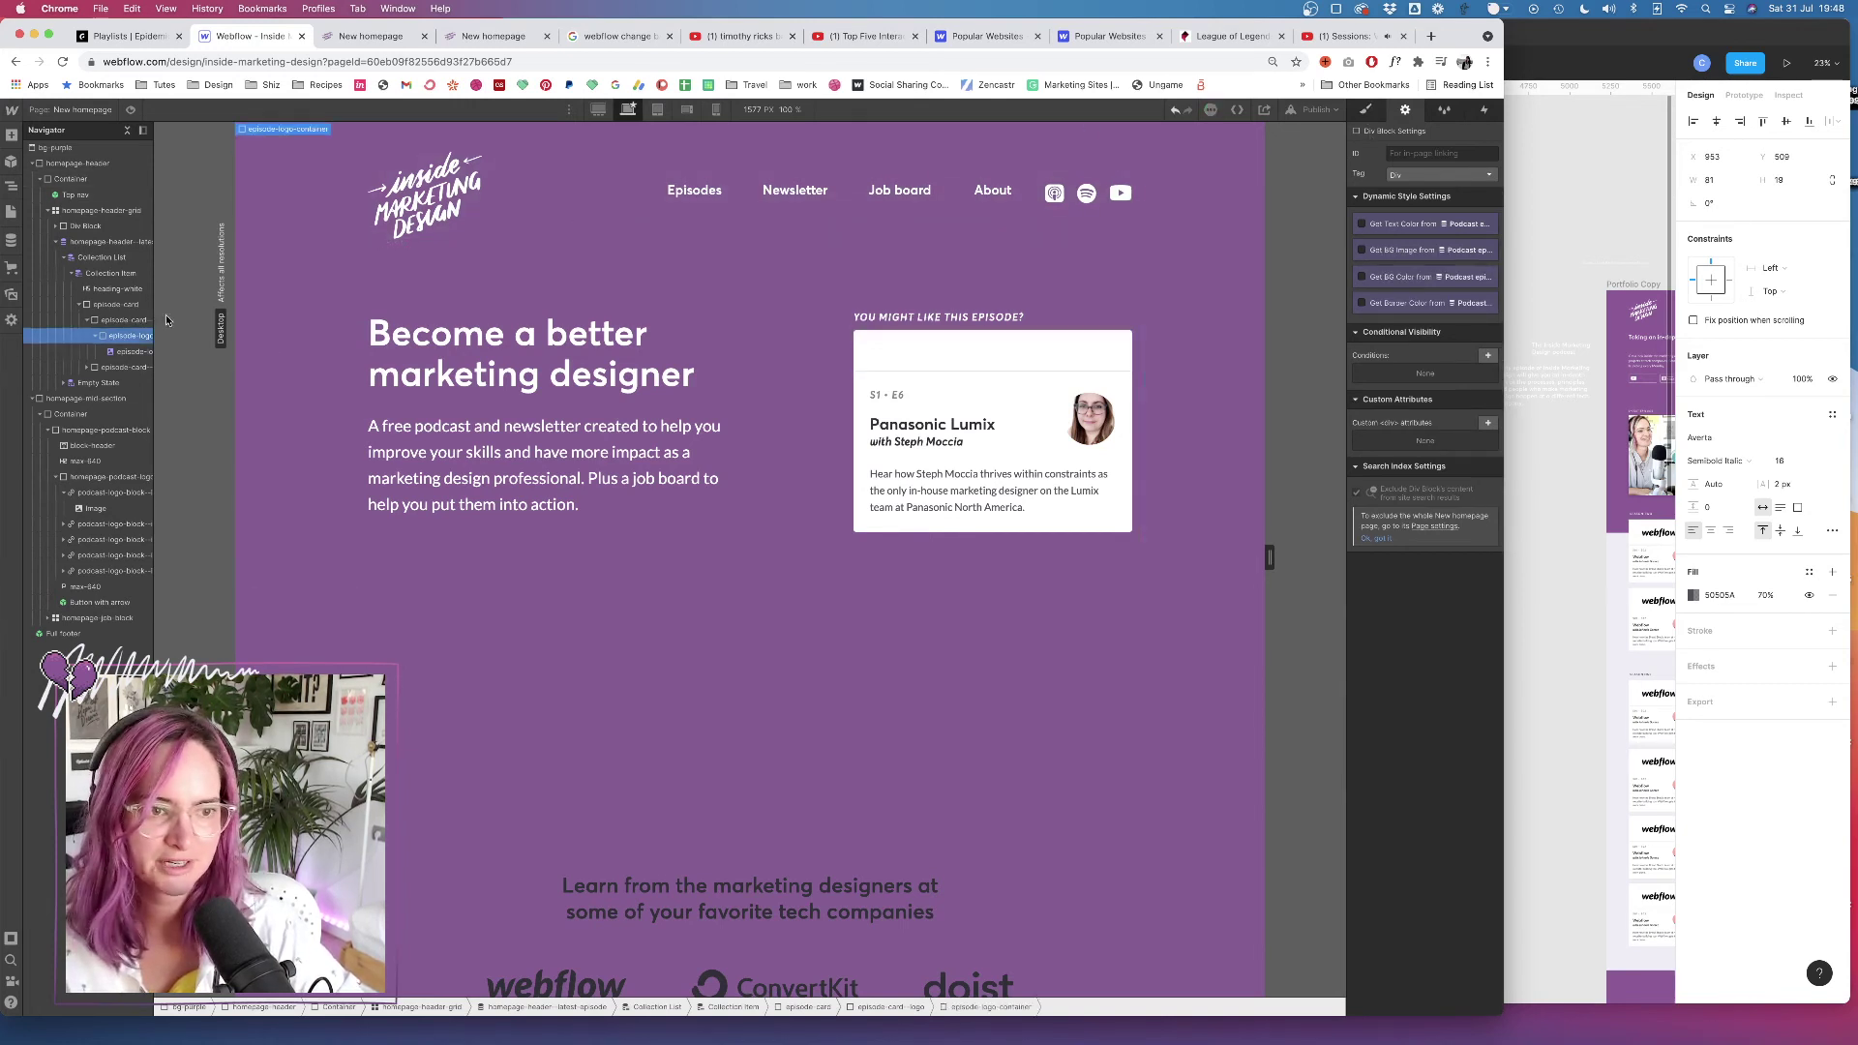
pyautogui.click(1365, 110)
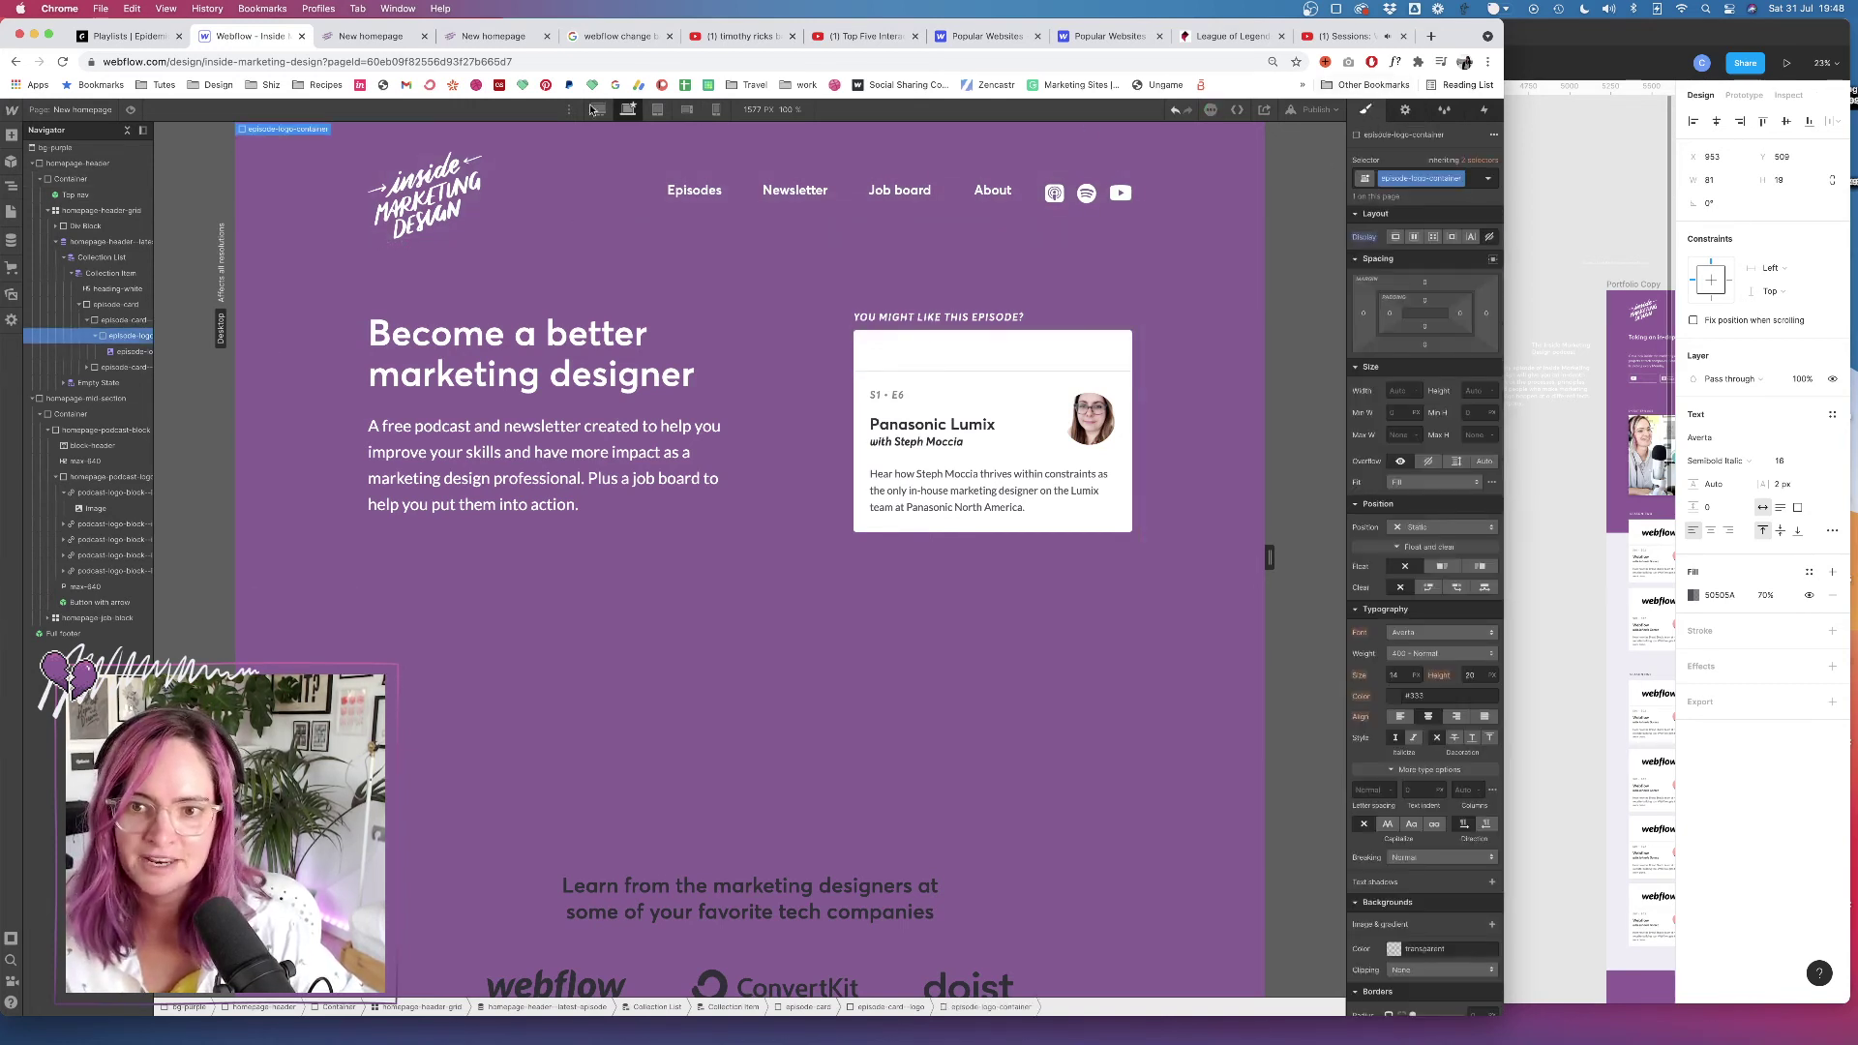
pyautogui.keyDown('alt'); pyautogui.click(1364, 237); pyautogui.keyUp('alt')
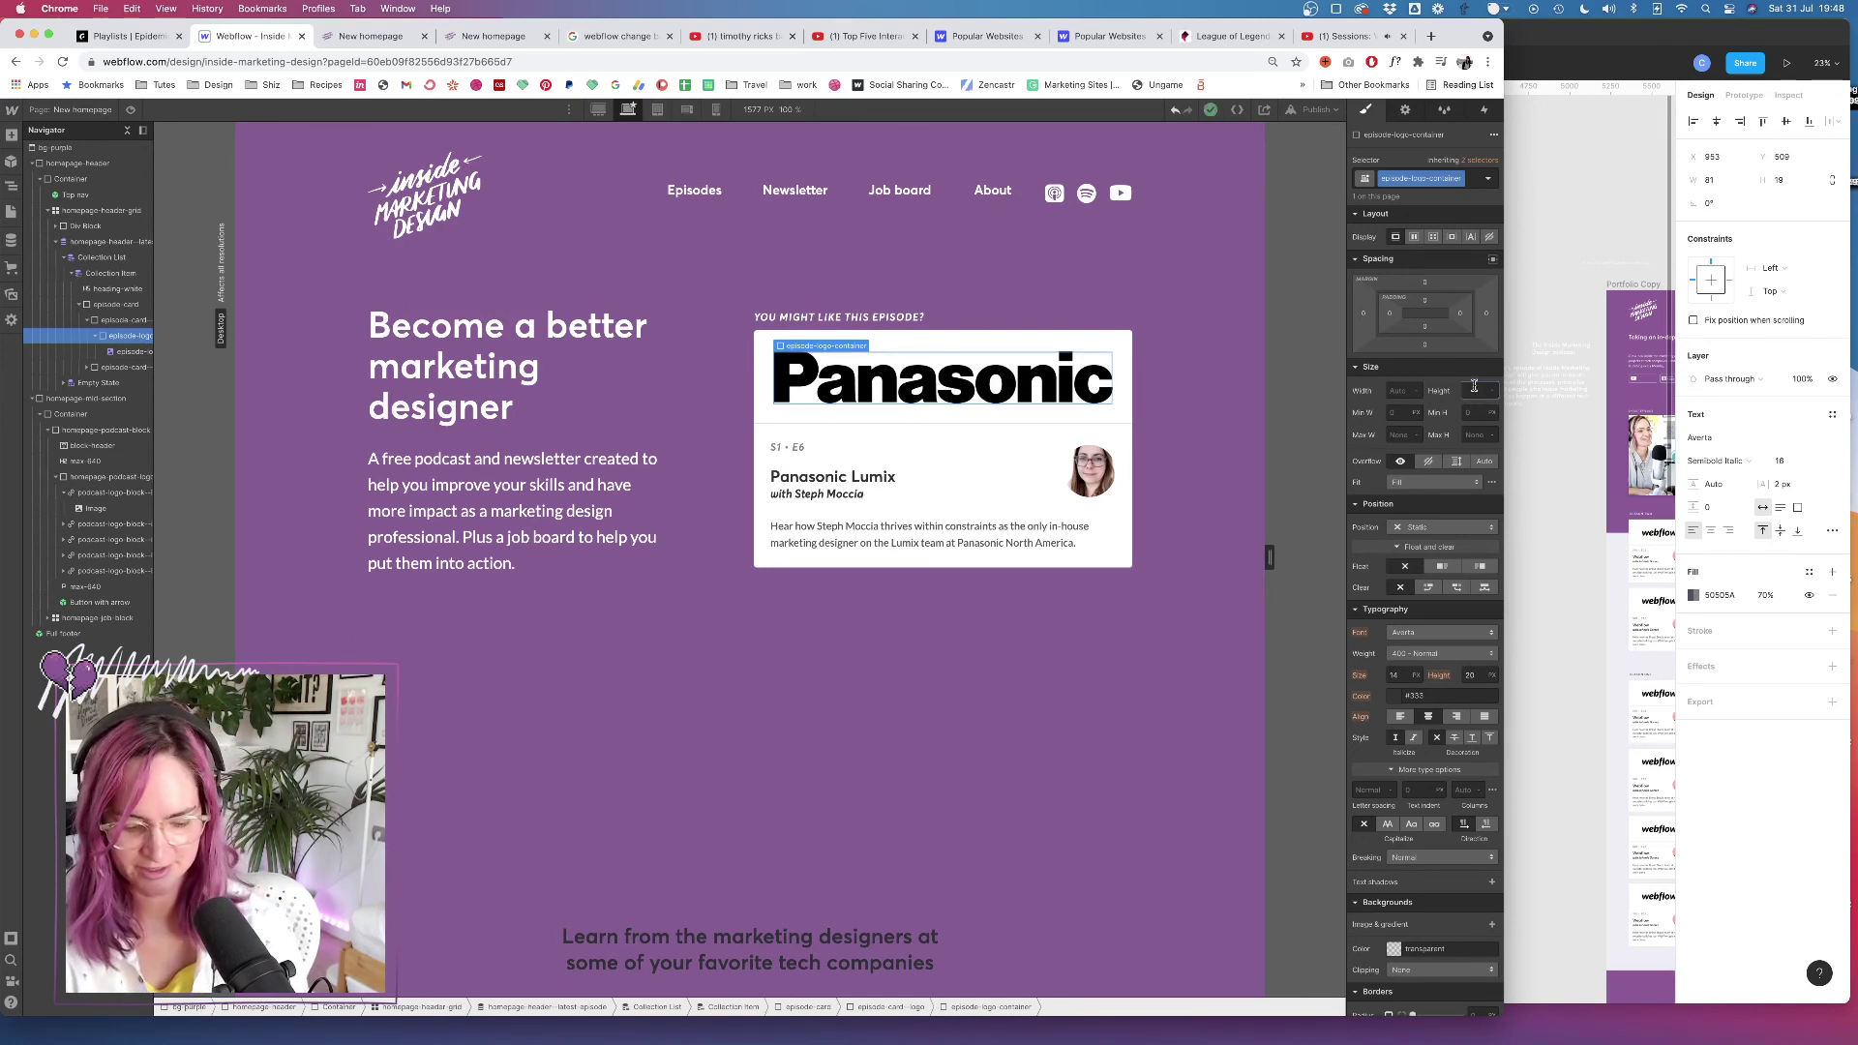
# Set the episode-logo-container's height to 30 px
pyautogui.click(1473, 386)
pyautogui.write('30')
pyautogui.press('Tab')
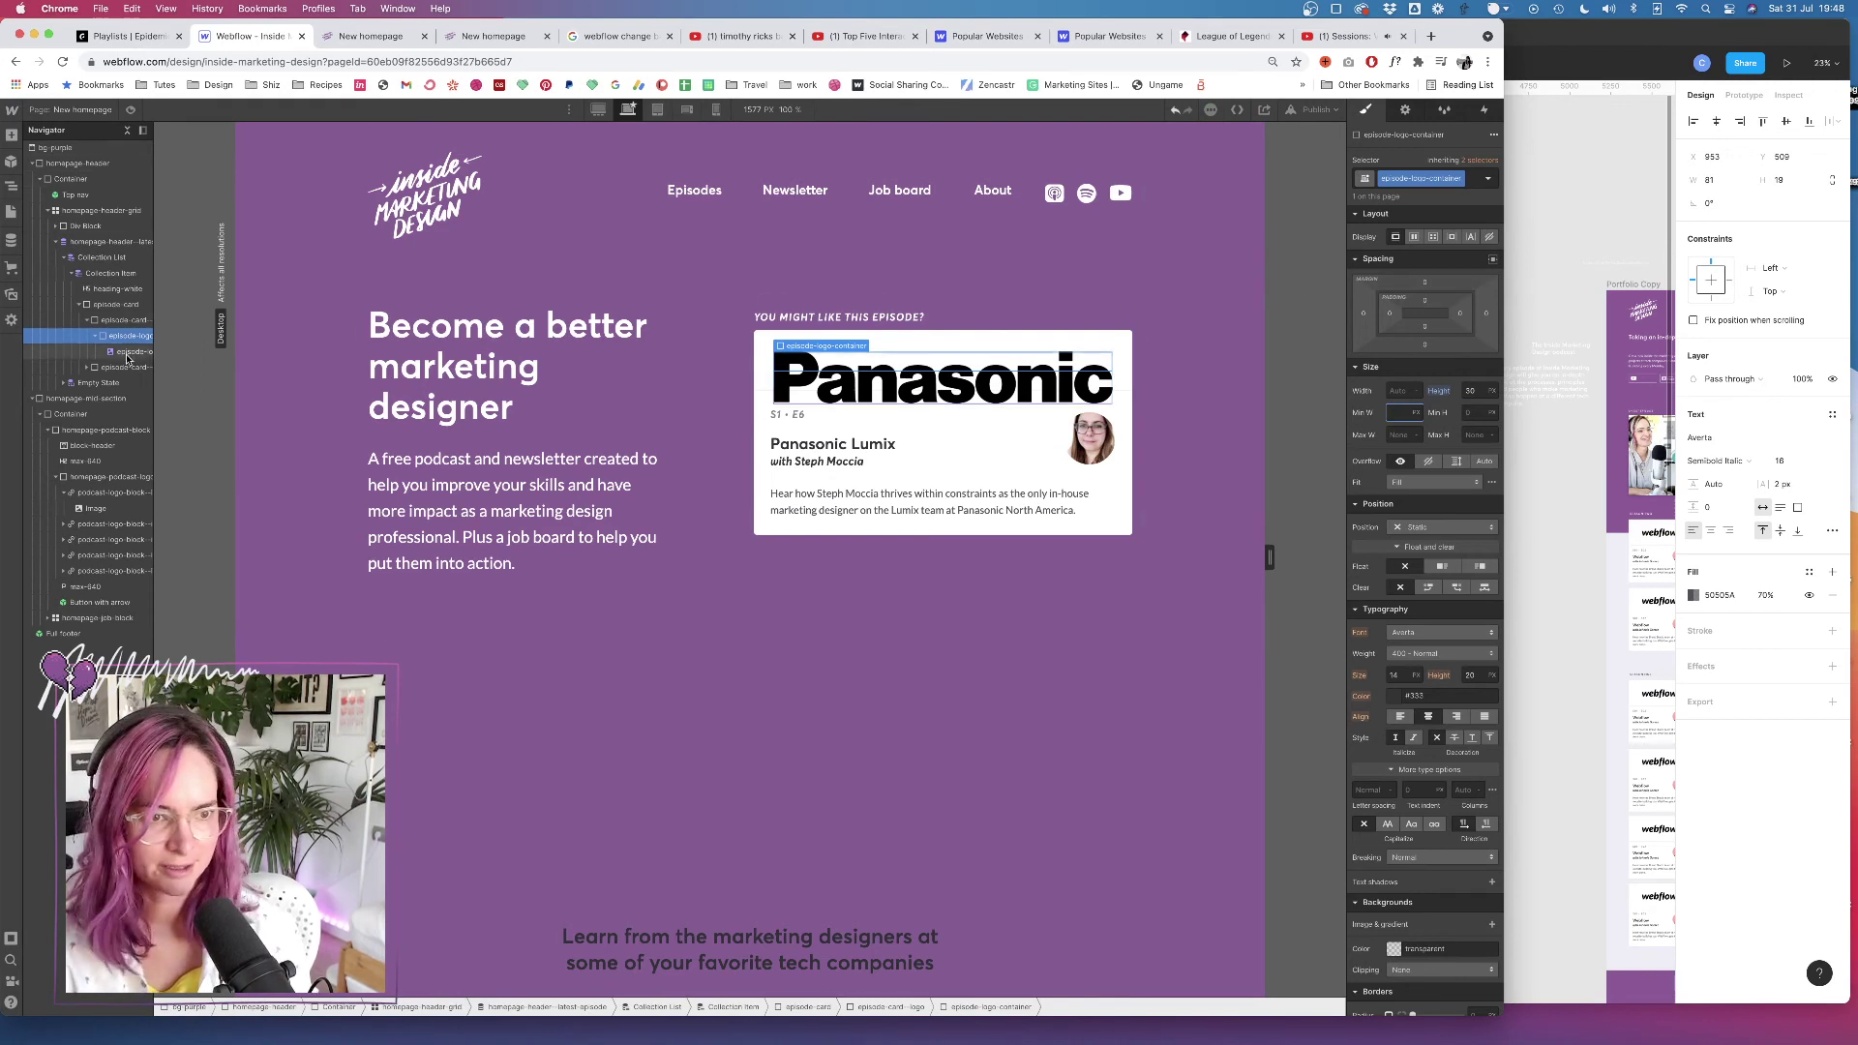
# Set the episode-logo image's maximum width and maximum height to 100%
pyautogui.click(942, 379)
pyautogui.click(1395, 476)
pyautogui.write('100%')
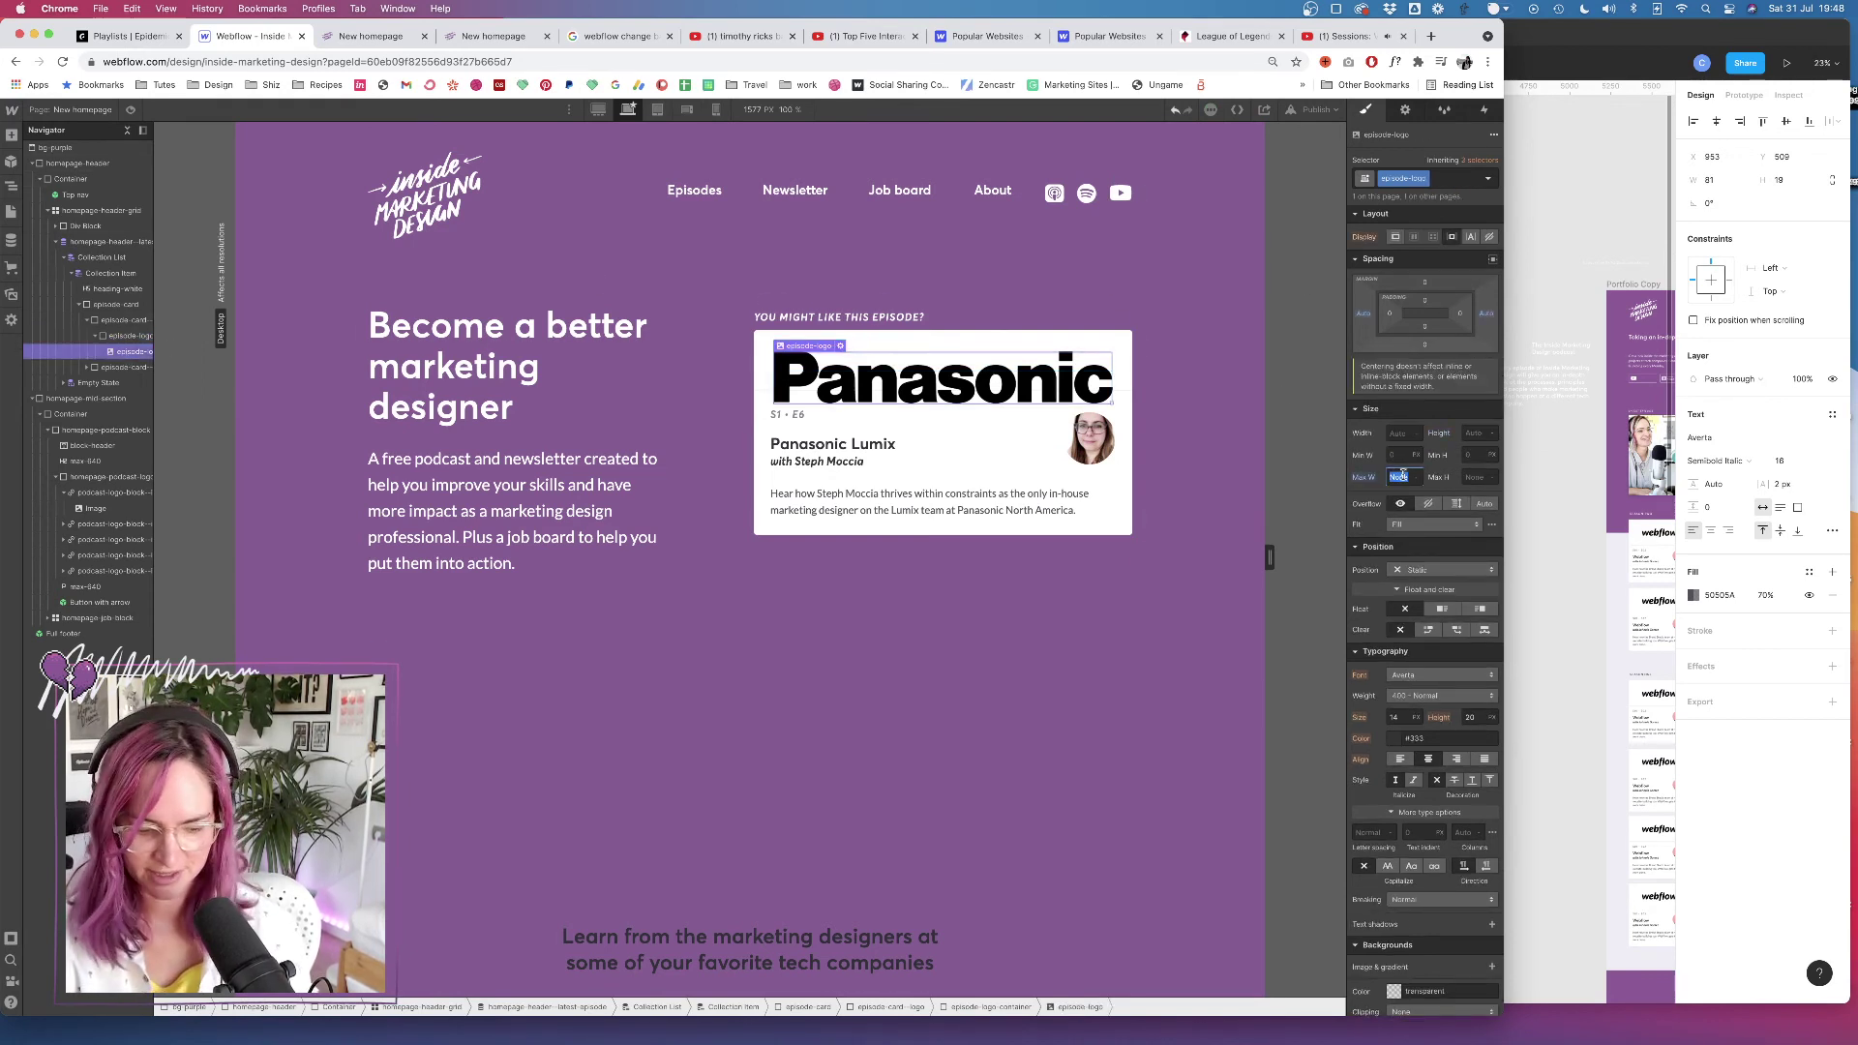
pyautogui.press('Tab')
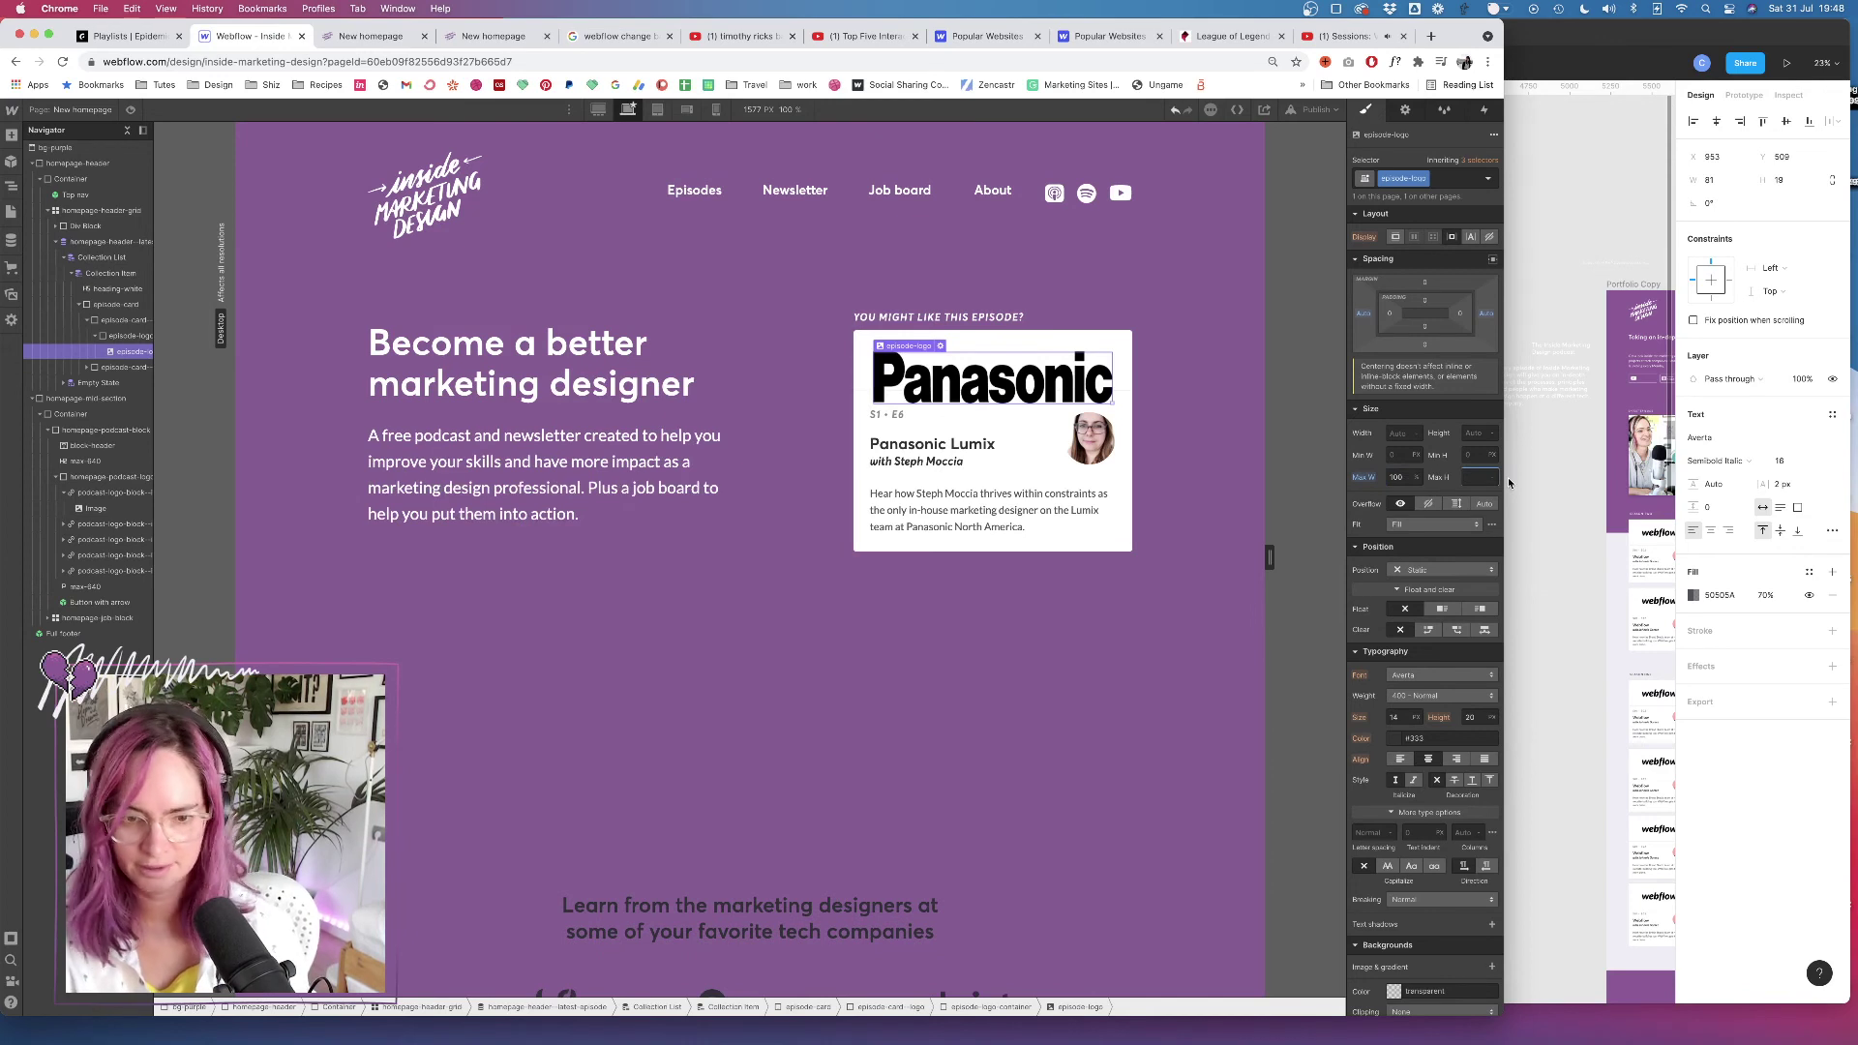
pyautogui.write('100%')
pyautogui.press('Return')
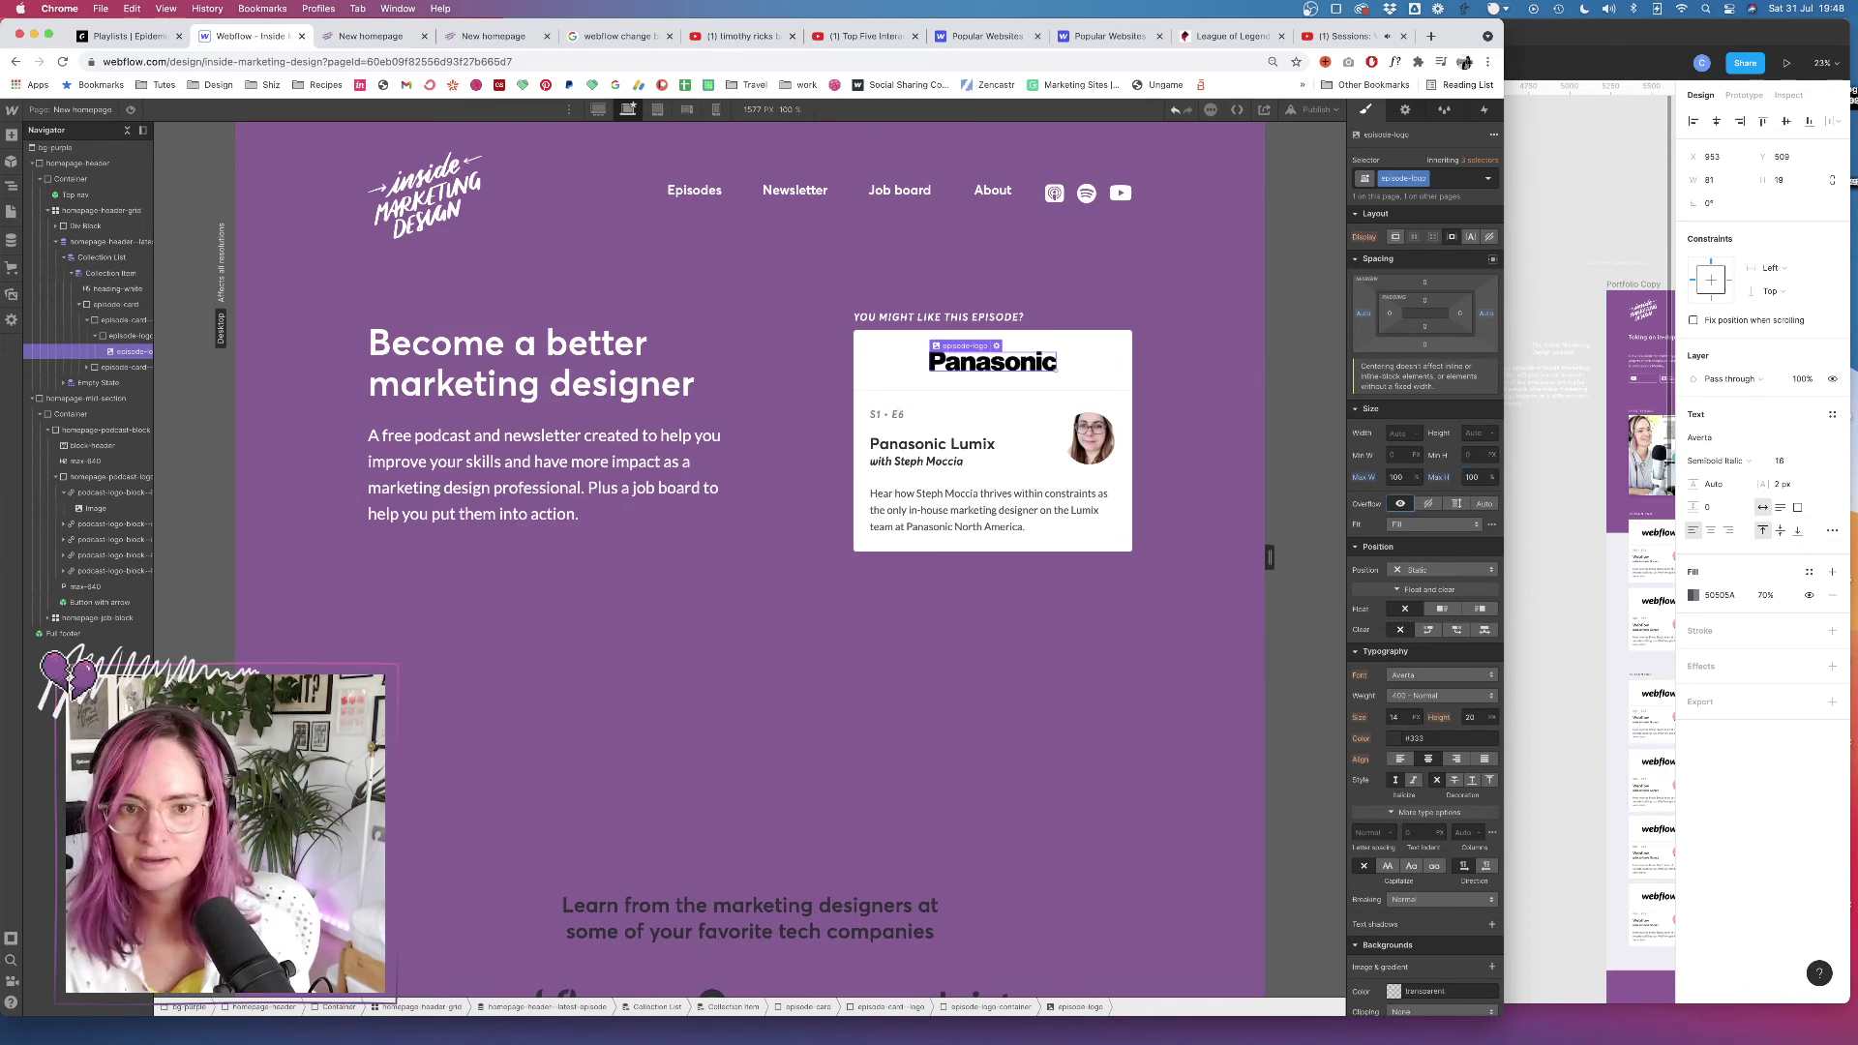
# Set the episode-logo-container's height to 80 px
pyautogui.click(1103, 361)
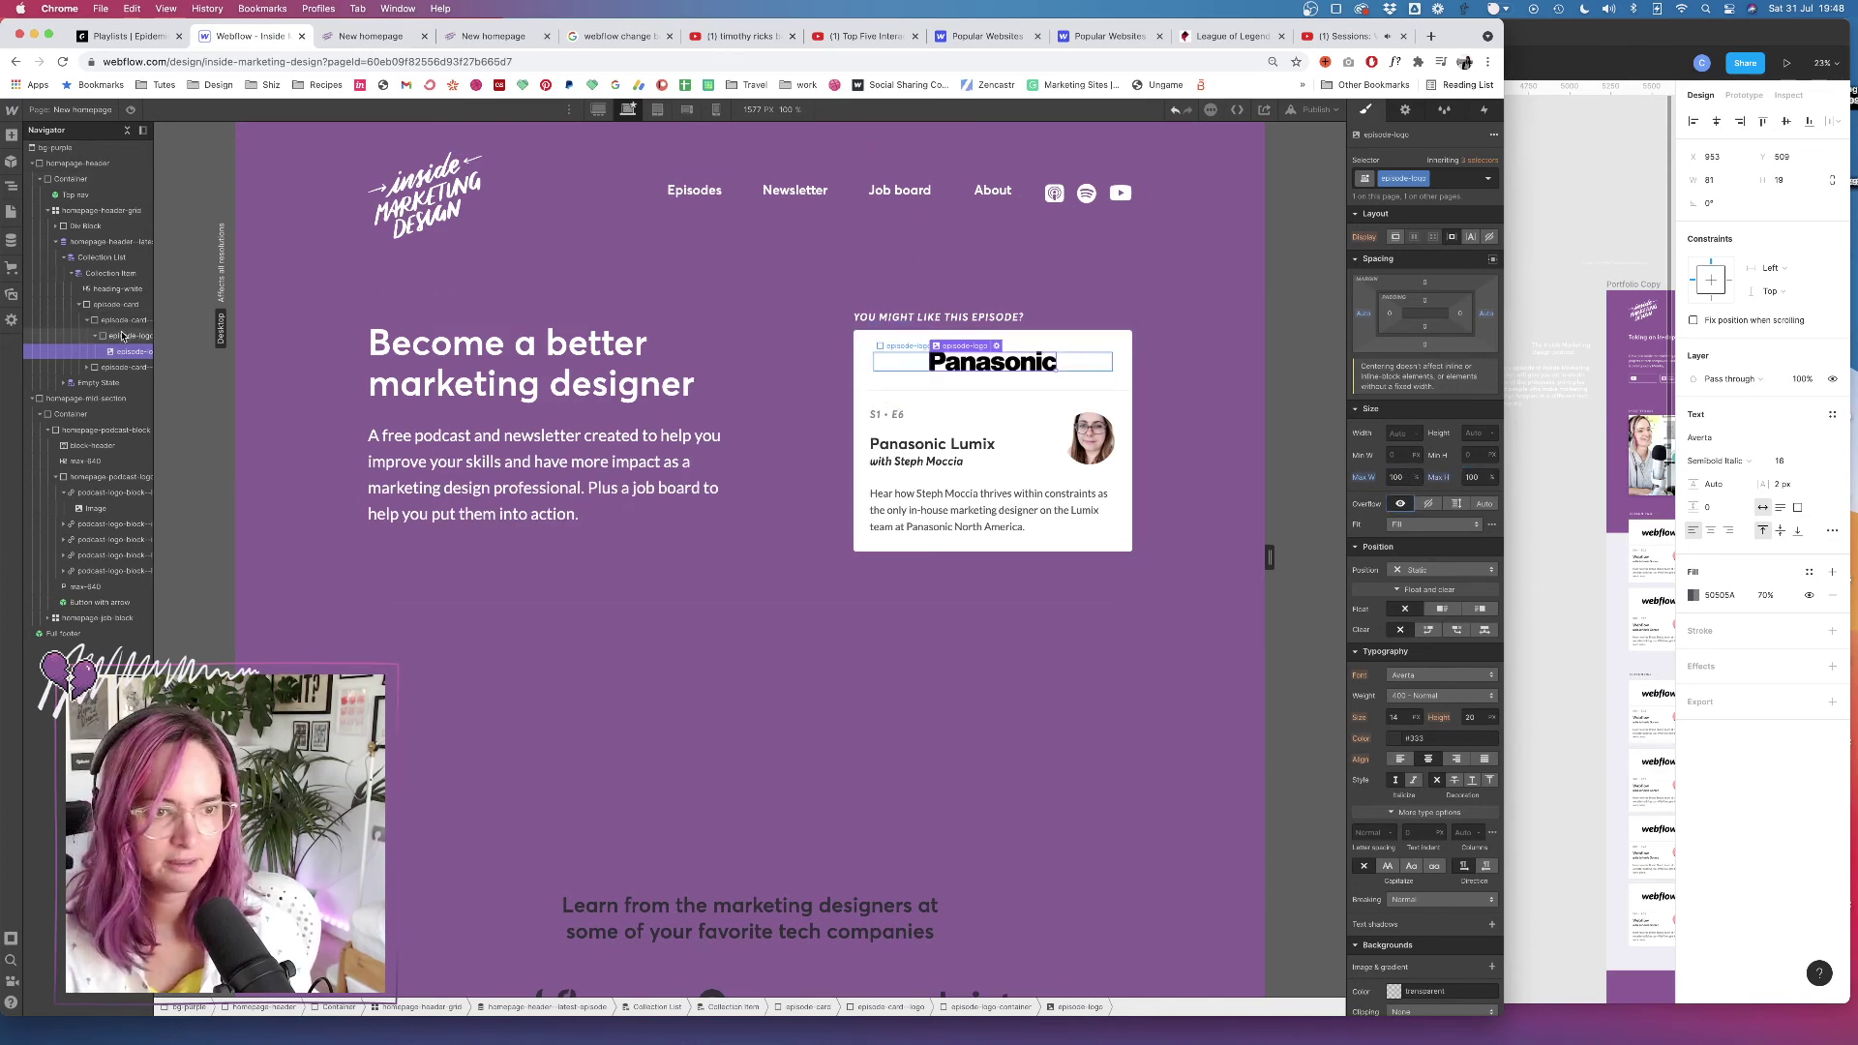
pyautogui.click(1470, 390)
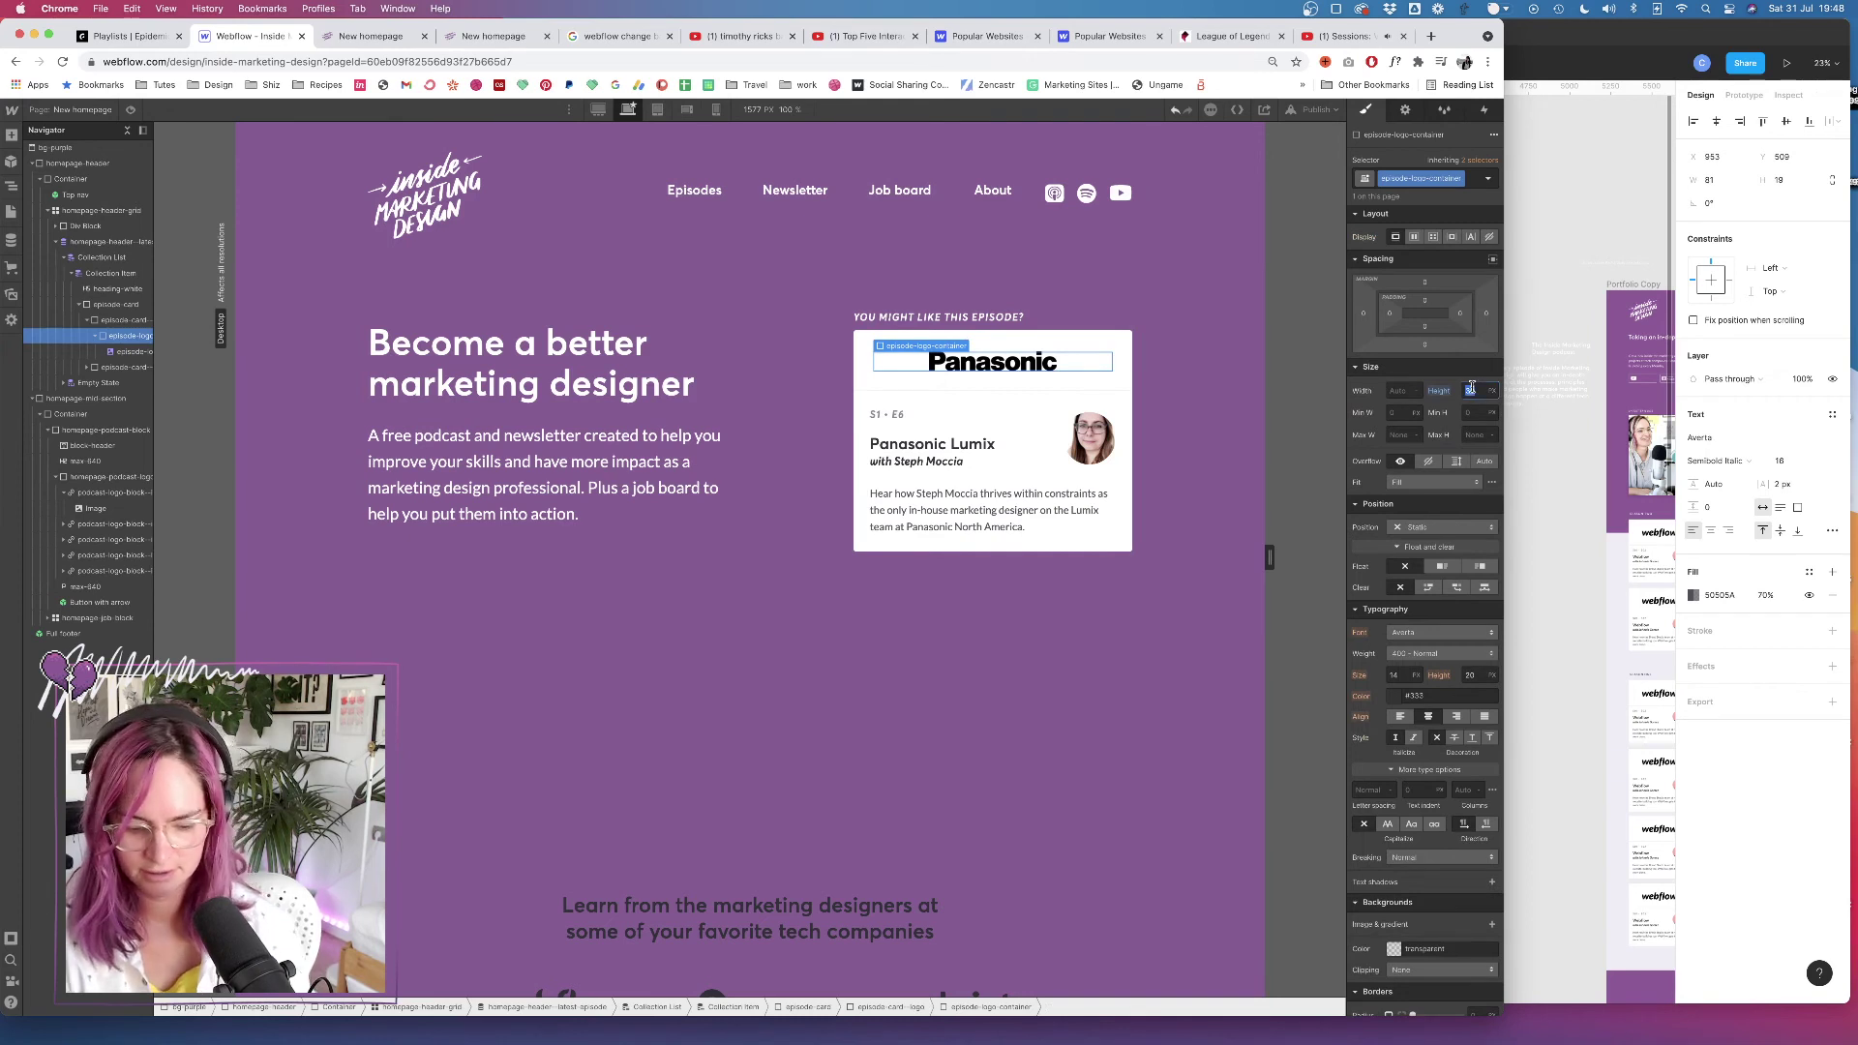
pyautogui.write('80')
pyautogui.press('Return')
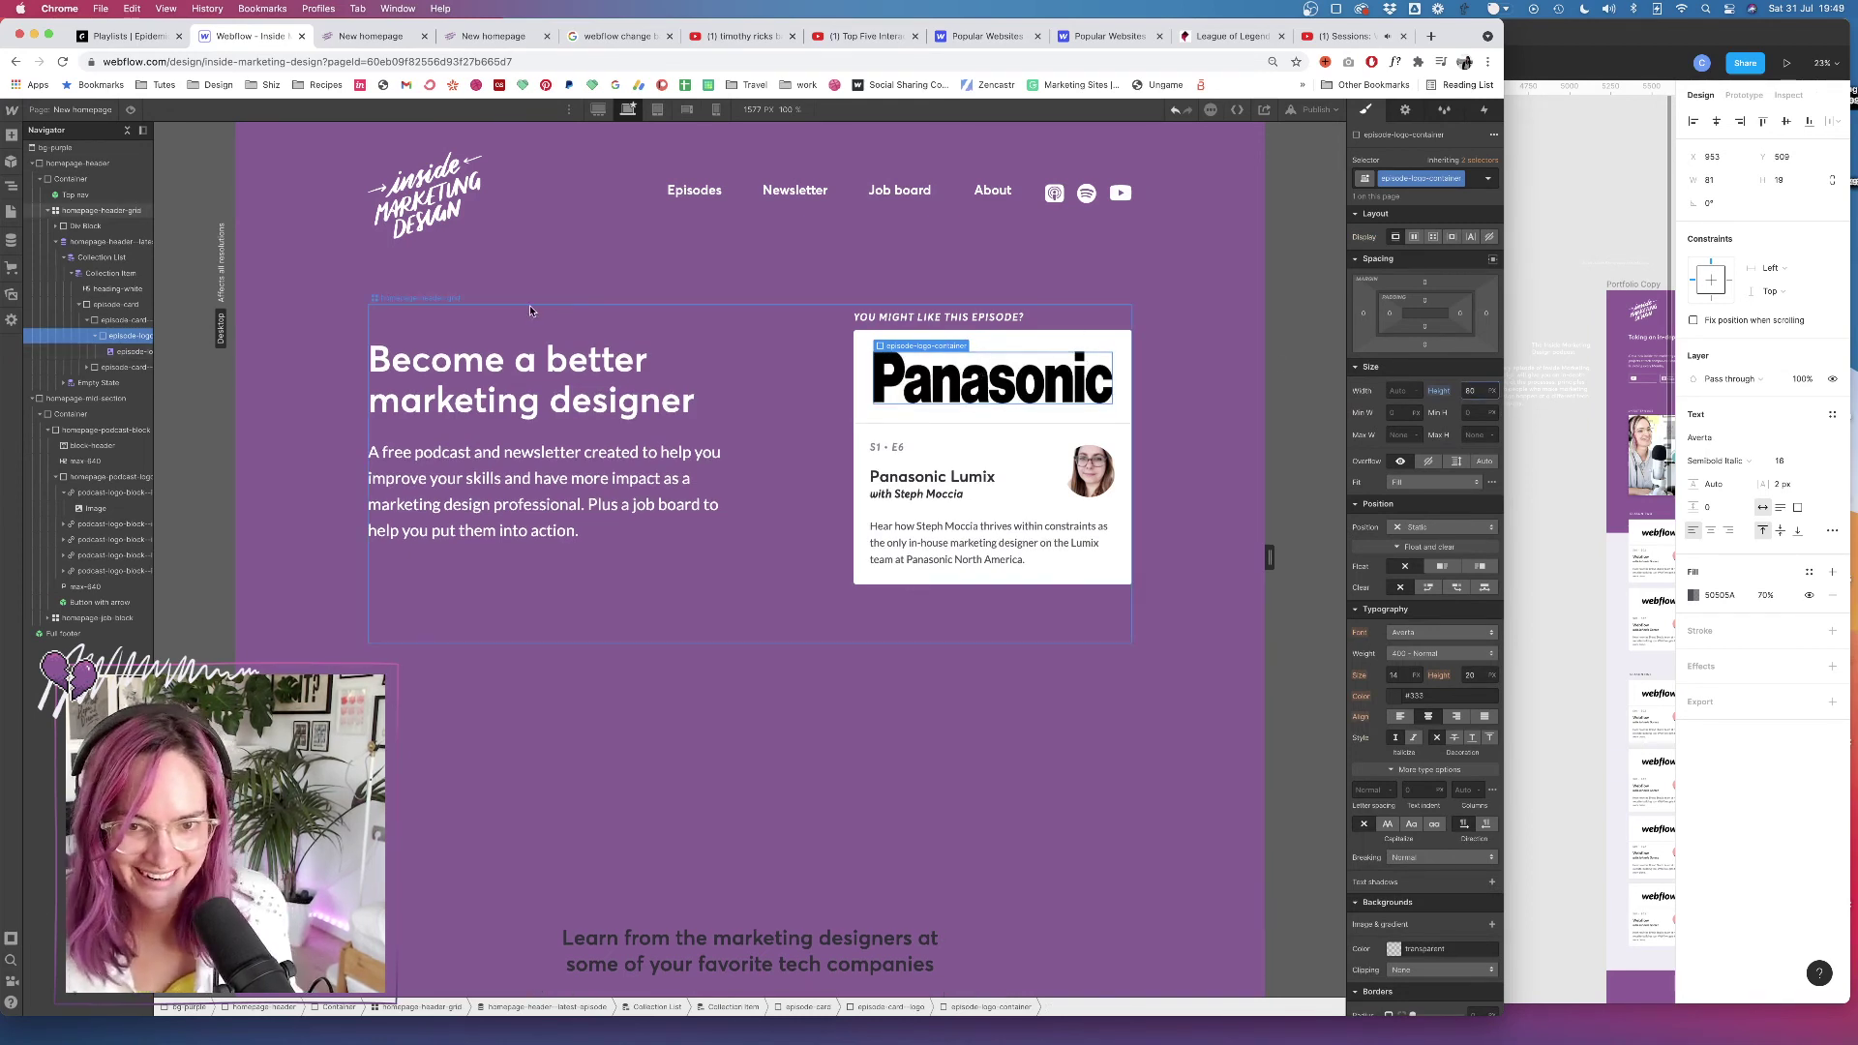
# Reset the episode-logo image's maximum height
pyautogui.click(134, 352)
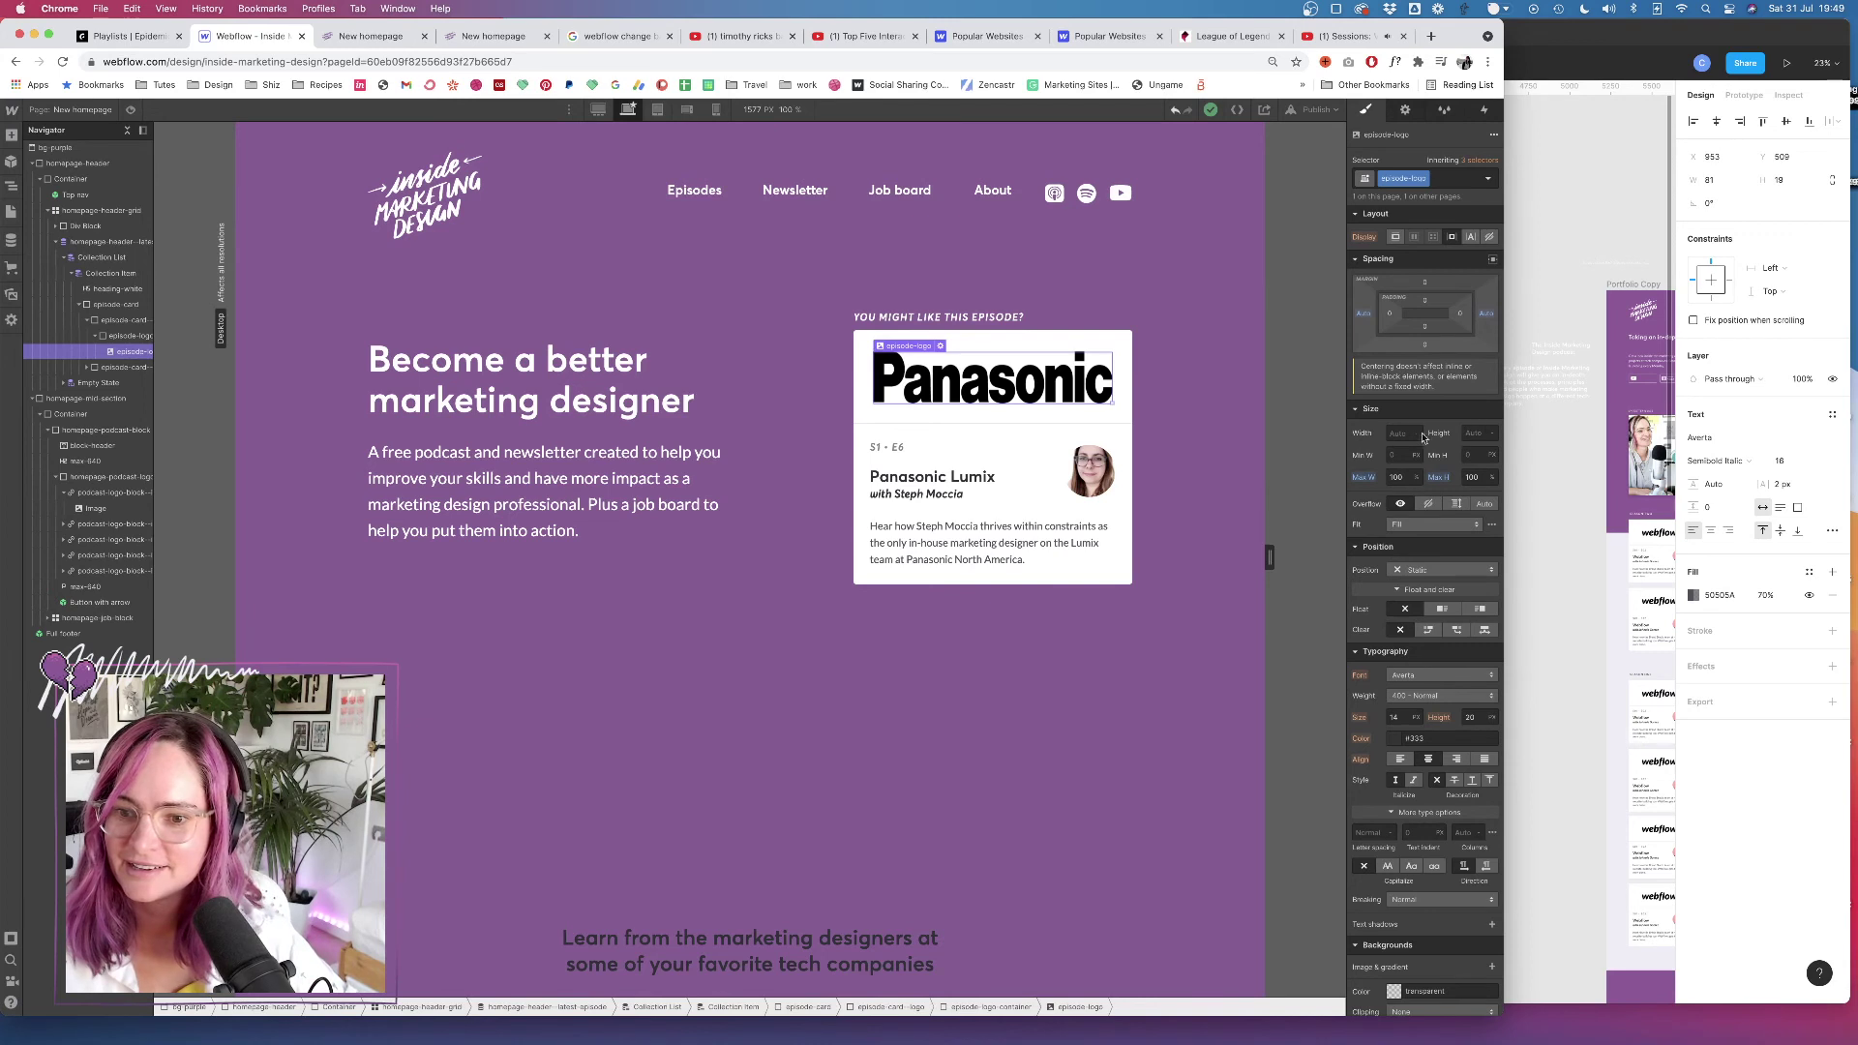
pyautogui.click(1392, 434)
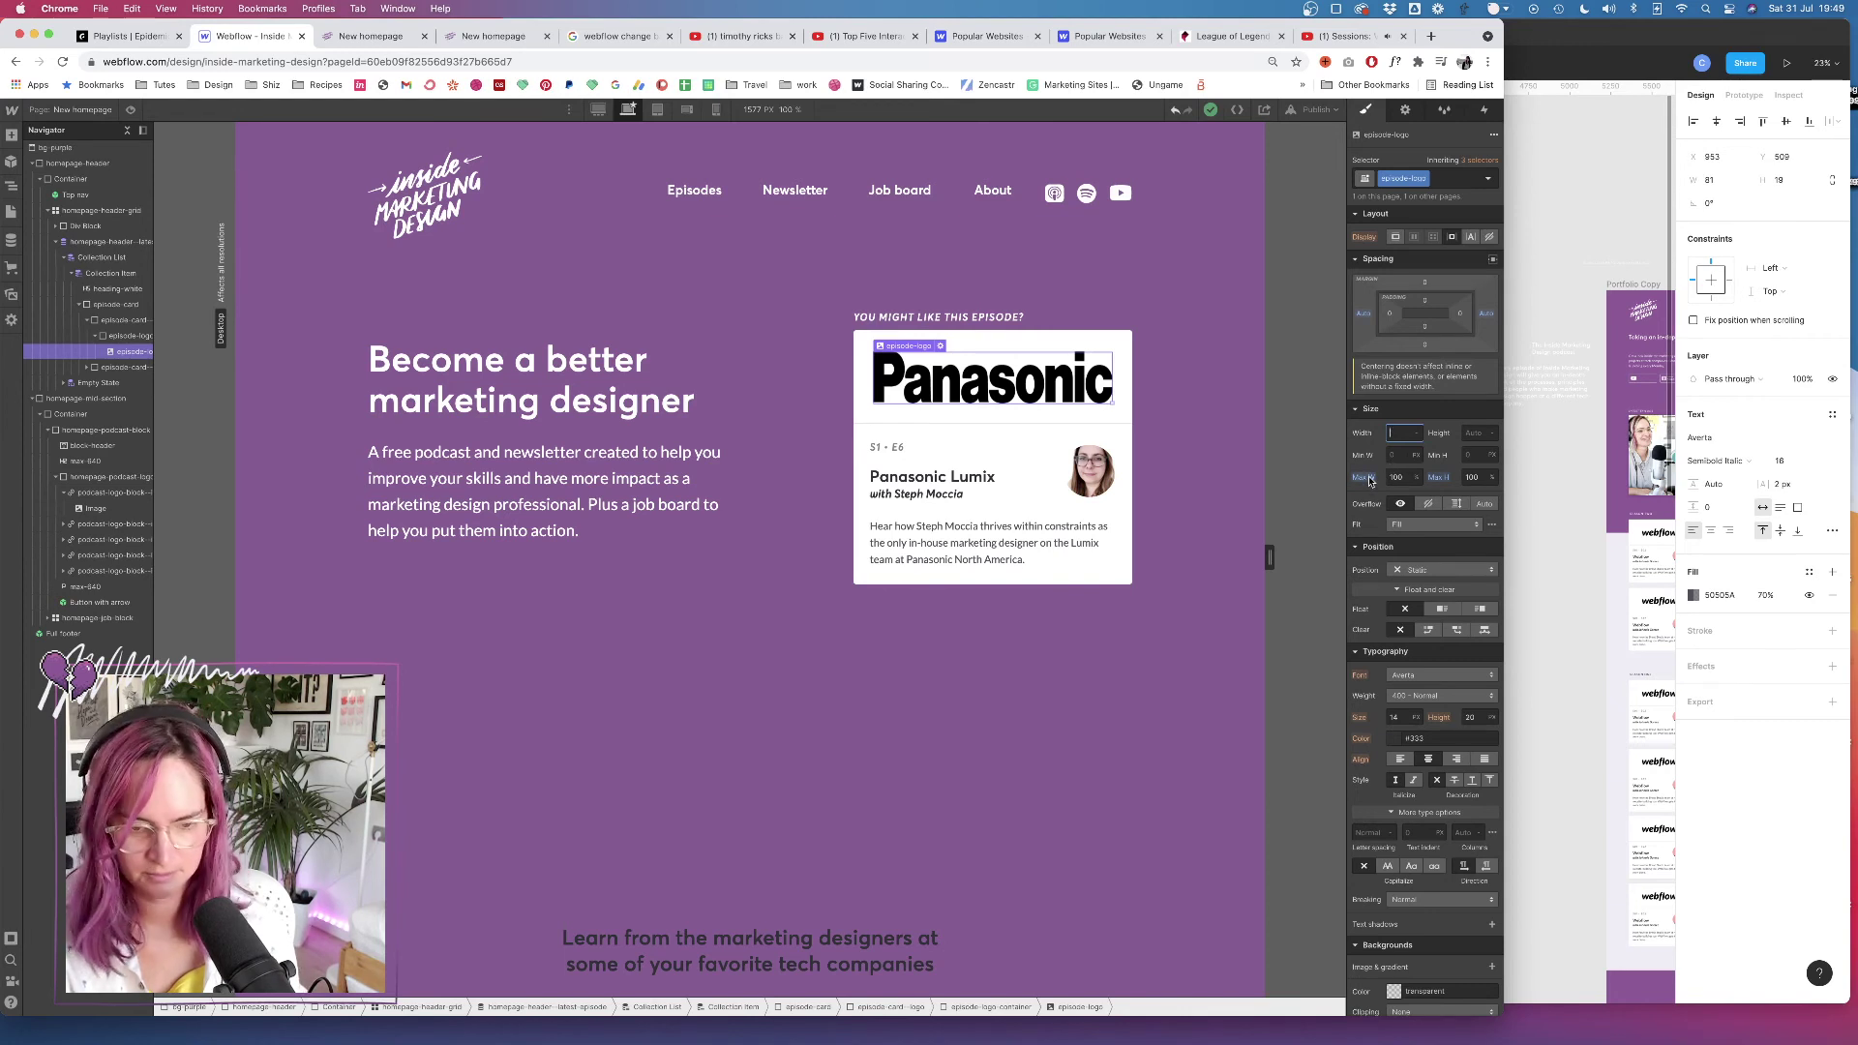
pyautogui.press('Escape')
pyautogui.keyDown('alt'); pyautogui.click(1444, 479); pyautogui.keyUp('alt')
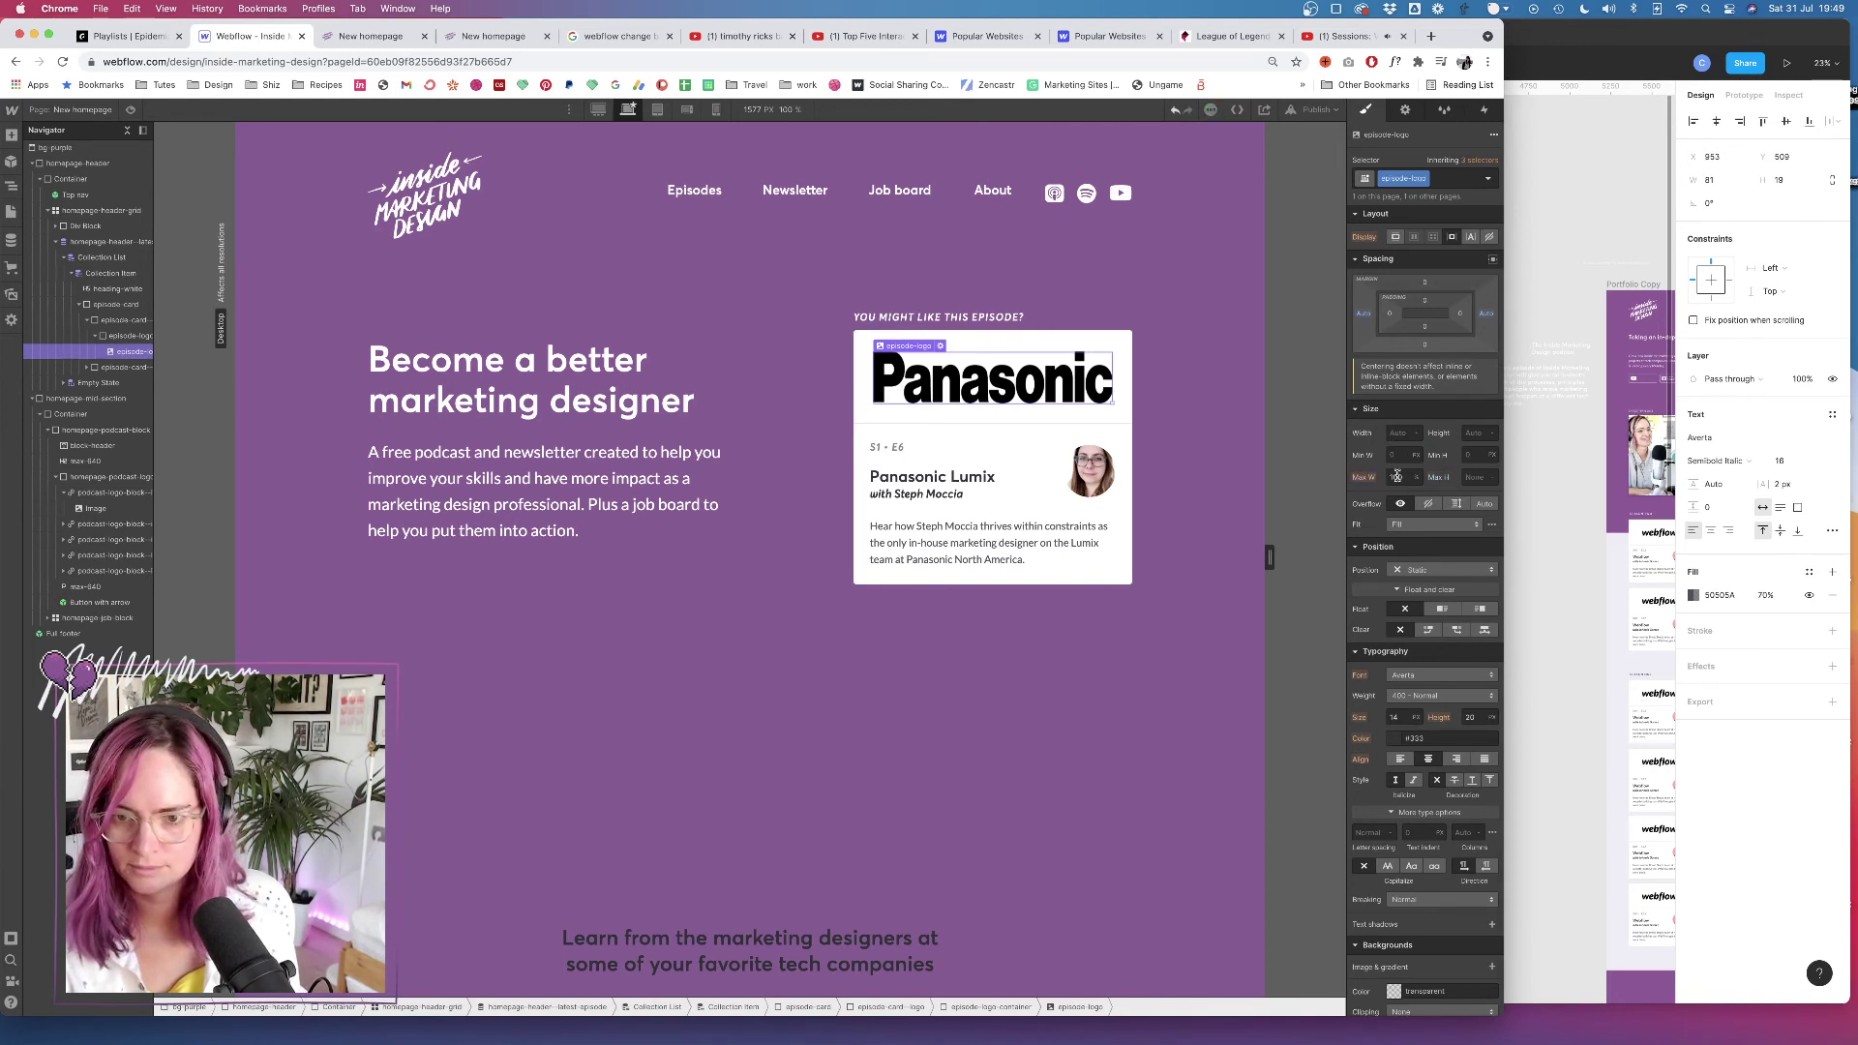
# Set the episode-logo image's maximum width to None
pyautogui.click(1395, 476)
pyautogui.write('auto')
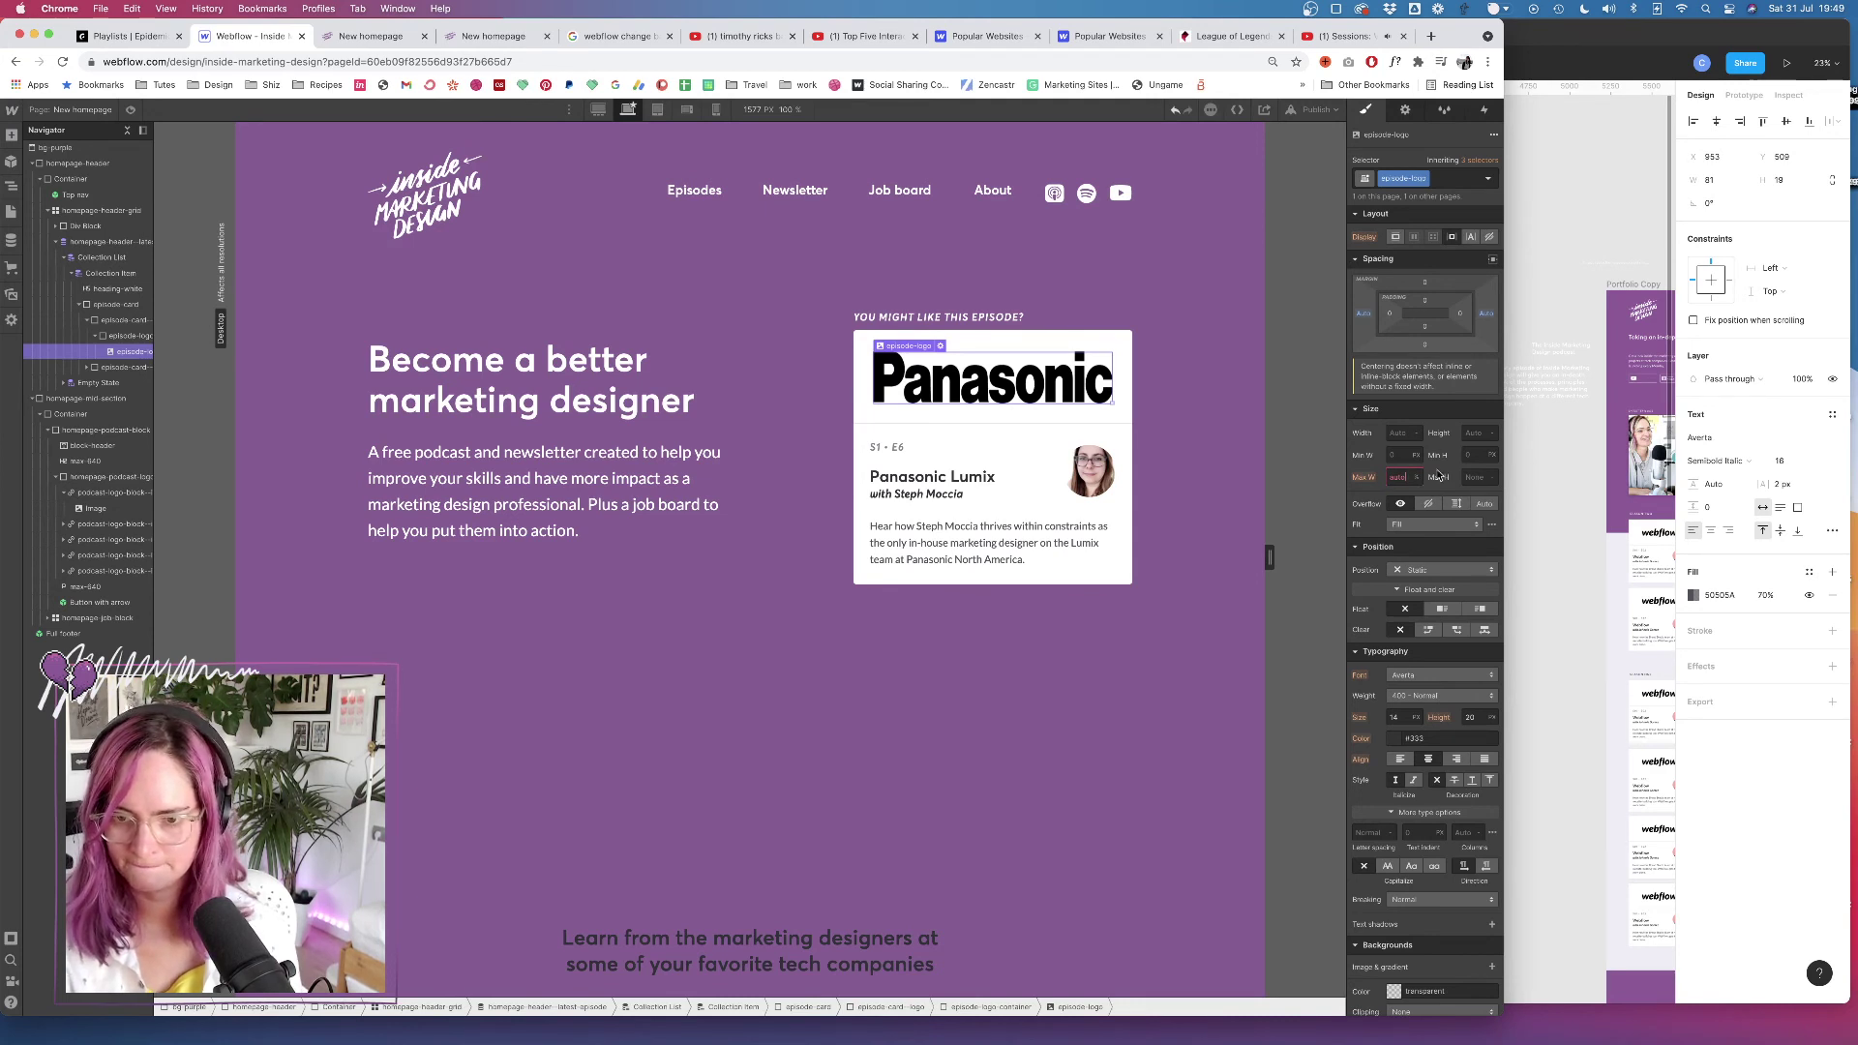
pyautogui.press('Return')
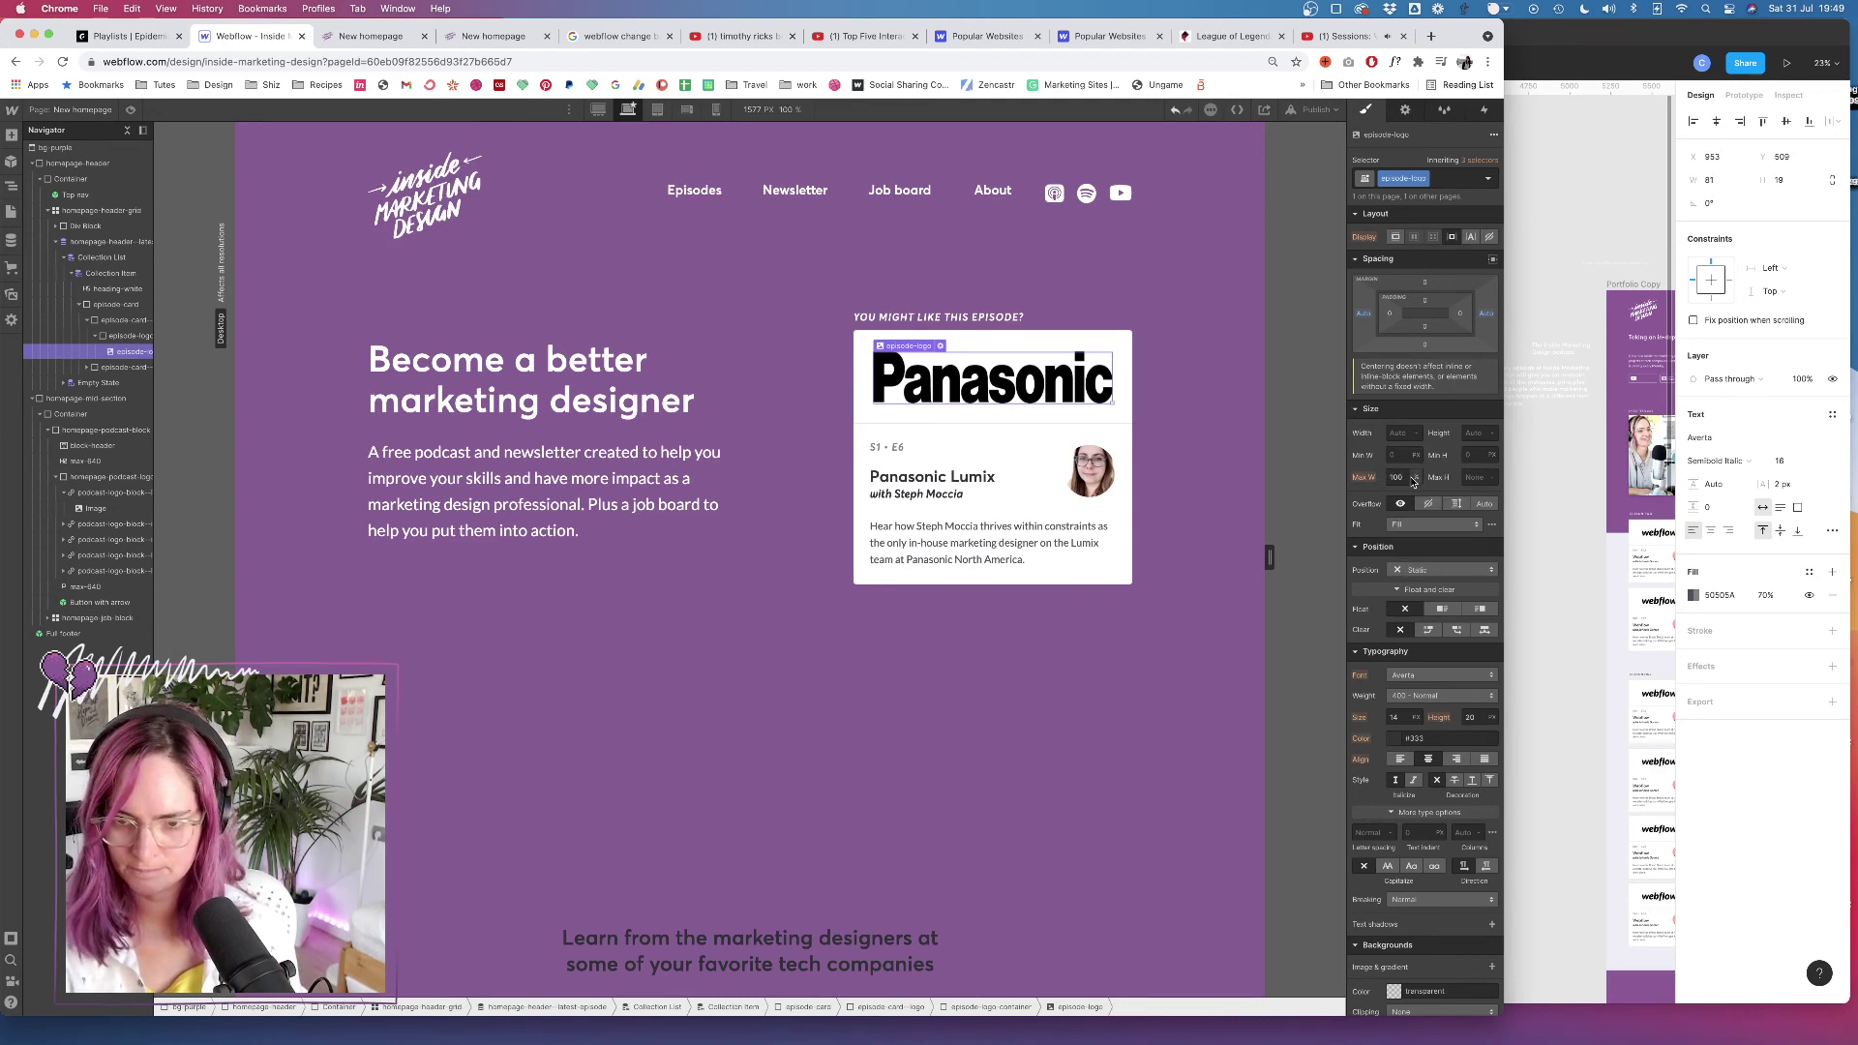
pyautogui.click(1415, 477)
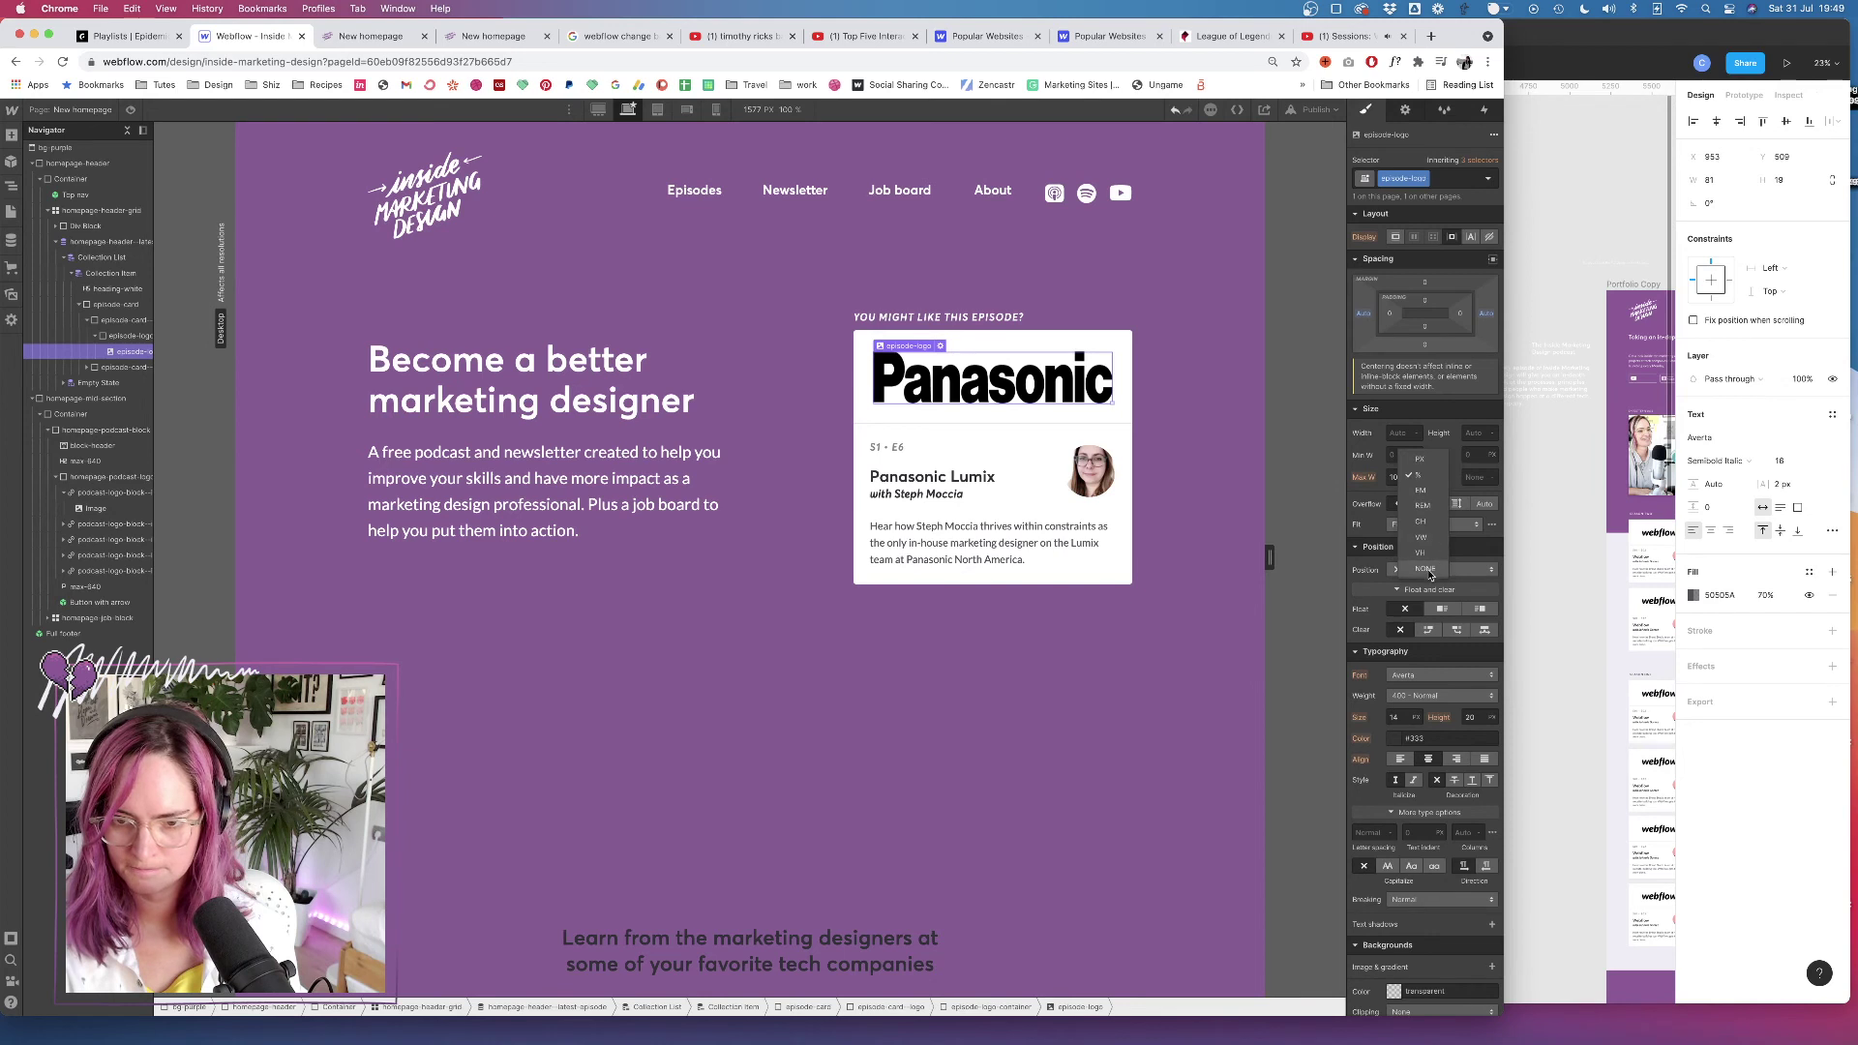
pyautogui.click(1425, 569)
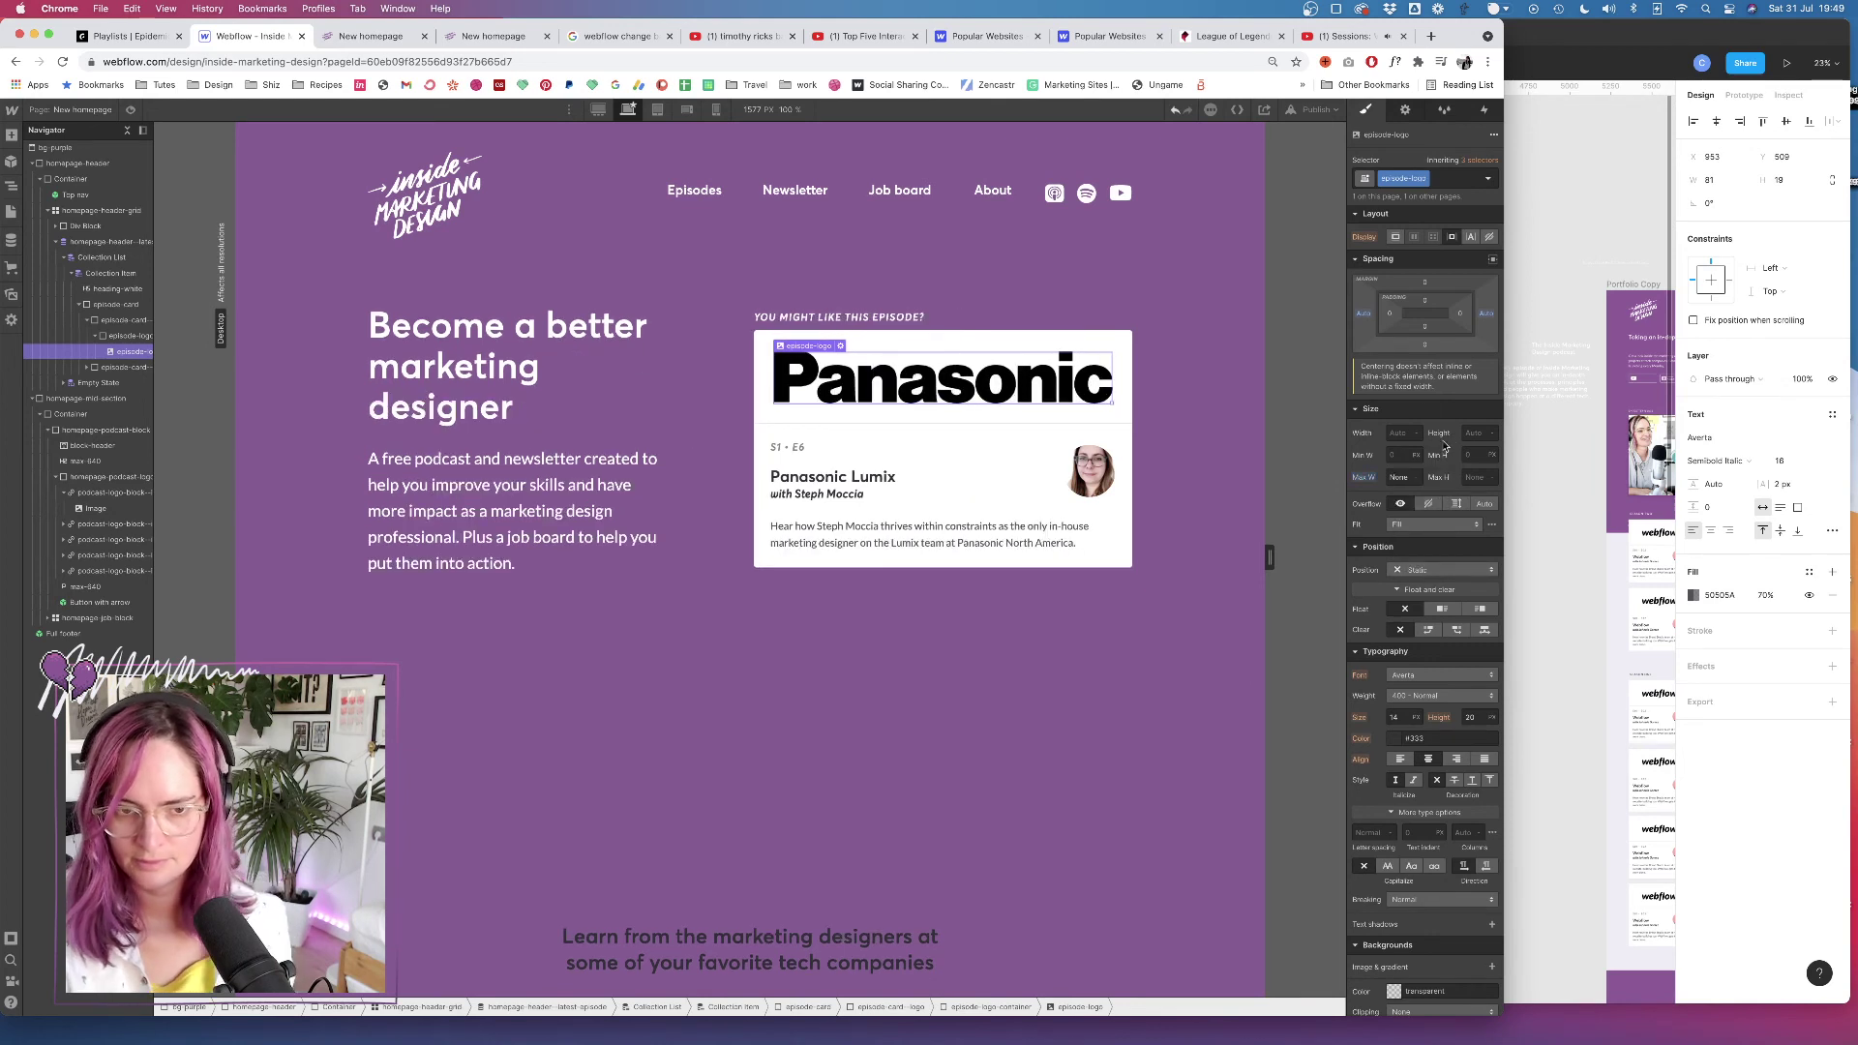
# Set the company logo's height to auto in its image settings
pyautogui.click(841, 346)
pyautogui.click(926, 492)
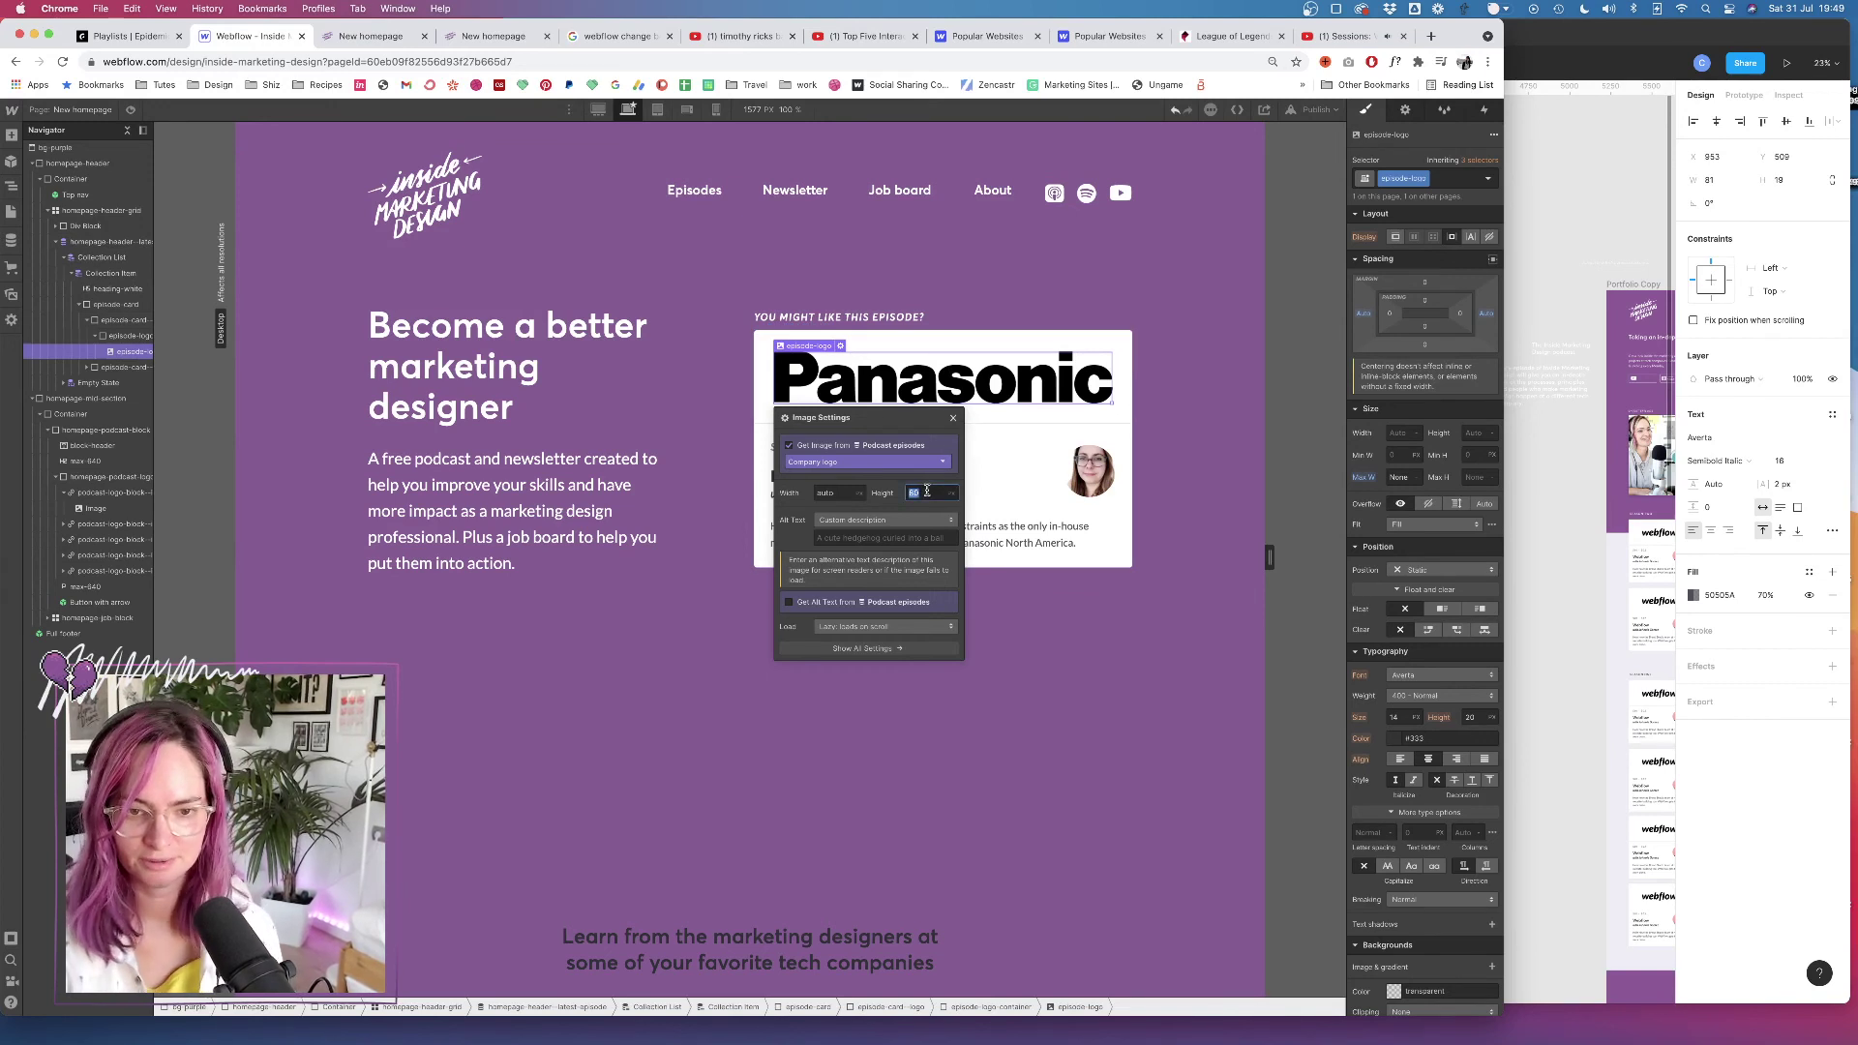
pyautogui.write('auto')
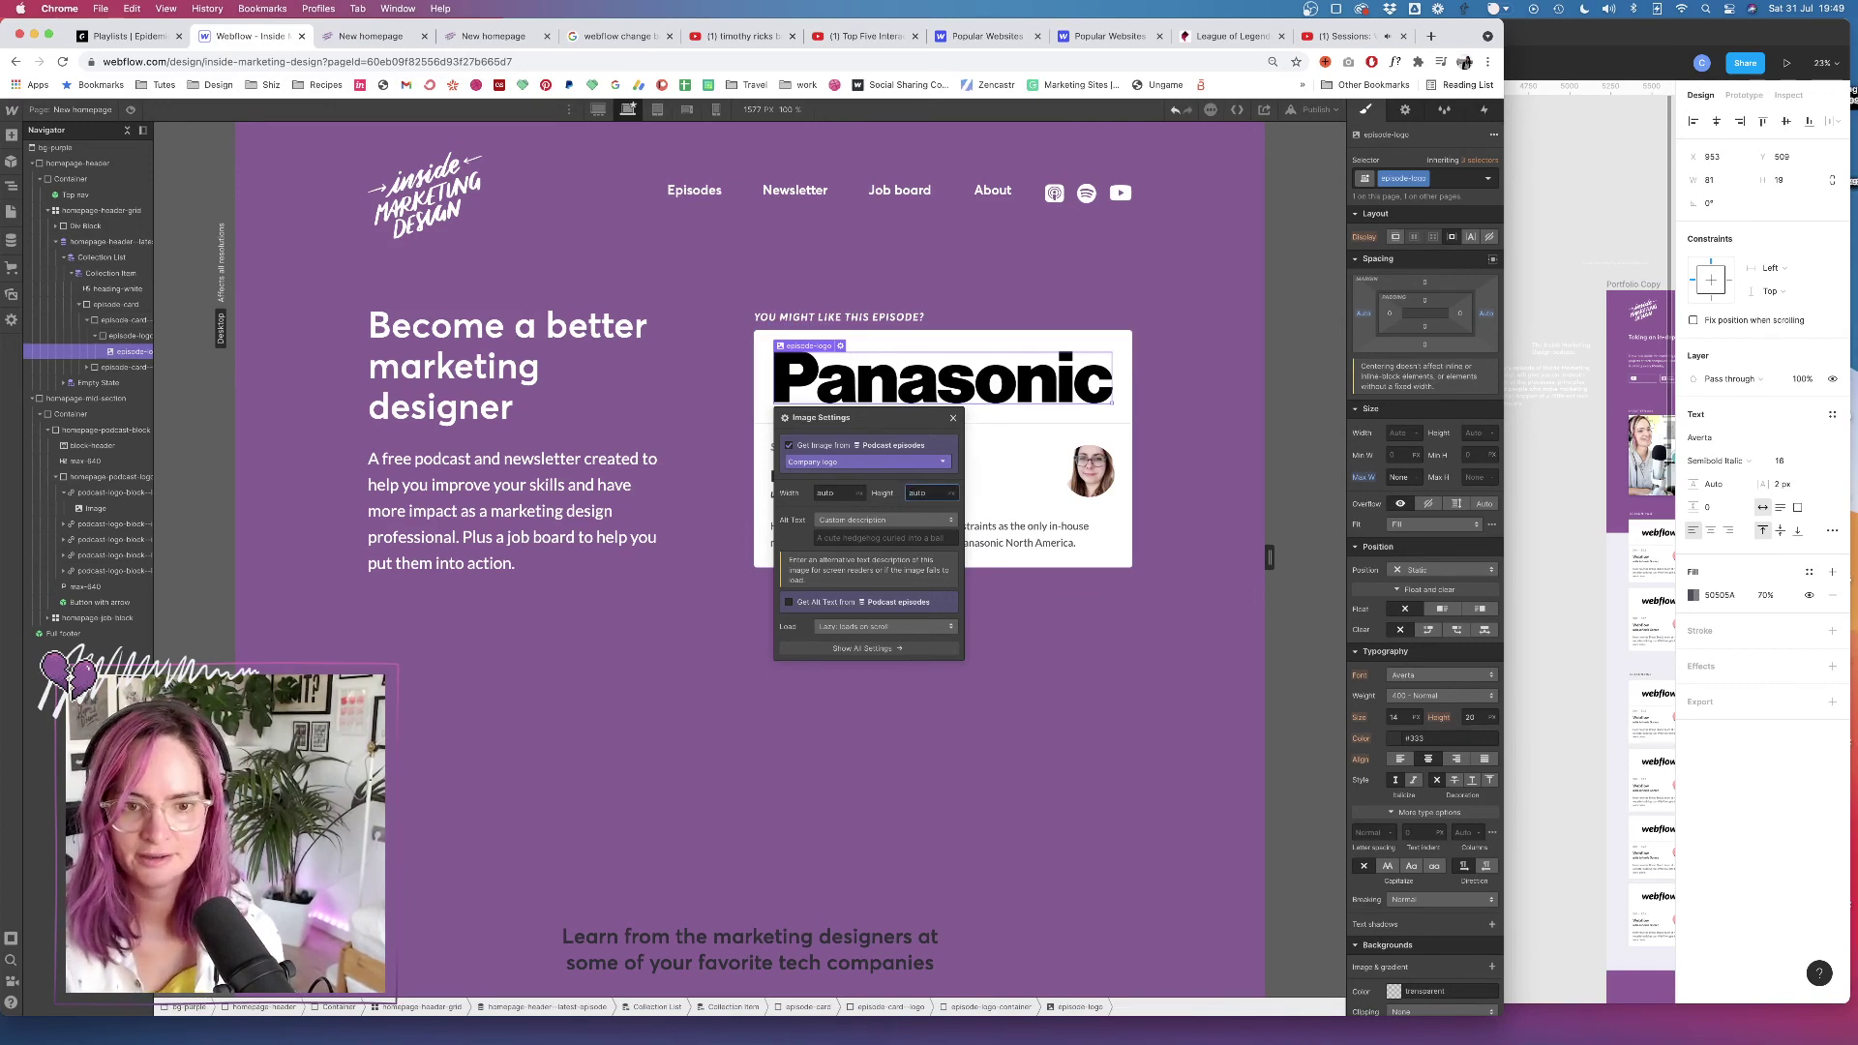
pyautogui.press('Tab')
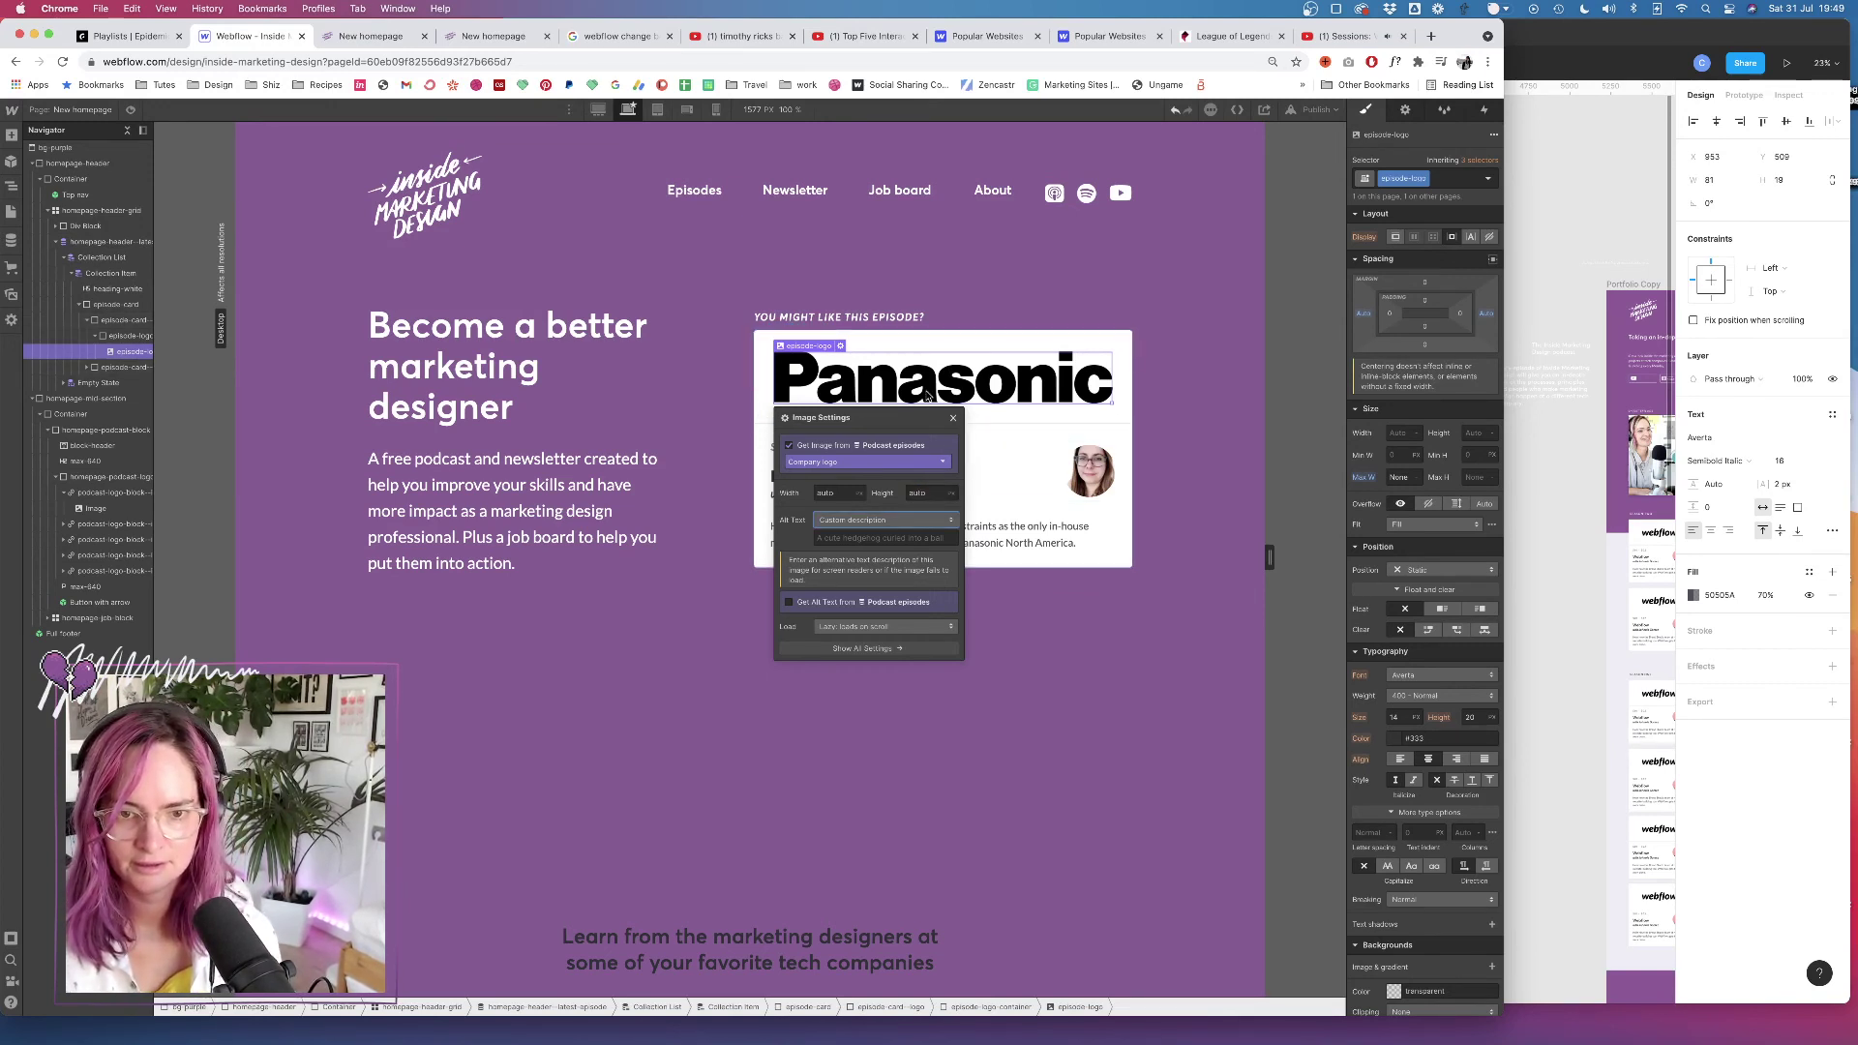
pyautogui.click(953, 418)
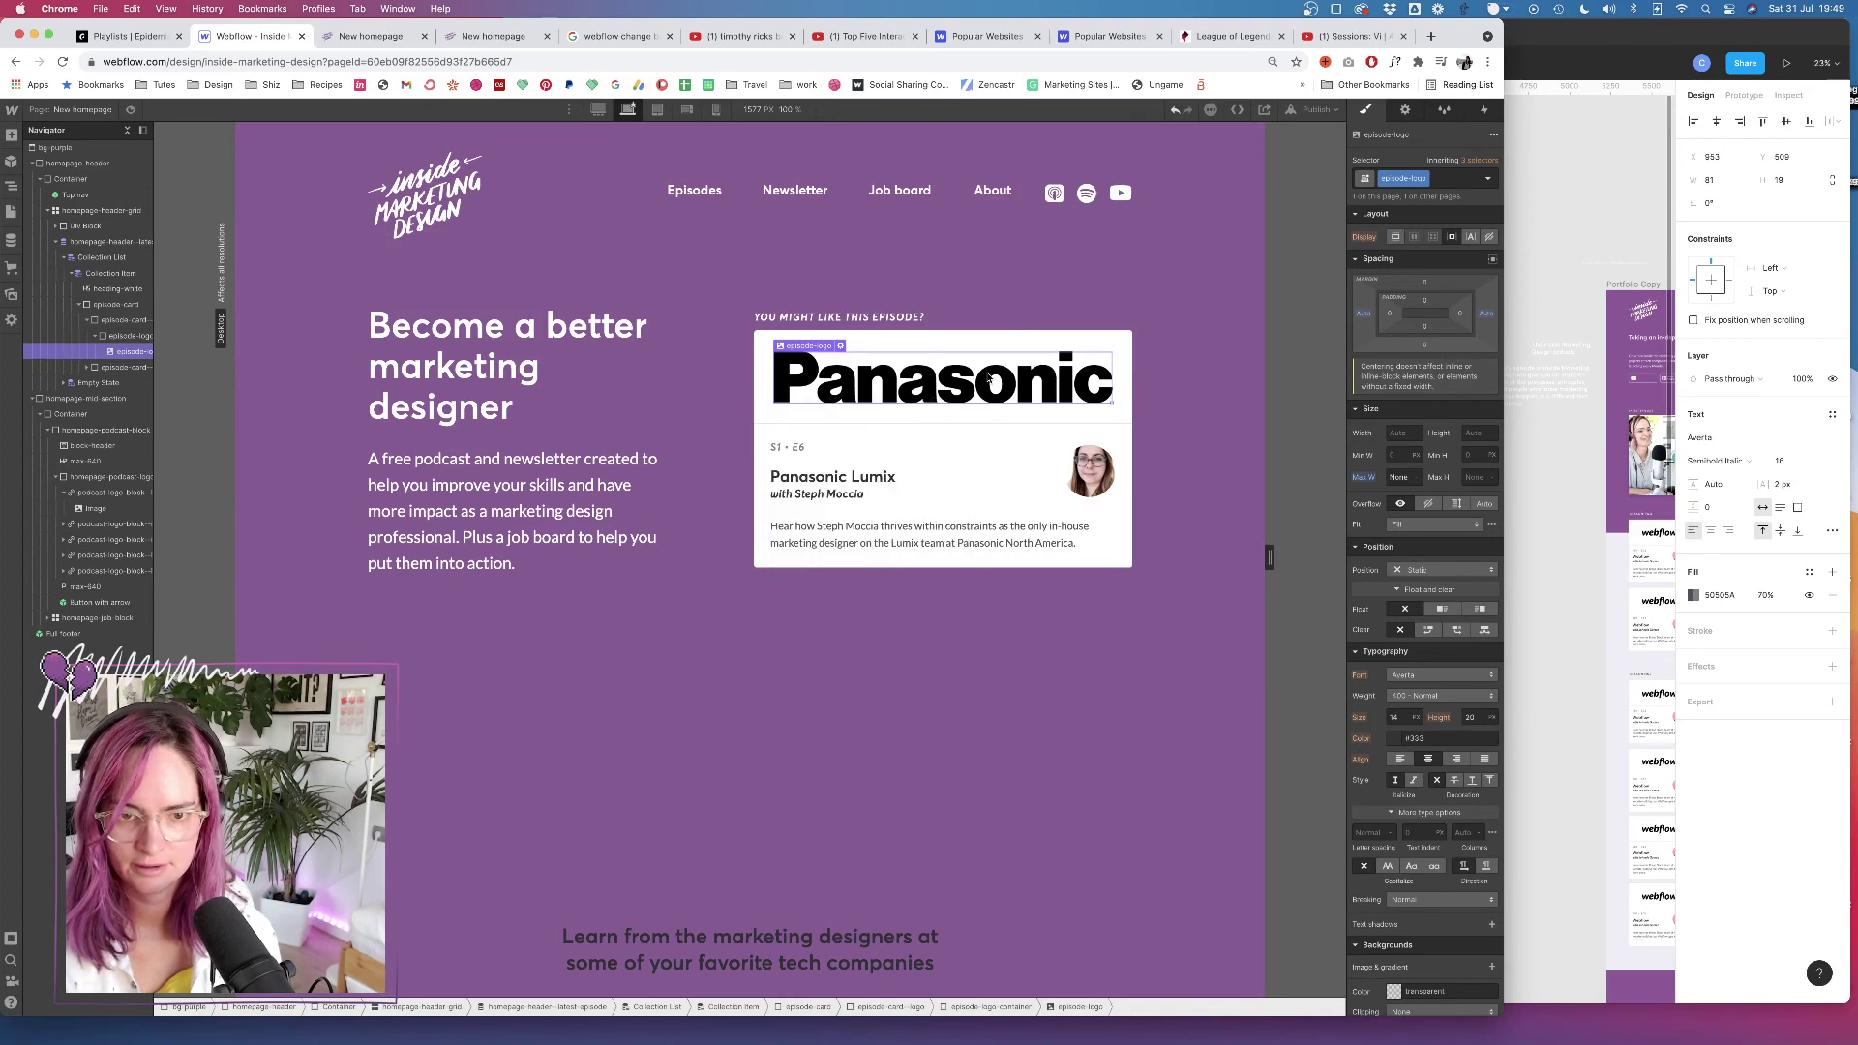
# Set the episode-logo image's maximum width to 100%
pyautogui.click(1407, 477)
pyautogui.write('100')
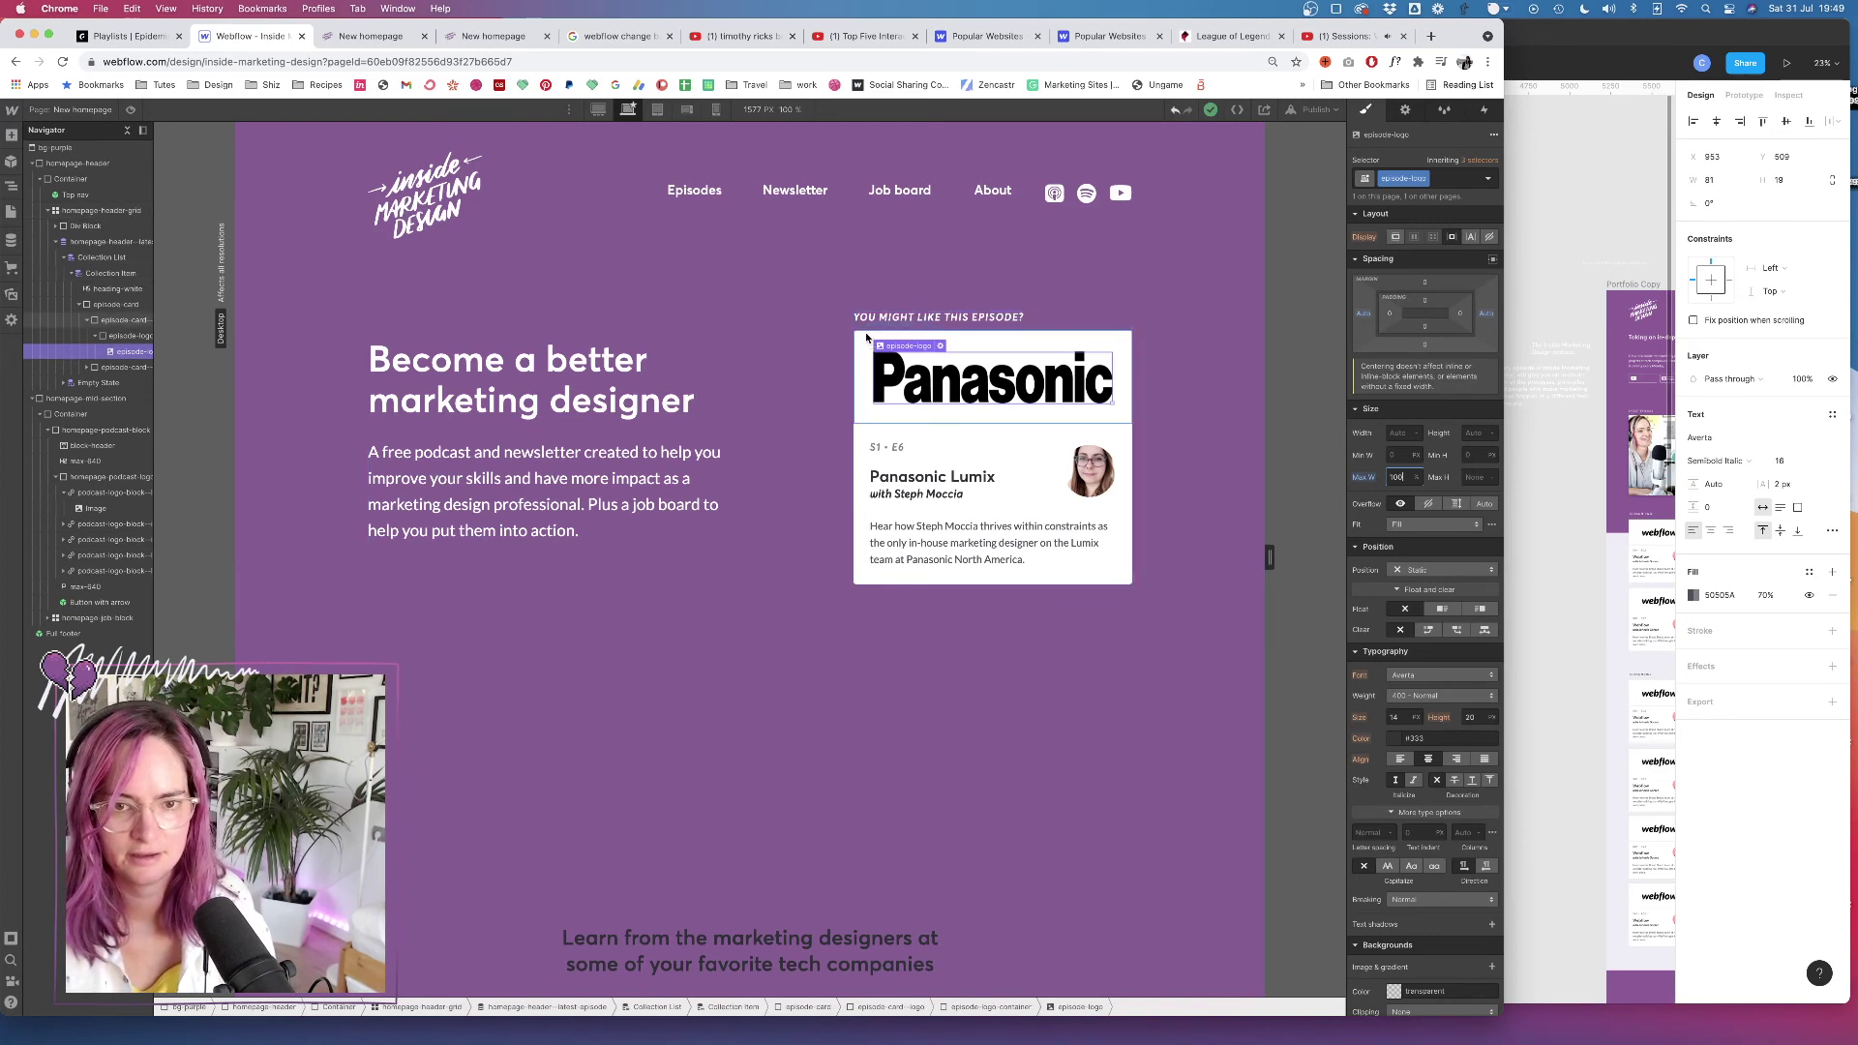
pyautogui.click(116, 319)
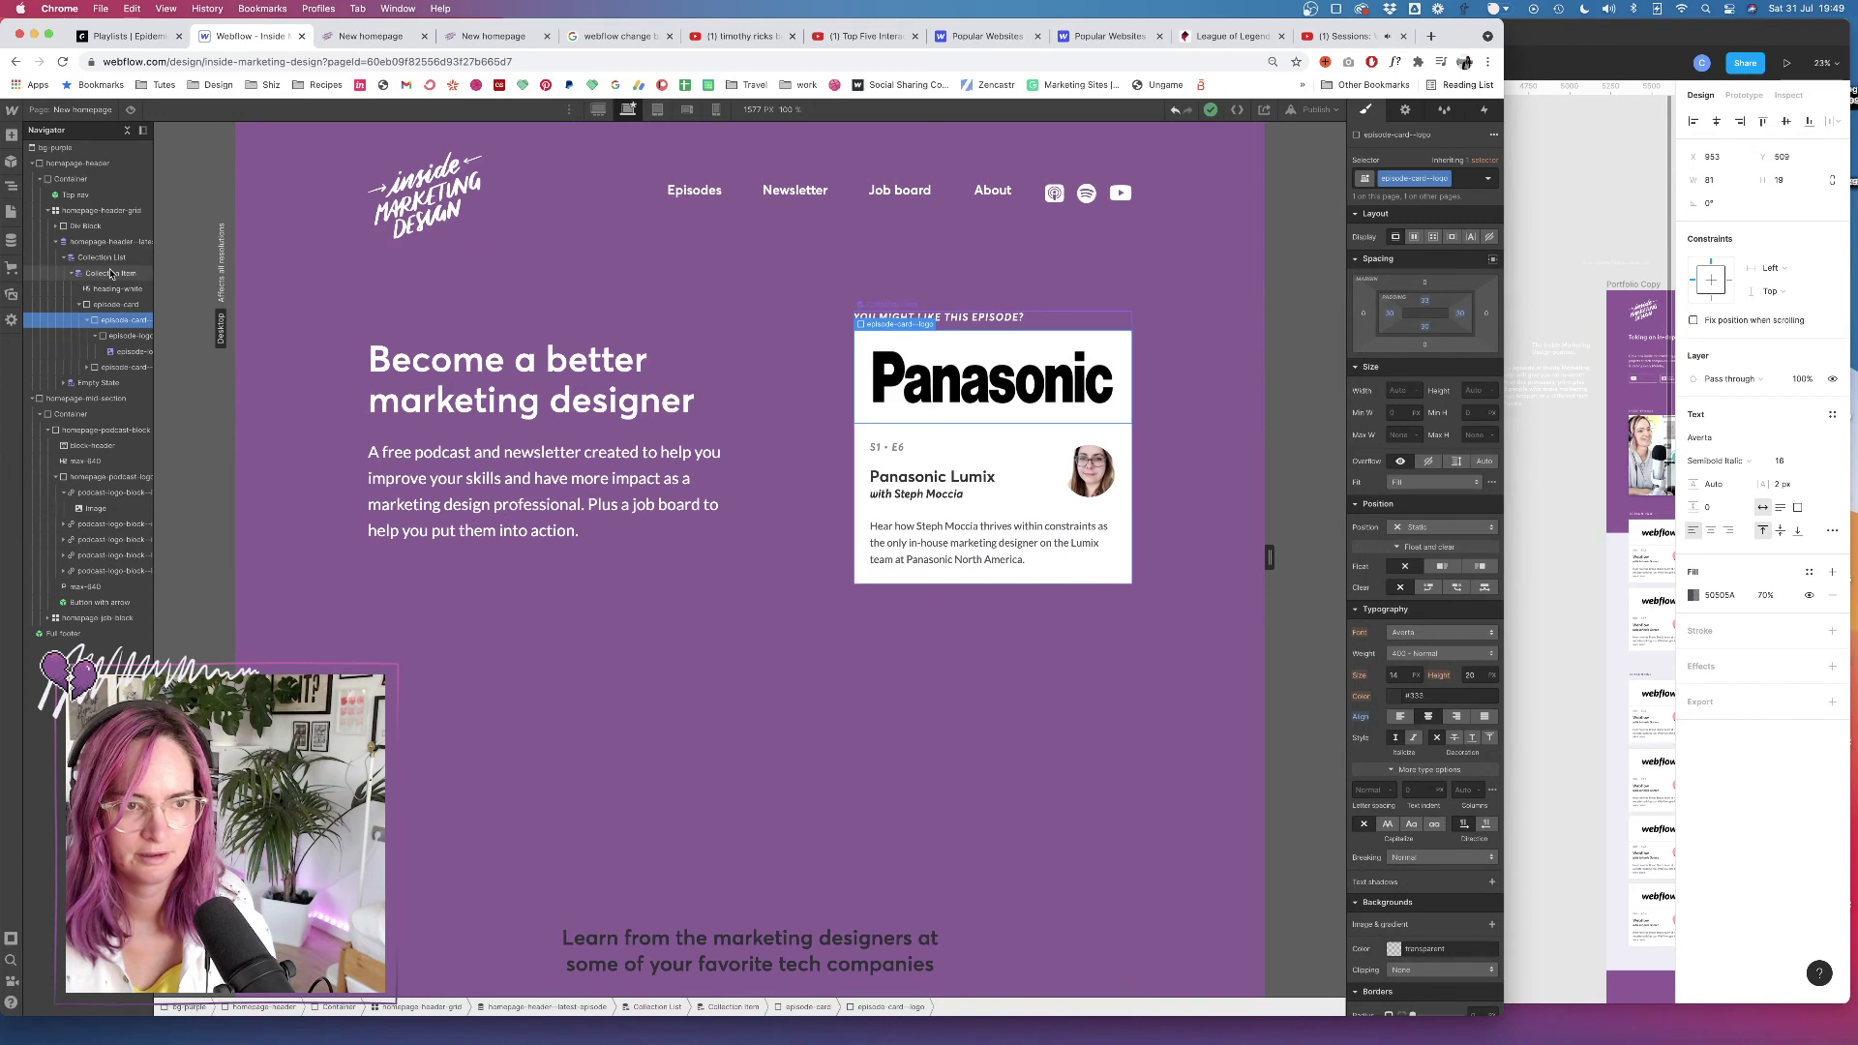
pyautogui.click(98, 213)
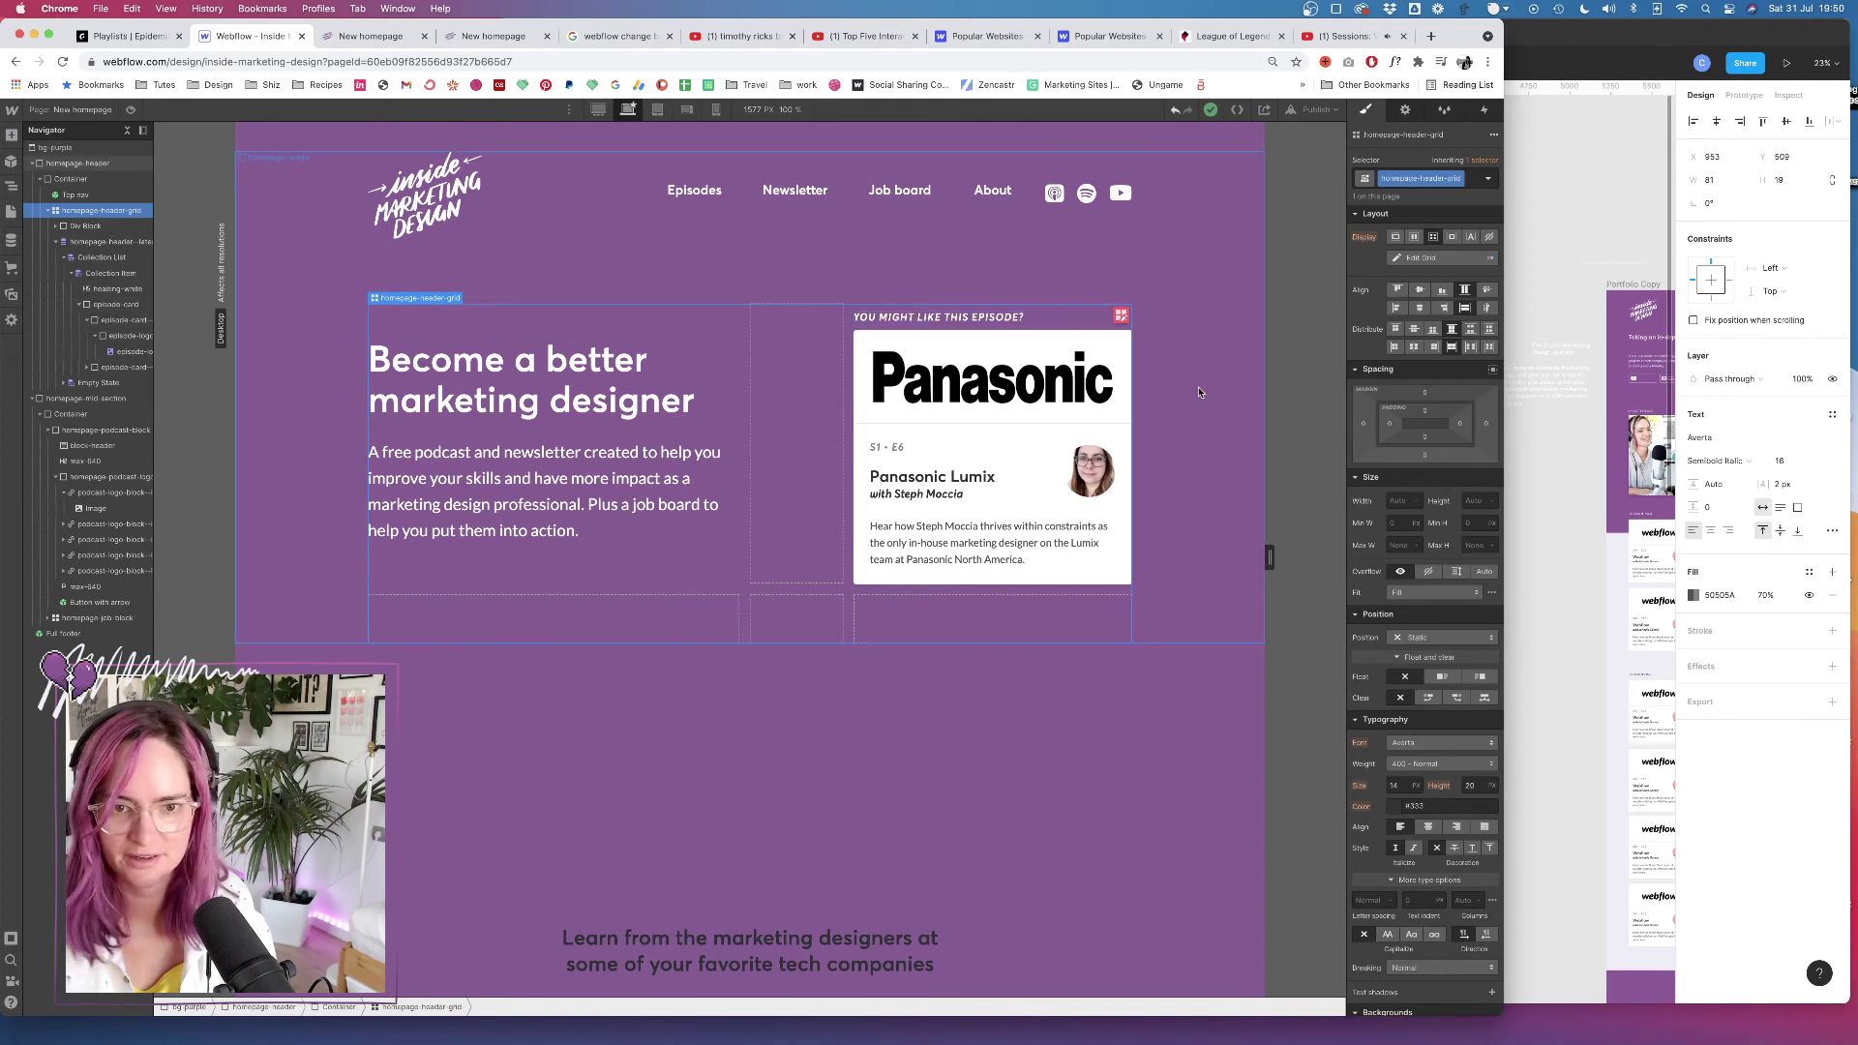
pyautogui.click(1123, 402)
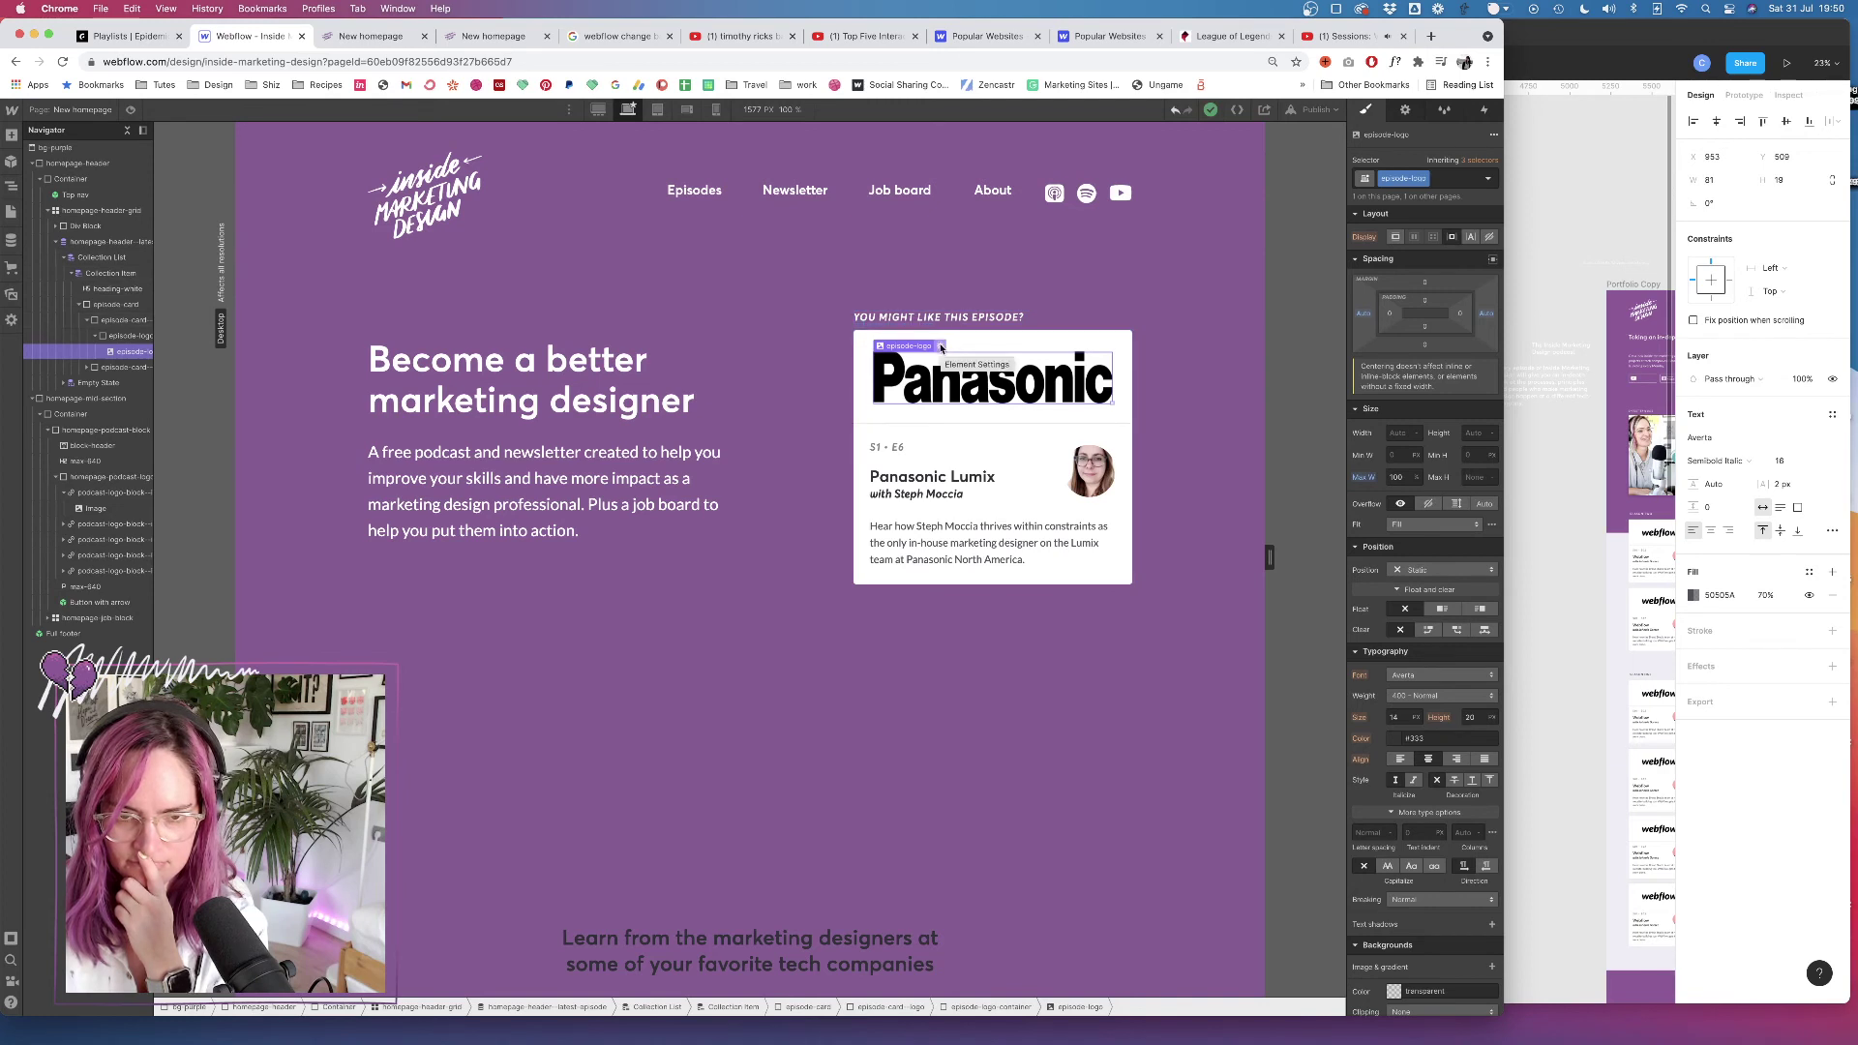
pyautogui.click(122, 336)
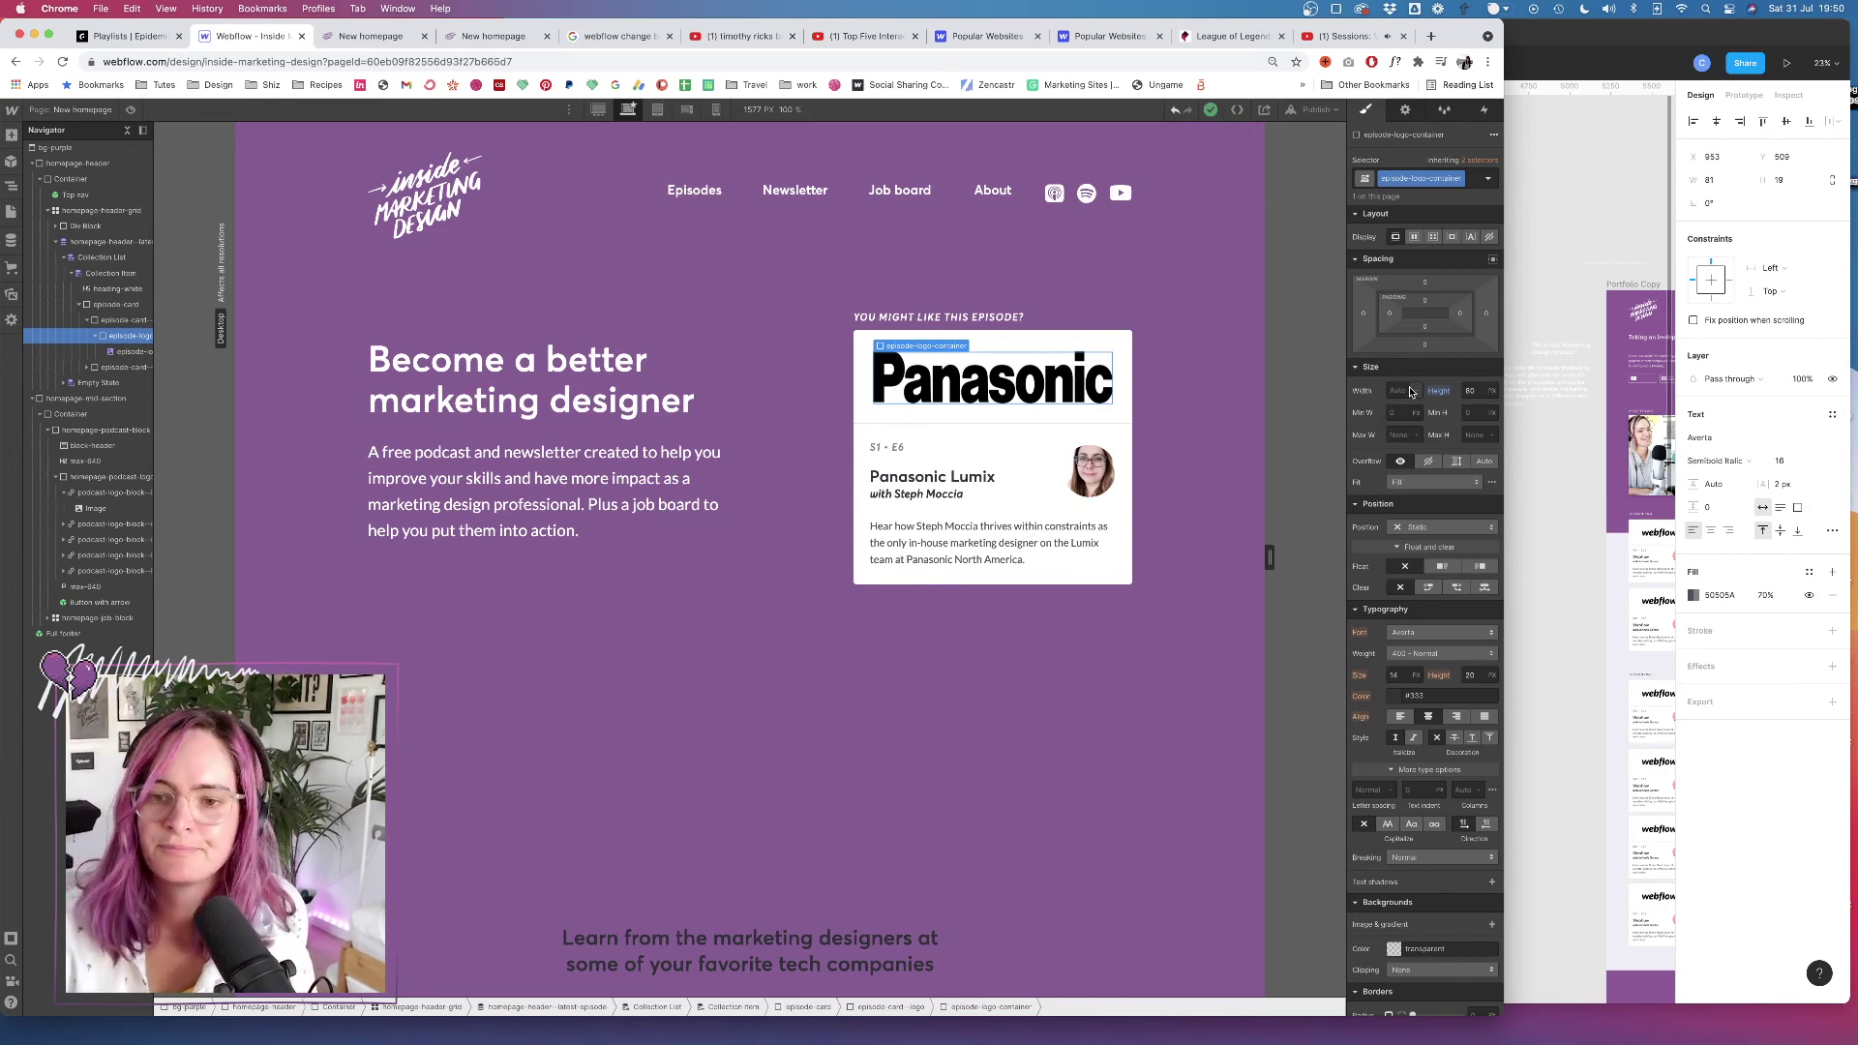
# Set the episode-logo image's fit to Scale Down
pyautogui.click(992, 377)
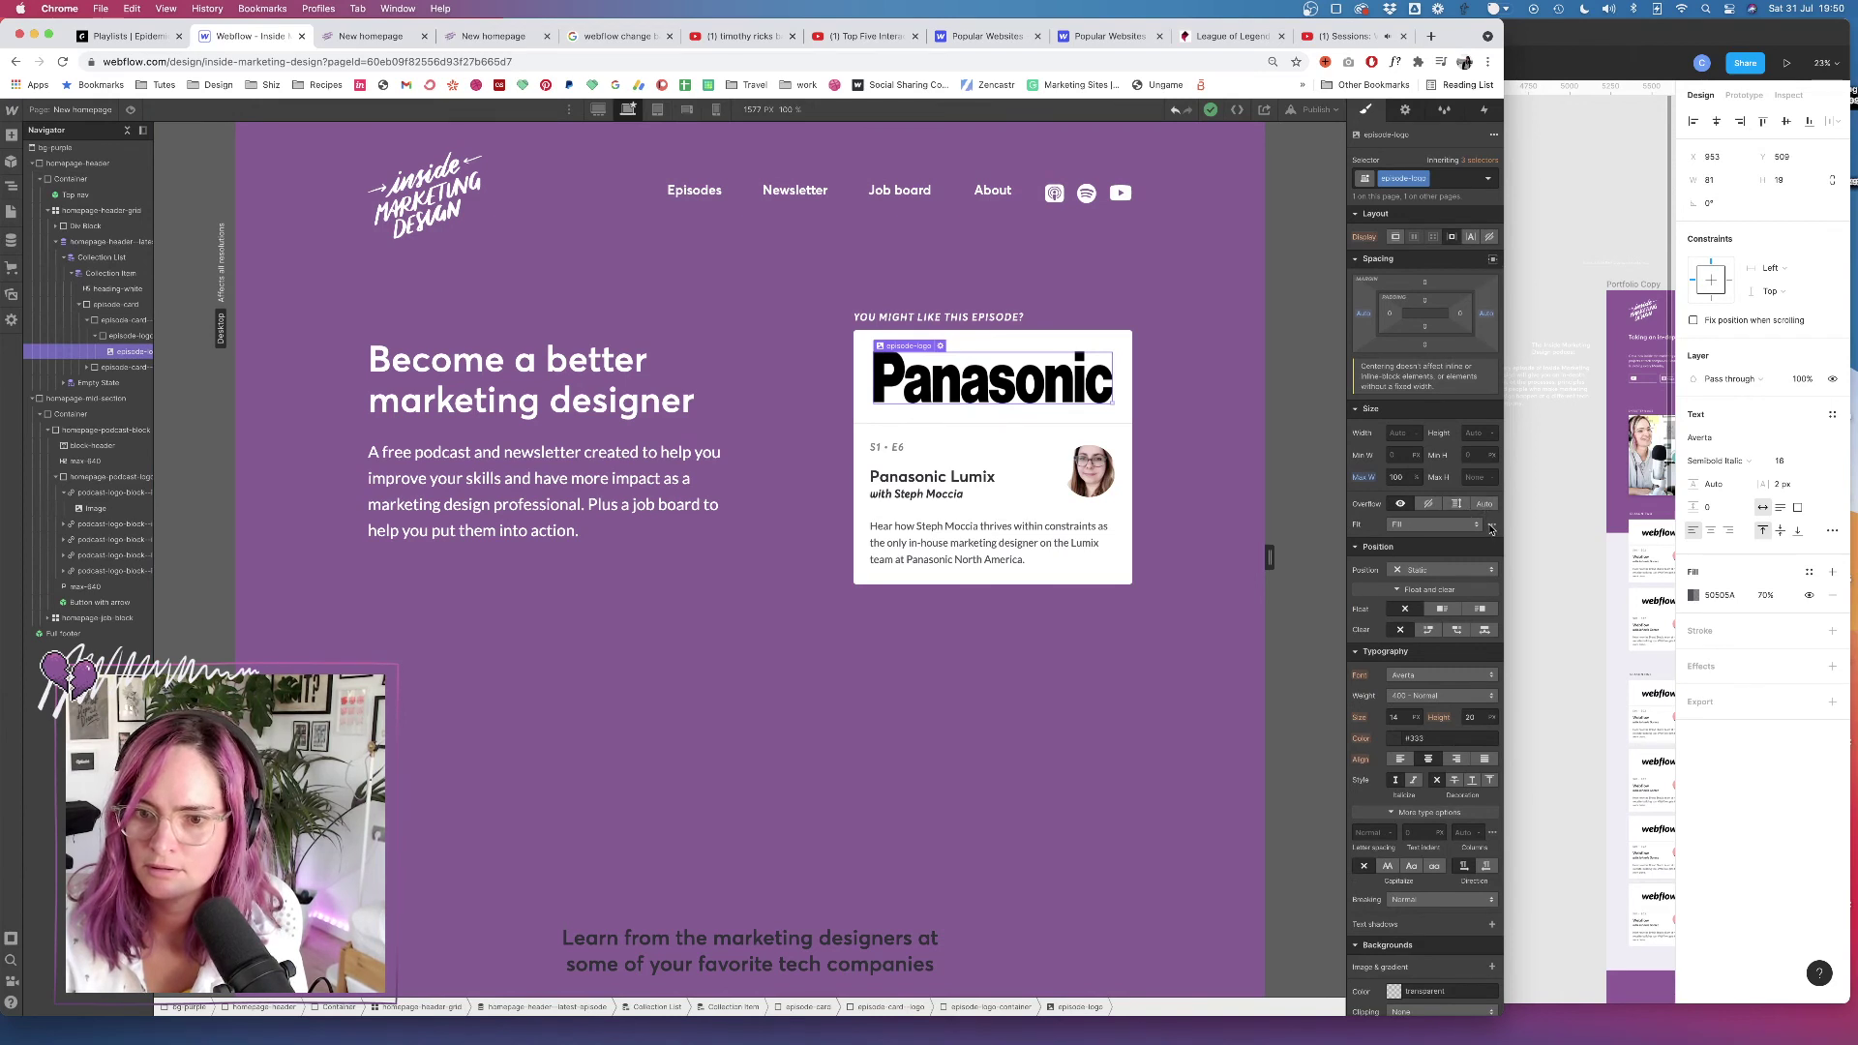
pyautogui.click(1447, 523)
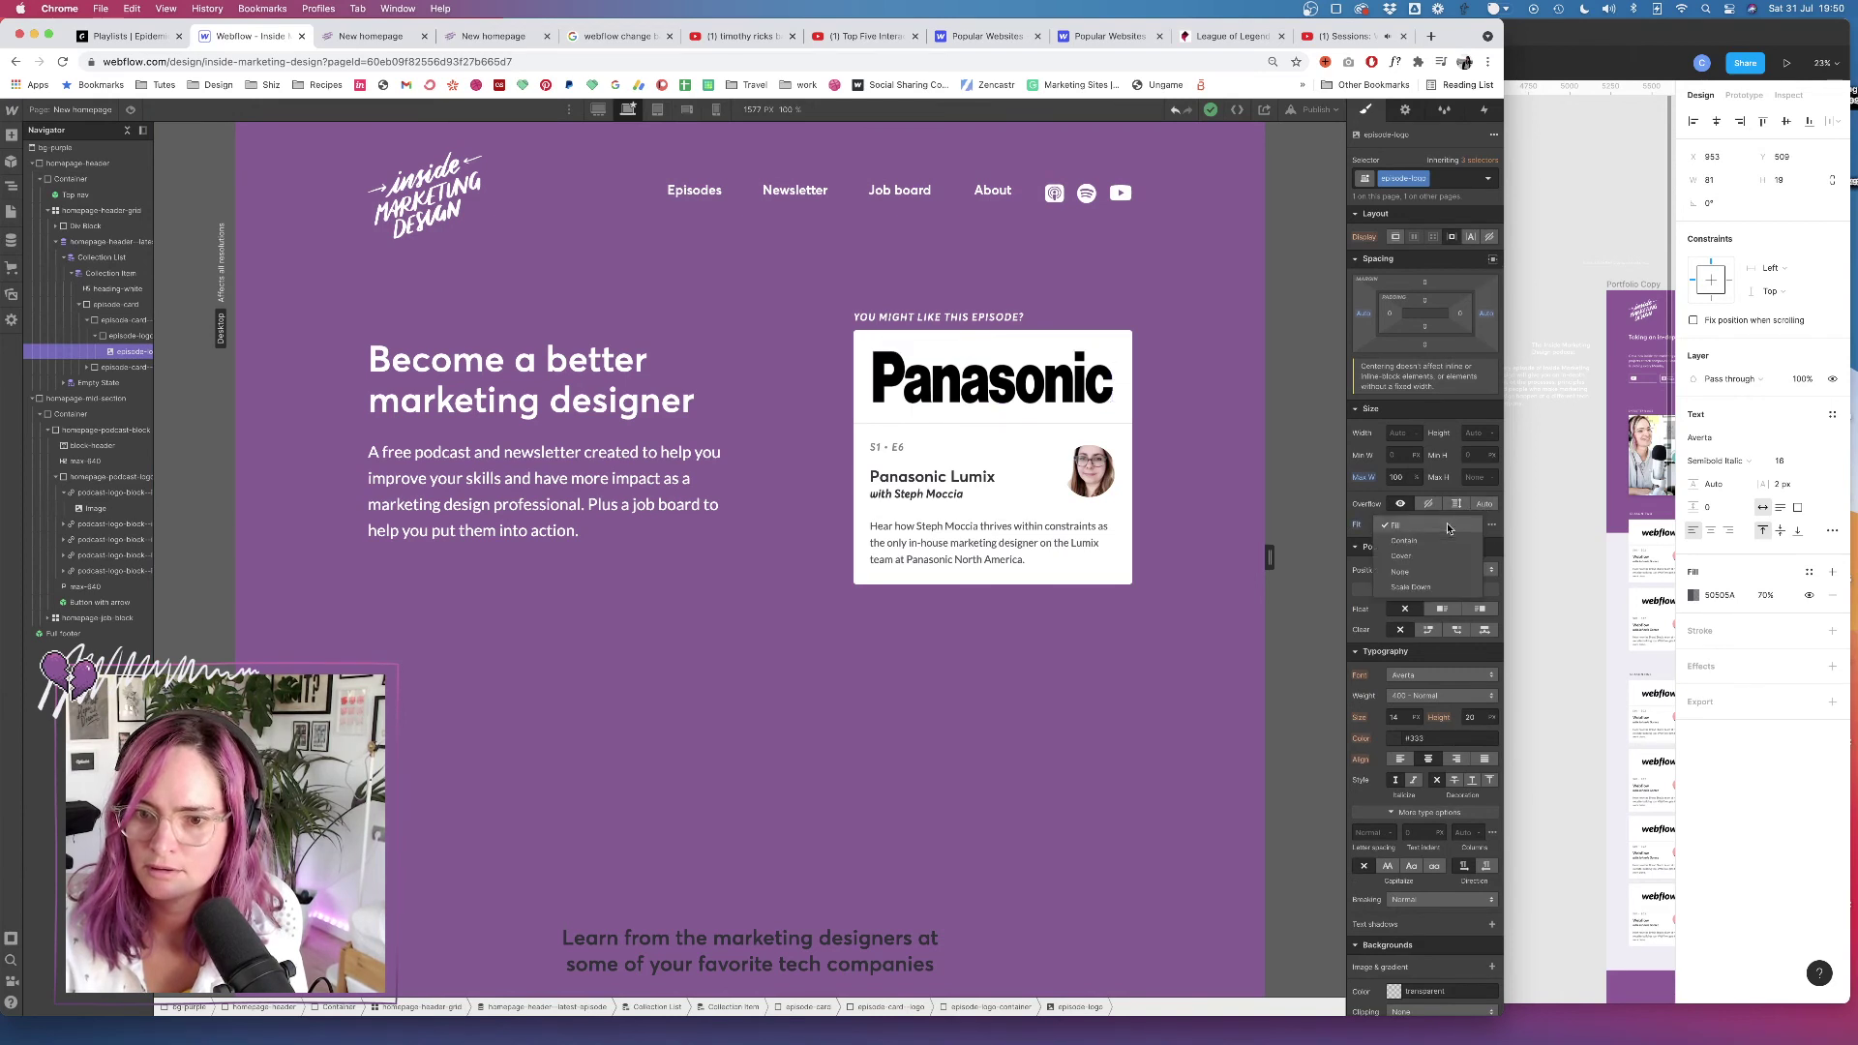
pyautogui.click(1414, 587)
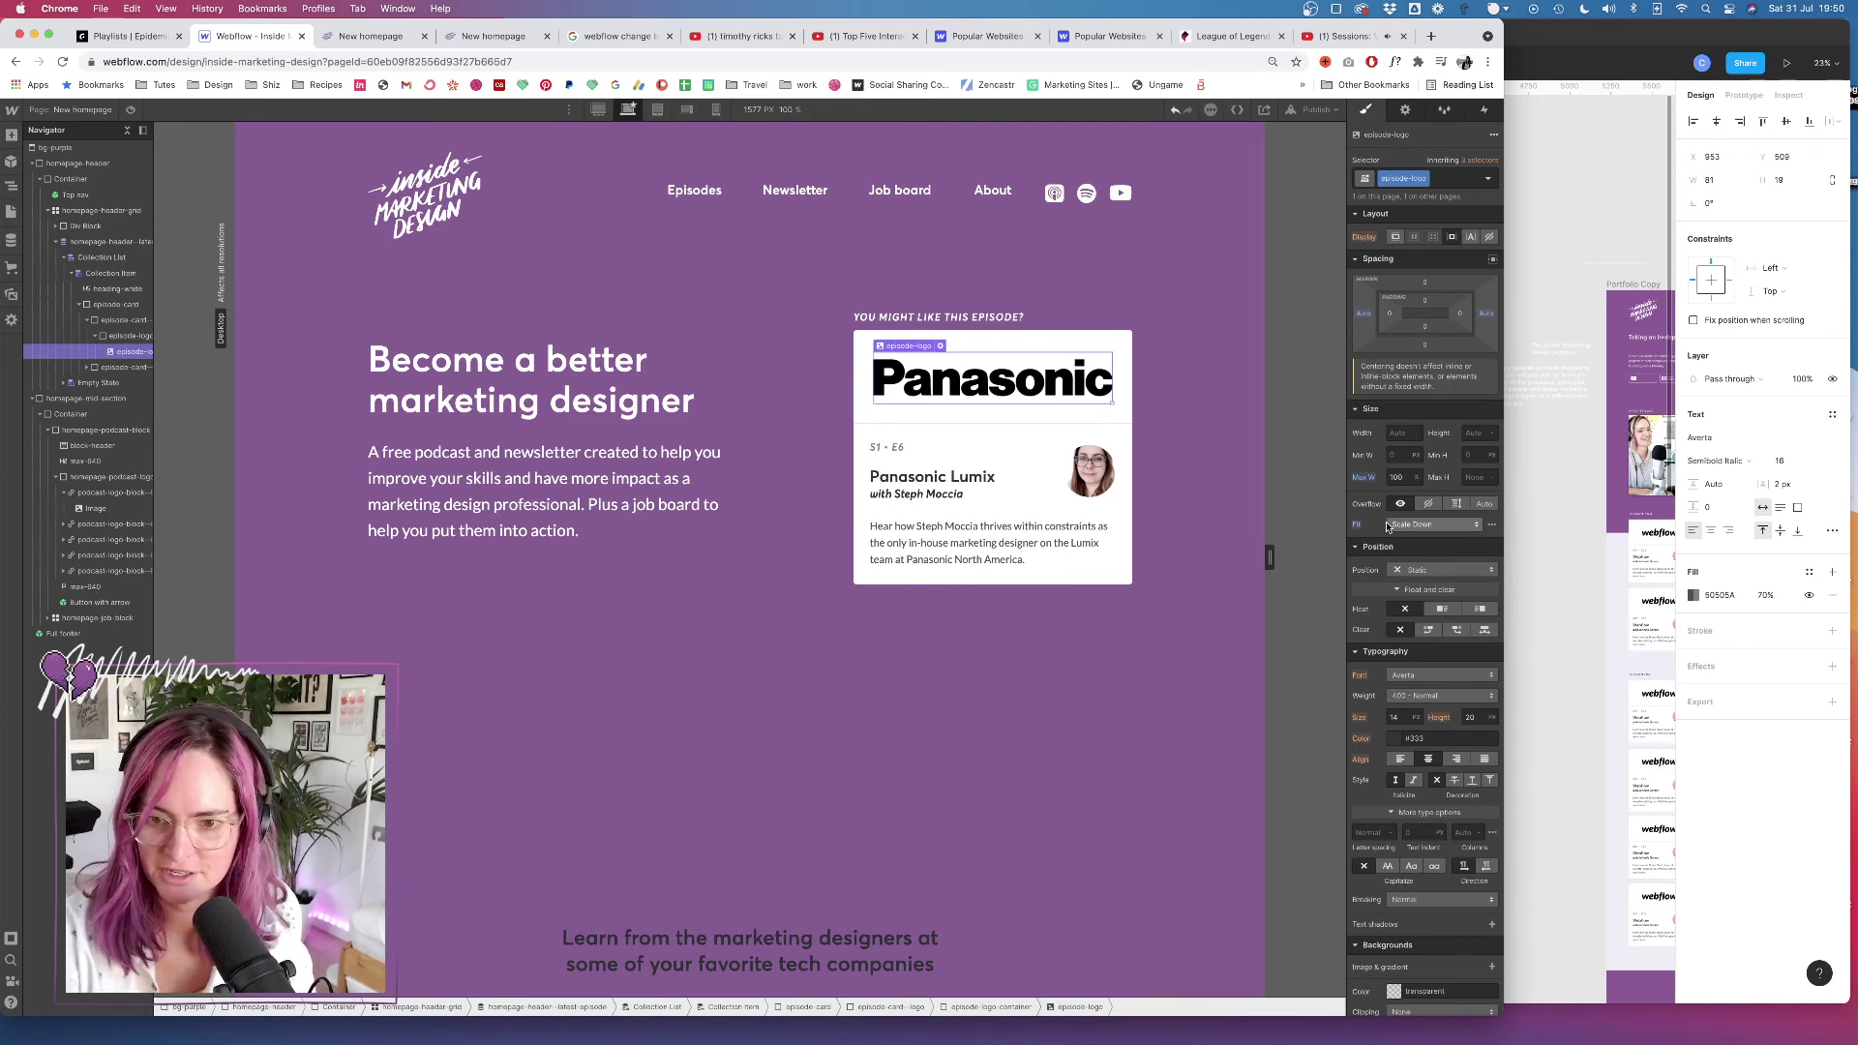
pyautogui.click(1419, 525)
pyautogui.click(1418, 524)
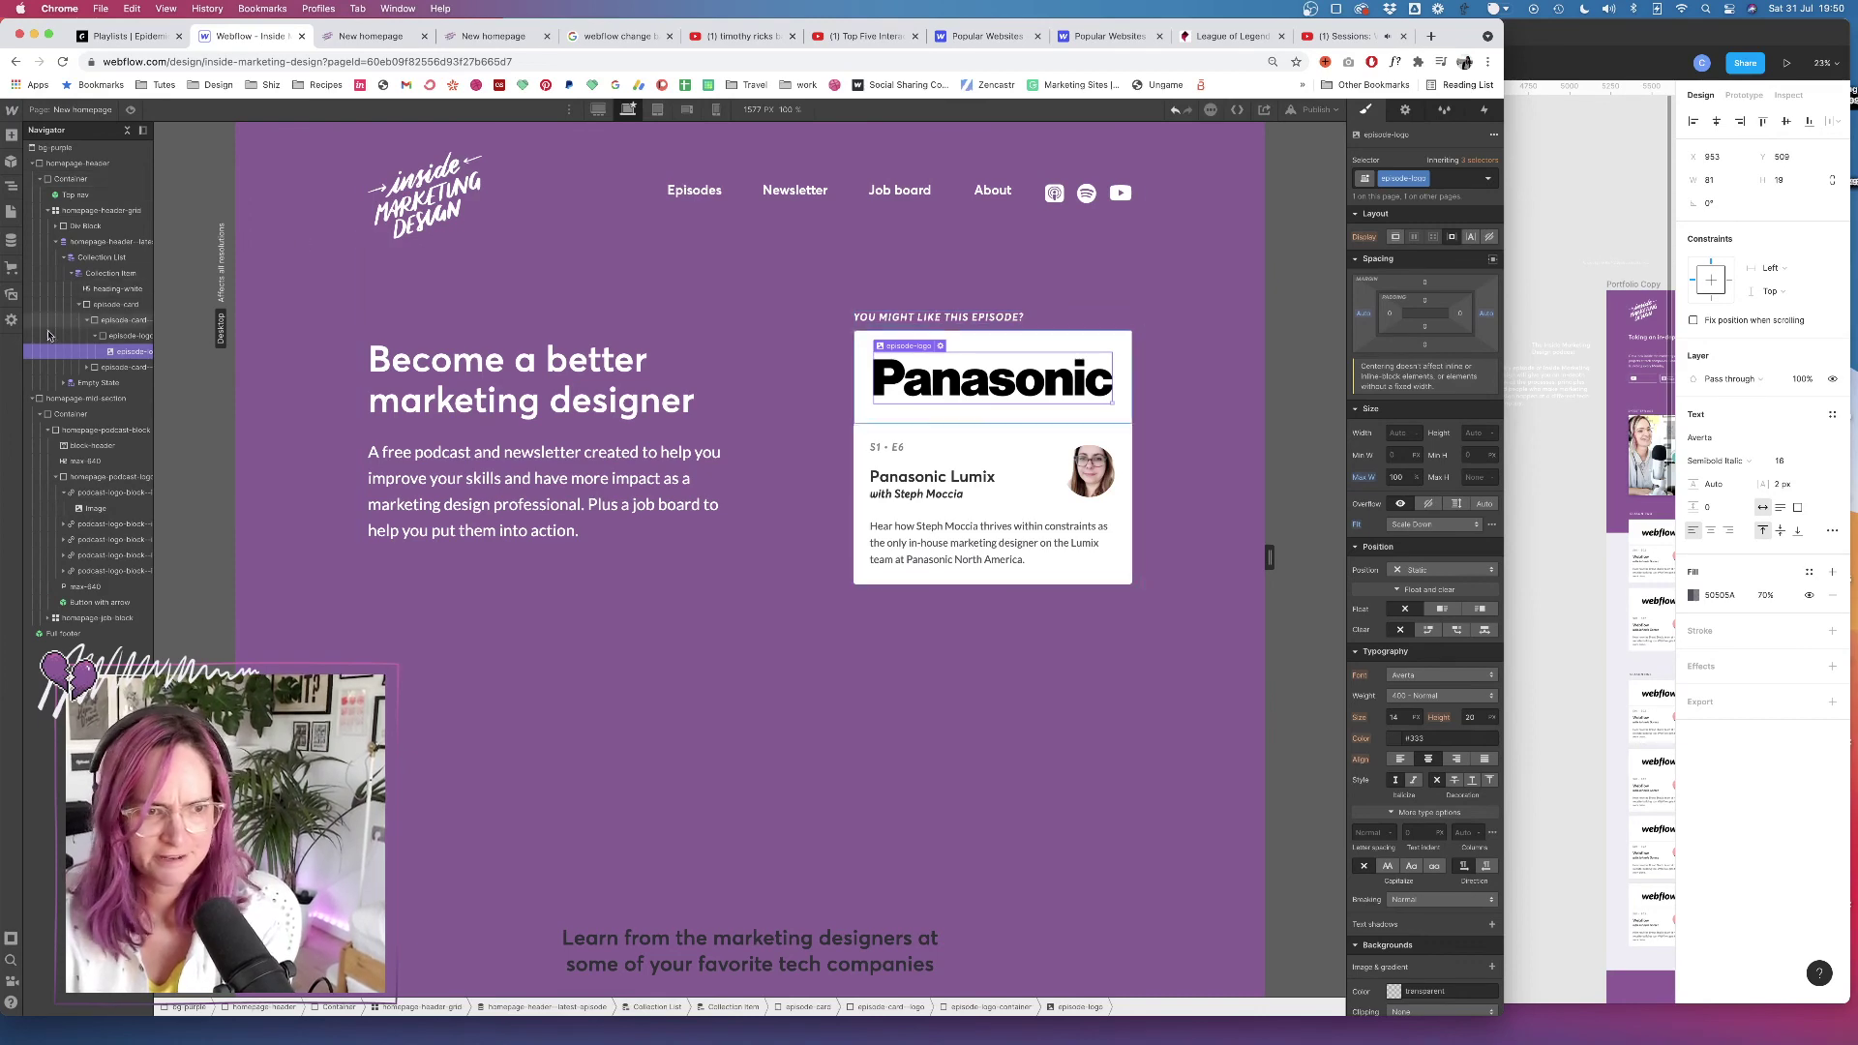
# Check the company logos on the Episodes page and return to the New homepage page
pyautogui.click(11, 211)
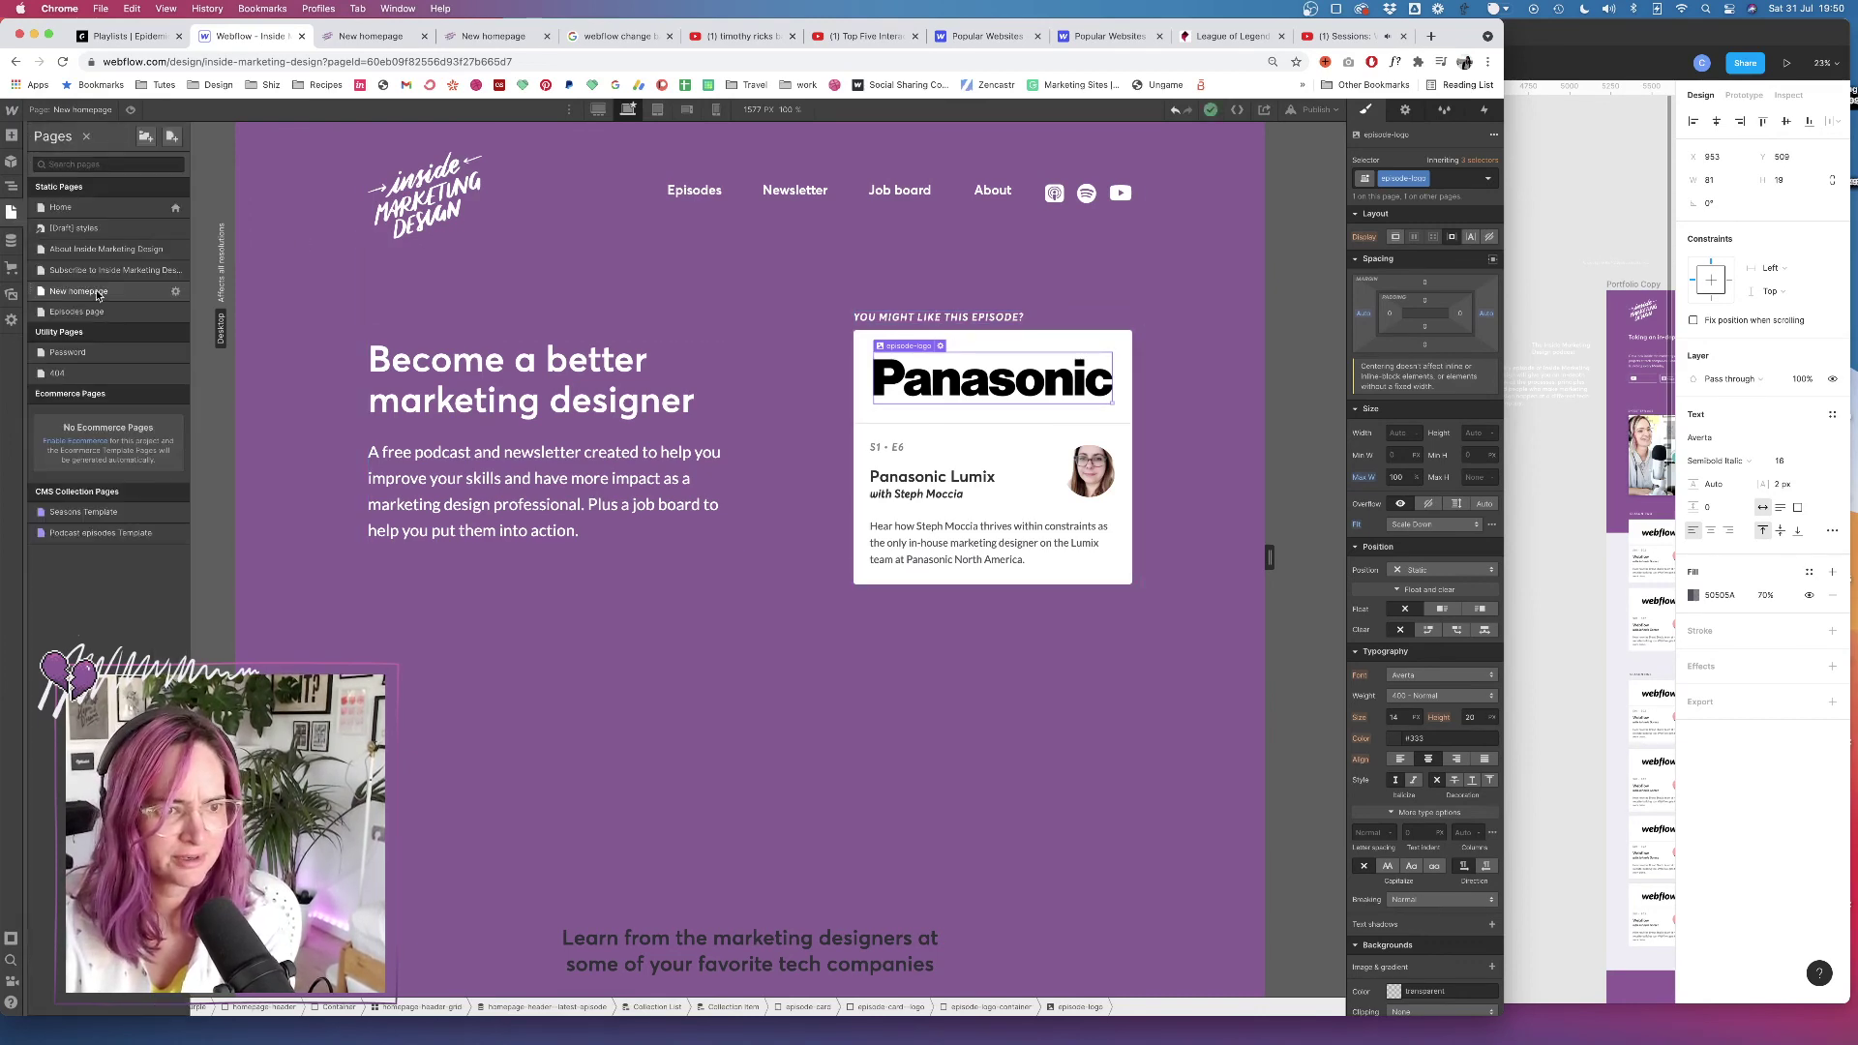
pyautogui.click(76, 311)
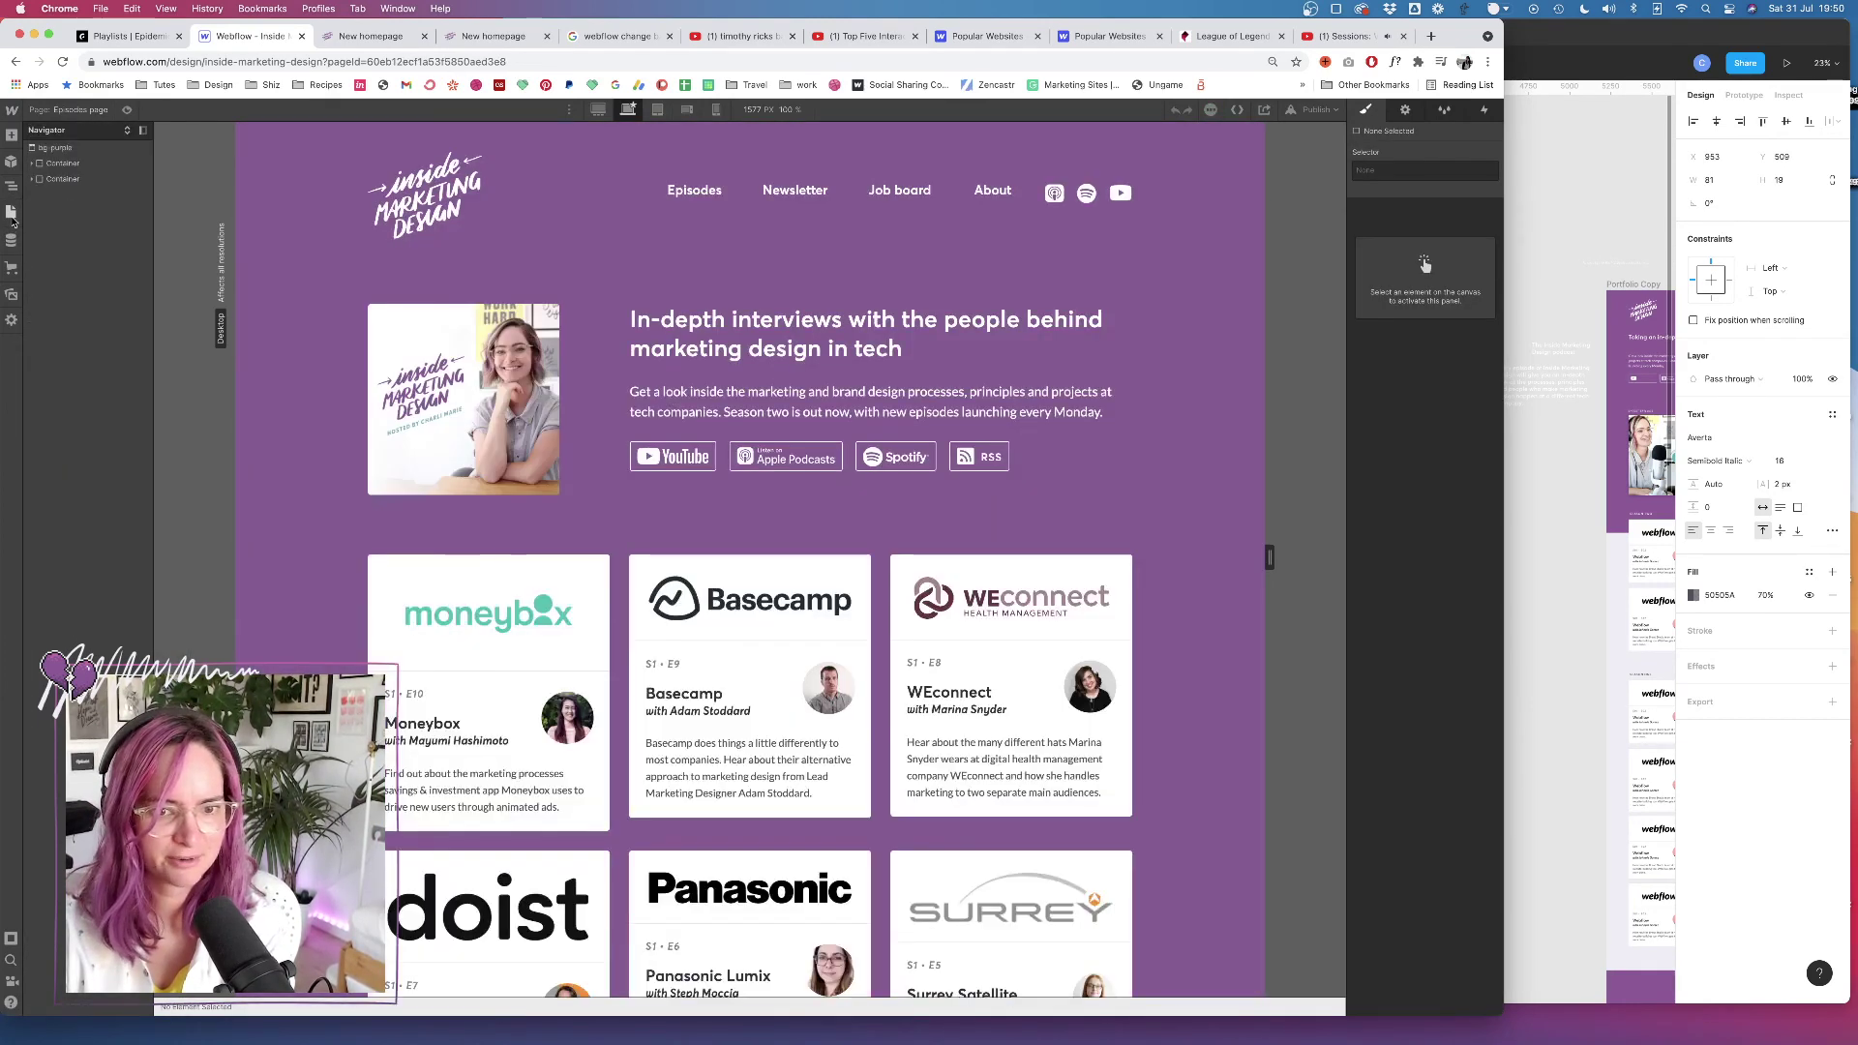
pyautogui.click(12, 214)
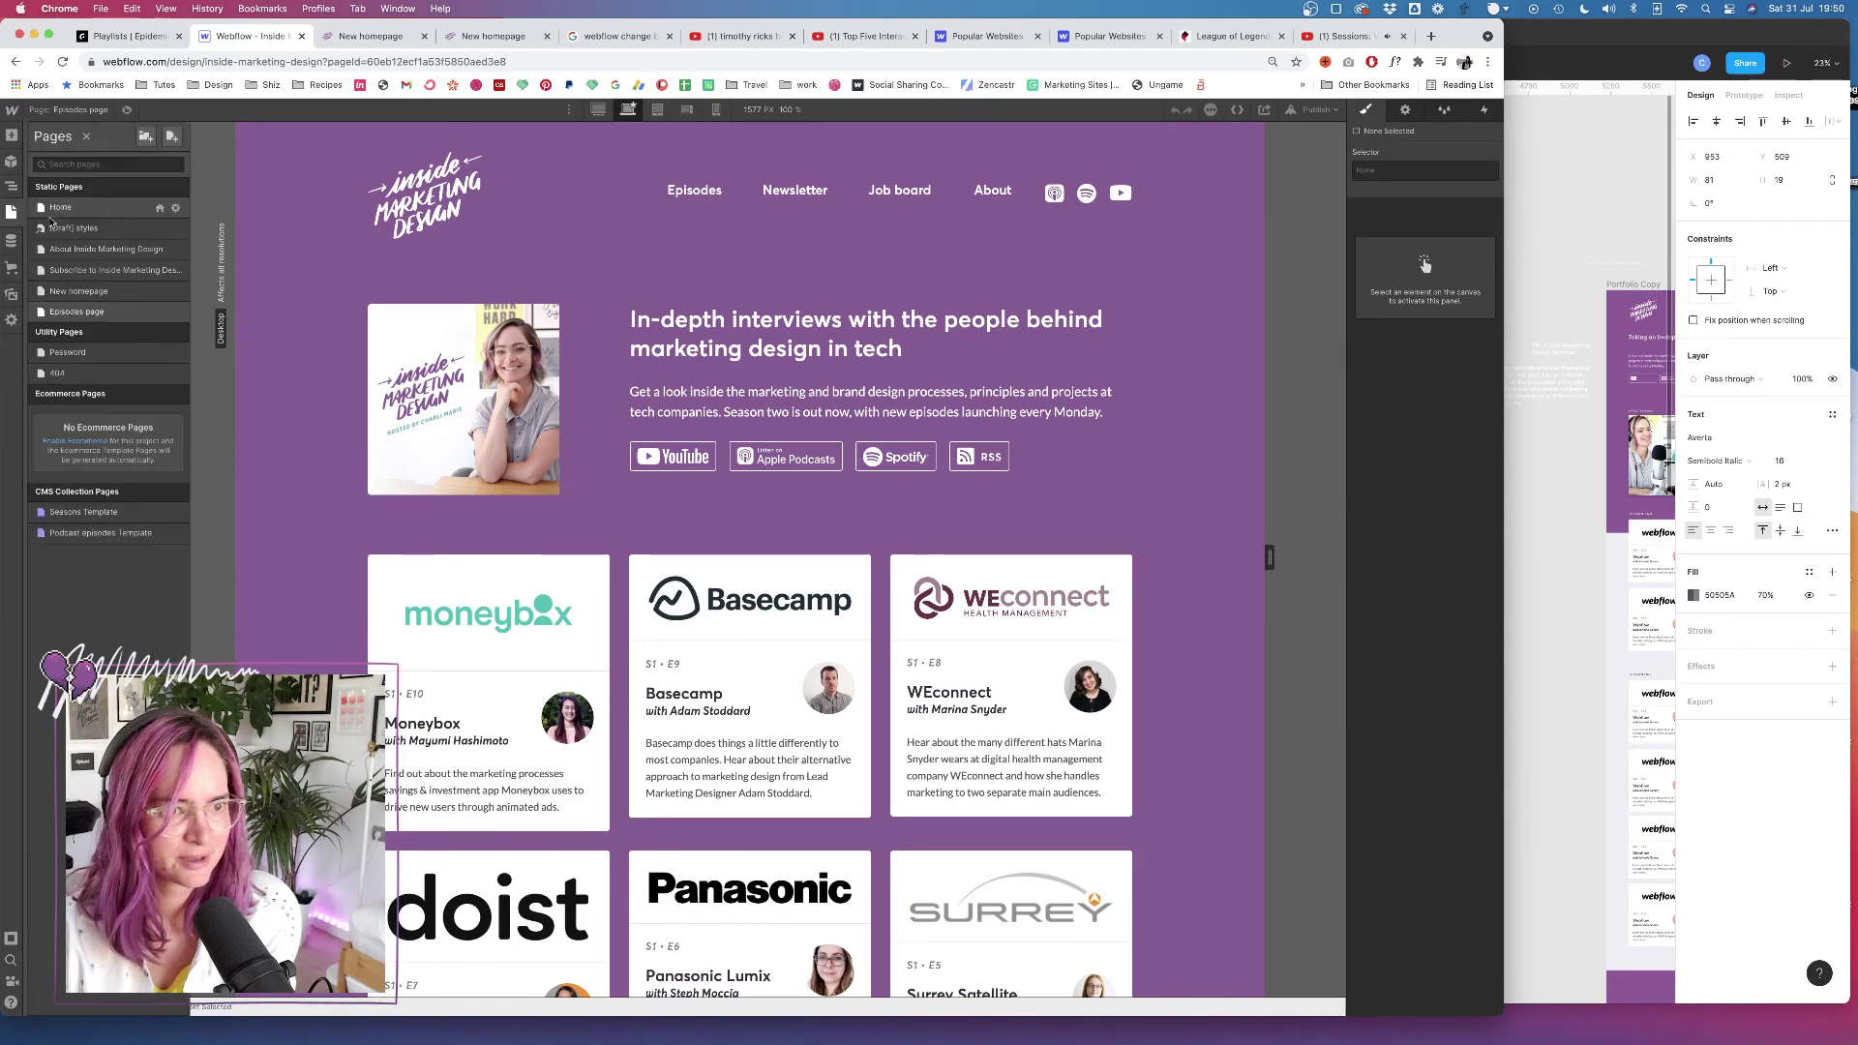
pyautogui.click(97, 292)
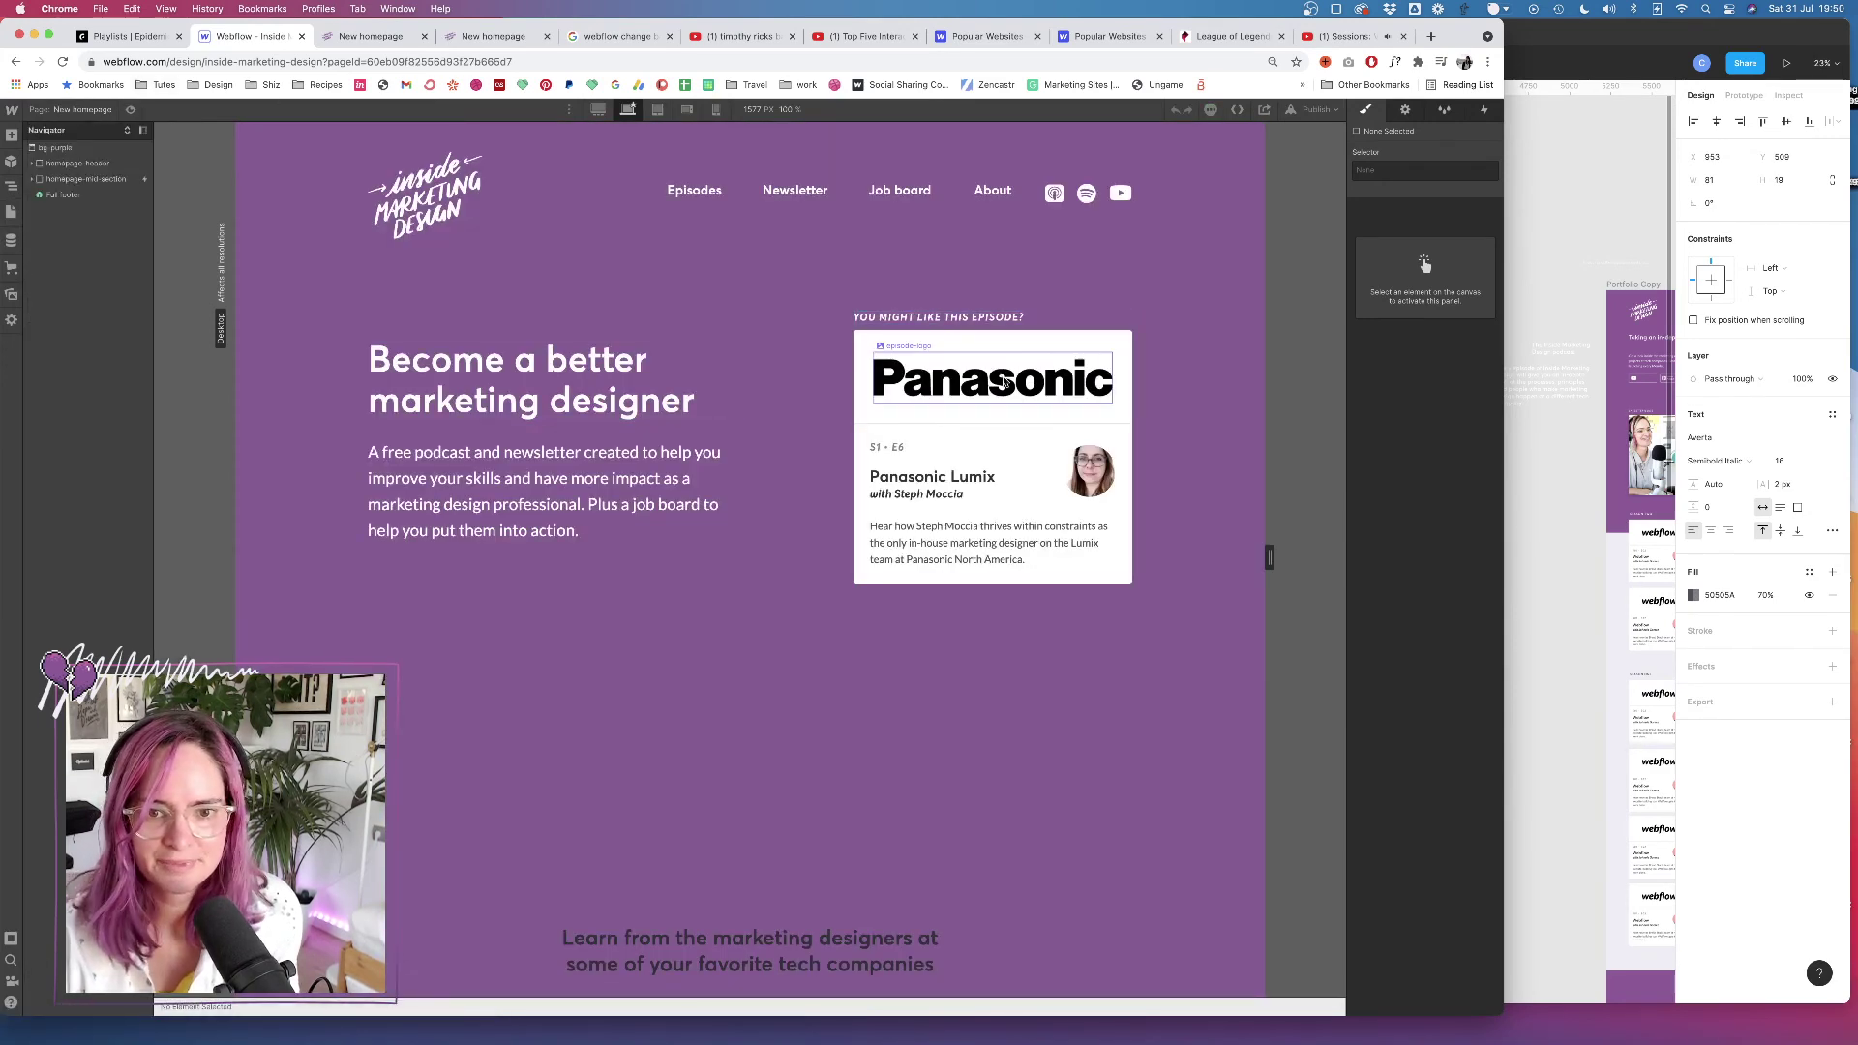
# Publish the site to the webflow.io staging domain only and close the publishing options
pyautogui.click(1316, 109)
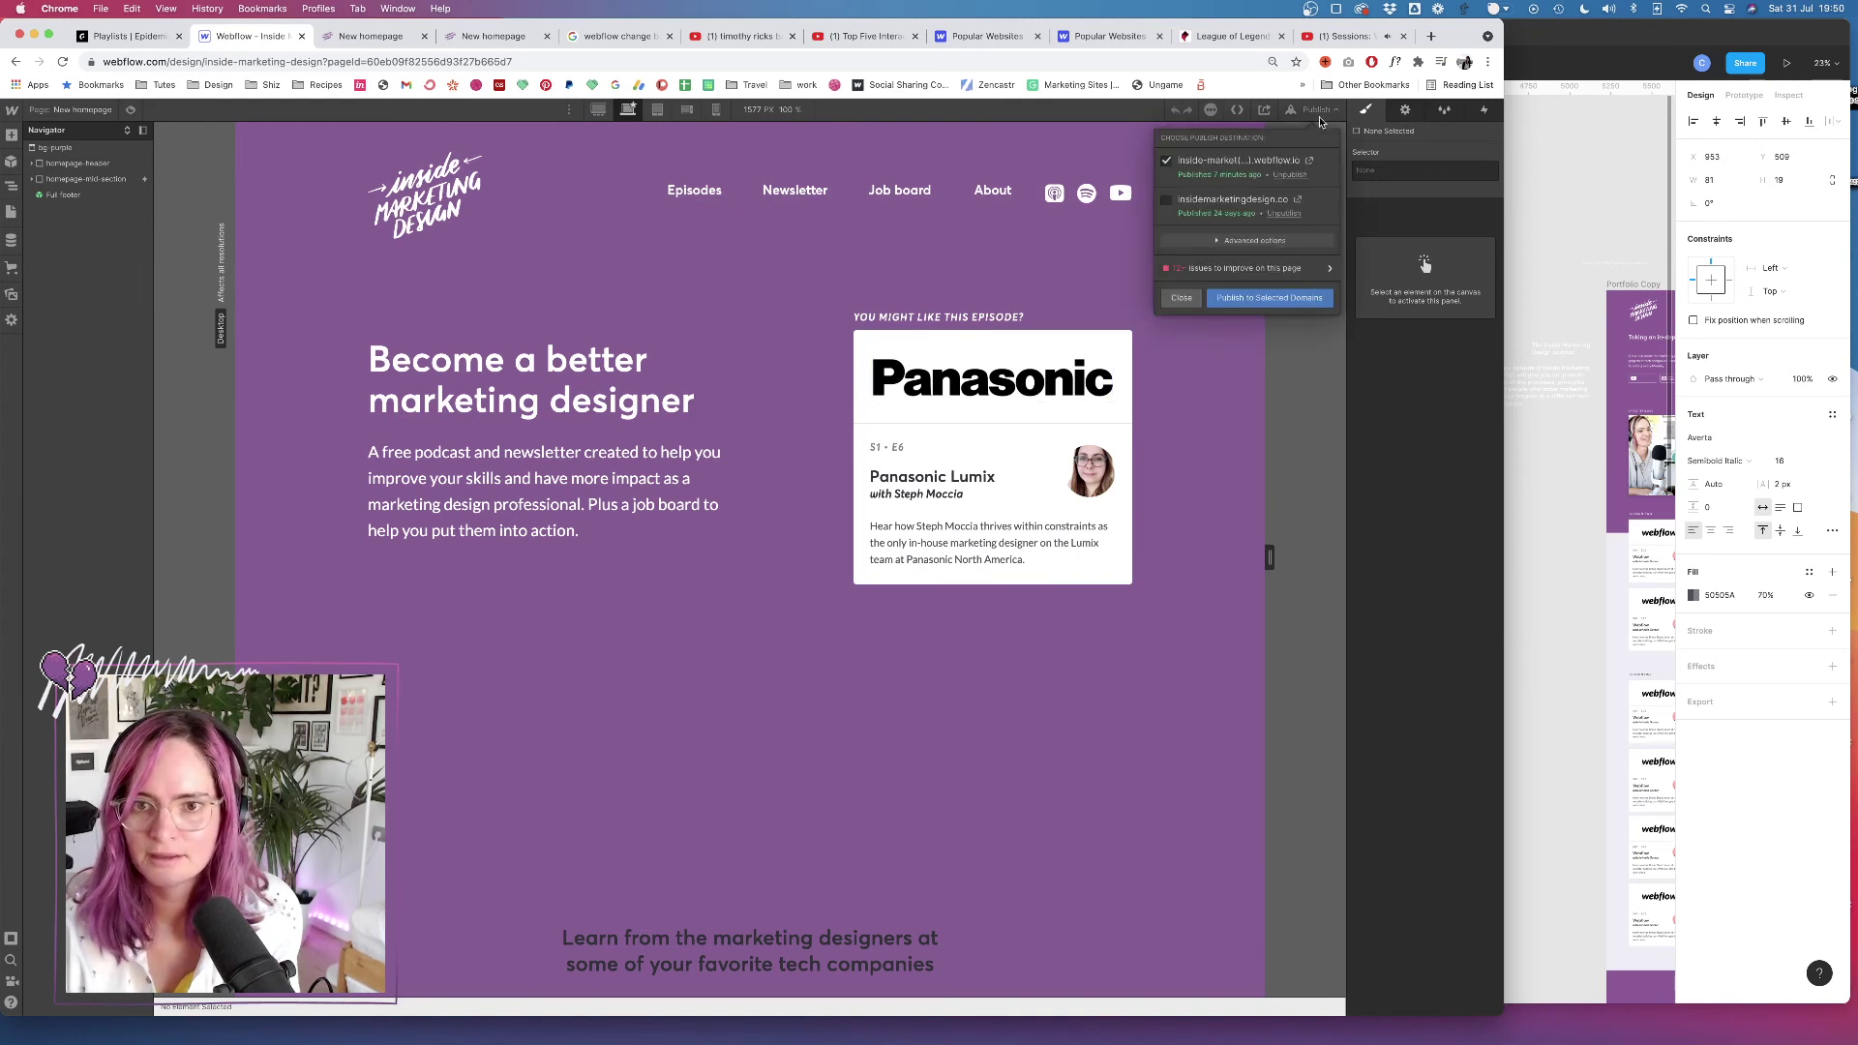
pyautogui.click(1266, 298)
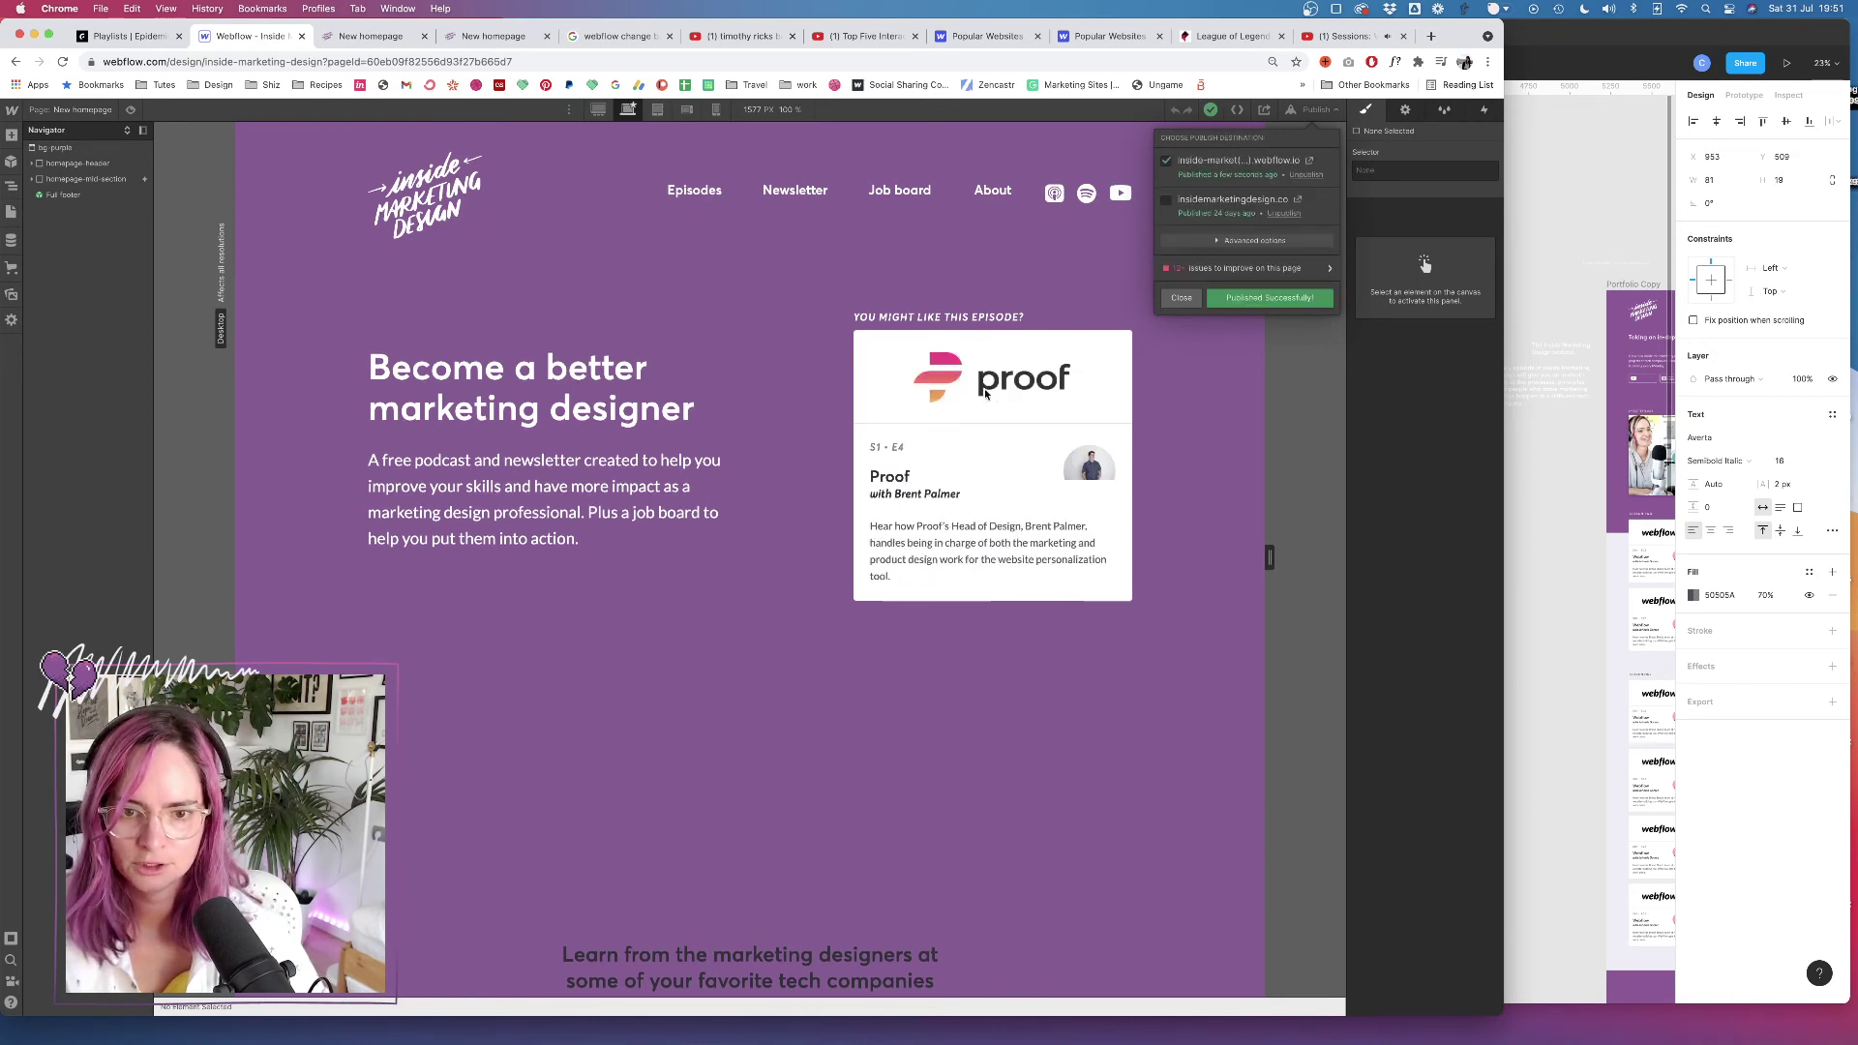
pyautogui.click(1043, 387)
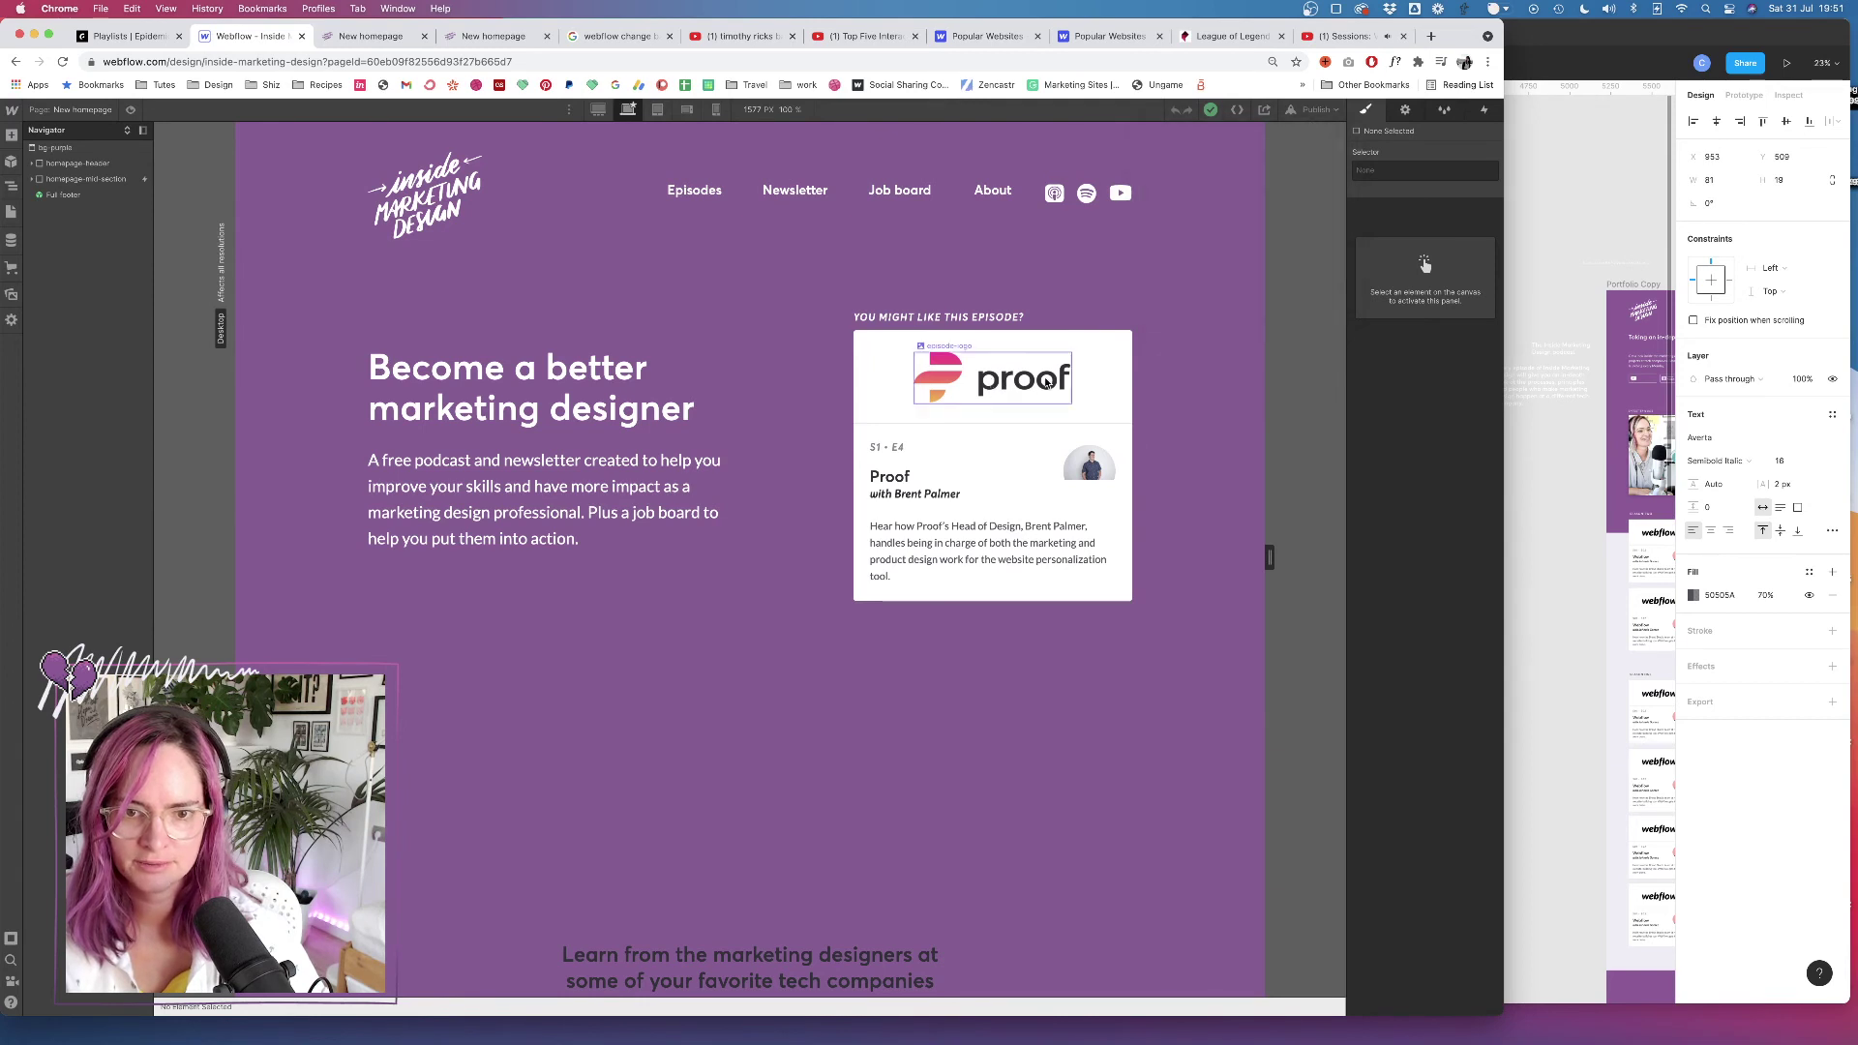
# Replace the episode card in the Episodes page's collection item with a copy of the homepage's episode-card
pyautogui.click(1045, 384)
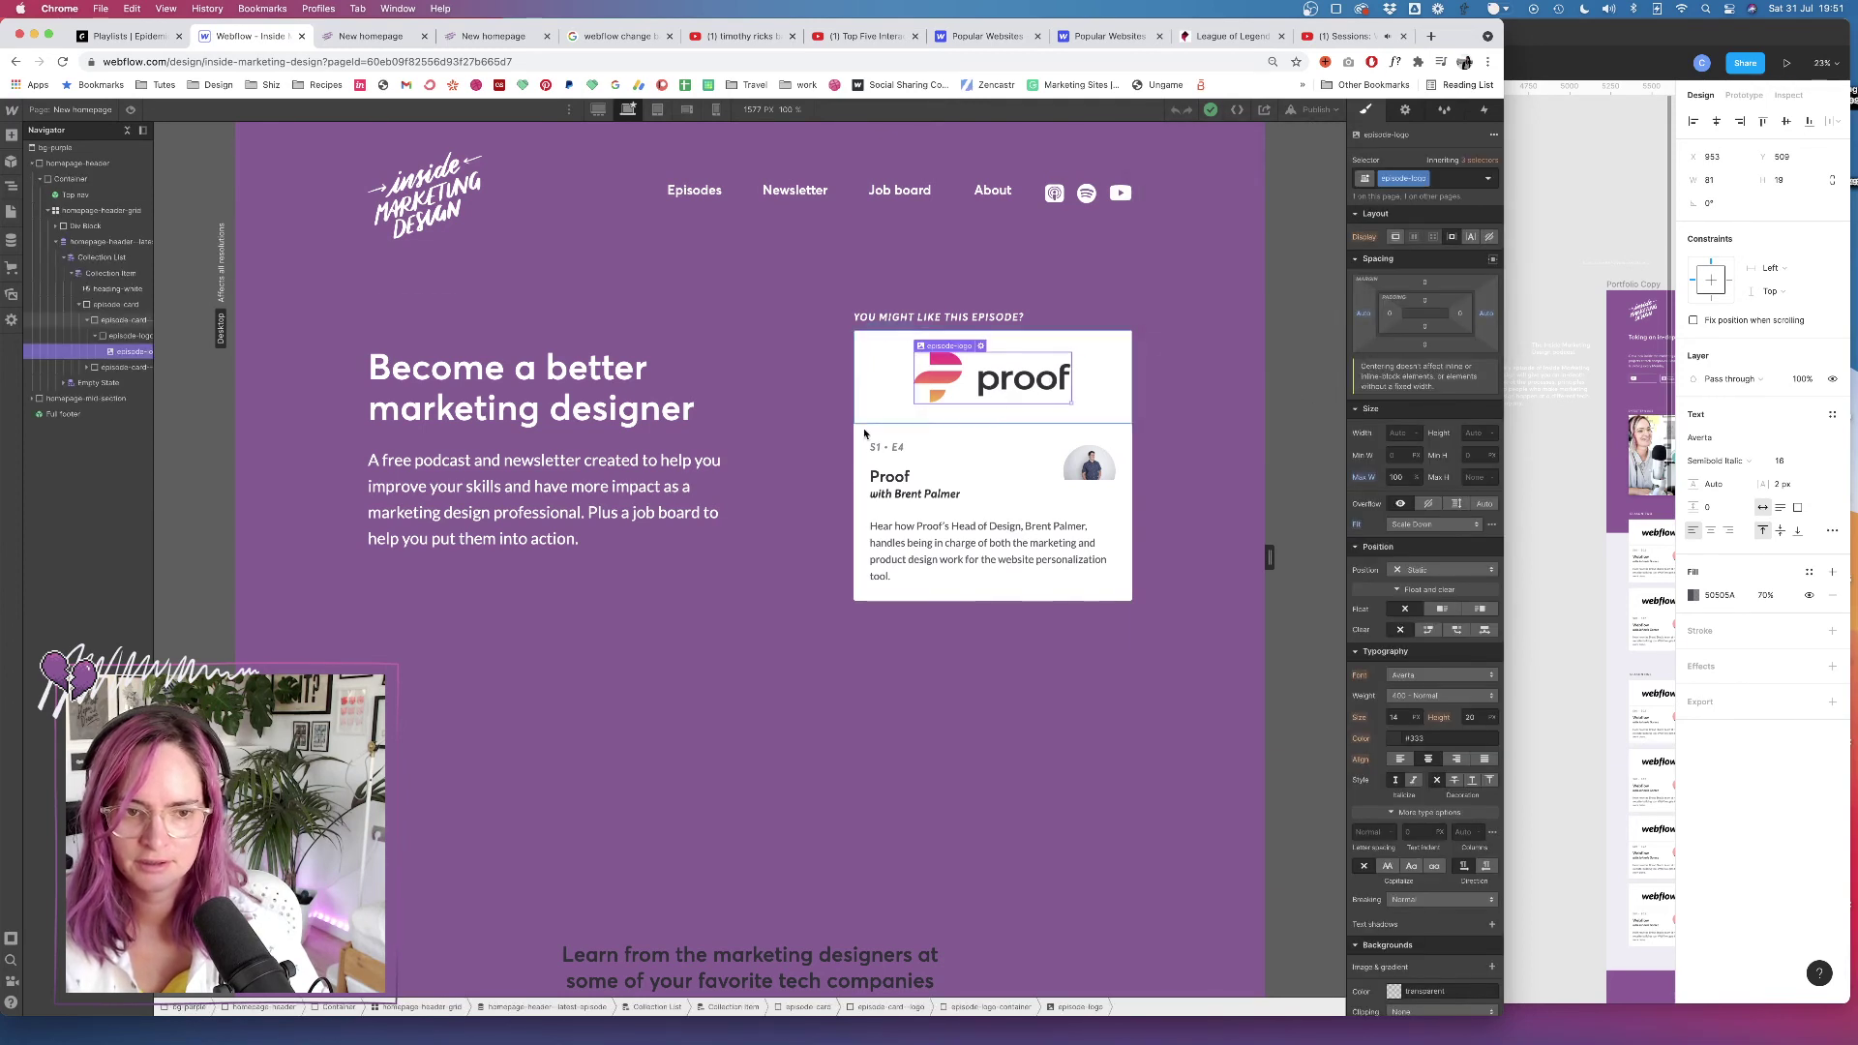
pyautogui.click(114, 306)
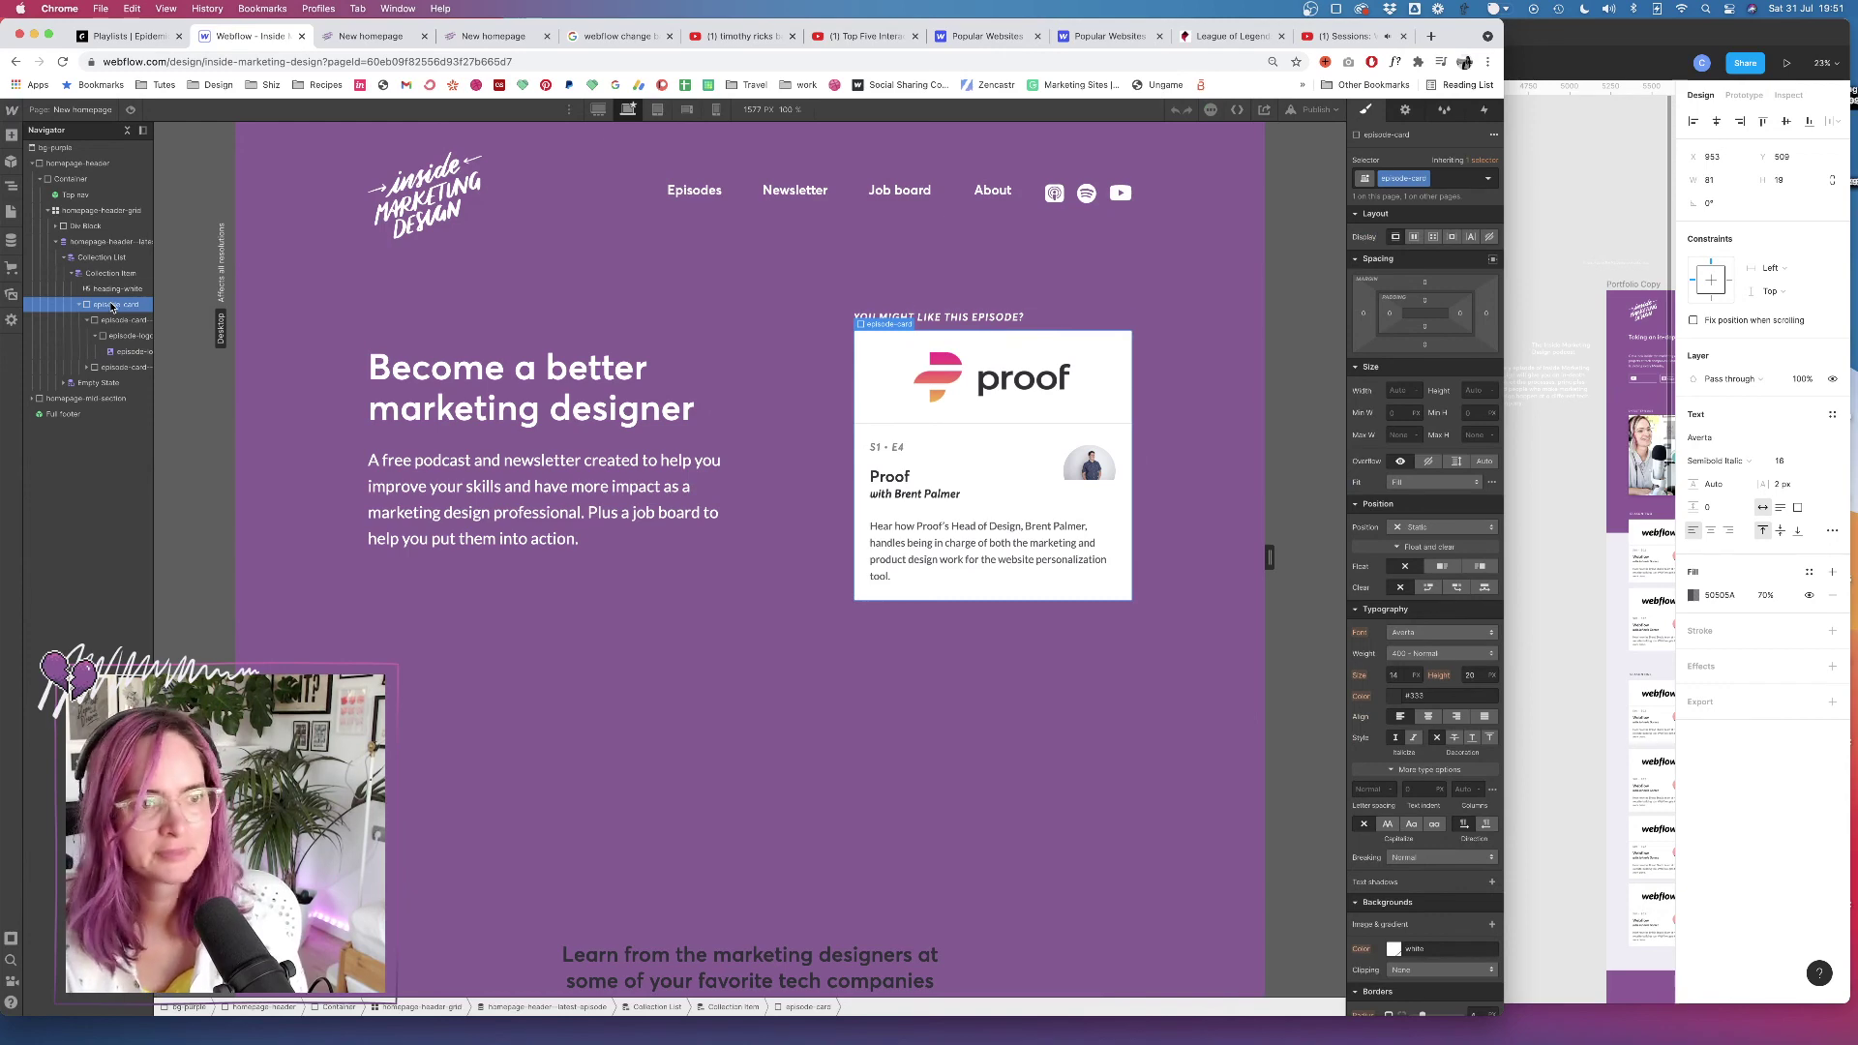
pyautogui.click(11, 211)
pyautogui.click(113, 313)
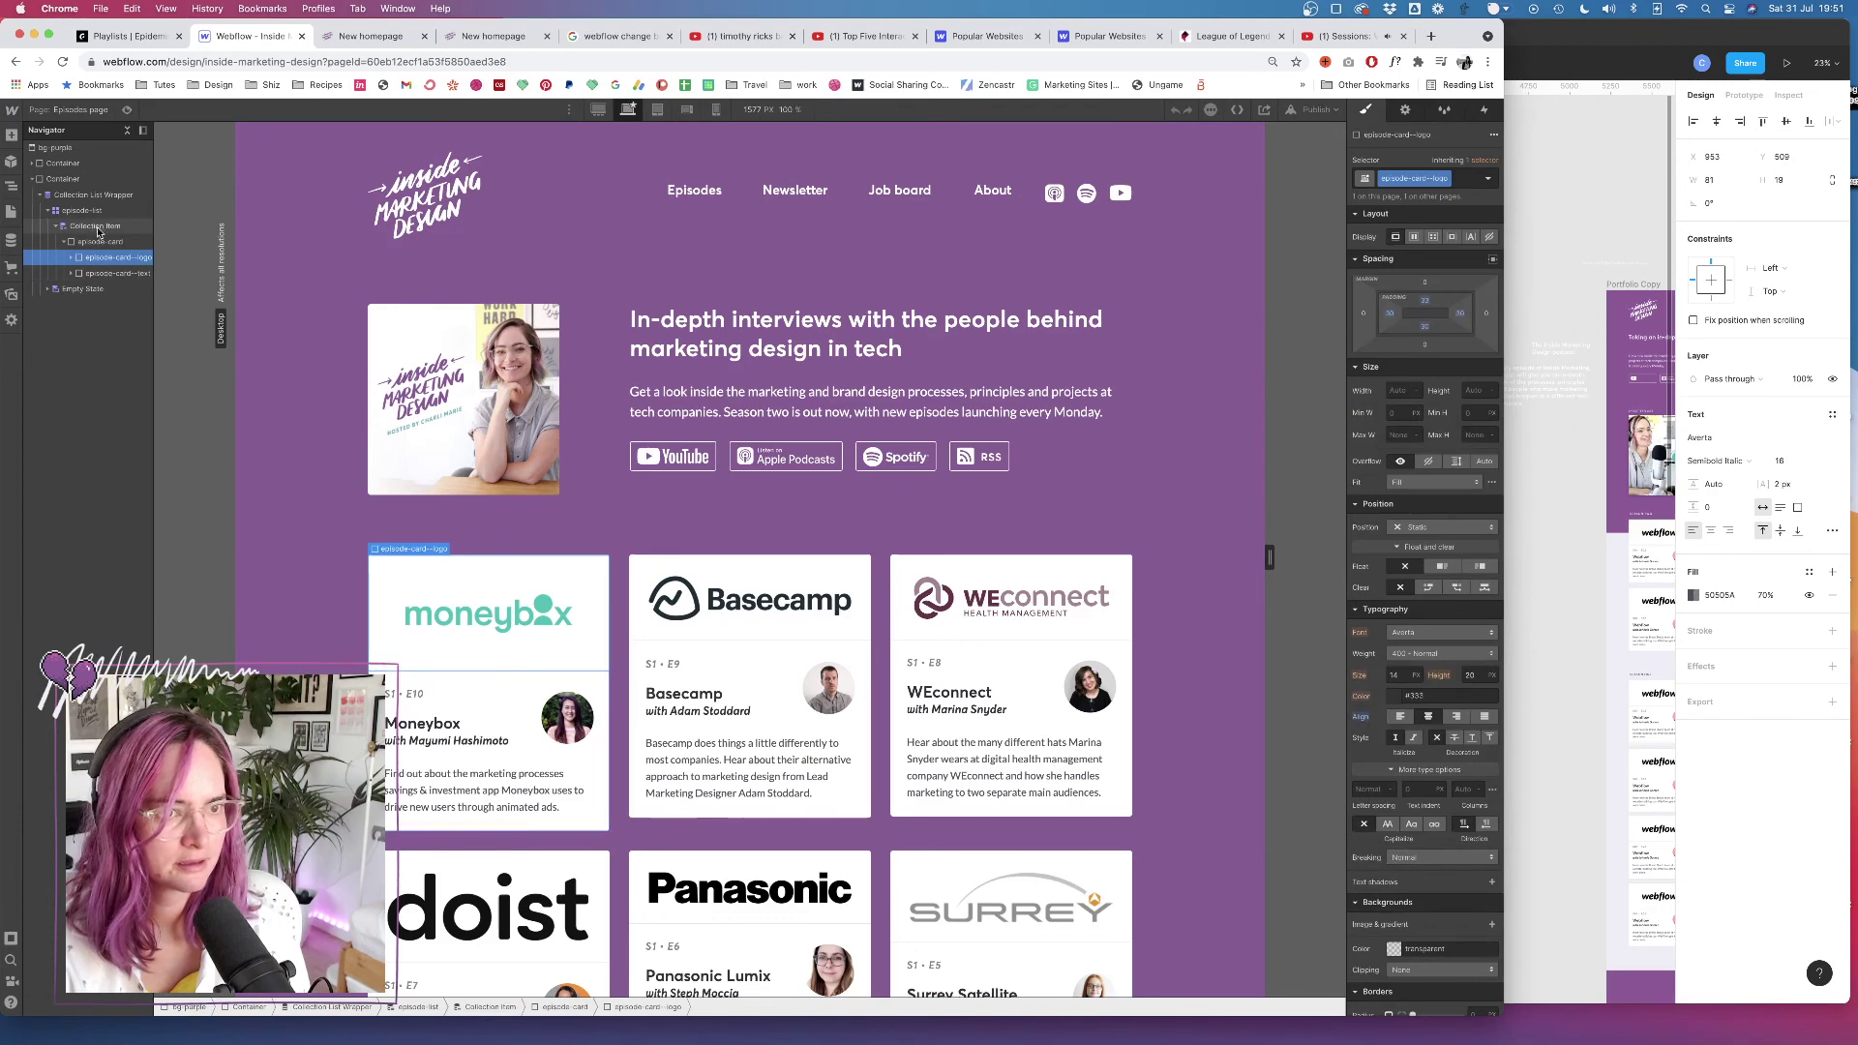
pyautogui.click(105, 226)
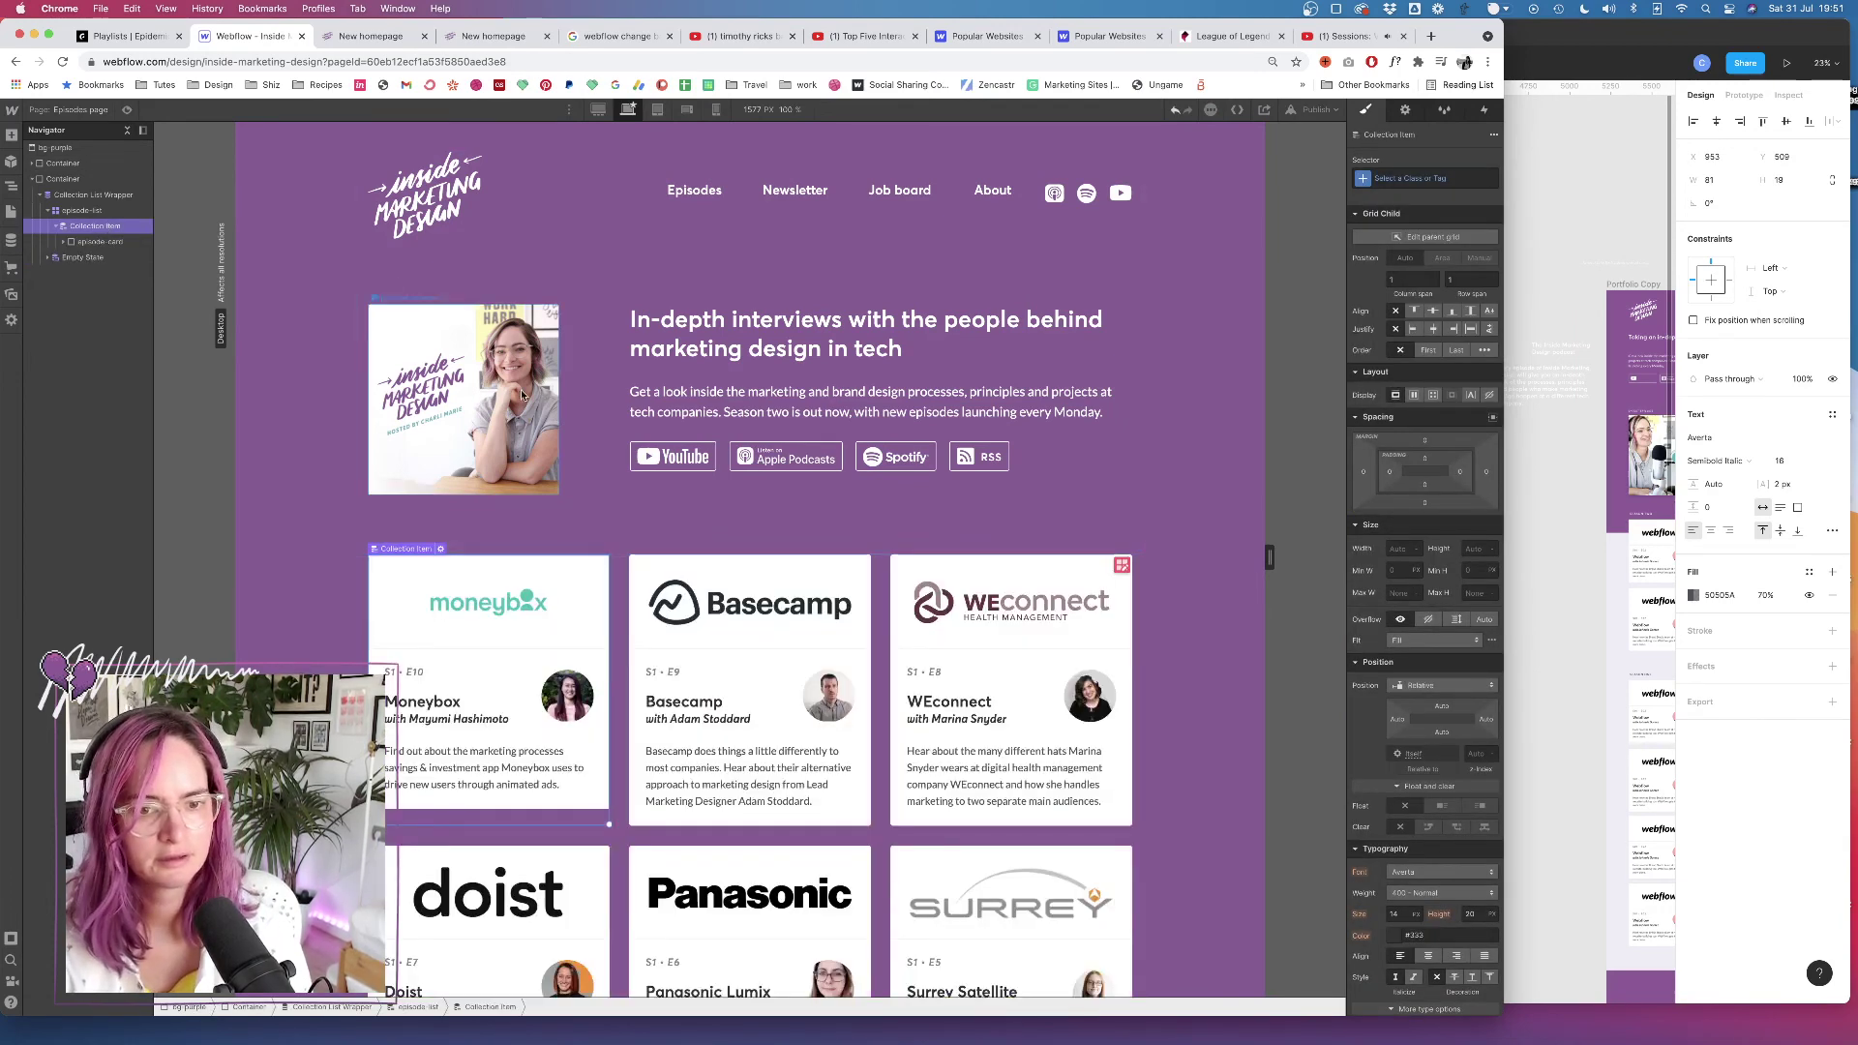
# Set the height of the episode-logo-container in the Episodes page's cards to 70 px
pyautogui.scroll(-2, 900, 739)
pyautogui.scroll(-1, 900, 738)
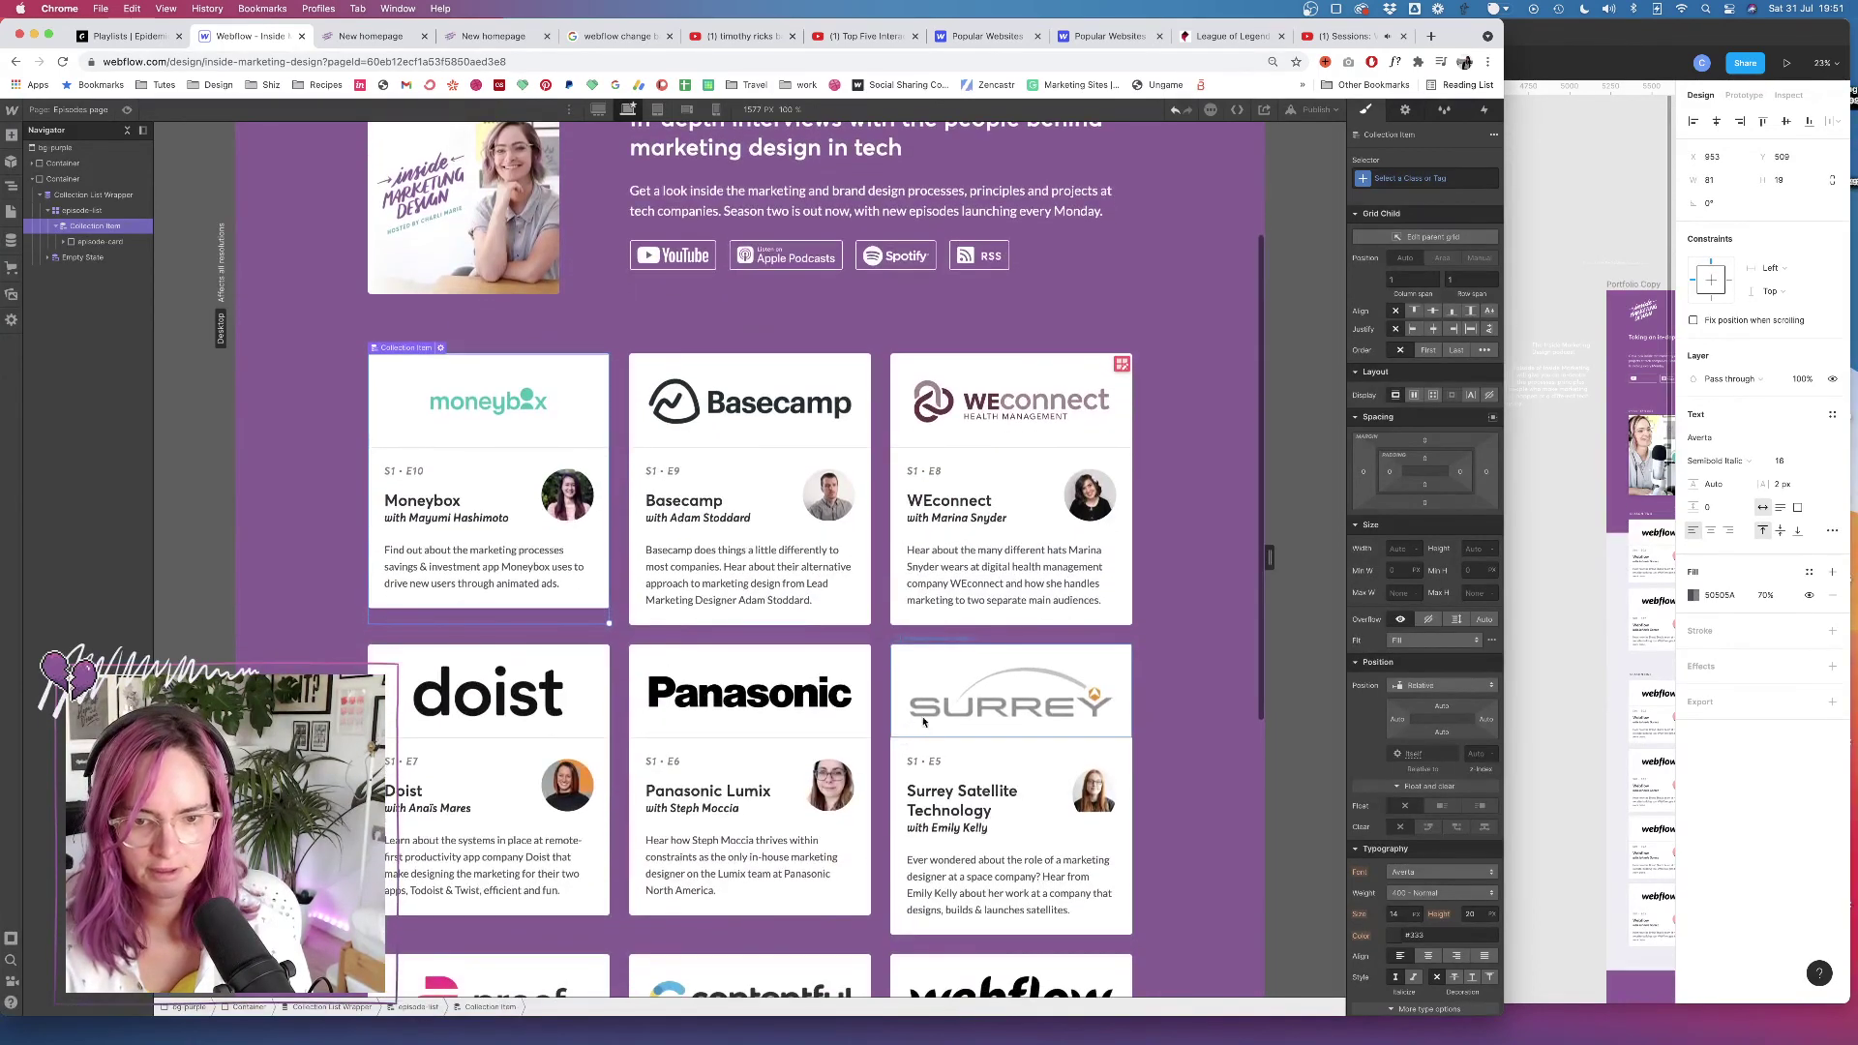
pyautogui.scroll(-2, 540, 745)
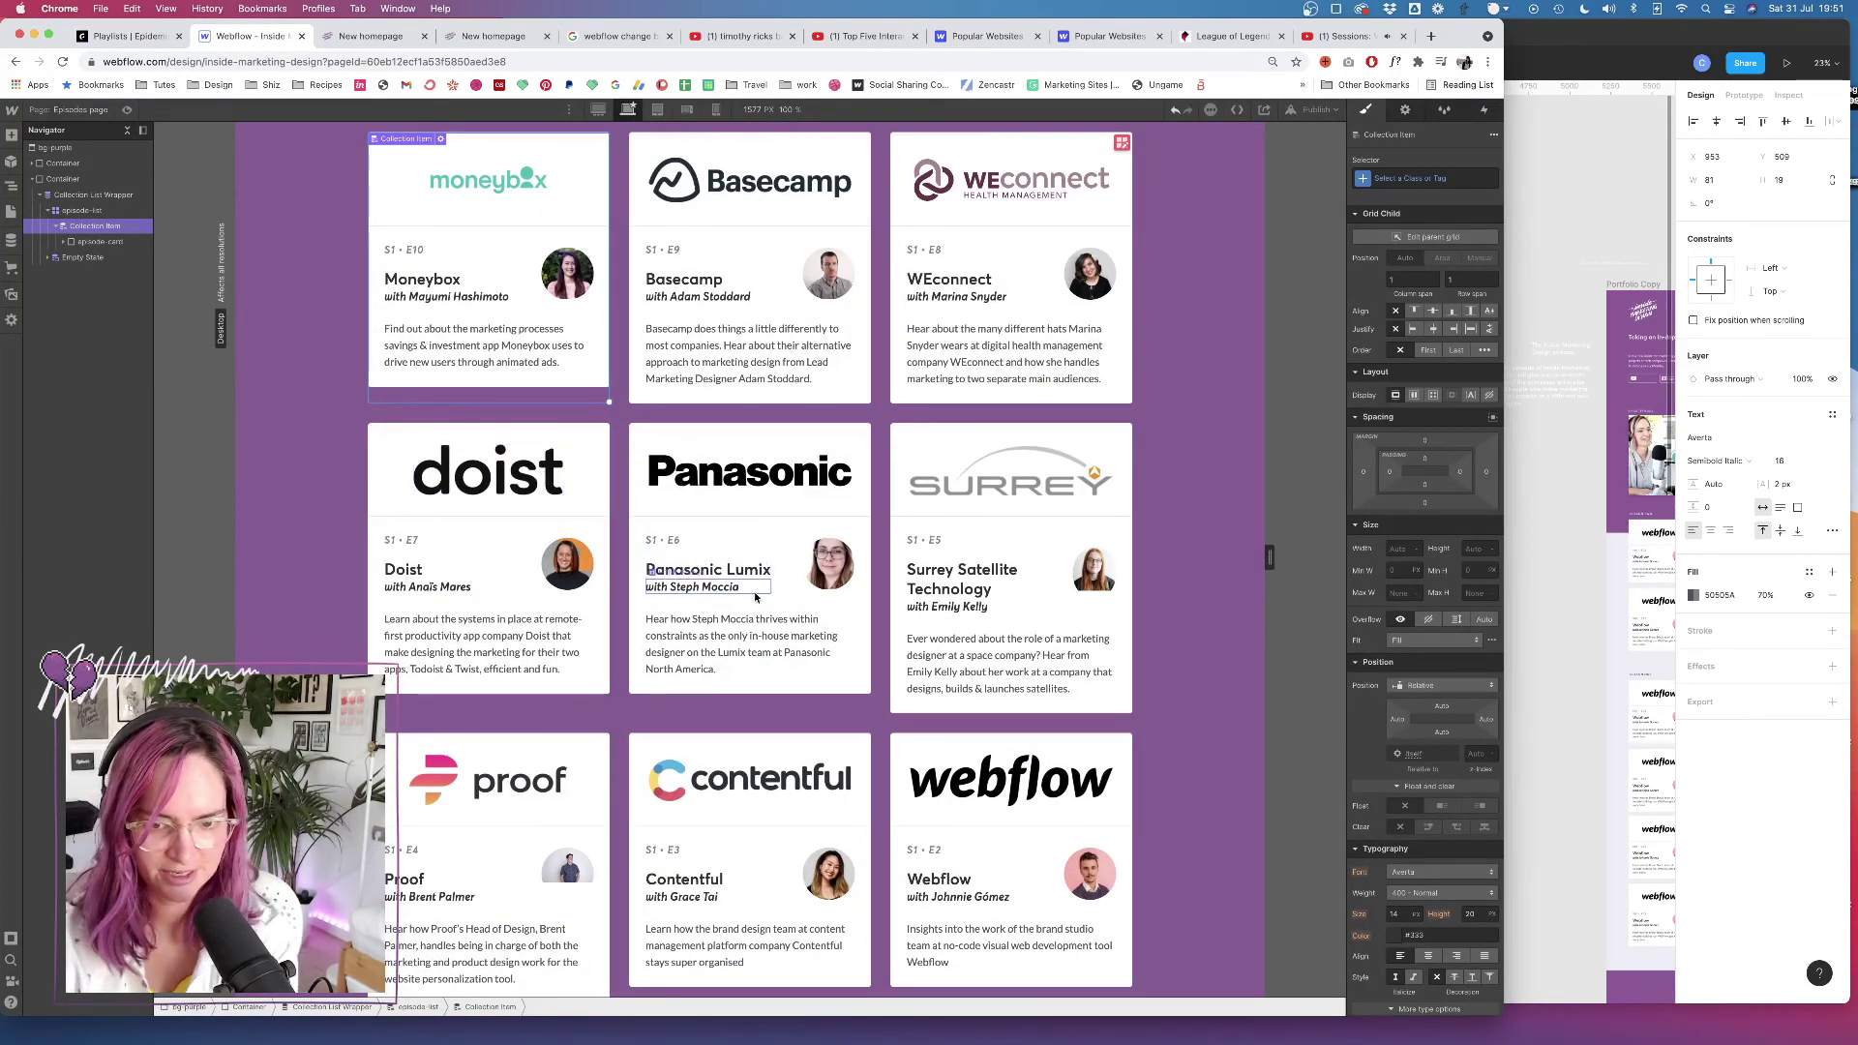
pyautogui.scroll(-2, 1032, 594)
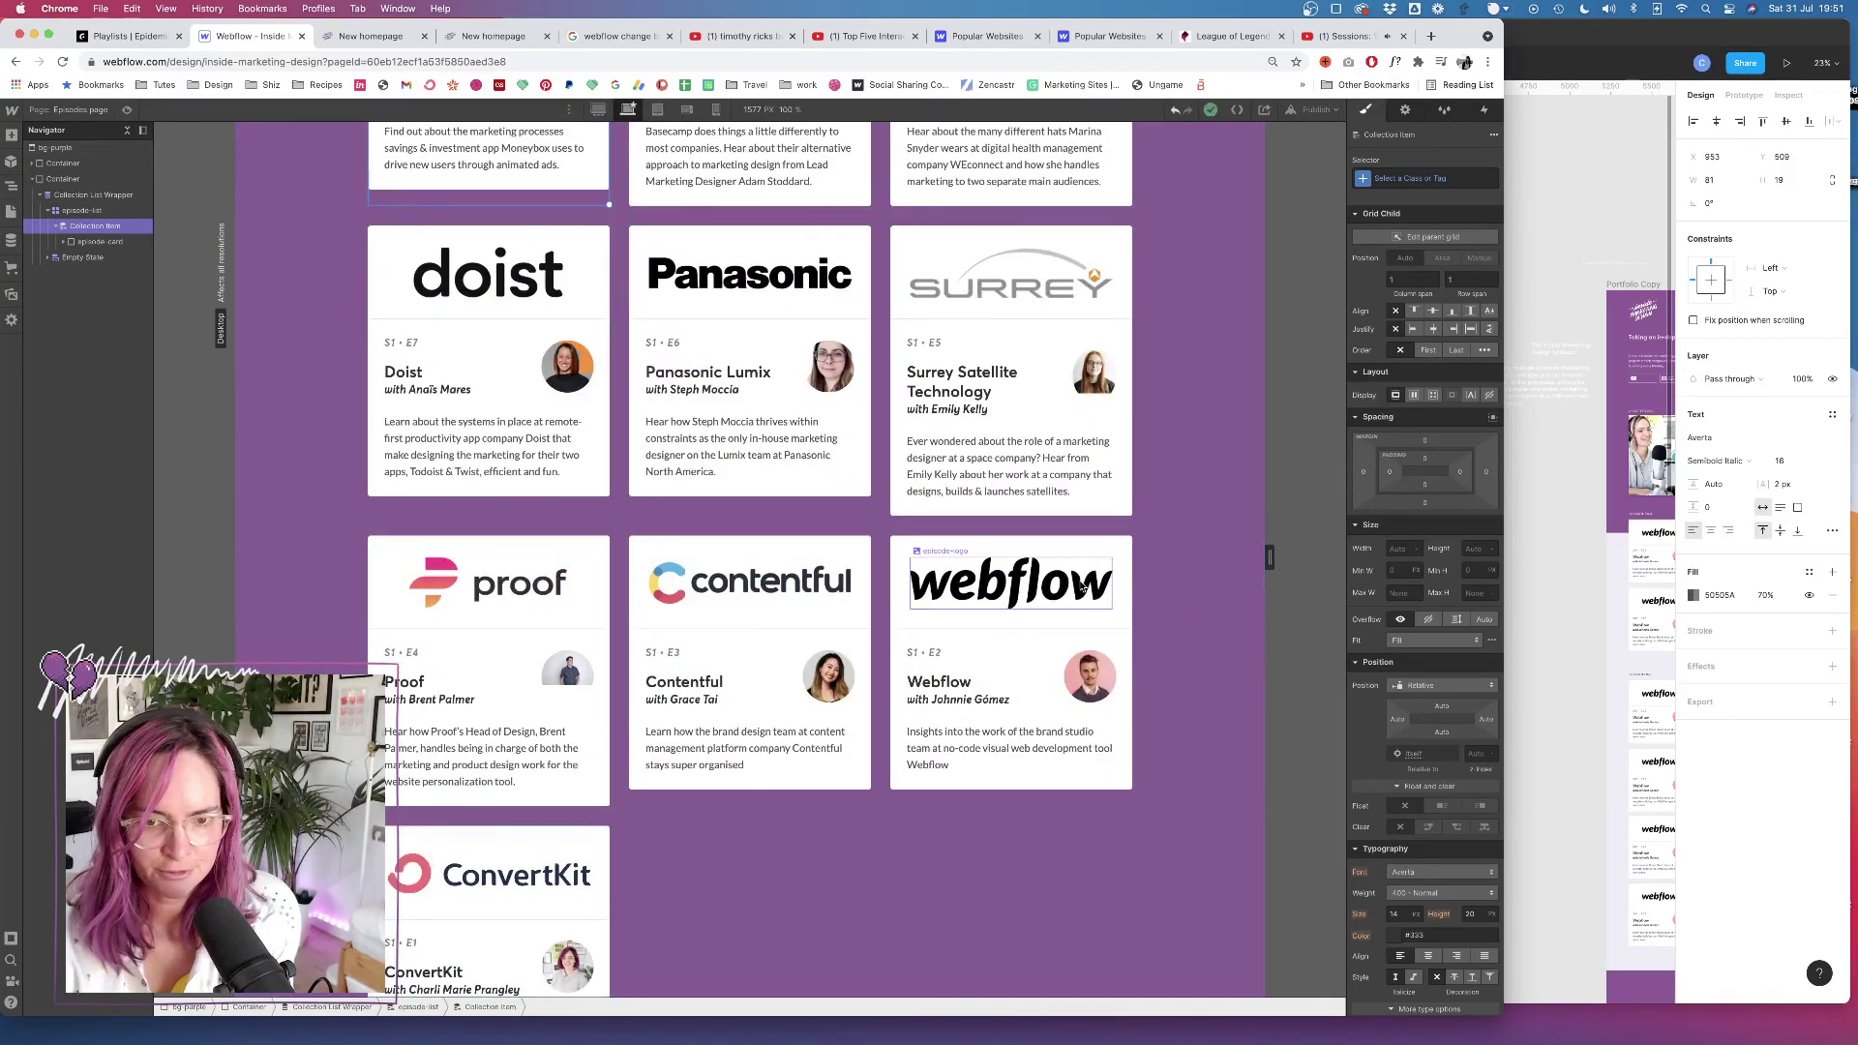
pyautogui.click(1036, 540)
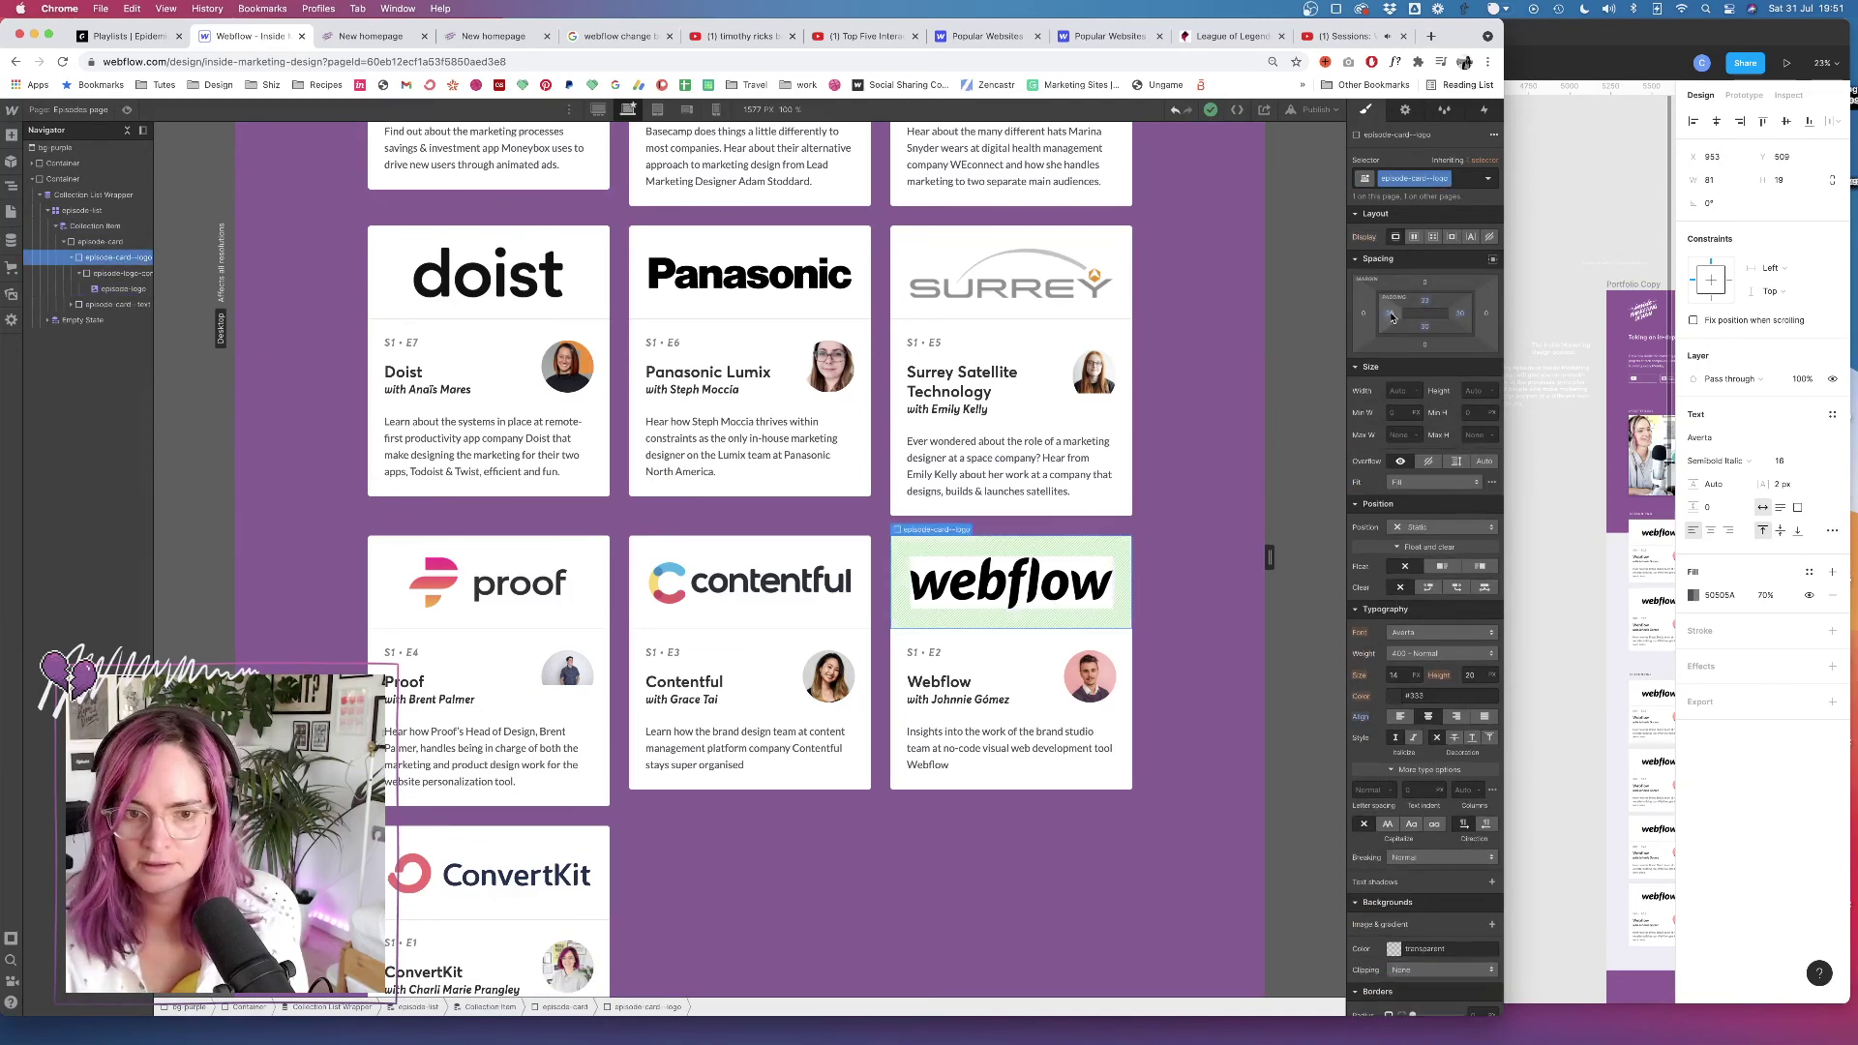
pyautogui.click(126, 277)
pyautogui.scroll(1, 1037, 313)
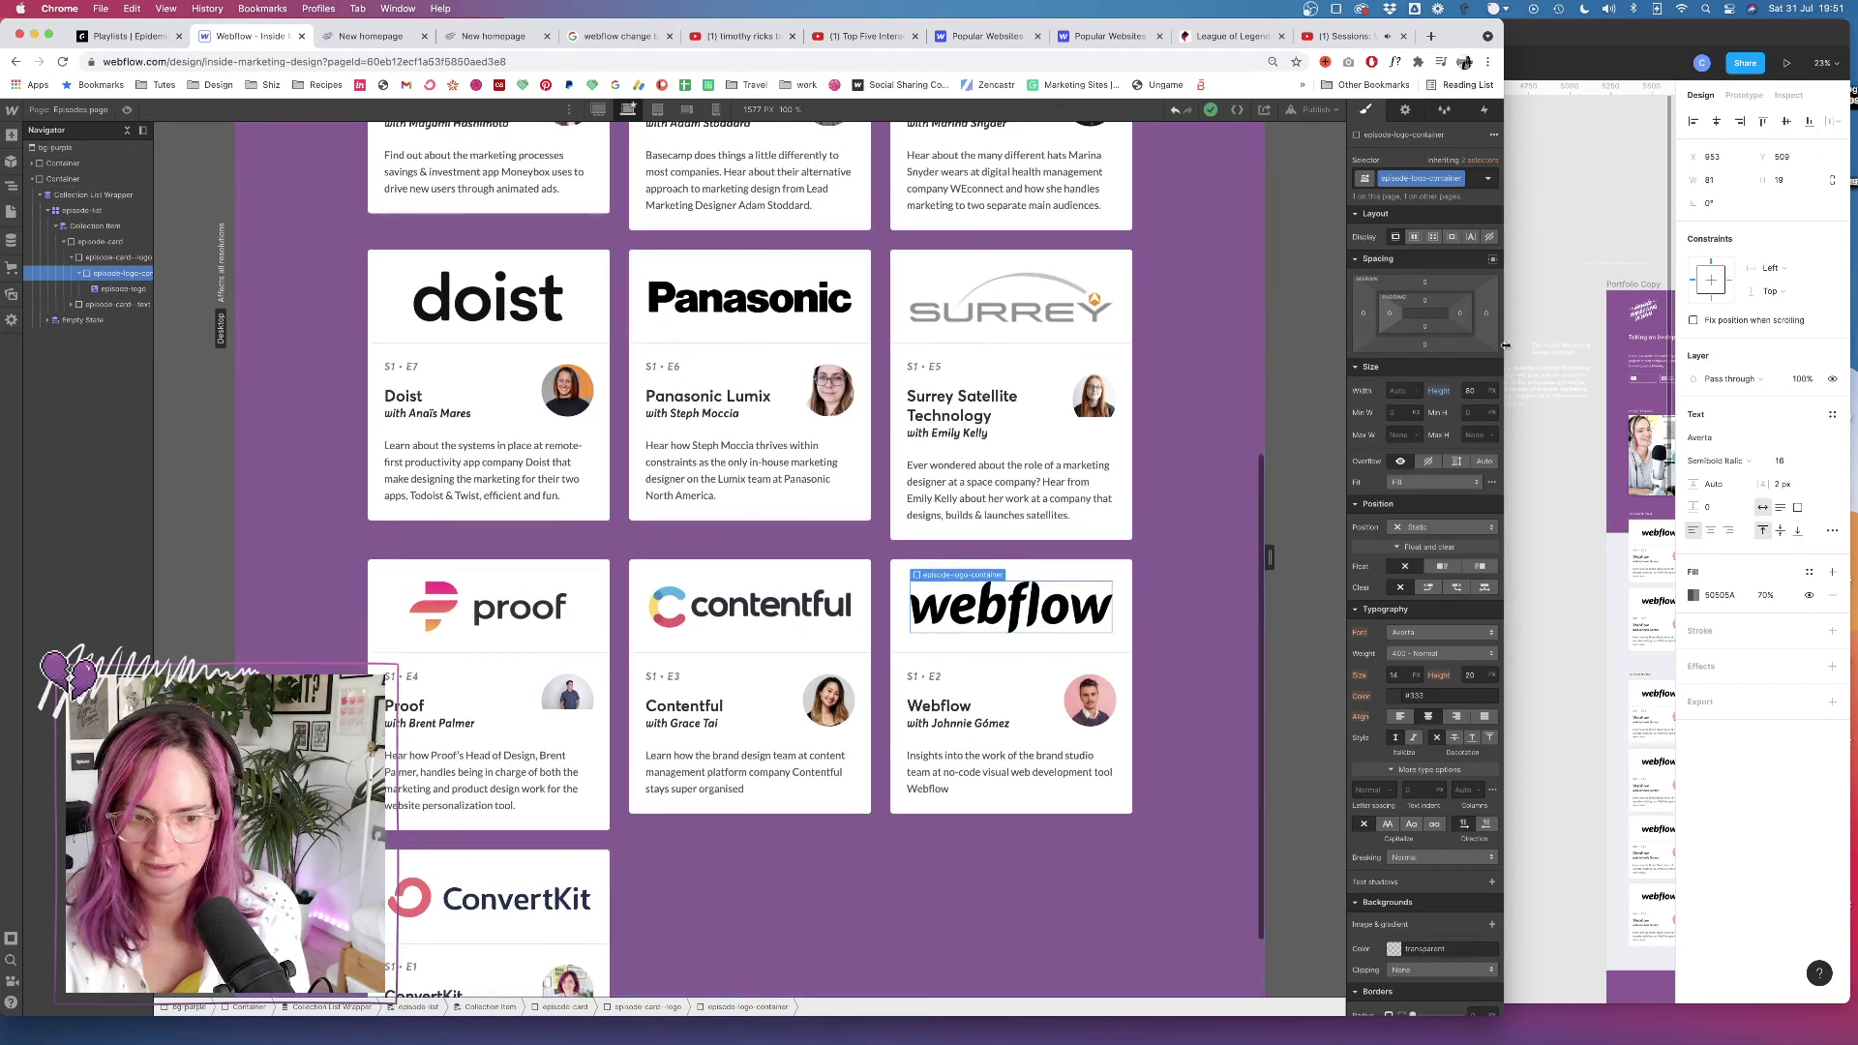
pyautogui.click(1480, 389)
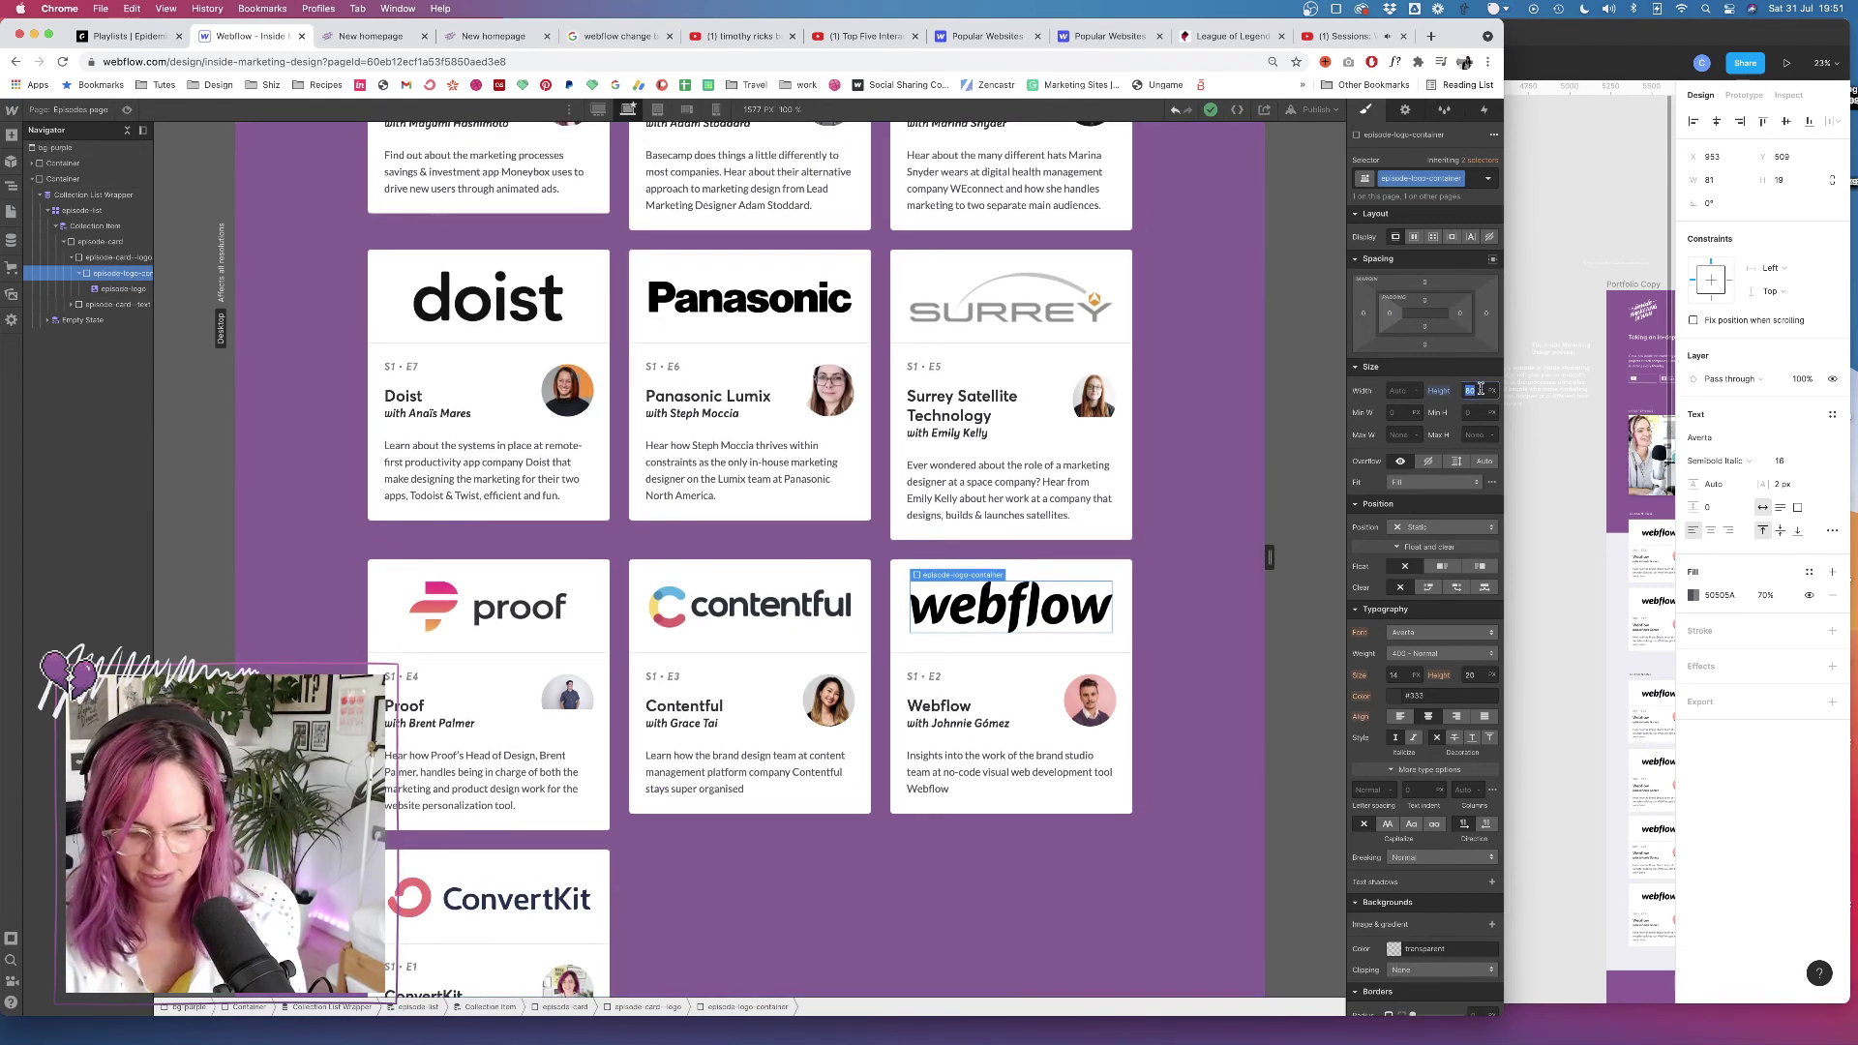
pyautogui.press('Return')
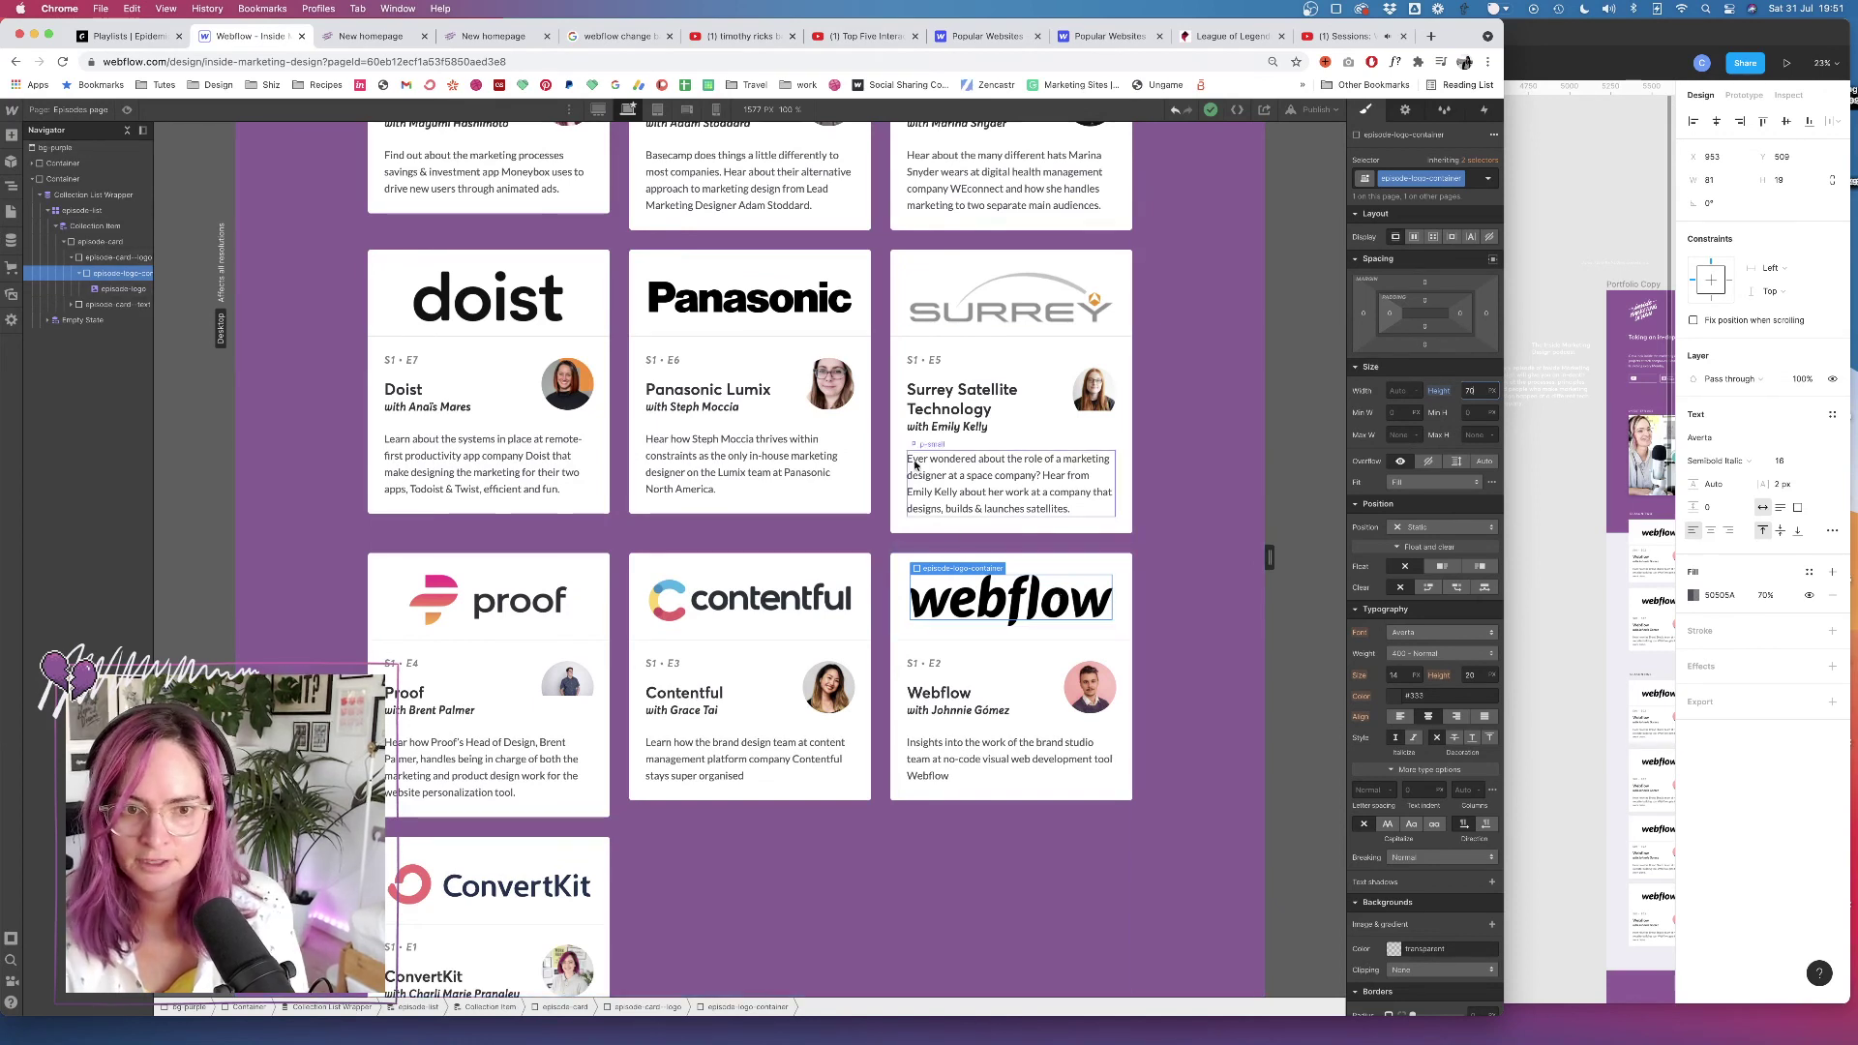
# Try the Scale Down and Contain fits on the episode-logo-container, and reset its fit setting
pyautogui.click(569, 292)
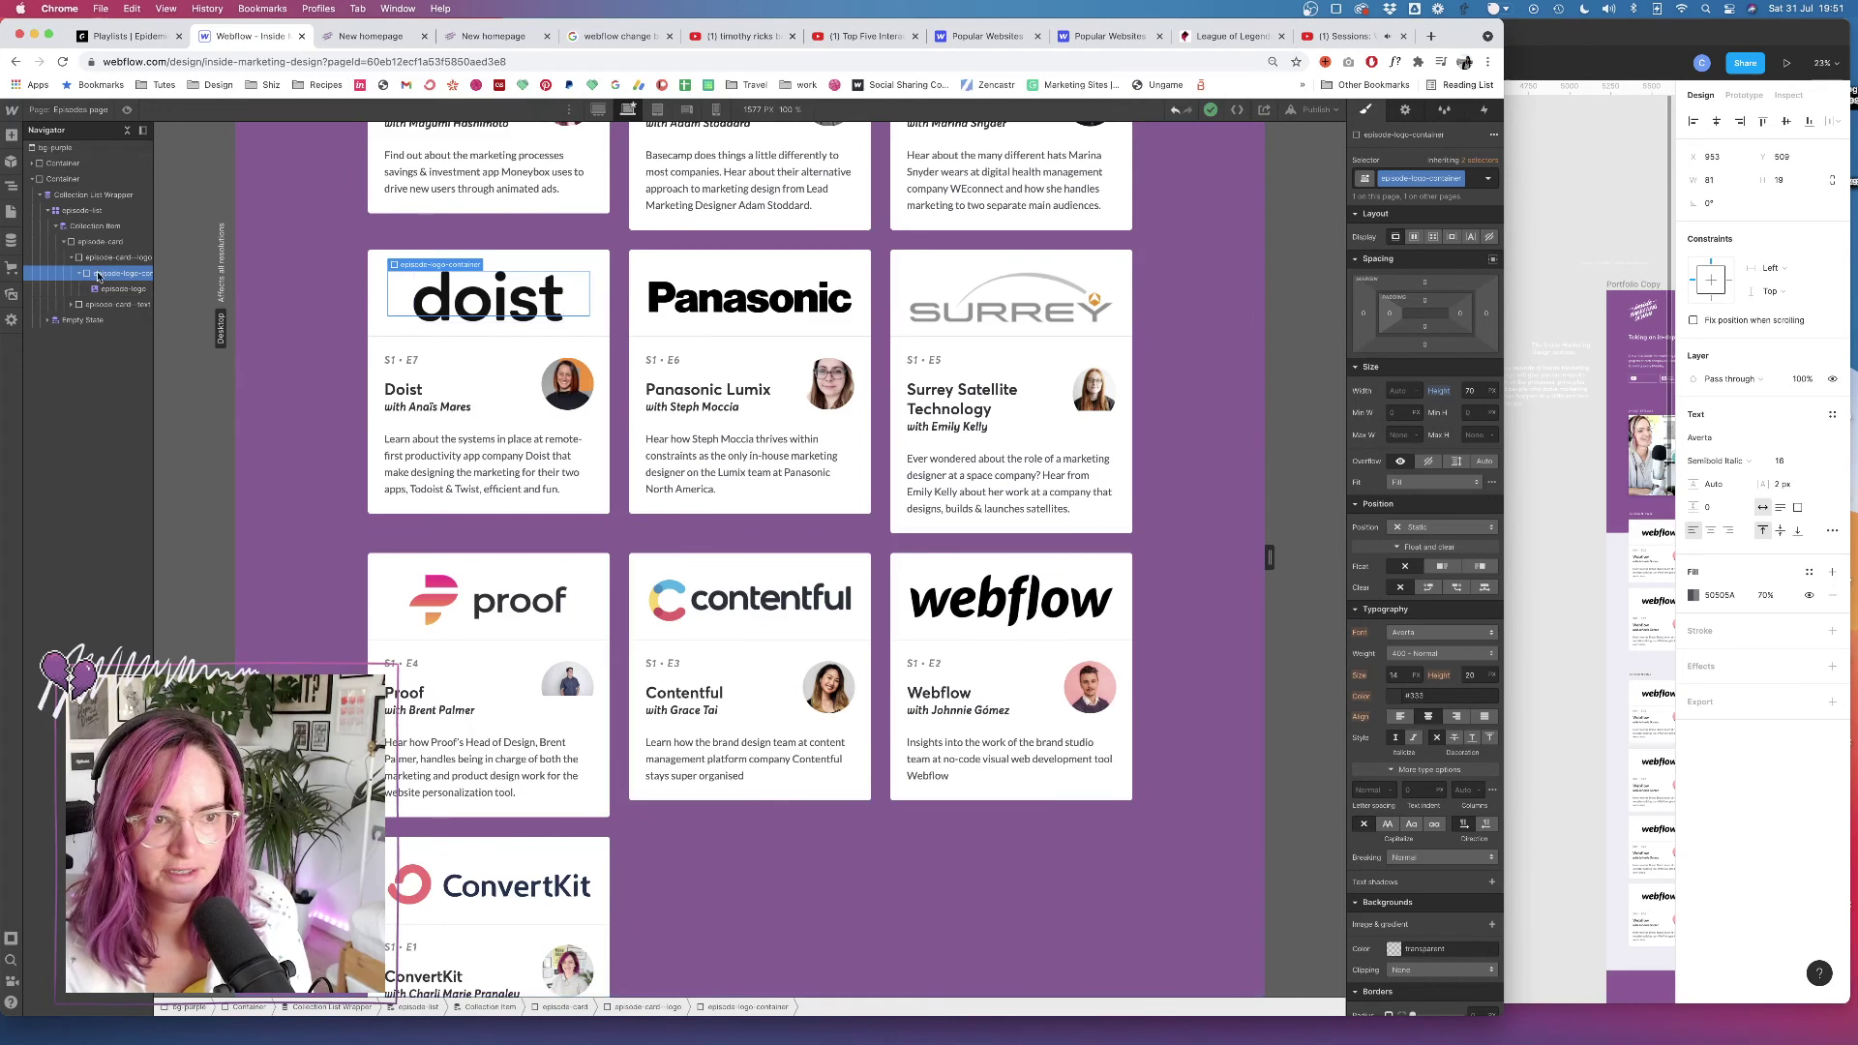
pyautogui.click(1434, 482)
pyautogui.click(1415, 548)
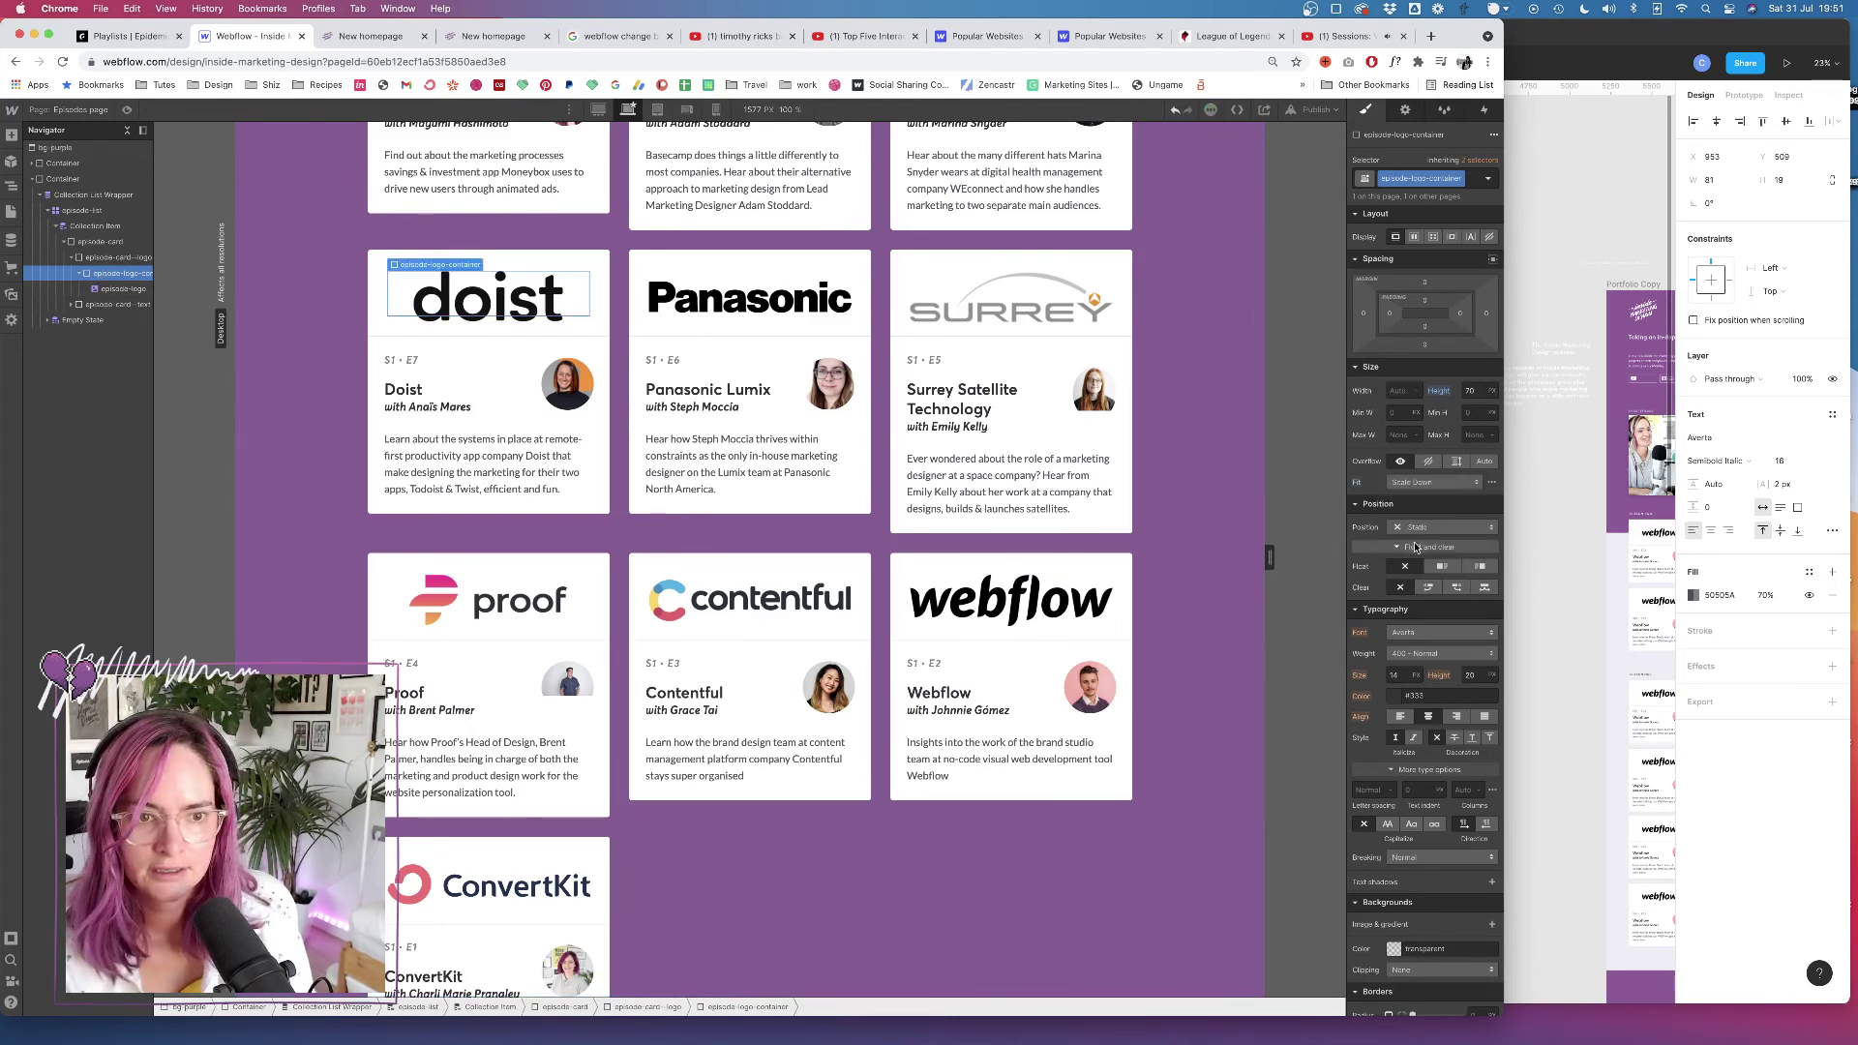
pyautogui.click(1434, 482)
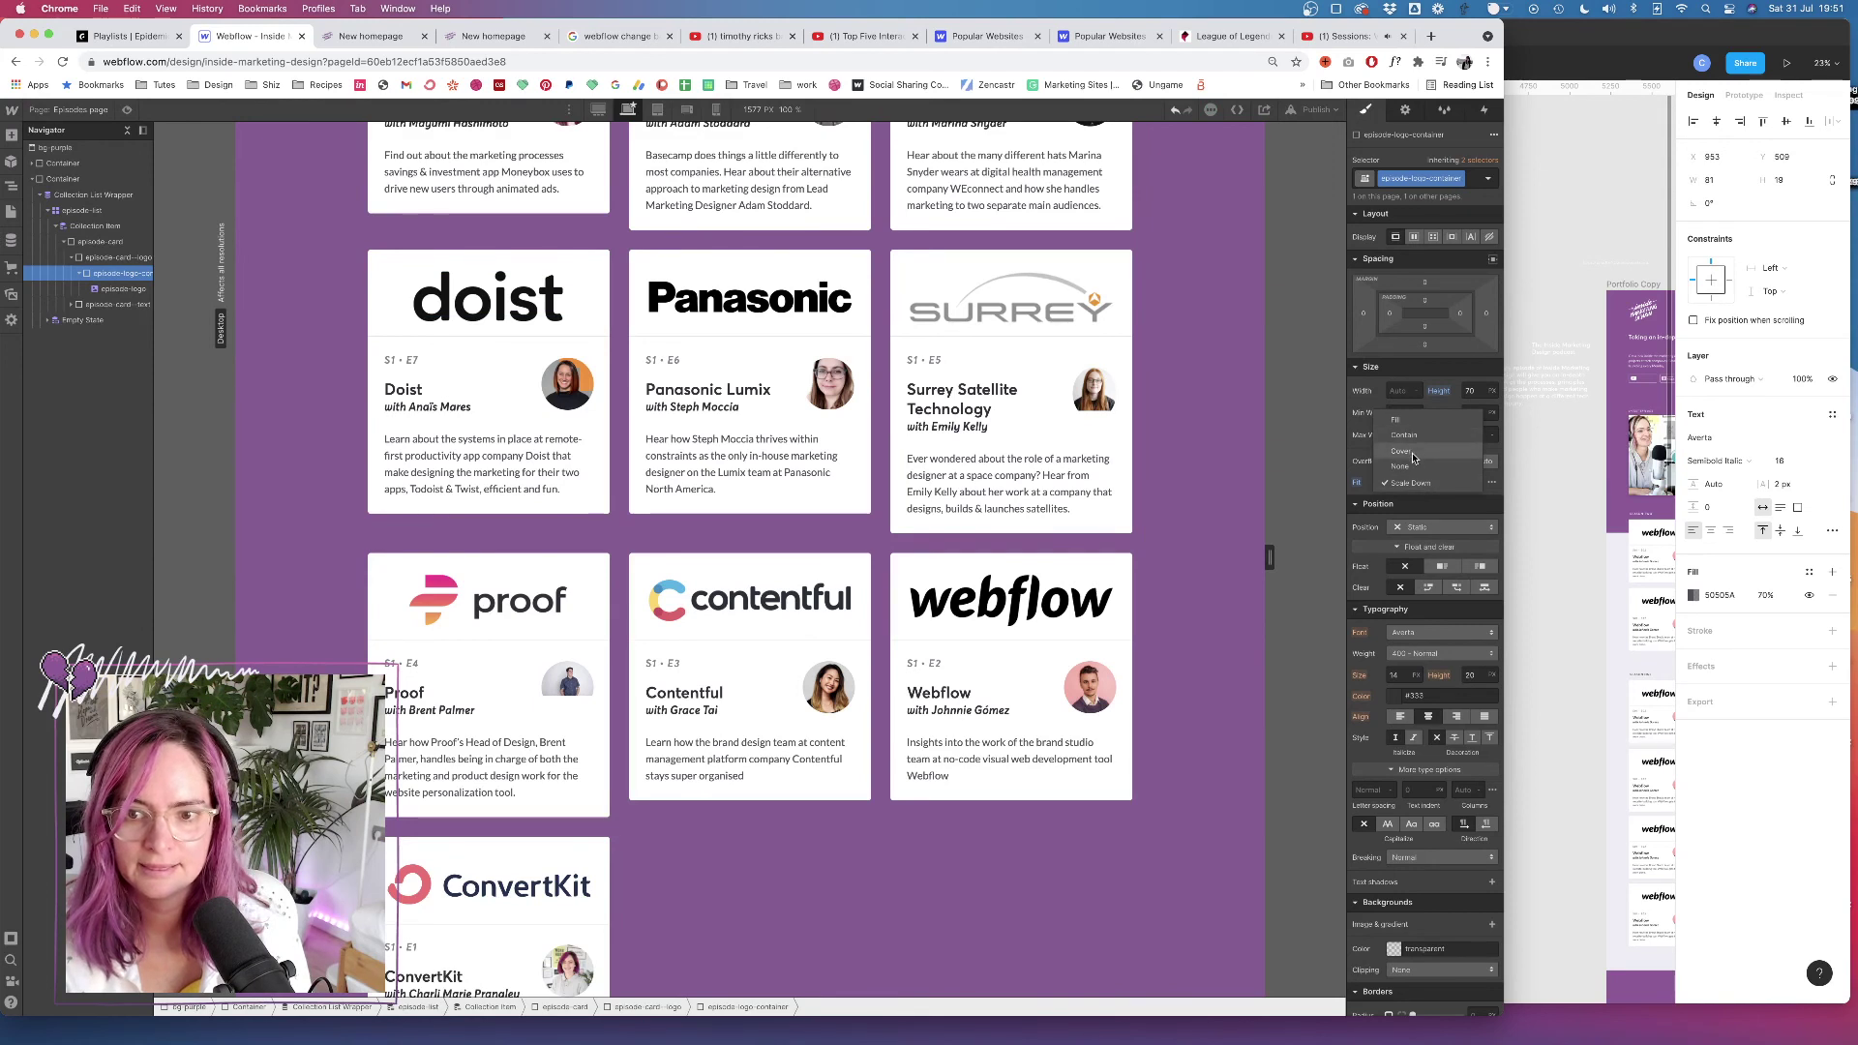
pyautogui.click(1408, 434)
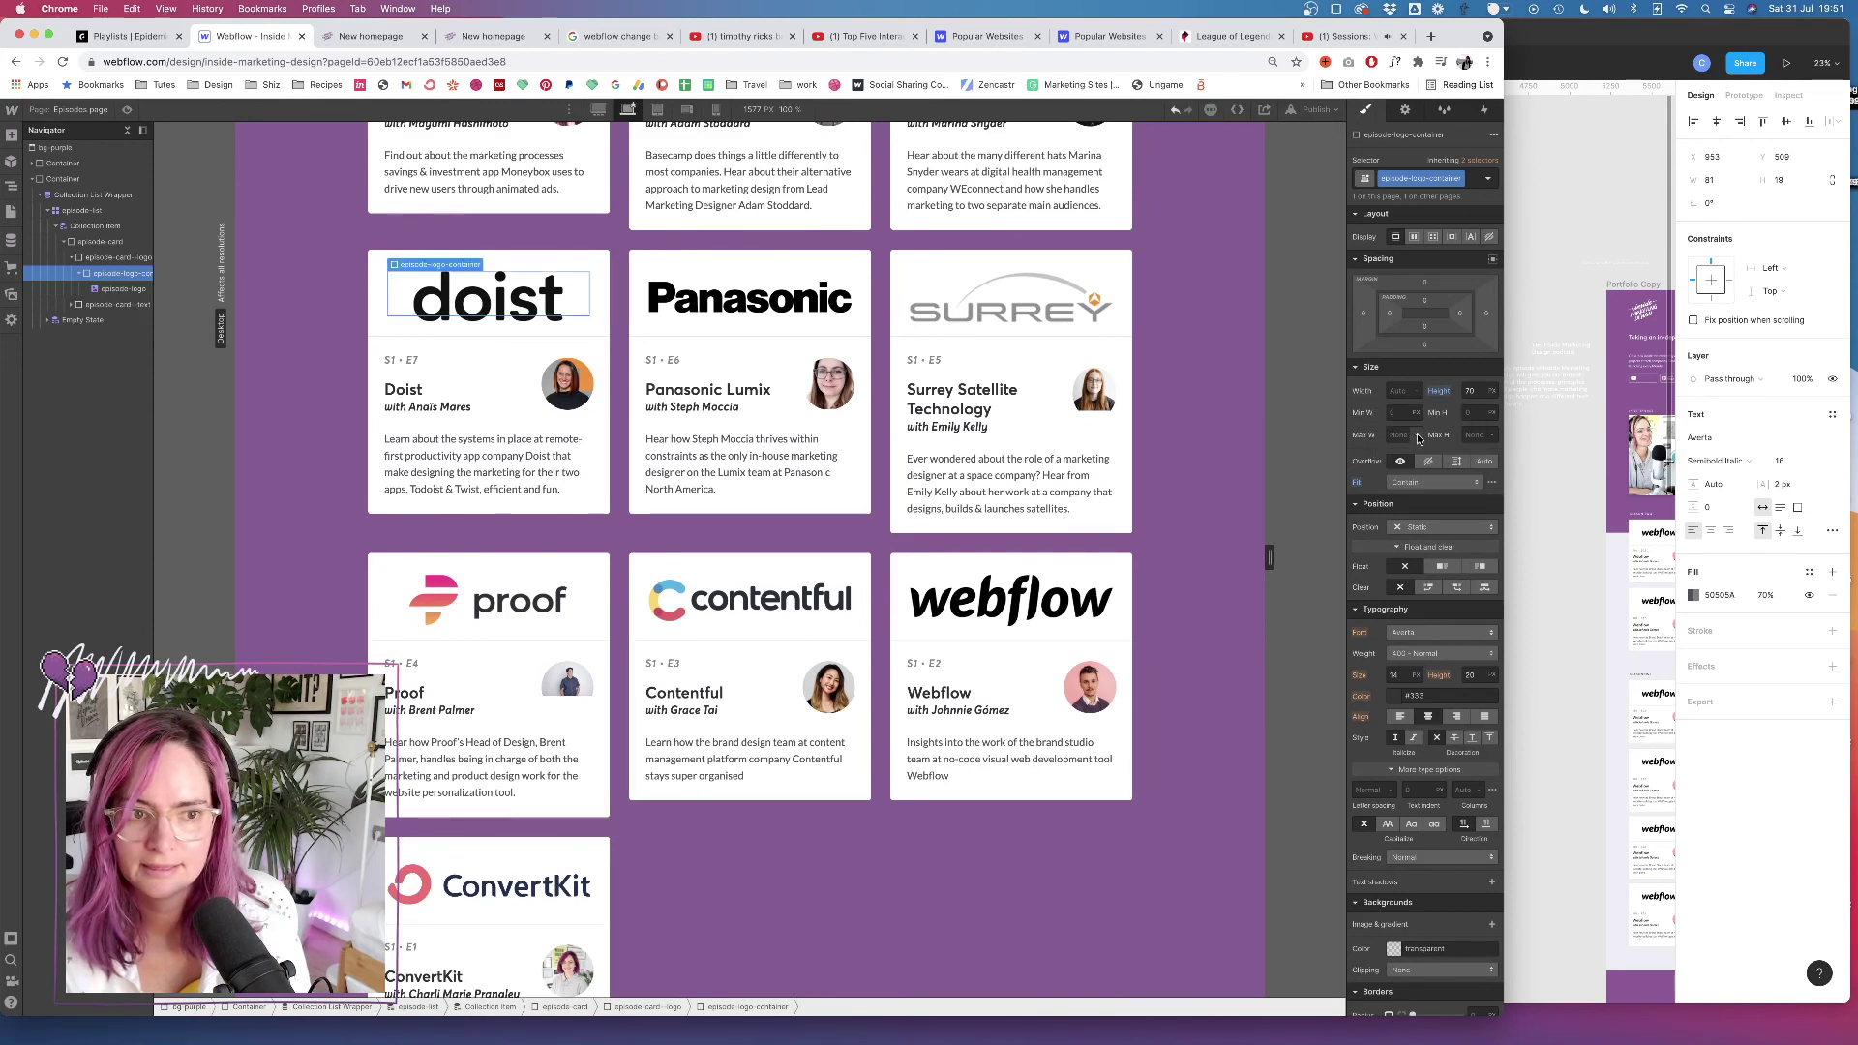
pyautogui.keyDown('alt'); pyautogui.click(1356, 482); pyautogui.keyUp('alt')
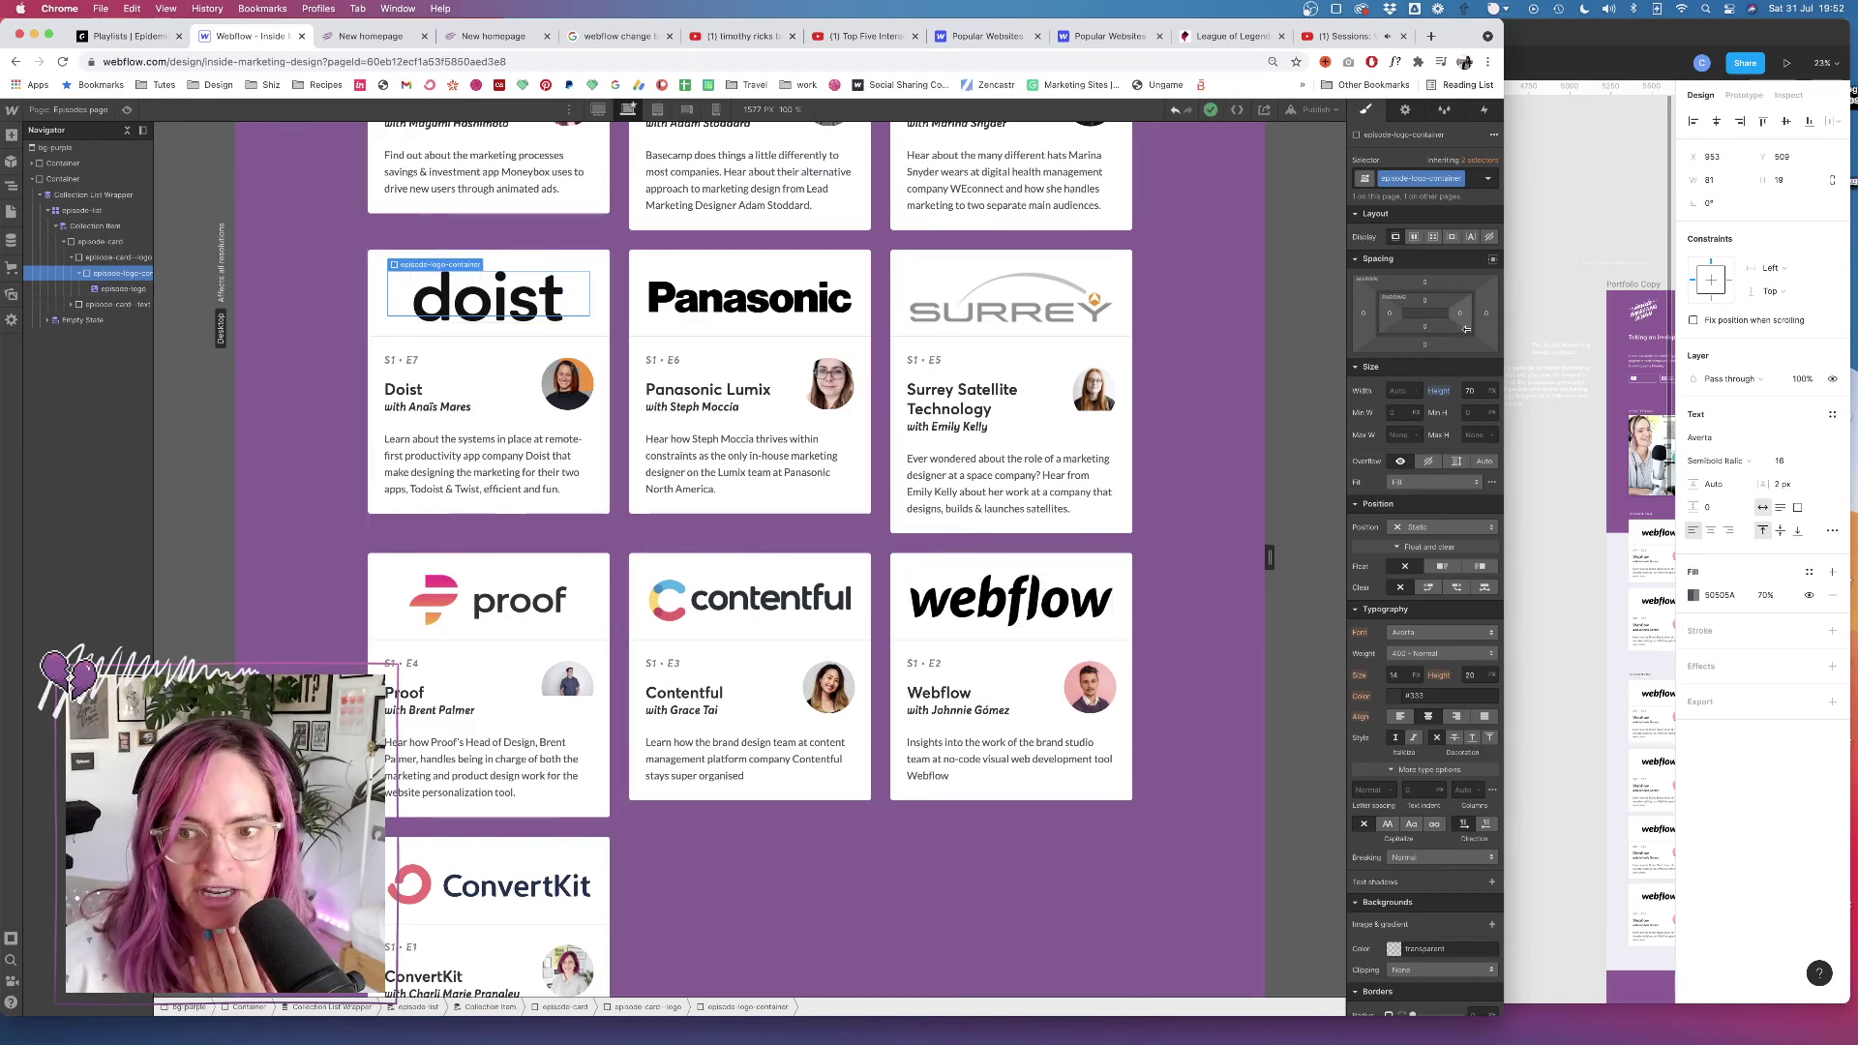
# Limit the episode-logo image's maximum height to 100% and set the episode-logo-container's height to 60 px
pyautogui.click(526, 317)
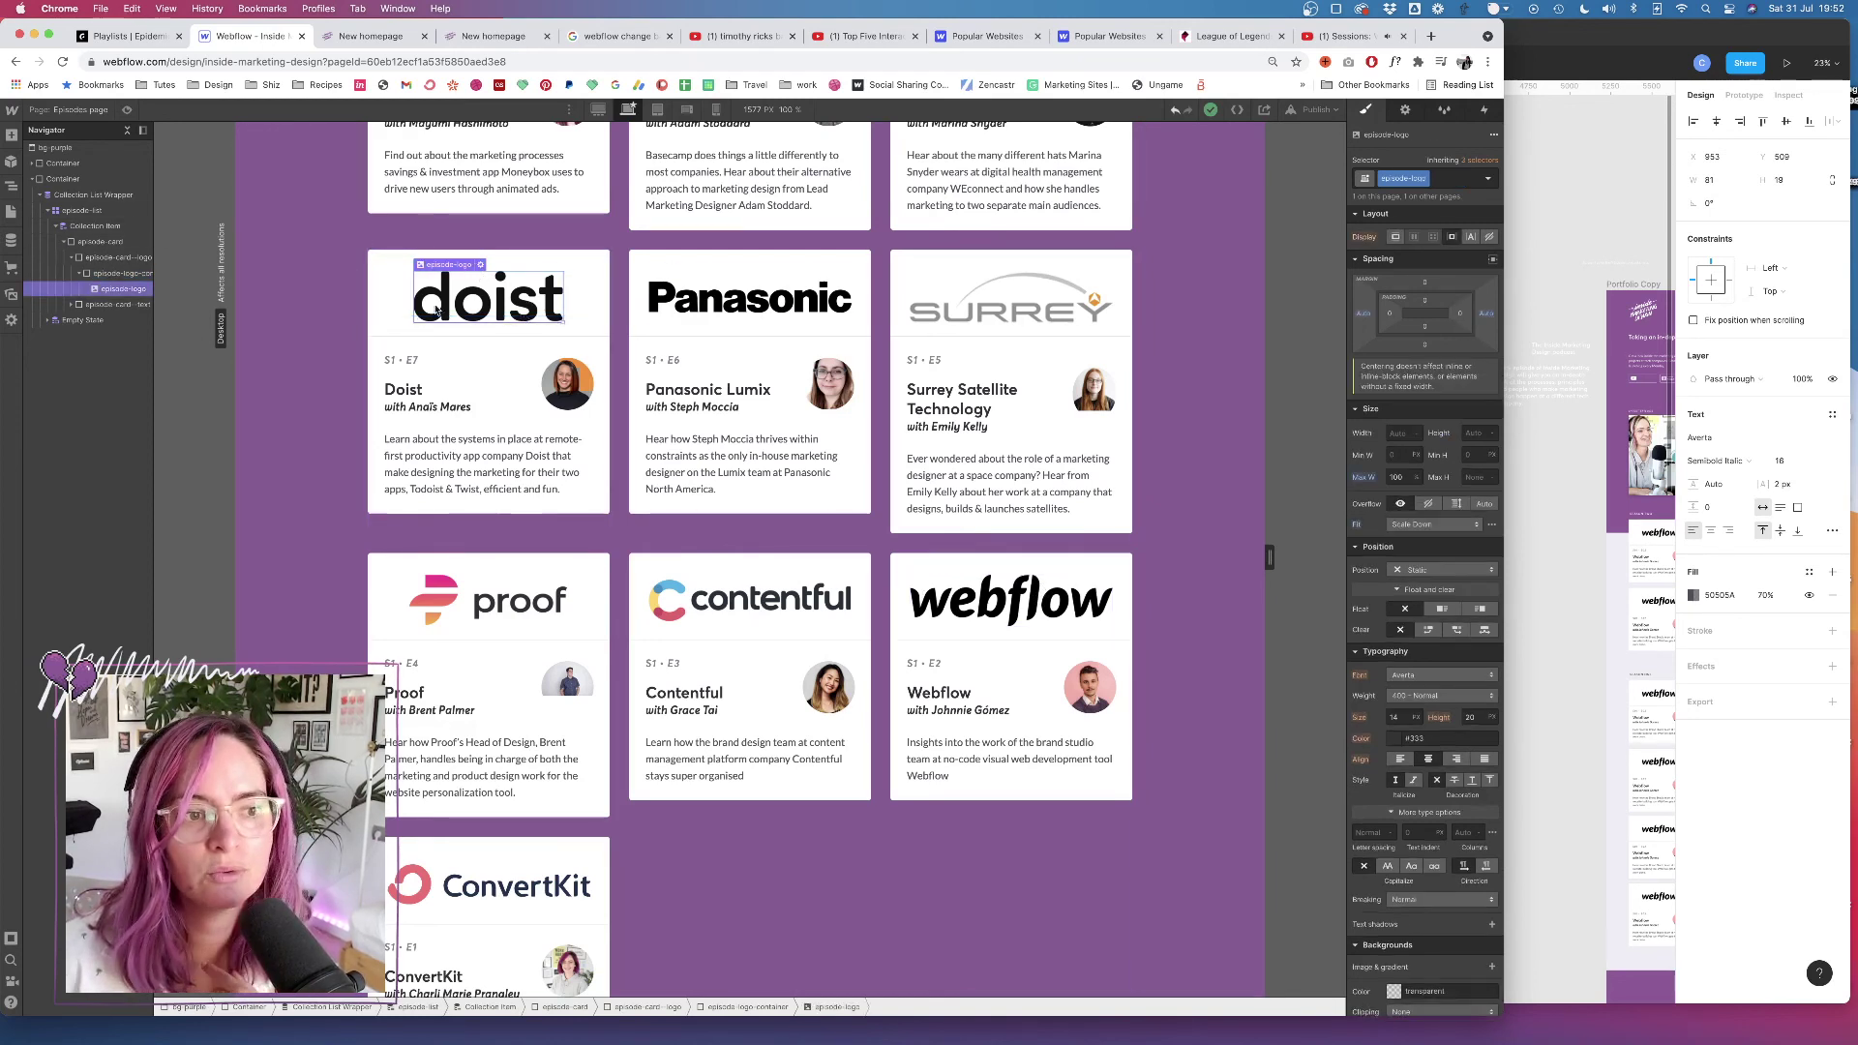
pyautogui.click(1478, 477)
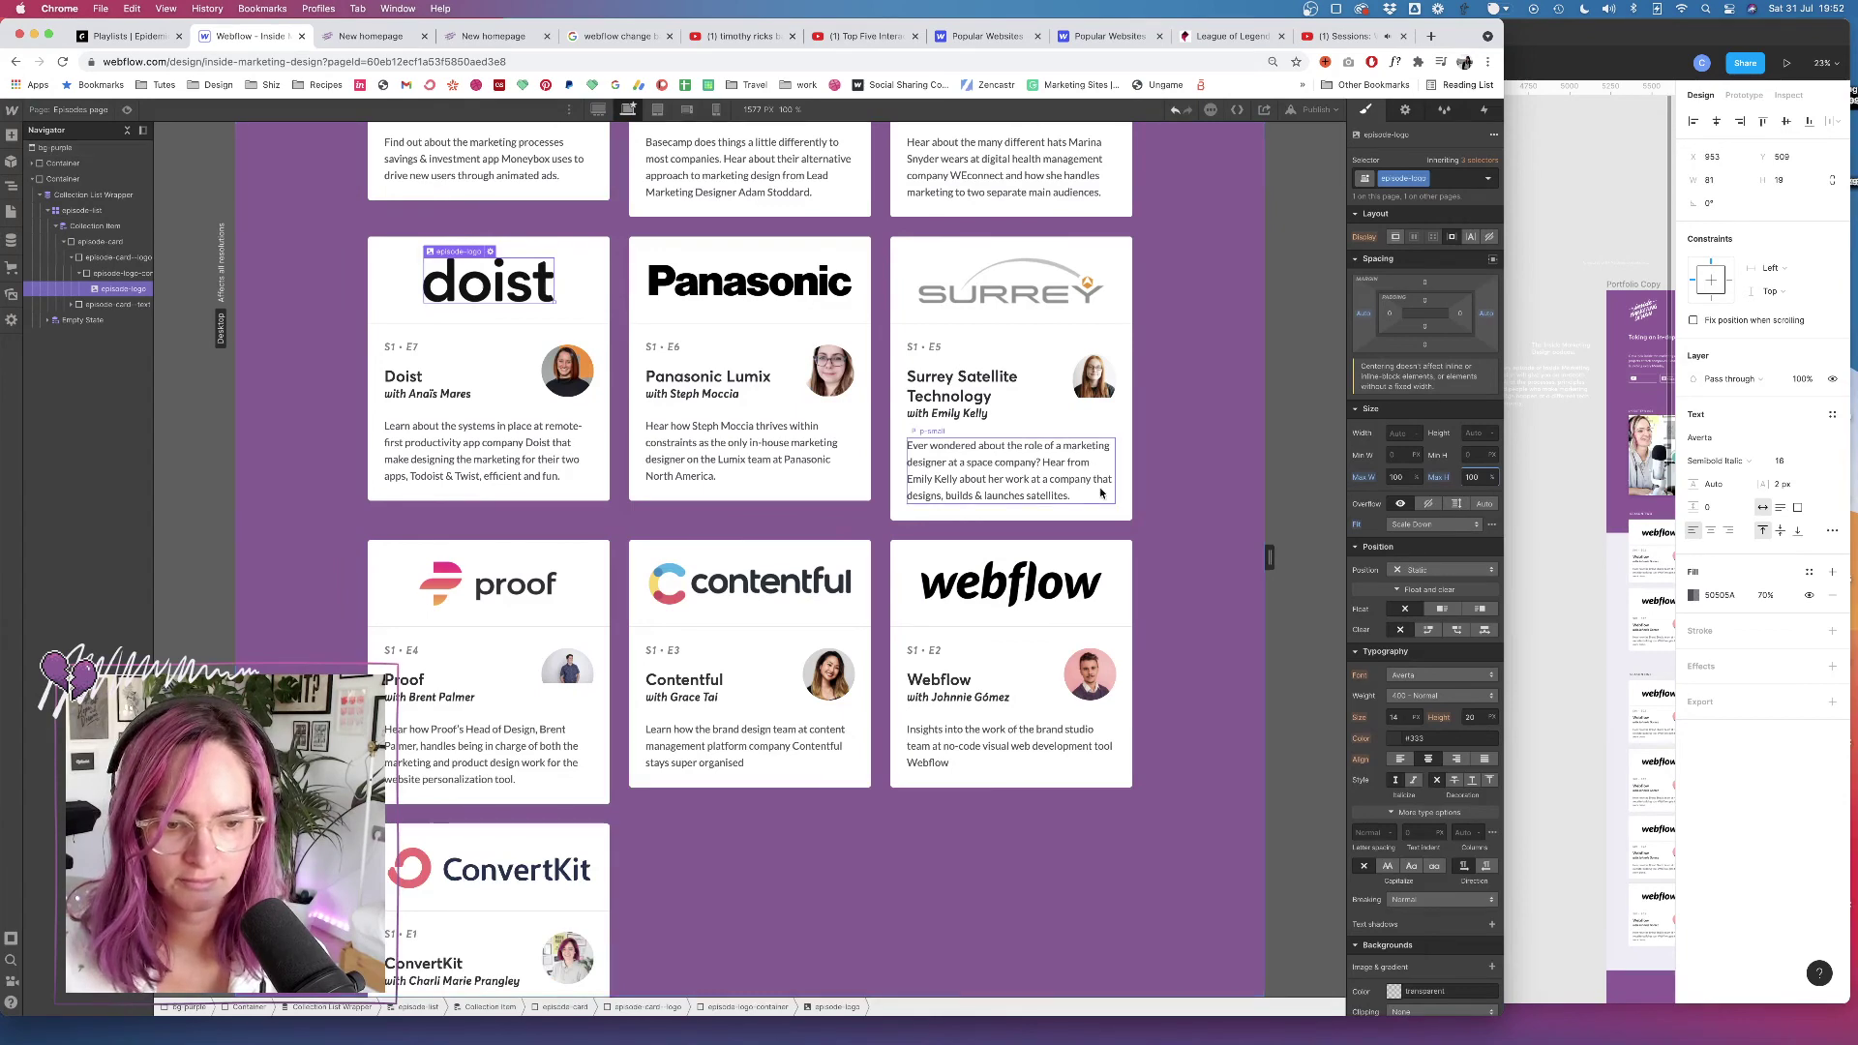
pyautogui.scroll(-1, 1152, 542)
pyautogui.click(1071, 558)
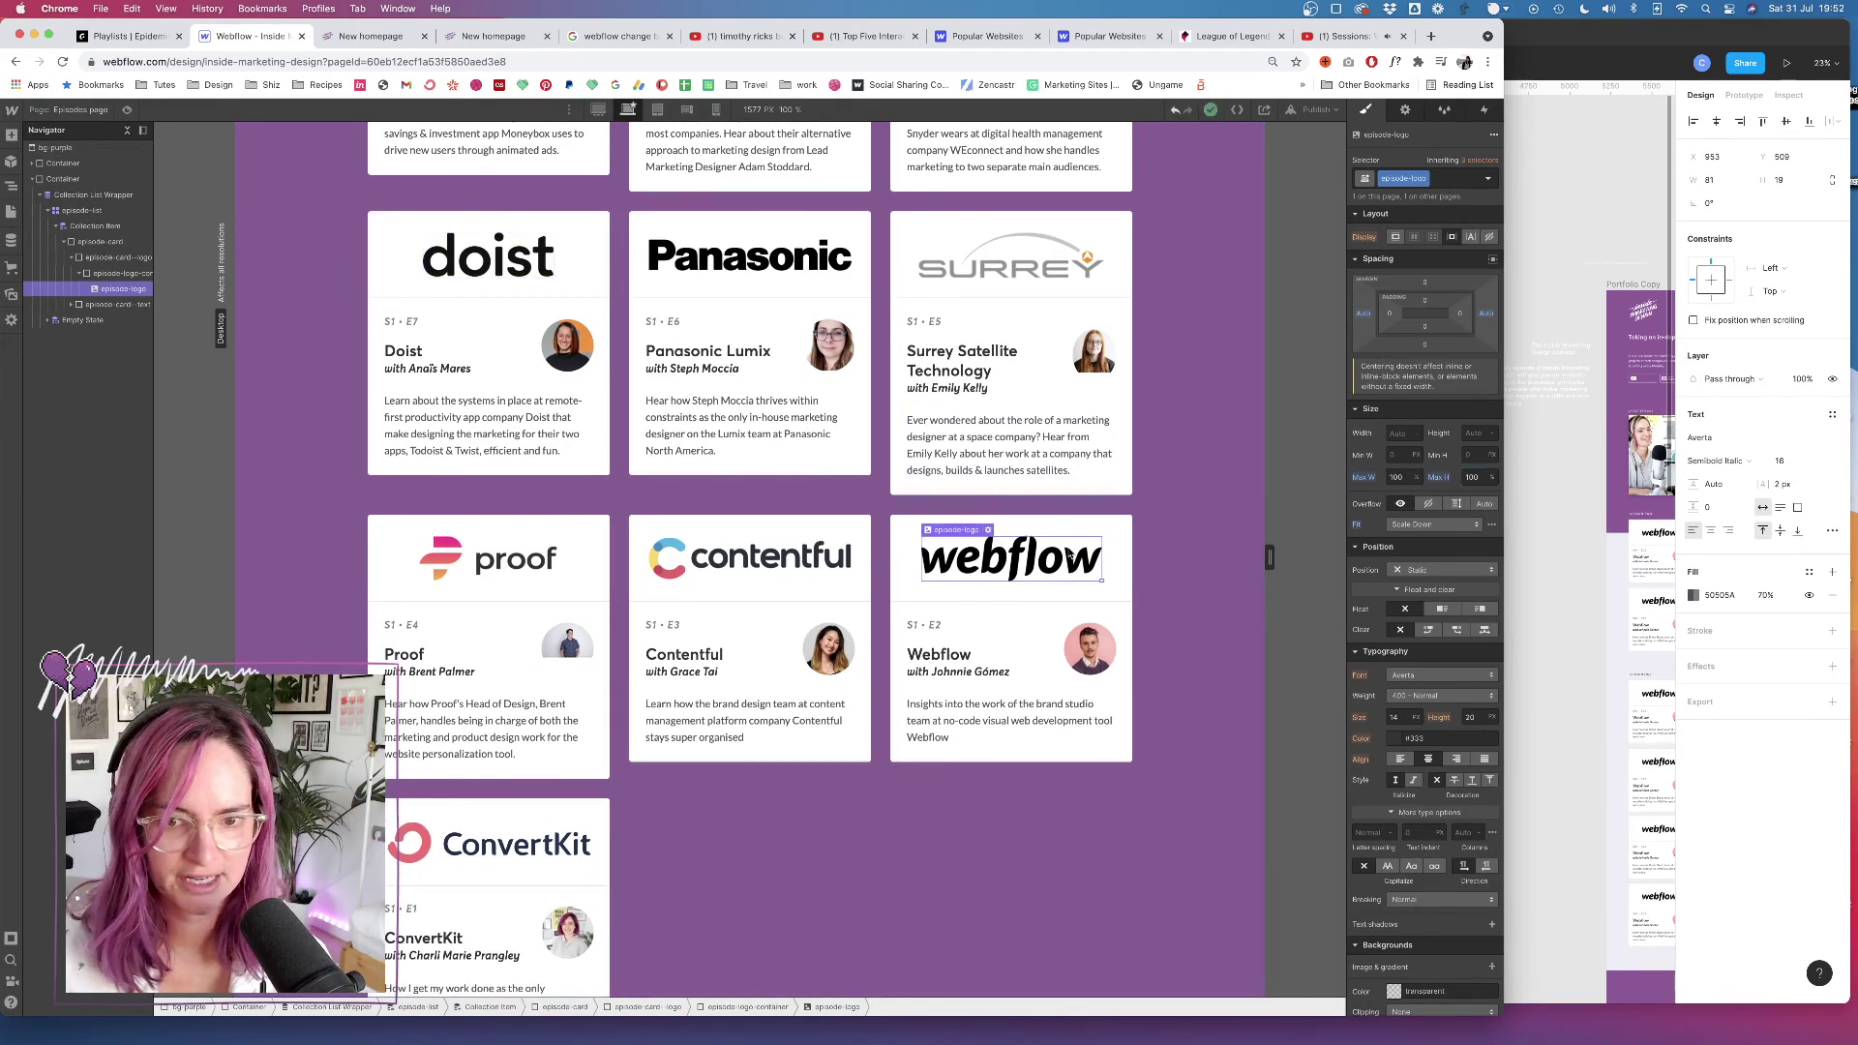
pyautogui.click(1108, 571)
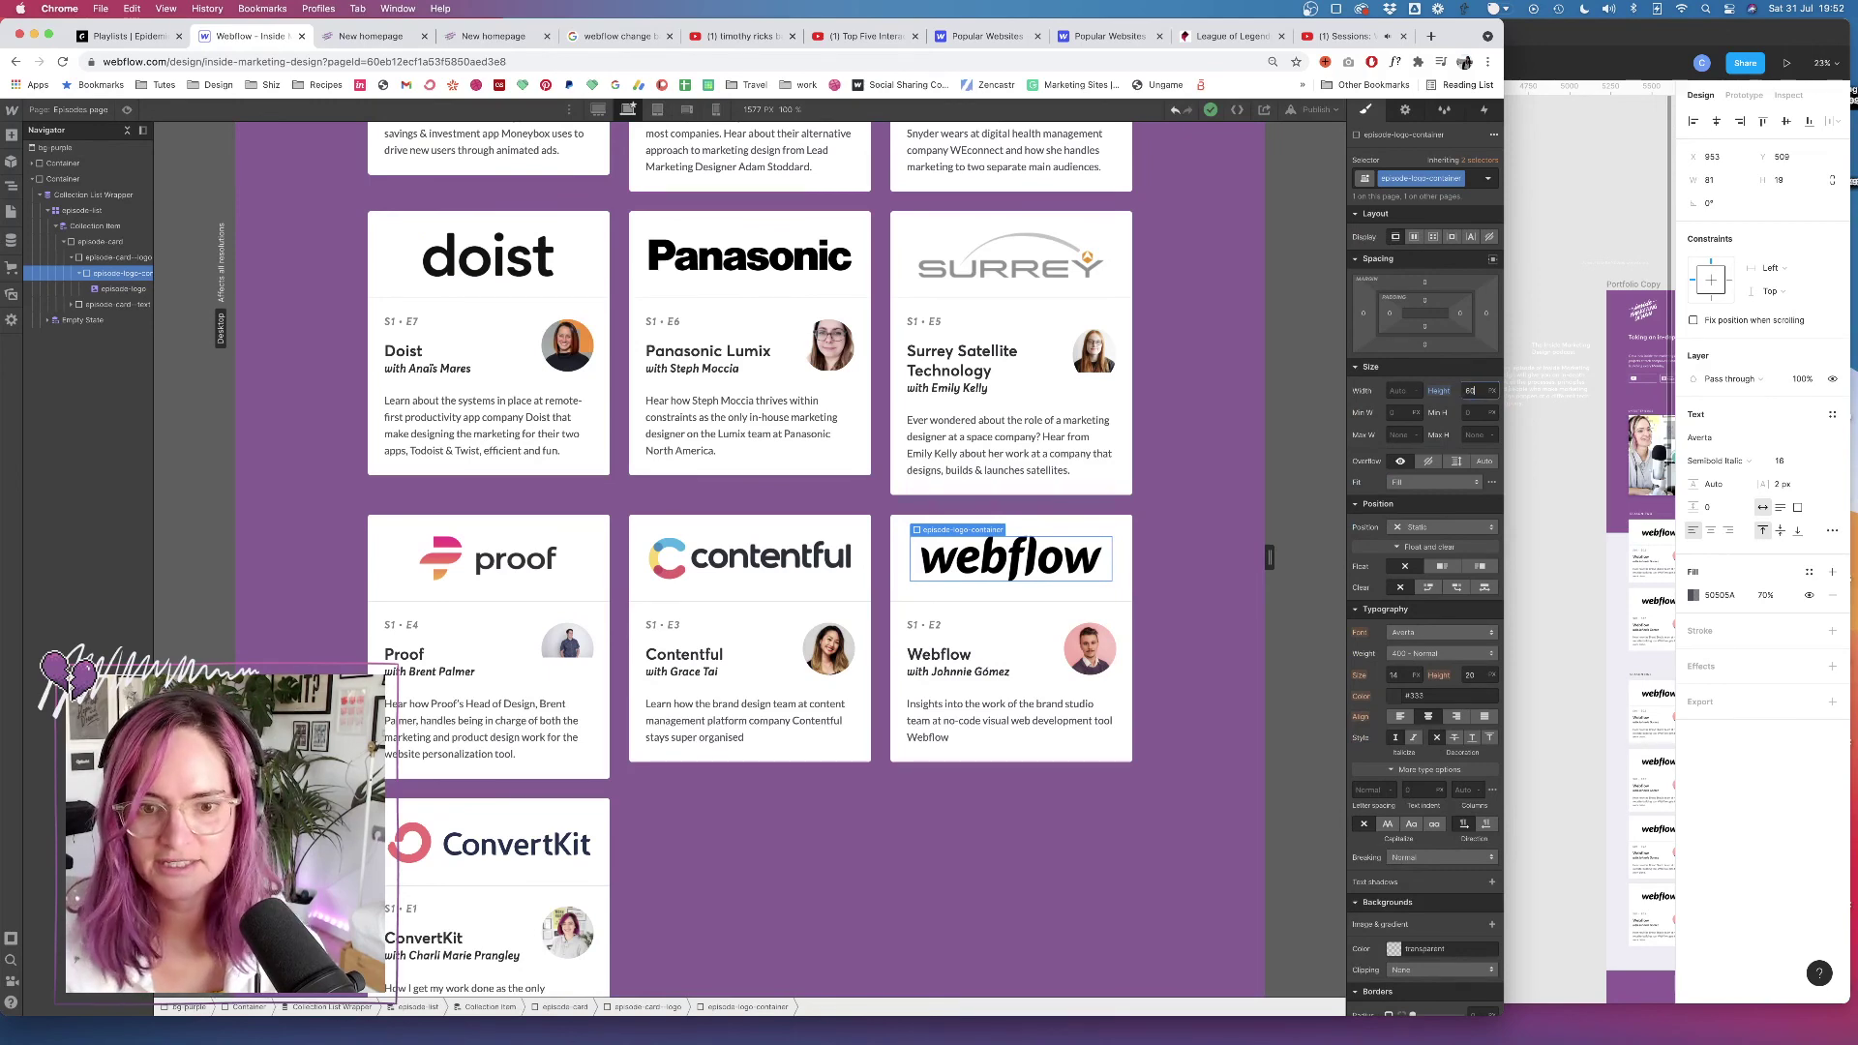
# Set the top and bottom padding of the episode-card--logo block to 40 px each
pyautogui.click(121, 257)
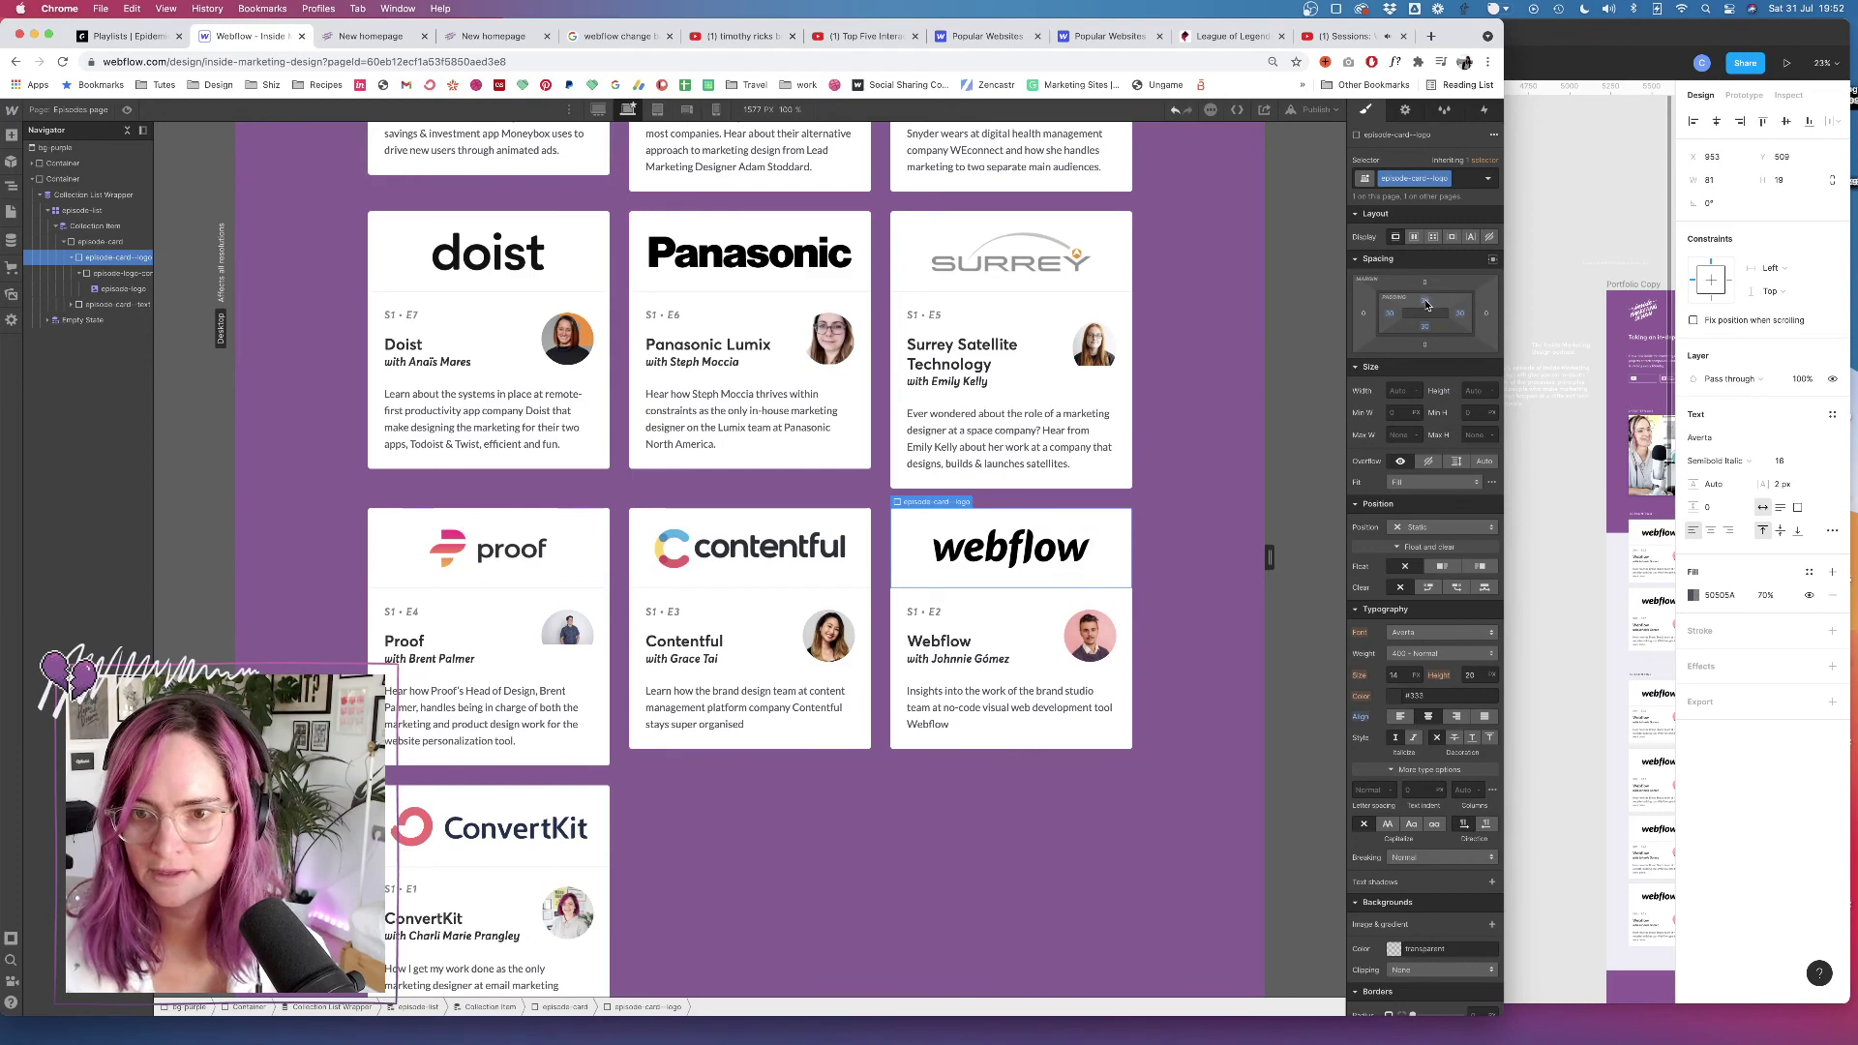
pyautogui.moveTo(1426, 305)
pyautogui.mouseDown()
pyautogui.moveTo(1428, 339)
pyautogui.moveTo(1436, 316)
pyautogui.mouseUp()
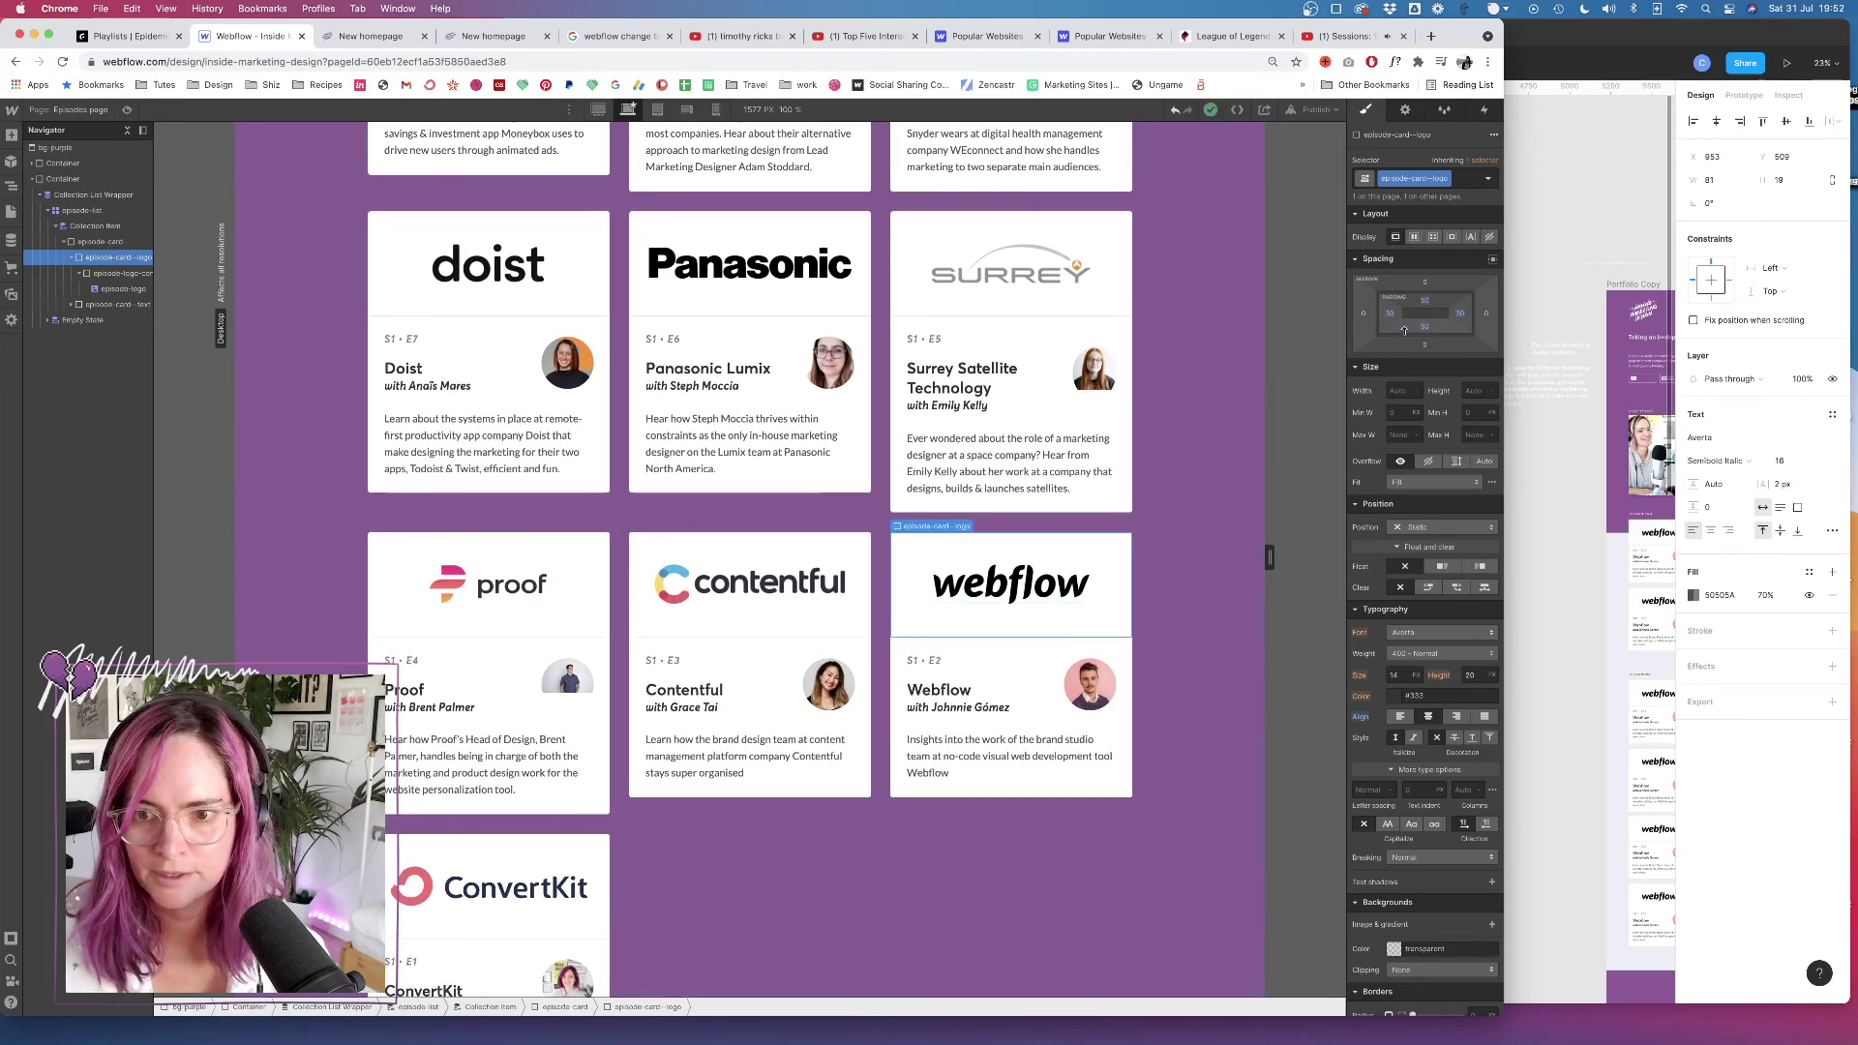
pyautogui.click(1425, 327)
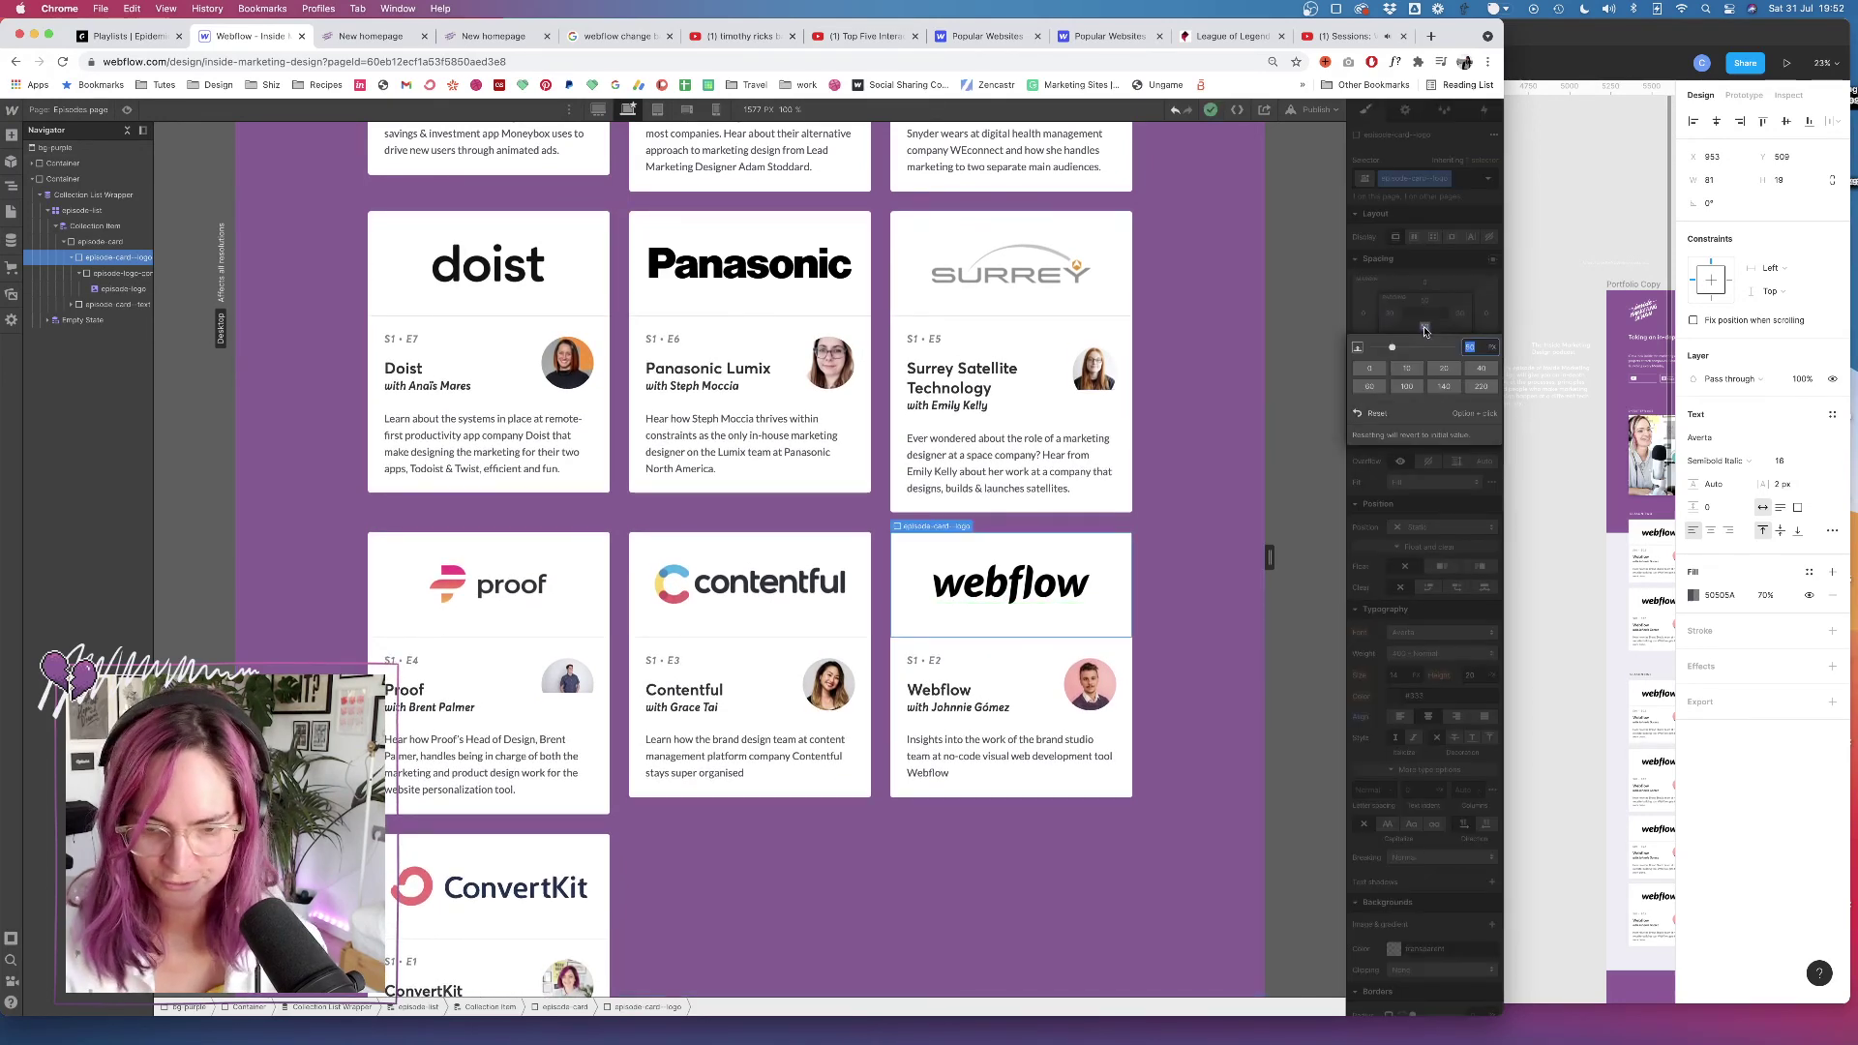
pyautogui.click(1479, 367)
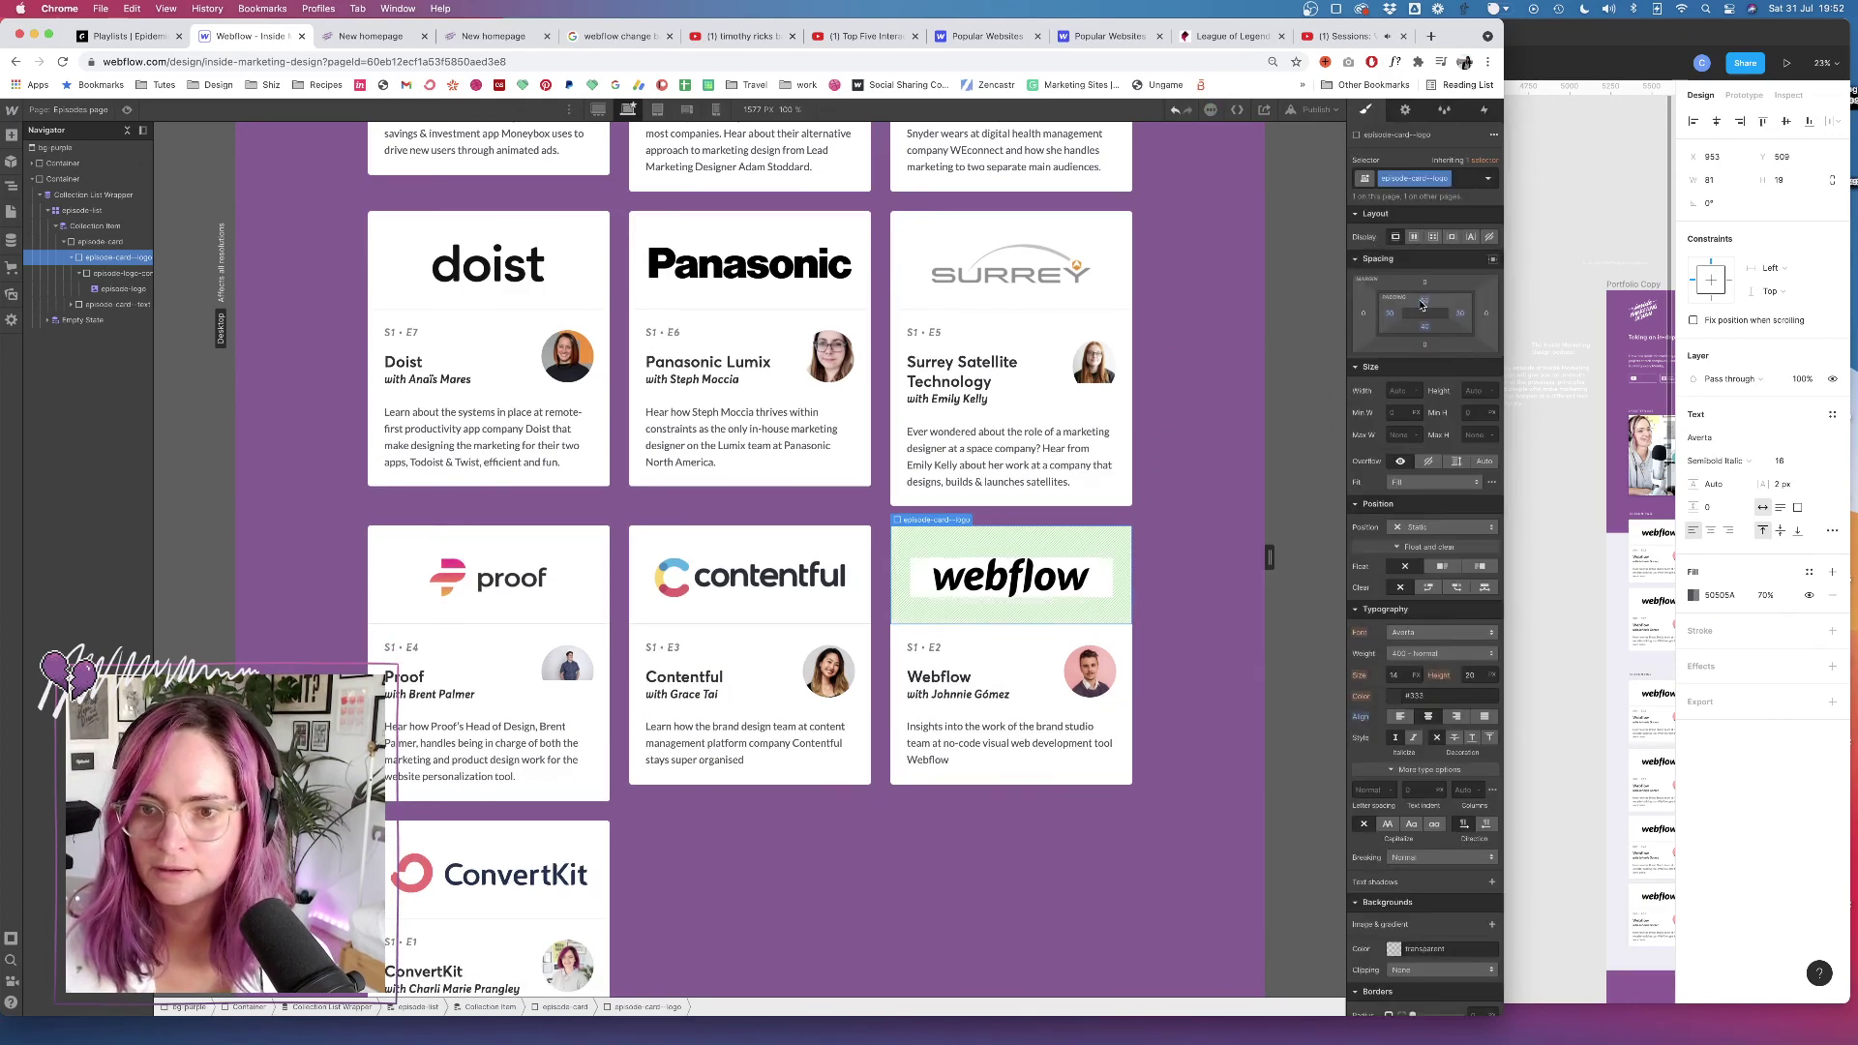
pyautogui.click(1420, 306)
pyautogui.click(1480, 341)
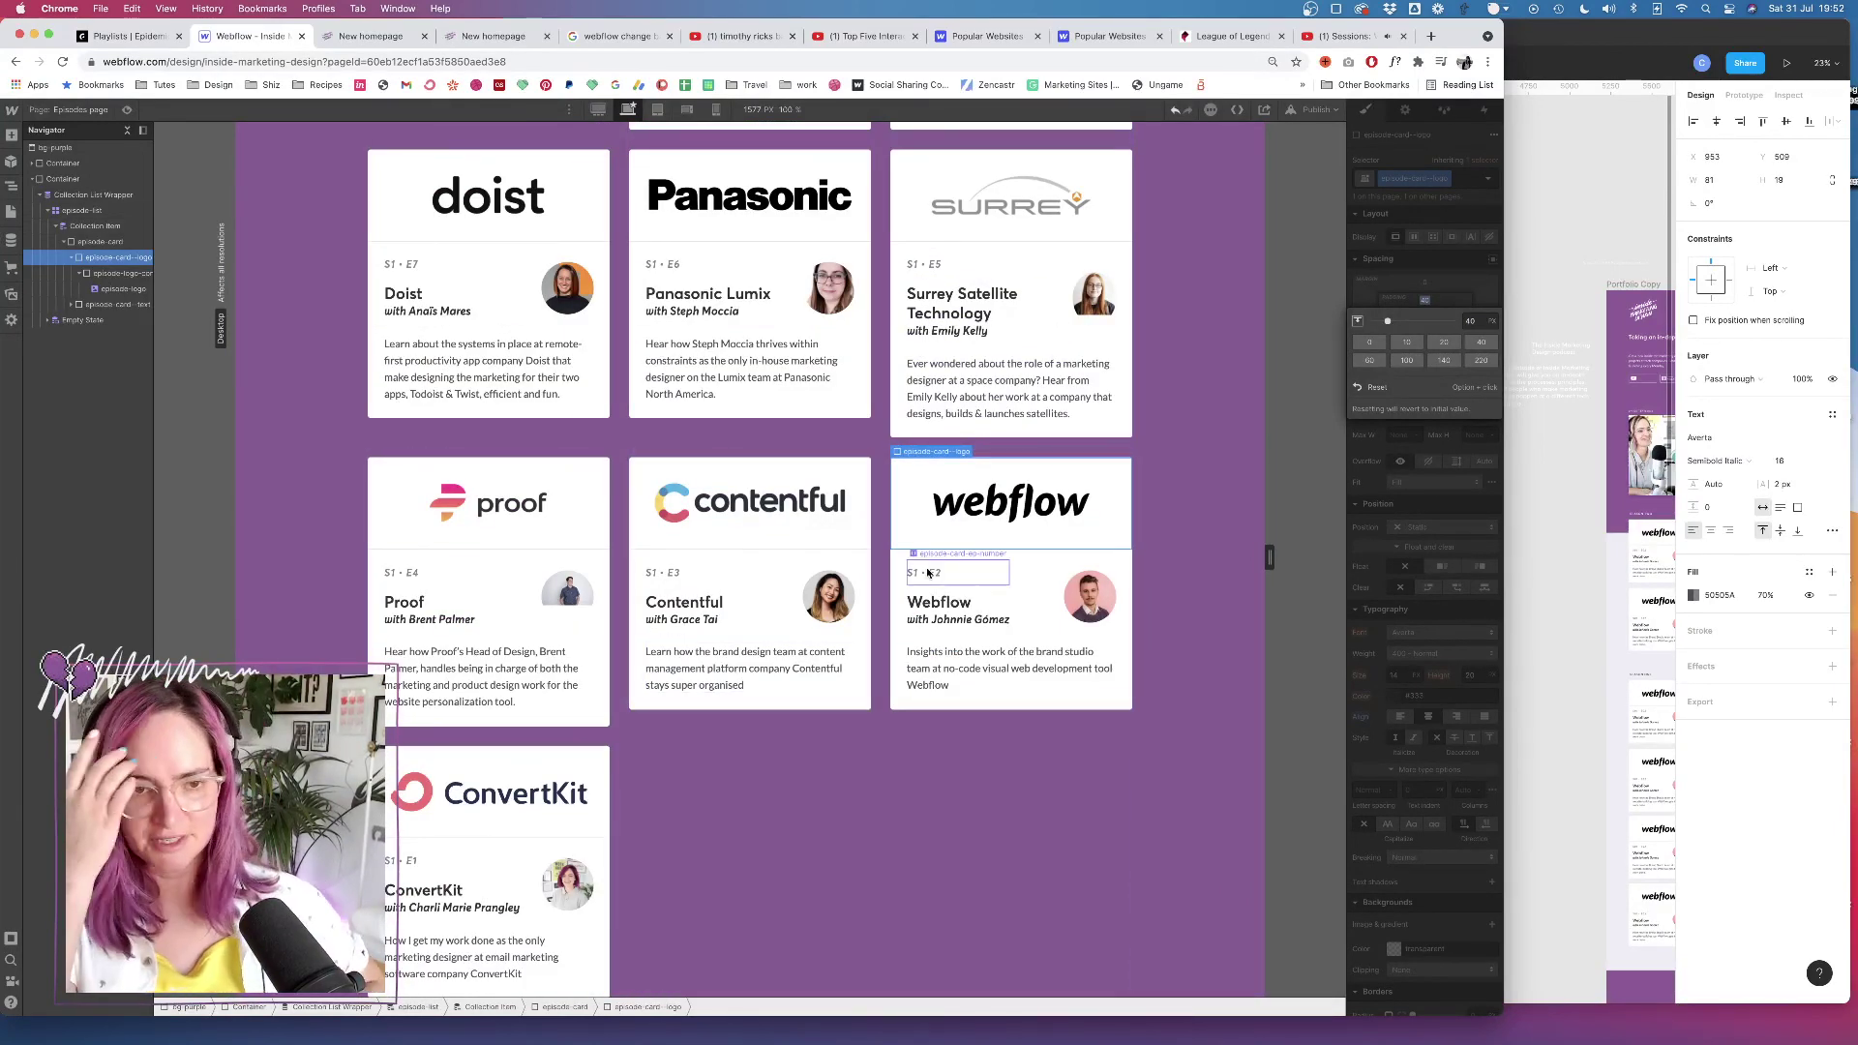
# Open the New homepage page and examine the settings of the Proof card's guest-photo block and its nested image
pyautogui.click(11, 211)
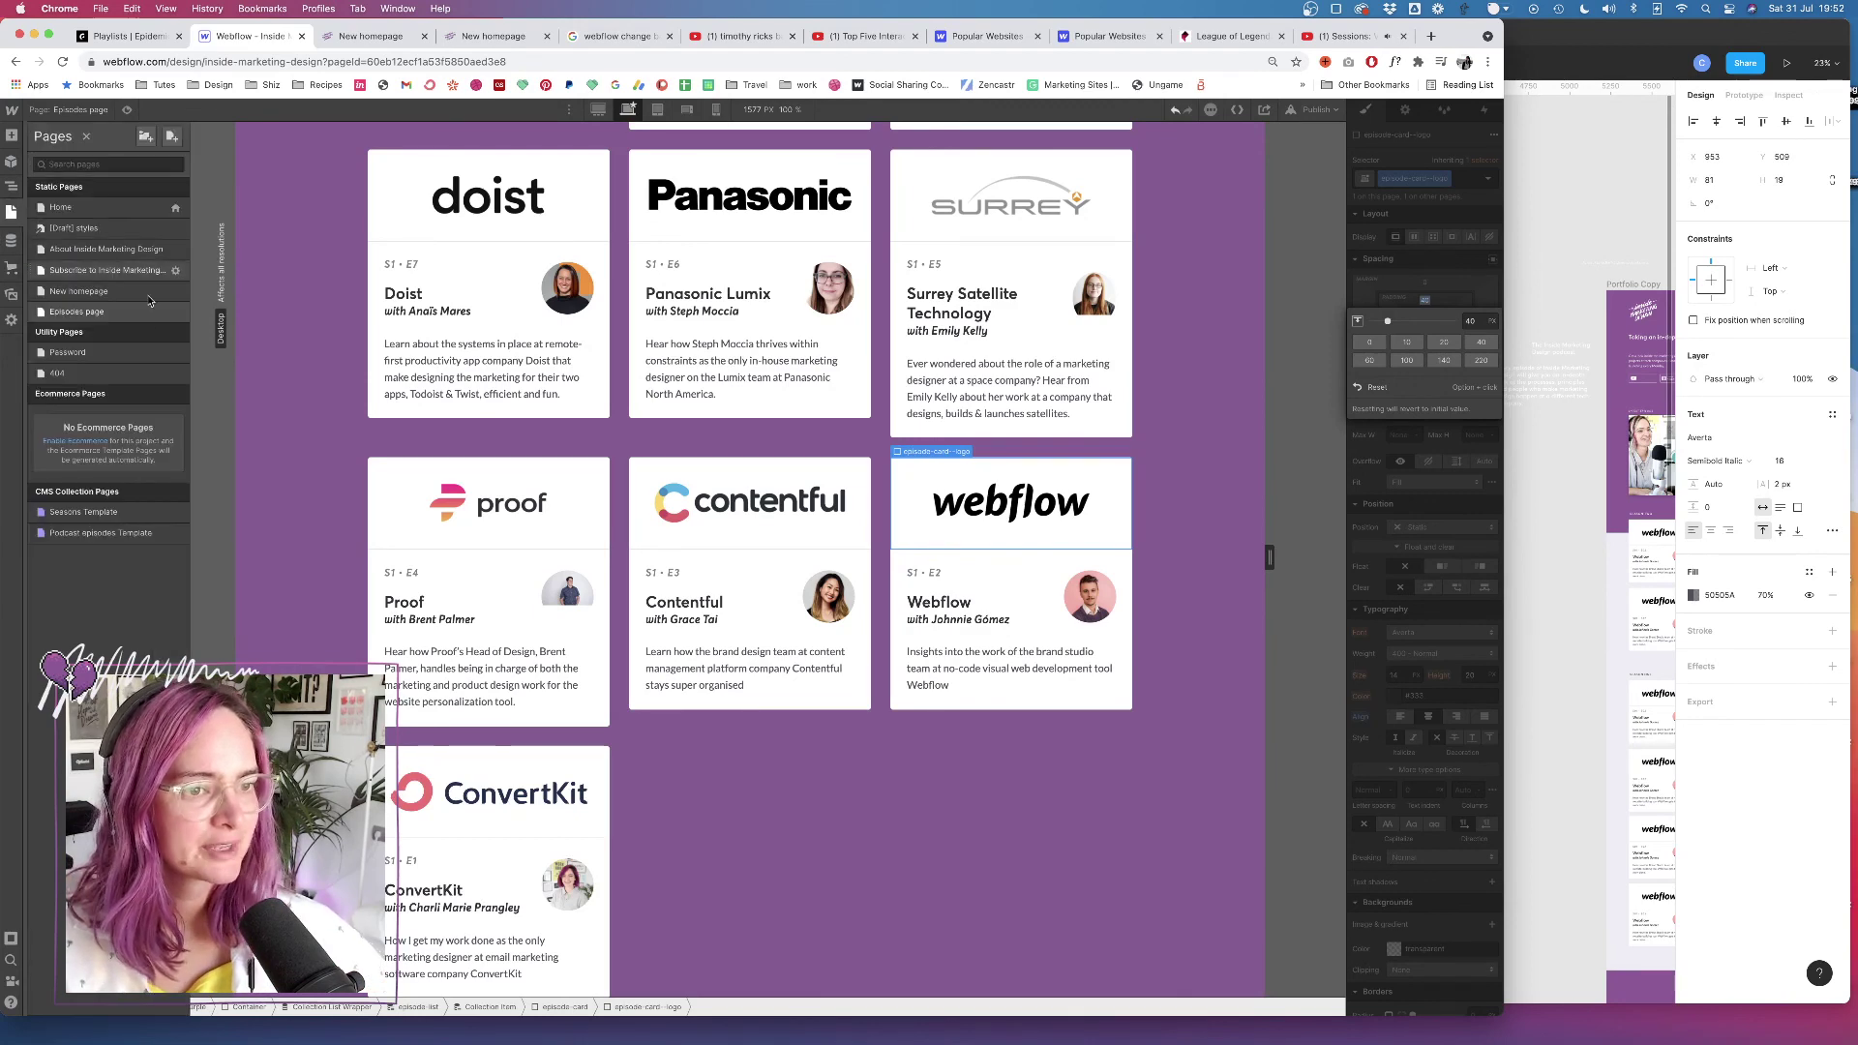
pyautogui.click(115, 298)
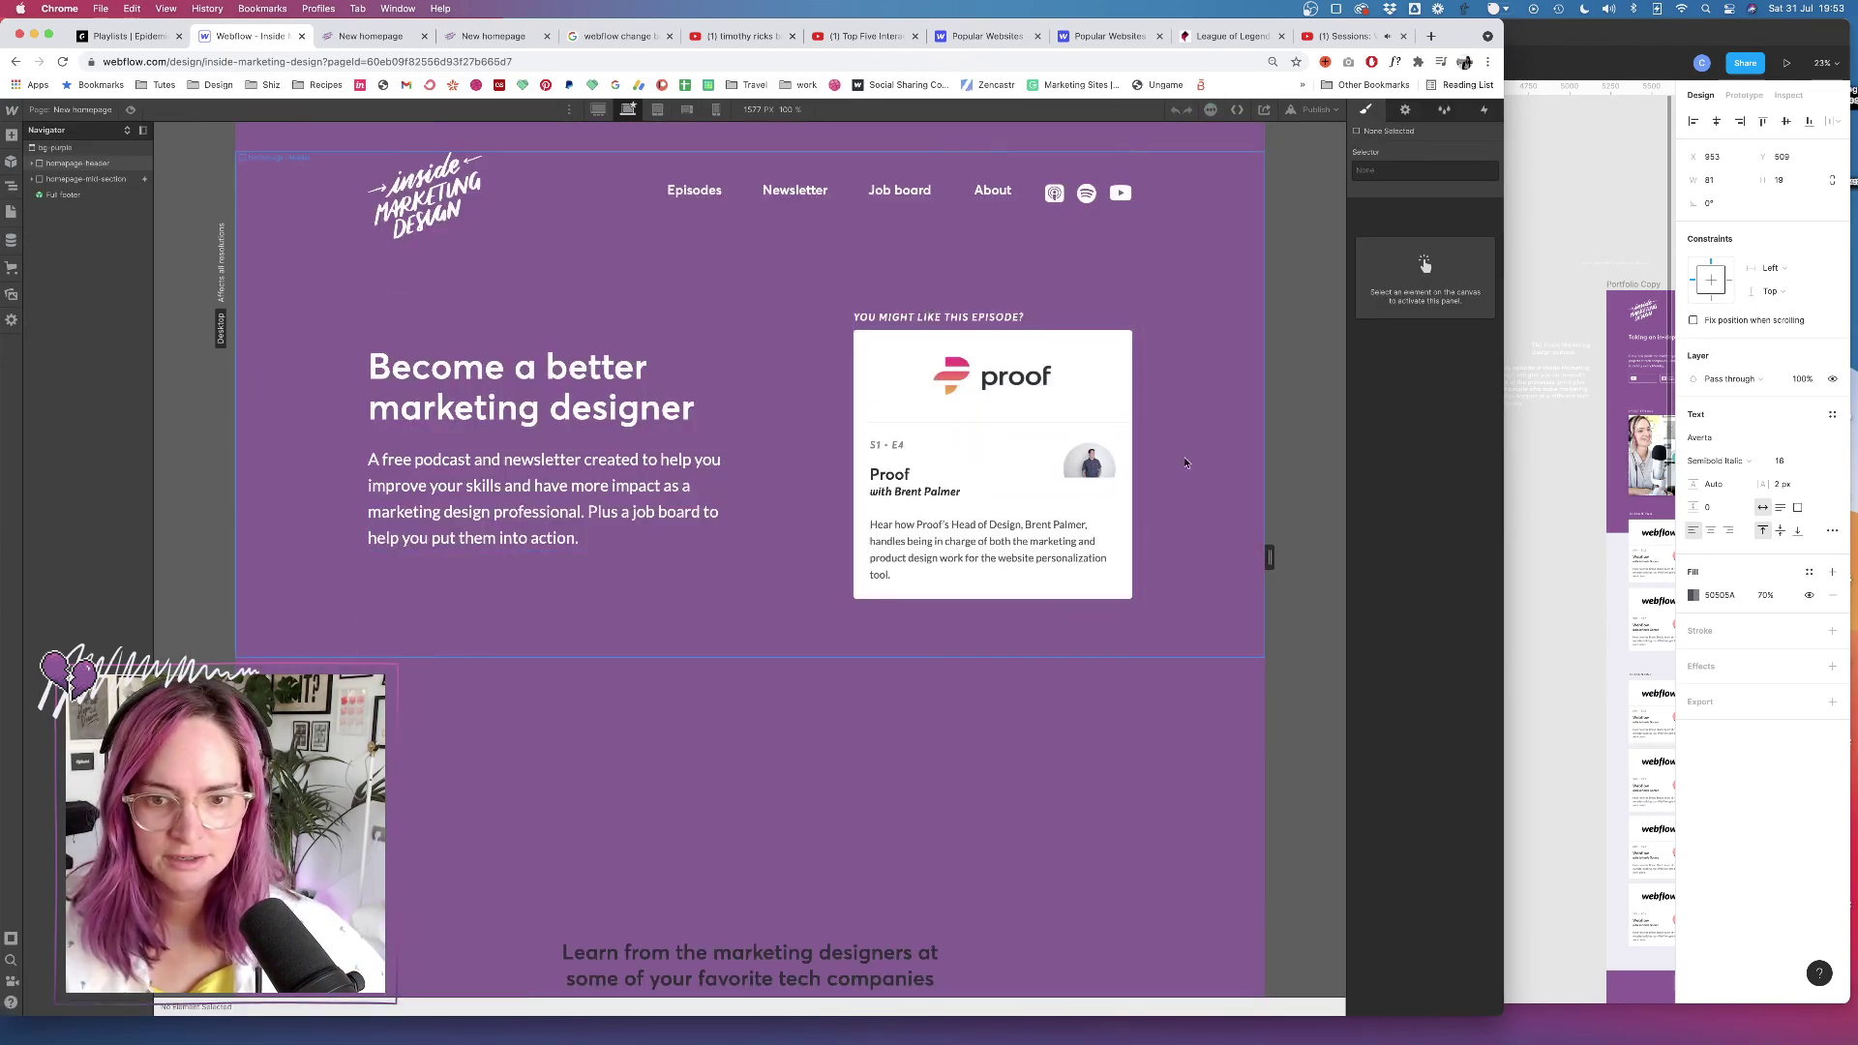
pyautogui.click(1097, 483)
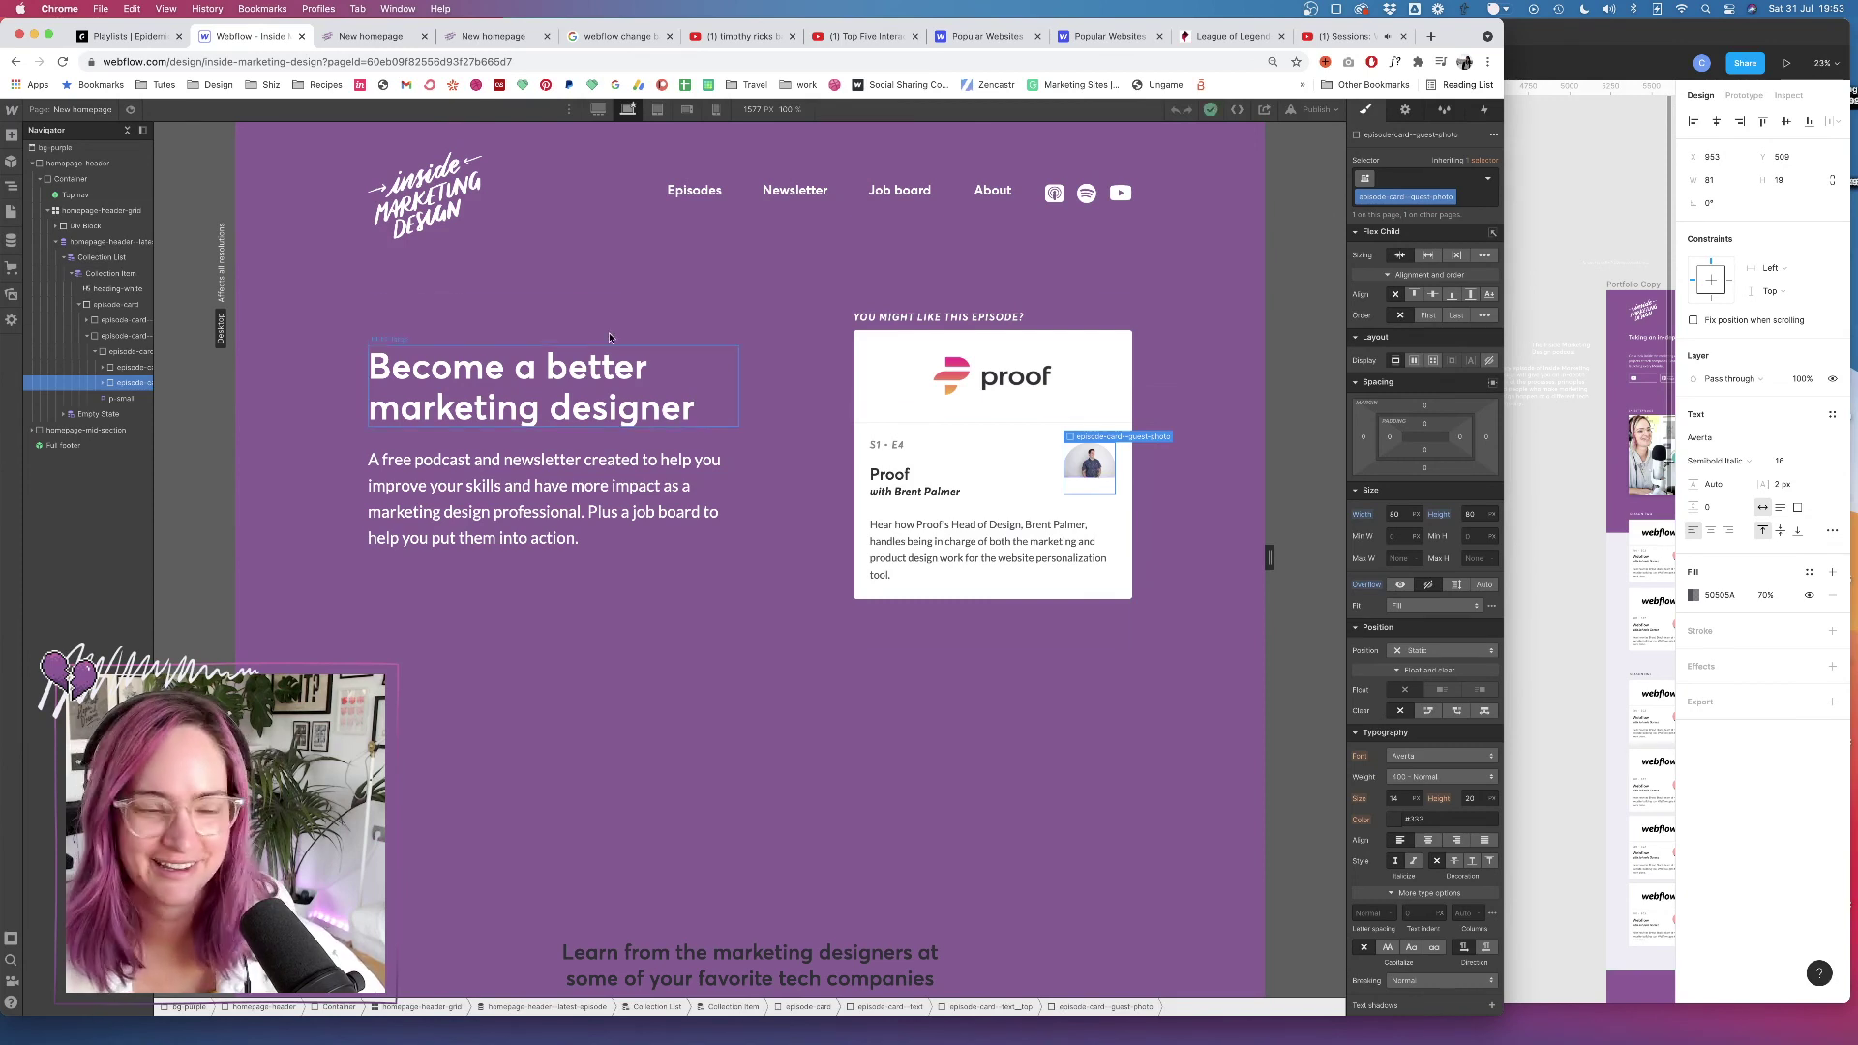
pyautogui.click(102, 383)
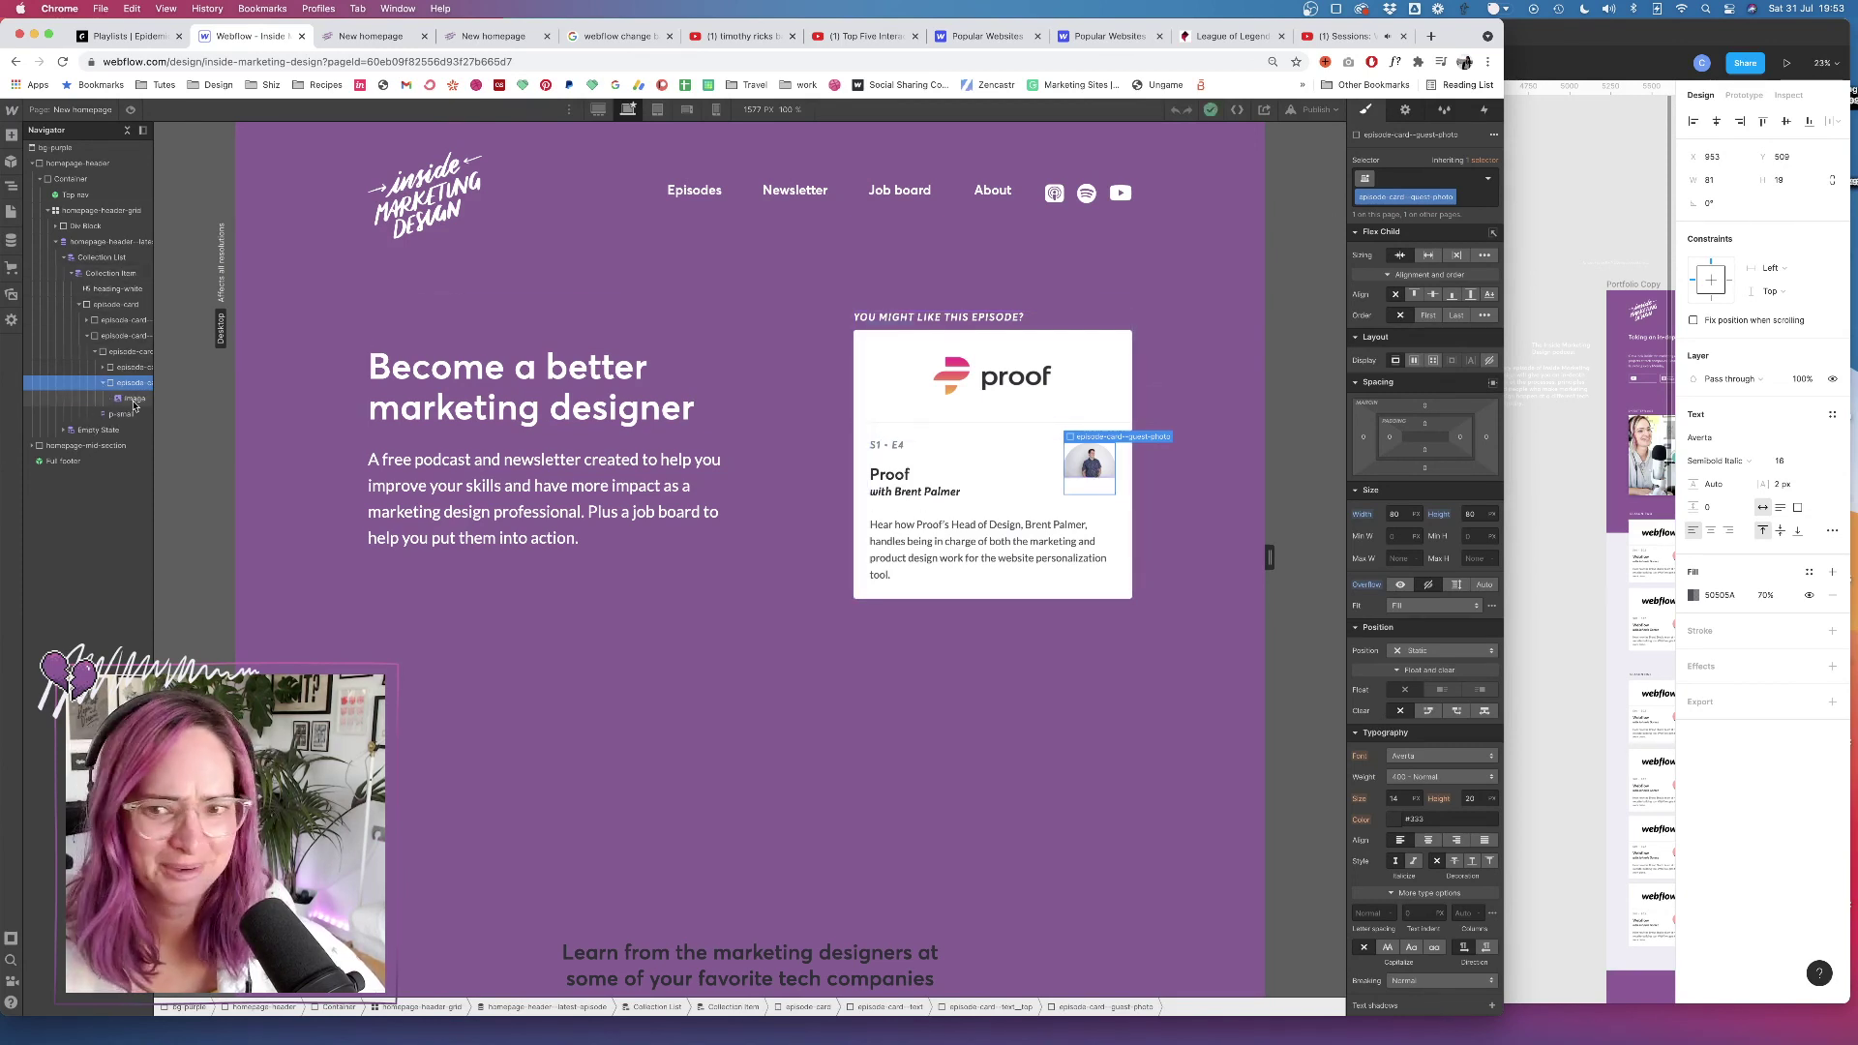
pyautogui.click(134, 399)
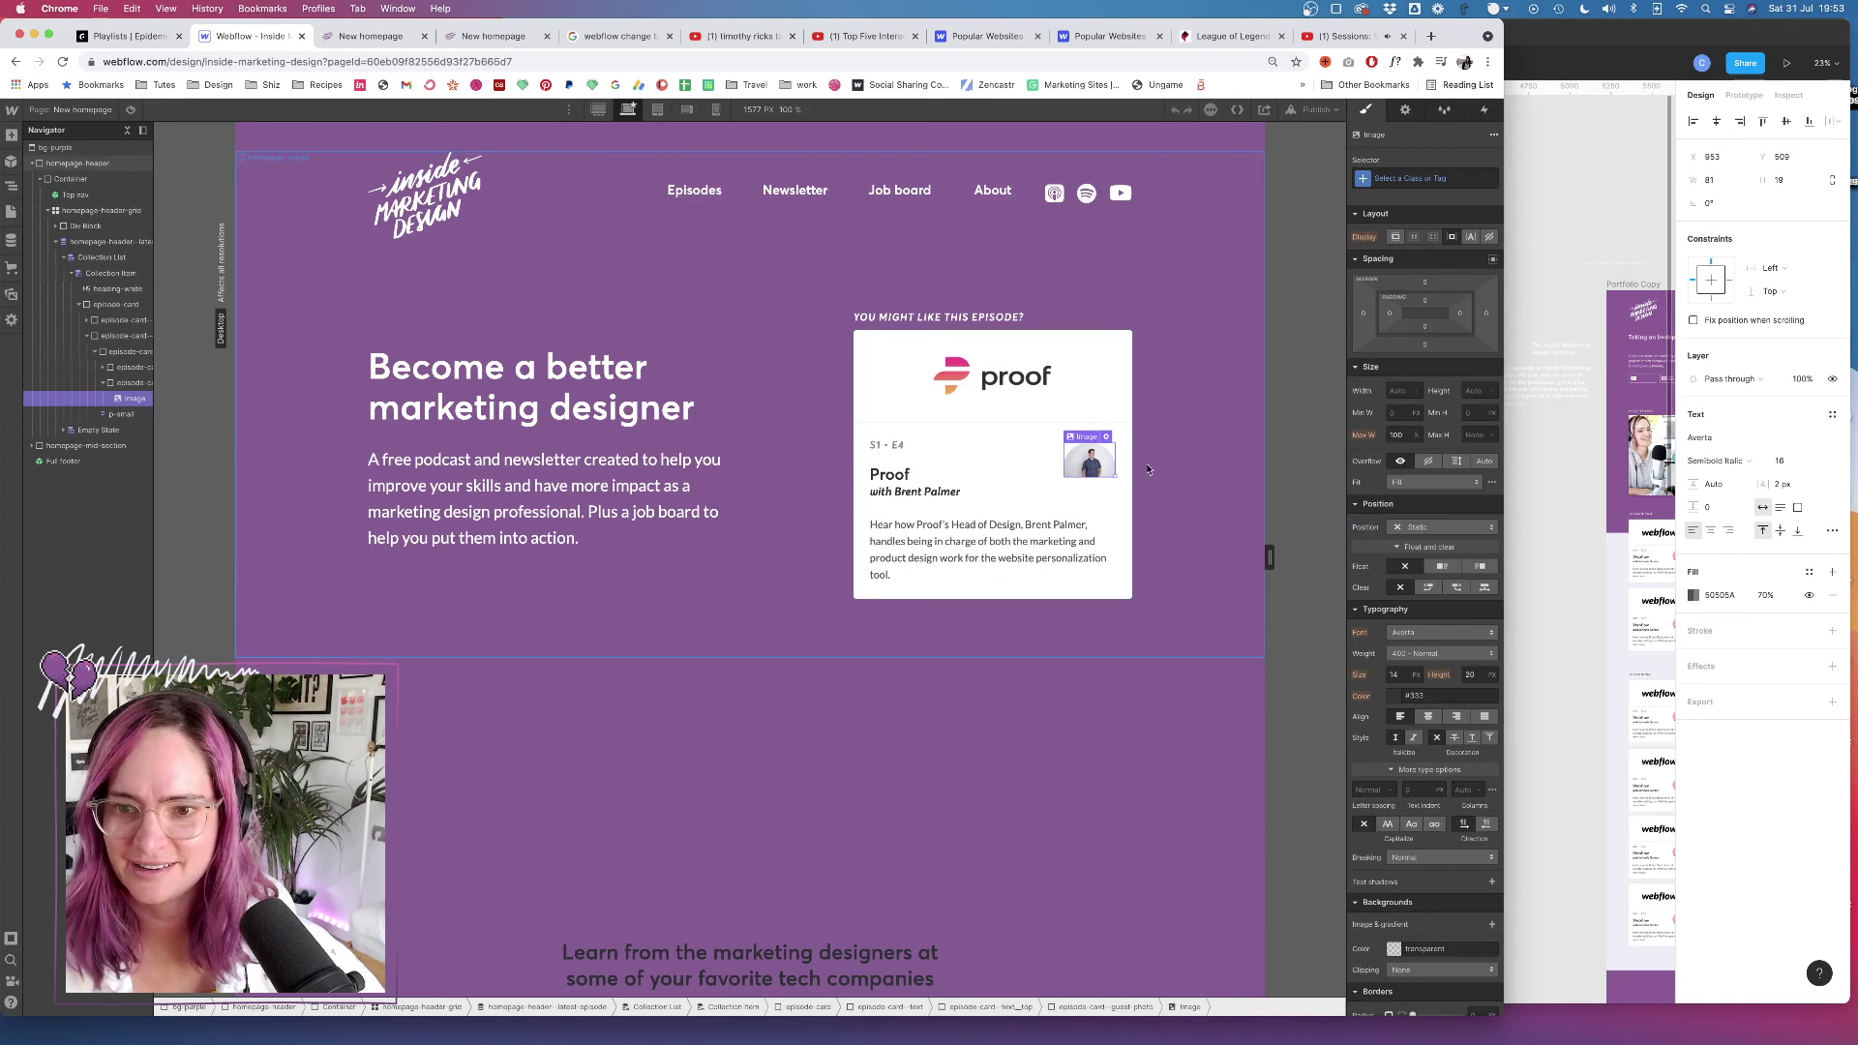
pyautogui.click(1091, 489)
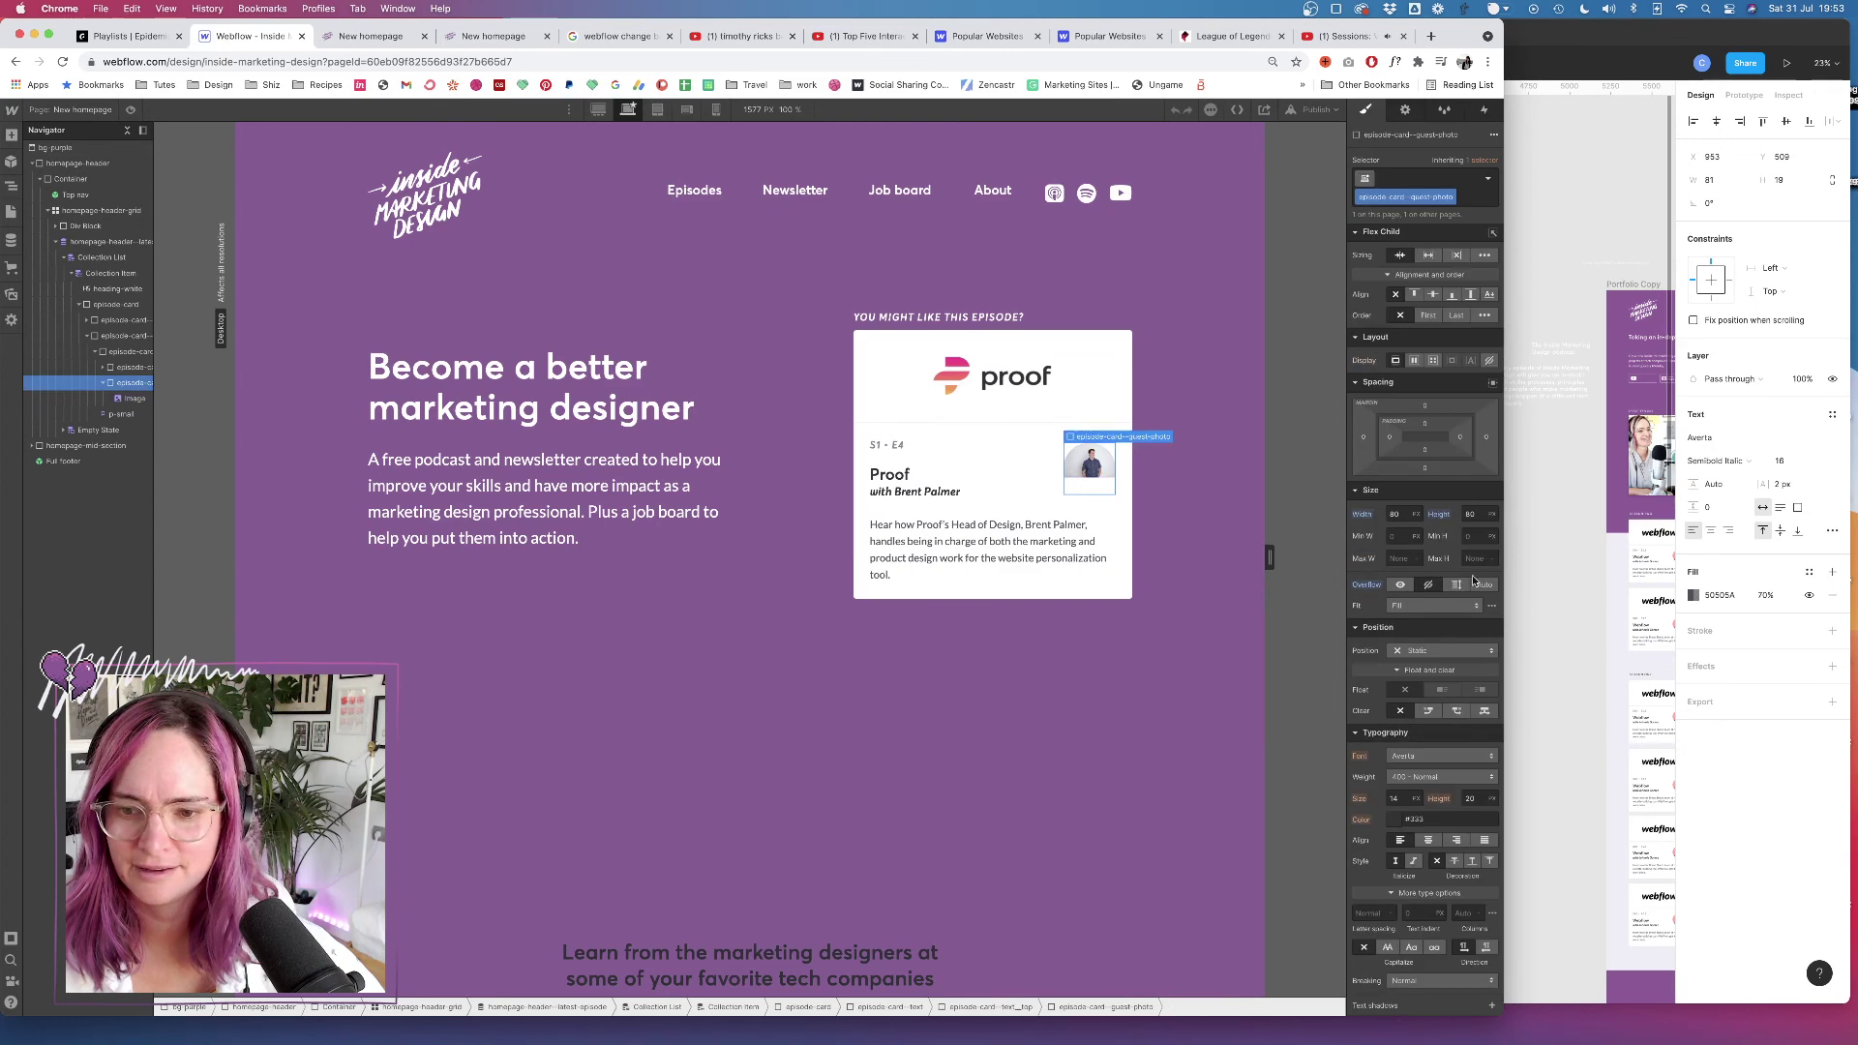
pyautogui.click(1096, 472)
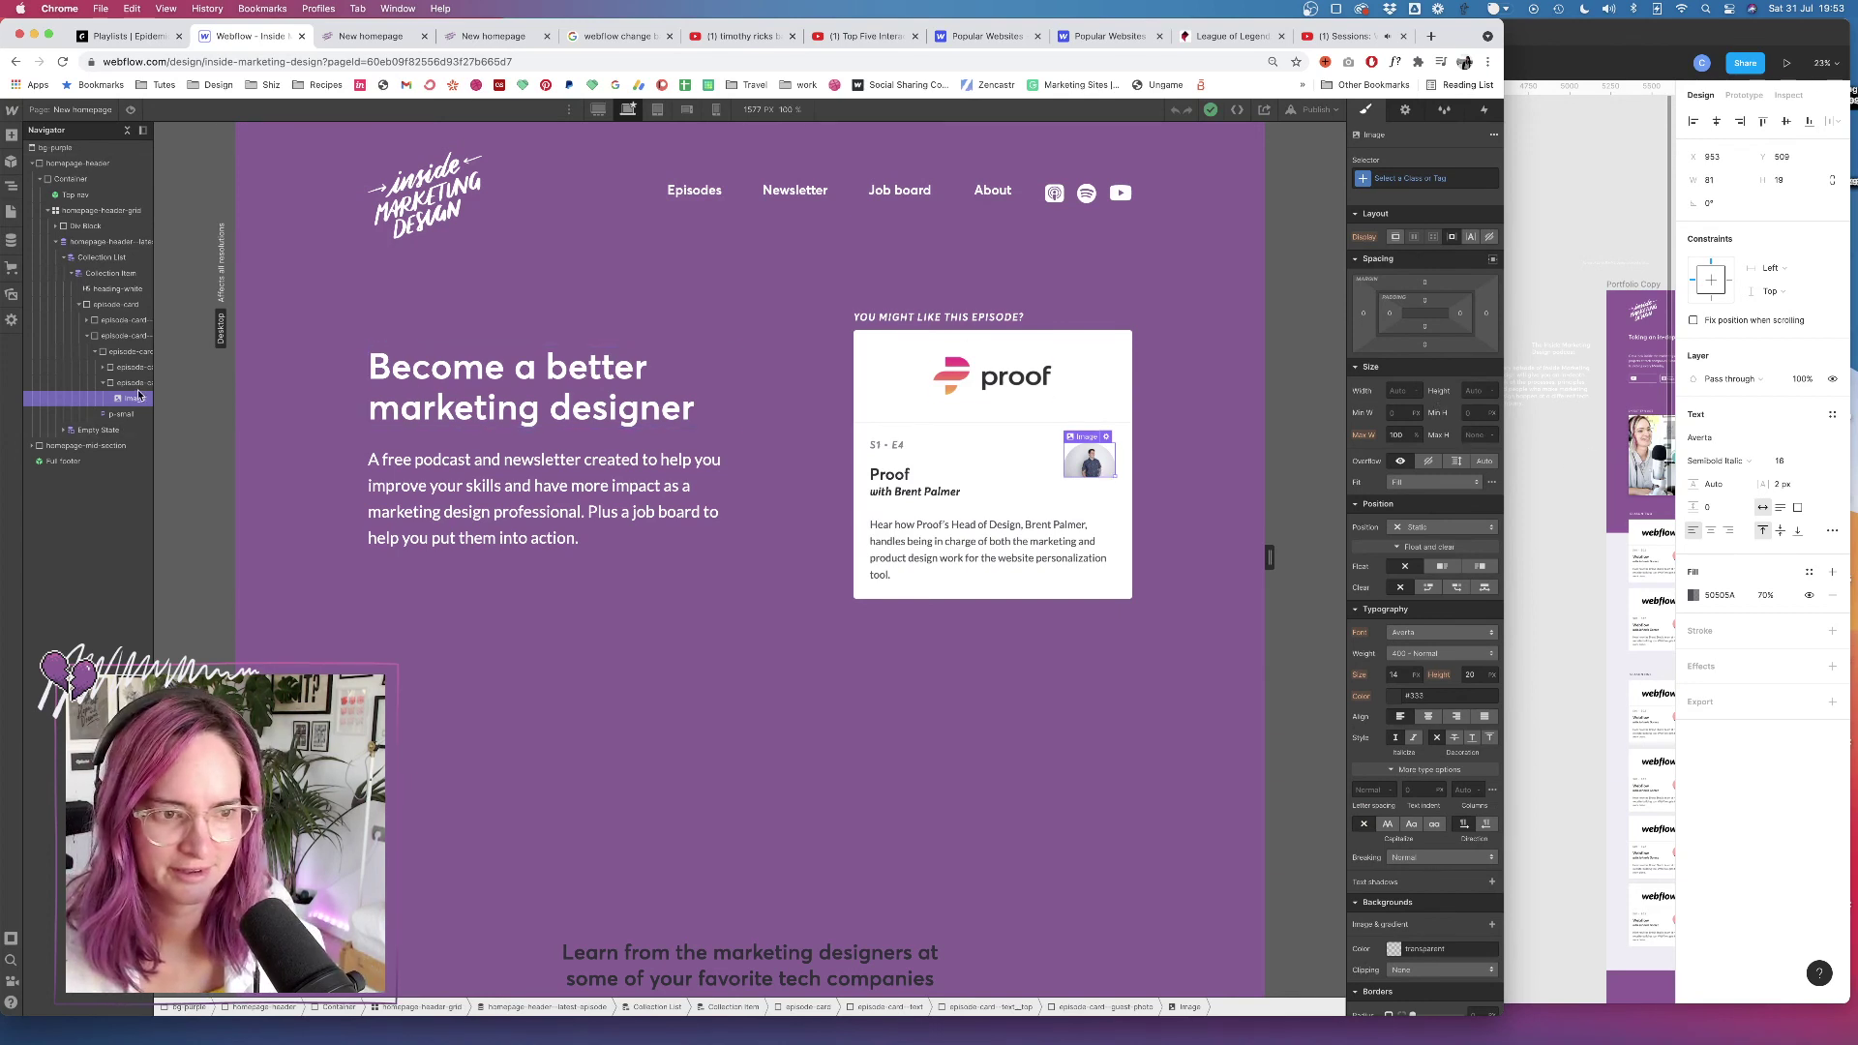
pyautogui.press('Up')
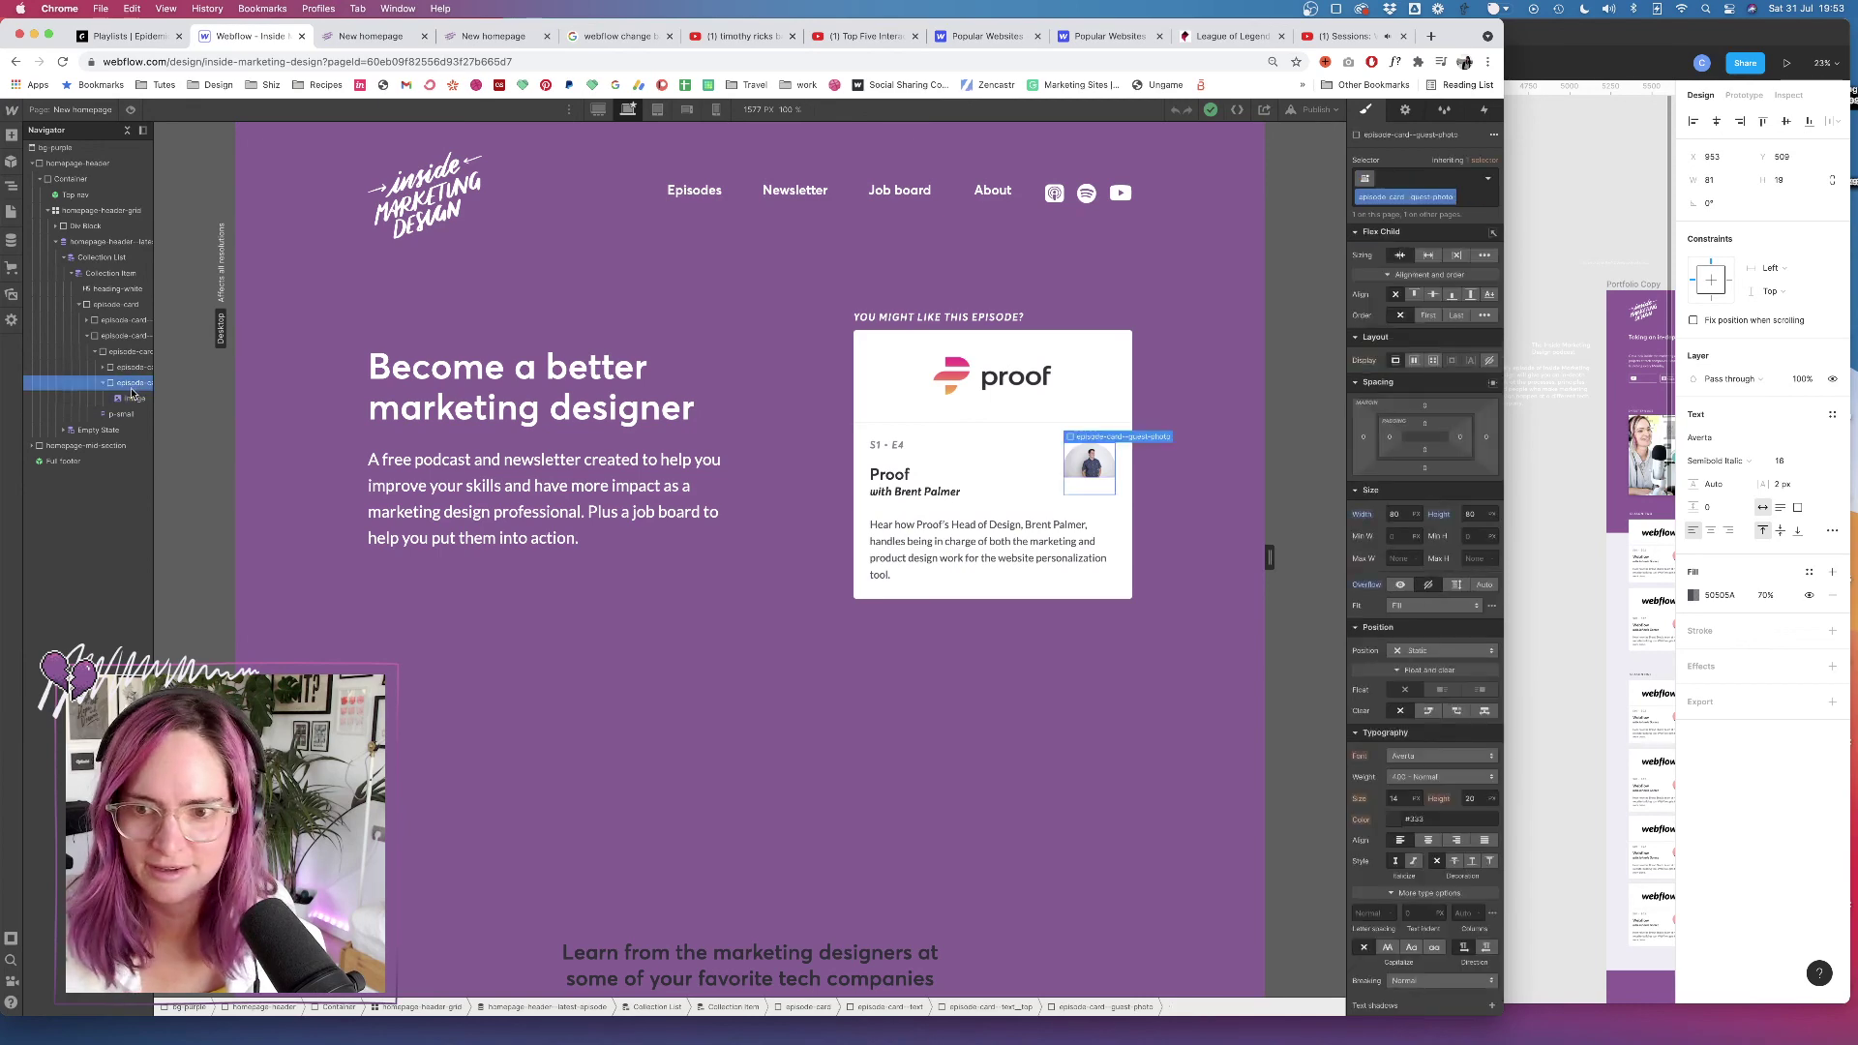
# Move the guest image out of its wrapper in the Proof card and apply the episode-card--guest-photo class to it
pyautogui.moveTo(125, 404)
pyautogui.mouseDown()
pyautogui.moveTo(142, 401)
pyautogui.moveTo(125, 379)
pyautogui.mouseUp()
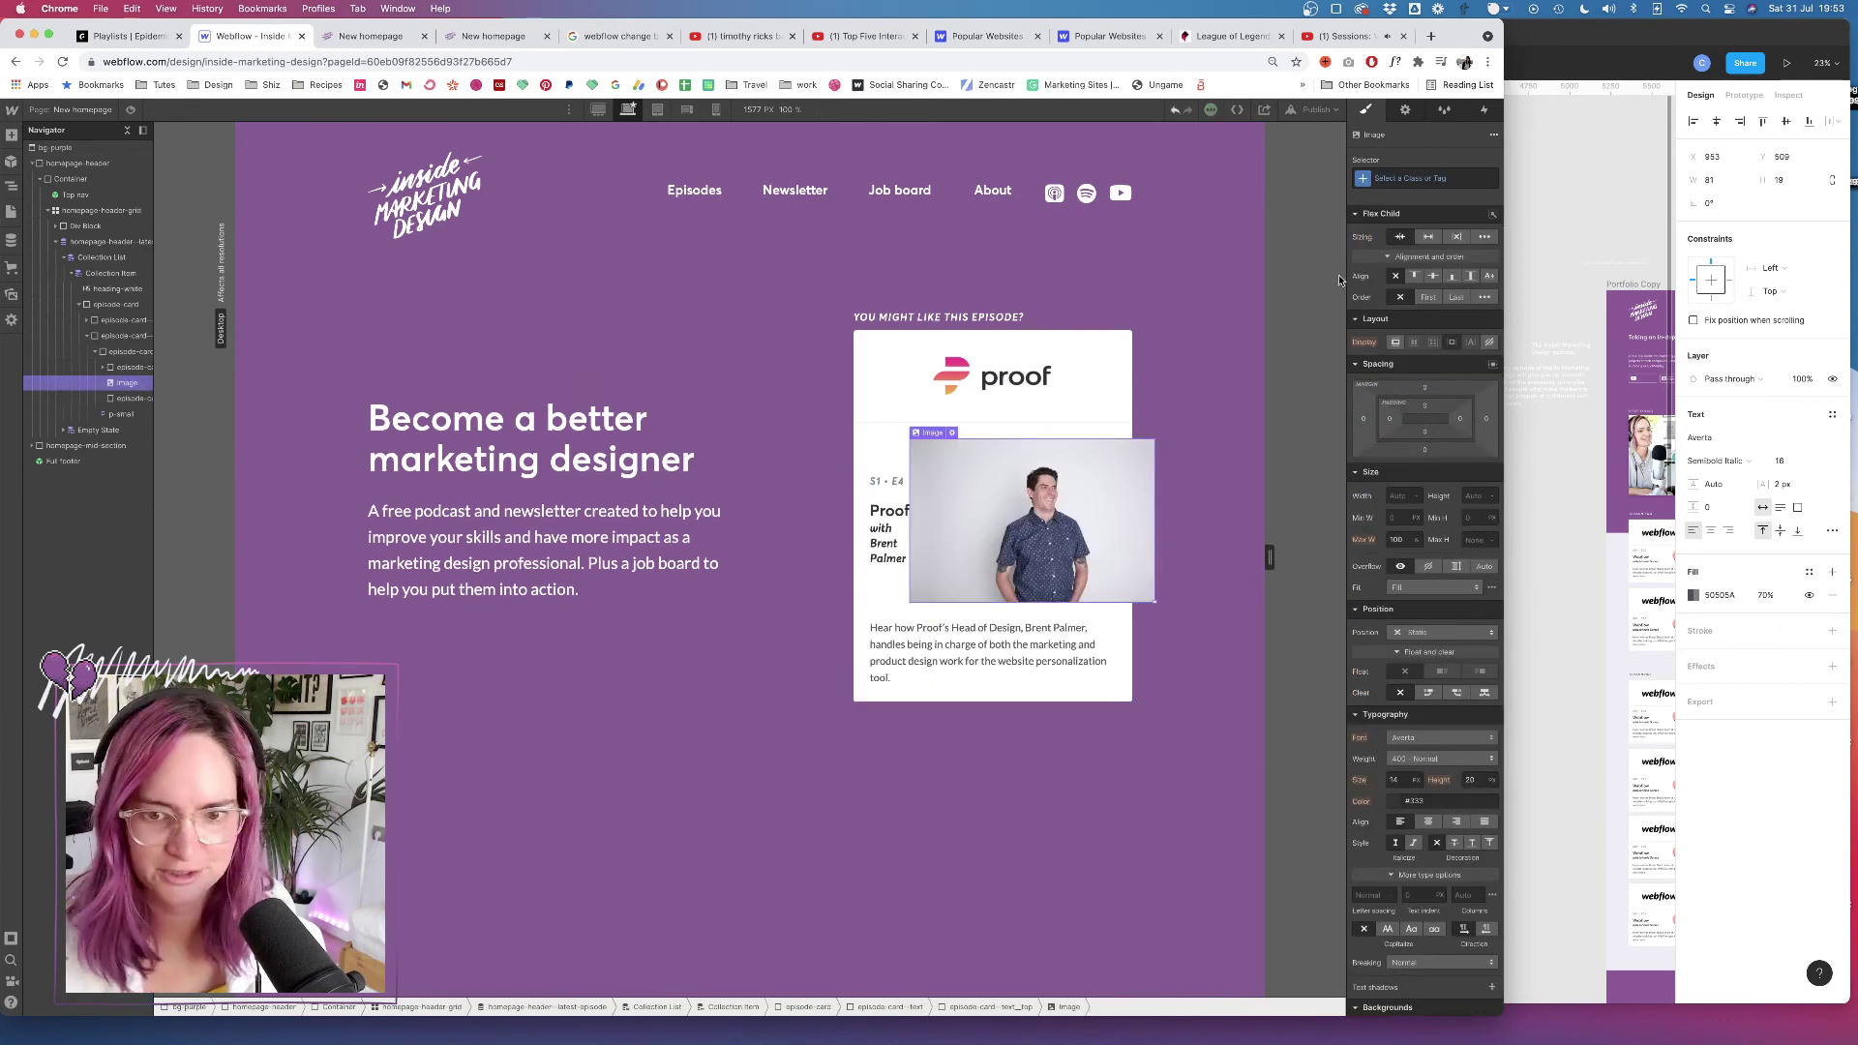
pyautogui.click(1426, 178)
pyautogui.write('epis')
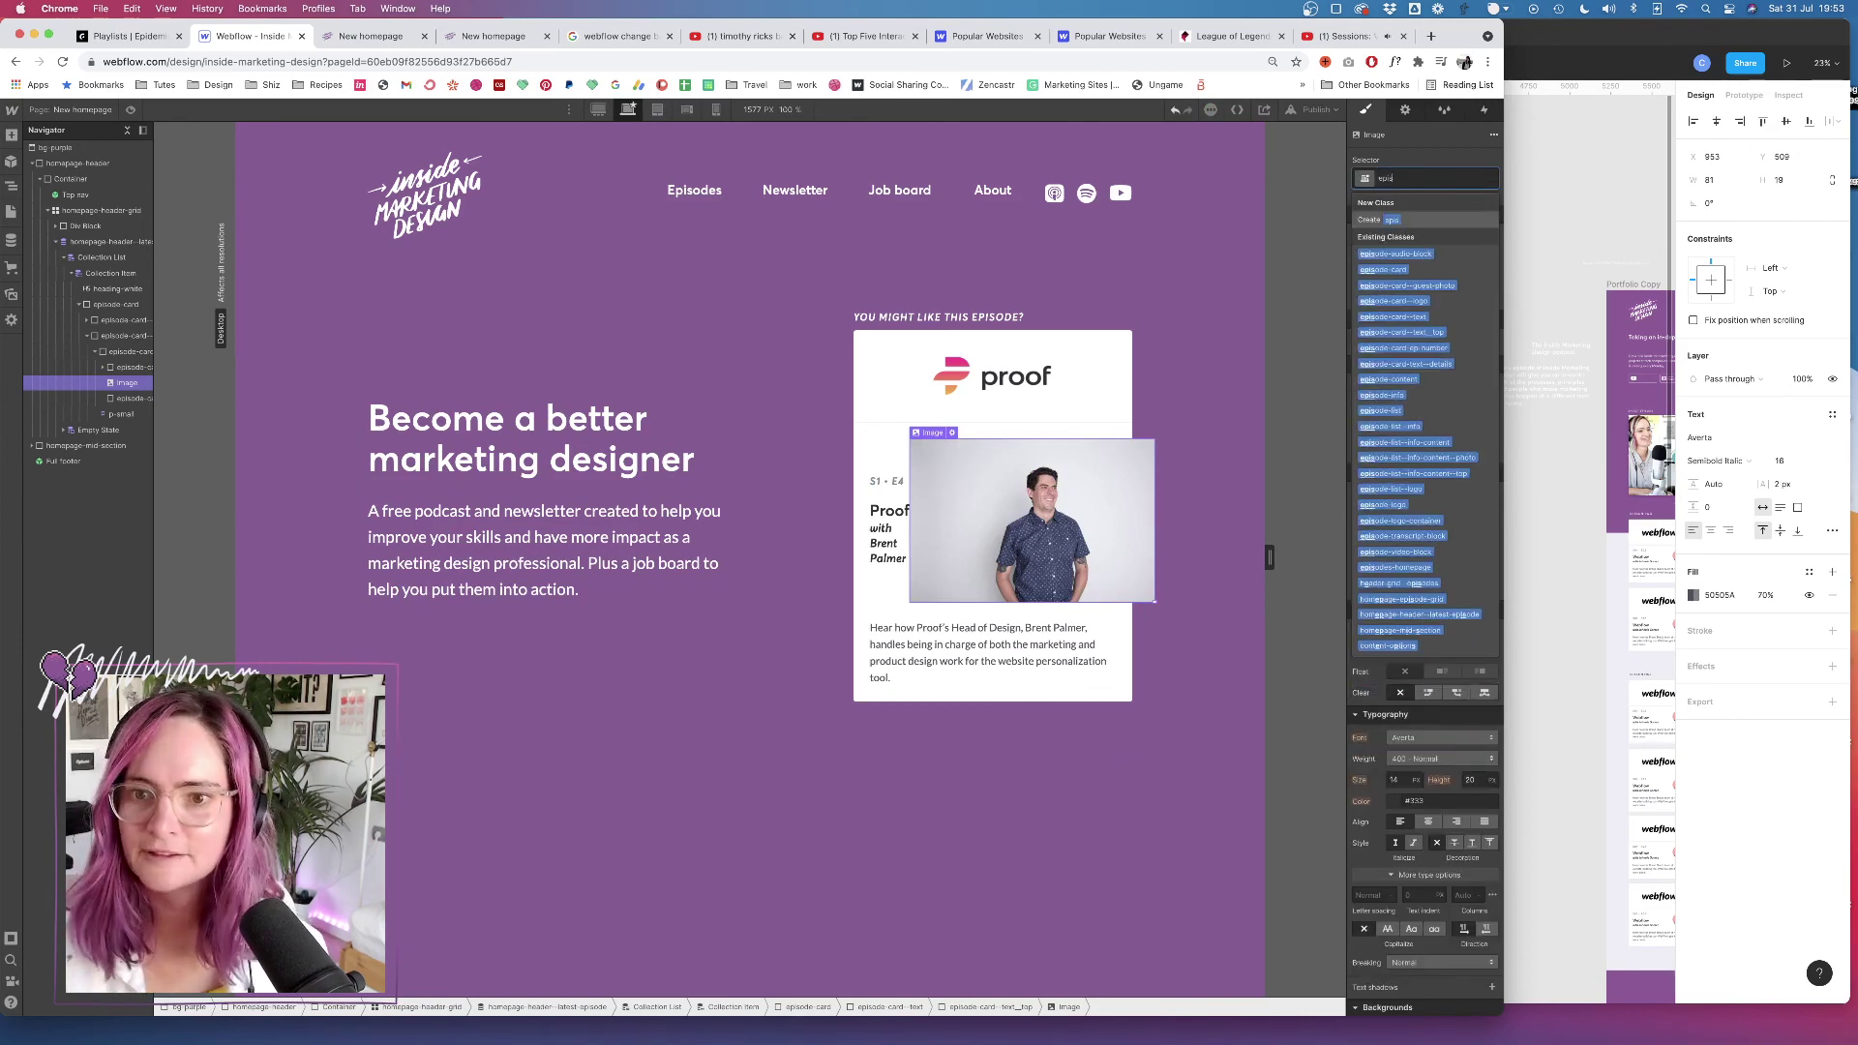
pyautogui.click(1437, 287)
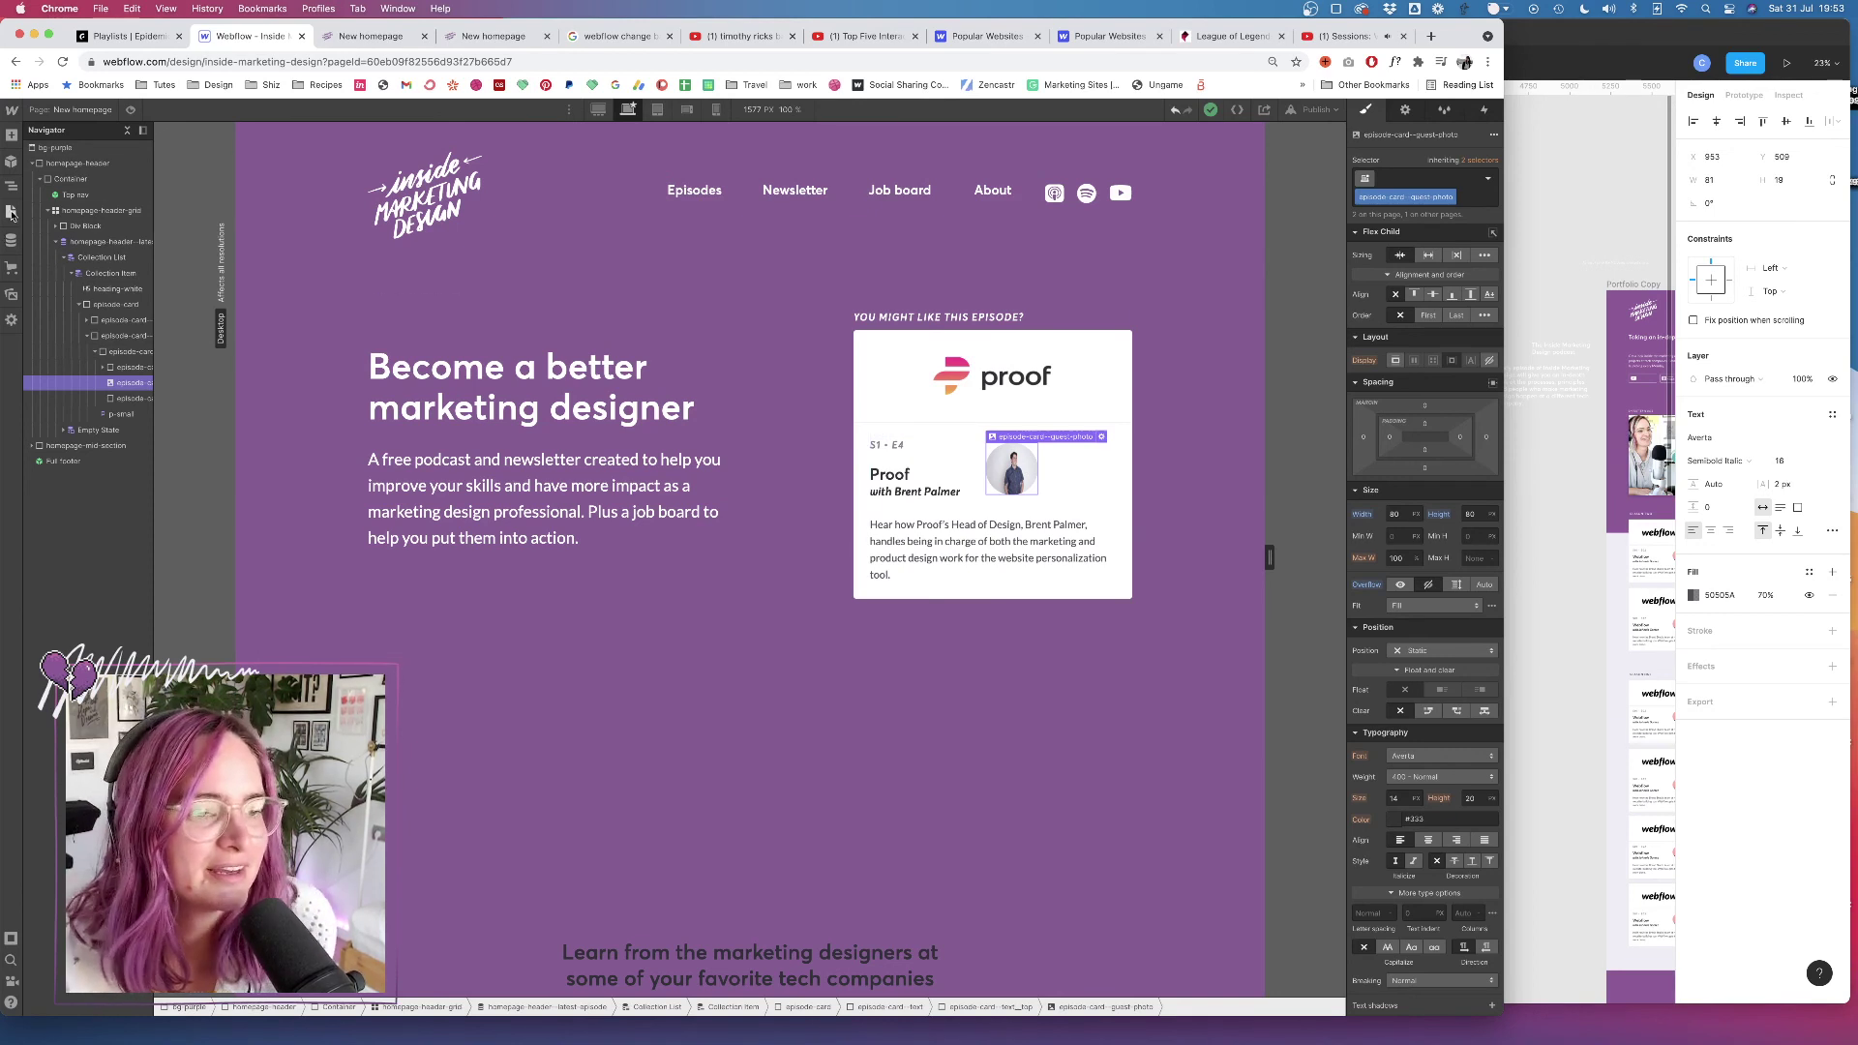
# Open the Home page and look over its existing episode sections
pyautogui.click(12, 212)
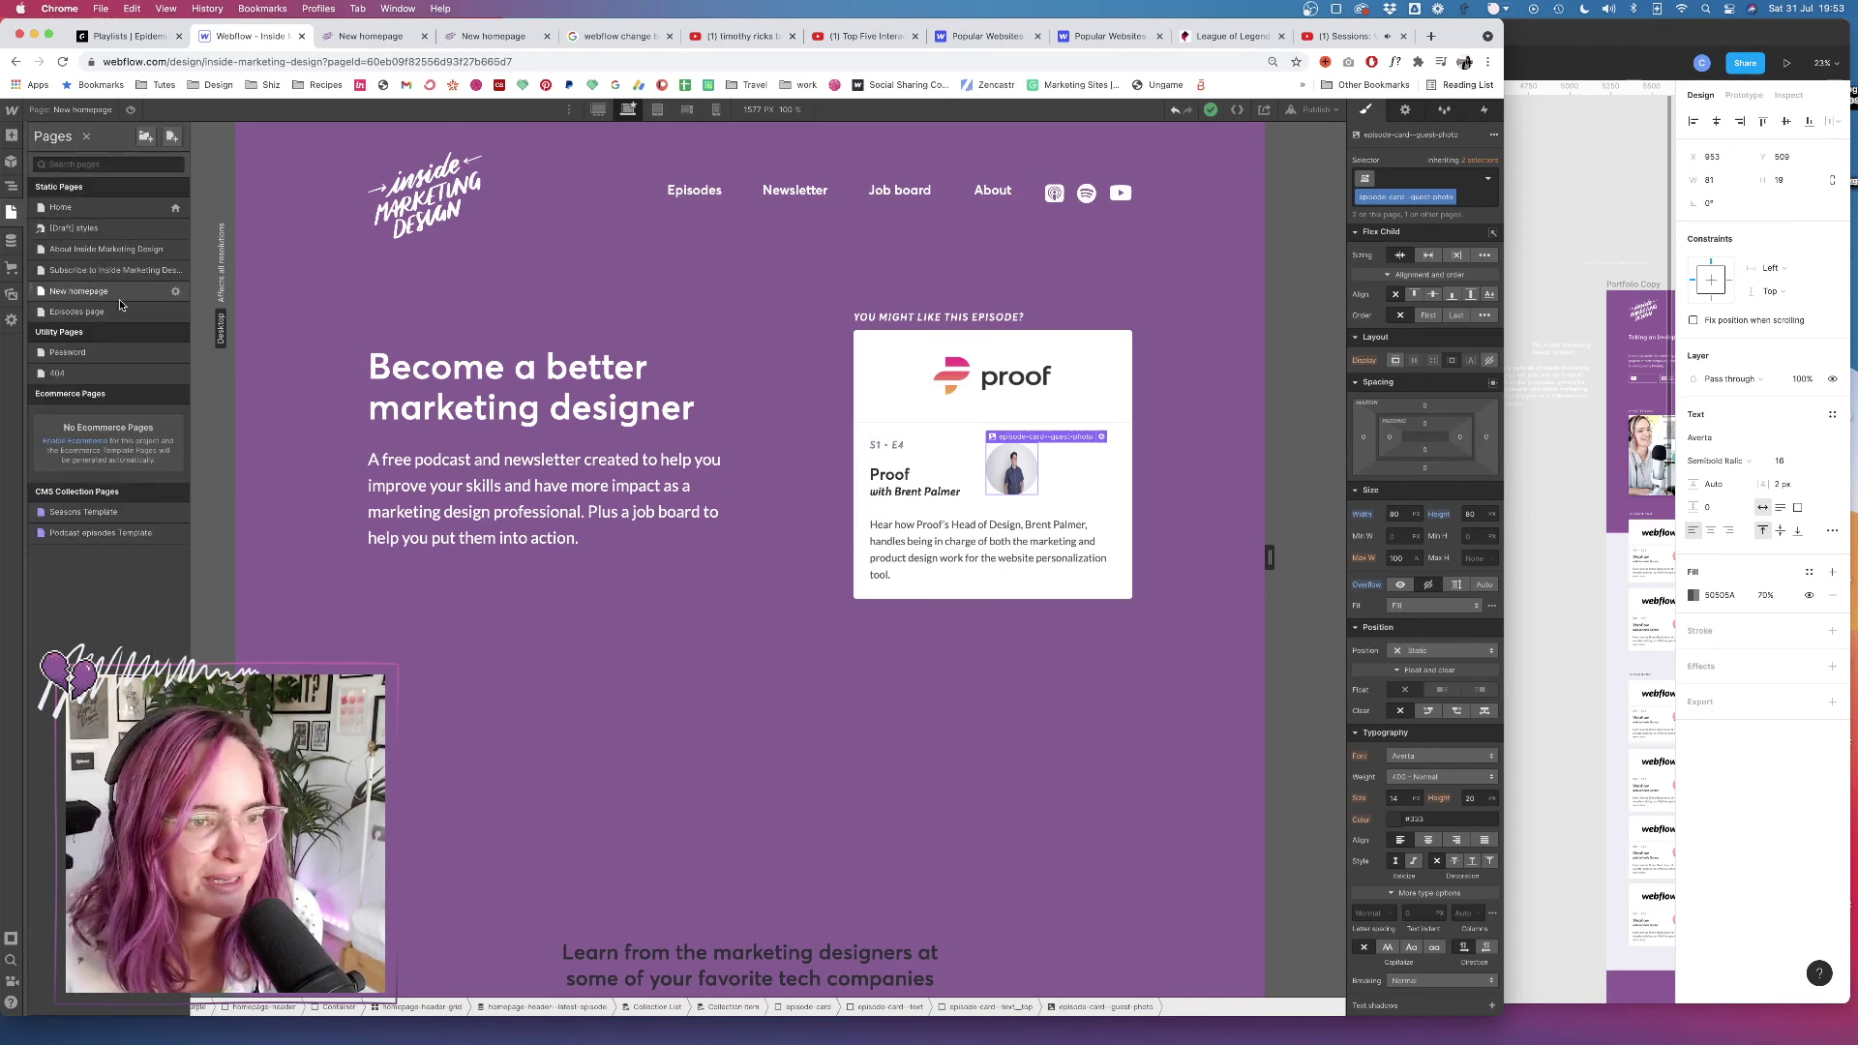
pyautogui.click(104, 209)
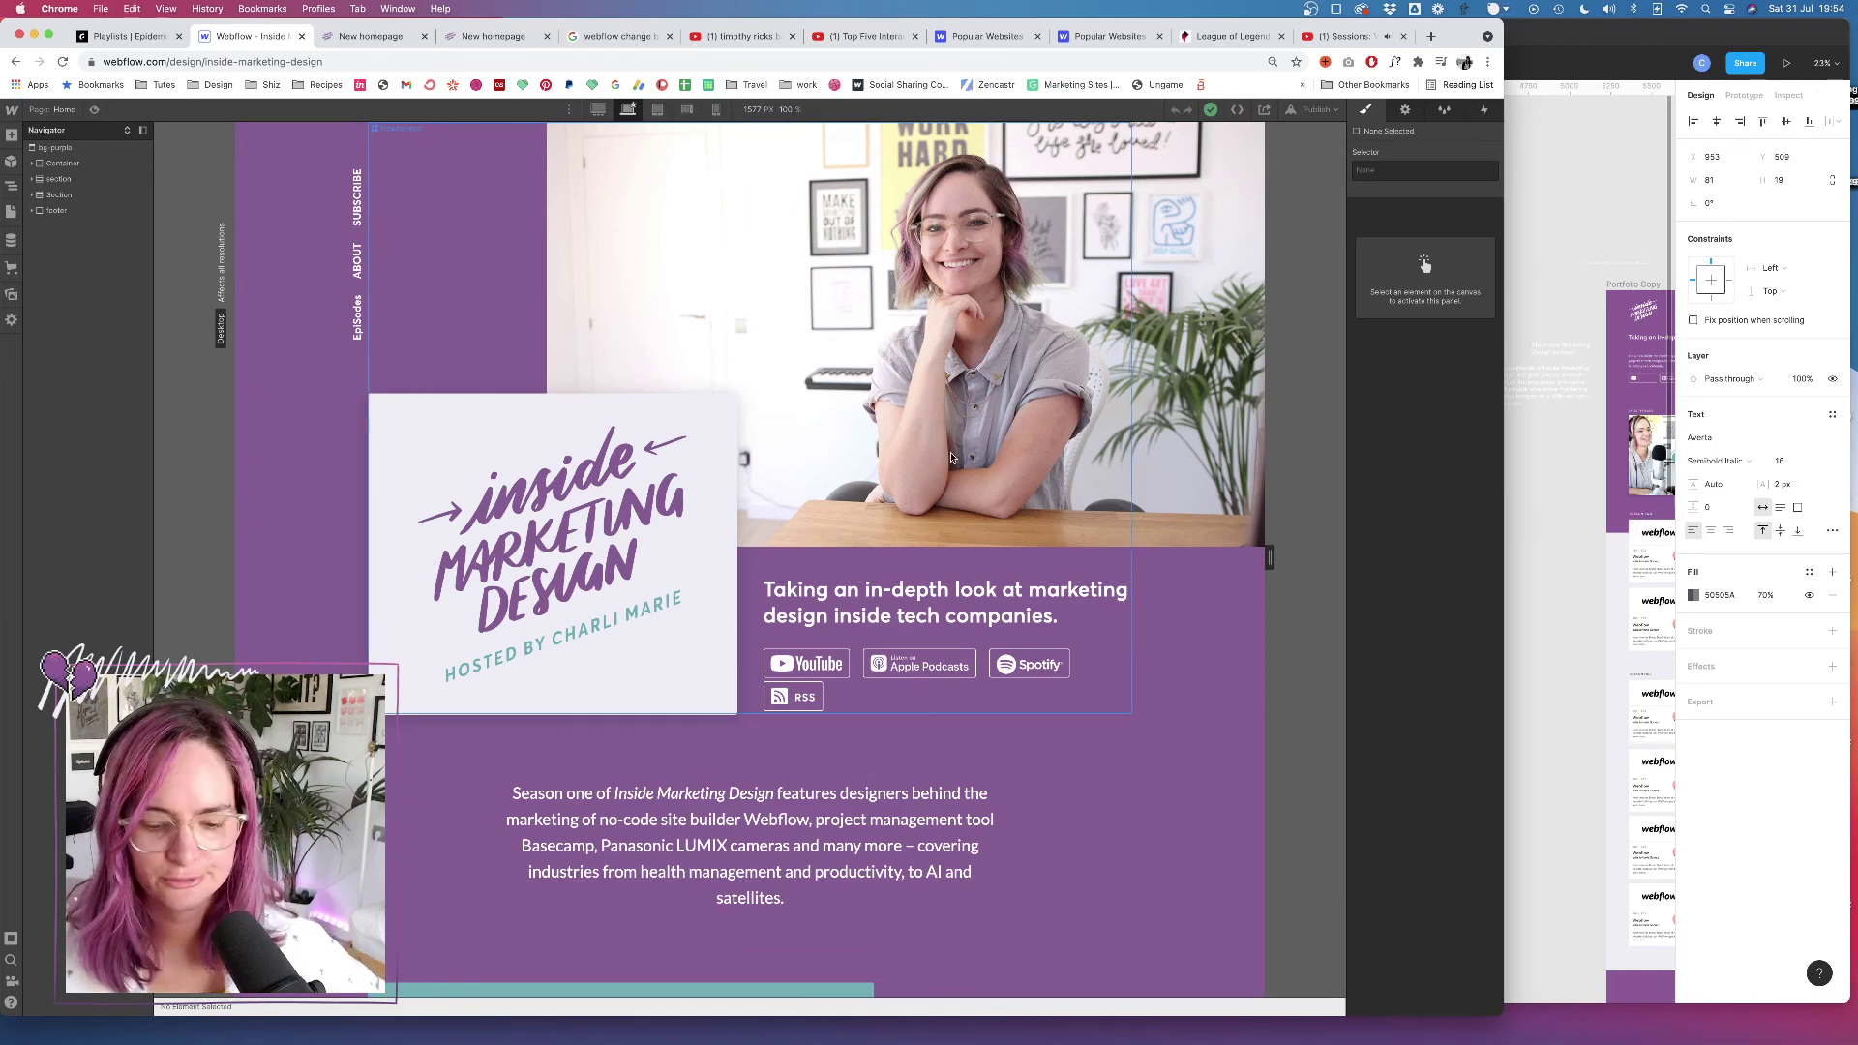
pyautogui.scroll(-5, 871, 600)
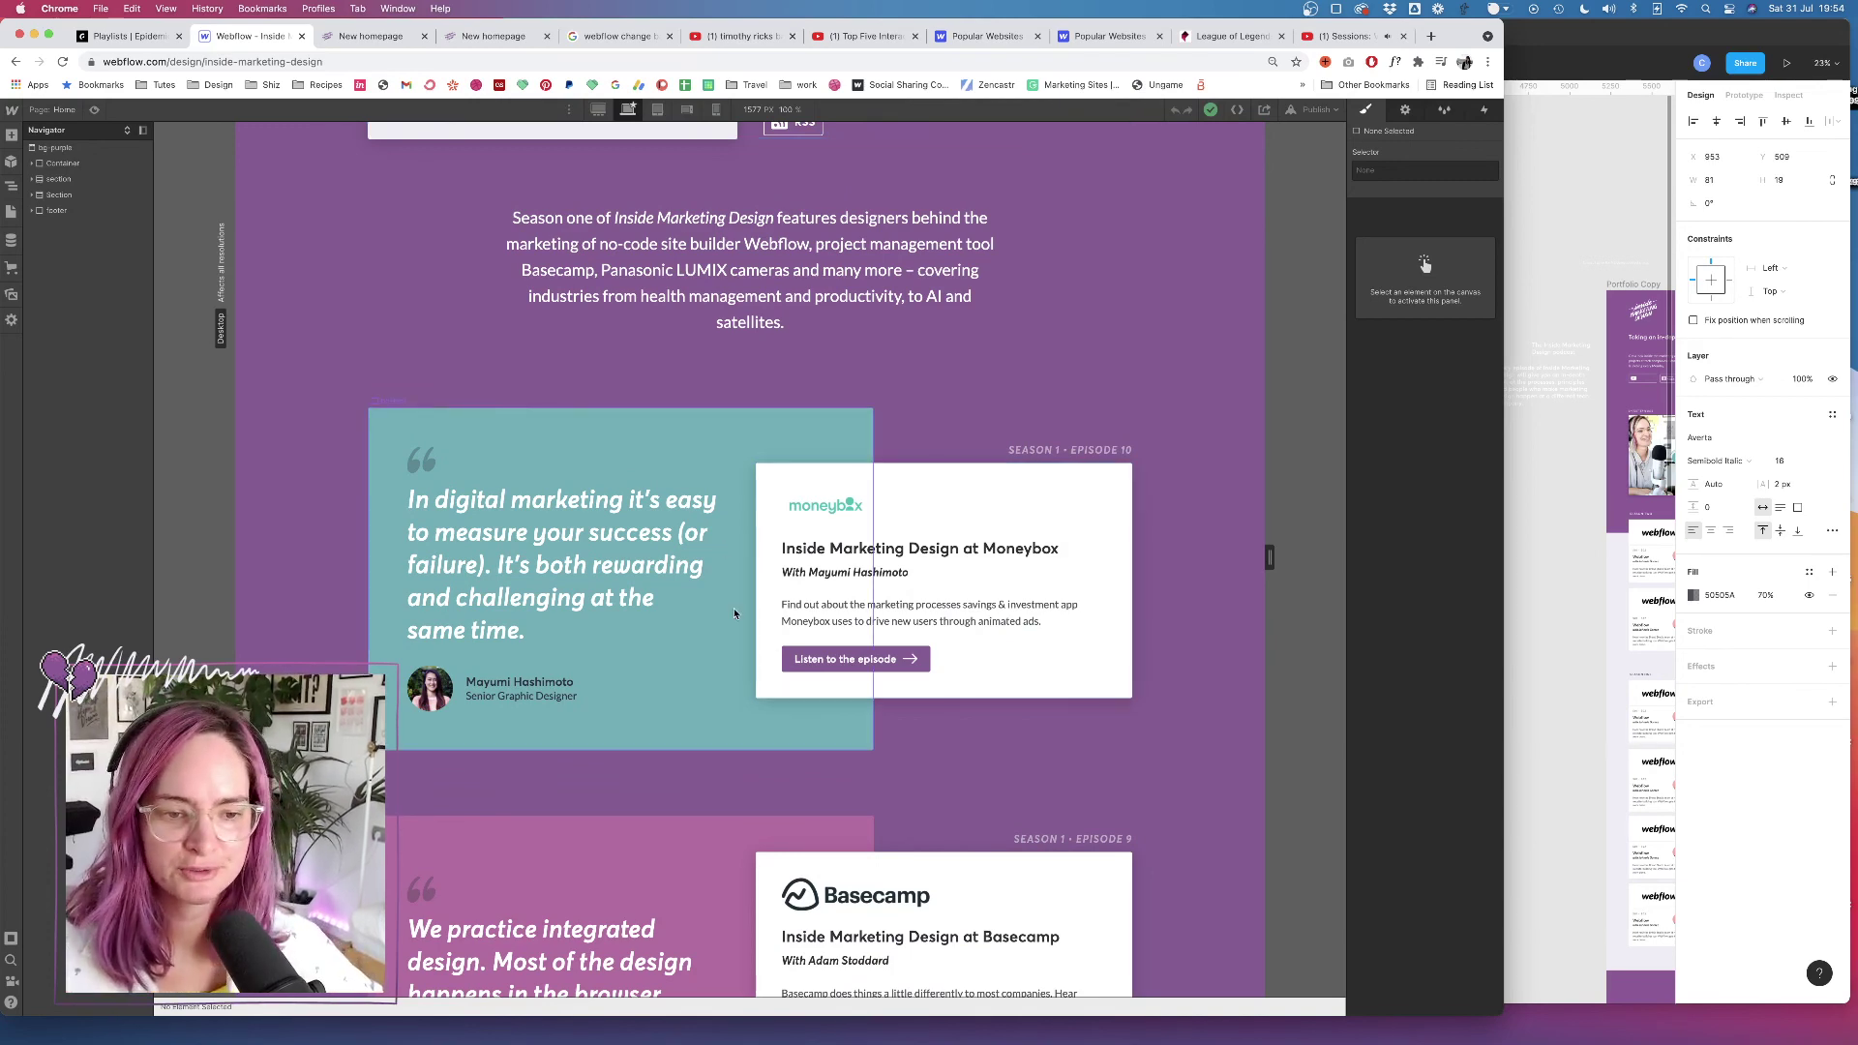
# Examine the style settings of the byline image in the first episode section, including its size, background and border radius
pyautogui.scroll(-3, 706, 595)
pyautogui.click(430, 416)
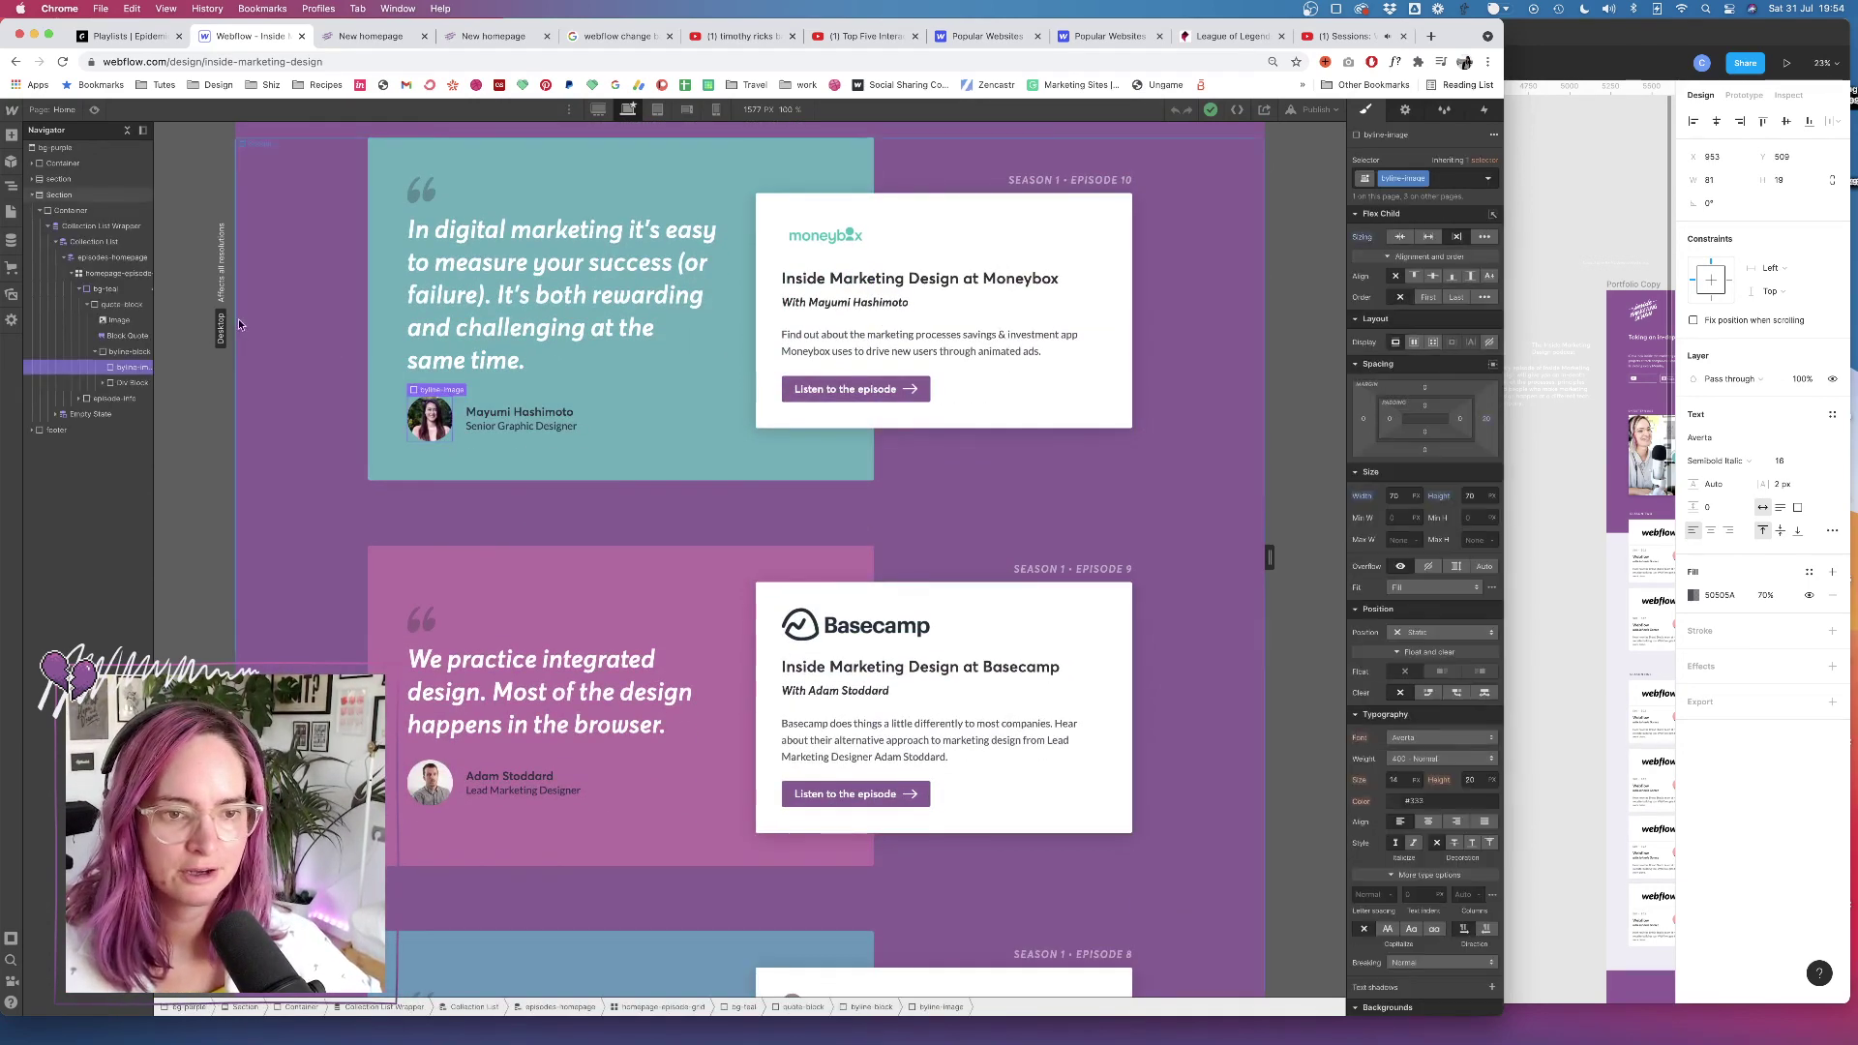
pyautogui.click(117, 355)
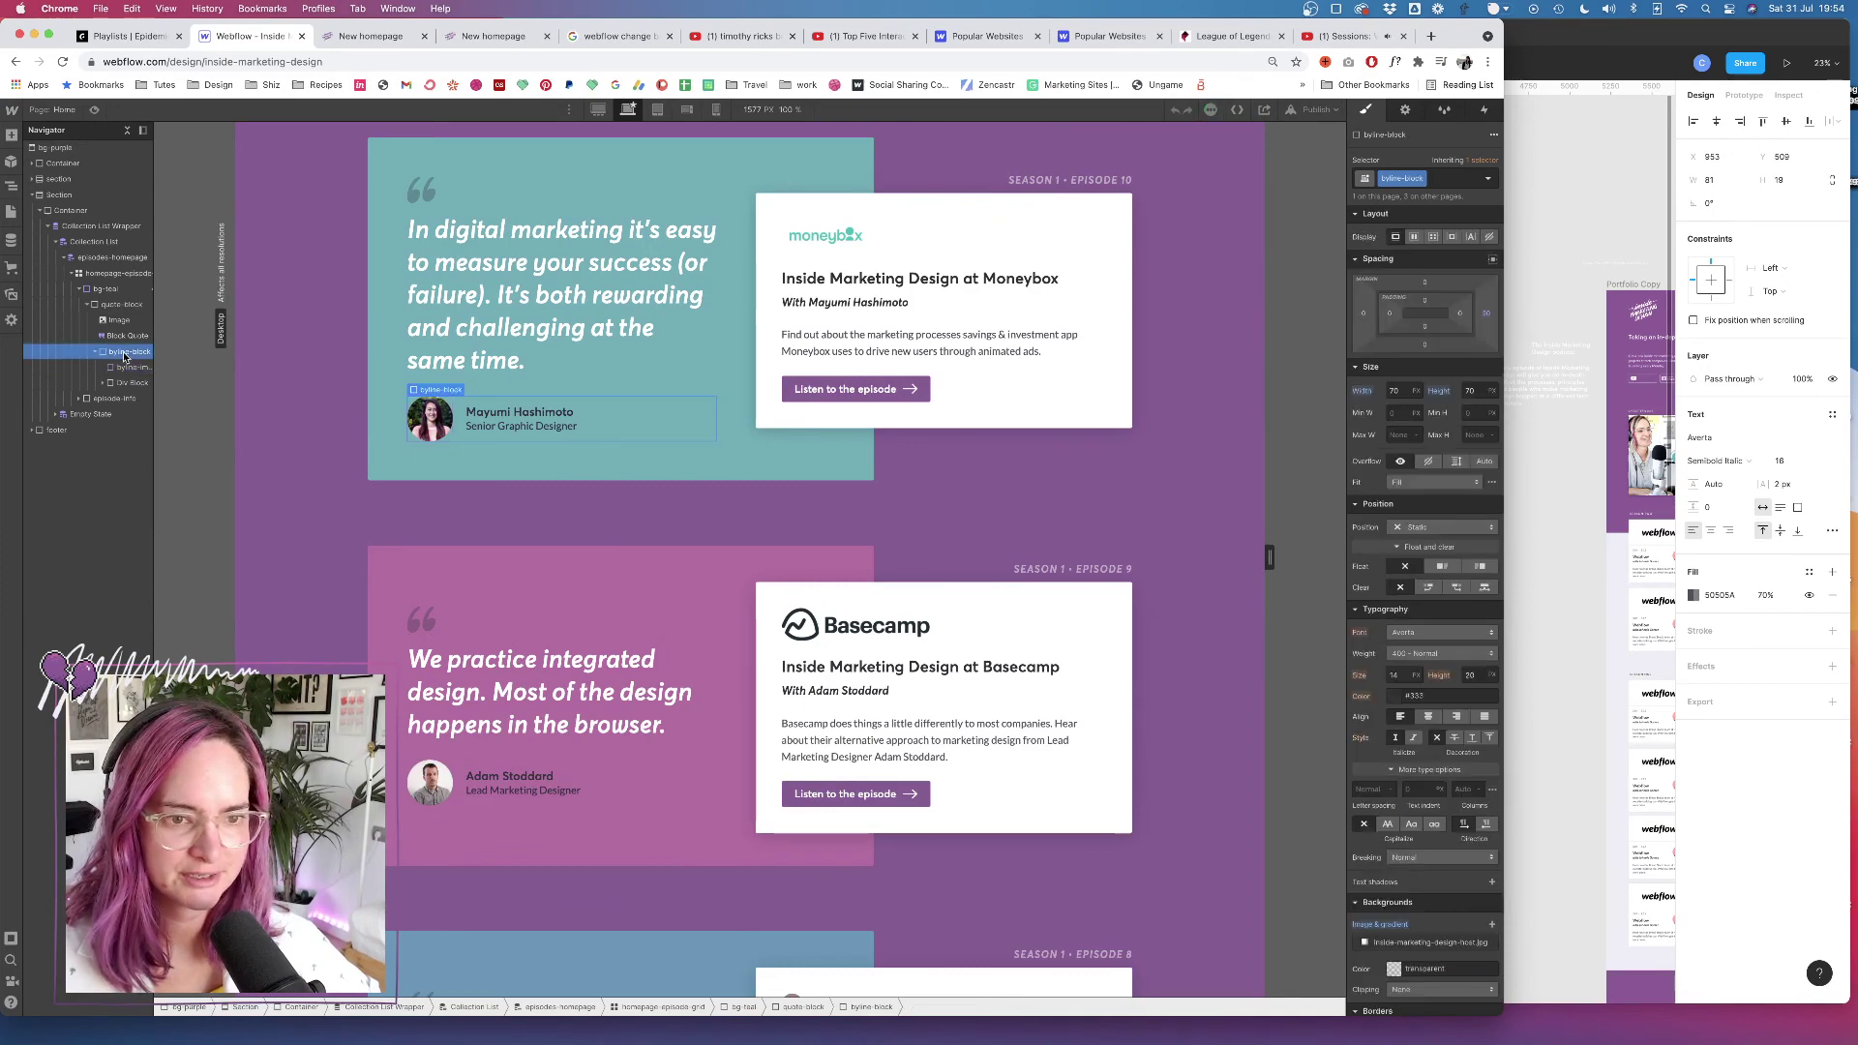
pyautogui.click(128, 368)
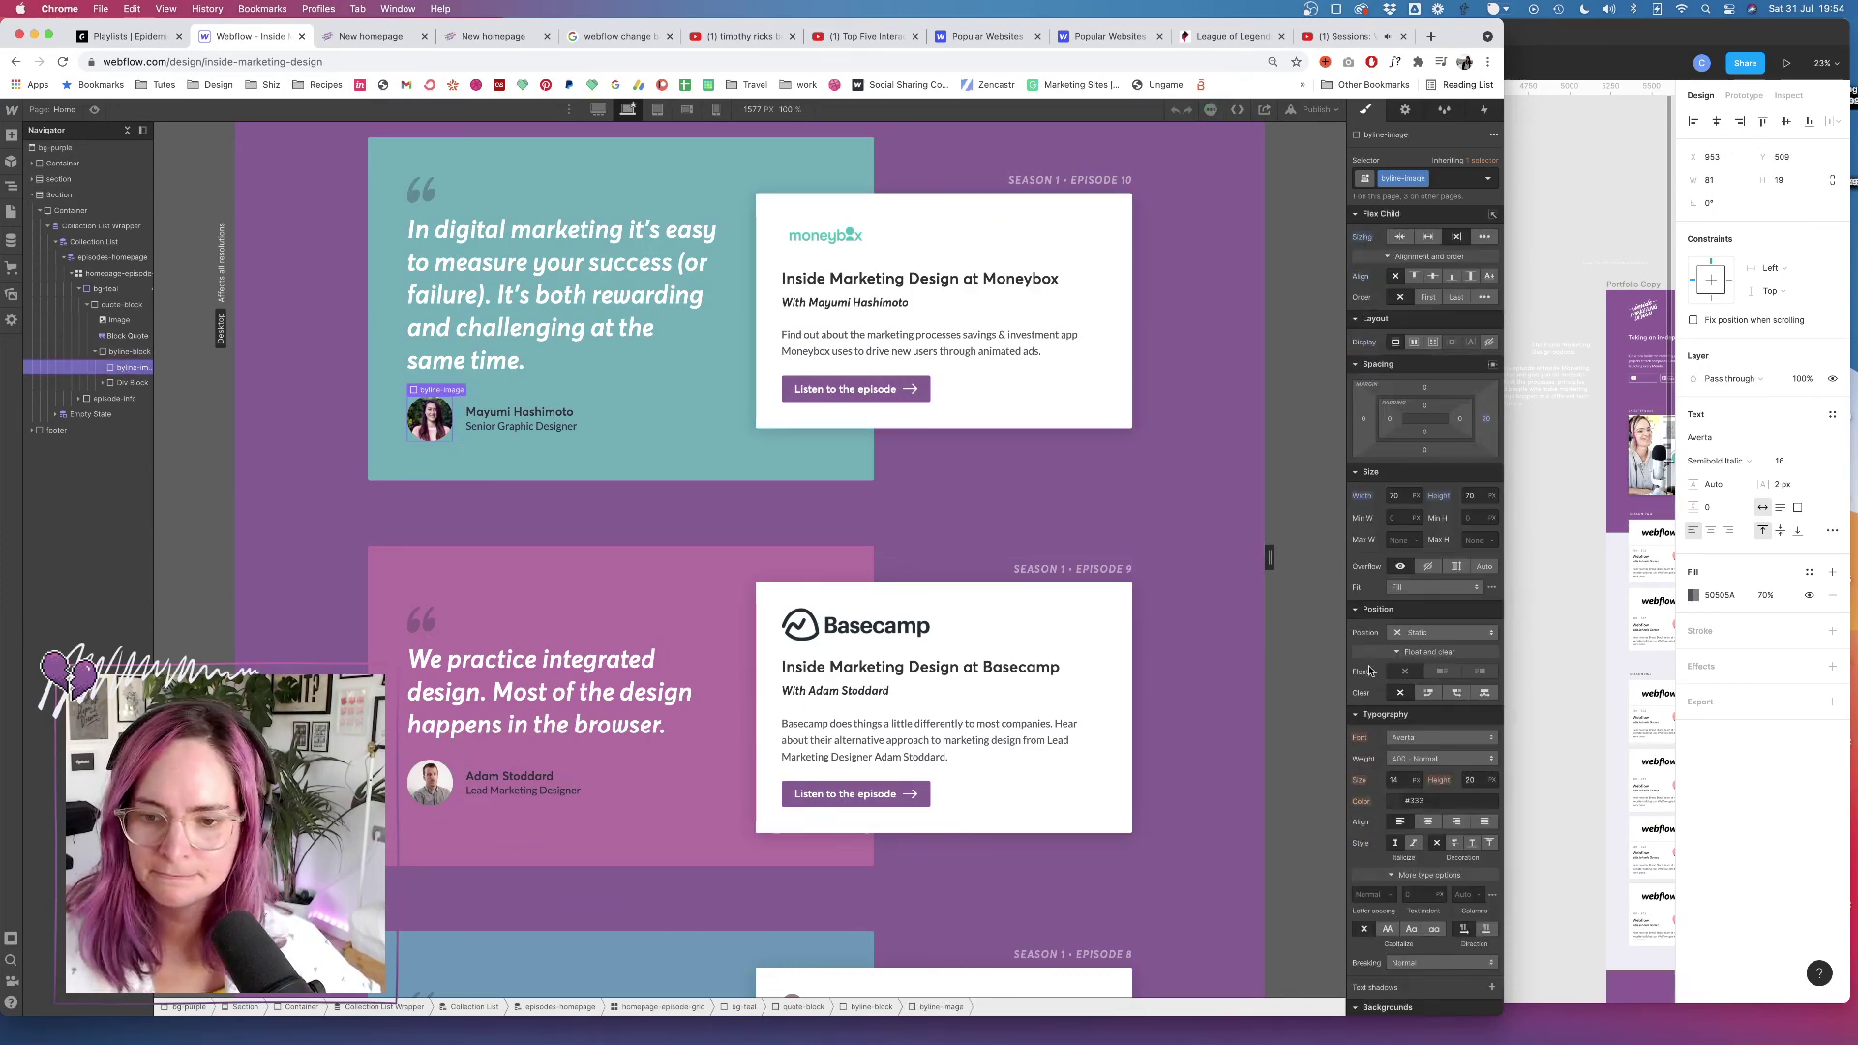
pyautogui.scroll(-1, 1369, 680)
pyautogui.scroll(-10, 1369, 680)
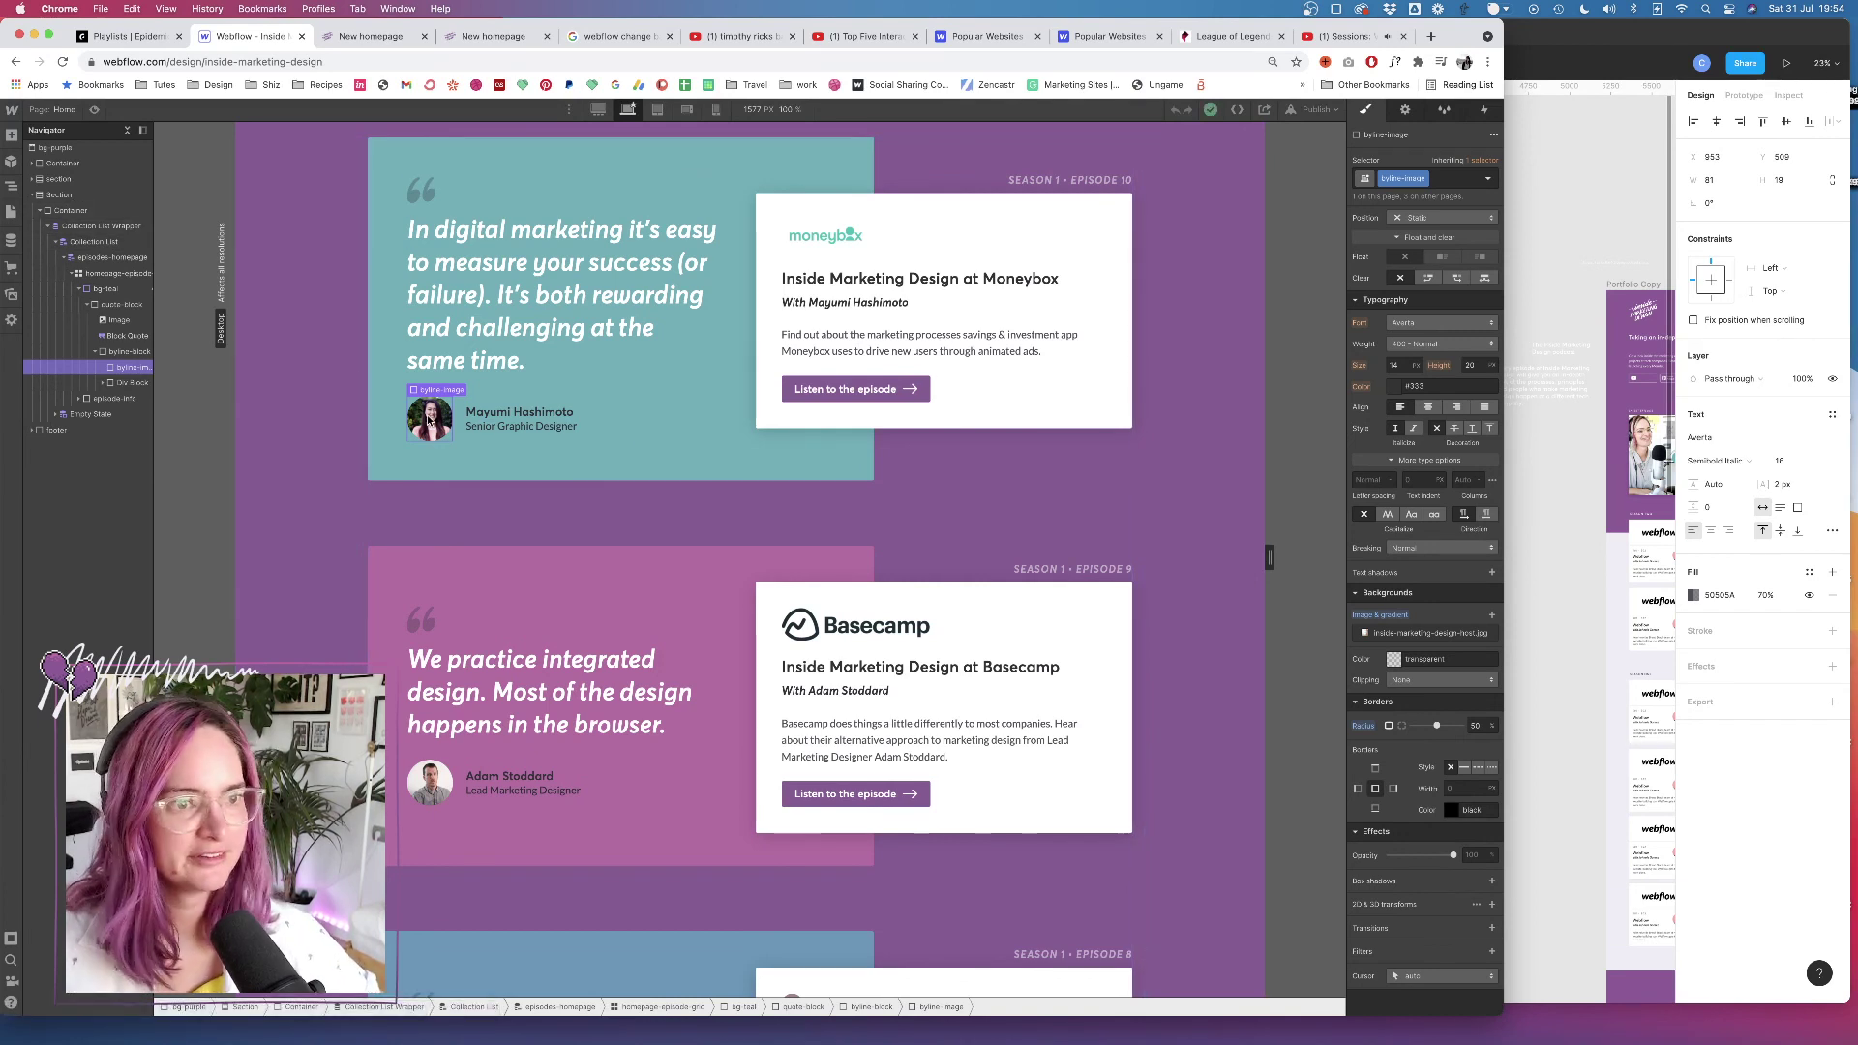
# Open the New homepage page and delete the separate guest image from the Proof card
pyautogui.click(12, 212)
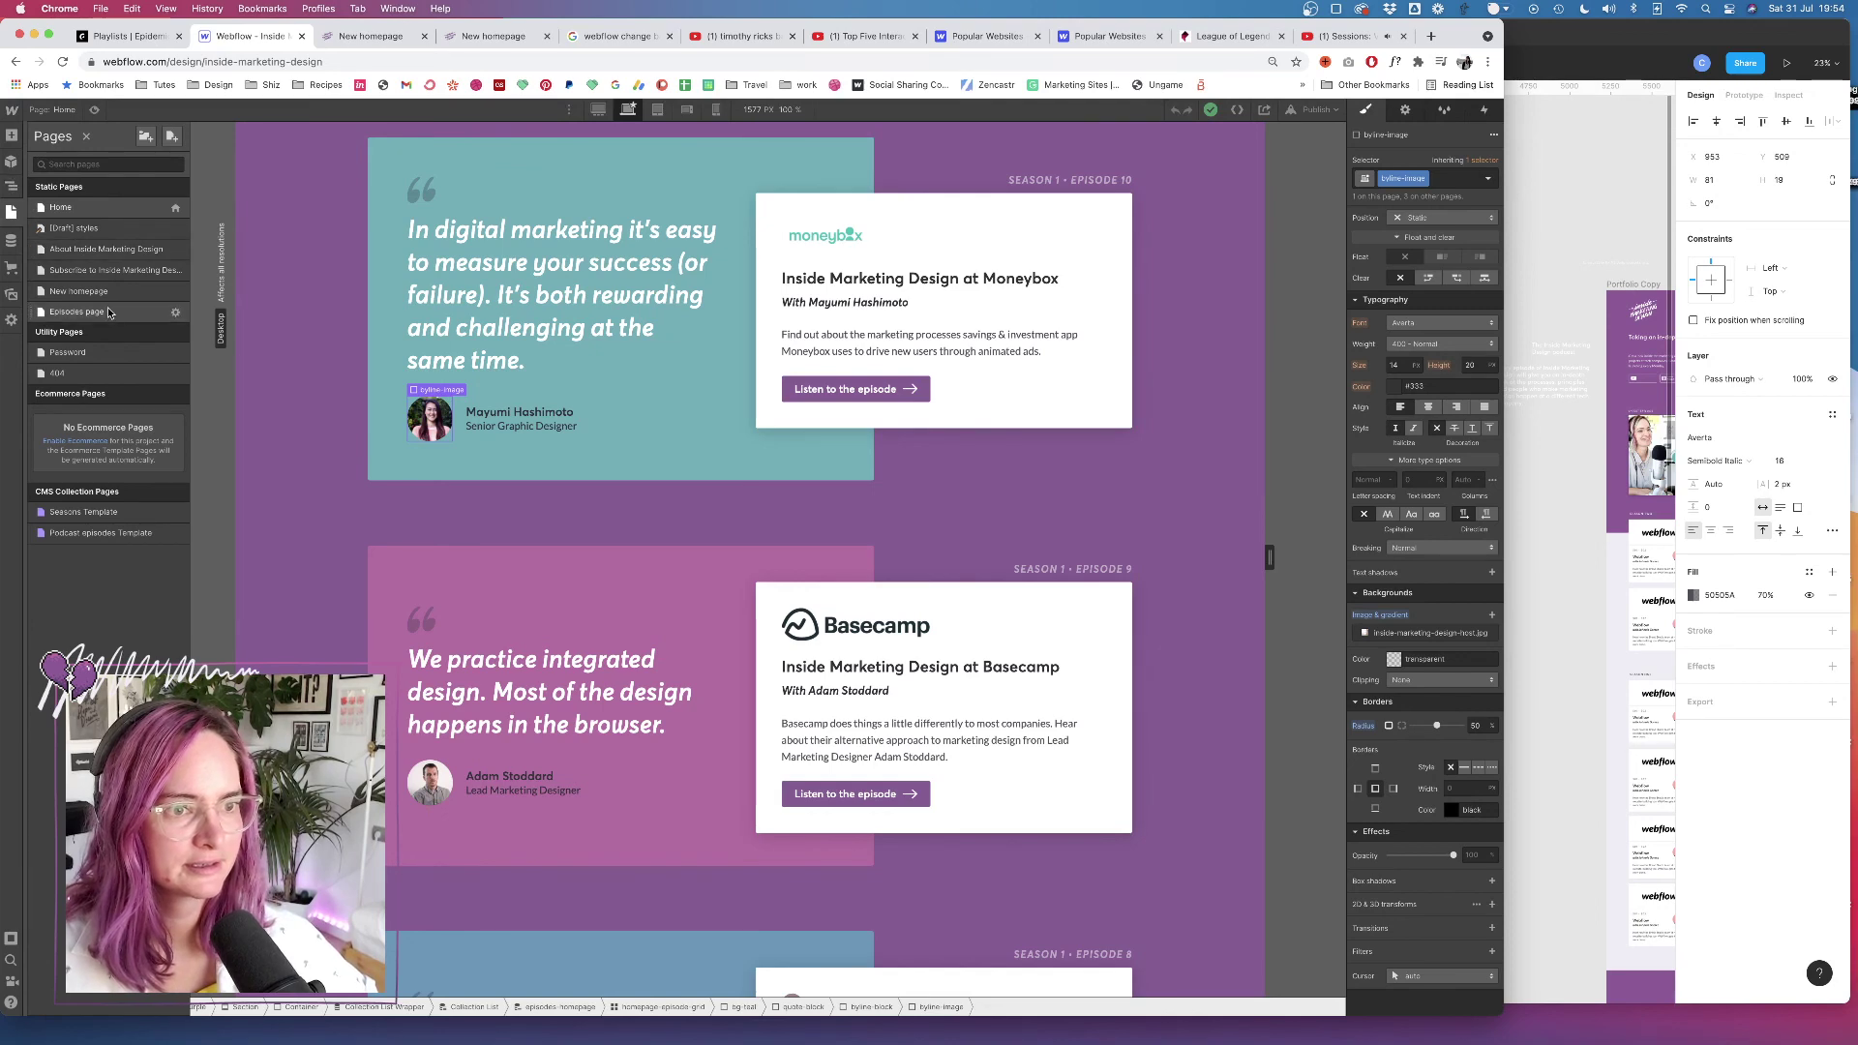
pyautogui.click(78, 291)
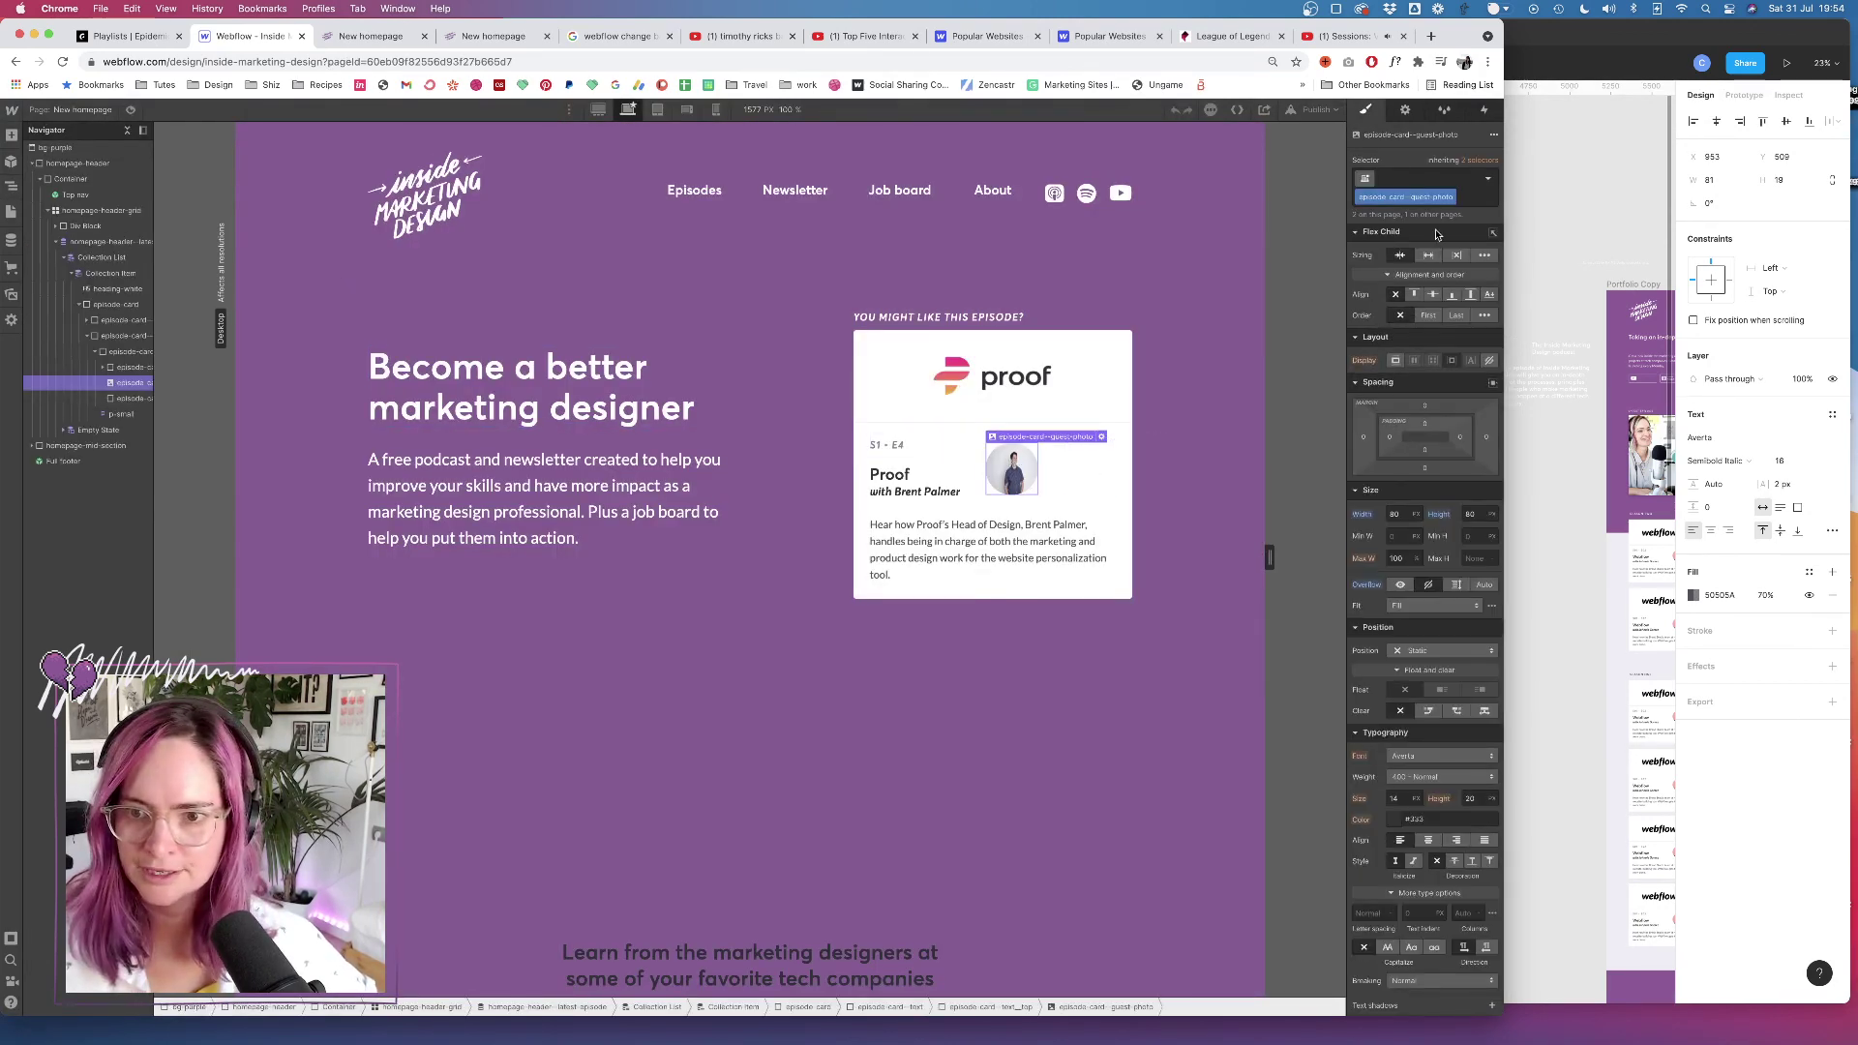
pyautogui.press('Delete')
# Bind the background image of the Proof card's empty episode-card--guest-photo div to the Guest profile photo field
pyautogui.click(123, 384)
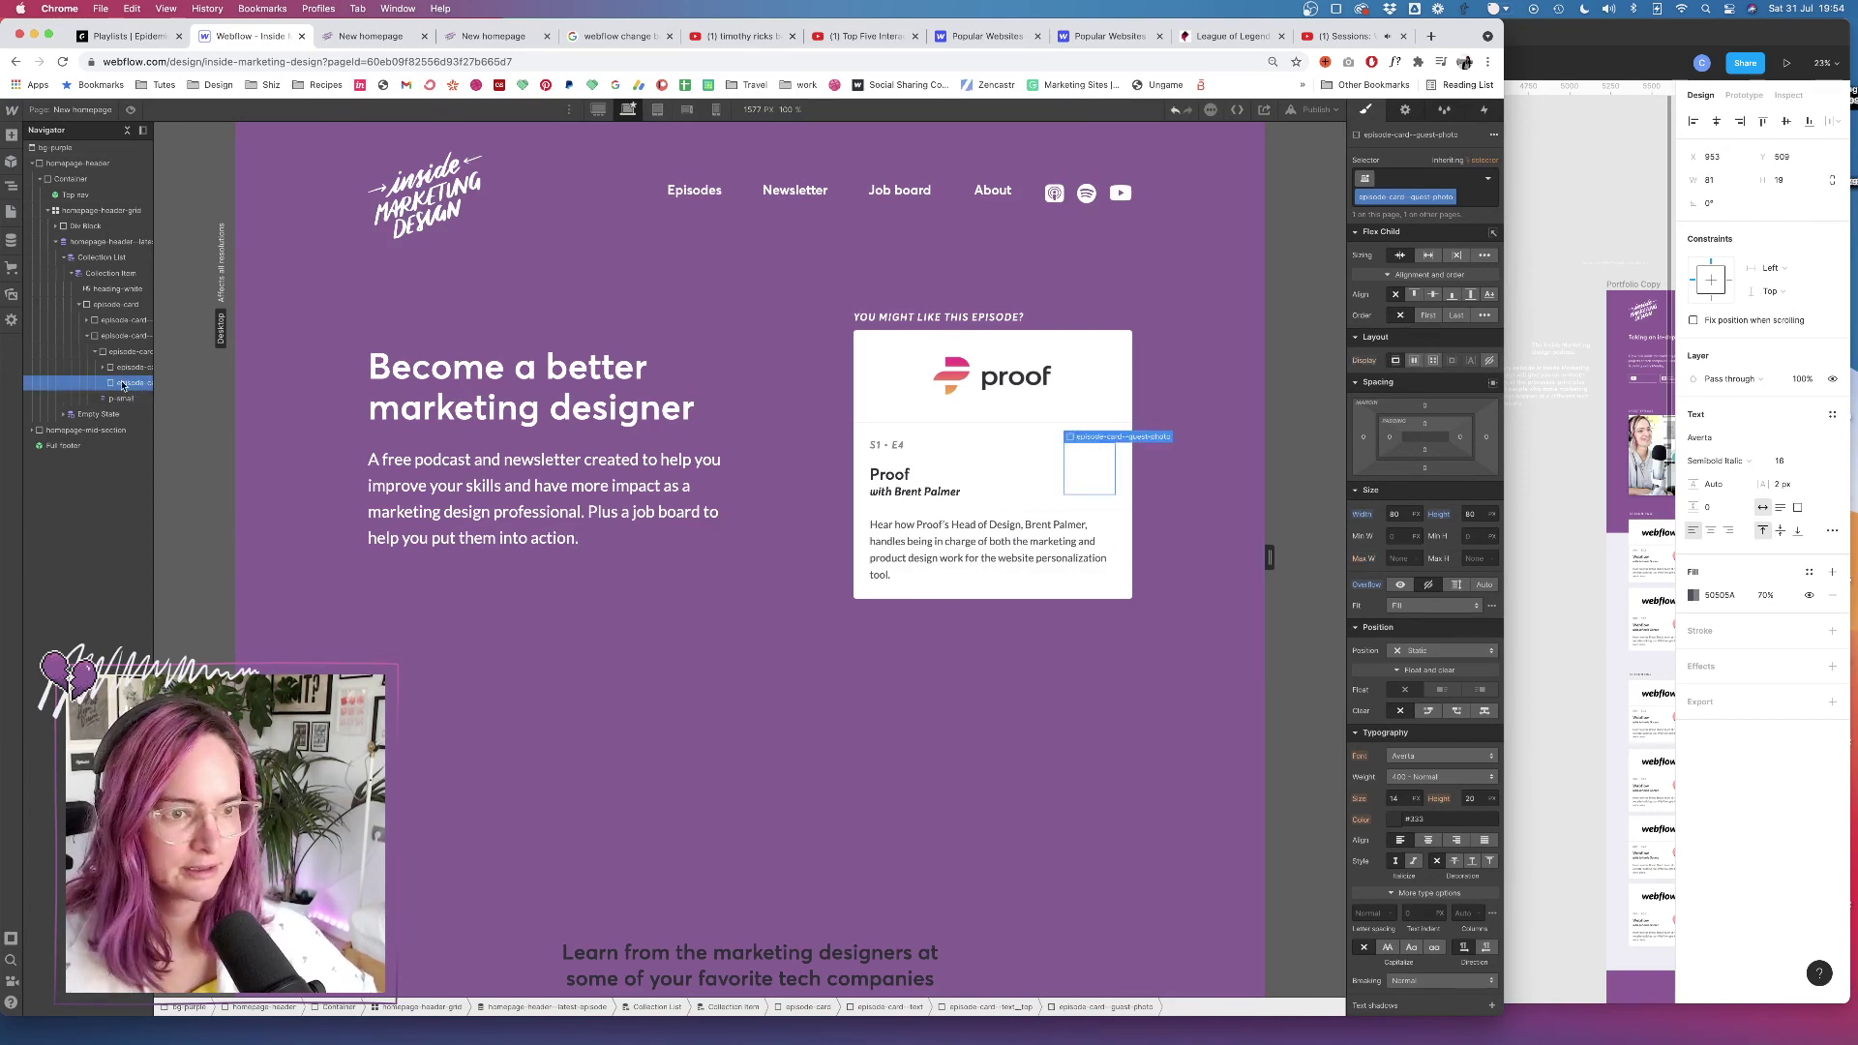
pyautogui.click(1405, 109)
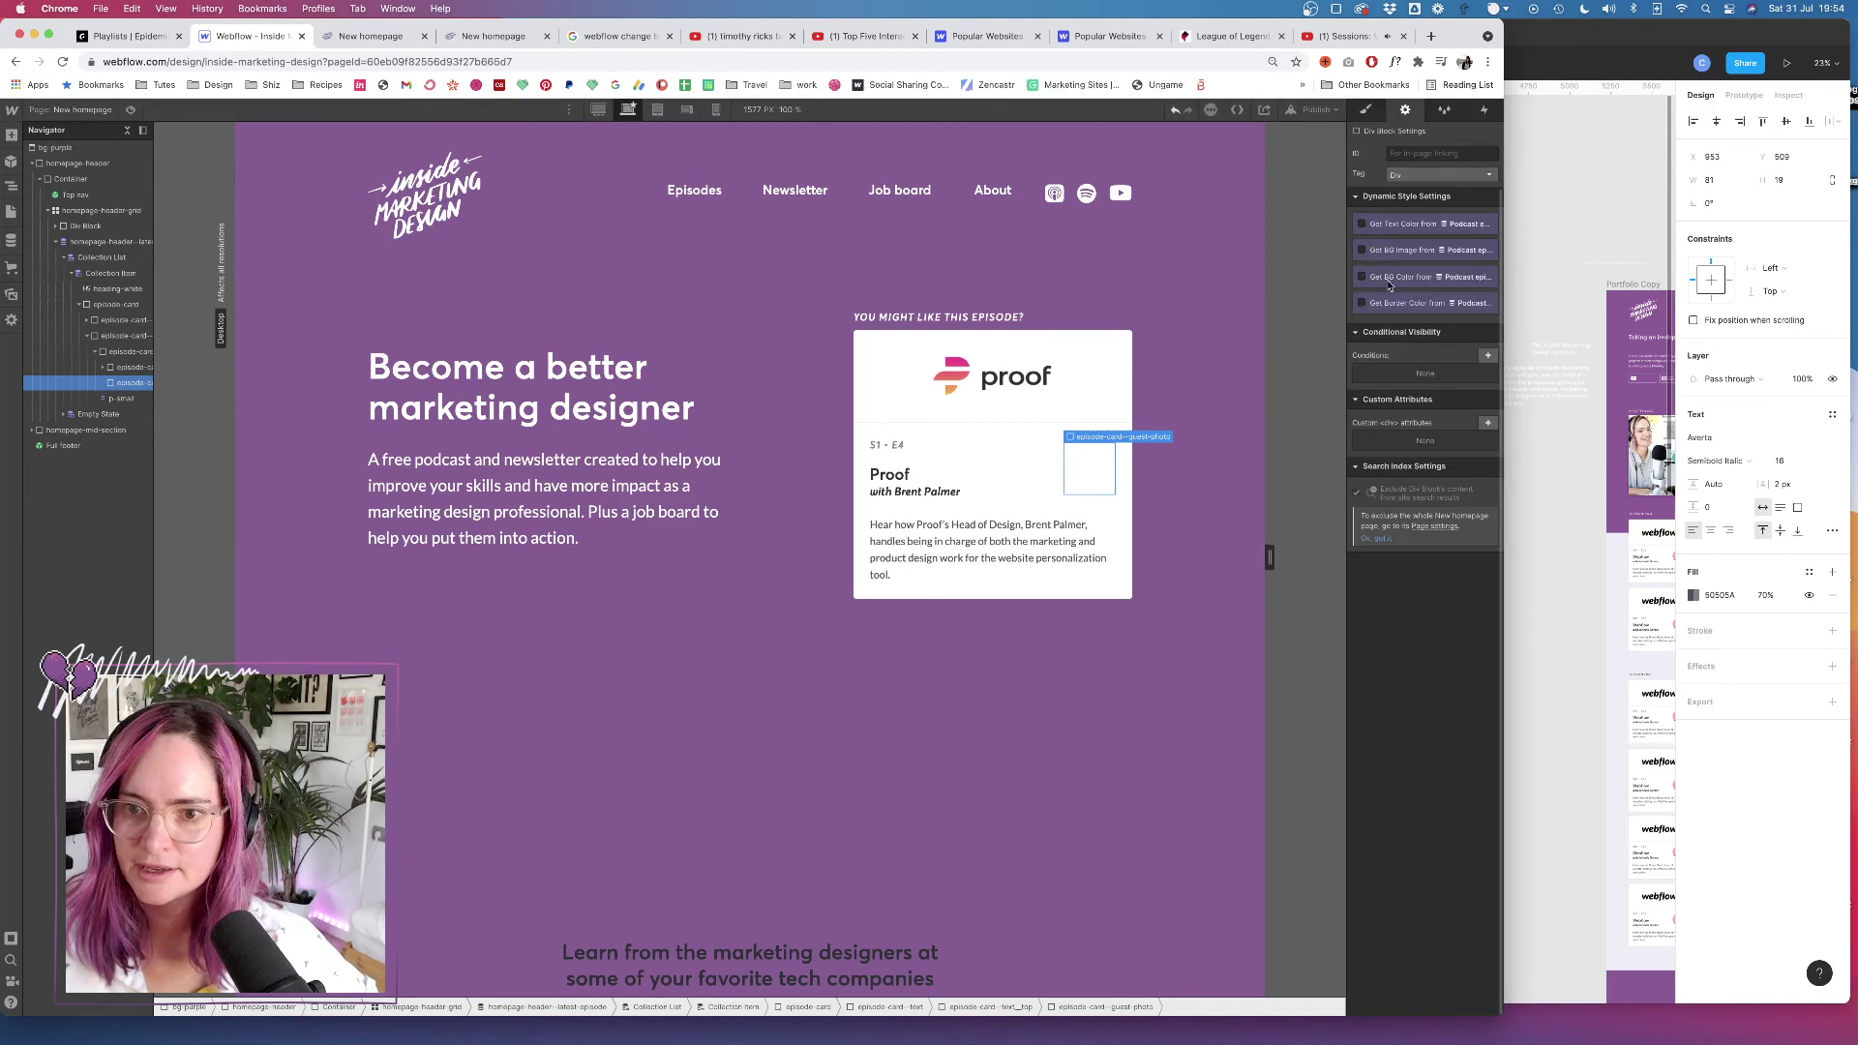
pyautogui.click(1362, 251)
pyautogui.click(1421, 266)
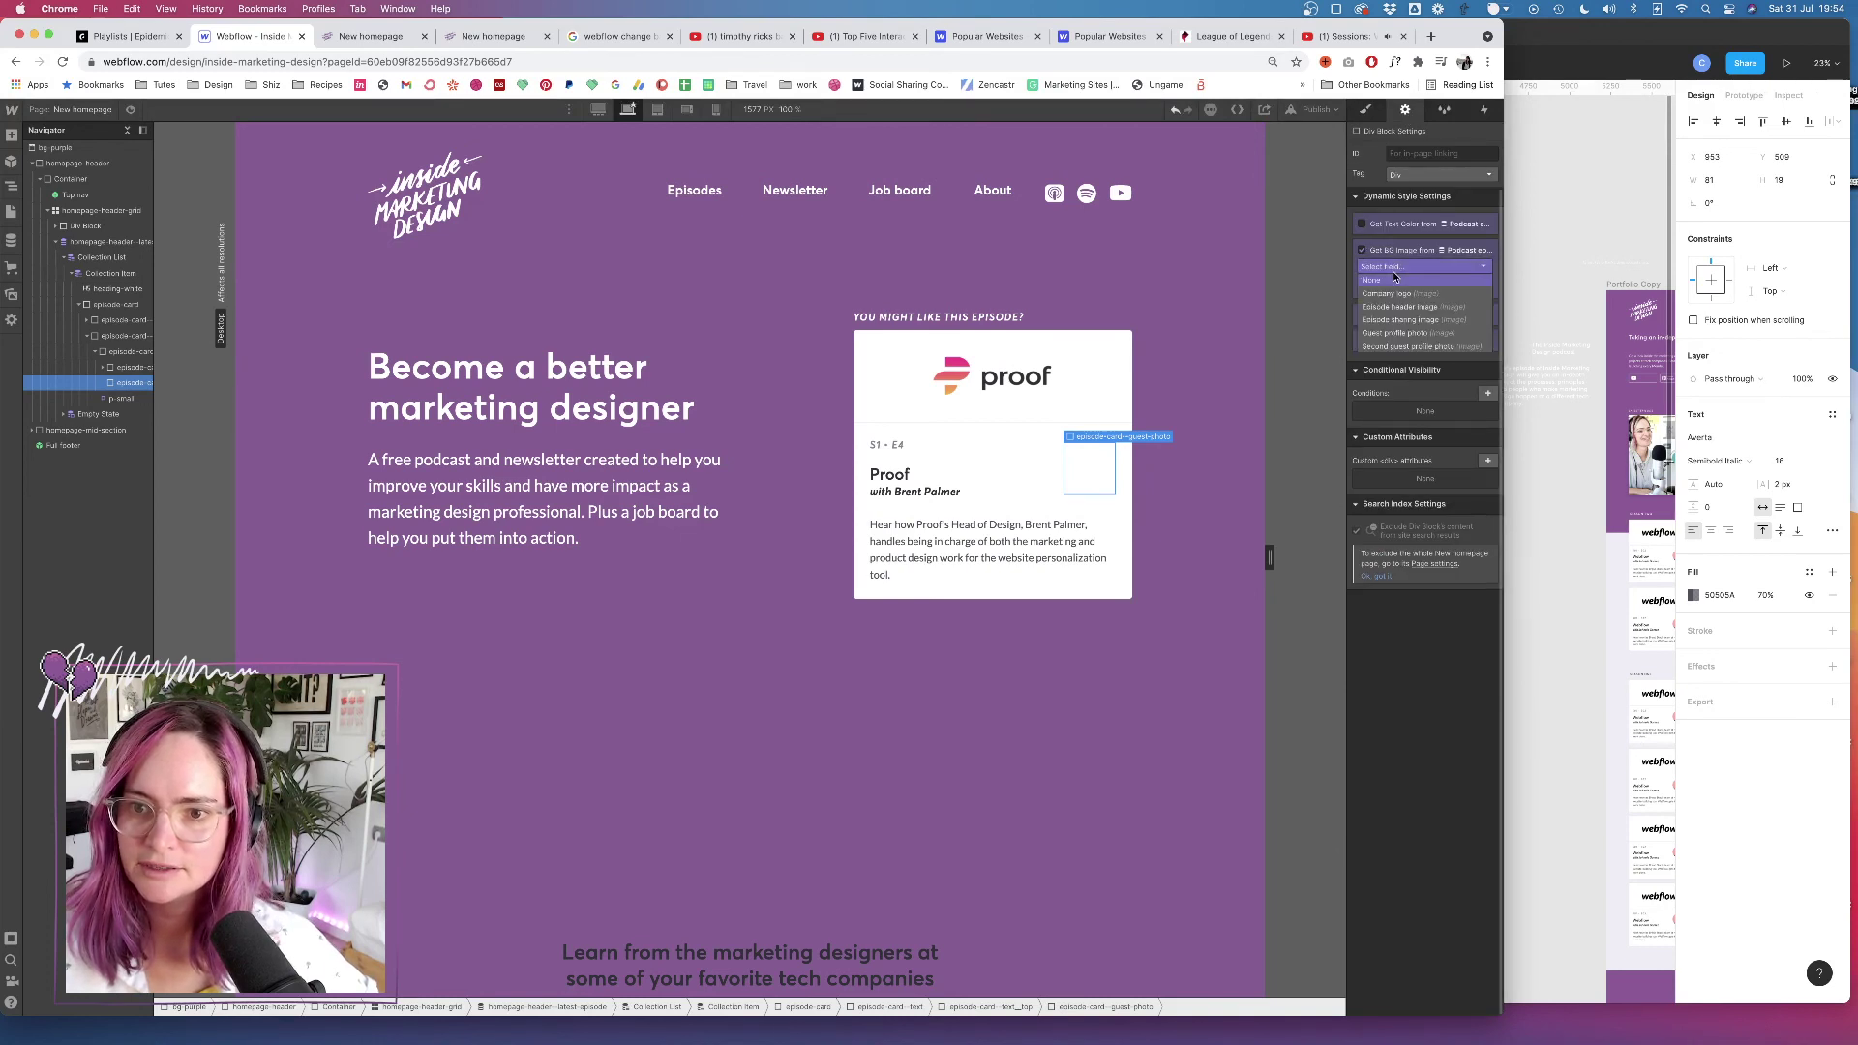
pyautogui.click(1408, 333)
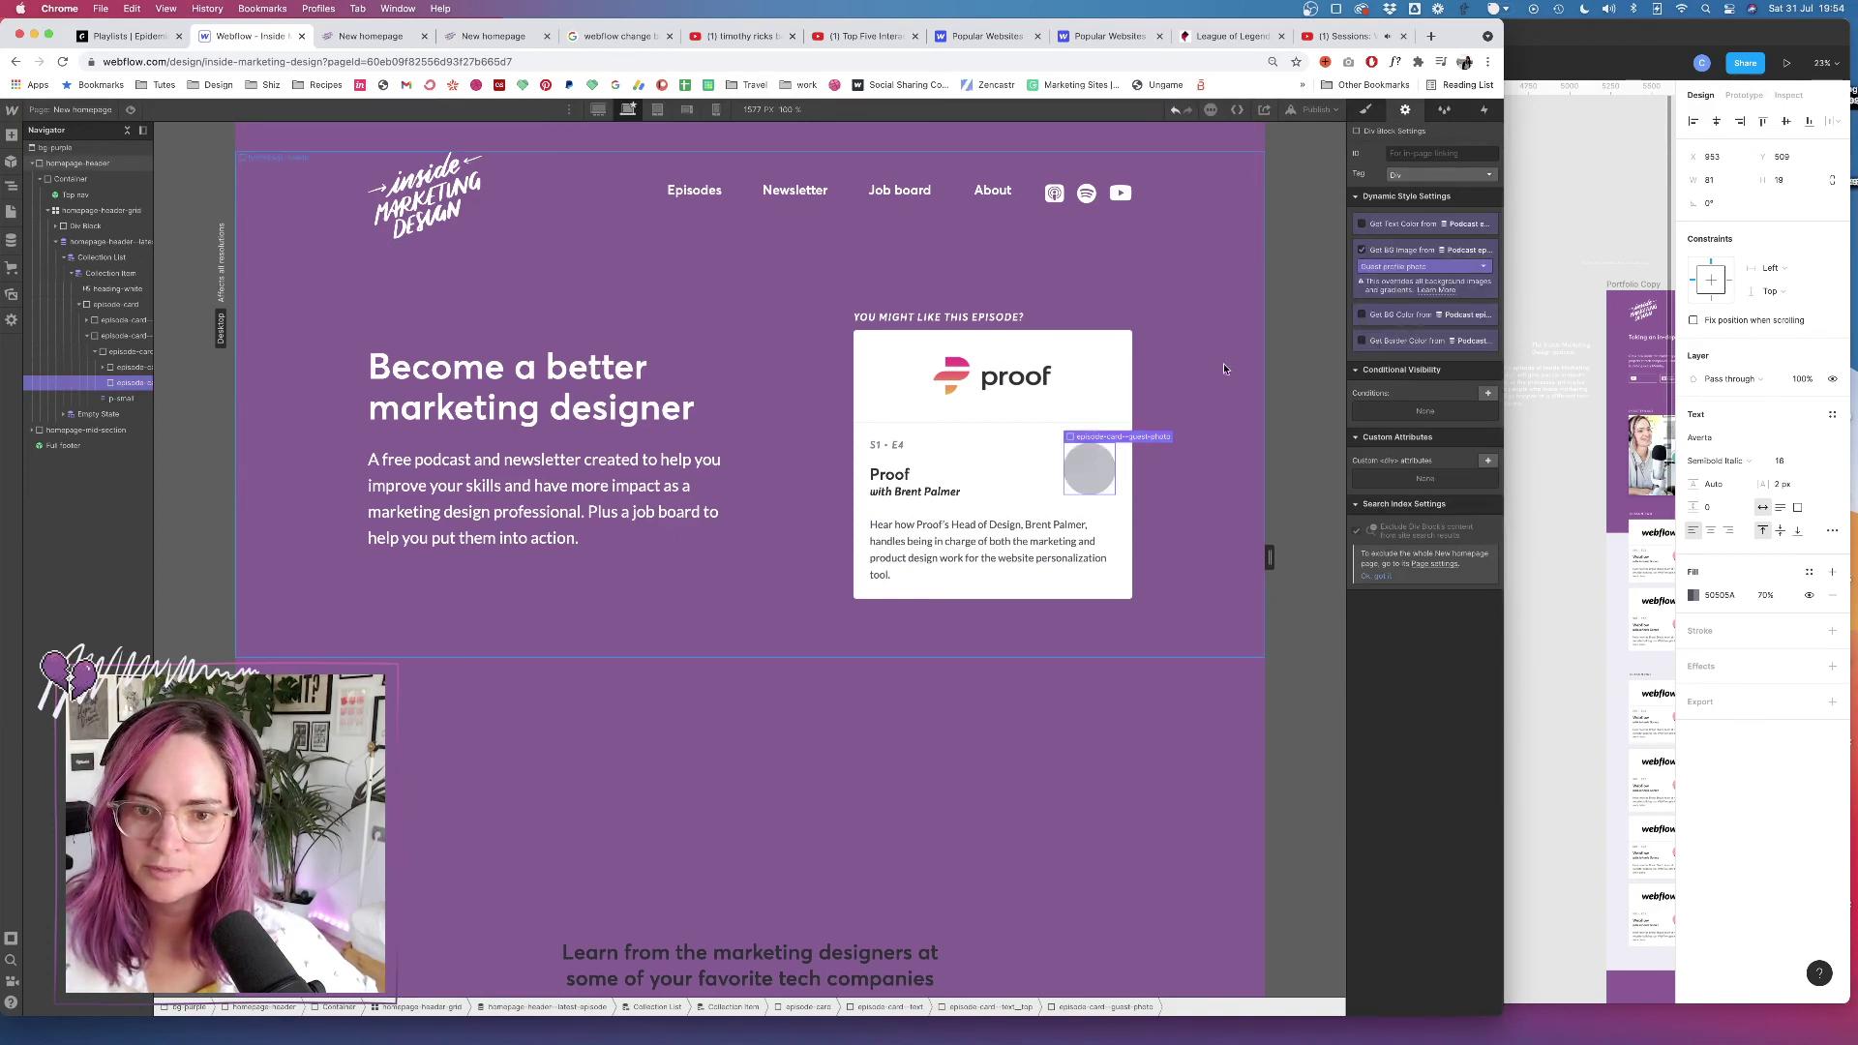
# Add a background image style to episode-card--guest-photo with size Cover, centred position and no tiling
pyautogui.click(1367, 110)
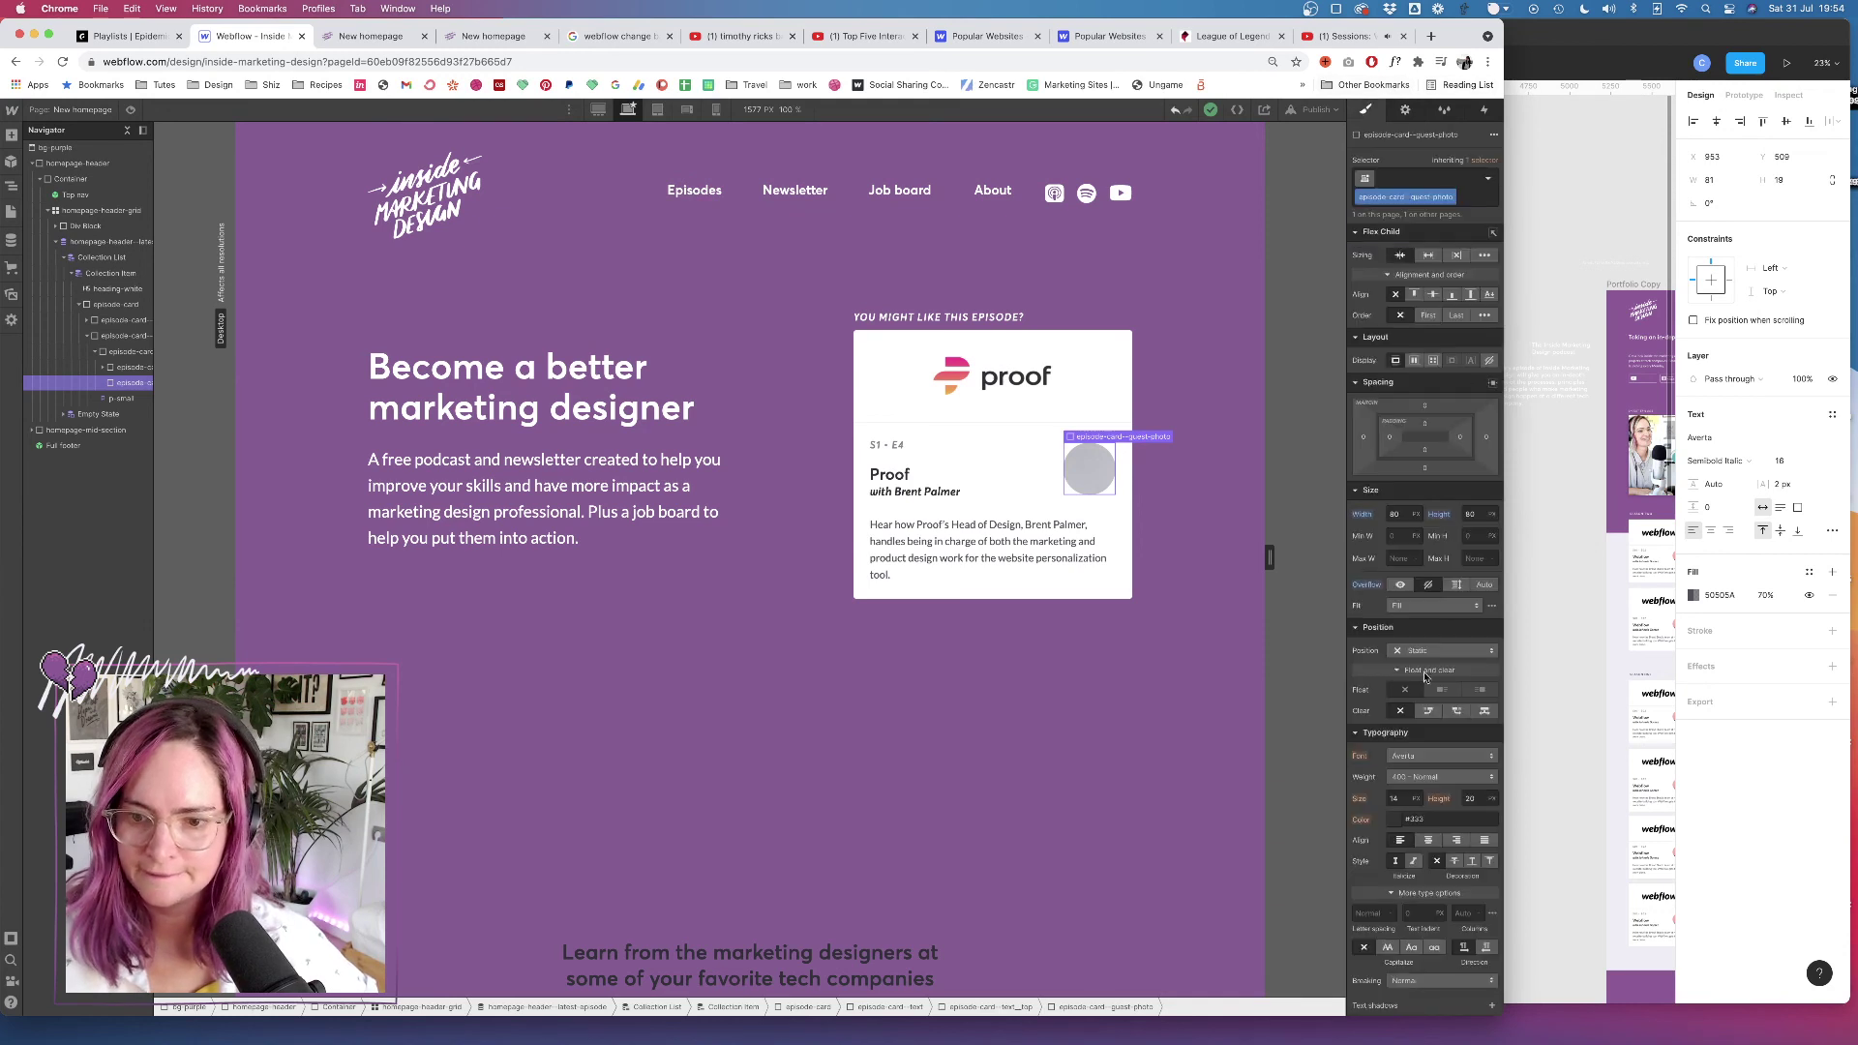
pyautogui.scroll(-5, 1385, 761)
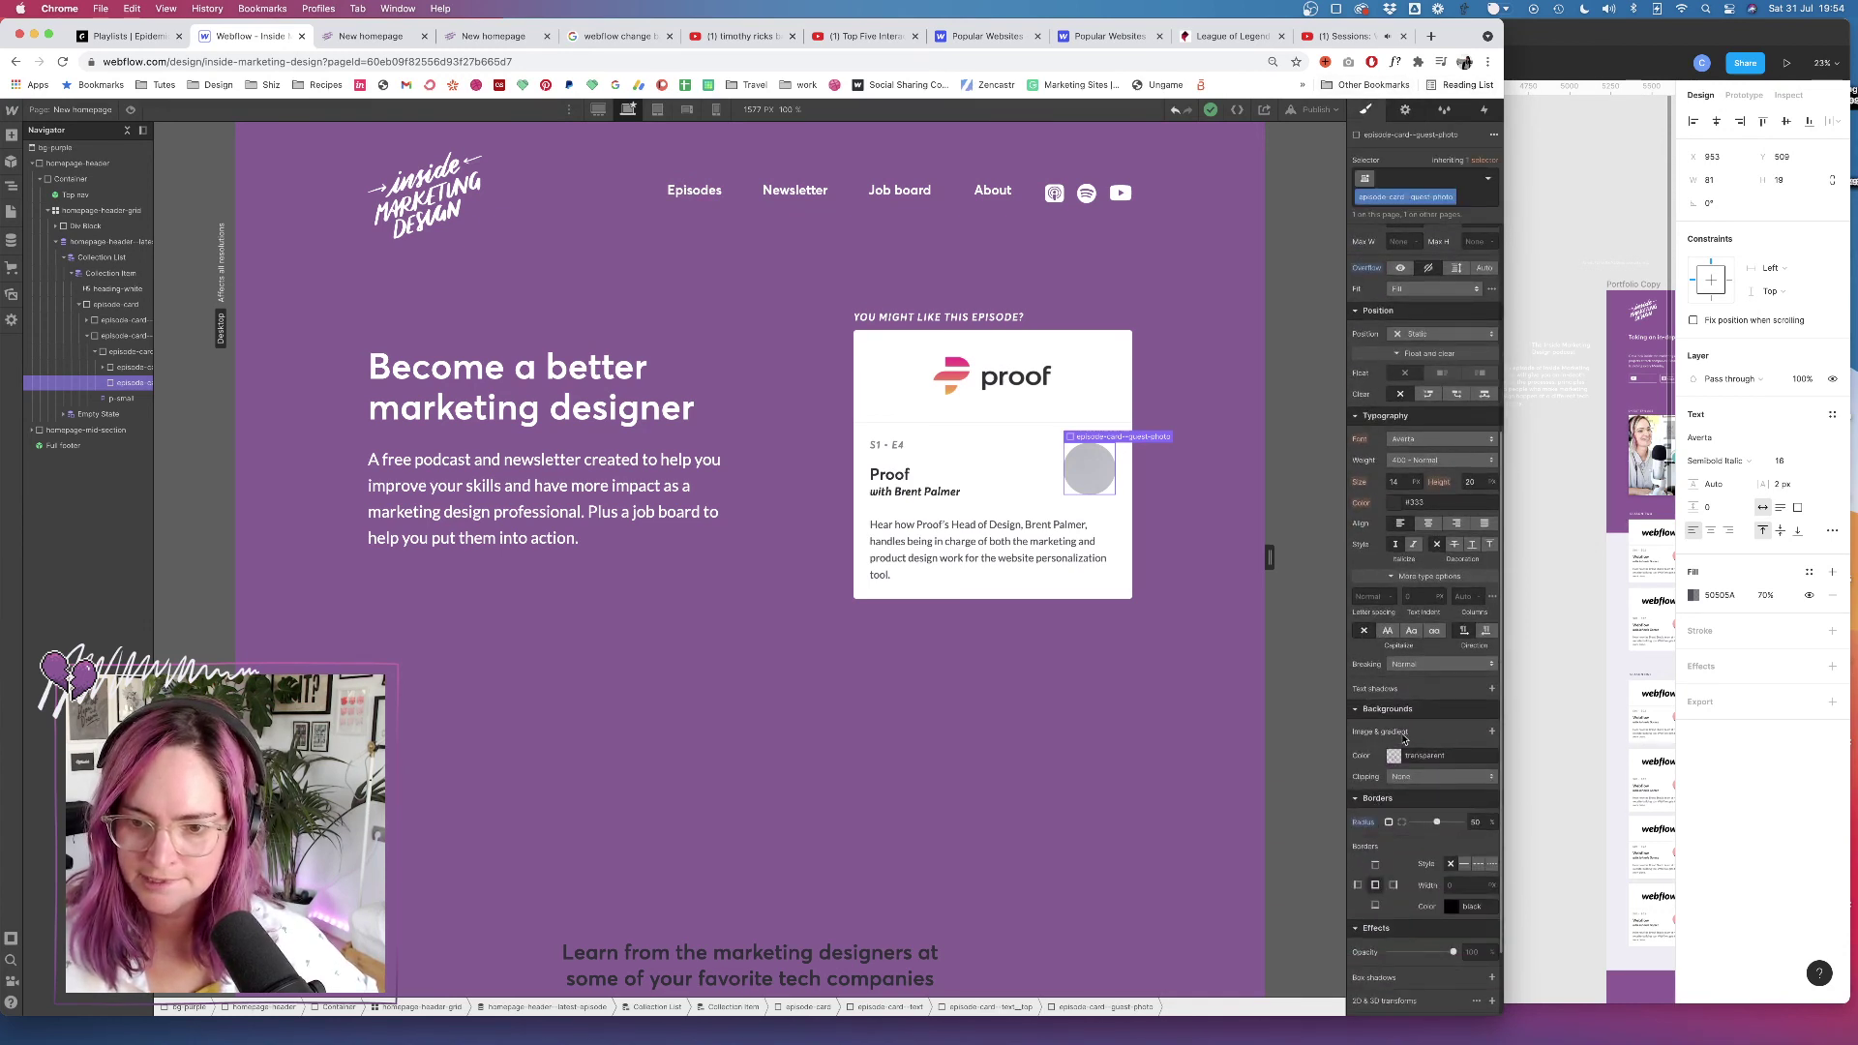
pyautogui.click(1492, 732)
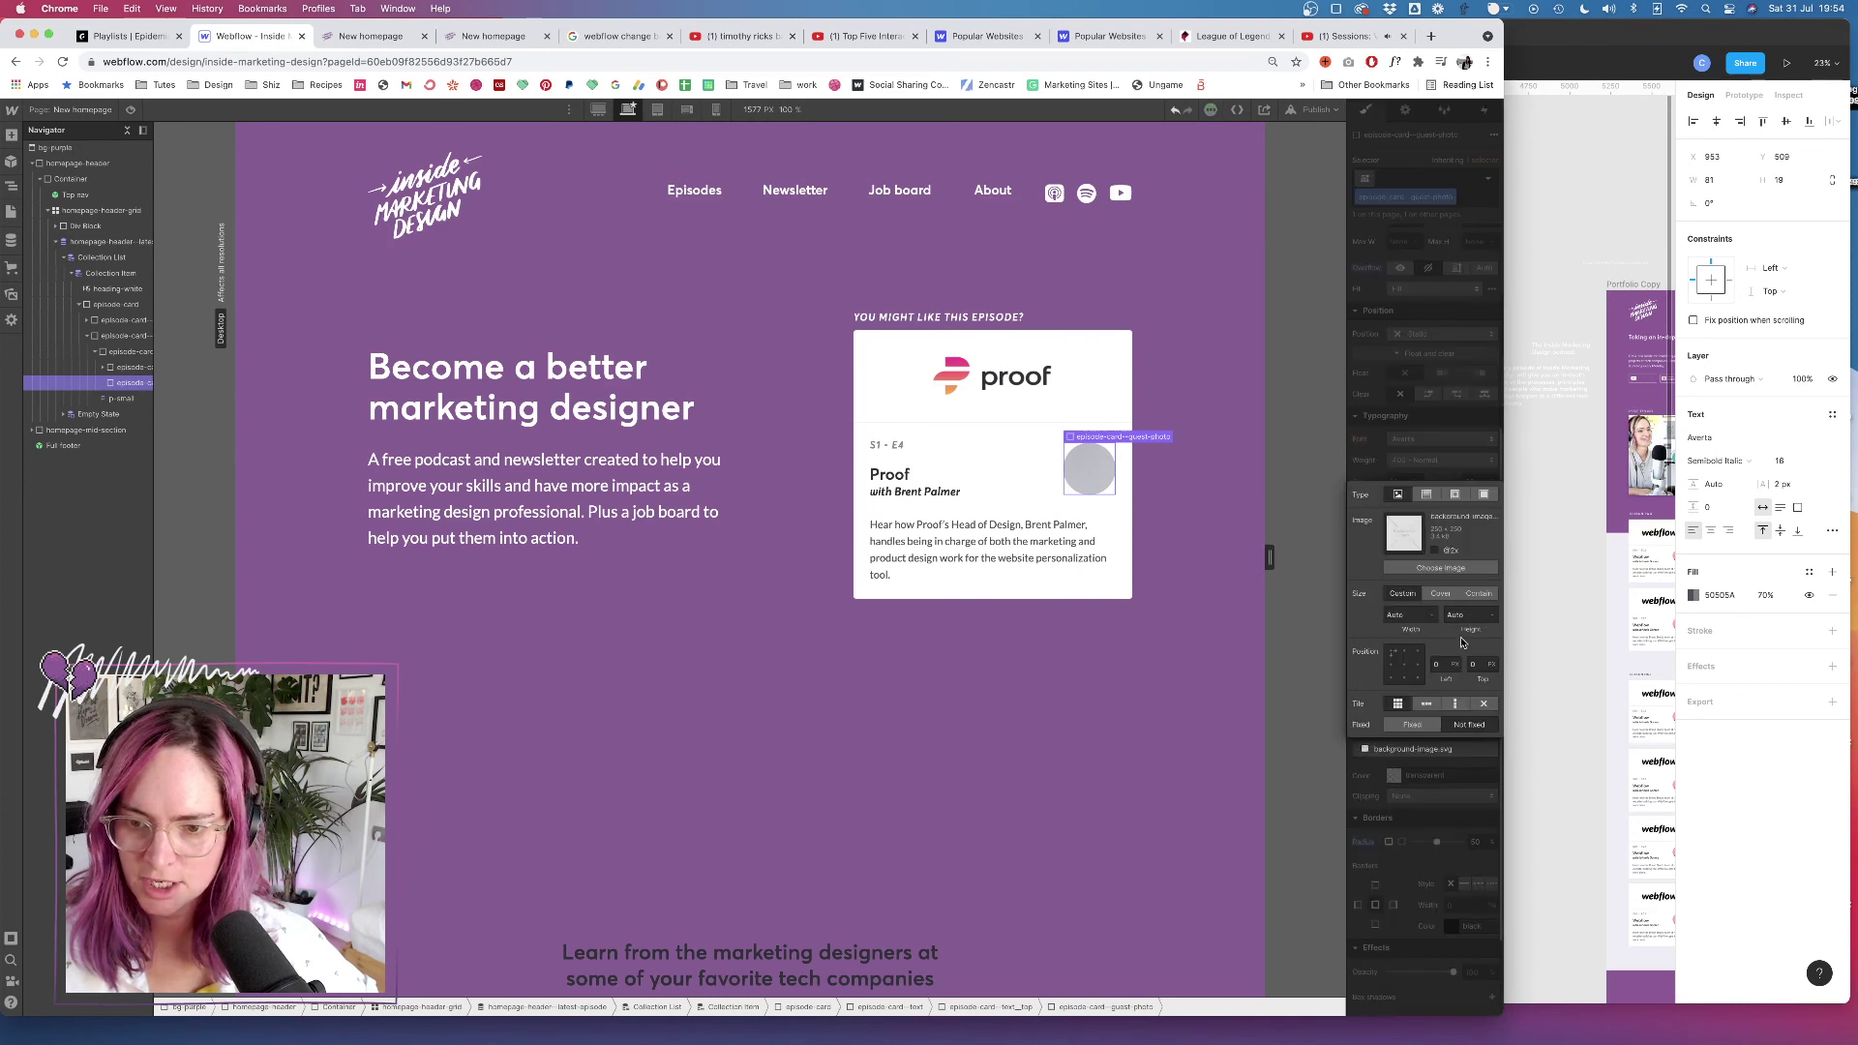
pyautogui.click(1442, 594)
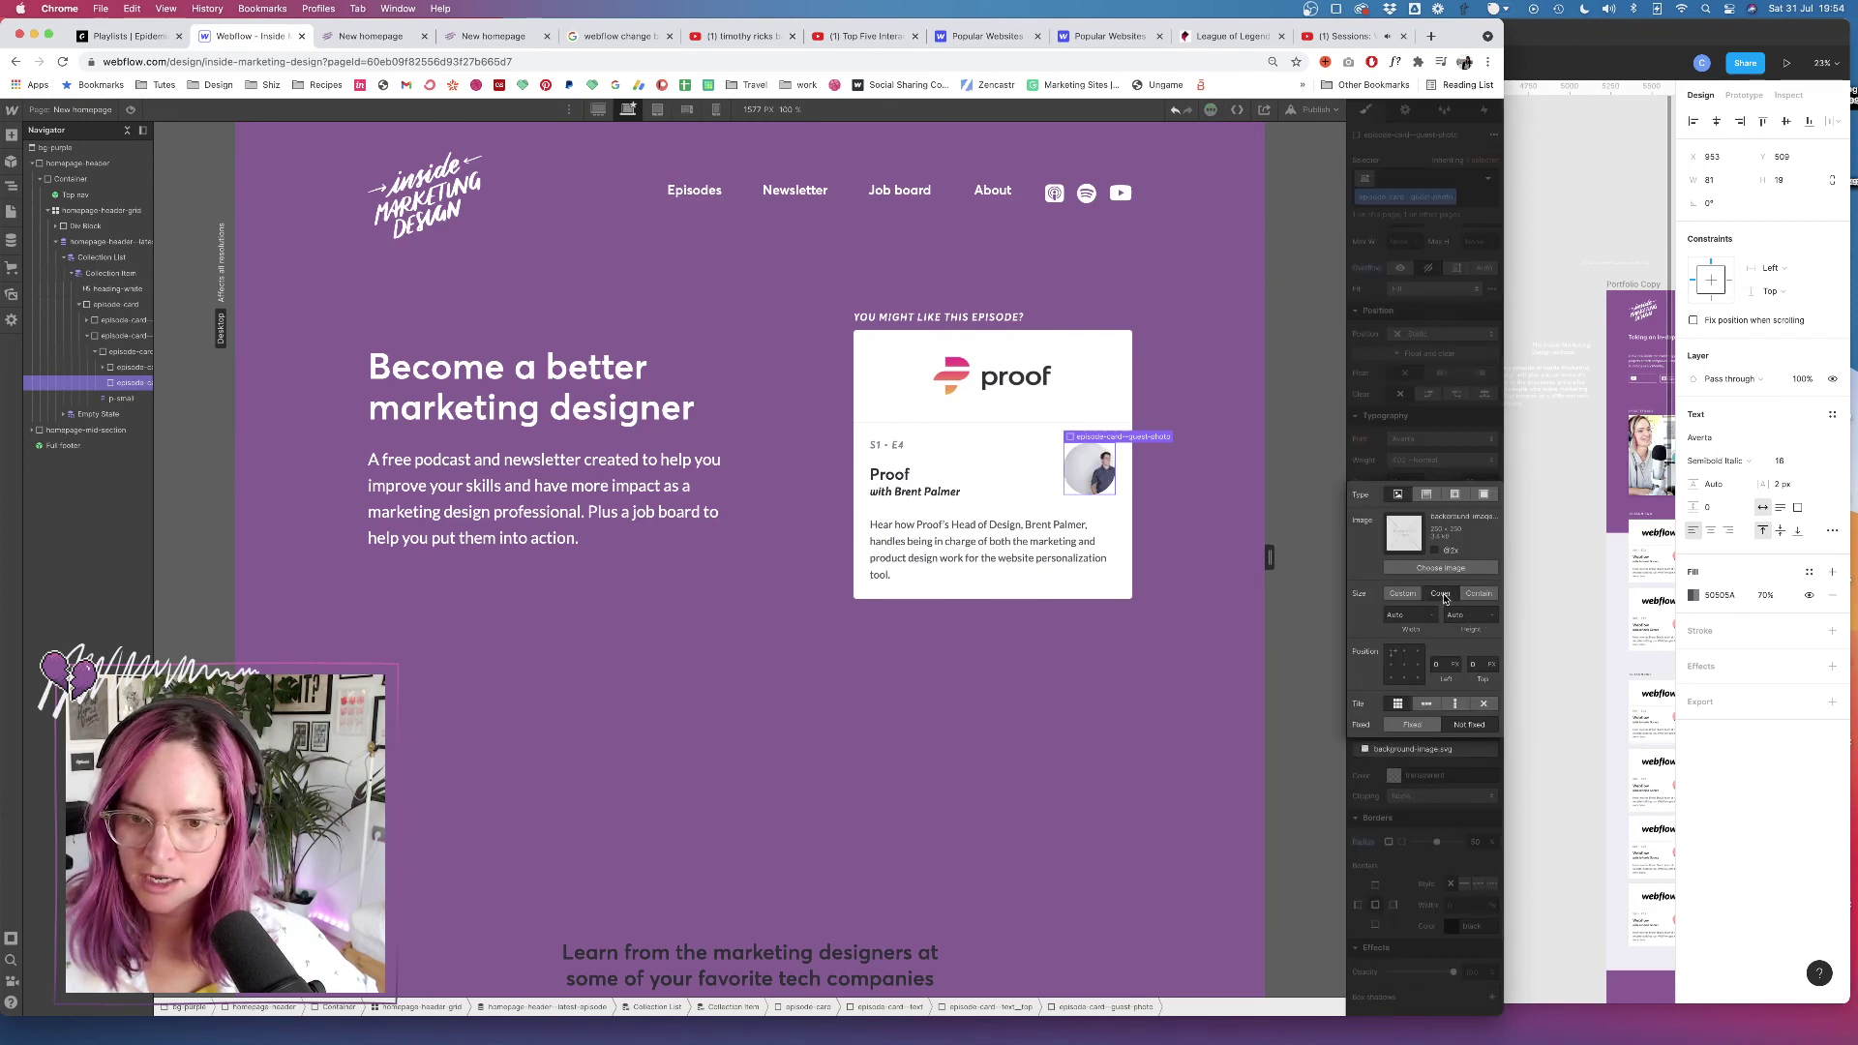
pyautogui.click(1404, 664)
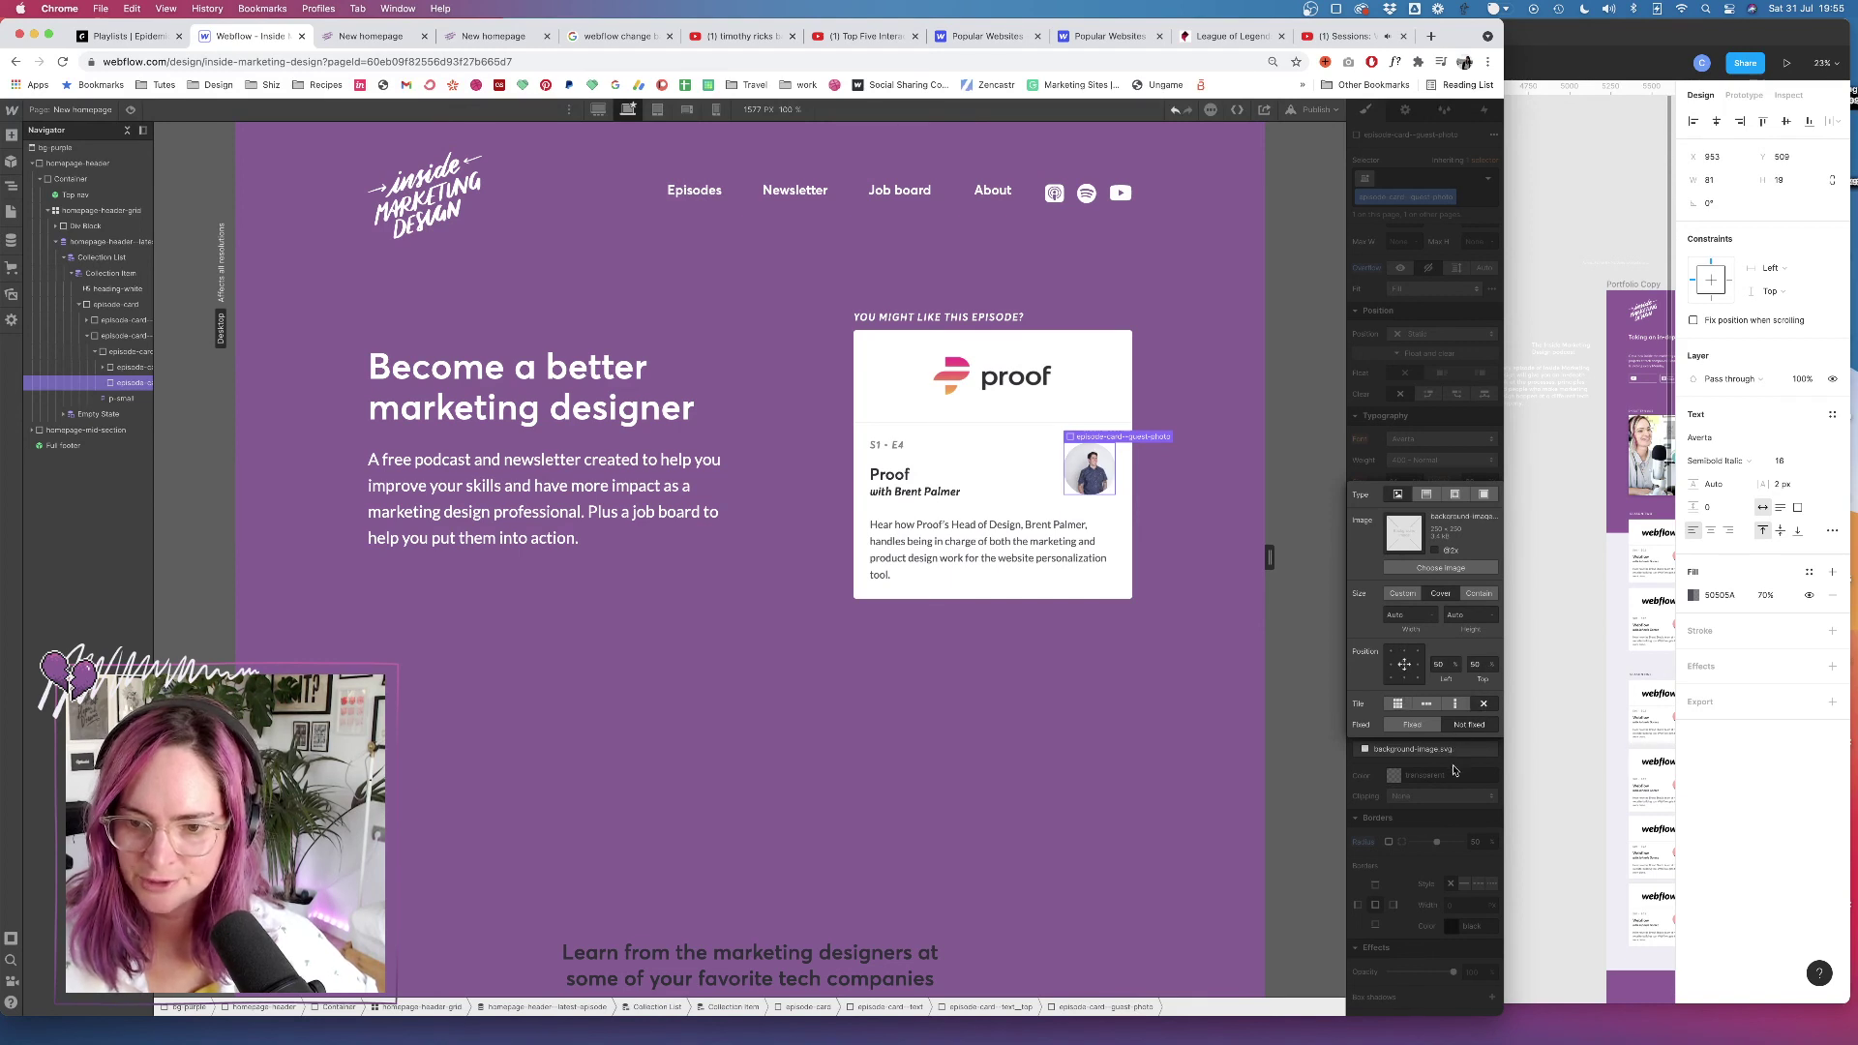
pyautogui.click(1270, 510)
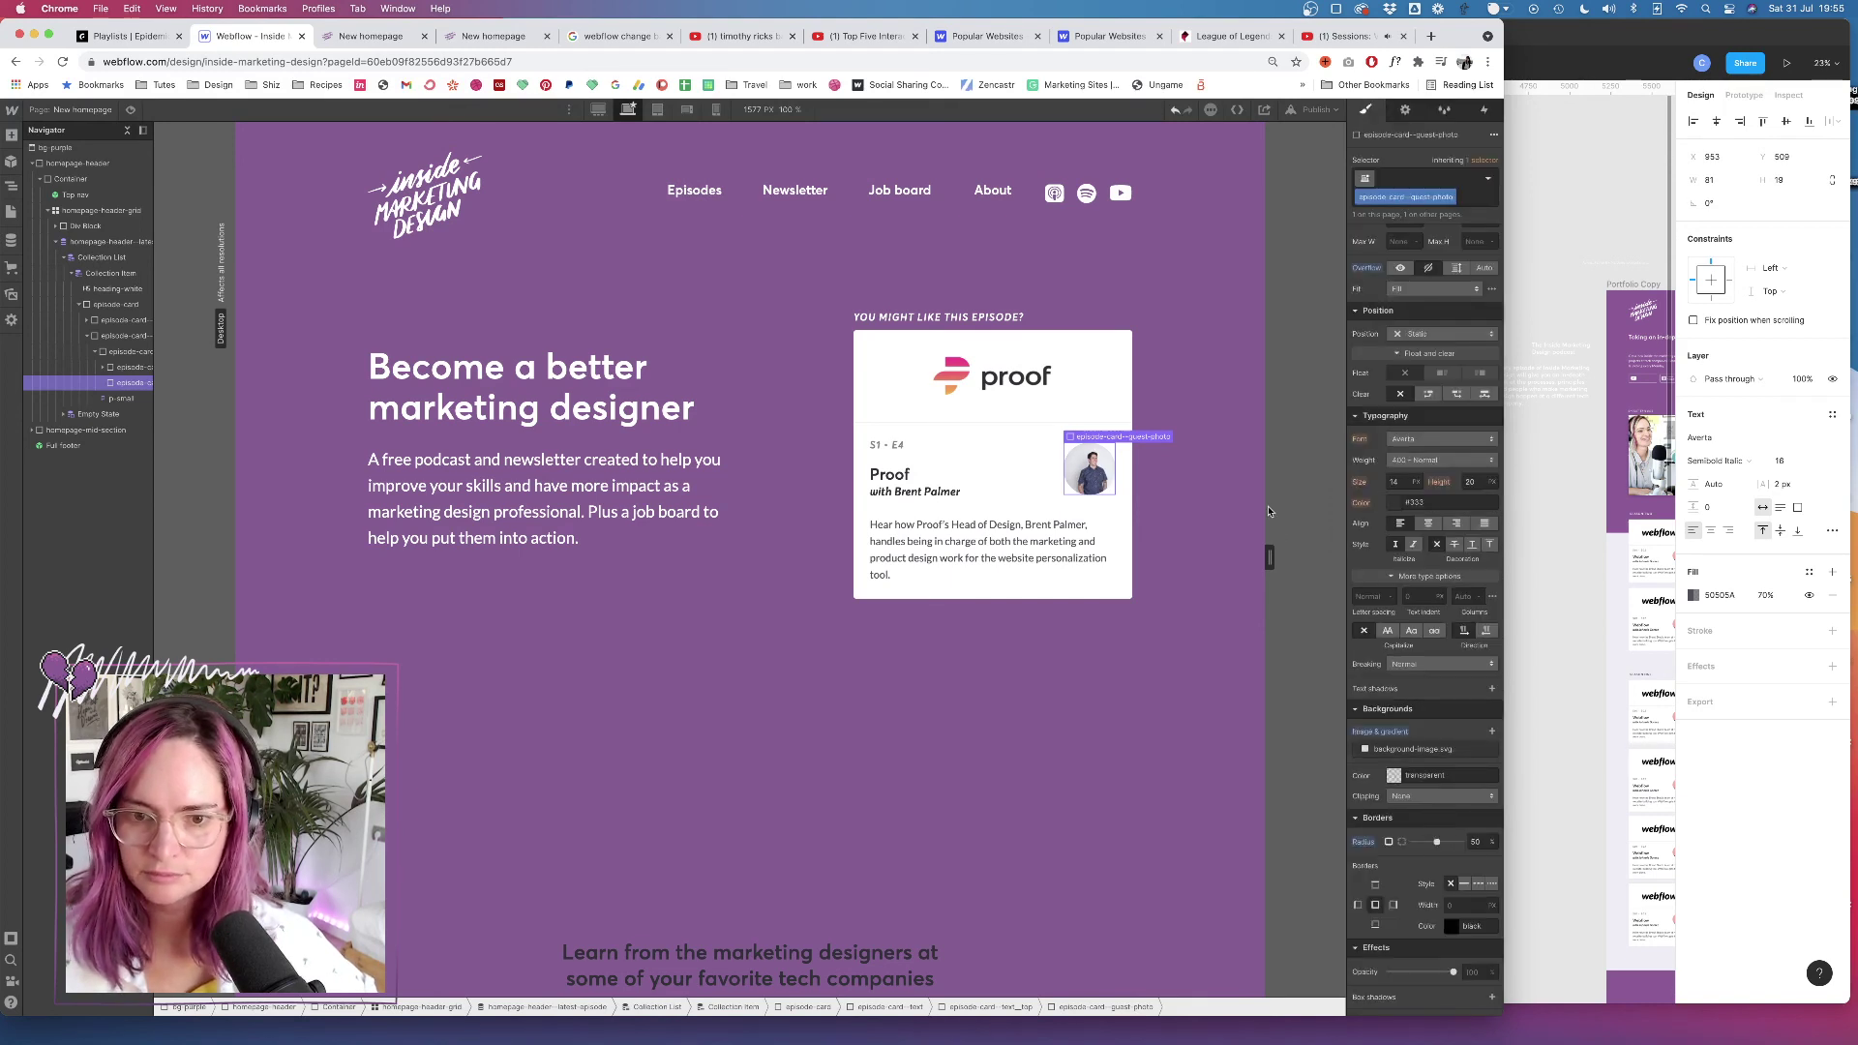
# Open the Episodes page and check the guest photos across the episode cards, selecting the Surrey Satellite Technology card's photo block
pyautogui.click(108, 304)
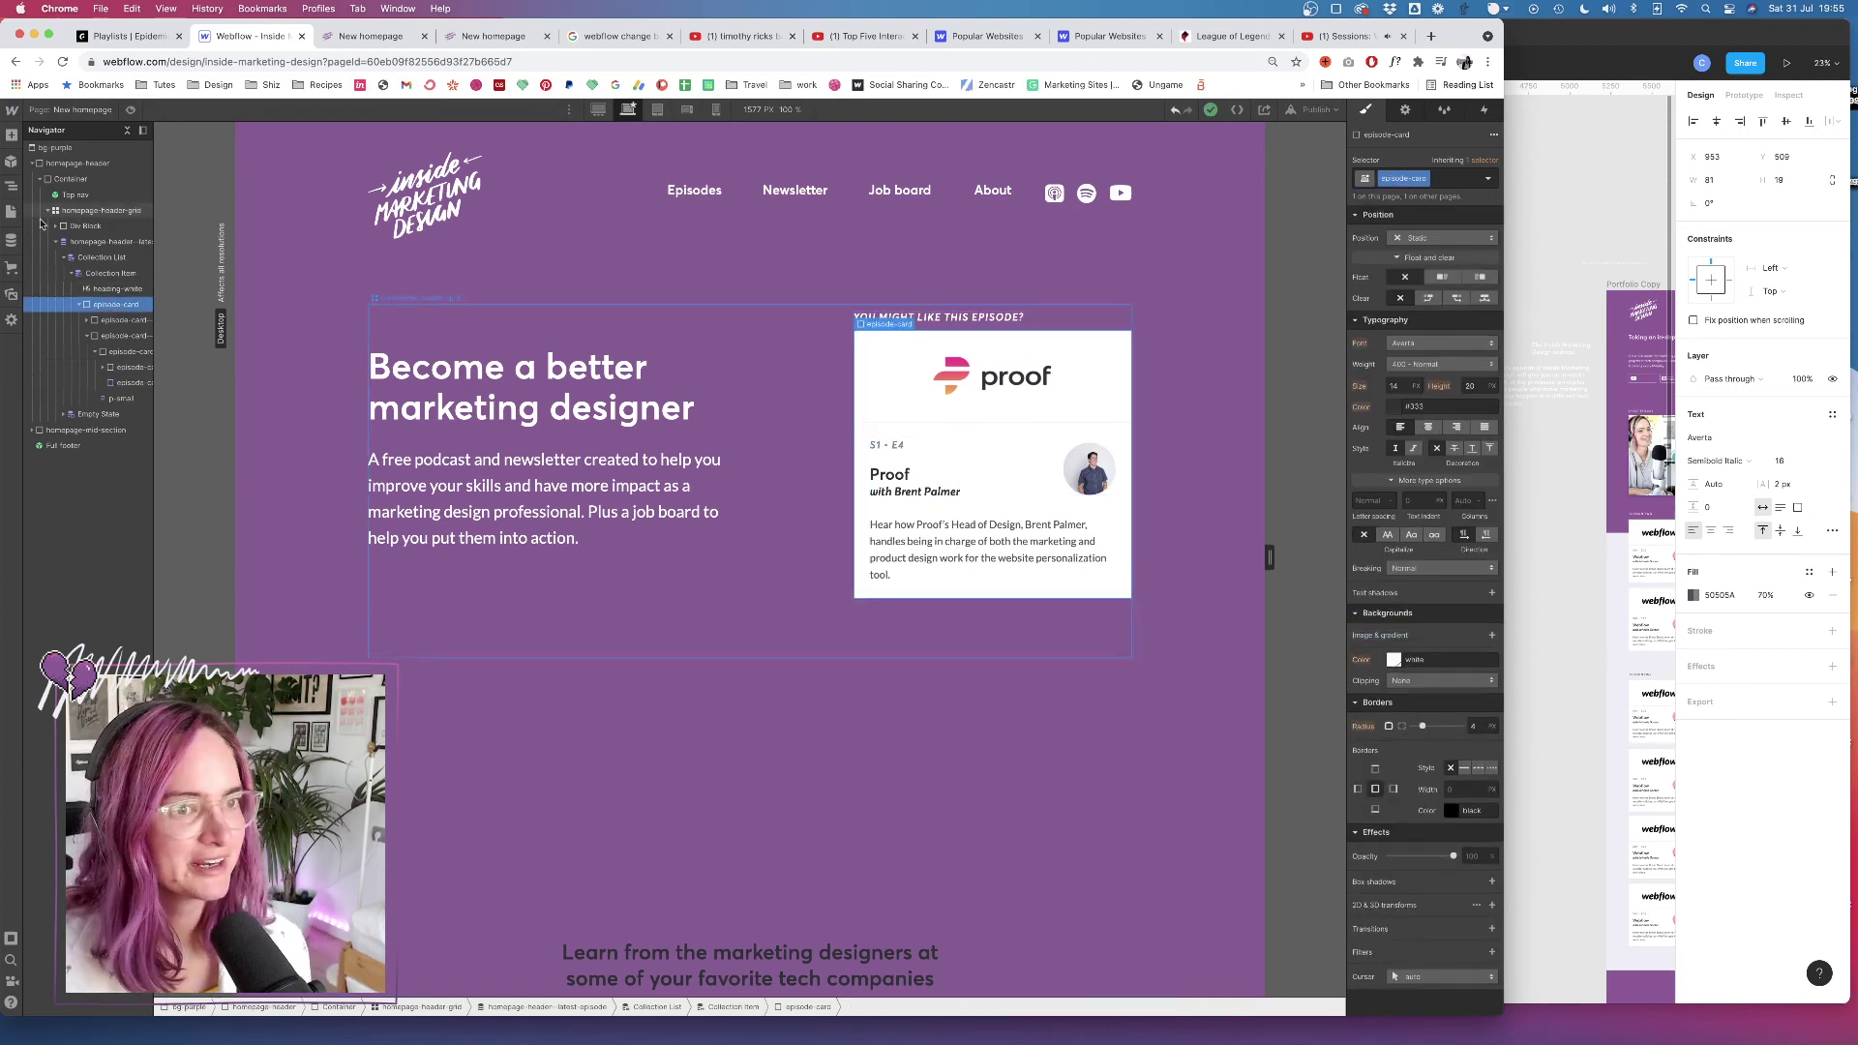
pyautogui.click(11, 212)
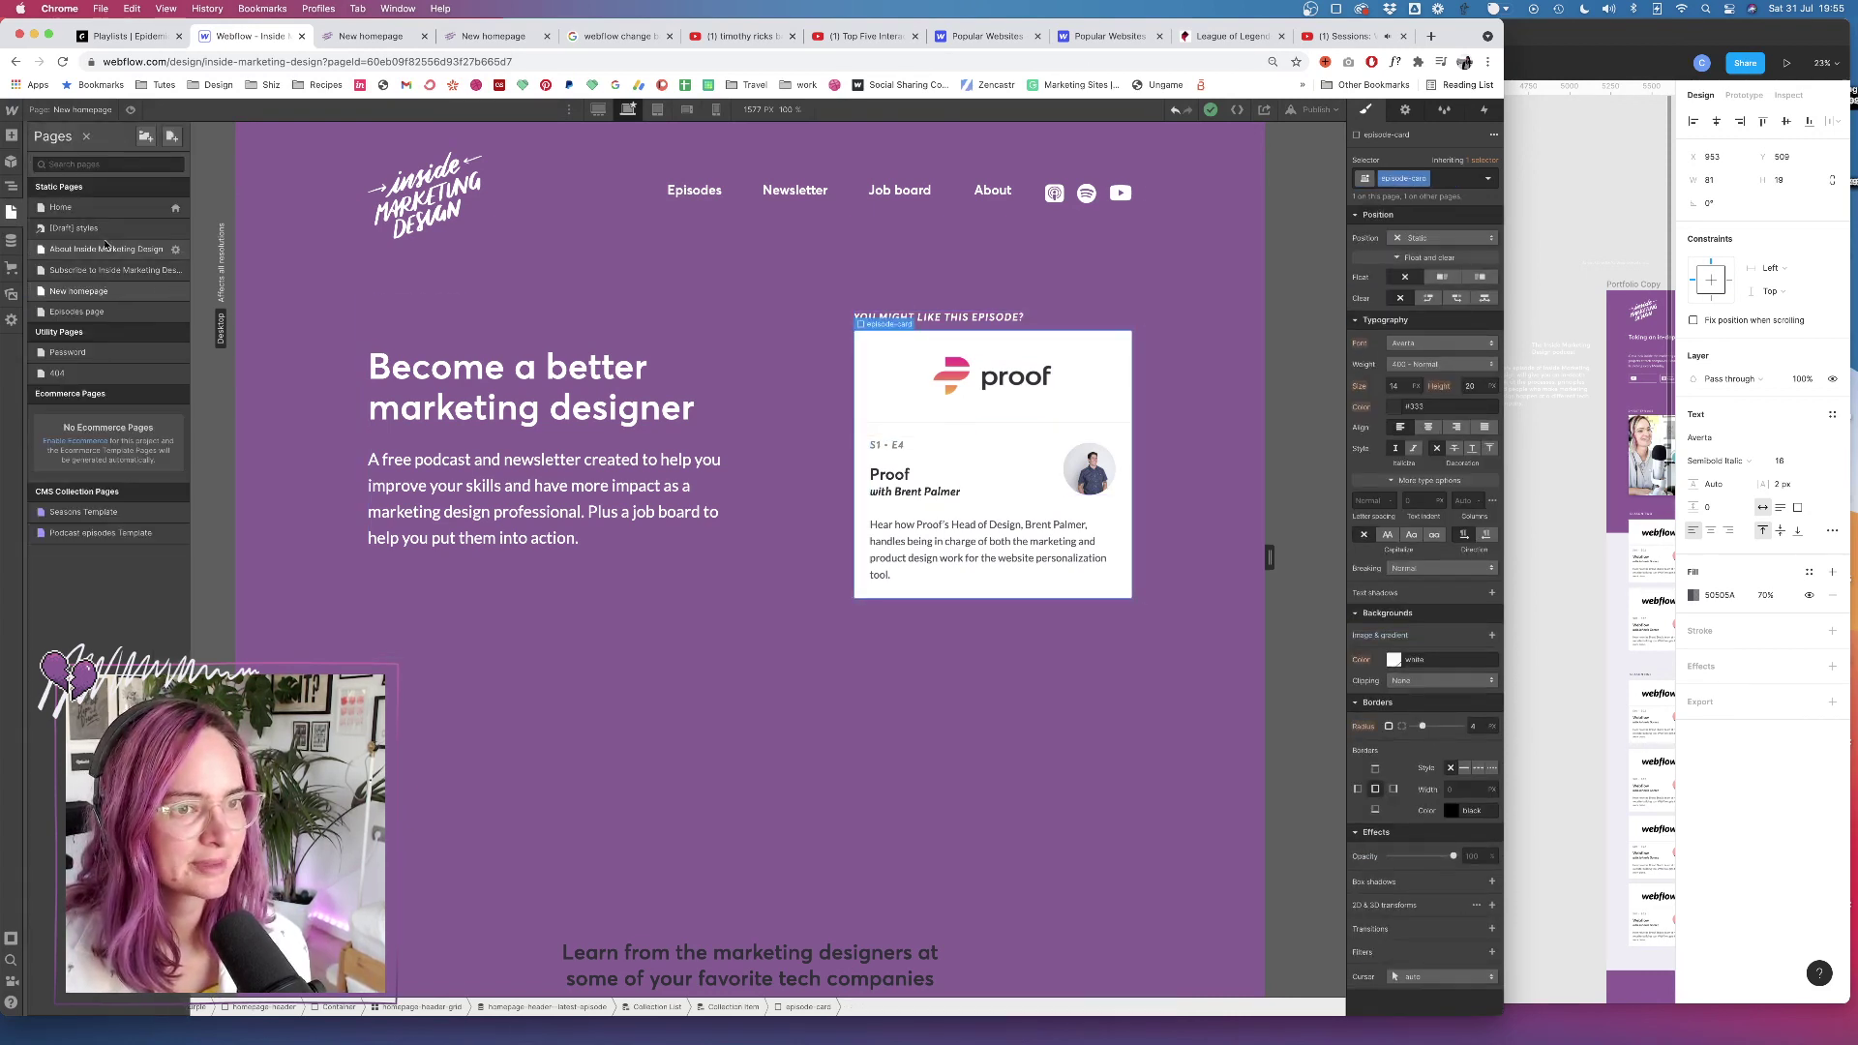
pyautogui.click(97, 311)
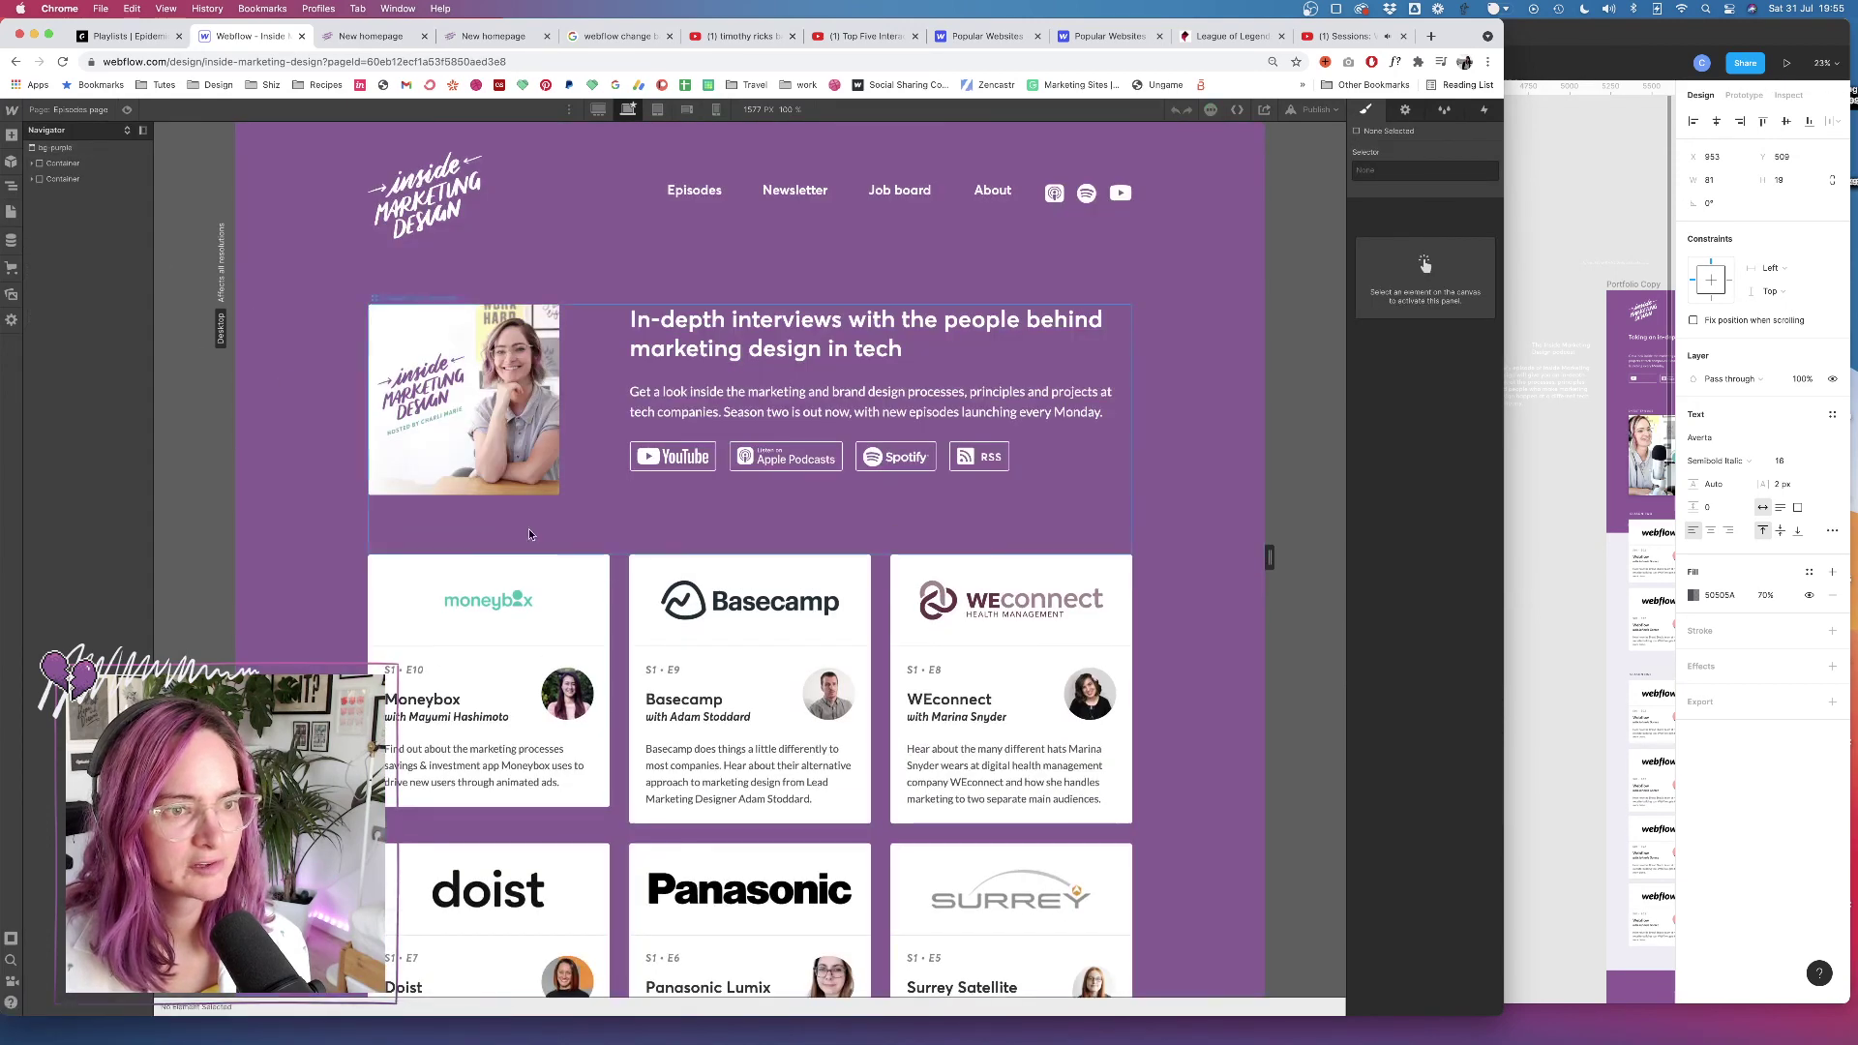
pyautogui.click(527, 568)
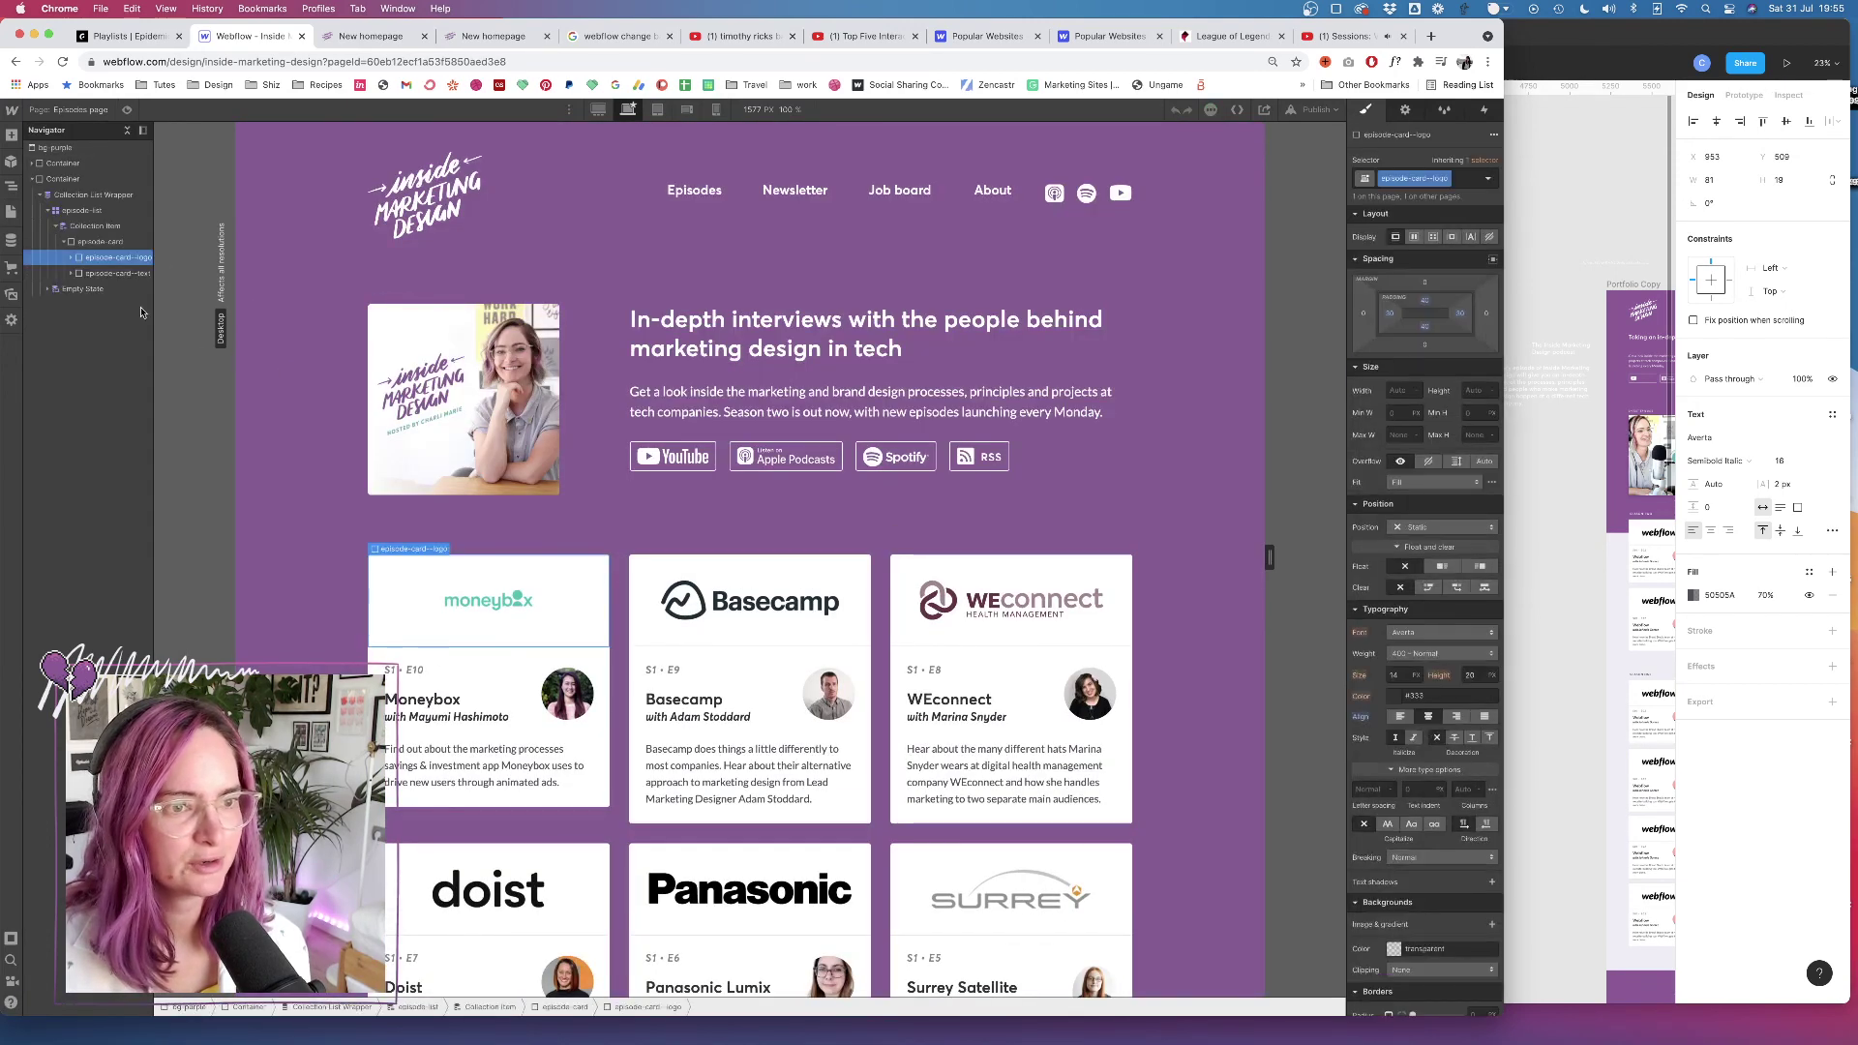
pyautogui.click(141, 227)
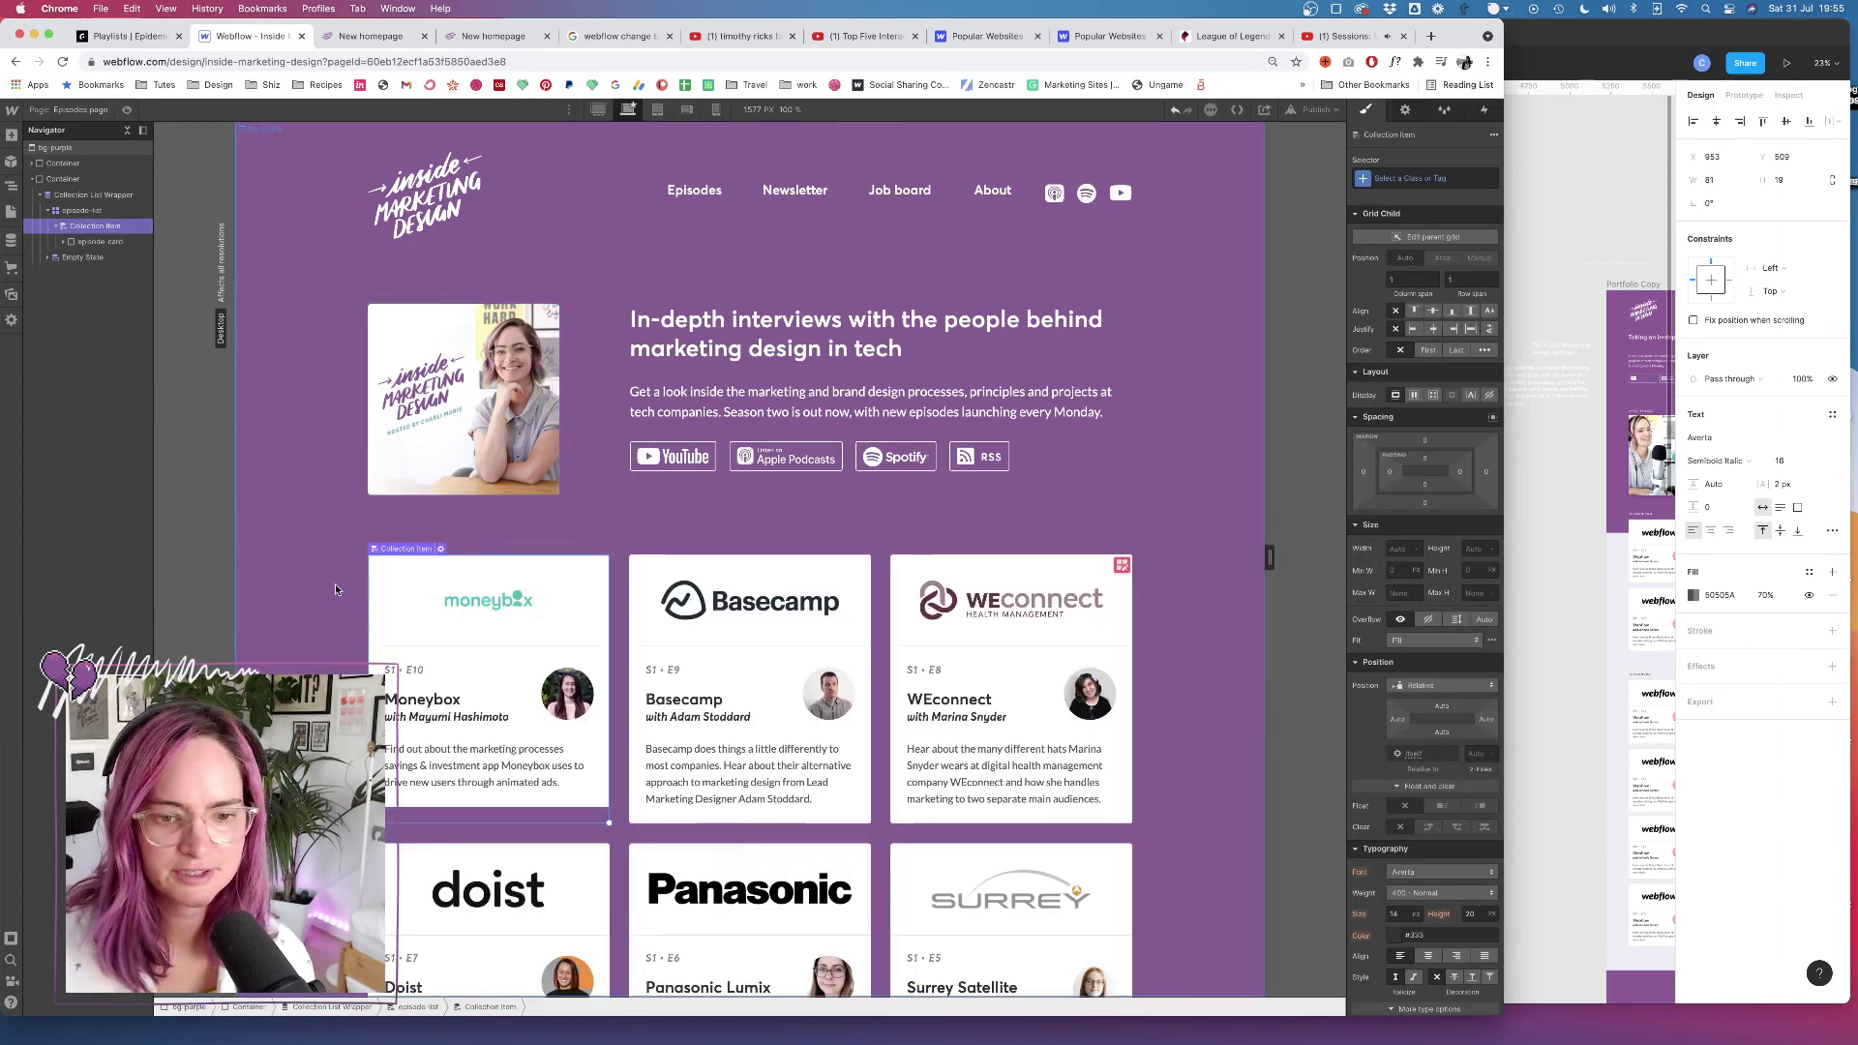
pyautogui.scroll(-3, 1003, 762)
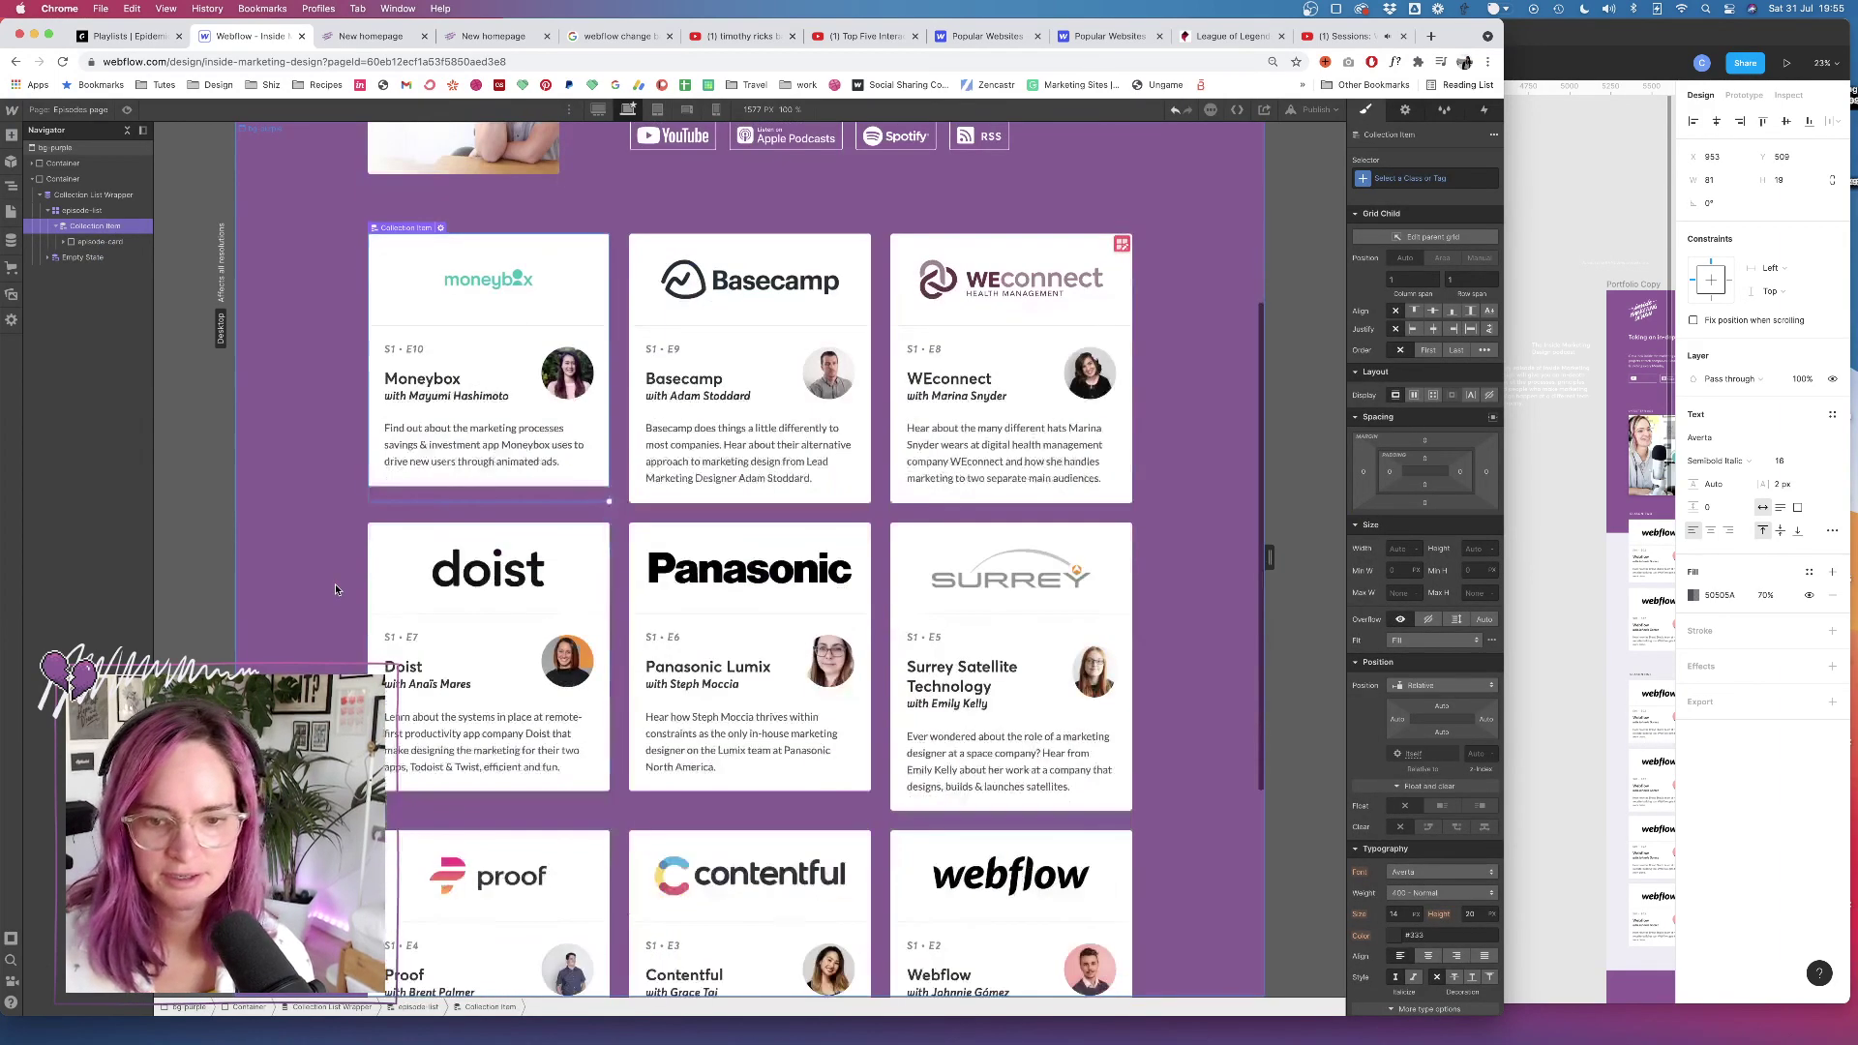
pyautogui.click(1095, 679)
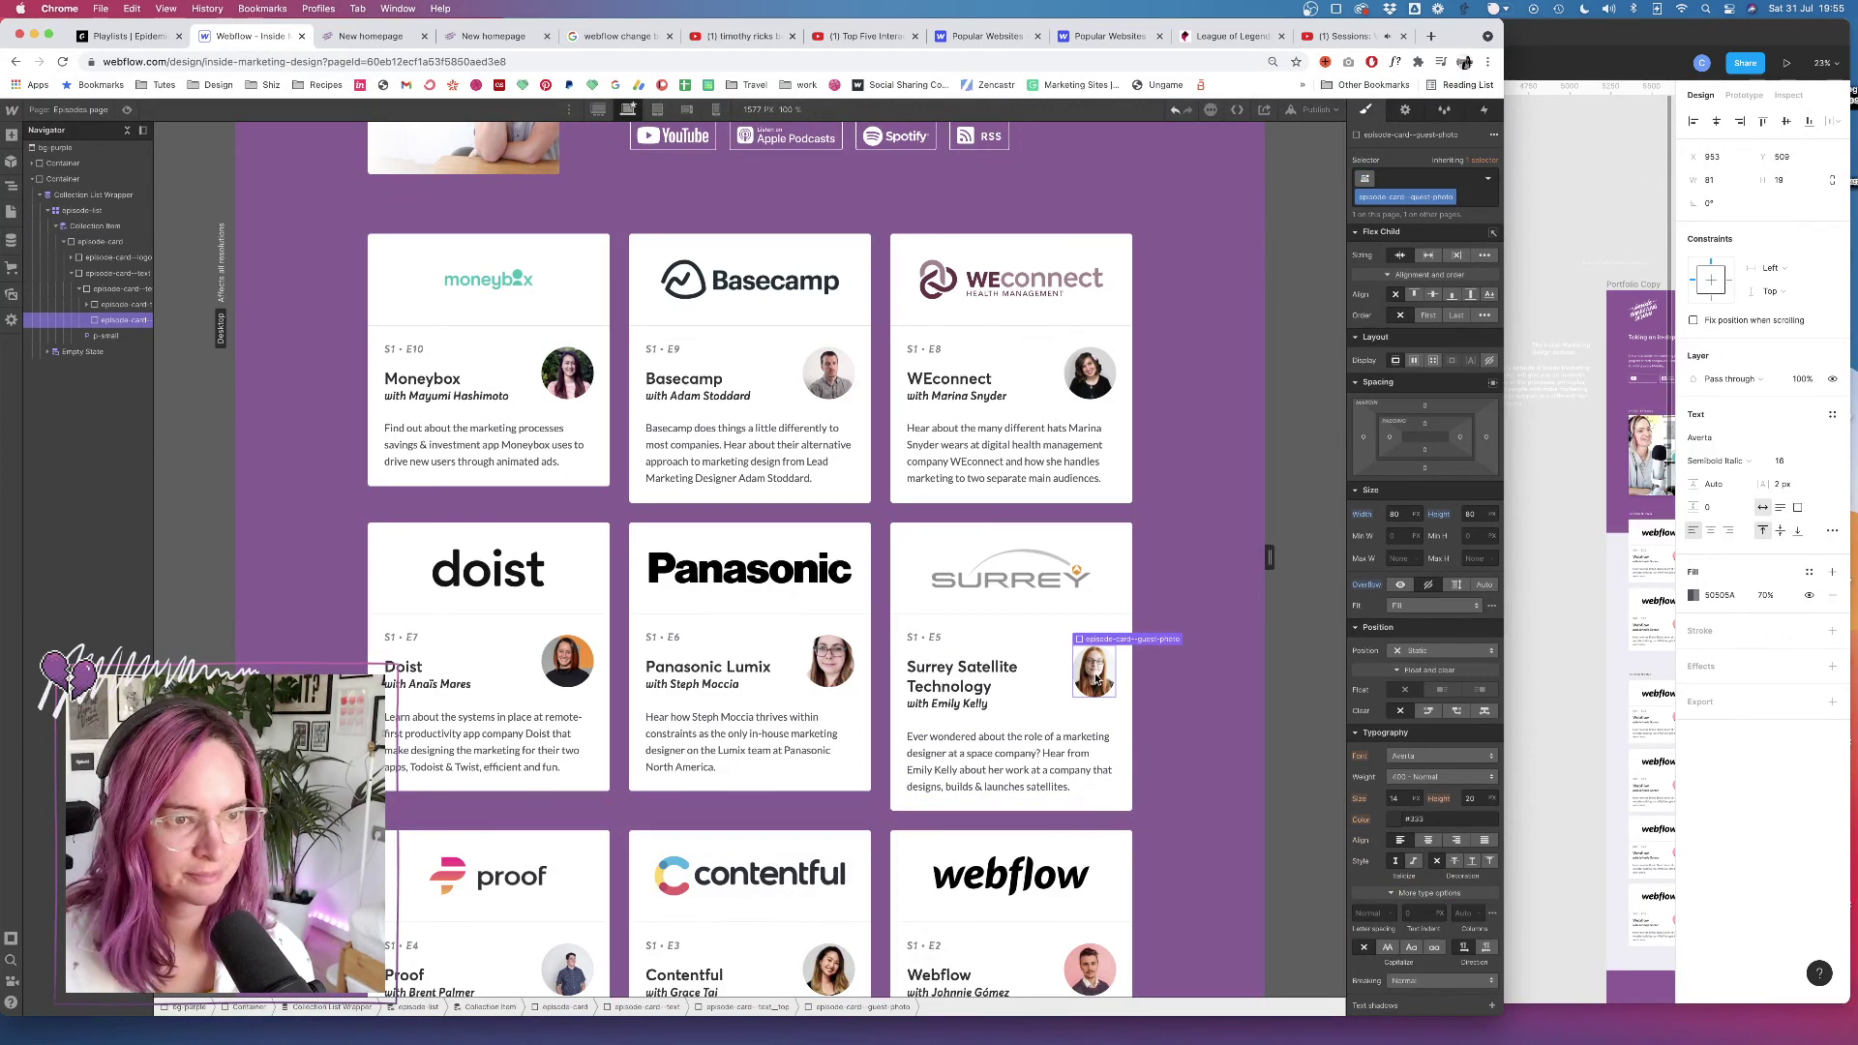
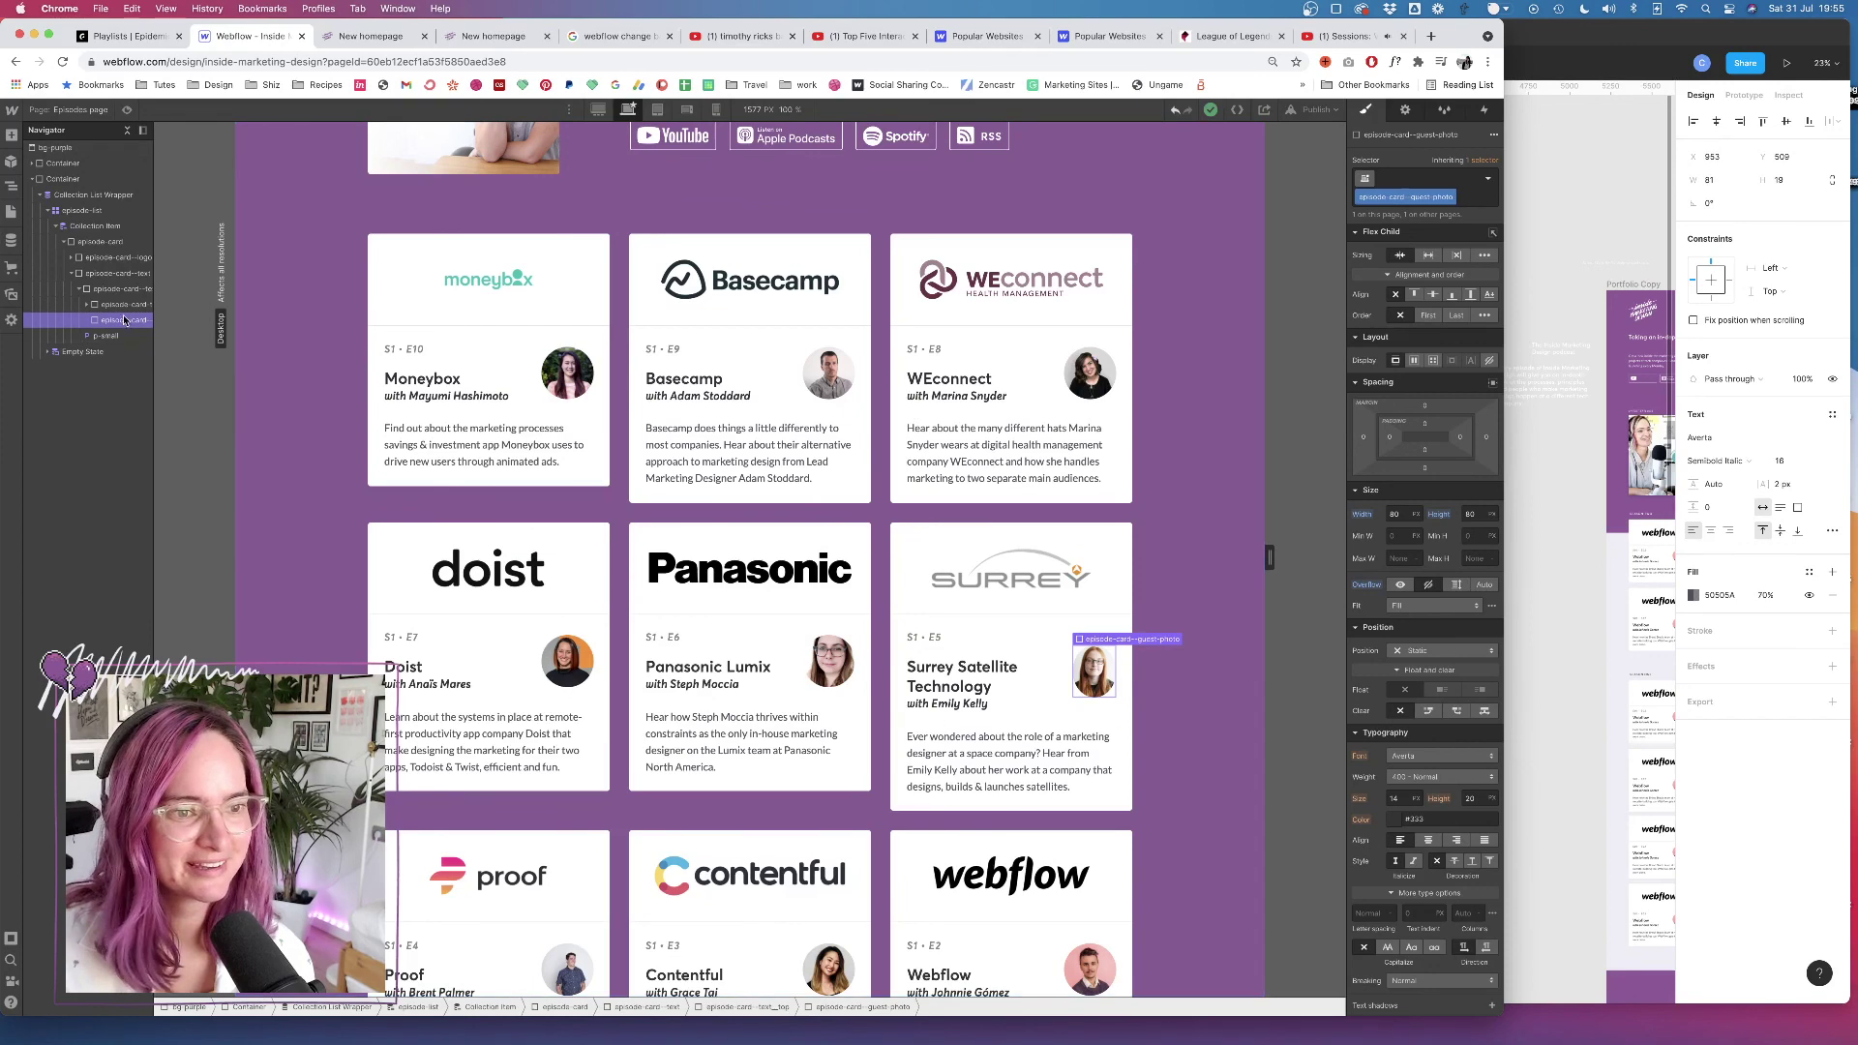
# Examine the background image styling and dynamic settings of the Surrey Satellite Technology card's guest-photo block
pyautogui.scroll(-5, 1365, 614)
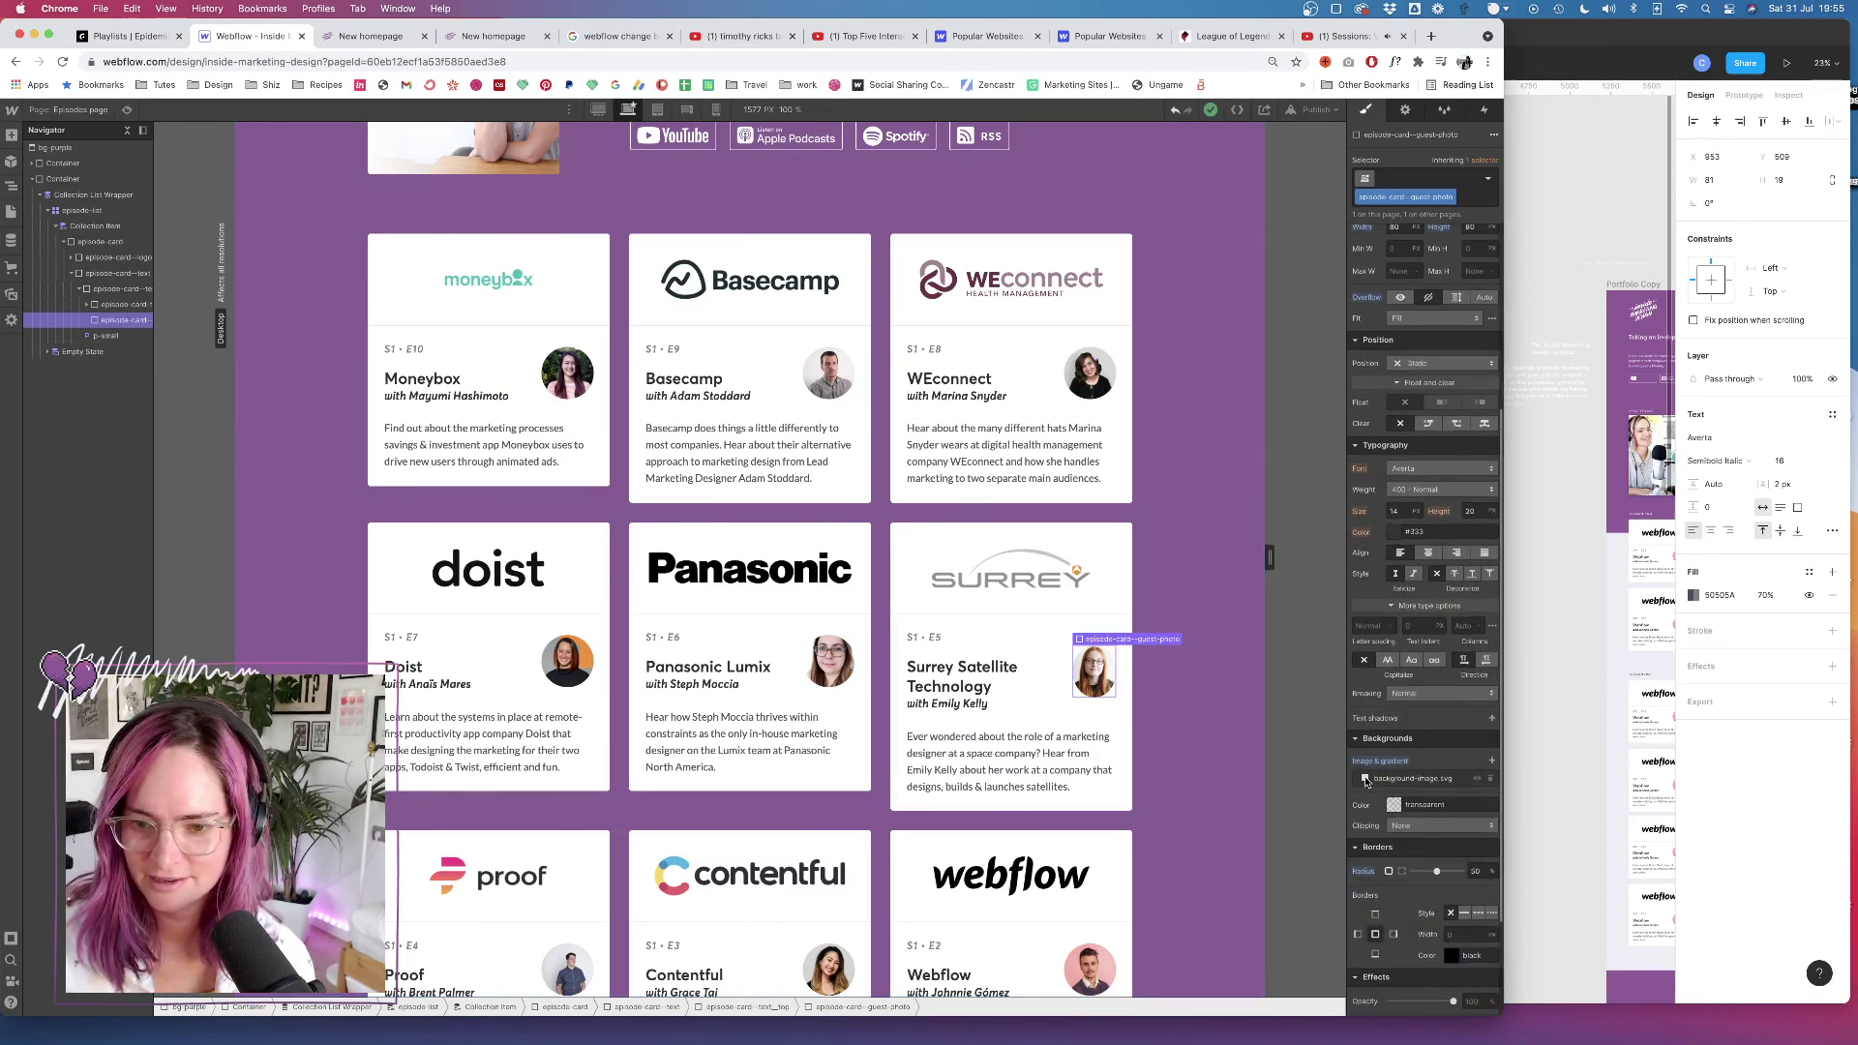
pyautogui.click(1381, 763)
pyautogui.click(1376, 779)
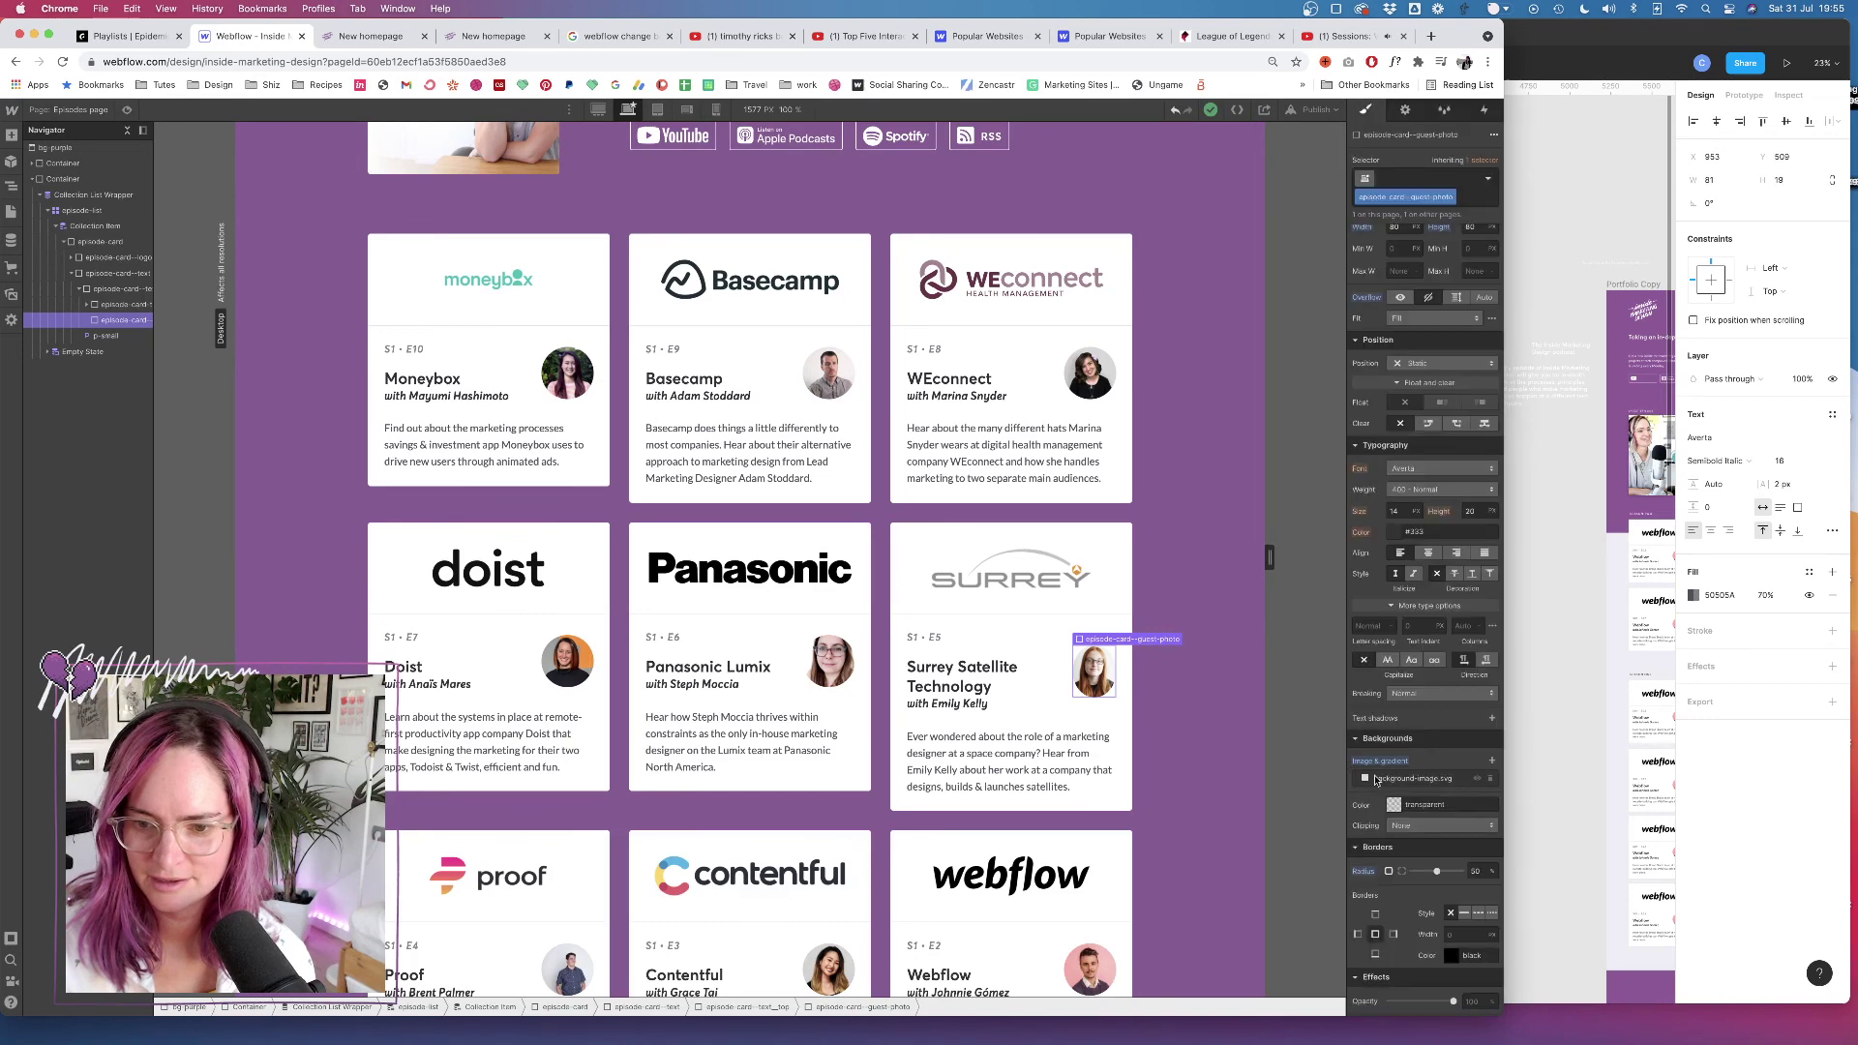
pyautogui.click(1366, 780)
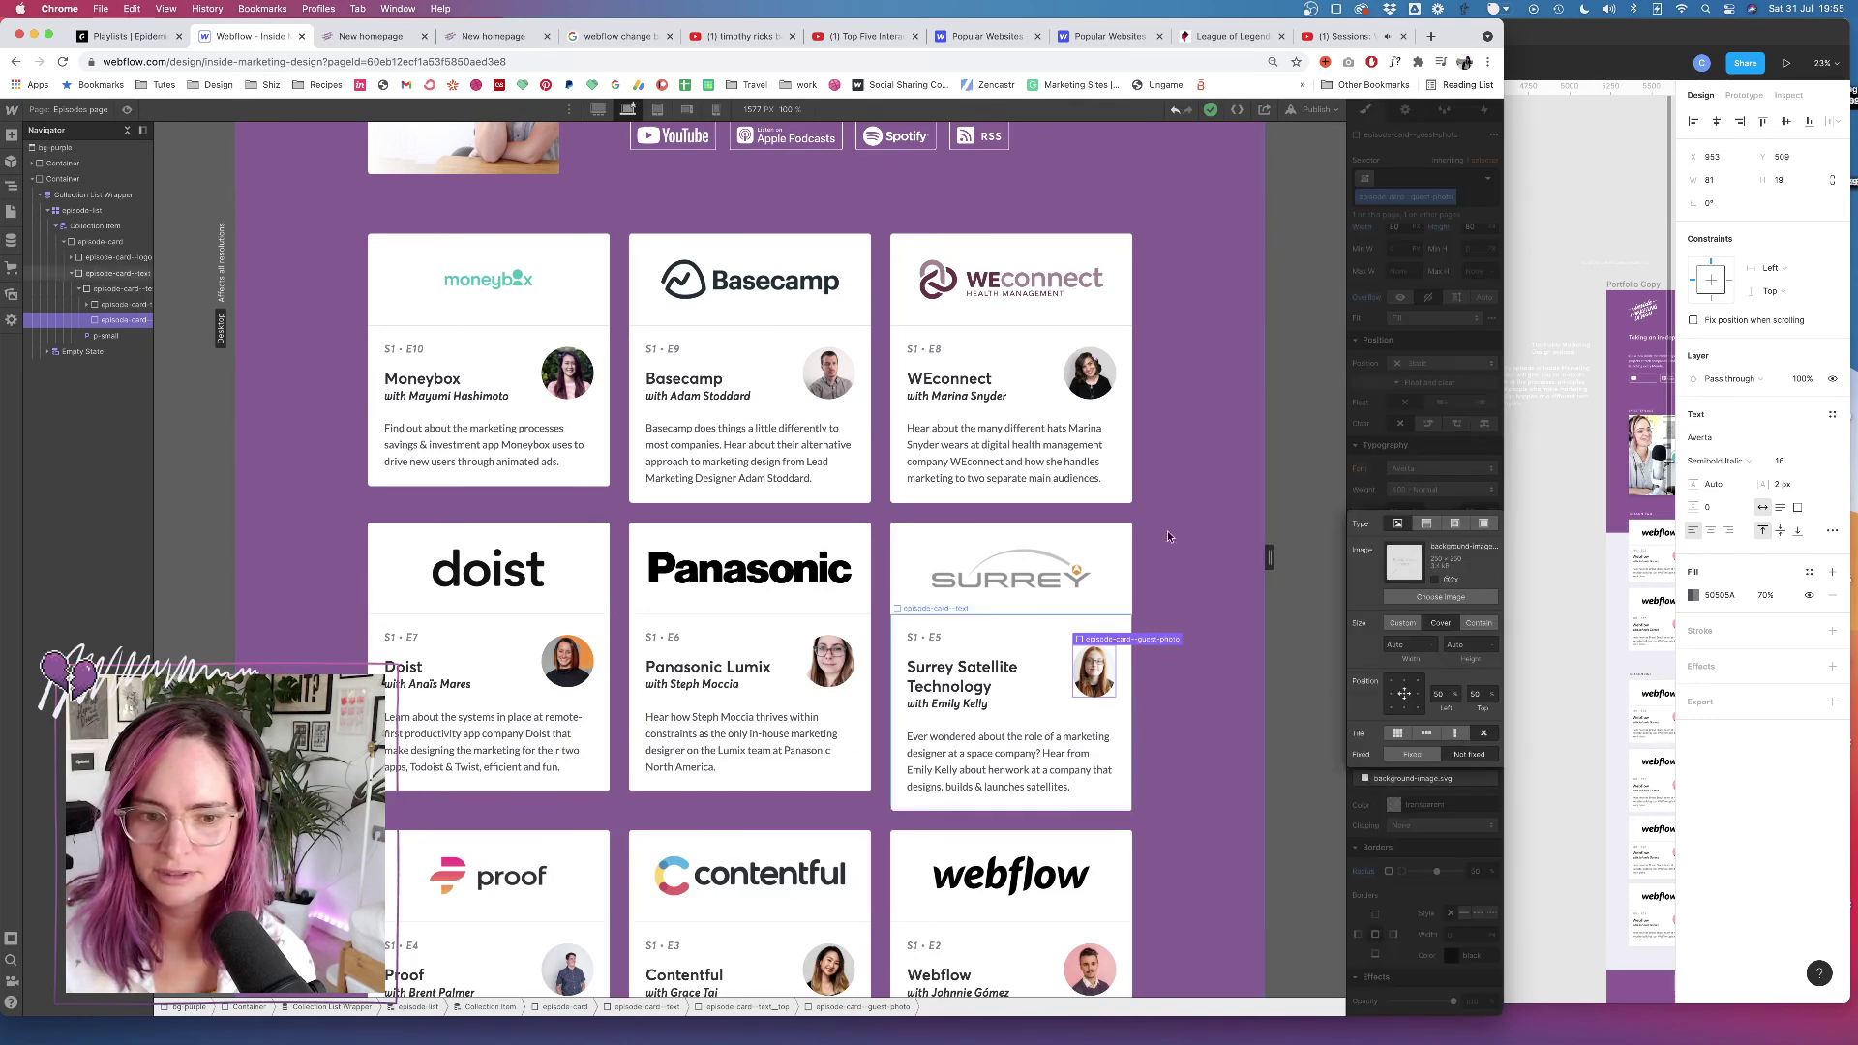
pyautogui.click(1406, 111)
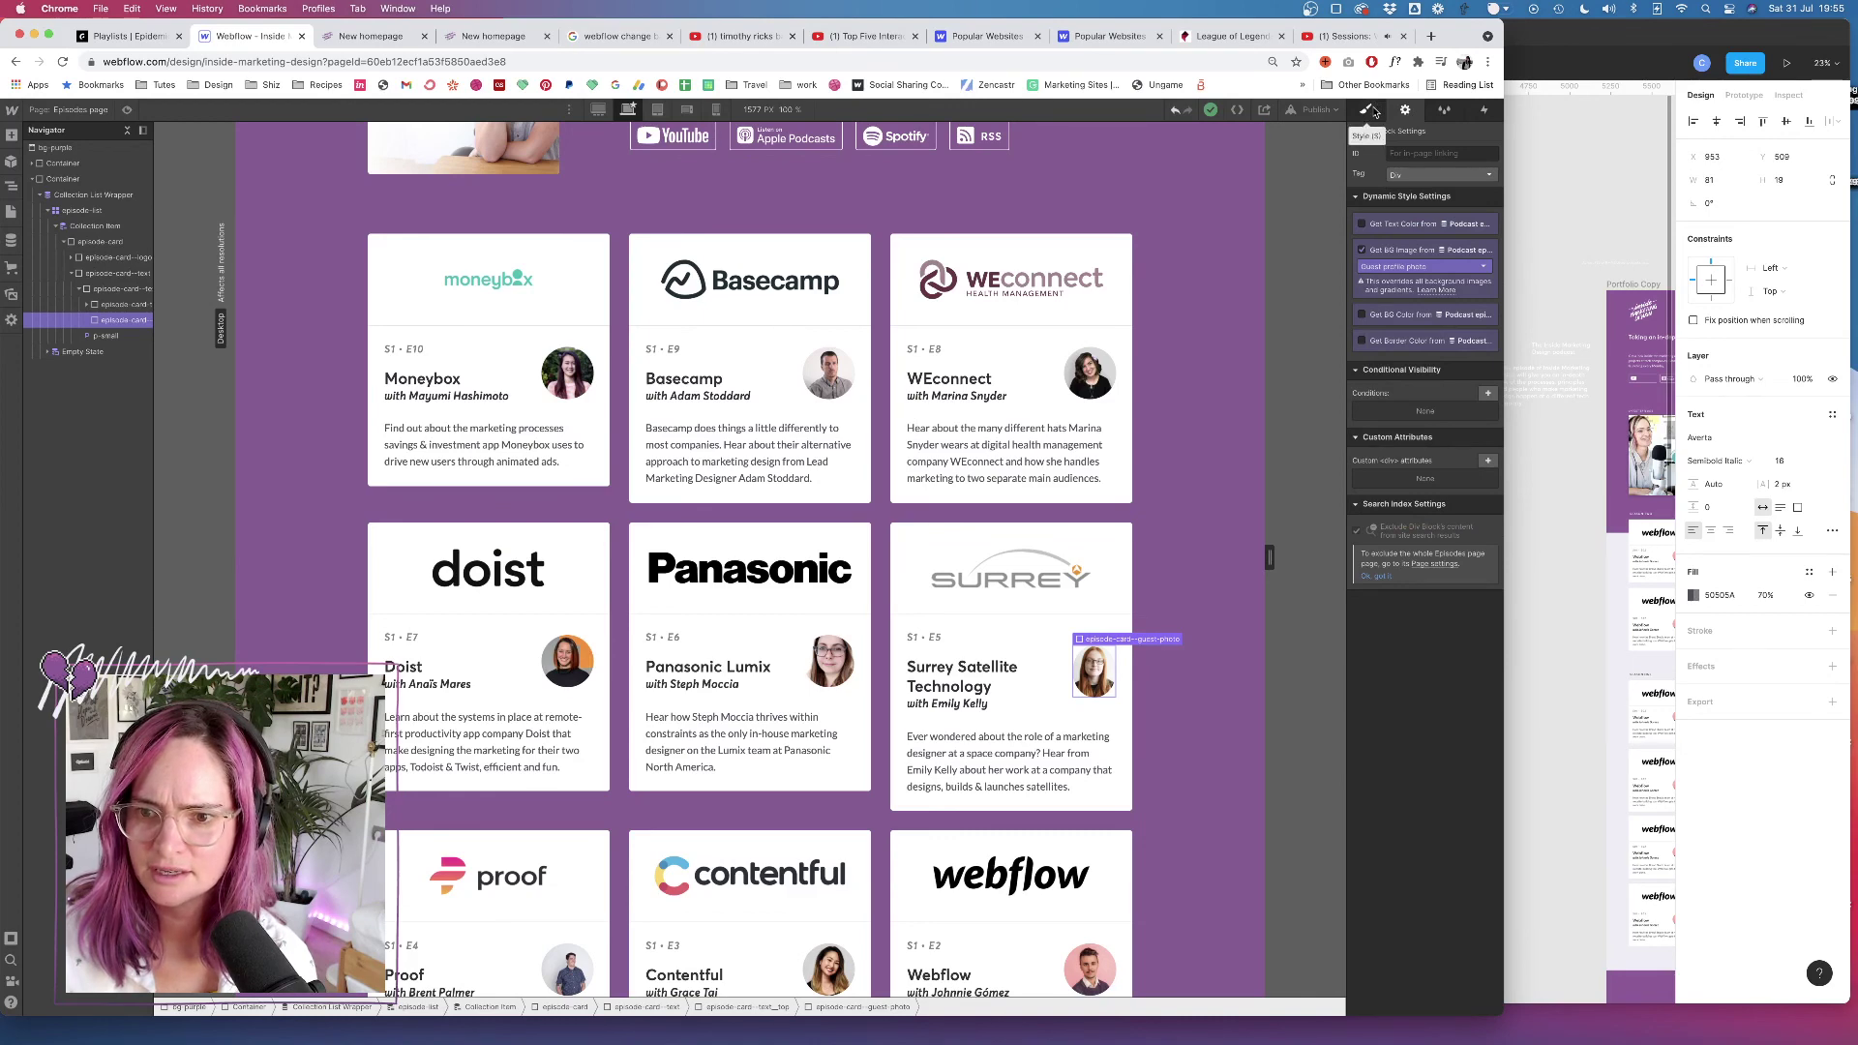
pyautogui.click(1366, 110)
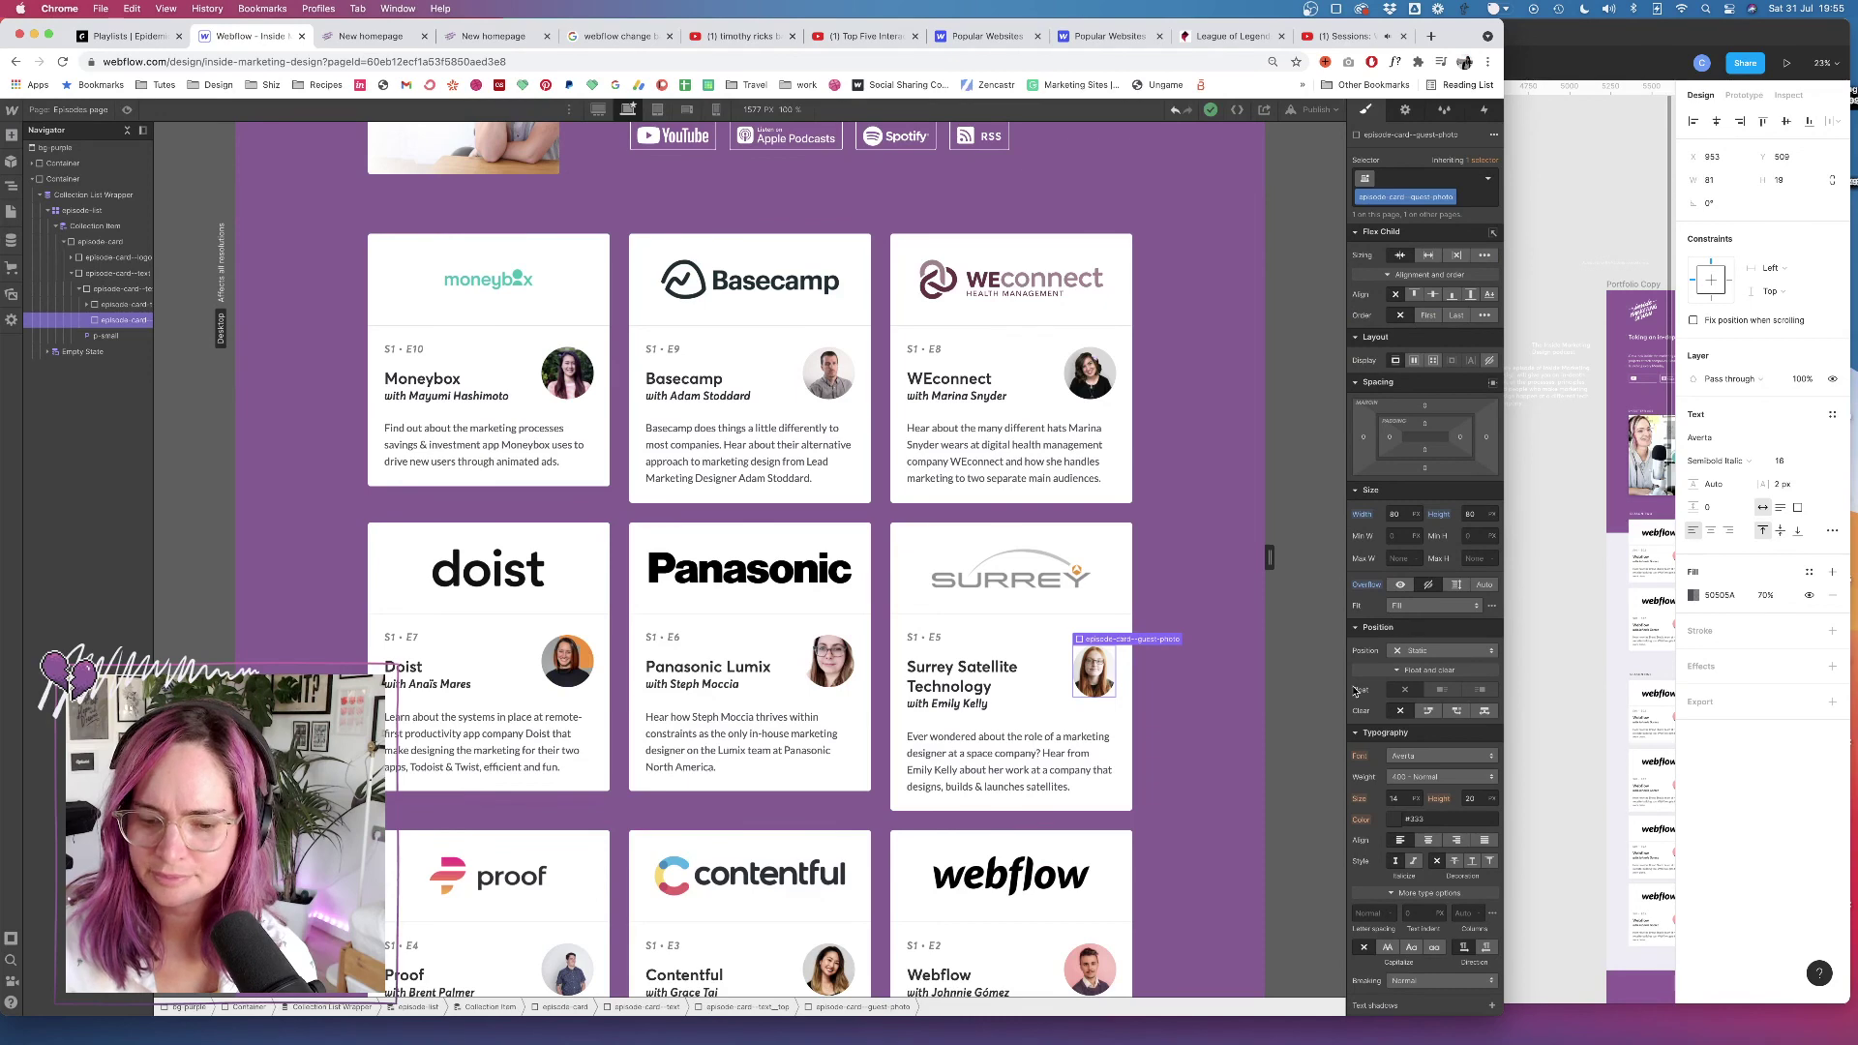
pyautogui.scroll(-4, 1354, 690)
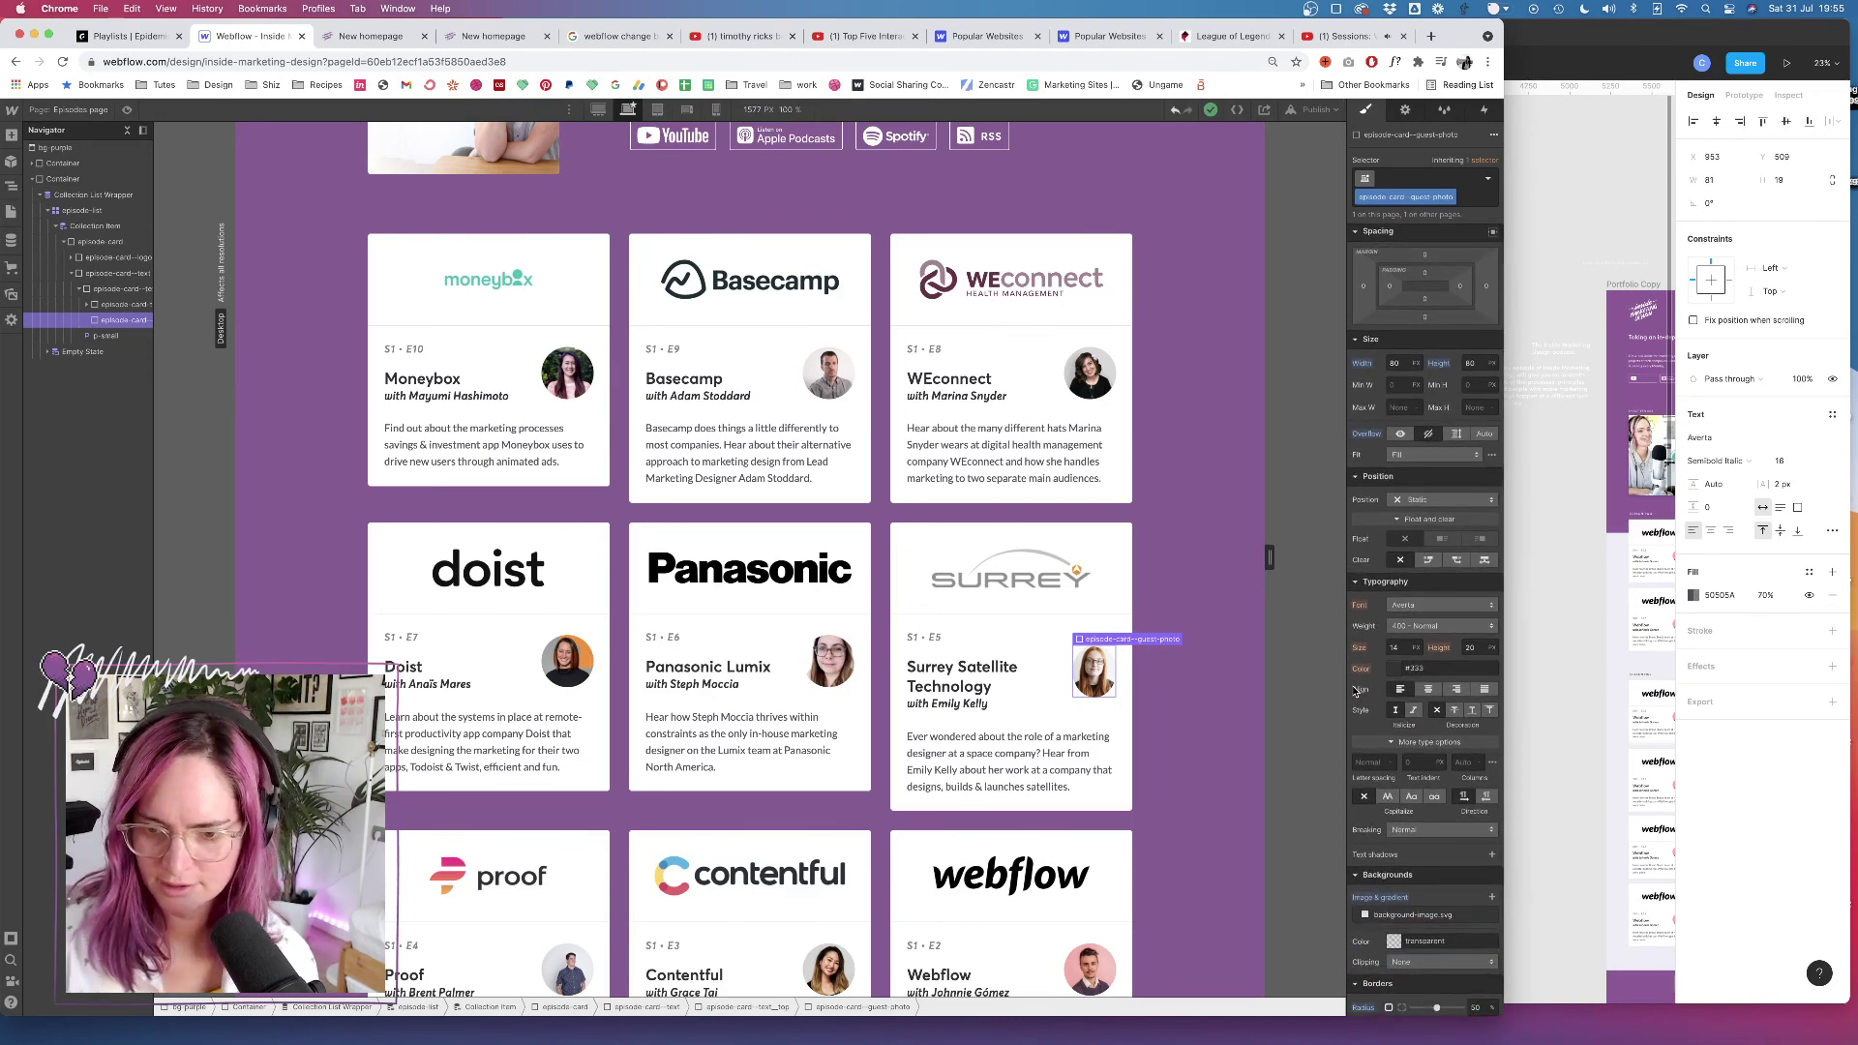
pyautogui.click(1411, 915)
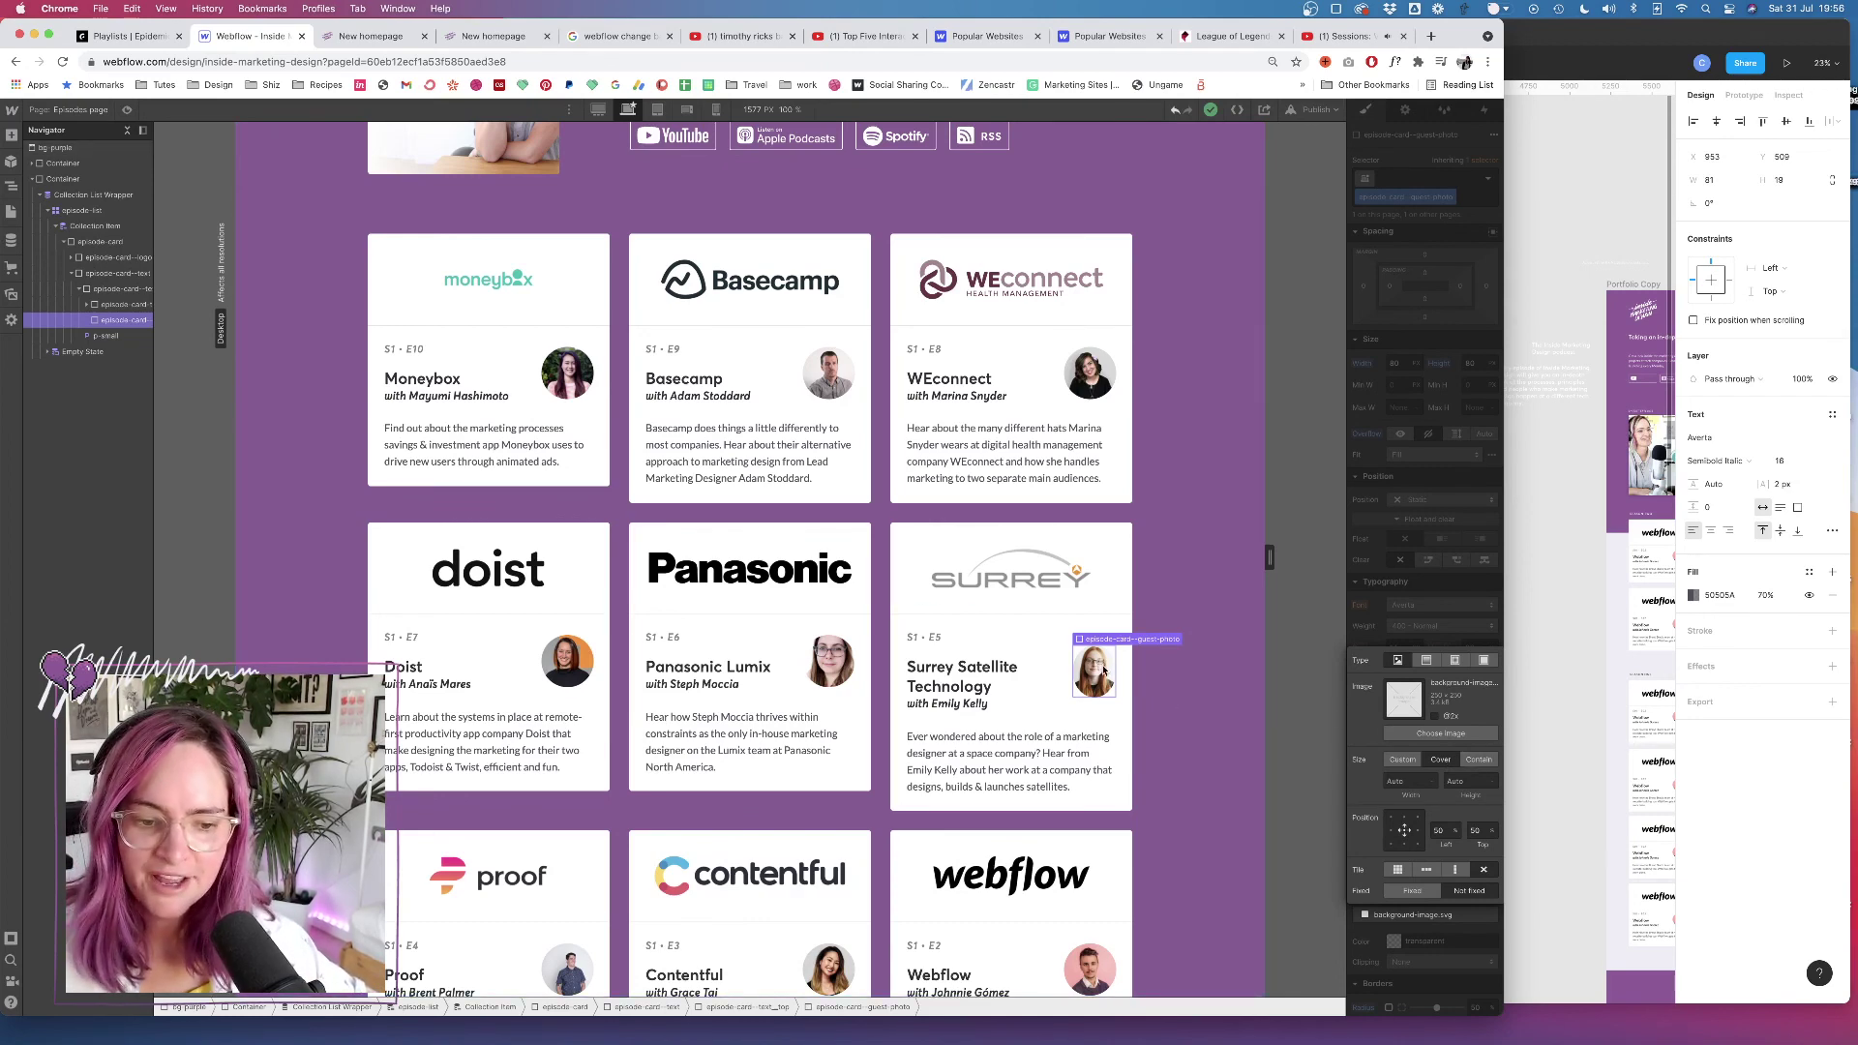
pyautogui.click(1390, 479)
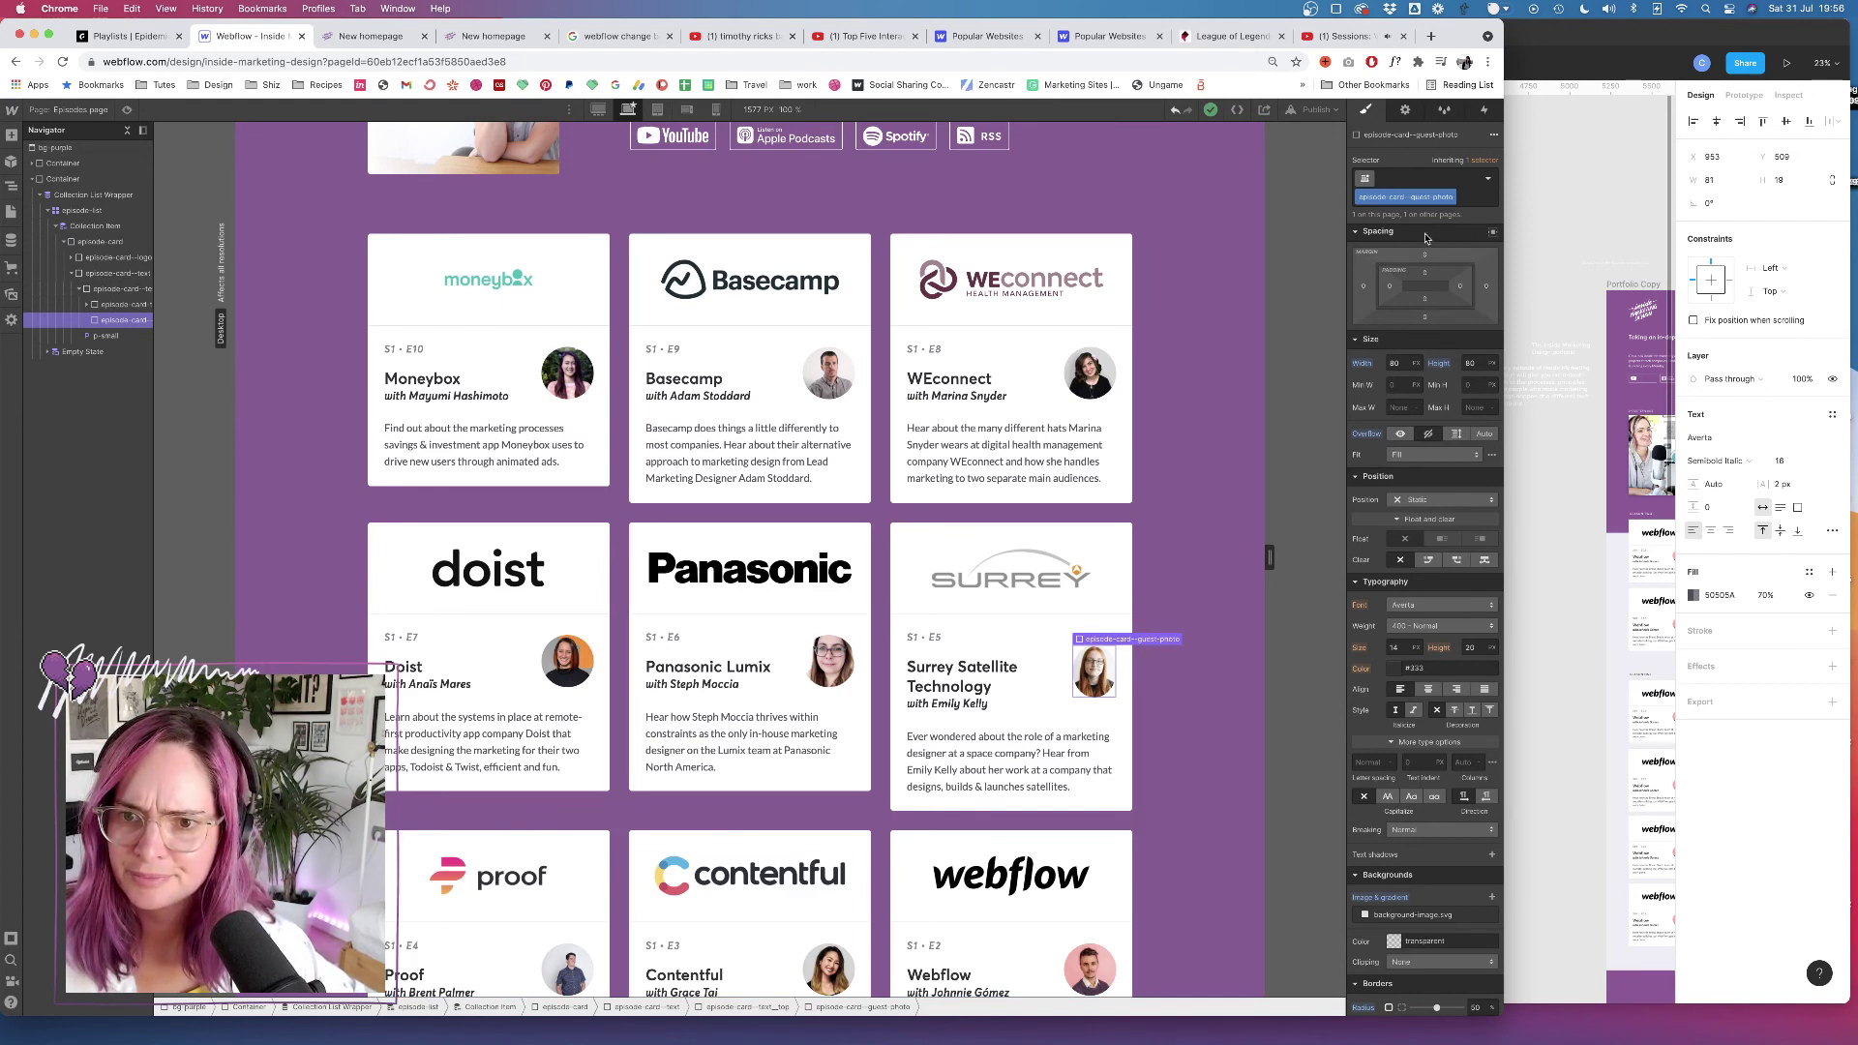
# Set the border radius of episode-card--guest-photo to 100% and bring up the list of site pages
pyautogui.scroll(-5, 1366, 387)
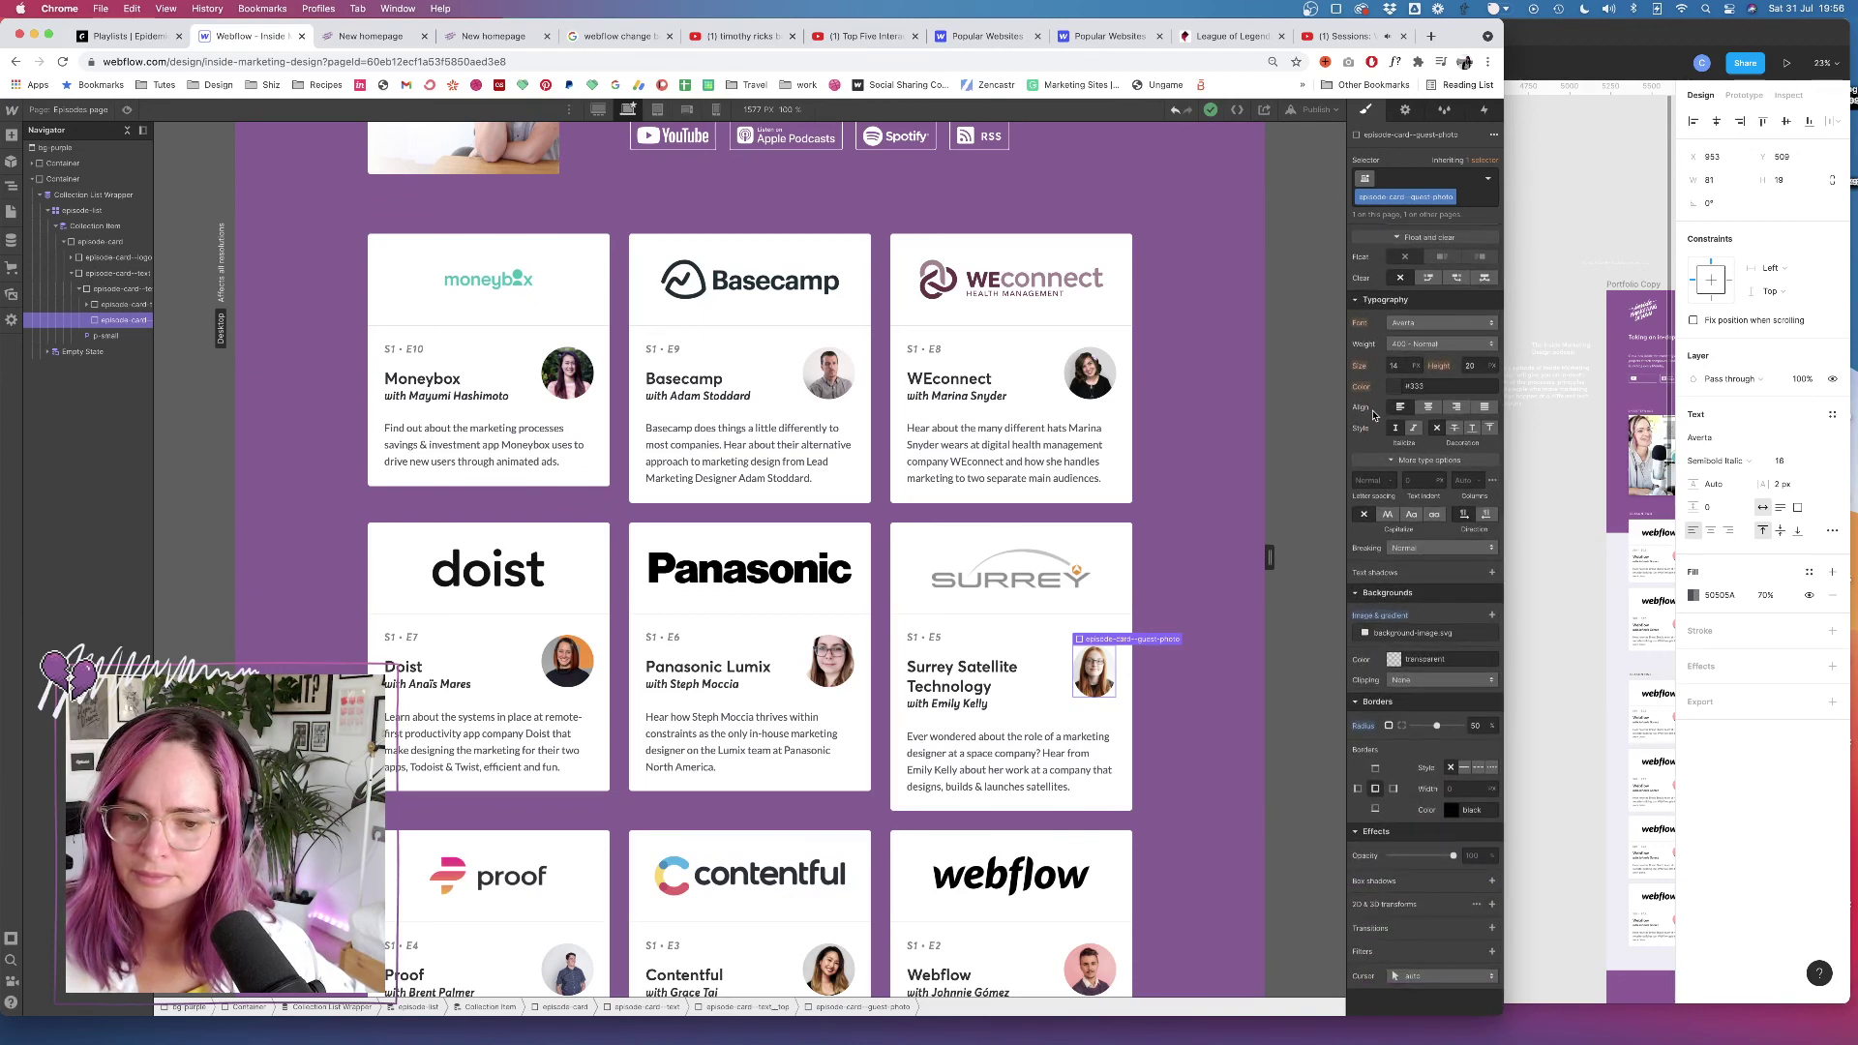
pyautogui.click(1473, 725)
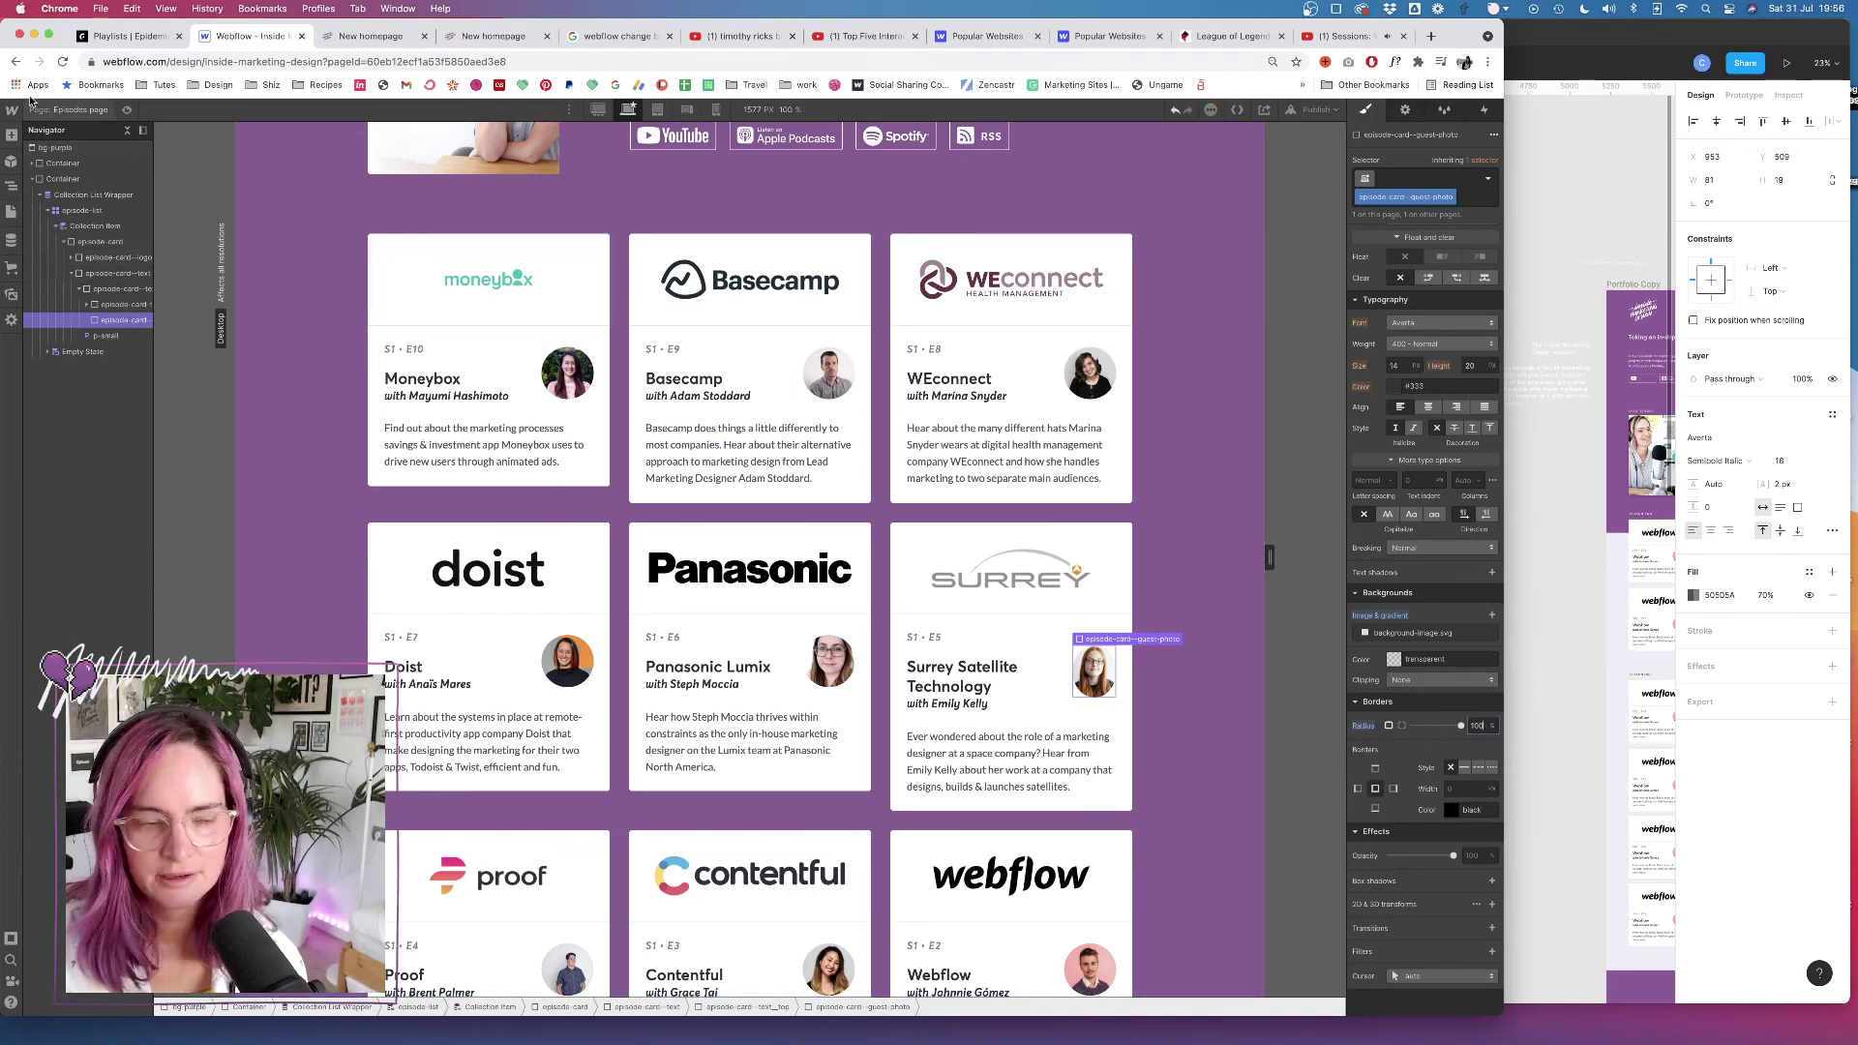
pyautogui.click(11, 211)
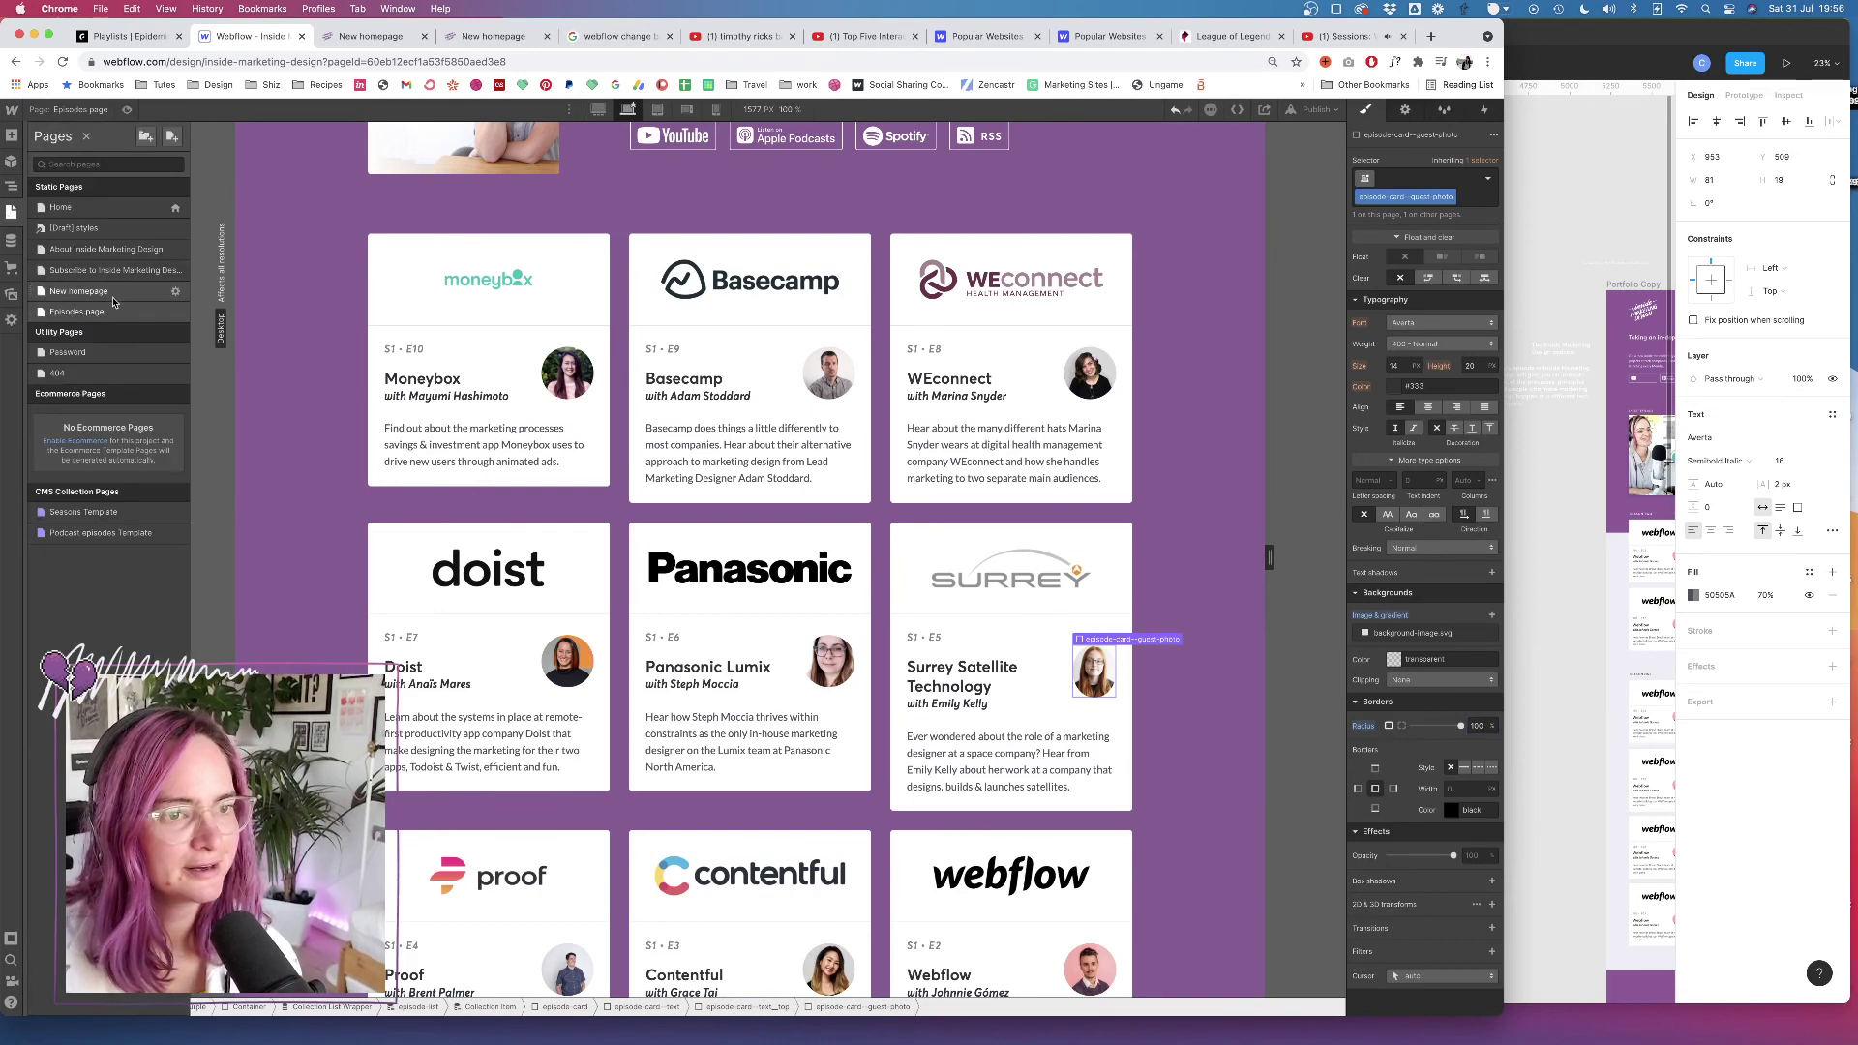
# Open the Home page and examine the byline-image sizing settings and its round guest photos down the episode list
pyautogui.click(113, 298)
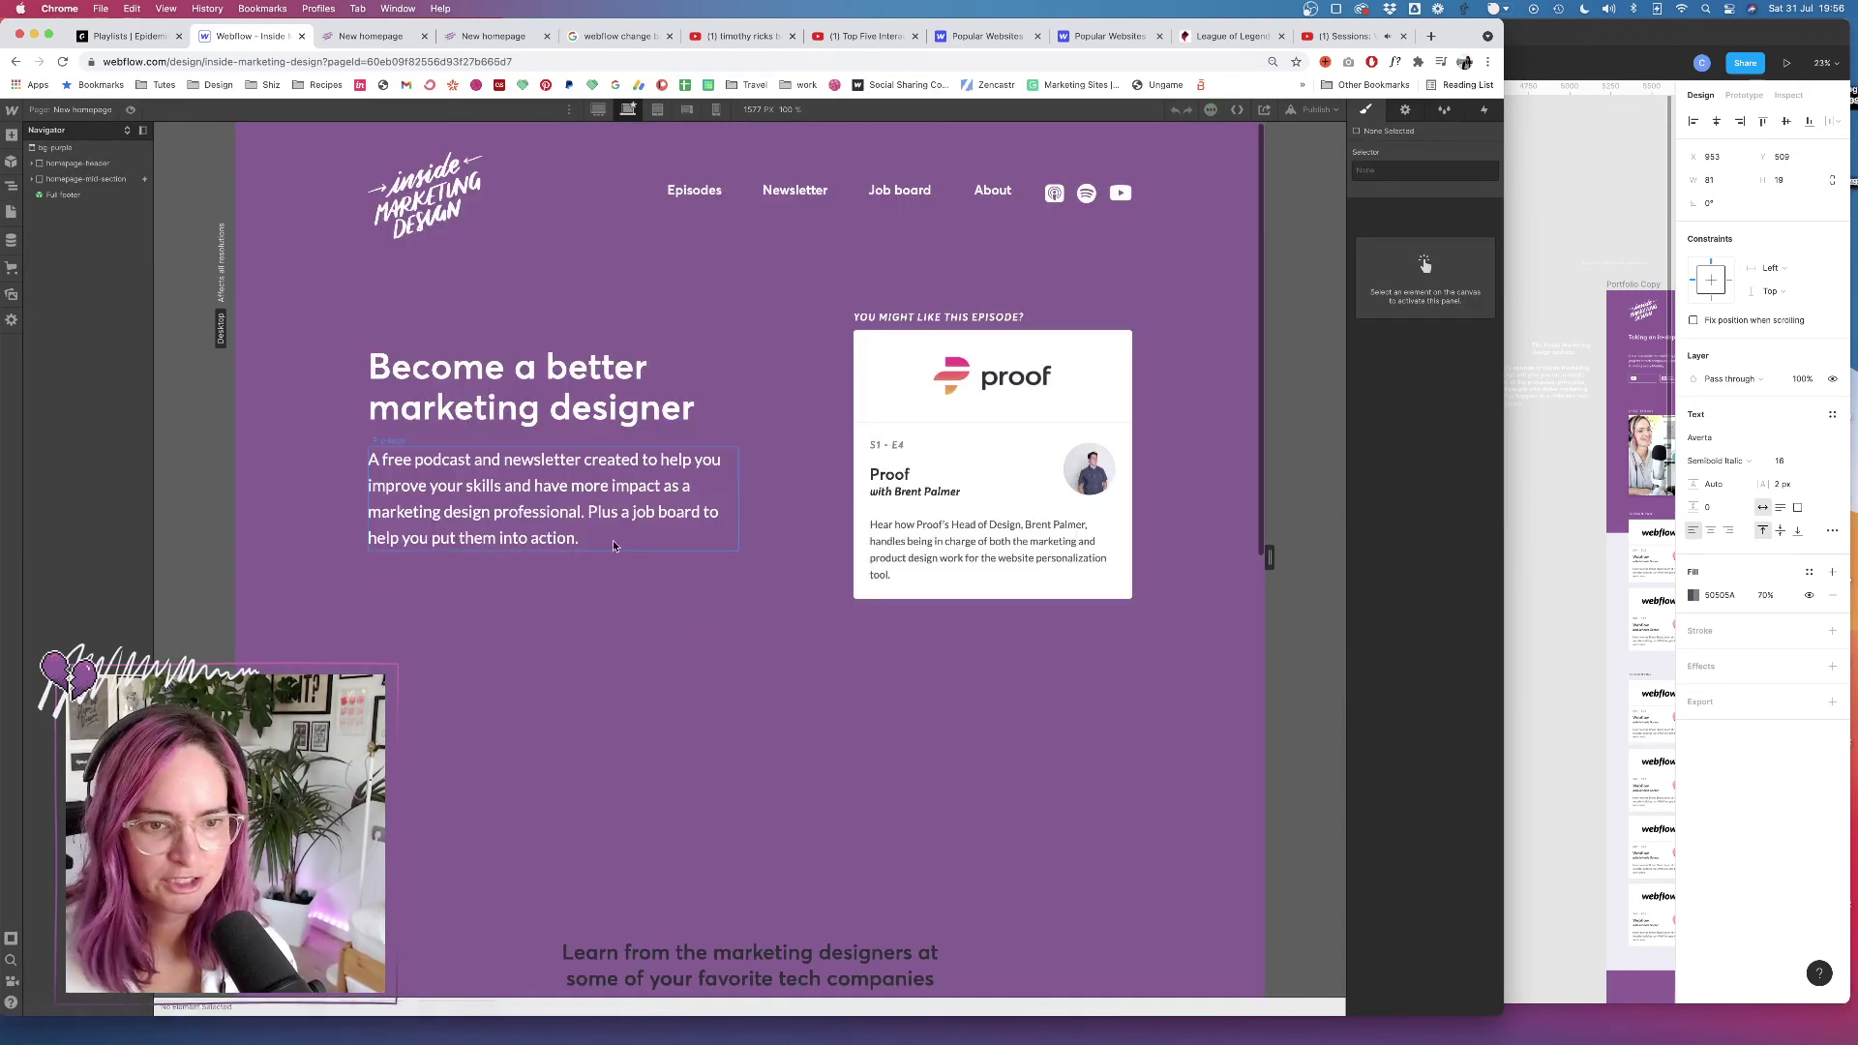
pyautogui.click(11, 211)
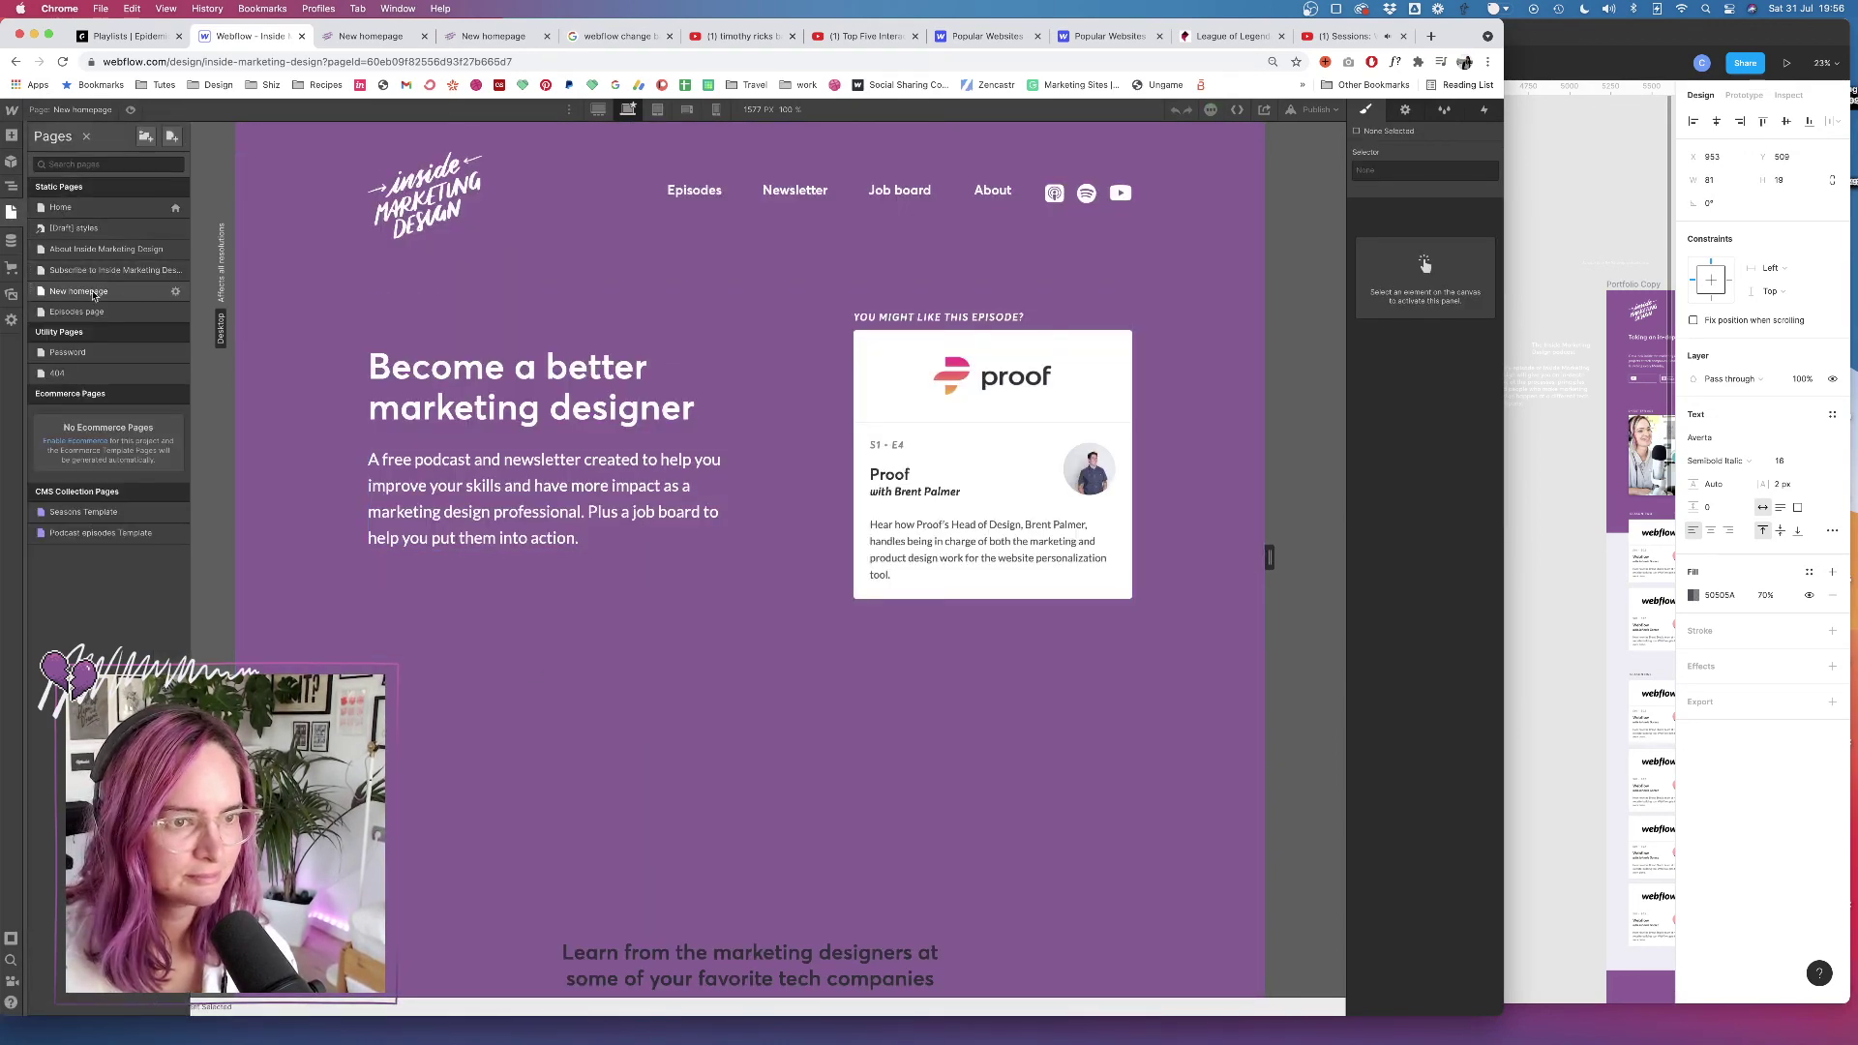
pyautogui.click(95, 208)
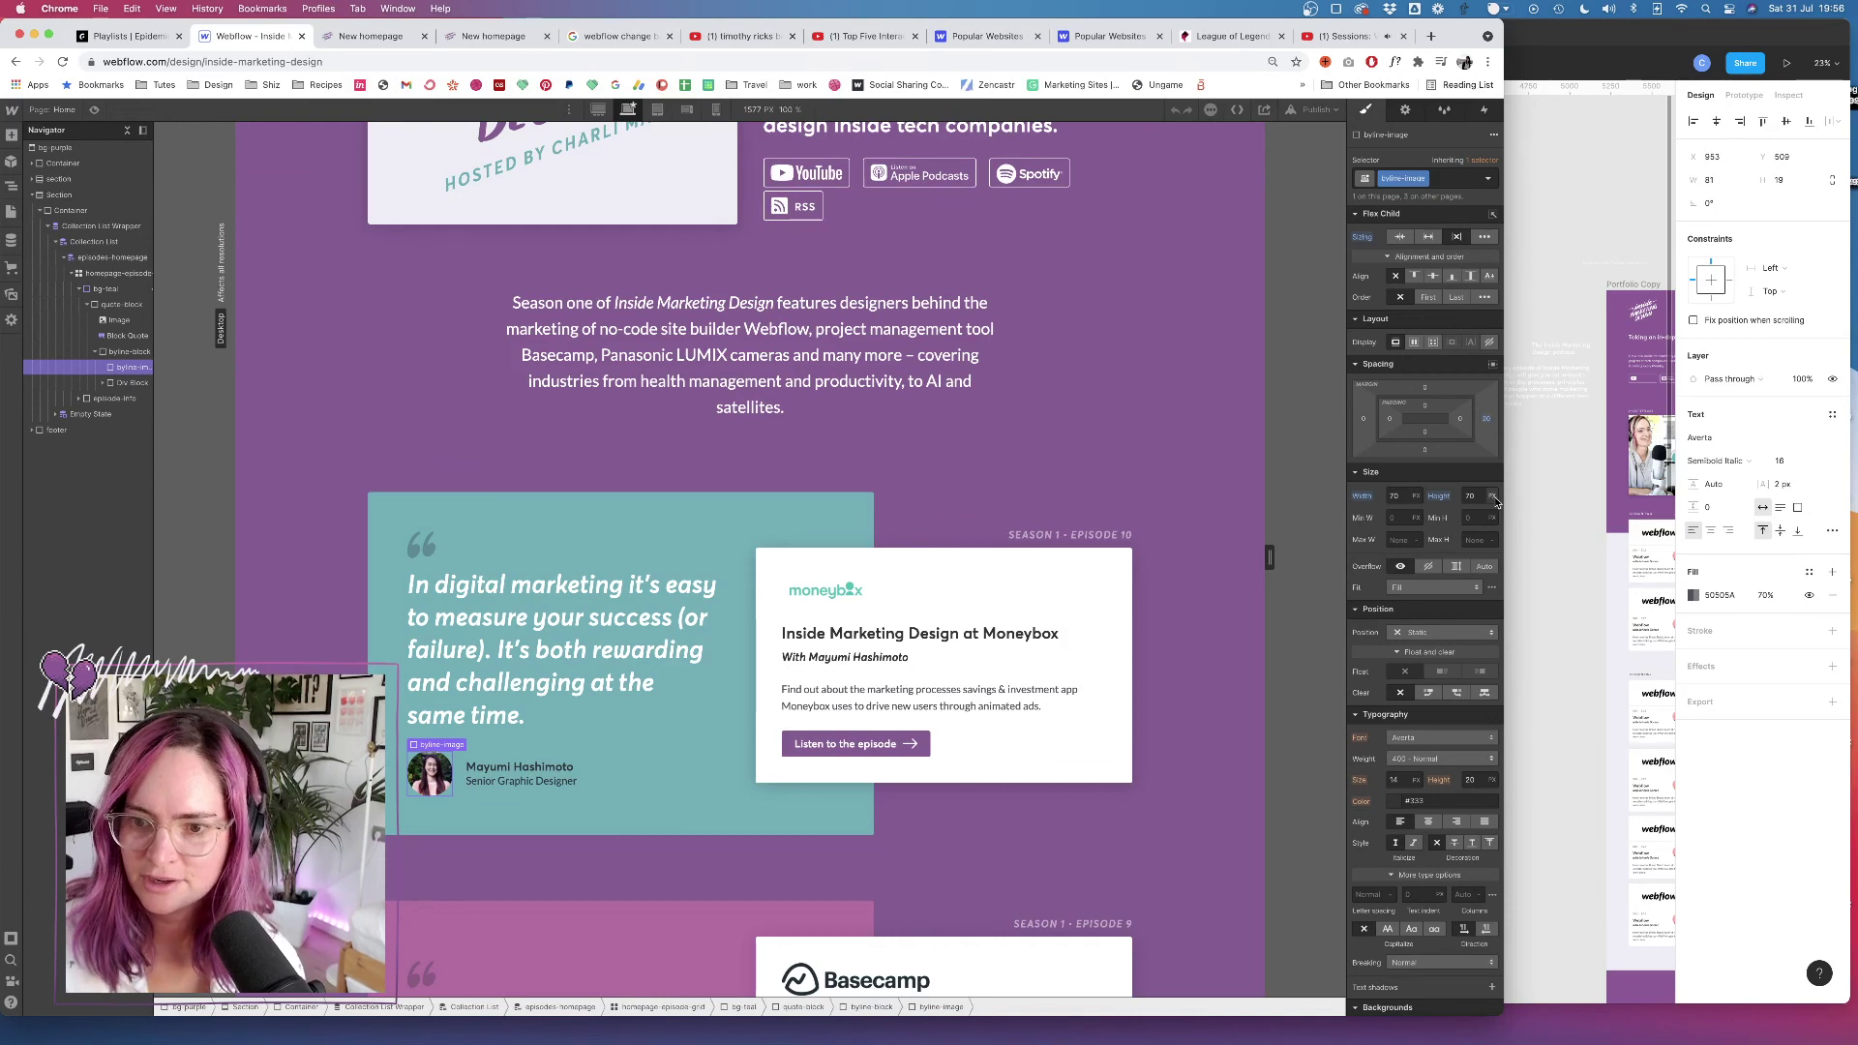
pyautogui.scroll(-15, 1215, 648)
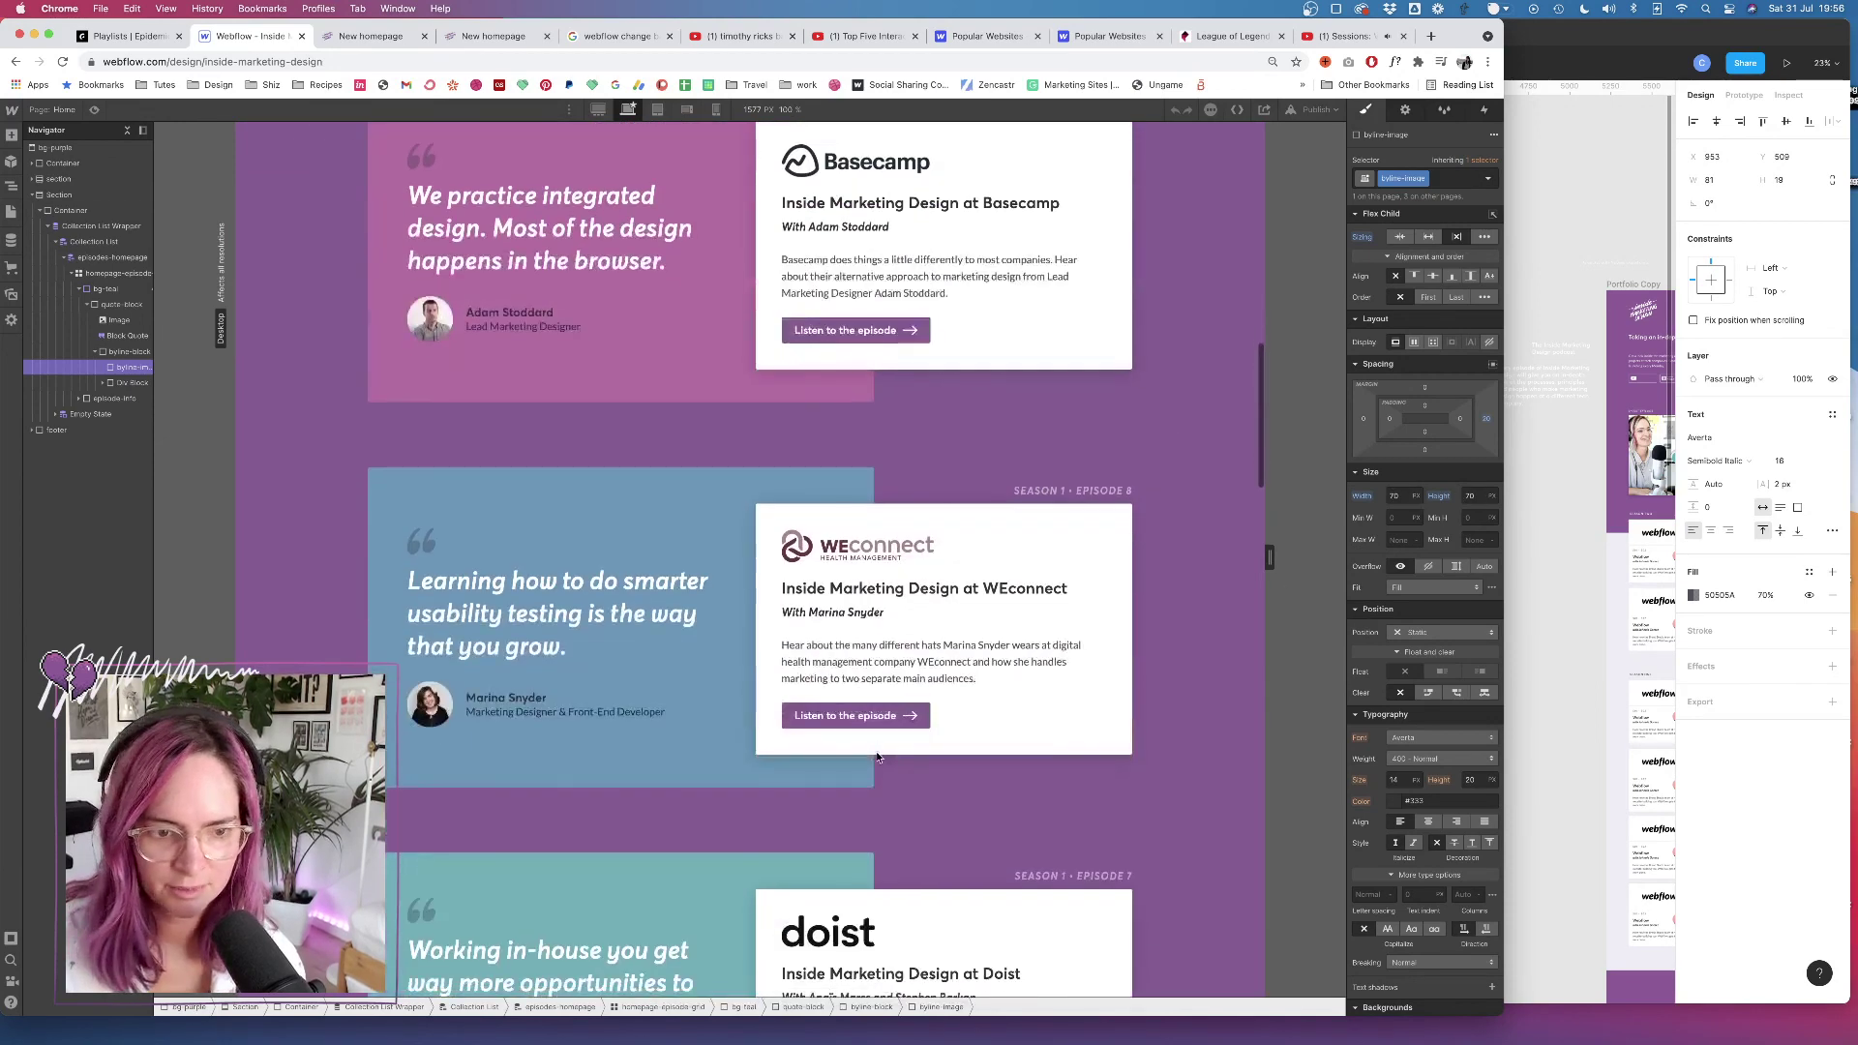
pyautogui.scroll(-5, 878, 757)
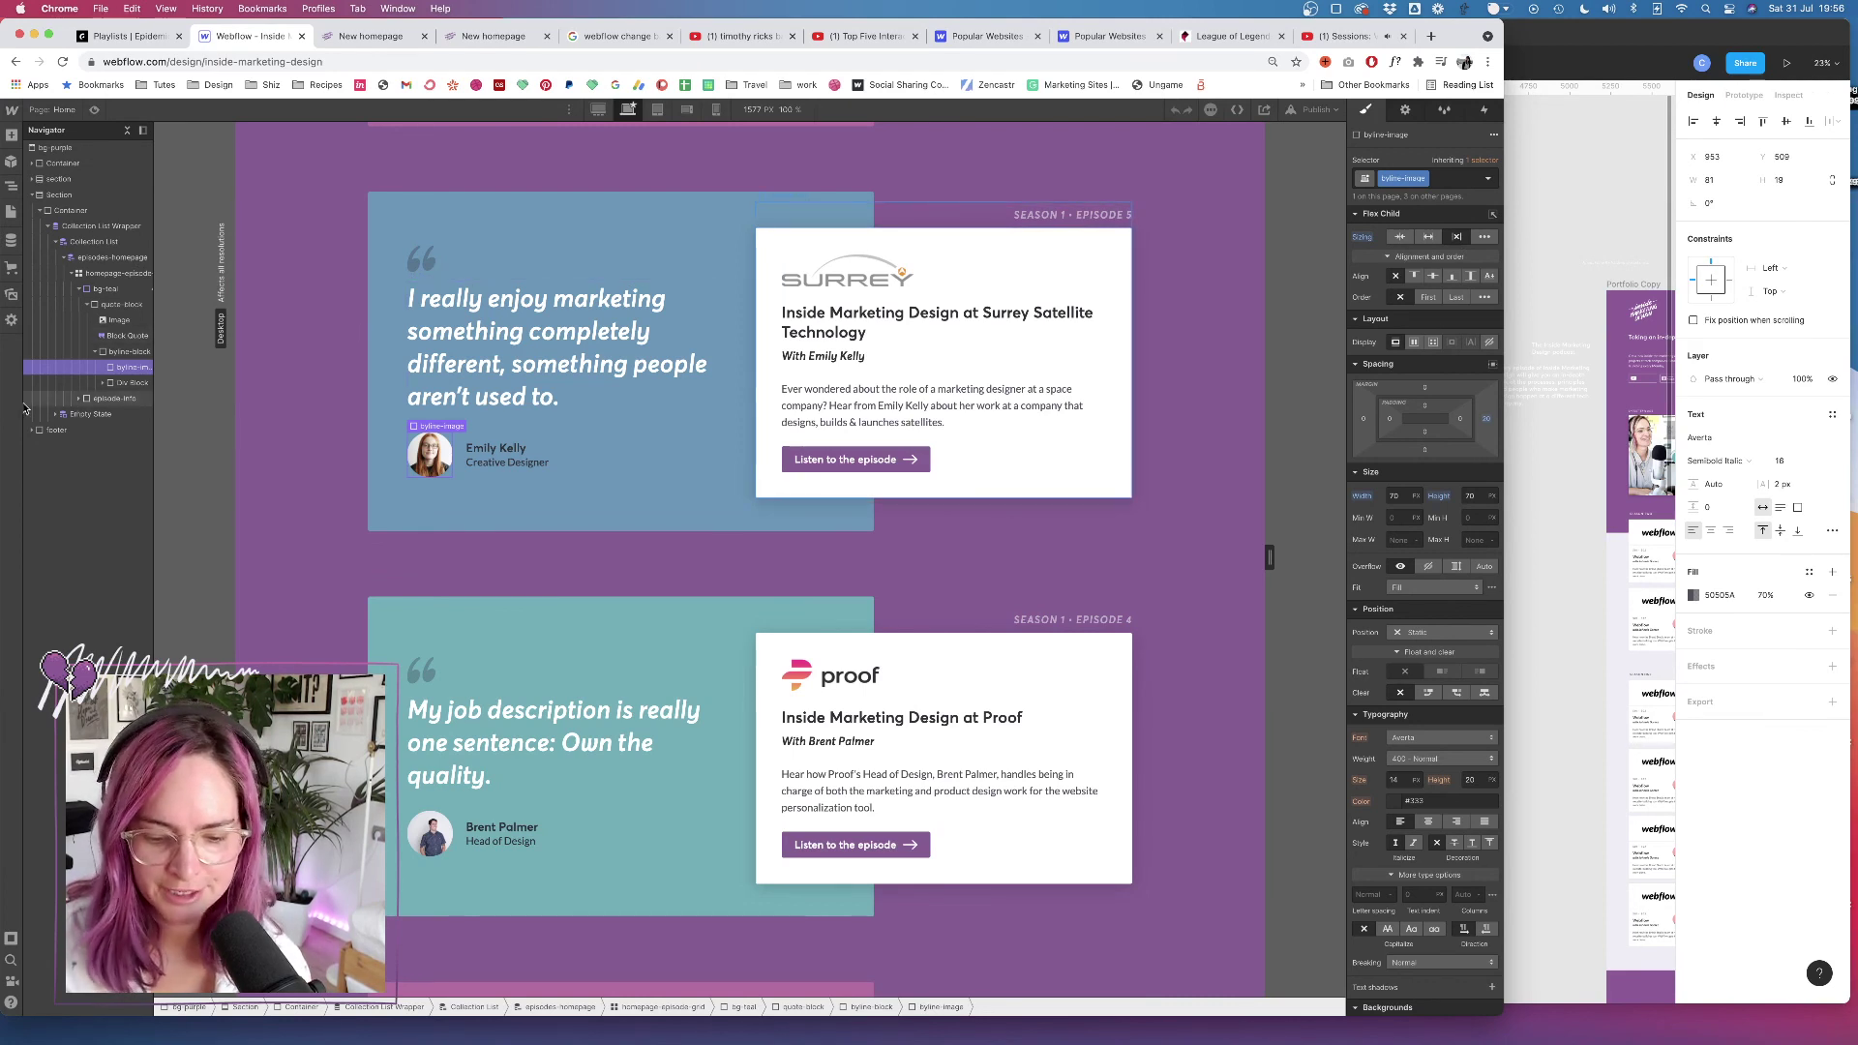
# On the Episodes page, set the flex child sizing of the Surrey Satellite Technology card's episode-card--guest-photo to not shrink
pyautogui.click(9, 212)
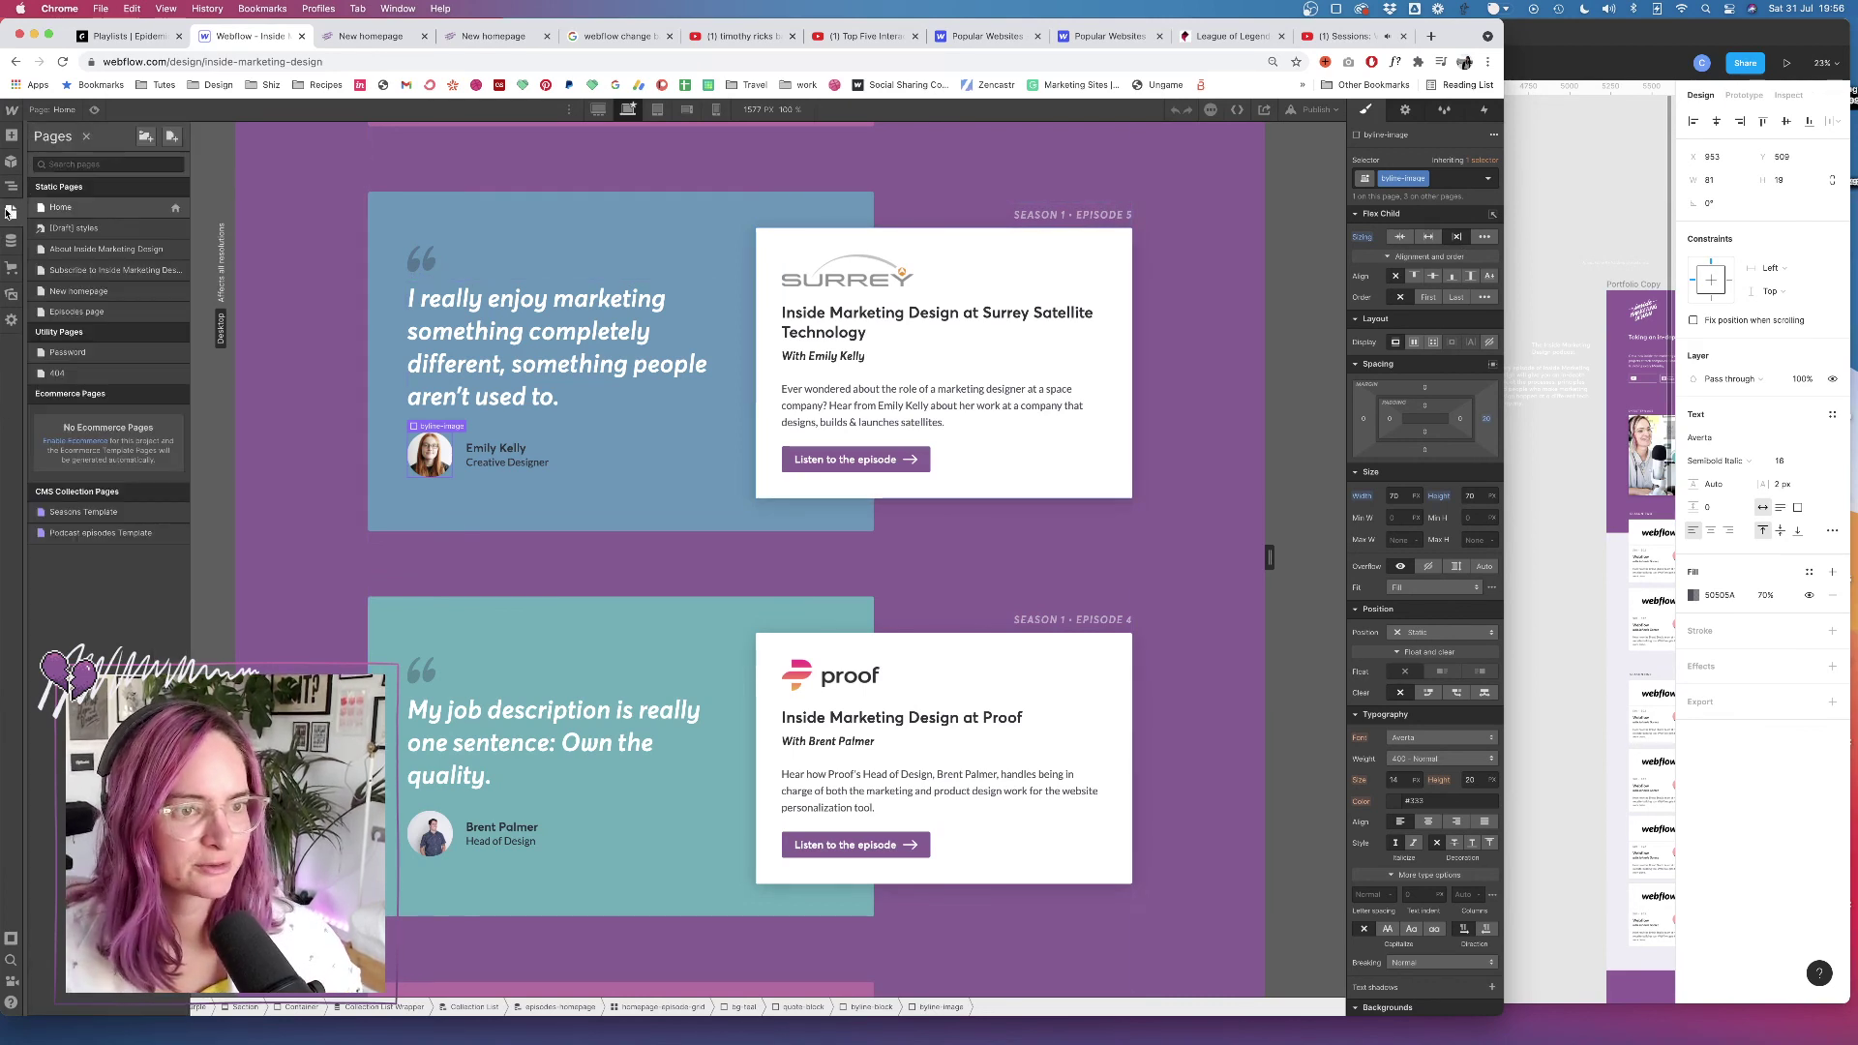
pyautogui.click(116, 311)
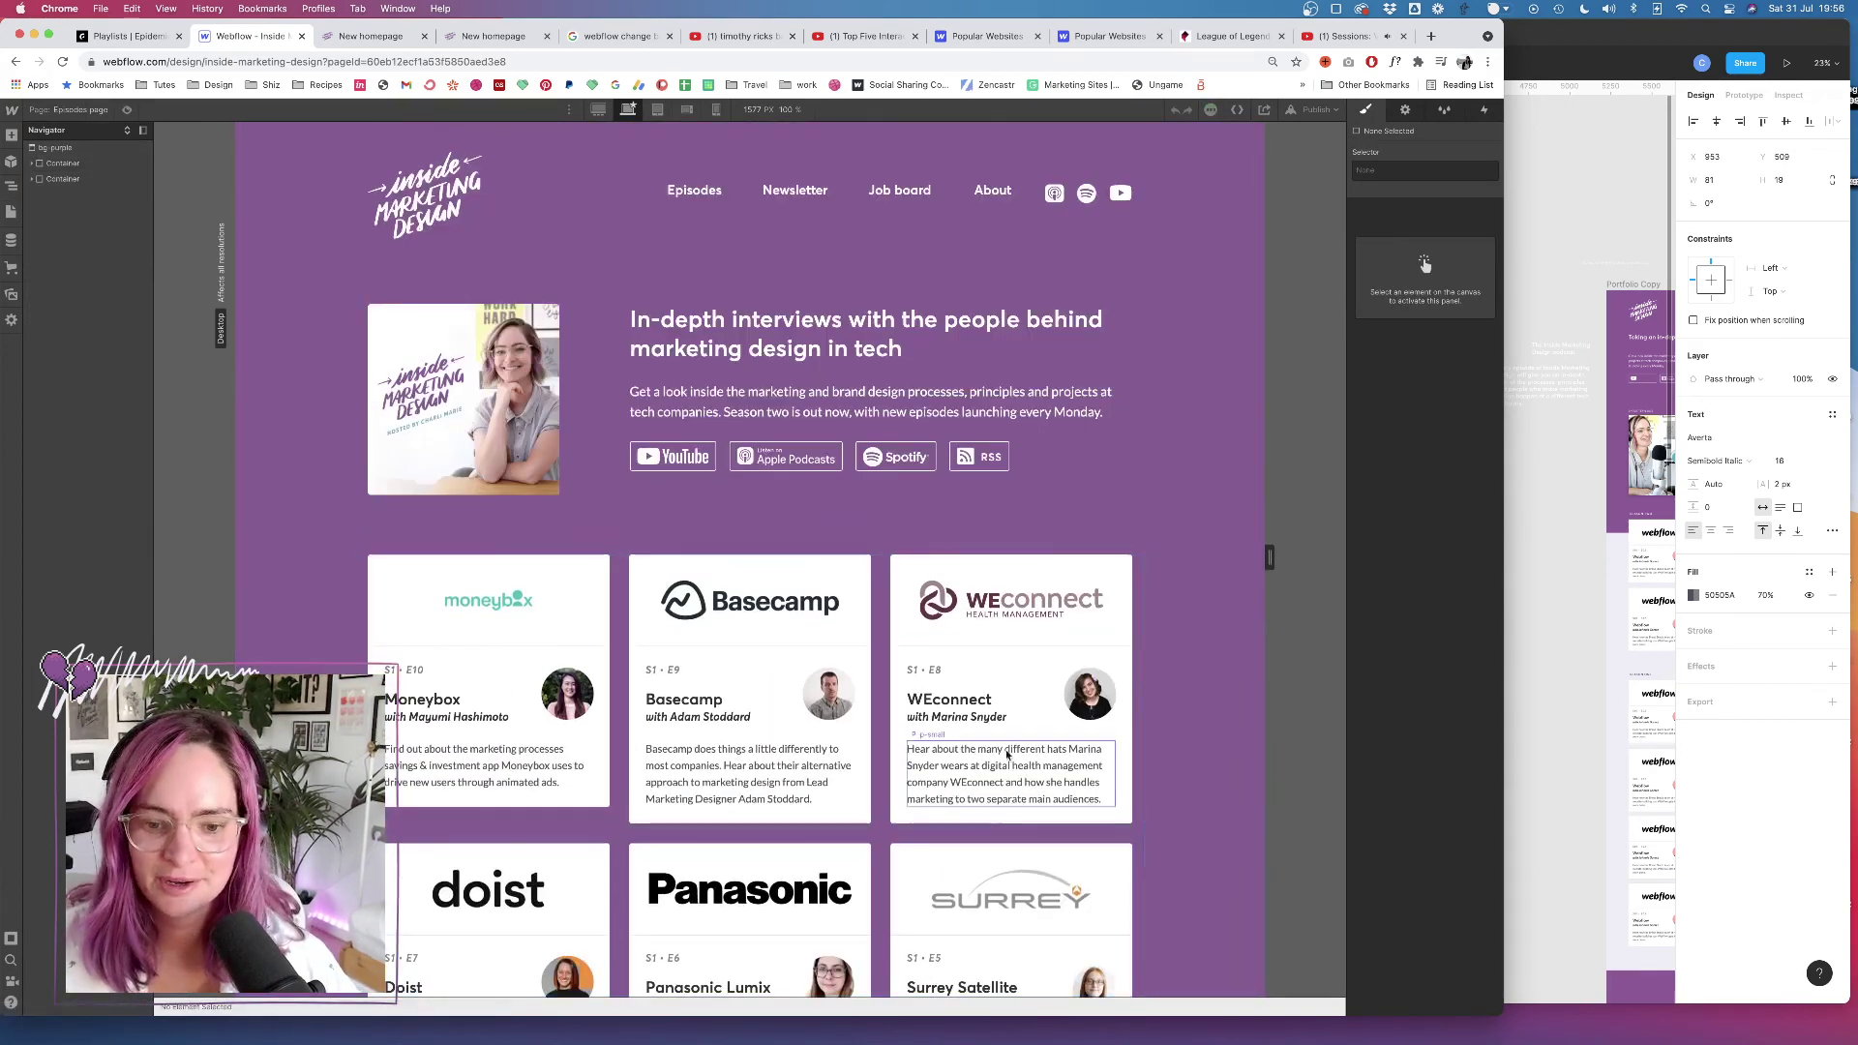
pyautogui.scroll(-3, 1079, 793)
pyautogui.click(1111, 799)
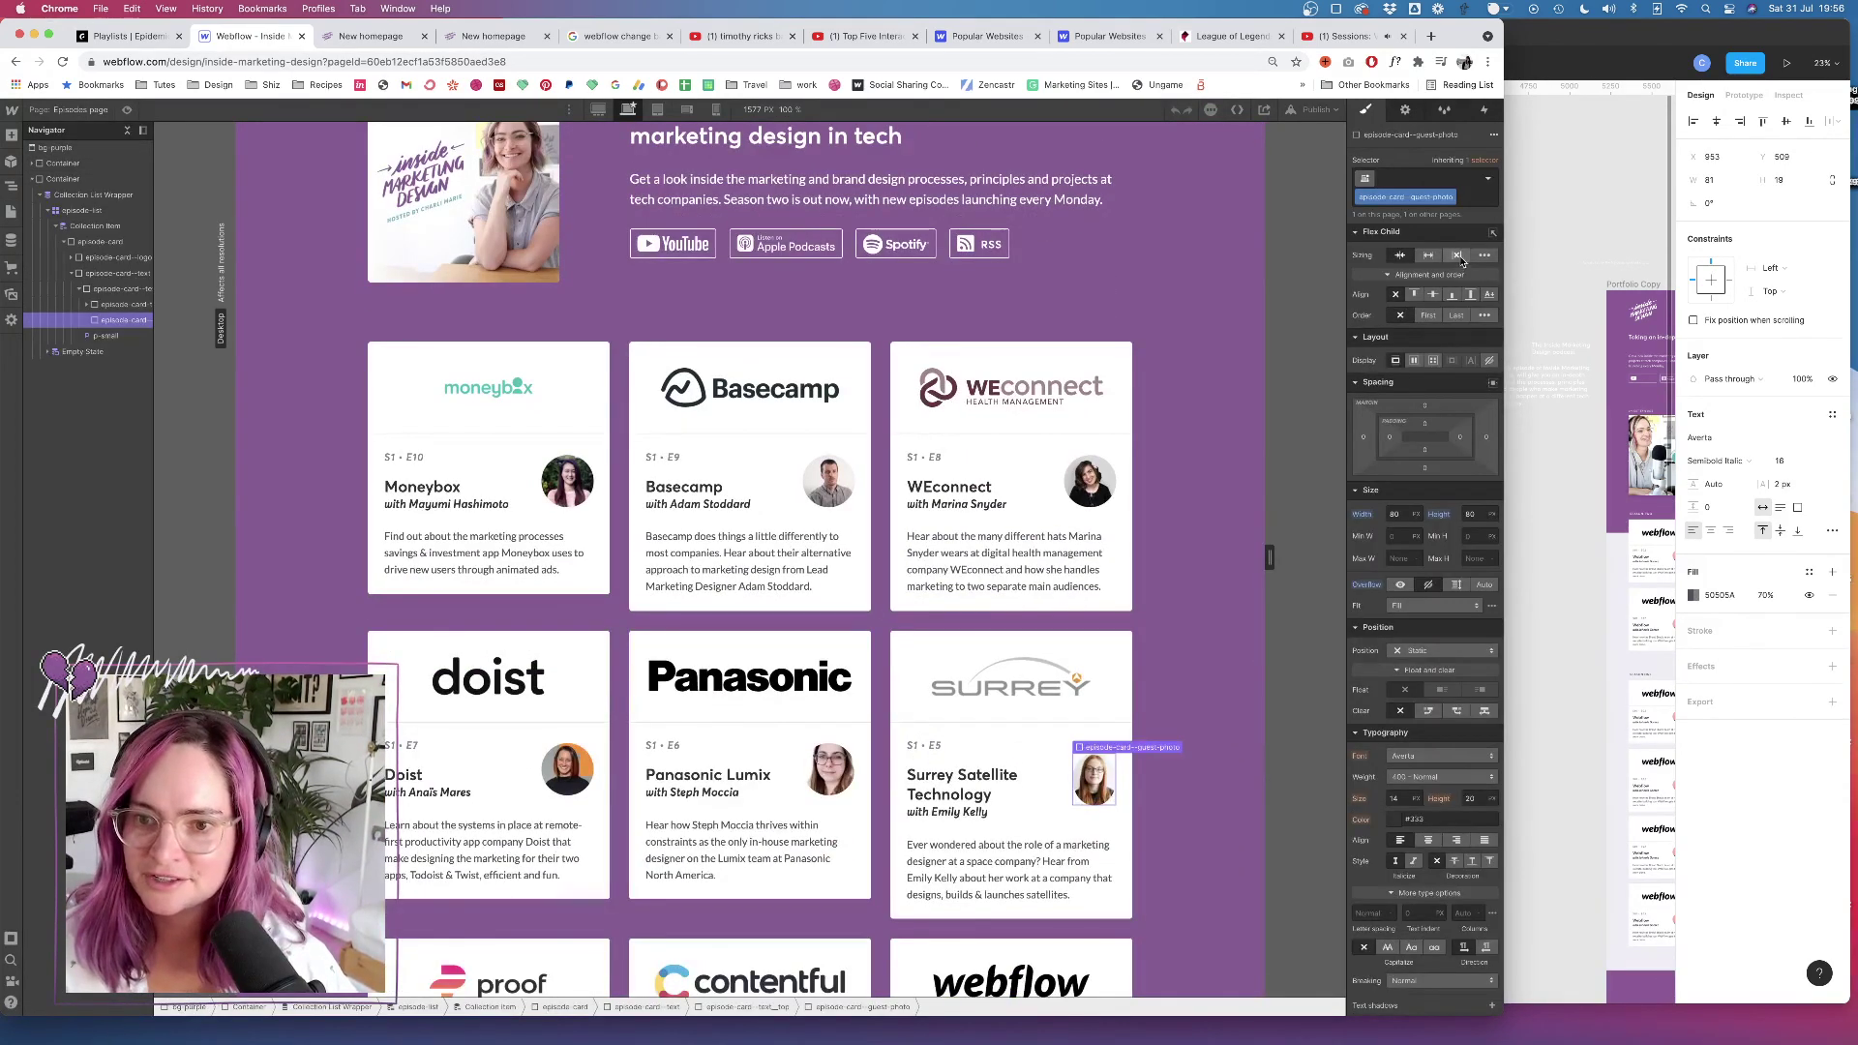
pyautogui.click(1458, 255)
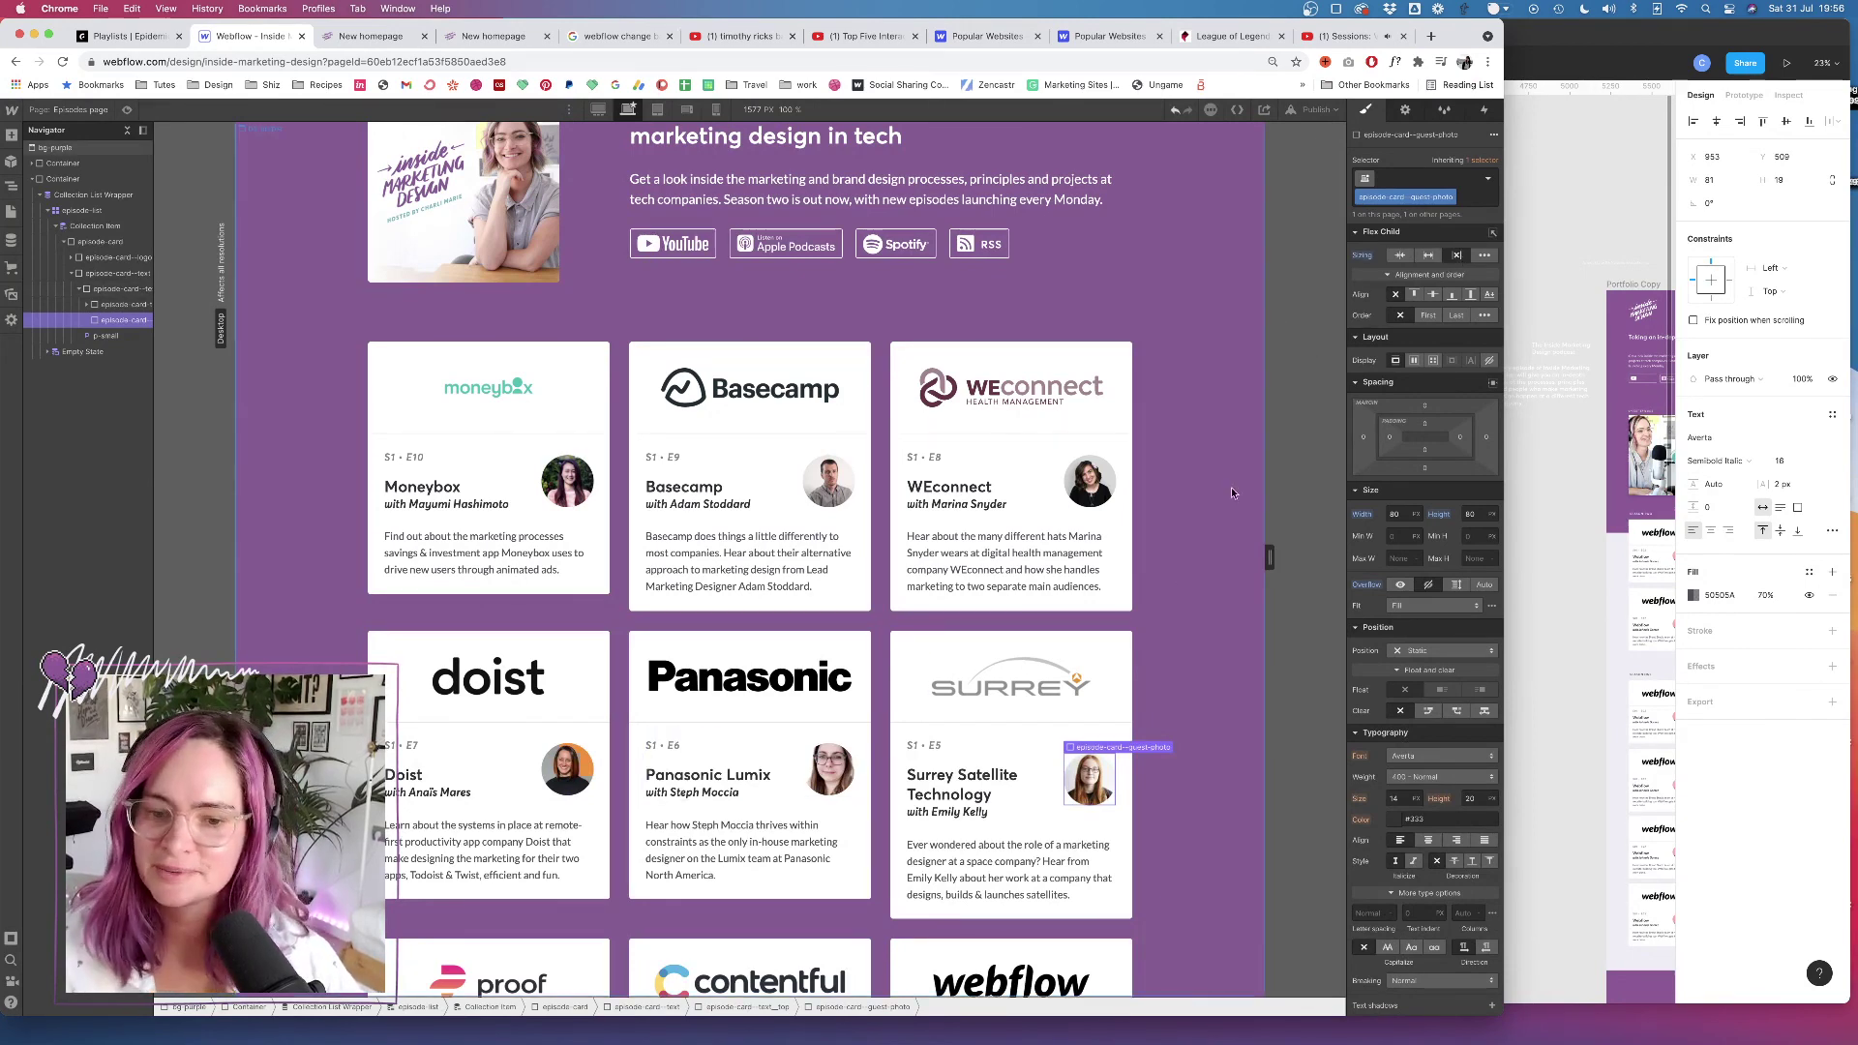
pyautogui.scroll(-3, 1000, 611)
pyautogui.scroll(-1, 1000, 611)
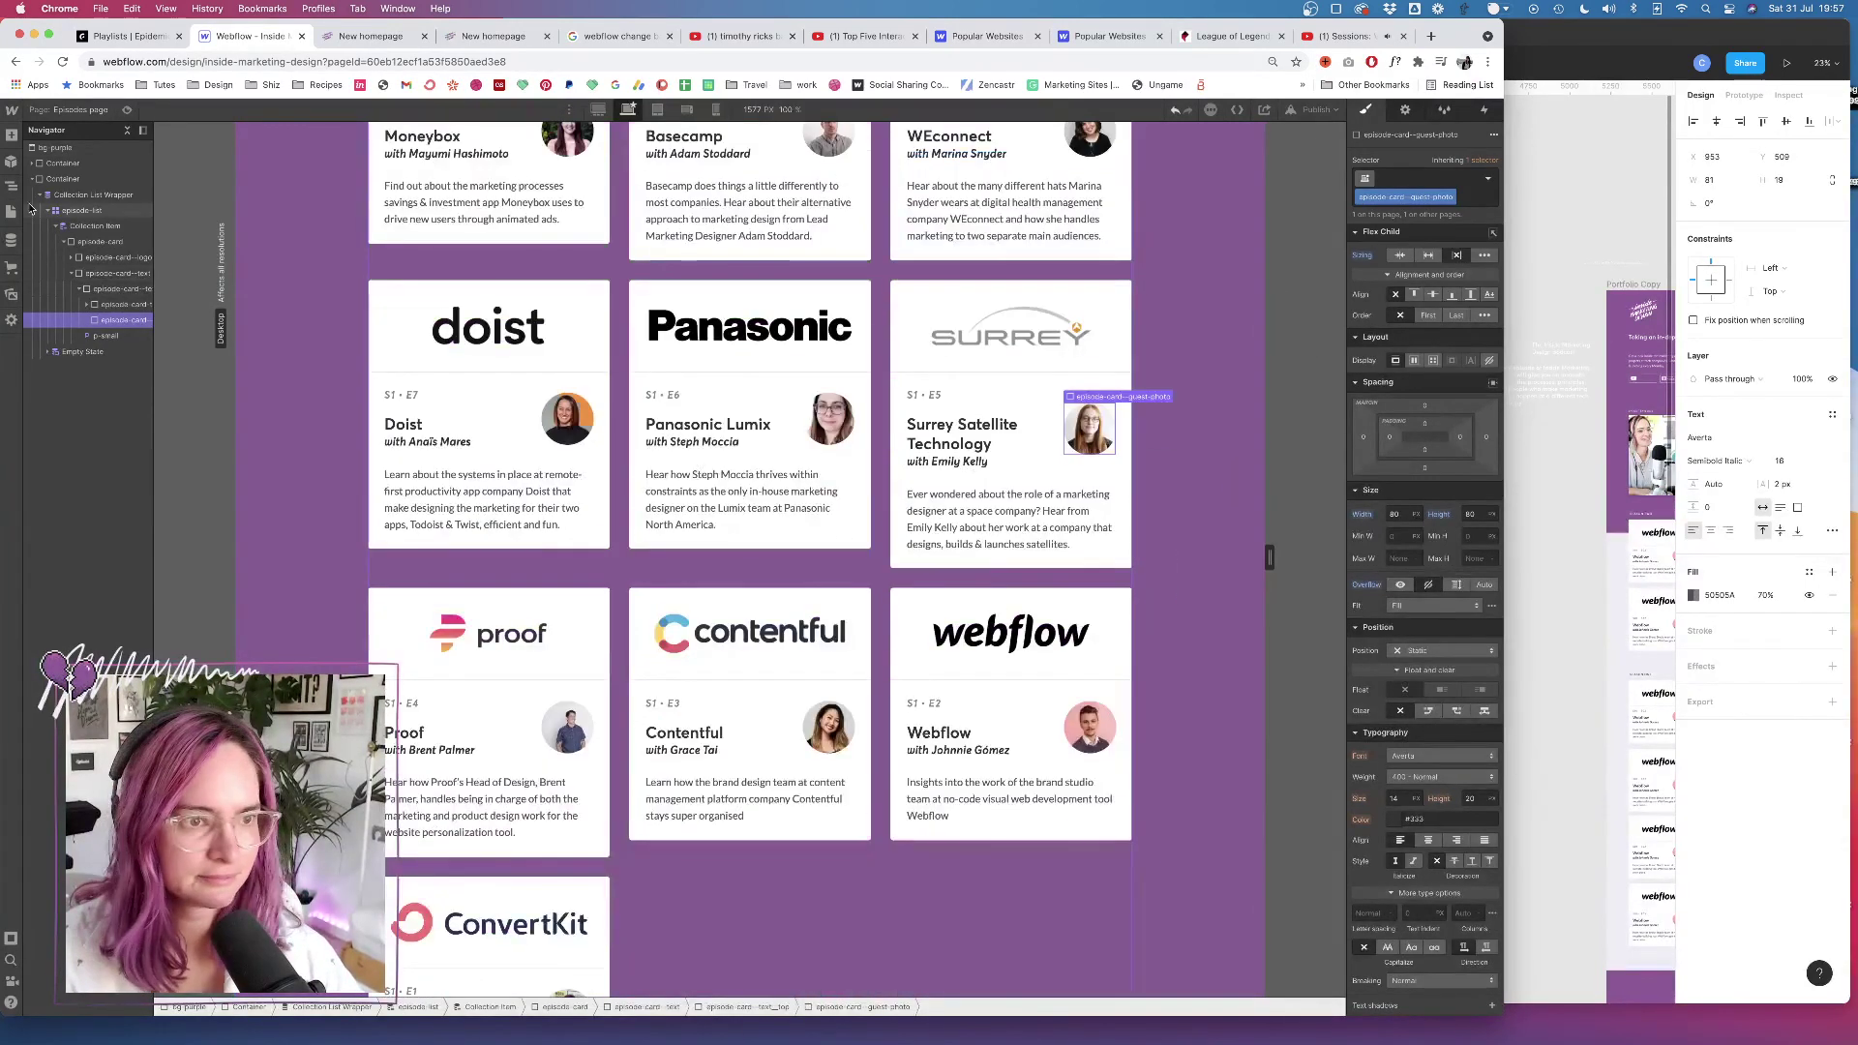
# Switch to the New homepage, publish the site to its webflow.io domain only, and open the published page
pyautogui.click(11, 211)
pyautogui.click(78, 291)
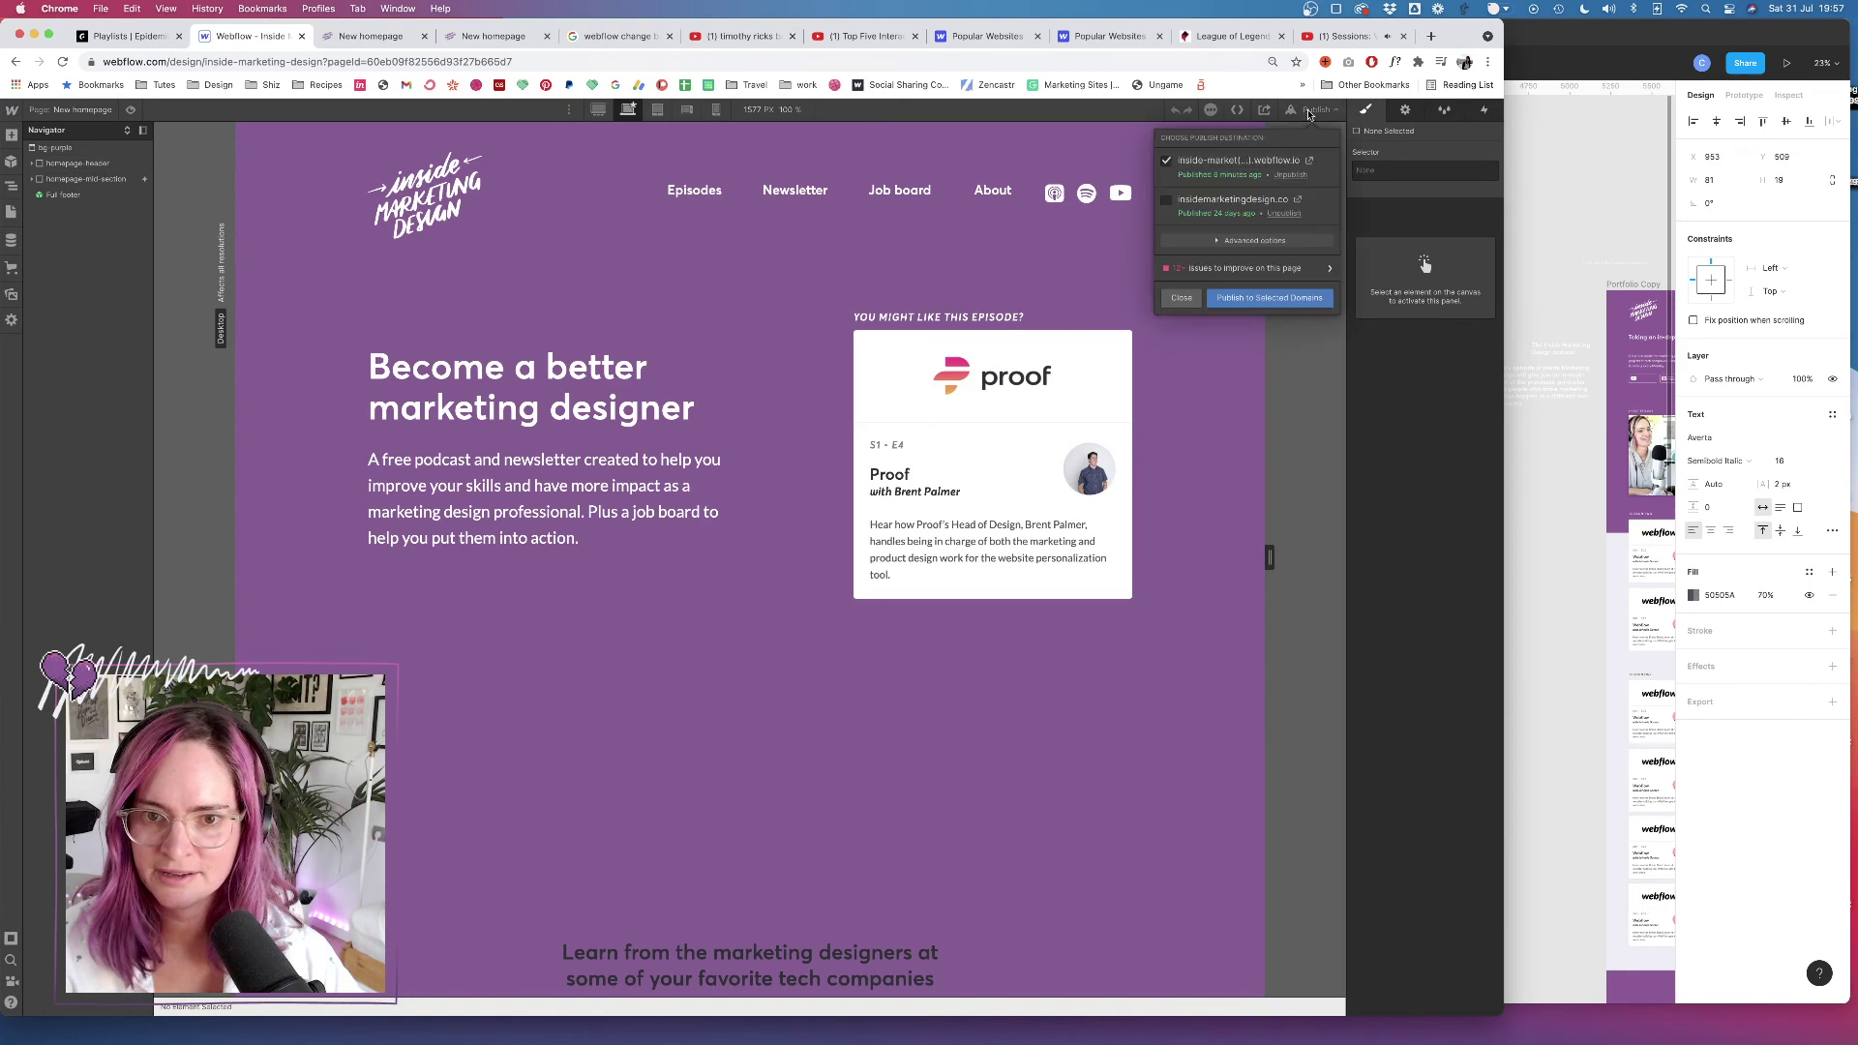
pyautogui.click(1314, 109)
pyautogui.click(1282, 299)
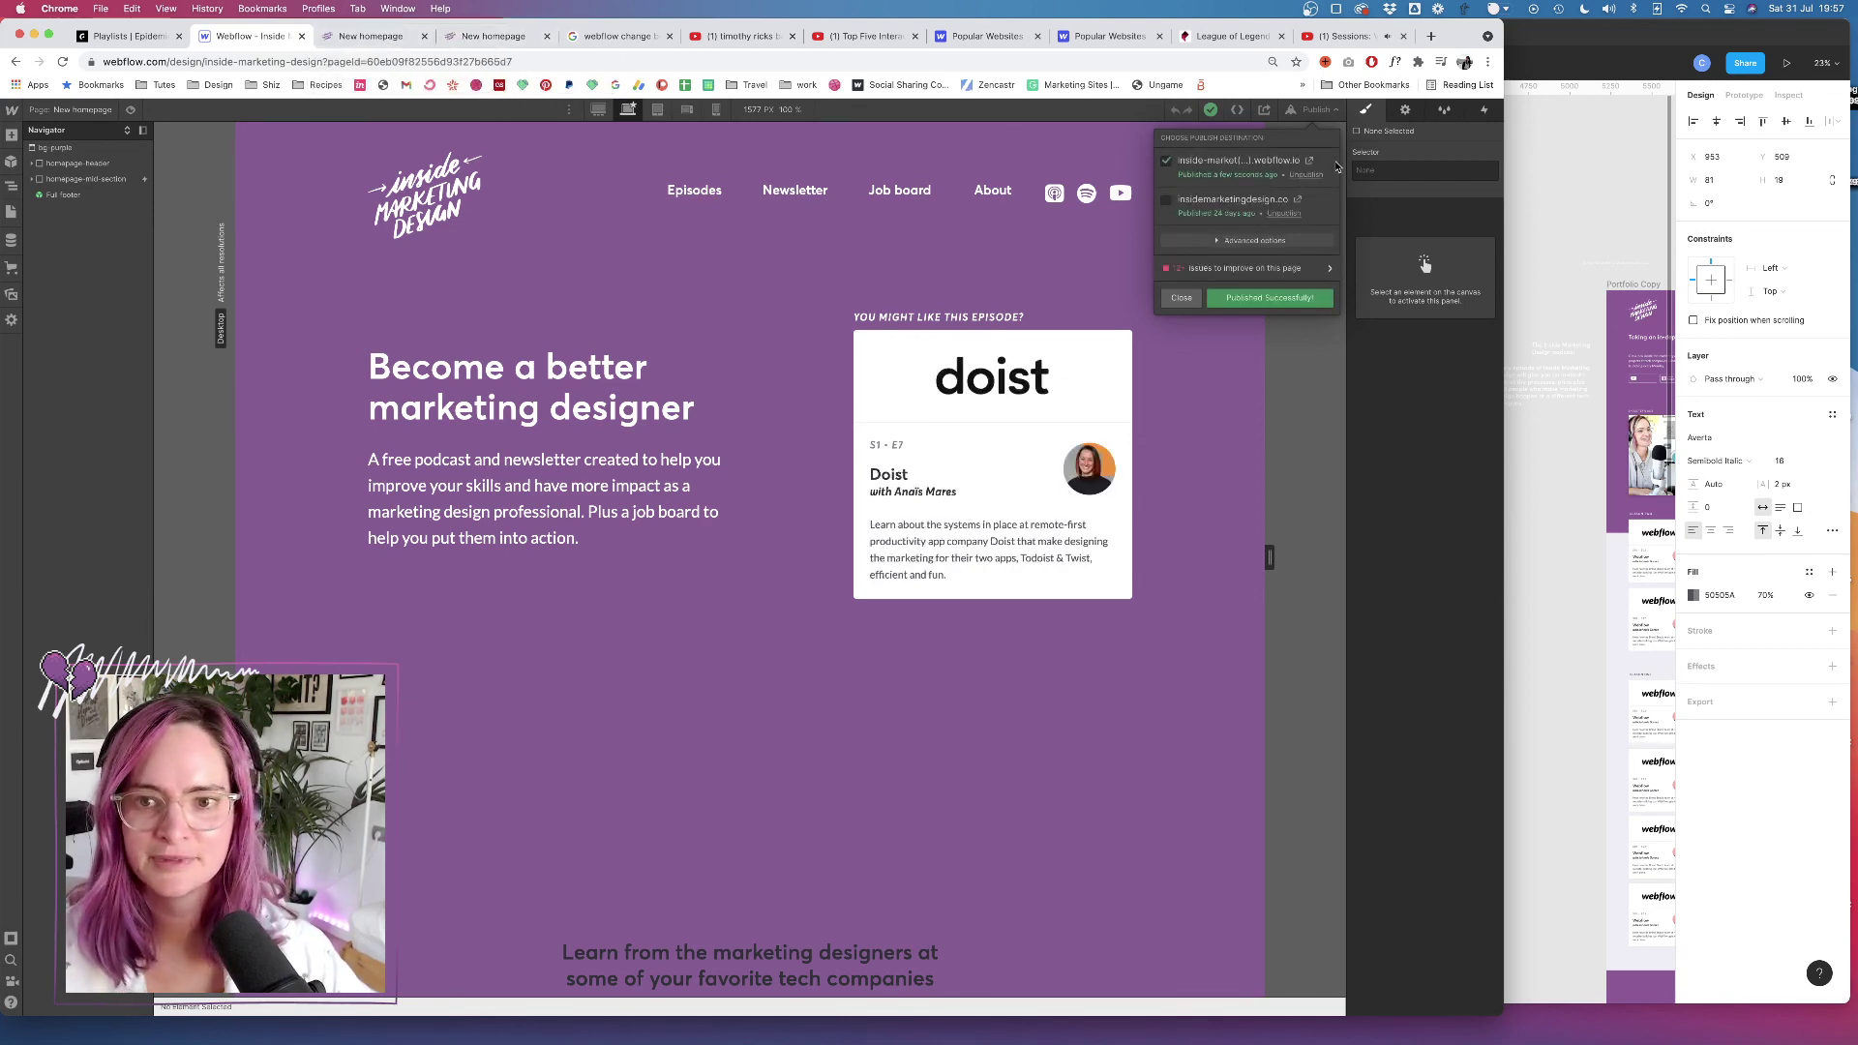
pyautogui.click(1311, 161)
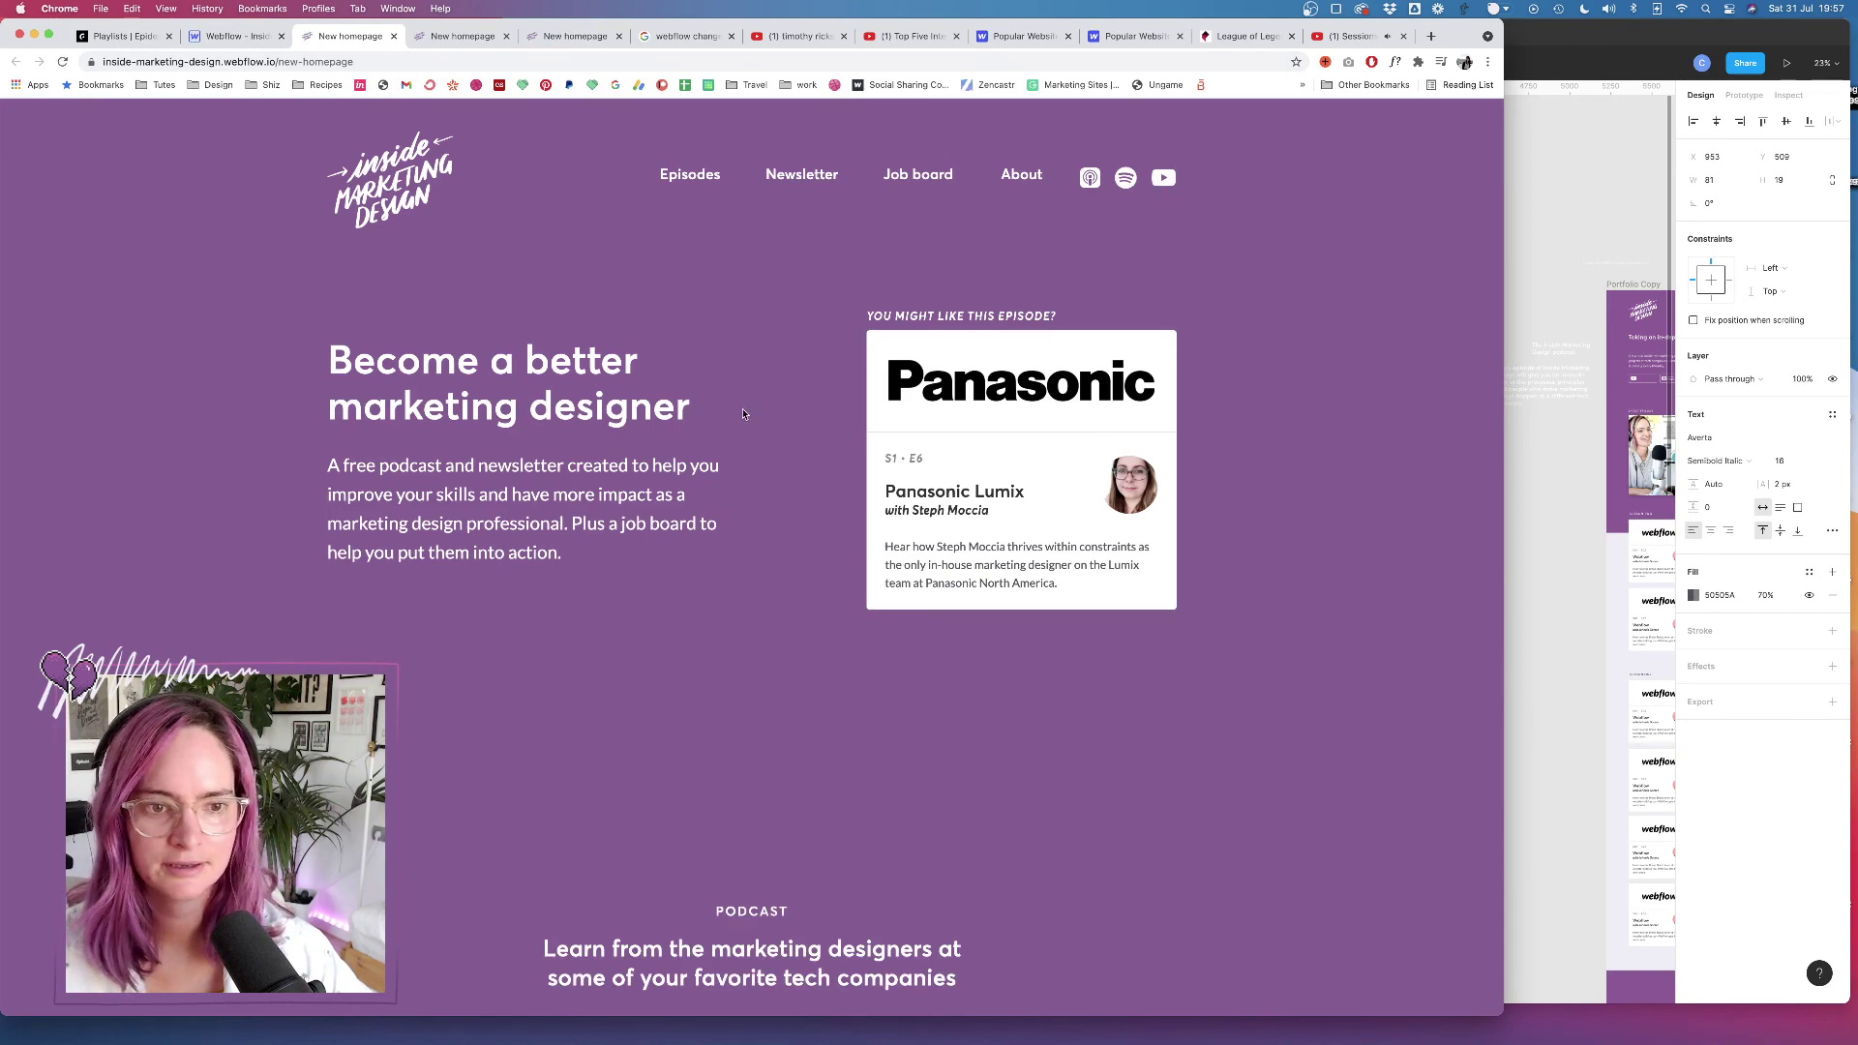
# Examine the published New homepage from hero to footer at full and narrow browser widths, then enlarge the browser window
pyautogui.scroll(-10, 743, 414)
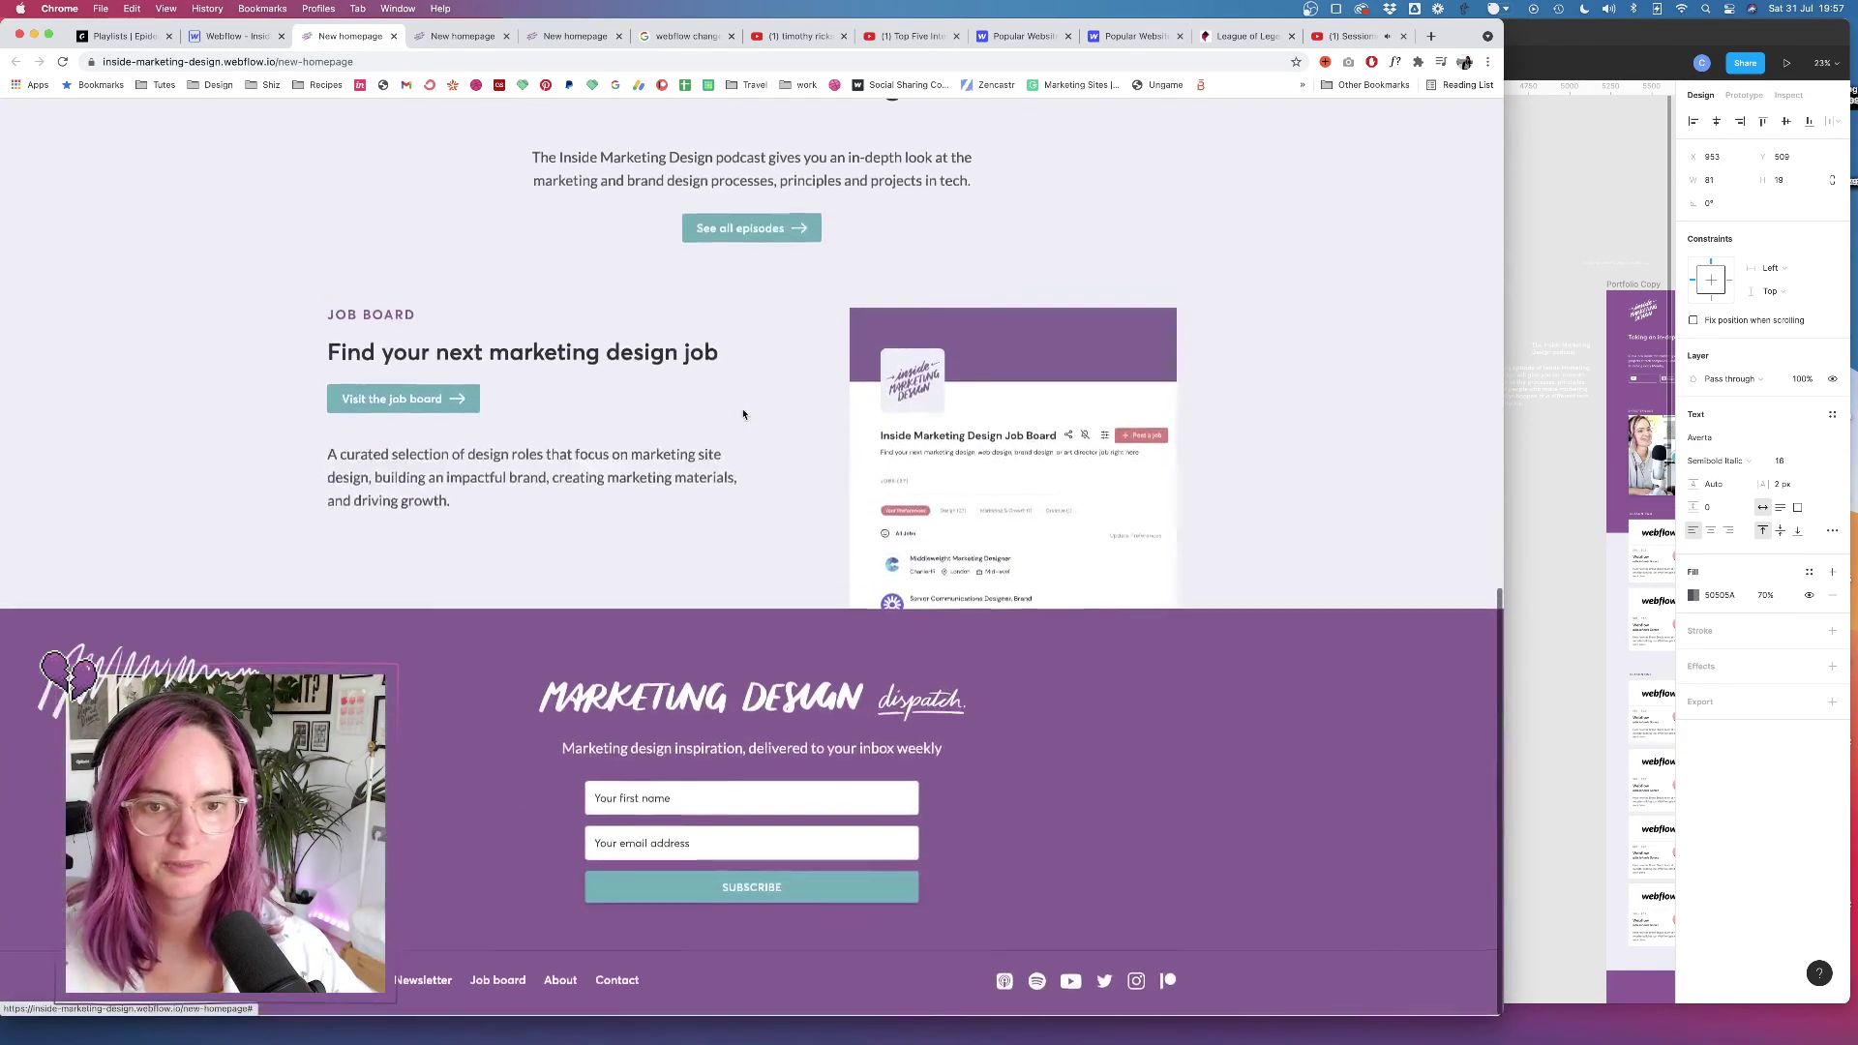
pyautogui.scroll(10, 743, 414)
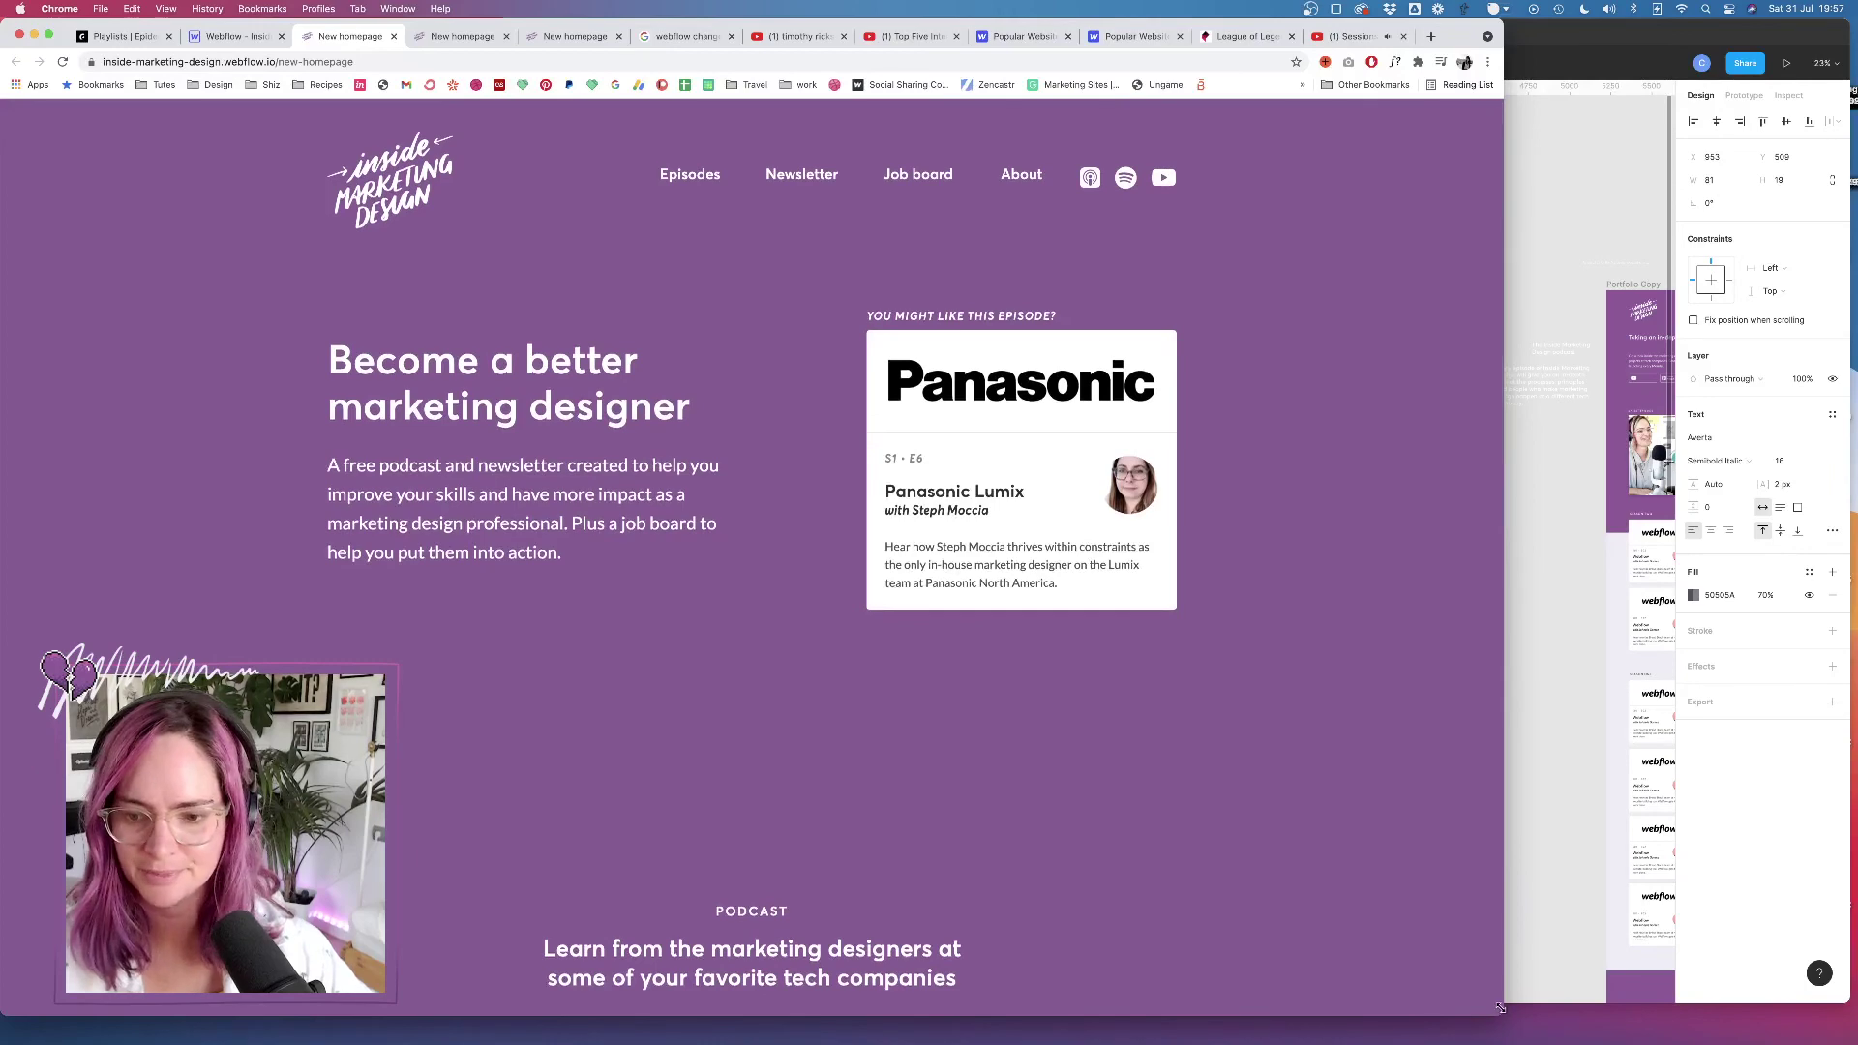
pyautogui.moveTo(1498, 1007); pyautogui.dragTo(919, 859)
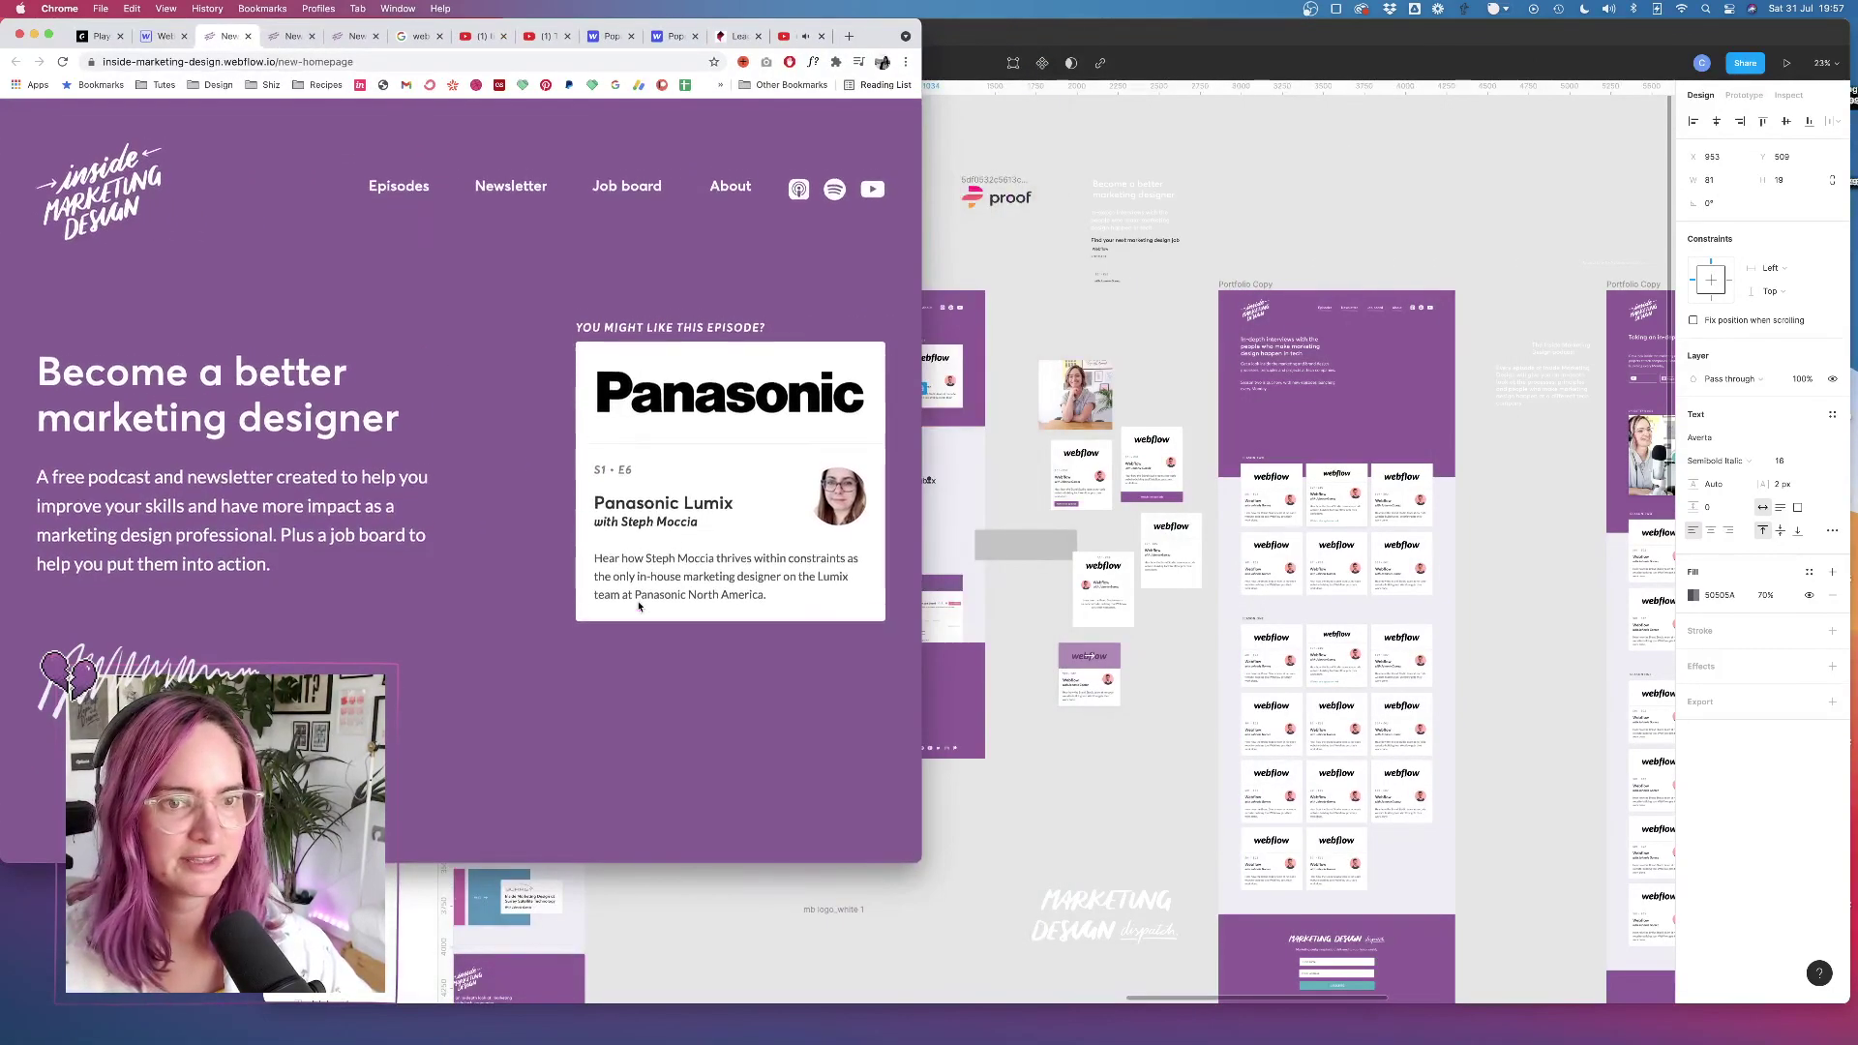
pyautogui.scroll(-8, 638, 606)
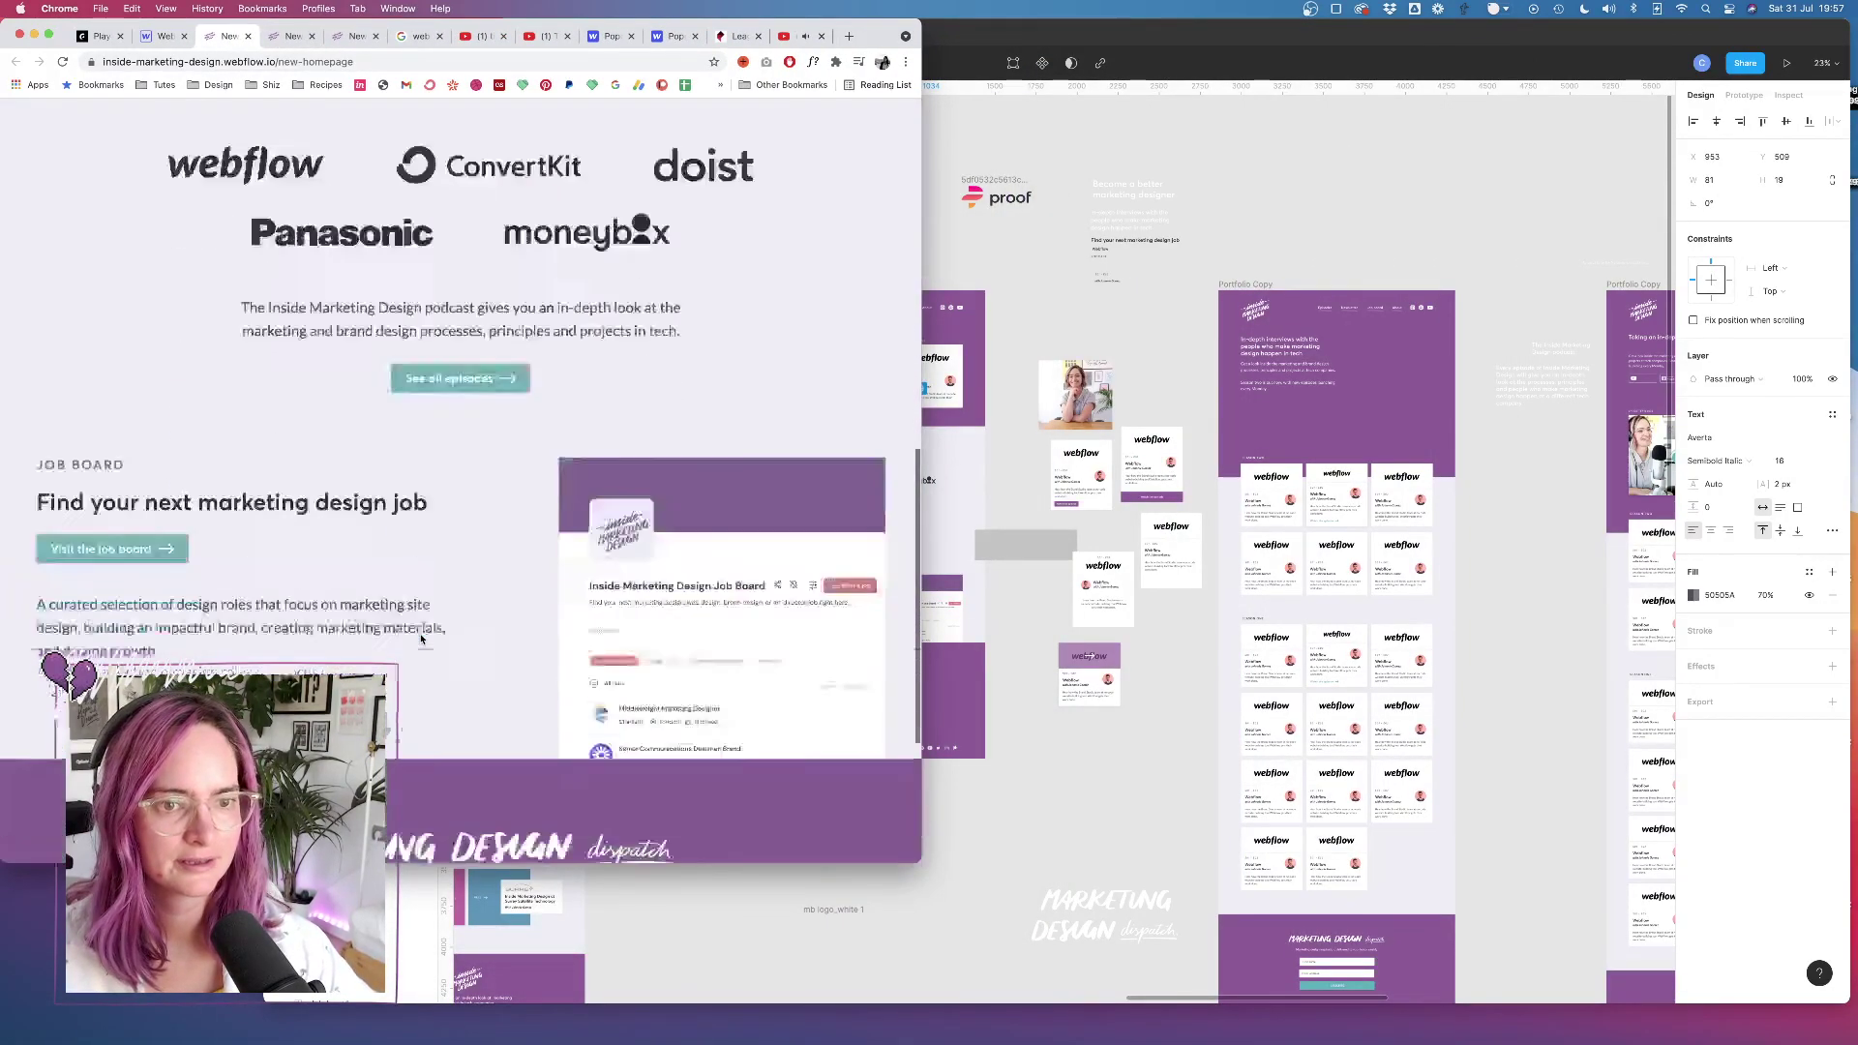
pyautogui.scroll(-5, 420, 638)
pyautogui.scroll(10, 421, 638)
pyautogui.scroll(-8, 421, 639)
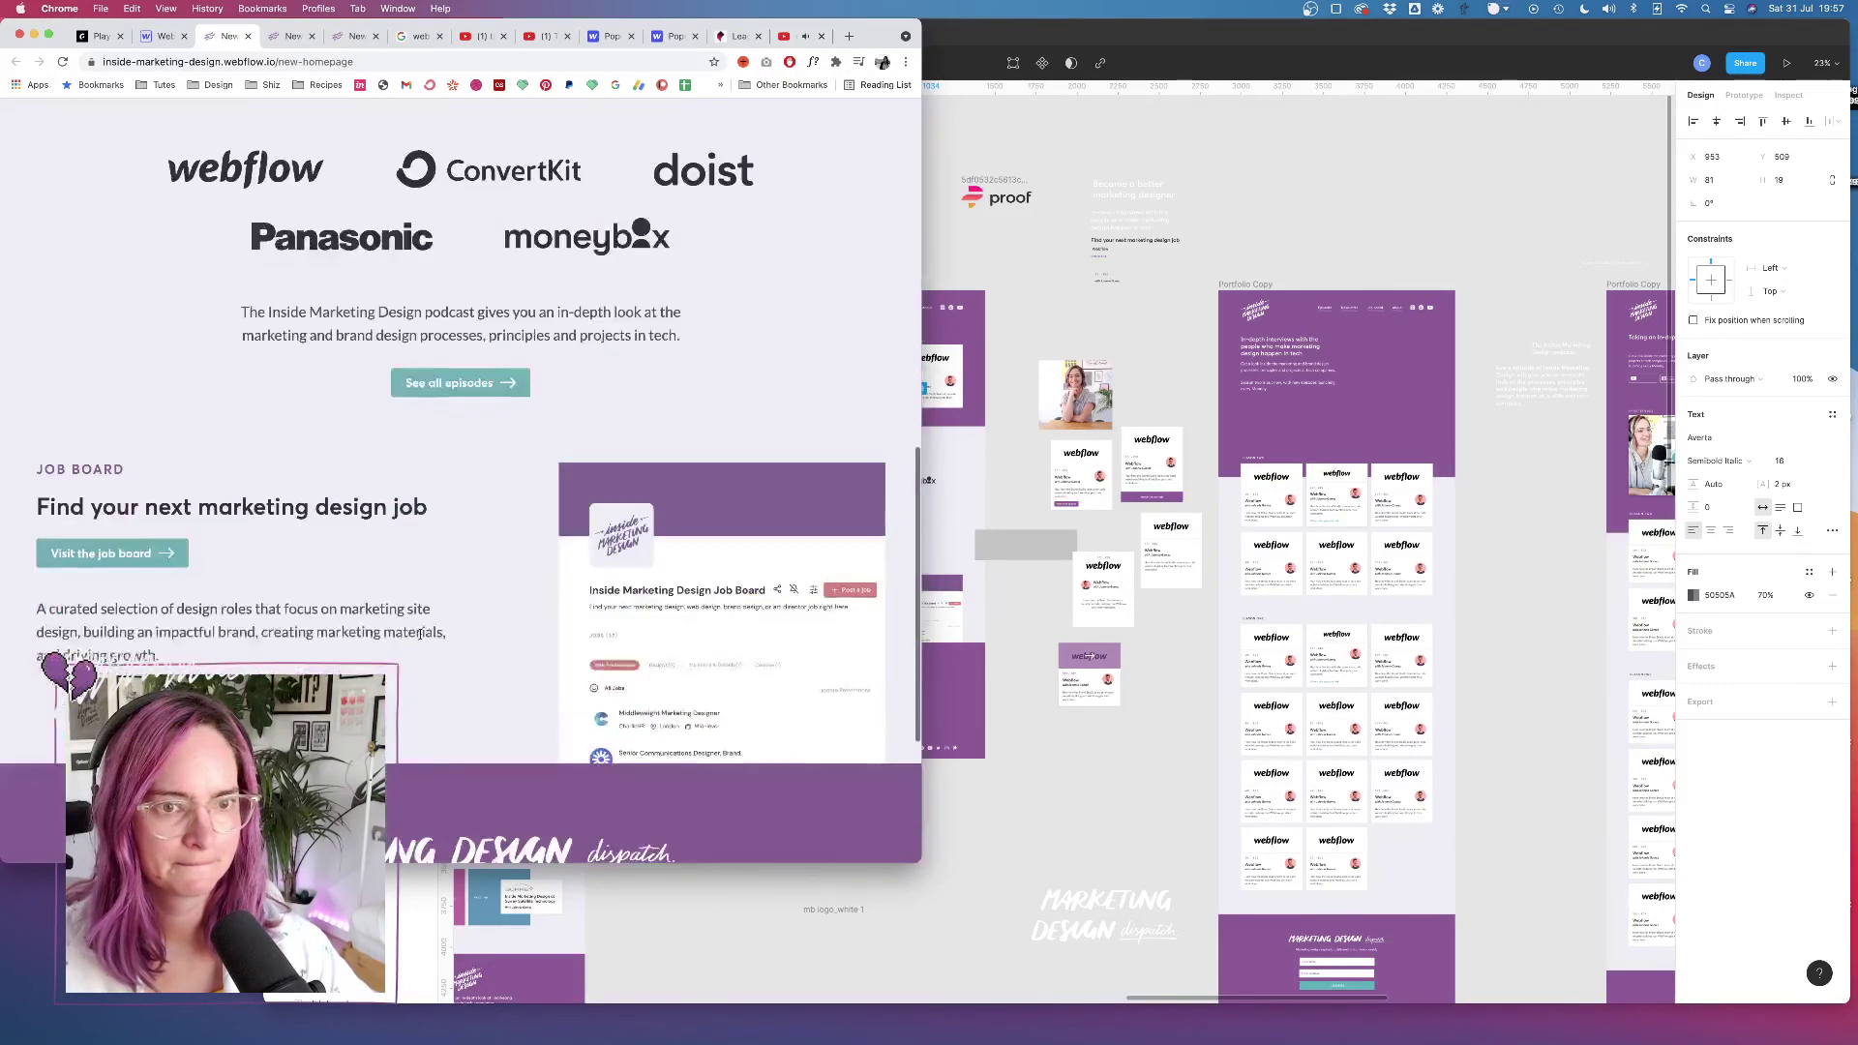
pyautogui.scroll(4, 420, 634)
pyautogui.scroll(-5, 465, 465)
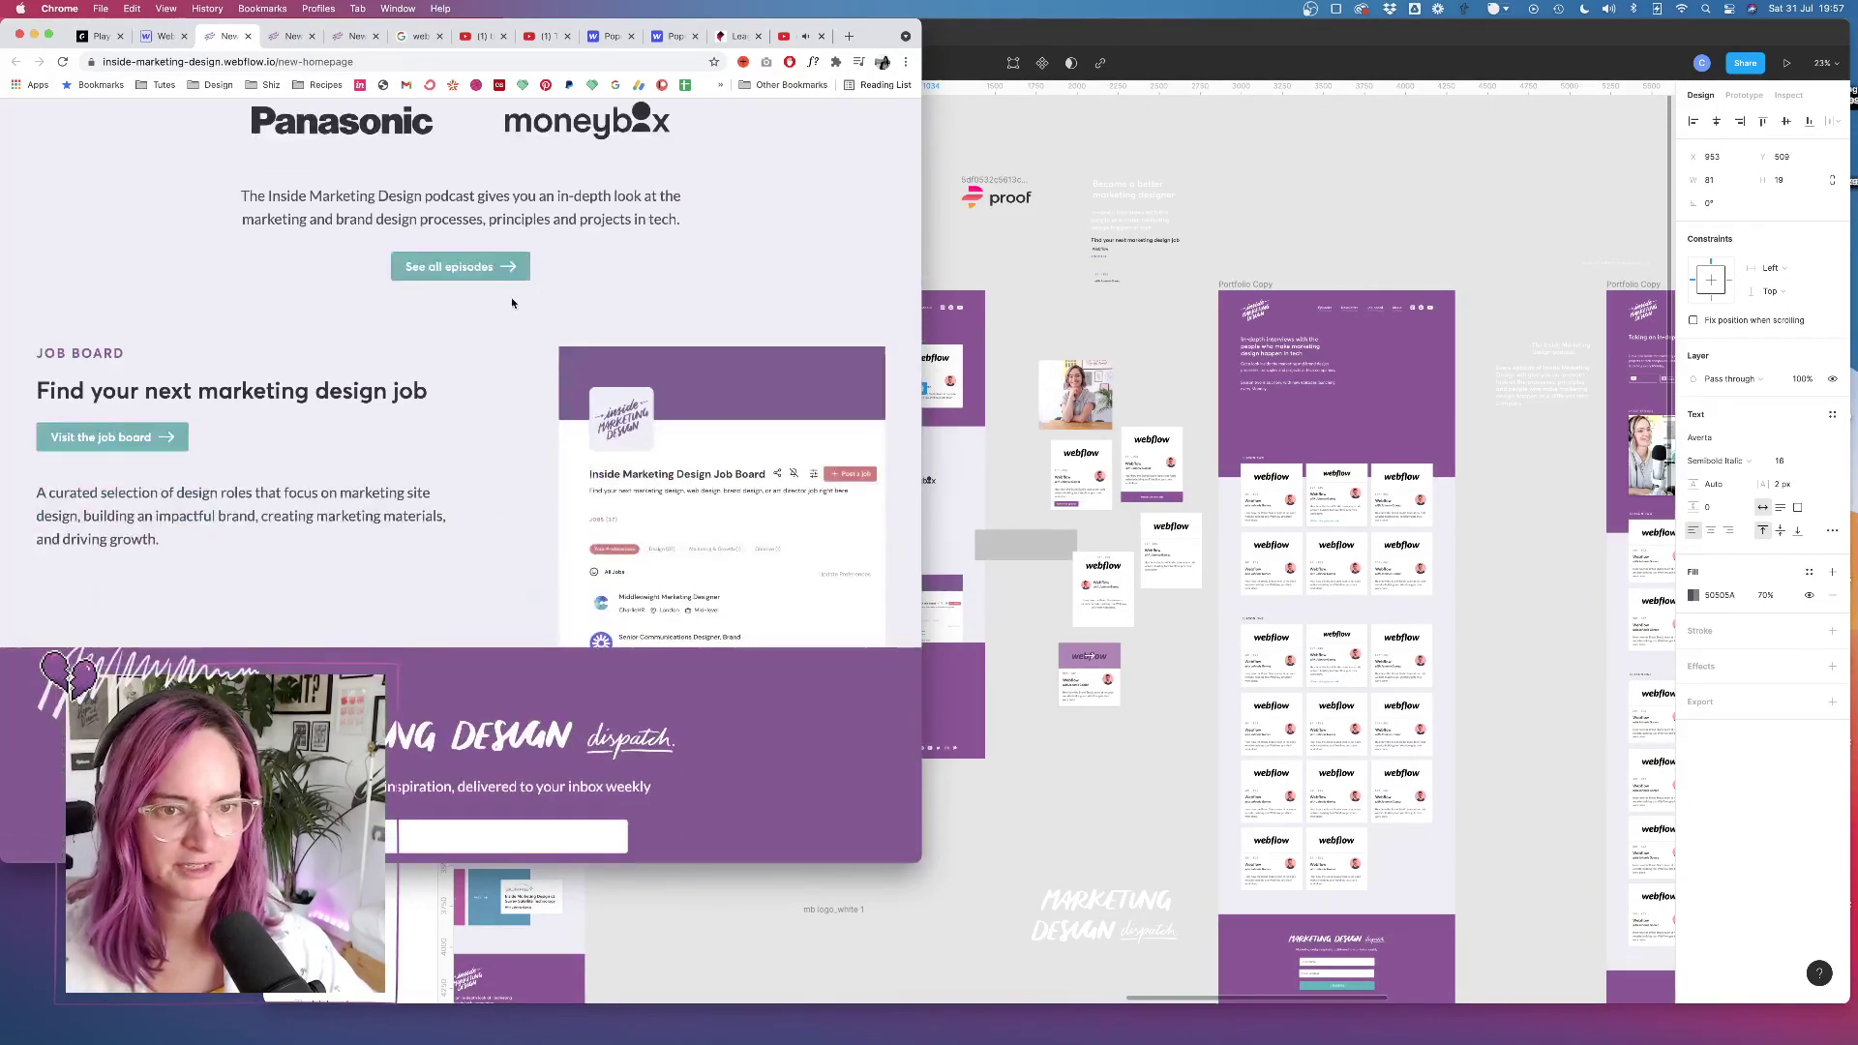
pyautogui.moveTo(917, 871); pyautogui.dragTo(1750, 1043)
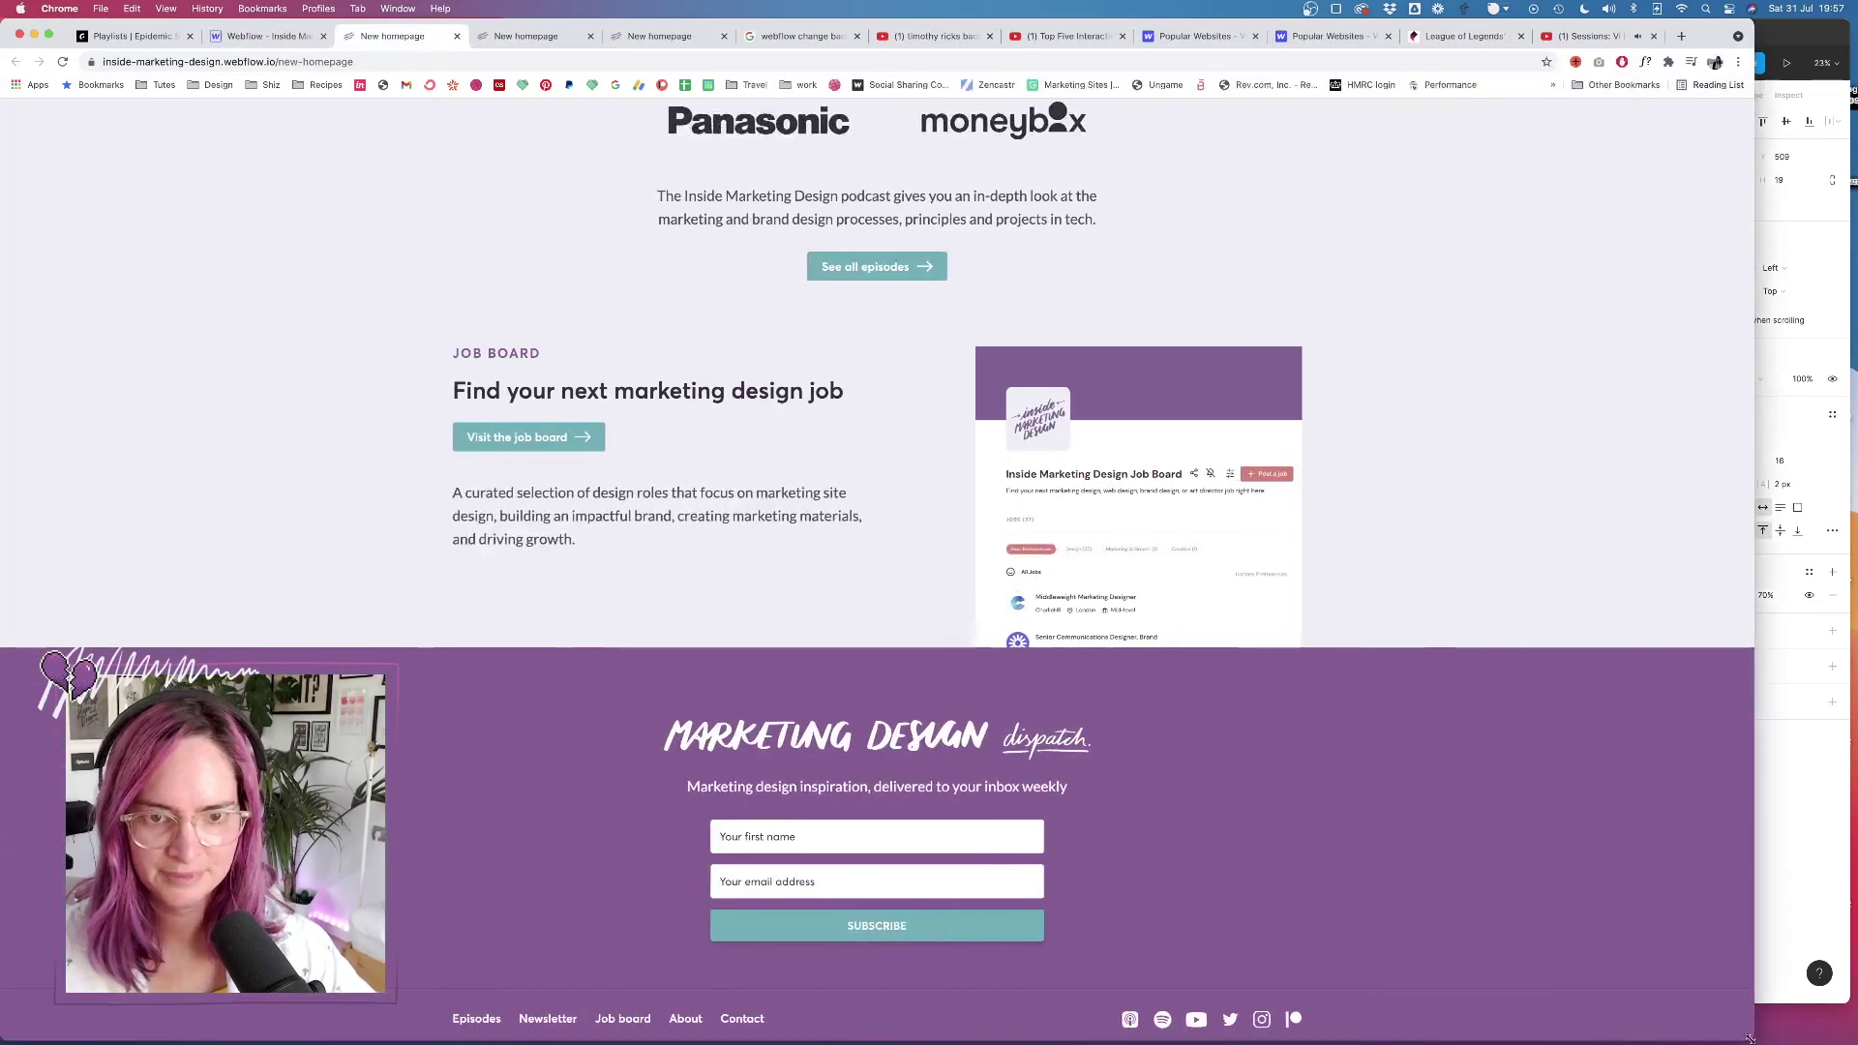
# Return to the Webflow Designer and adjust the top margin of homepage-job-block on the New homepage
pyautogui.click(264, 39)
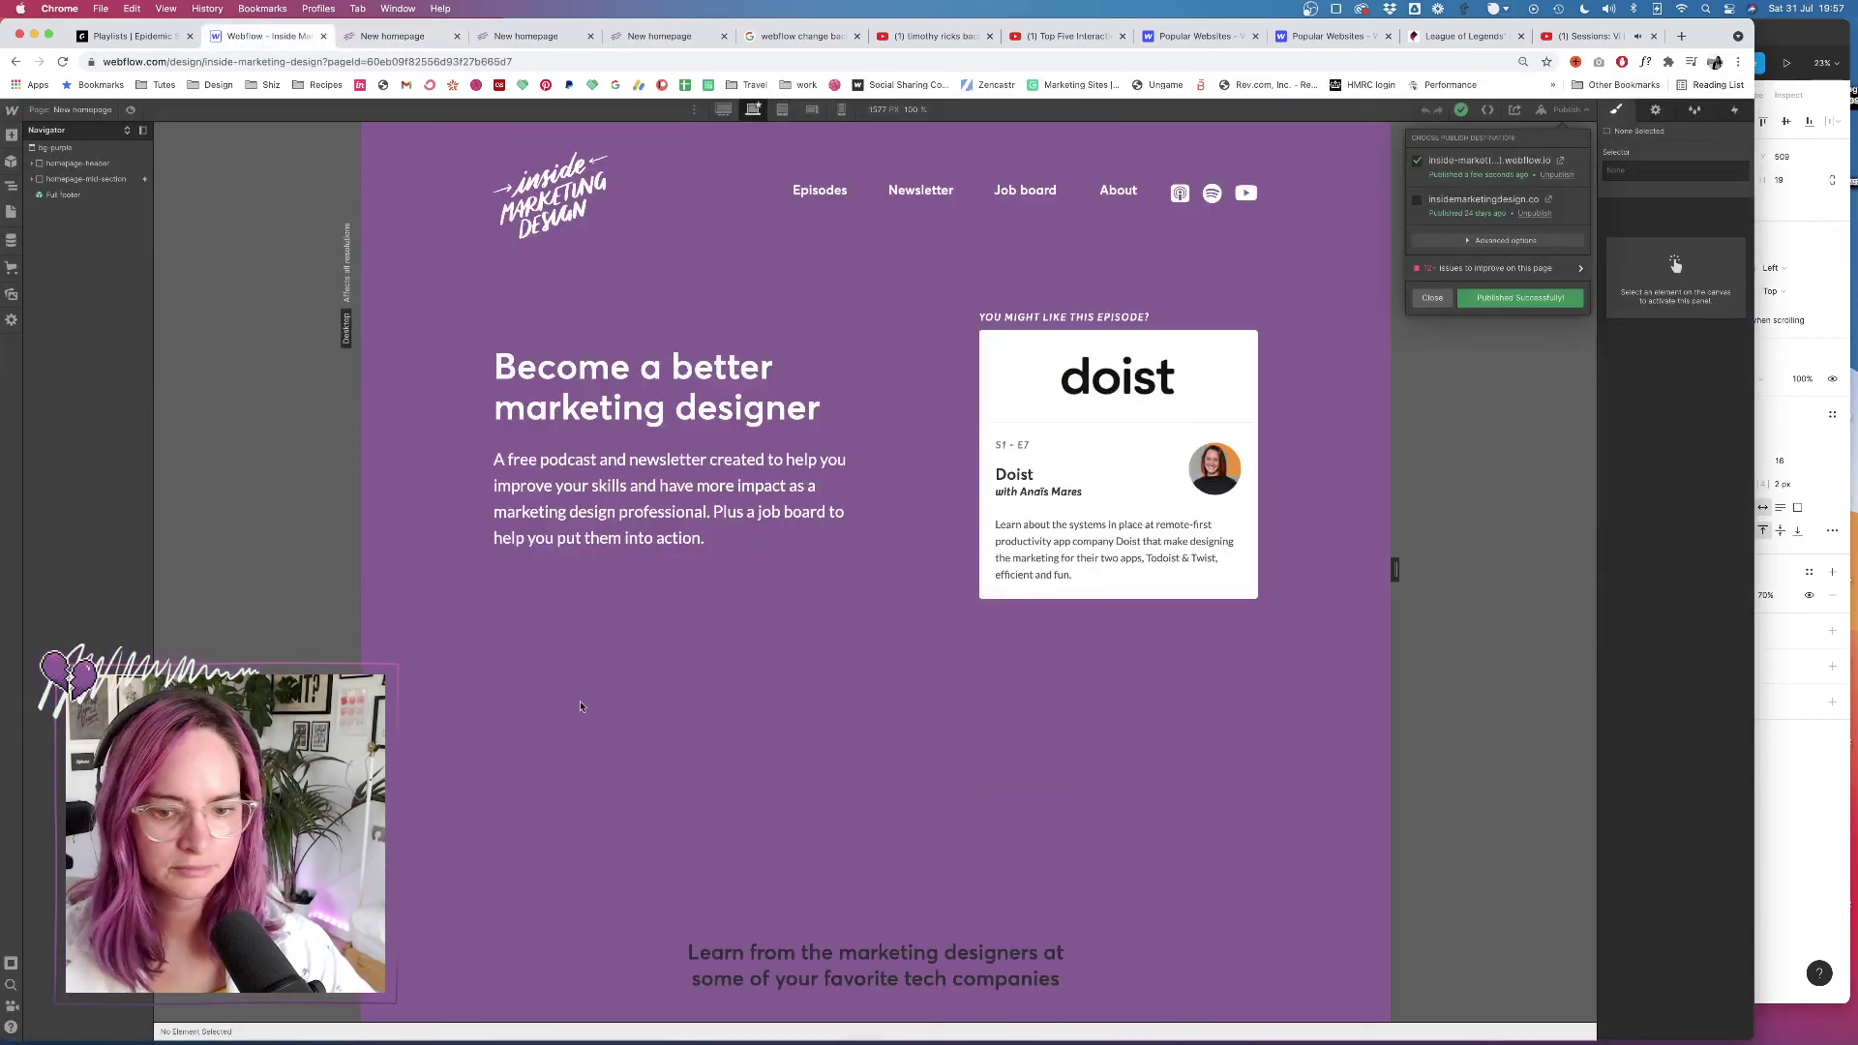
pyautogui.scroll(-8, 746, 705)
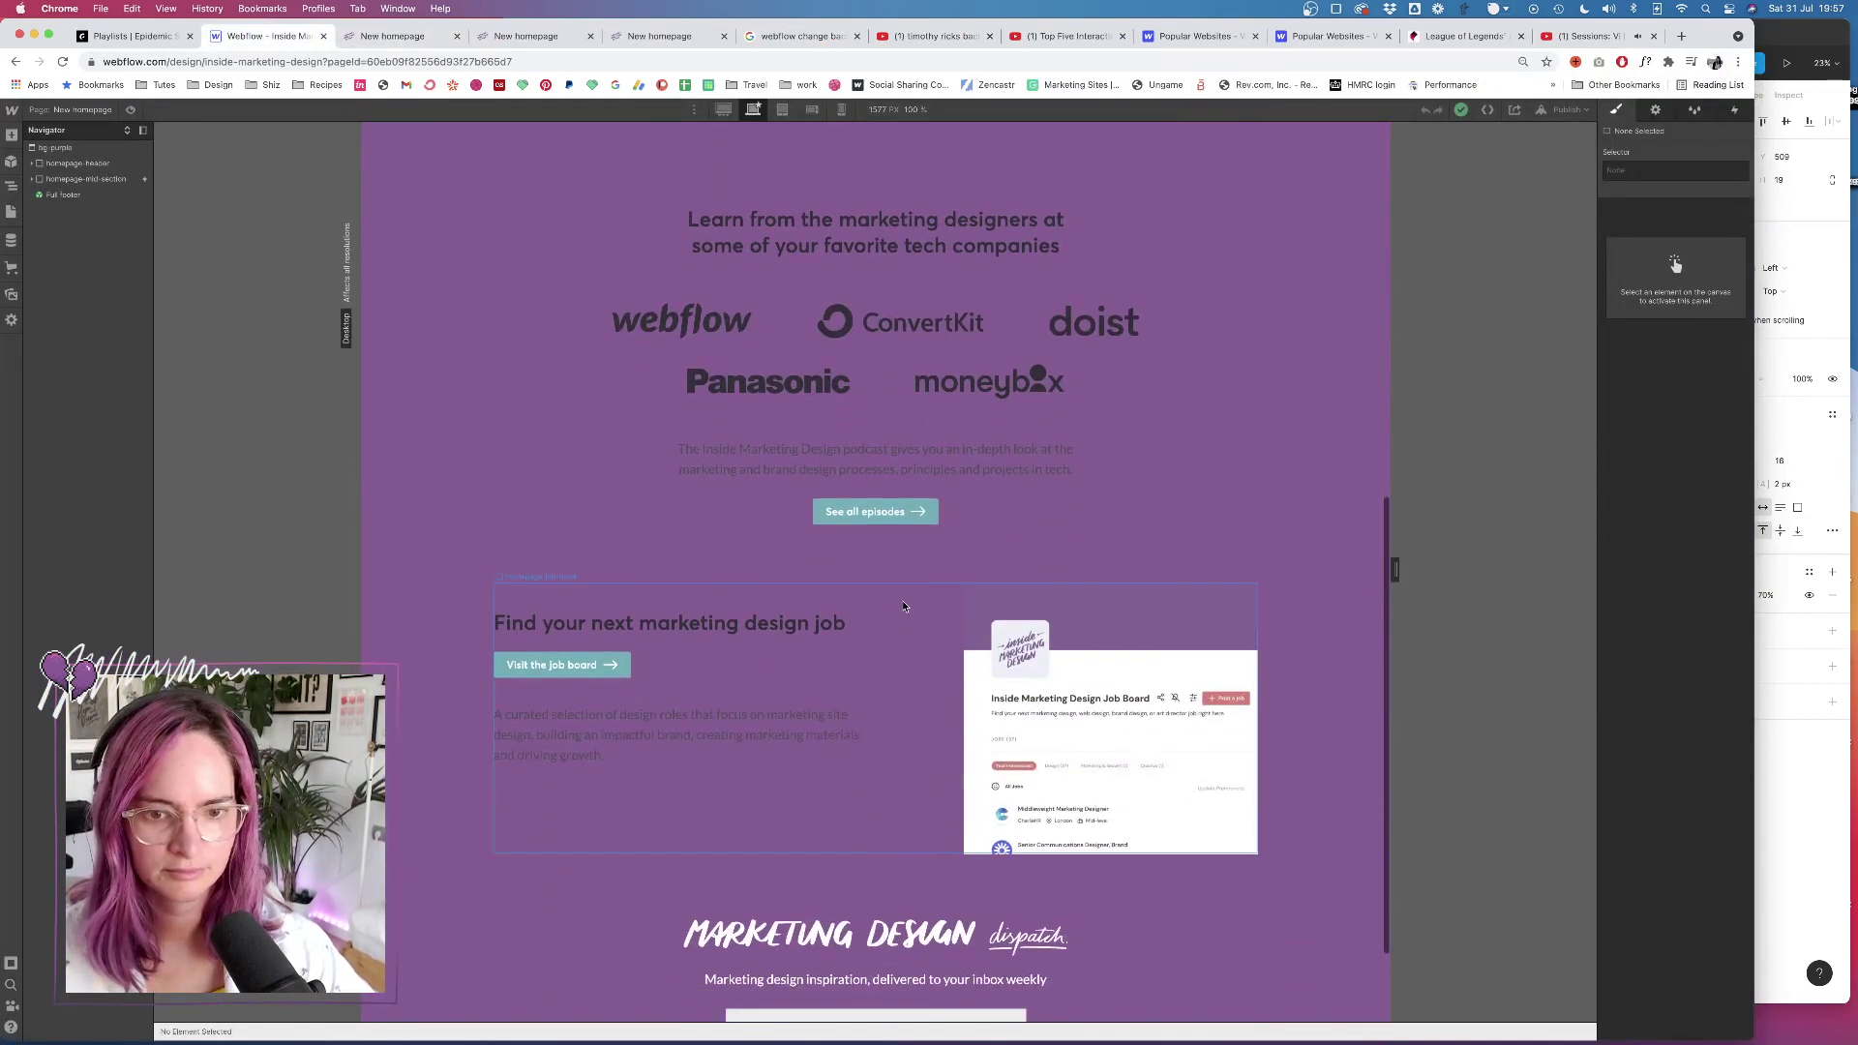
pyautogui.click(903, 606)
pyautogui.moveTo(1722, 396); pyautogui.dragTo(1677, 319)
pyautogui.scroll(8, 871, 484)
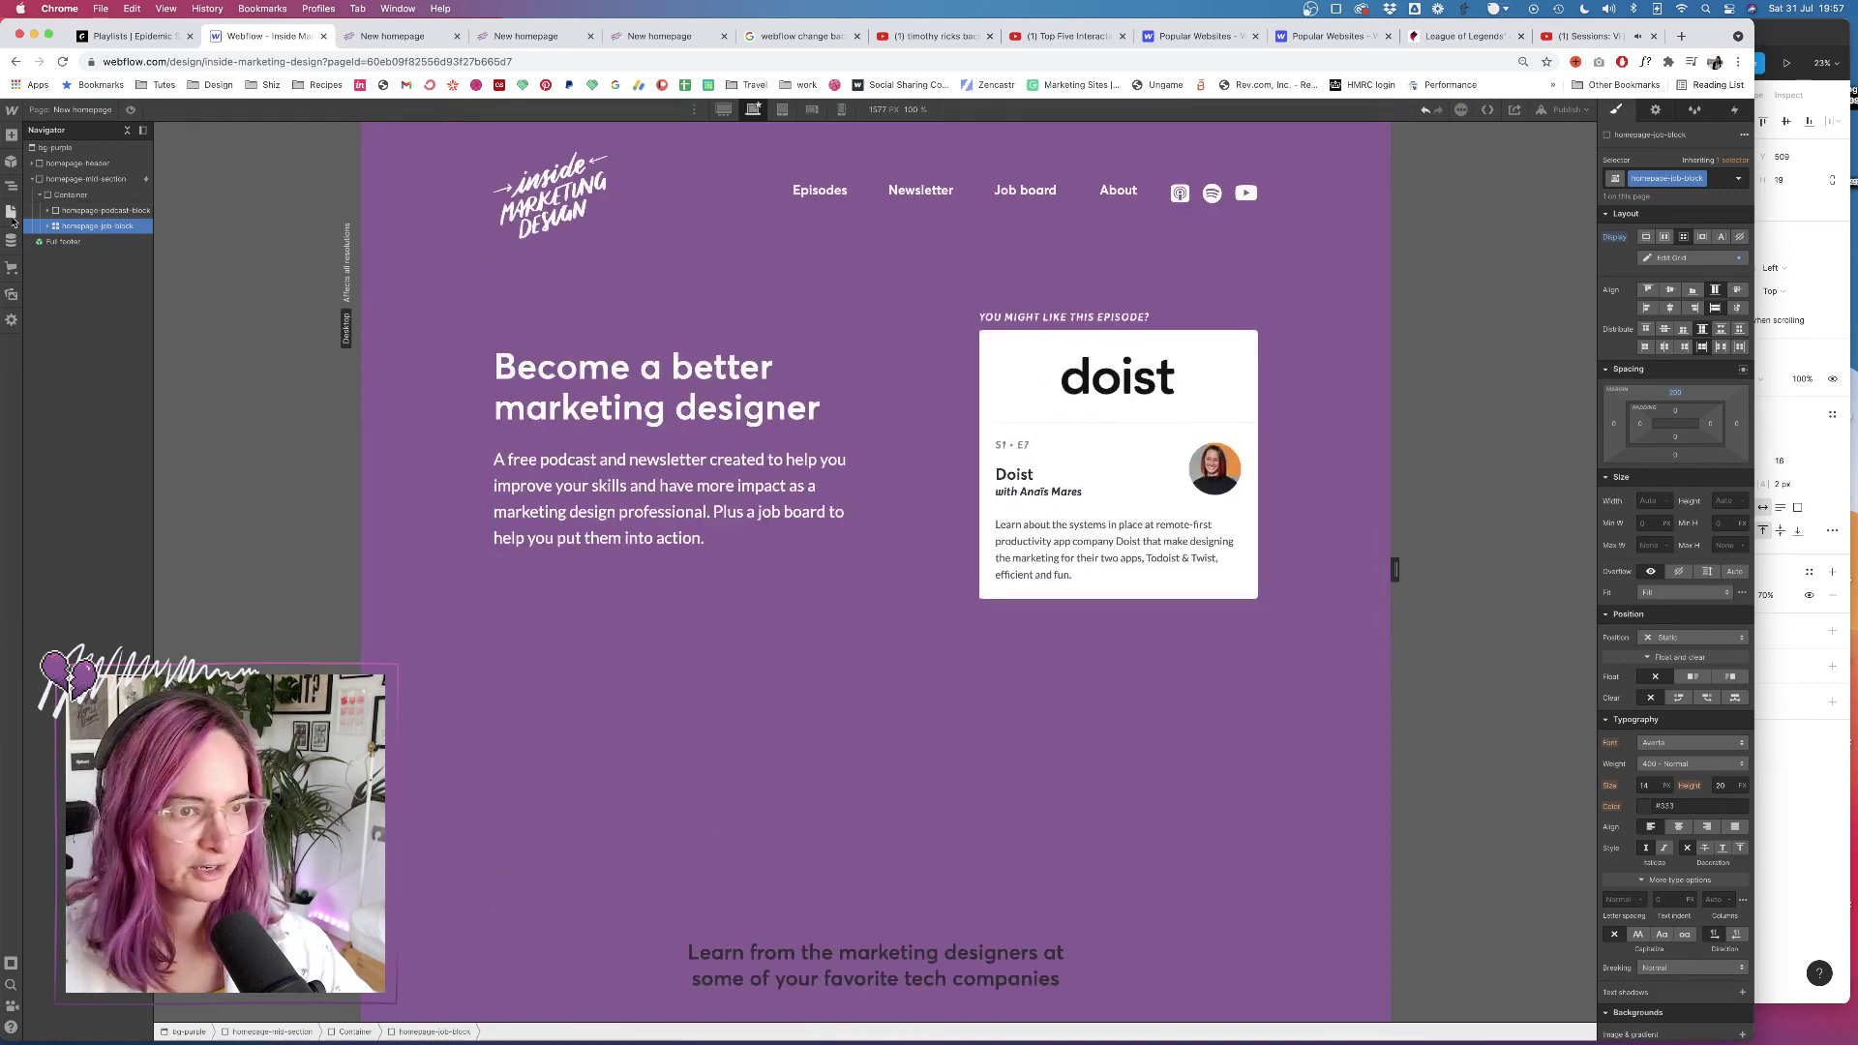
# On the Episodes page, add a combo class named height-100 to the Moneybox episode-card
pyautogui.click(11, 211)
pyautogui.click(114, 313)
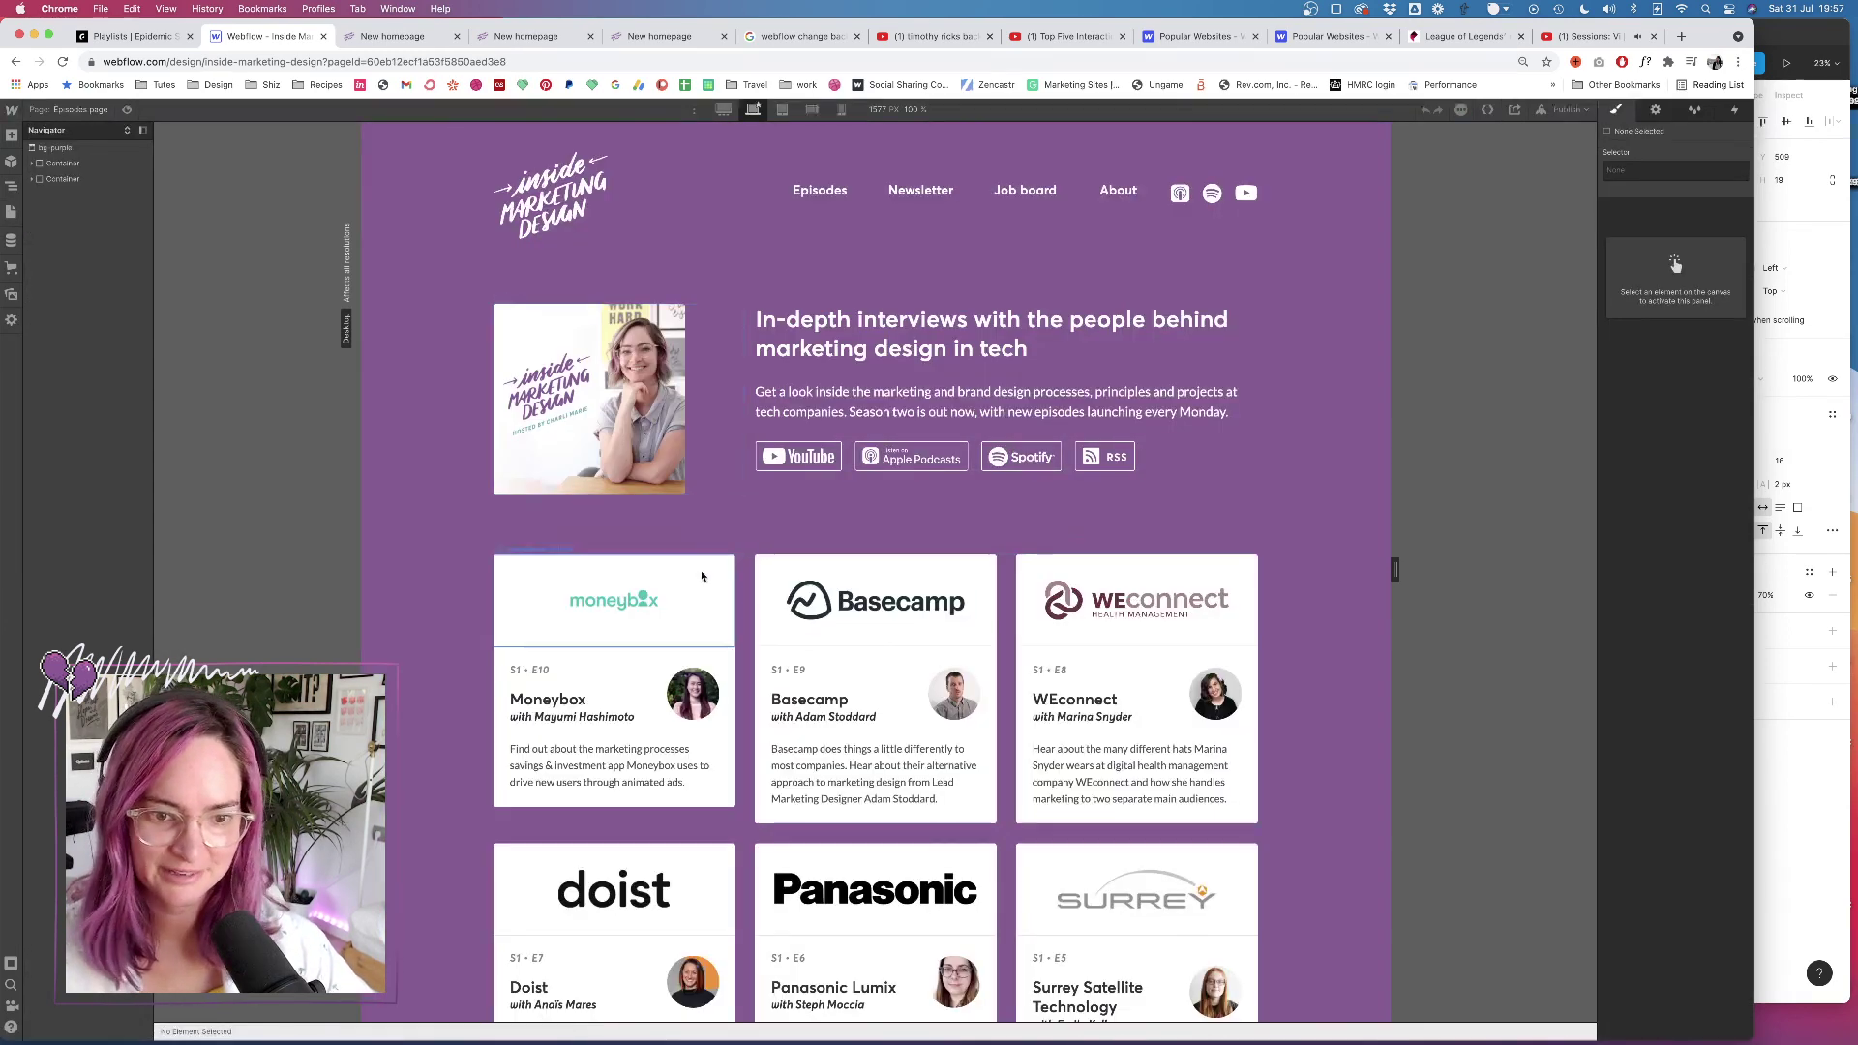
pyautogui.click(695, 572)
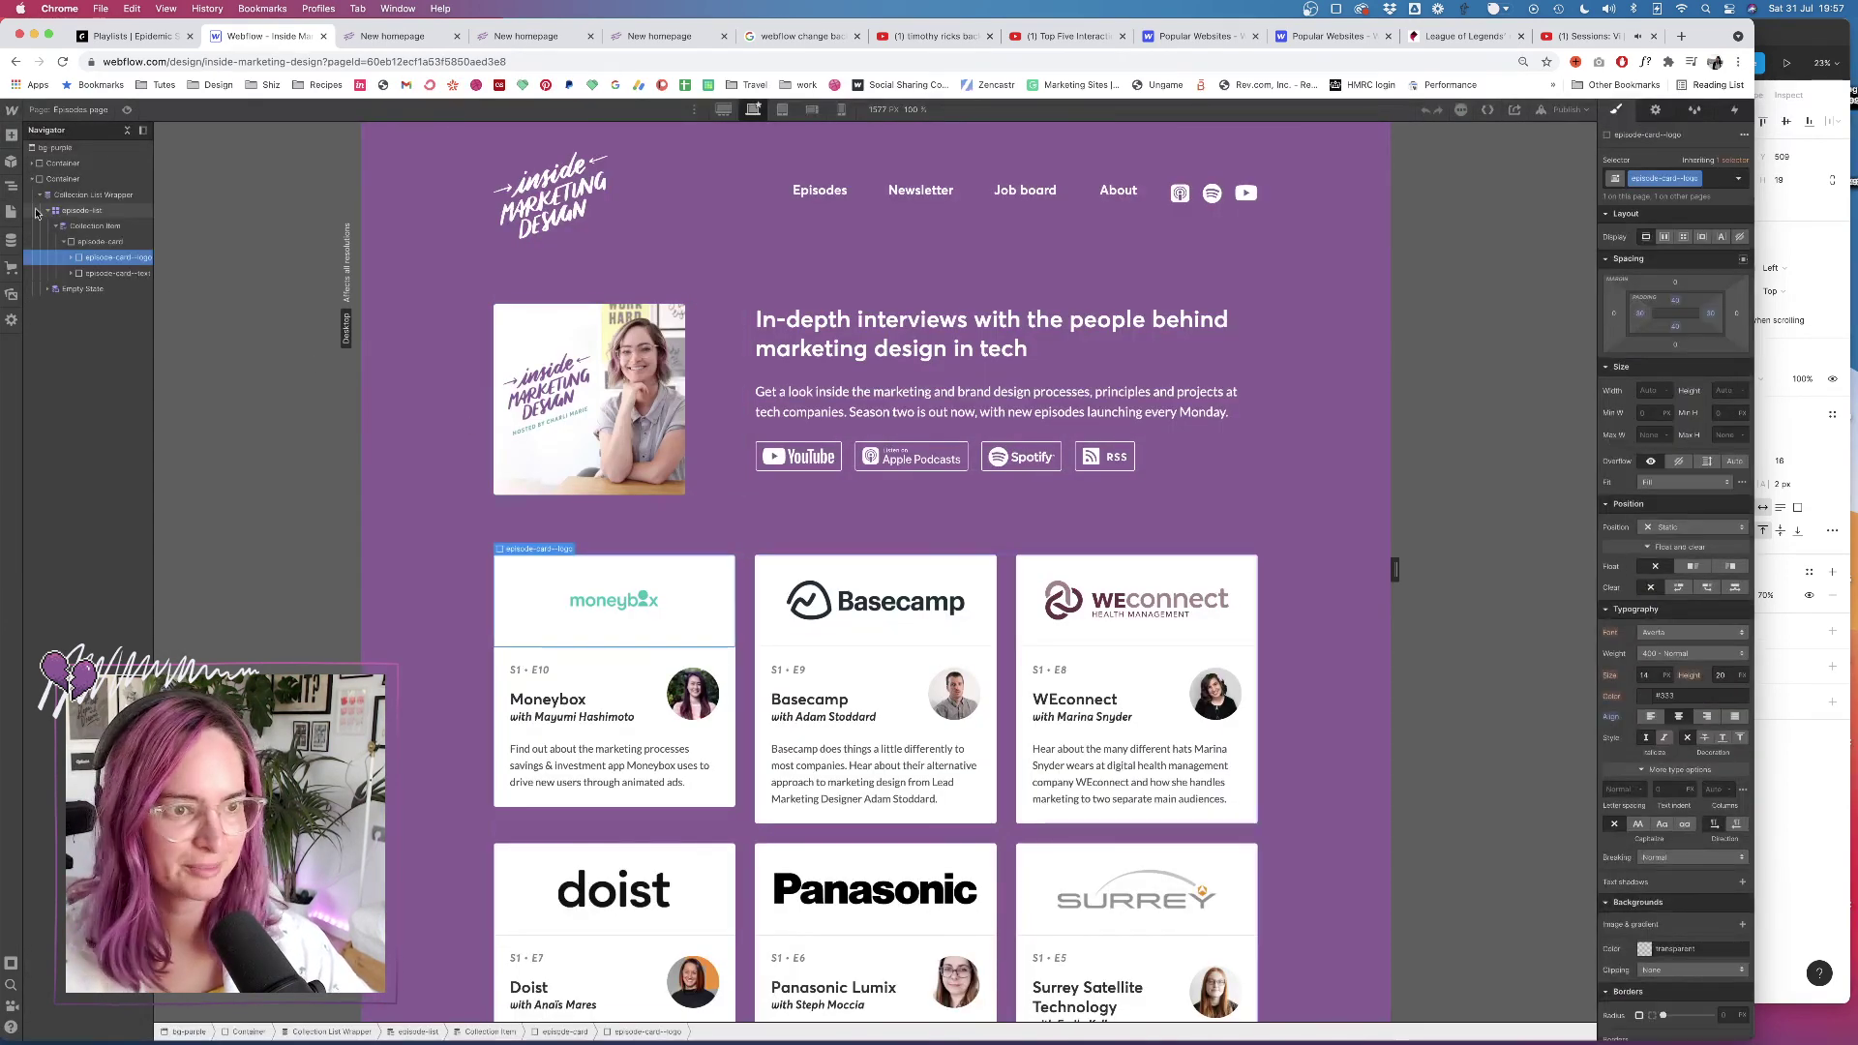
pyautogui.click(85, 210)
pyautogui.click(102, 242)
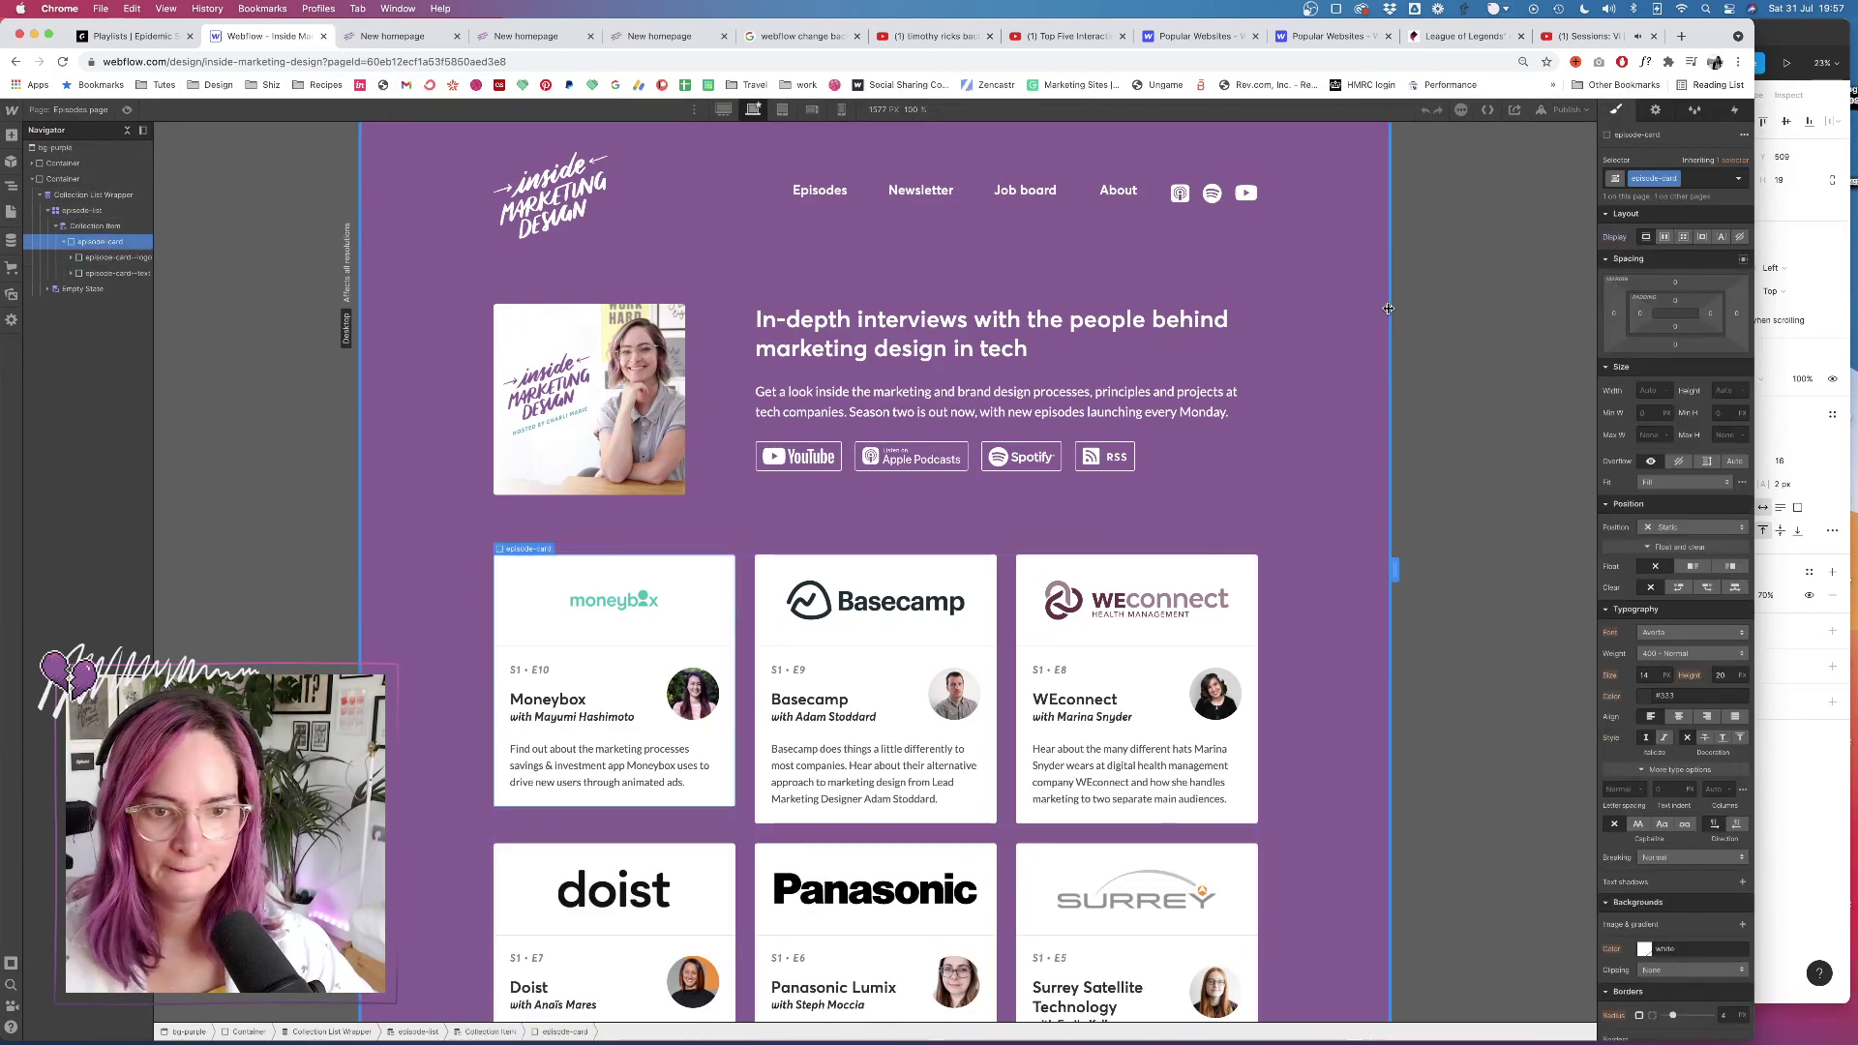
pyautogui.click(1693, 180)
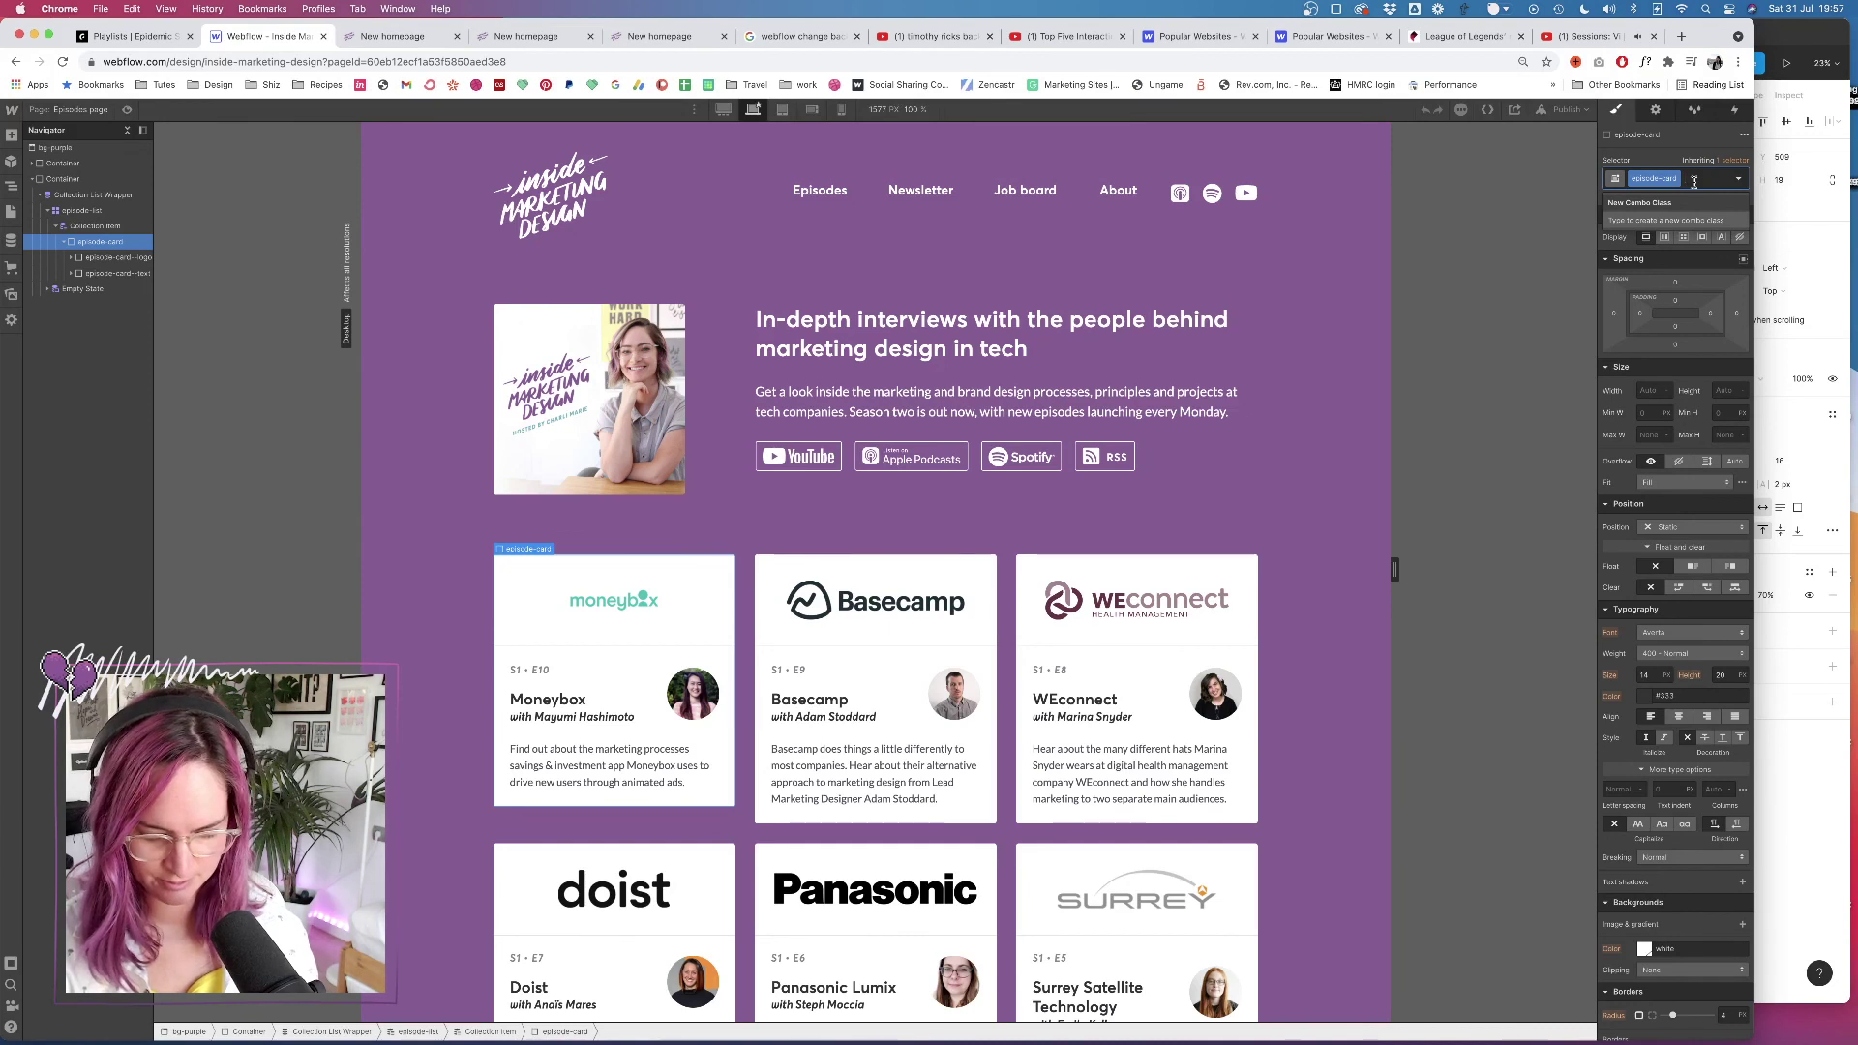
pyautogui.write('height')
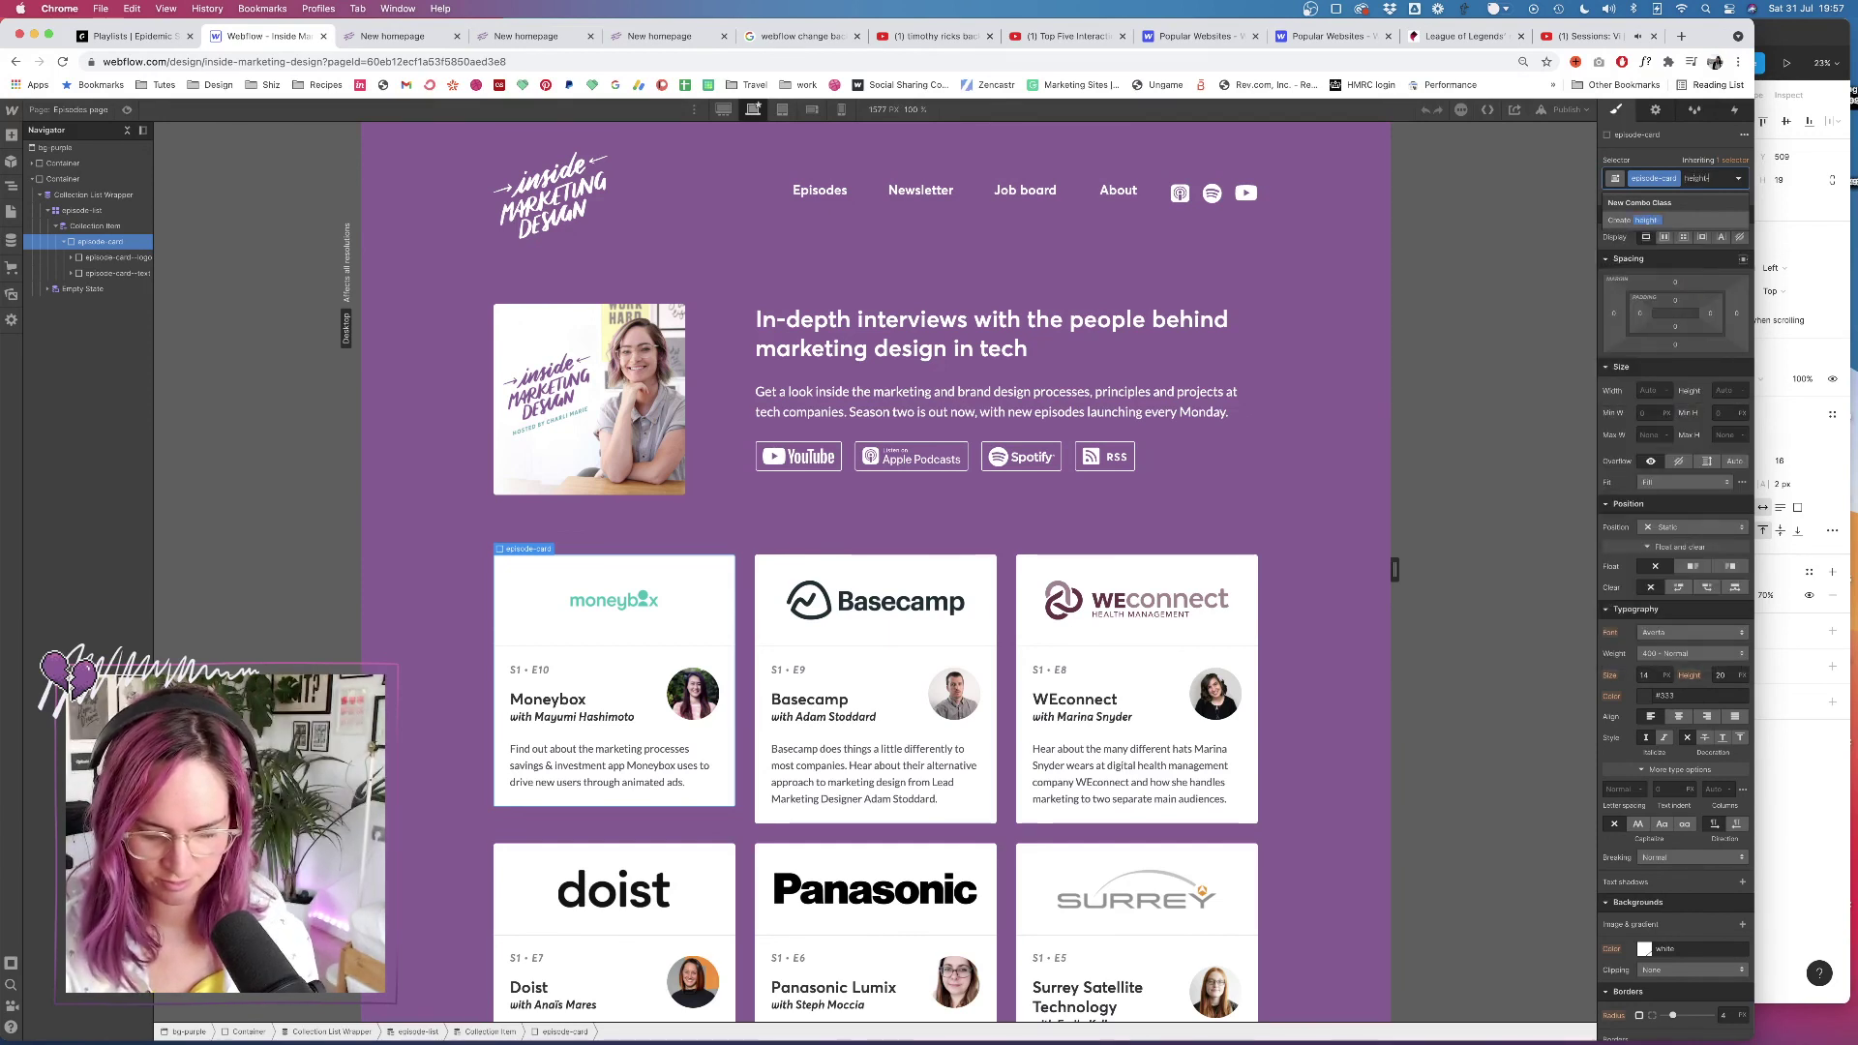
pyautogui.write('-100')
pyautogui.press('Return')
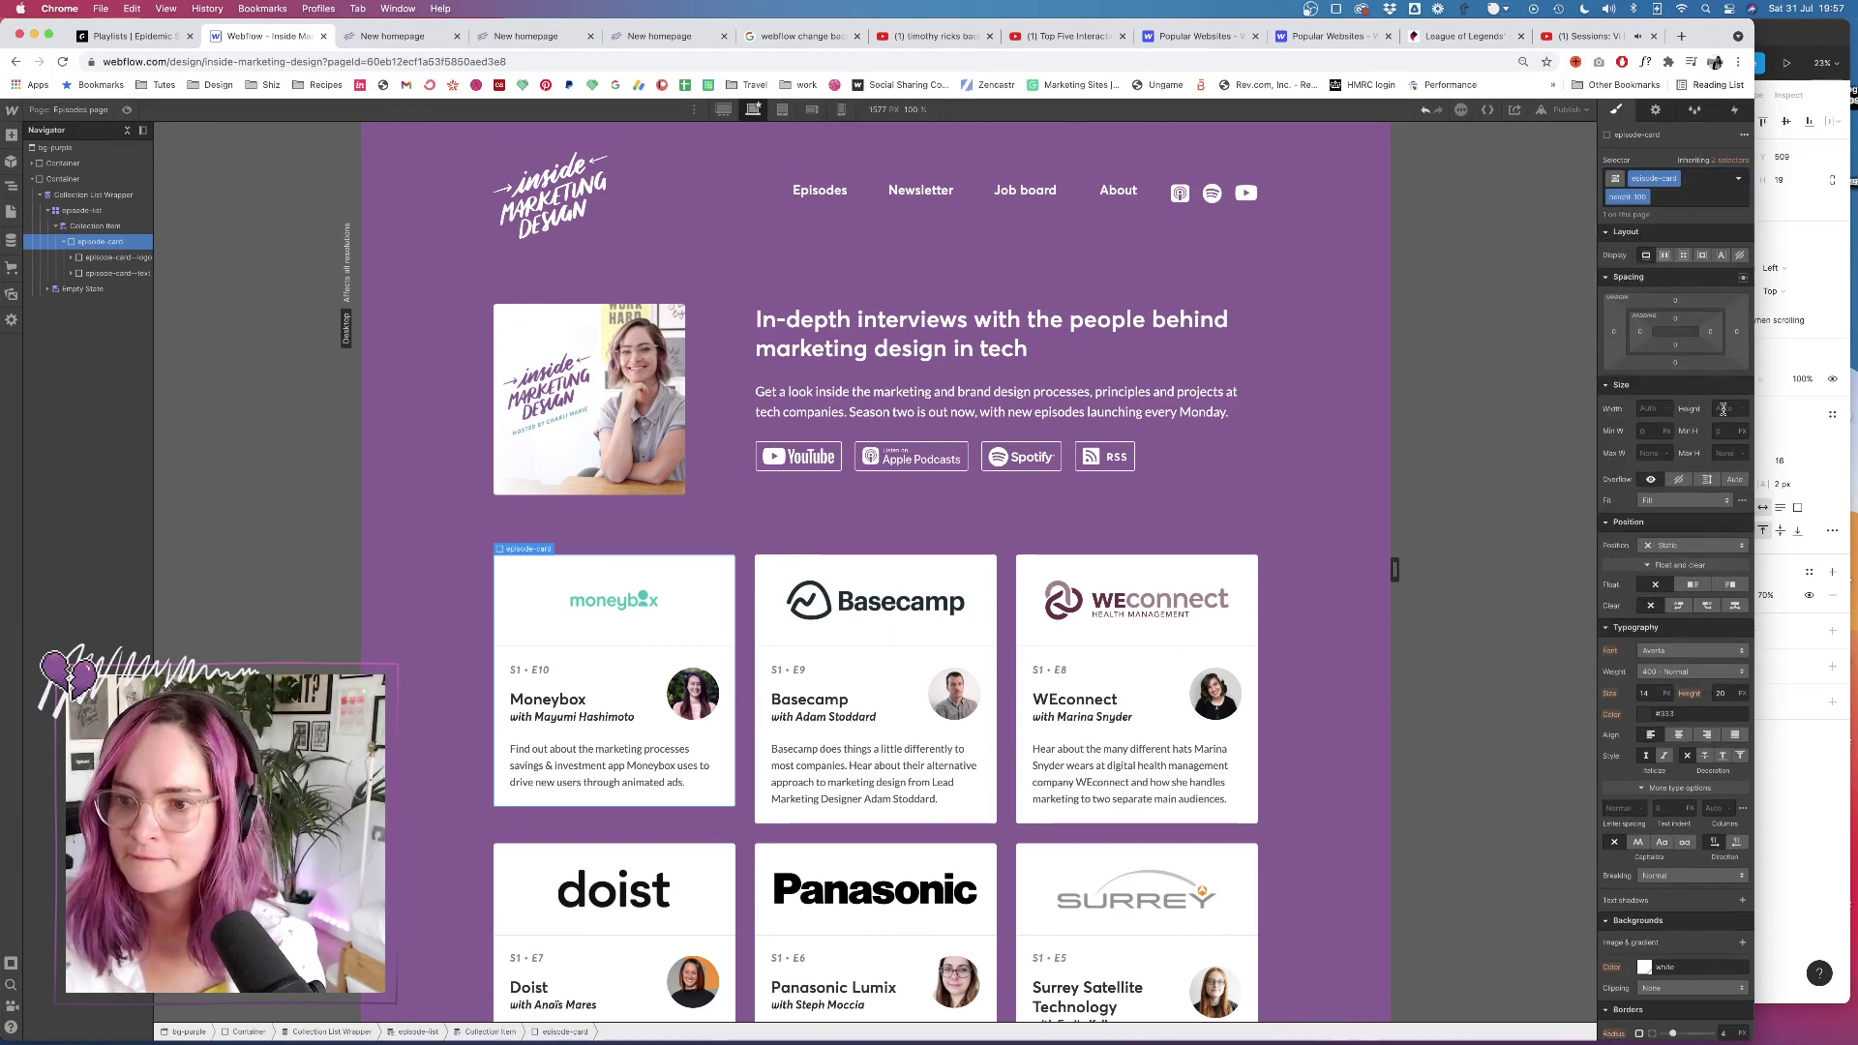
# Set the height of the episode-card with the height-100 combo class to 100%
pyautogui.write('100')
pyautogui.press('Return')
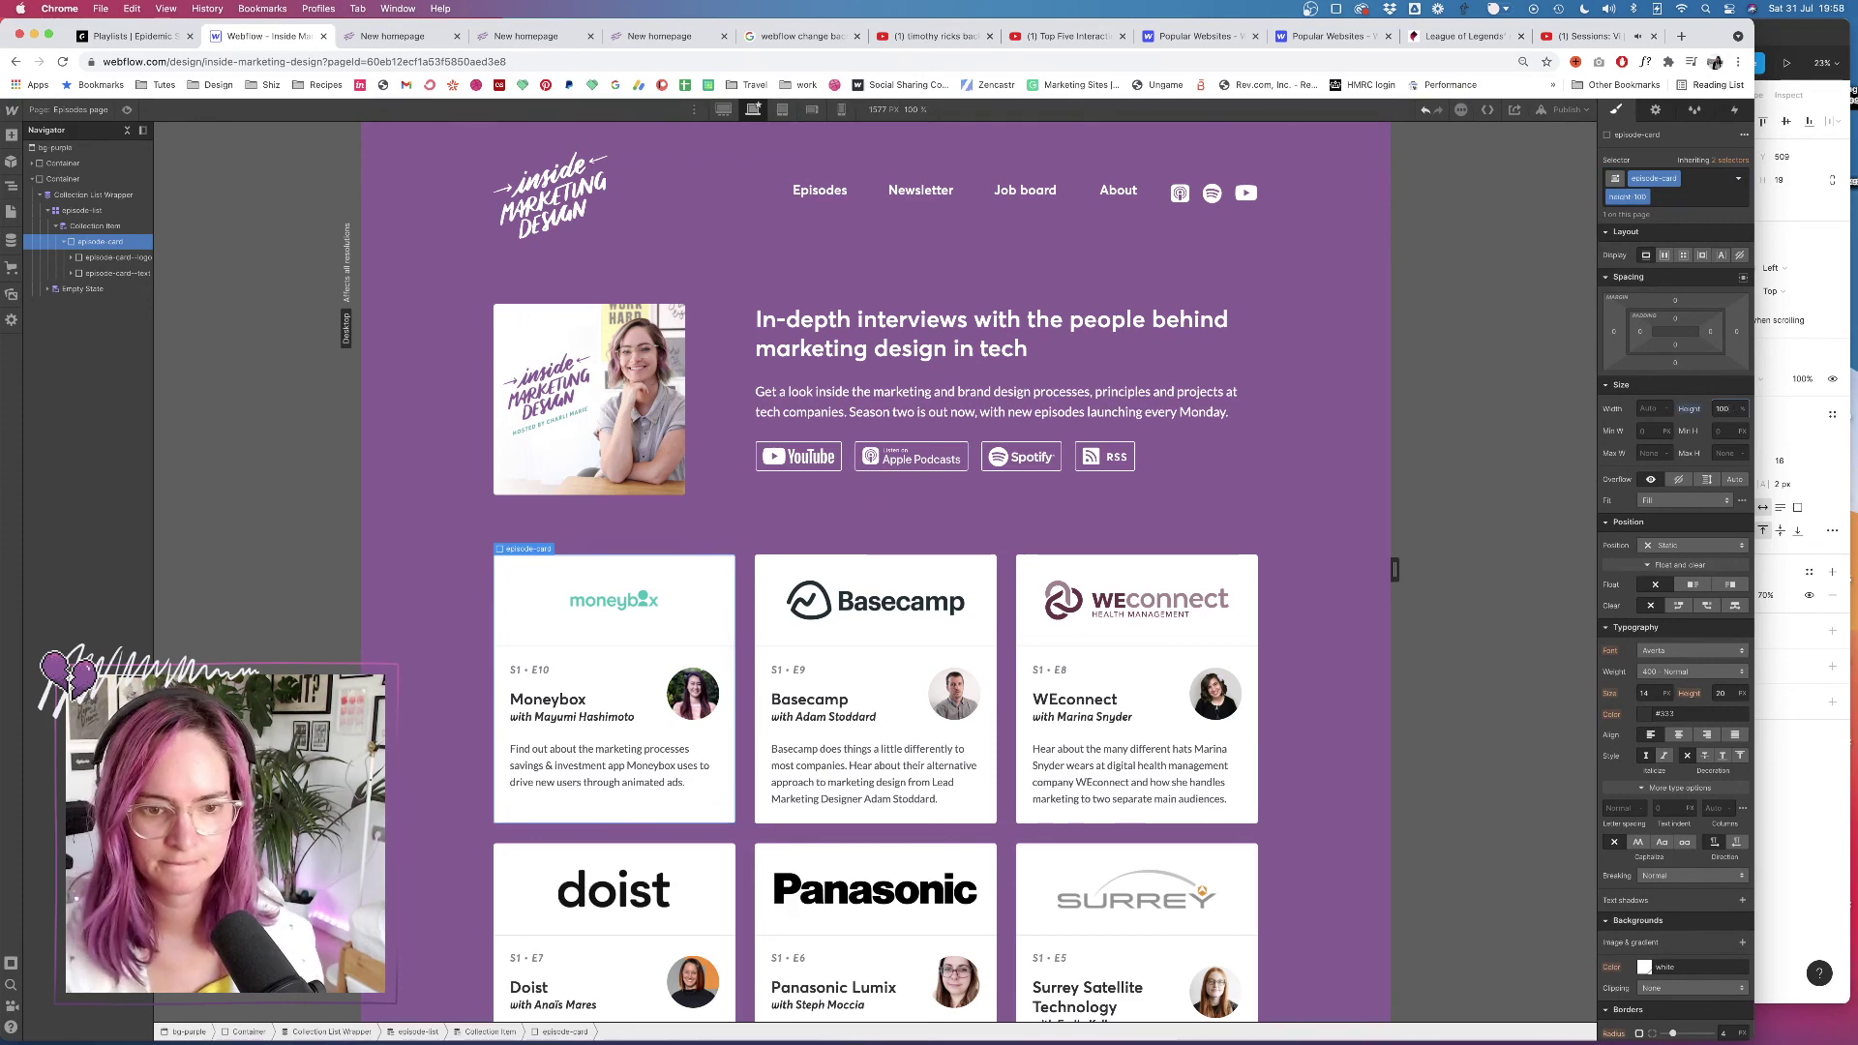
pyautogui.scroll(-5, 934, 556)
pyautogui.scroll(-2, 934, 556)
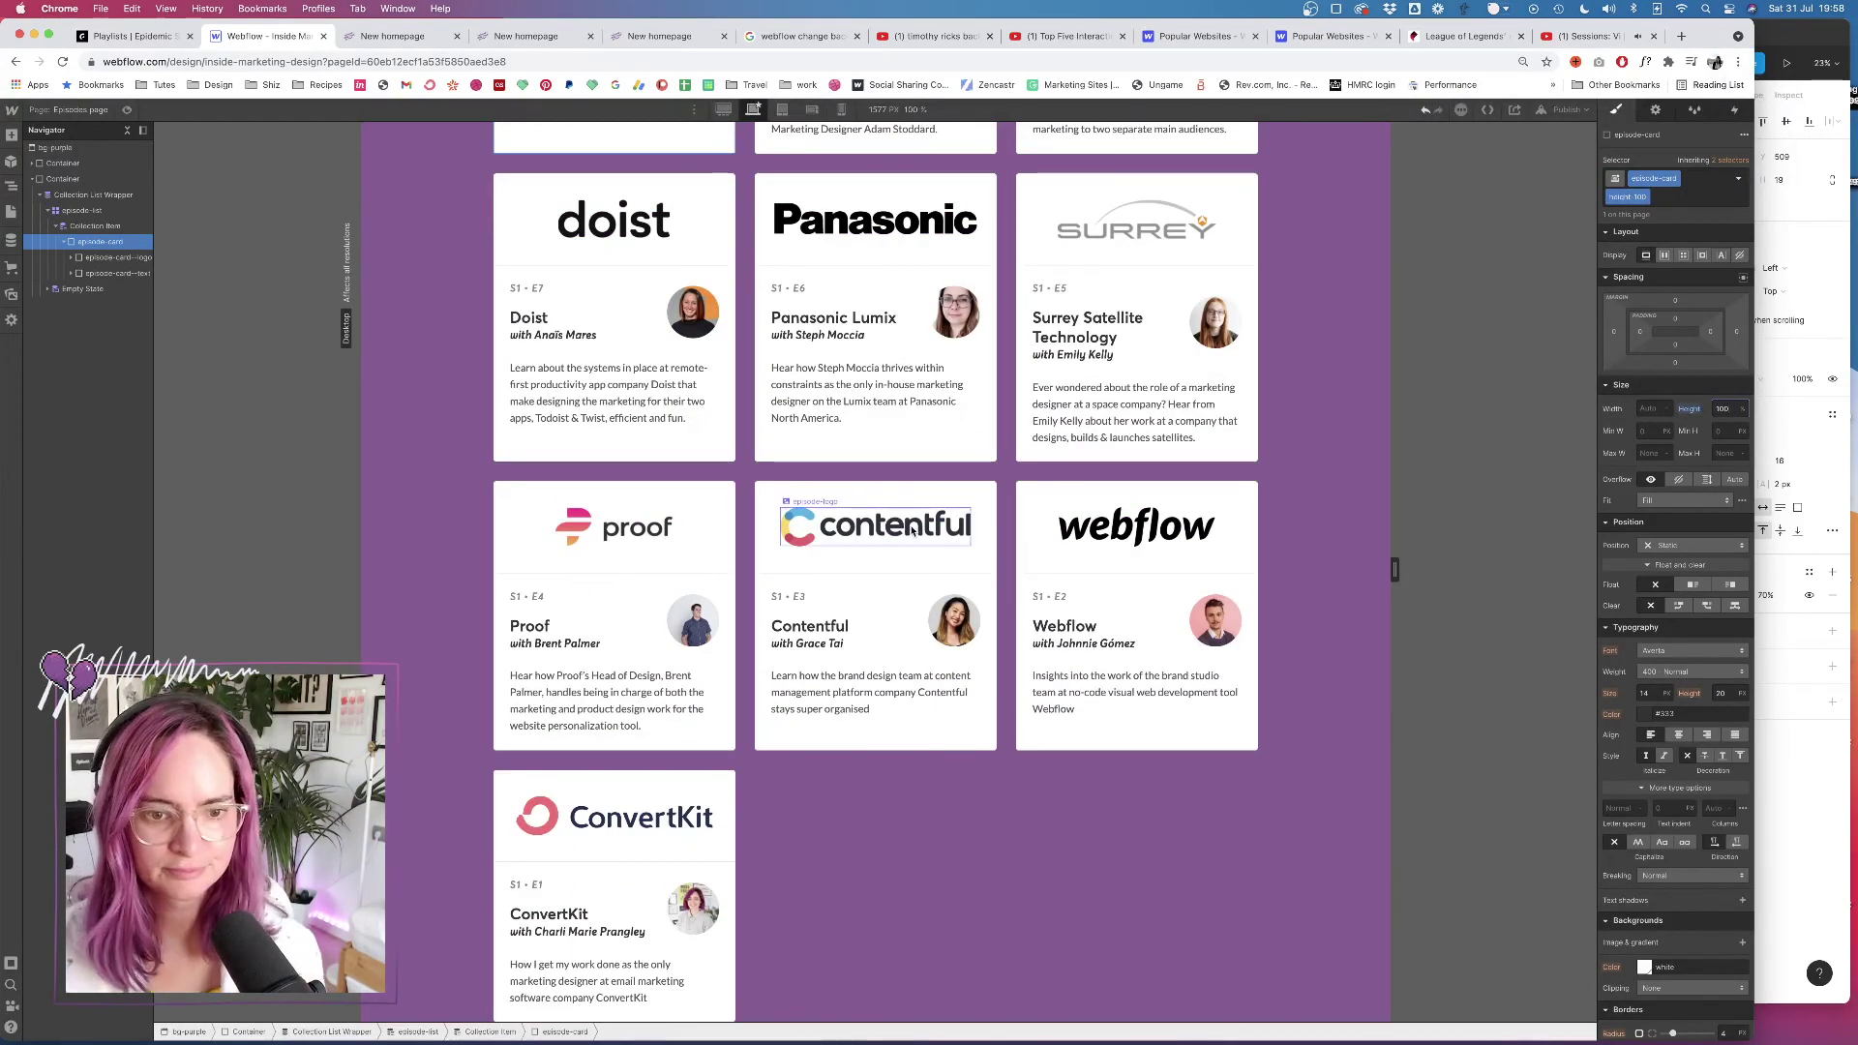
# Check the heights of the episode cards down the Episodes page and bring up the list of site pages
pyautogui.scroll(8, 934, 555)
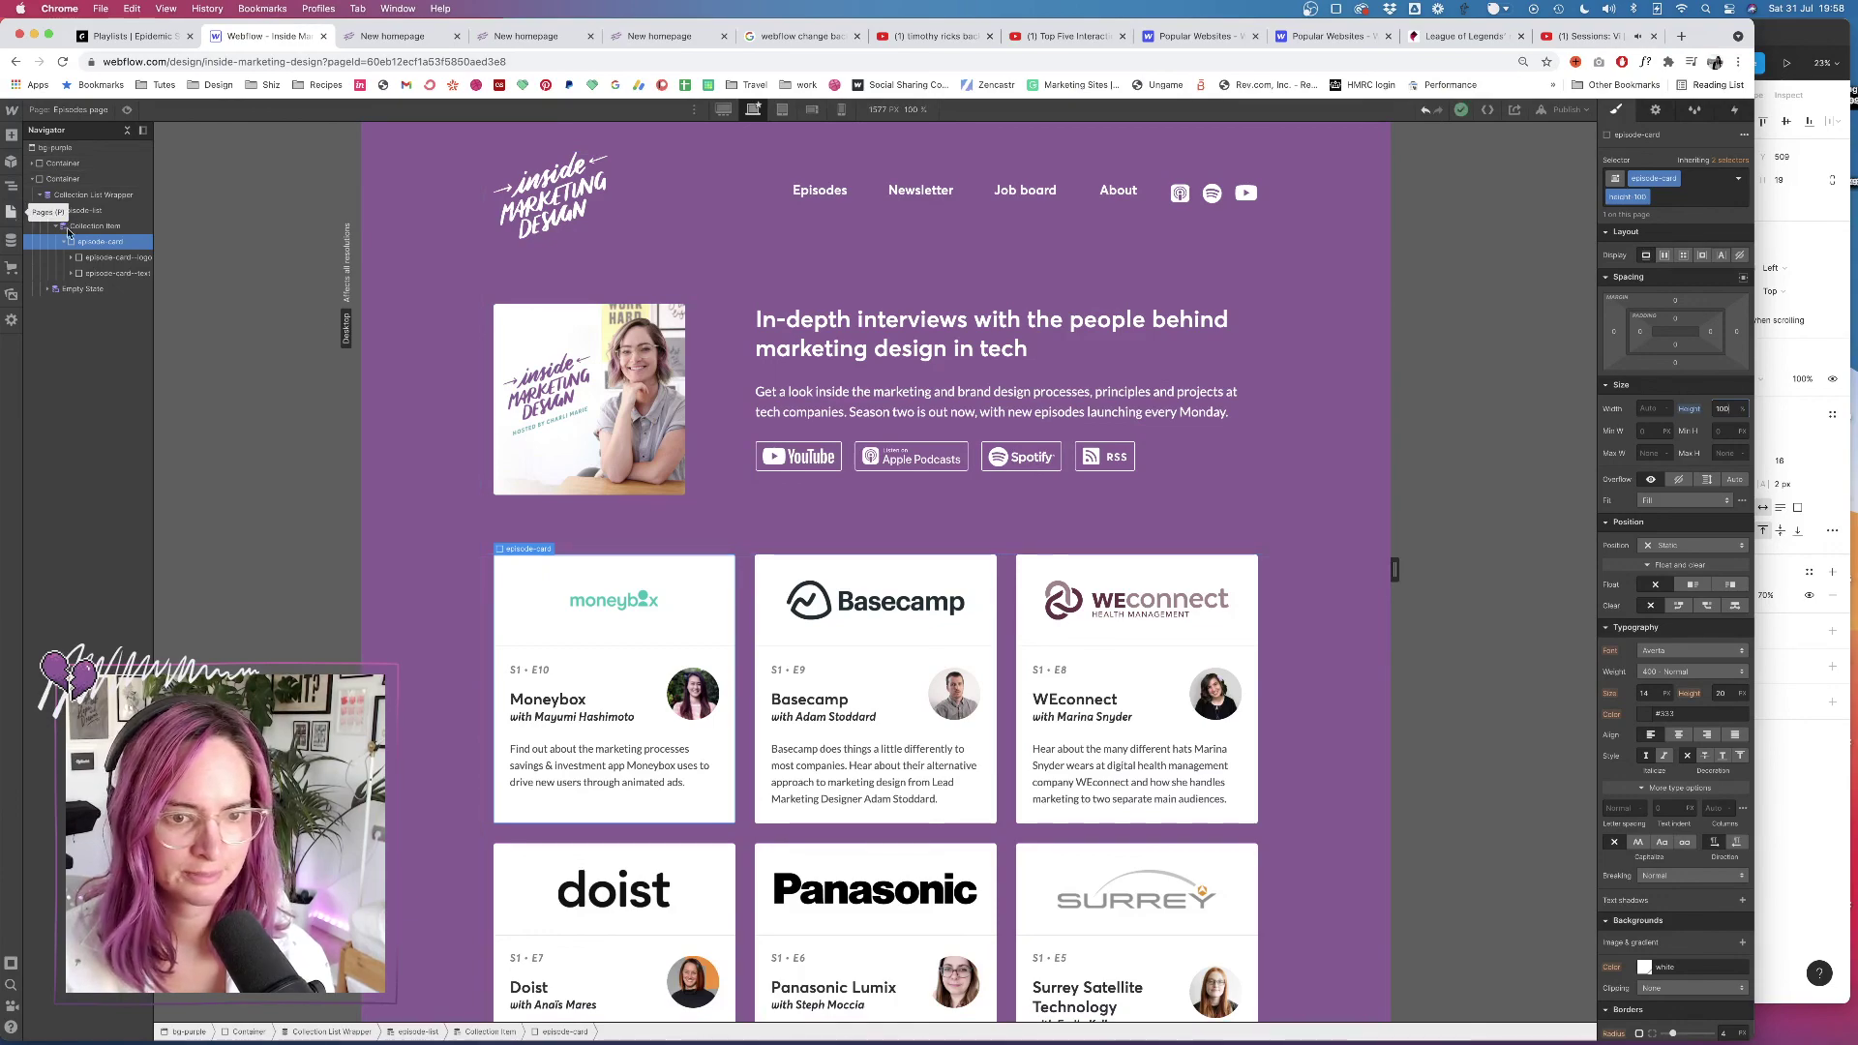
pyautogui.scroll(-7, 761, 568)
pyautogui.scroll(7, 761, 568)
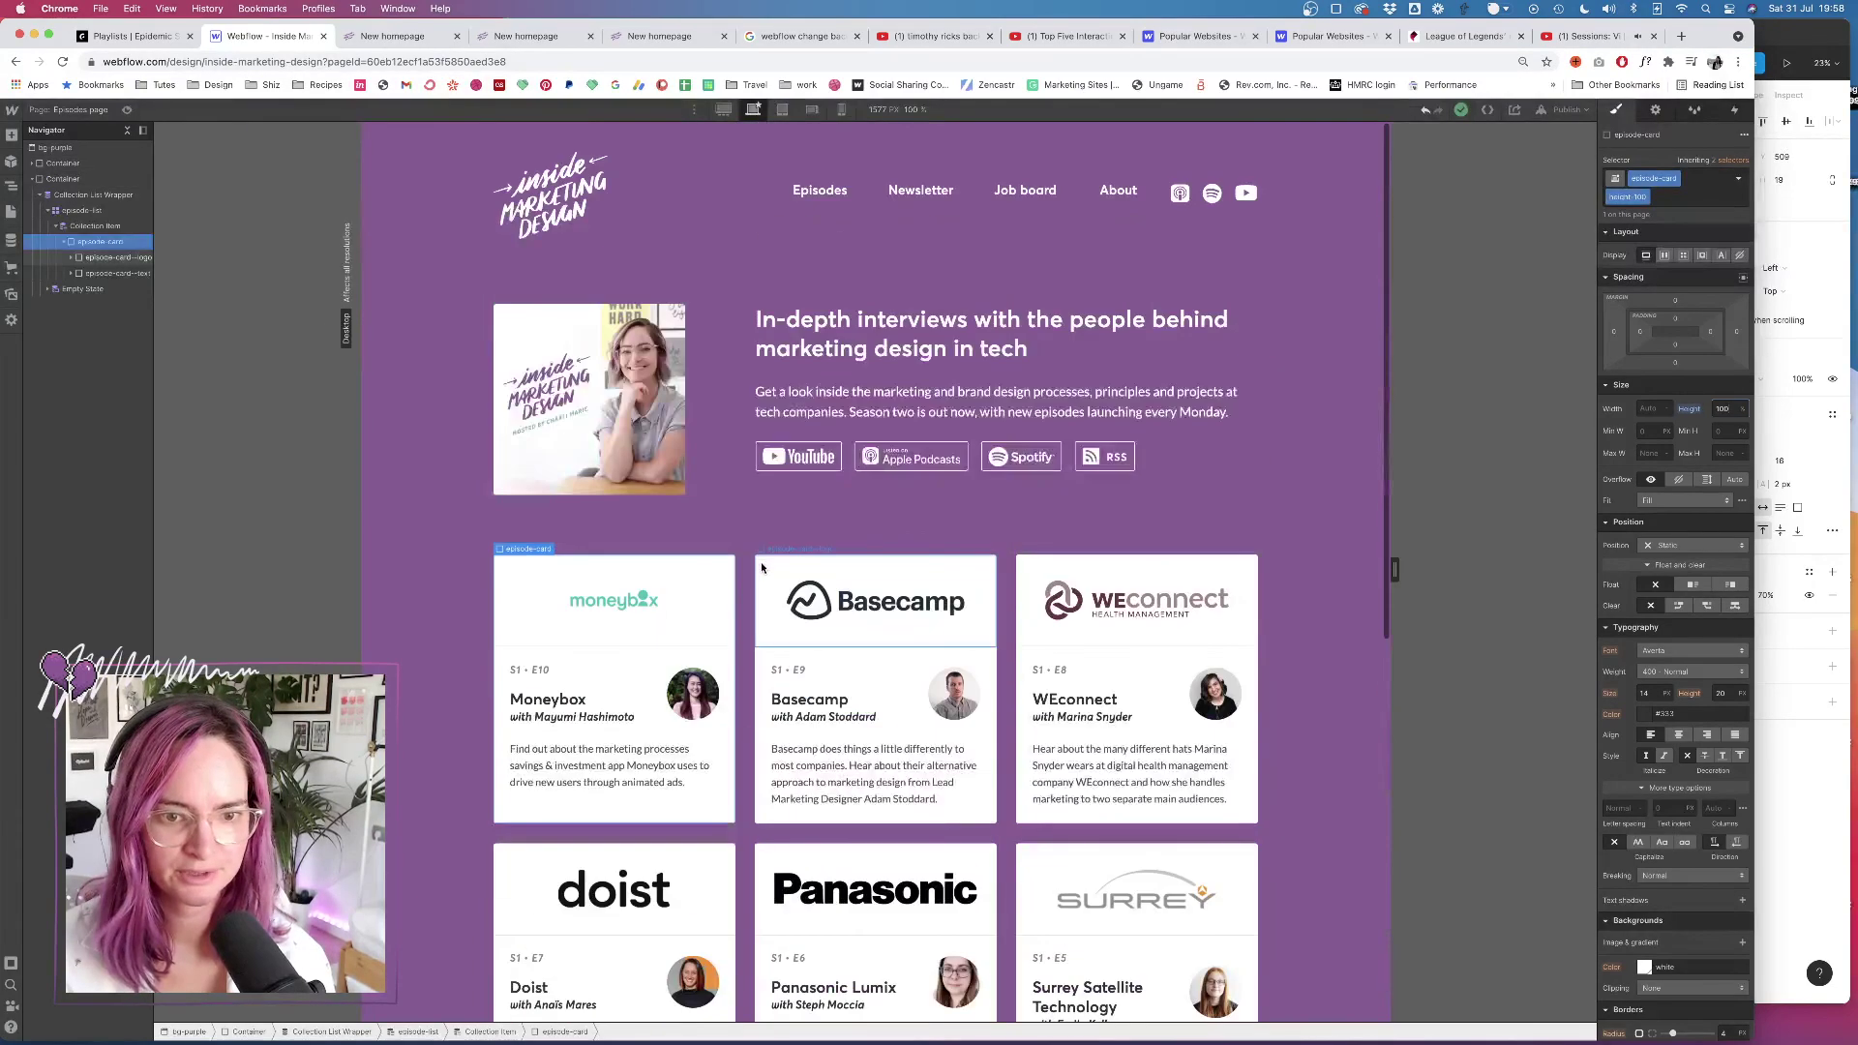
pyautogui.scroll(-7, 703, 584)
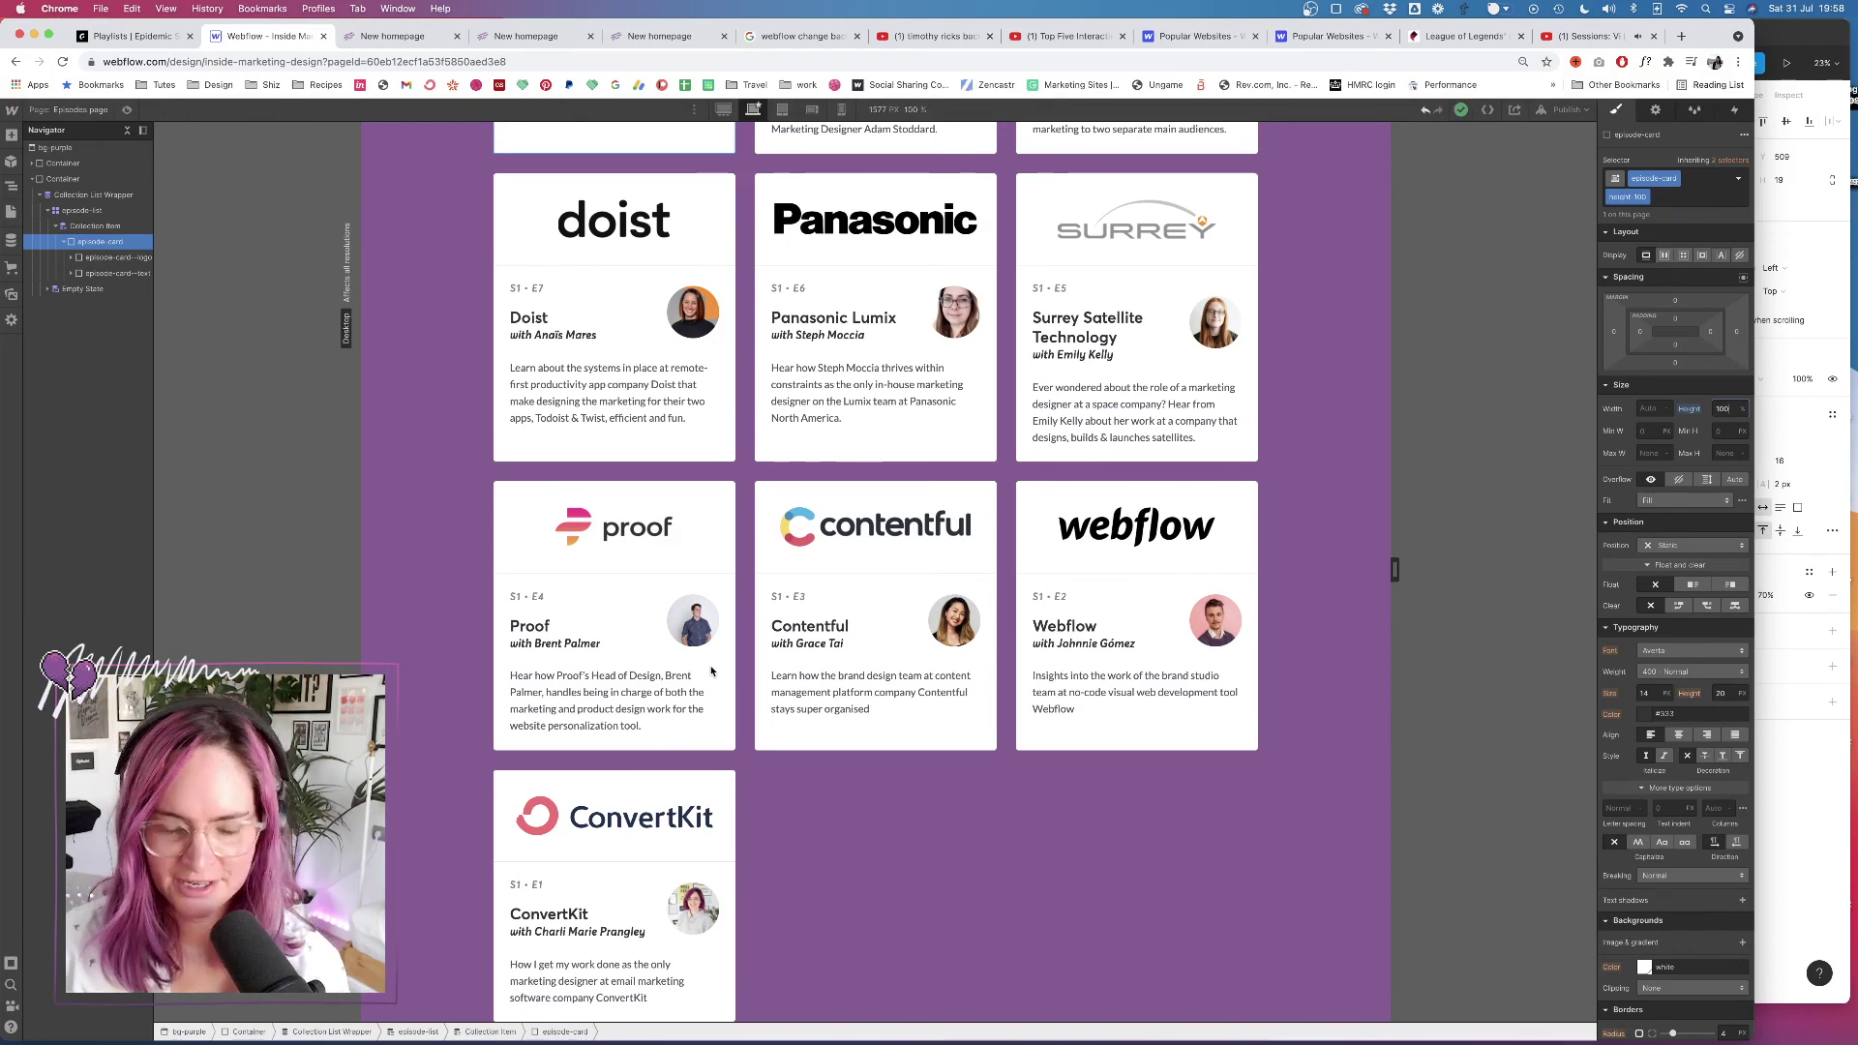
pyautogui.click(11, 211)
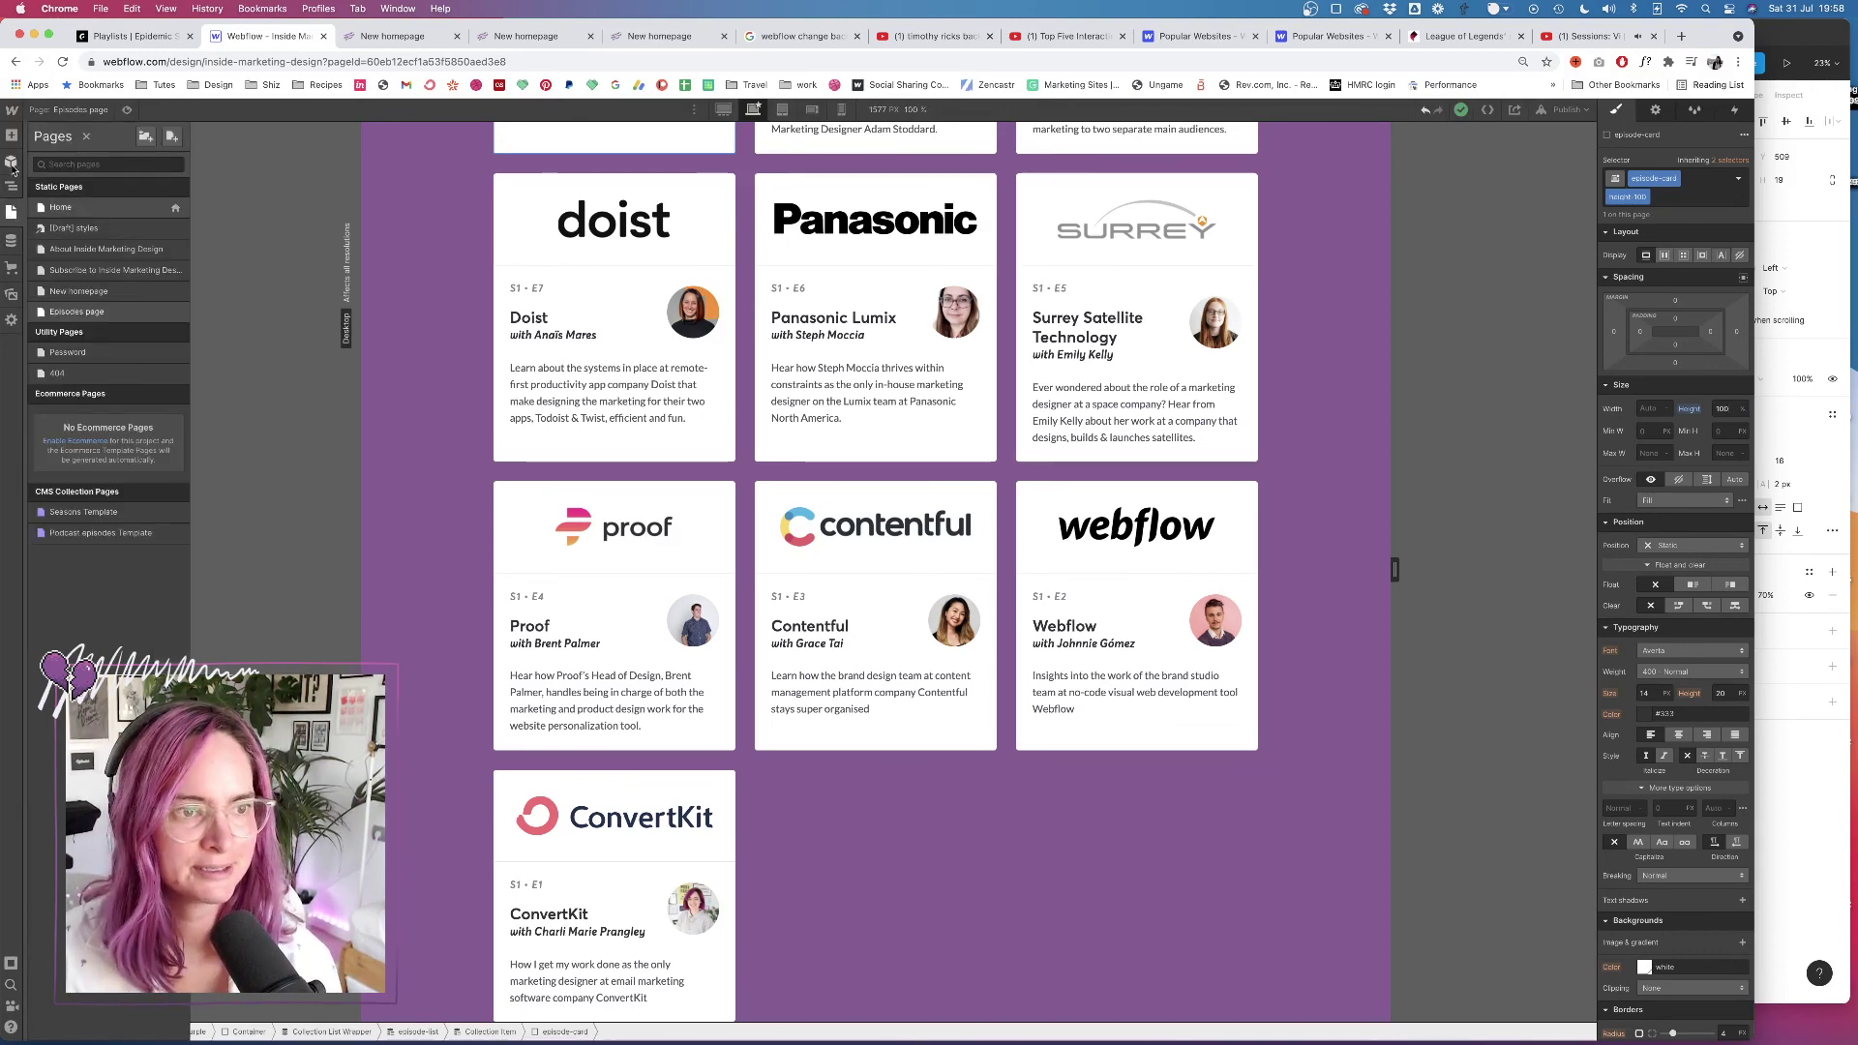
# Open the New homepage and review its sections and the featured Doist episode card in the header
pyautogui.click(87, 292)
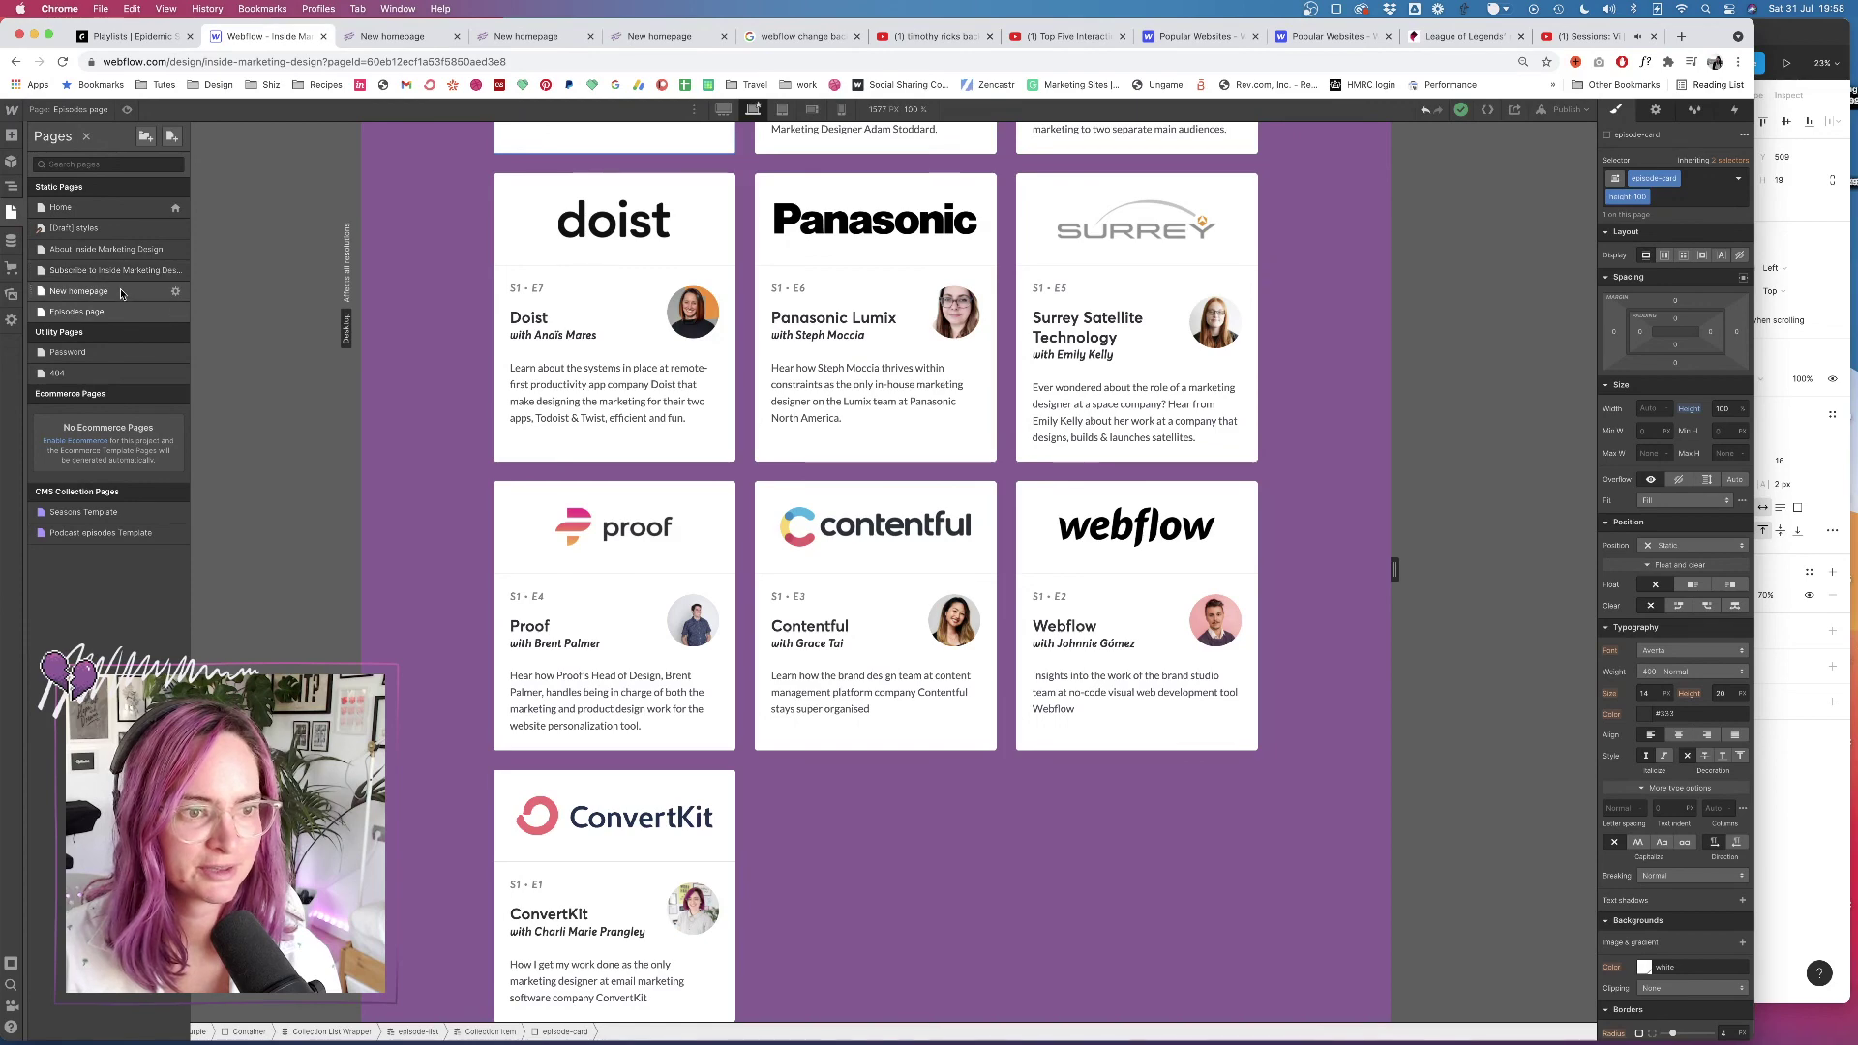
pyautogui.scroll(-10, 749, 400)
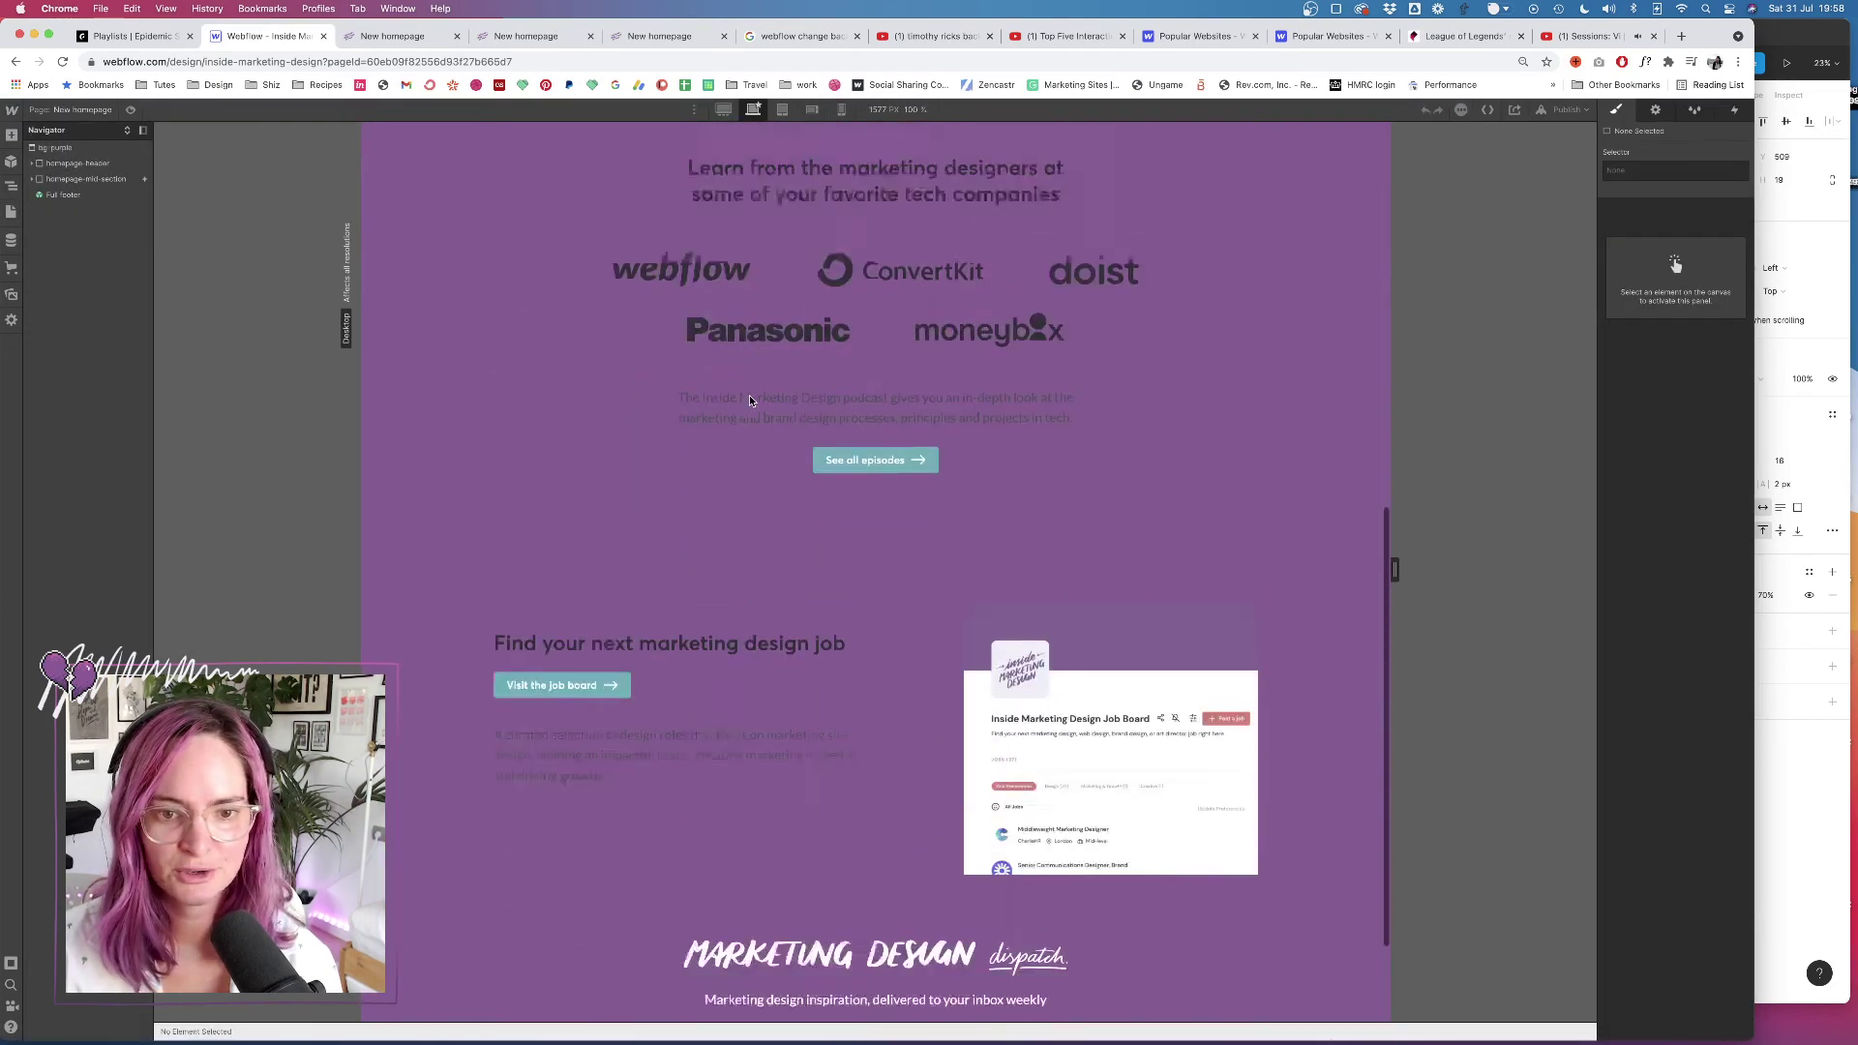
pyautogui.scroll(15, 868, 601)
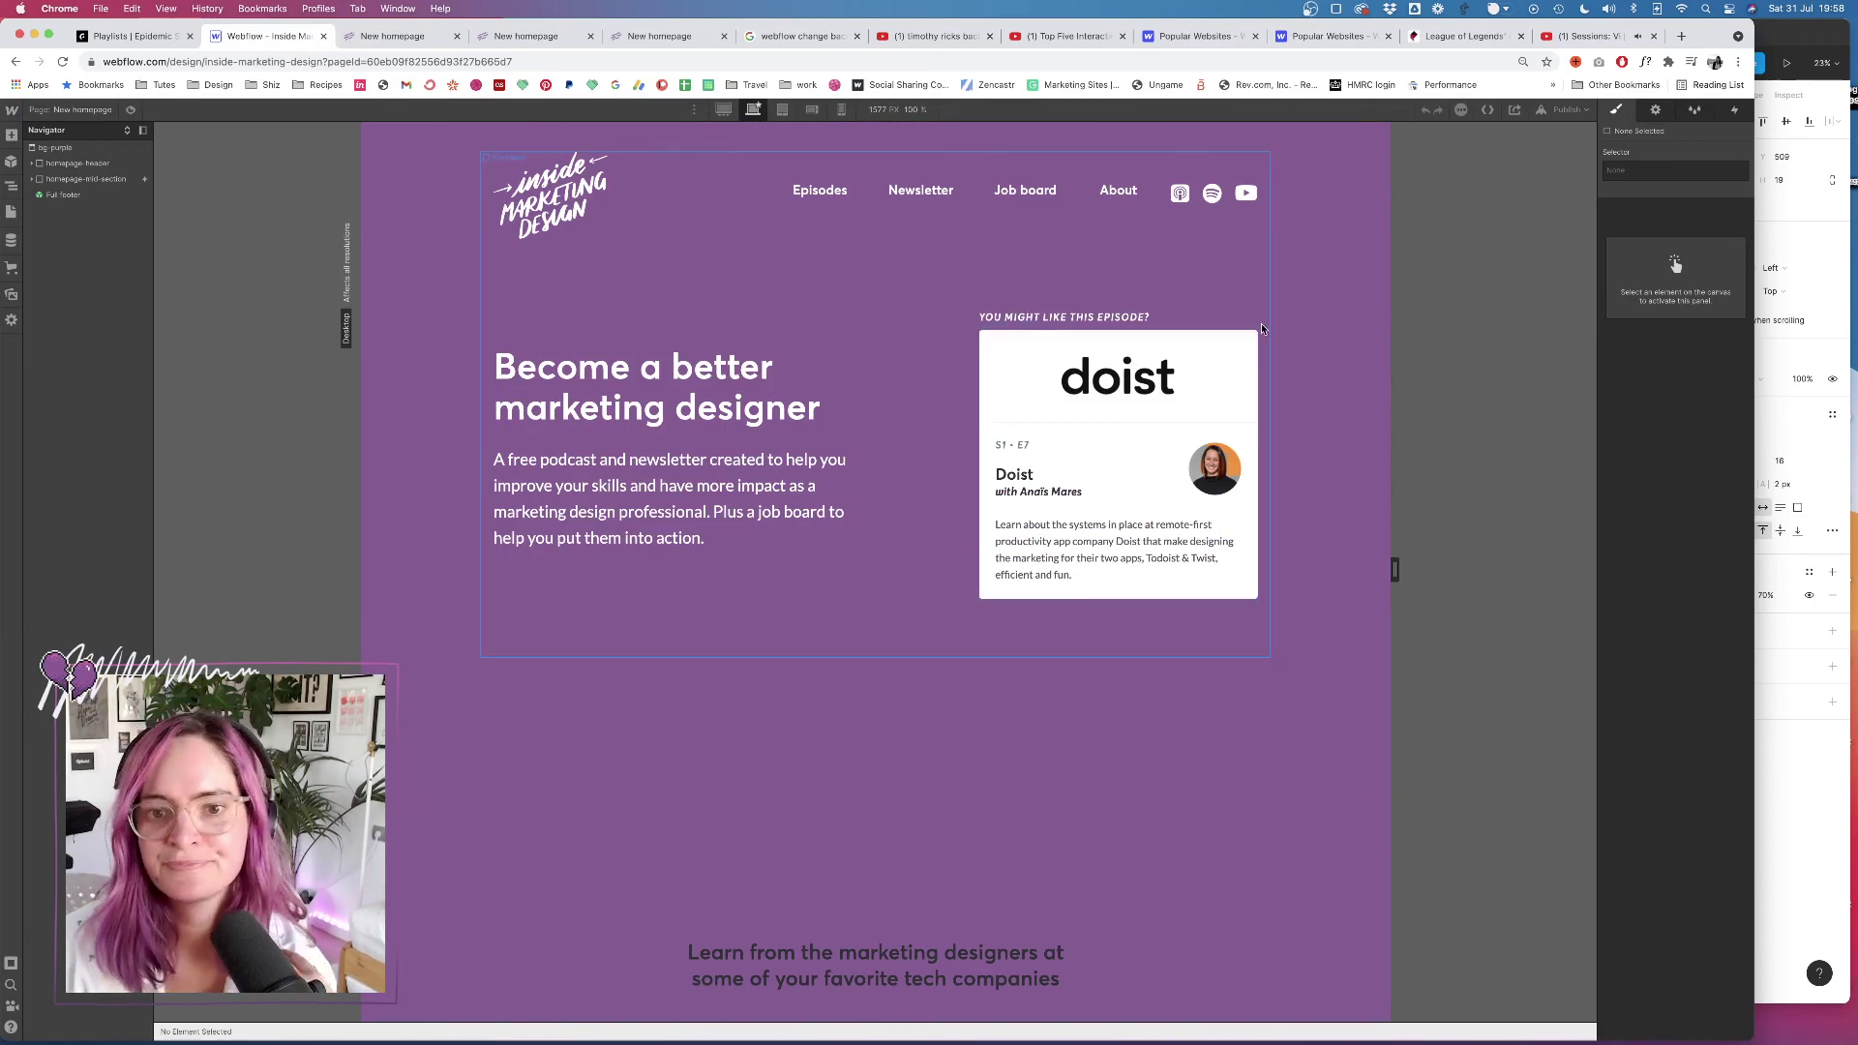
# Switch to Figma and compare the homepage, episodes listing and episode page mockups in the Inside Marketing Design file
pyautogui.press('super+Tab')
pyautogui.hscroll(5, 1312, 544)
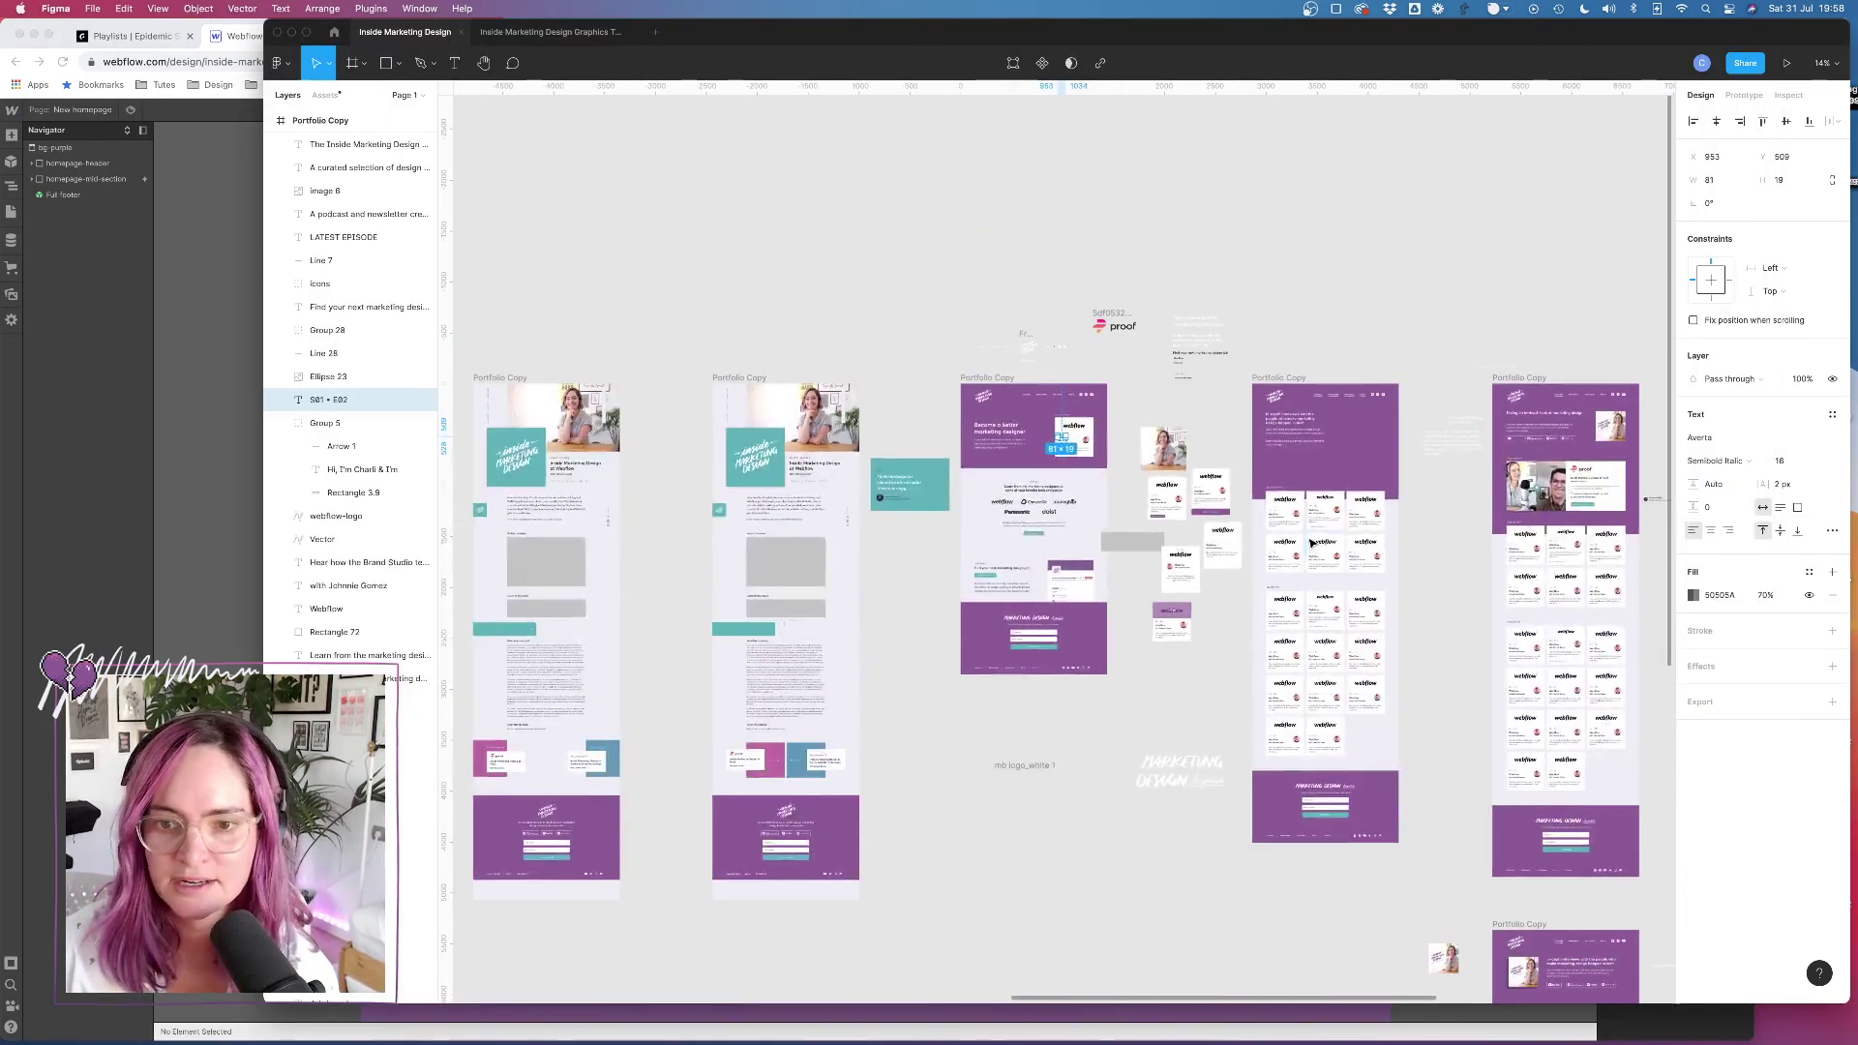
pyautogui.hscroll(5, 1266, 517)
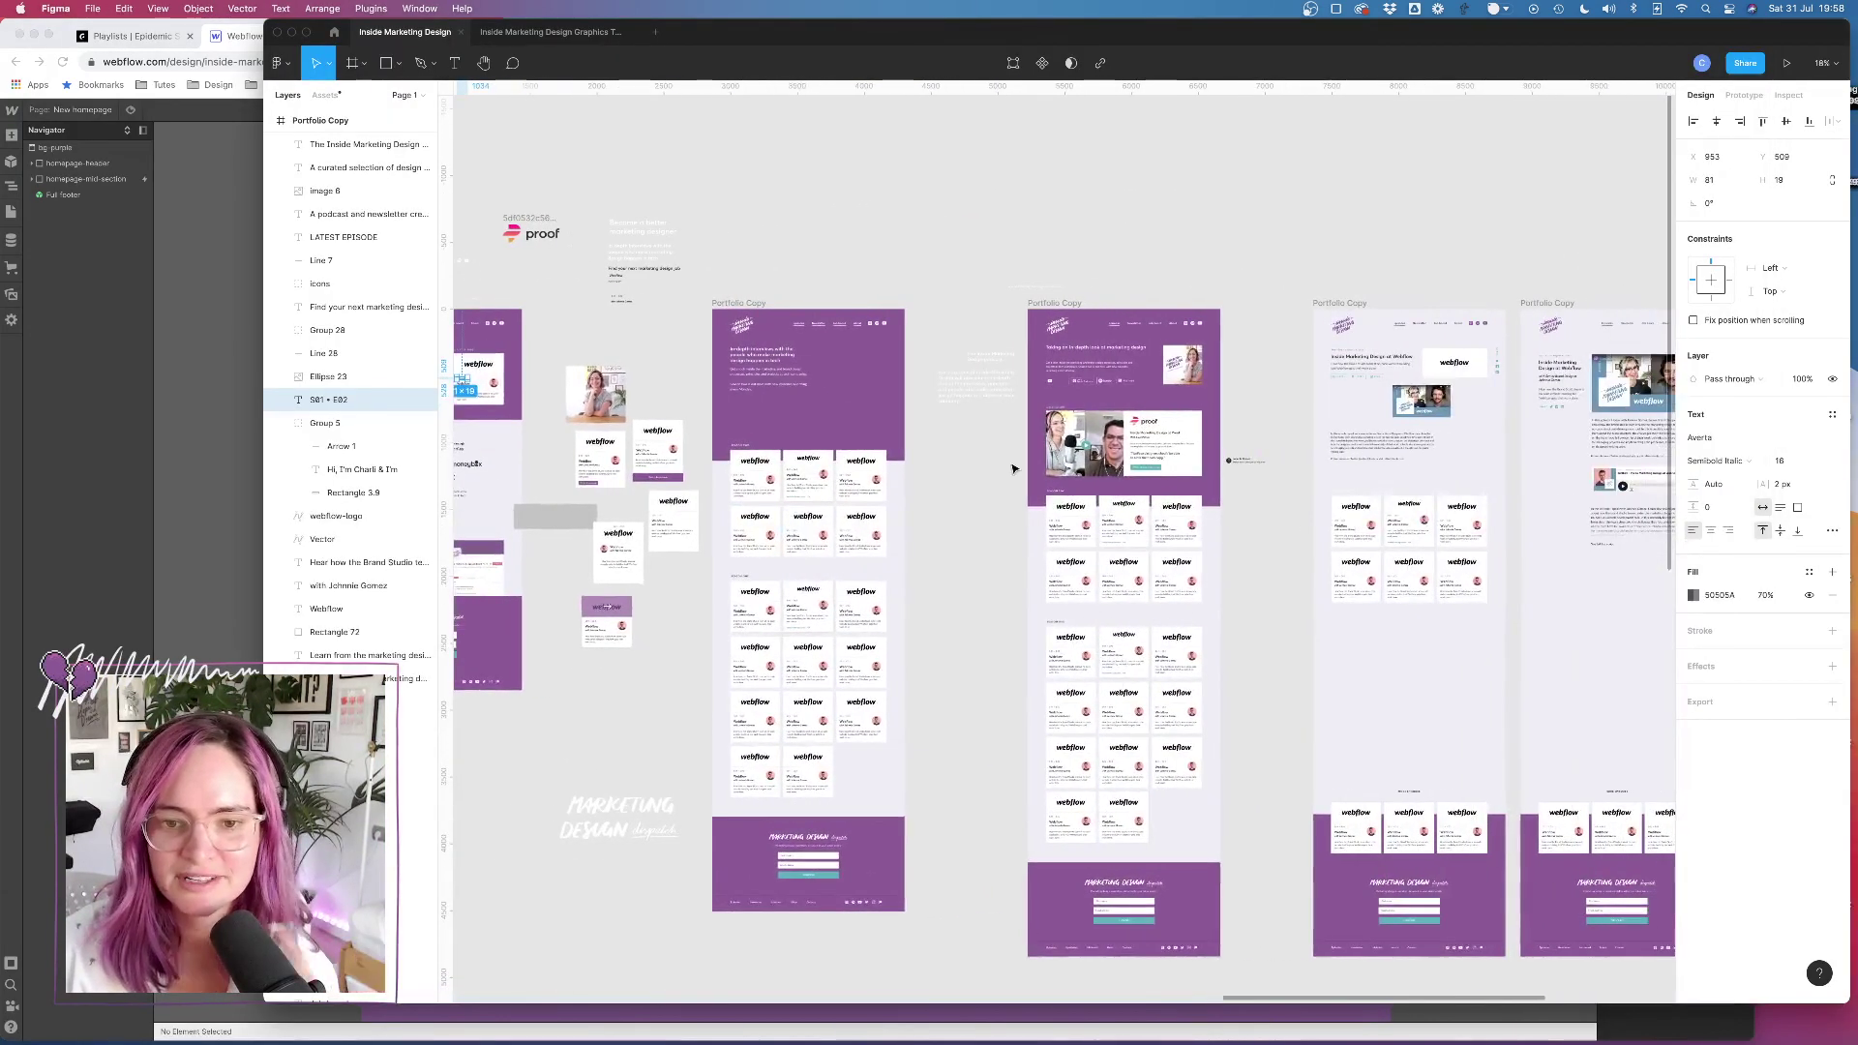
pyautogui.hscroll(5, 1013, 469)
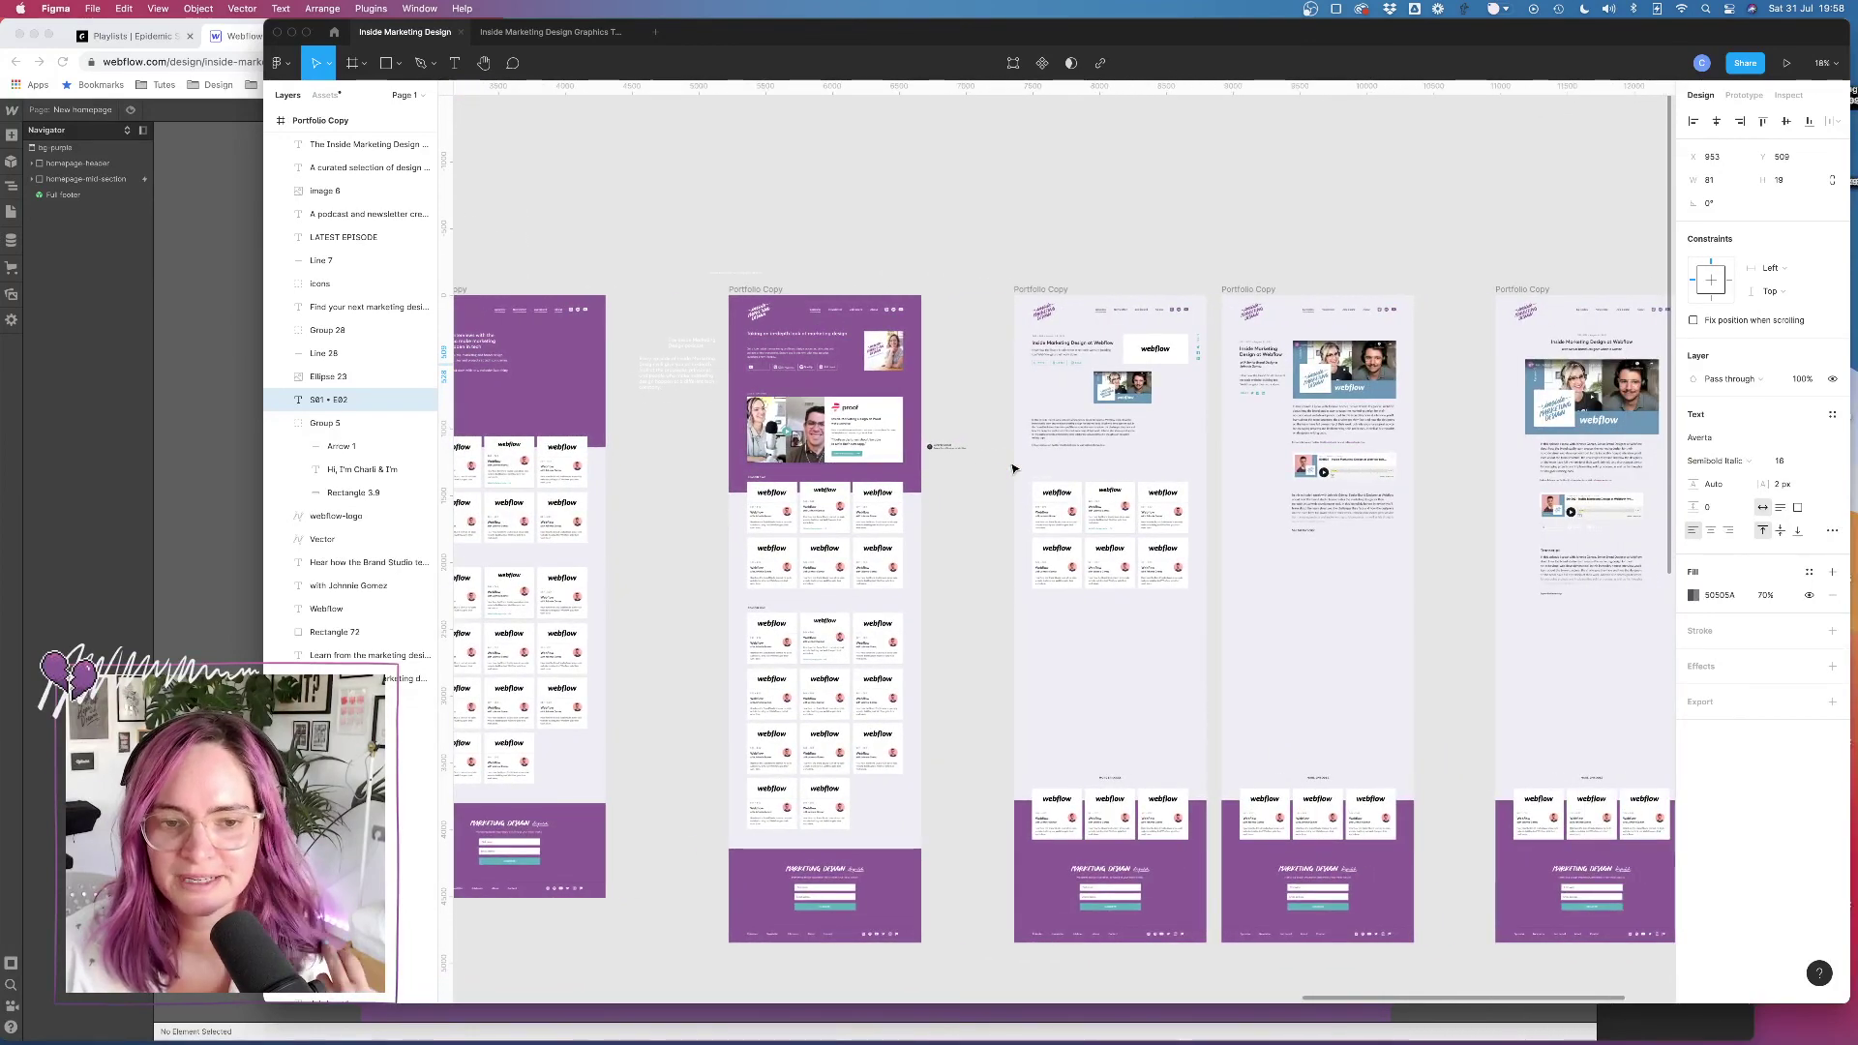
pyautogui.hscroll(-5, 1018, 470)
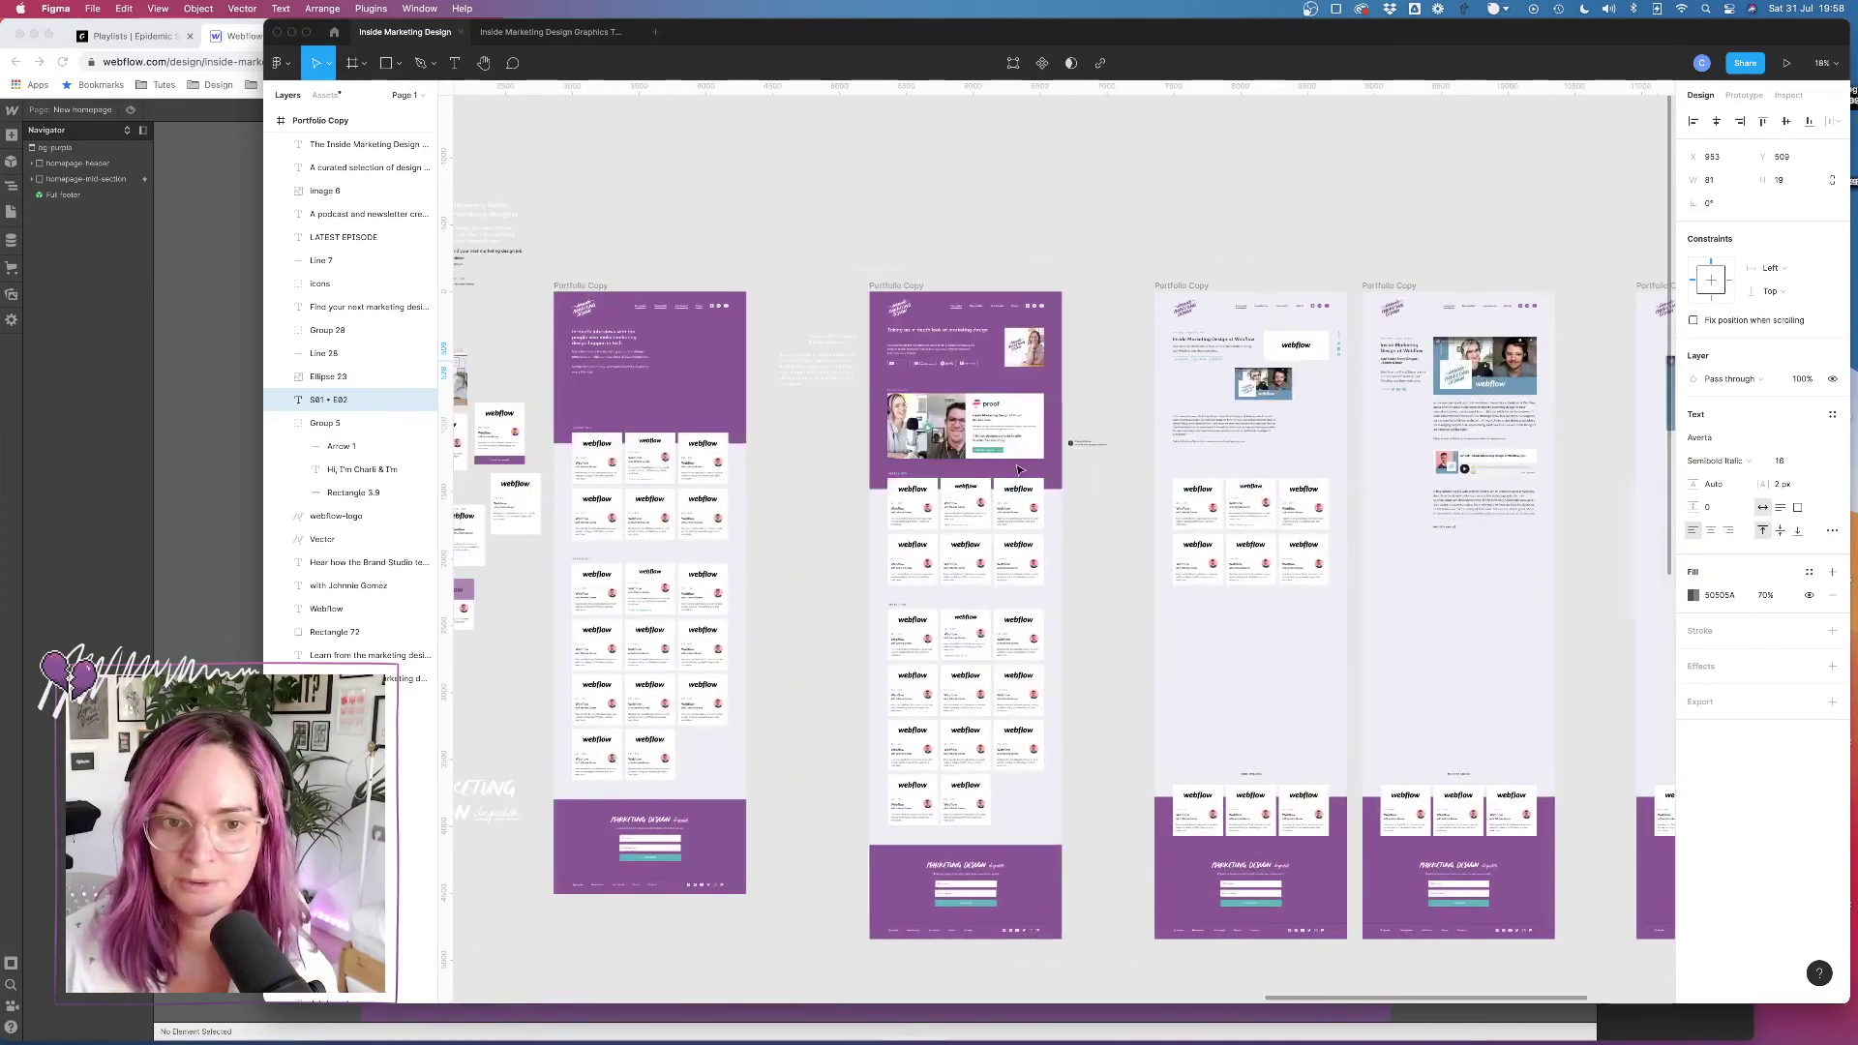
pyautogui.scroll(3, 975, 427)
pyautogui.click(975, 427)
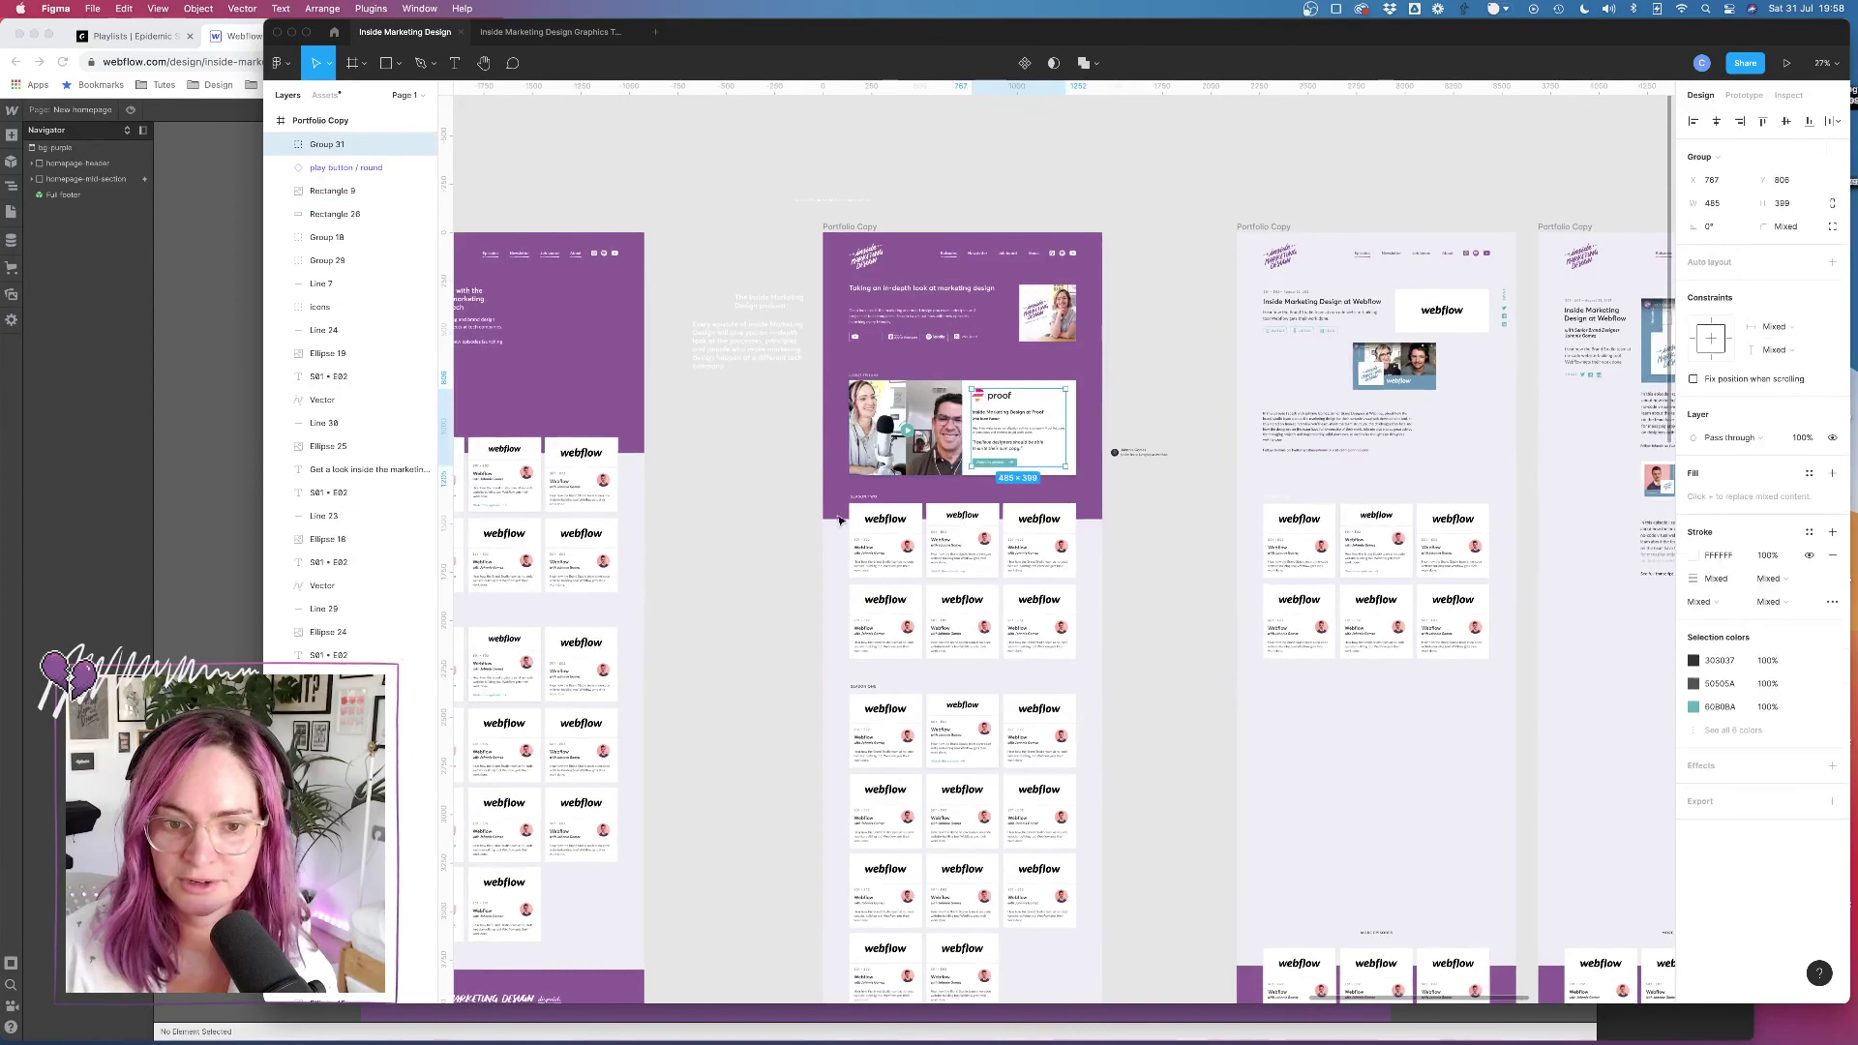
pyautogui.click(837, 518)
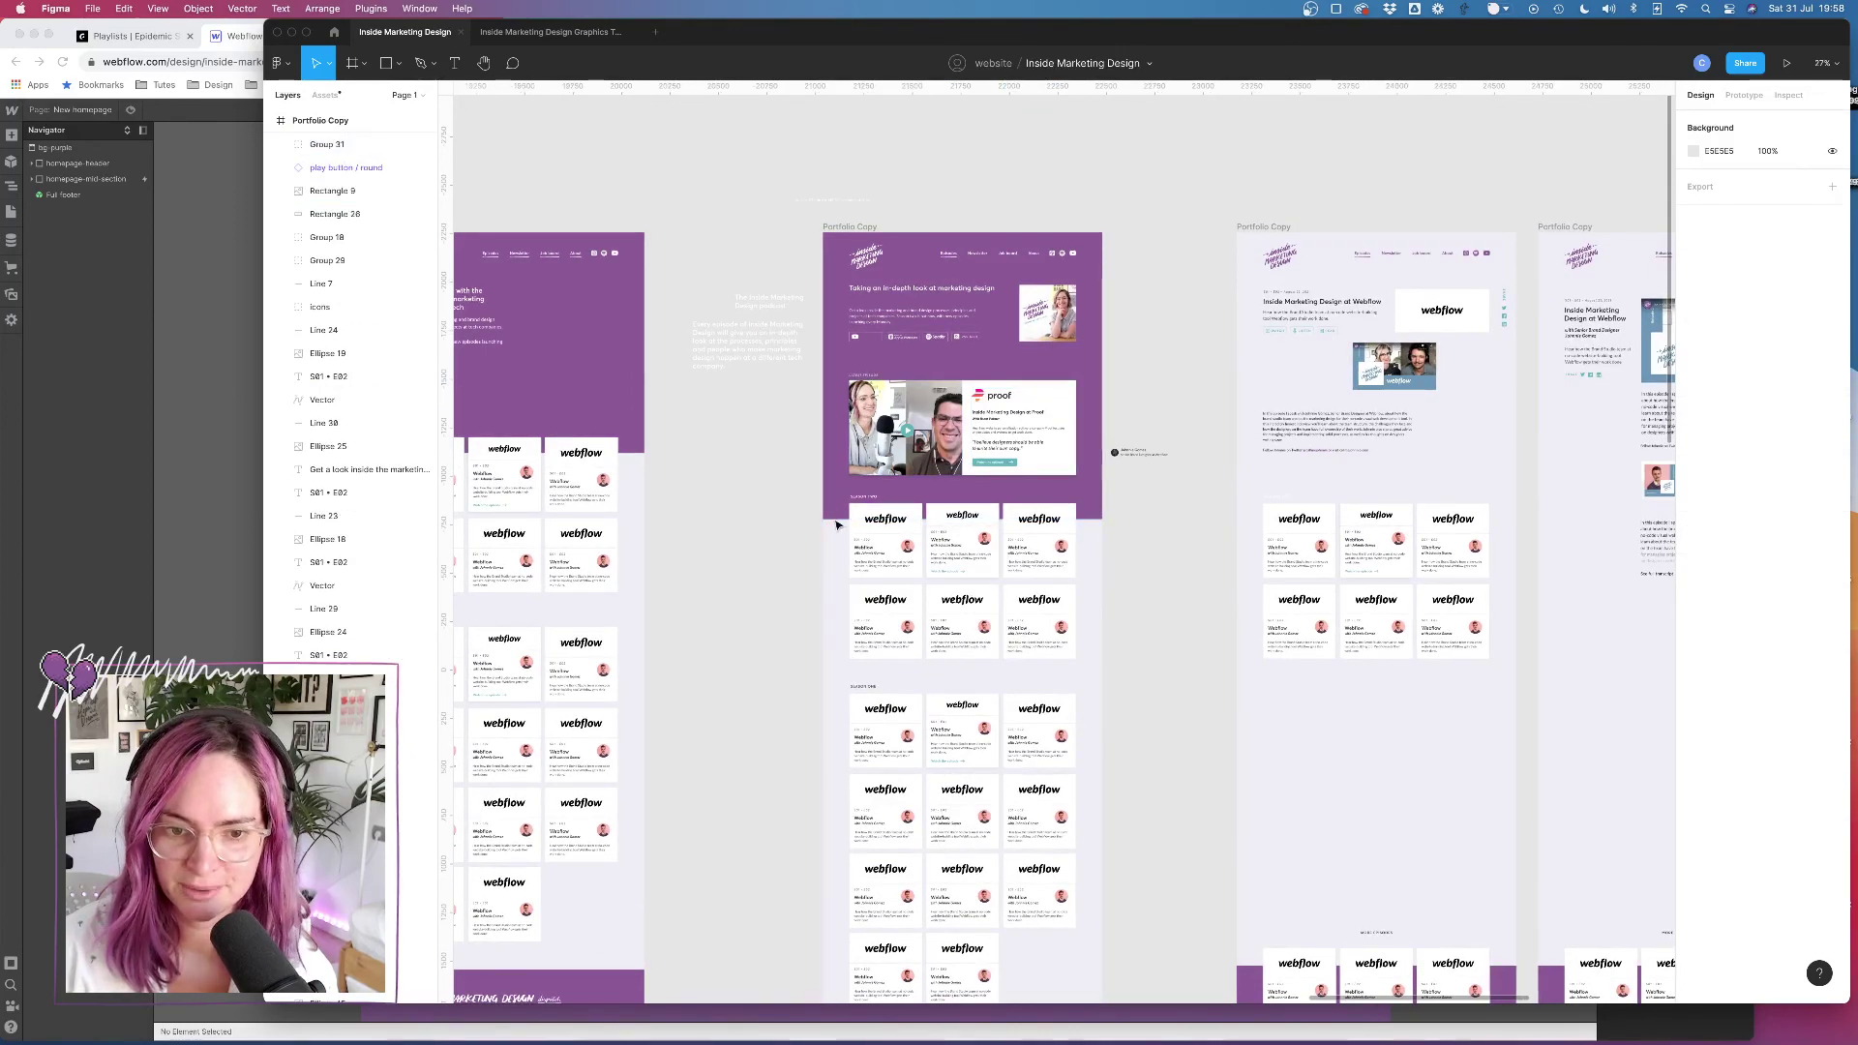
# Examine the centred Webflow episode page mockup, from its video header through the audio player and Transcript to the Timestamps list
pyautogui.hscroll(10, 1162, 606)
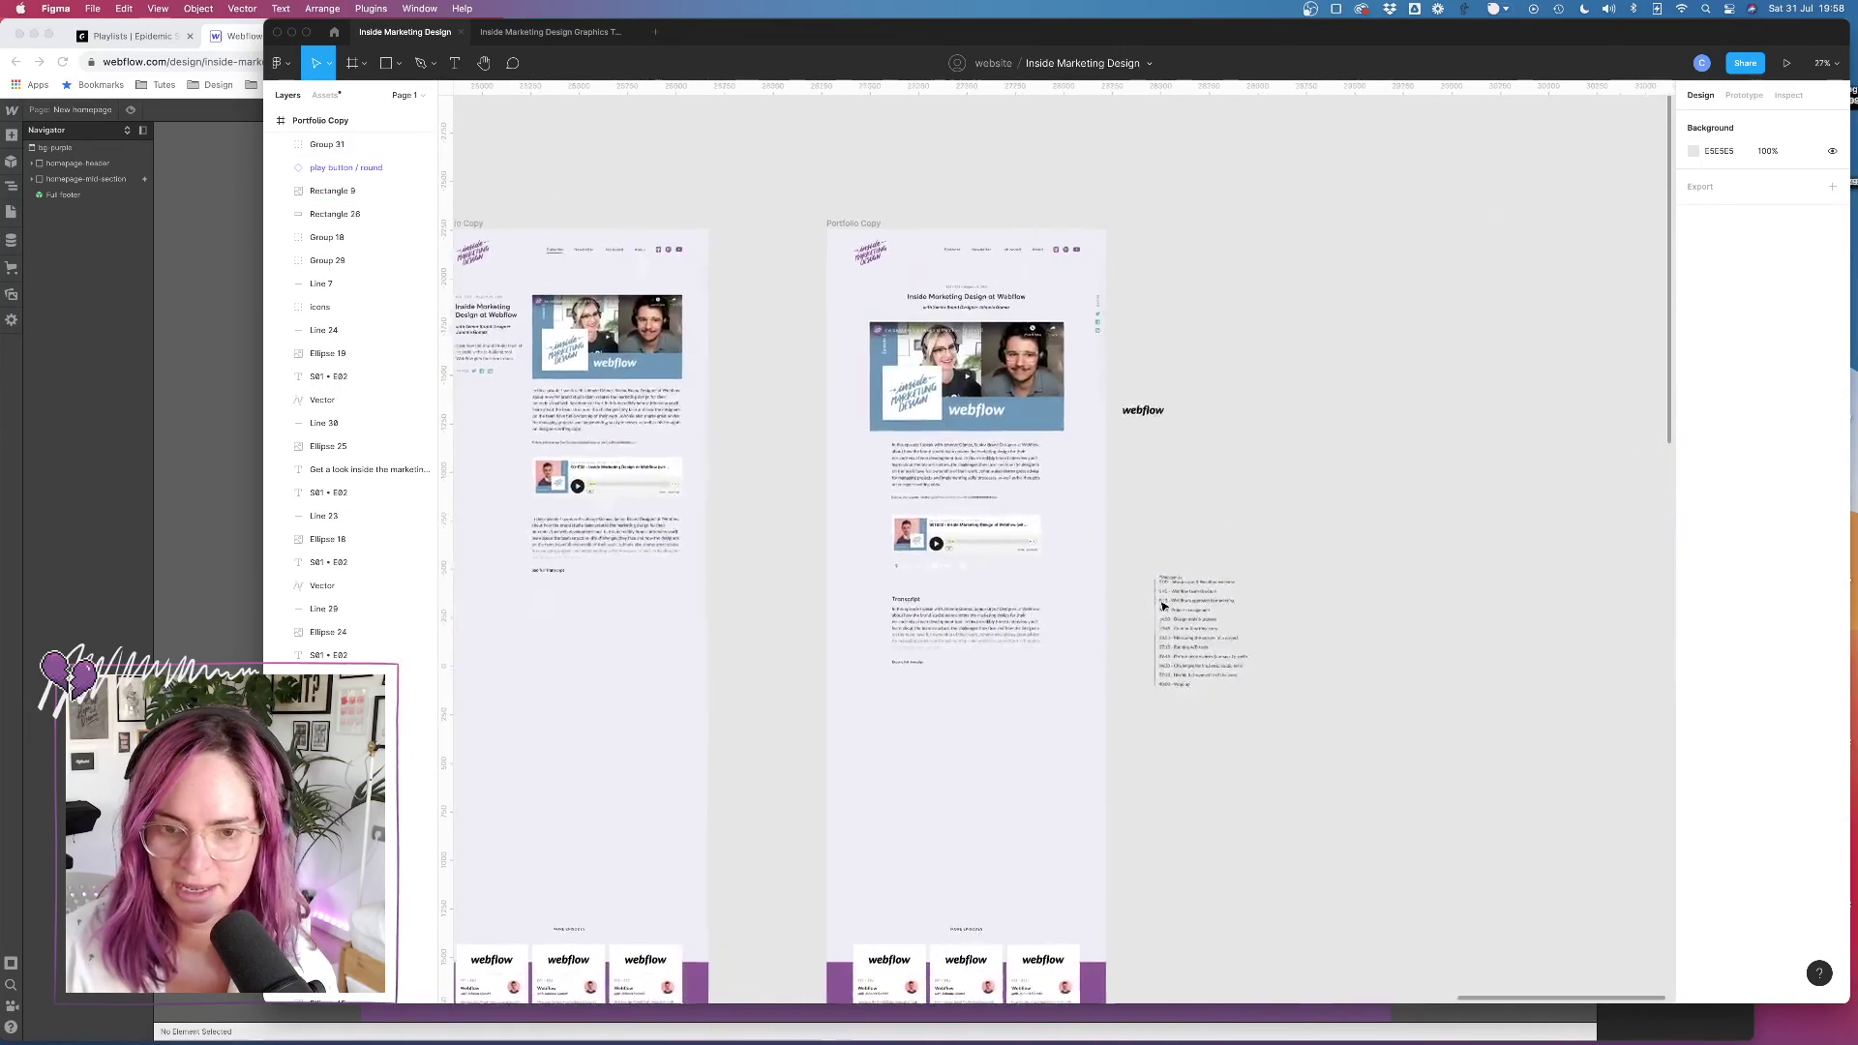
pyautogui.scroll(3, 1031, 413)
pyautogui.scroll(5, 1031, 413)
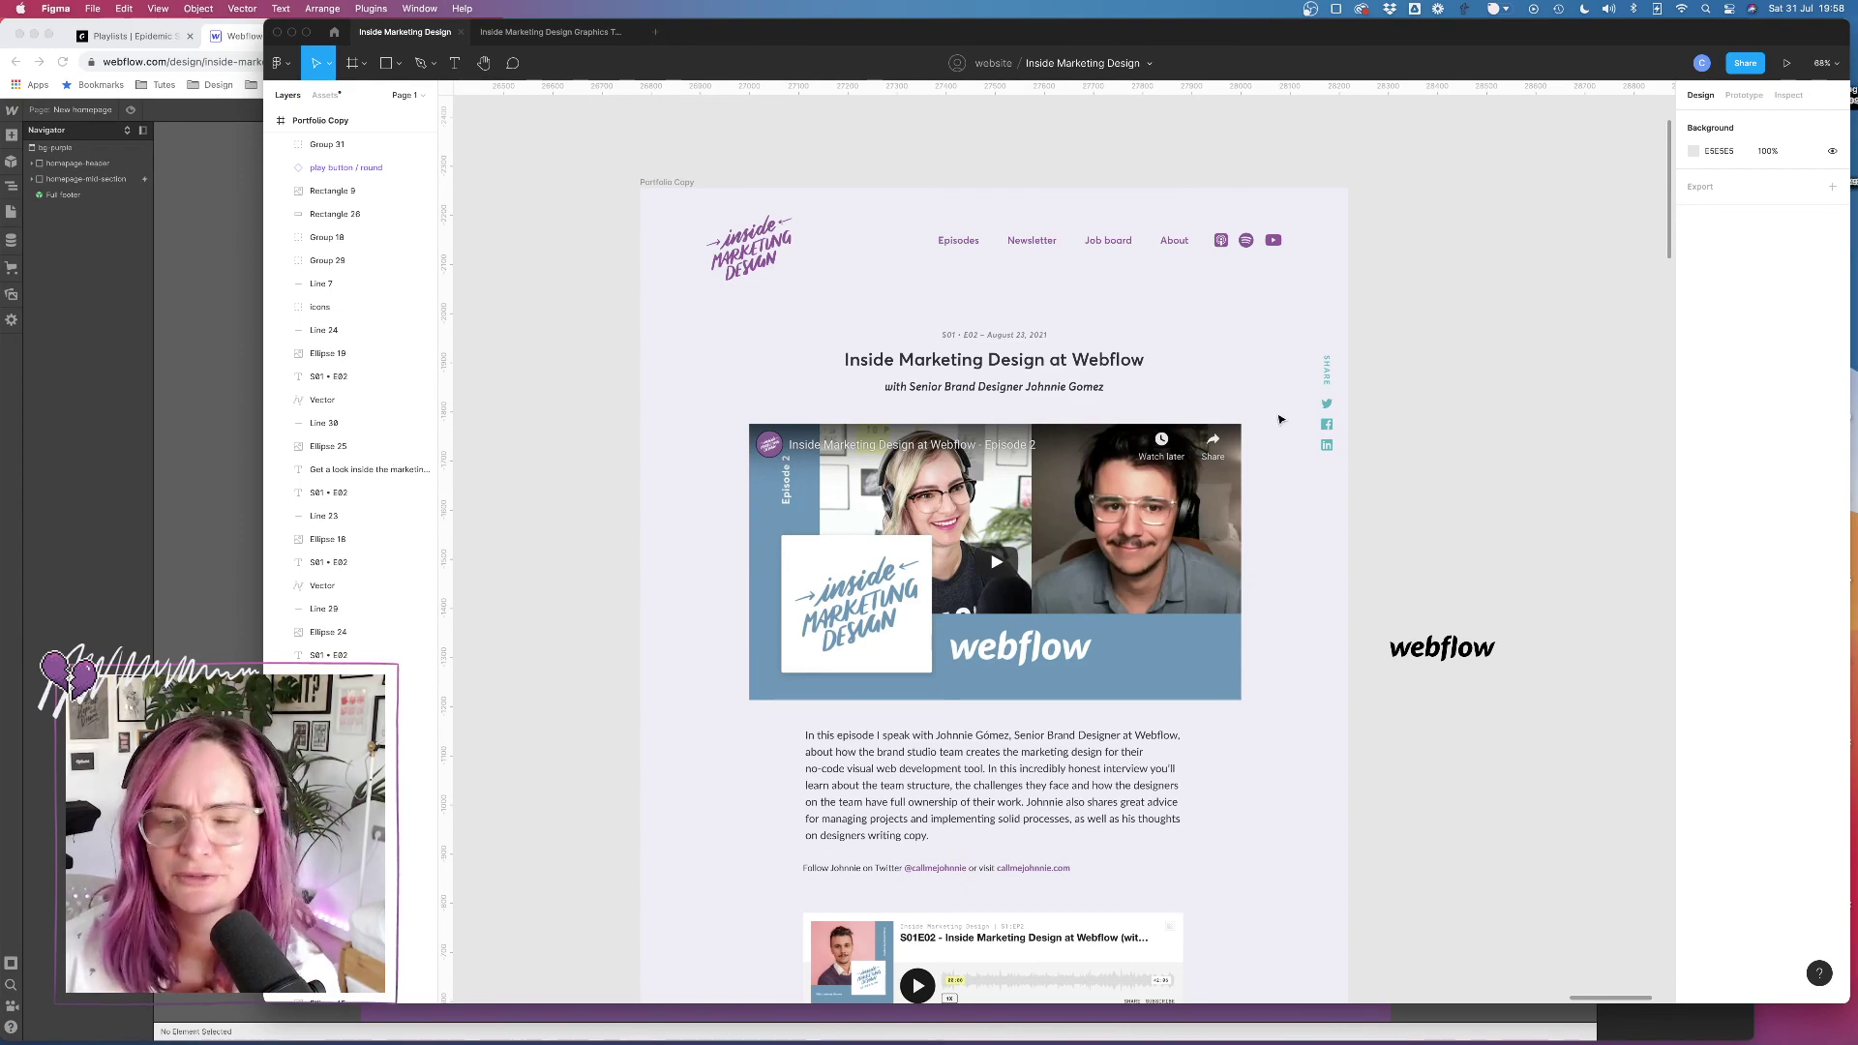
pyautogui.scroll(-10, 1278, 416)
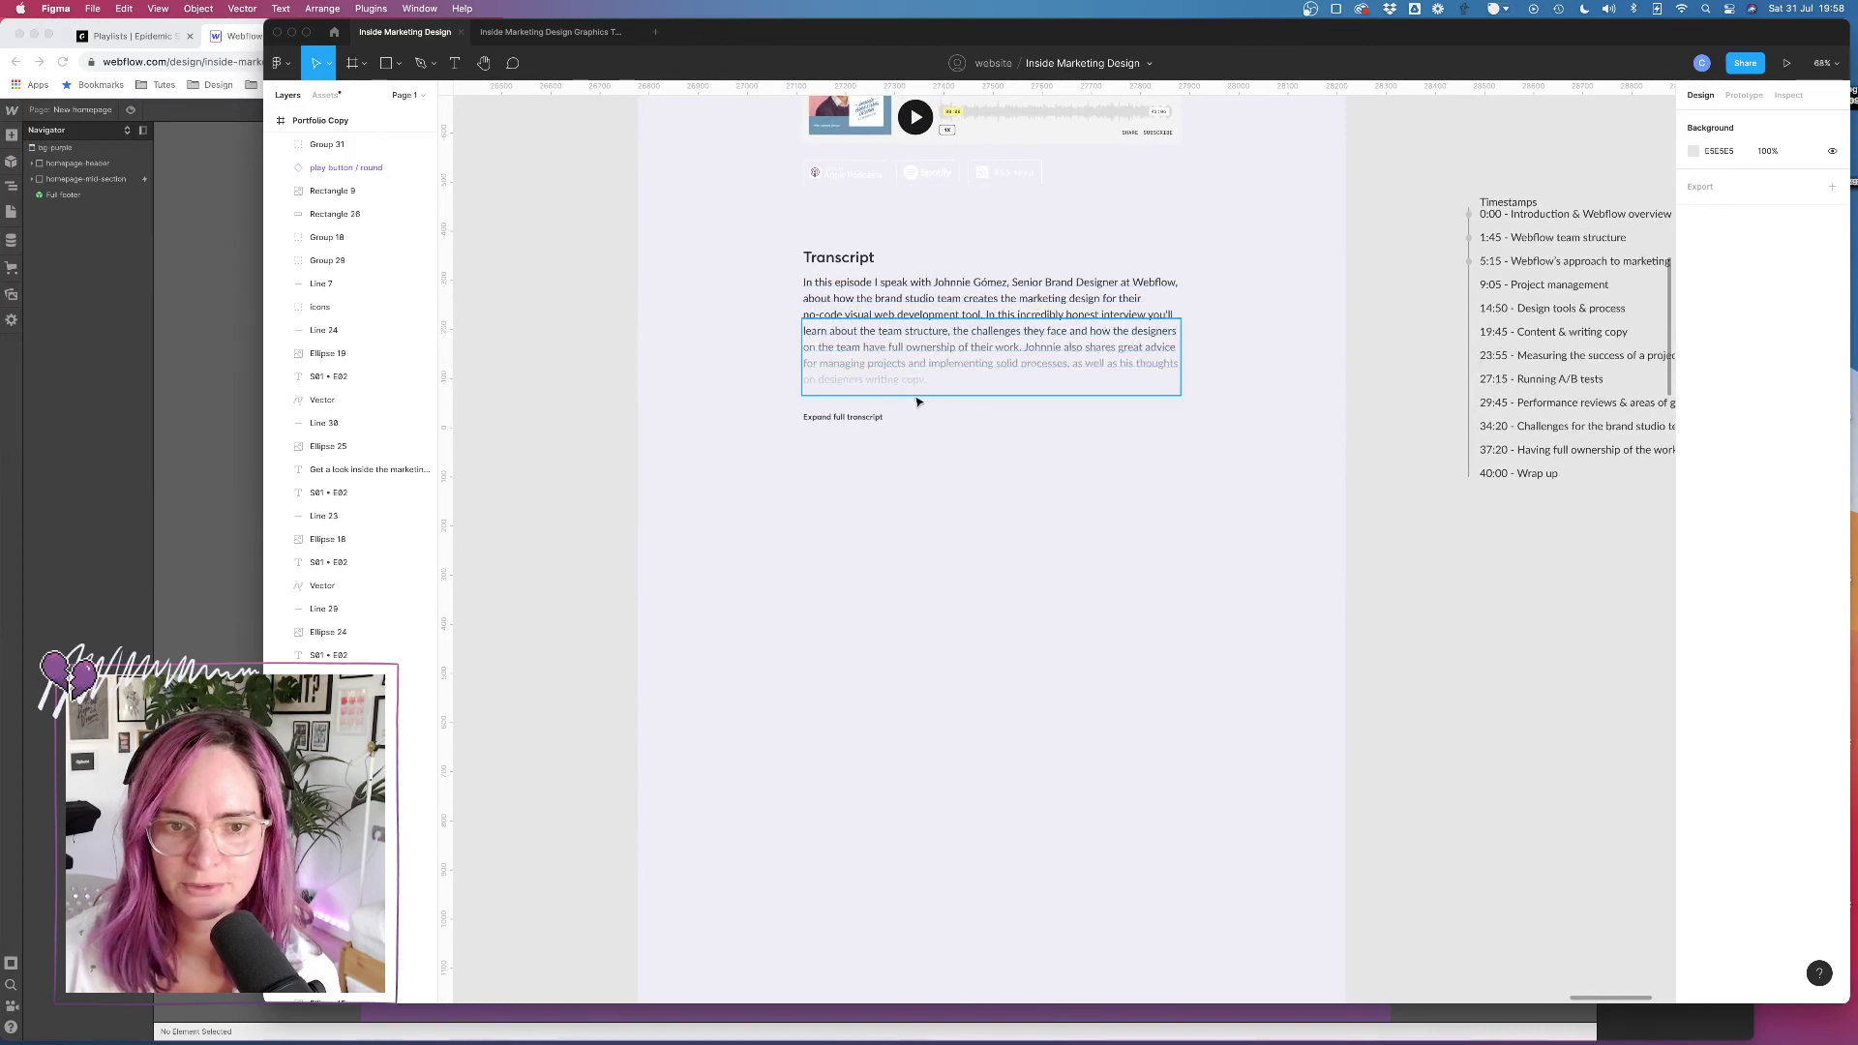
pyautogui.scroll(3, 933, 406)
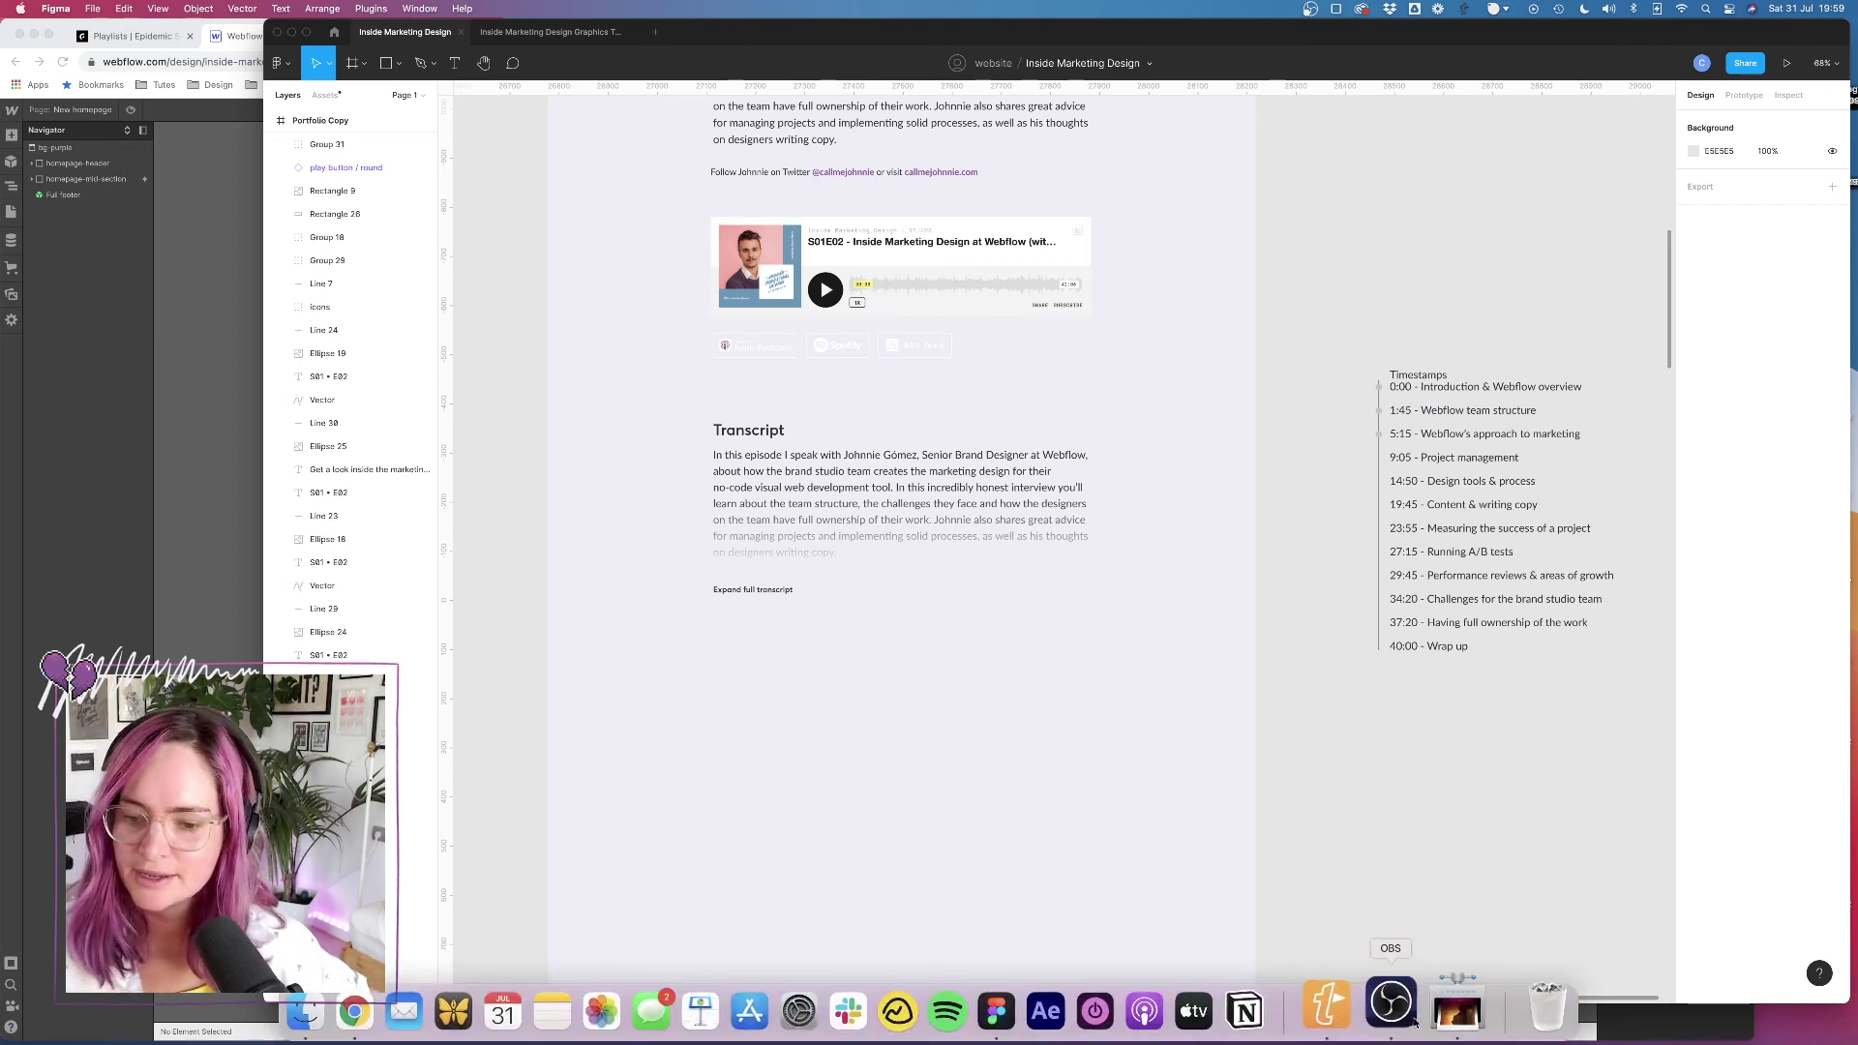
# Switch to OBS and change the live stream to the Just cam scene
pyautogui.click(1405, 1012)
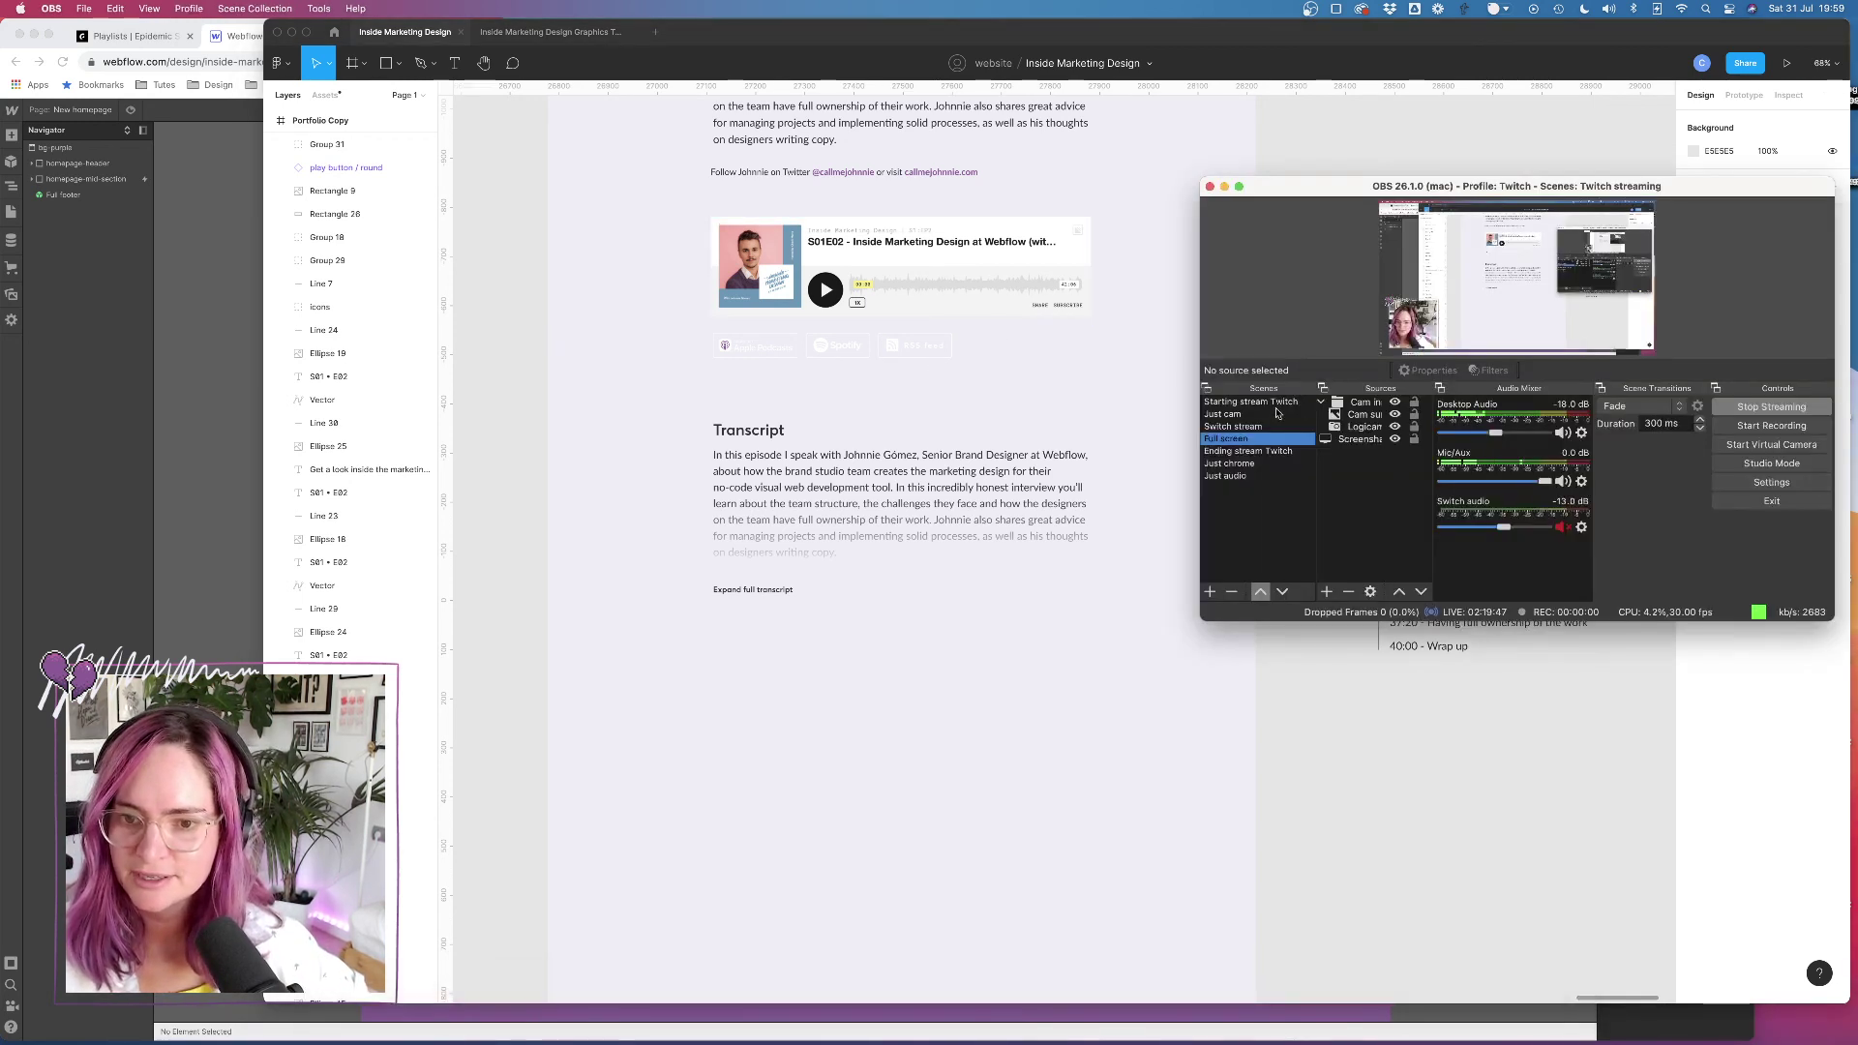
pyautogui.click(1241, 415)
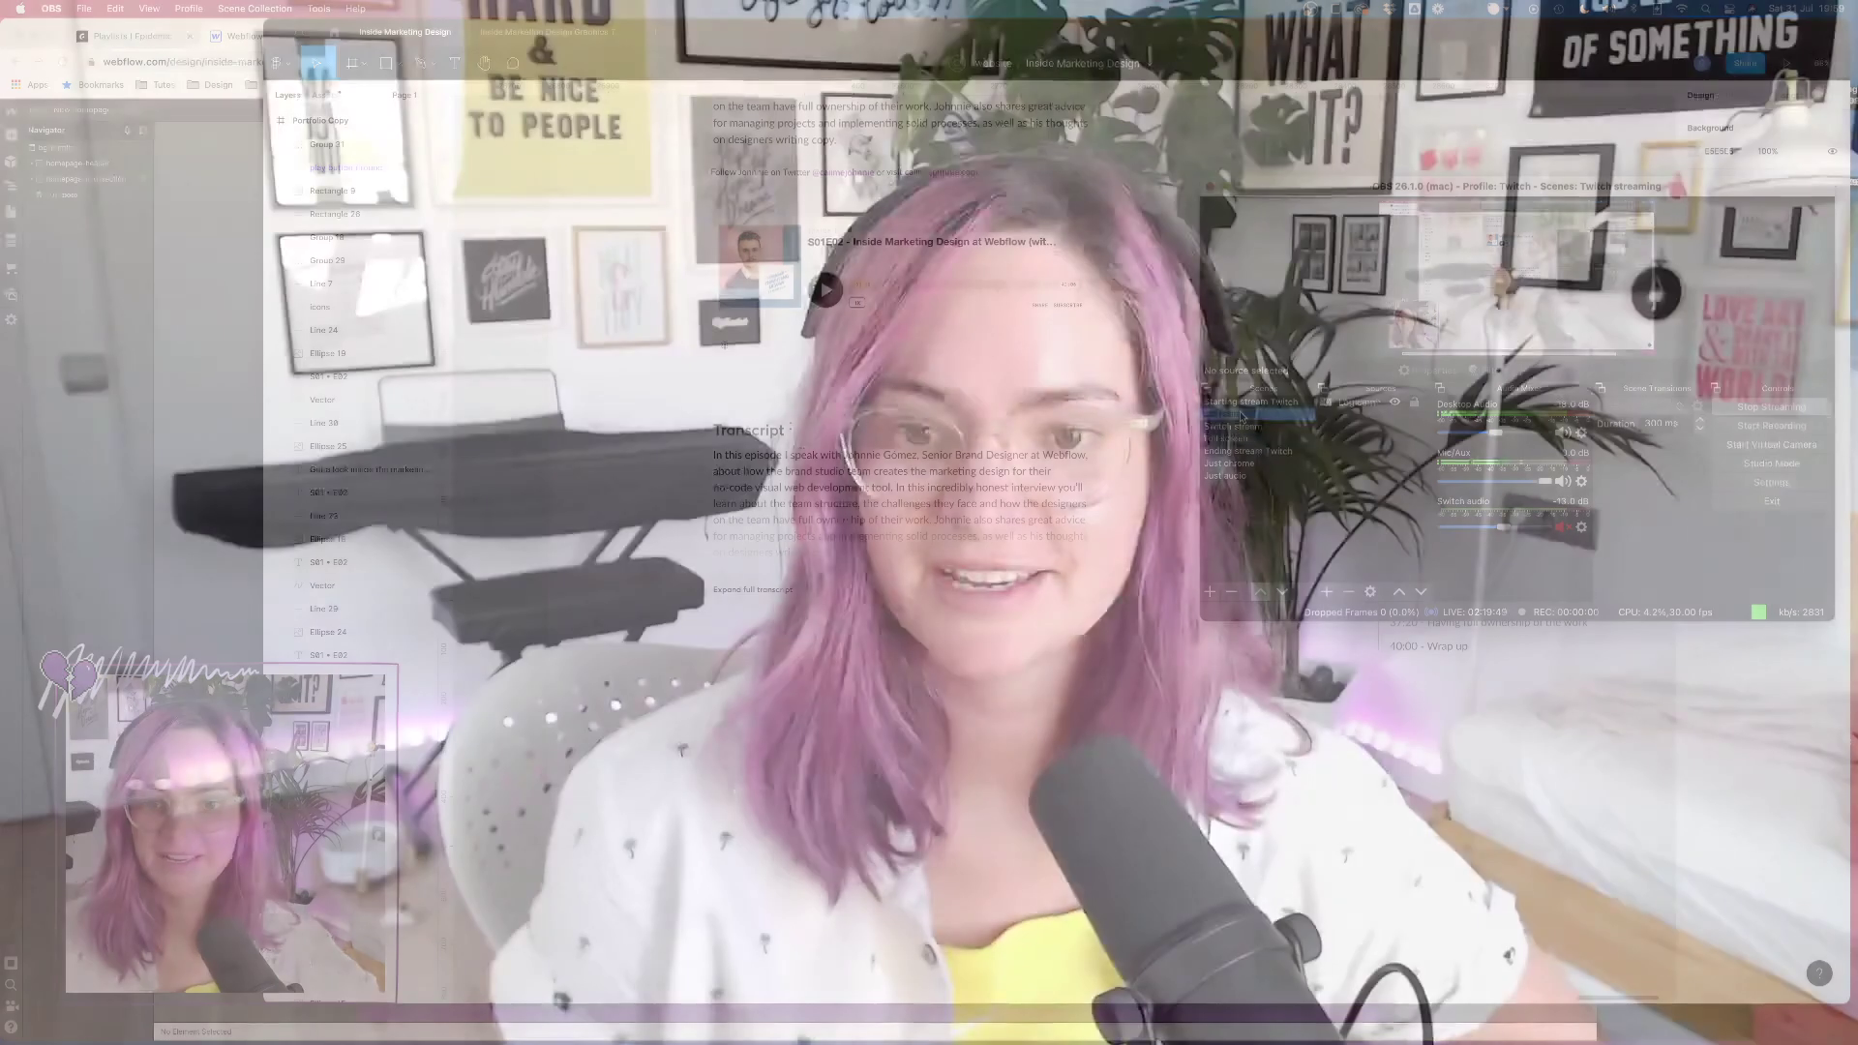